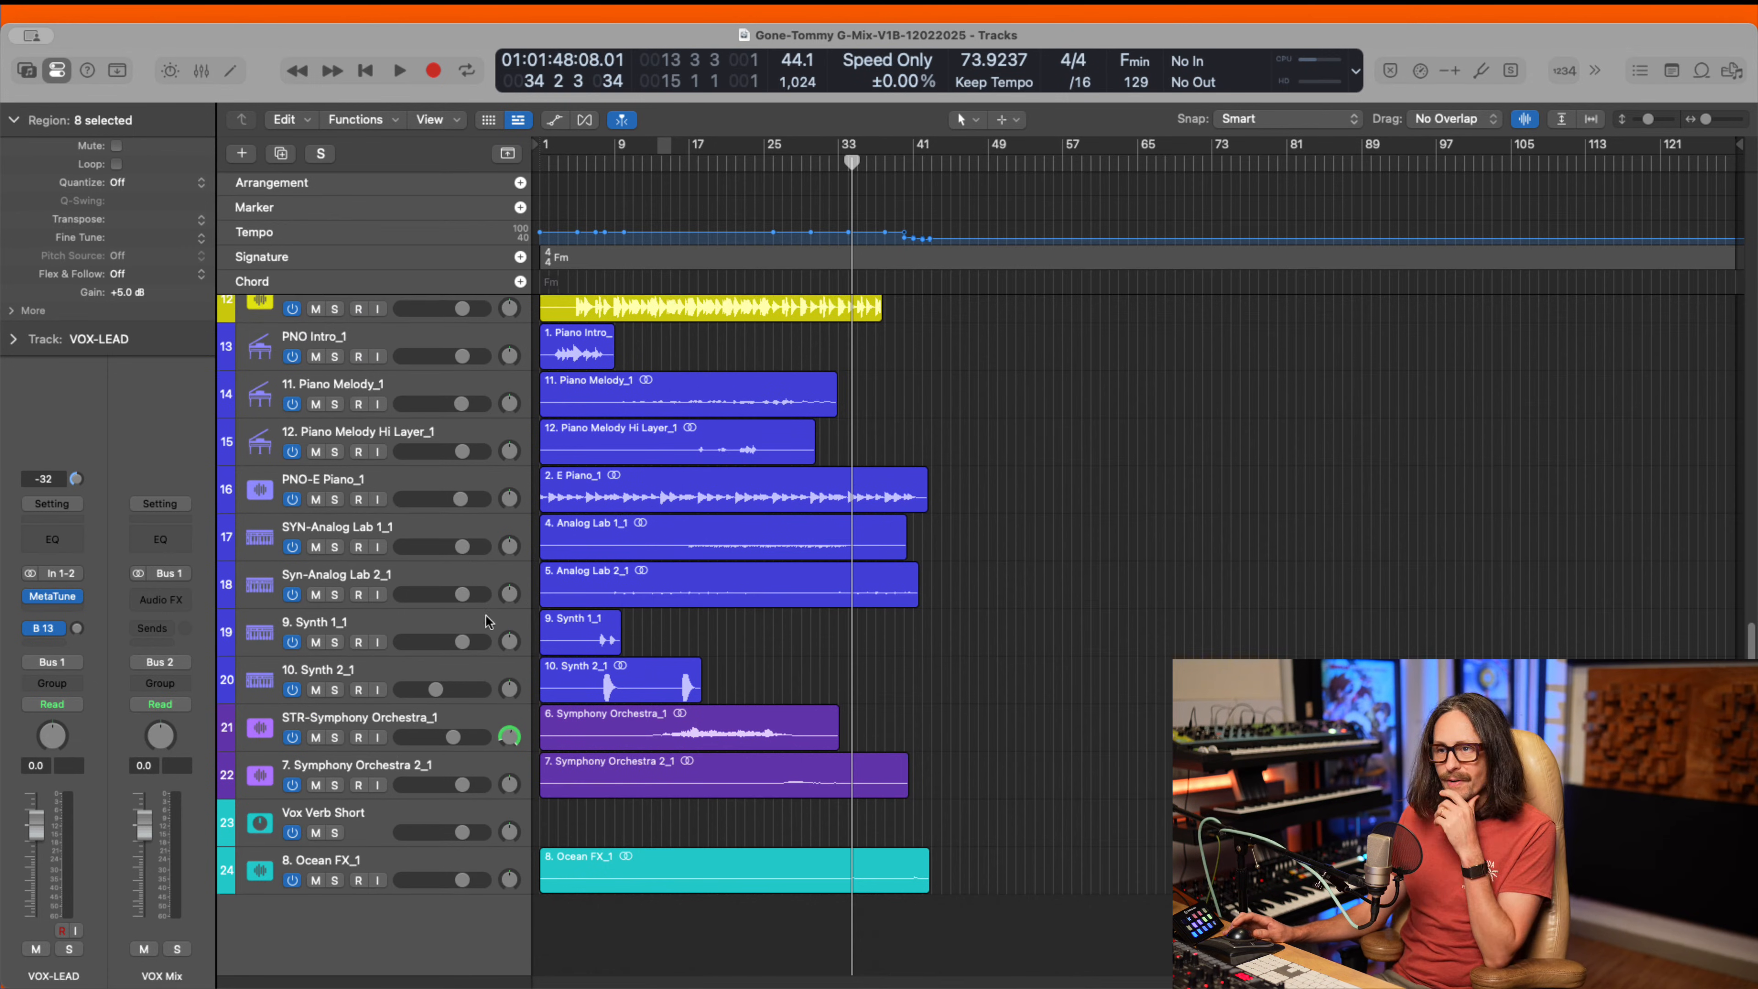
- Step through the tracks one by one from VOX-LEAD down to 8. Ocean FX_1 to review their regions and channel routing
scroll(564, 582, up, 5)
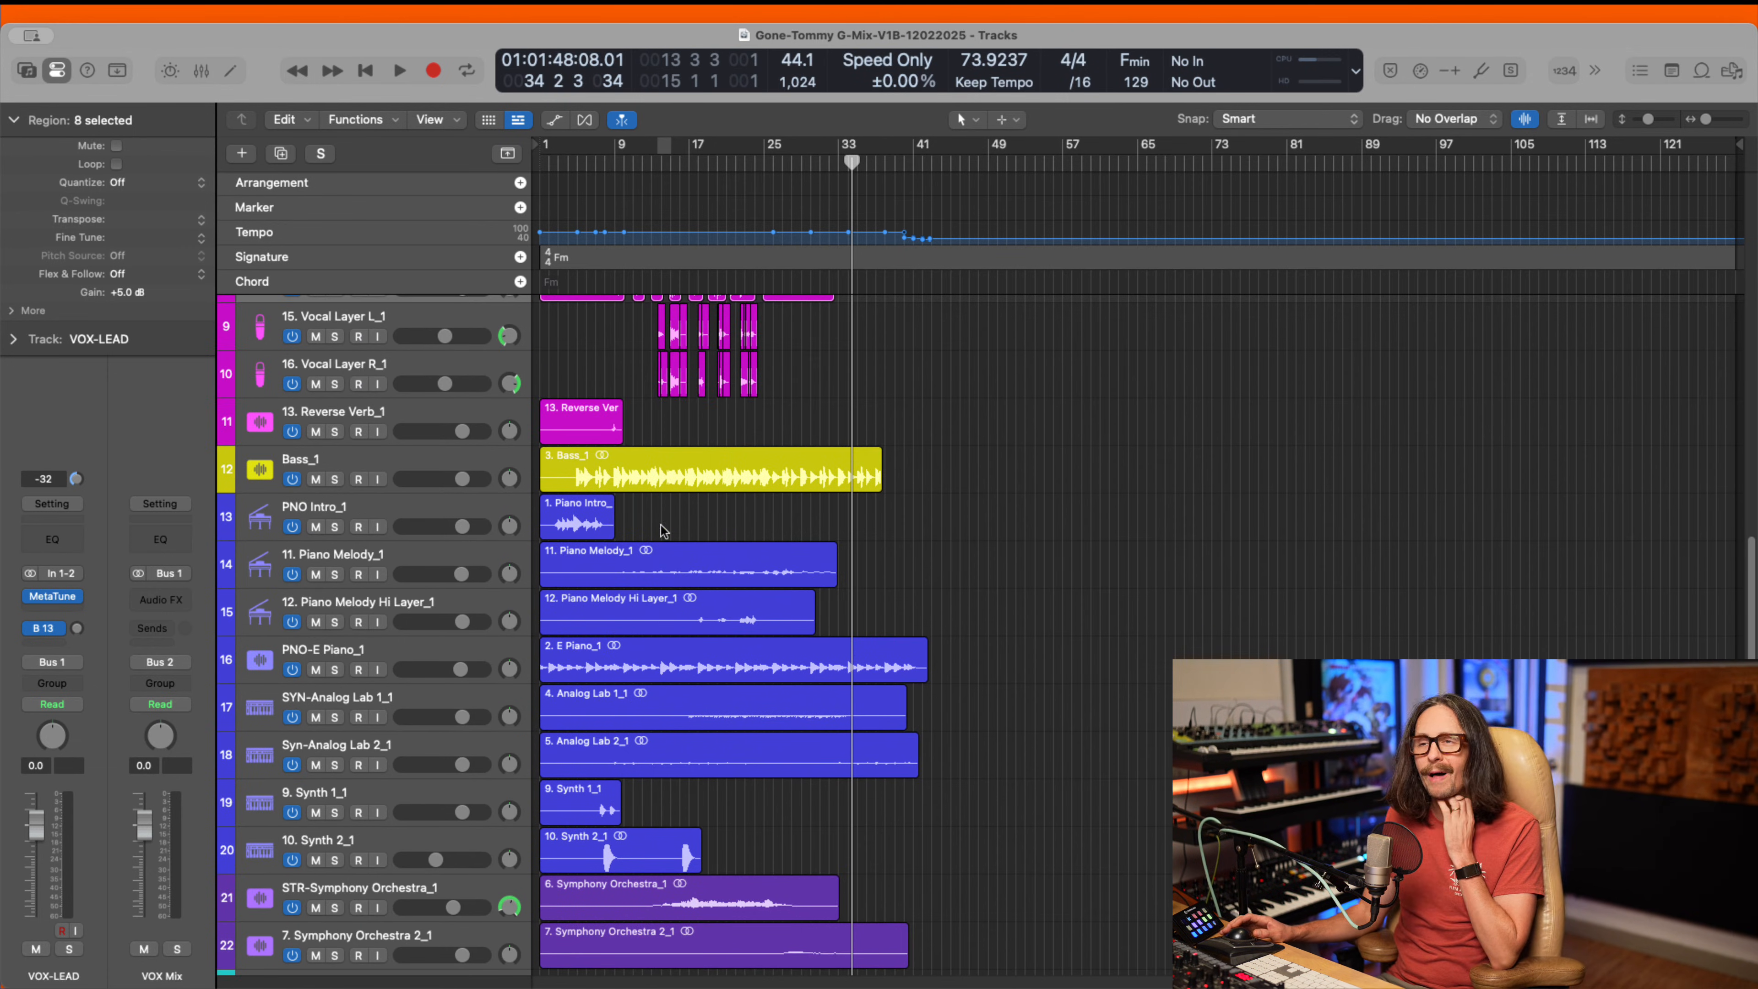
scroll(665, 533, up, 2)
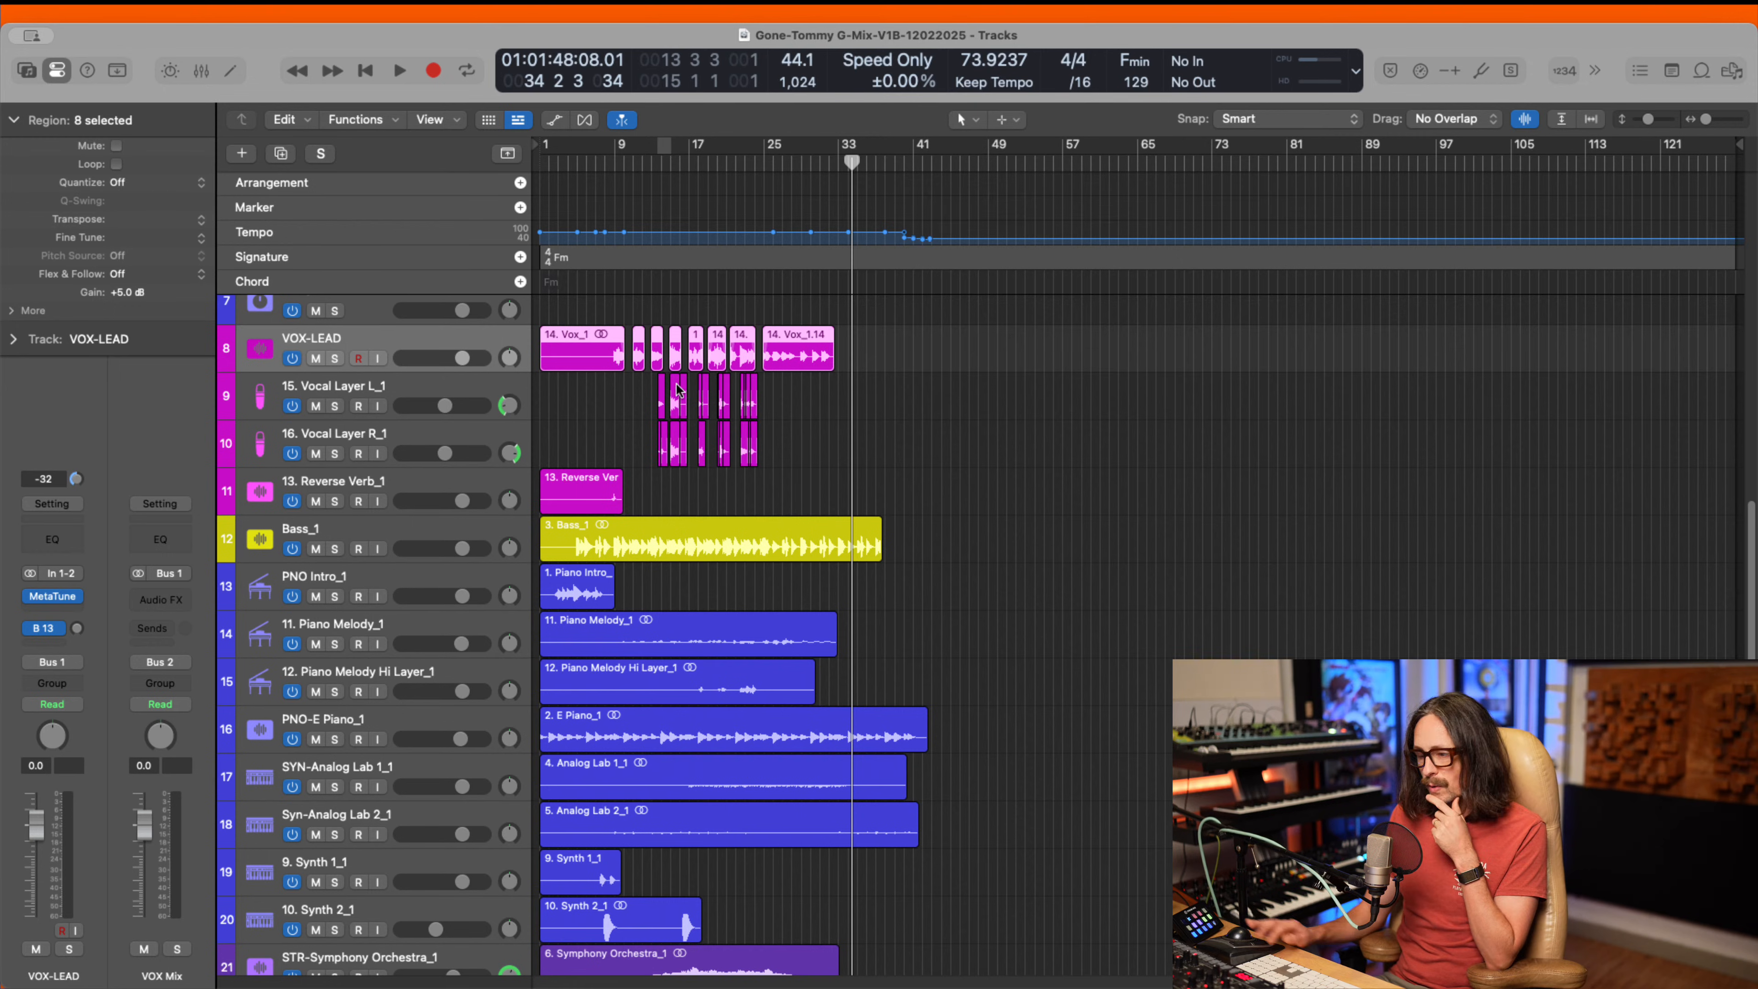
key(Down)
key(Down)
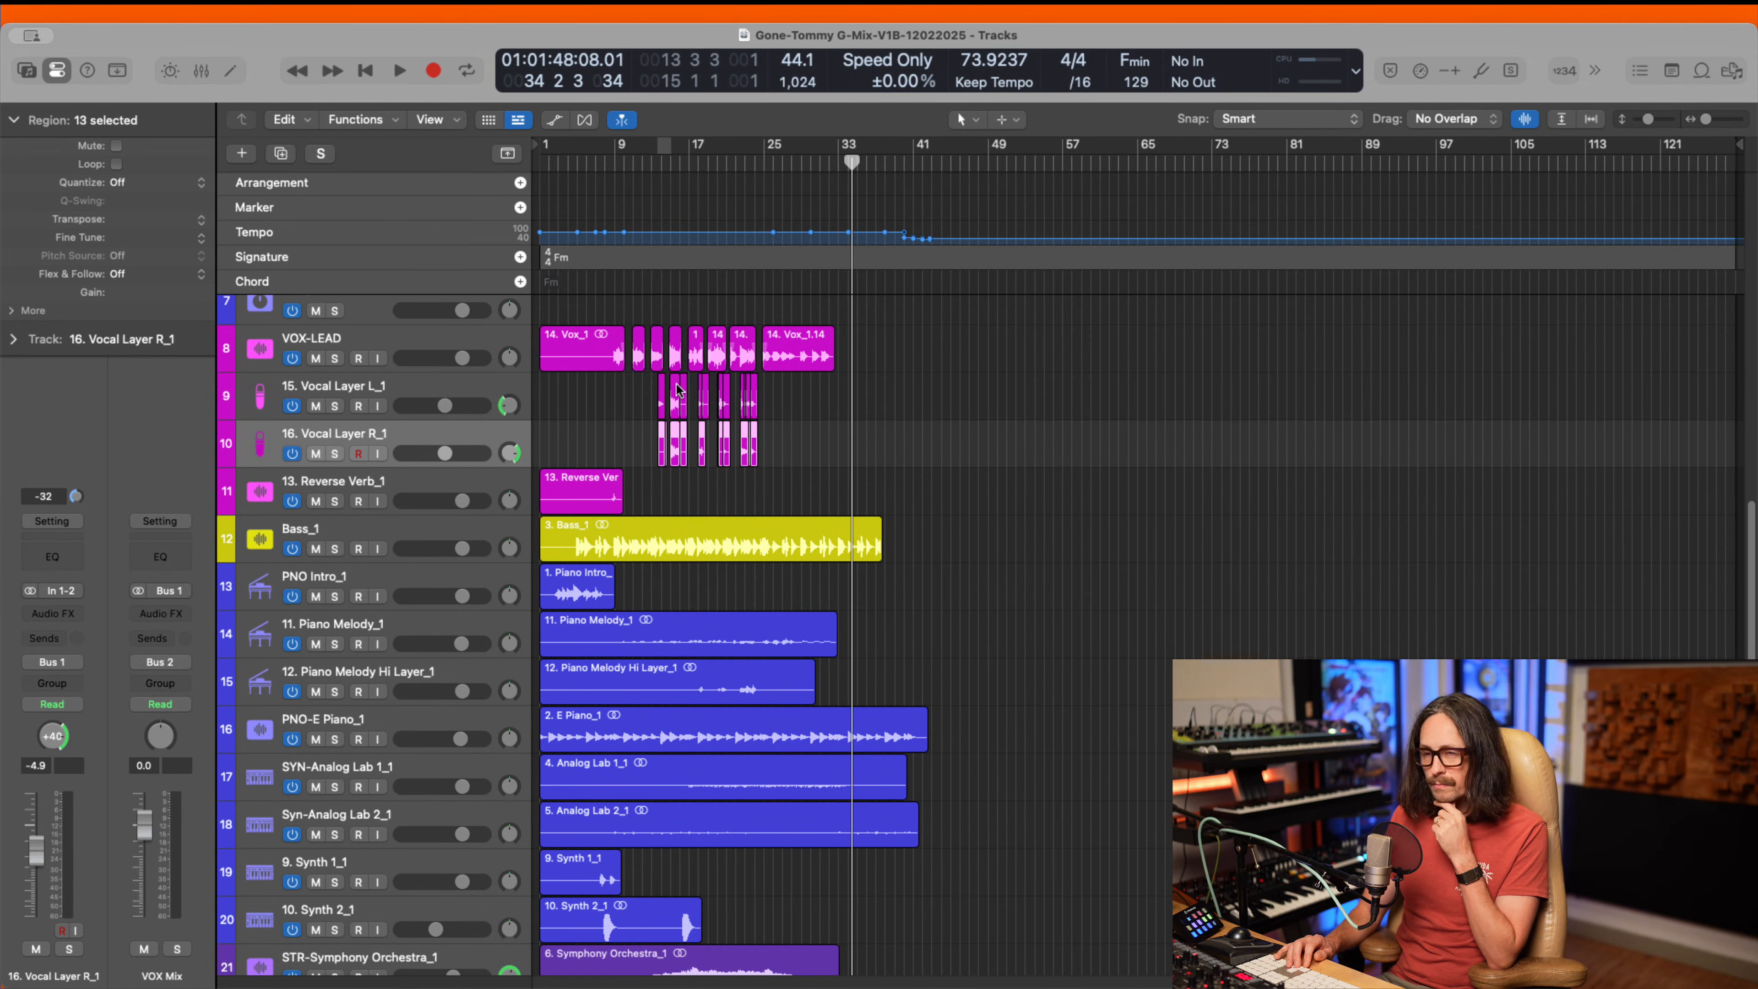
key(Down)
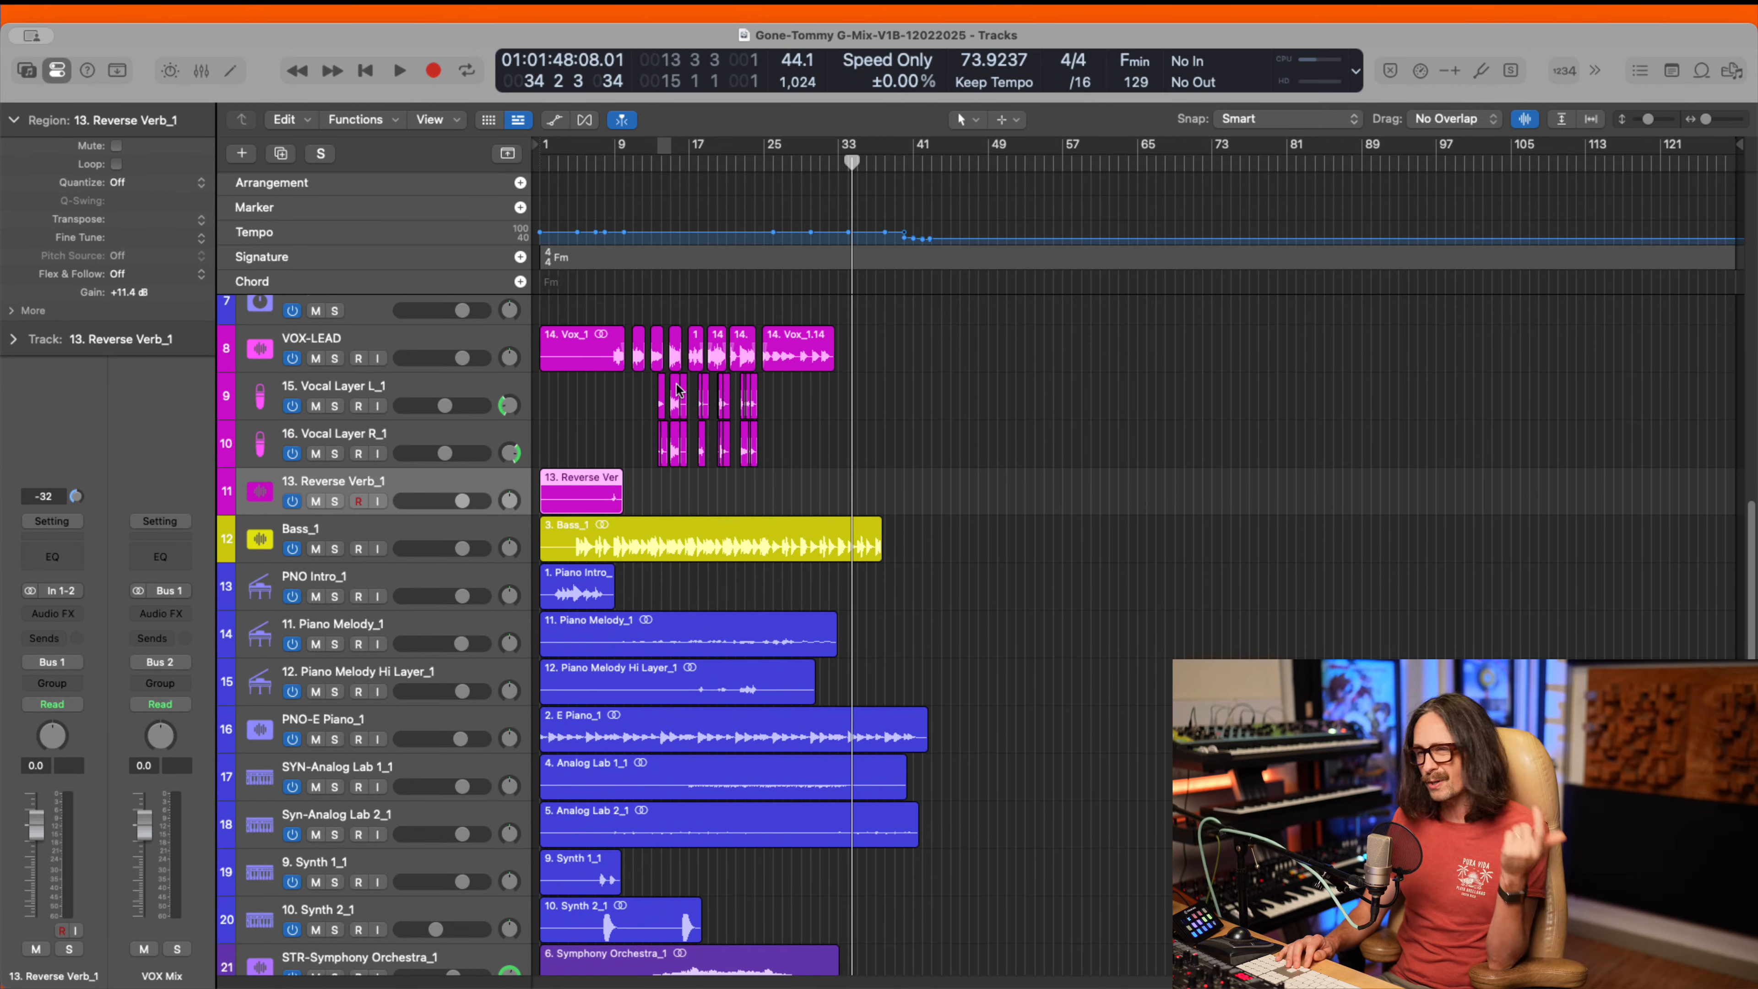
key(Down)
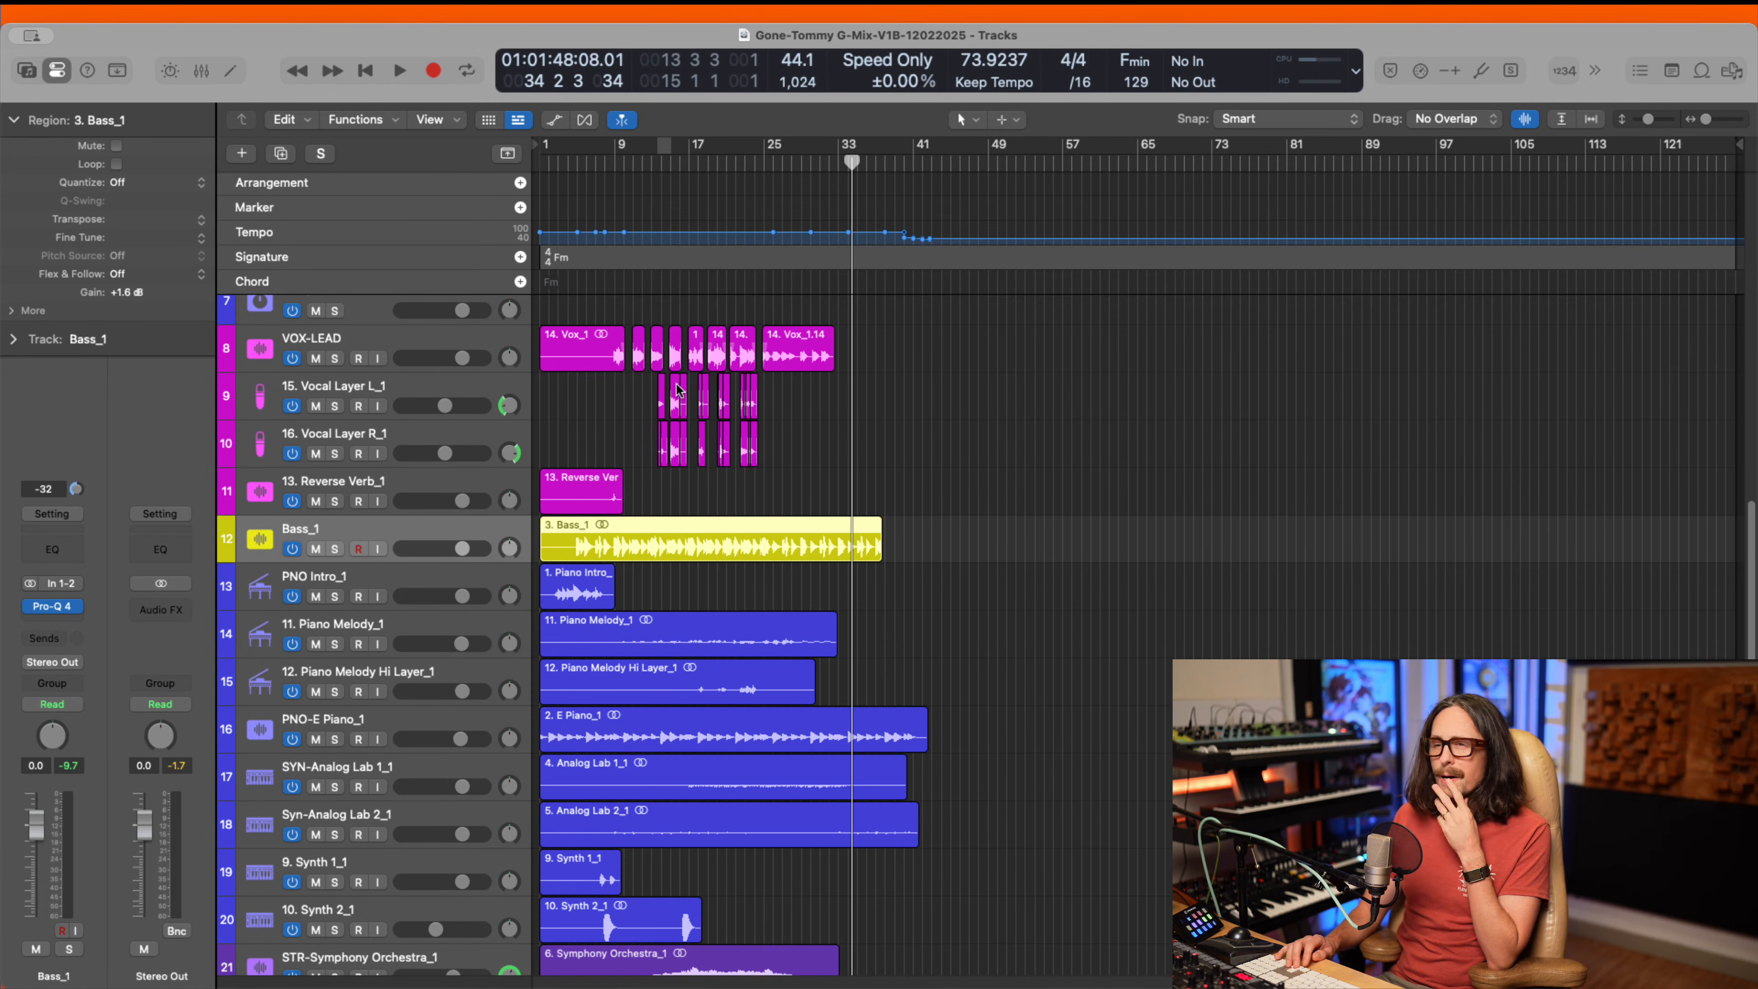
key(Down)
key(Down)
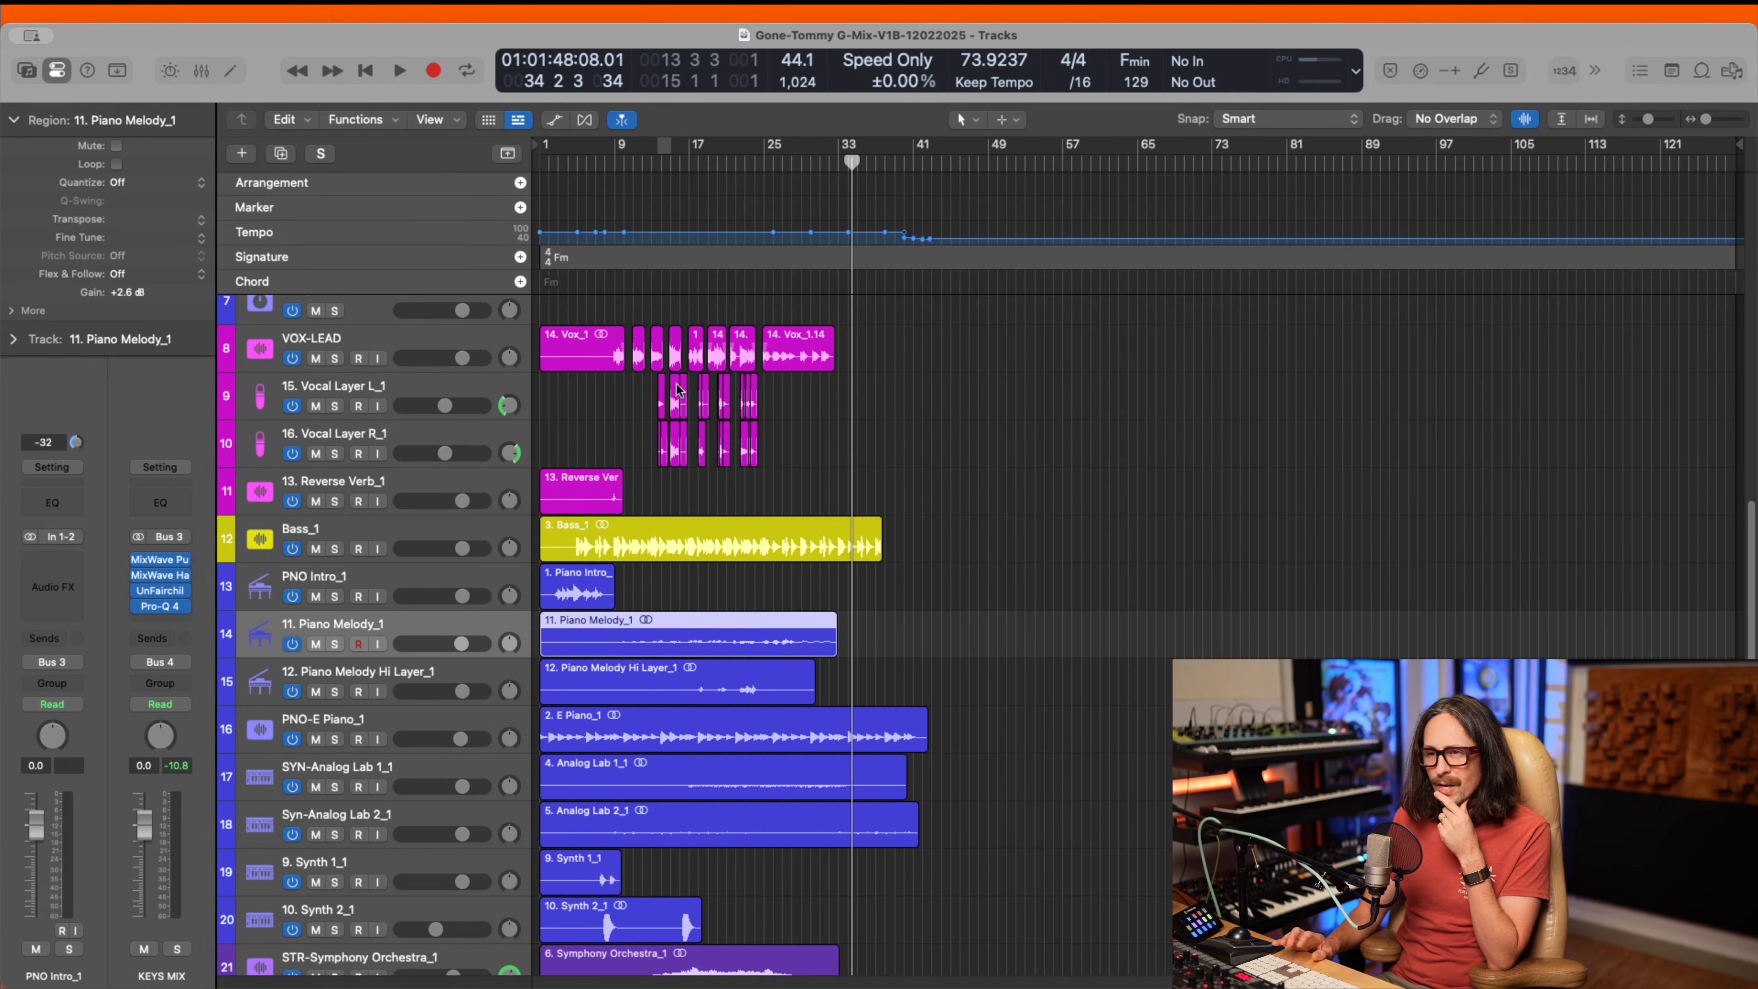
key(Down)
key(Down)
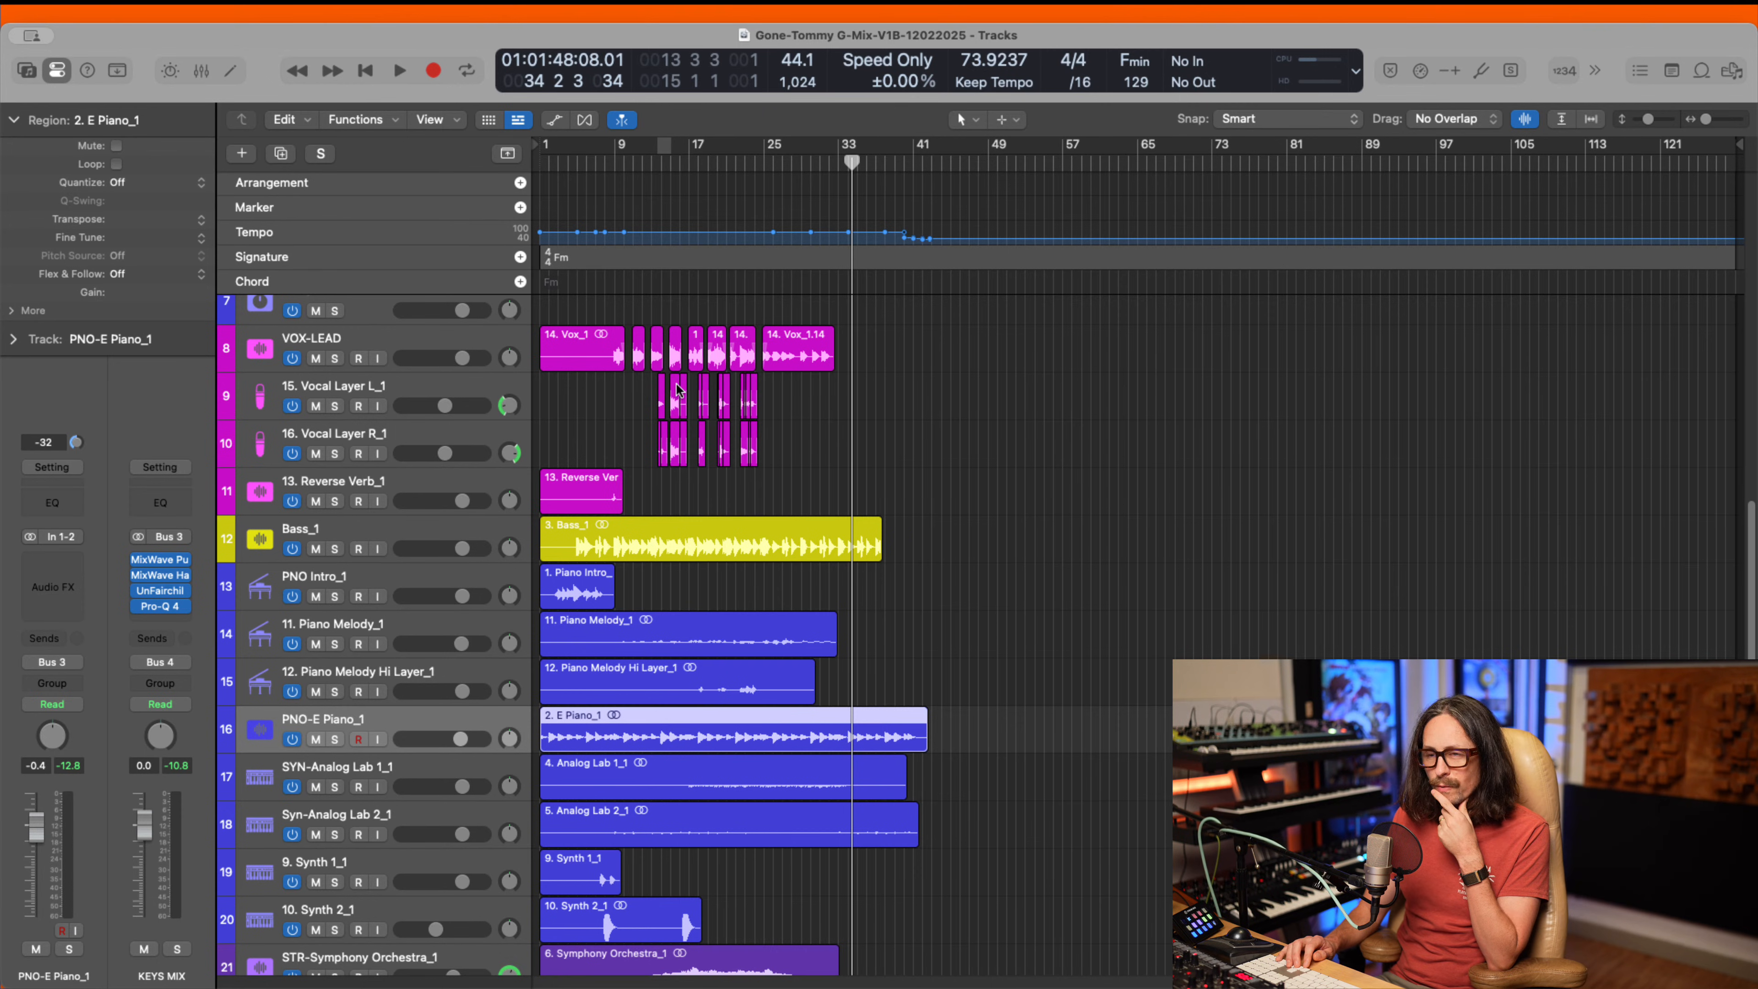
key(Down)
key(Down)
key(Down)
key(Down)
key(Down)
key(Down)
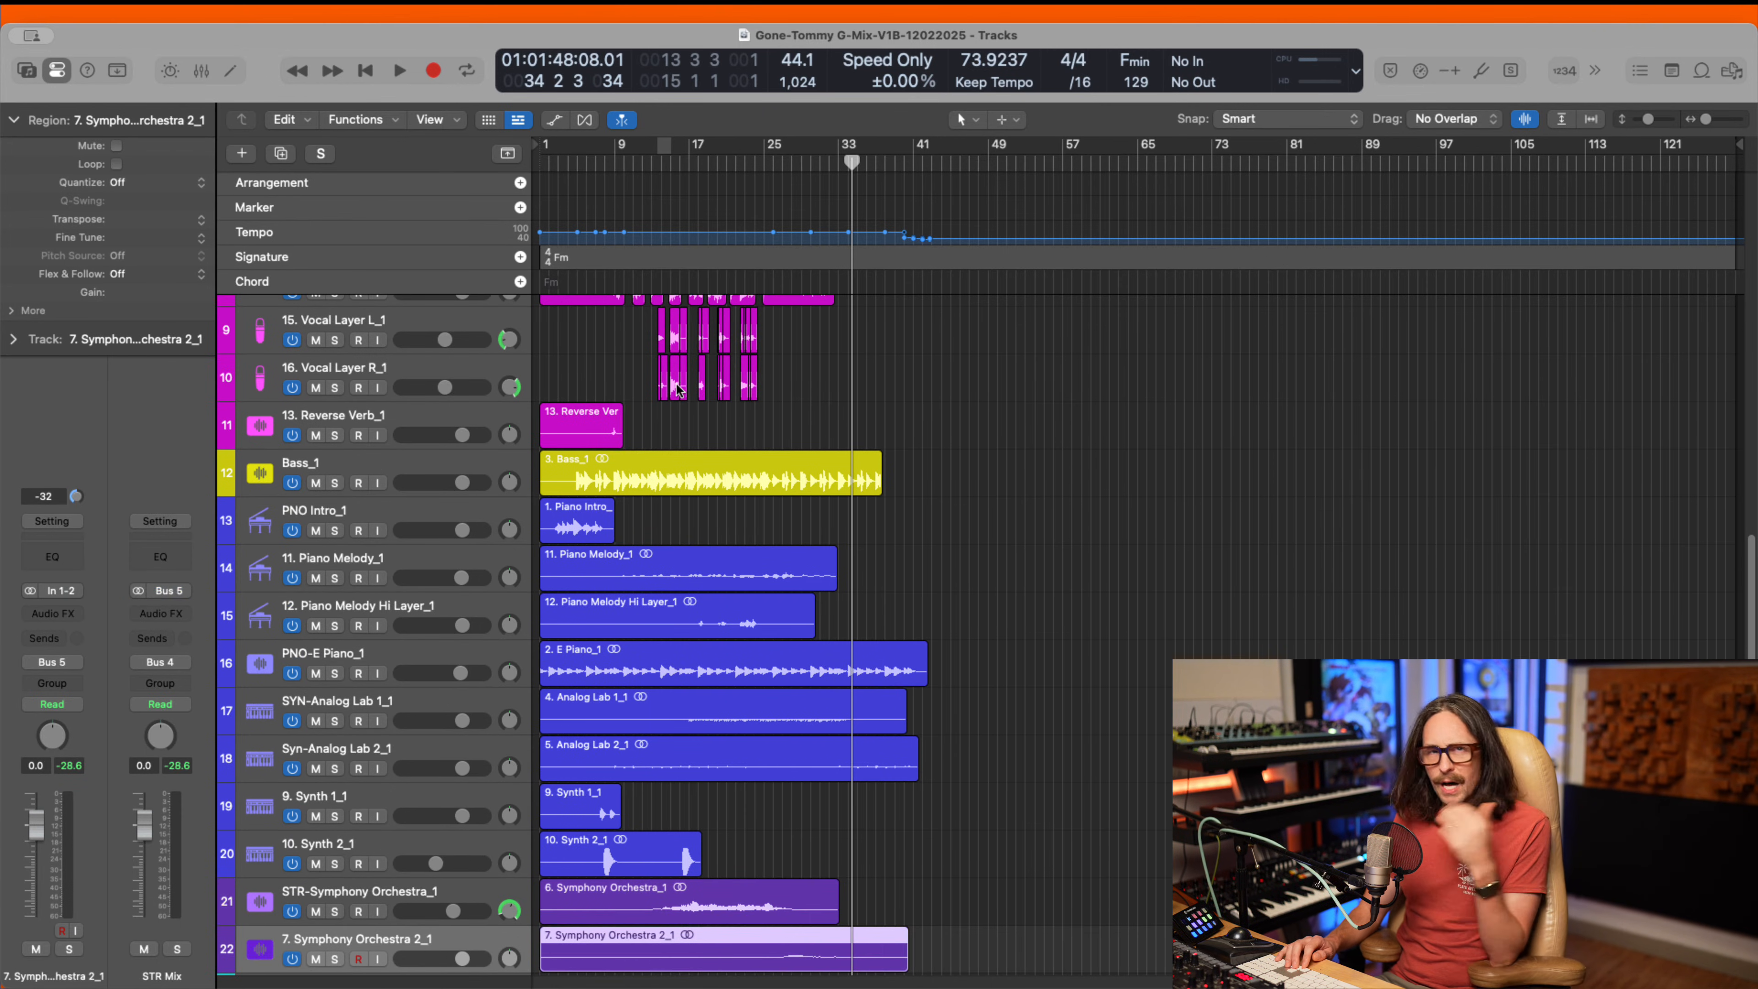
key(Down)
key(Down)
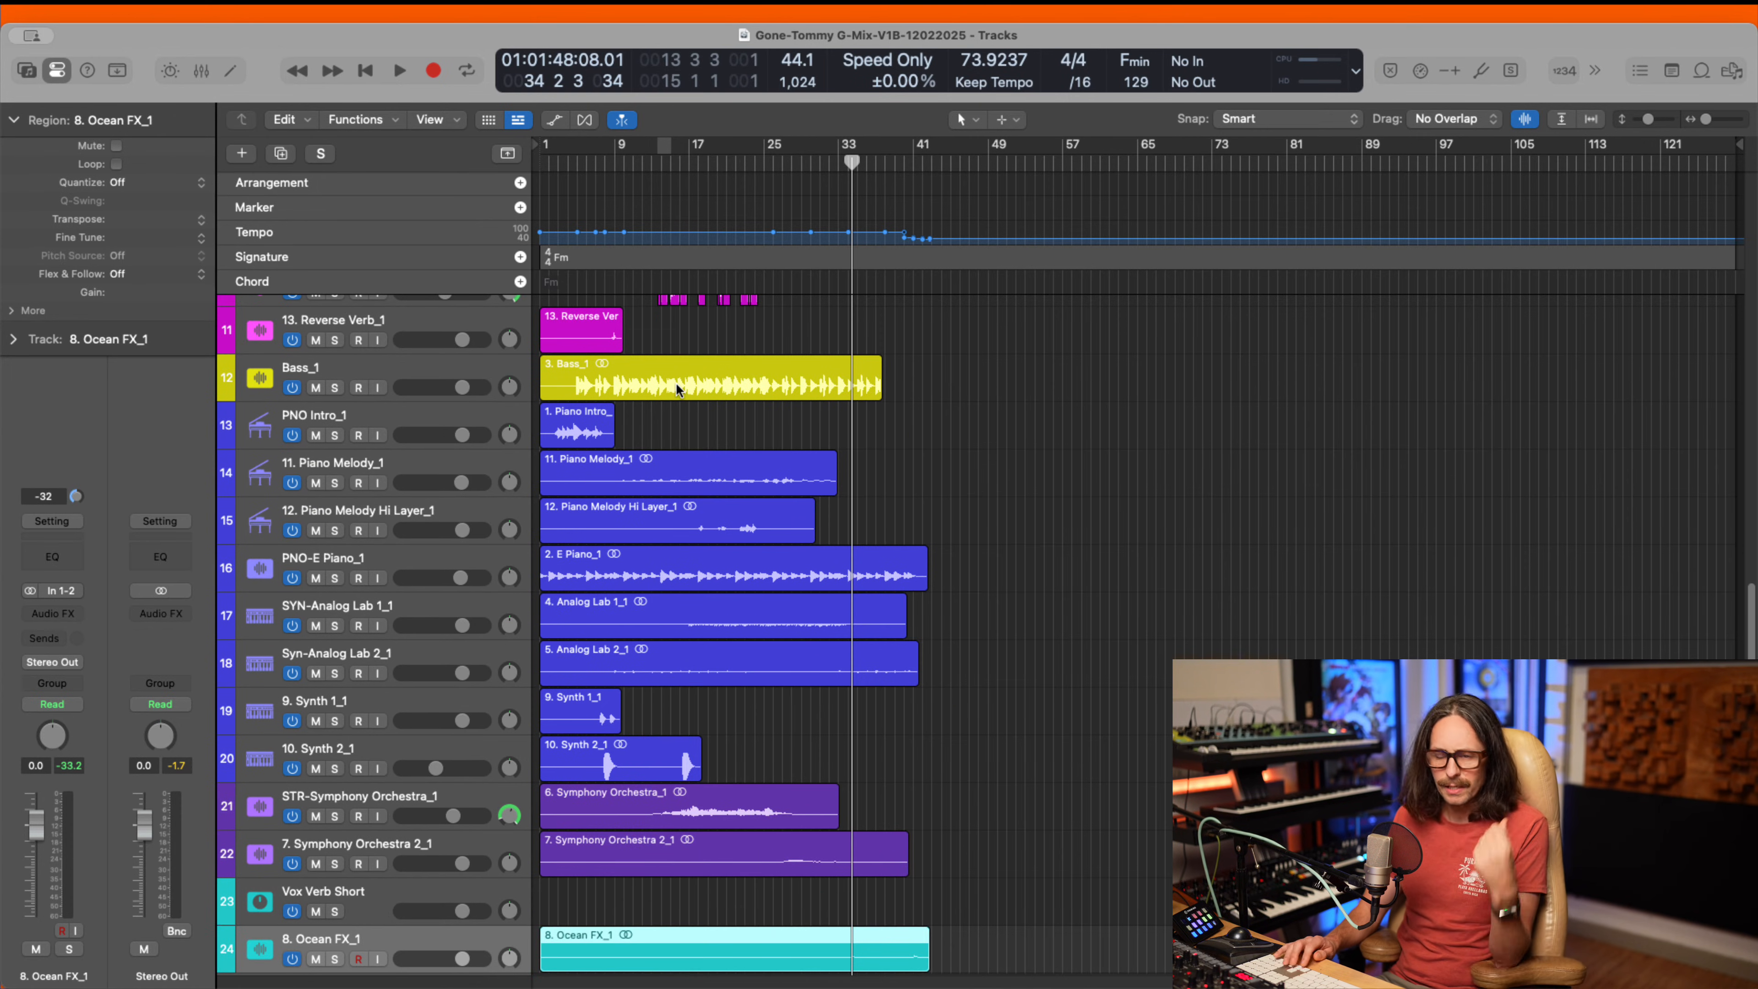
- Review the channel strips and bus routing in the Mixer, selecting KEYS MIX and Master Aux, and close the Mixer
key(x)
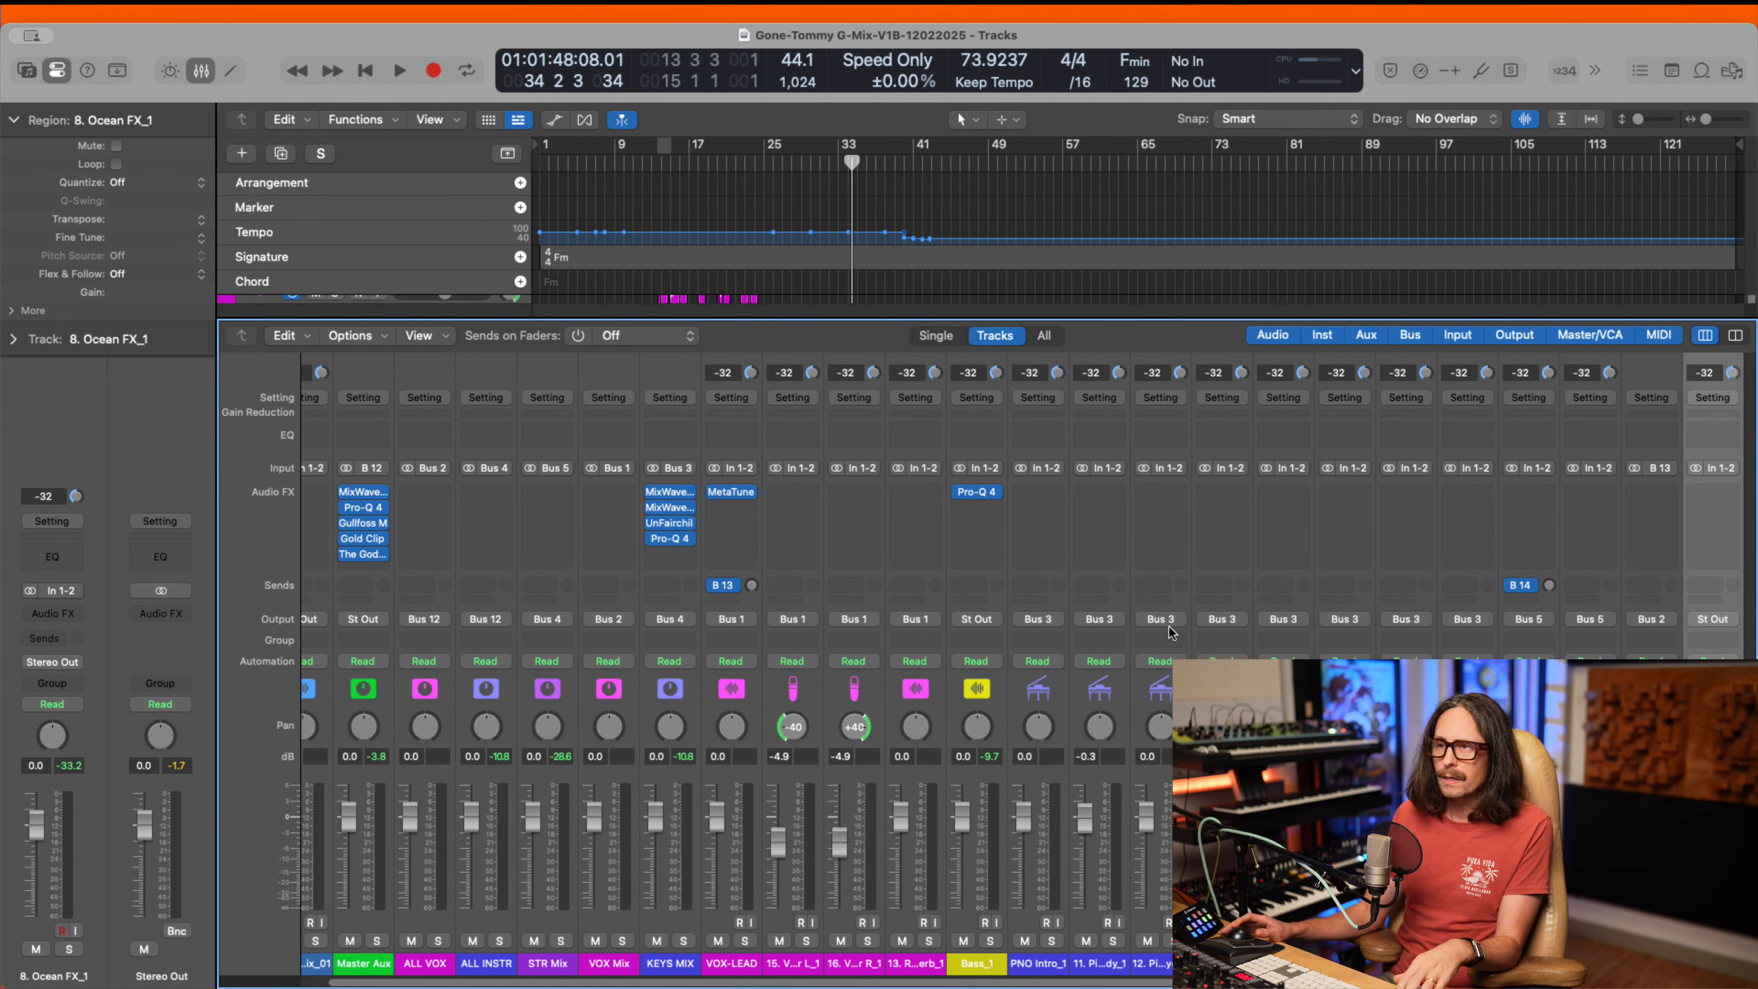
scroll(1169, 625, right, 4)
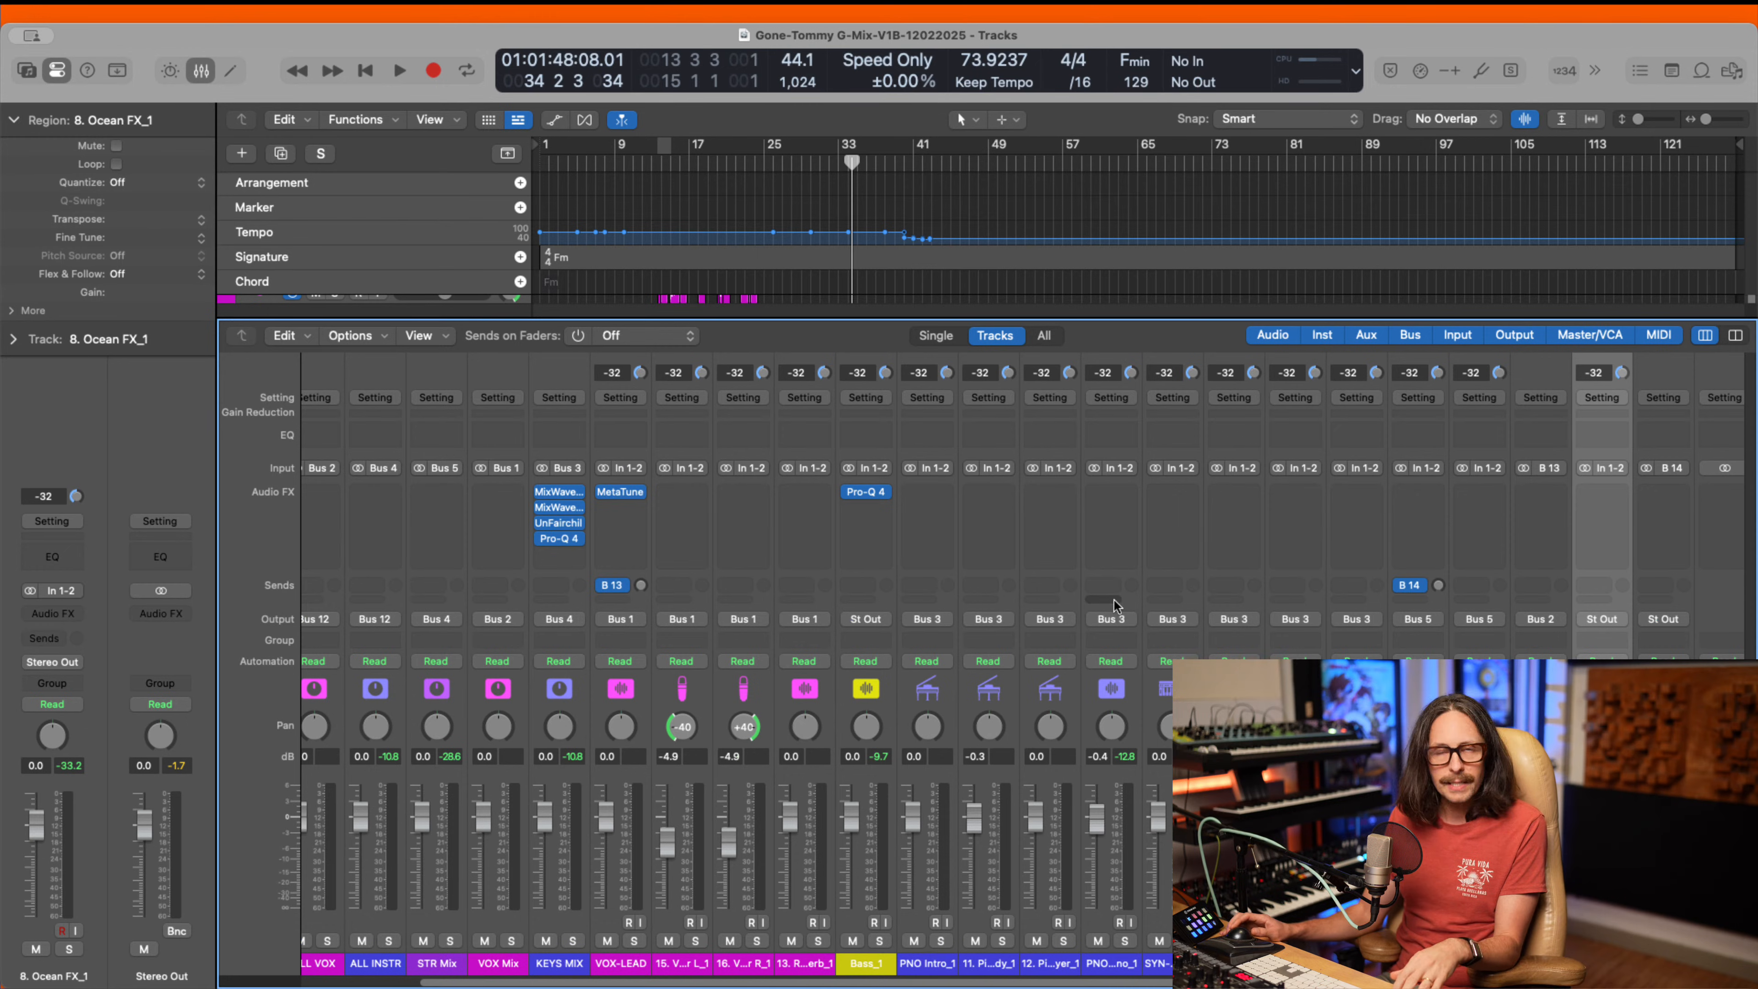
scroll(1105, 599, left, 5)
click(698, 970)
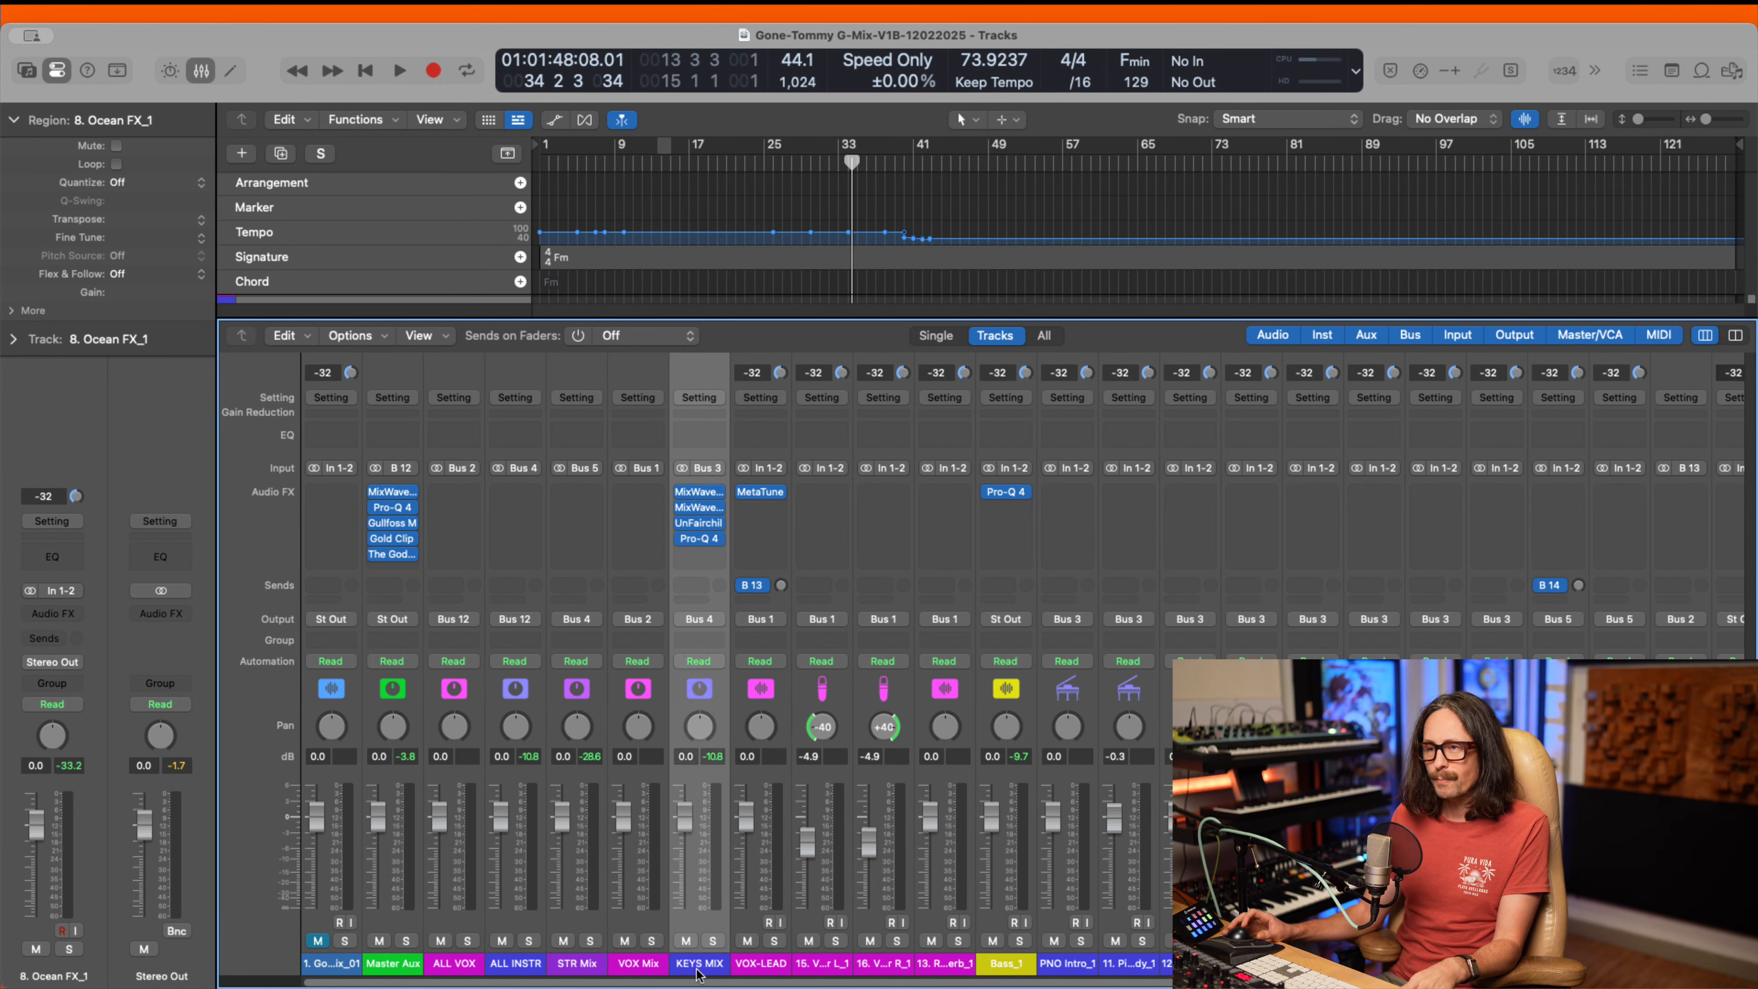
click(388, 965)
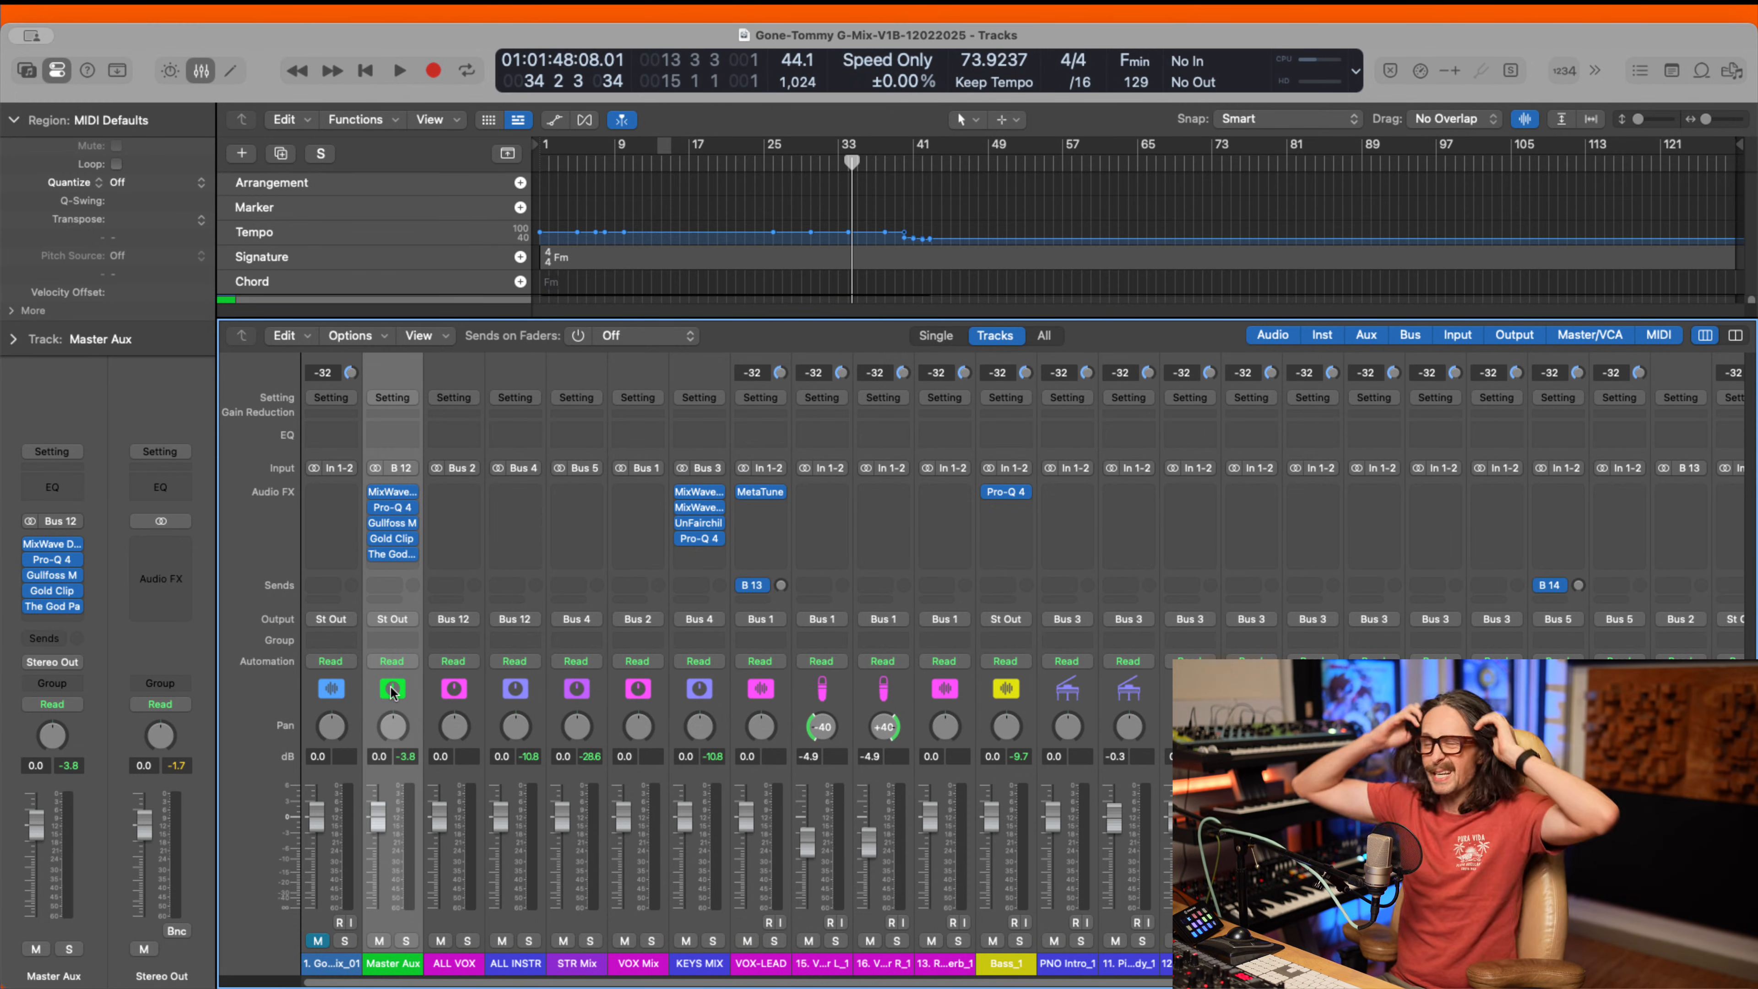
key(x)
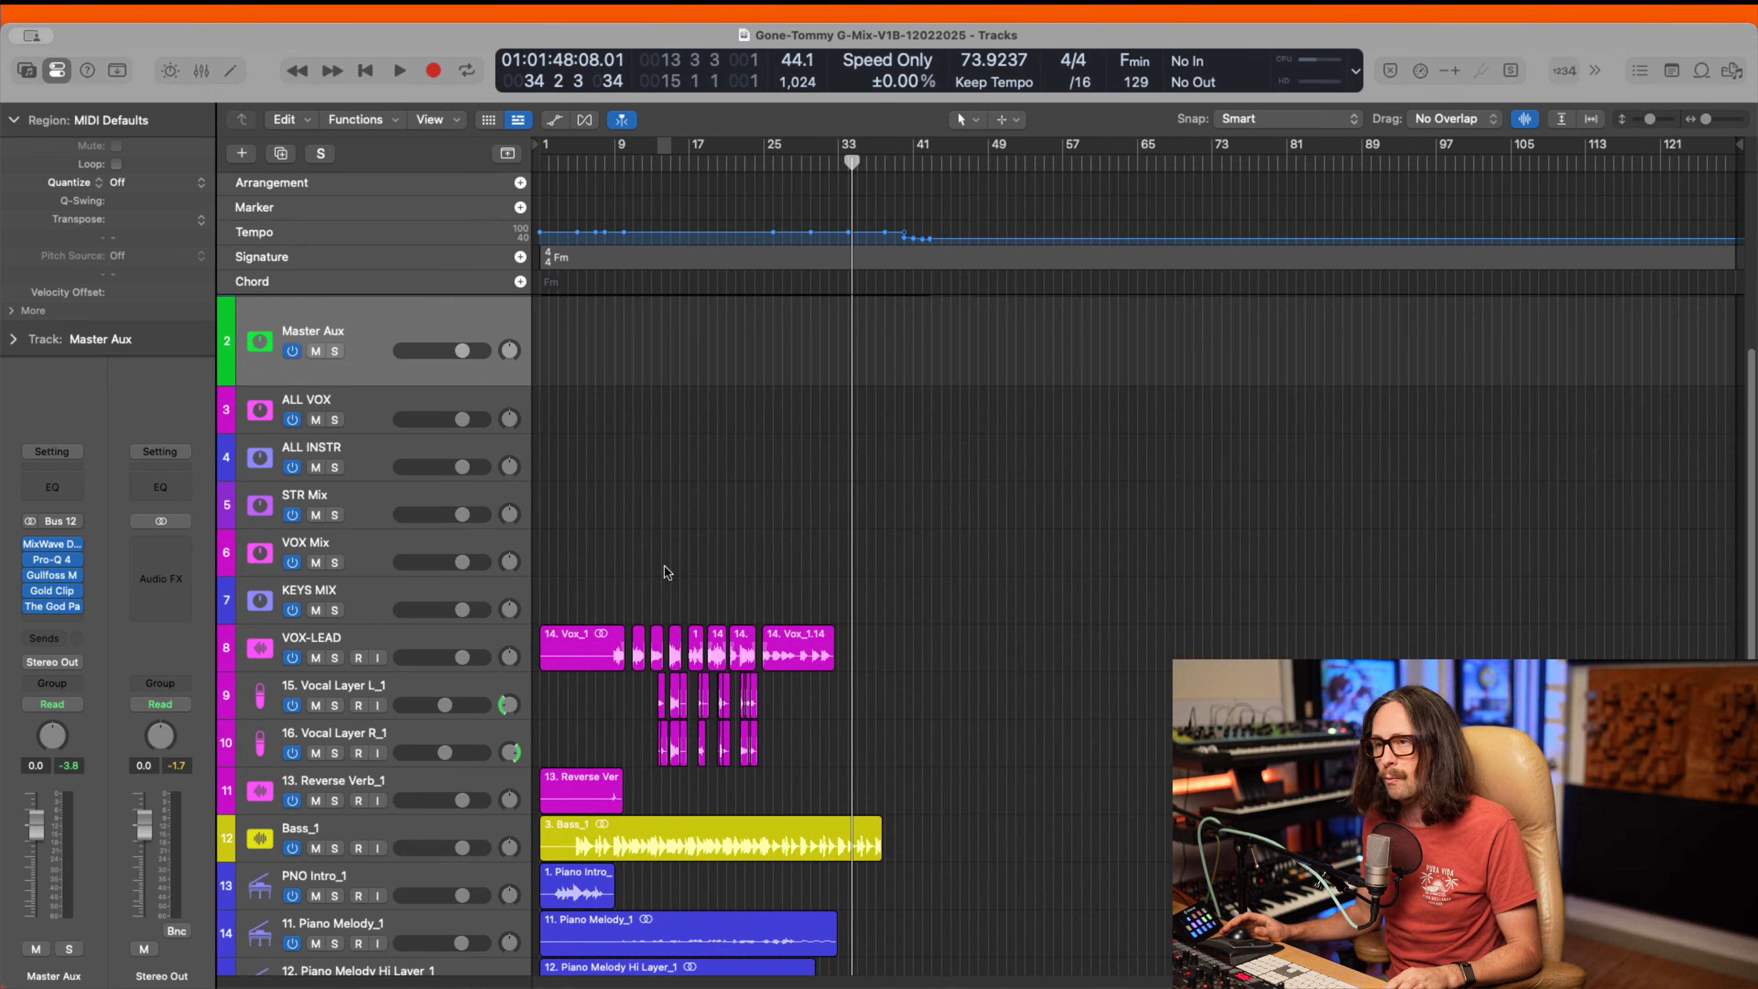
- Enlarge the Tempo track's height above the Gone_Mix_01 reference track so its tempo points are readable
scroll(739, 601, up, 2)
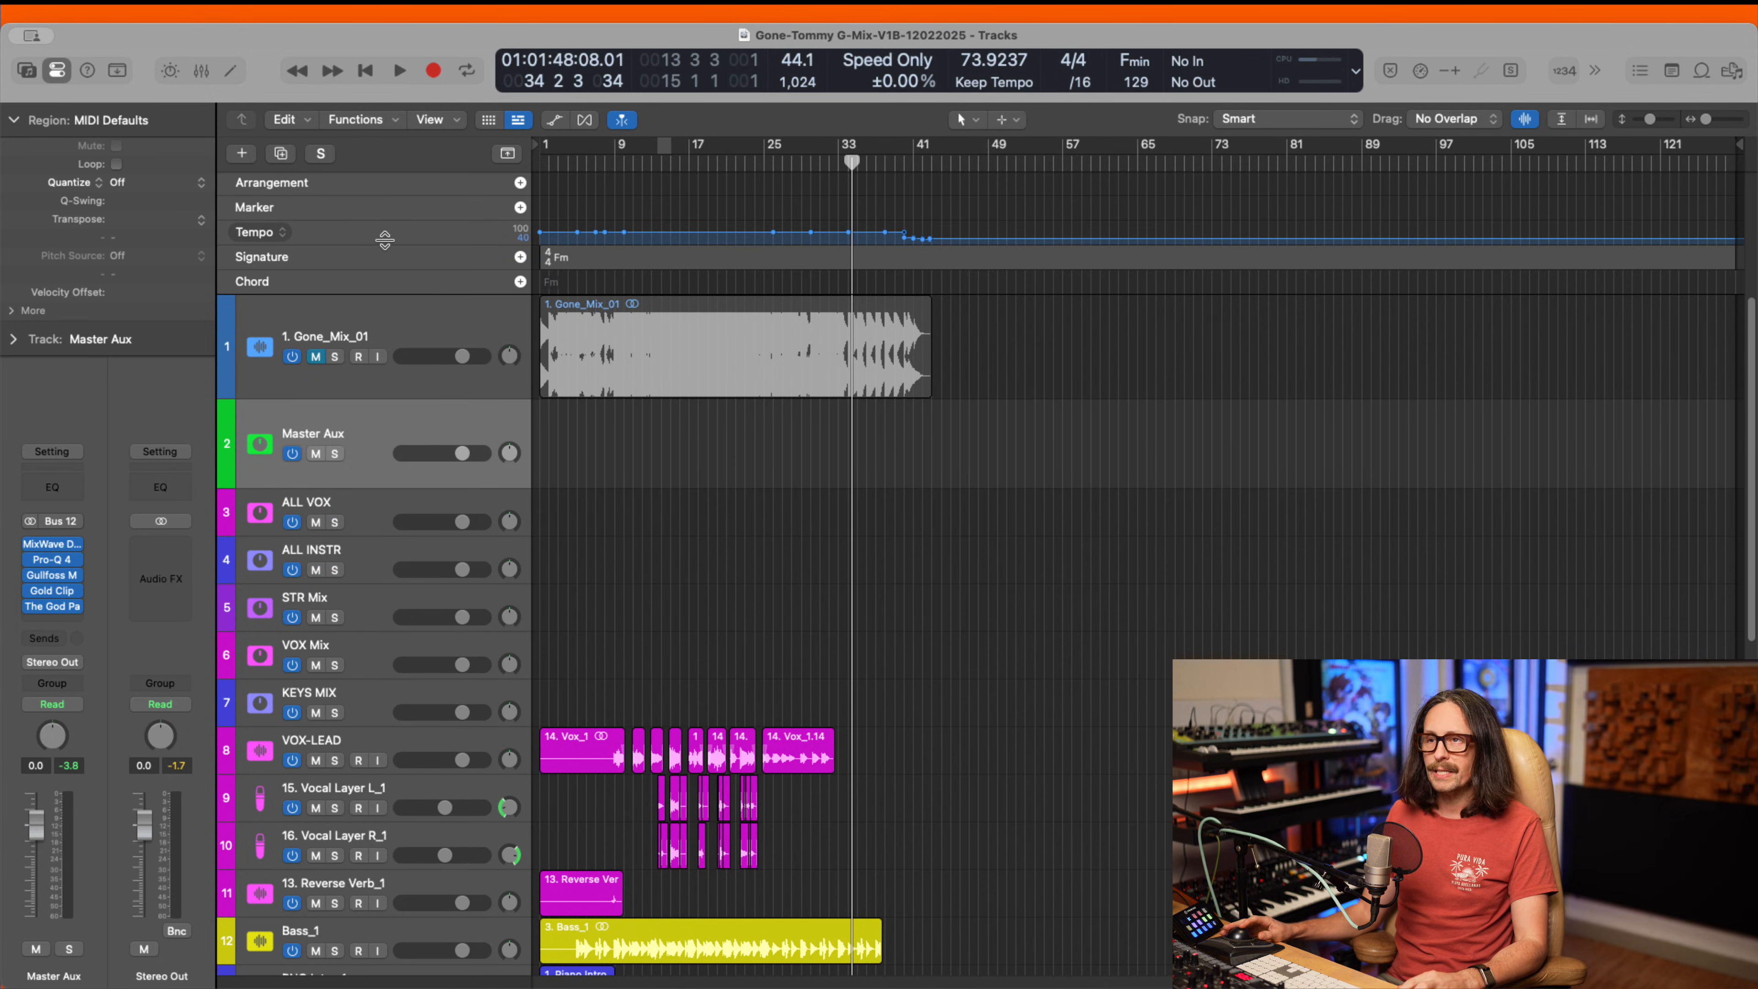
drag(385, 243, 391, 328)
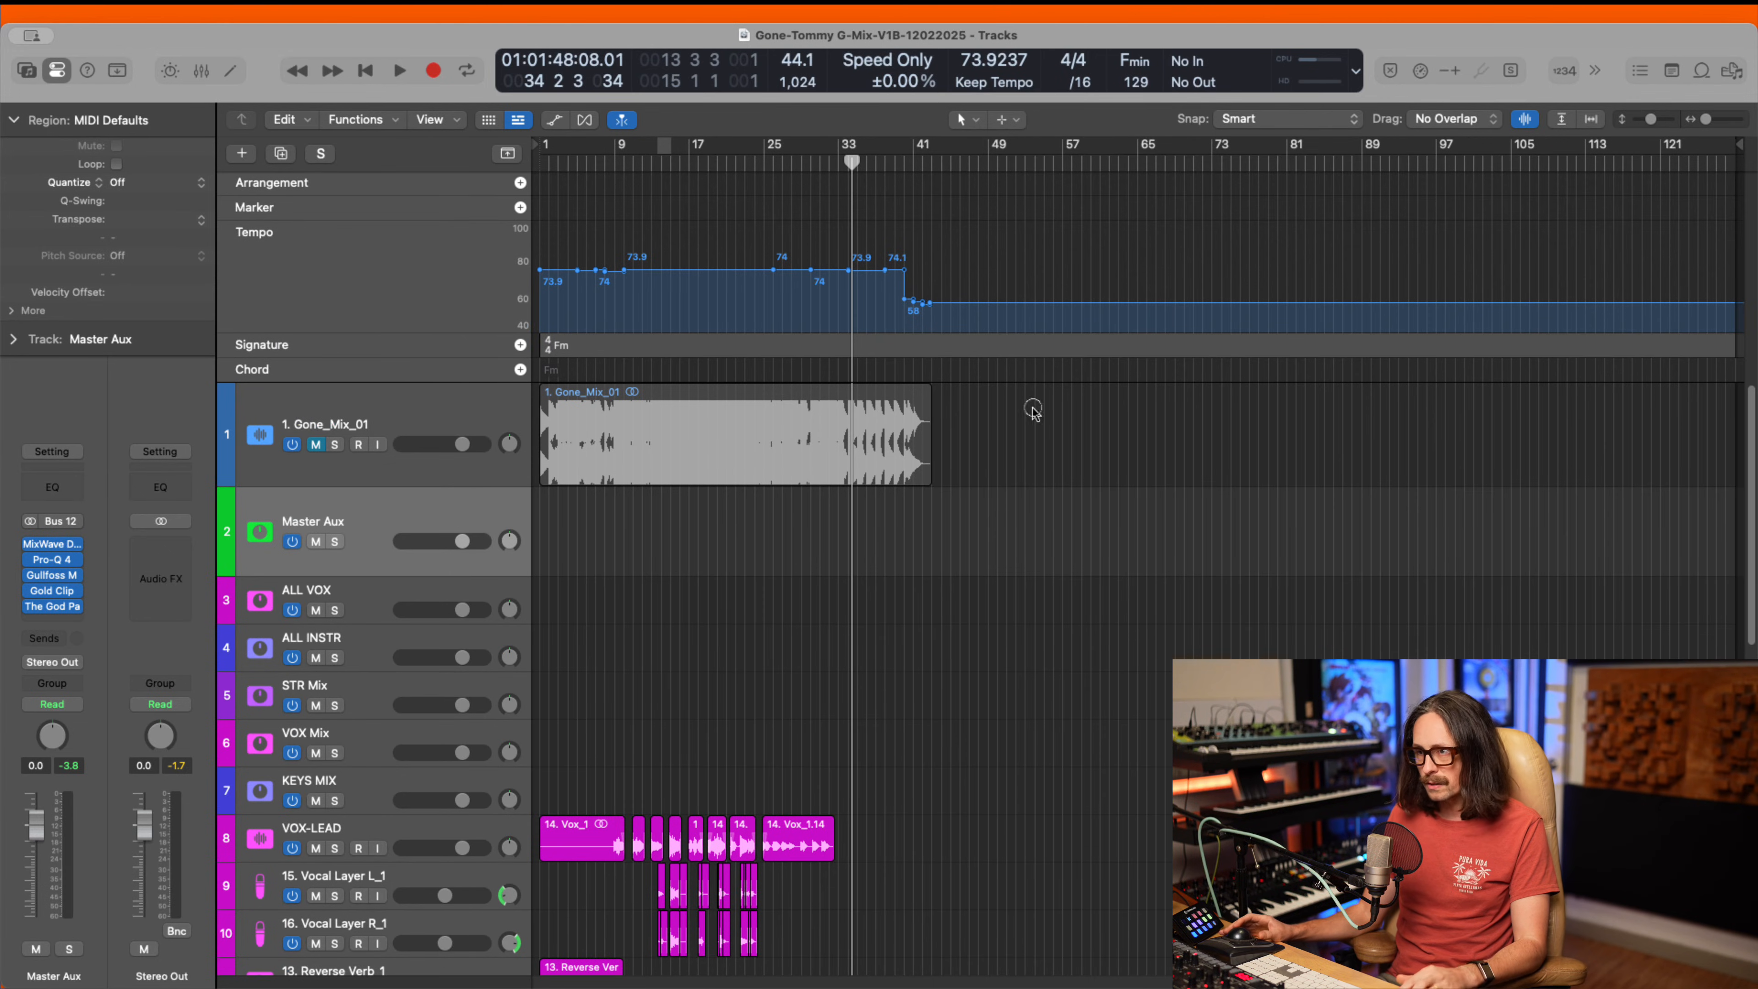
- Place the playhead at bar 9 of the Gone_Mix_01 region
drag(1032, 410, 479, 531)
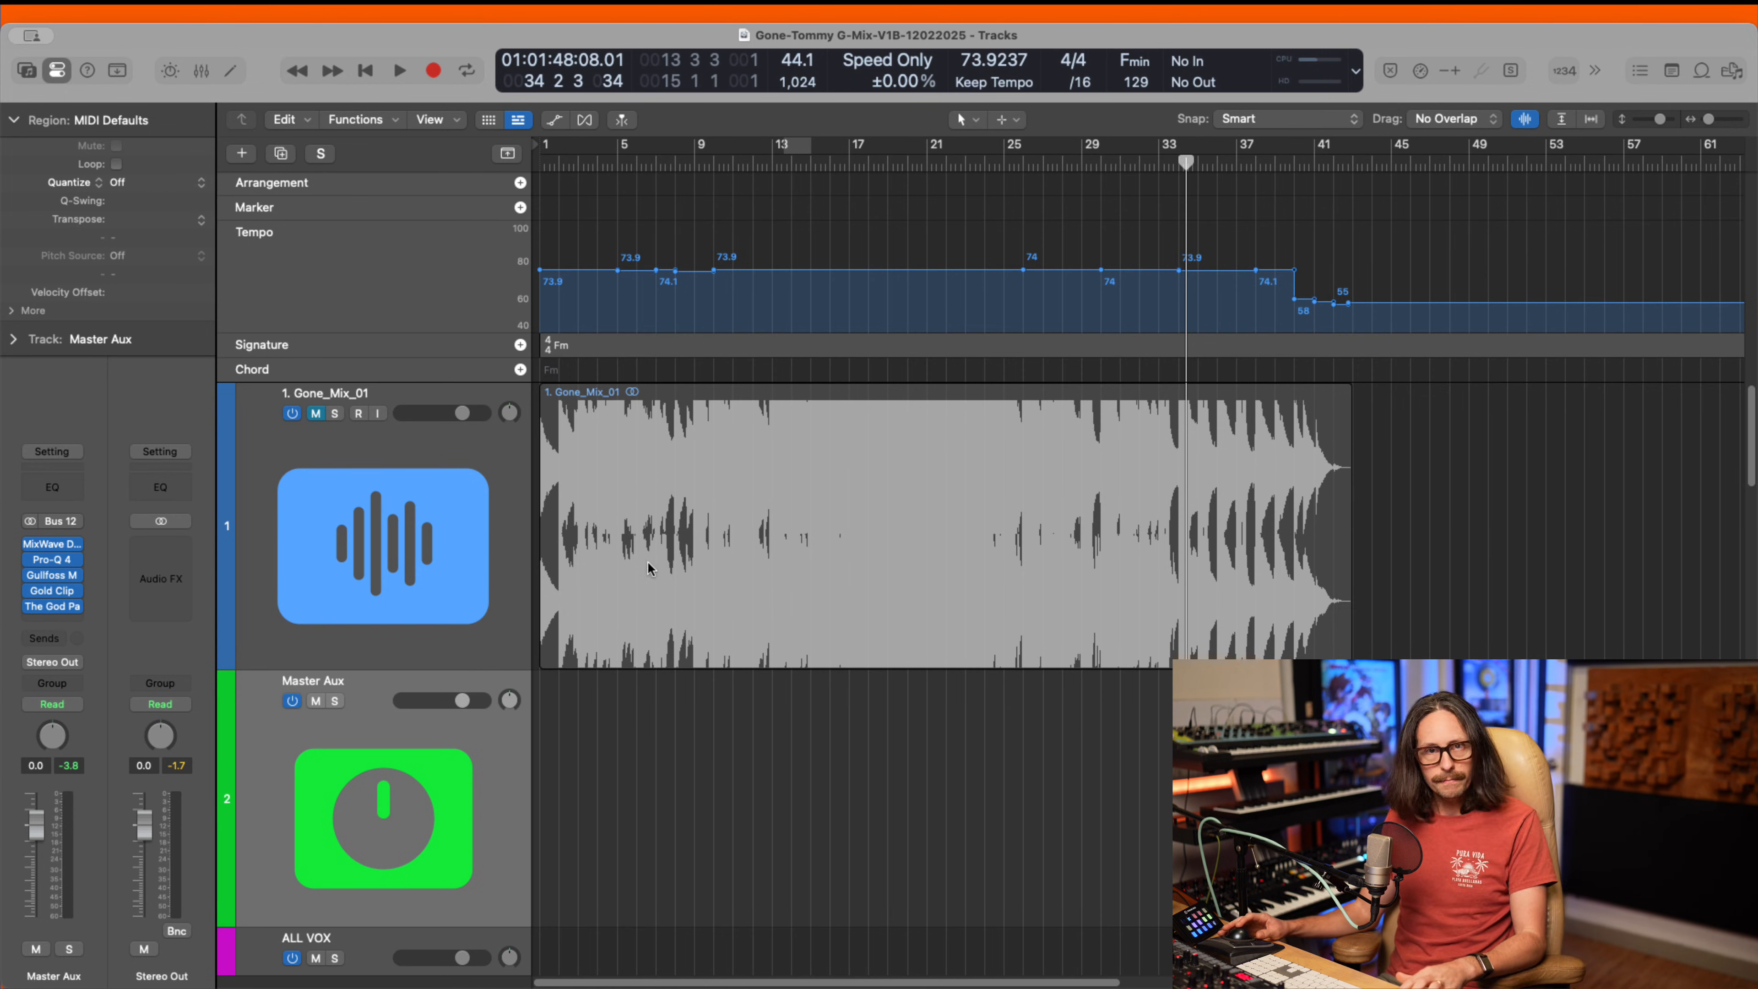
scroll(761, 713, down, 3)
scroll(769, 547, up, 2)
drag(633, 433, 866, 734)
click(857, 163)
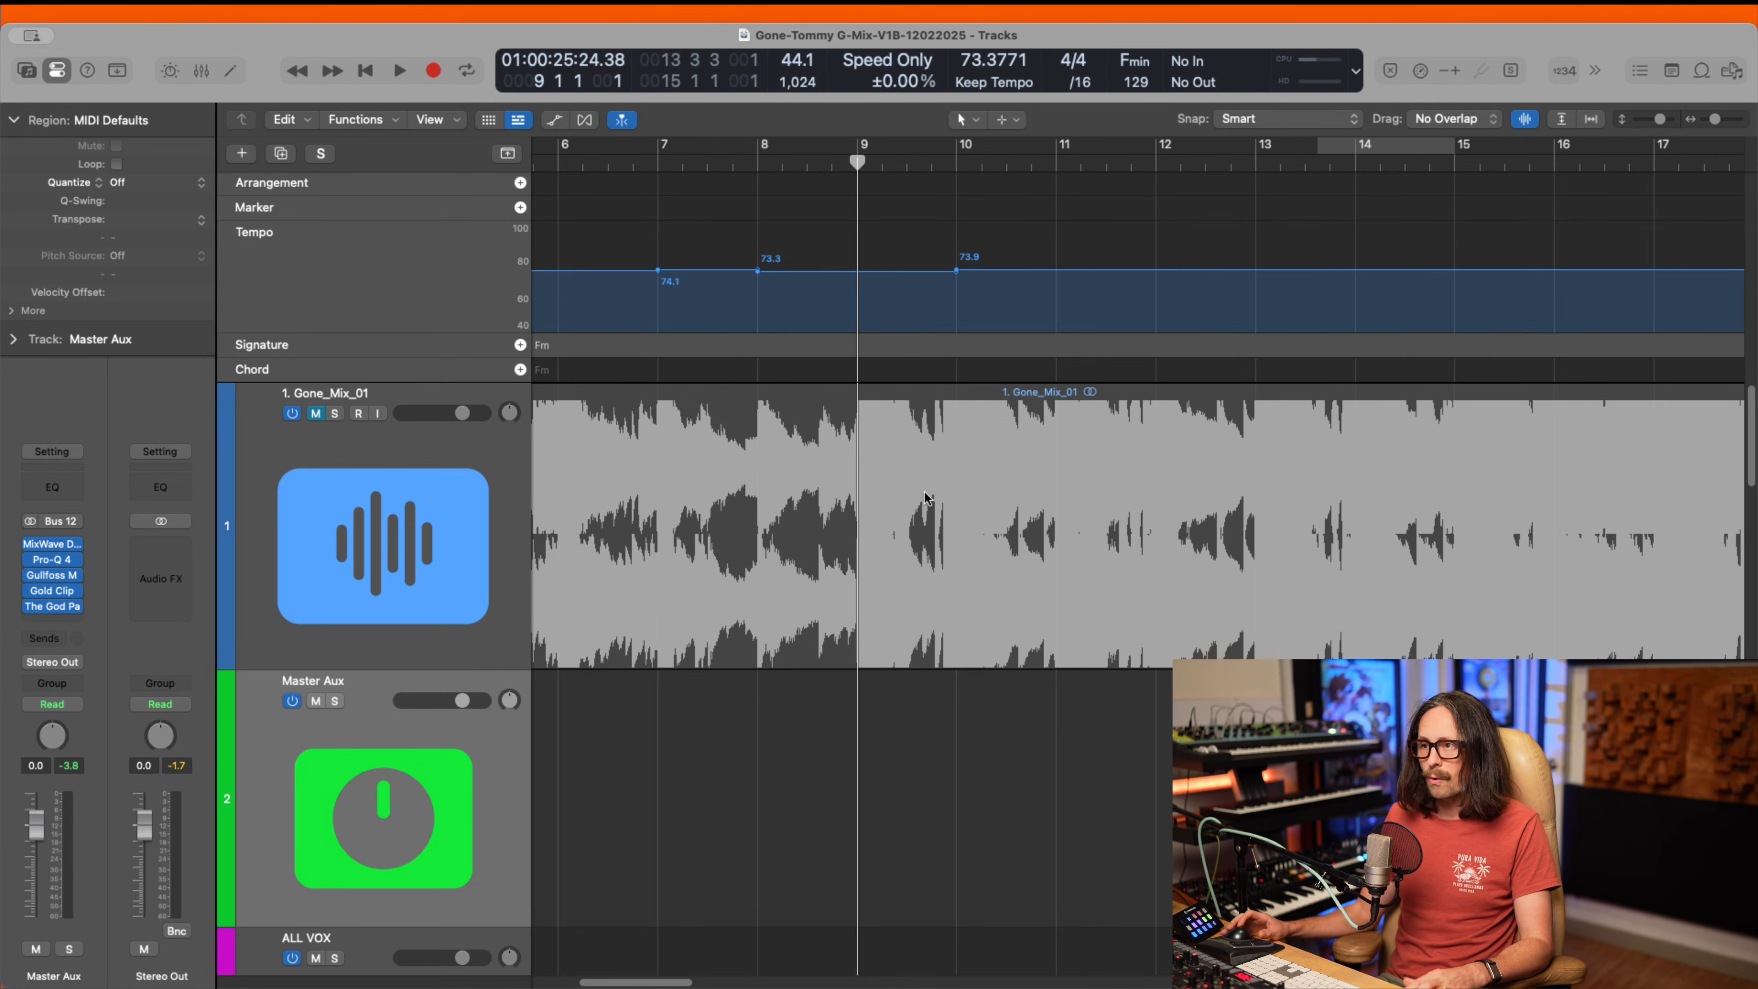
ctrl+alt+click(857, 591)
- Select the Gone_Mix_01 region and unmute its track
click(581, 463)
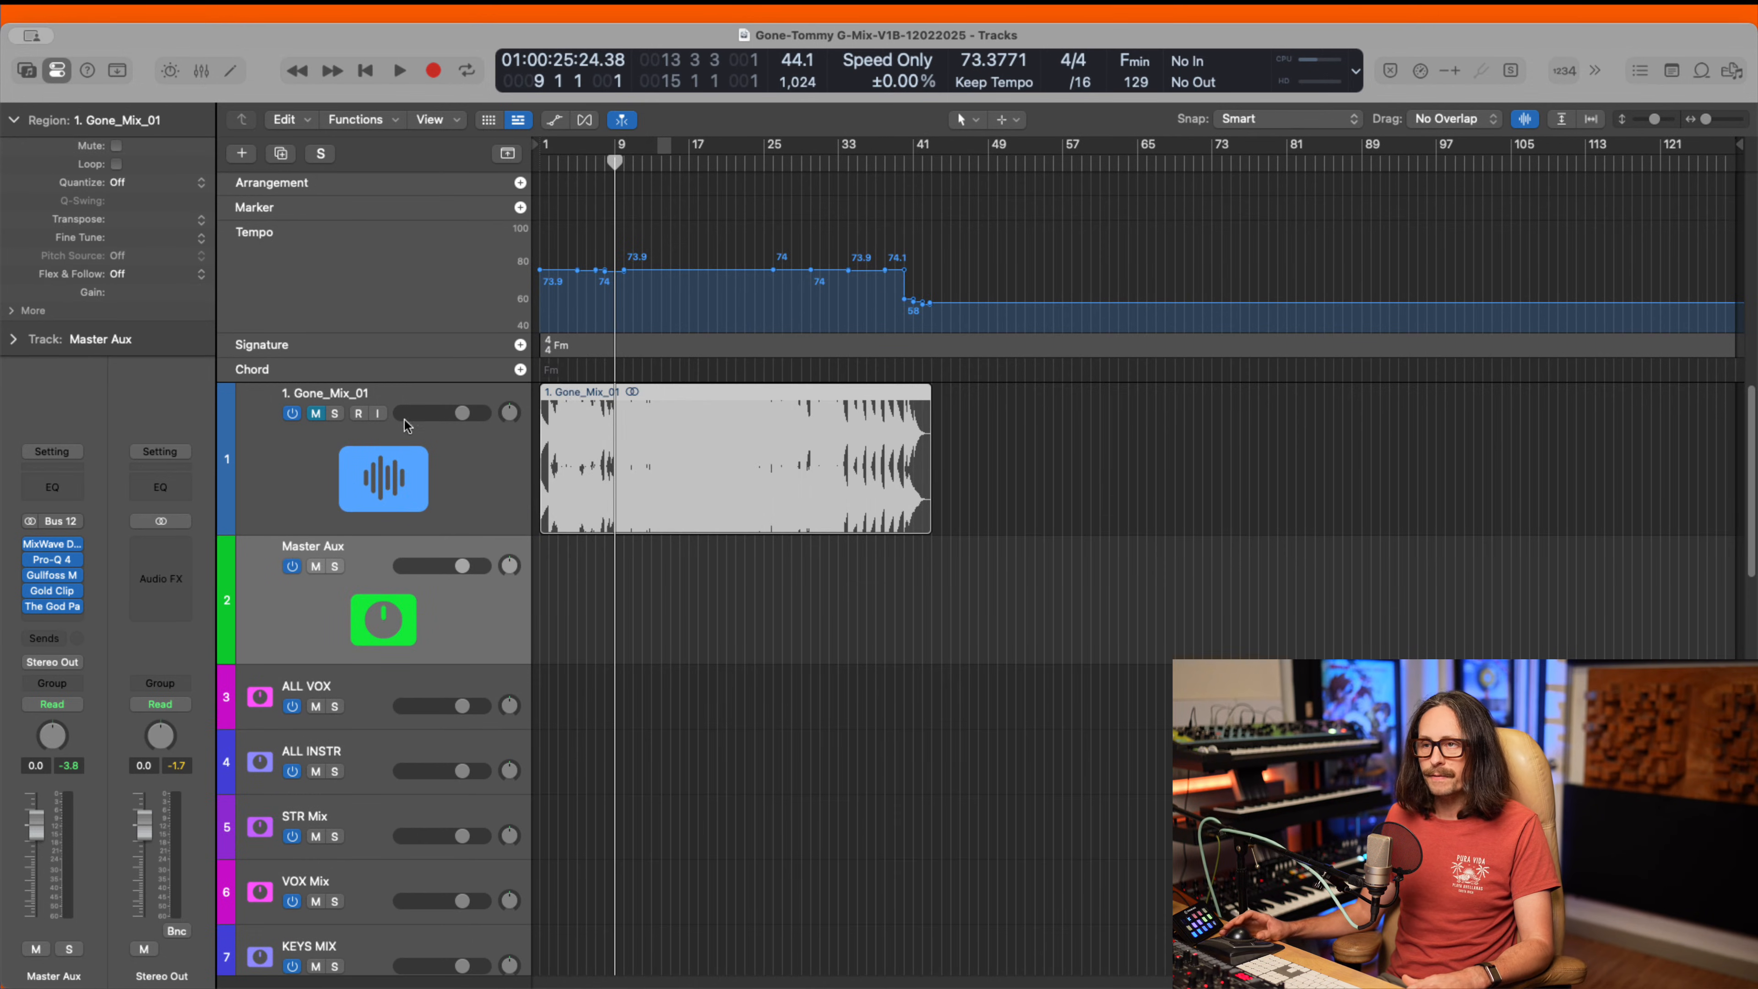
click(372, 471)
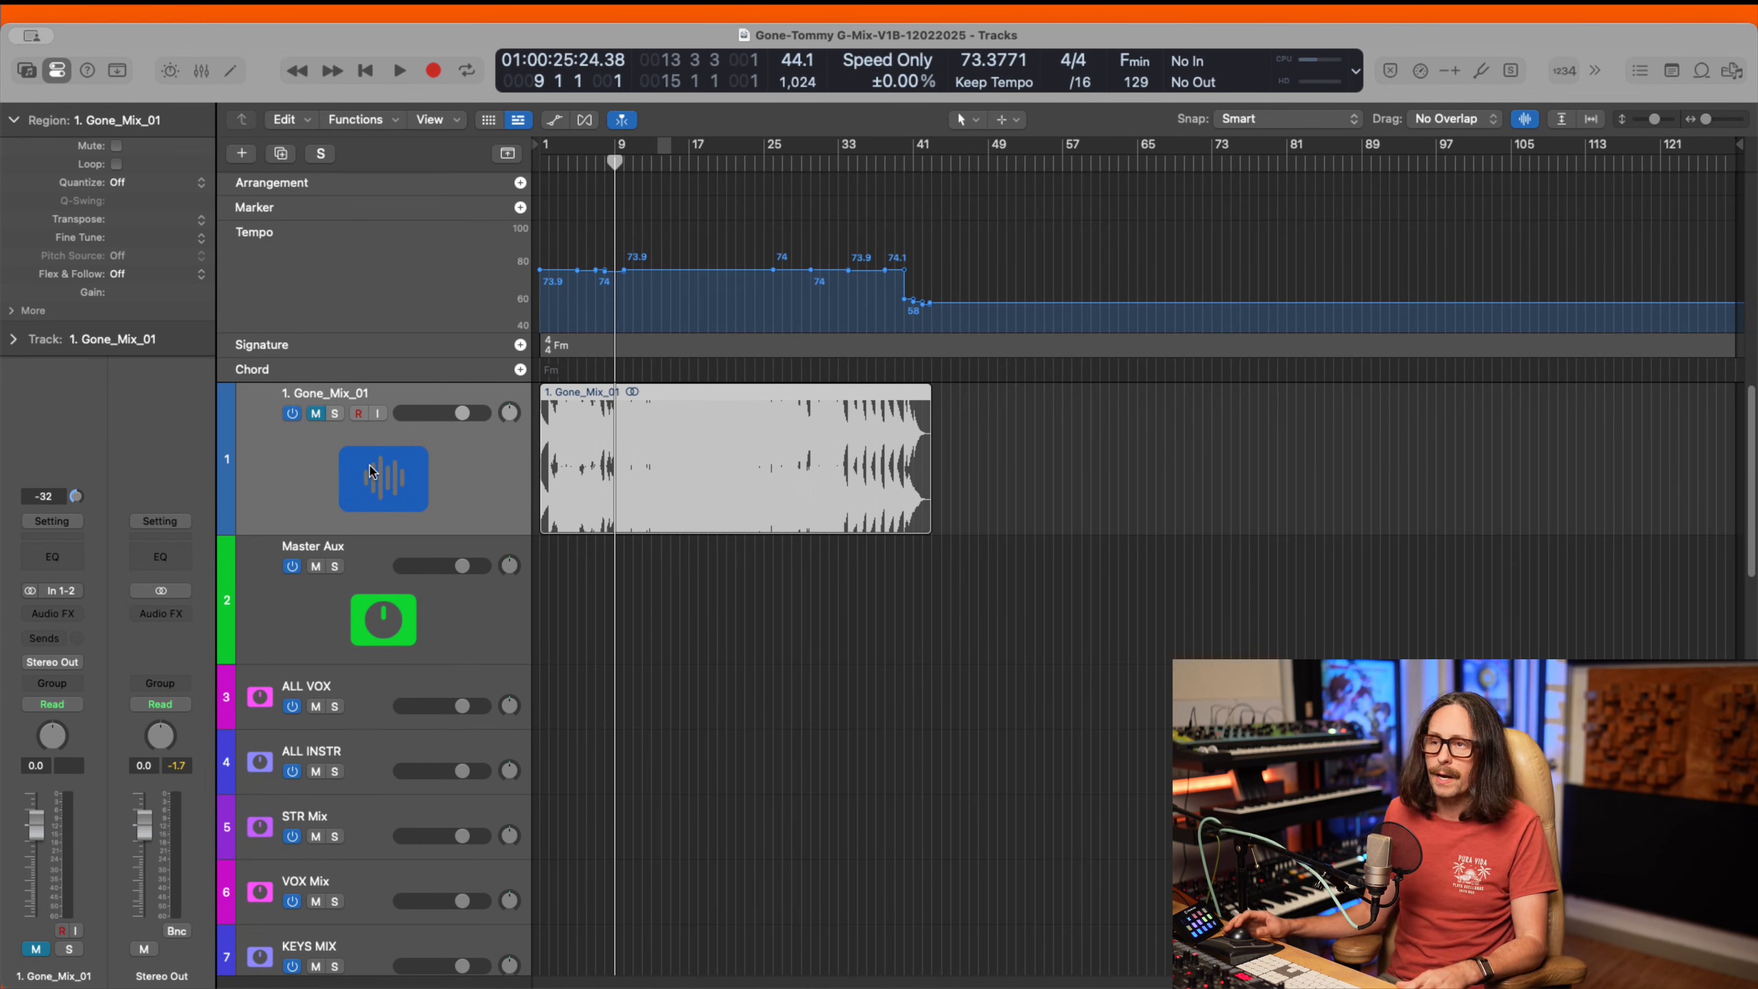
click(316, 413)
click(572, 429)
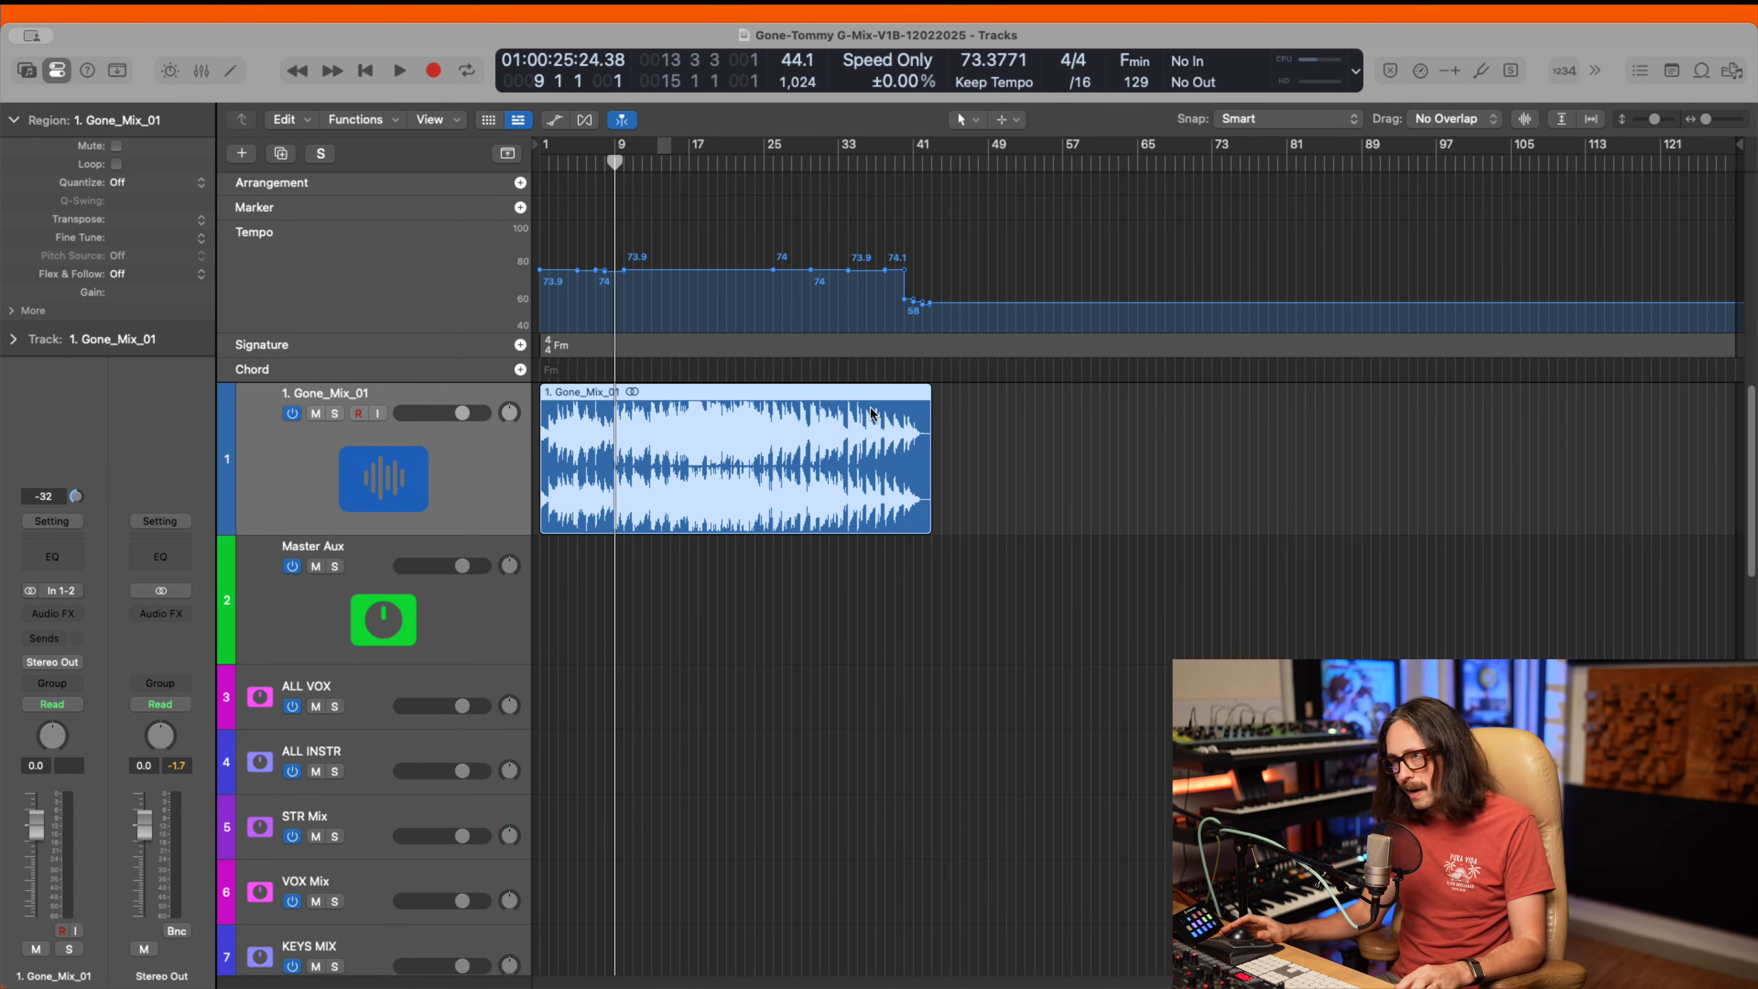
- Open the Gone_Mix_01 region in the Smart Tempo editor
drag(903, 440, 575, 631)
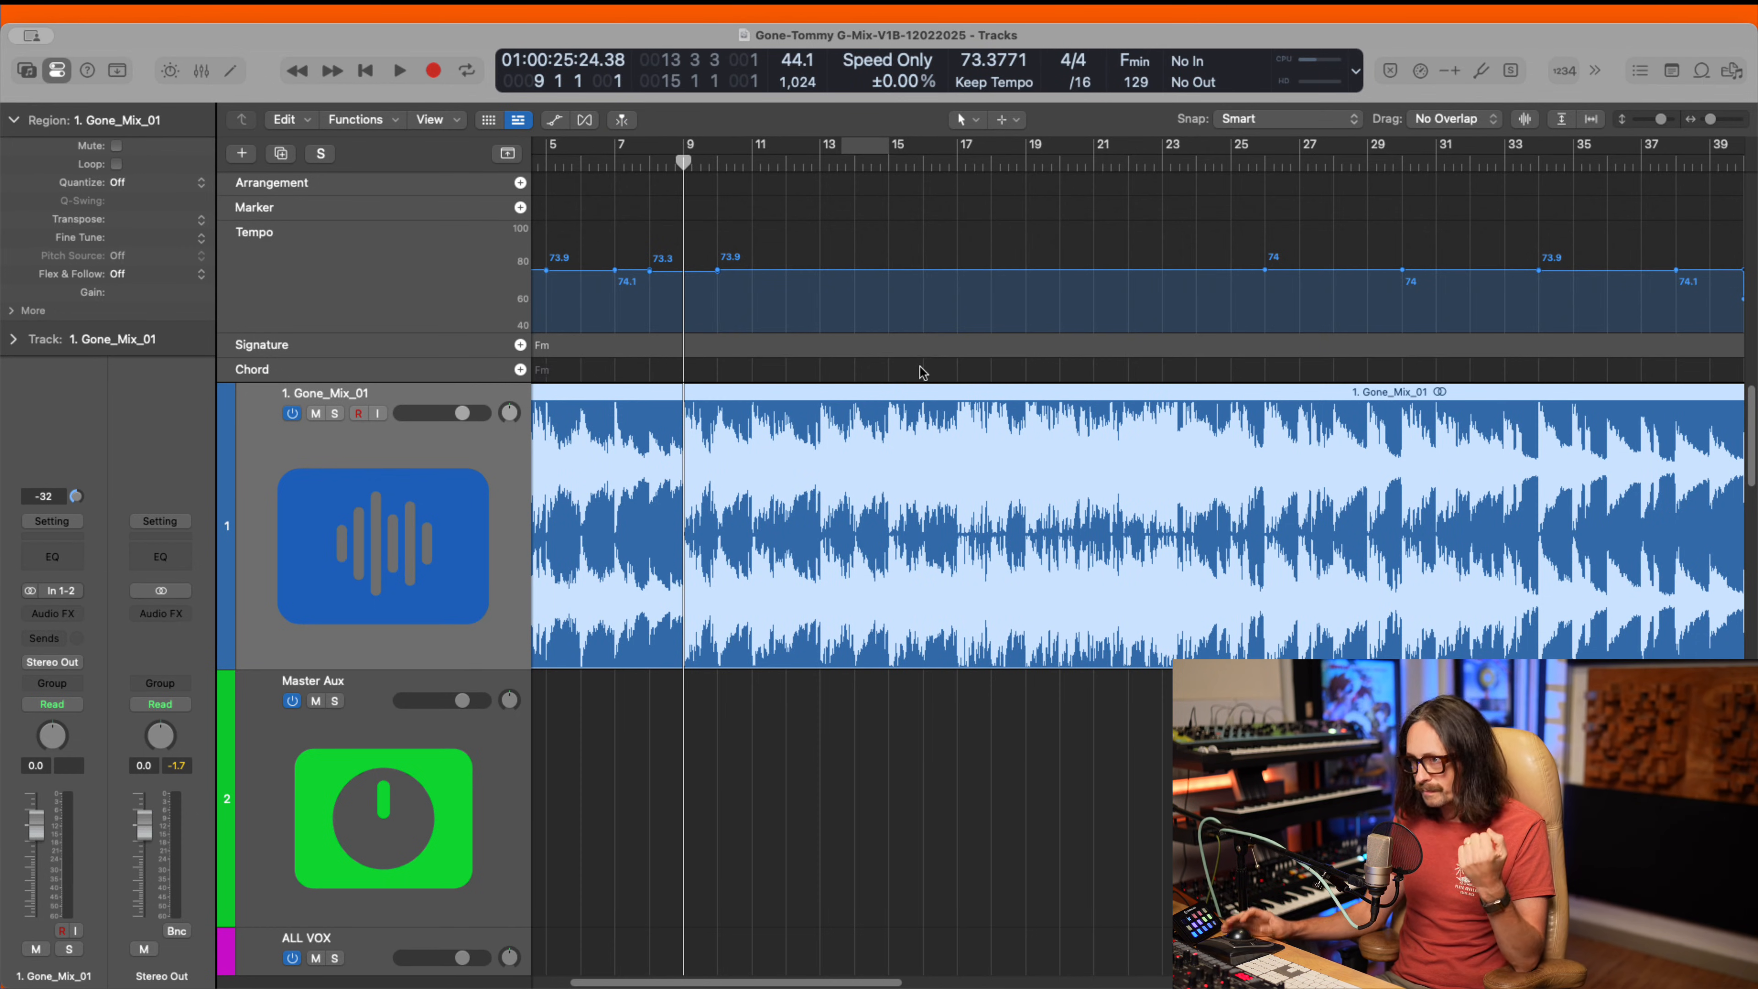
ctrl+alt+click(958, 482)
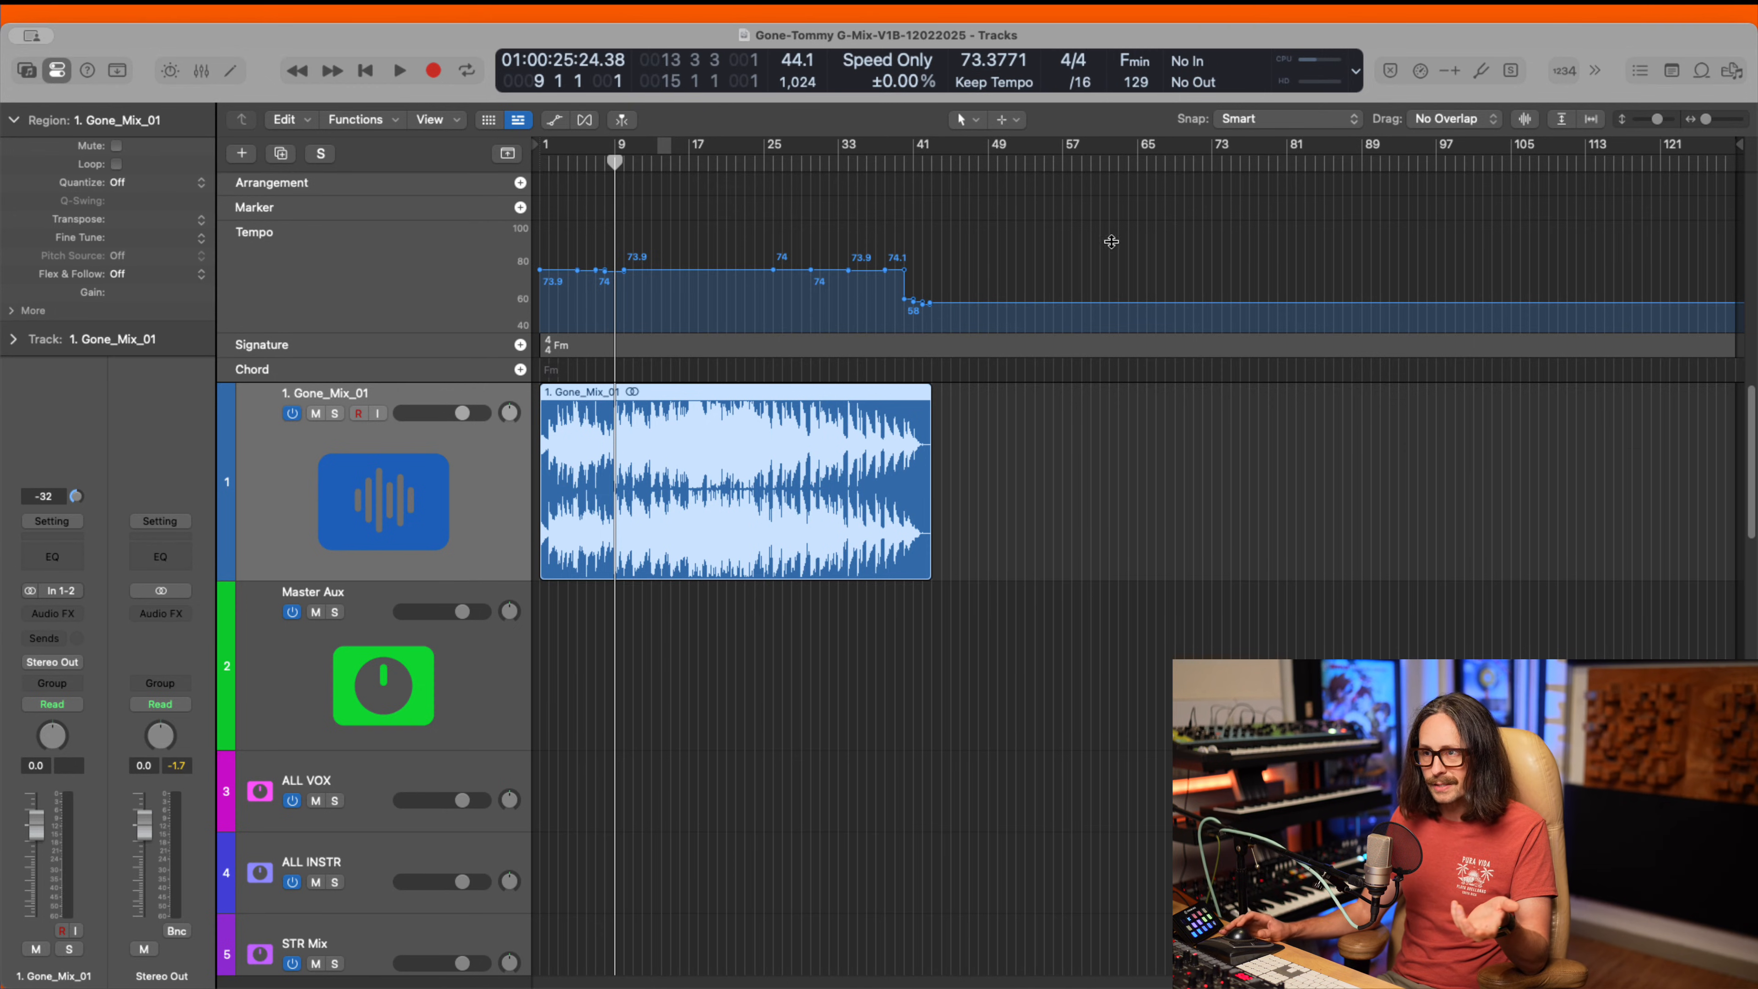
click(1010, 530)
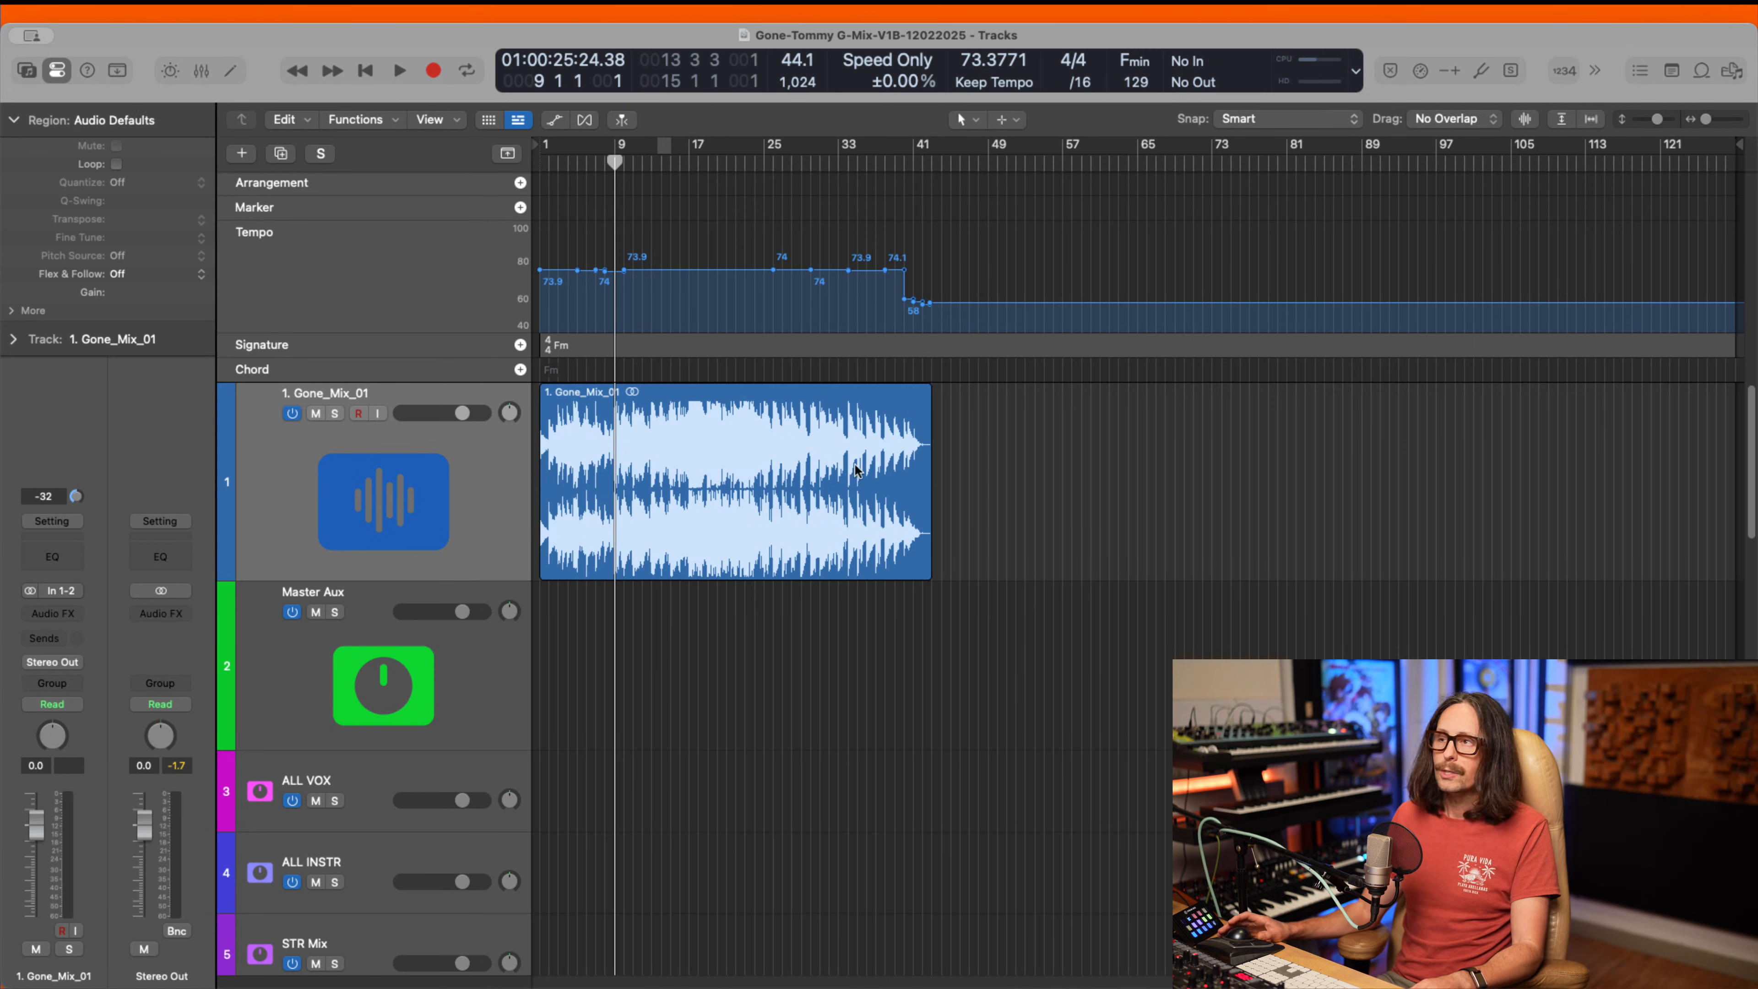
click(718, 469)
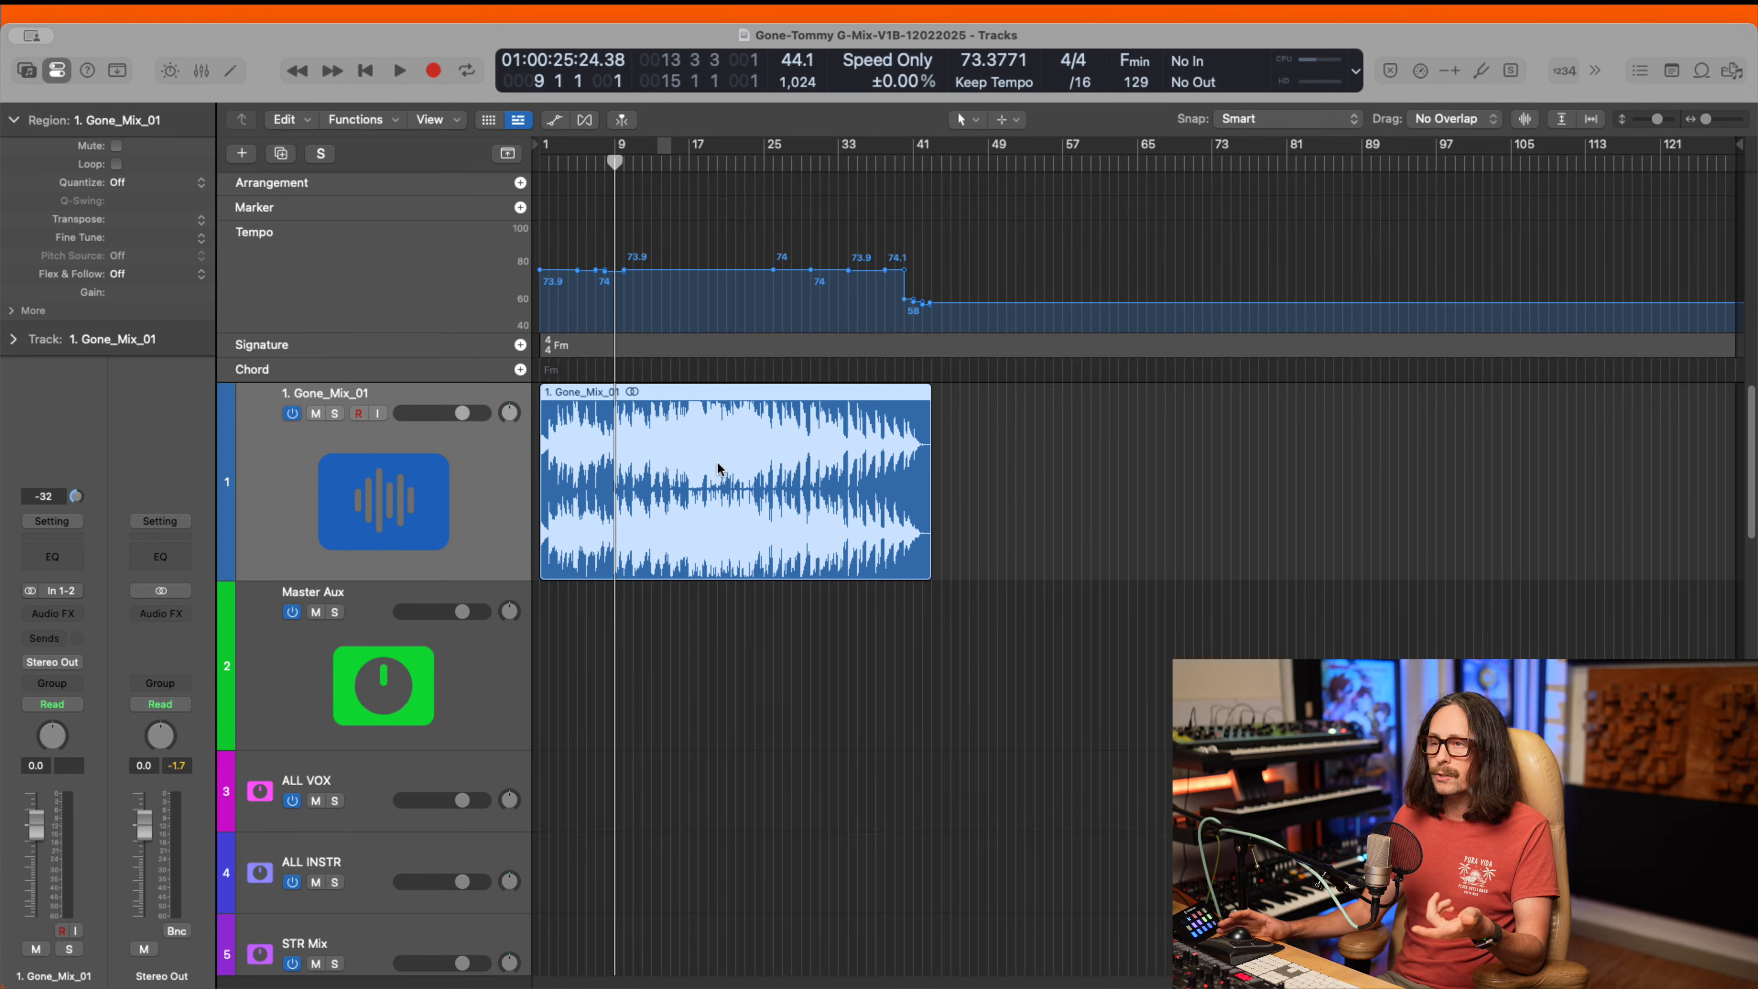
double_click(720, 475)
click(878, 563)
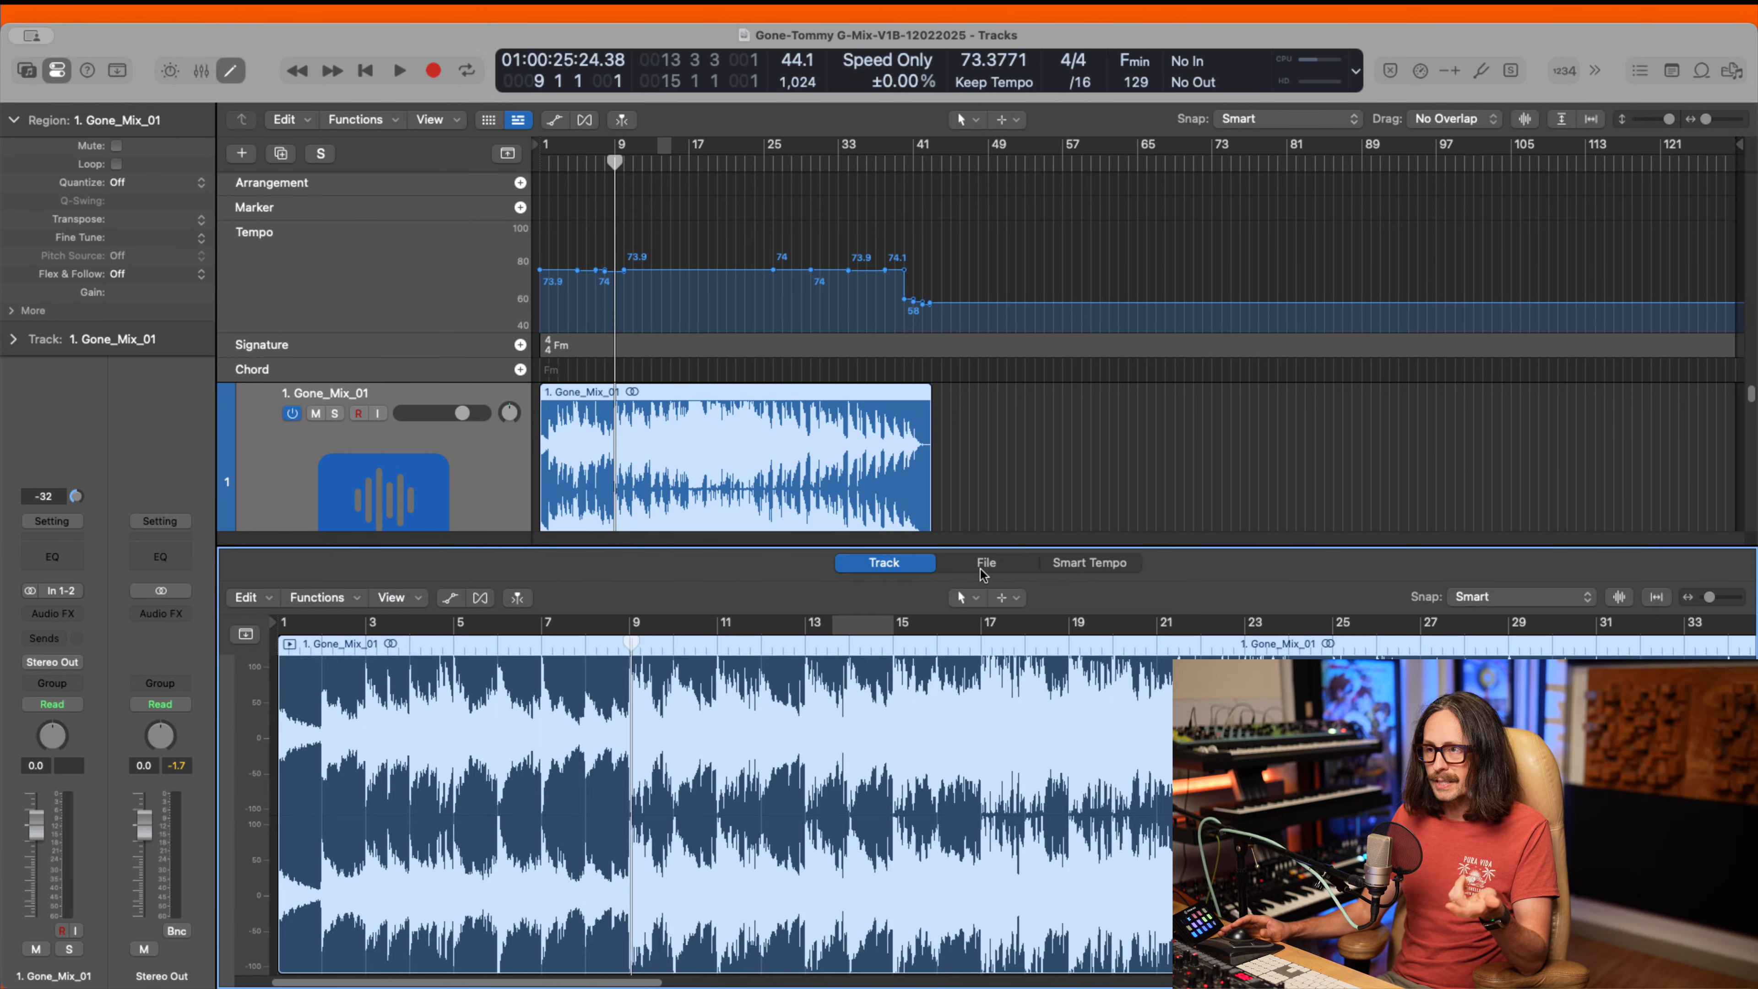
click(989, 565)
click(1086, 566)
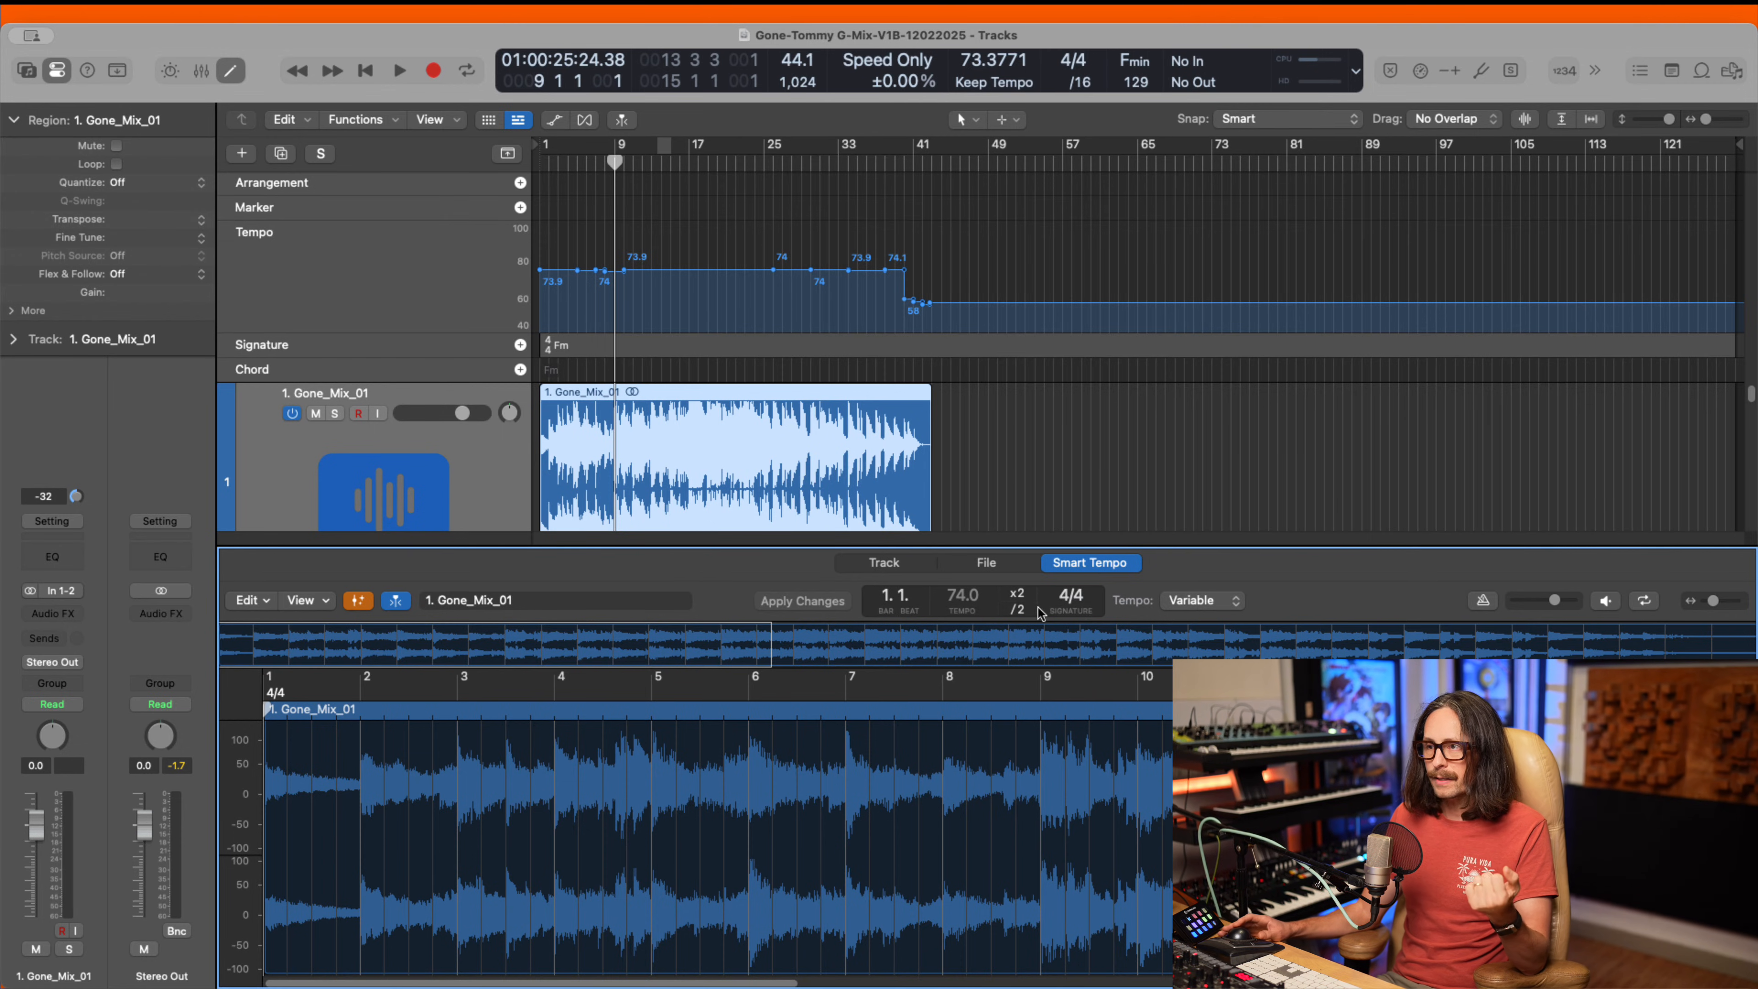
- Keep the region's tempo mode at Variable and apply the region tempo to the project tempo
click(1202, 596)
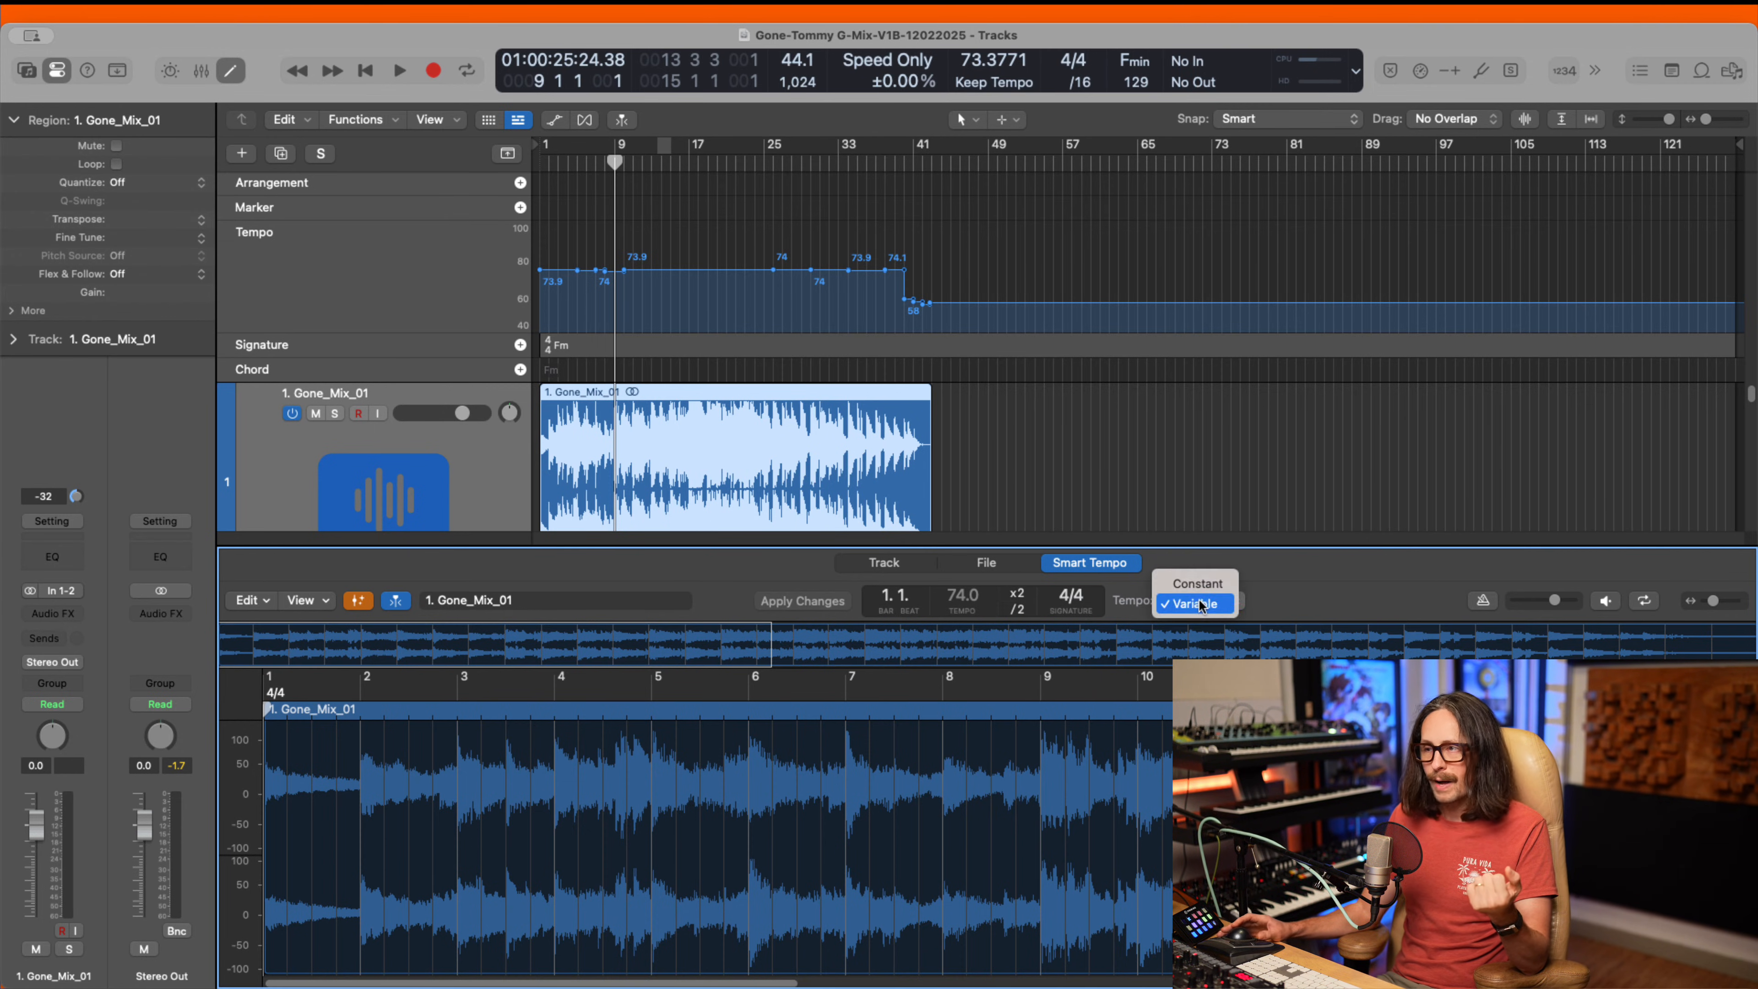
click(1170, 601)
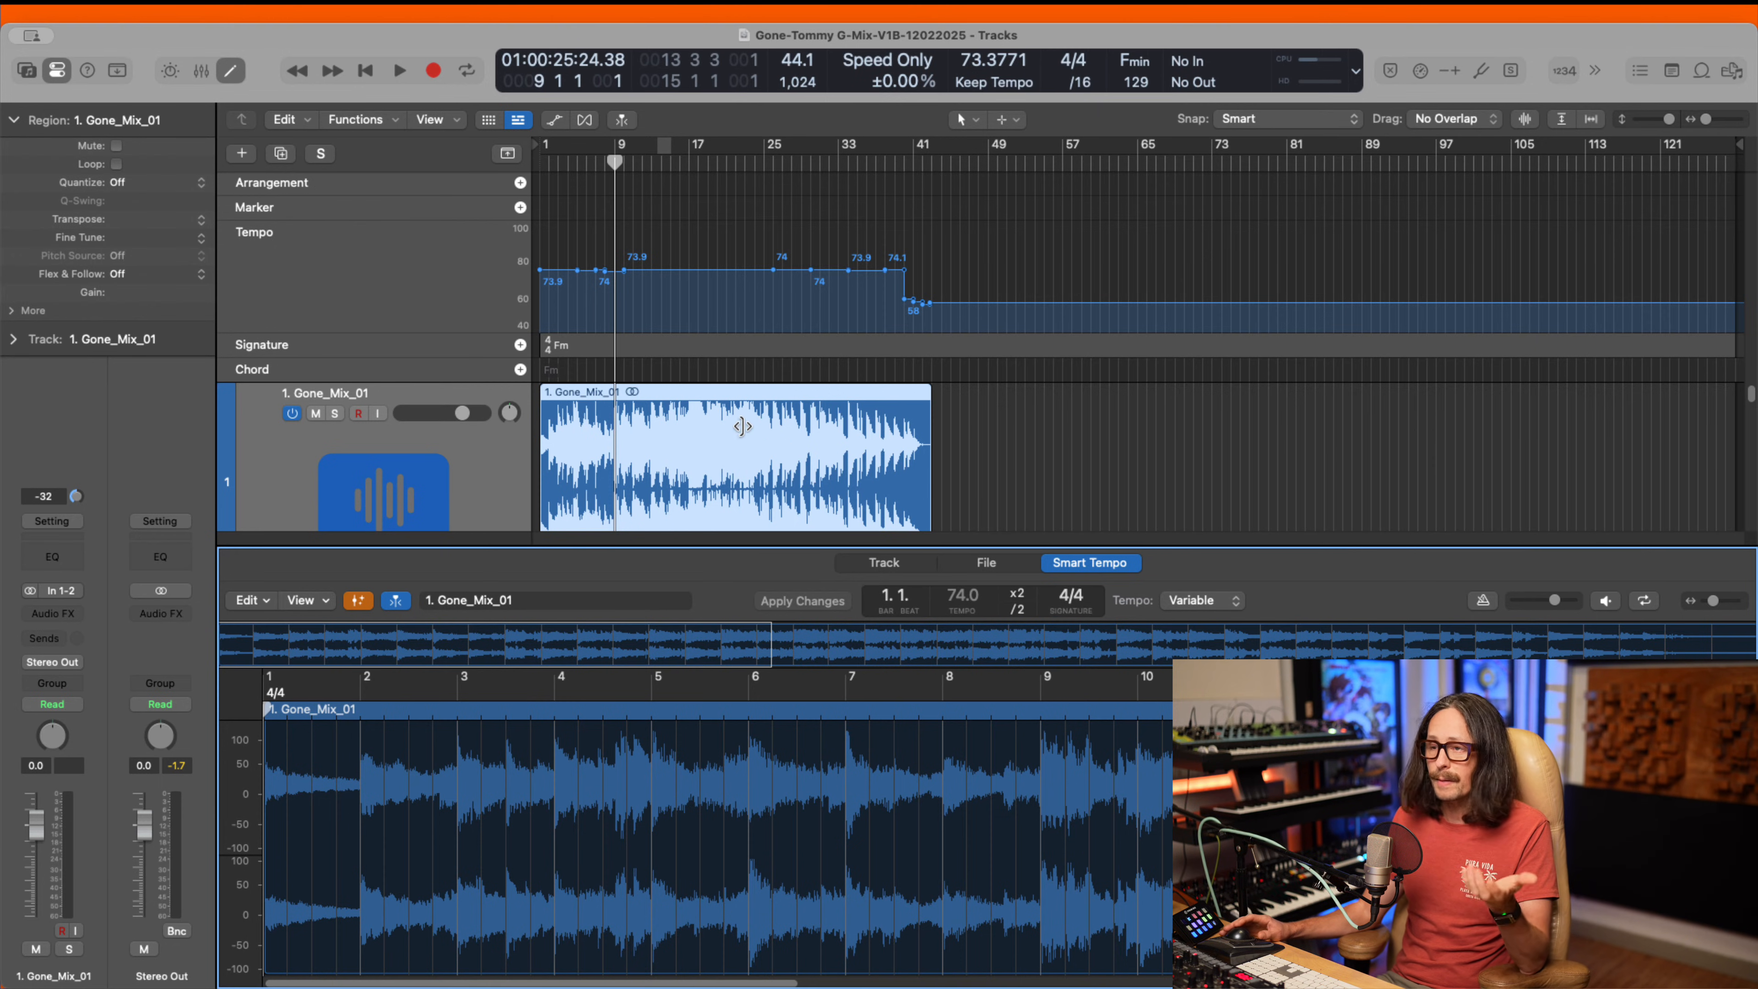
click(252, 602)
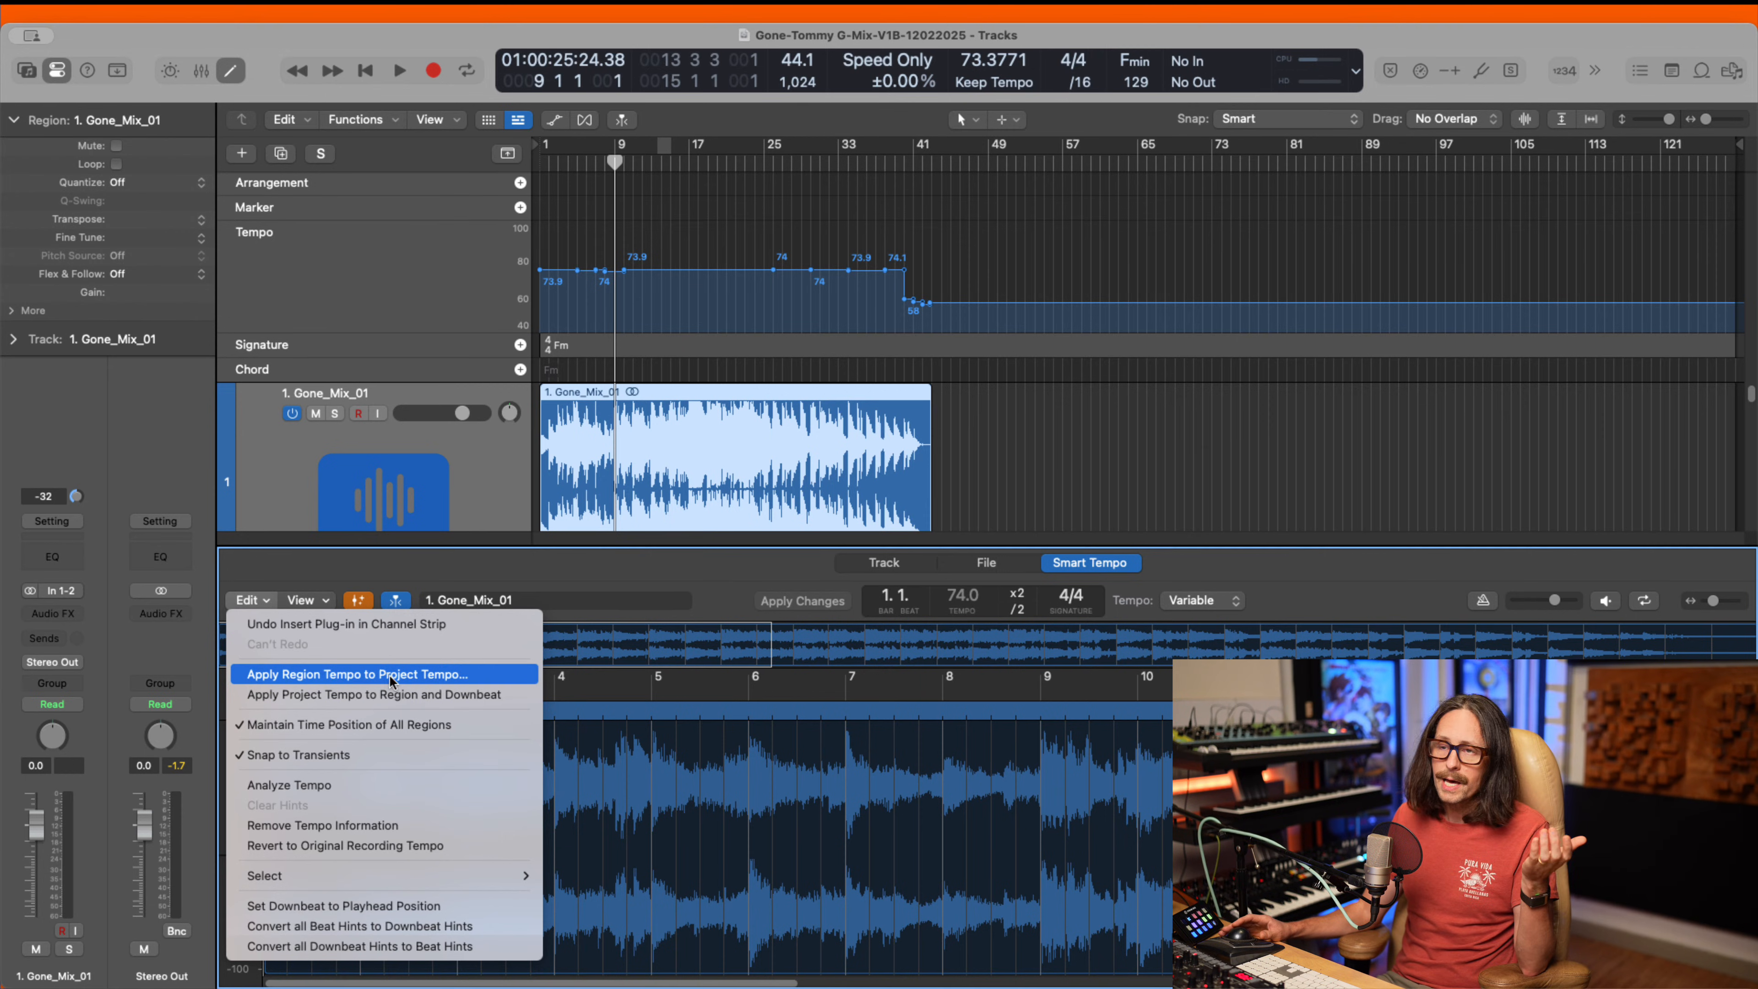
click(424, 680)
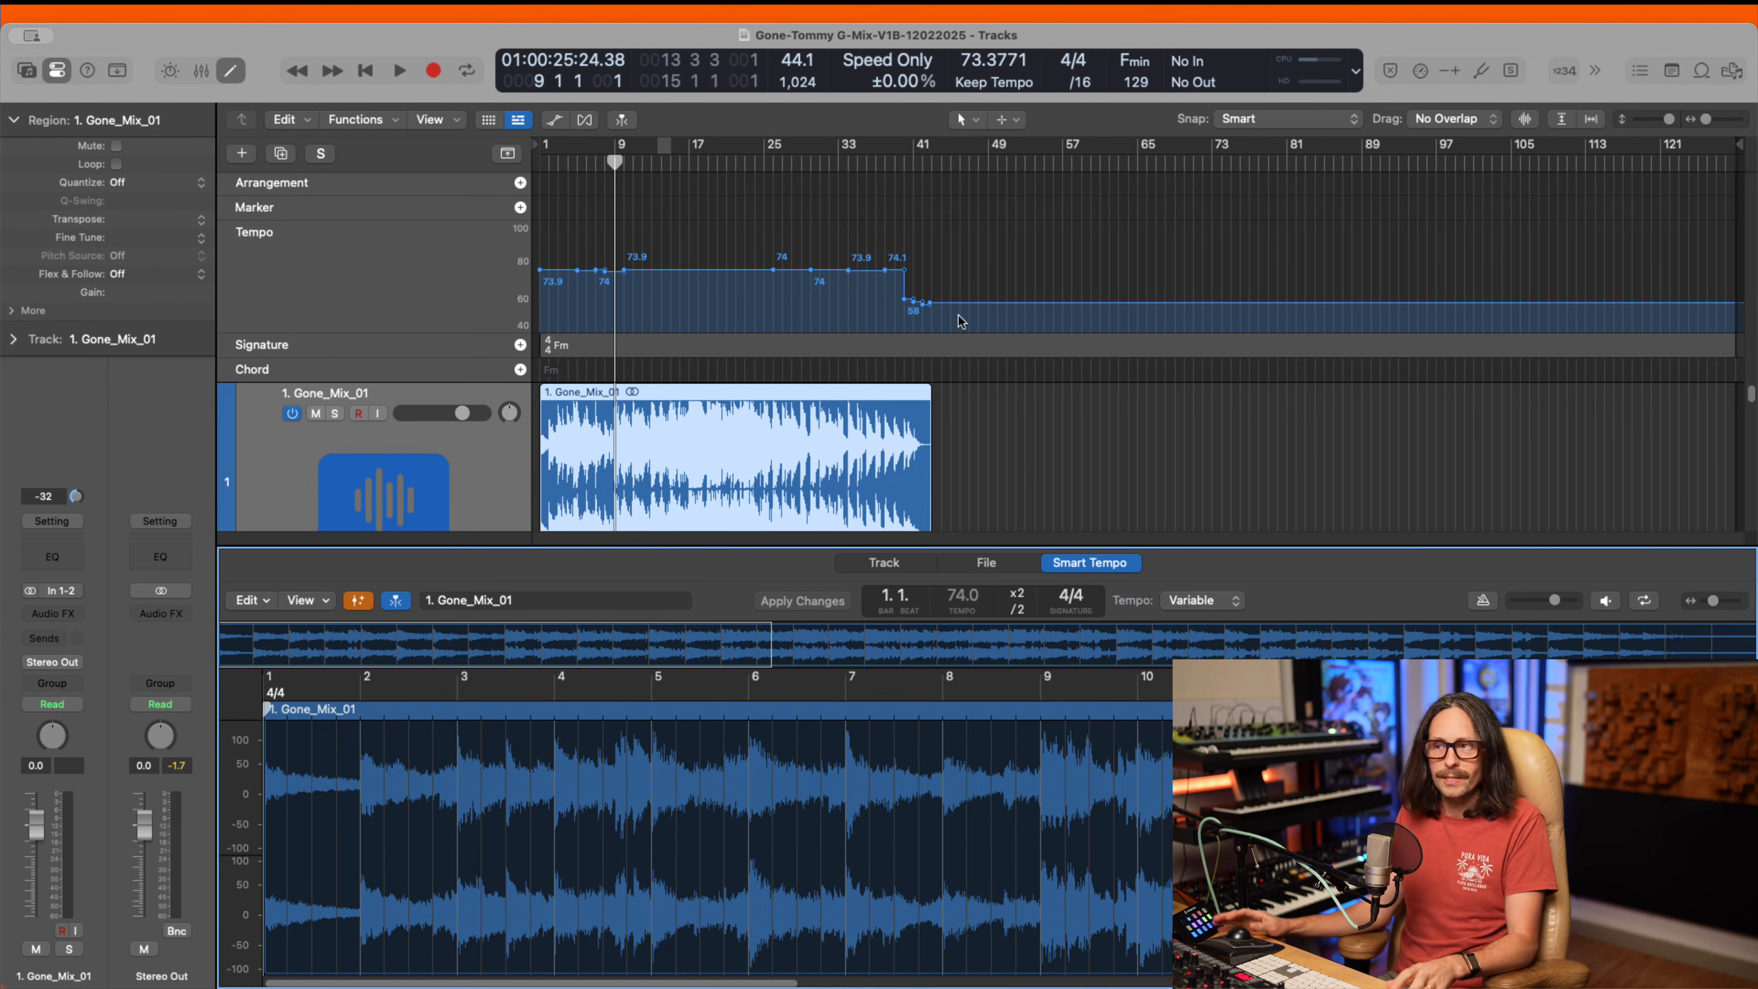
- Examine the tempo changes near the song's end and start, moving the playhead to bar 41 beat 2, and close the Smart Tempo editor
drag(875, 427, 1023, 473)
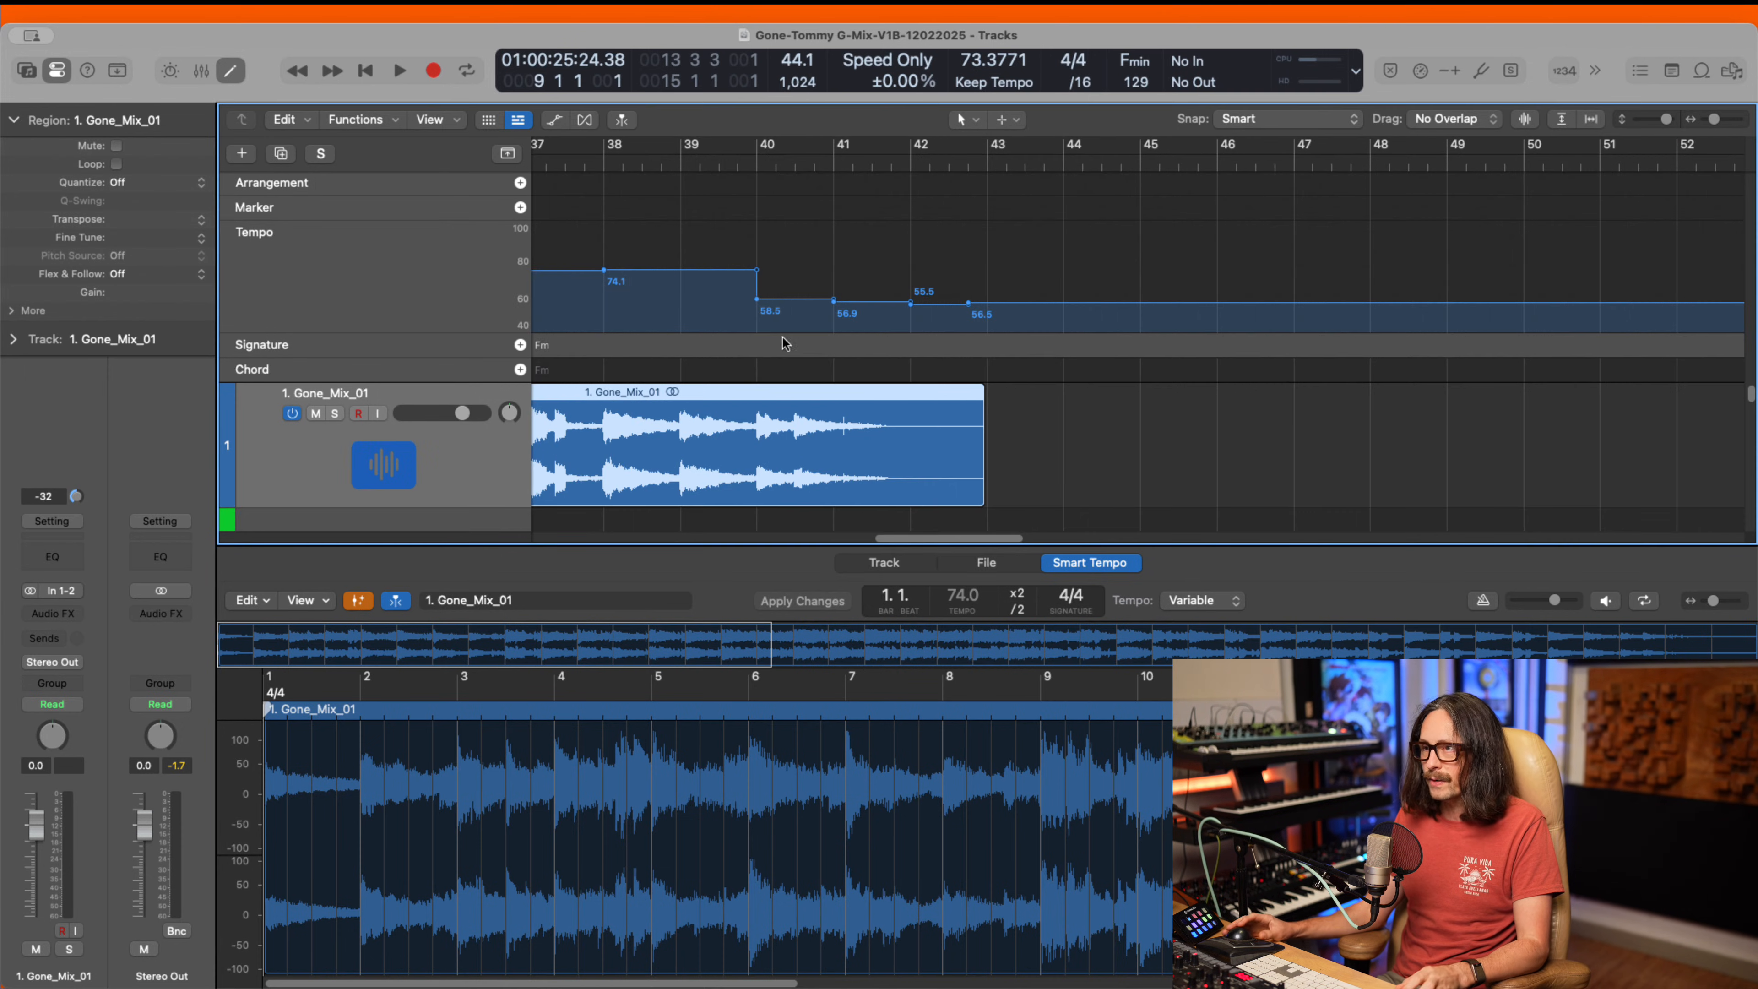
drag(601, 161, 857, 166)
scroll(943, 395, left, 15)
scroll(941, 400, left, 8)
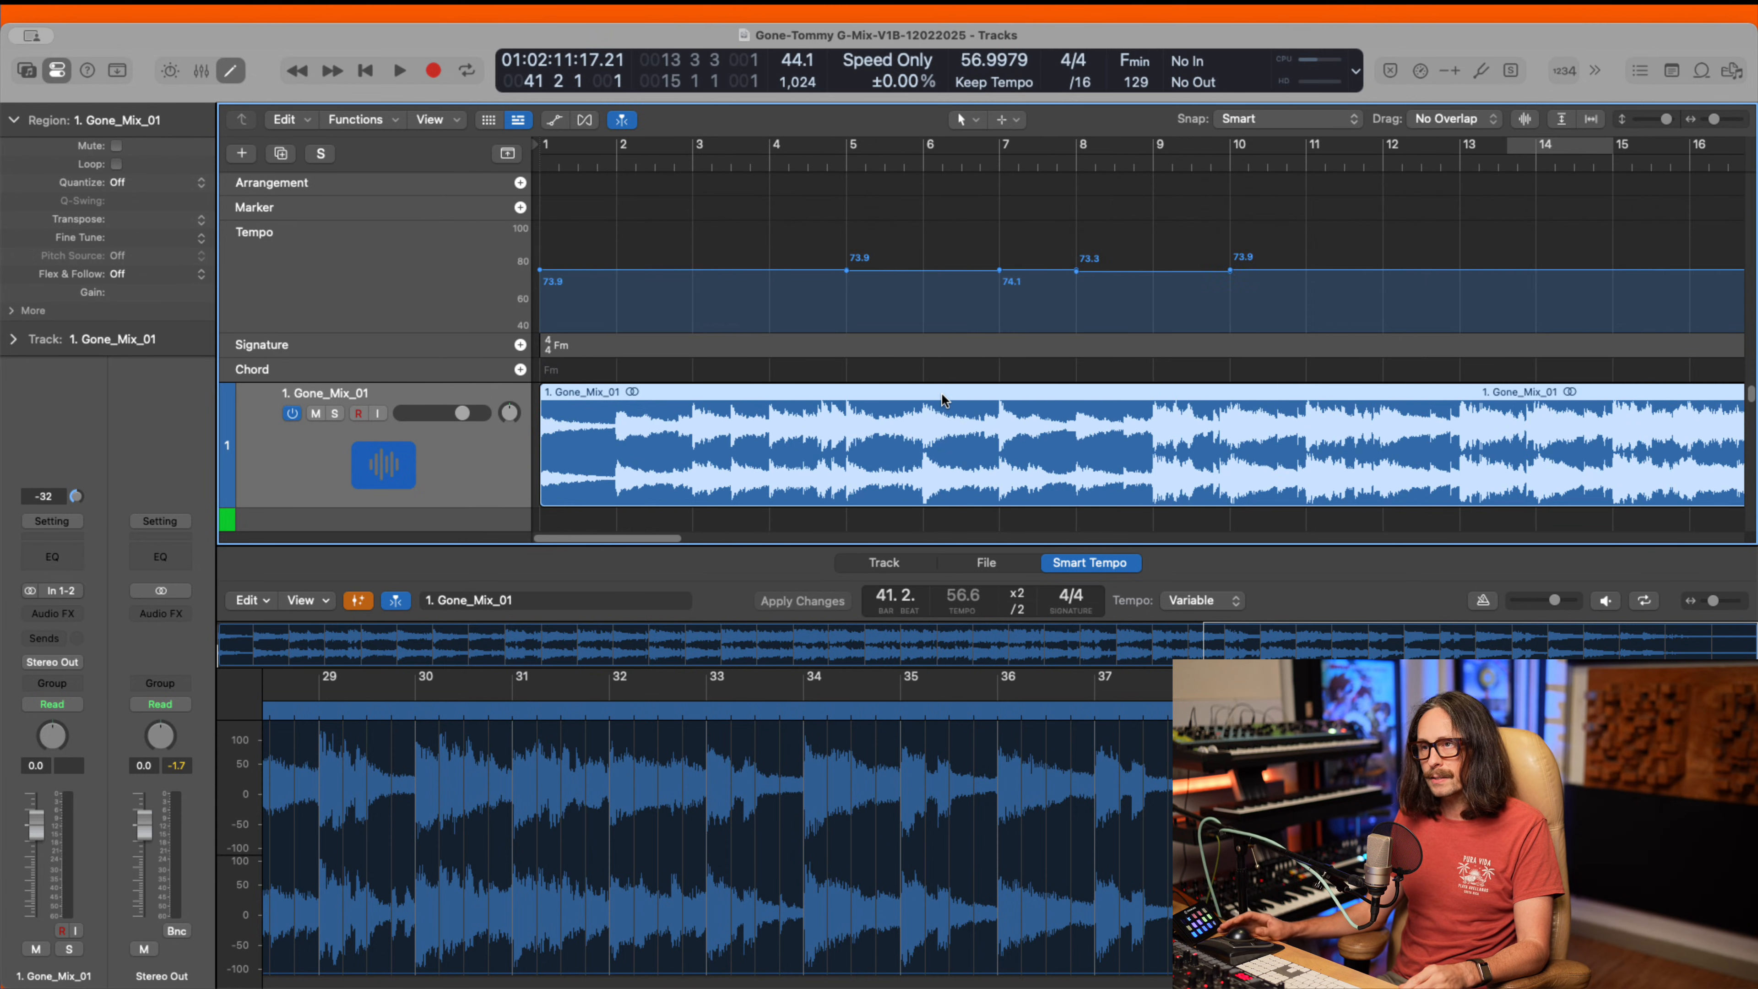
scroll(1102, 451, left, 2)
scroll(1103, 452, left, 3)
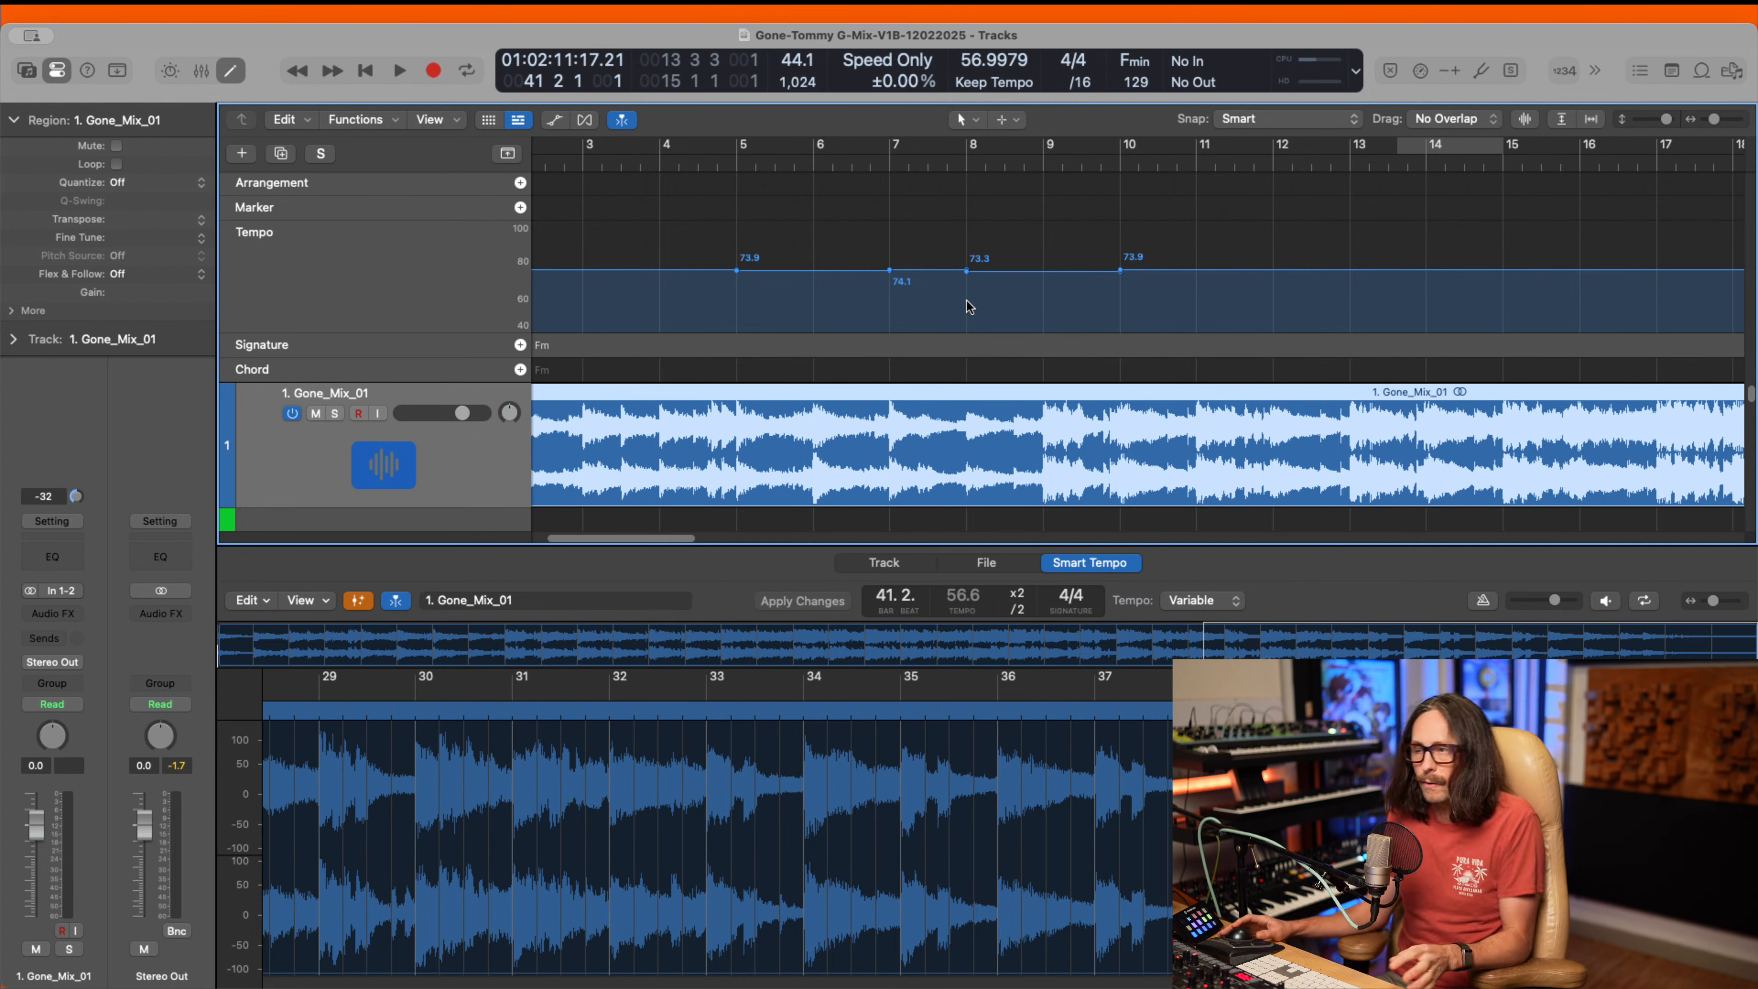
key(e)
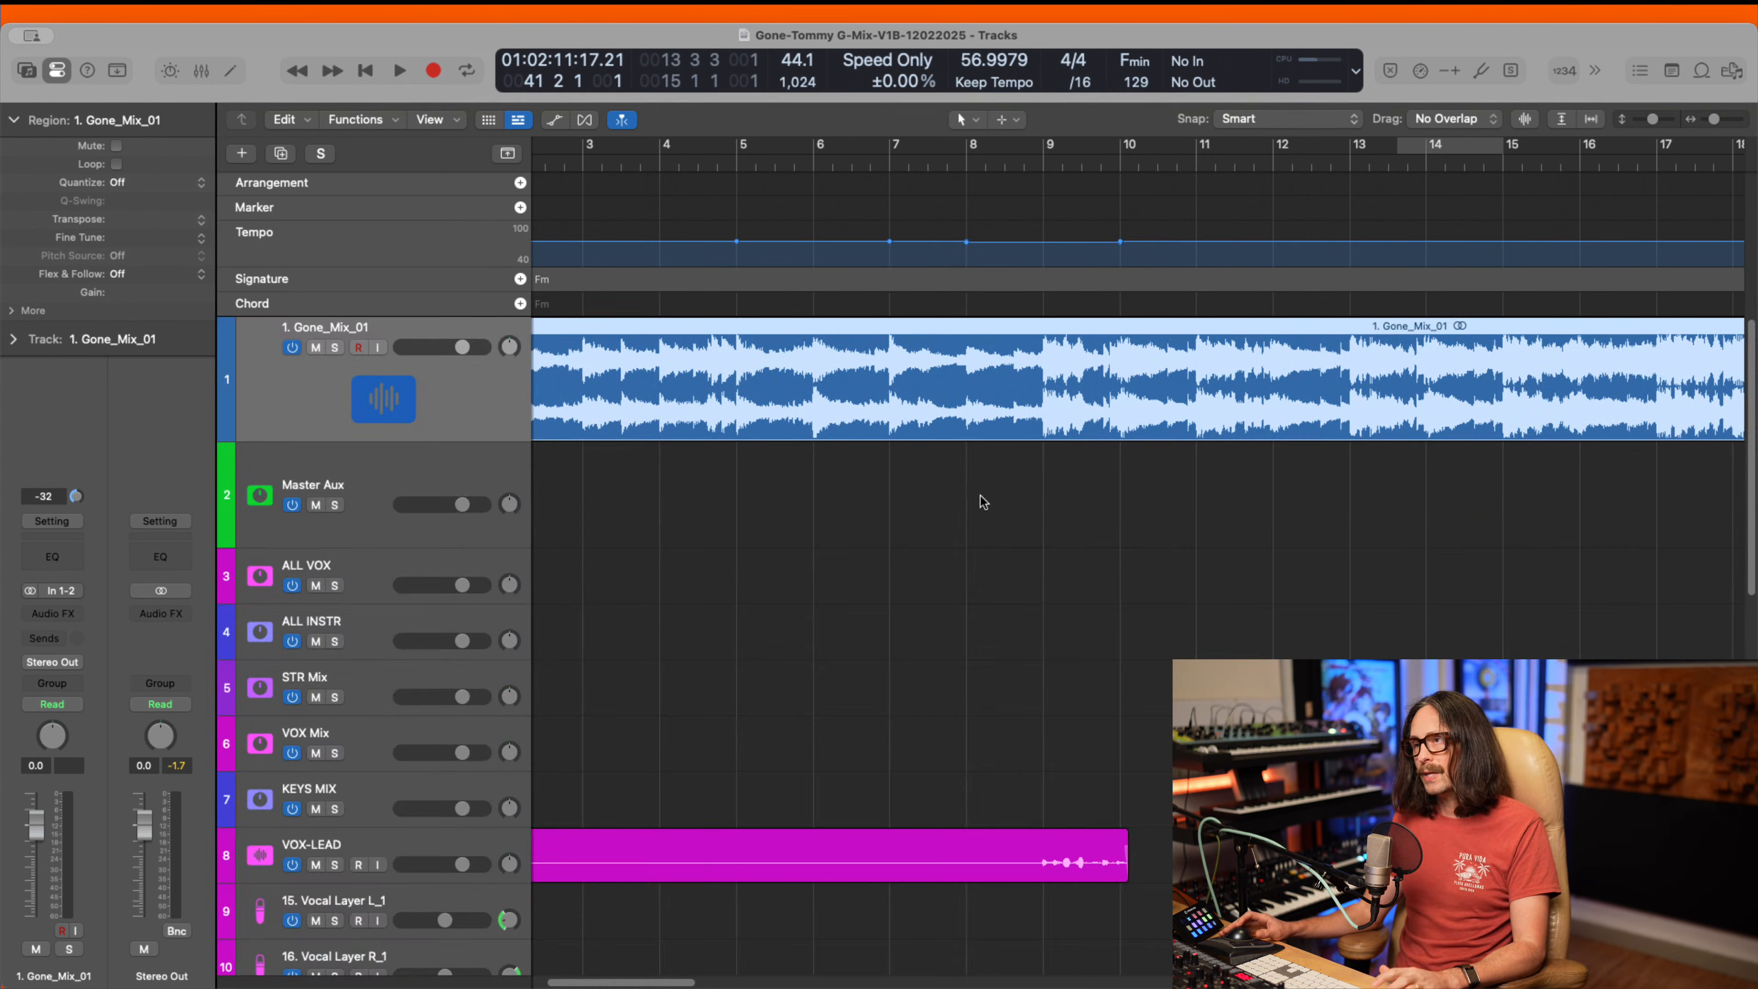
- Solo the Gone_Mix_01 track and collapse the region inspector
ctrl+alt+click(775, 519)
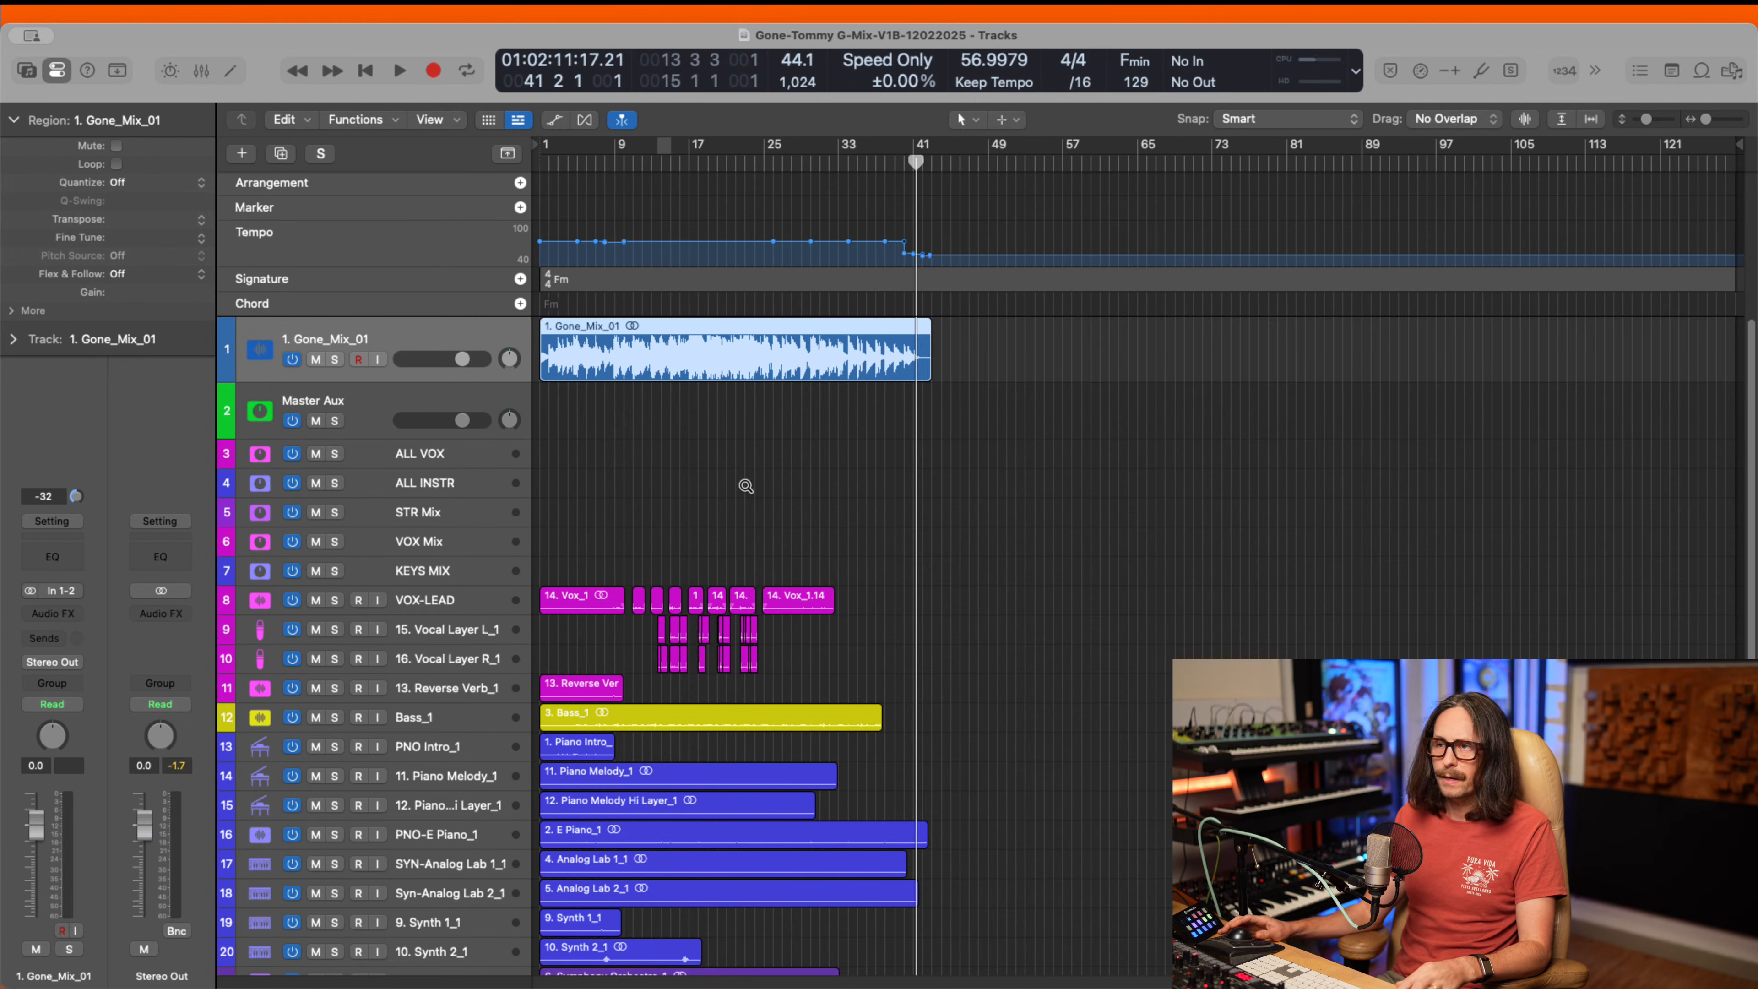
drag(954, 351, 541, 890)
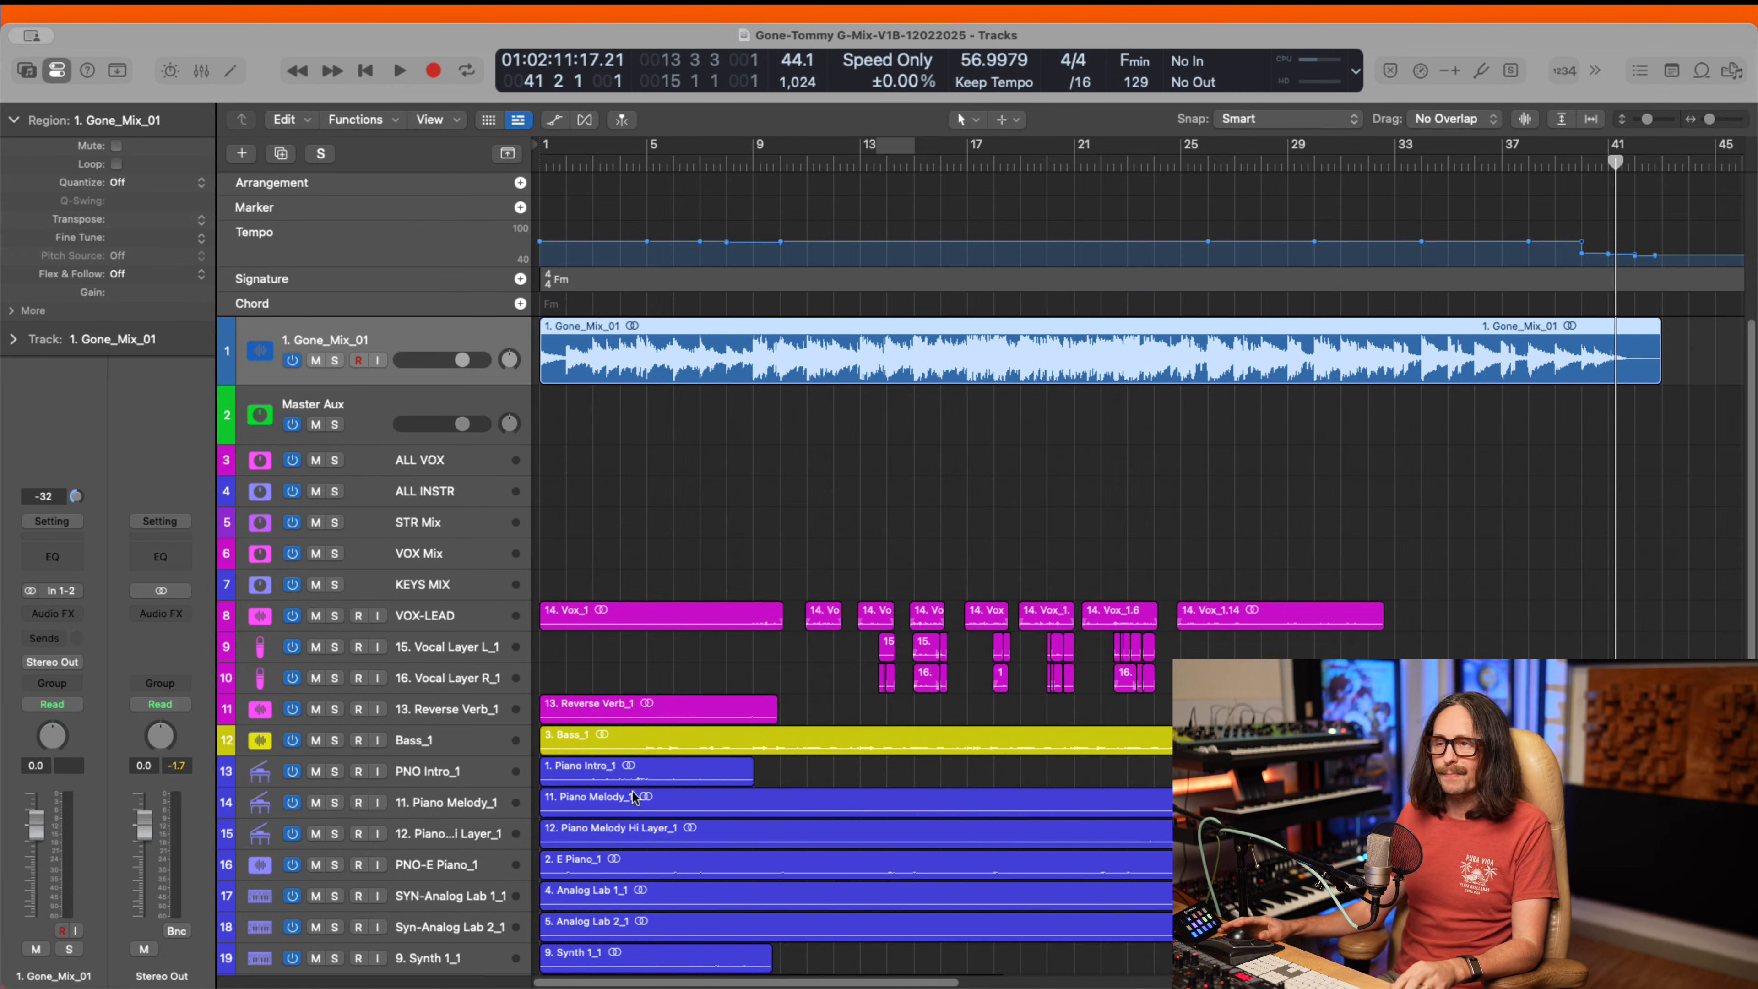
click(336, 361)
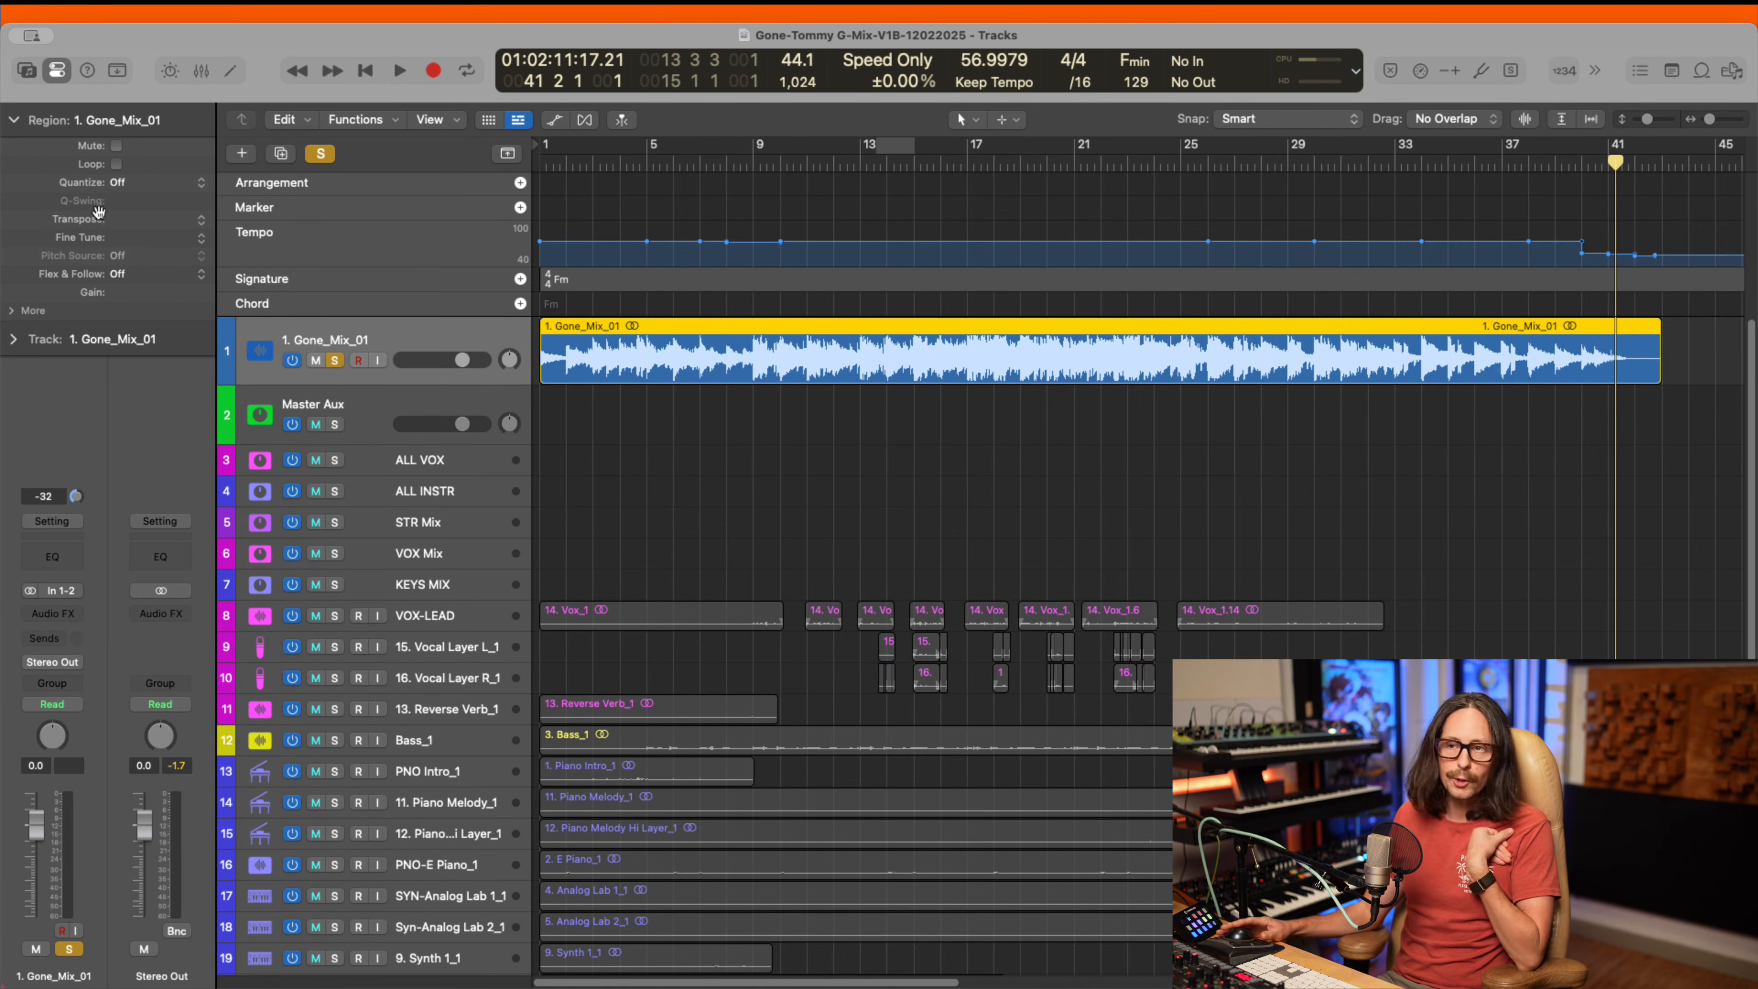
click(11, 120)
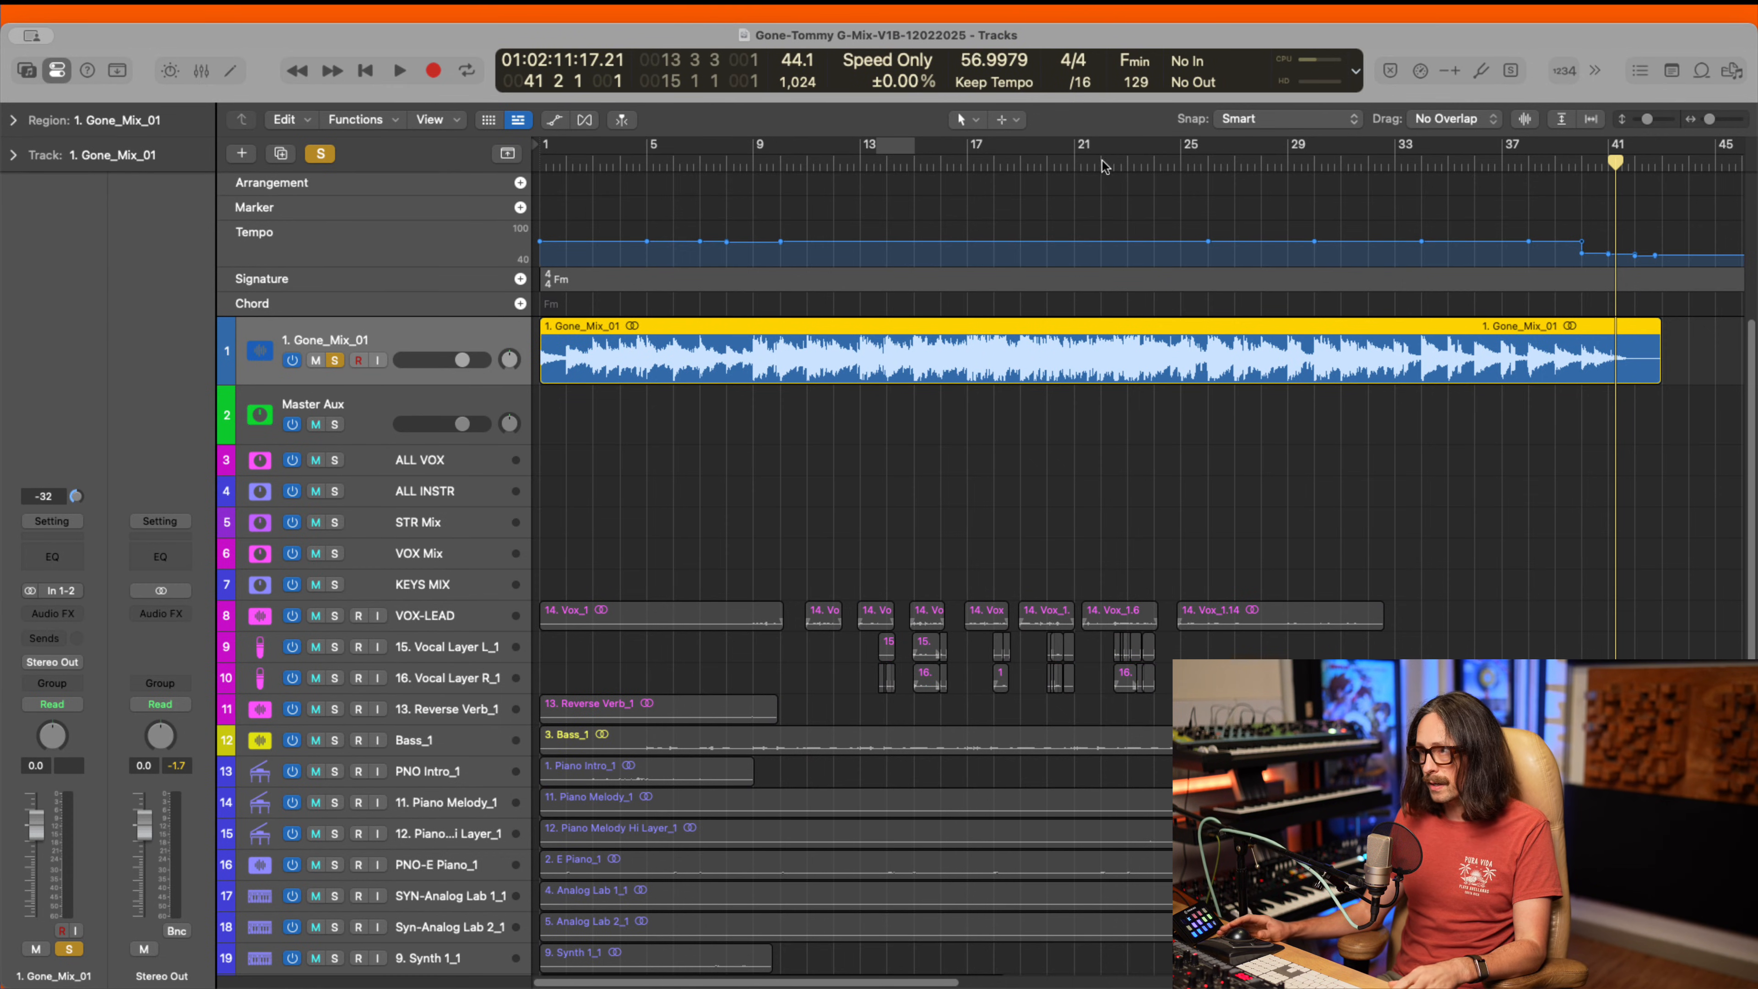
- Play the soloed Gone_Mix_01 reference from bar 1 and stop playback around bar 34
drag(1081, 161, 431, 181)
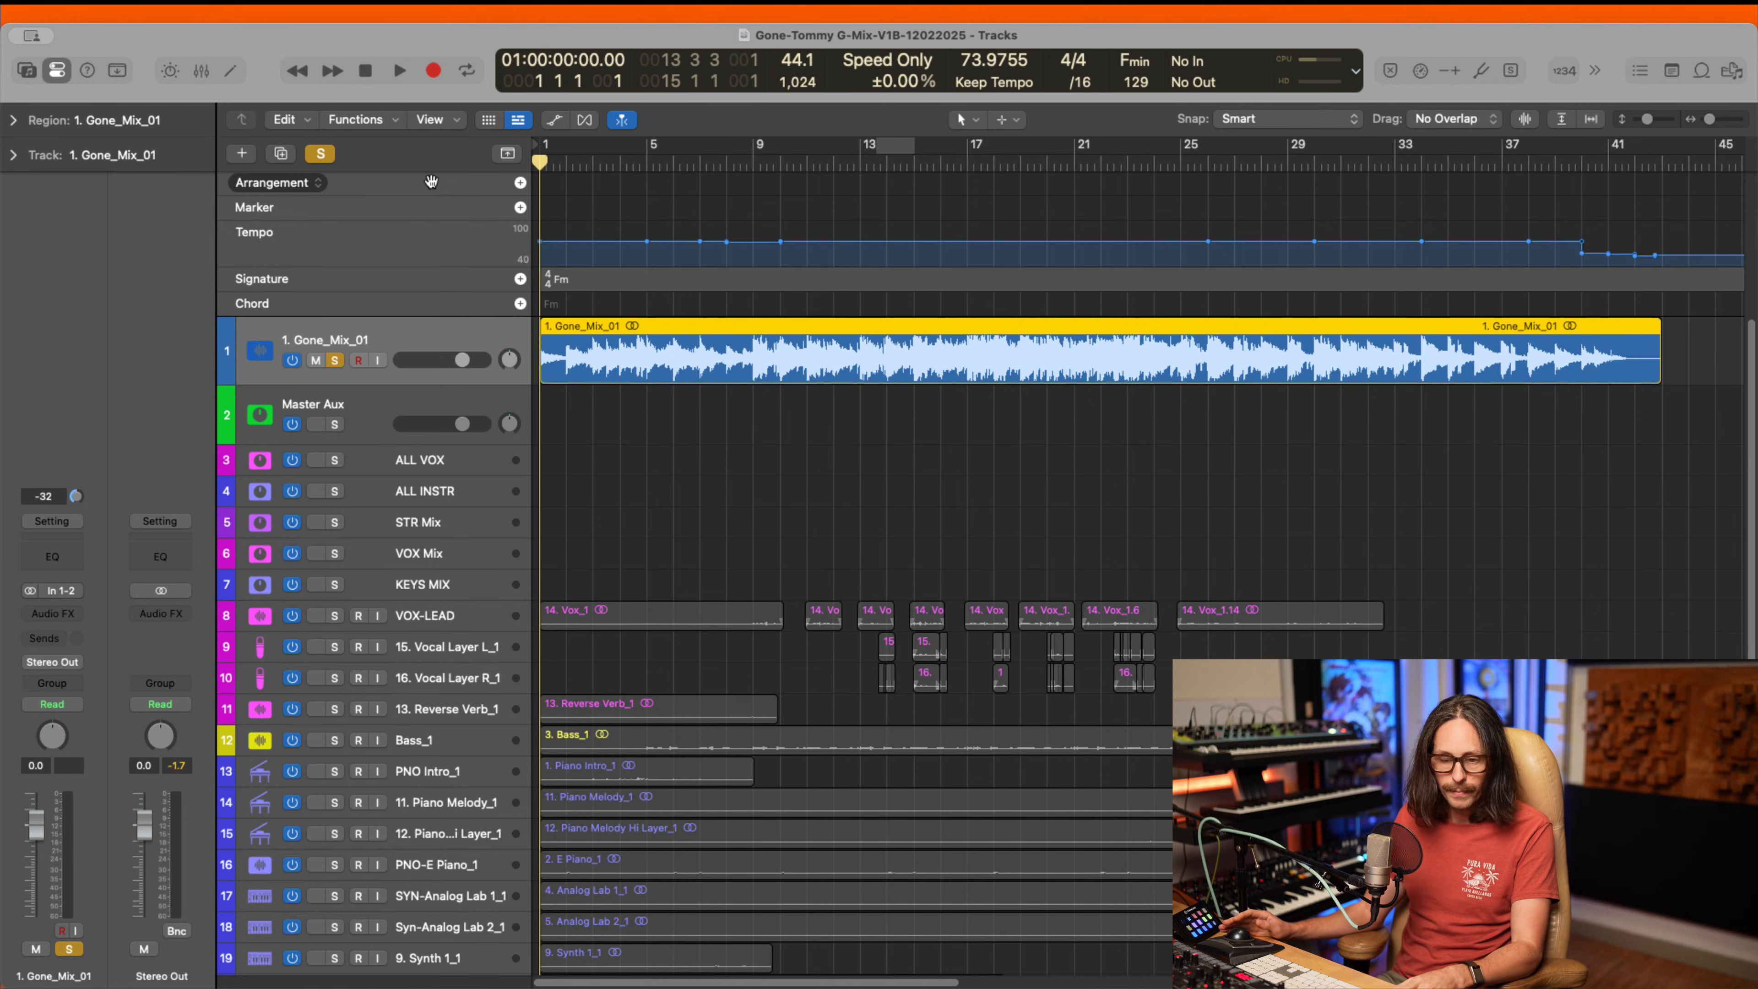
key(super+Tab)
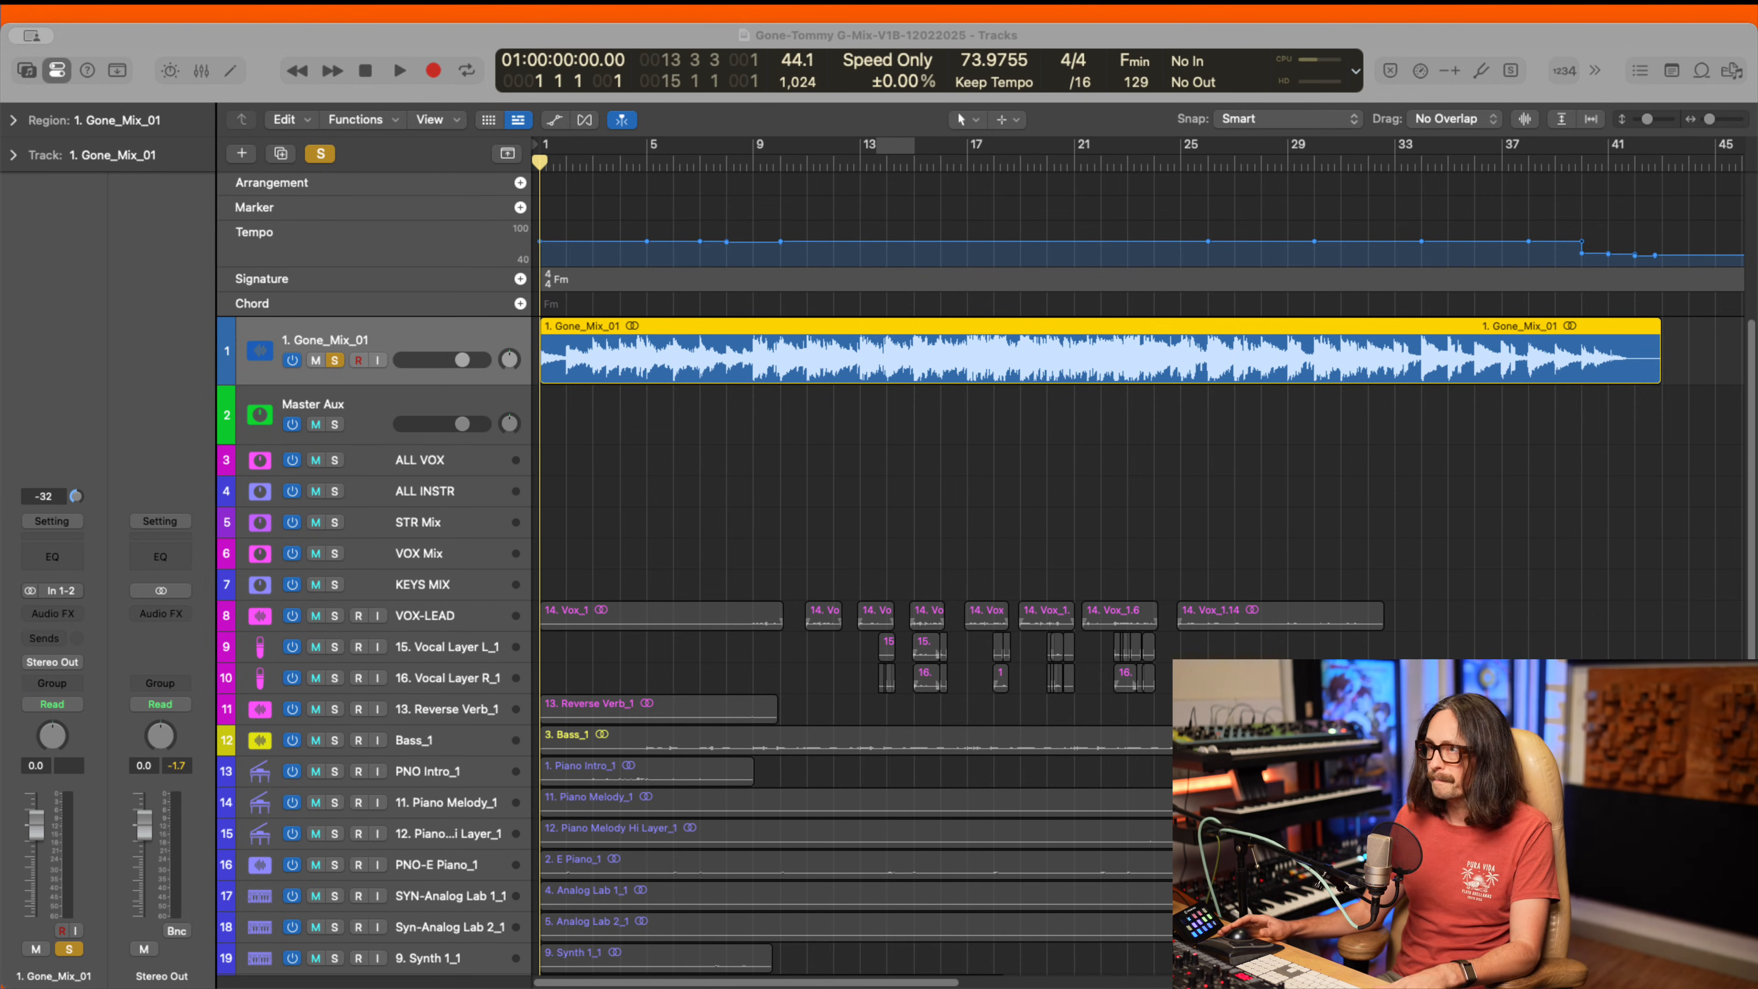
key(space)
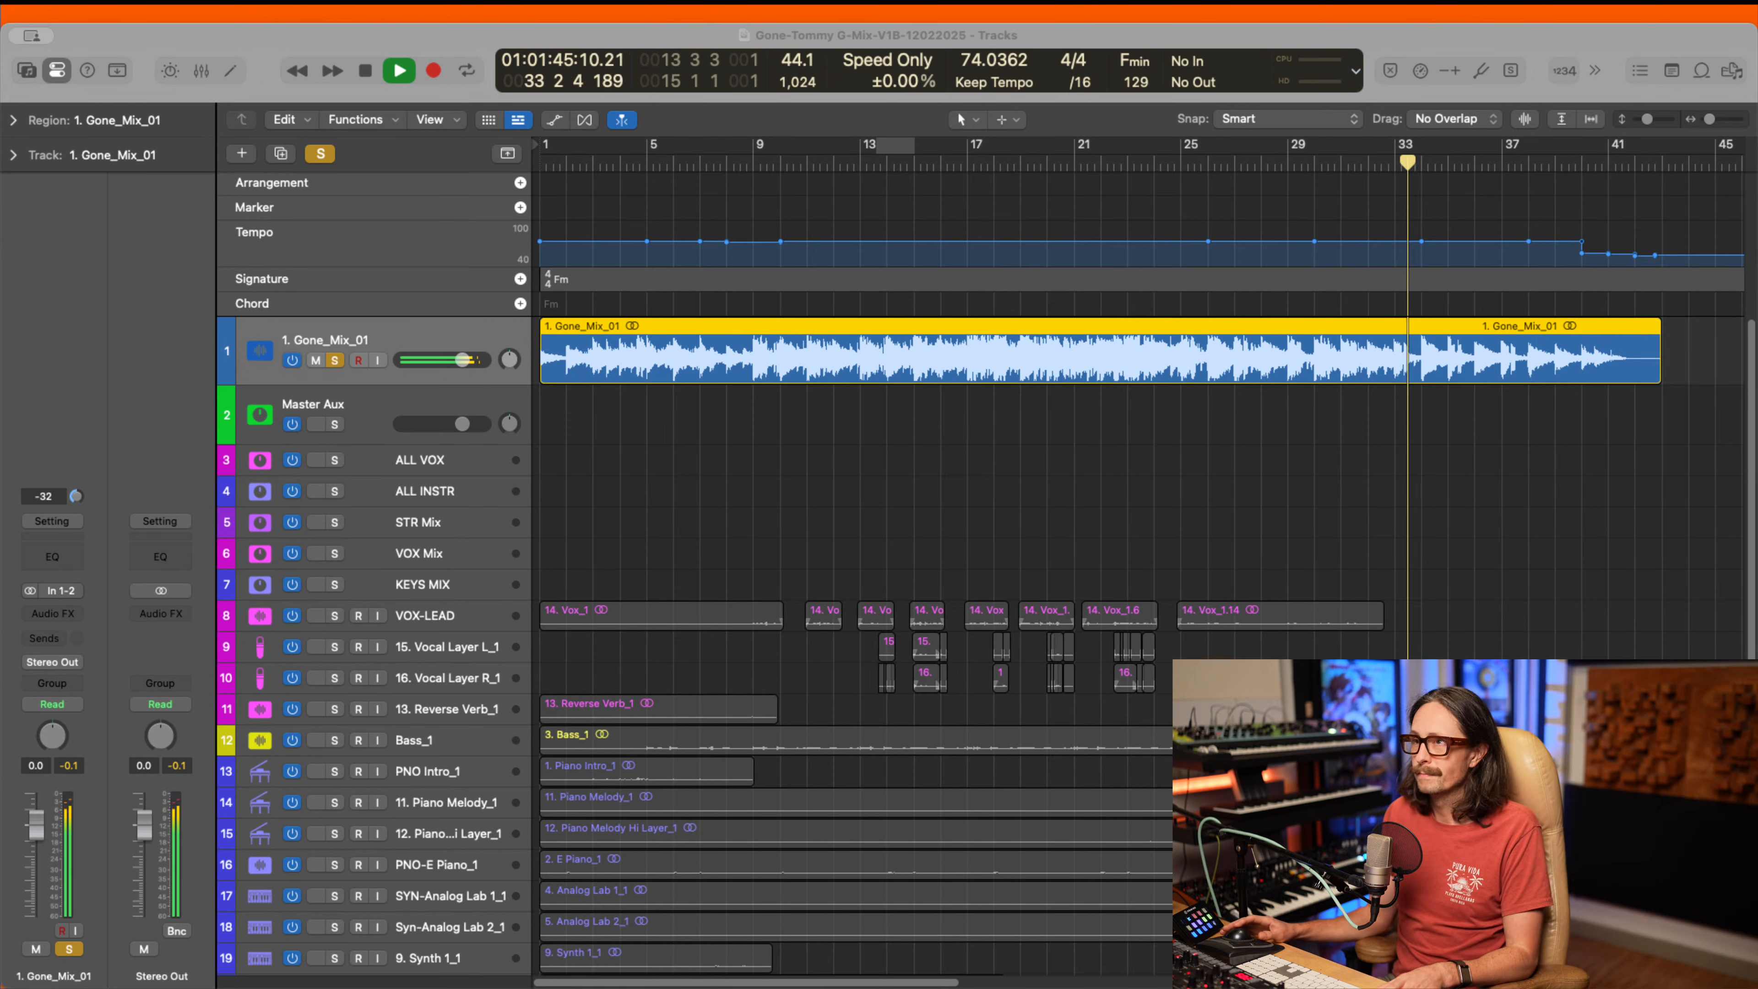
key(space)
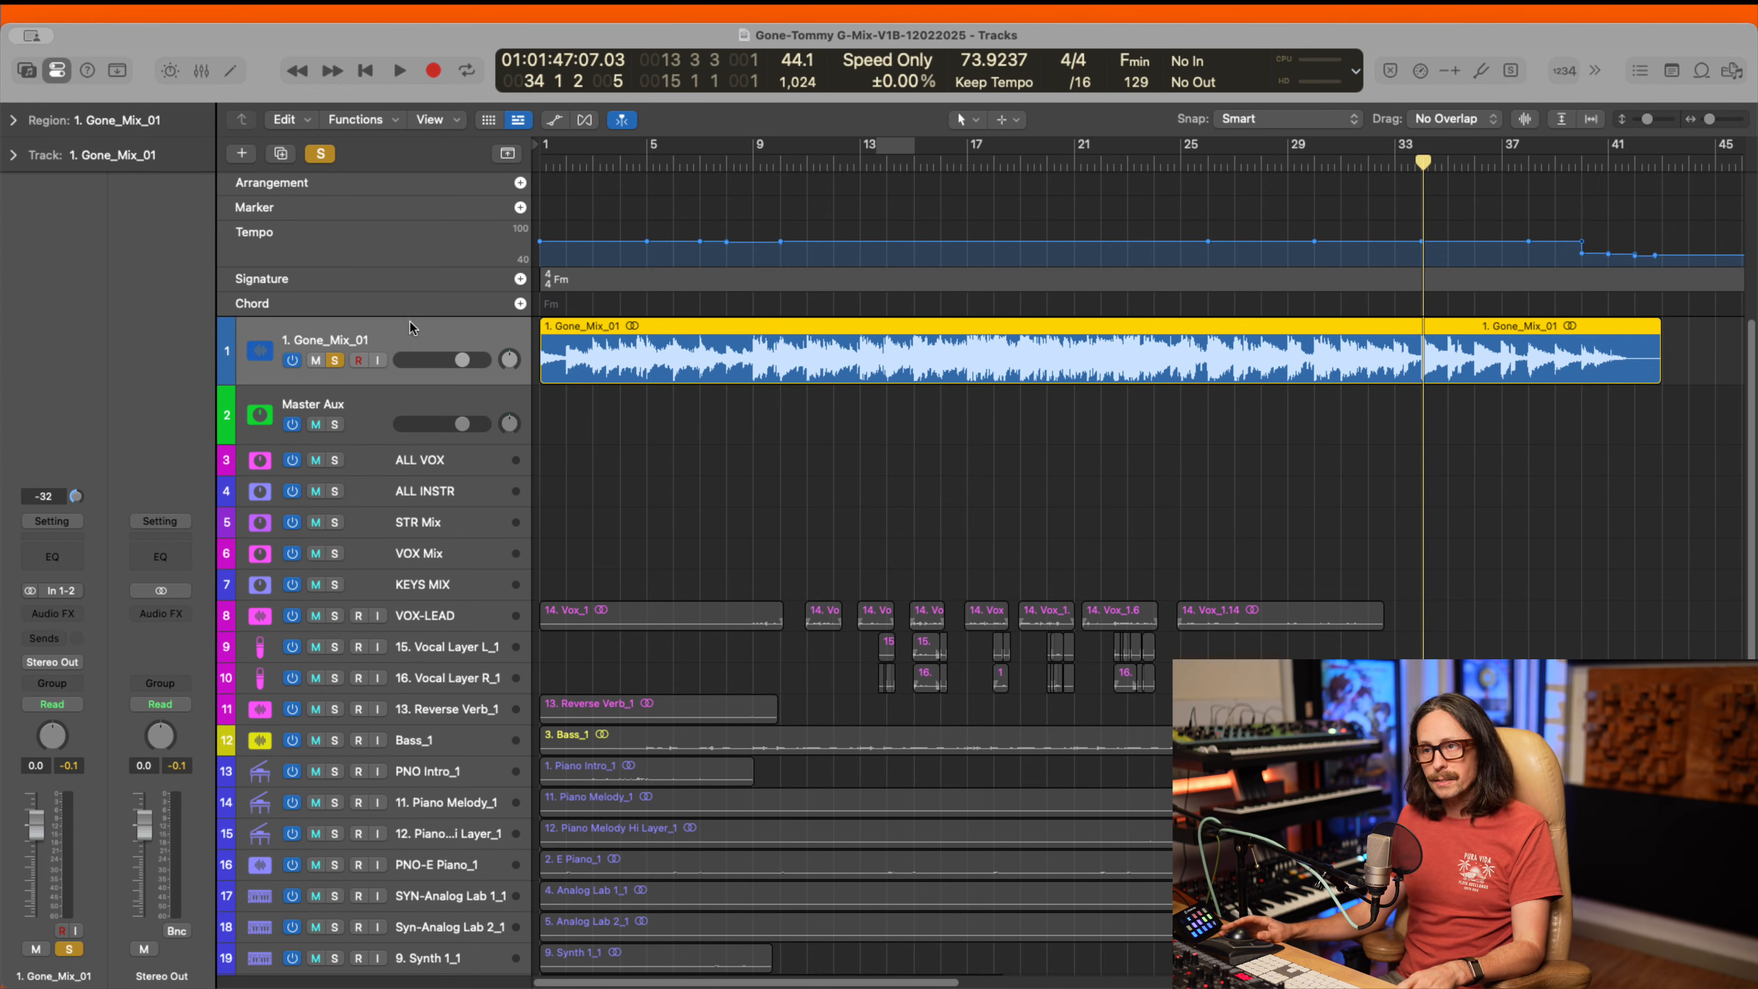
- Turn off solo on the Gone_Mix_01 track, mute it, and move the playhead to bar 8
click(335, 361)
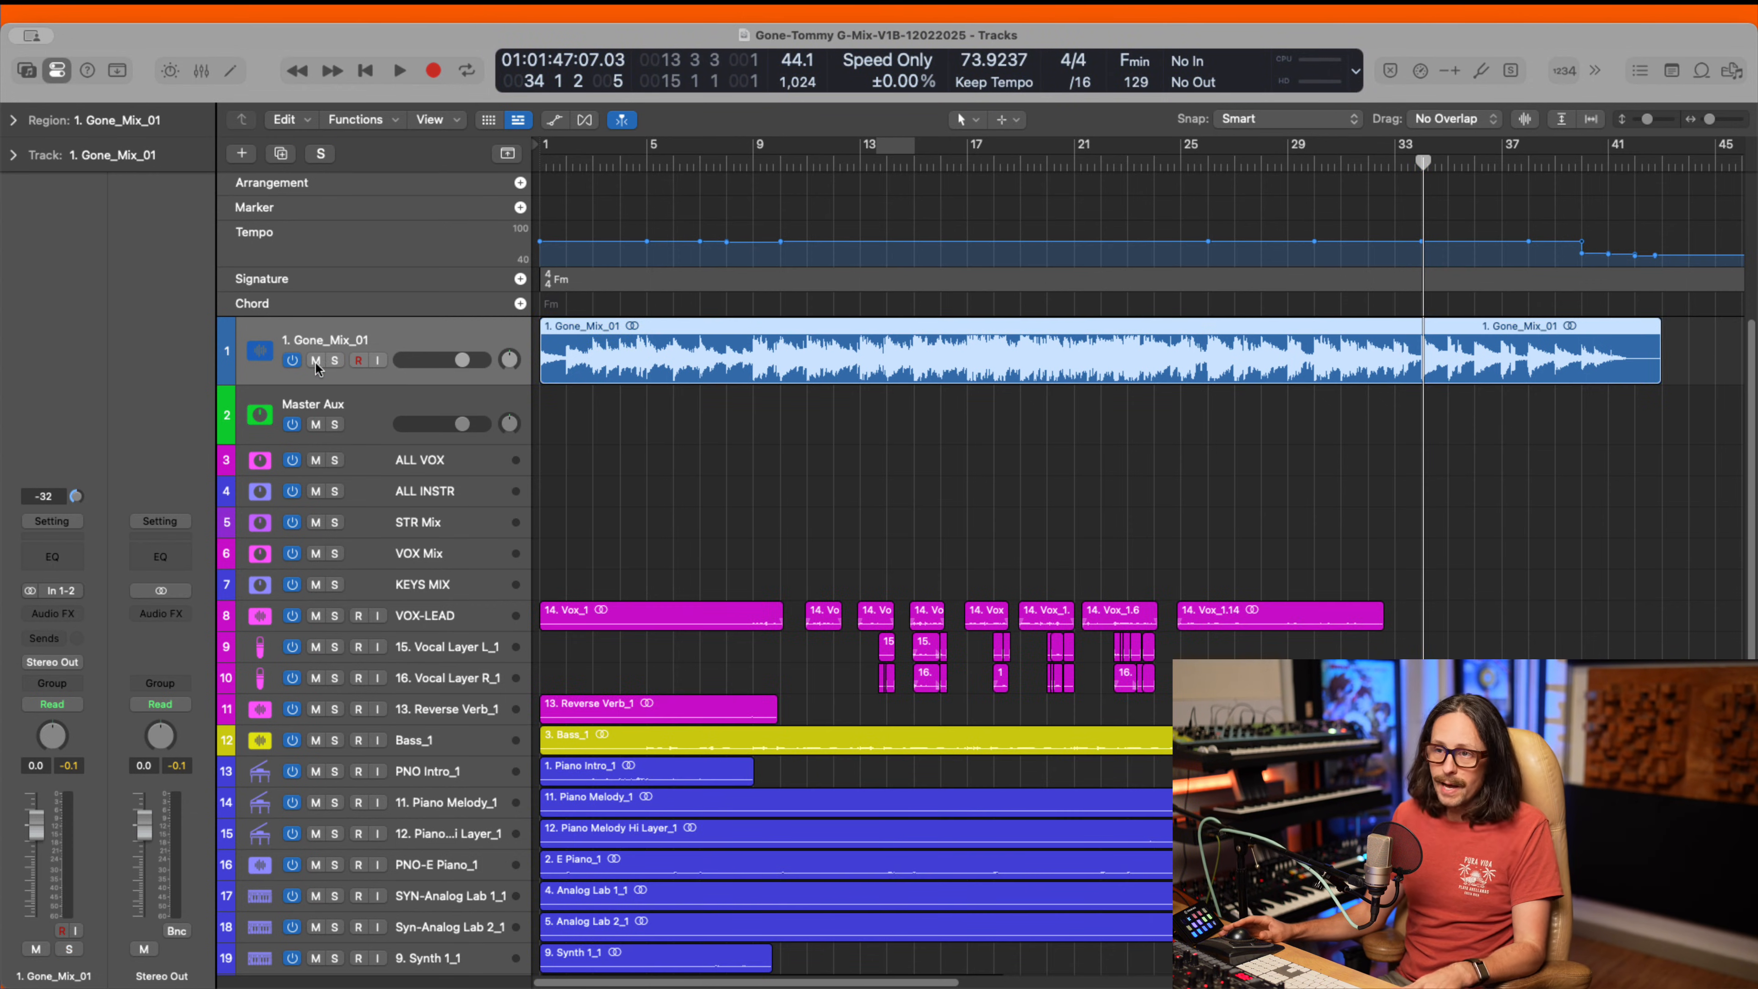
click(316, 361)
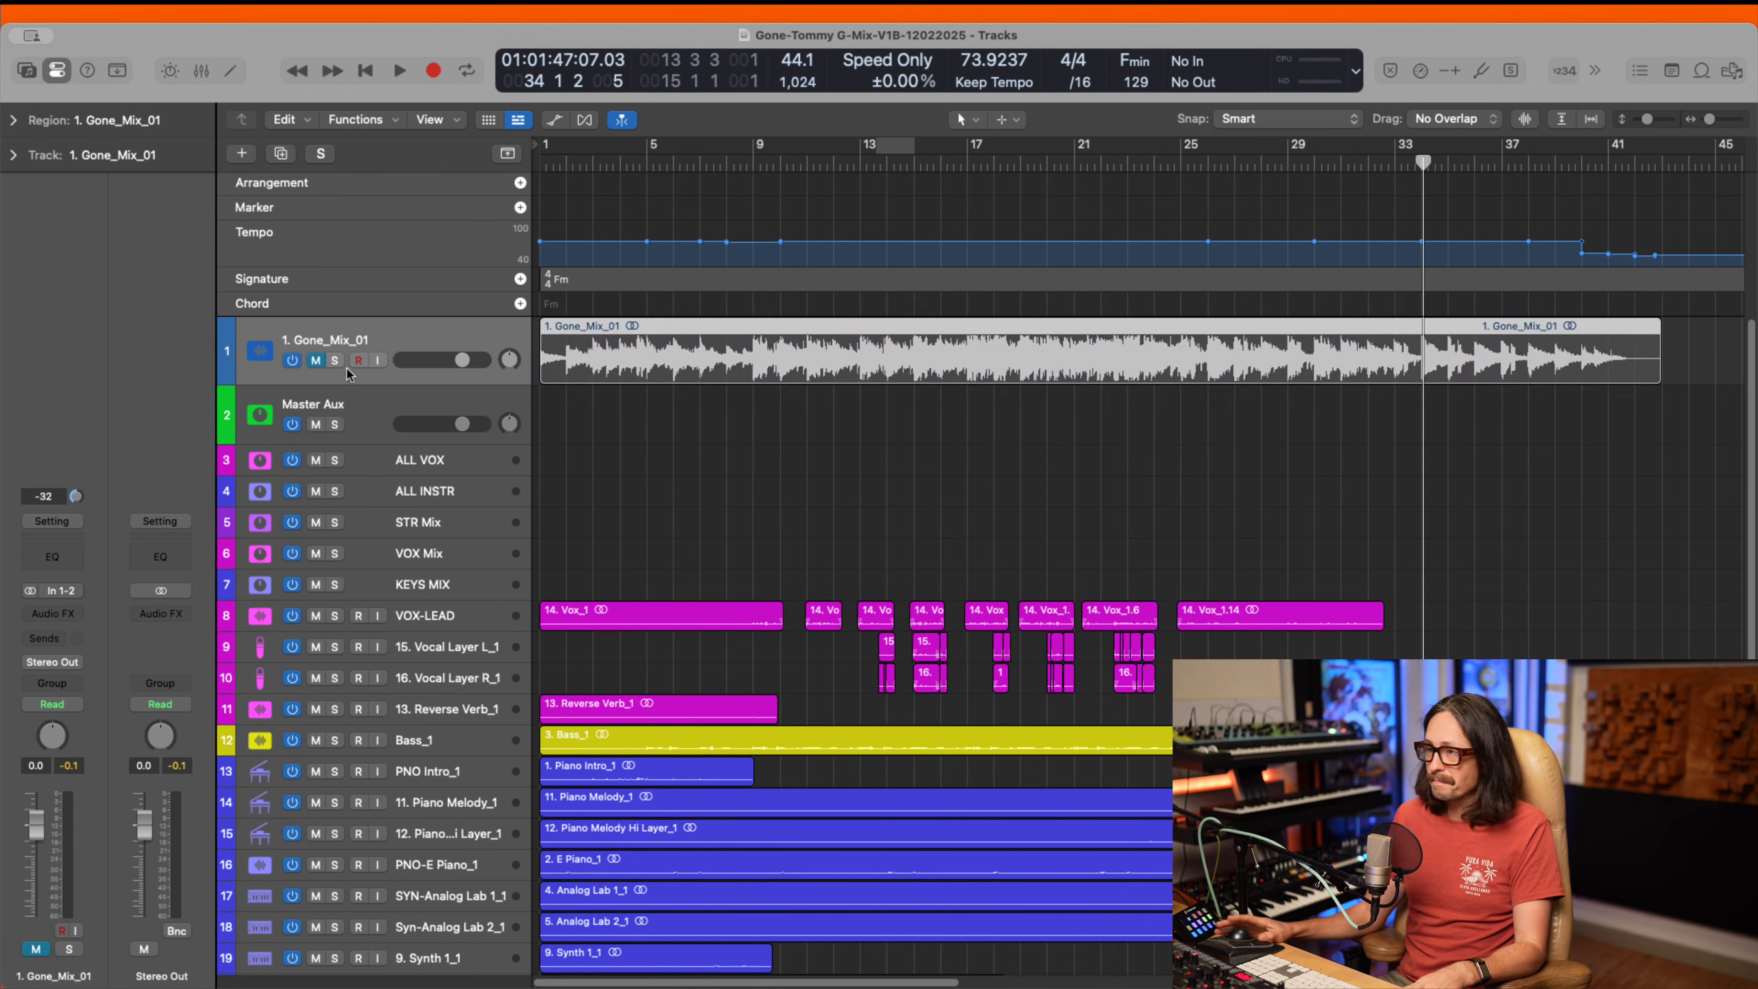
click(720, 160)
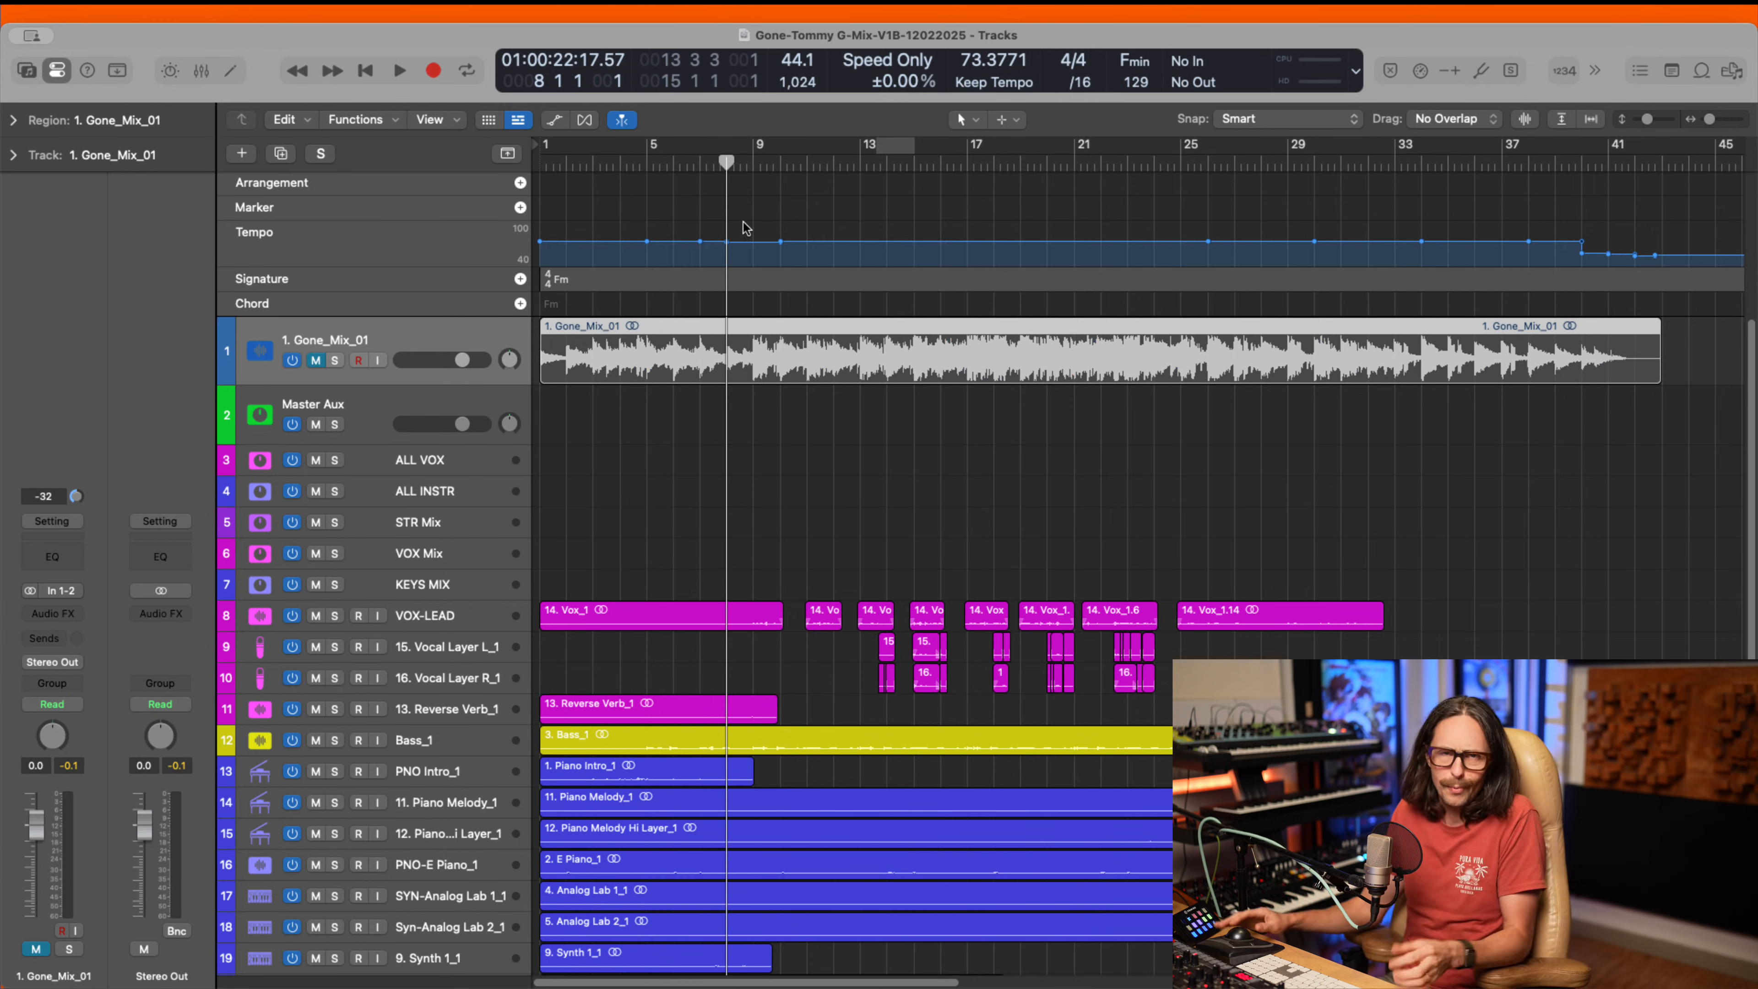
- Bypass the insert plug-ins on the Master Aux, KEYS MIX, VOX-LEAD and Bass_1 channels, checking the remaining channels in the mixer
scroll(848, 588, down, 6)
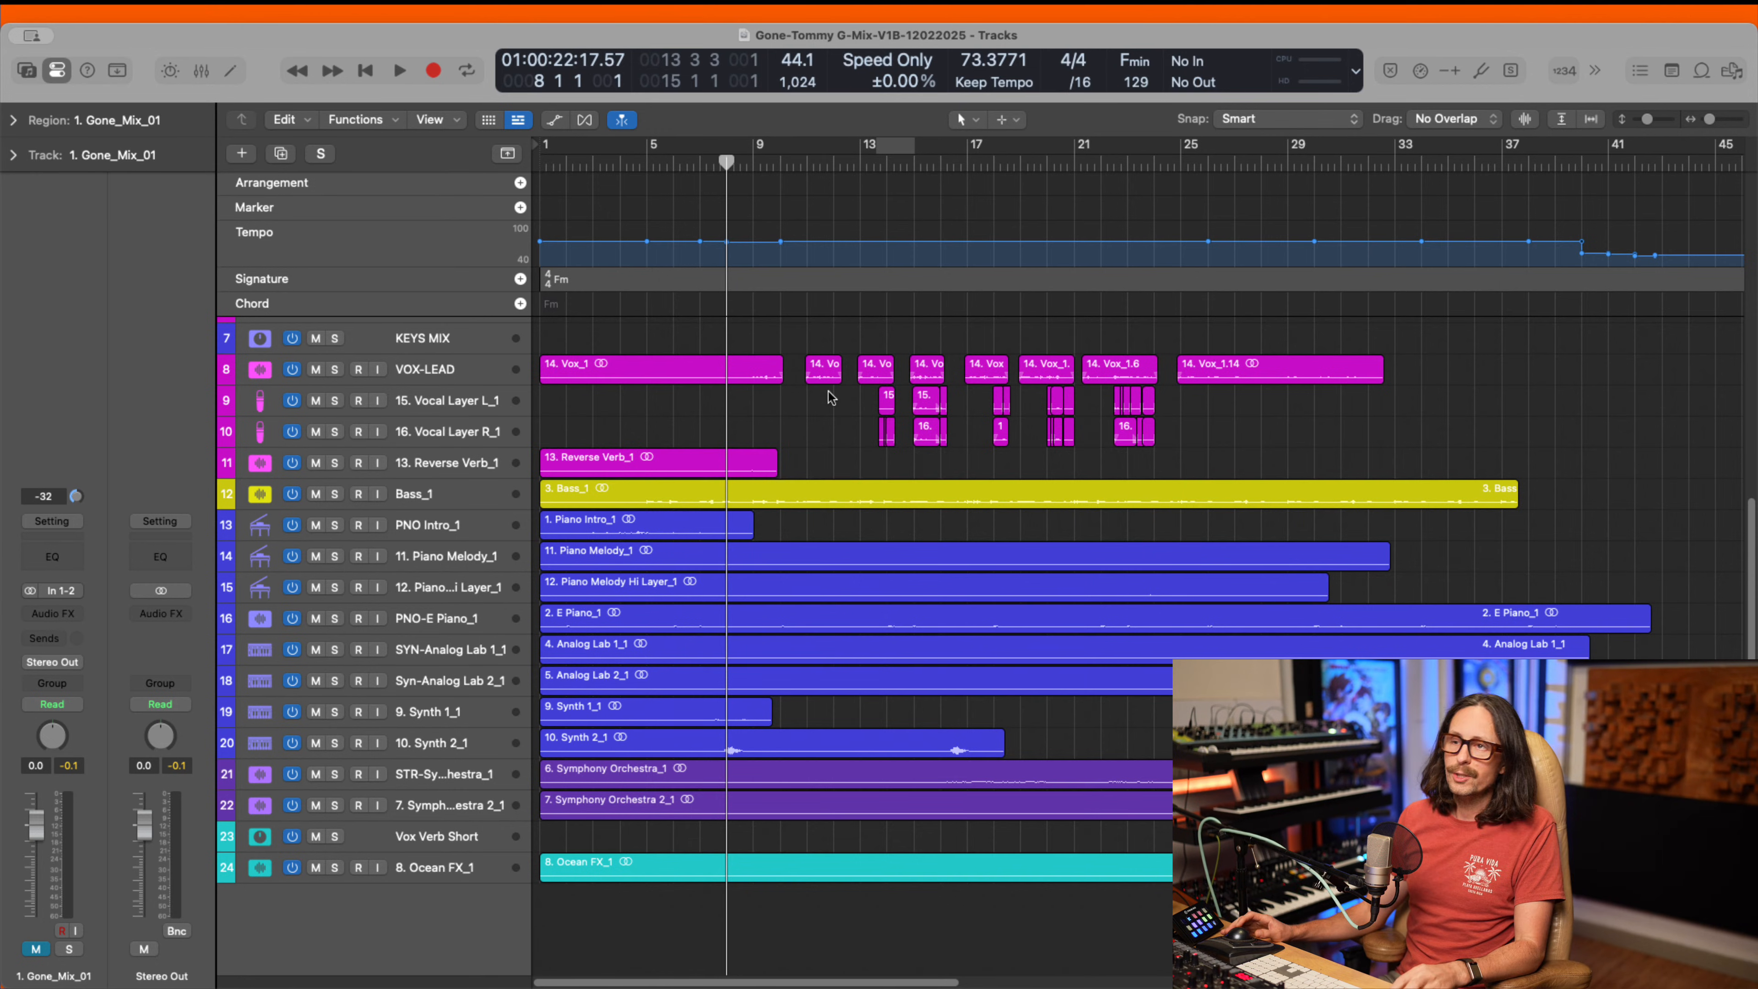
scroll(831, 397, up, 5)
click(354, 405)
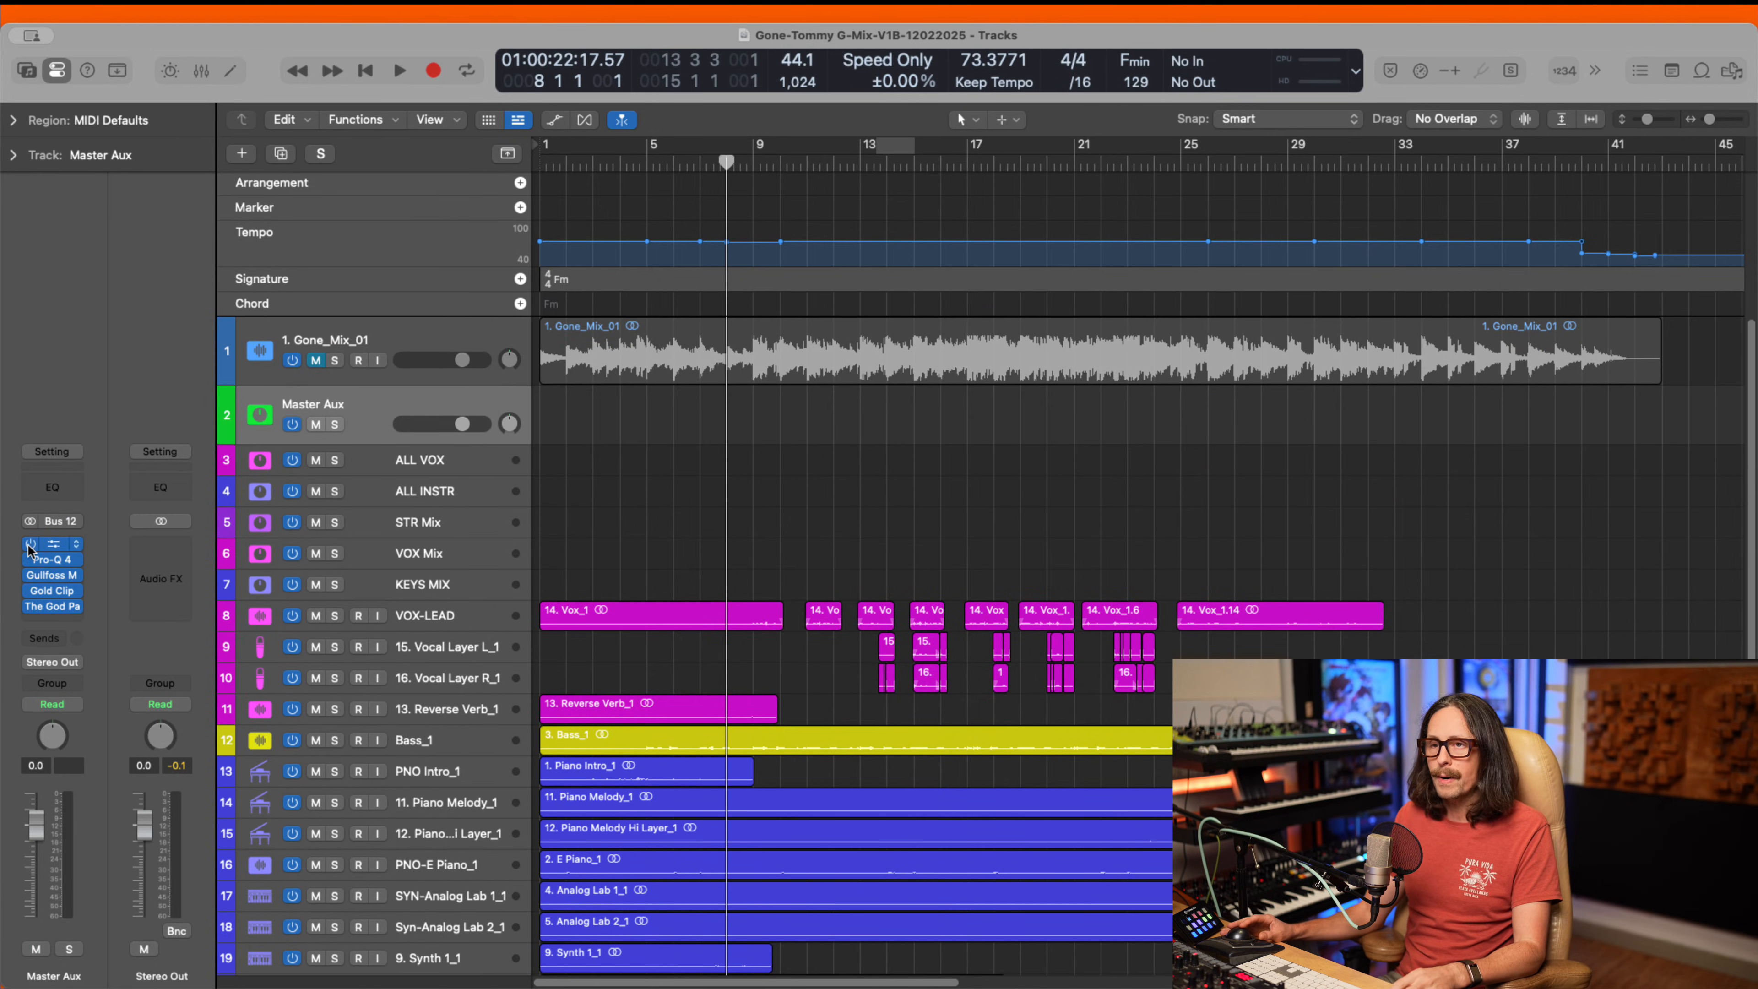
key(x)
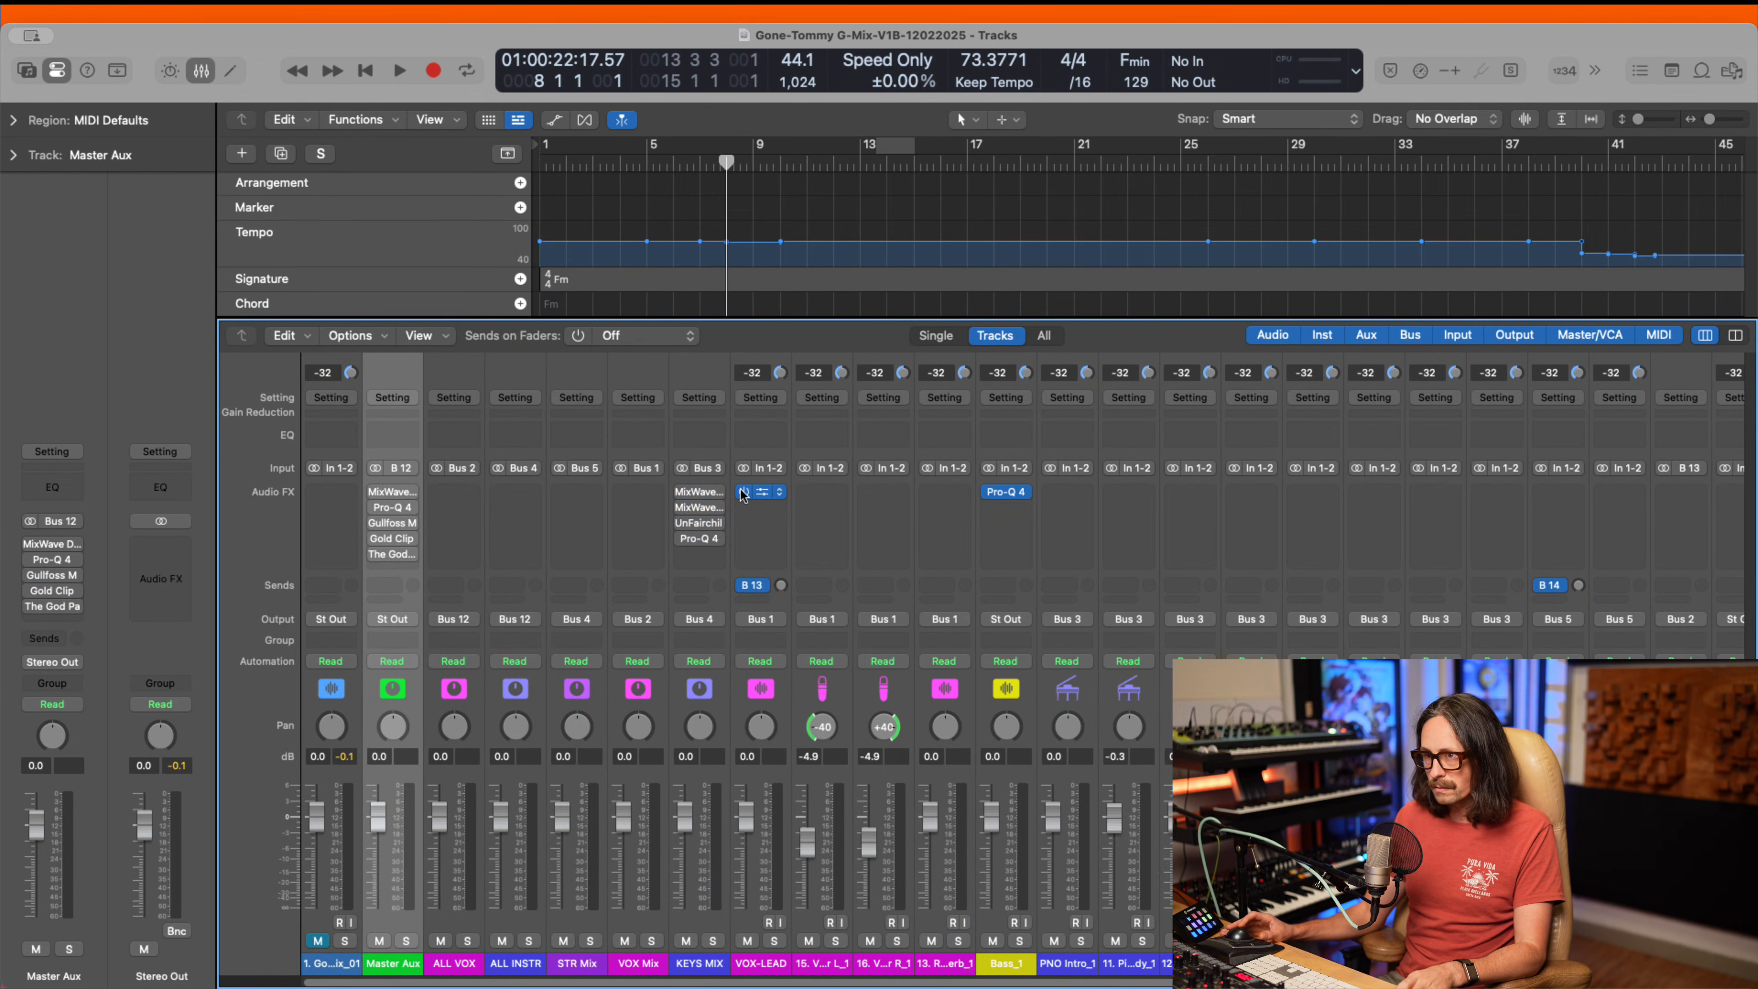
scroll(989, 497, right, 5)
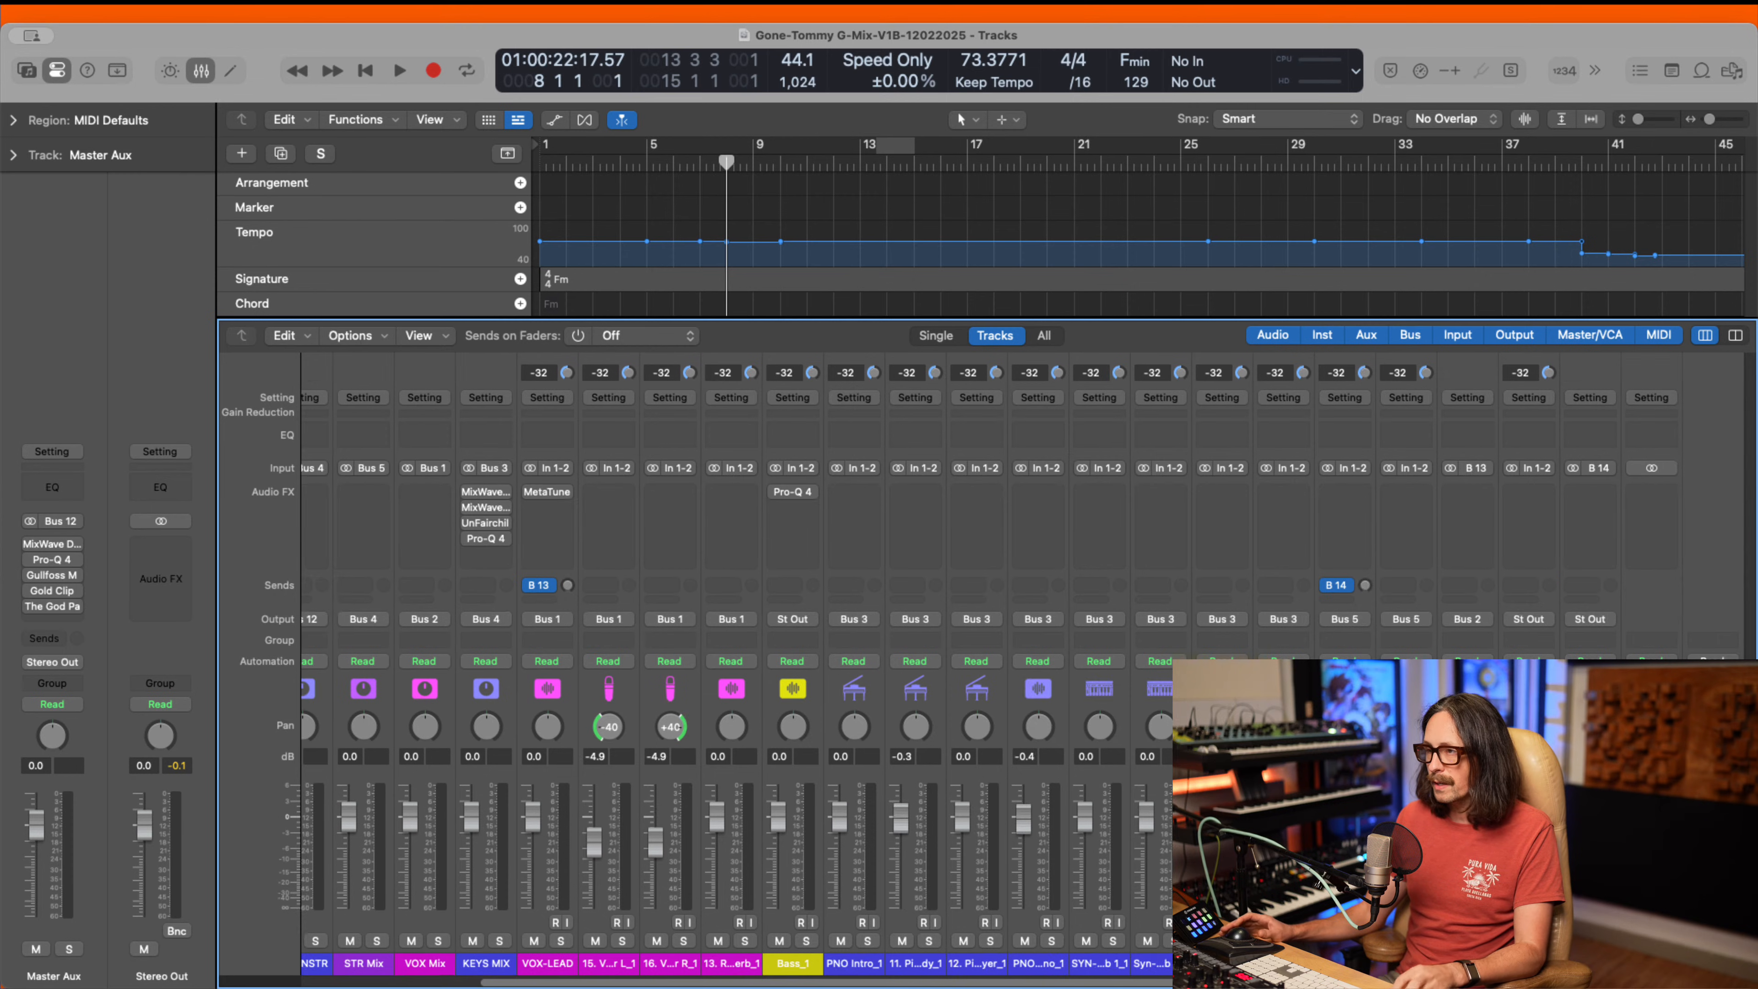
scroll(1620, 639, left, 5)
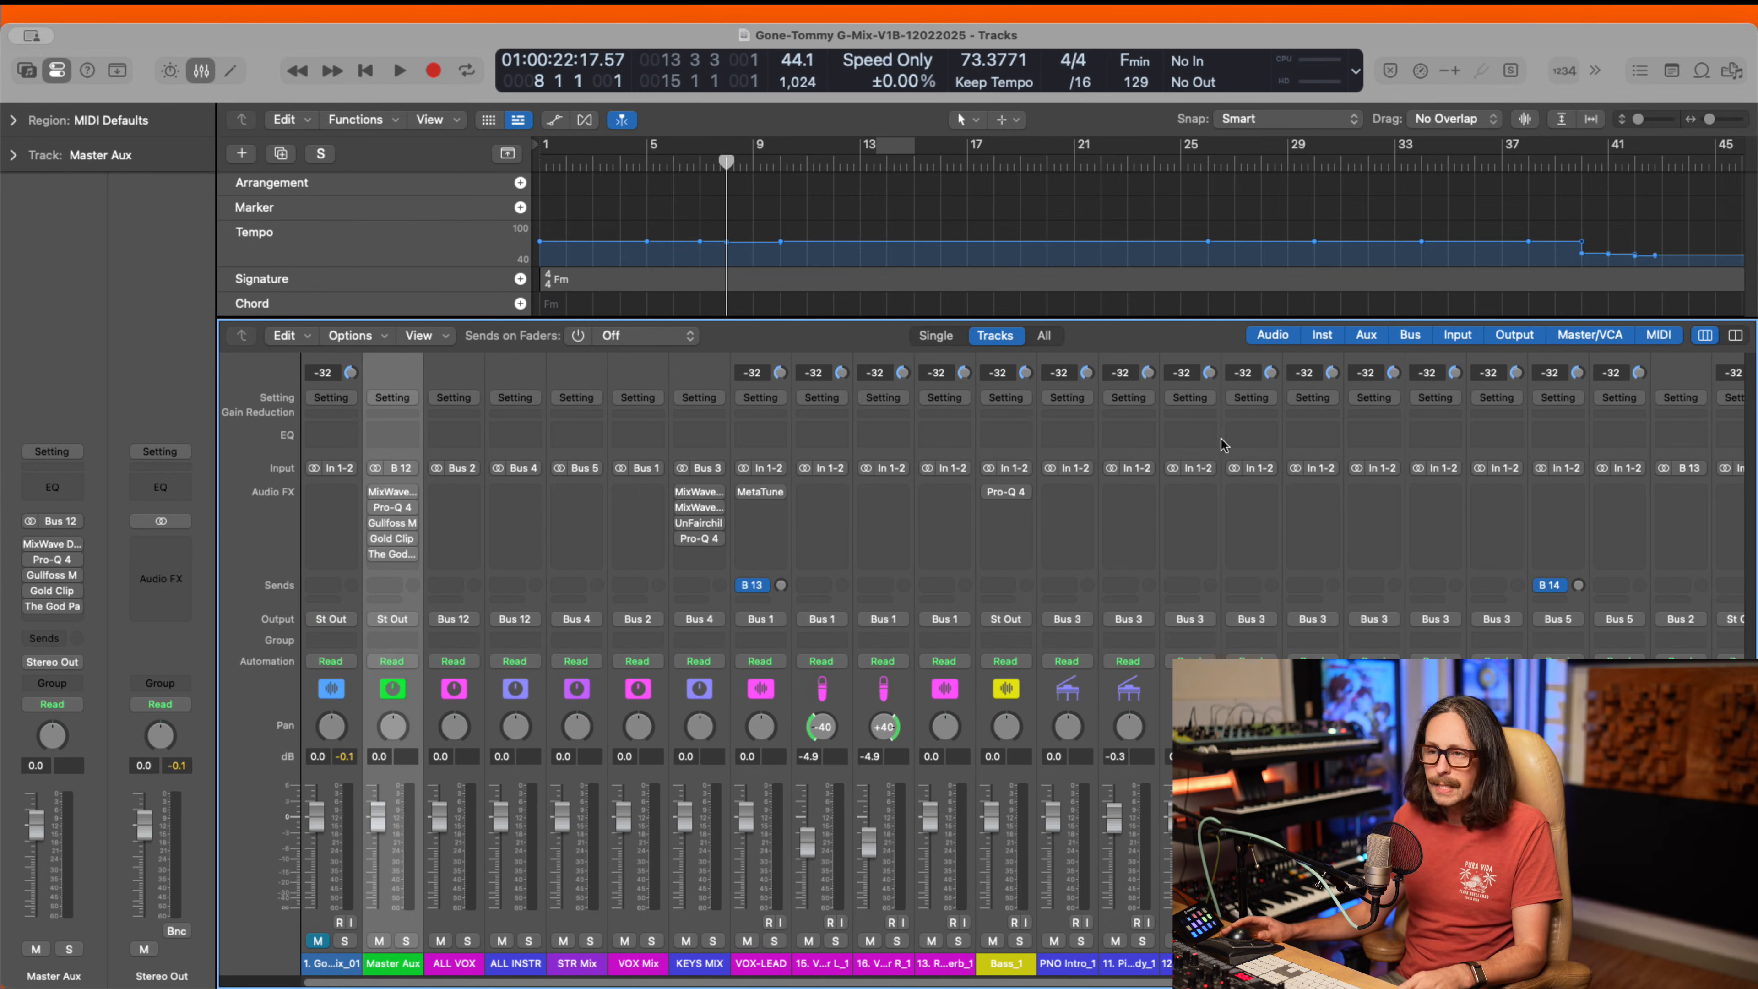
key(x)
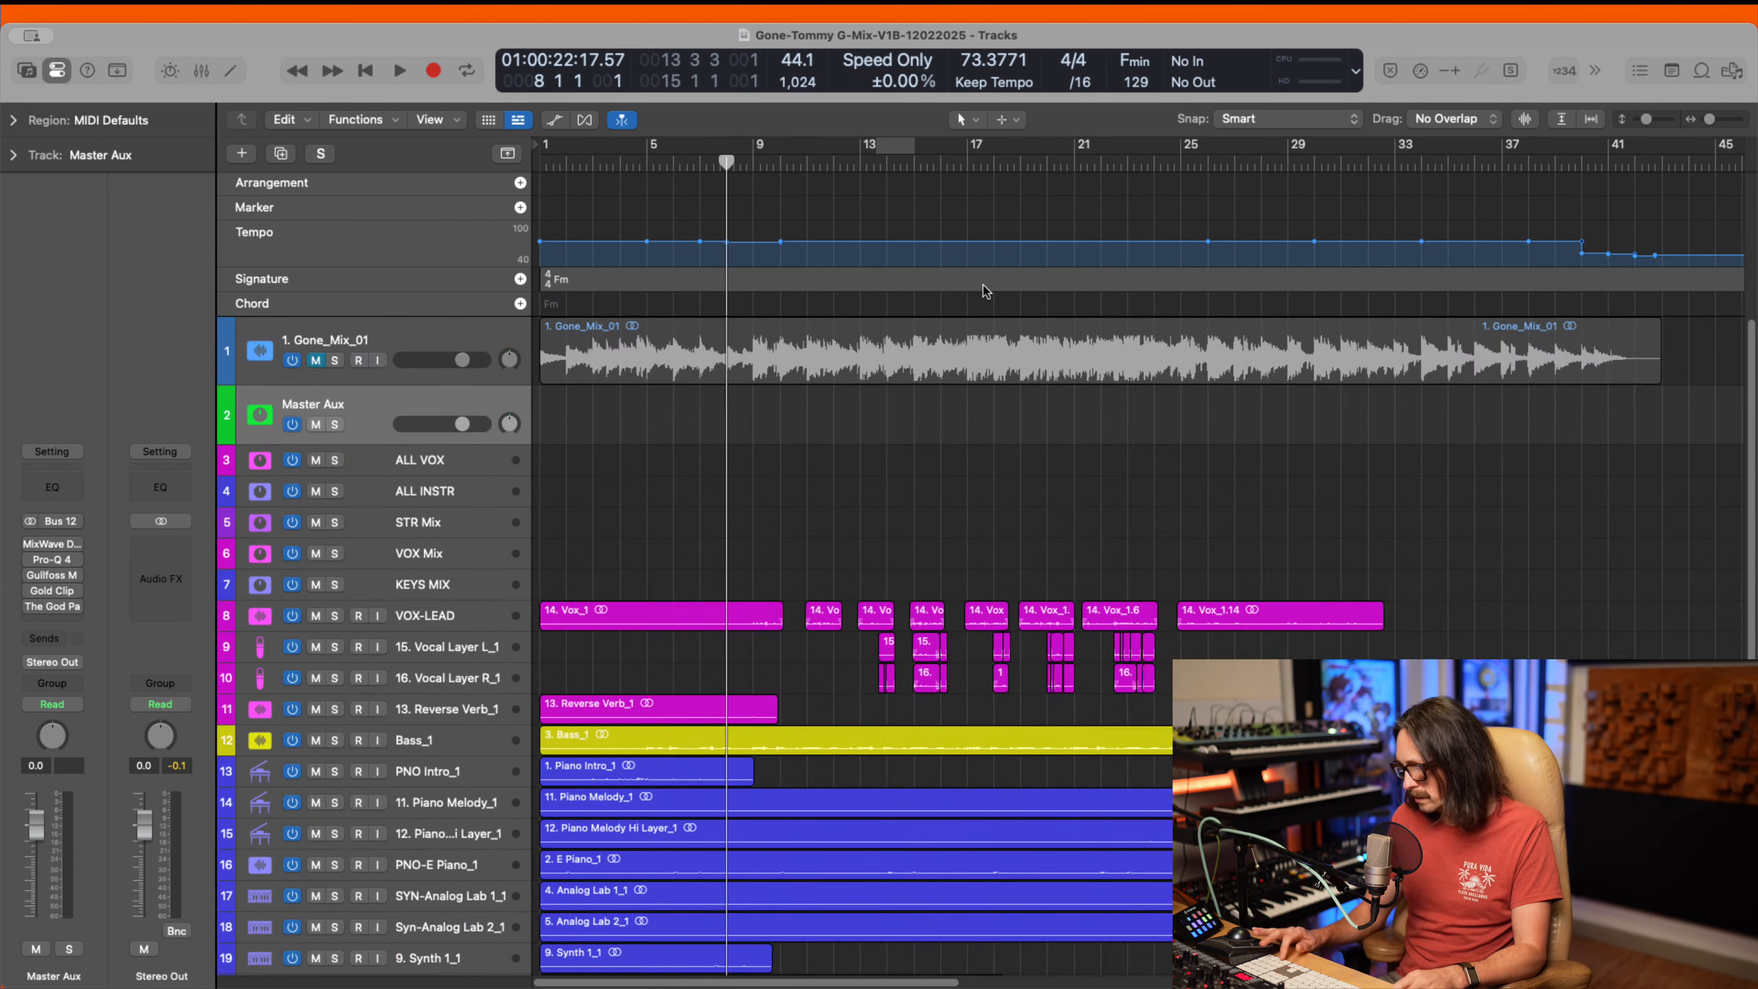
- Play the raw multitrack session from bar 1 and look over the synth, orchestra and piano tracks
key(Return)
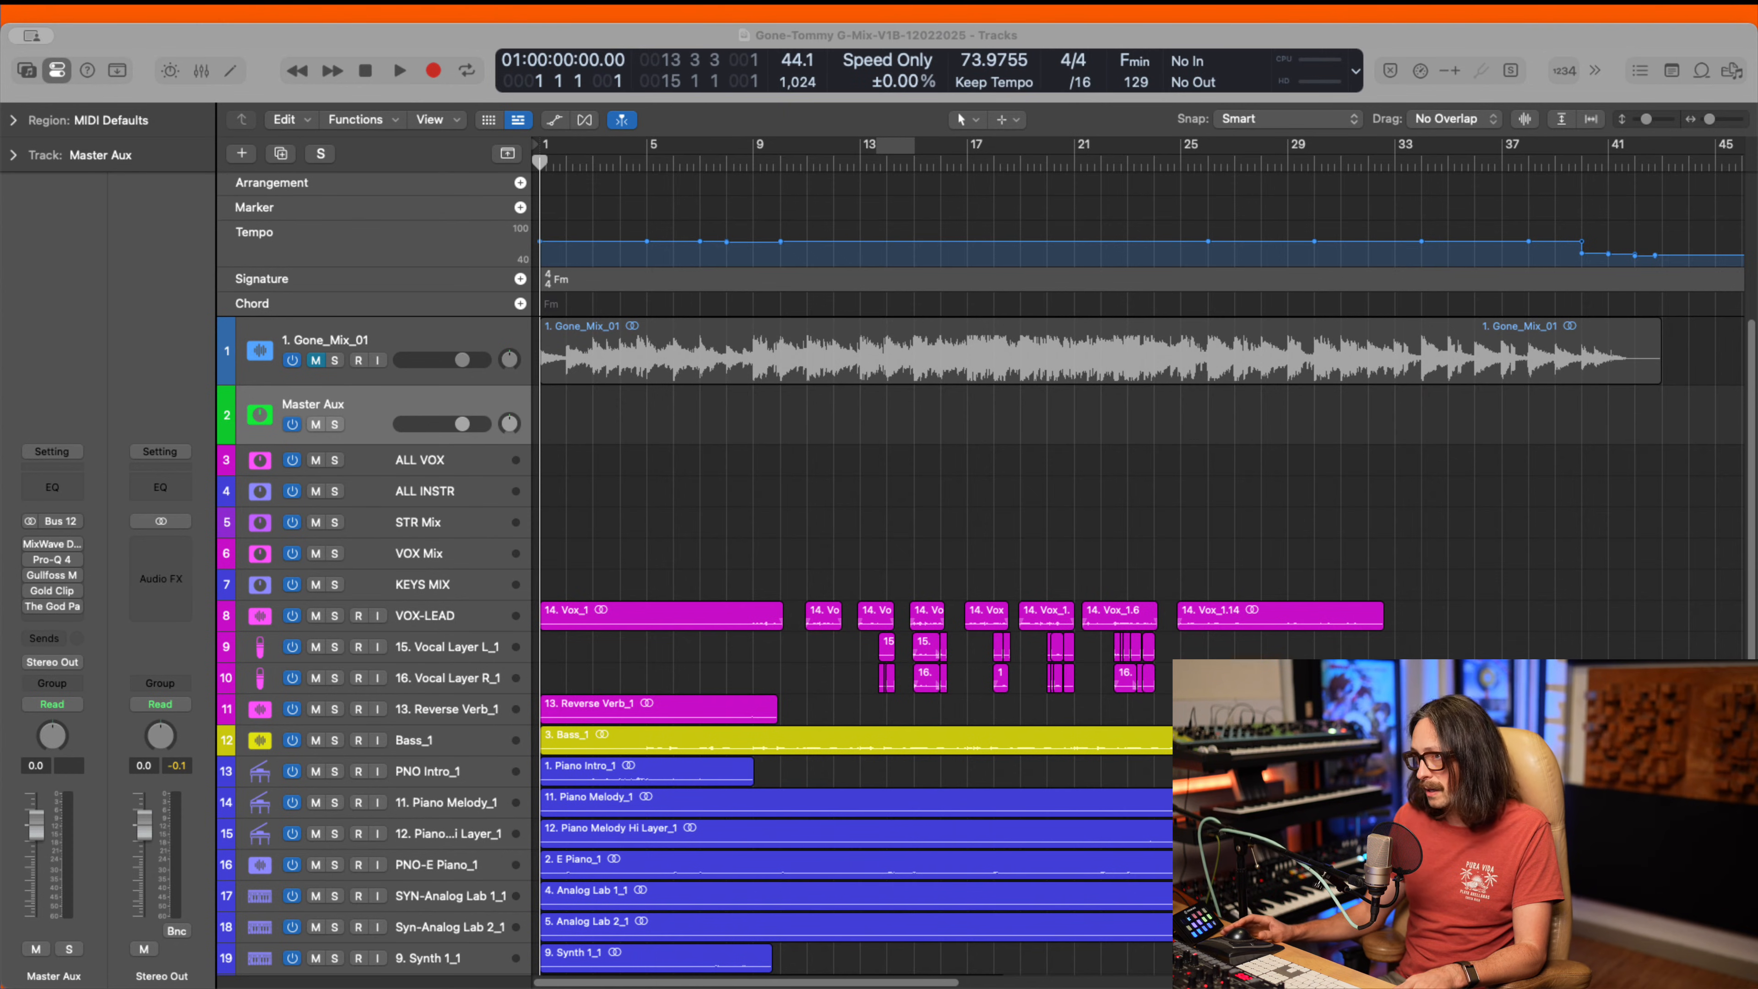
key(space)
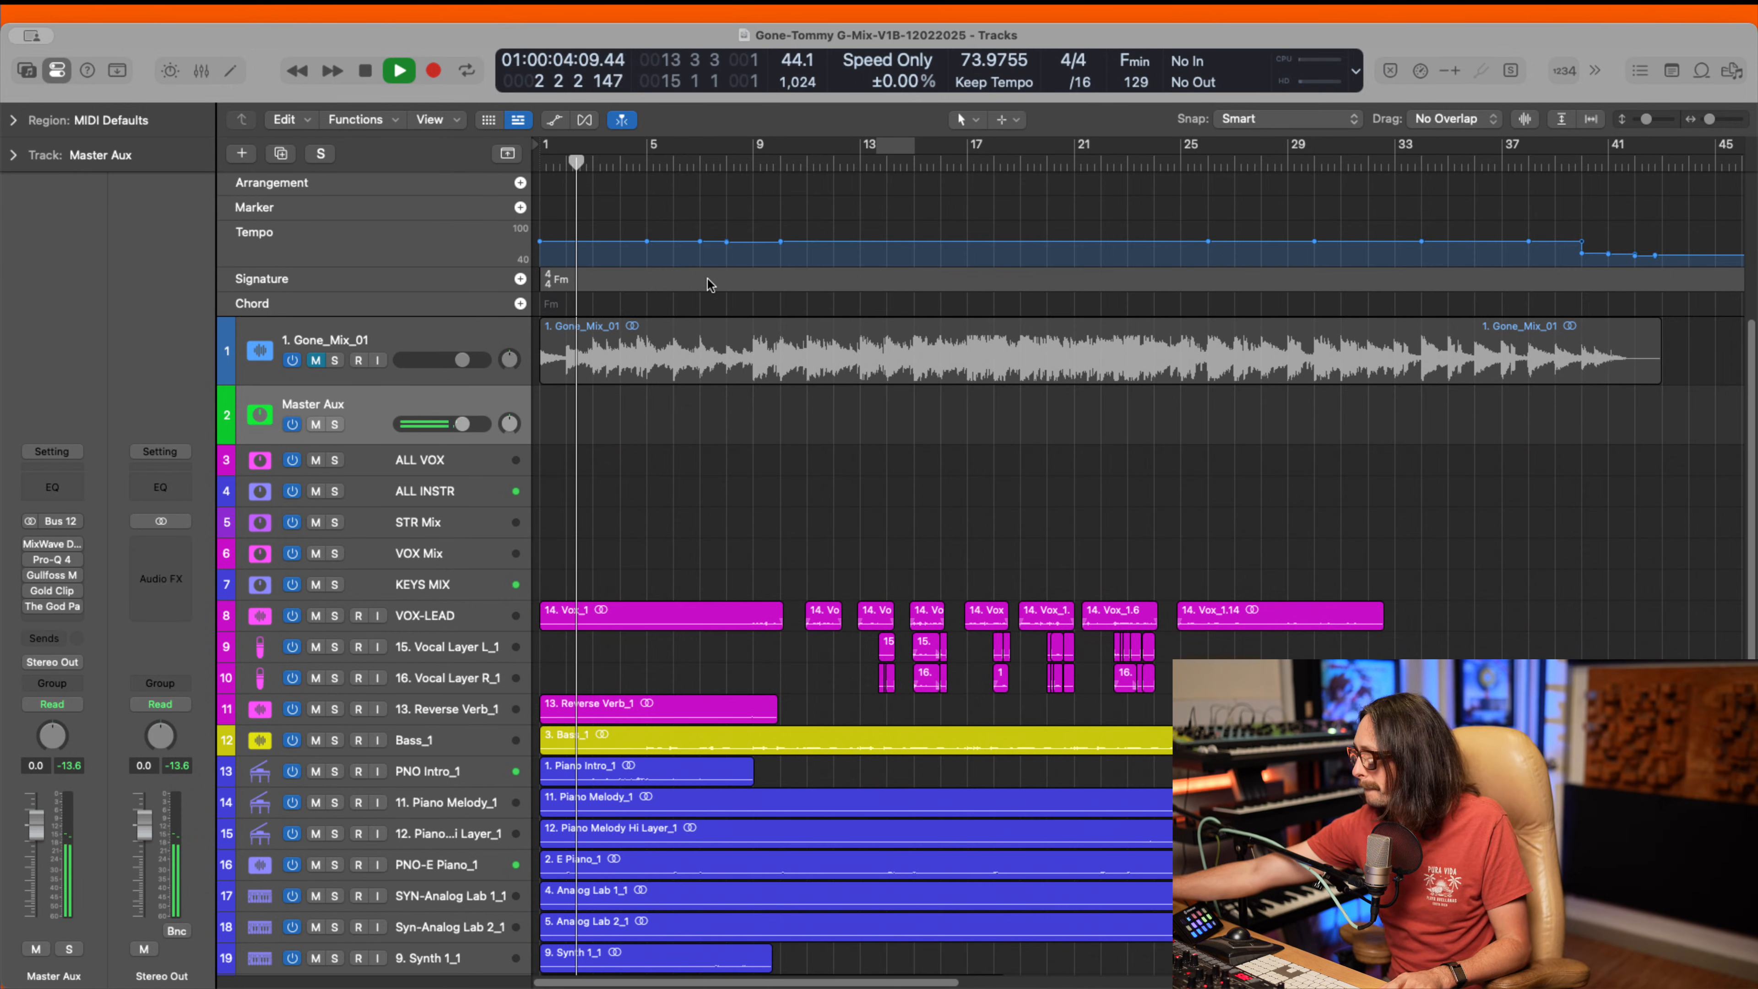
scroll(794, 607, down, 3)
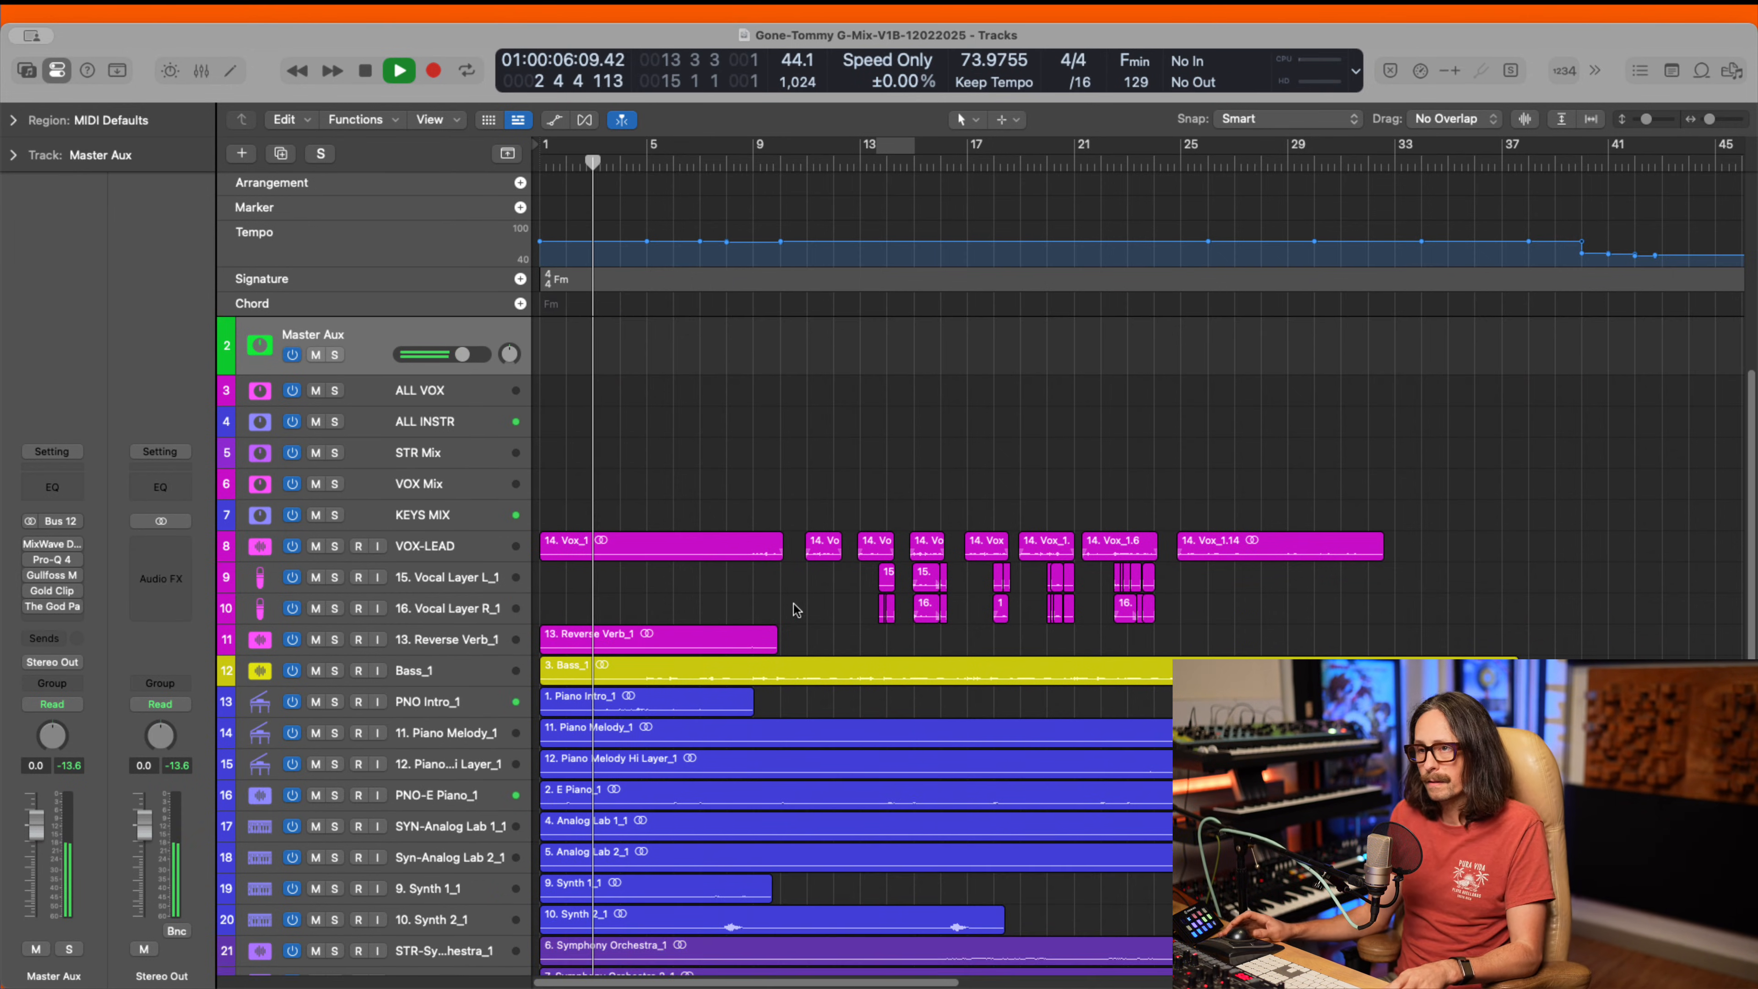
drag(794, 610, 446, 904)
scroll(946, 526, down, 6)
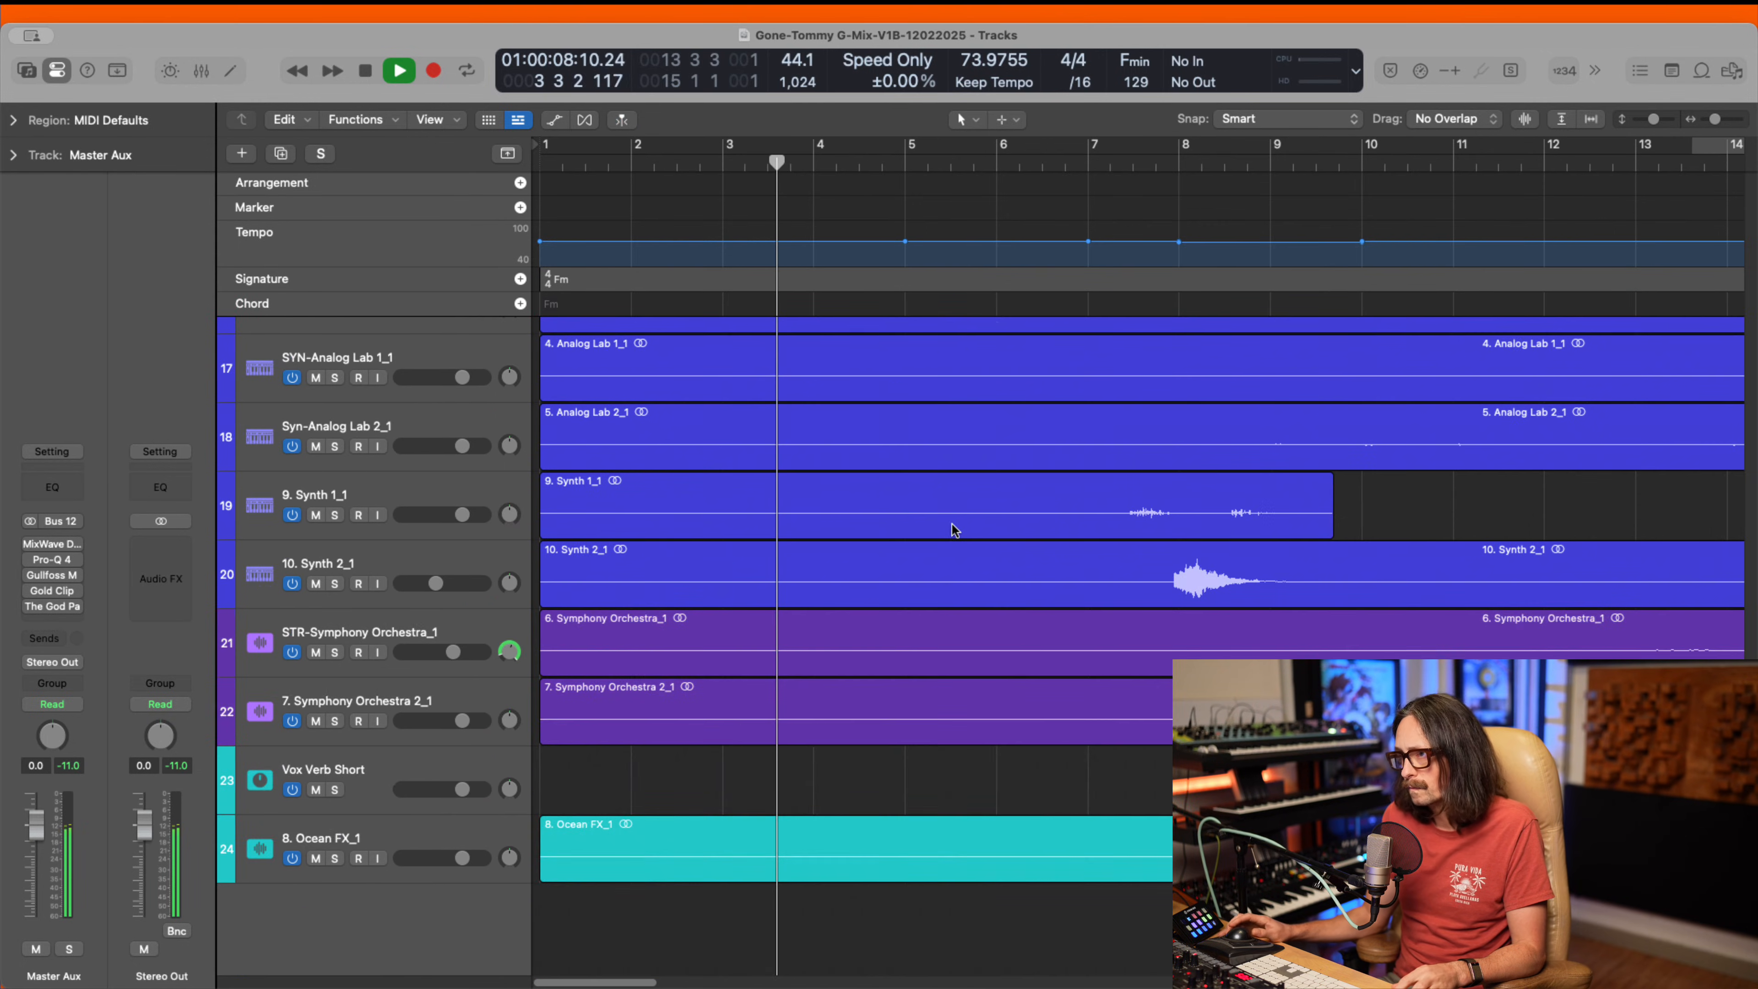
scroll(972, 530, up, 1)
ctrl+alt+click(916, 529)
scroll(794, 552, up, 3)
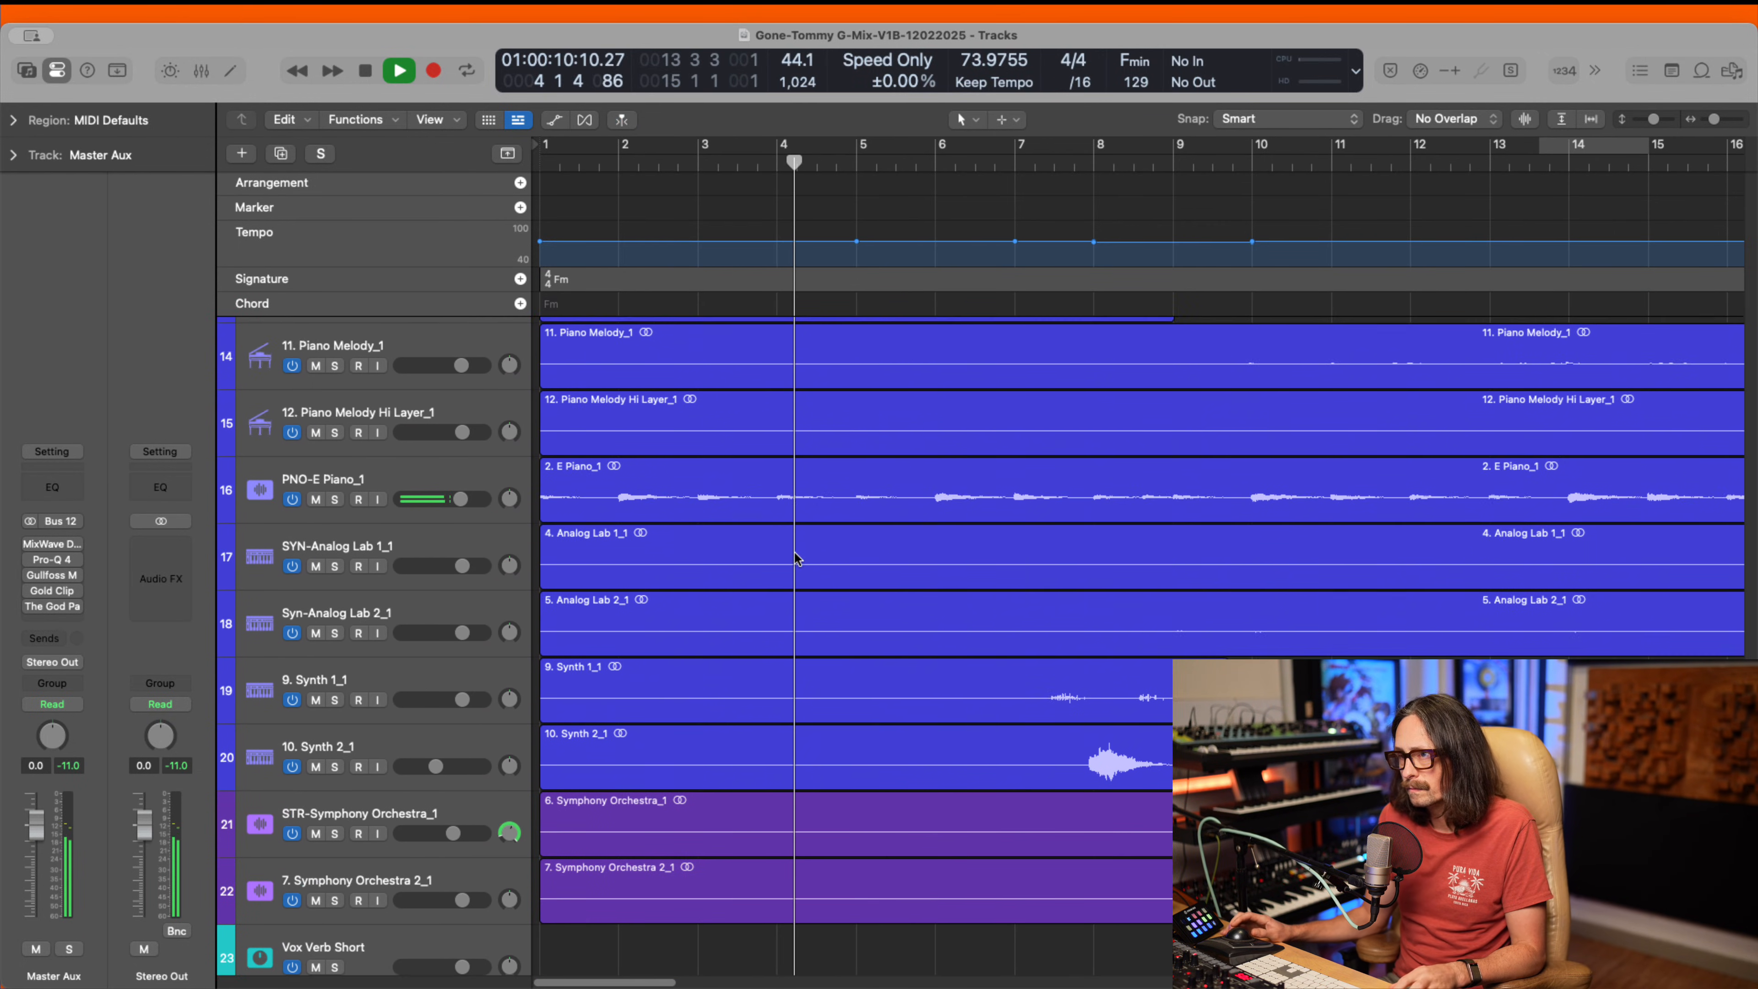
- Audition the PNO-E Piano_1 and Bass_1 tracks in solo one after the other, checking the bass waveform around bars 5 to 7
click(336, 517)
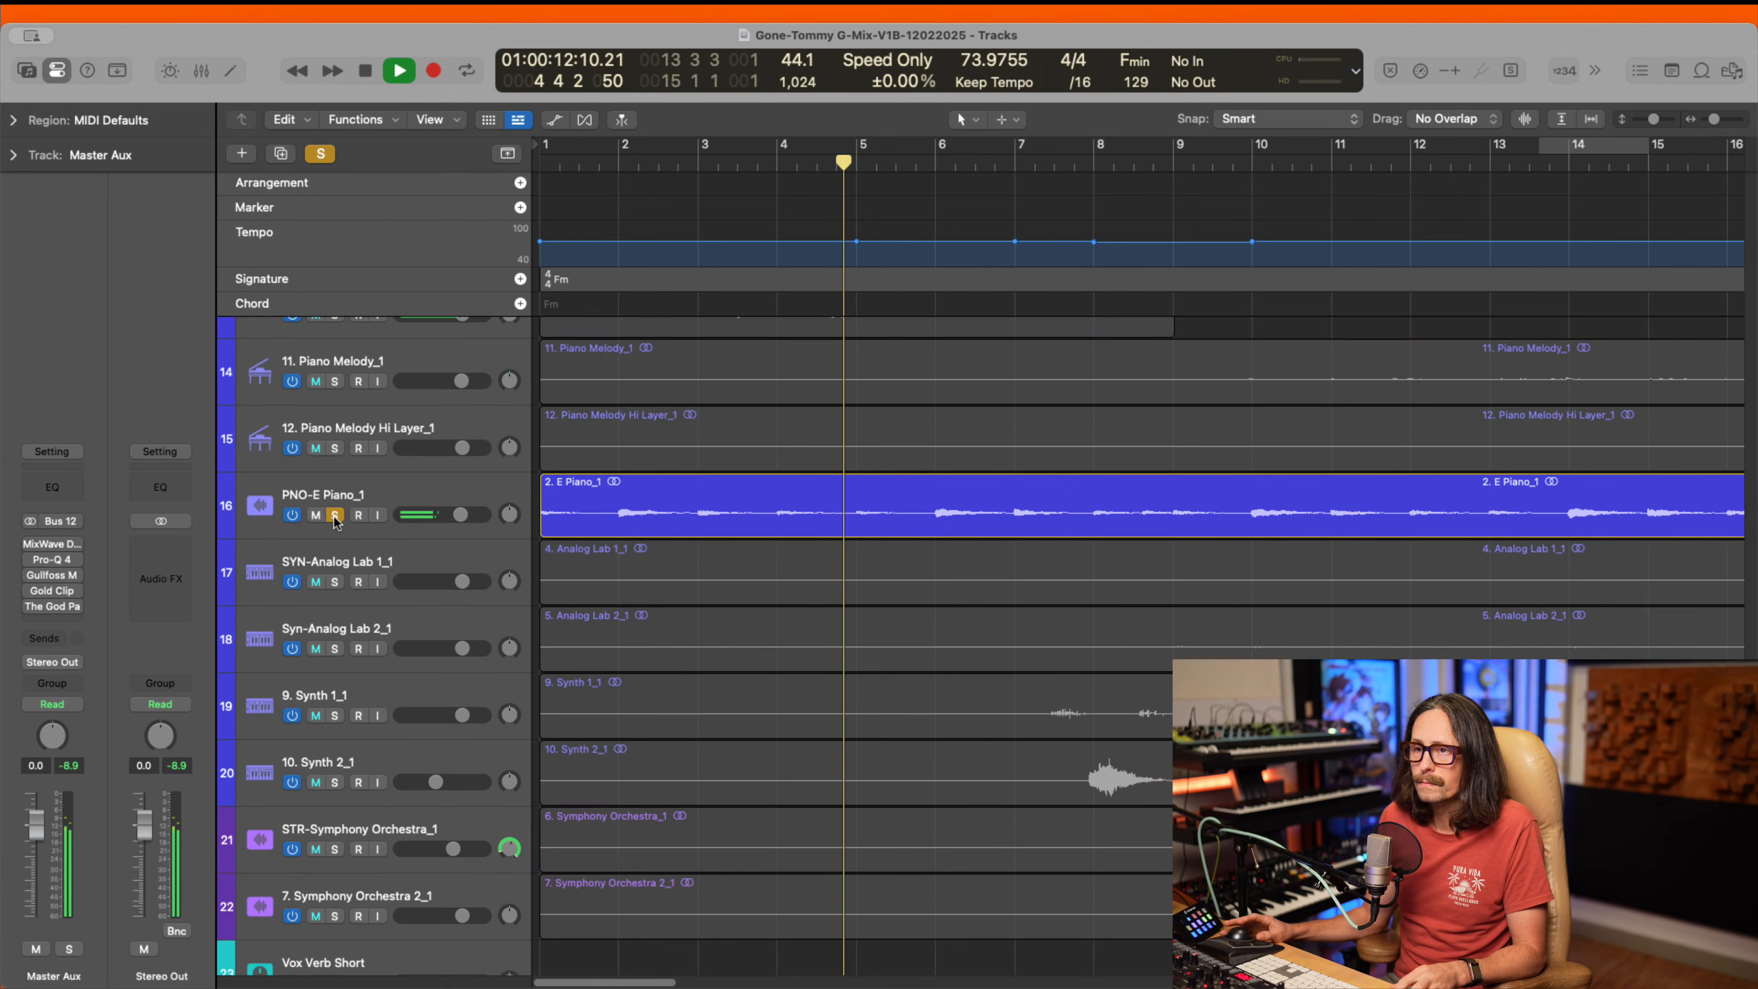
click(335, 516)
scroll(353, 535, up, 5)
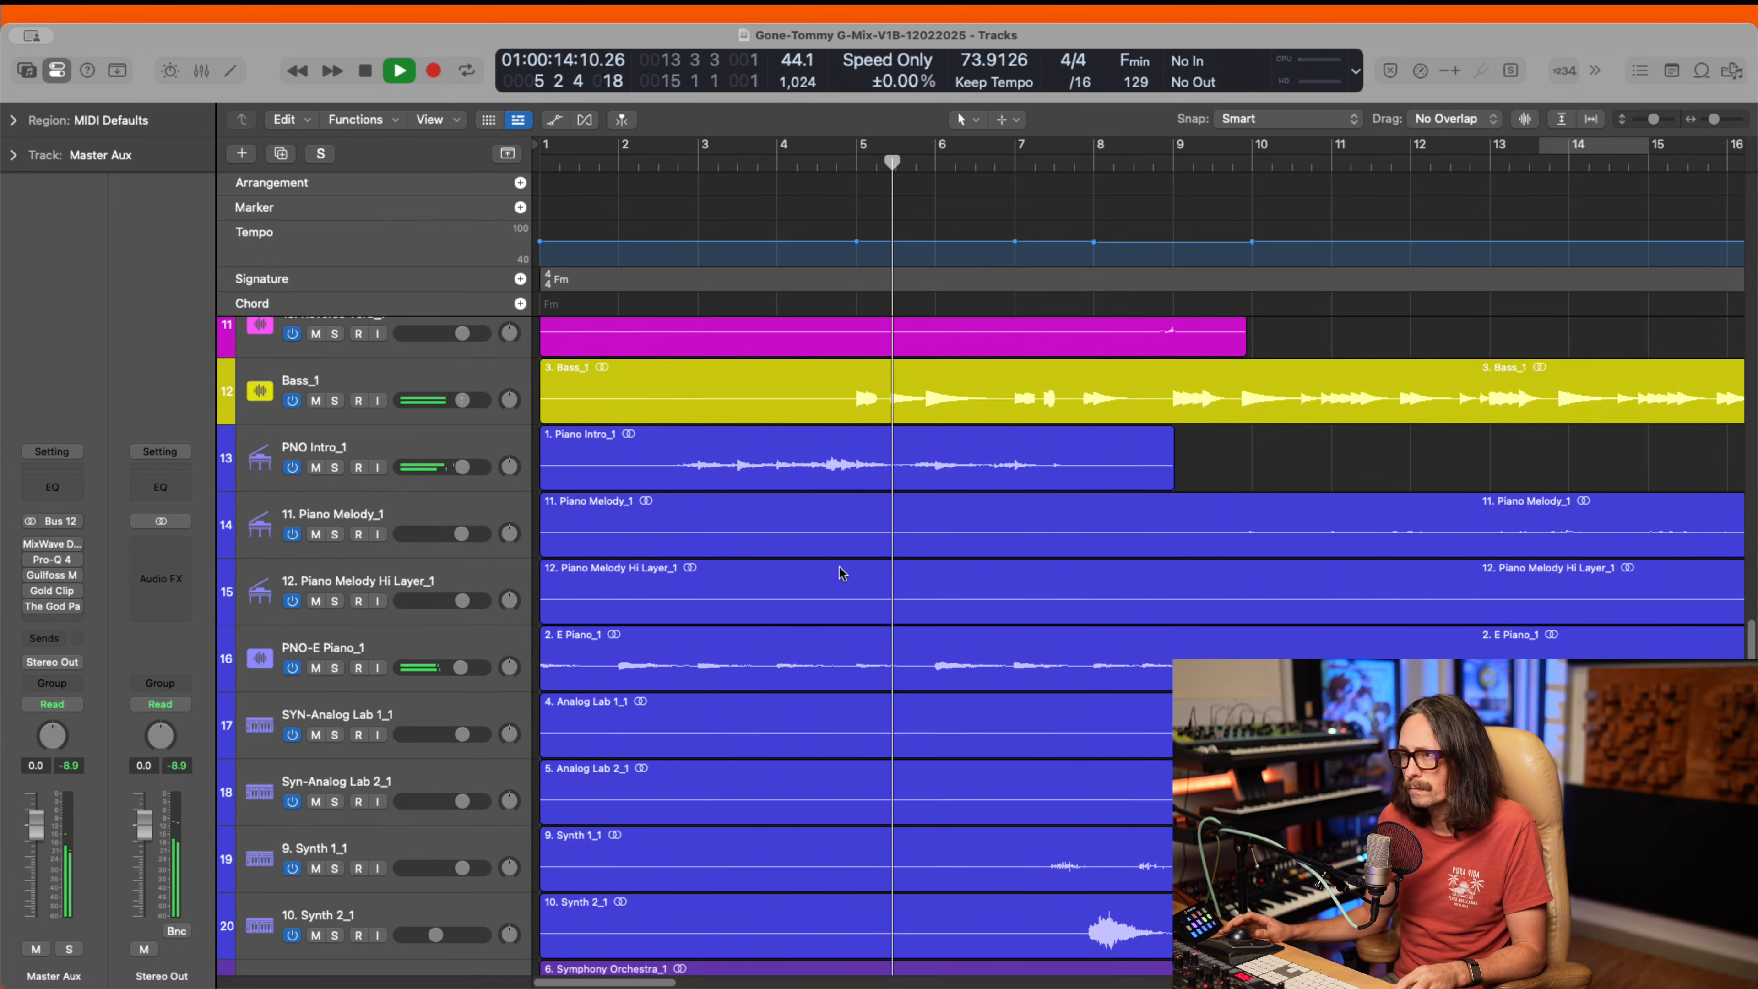
click(336, 480)
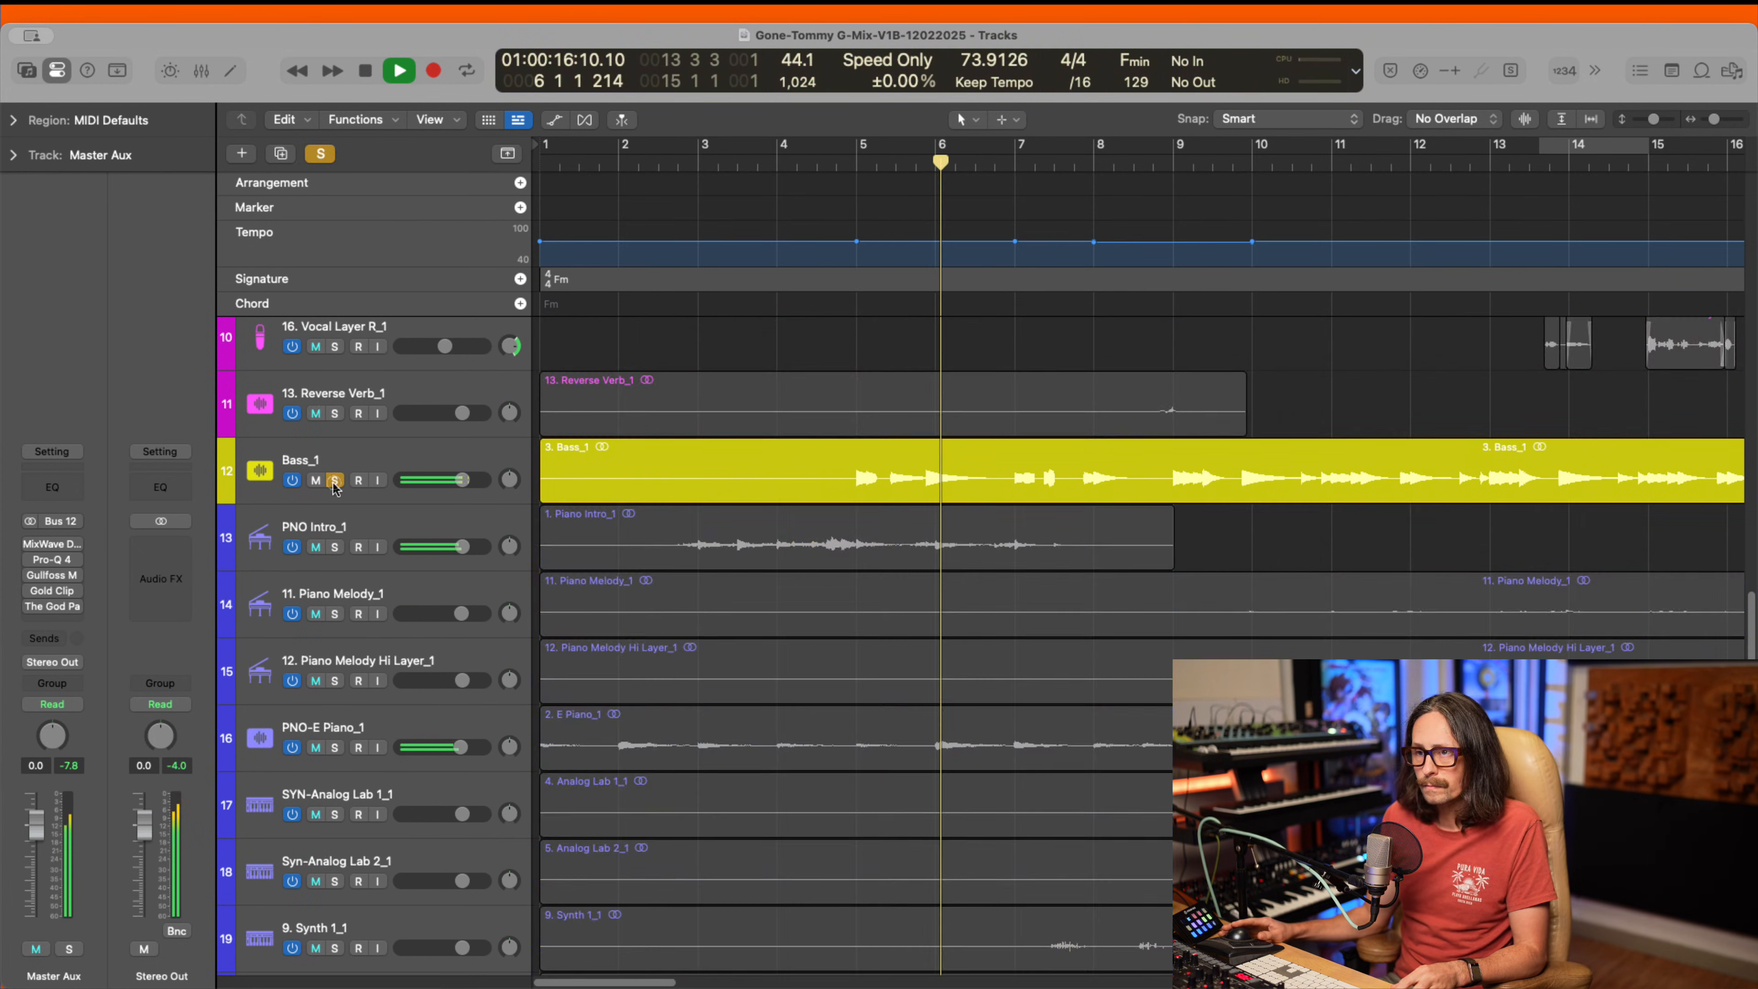
drag(781, 436, 1077, 526)
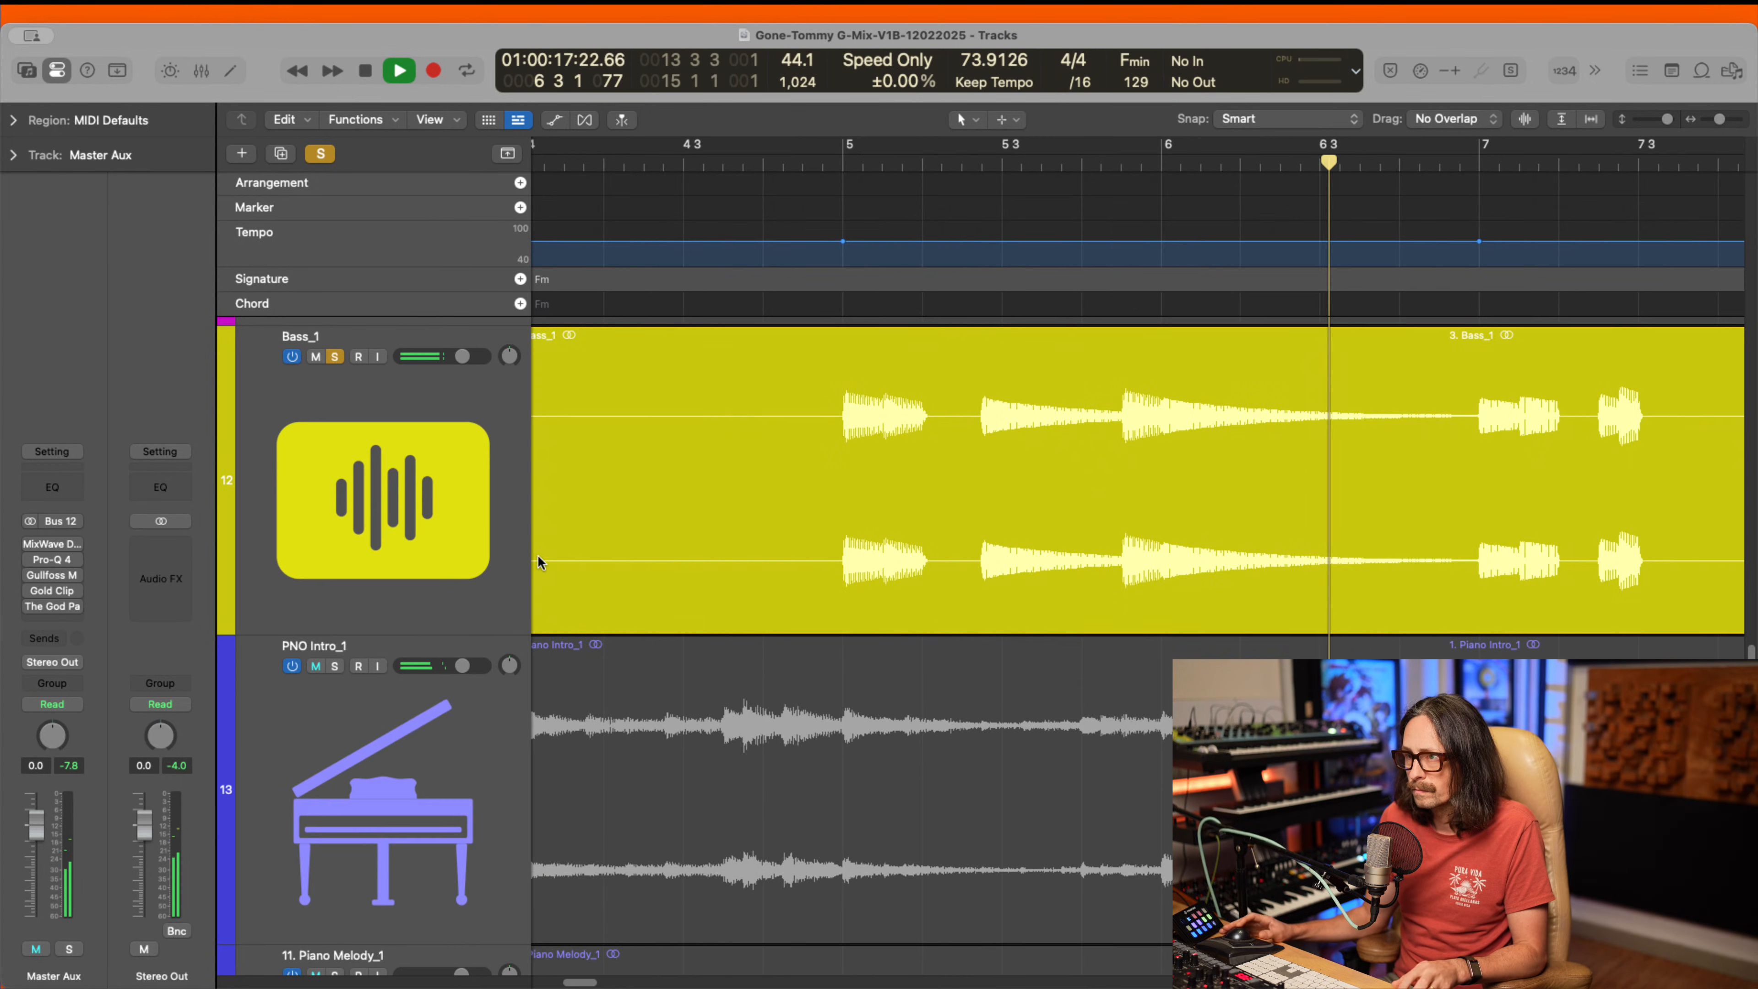
ctrl+alt+click(880, 410)
click(336, 482)
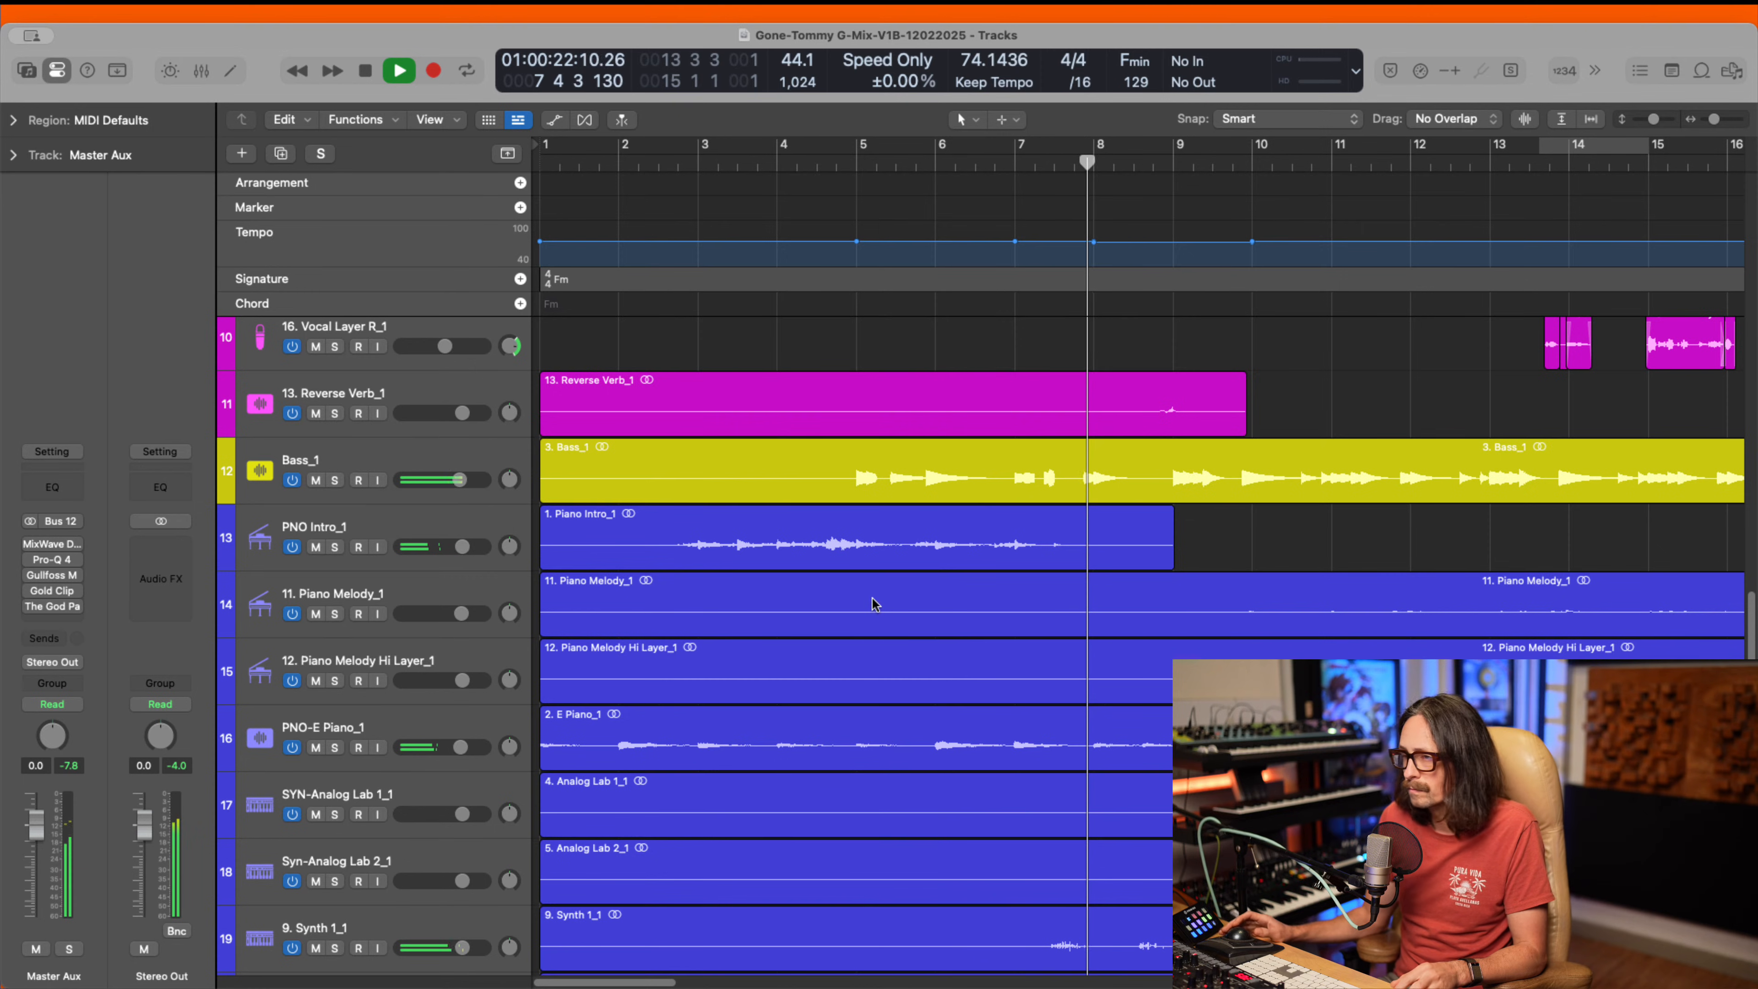
- Select the VOX-LEAD track and examine its vocal regions from bar 9 onward during playback
scroll(872, 599, down, 6)
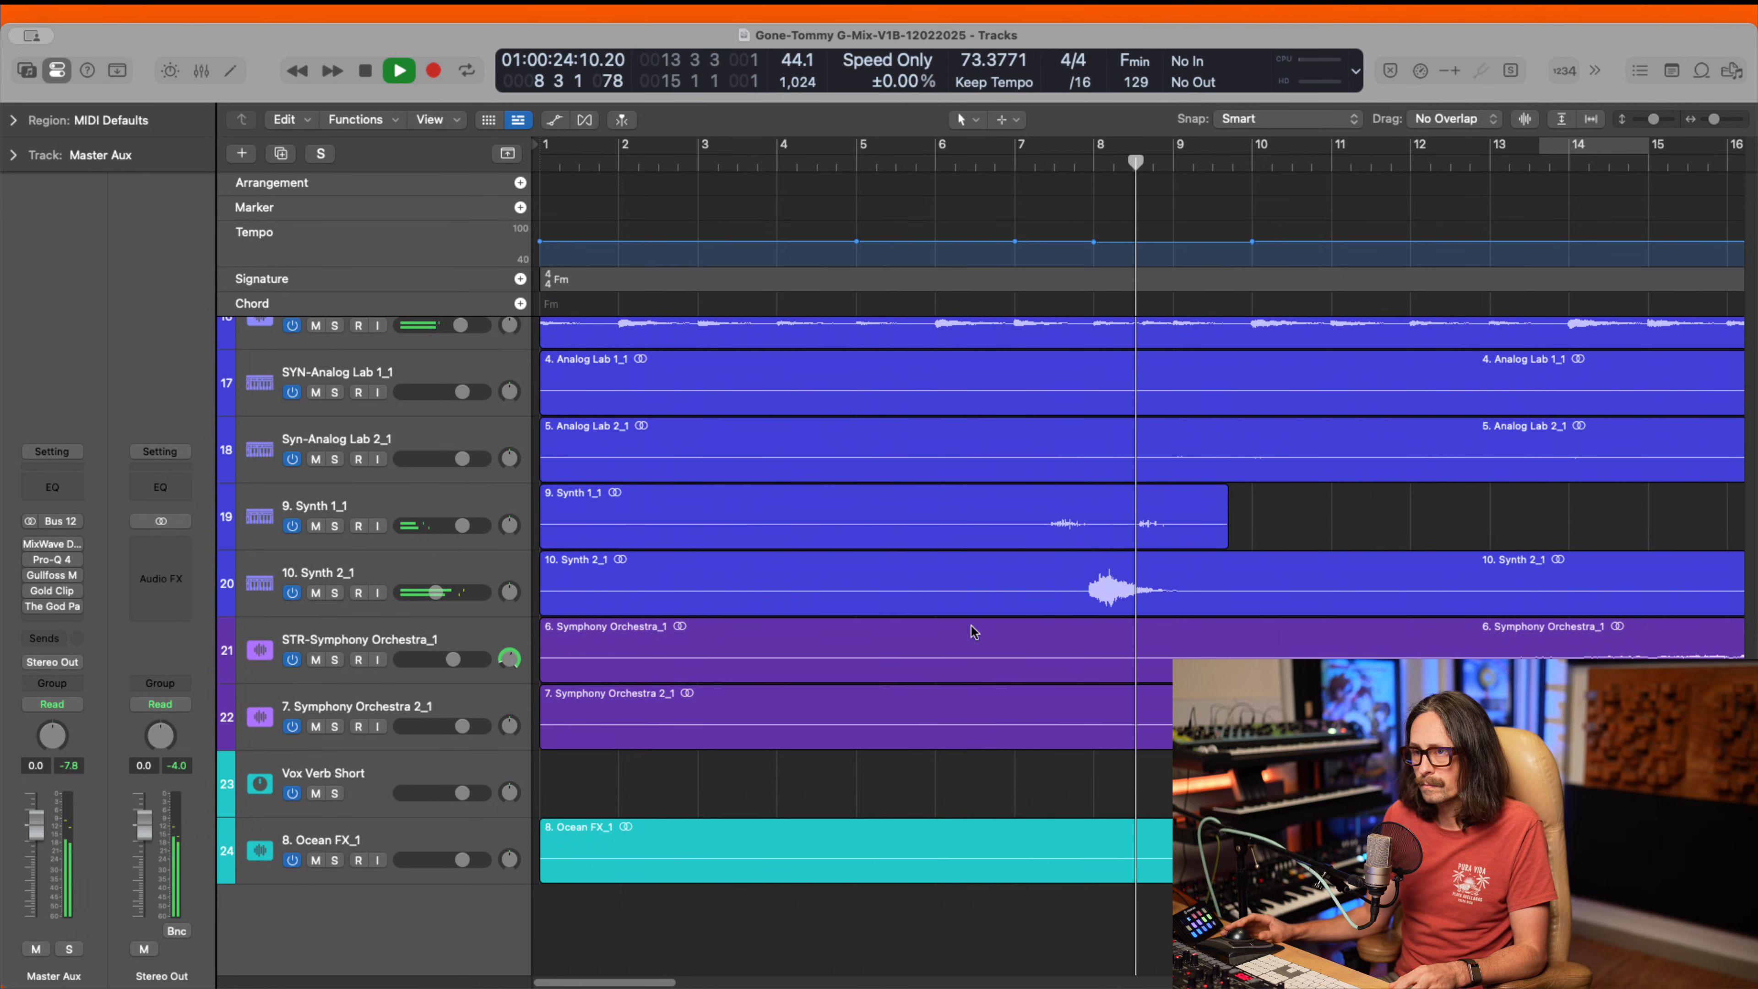
scroll(998, 657, up, 12)
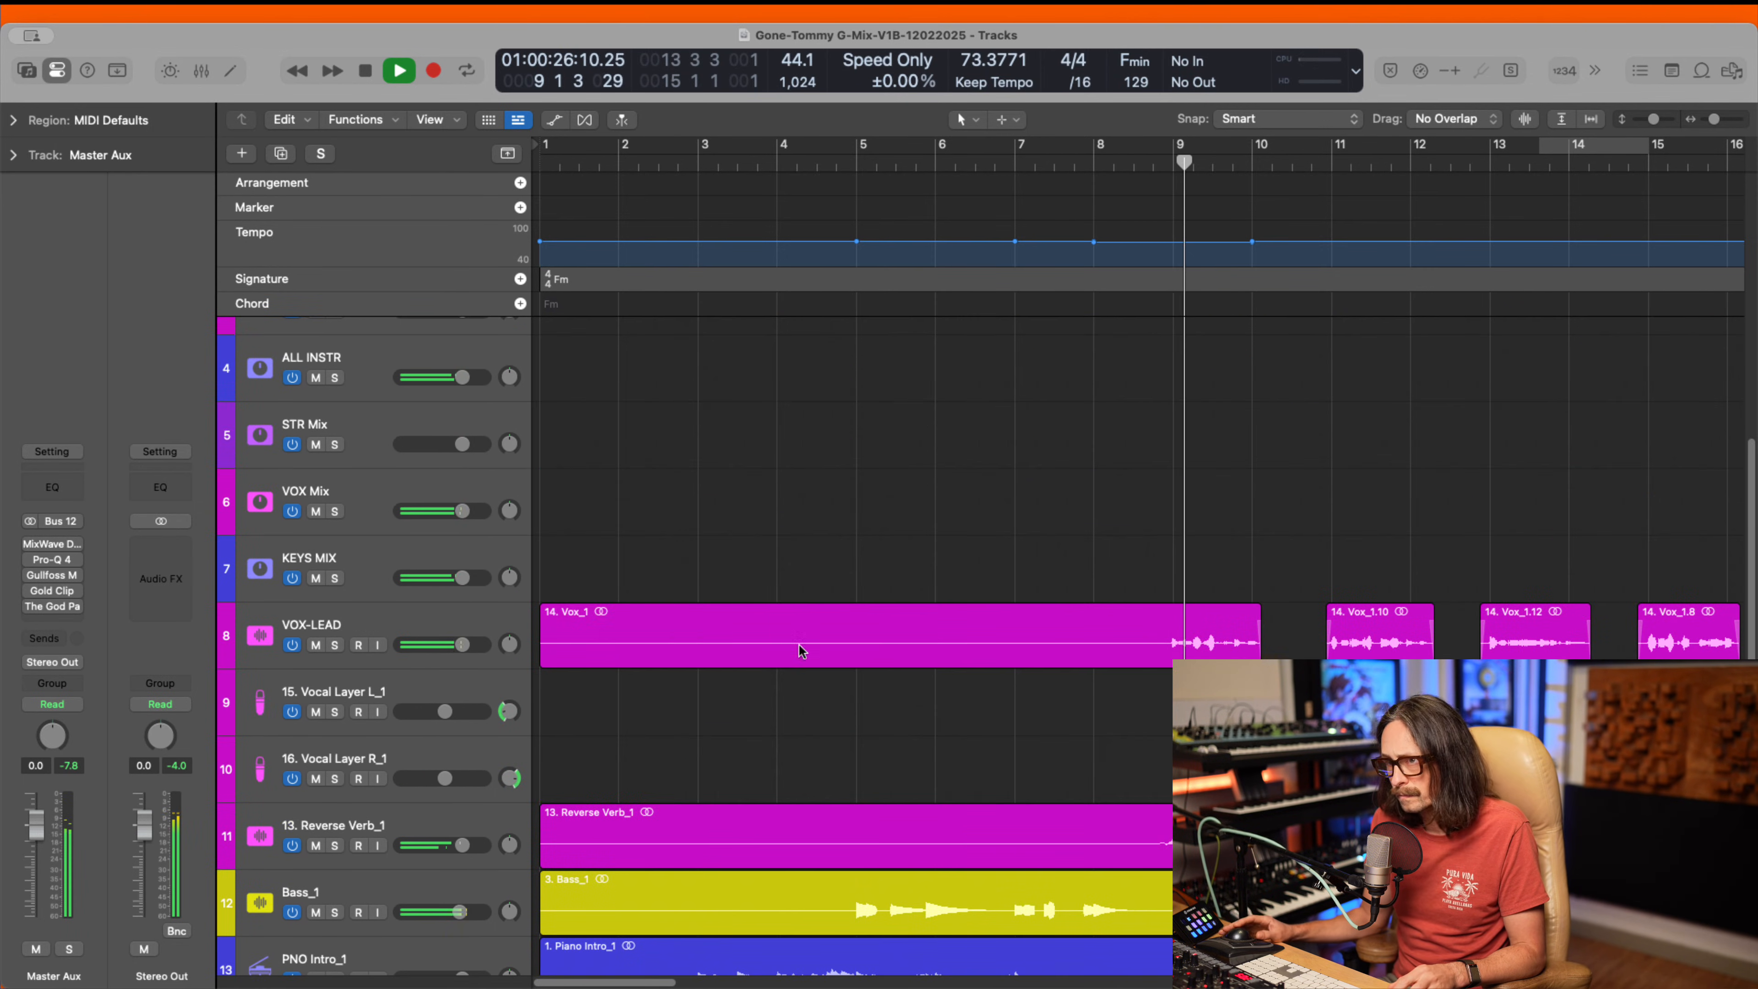
scroll(799, 650, right, 2)
click(489, 625)
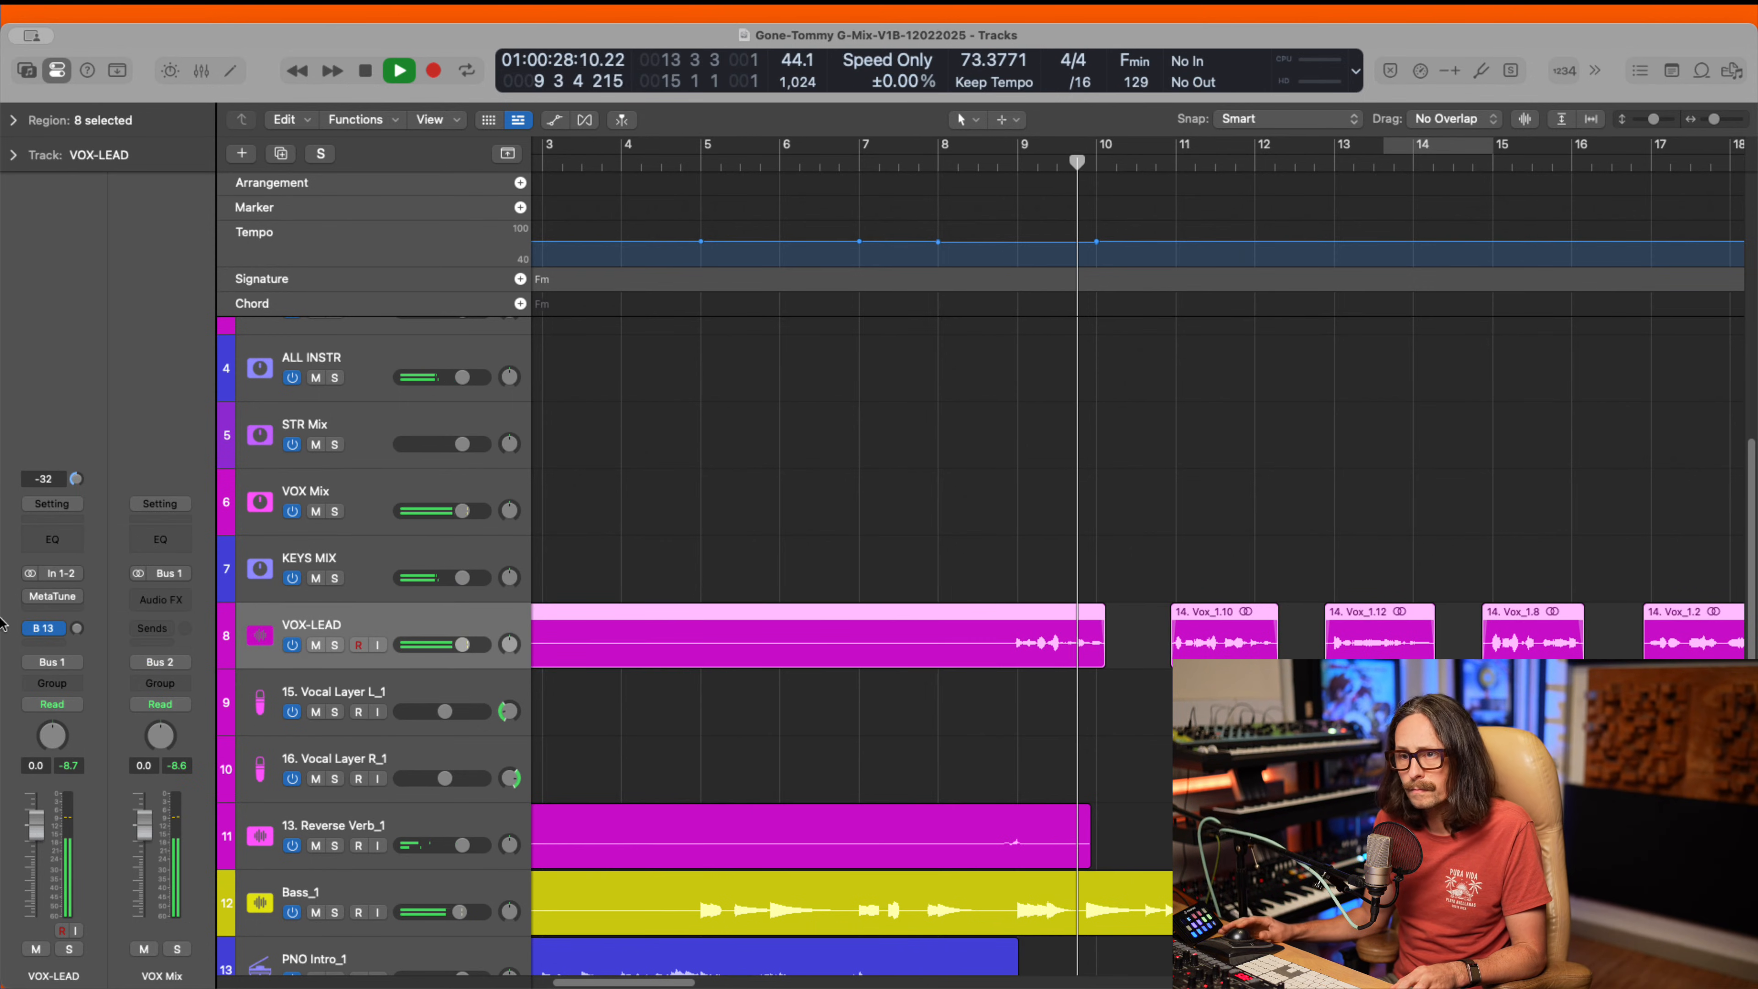
scroll(1113, 657, right, 3)
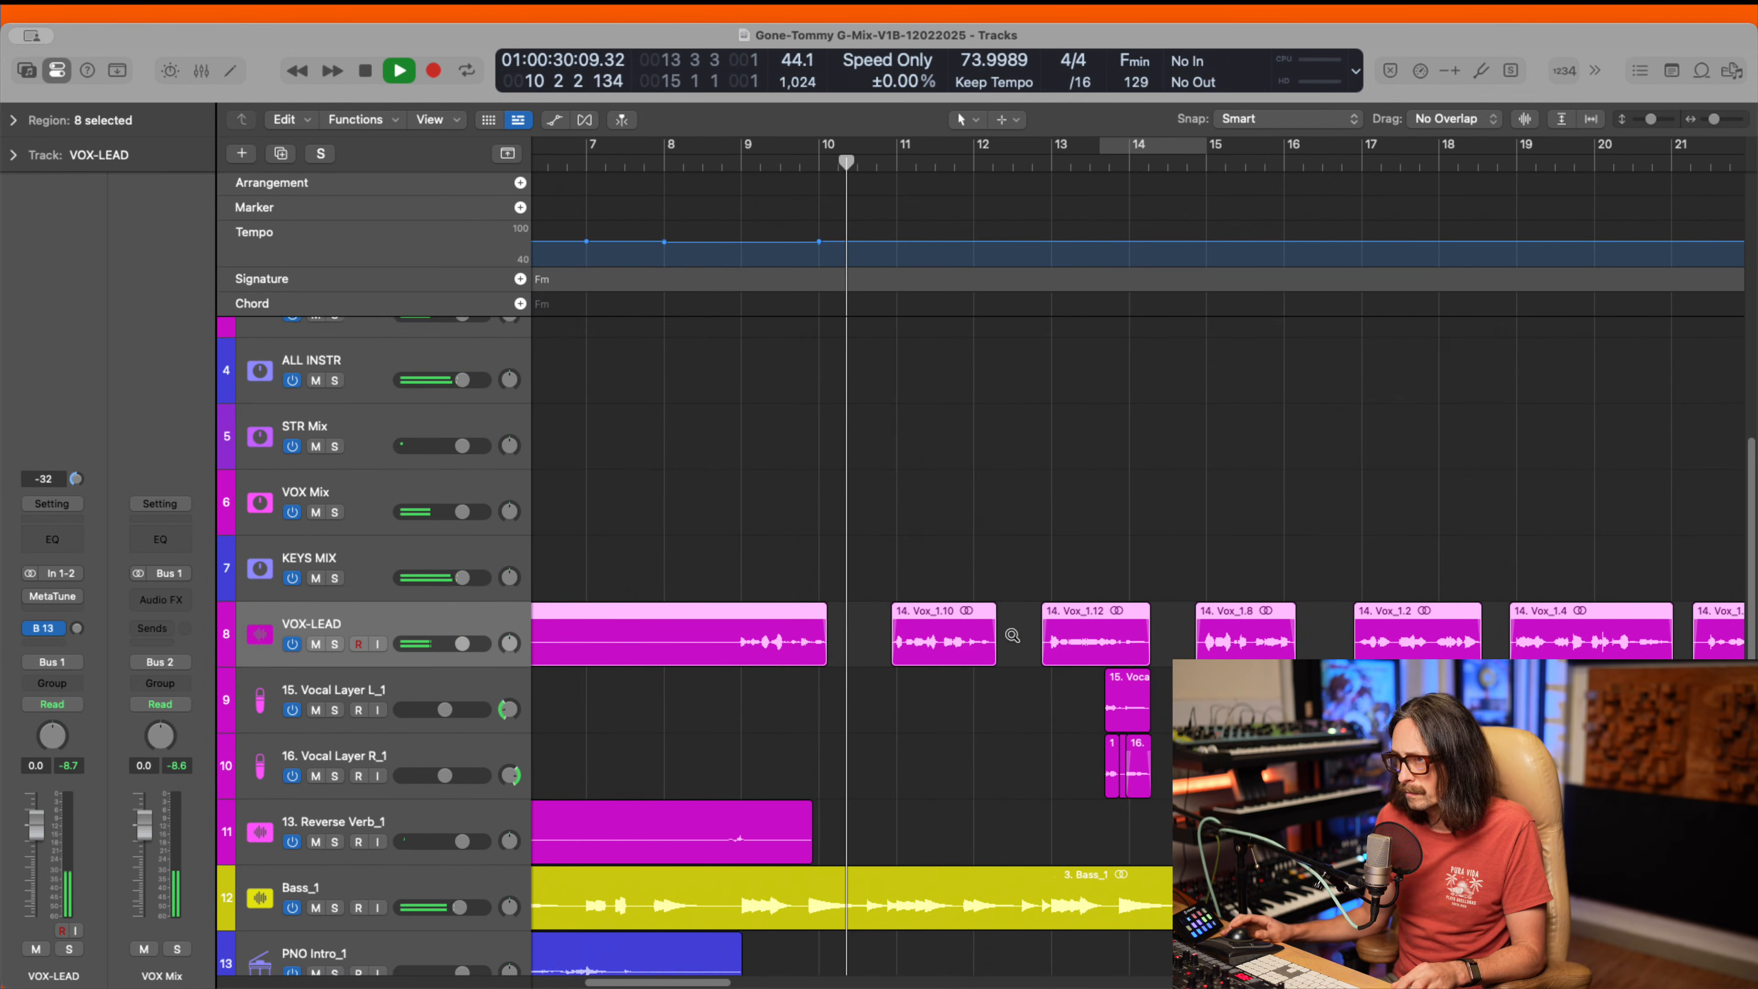
- Audition the 11. Piano Melody_1 track in solo during playback around bar 11 and turn its solo off again
scroll(937, 595, down, 10)
scroll(936, 589, down, 2)
scroll(931, 585, up, 5)
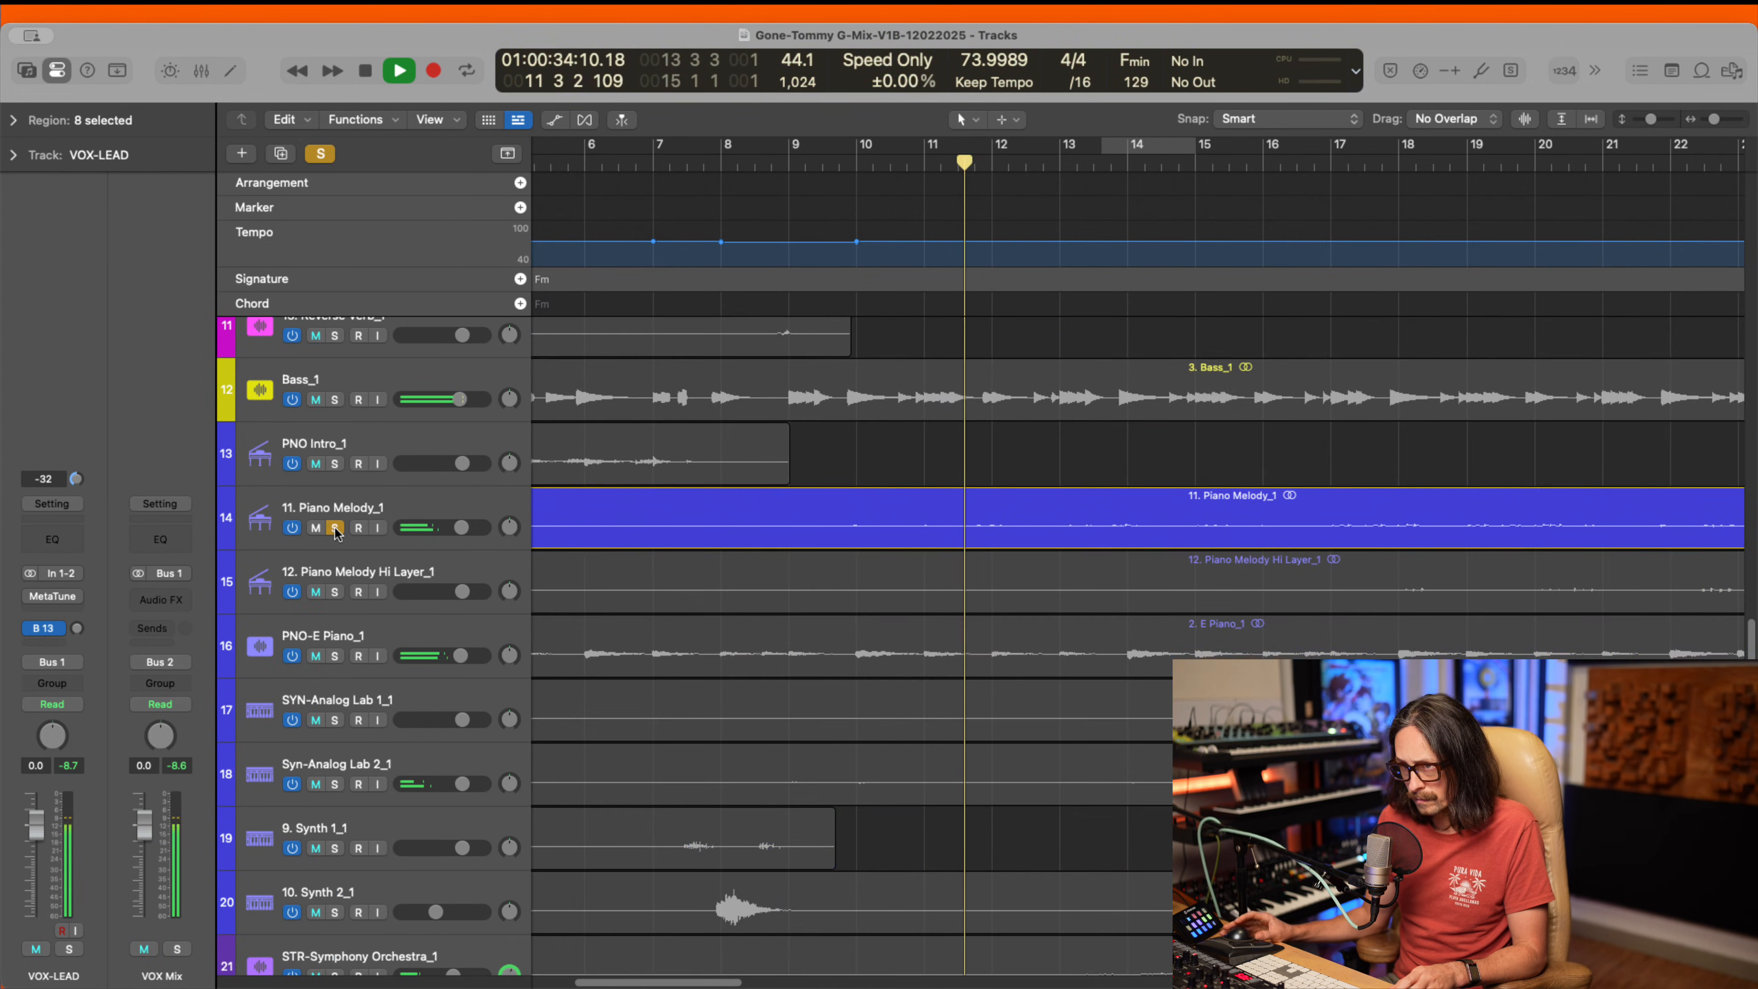
click(335, 528)
click(336, 528)
- Examine the Symphony Orchestra and Analog Lab track waveforms around bars 12 to 18 during playback
scroll(534, 854, down, 5)
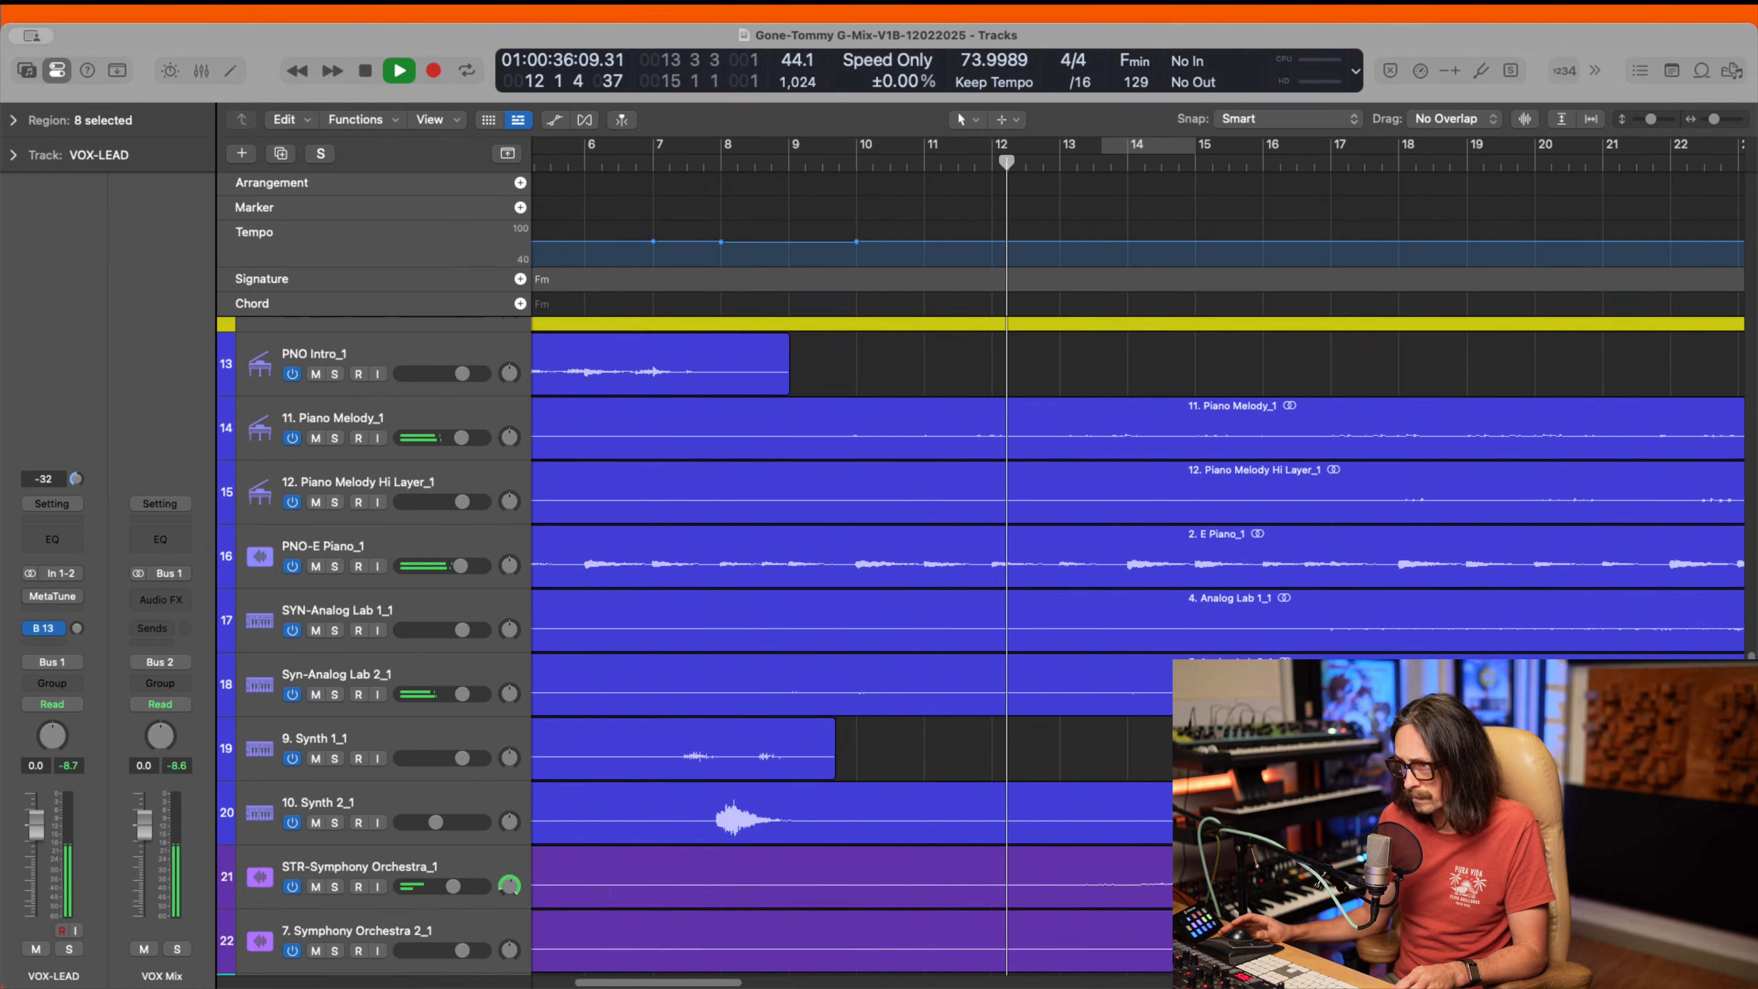
drag(721, 641, 1375, 744)
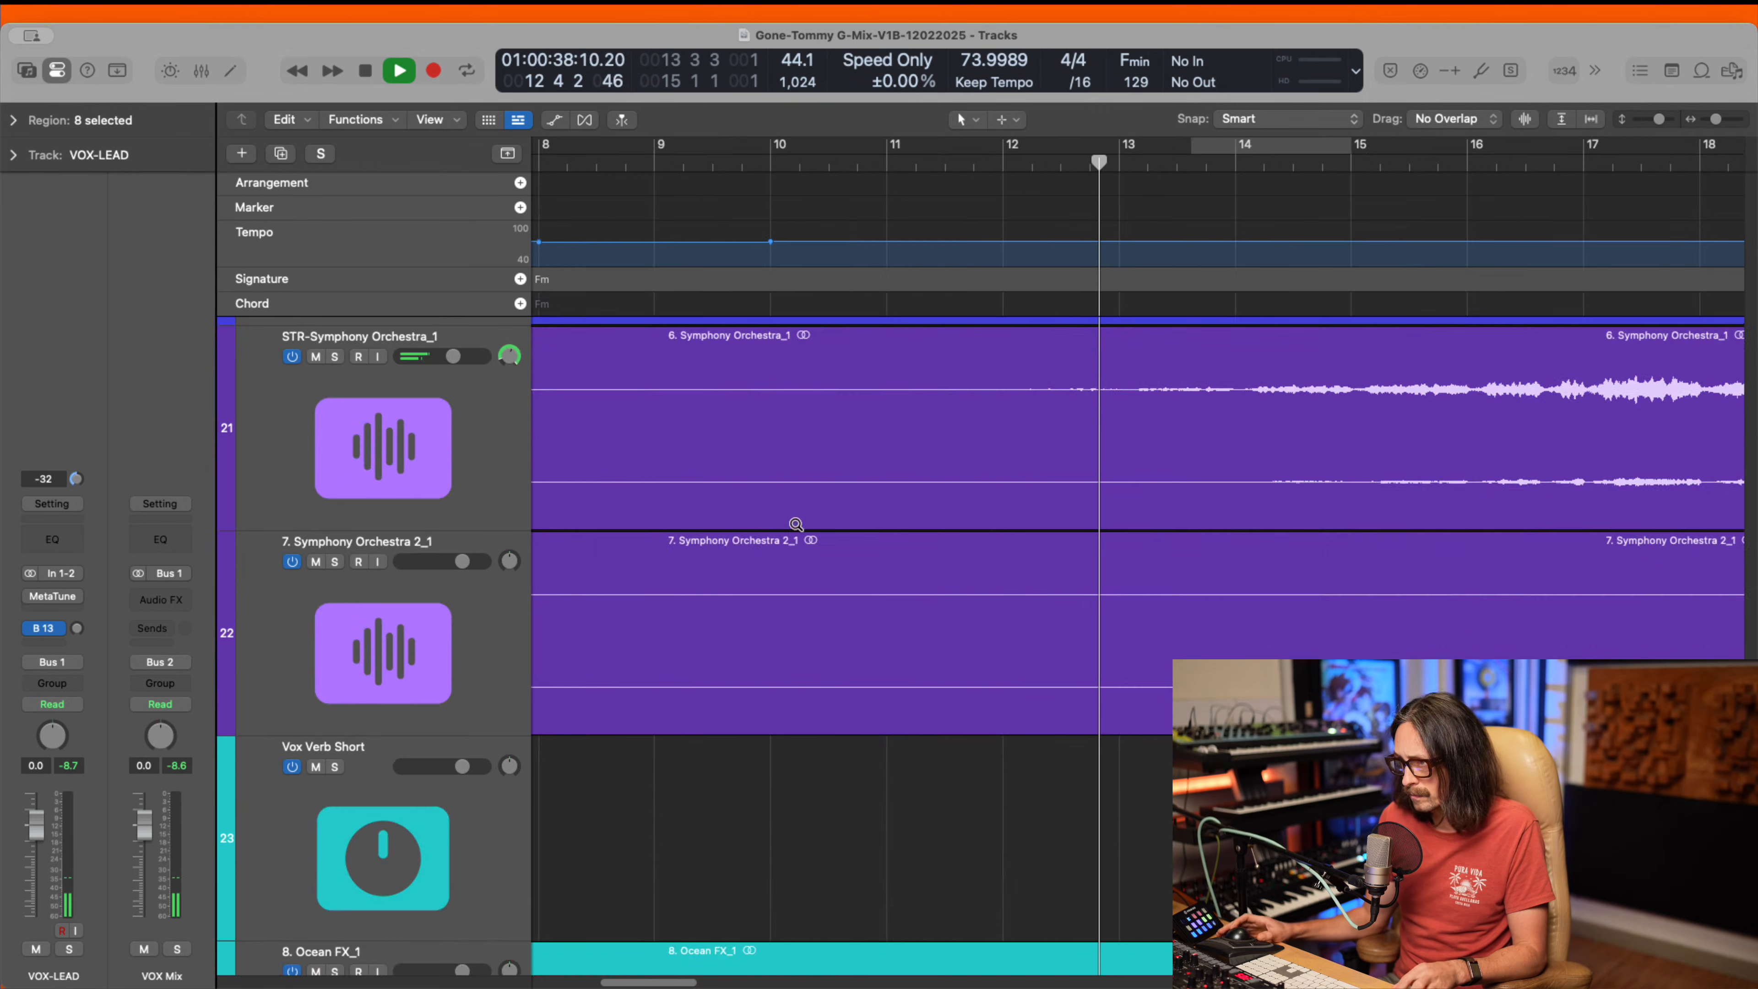
ctrl+alt+click(918, 523)
scroll(1032, 580, up, 8)
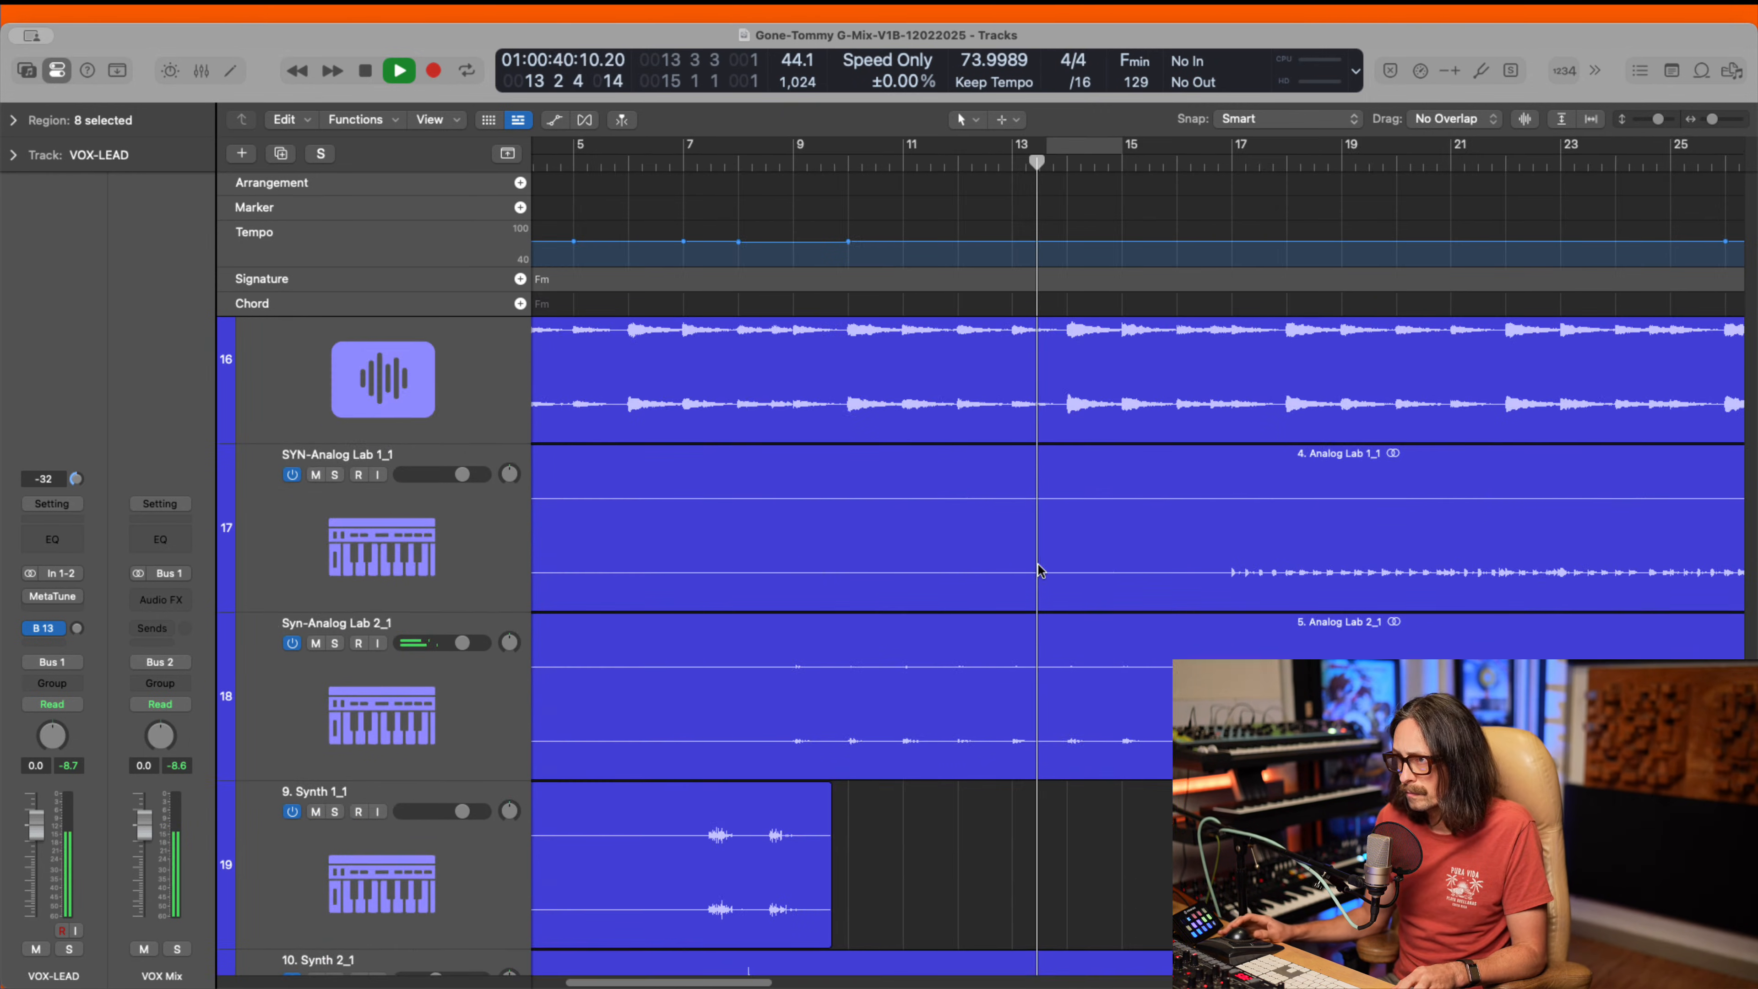
- Audition the Syn-Analog Lab 2_1 track in solo, turn its solo off again and select its region
click(335, 644)
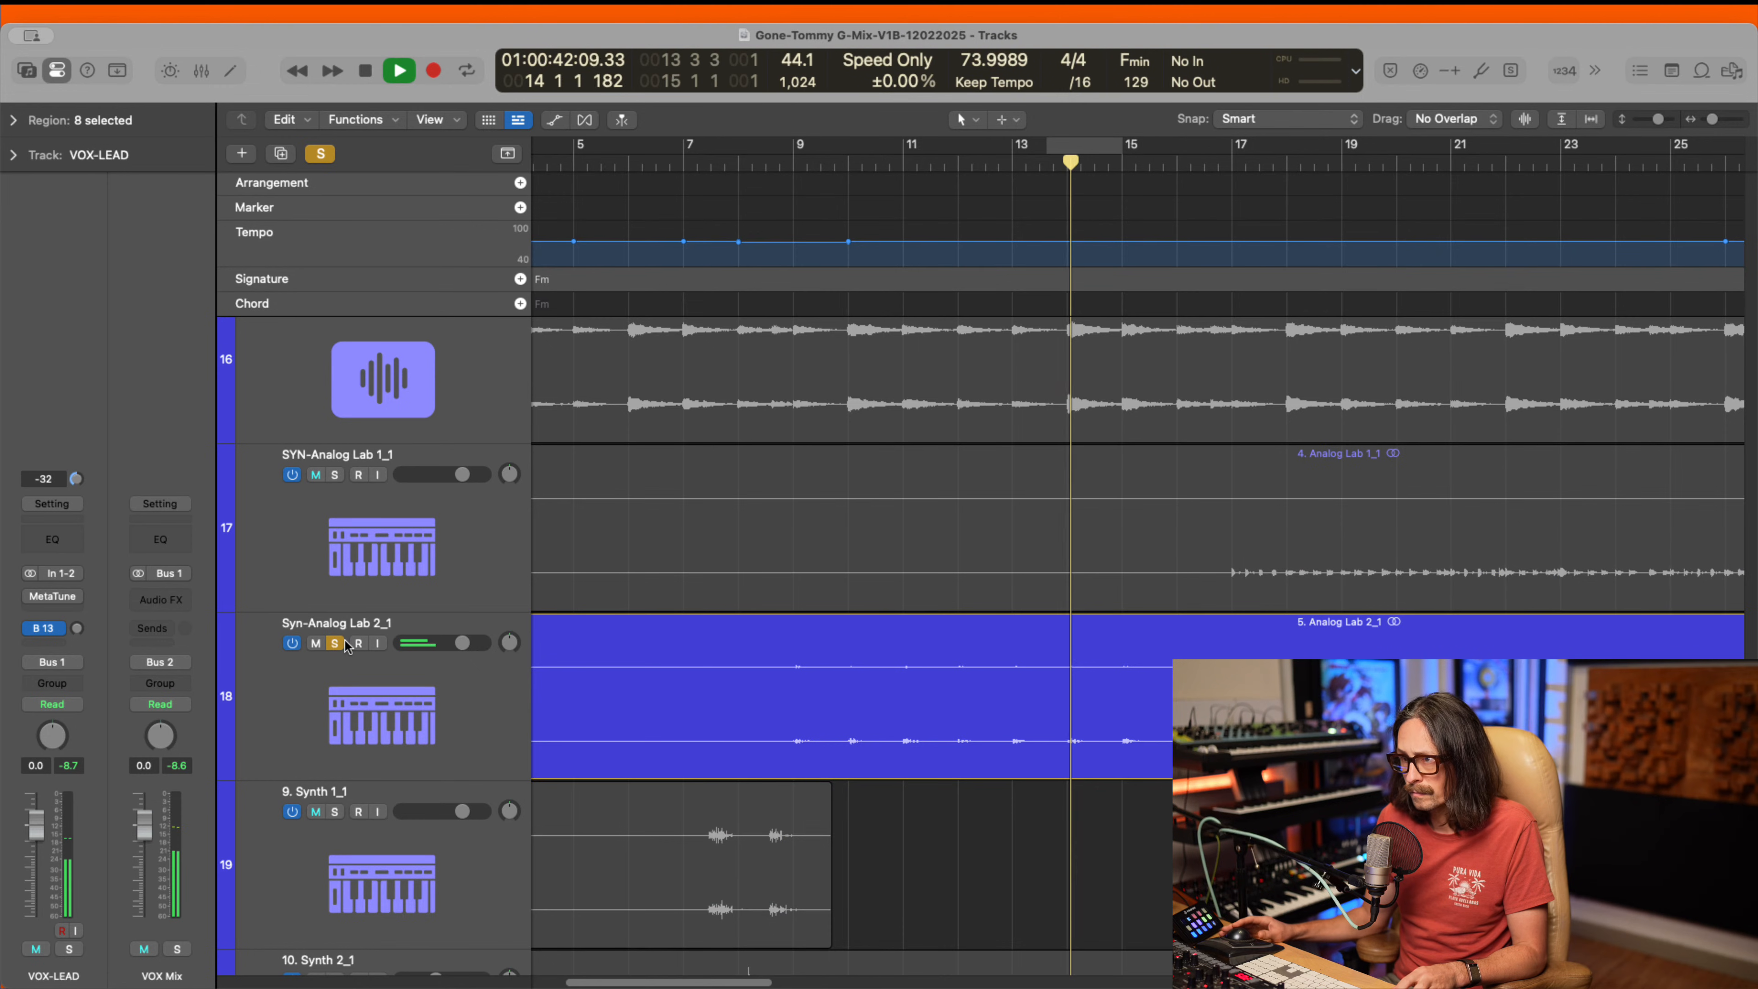
click(332, 645)
click(952, 717)
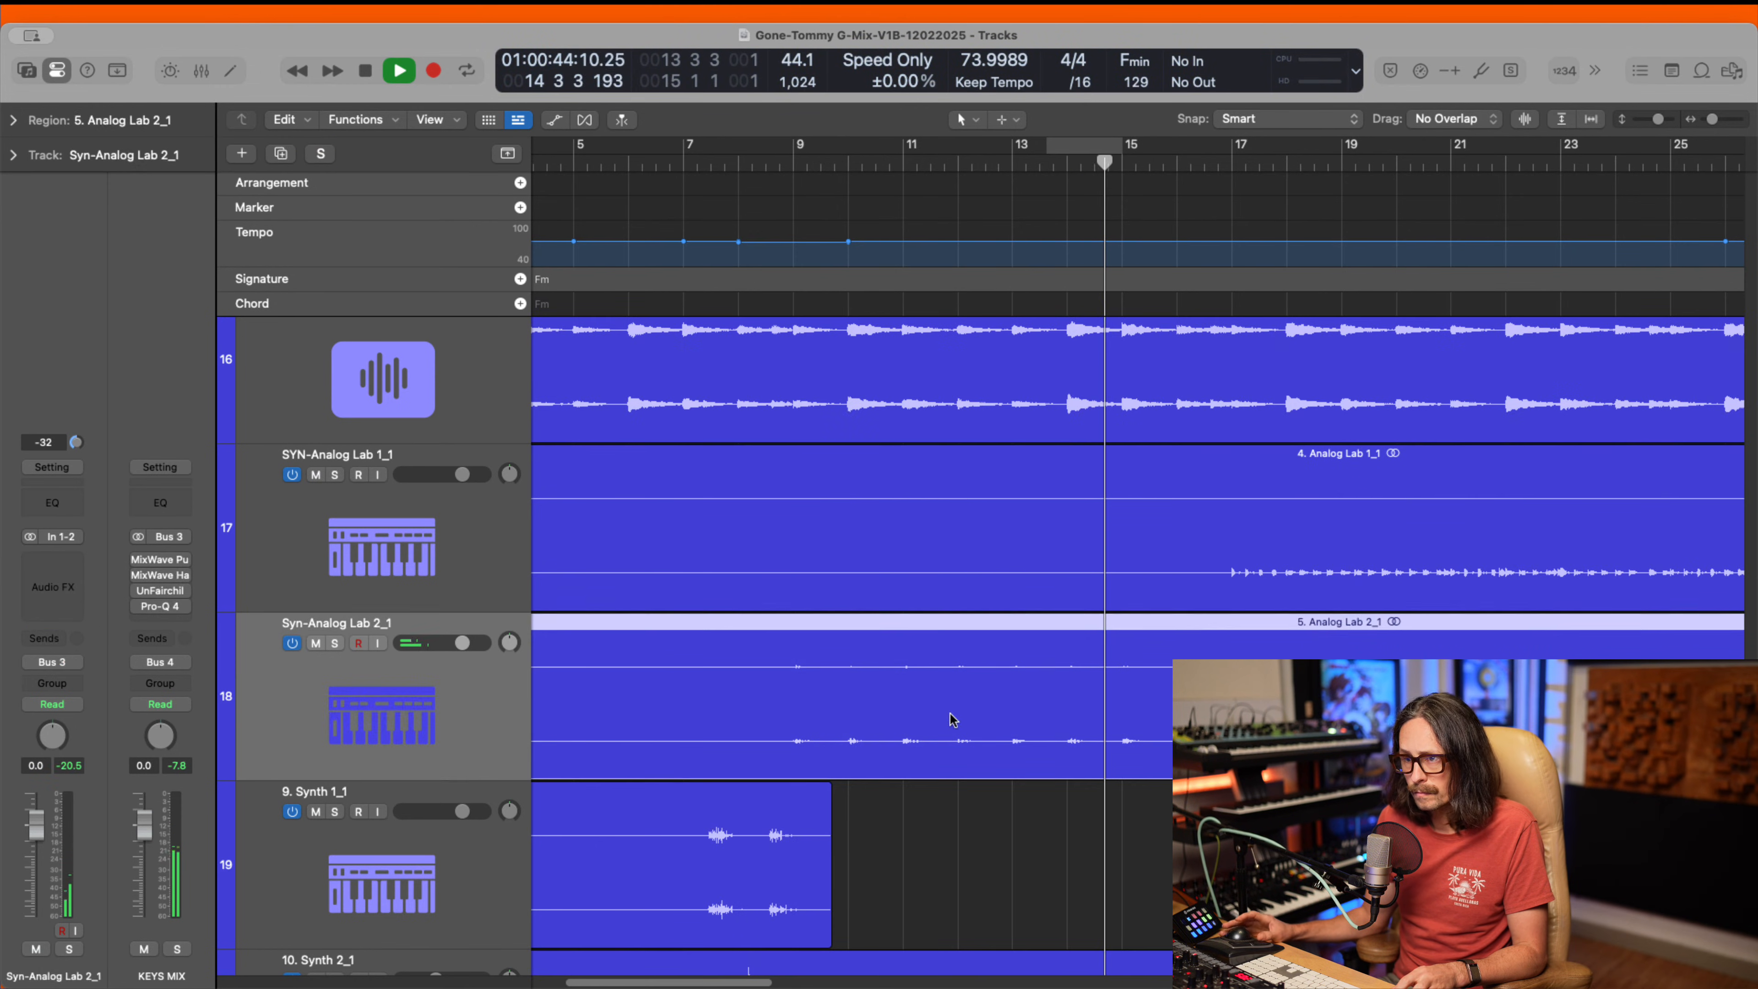
- Set the gain of the 5. Analog Lab 2_1 region to +1.4 dB in its region parameters
ctrl+alt+click(839, 654)
click(1019, 720)
click(841, 644)
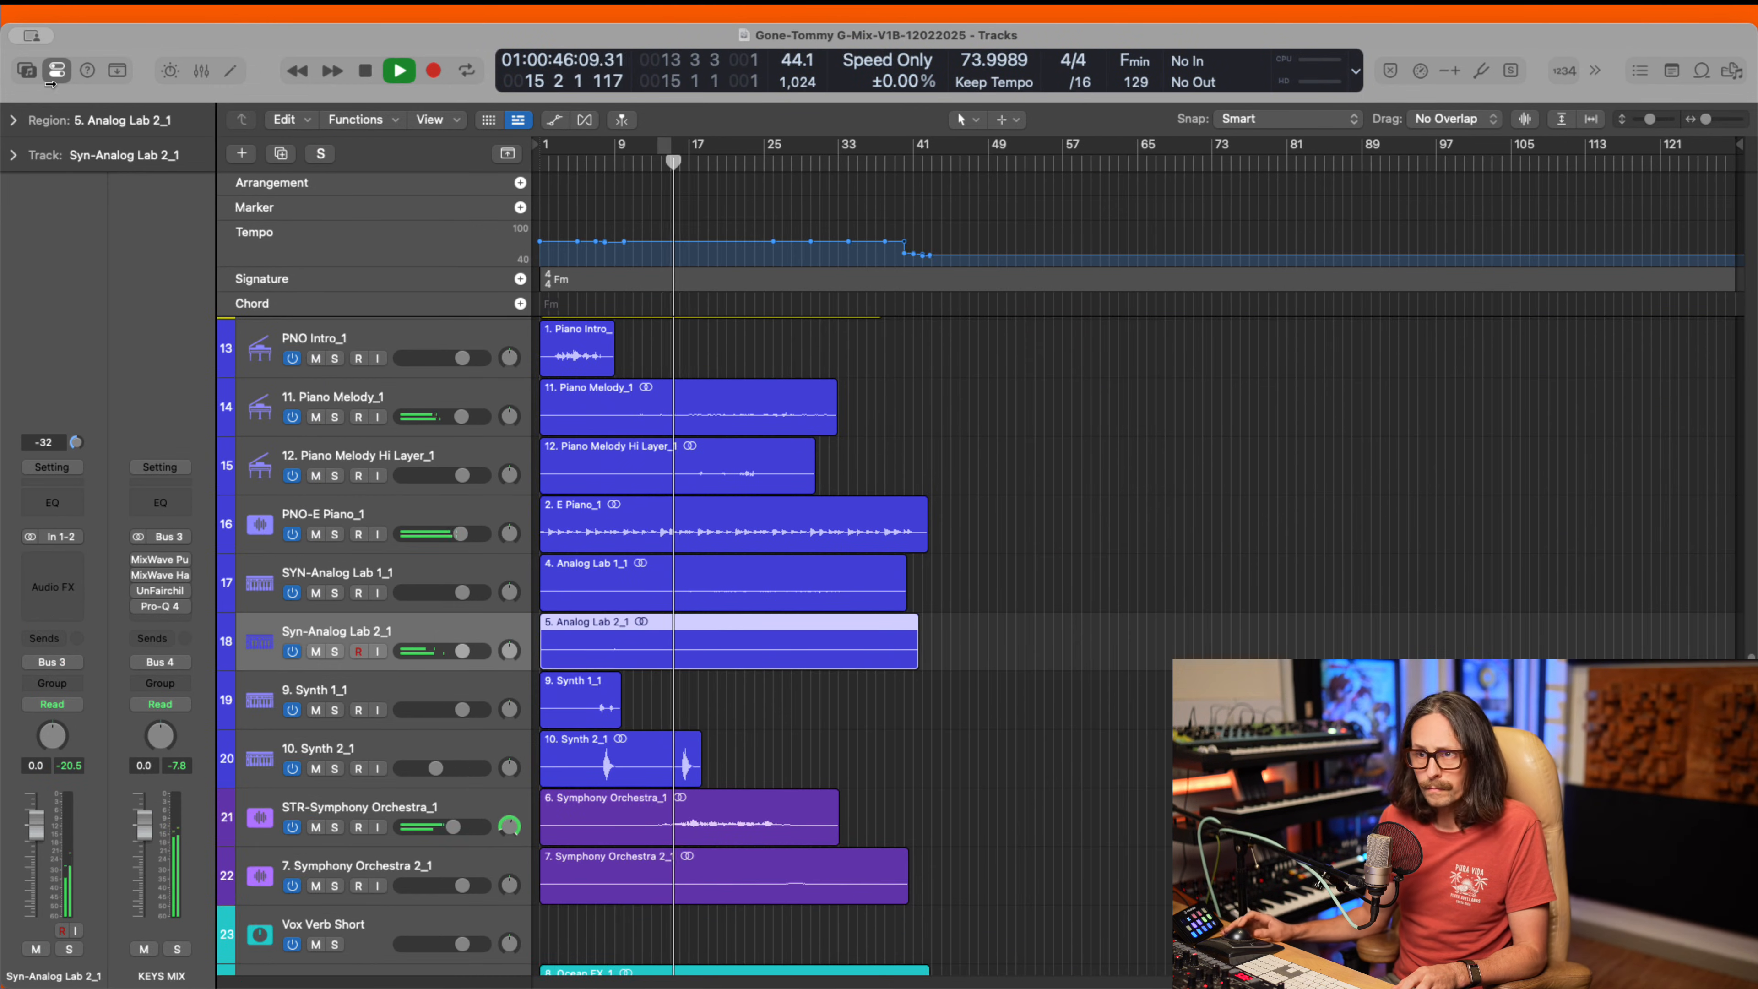
click(10, 121)
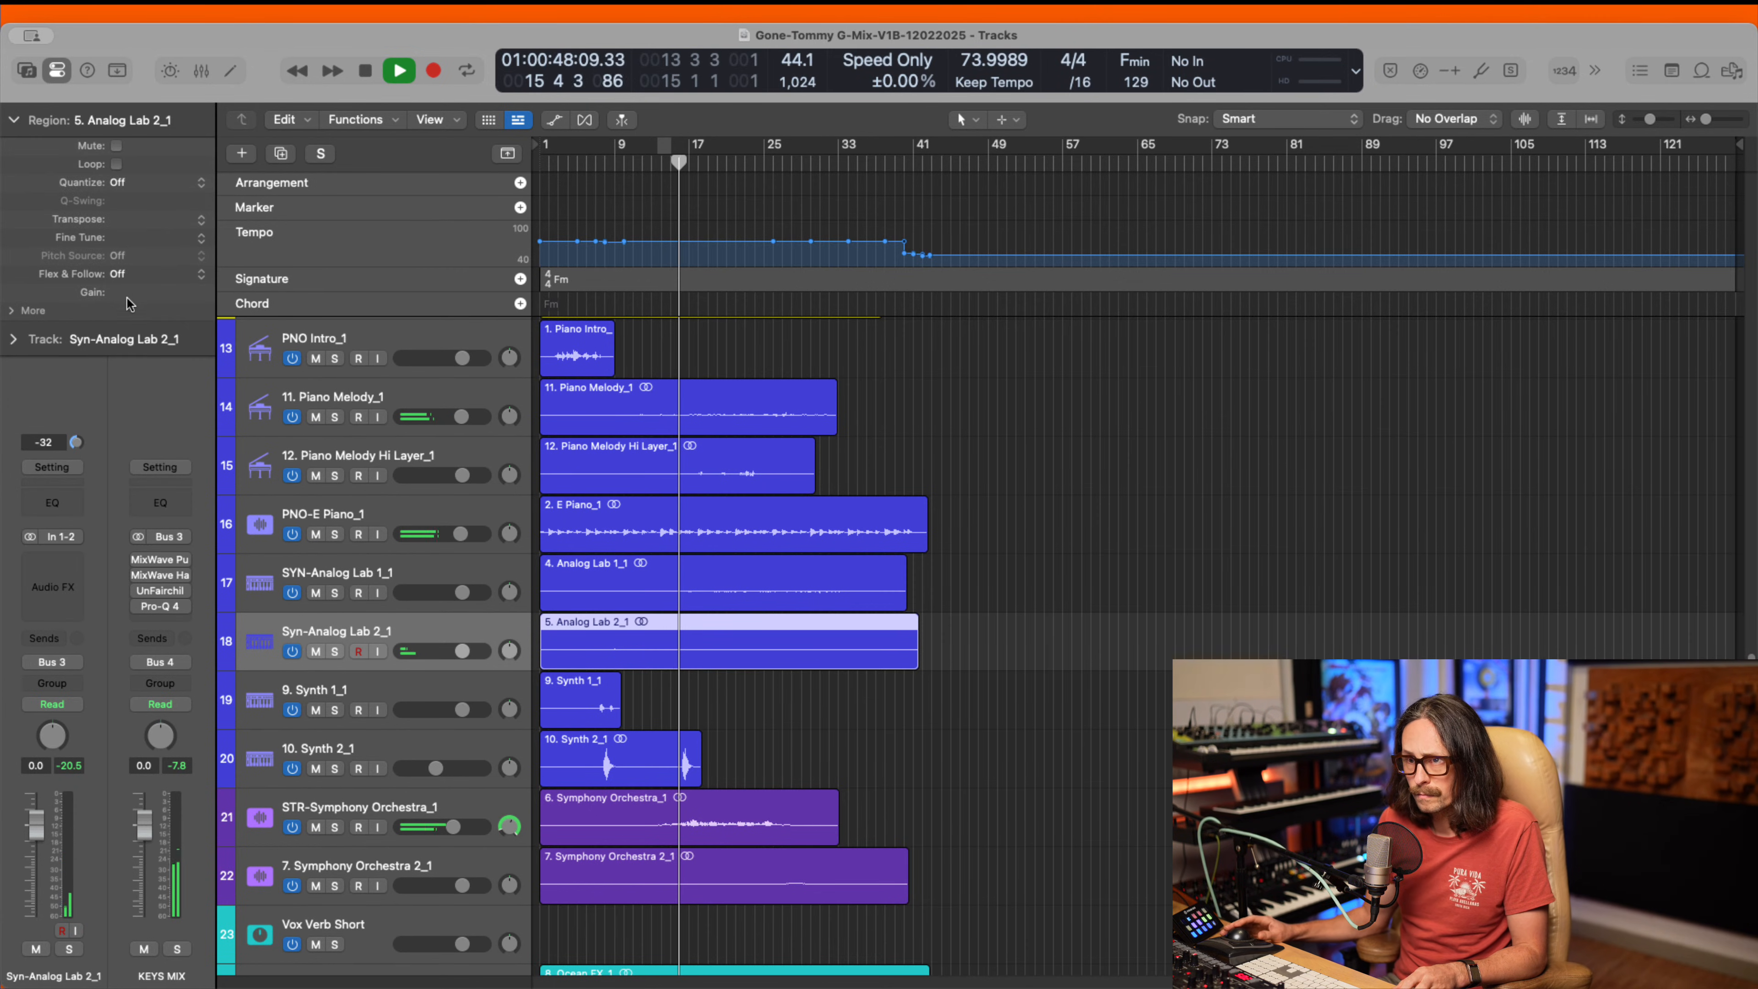
drag(130, 280, 129, 263)
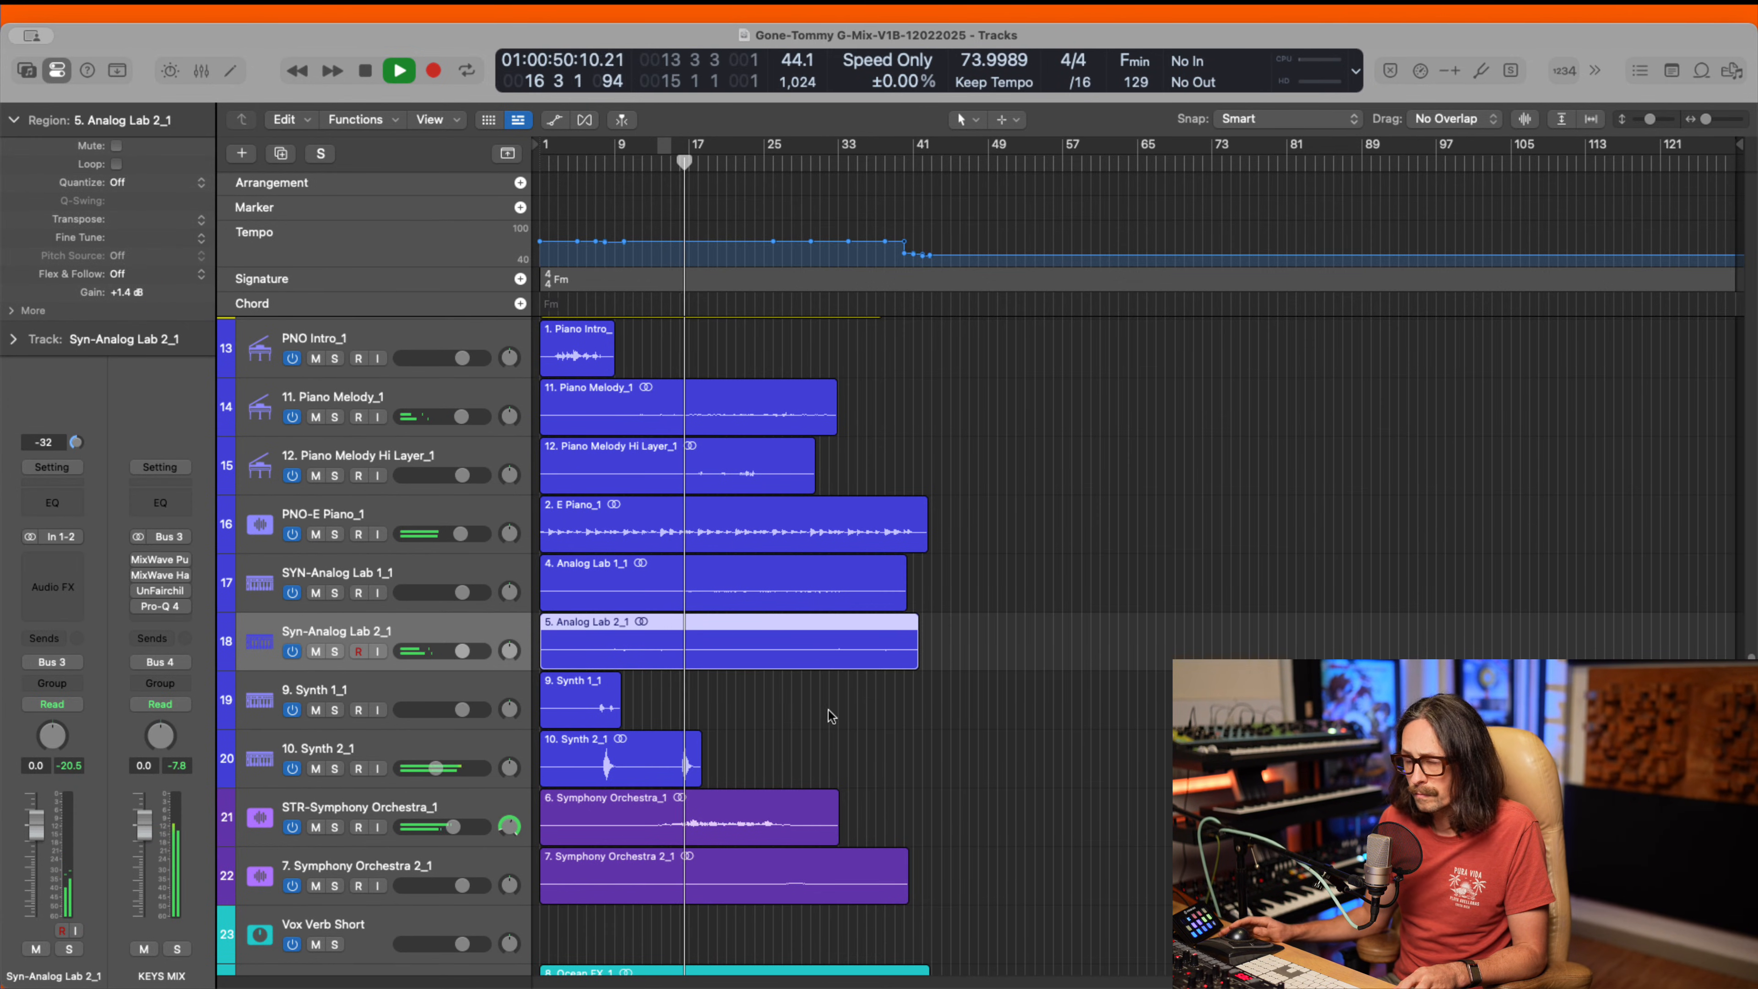
- Select the SYN-Analog Lab 1_1 track and audition it in solo around bar 17, turning its solo off again
drag(977, 511, 585, 761)
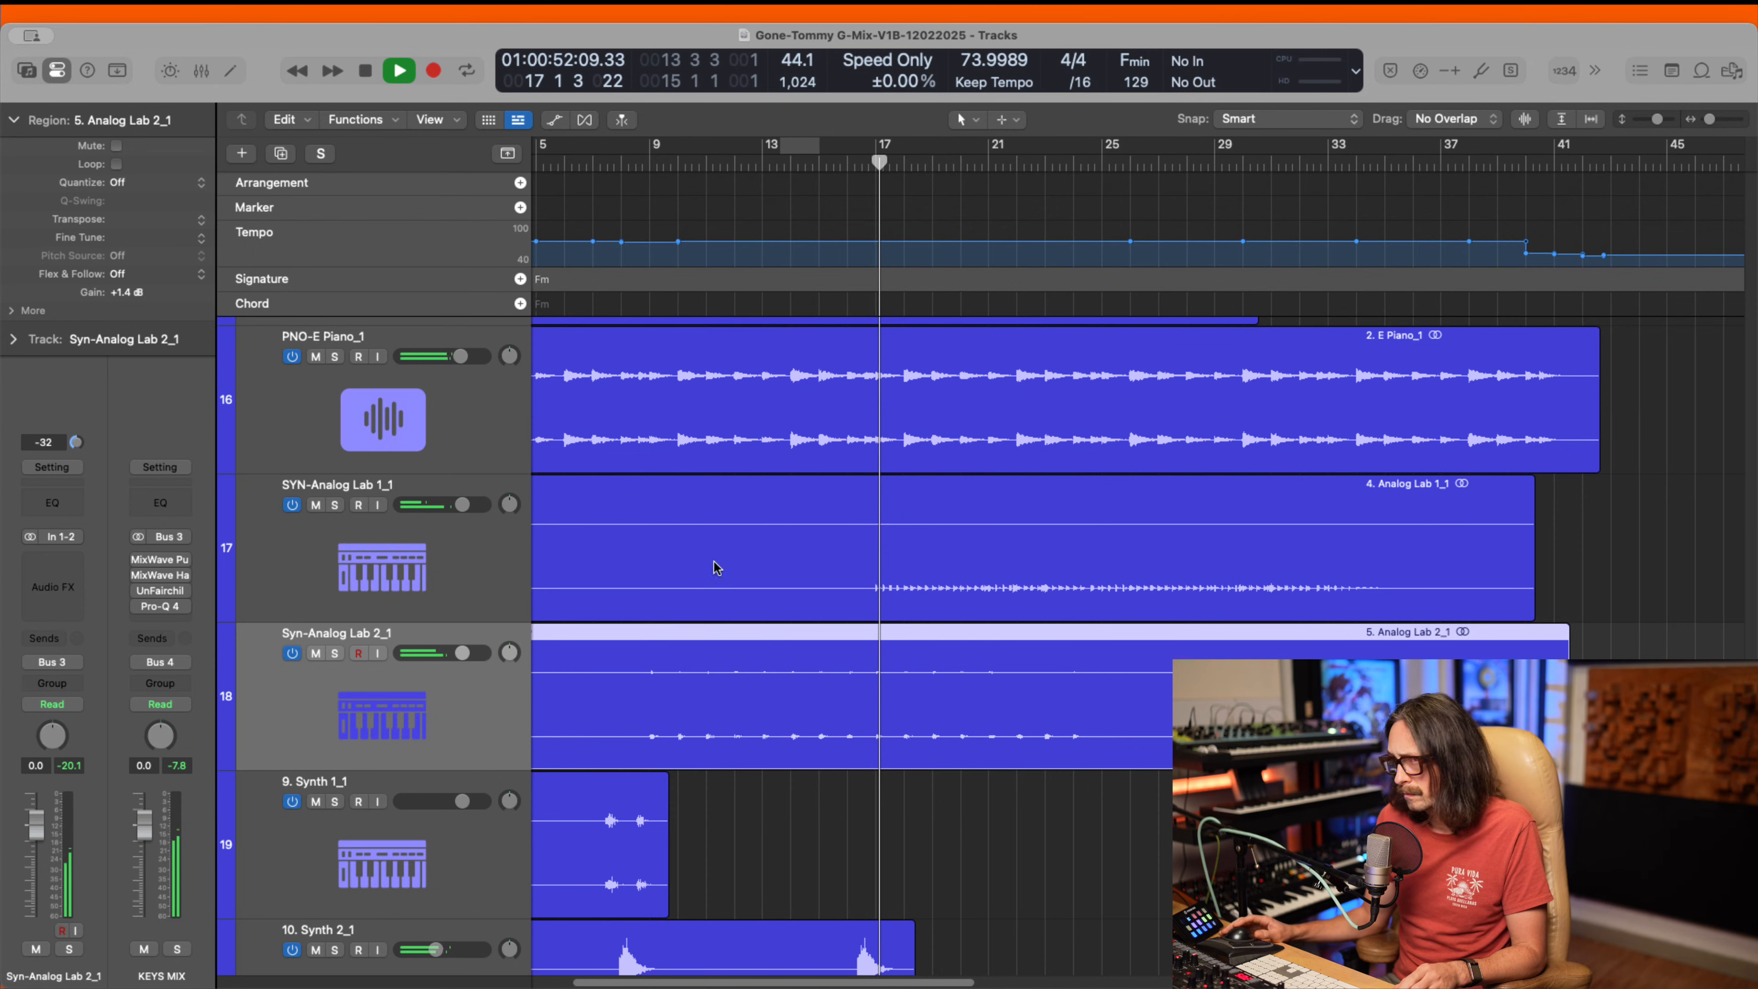
click(369, 508)
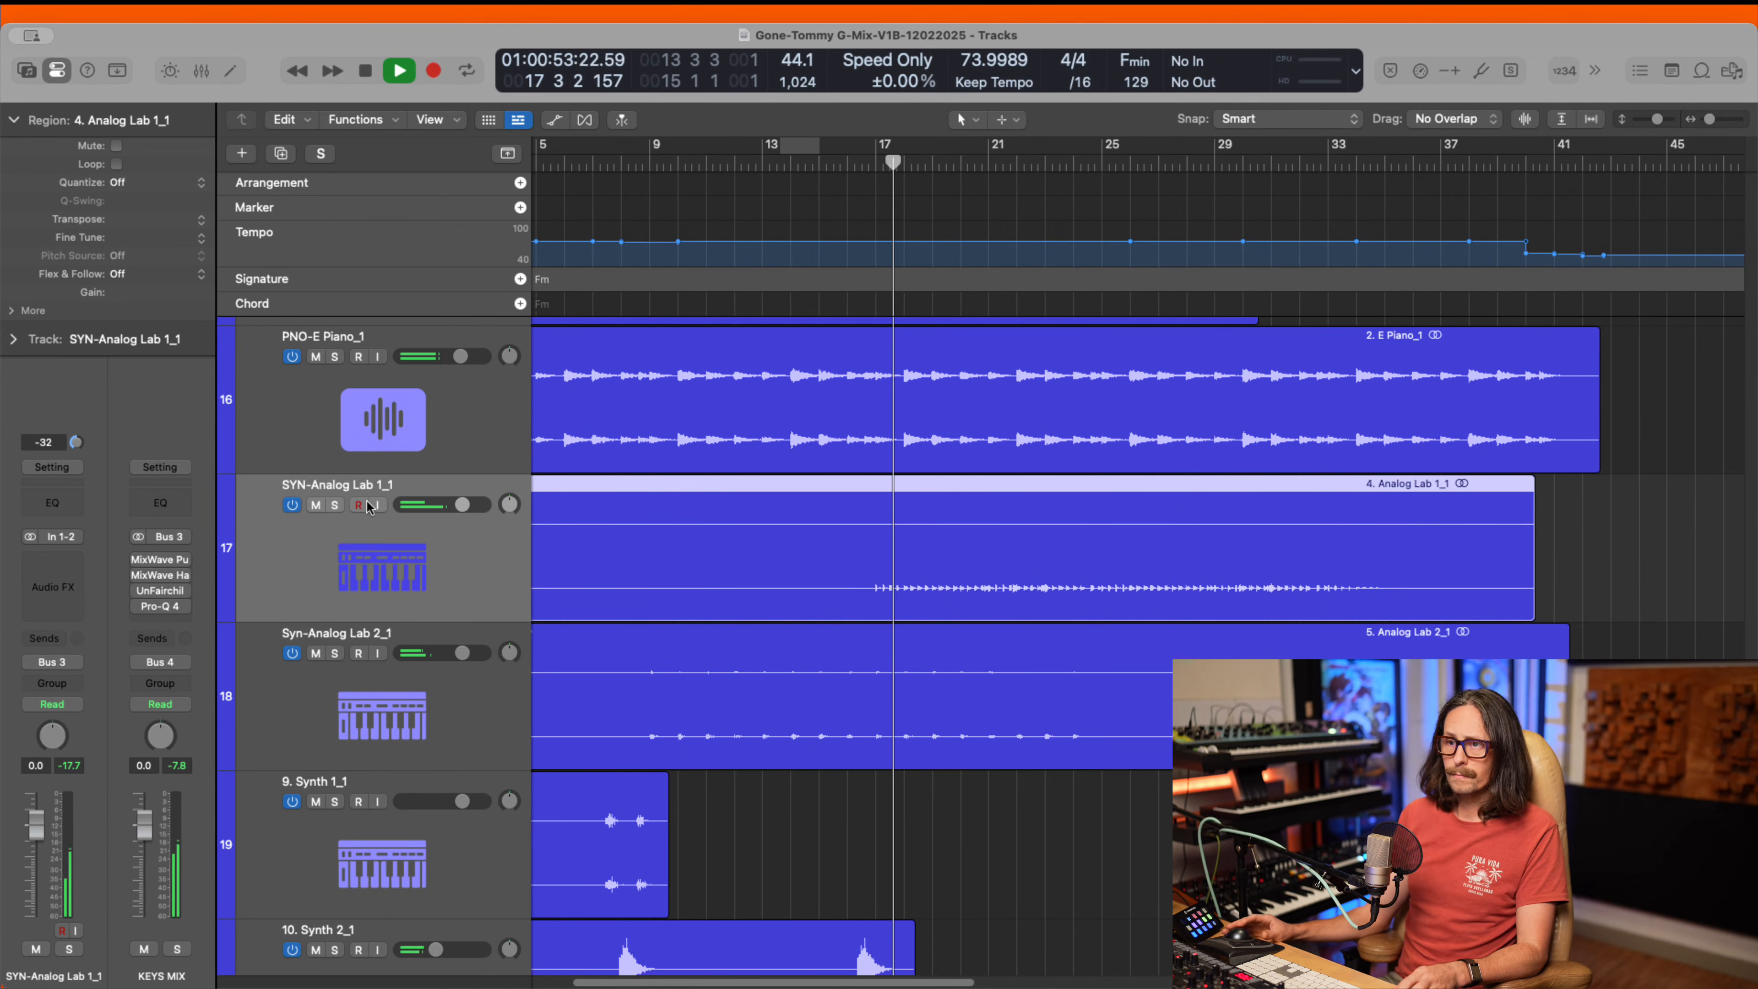
click(335, 506)
click(336, 506)
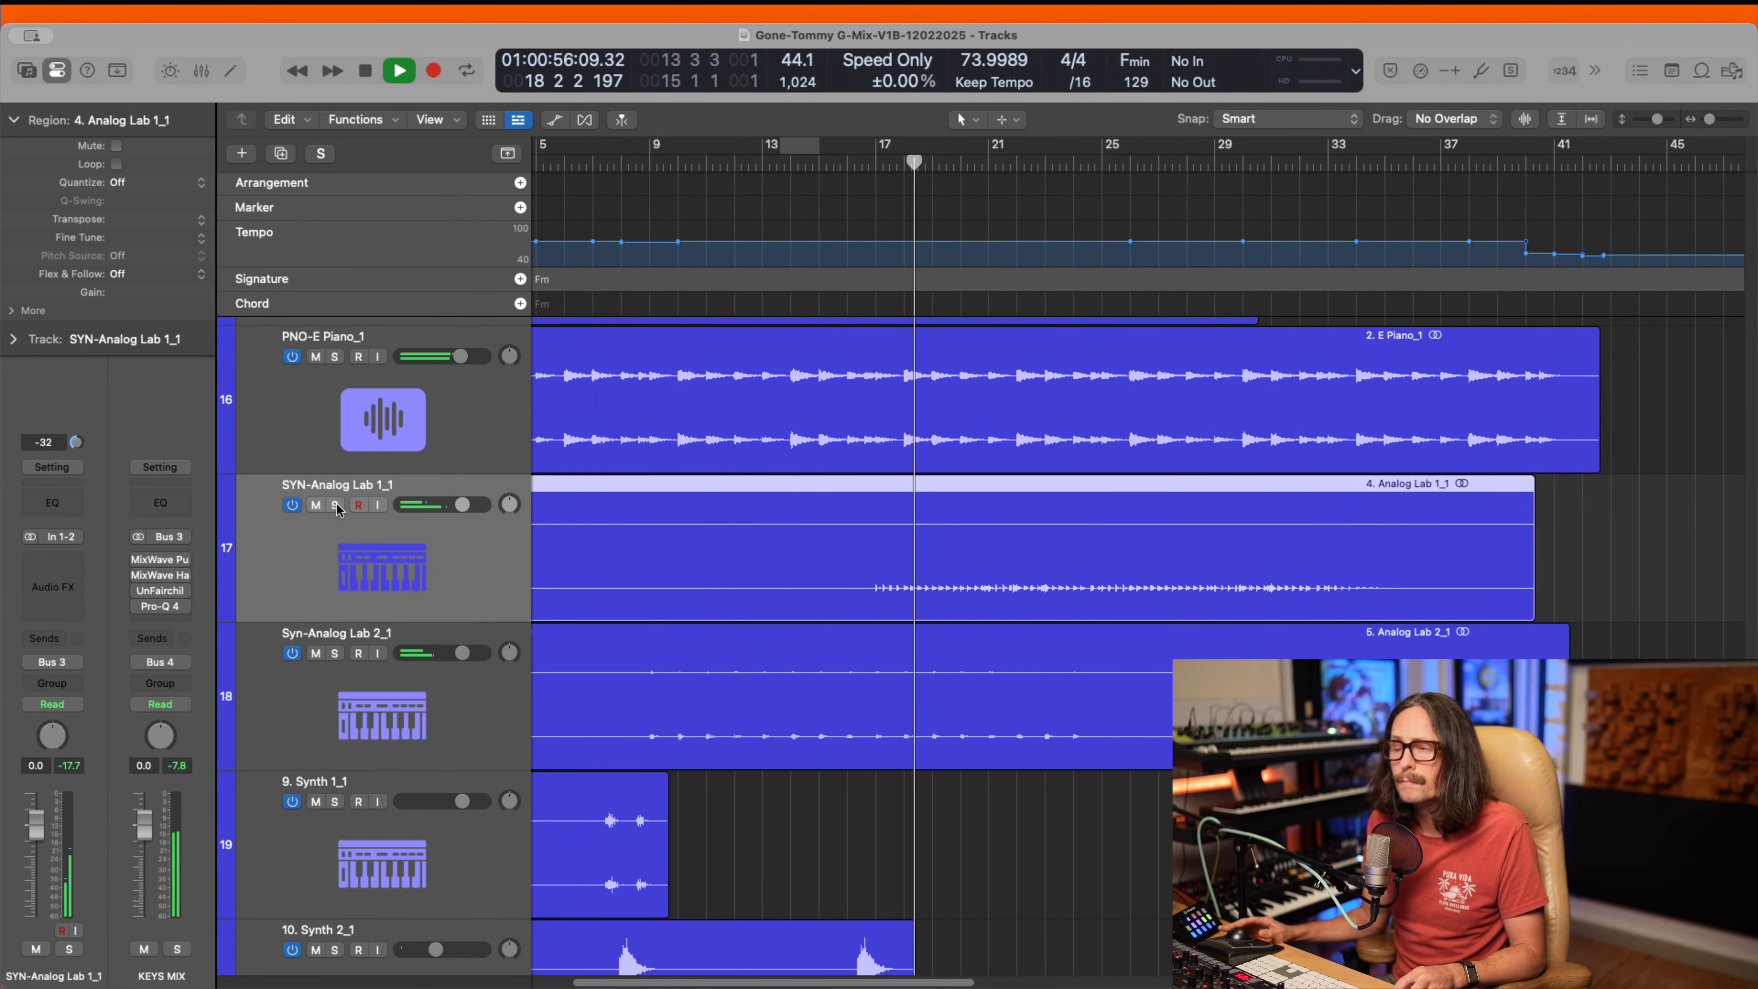
- Examine the VOX-LEAD and vocal layer L and R regions around bars 20 to 24 during playback and stop playback
ctrl+alt+click(738, 567)
scroll(738, 568, up, 5)
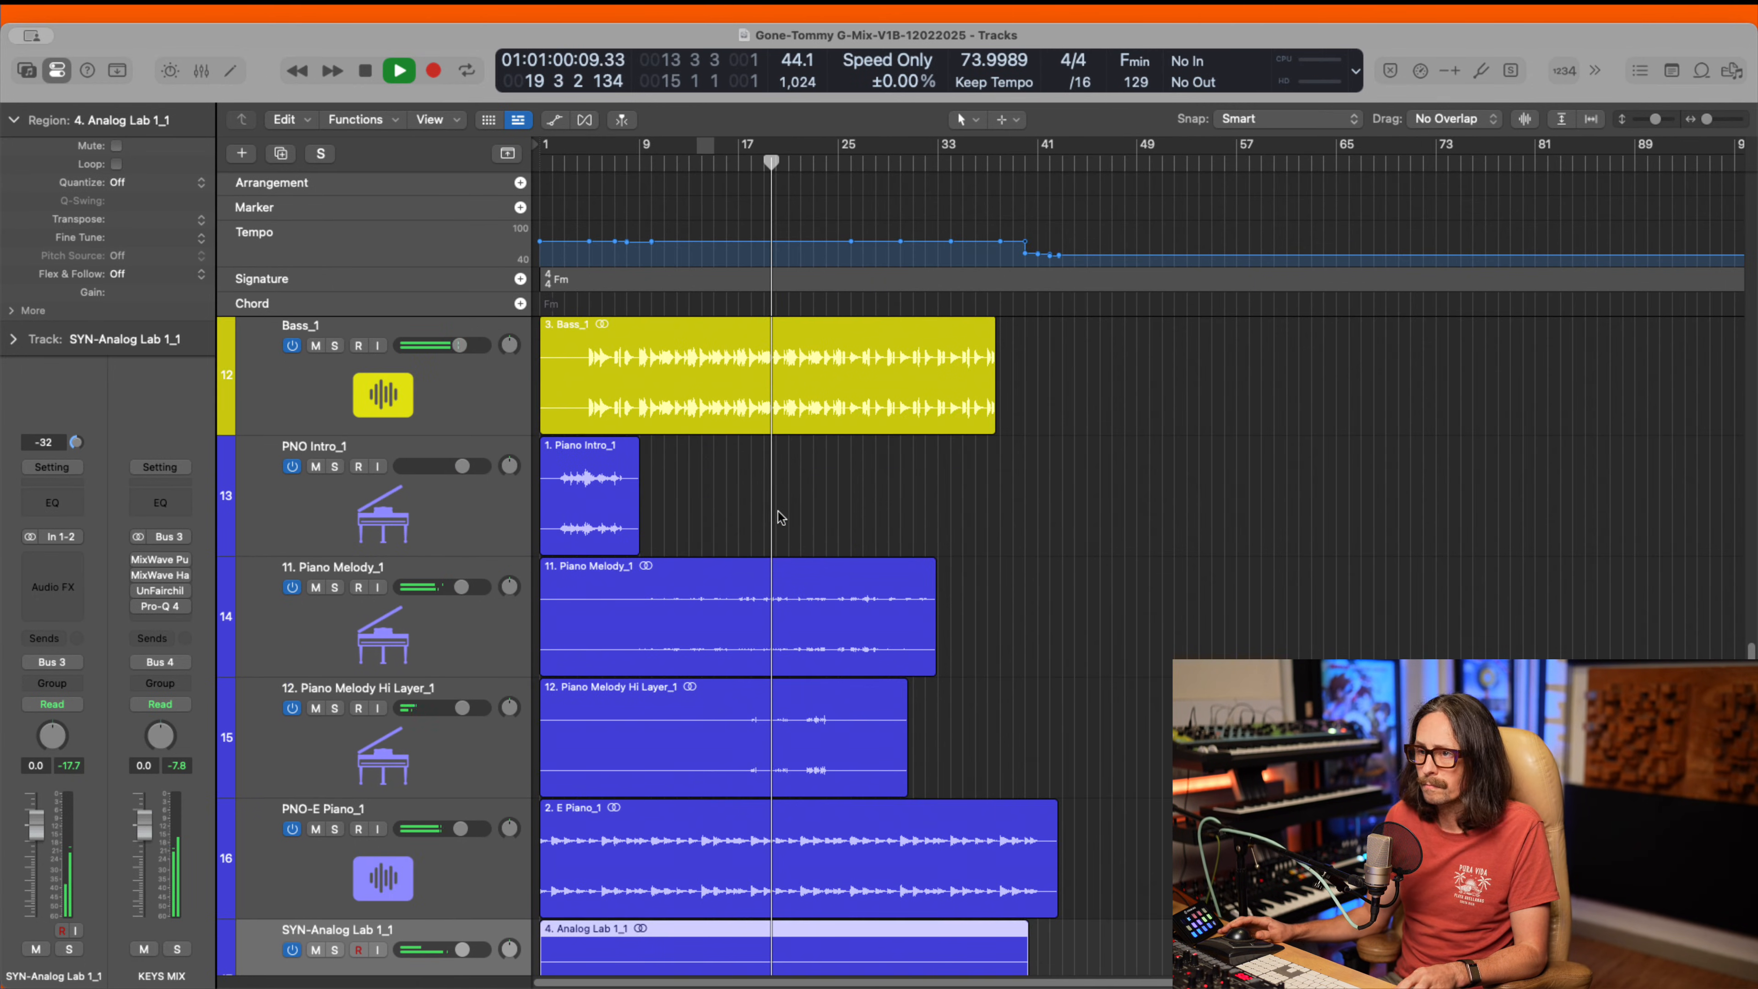
scroll(780, 510, up, 3)
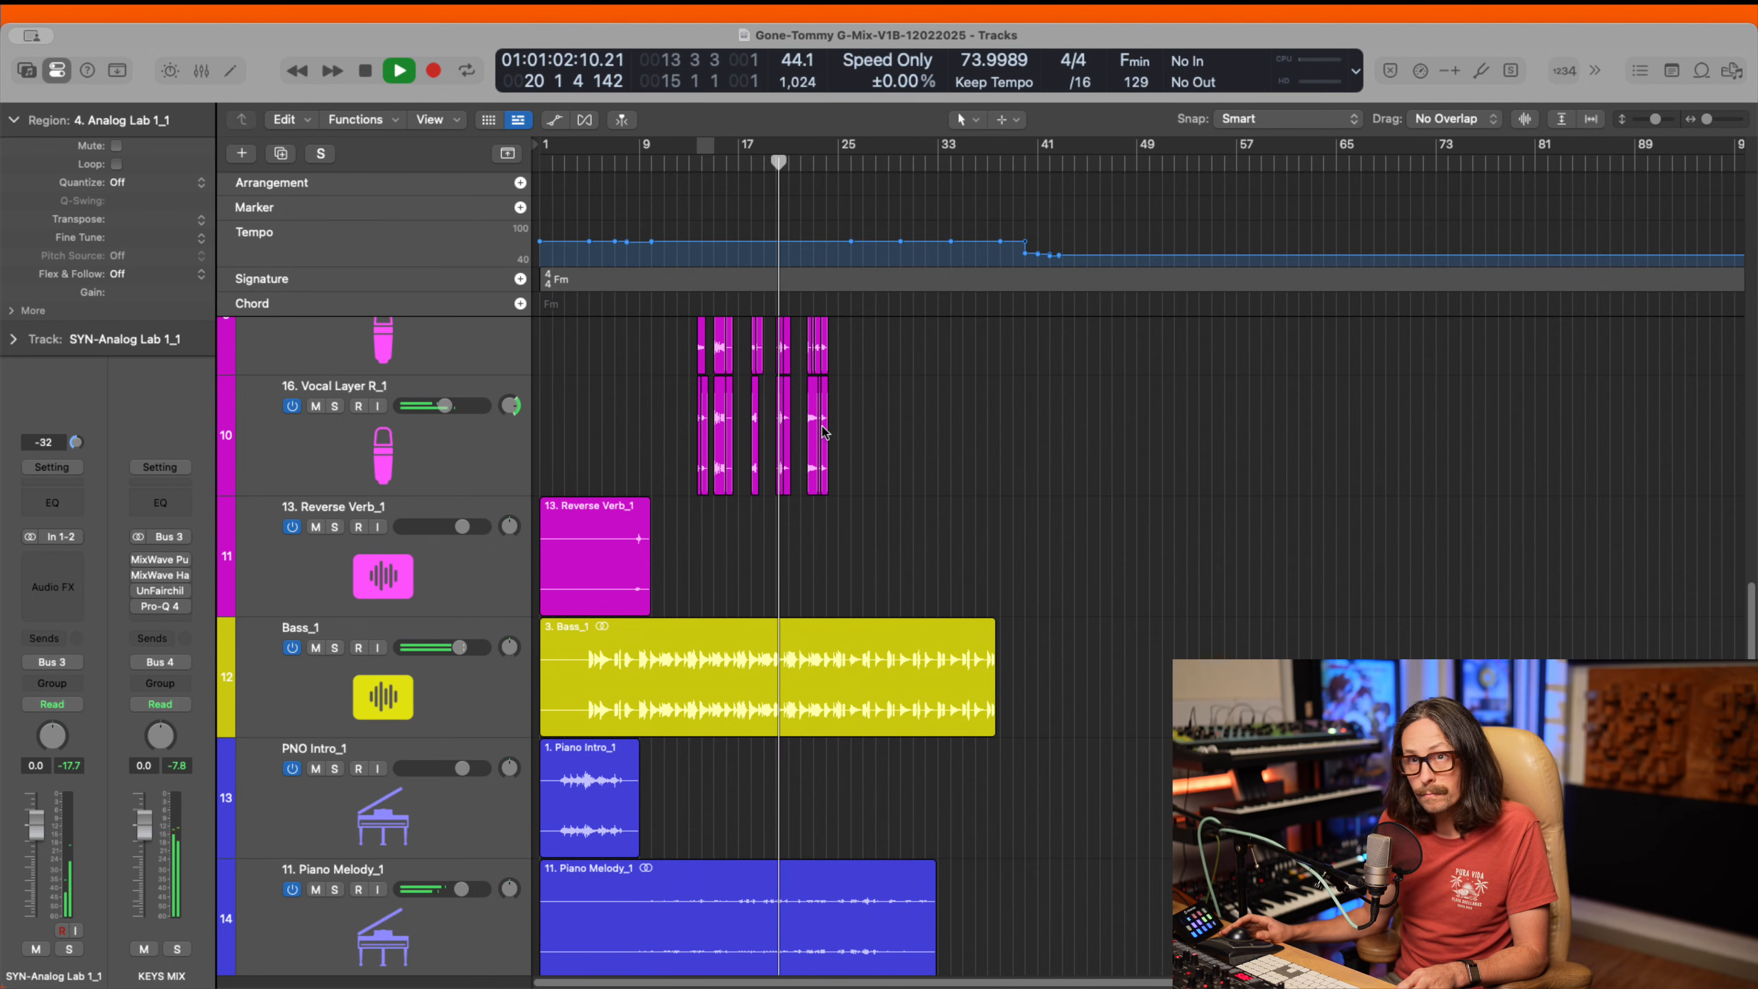
scroll(831, 435, up, 3)
drag(920, 578, 678, 786)
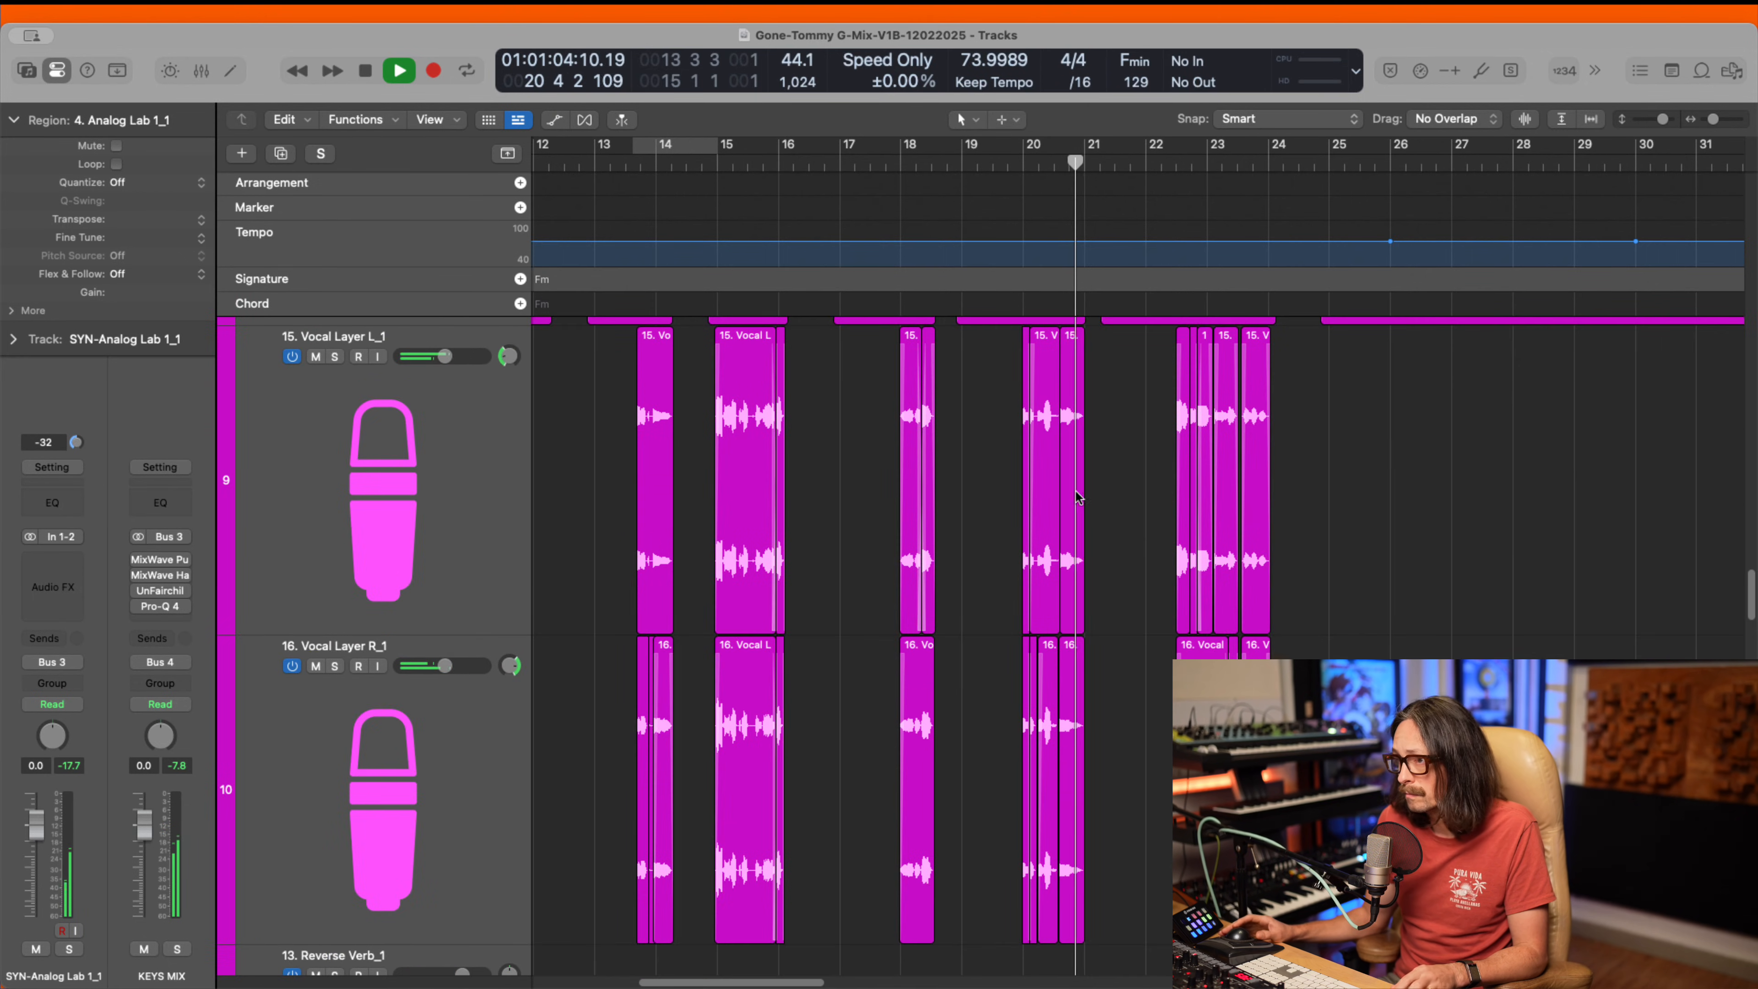
scroll(1115, 534, up, 3)
drag(1105, 432, 1328, 678)
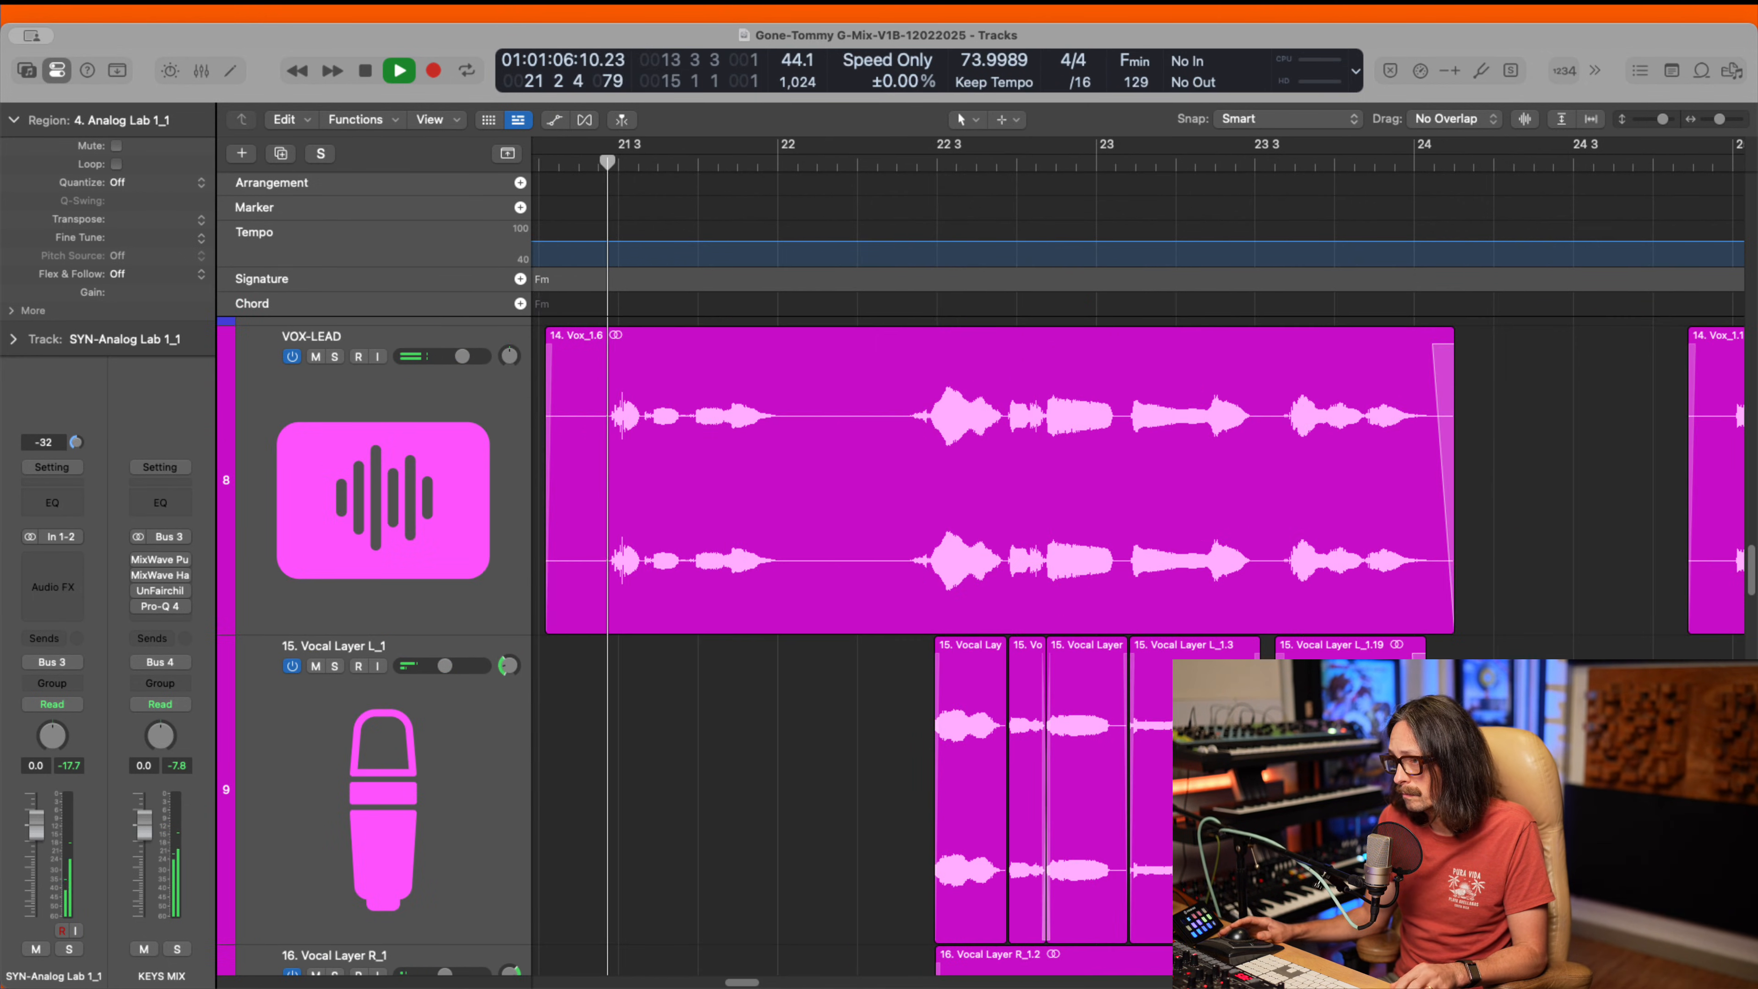
scroll(1356, 645, right, 5)
scroll(1355, 643, down, 3)
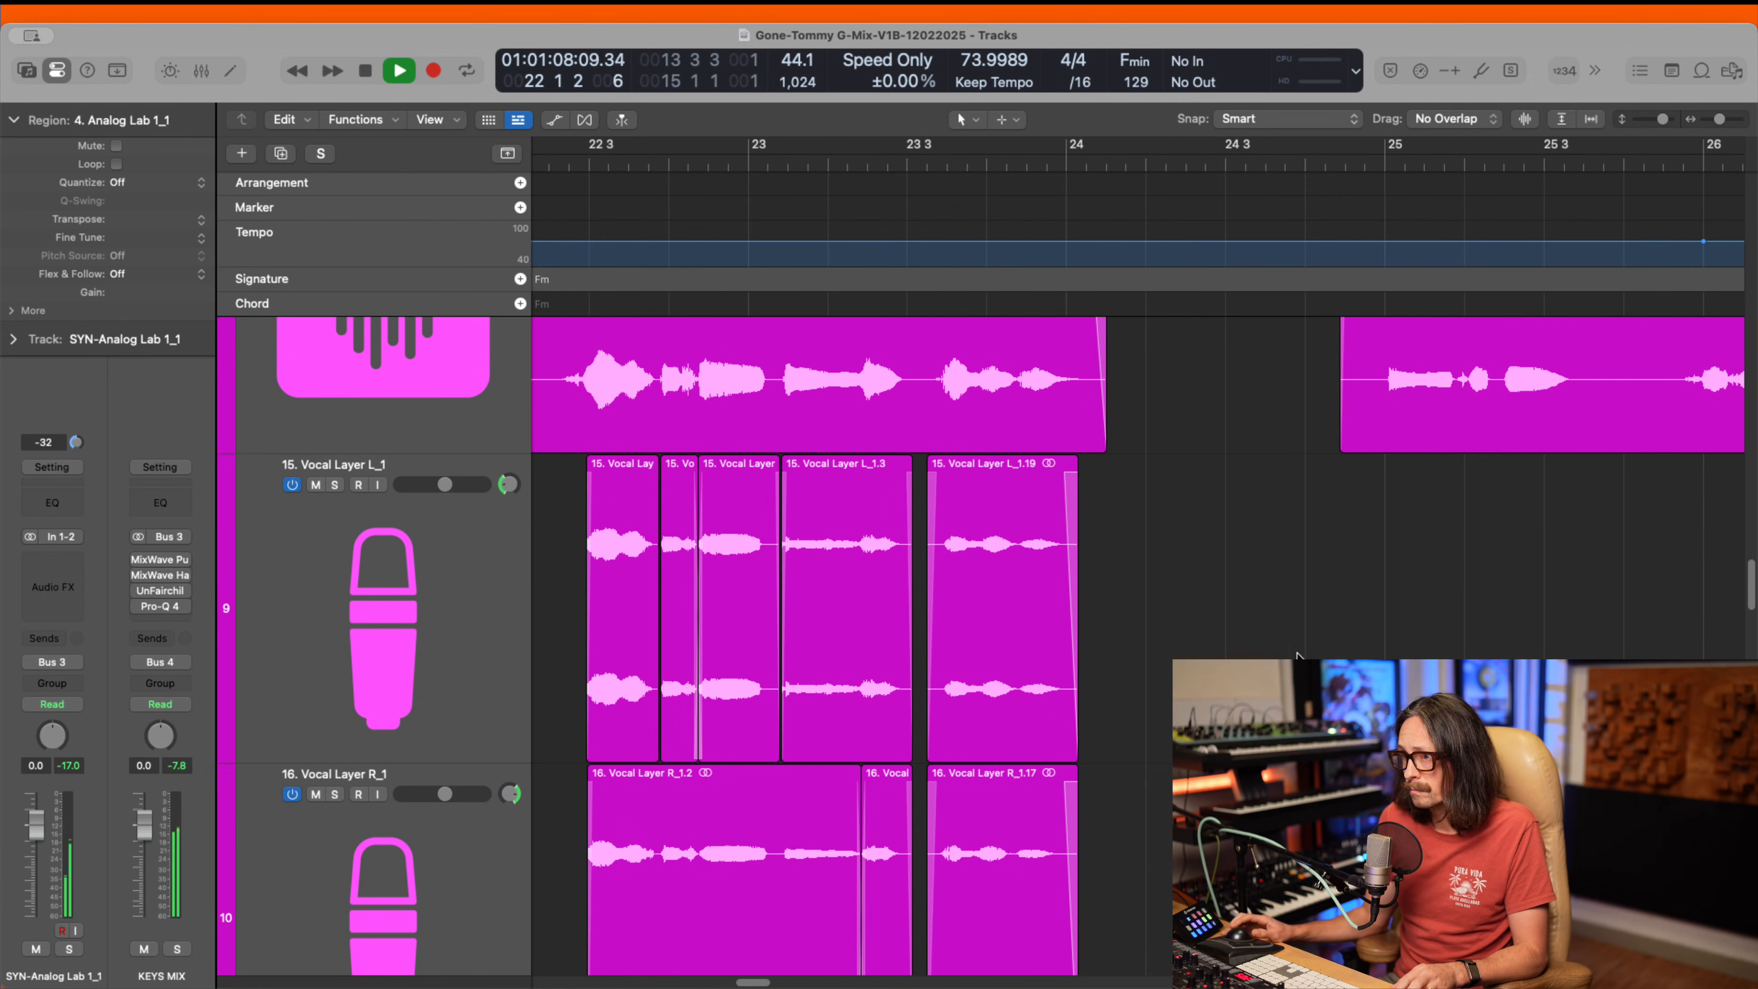
key(space)
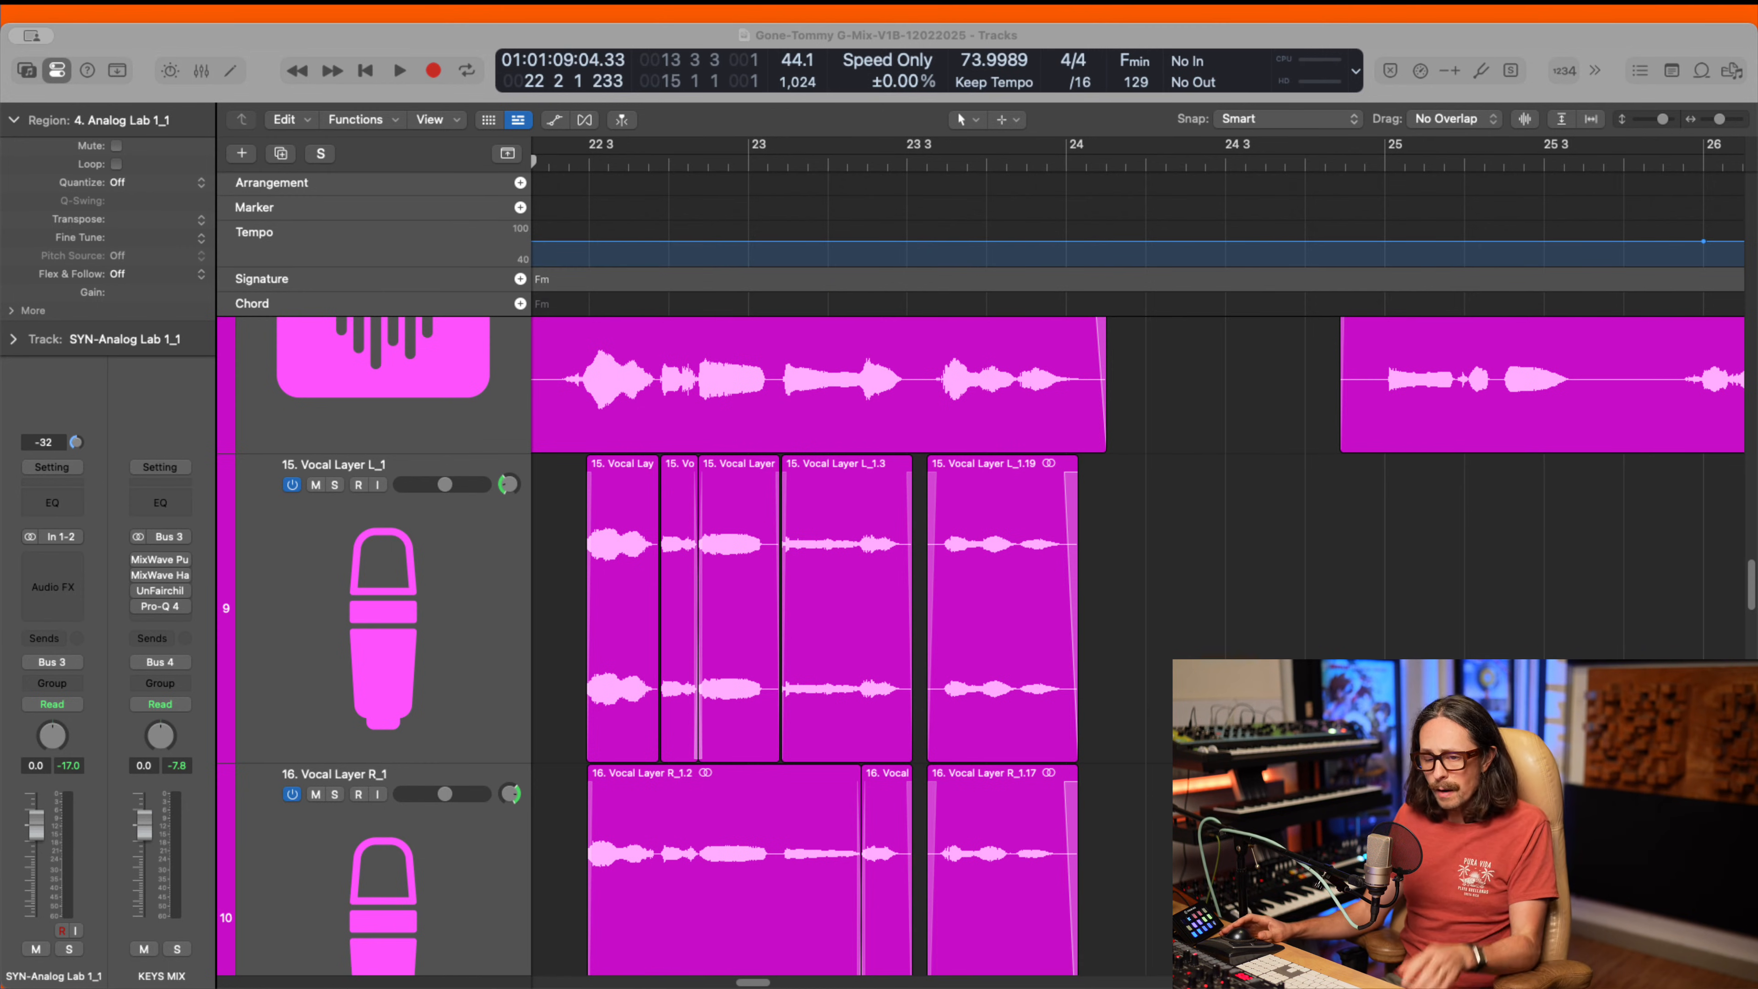
- Enlarge the waveform display to inspect the vocal layer L and R regions around bars 22 to 24
drag(572, 368, 1142, 886)
scroll(775, 547, down, 8)
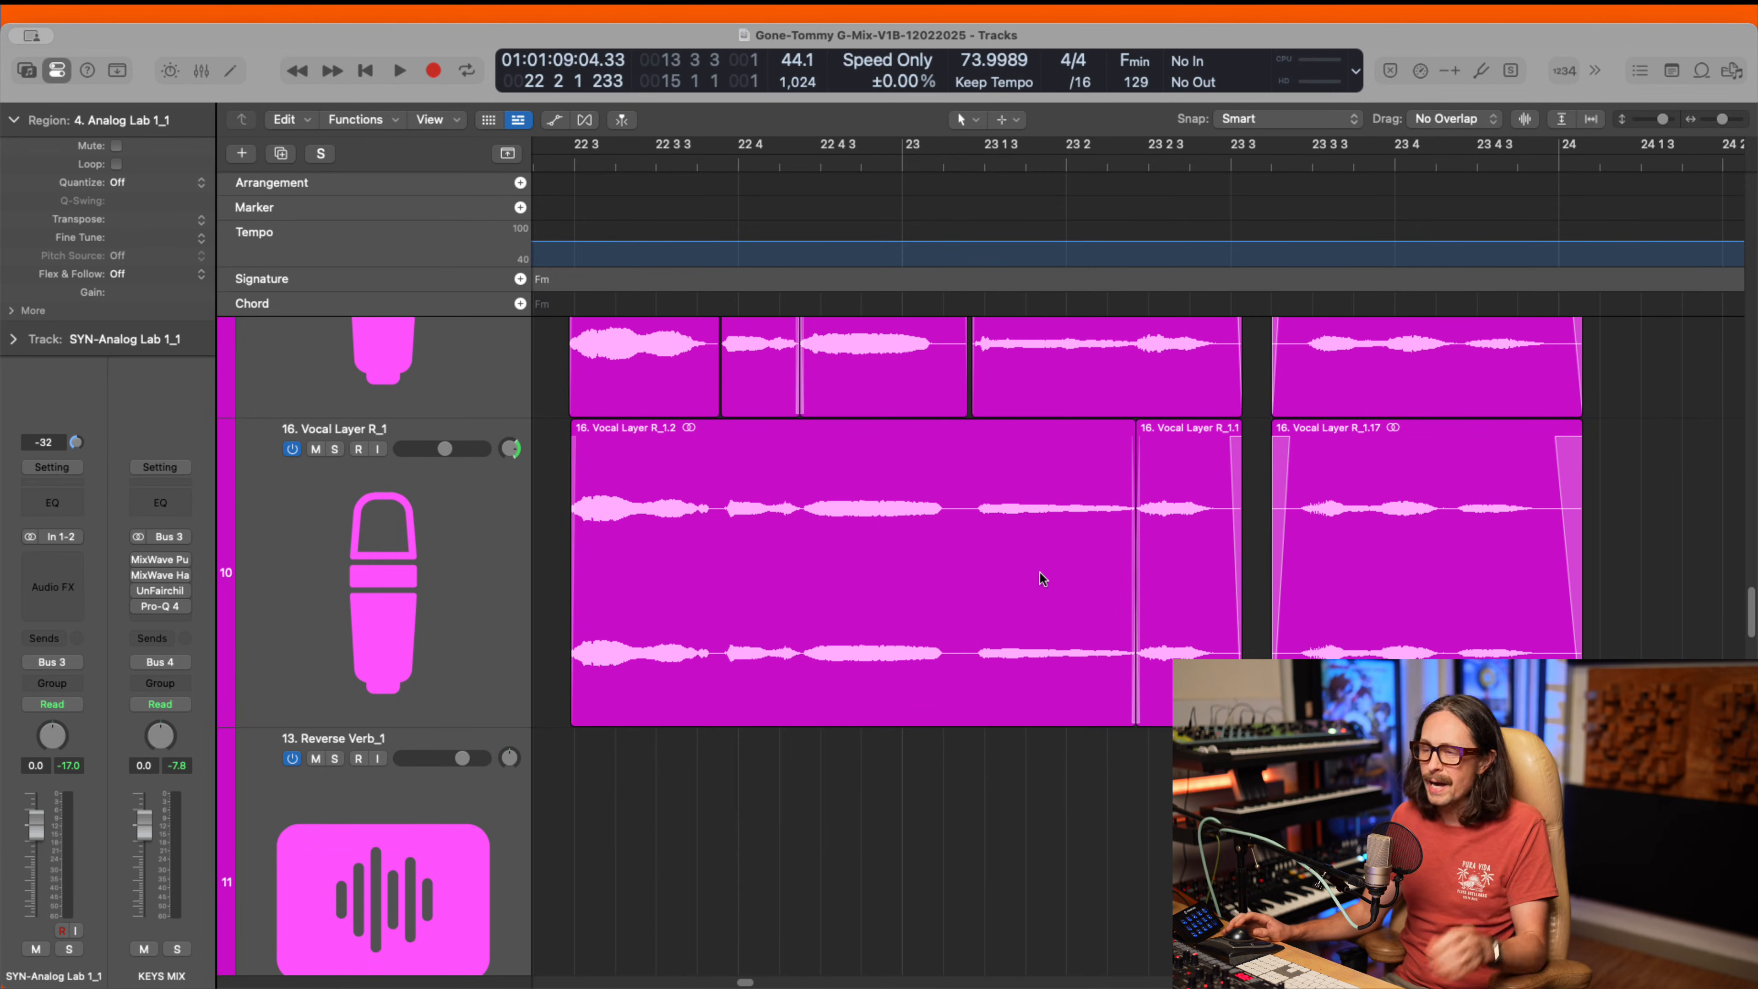
ctrl+alt+click(972, 591)
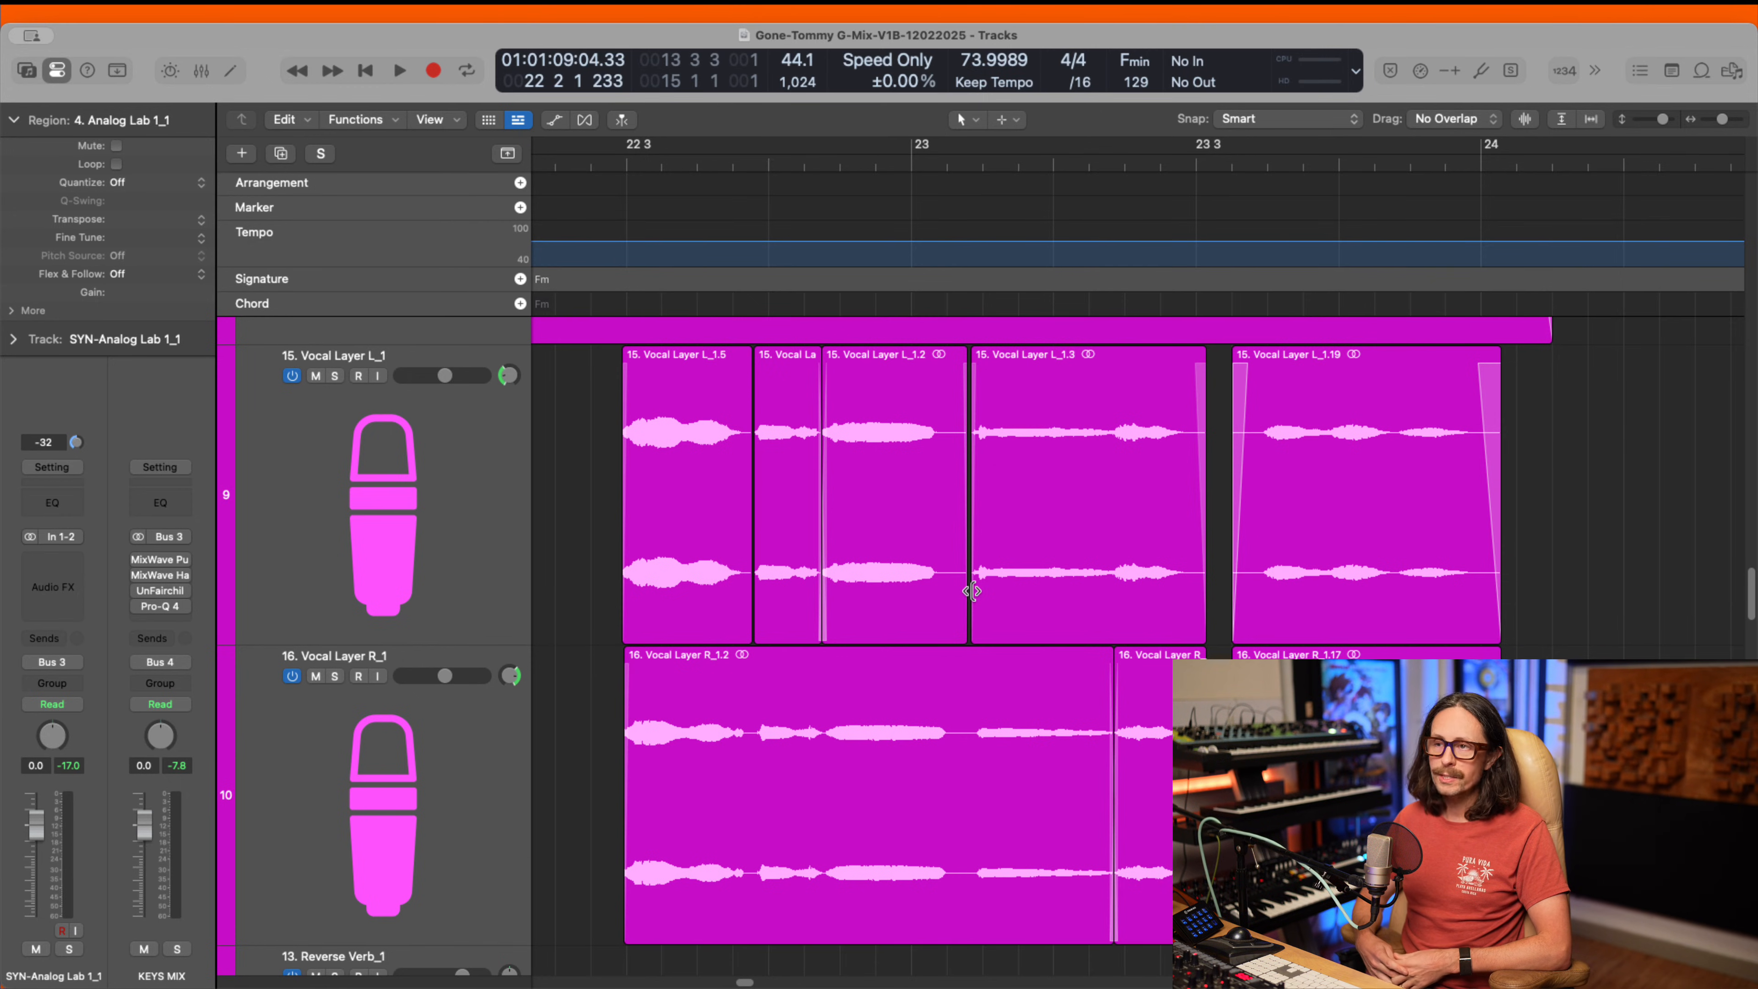
key(super+equal)
key(super+equal)
key(super+equal)
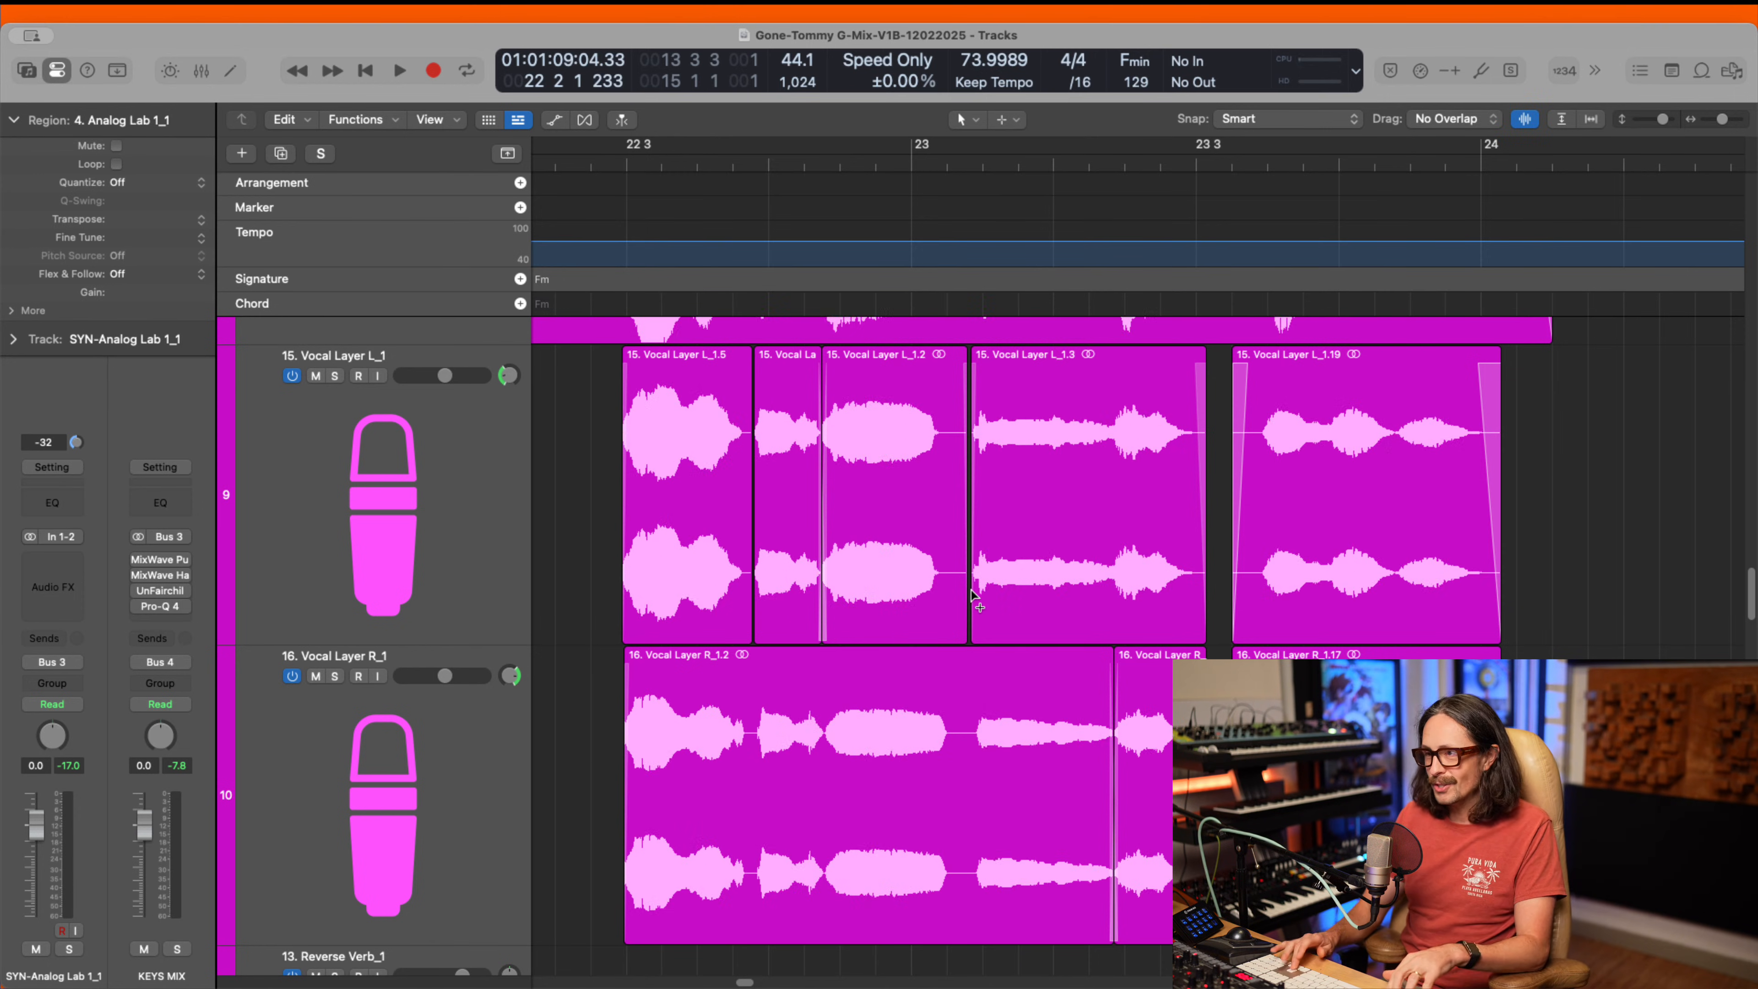
- Marquee-select the VOX-LEAD phrase in region 14. Vox_1.6 up to bar 24, above the matching vocal layer regions
ctrl+alt+click(1001, 618)
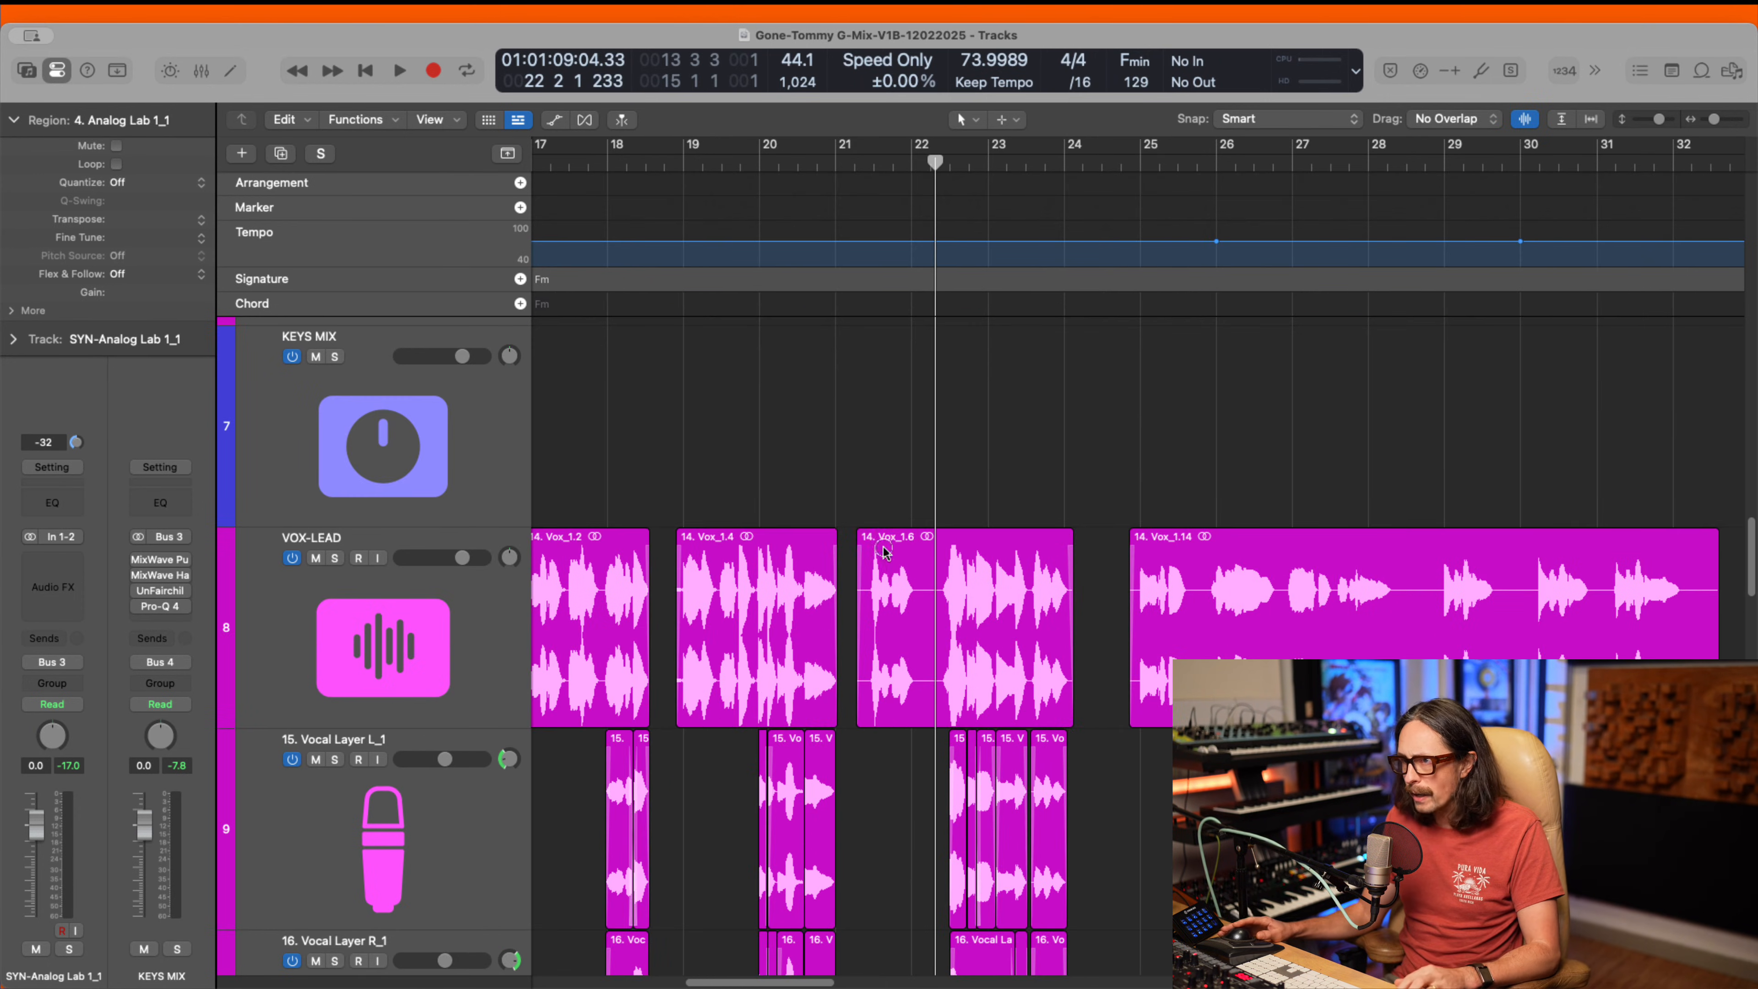
drag(882, 549, 1161, 947)
drag(794, 444, 1328, 523)
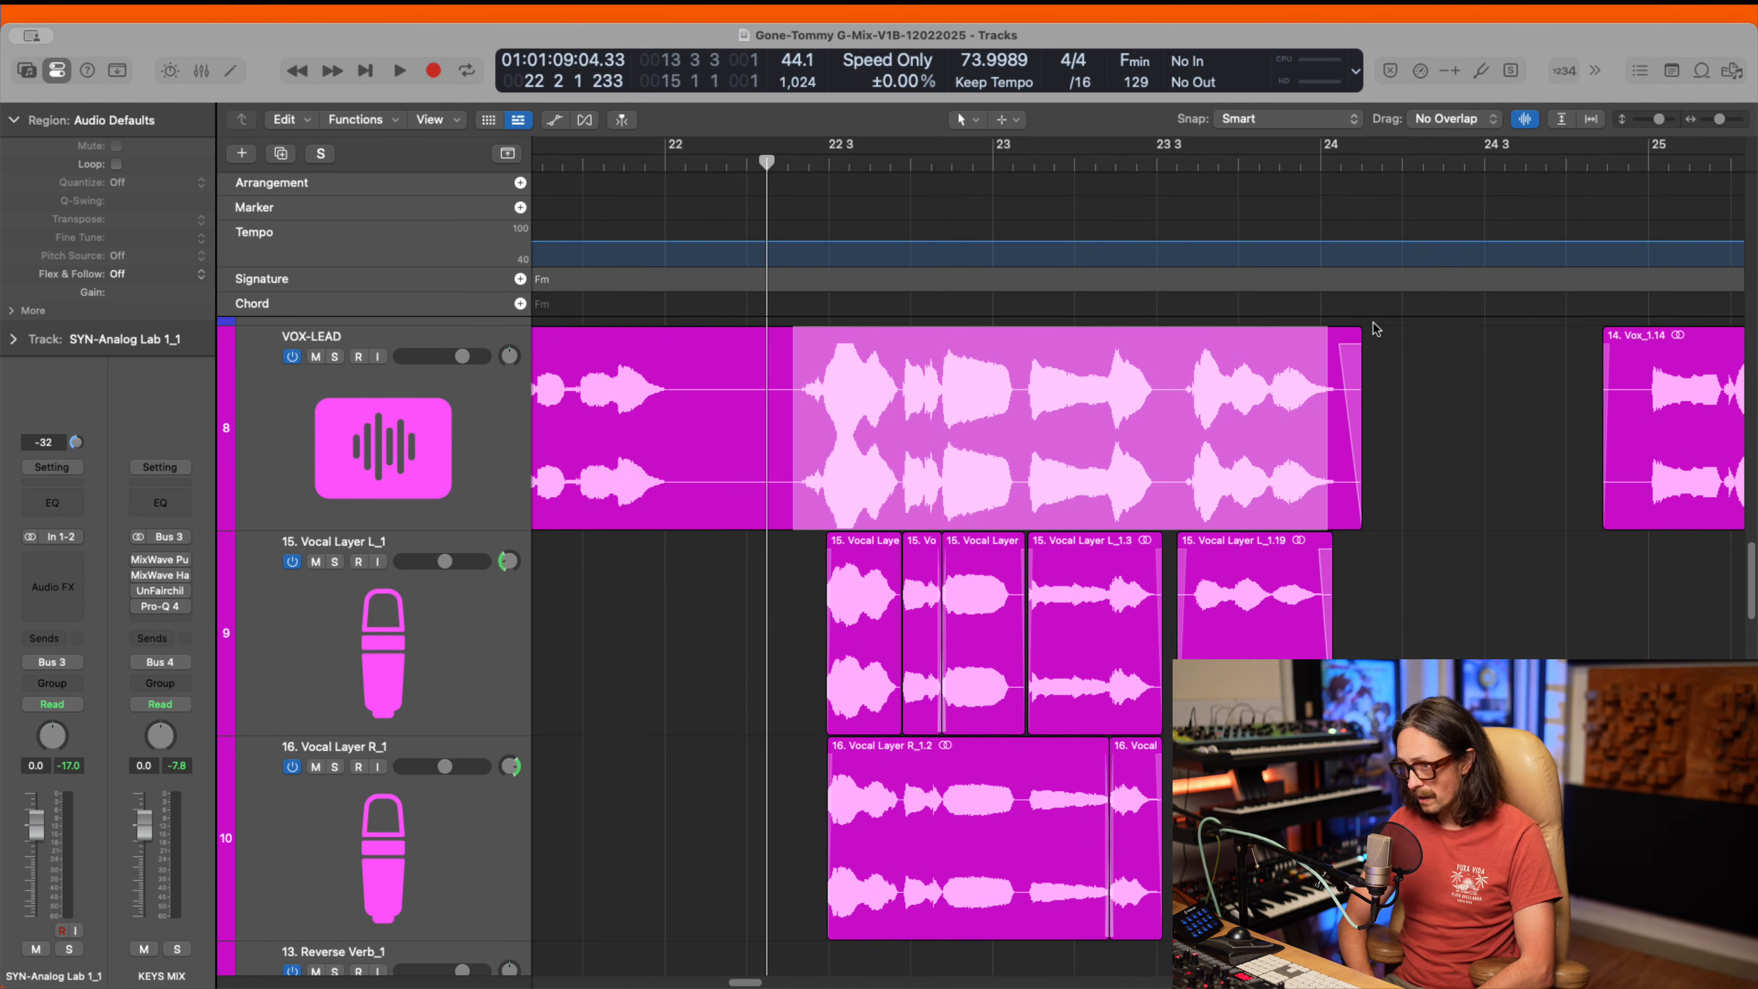
ctrl+alt+click(1337, 383)
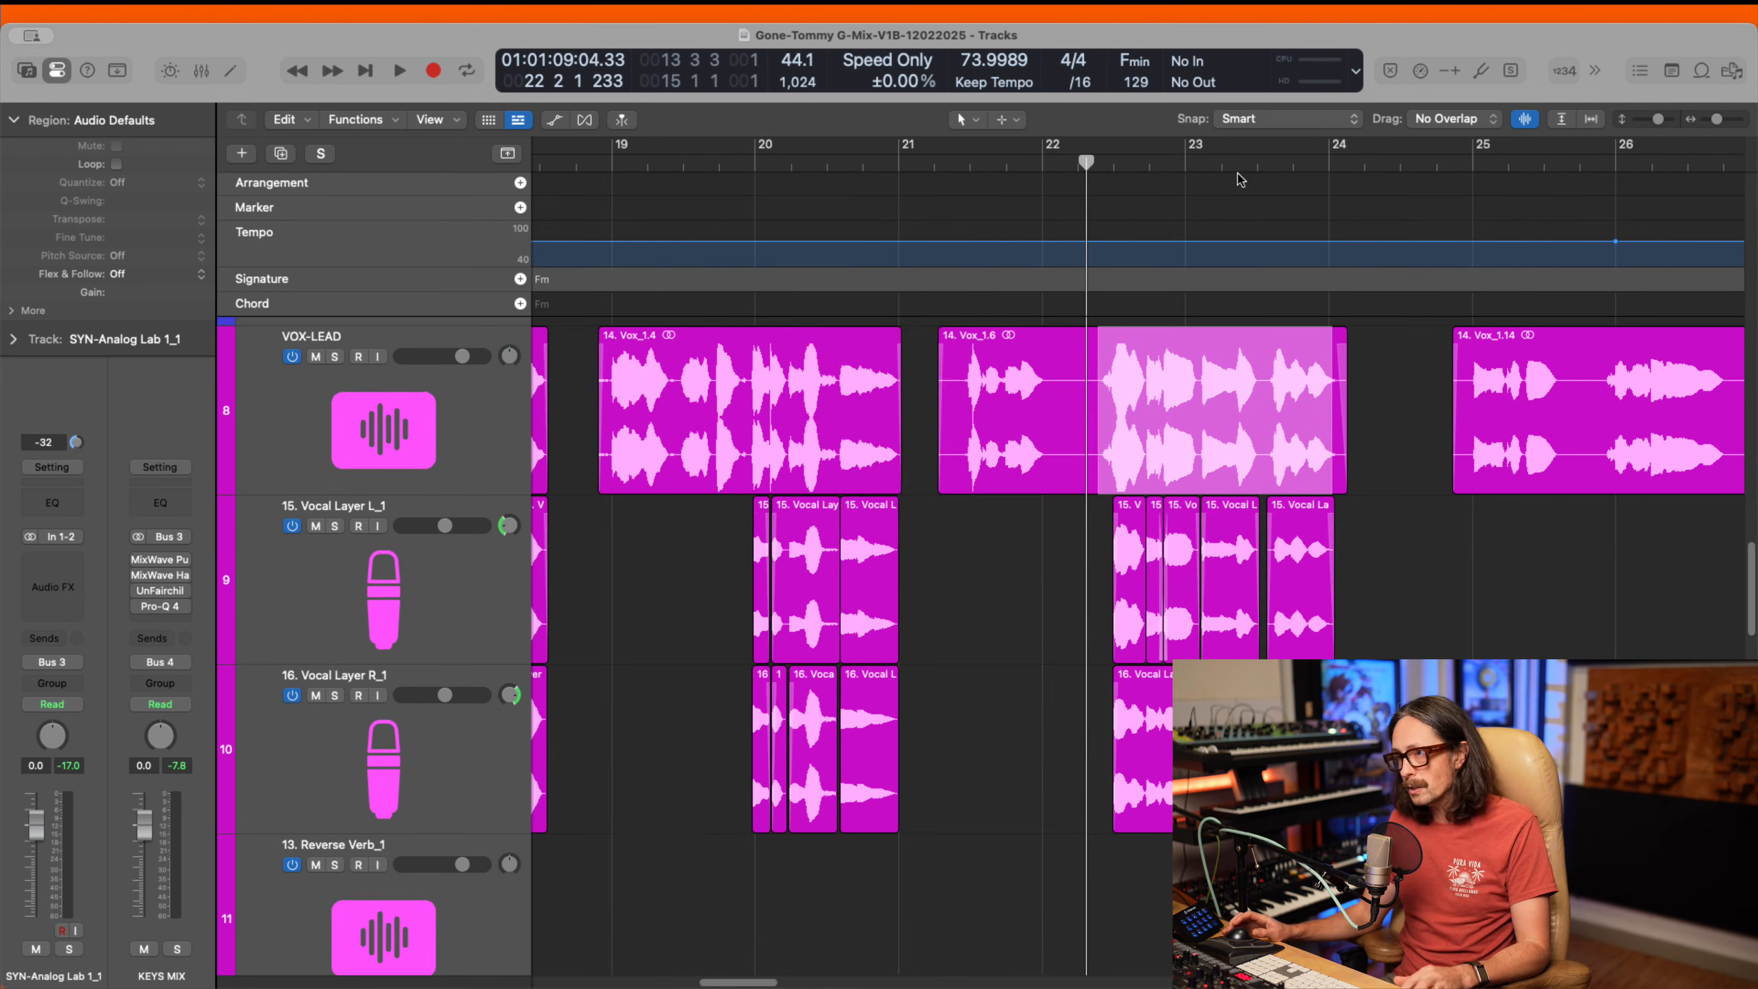
- Compare the VOX-LEAD regions with the vocal layer L and R regions from bar 13 to bar 24 and clear the marquee selection
scroll(974, 403, left, 10)
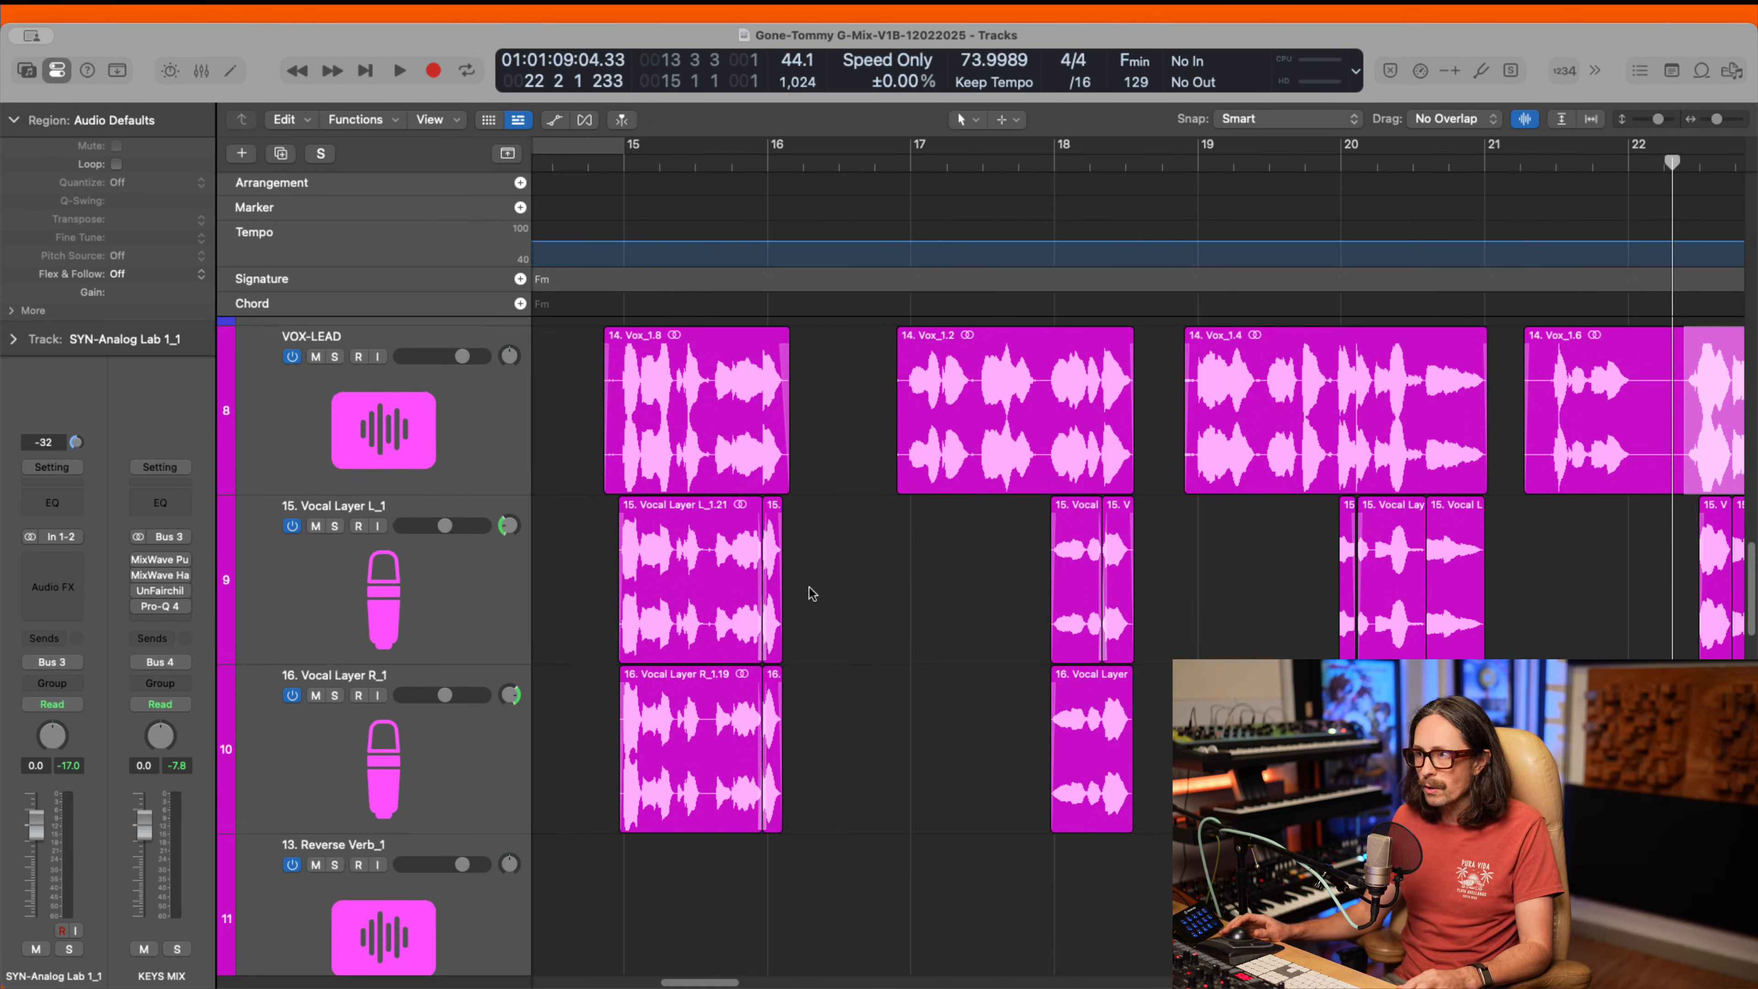
scroll(841, 551, right, 3)
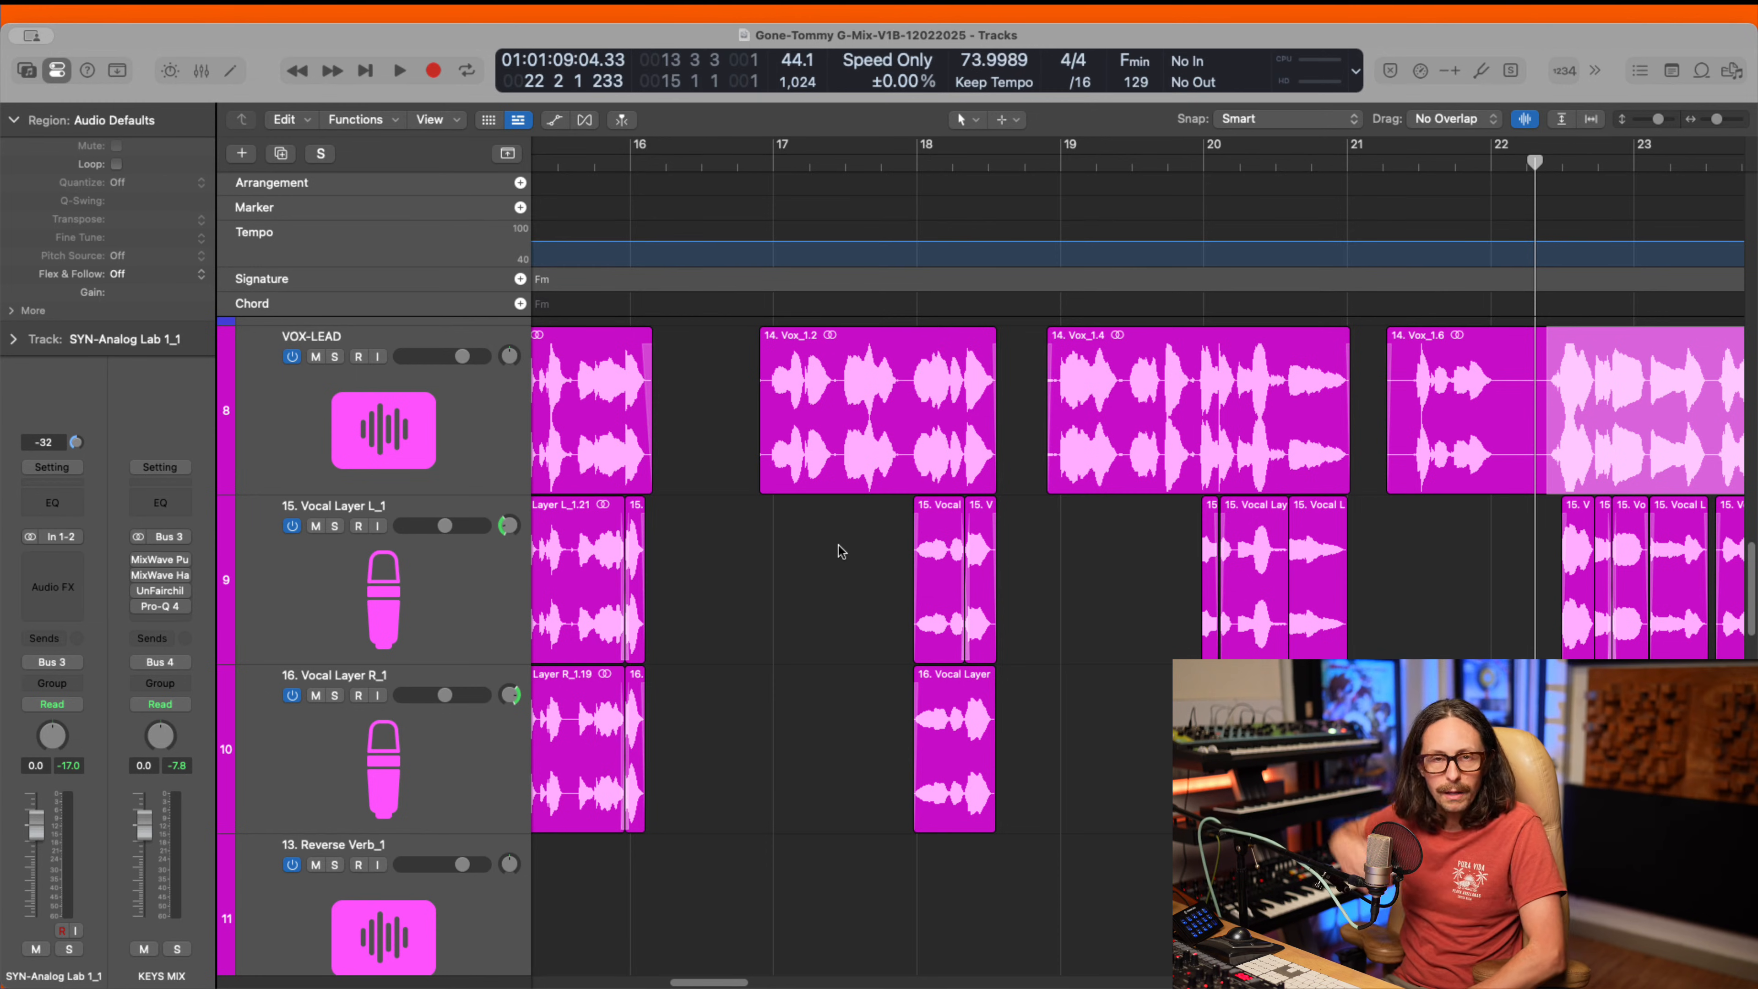
ctrl+alt+click(1051, 644)
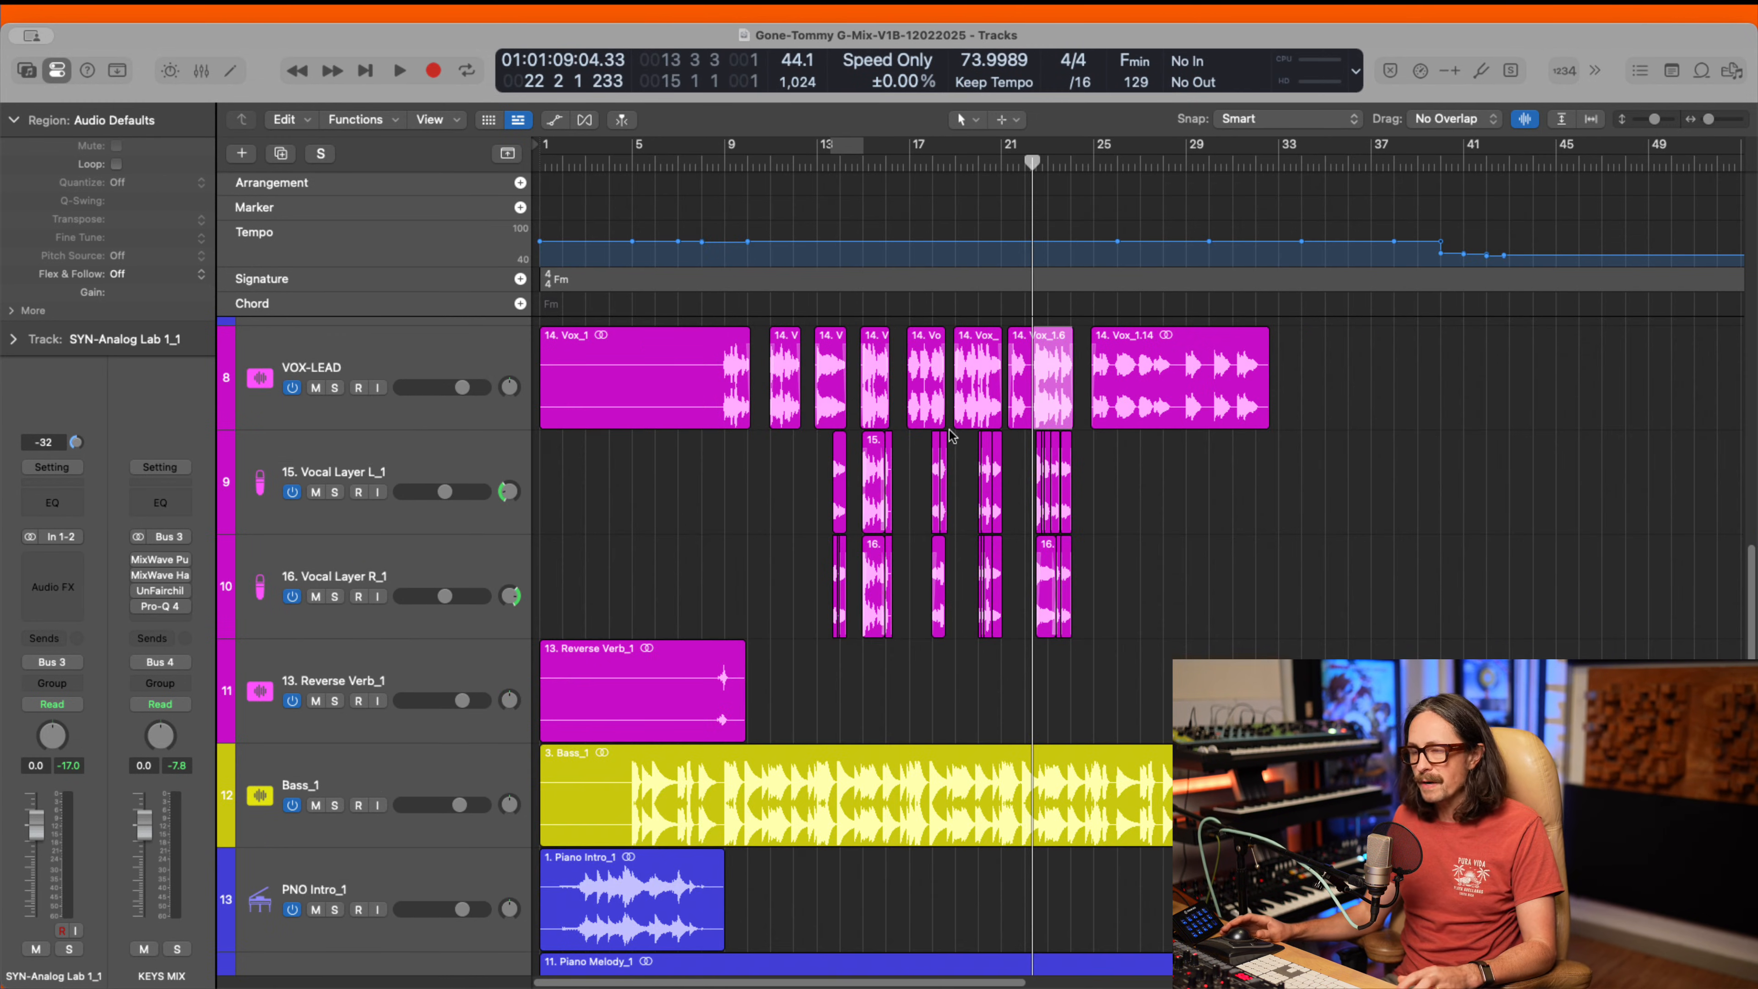
drag(848, 354, 938, 675)
ctrl+alt+click(1458, 480)
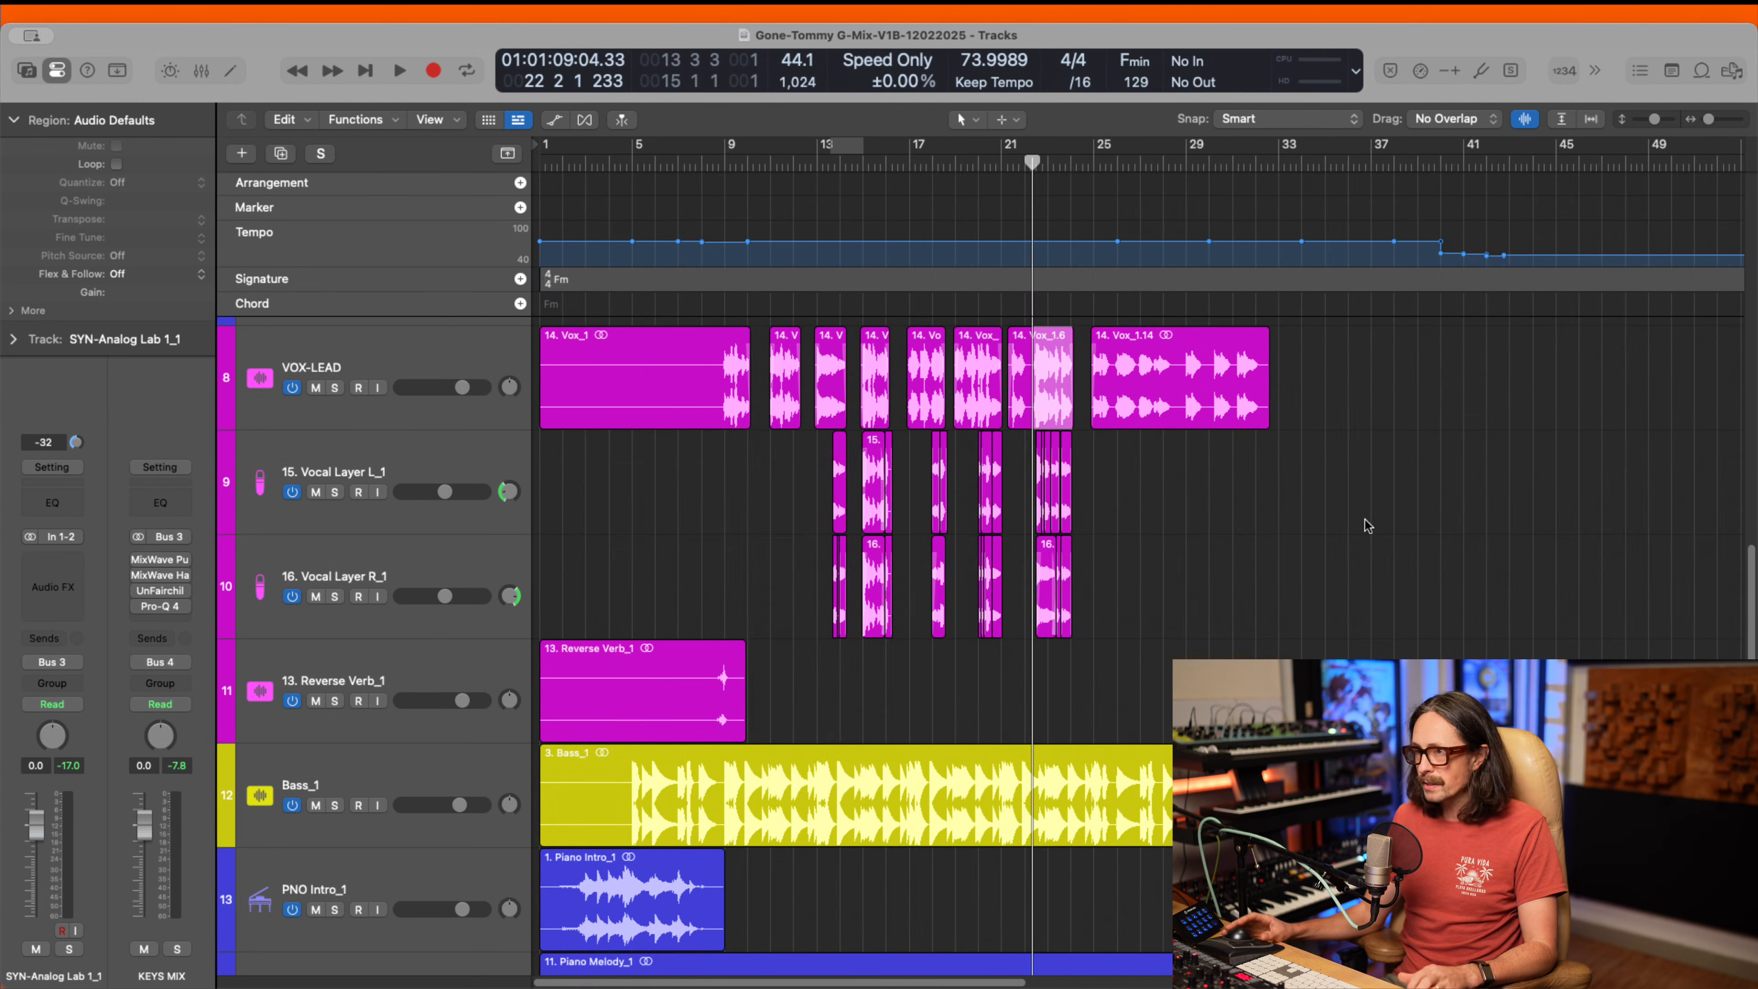
drag(1021, 411, 1171, 617)
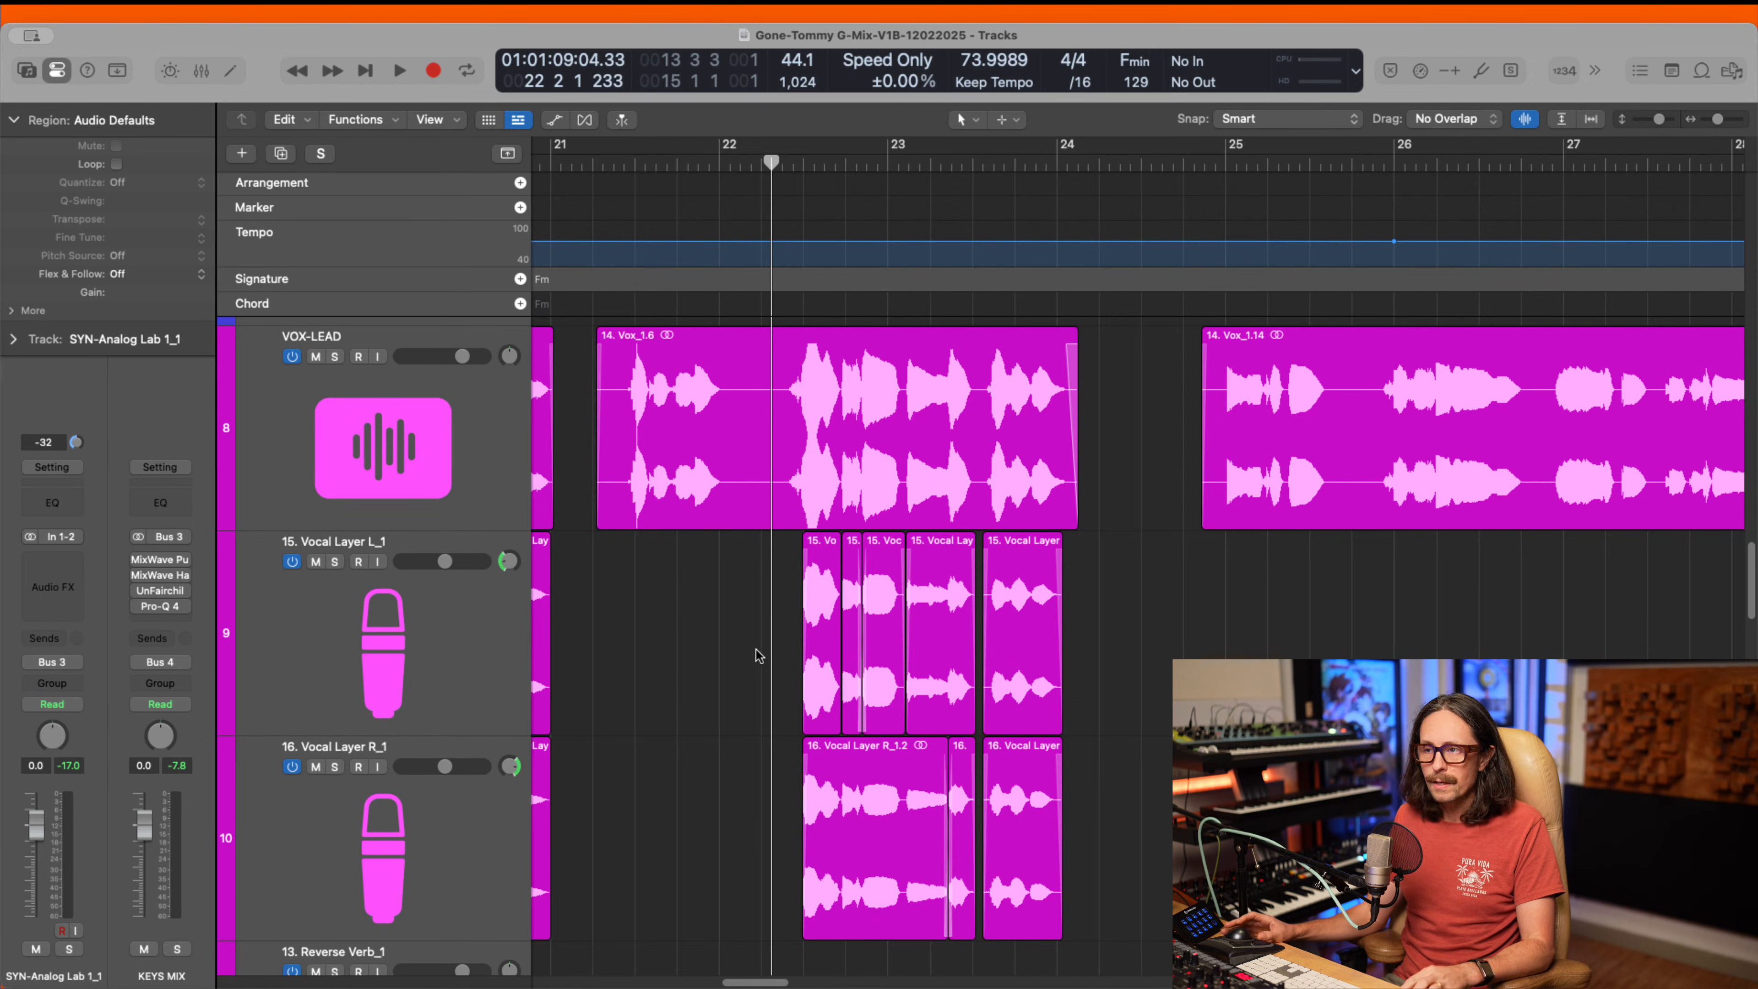
click(760, 634)
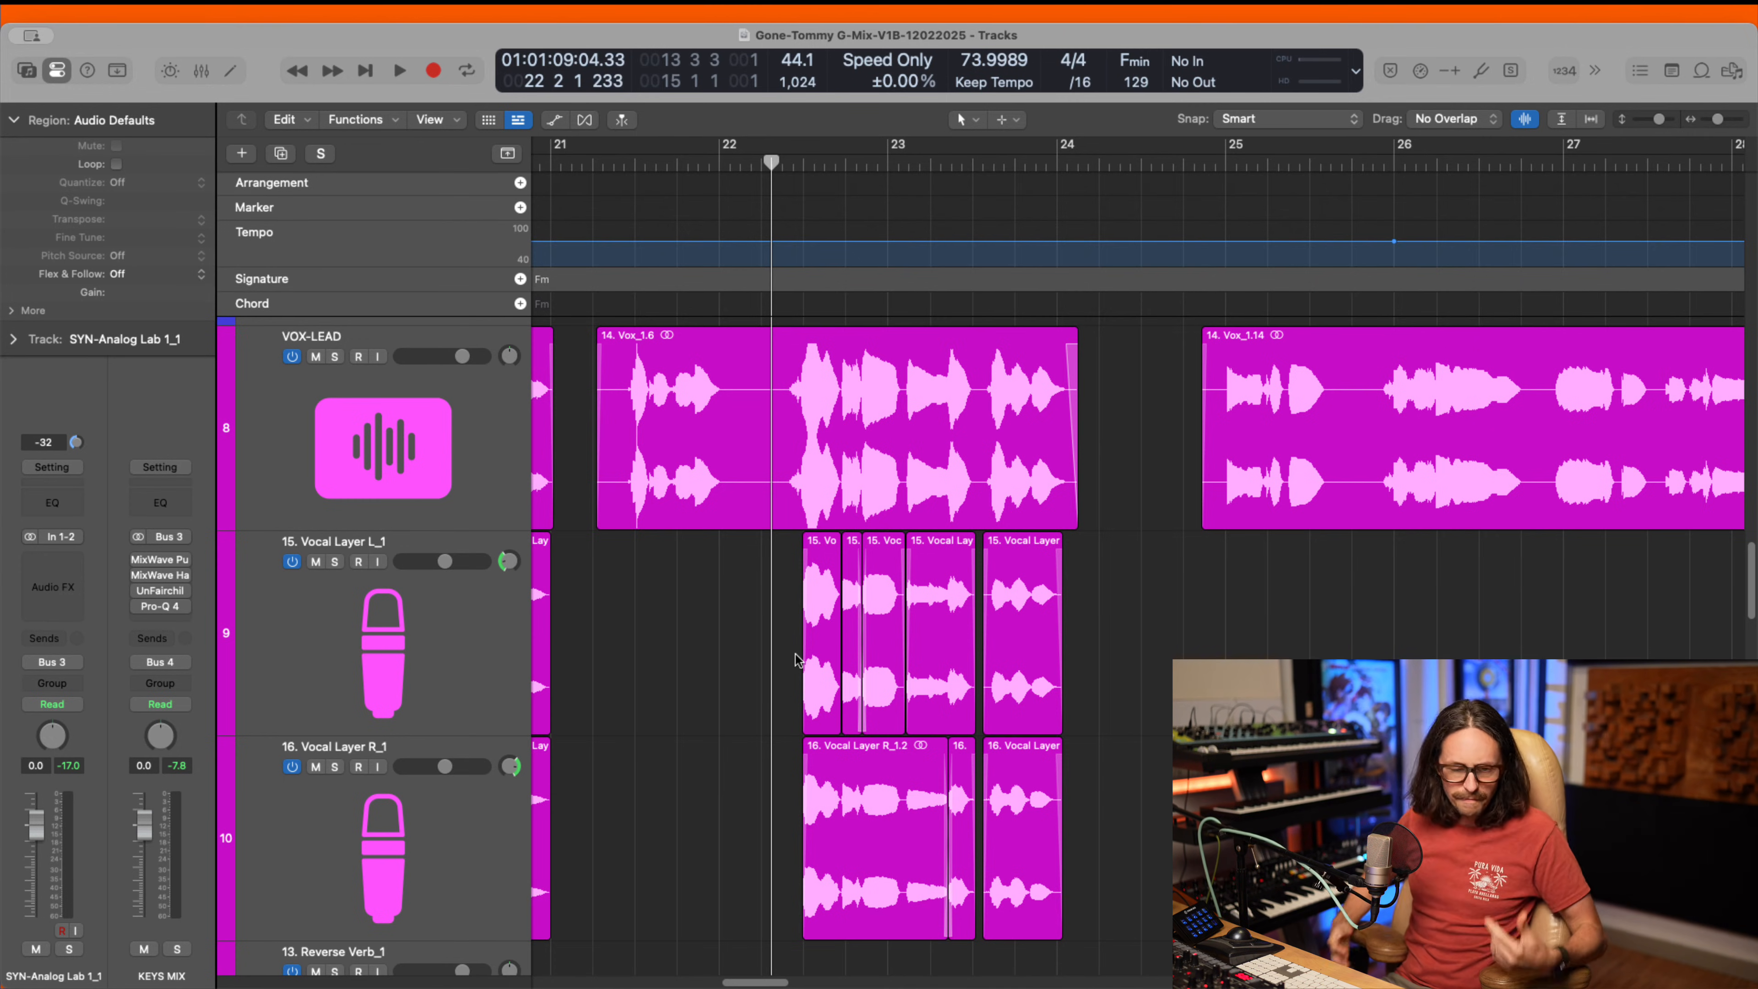
- Turn on all four insert effects of the KEYS MIX channel, from the first MixWave plug-in to Pro-Q 4
key(z)
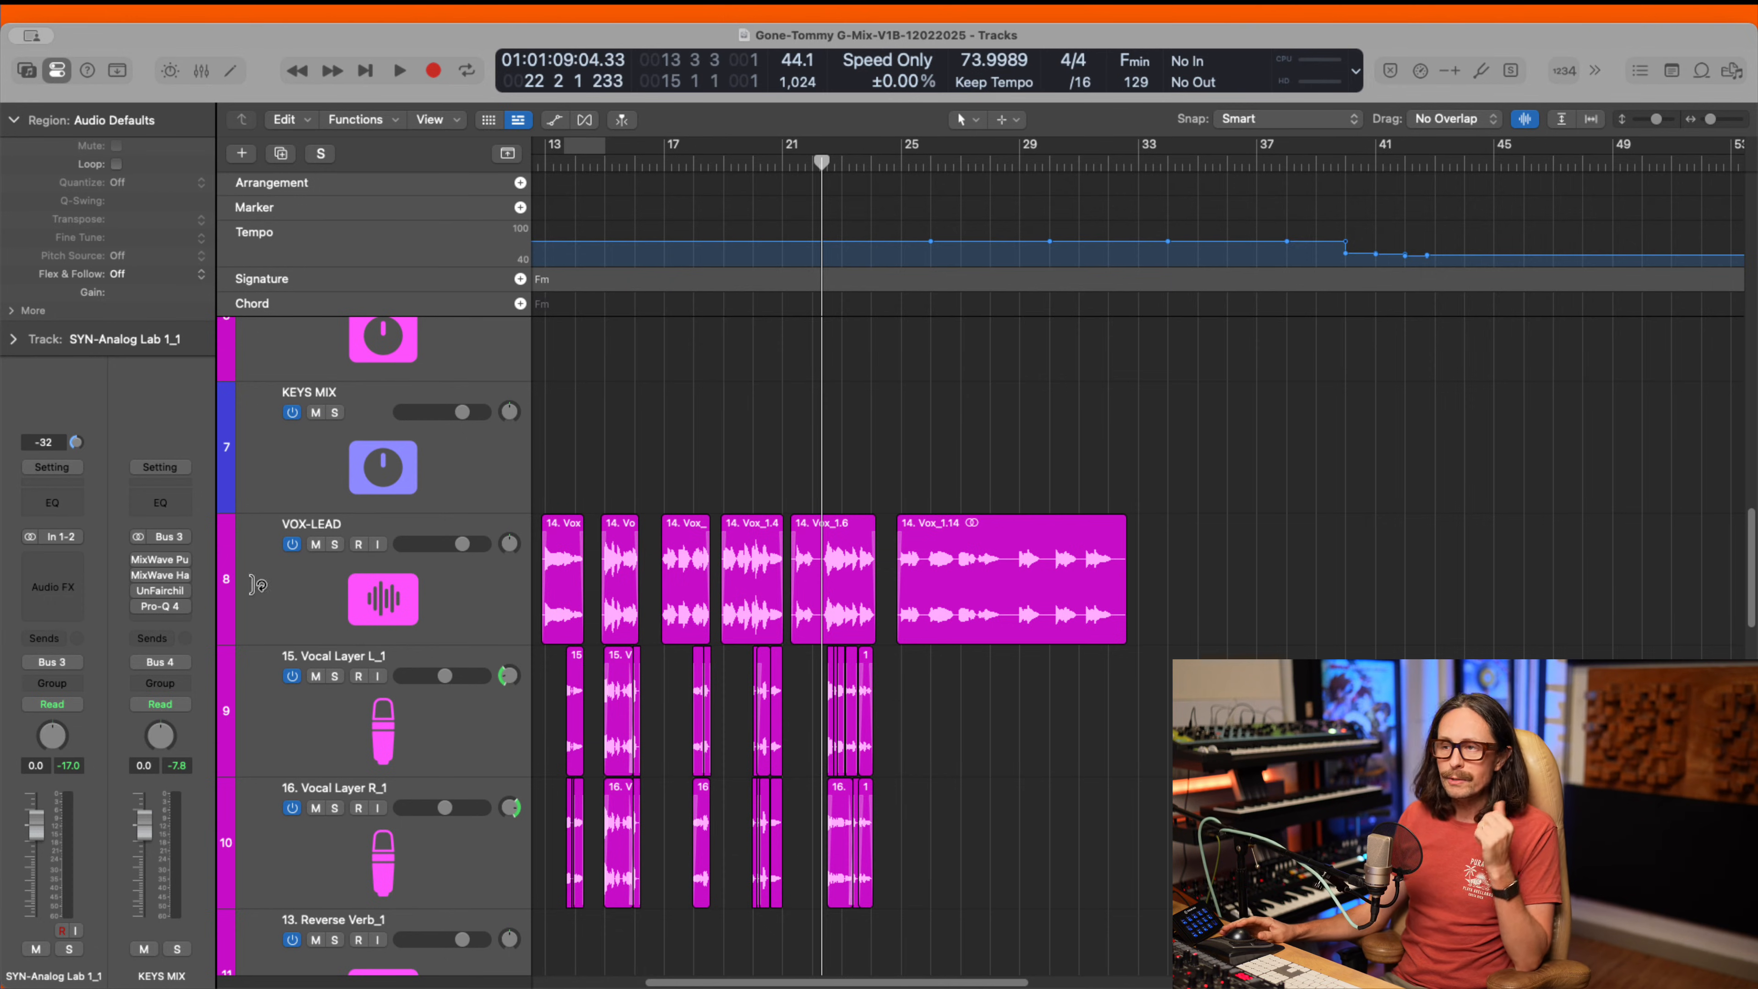
mouse_move(154, 566)
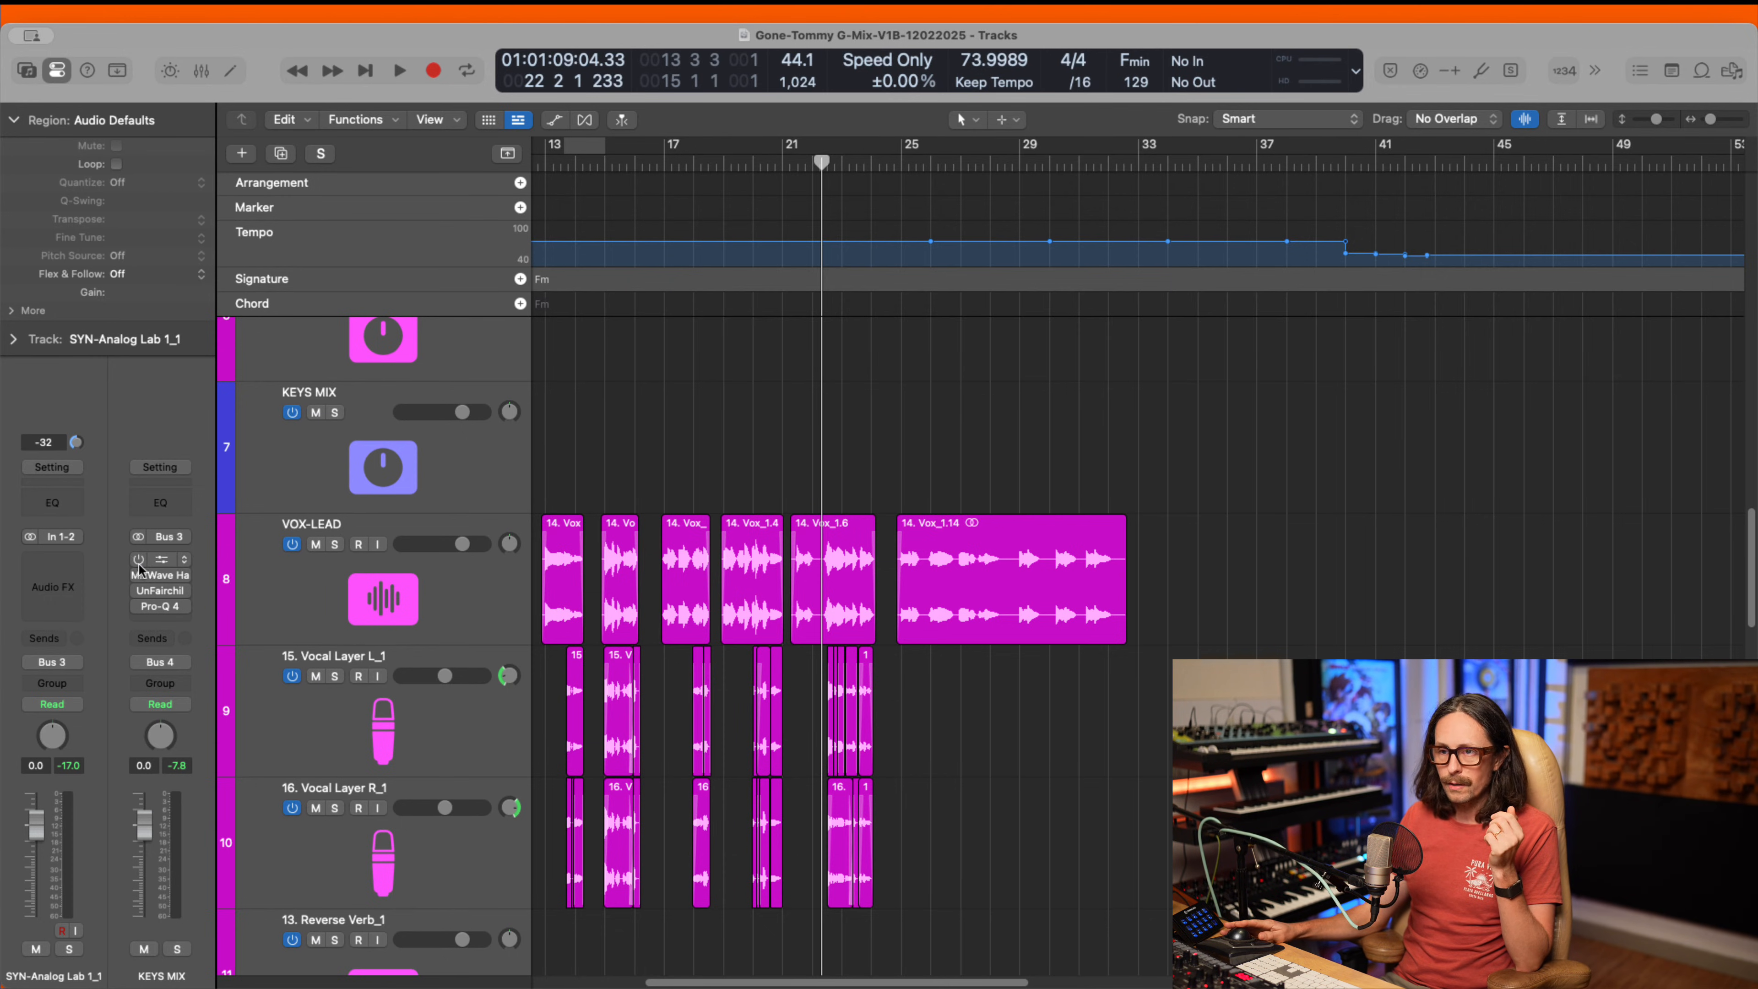
drag(140, 562, 136, 609)
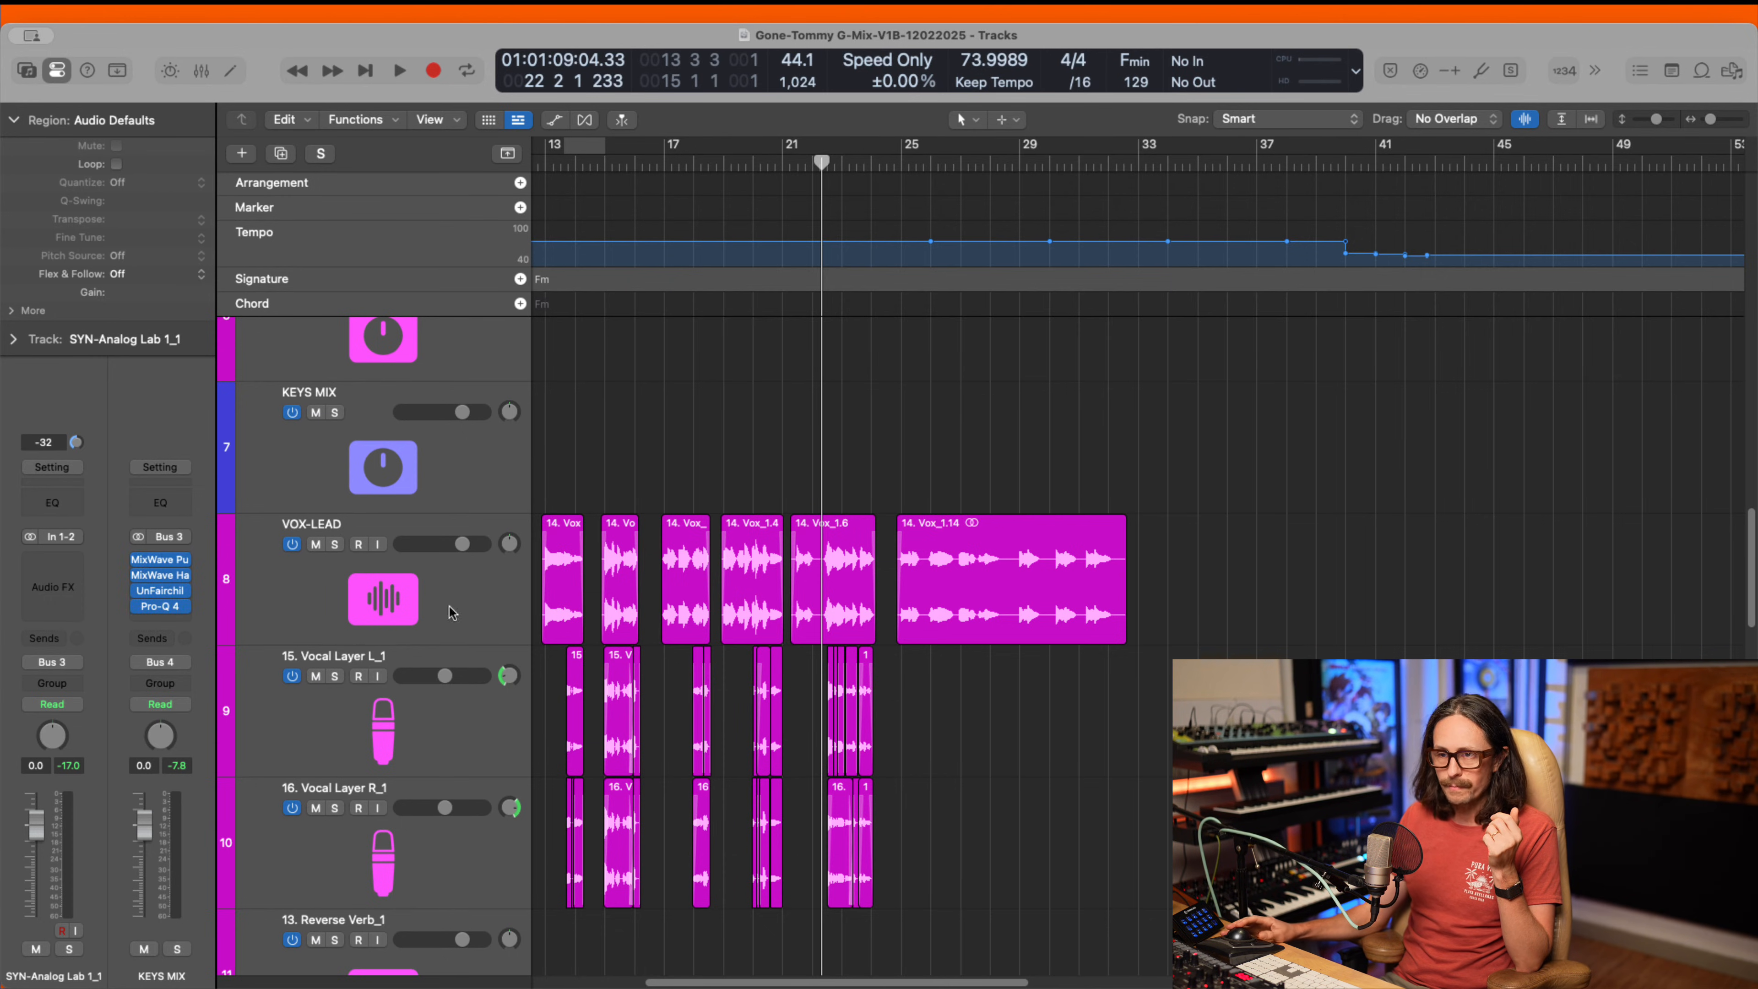
- Turn on all Master Aux insert effects, Pro-Q 4 on Bass_1 and MetaTune on VOX-LEAD in the mixer
key(x)
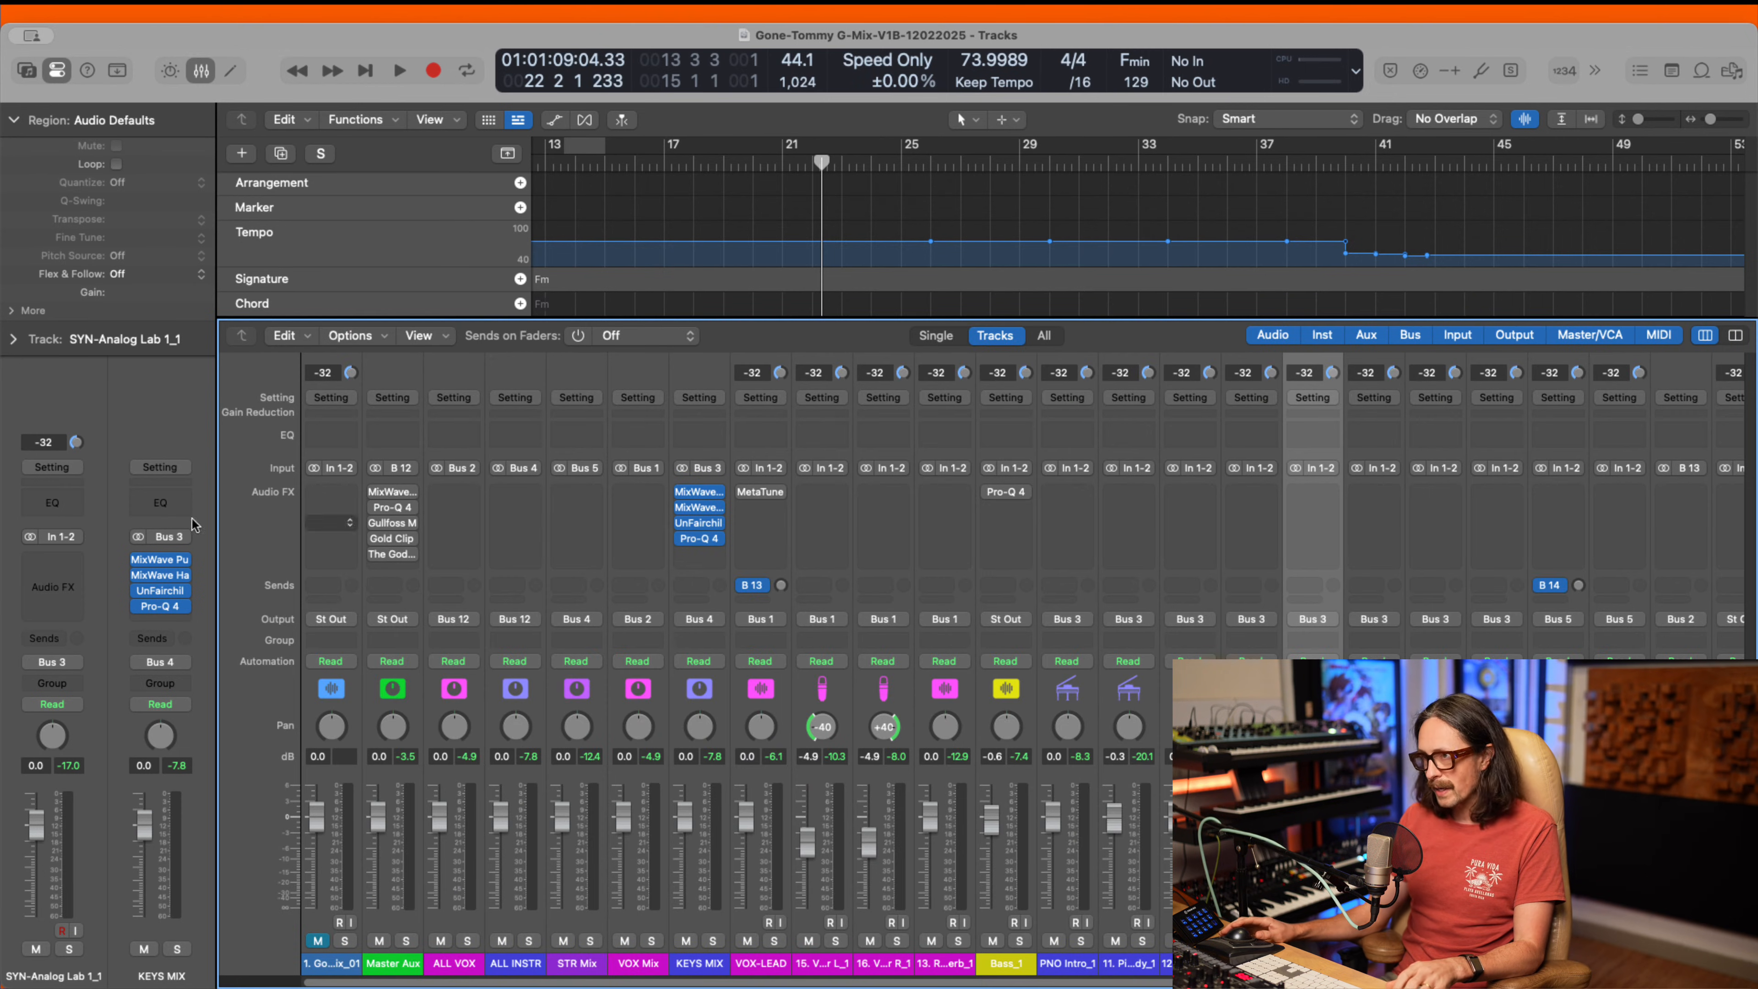
drag(372, 493, 377, 560)
scroll(877, 584, right, 5)
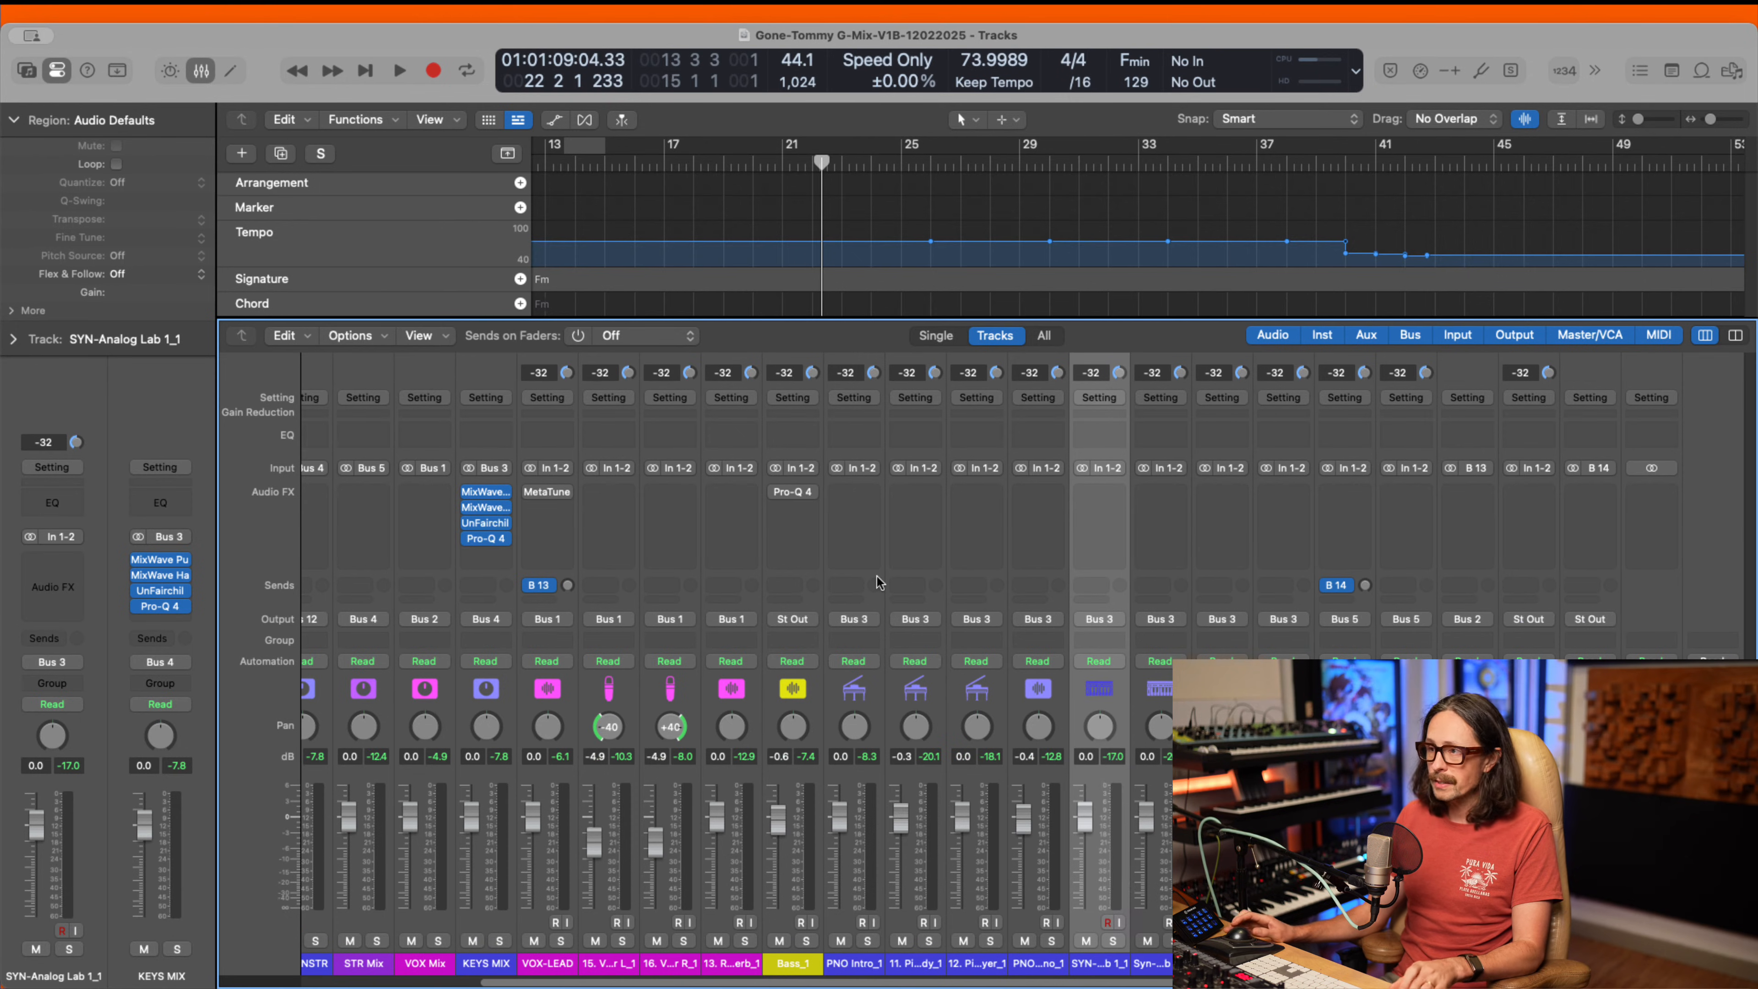
scroll(878, 584, left, 5)
mouse_move(985, 493)
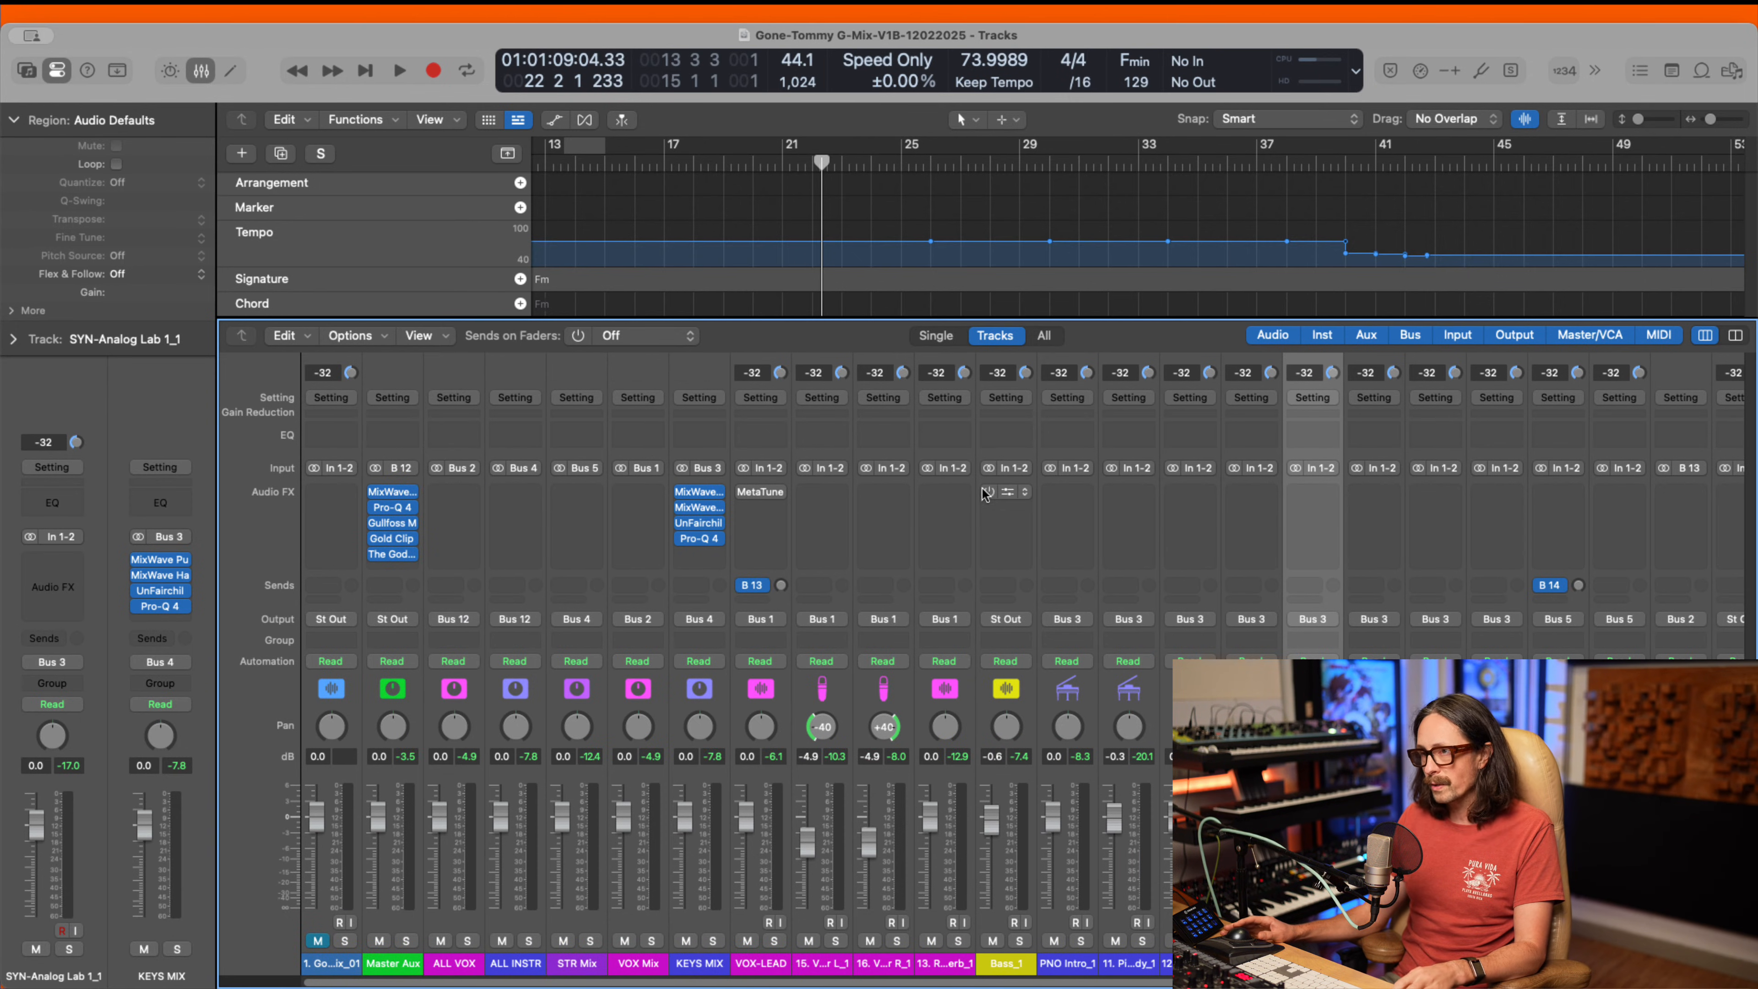
mouse_move(739, 493)
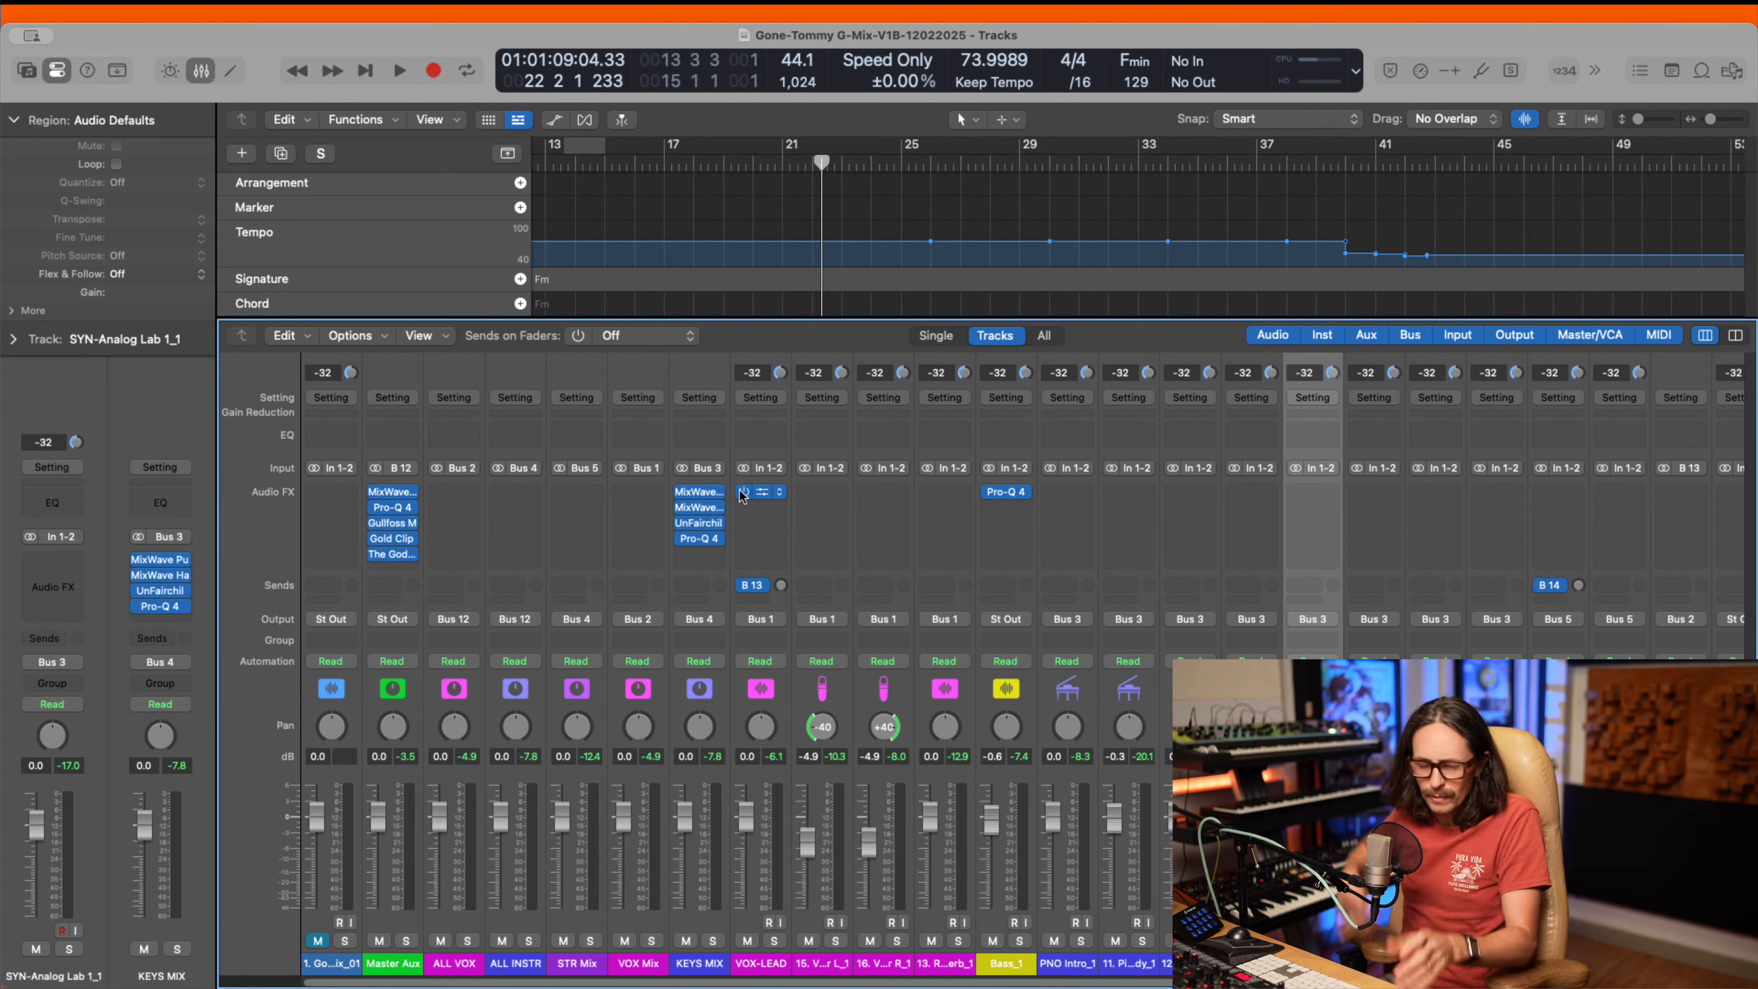
- Close the mixer, fit the whole arrangement in view and select the Master Aux track
key(x)
scroll(959, 566, up, 5)
scroll(823, 502, up, 3)
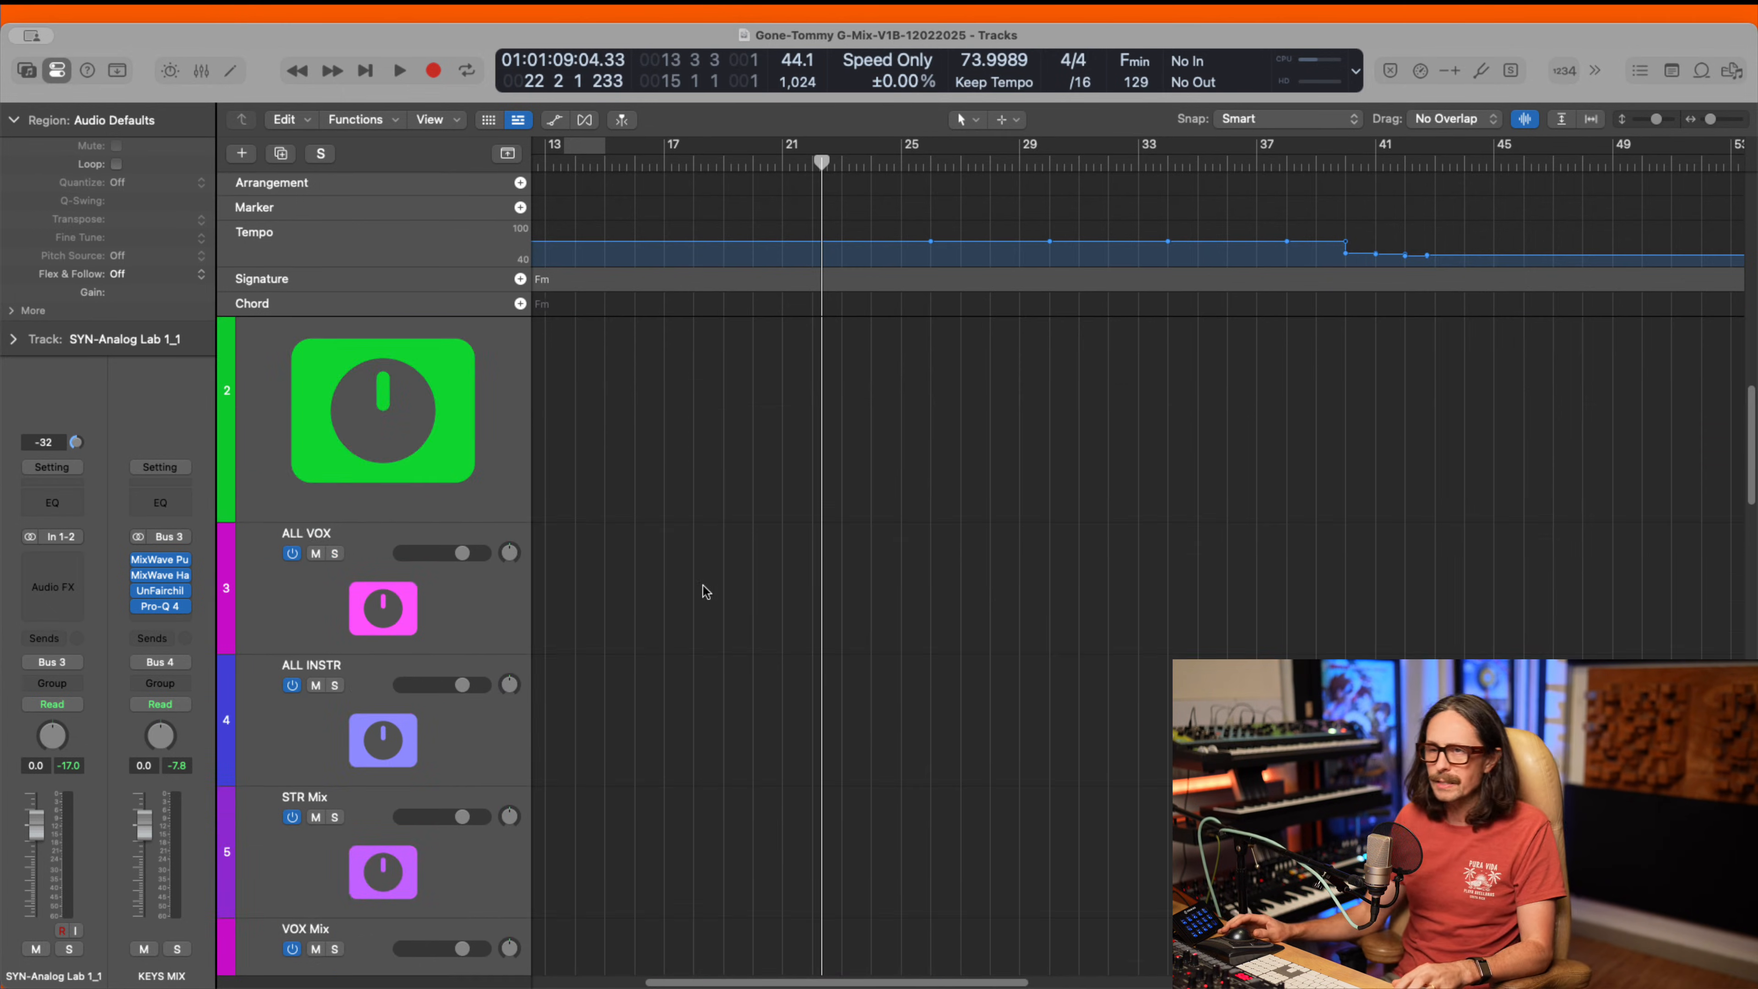
key(z)
click(377, 420)
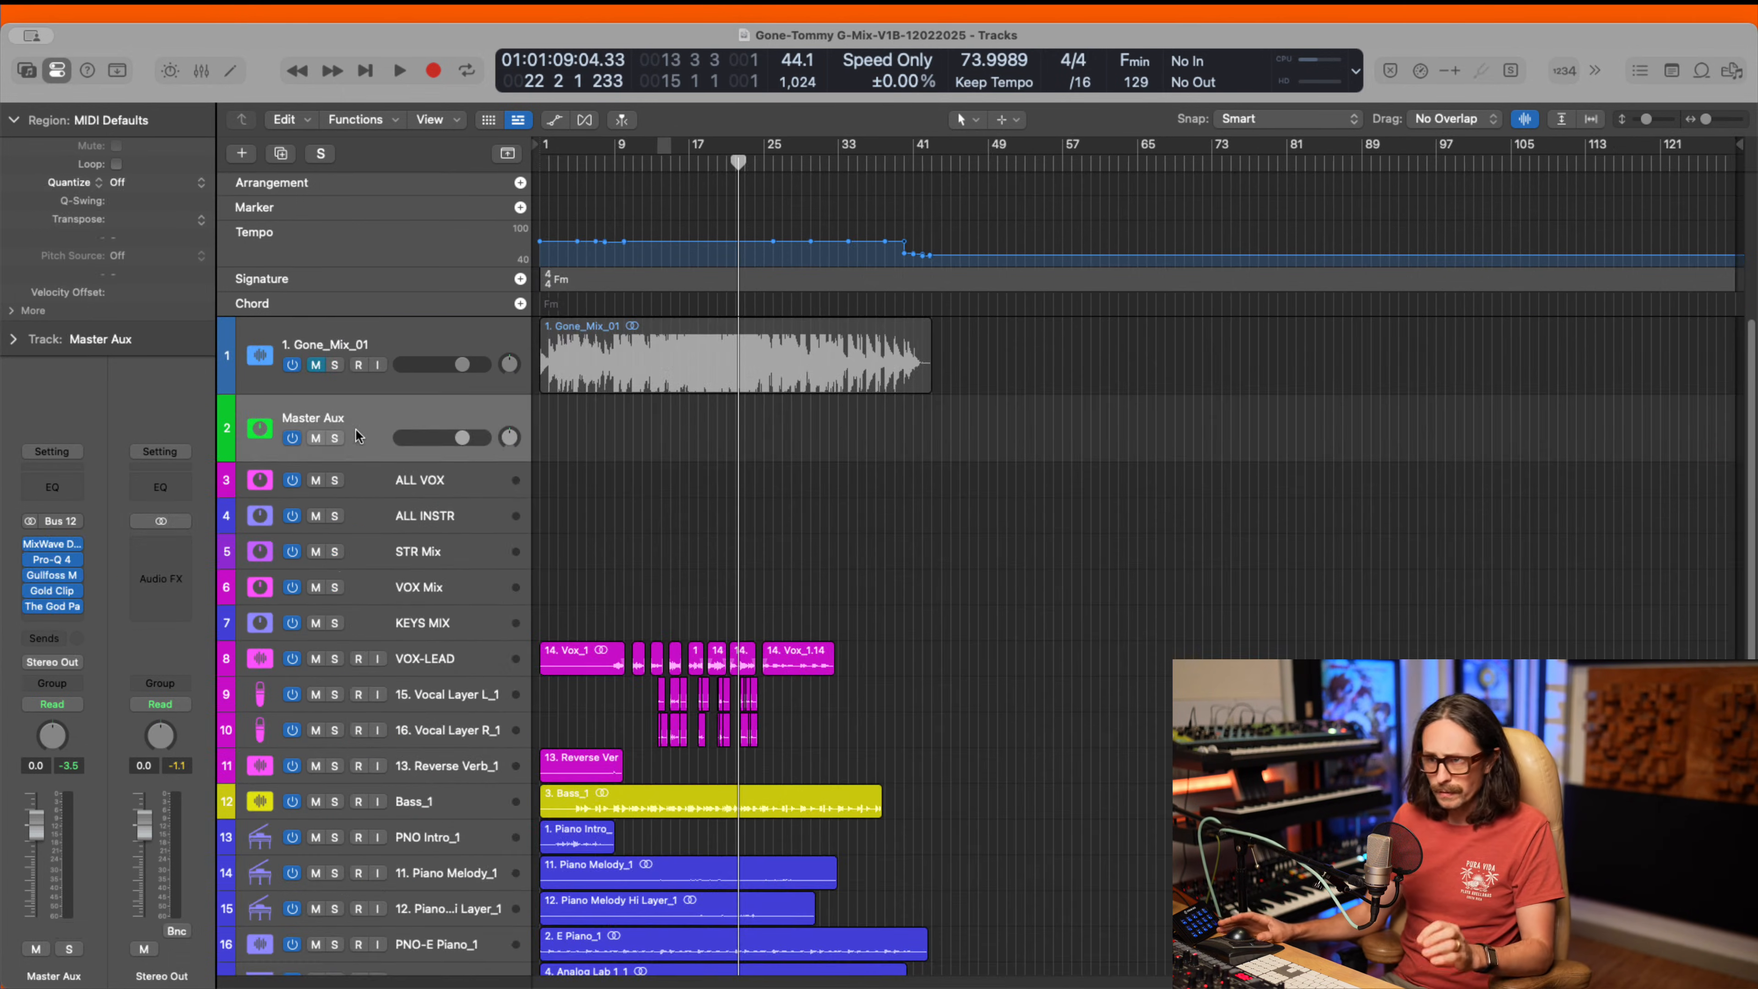
- Open the MixWave DW Fearn VT-7 on Master Aux, return the playhead to the start and move the plug-in window clear of the mix region
click(54, 545)
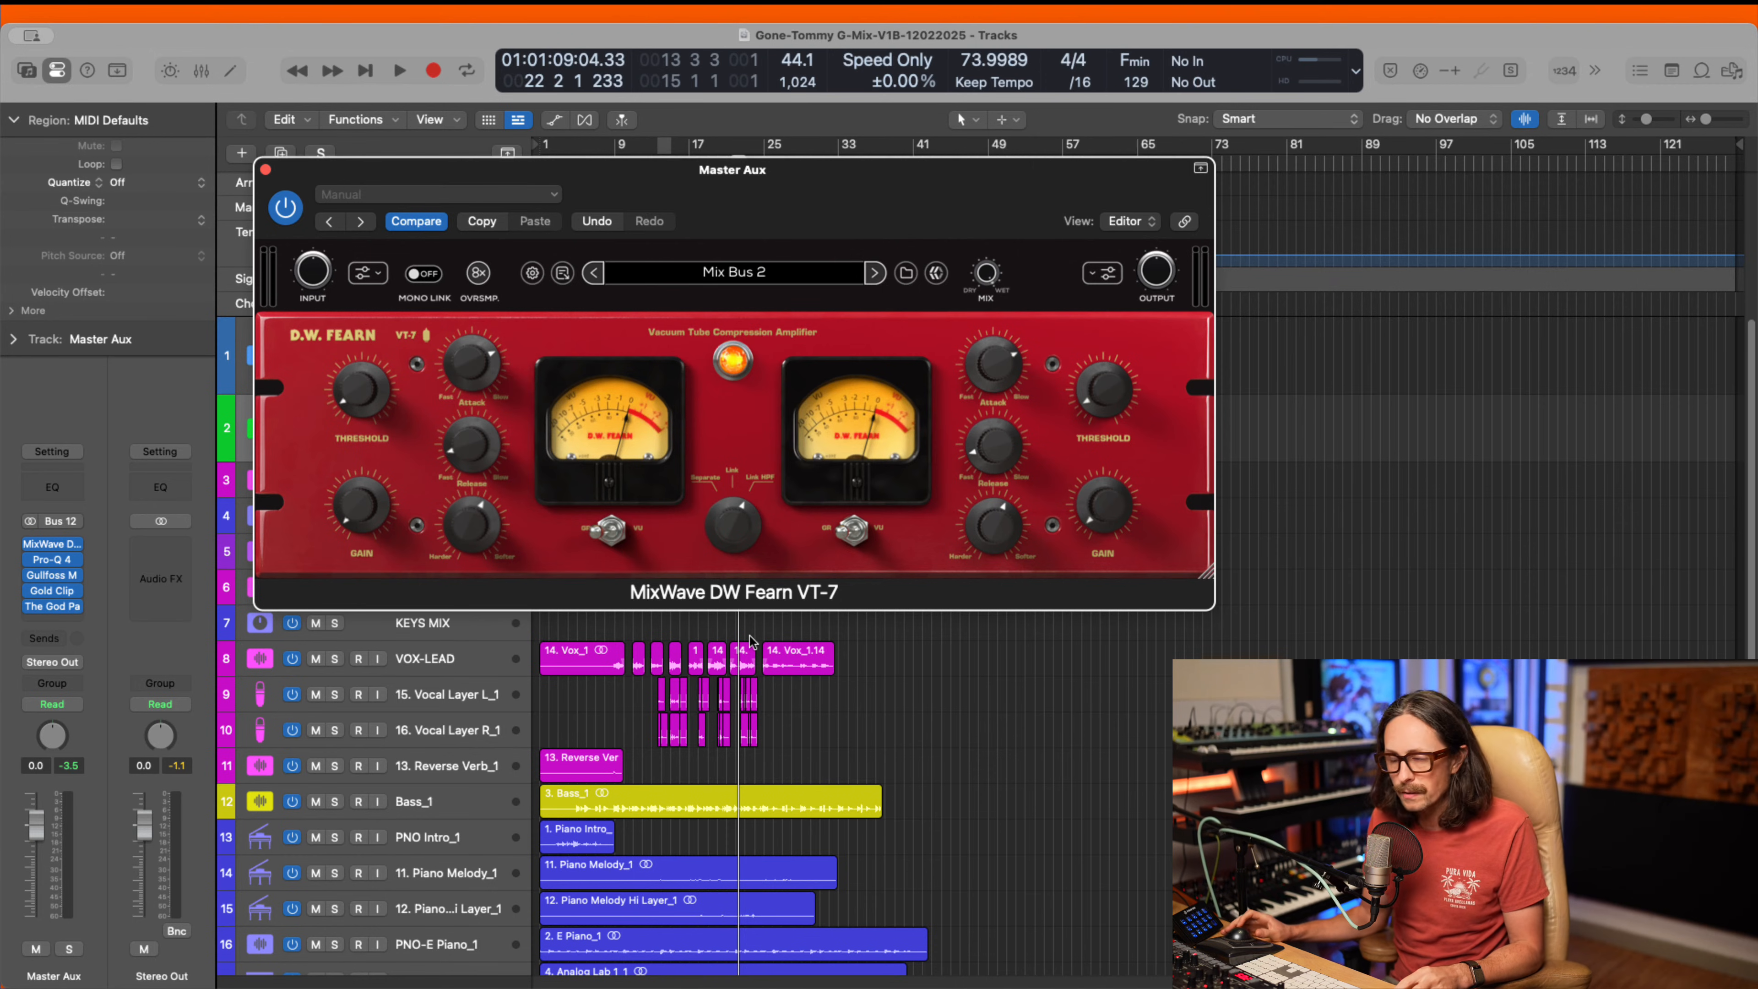
key(Return)
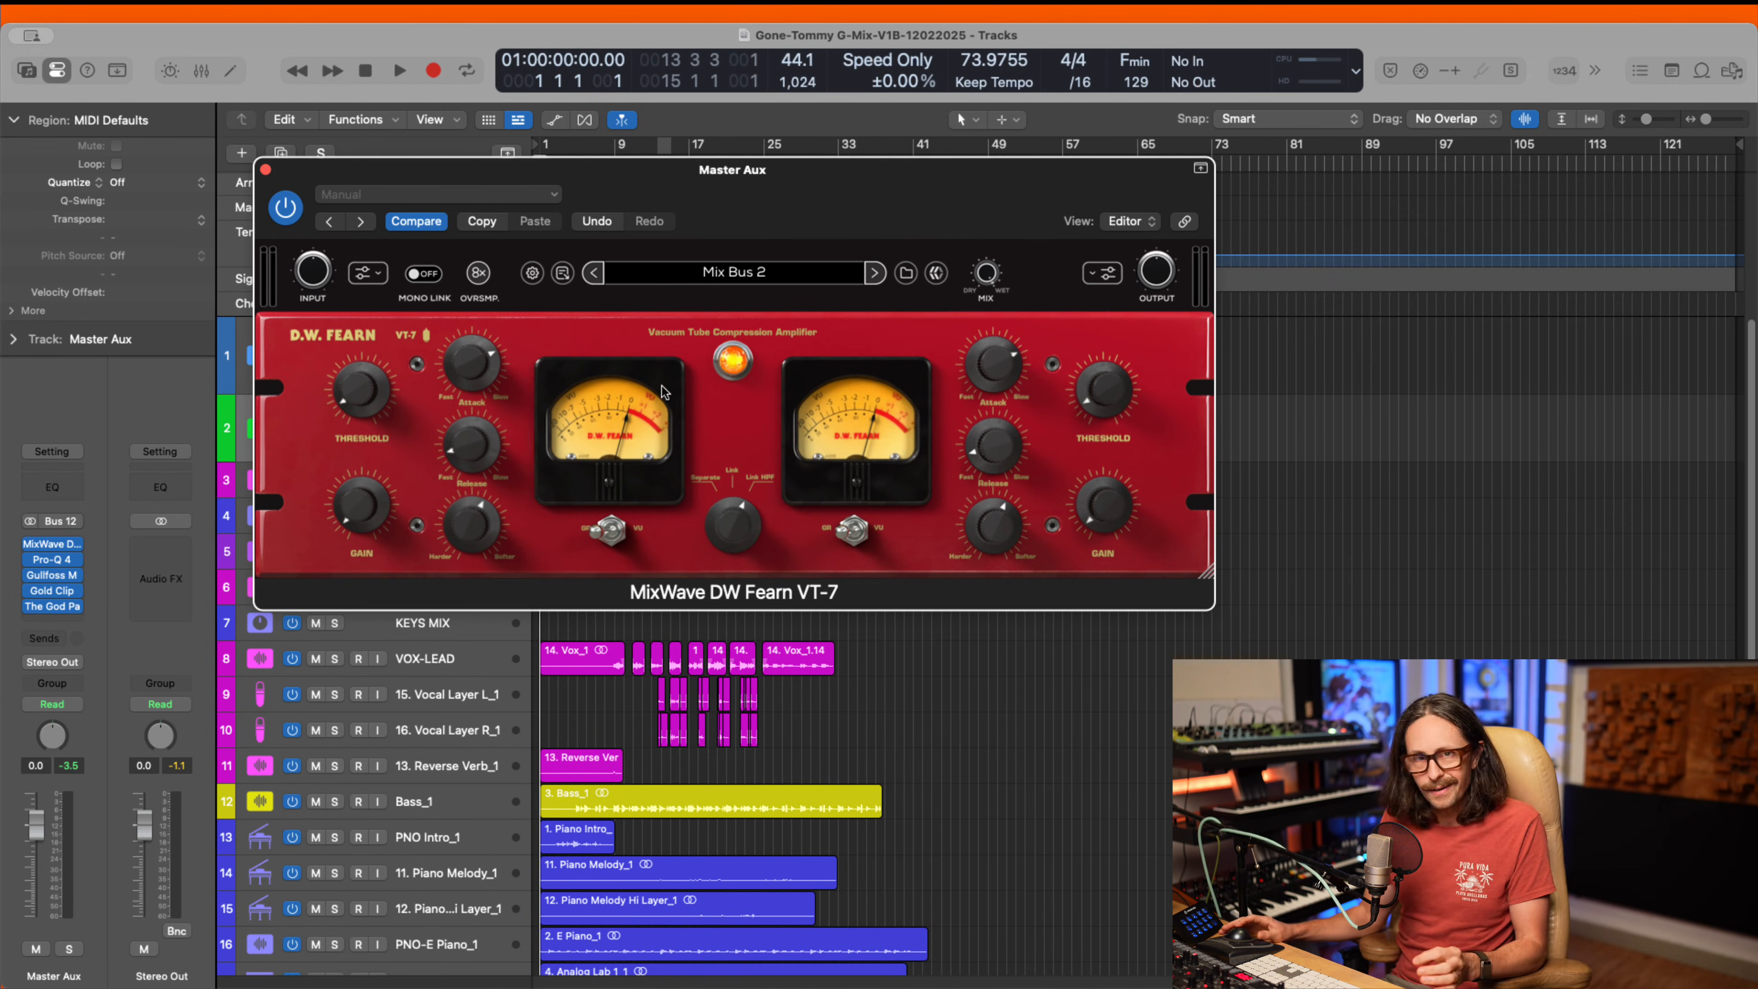
drag(776, 205, 733, 520)
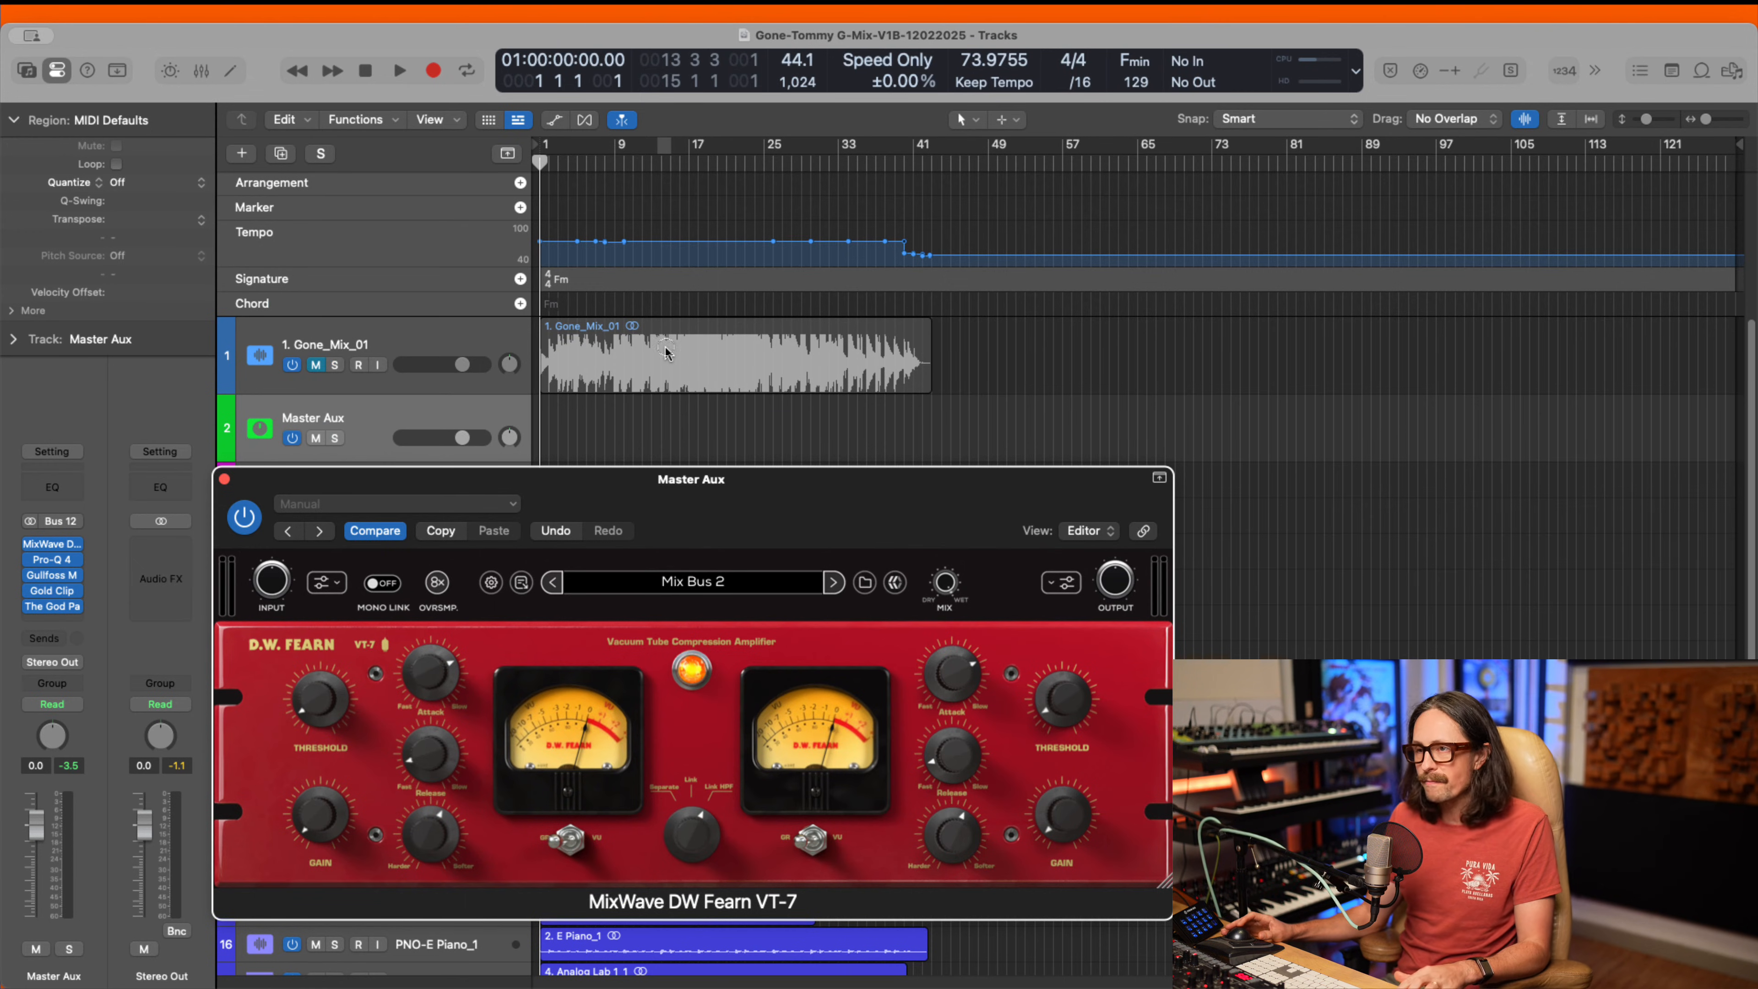
- Zoom in on the arrangement and set a cycle range from bar 19 to bar 26
key(z)
drag(692, 153, 932, 179)
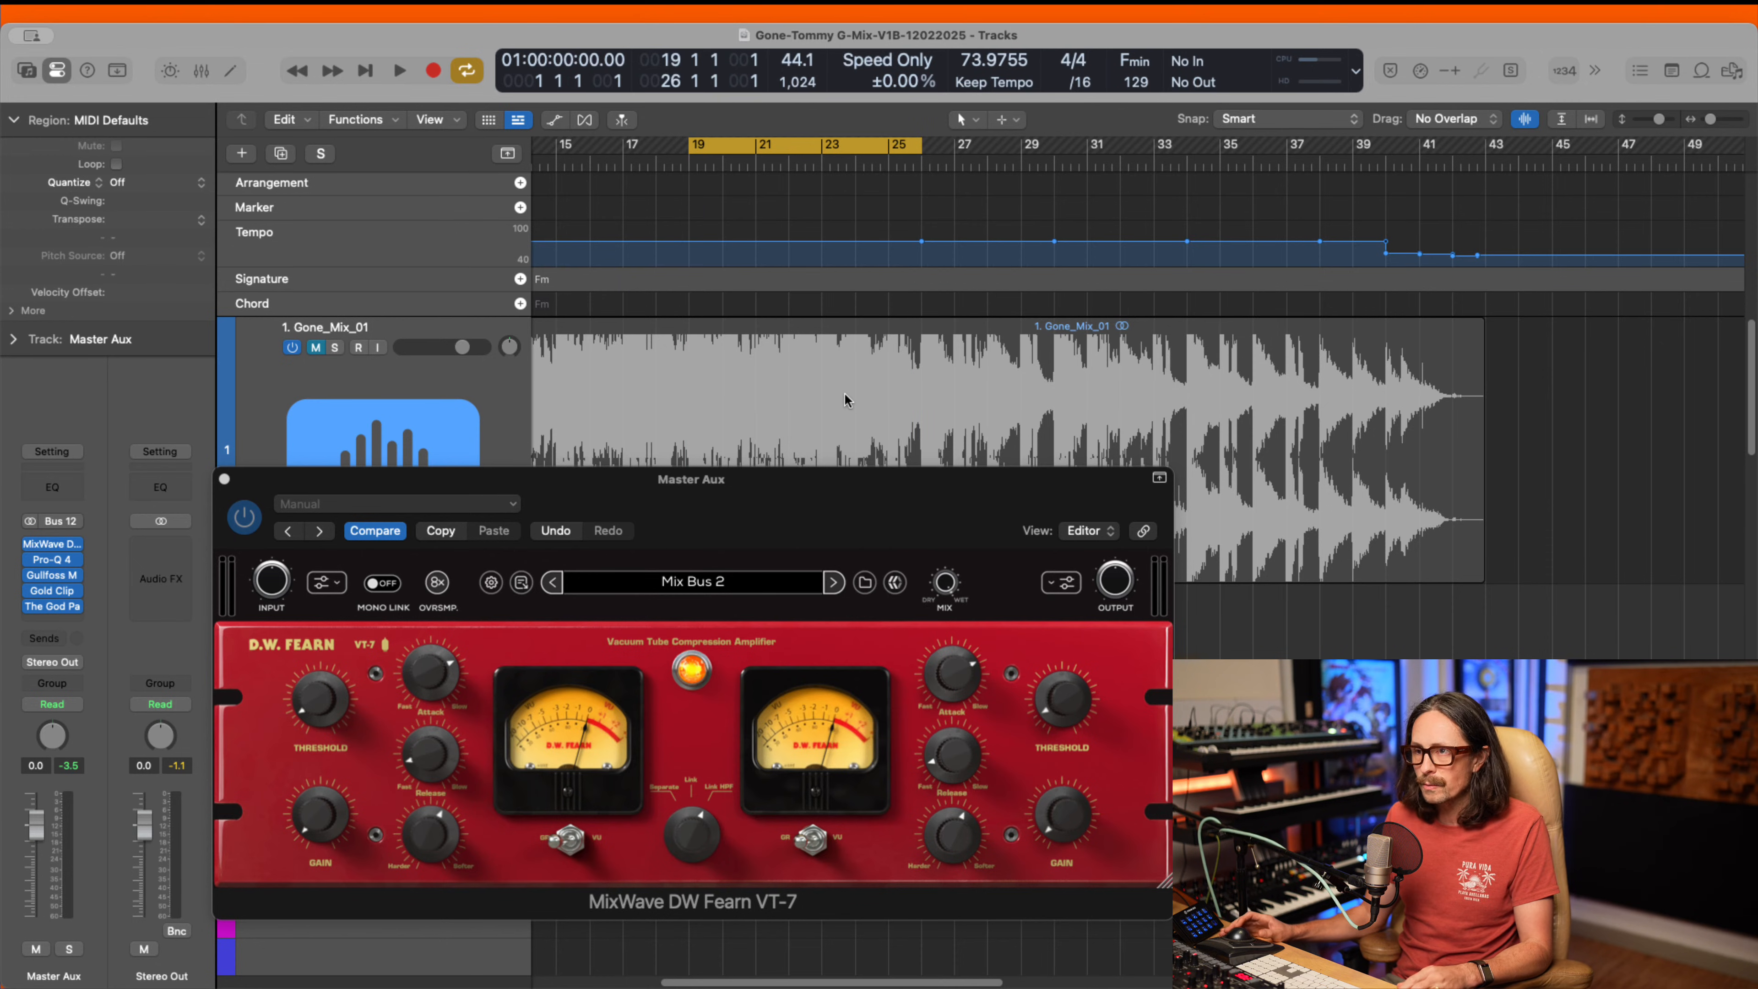
scroll(844, 392, left, 3)
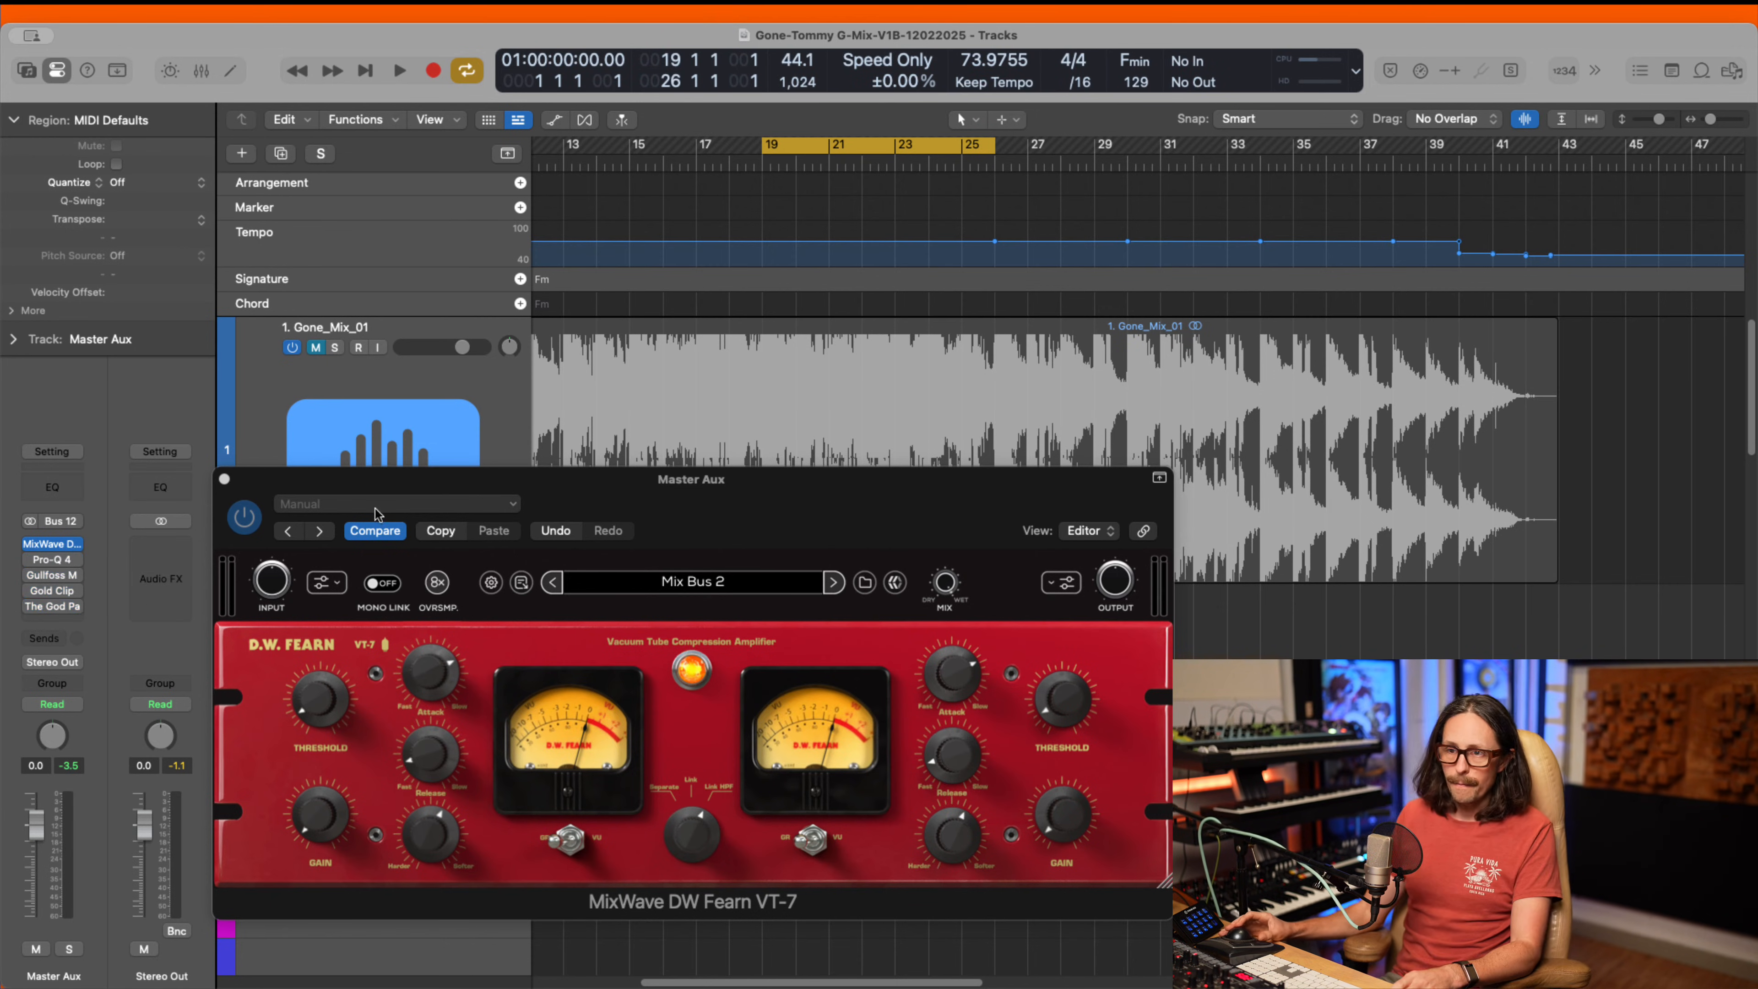
- Play the cycled section and compare the Master Aux sound with the VT-7 bypassed and active, leaving the plug-in on
drag(679, 504, 656, 273)
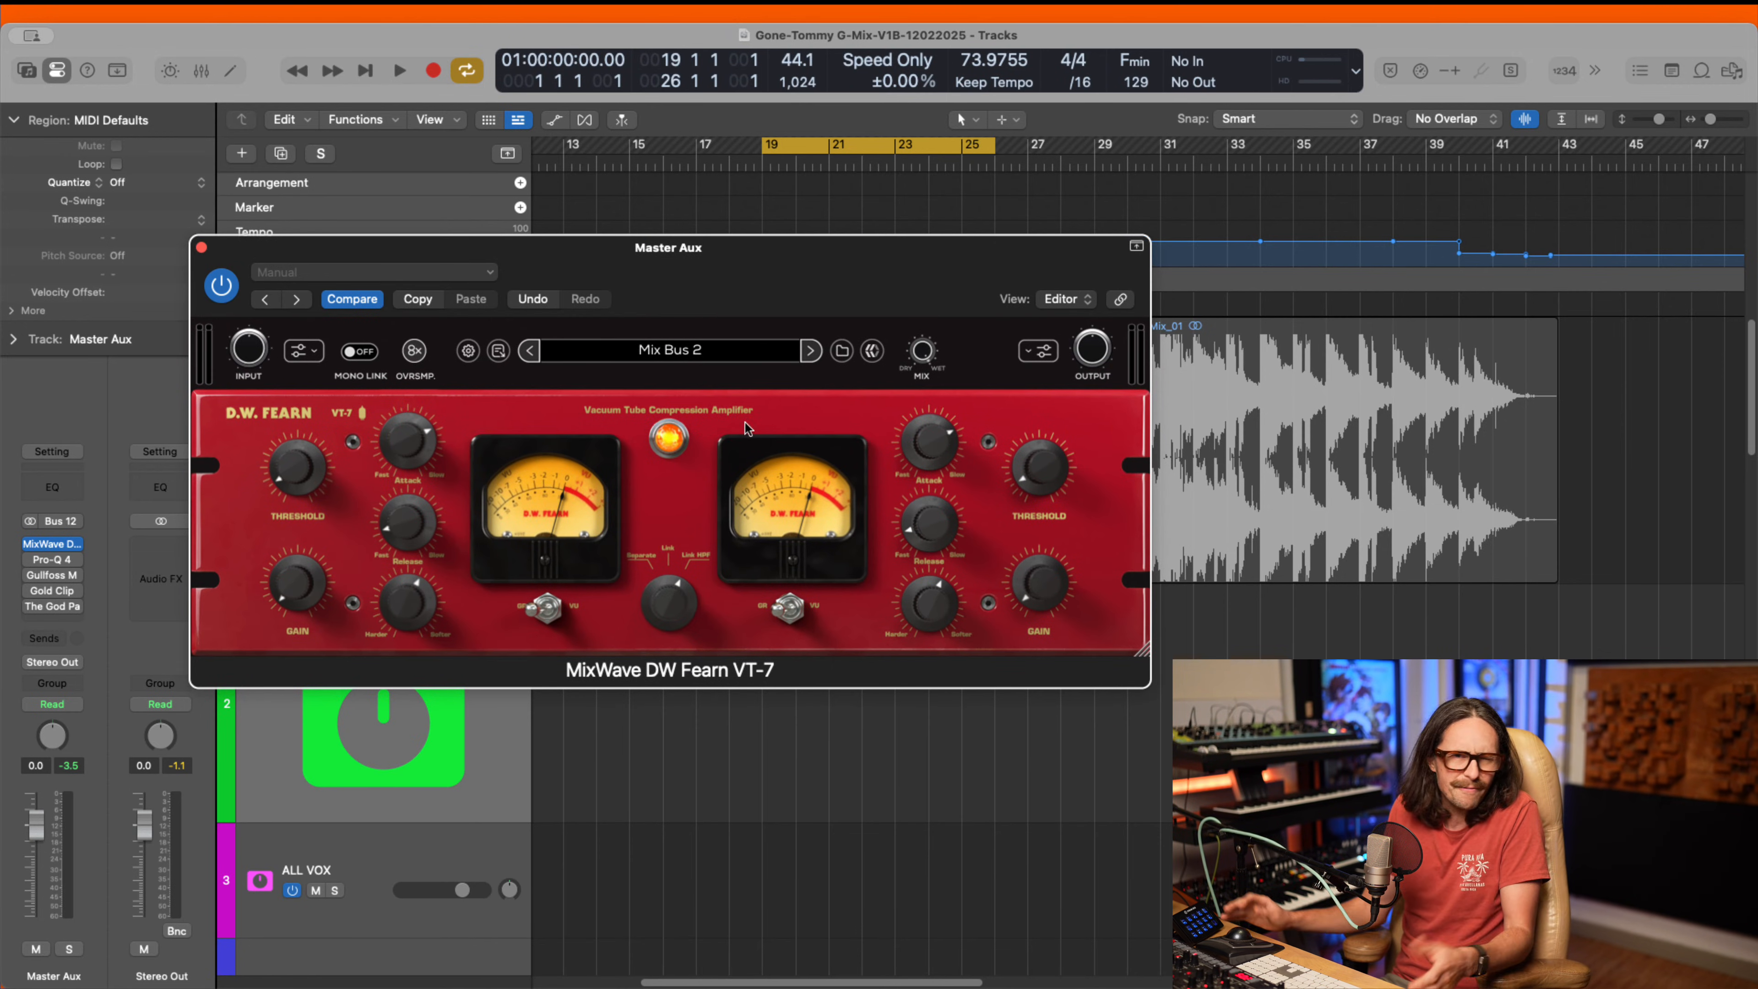
key(super+Tab)
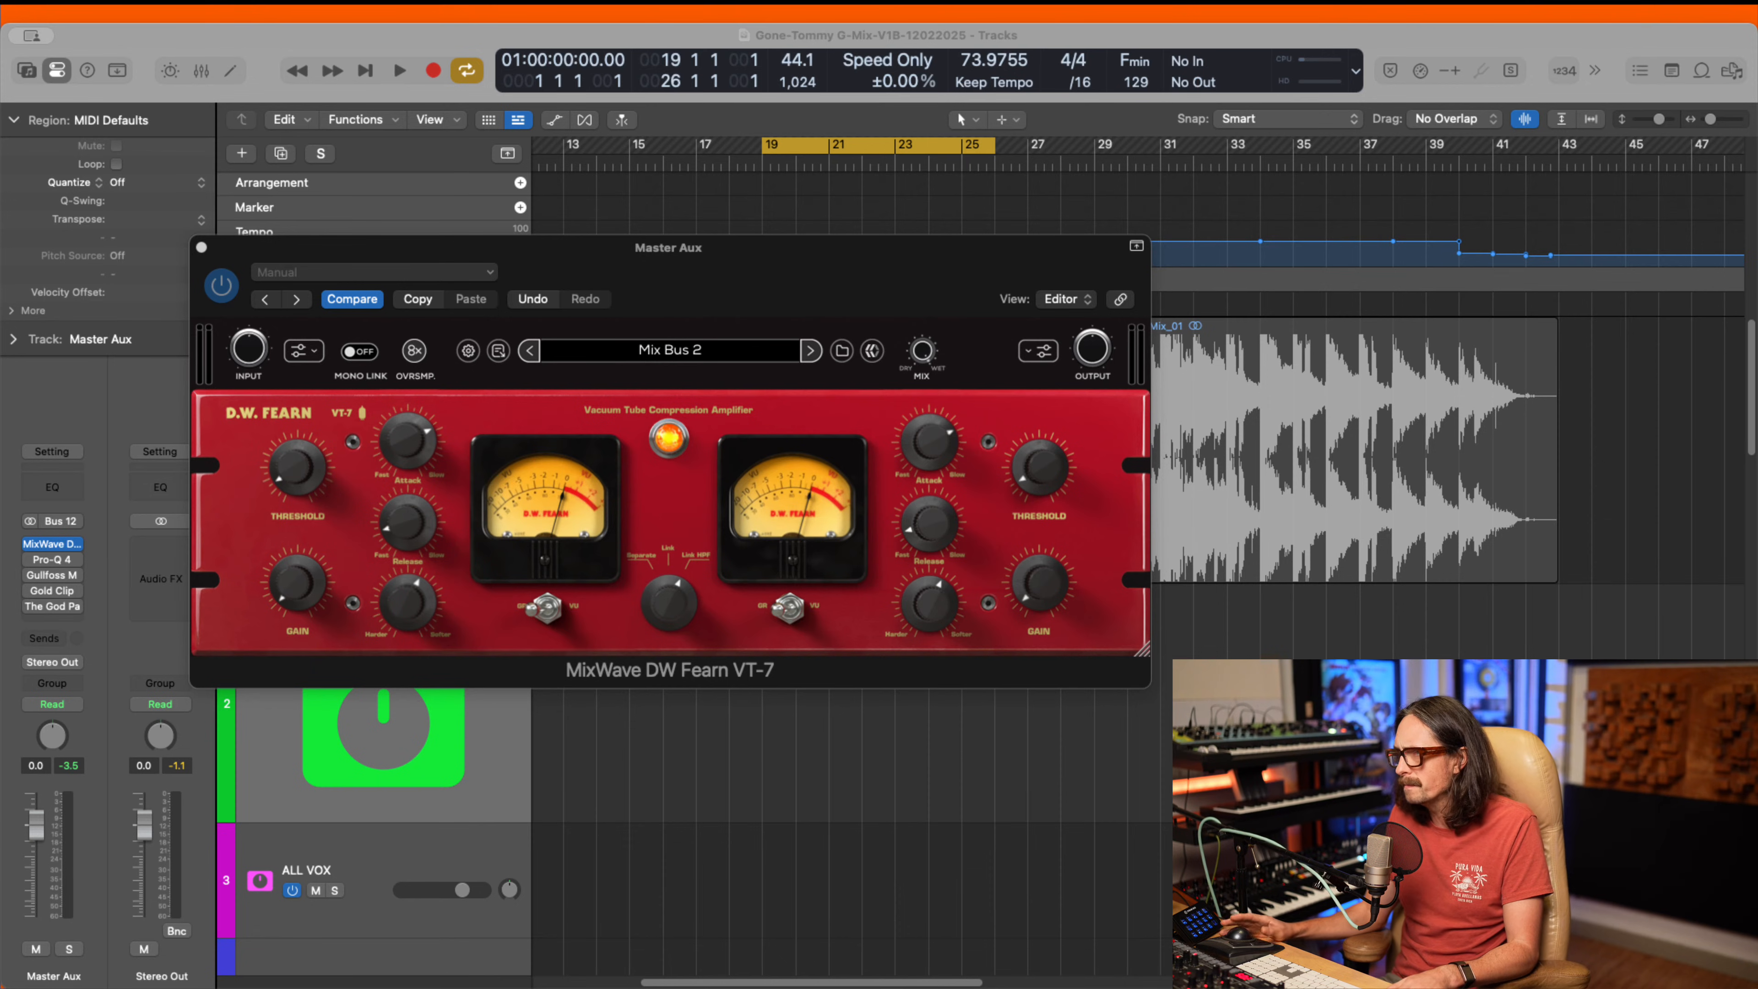
key(space)
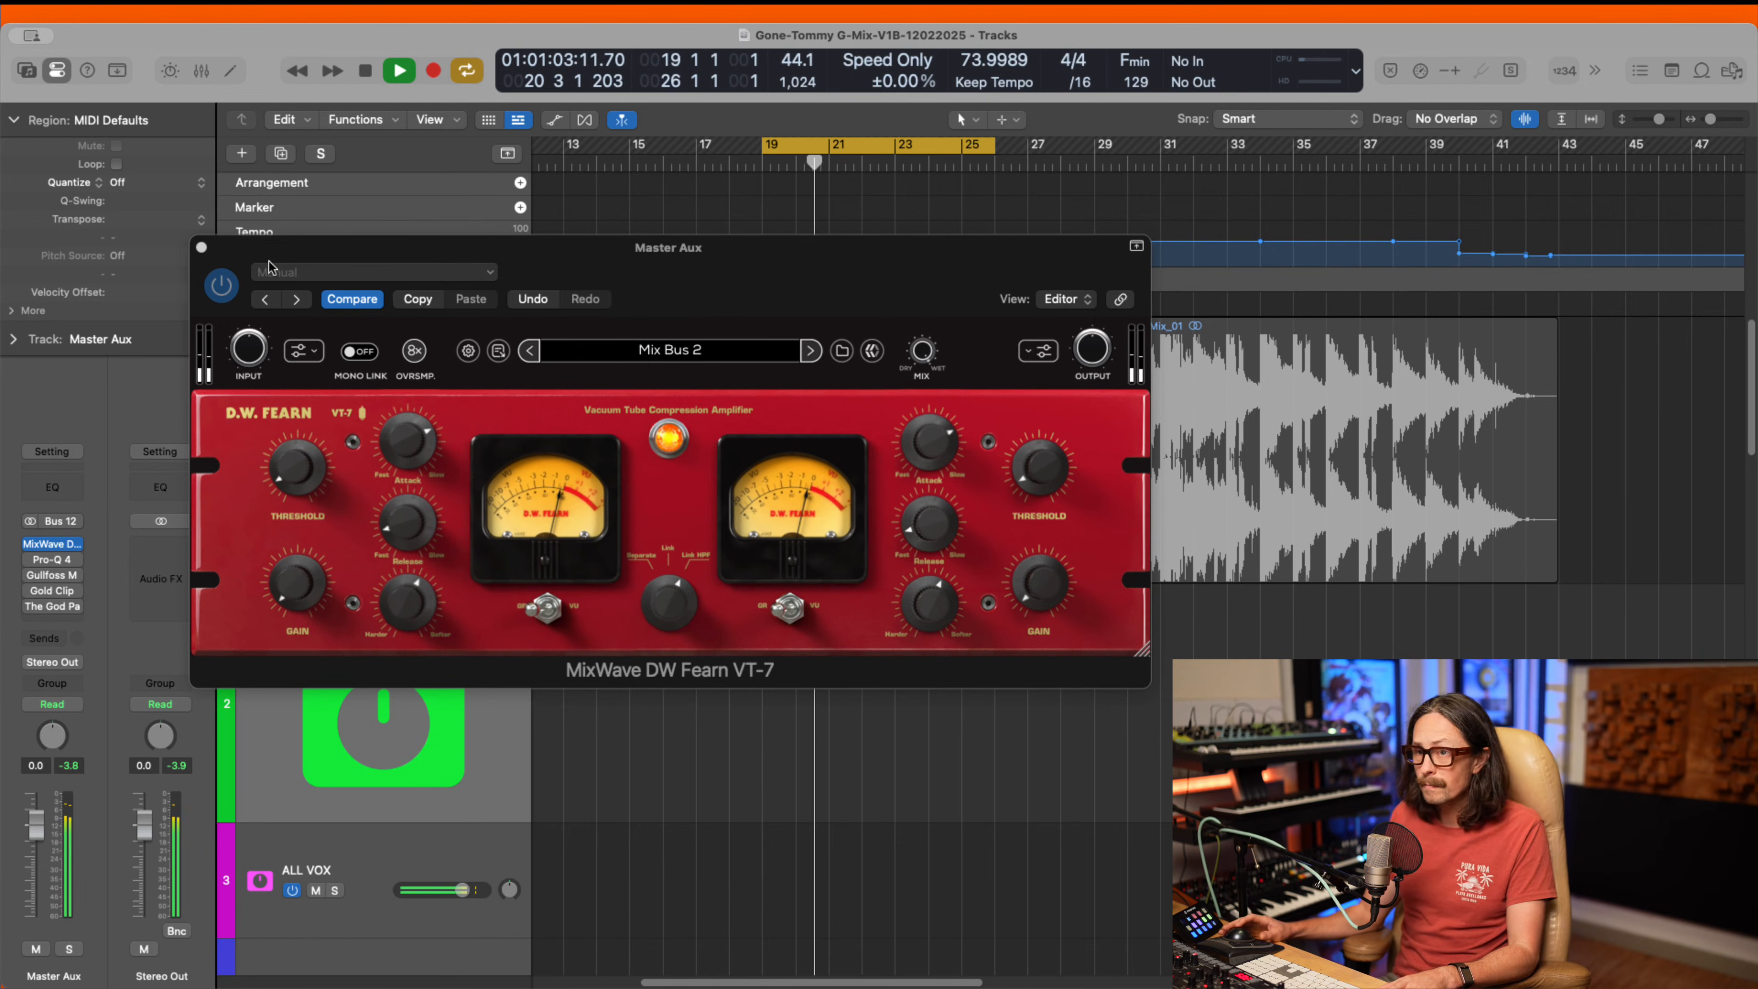
click(220, 285)
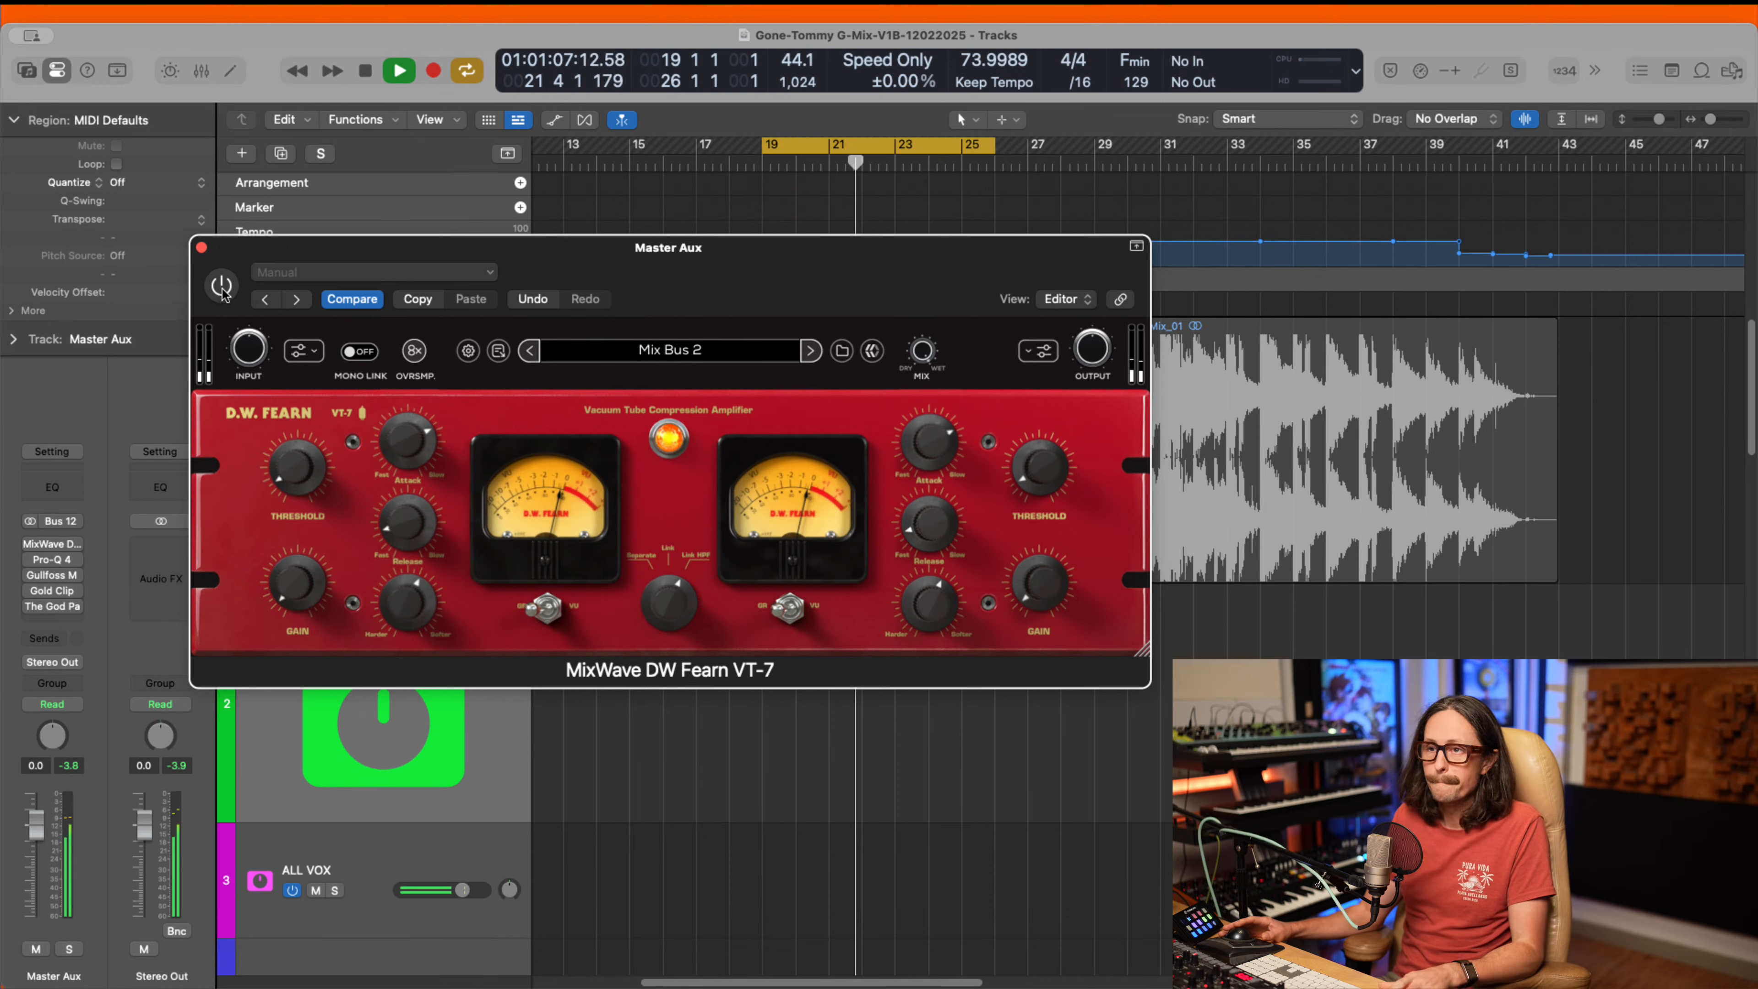
click(222, 287)
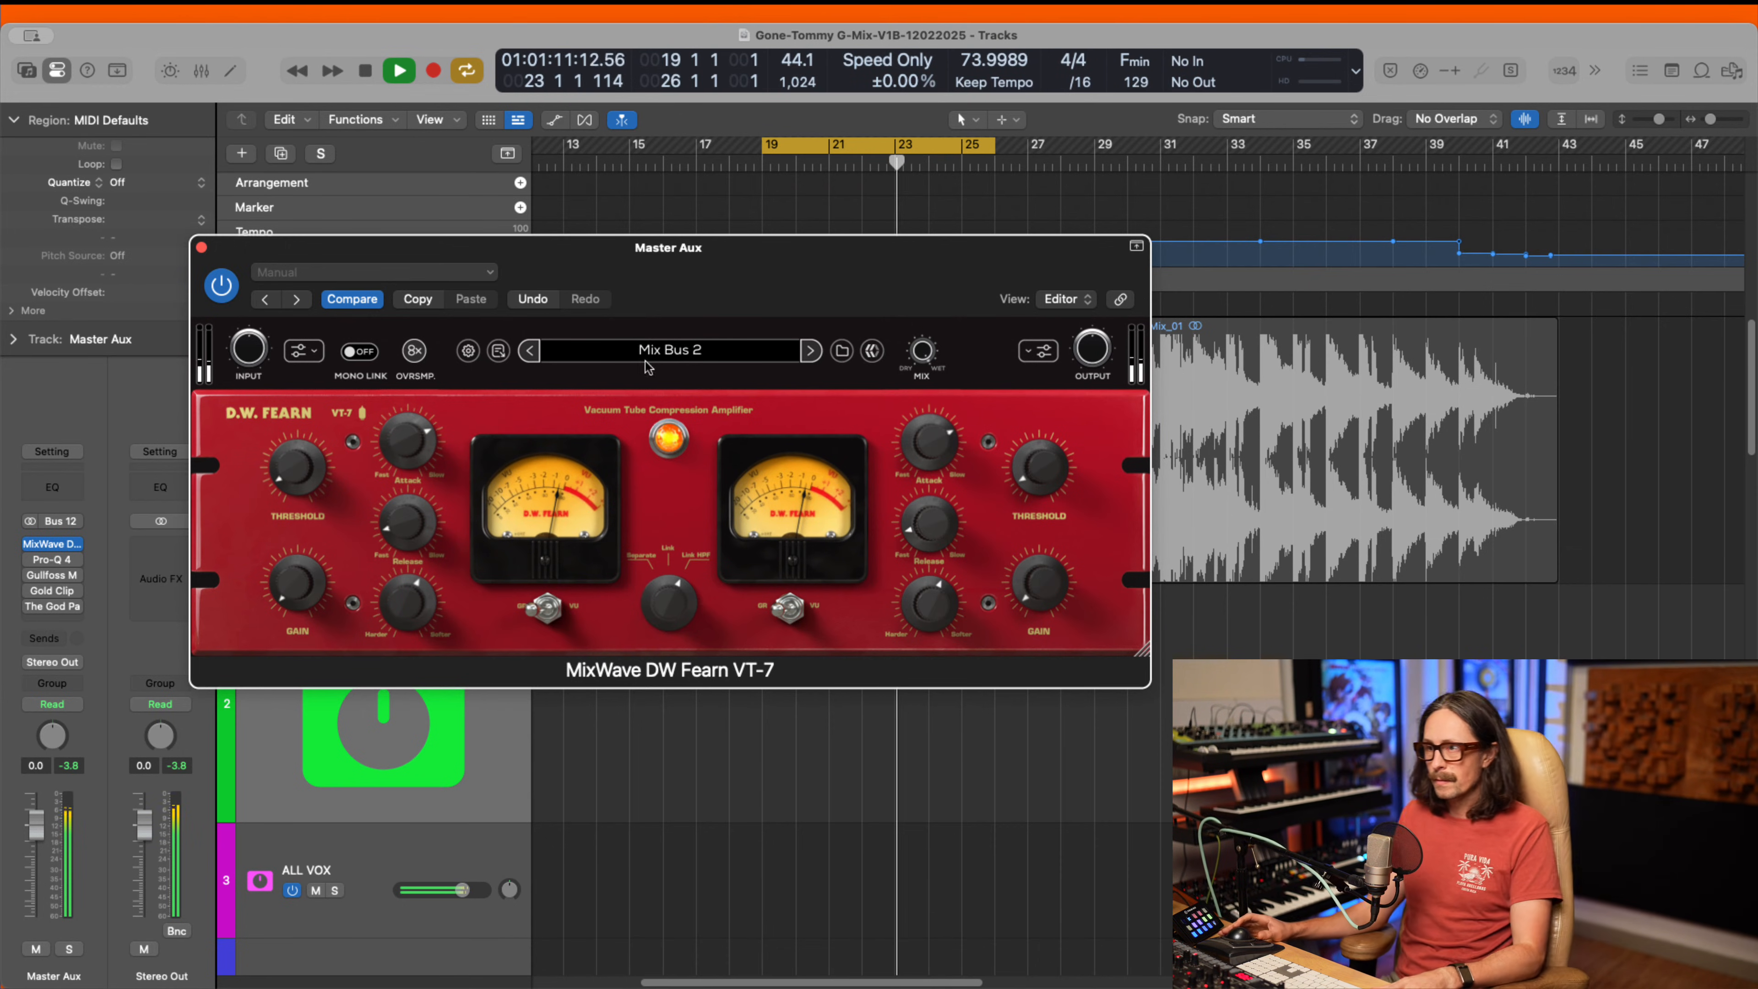
click(219, 286)
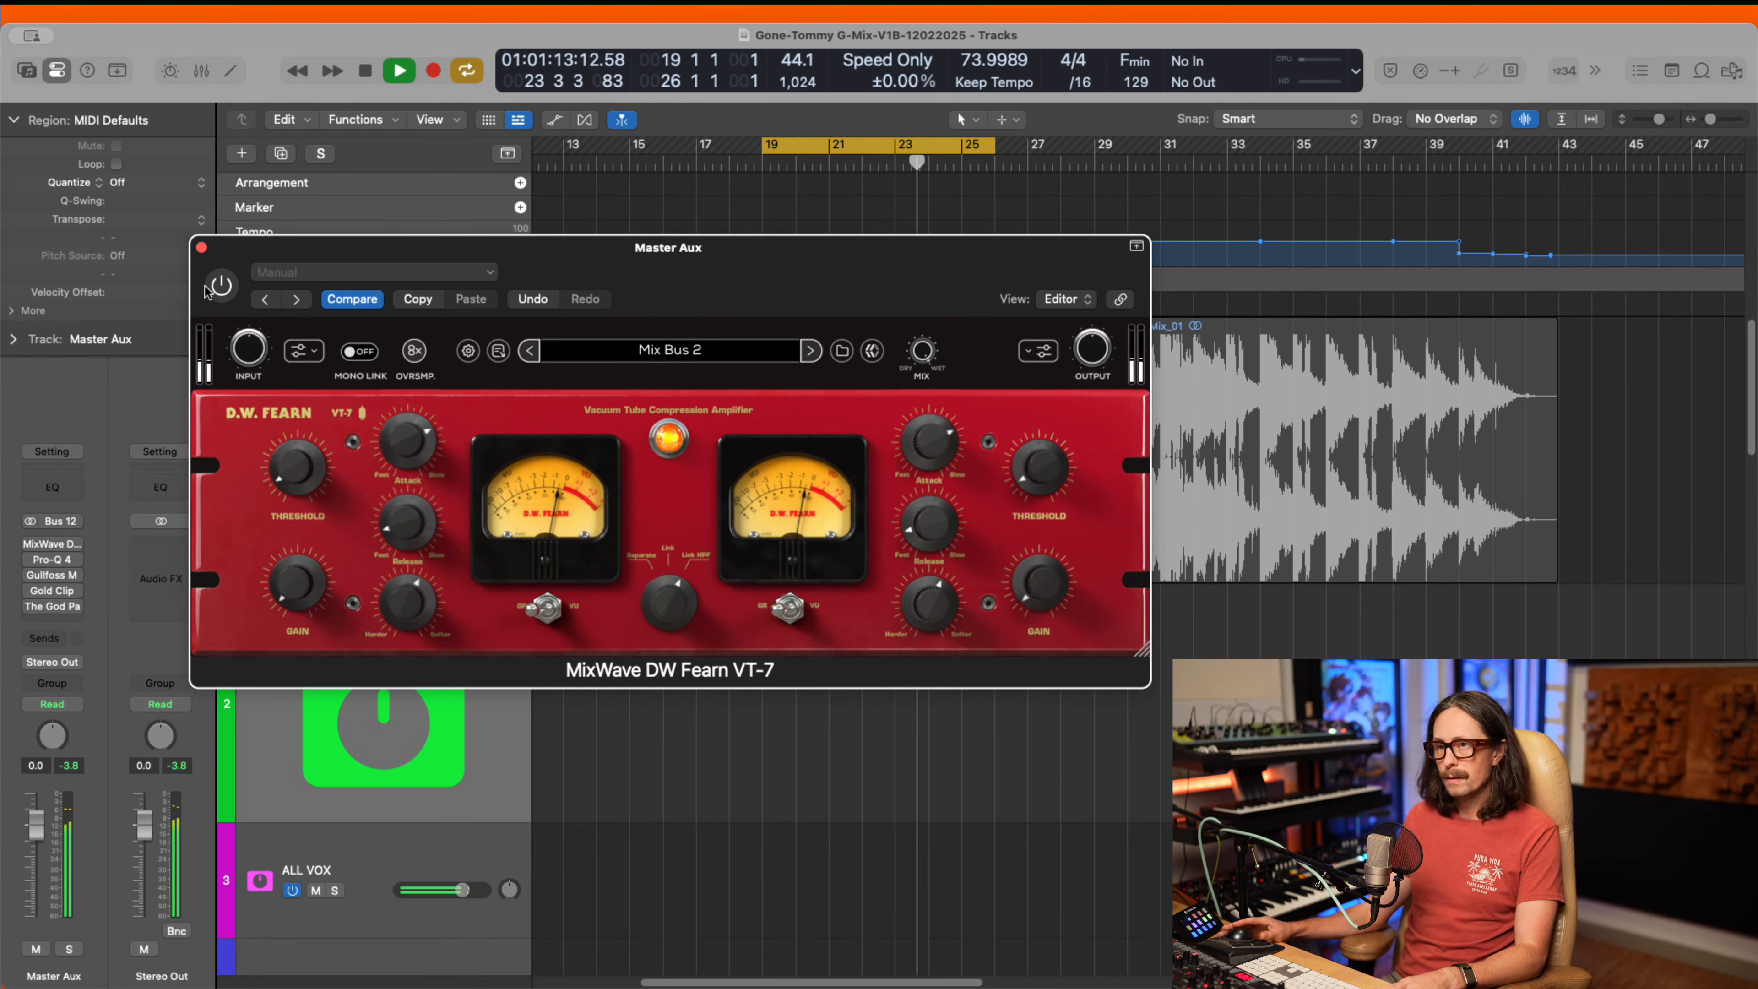
click(219, 286)
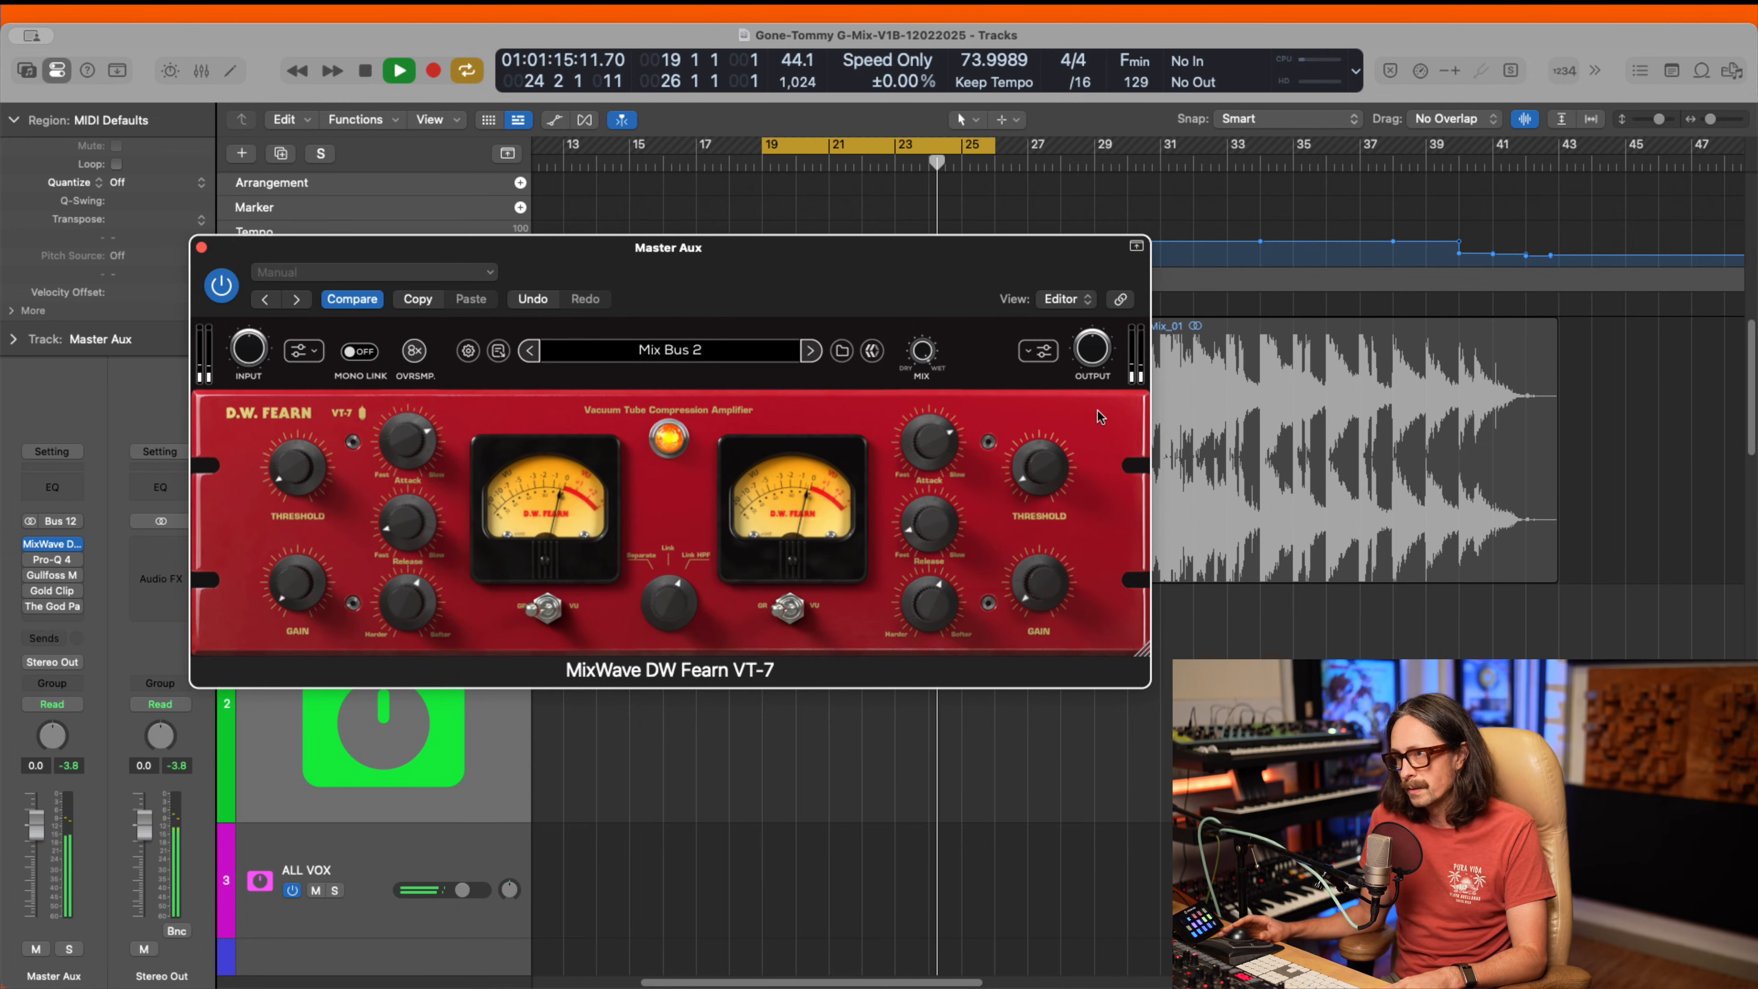
mouse_move(1065, 587)
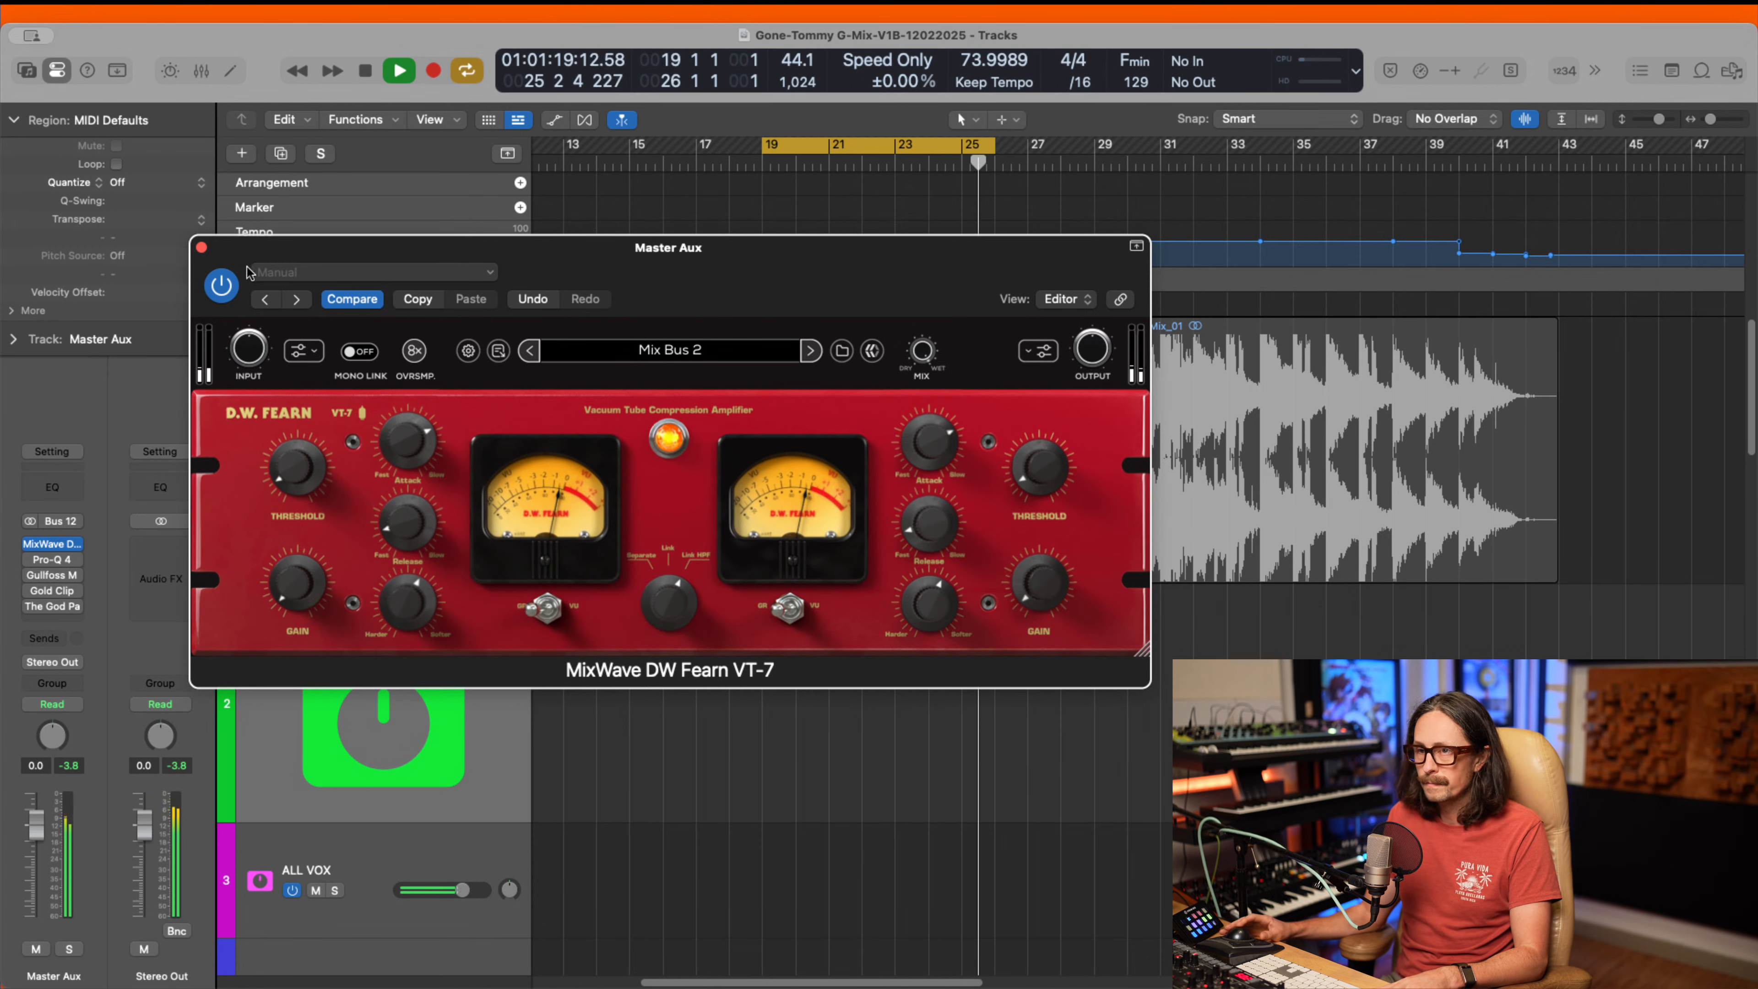
click(222, 286)
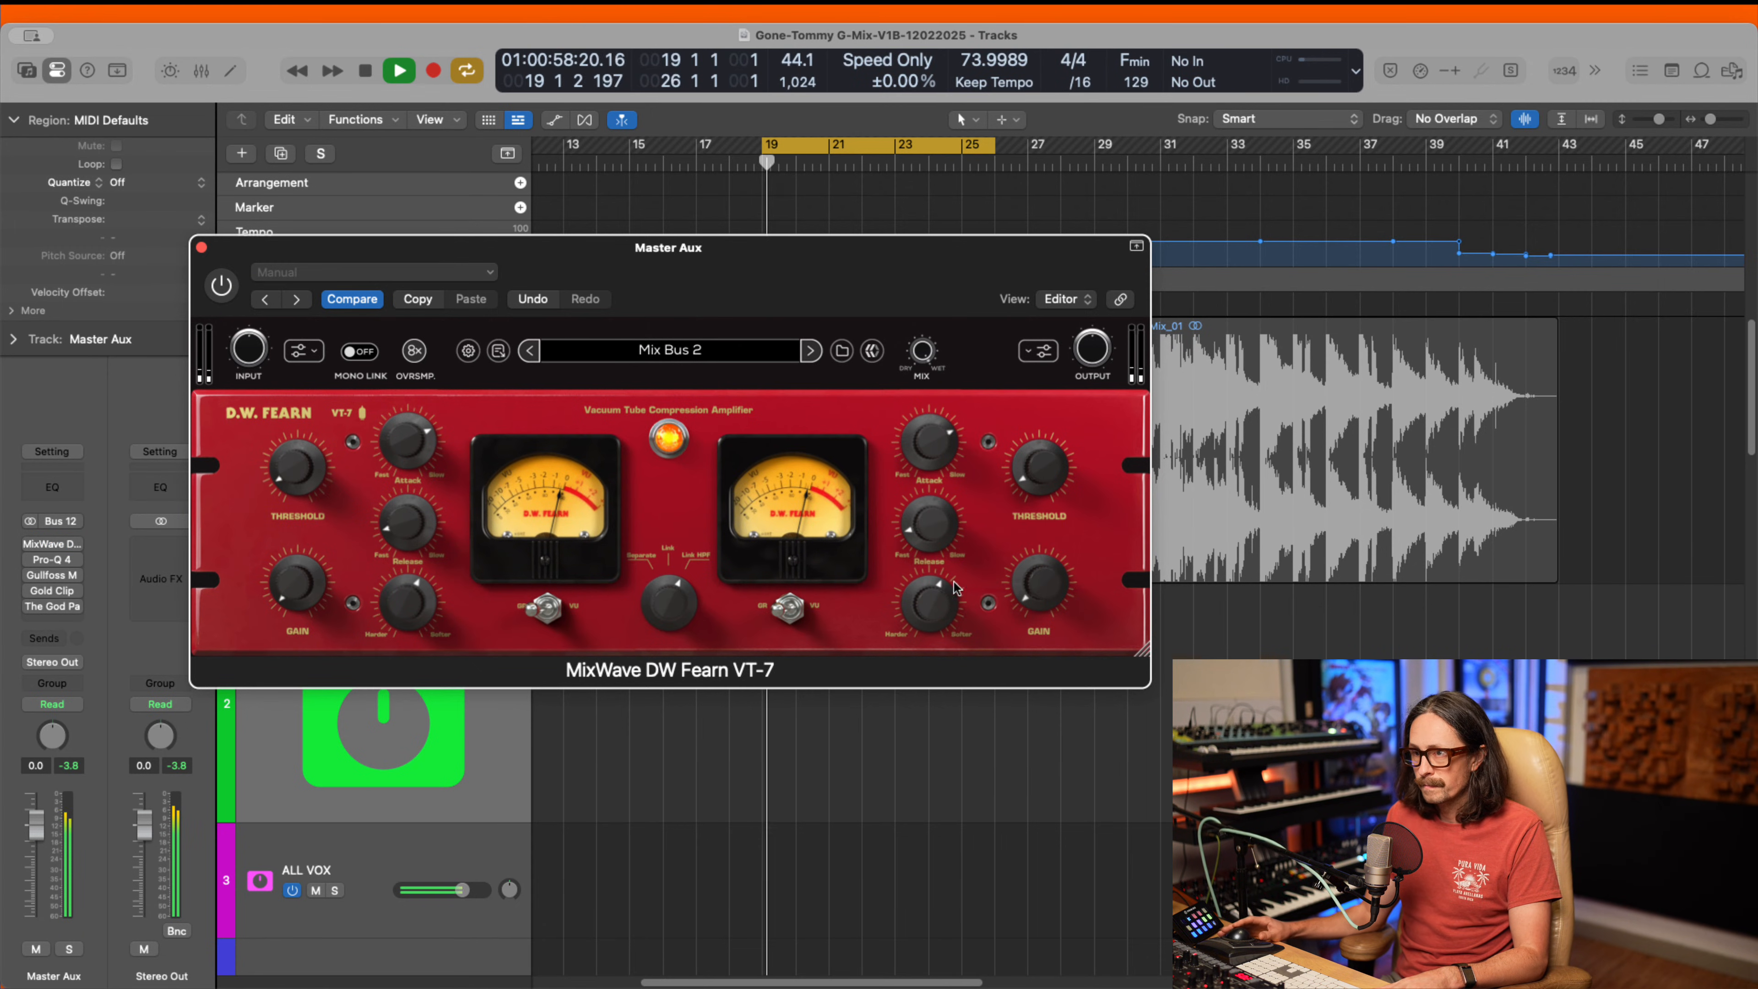
mouse_move(1043, 603)
drag(1043, 602, 1043, 612)
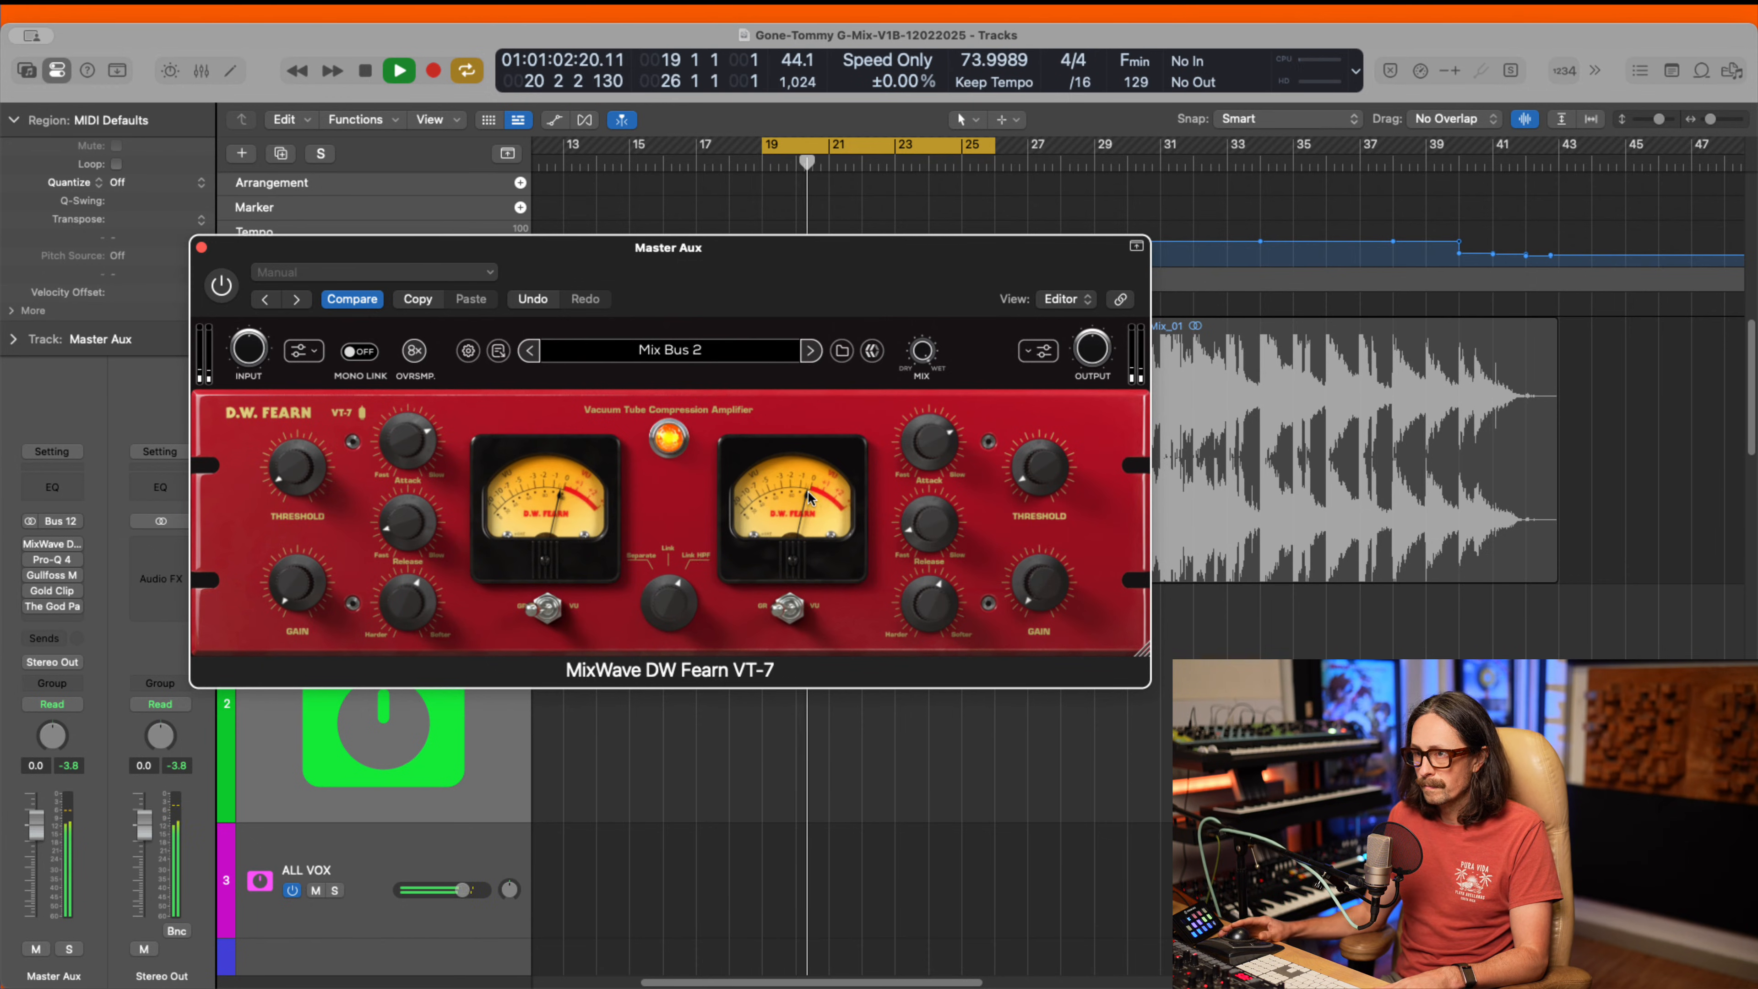
key(space)
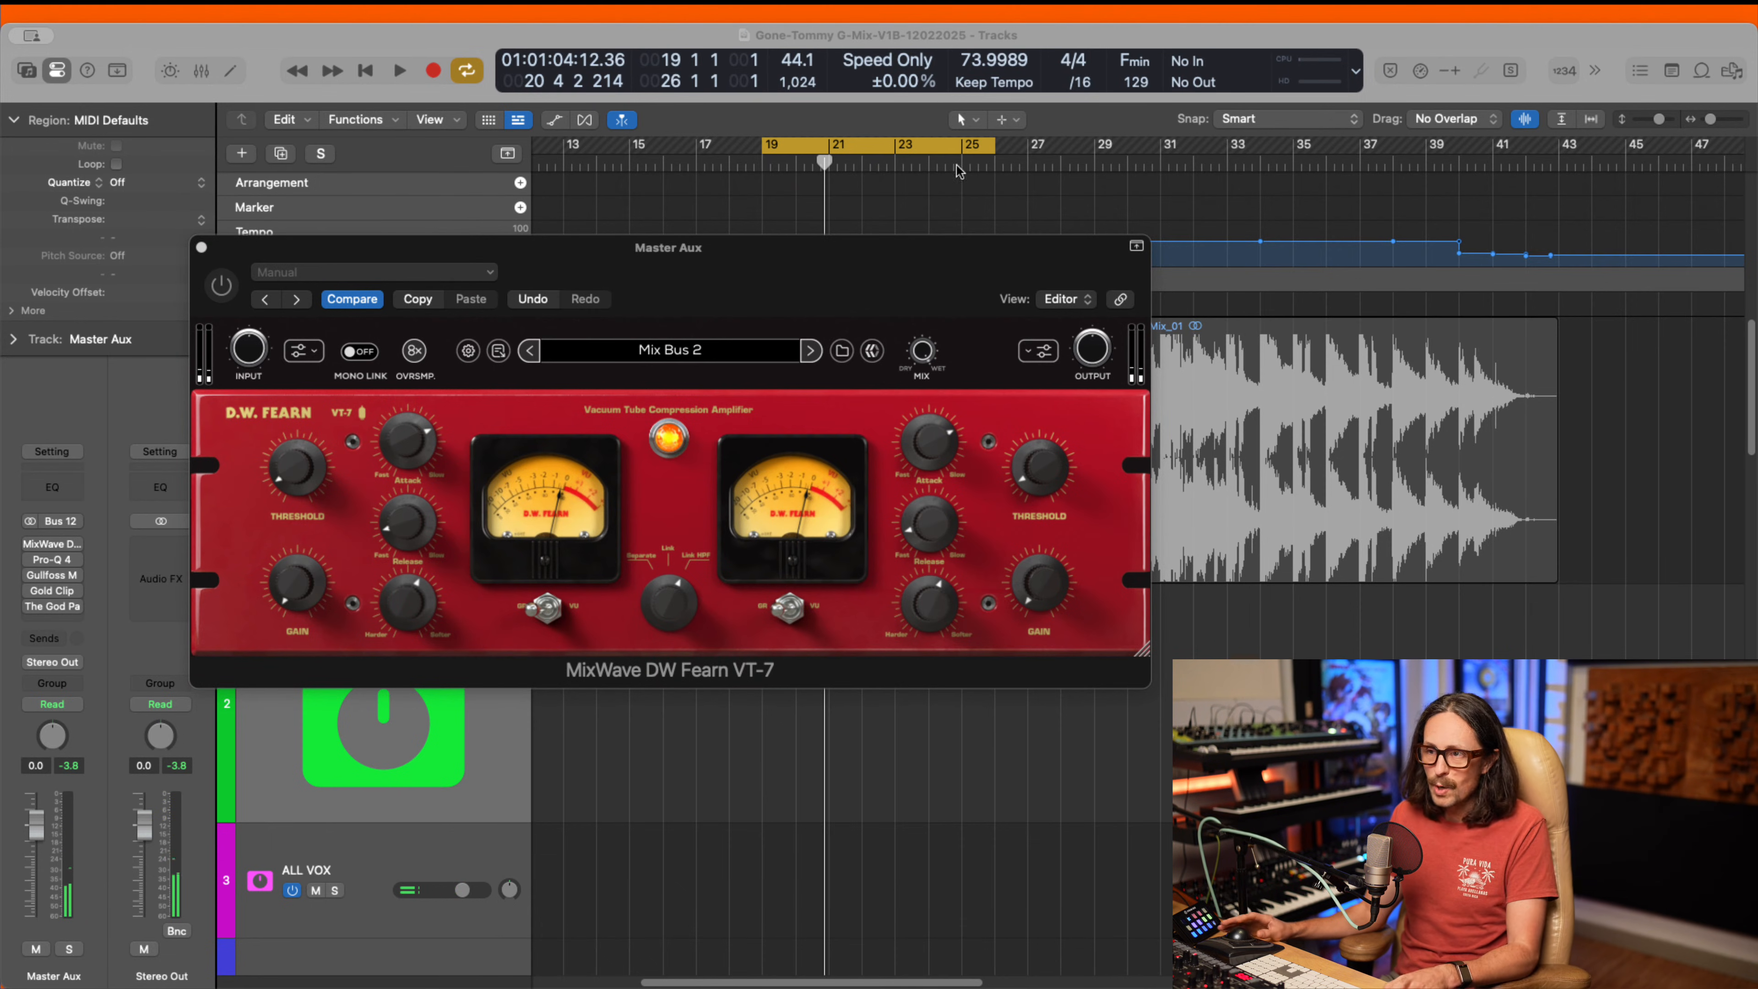
click(193, 412)
click(28, 543)
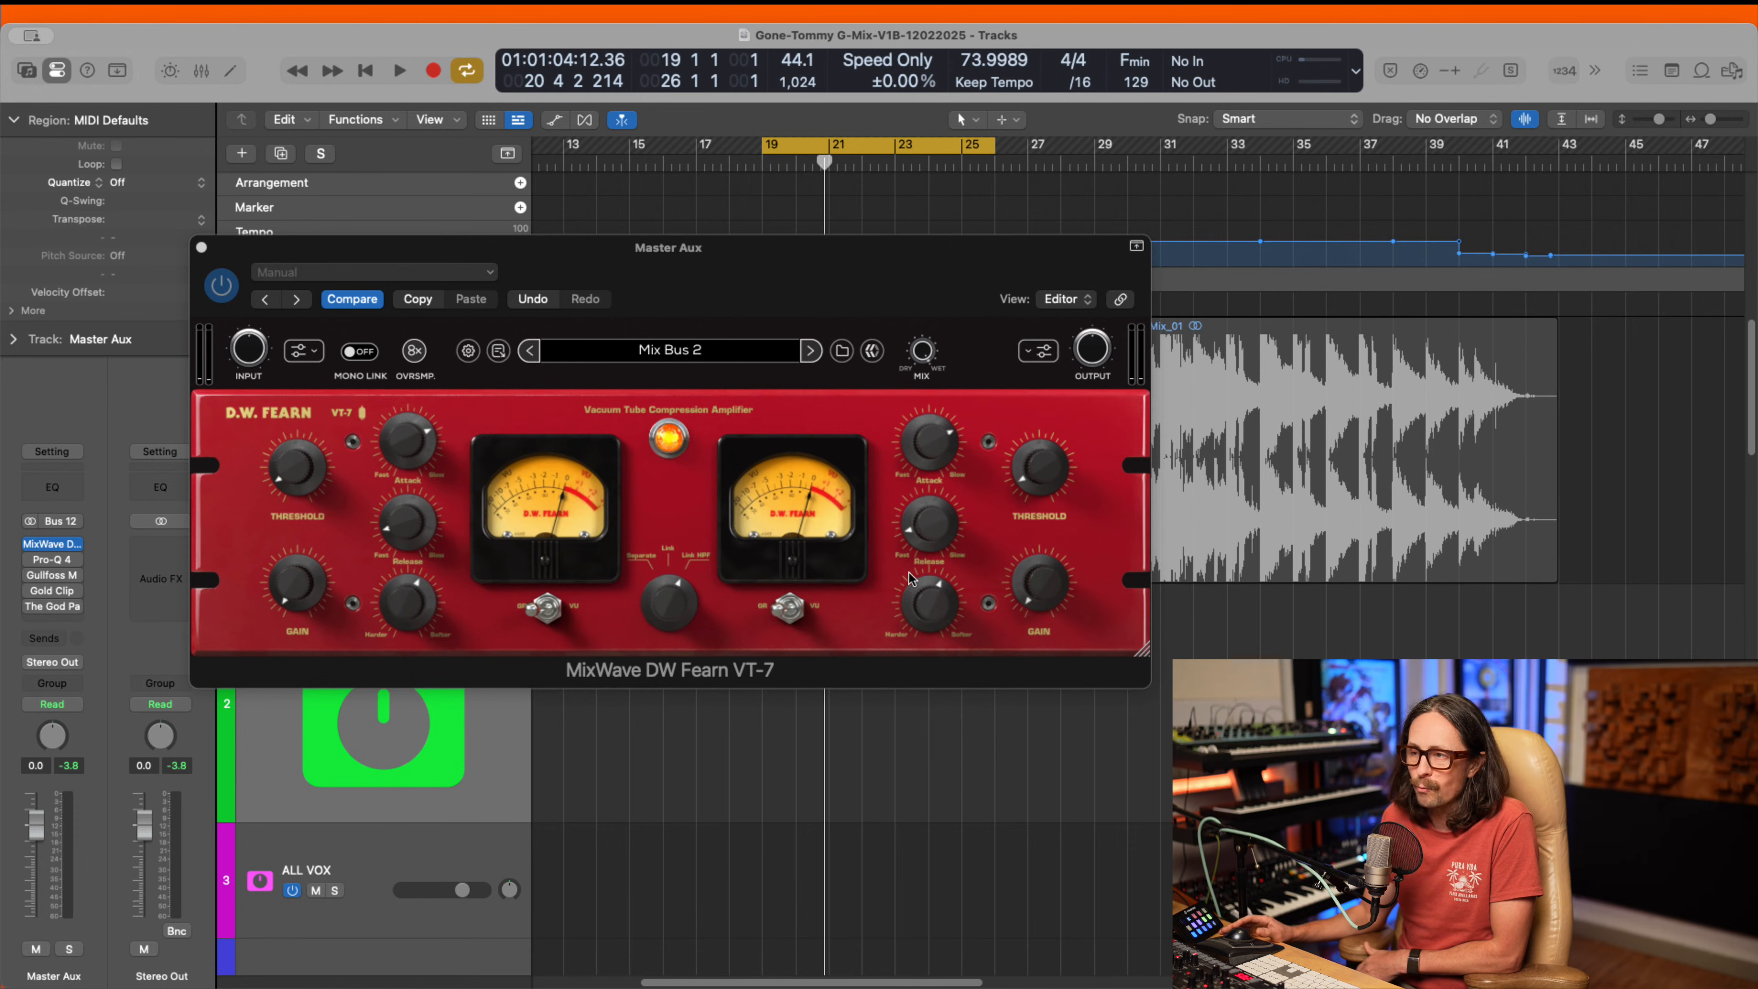
- Turn on and open Pro-Q 4 and Gullfoss Master on the Master Aux channel
mouse_move(1036, 608)
mouse_move(28, 561)
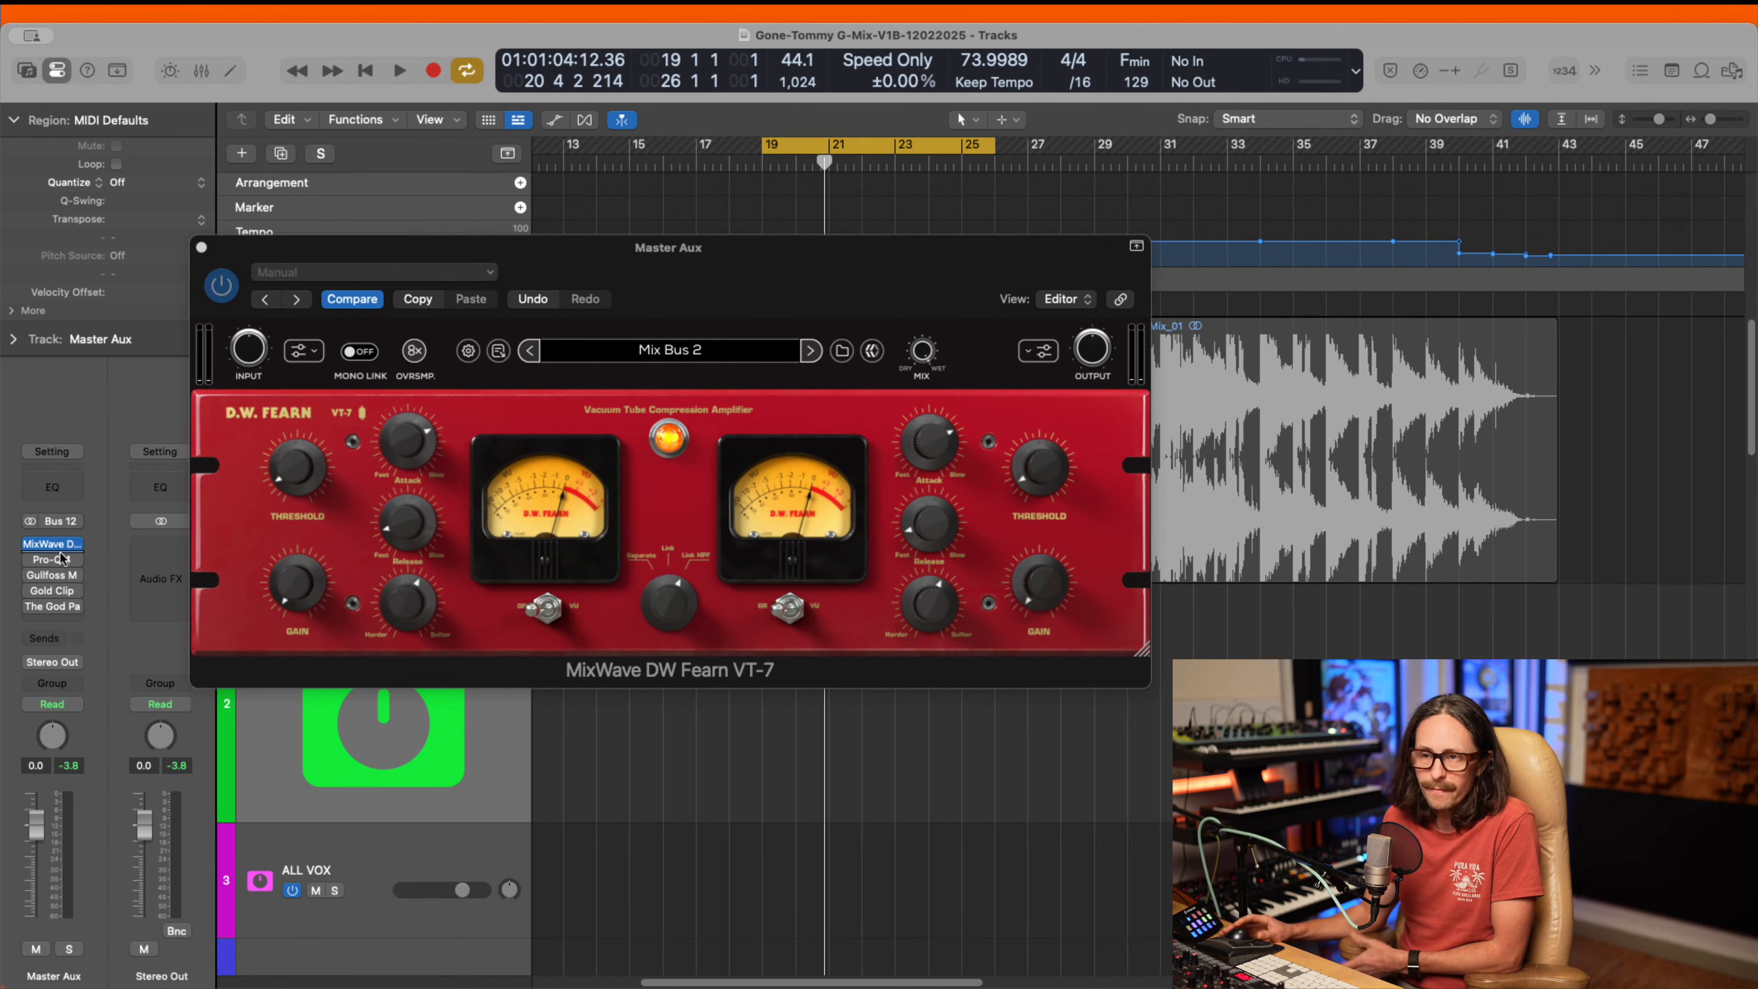
click(55, 562)
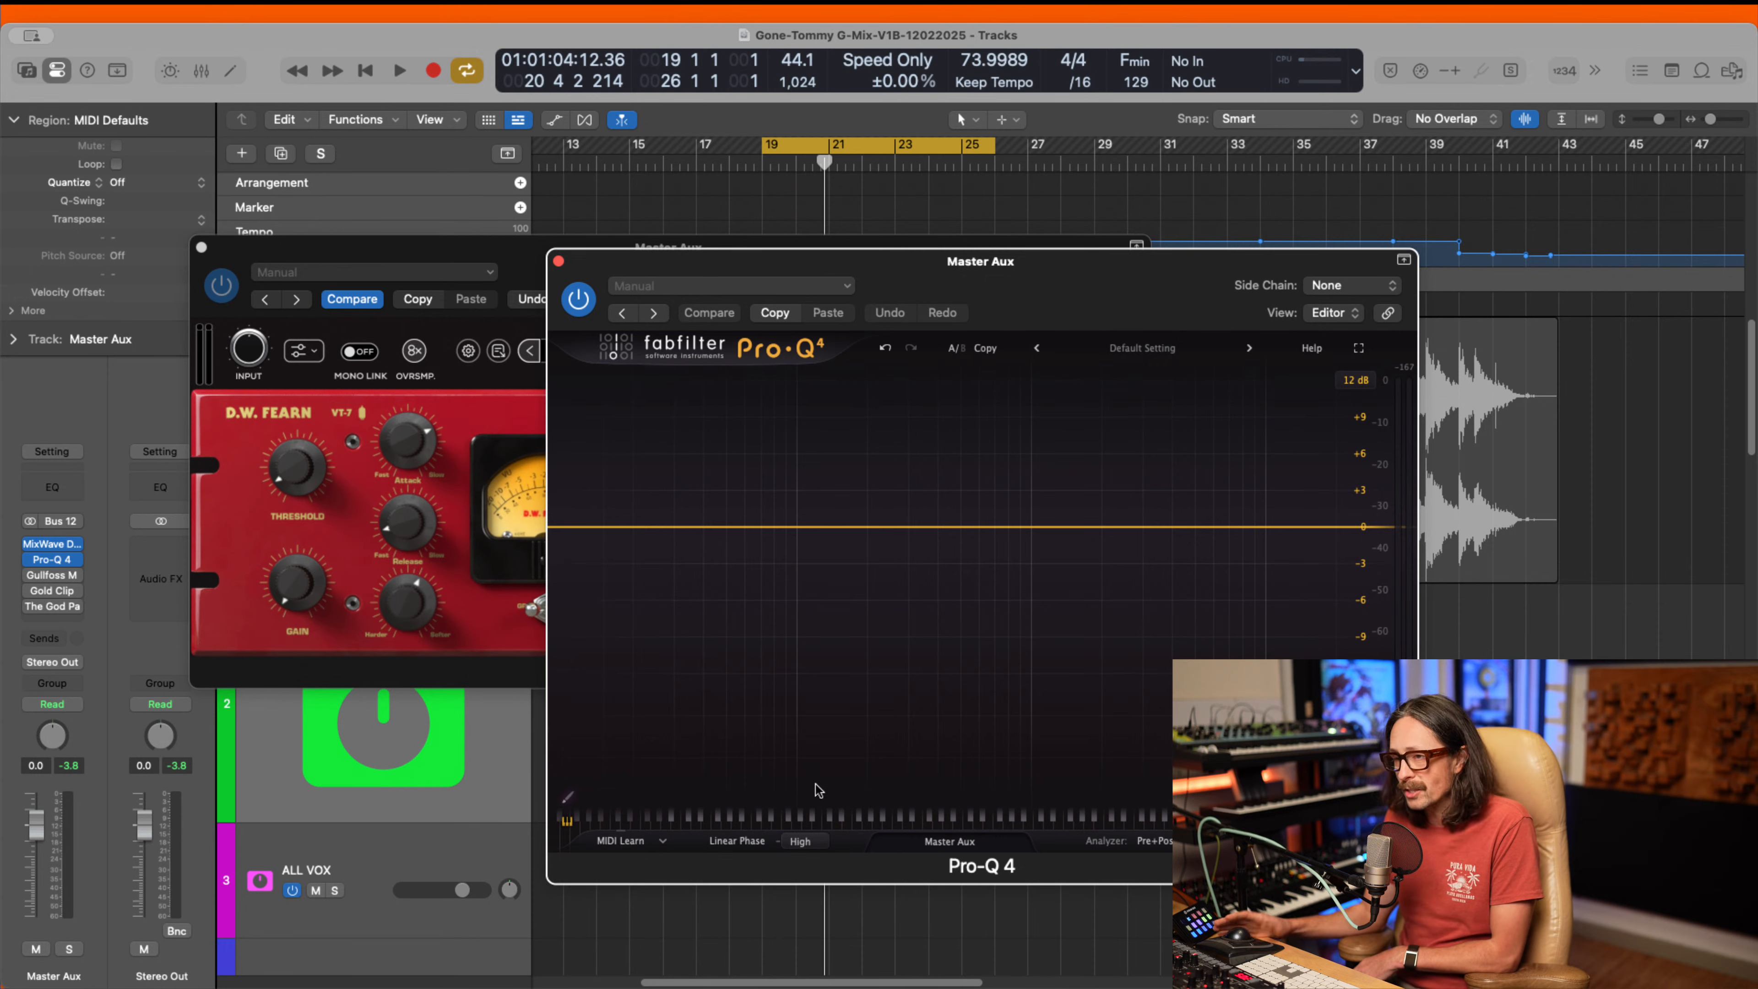
click(37, 579)
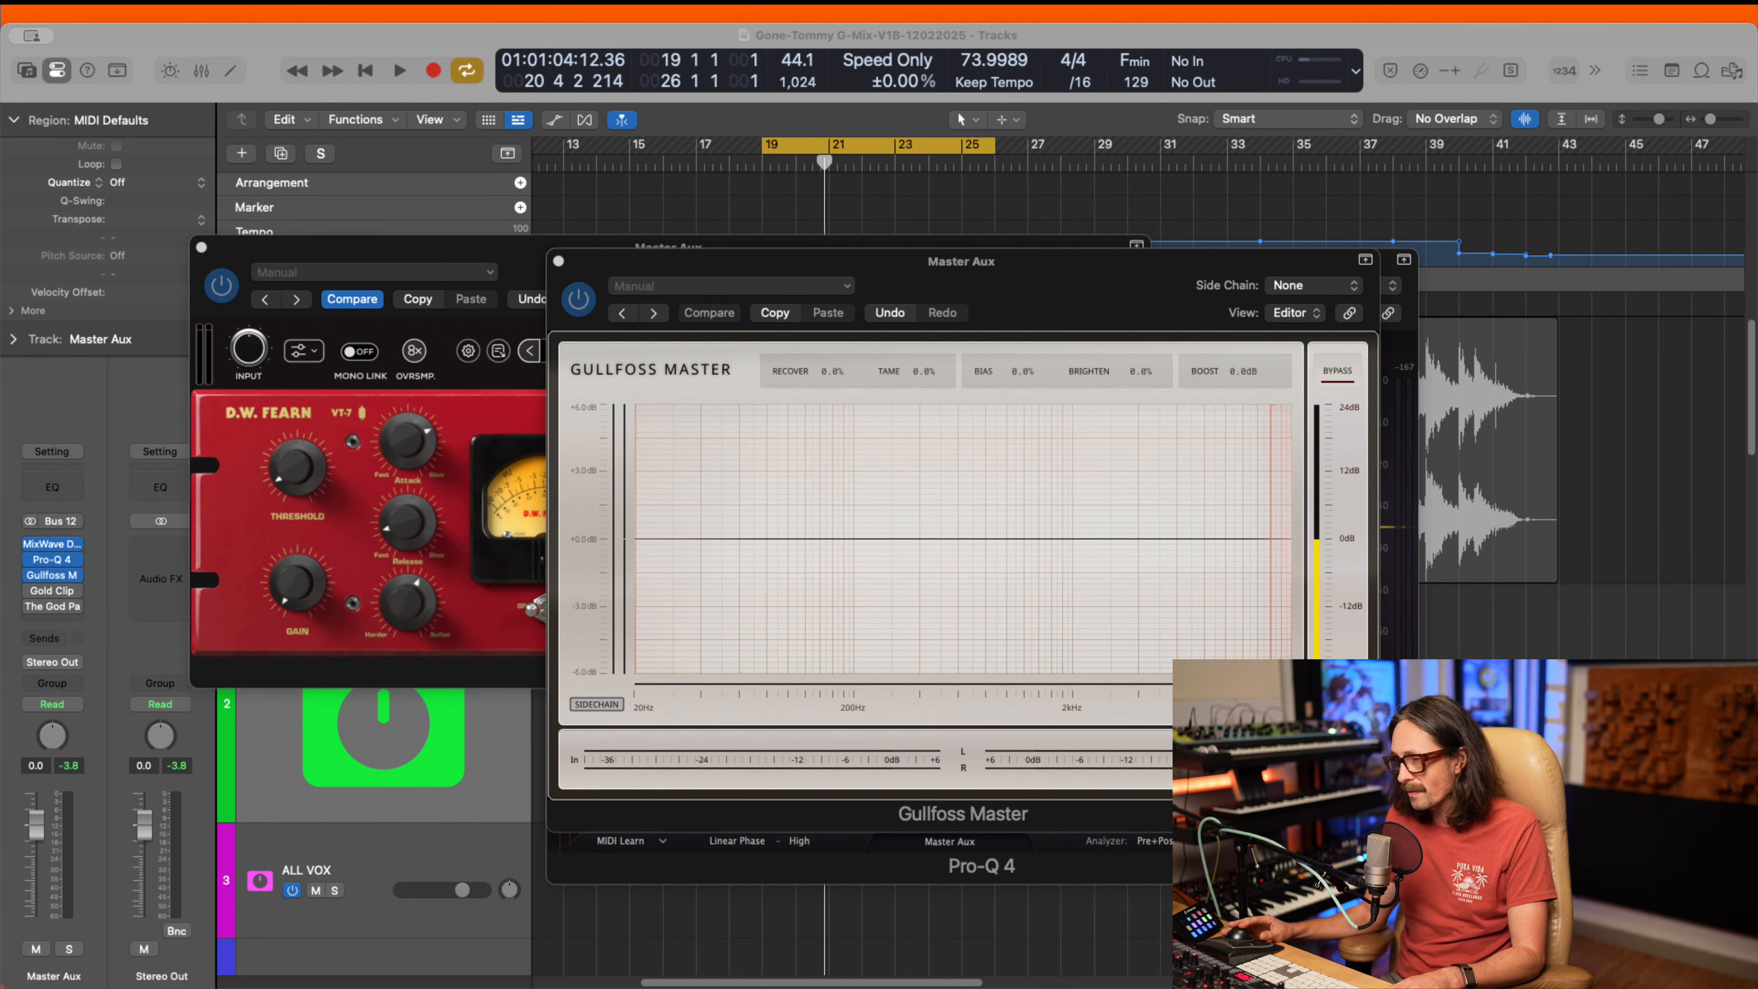
click(1397, 36)
- Play the cycled section and compare it with Pro-Q 4 and Gullfoss Master off and on, leaving both active
key(space)
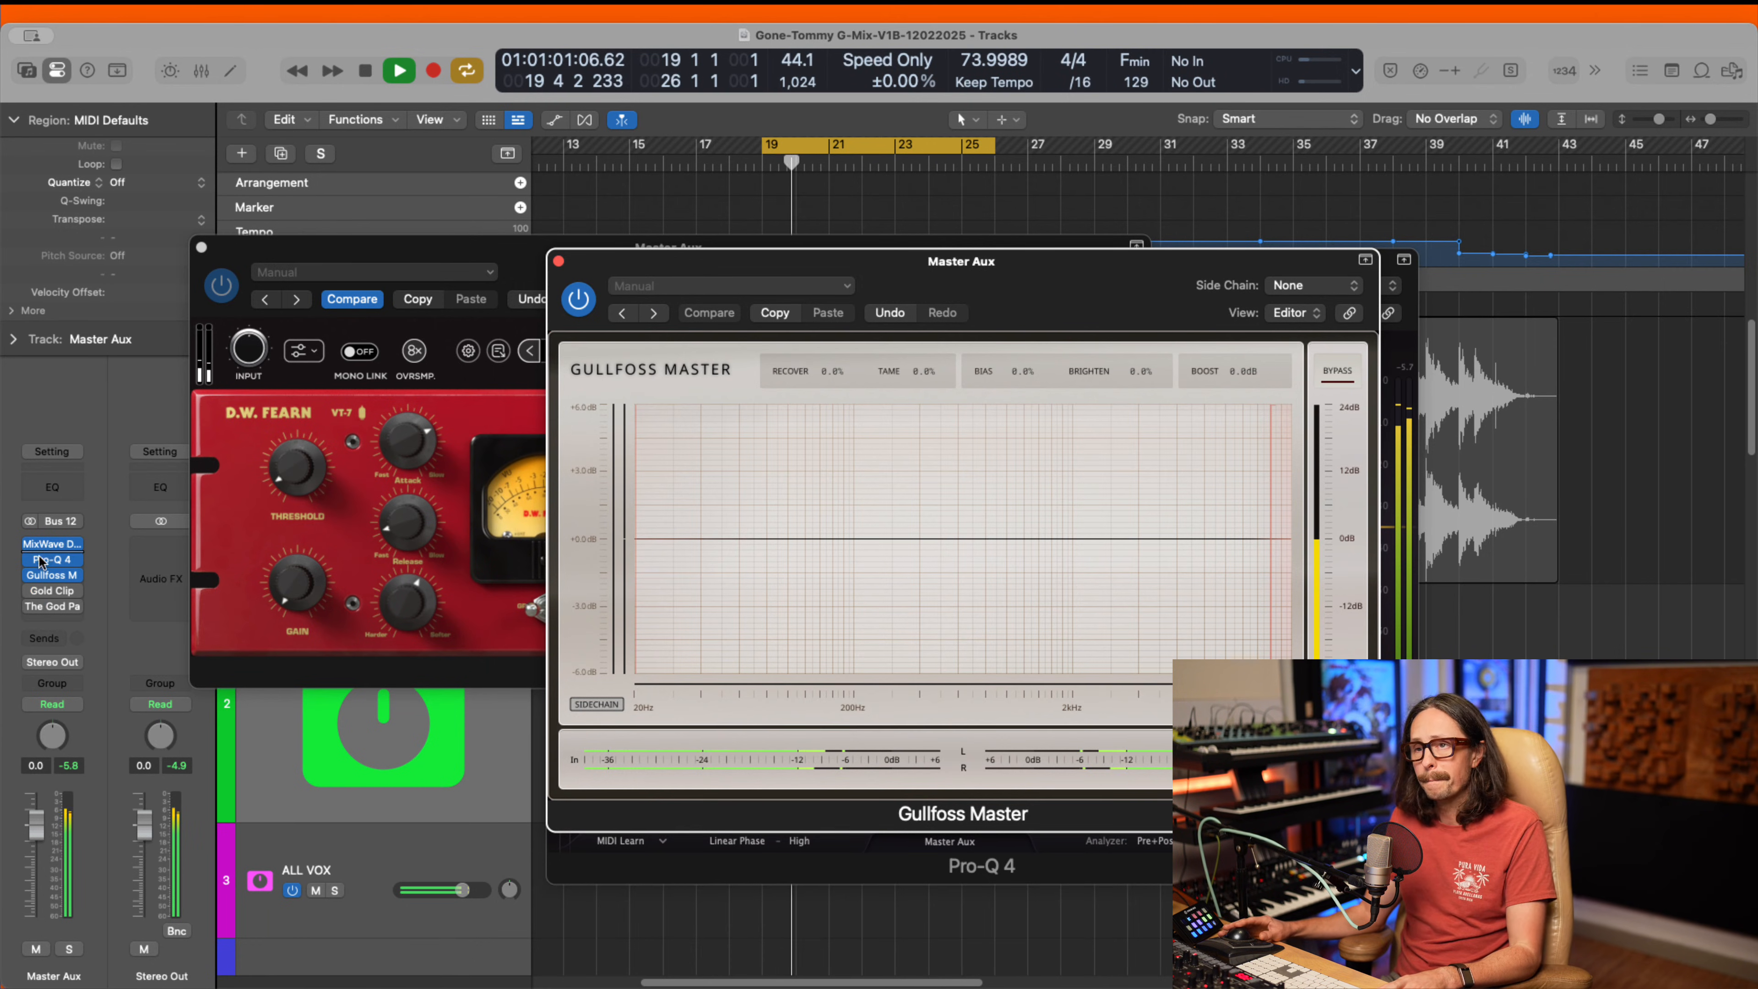
click(31, 576)
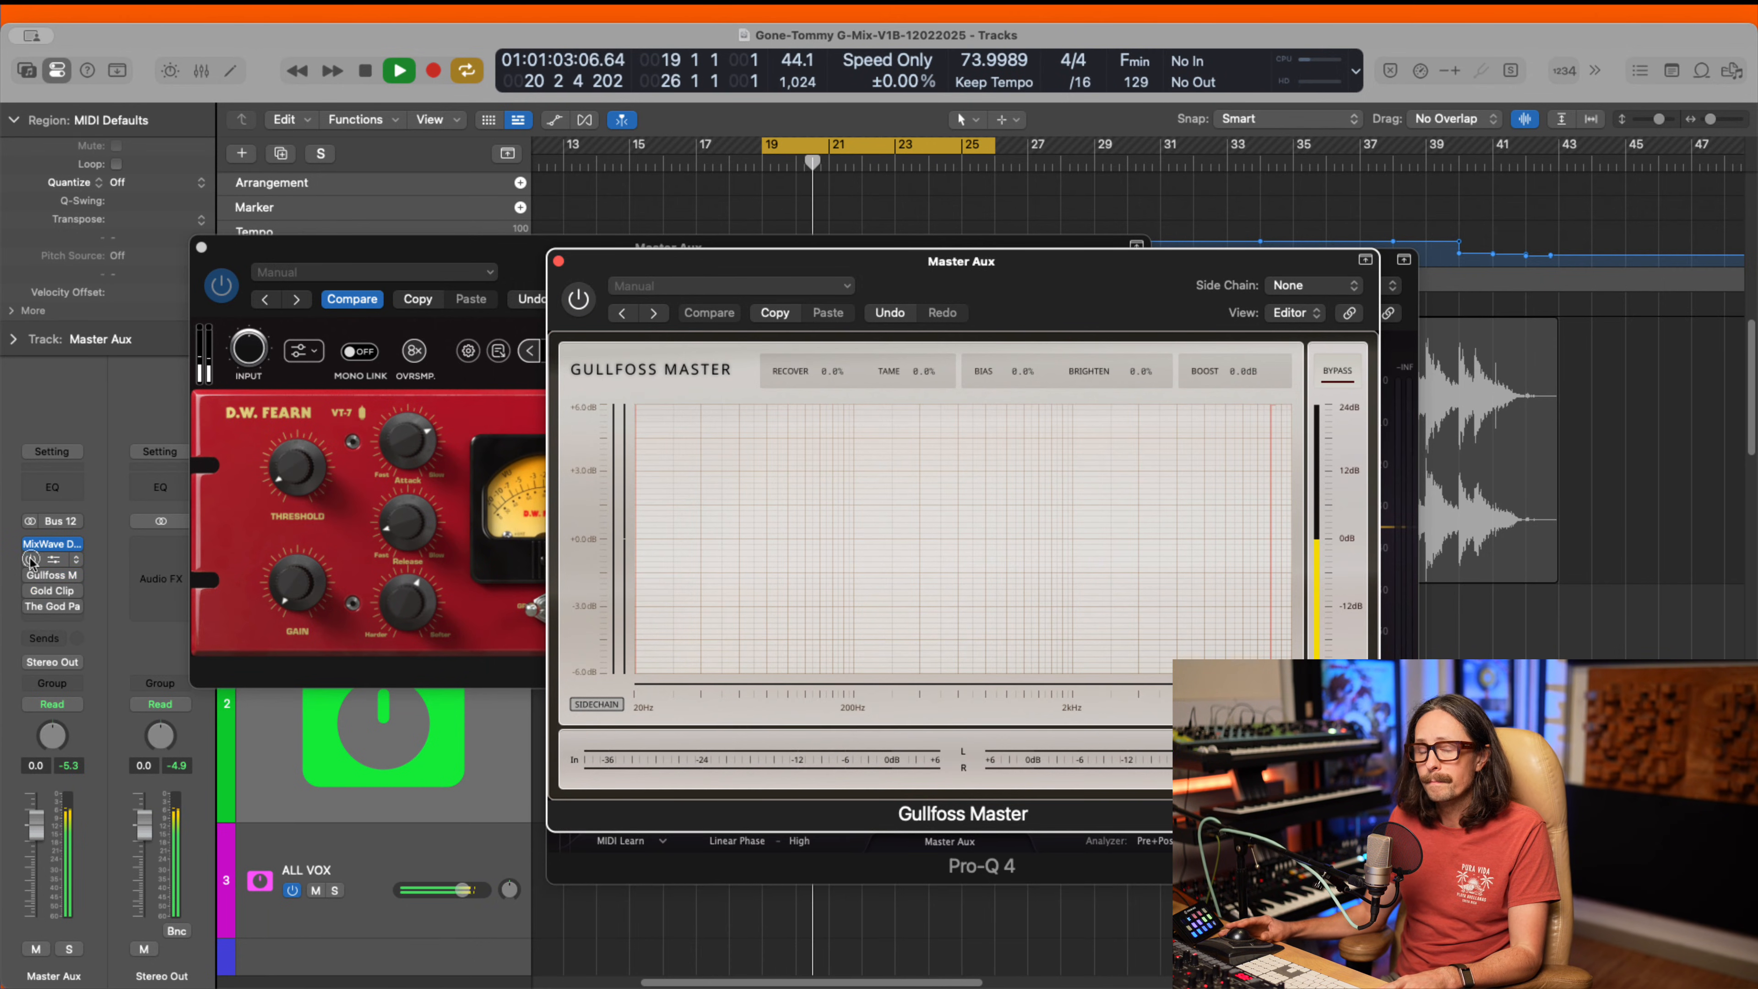
click(31, 577)
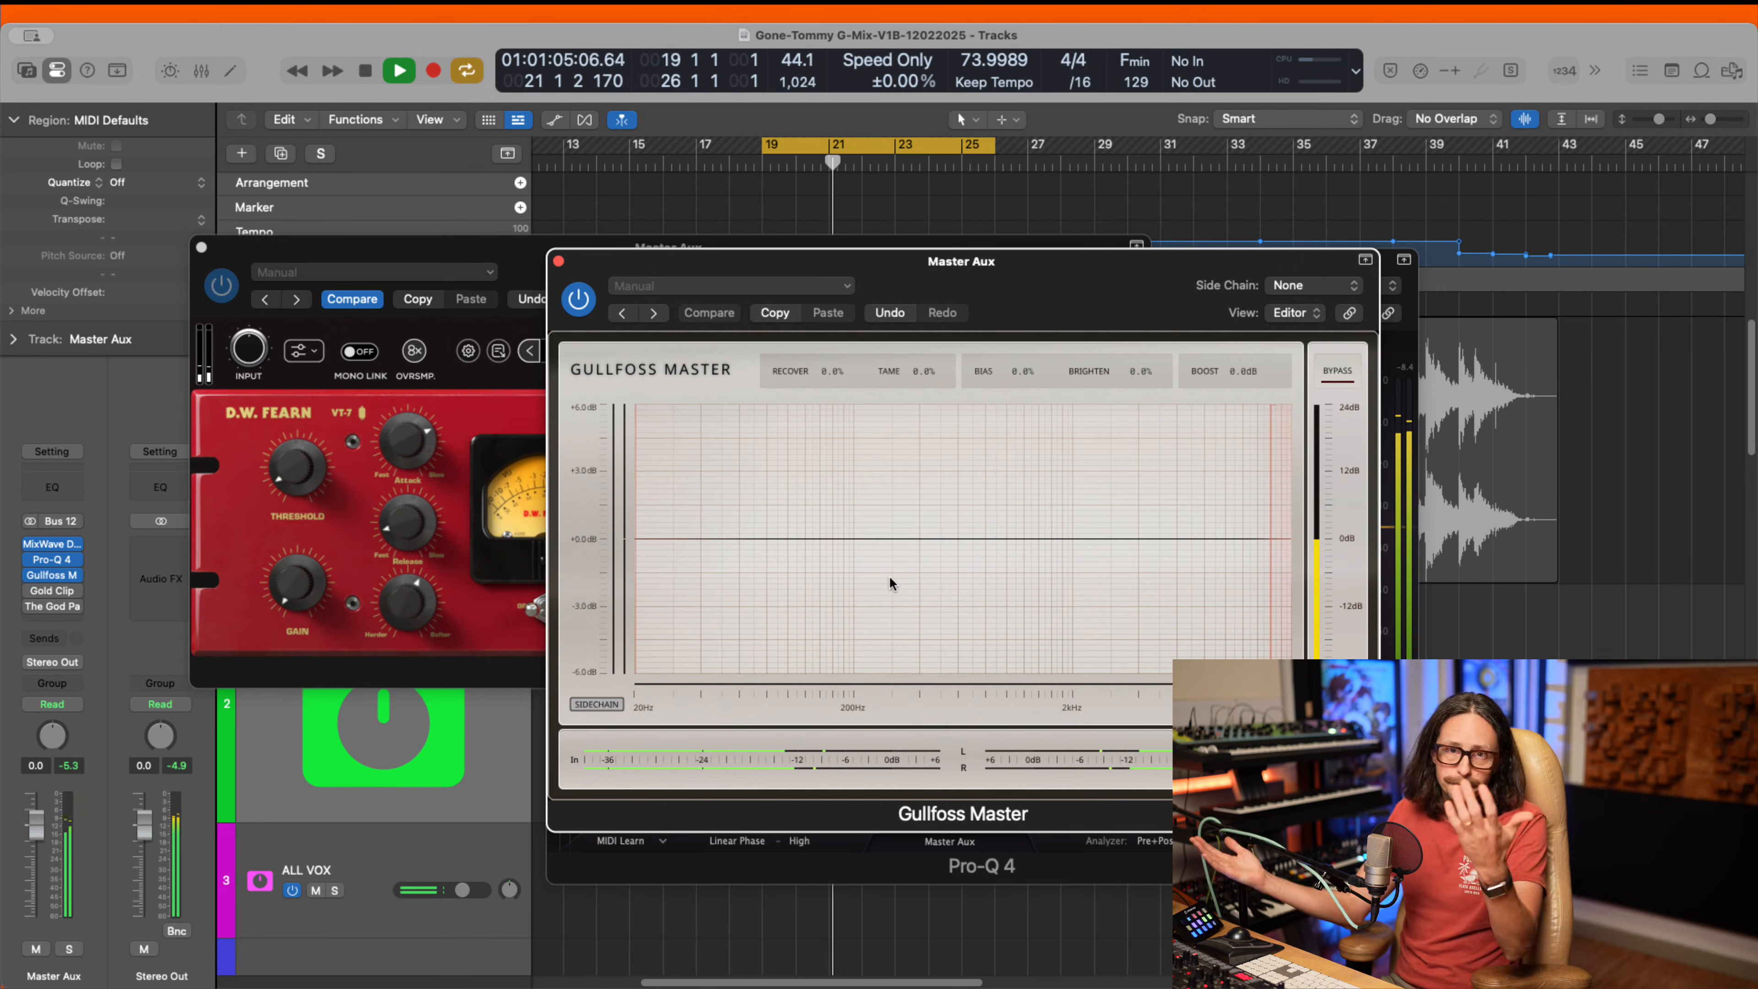
key(space)
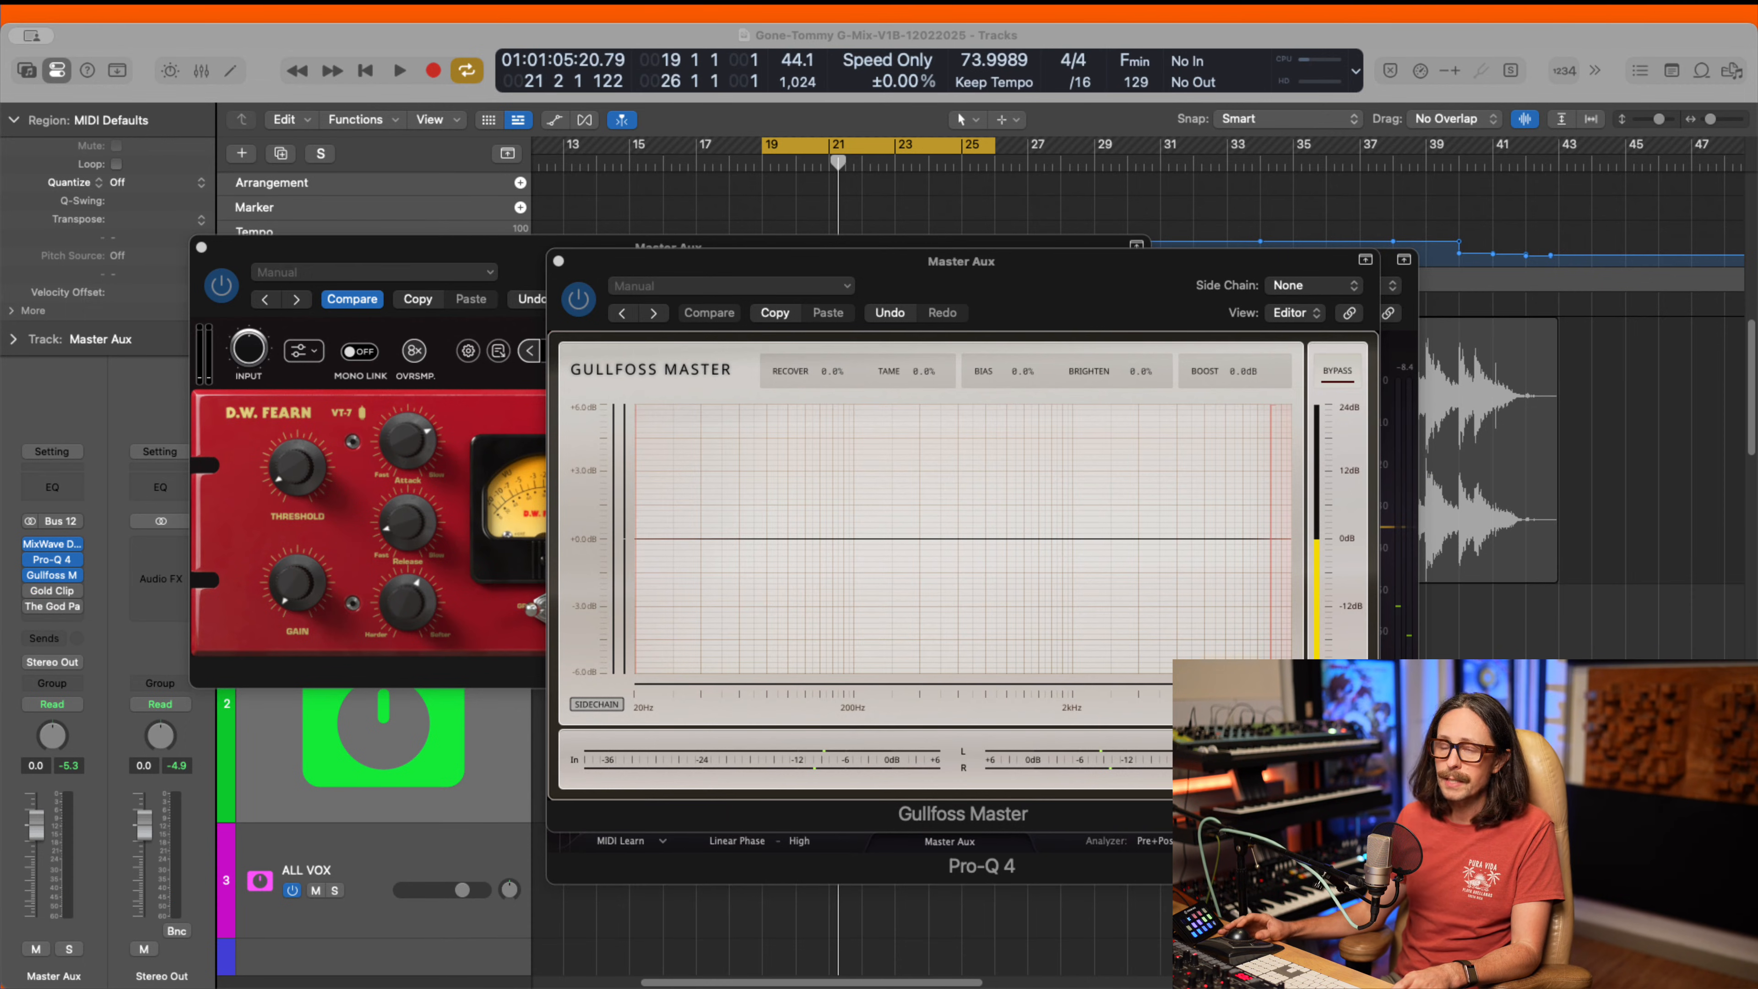
- Turn on and open Gold Clip on Master Aux and set its realtime oversampling to Pristine (8x)
click(52, 592)
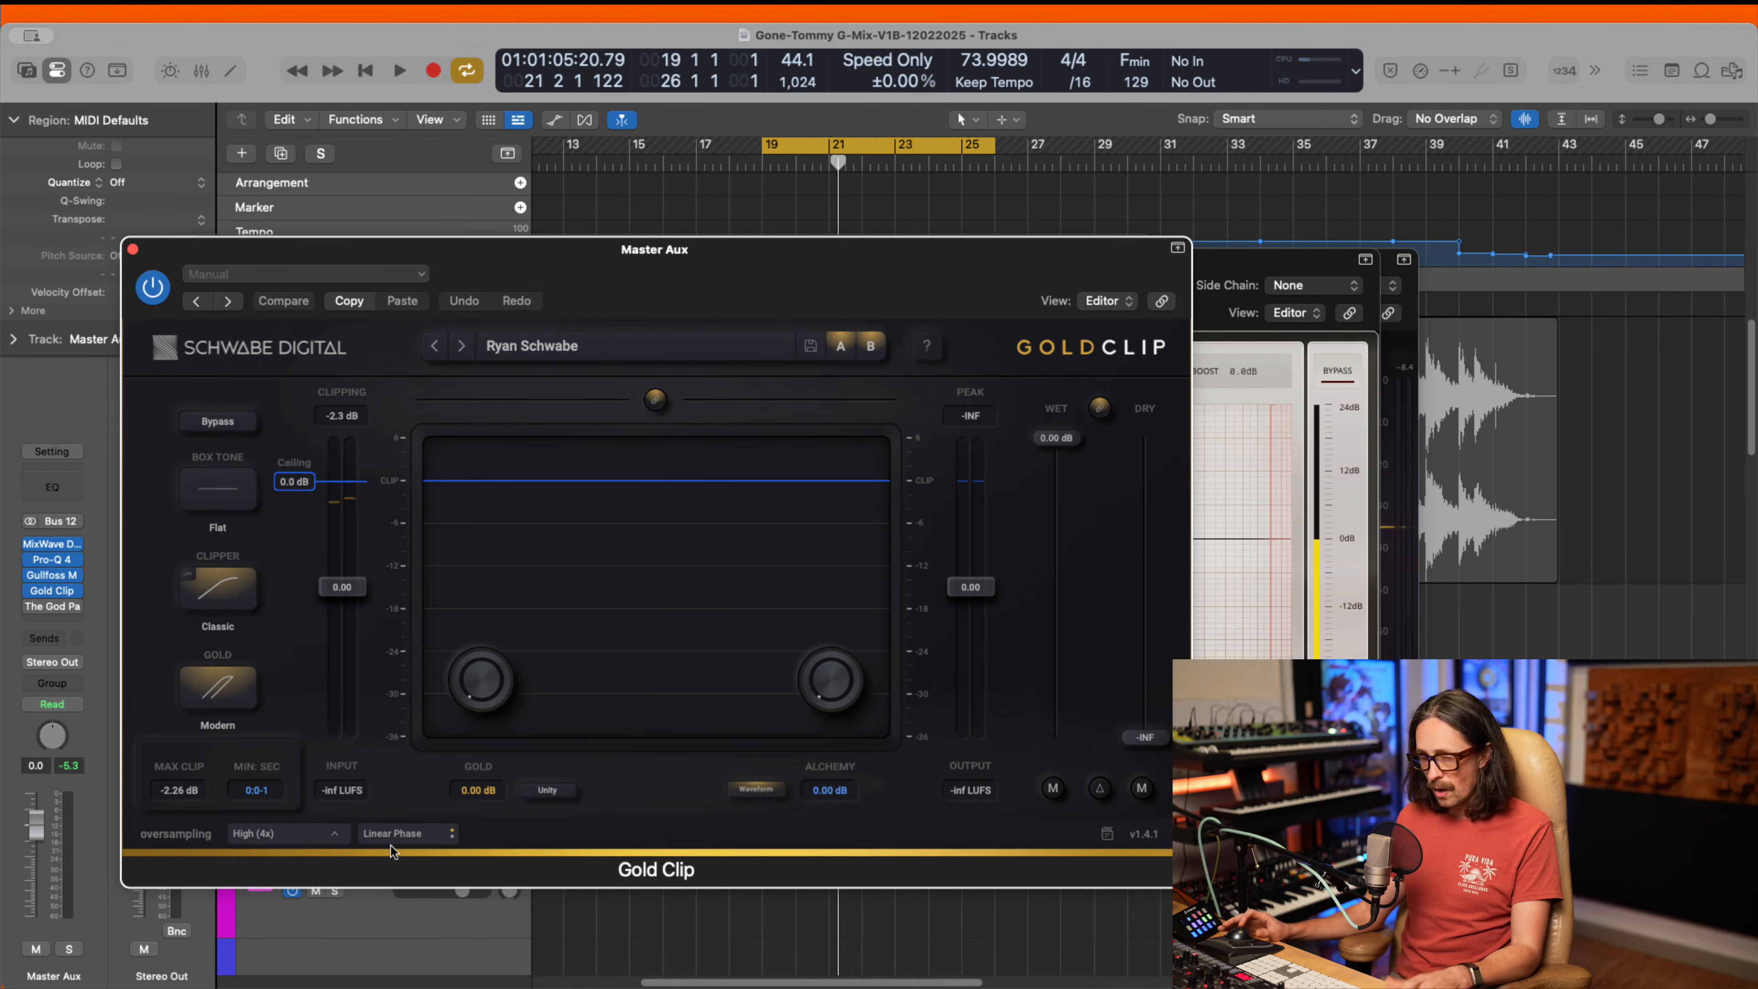
click(330, 839)
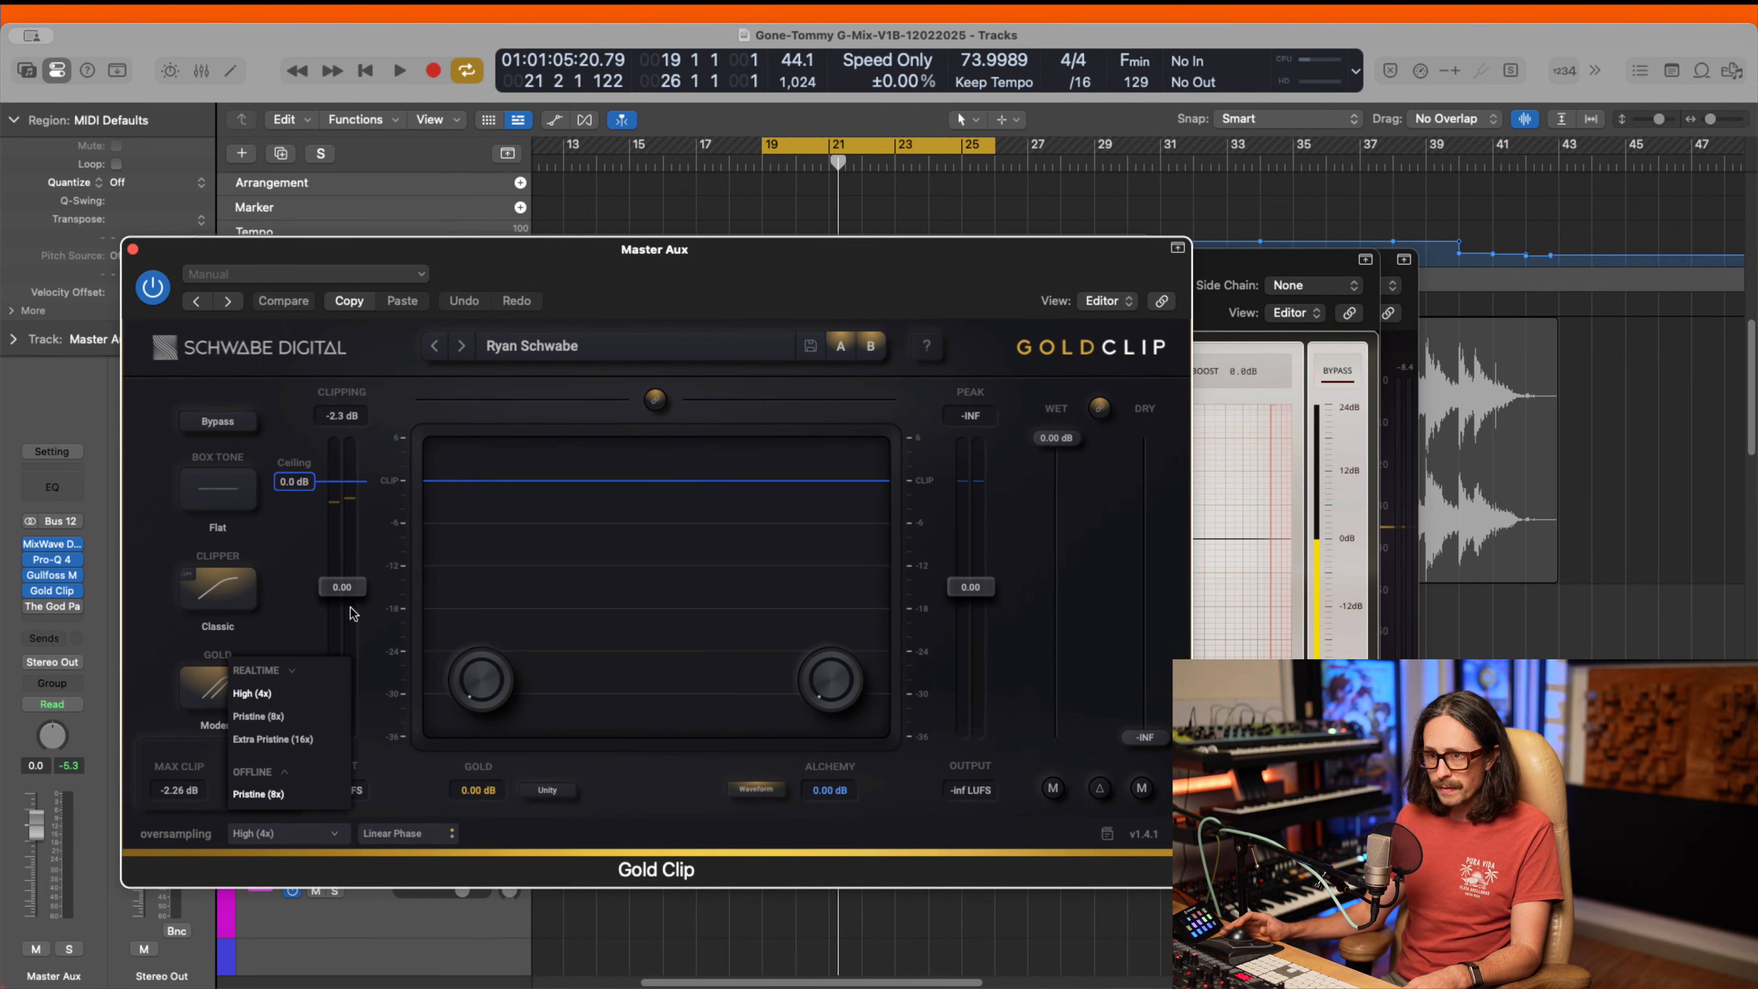
click(262, 719)
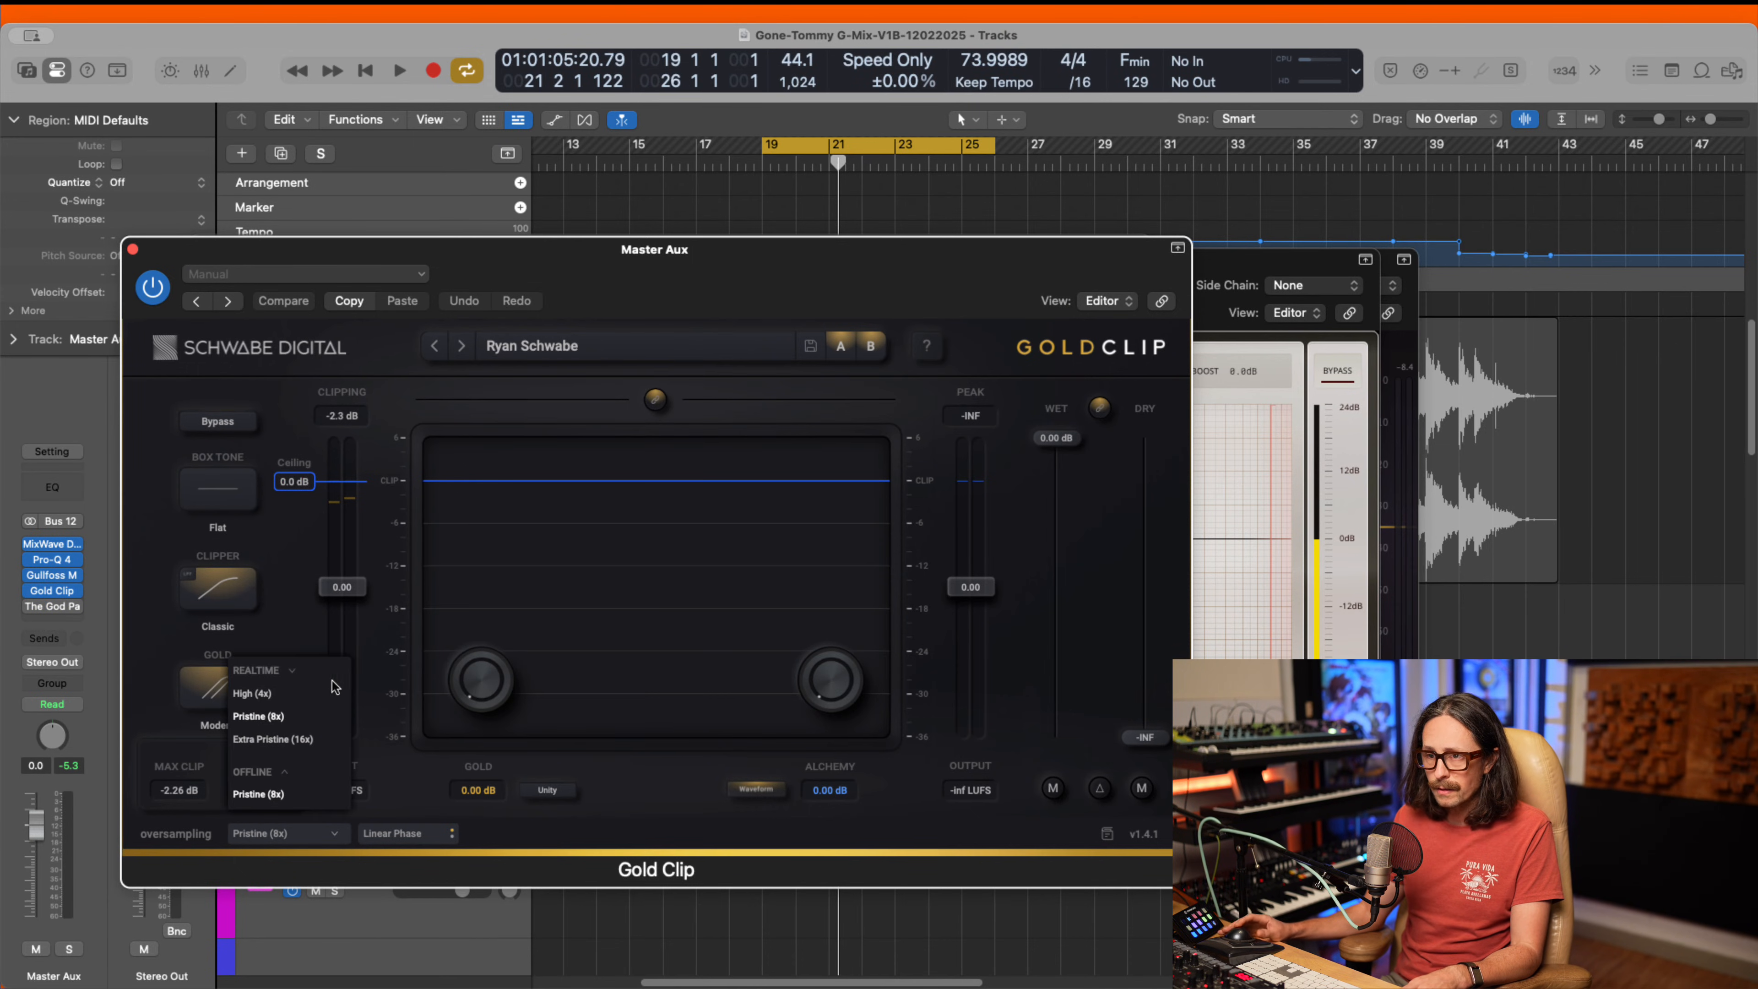
click(266, 773)
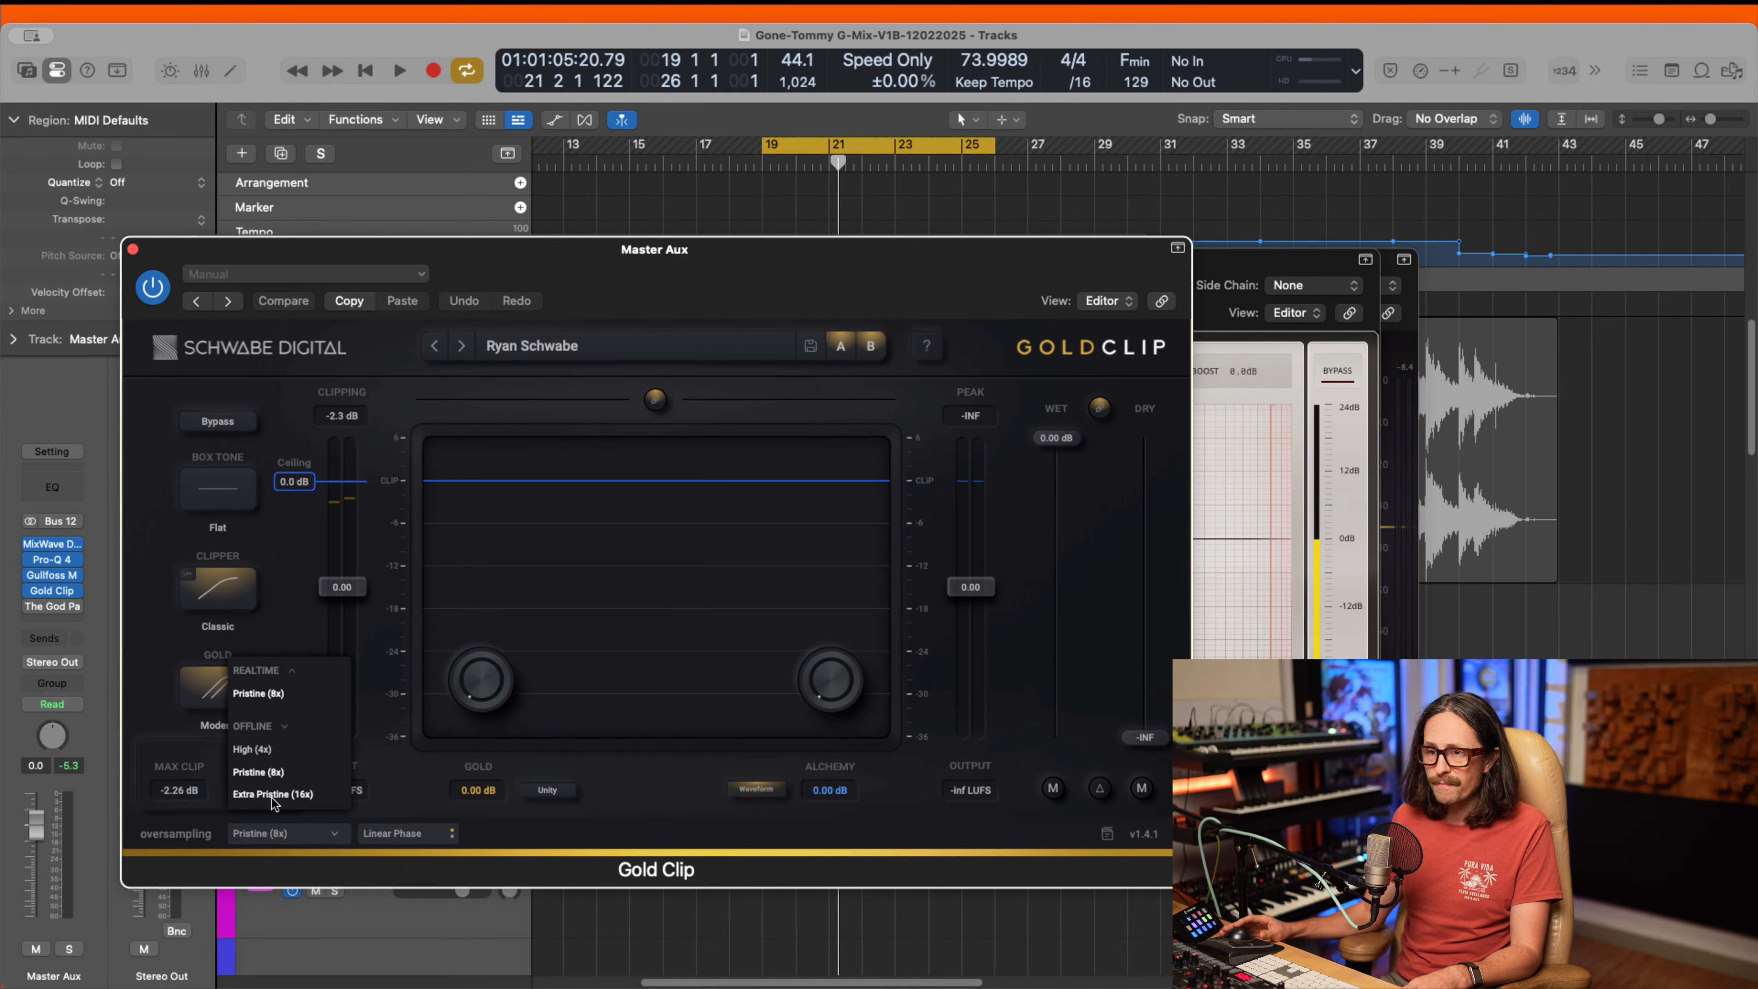
click(283, 620)
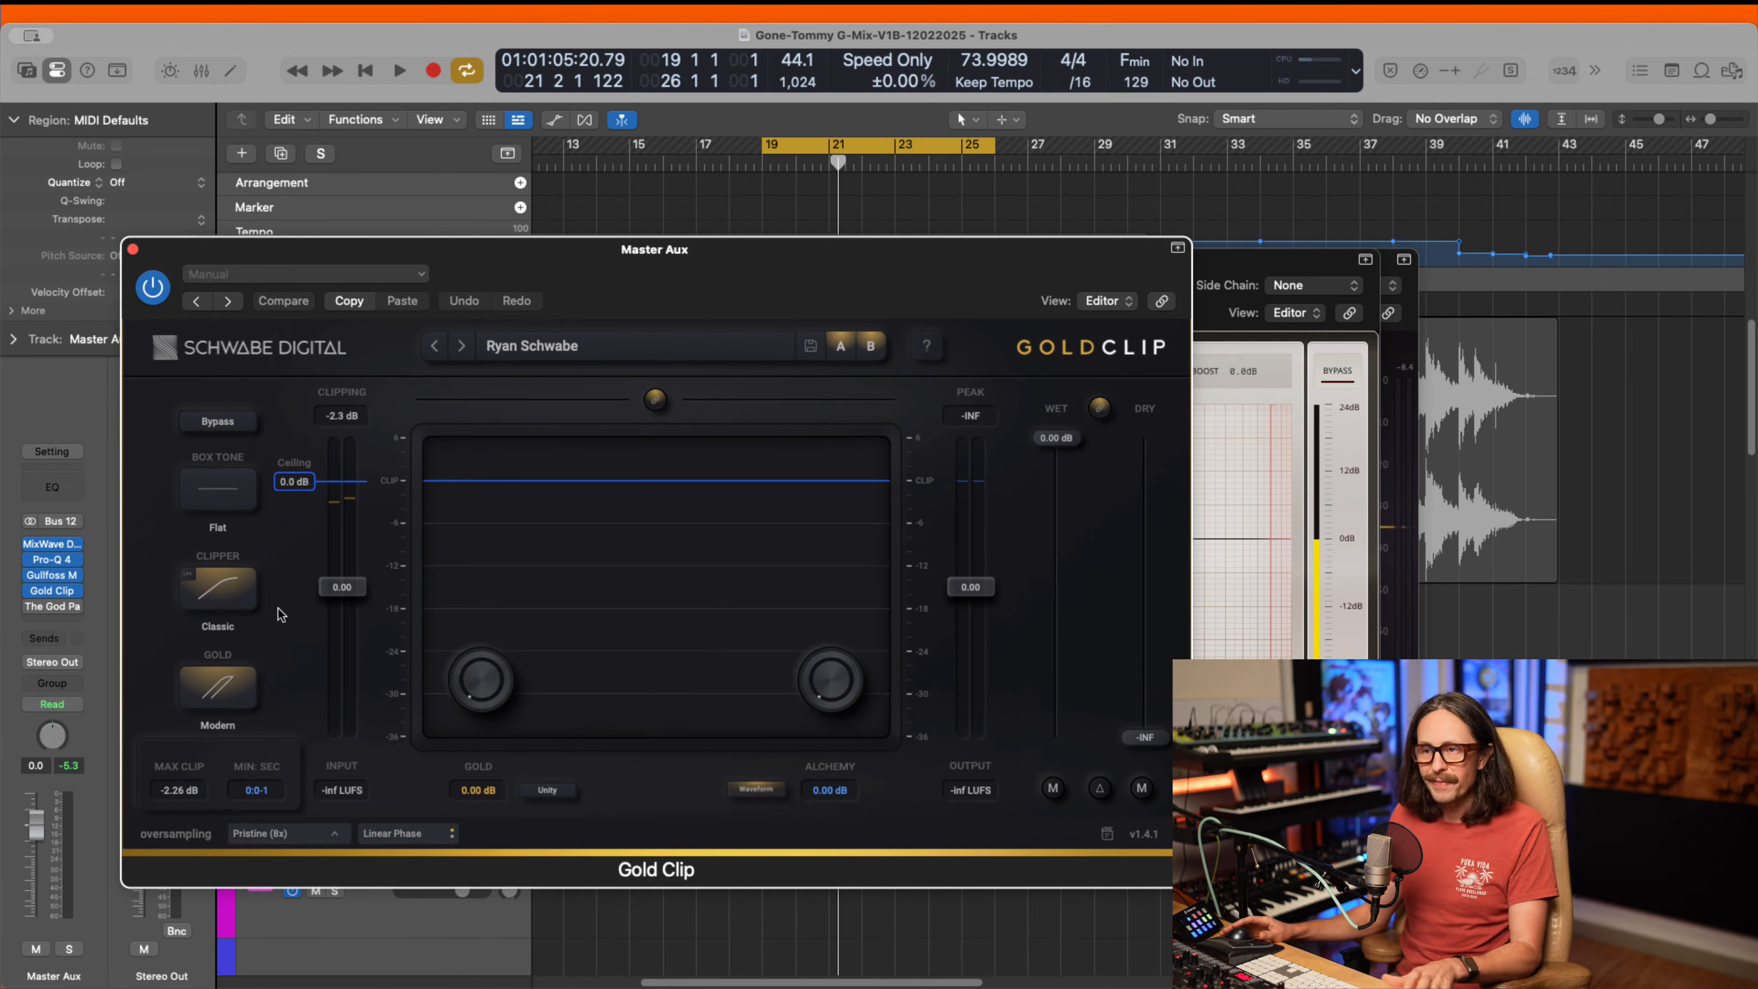
- Set Gold Clip's Clipper mode to Modern and its Gold mode to Classic
click(218, 573)
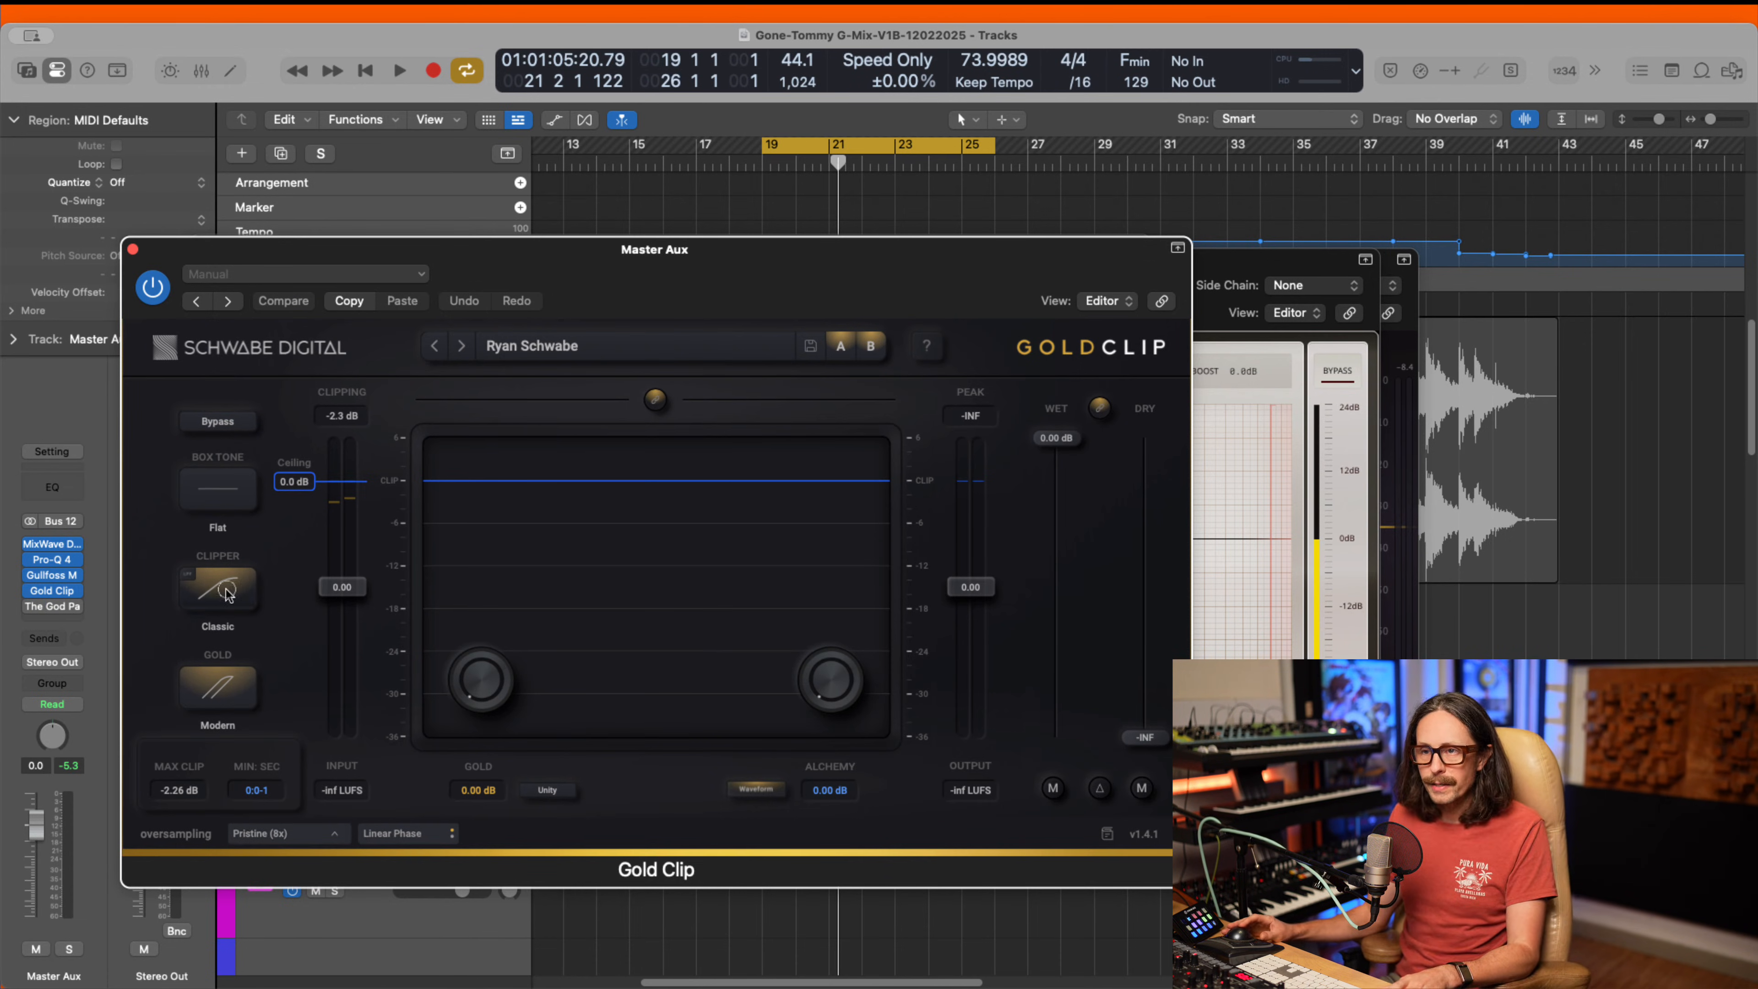
click(224, 706)
click(232, 696)
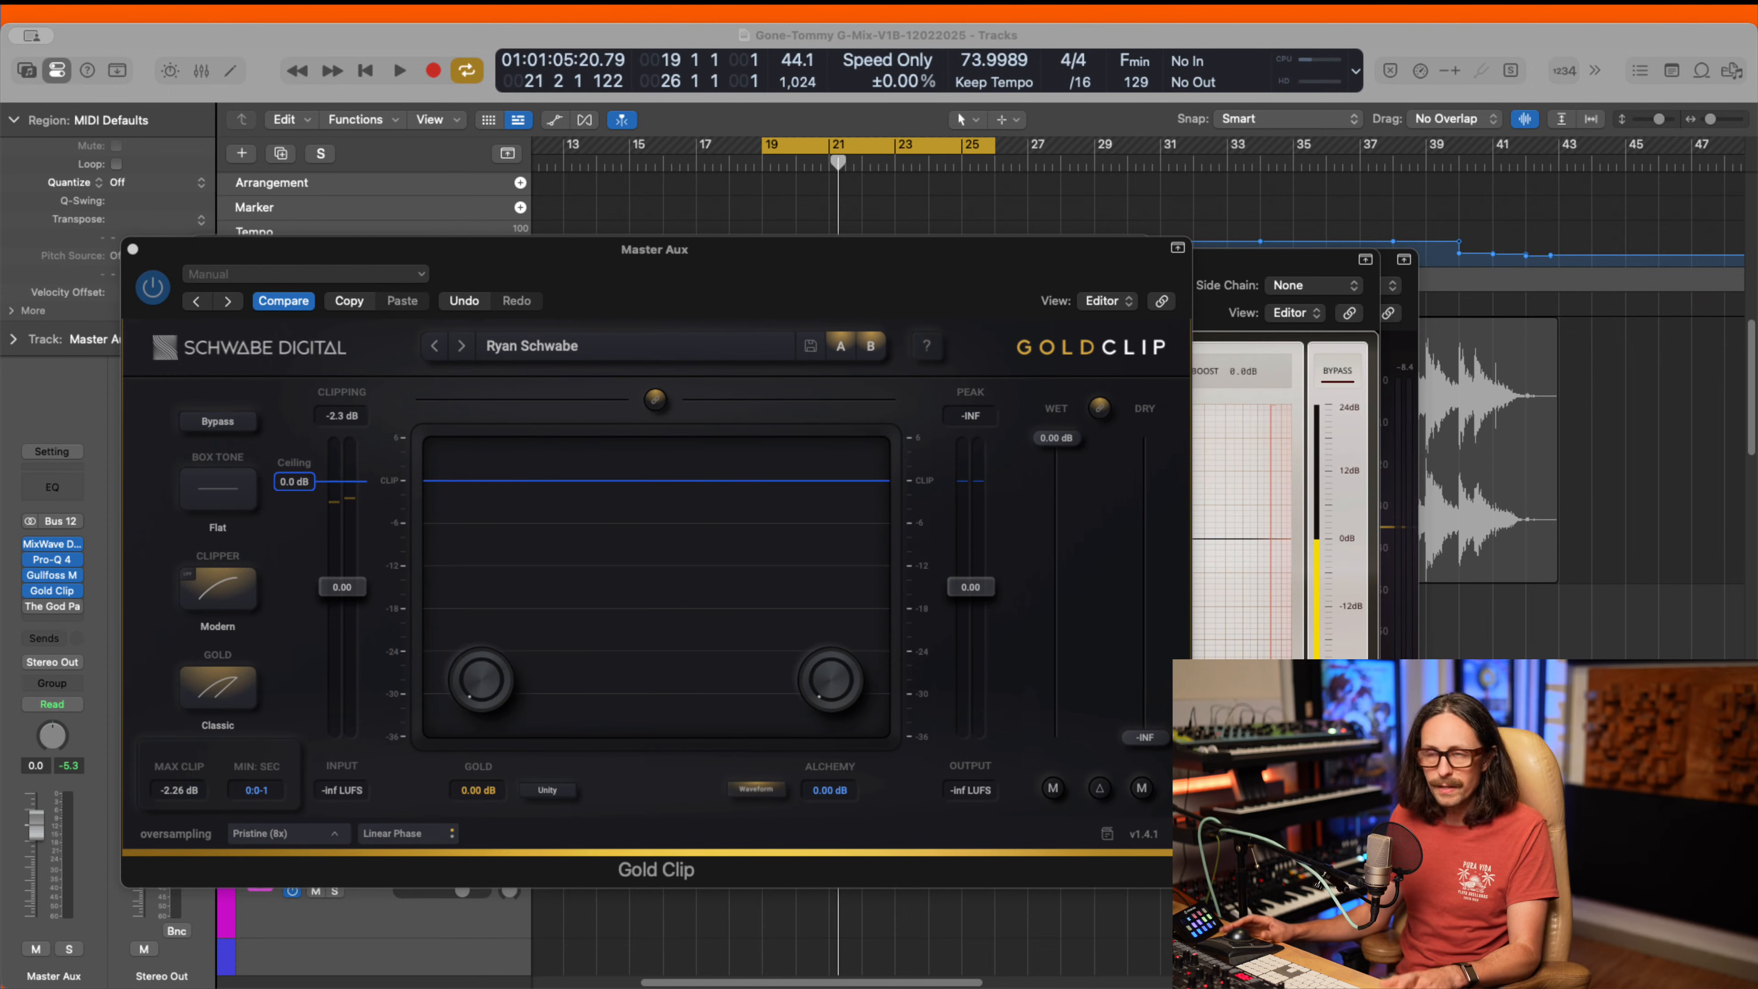
- Turn on and open The God Particle on Master Aux and examine its limiter and input controls
click(41, 390)
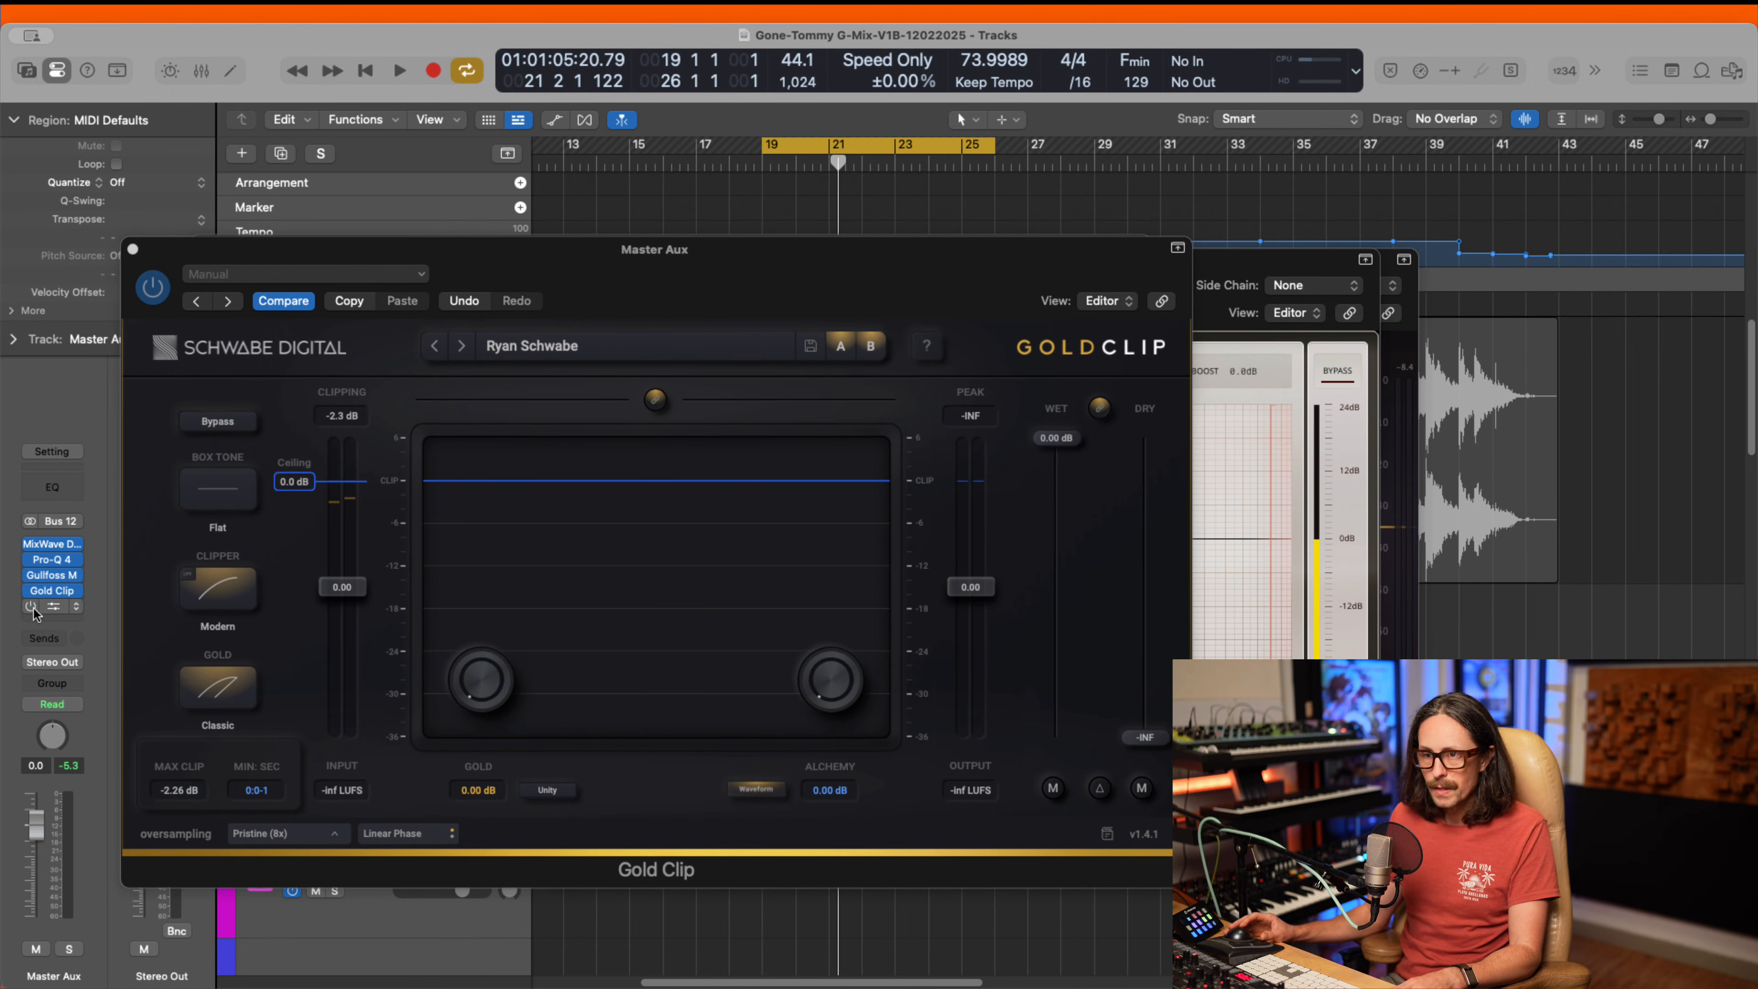
click(49, 609)
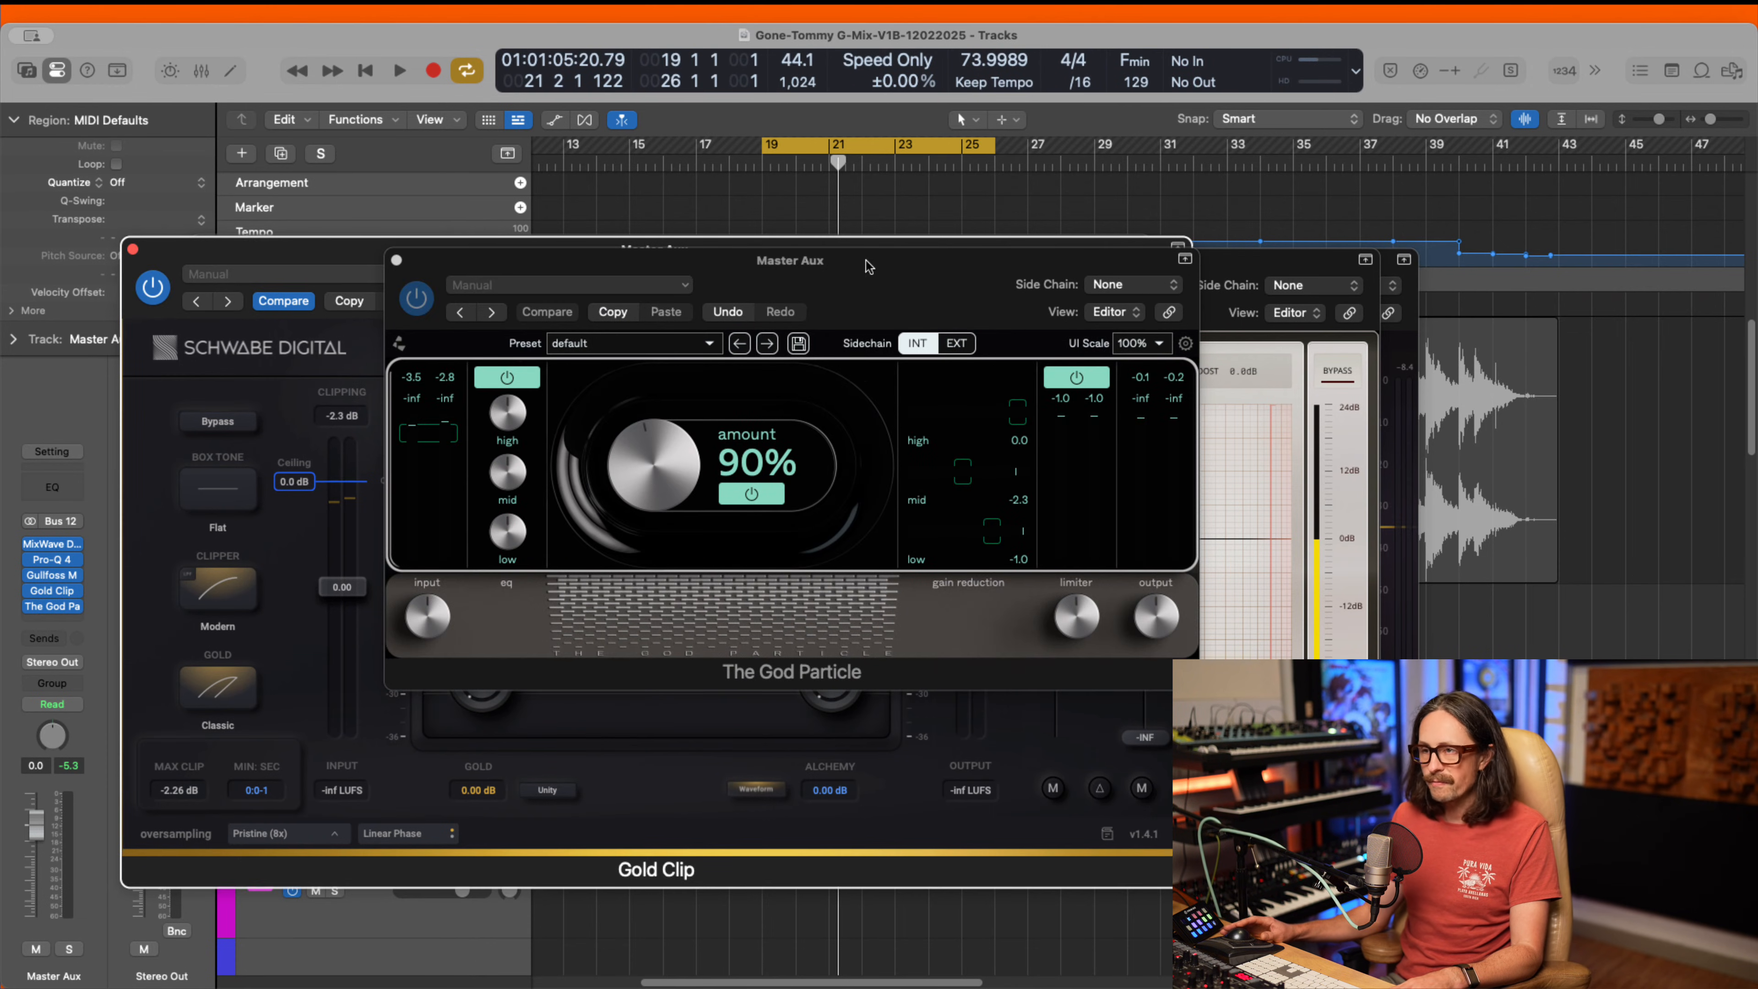
mouse_move(1109, 632)
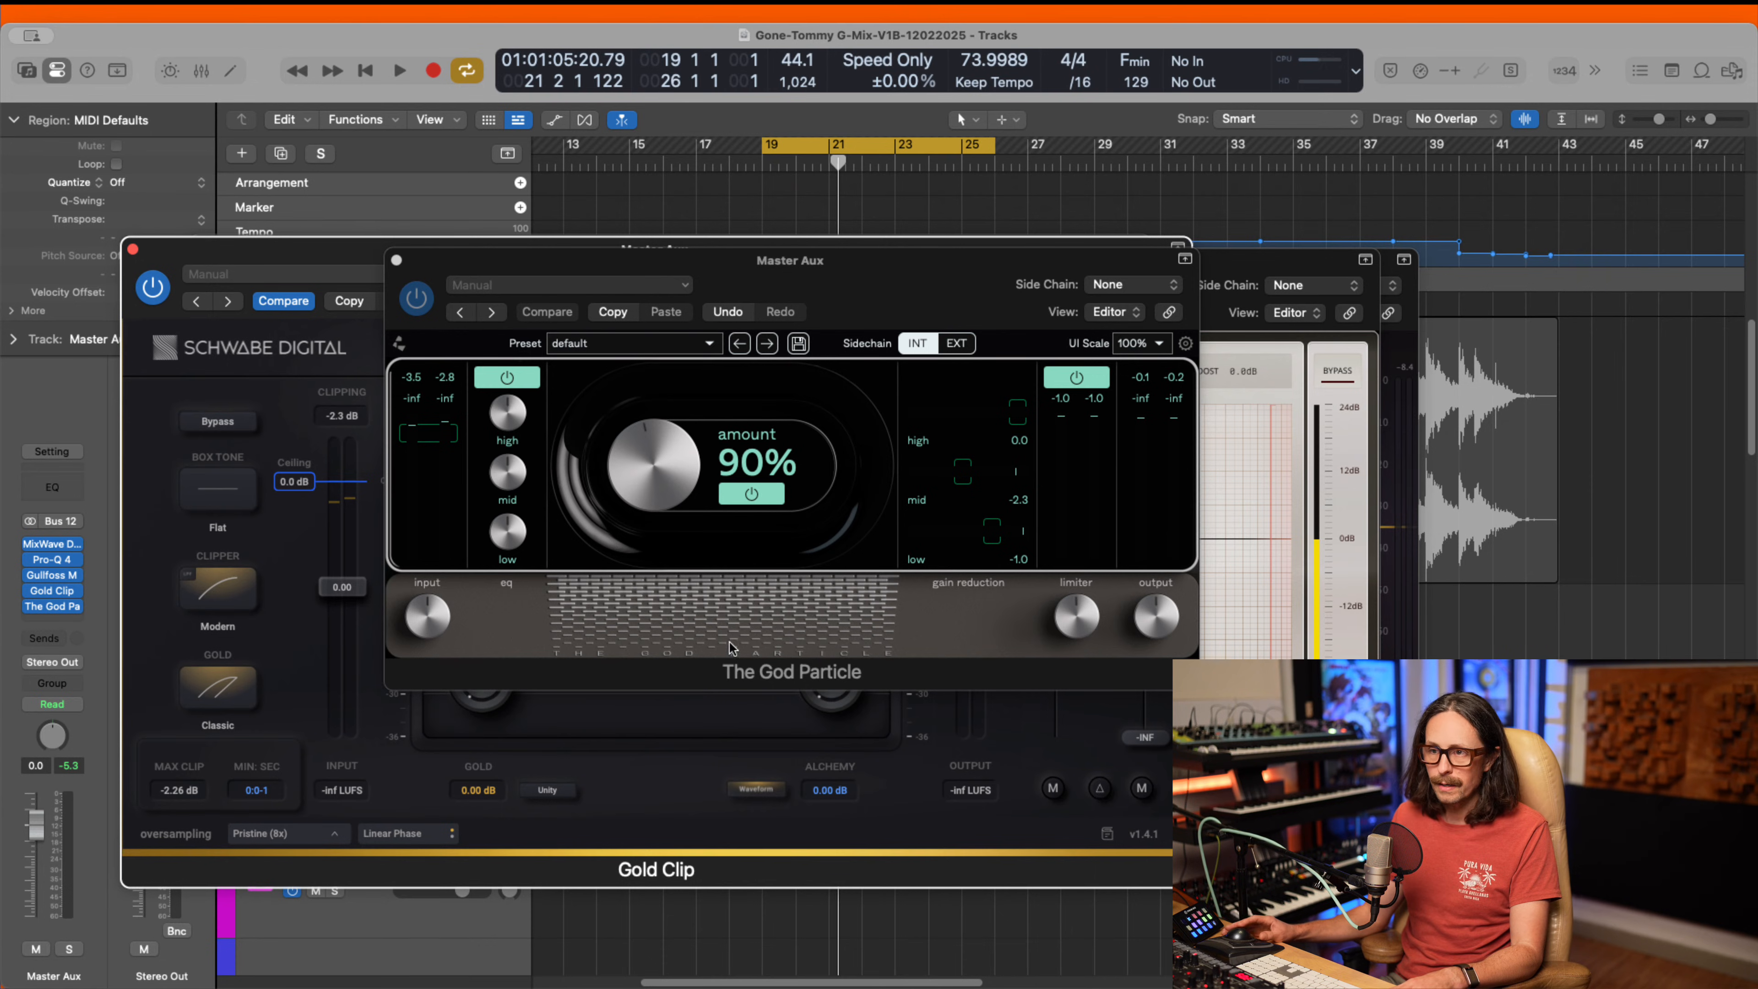
mouse_move(430, 624)
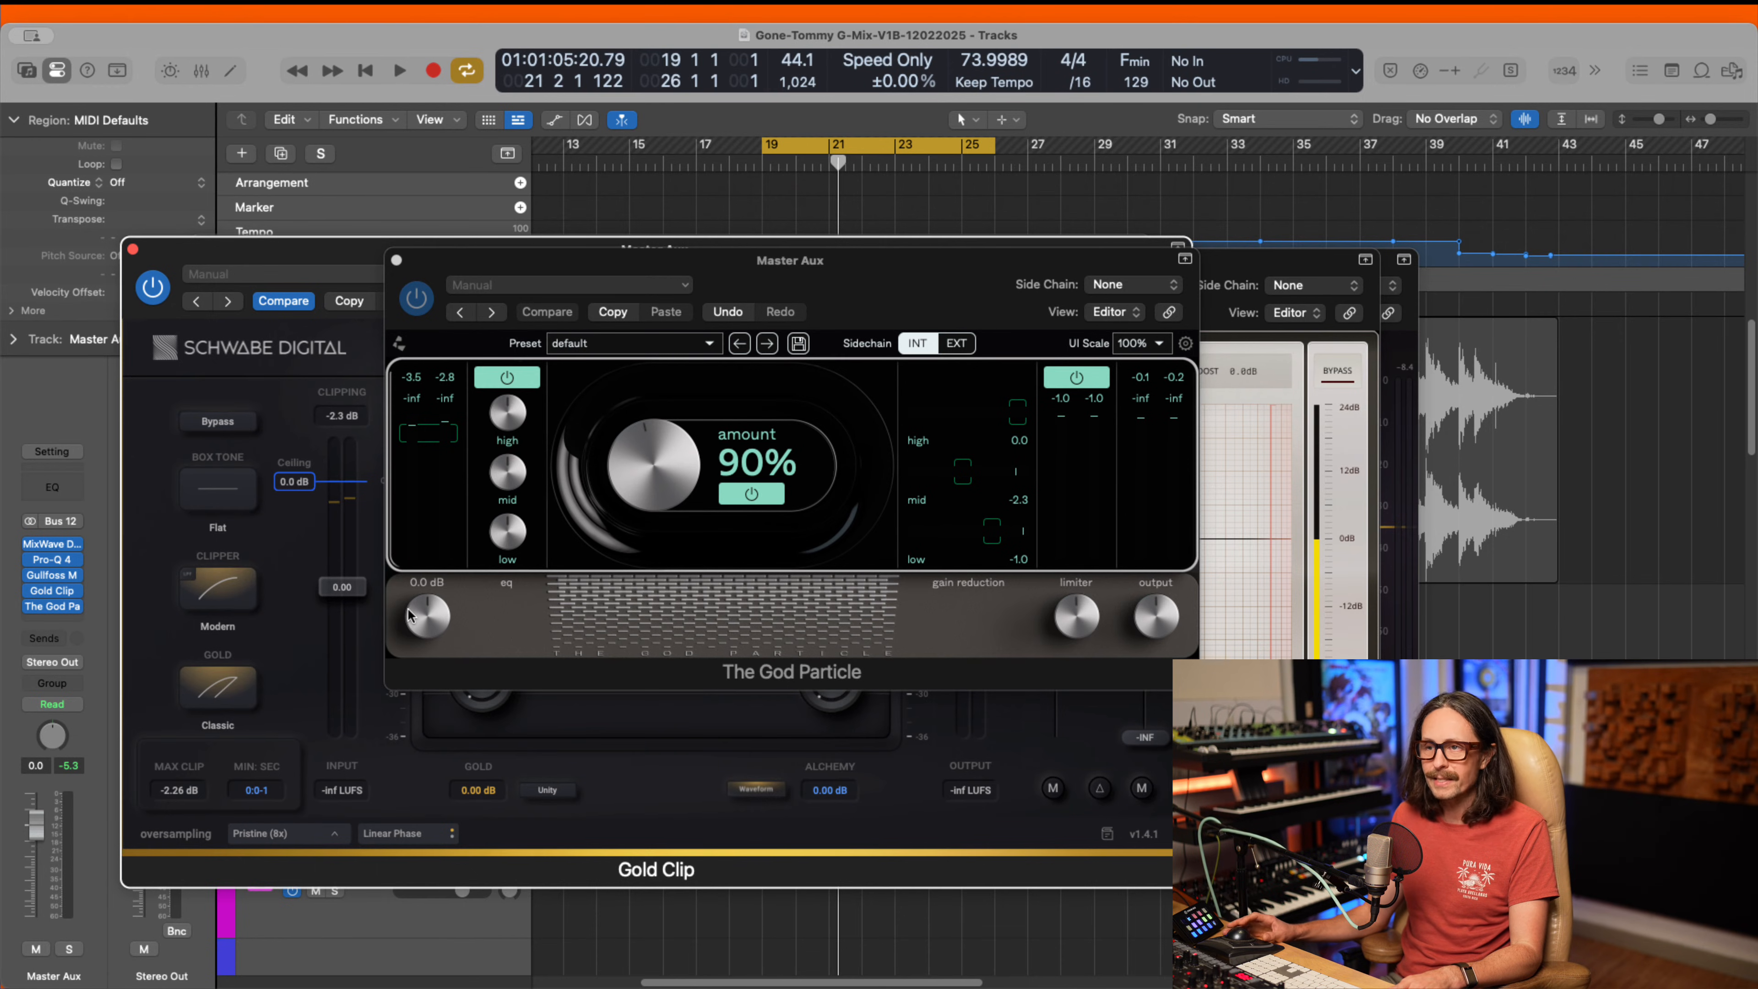
- Set The God Particle's amount to 0%, play the cycled section, and raise the amount back to 90% for comparison
mouse_move(1070, 610)
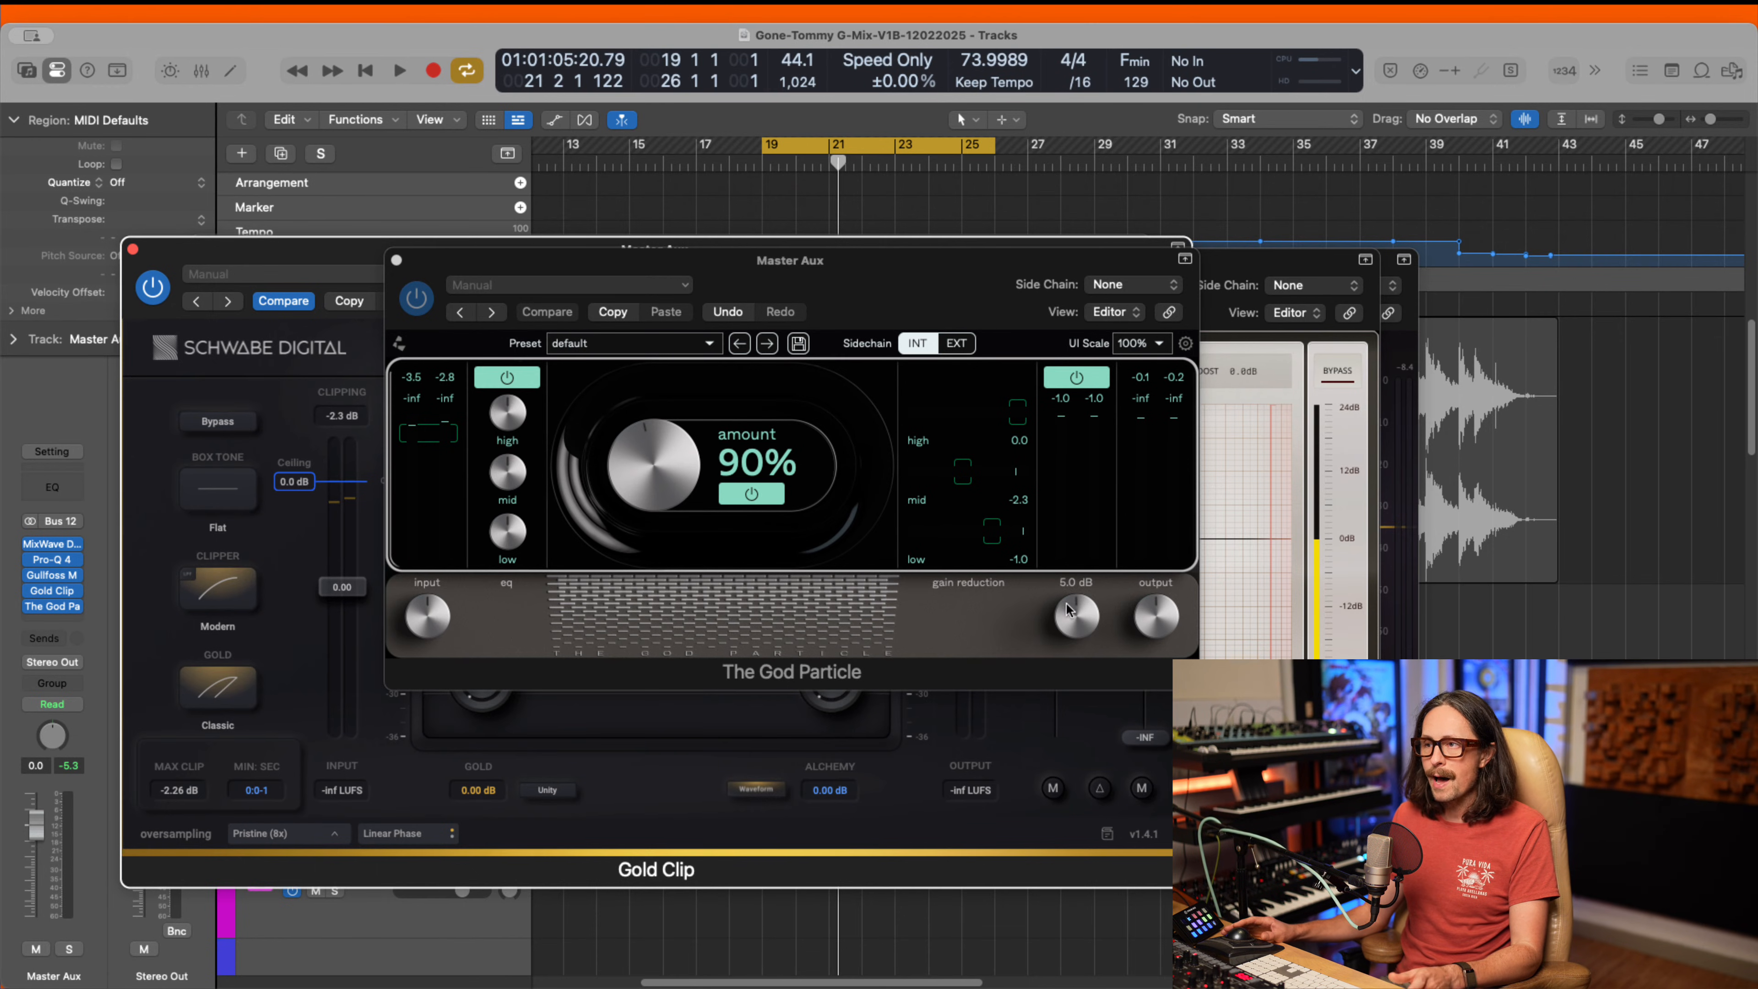
drag(428, 615, 432, 635)
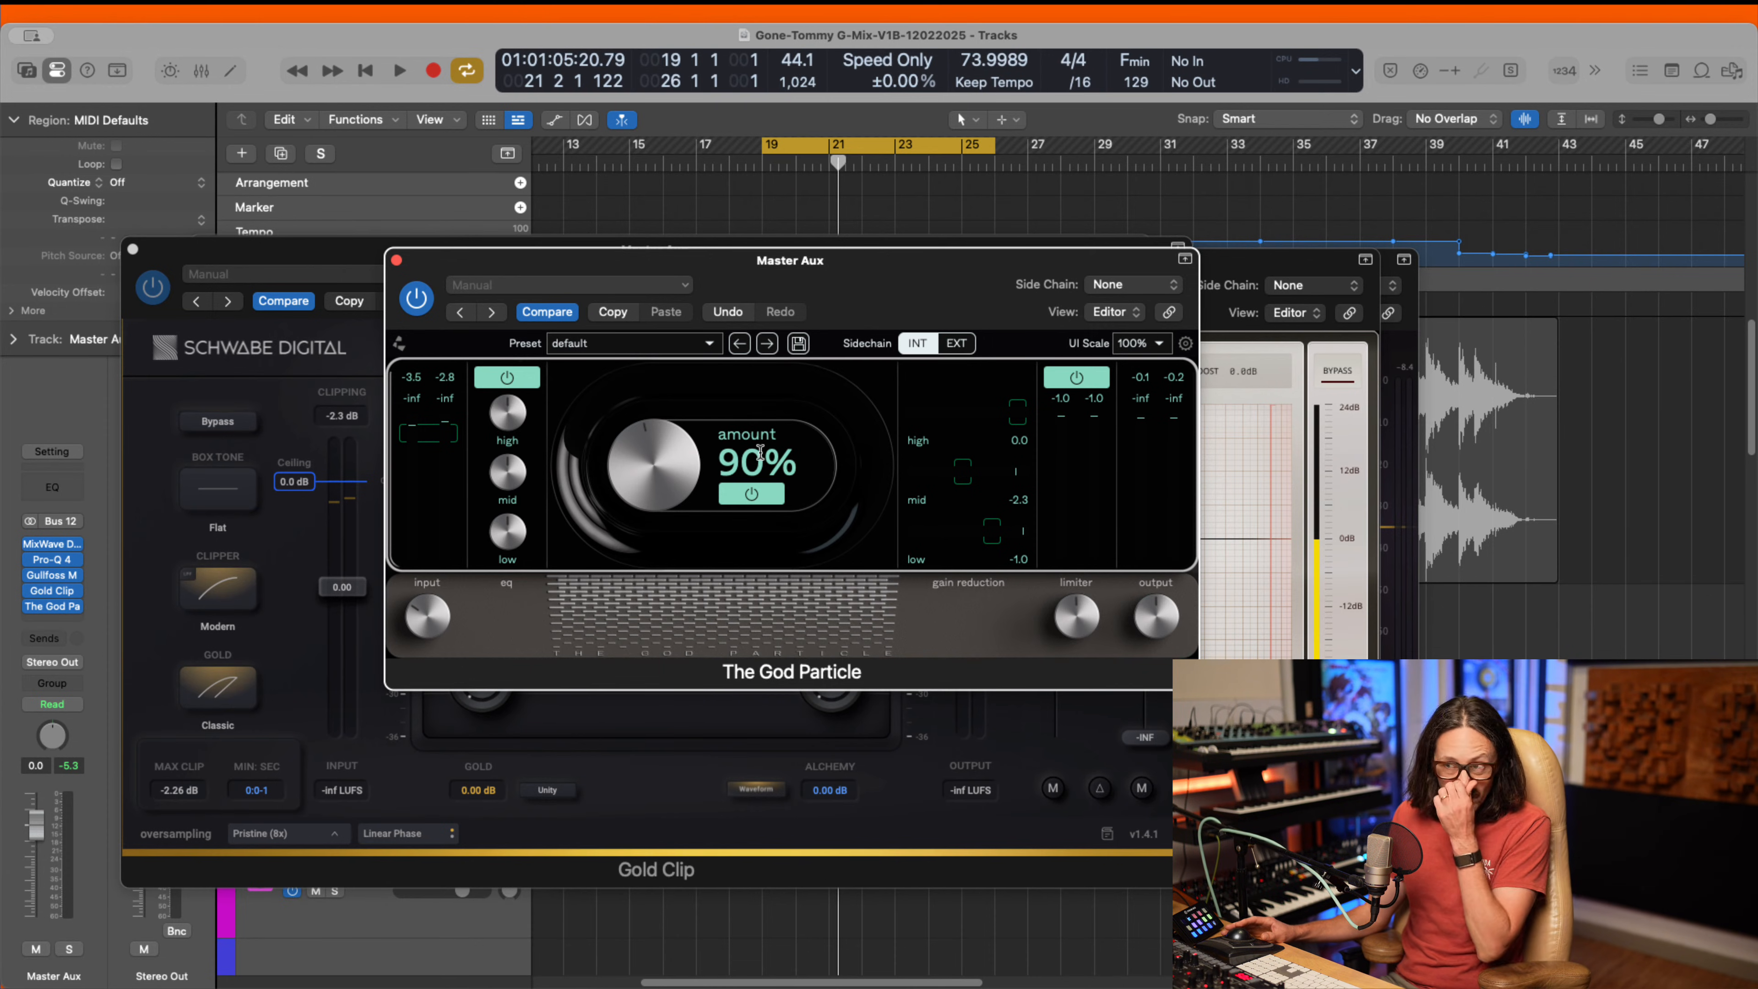
drag(658, 451, 616, 749)
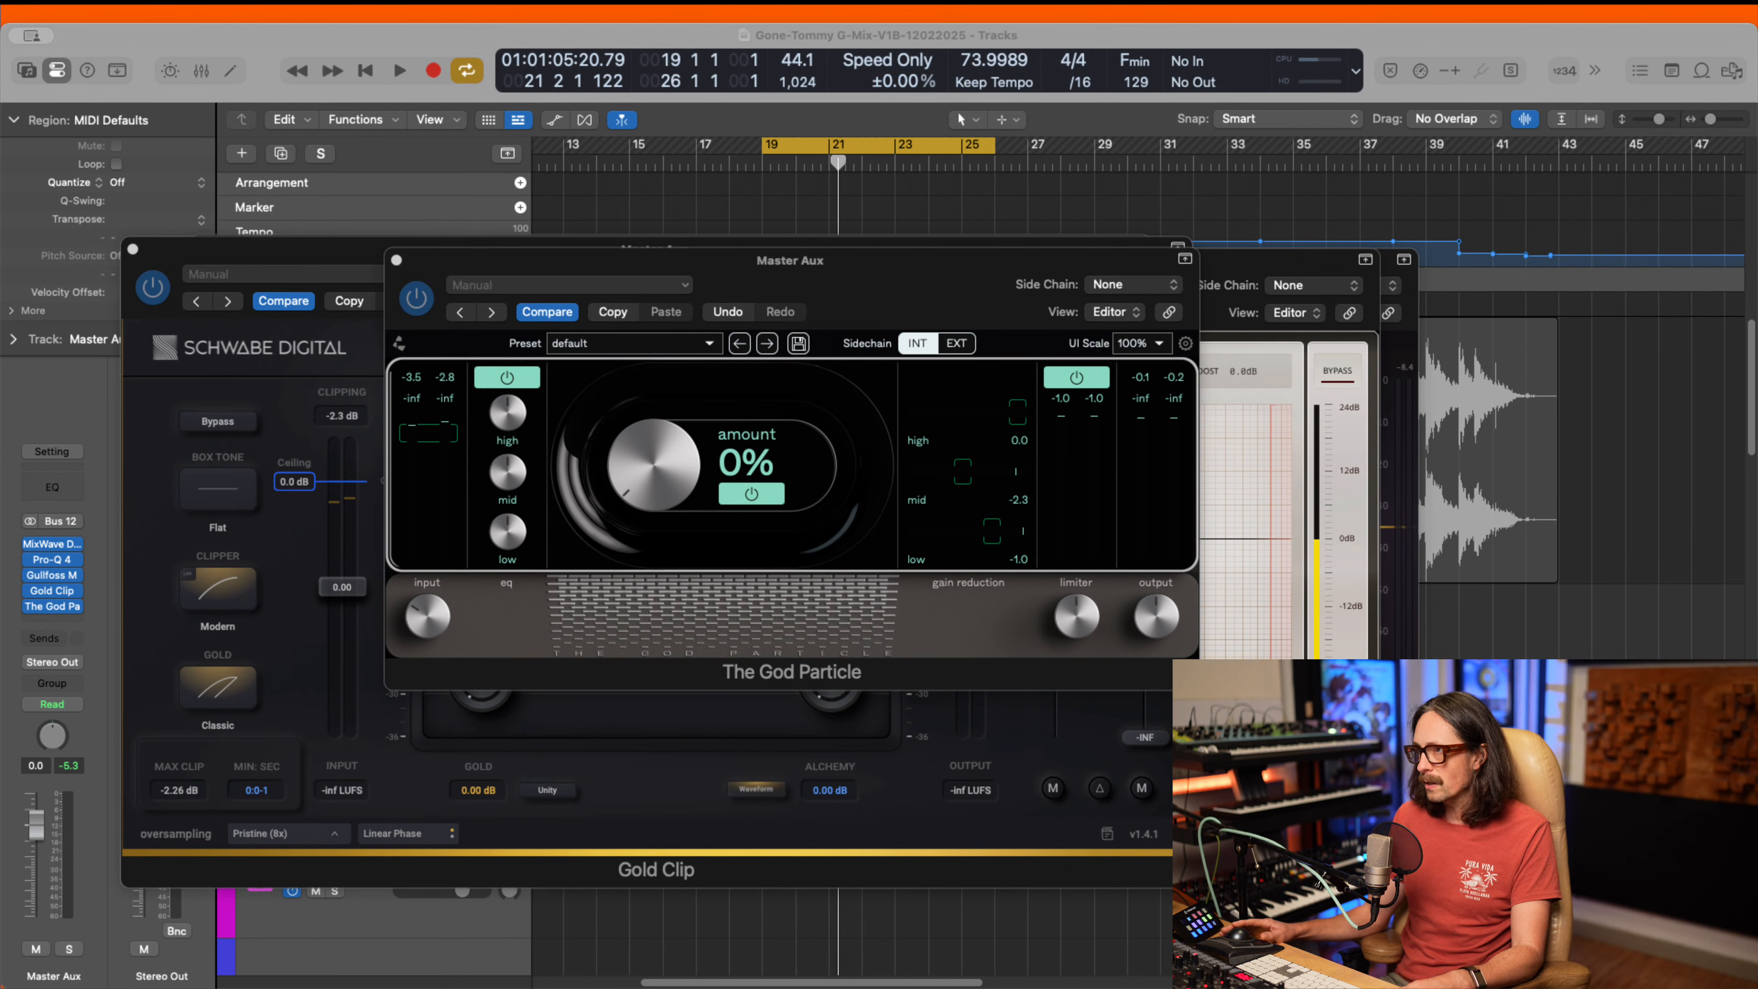
key(space)
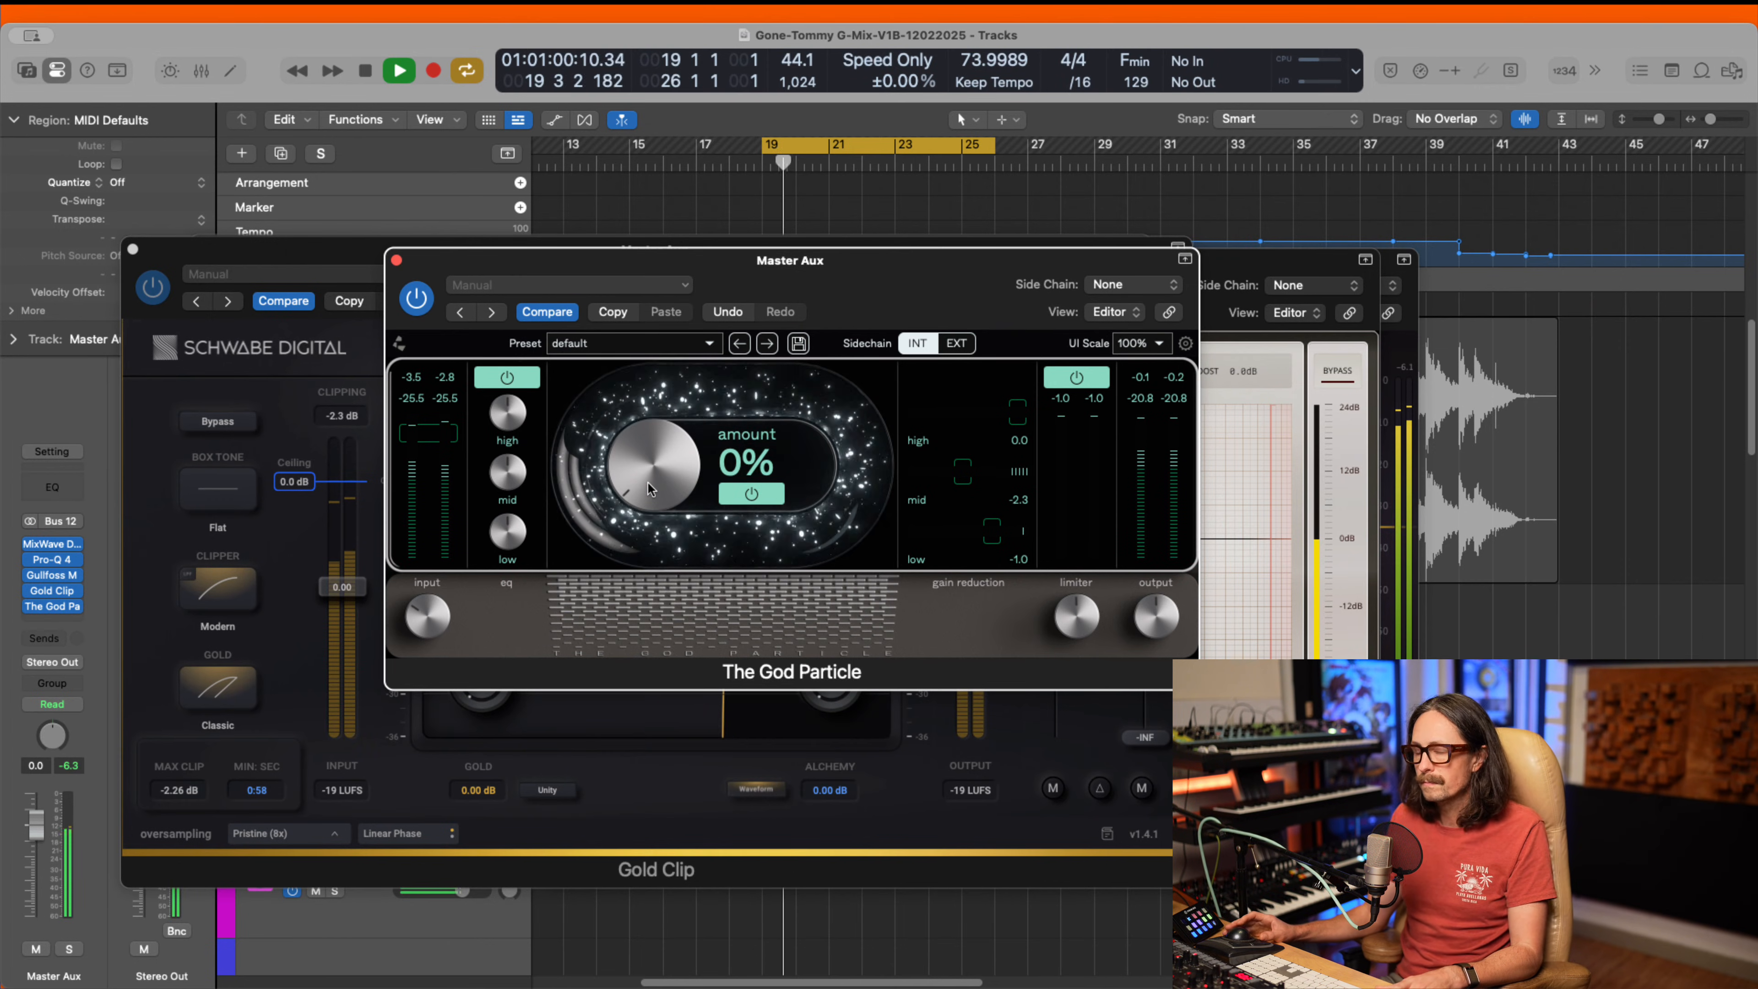
drag(647, 481, 638, 444)
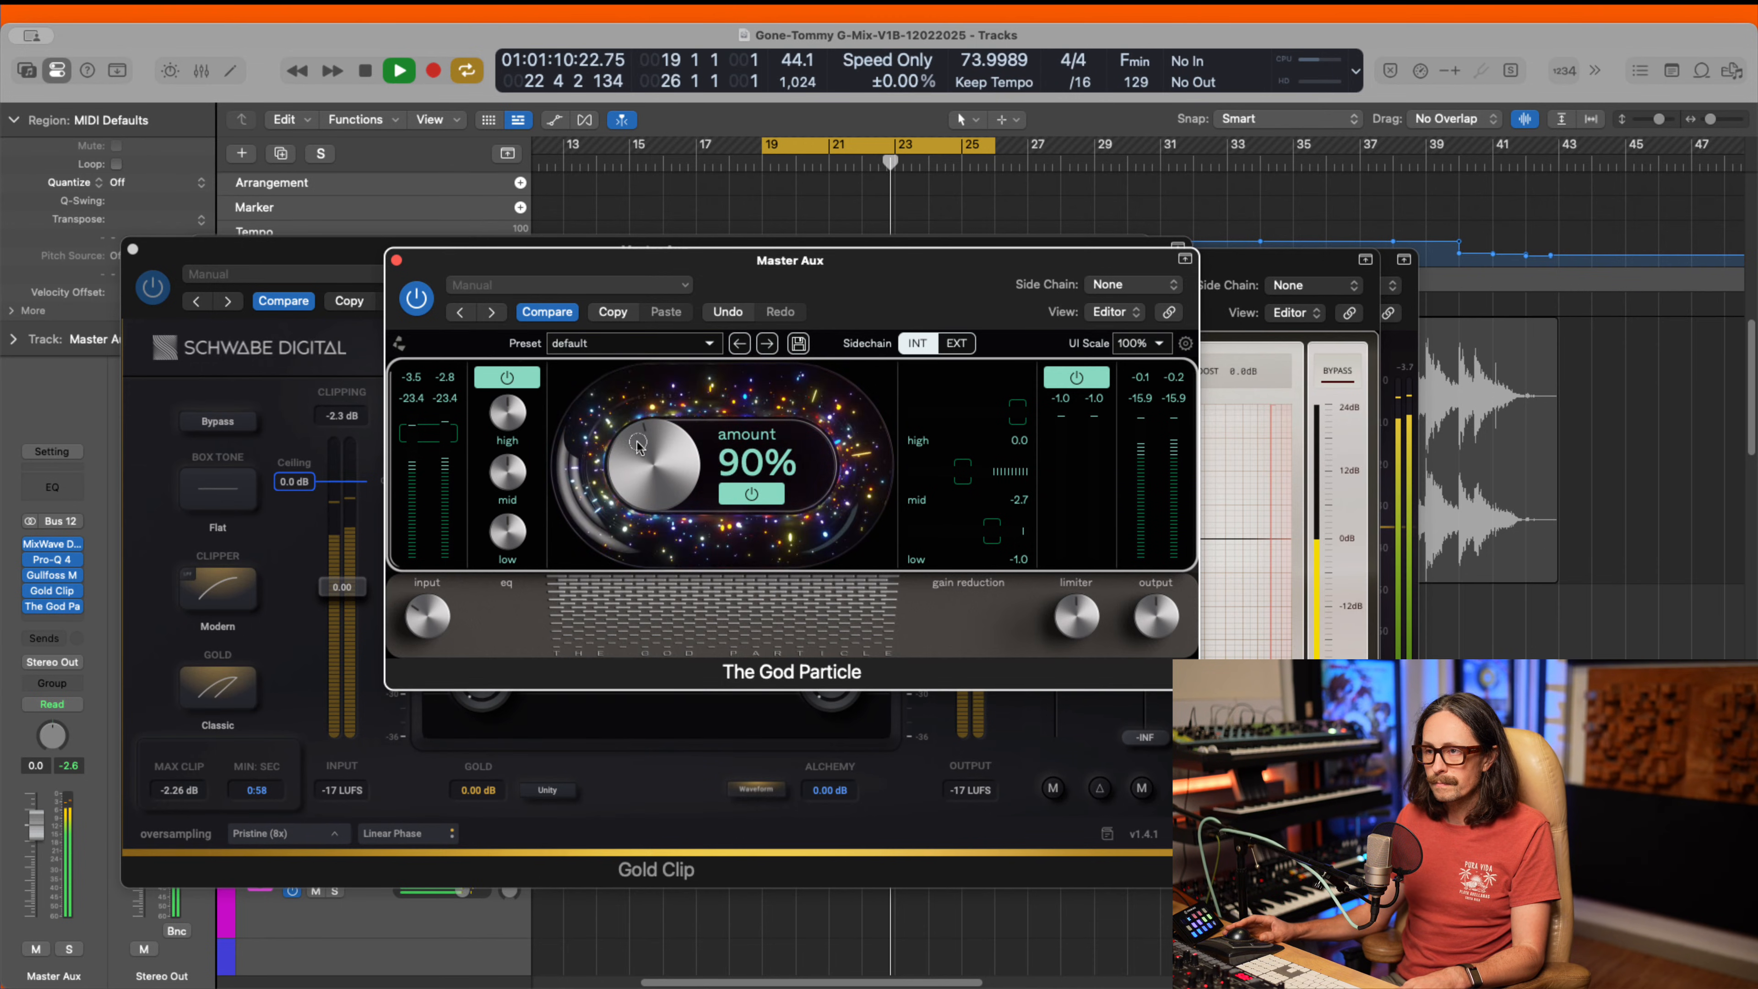
- Compare the playing section with The God Particle's amount processing off and on, leave it active, and stop playback
click(749, 492)
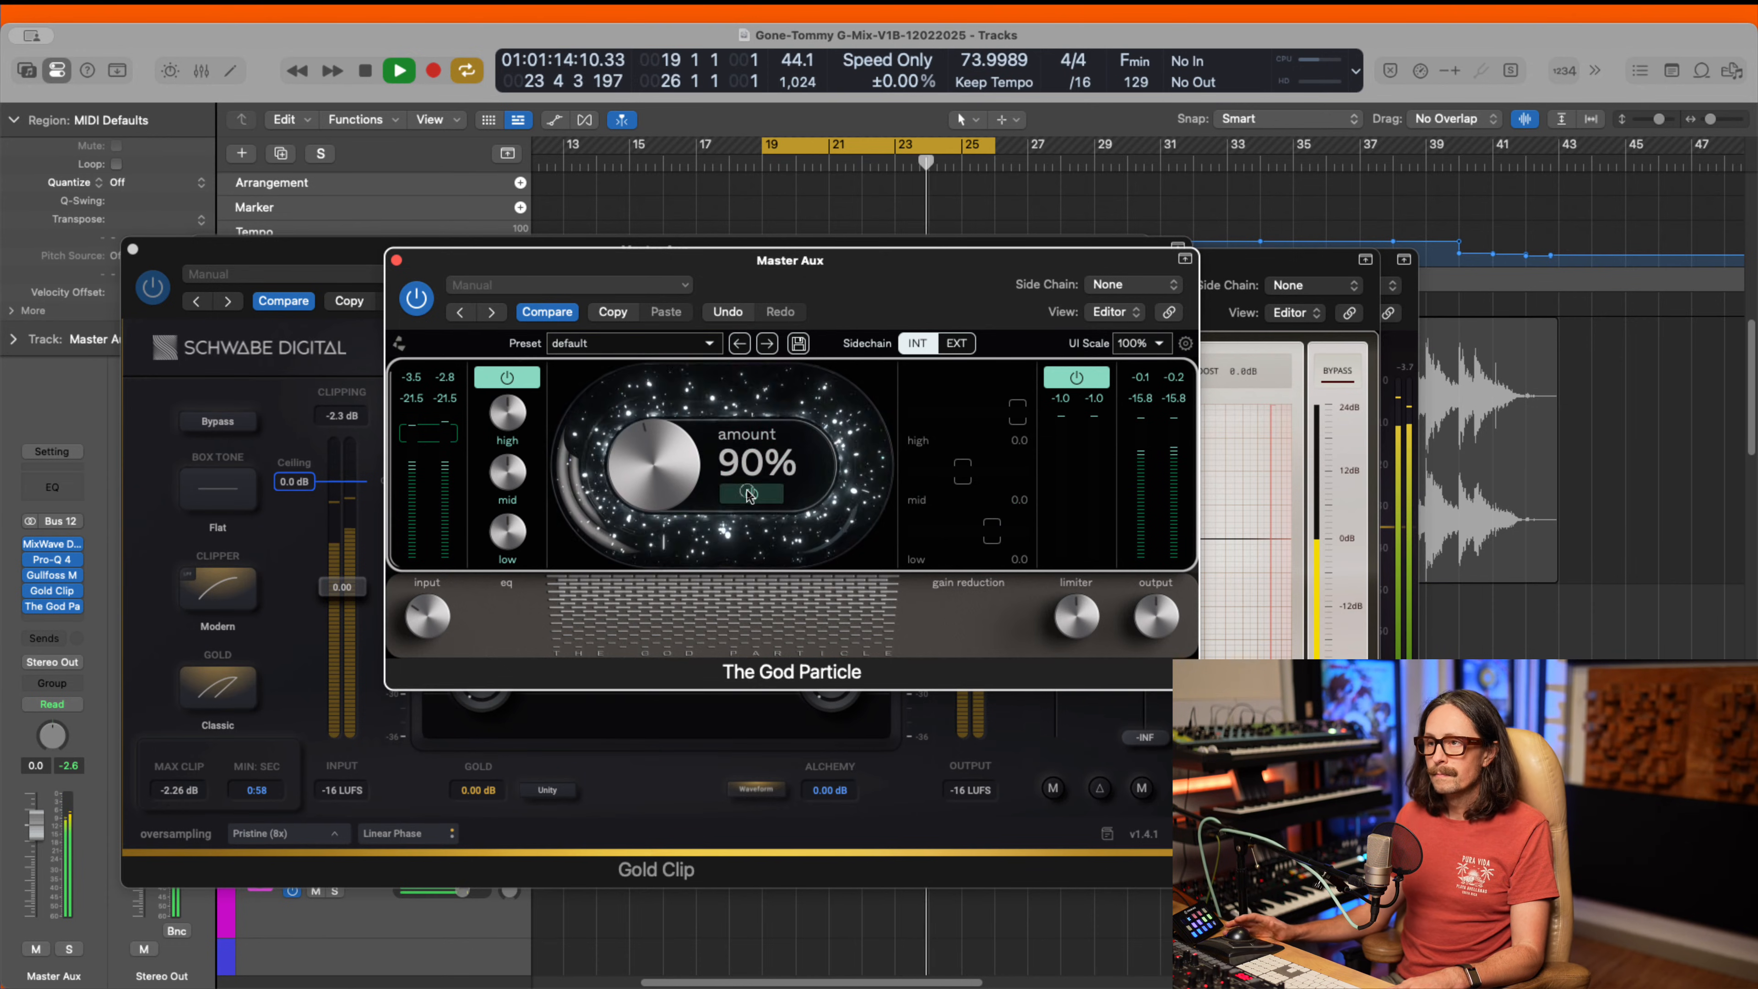
click(750, 493)
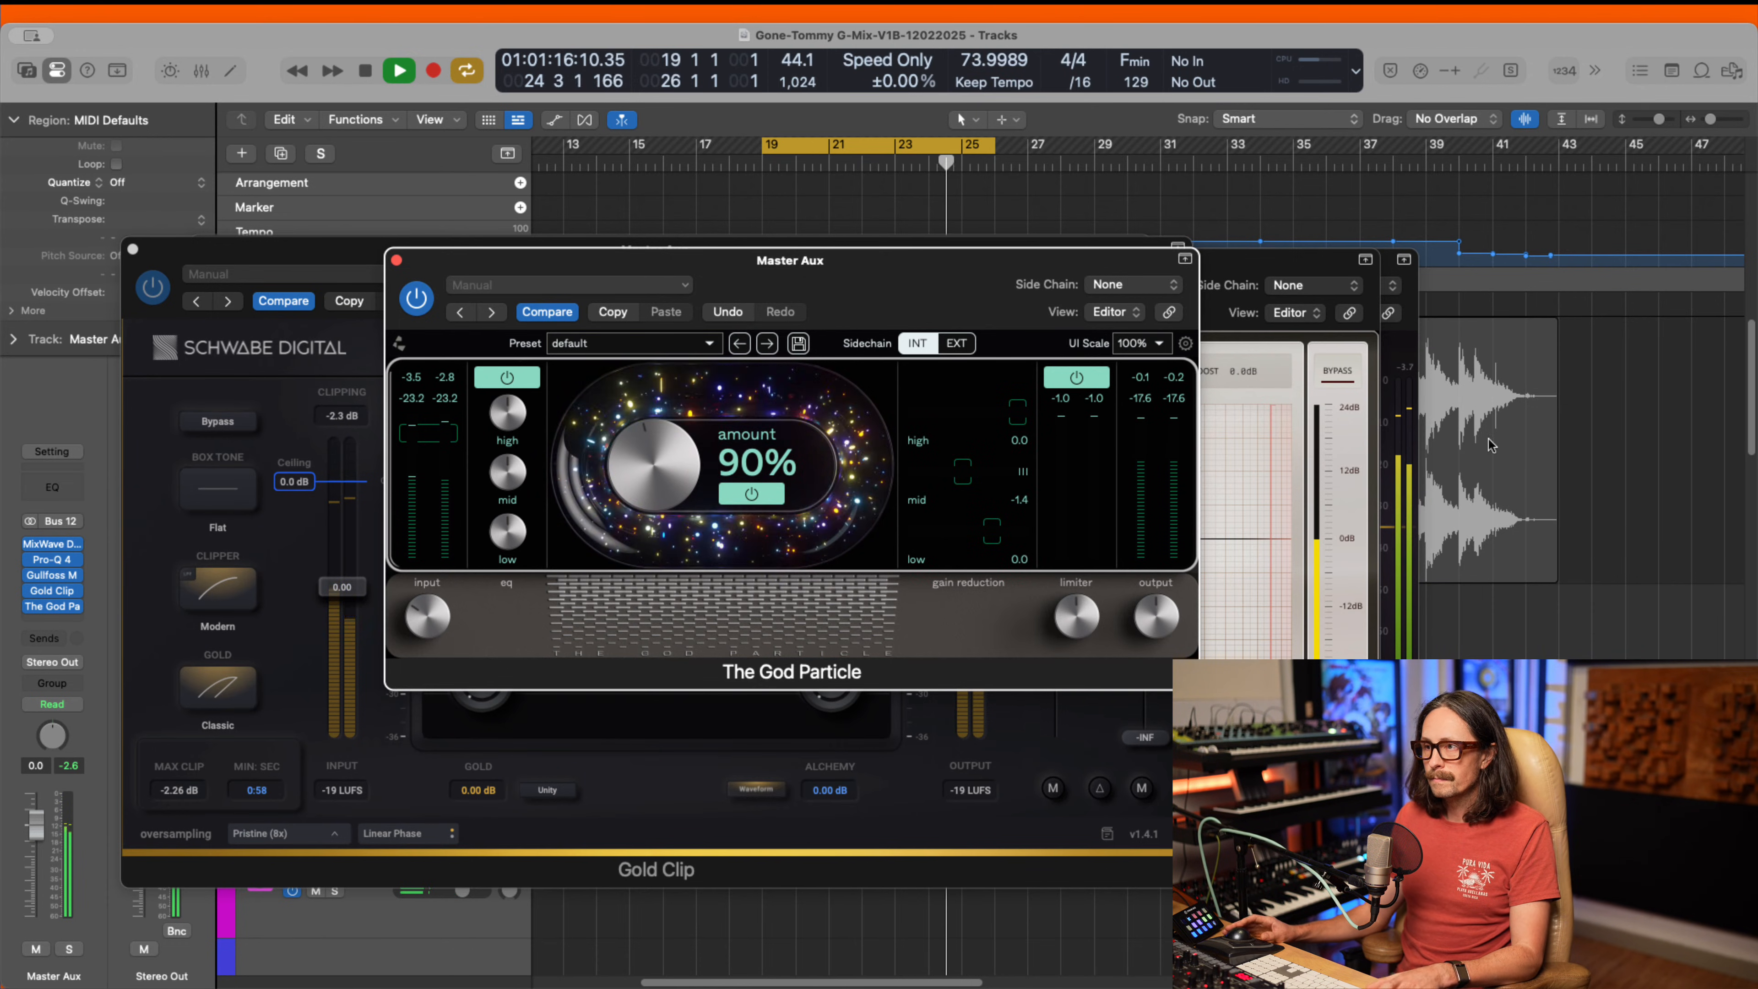
key(space)
key(super+Tab)
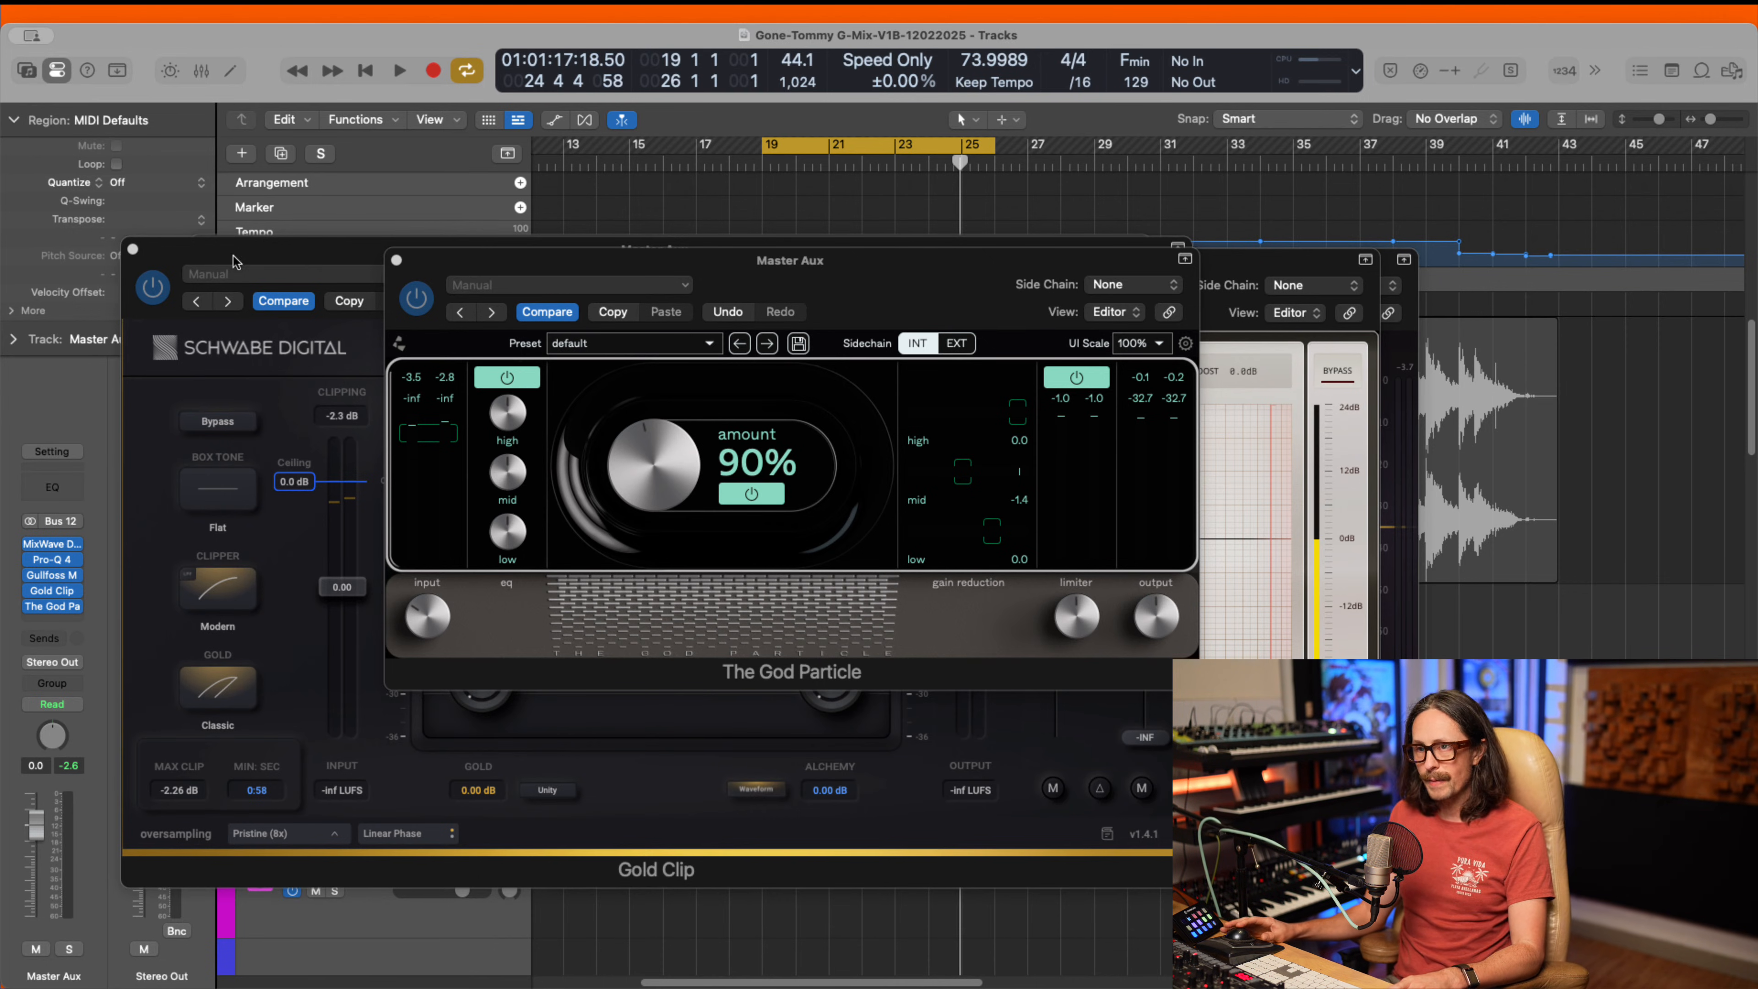
- Close all five open Master Aux effect windows, from The God Particle to the D.W. Fearn VT-7
click(396, 261)
click(132, 248)
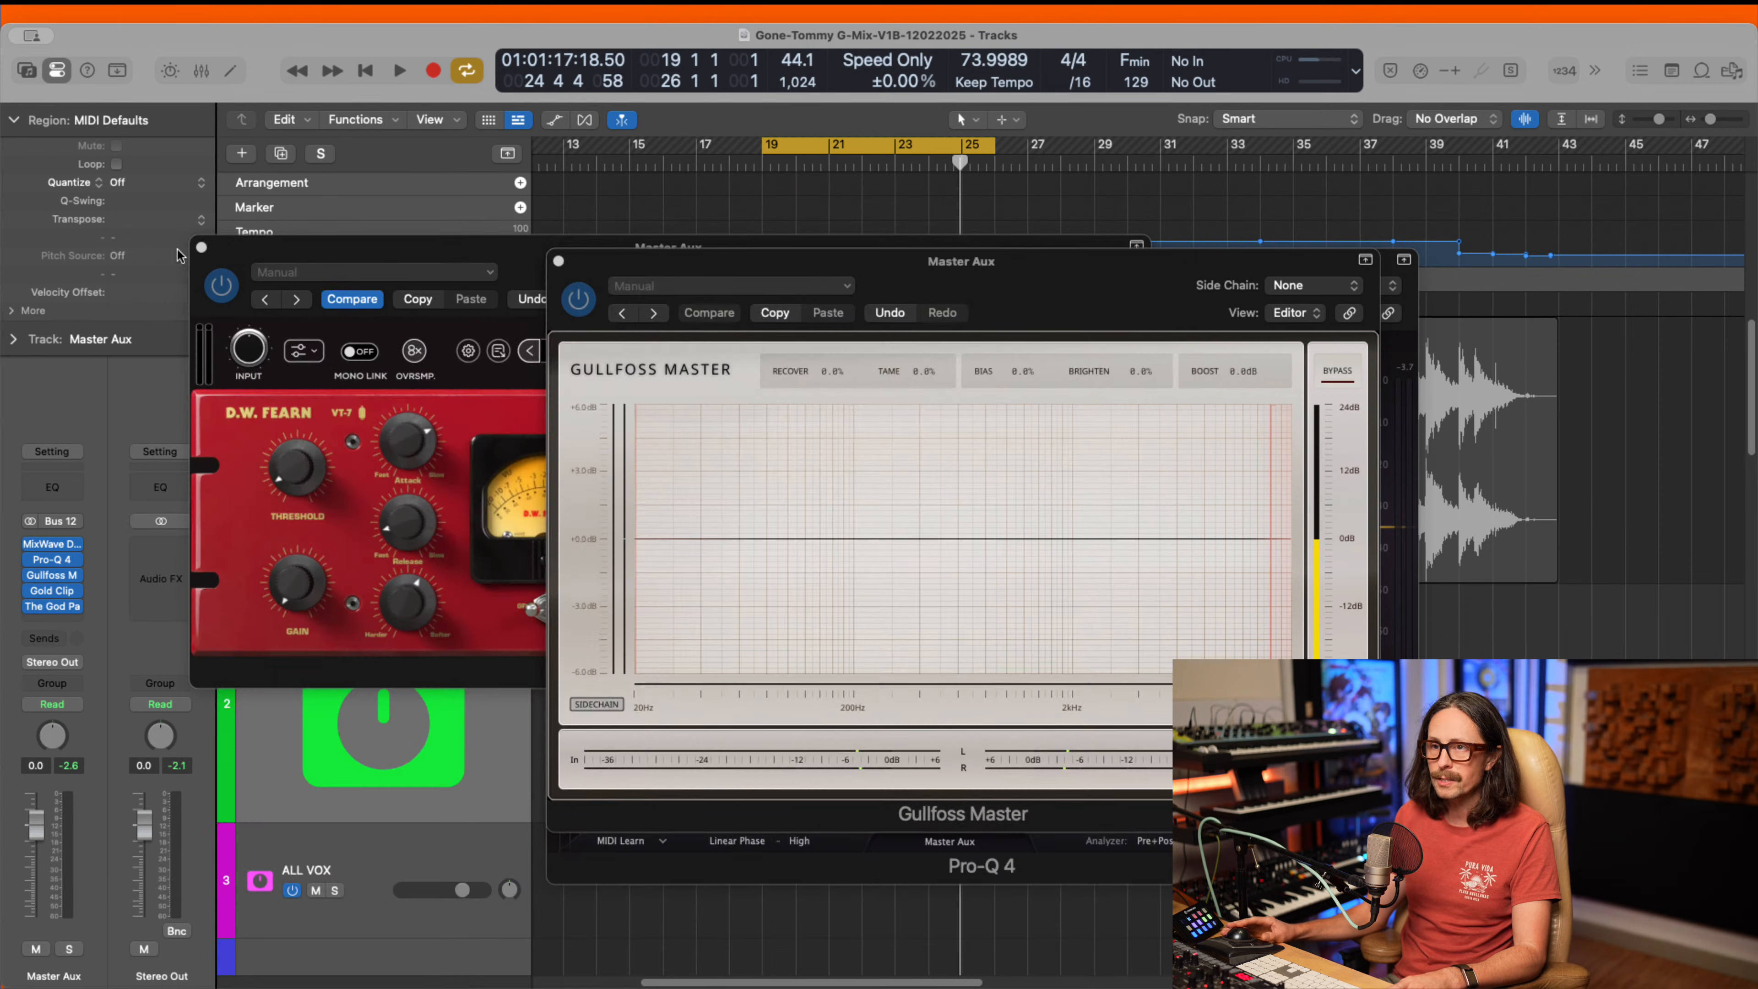
click(559, 262)
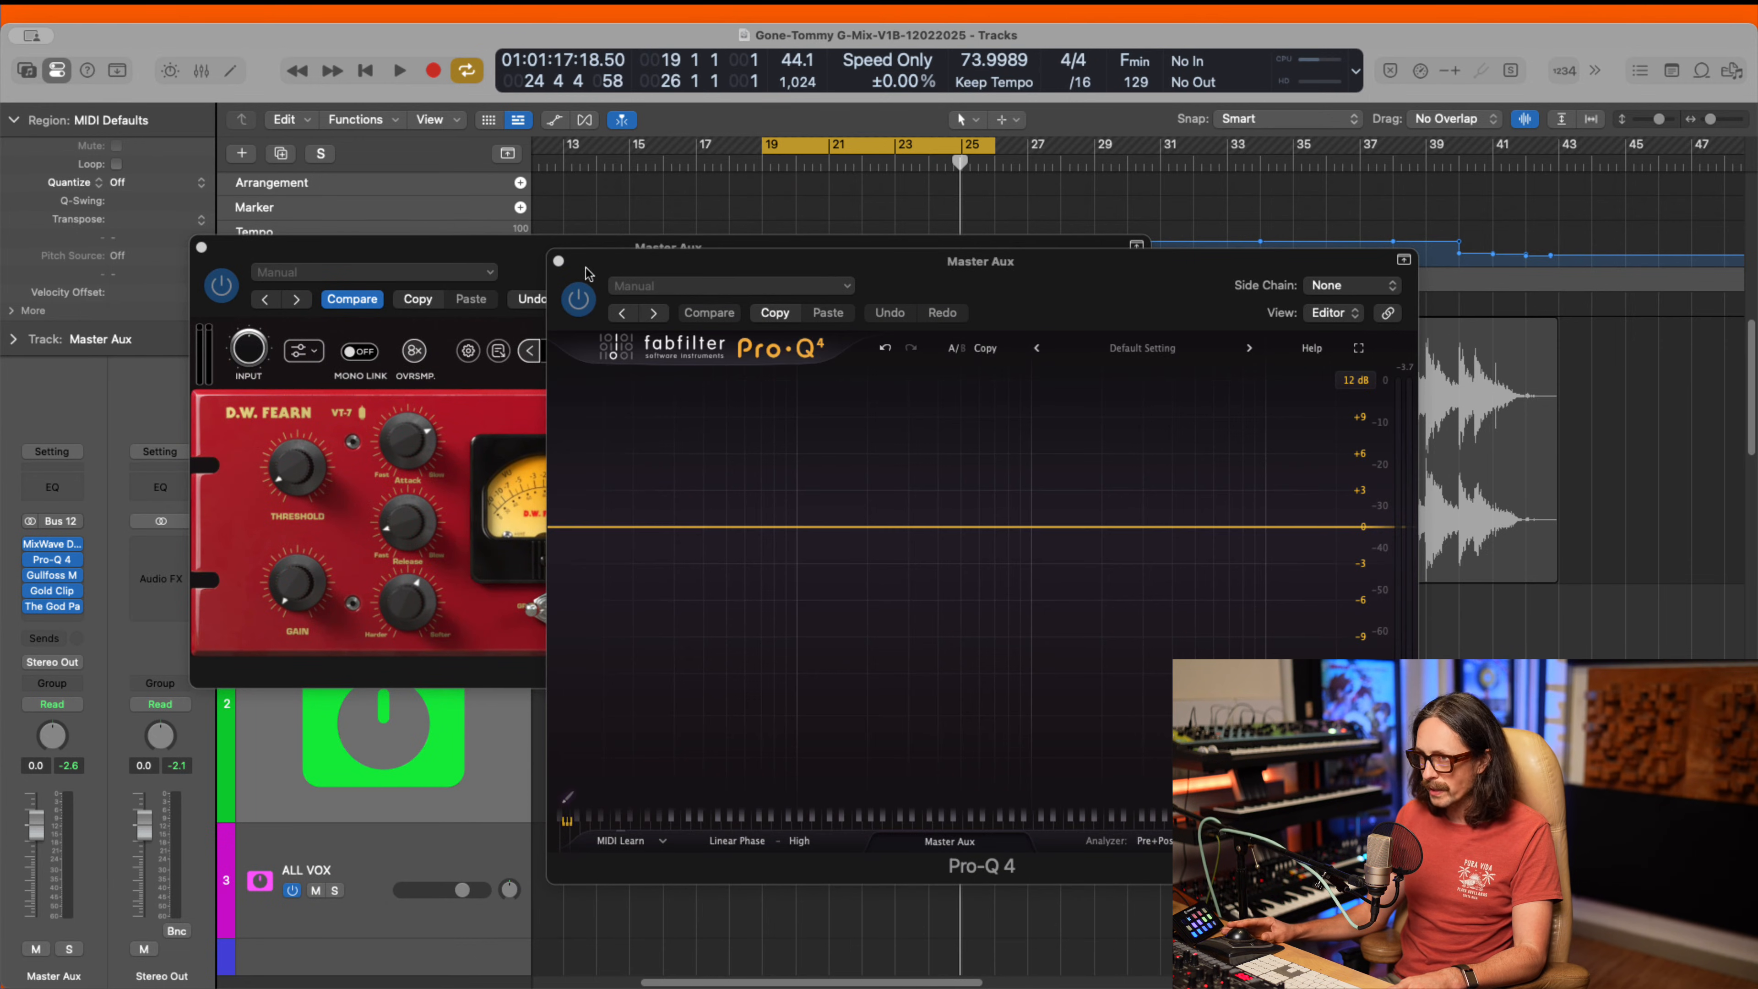
click(558, 262)
click(201, 247)
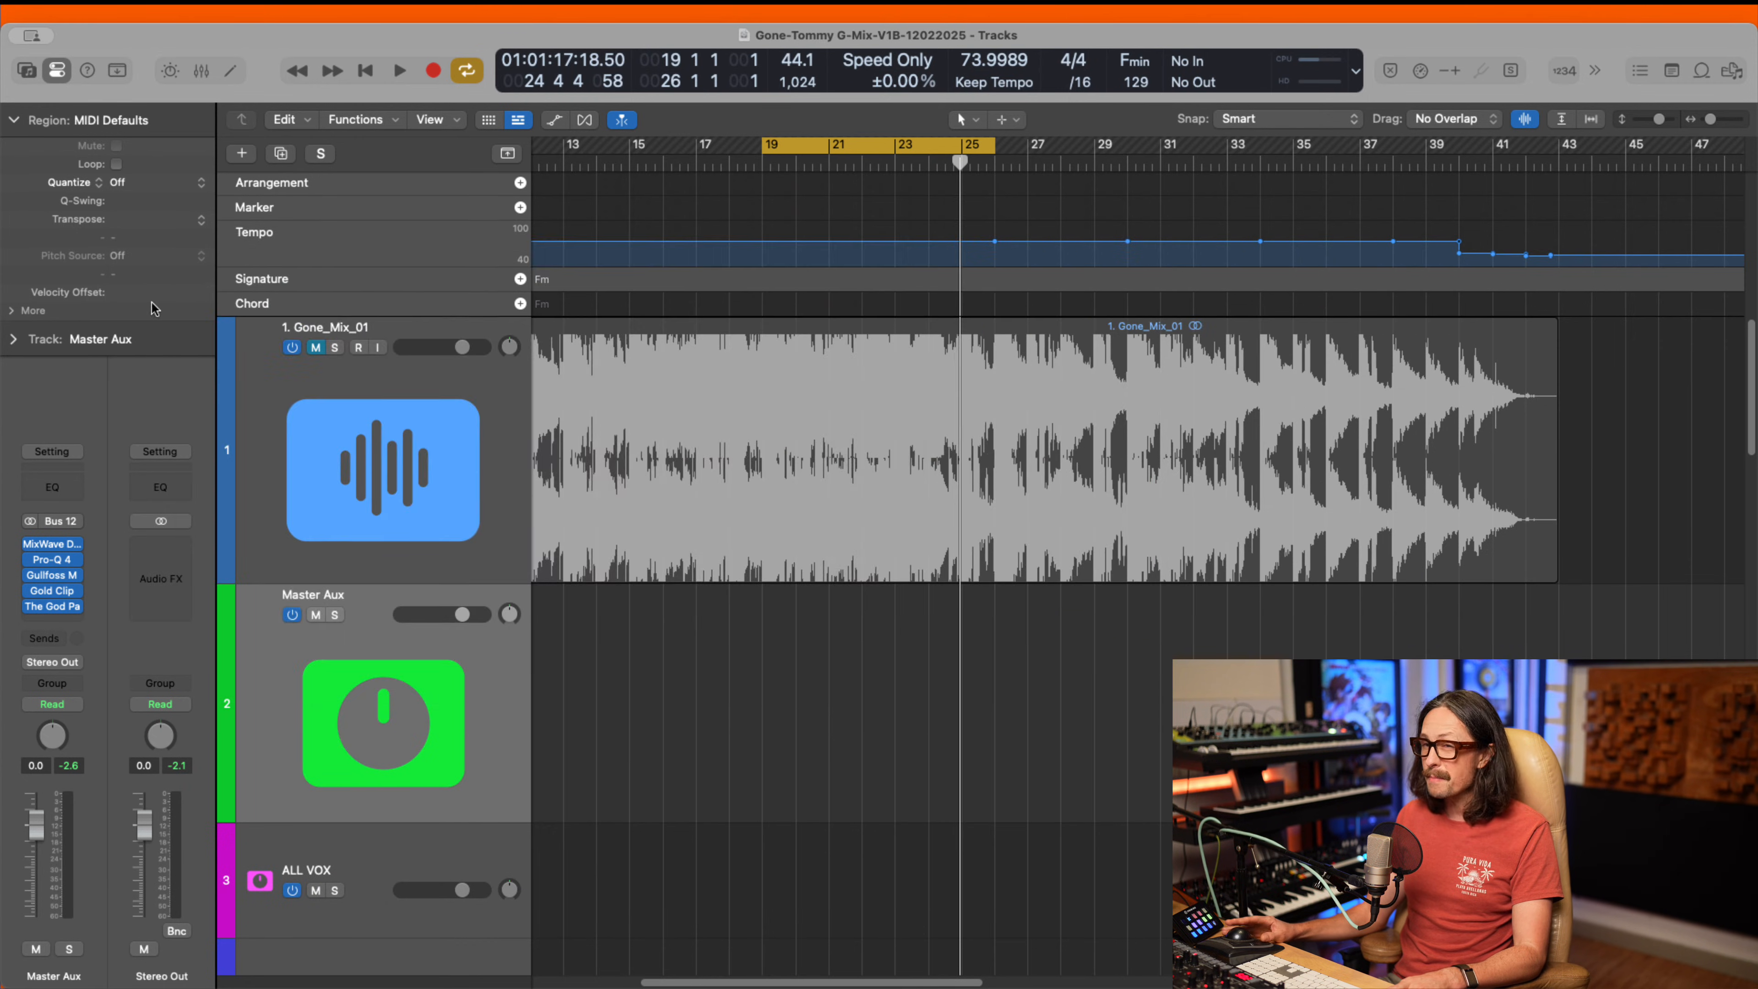
- Play the cycled section with all five Master Aux effects bypassed and again with all of them active
drag(28, 545, 28, 610)
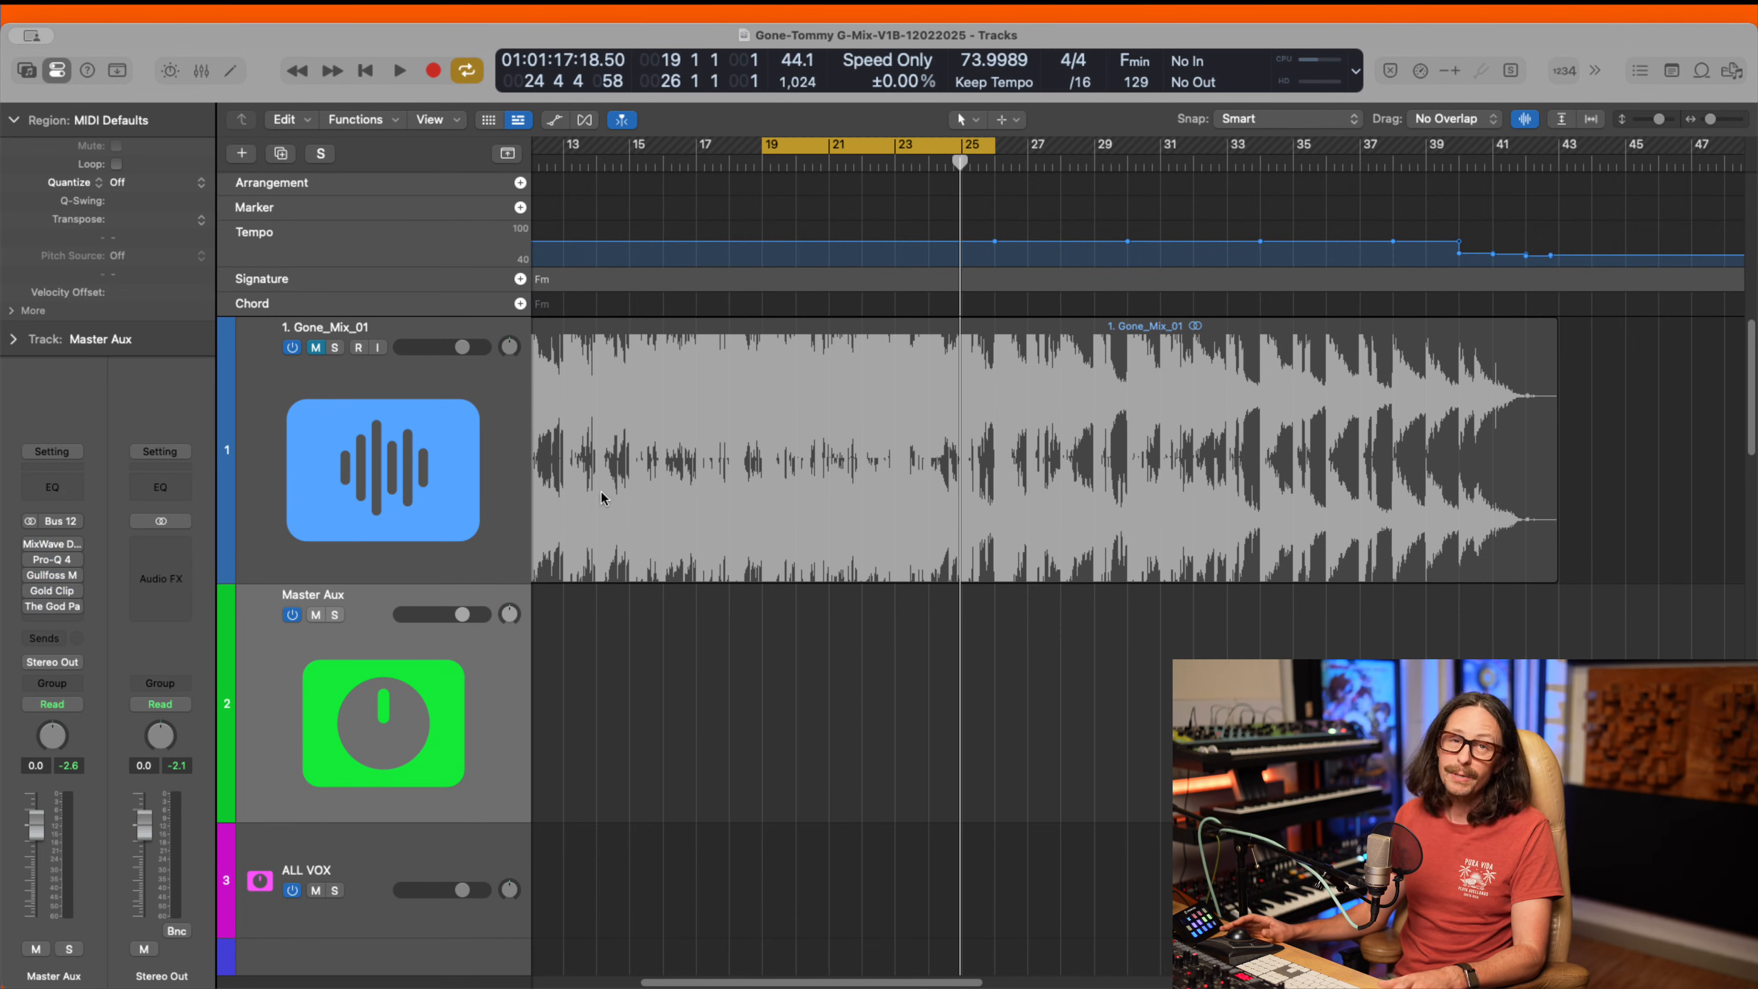
key(space)
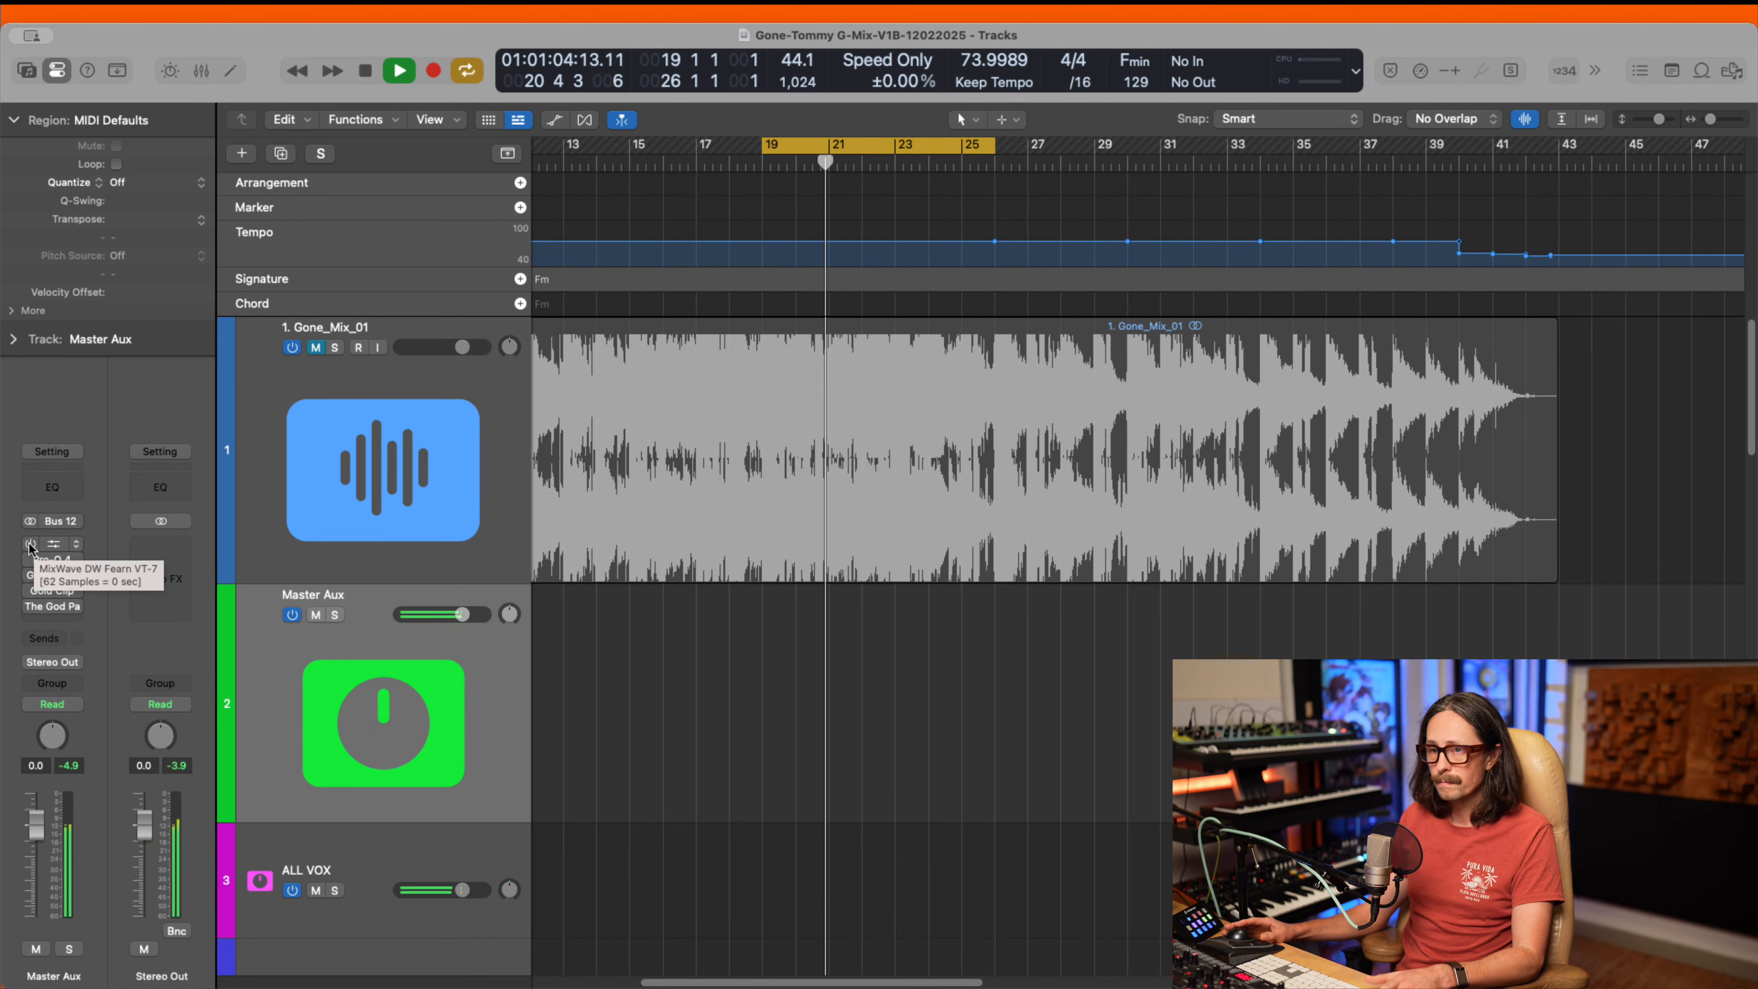
key(space)
drag(29, 544, 28, 654)
key(space)
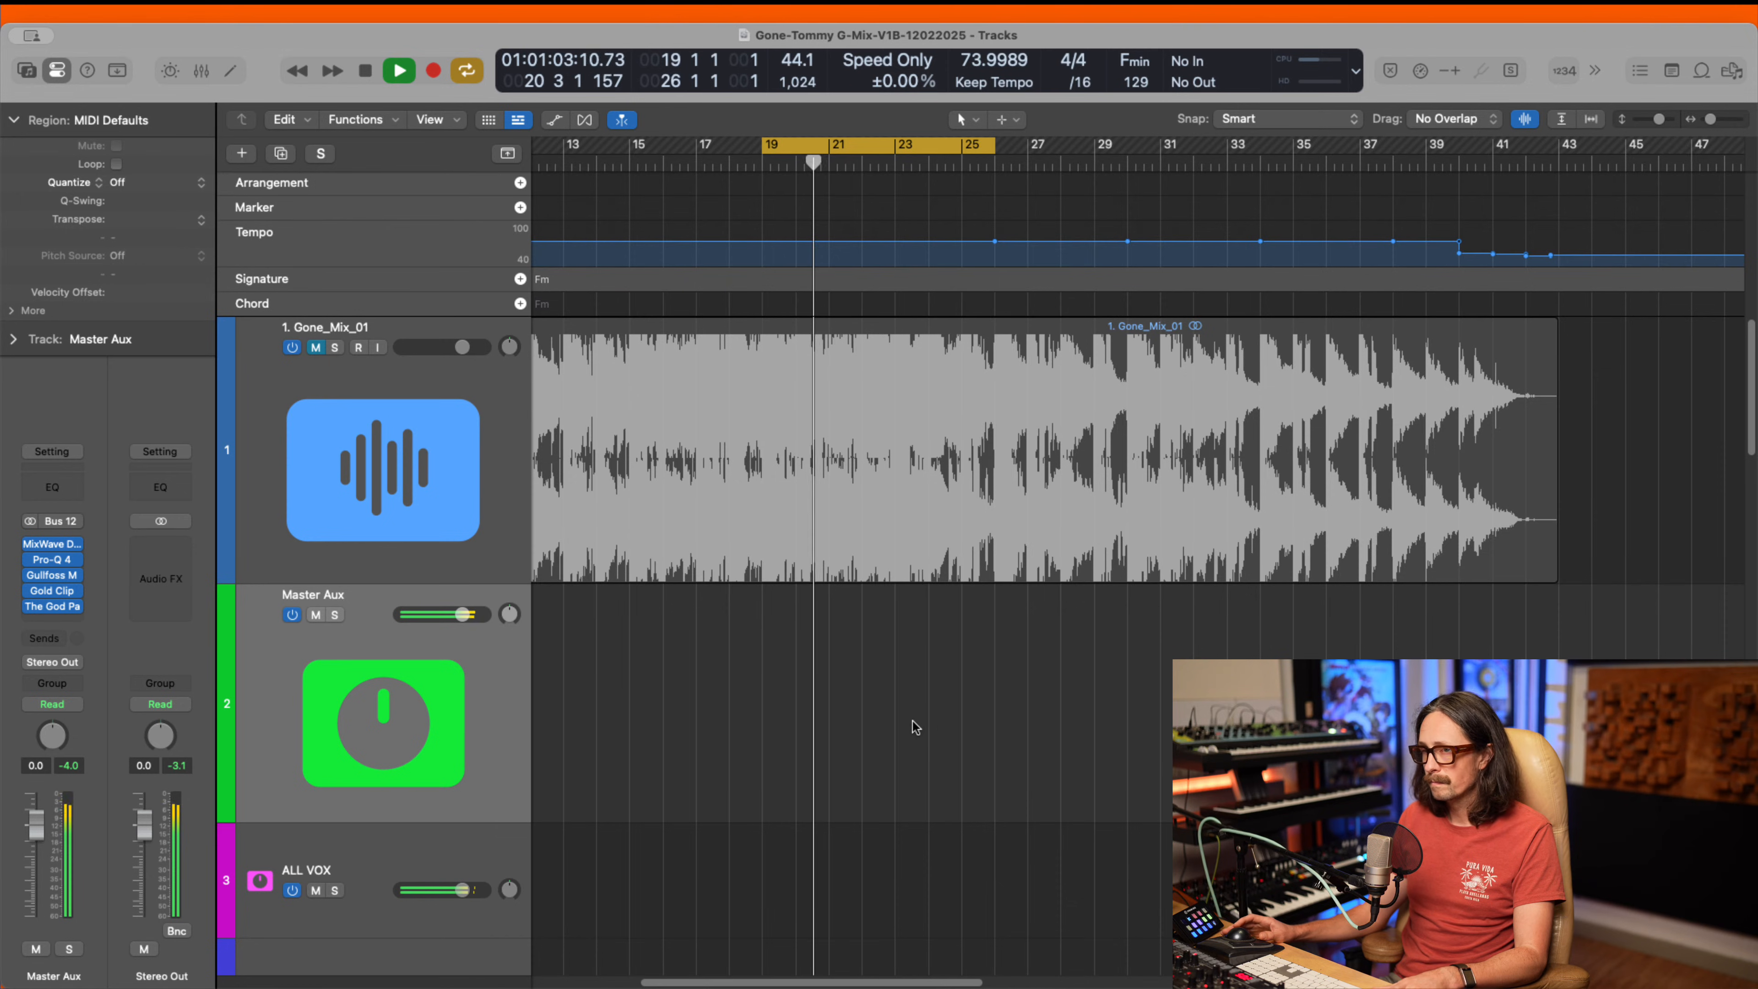
key(space)
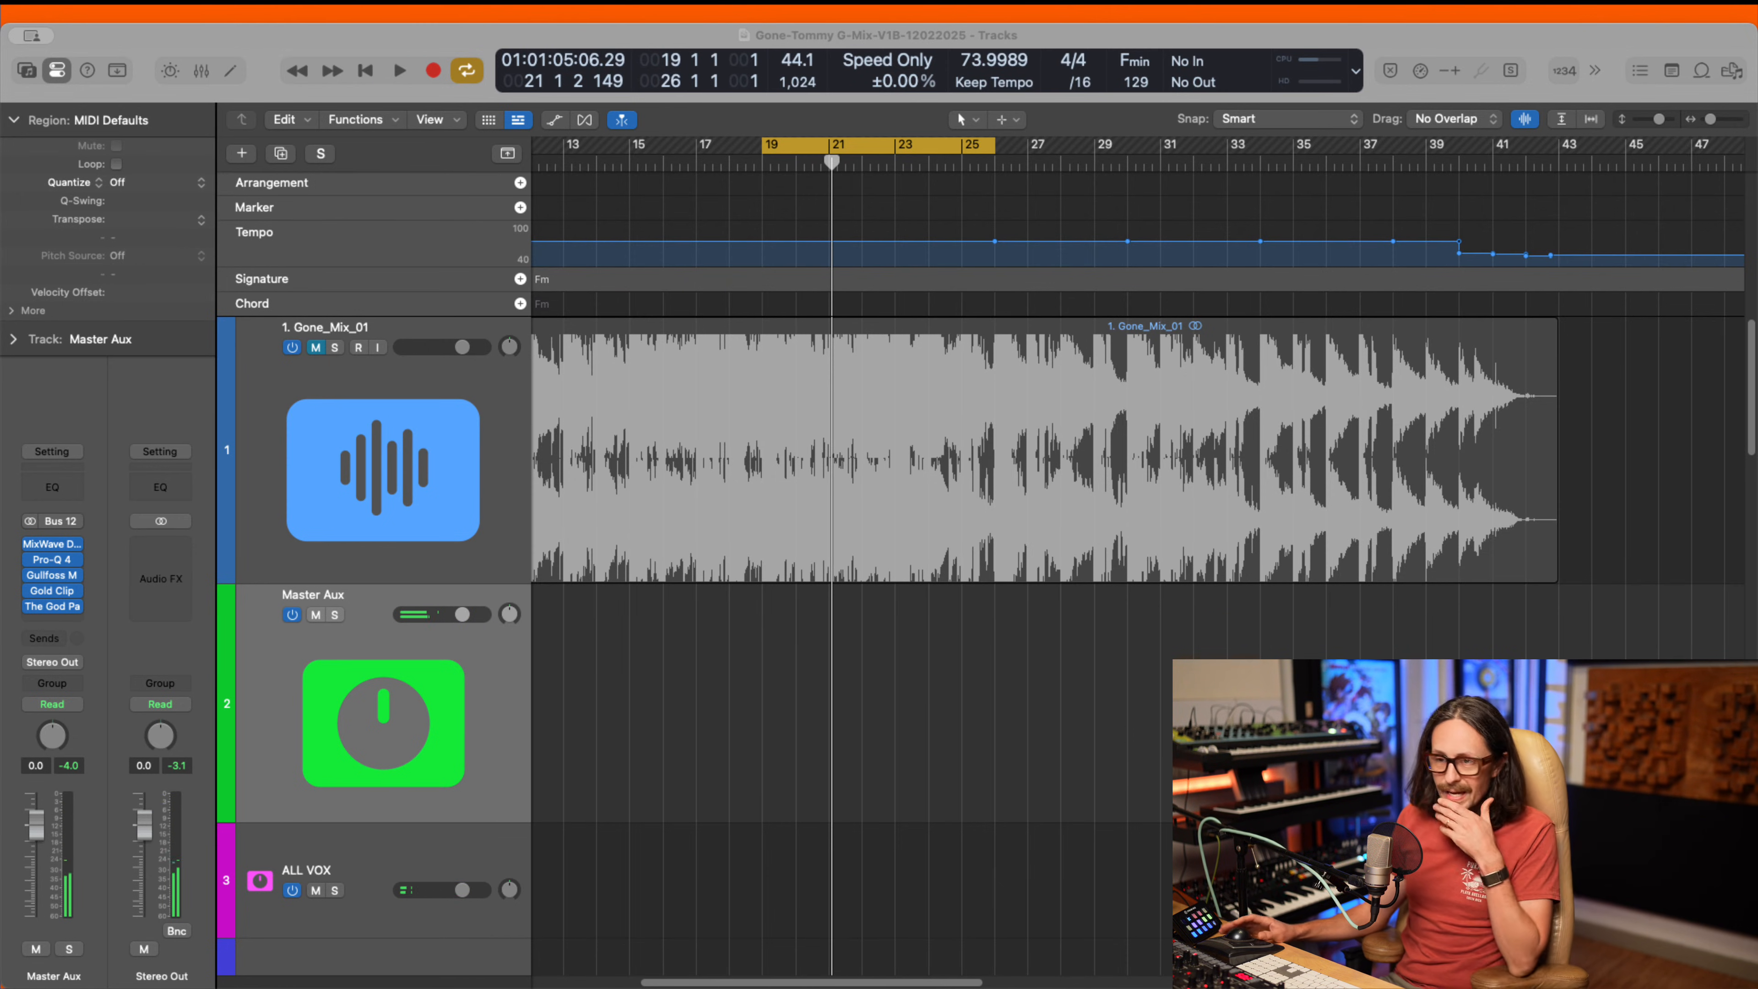
- Collapse the Region inspector and select the KEYS MIX track
click(13, 123)
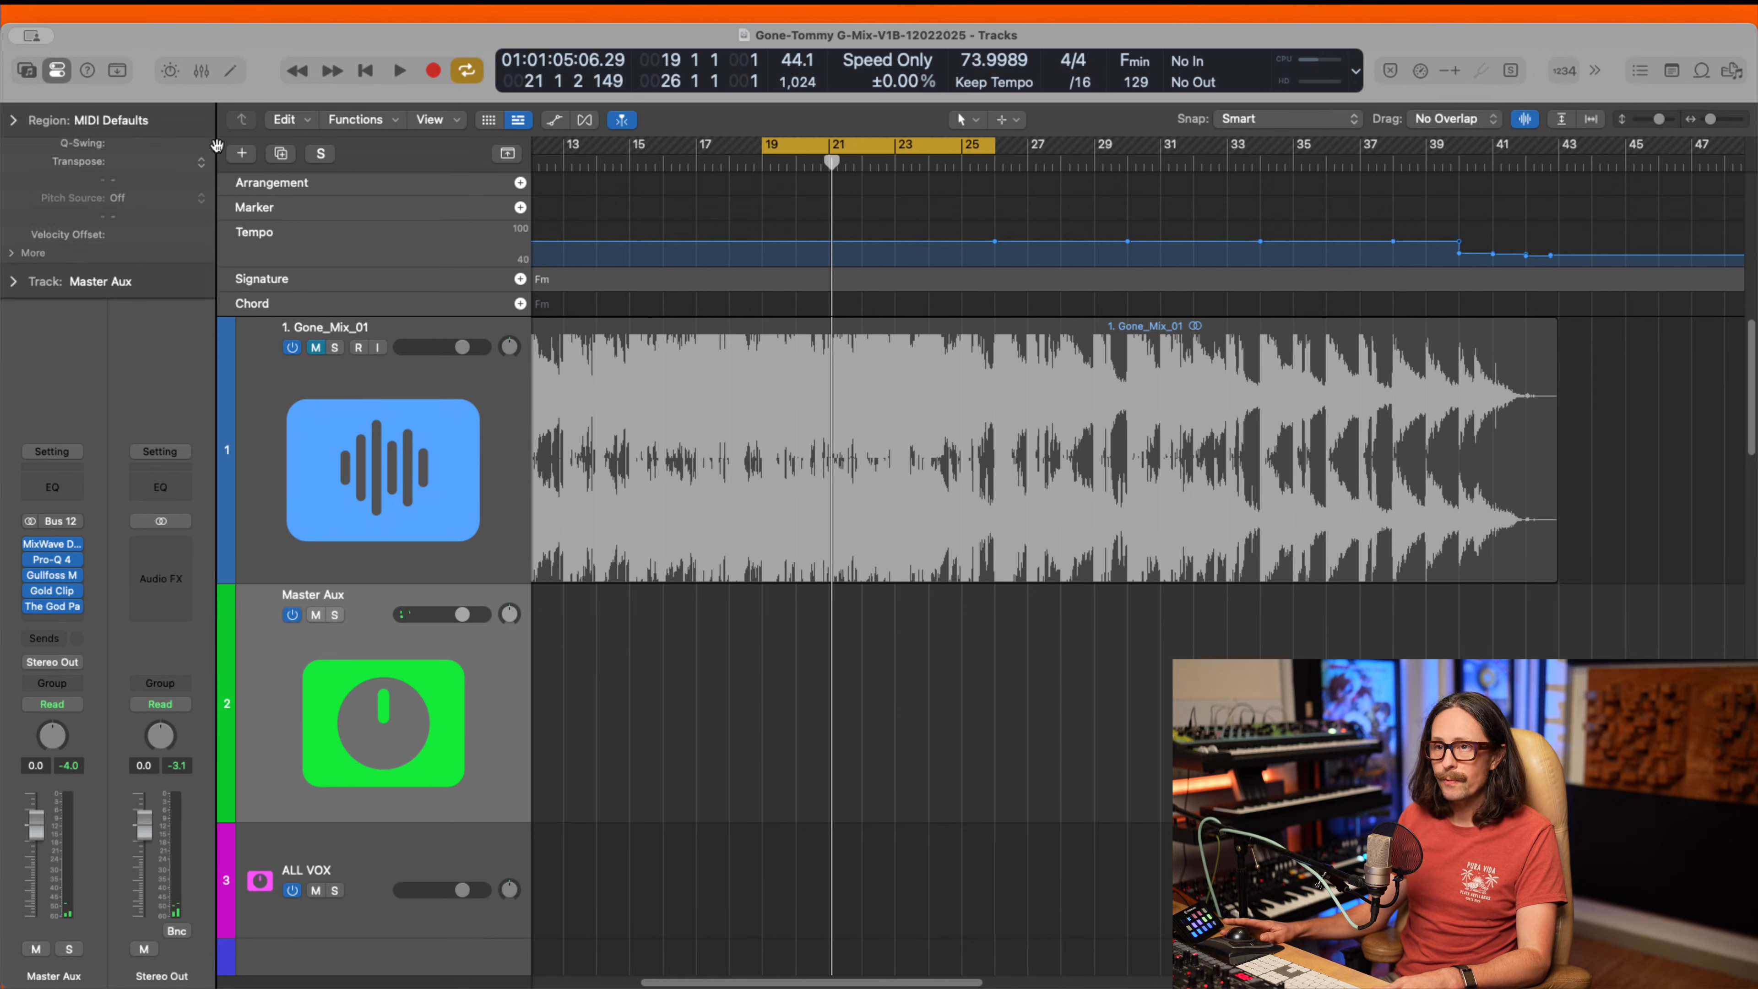
scroll(833, 549, down, 3)
scroll(833, 550, down, 5)
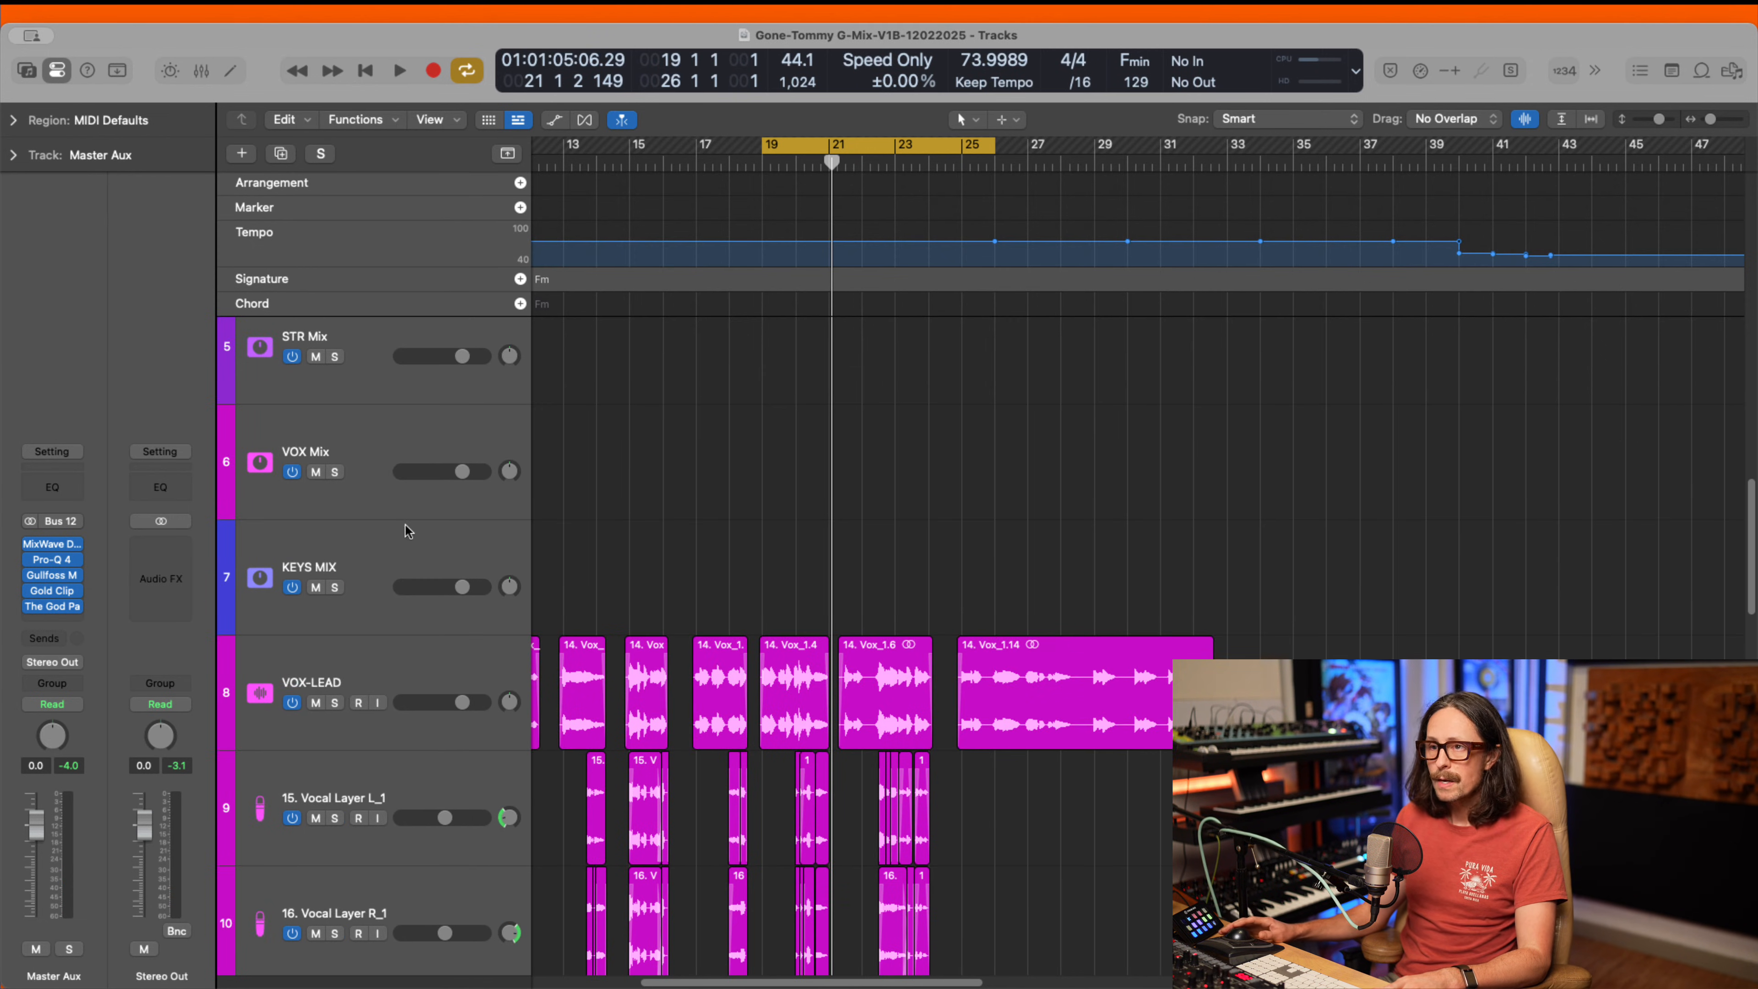
click(390, 547)
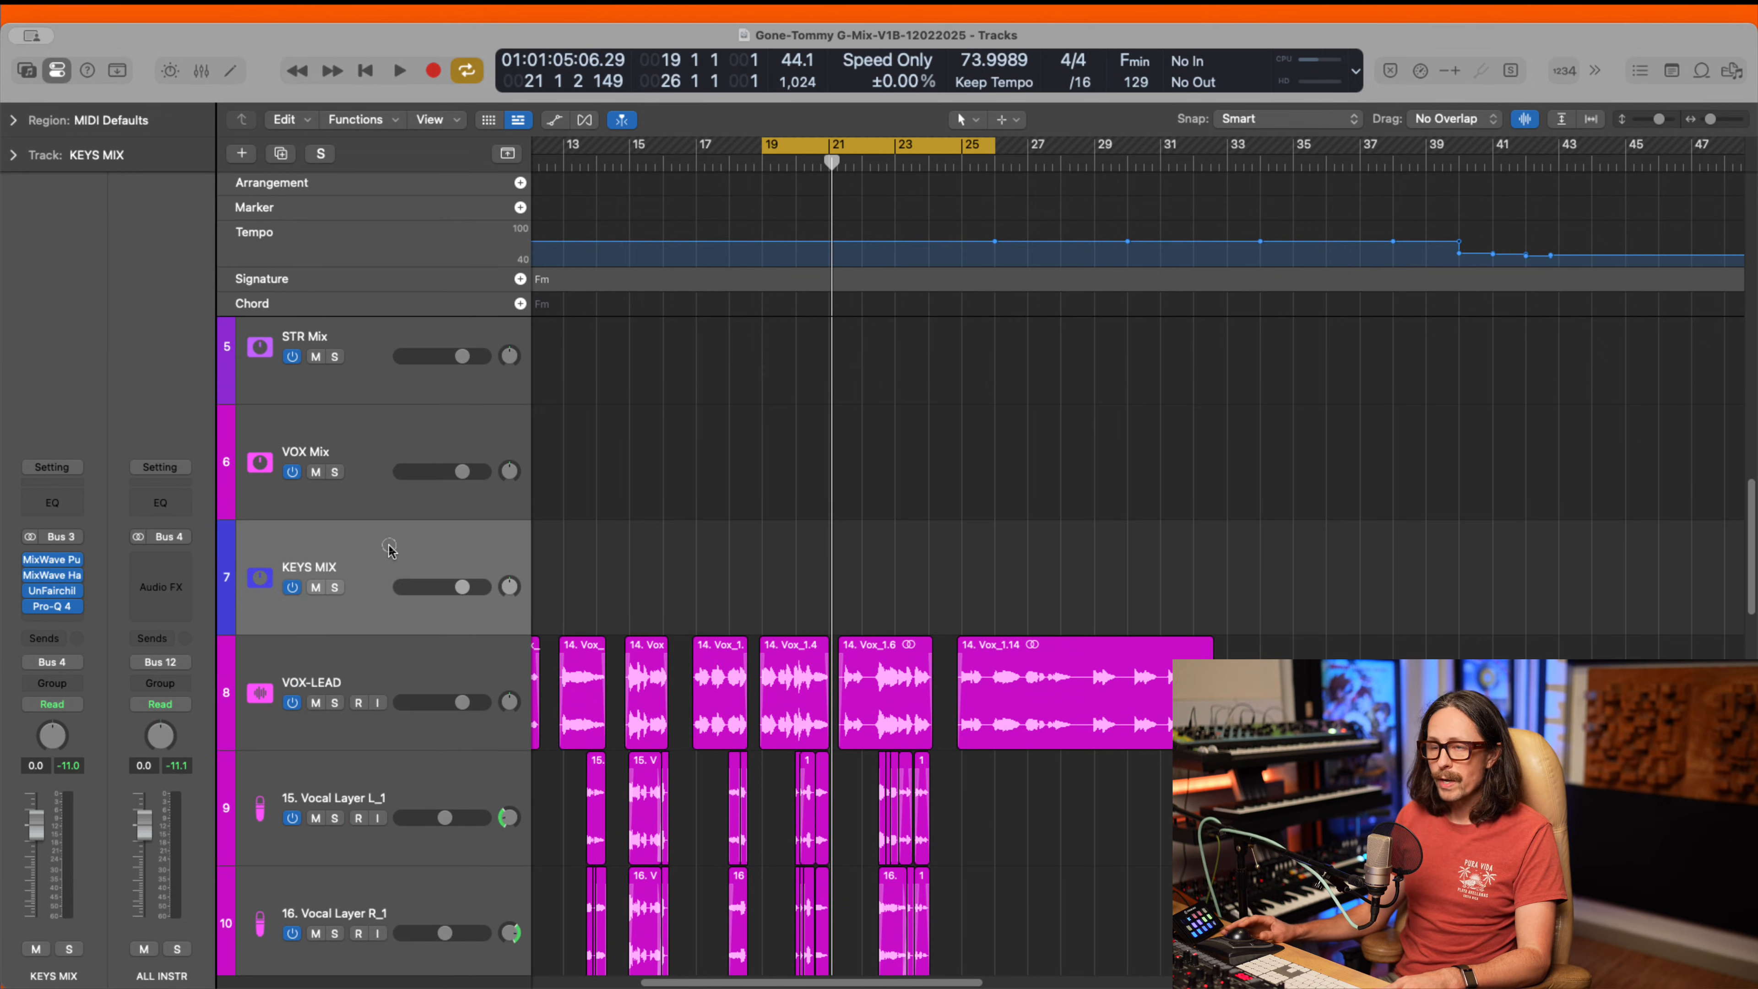
- Open the MixWave Pultec EQP-1S3 on KEYS MIX and set its attenuation frequency selector to 20 kHz
click(52, 559)
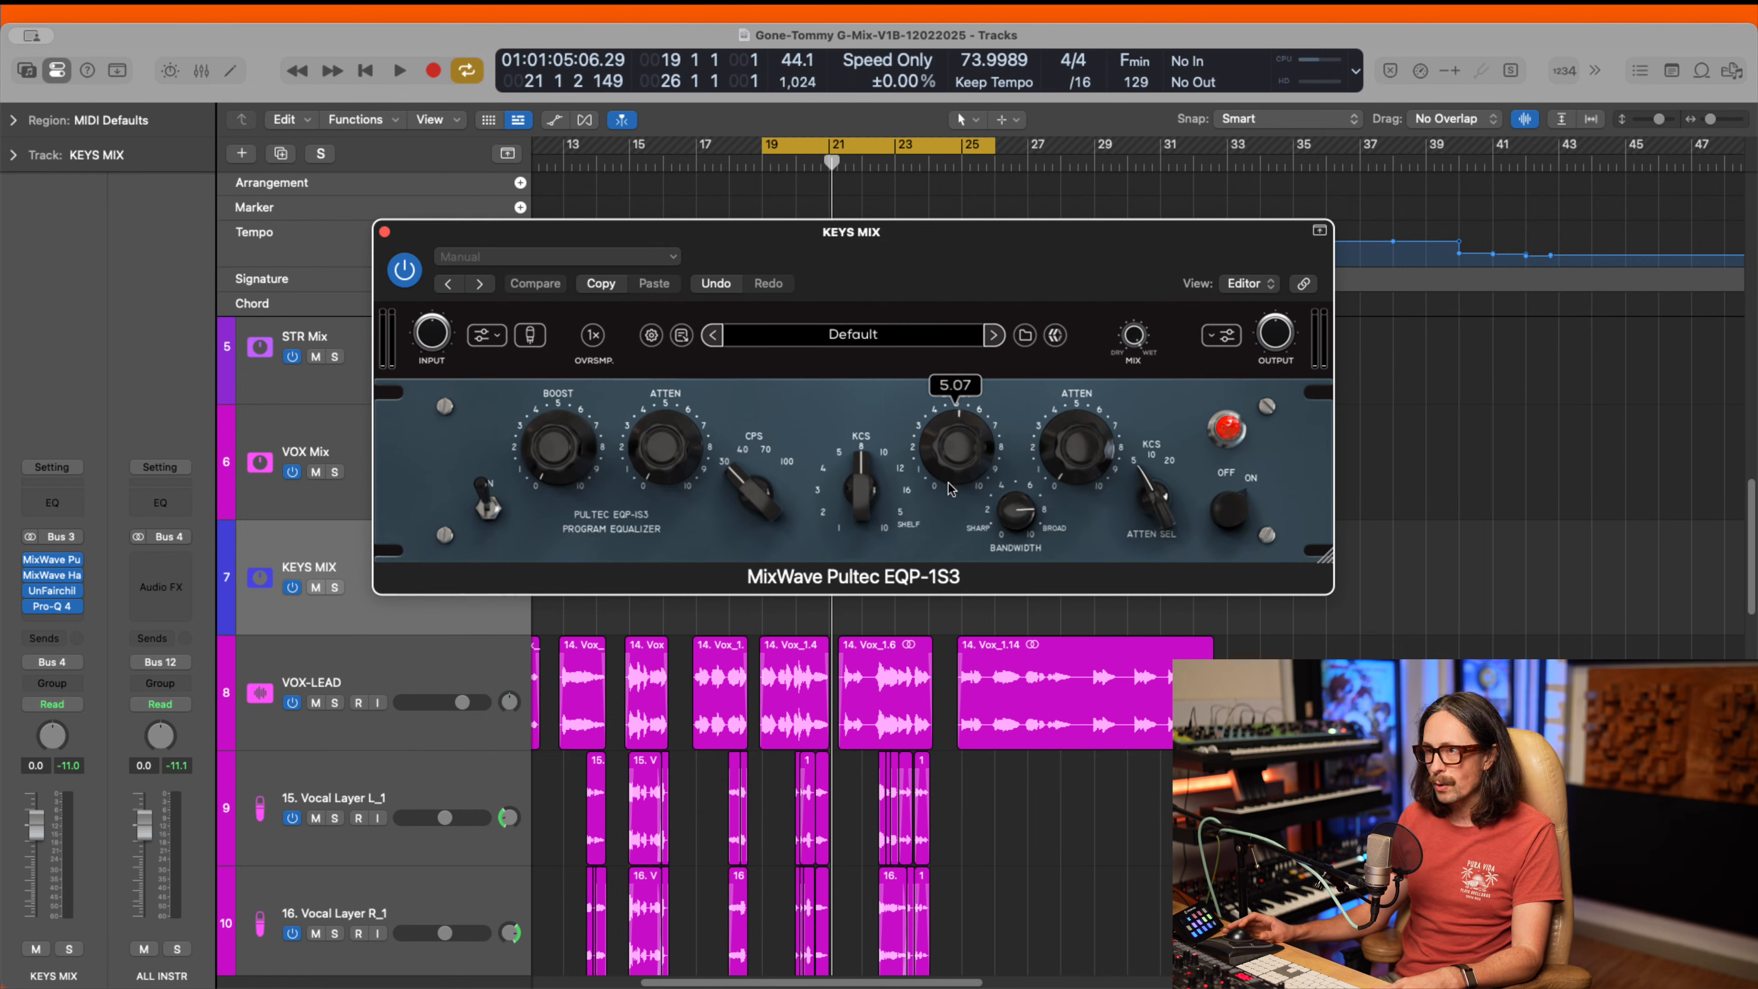
mouse_move(1032, 526)
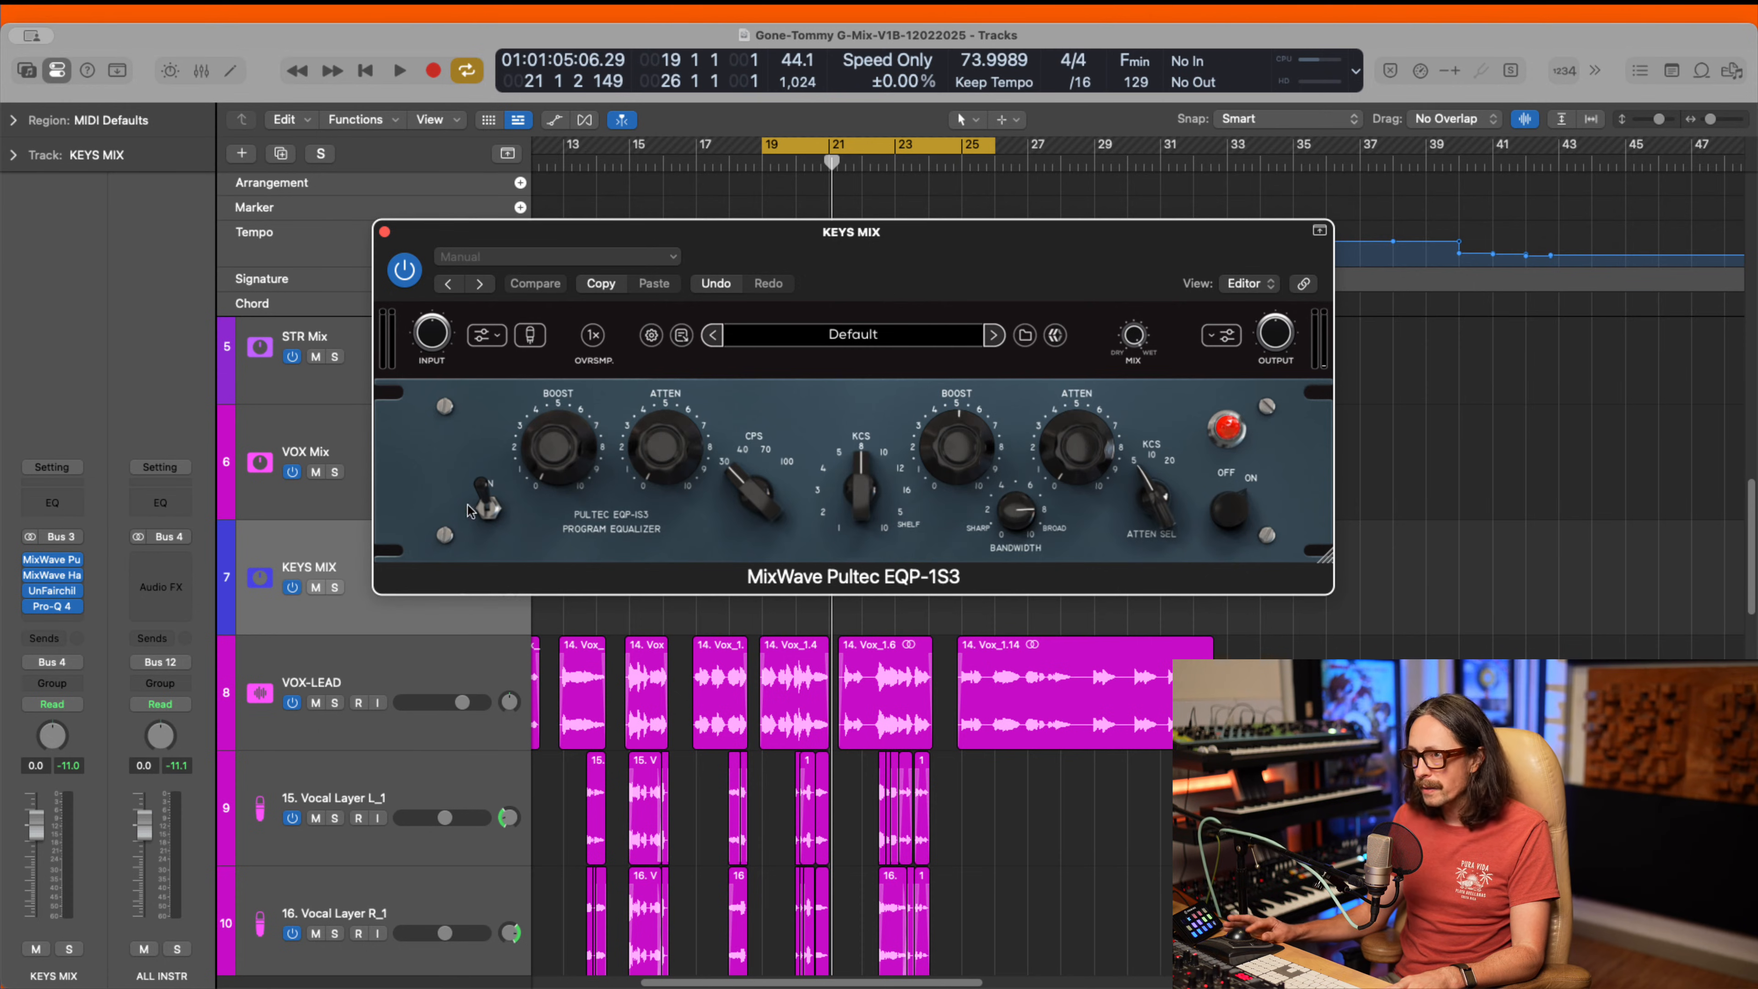
drag(1153, 504, 1155, 481)
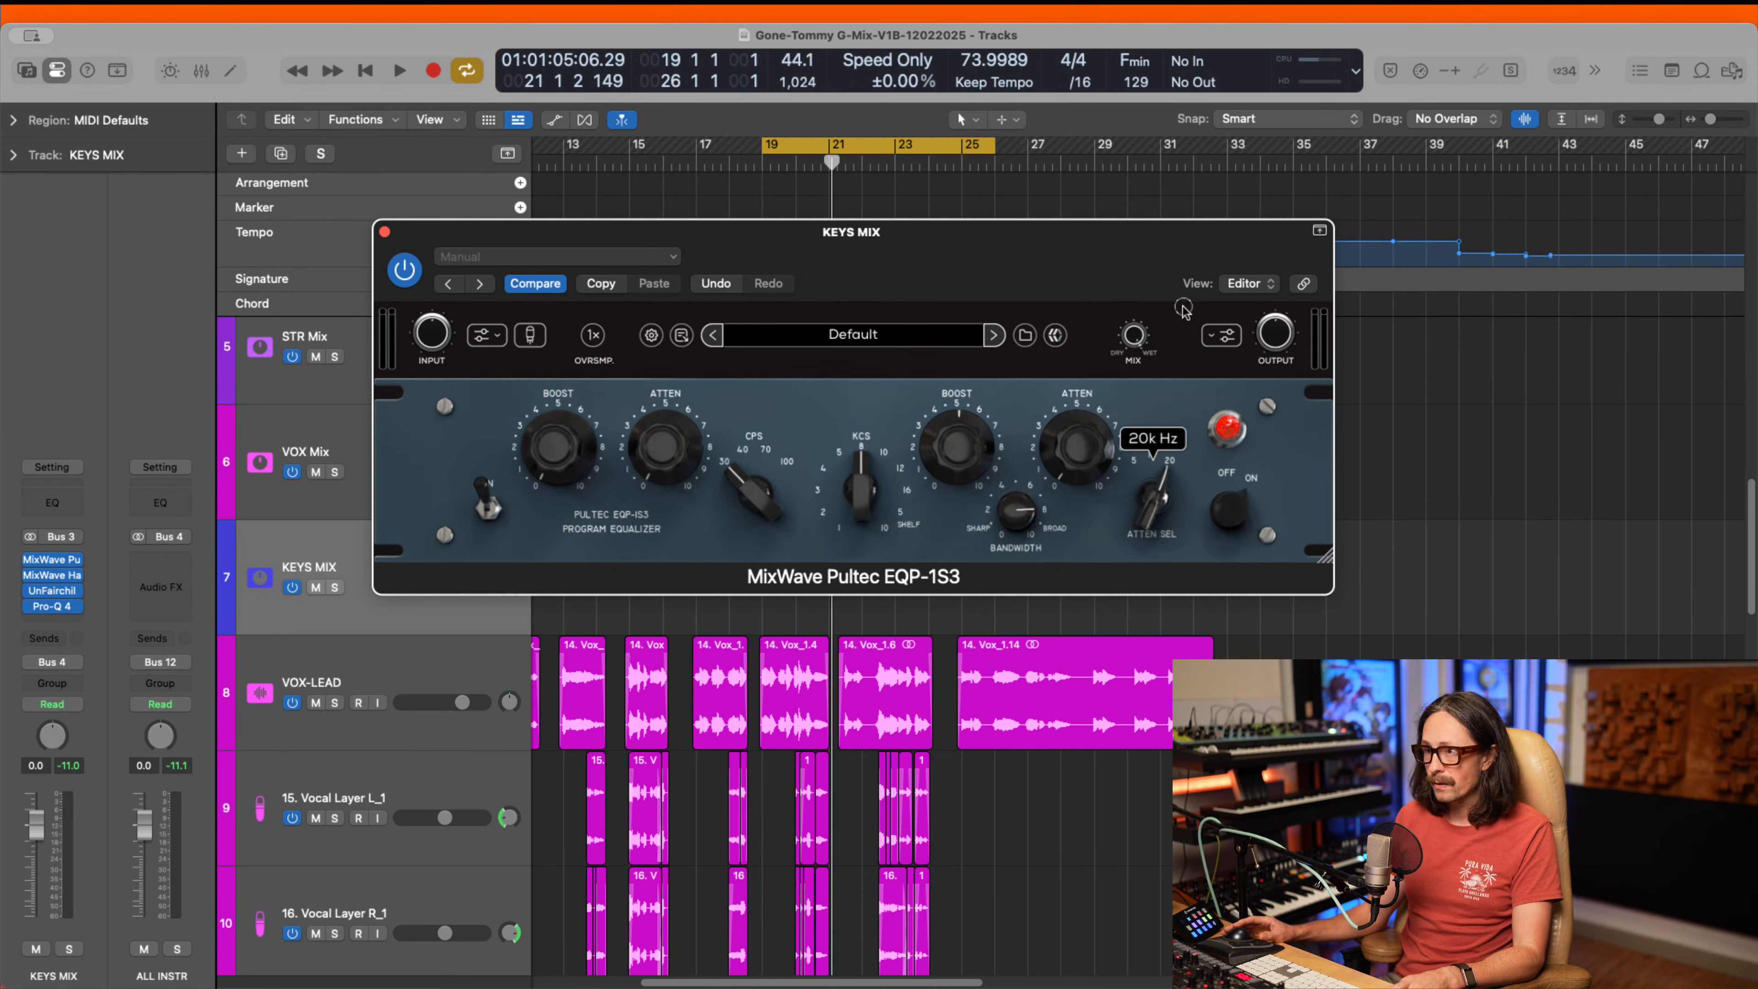
- Open MixWave Hazelrigg VLC on KEYS MIX, examine its boost, low cut and frequency controls, and close both equalizer windows
click(52, 574)
drag(1047, 268, 955, 225)
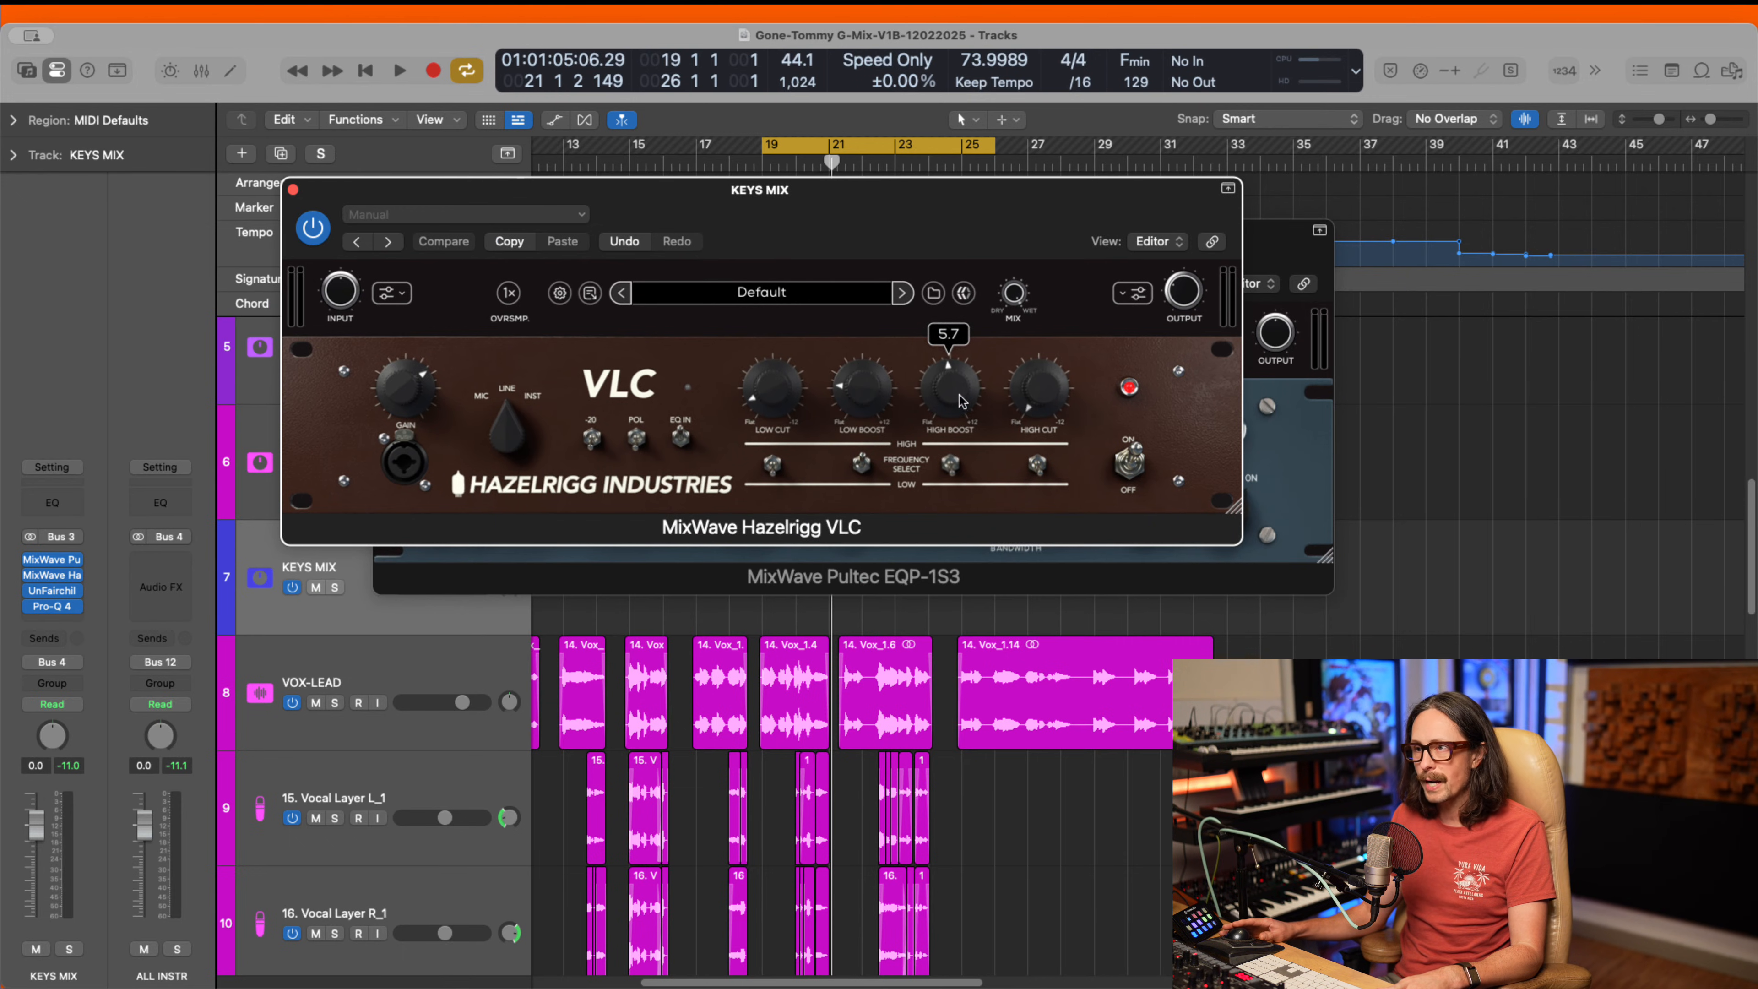
mouse_move(882, 402)
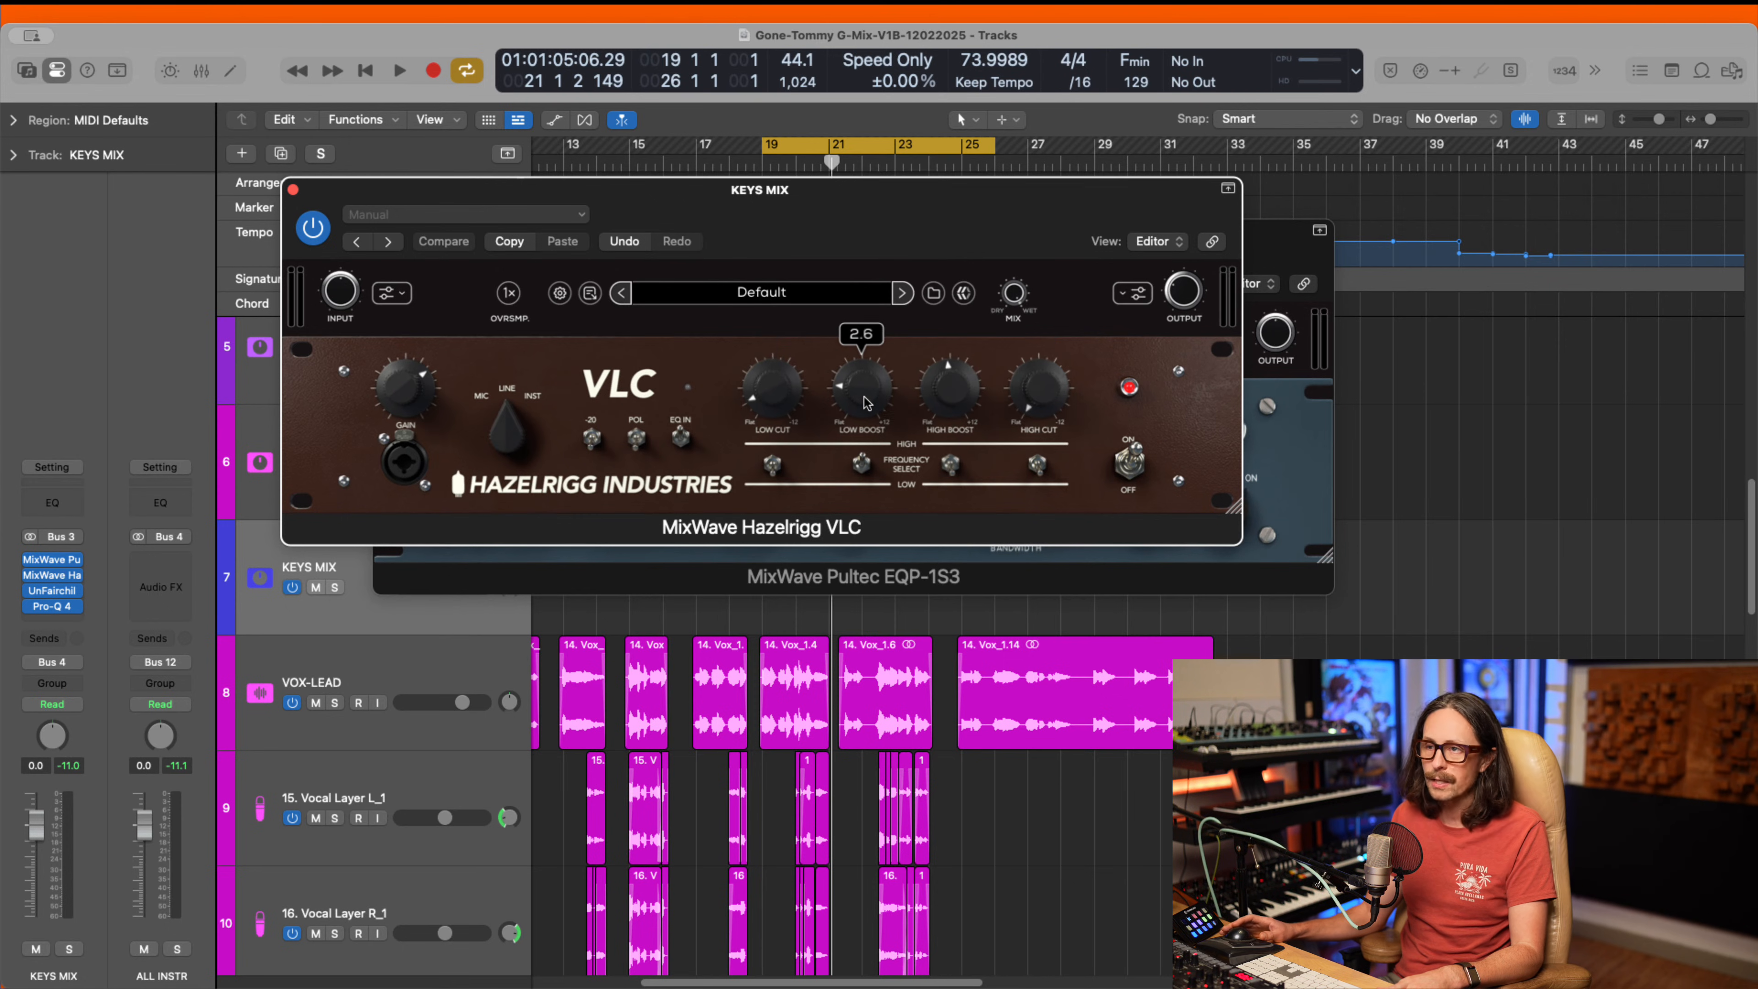
mouse_move(767, 394)
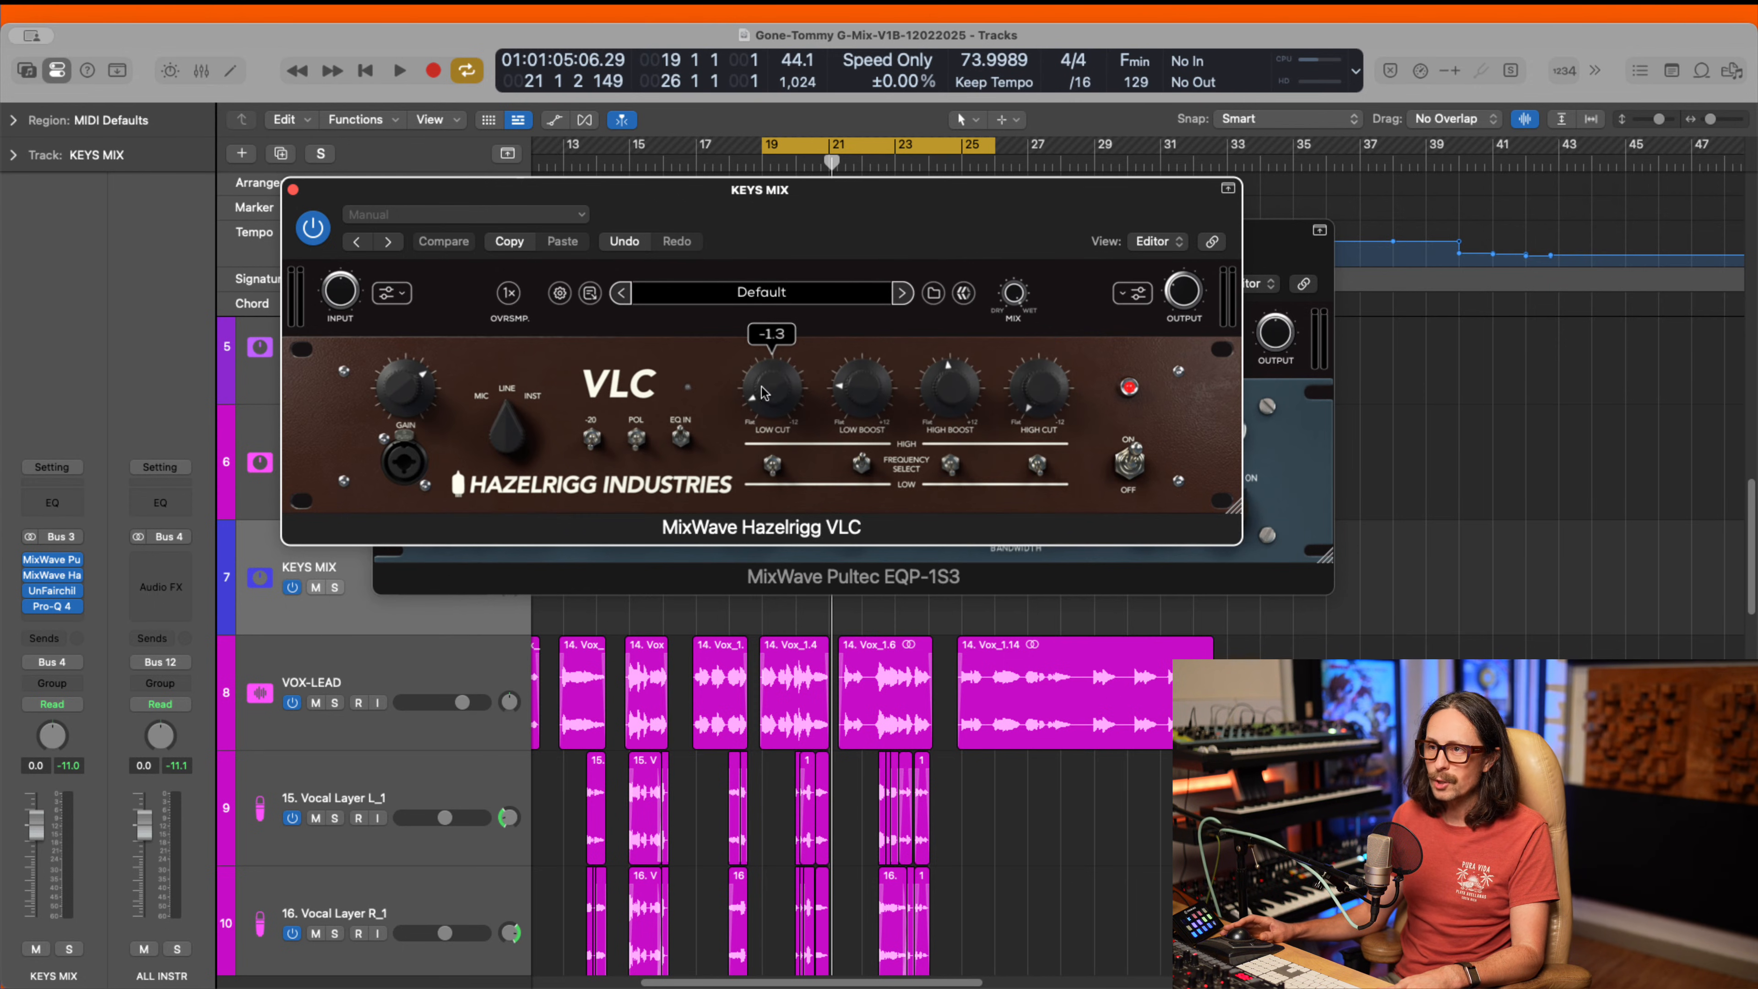
click(774, 468)
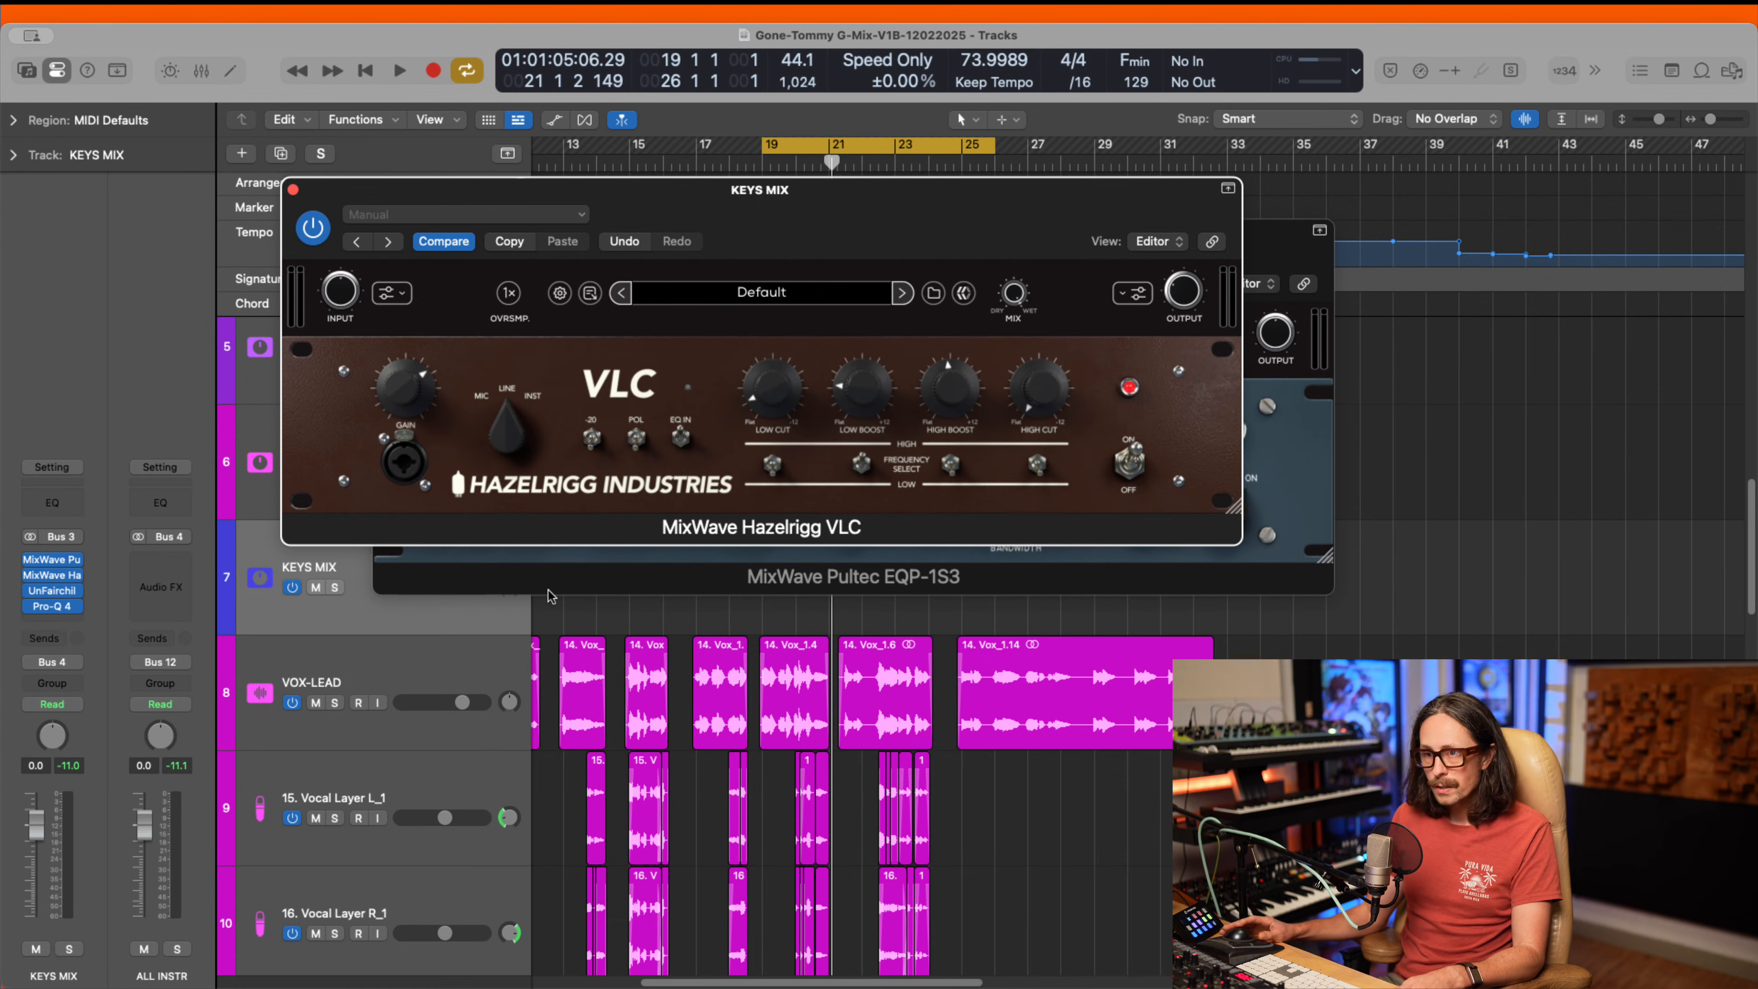
click(293, 190)
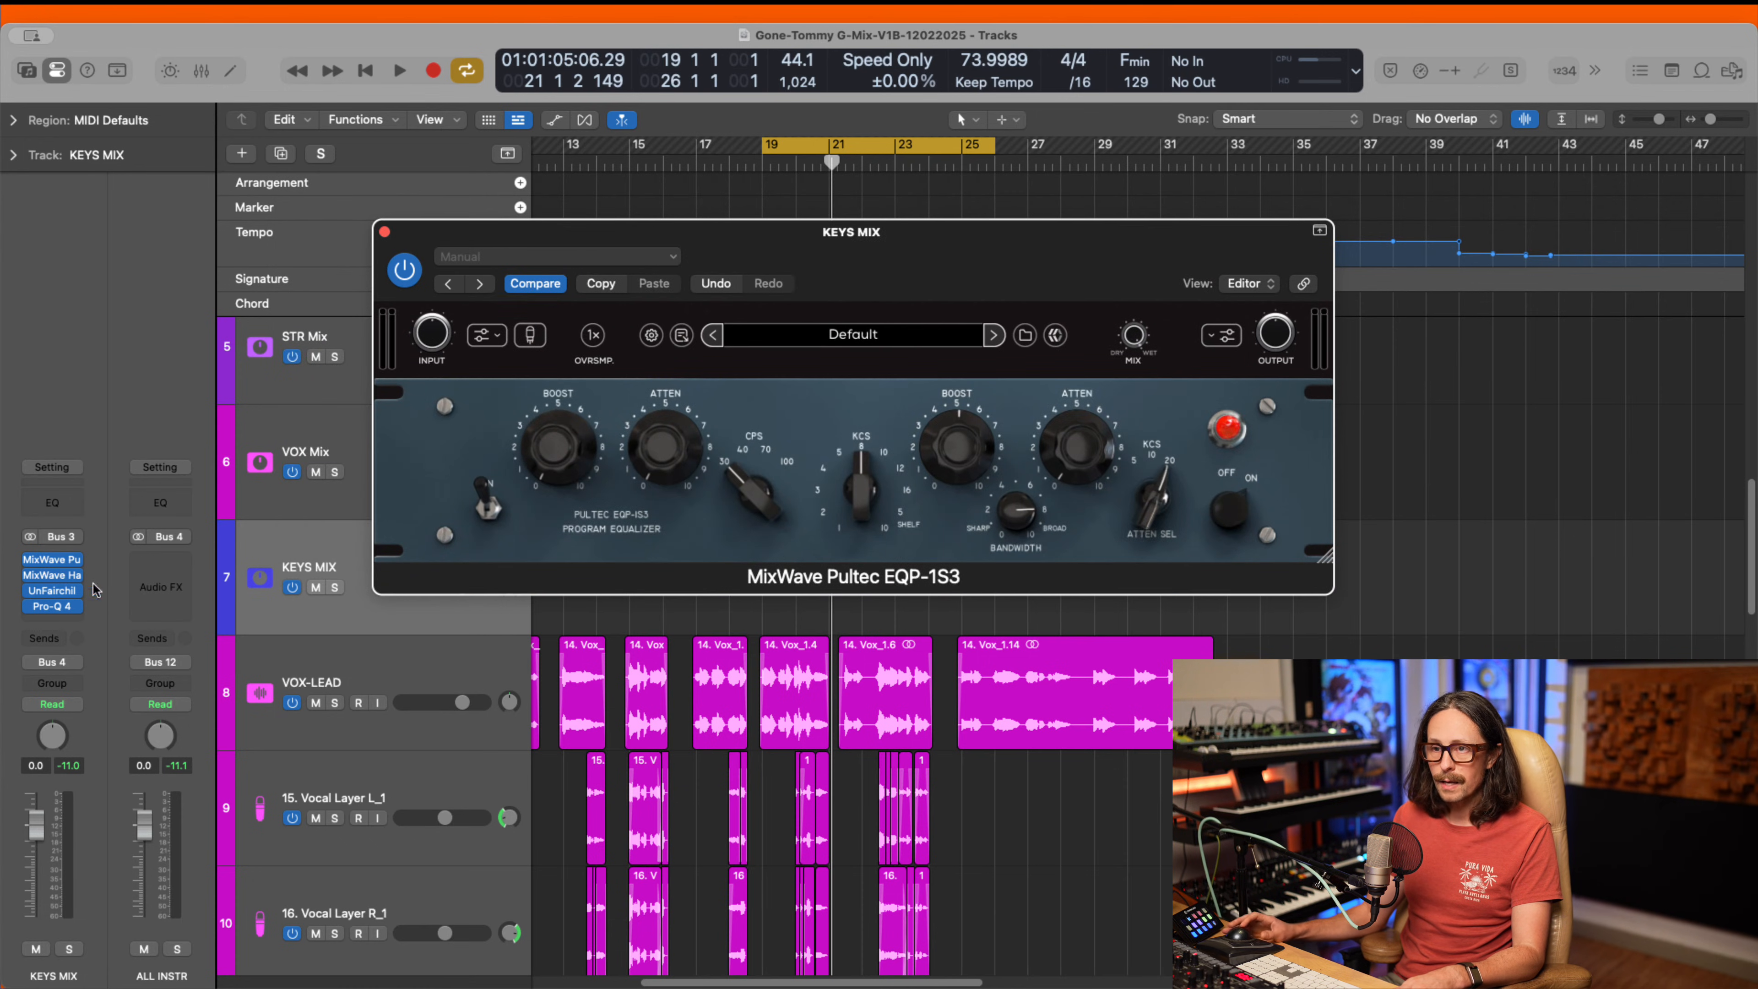
click(385, 232)
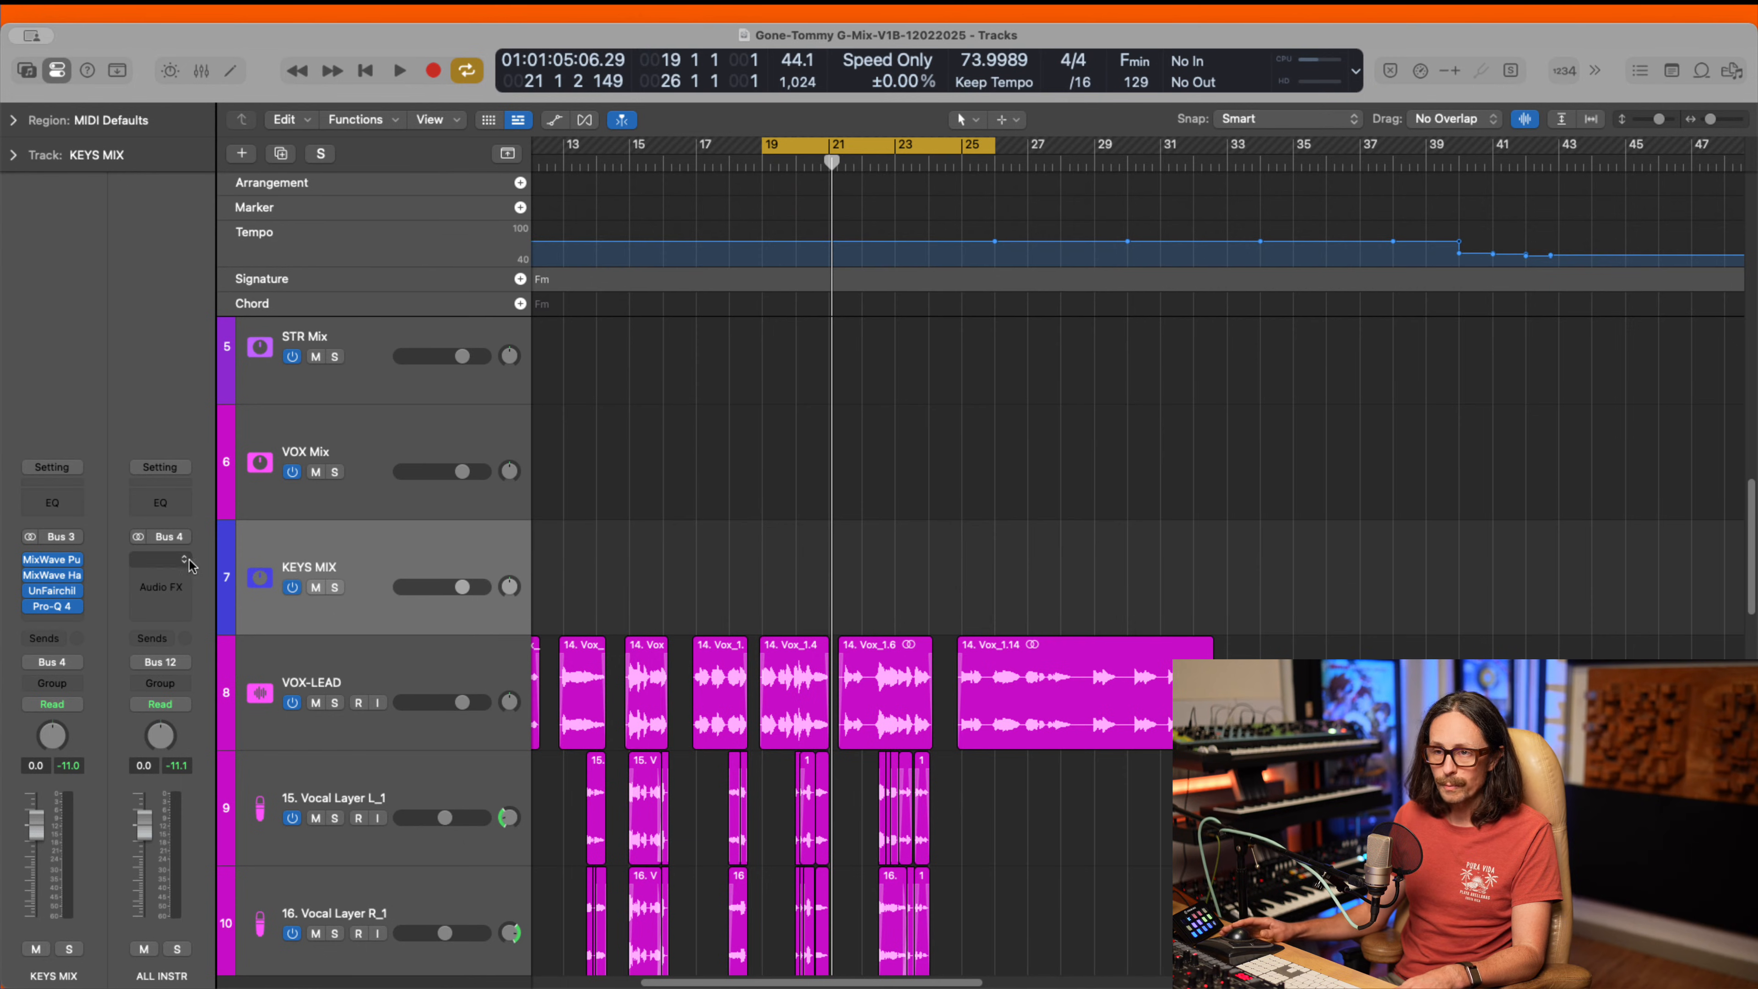
- Open UnFairchild and Pro-Q 4 on KEYS MIX to examine their compression and EQ settings, and close both windows
click(56, 595)
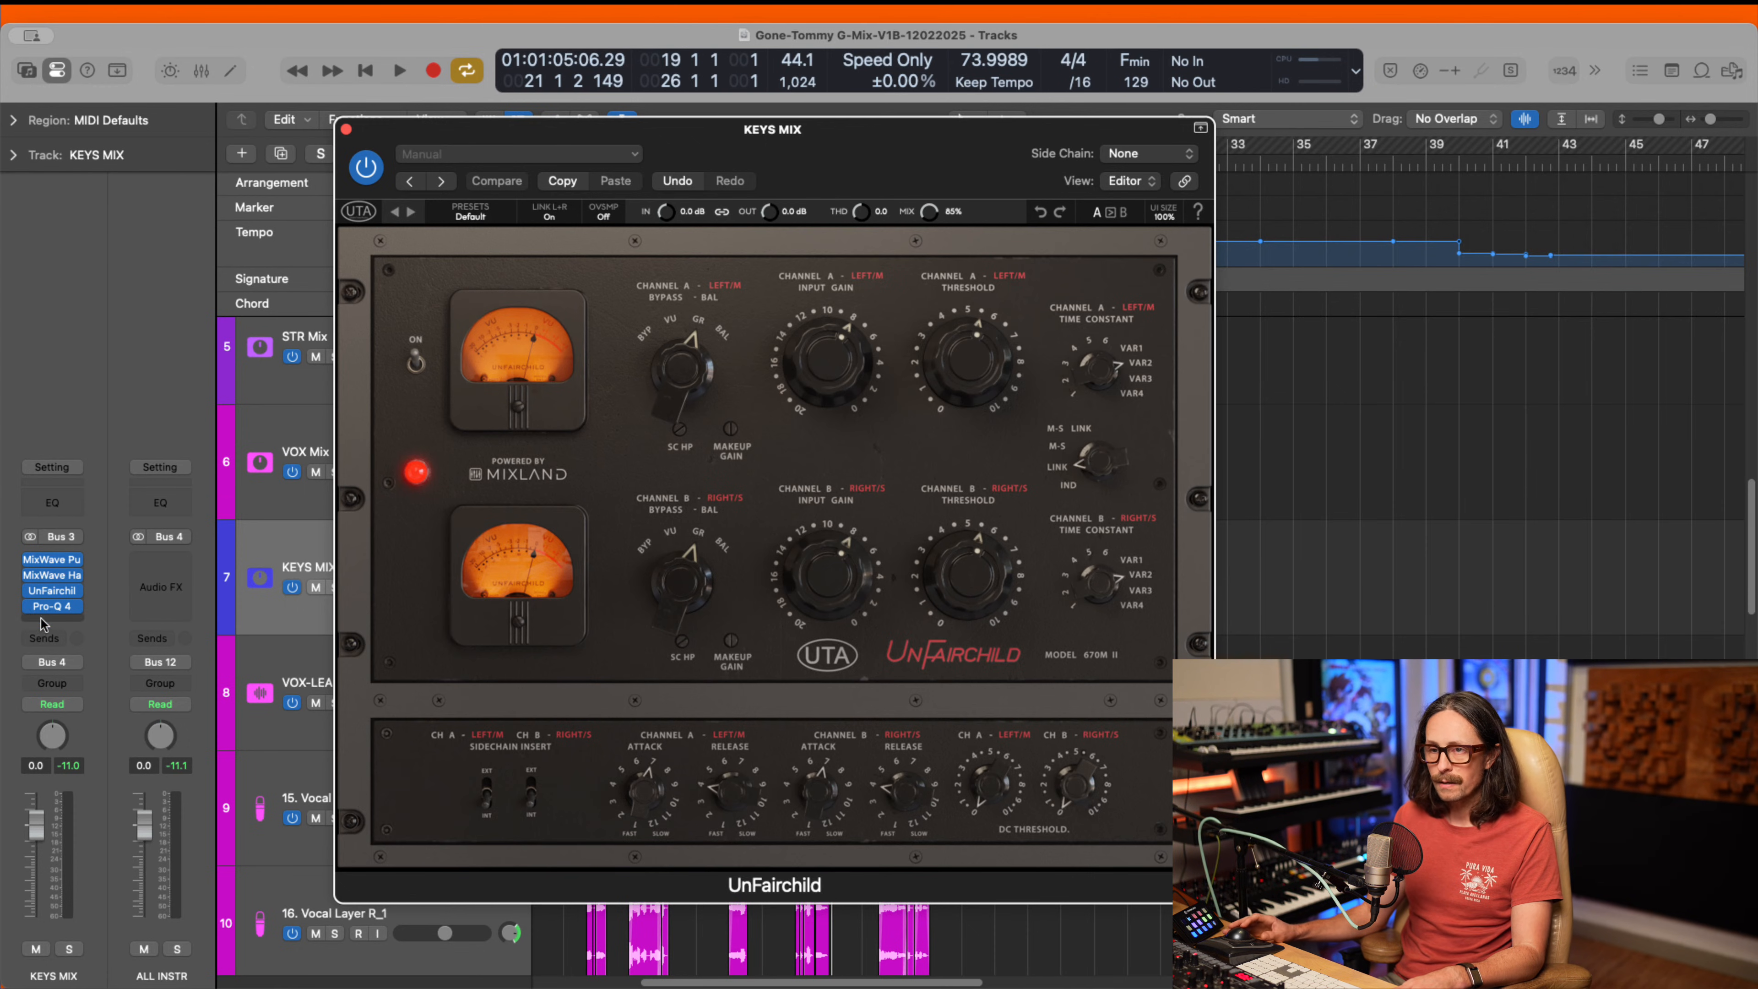
click(52, 606)
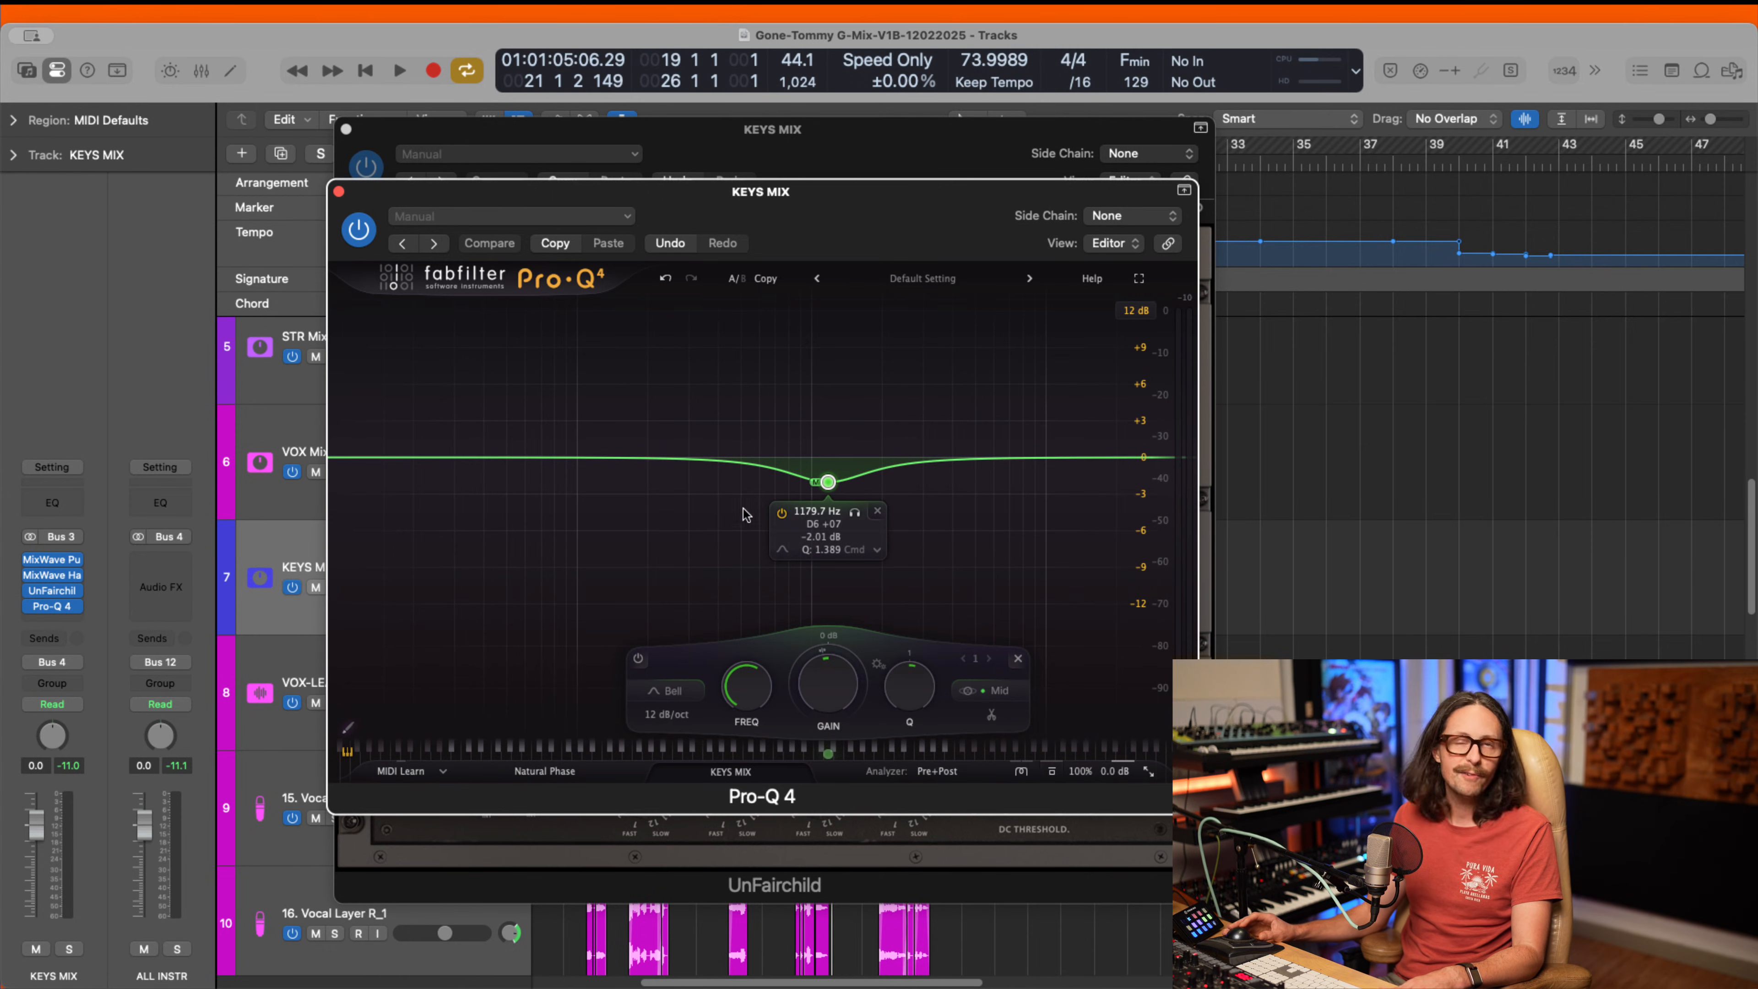
click(339, 191)
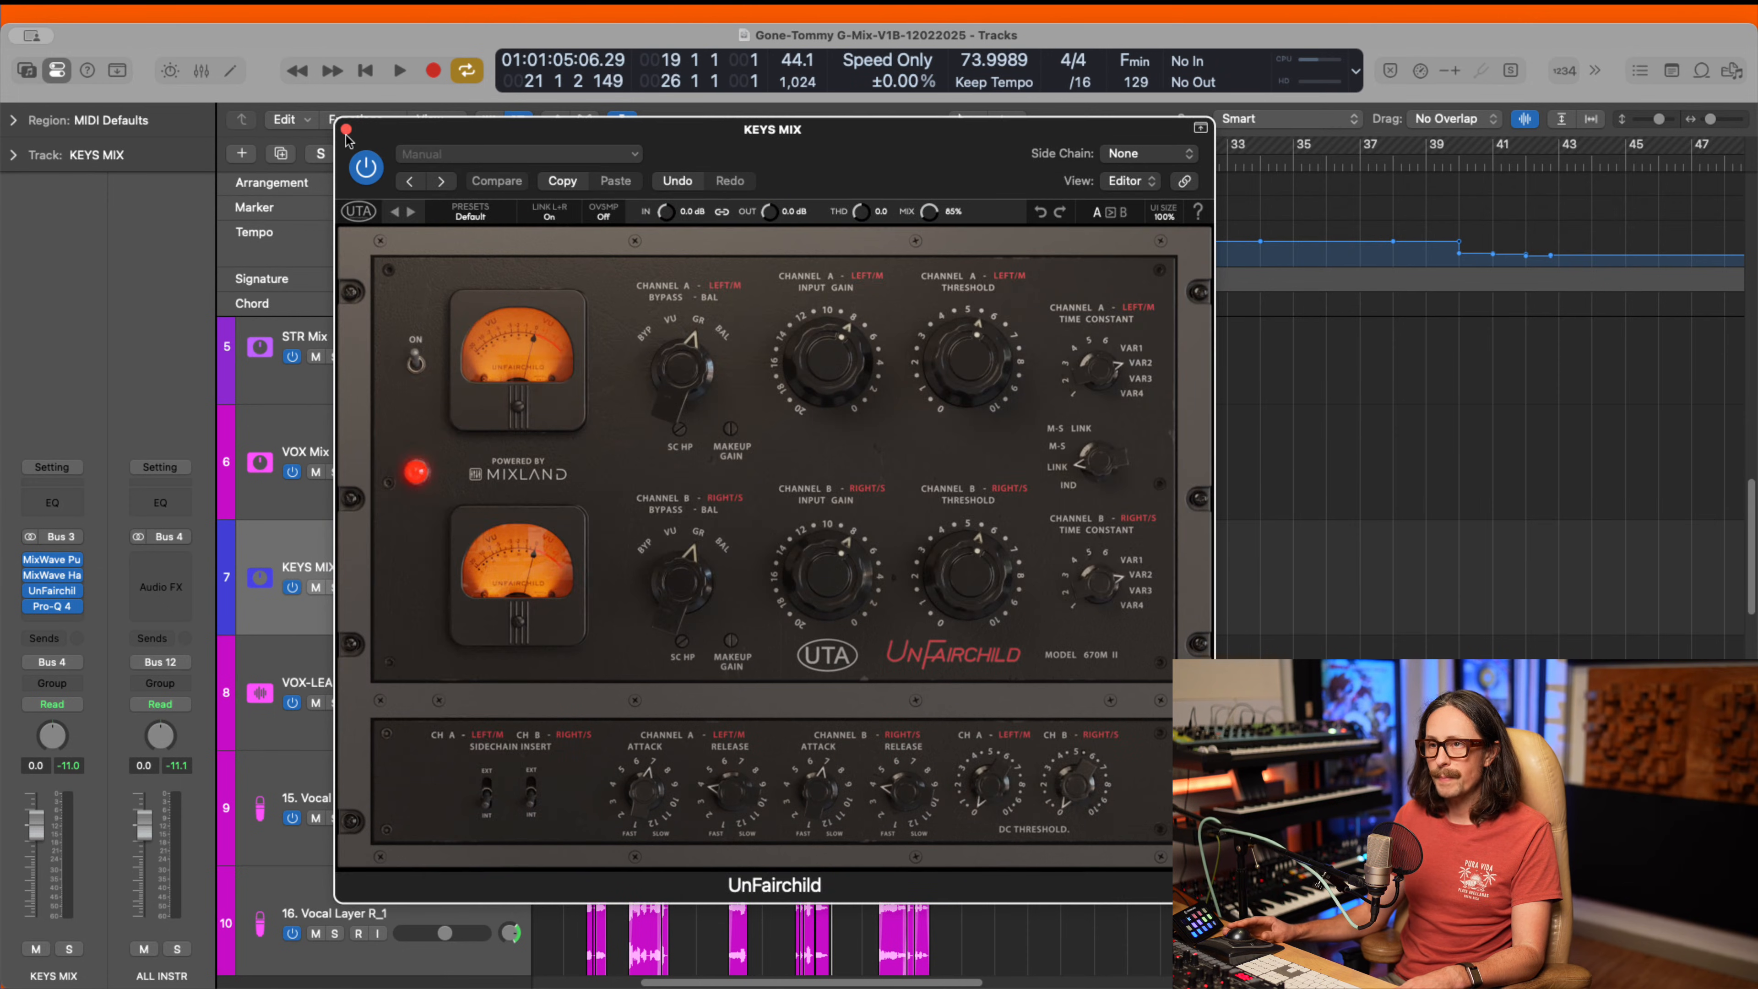
click(346, 130)
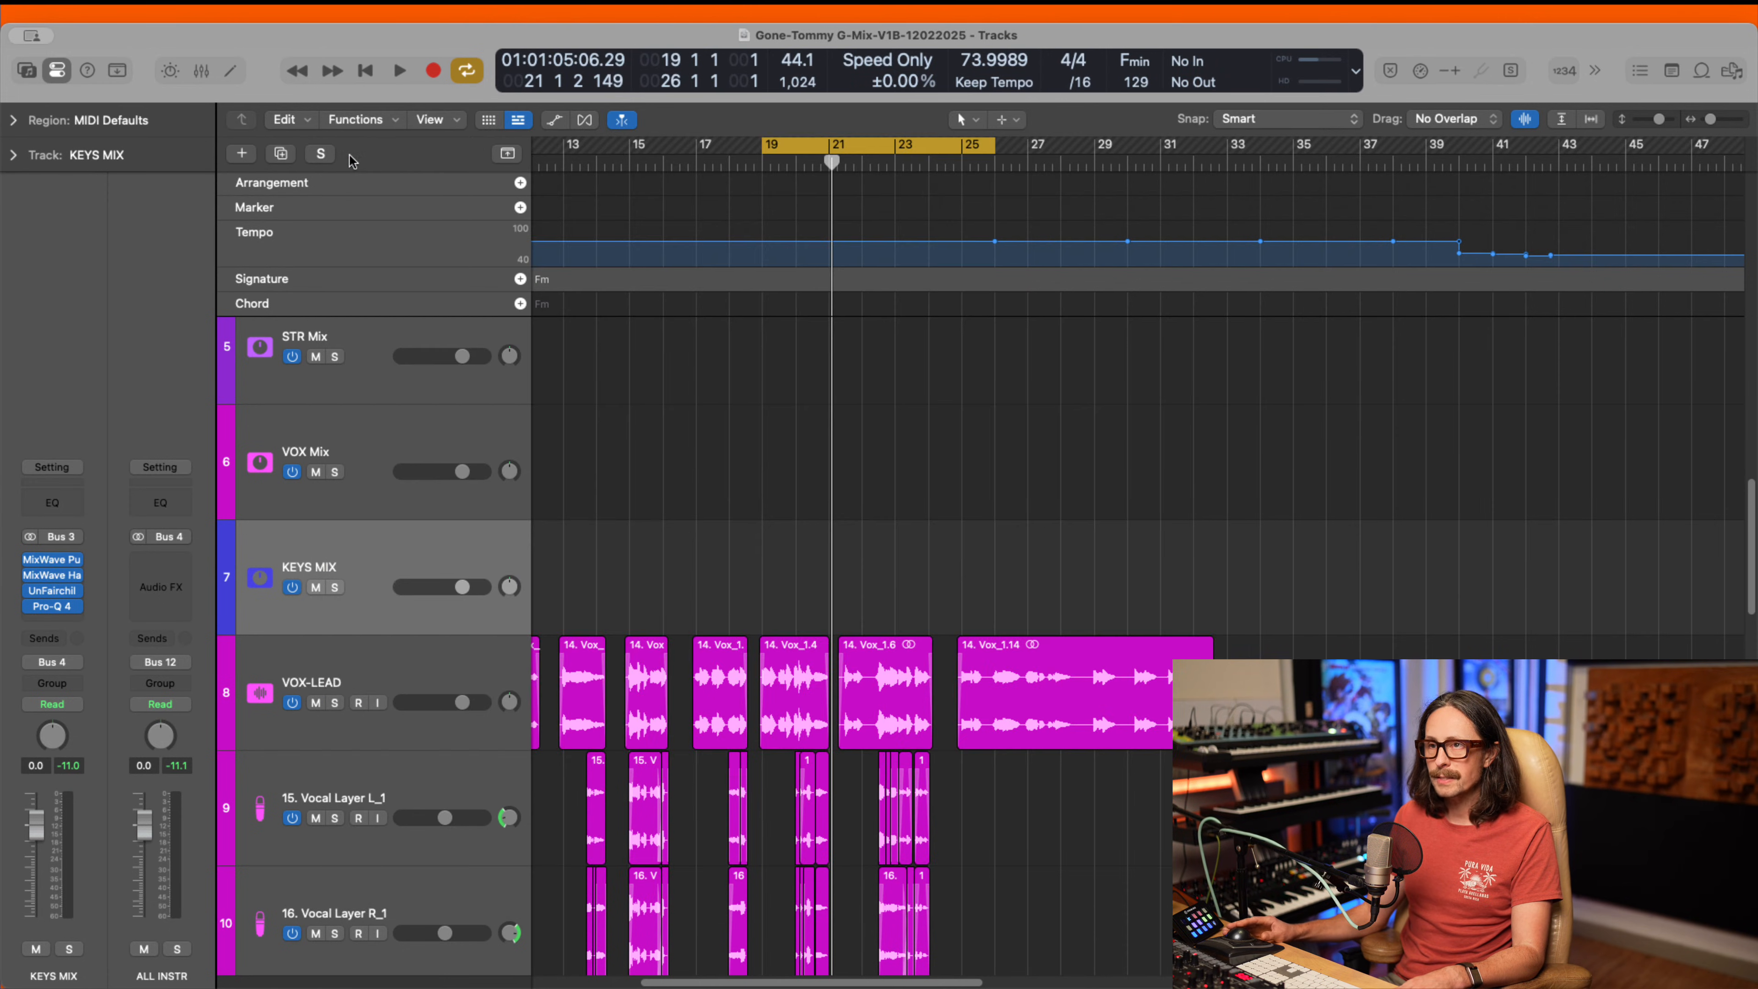
- Solo KEYS MIX and play the cycled section with its four effects bypassed and again with all of them active
click(336, 588)
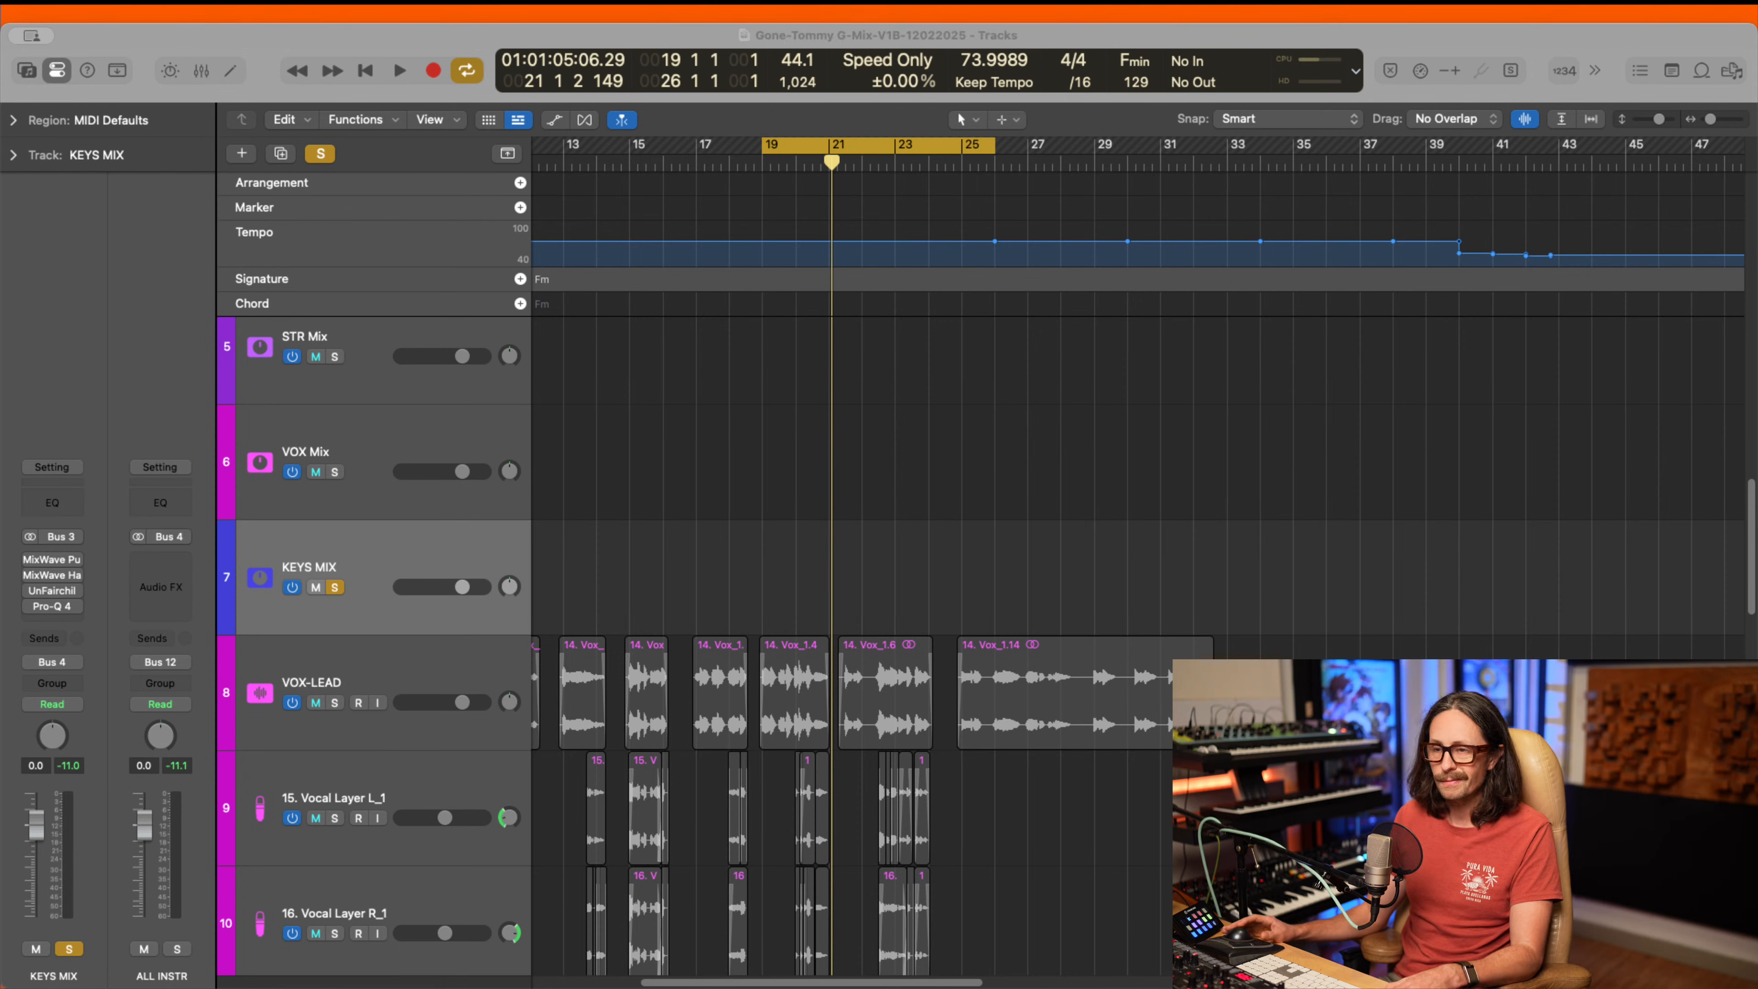
key(space)
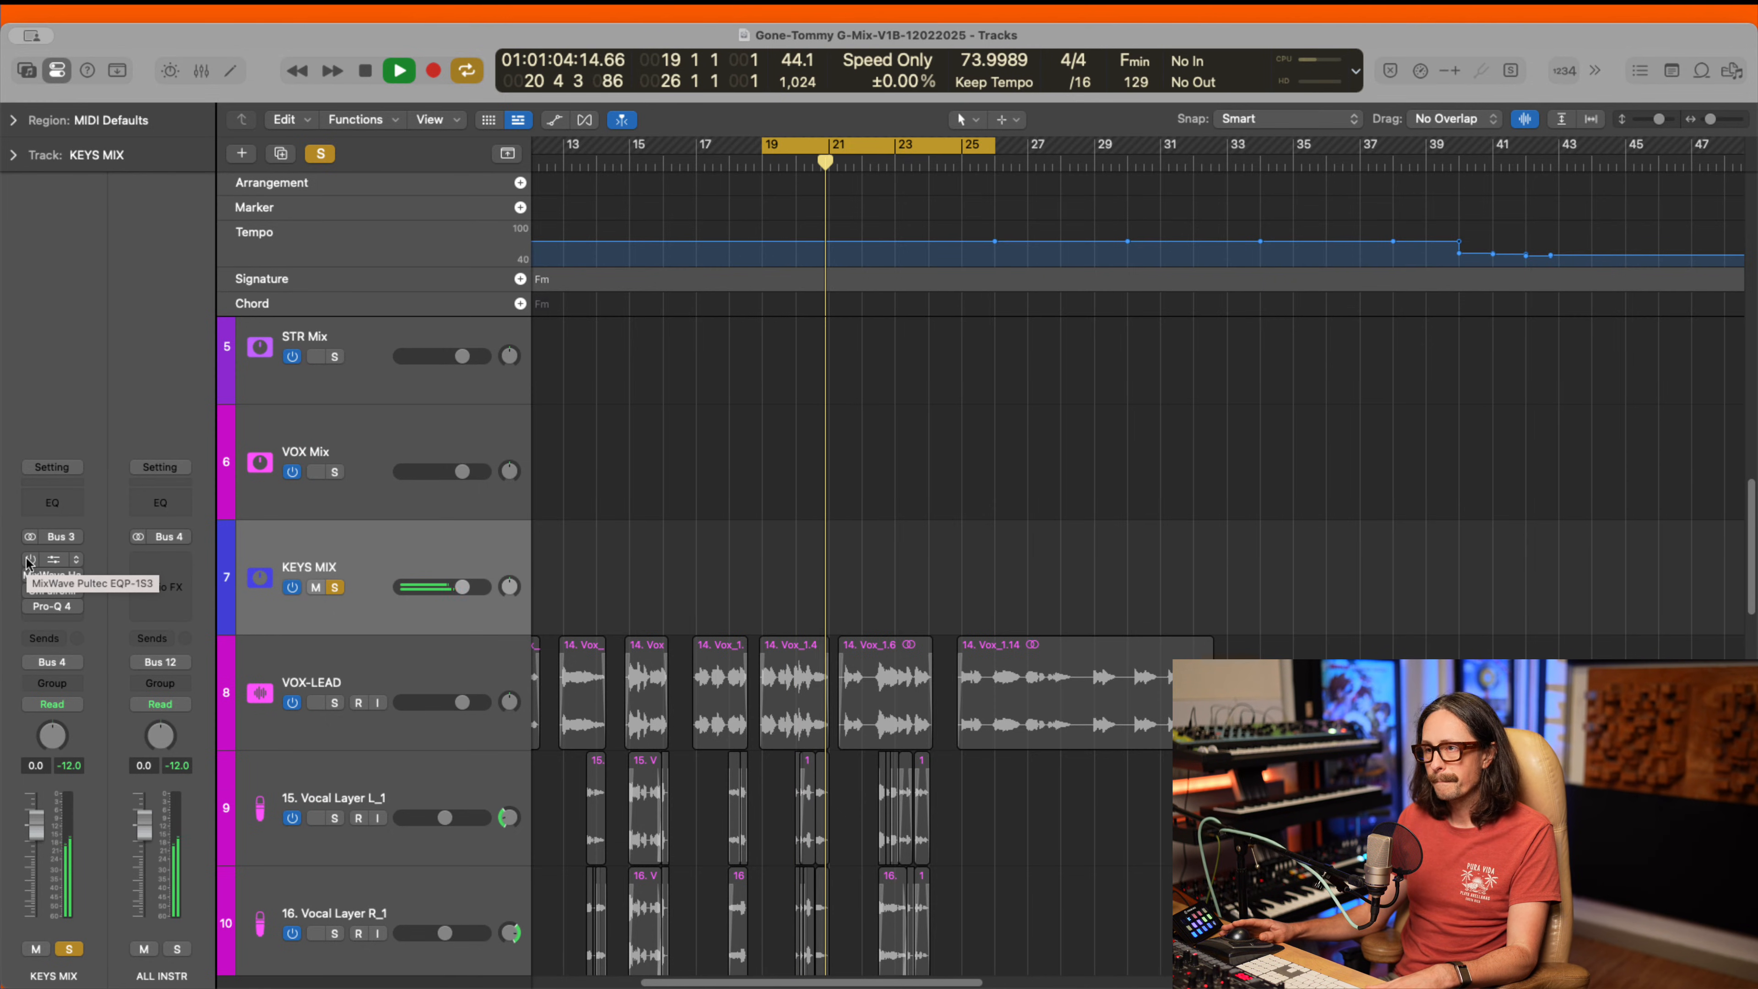
key(space)
drag(28, 560, 28, 613)
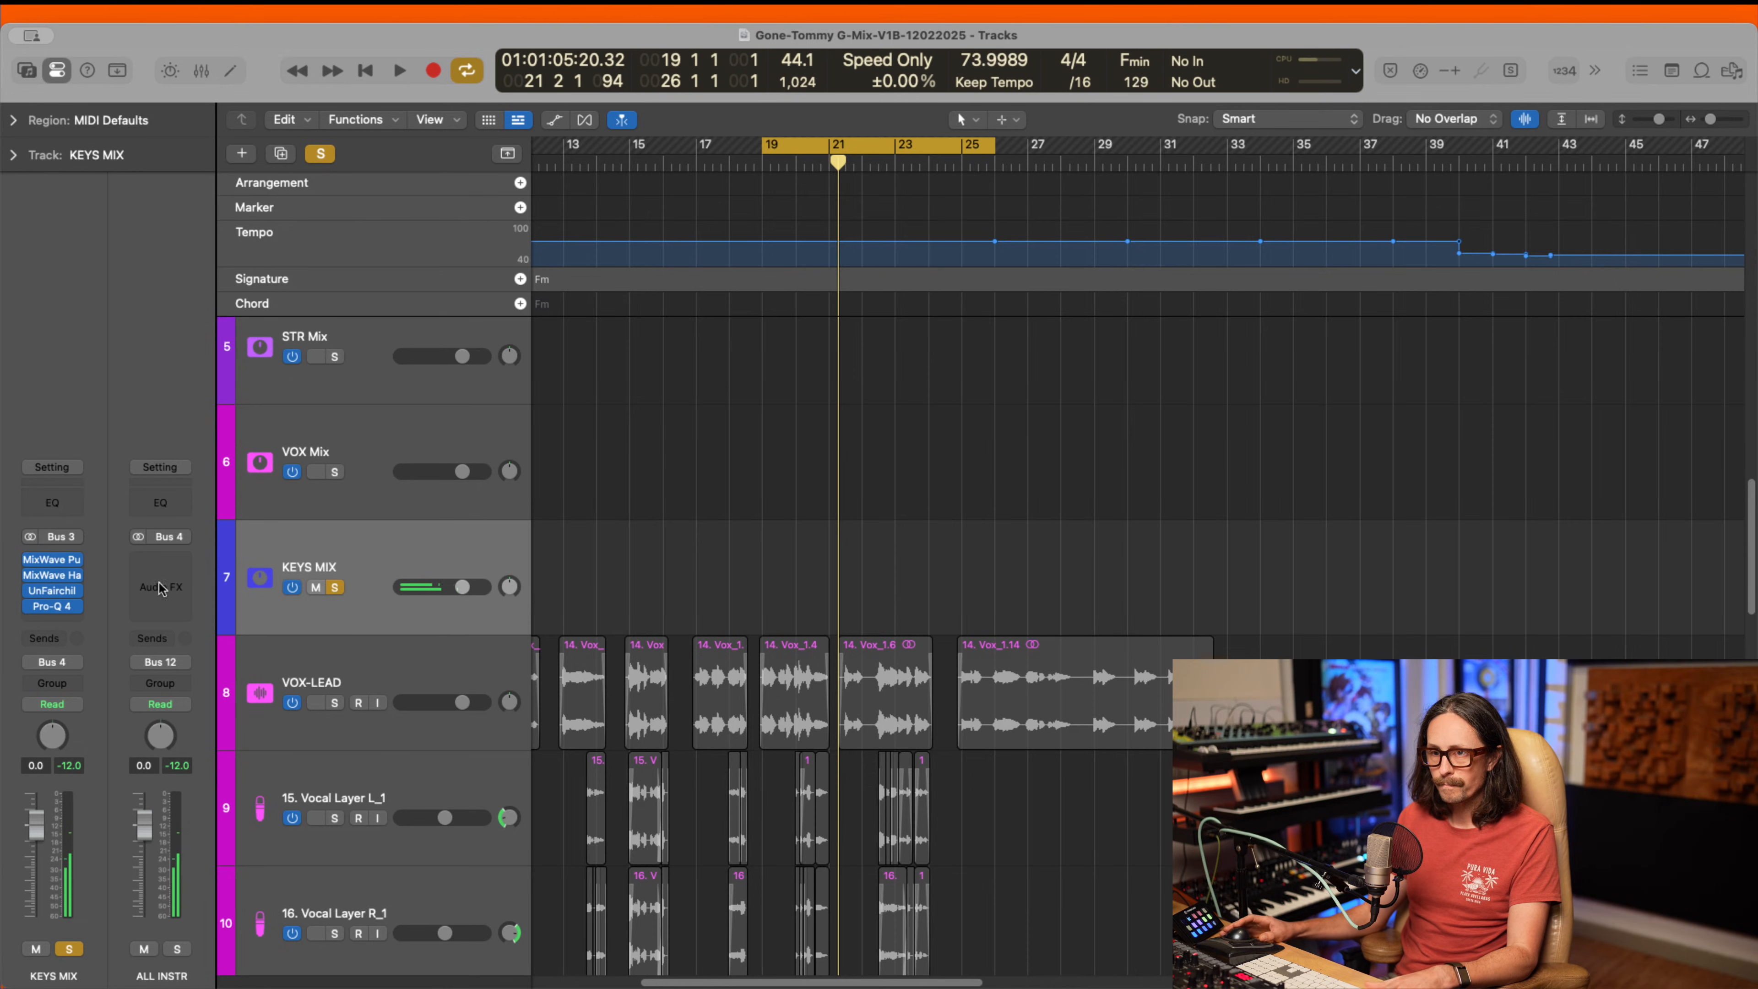
key(space)
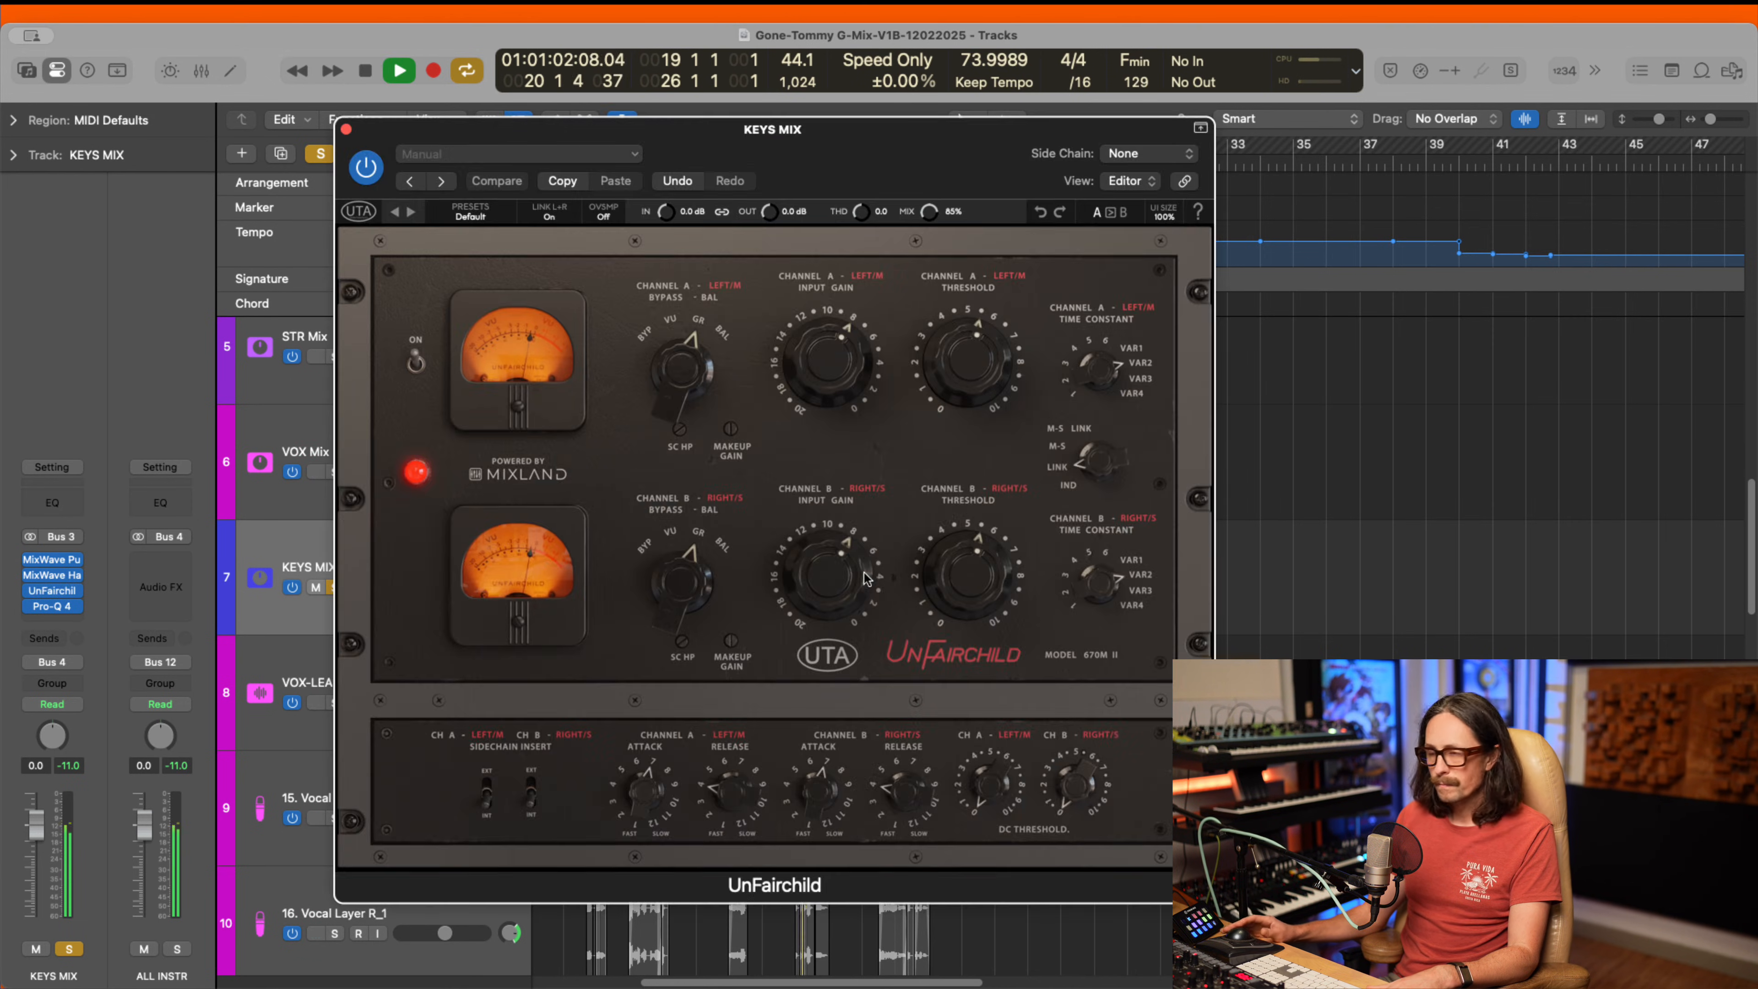
- Play the section with UnFairchild open on KEYS MIX, stop playback, close the effect window, and unsolo KEYS MIX
click(52, 590)
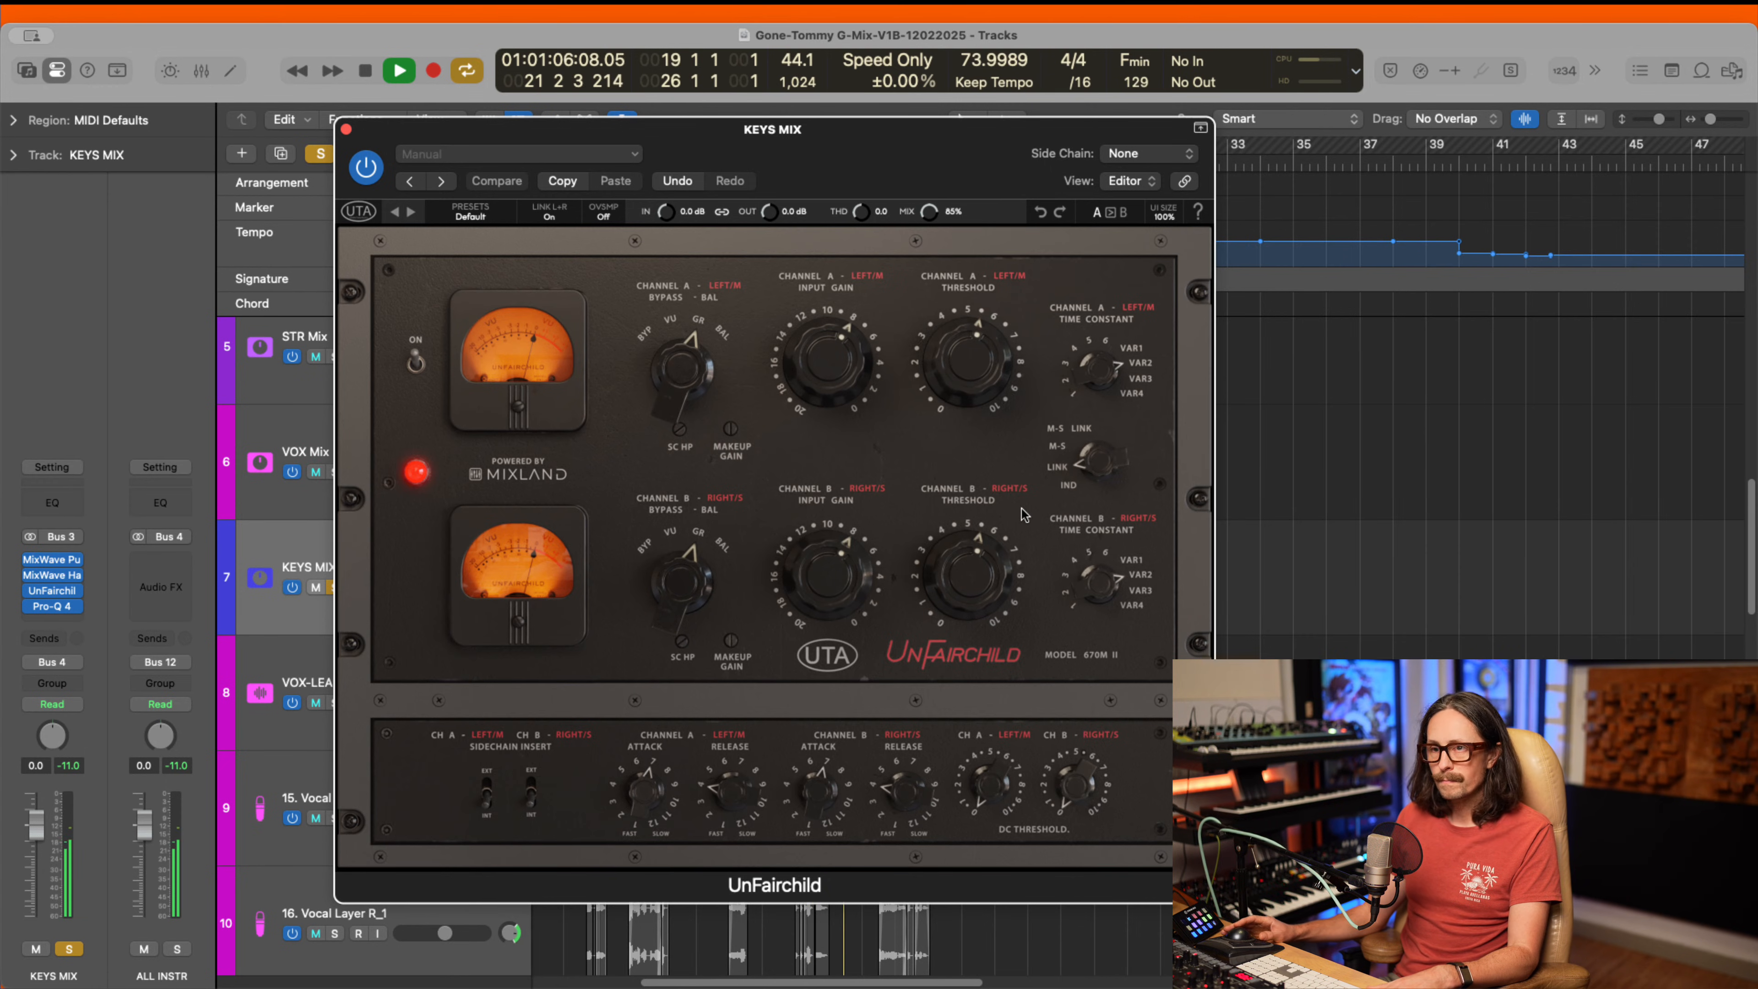
key(space)
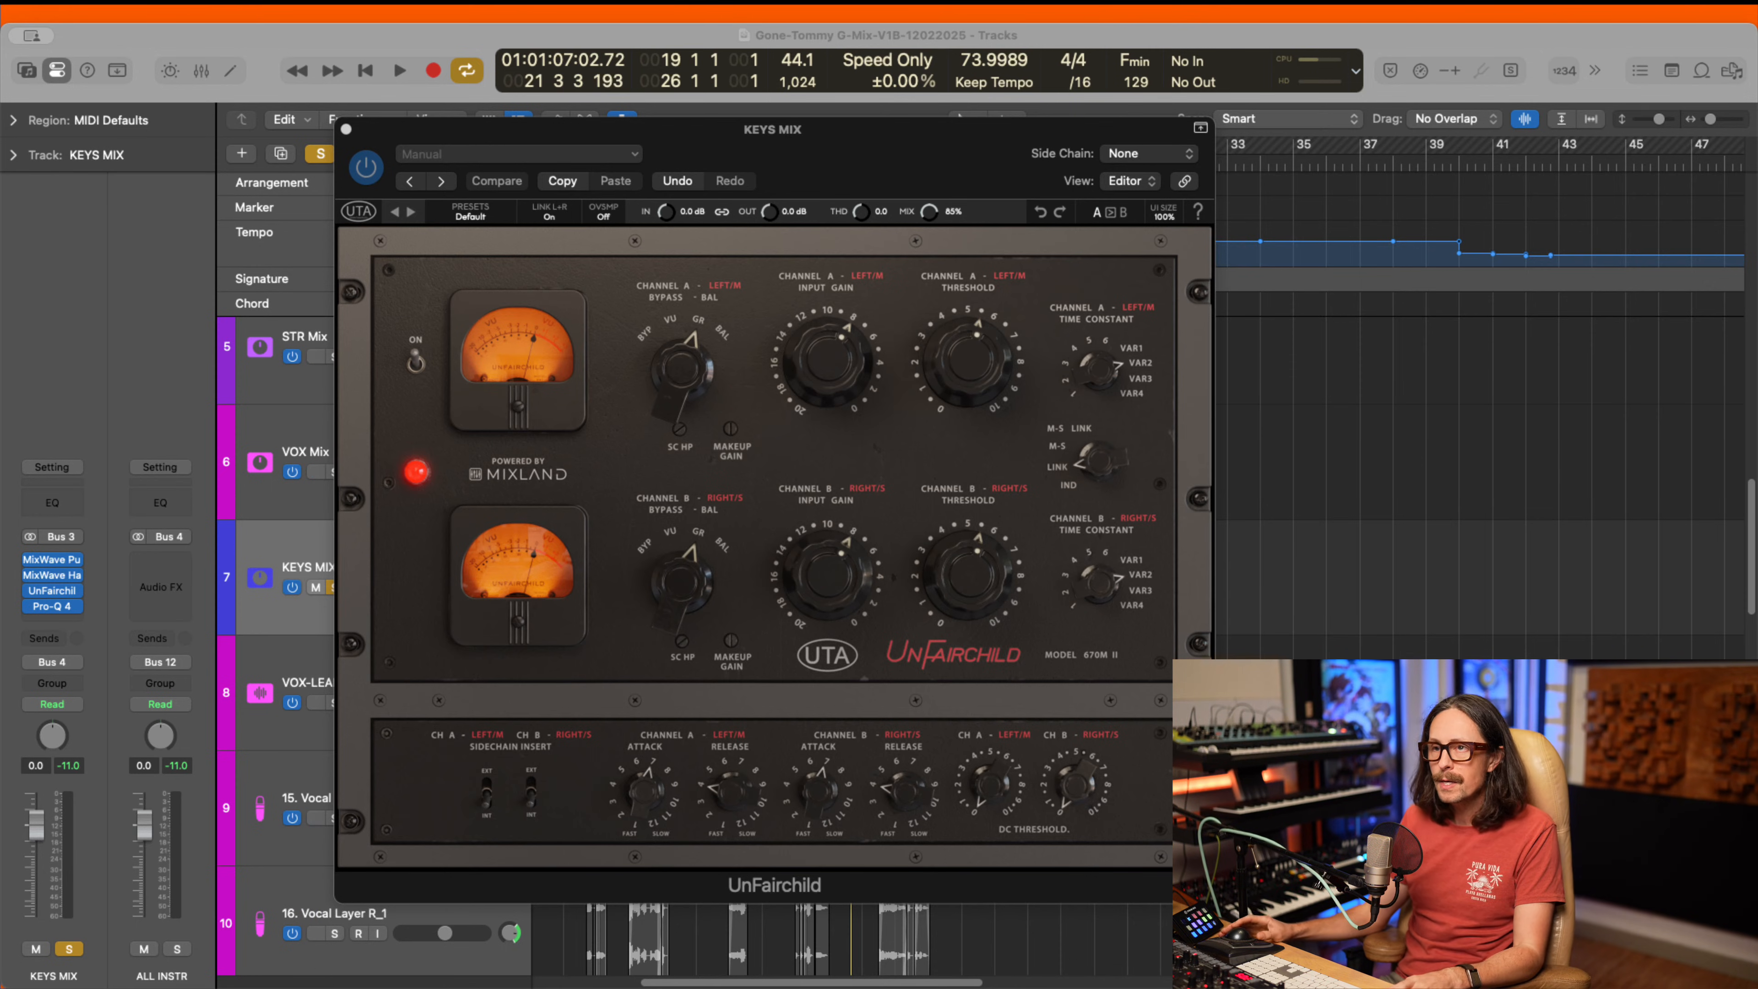
click(418, 370)
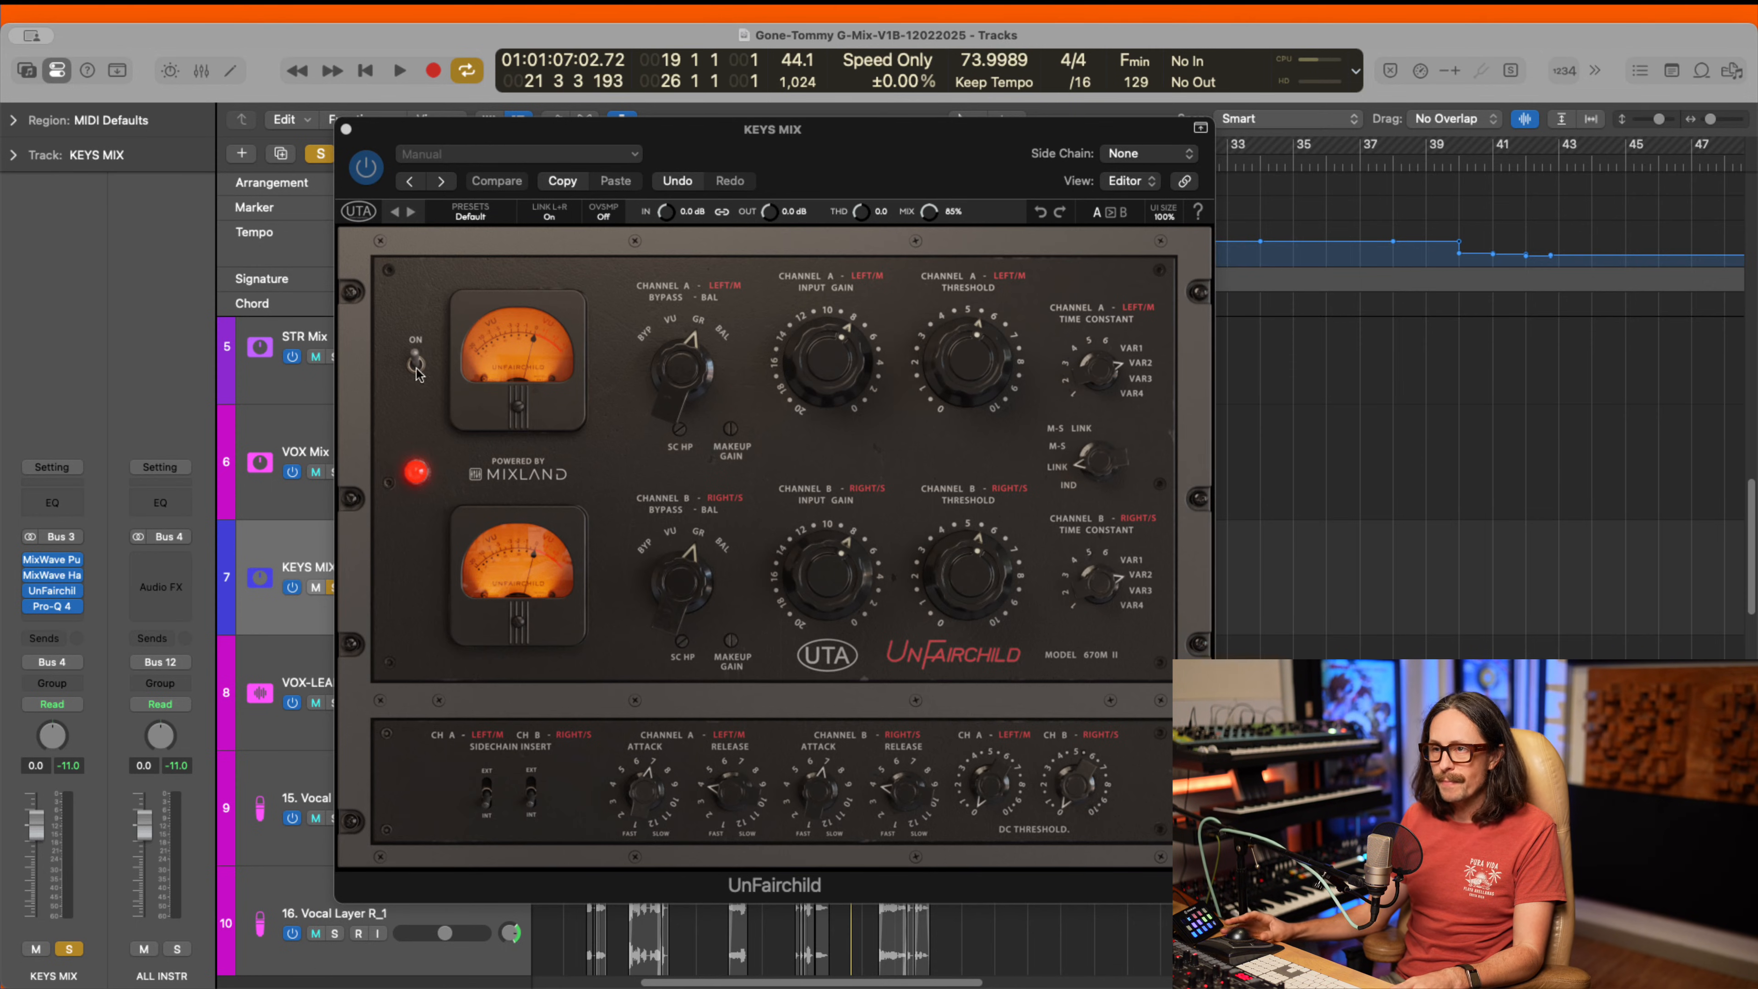
click(346, 128)
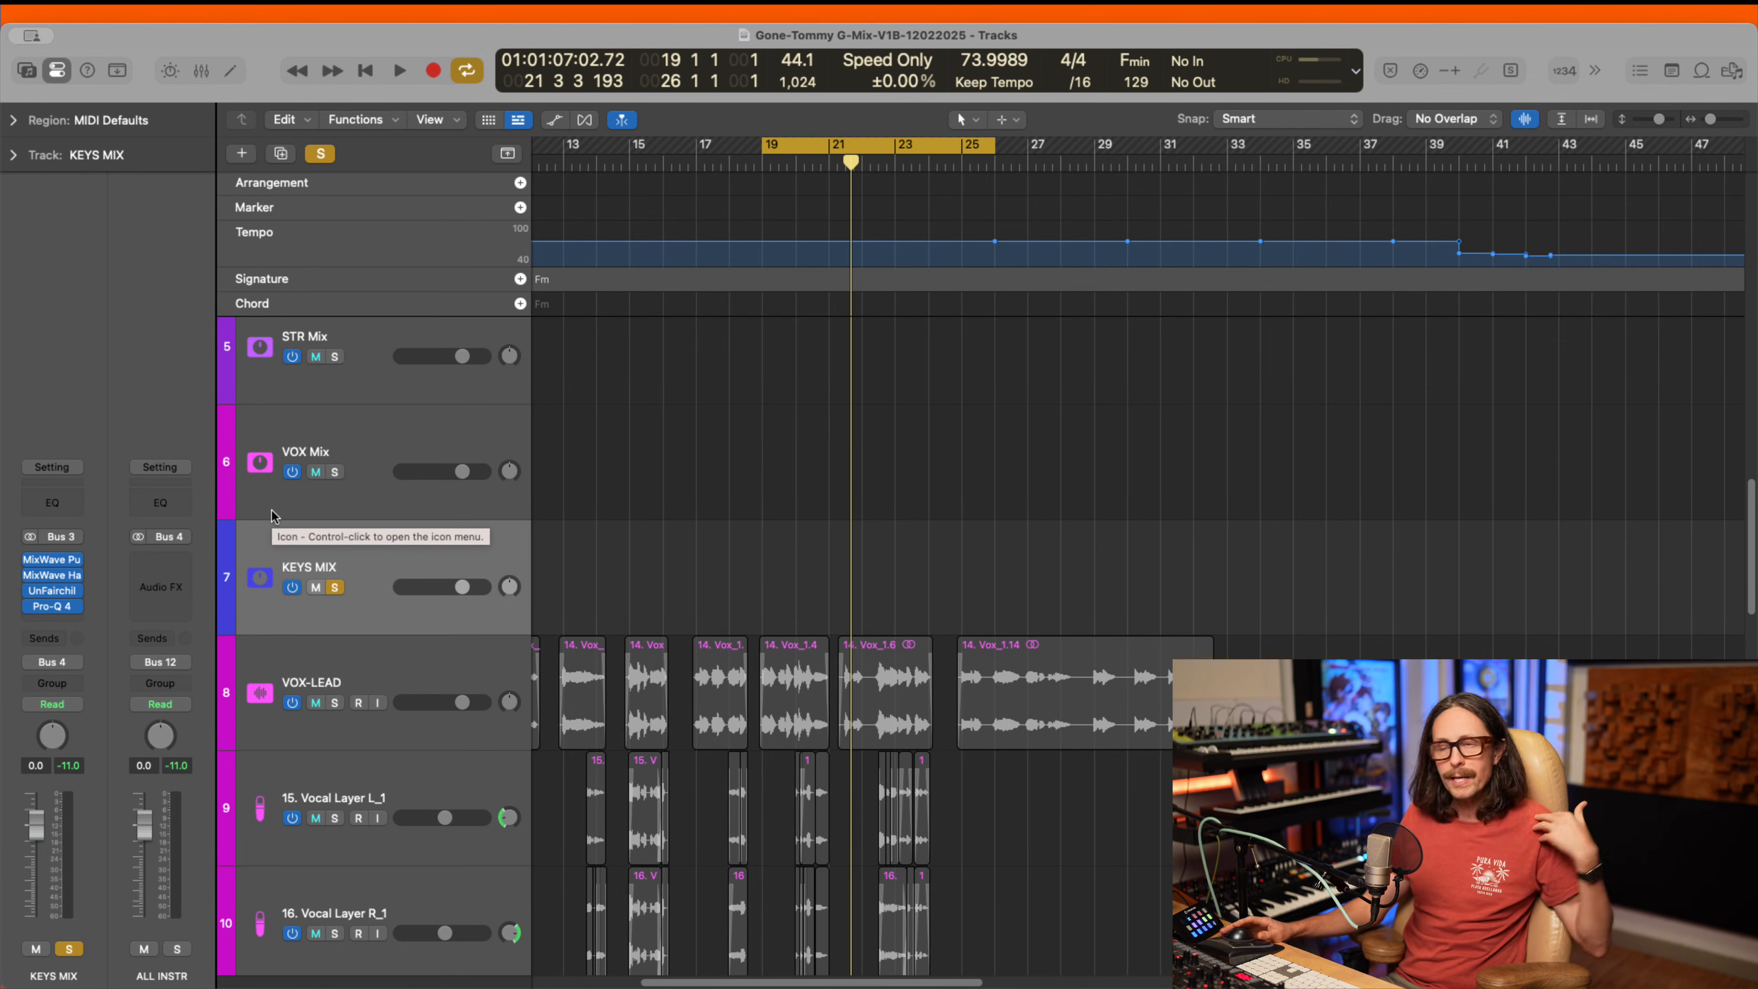
click(335, 587)
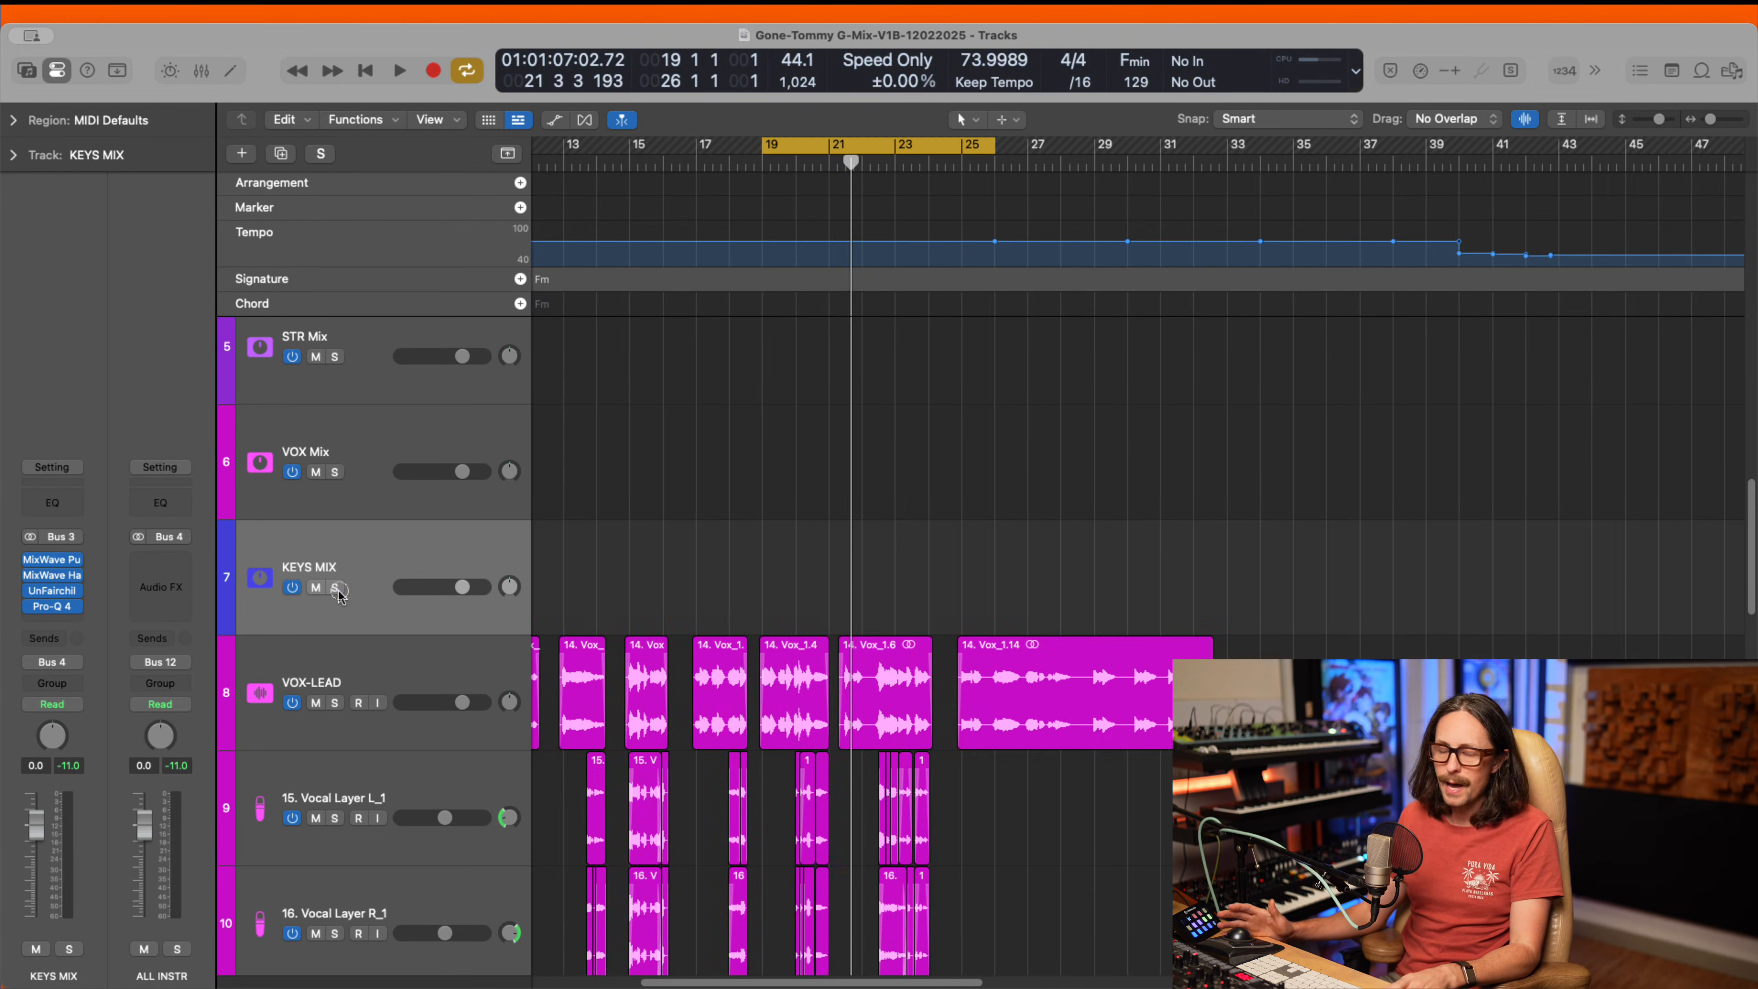
- Look over the whole arrangement, from the mix buses through the vocal, bass, piano and synth tracks to Ocean FX
ctrl+alt+click(880, 629)
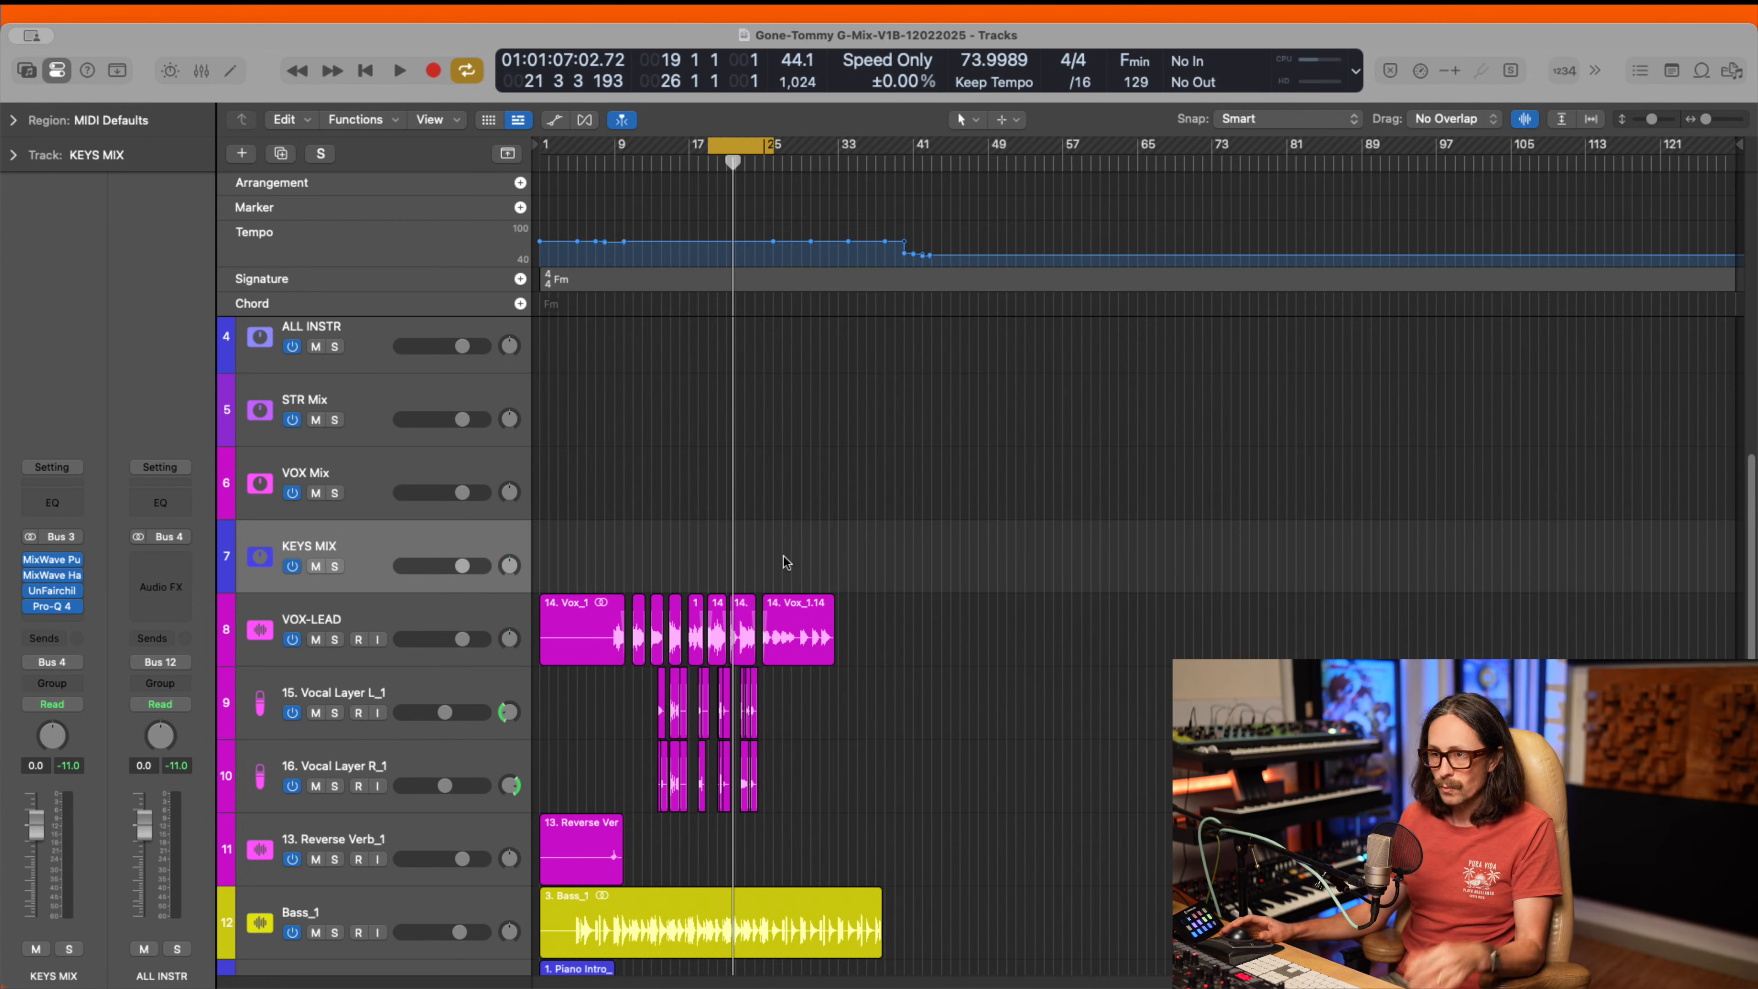
scroll(830, 513, down, 4)
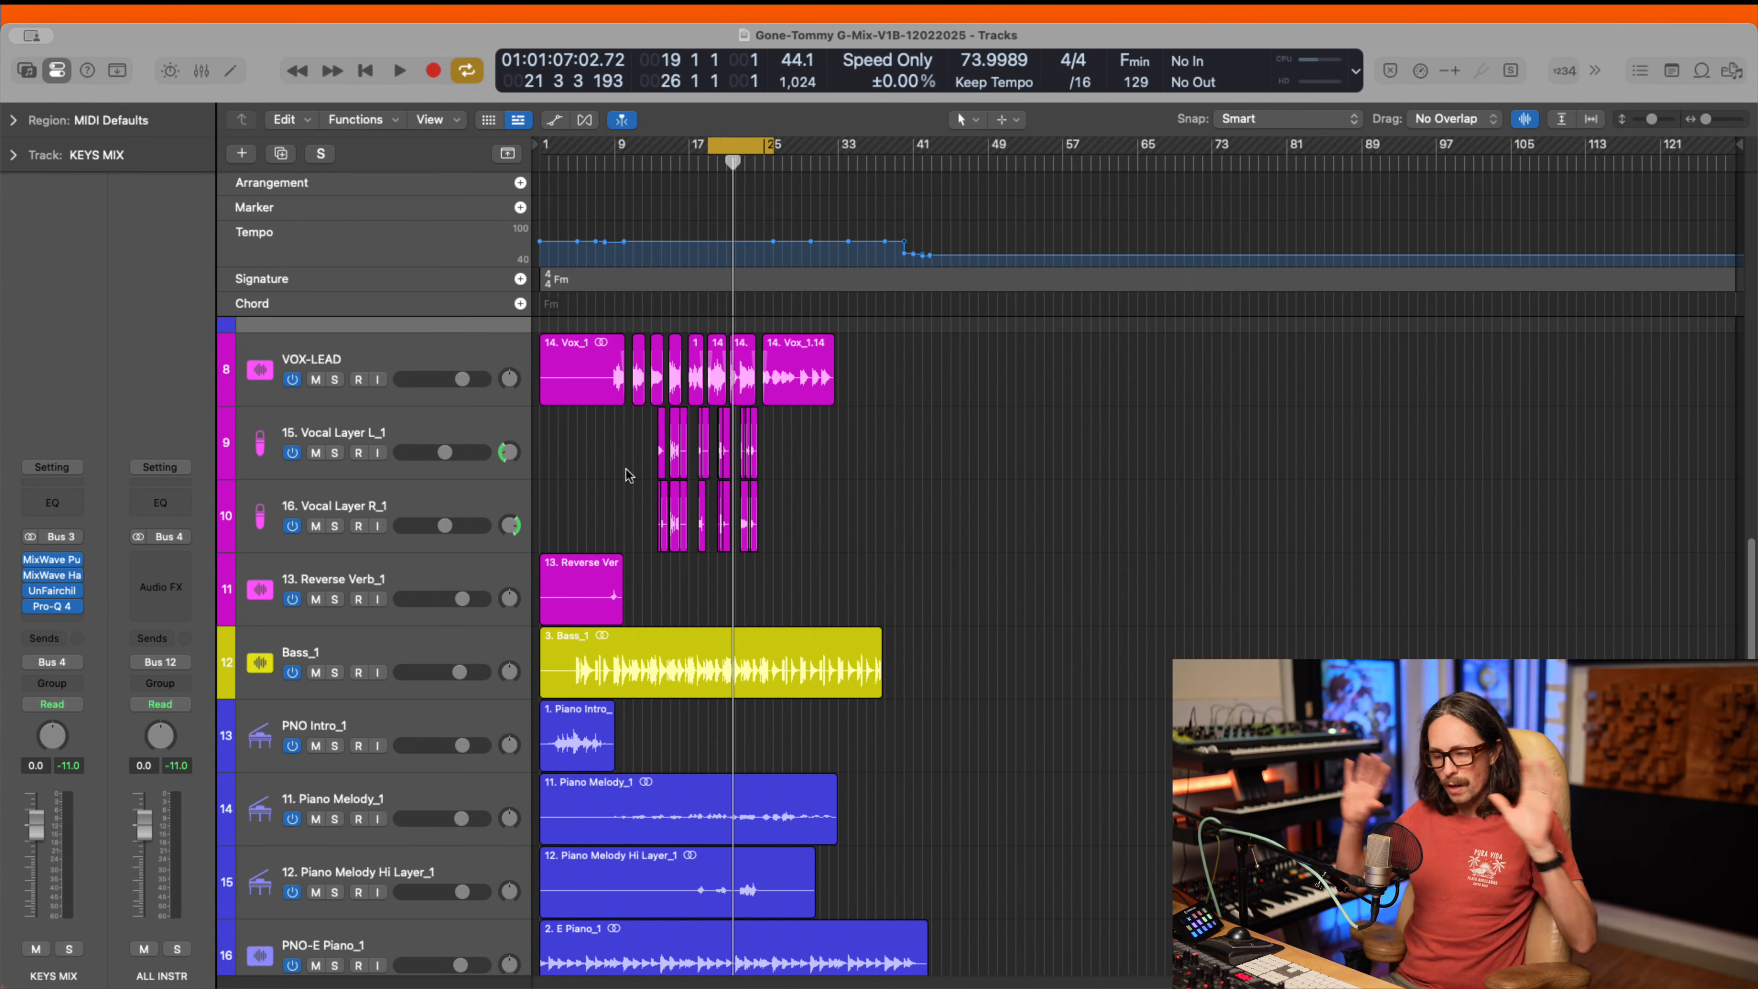
scroll(656, 524, up, 6)
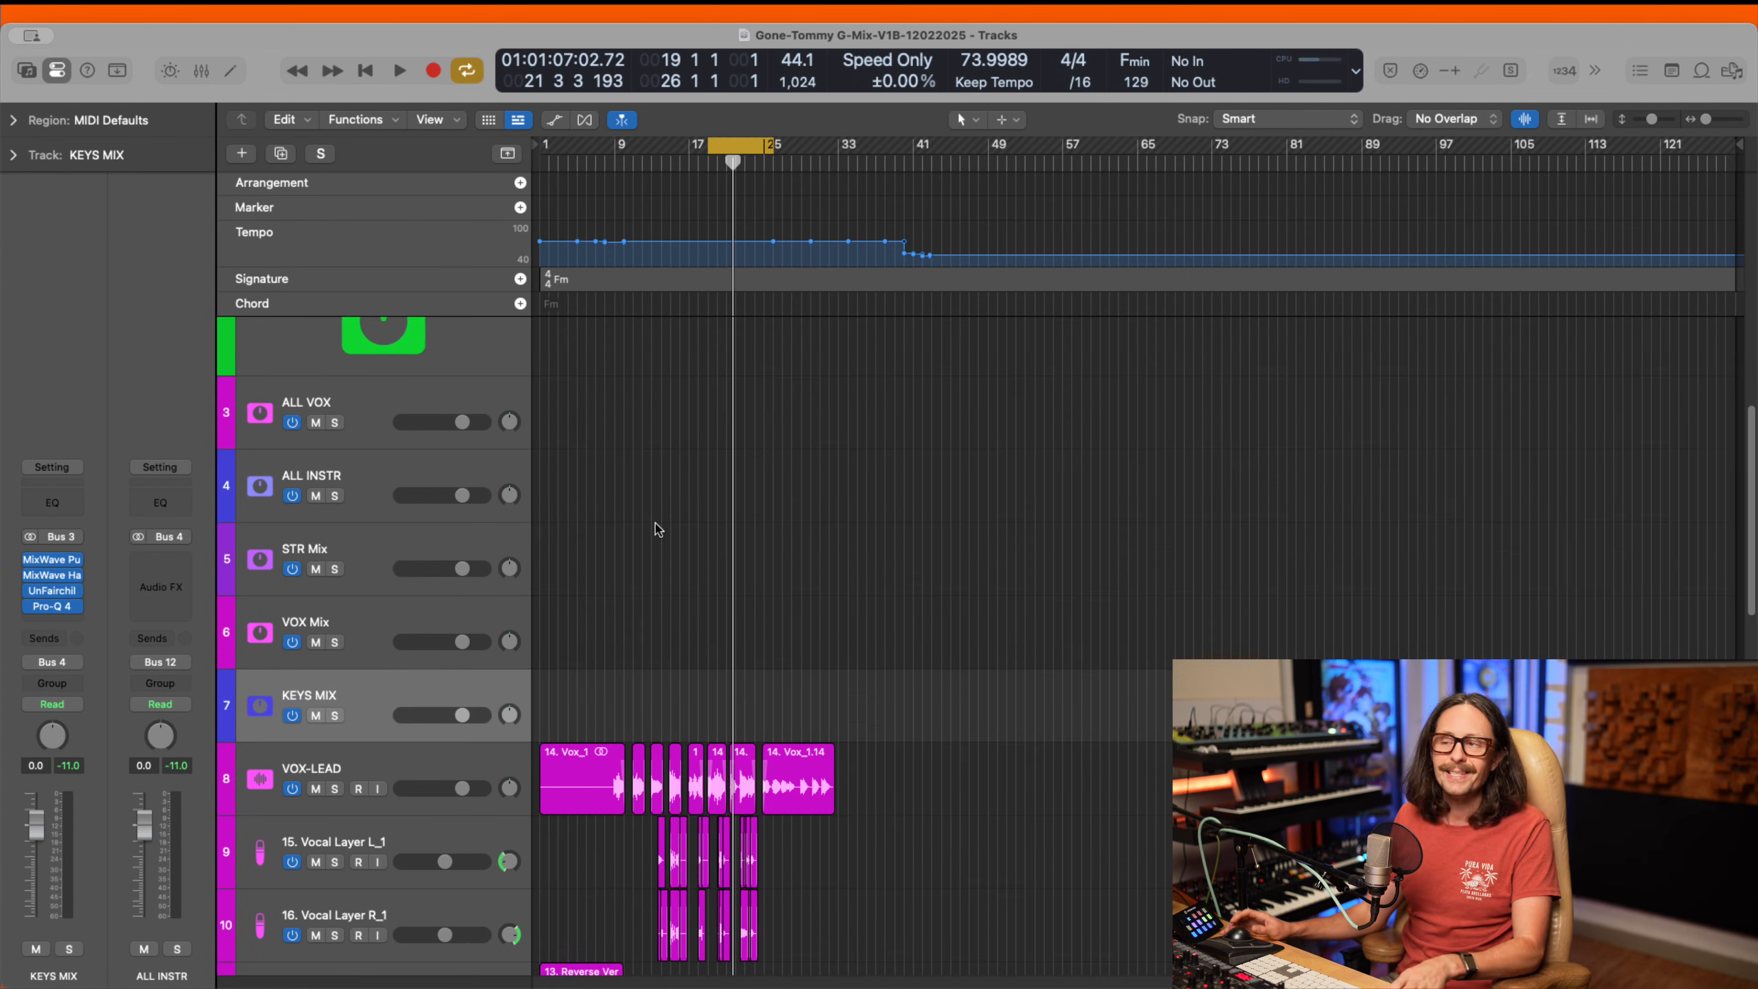
scroll(797, 554, down, 4)
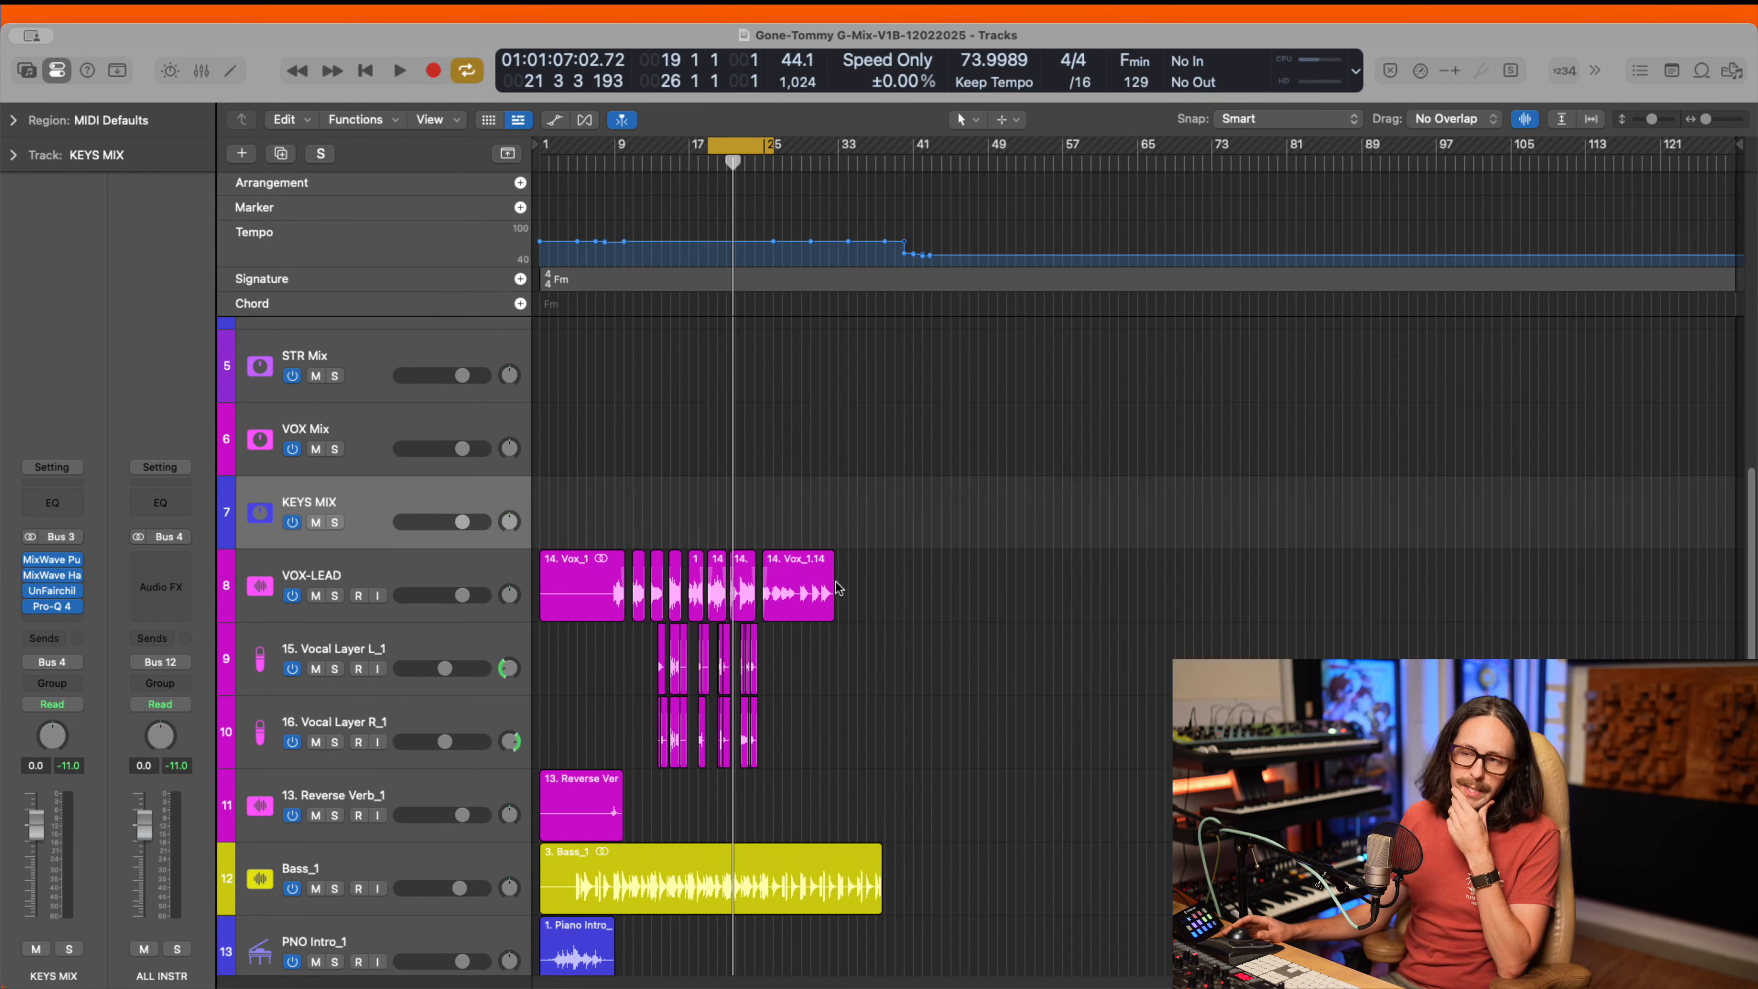
scroll(762, 596, down, 2)
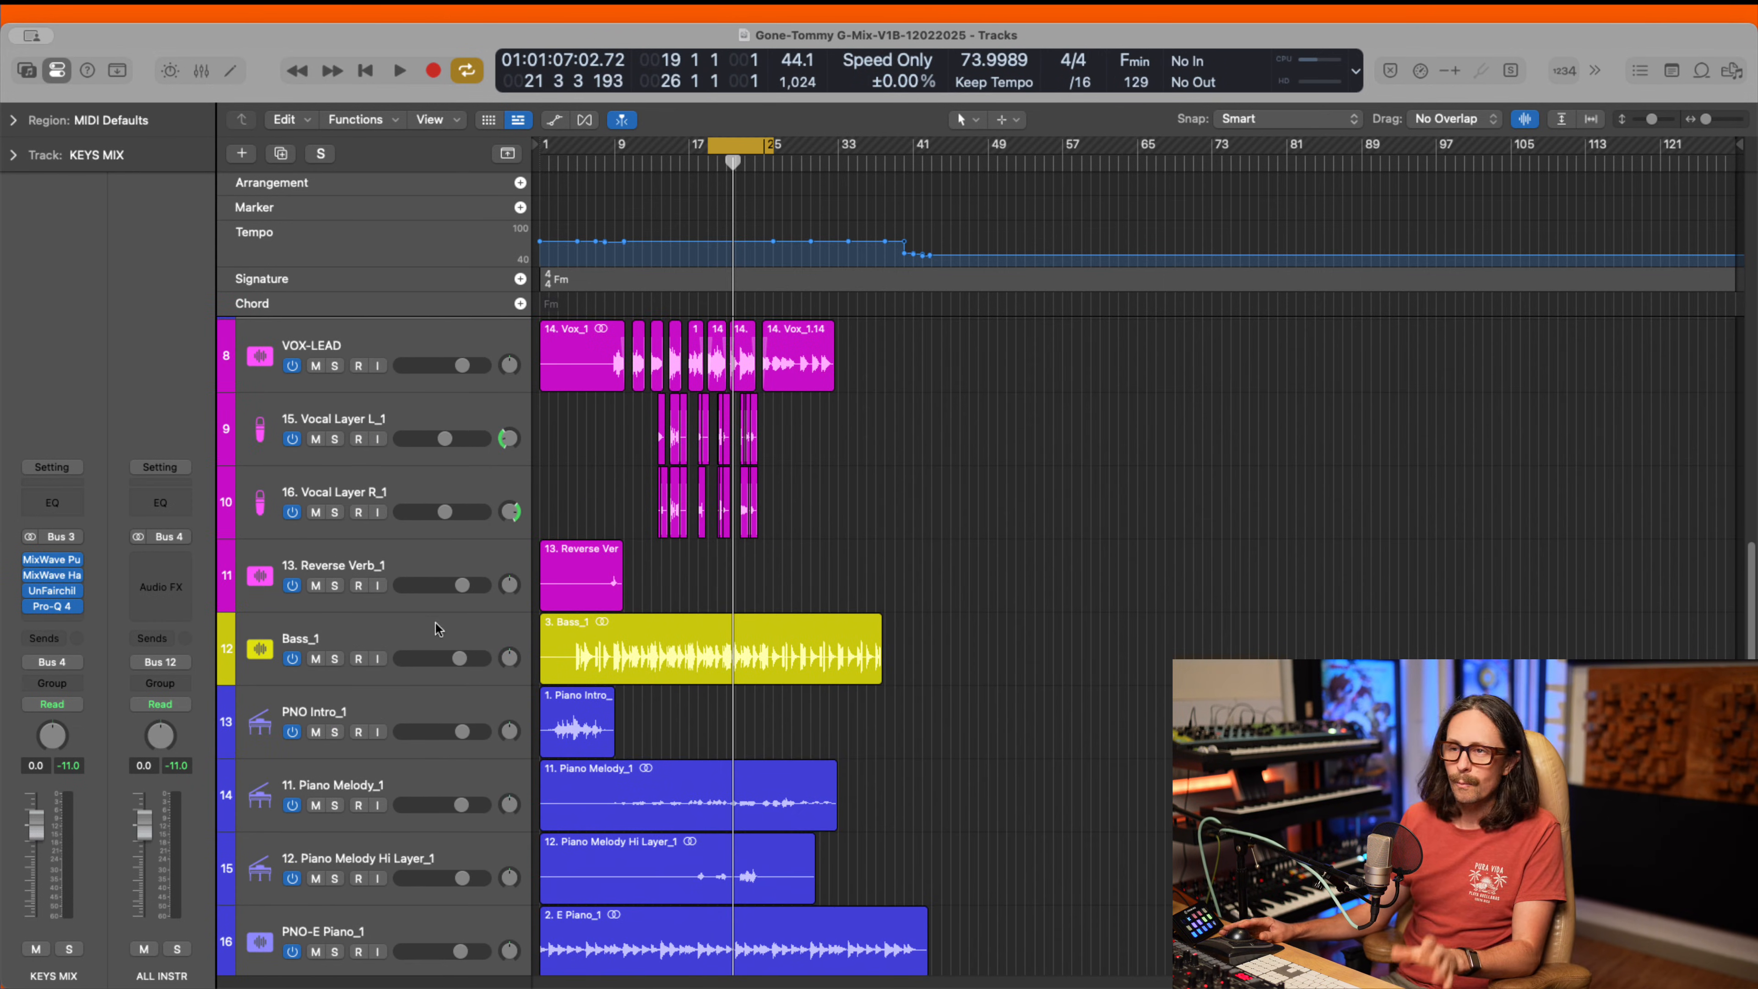
scroll(791, 645, down, 1)
scroll(647, 572, down, 7)
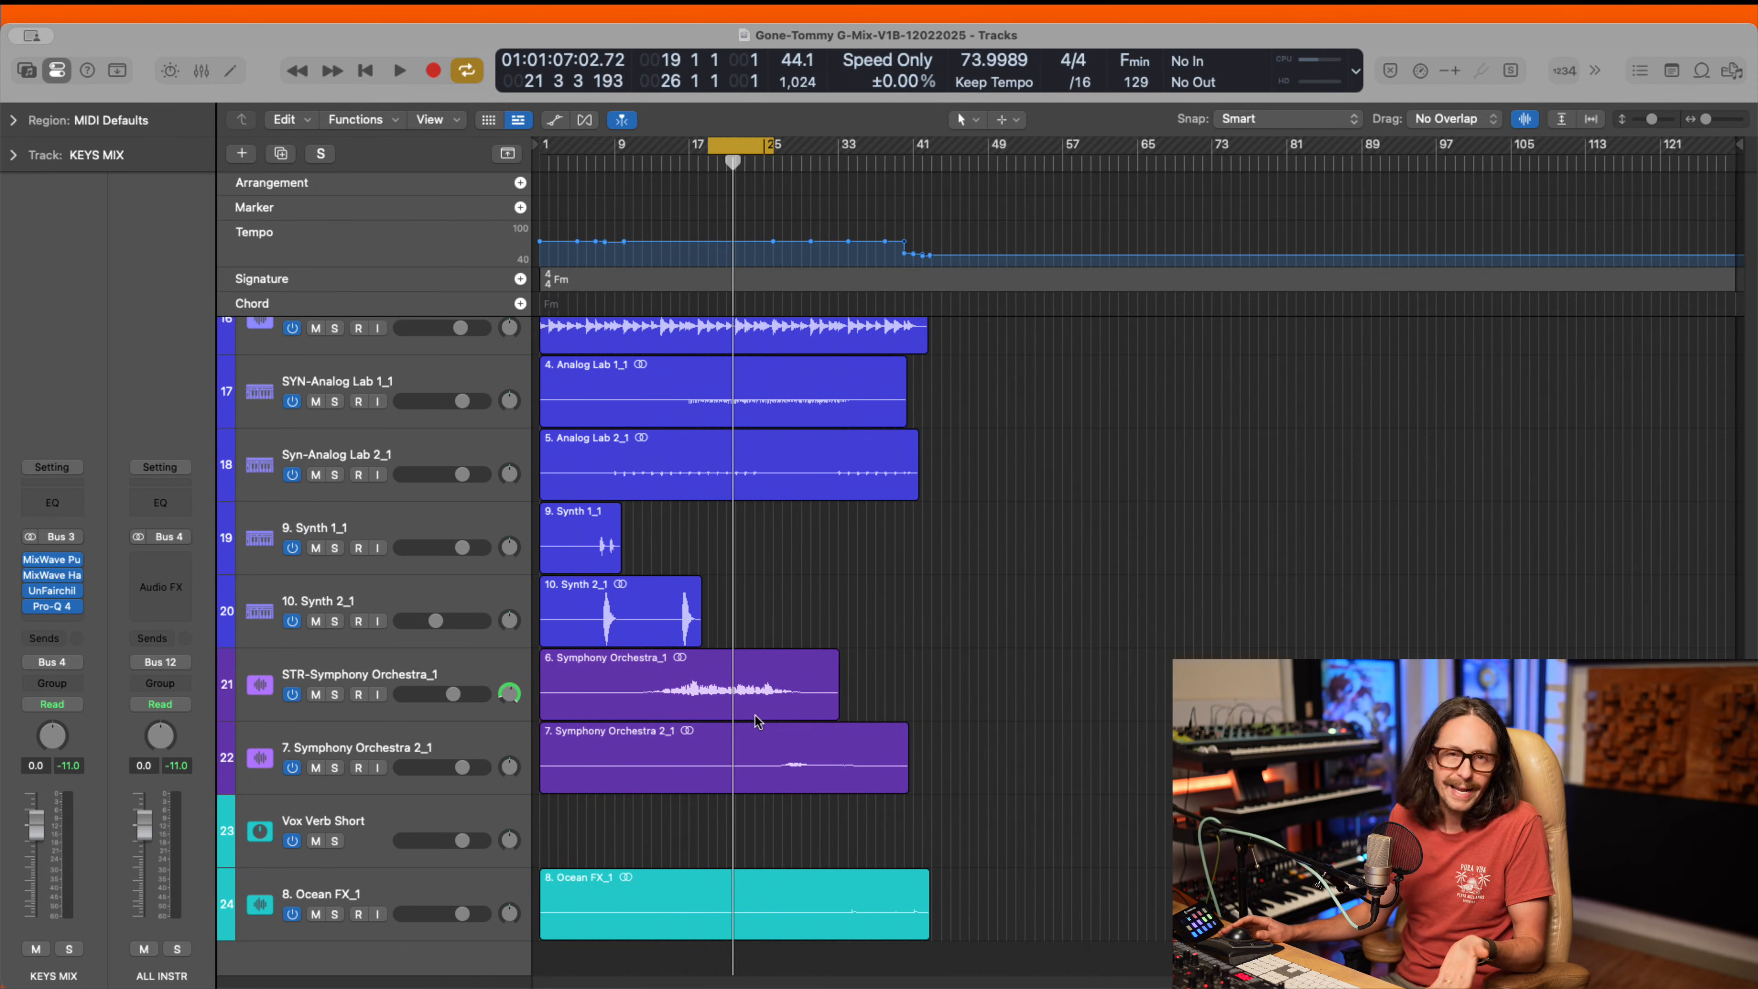
scroll(755, 716, down, 1)
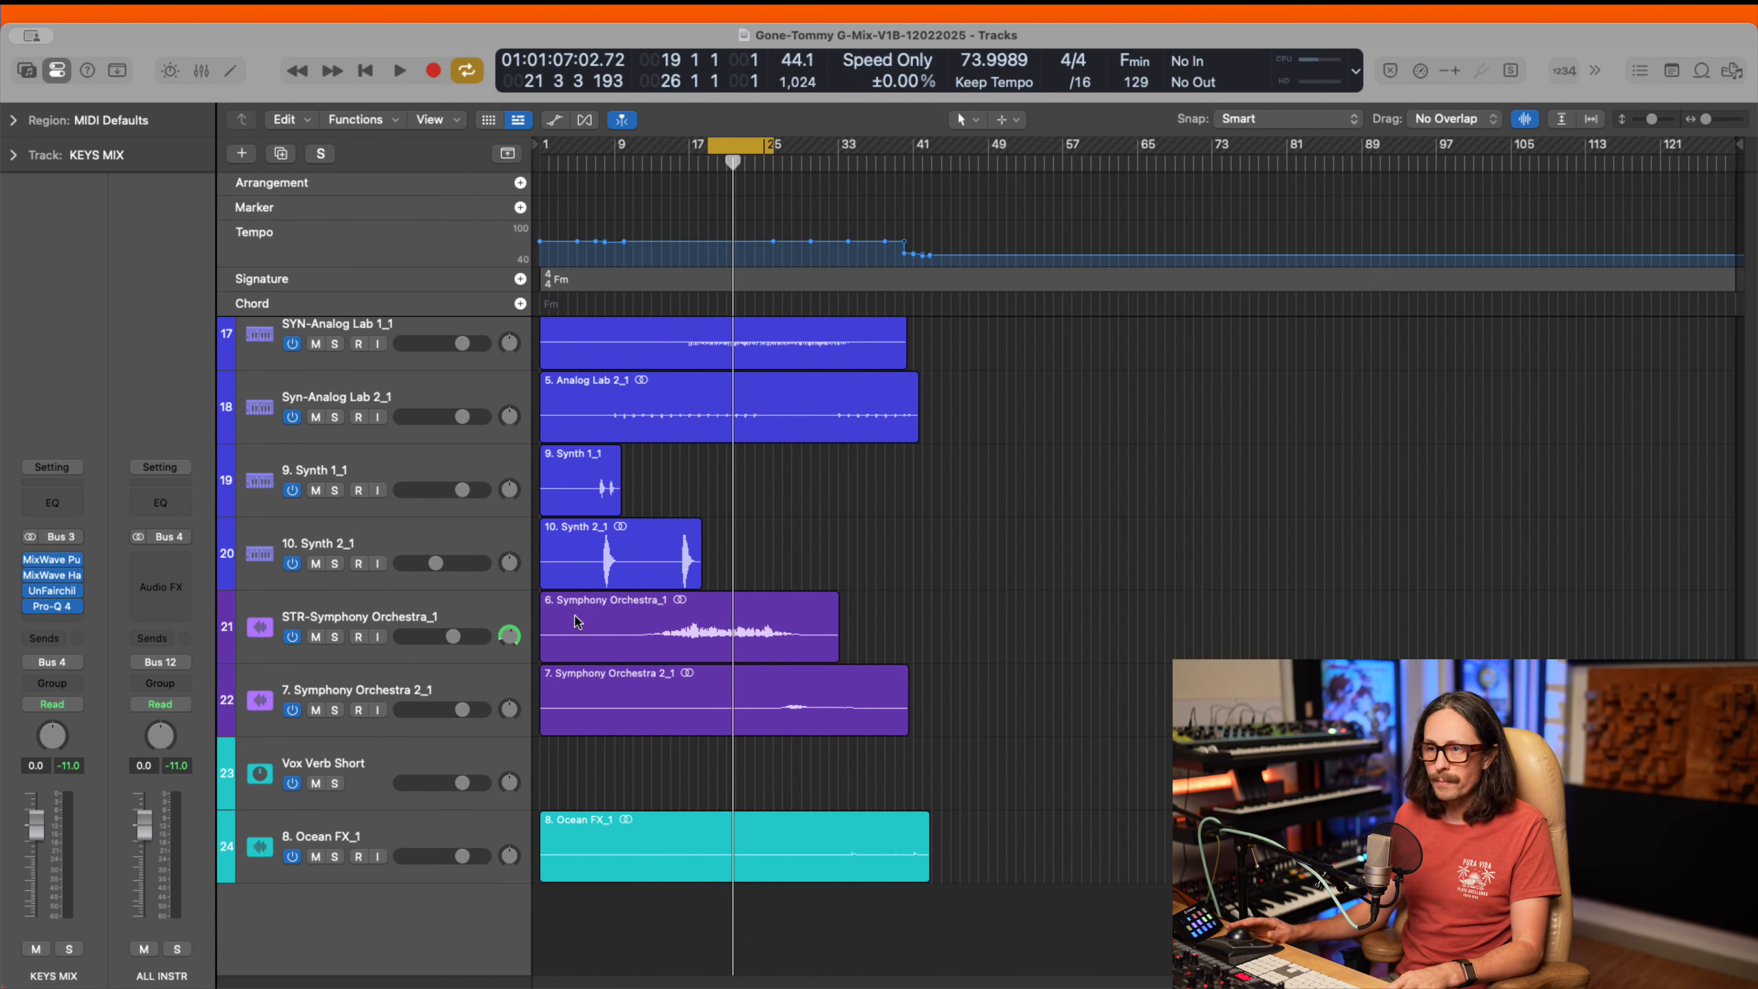
- Focus on the STR-Symphony Orchestra_1 region and compare its track's Balance and Stereo Pan modes, ending on Stereo Pan
click(478, 605)
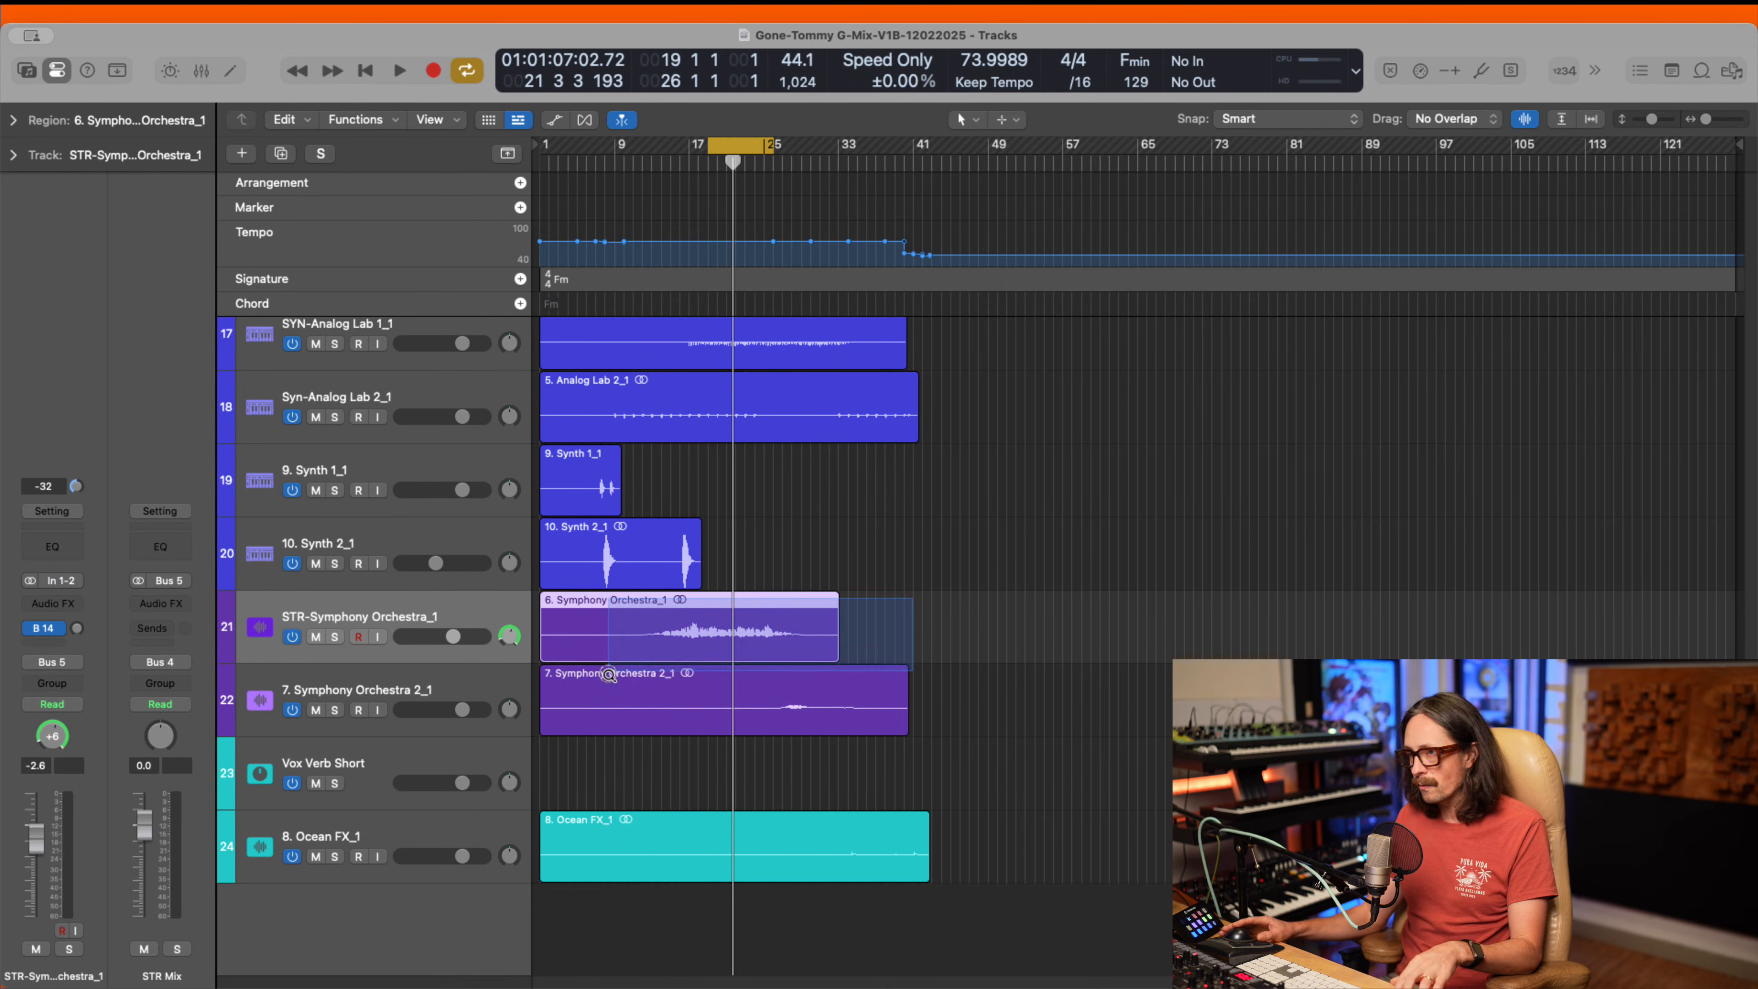
key(z)
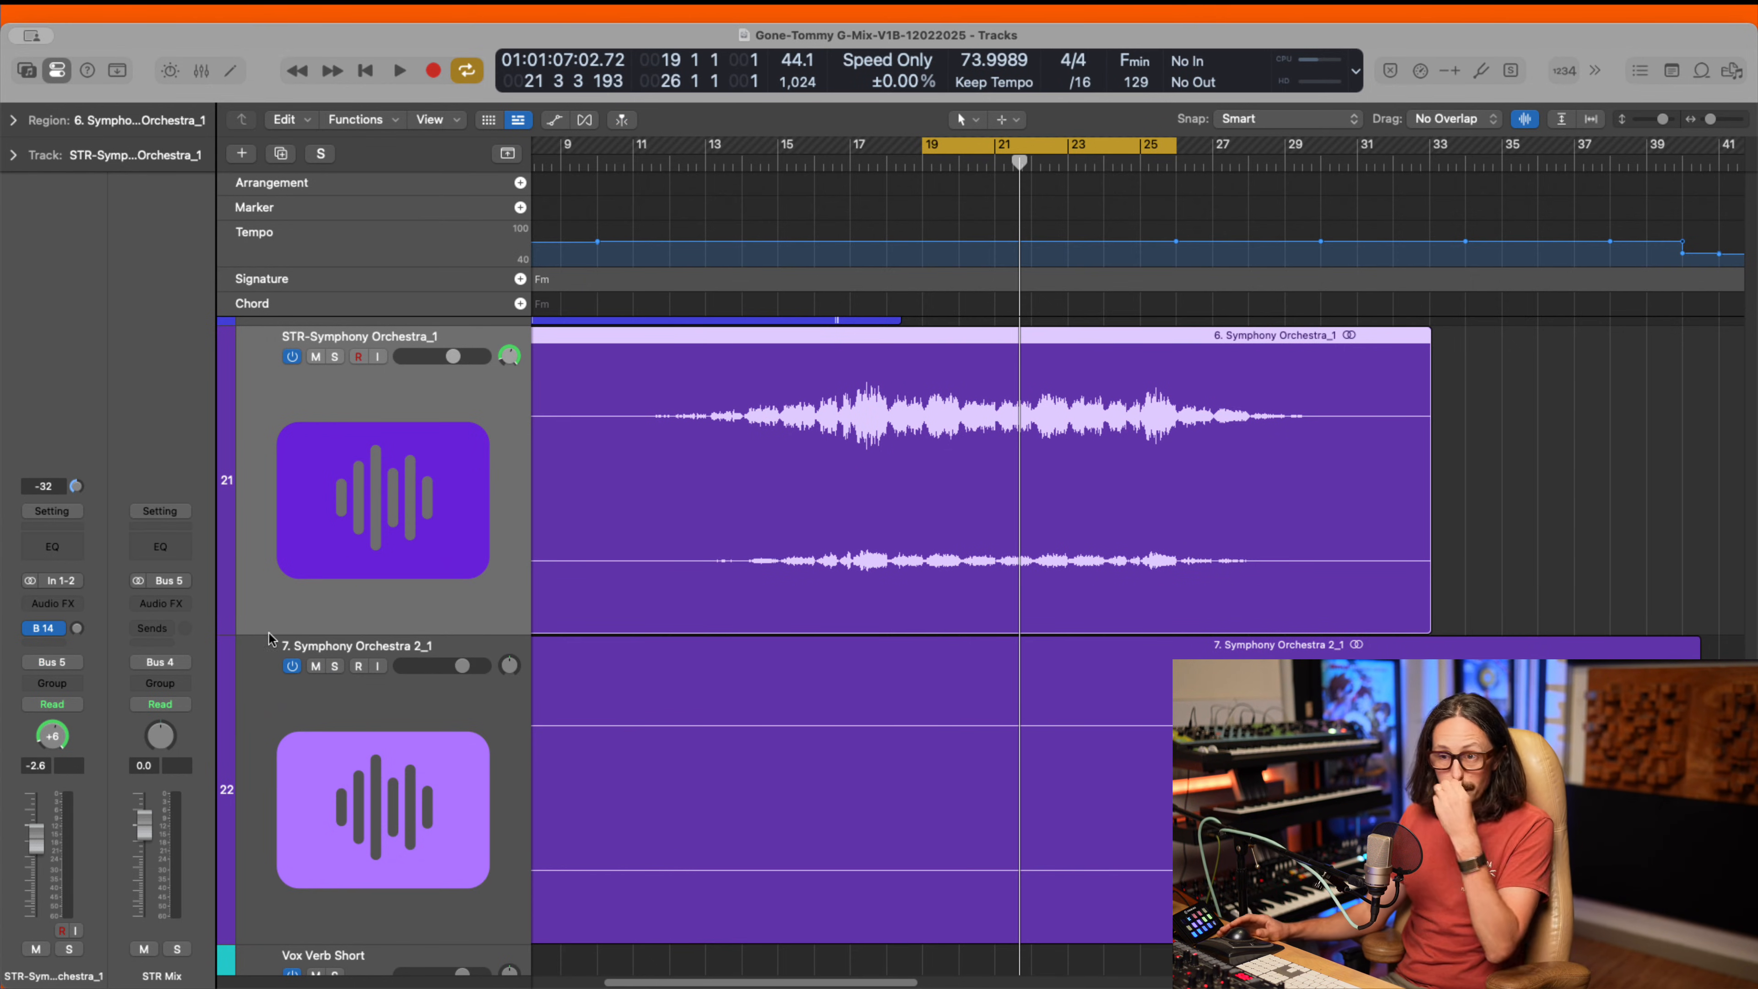
right_click(62, 739)
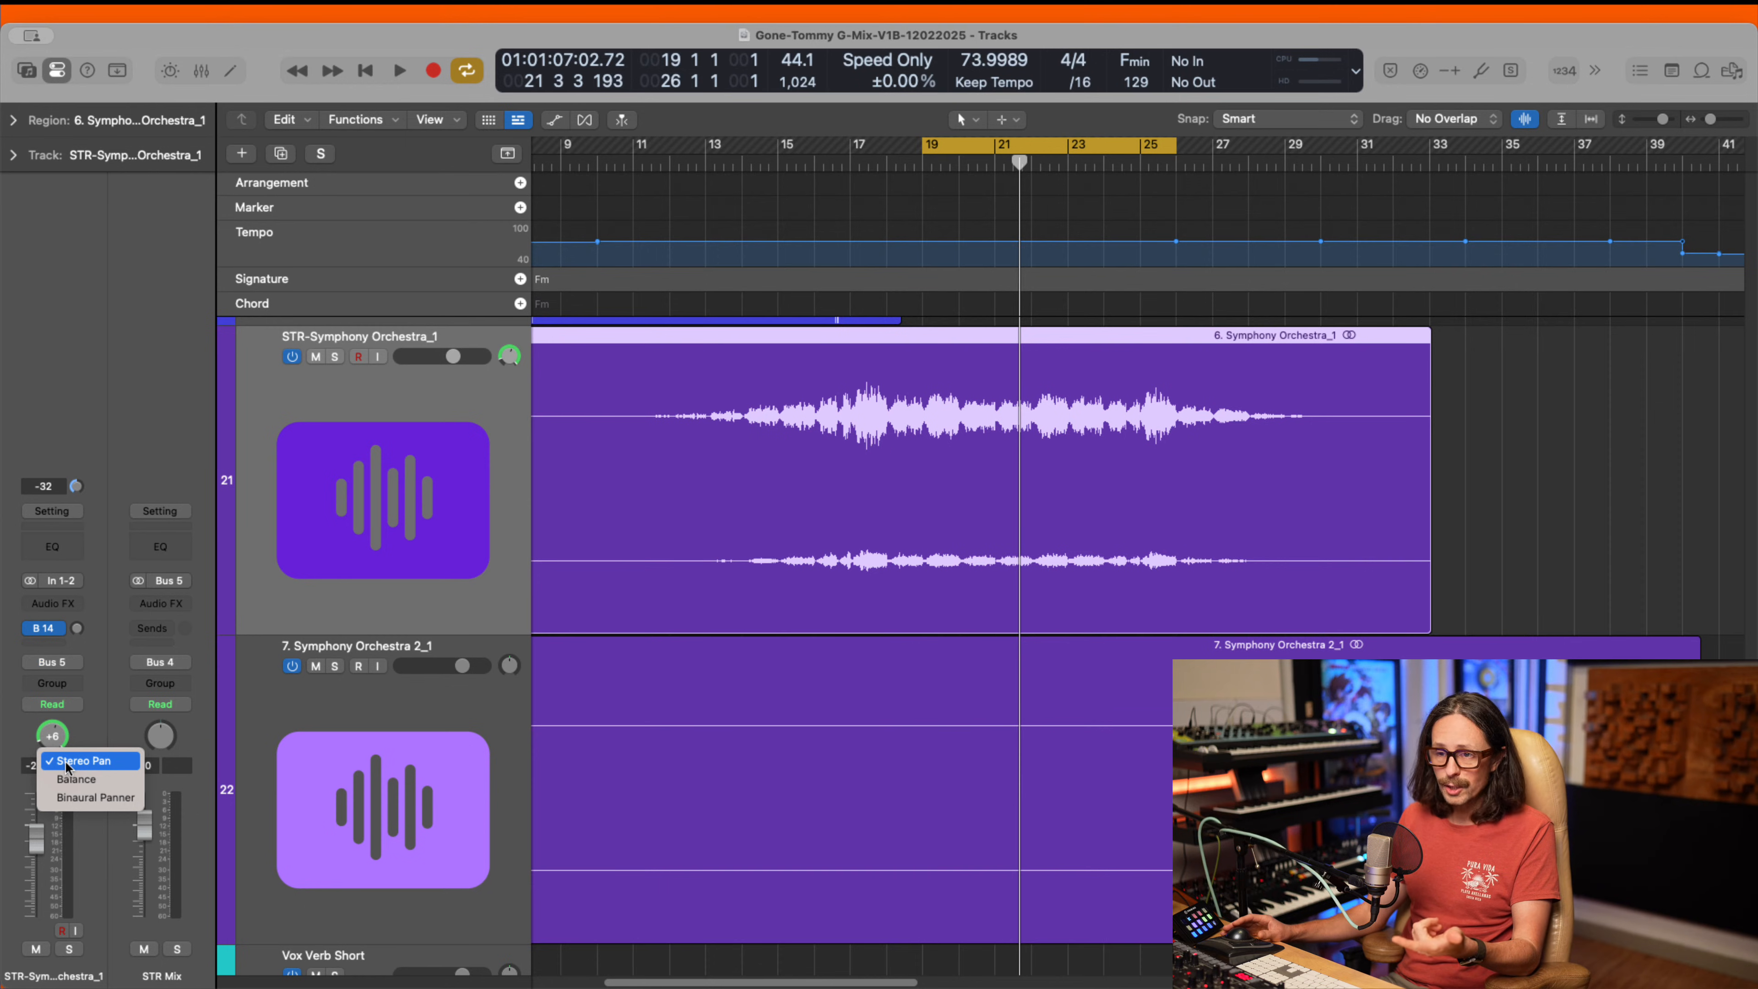
click(70, 762)
right_click(60, 741)
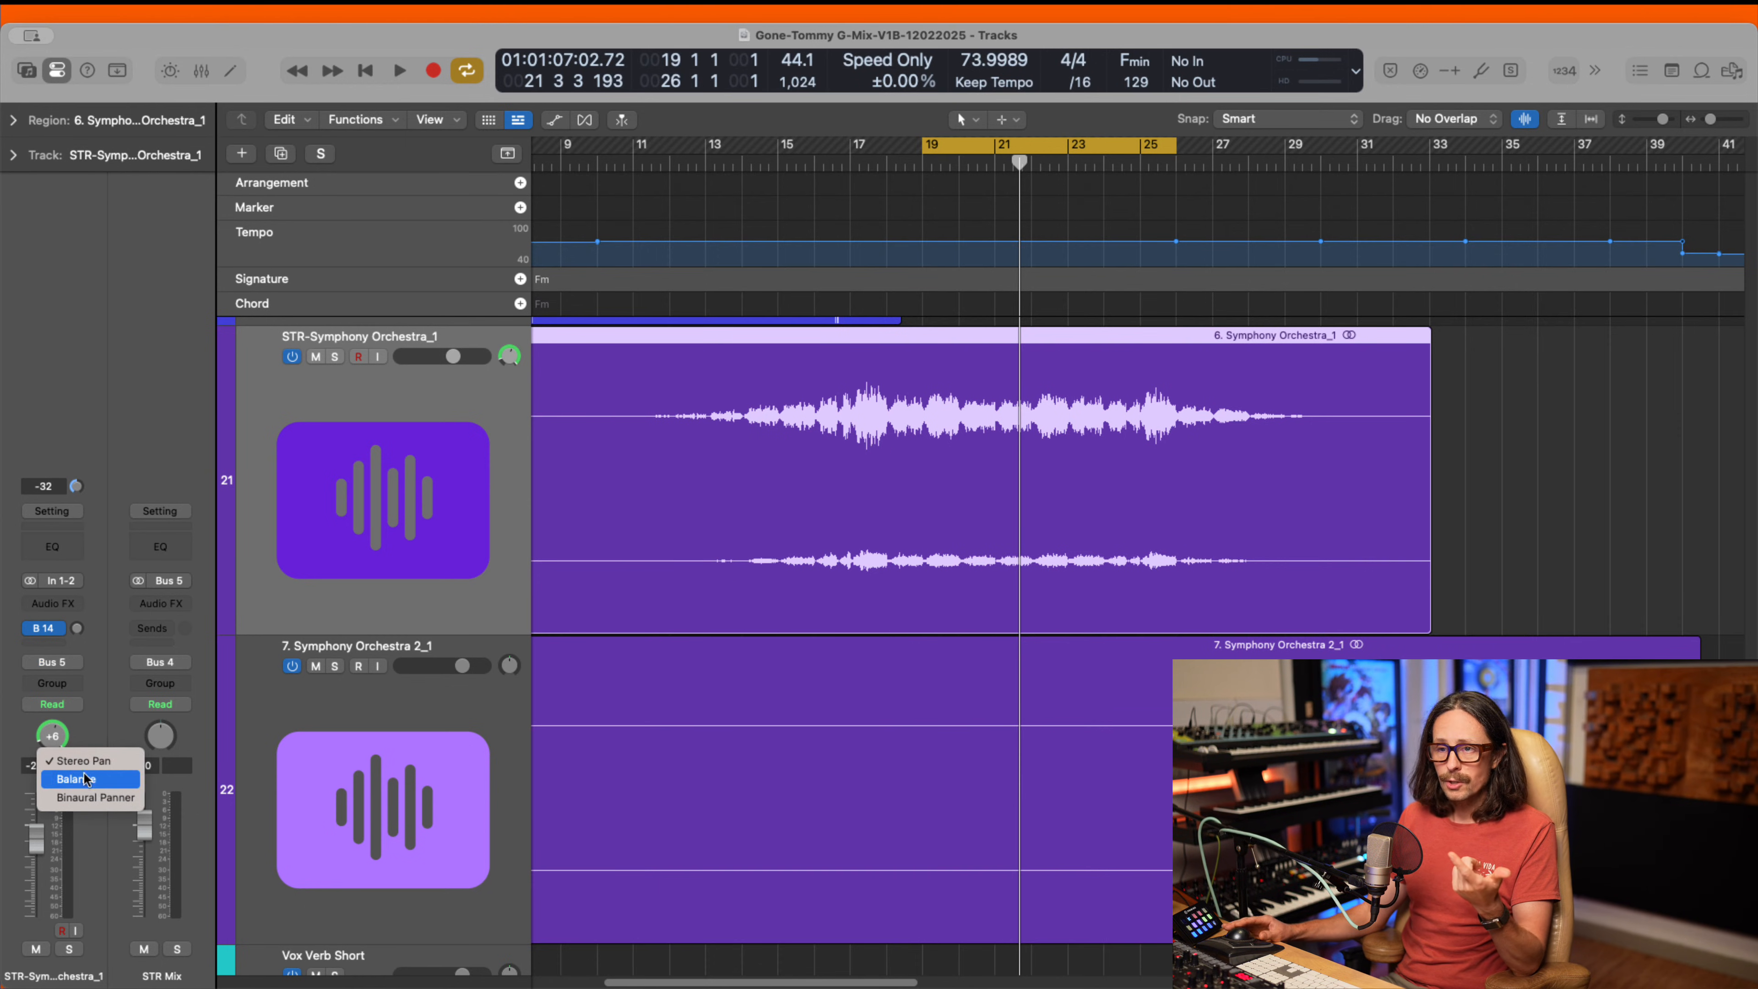
click(76, 758)
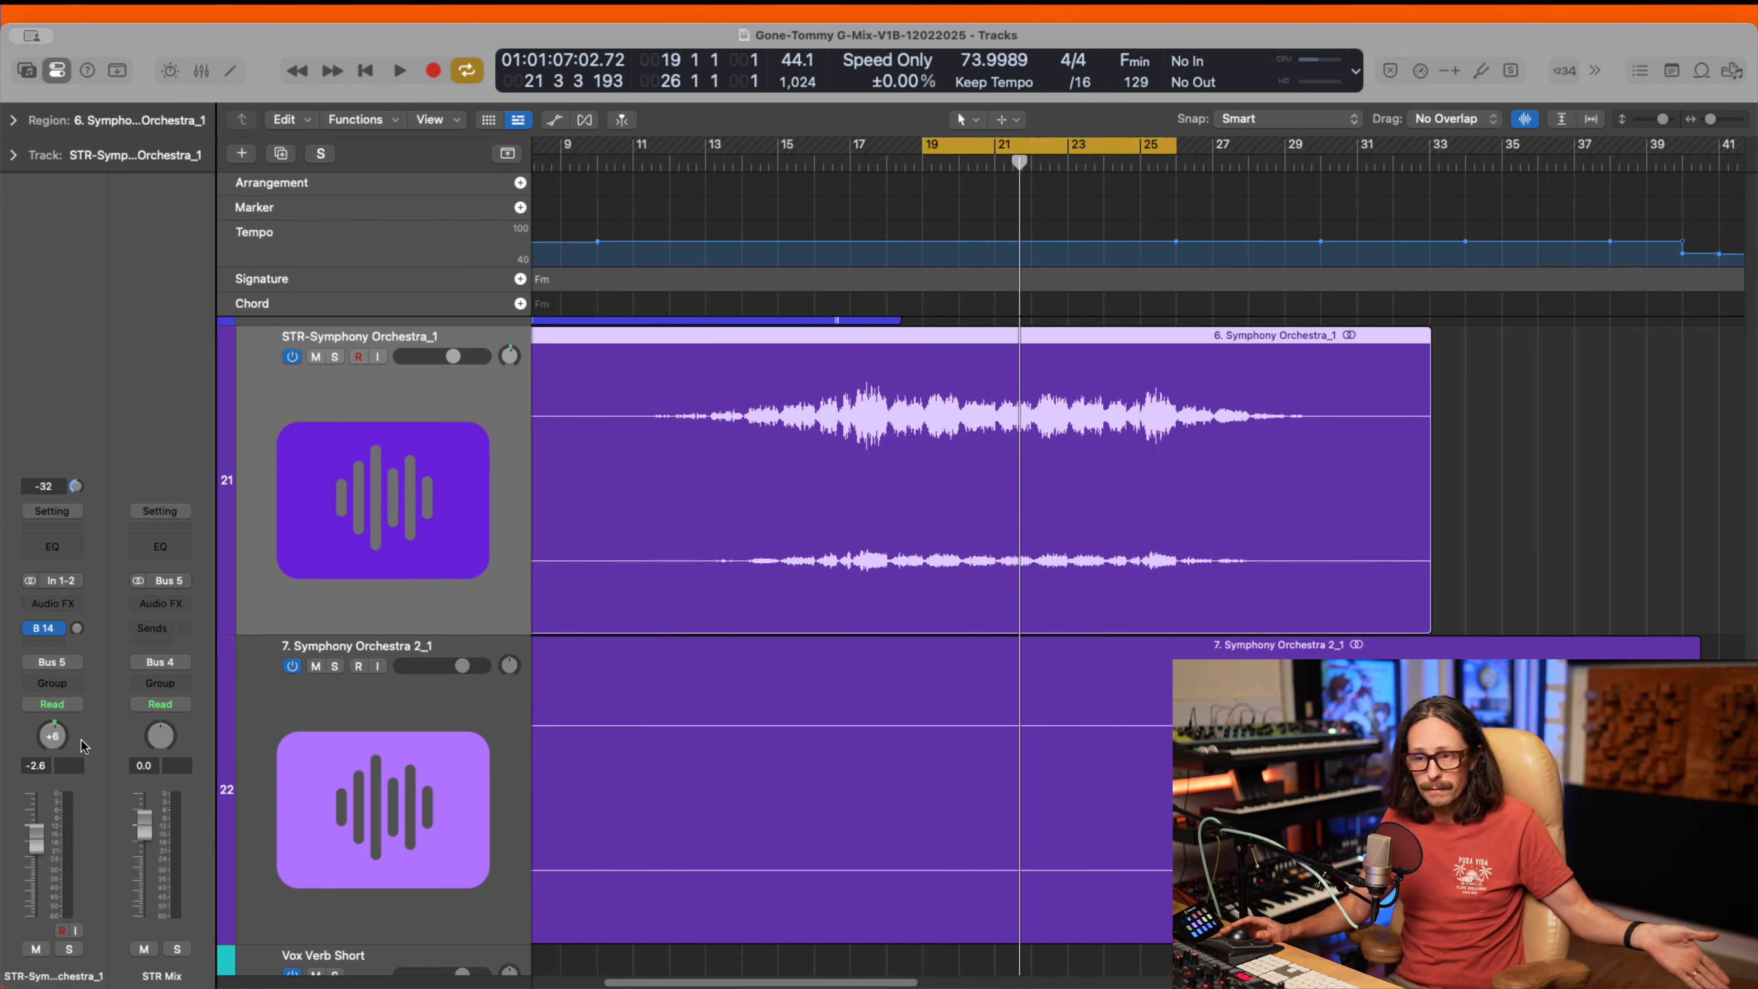
right_click(45, 741)
click(65, 759)
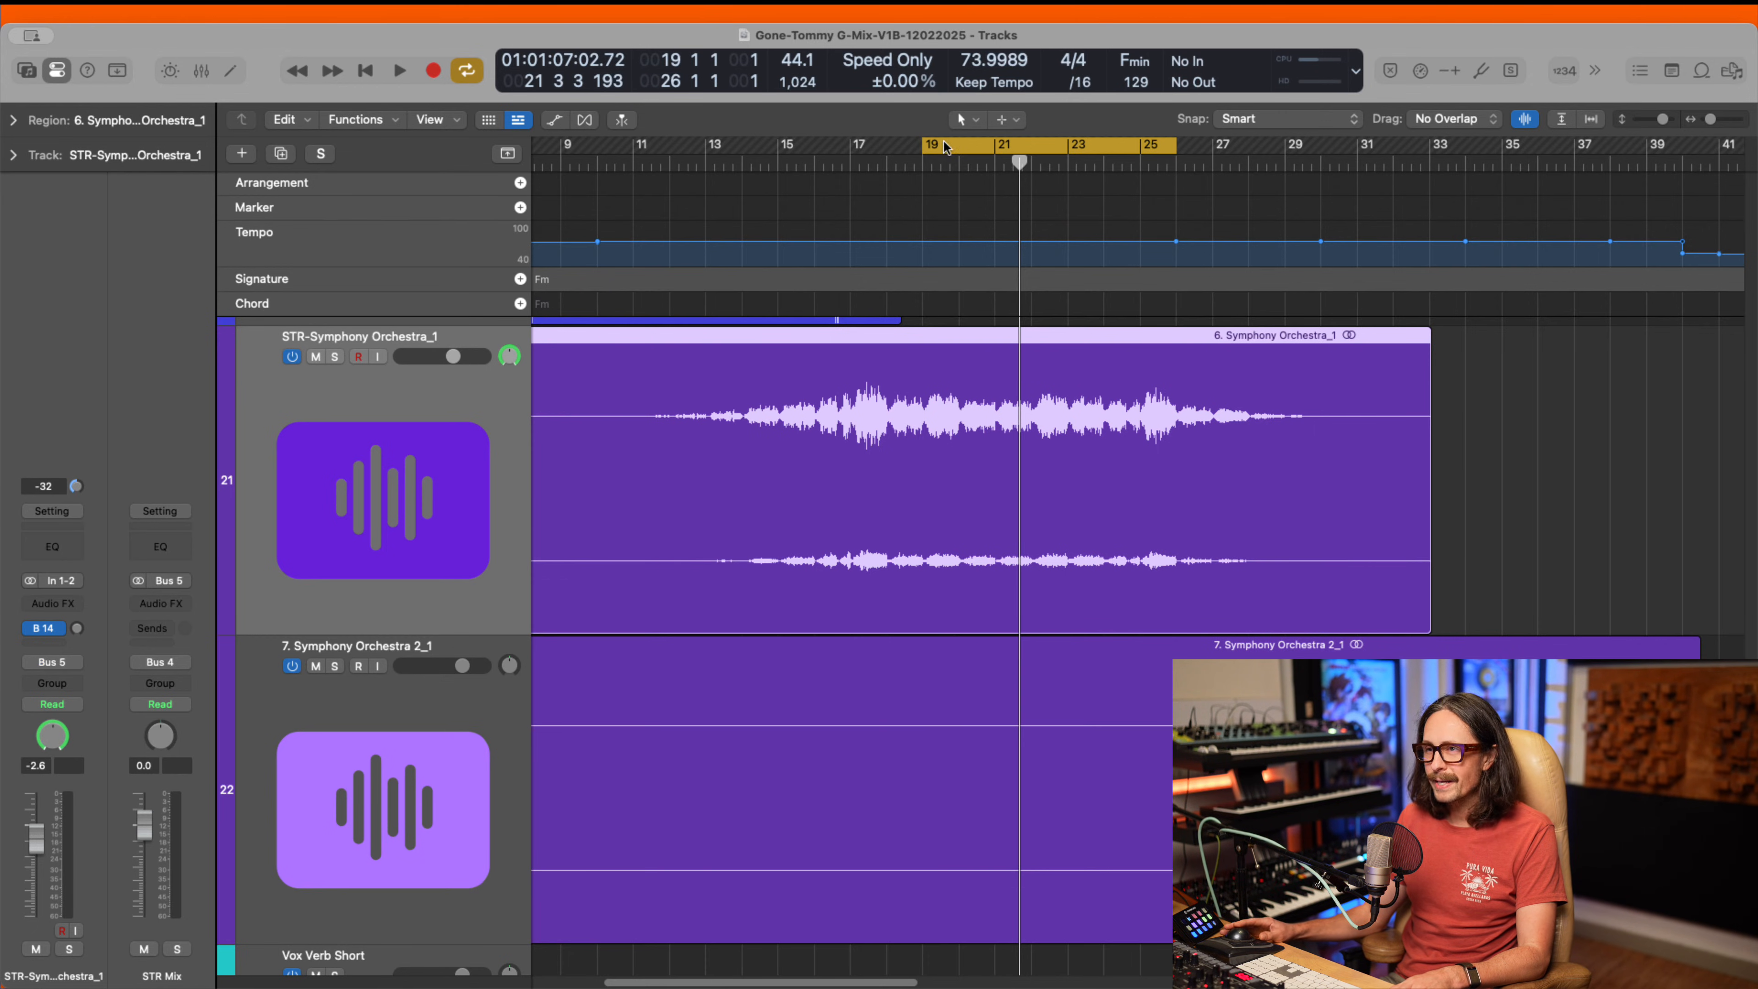
- Move the cycle range to start at bar 17 and, during playback, solo STR-Symphony Orchestra_1 and set its stereo pan to +7
drag(926, 147, 854, 147)
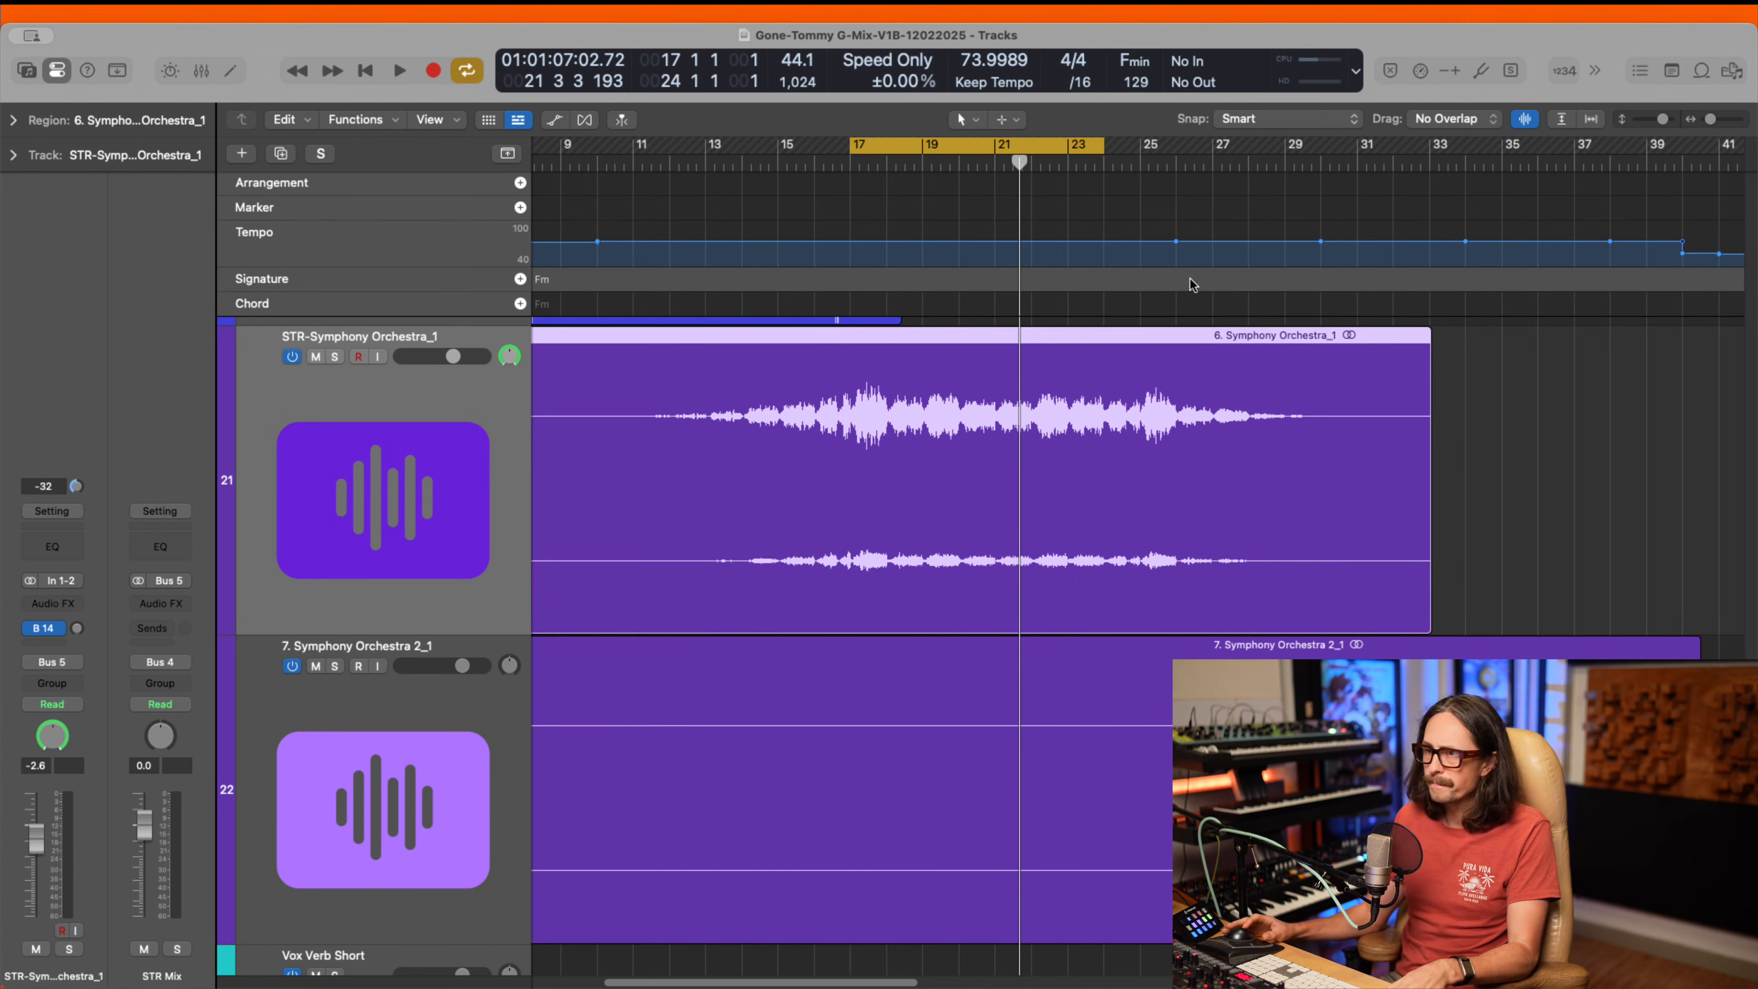
key(space)
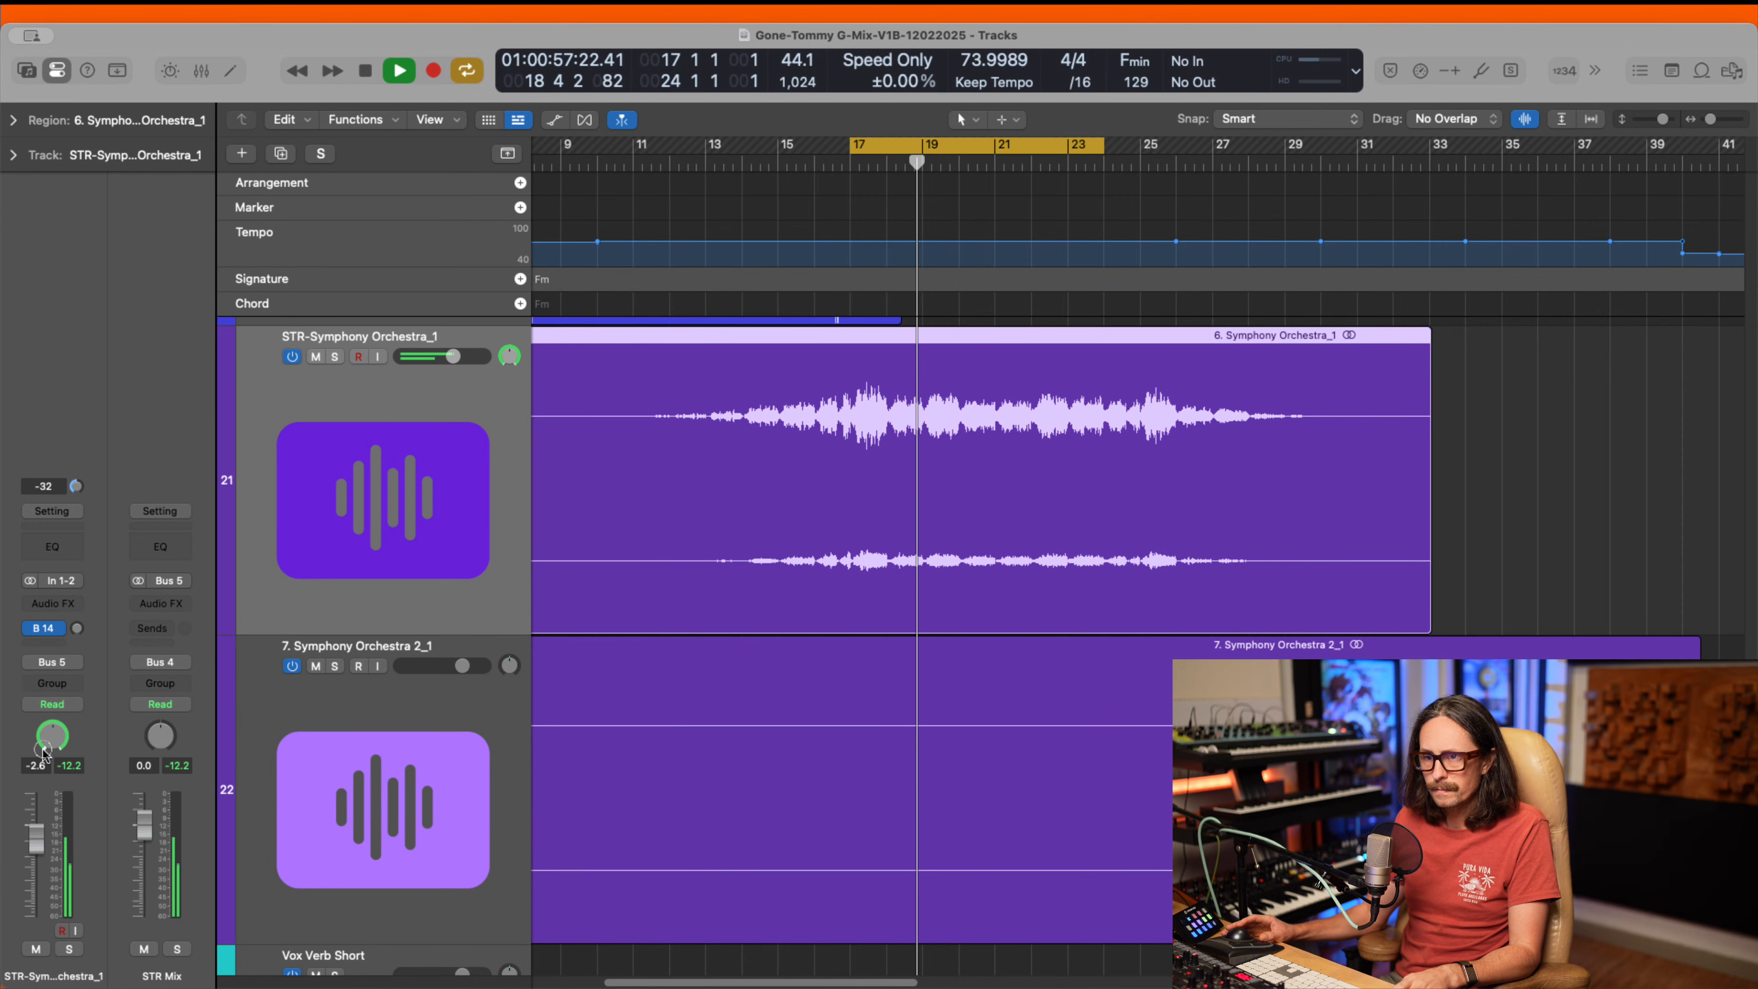
drag(42, 740, 42, 733)
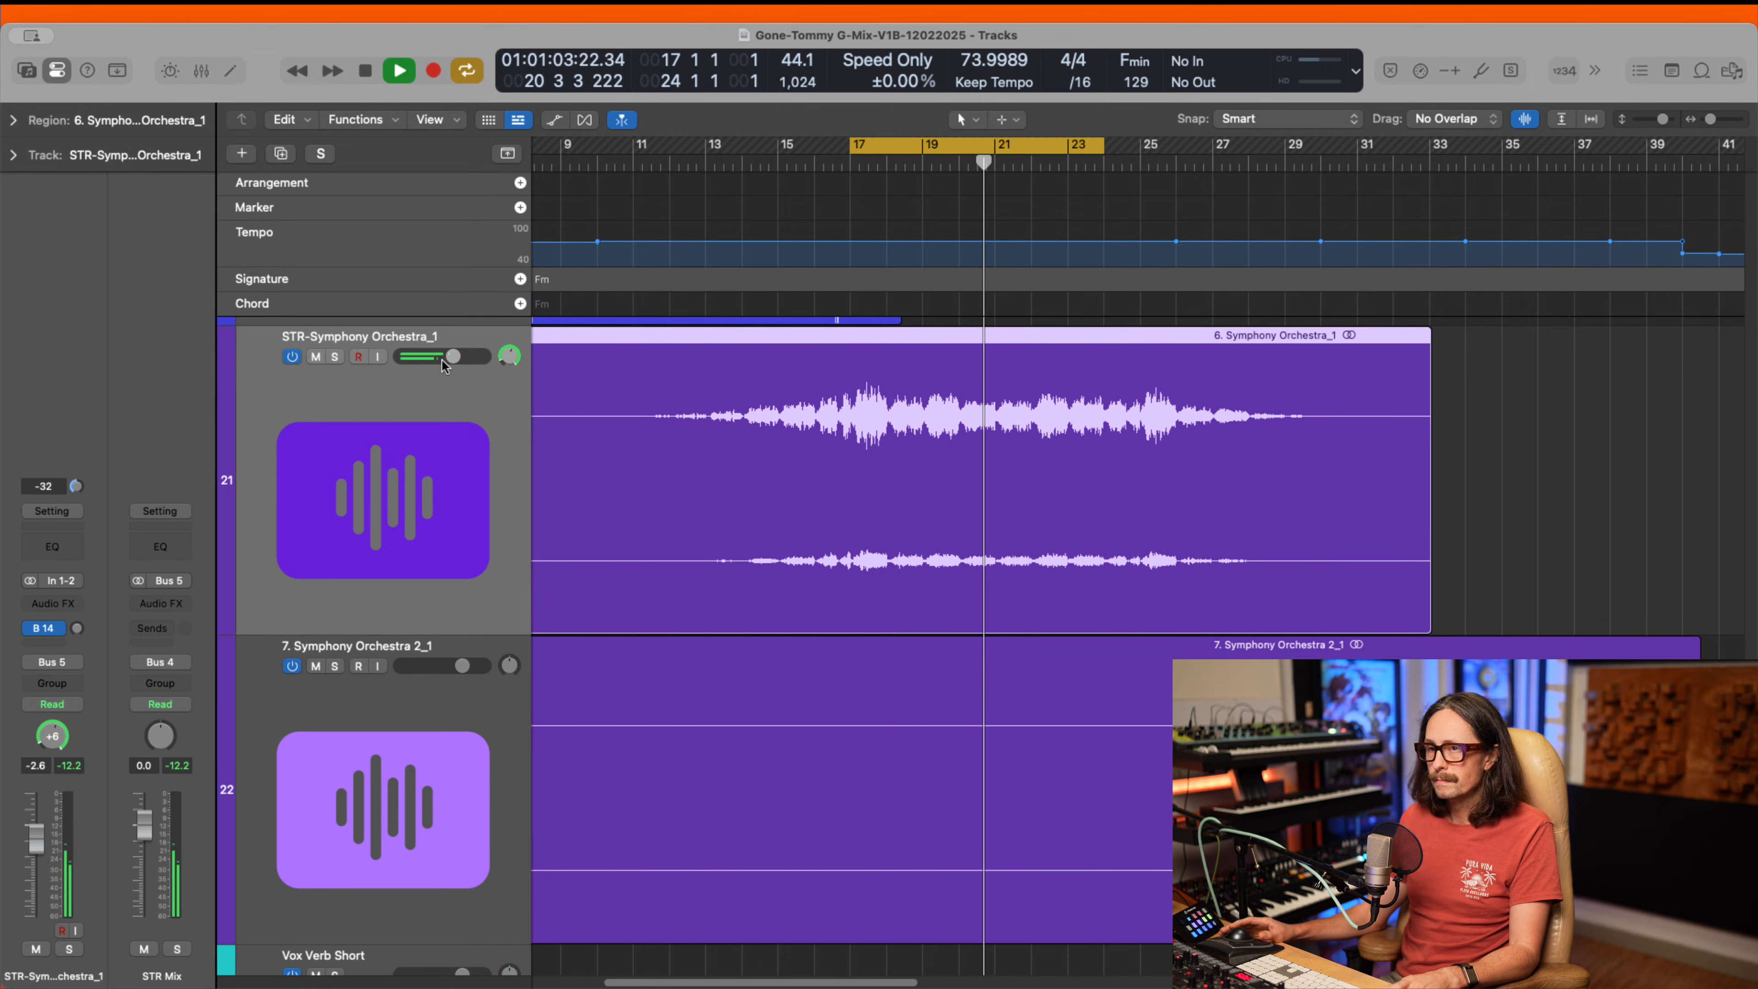
key(s)
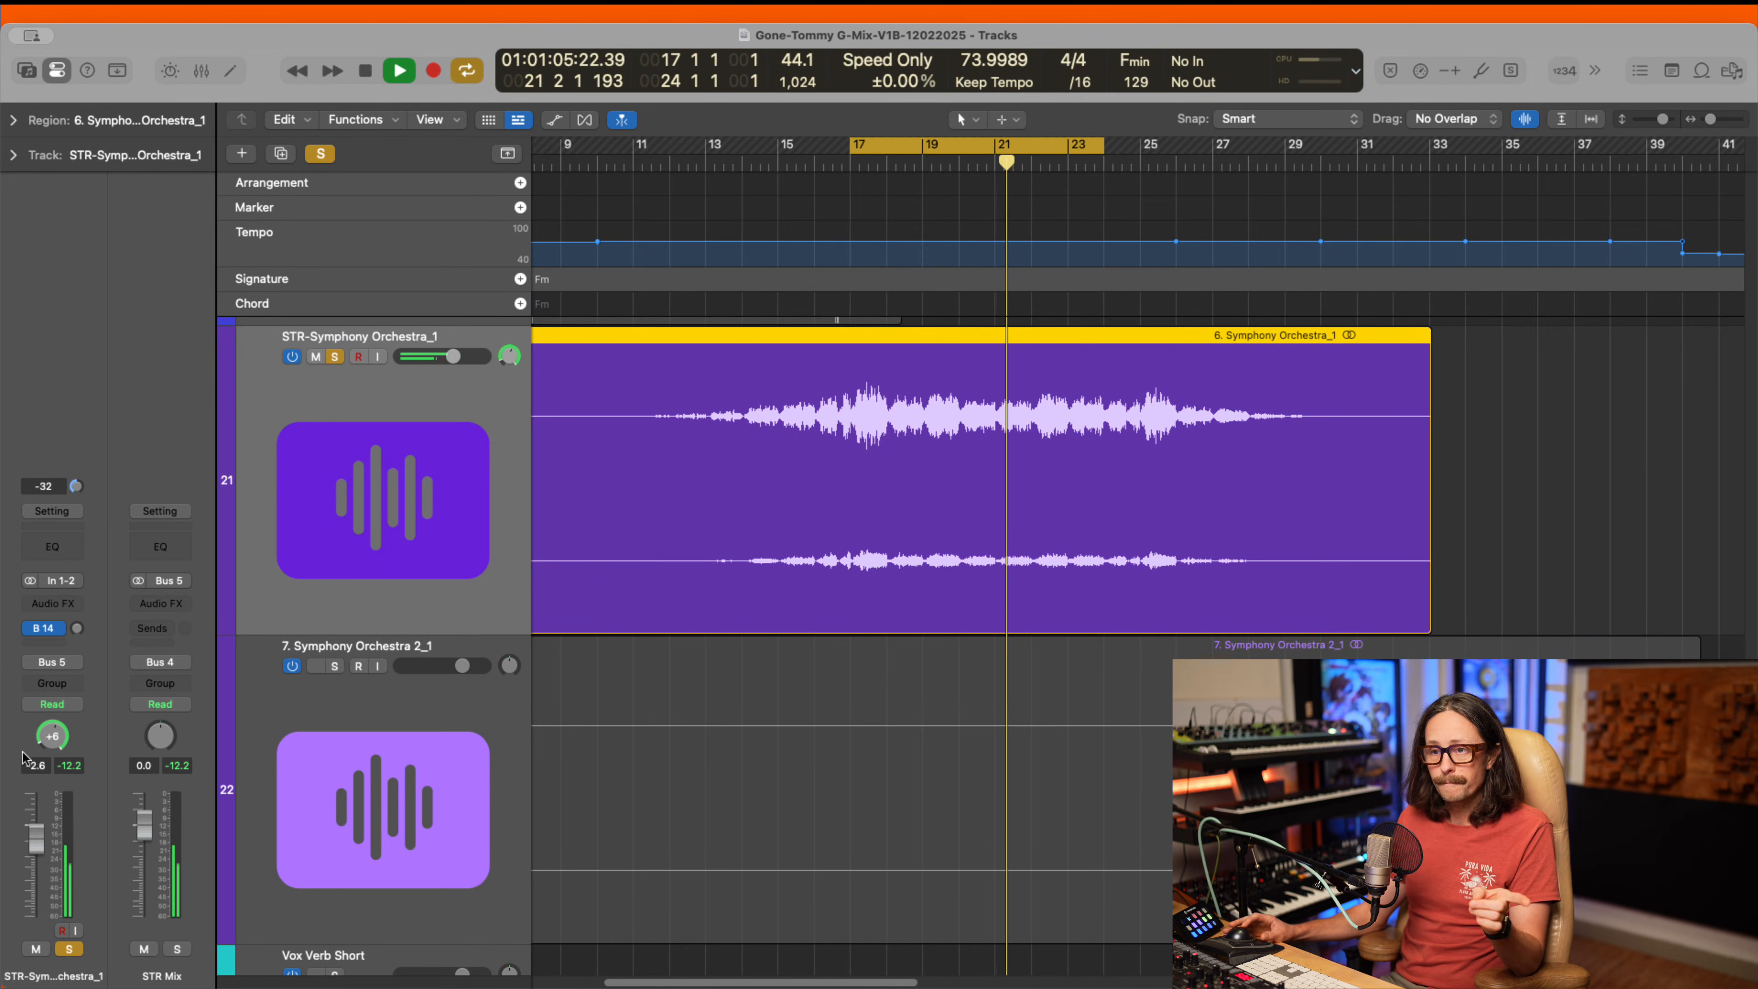
mouse_move(39, 745)
mouse_down()
mouse_move(31, 698)
mouse_move(31, 776)
mouse_move(34, 744)
mouse_up()
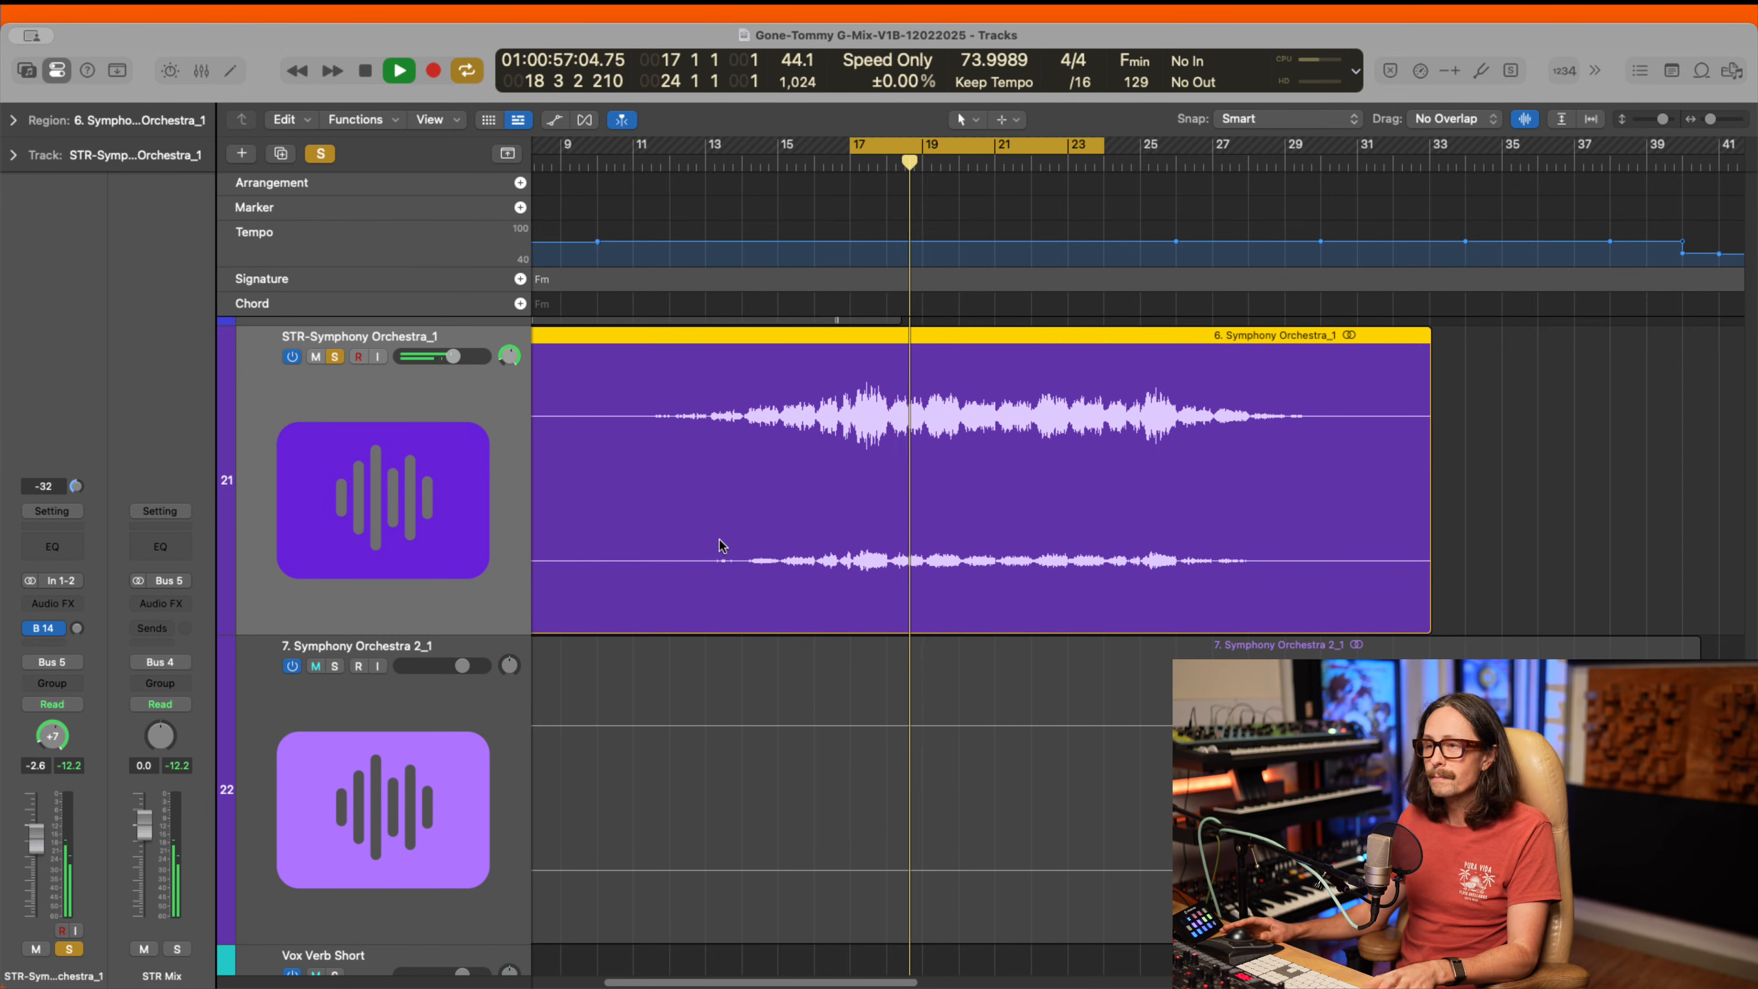
key(space)
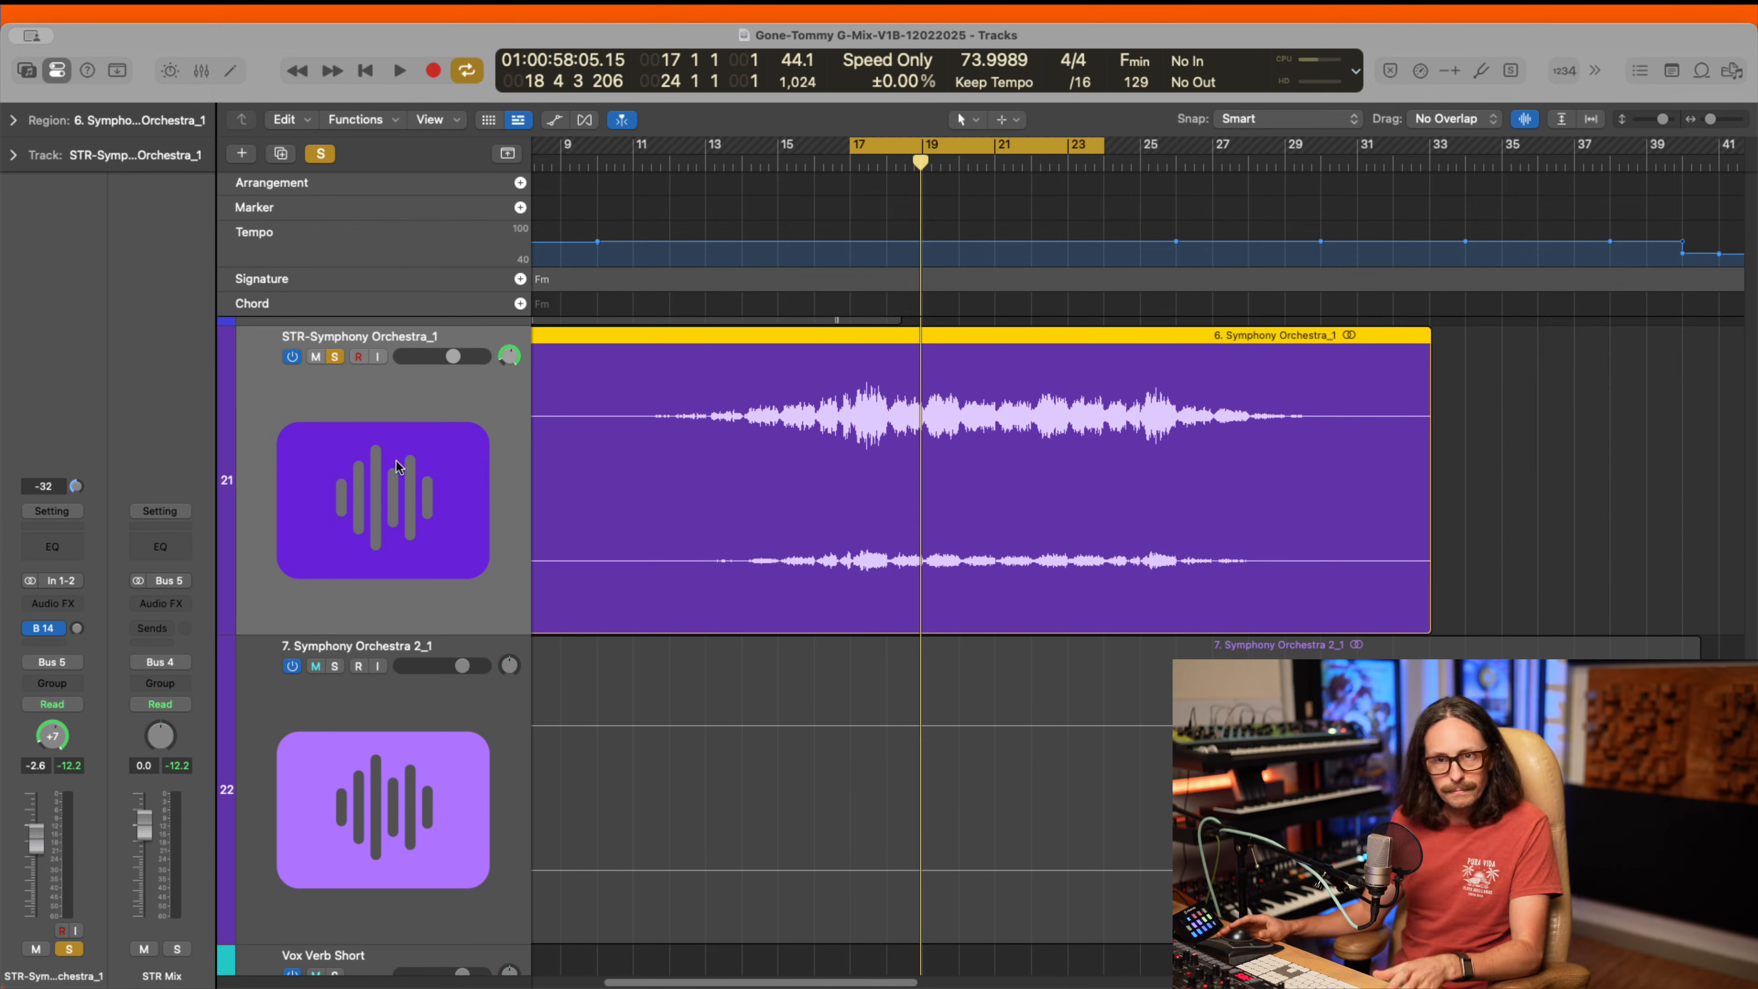
- Check STR-Symphony Orchestra_1's Bus 14 send to Aux 8, and insert Altiverb 8 on Aux 8 with its window open
click(47, 630)
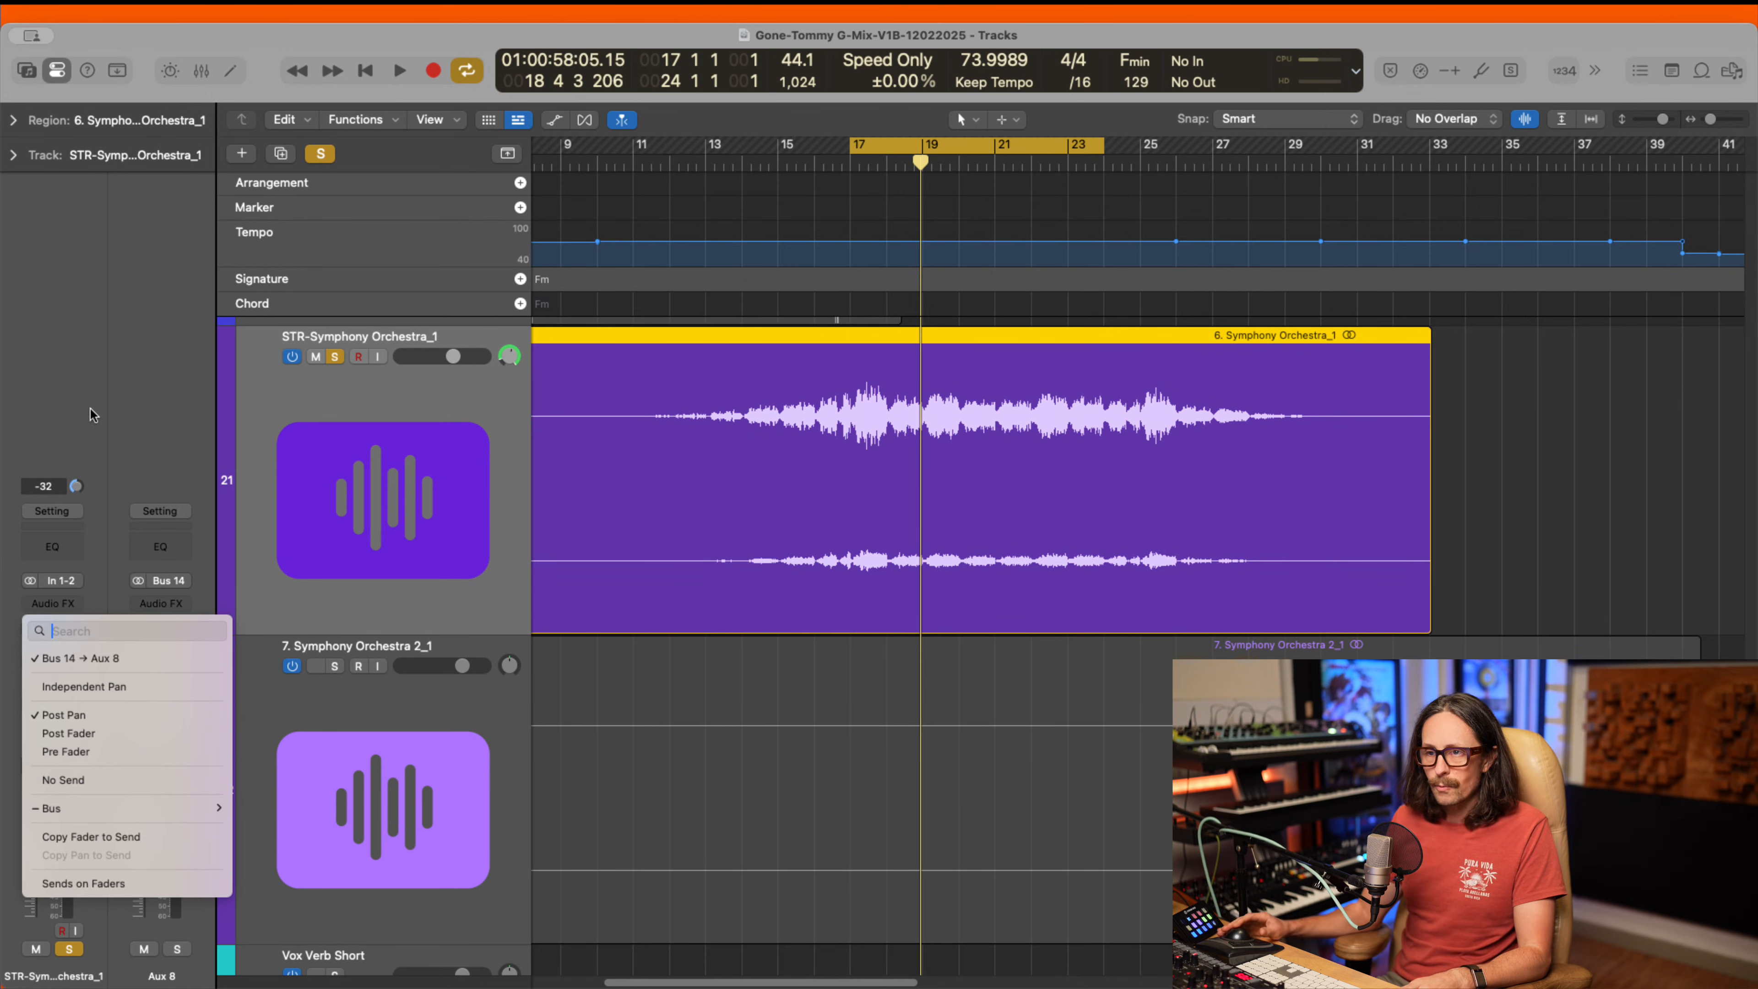
click(90, 409)
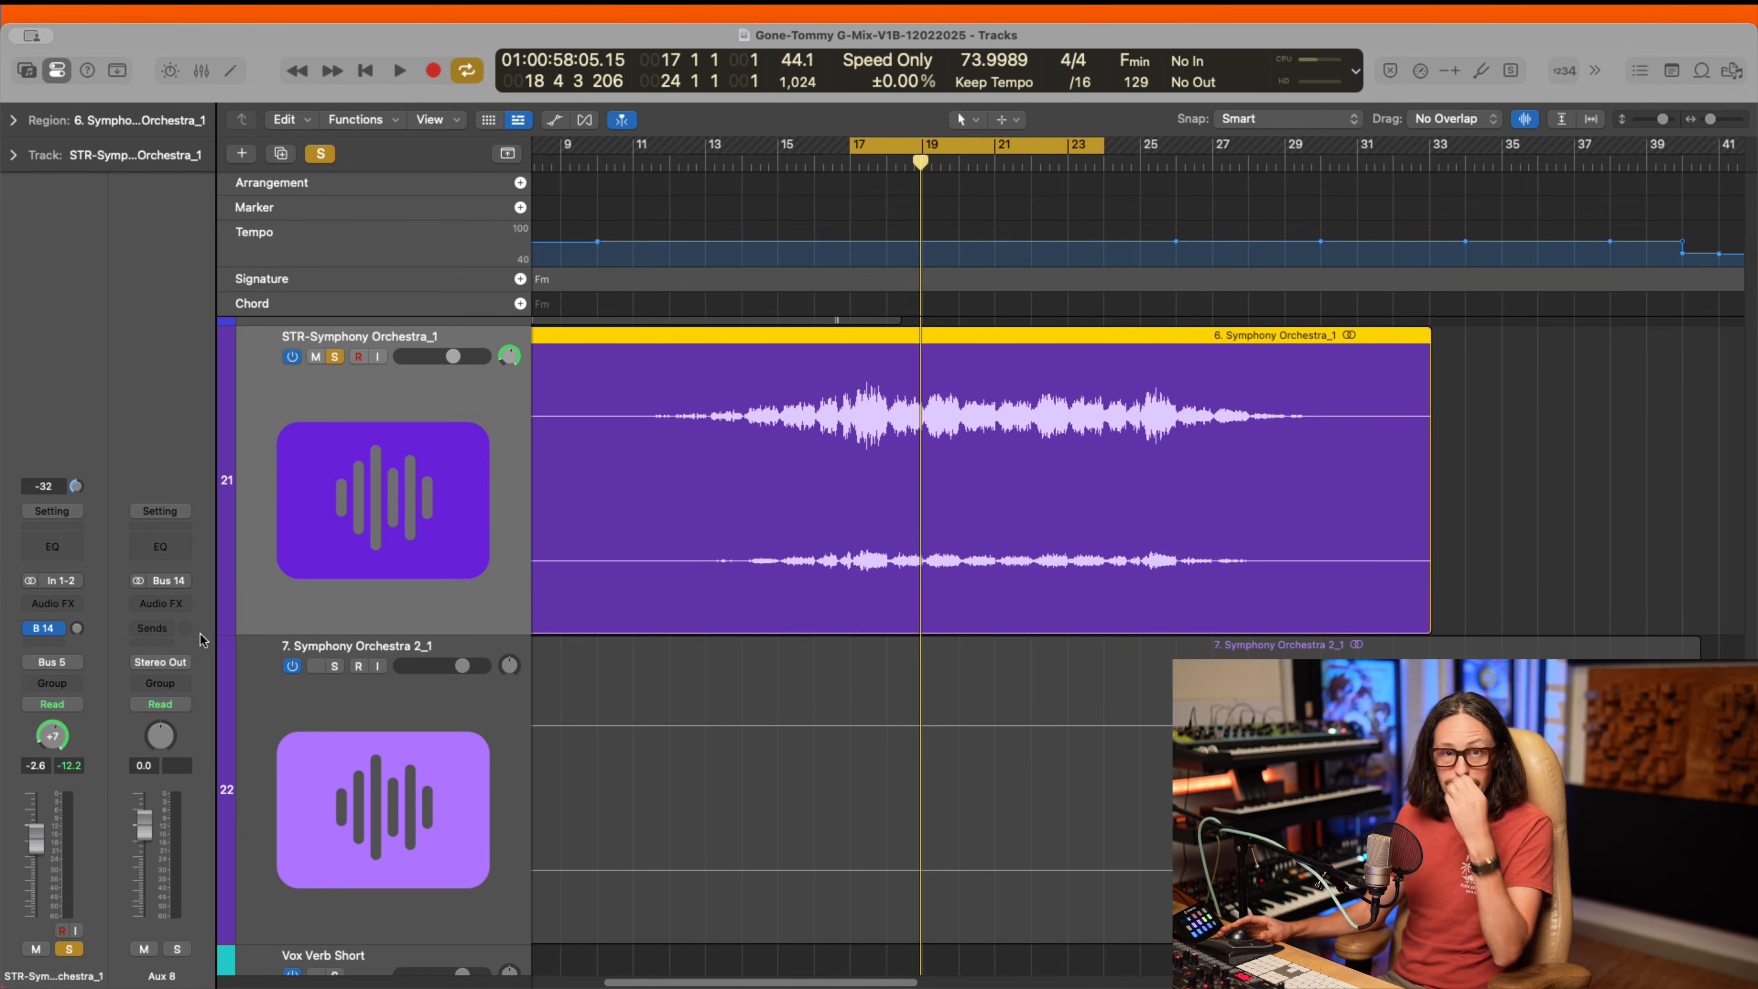
click(163, 604)
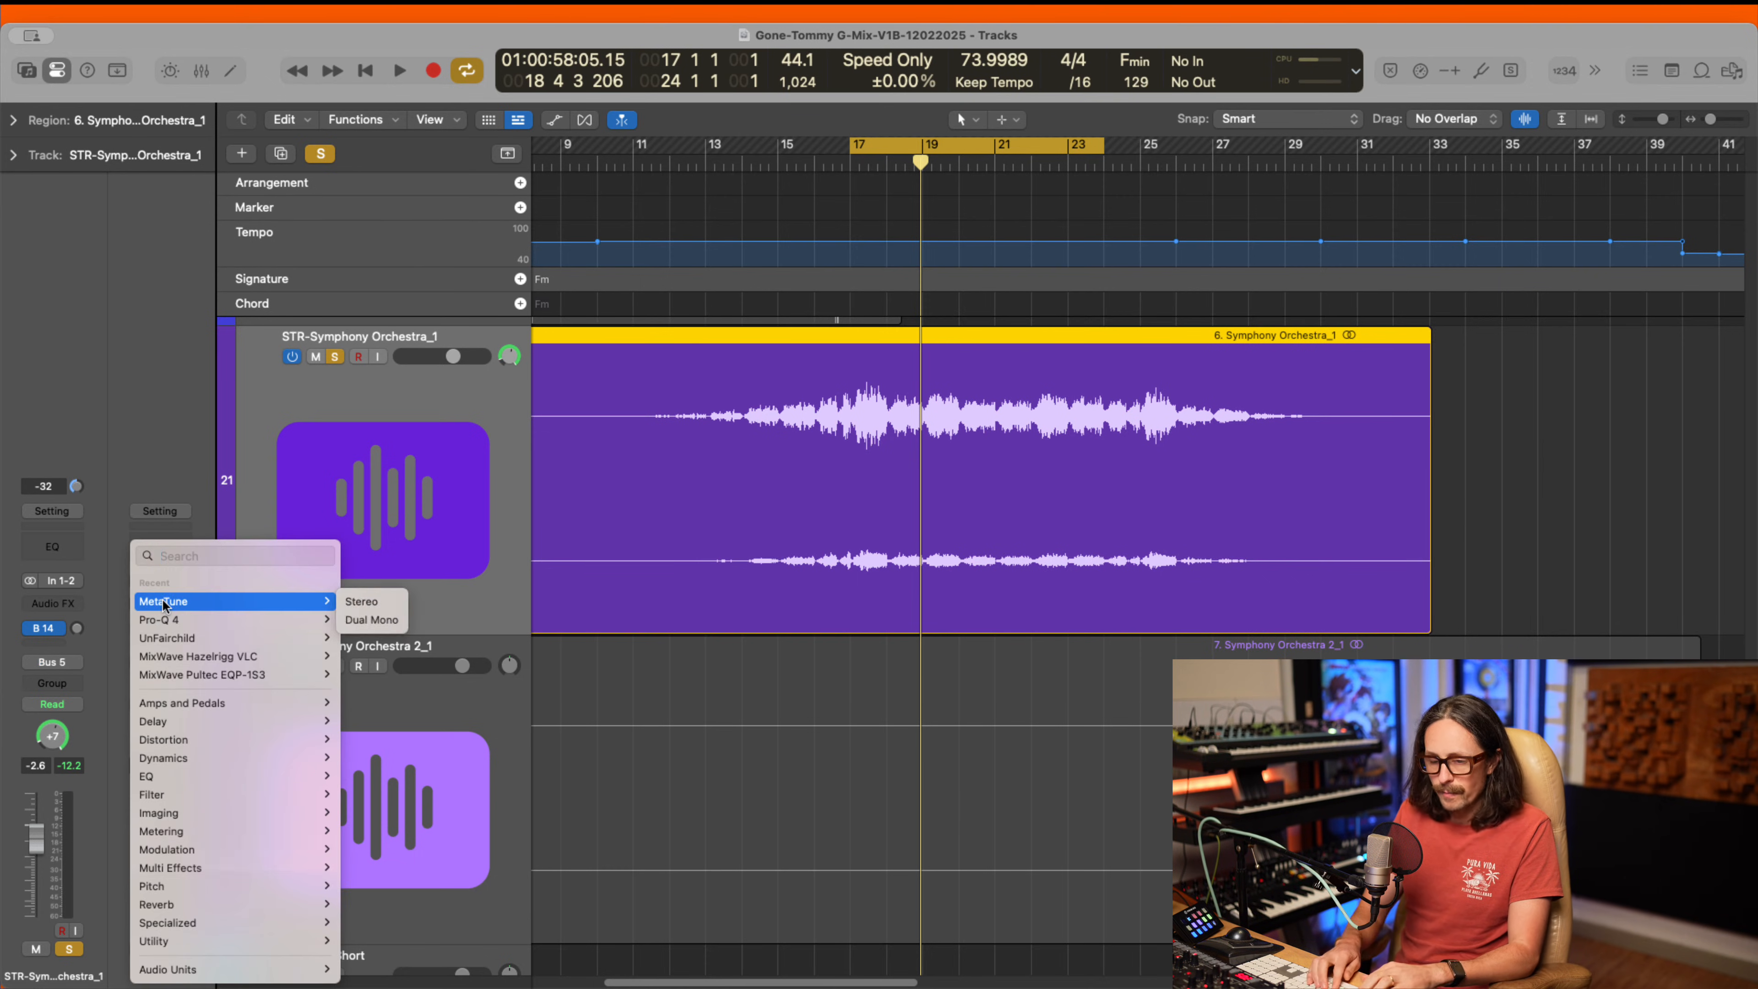
text(alti)
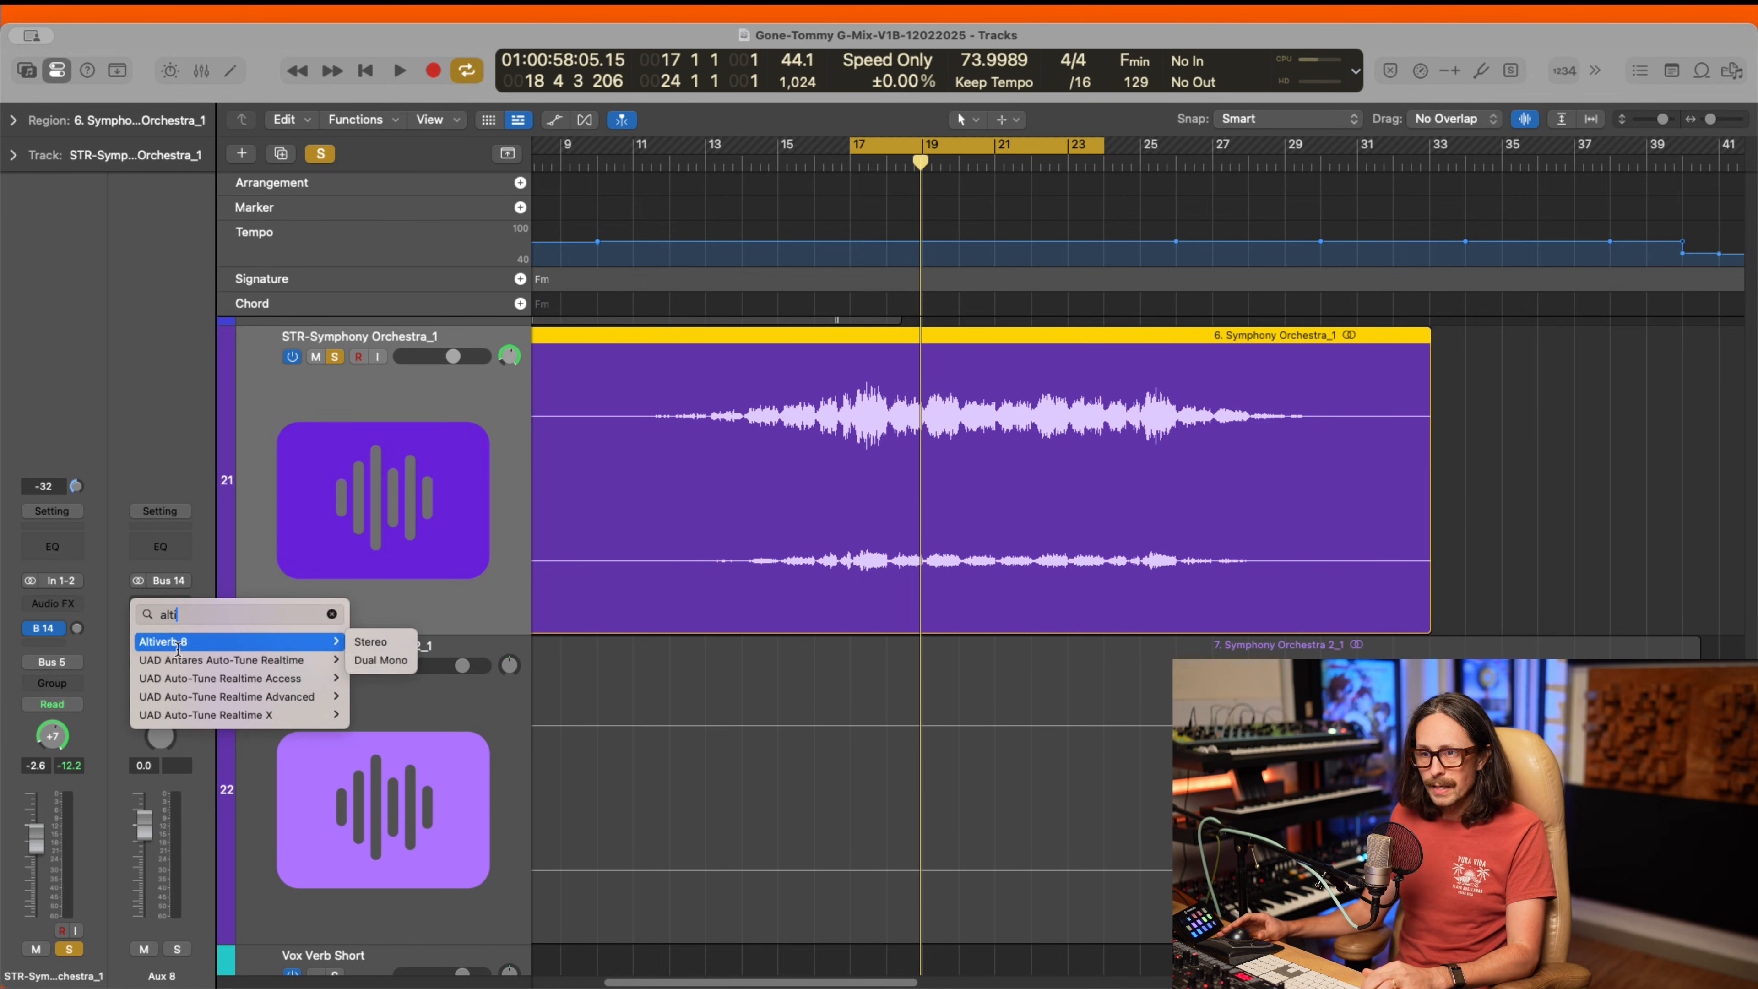
click(173, 642)
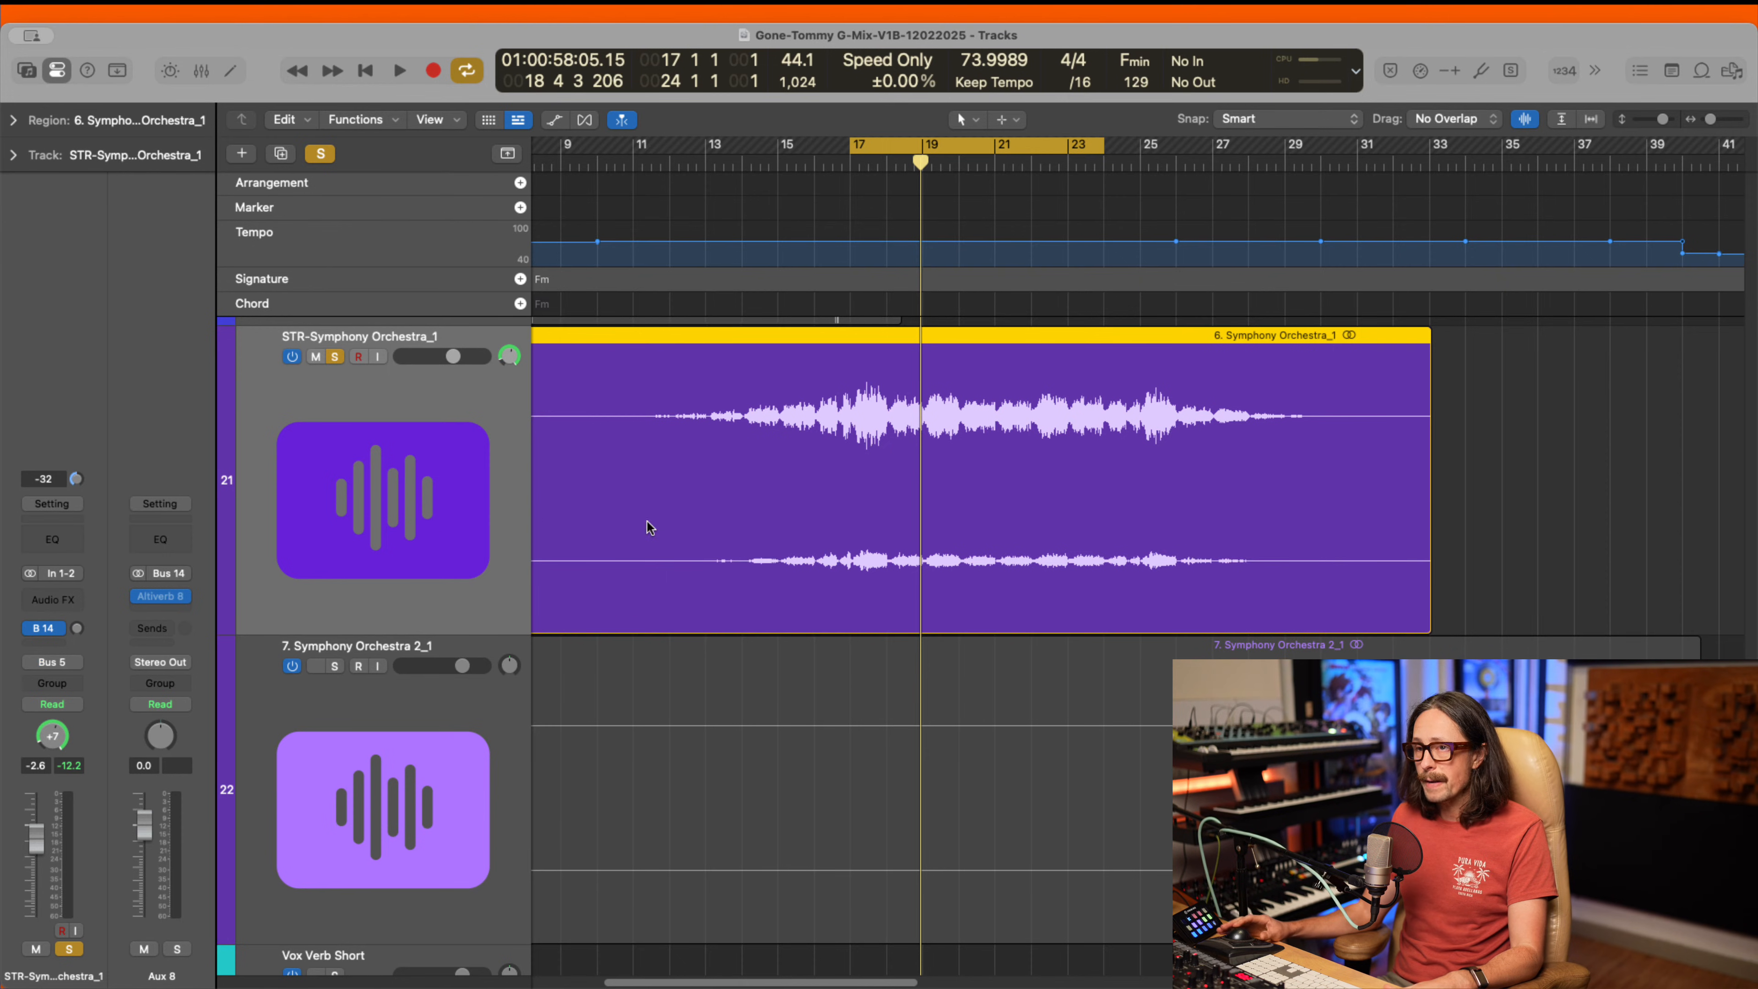
click(159, 594)
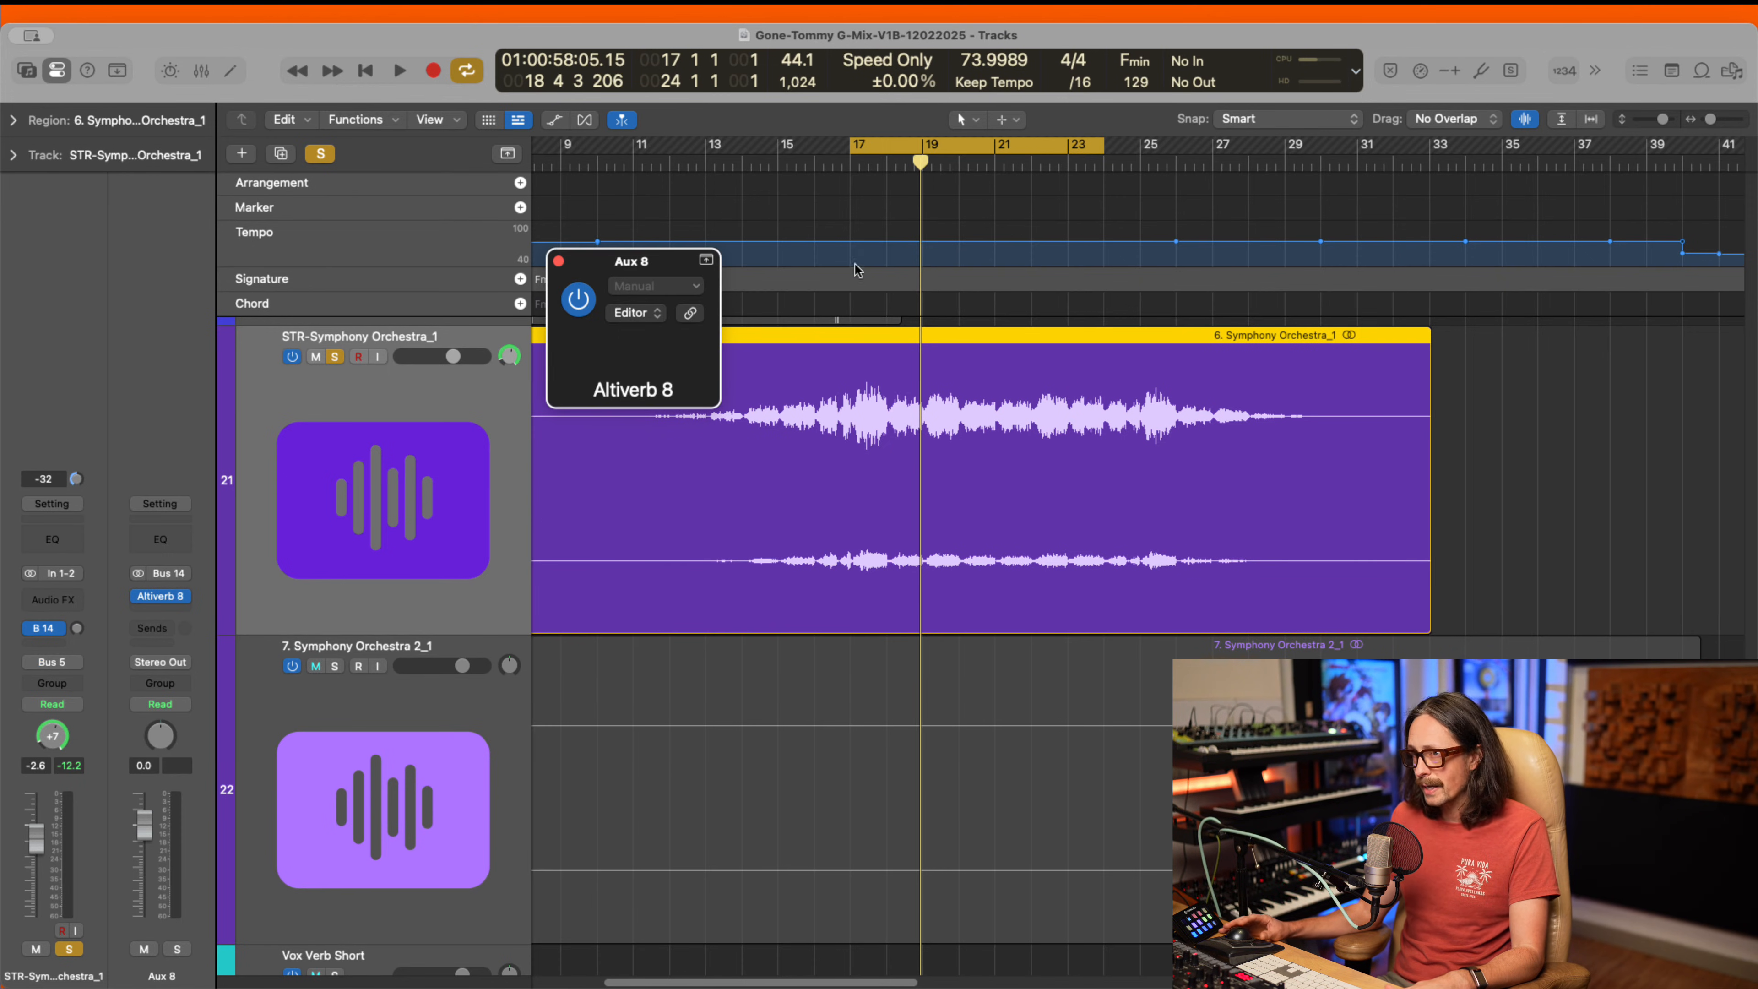
drag(1042, 262, 1005, 203)
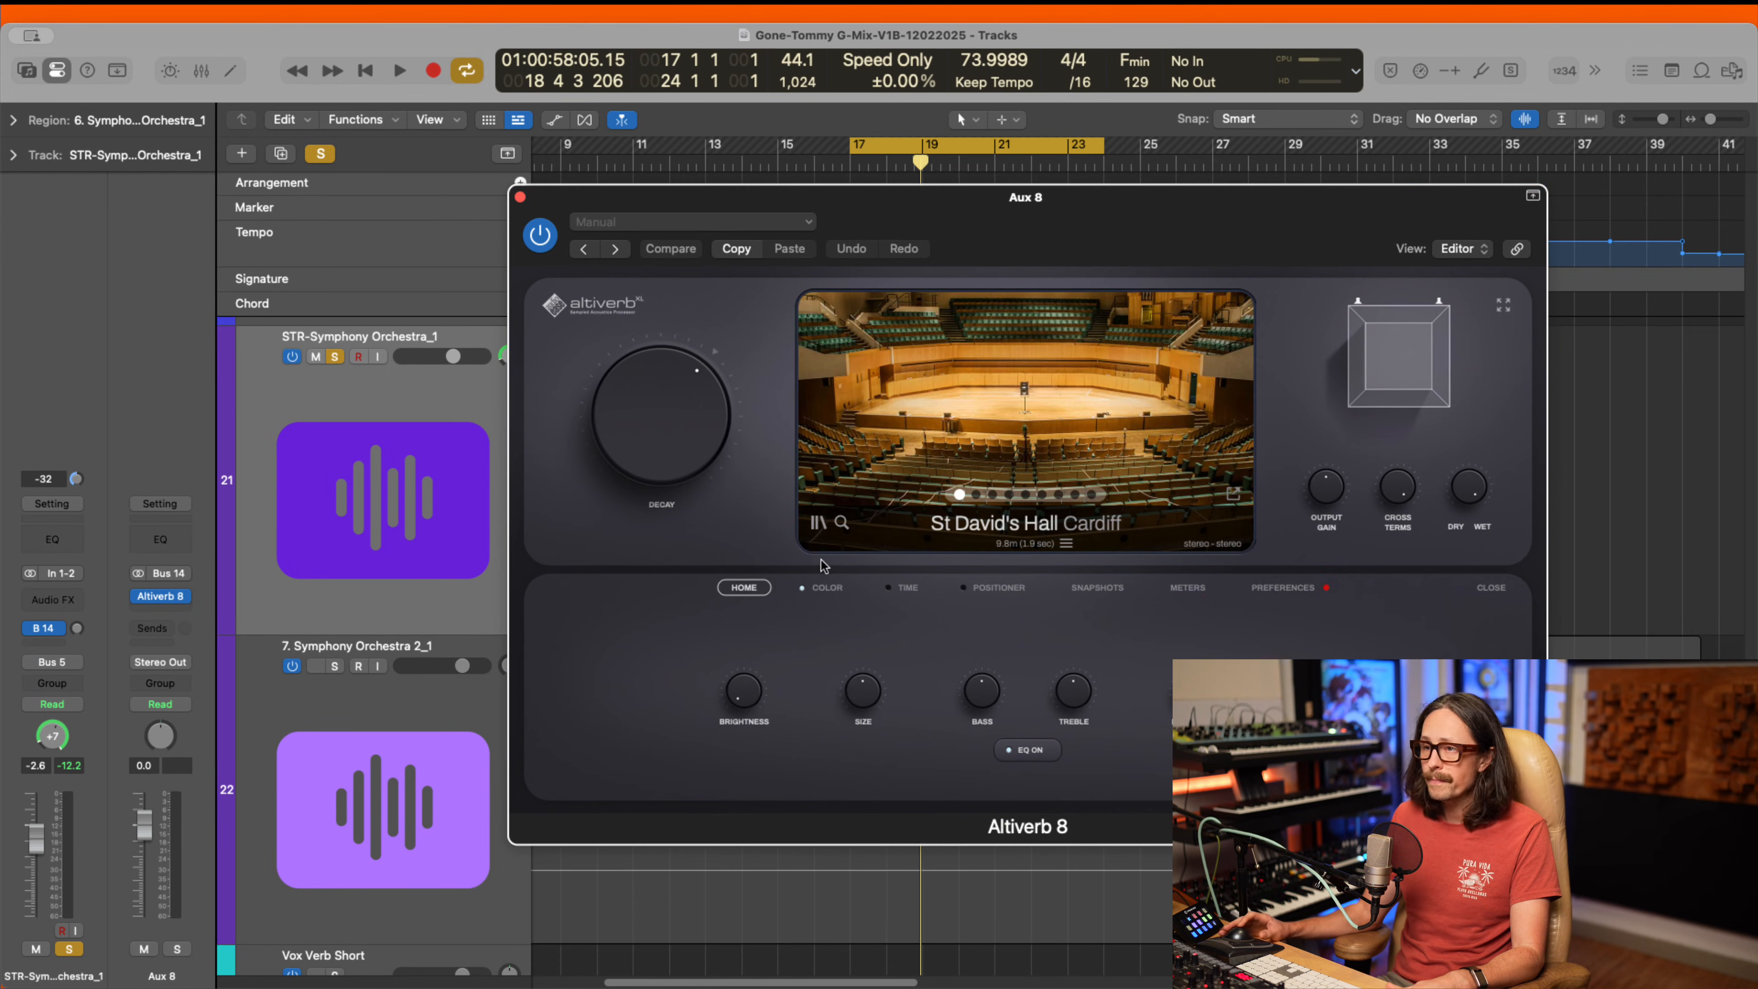
- Load the Cello Studios Live room 2 impulse response from Altiverb's studio category on Aux 8 and close the browser
click(997, 414)
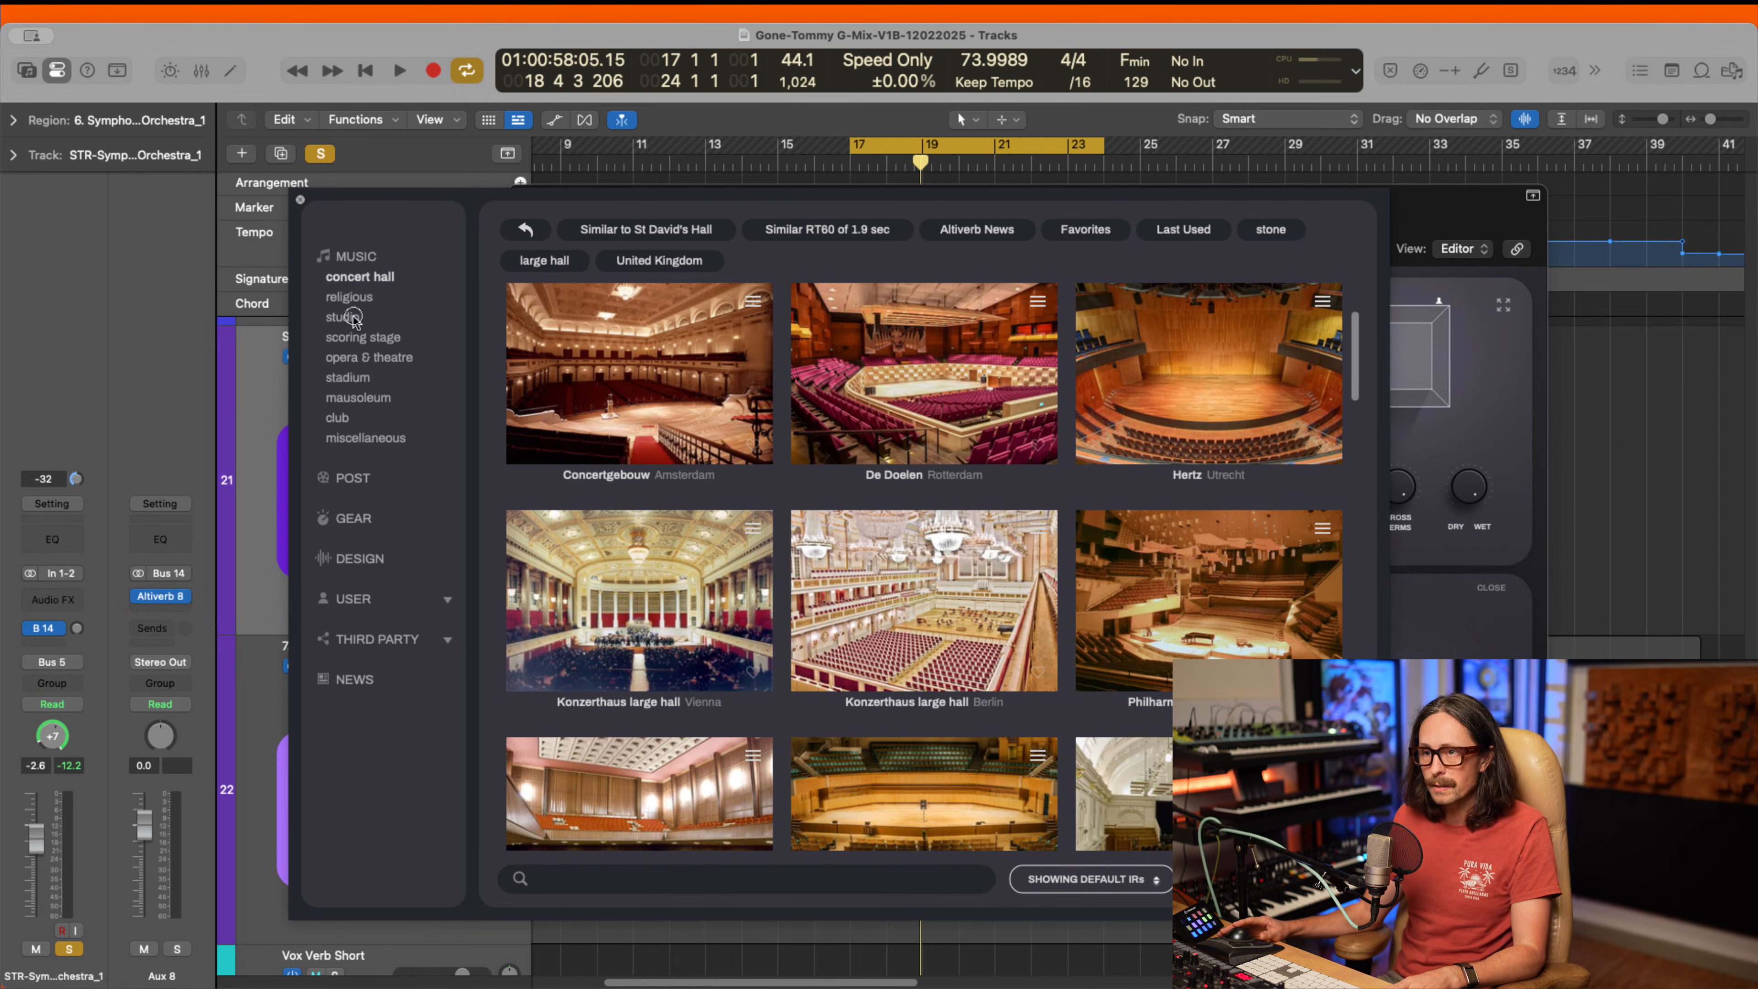
click(343, 316)
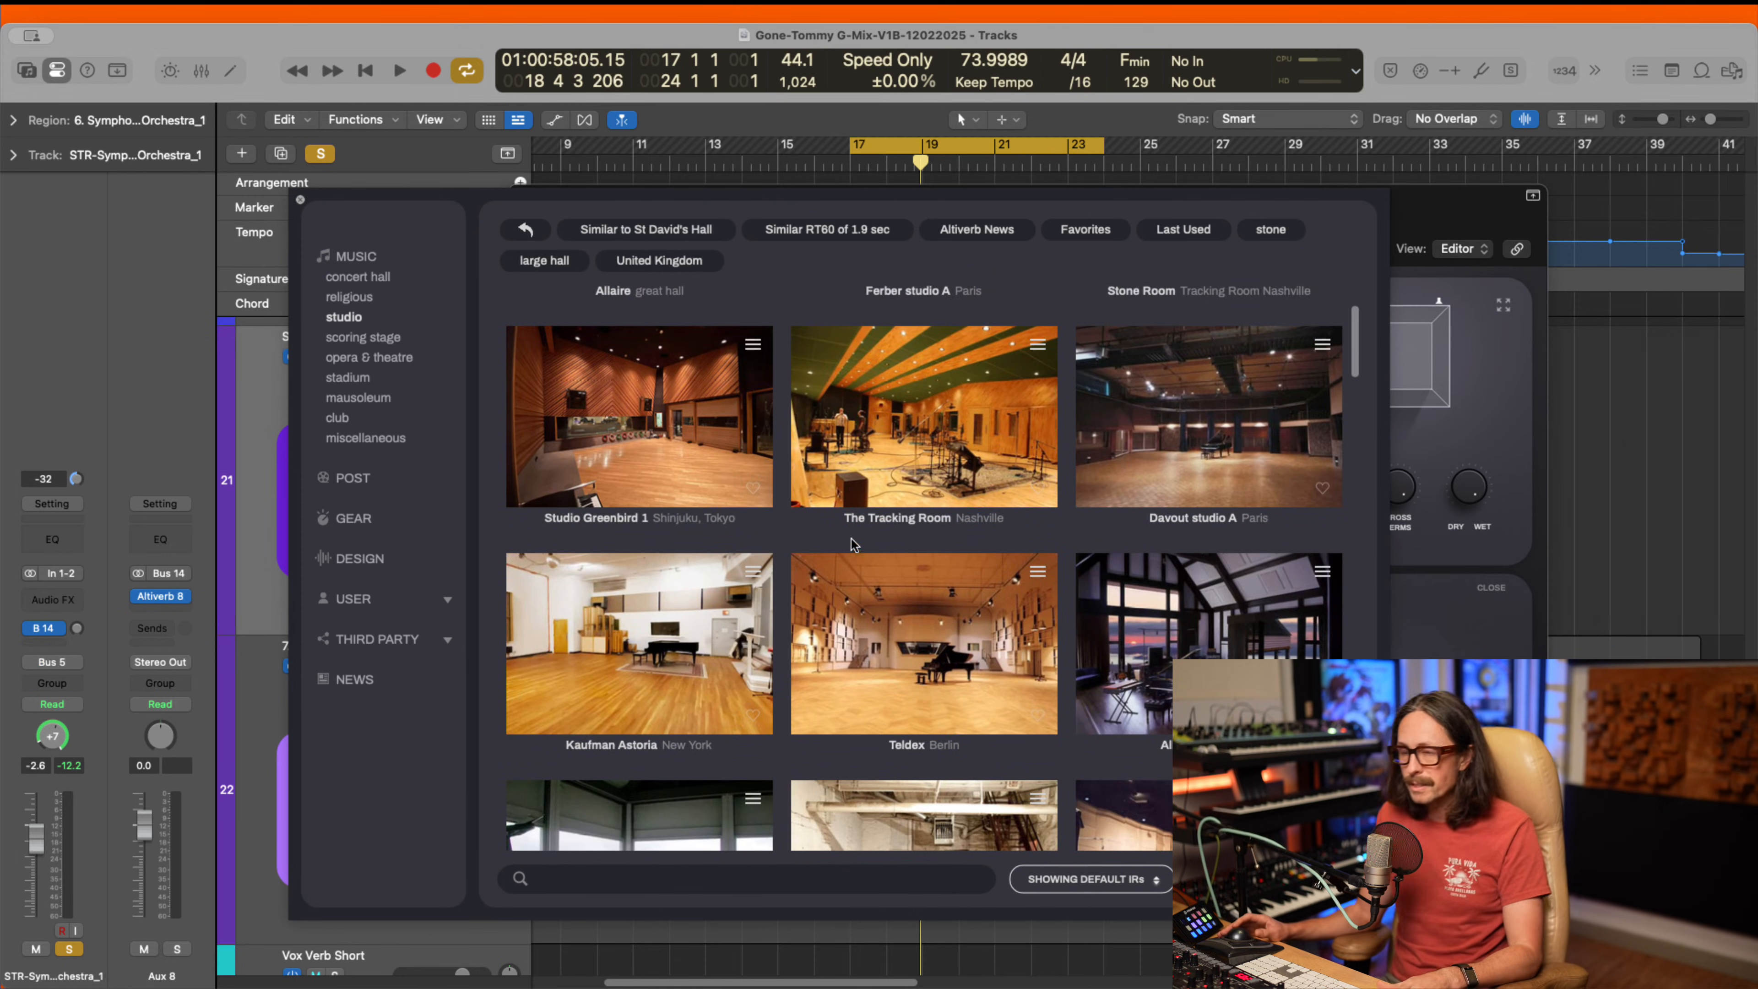
scroll(848, 537, down, 2)
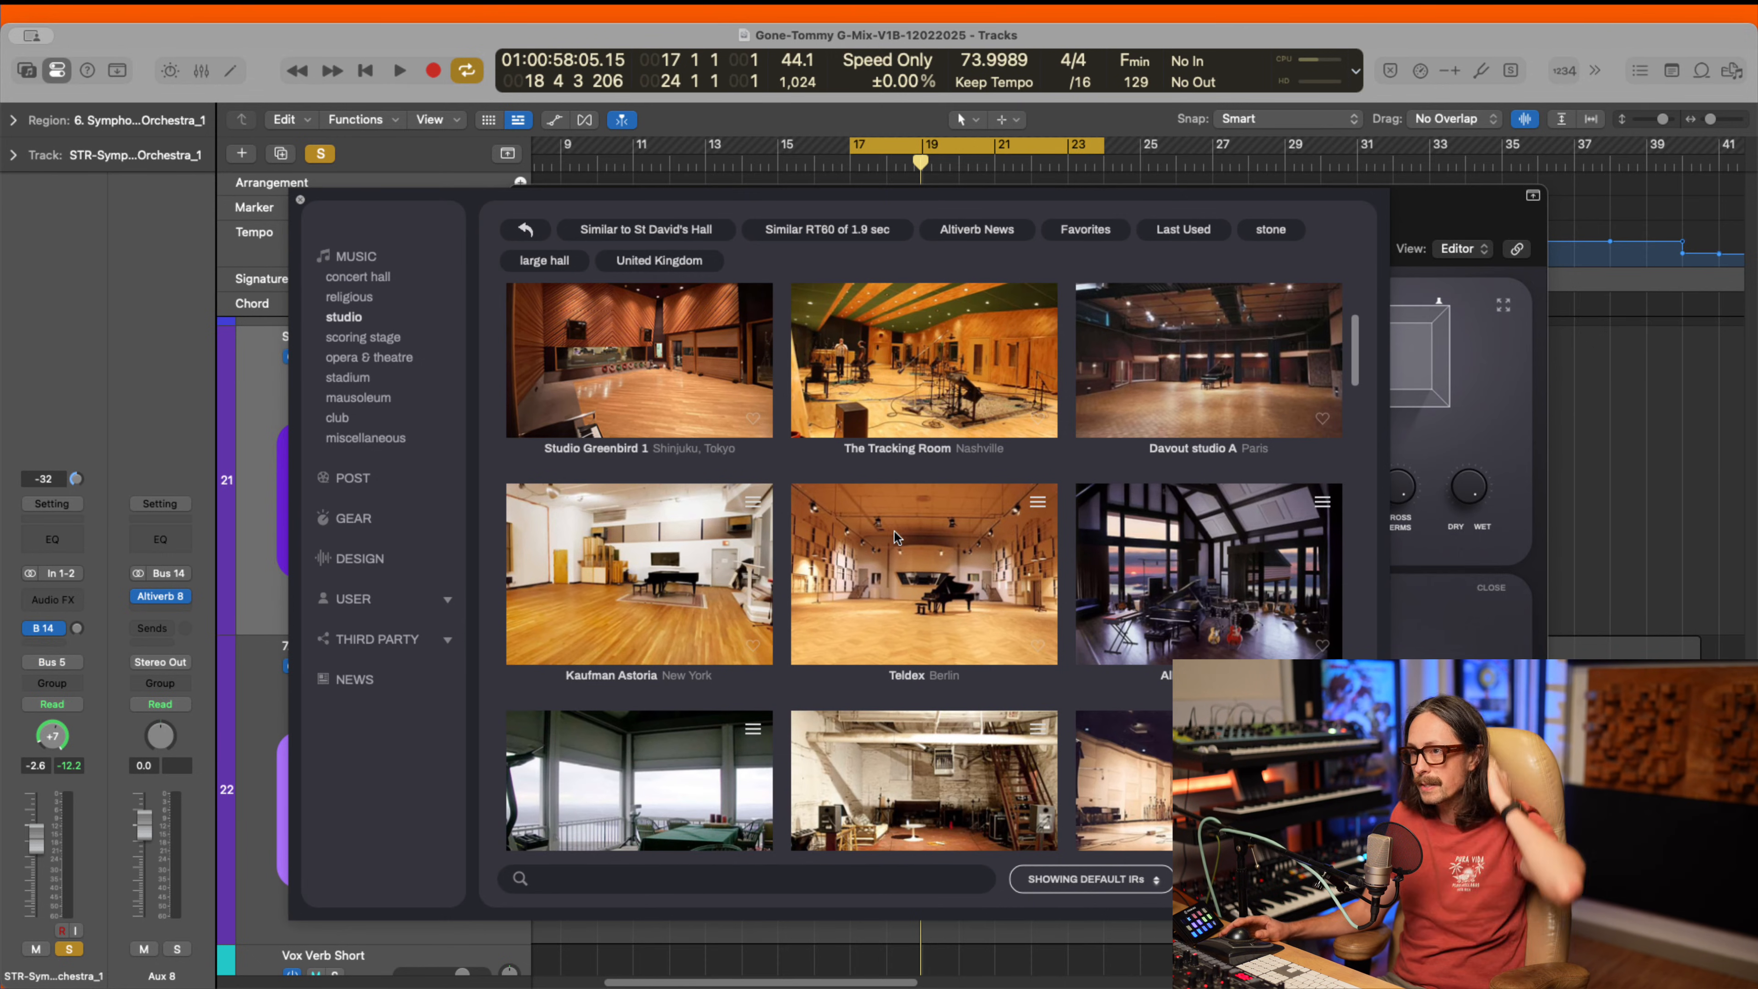
scroll(896, 536, down, 5)
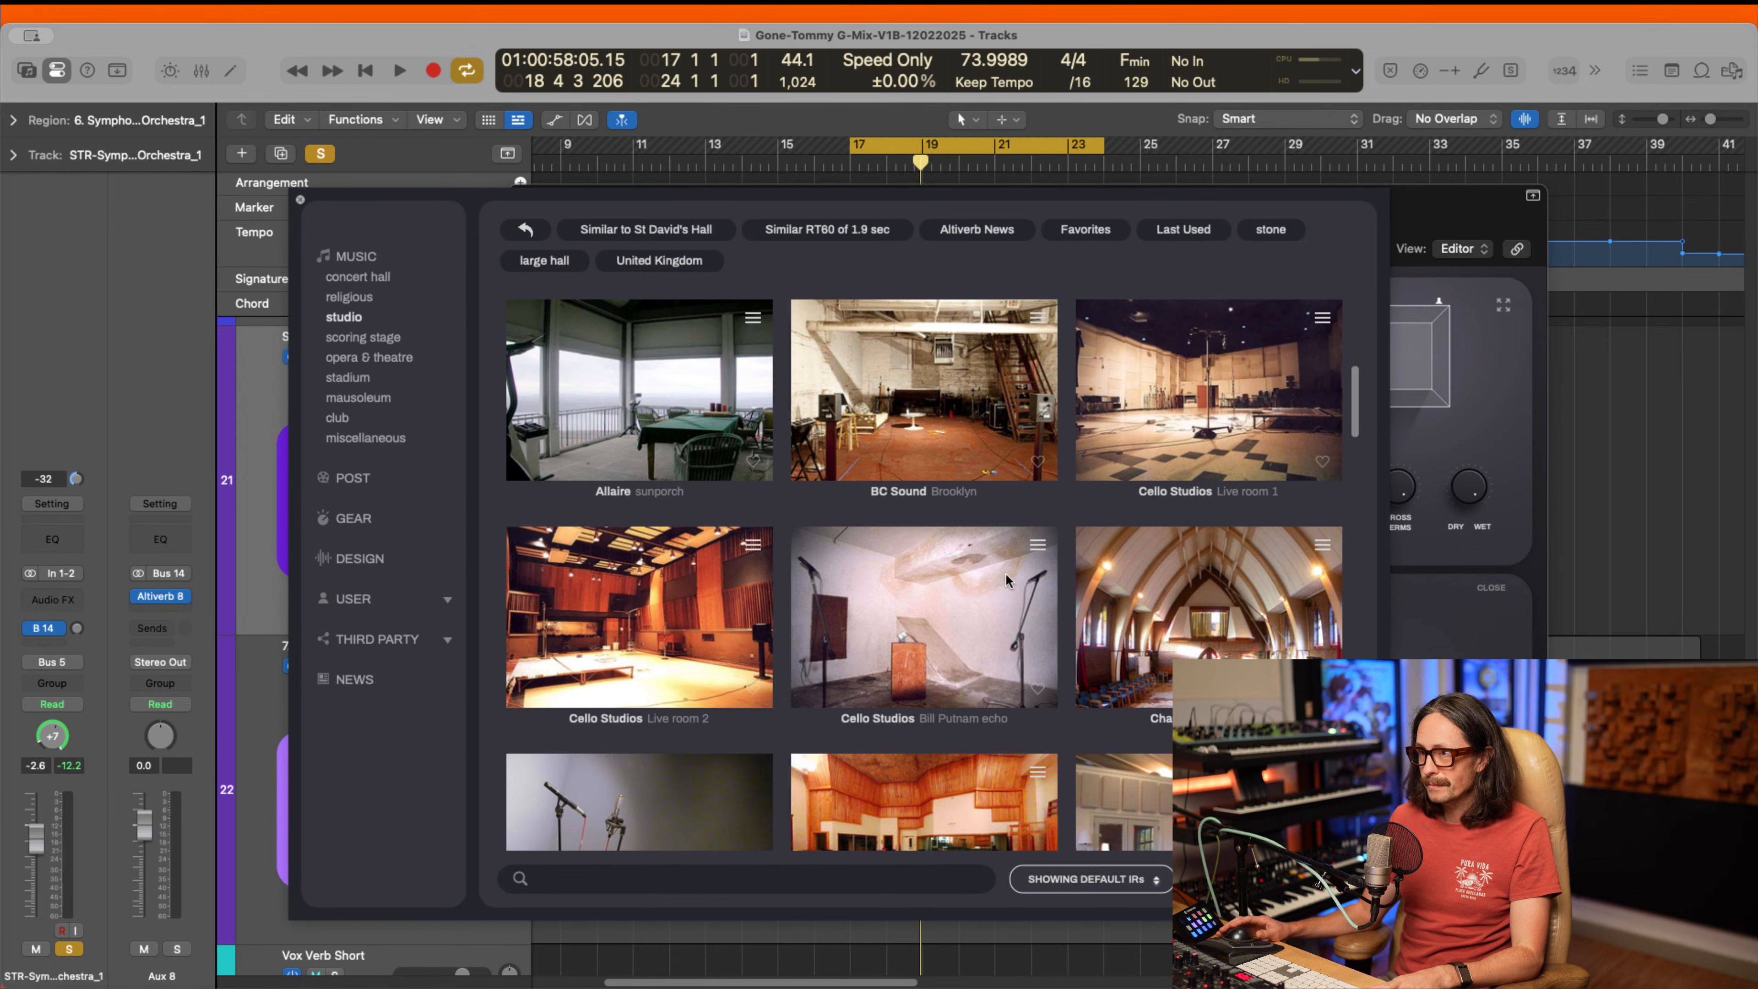
scroll(990, 526, down, 4)
scroll(922, 578, down, 2)
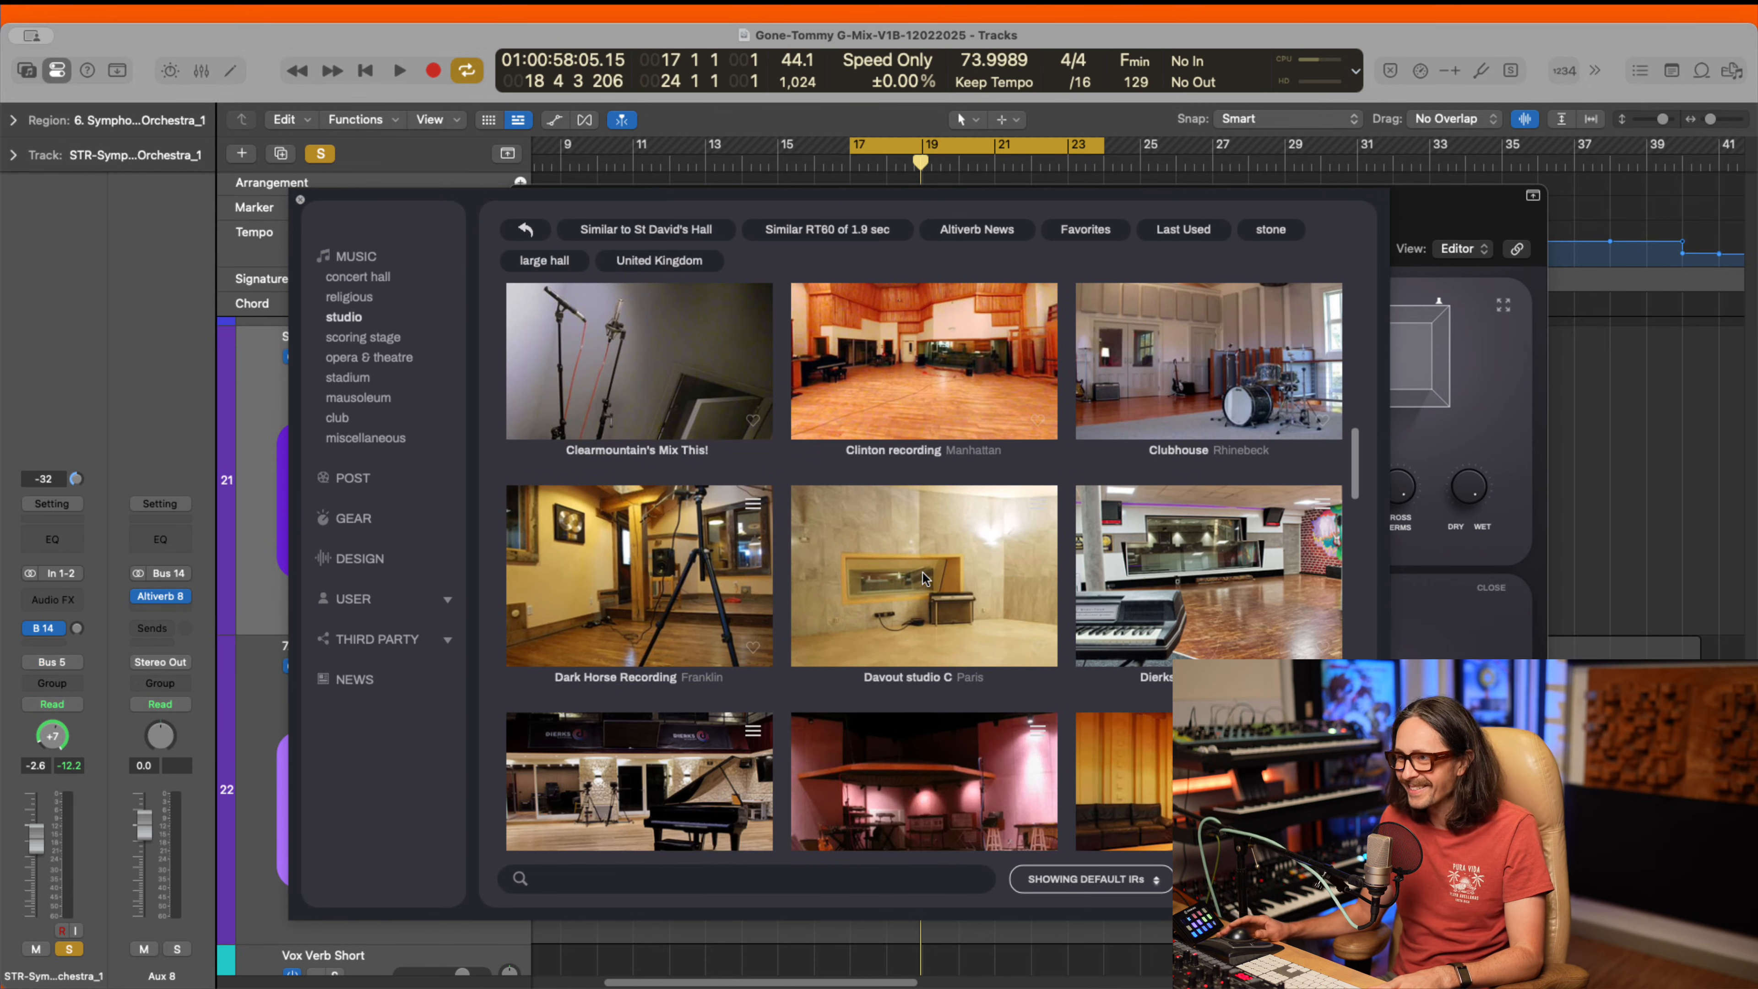
scroll(856, 590, up, 5)
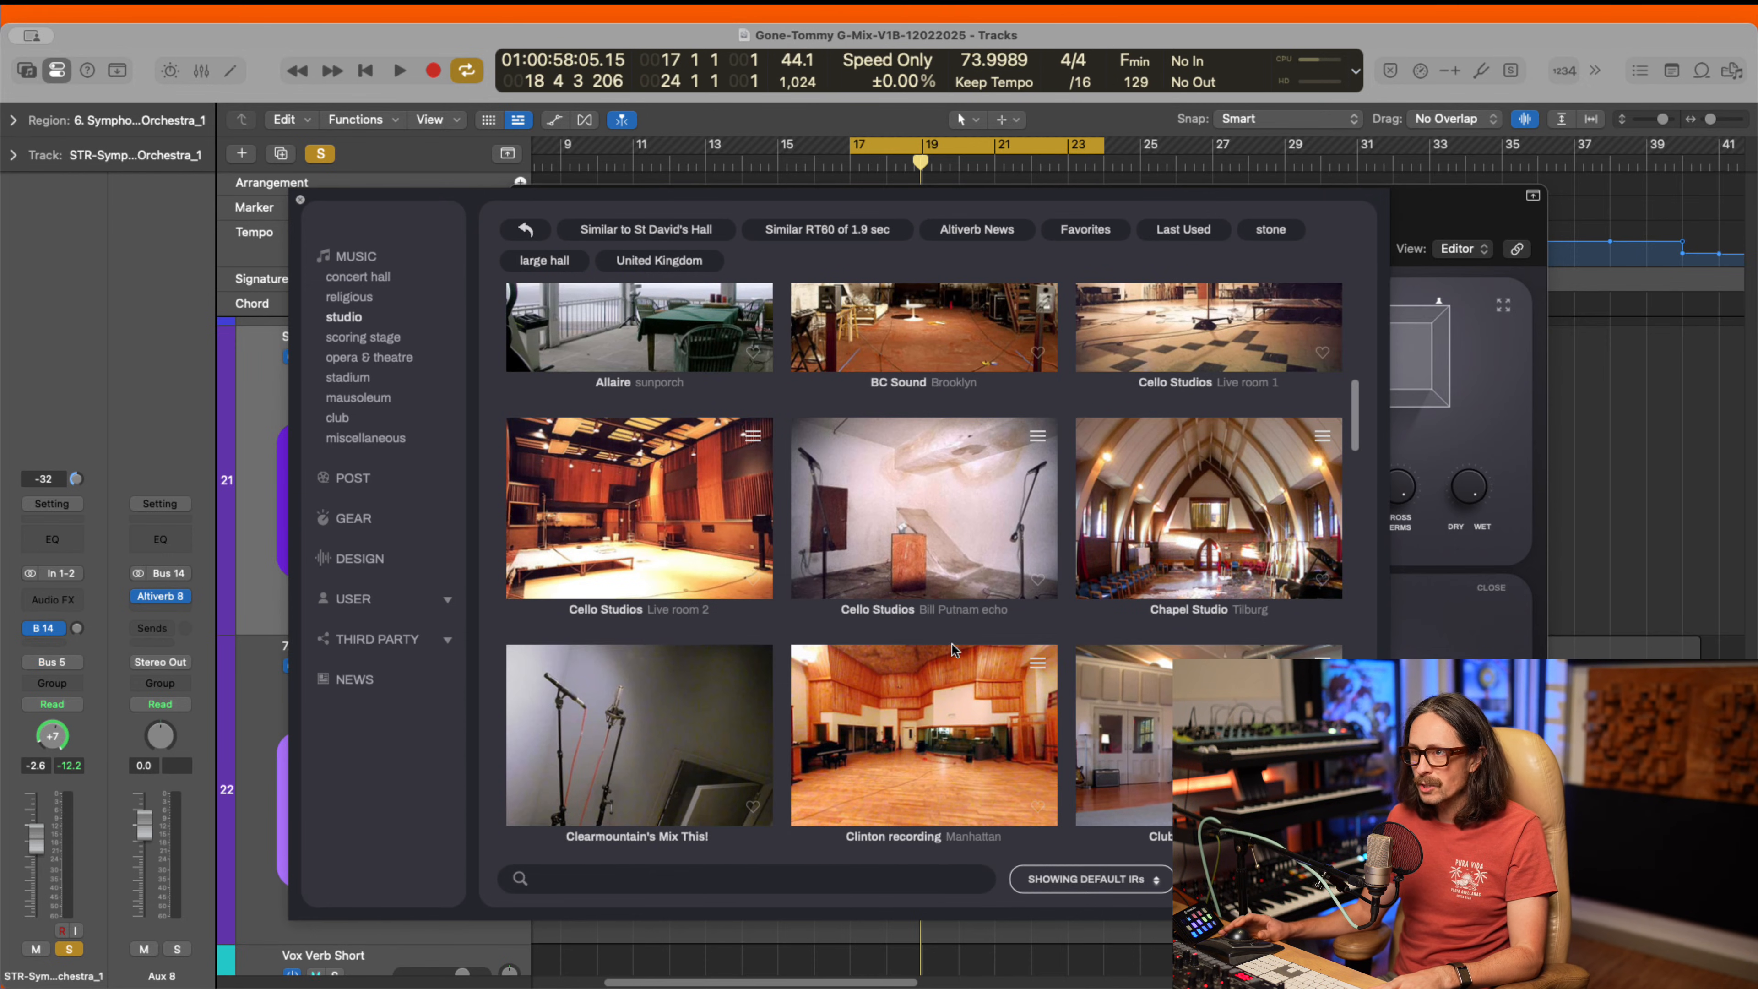
click(682, 544)
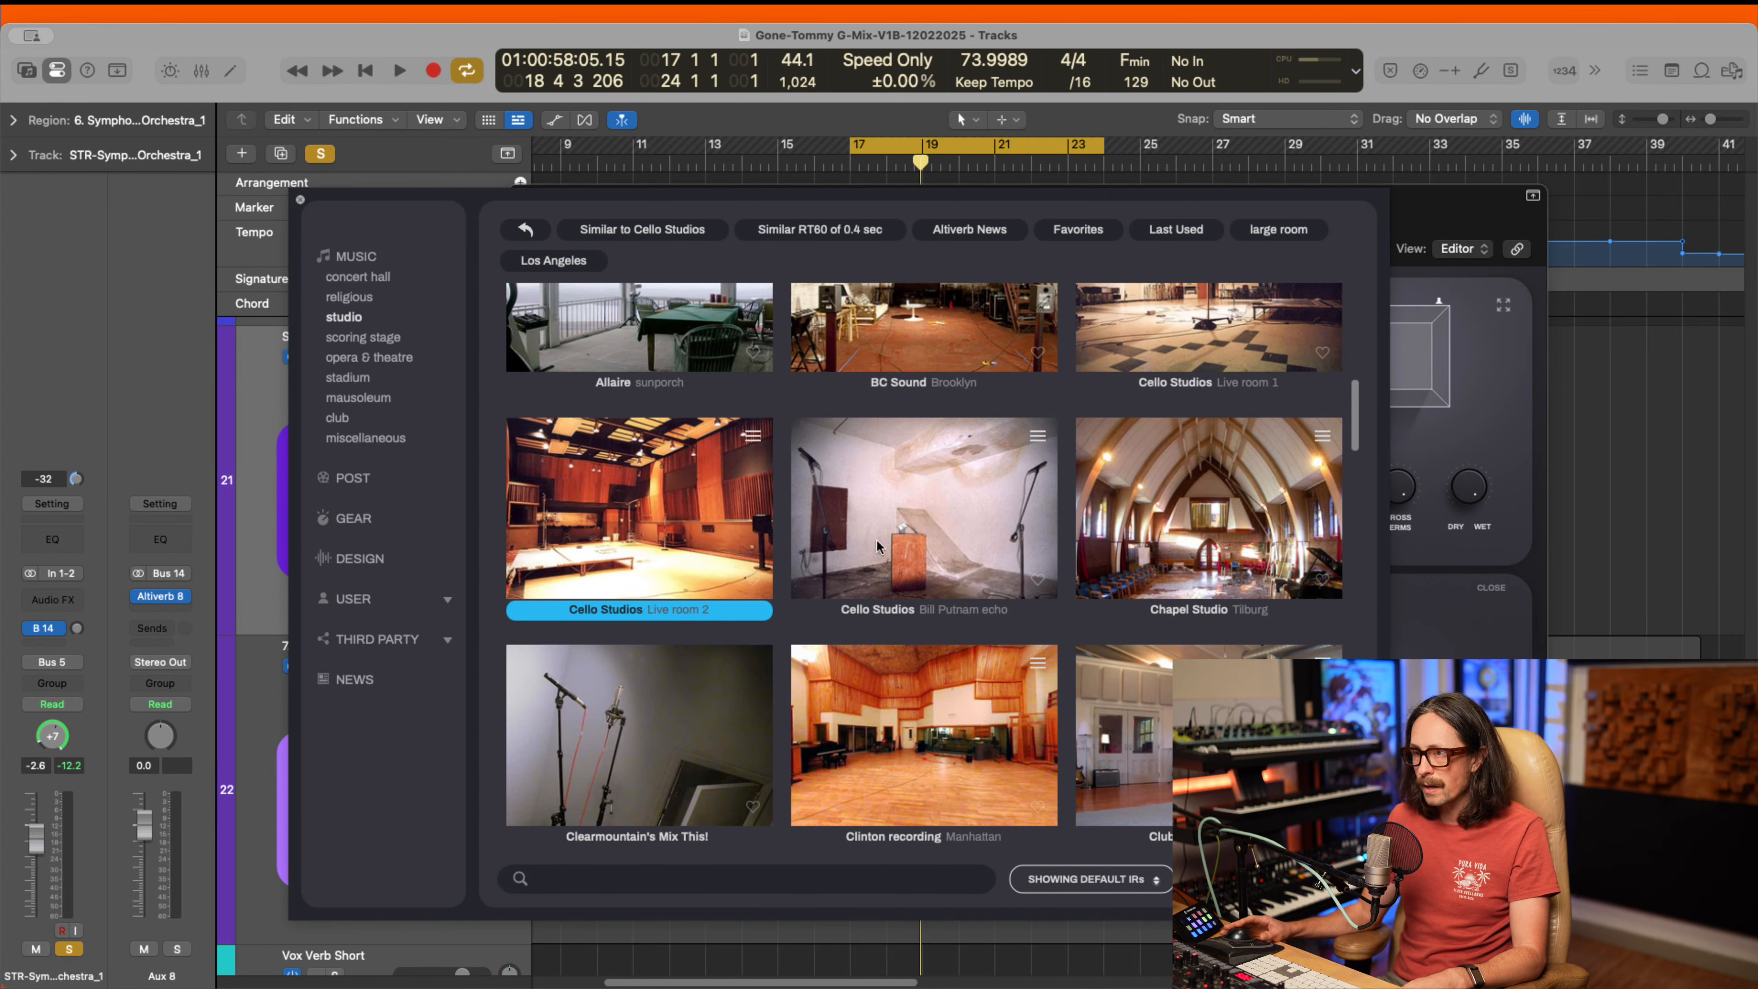
click(300, 201)
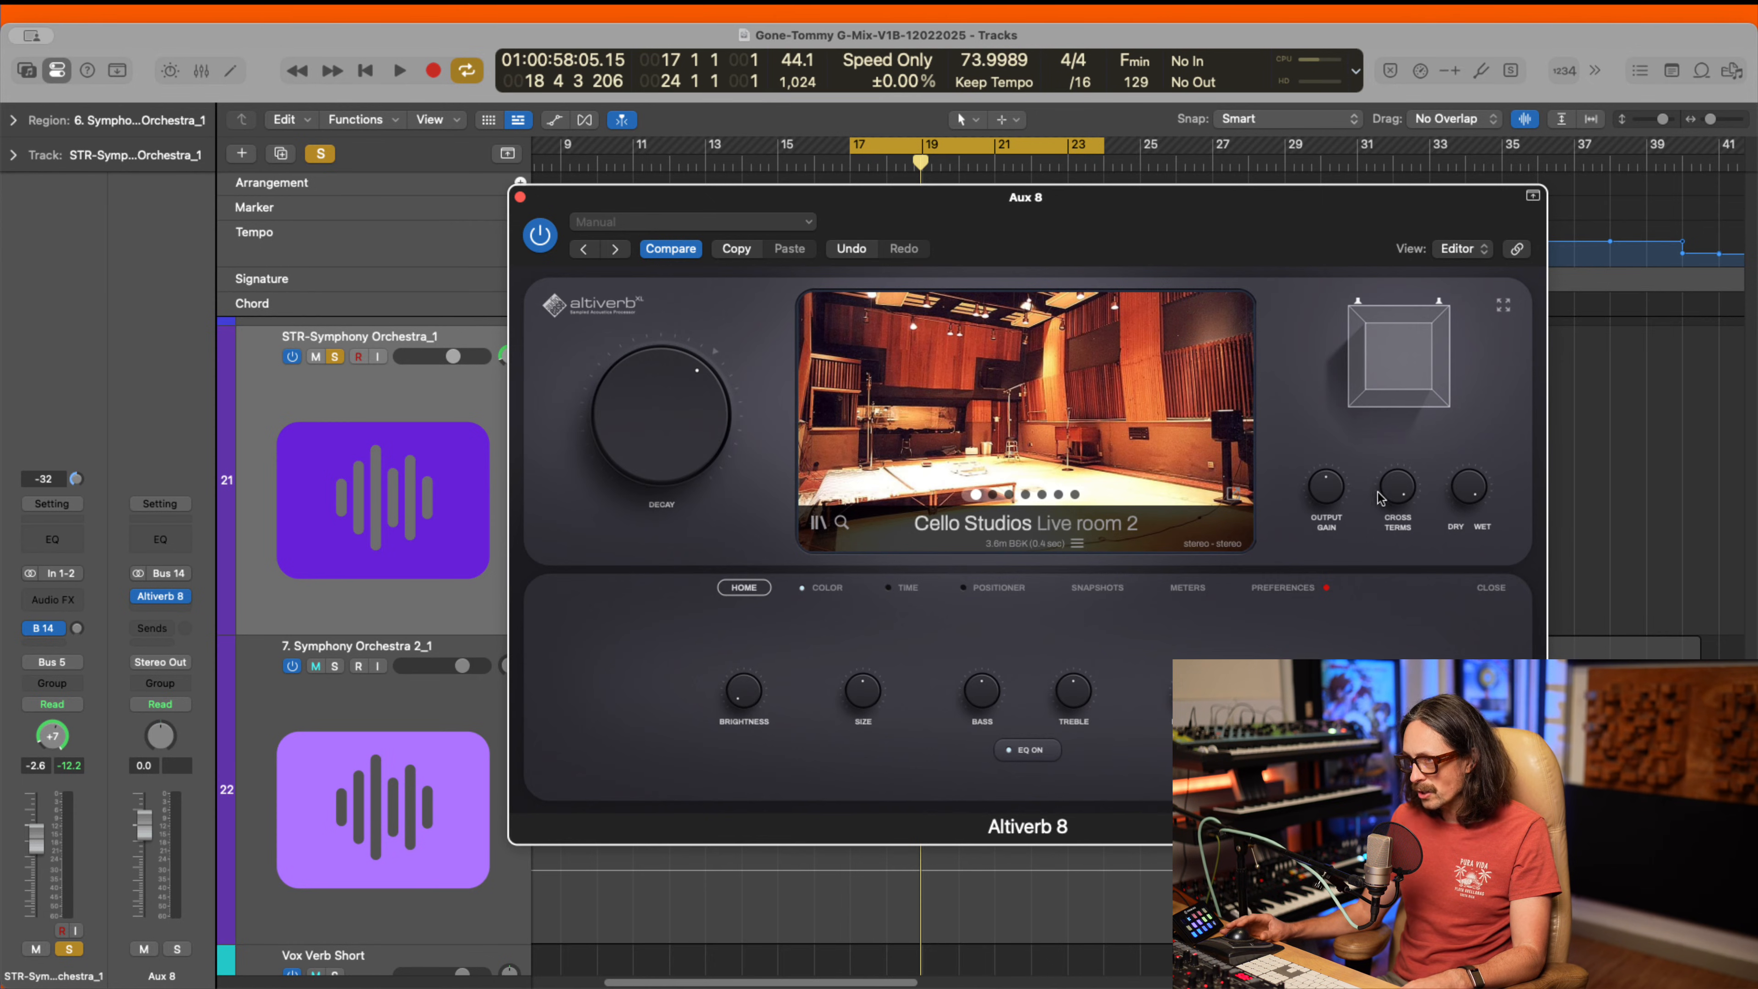
- Turn Altiverb's EQ off and back on
mouse_move(678, 411)
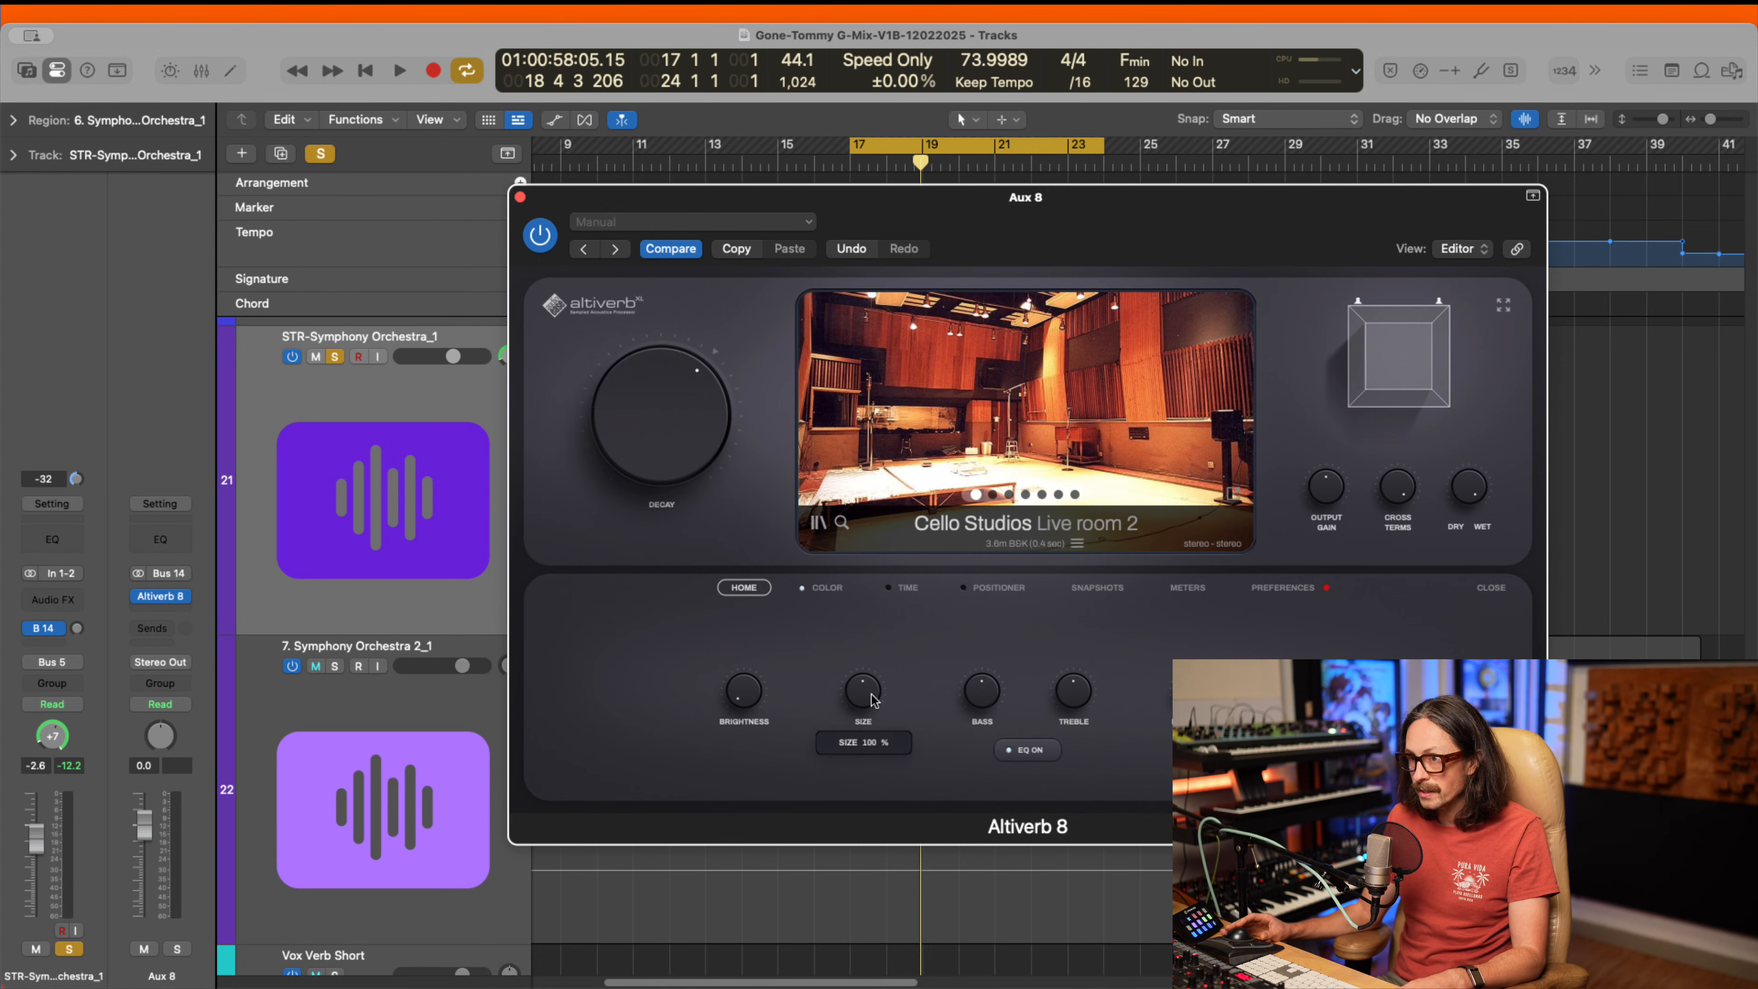
click(1029, 751)
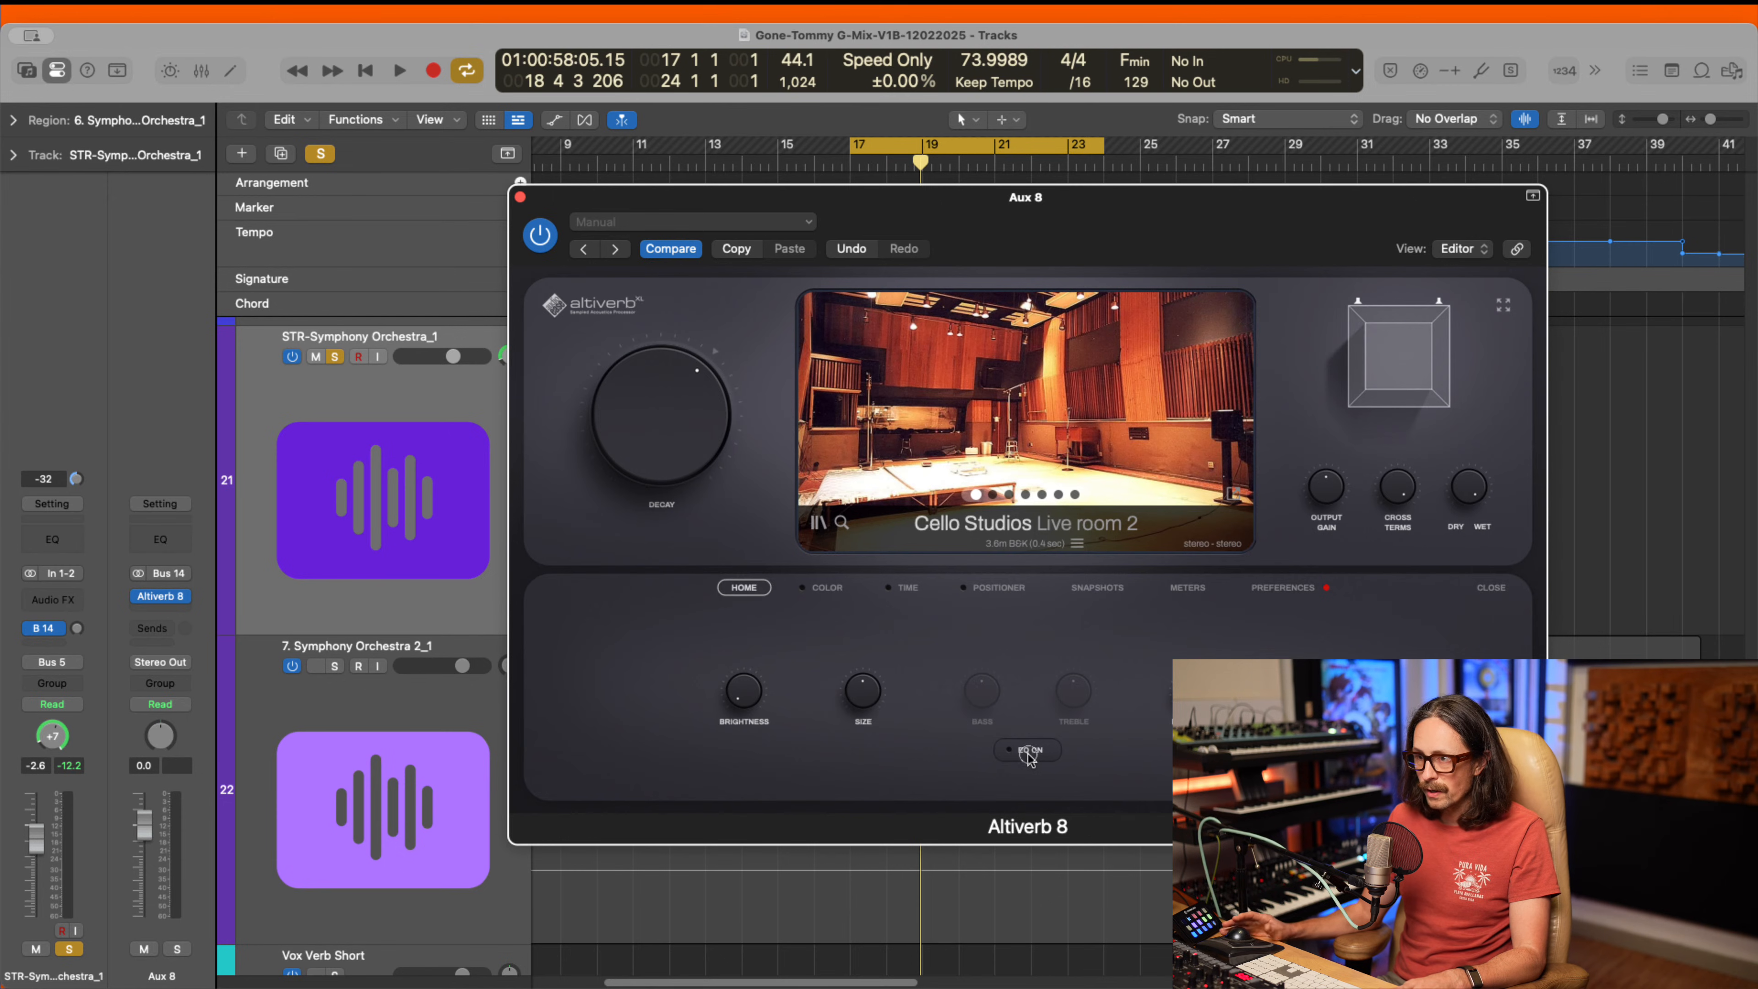
click(1028, 753)
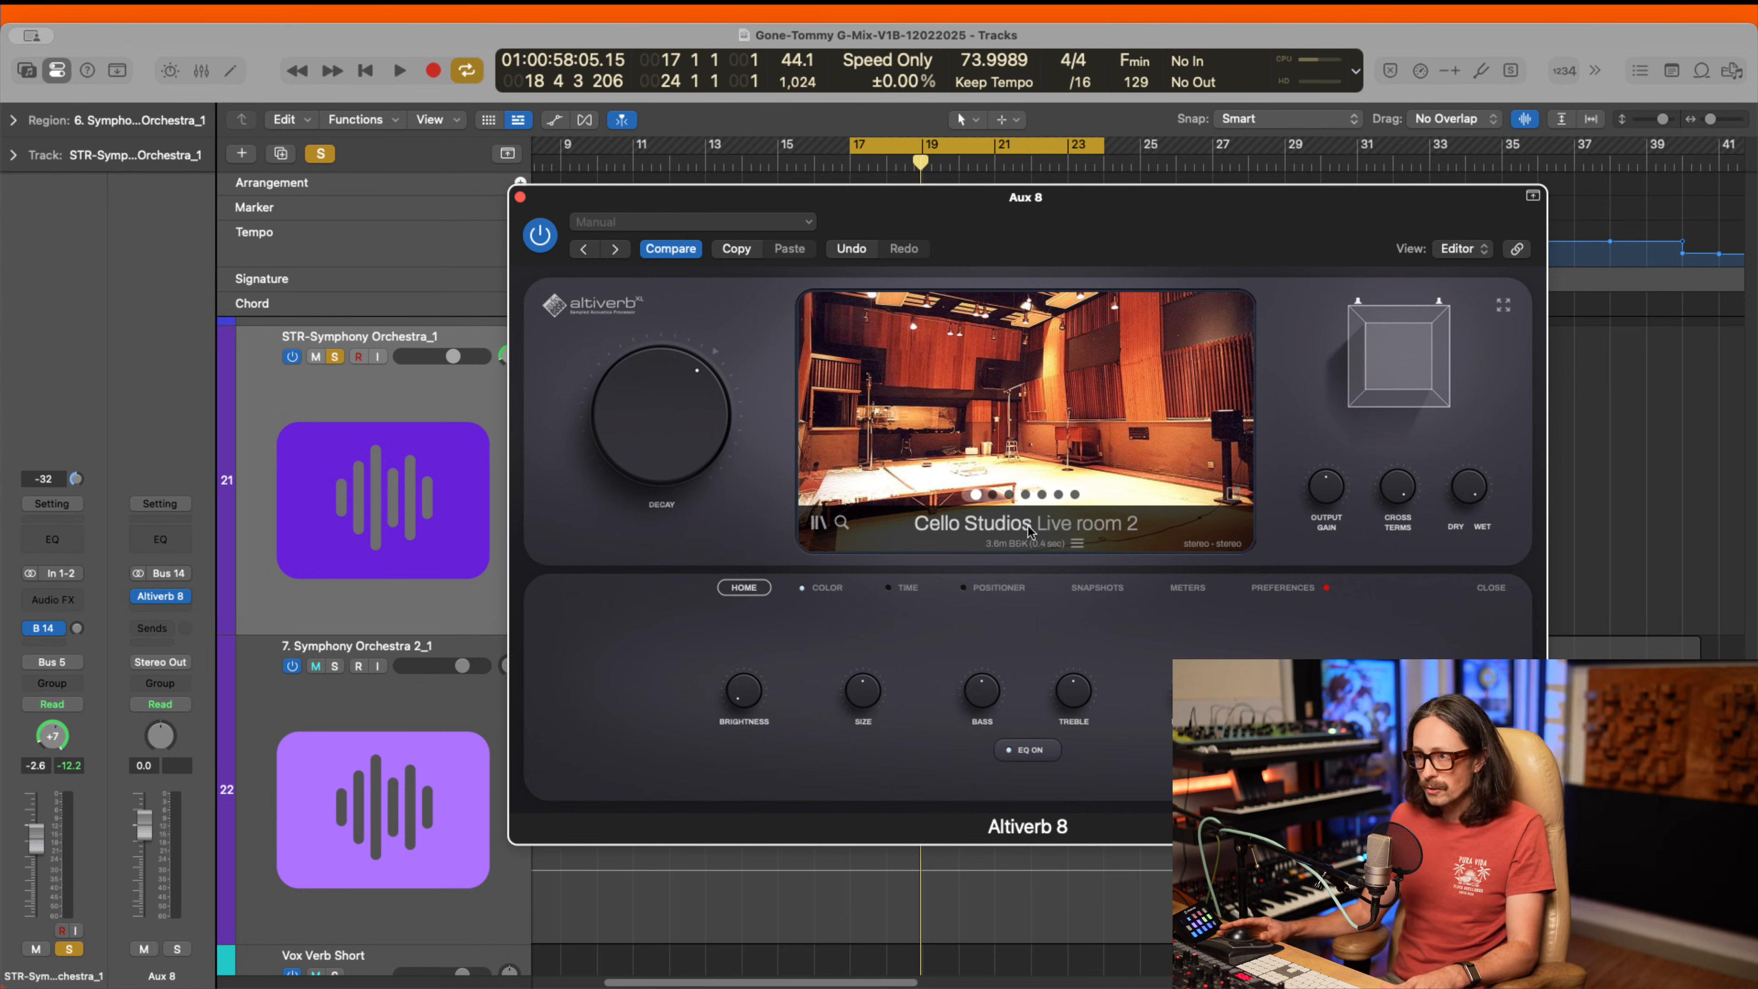
- Look through Cello Studios Live room 2's photos, floor plan, description and decay plot, ending back on the first photo
click(999, 498)
click(1008, 499)
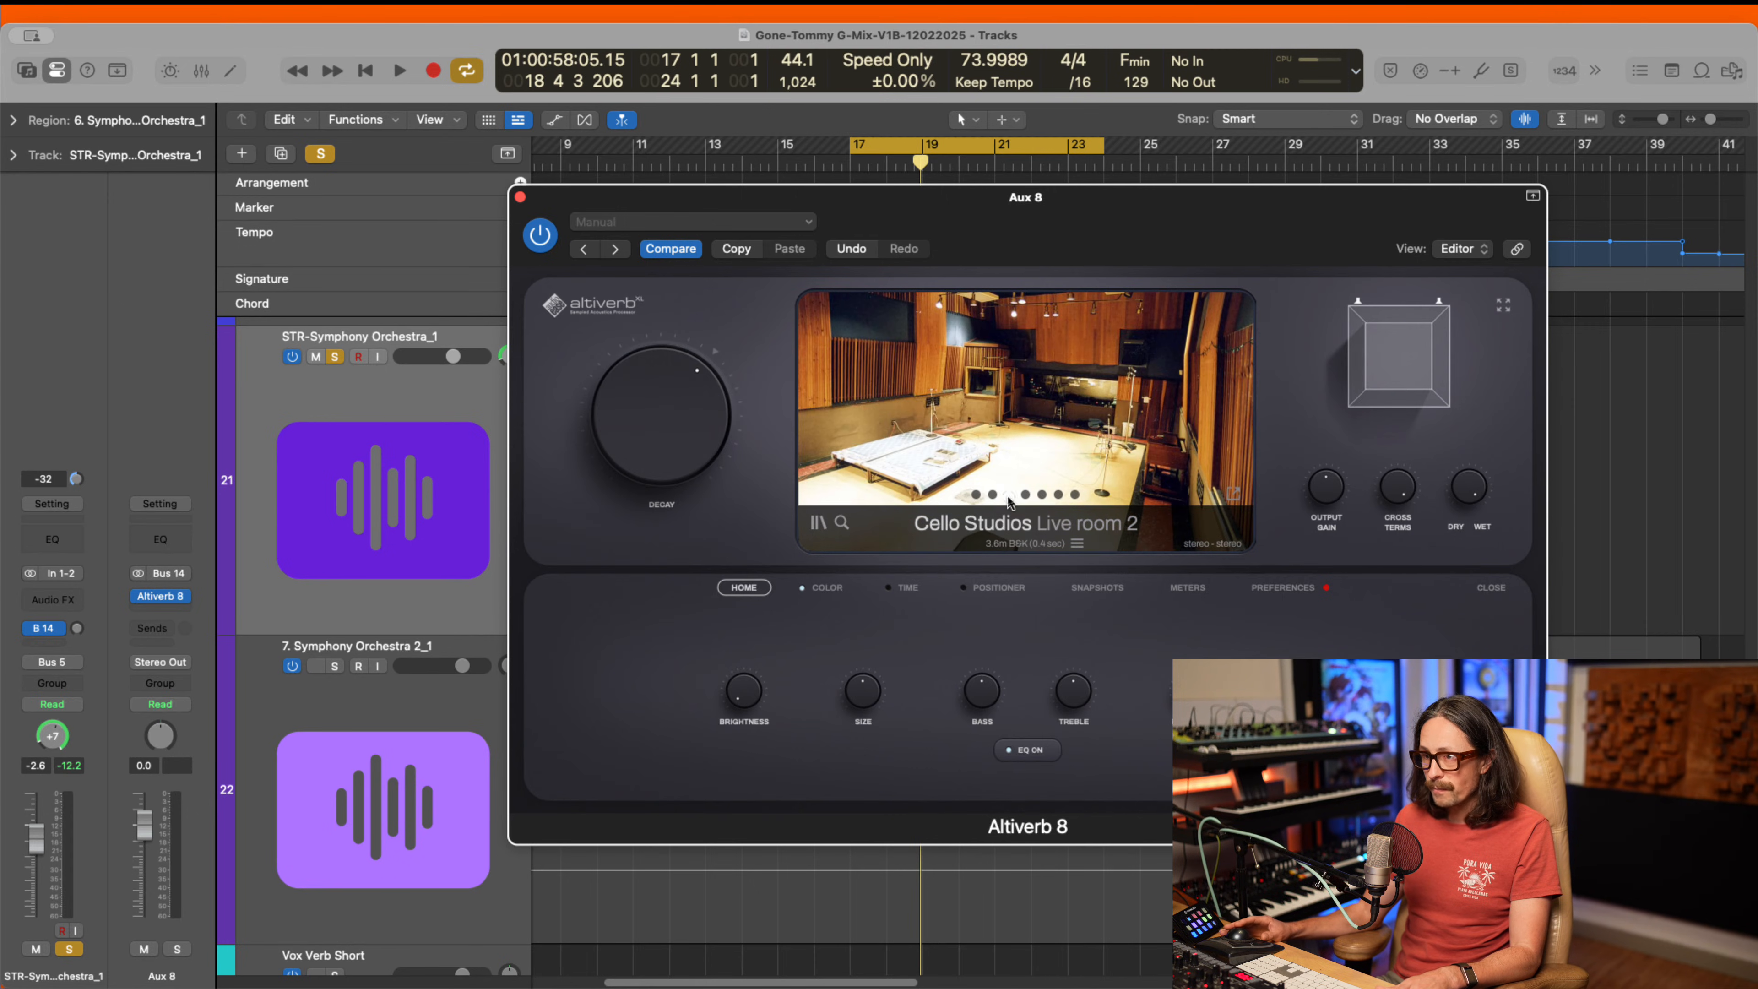
click(1024, 496)
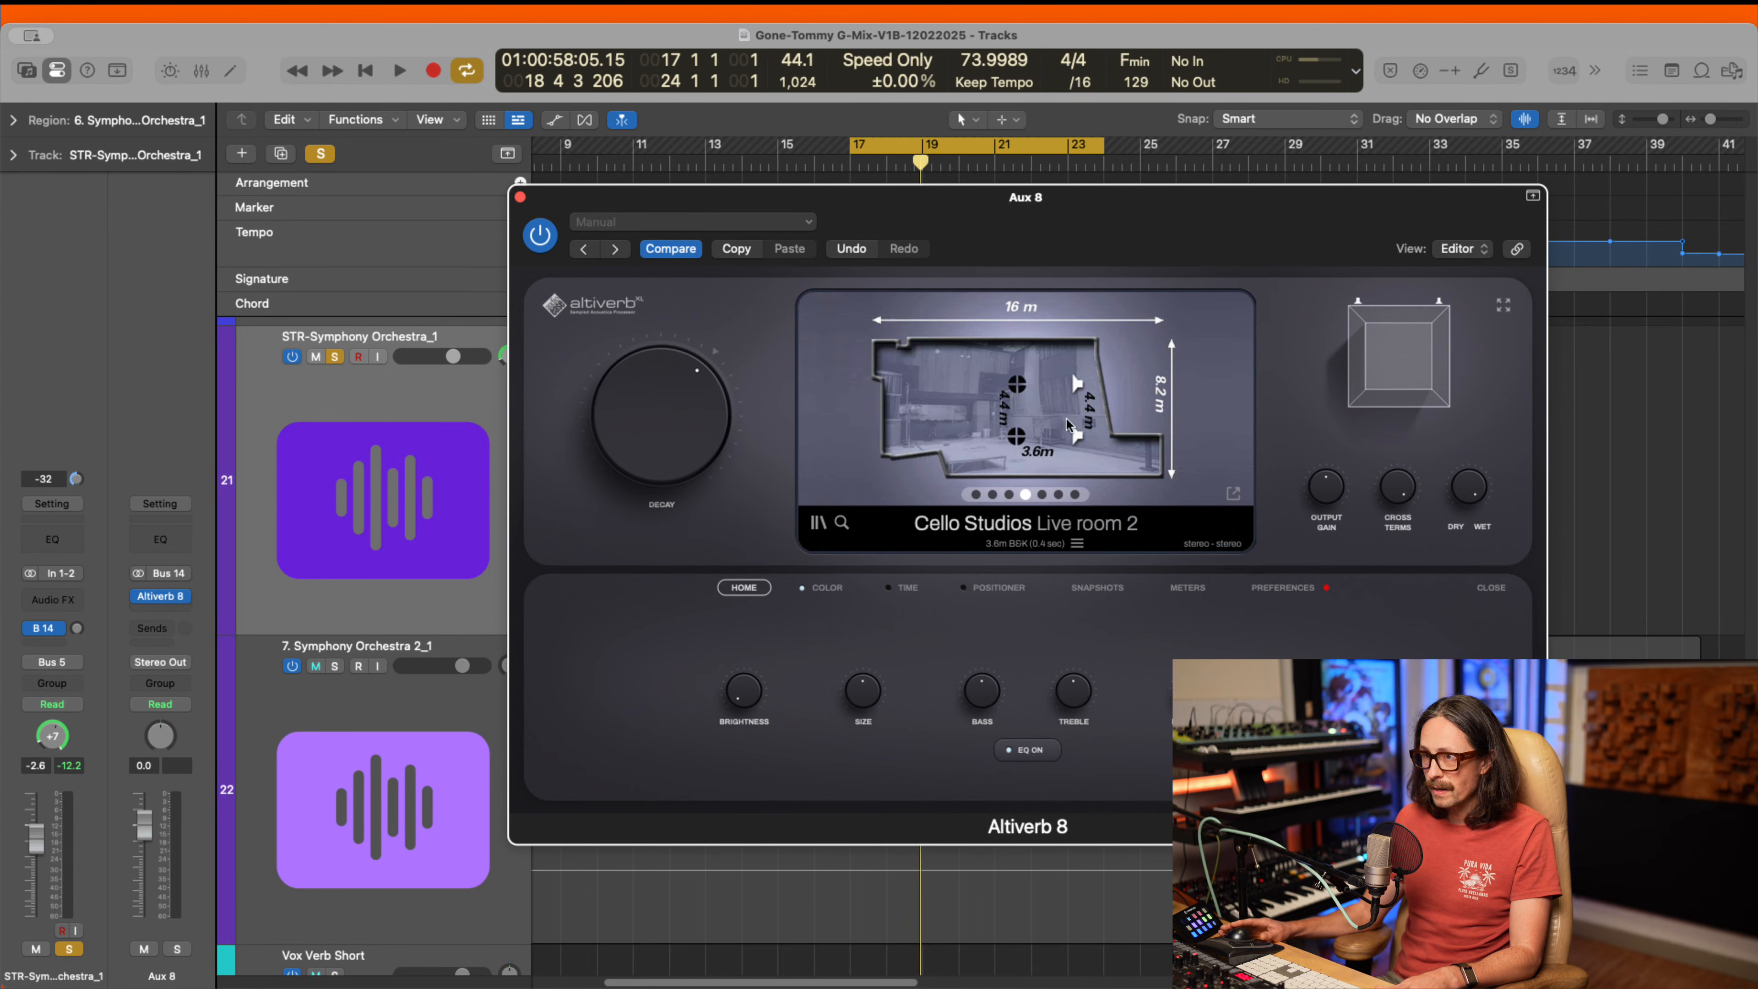
click(1044, 496)
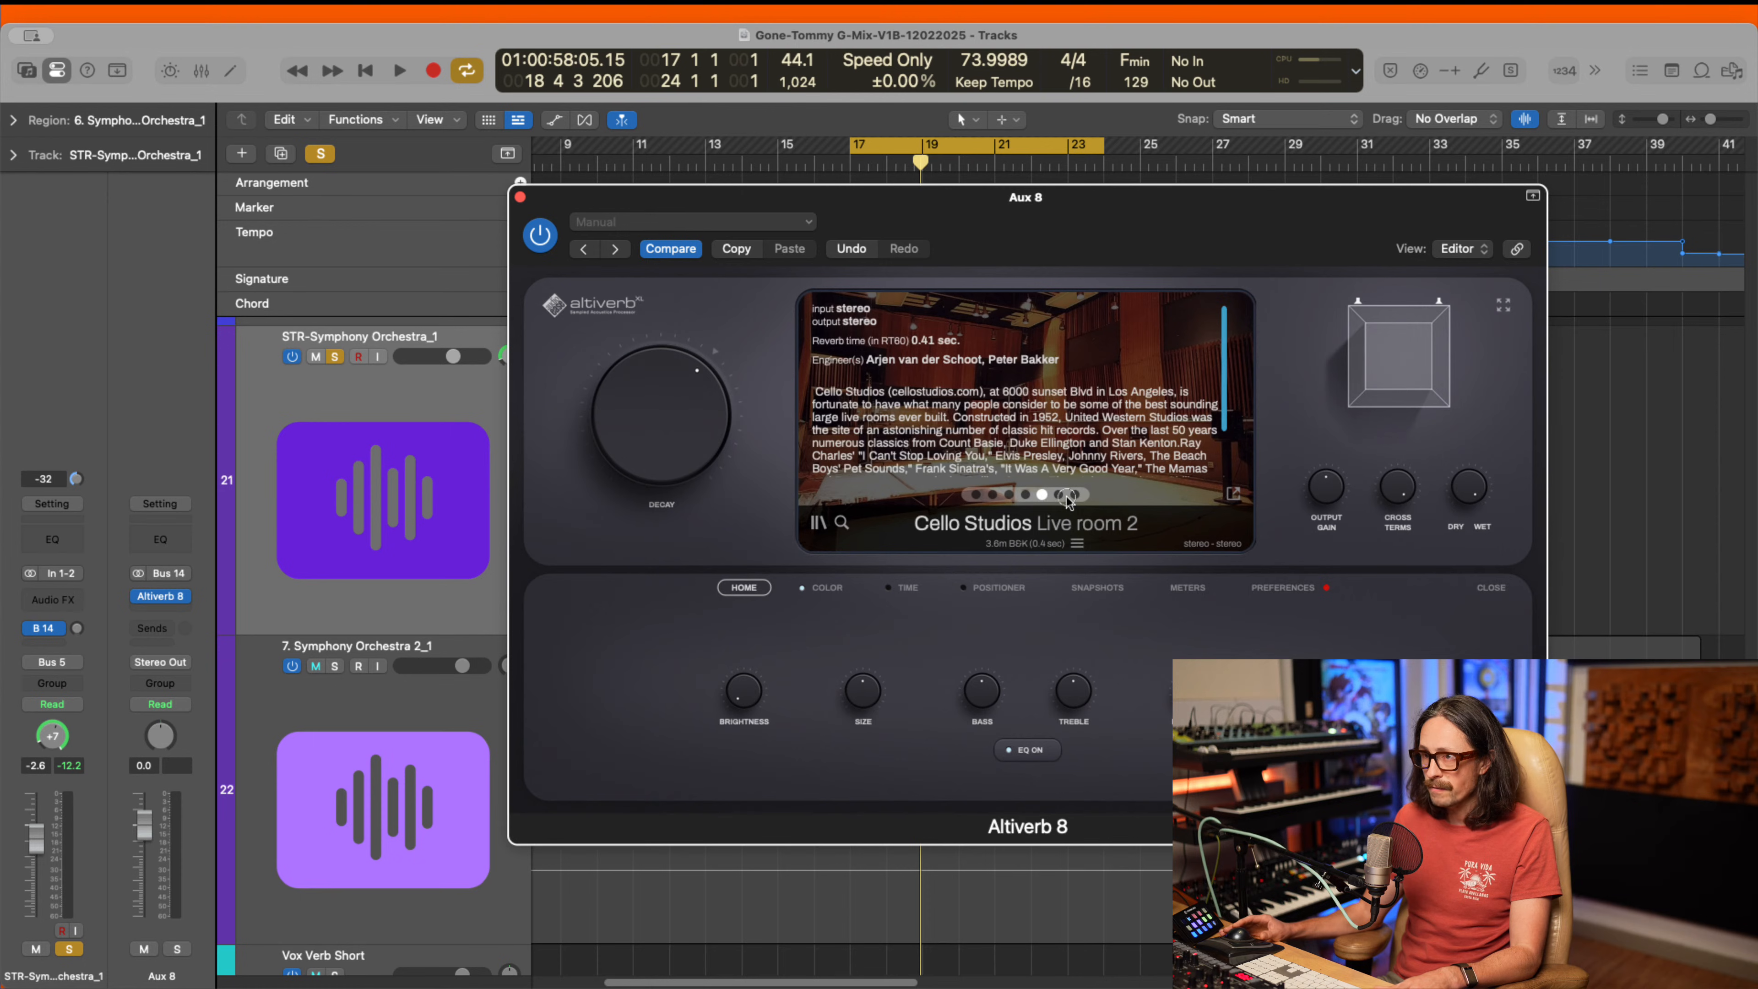
click(1075, 496)
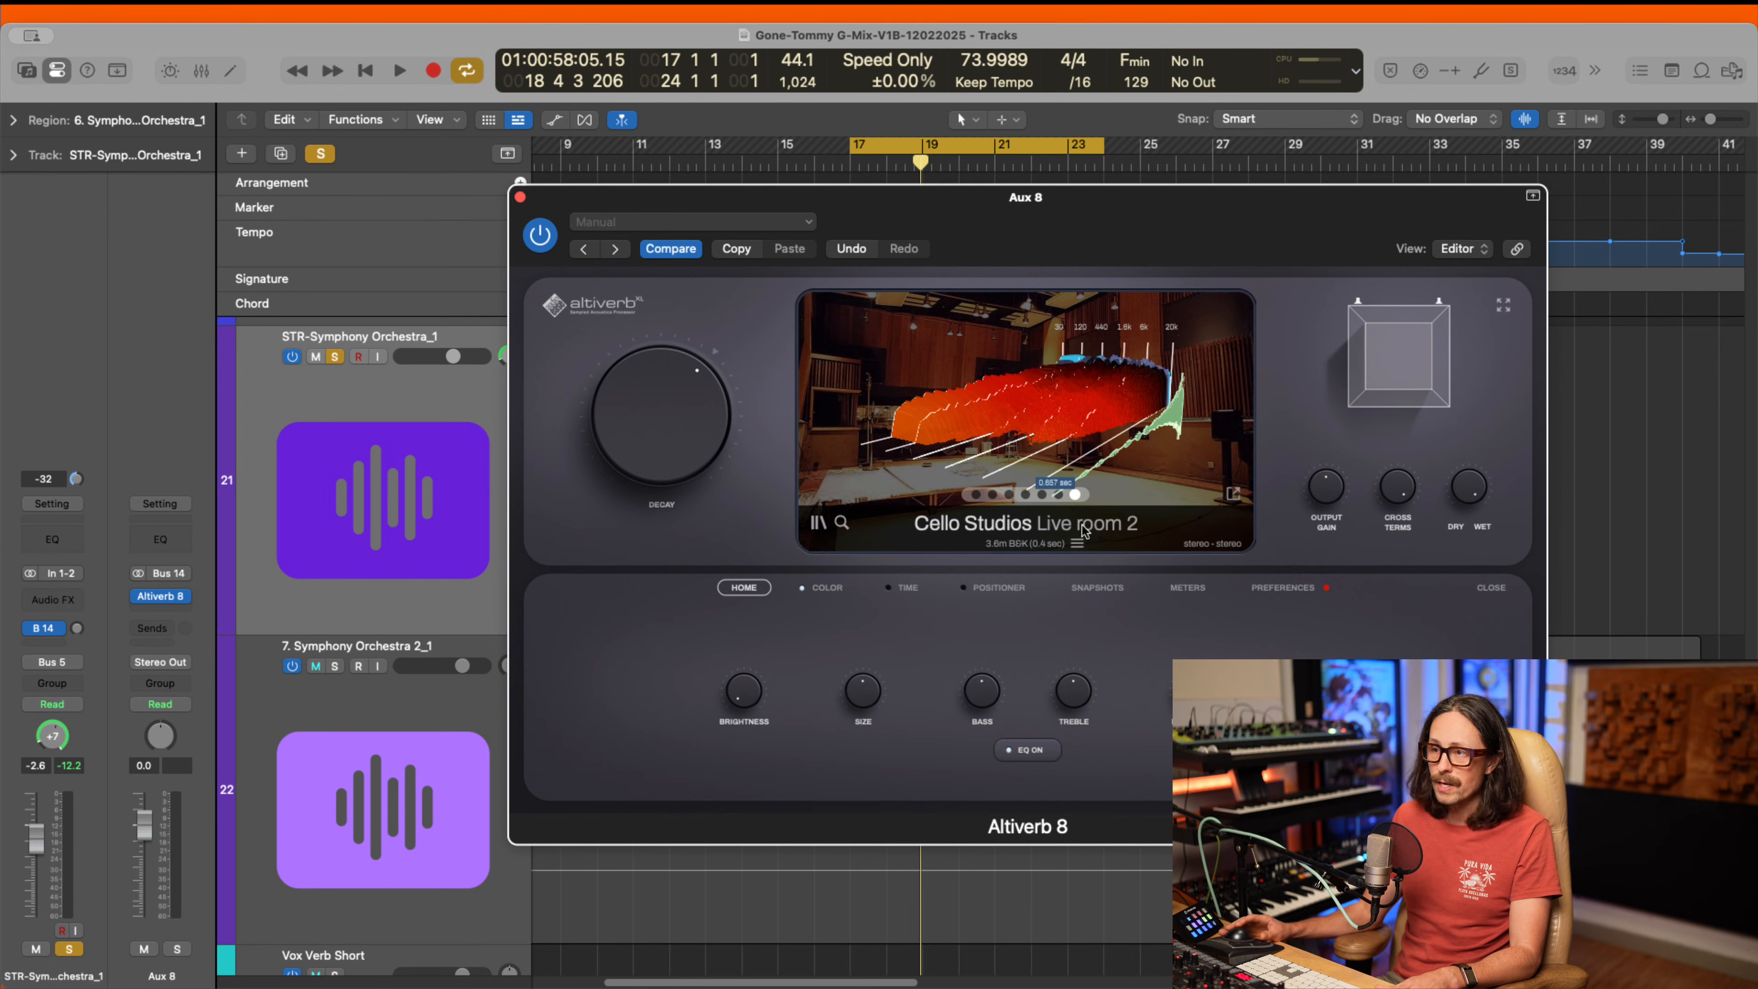
click(976, 494)
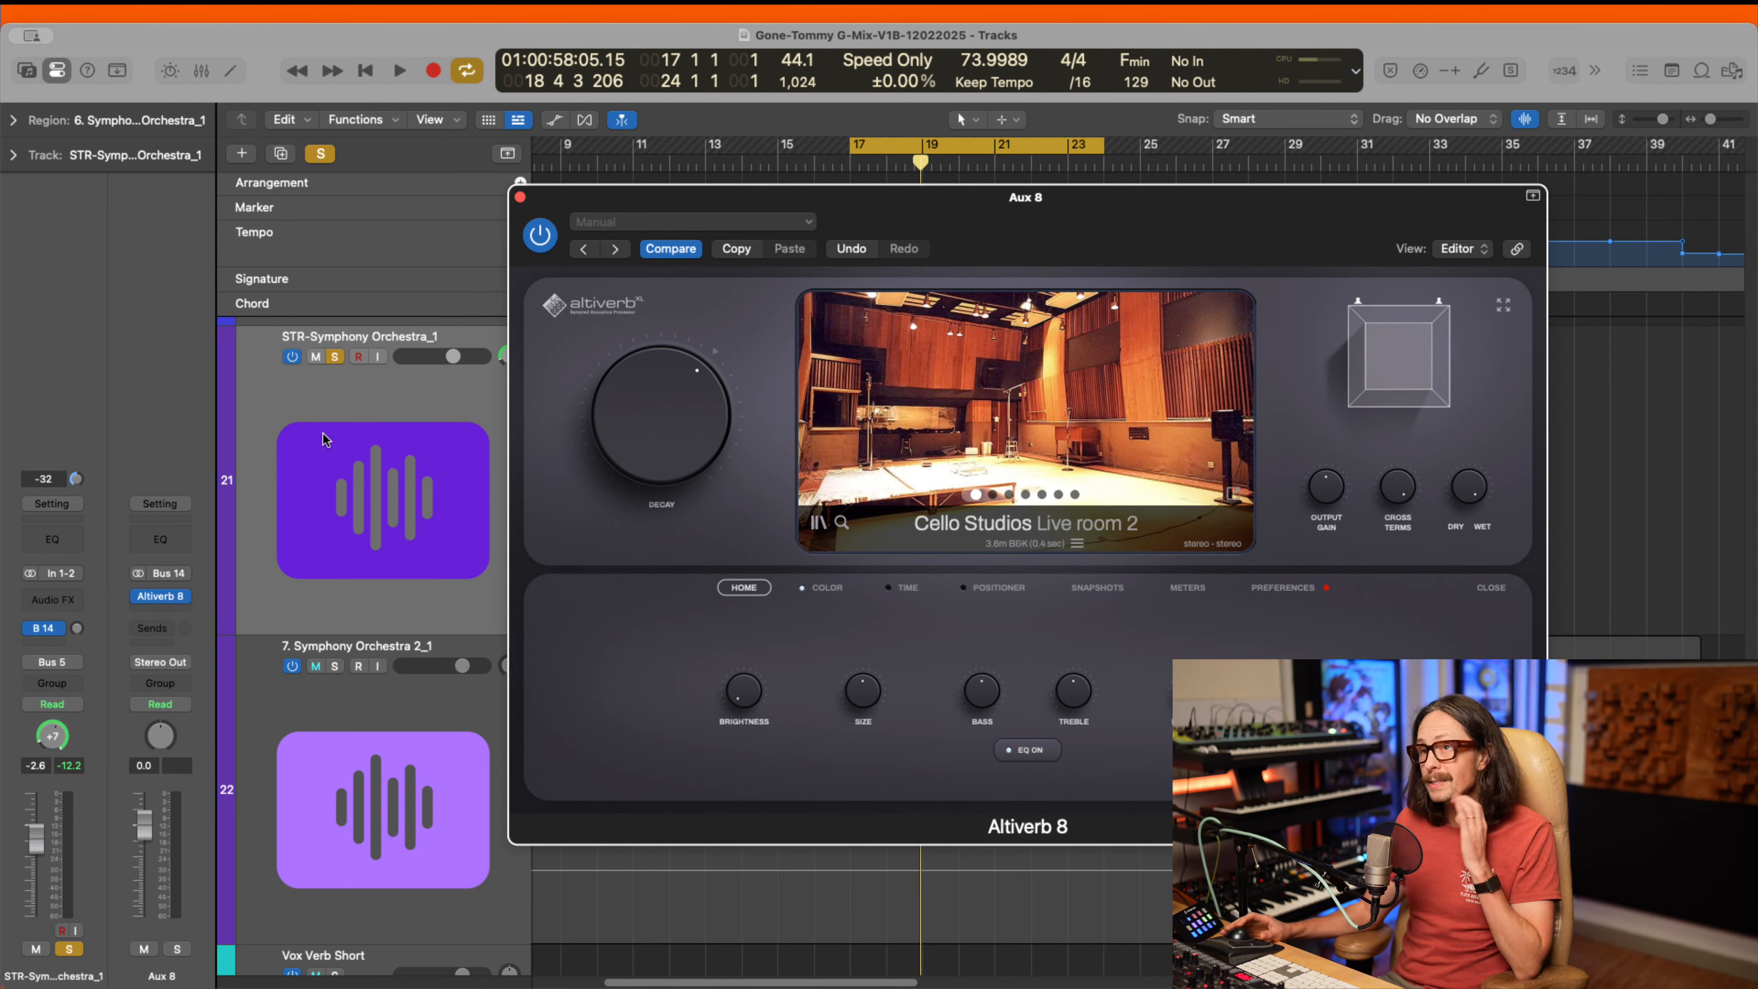
- Check STR-Symphony Orchestra_1's output routing to STR Mix and the options of its Bus 14 send
click(278, 593)
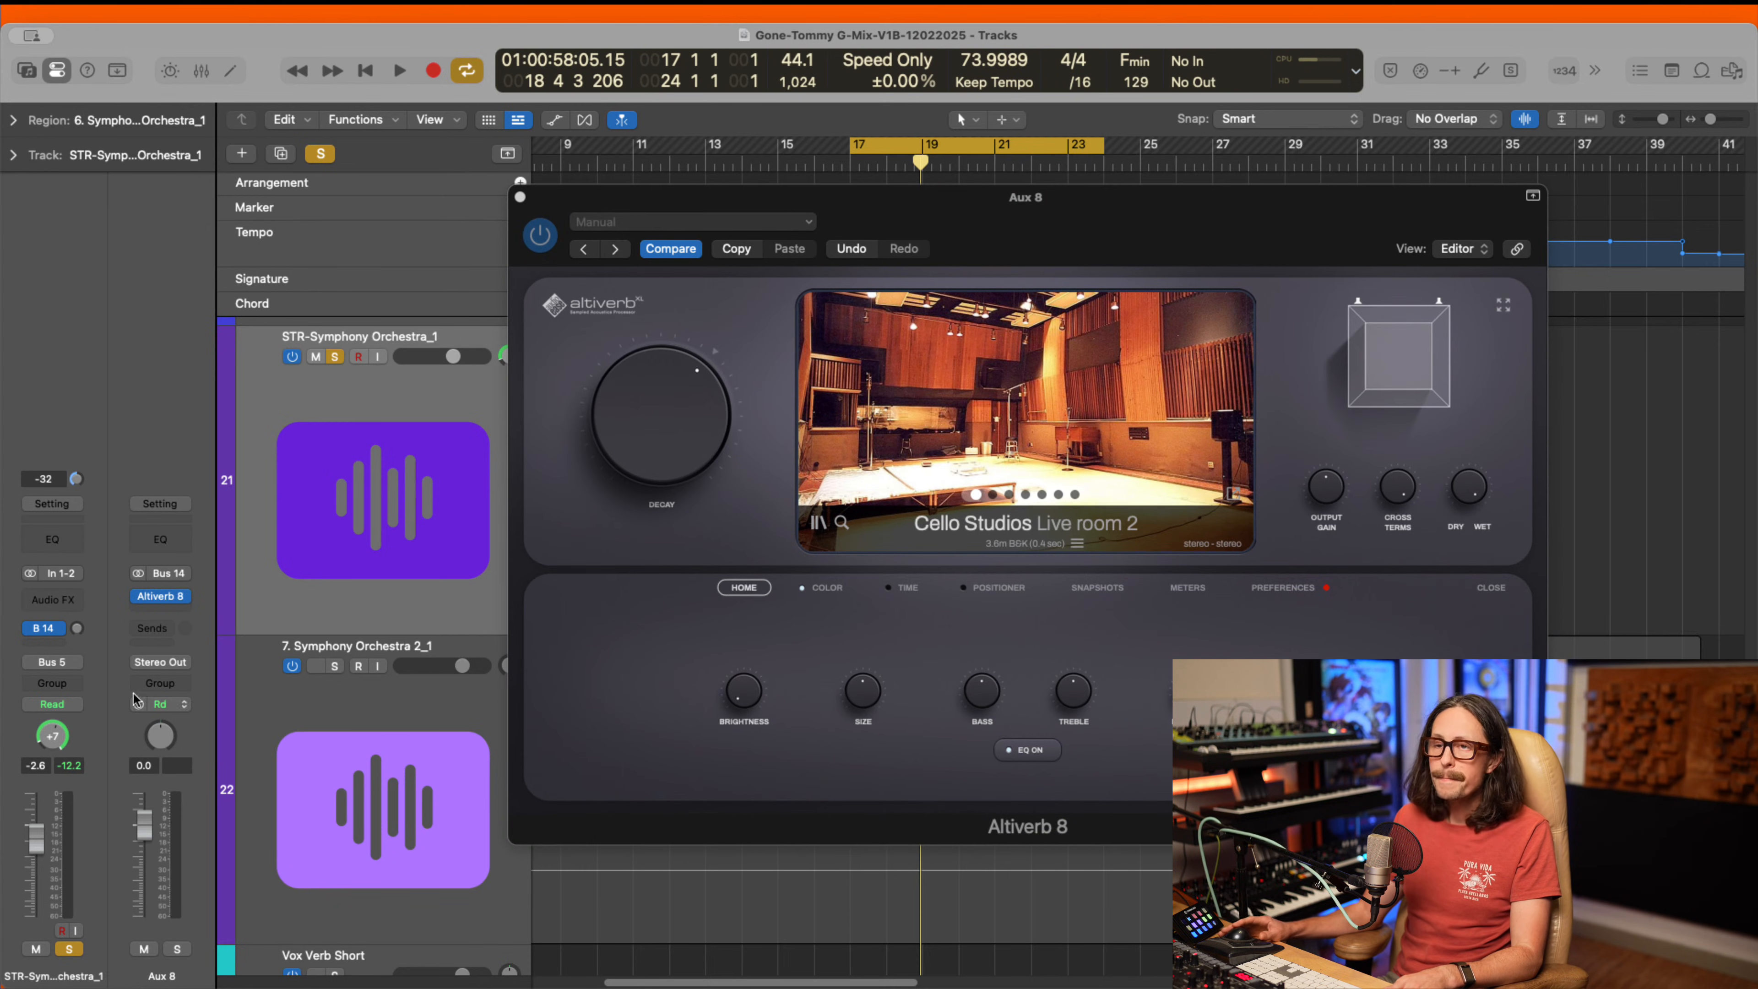
click(60, 670)
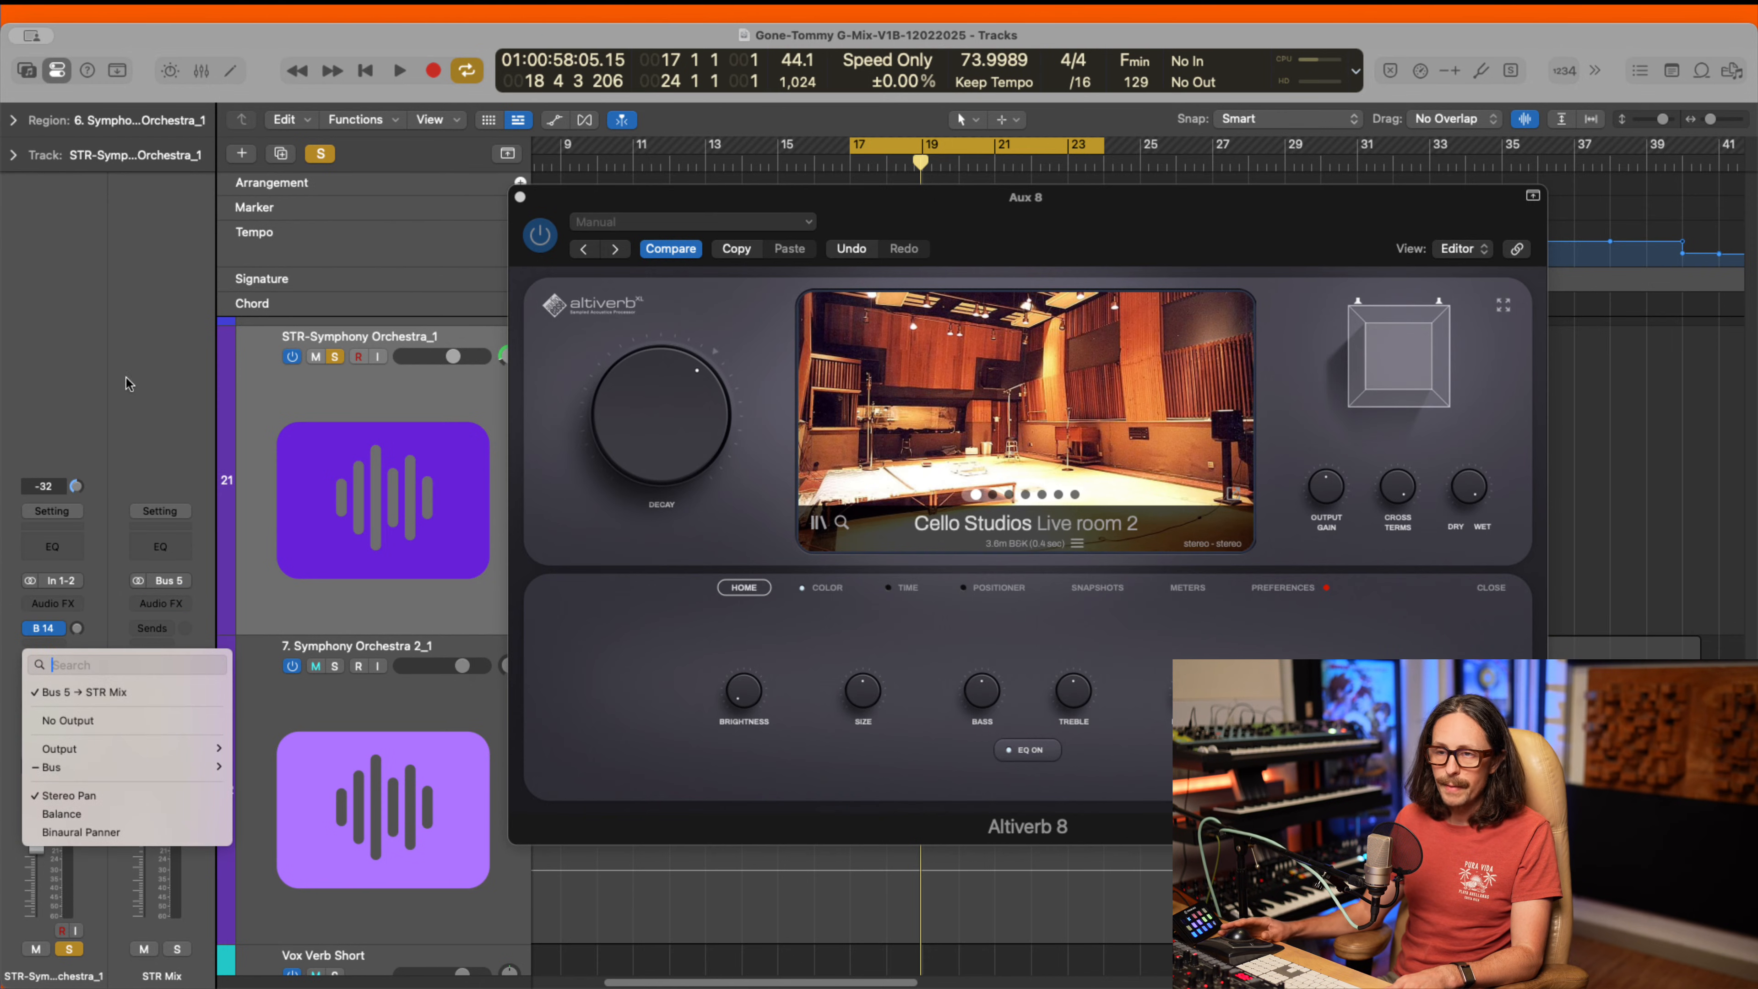
click(137, 315)
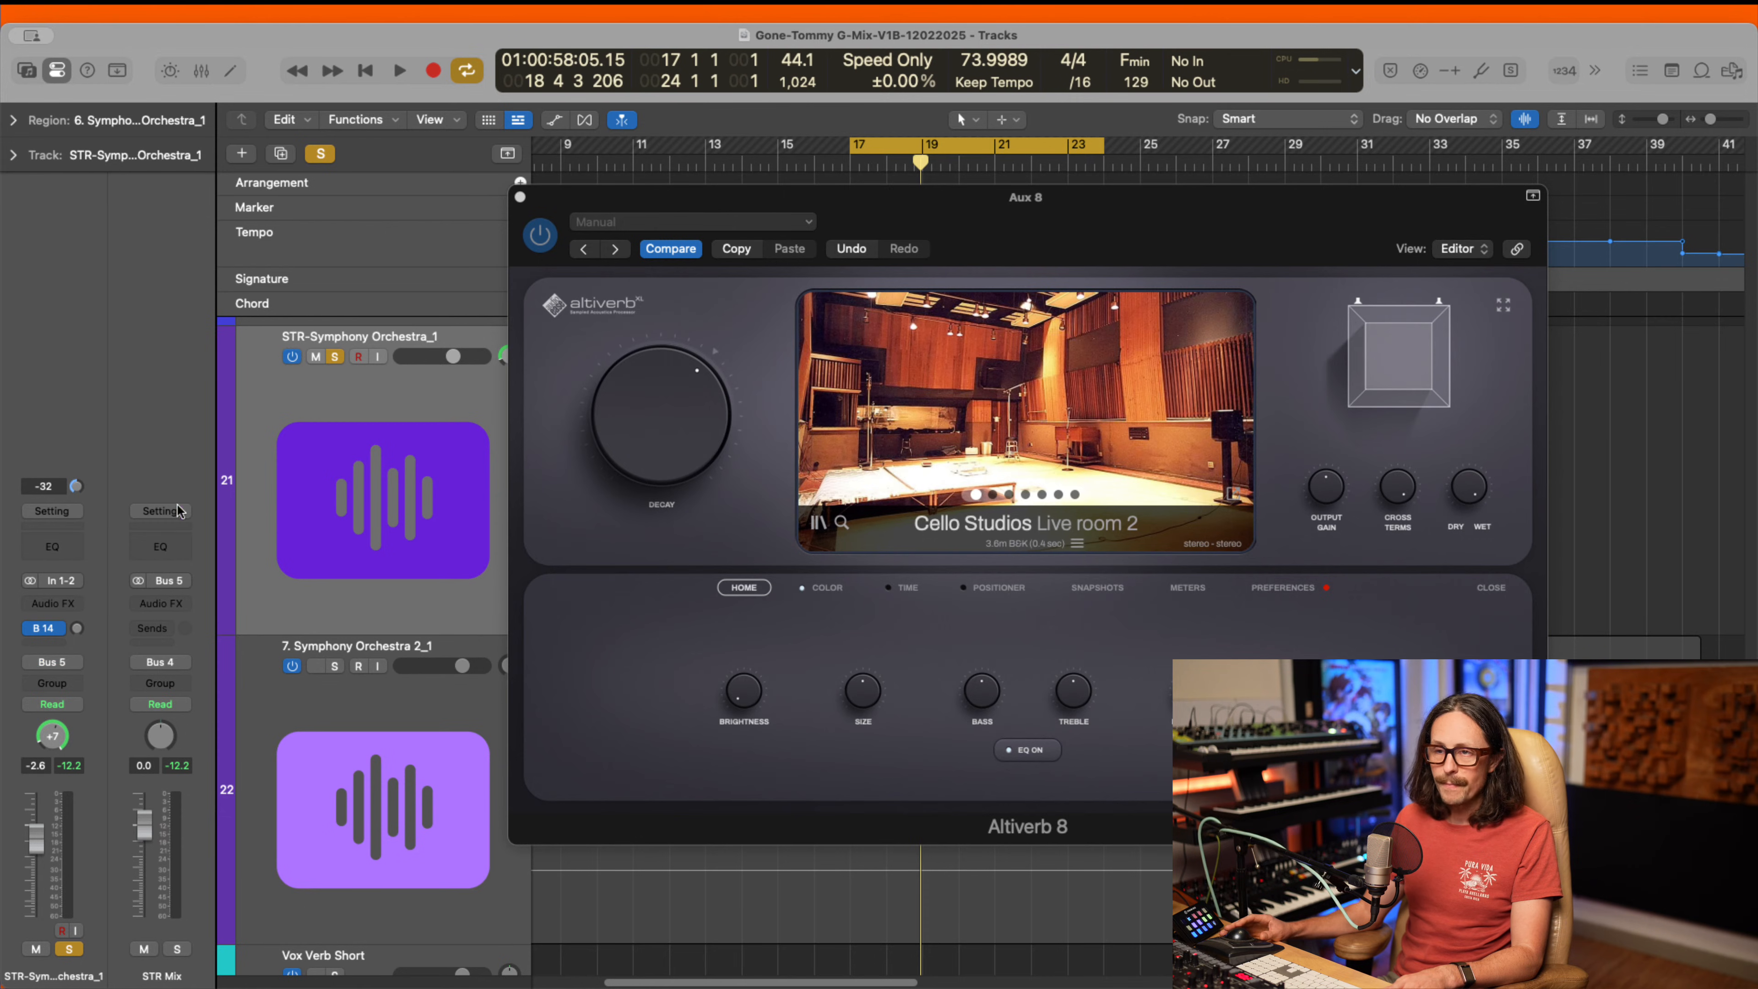
click(43, 628)
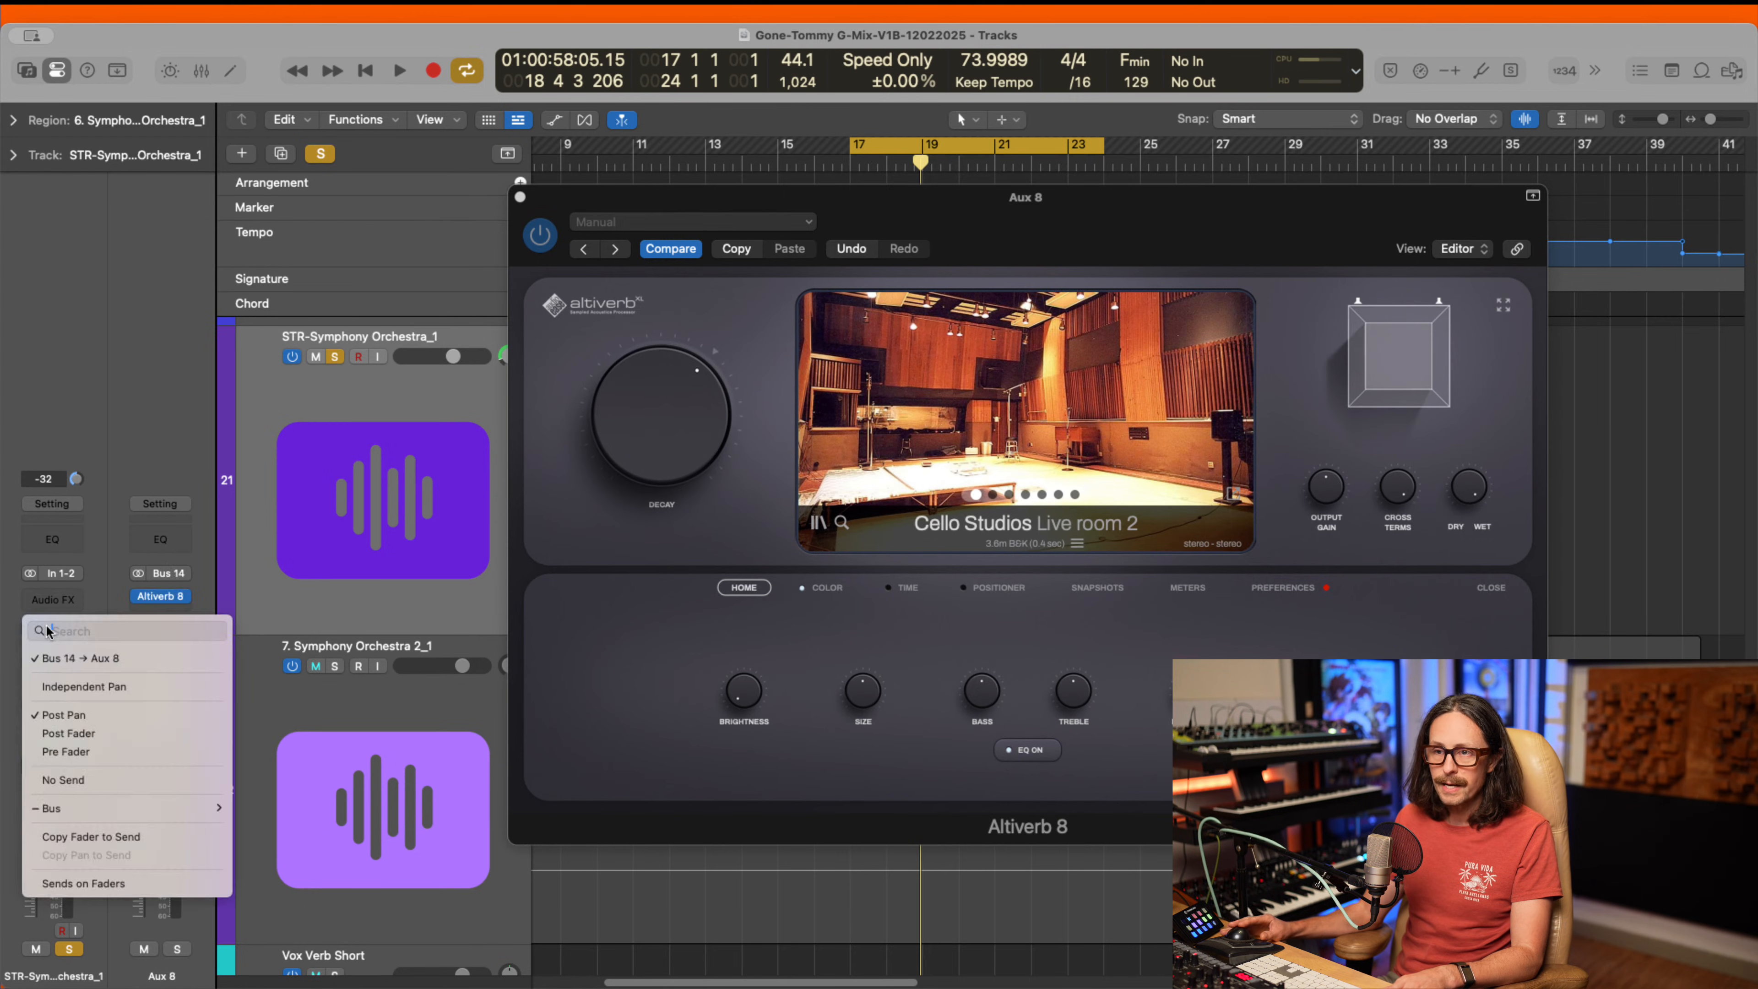
click(149, 447)
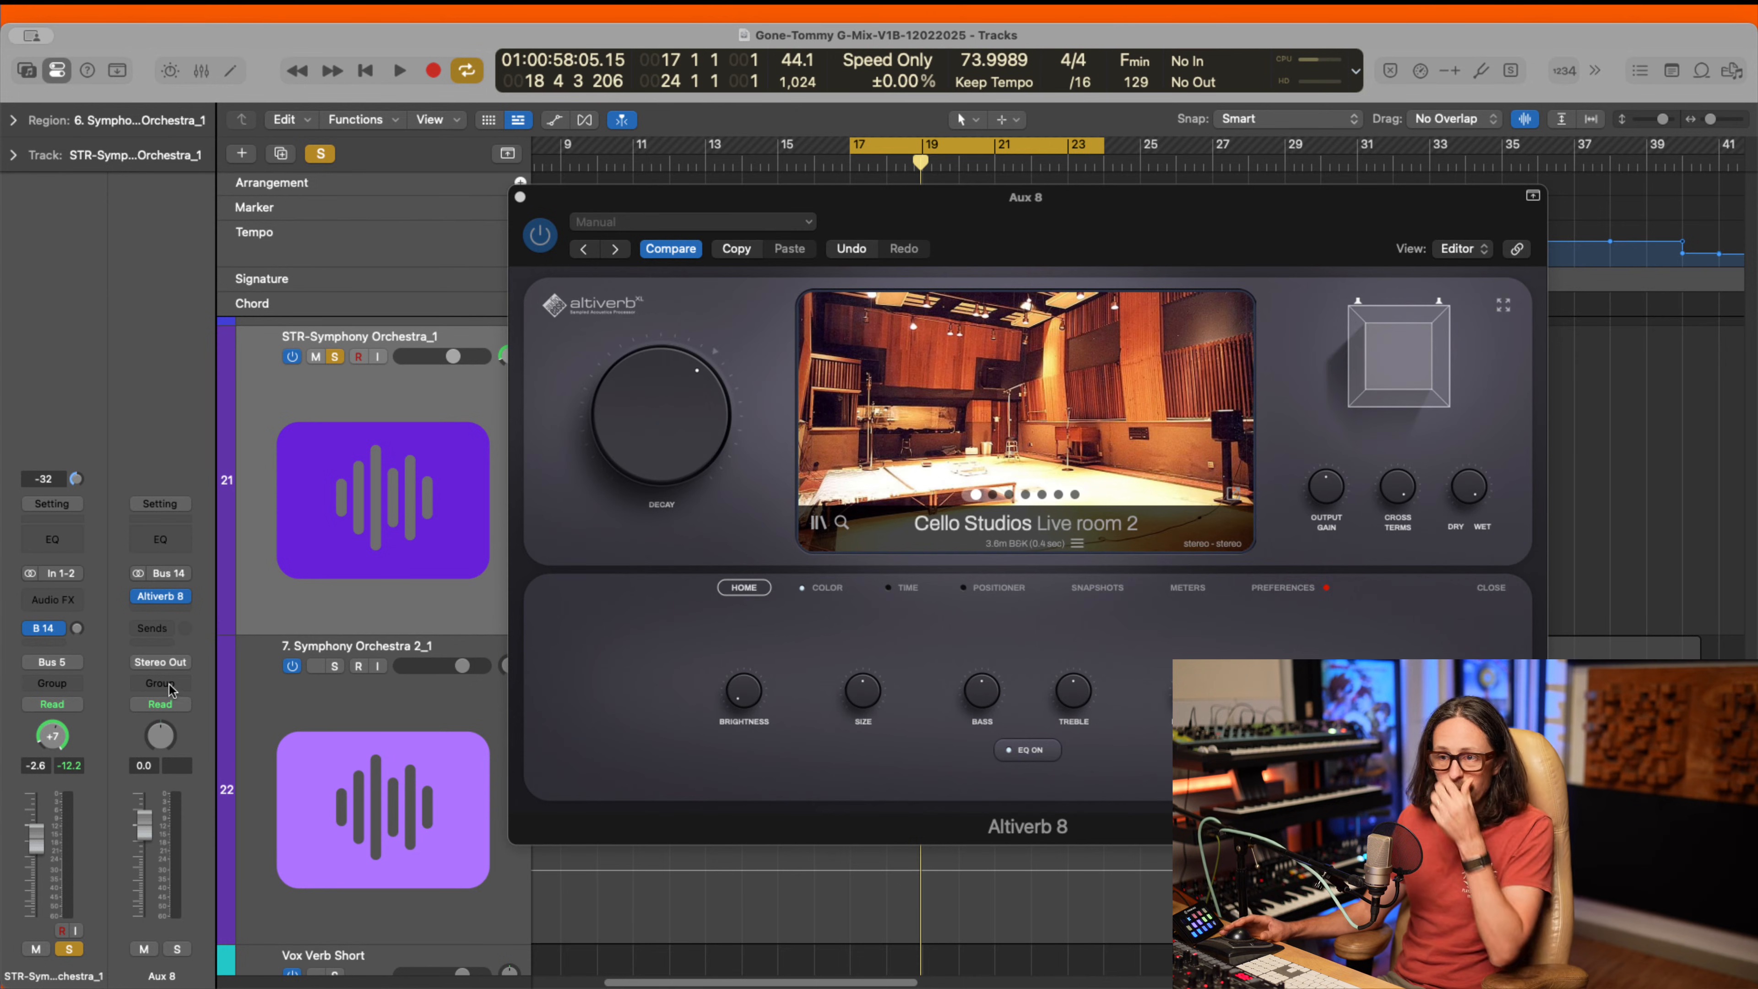
- Route the output of Aux 8 to Bus 4, ALL INSTR
click(170, 663)
mouse_move(214, 767)
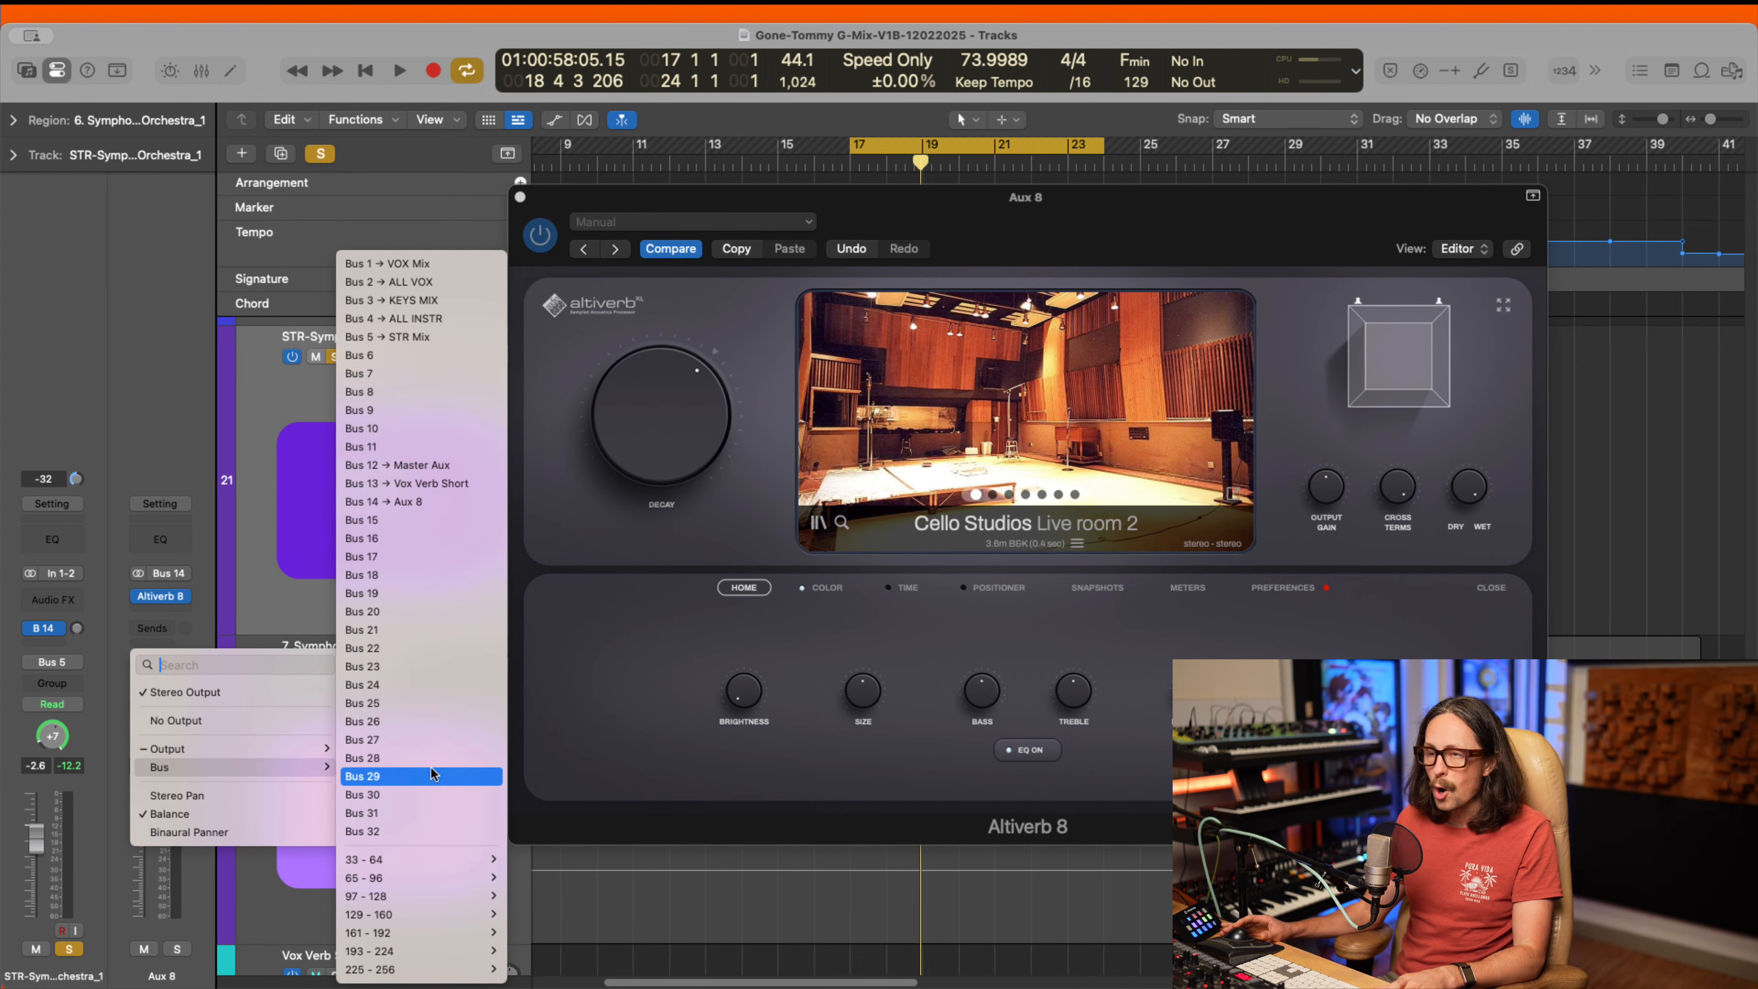
click(460, 320)
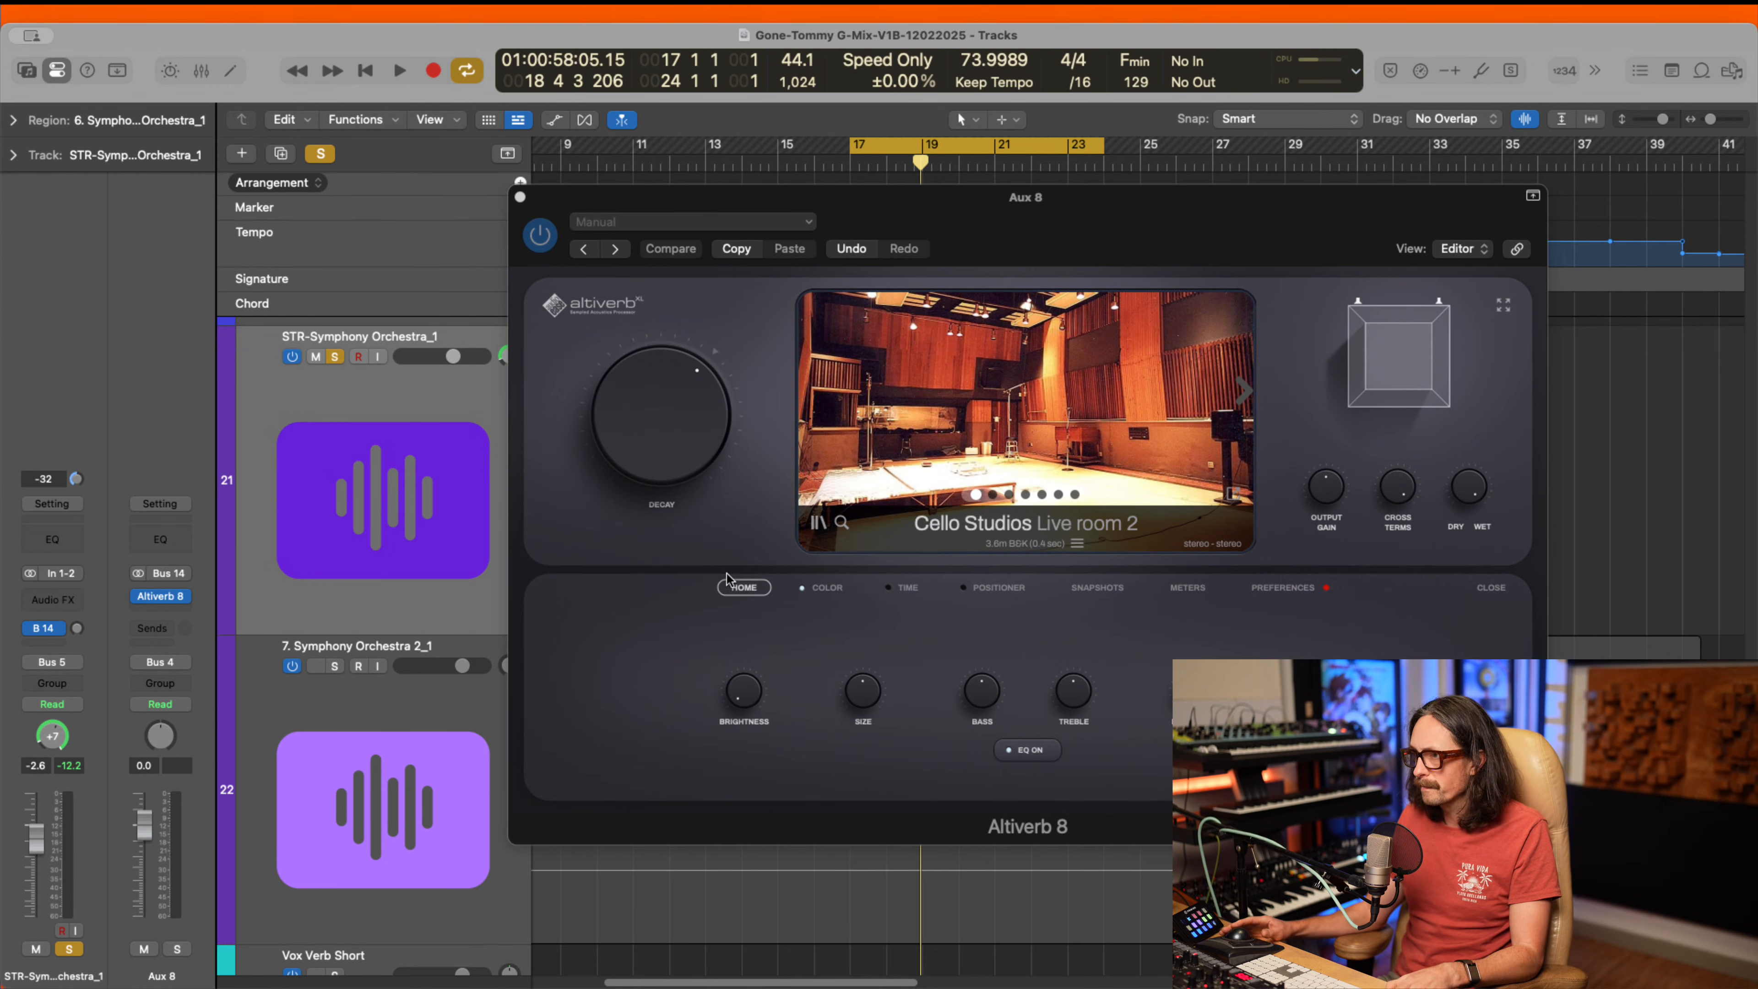
- During playback, raise STR-Symphony Orchestra_1's Bus 14 send level and unsolo the track
key(space)
drag(79, 636, 71, 505)
mouse_move(47, 627)
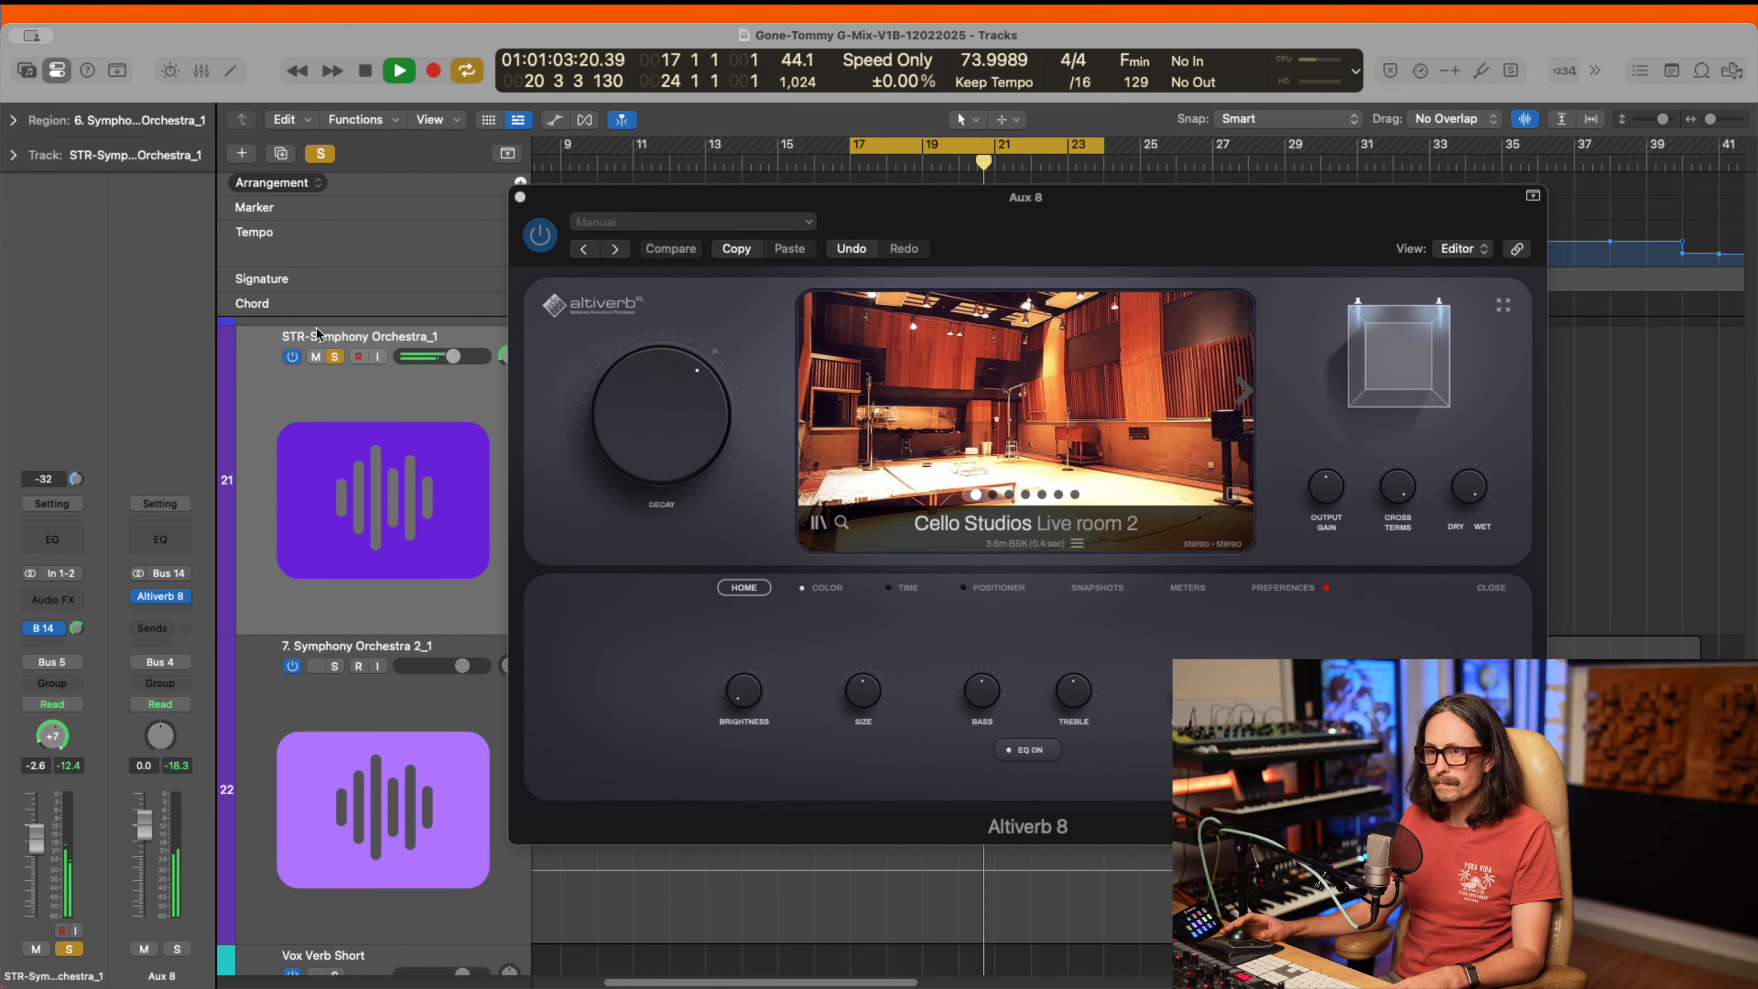
click(334, 357)
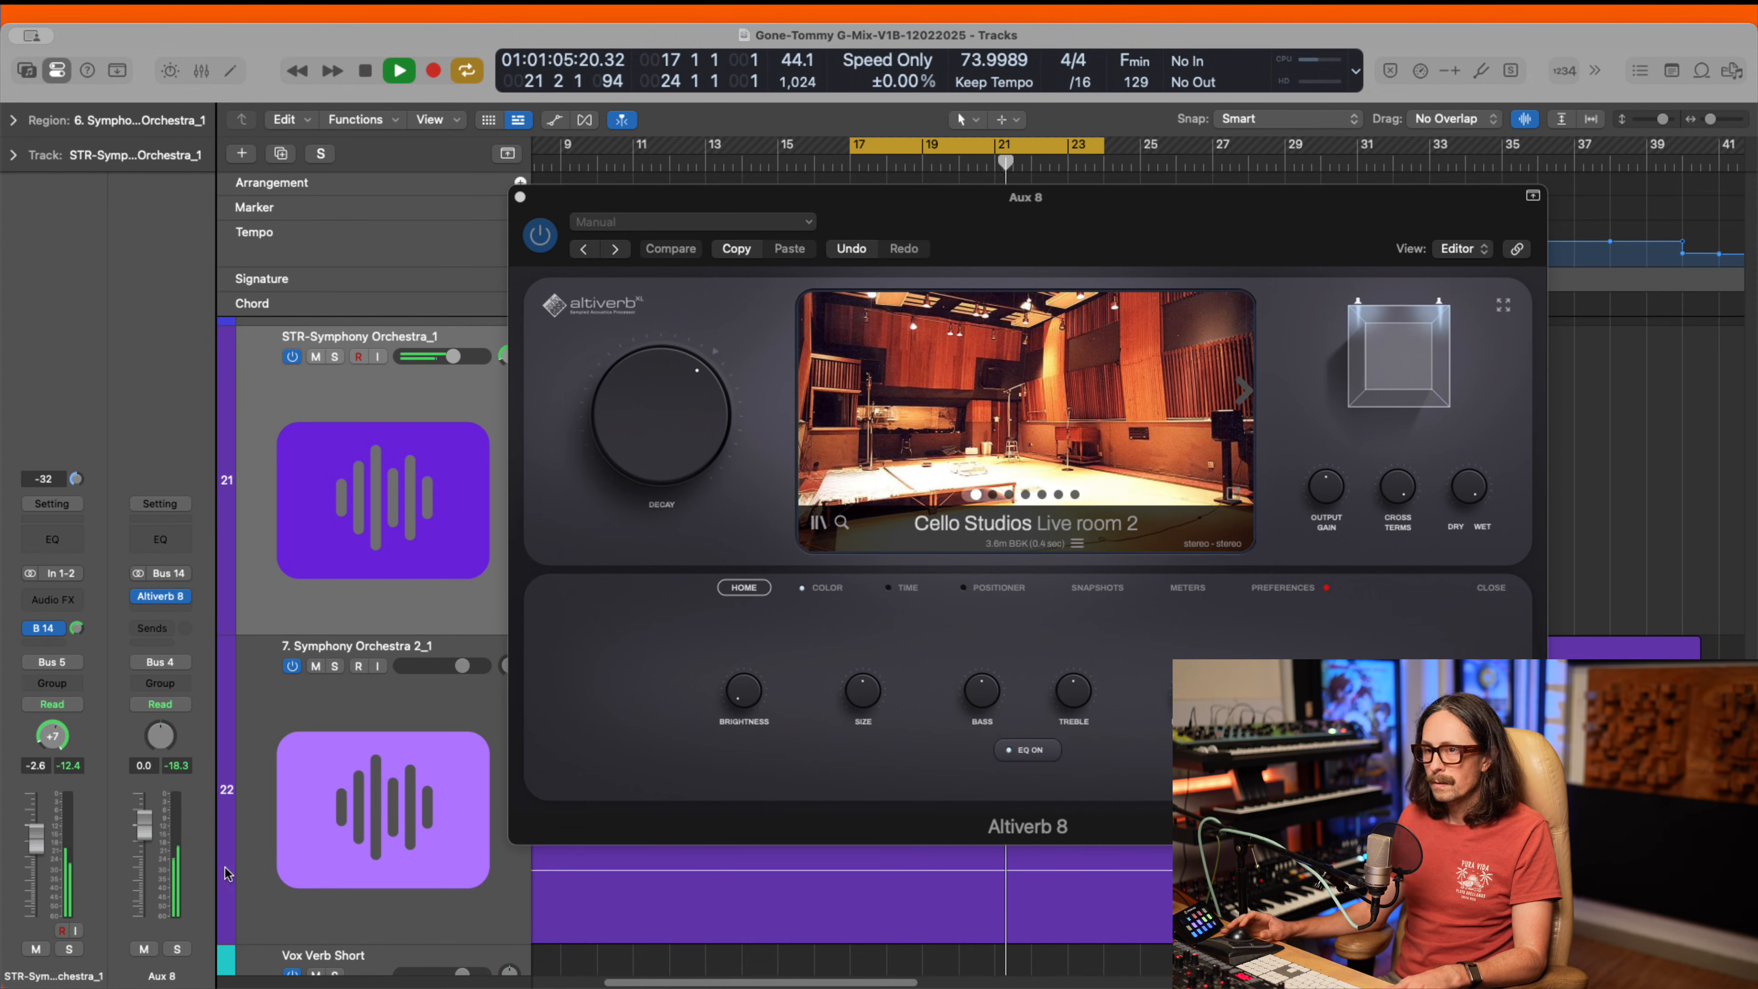
- Set STR-Symphony Orchestra_1's volume to -4.0 dB and Aux 8's to -0.5 dB, and stop playback
drag(35, 841, 36, 854)
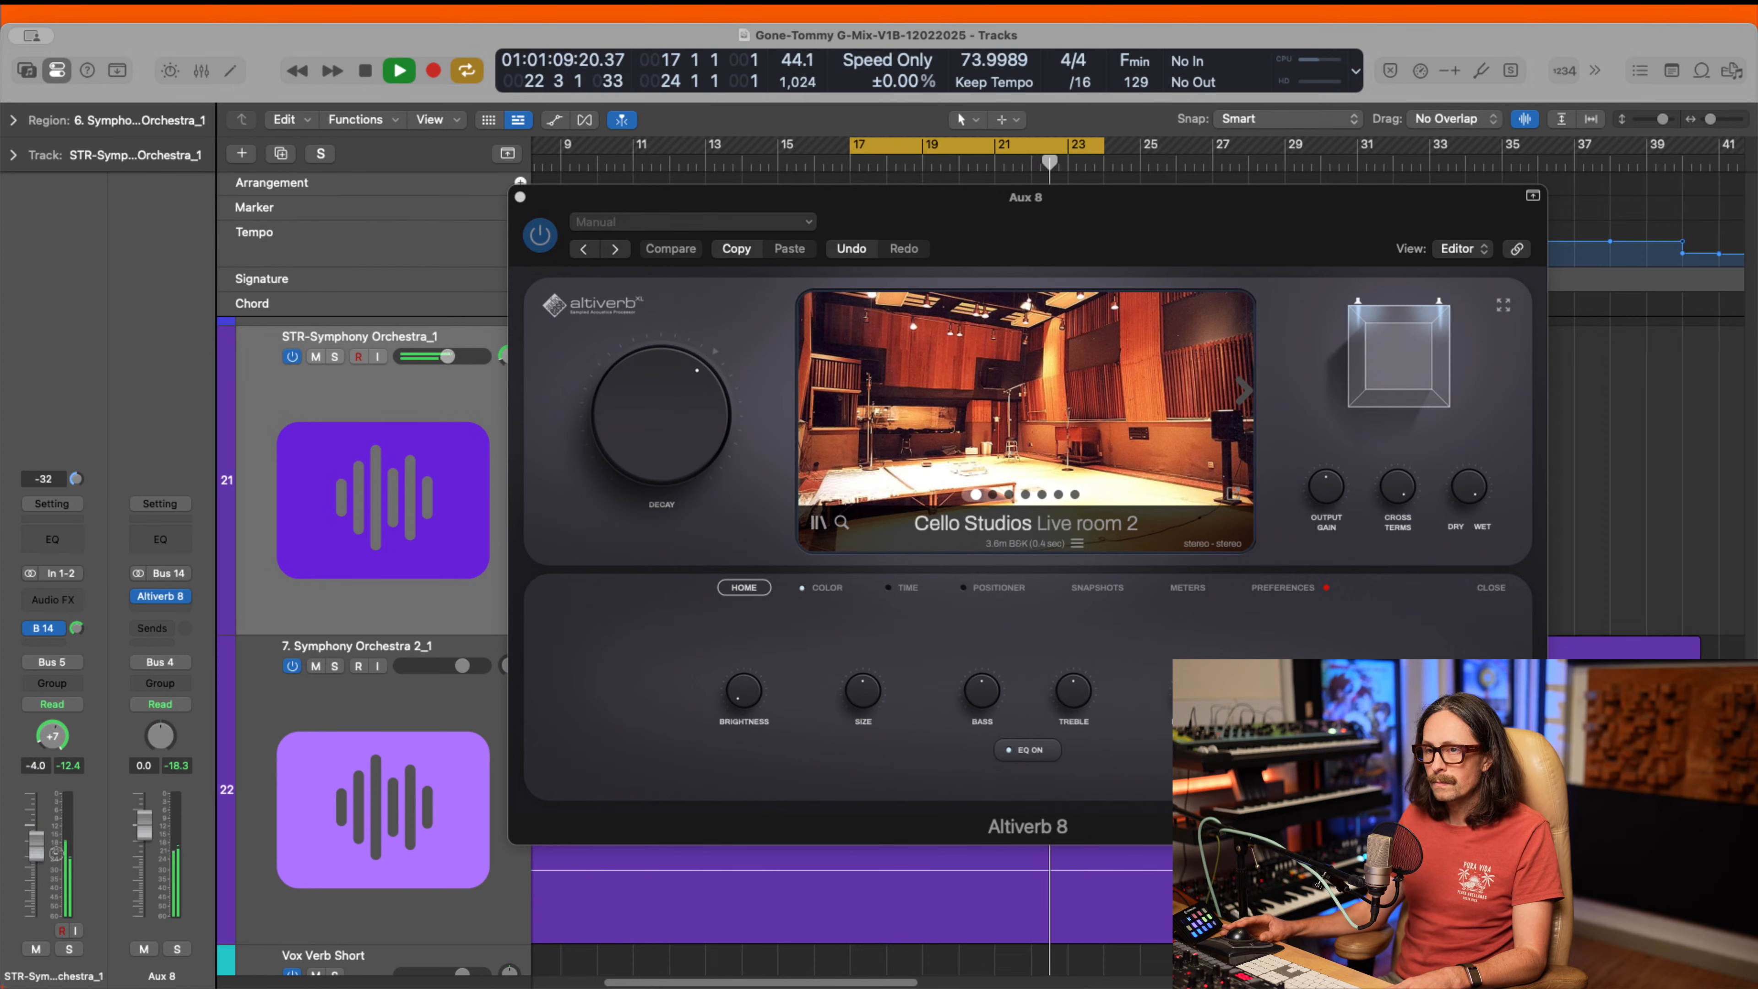
drag(144, 833, 144, 836)
key(space)
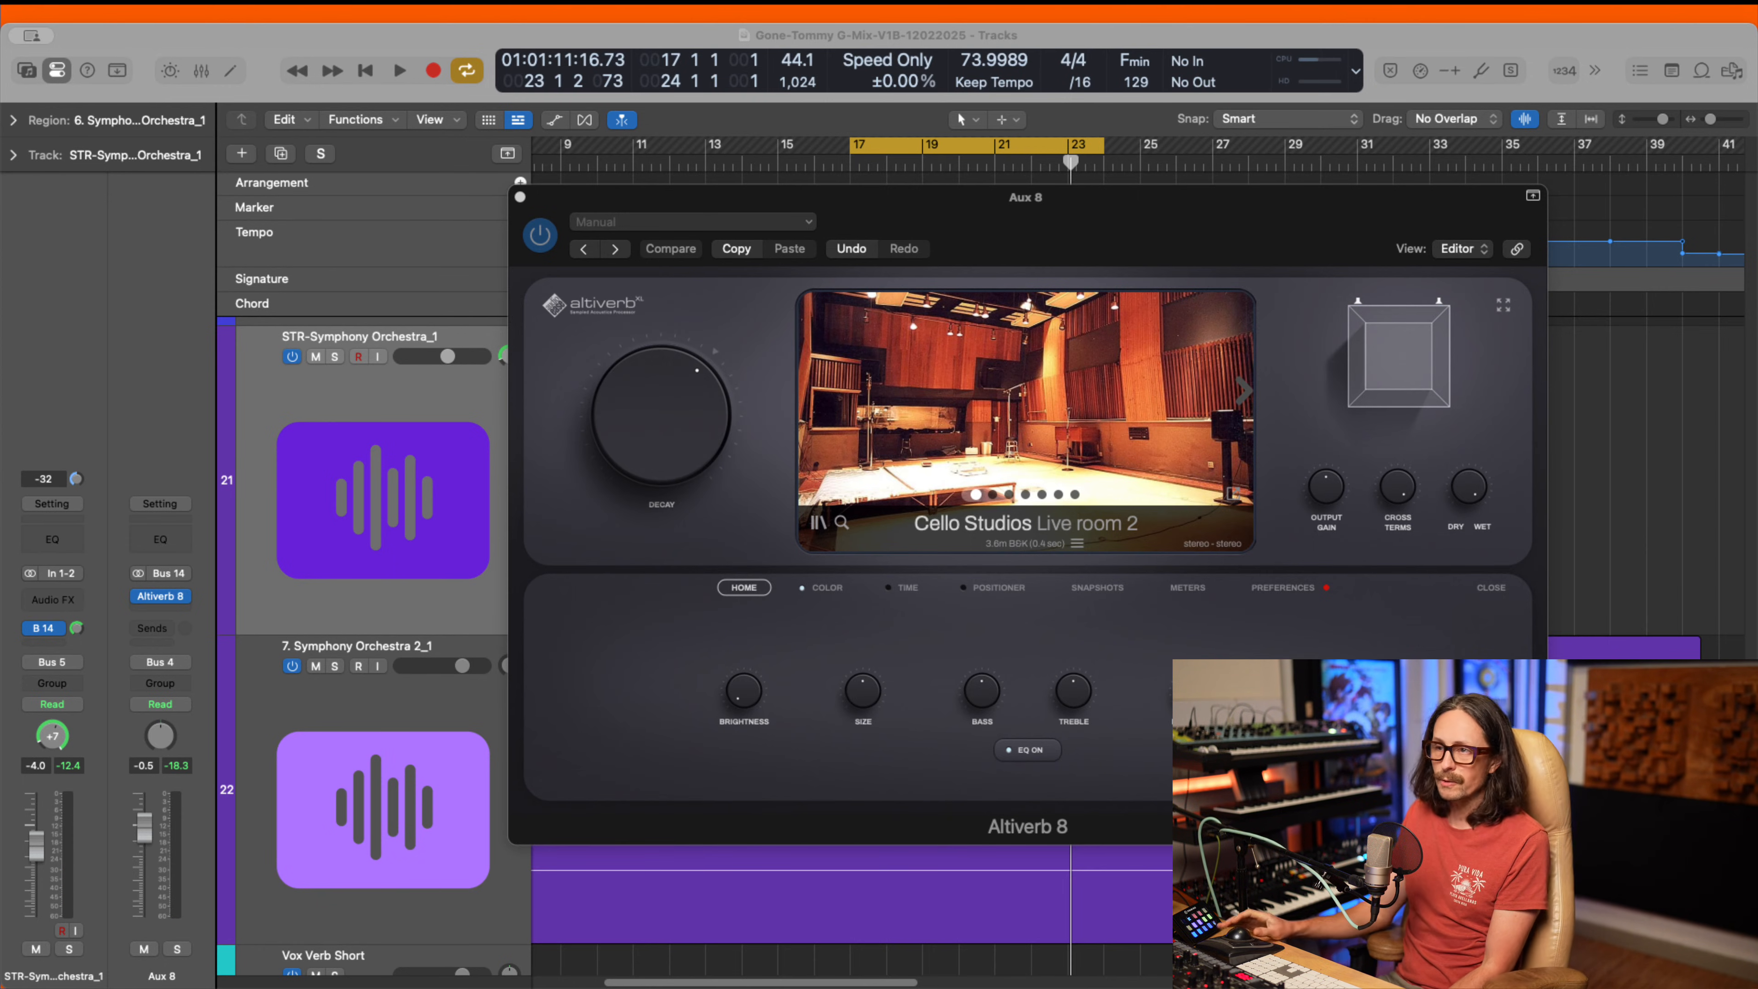
- Reposition the Altiverb window and audition the Allaire great hall impulse response during playback
click(1328, 173)
drag(1048, 210, 752, 137)
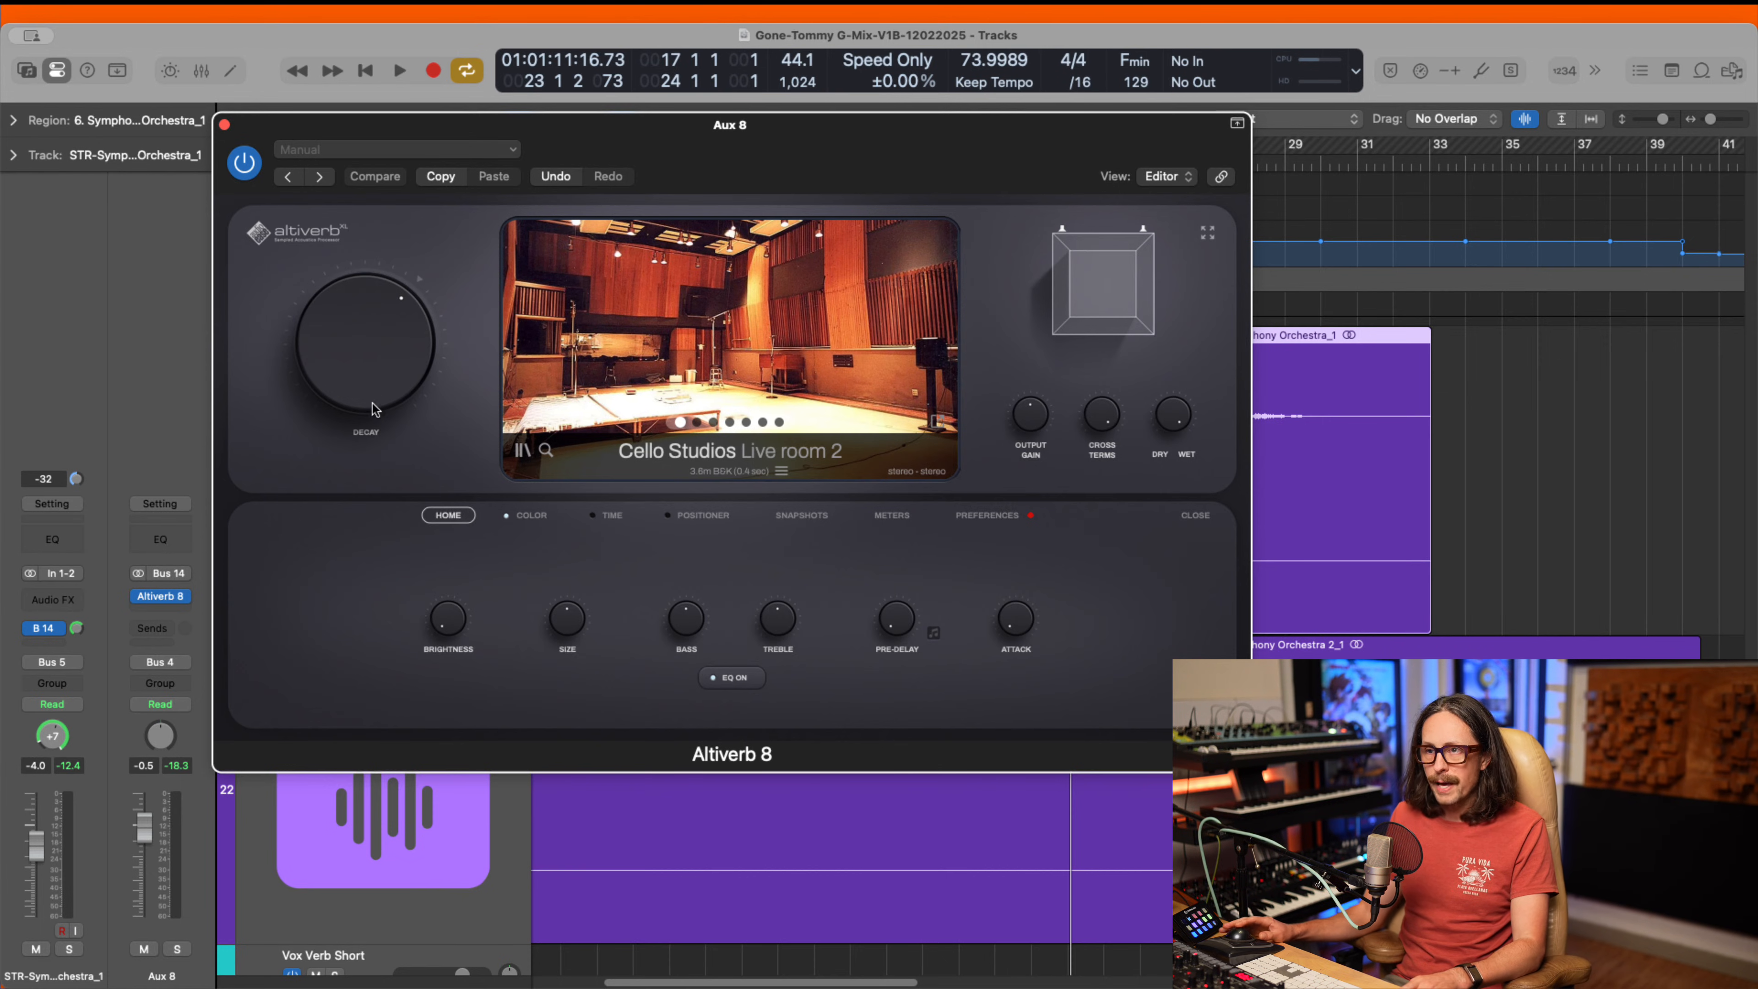
mouse_move(376, 396)
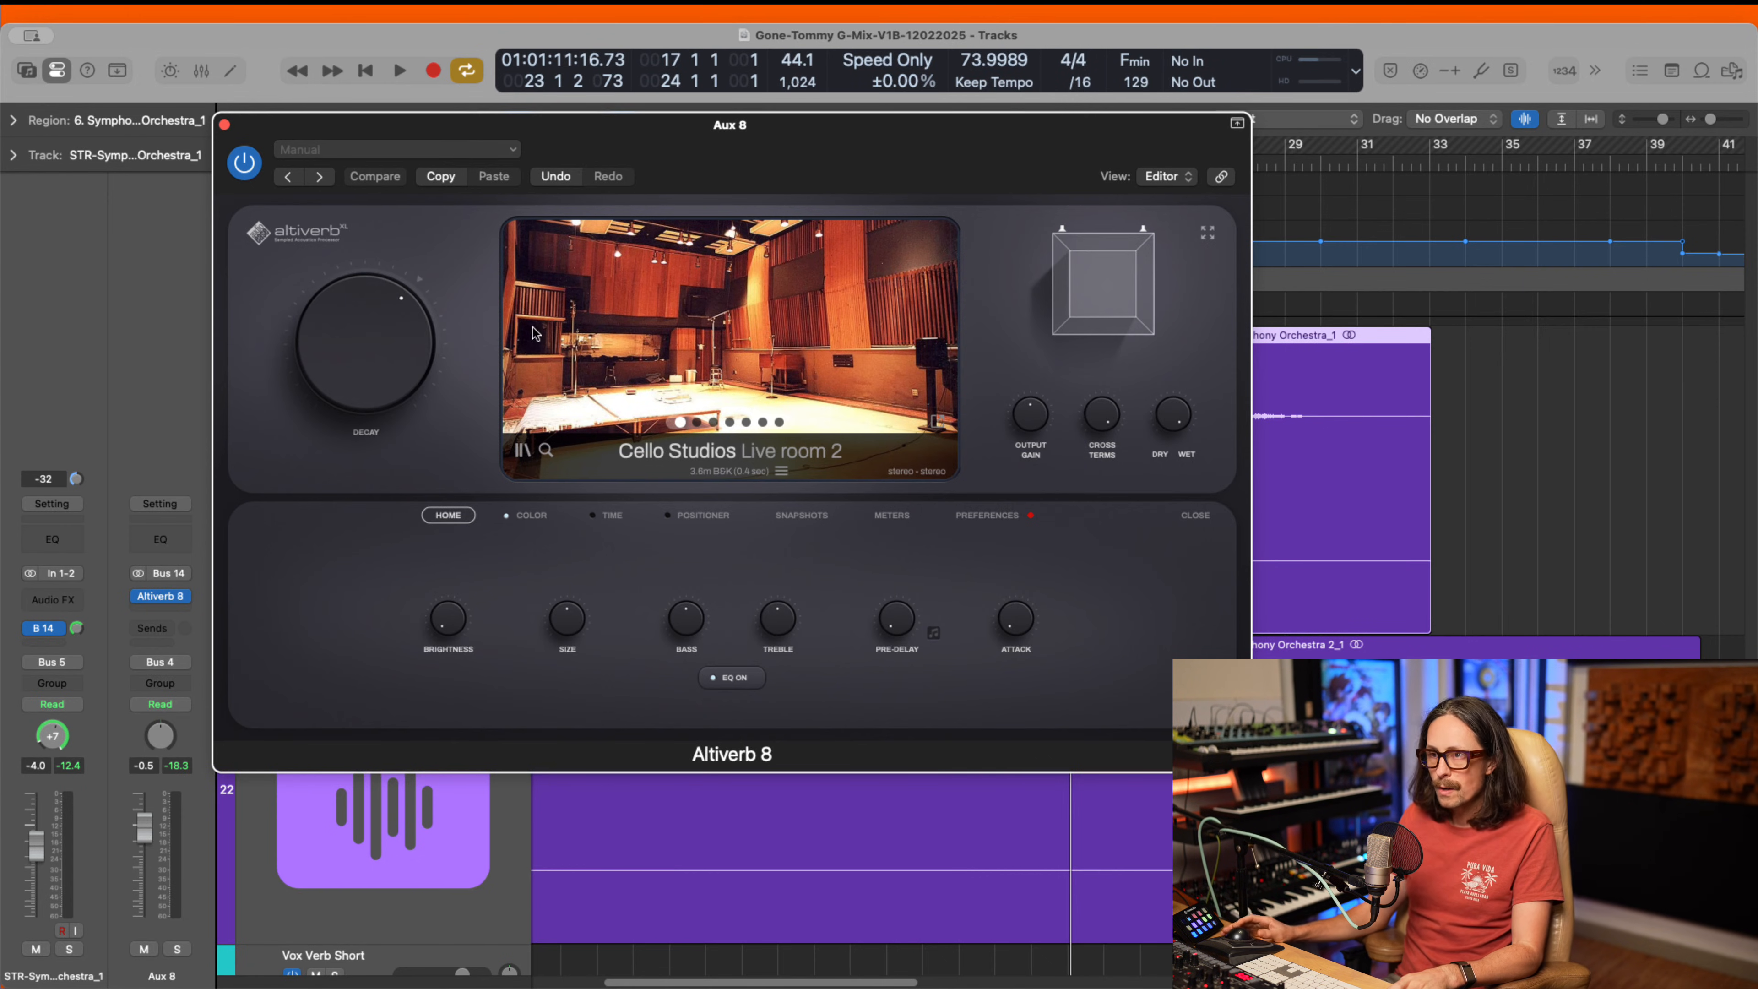
click(753, 458)
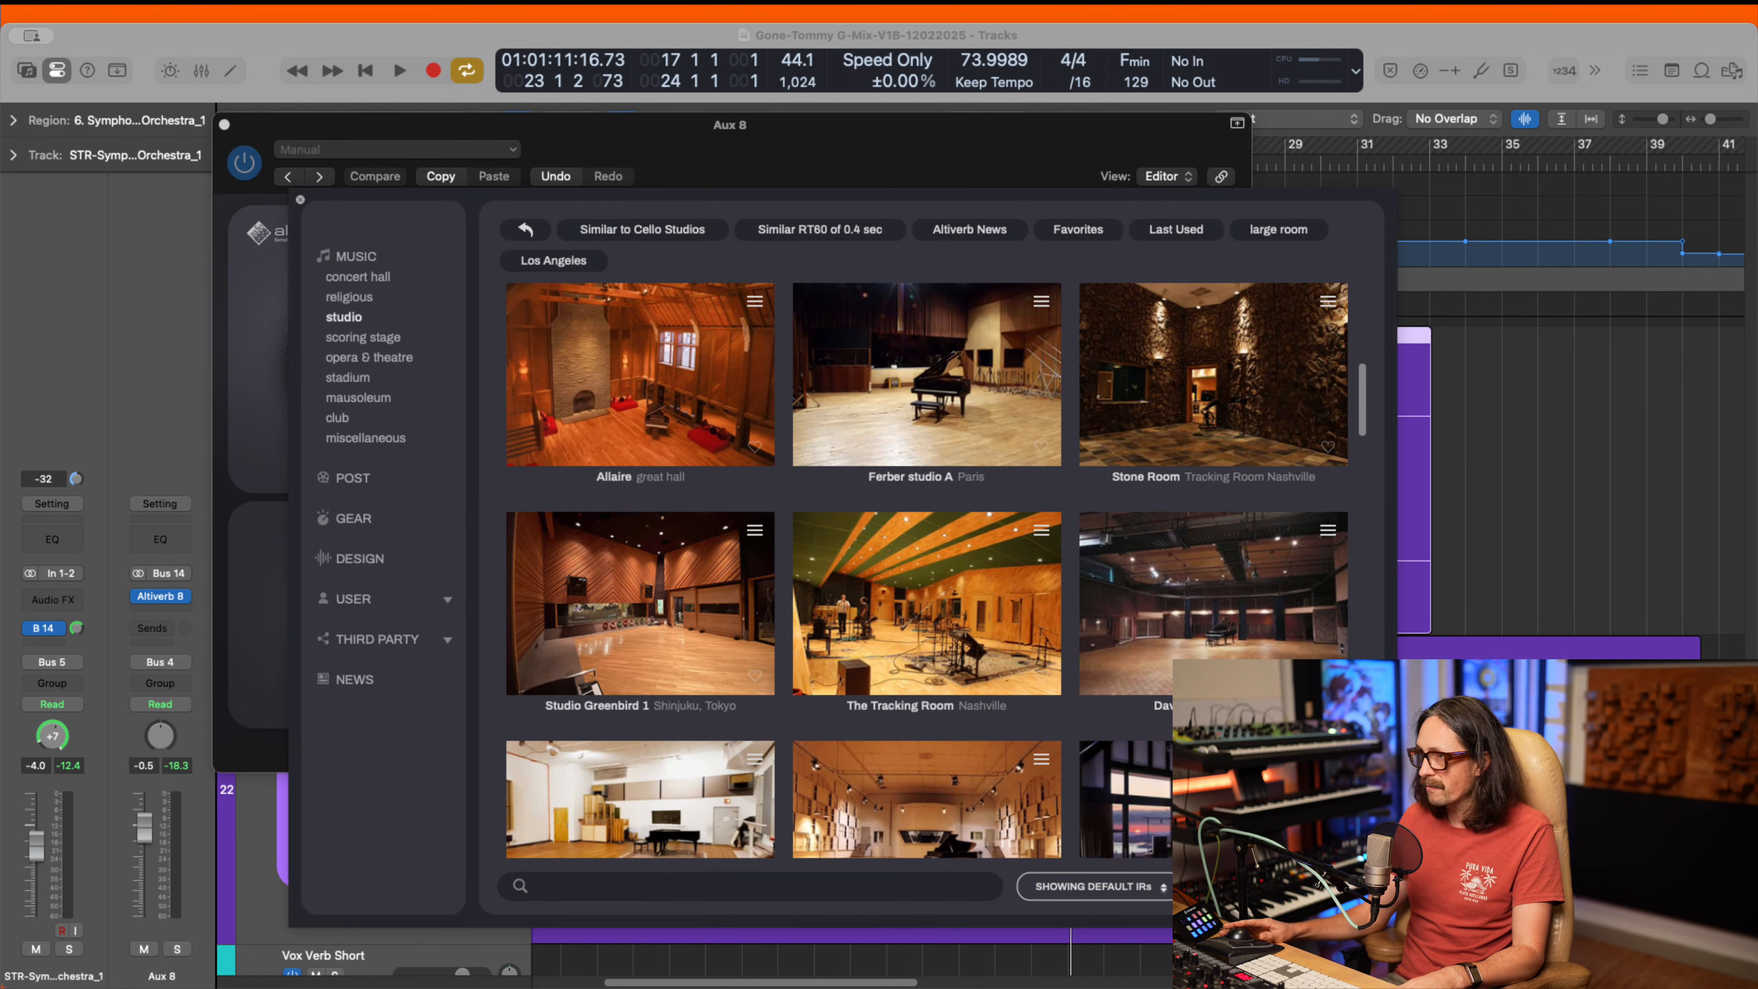
key(space)
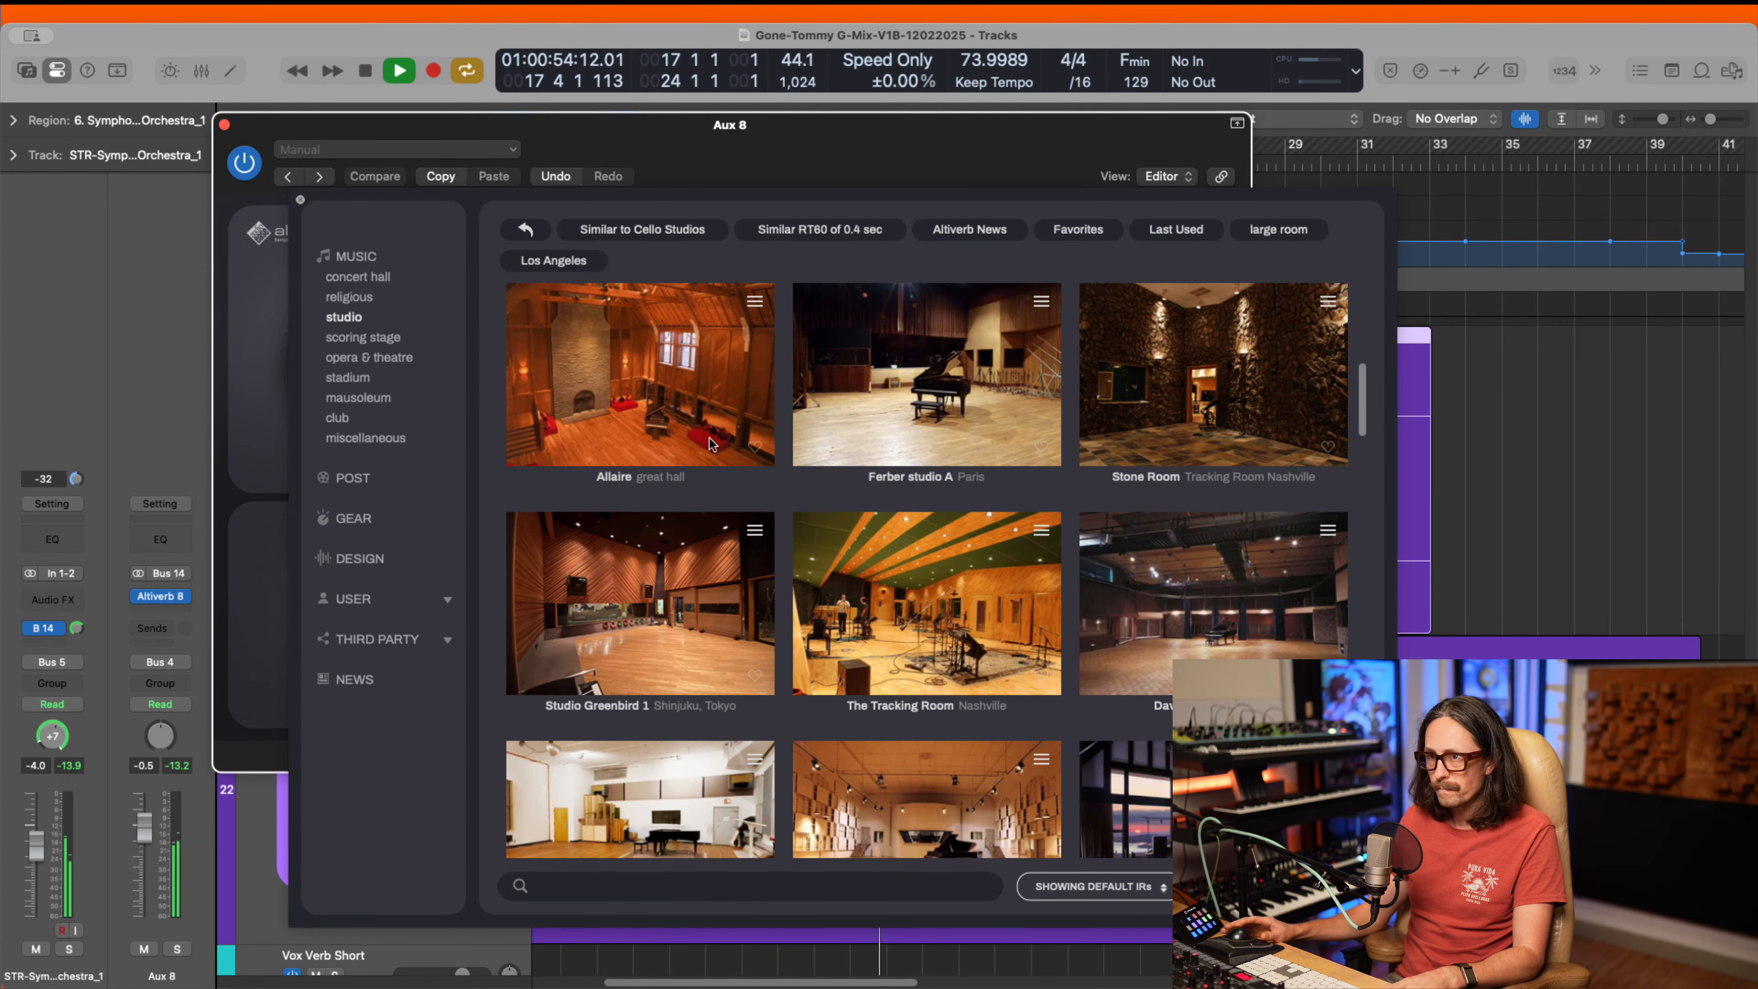
click(702, 413)
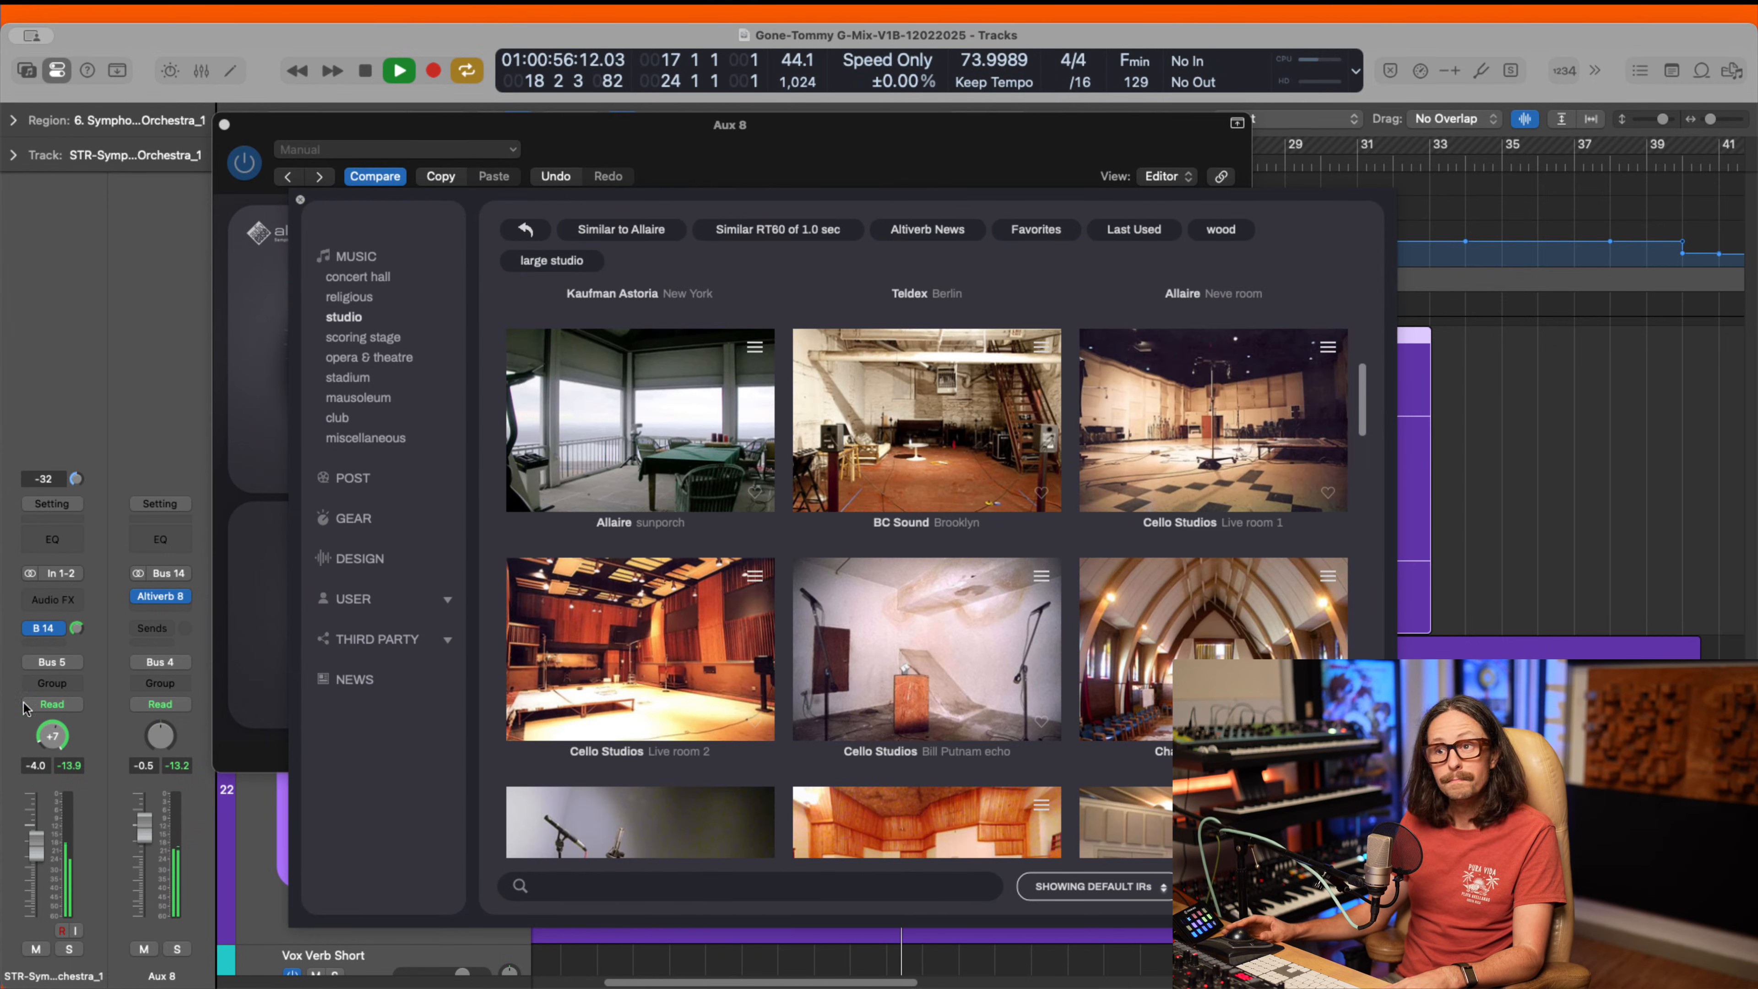
- Solo STR-Symphony Orchestra_1 and load Cello Studios Live room 1 in Altiverb, then browse the neighbouring studios
click(69, 949)
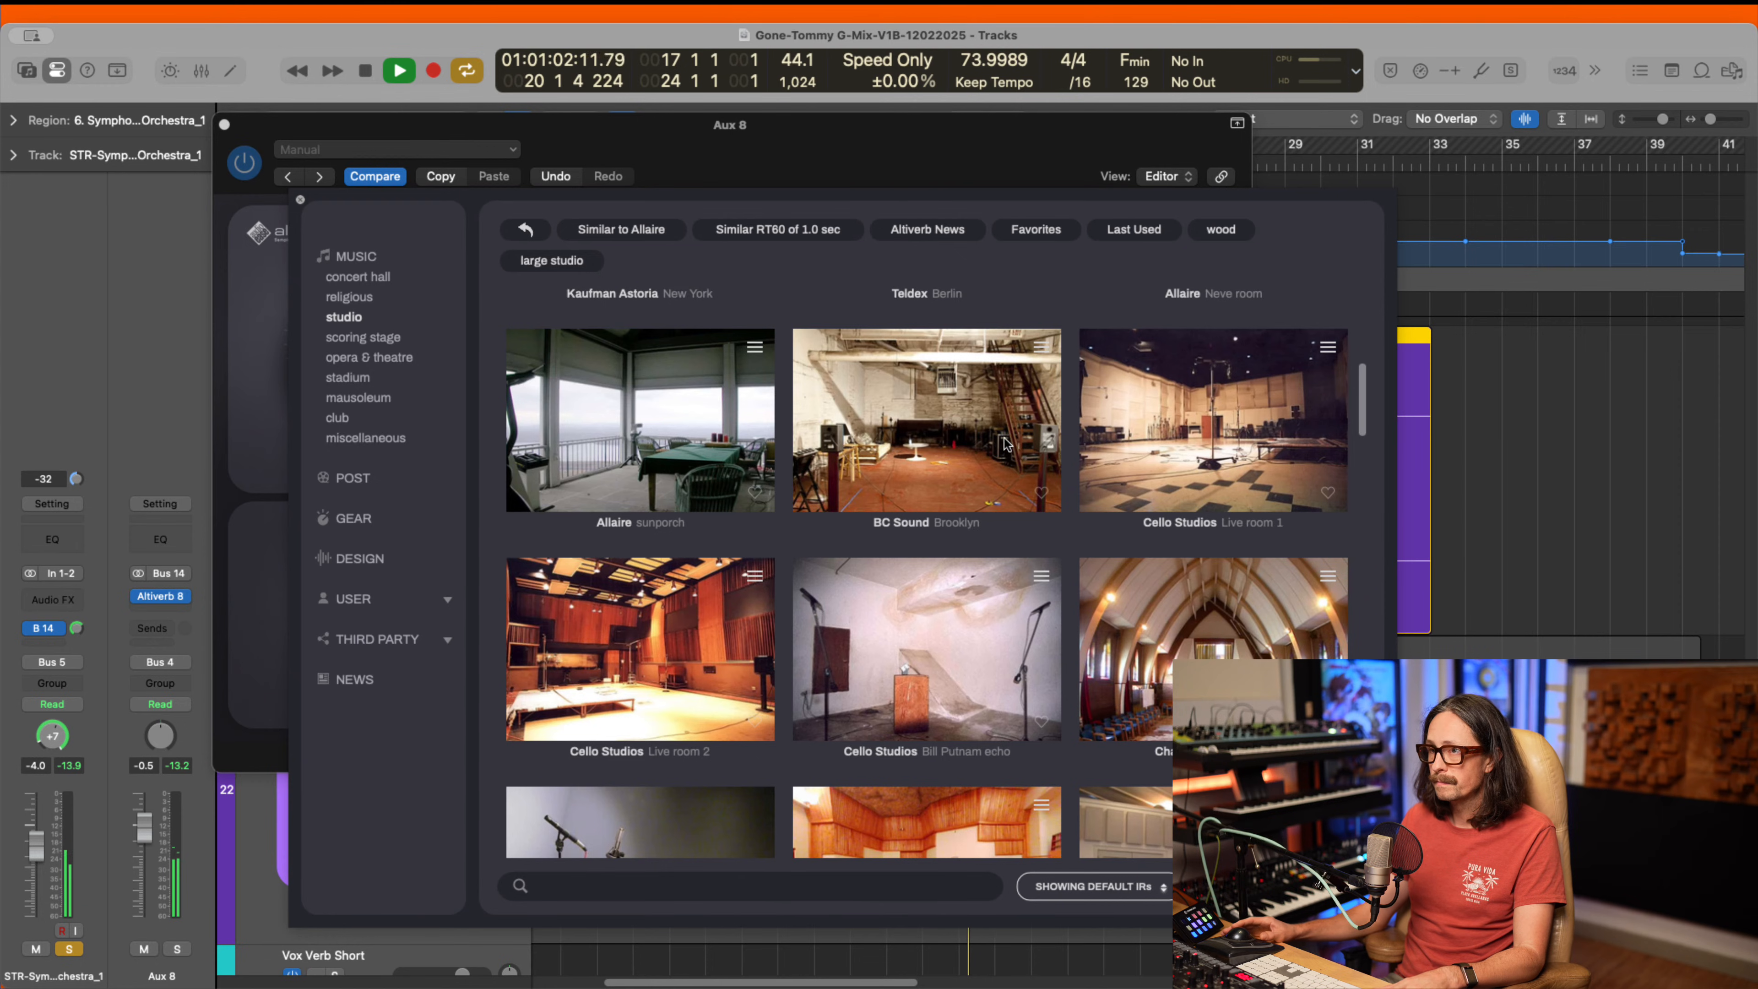
click(1177, 462)
scroll(899, 686, down, 3)
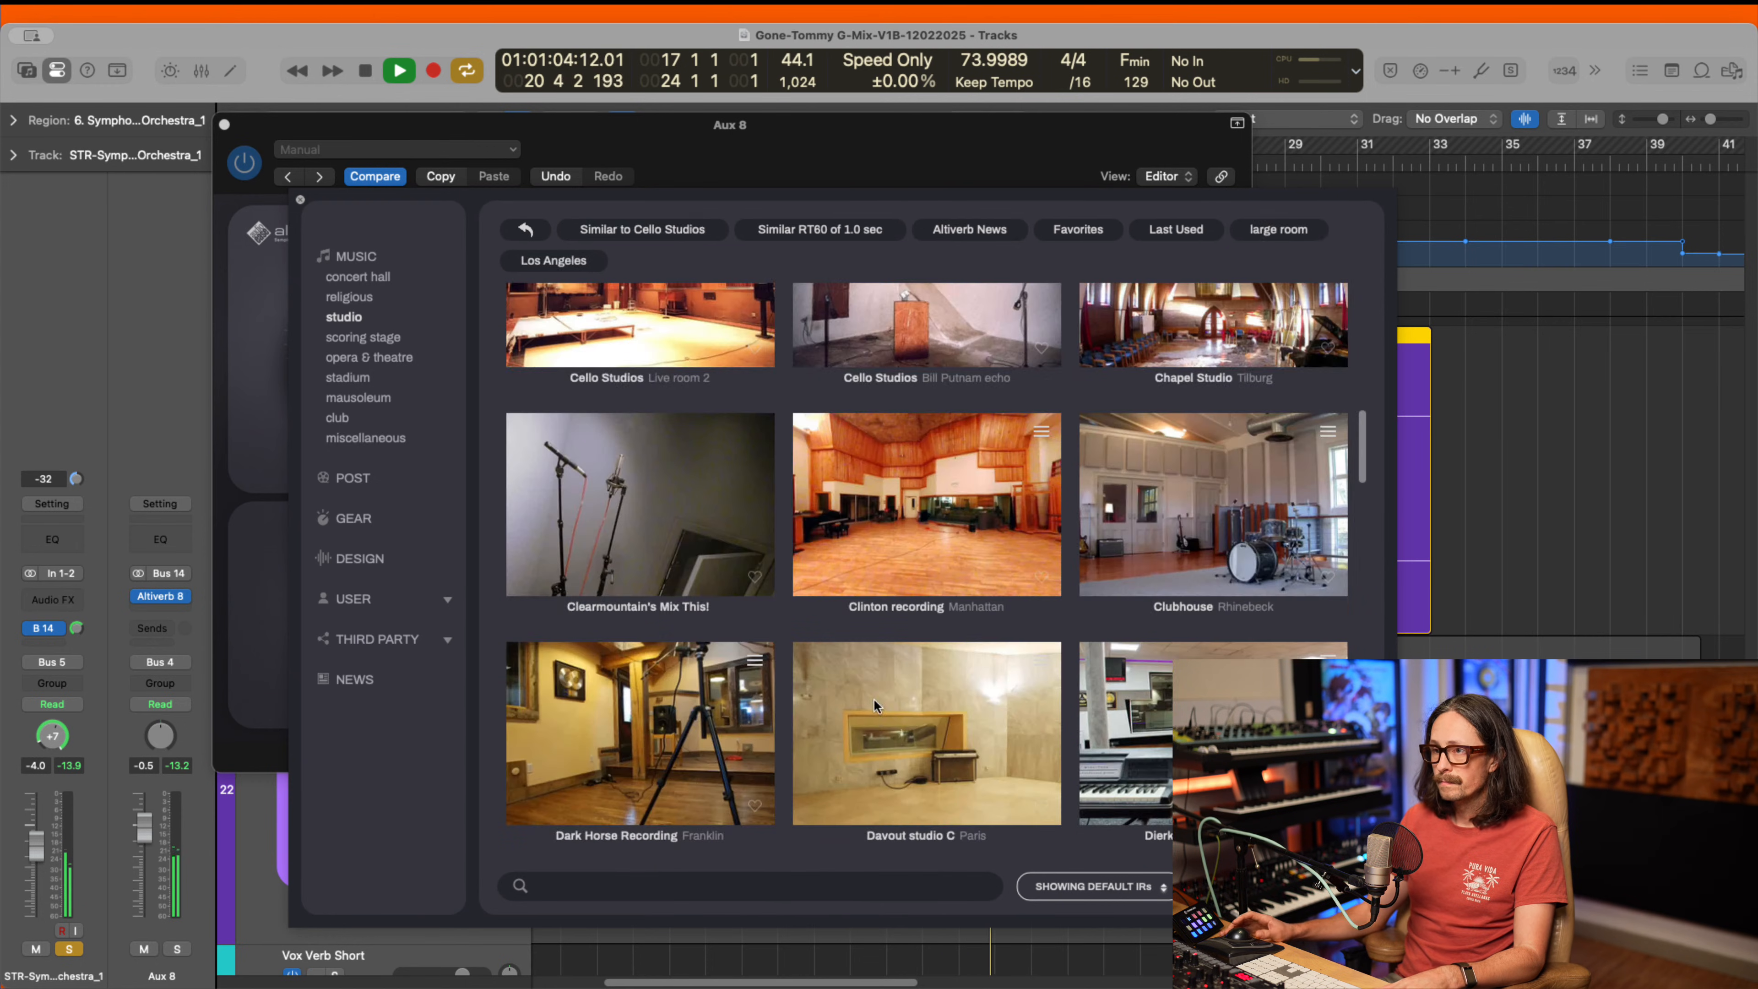
scroll(1038, 578, up, 1)
scroll(1060, 489, up, 1)
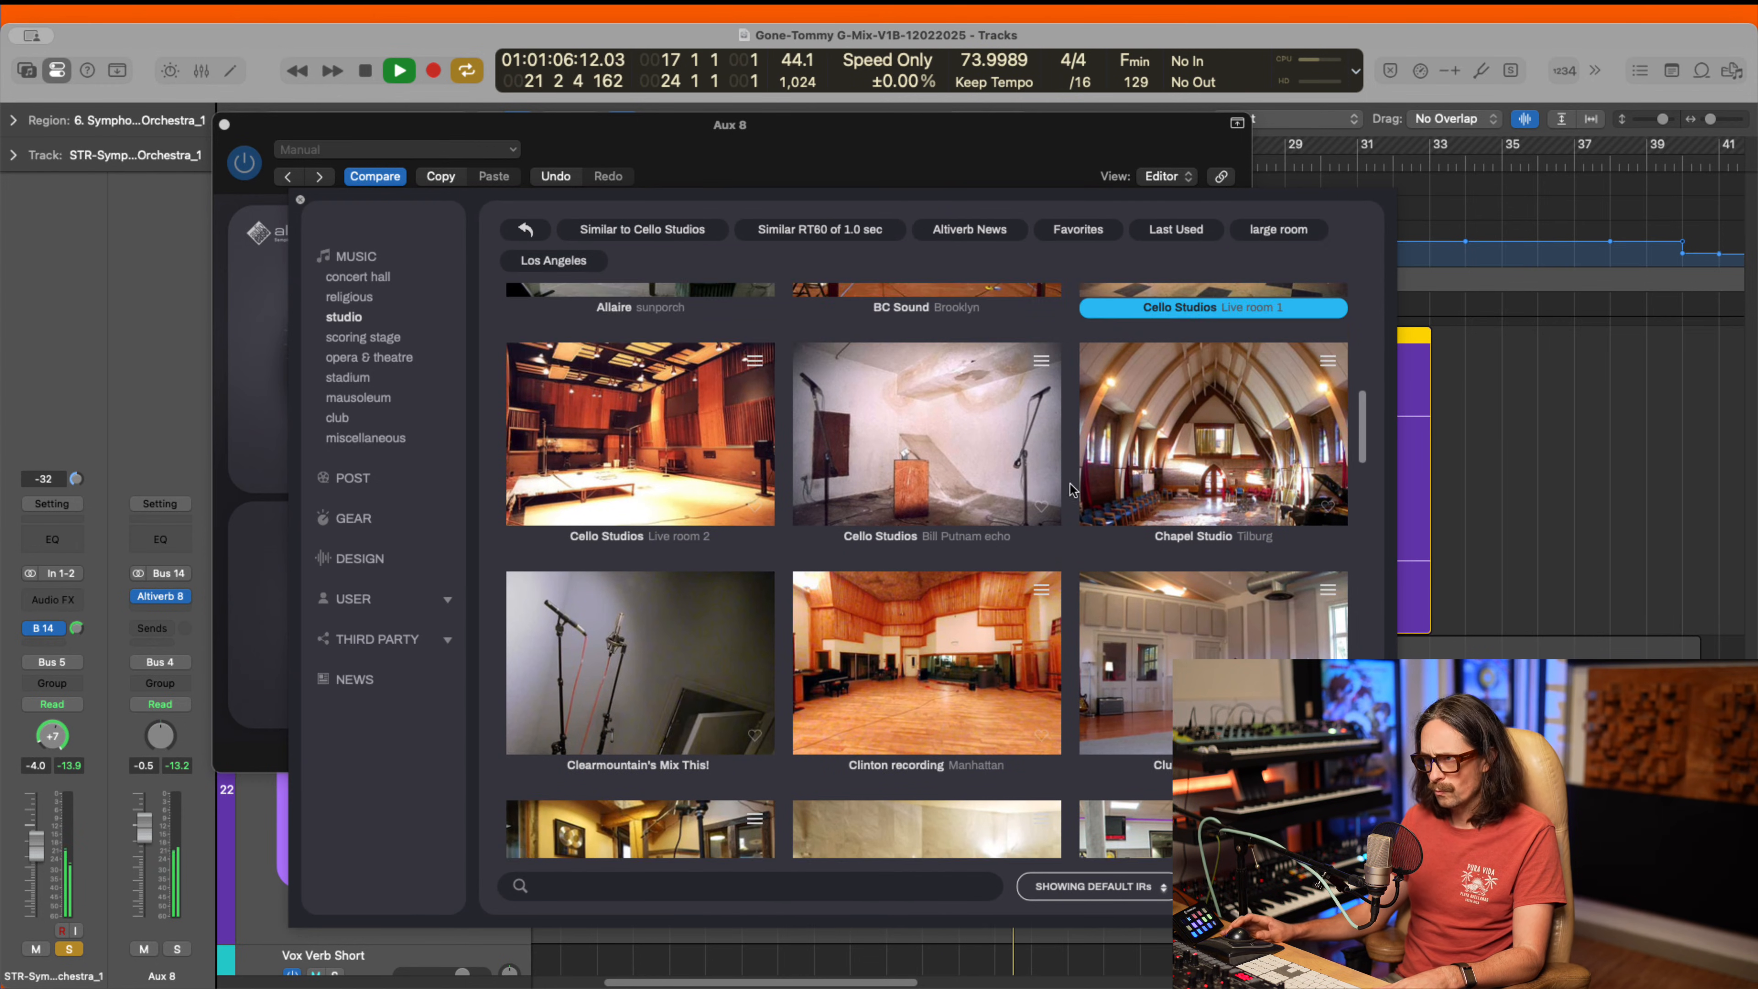
- Audition Chapel Studio Tilburg, Clinton recording Manhattan and Fattoria Musica in Altiverb, settle on Dierks Studio 1, and stop playback
click(1174, 458)
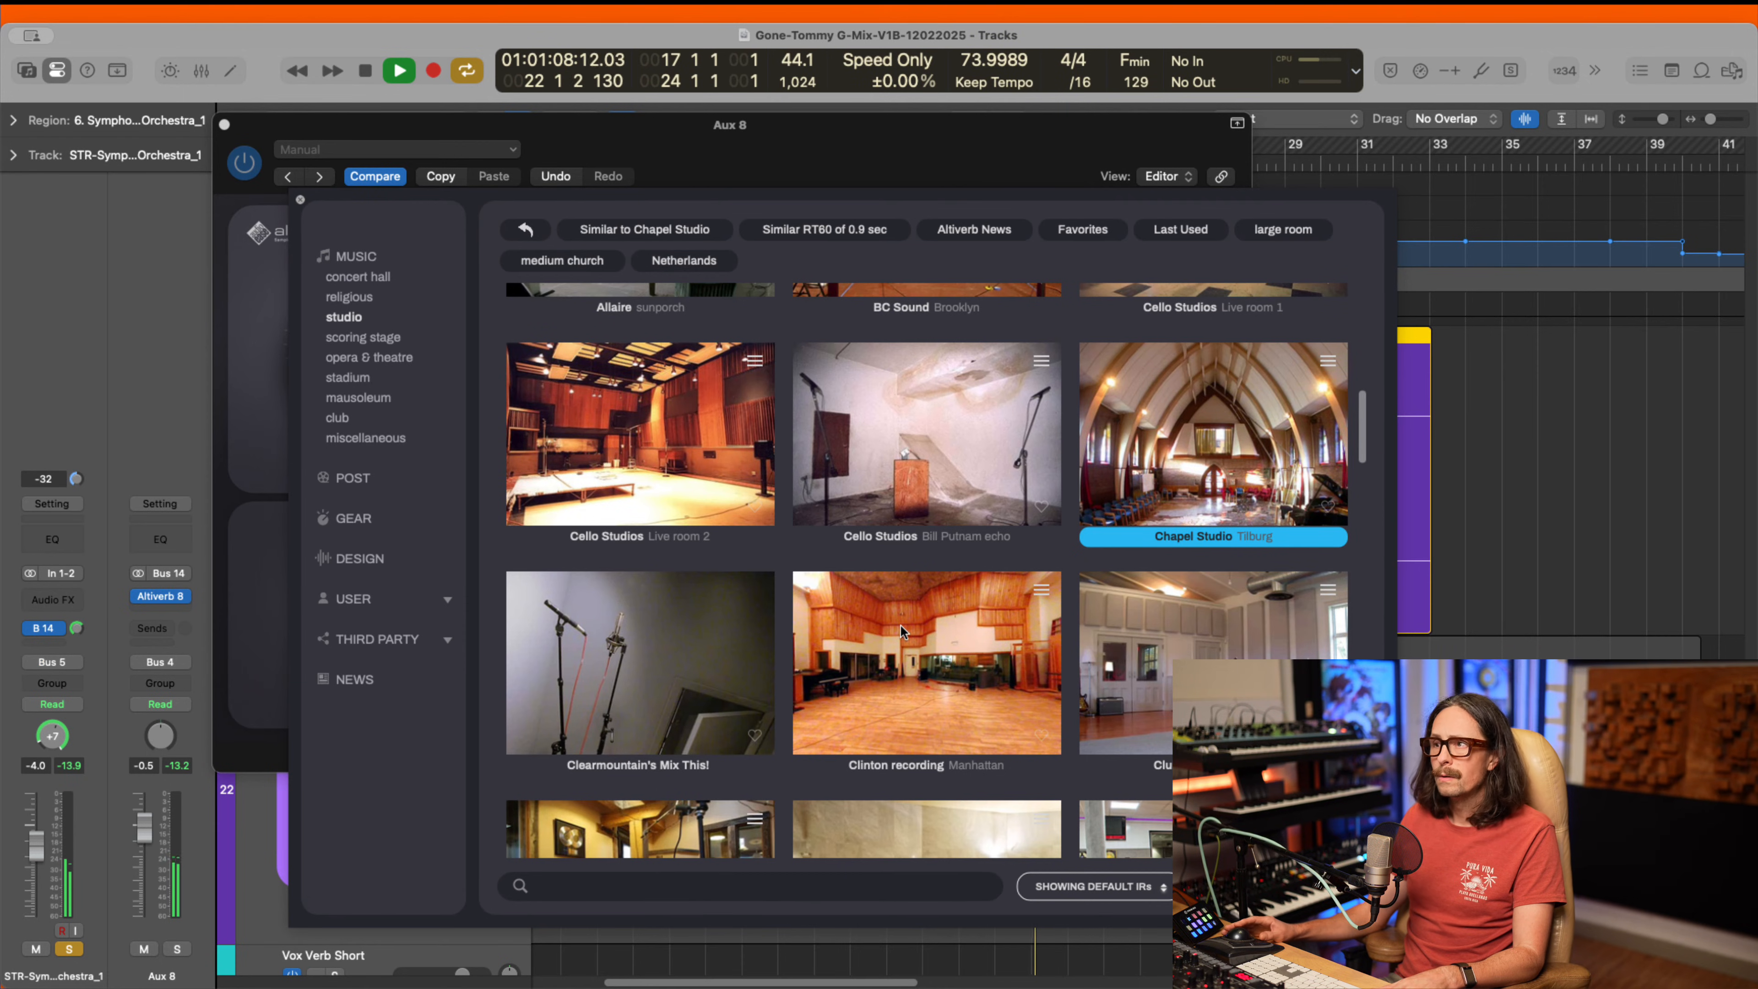
click(899, 661)
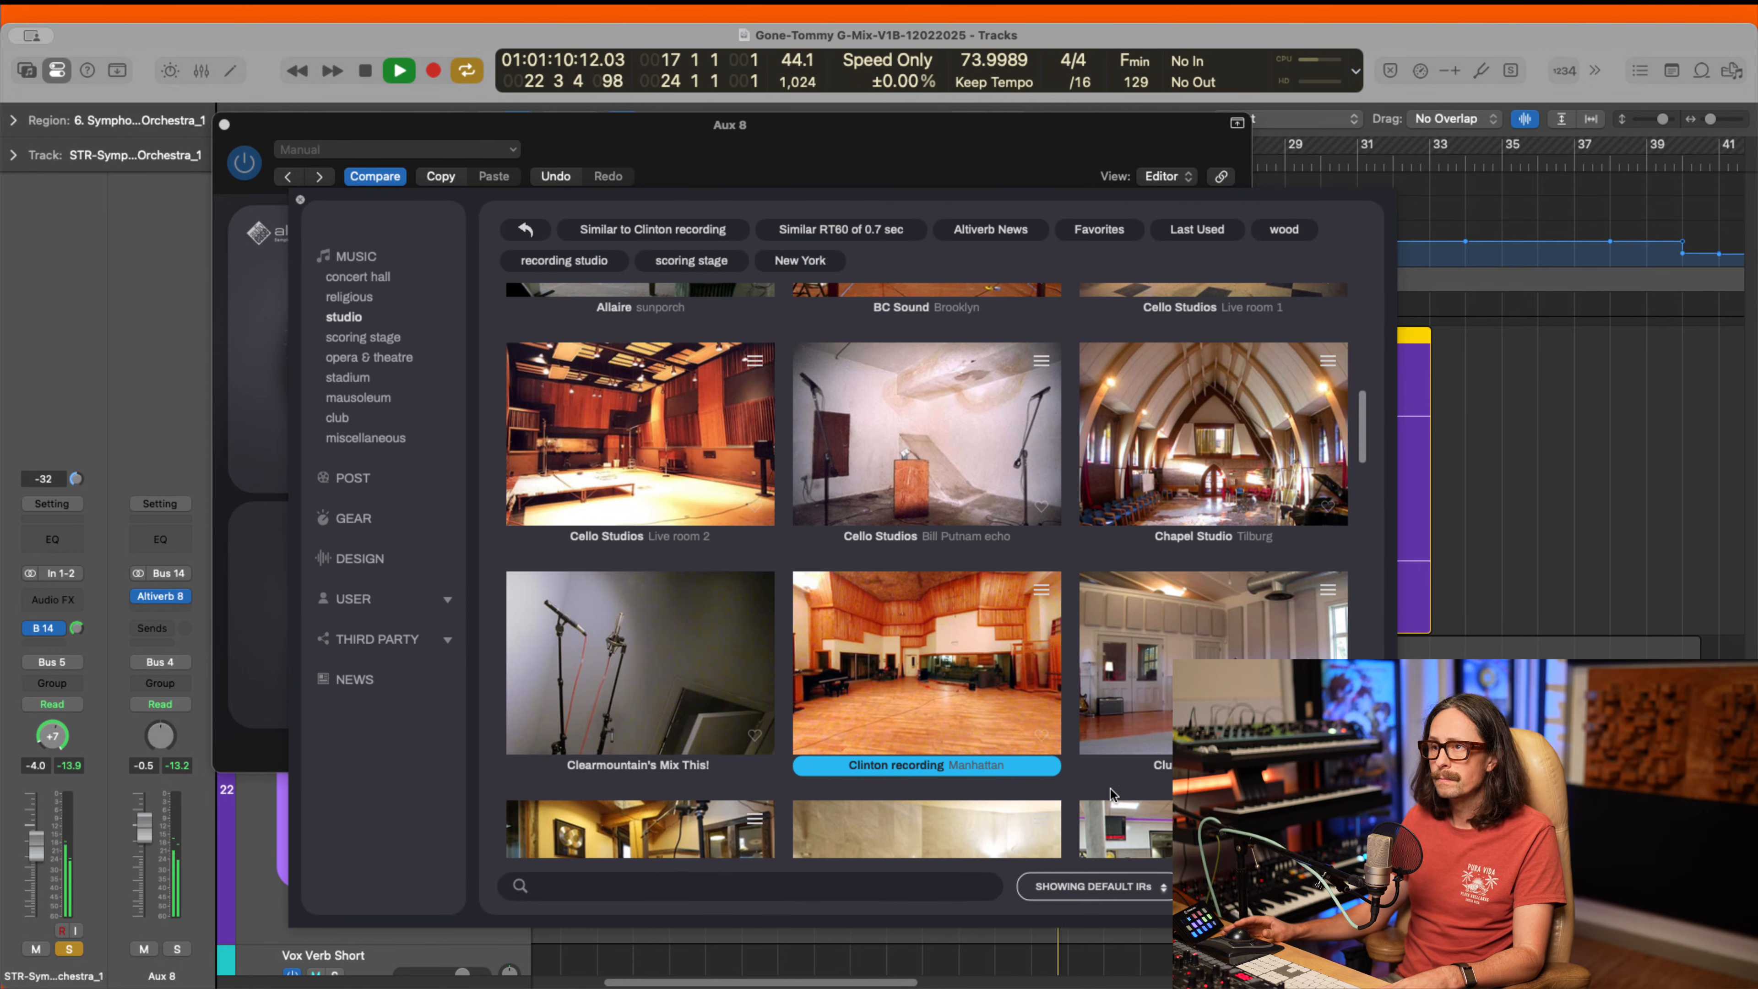
scroll(962, 656, down, 1)
scroll(1227, 612, down, 5)
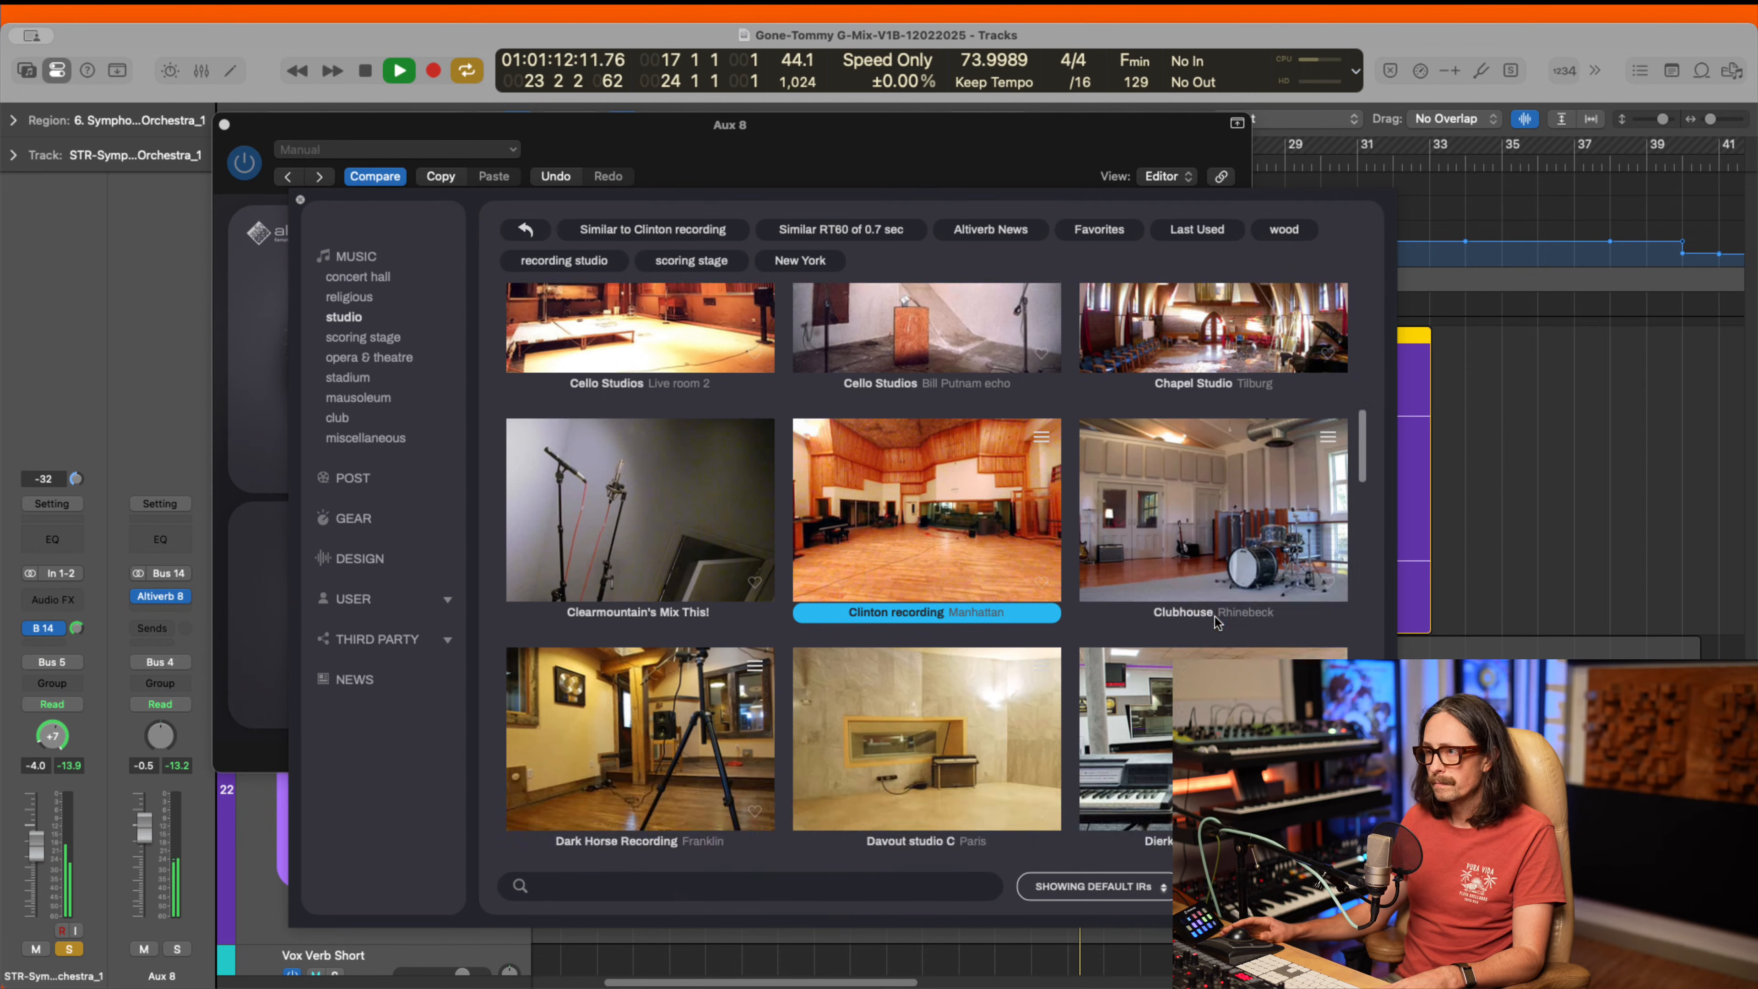
click(1215, 624)
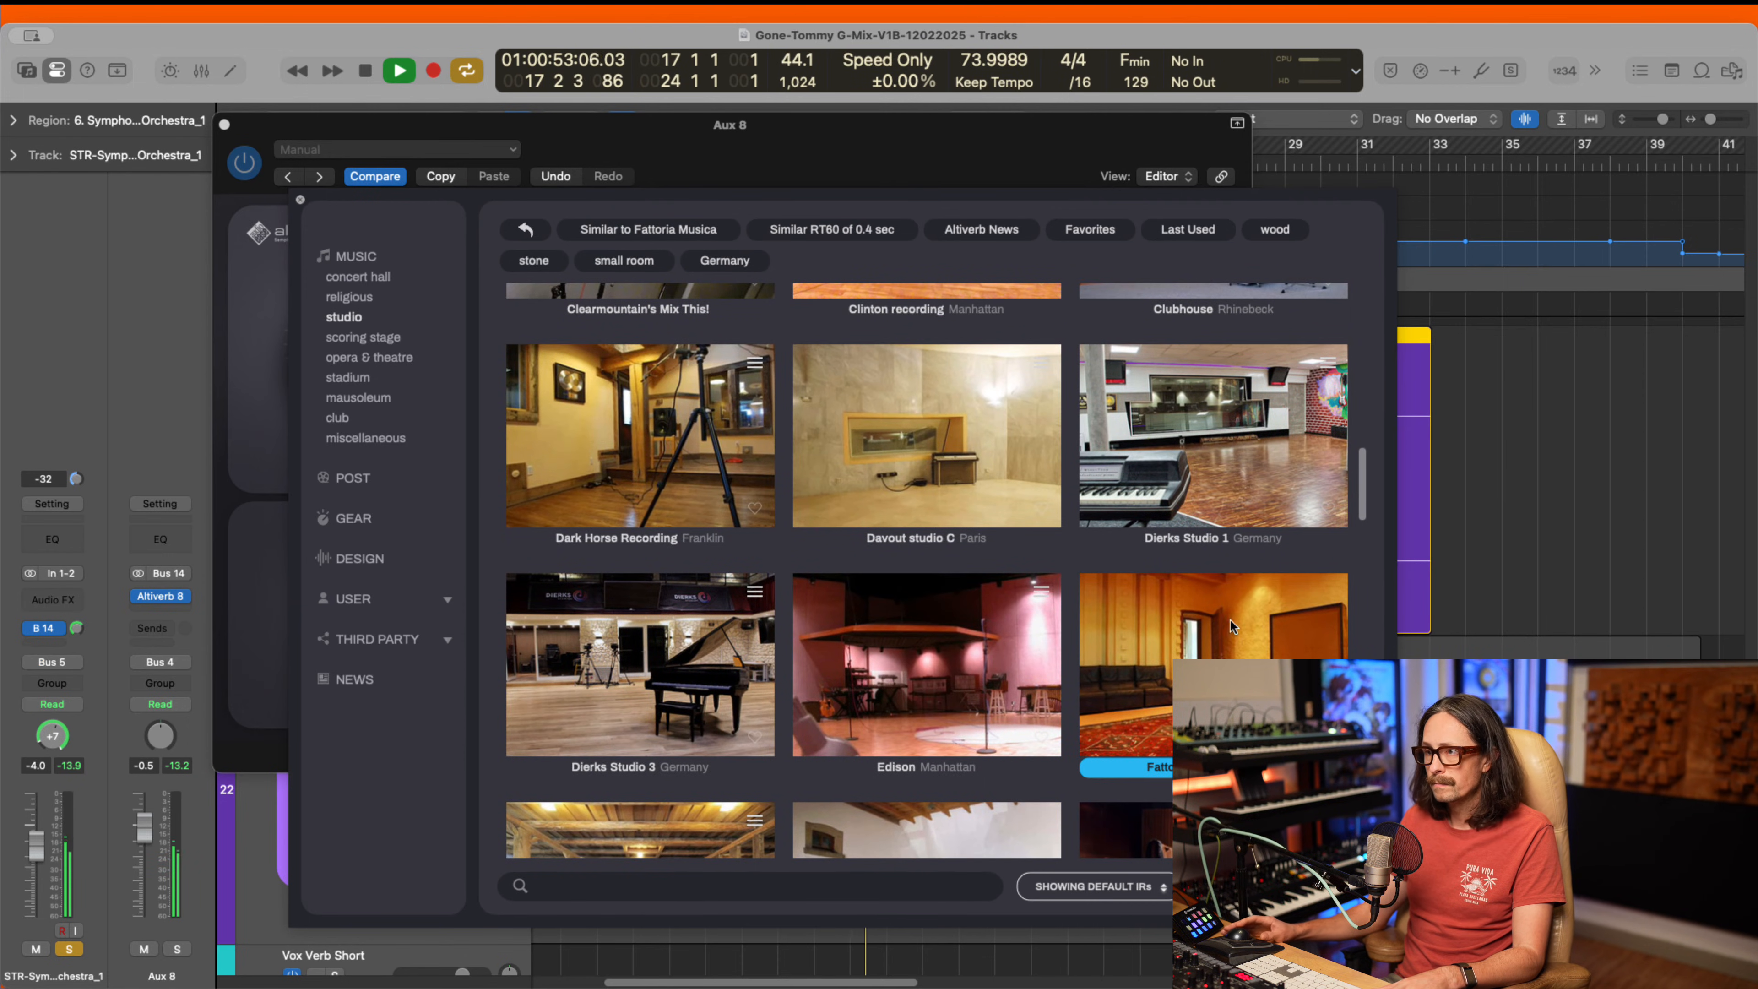
click(1205, 437)
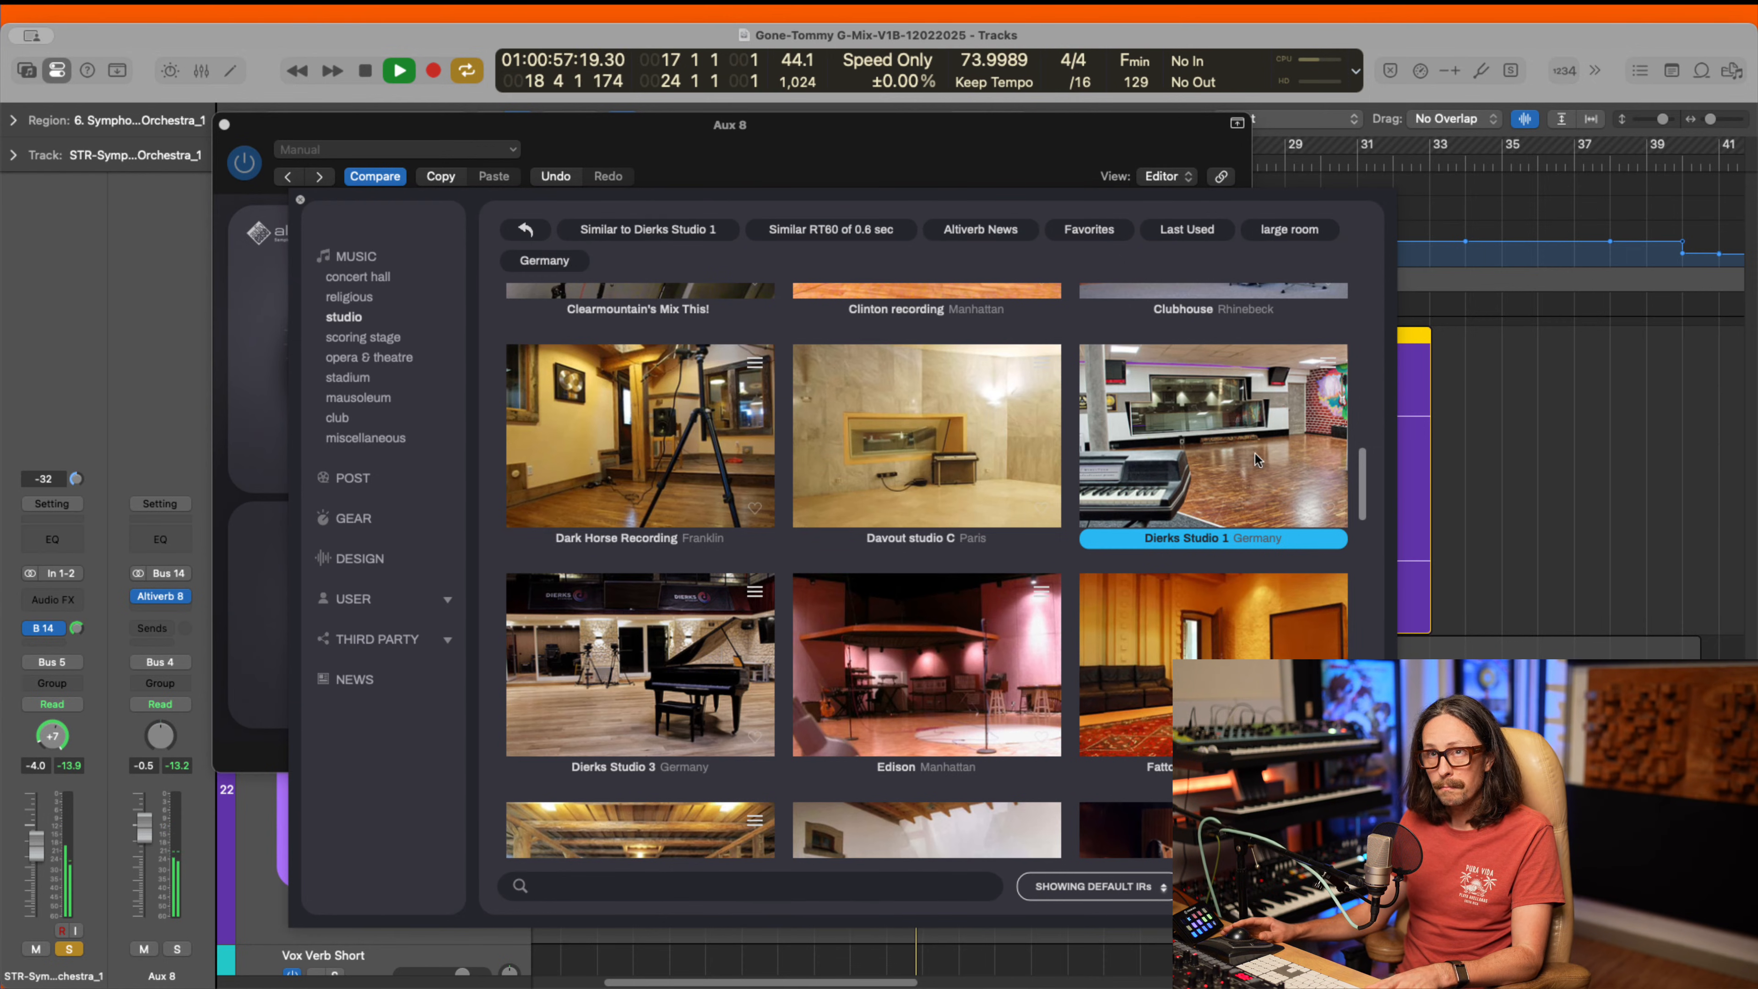
key(space)
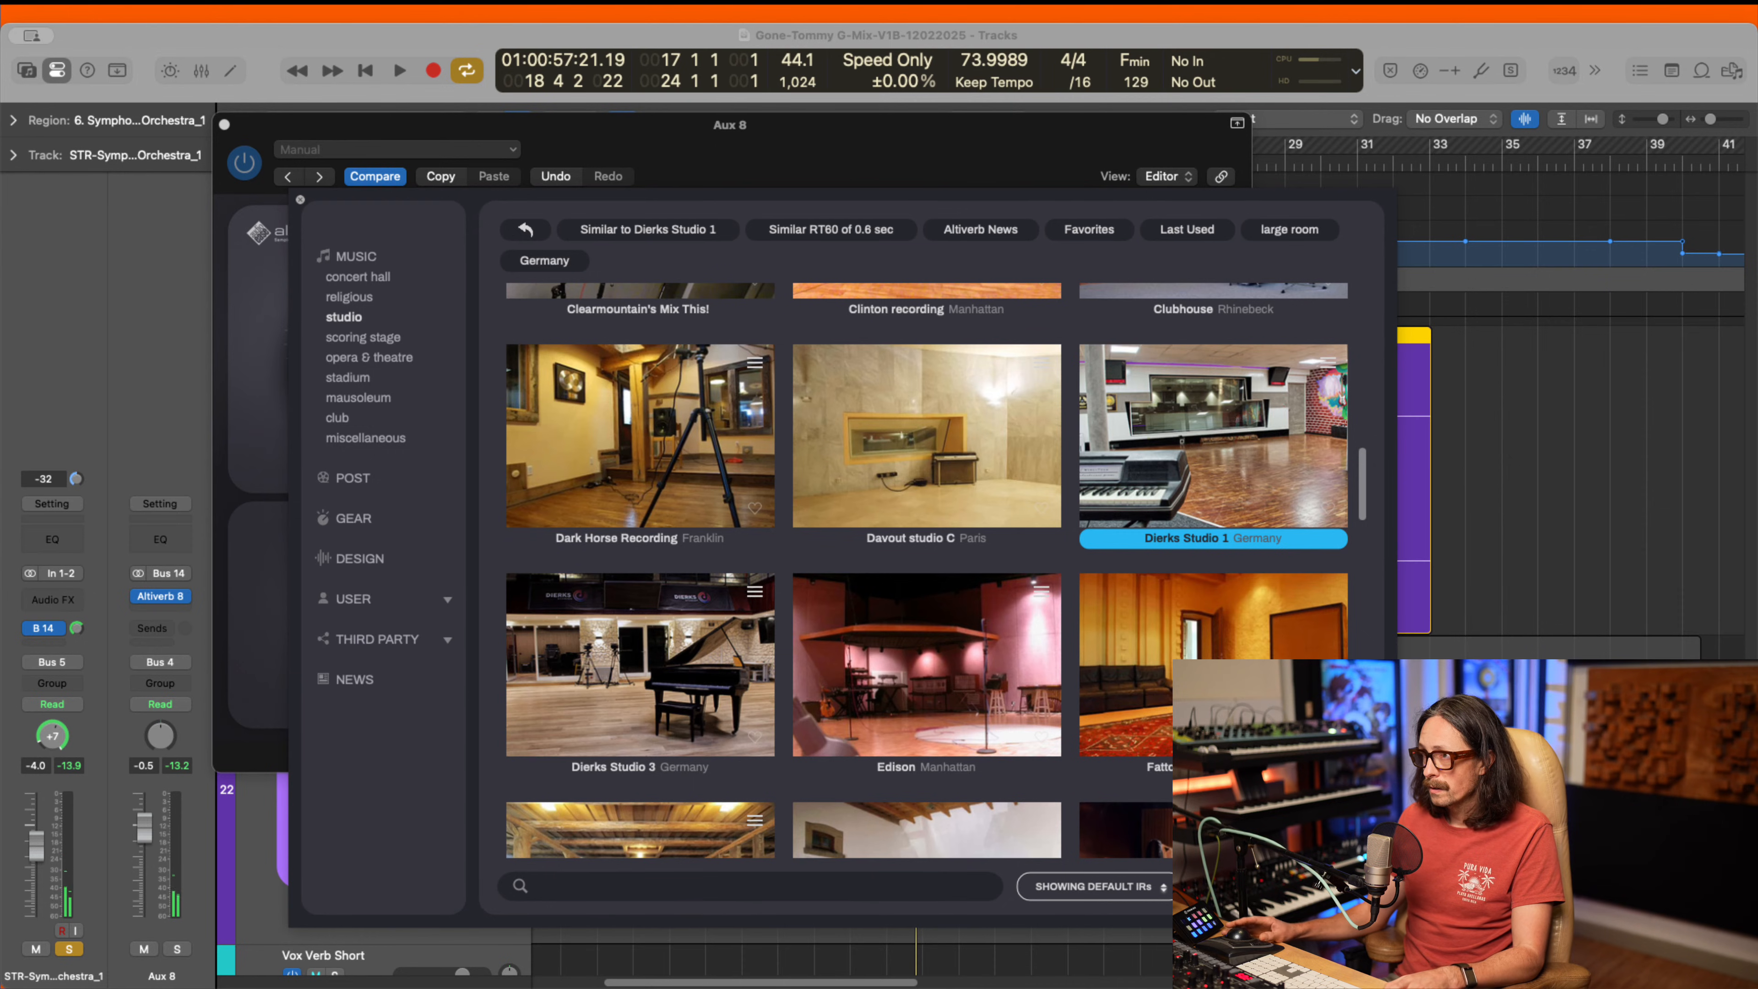
click(1280, 527)
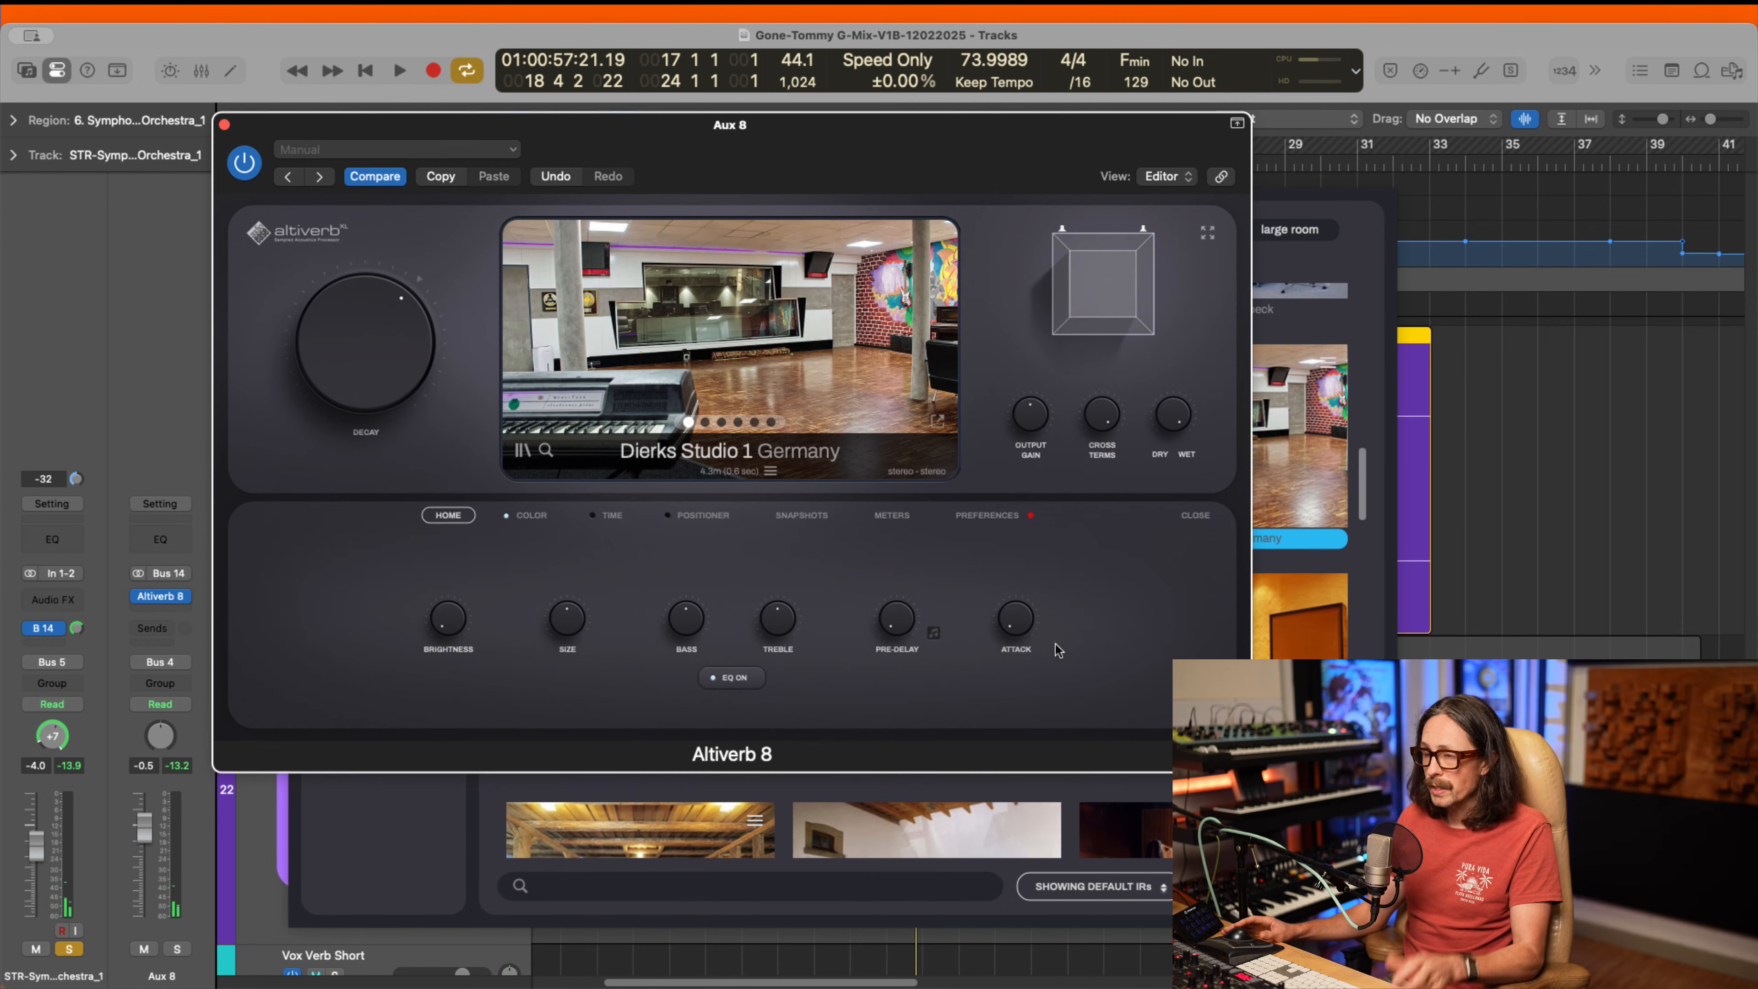
click(1366, 243)
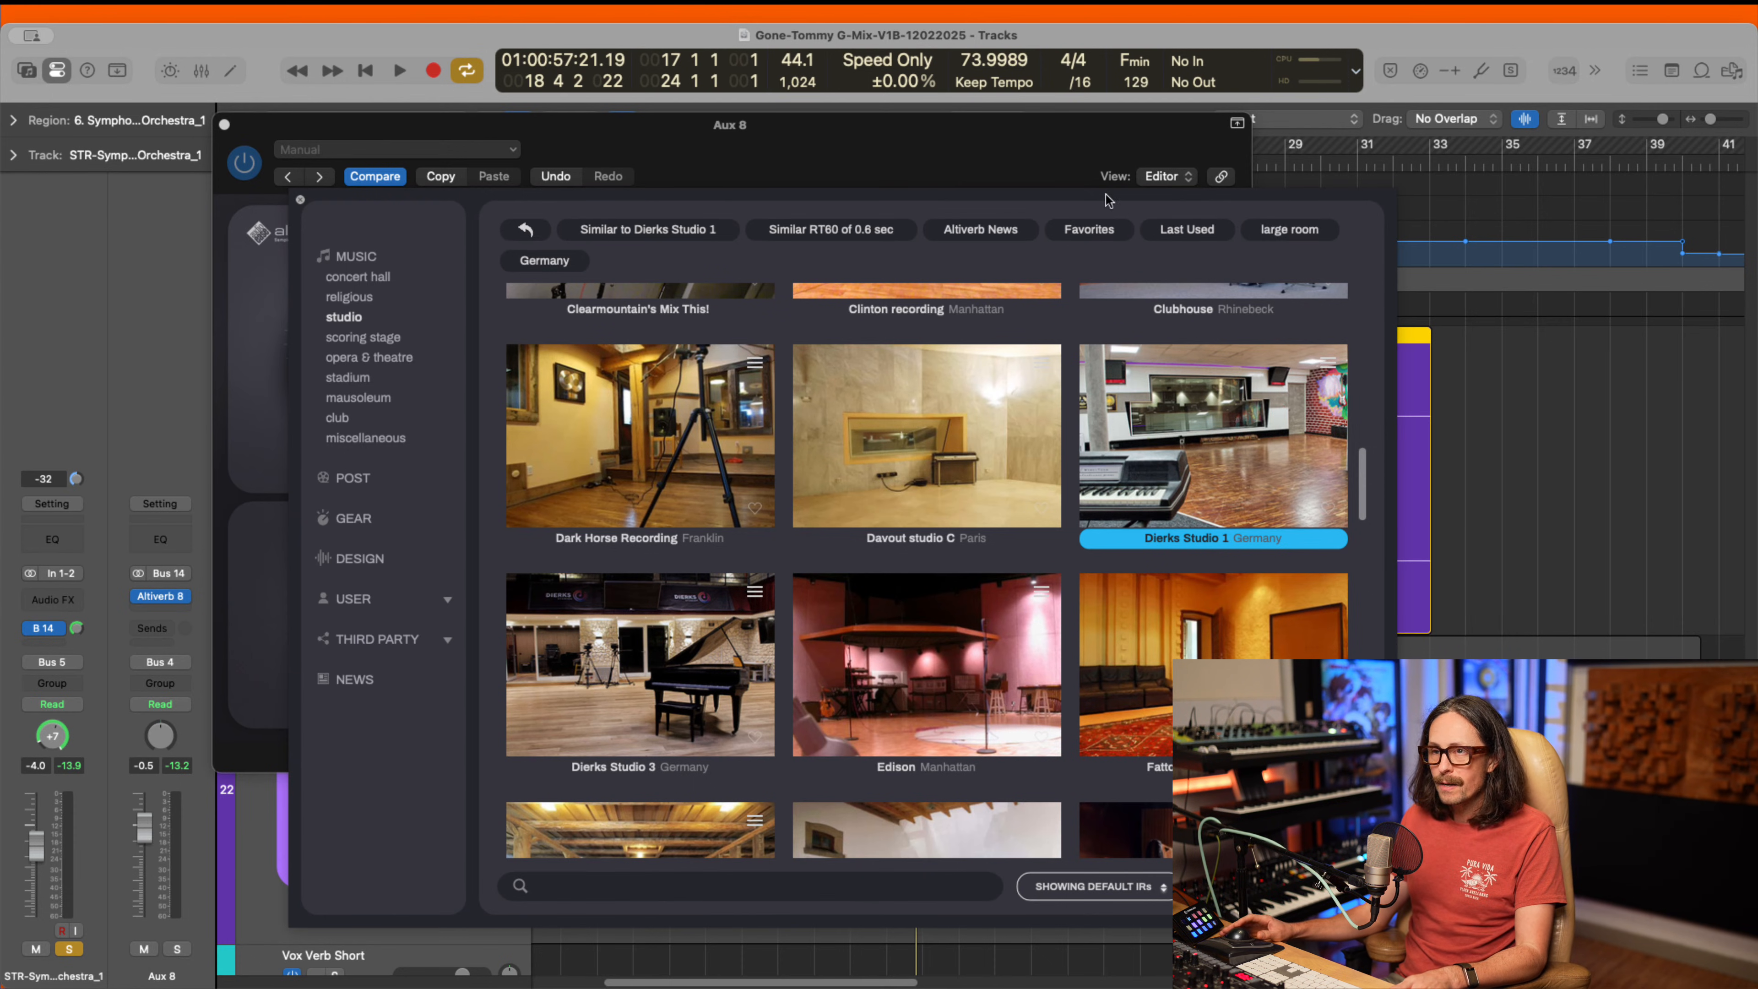
- Insert Pro-Q 4 after Altiverb 8 on Aux 8 and start playback
click(169, 609)
click(360, 482)
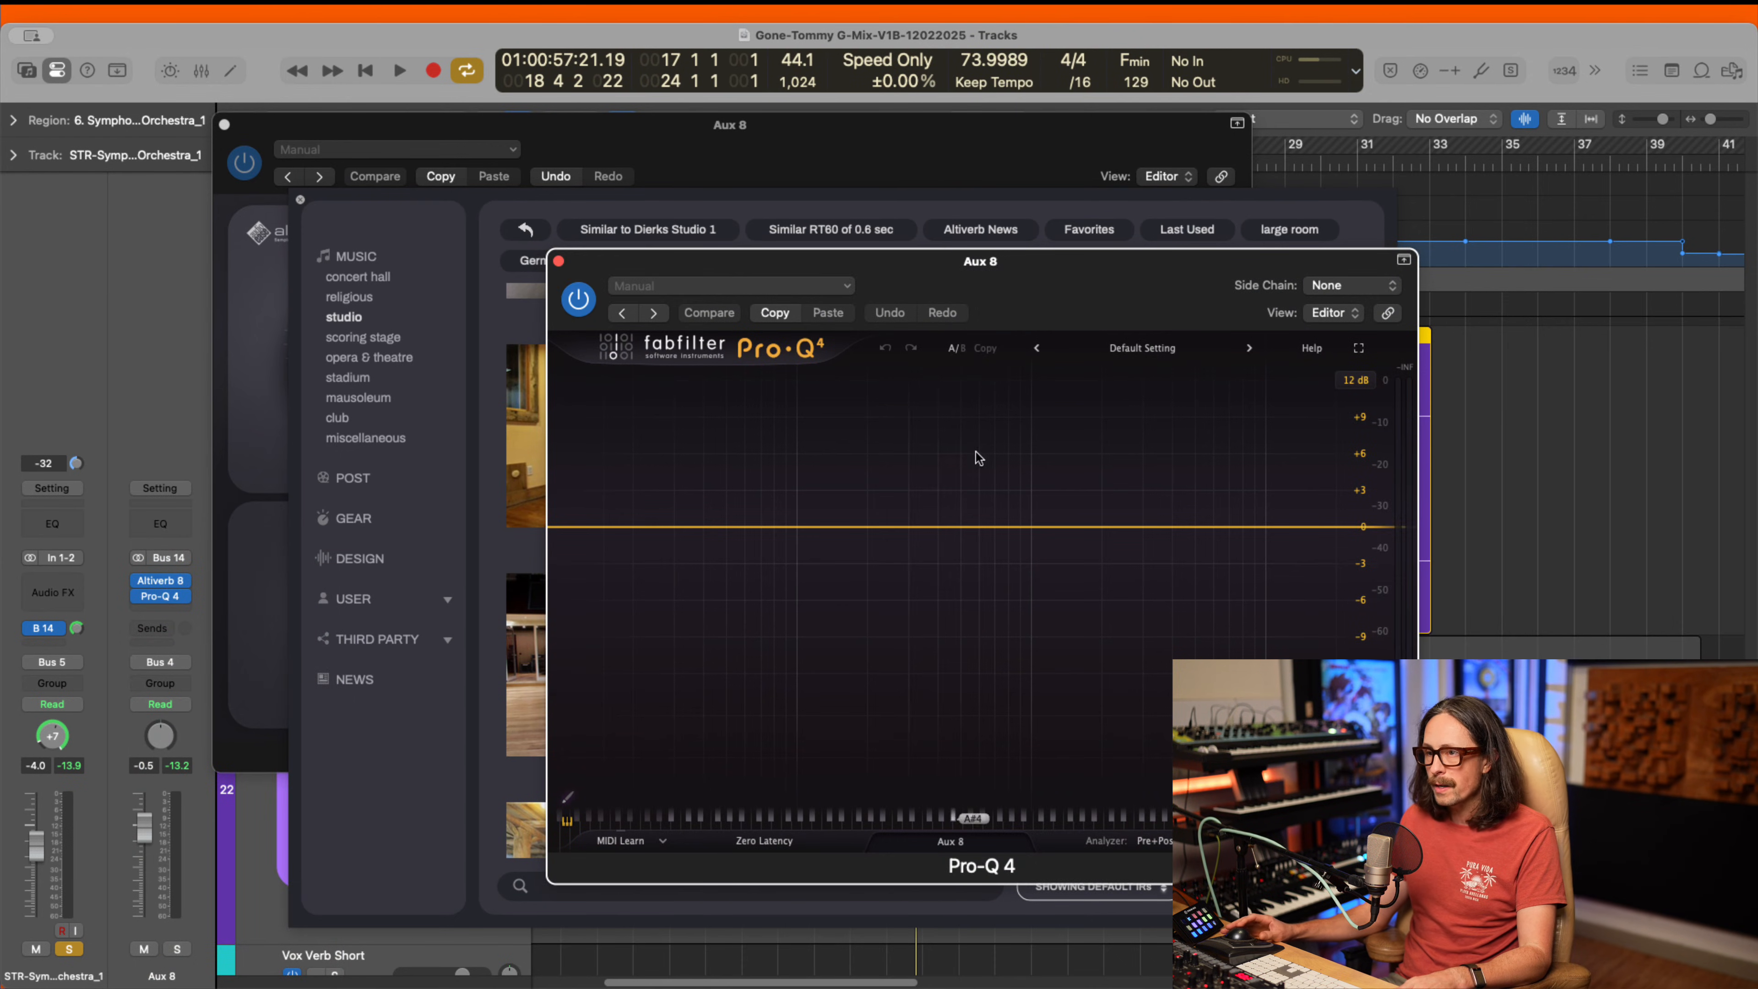
click(514, 485)
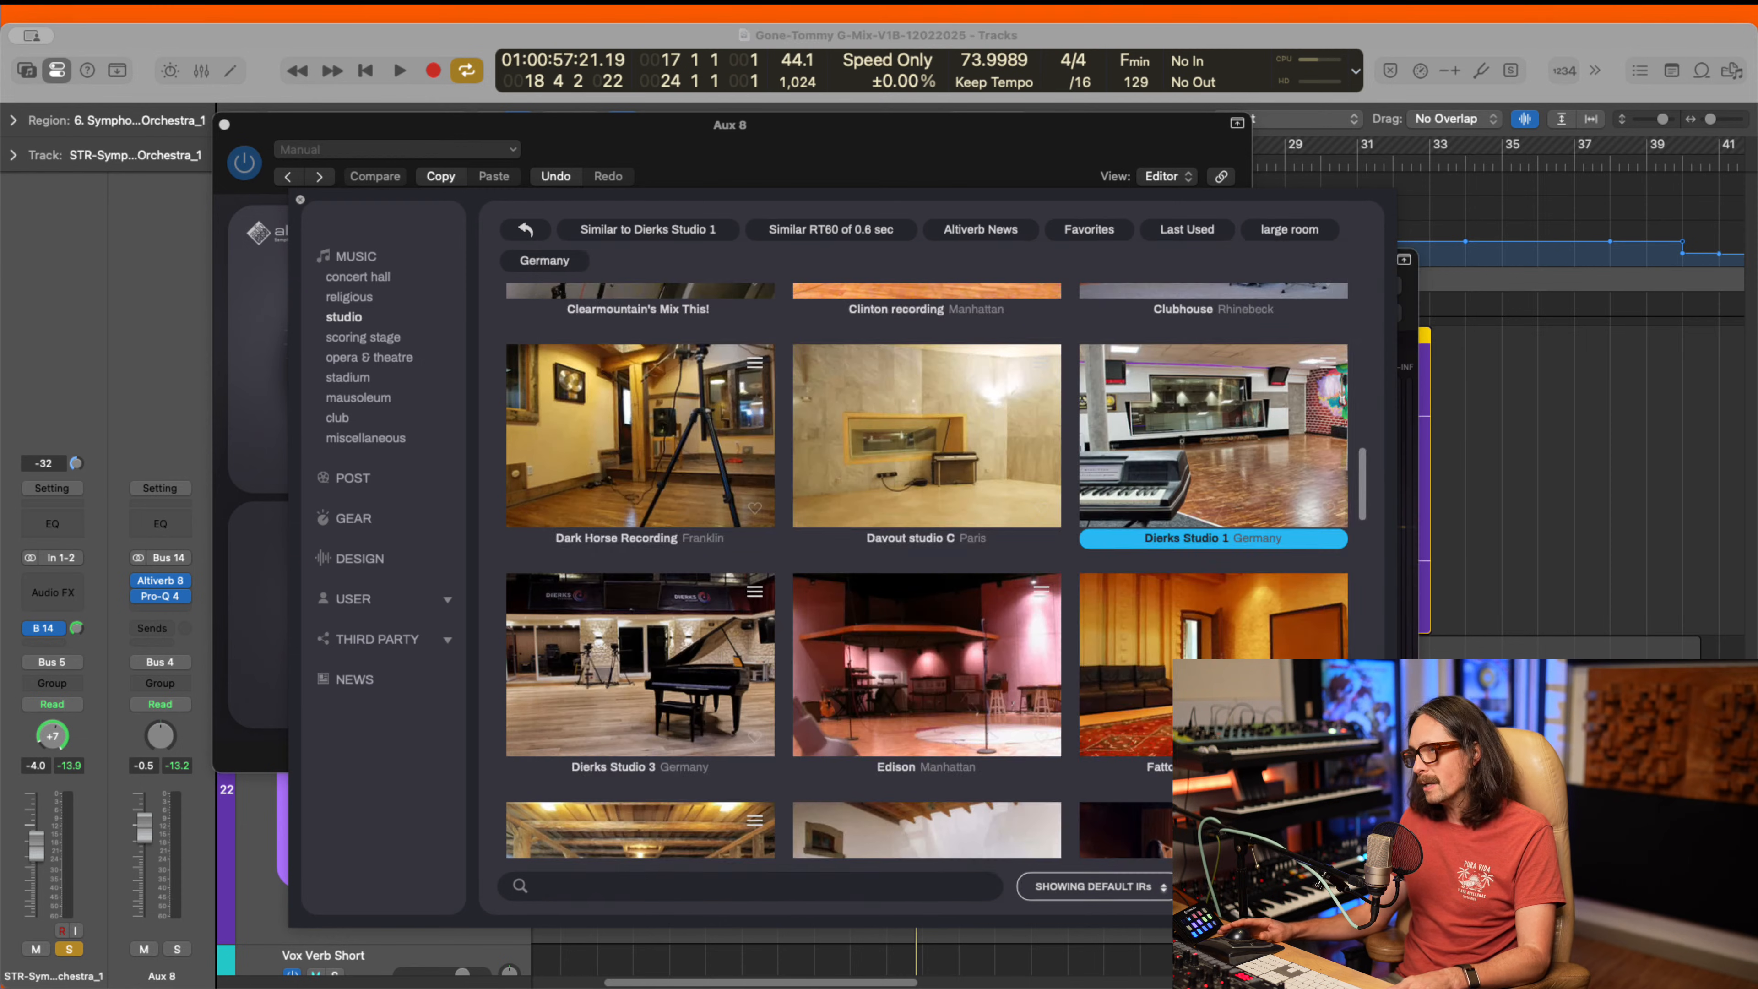
key(space)
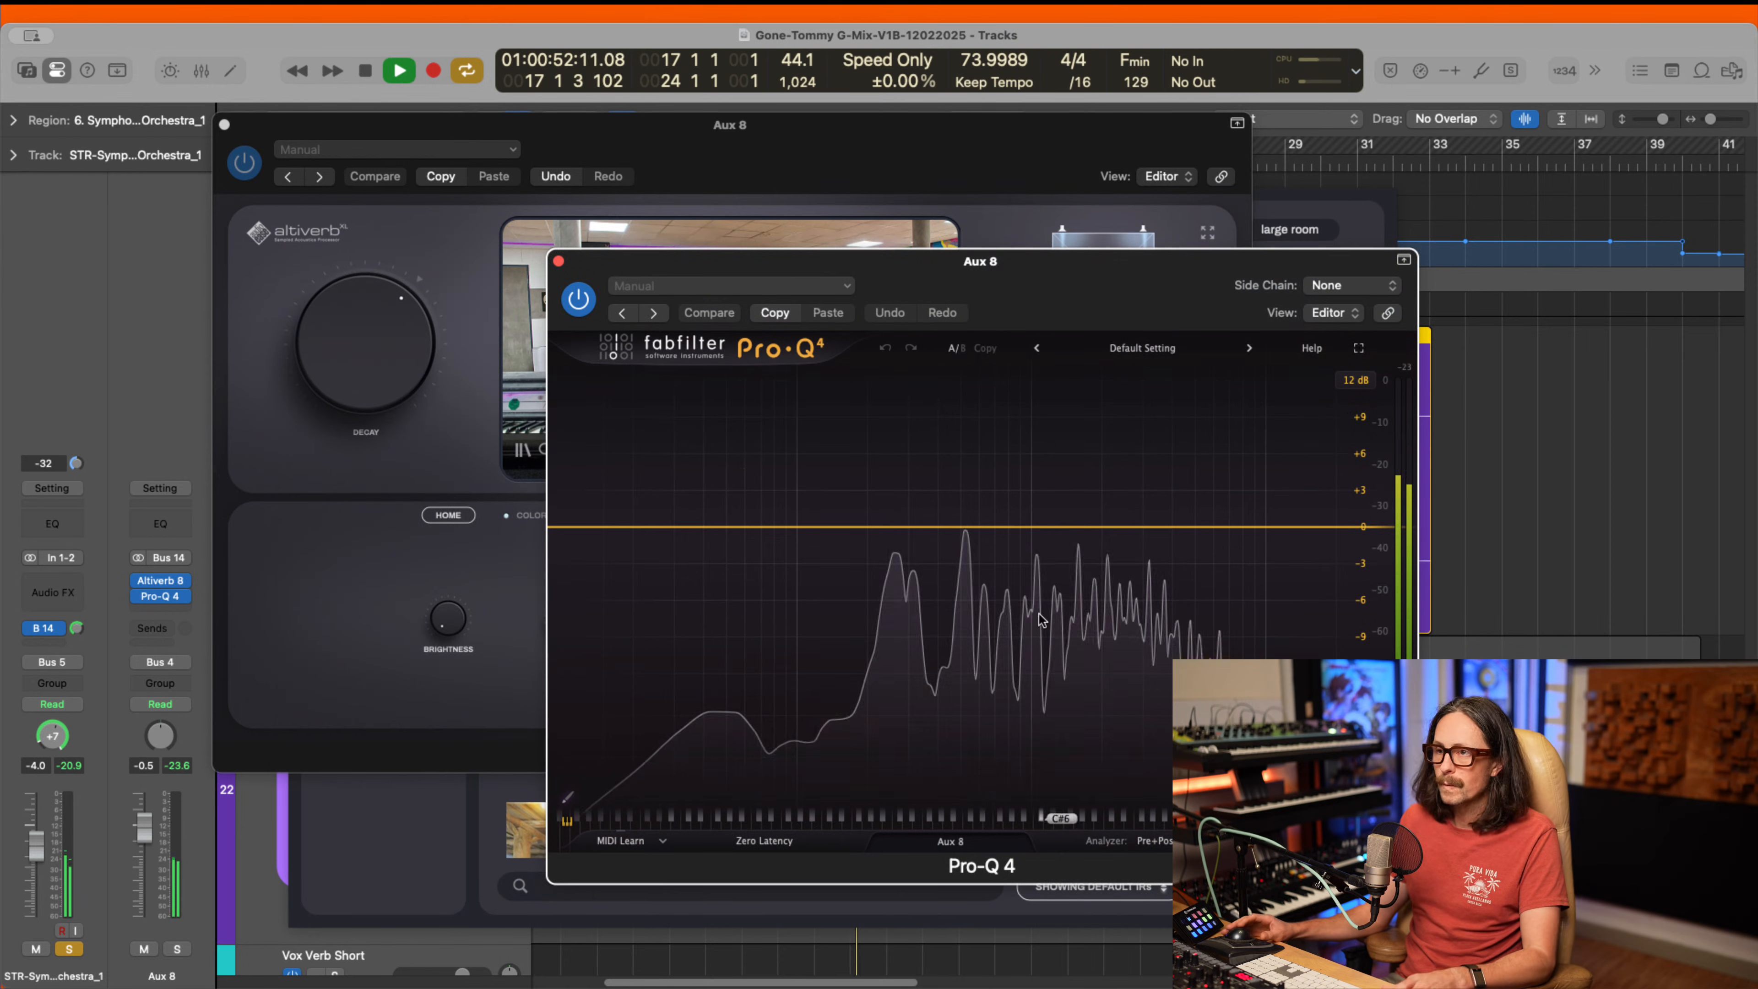
- Add a Pro-Q 4 bell band at 513.57 Hz, move the solo from STR-Symphony Orchestra_1 to Aux 8, audition the band, and stop playback
click(968, 527)
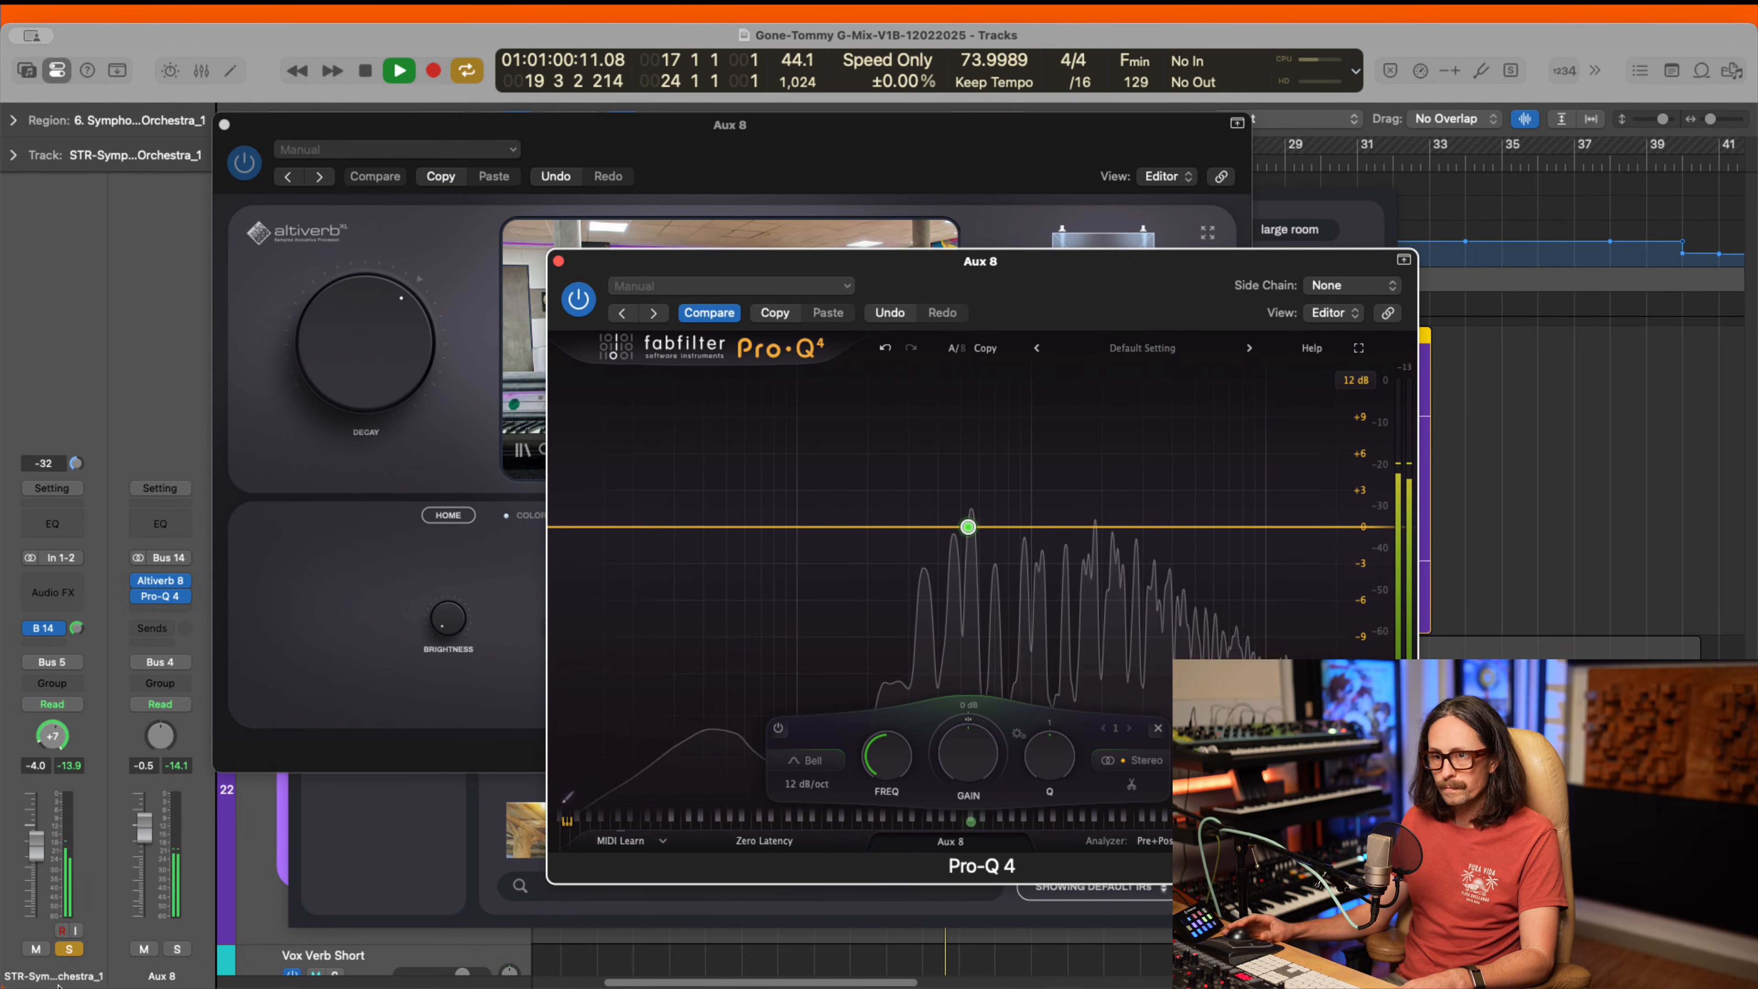
click(69, 949)
click(177, 948)
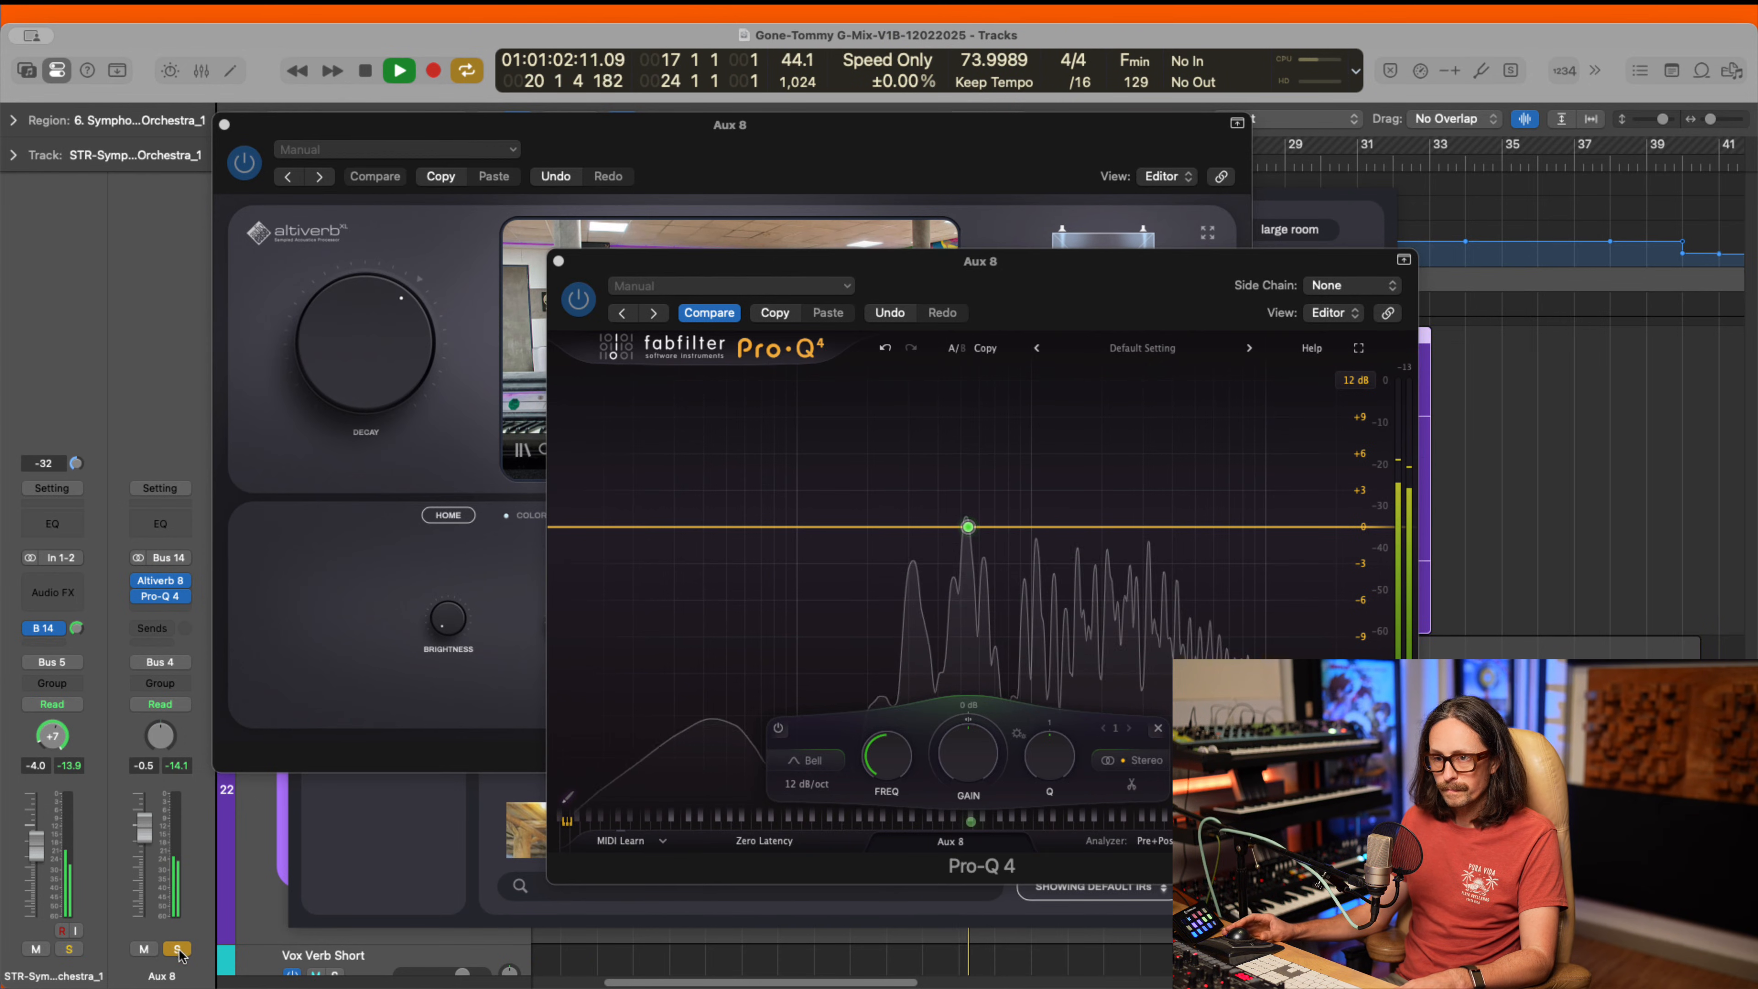
mouse_move(994, 460)
mouse_down()
mouse_move(937, 464)
mouse_move(1050, 463)
mouse_move(994, 464)
mouse_up()
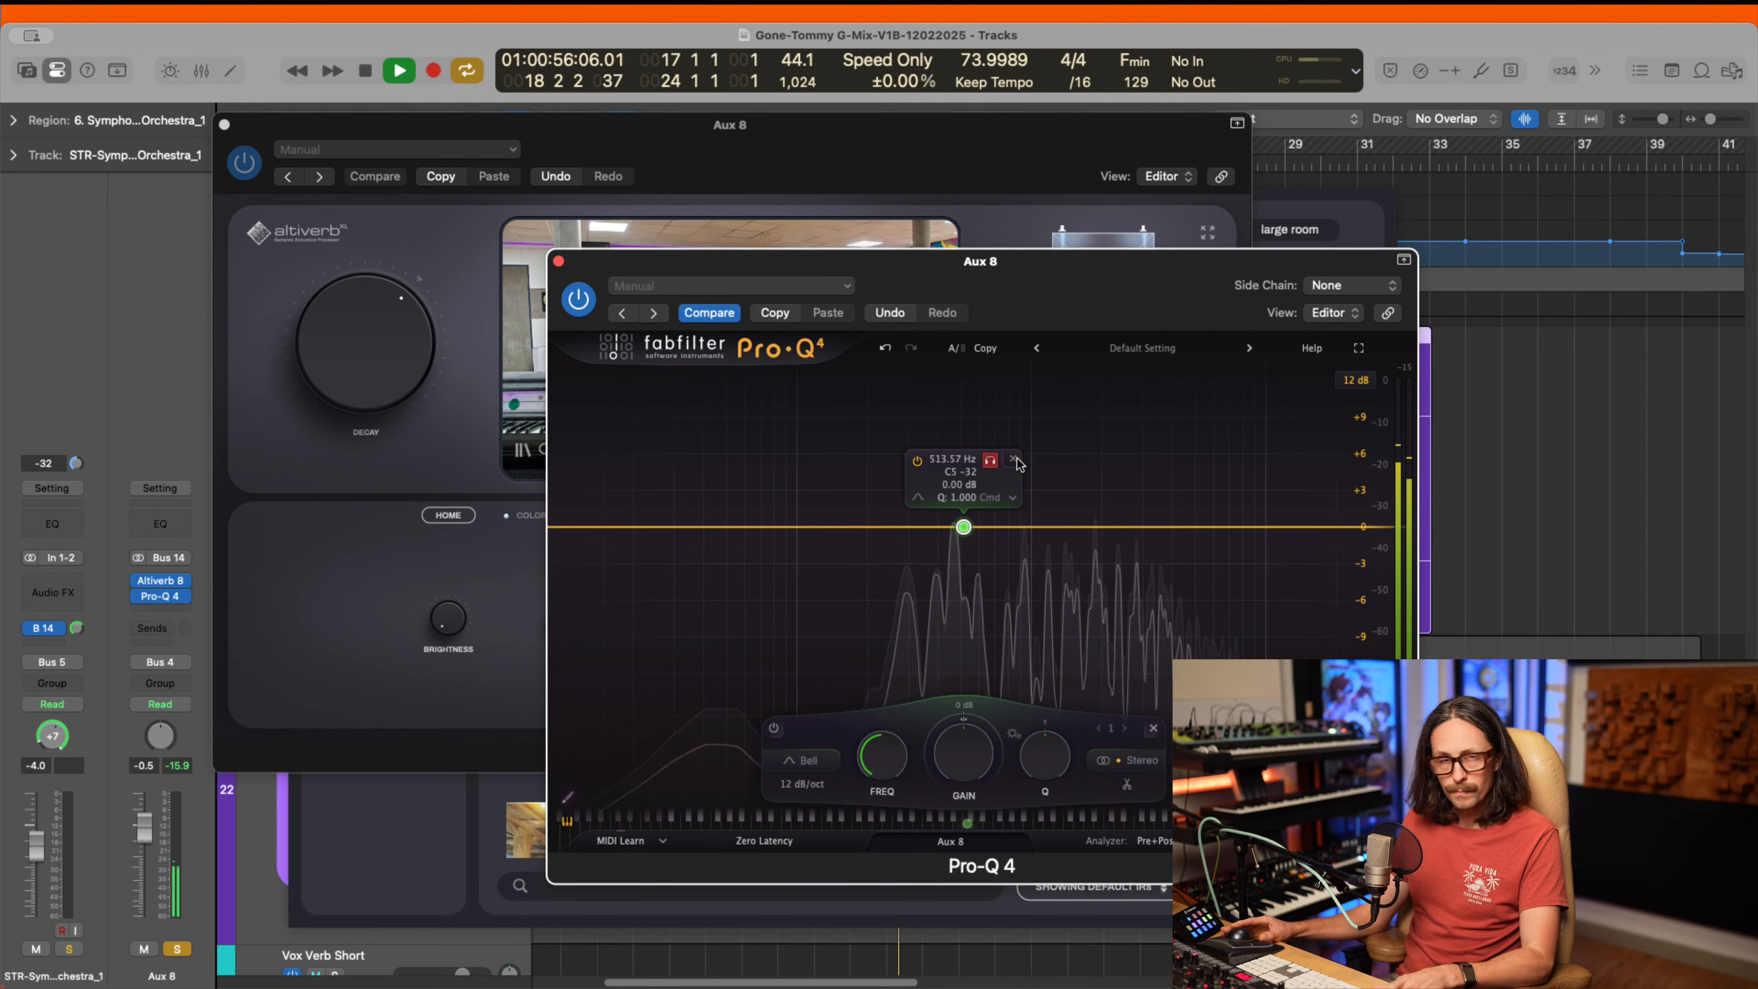
key(space)
click(1409, 443)
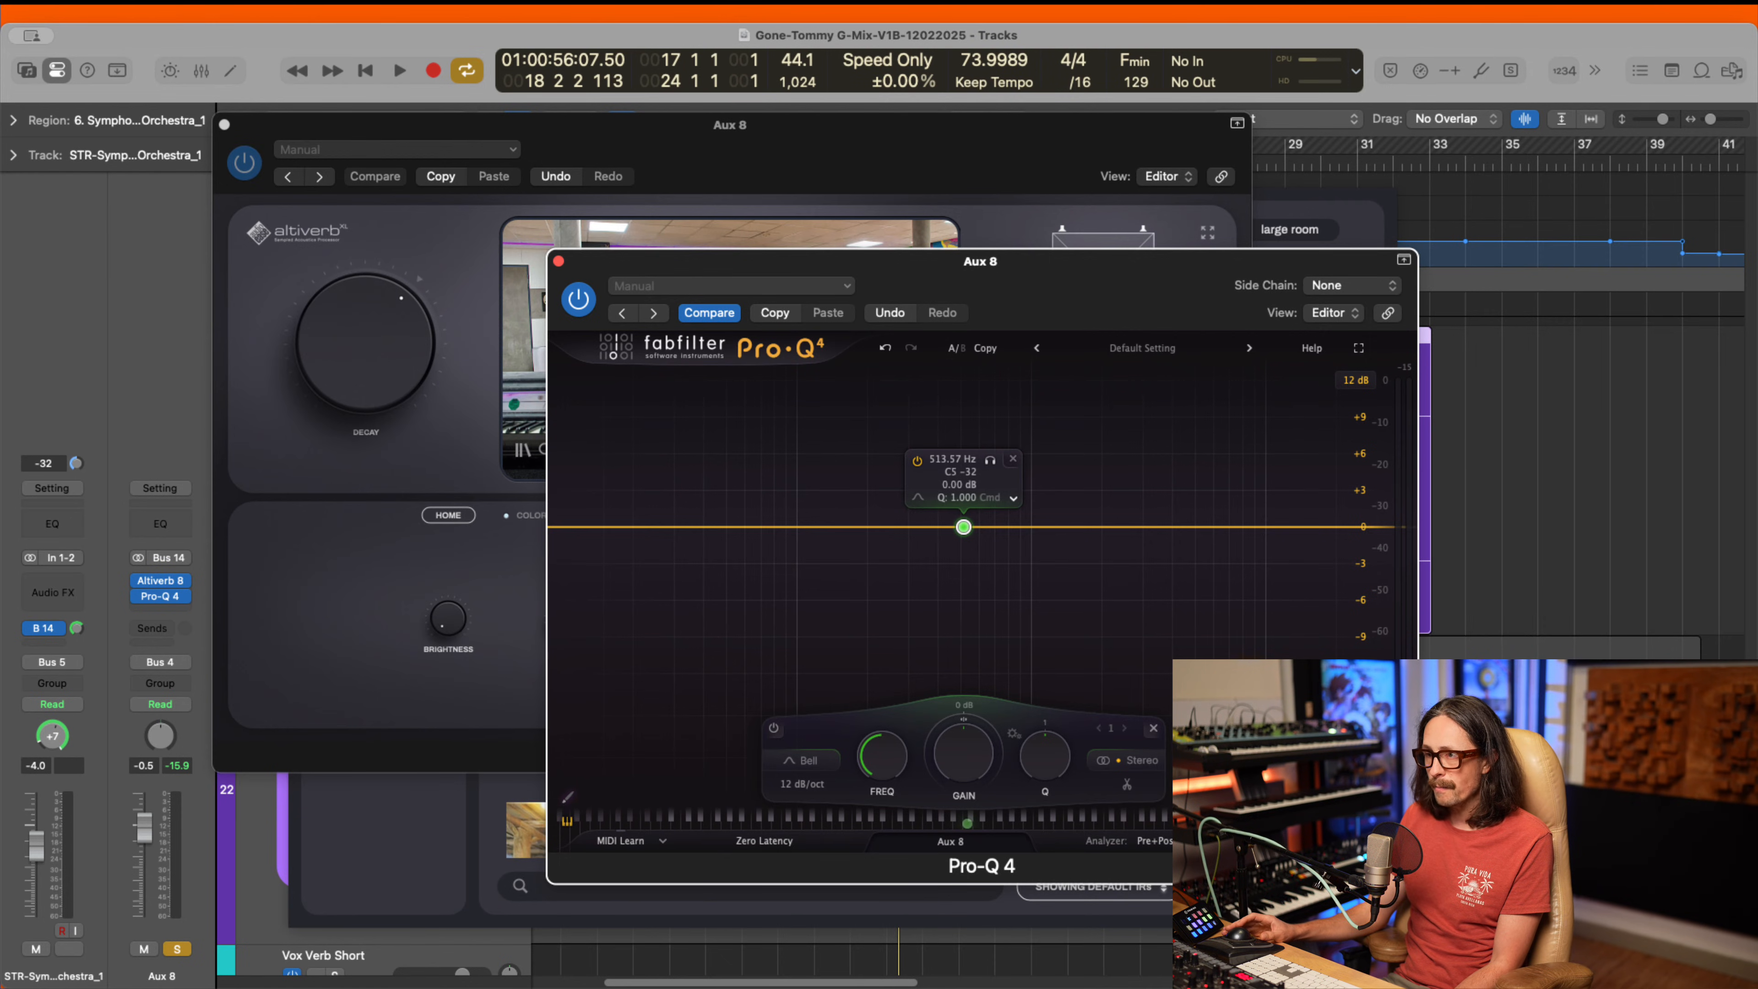
- Make the 513.57 Hz band Mid-only with Q 1.623 and a dynamic cut of about 3 dB, checking it during playback
click(1131, 624)
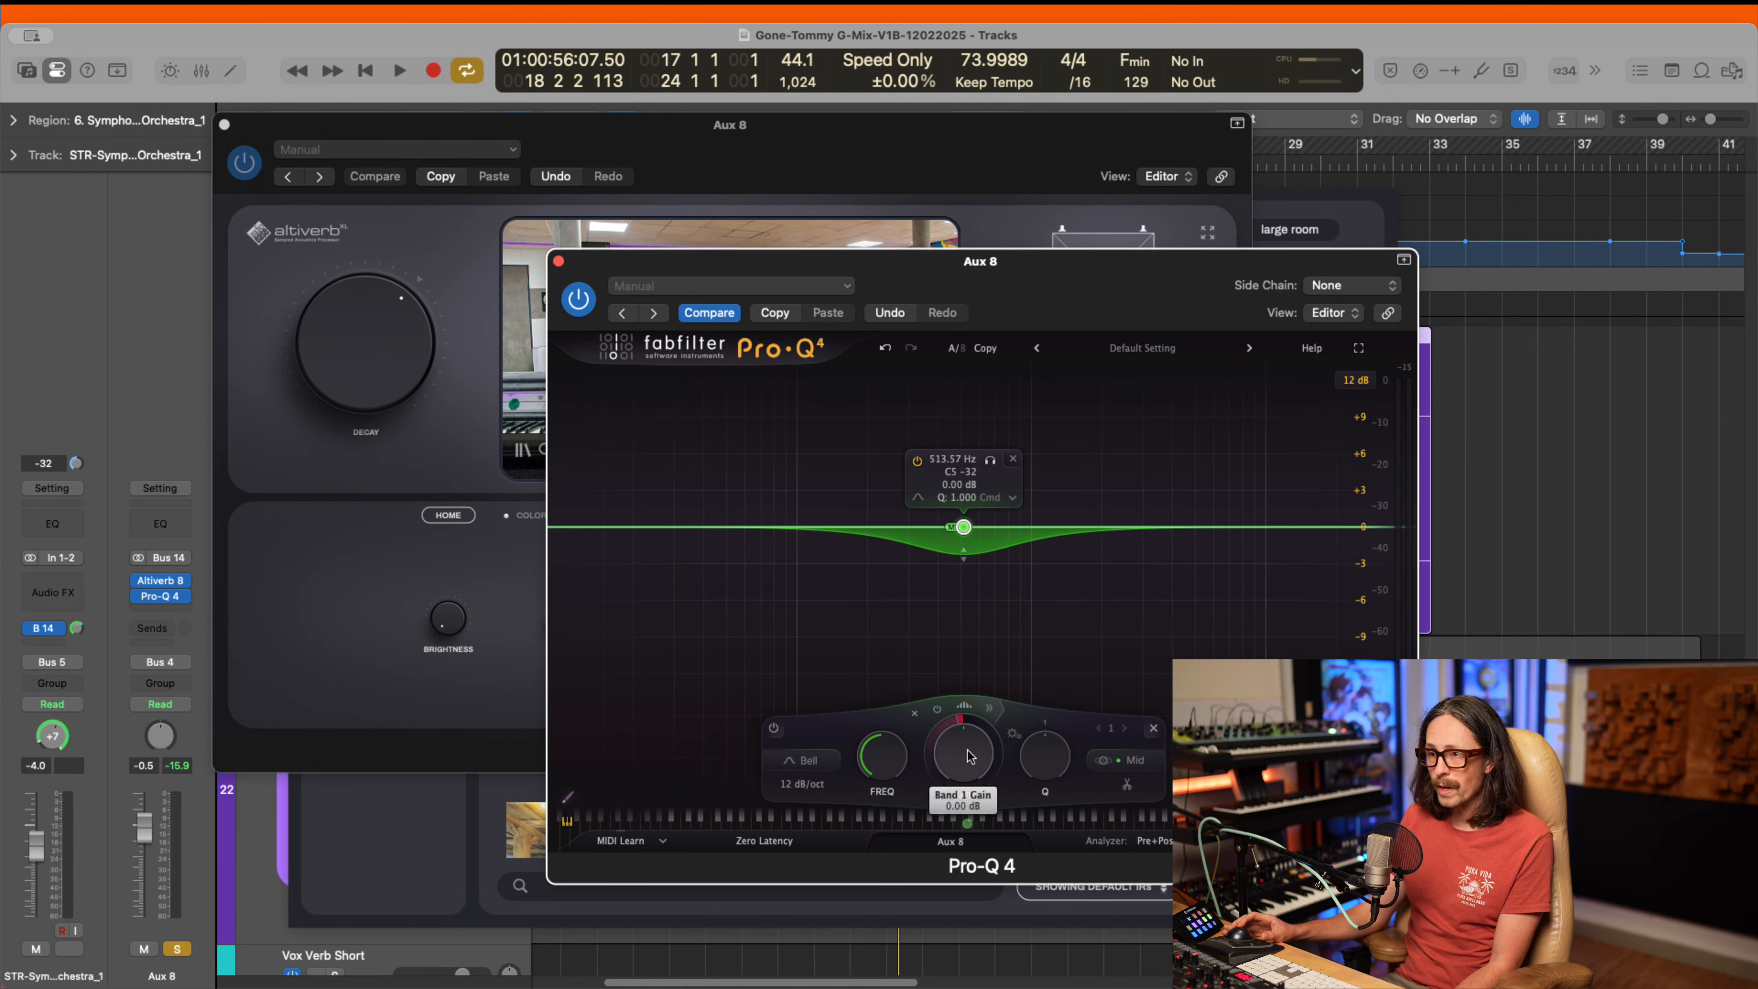
drag(1024, 757, 1045, 740)
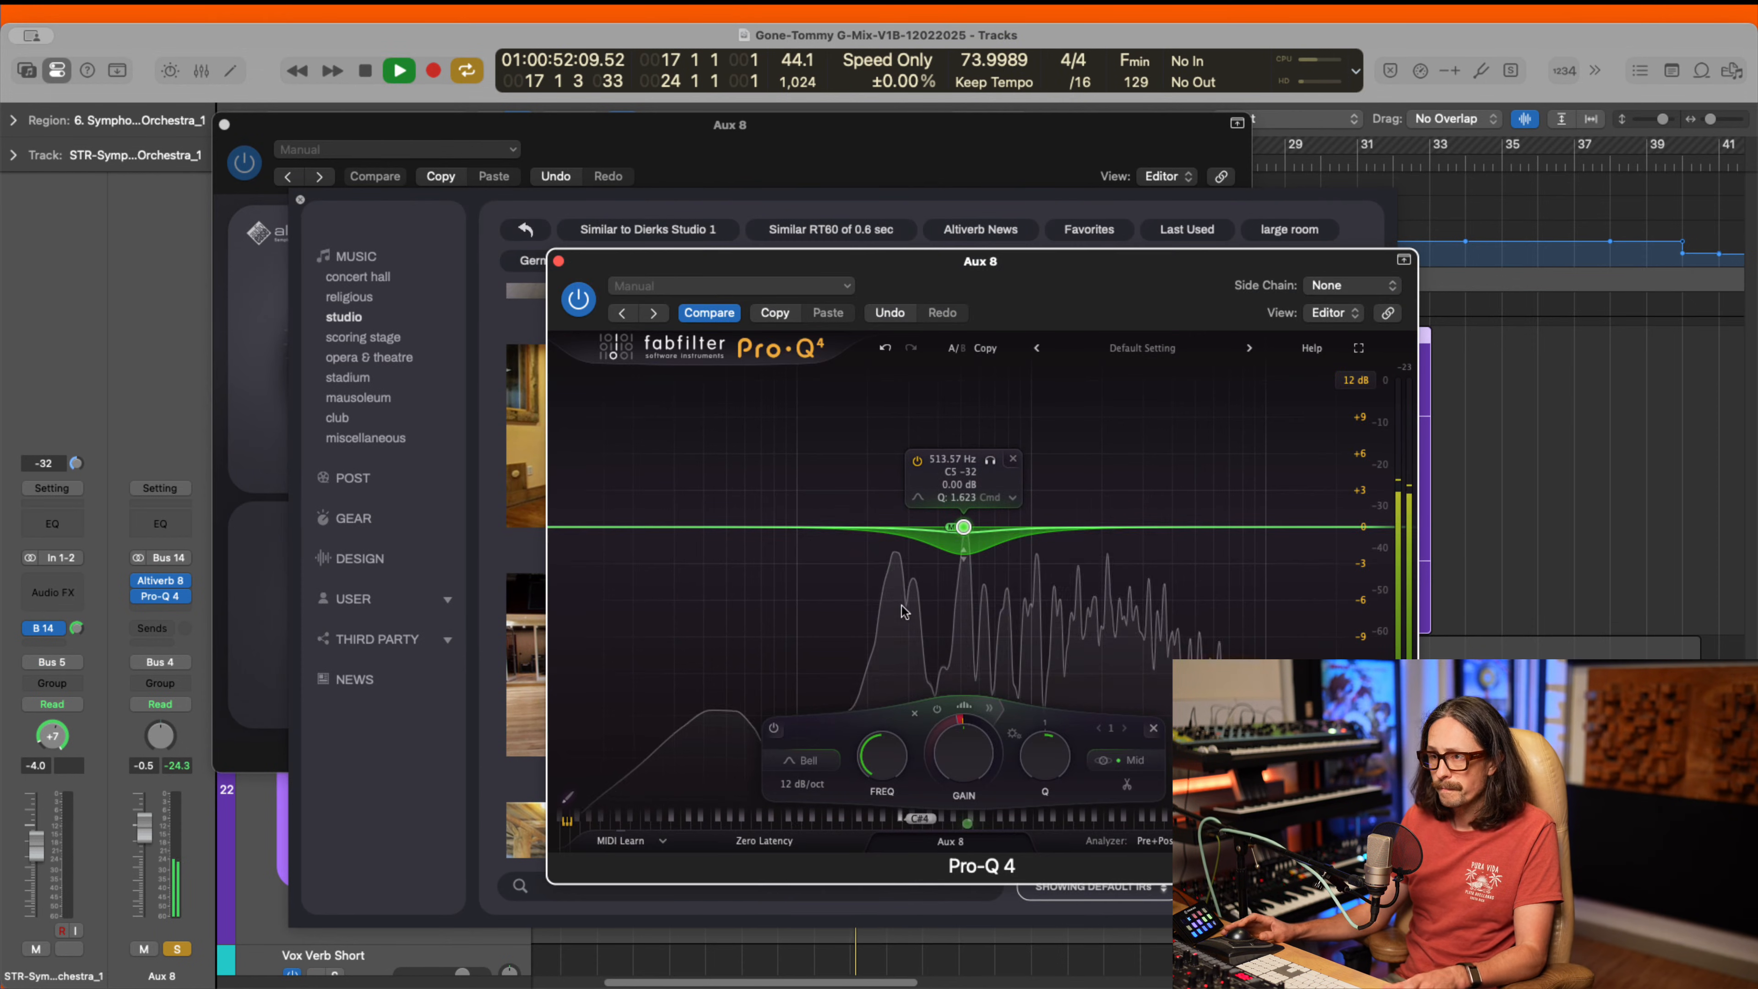
drag(963, 562, 963, 572)
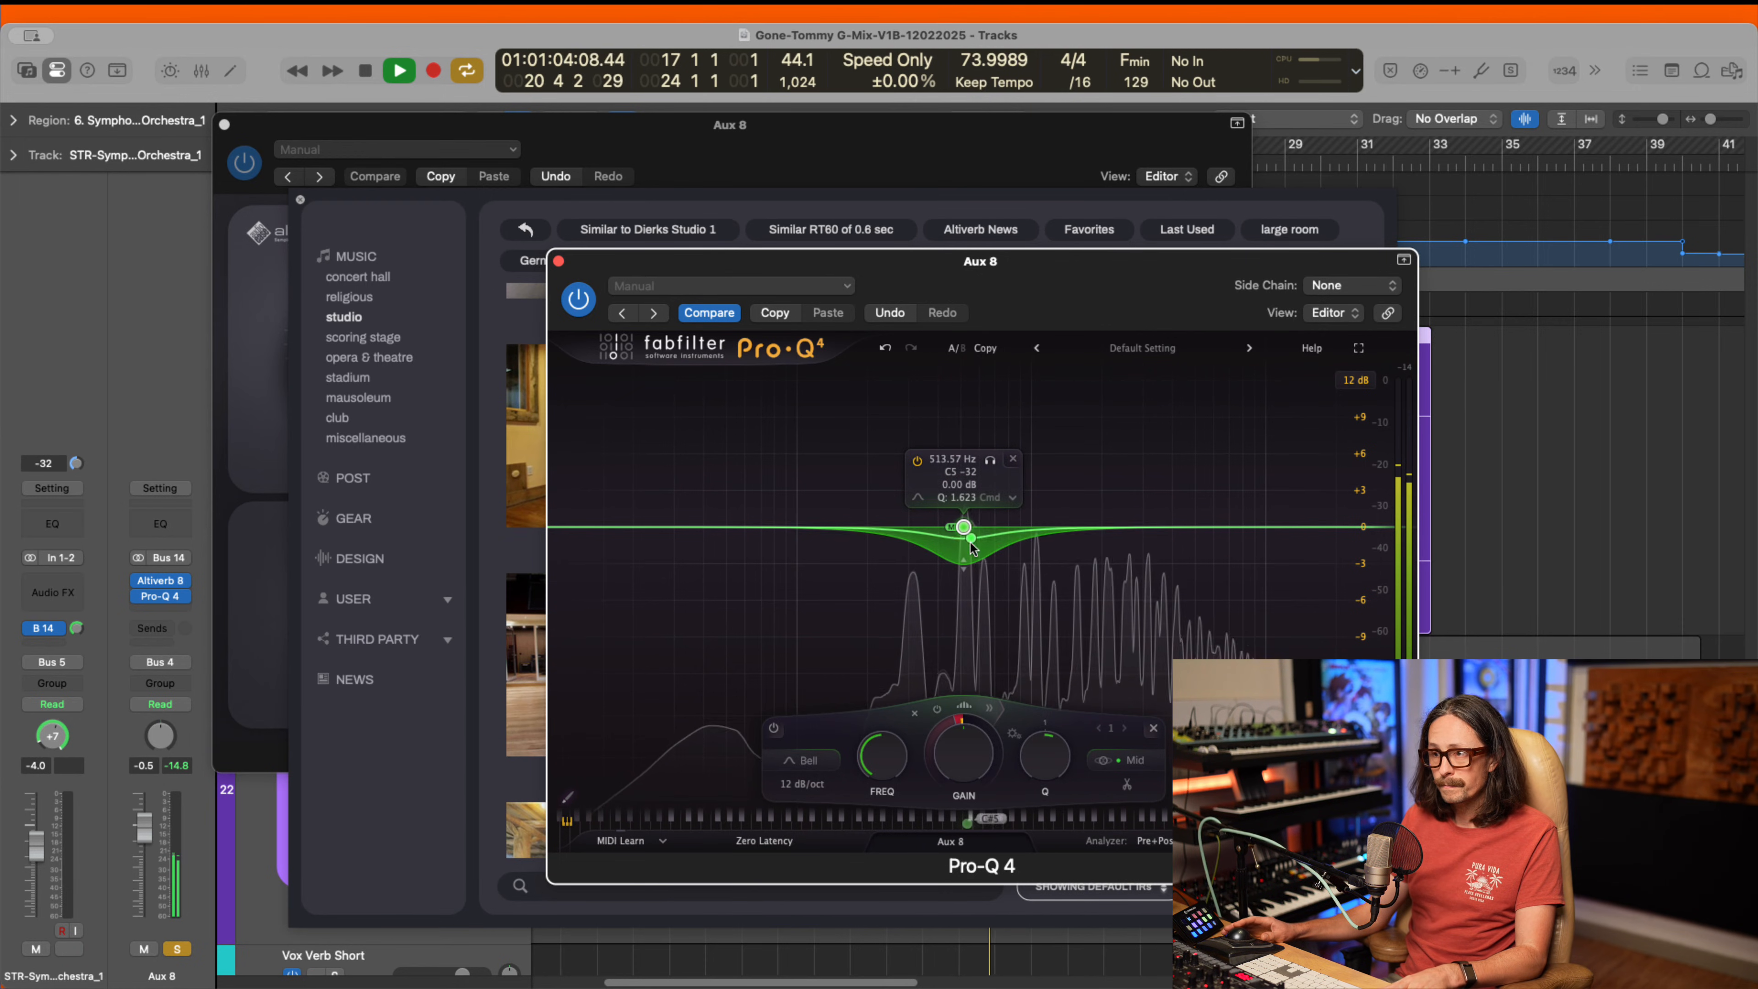
key(space)
key(s)
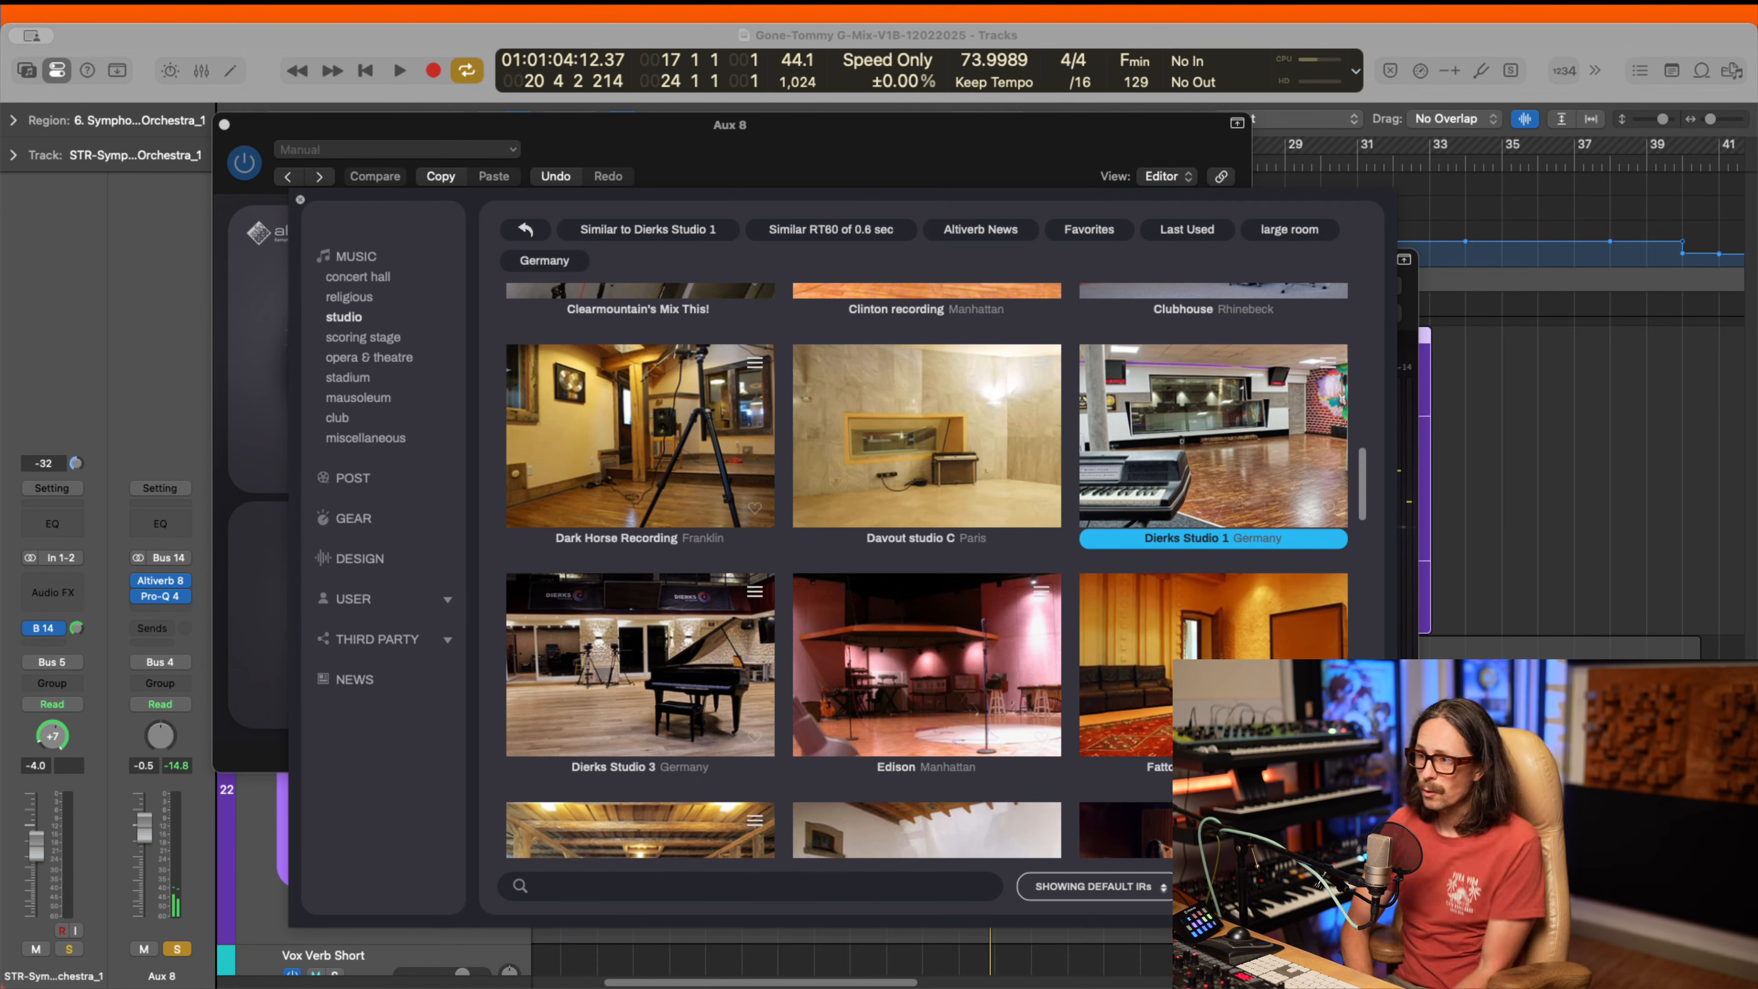
key(s)
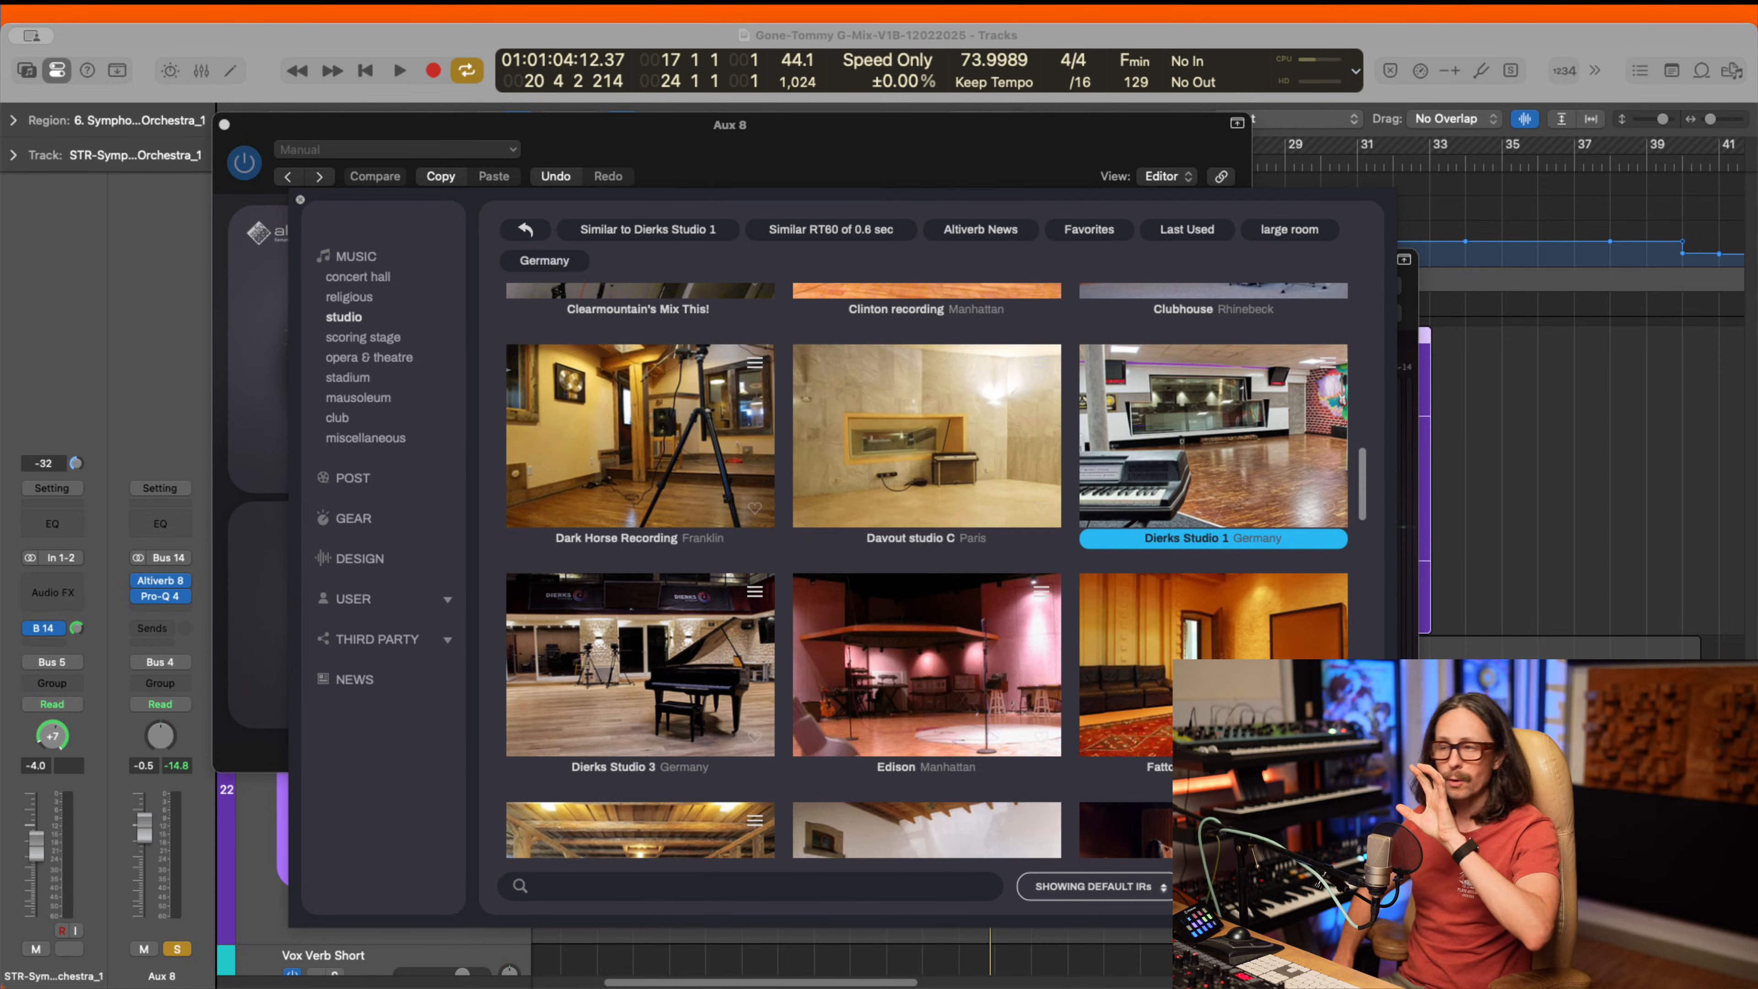
key(s)
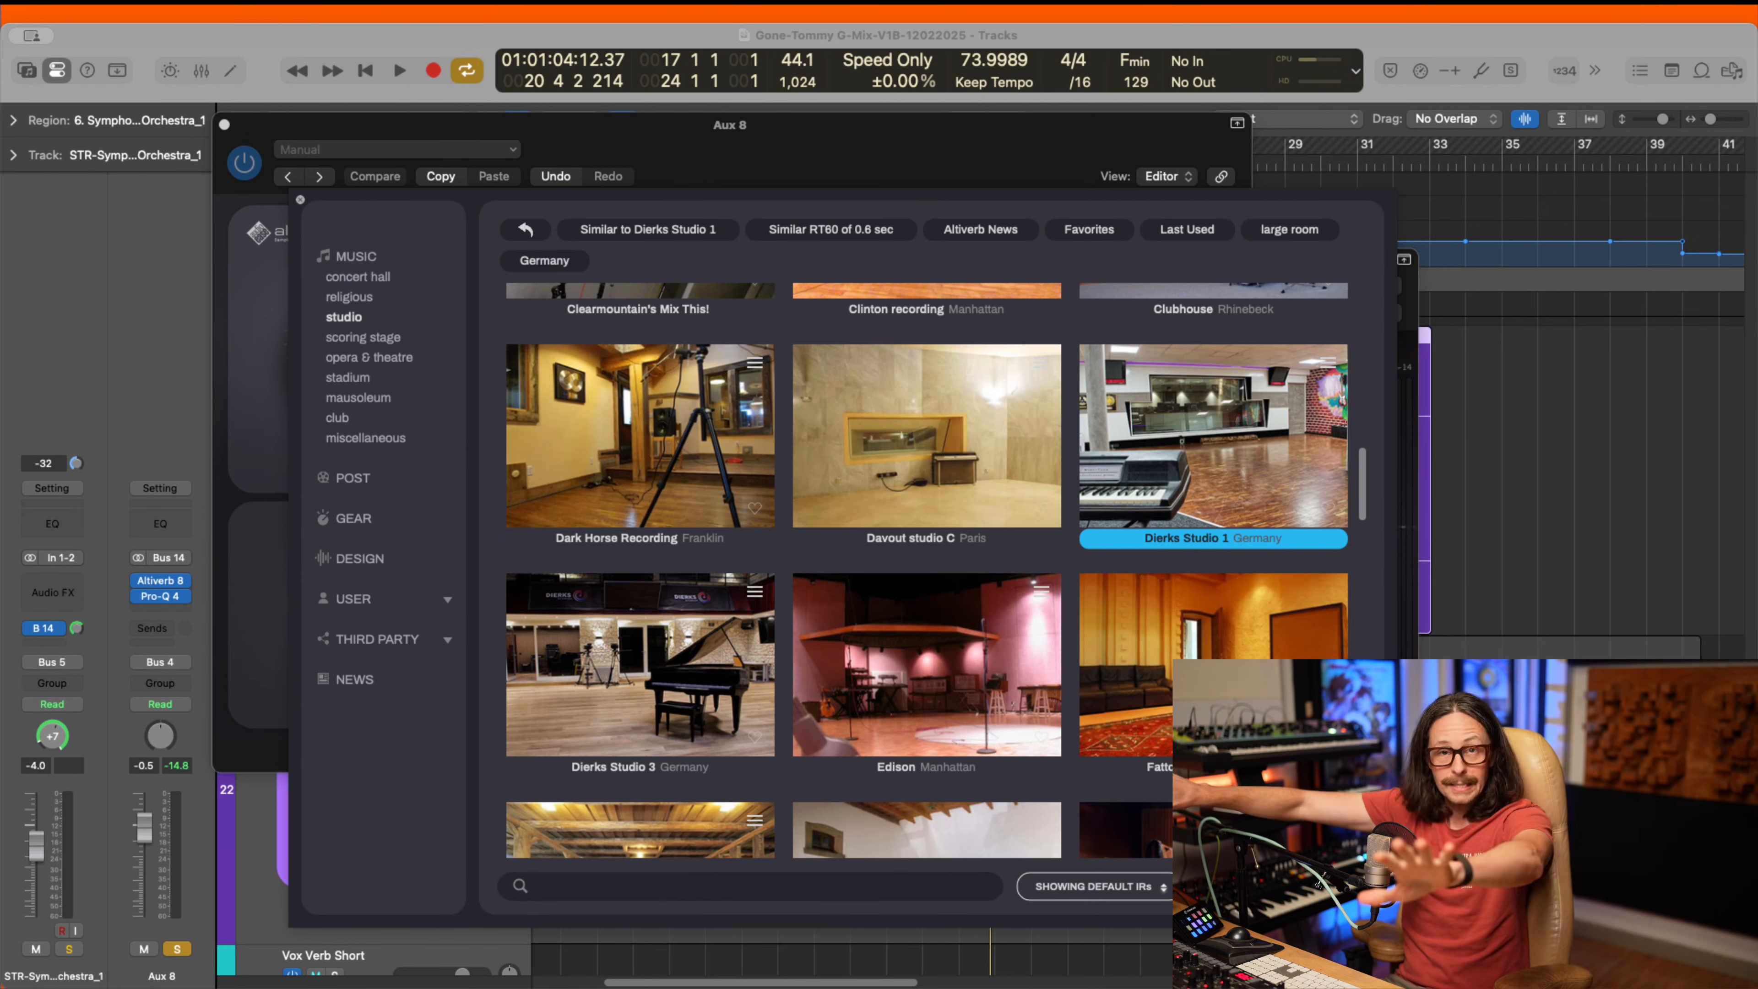
key(s)
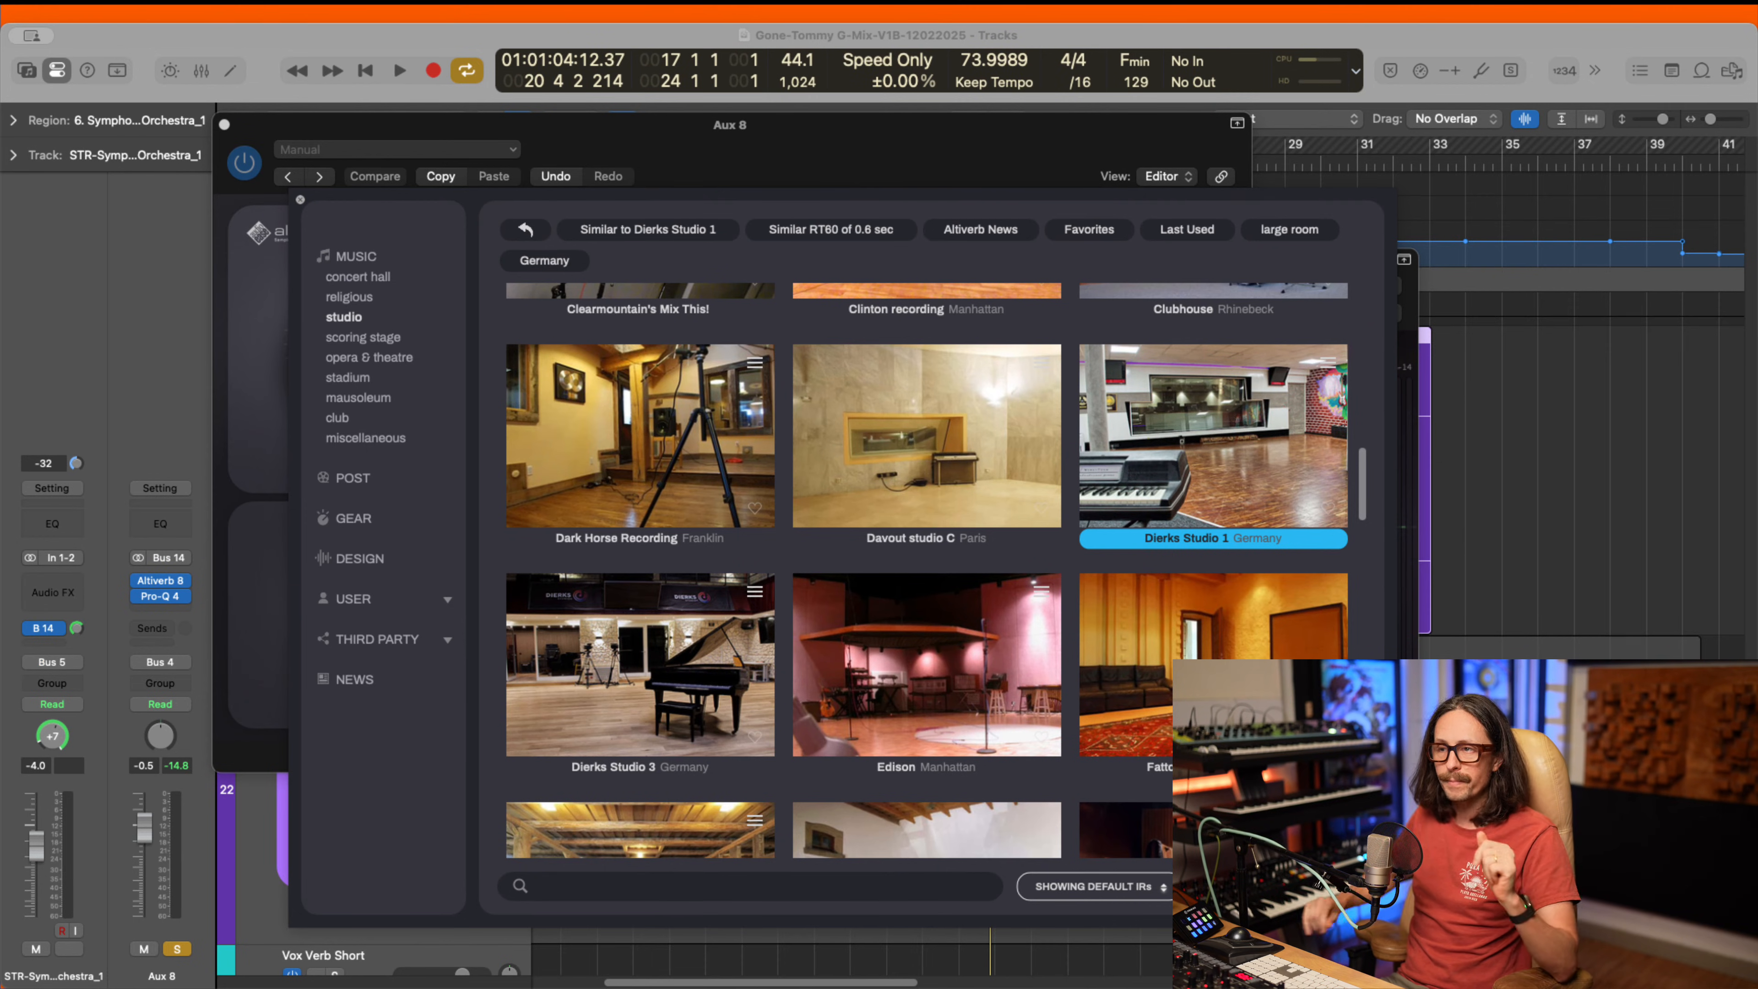
key(s)
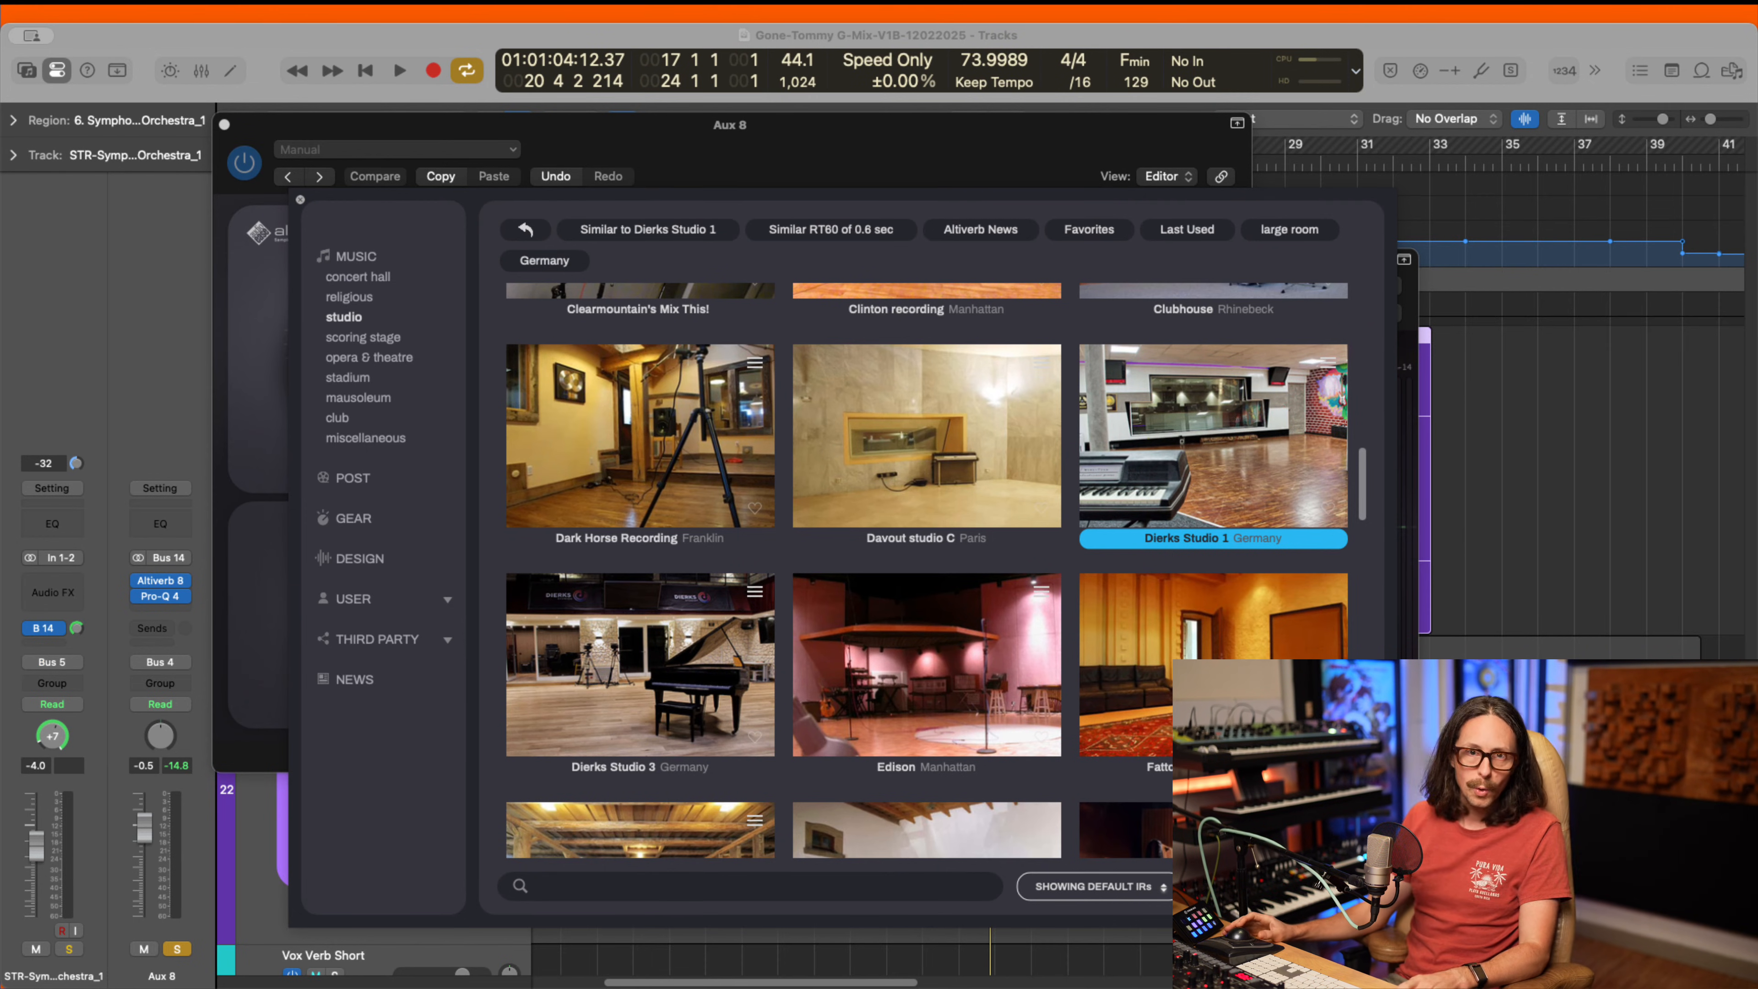
key(s)
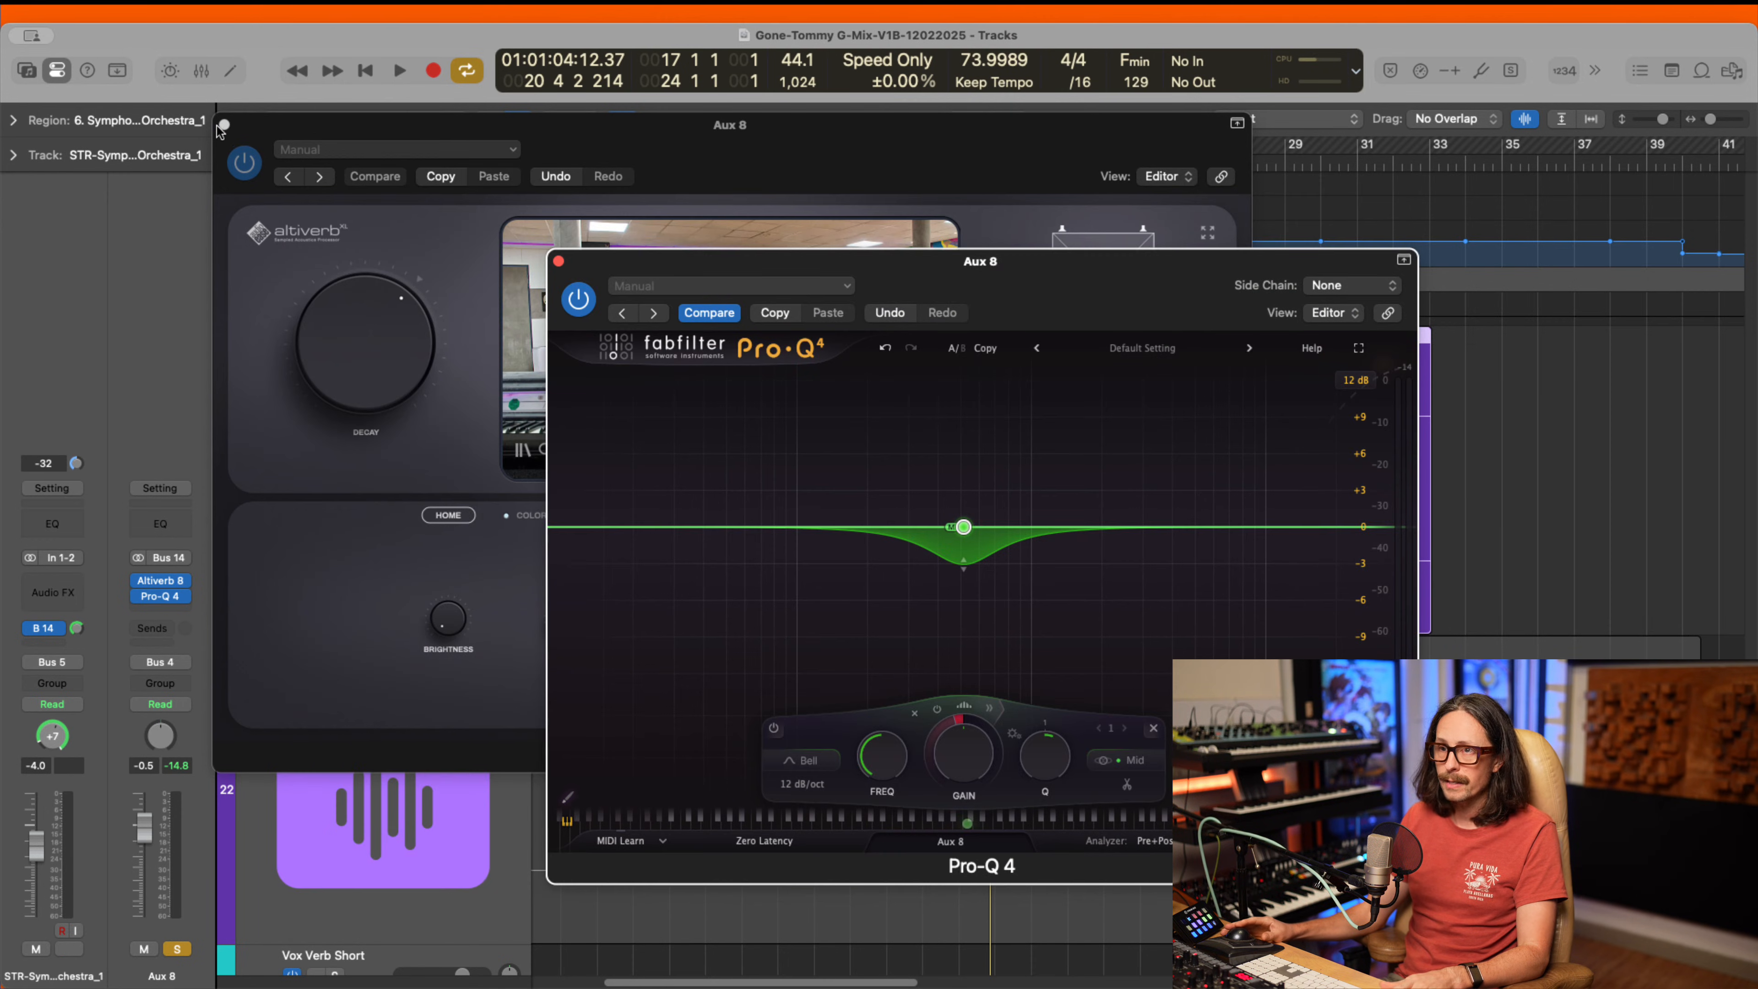
- Close the Altiverb and Pro-Q 4 windows and unsolo Aux 8
click(223, 126)
click(223, 126)
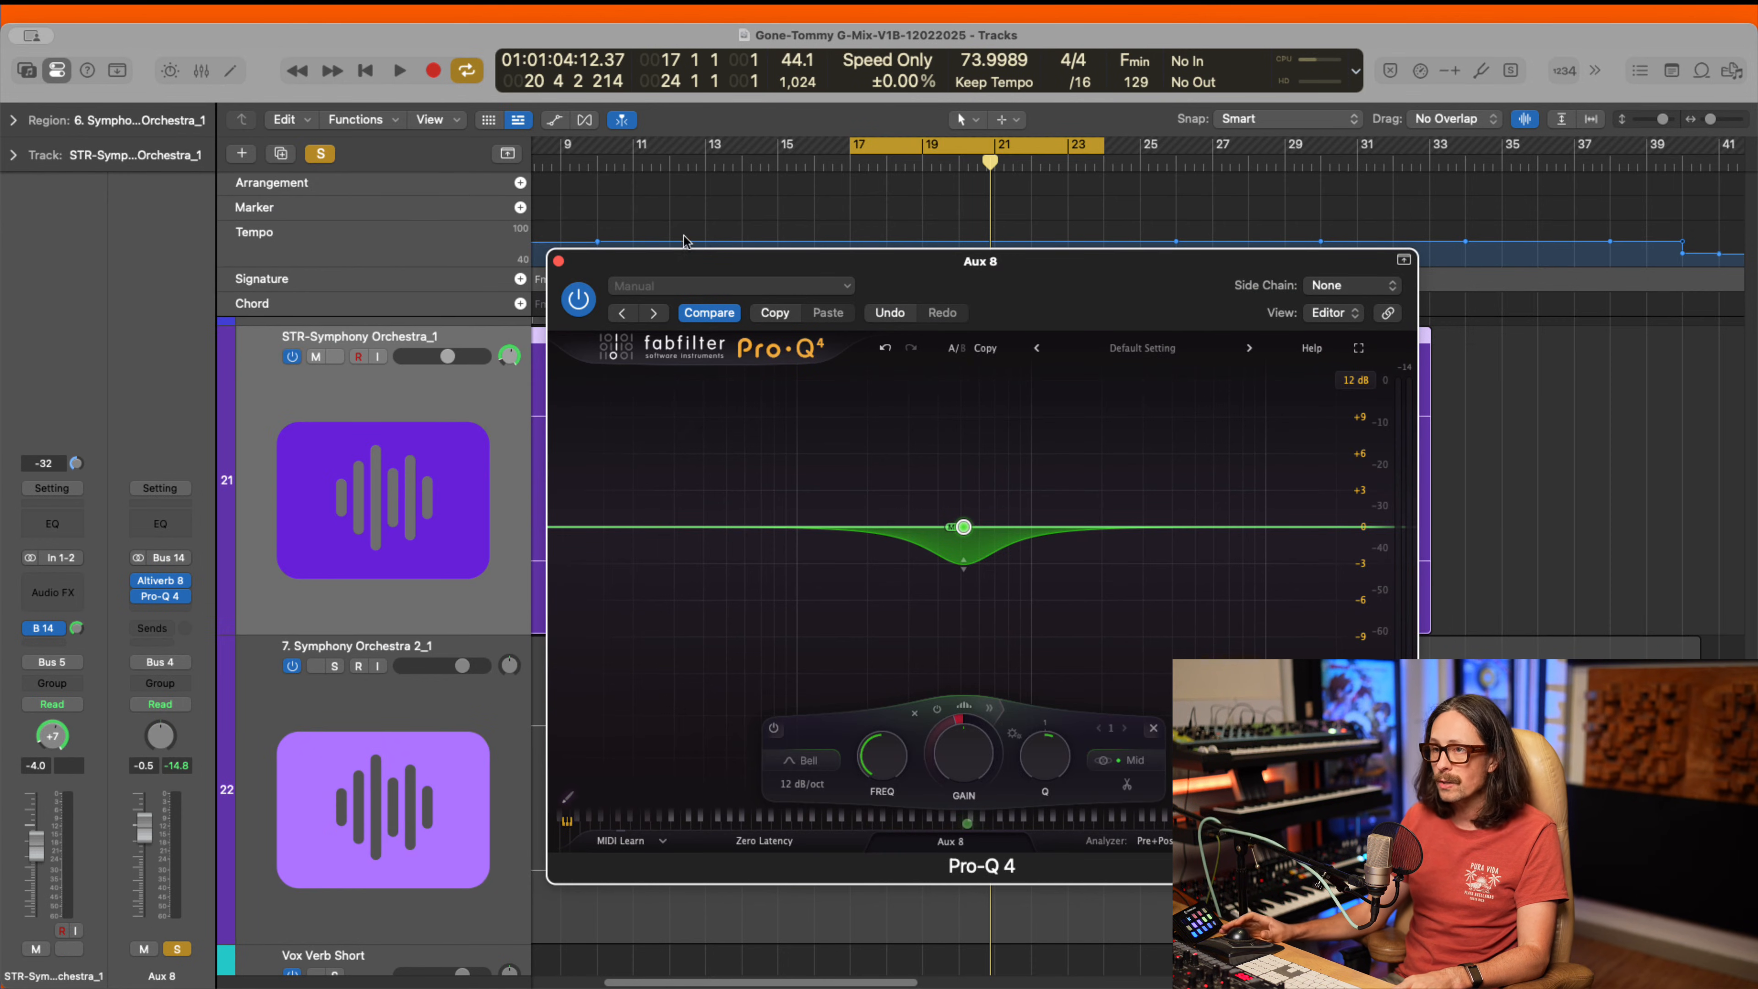
click(558, 263)
key(s)
scroll(1029, 518, down, 3)
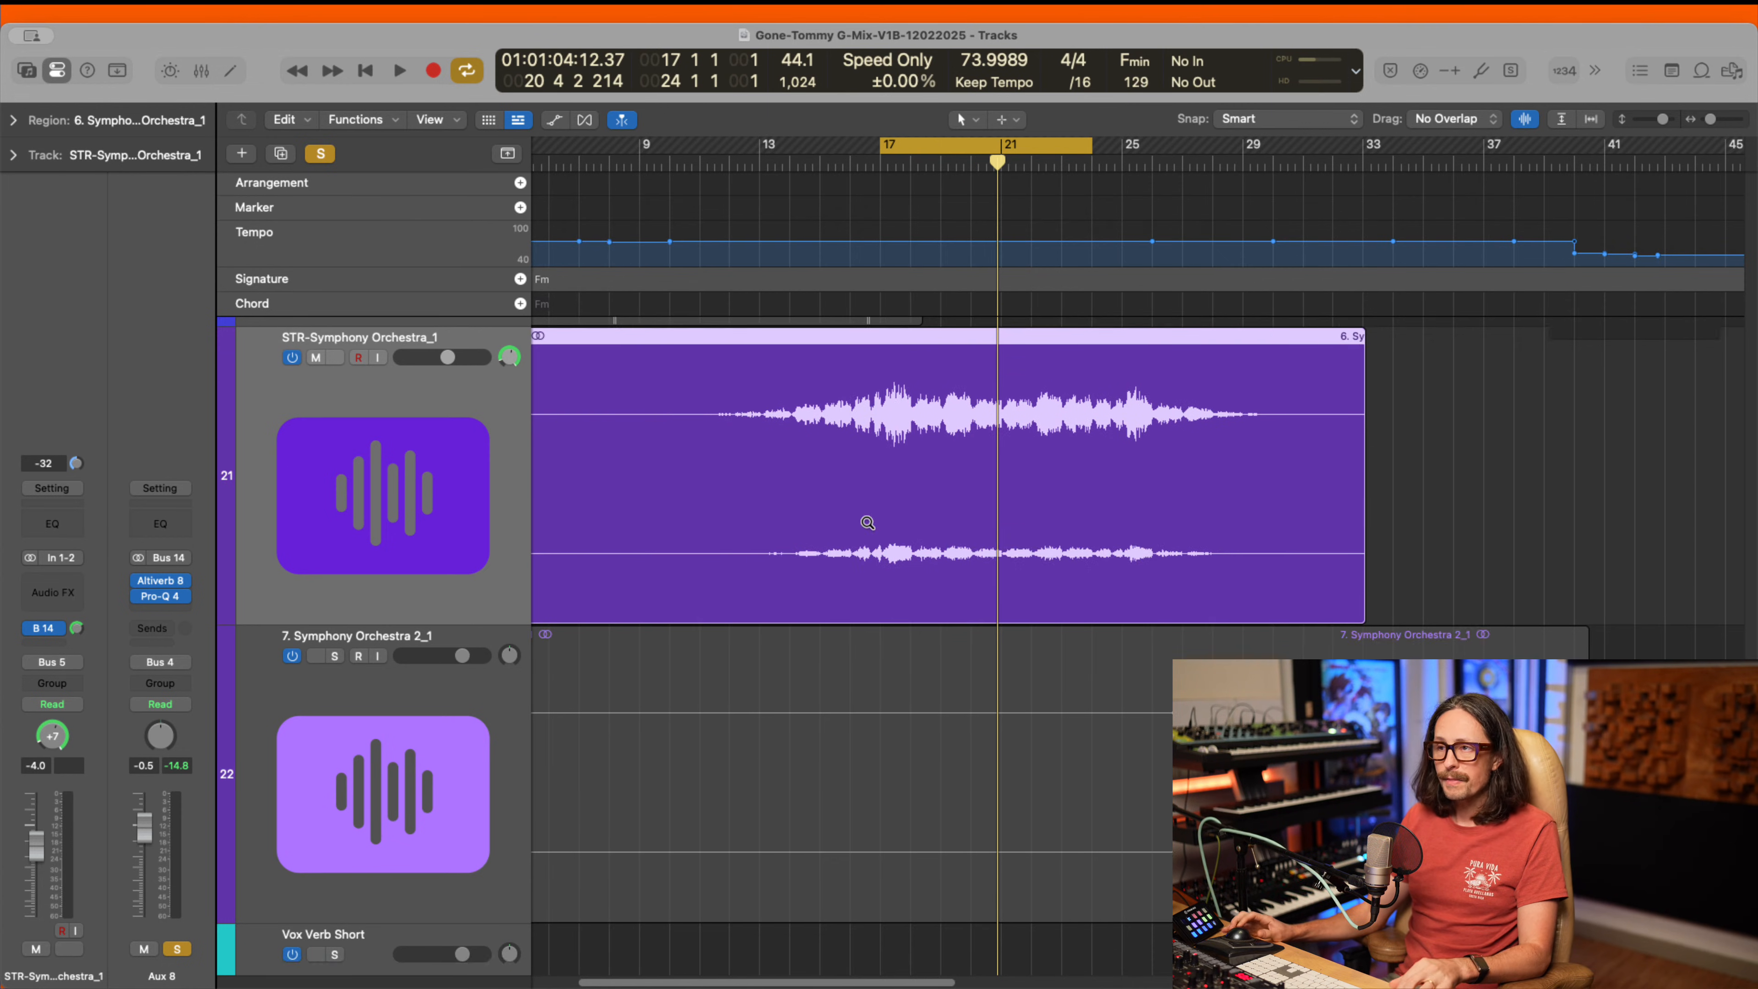
scroll(867, 523, up, 2)
click(174, 951)
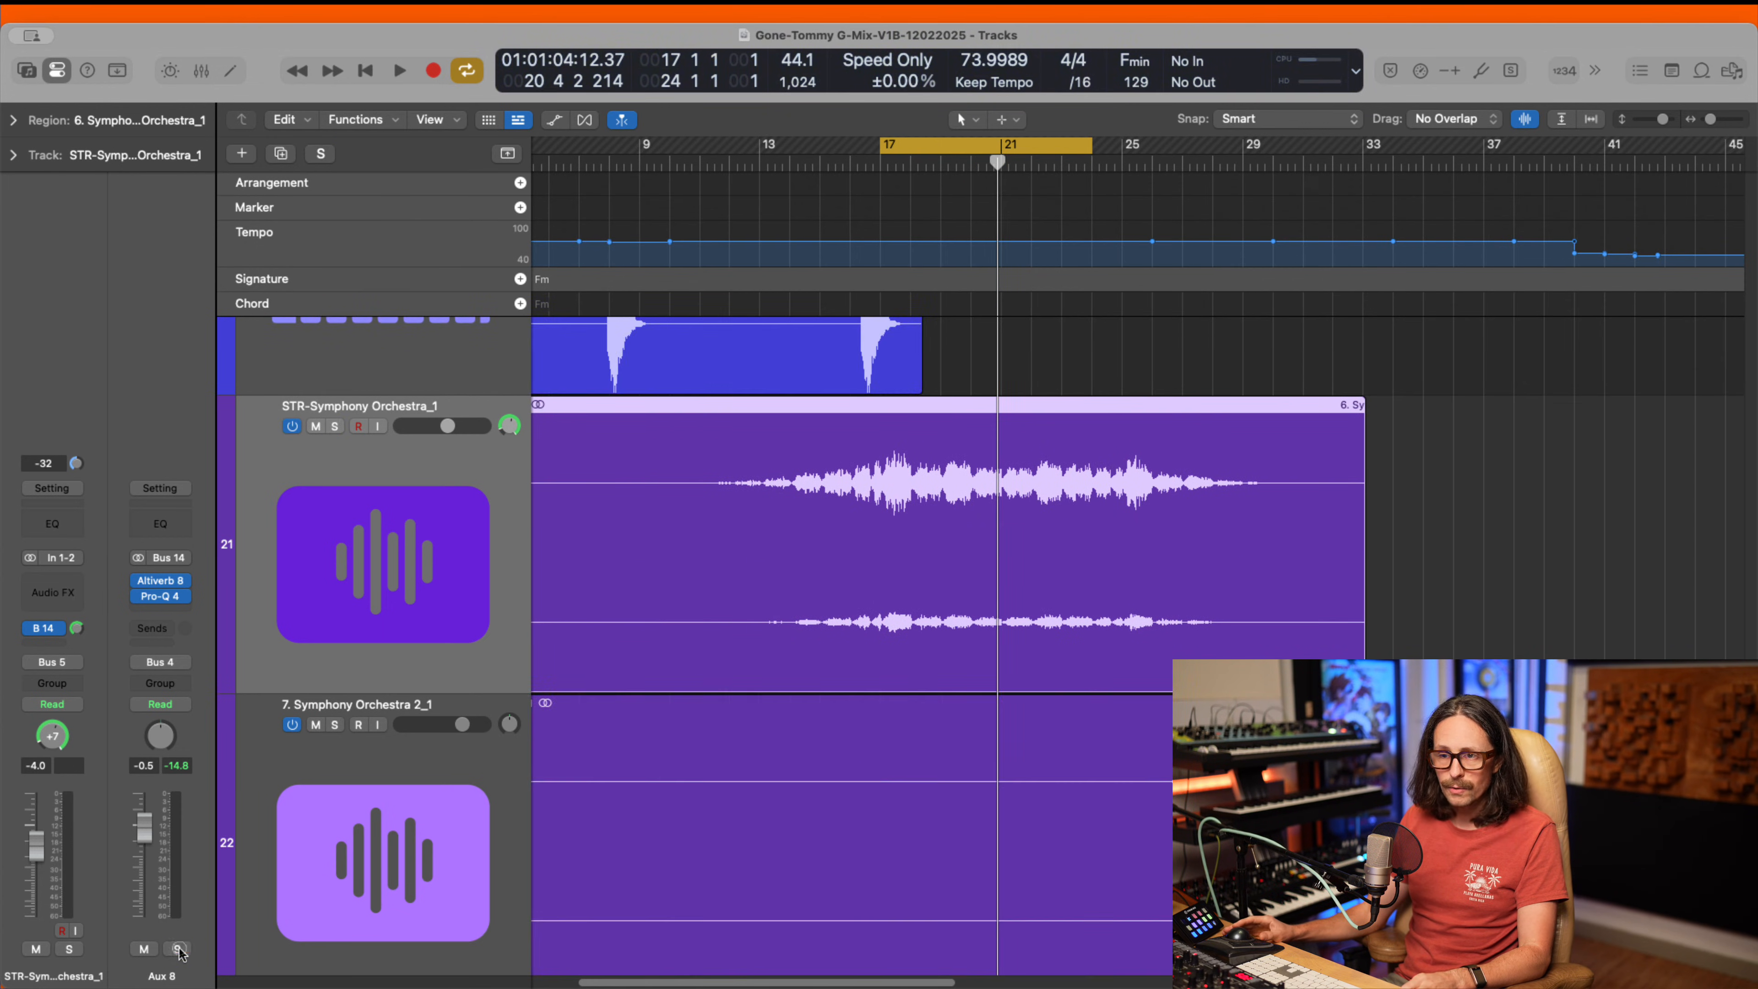
- Select the VOX-LEAD track and insert Pro-Q 4 on the VOX Mix channel
scroll(844, 728, up, 15)
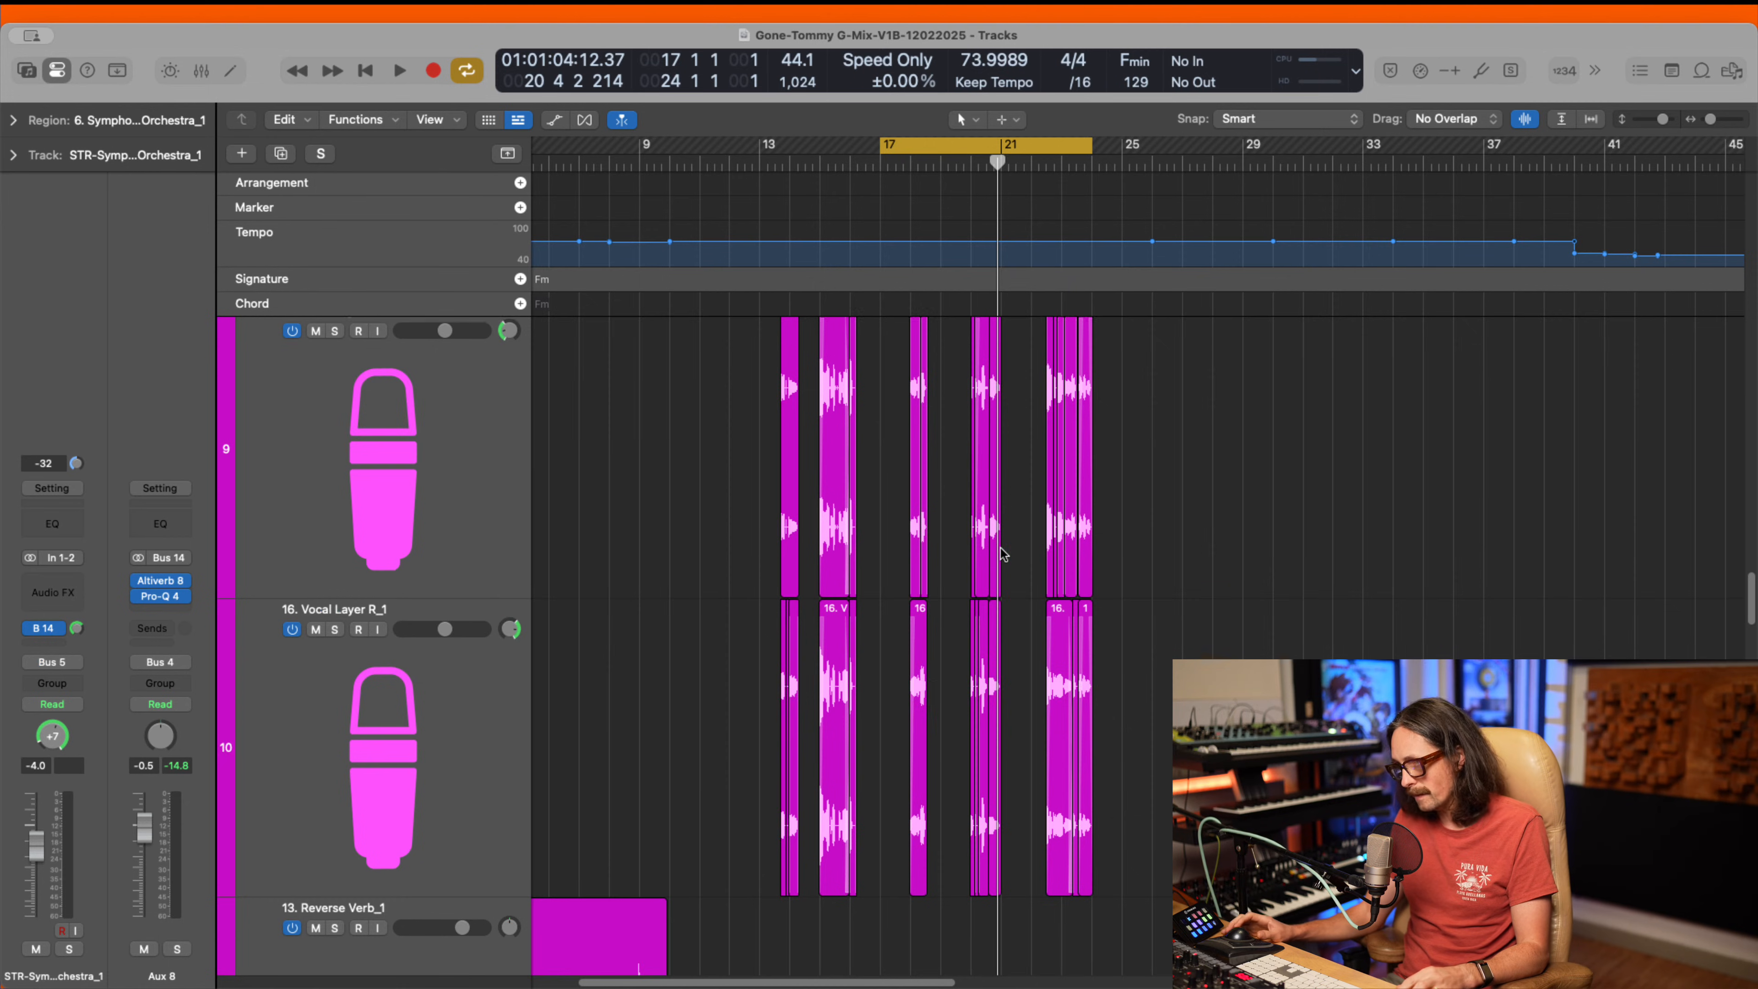
ctrl+alt+click(981, 549)
click(313, 591)
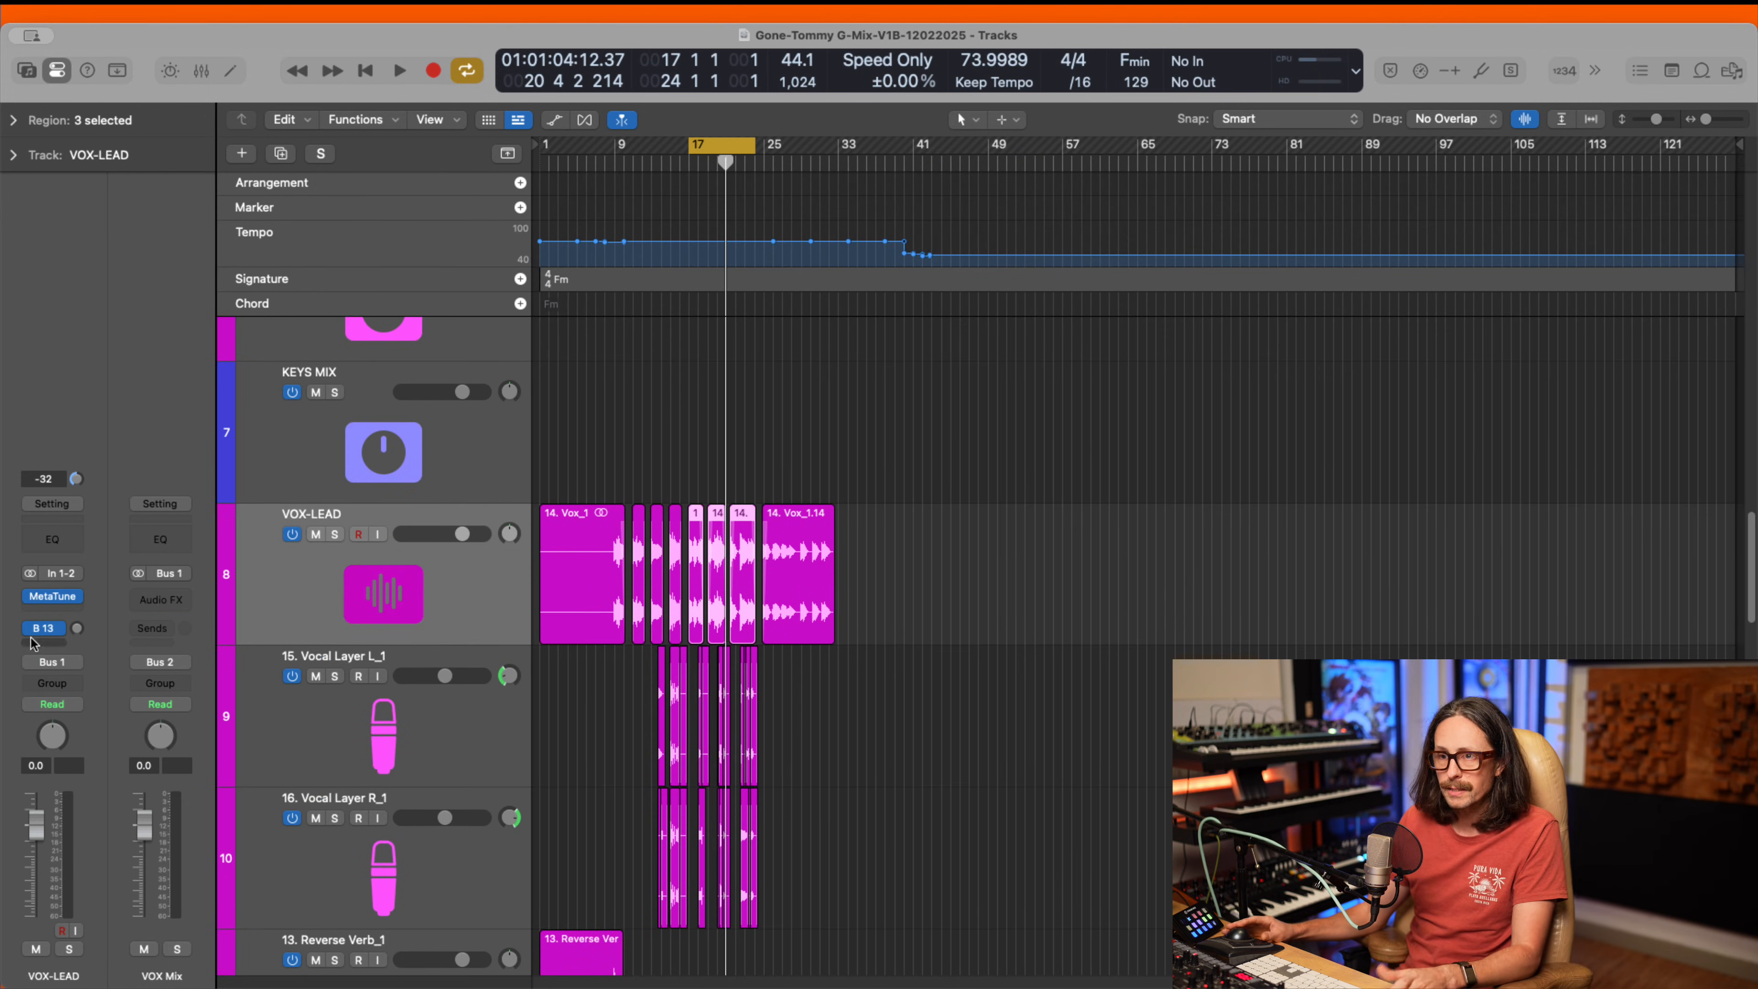
click(172, 596)
mouse_move(187, 608)
click(361, 602)
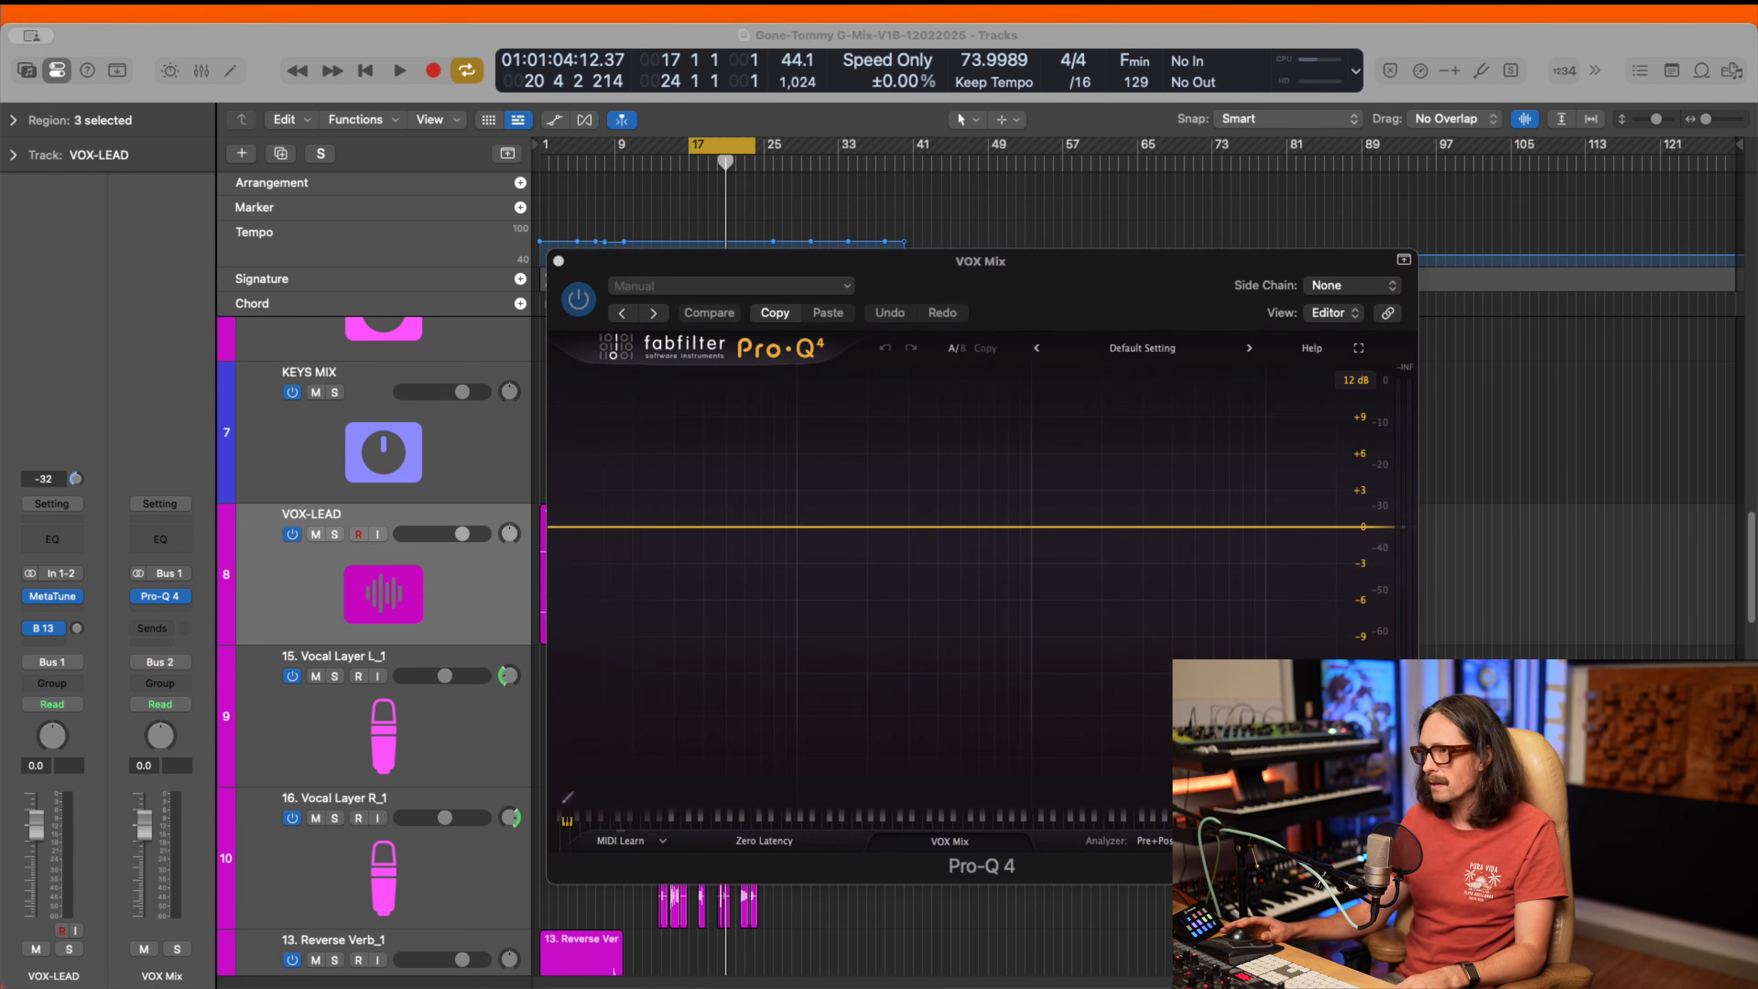
- Play the song to examine the vocal spectrum in VOX Mix's Pro-Q 4, stop playback, and reposition the plug-in window over the track area
key(space)
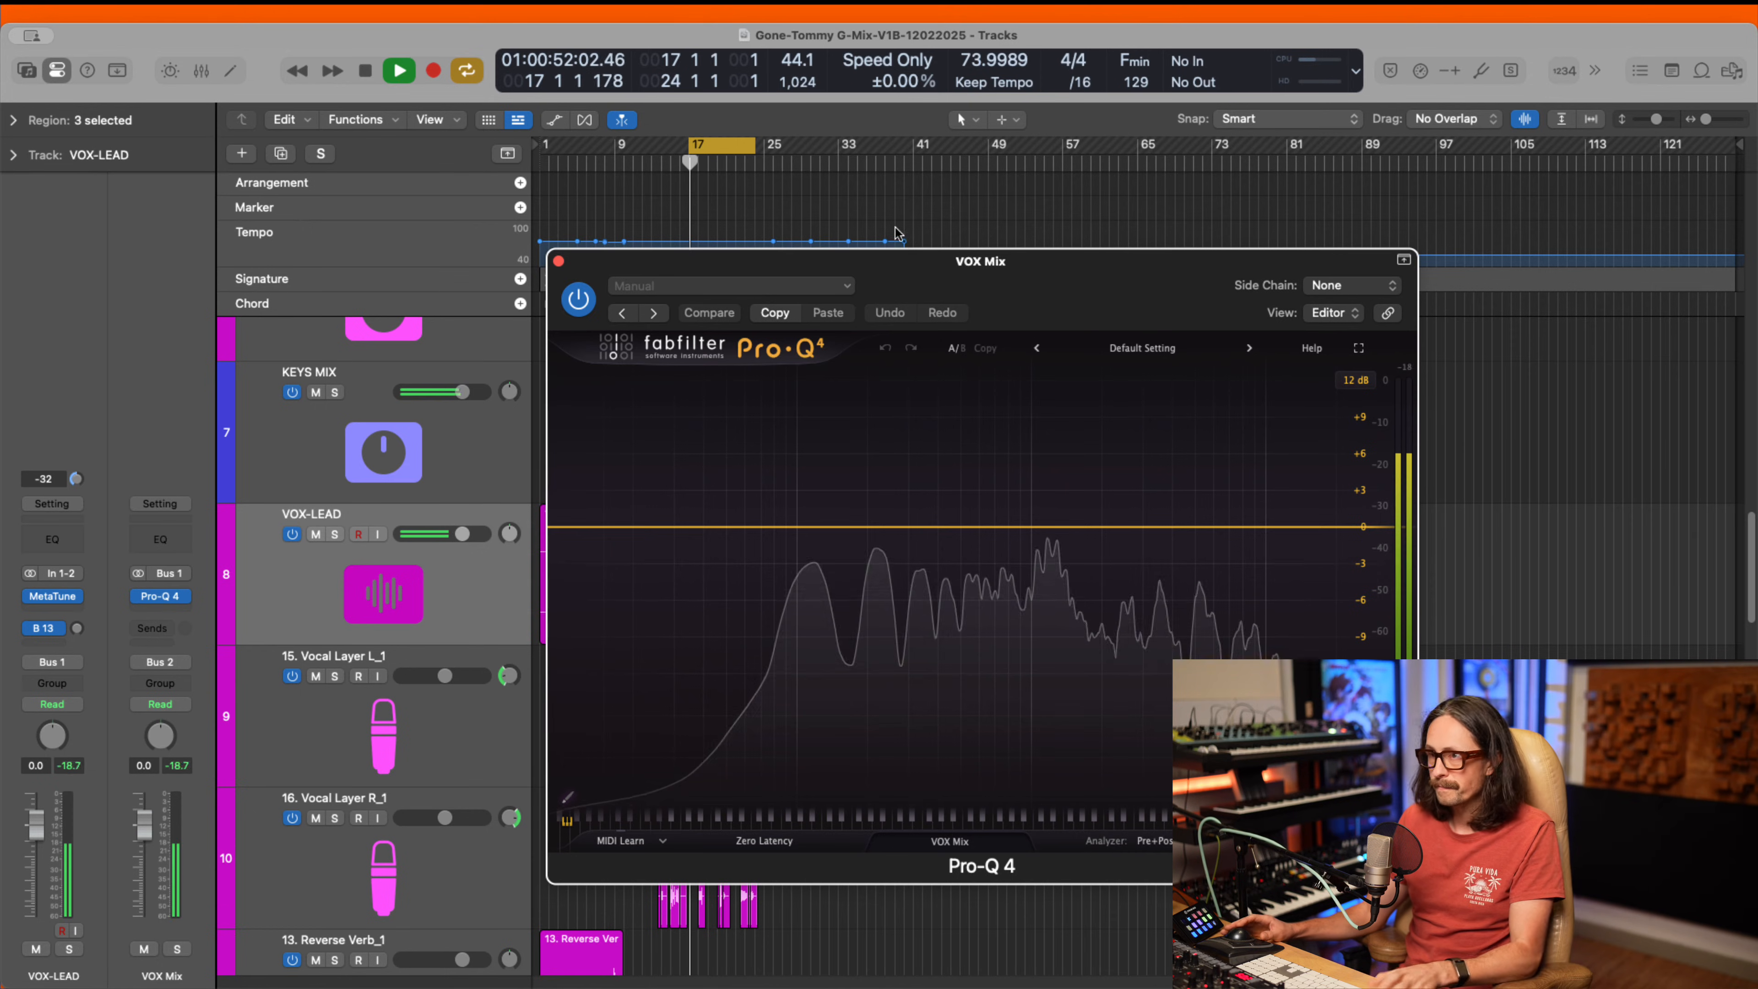
drag(951, 263, 781, 216)
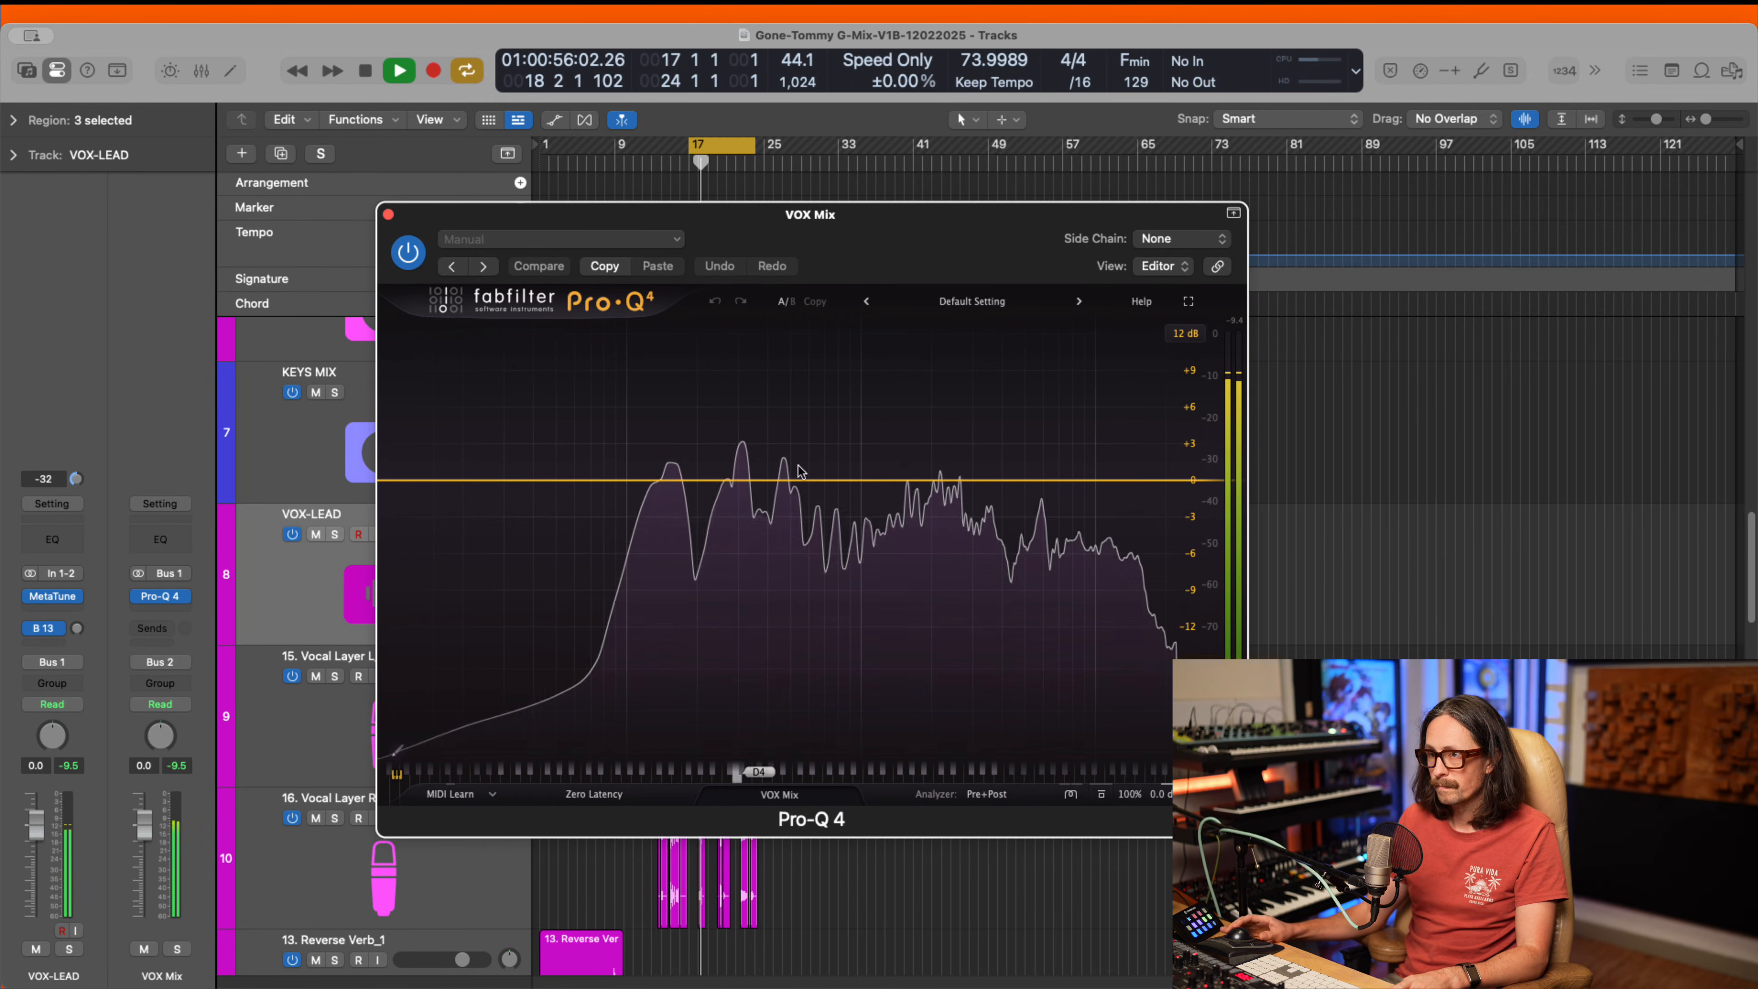
key(space)
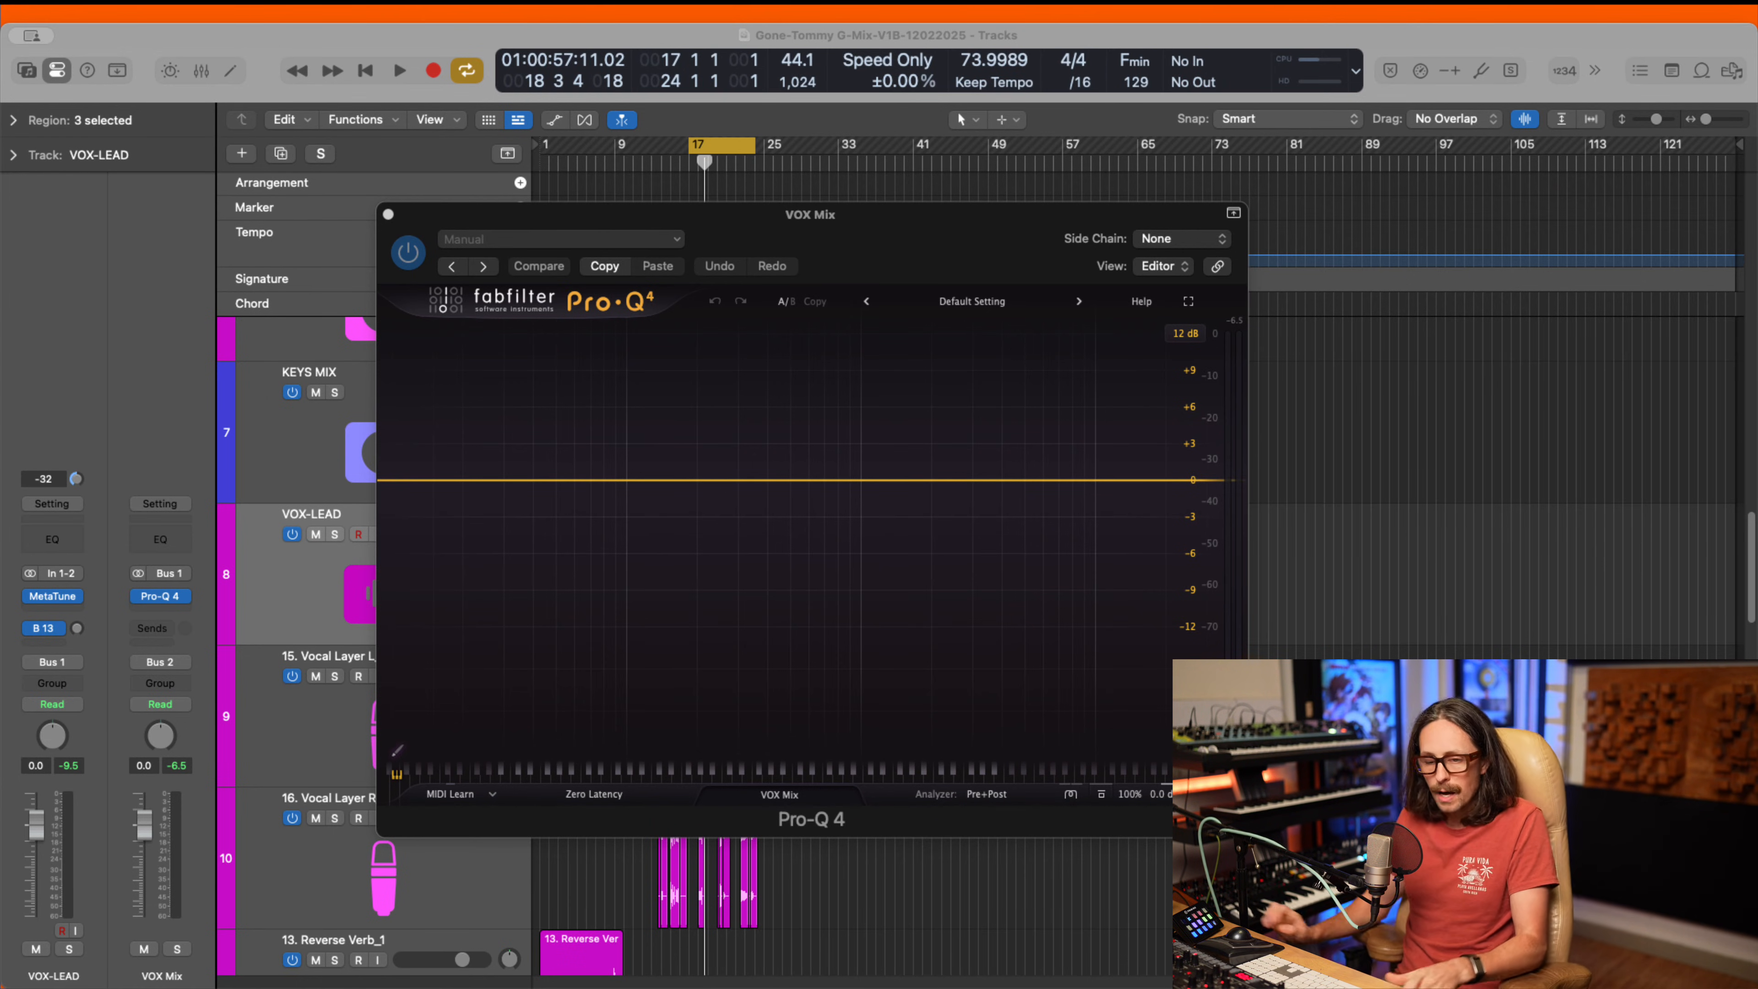
click(867, 224)
drag(867, 224, 765, 153)
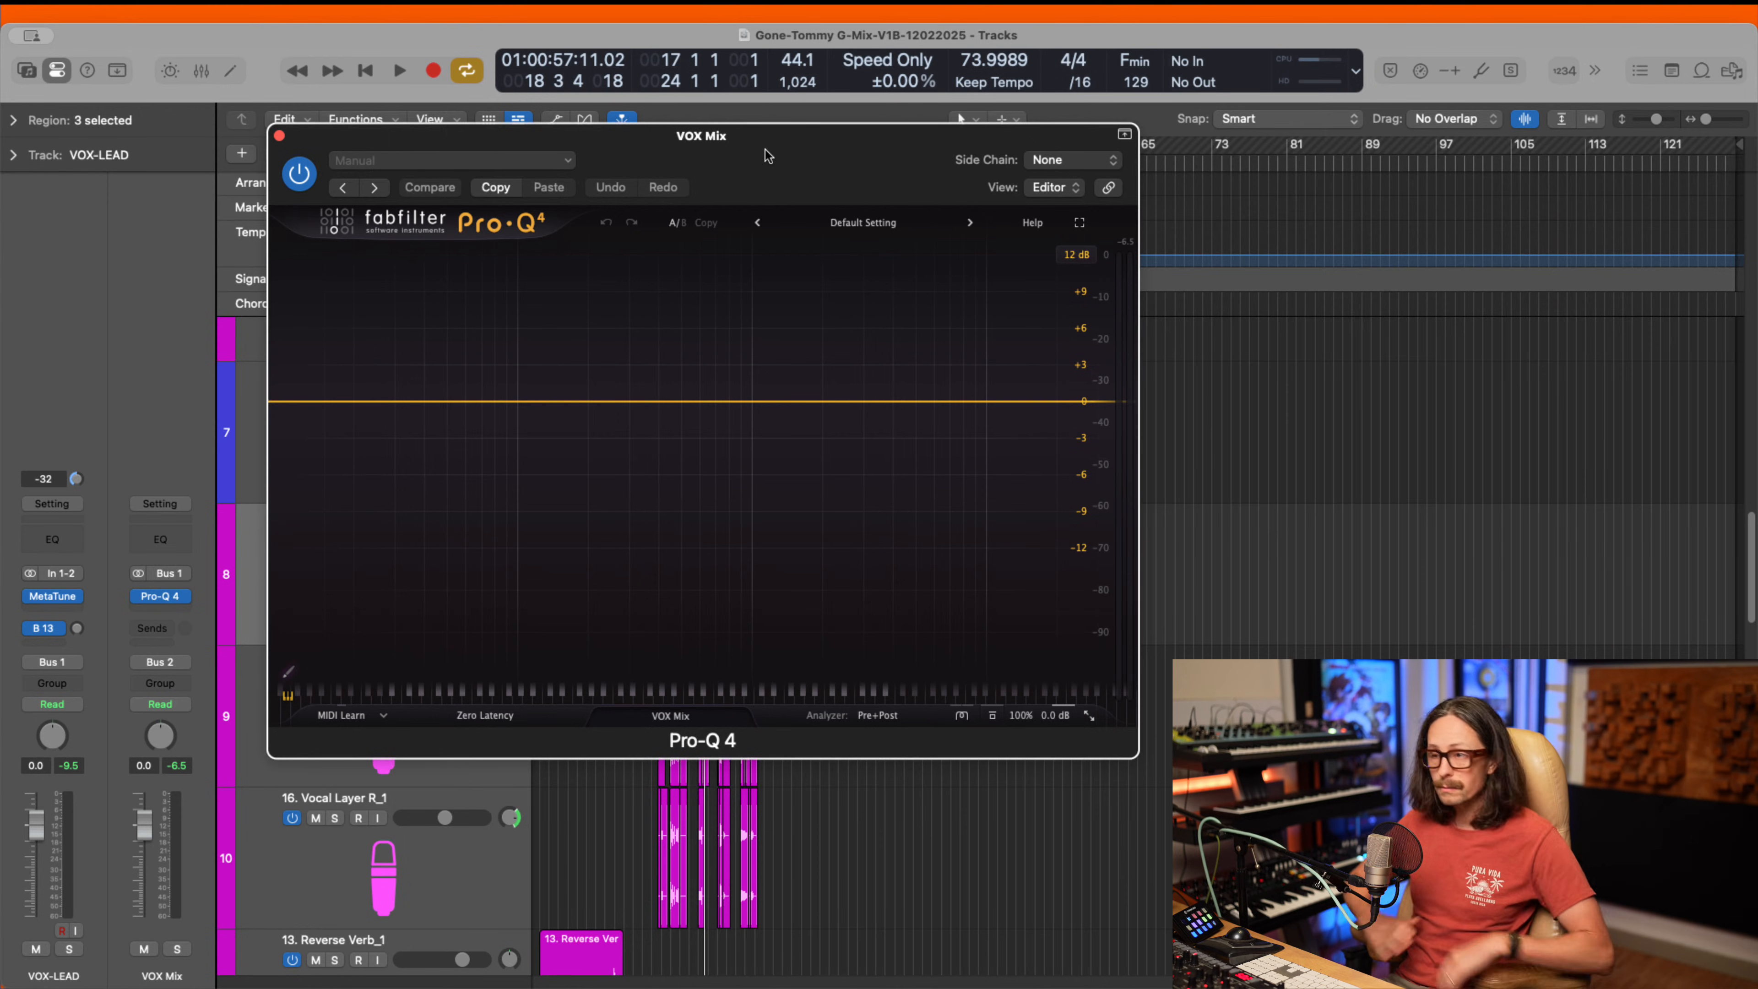
click(288, 695)
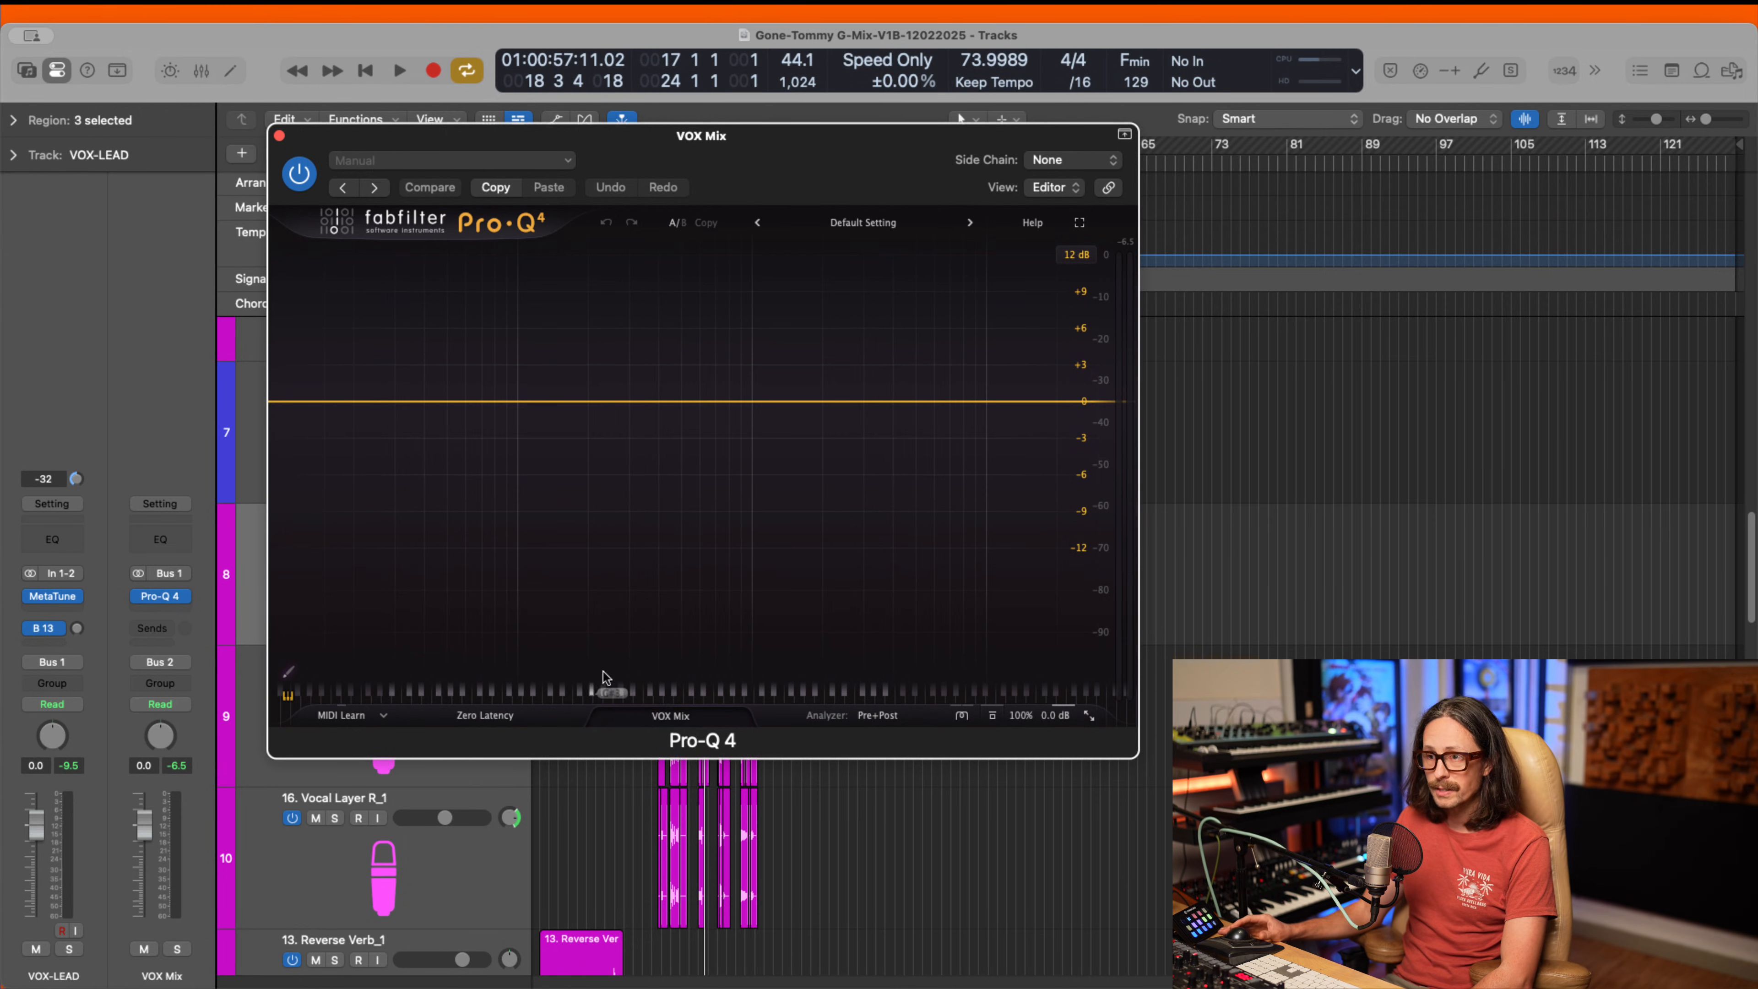
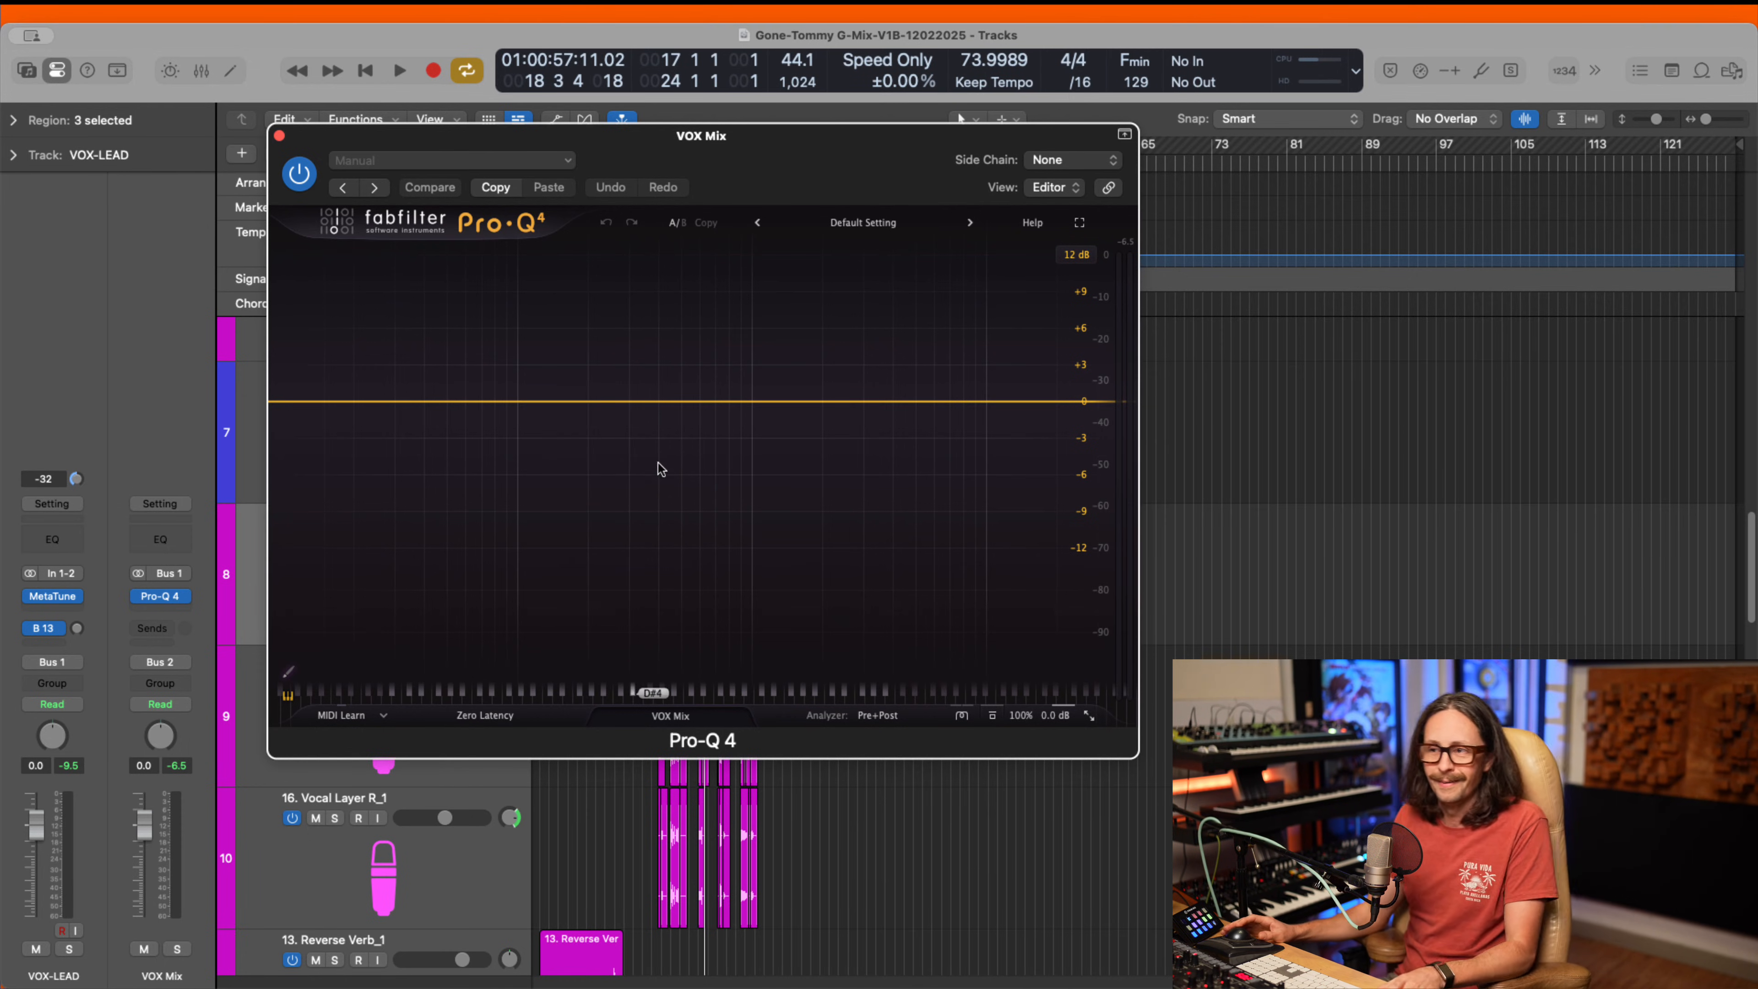
- Add a bell band at 519.56 Hz with 0 dB gain in VOX Mix's Pro-Q 4 and solo-listen to it during playback
key(super+Tab)
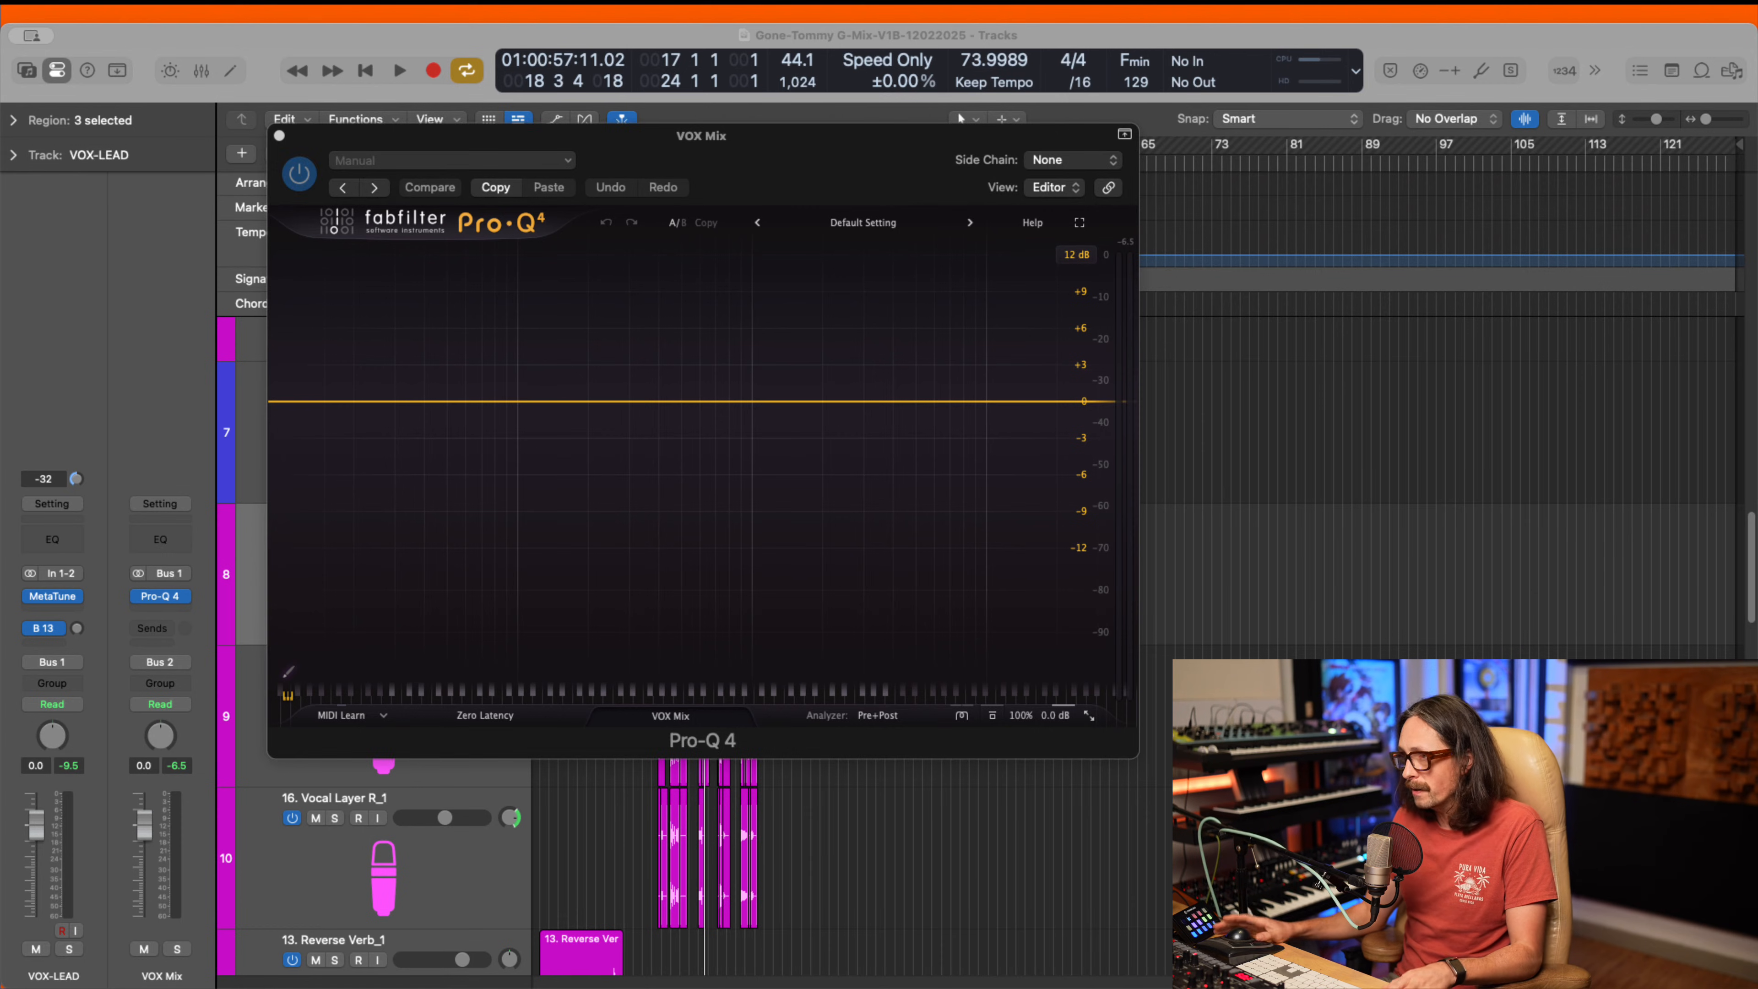
click(657, 316)
key(space)
click(687, 401)
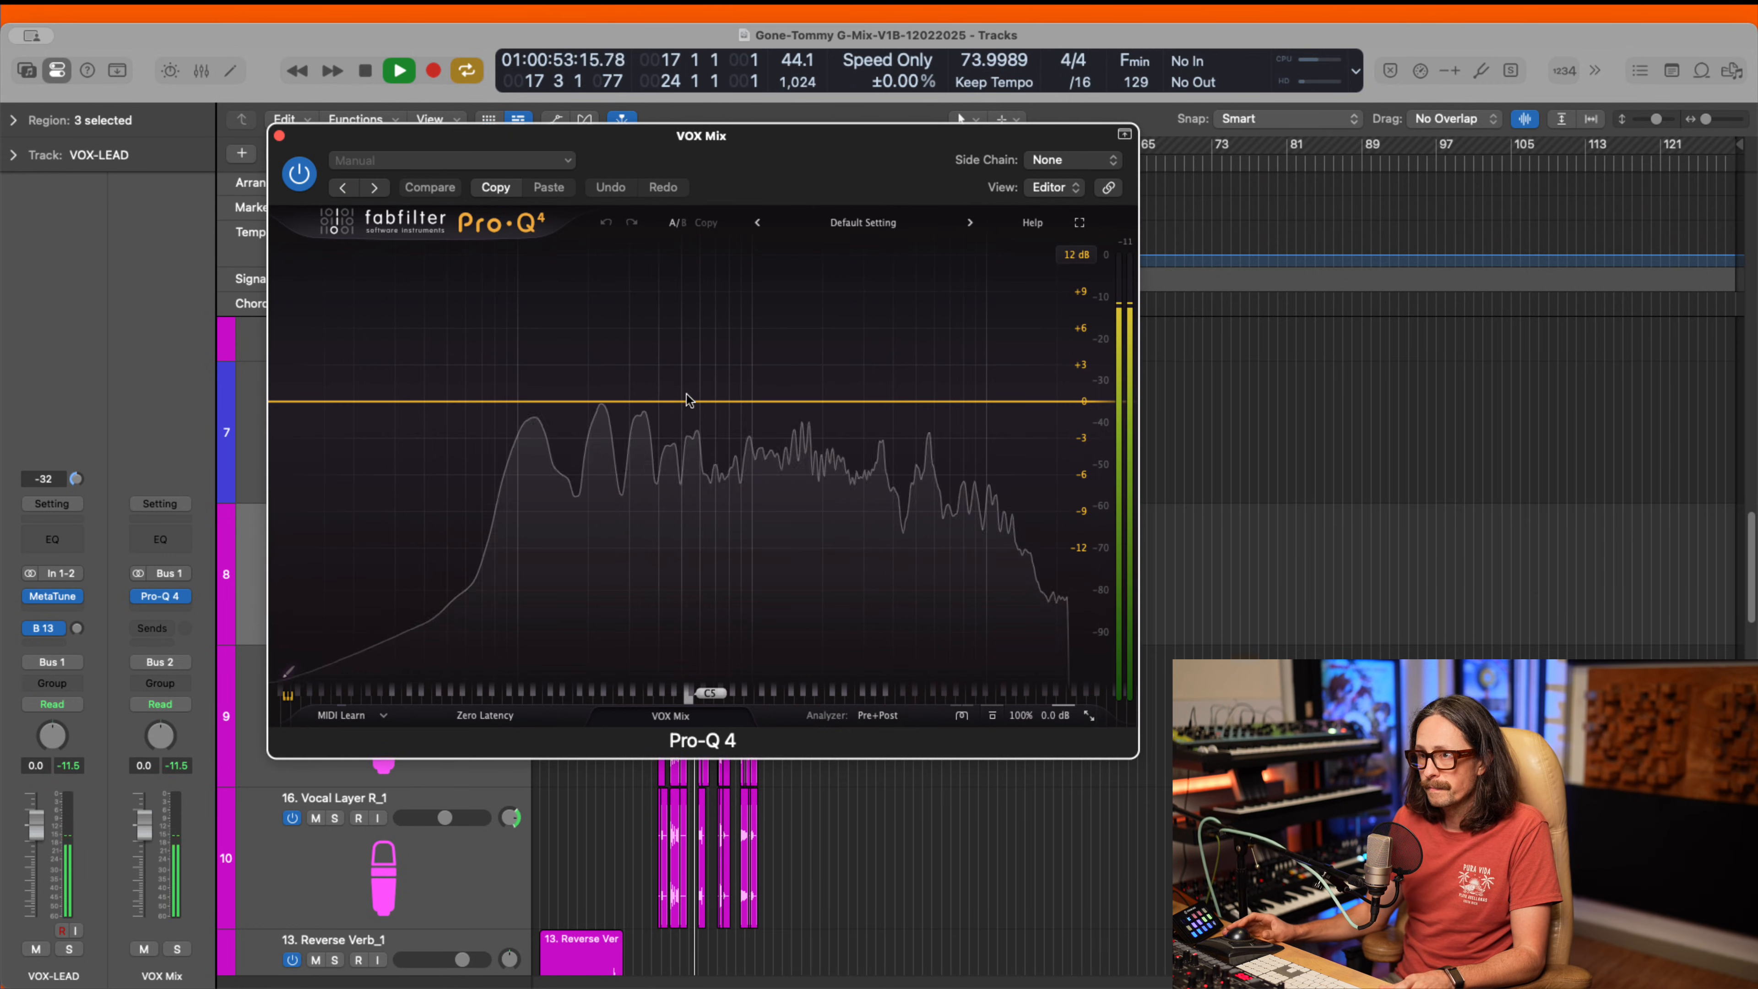
click(714, 334)
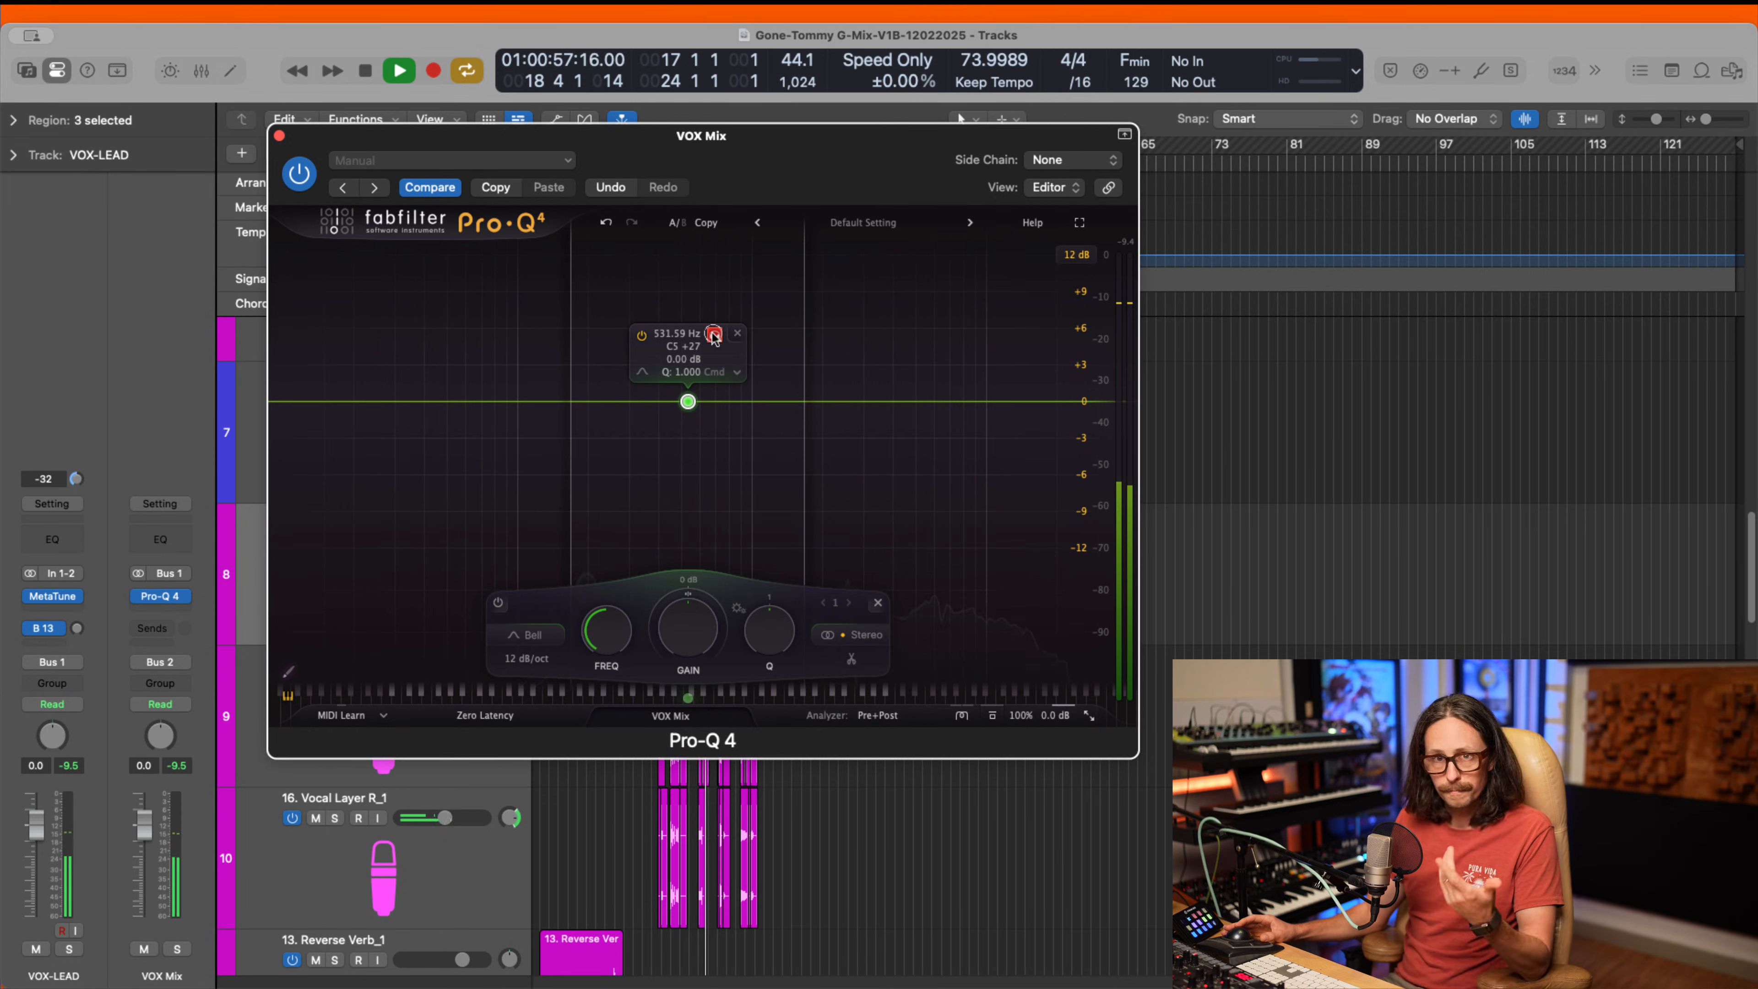
drag(710, 335, 710, 339)
key(space)
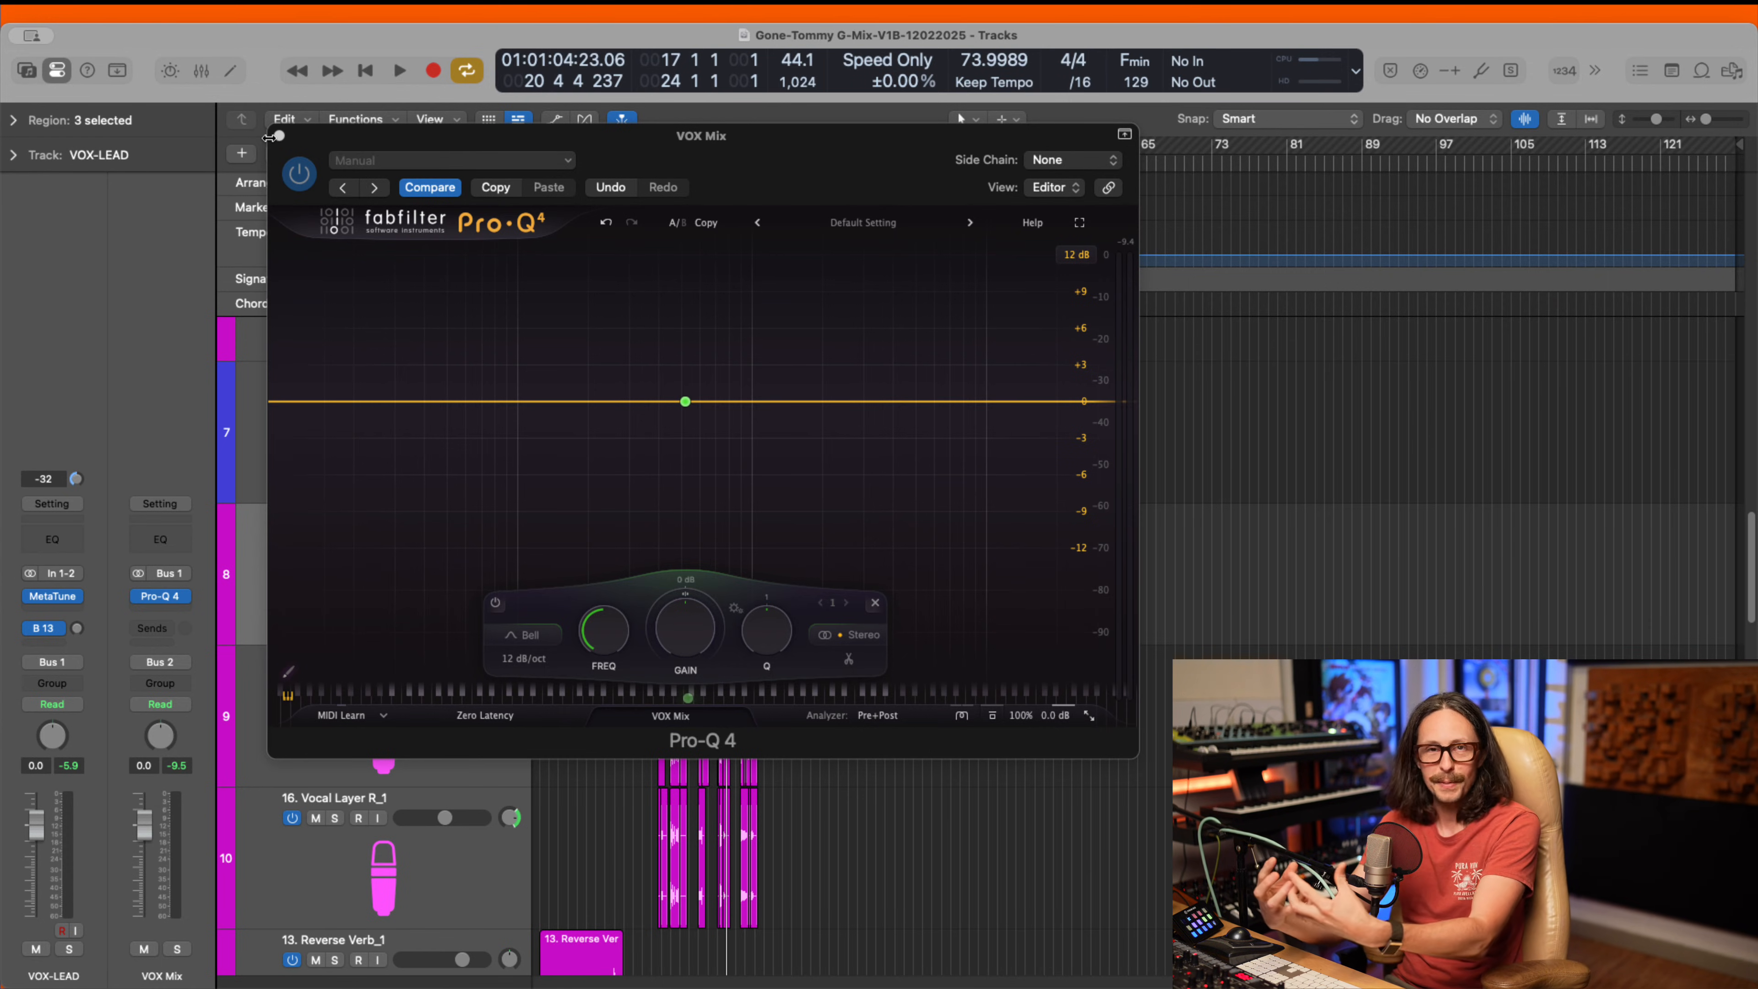
- Close VOX Mix's Pro-Q 4 window and select the STR-Symphony Orchestra_1 track
mouse_move(659, 451)
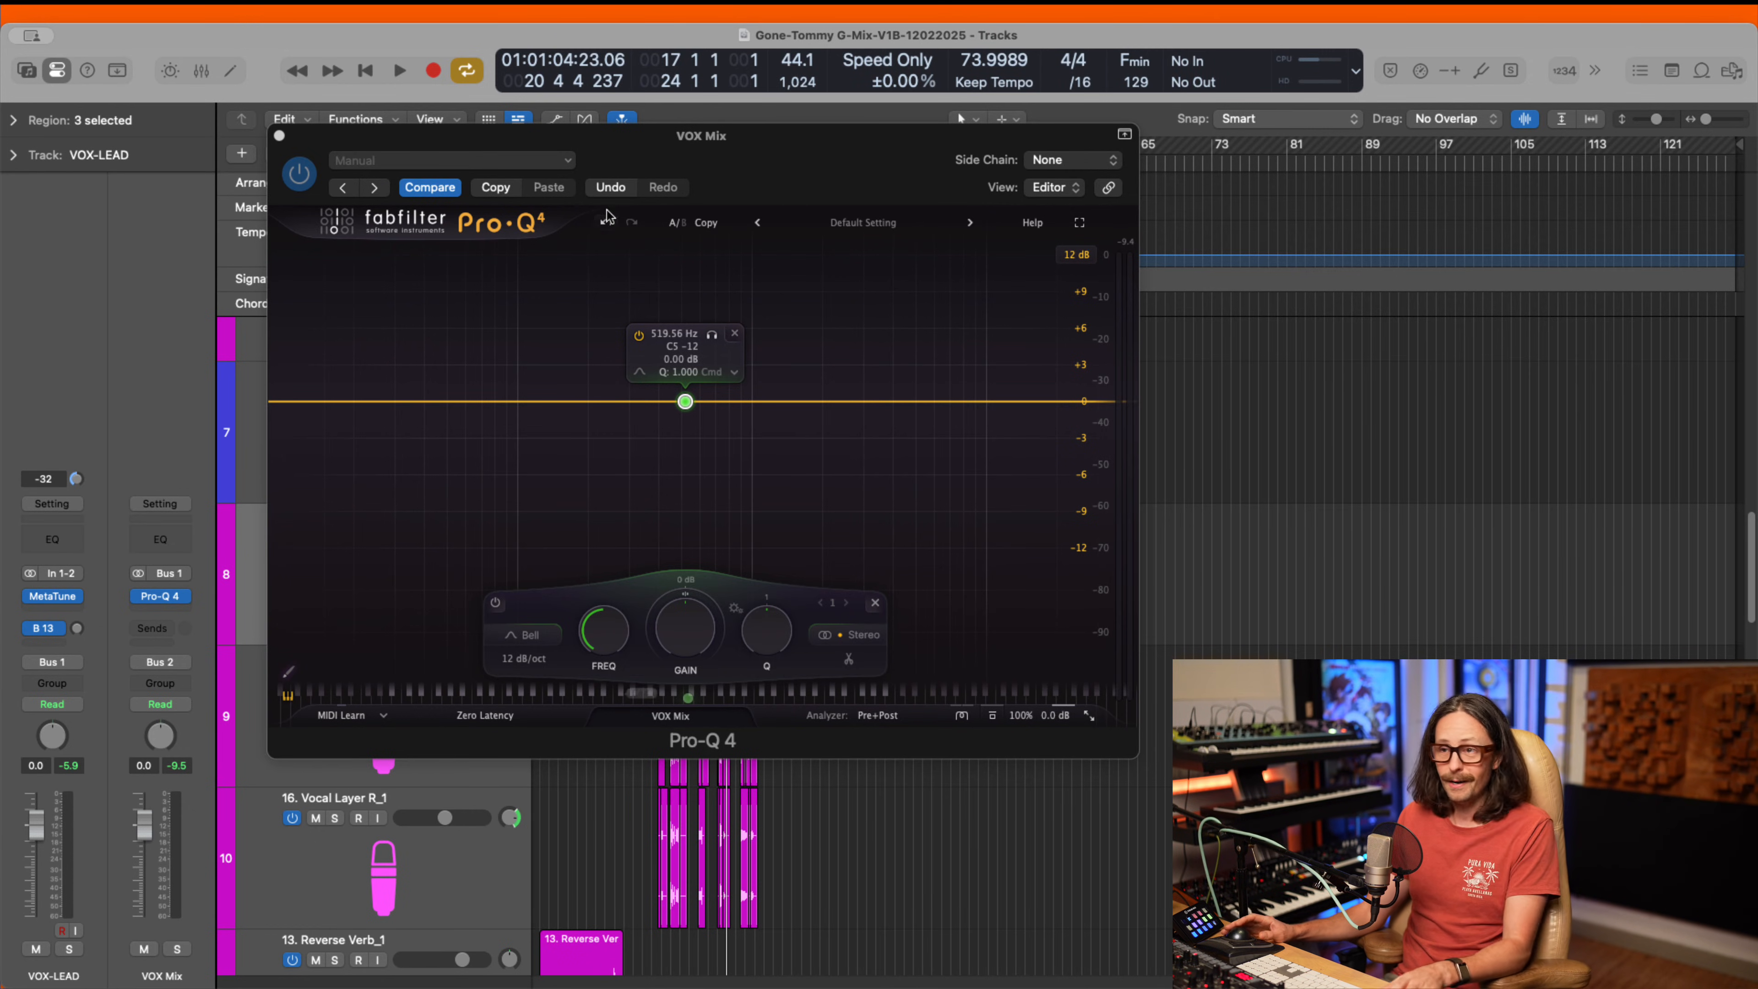
click(279, 136)
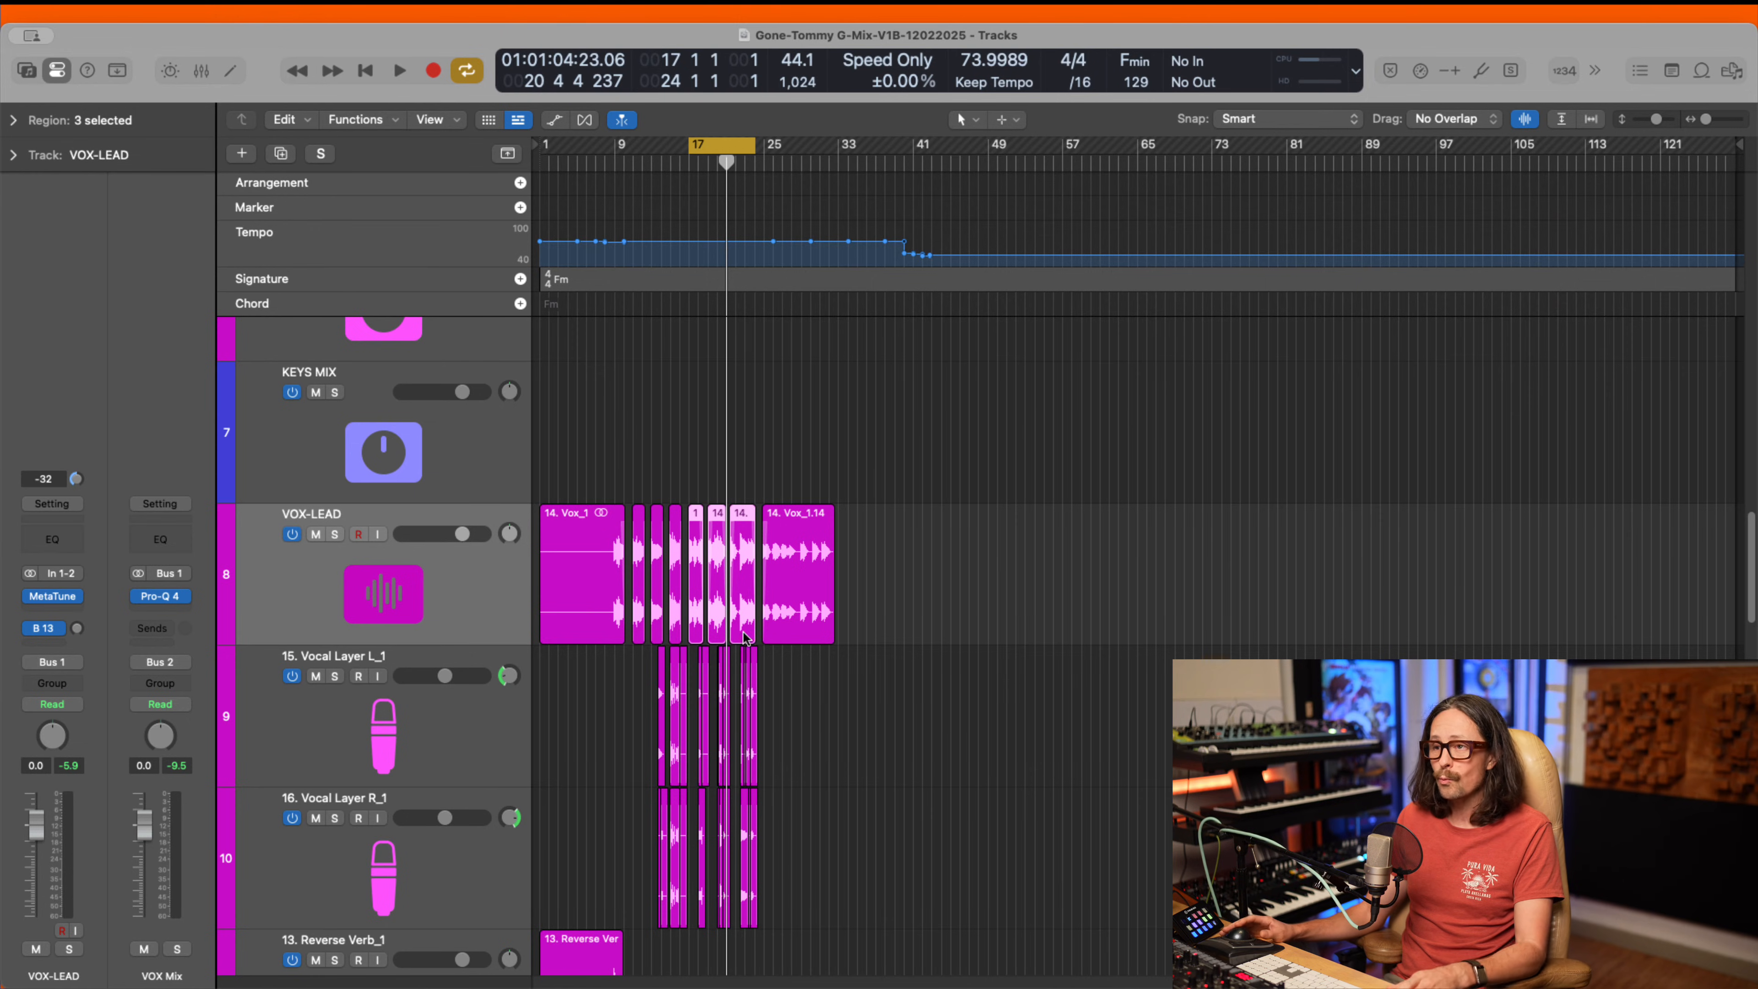
scroll(893, 564, down, 6)
scroll(820, 552, up, 3)
scroll(794, 635, down, 6)
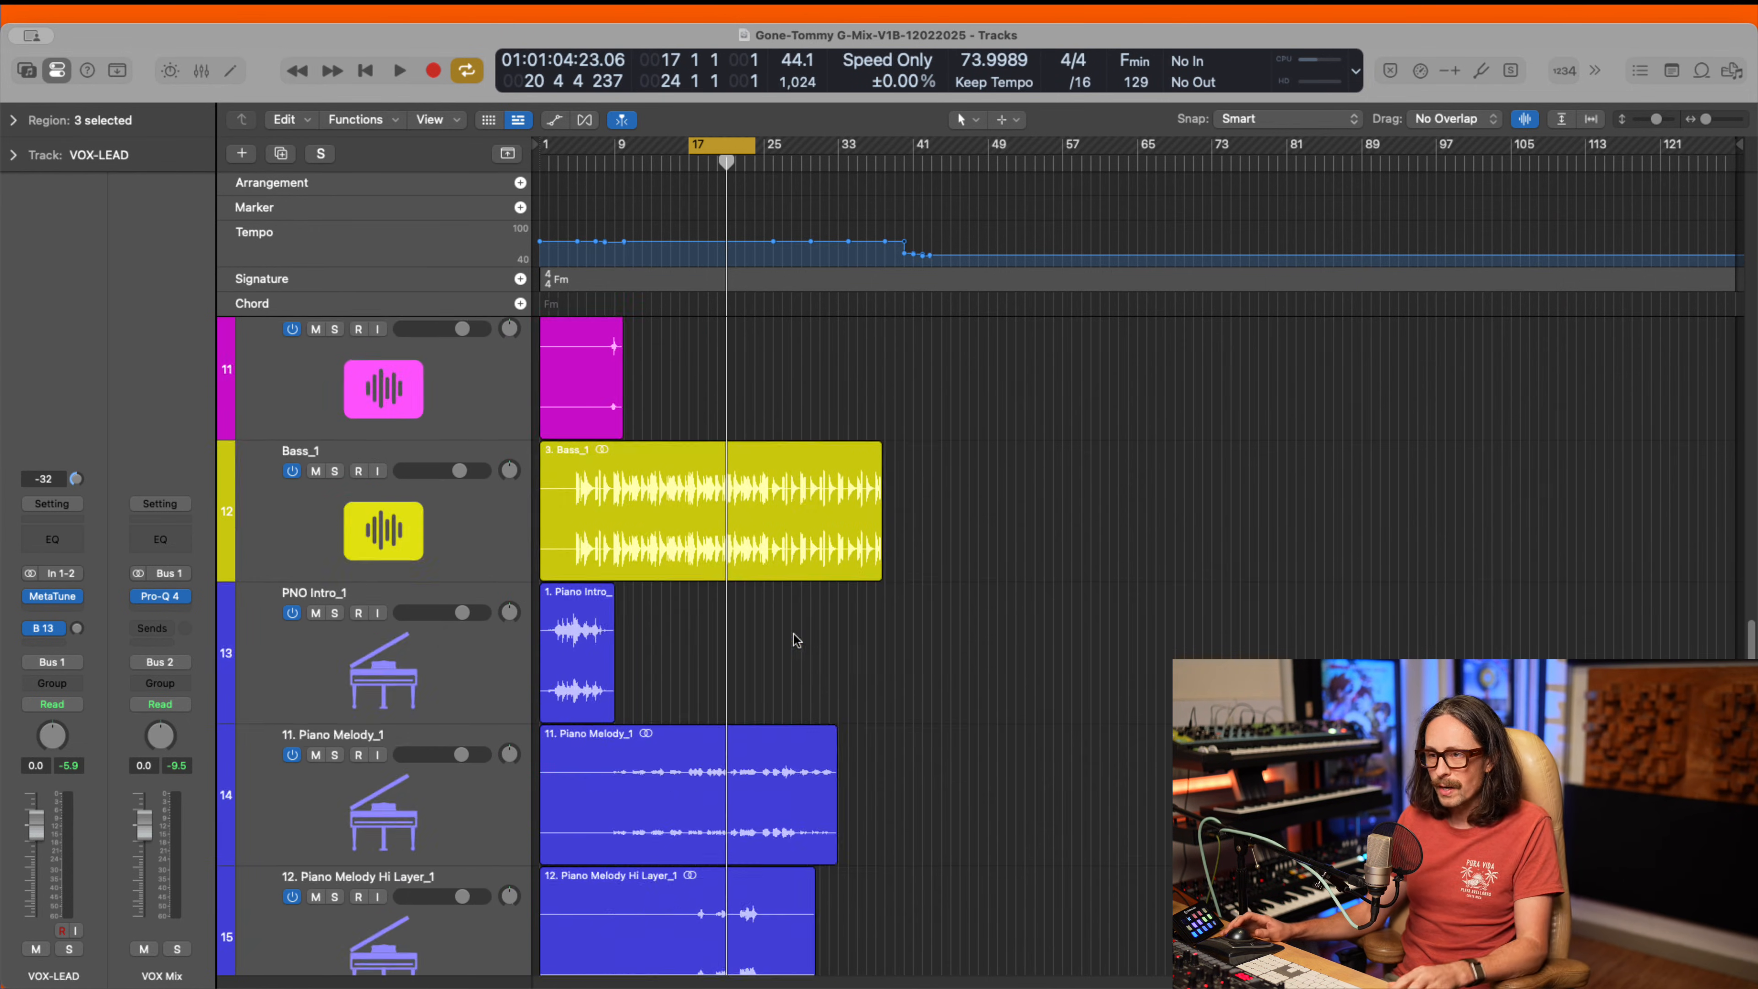
scroll(796, 644, down, 8)
scroll(777, 644, up, 3)
scroll(416, 752, down, 1)
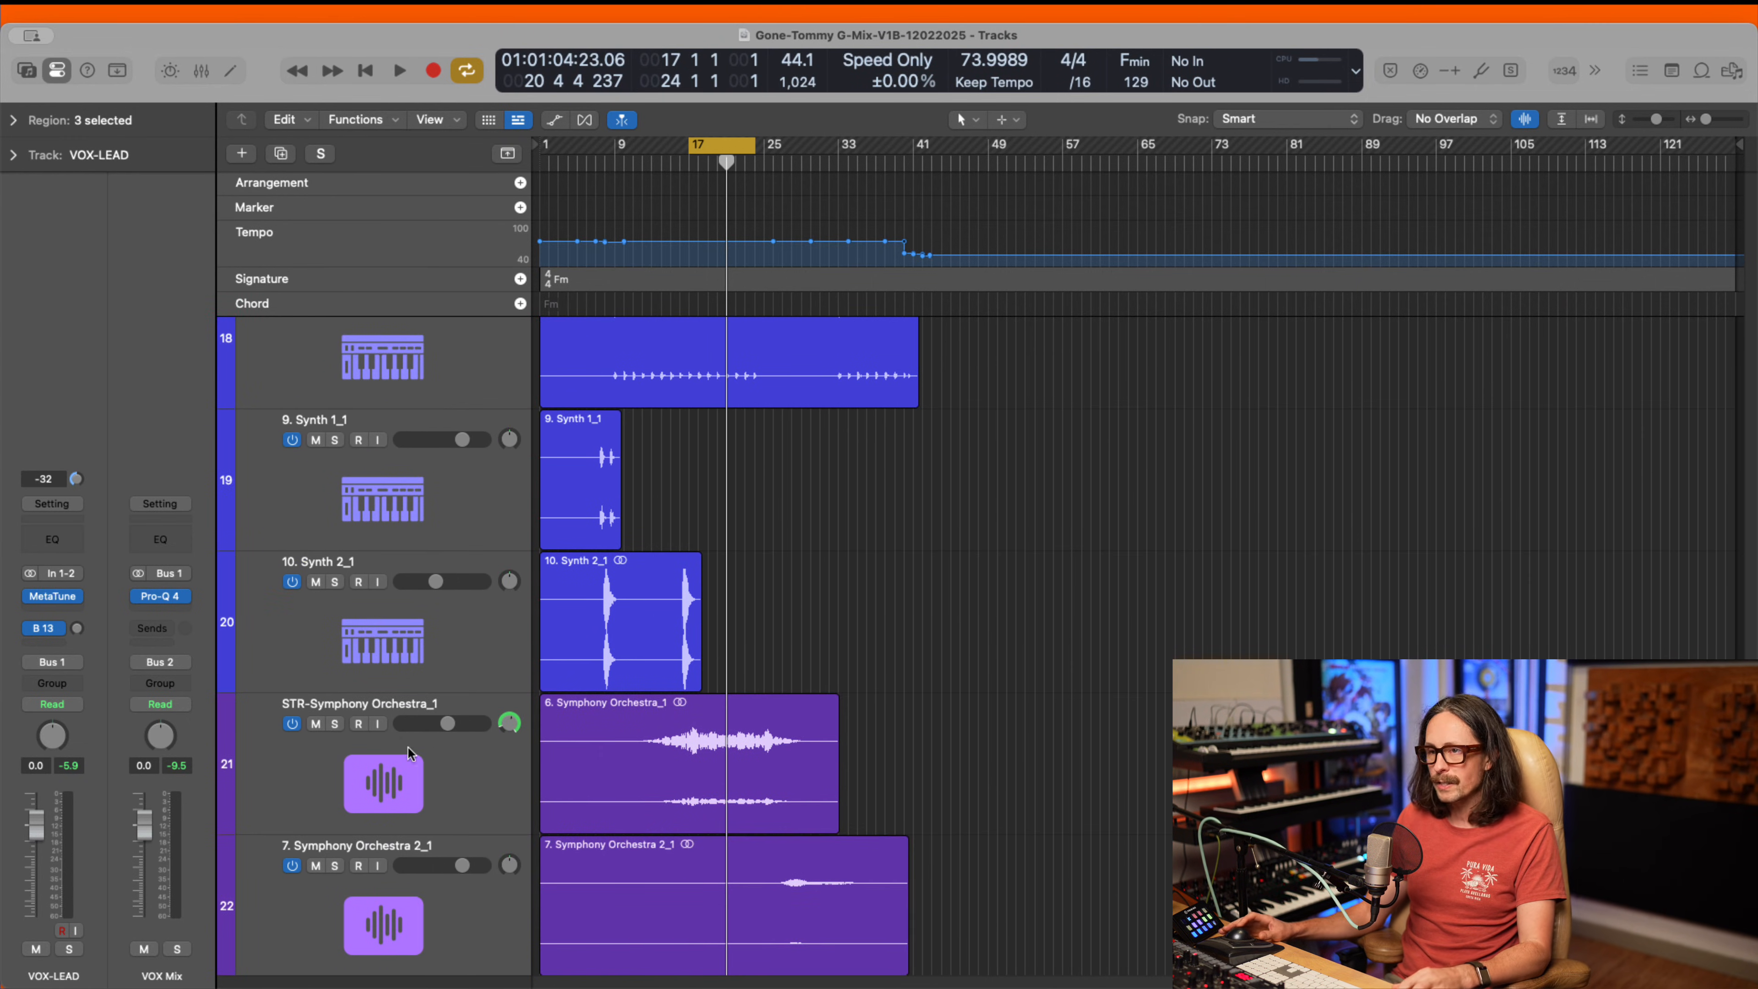
click(417, 780)
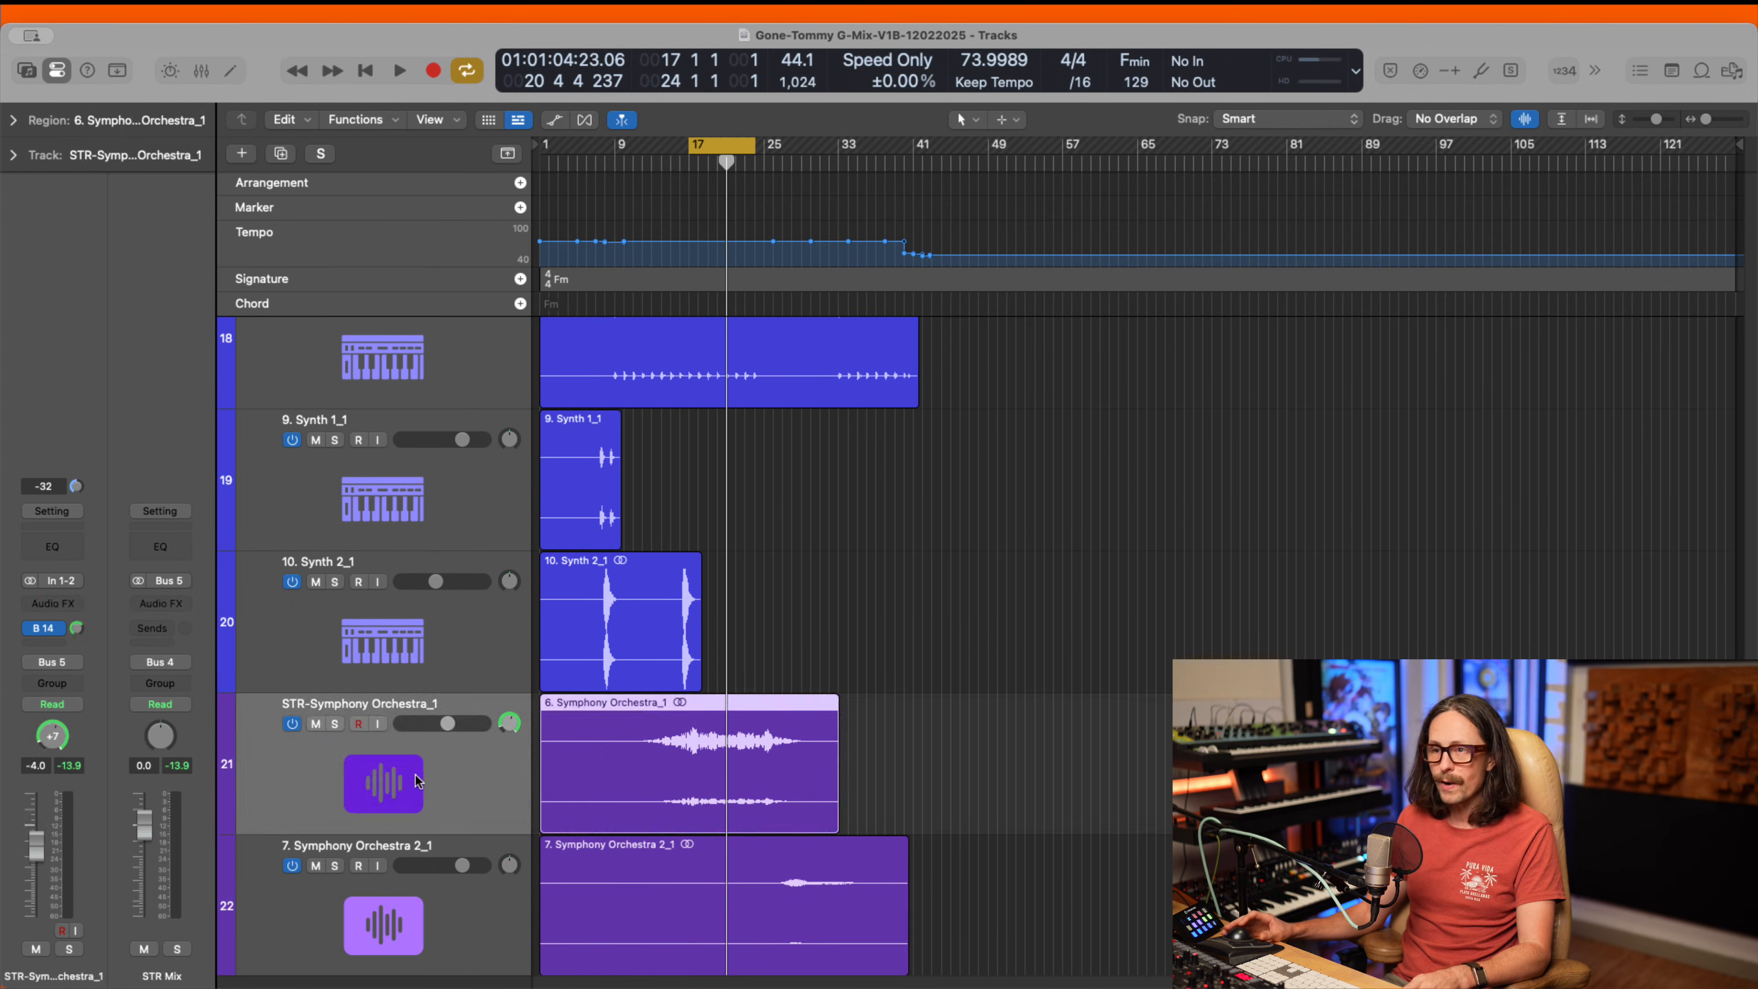
- Play the song and compare the STR-Symphony Orchestra_1 track with its Bus 14 reverb send bypassed and active
click(28, 630)
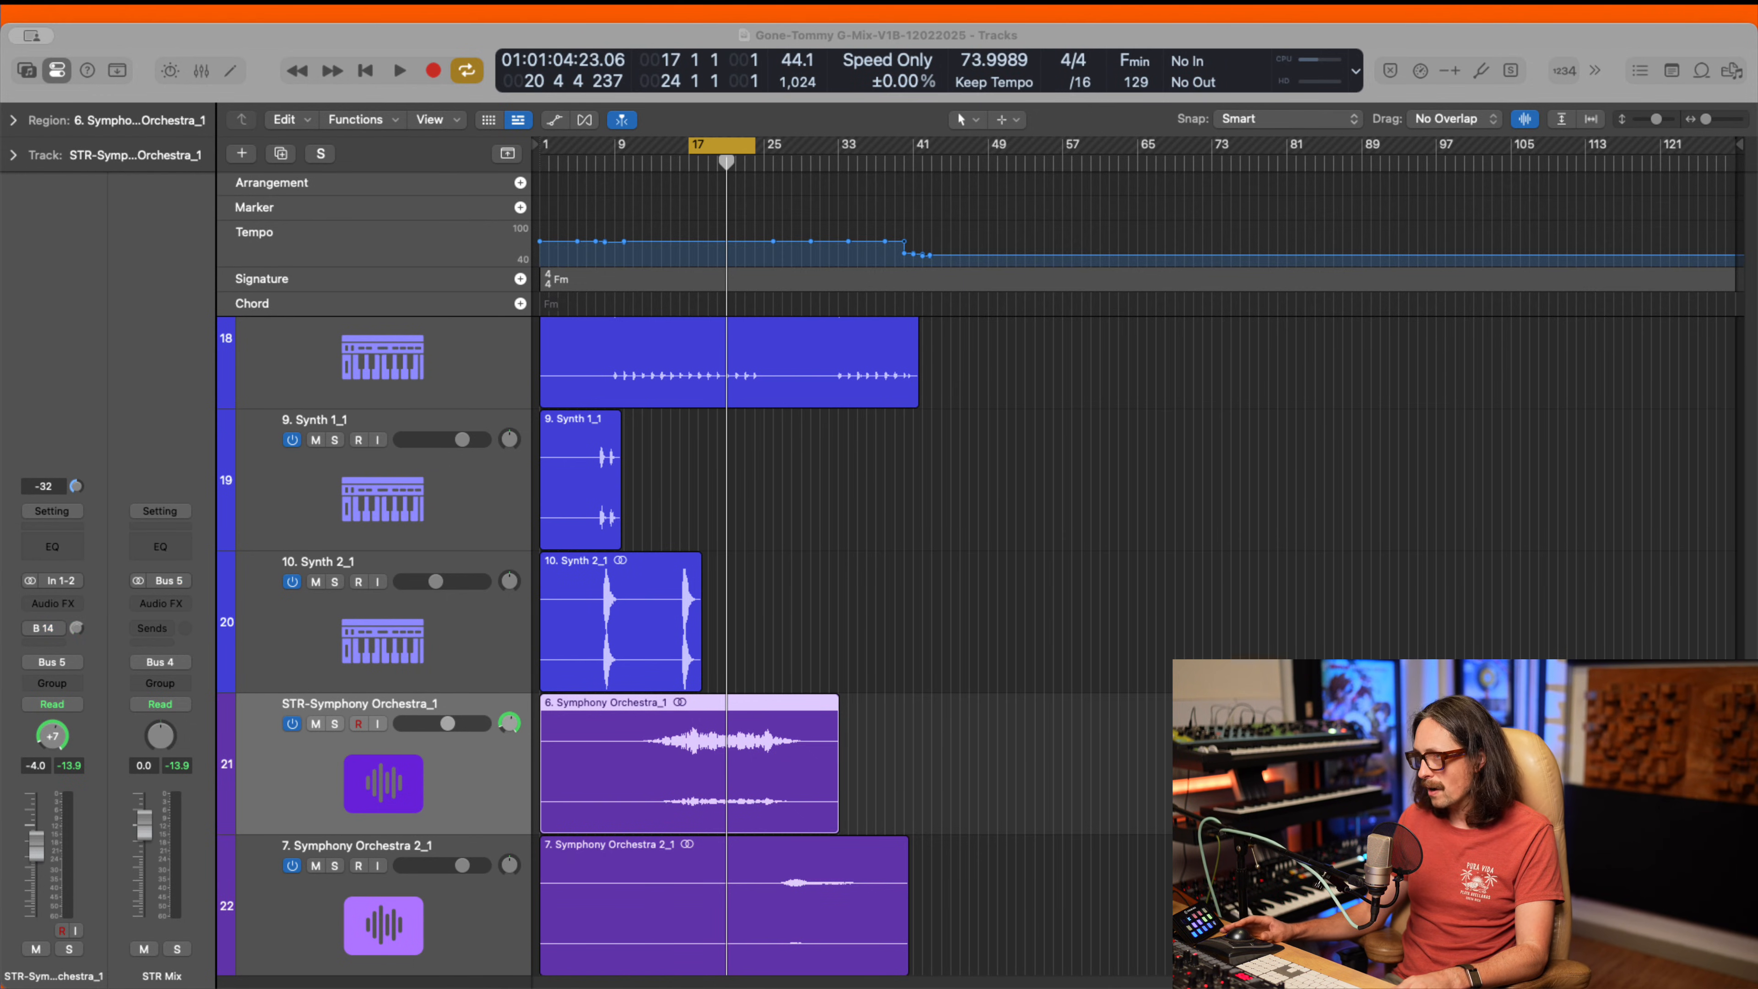
key(space)
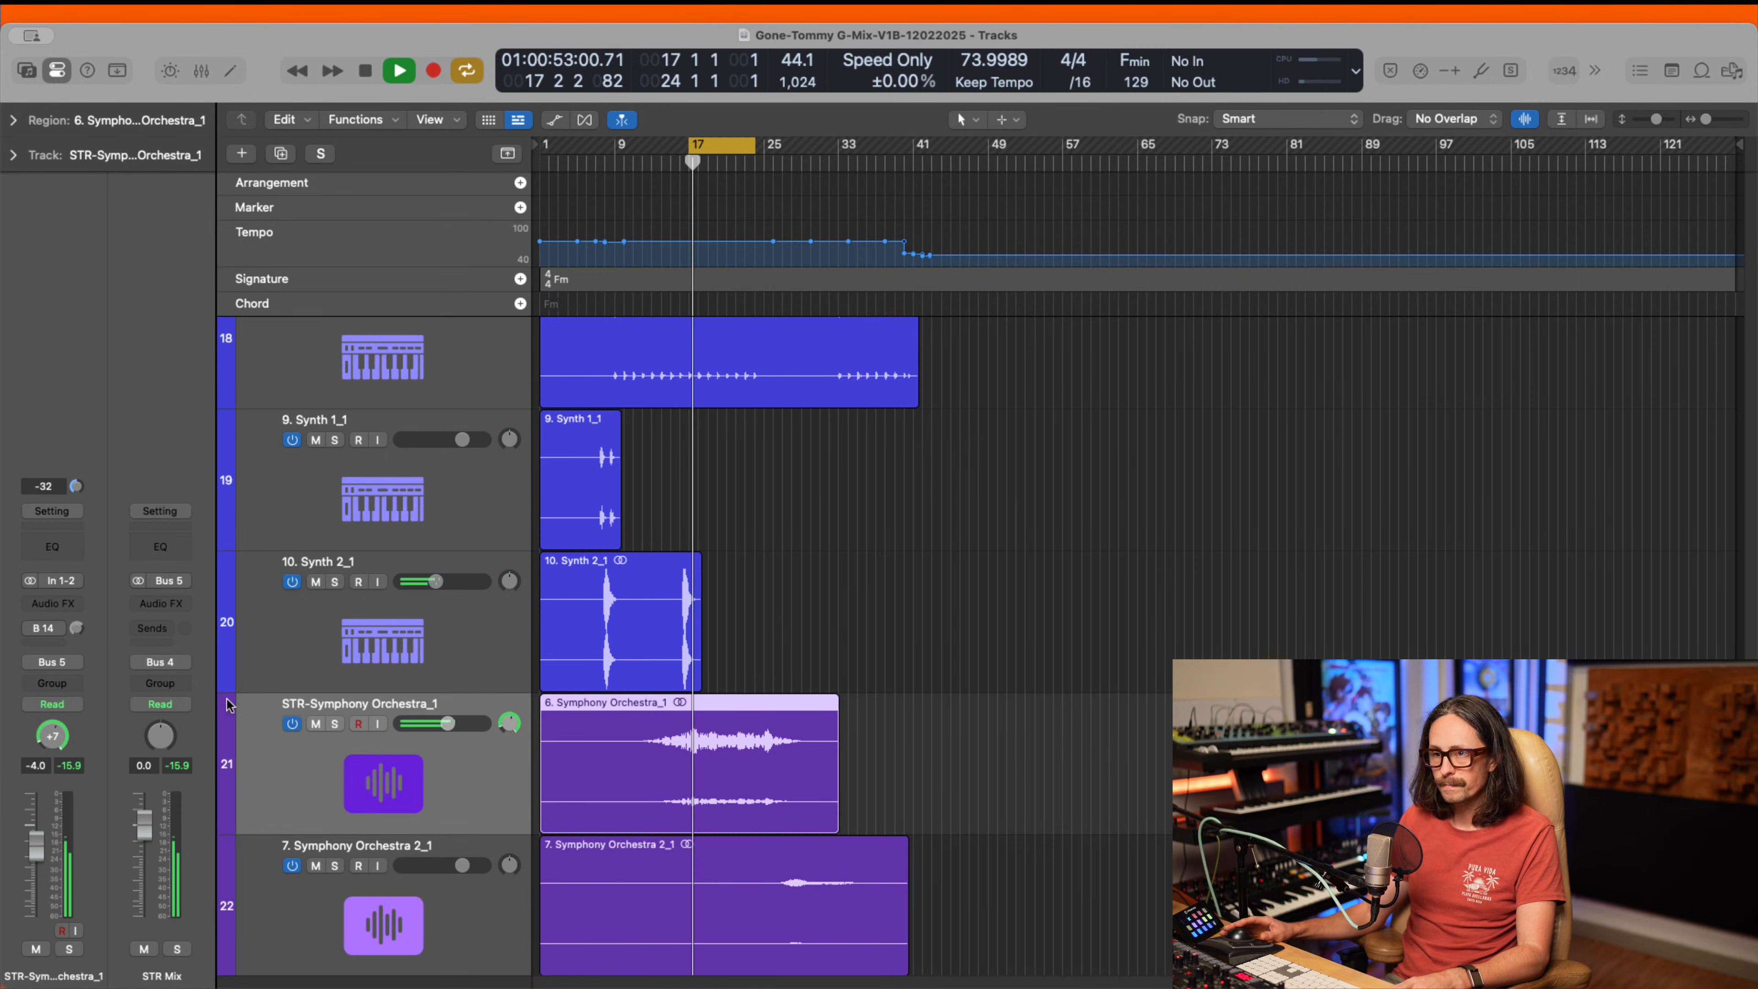
click(32, 629)
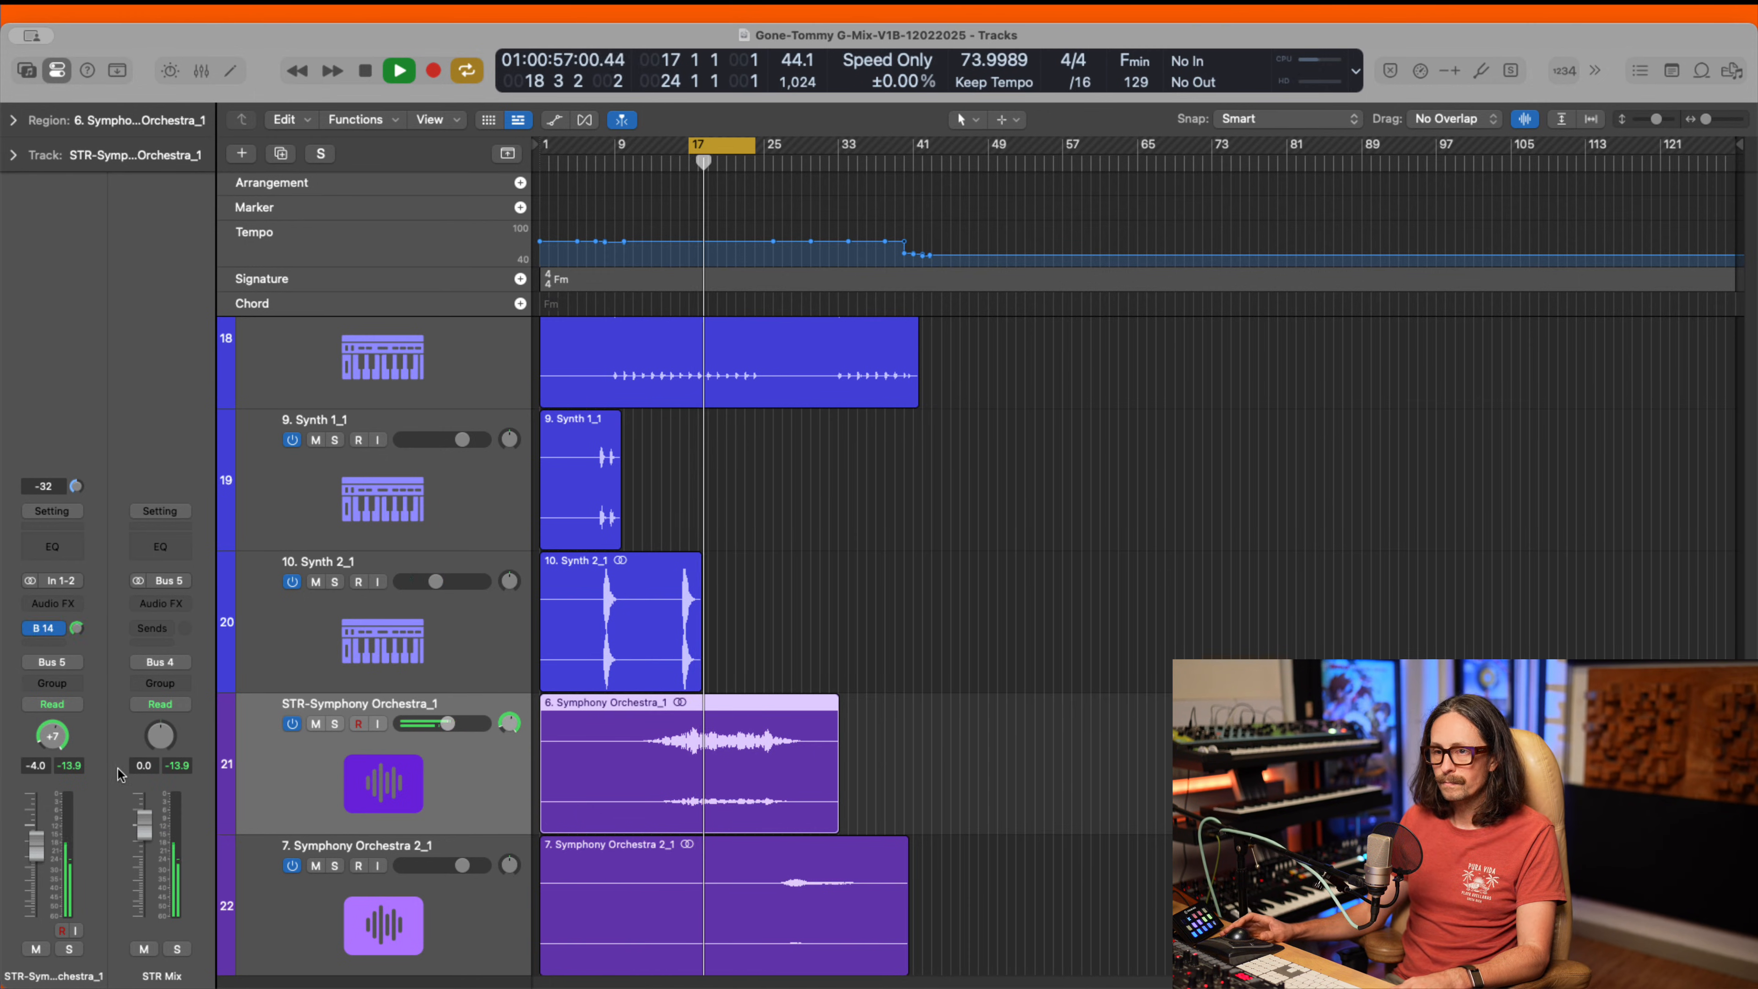
click(31, 628)
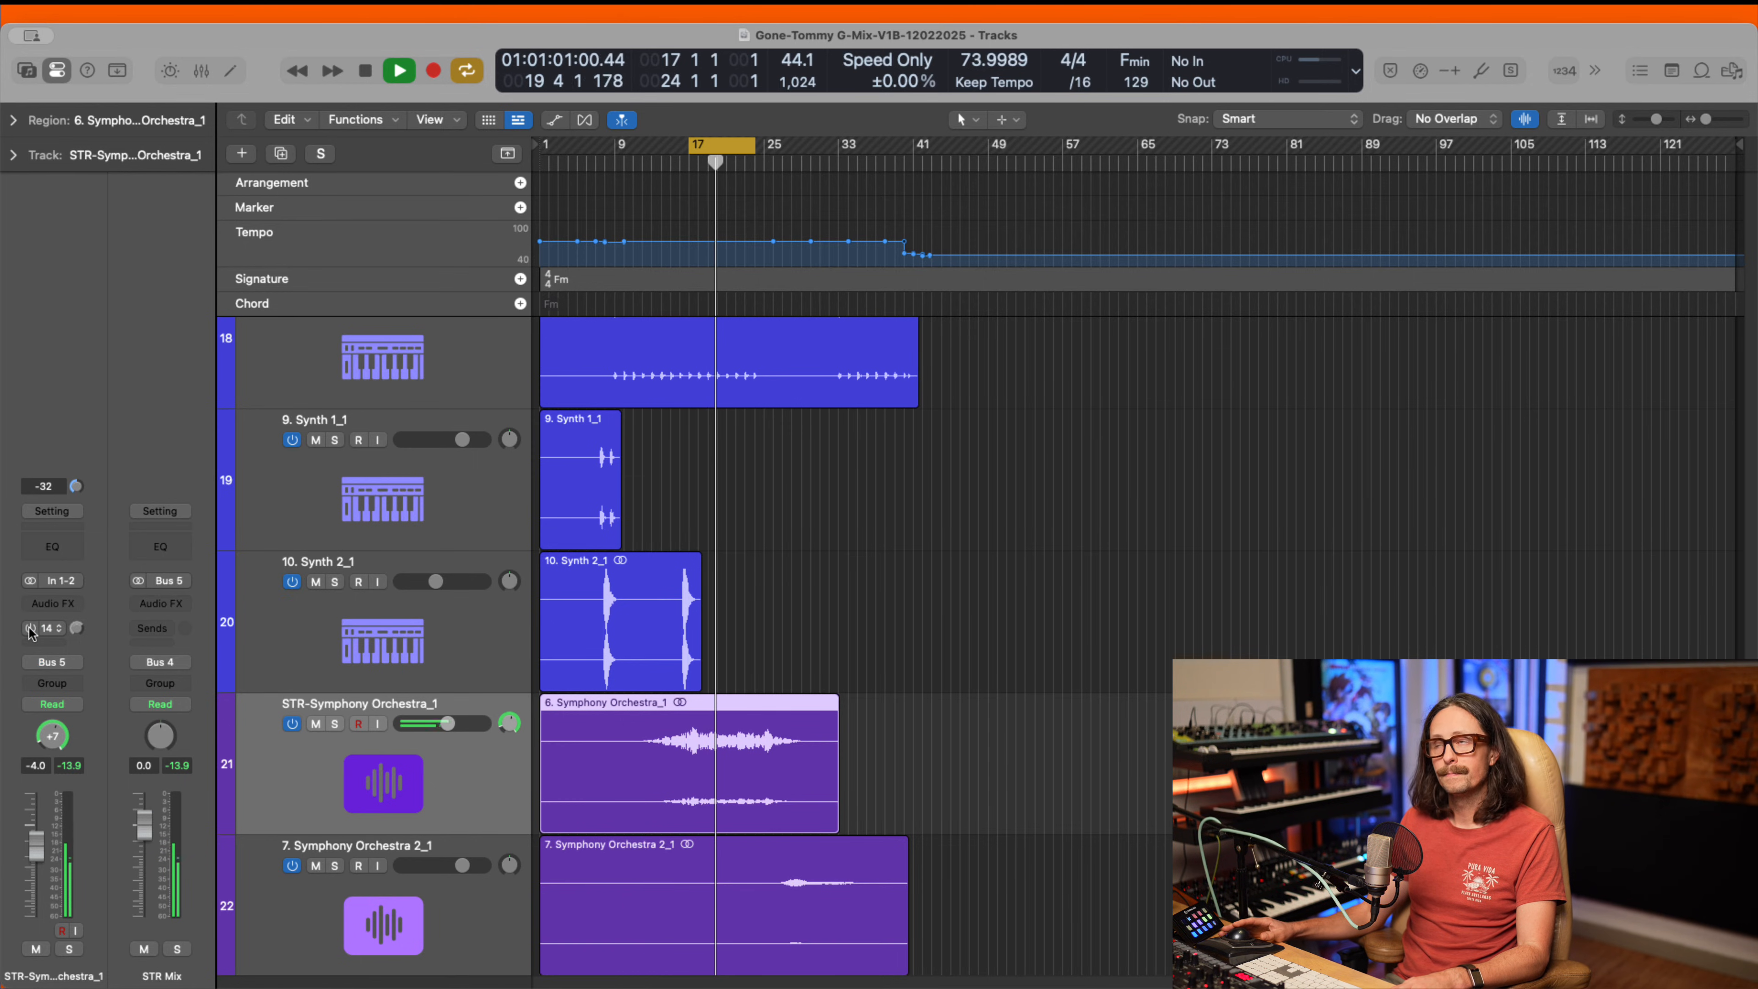
click(31, 629)
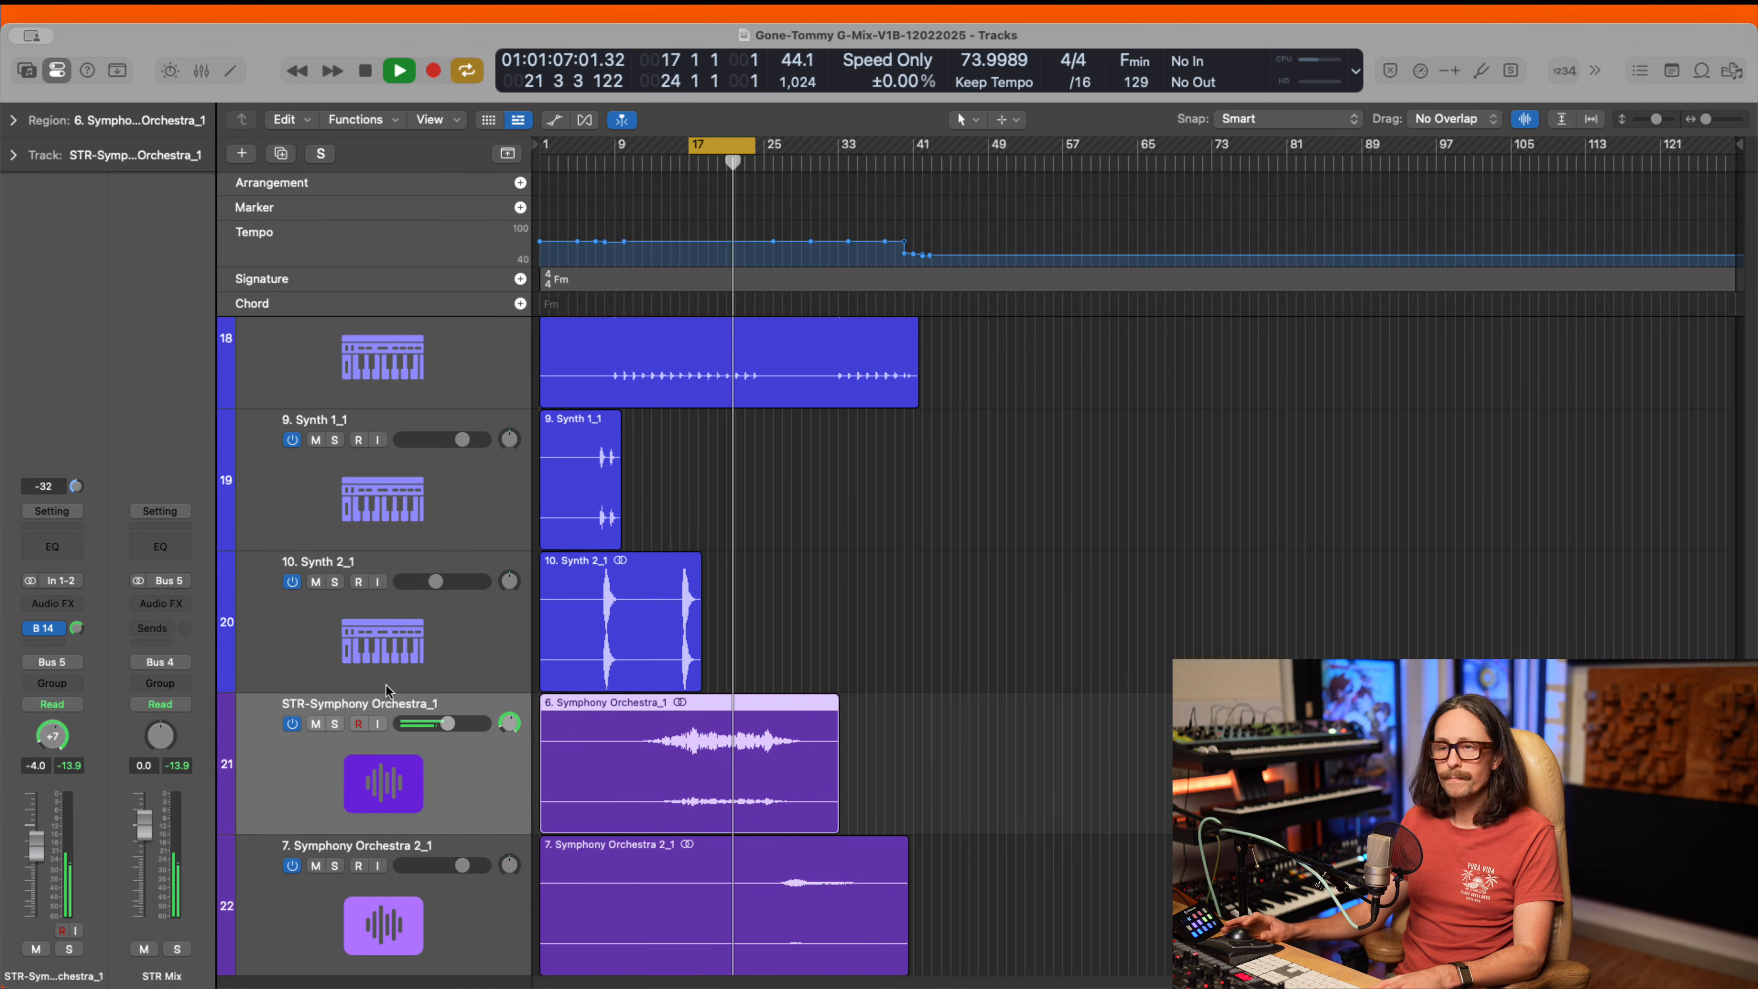
key(space)
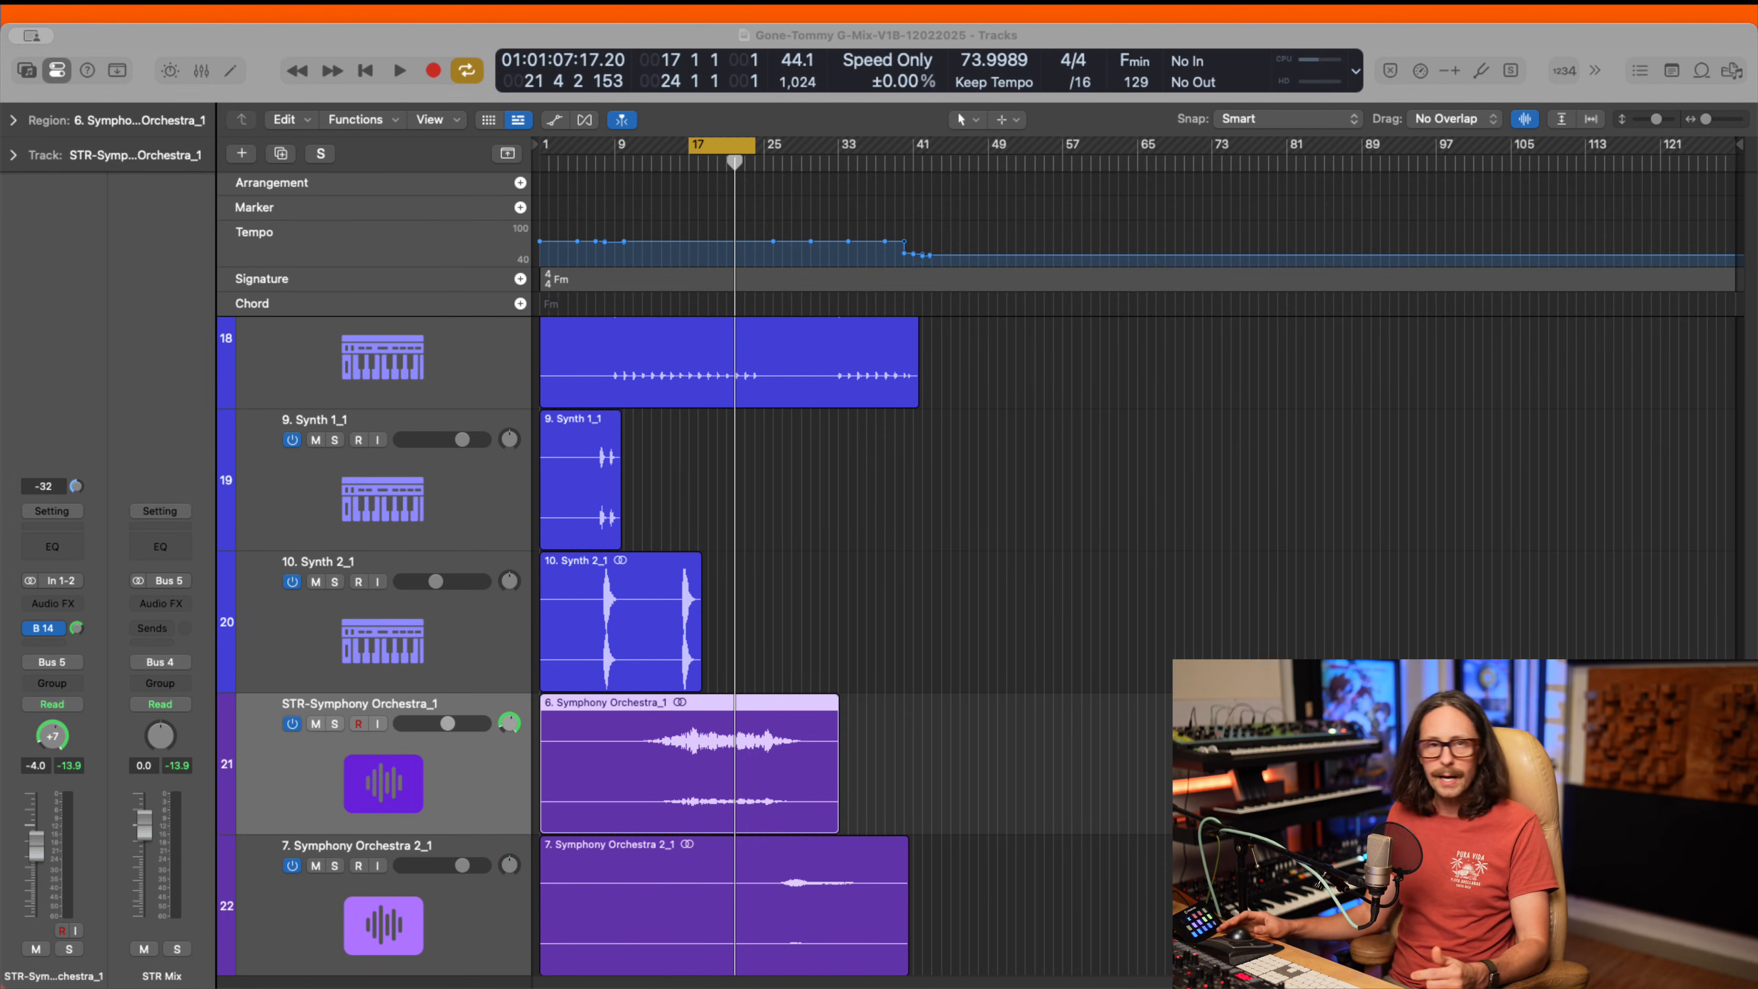
- Add a second send to Bus 15 on the STR-Symphony Orchestra_1 track and review its bus assignment
click(72, 433)
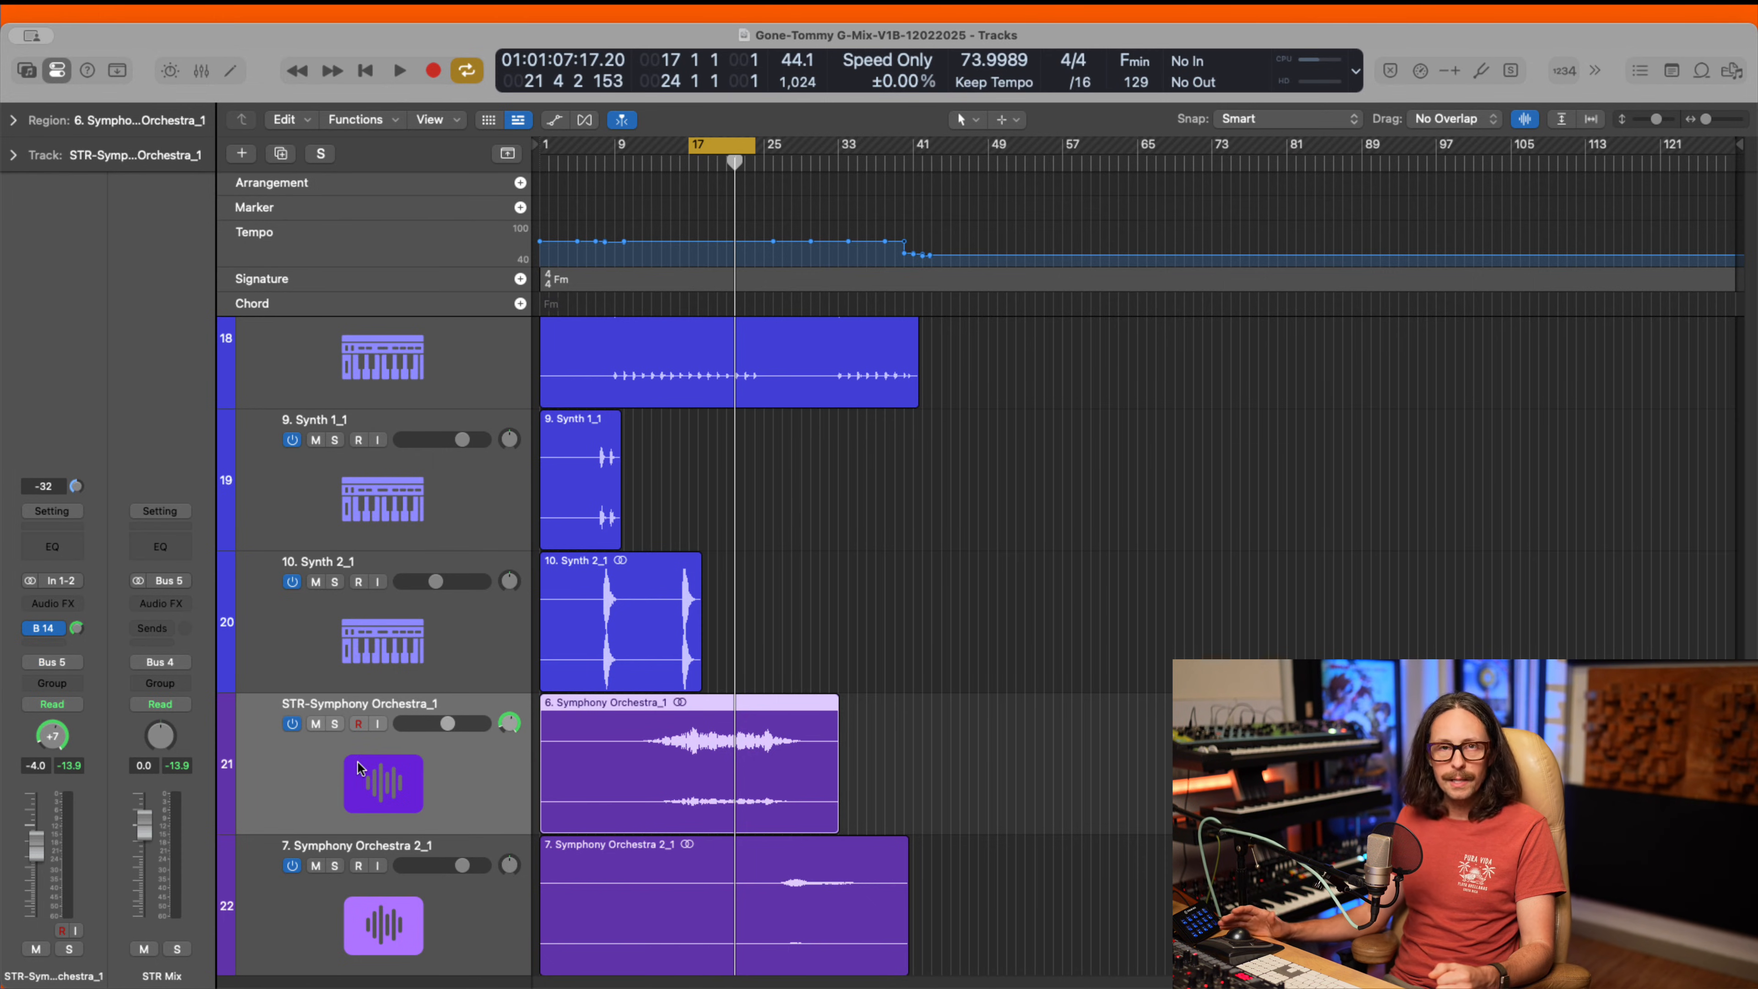
click(44, 645)
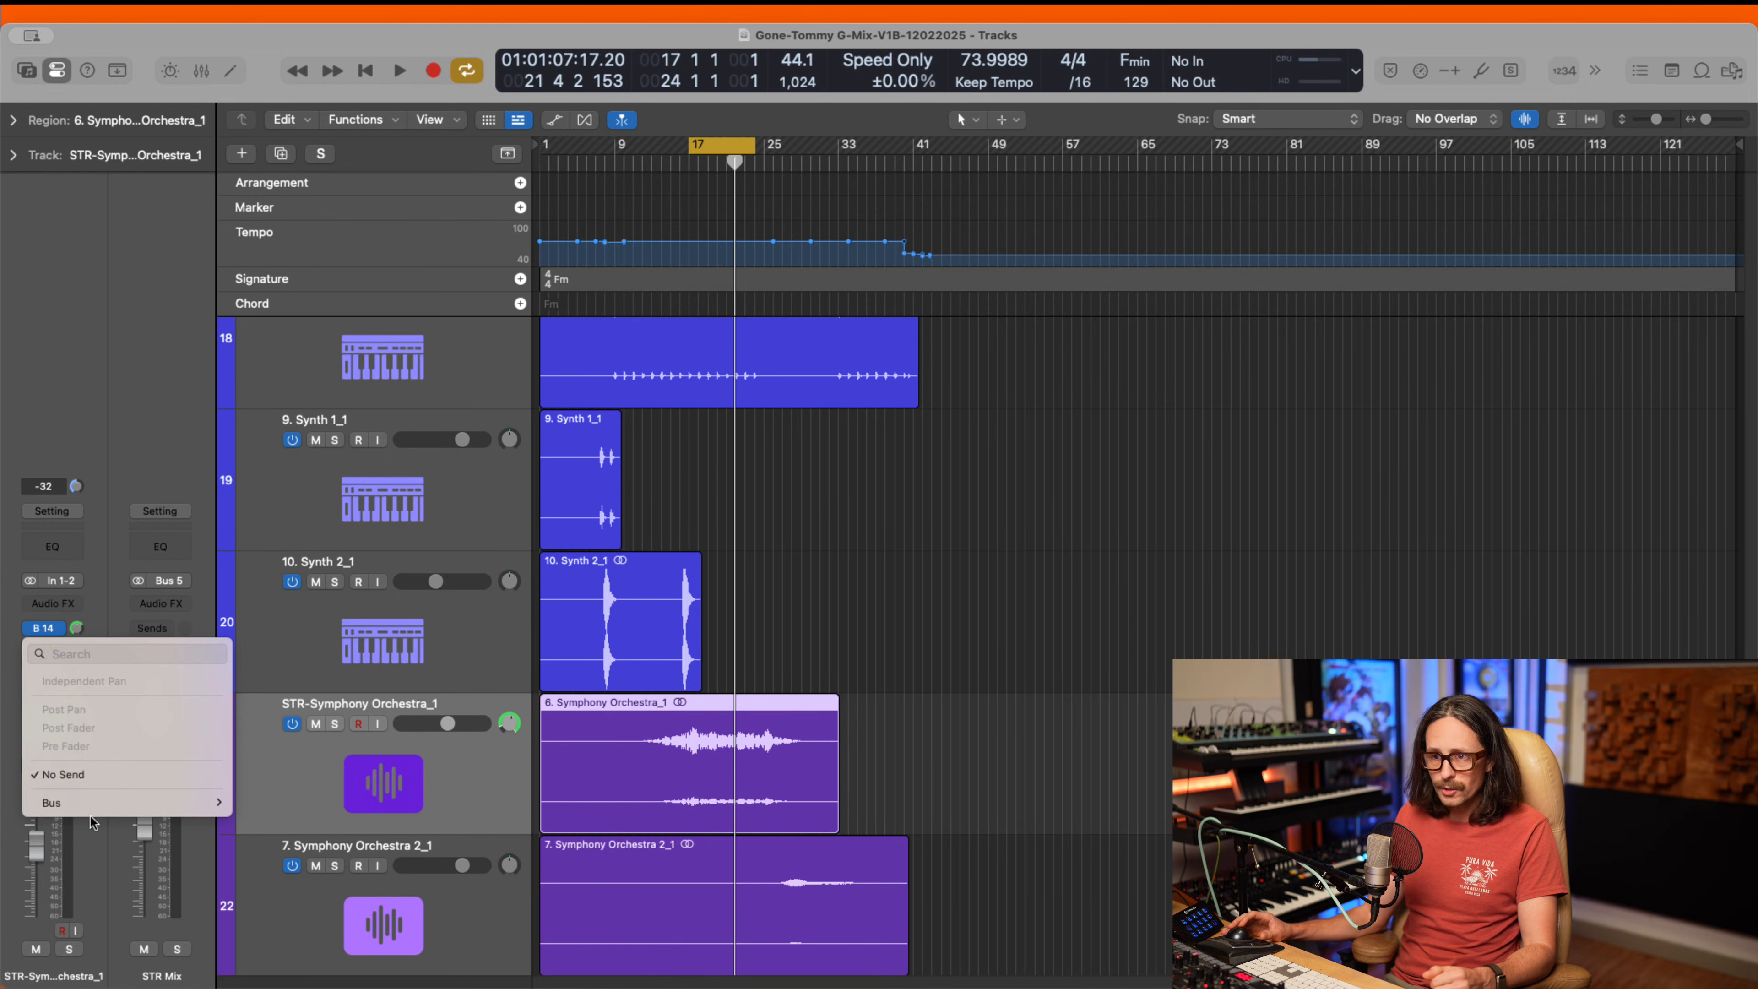
mouse_move(125, 802)
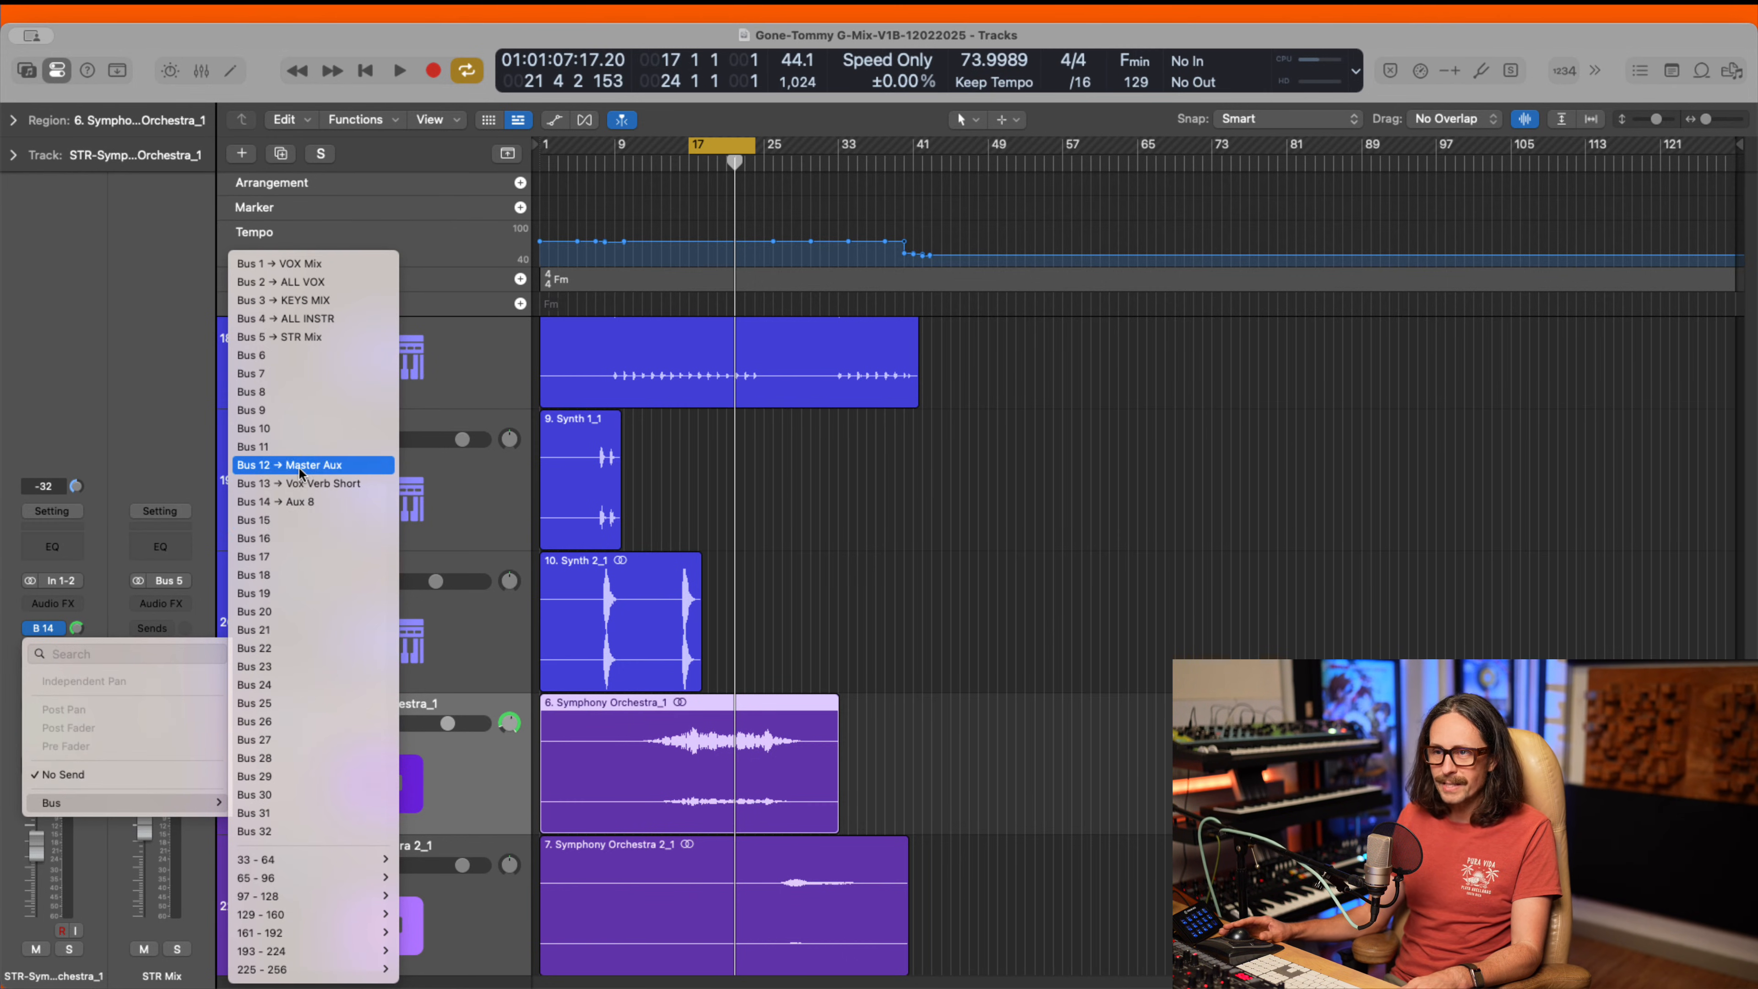
click(282, 520)
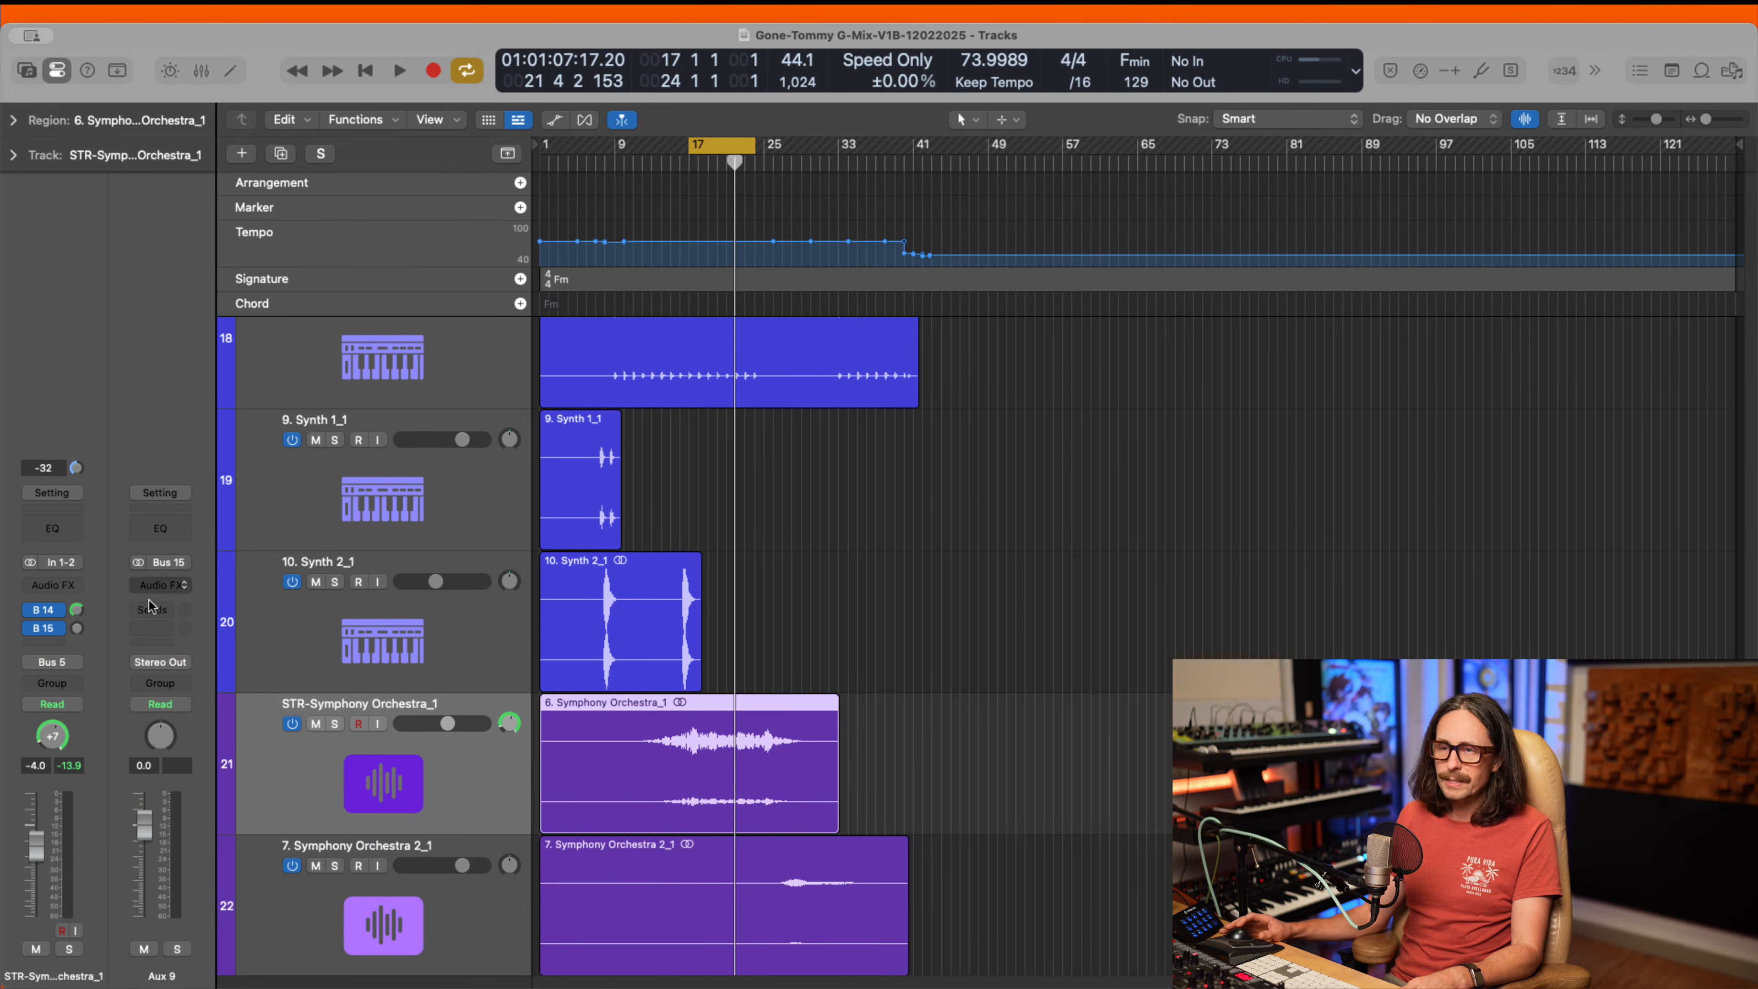
click(46, 629)
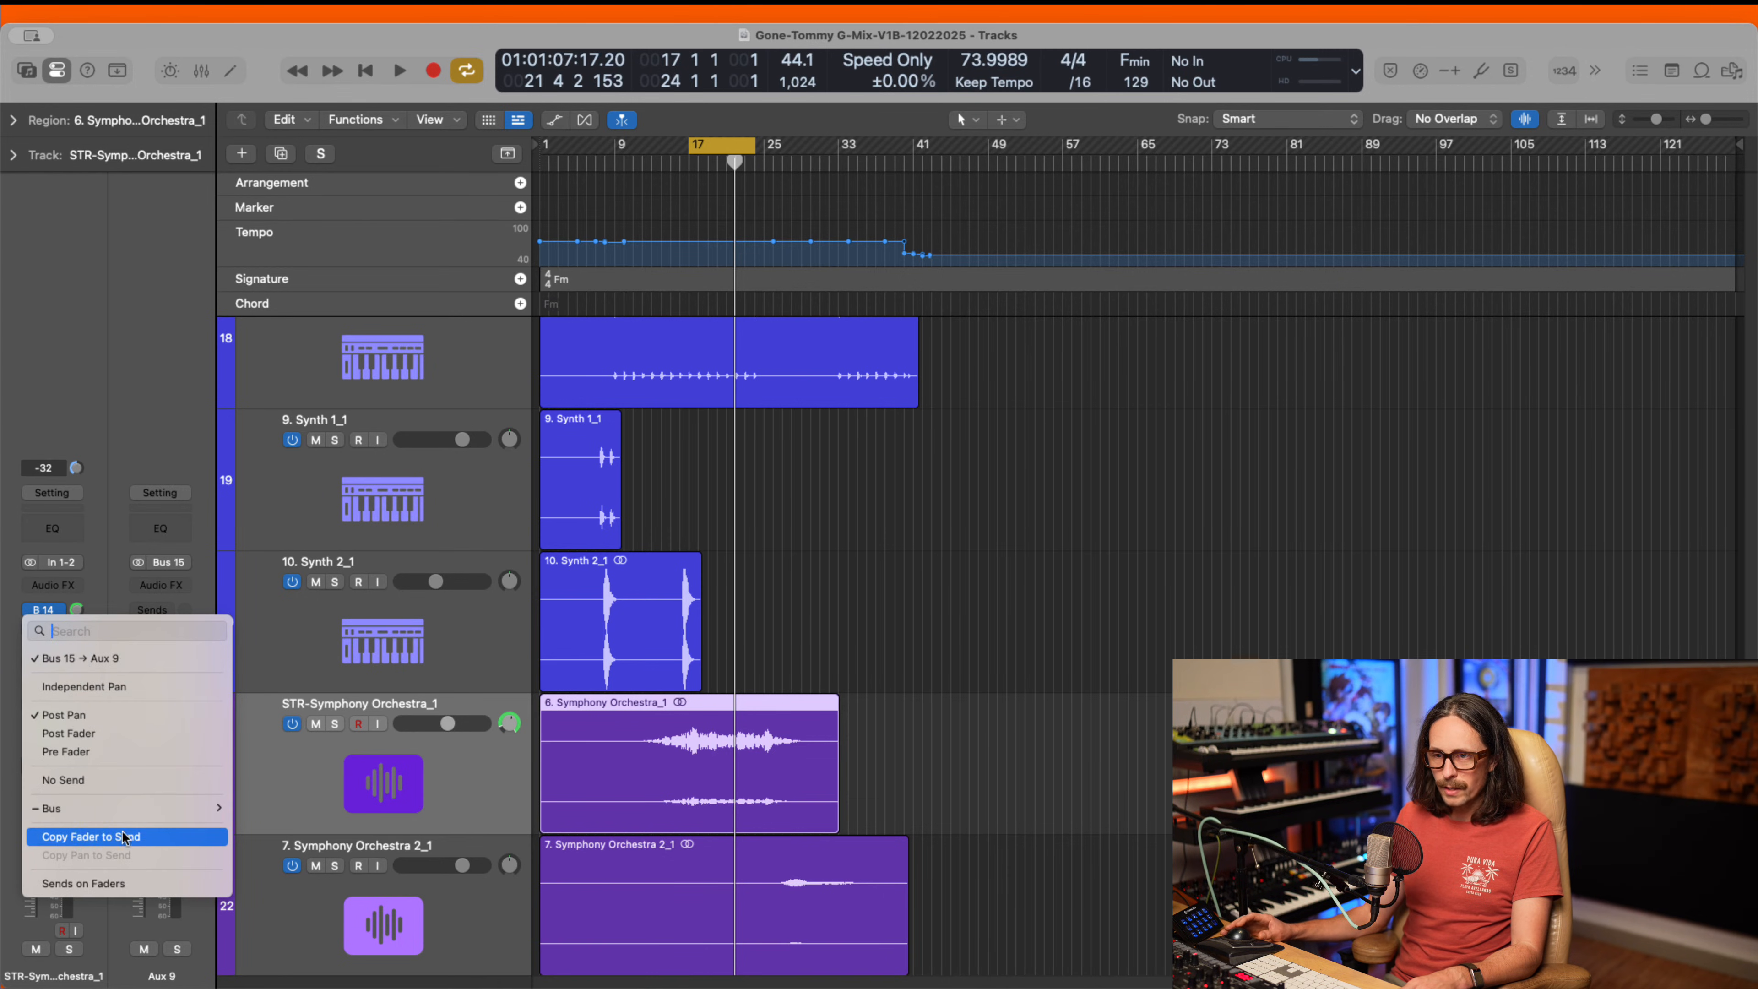
mouse_move(198, 810)
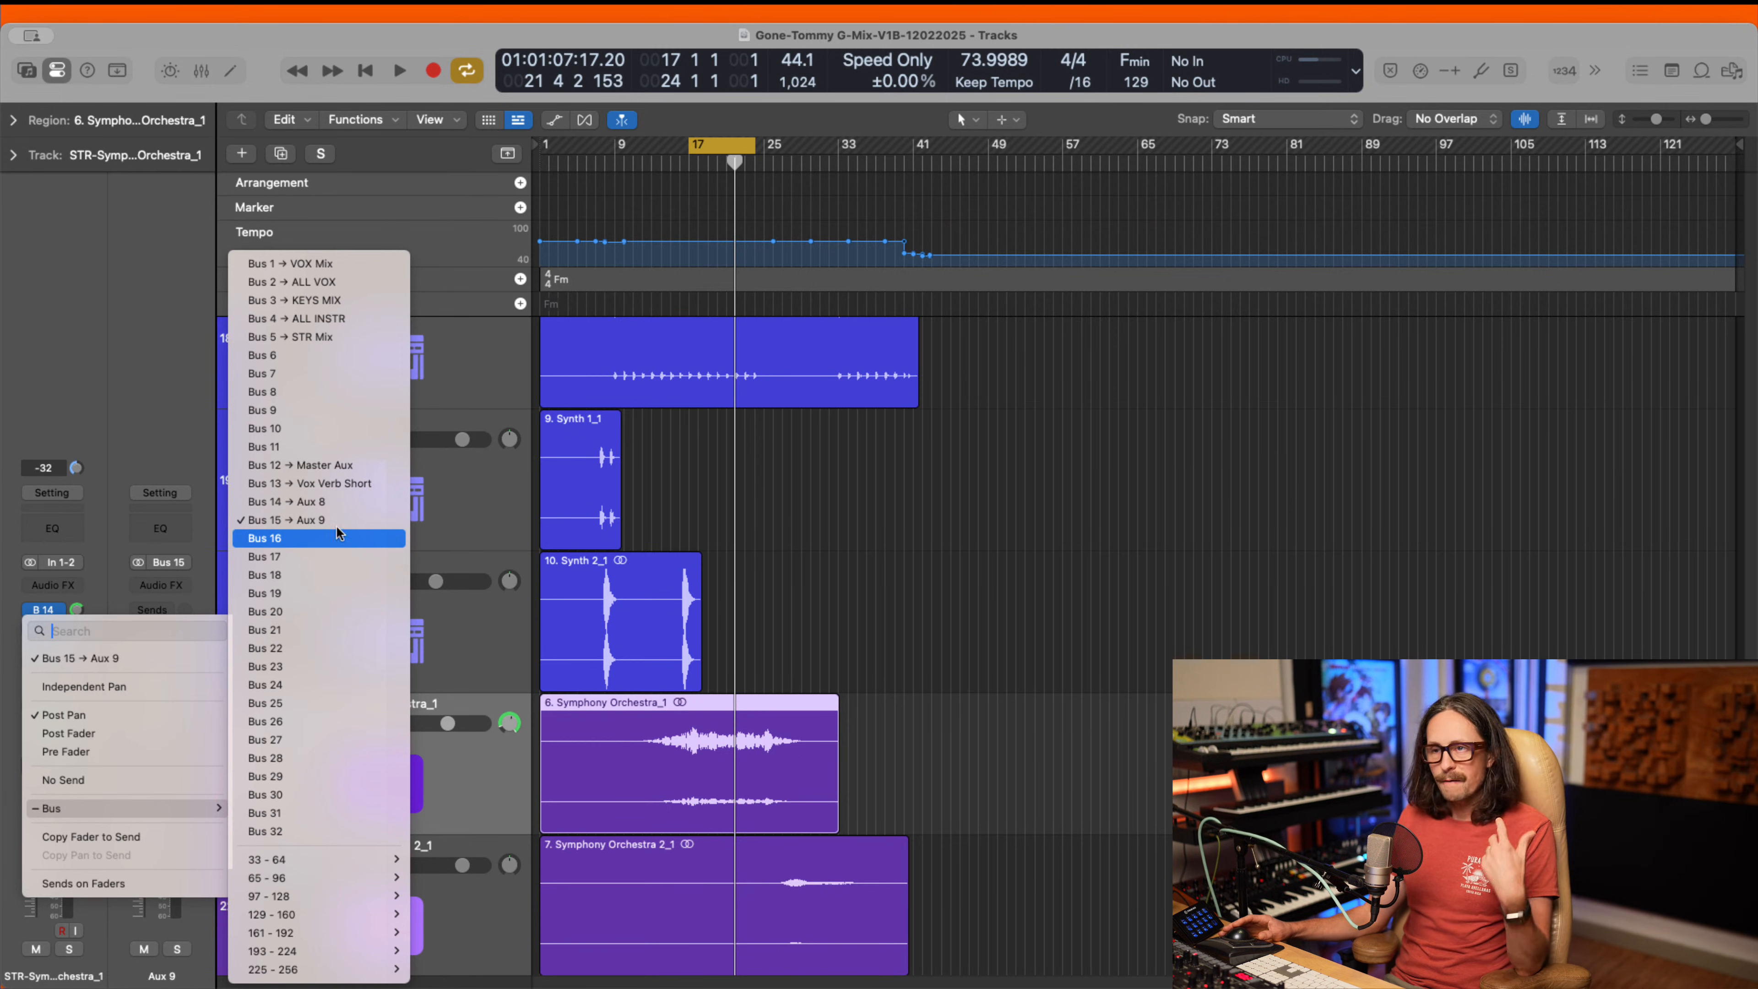
click(59, 416)
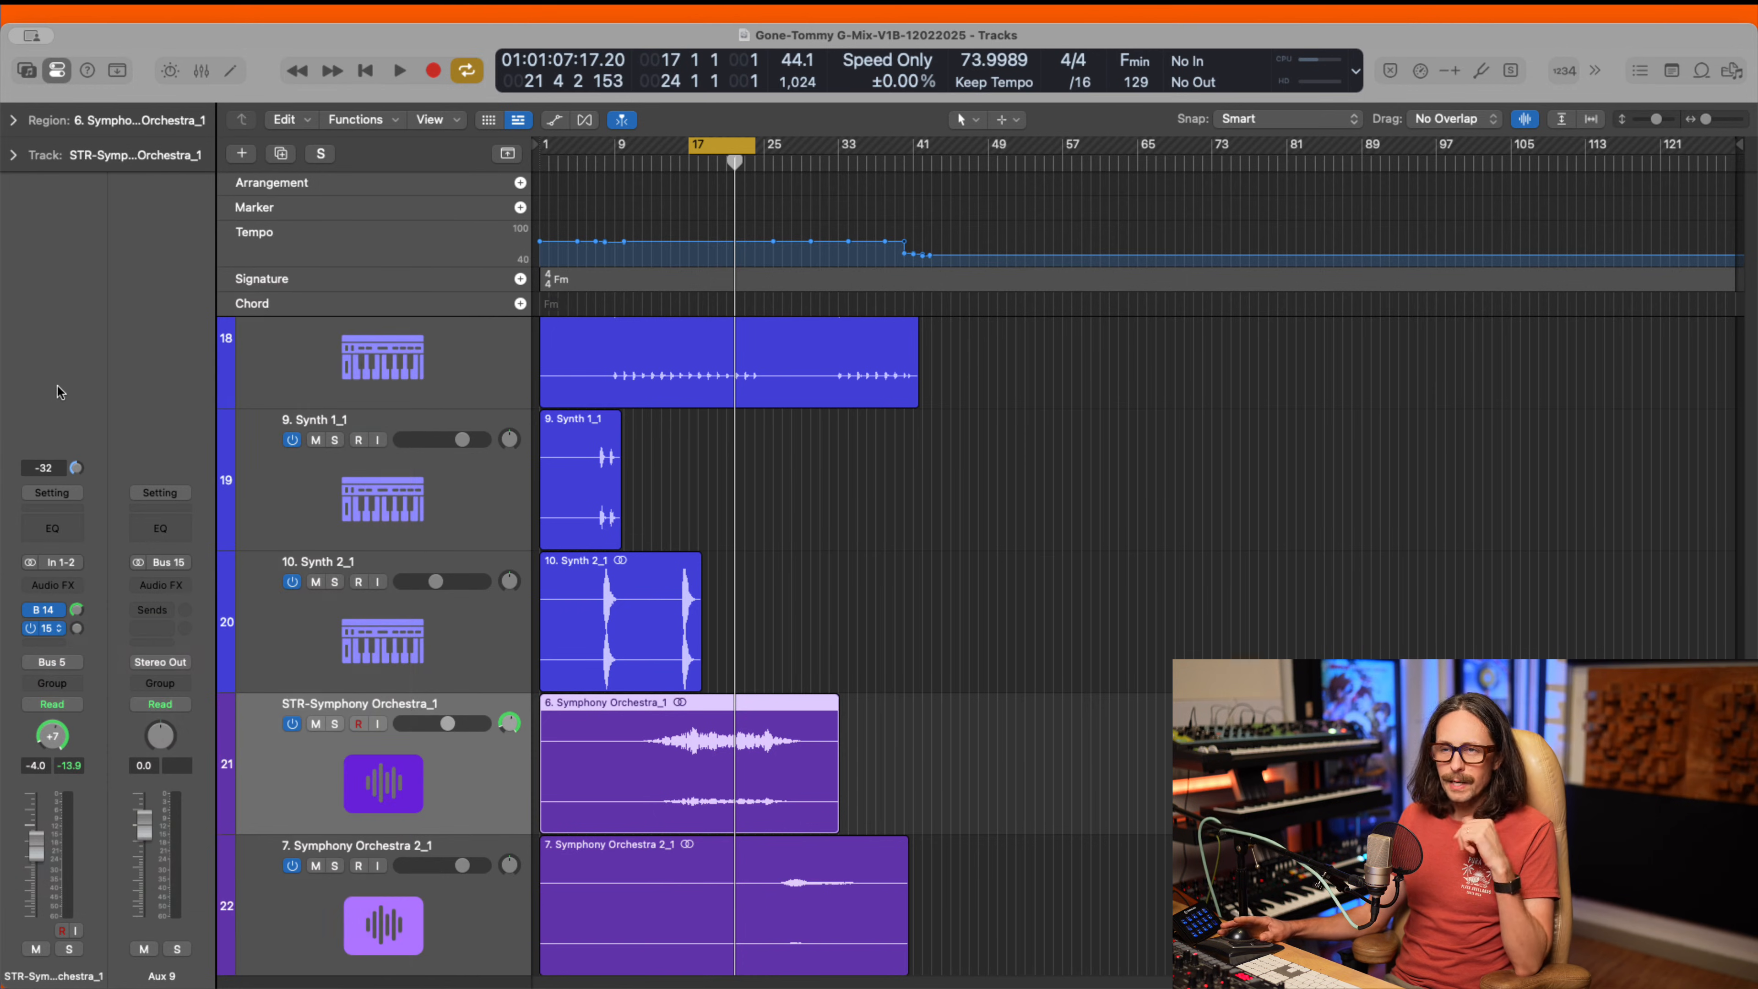
- Rename the Bus 15 aux channel as Big Verb
double_click(164, 976)
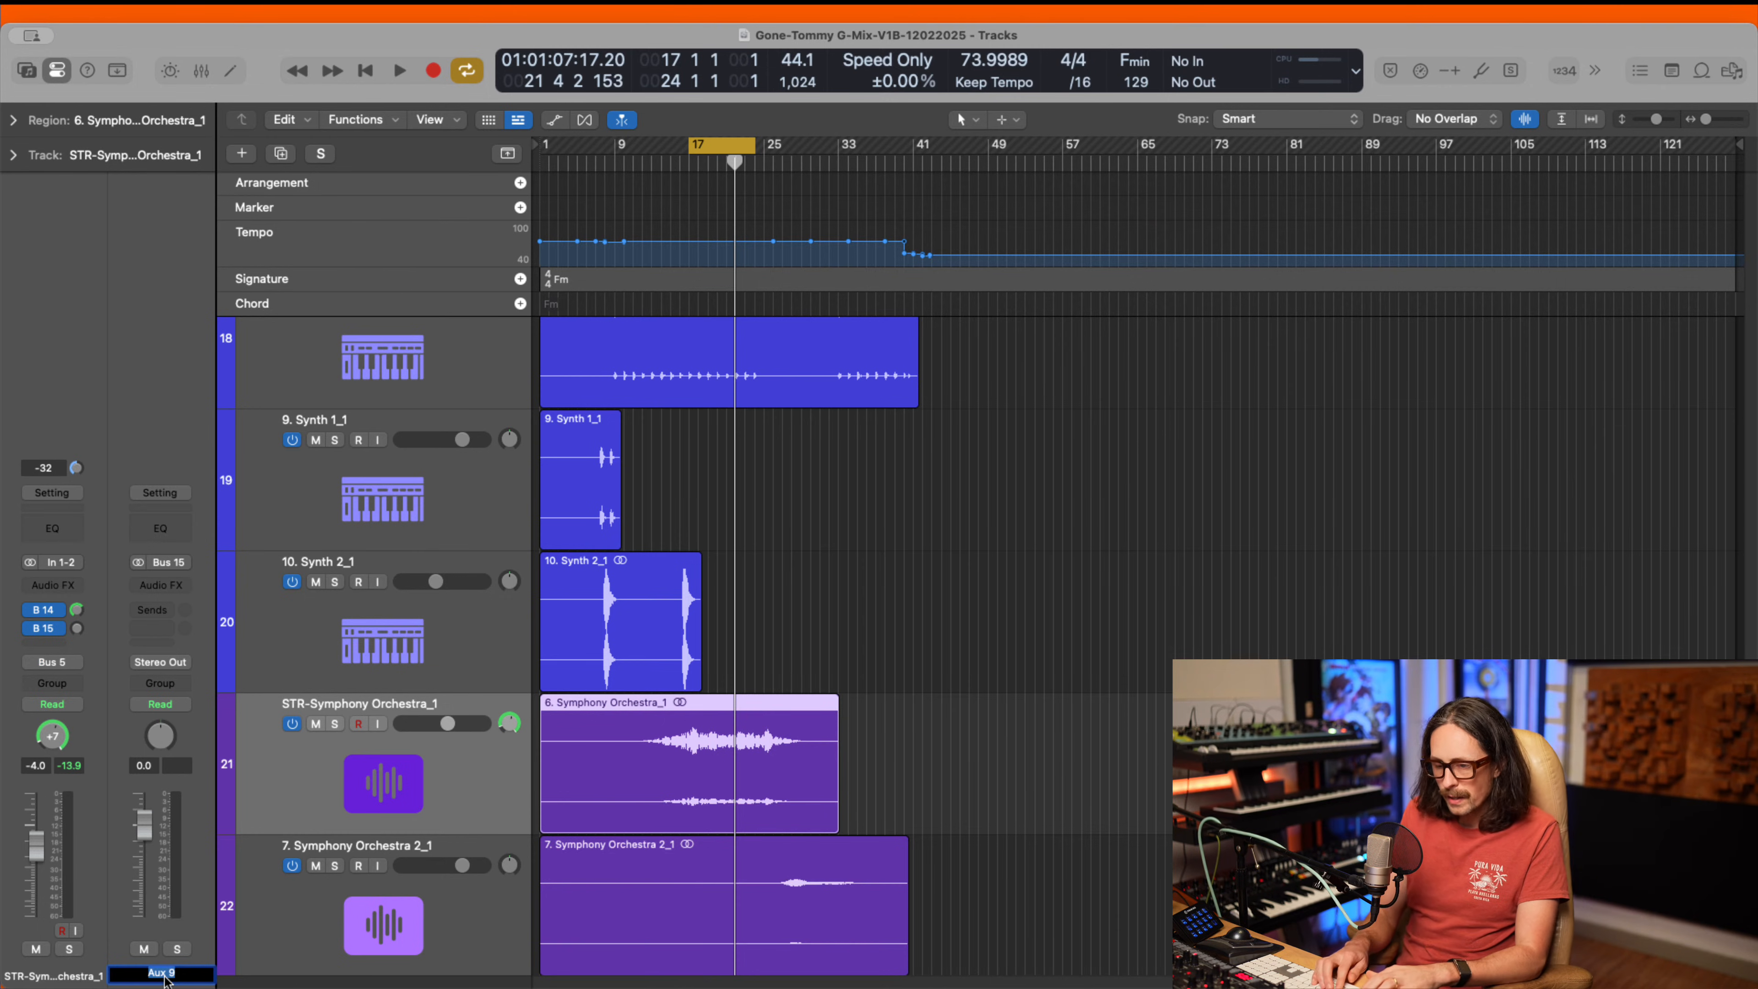
text(Big Verb)
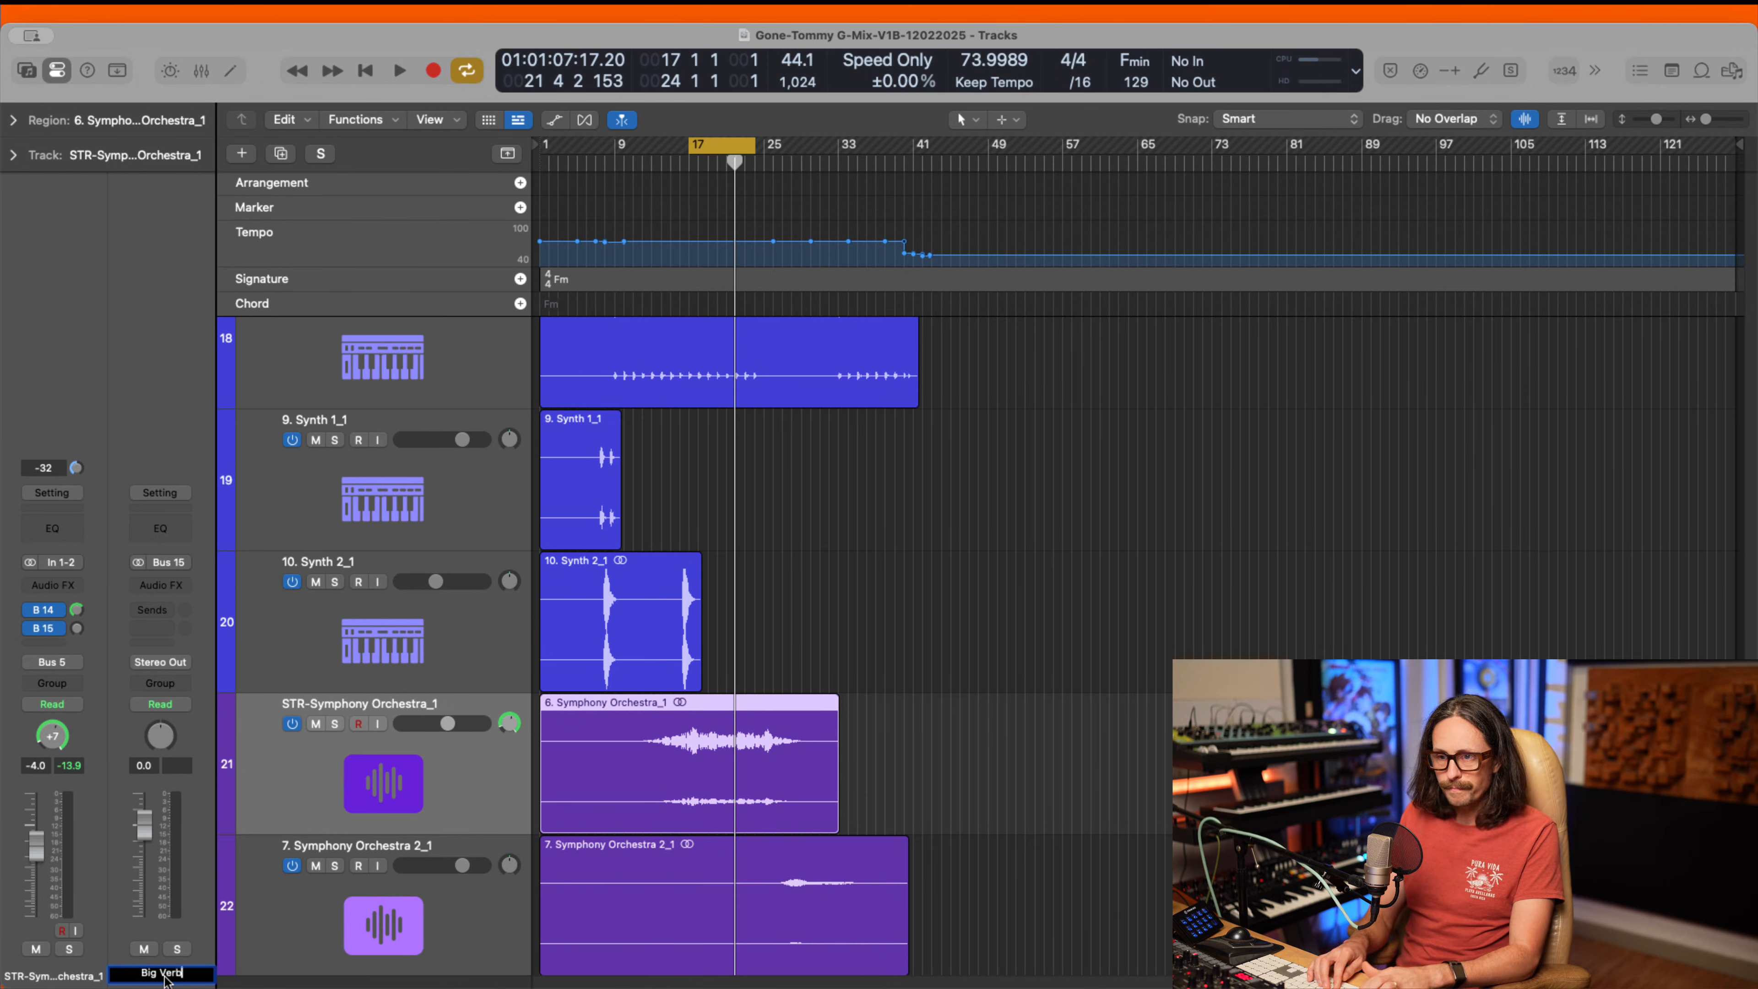
key(Return)
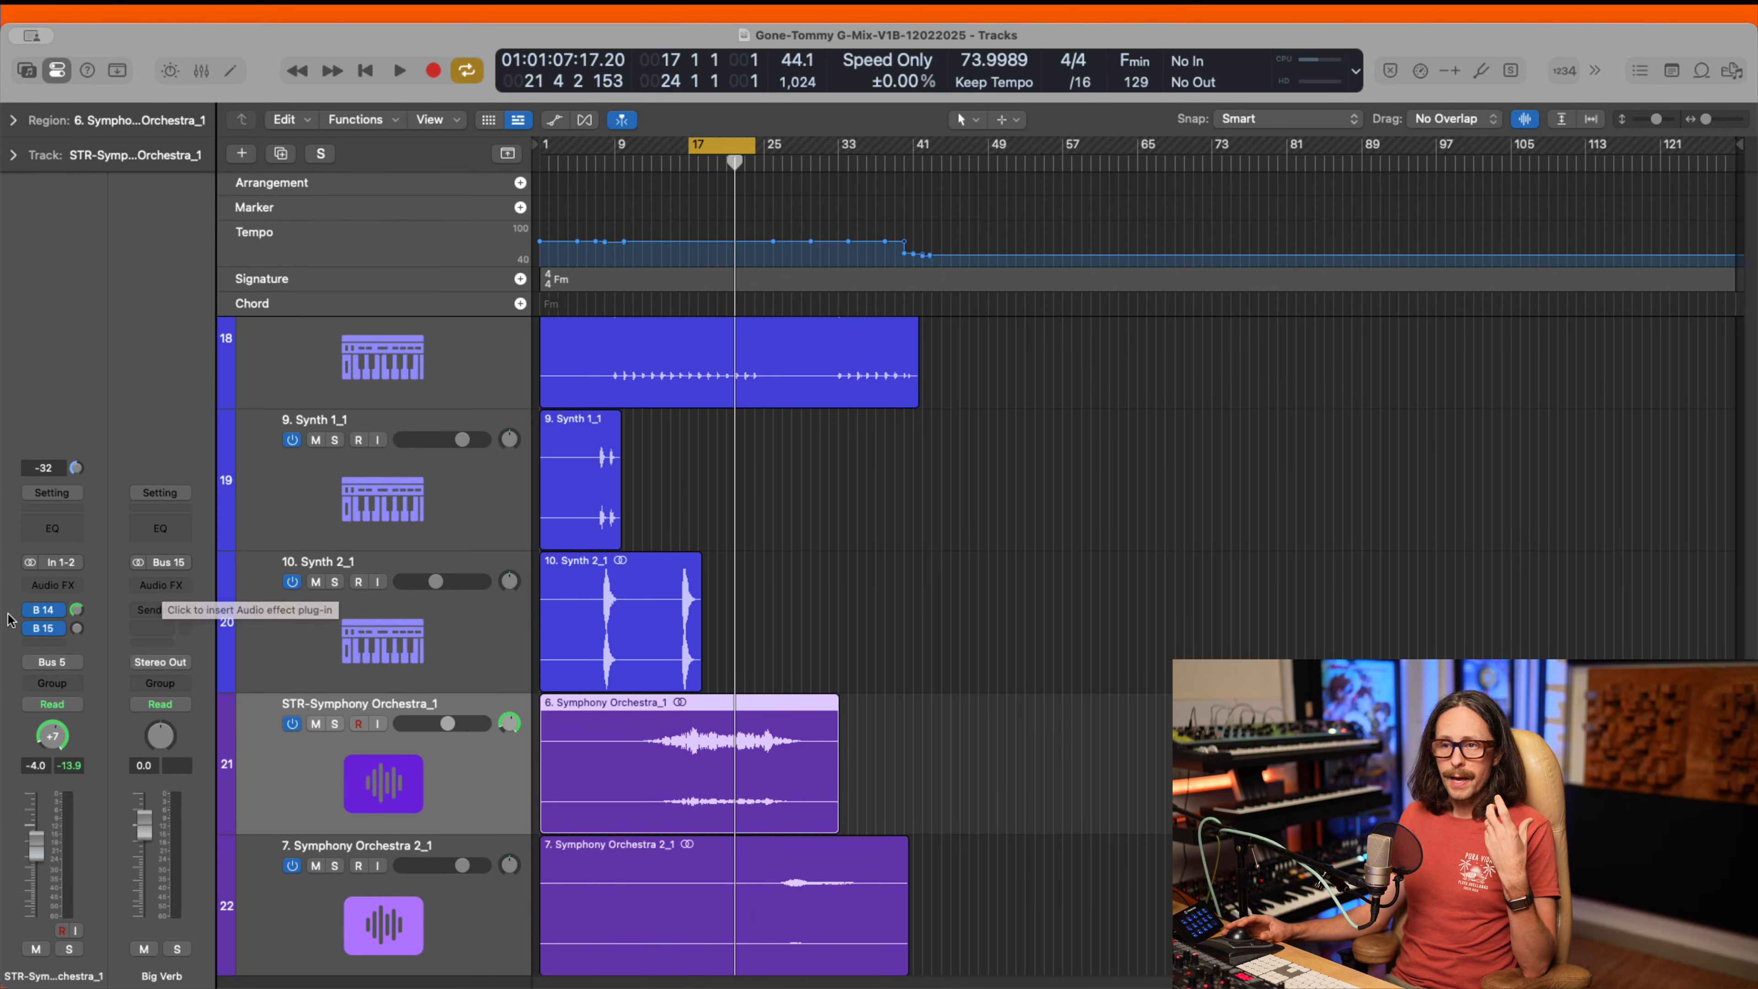
- Compare the Aux 8 and Big Verb channel strips fed by the track's Bus 14 and Bus 15 sends
click(45, 611)
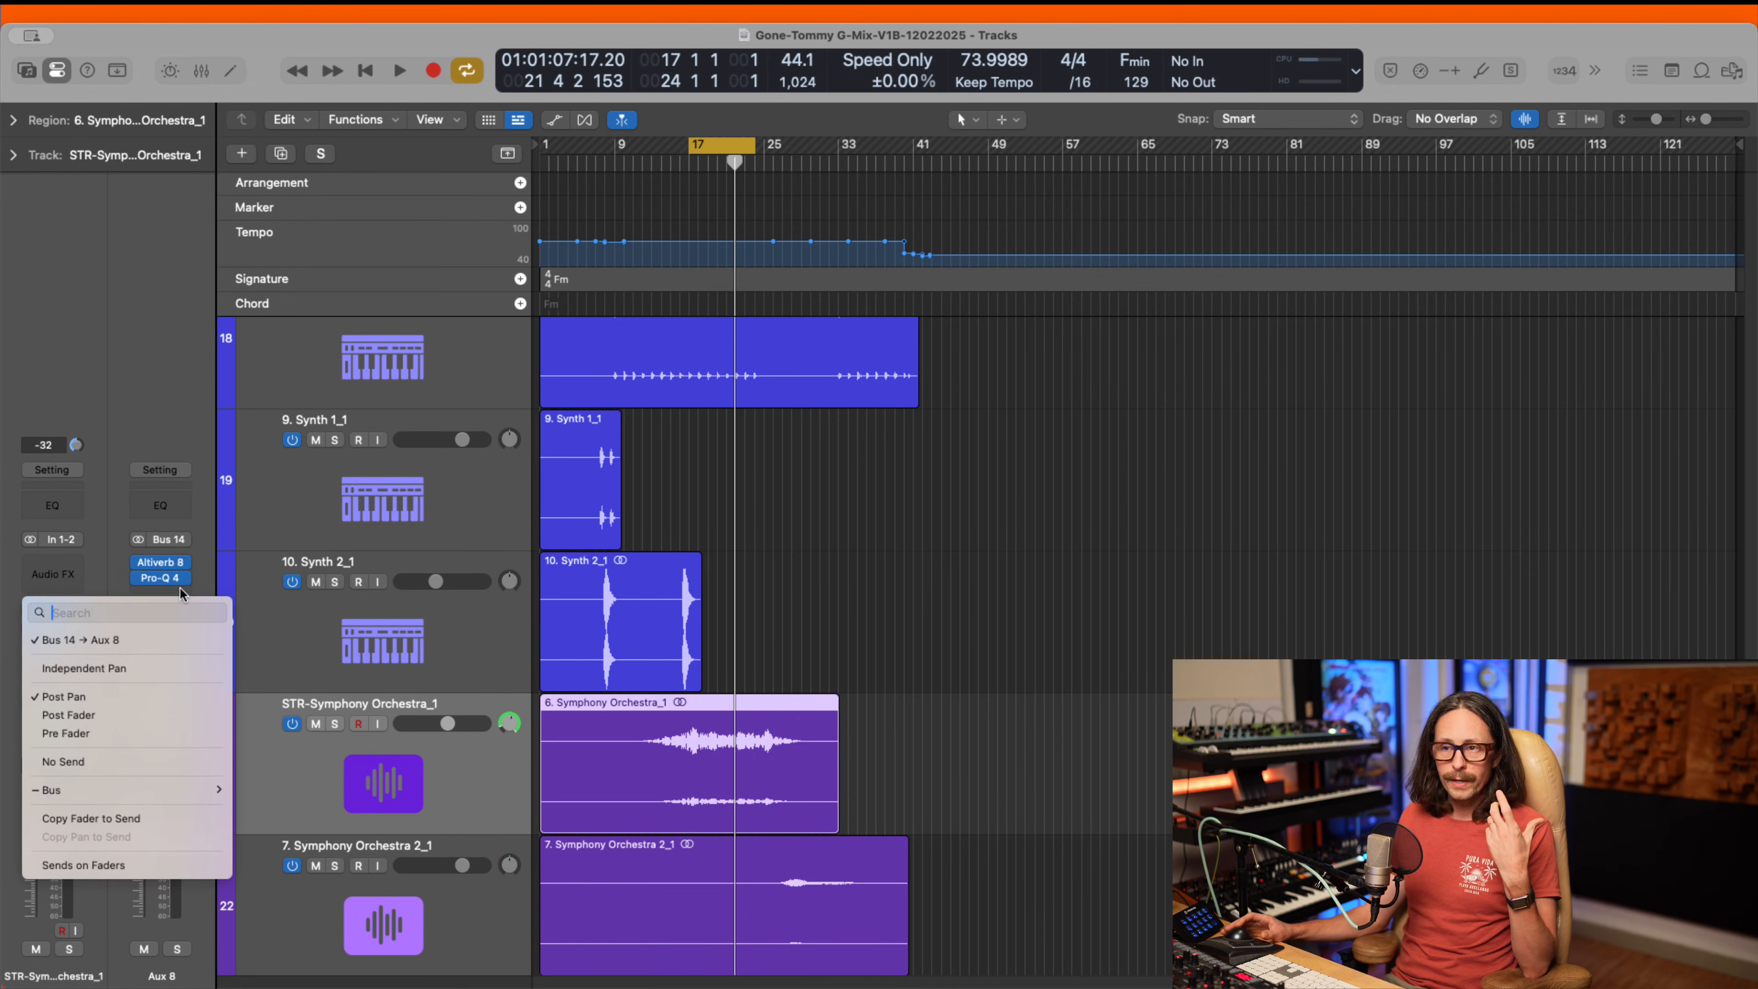
click(152, 395)
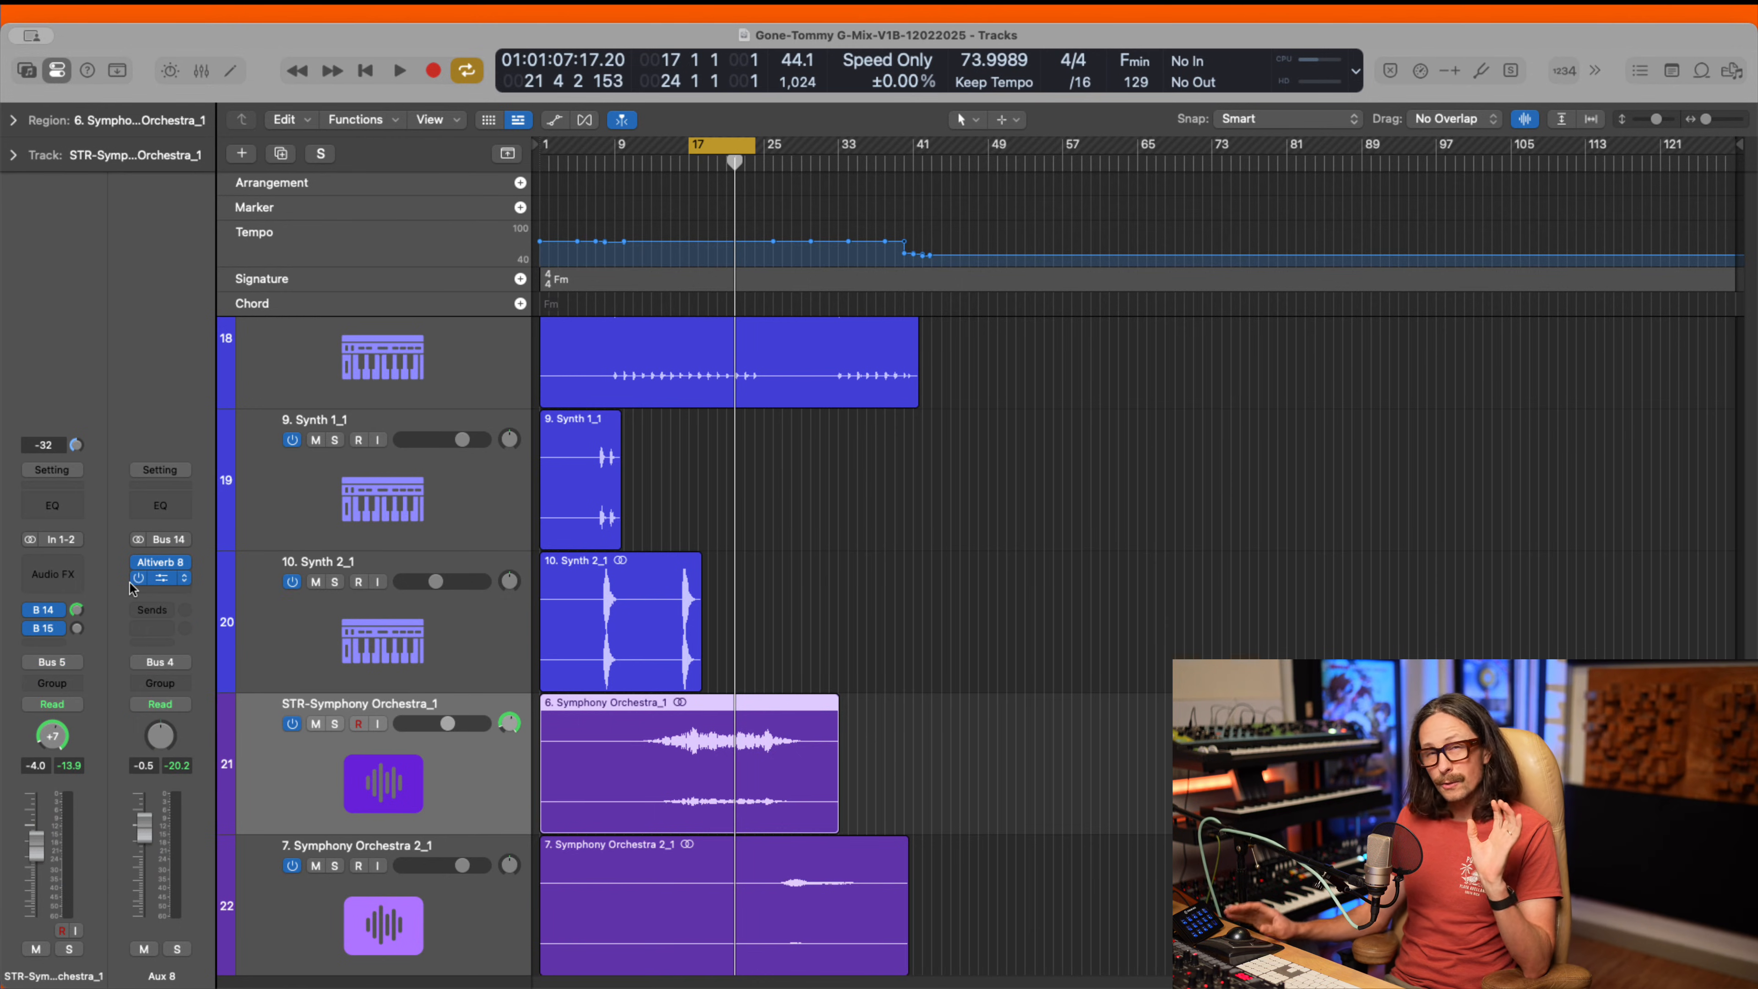
click(47, 629)
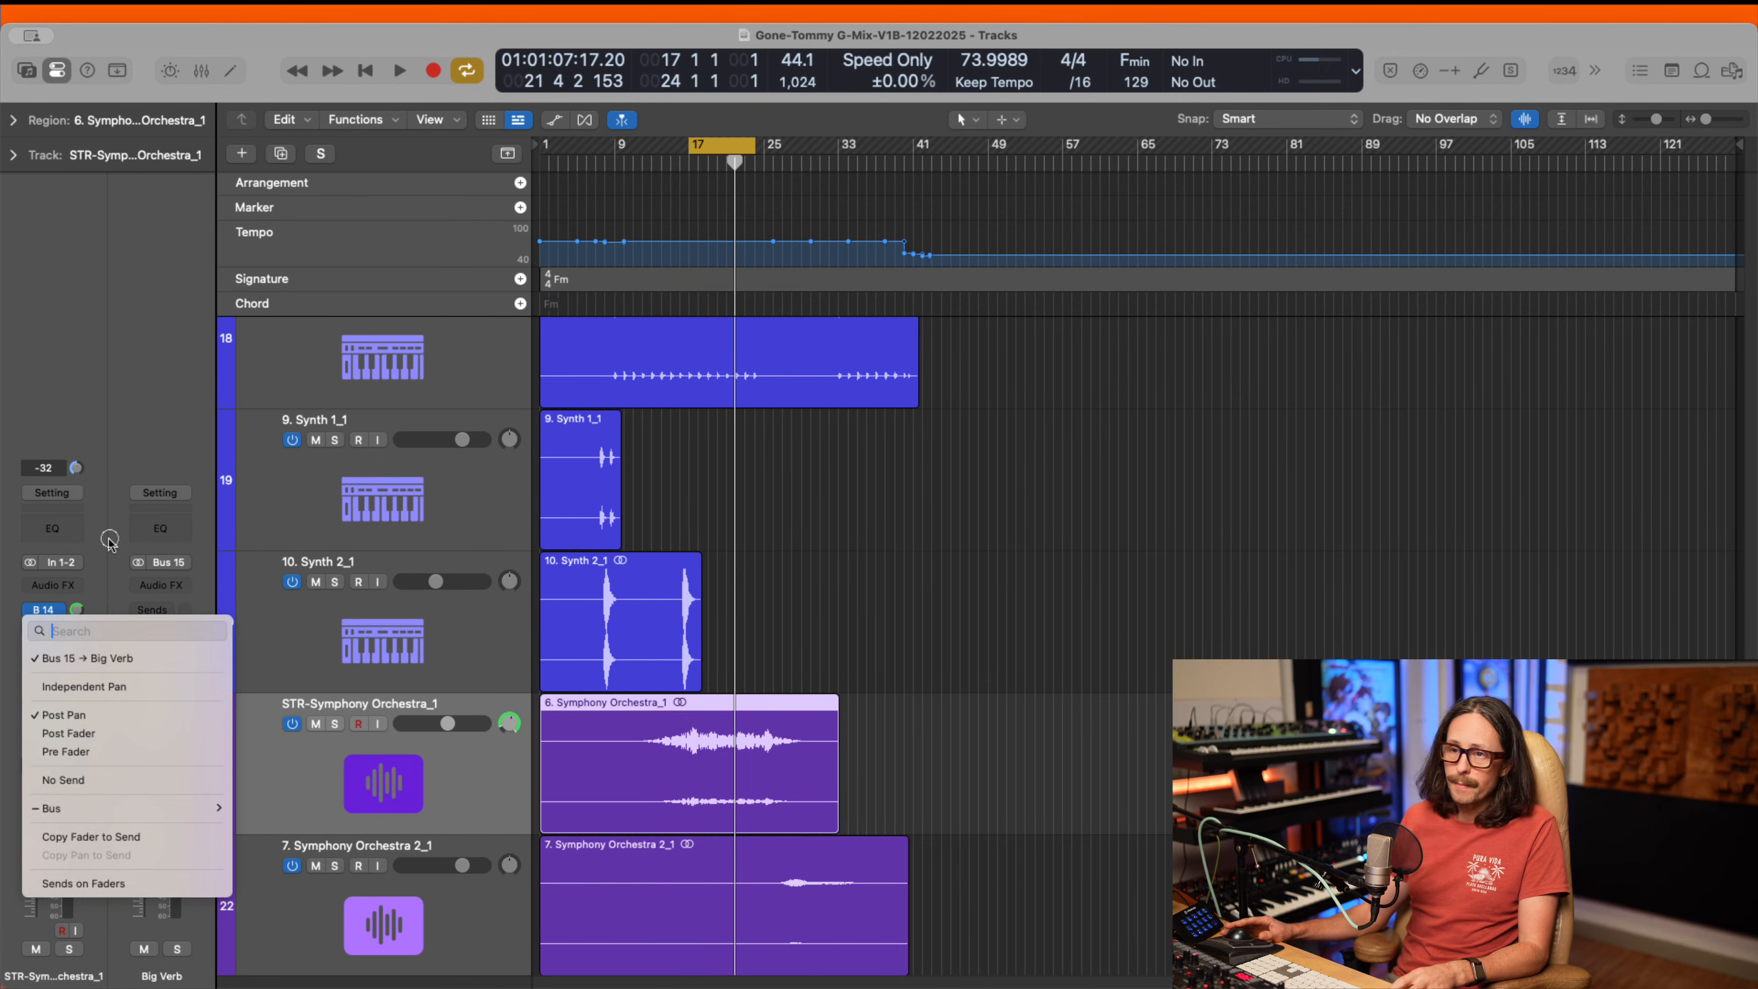
click(131, 929)
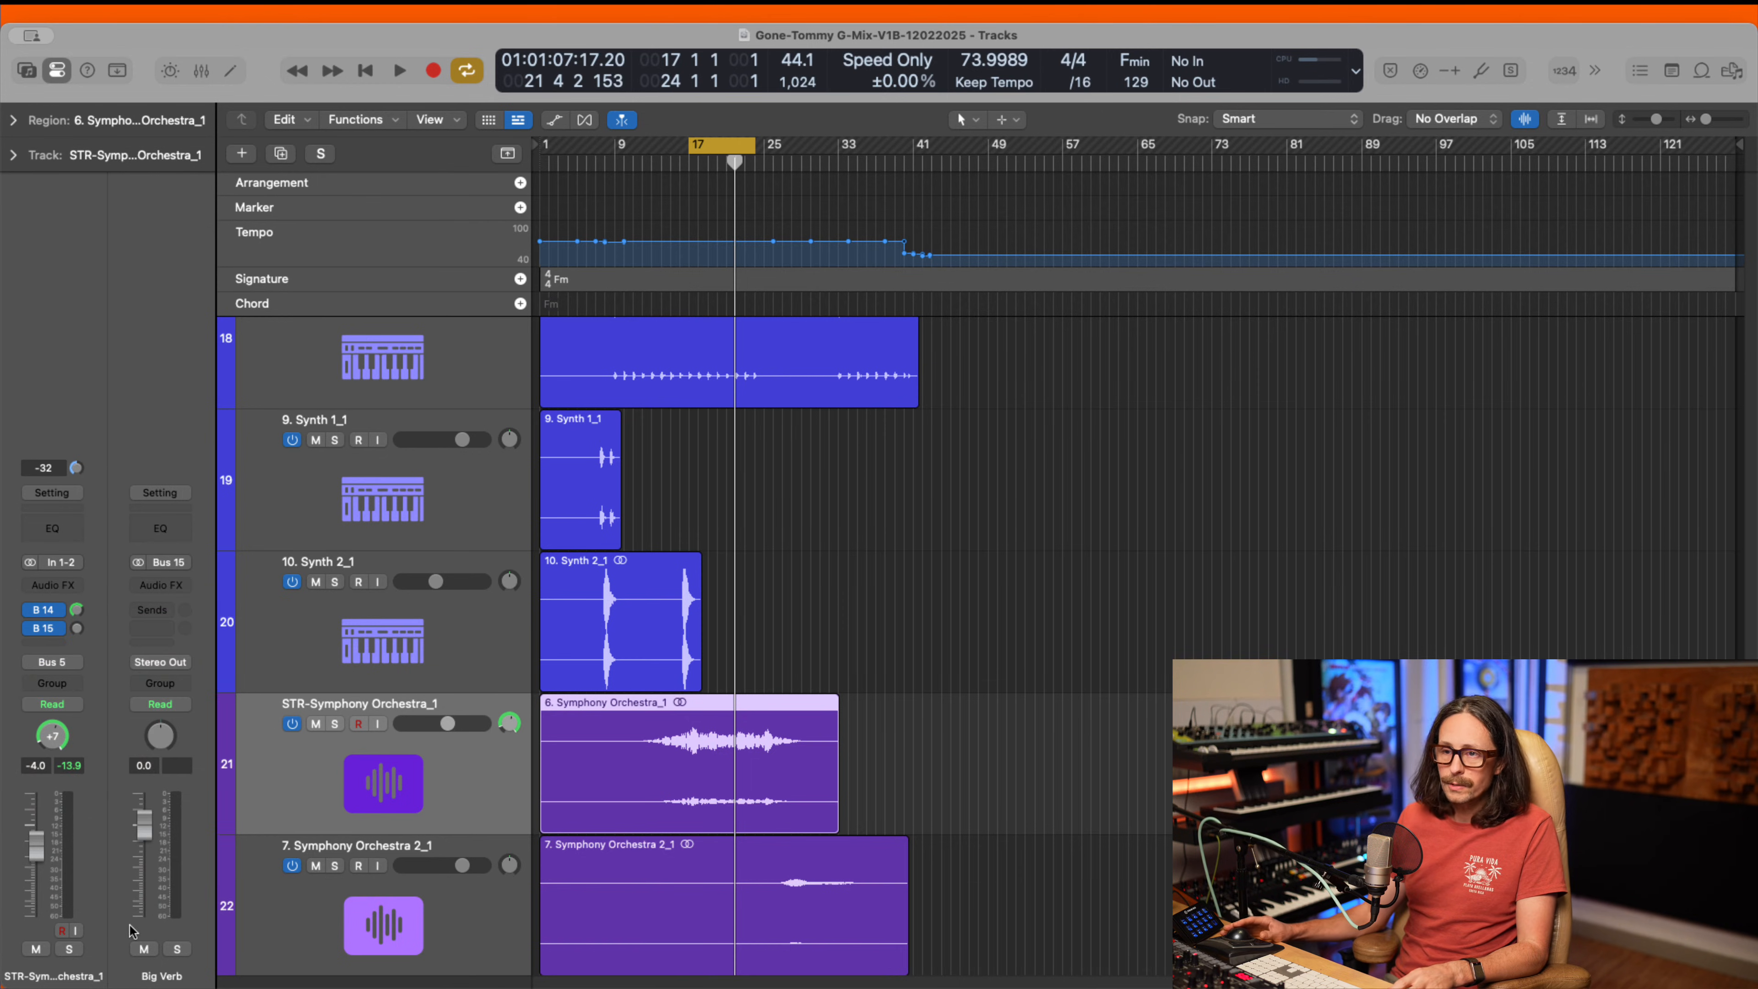
click(46, 611)
click(114, 535)
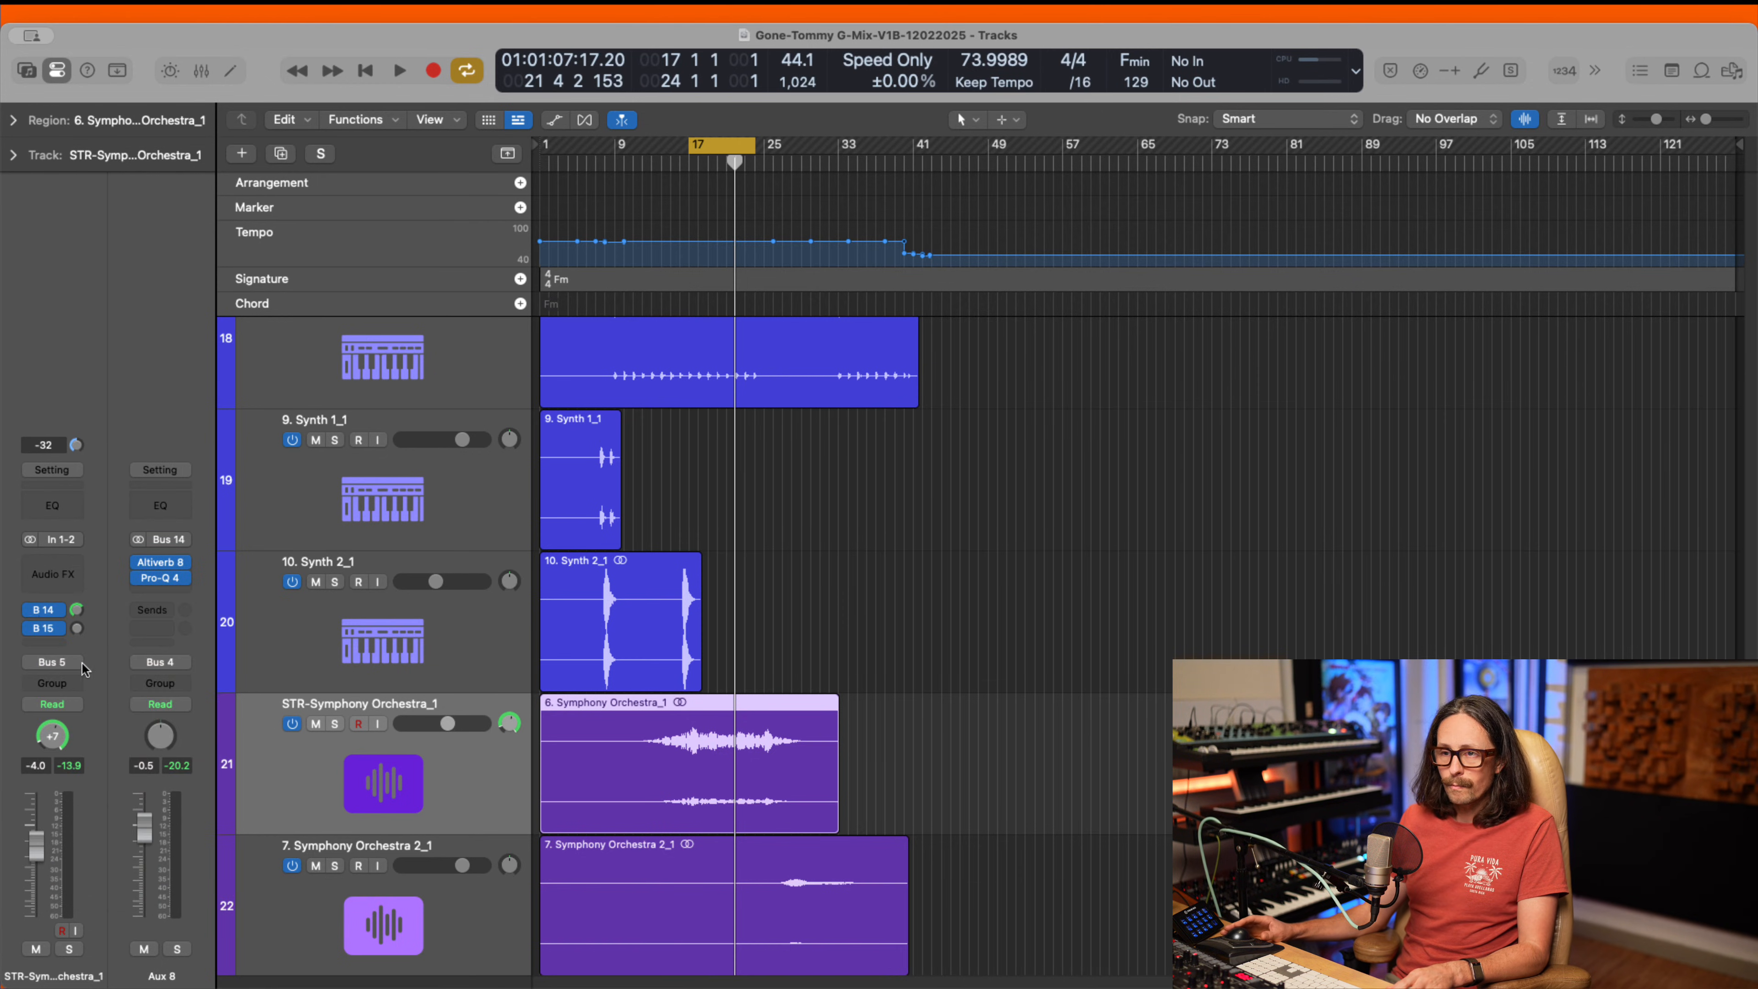
- Route the Big Verb channel's output to Bus 4 (ALL INSTR) and switch its pan mode to Stereo Pan
click(48, 634)
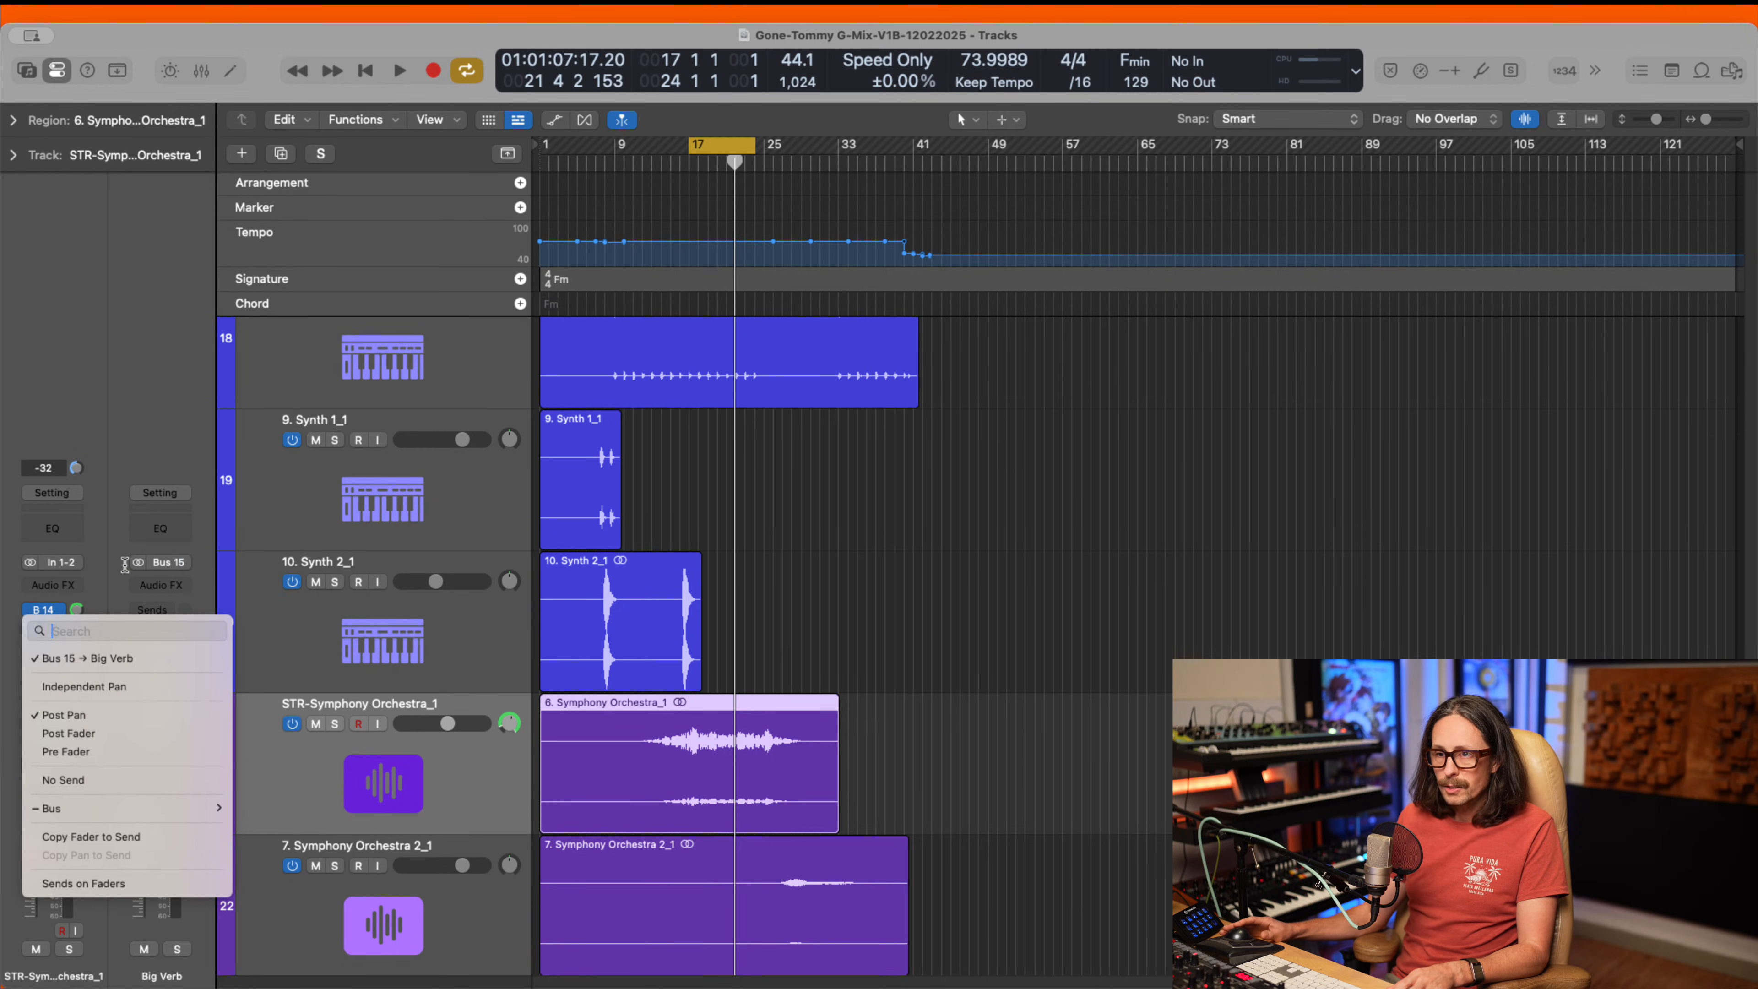
click(124, 561)
click(168, 665)
mouse_move(194, 768)
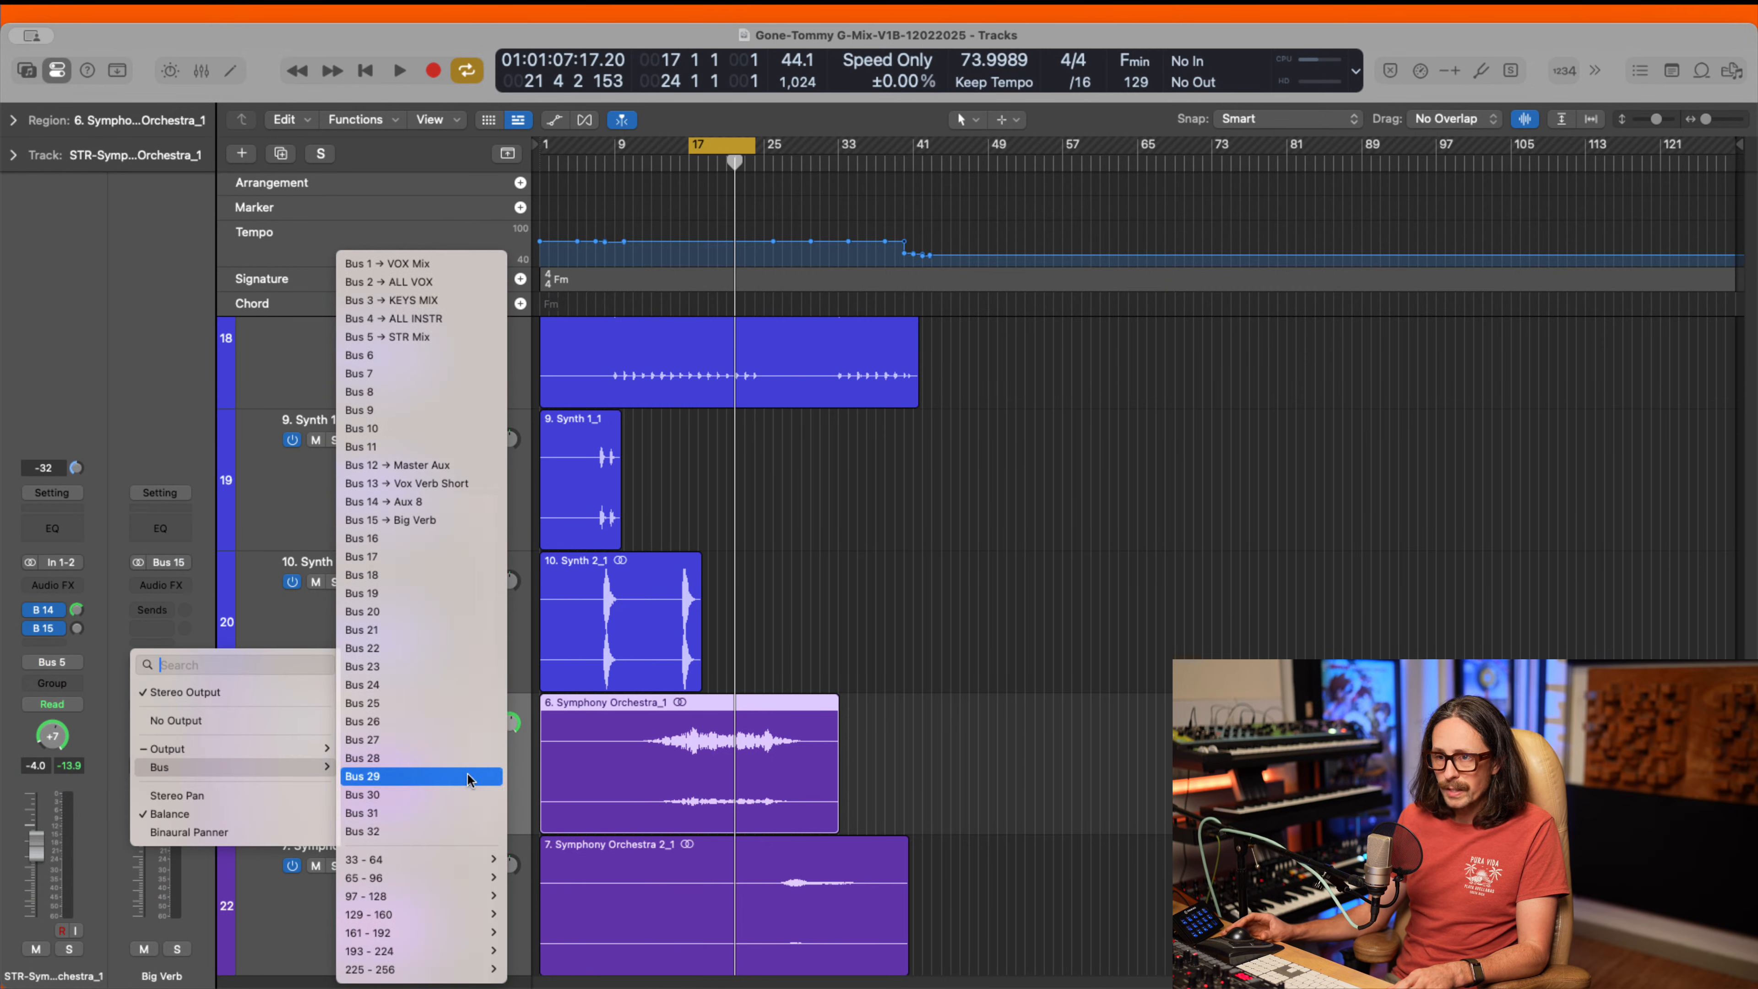
click(415, 319)
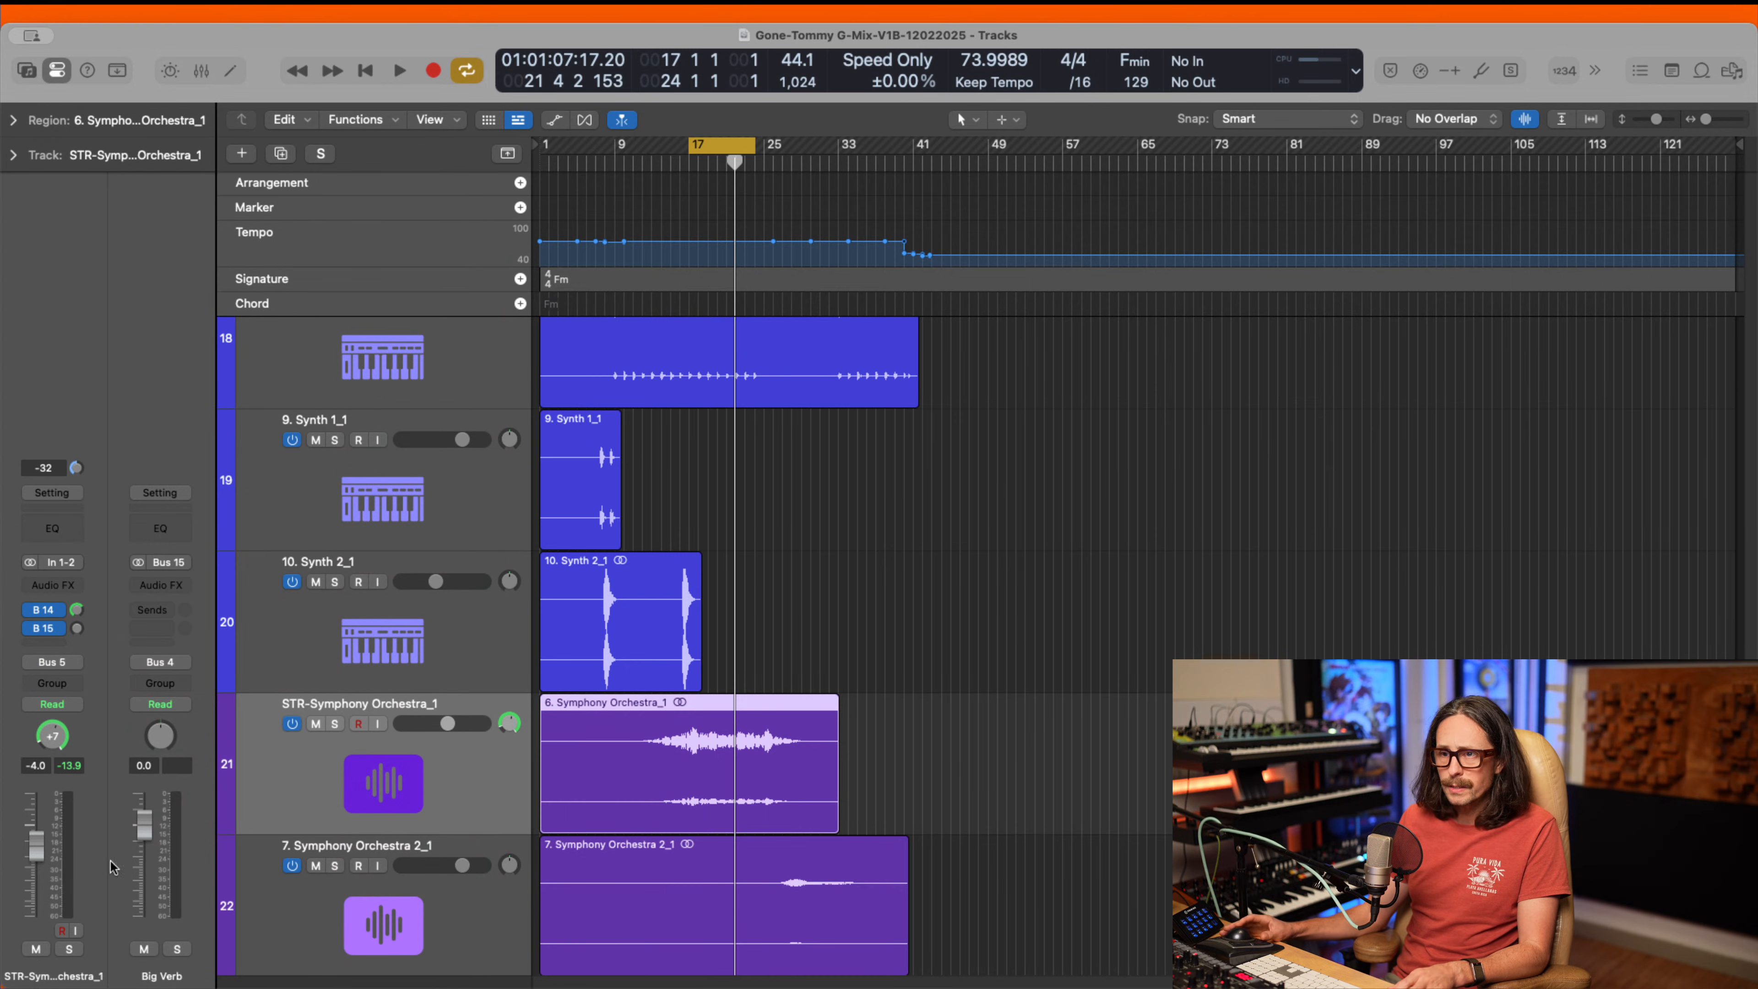
right_click(161, 744)
click(181, 762)
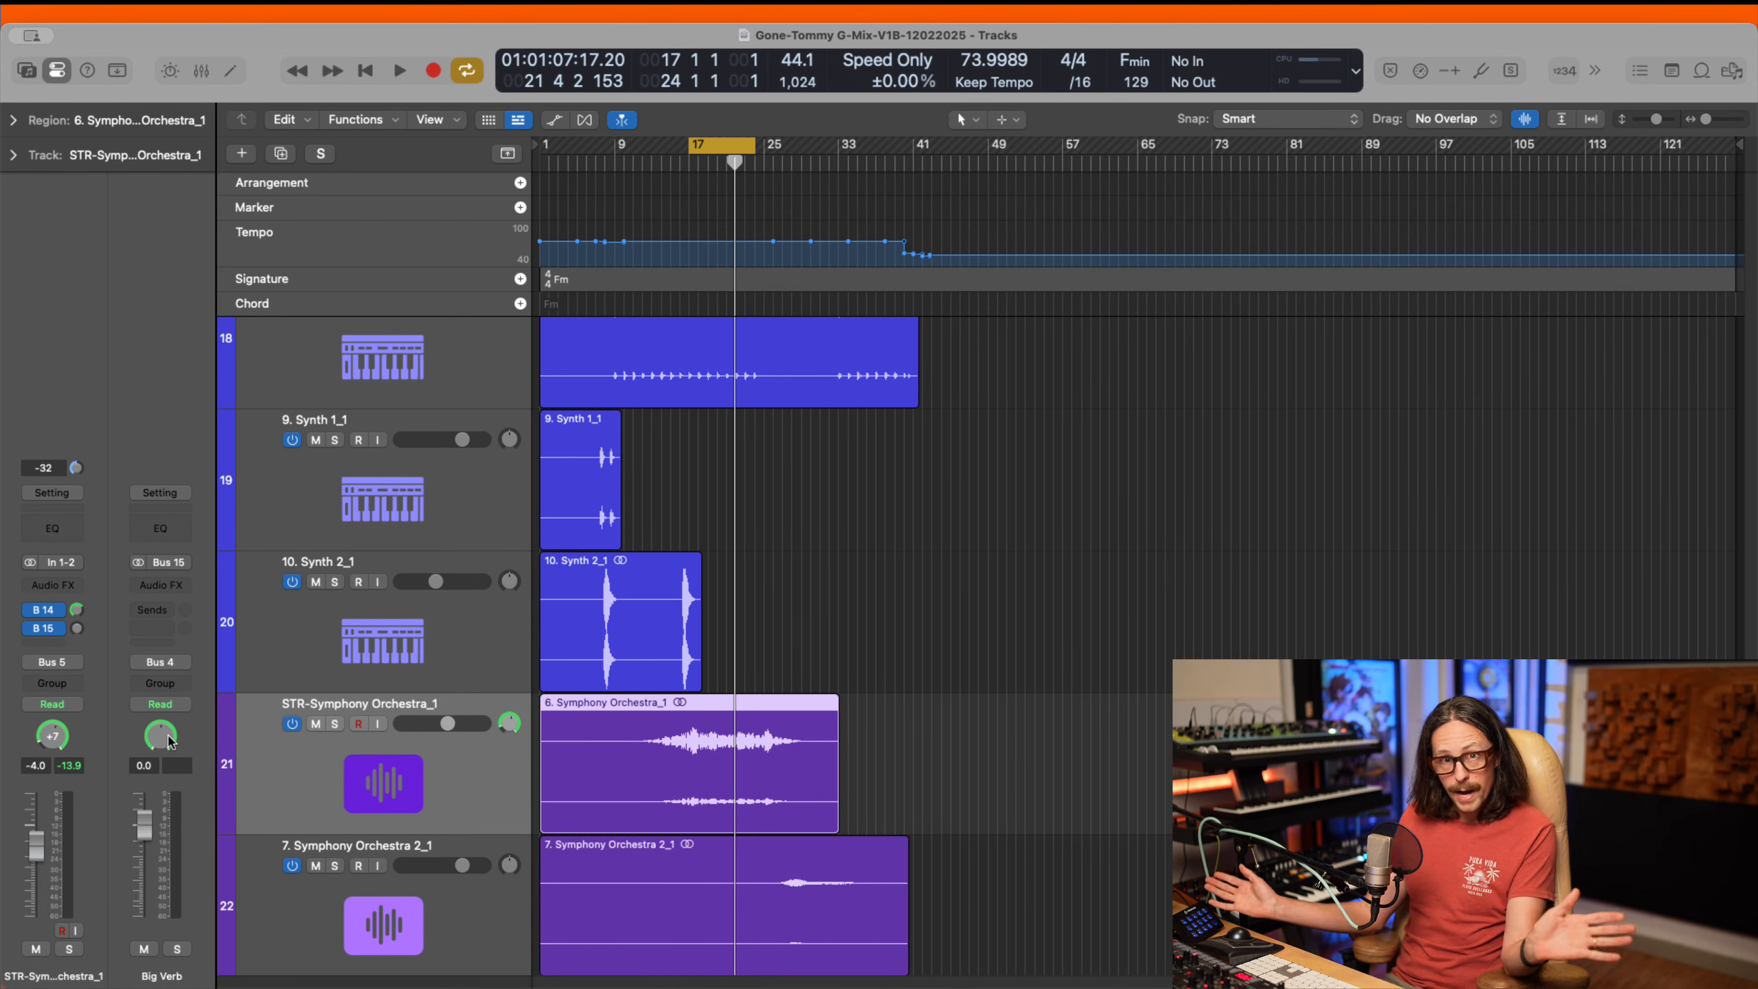
- Set the track's Bus 15 send to 0.0 dB and insert Soundtoys Crystallizer on the Big Verb channel
drag(169, 741, 178, 702)
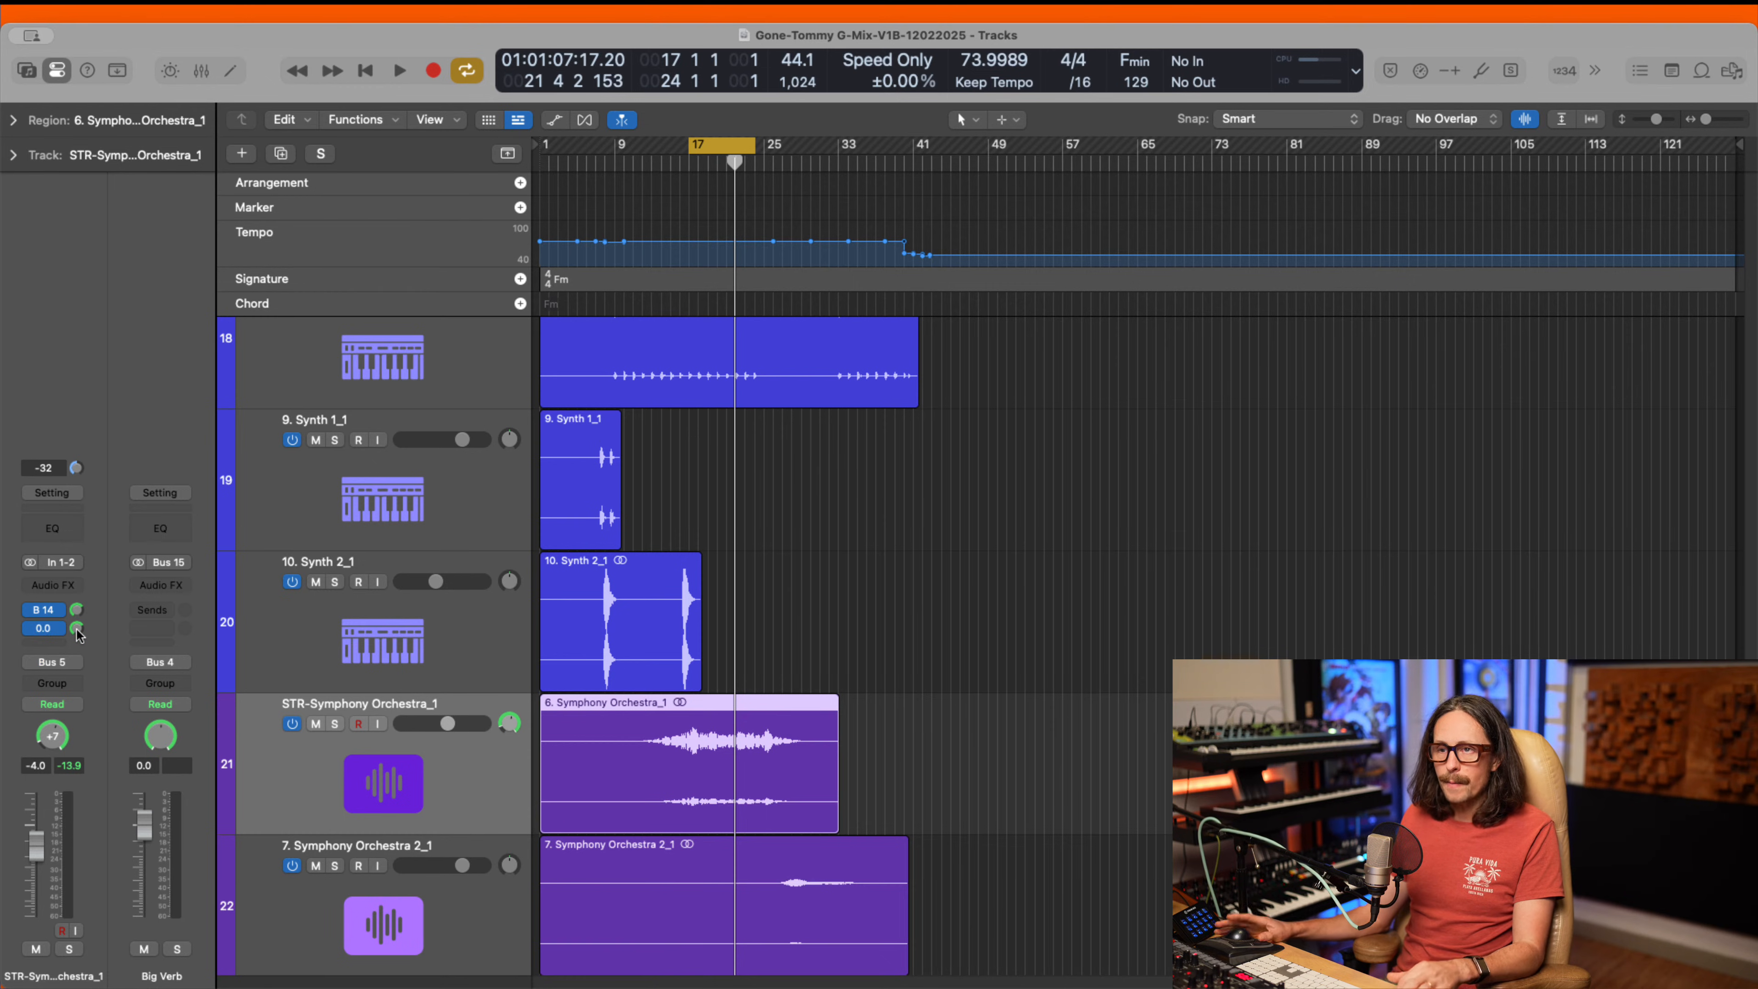
click(179, 585)
text(s)
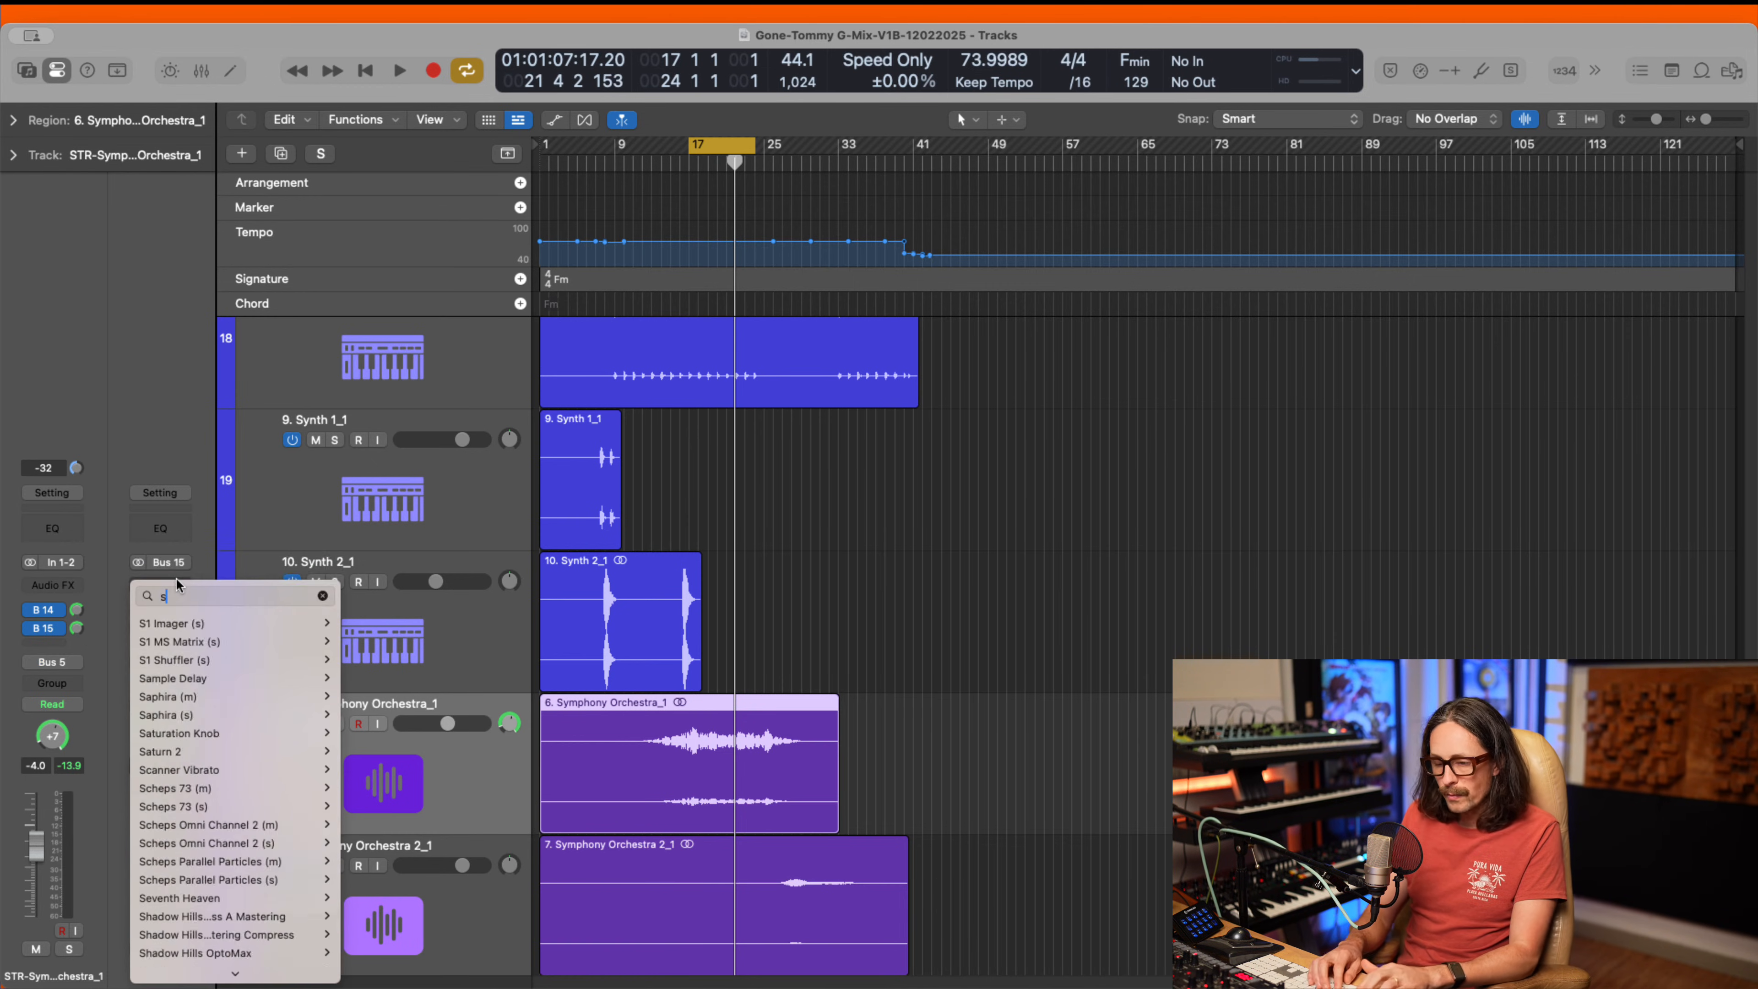
text(oundtoys)
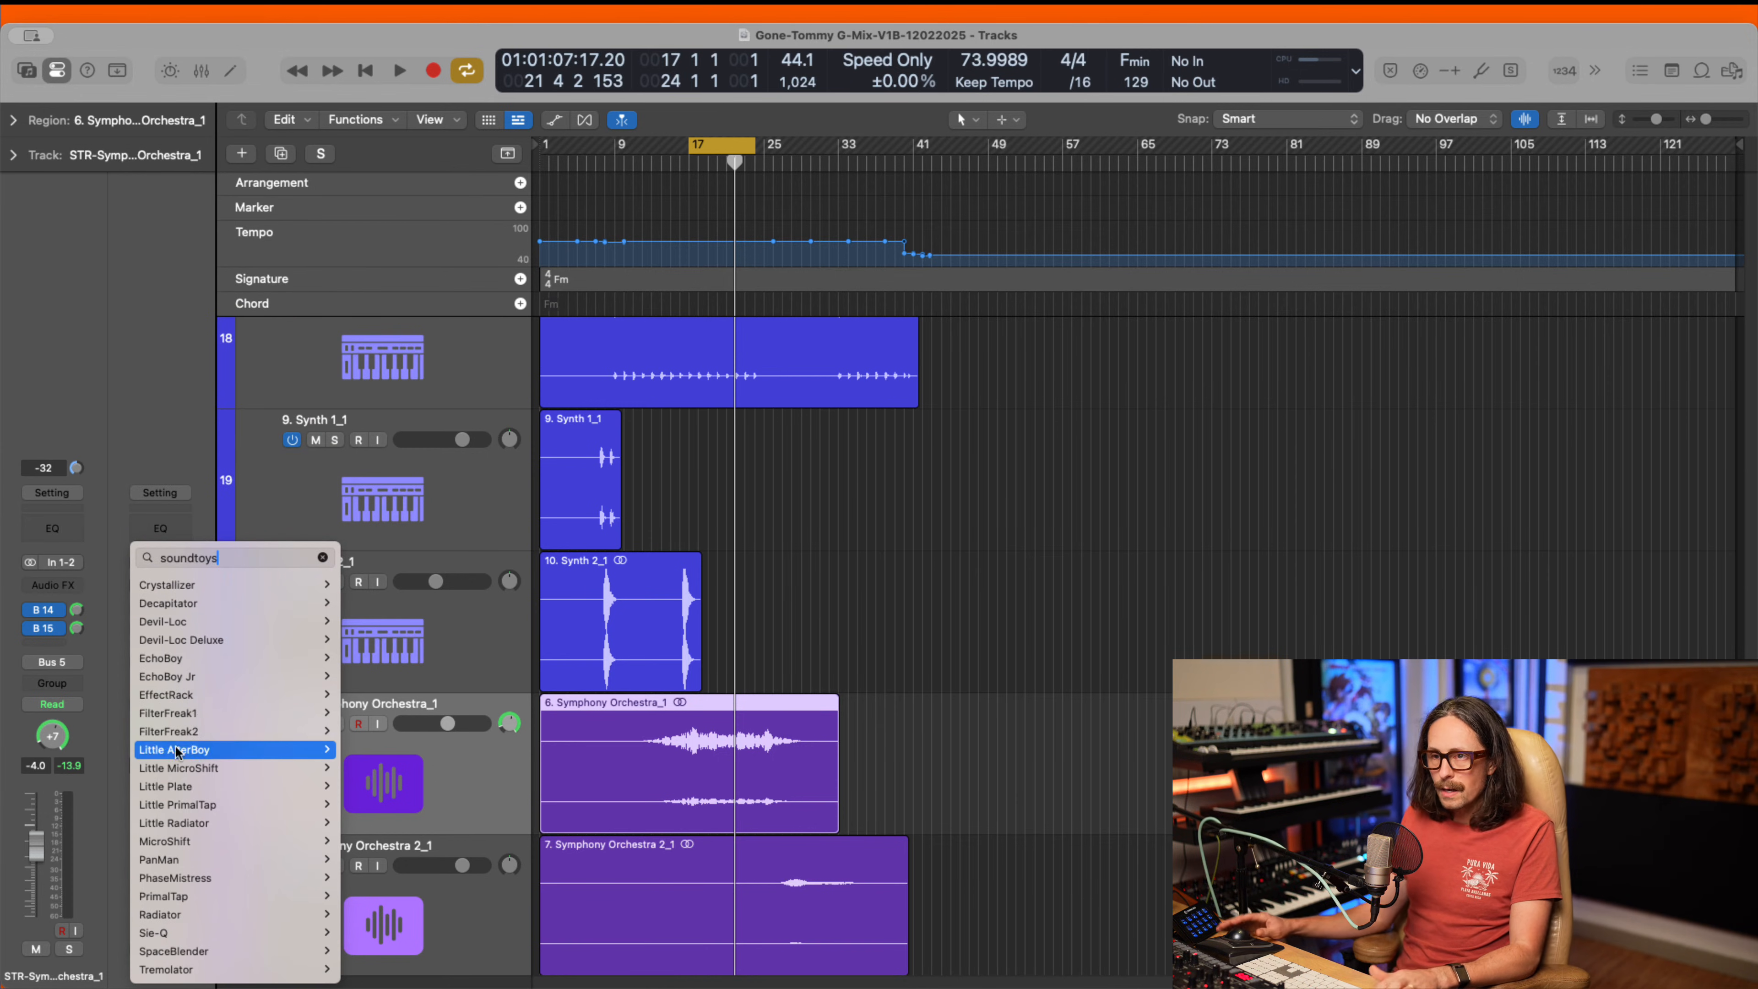
click(179, 587)
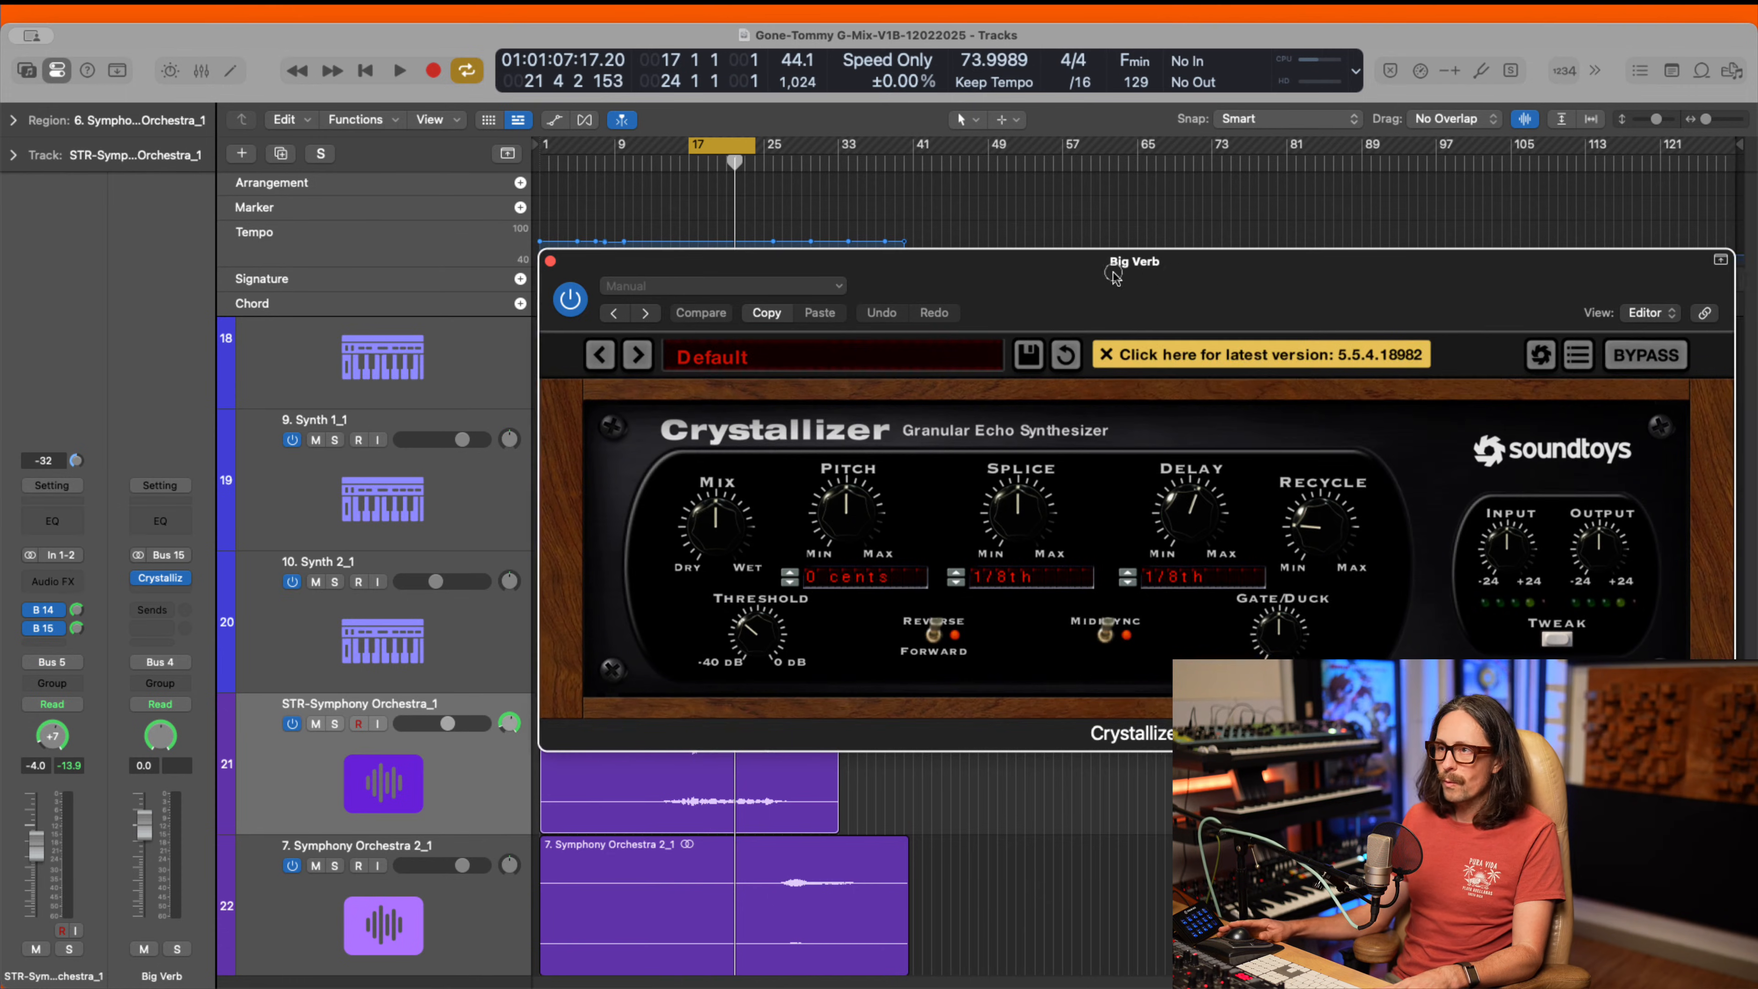
drag(1036, 256, 750, 265)
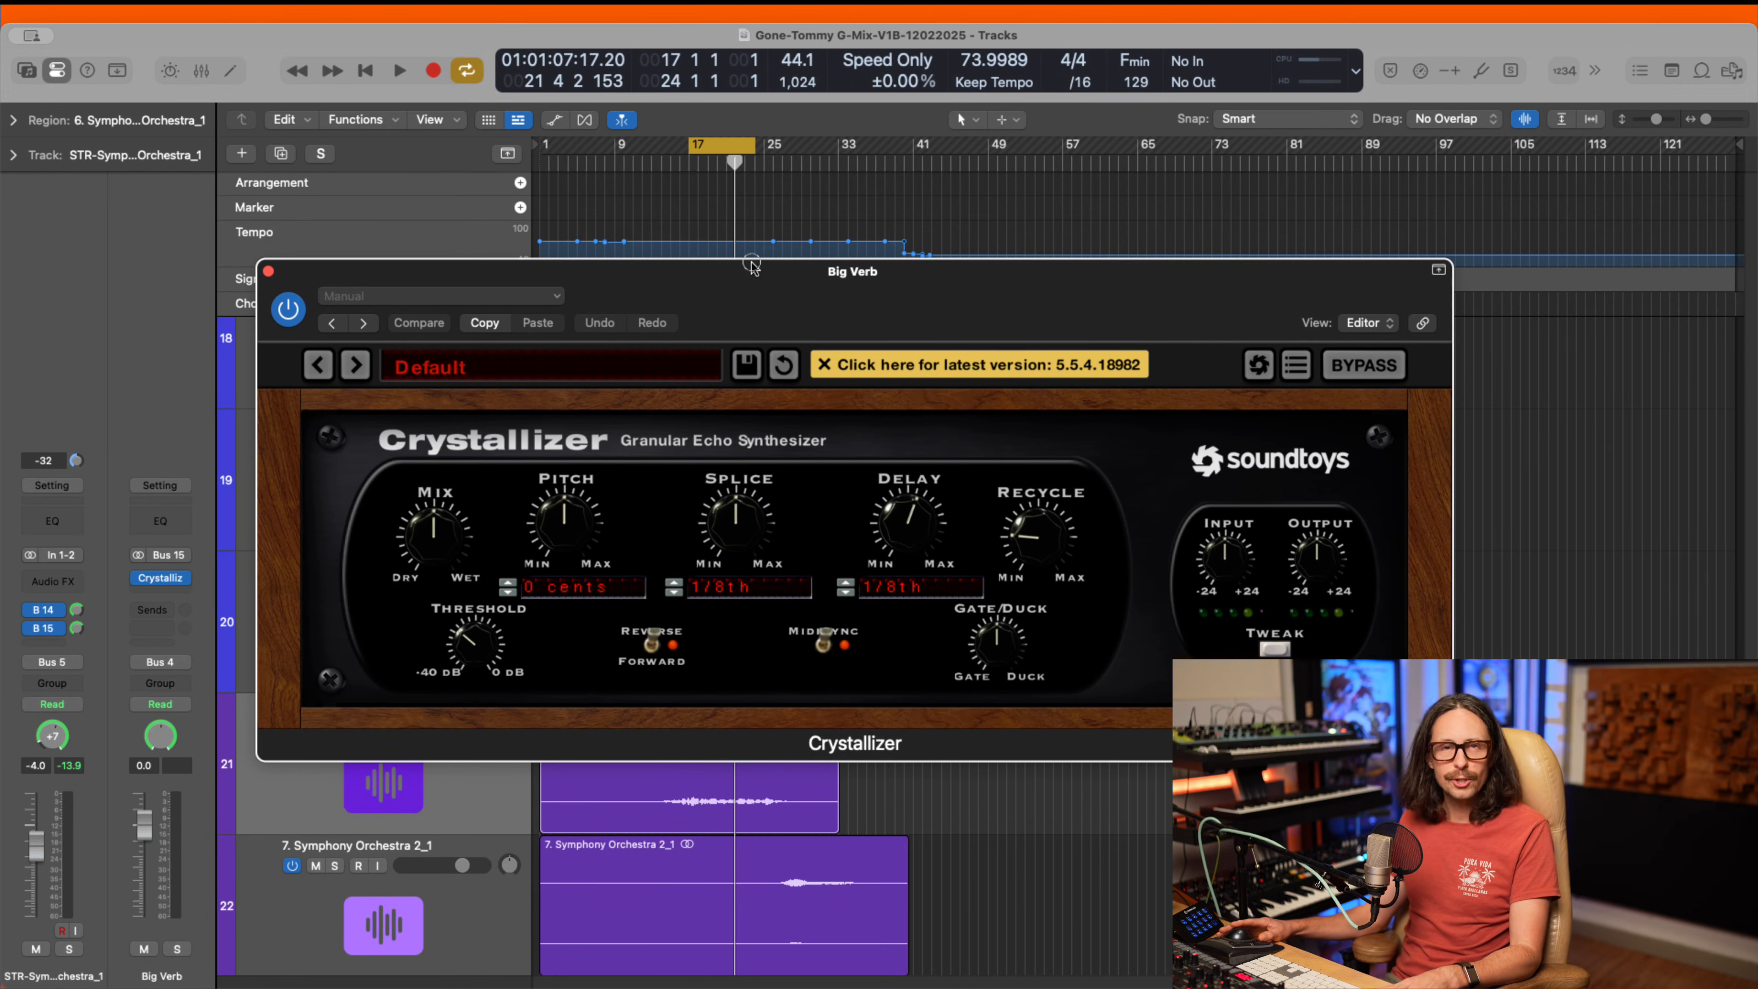
- Load Crystallizer's Echoes Space preset from the 13 SpacedOut folder and turn its Mix fully wet
click(454, 363)
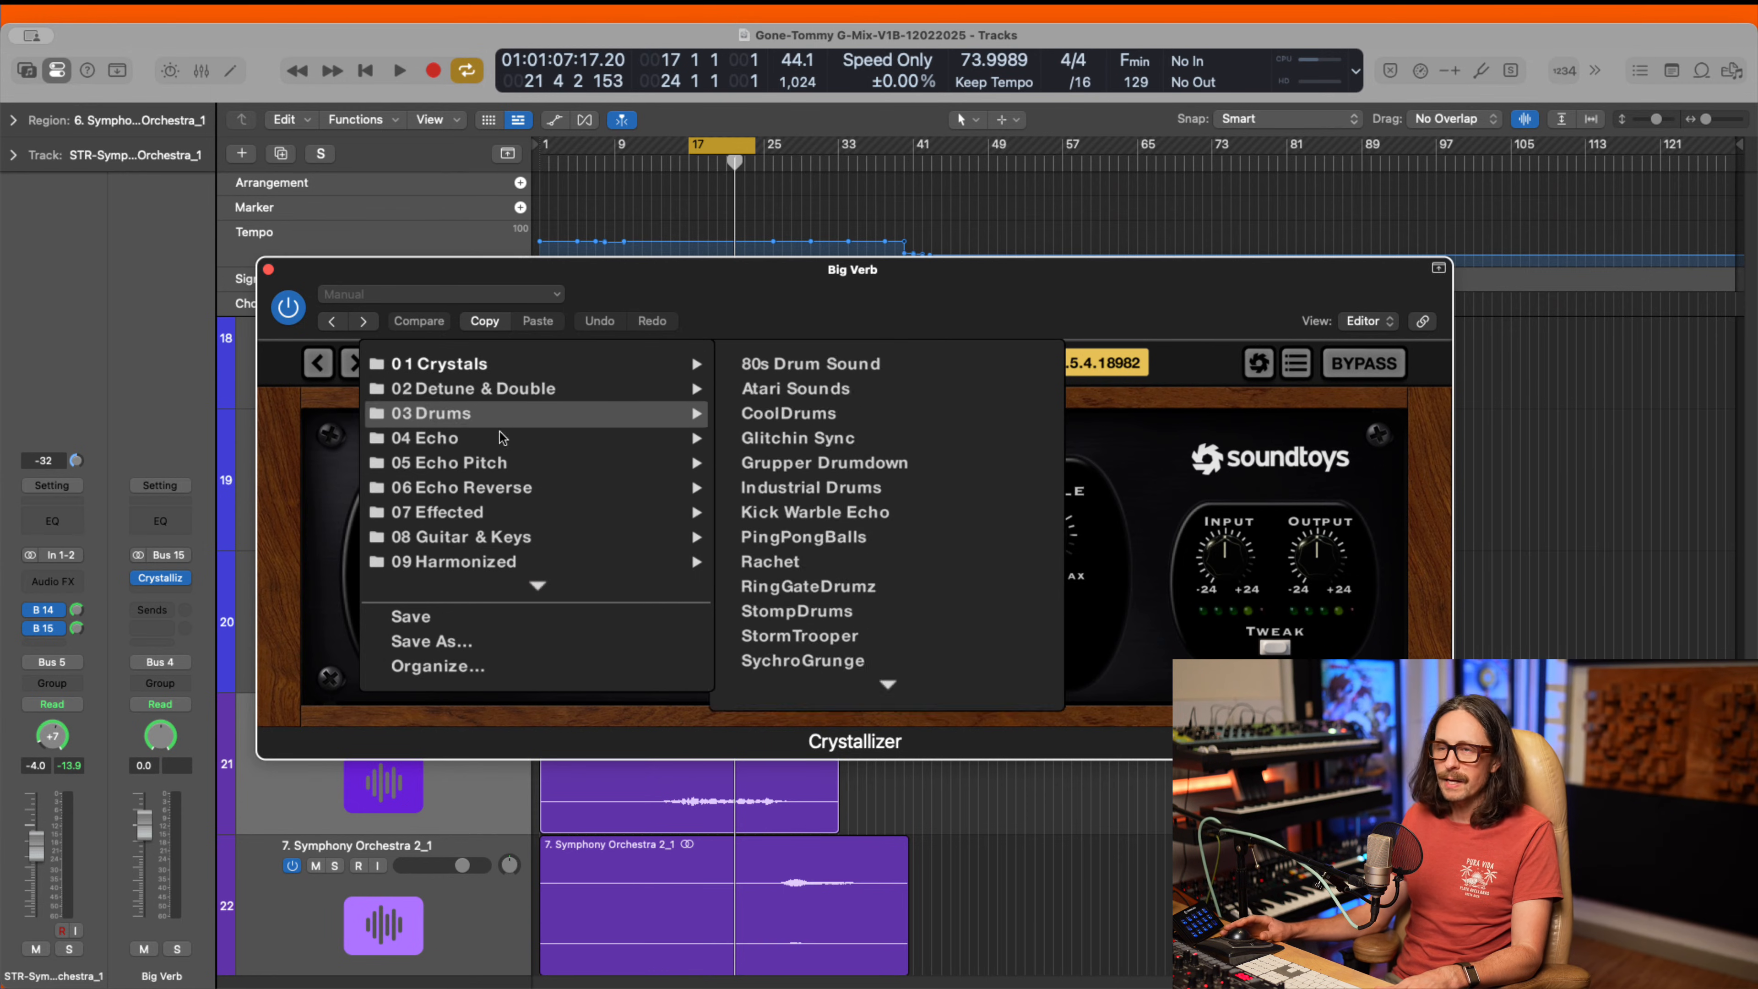
click(534, 585)
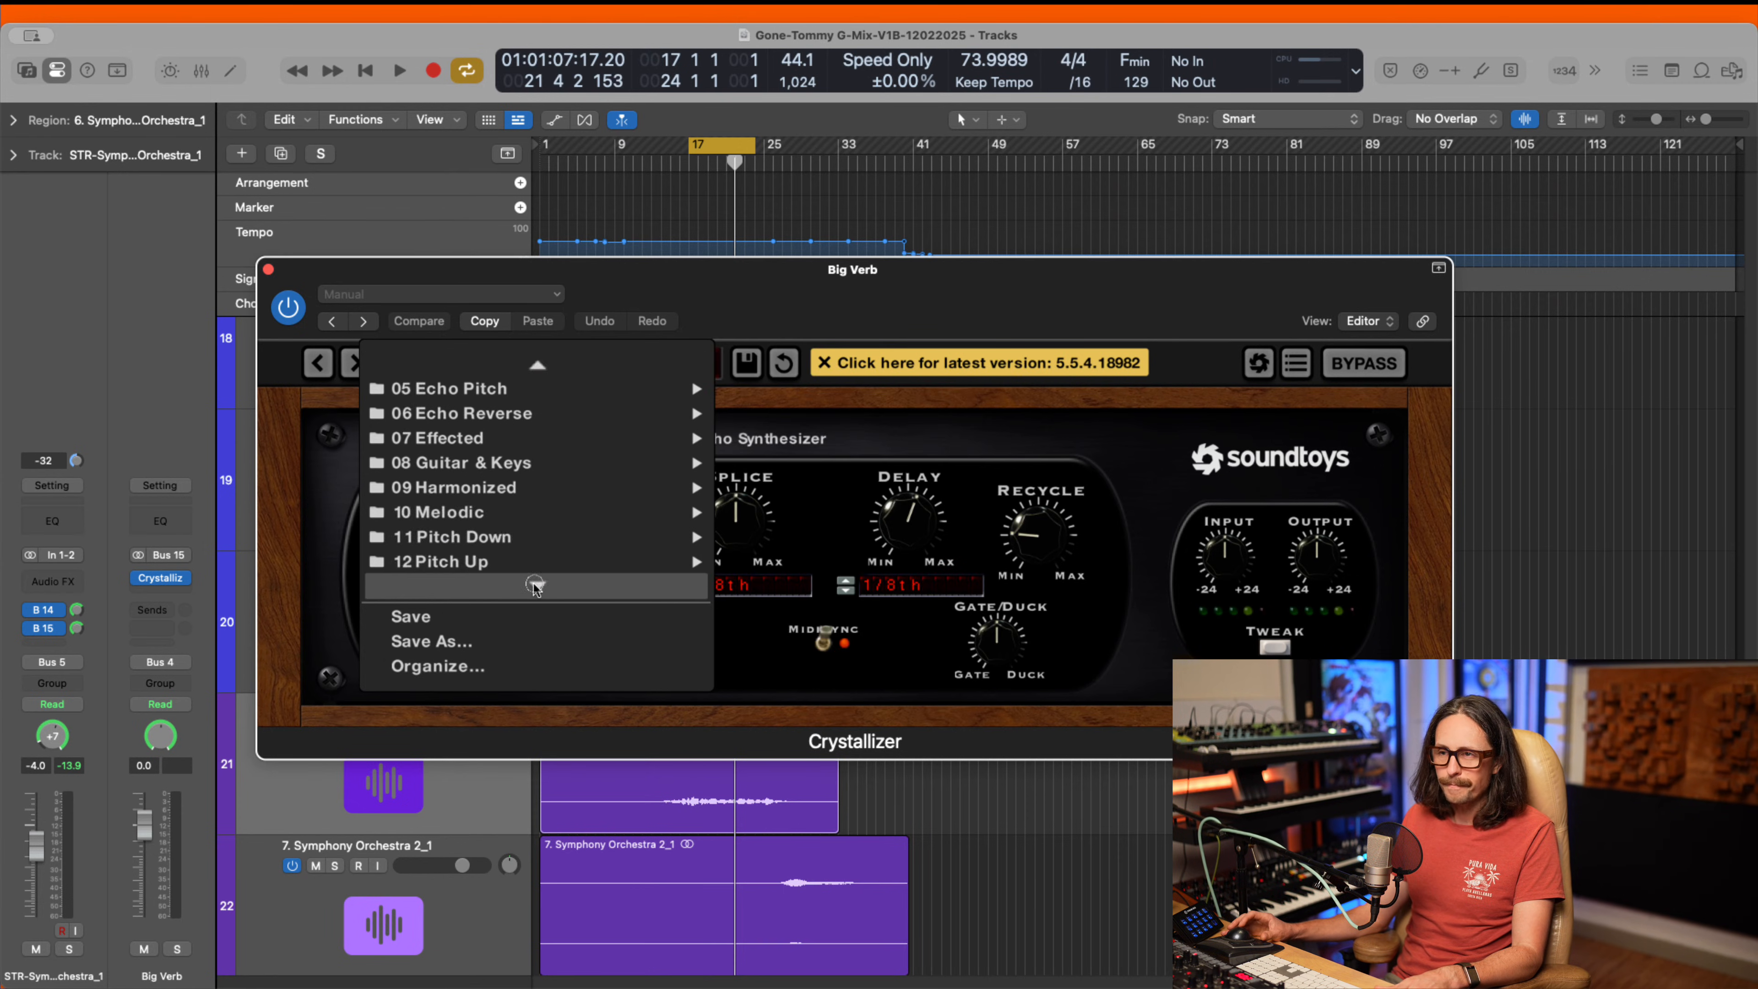
click(454, 363)
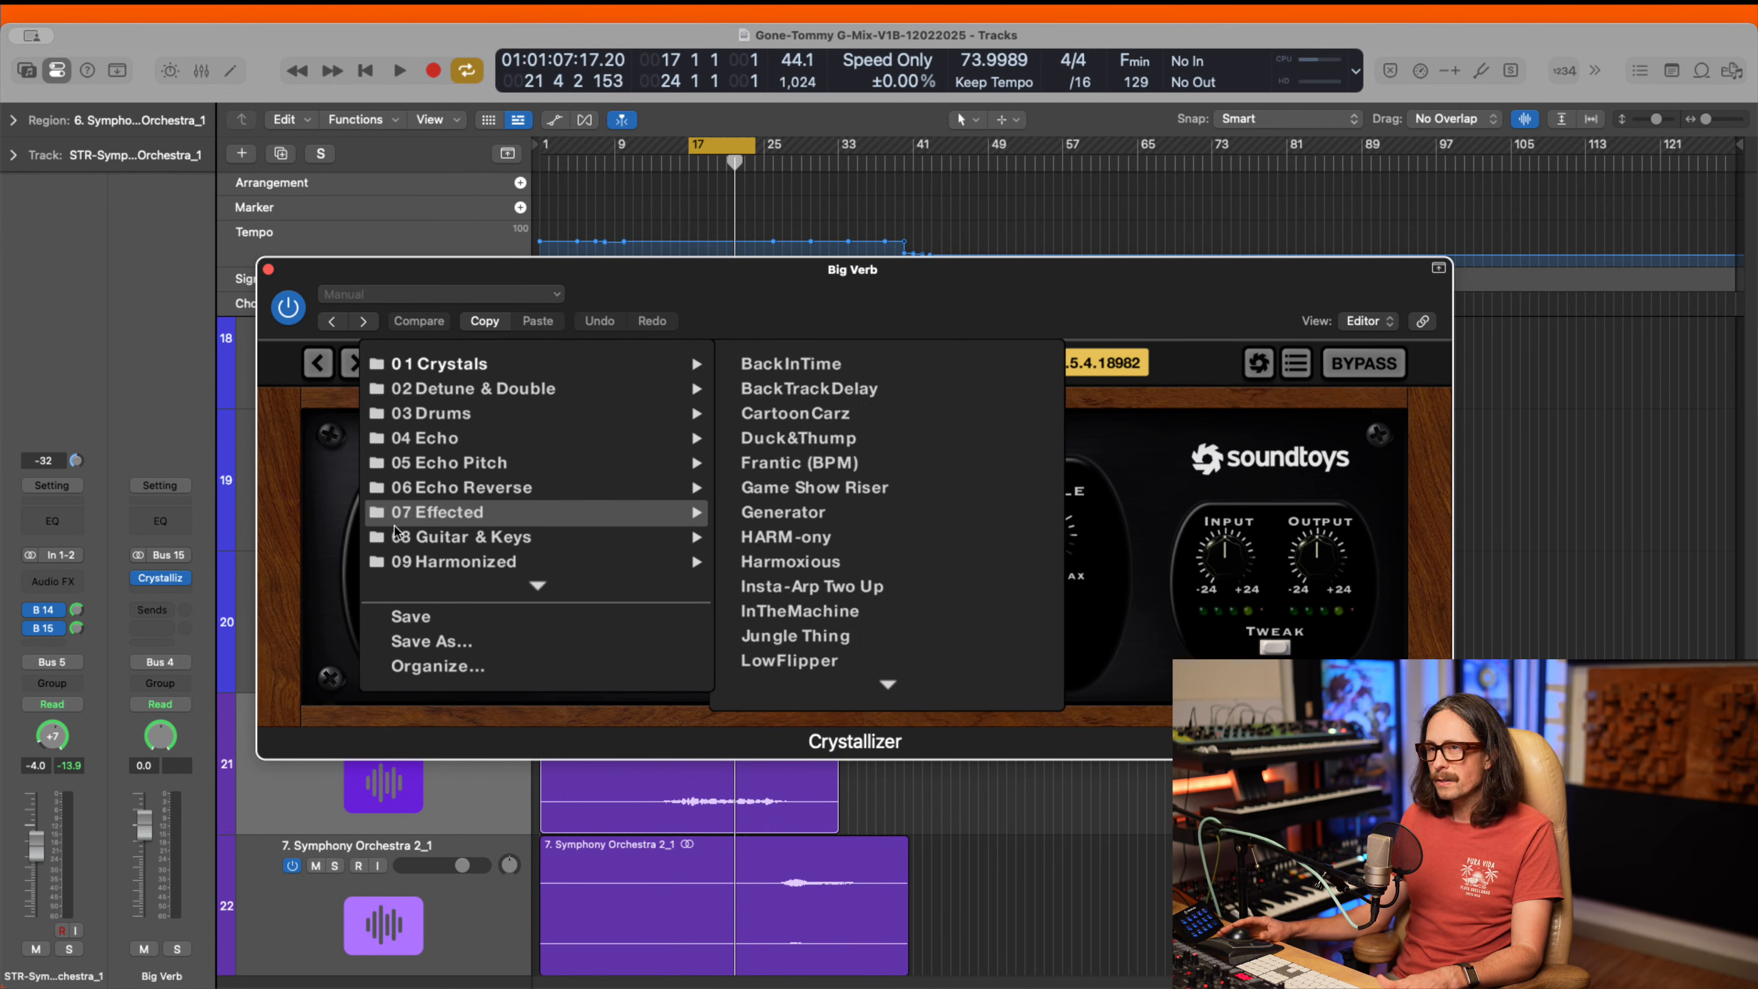
mouse_move(515, 586)
mouse_move(561, 537)
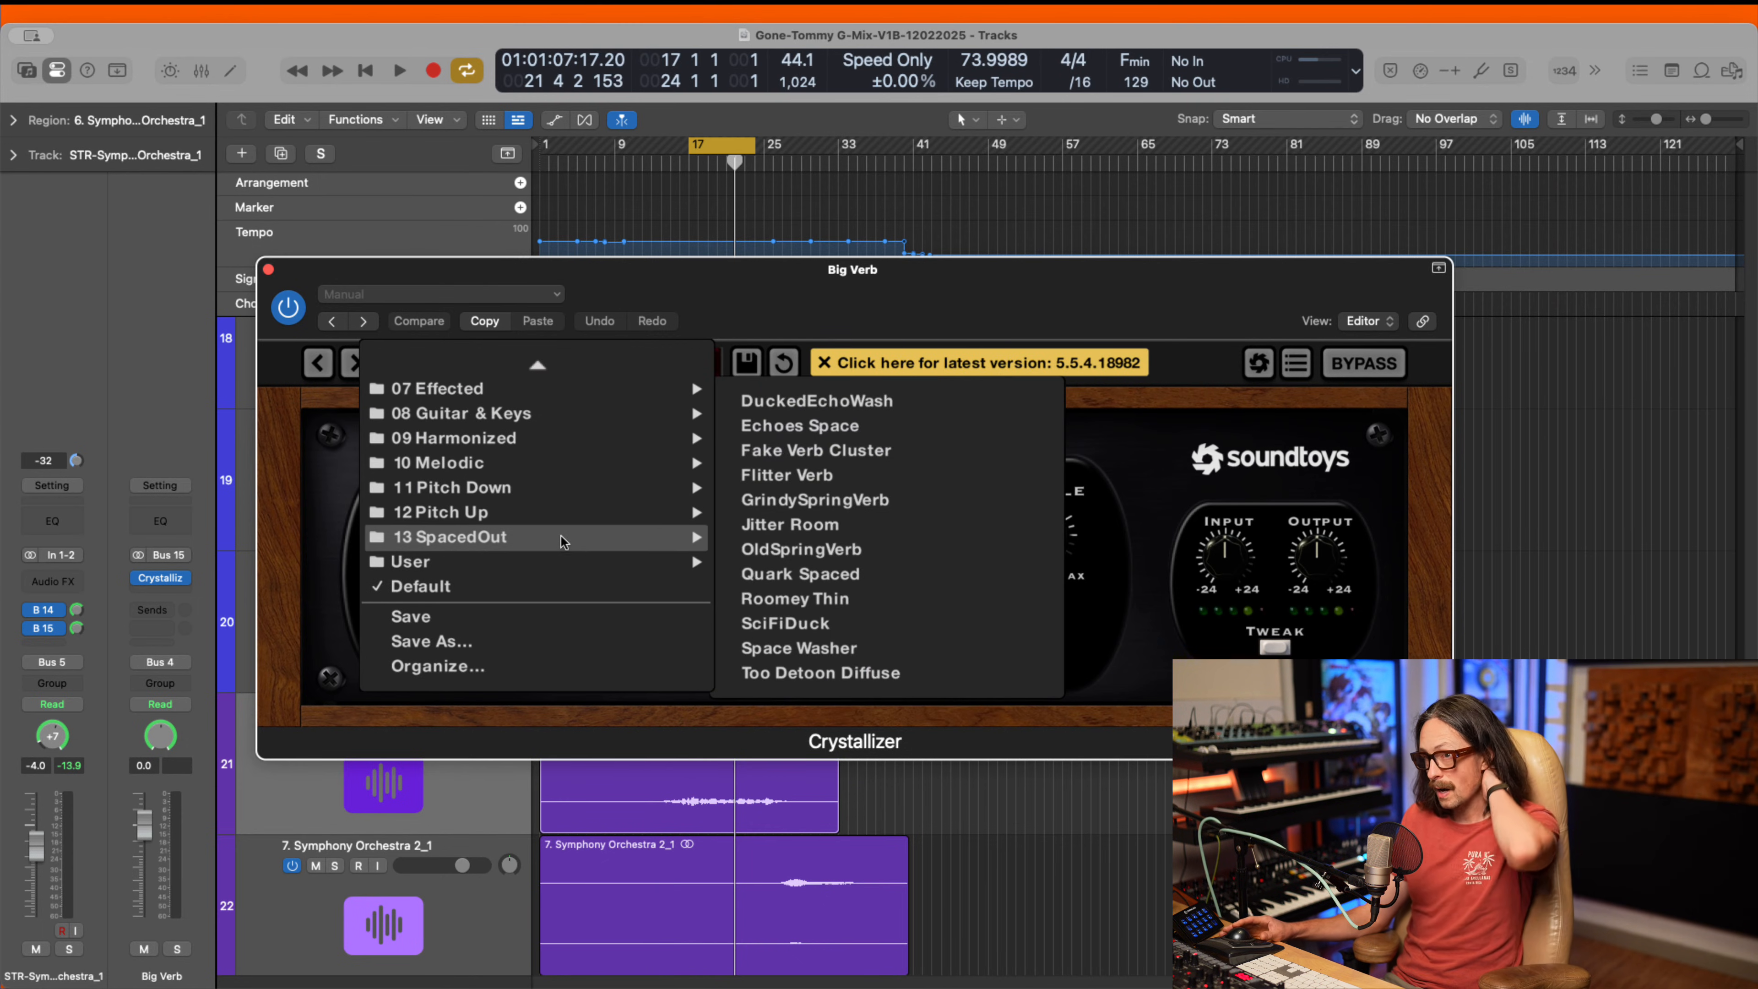
click(883, 434)
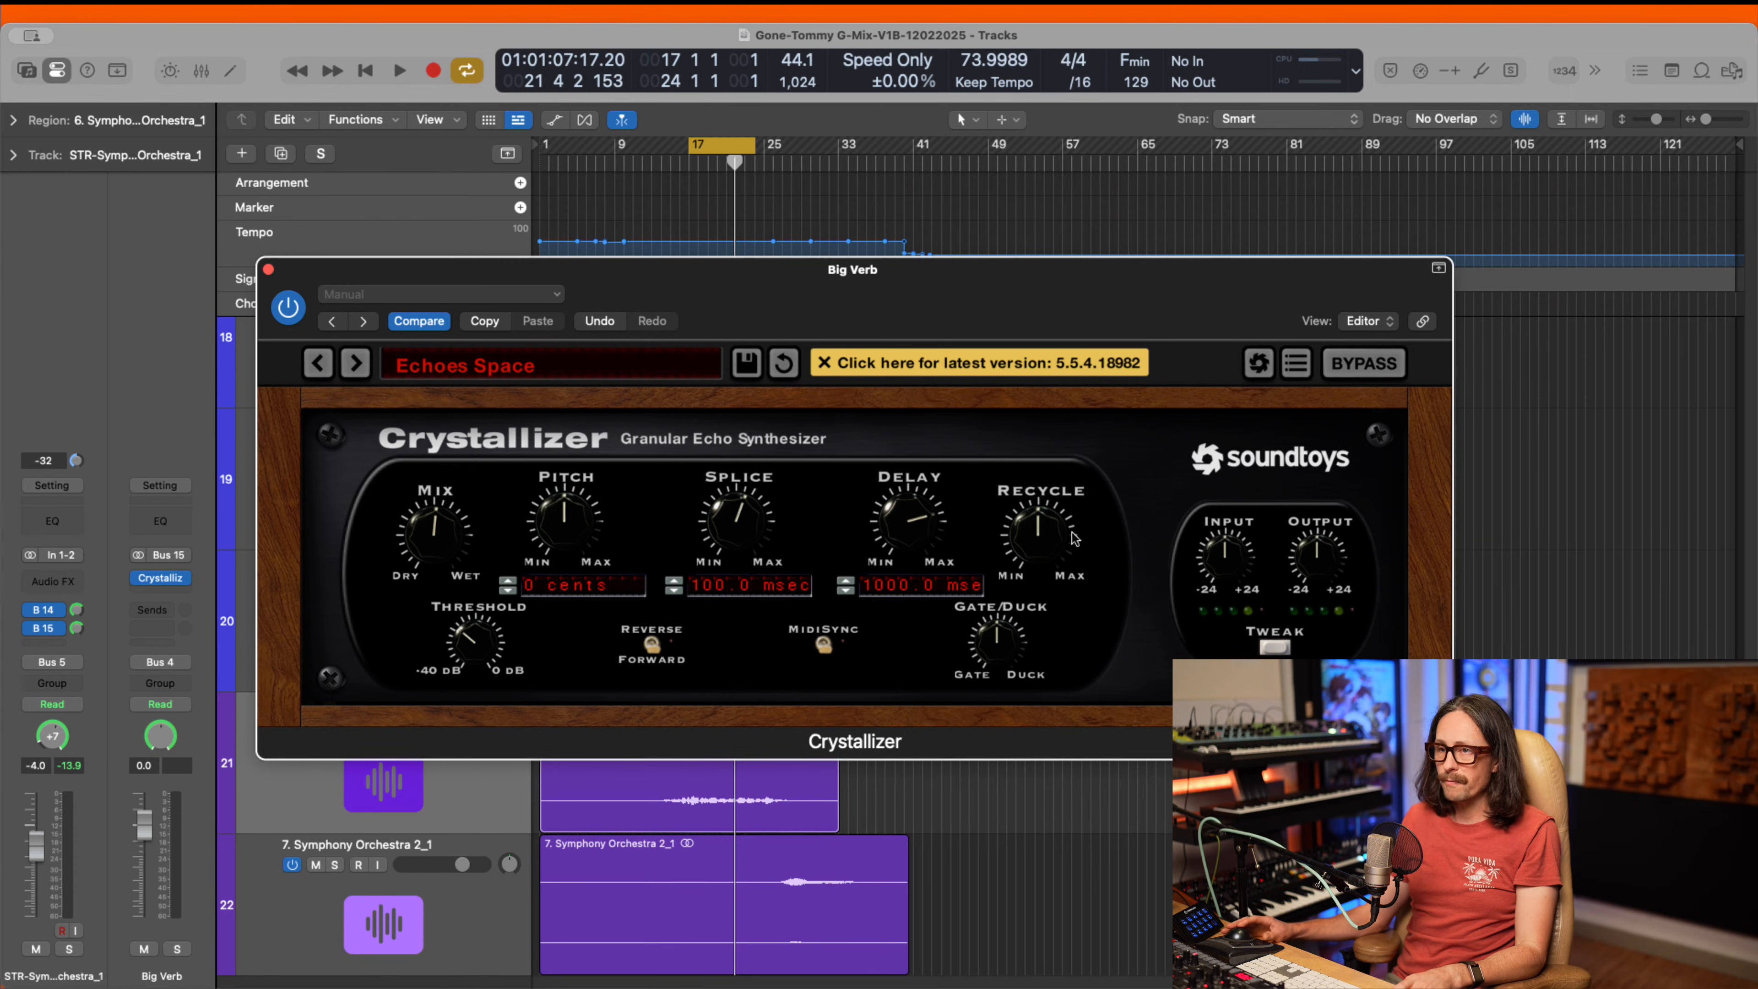
drag(429, 530, 429, 505)
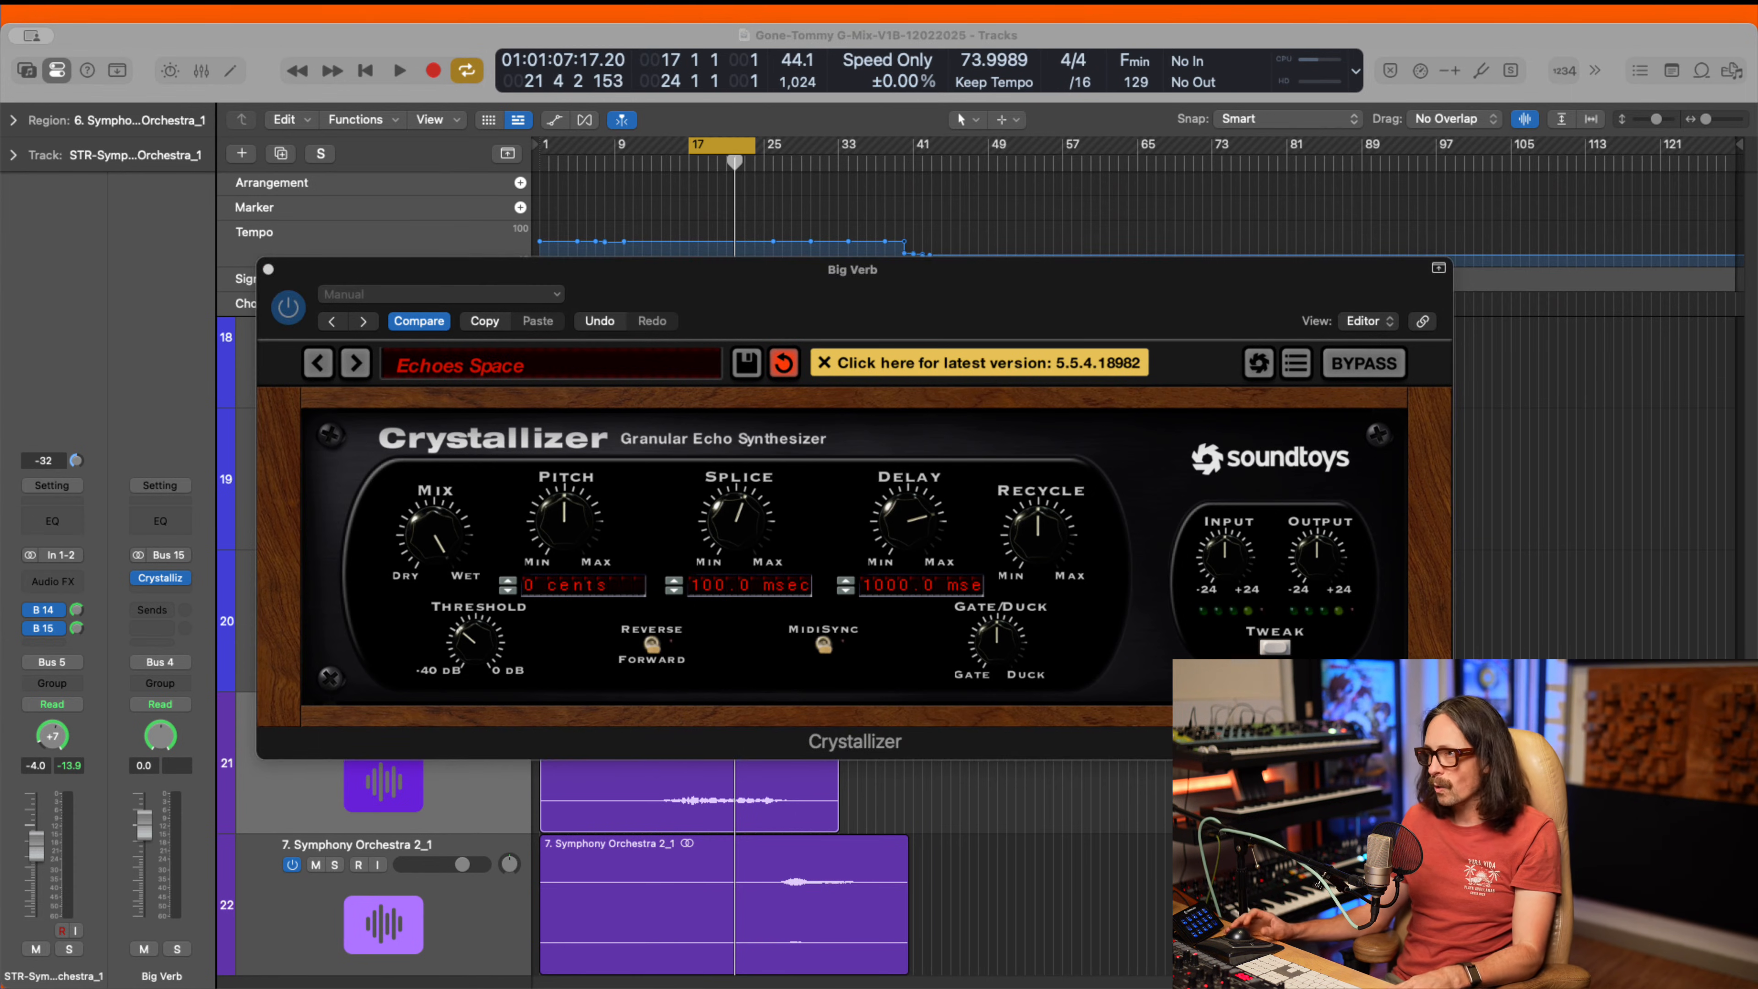
- Audition Big Verb soloed over the loop, panning it to +14 and lowering its fader to -3.6 dB
click(117, 970)
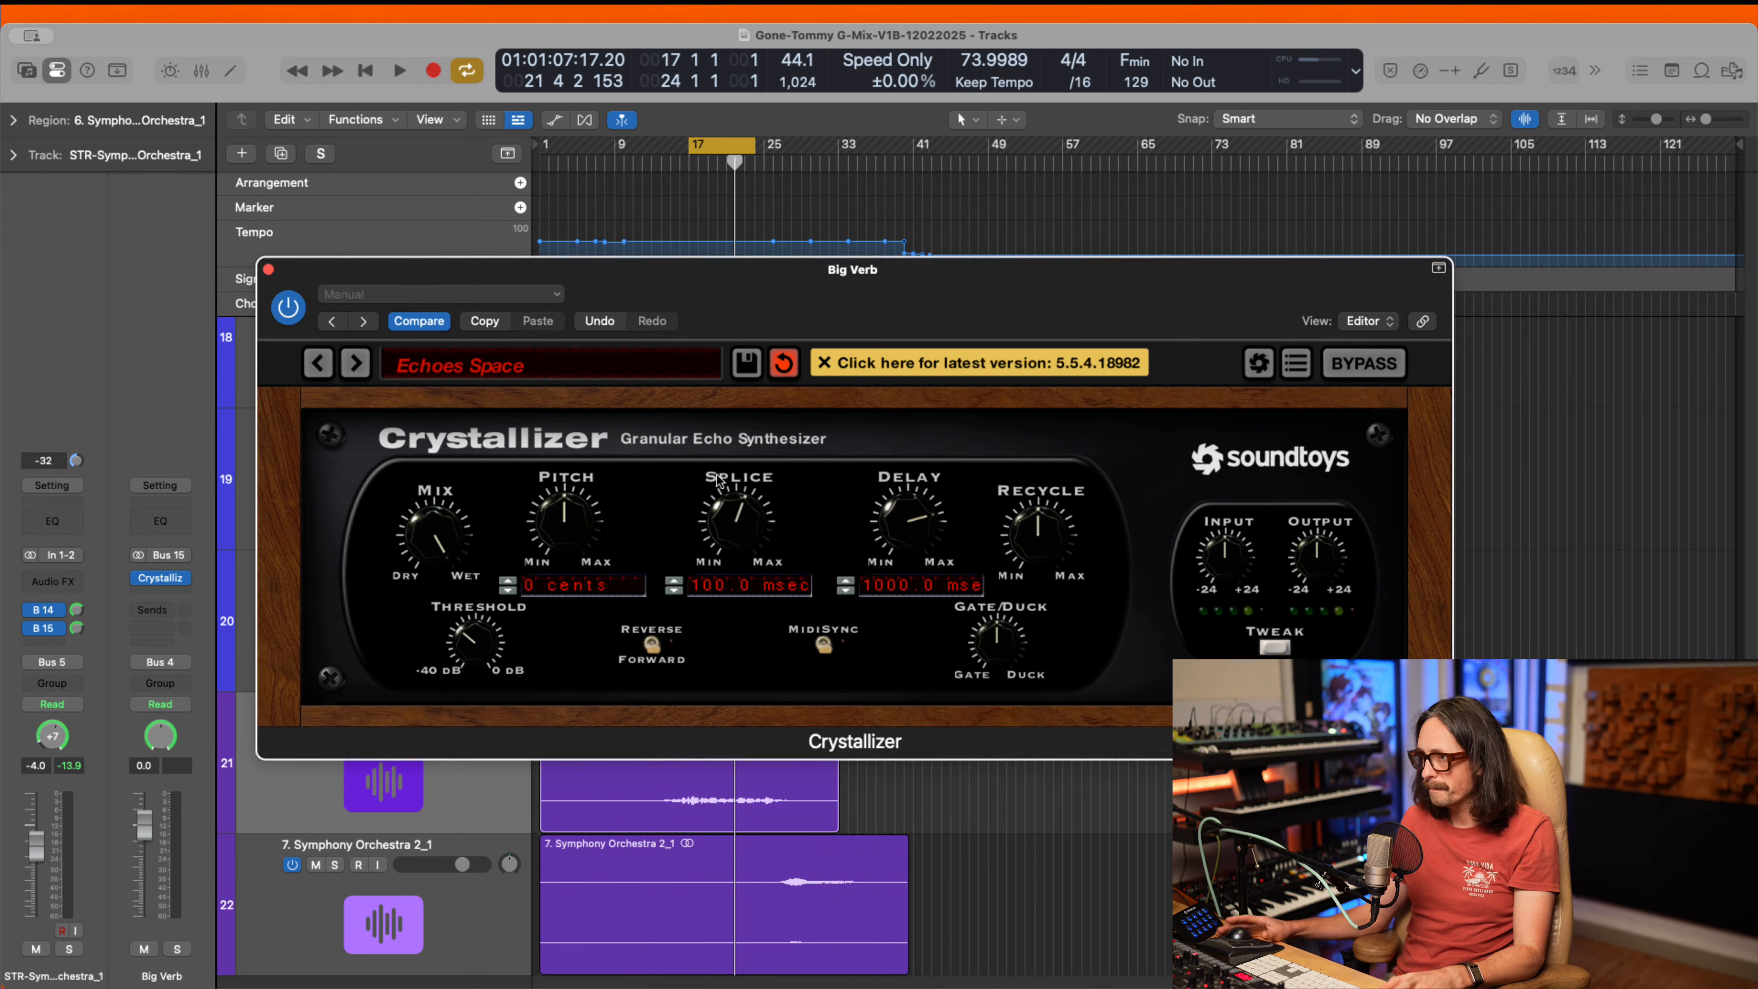
key(space)
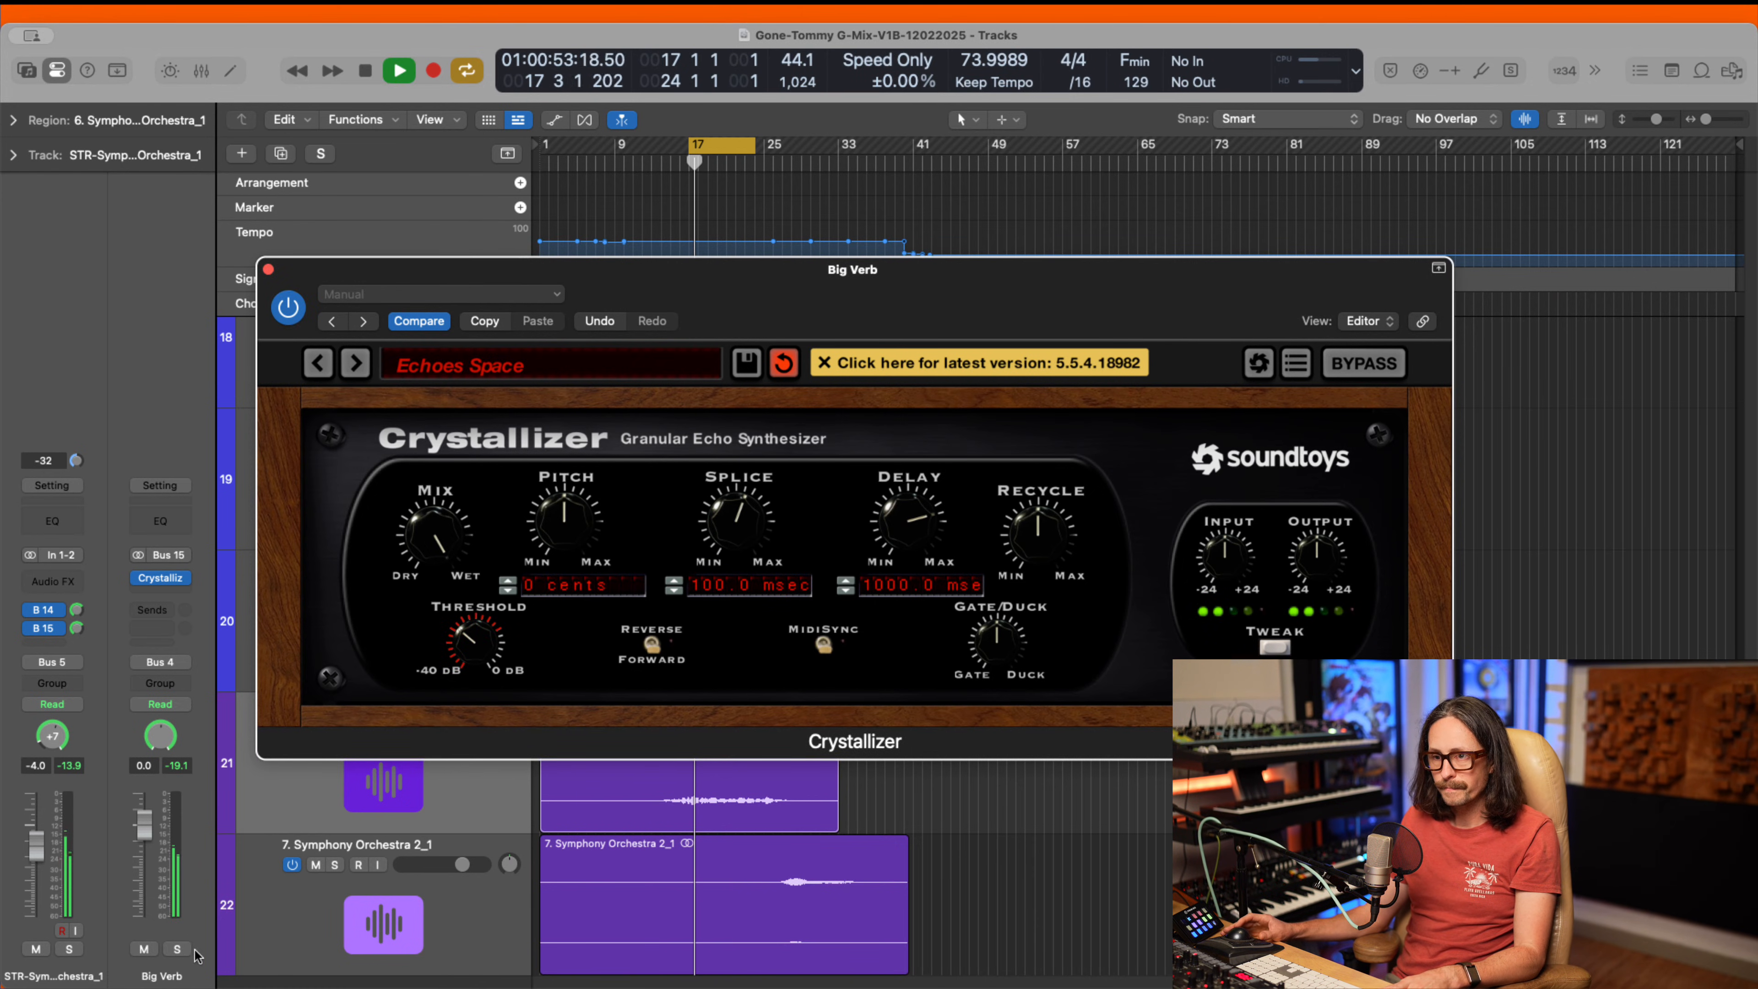
click(177, 949)
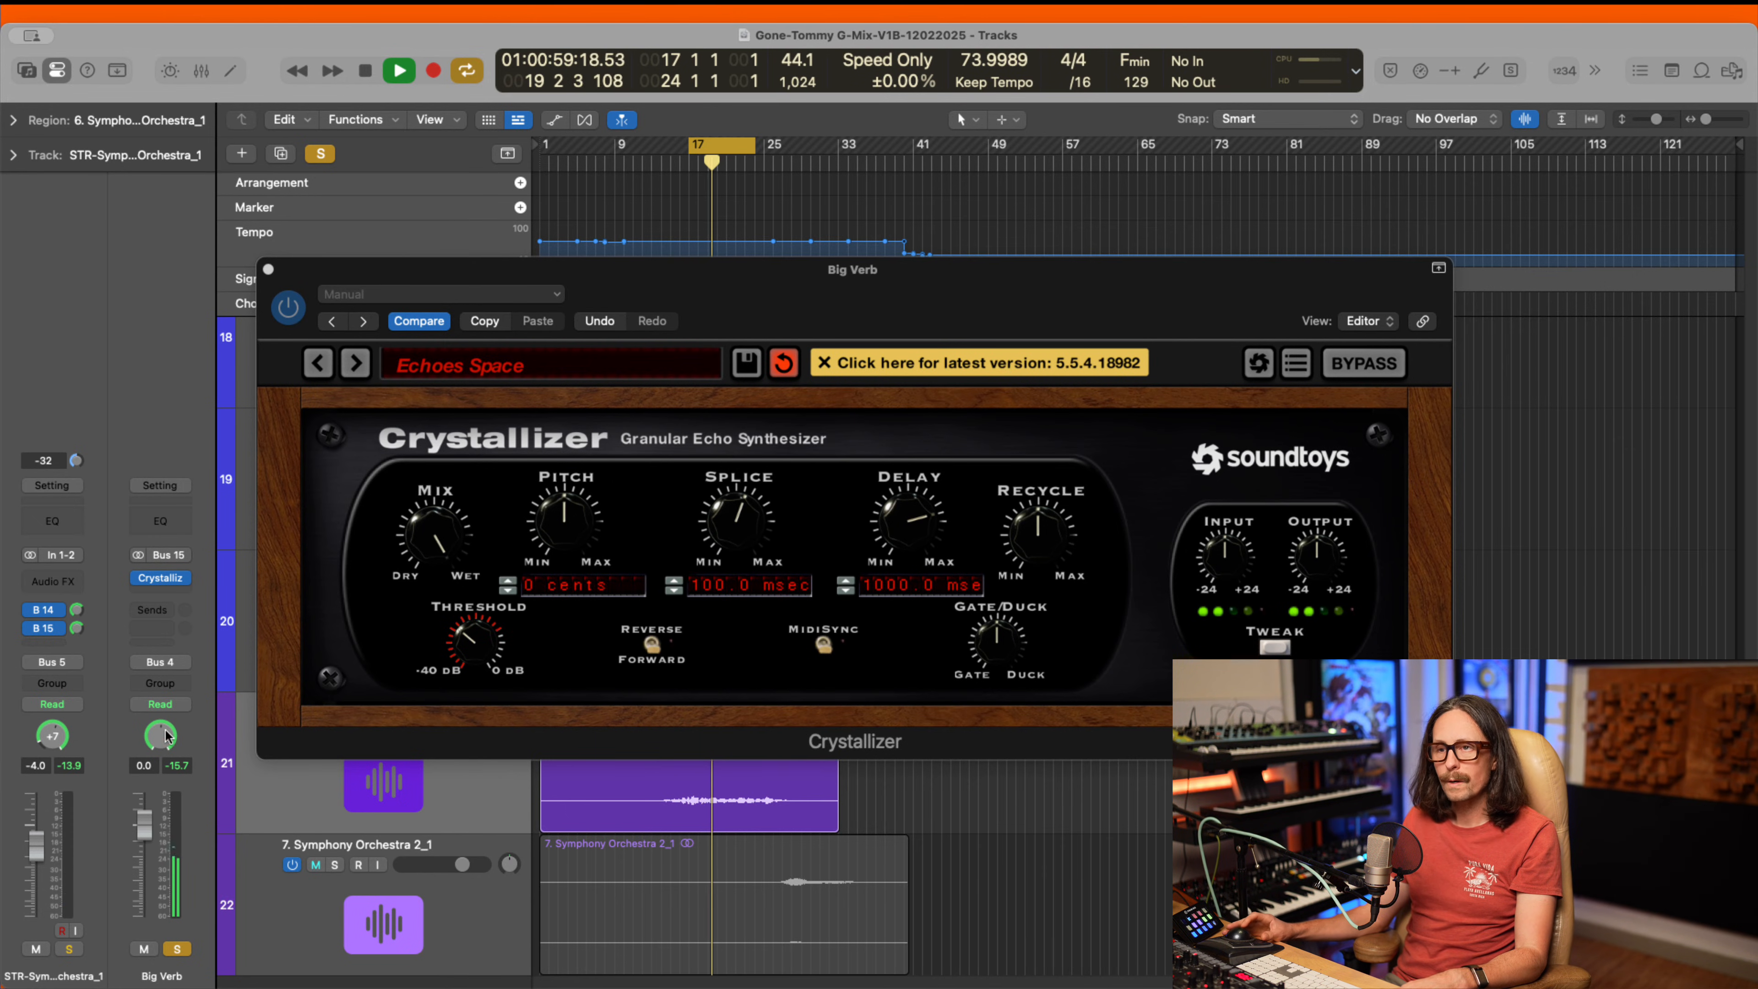
mouse_move(164, 736)
mouse_down()
mouse_move(165, 704)
mouse_move(178, 726)
mouse_up()
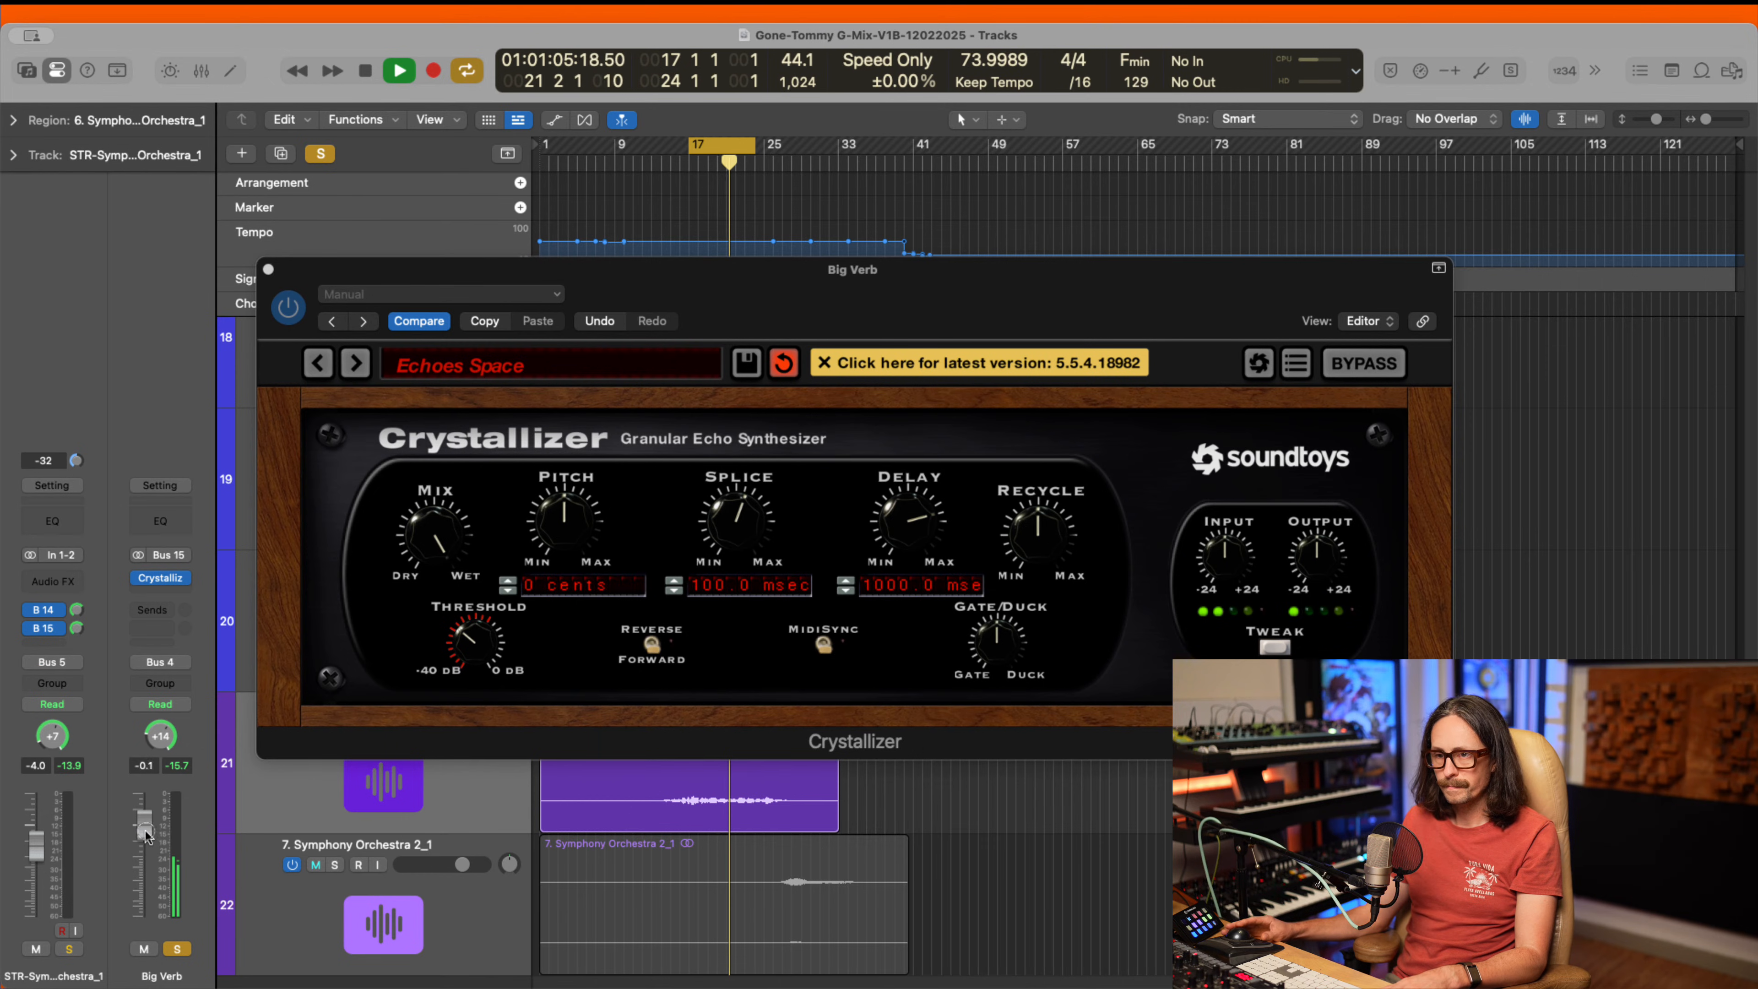
mouse_move(146, 826)
mouse_down()
mouse_move(149, 927)
mouse_move(154, 820)
mouse_up()
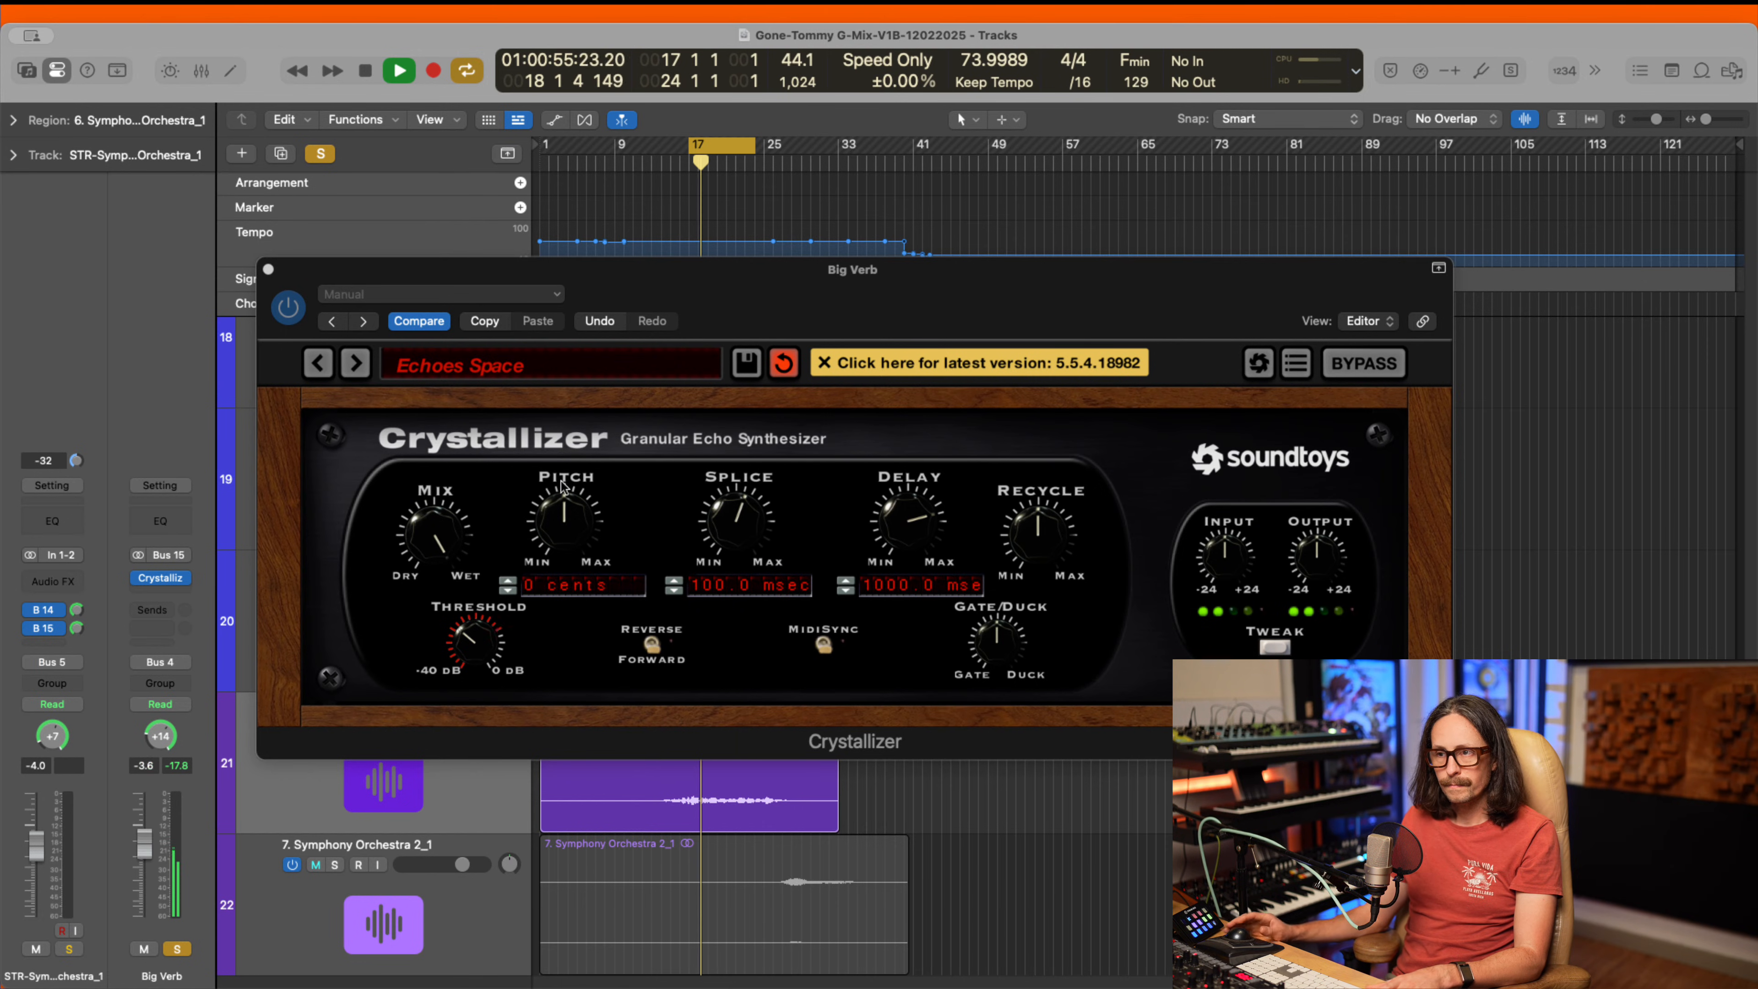
key(space)
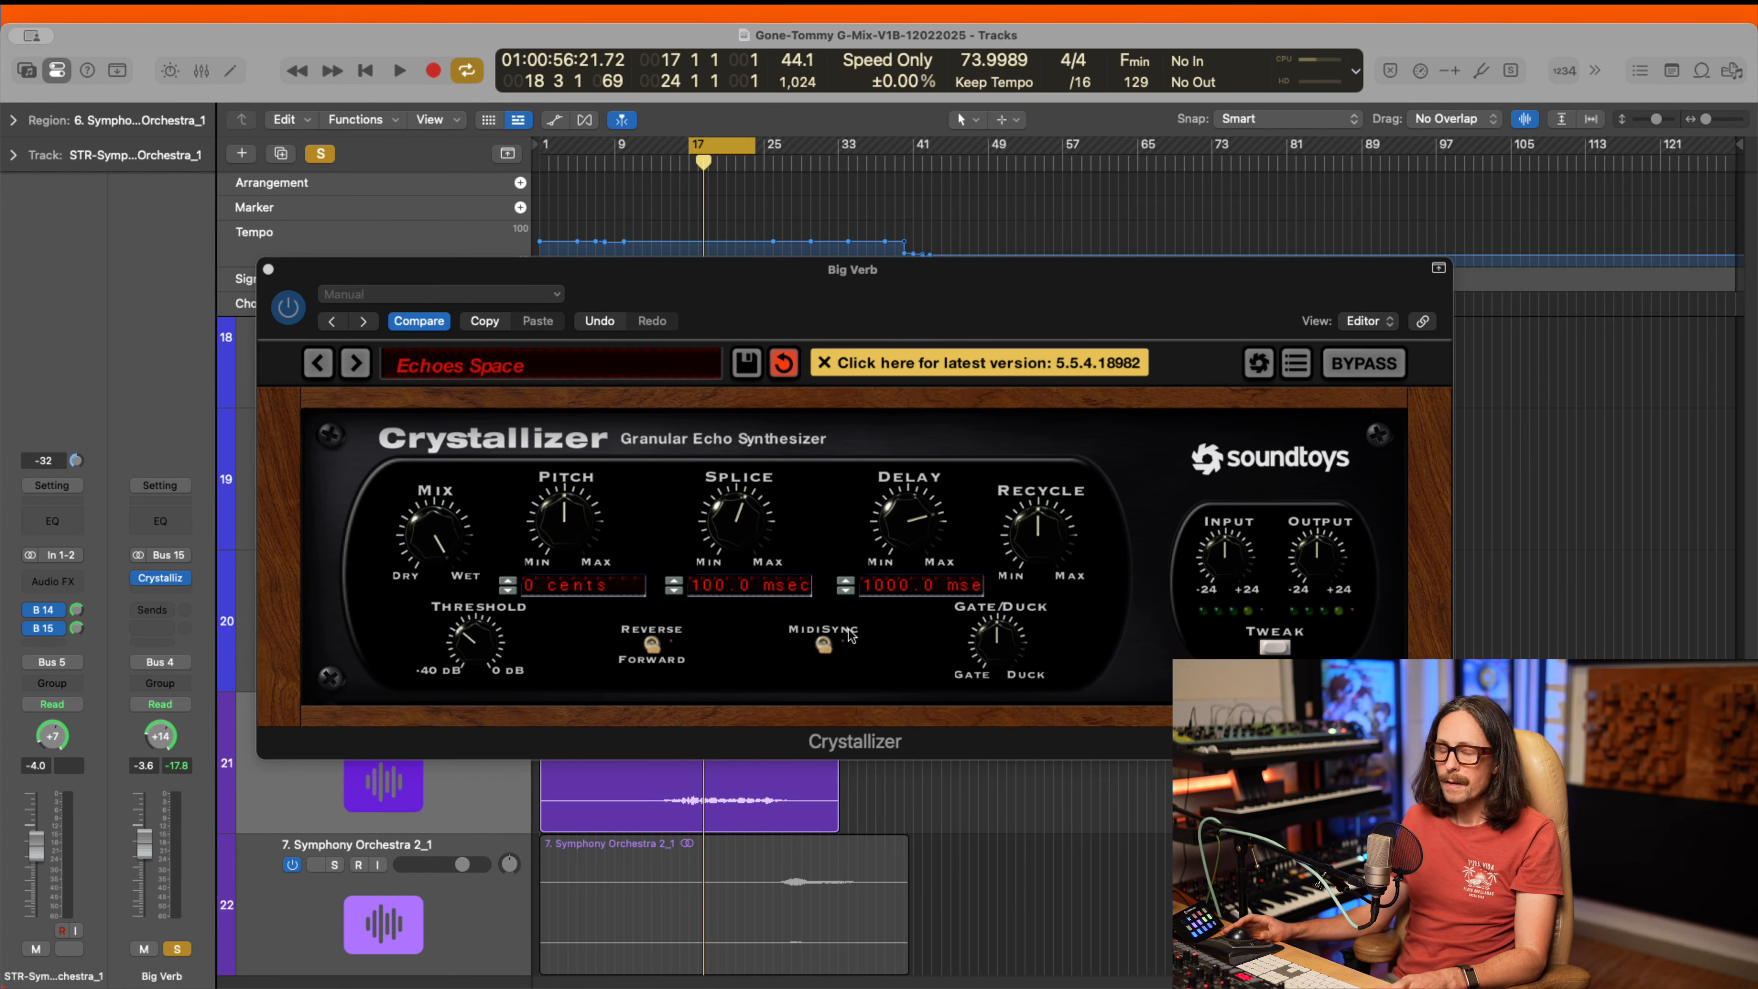
- Enable Crystallizer's MidiSync, try shorter delay divisions before settling on a 1/2 note Delay, and reduce Recycle
click(824, 646)
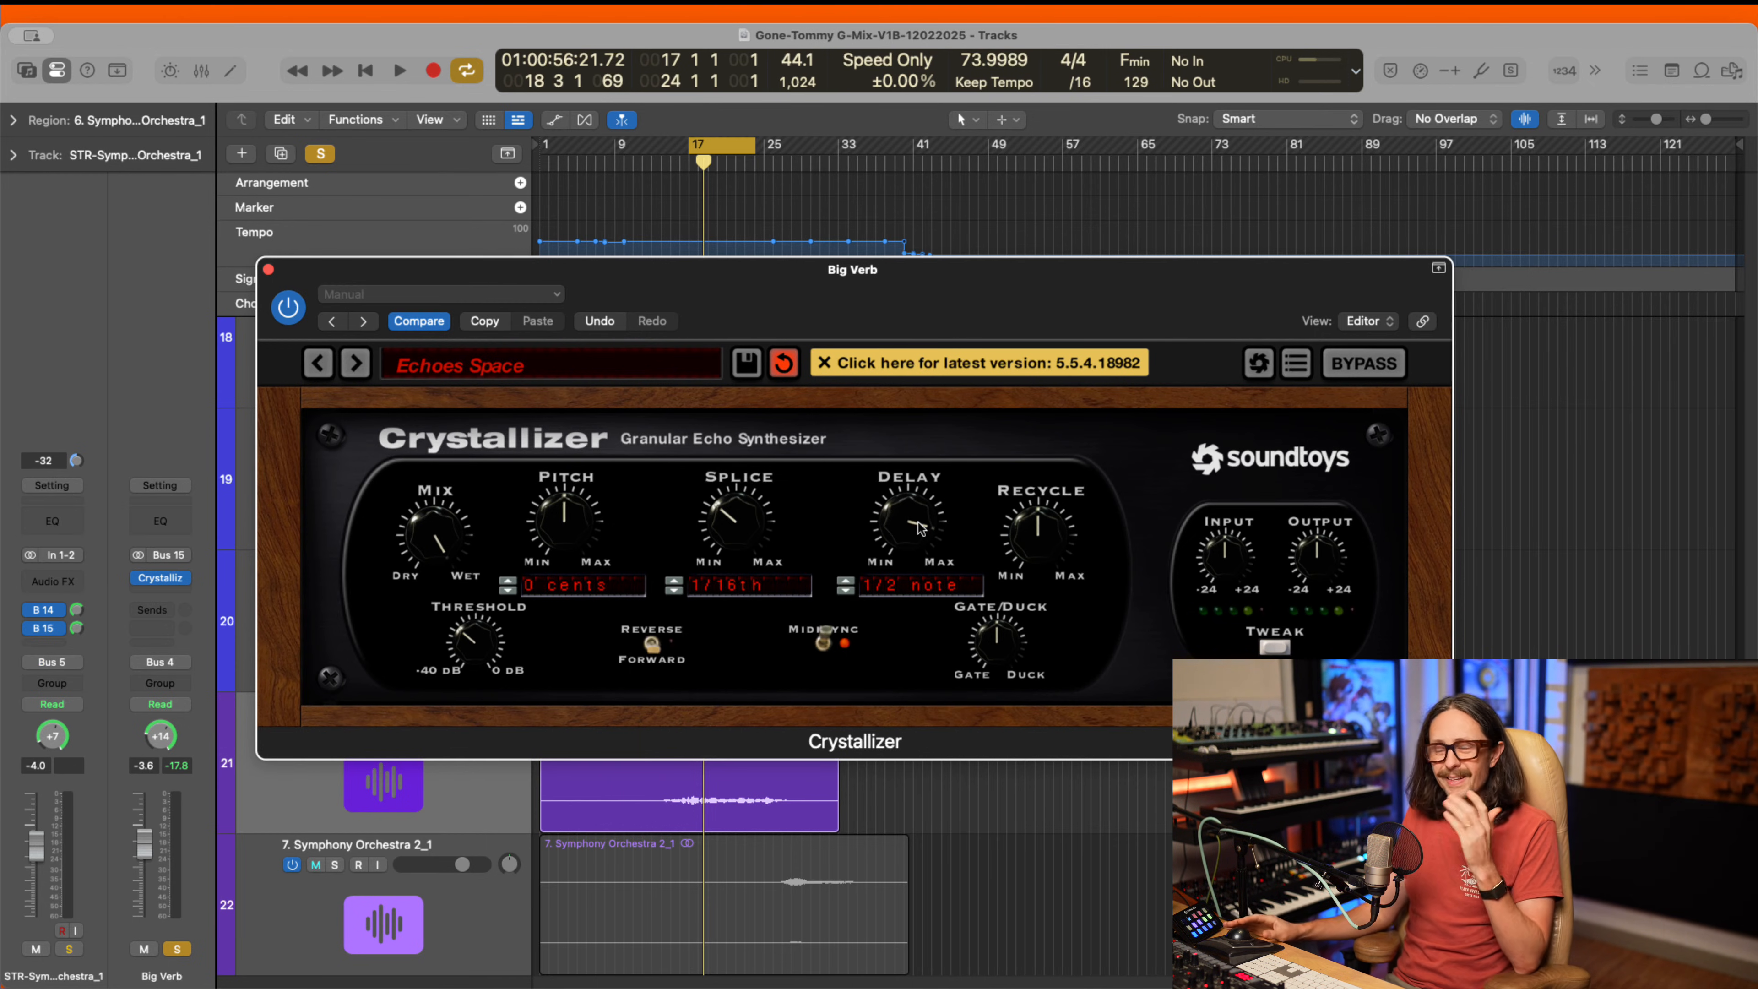
drag(912, 537, 913, 554)
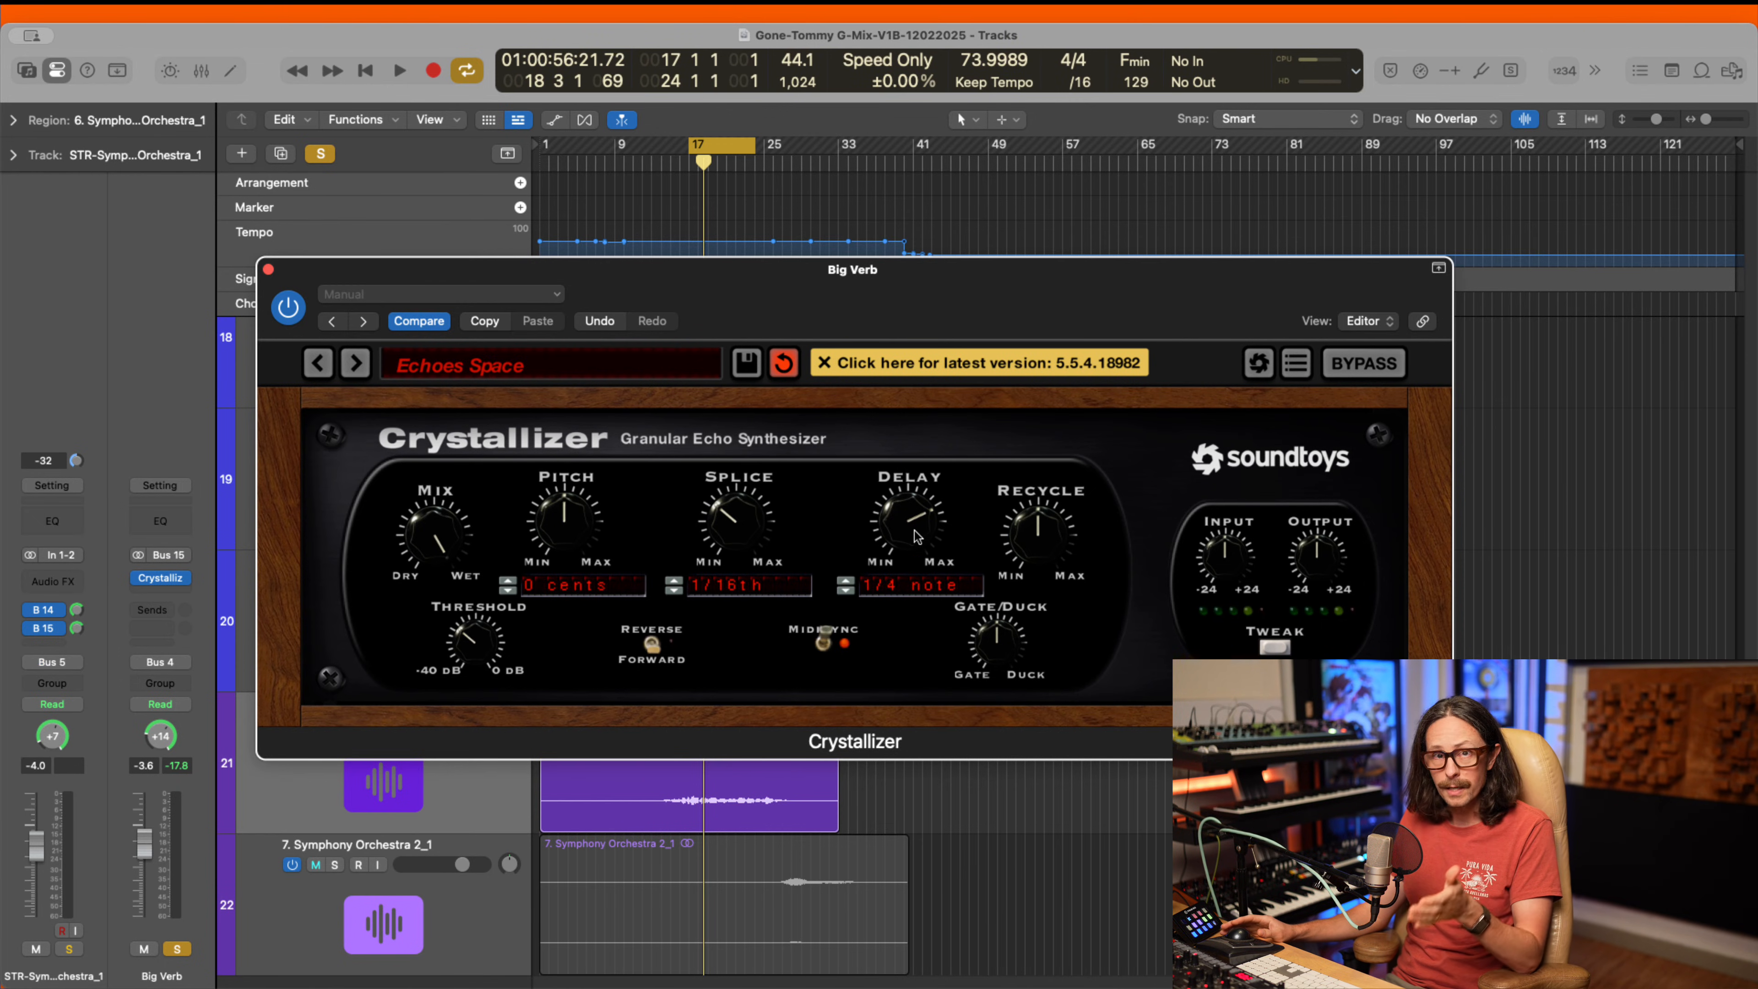
drag(916, 533, 919, 575)
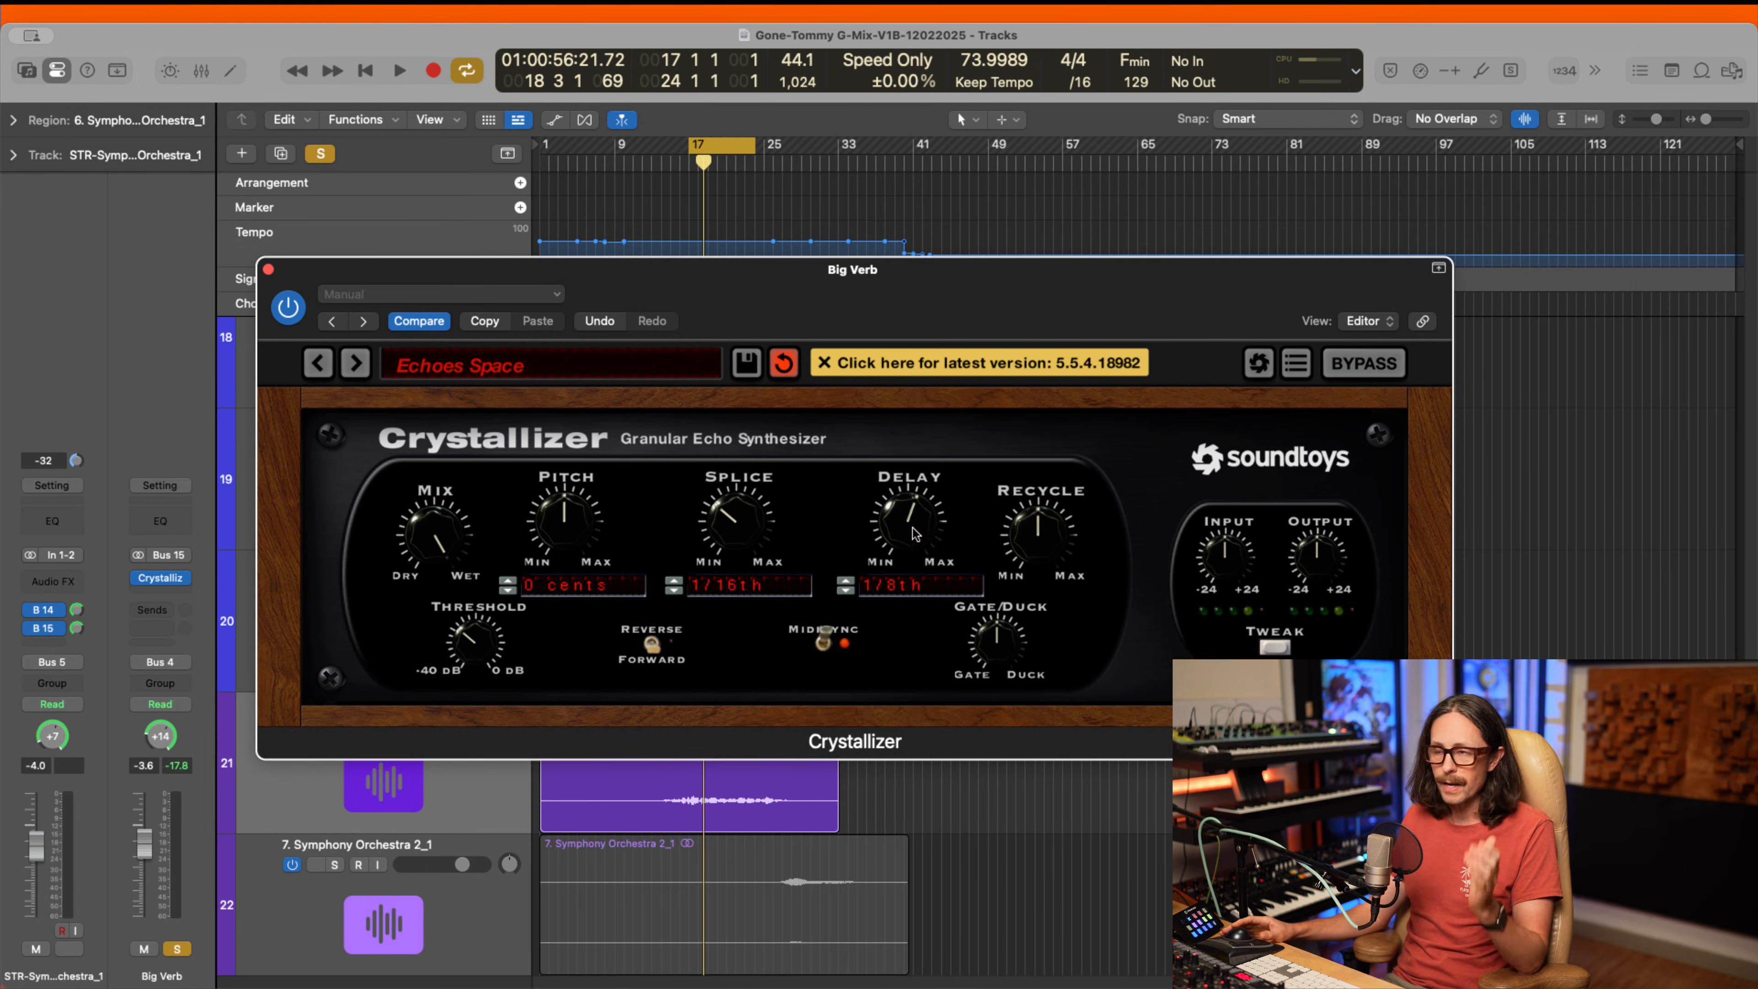
drag(913, 547, 939, 388)
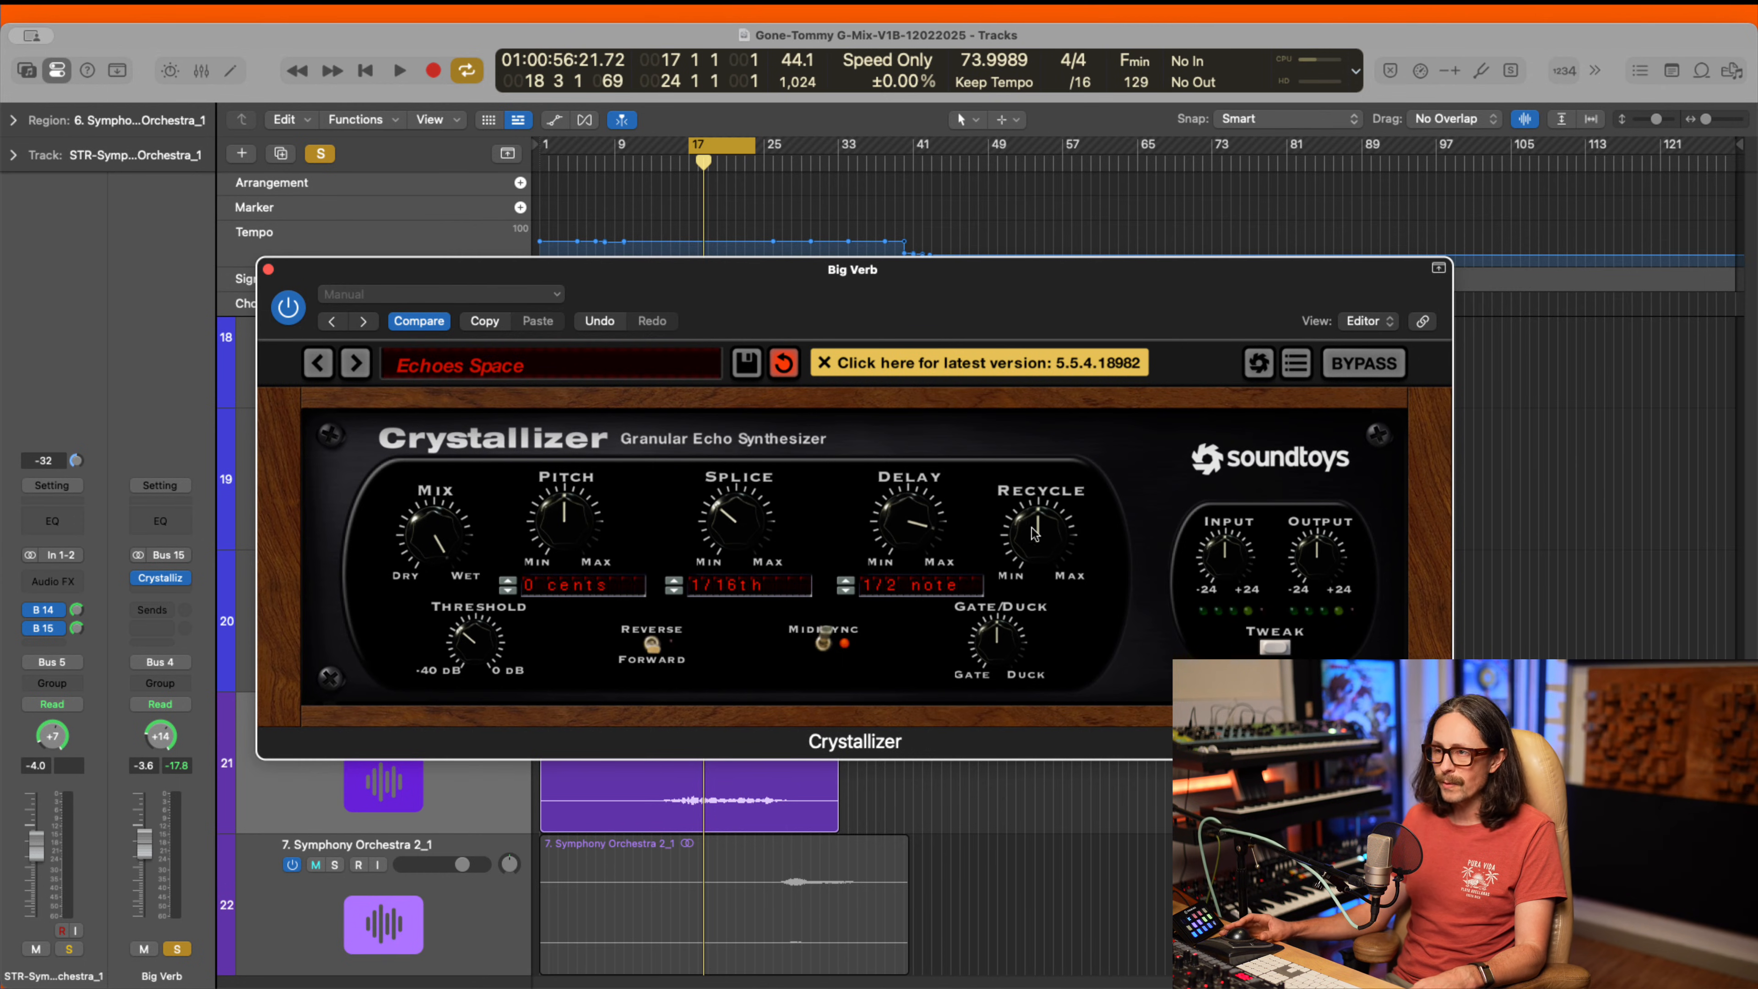
drag(1038, 547, 1055, 608)
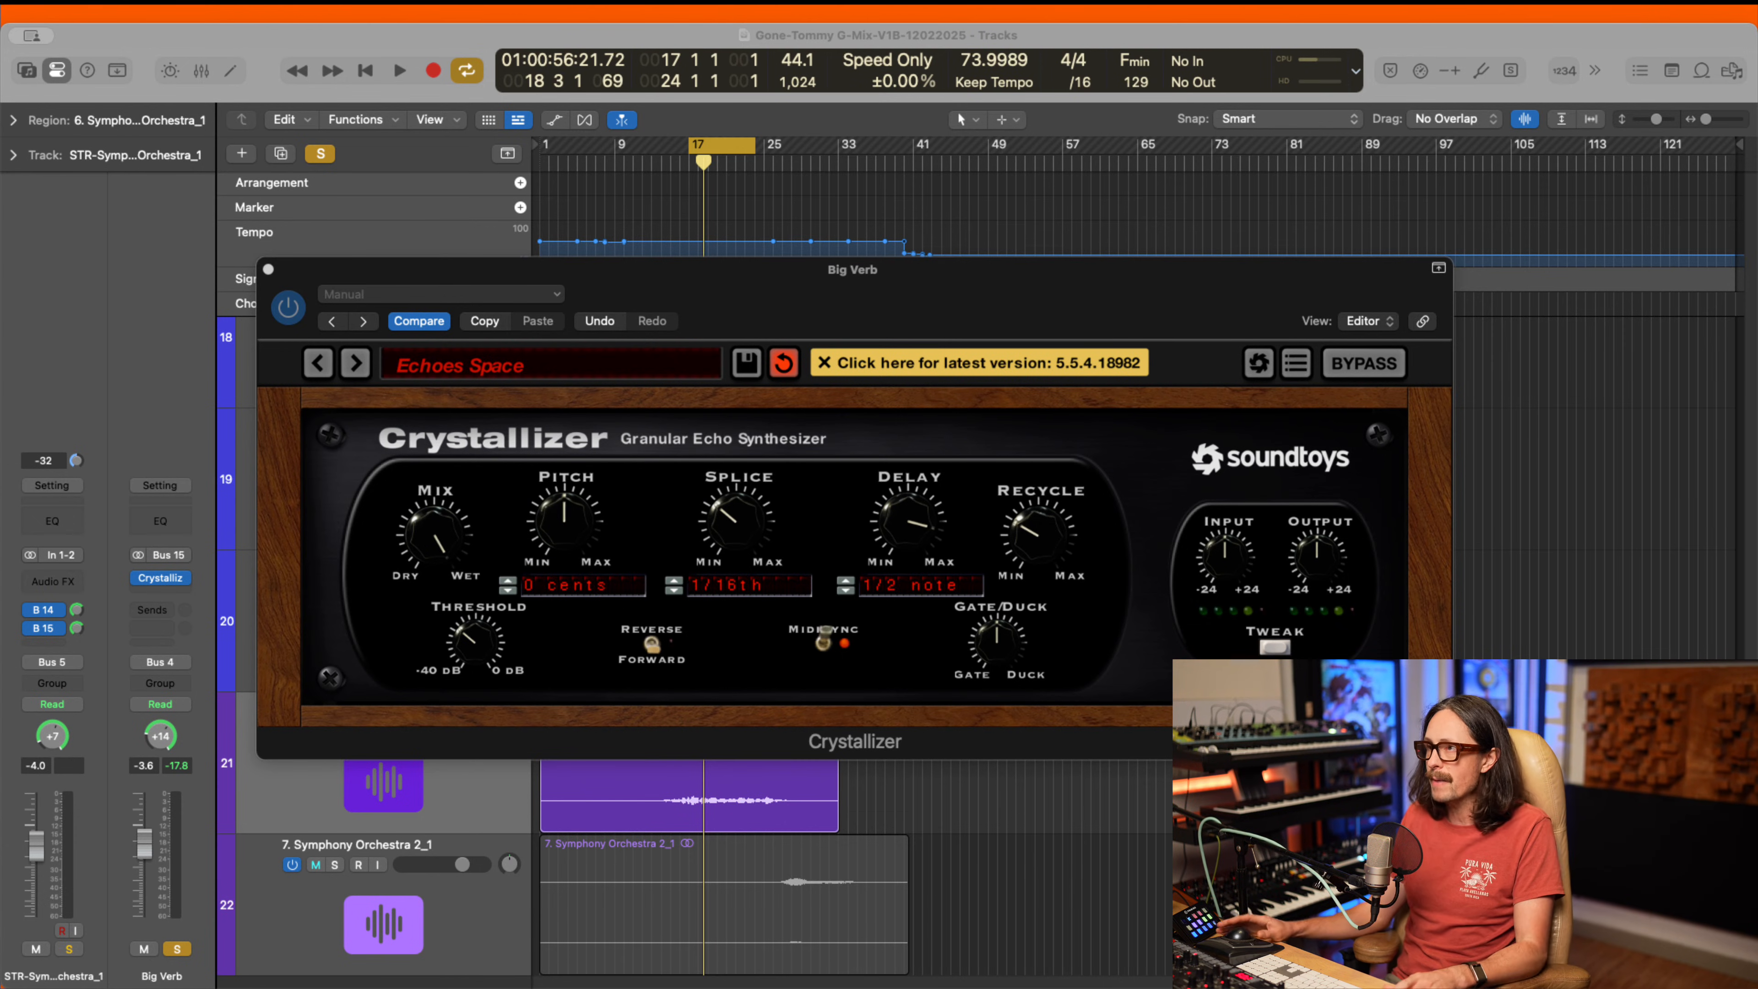
- Lower Crystallizer's Recycle further during playback and set its Splice to 1/8th
key(space)
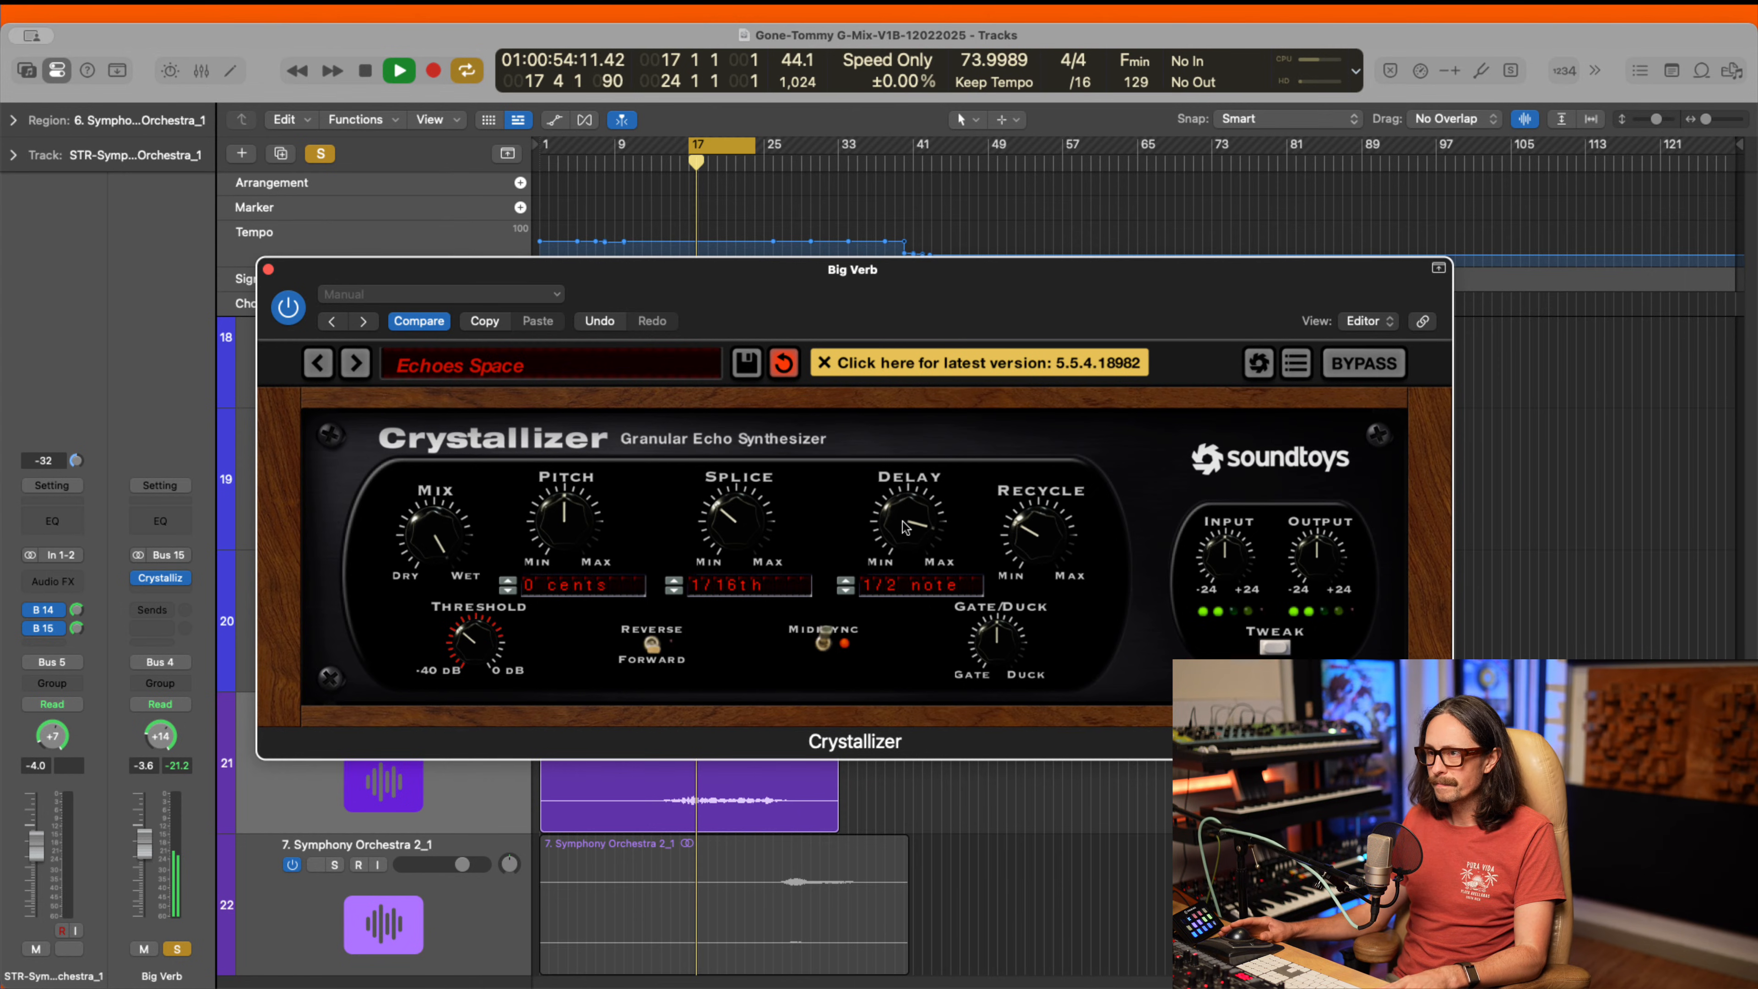
drag(1063, 547, 1057, 566)
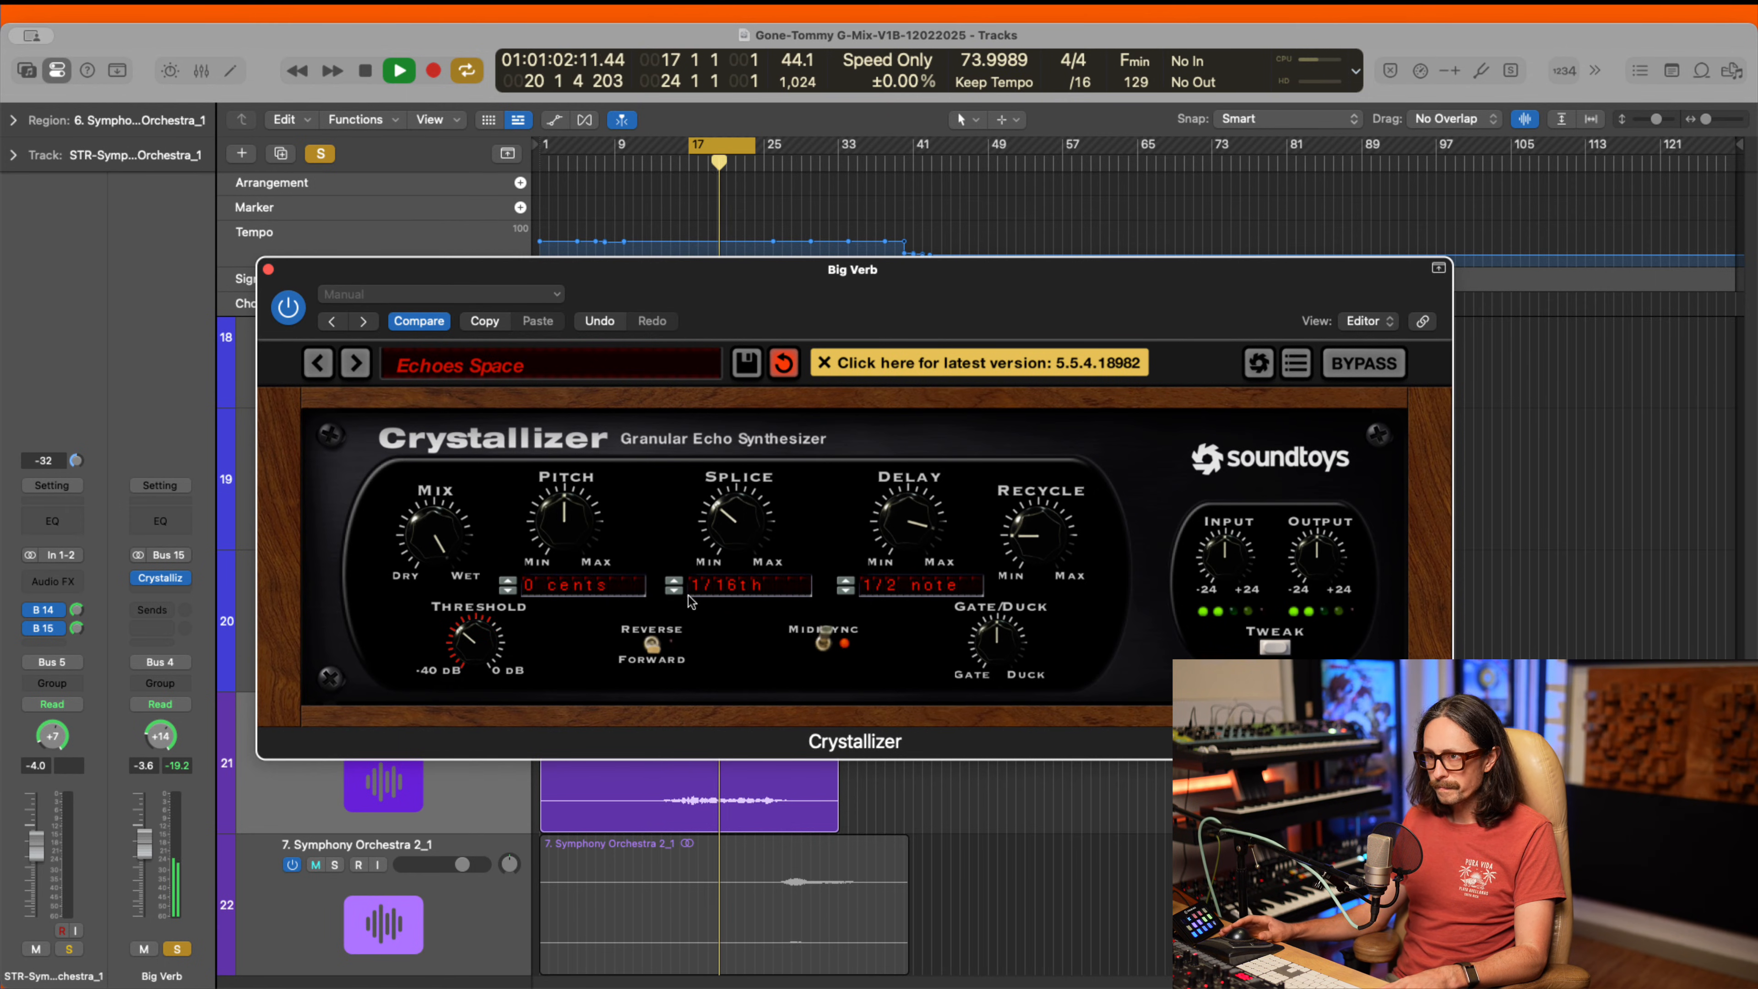
click(675, 589)
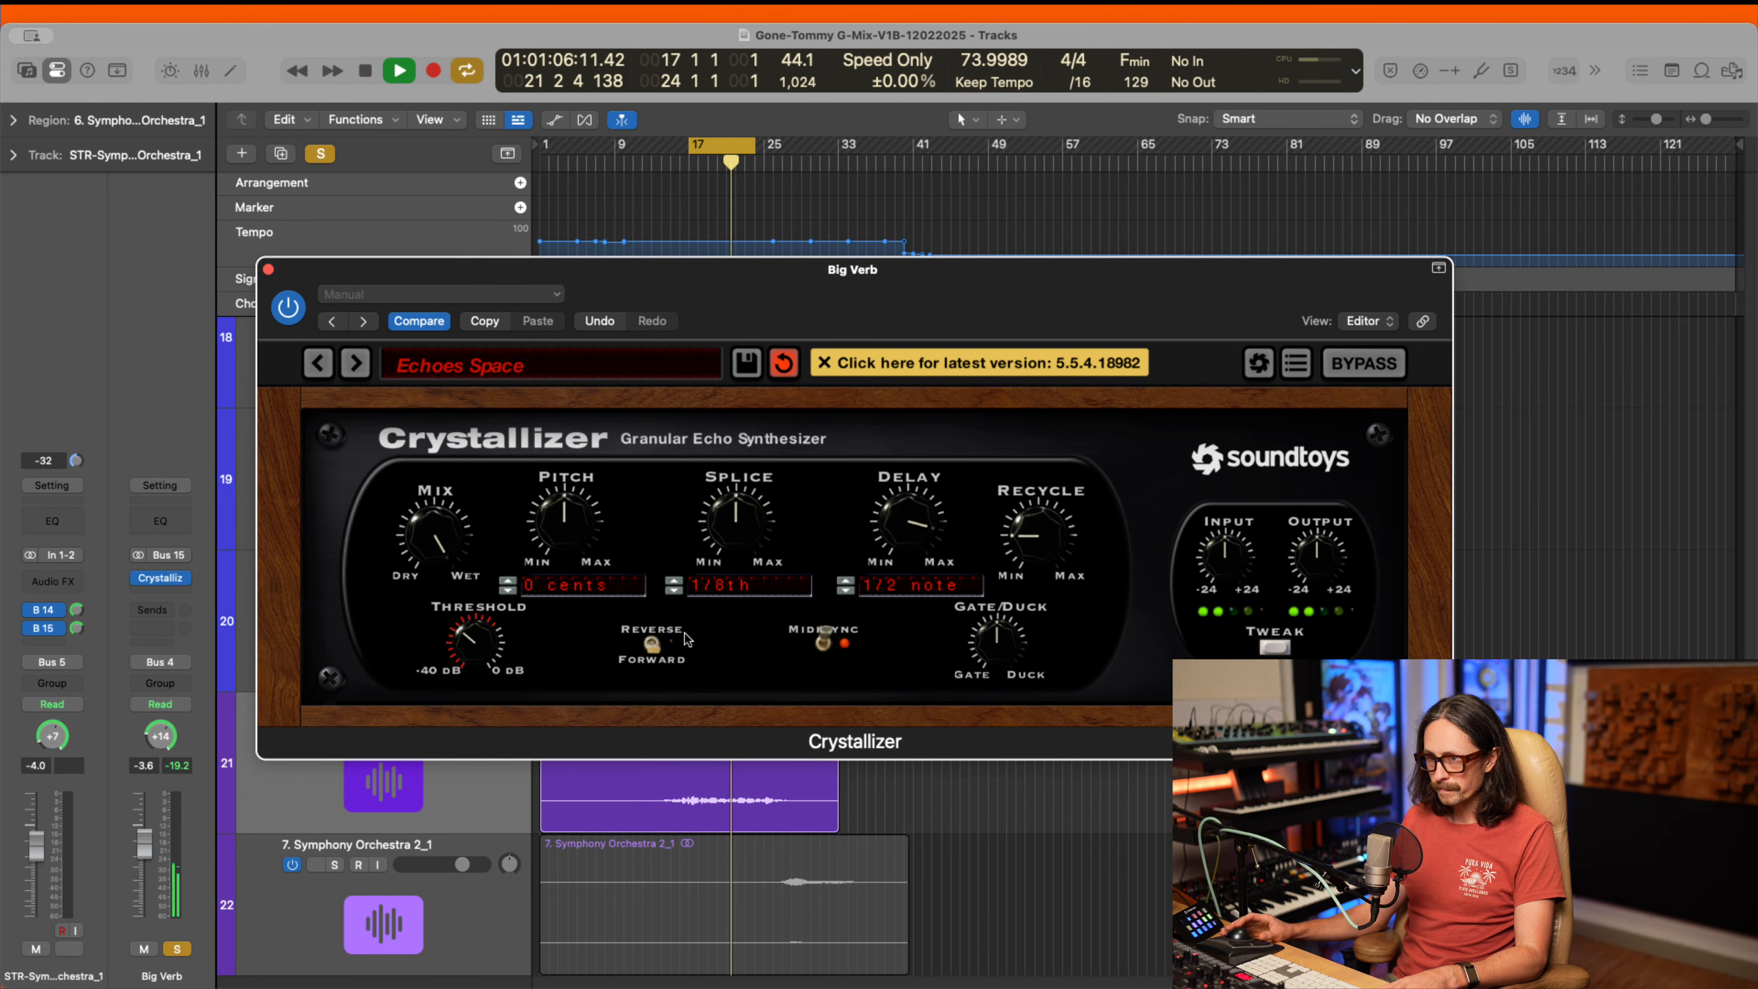
- Try Crystallizer's Reverse mode, unsolo Big Verb to hear it in the mix, and switch back to Forward
click(657, 645)
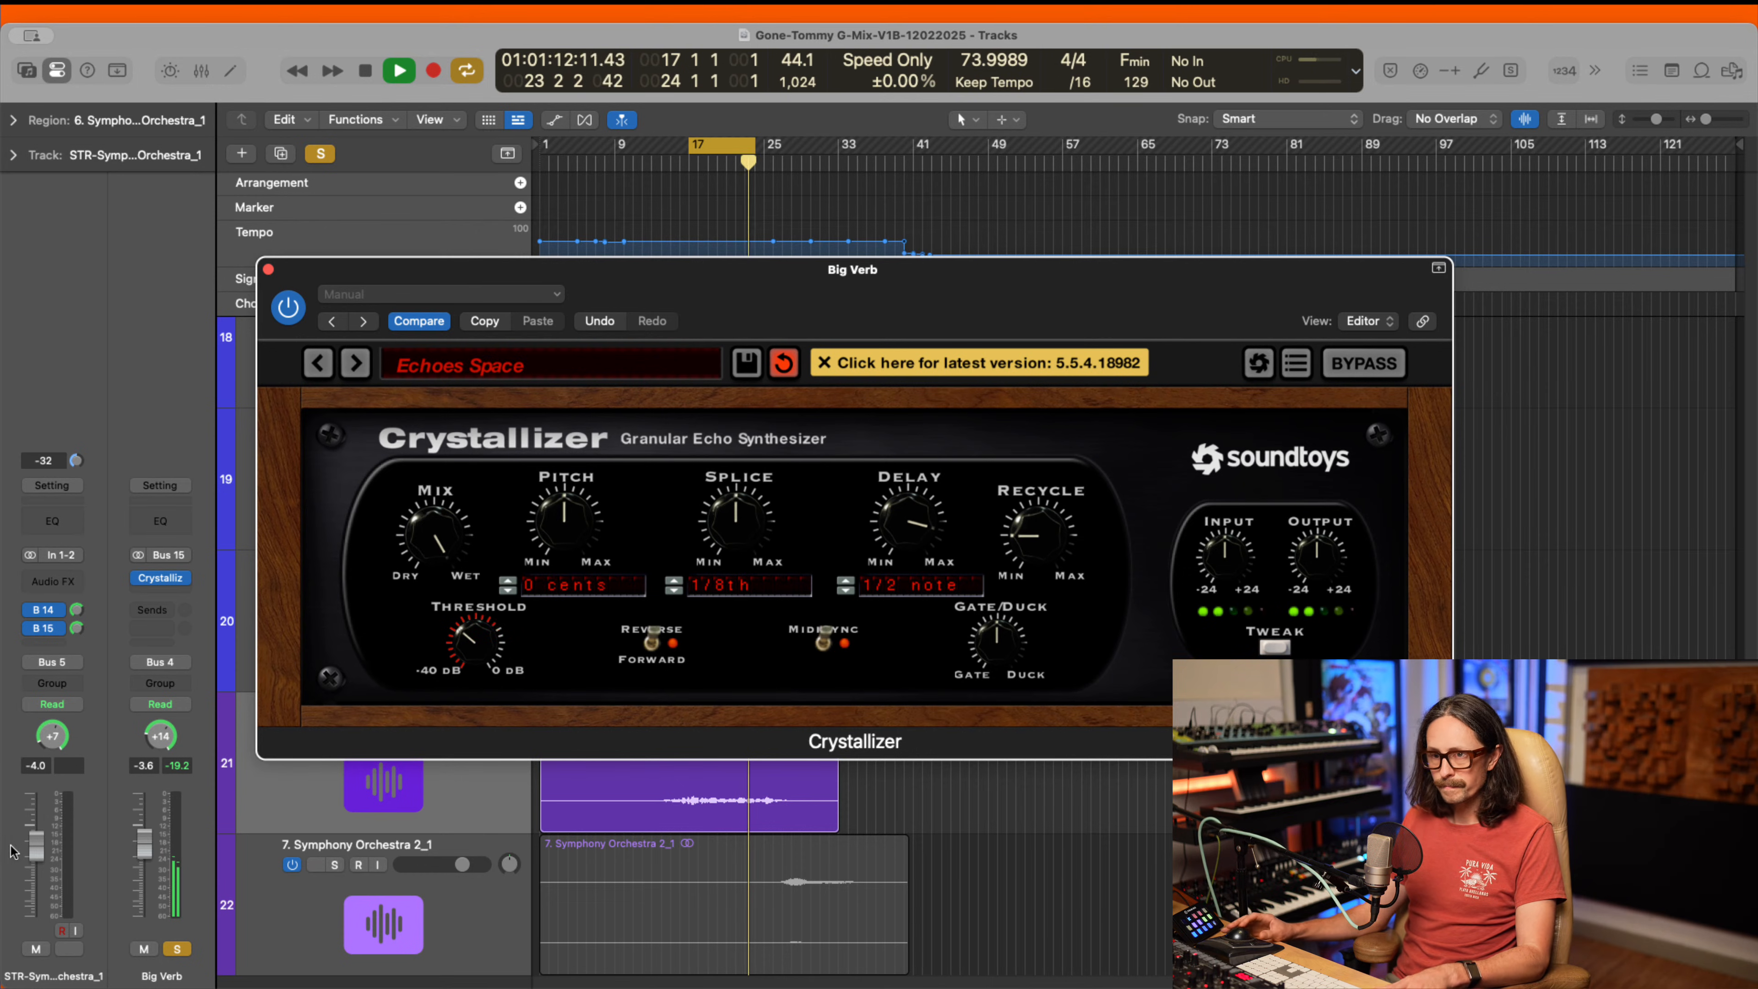
click(179, 949)
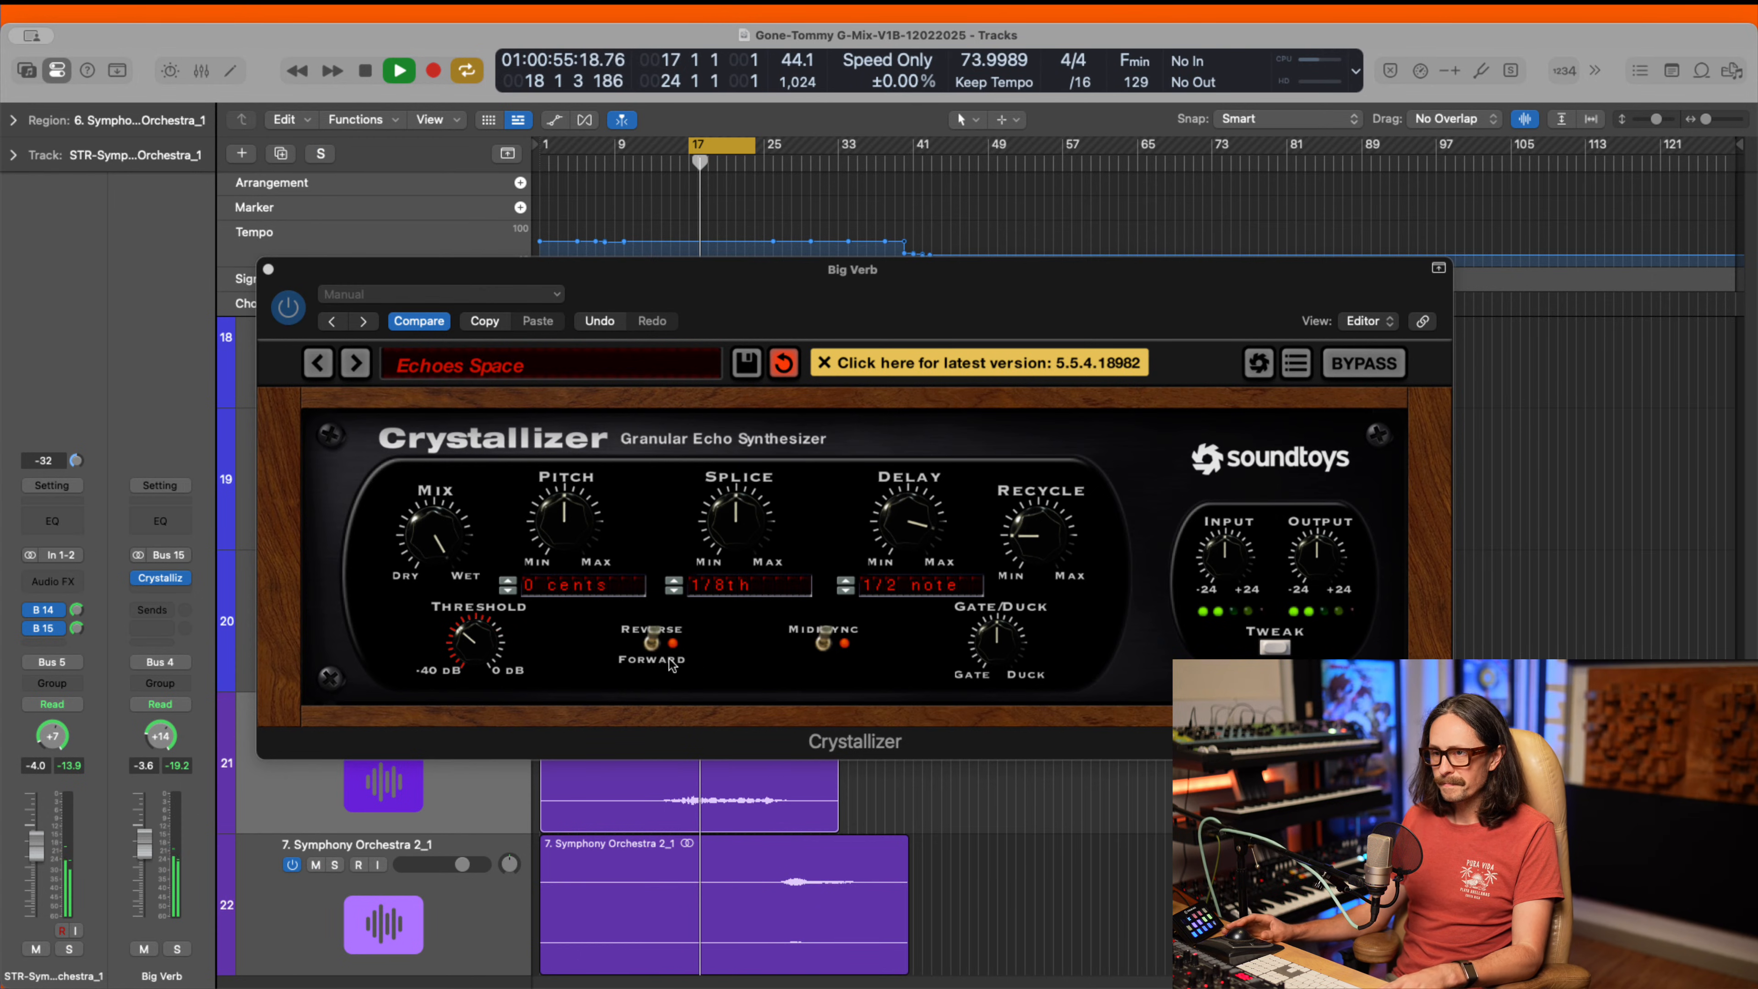
click(652, 642)
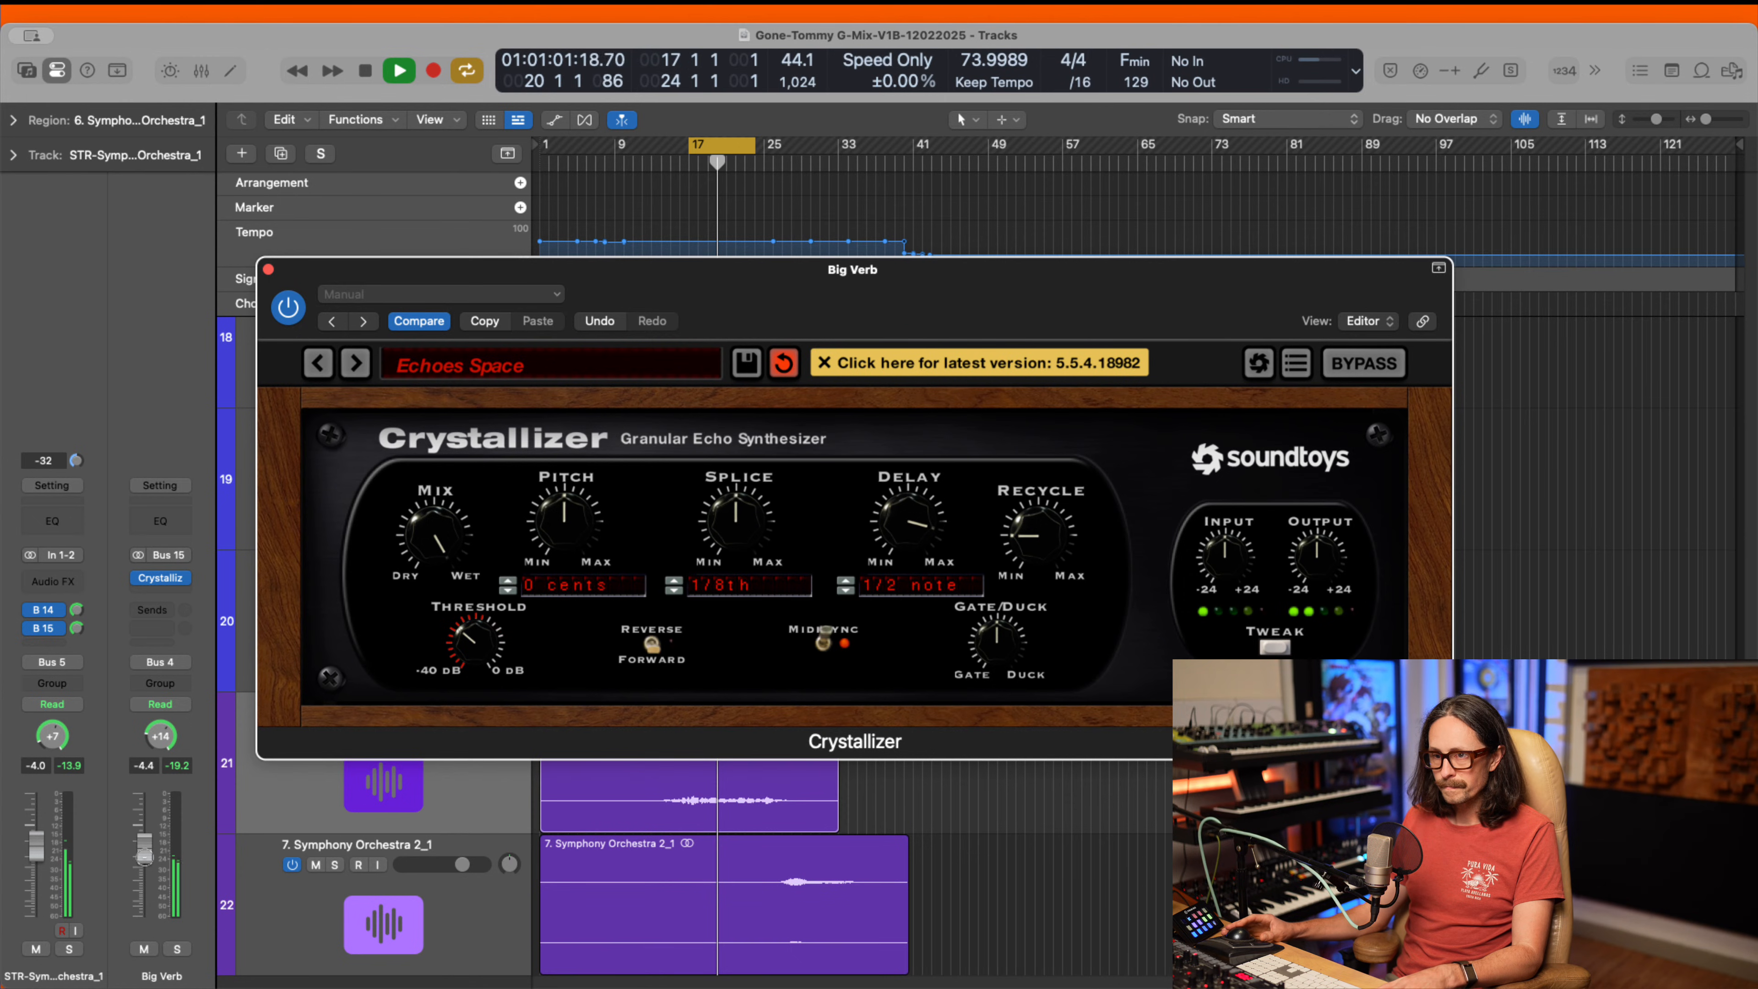
- Lower the Big Verb fader to -4.4 dB and compare the mix with the channel muted and unmuted
drag(145, 846, 144, 850)
click(145, 950)
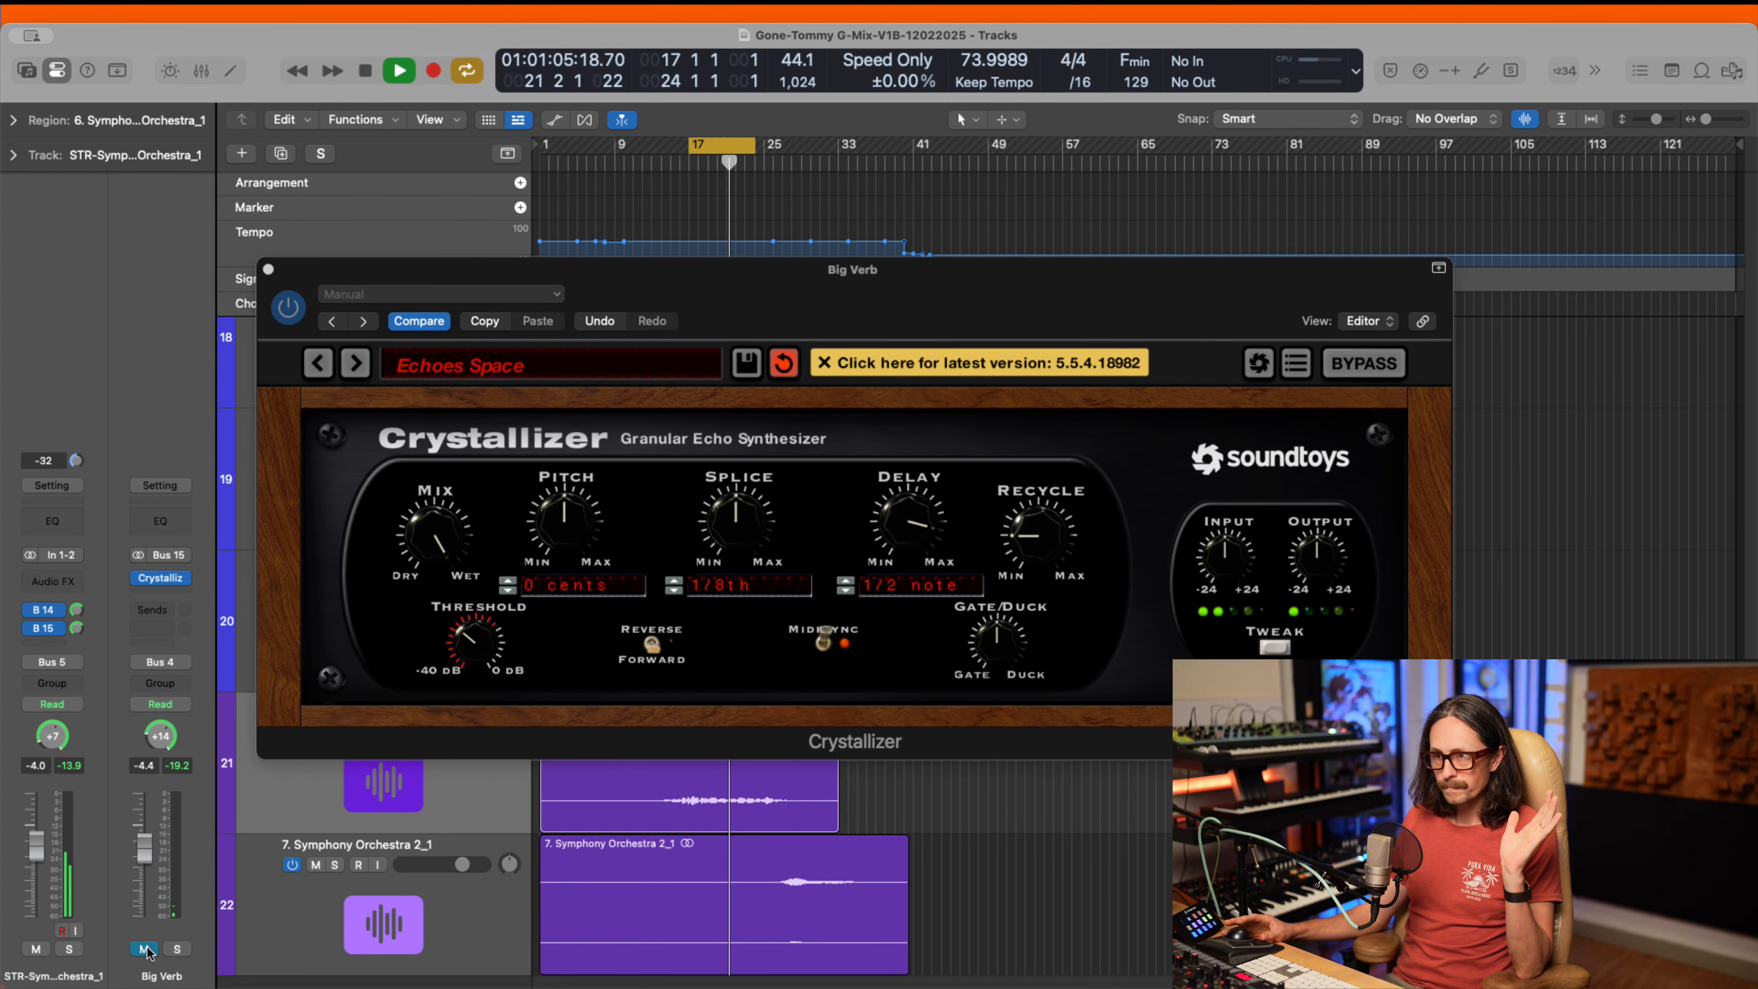
click(144, 949)
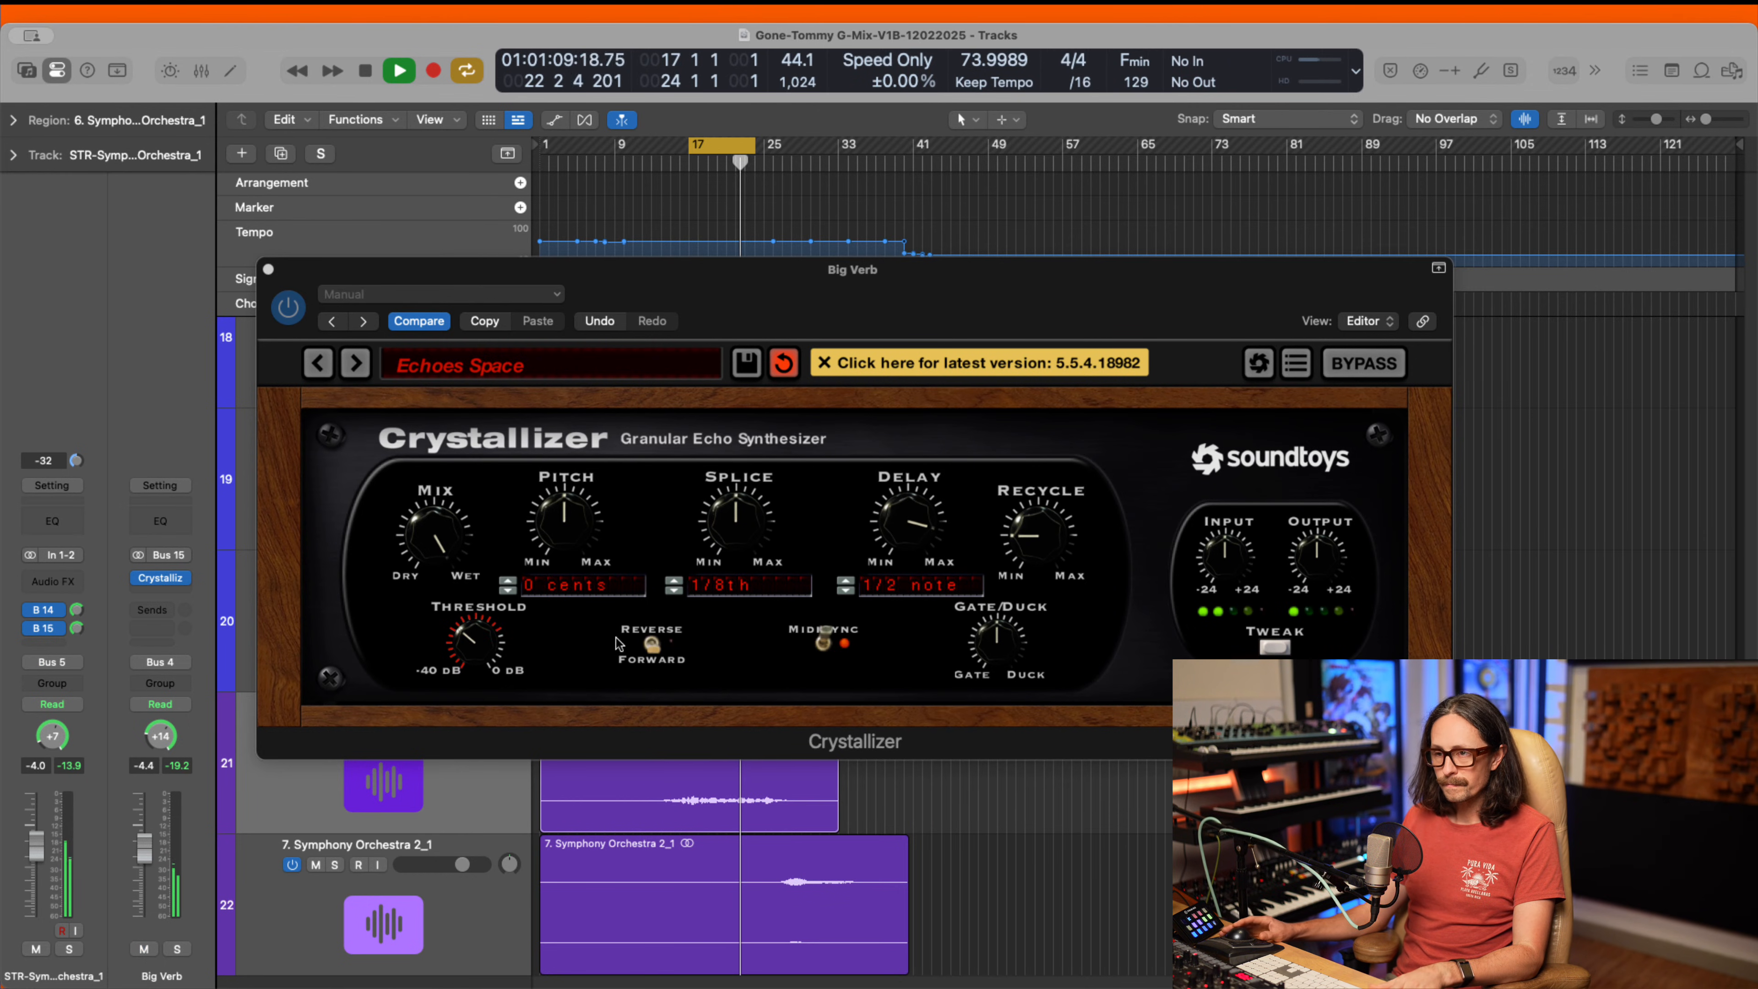
key(space)
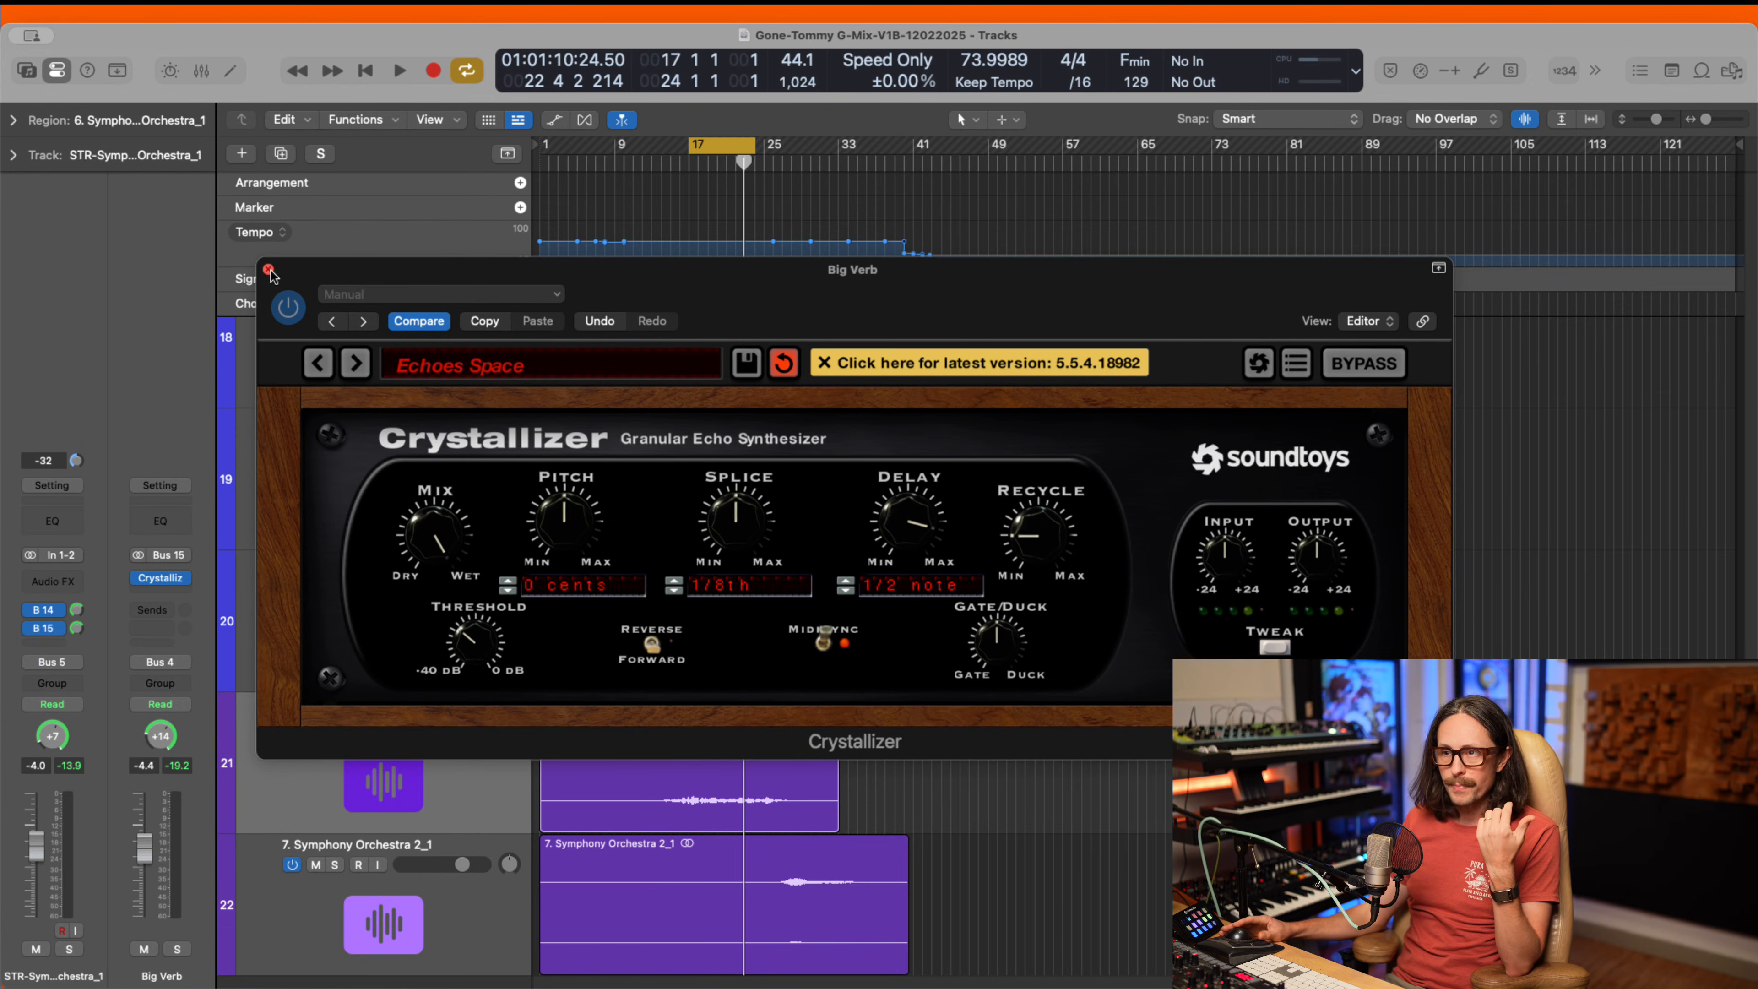
- Zoom in on the STR-Symphony Orchestra_1 region and examine its waveform, moving the Crystallizer window out of the way
drag(597, 286, 511, 132)
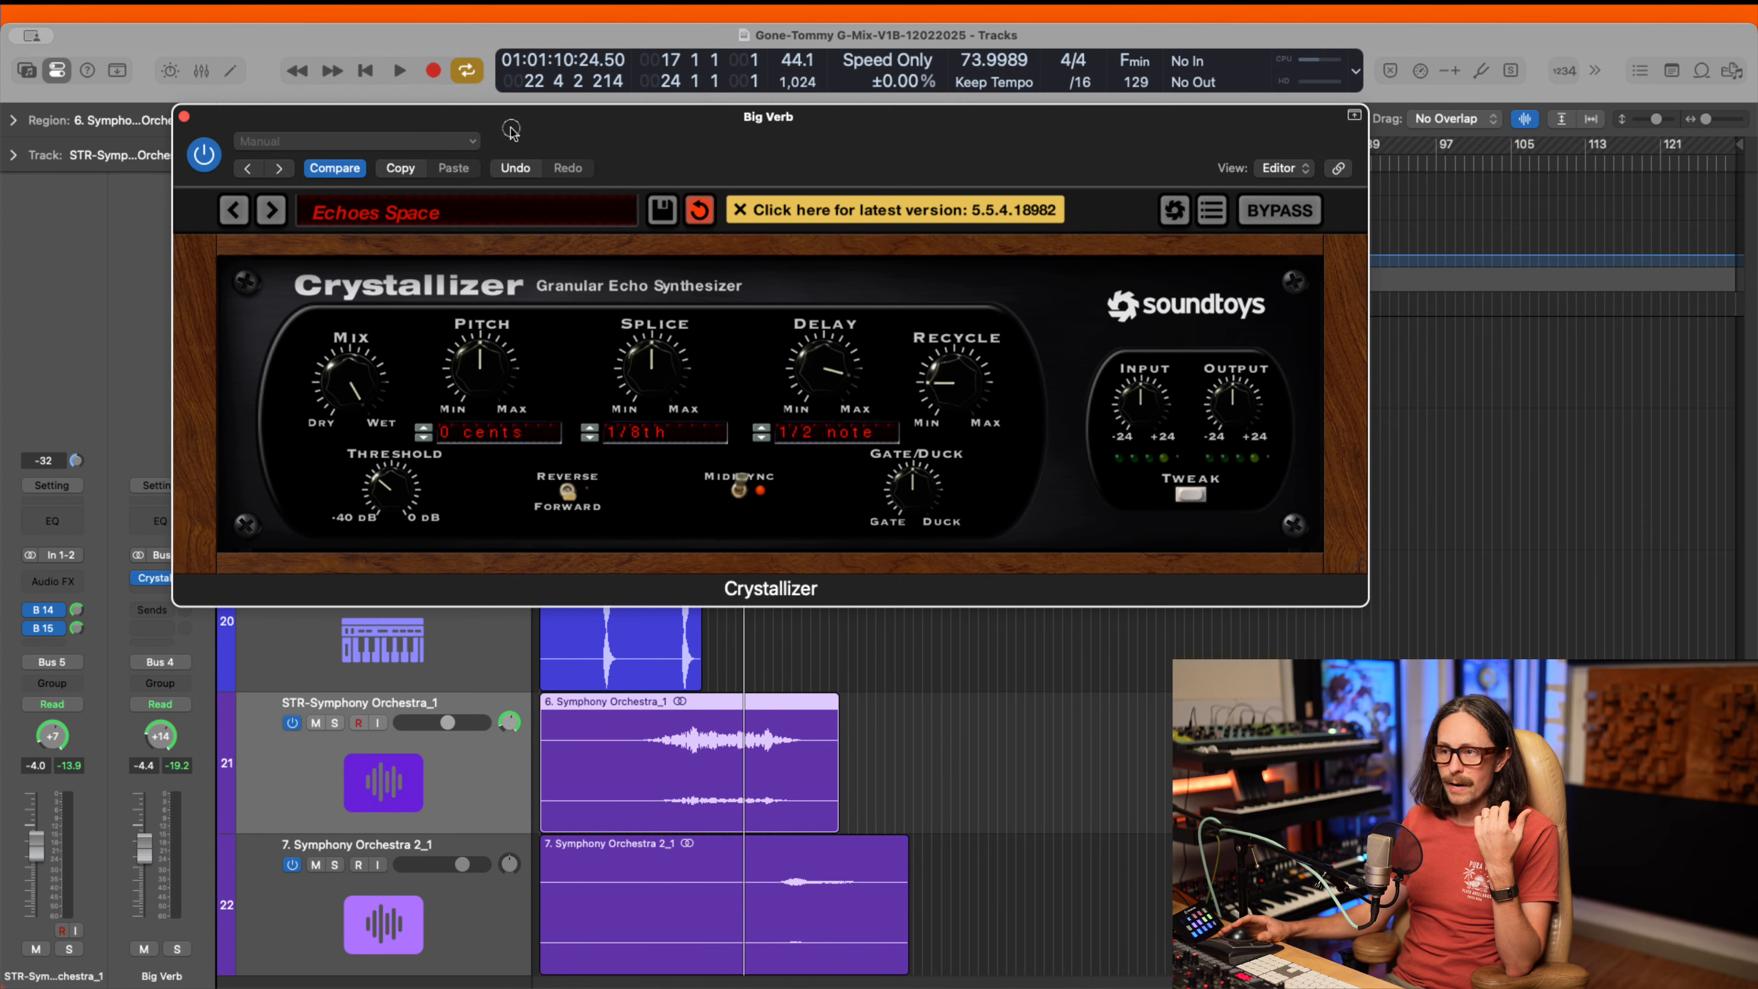
click(644, 704)
key(z)
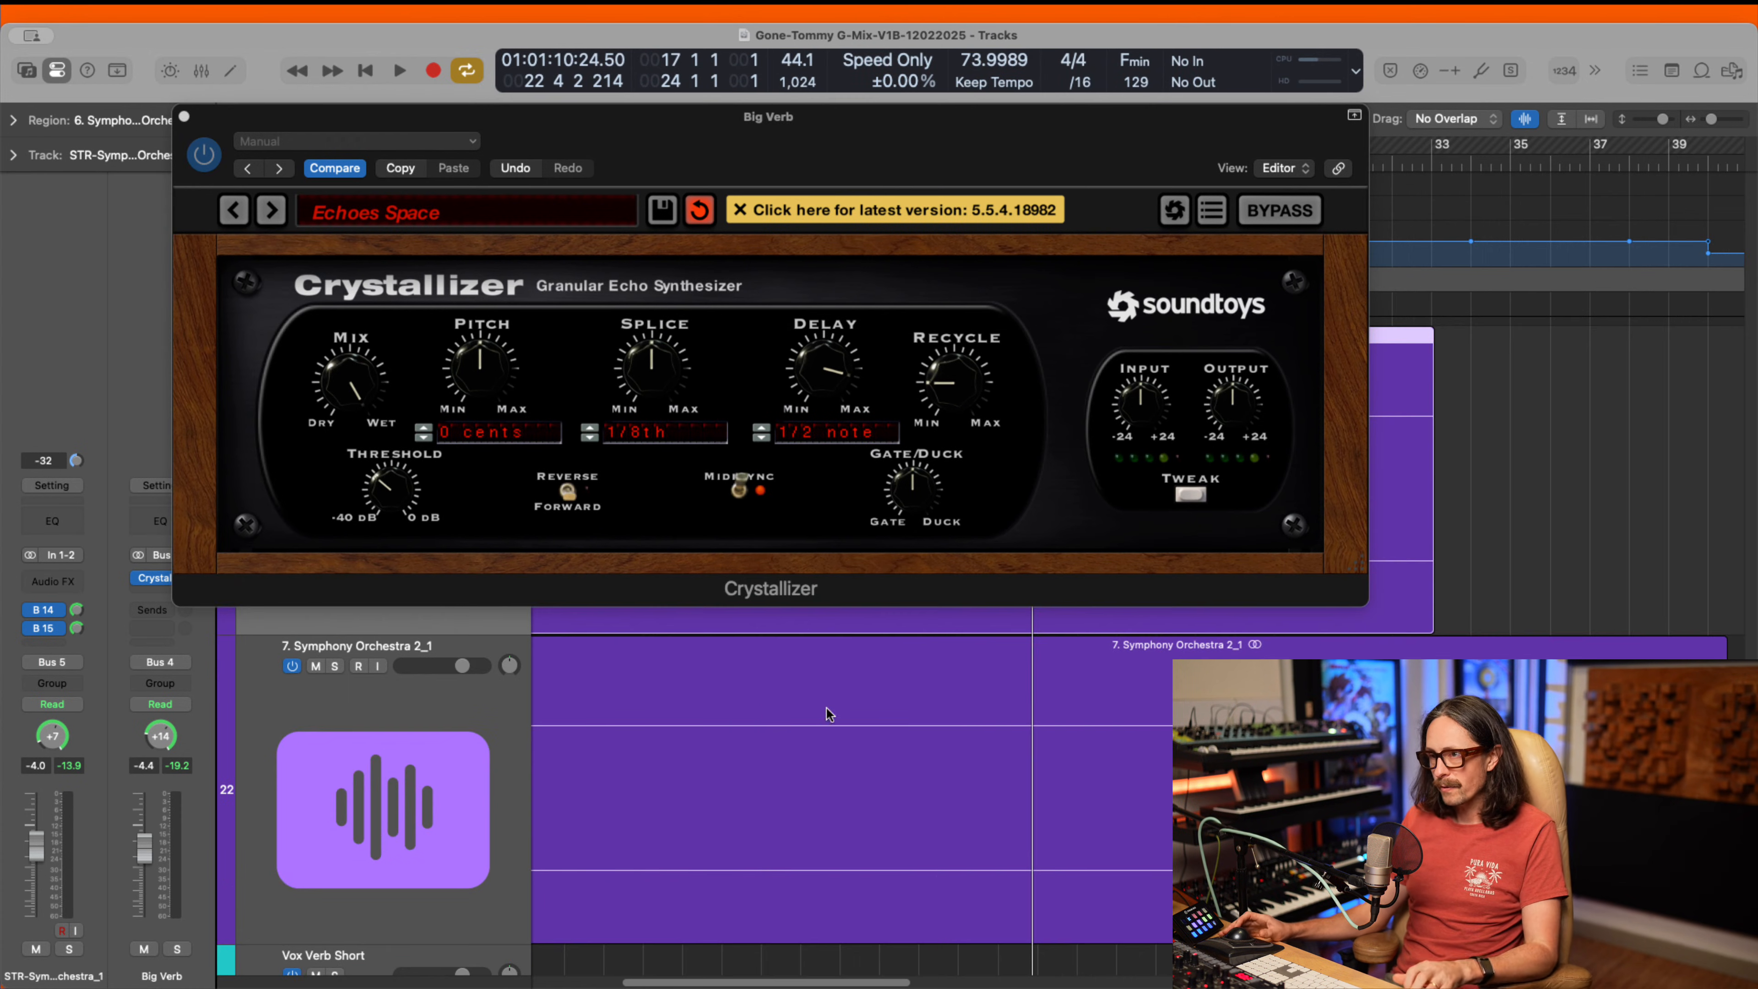
scroll(877, 791, up, 3)
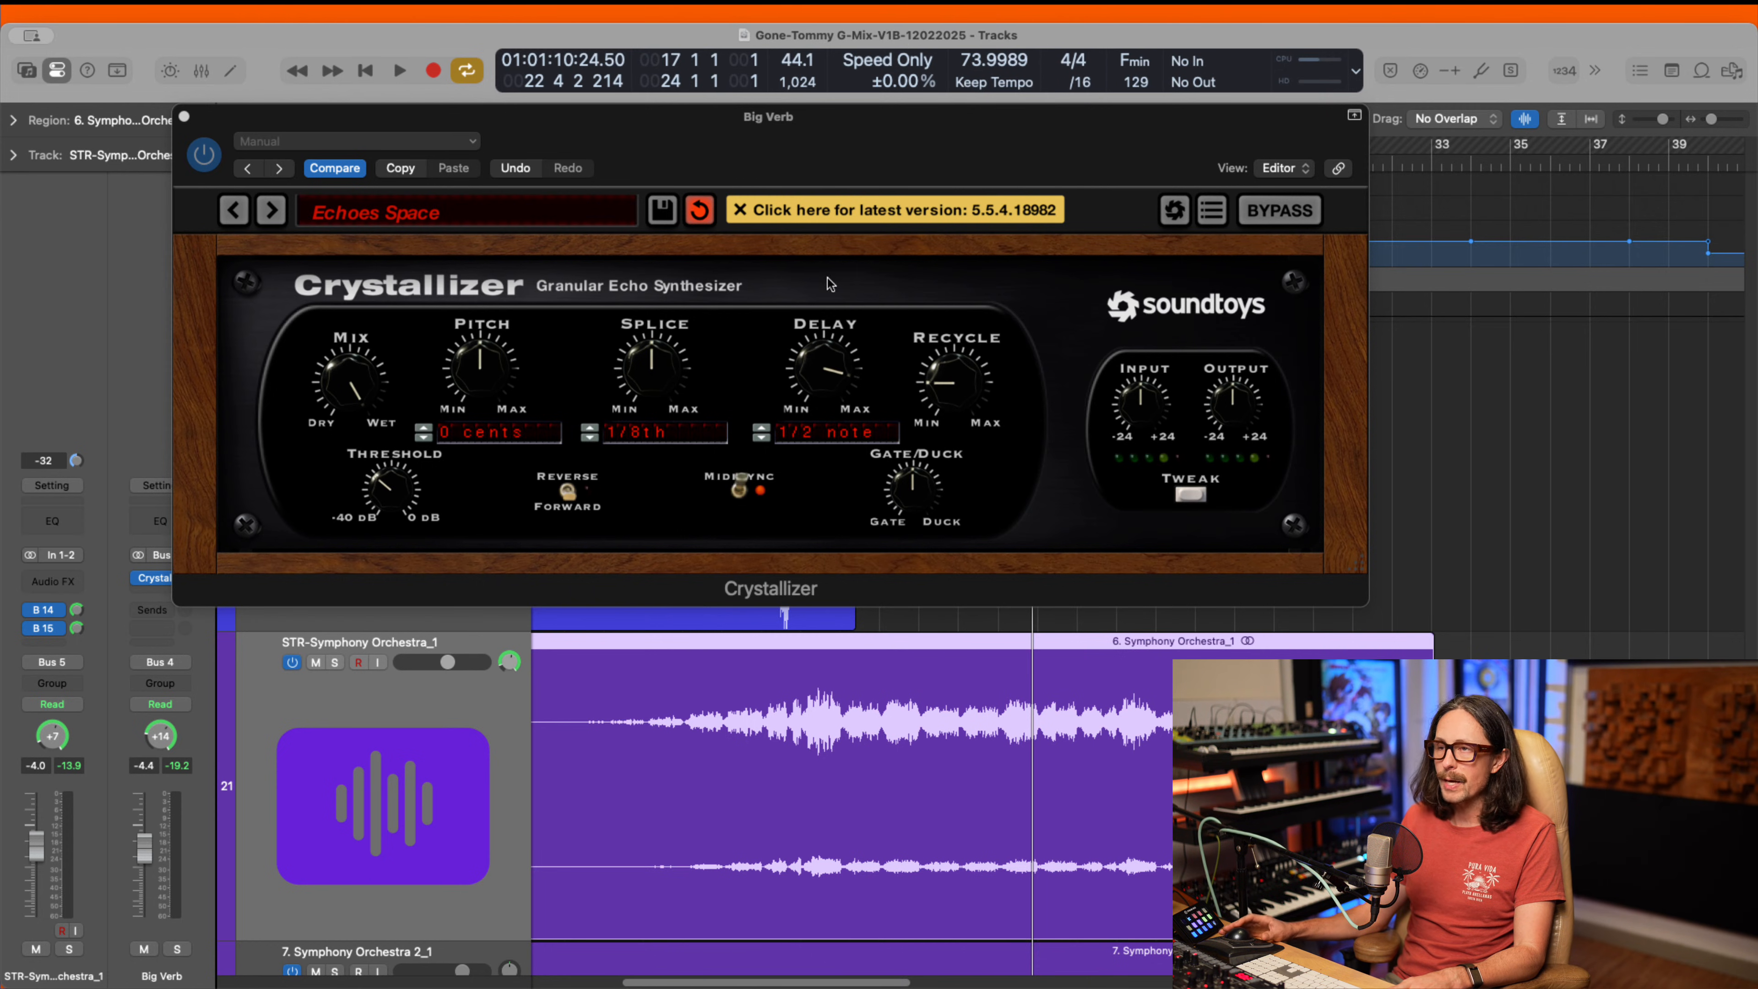
drag(801, 135, 924, 272)
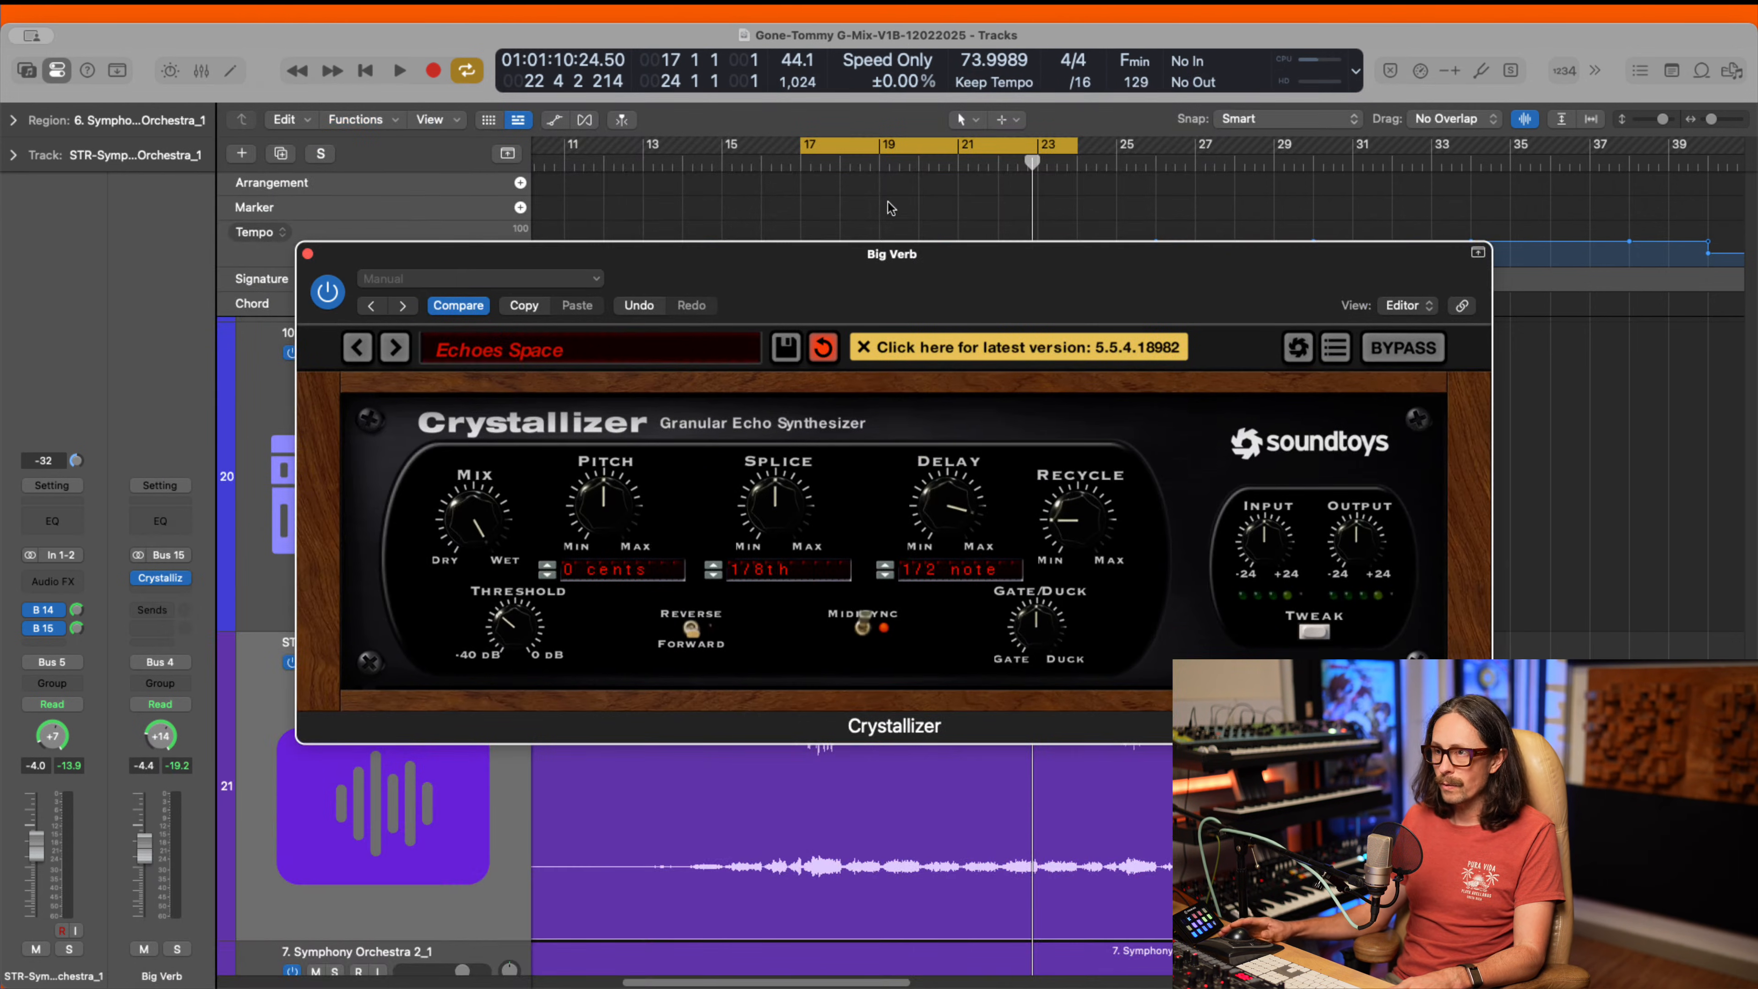
- Extend the cycle range start to bar 15, move the Crystallizer window clear of the waveform, and play Big Verb soloed
drag(805, 148, 727, 148)
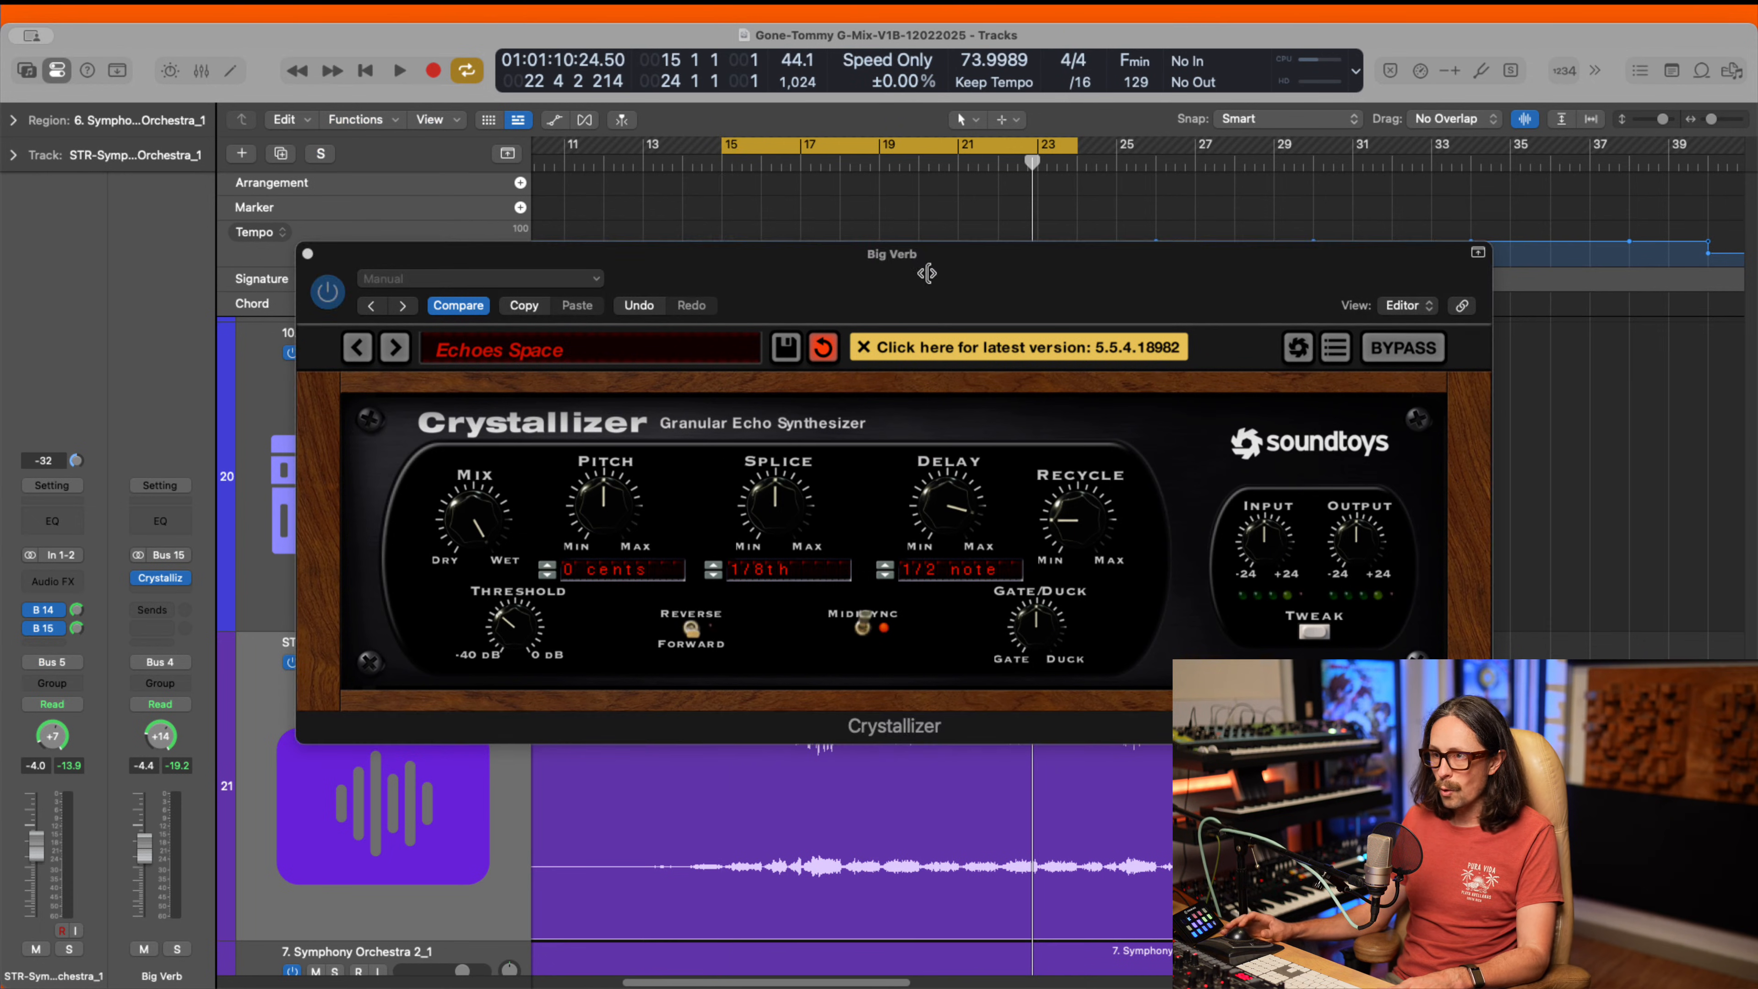
drag(923, 255, 857, 143)
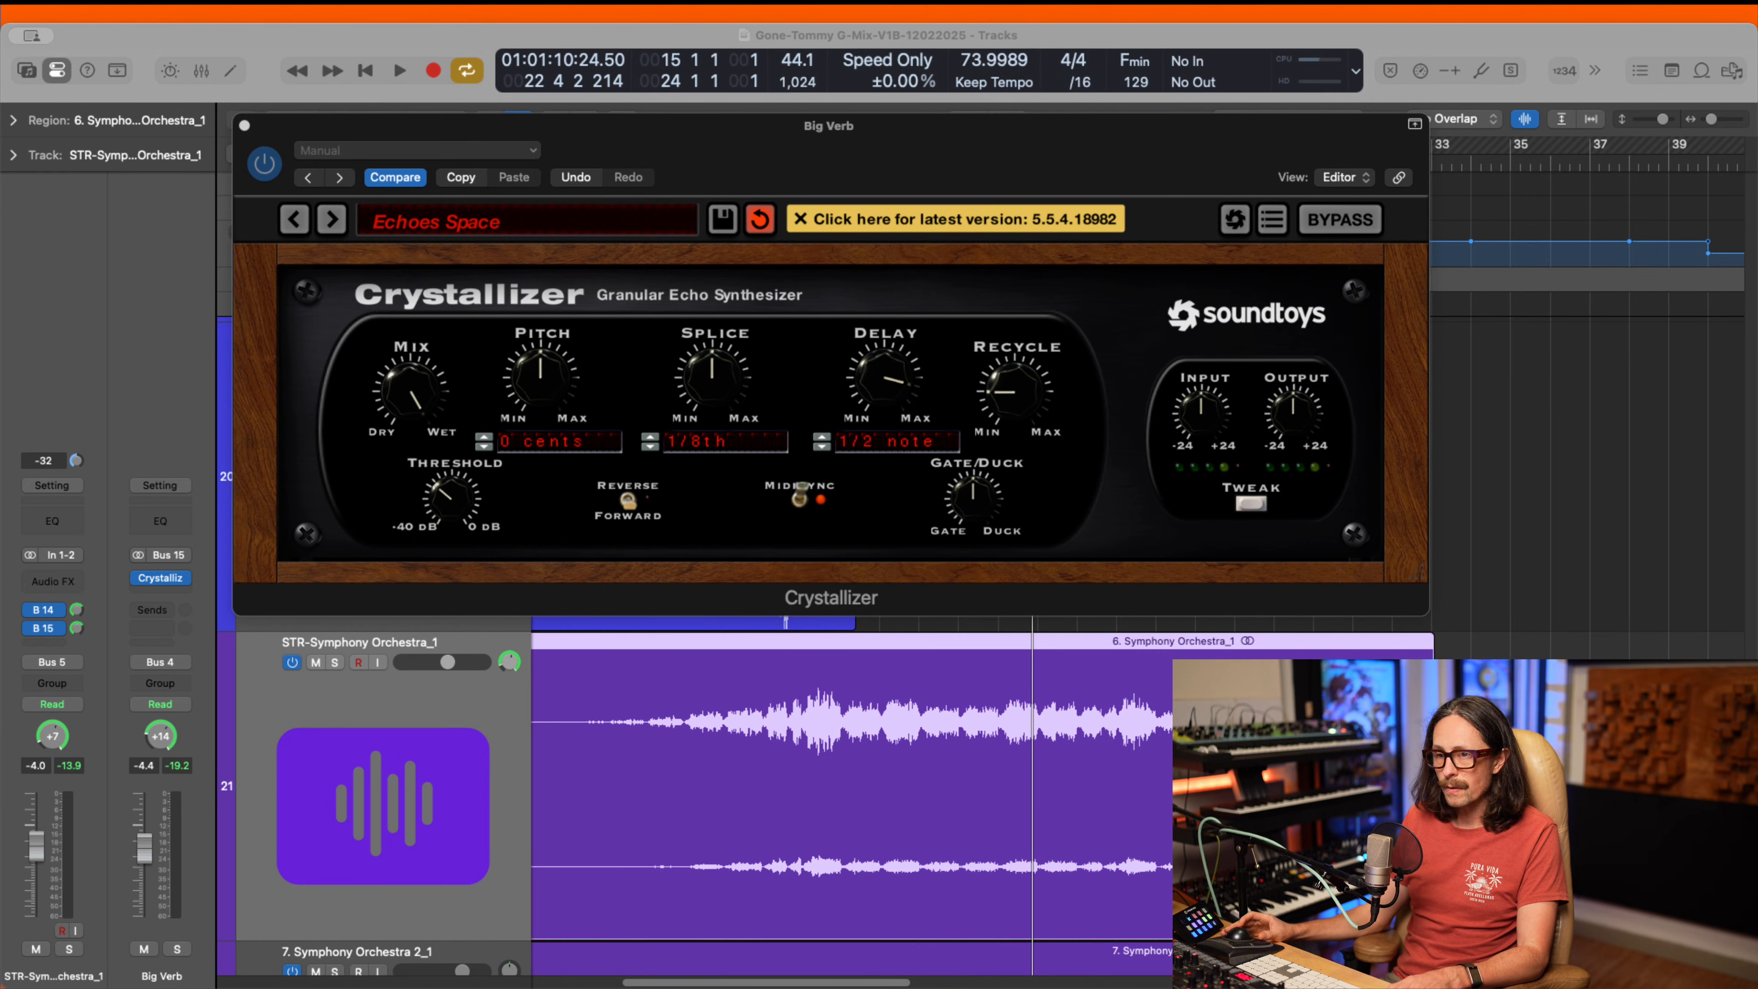
key(s)
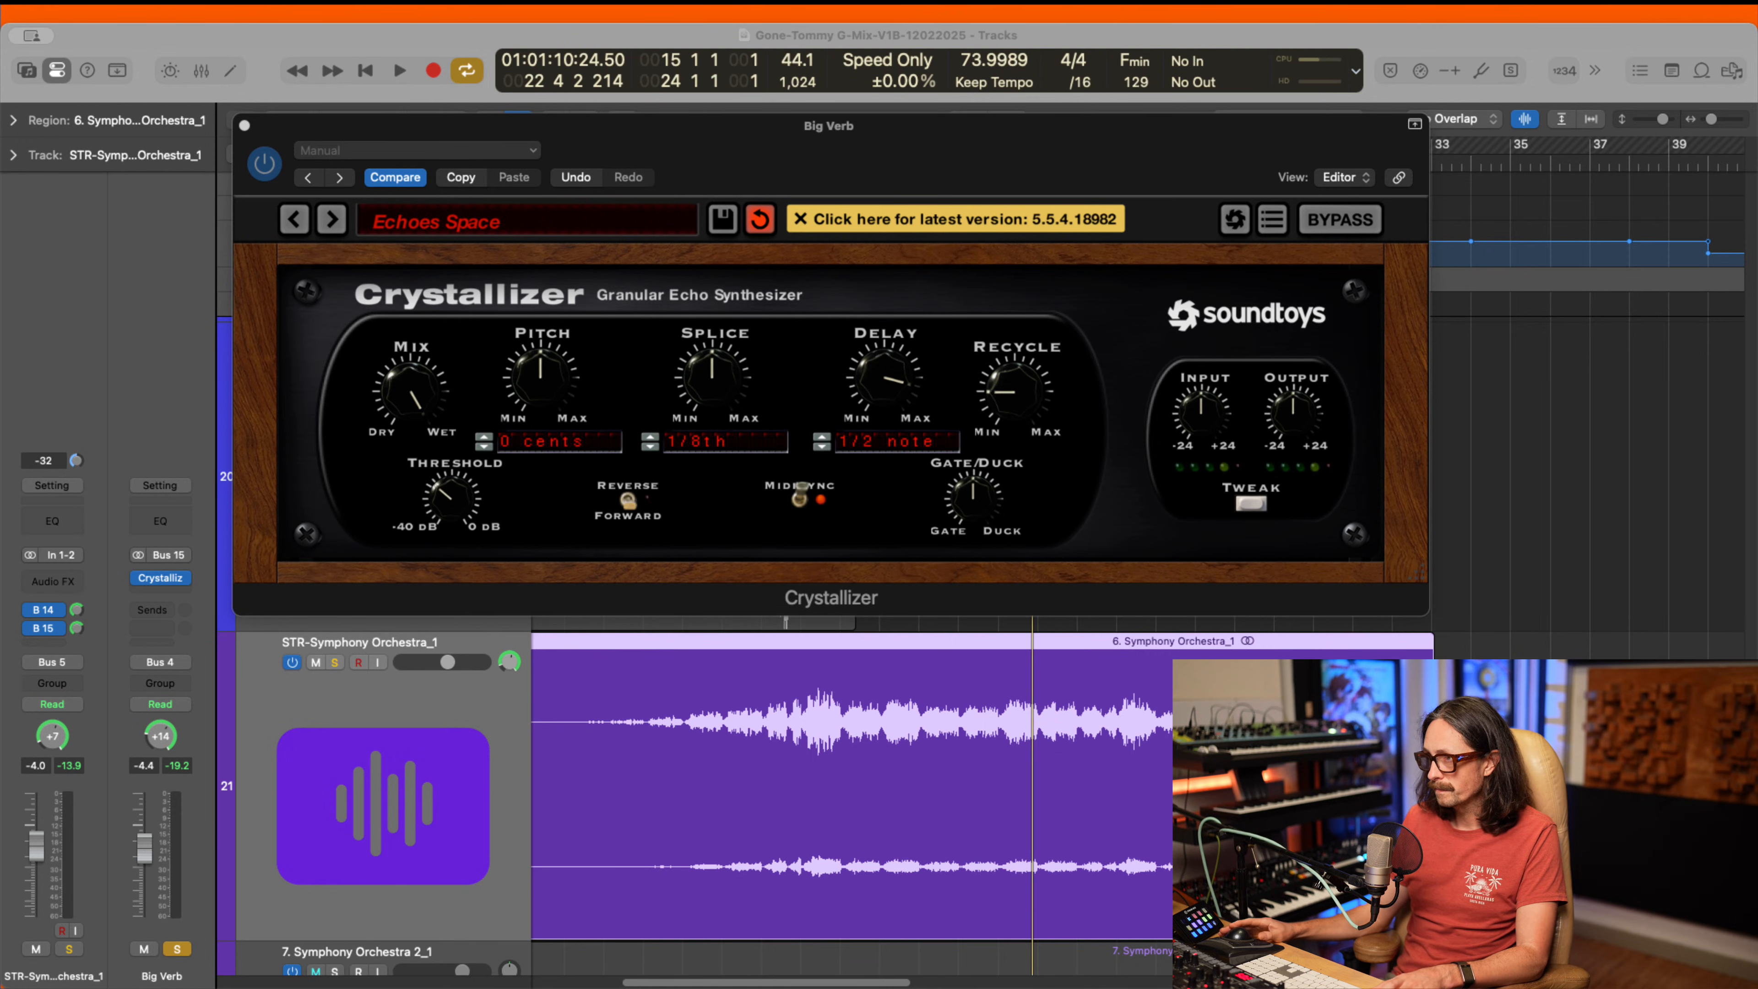
key(space)
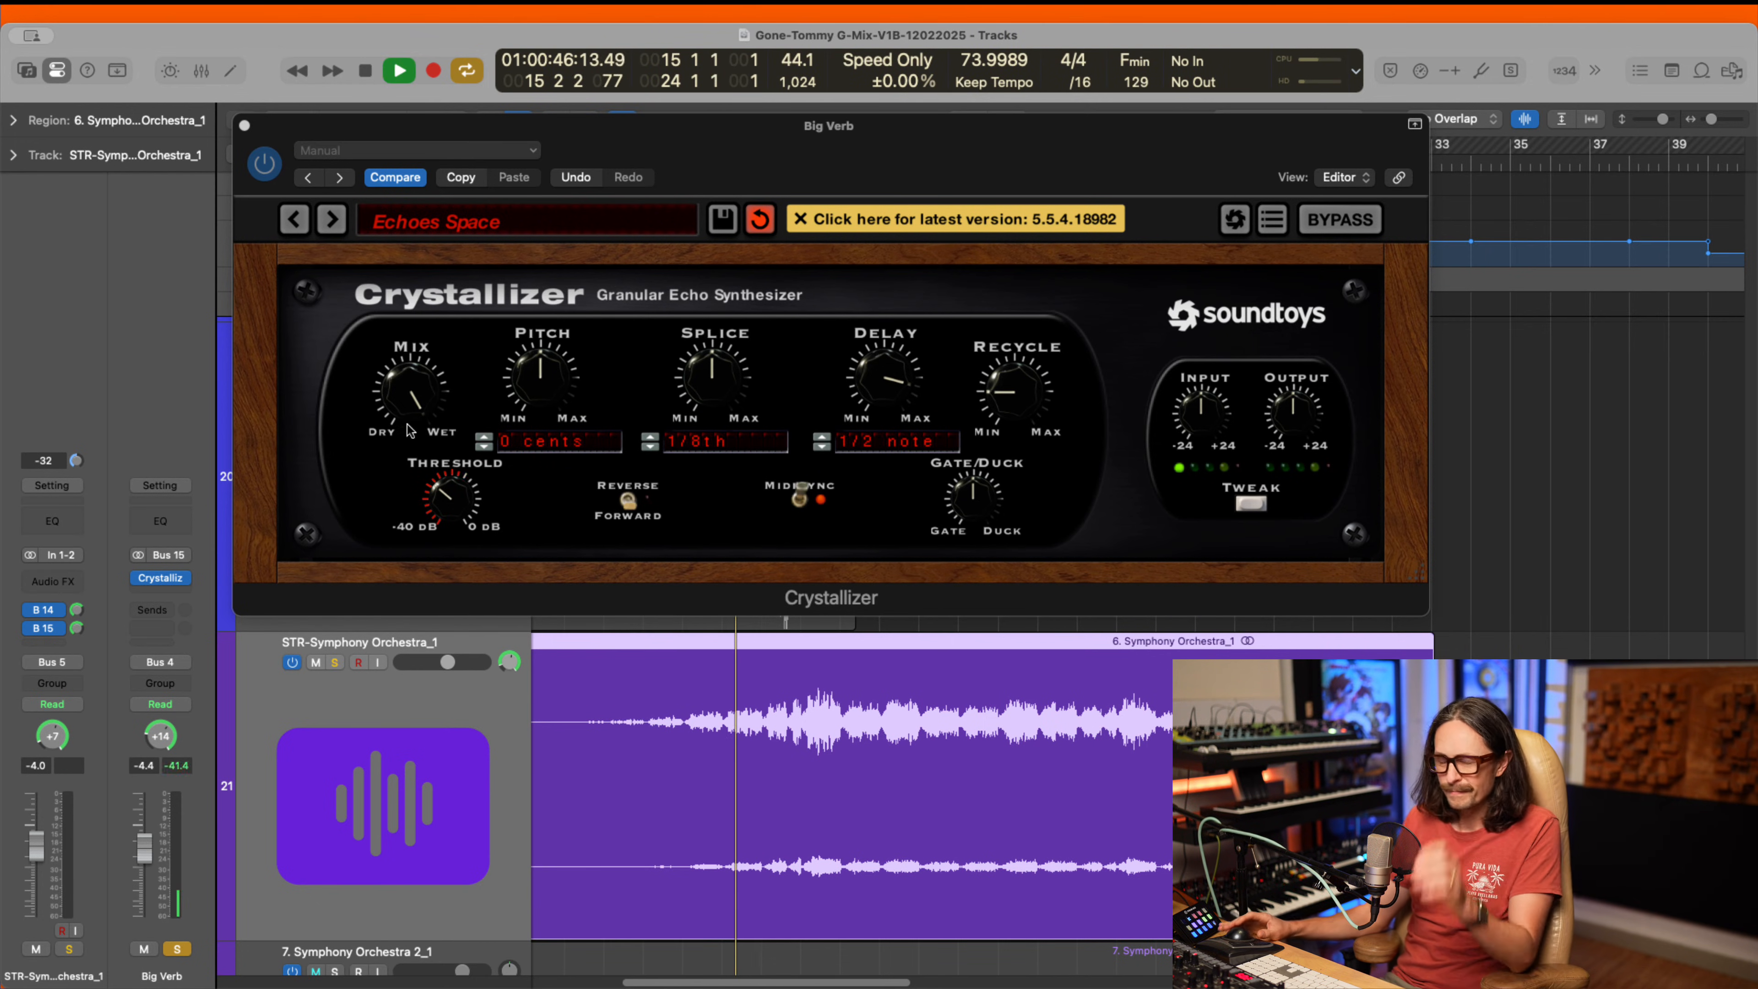
- Sweep Crystallizer's Threshold up and down while listening to the soloed Big Verb, and stop playback
drag(459, 519, 452, 443)
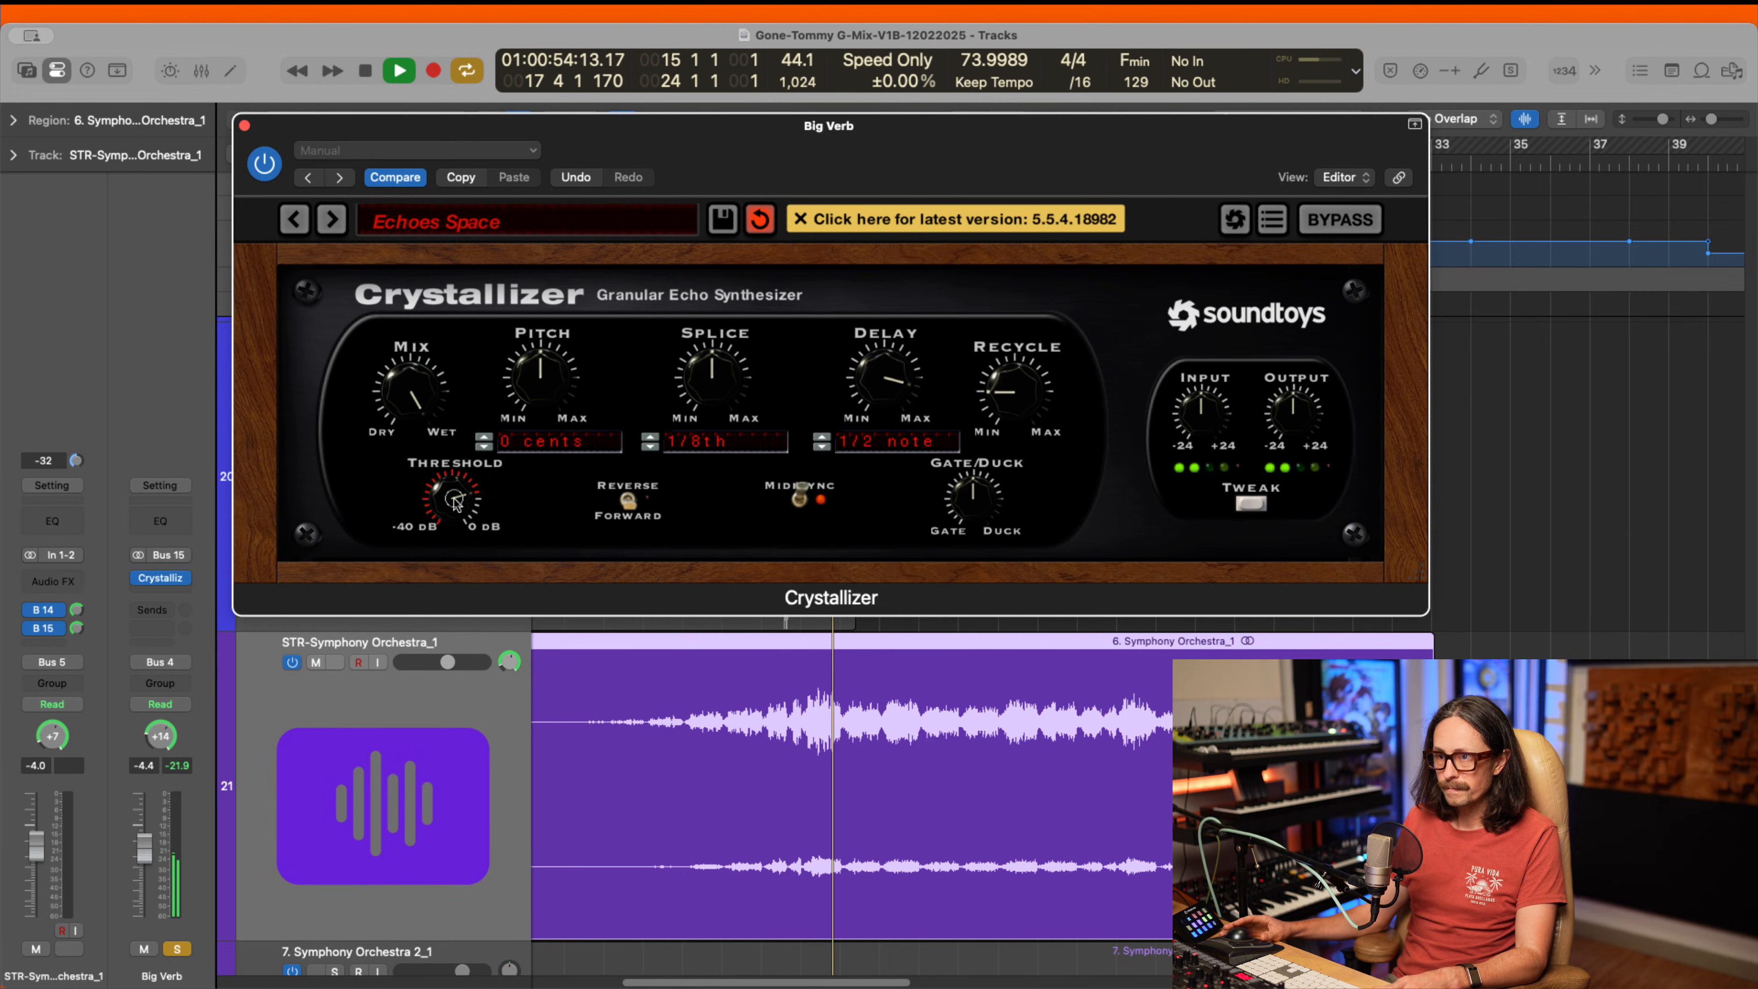
drag(452, 494, 453, 476)
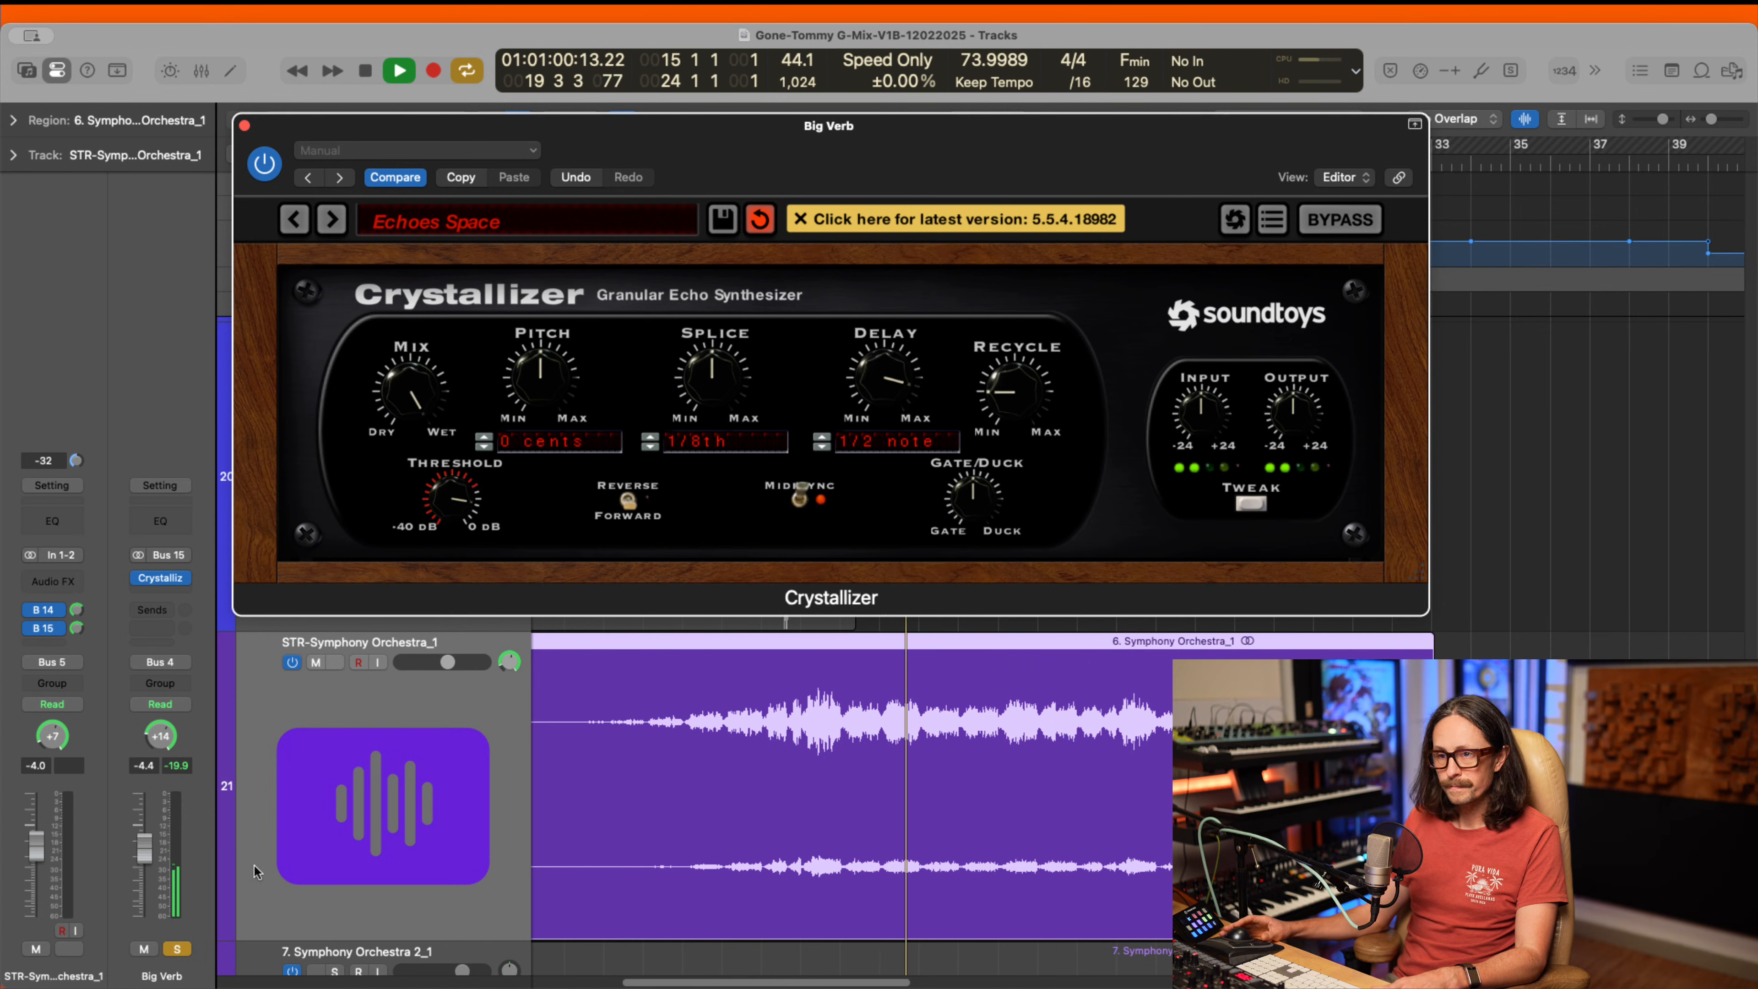
drag(456, 500, 455, 625)
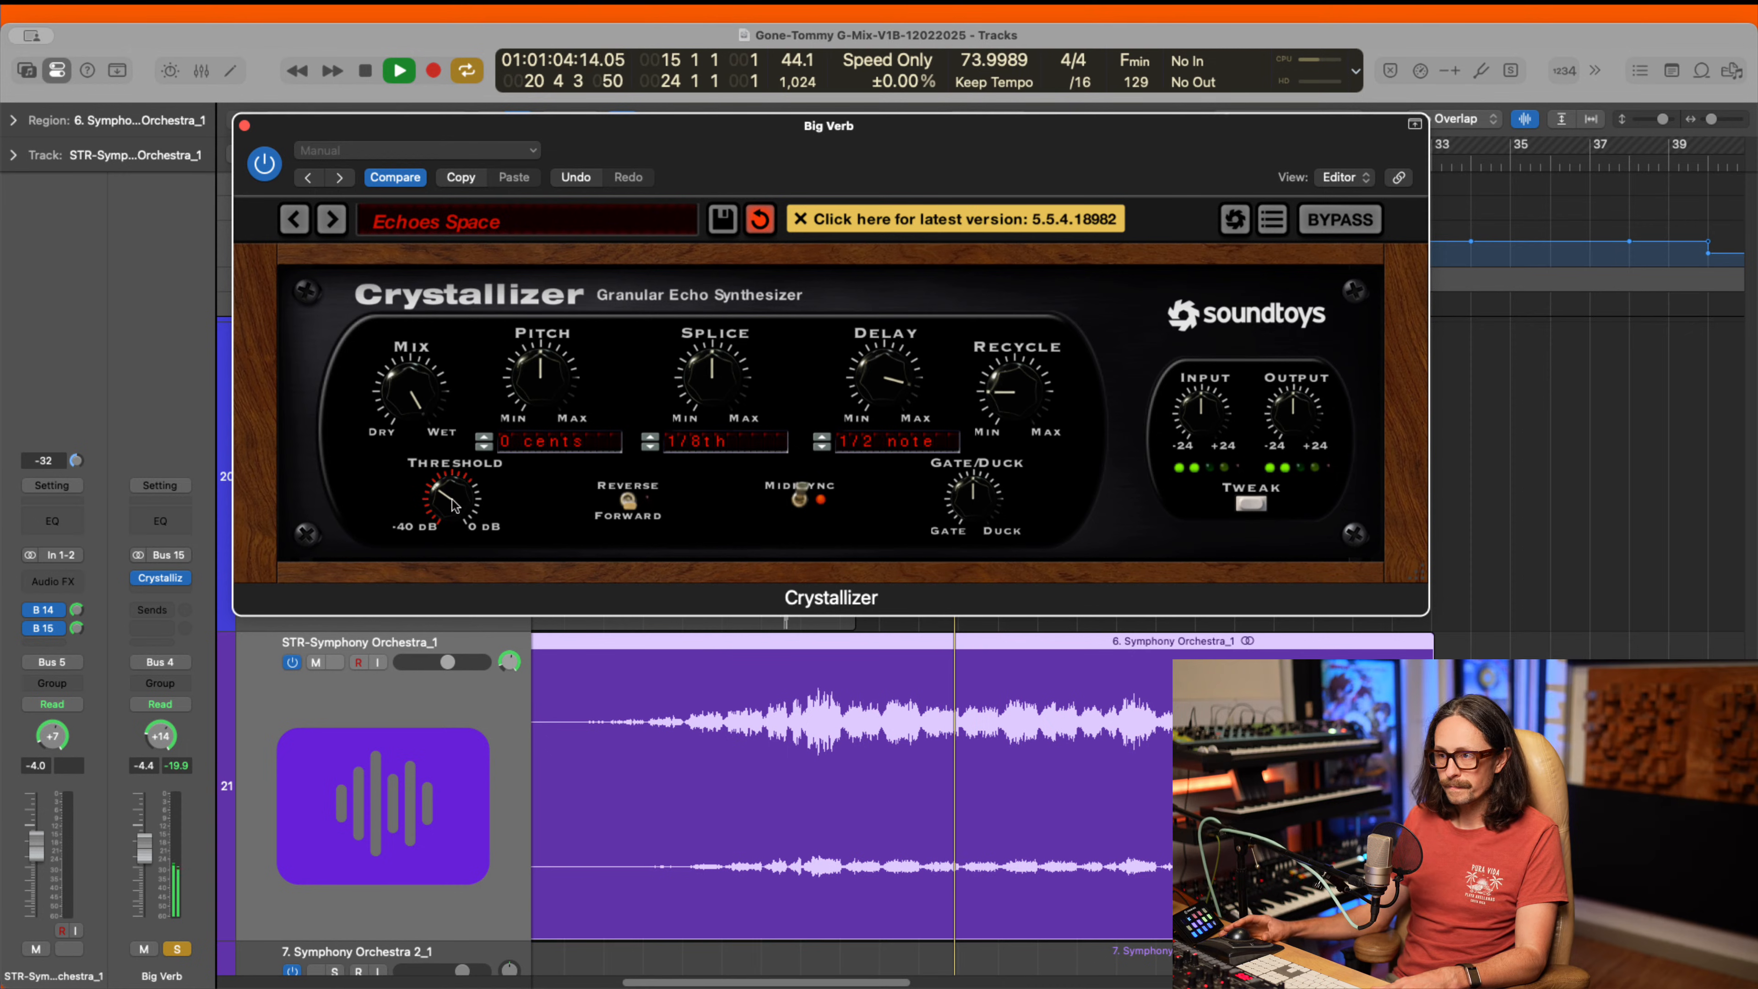
drag(454, 507, 463, 408)
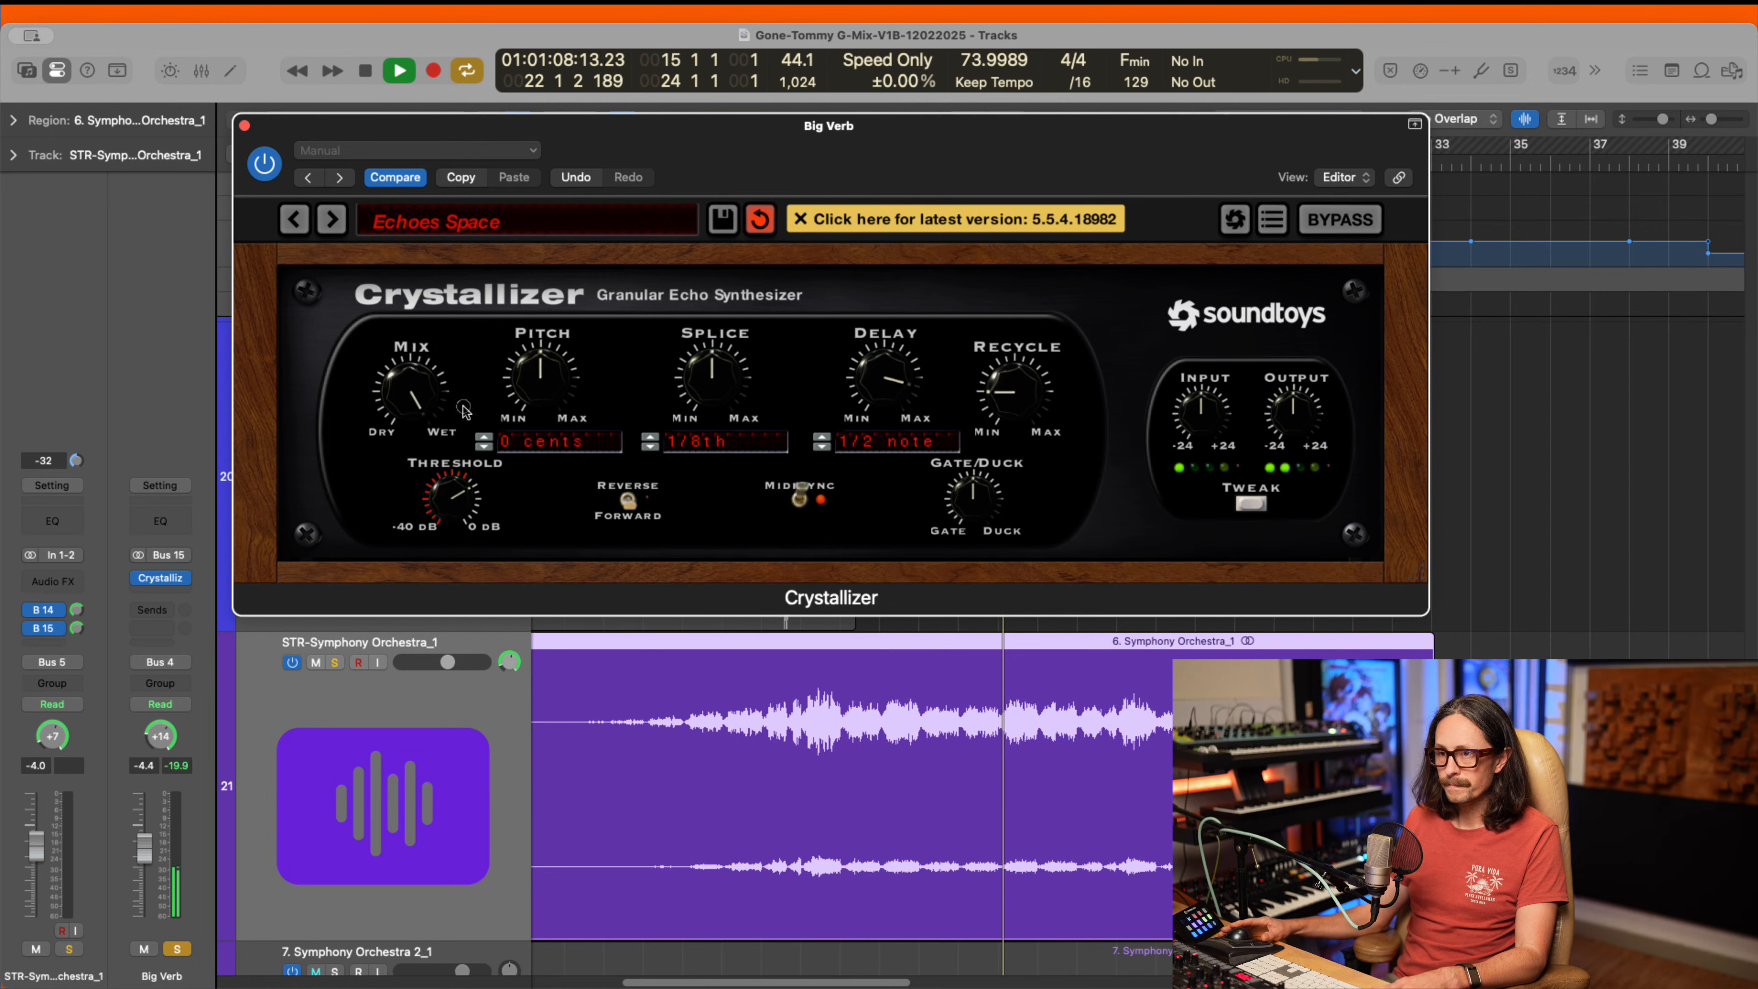
key(space)
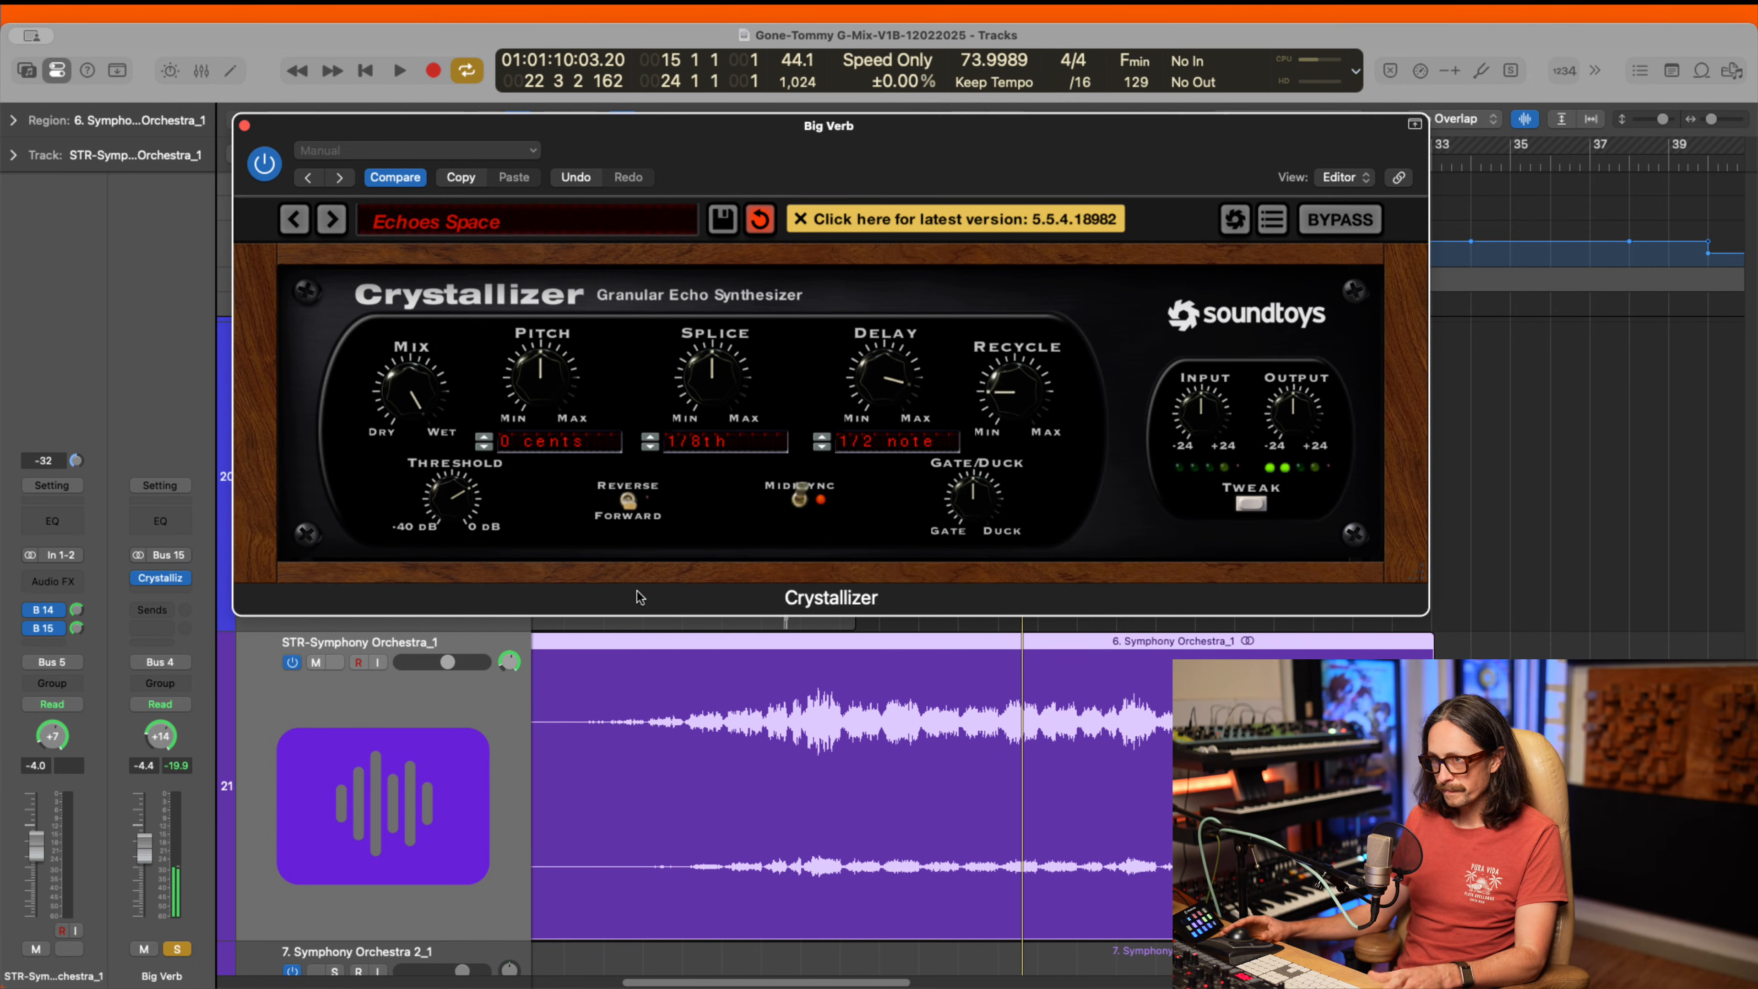
- Lower Crystallizer's Threshold with playback stopped and raise it again towards 0 dB
key(super+Tab)
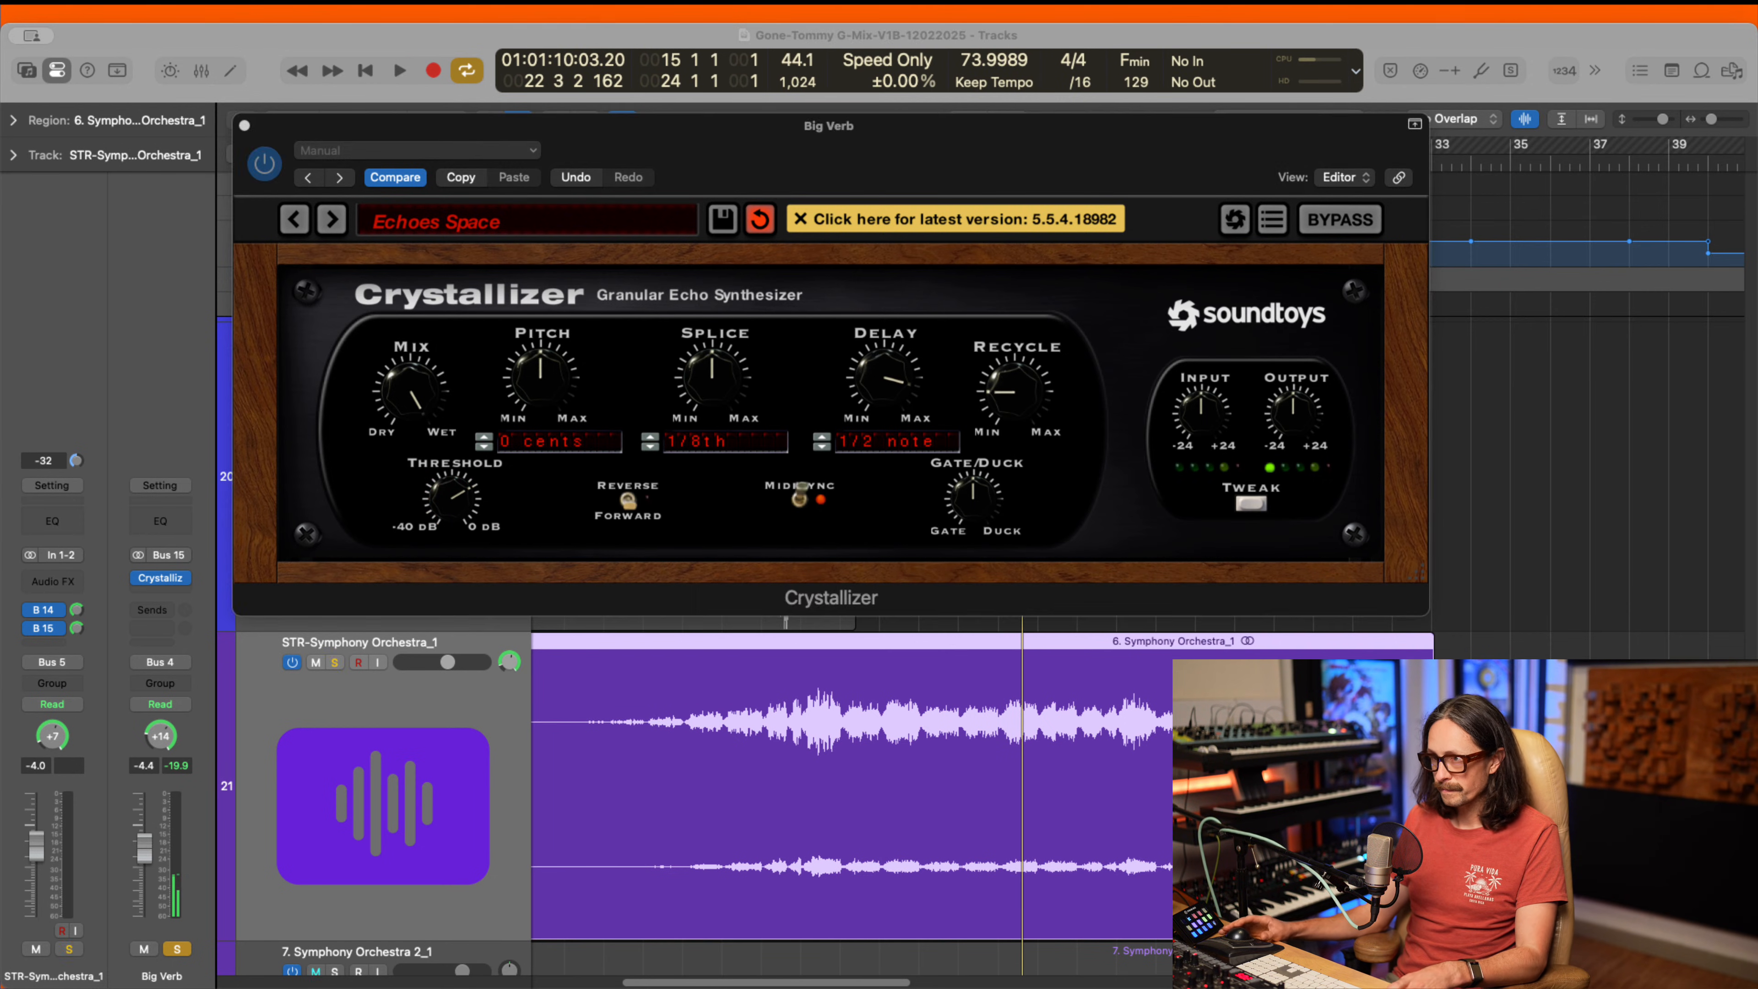
key(super+Tab)
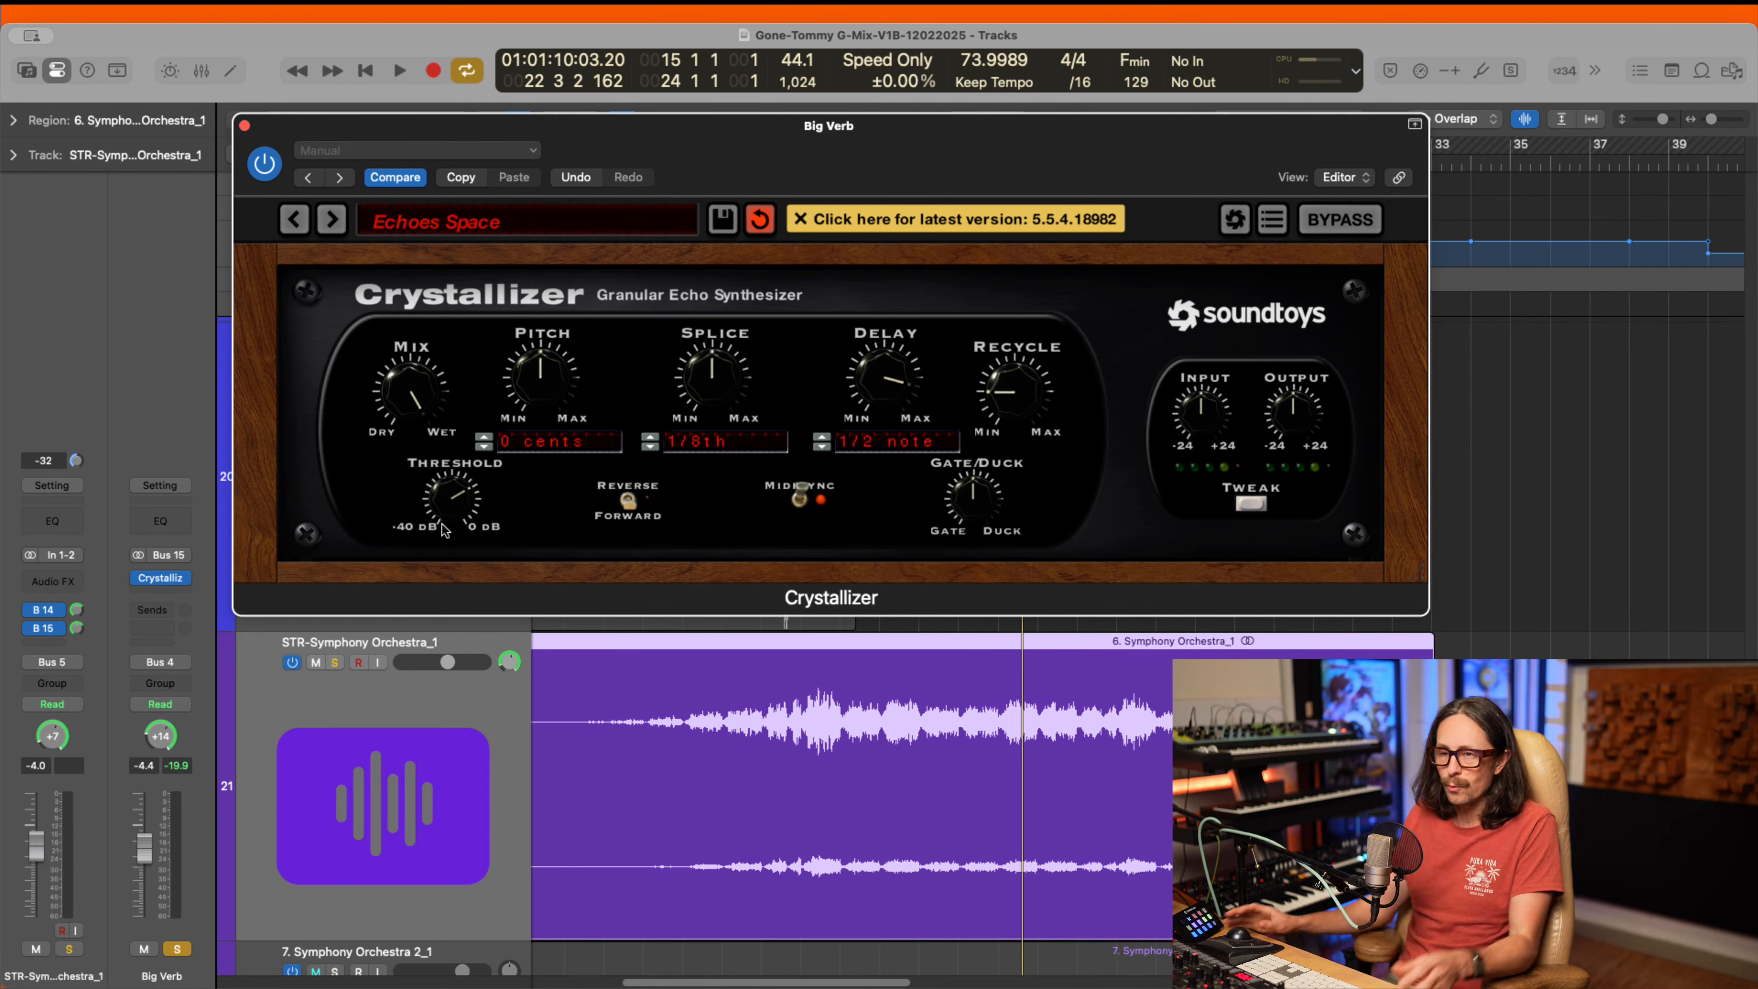
click(159, 399)
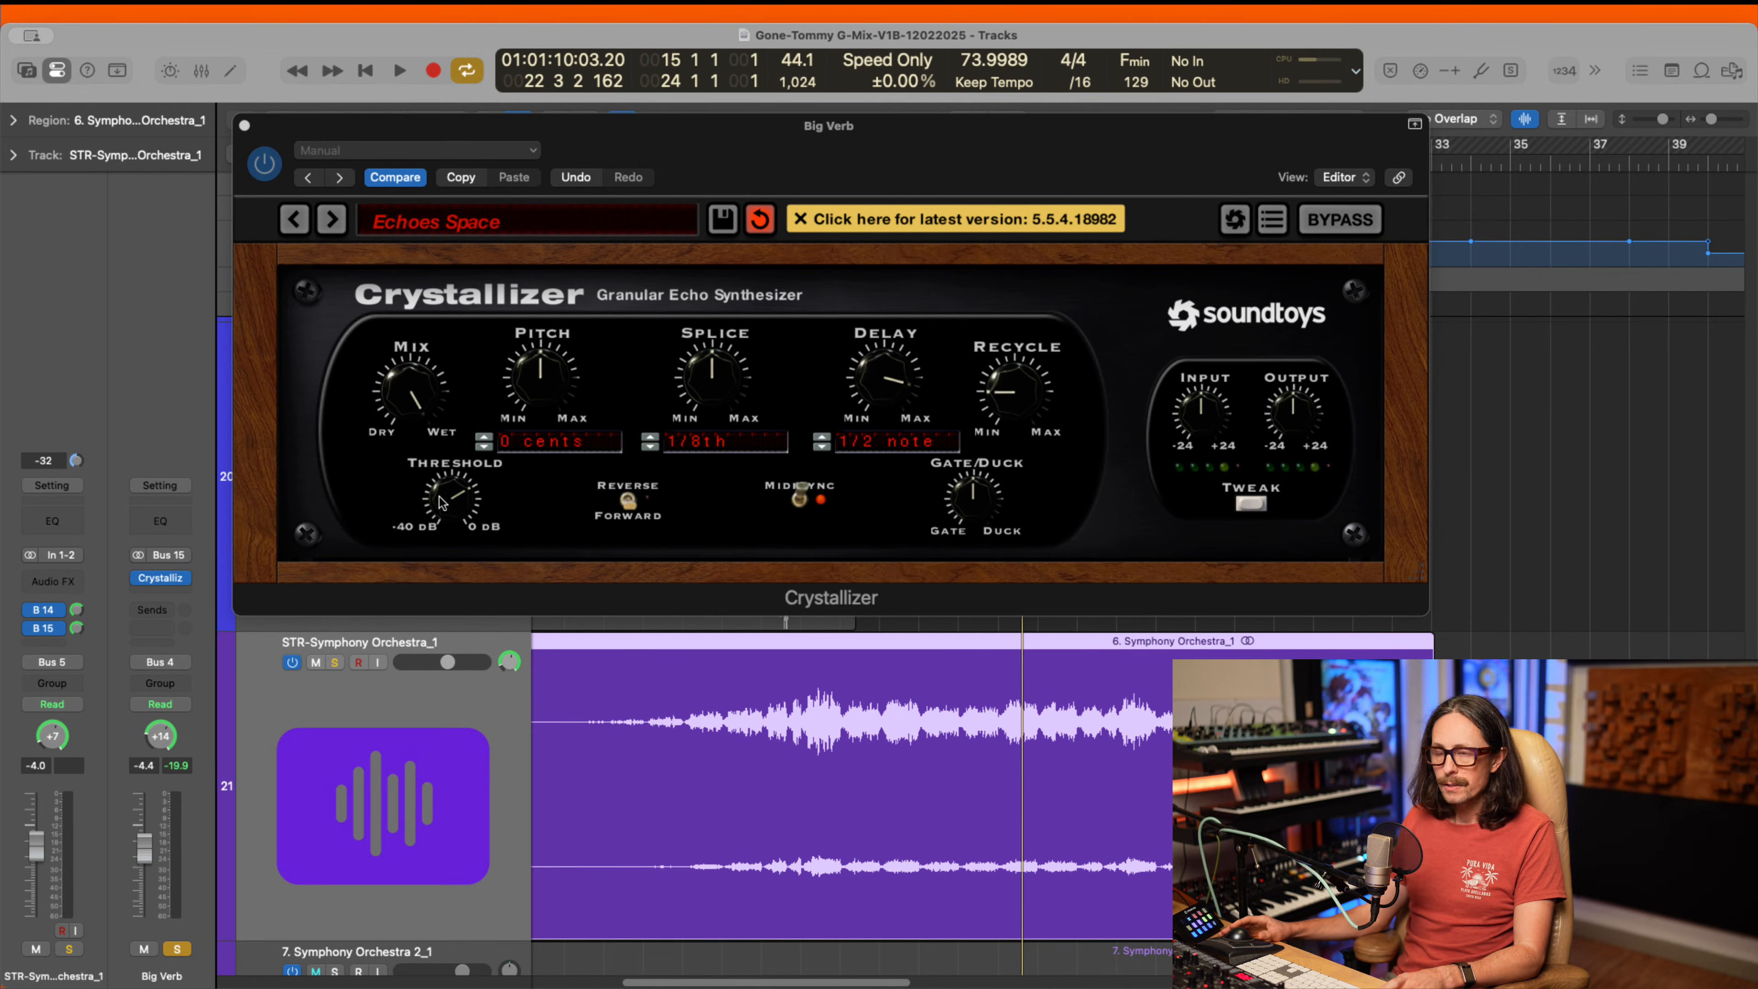
drag(442, 501, 444, 643)
key(s)
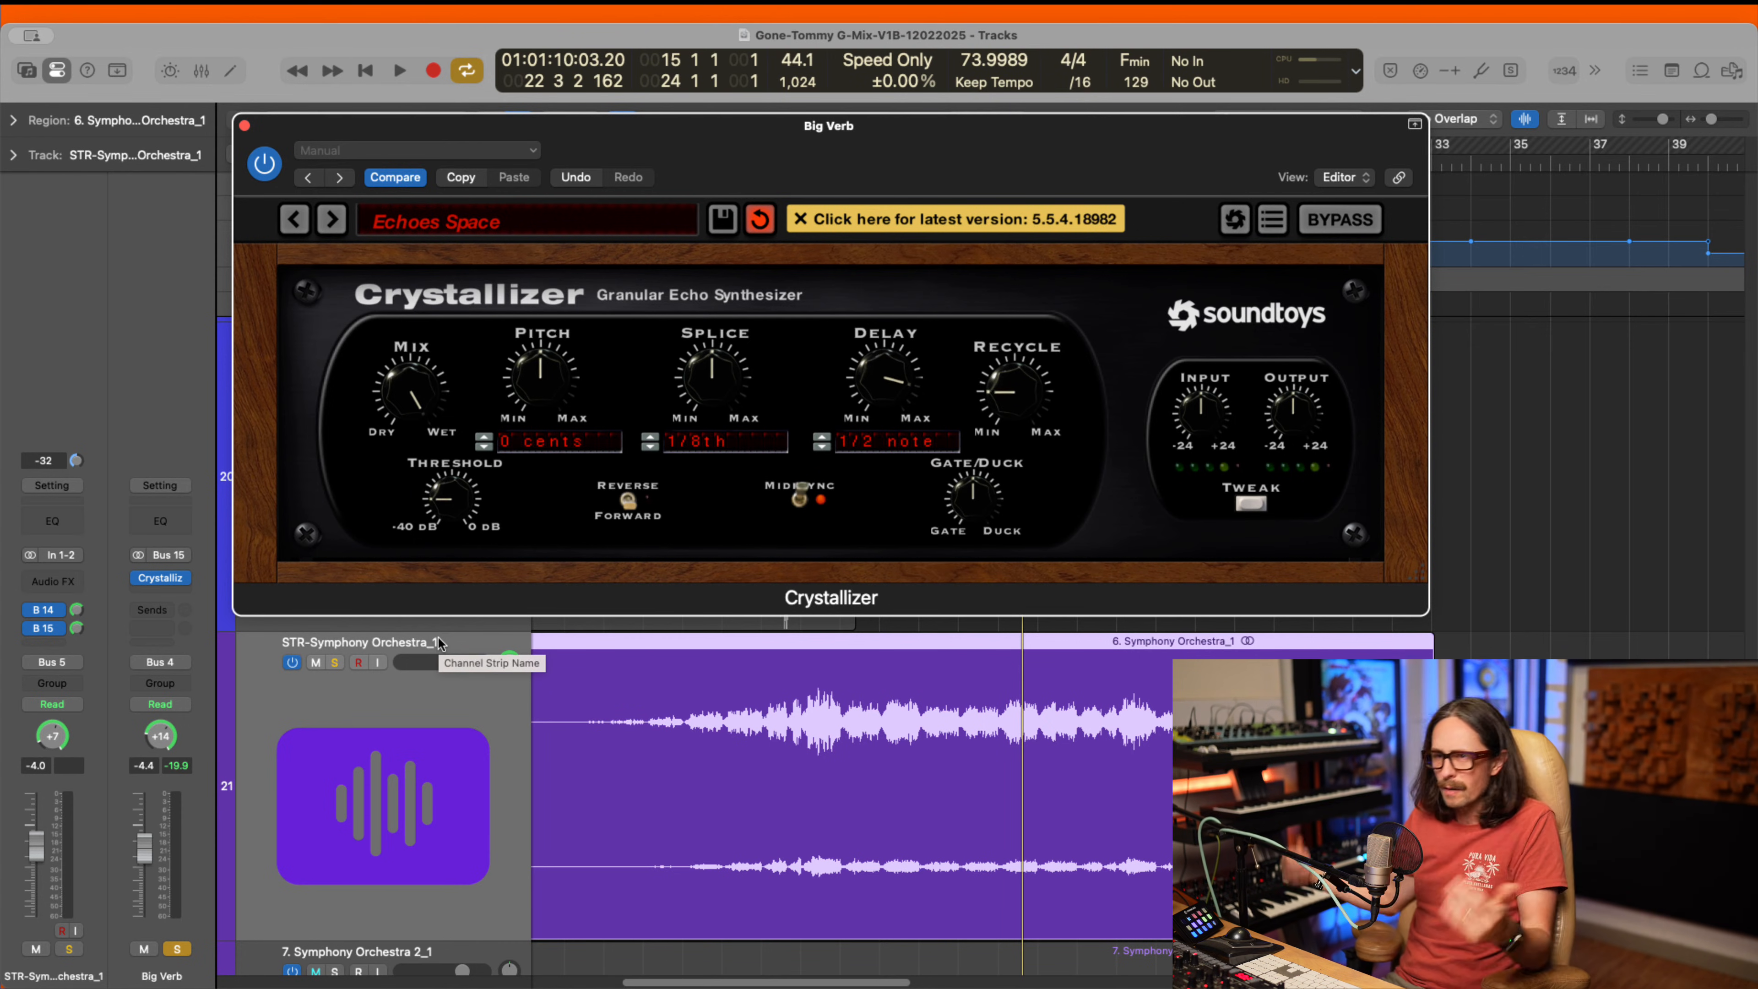
key(s)
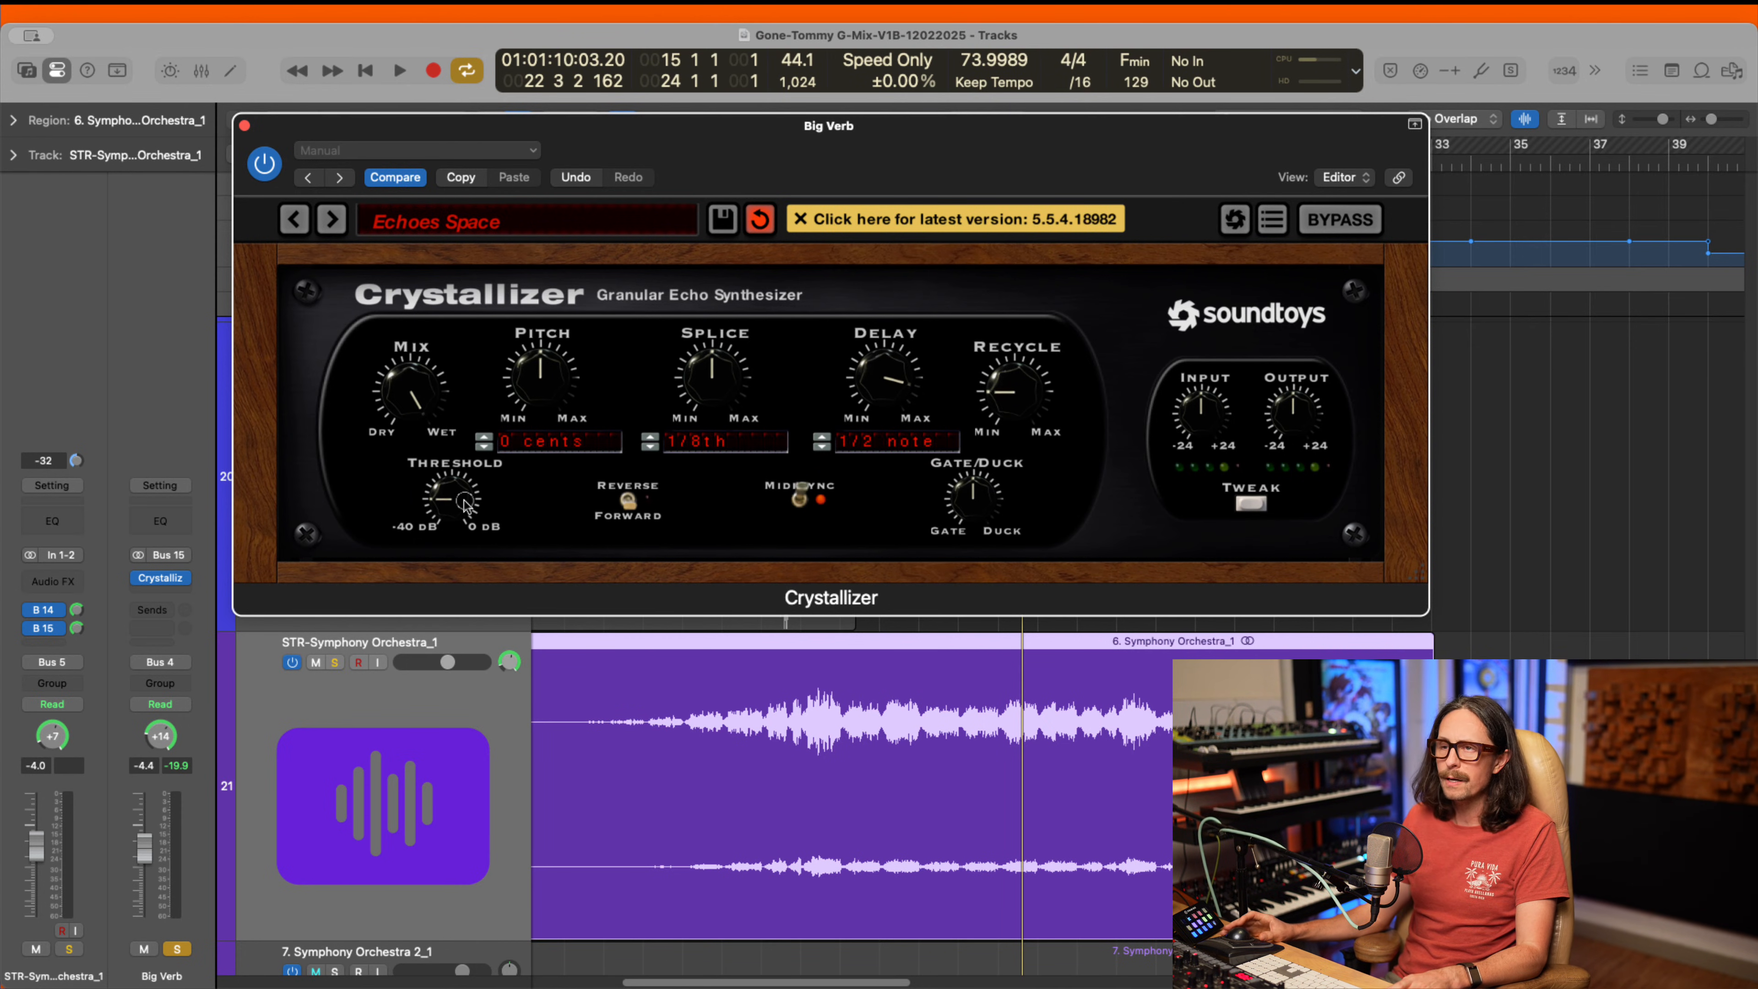
key(s)
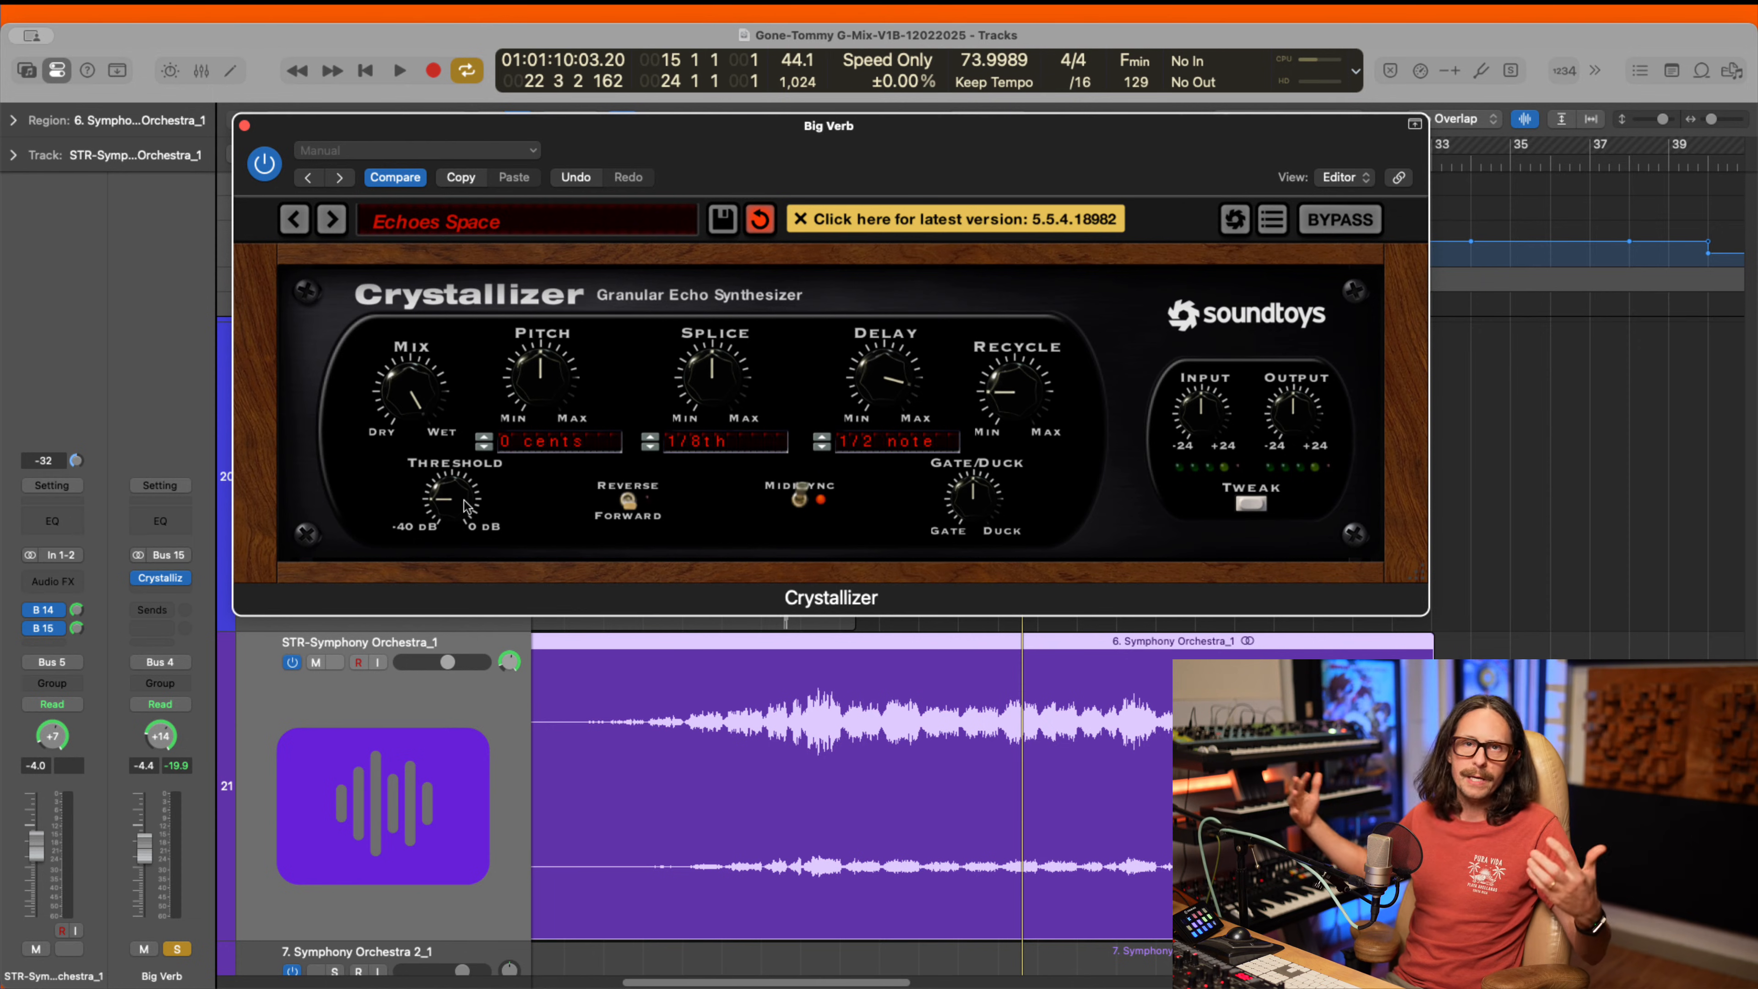
key(s)
key(s)
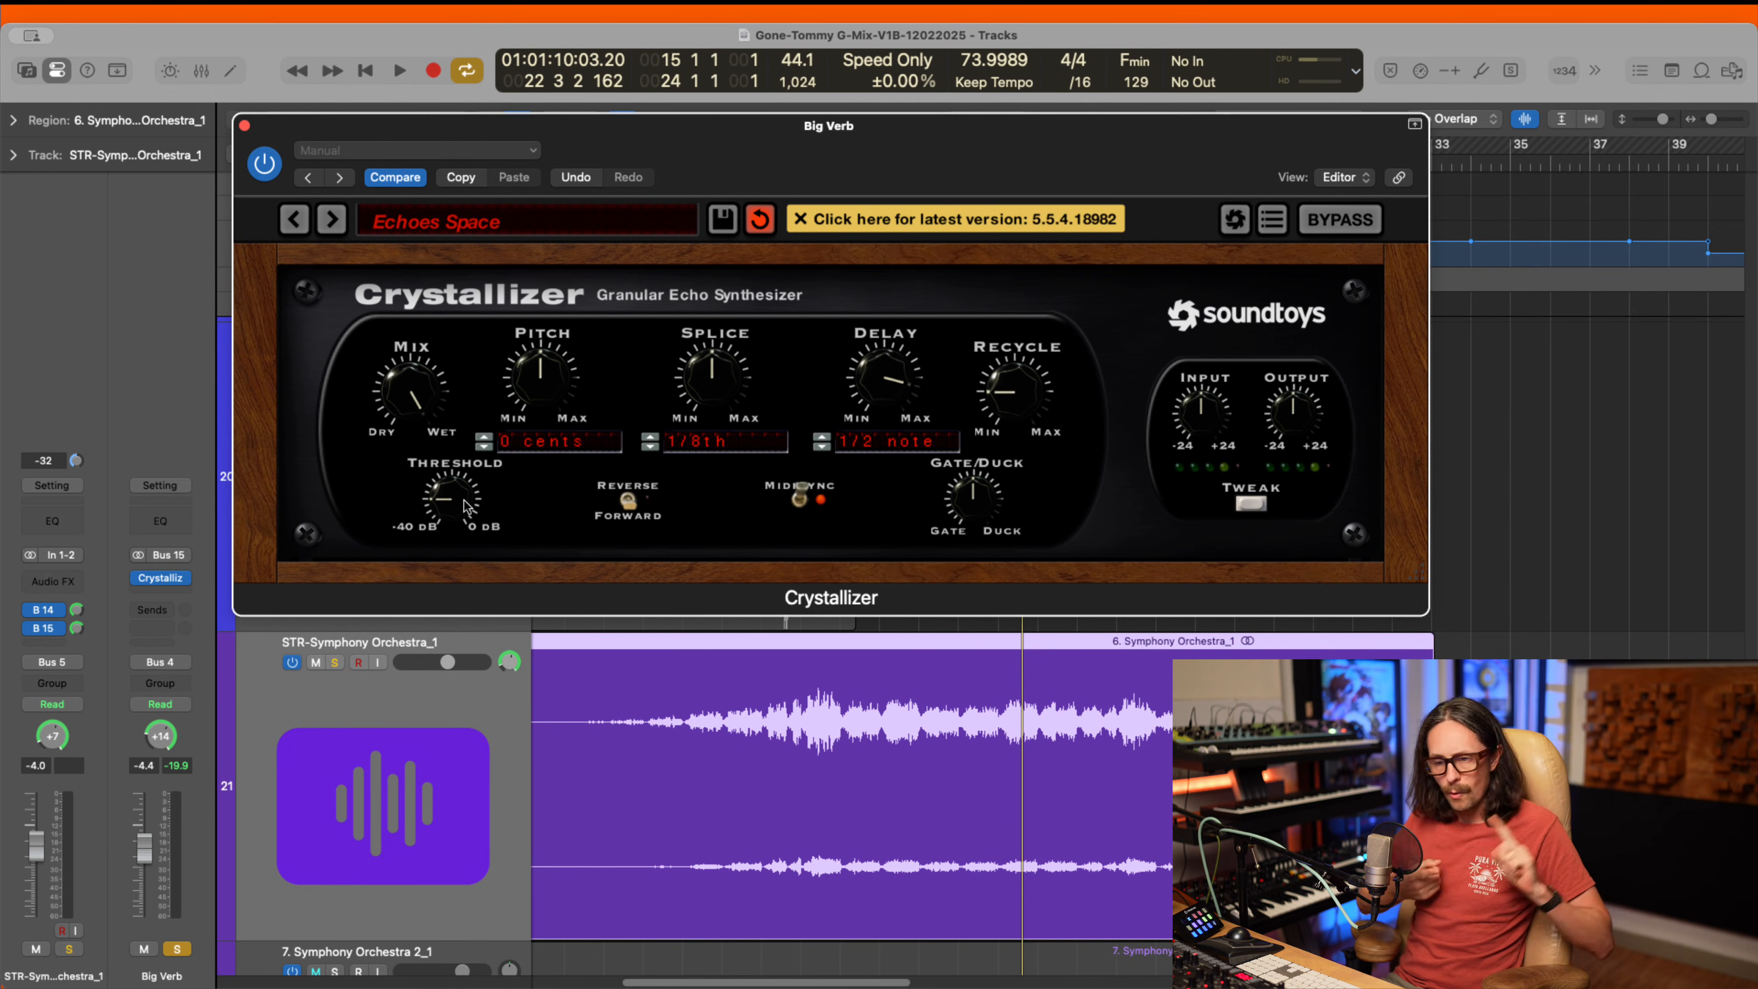
key(s)
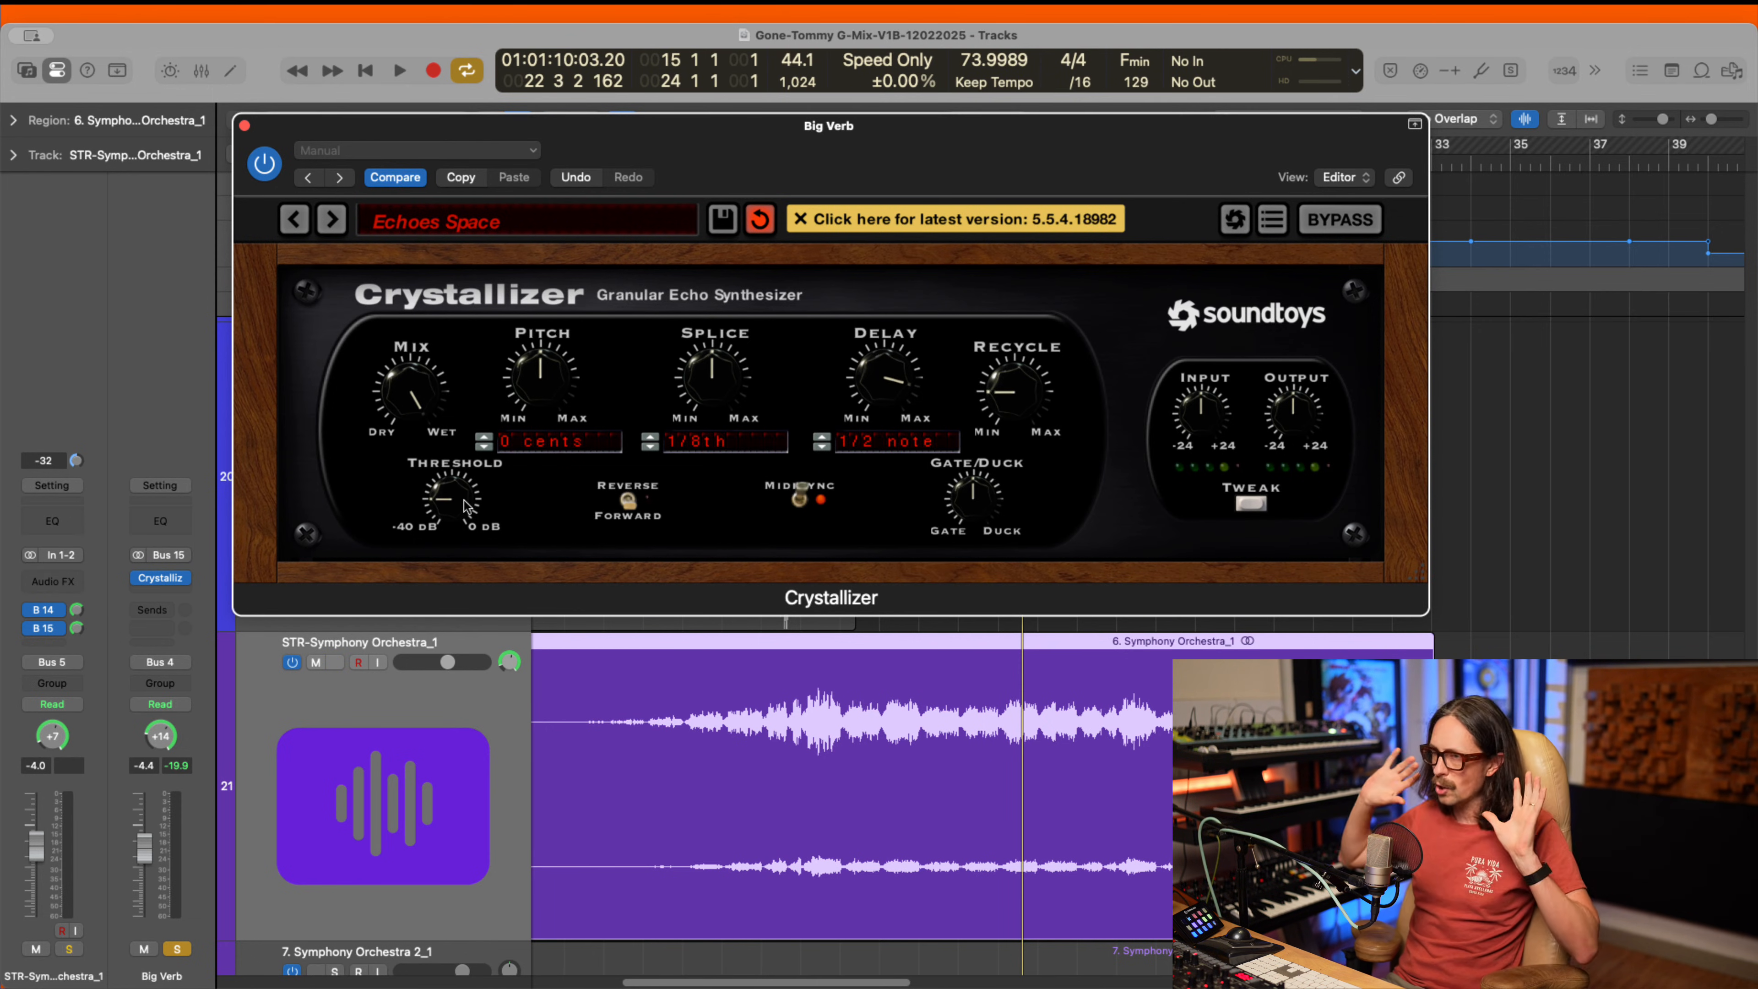
drag(467, 505, 502, 284)
drag(457, 499, 455, 566)
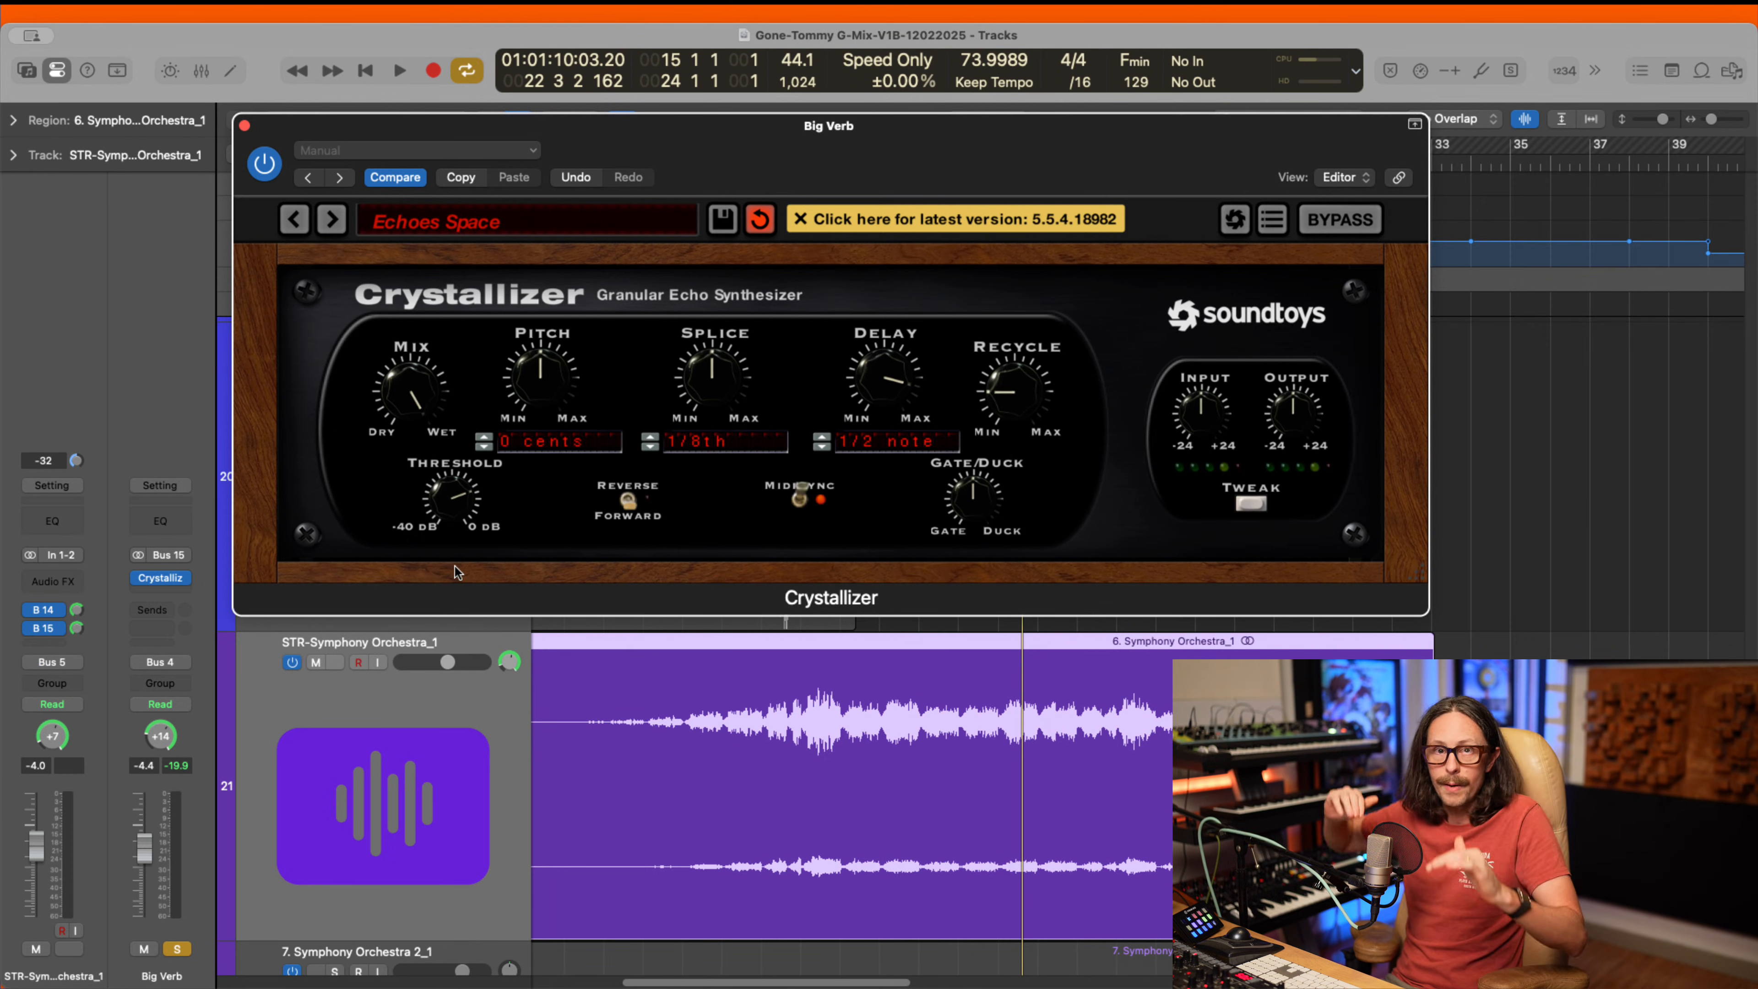
- Reveal Crystallizer's Tweak section to examine its offset, filter, feedback and ducking controls, and hide it again
key(s)
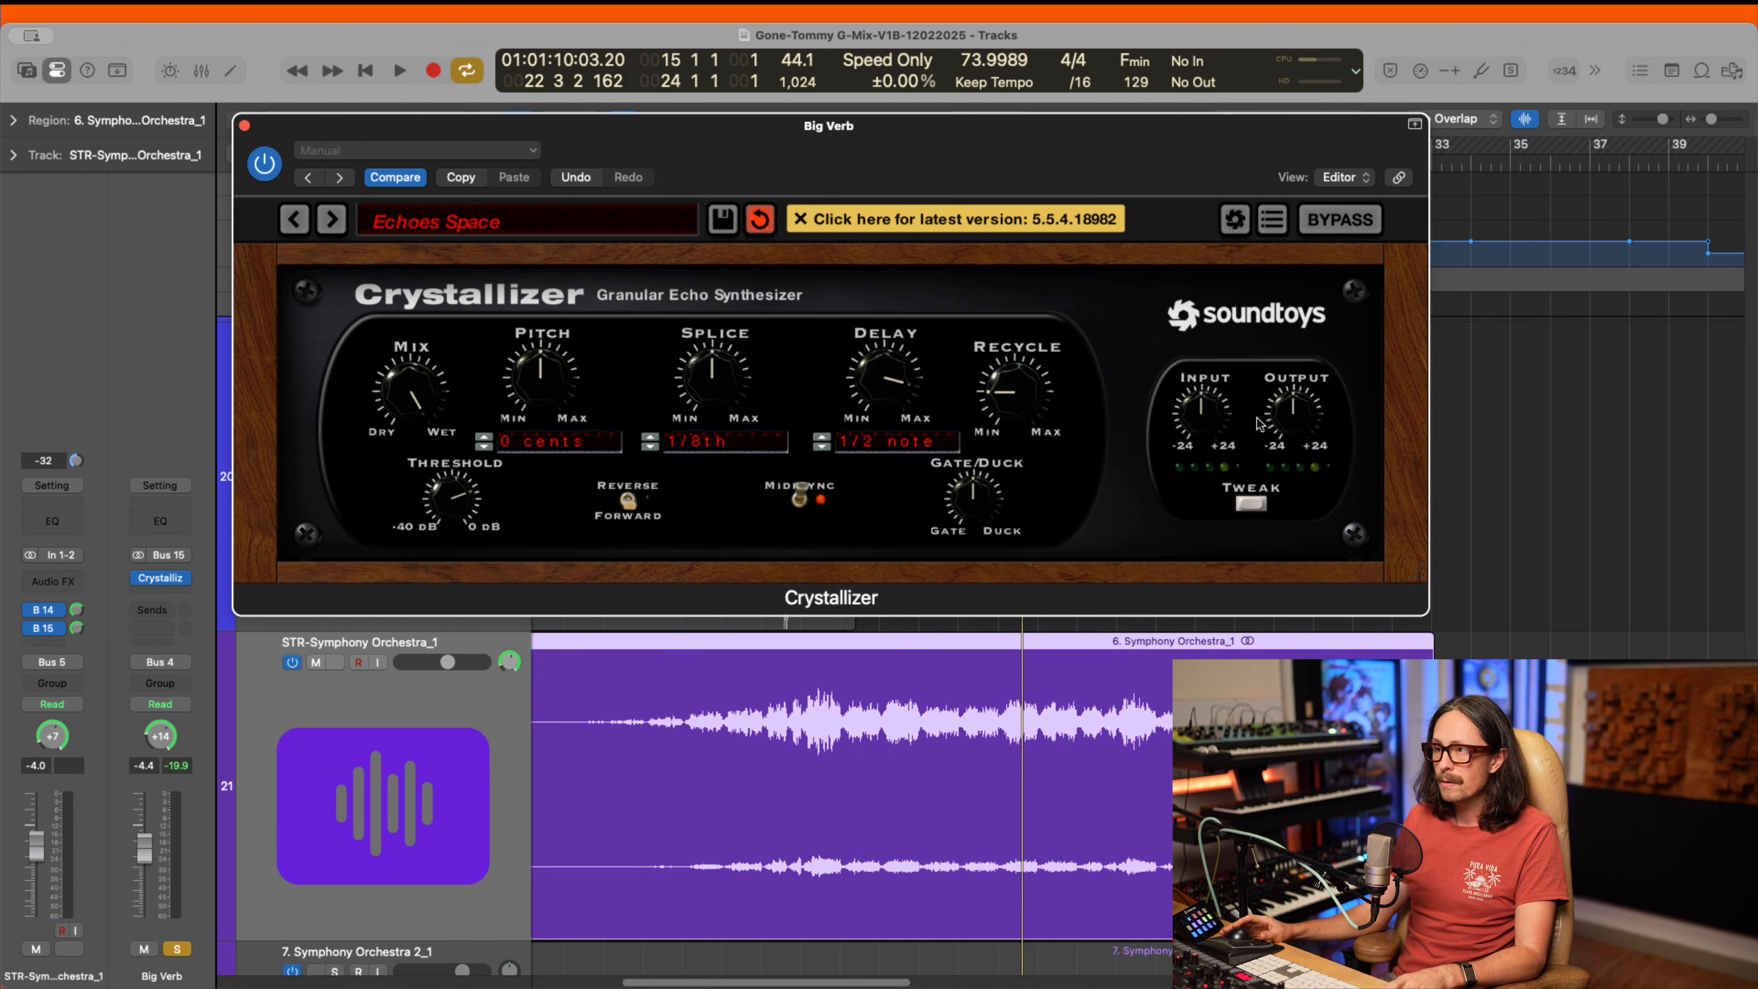
click(1252, 504)
key(s)
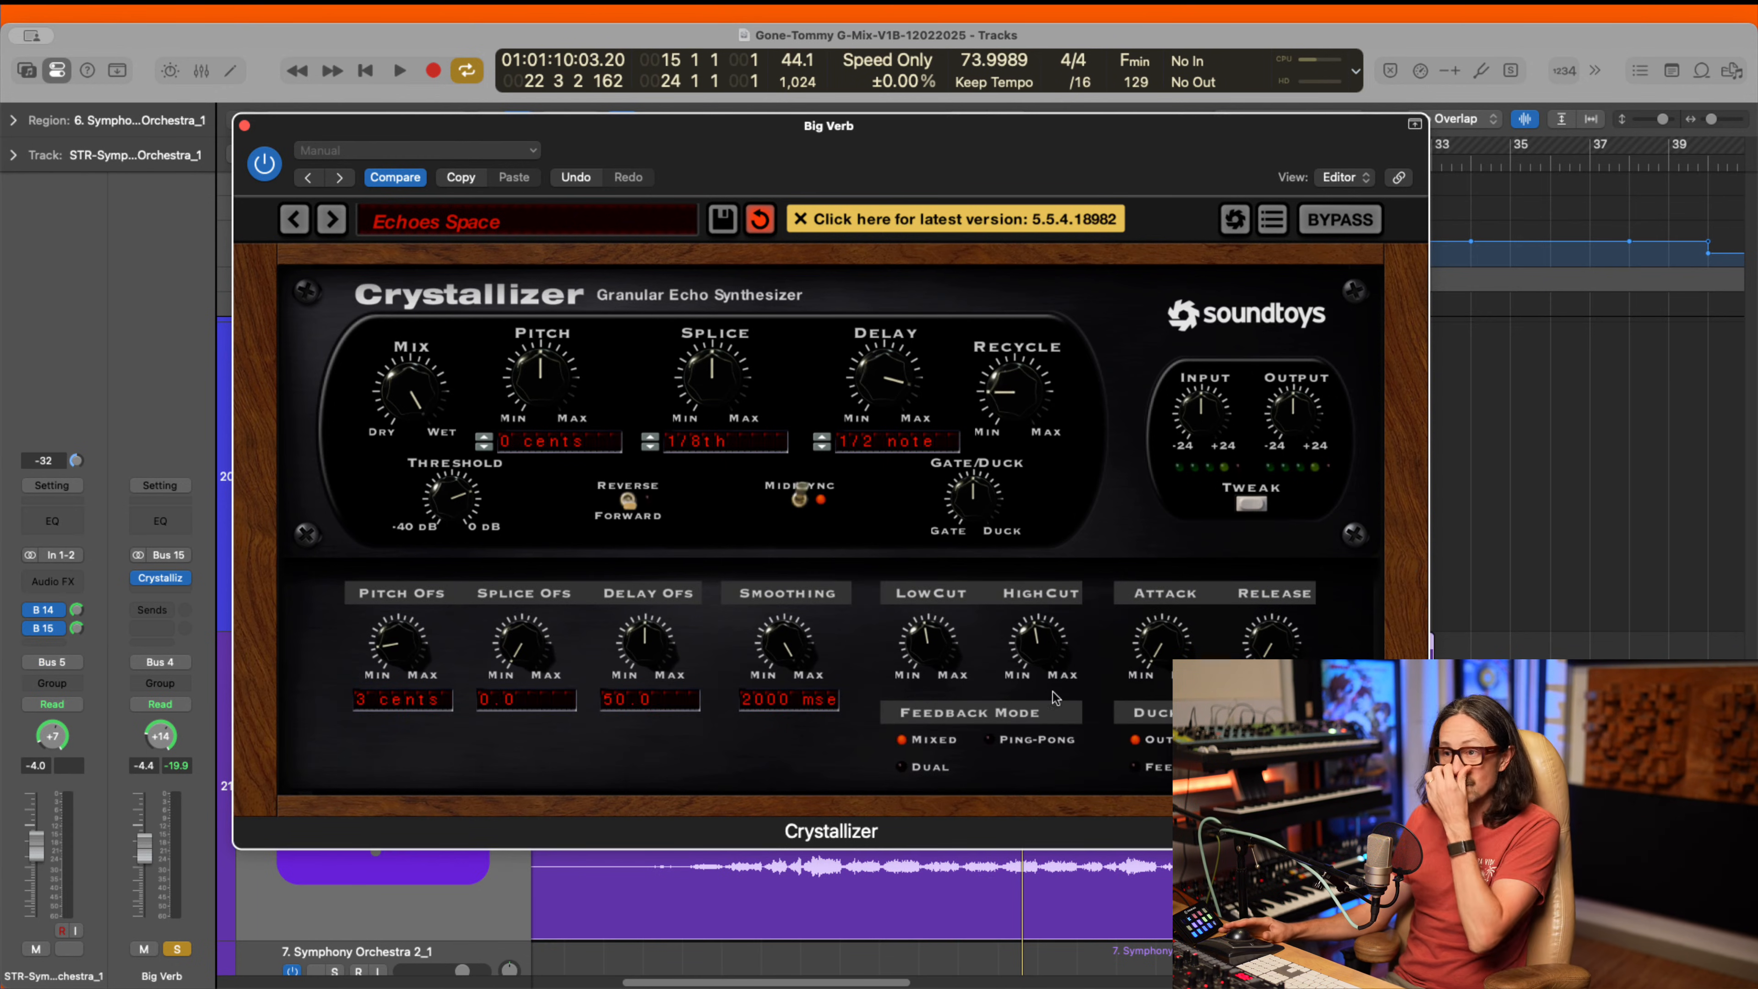
key(s)
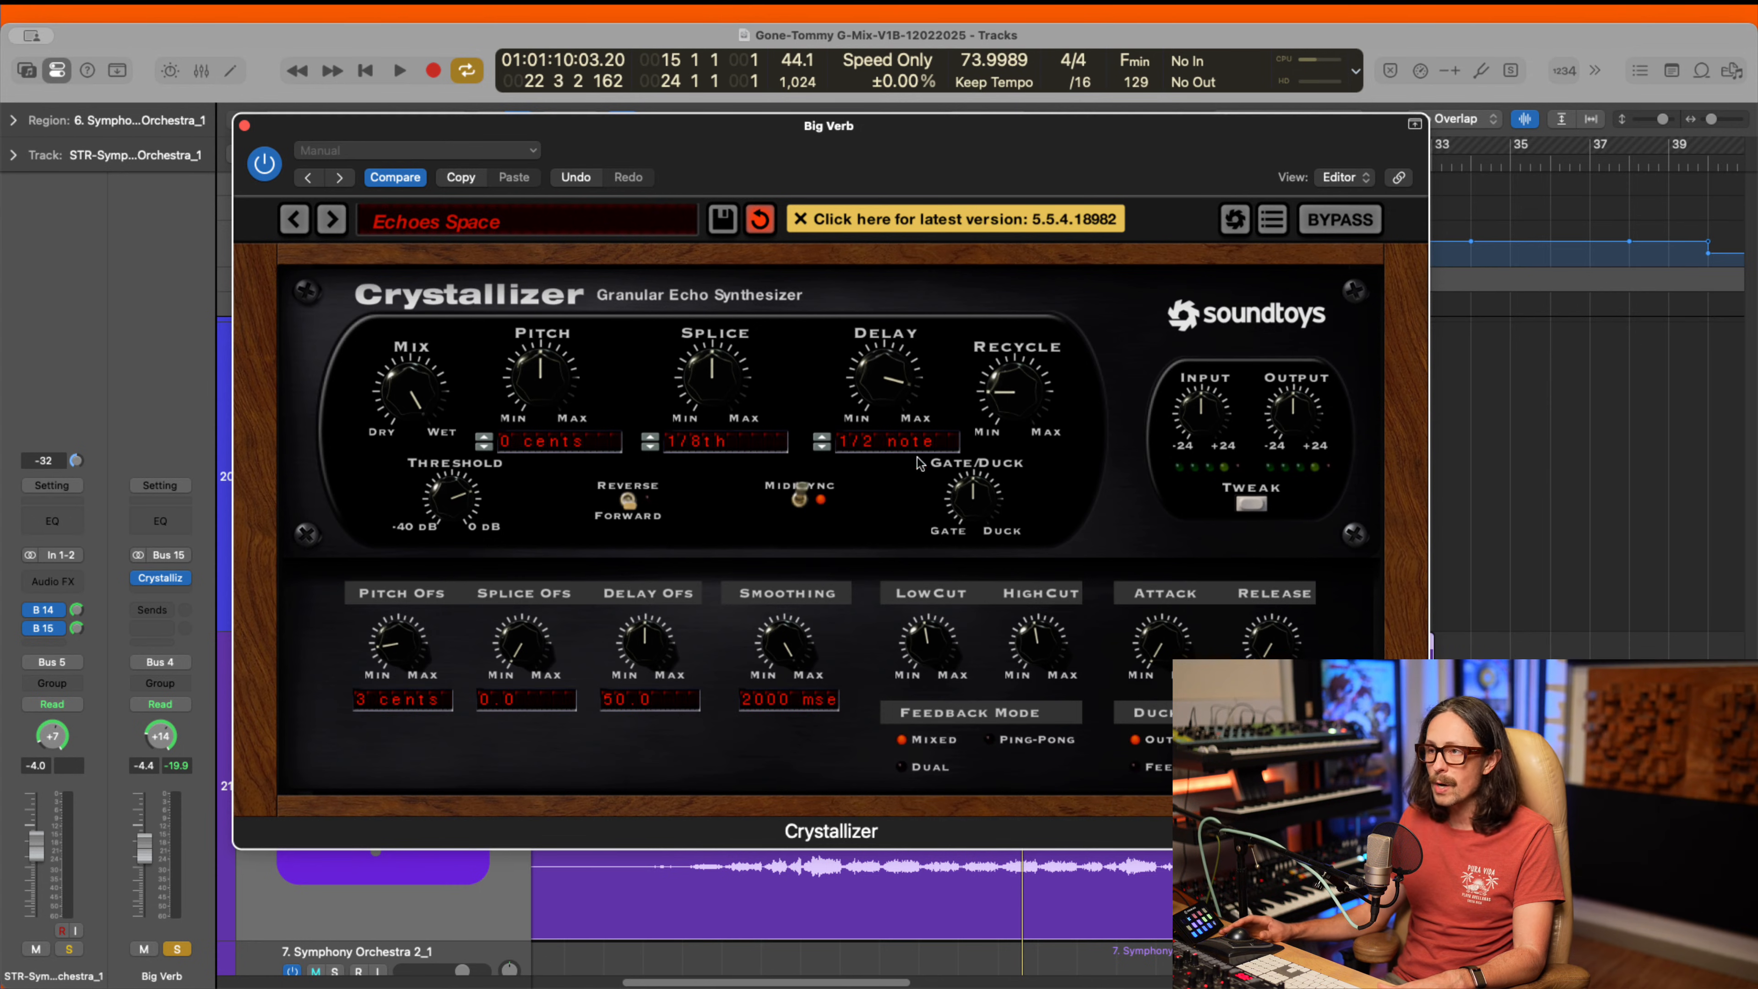
click(1251, 504)
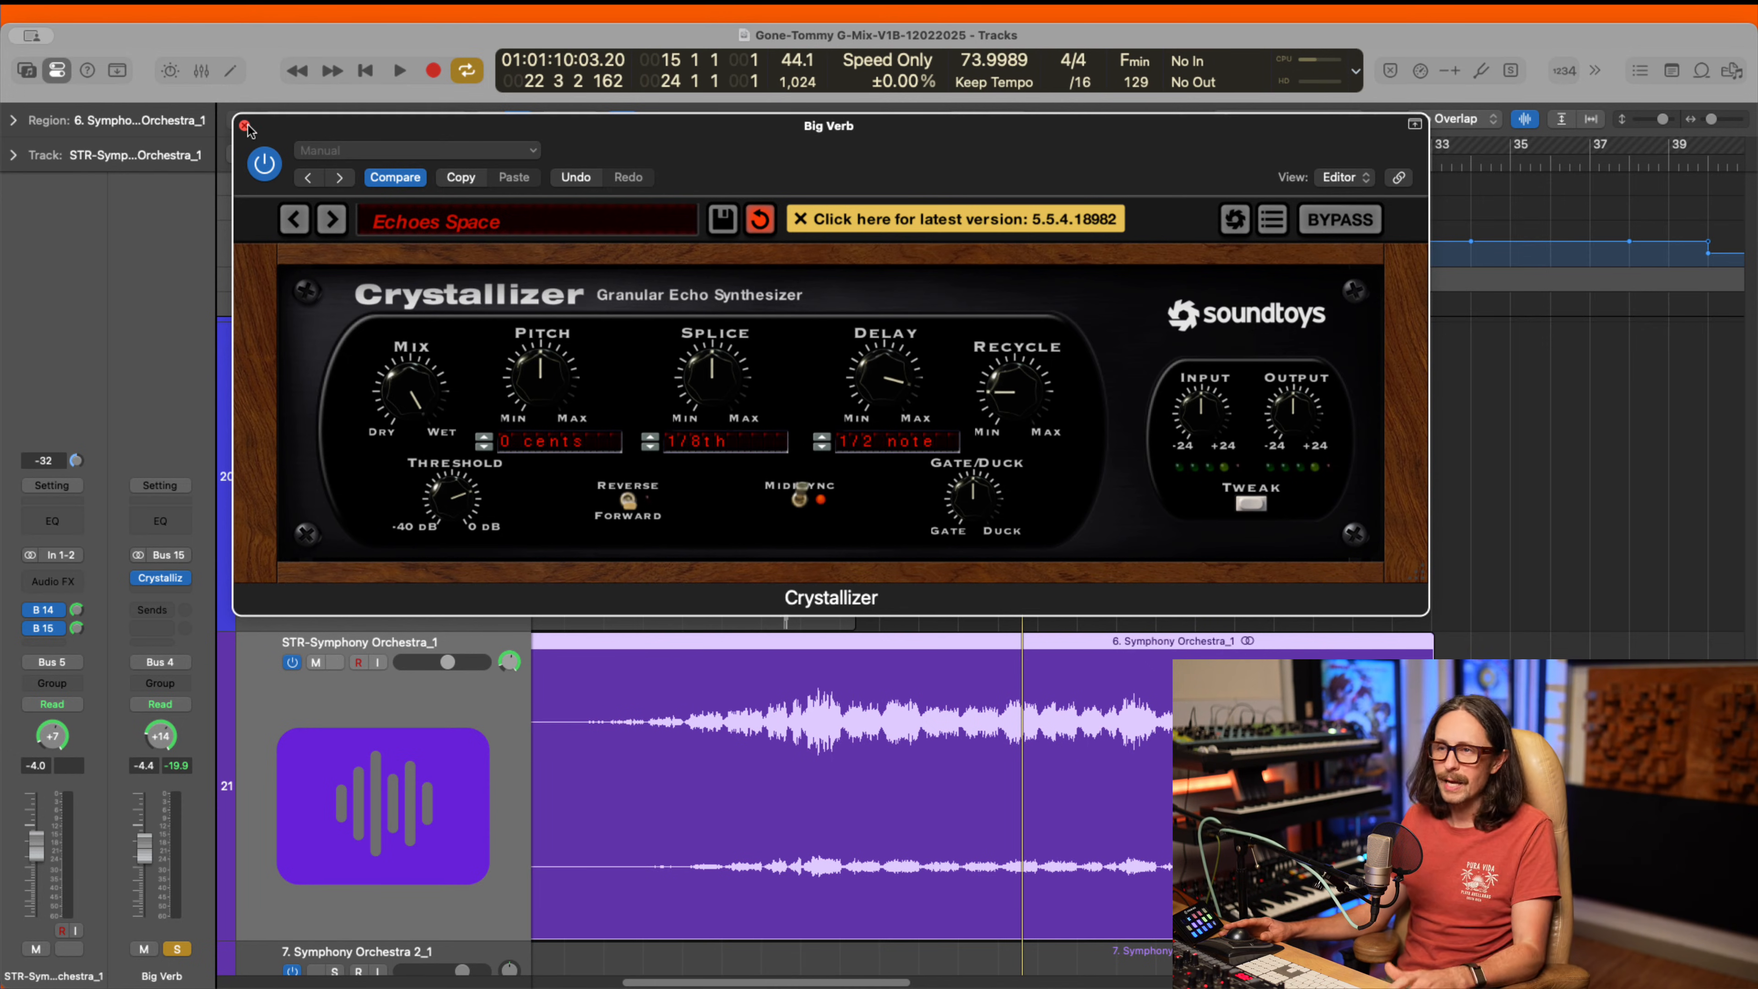
- Browse Crystallizer's preset categories without loading one, and close the plug-in window
key(s)
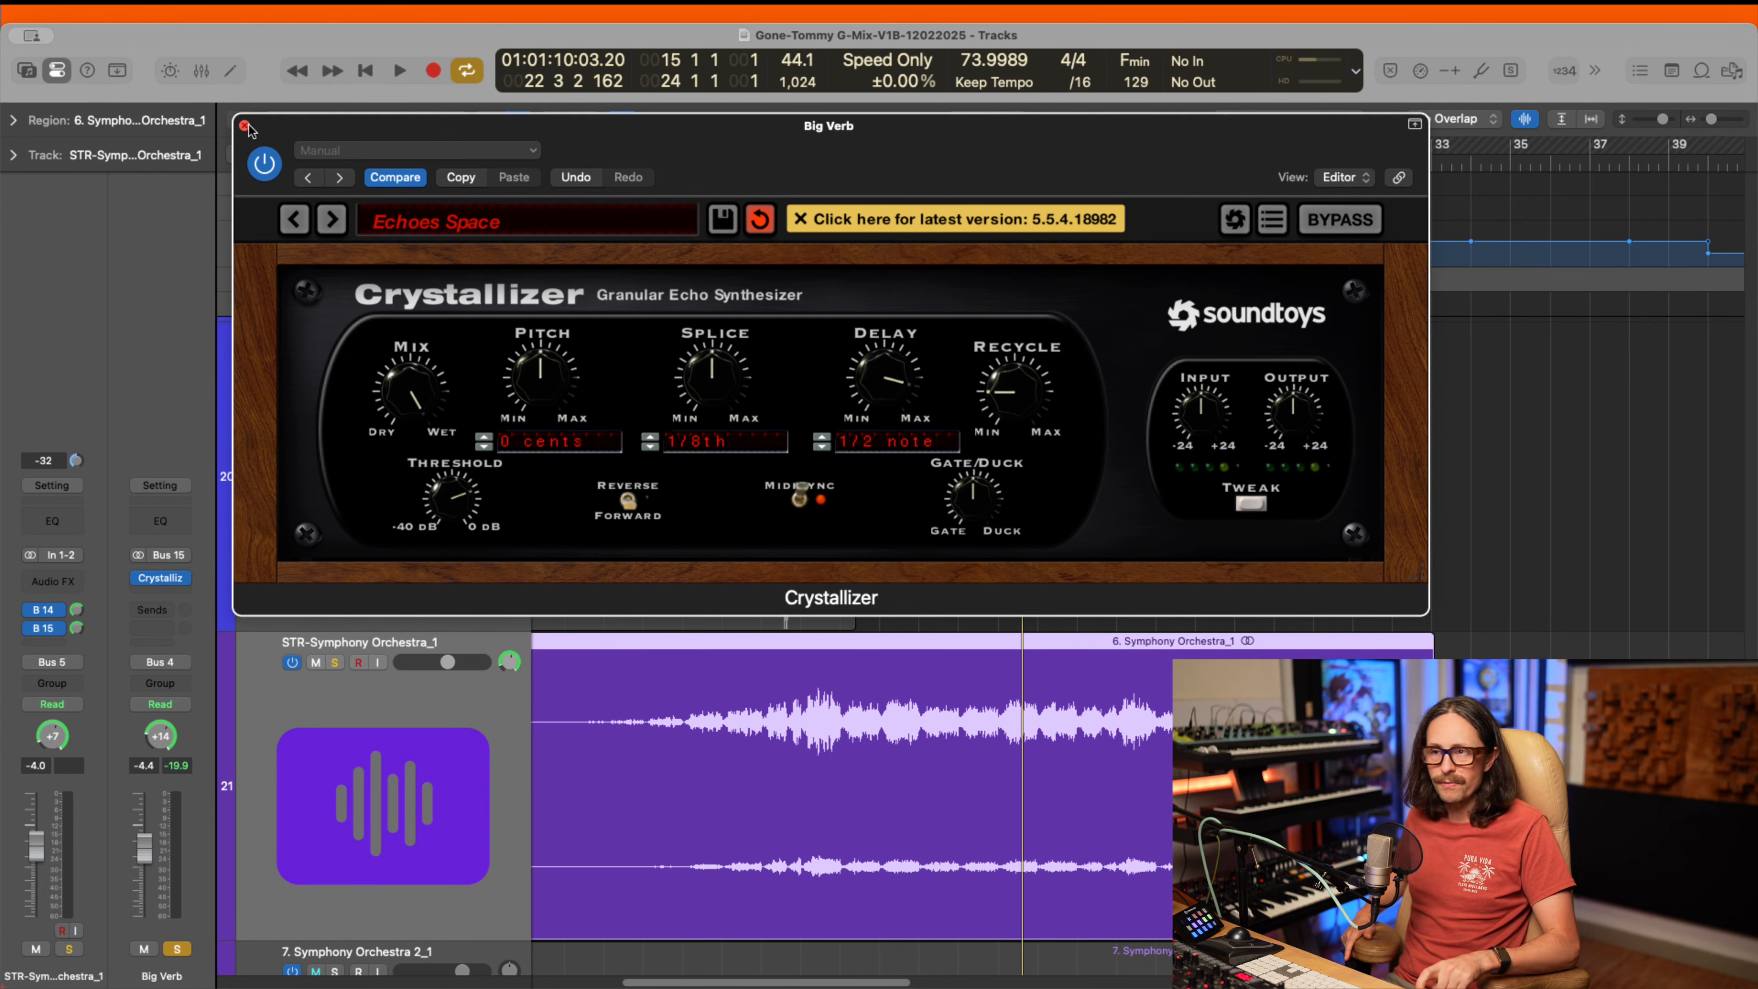
key(s)
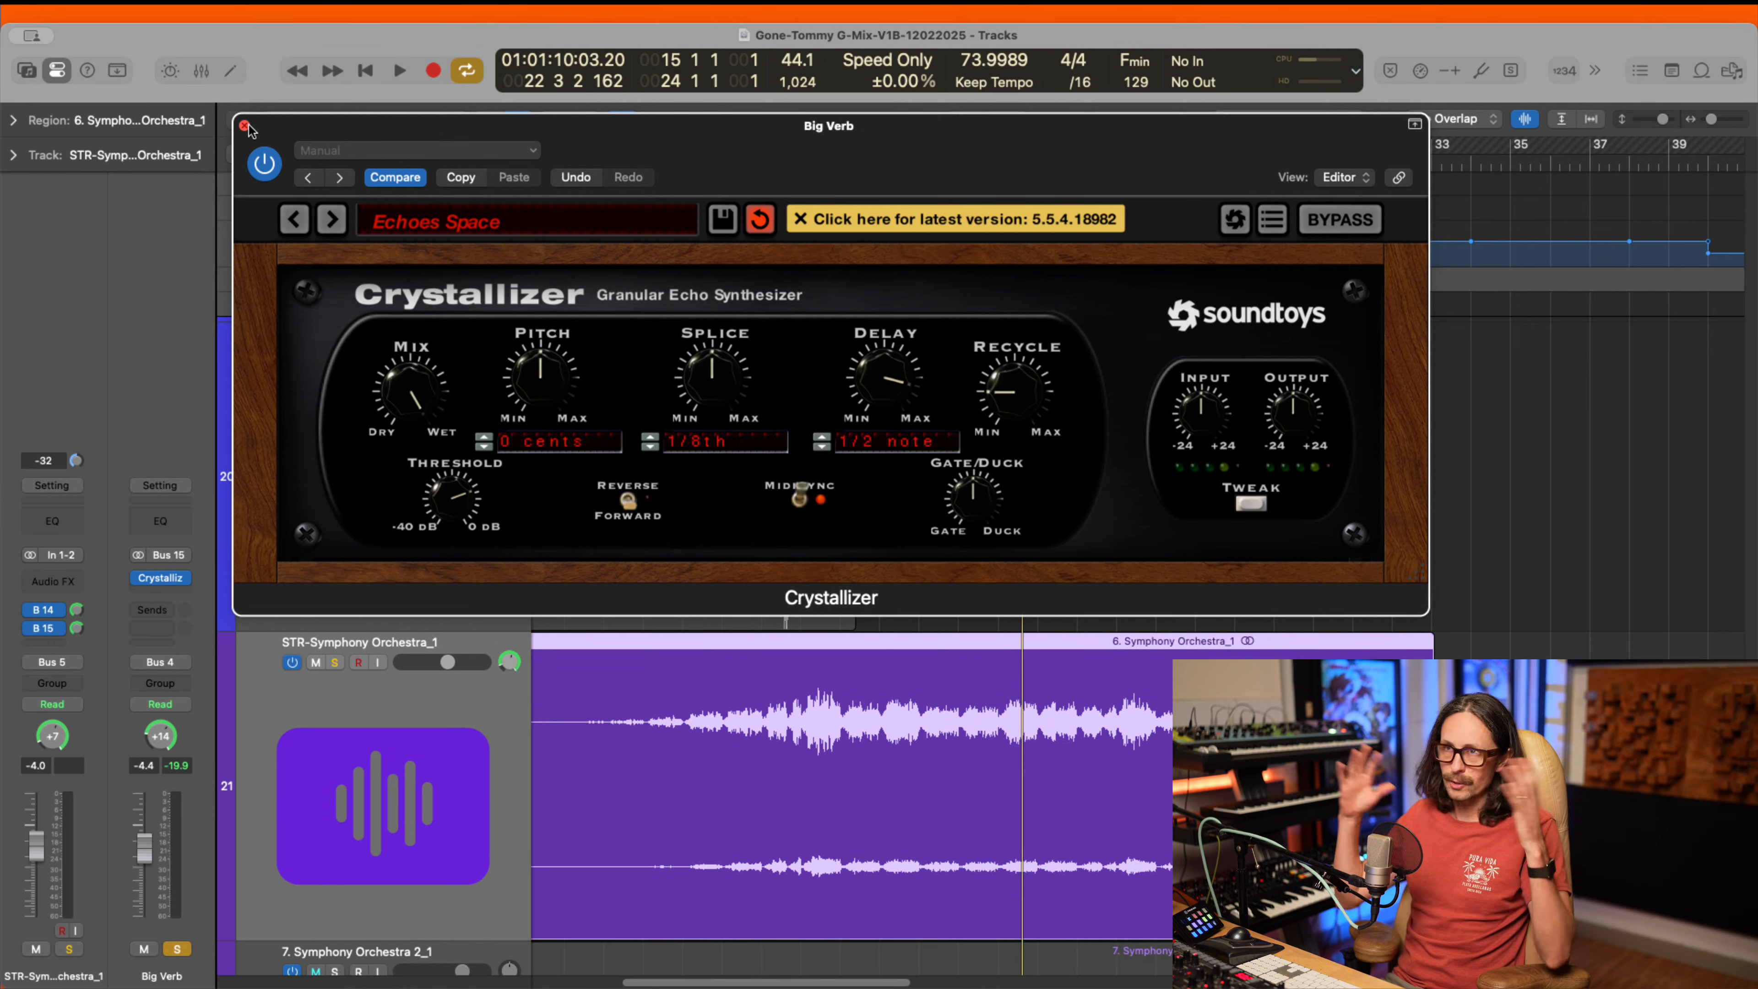
key(s)
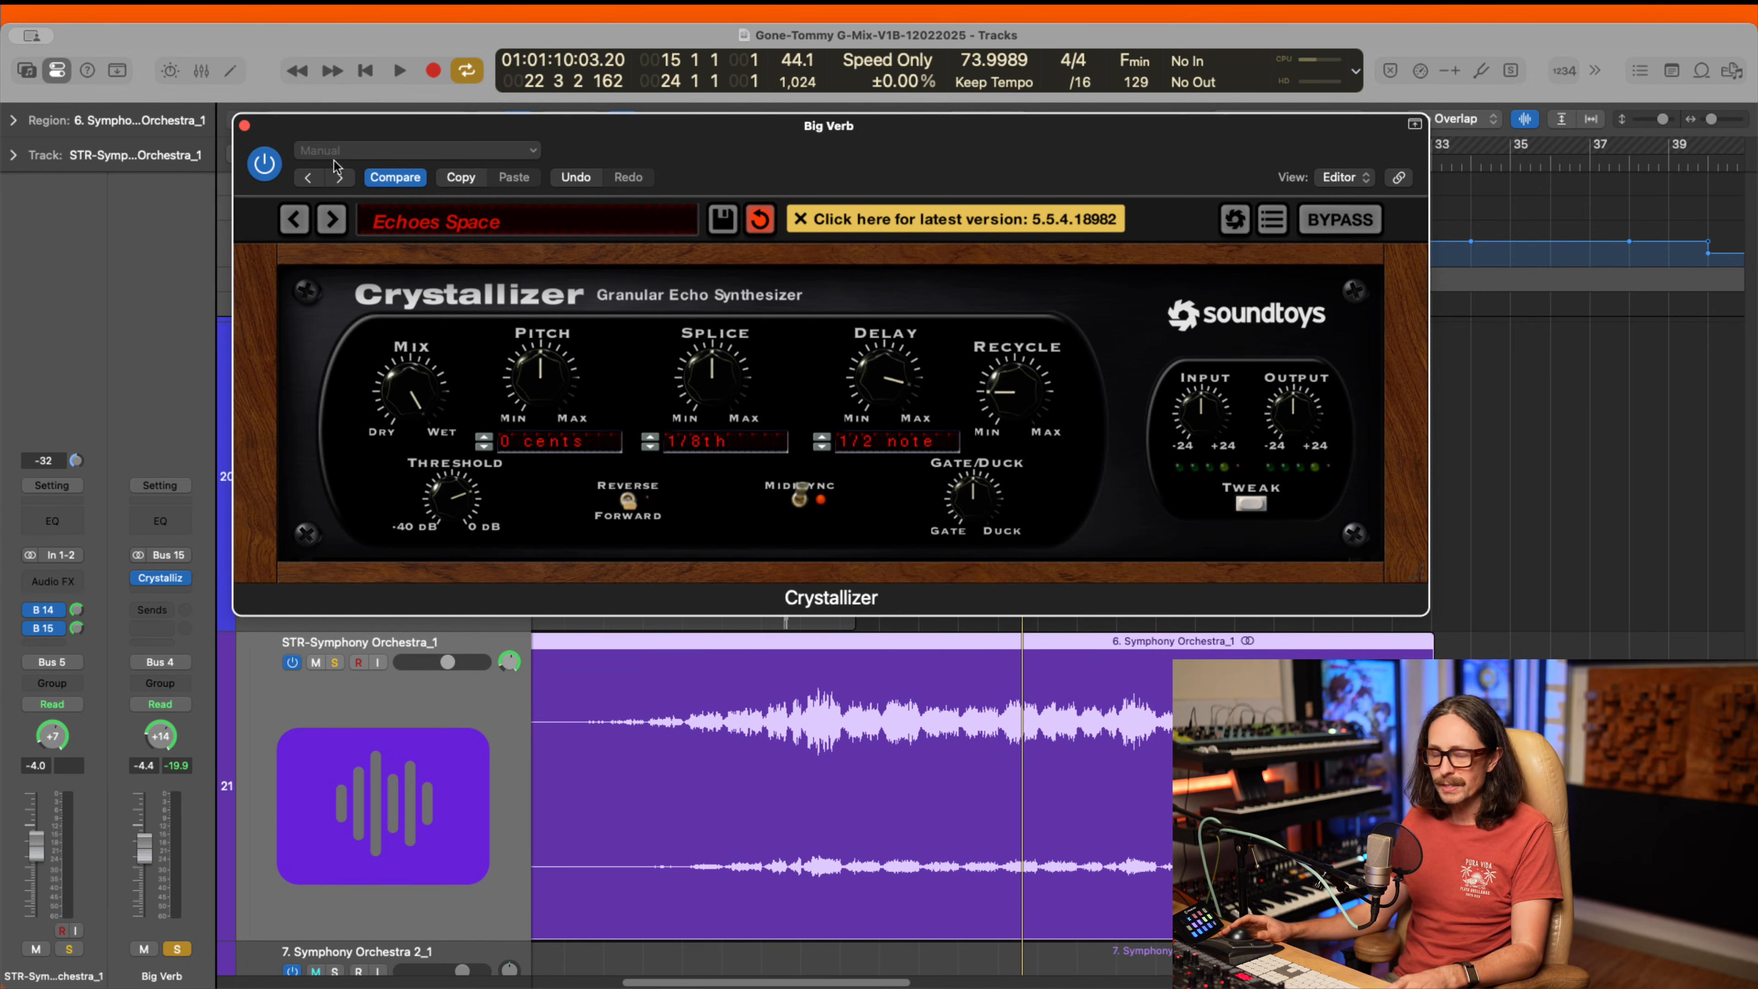
key(s)
click(494, 223)
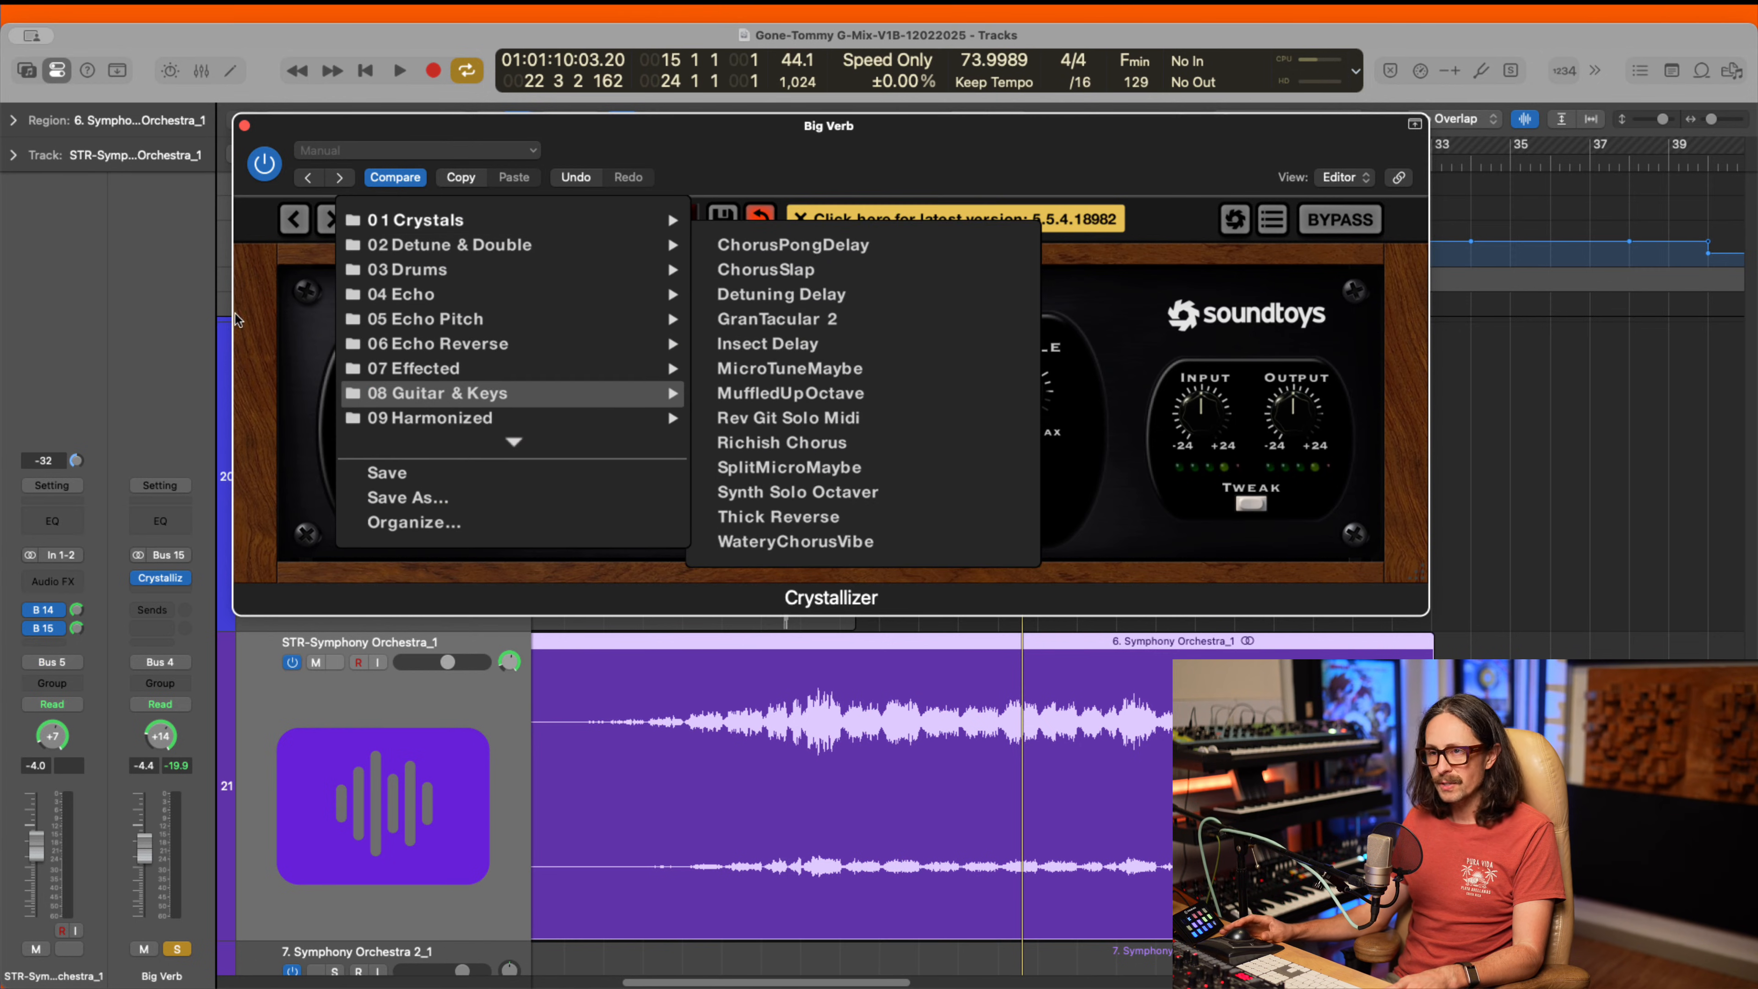
click(276, 271)
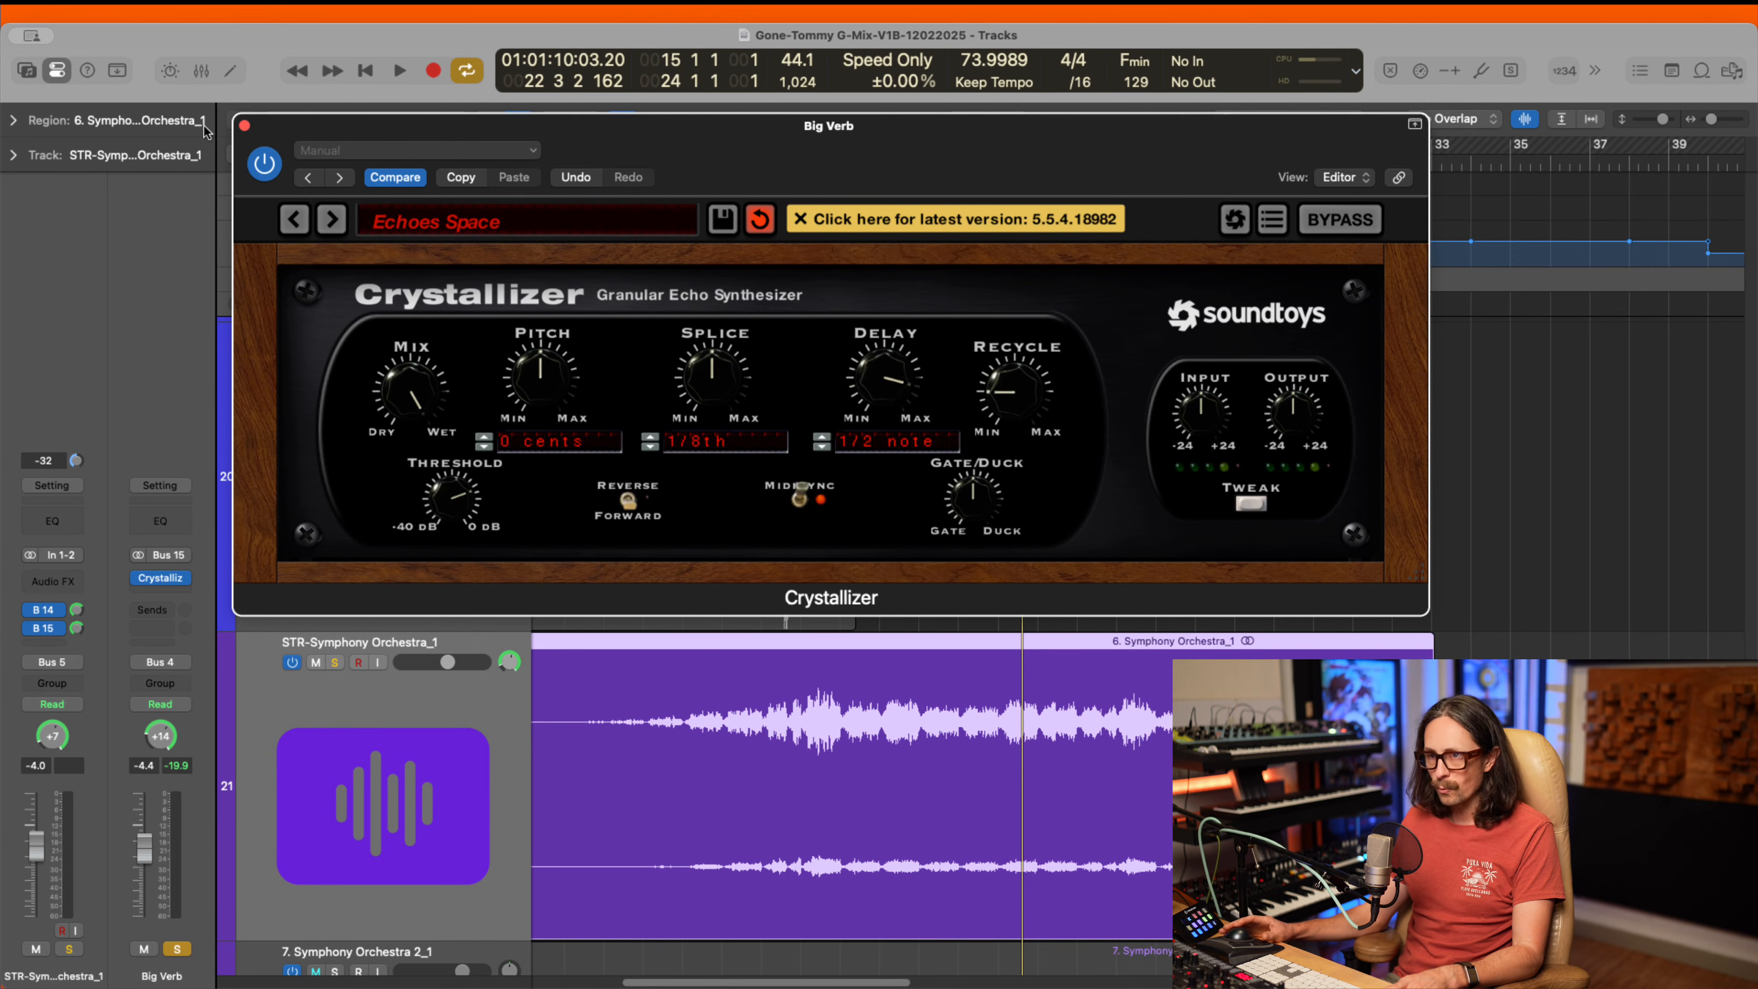
click(245, 126)
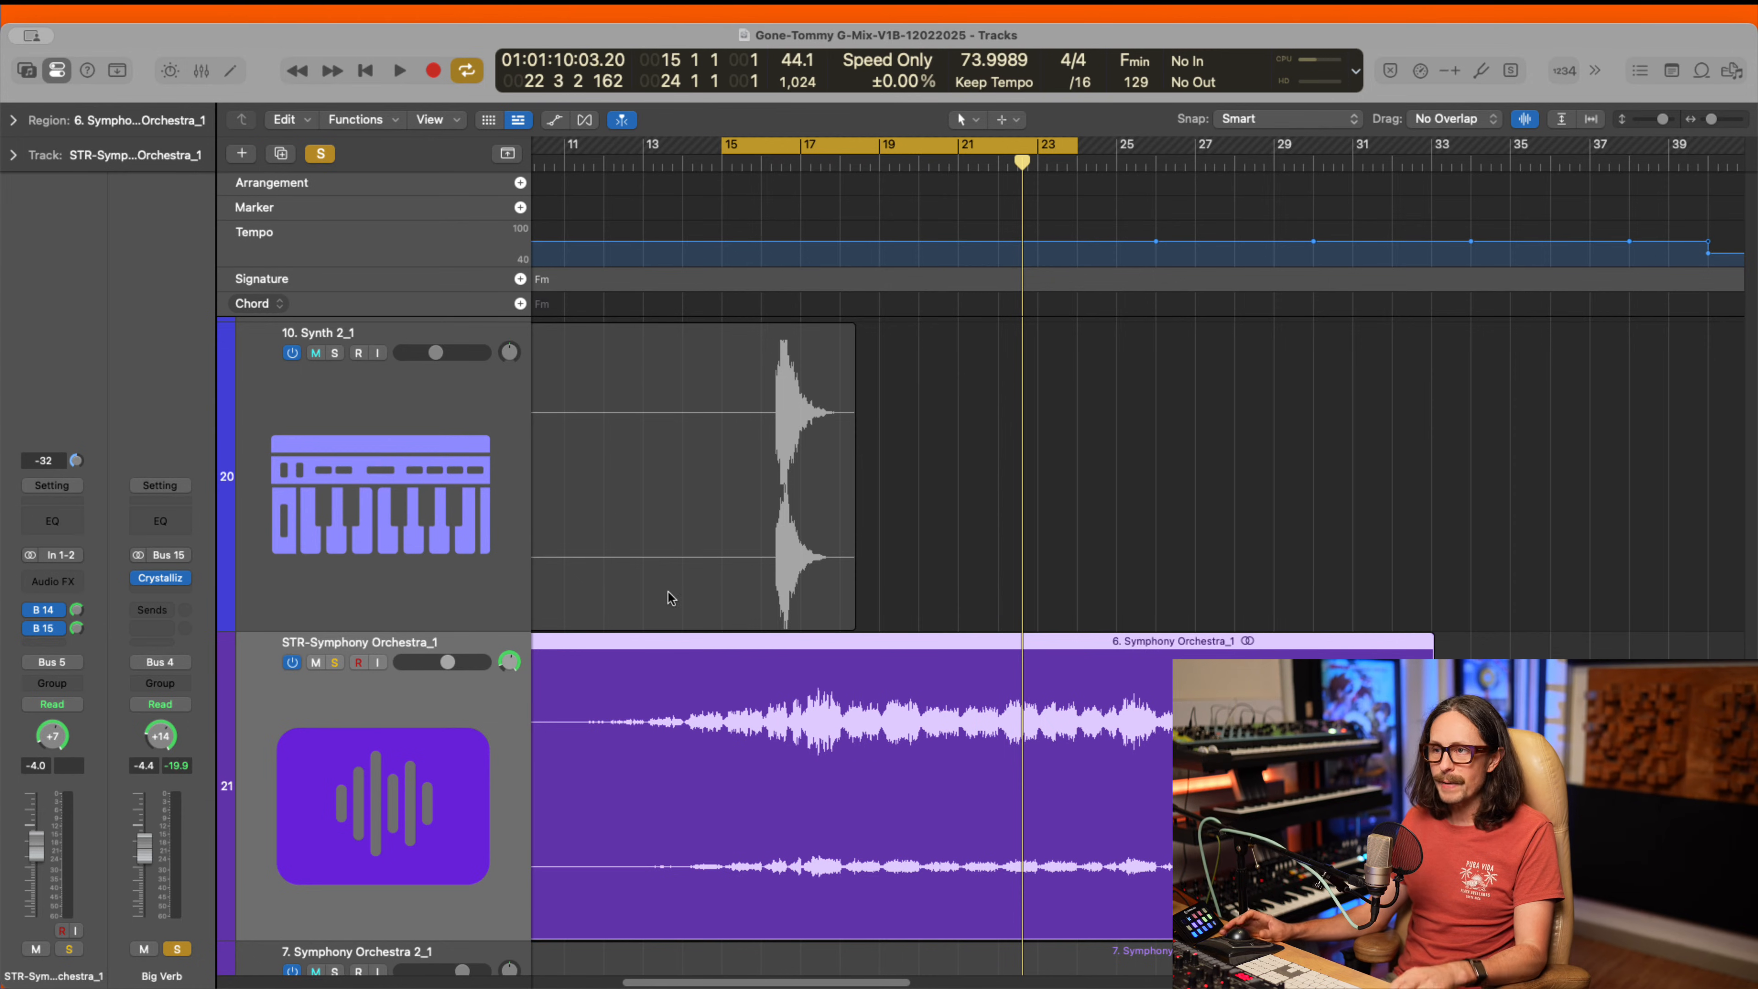
- Pull the Big Verb fader down to -56.0 dB and unsolo the channel
ctrl+alt+click(670, 595)
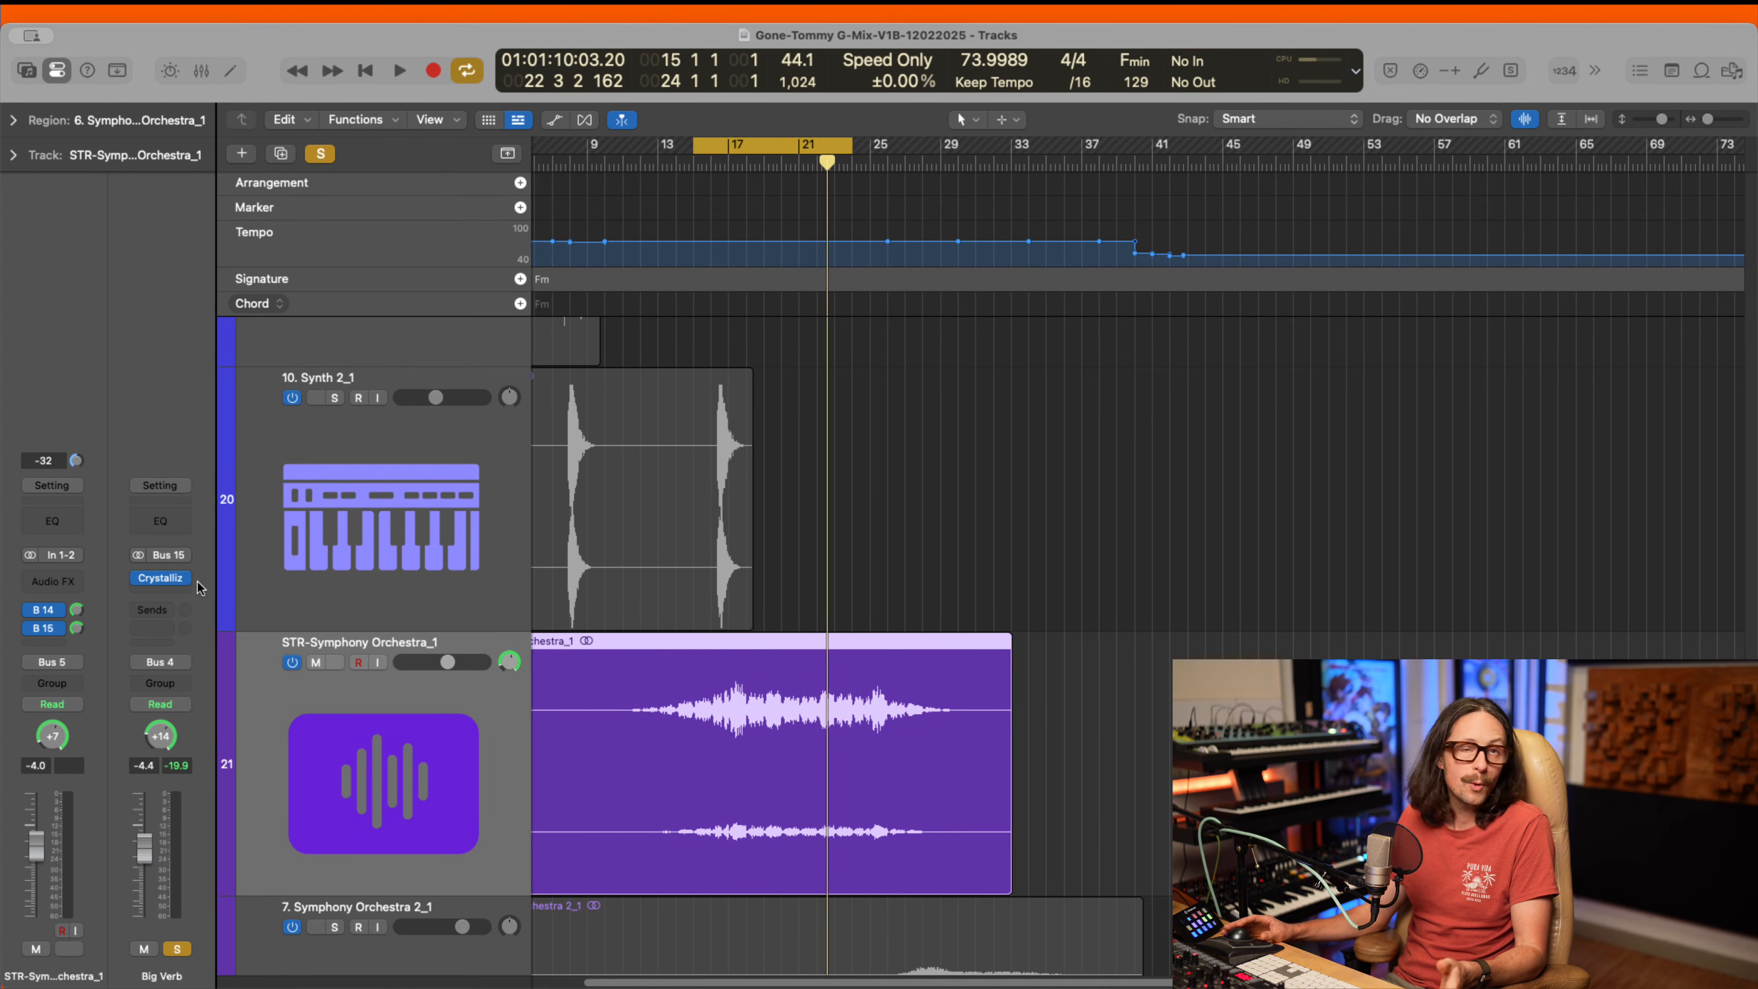
key(s)
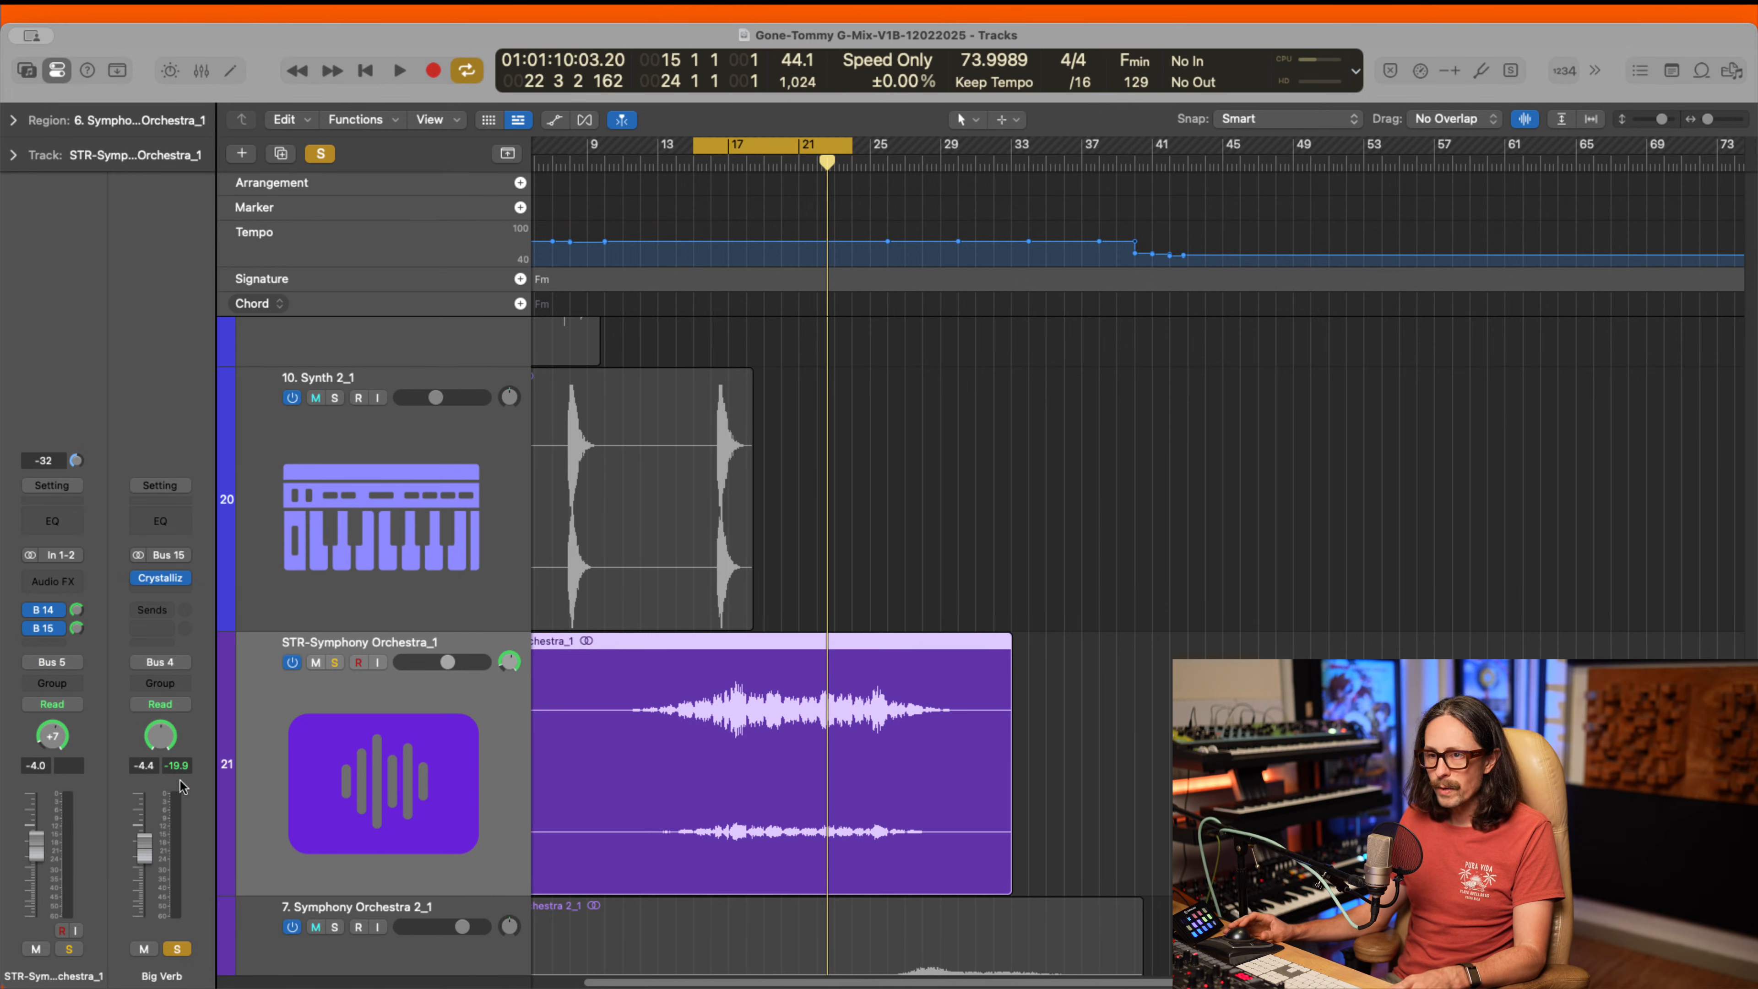
drag(148, 869, 145, 907)
click(177, 949)
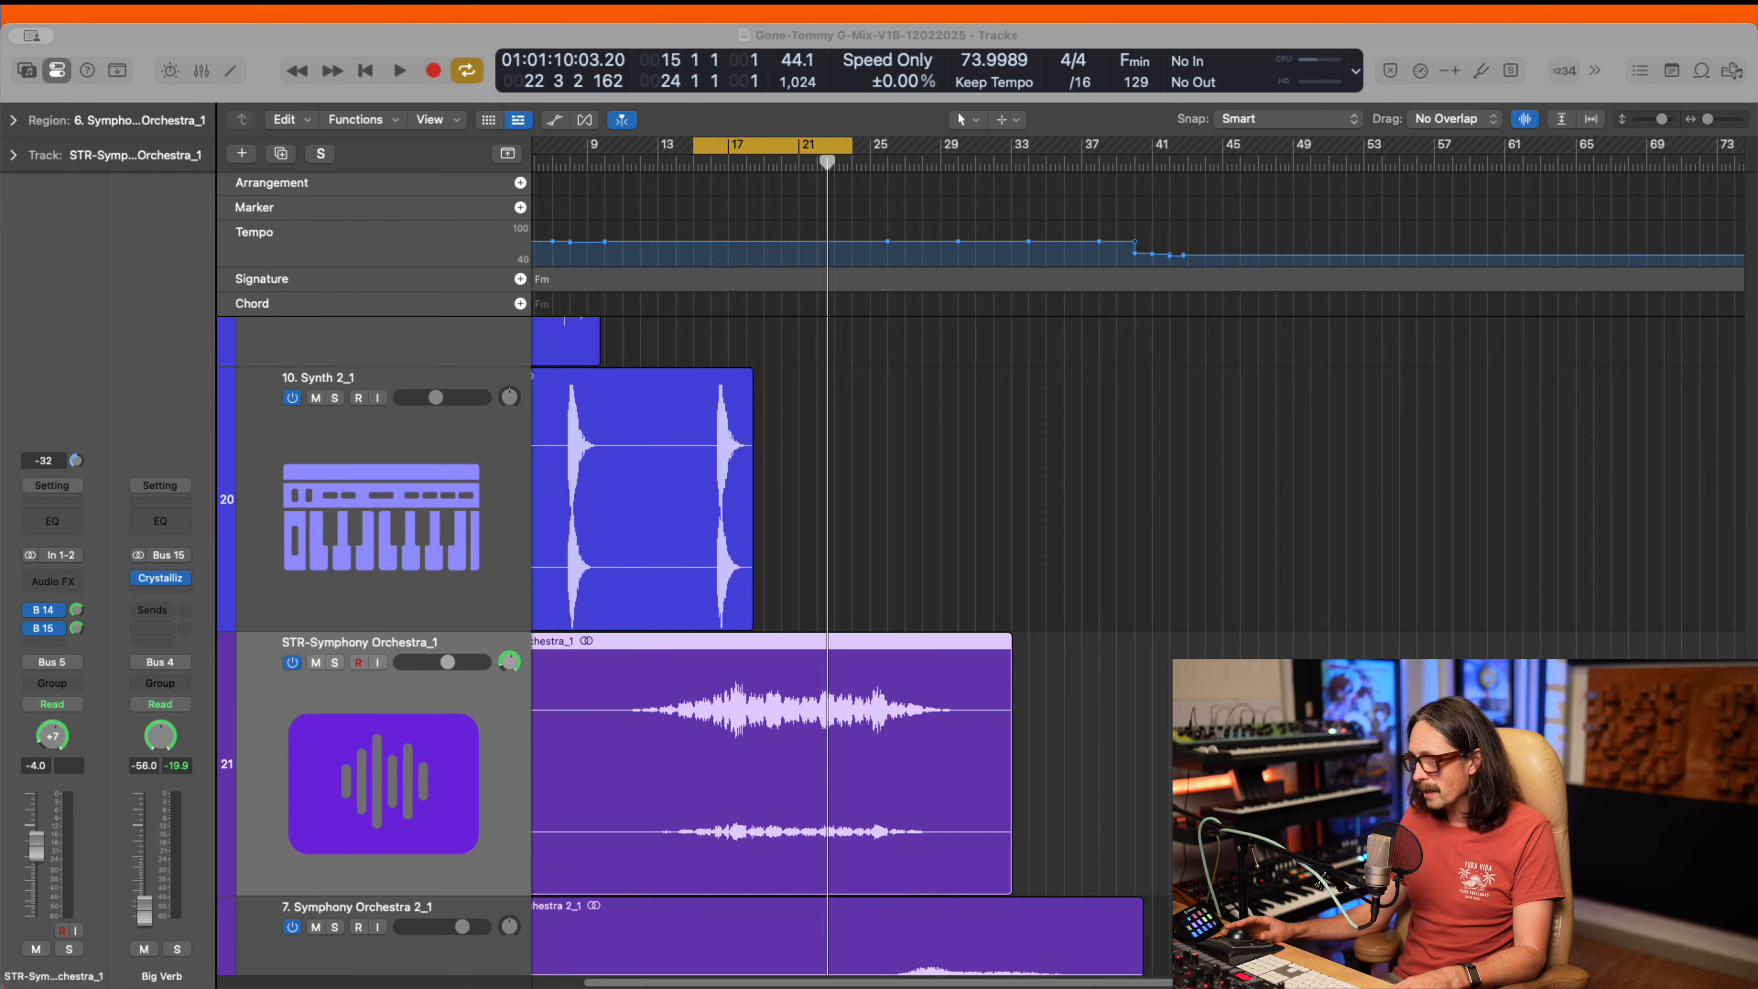
- Play the full mix while raising the Big Verb fader, settle it at -2.2 dB, and stop playback
key(space)
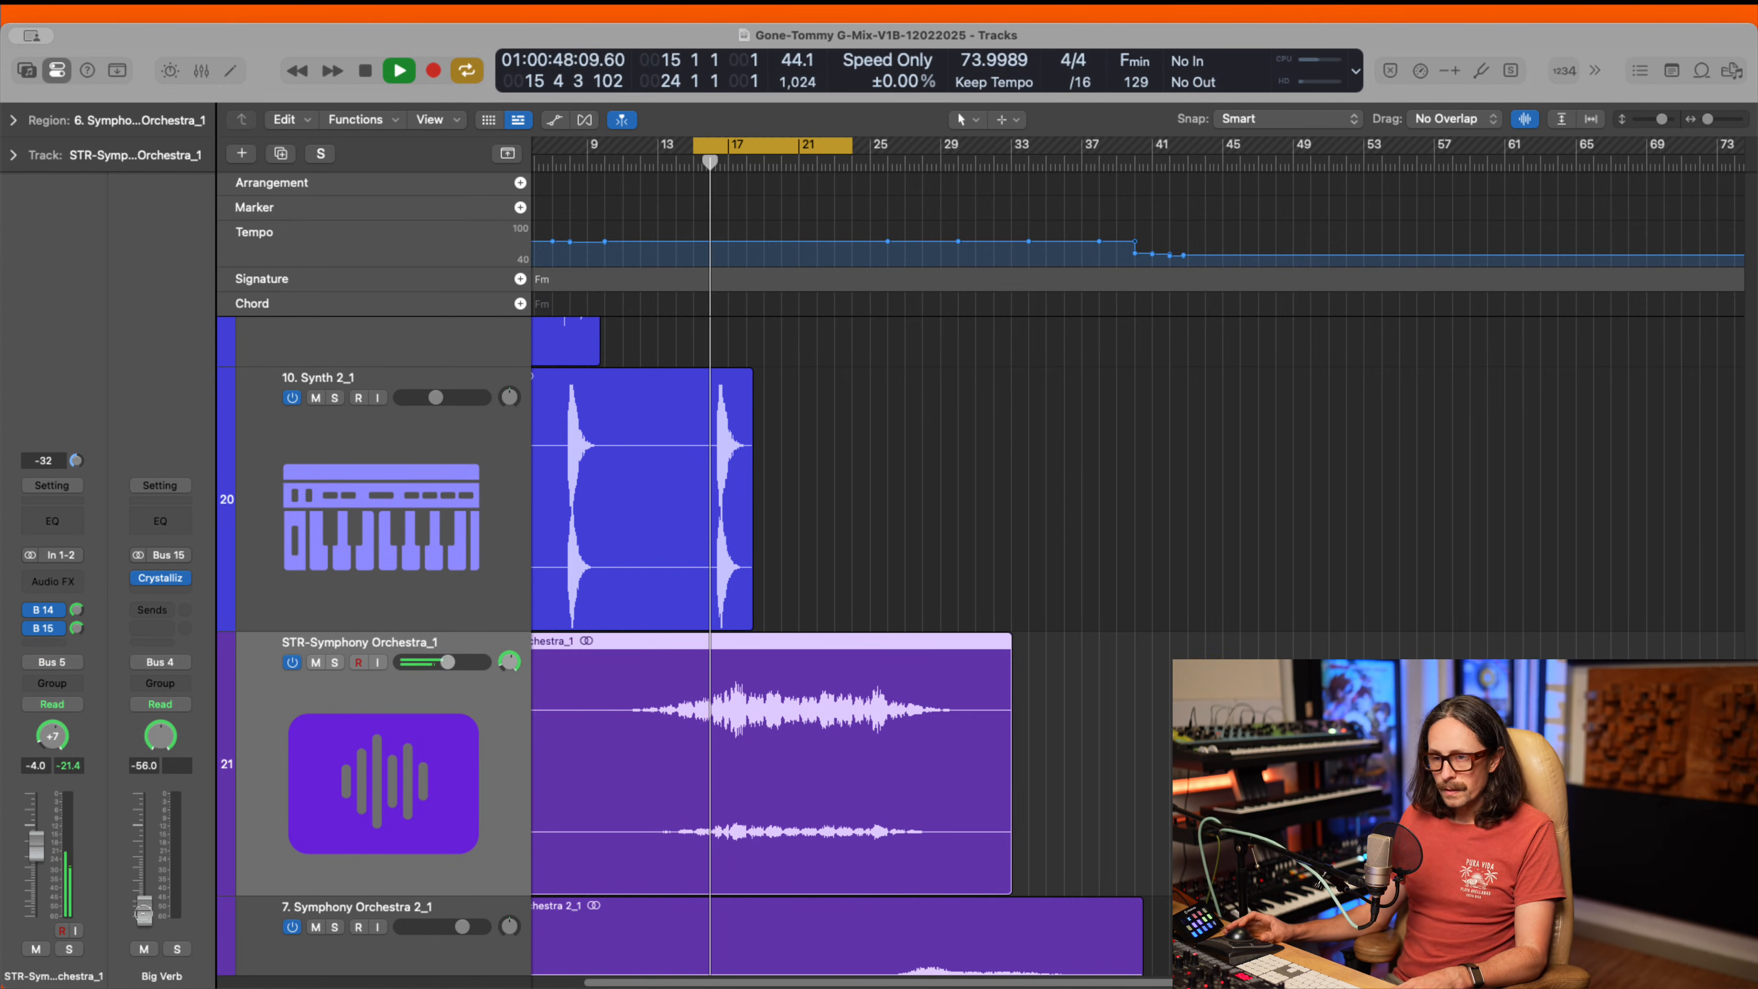
drag(143, 911, 146, 685)
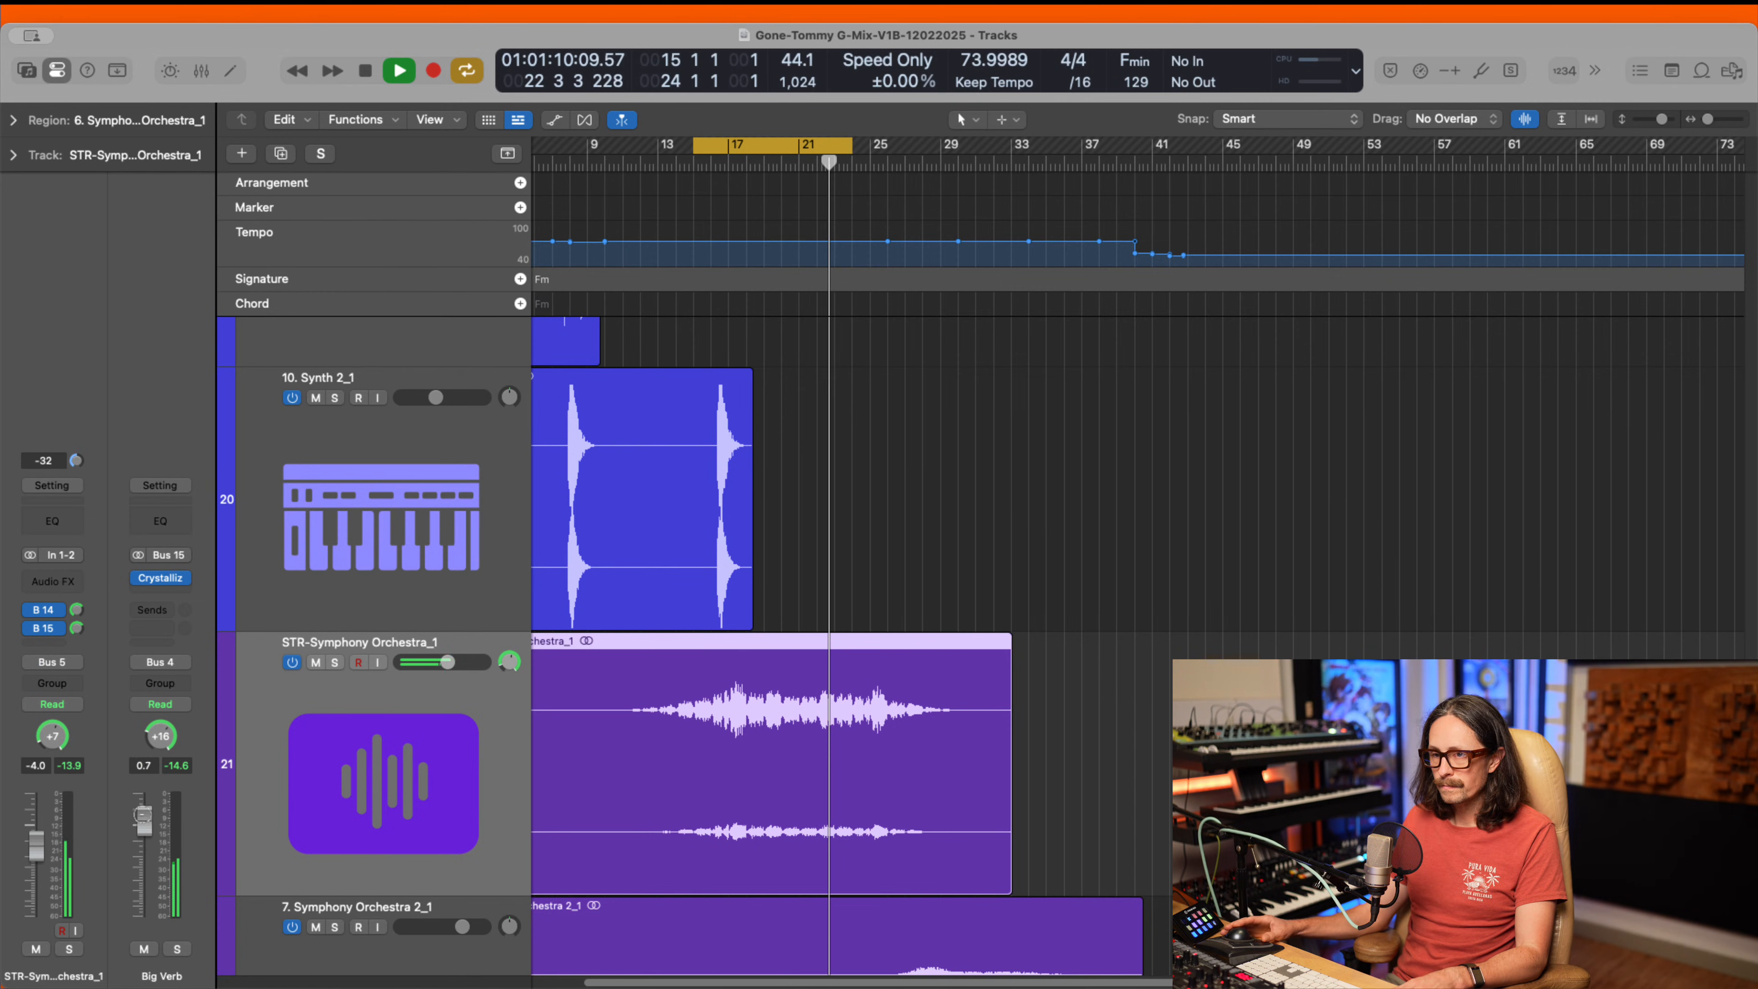
drag(142, 817, 136, 859)
key(space)
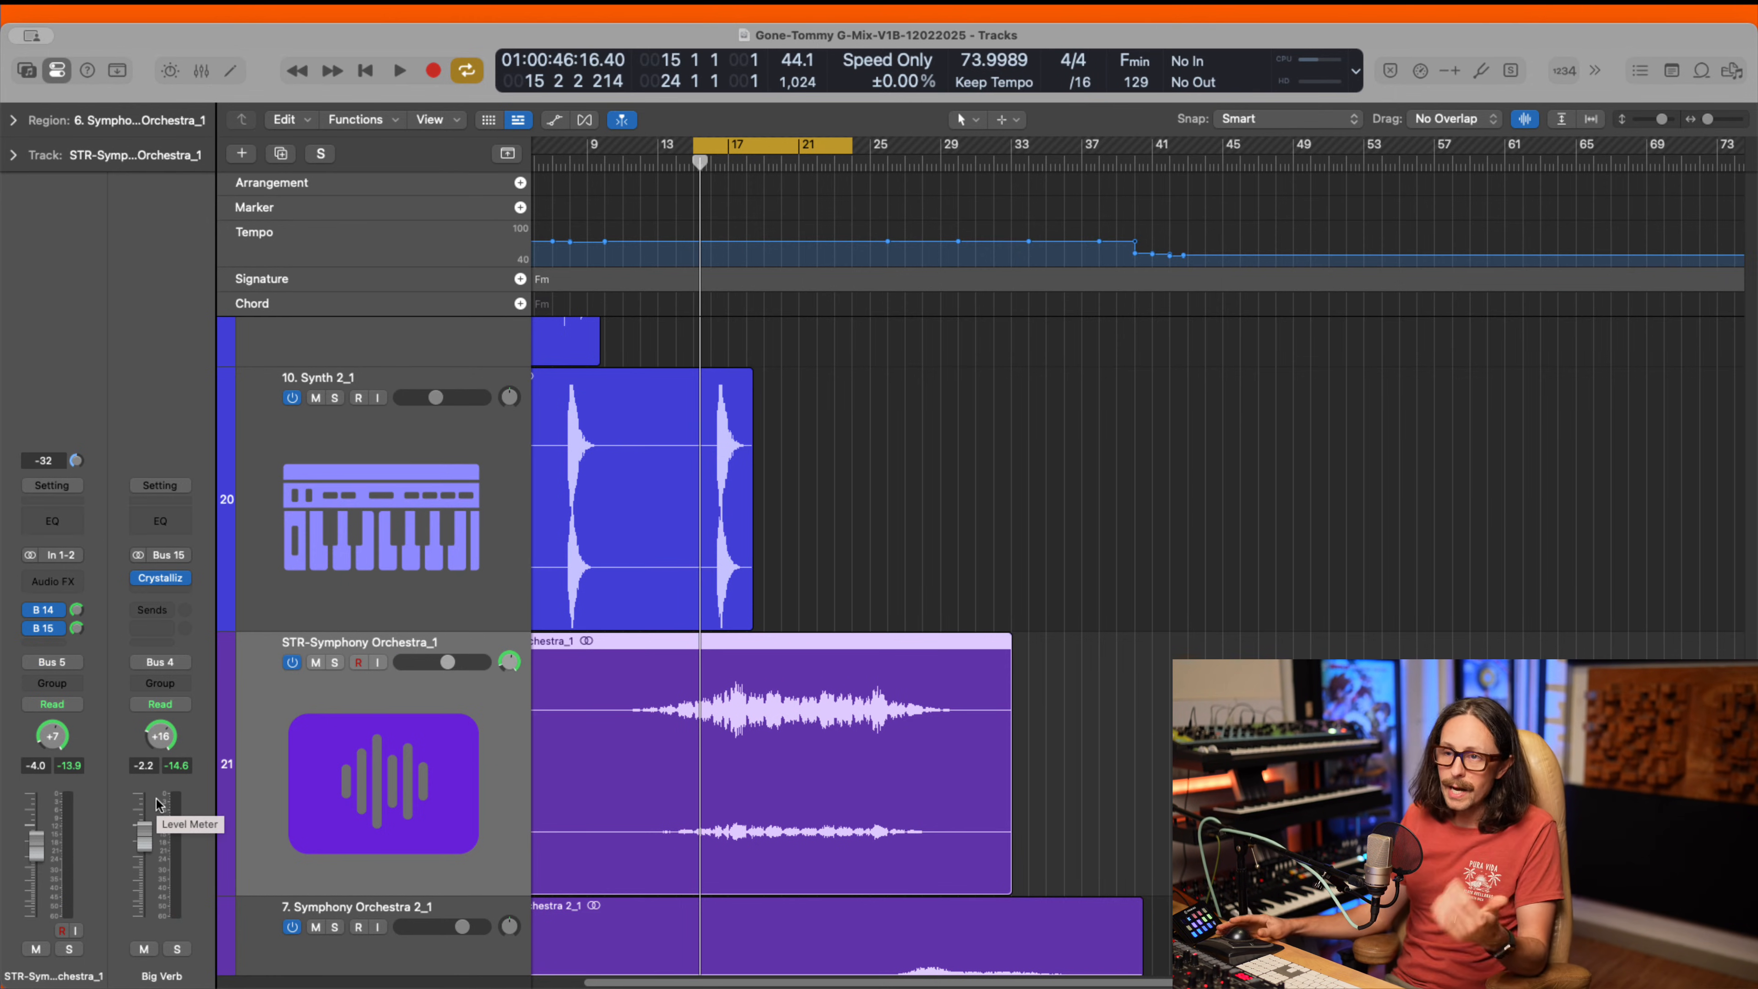
- Open Crystallizer on the Big Verb aux, reveal its Tweak section, turn High Cut down to minimum and raise Low Cut
click(163, 578)
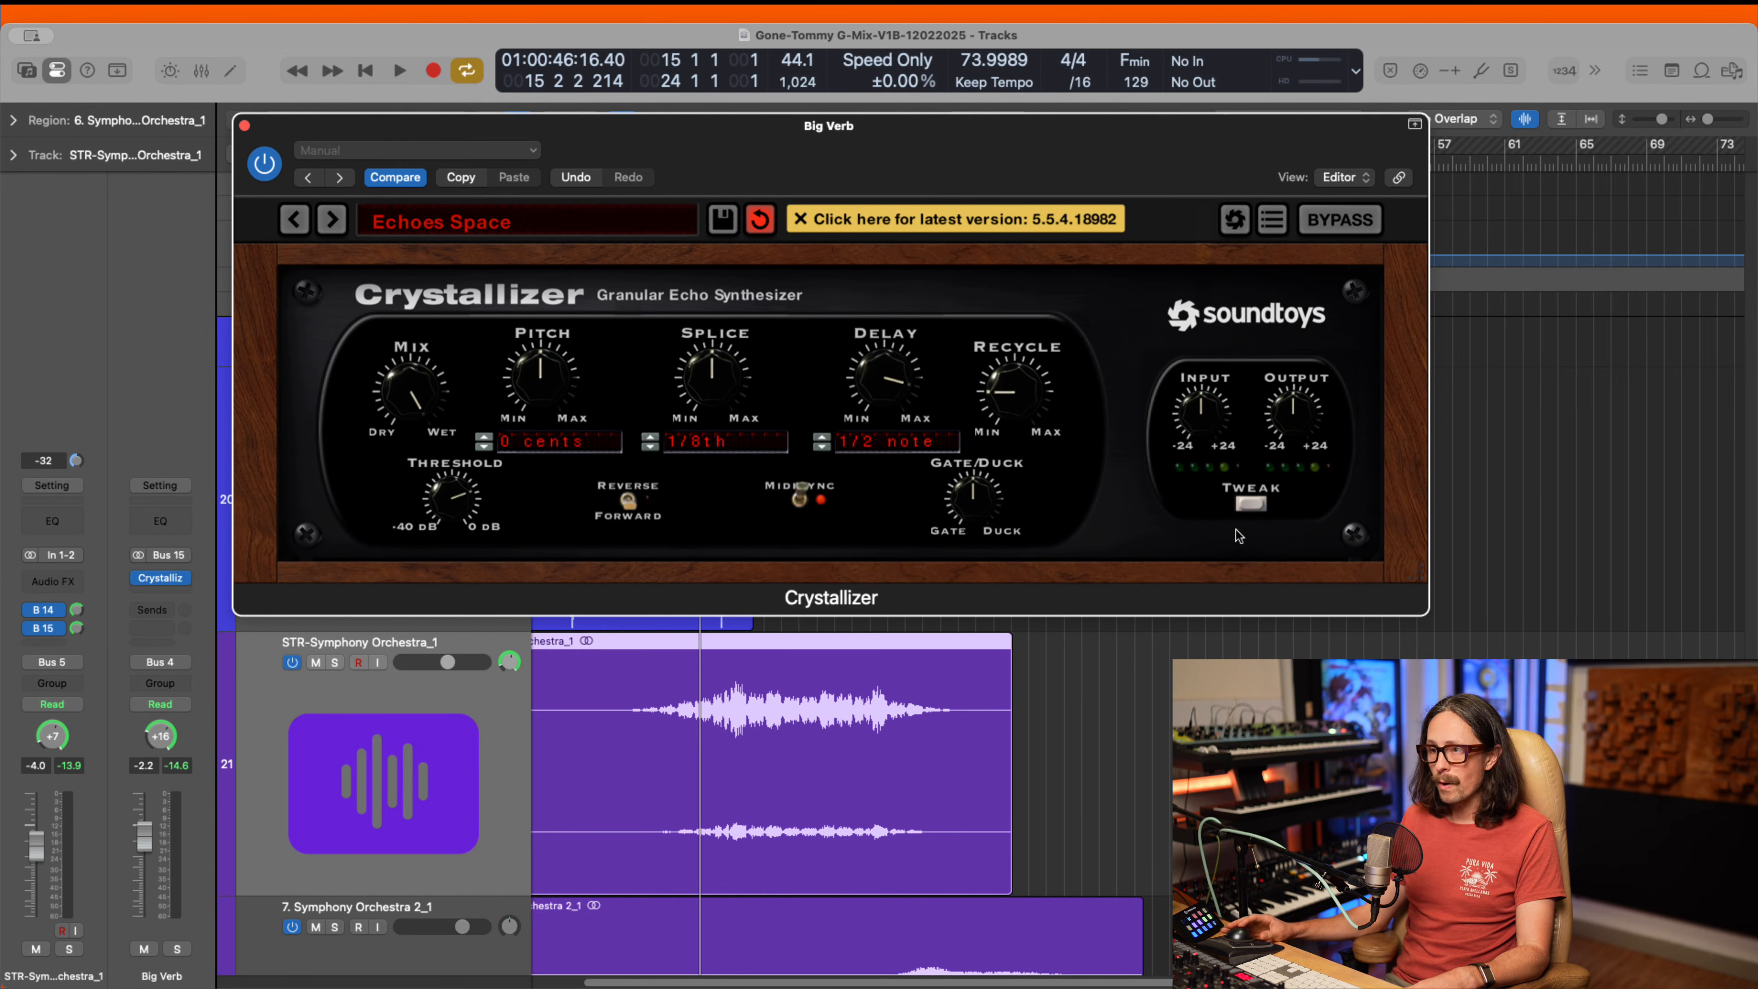
click(1251, 505)
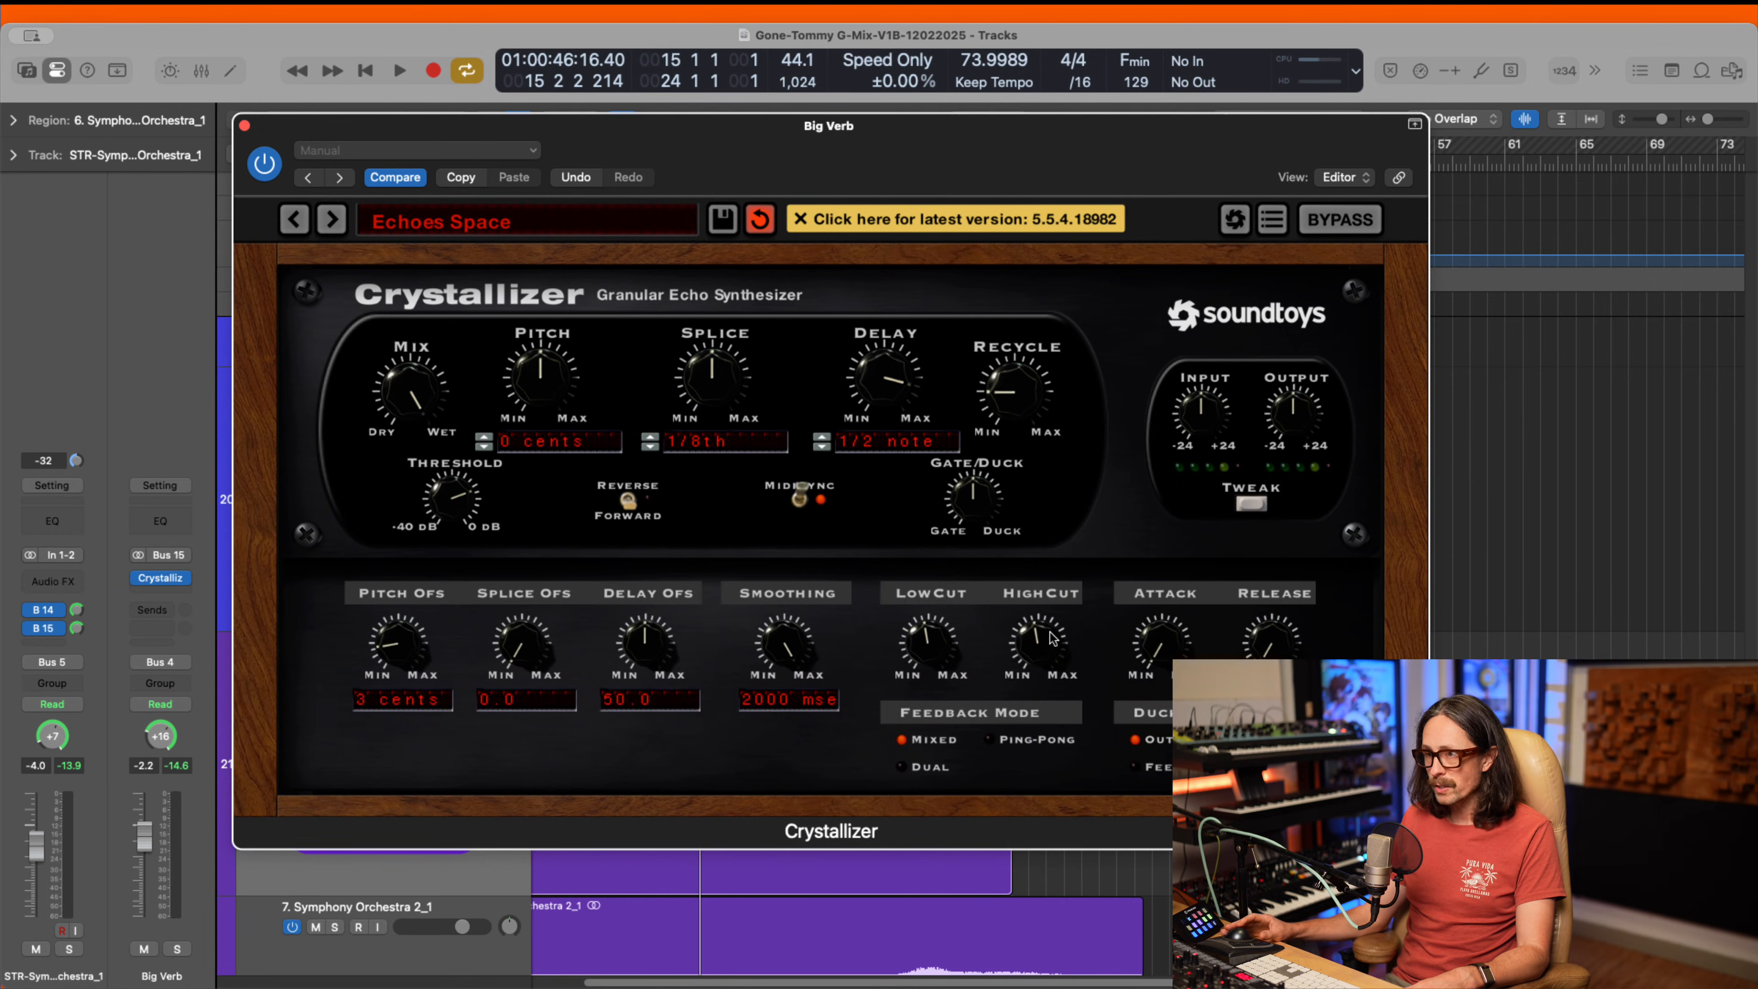
drag(1050, 643, 1036, 743)
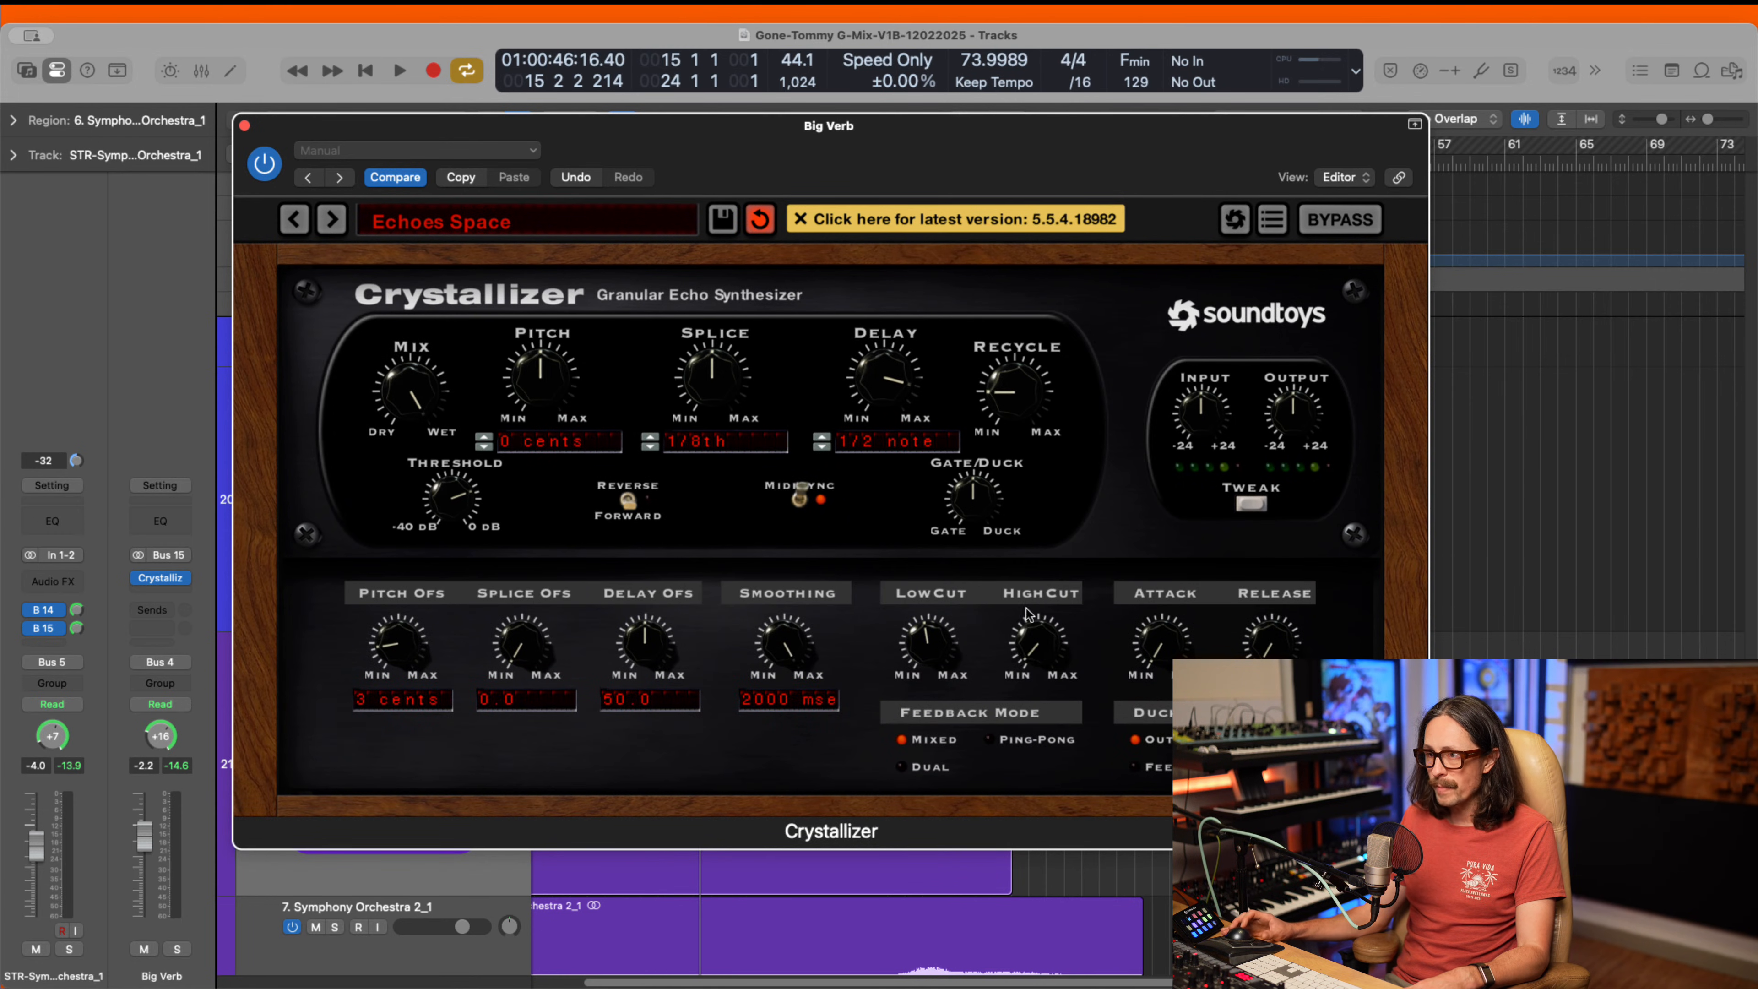
drag(938, 649, 942, 595)
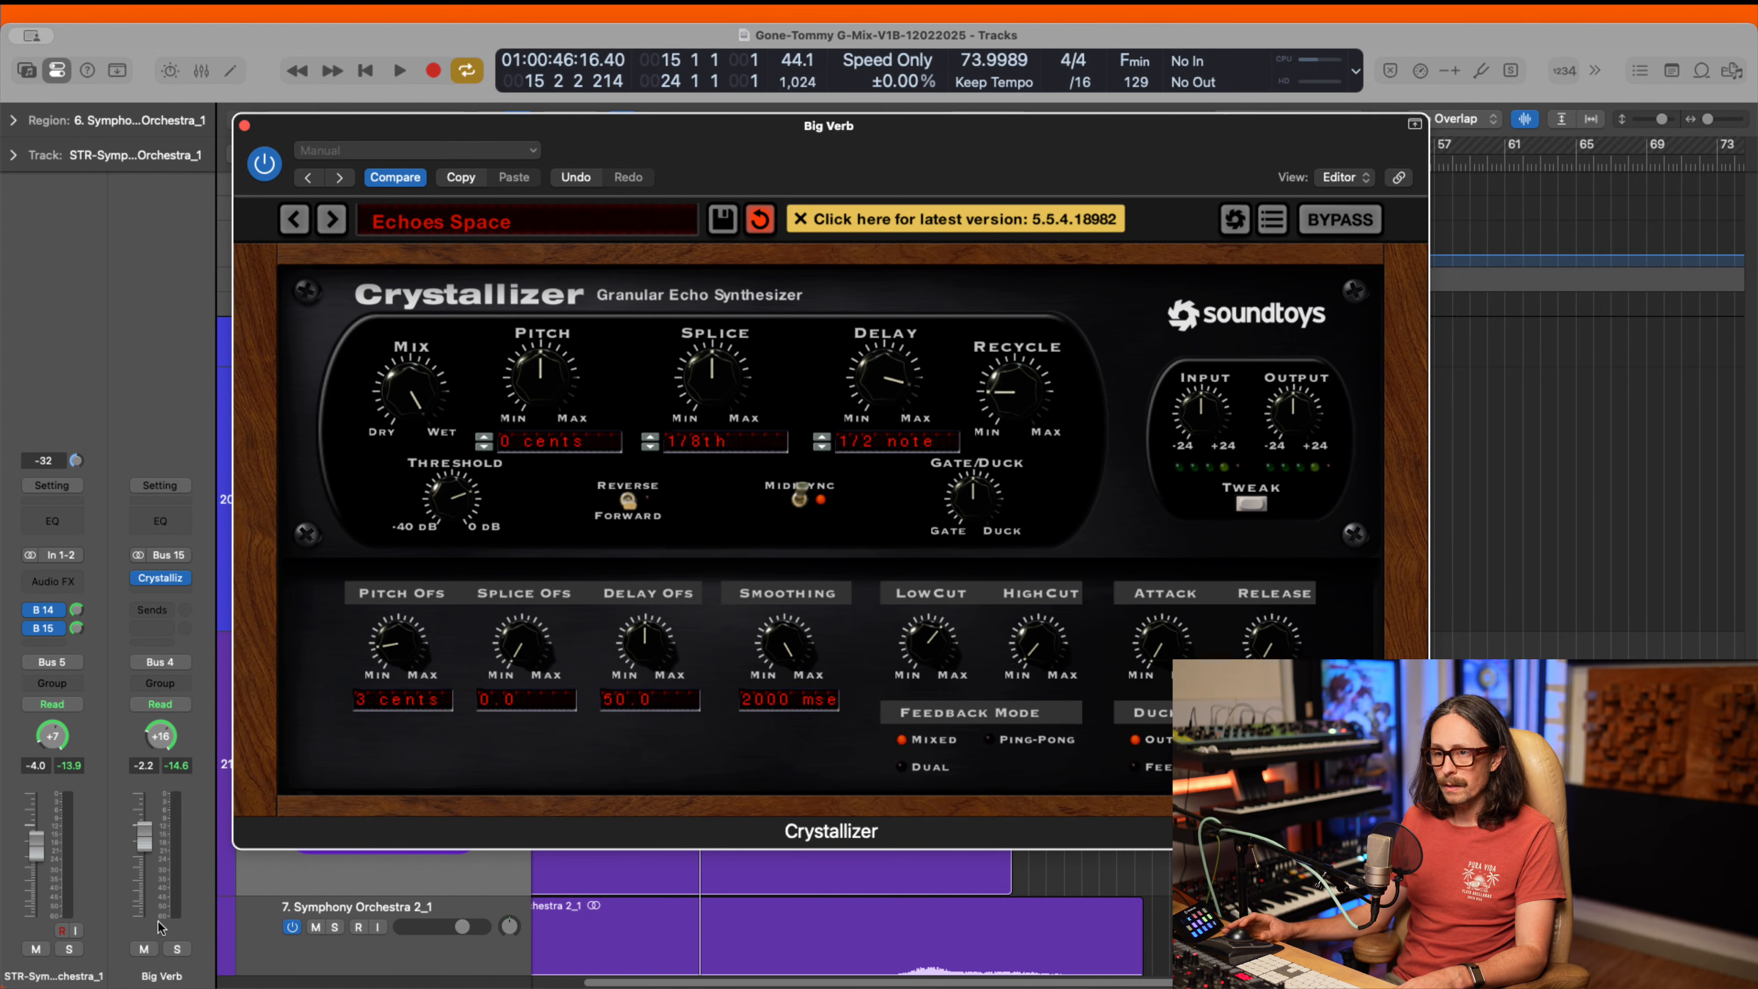
- Solo Big Verb and, during playback, raise Crystallizer's High Cut and Low Cut and turn Gate/Duck toward Duck
click(177, 949)
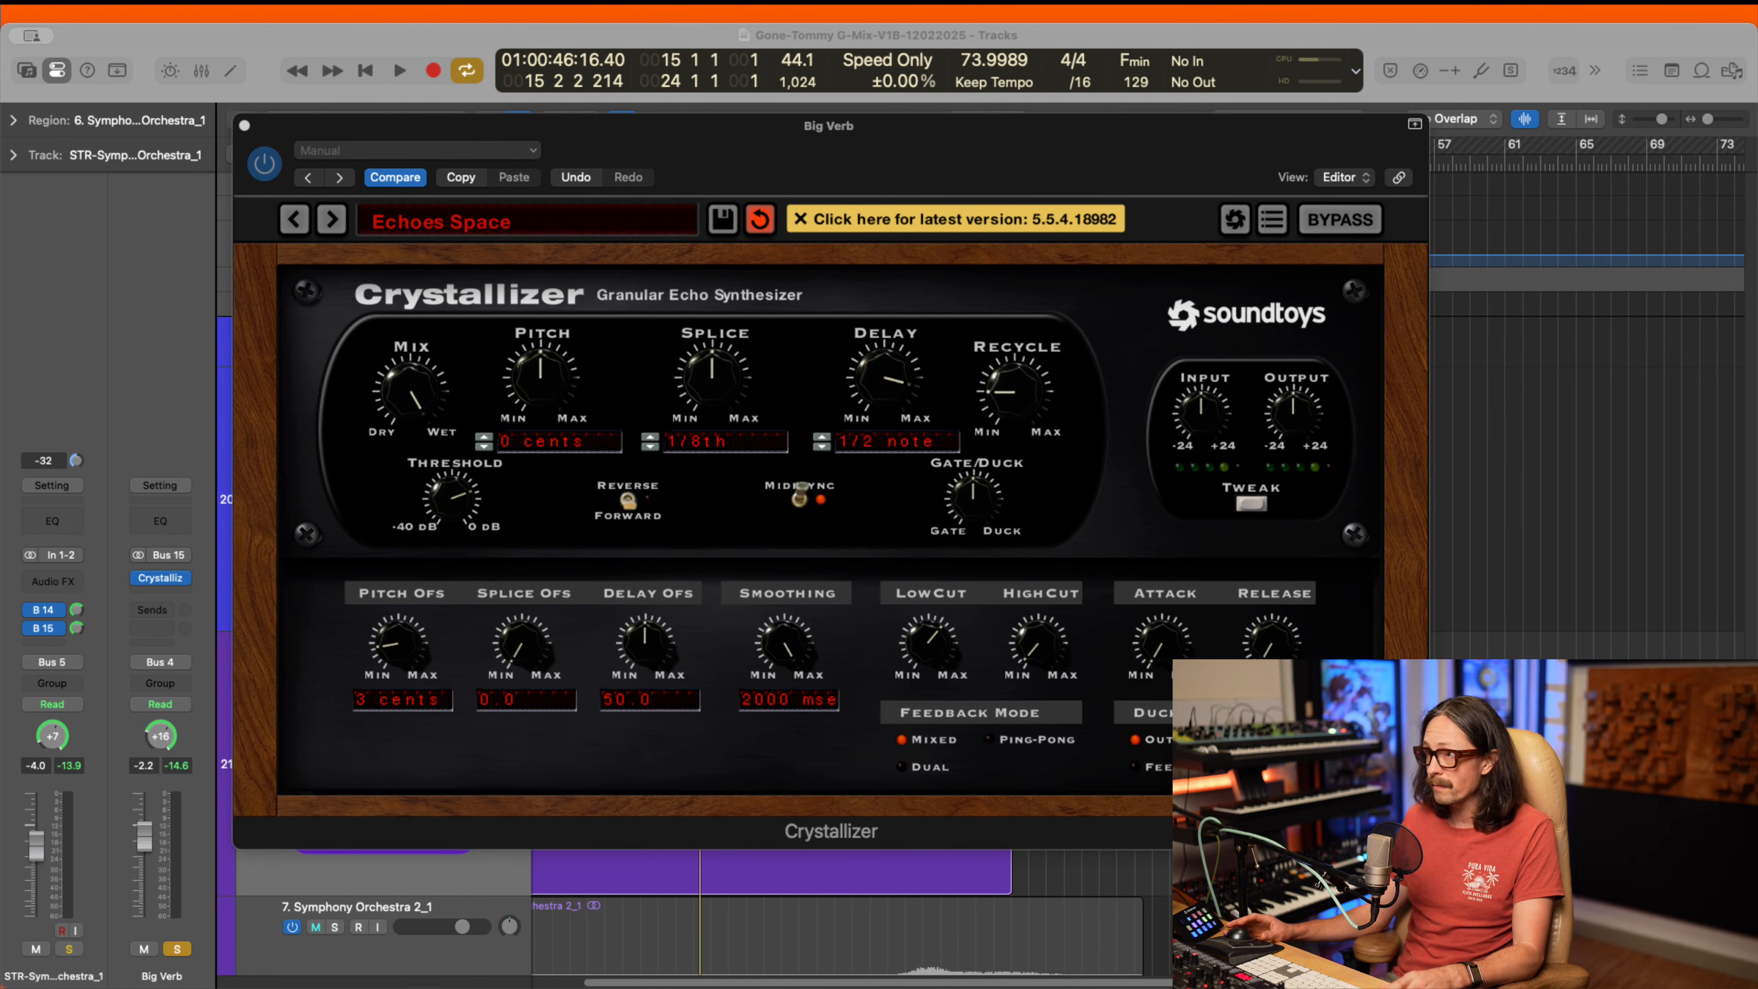
key(space)
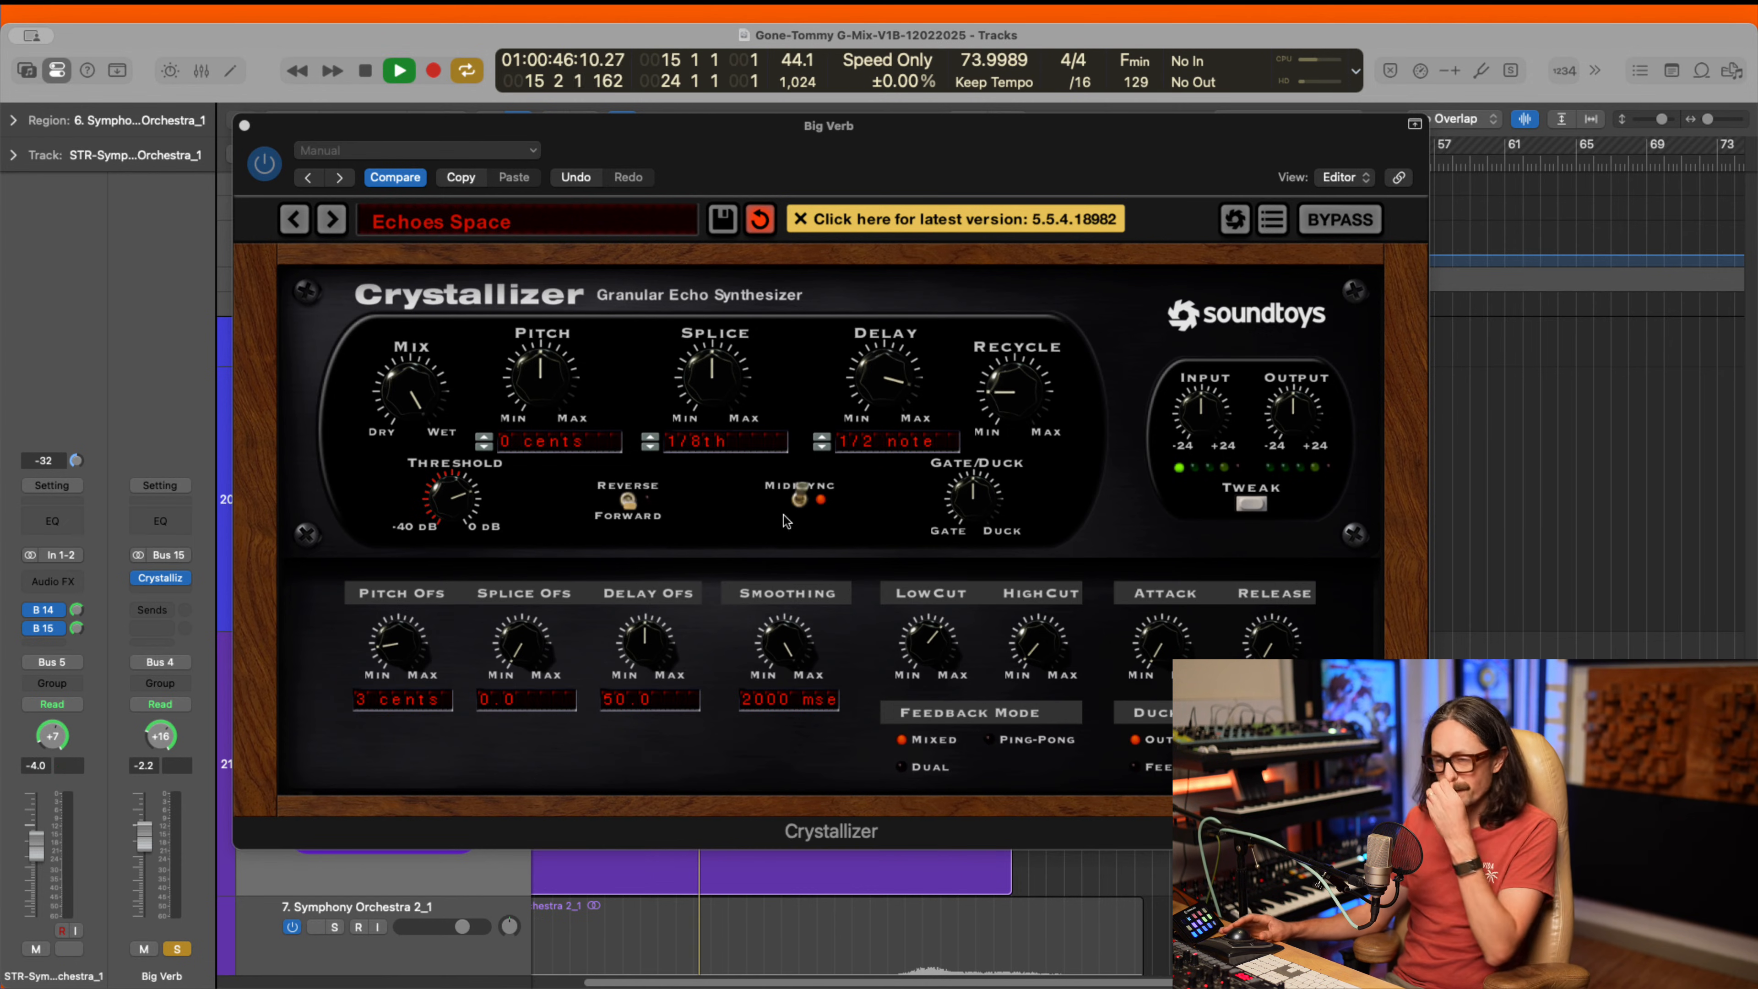
key(s)
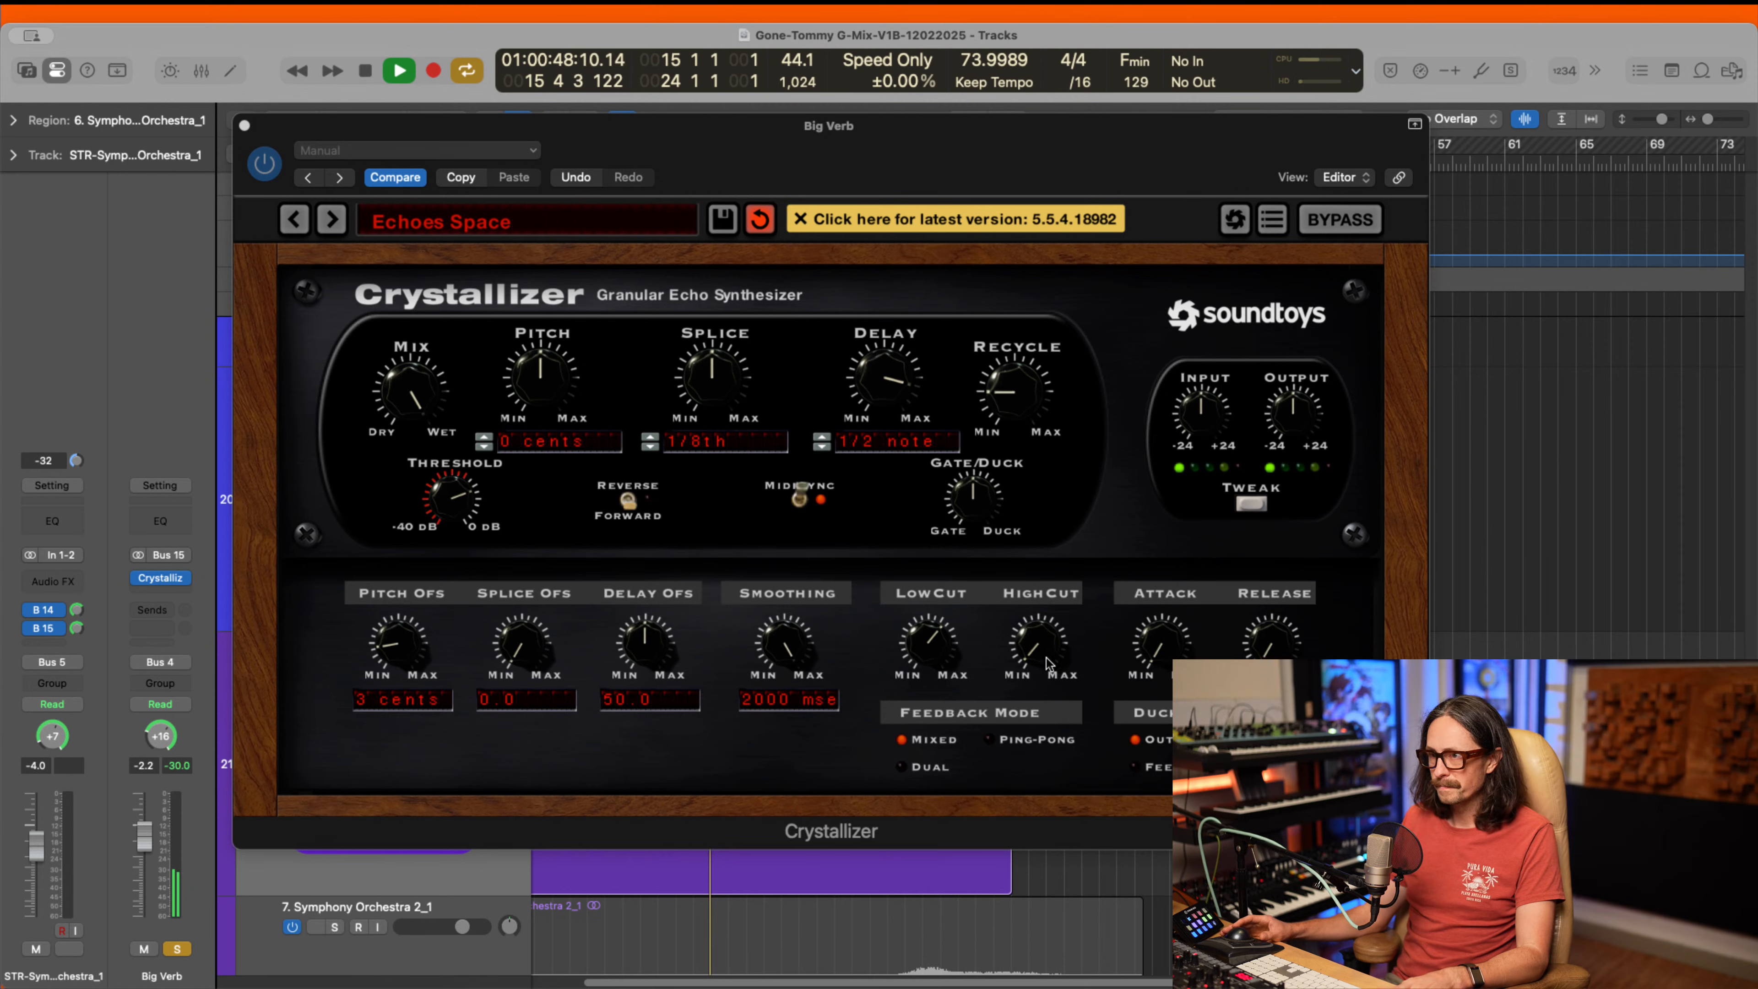
drag(1028, 669, 1029, 634)
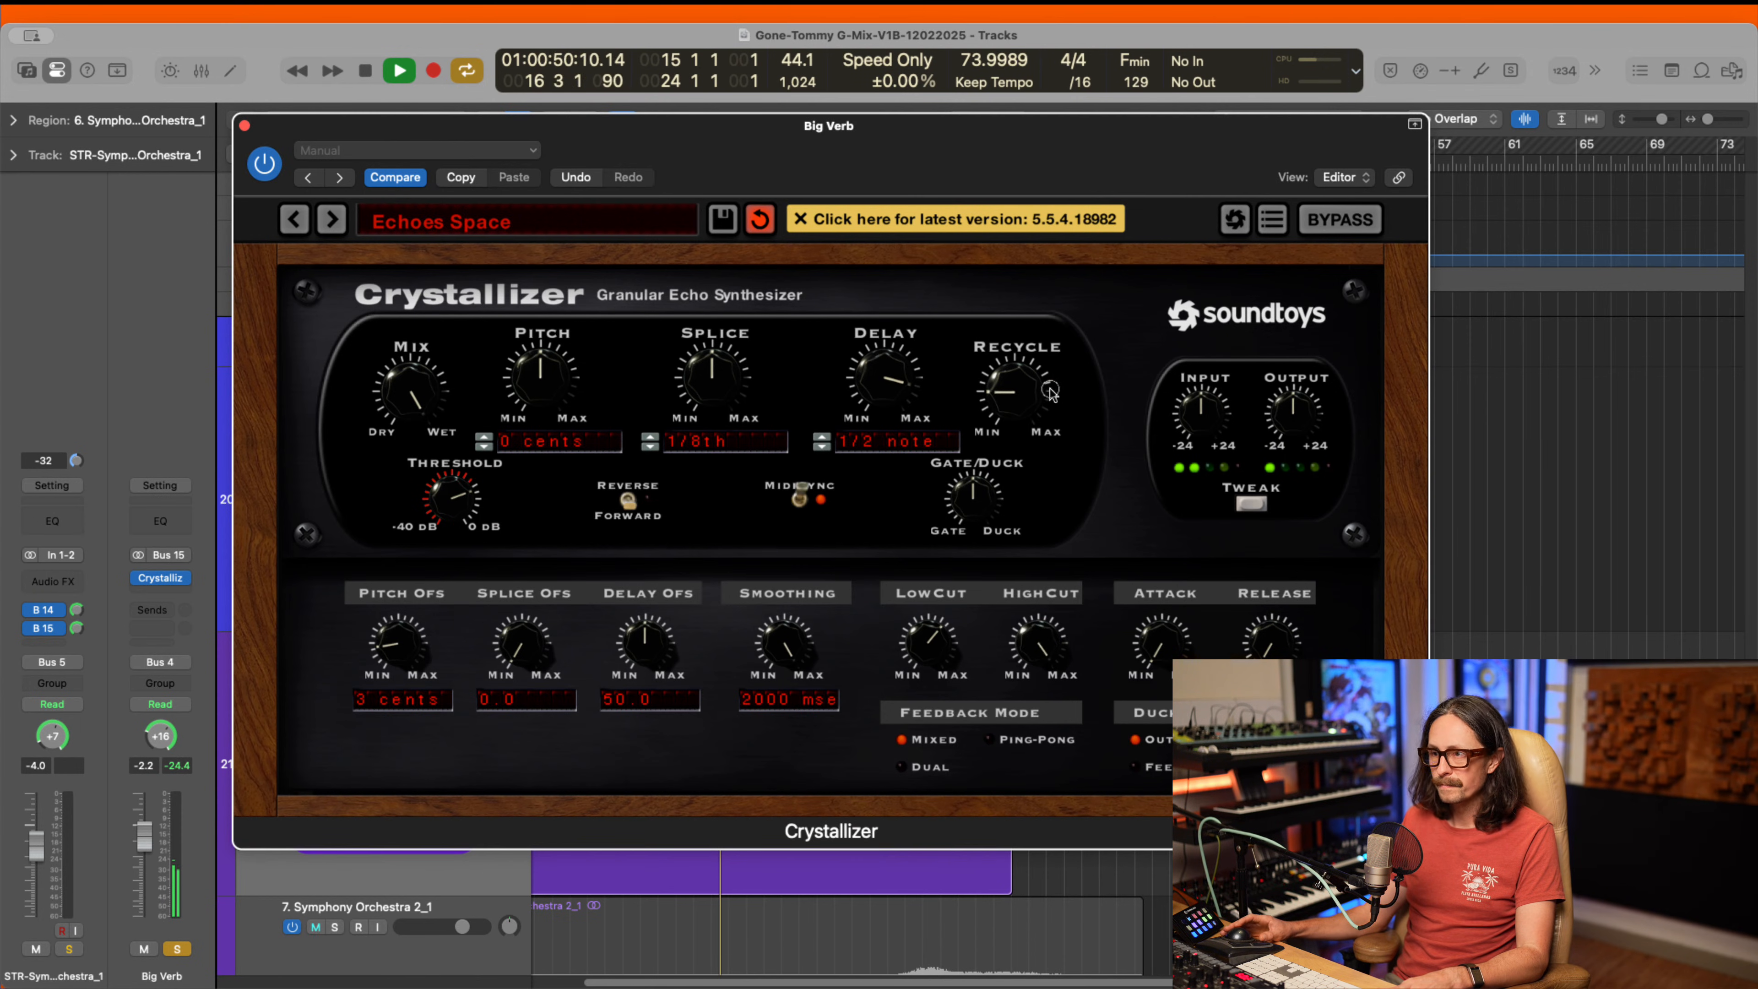
mouse_move(931, 640)
mouse_down()
mouse_move(926, 806)
mouse_move(935, 635)
mouse_up()
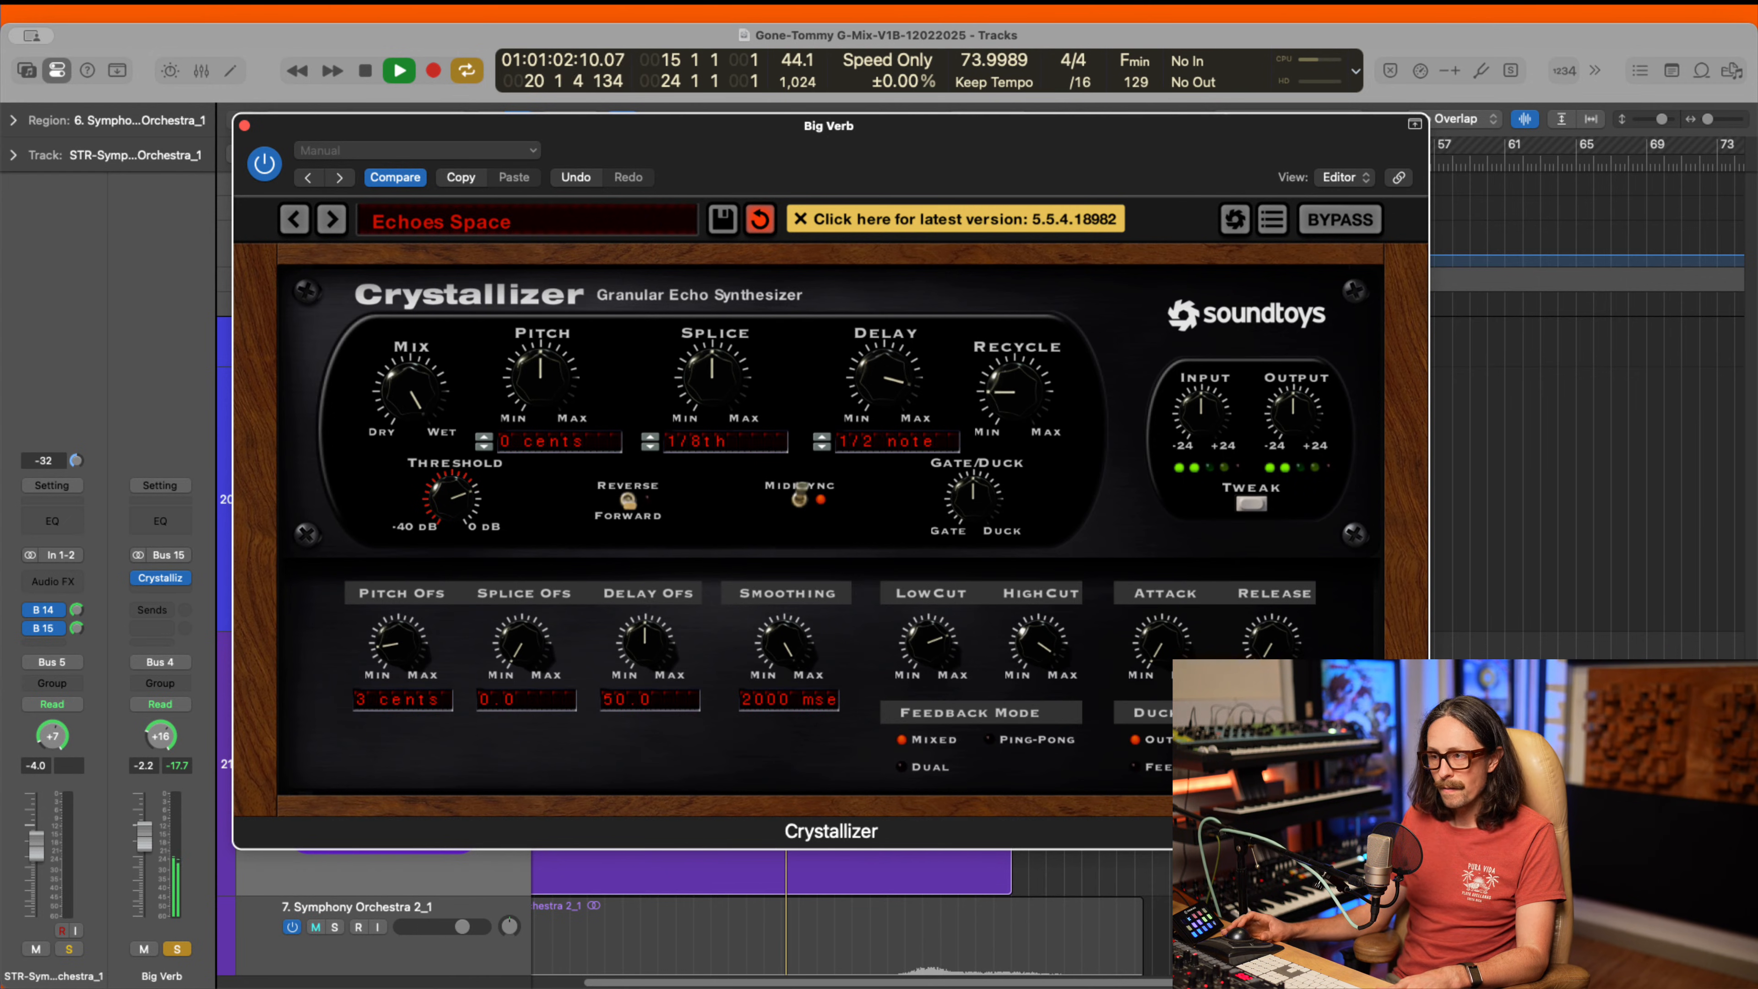
drag(987, 500, 985, 440)
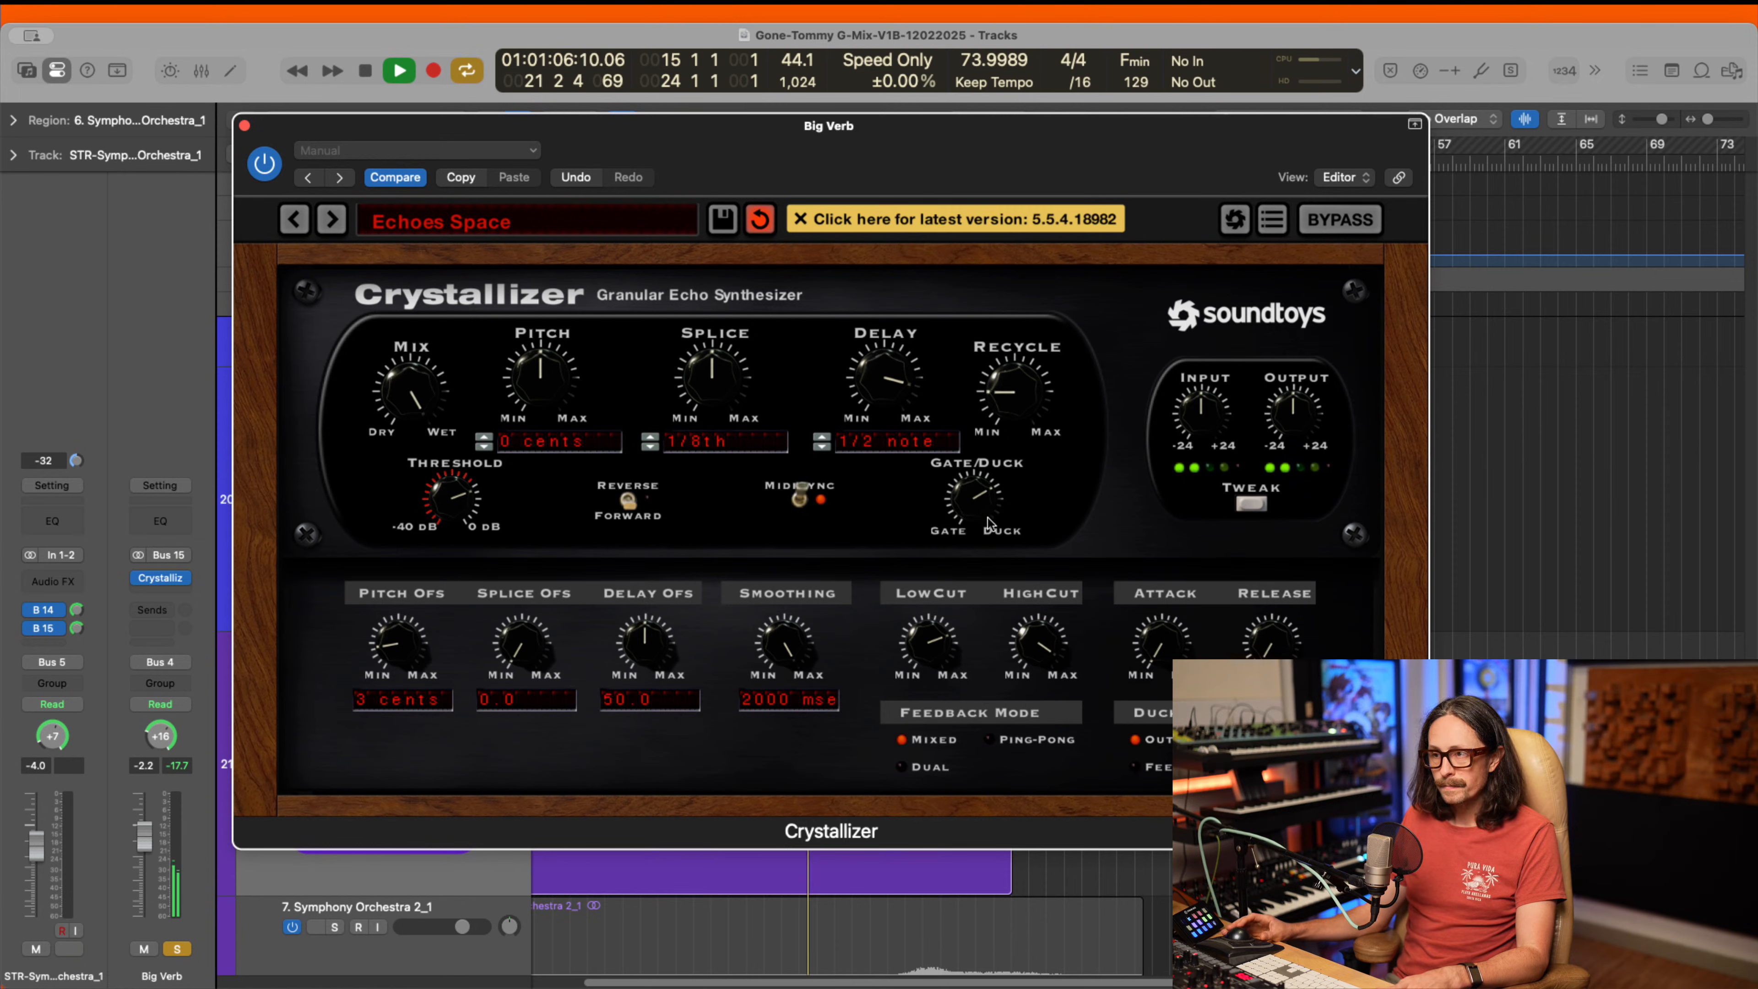
key(s)
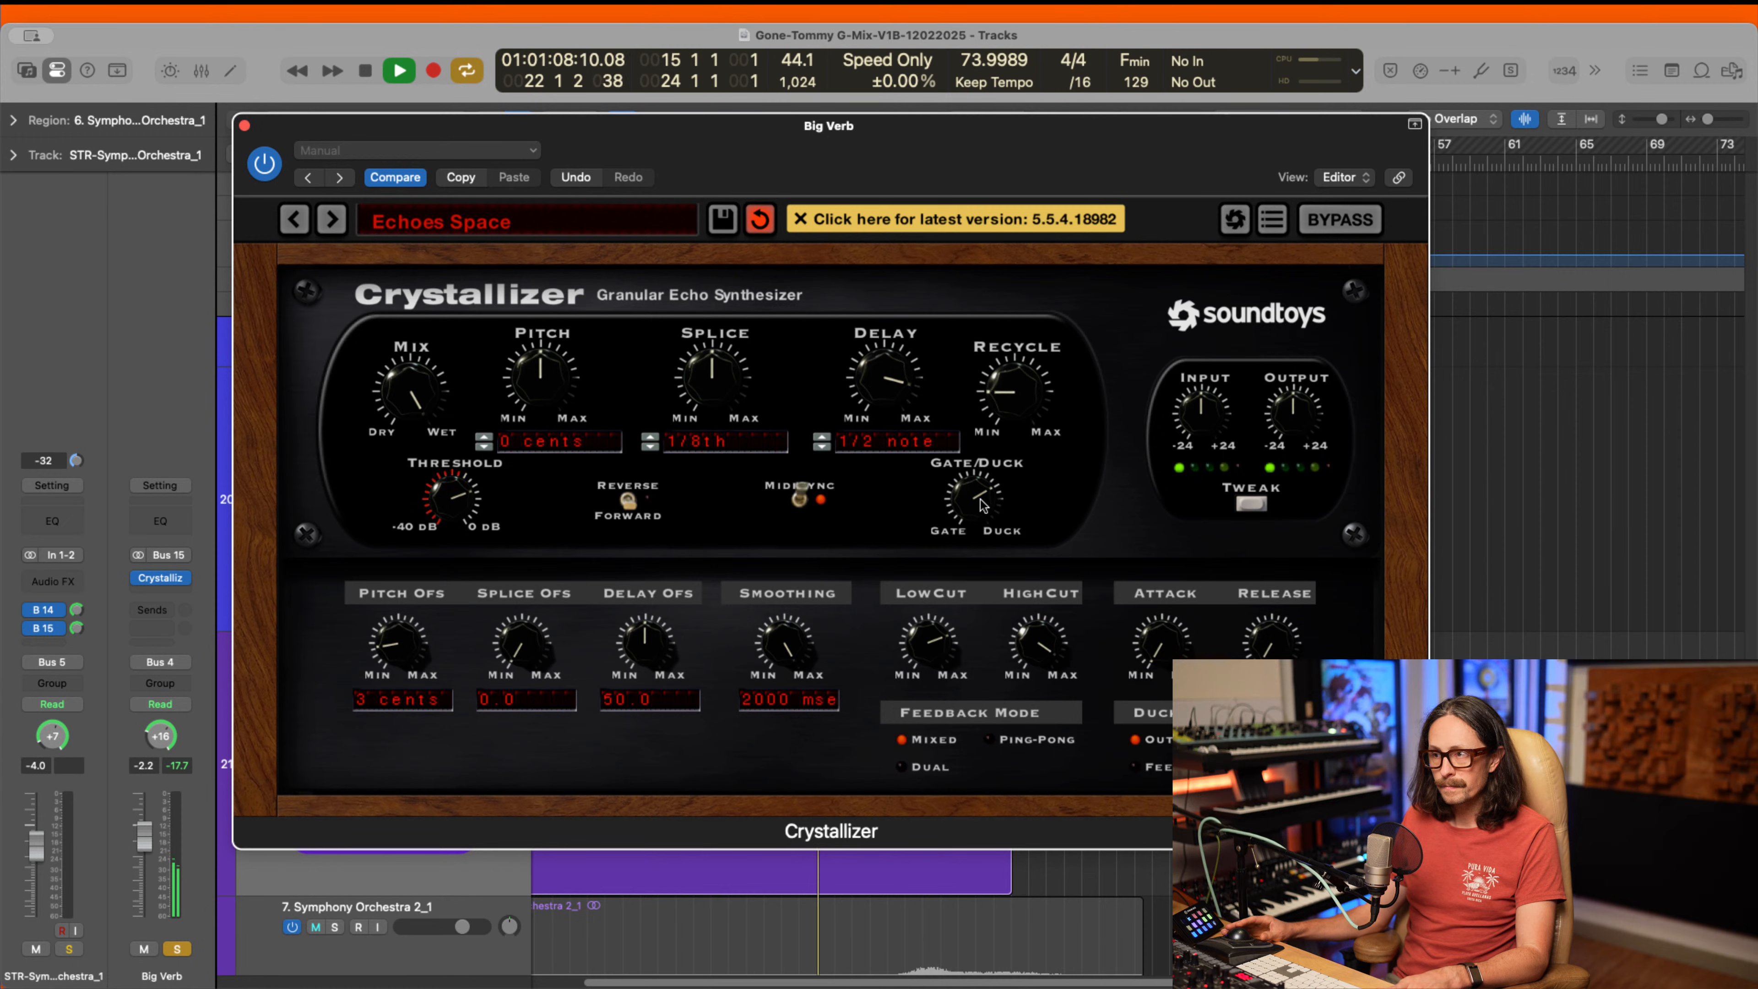
- Raise Crystallizer's Recycle to audition heavier feedback, turn it back down to a low setting, and stop playback
drag(1011, 393, 1015, 230)
key(s)
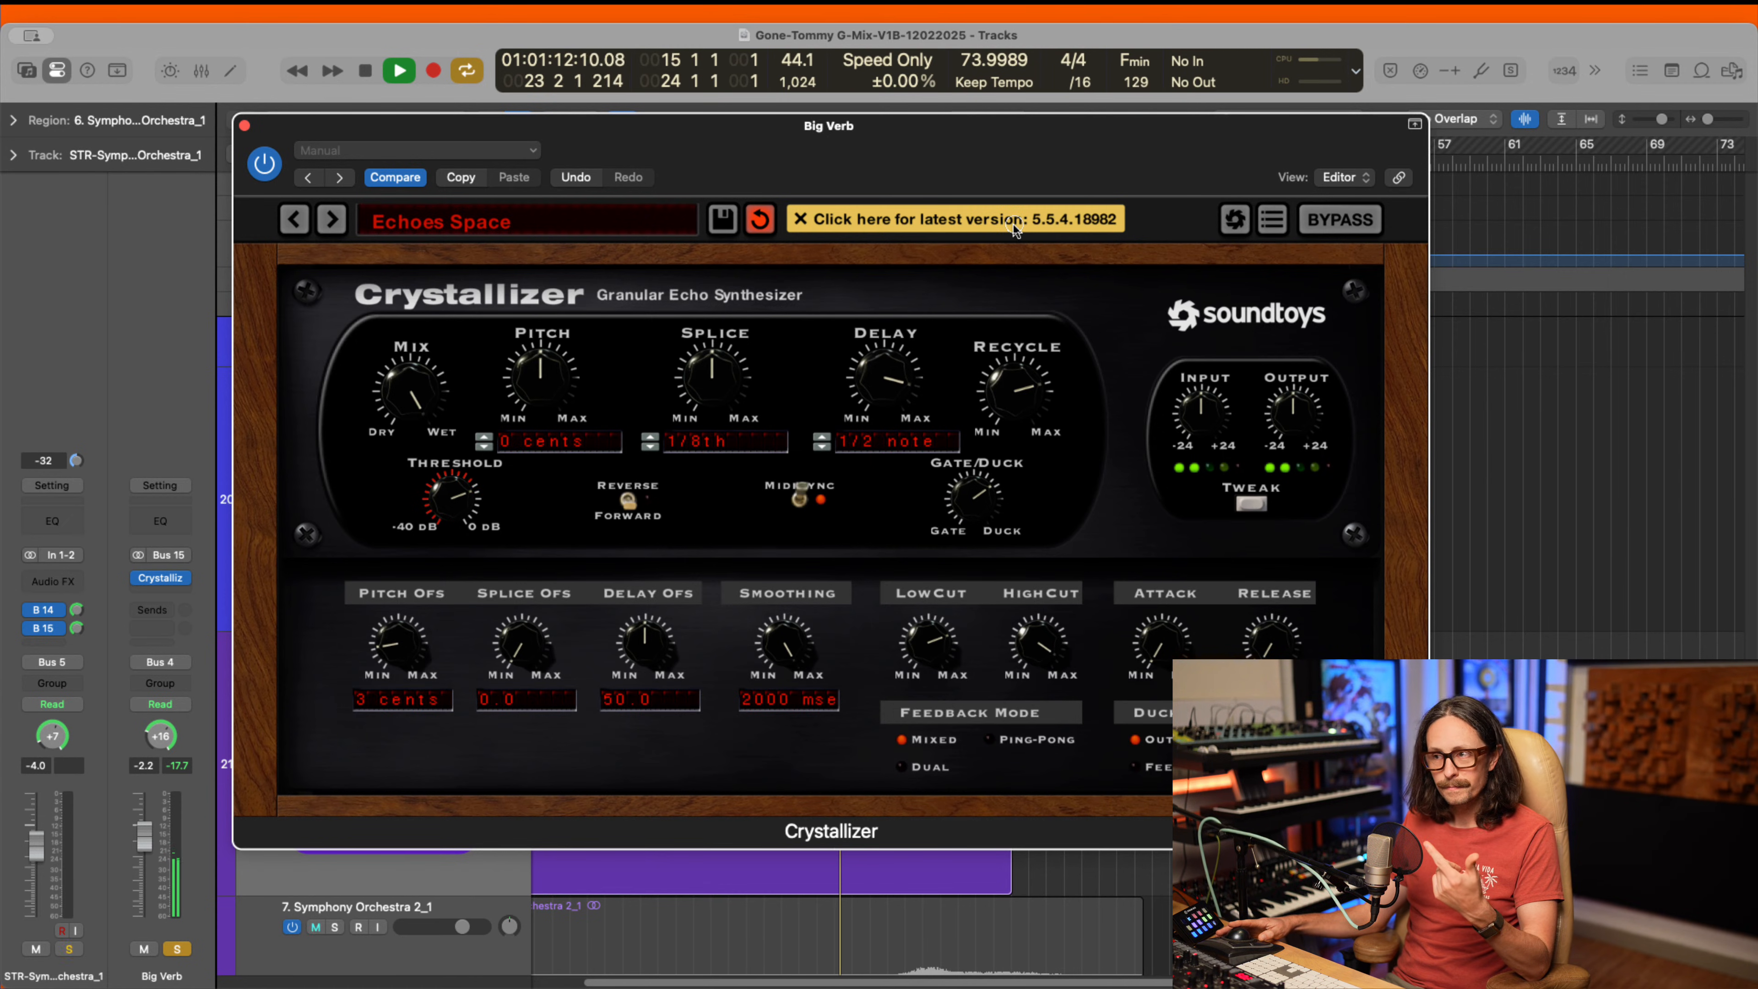
drag(1013, 232, 1024, 393)
key(s)
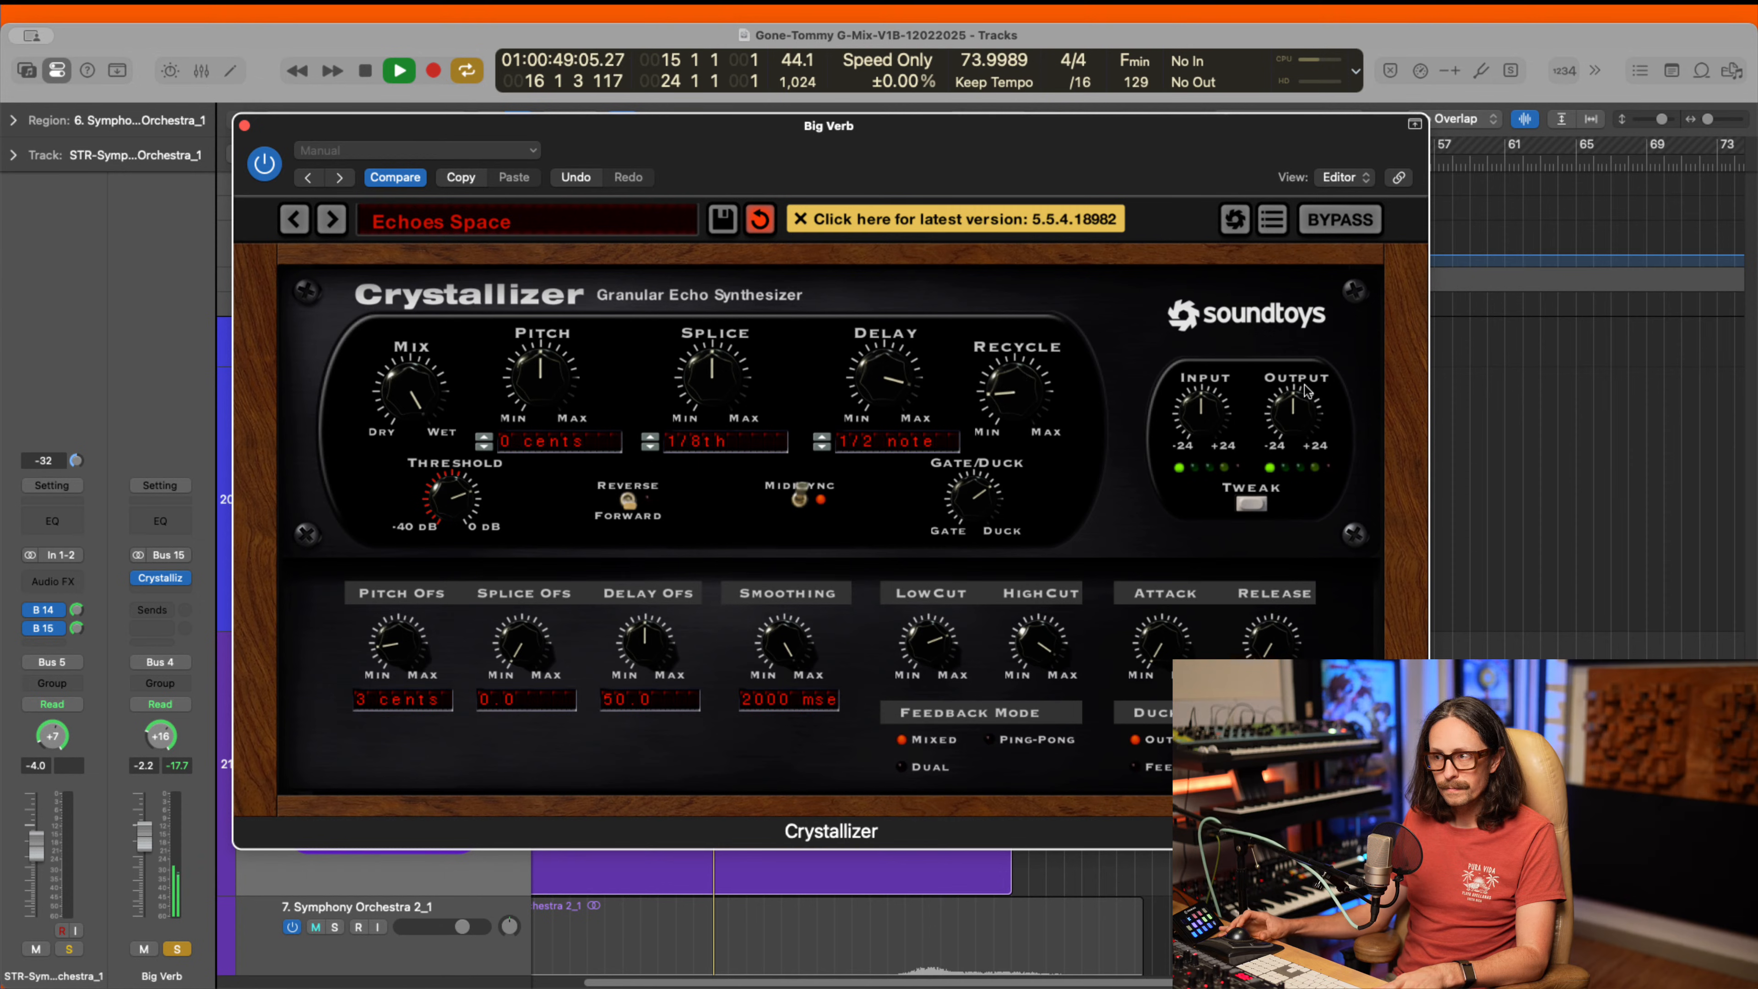
key(space)
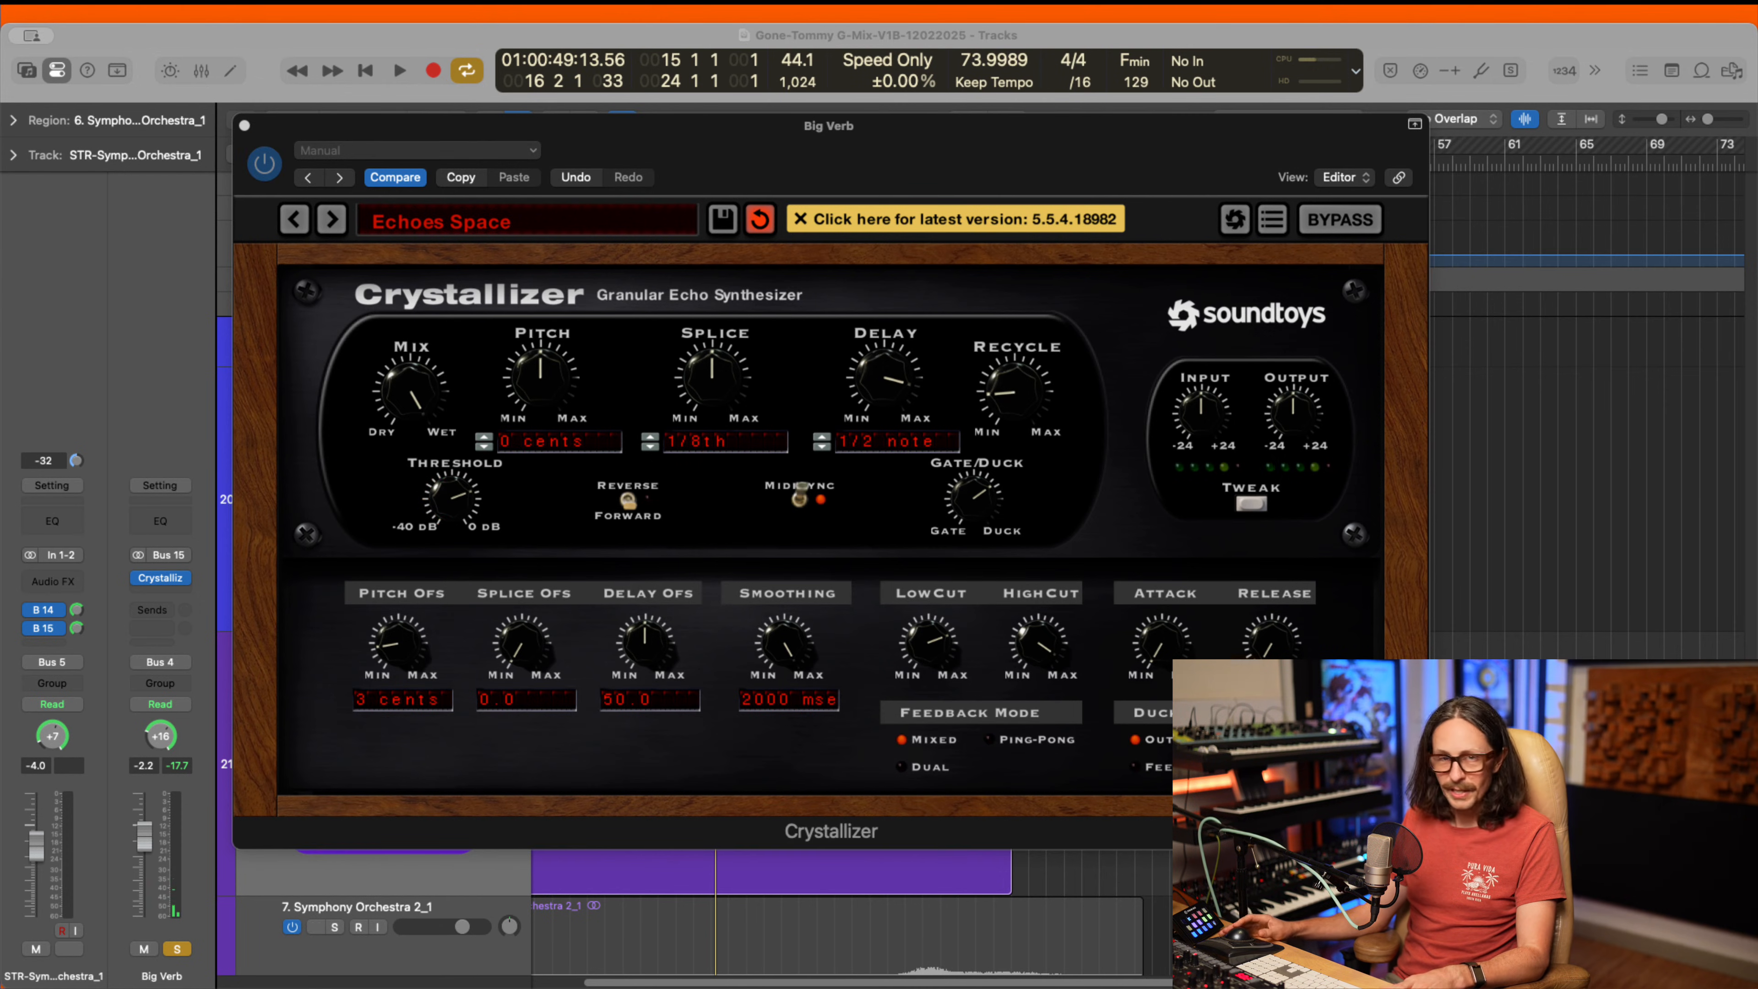
- Close the Crystallizer window and show the Bus 14 send's return channel, Aux 8, beside the string track's strip
click(734, 661)
click(164, 374)
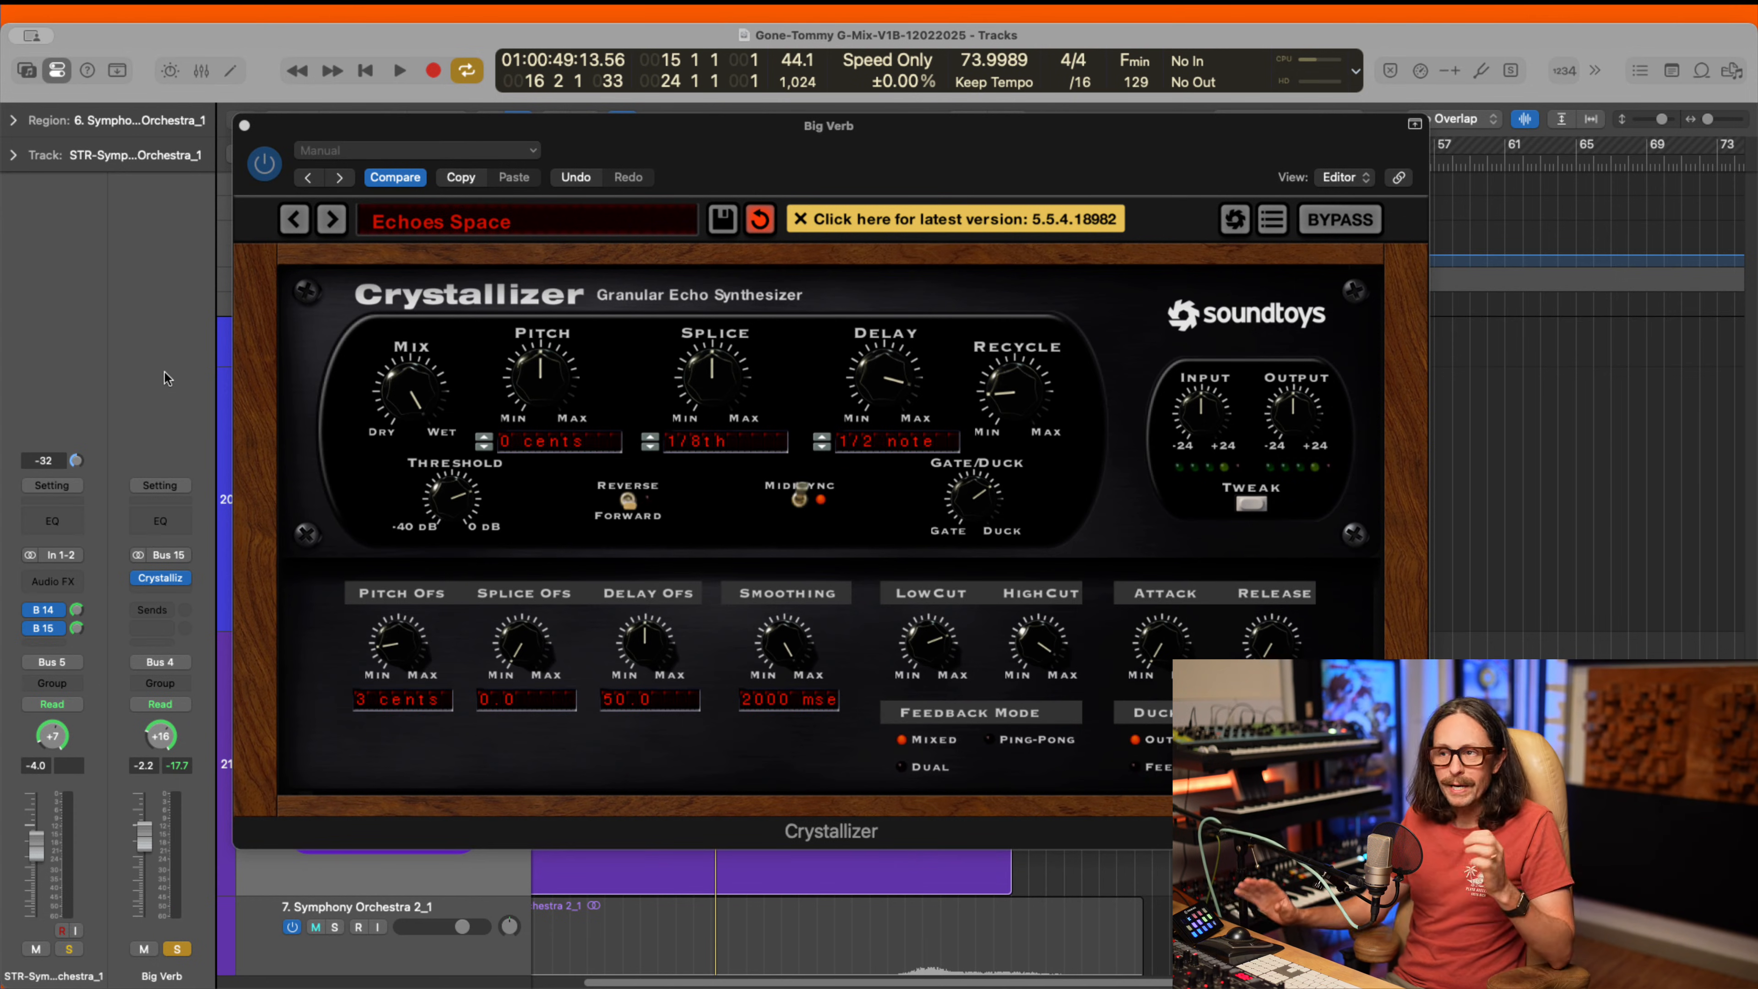
click(245, 126)
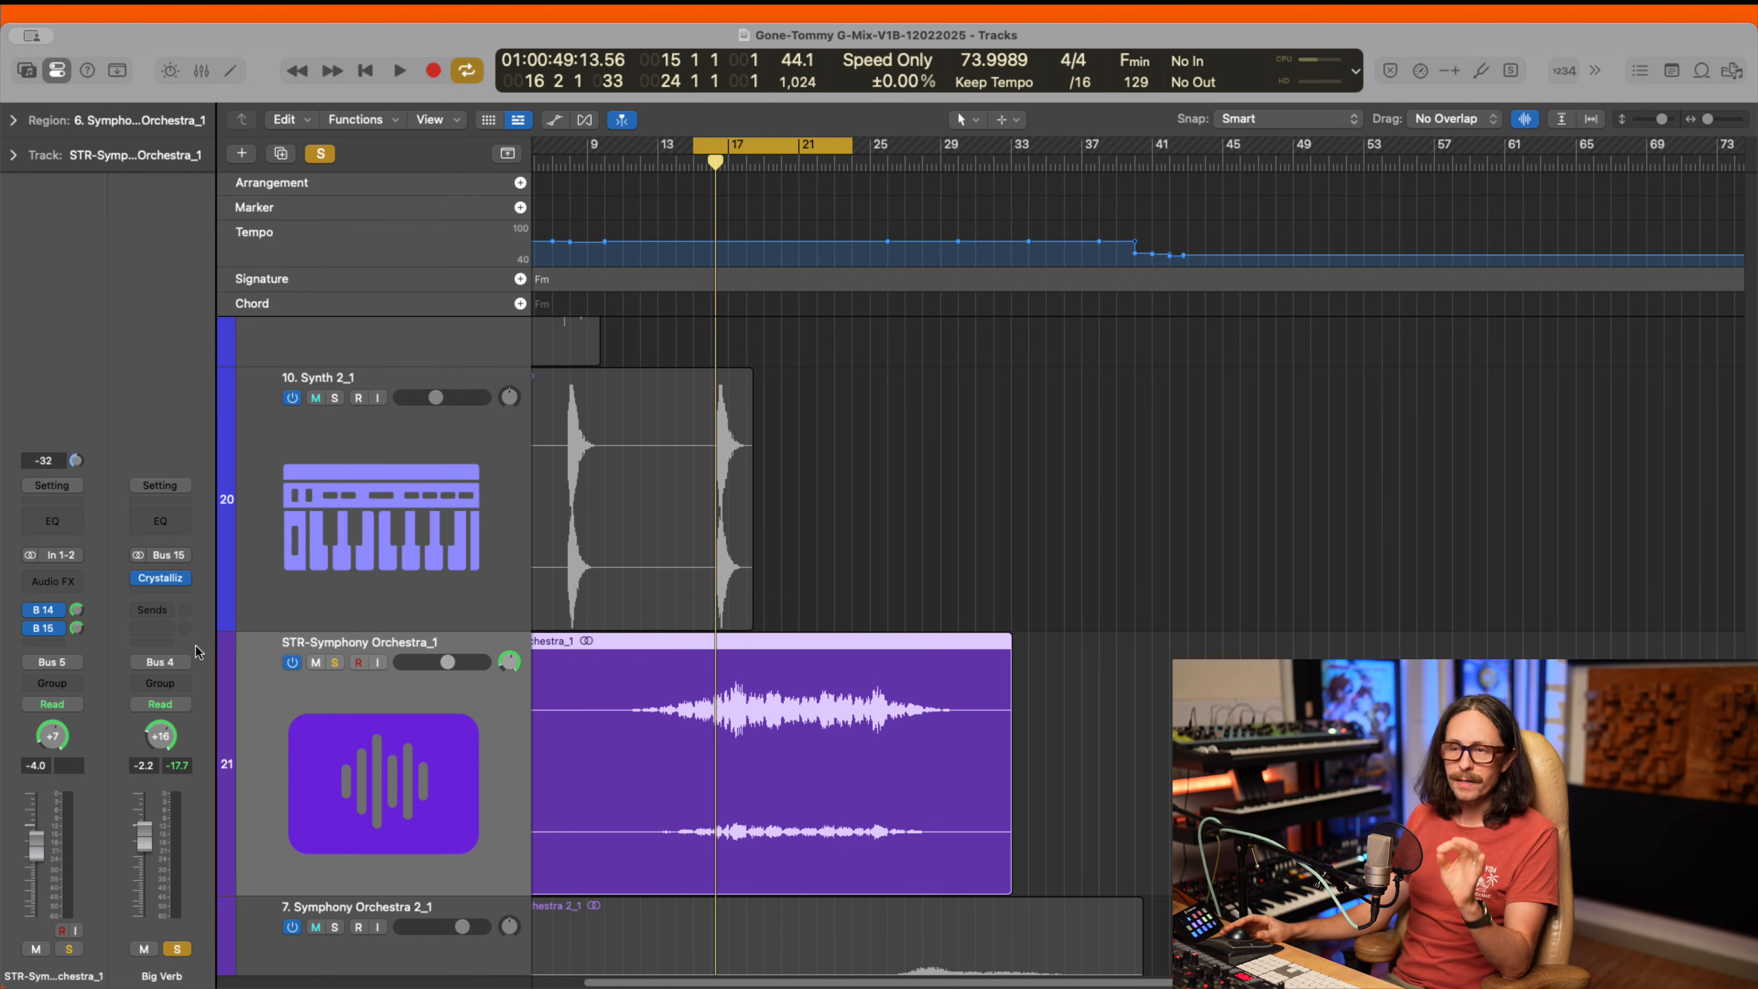
click(44, 610)
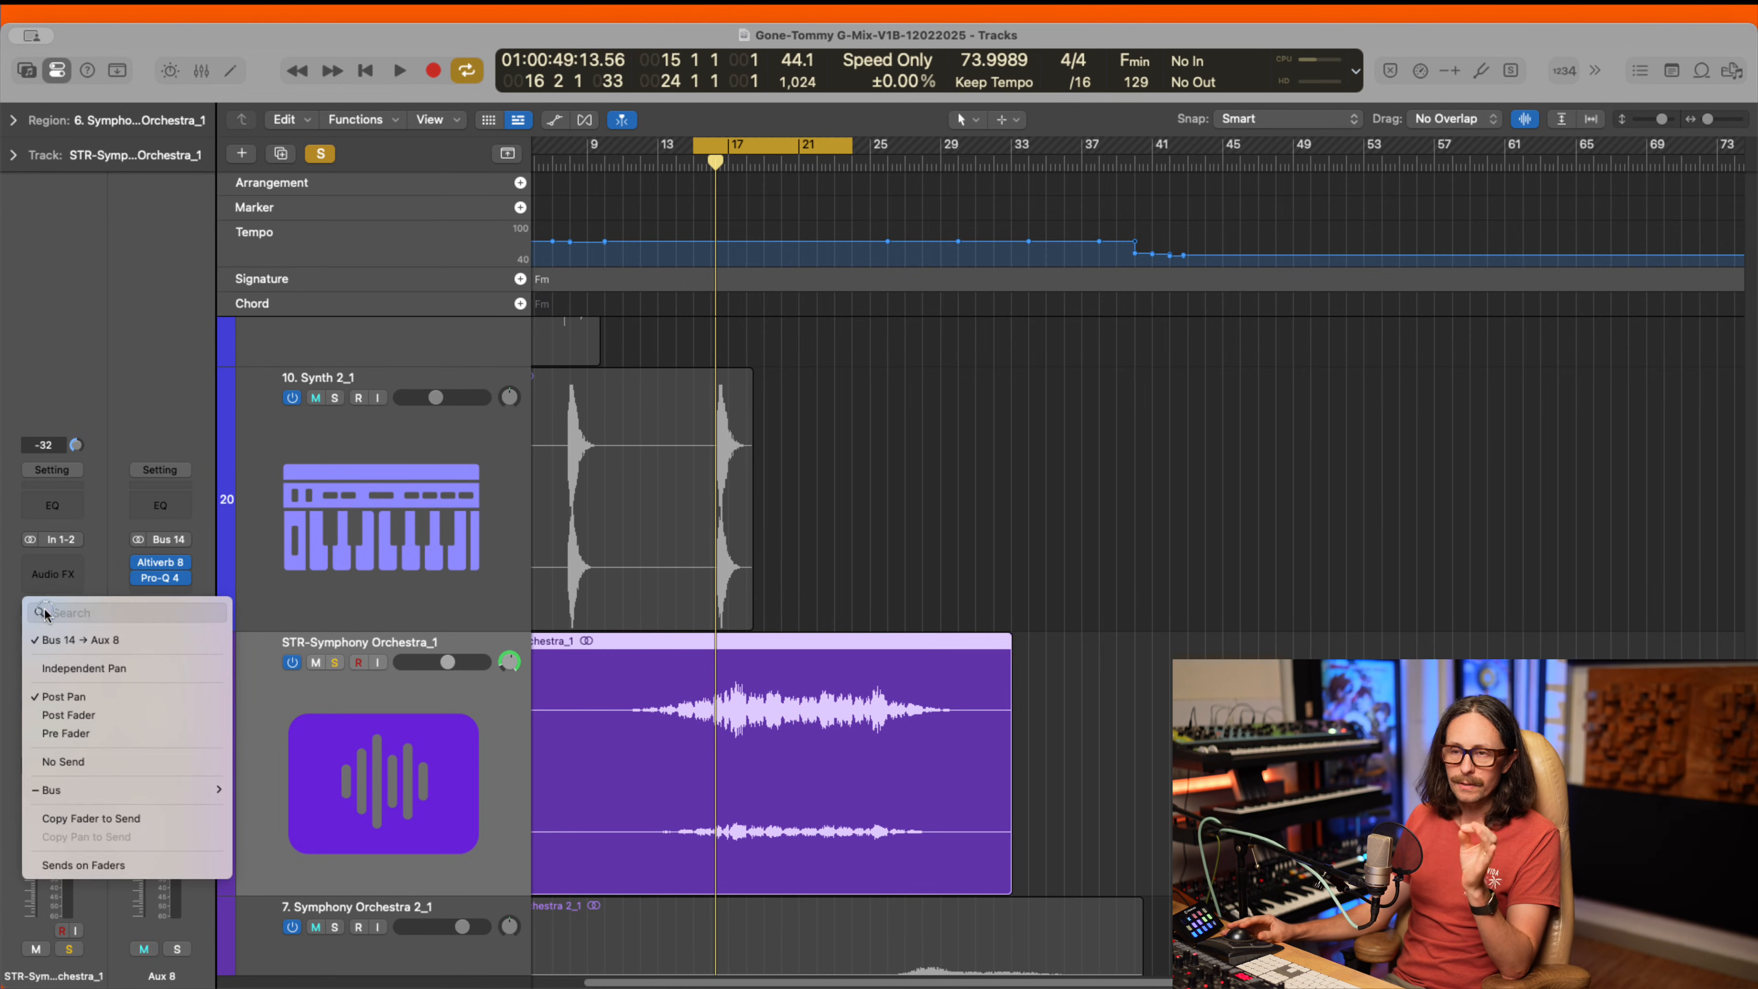
click(147, 426)
key(s)
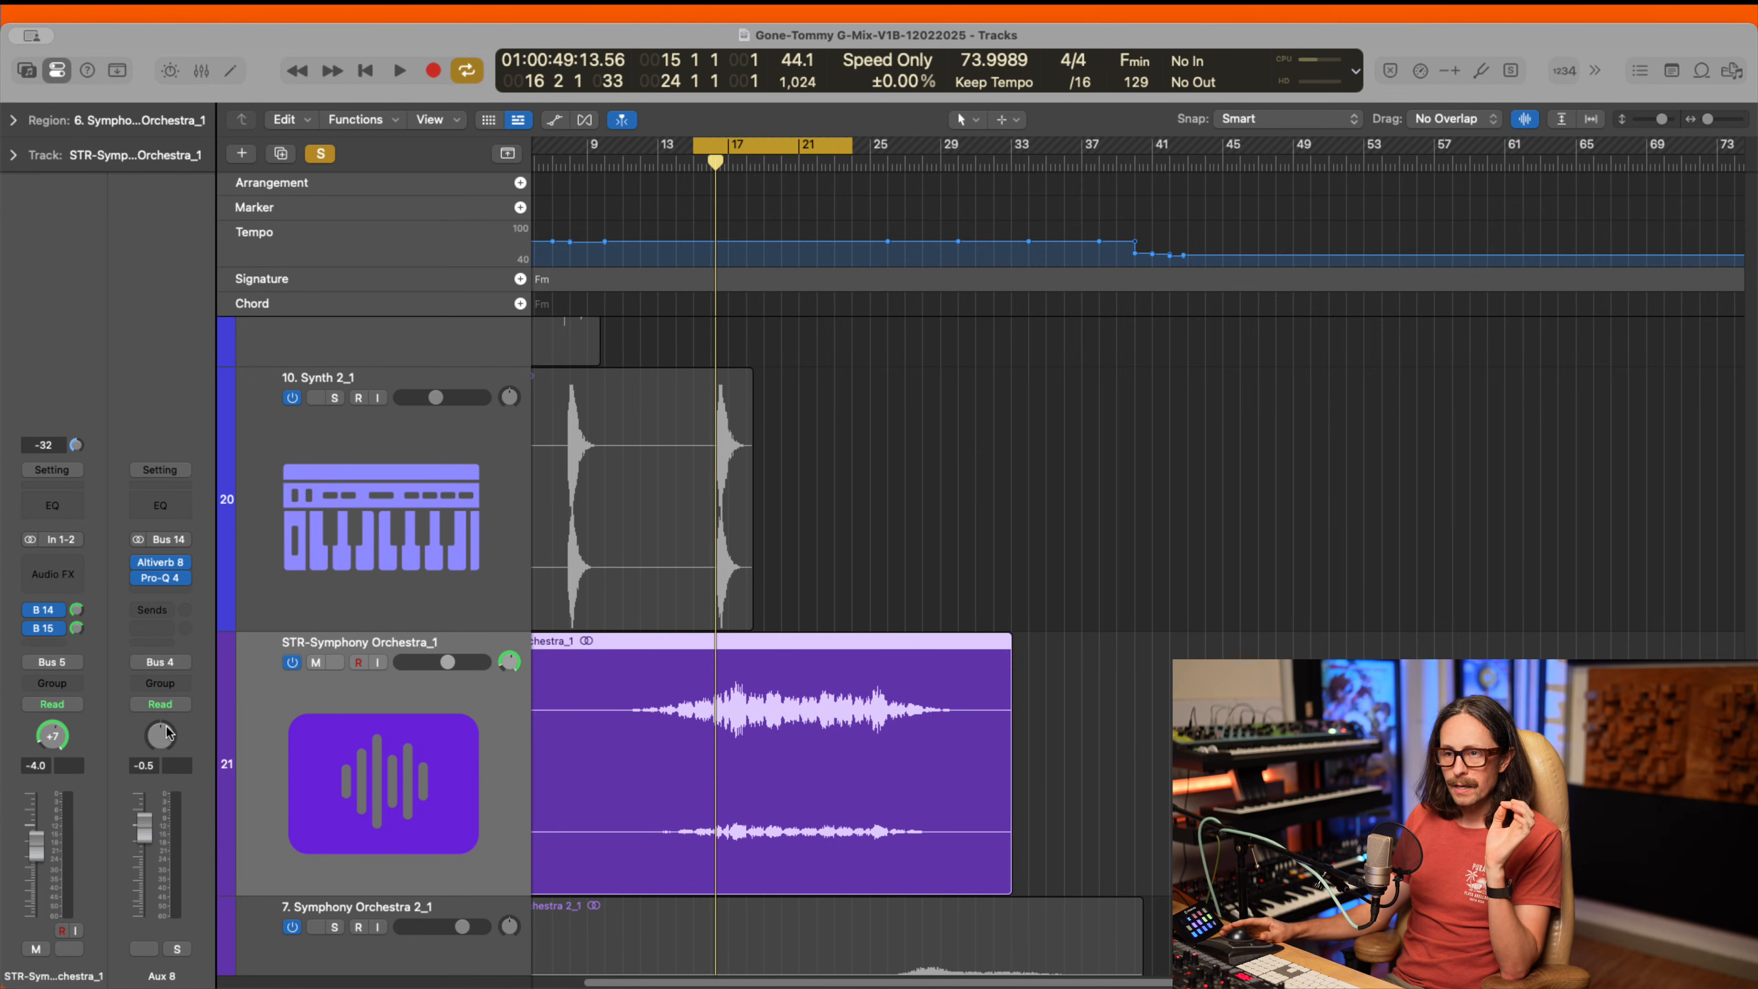
- Switch the Aux 8 return to Stereo Pan at -10 and pan the Big Verb return to +16
right_click(168, 739)
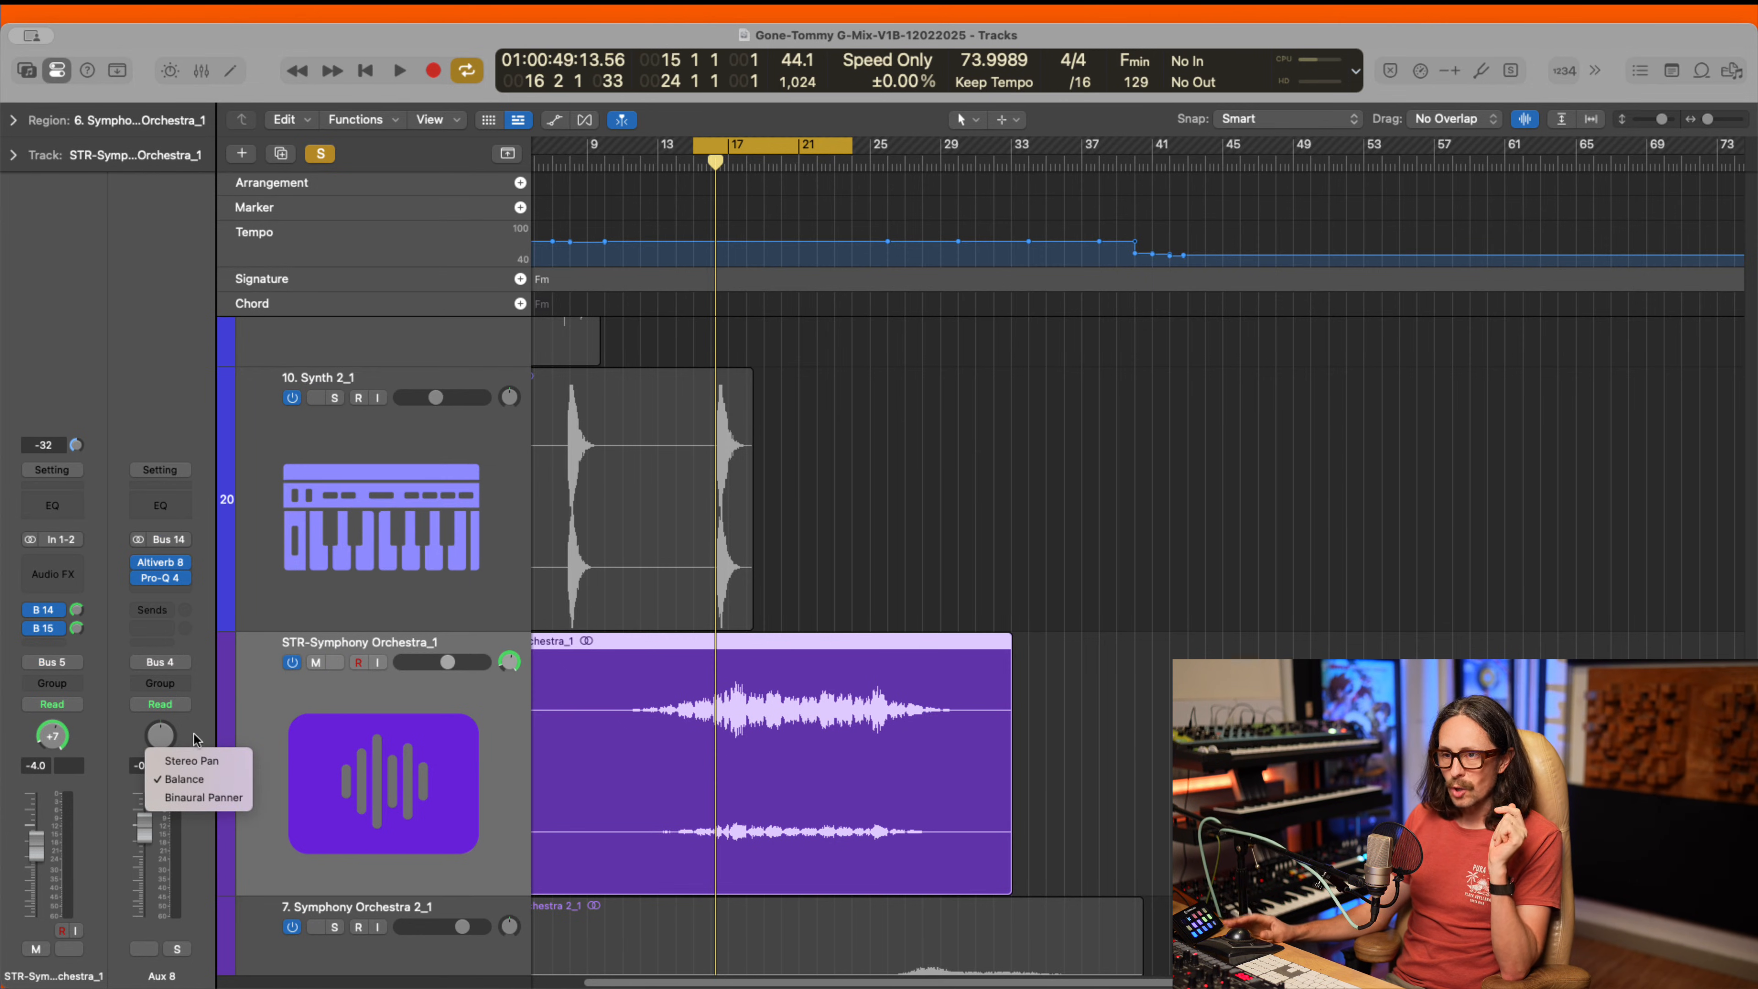
click(201, 761)
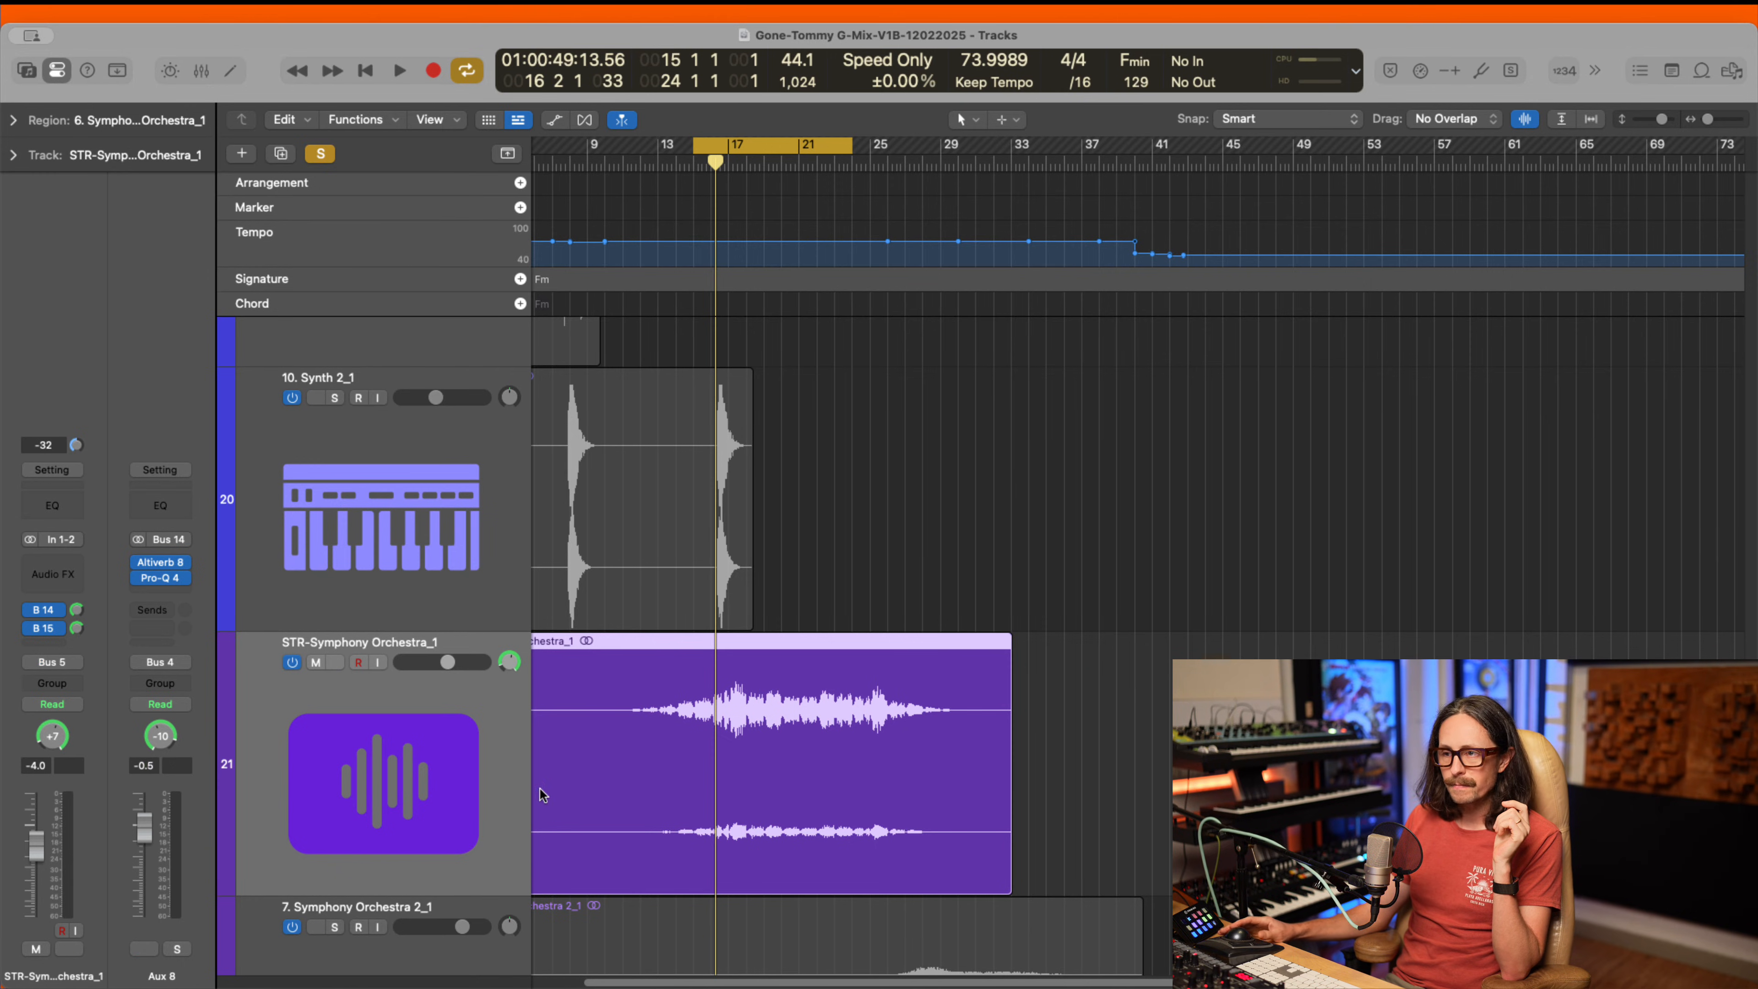
click(47, 628)
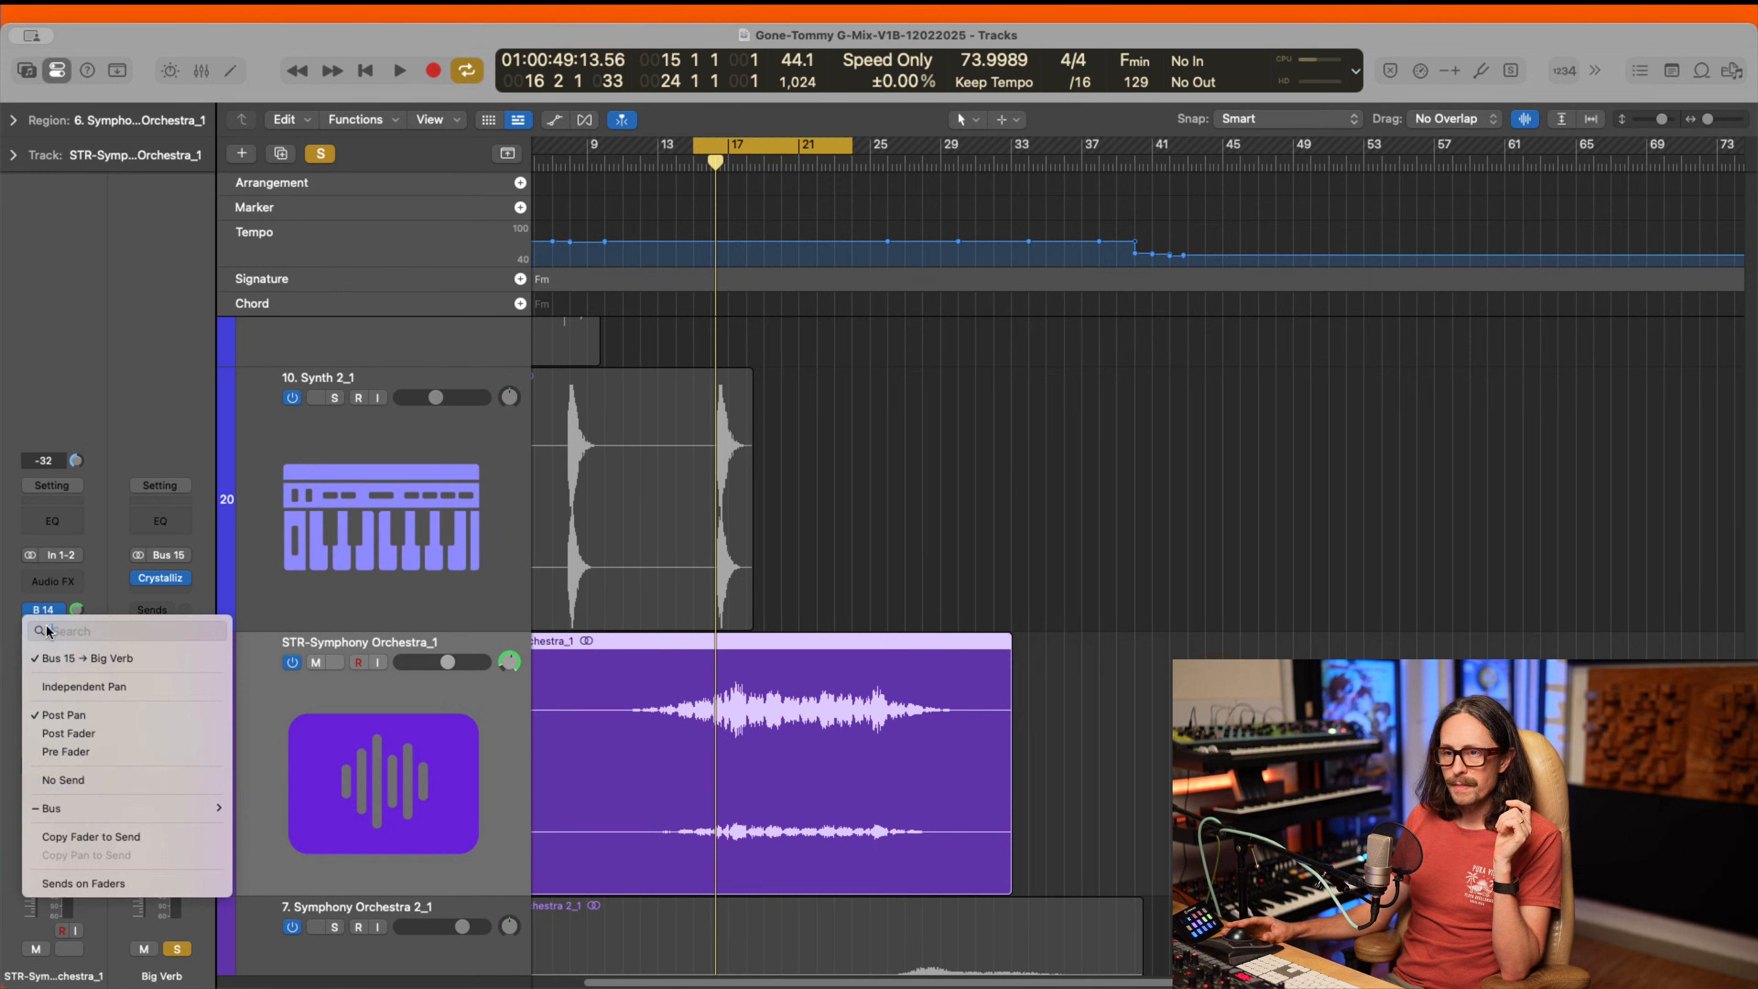
click(105, 528)
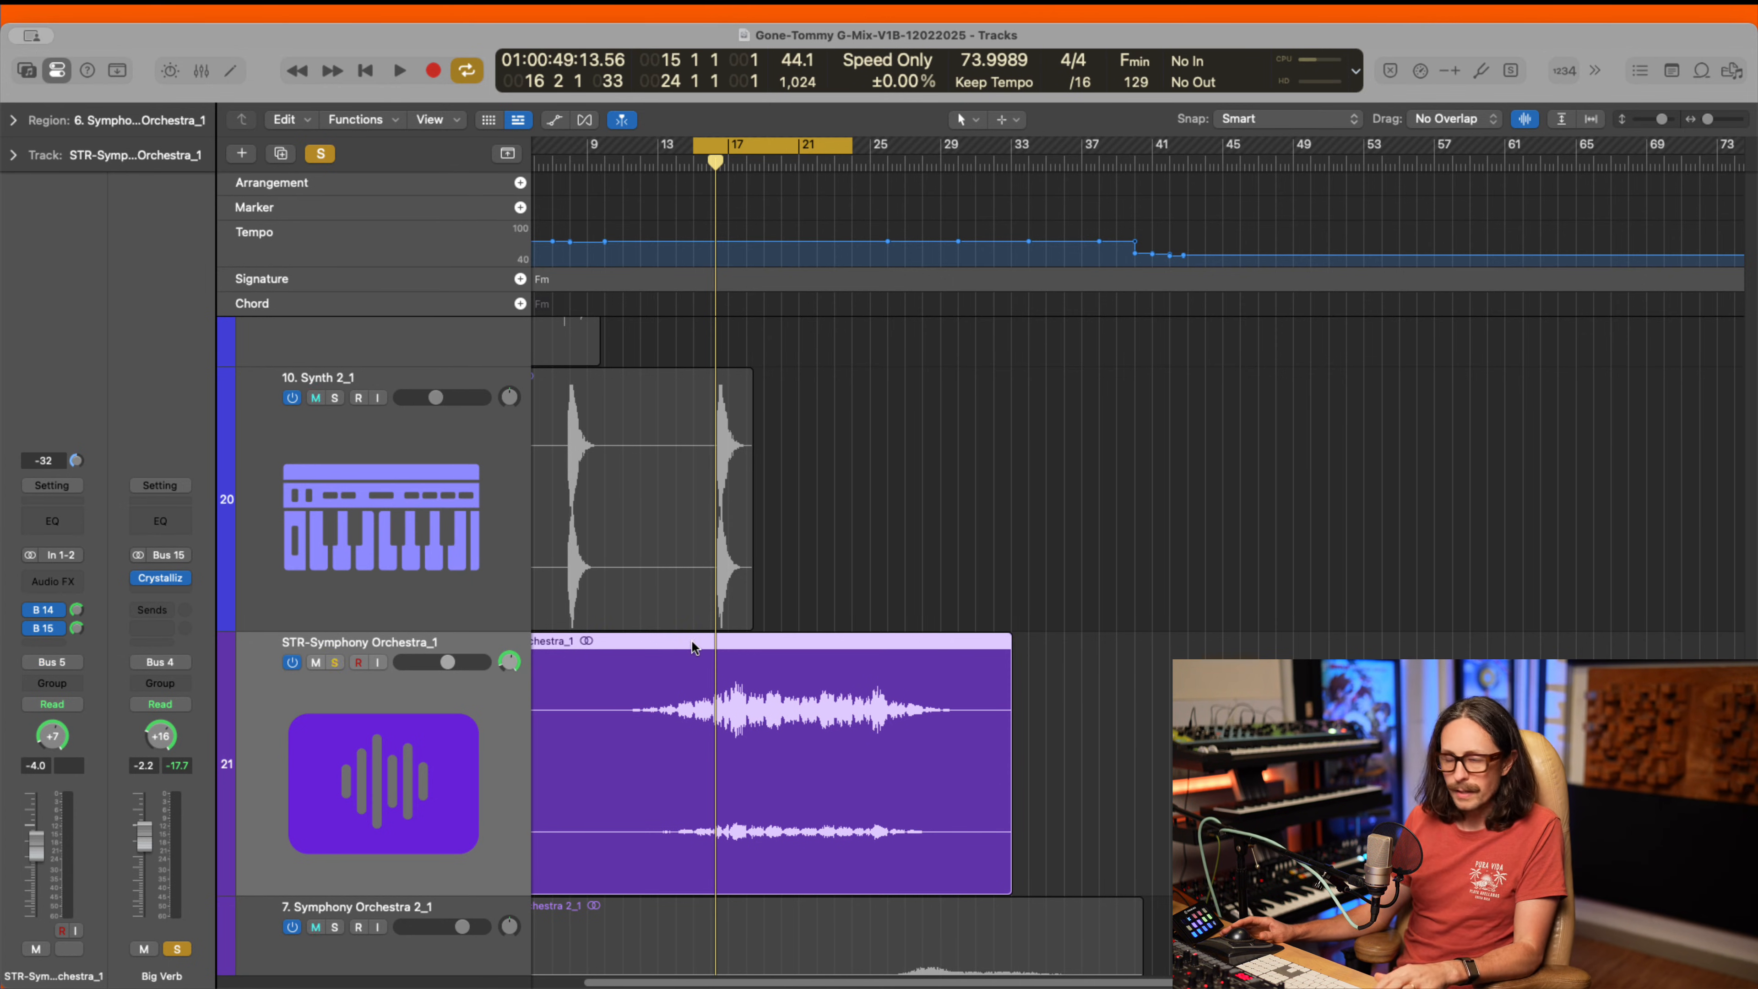
- Show the mixer, audition the soloed string track and reverb over the cycle range, and clear the solo to hear the full mix
key(x)
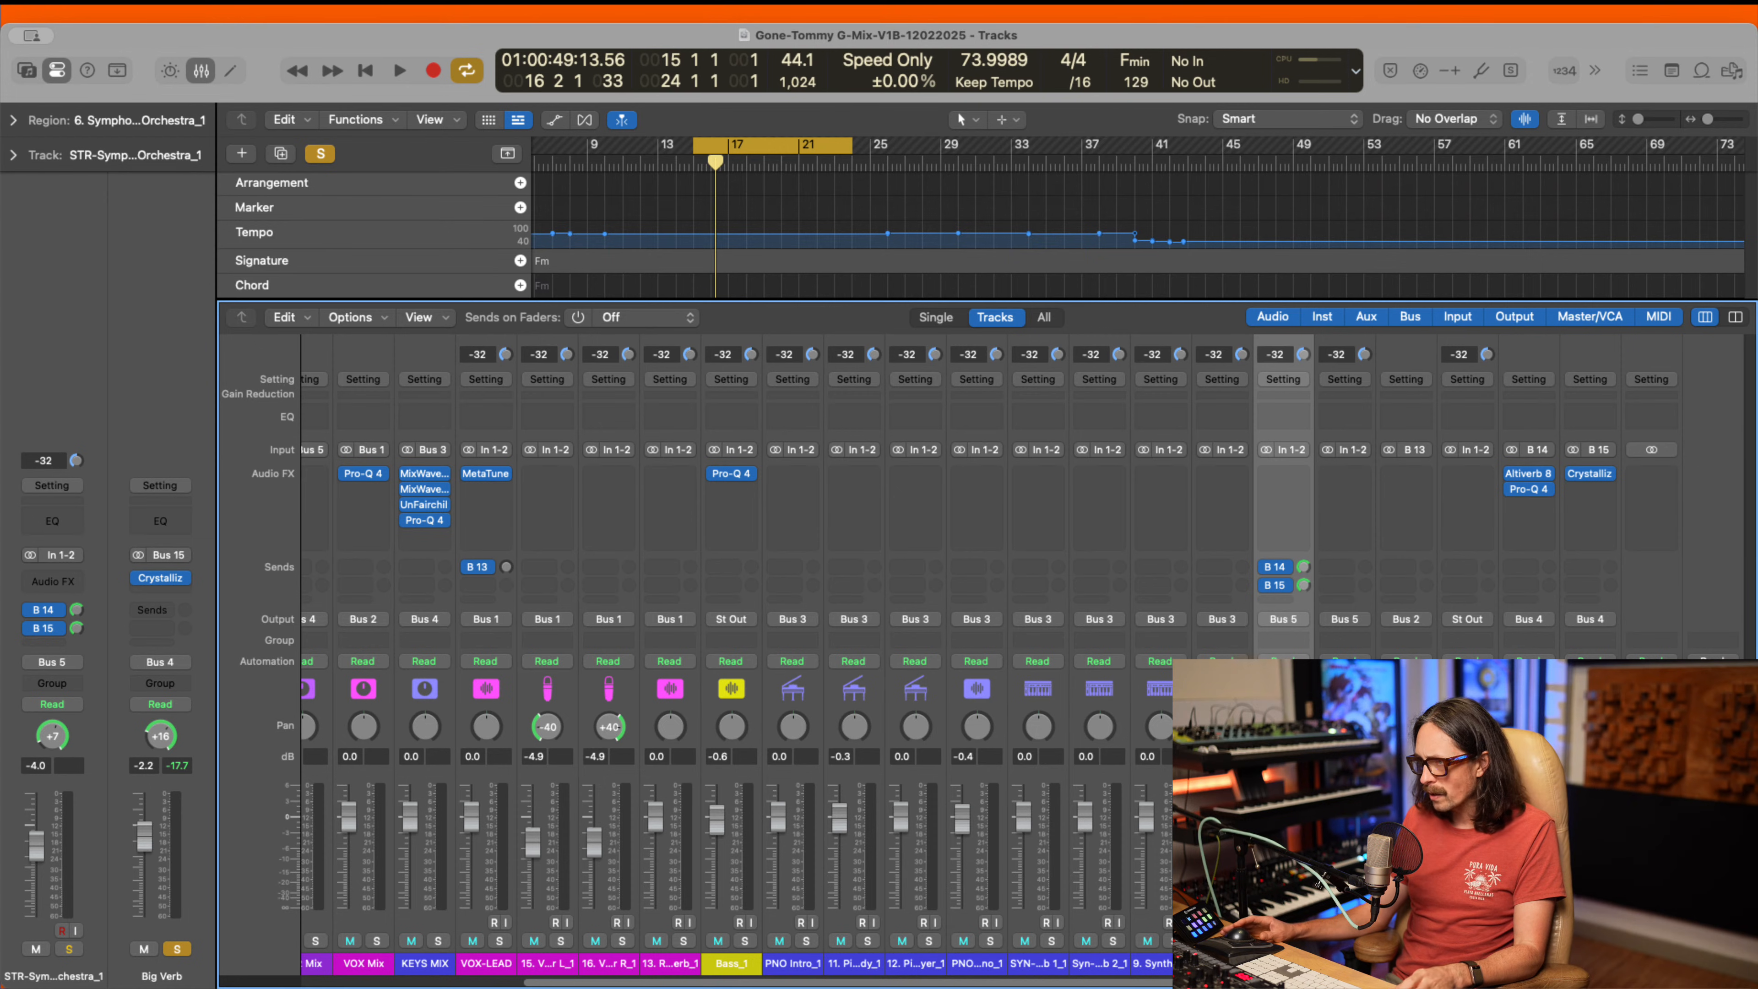
click(1529, 963)
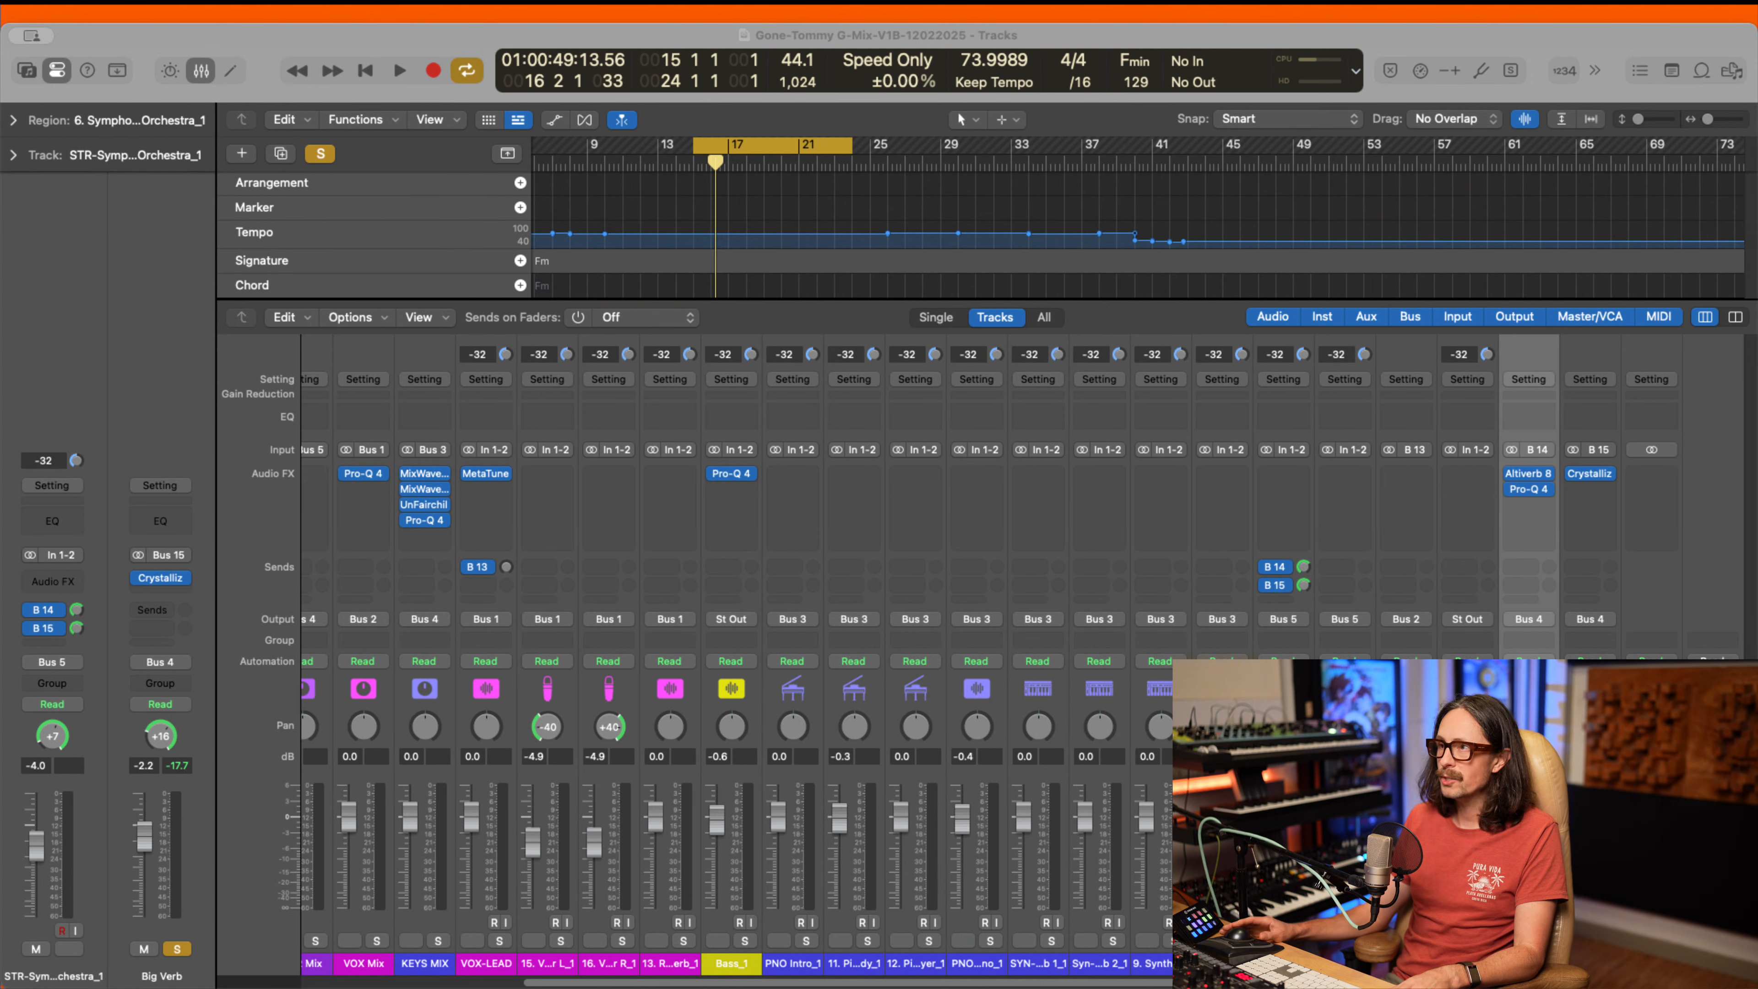
key(space)
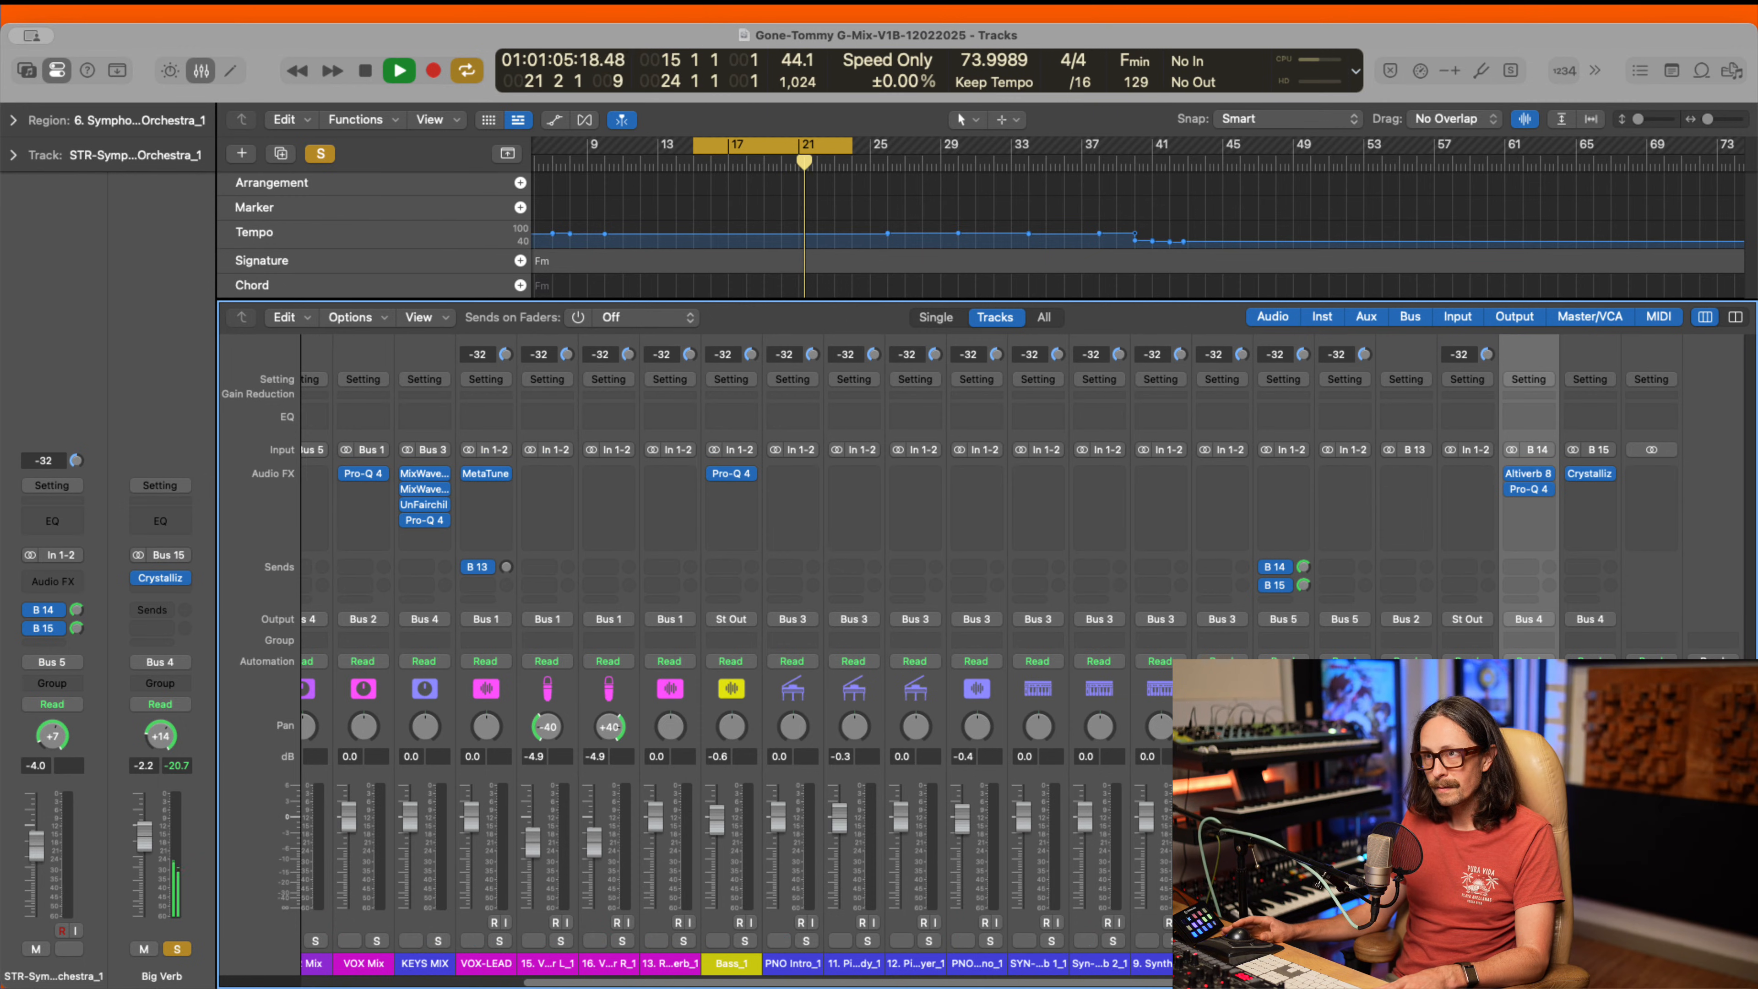
click(1604, 941)
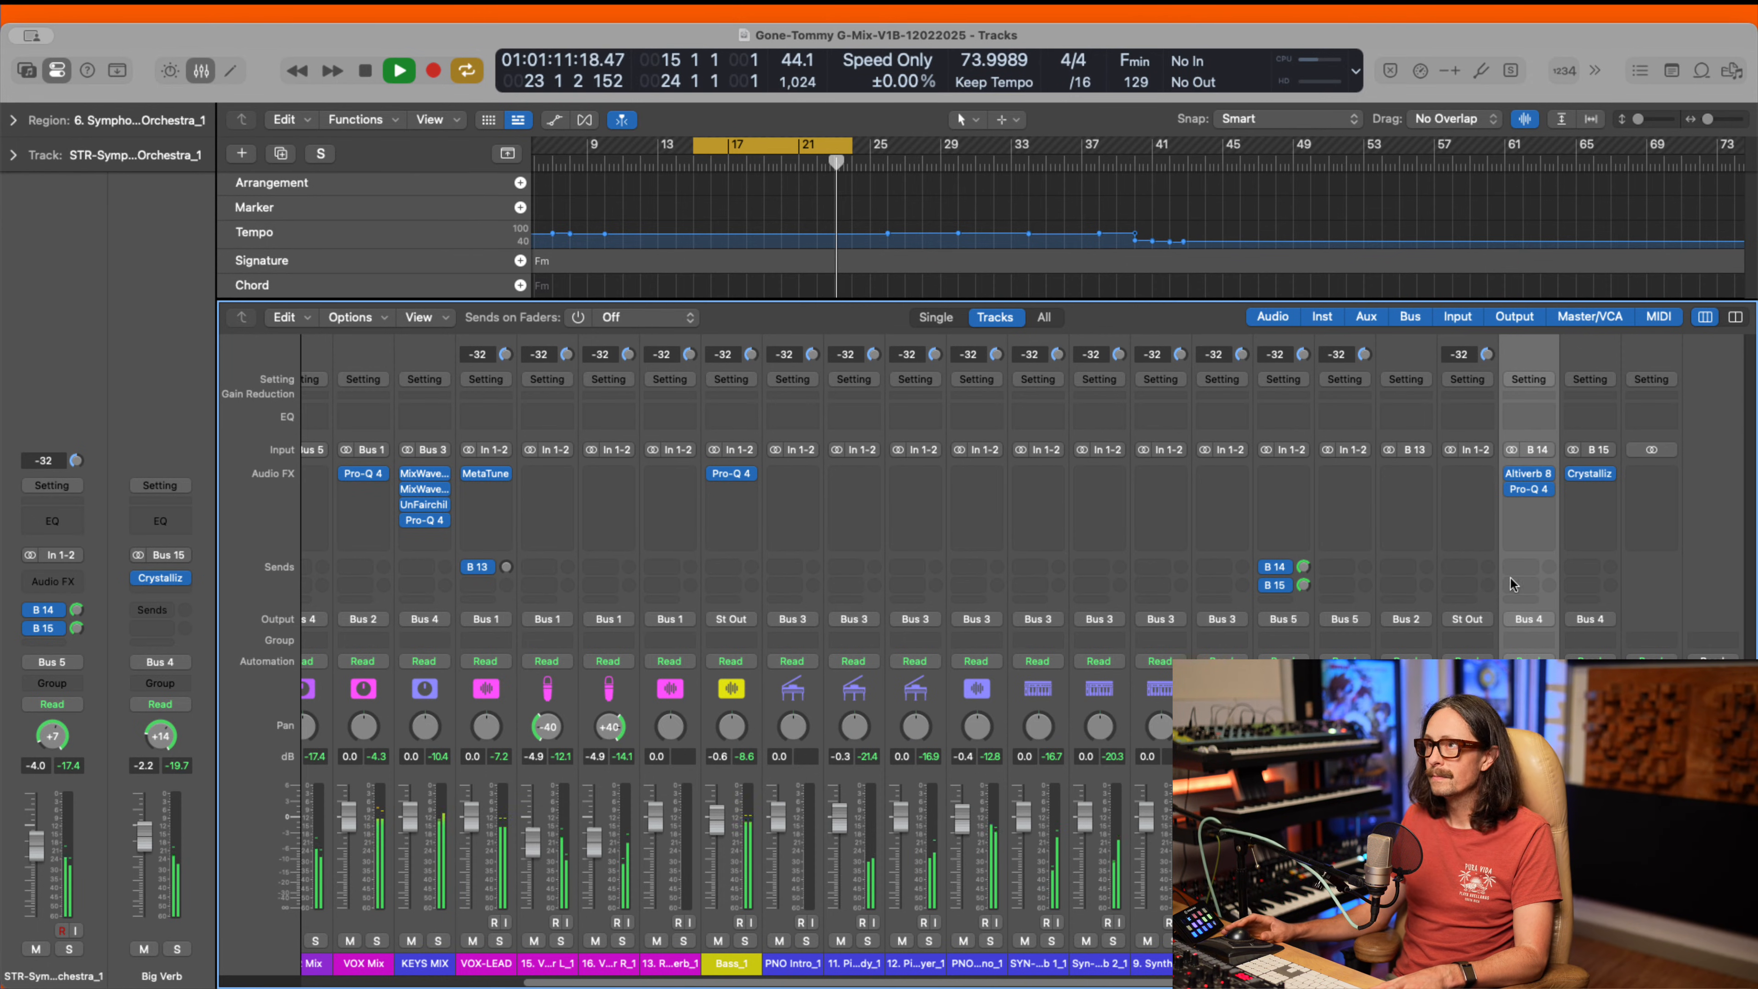
key(space)
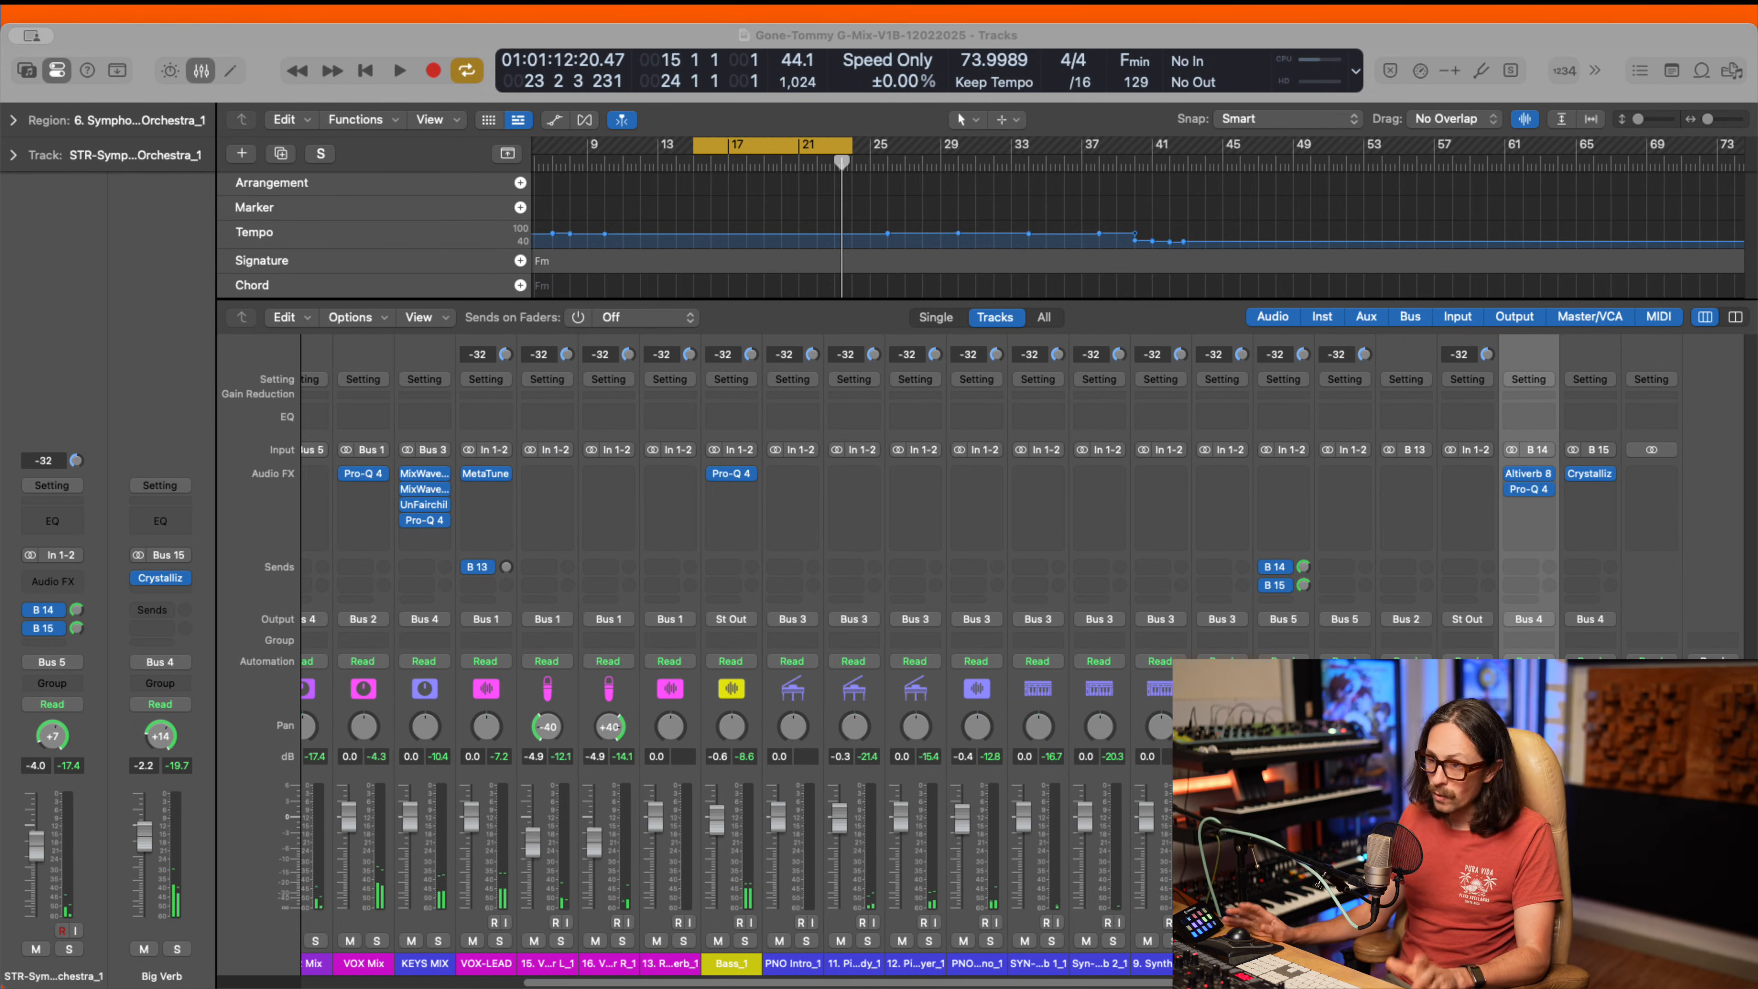
- Check the Crystallizer plug-in on the Big Verb return and remove it from the channel
click(965, 986)
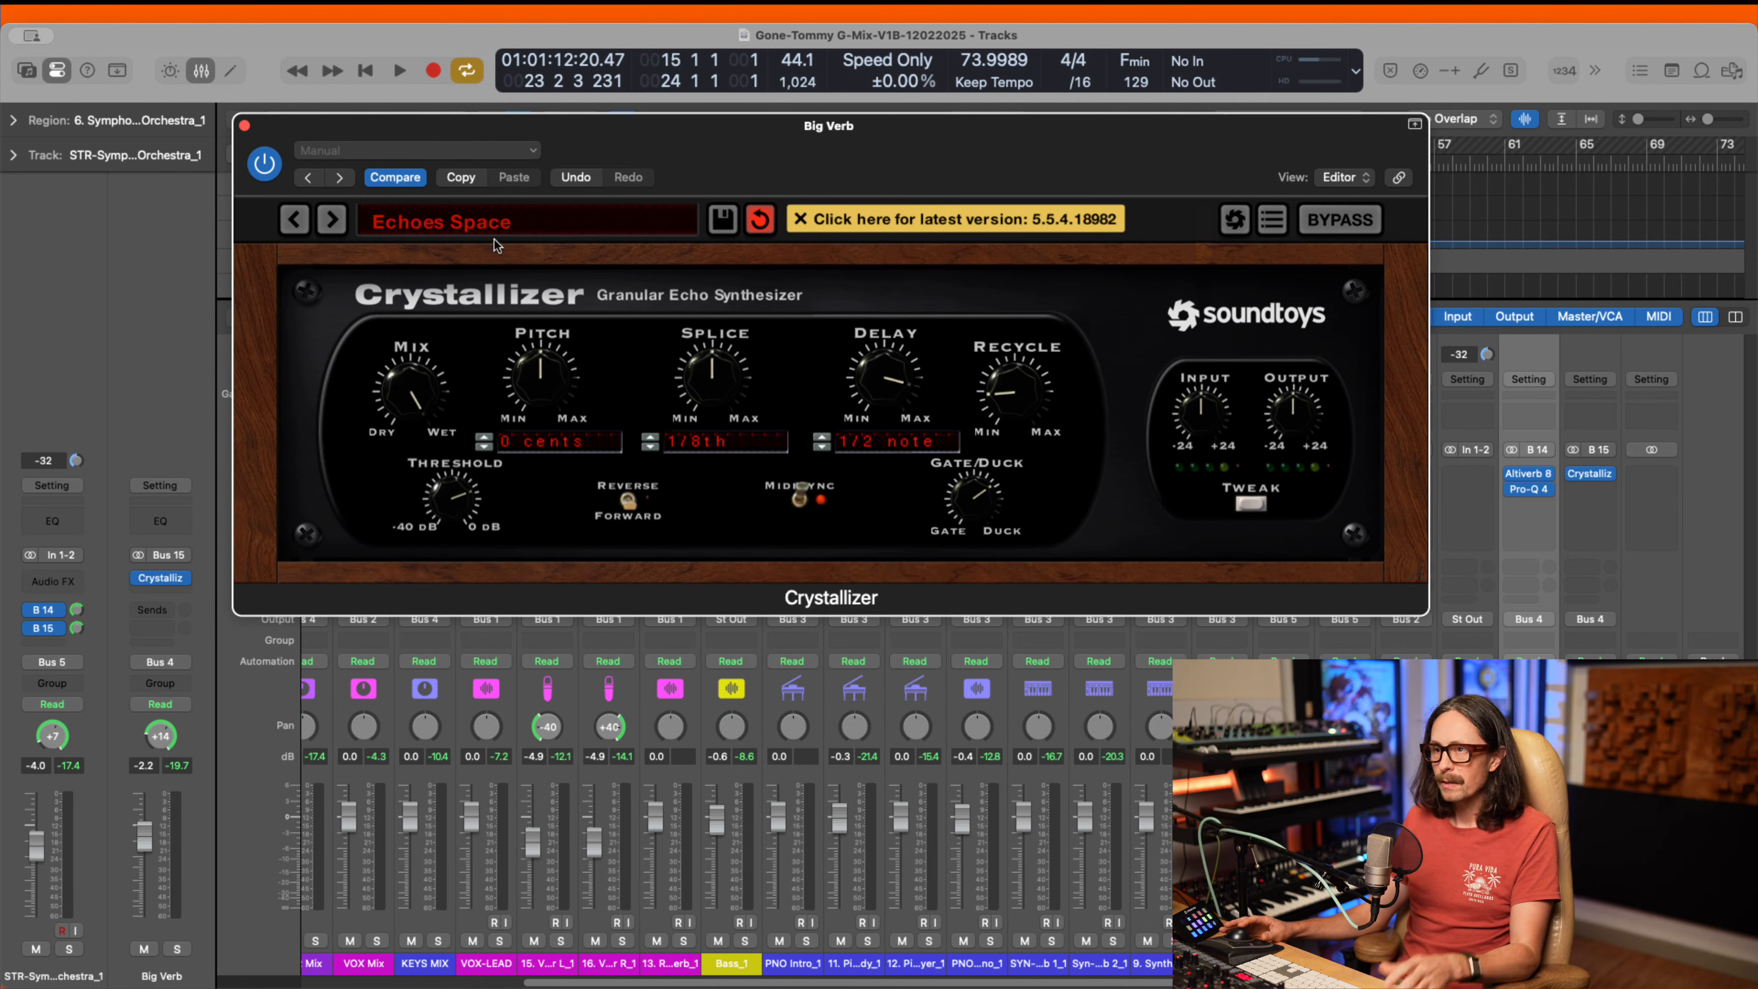
click(244, 126)
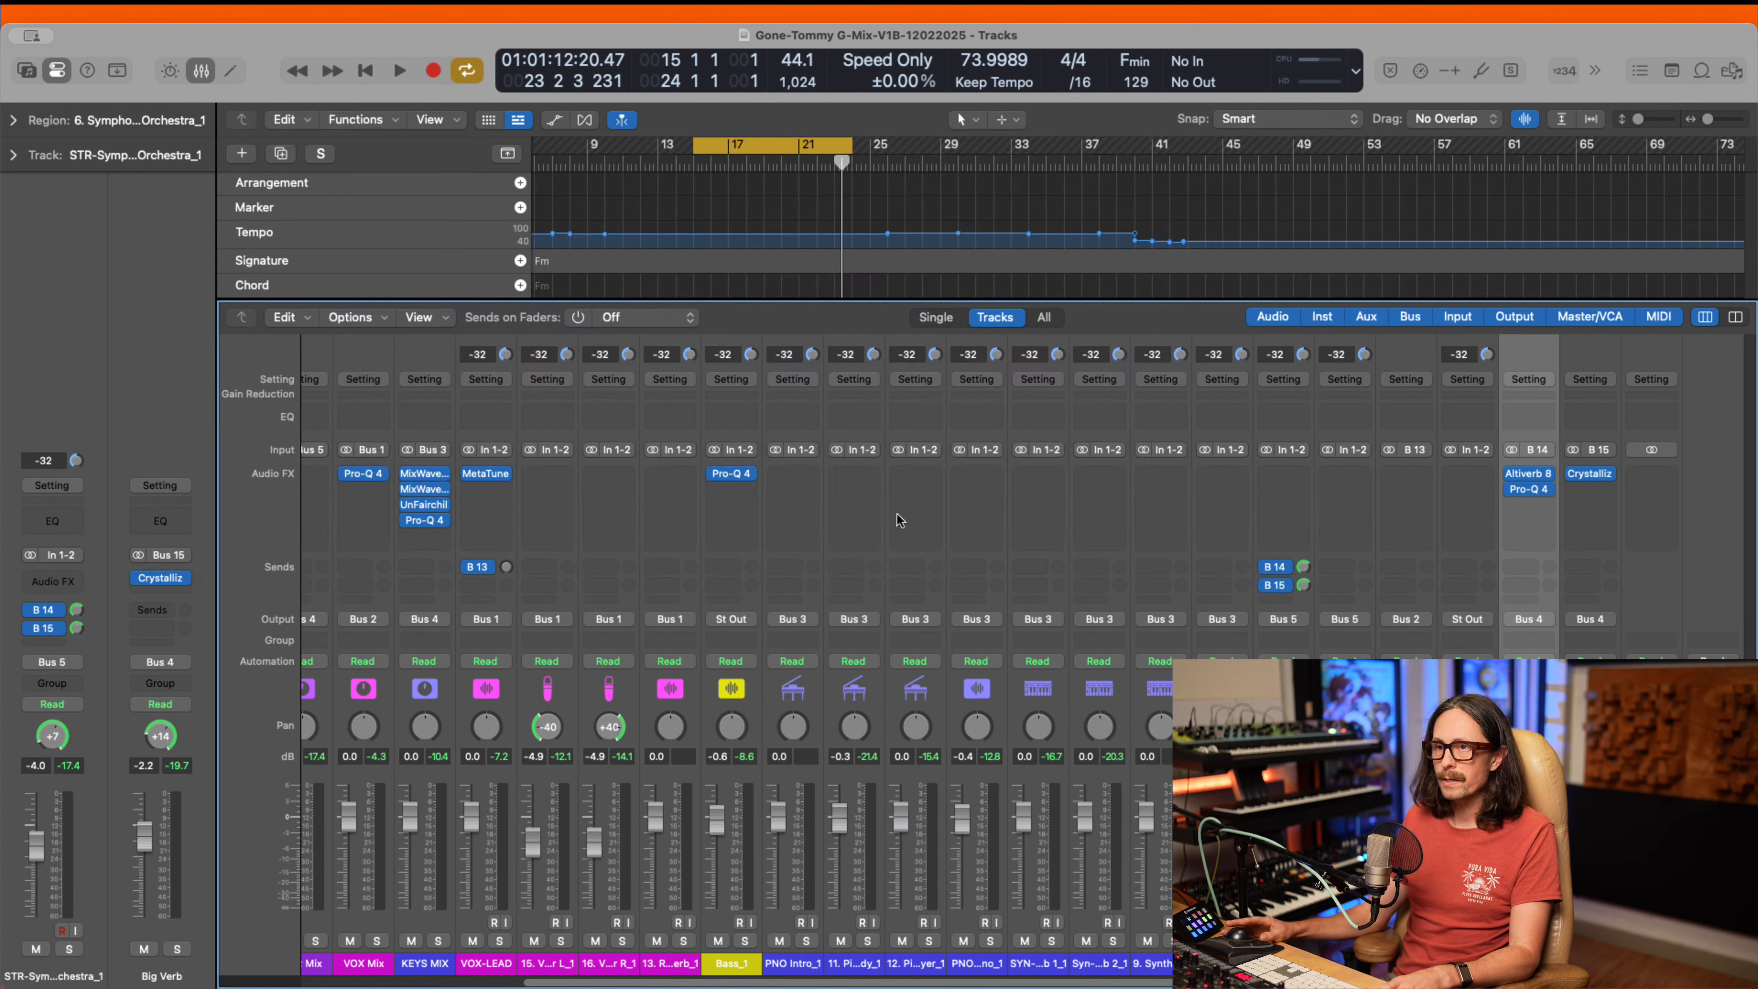
click(1611, 475)
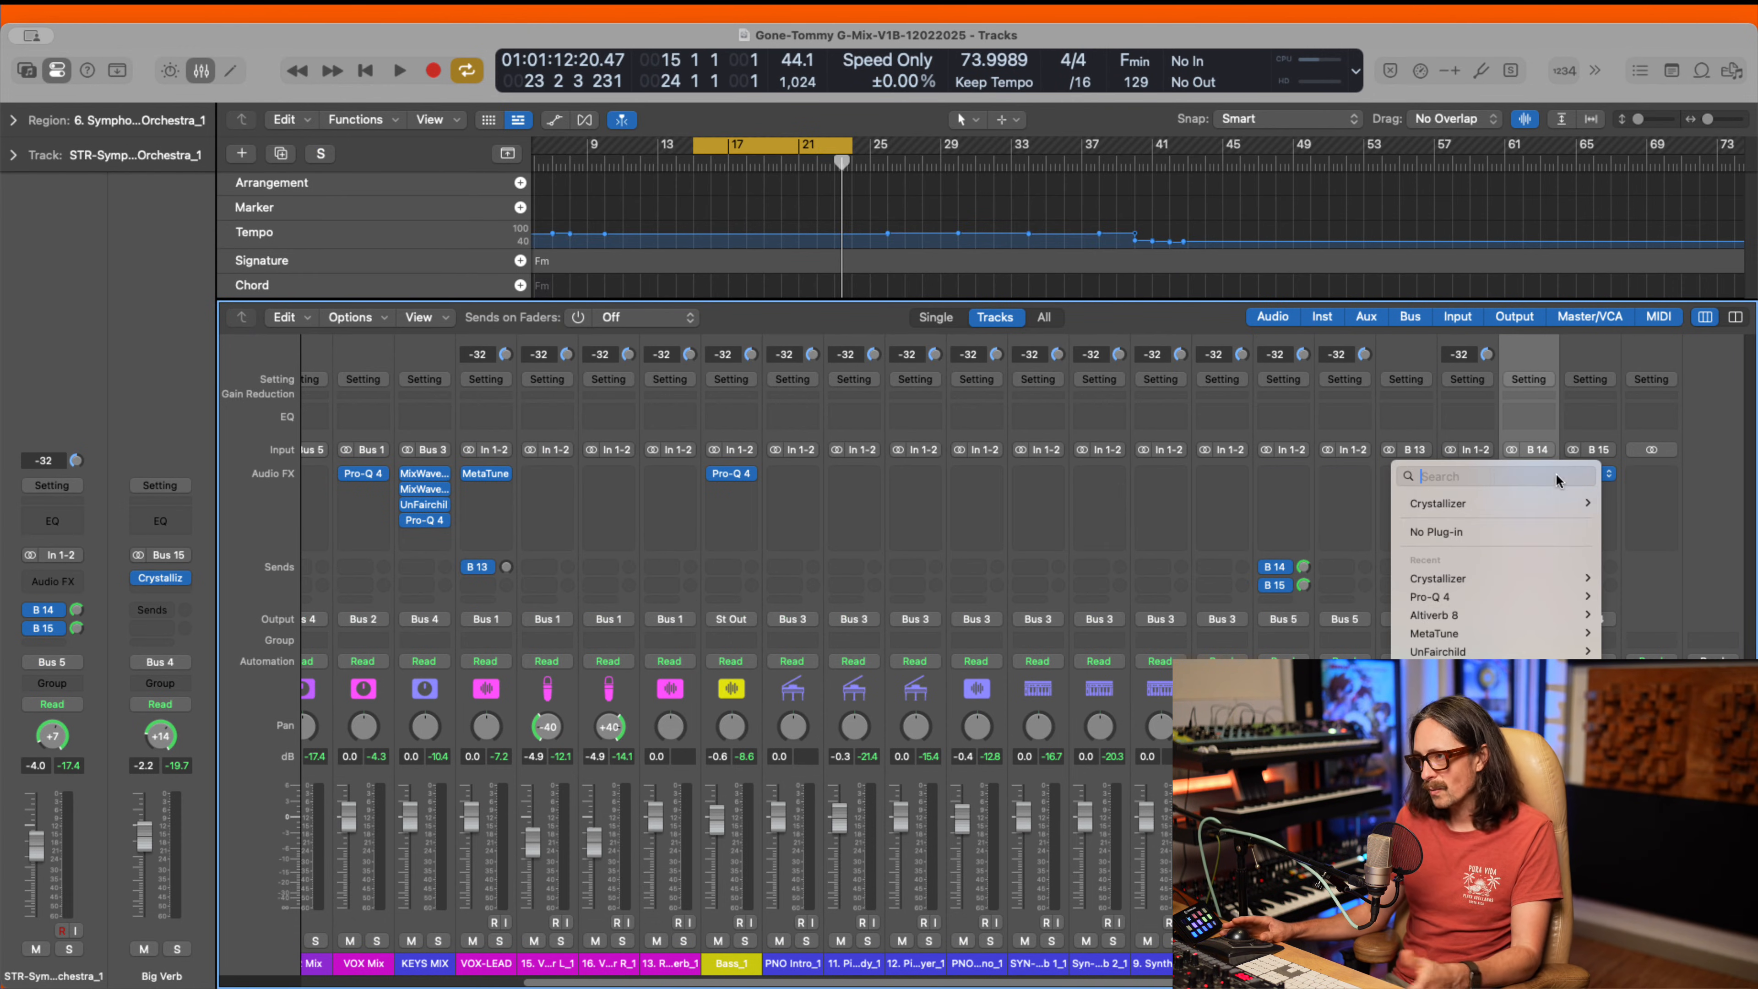
click(1488, 532)
- Insert BABY Audio's Spaced Out as a stereo effect on the Big Verb return
scroll(1592, 485, left, 2)
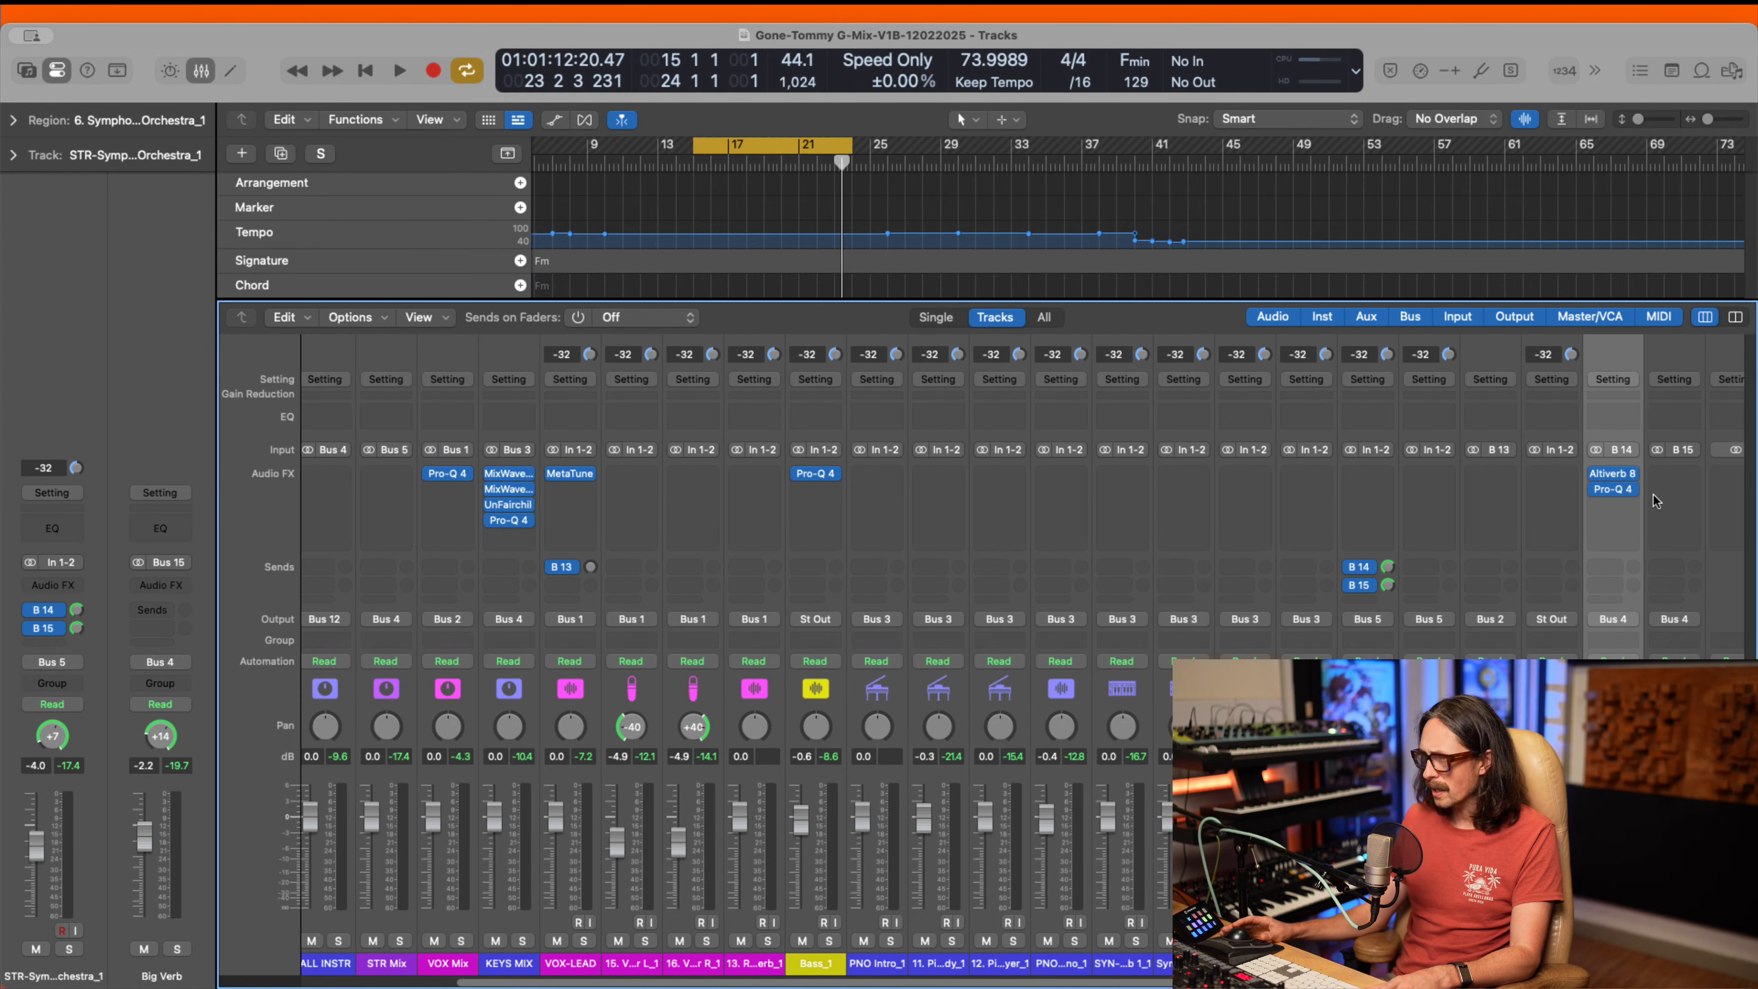
click(1675, 477)
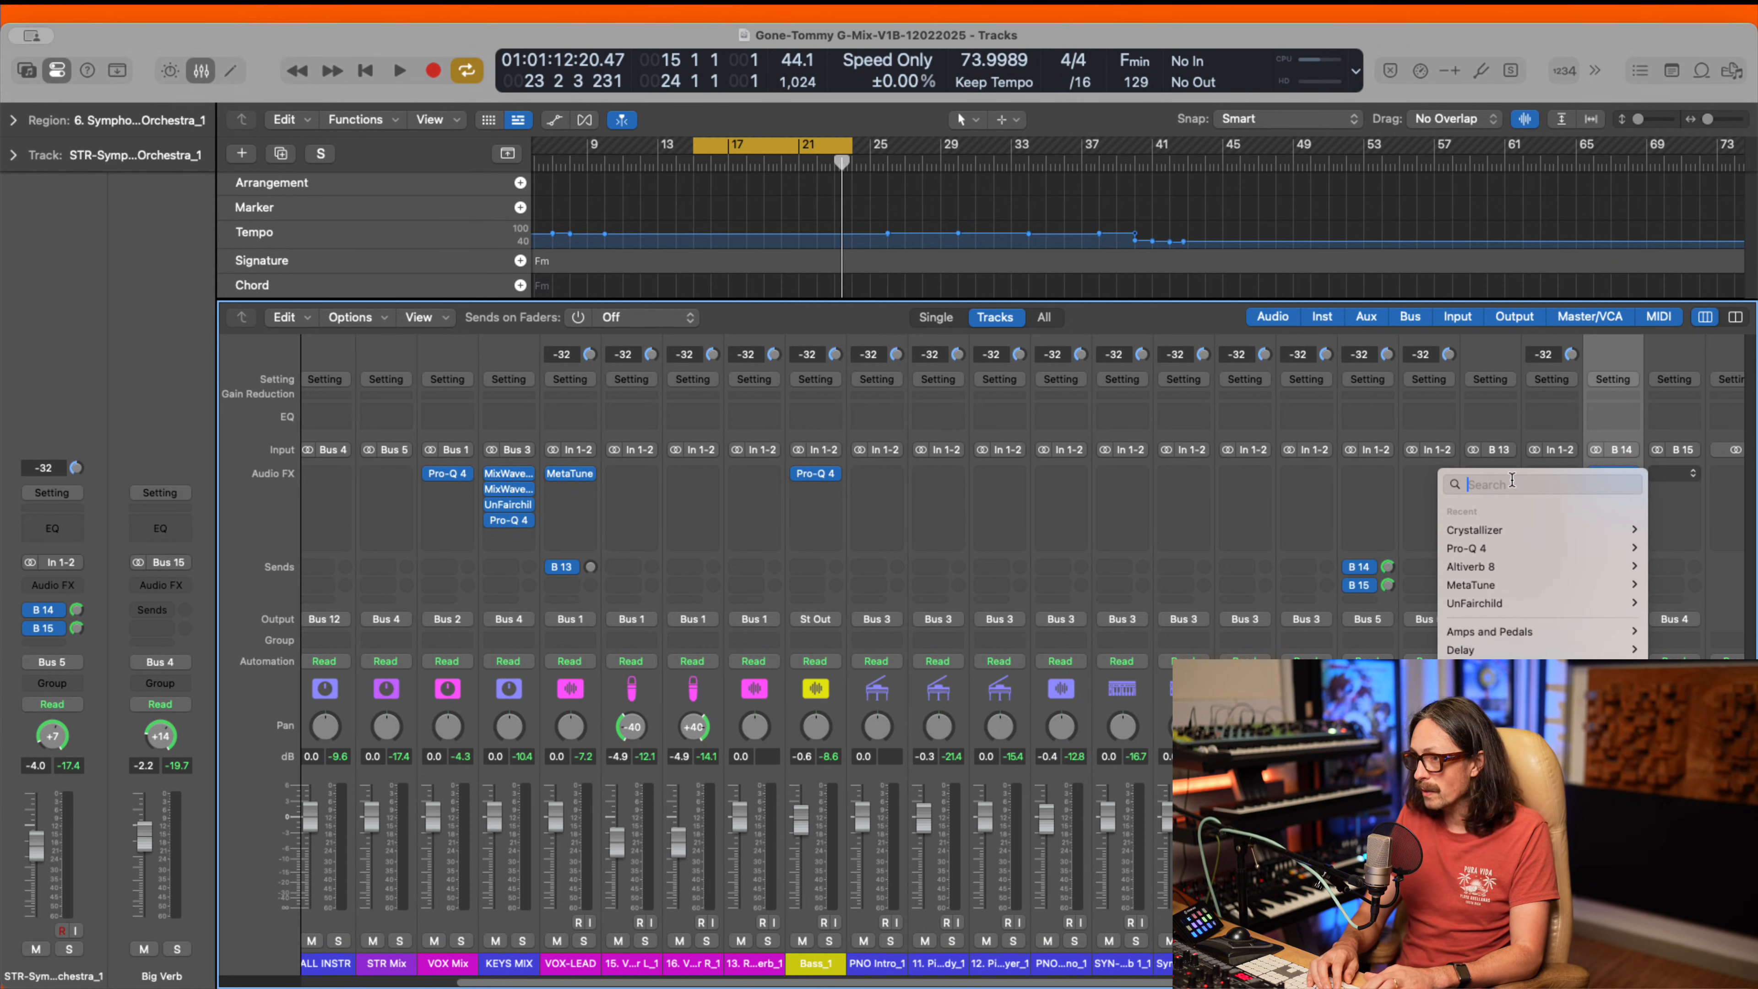
mouse_move(1482, 898)
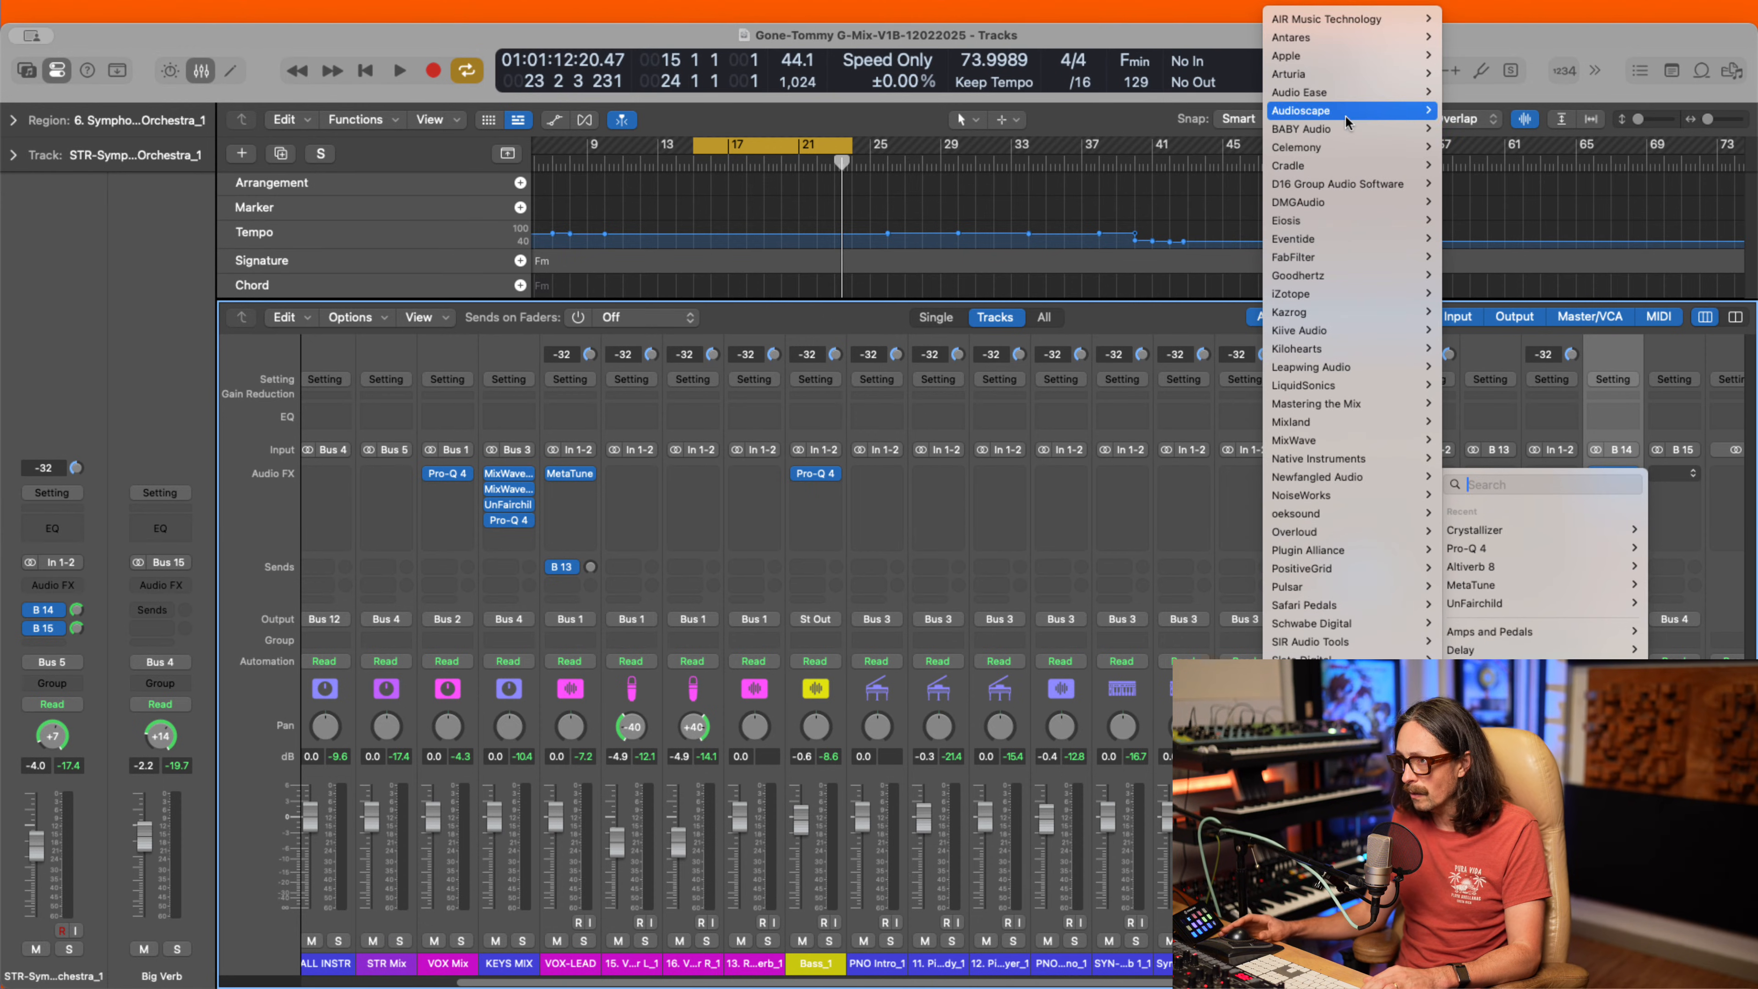
mouse_move(1346, 128)
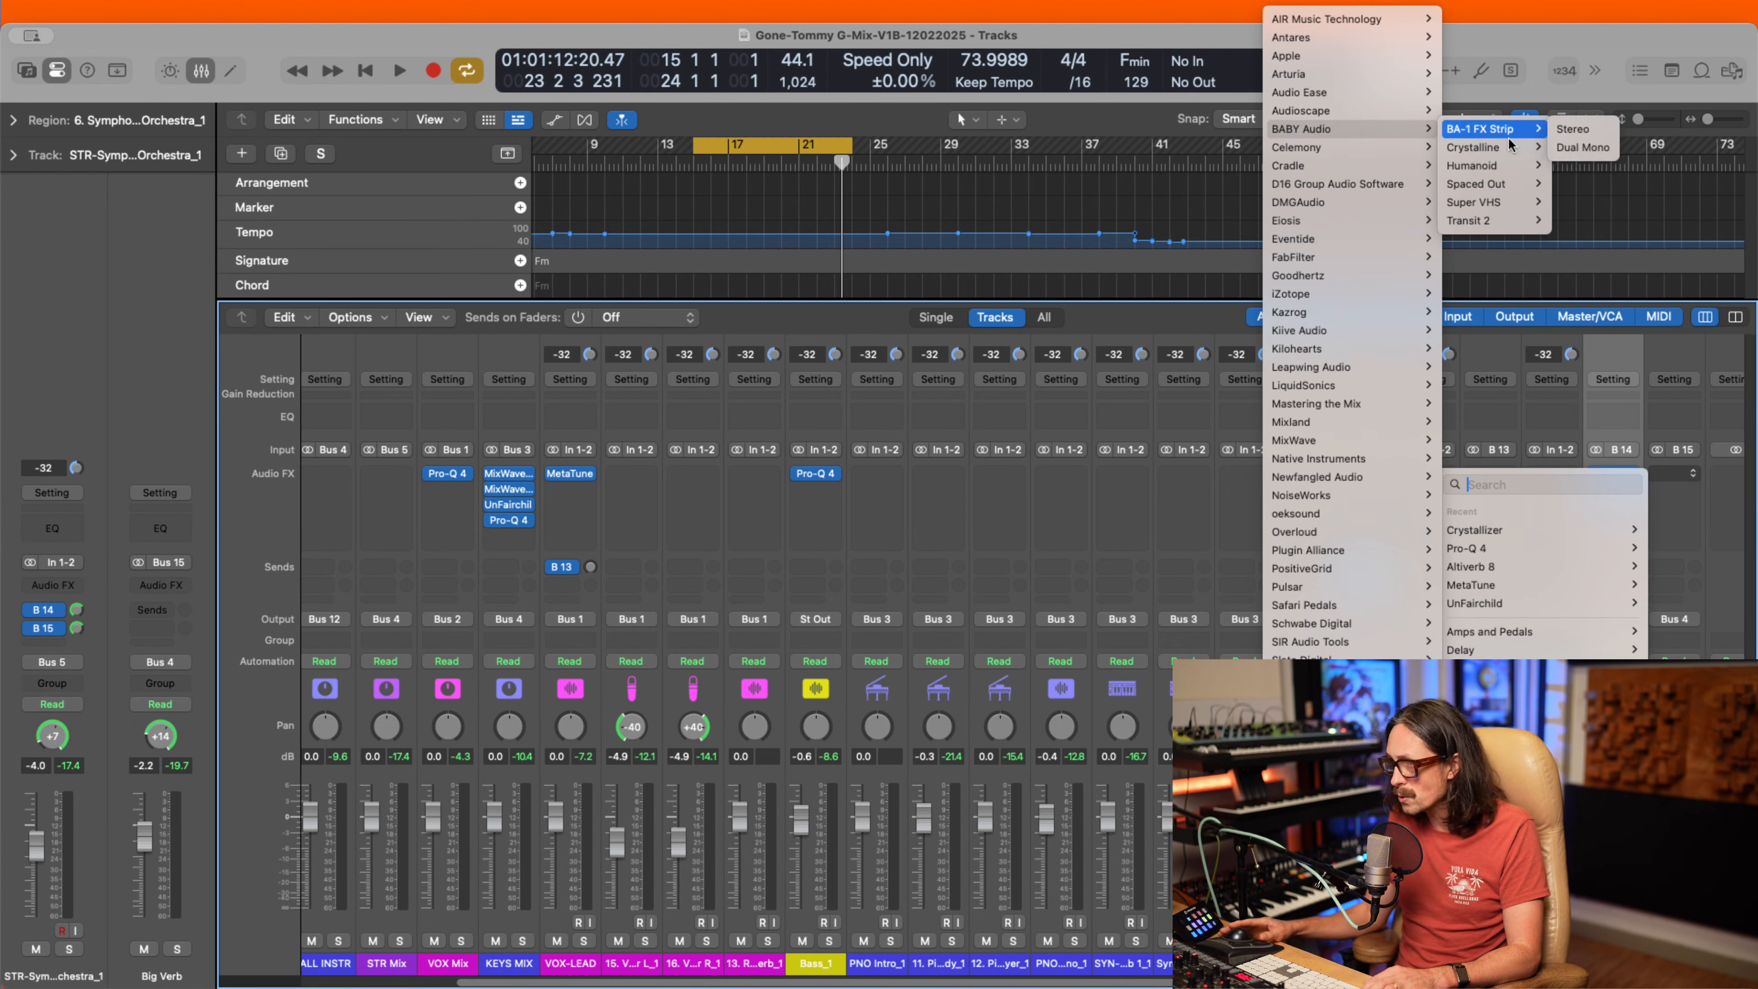
mouse_move(1513, 152)
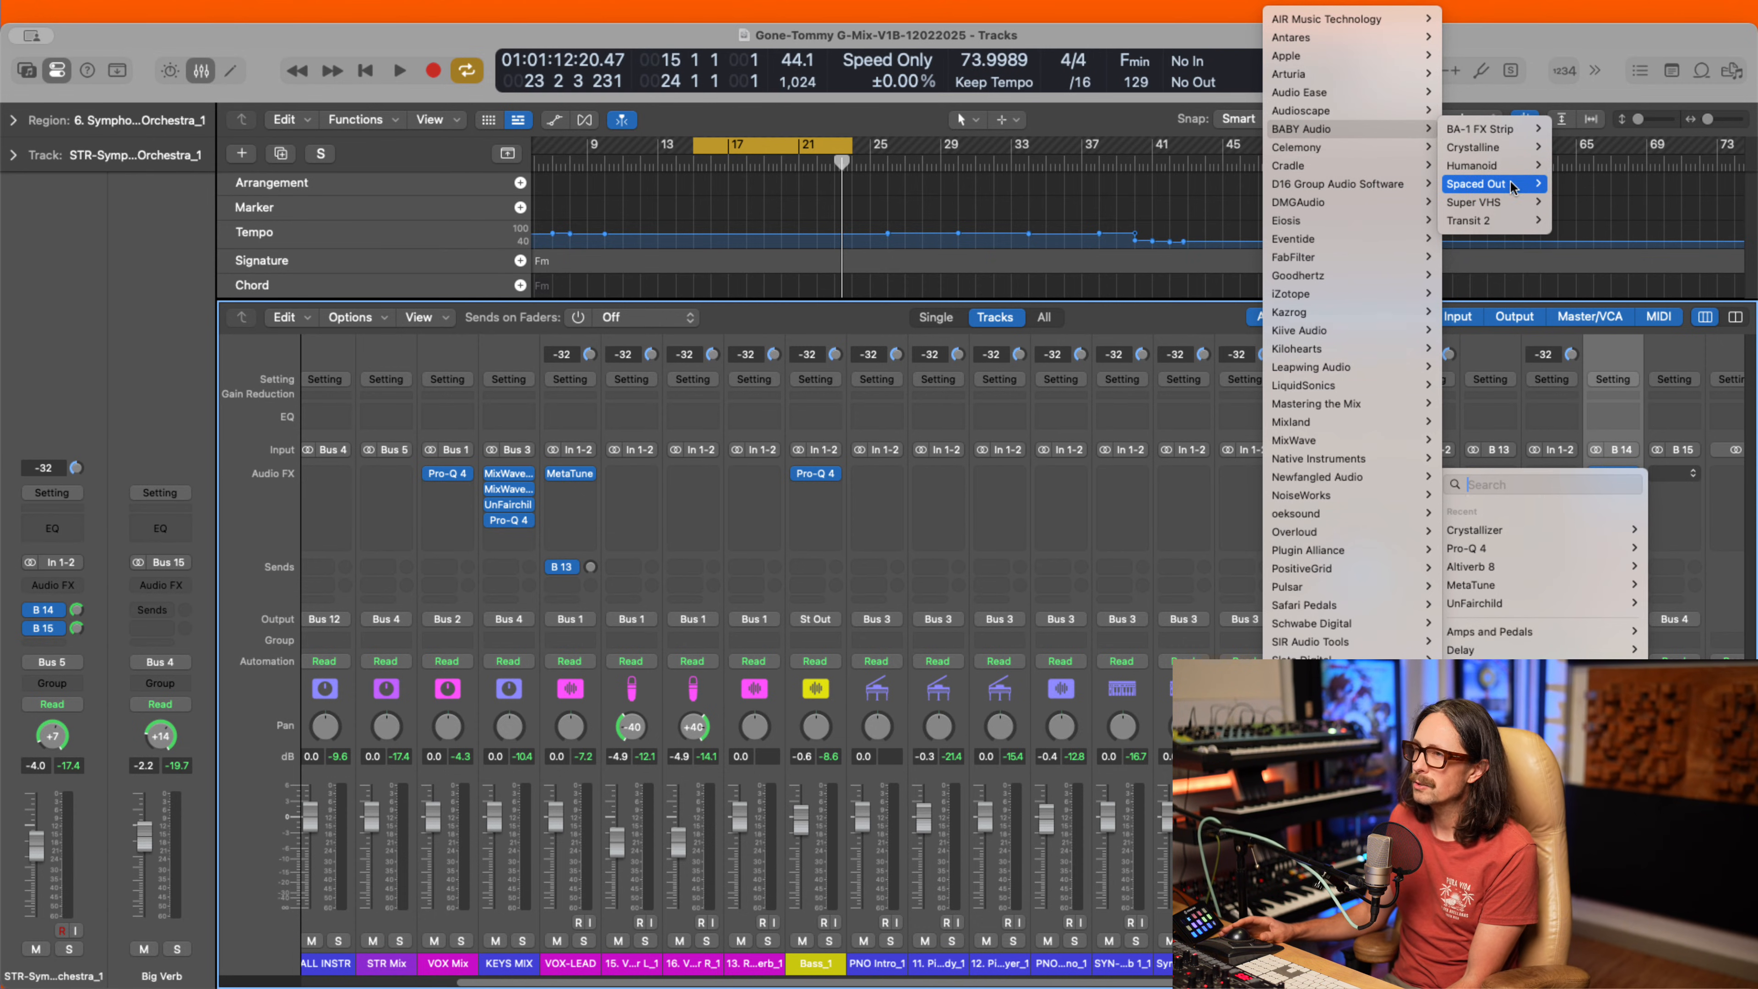
mouse_move(1519, 190)
click(1573, 183)
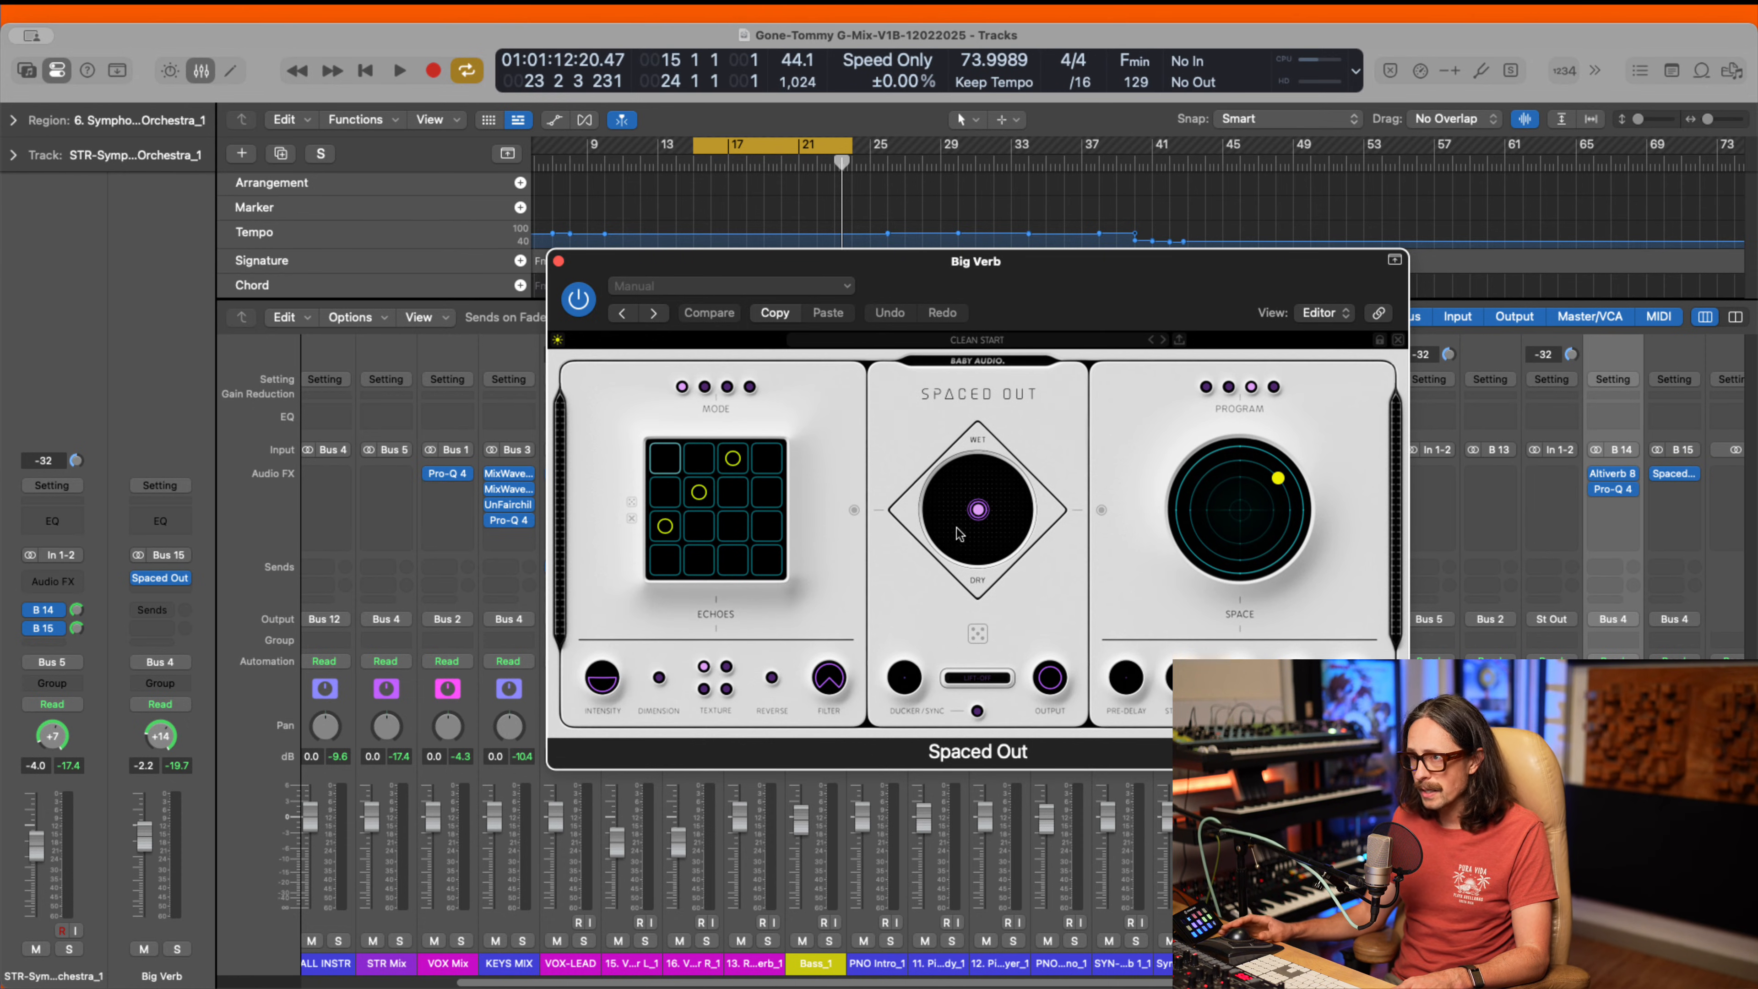
- Shift Spaced Out's blend point toward wet and Space while auditioning the effect on the soloed strings
drag(977, 521, 1058, 503)
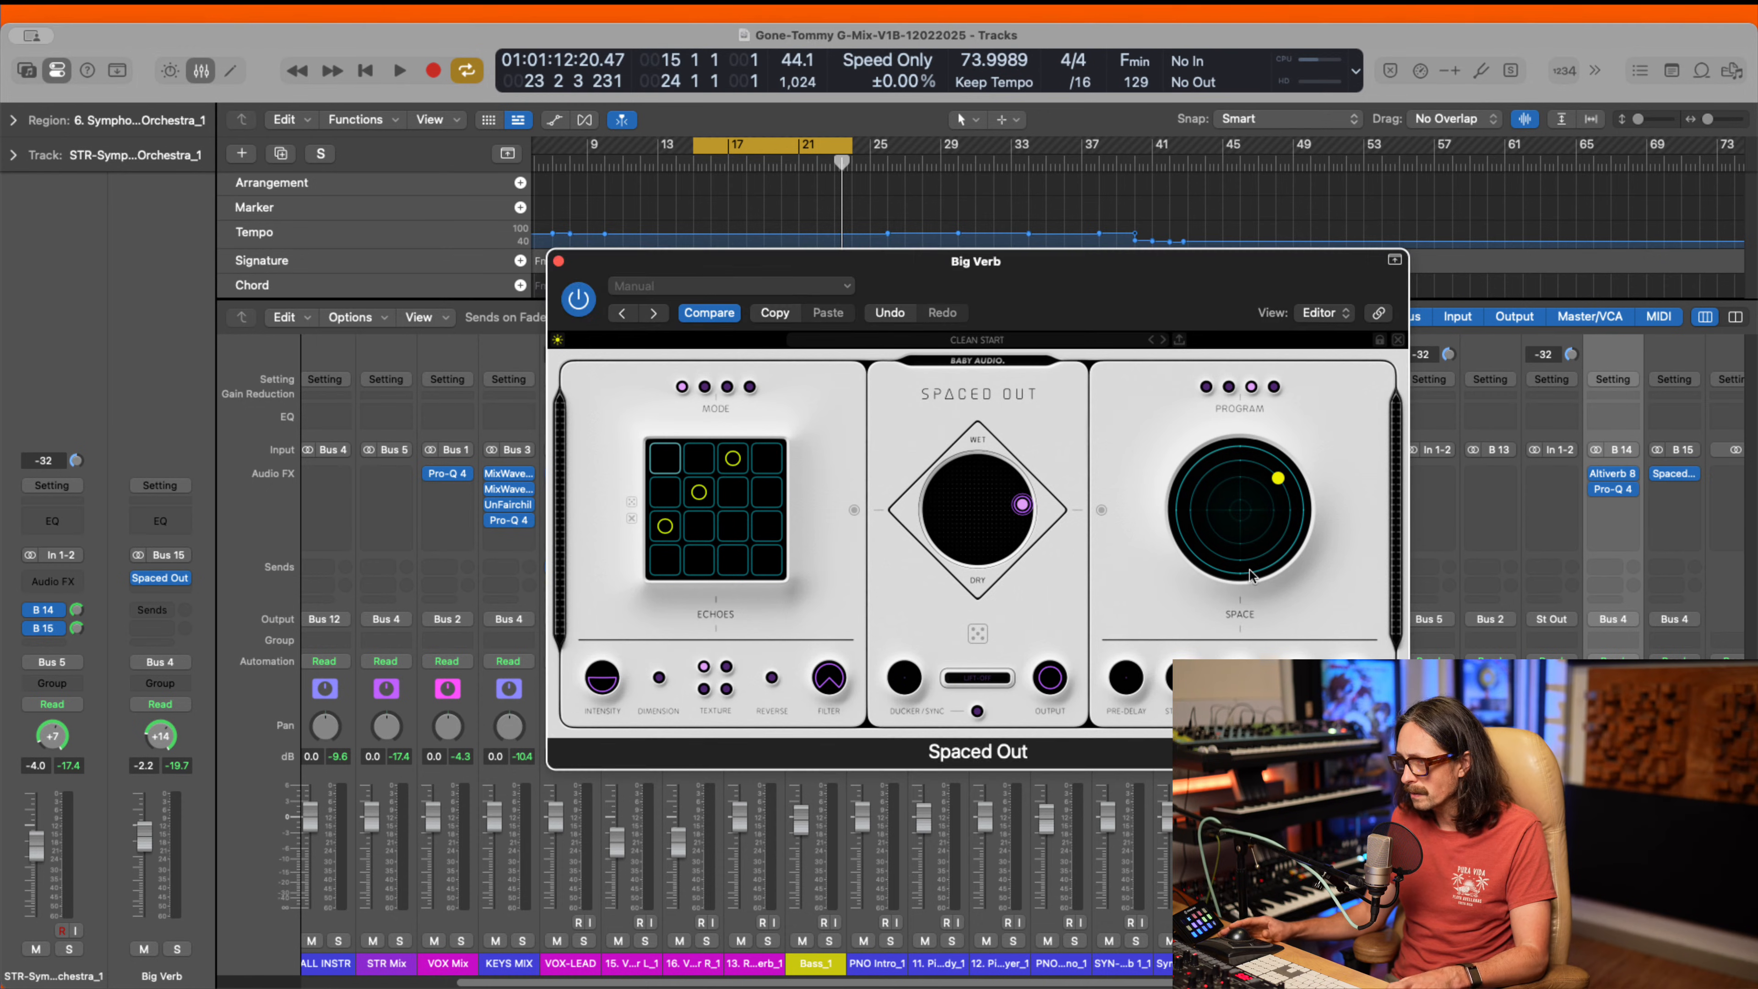
key(space)
key(s)
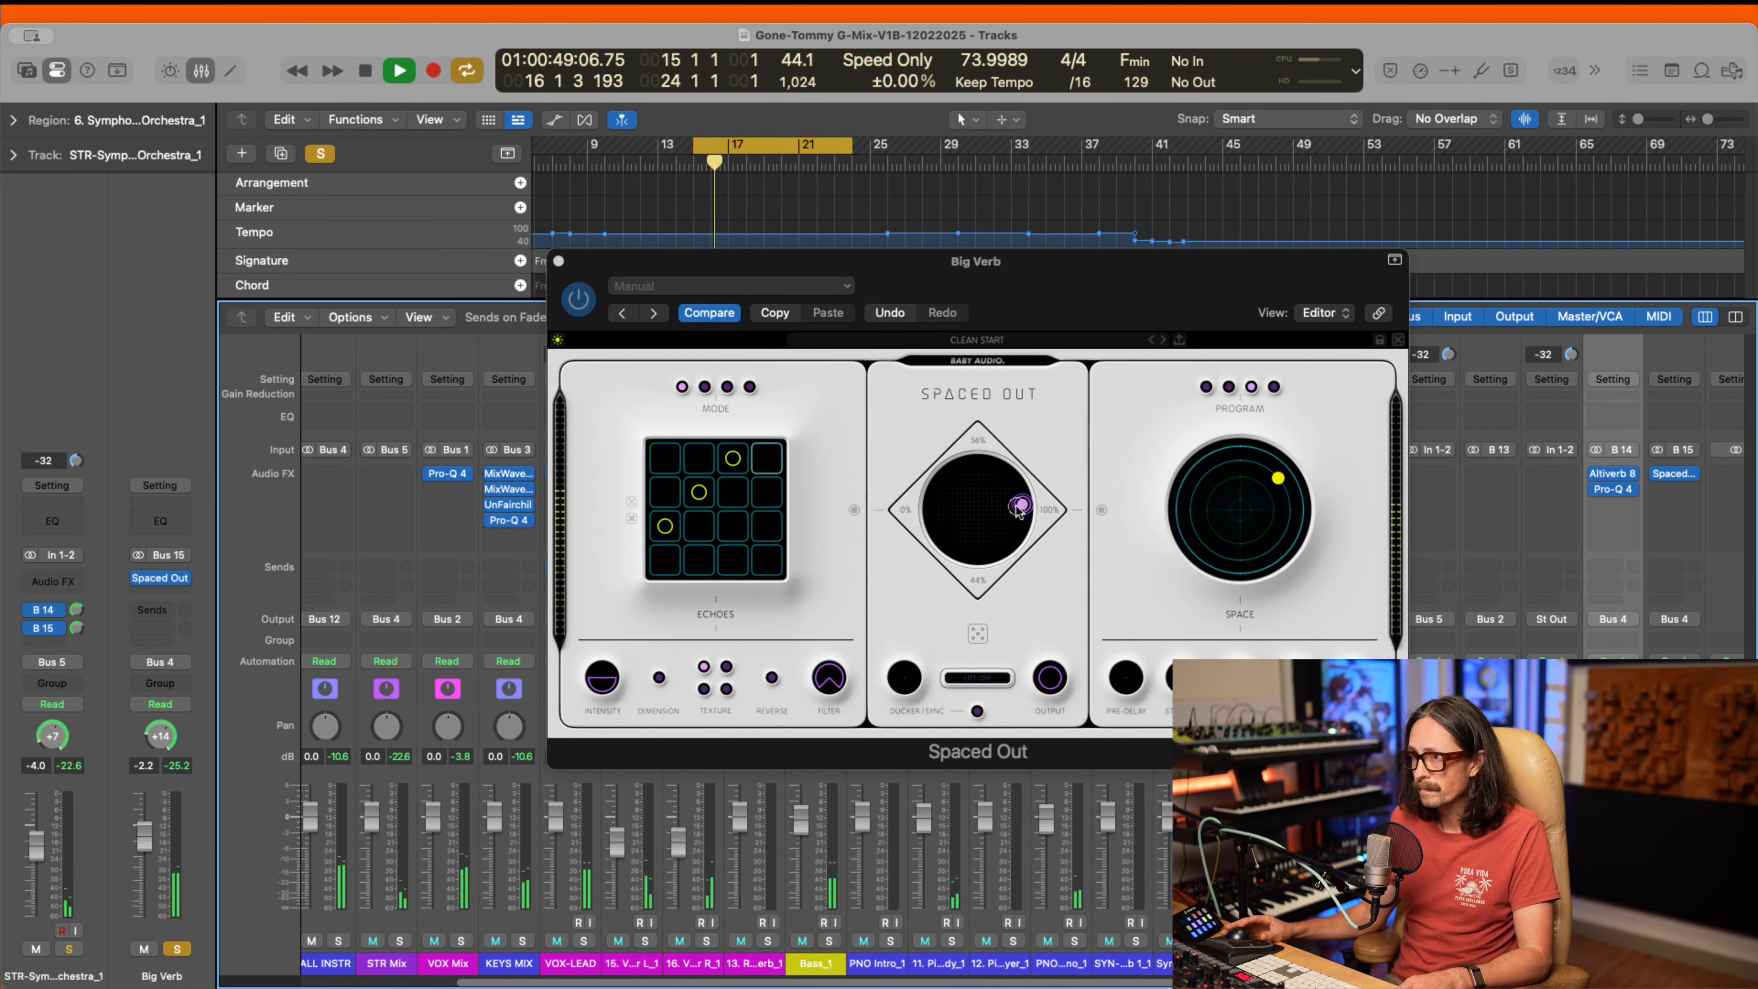
drag(1022, 504, 1012, 475)
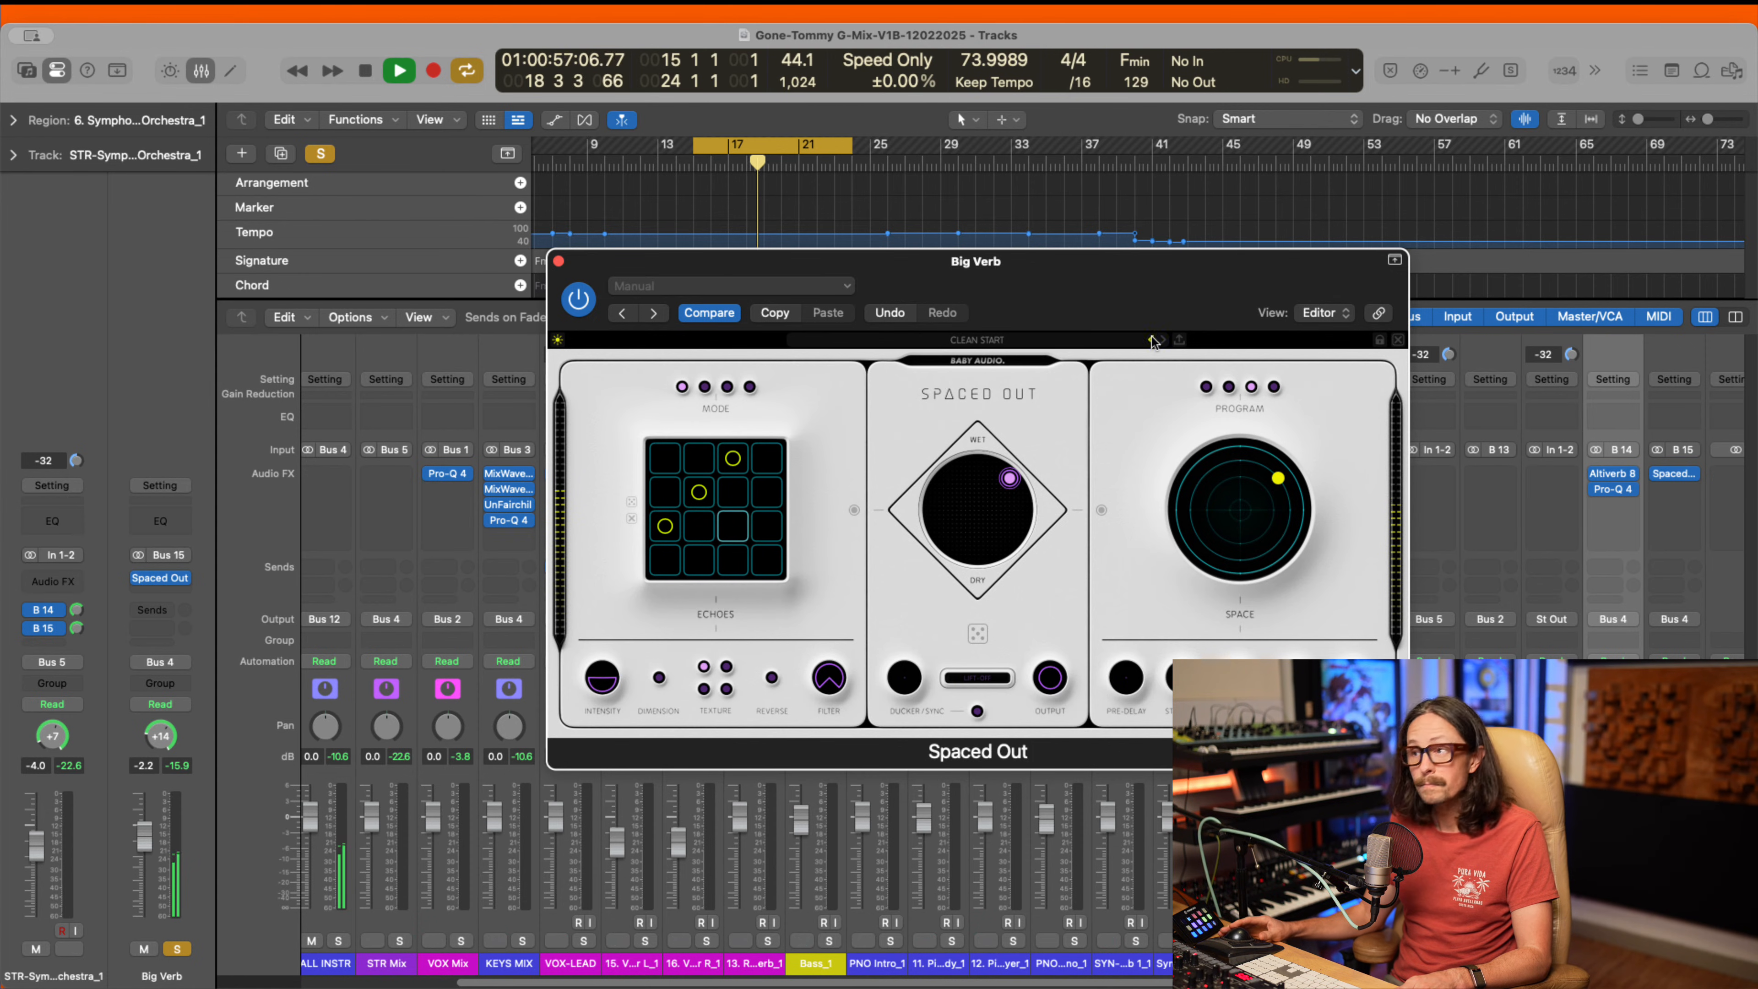
- Raise the Pre-Delay and Mellow amounts in Spaced Out's Space section during playback
mouse_move(838, 686)
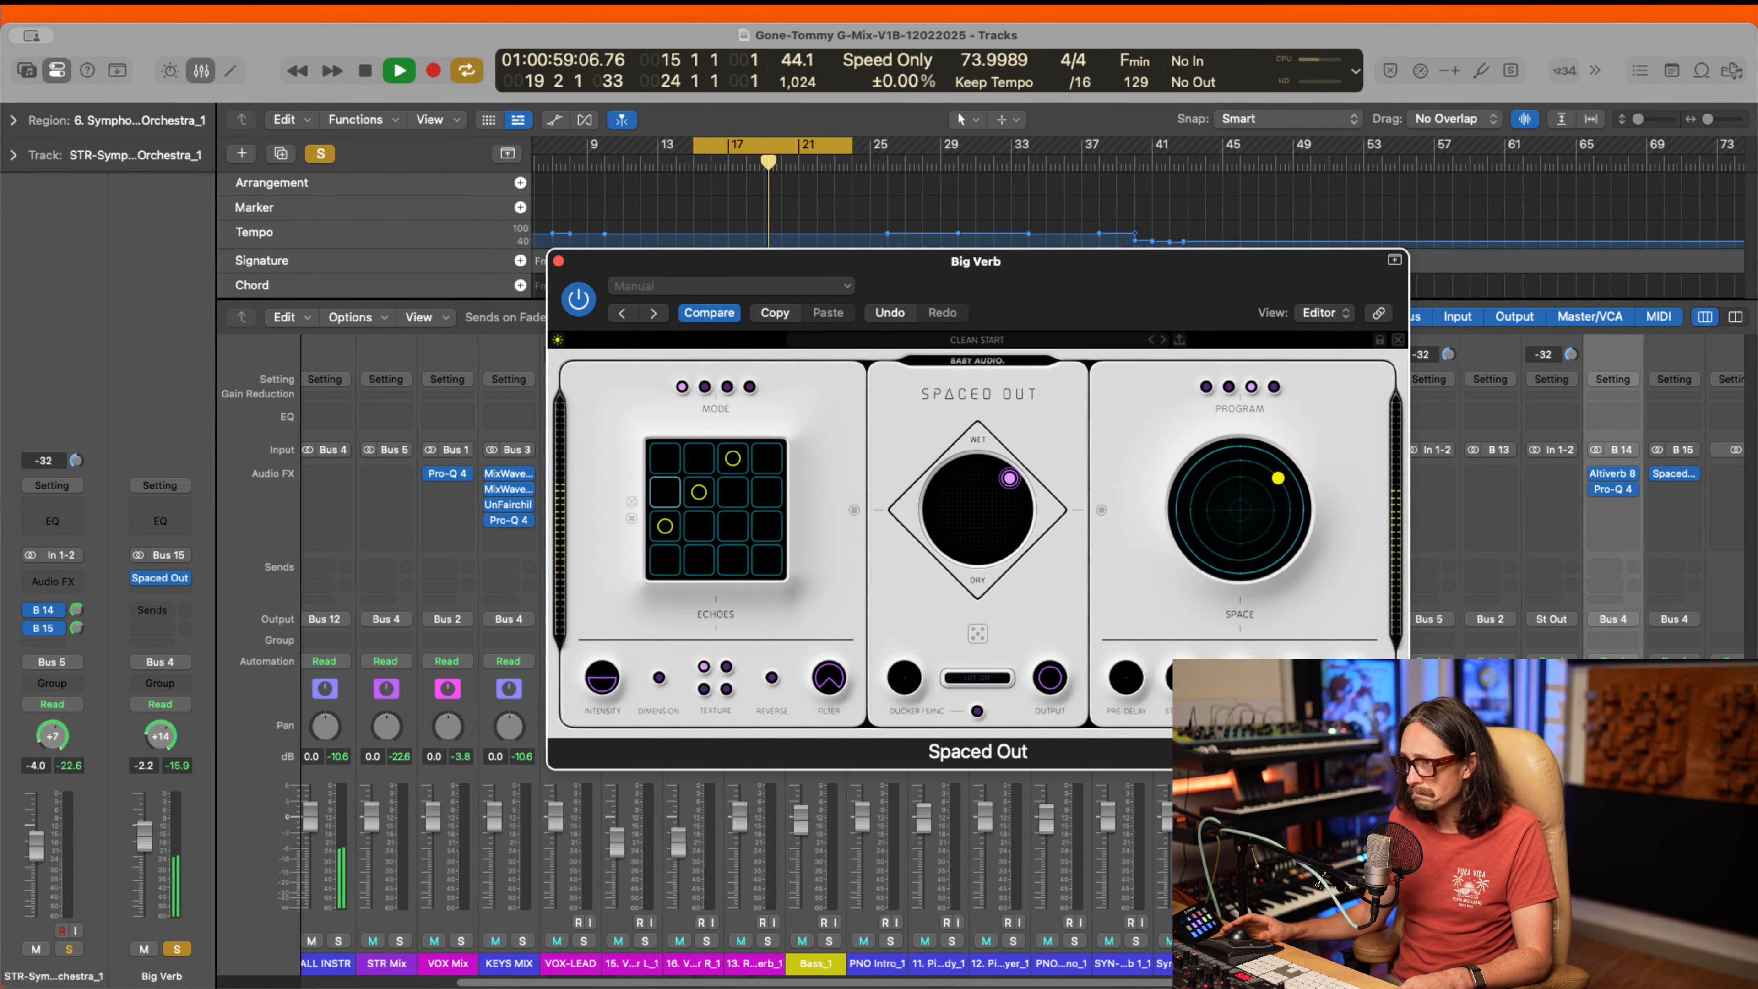
mouse_move(1121, 684)
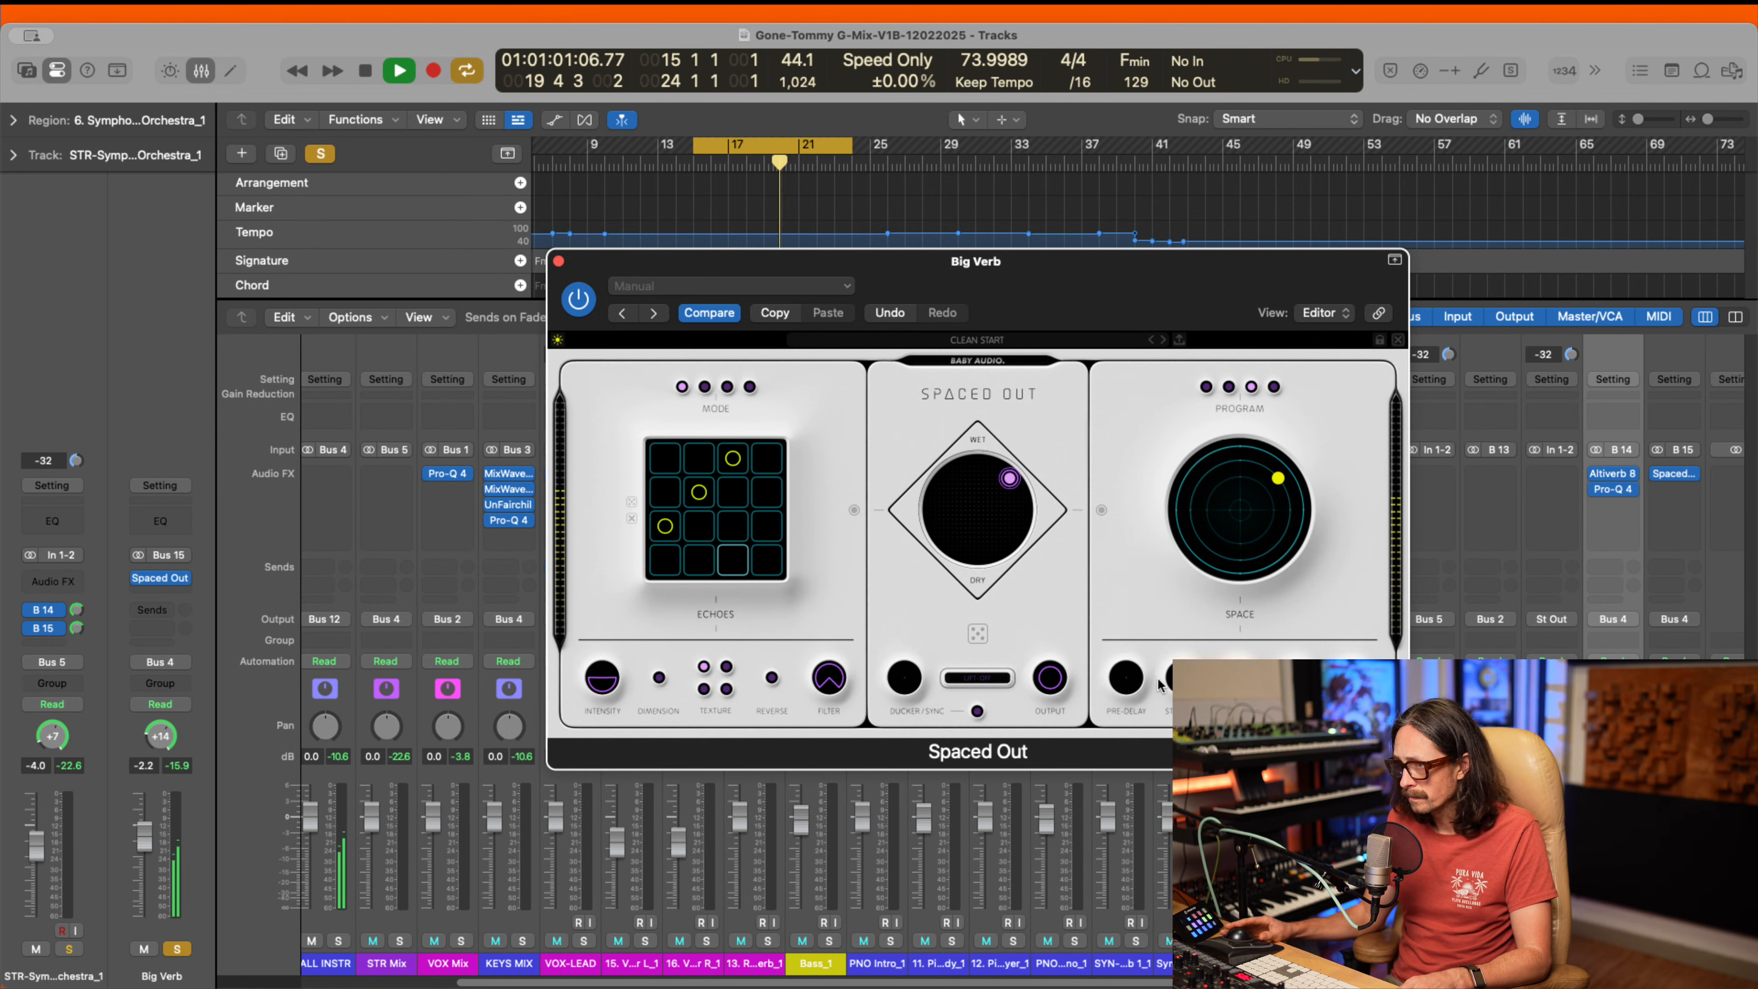
drag(1121, 683, 1135, 590)
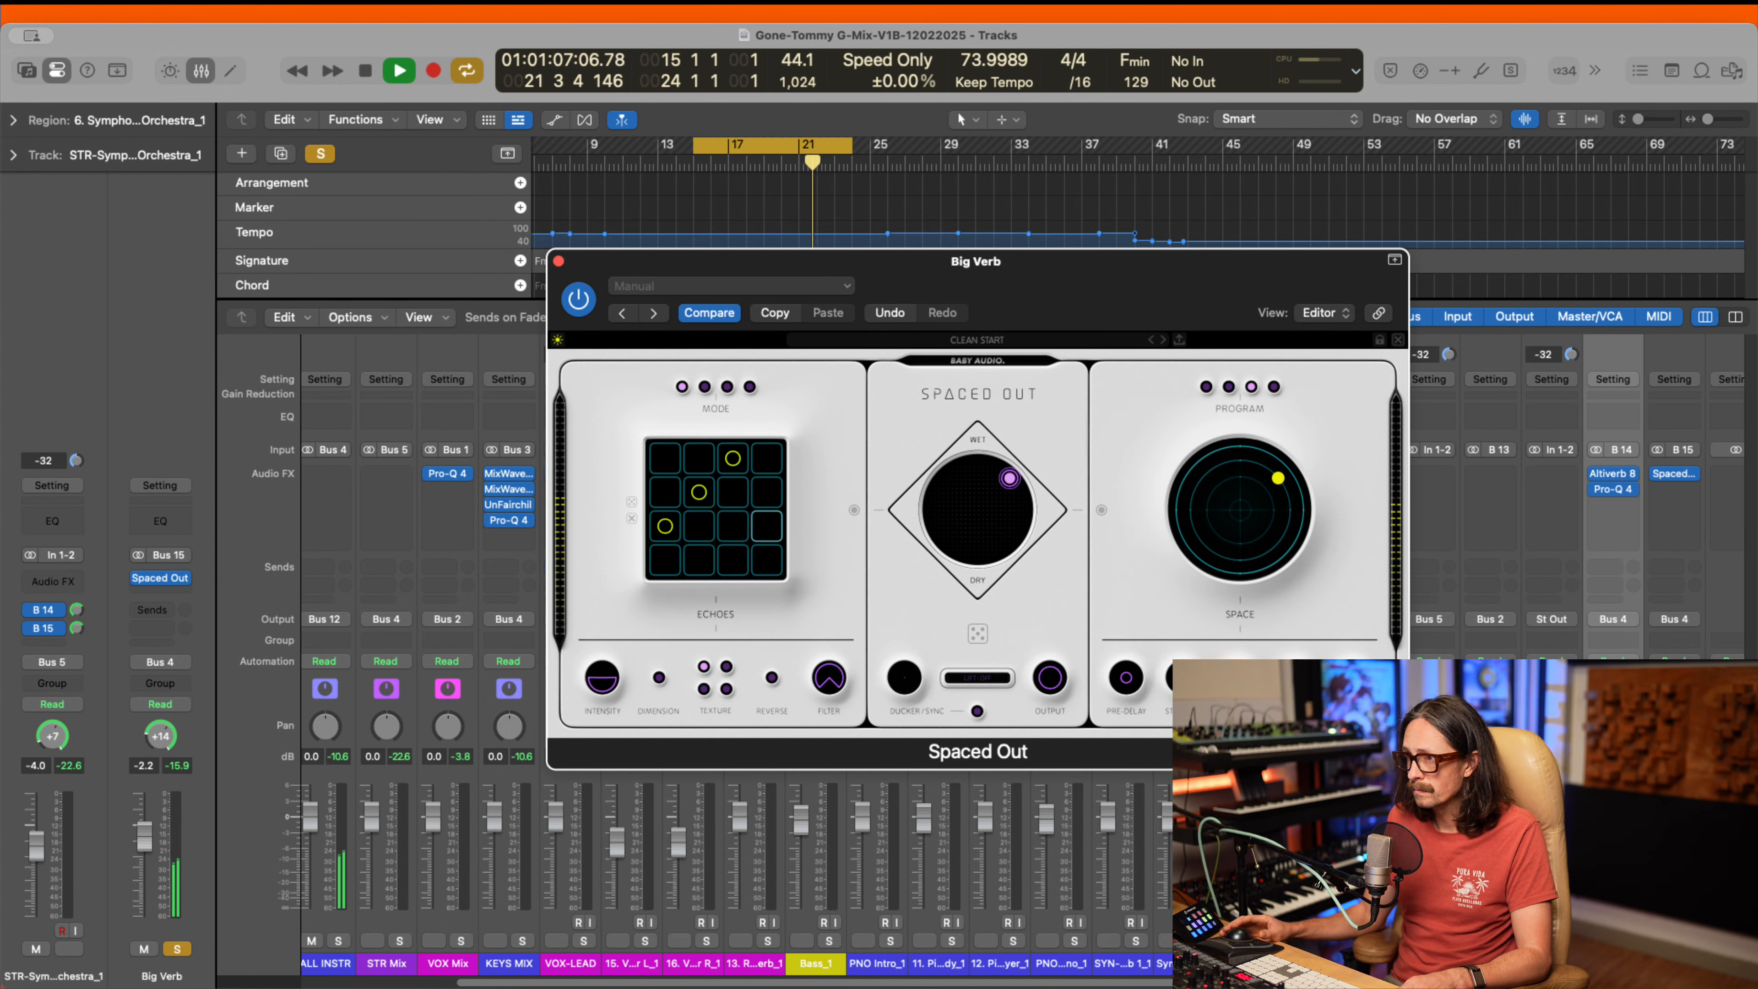
drag(1234, 681, 1236, 589)
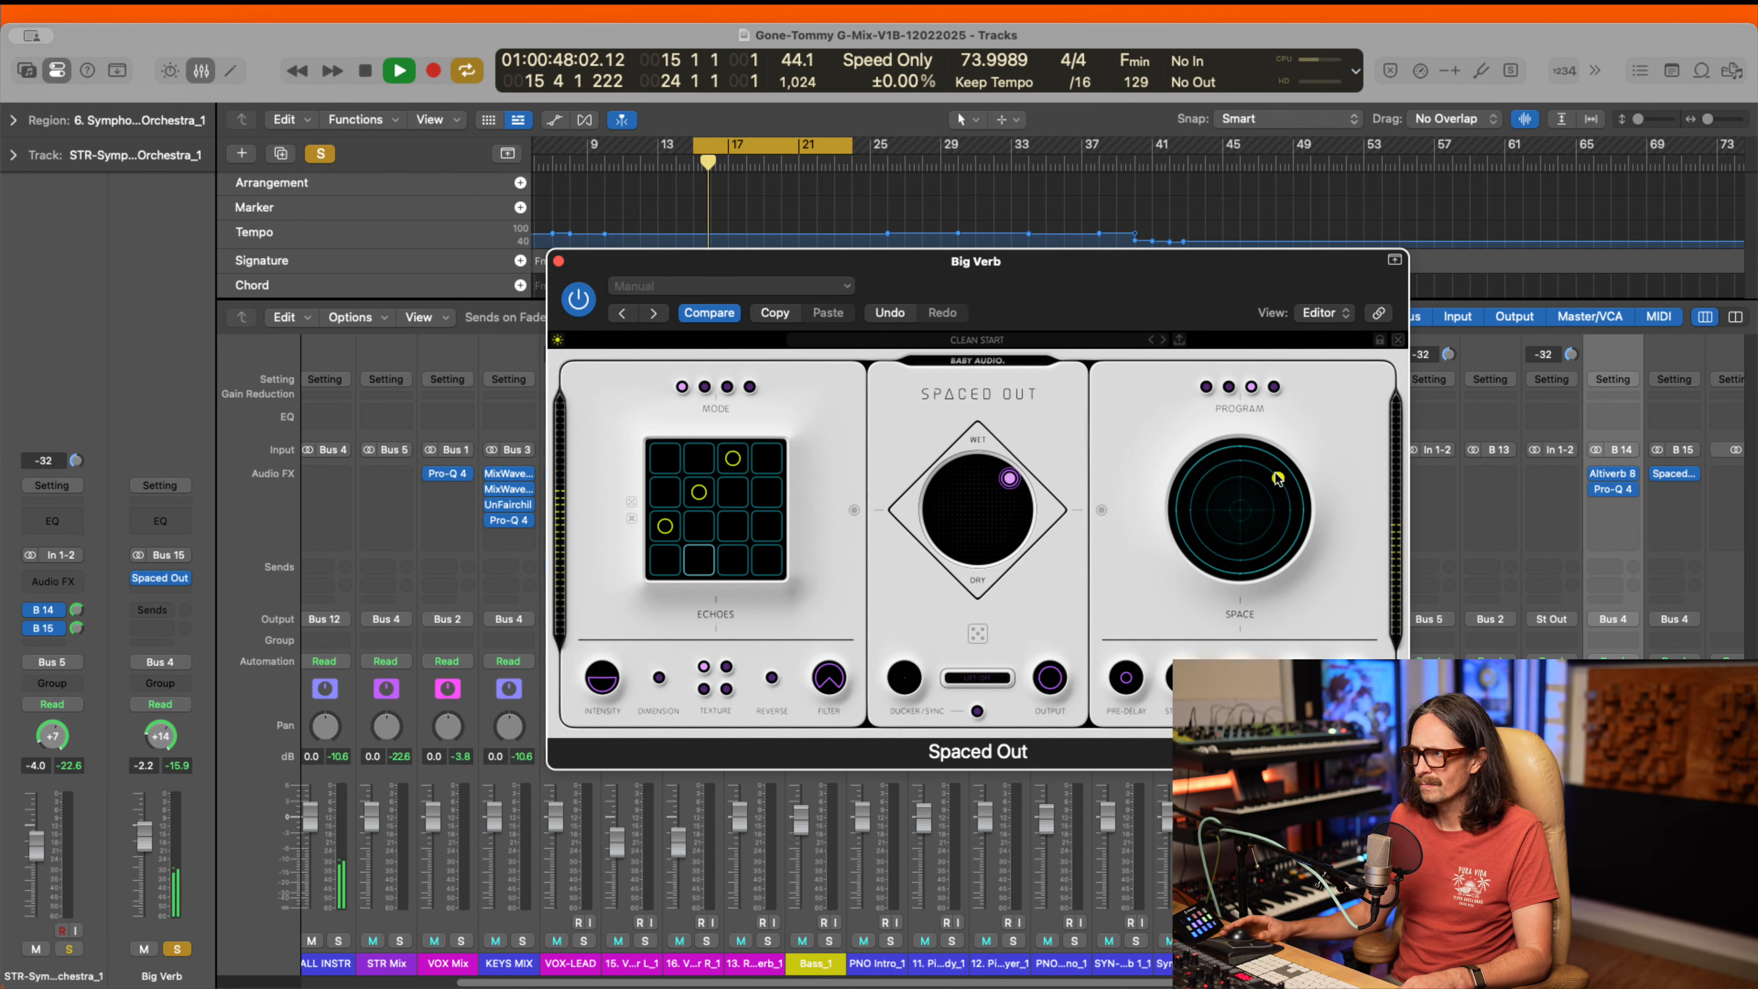
- Move the Space pad's point to the upper-left area of the circle, audition the reverb and stop playback
drag(1278, 478, 1198, 475)
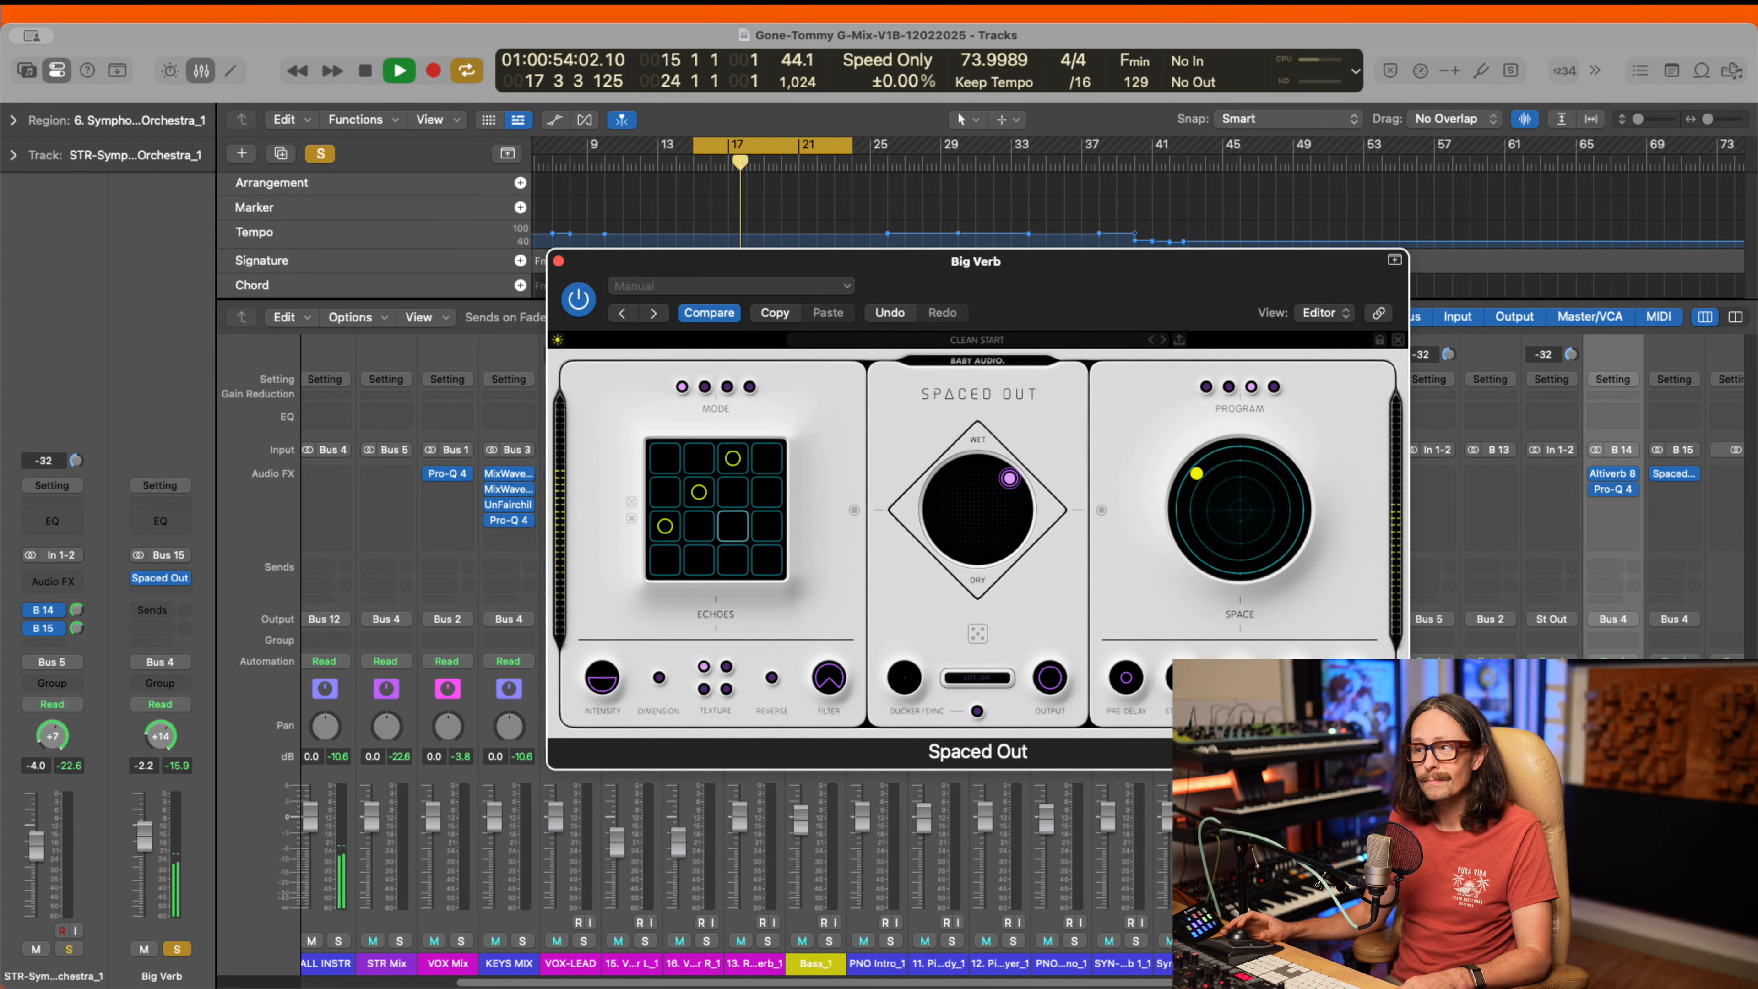
drag(1127, 683, 1210, 503)
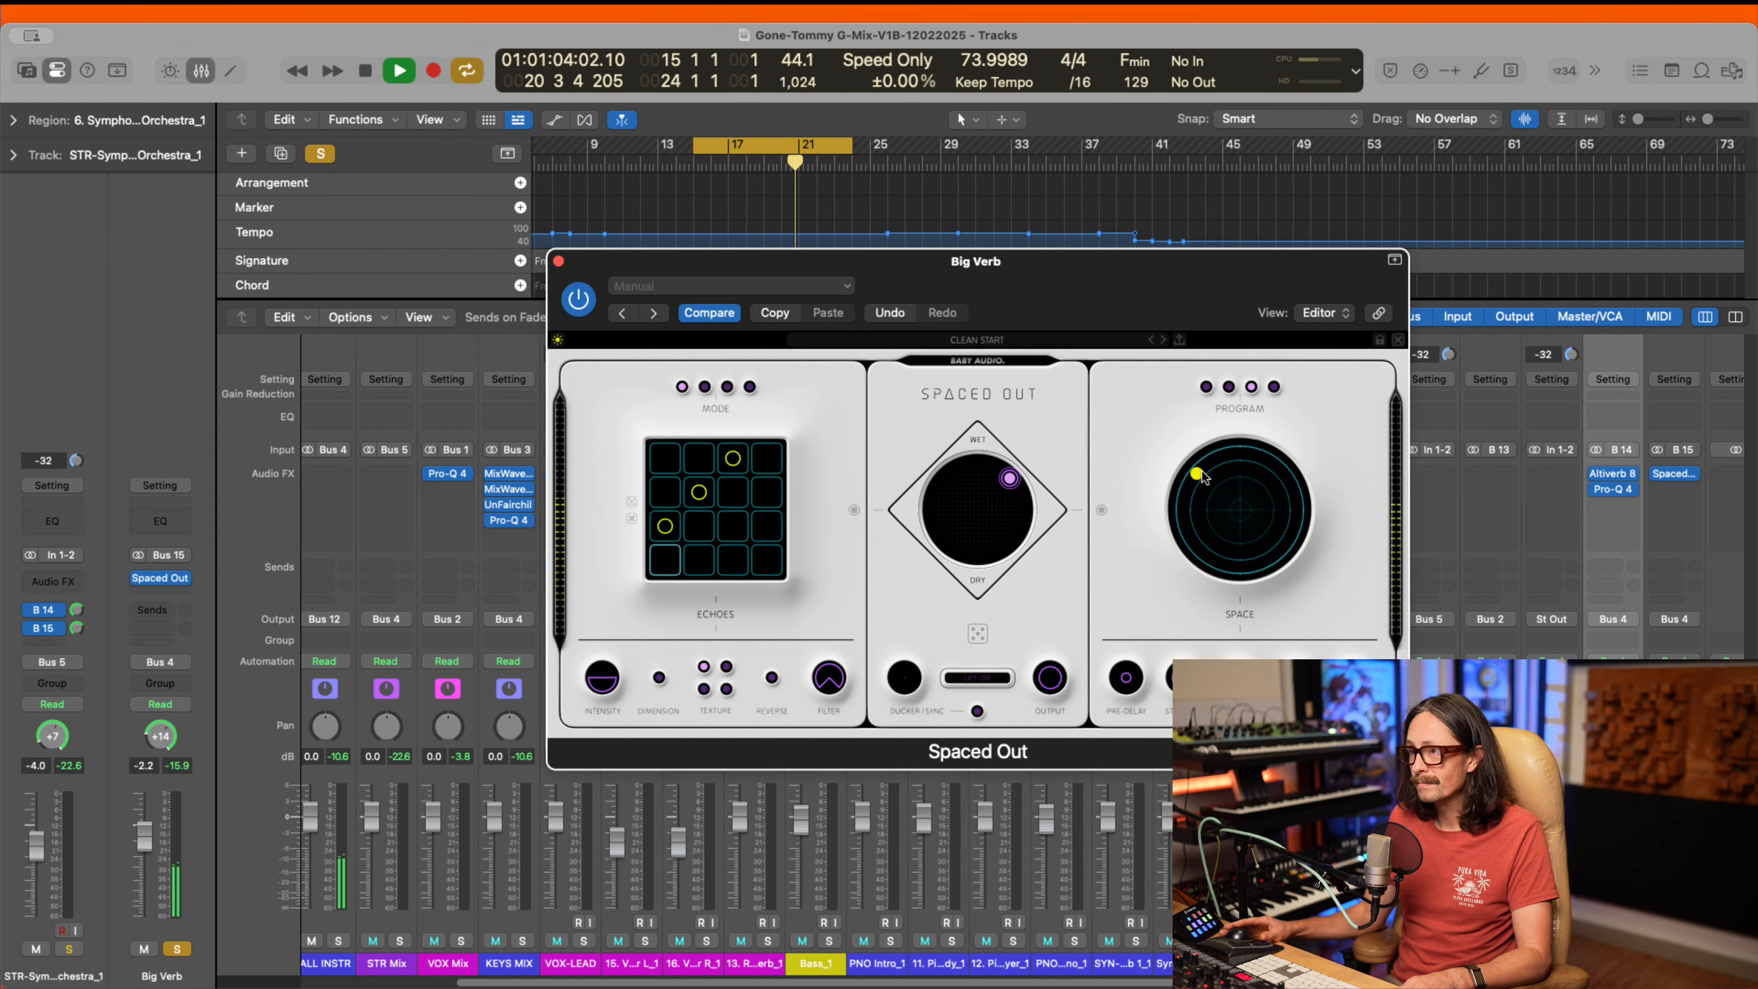
key(space)
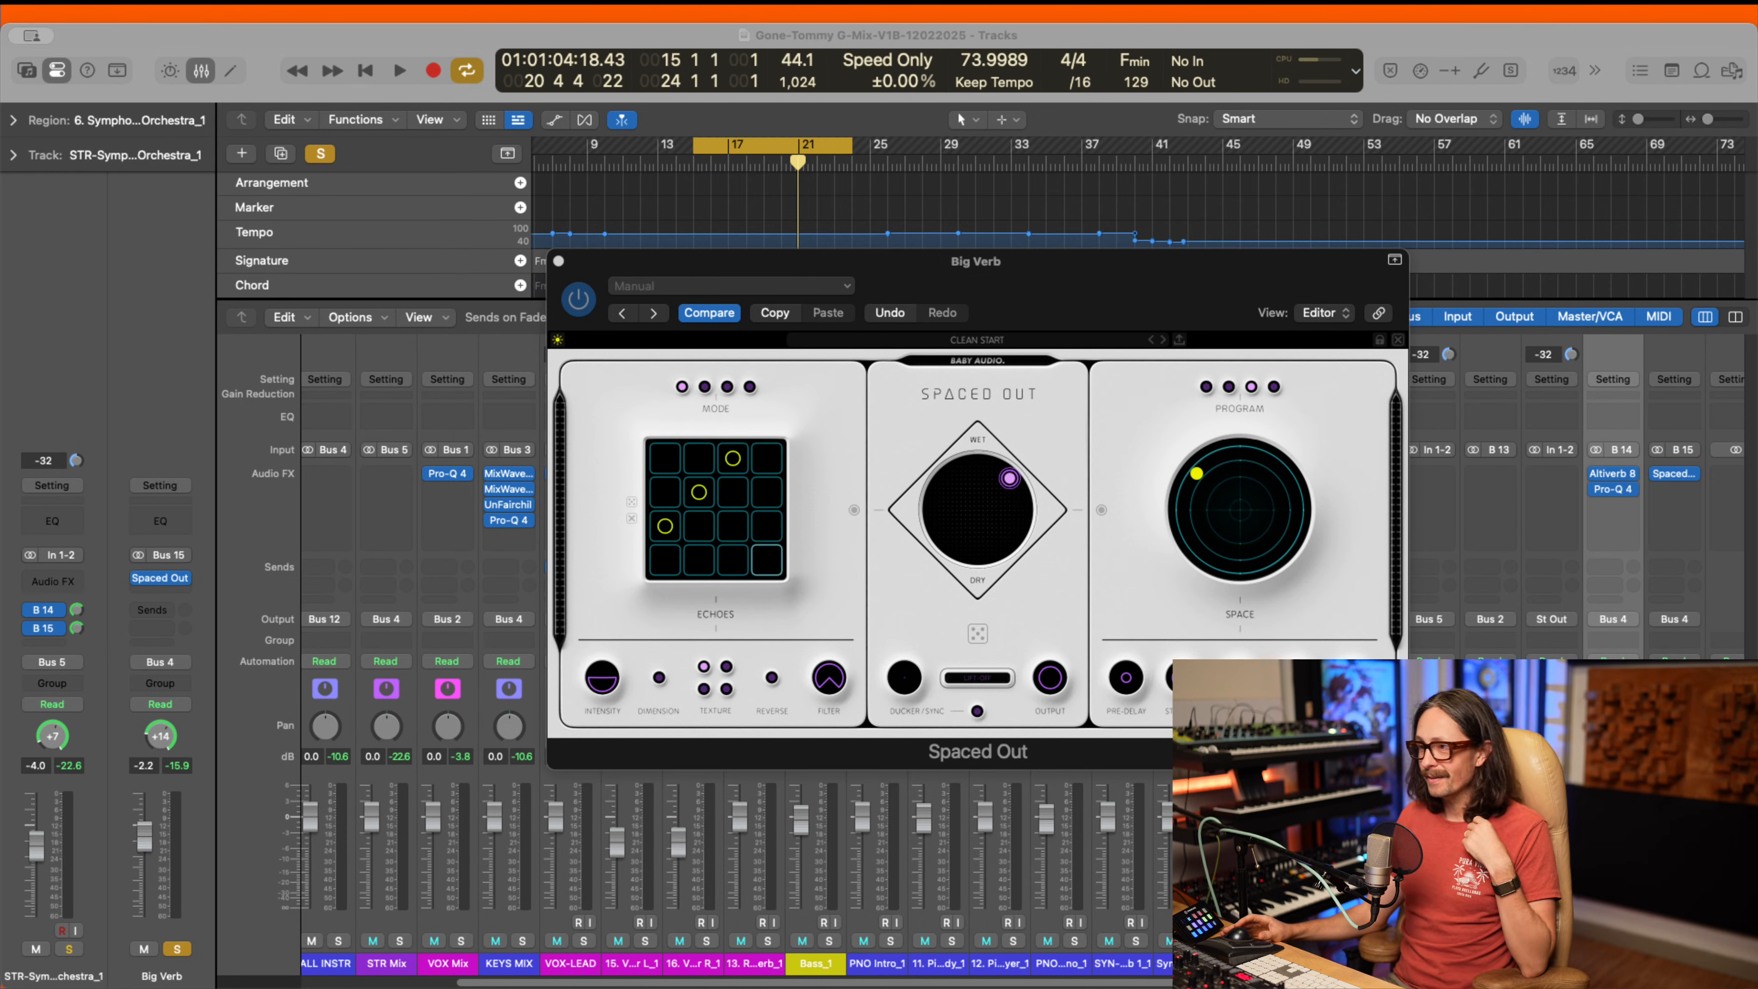
- Reposition the Spaced Out window so its Space controls are in view, and close the plug-in
click(1627, 940)
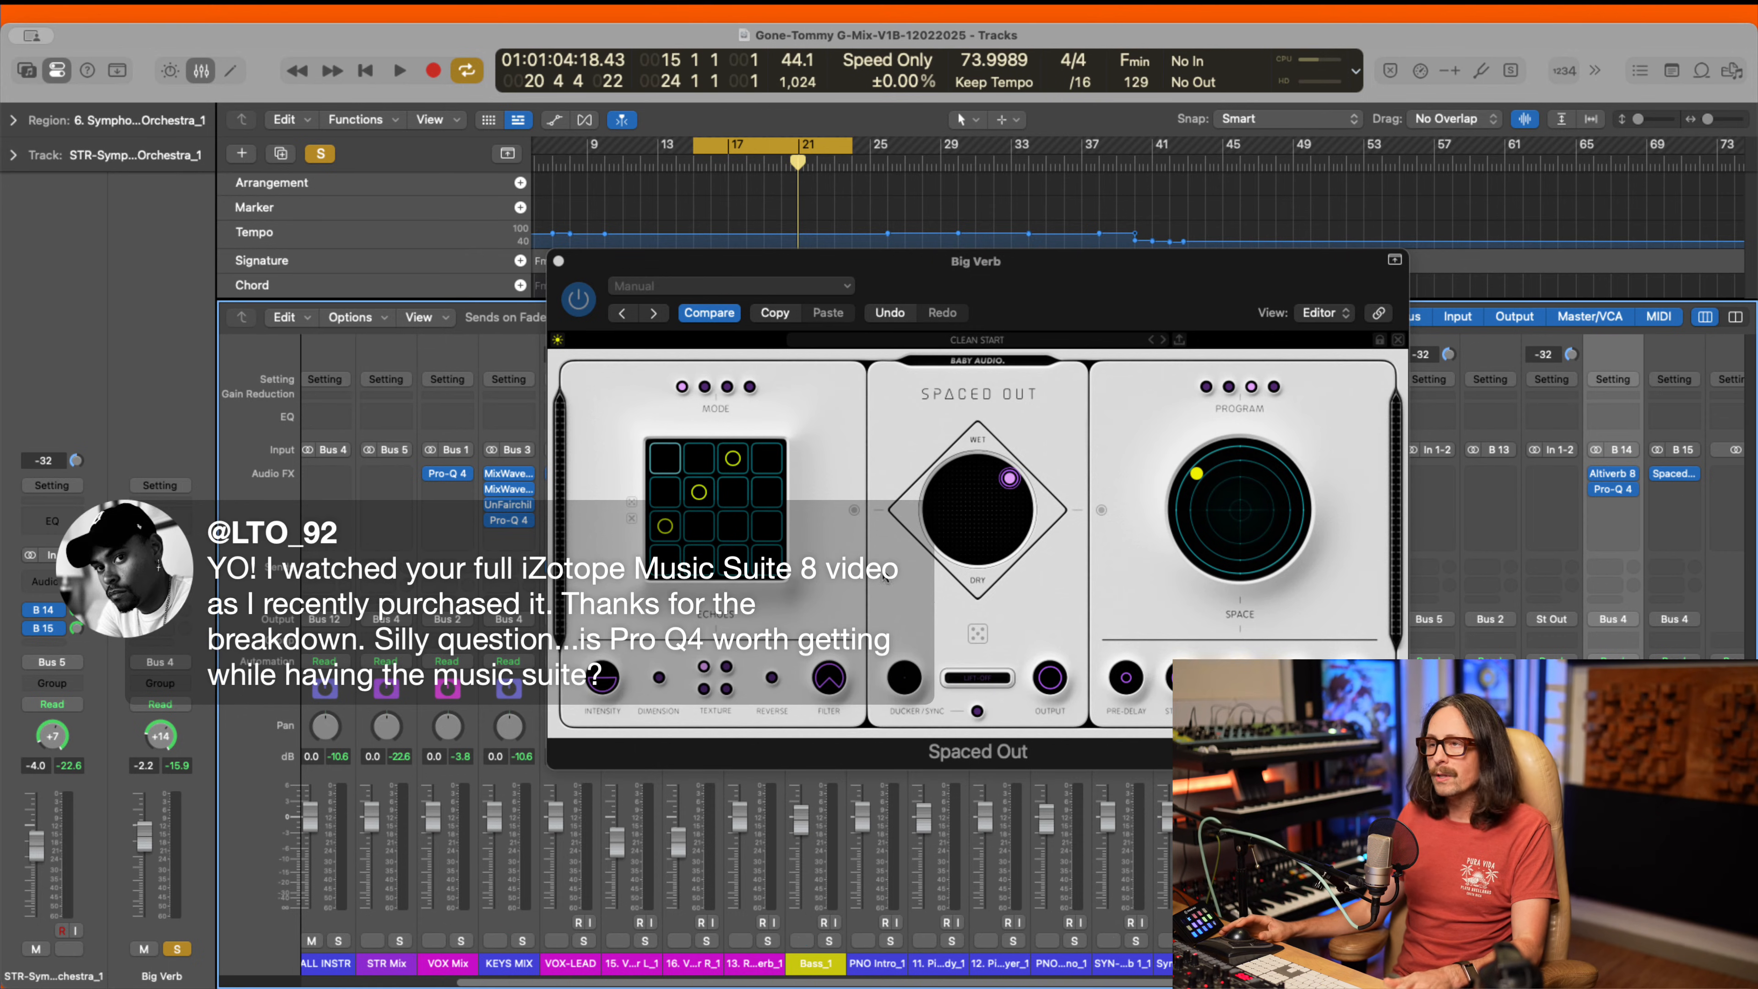
drag(1085, 272, 816, 223)
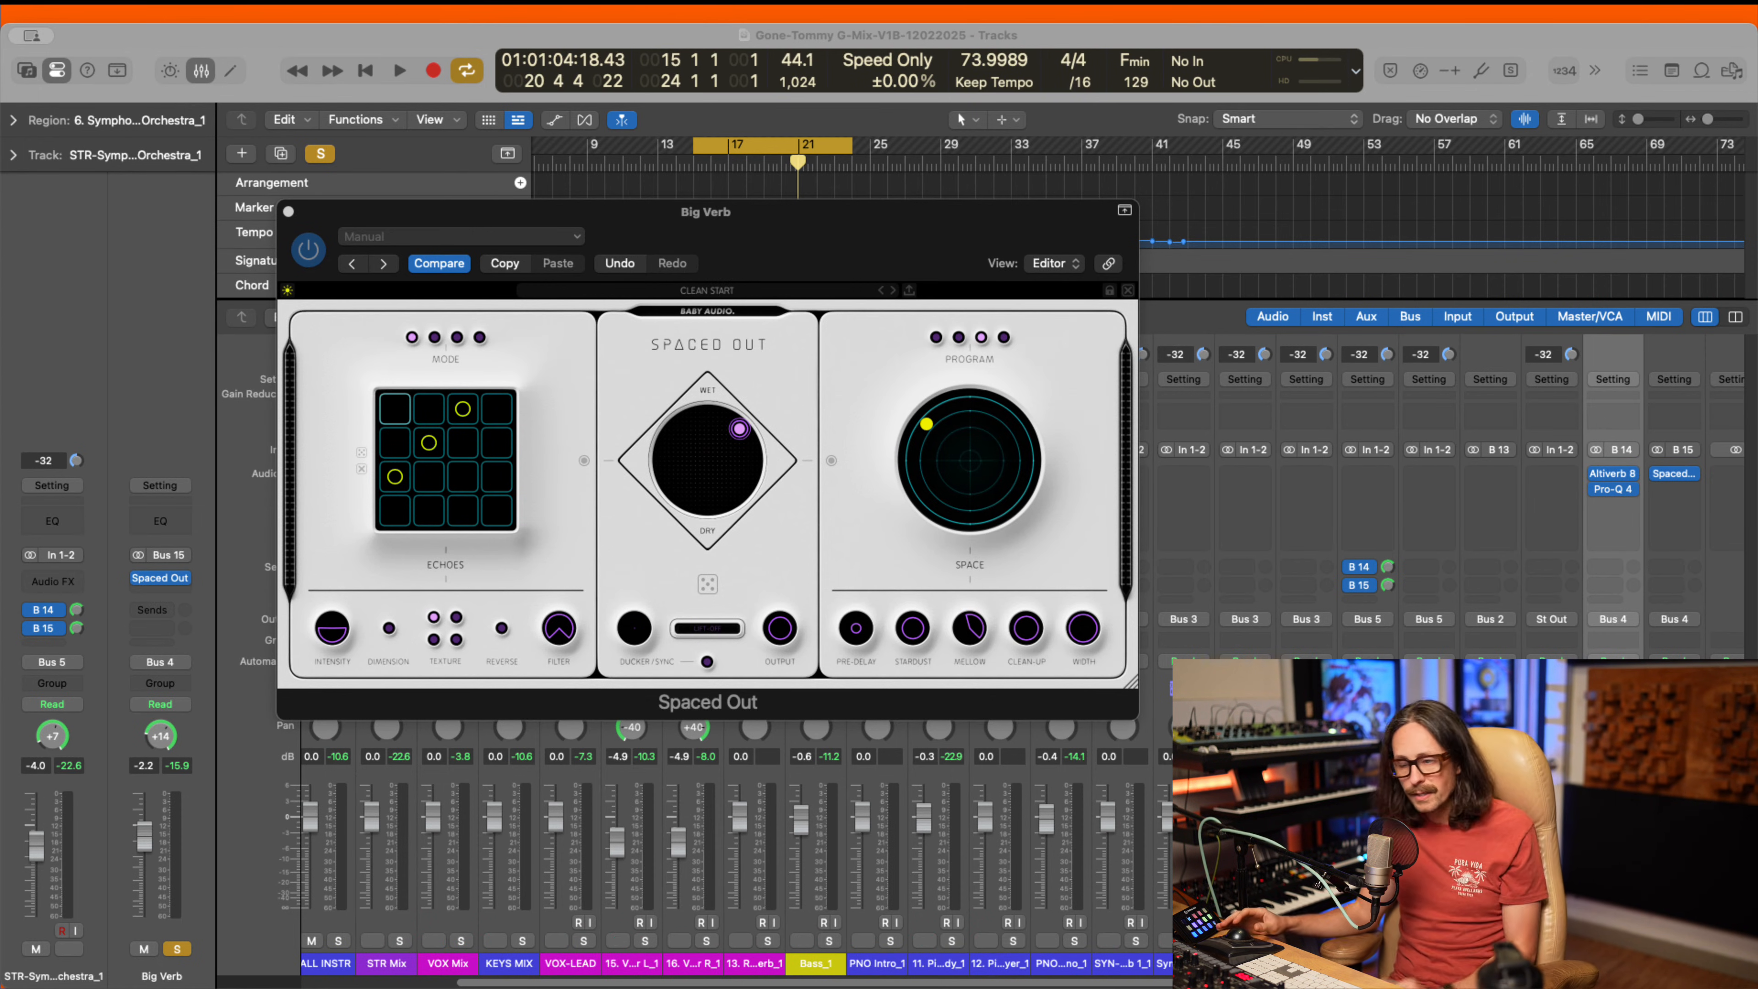
click(555, 285)
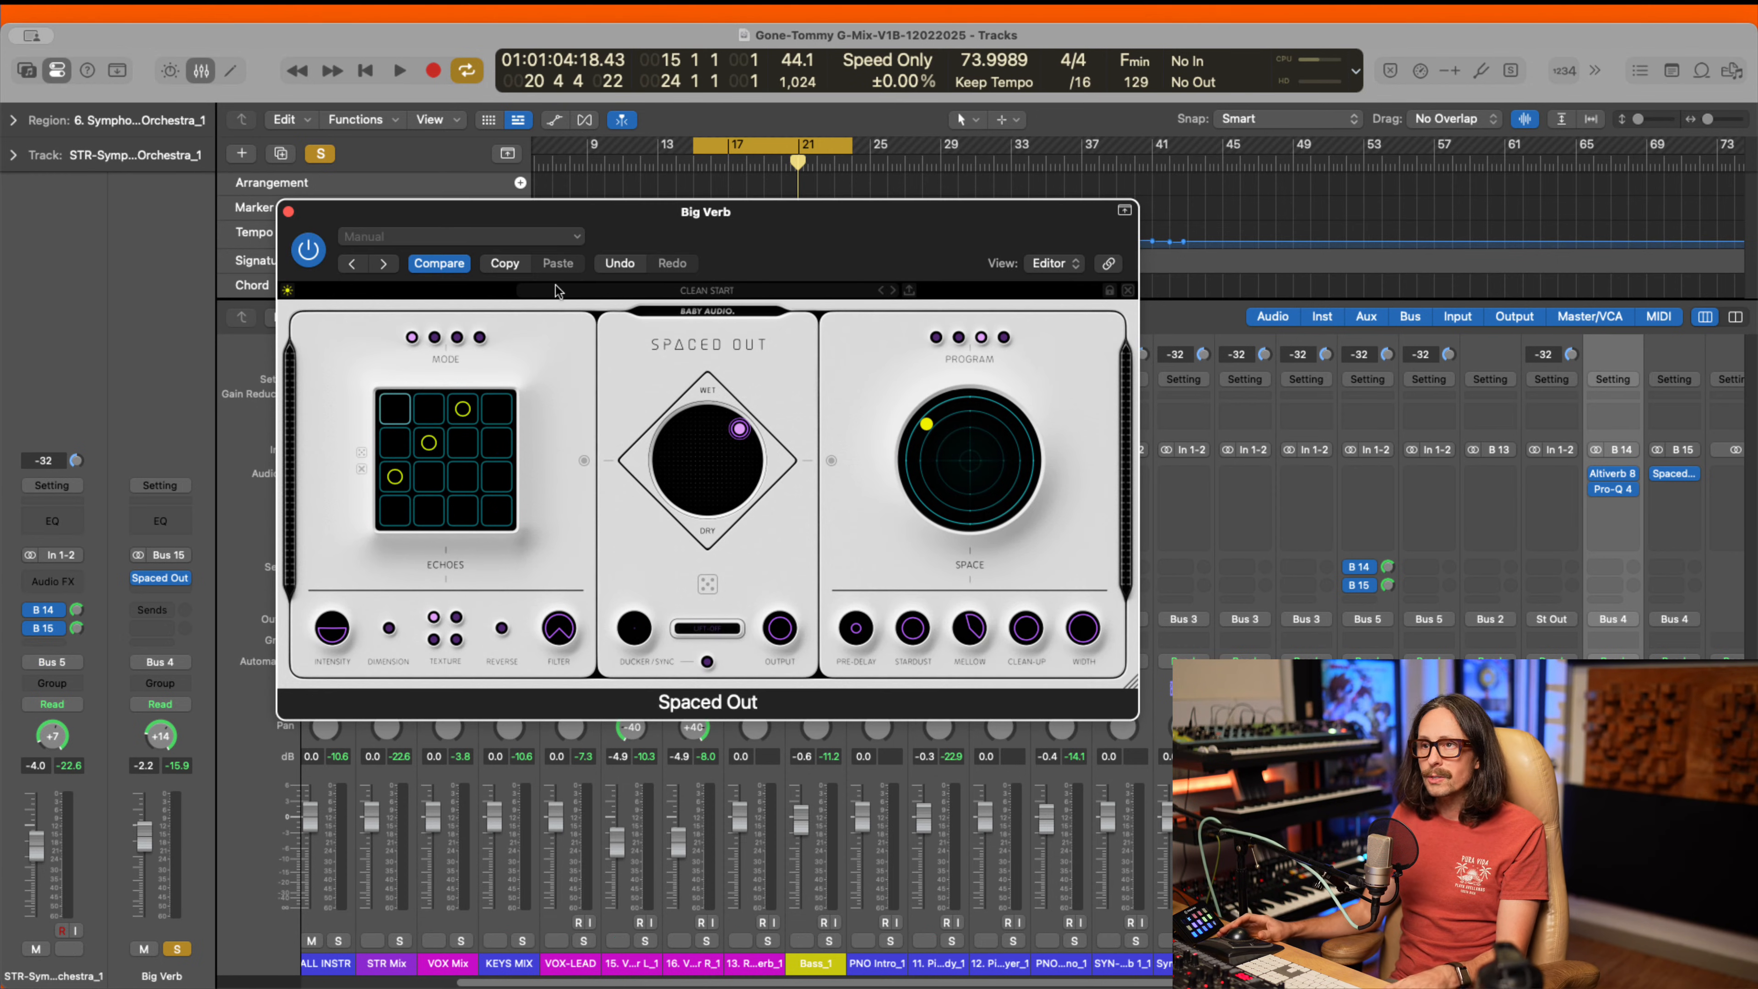
click(289, 211)
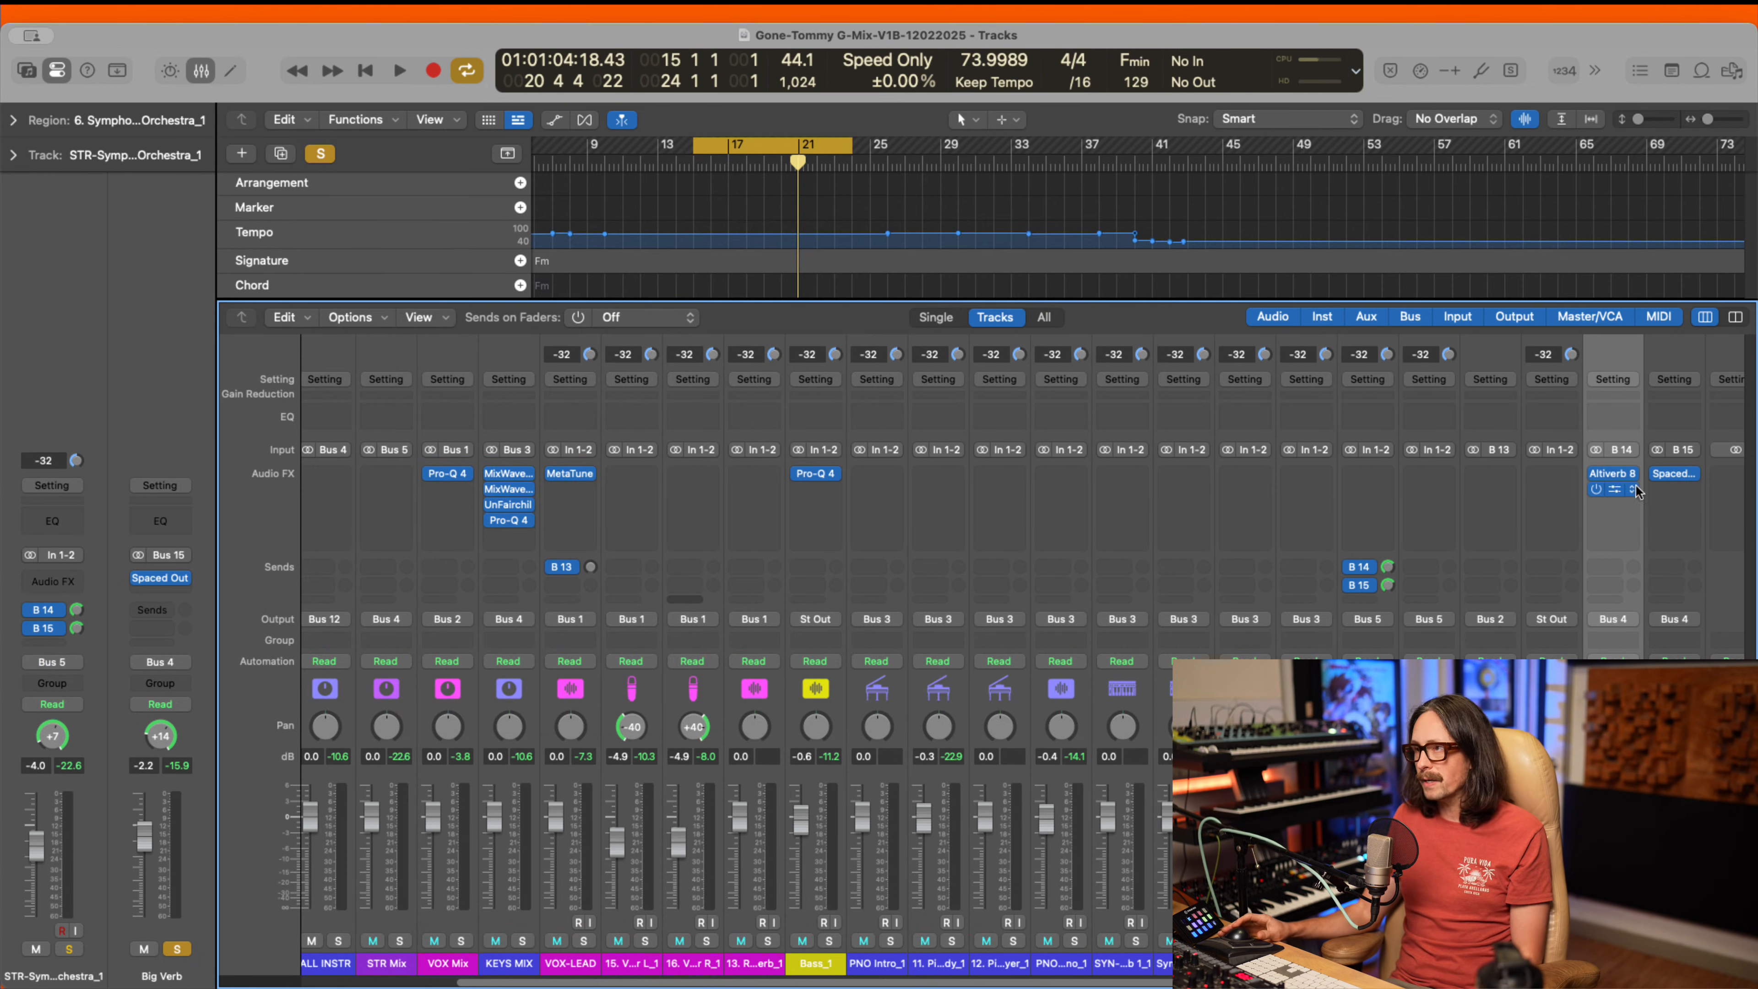
- Inspect the mid-channel bell band in Pro-Q 4 on the Aux 8 return and close the plug-in
click(1614, 490)
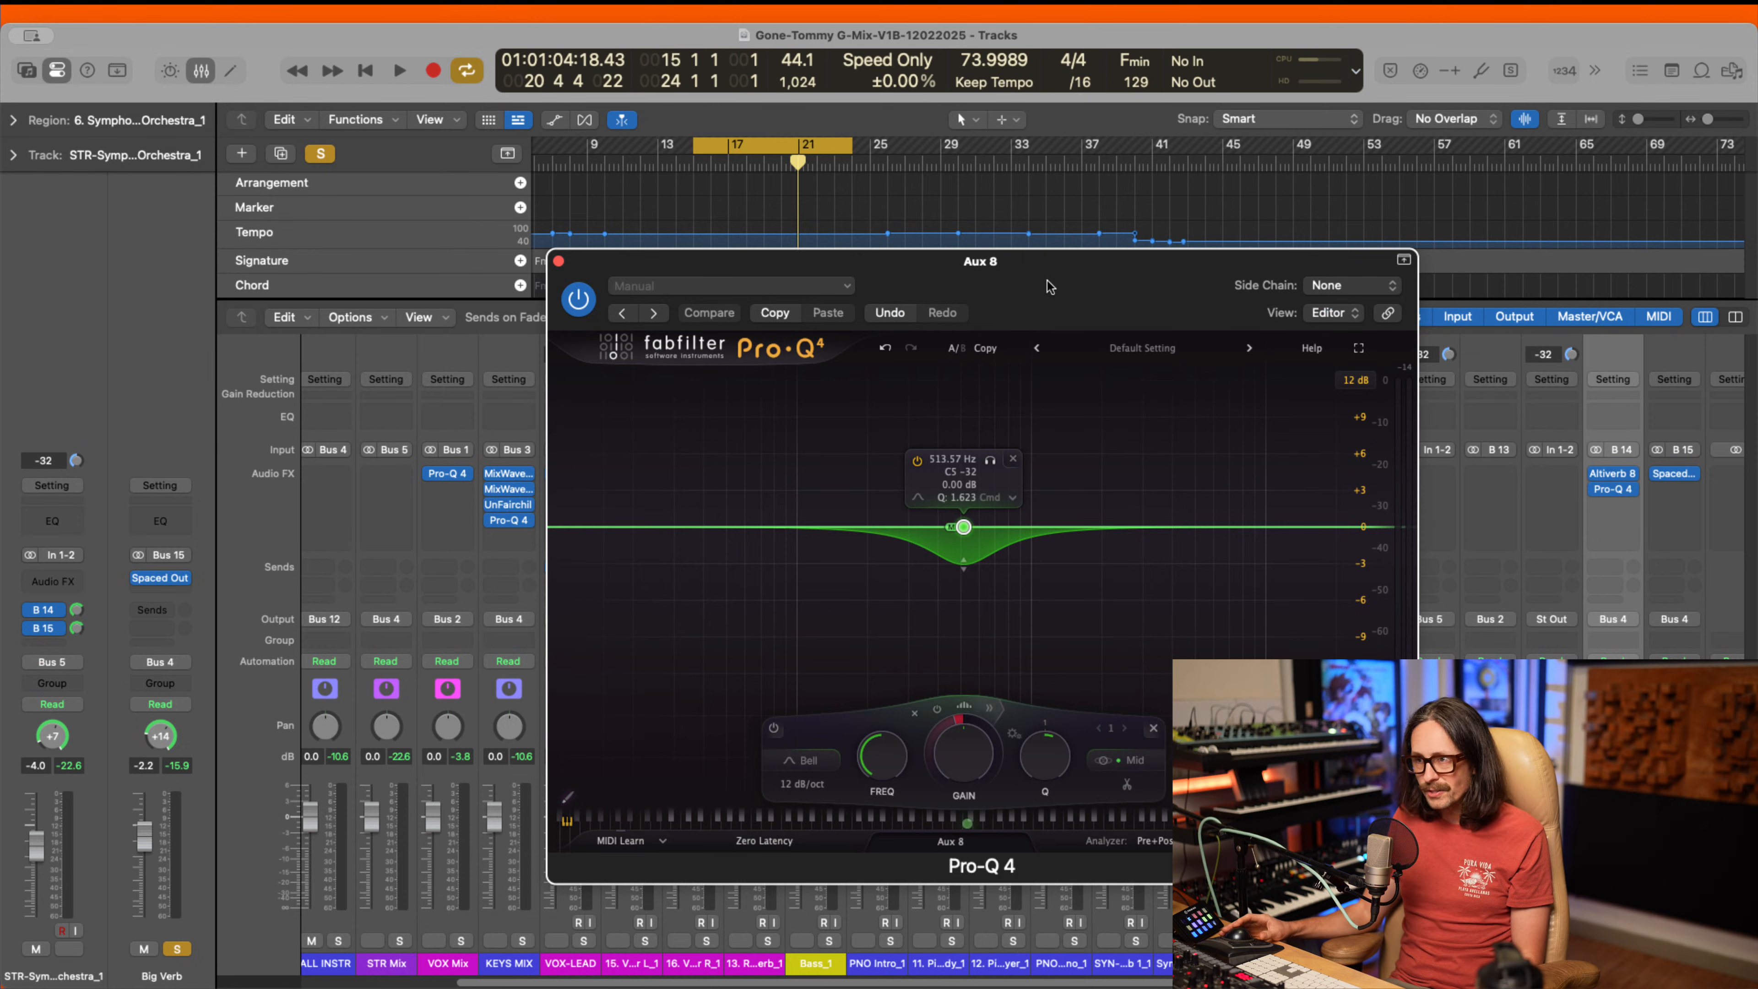
drag(1047, 280, 595, 202)
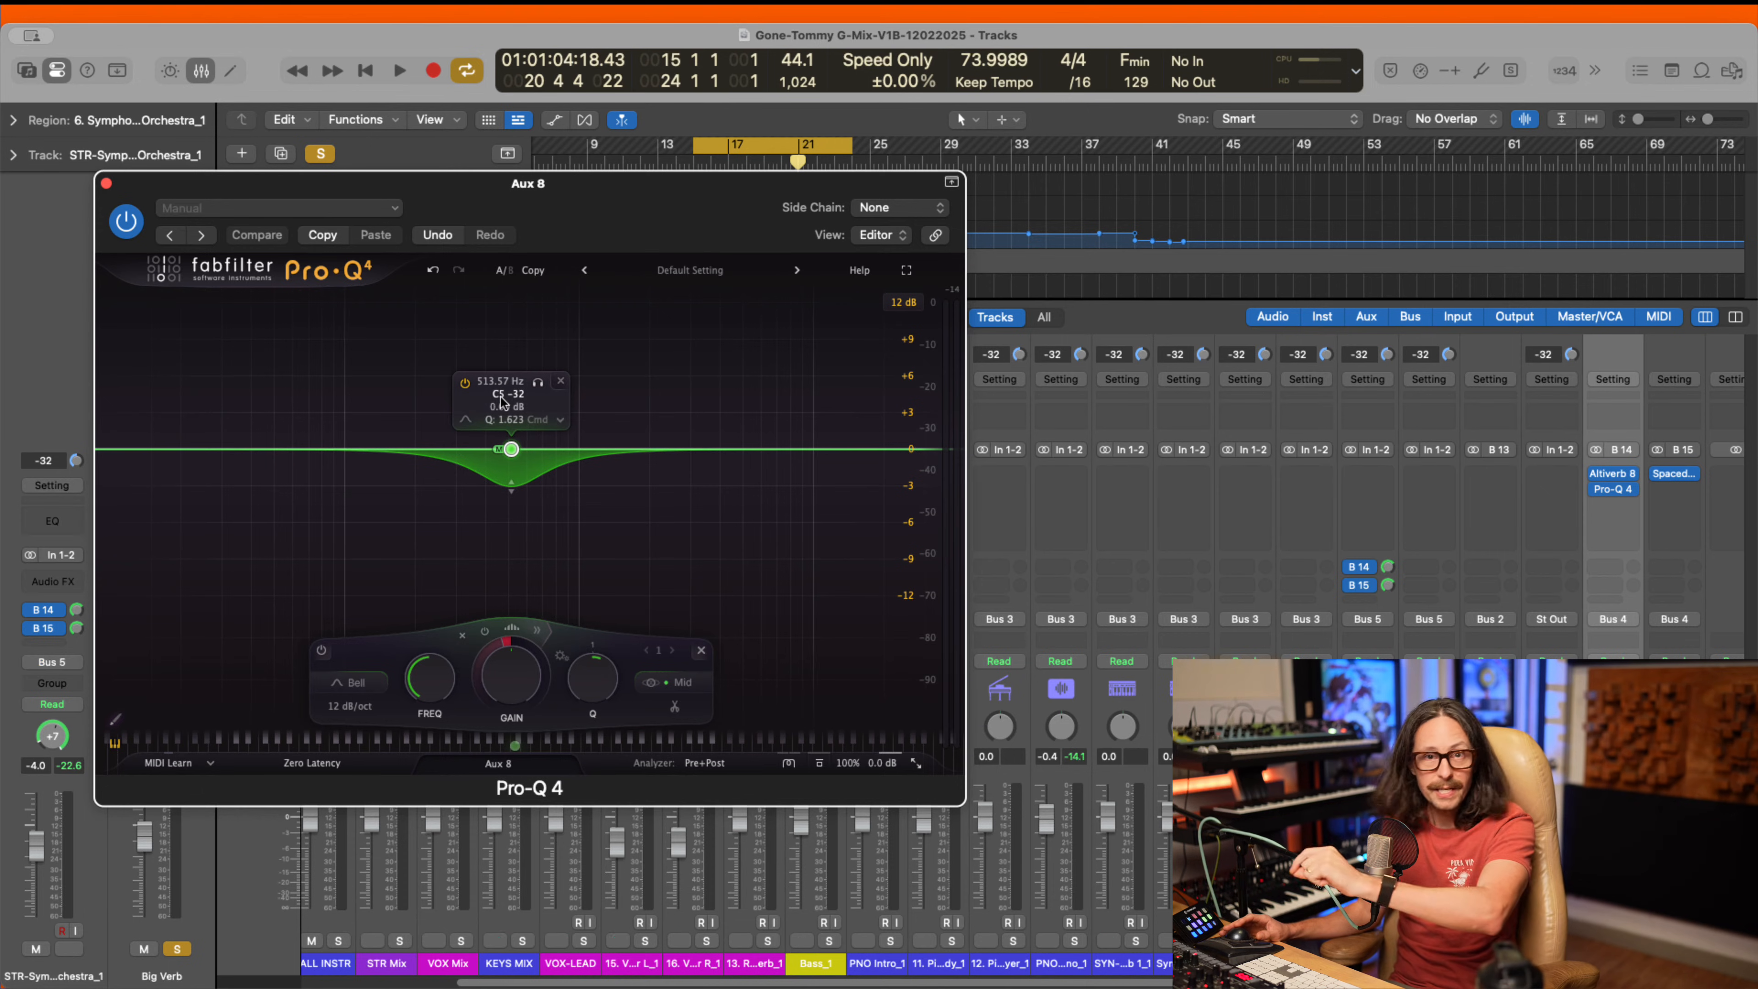
click(106, 184)
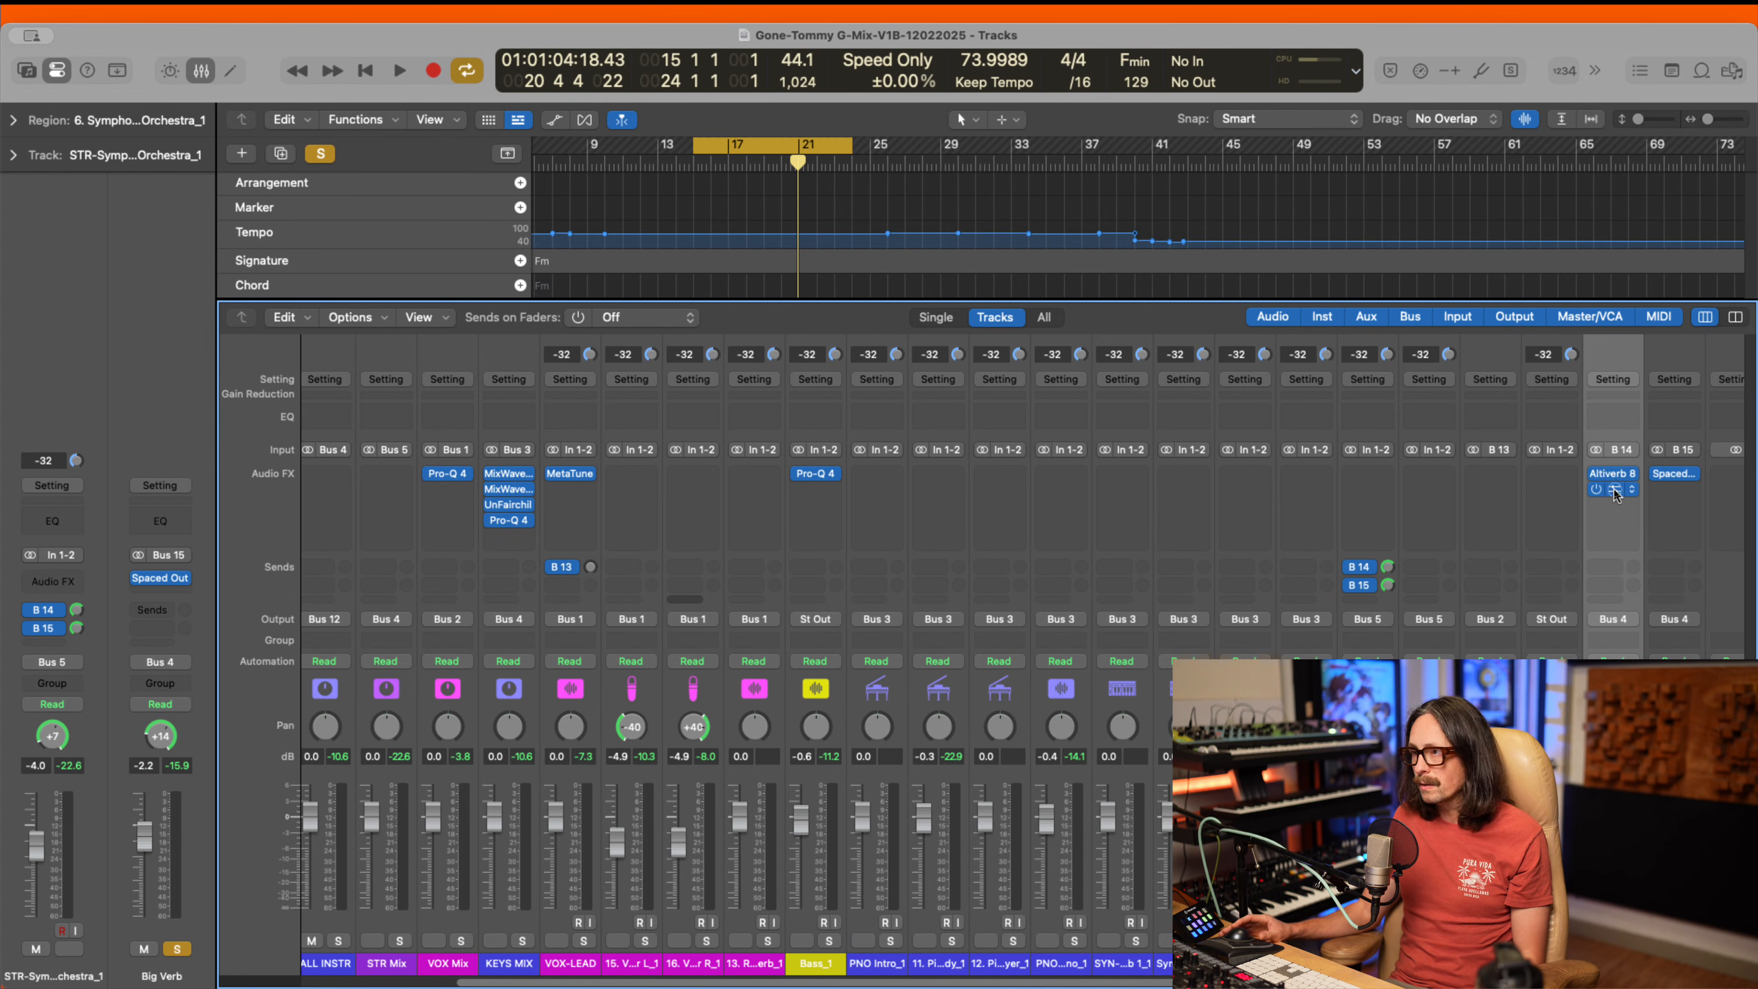
- Reopen Pro-Q 4 on the Aux 8 return to examine how its bell band ducks the mid channel, and close it
click(1615, 488)
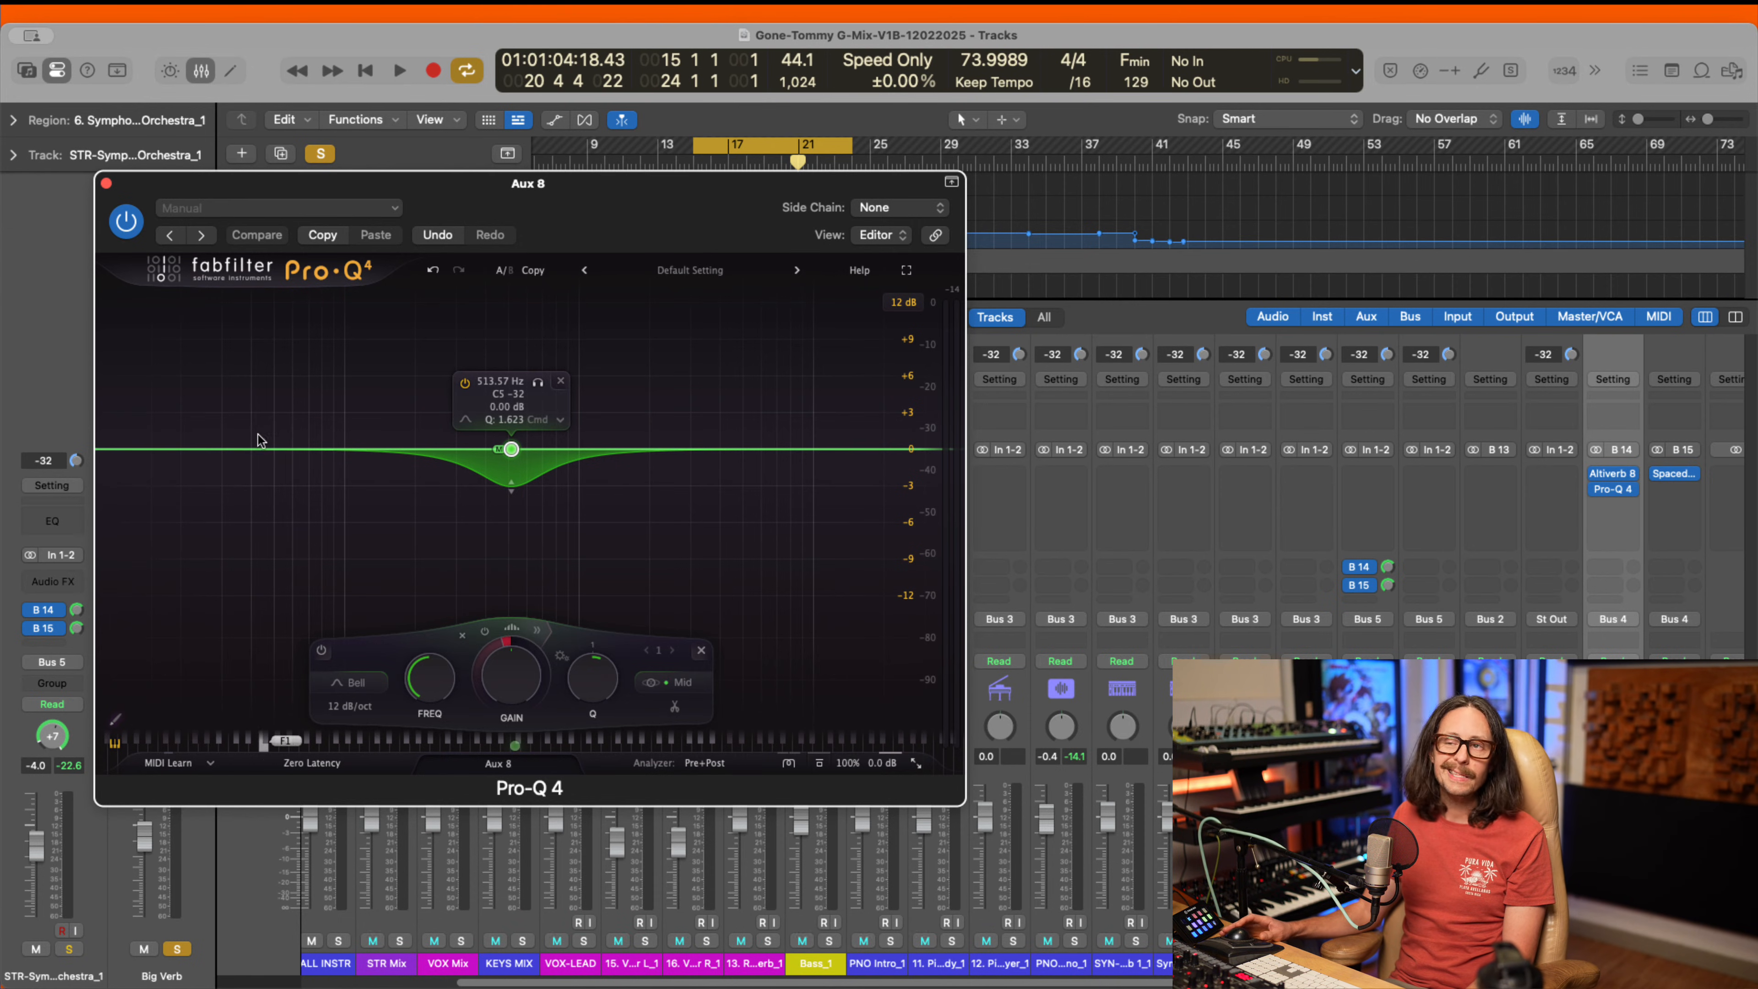
click(106, 184)
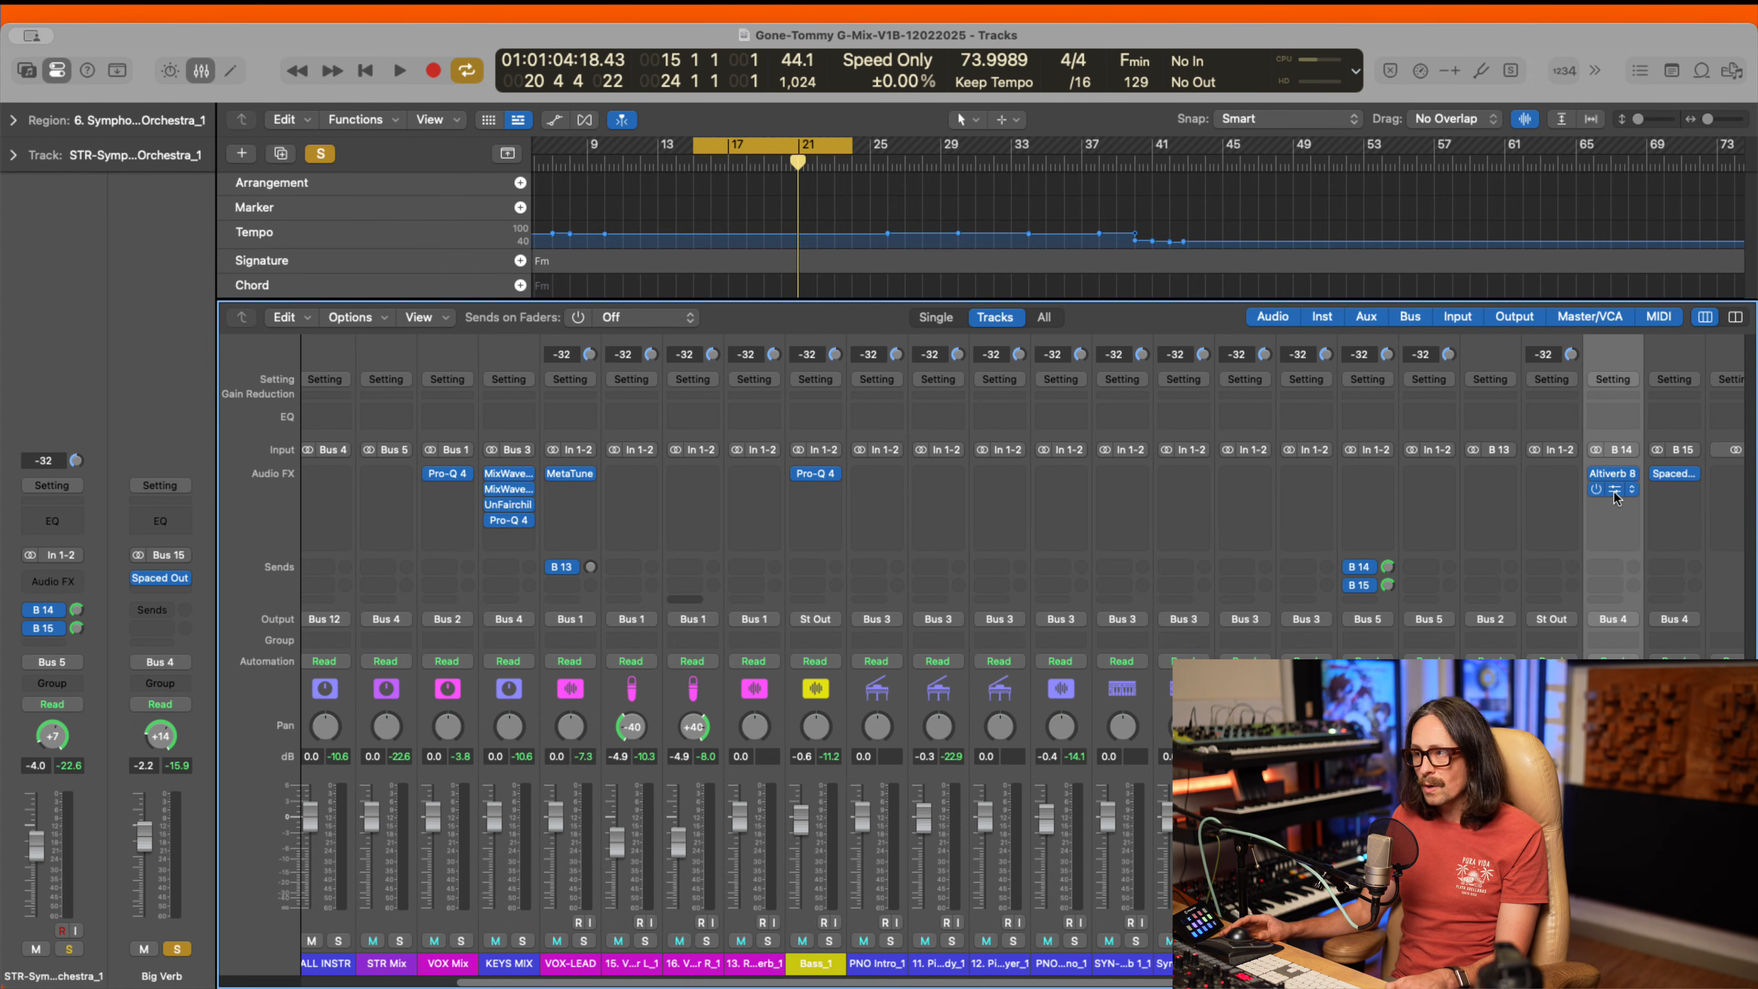
click(1615, 490)
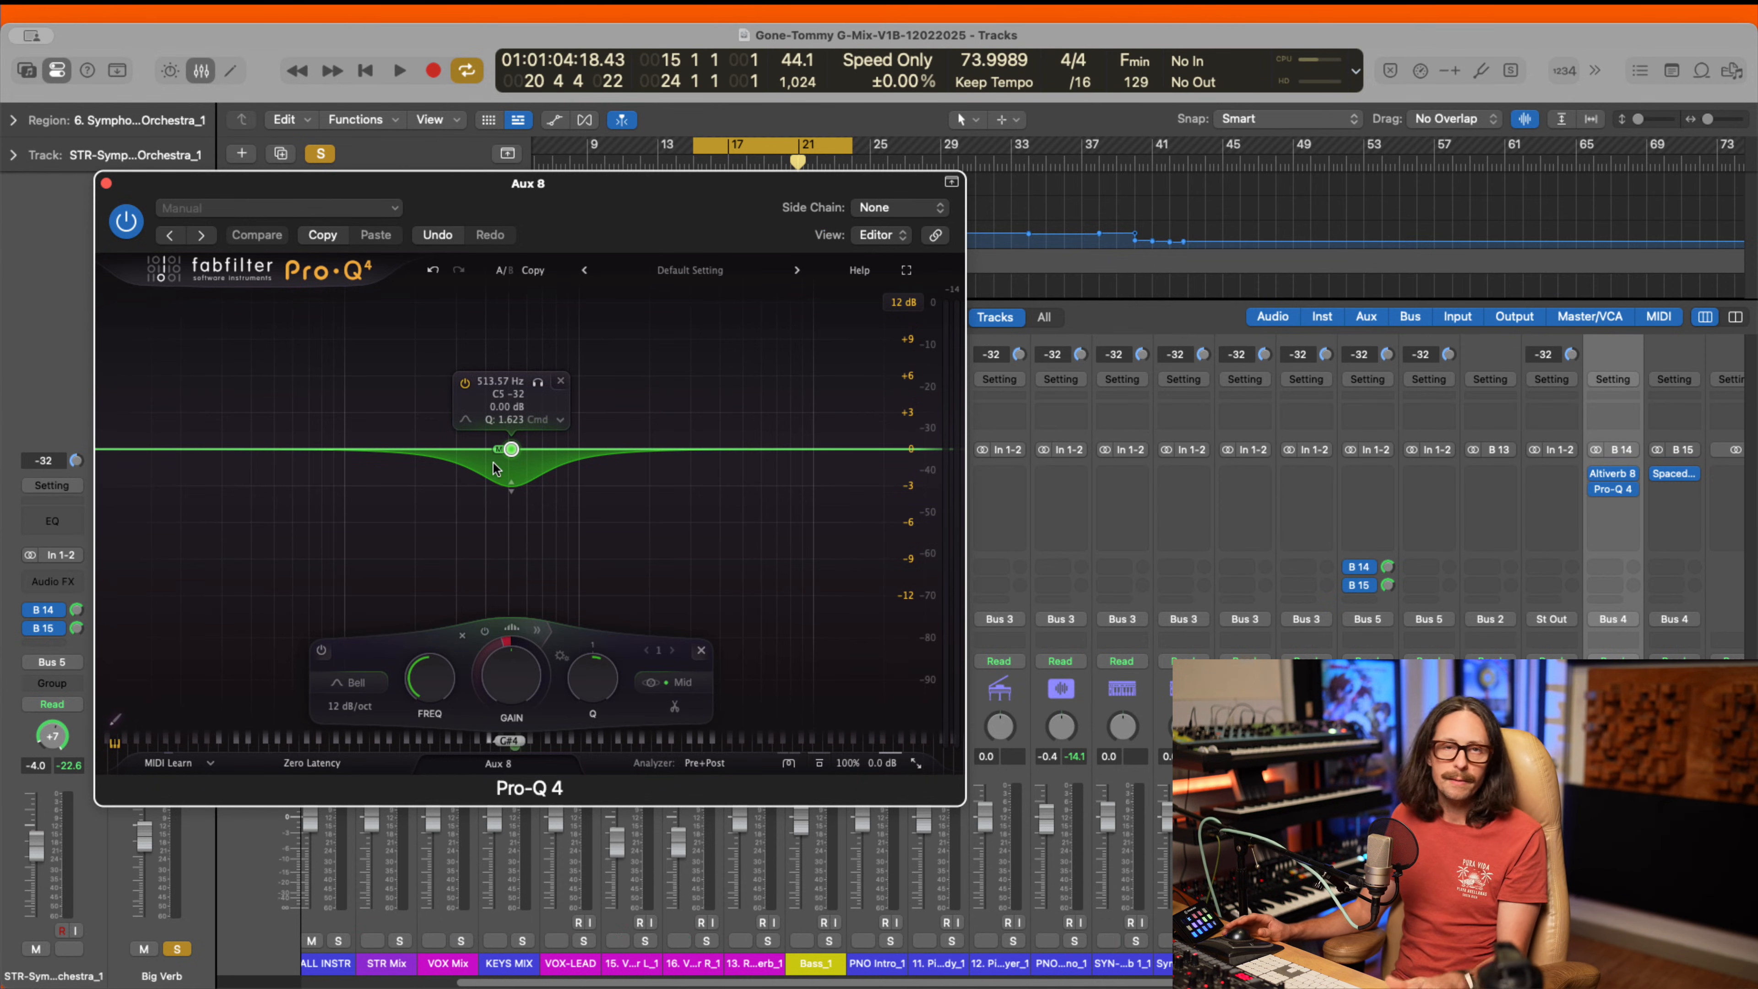
click(106, 183)
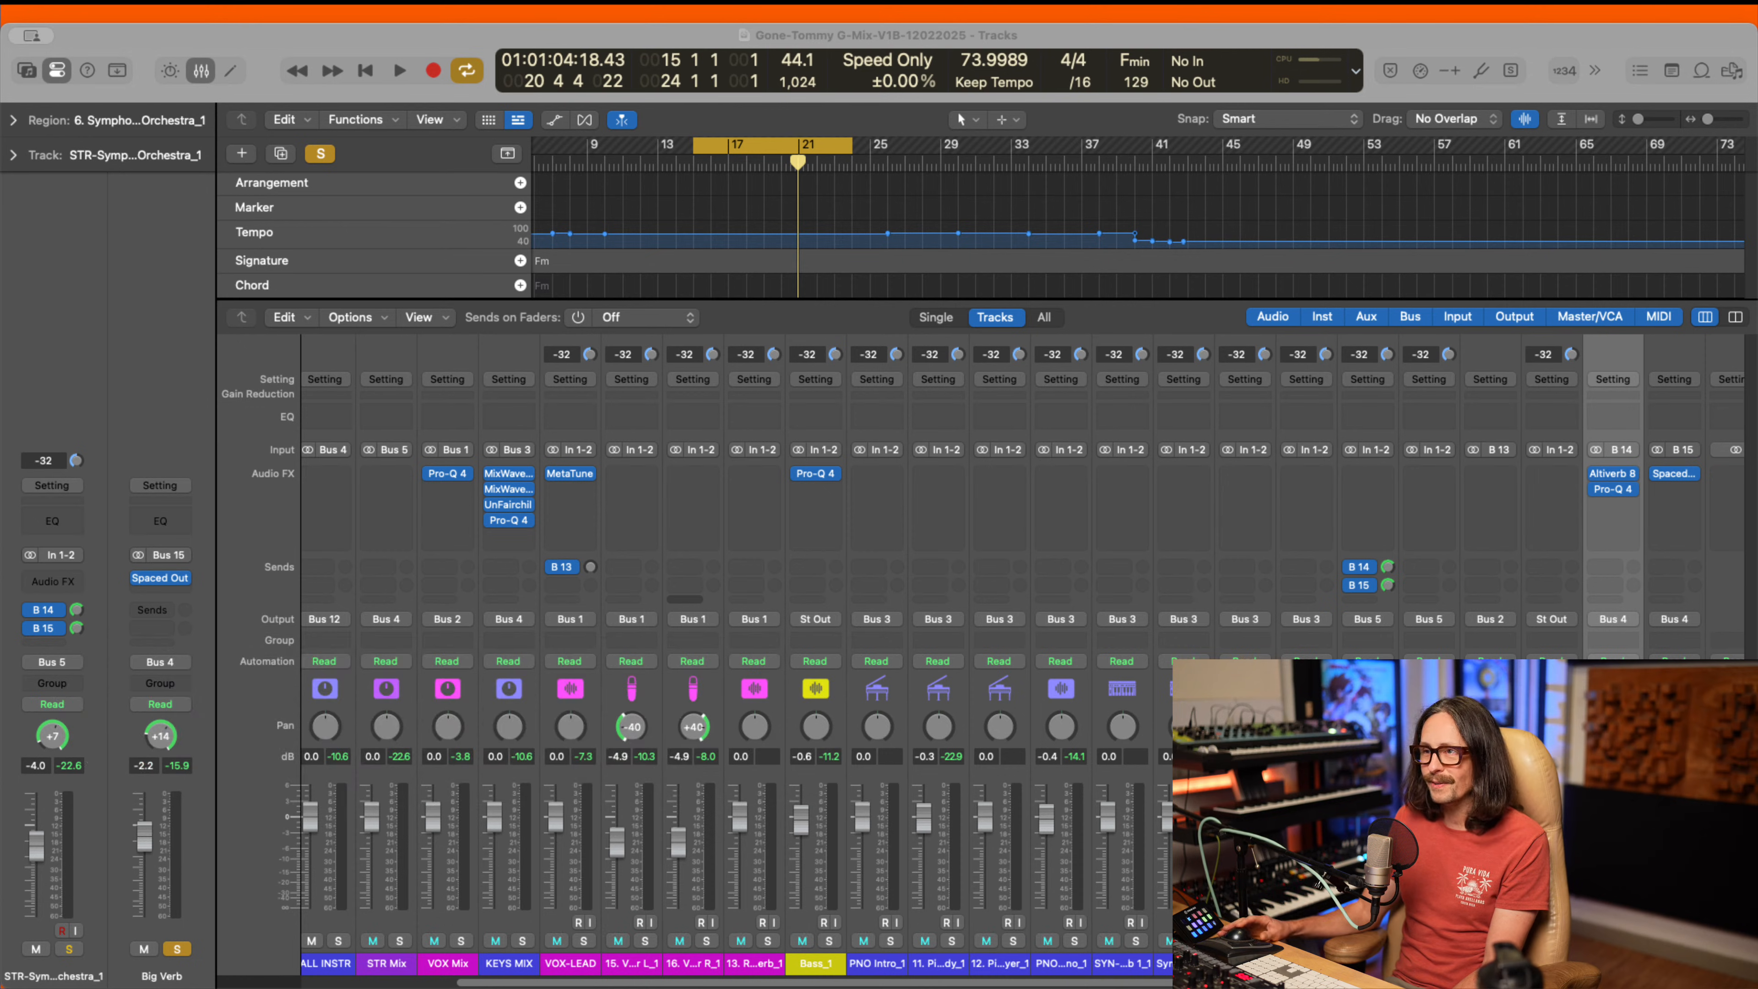
click(782, 594)
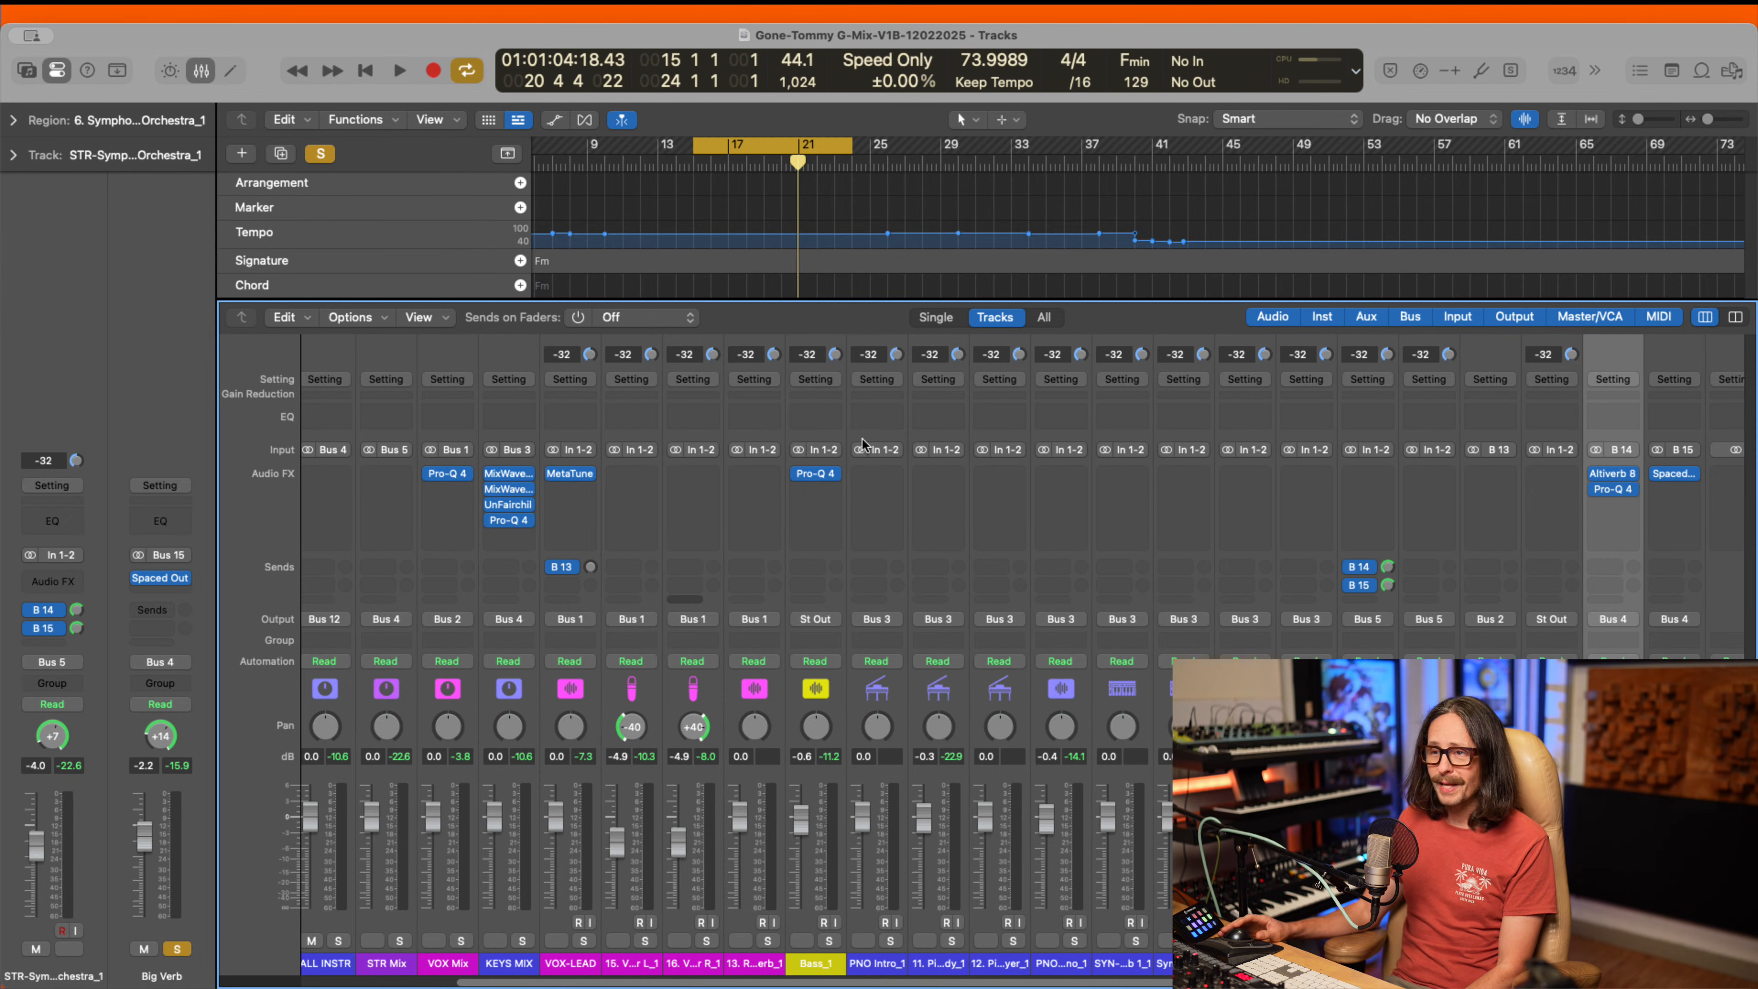
- Check the Spaced Out settings on the Big Verb return and close the plug-in
mouse_move(1671, 478)
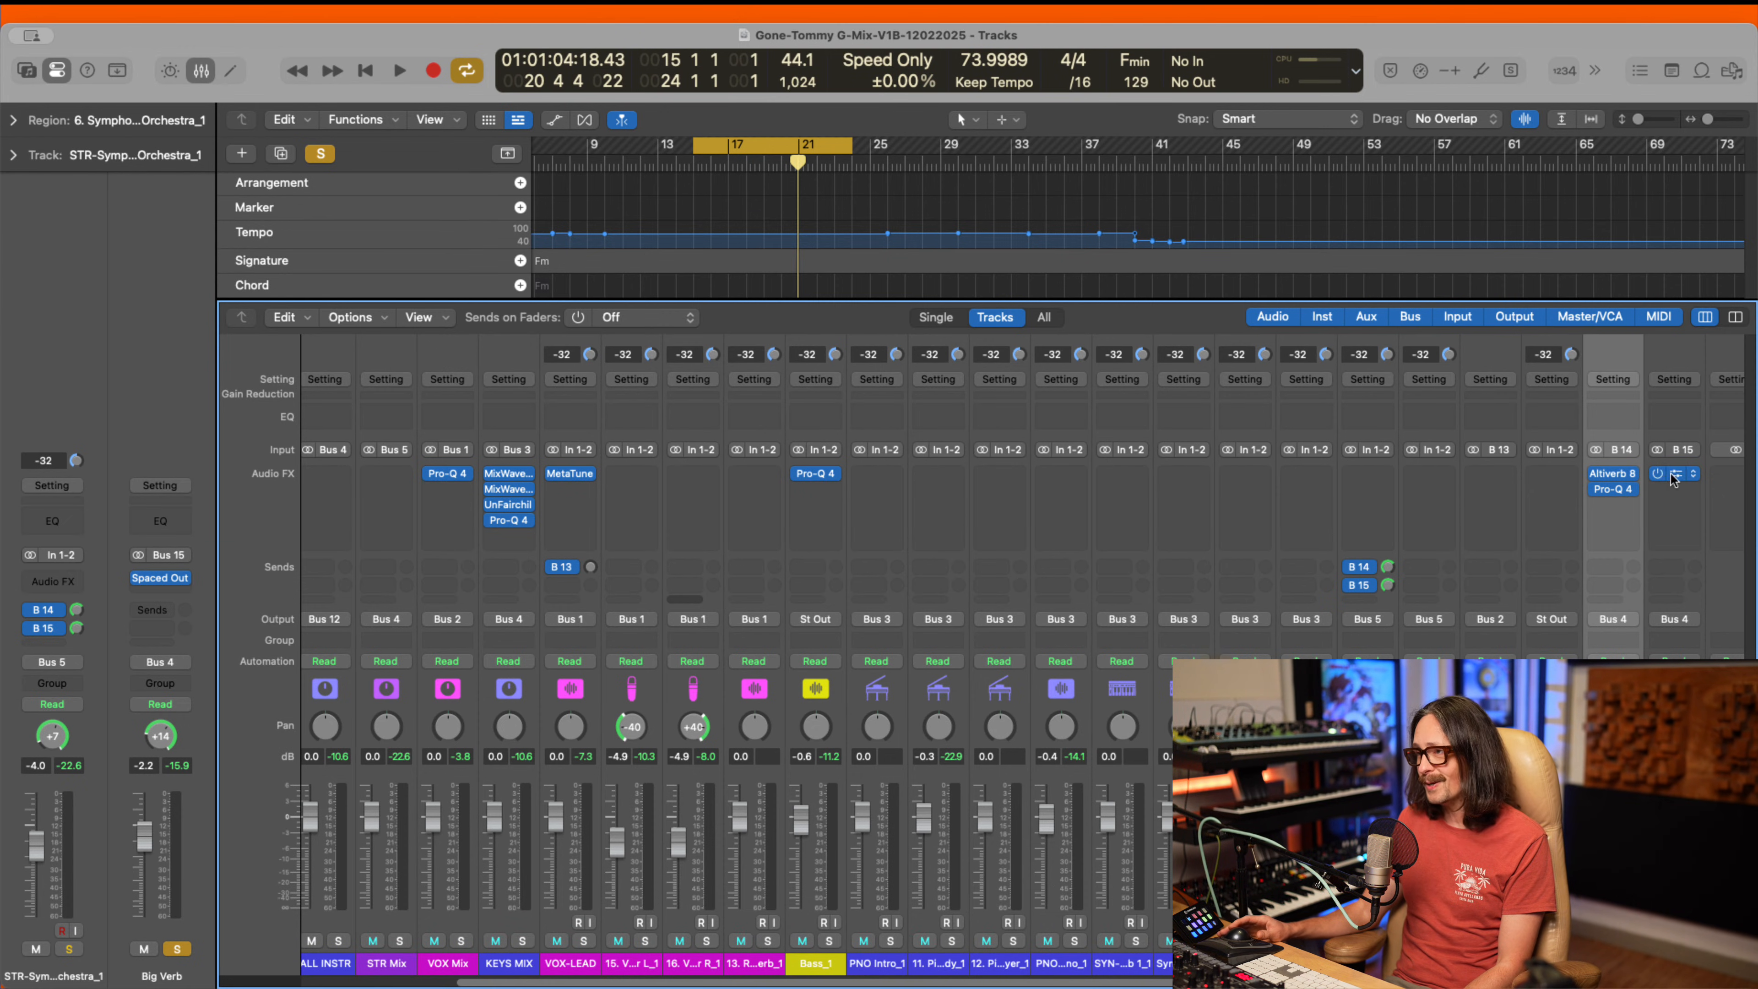
click(1676, 477)
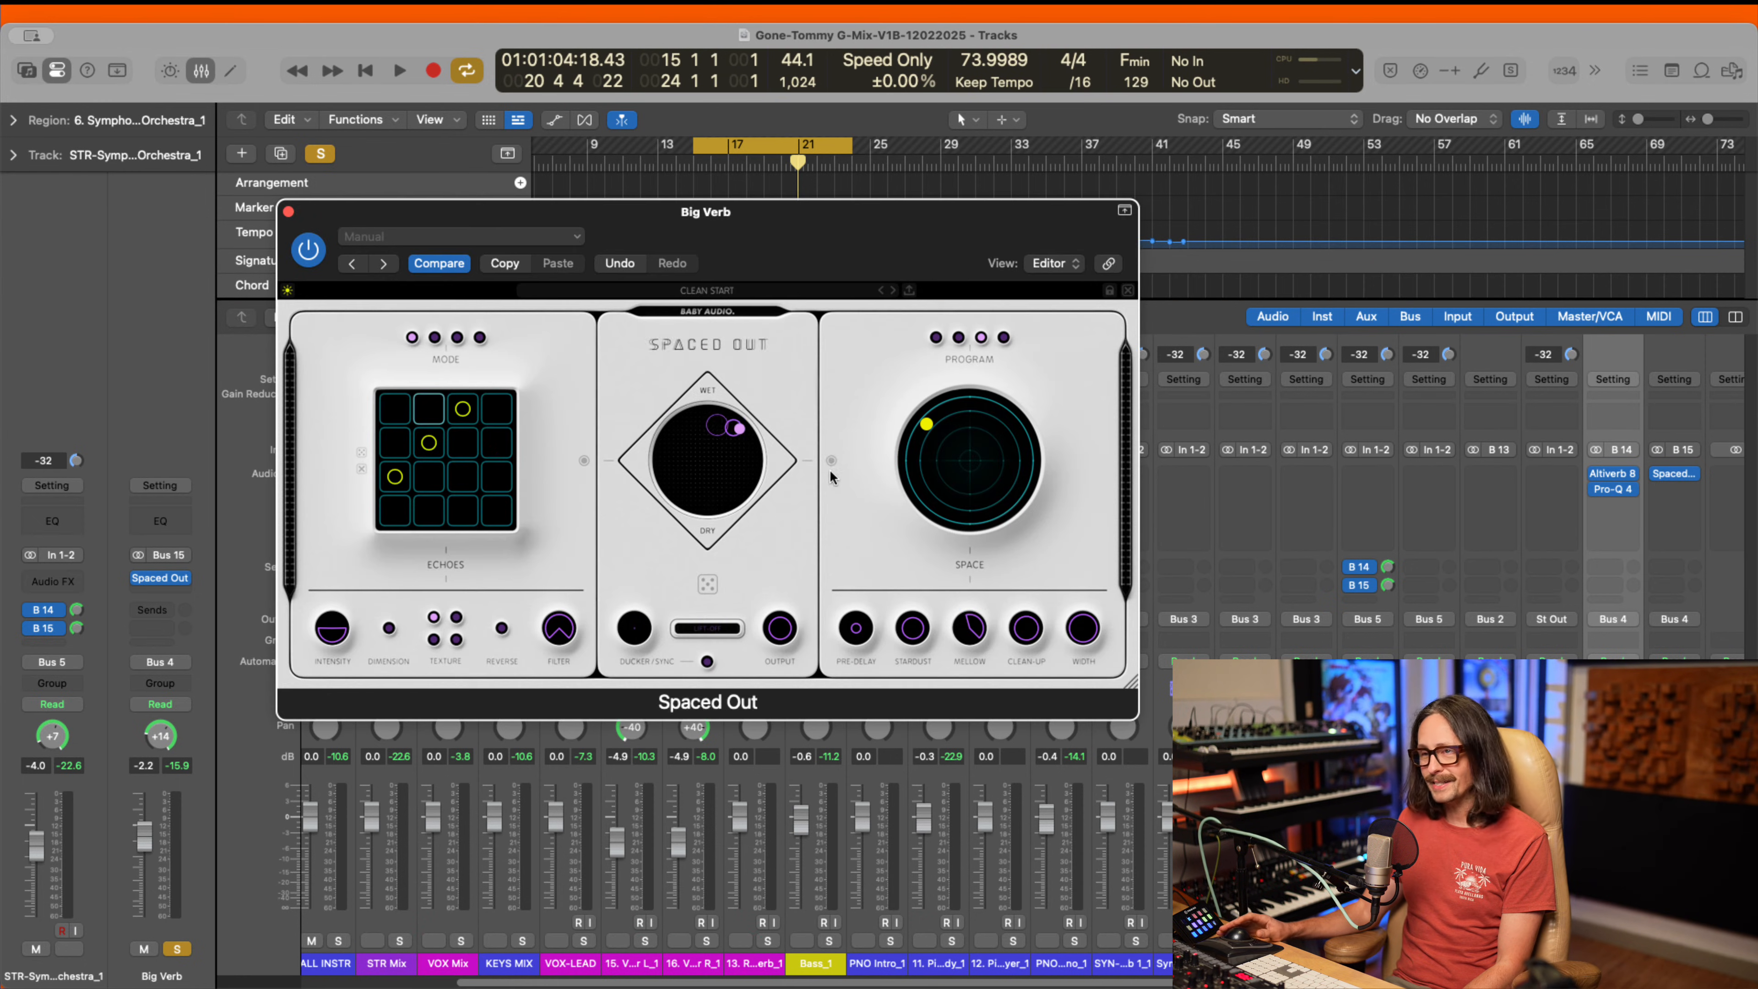
click(288, 211)
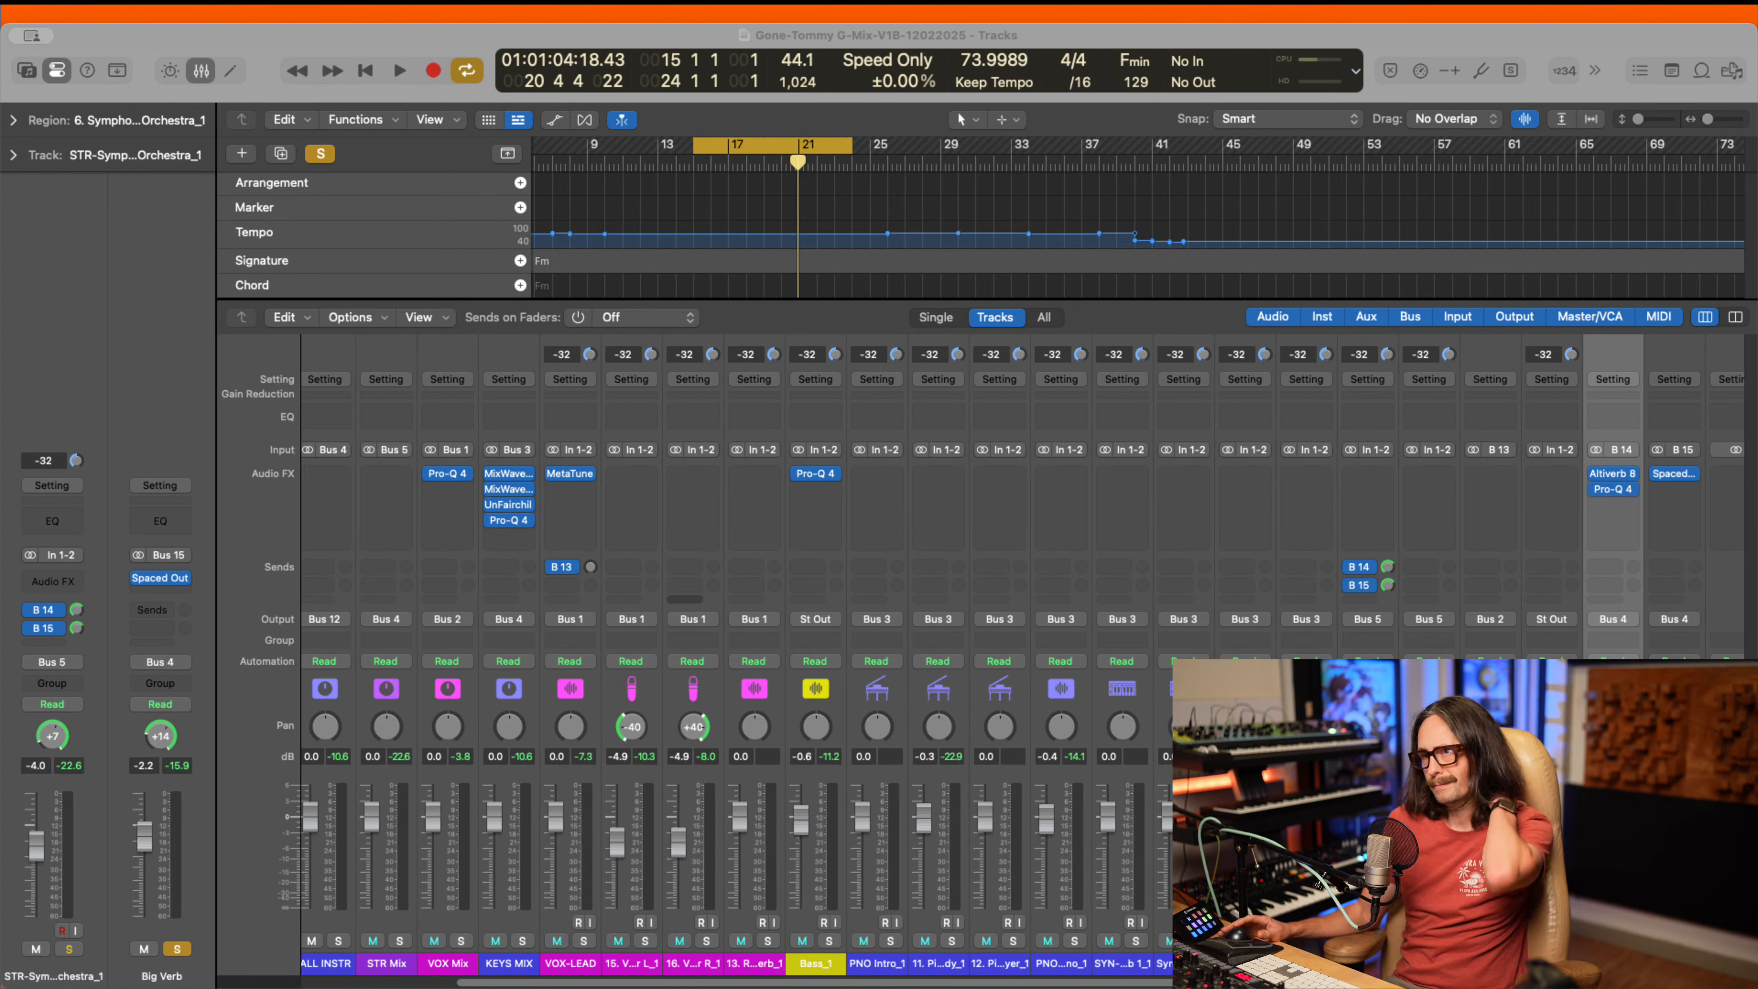
- Recolour the Aux 8 and Big Verb channel strips turquoise to match the 8. Ocean FX_1 track, and close the palette
click(721, 234)
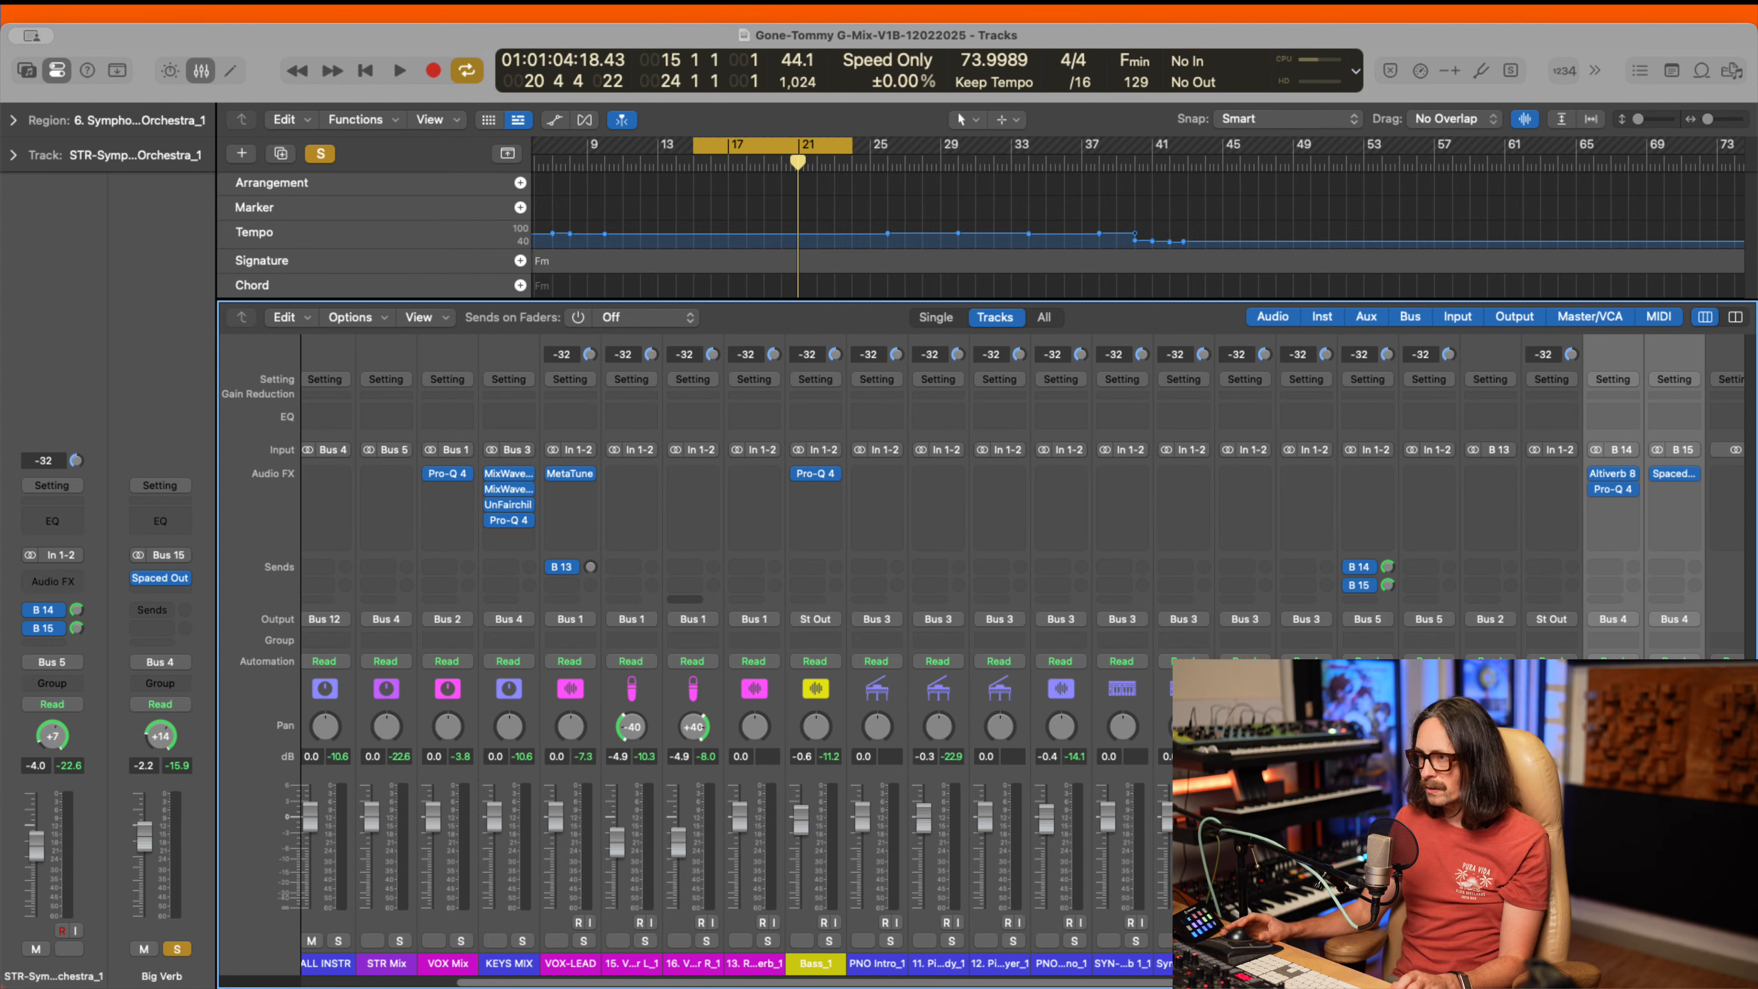
key(alt+c)
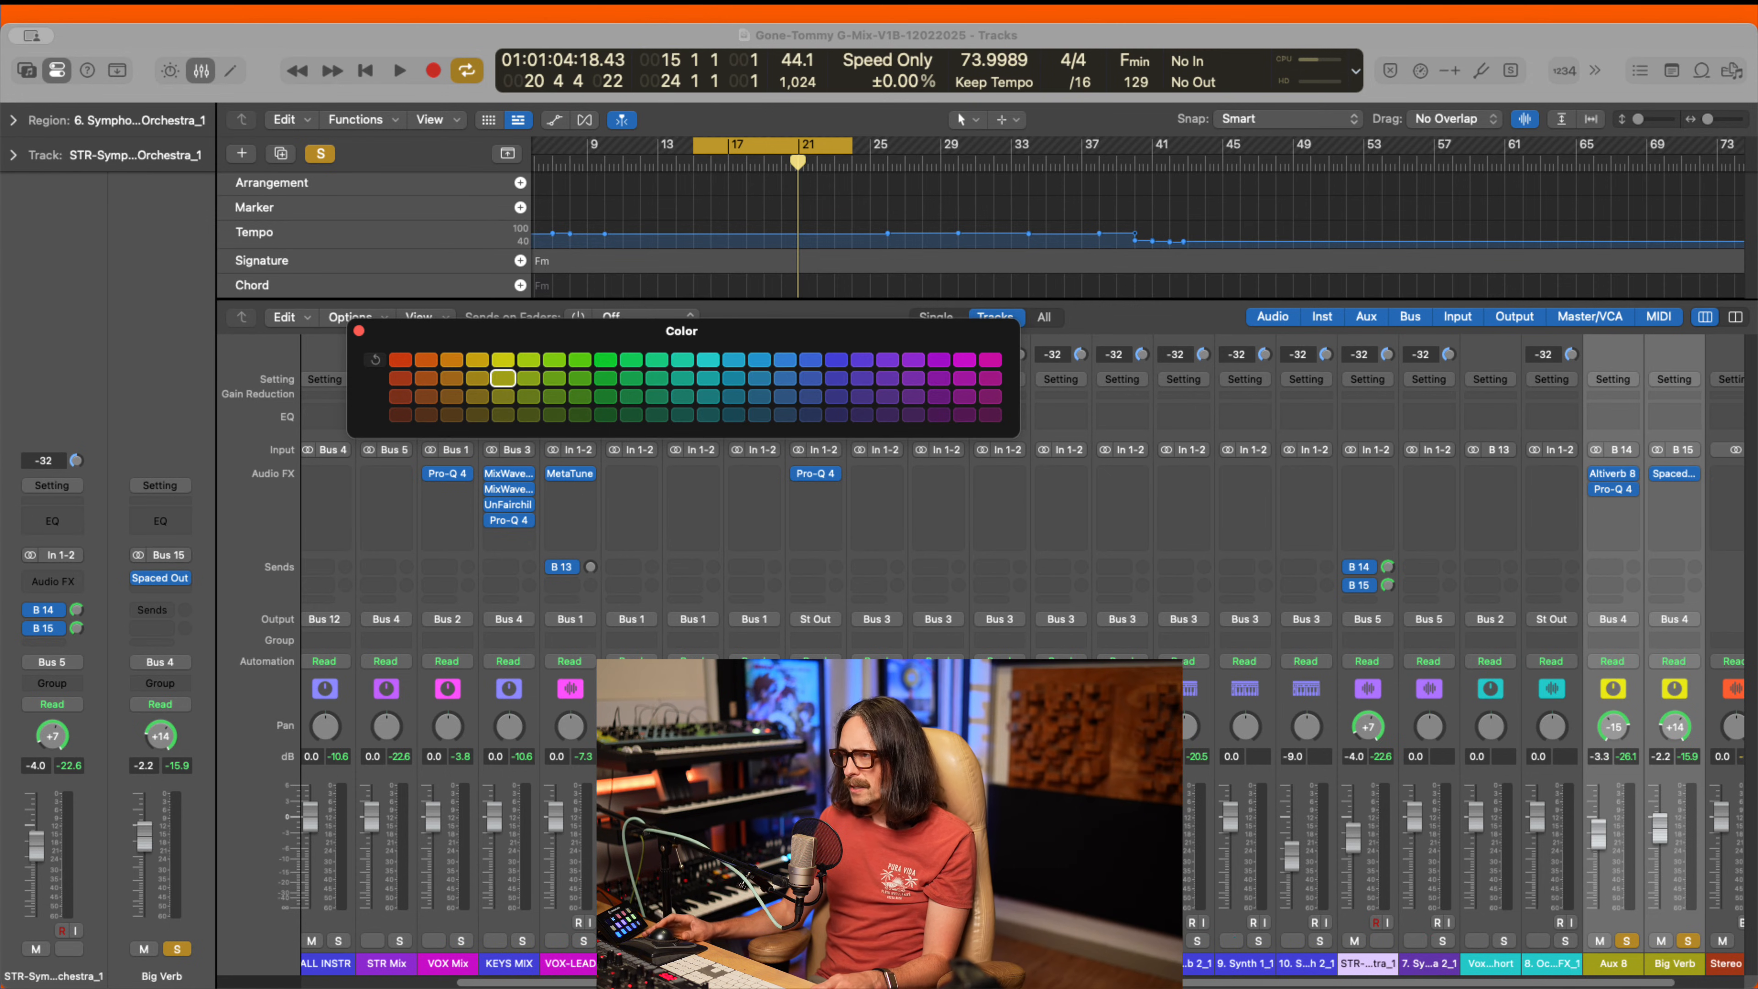
click(1547, 963)
click(1513, 970)
click(1551, 966)
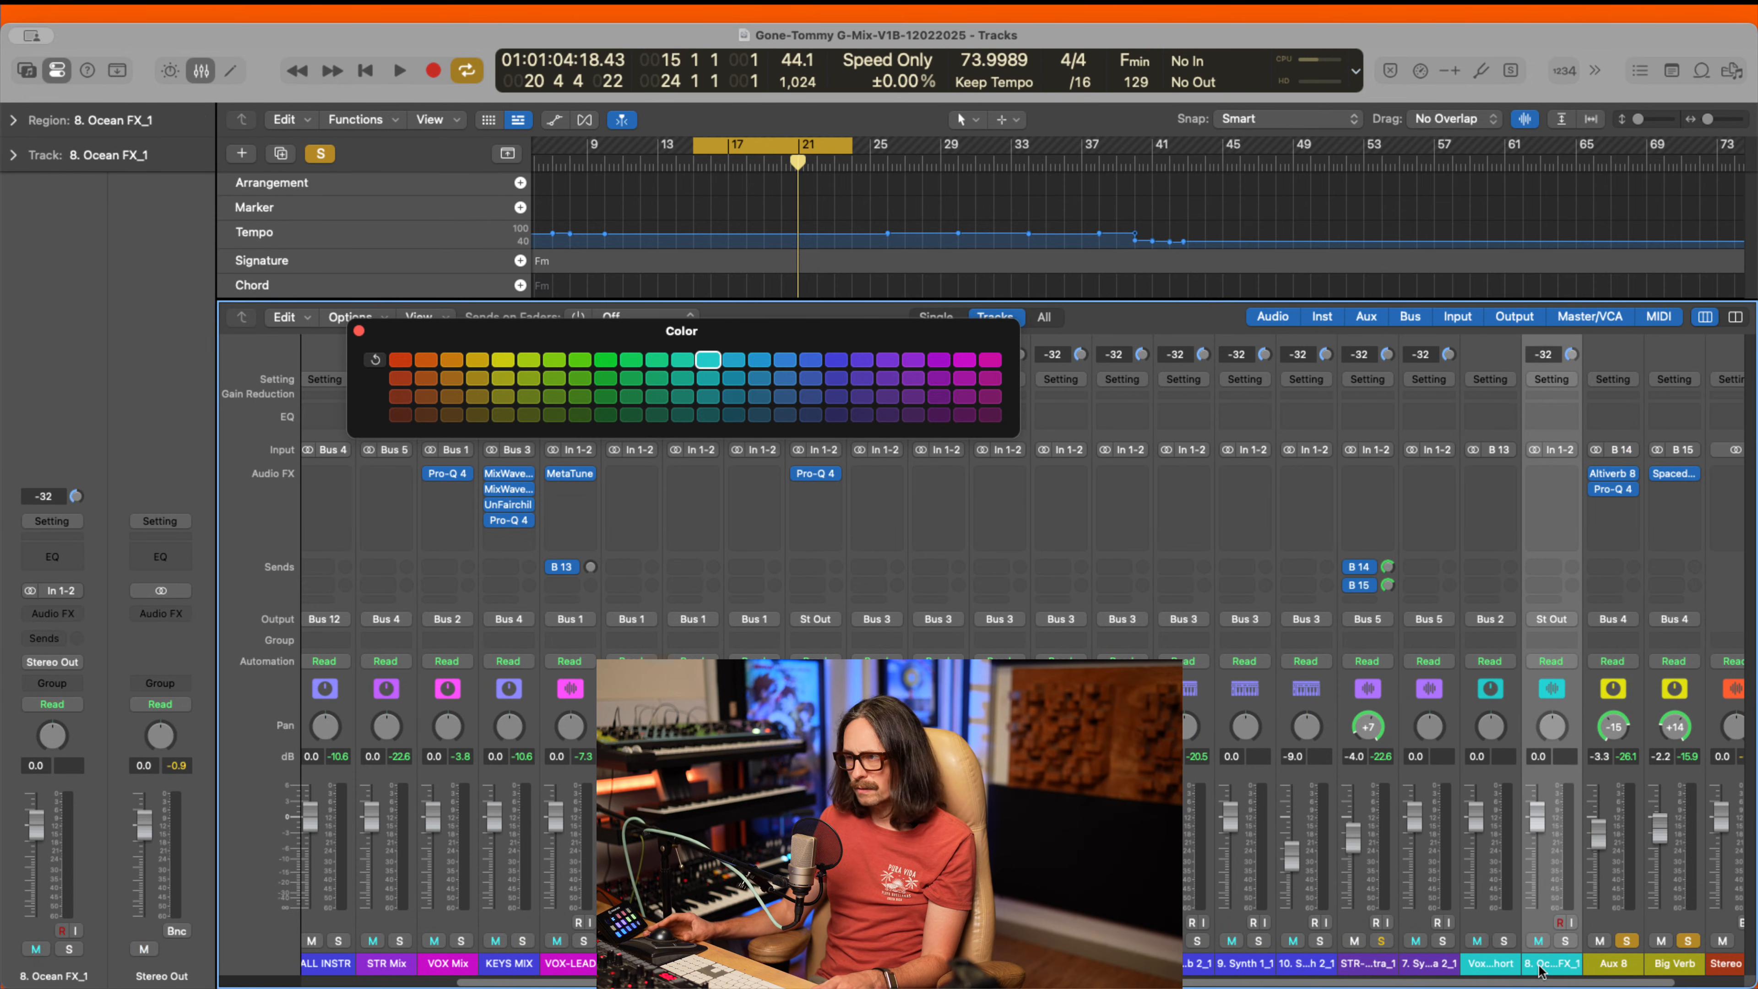
click(1613, 967)
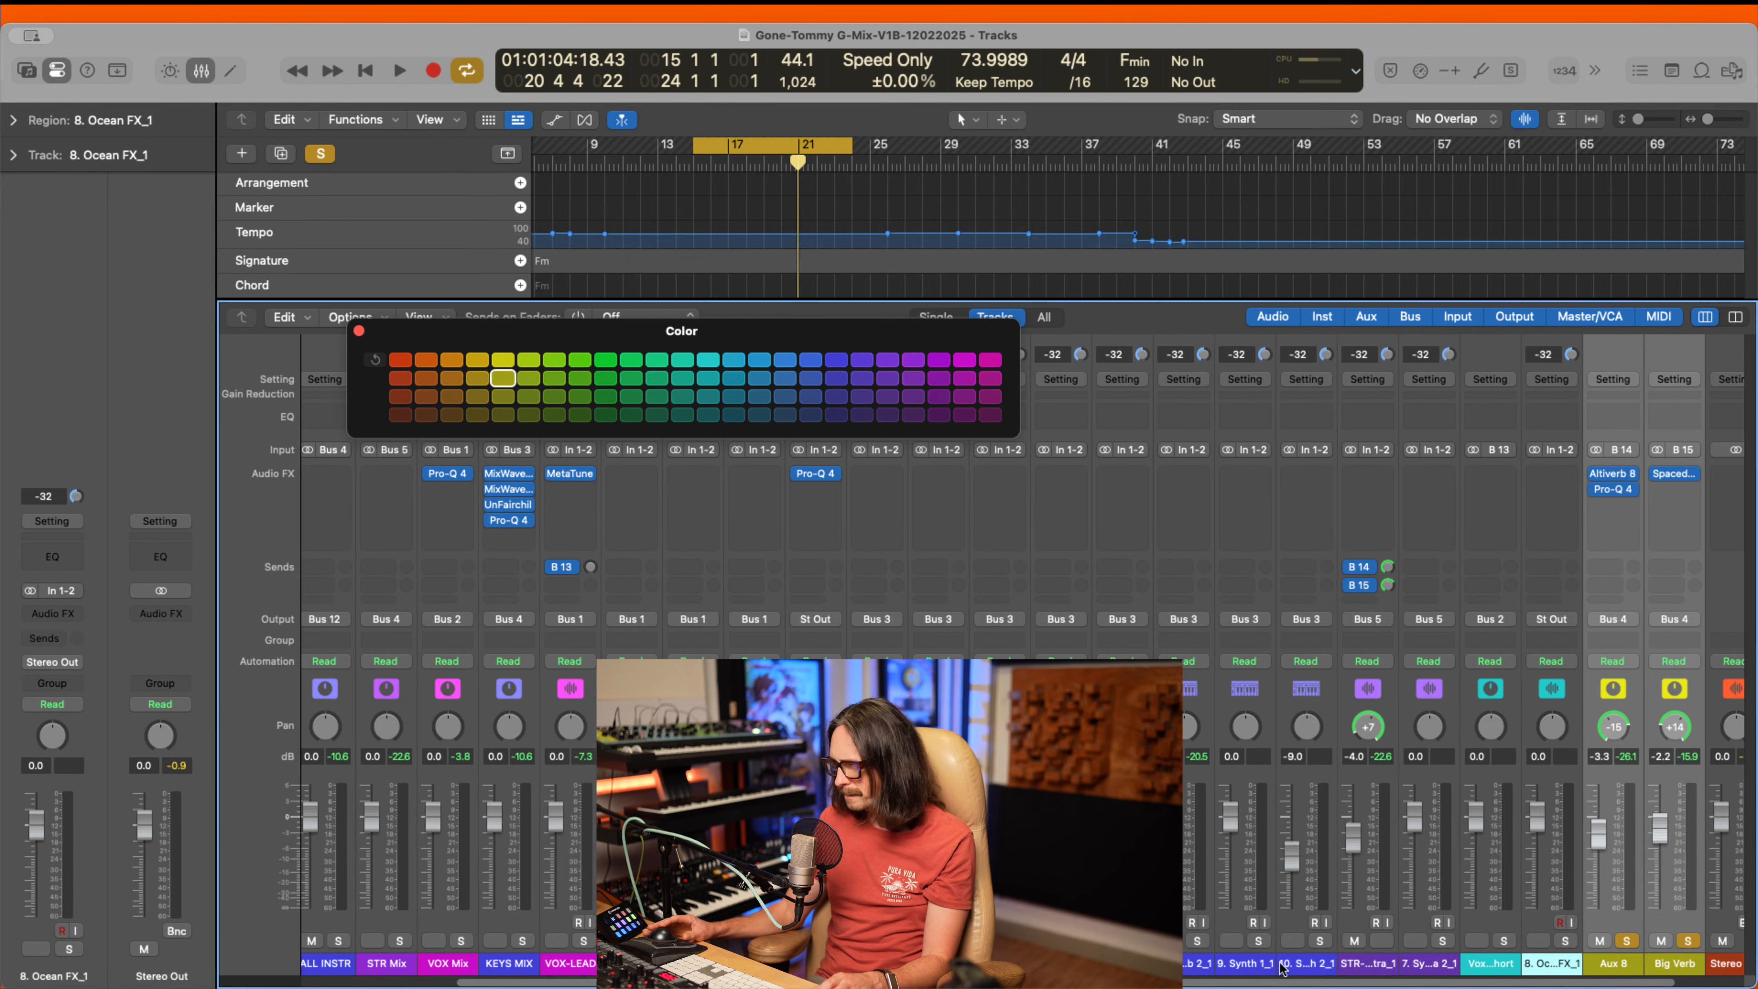
click(708, 359)
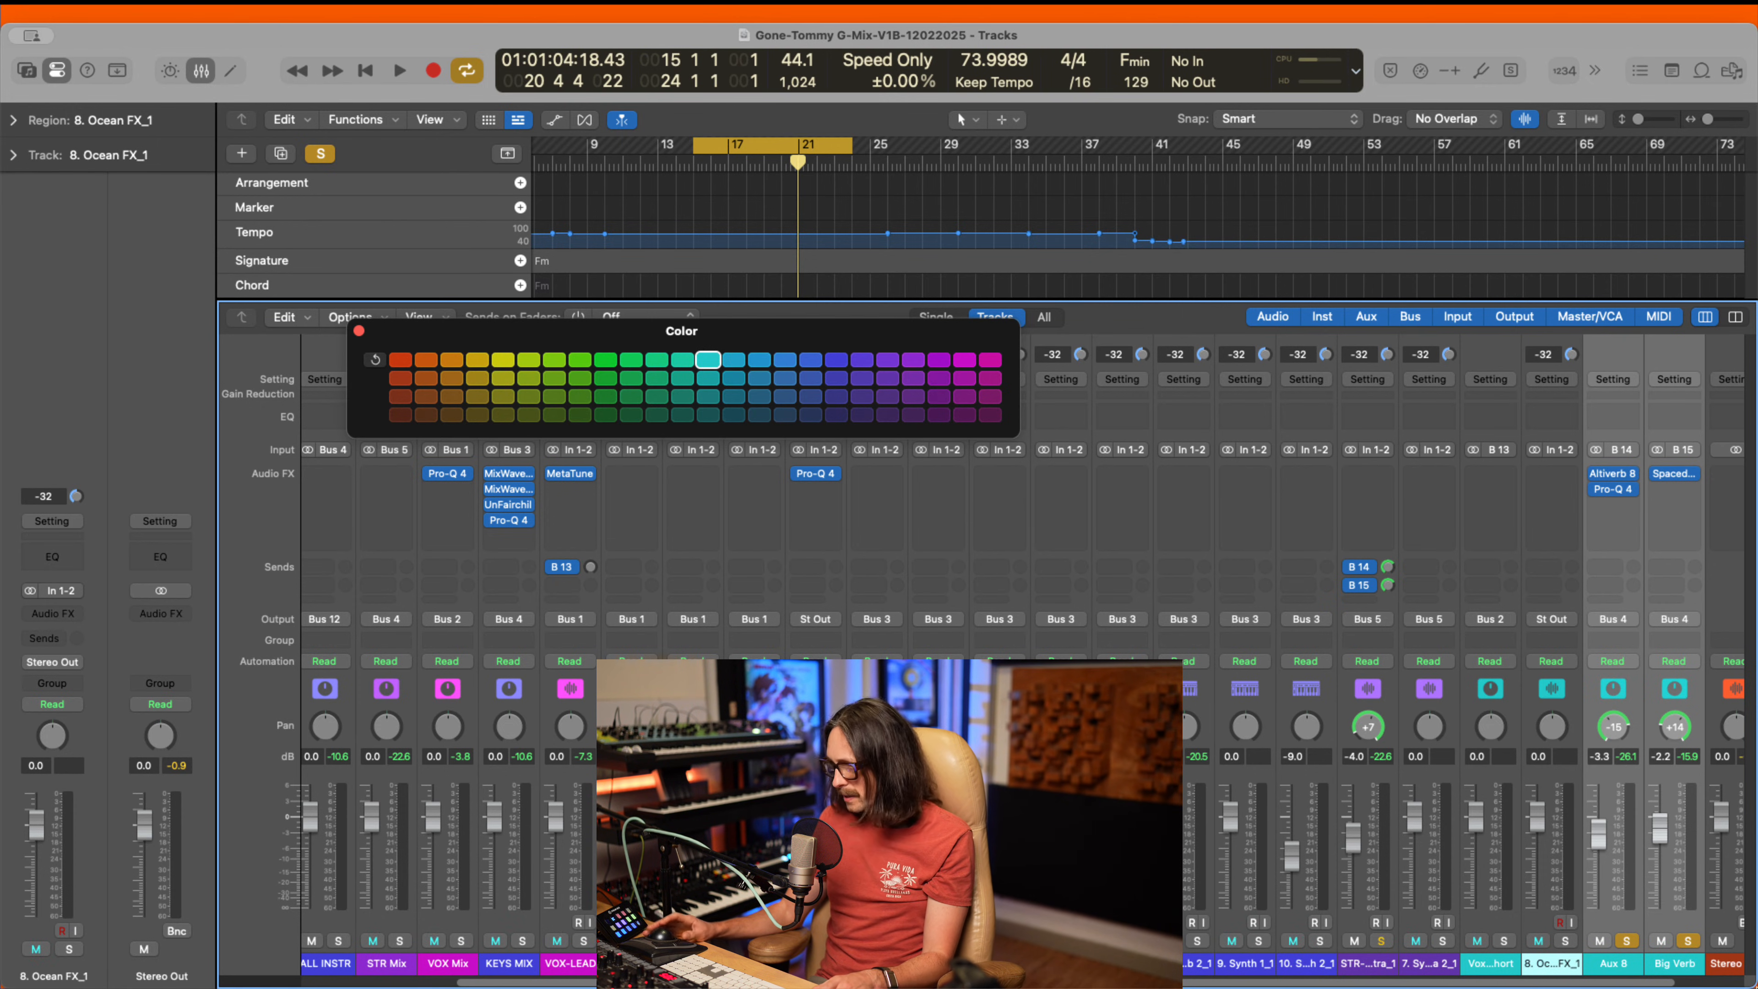
click(359, 331)
- Rename the Aux 8 channel strip as "Str verb"
click(1619, 970)
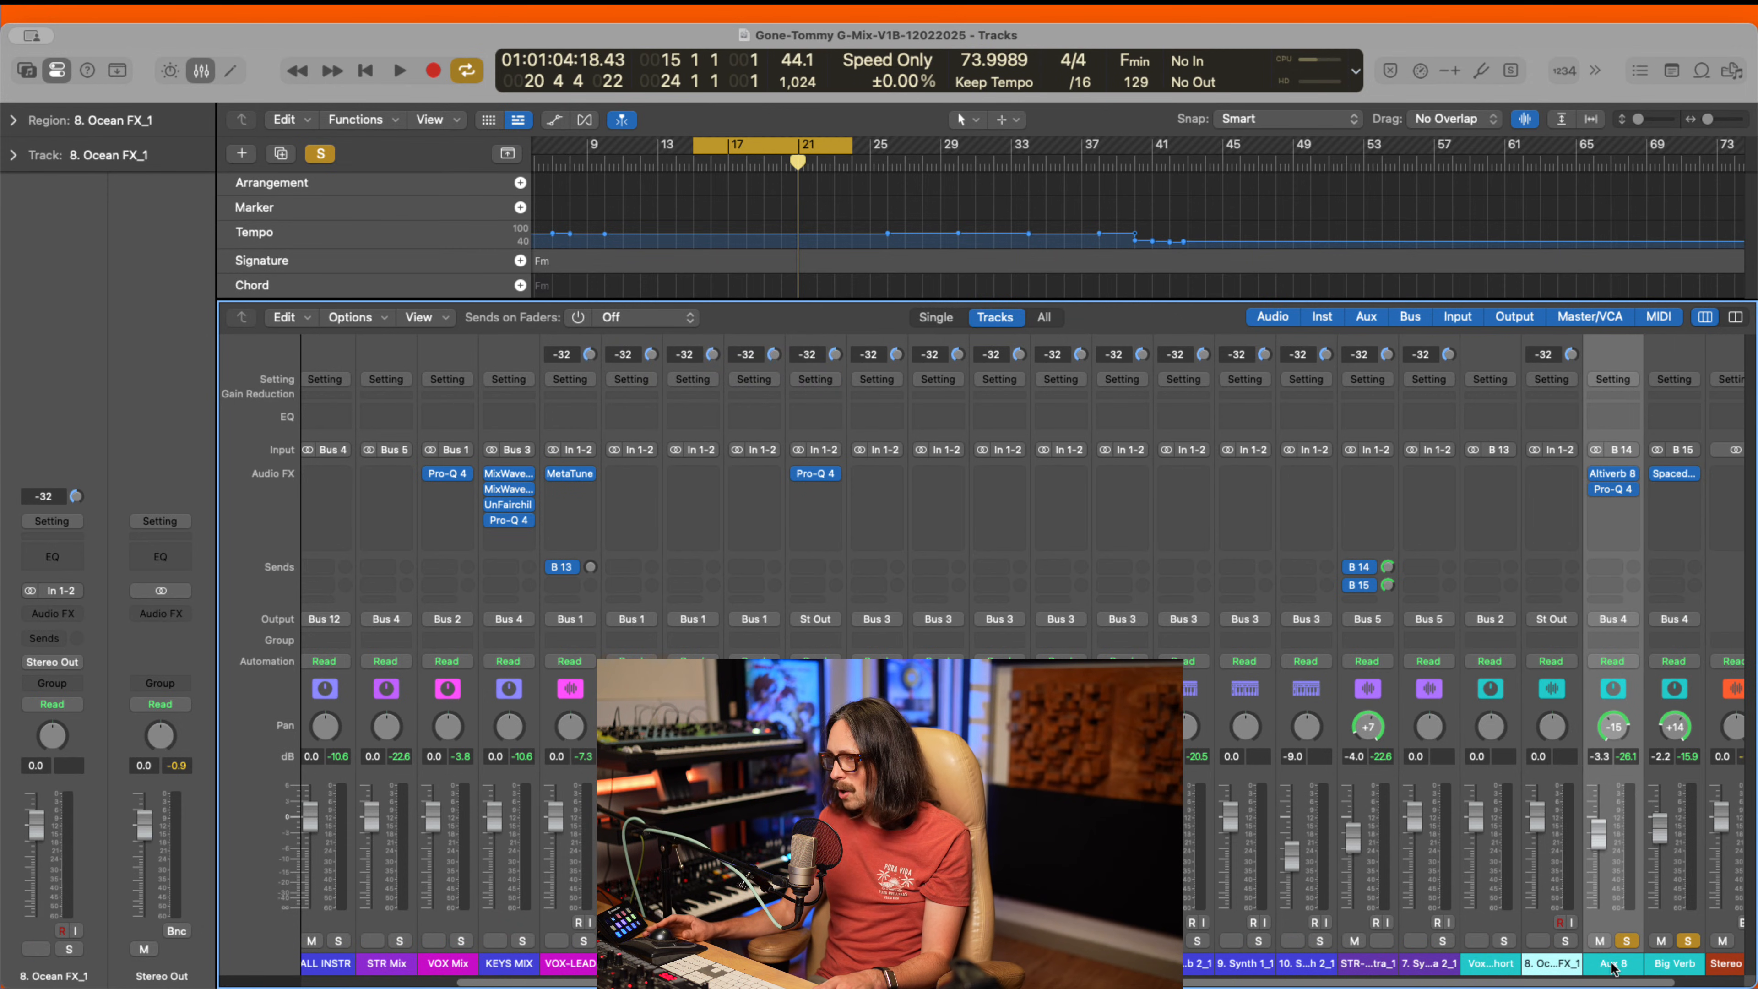
double_click(1614, 967)
text(Str)
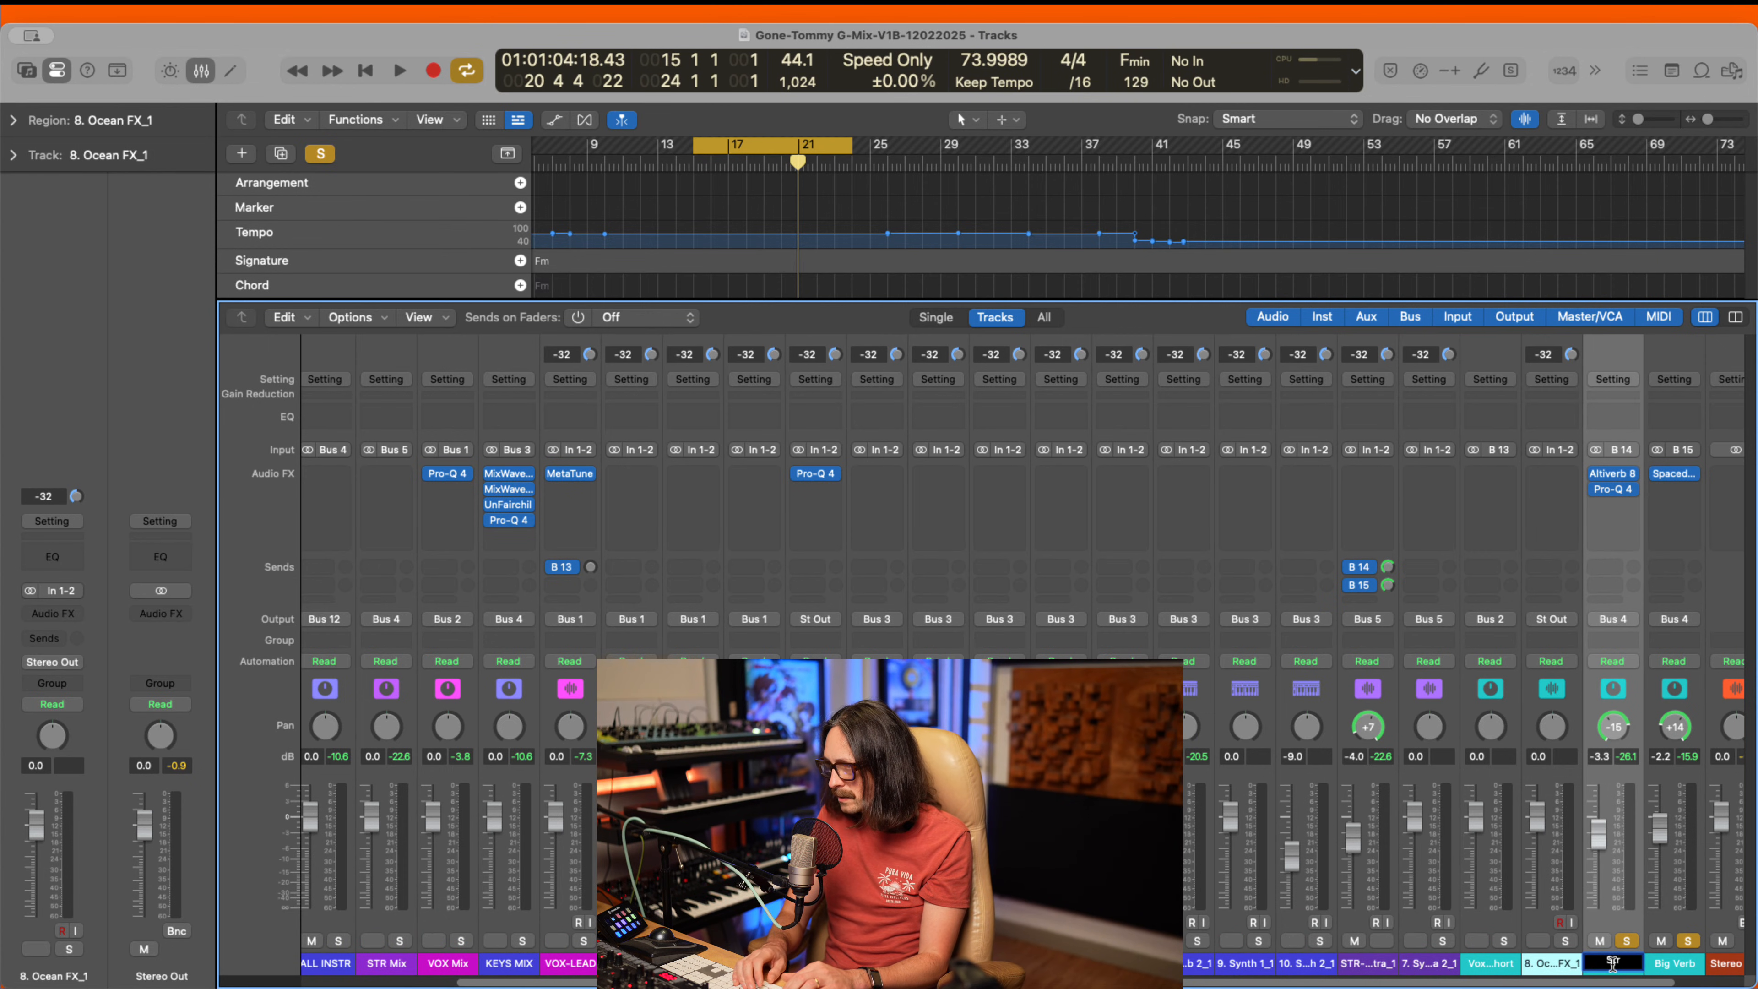
text( verb)
key(Return)
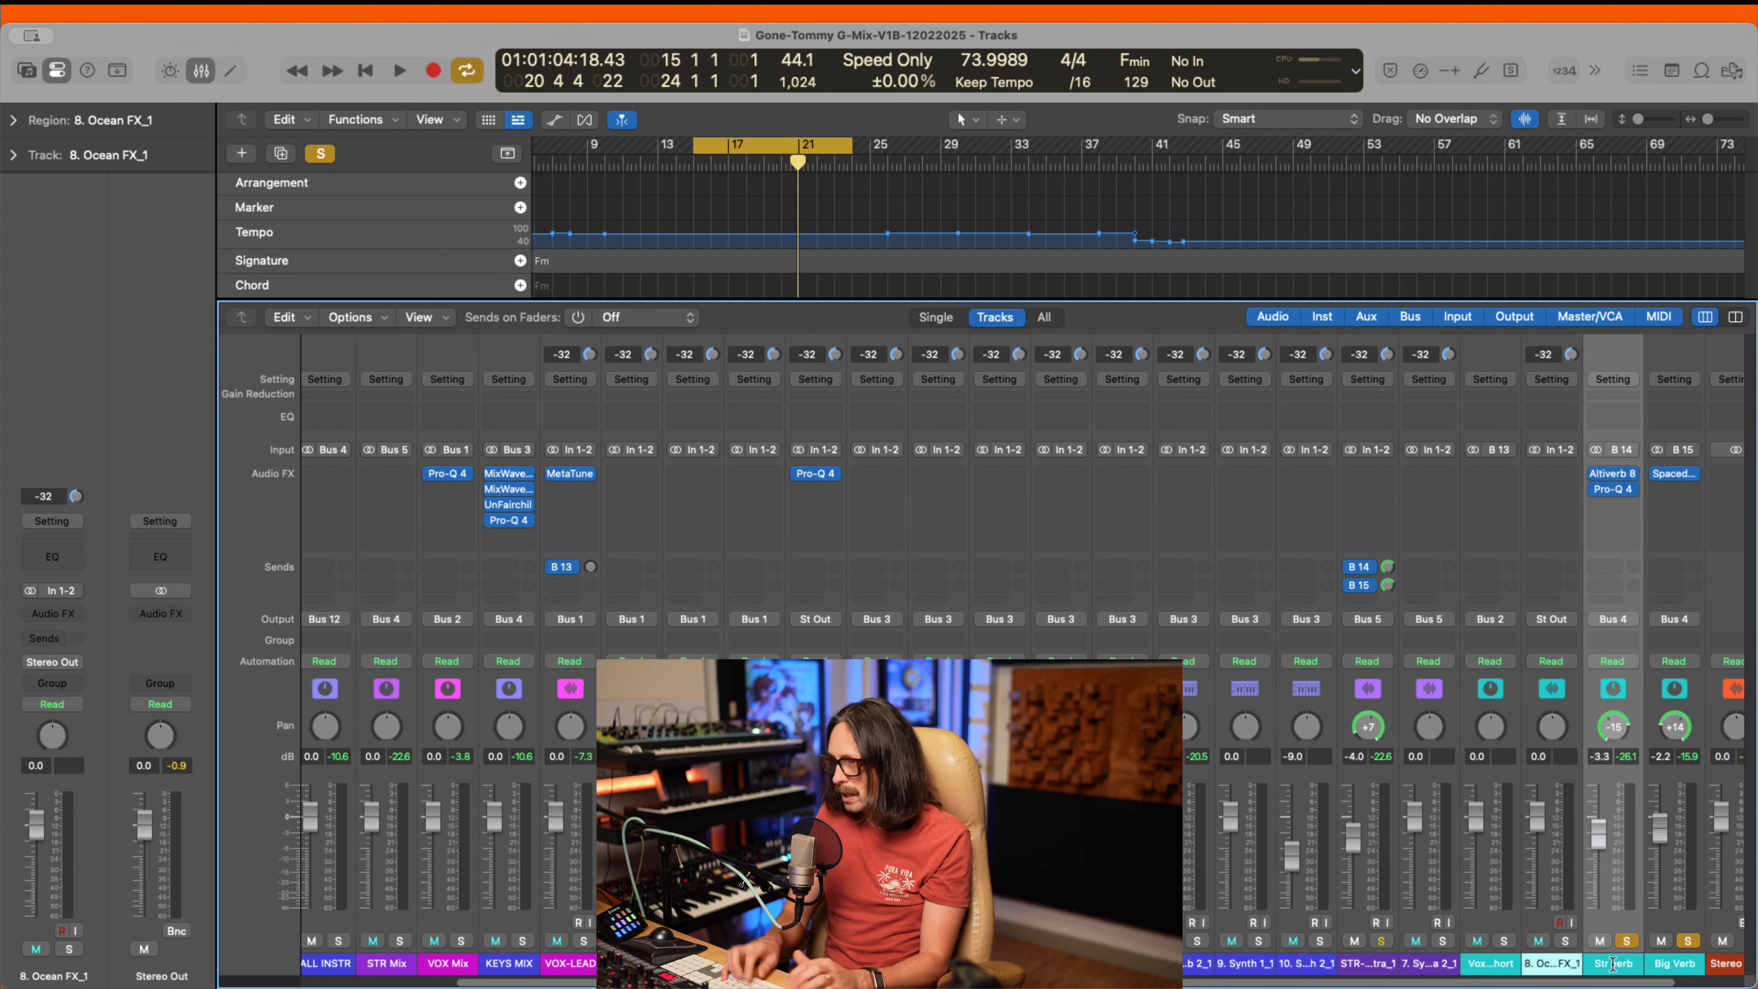
- Review Altiverb 8 and Pro-Q 4 on the Str verb return and Spaced Out on Big Verb, closing each plug-in
click(1613, 474)
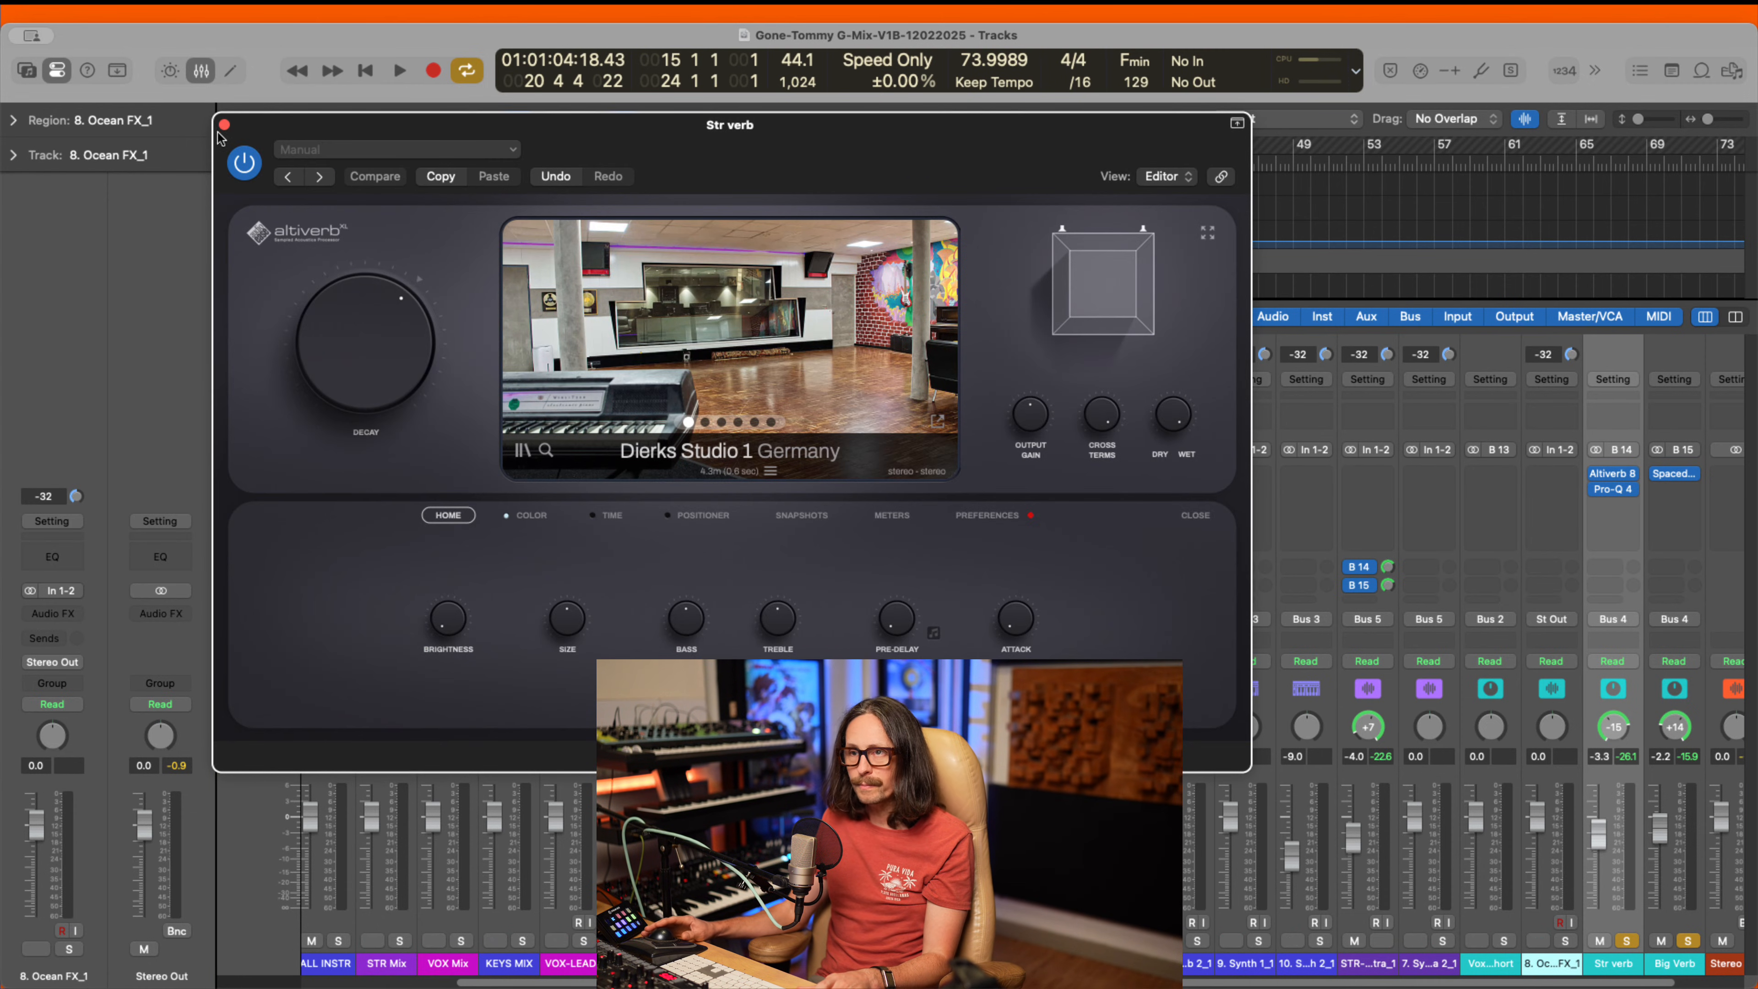
click(223, 124)
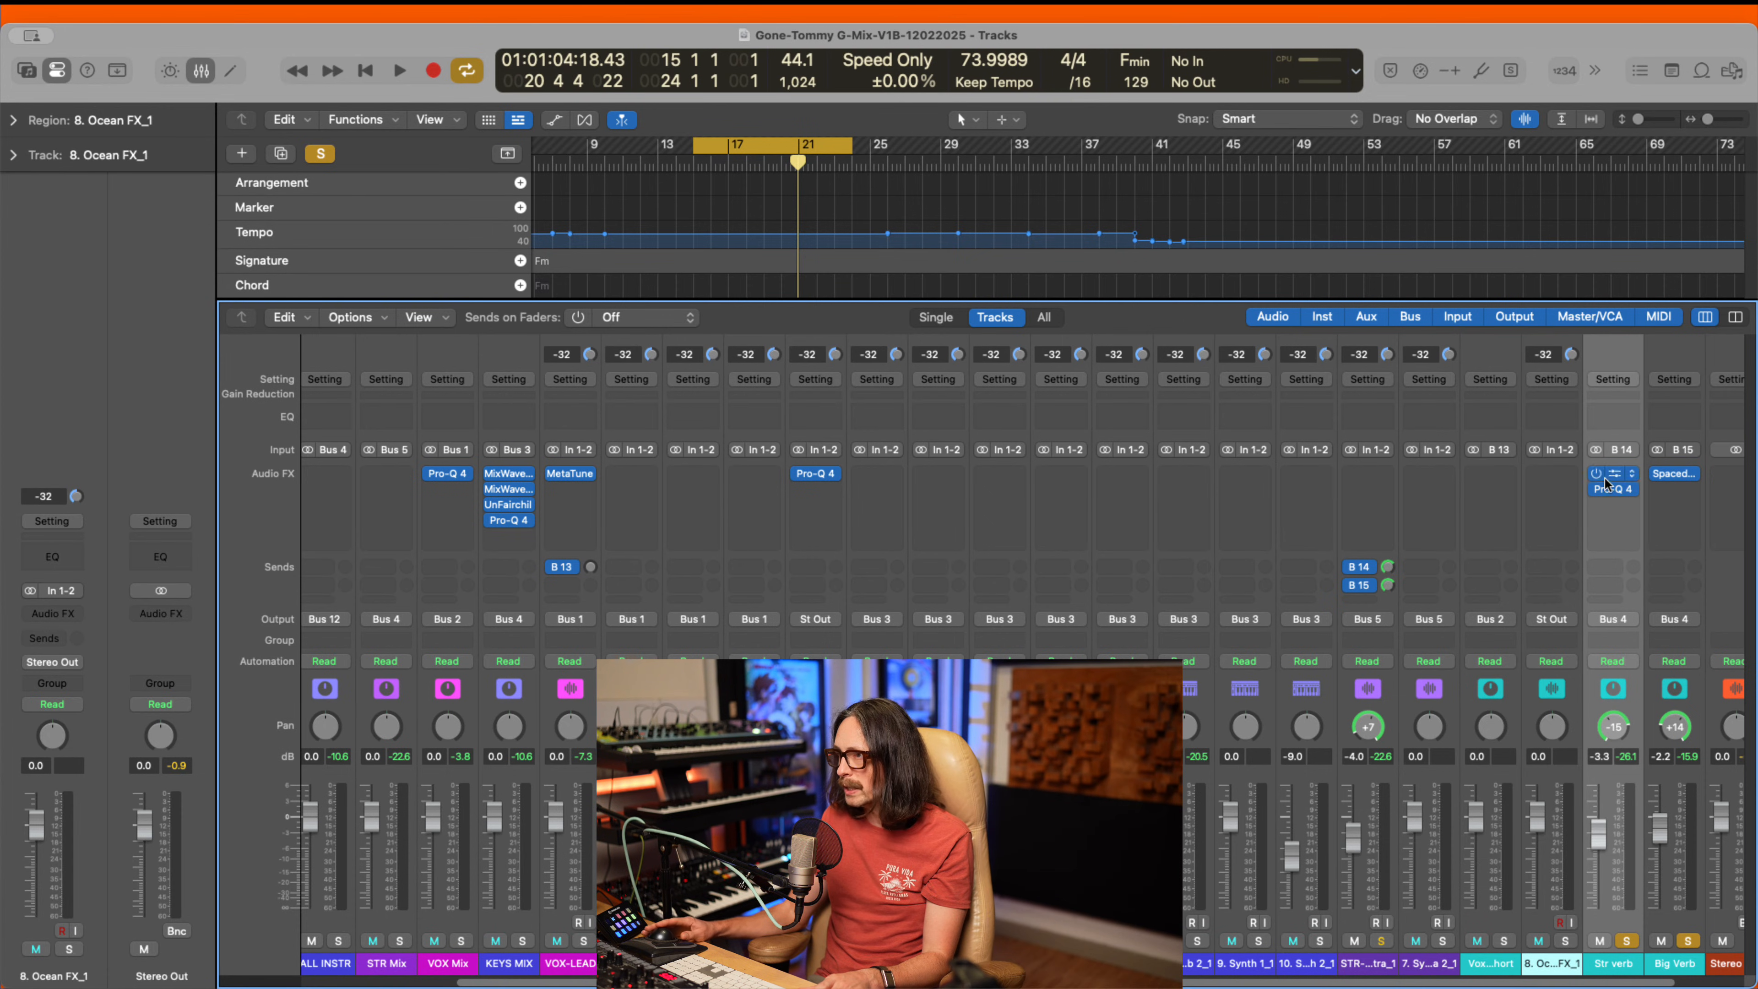
click(1613, 490)
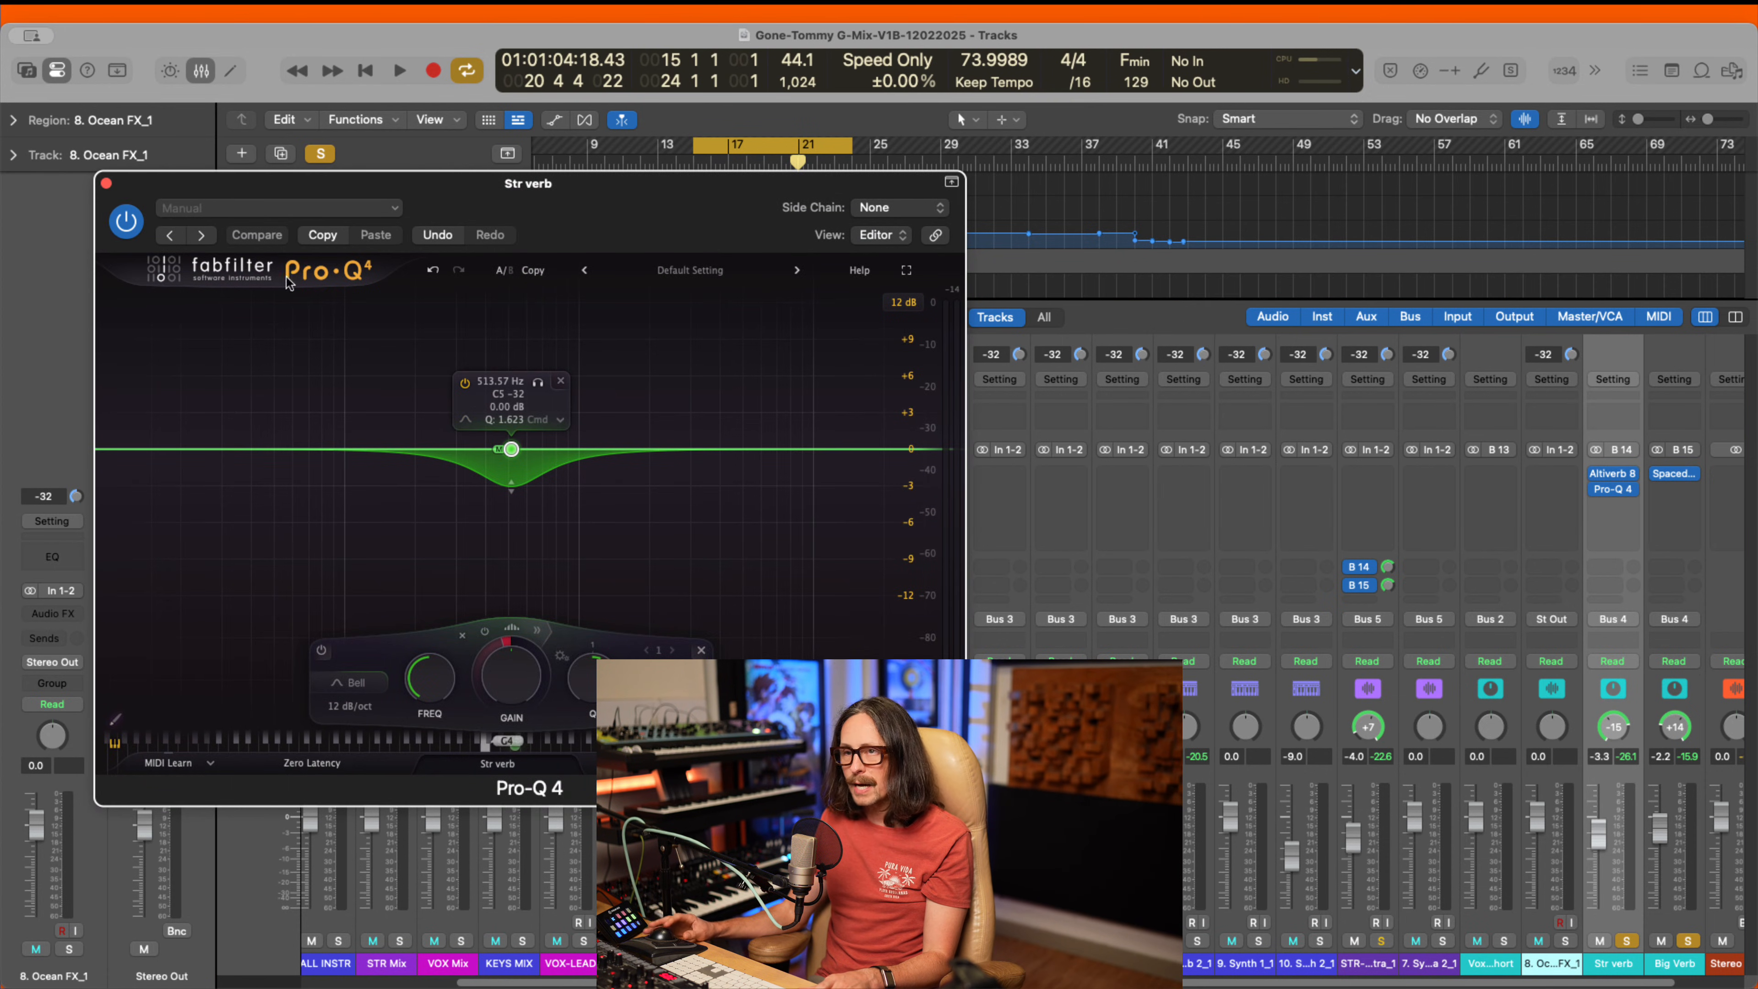
click(106, 184)
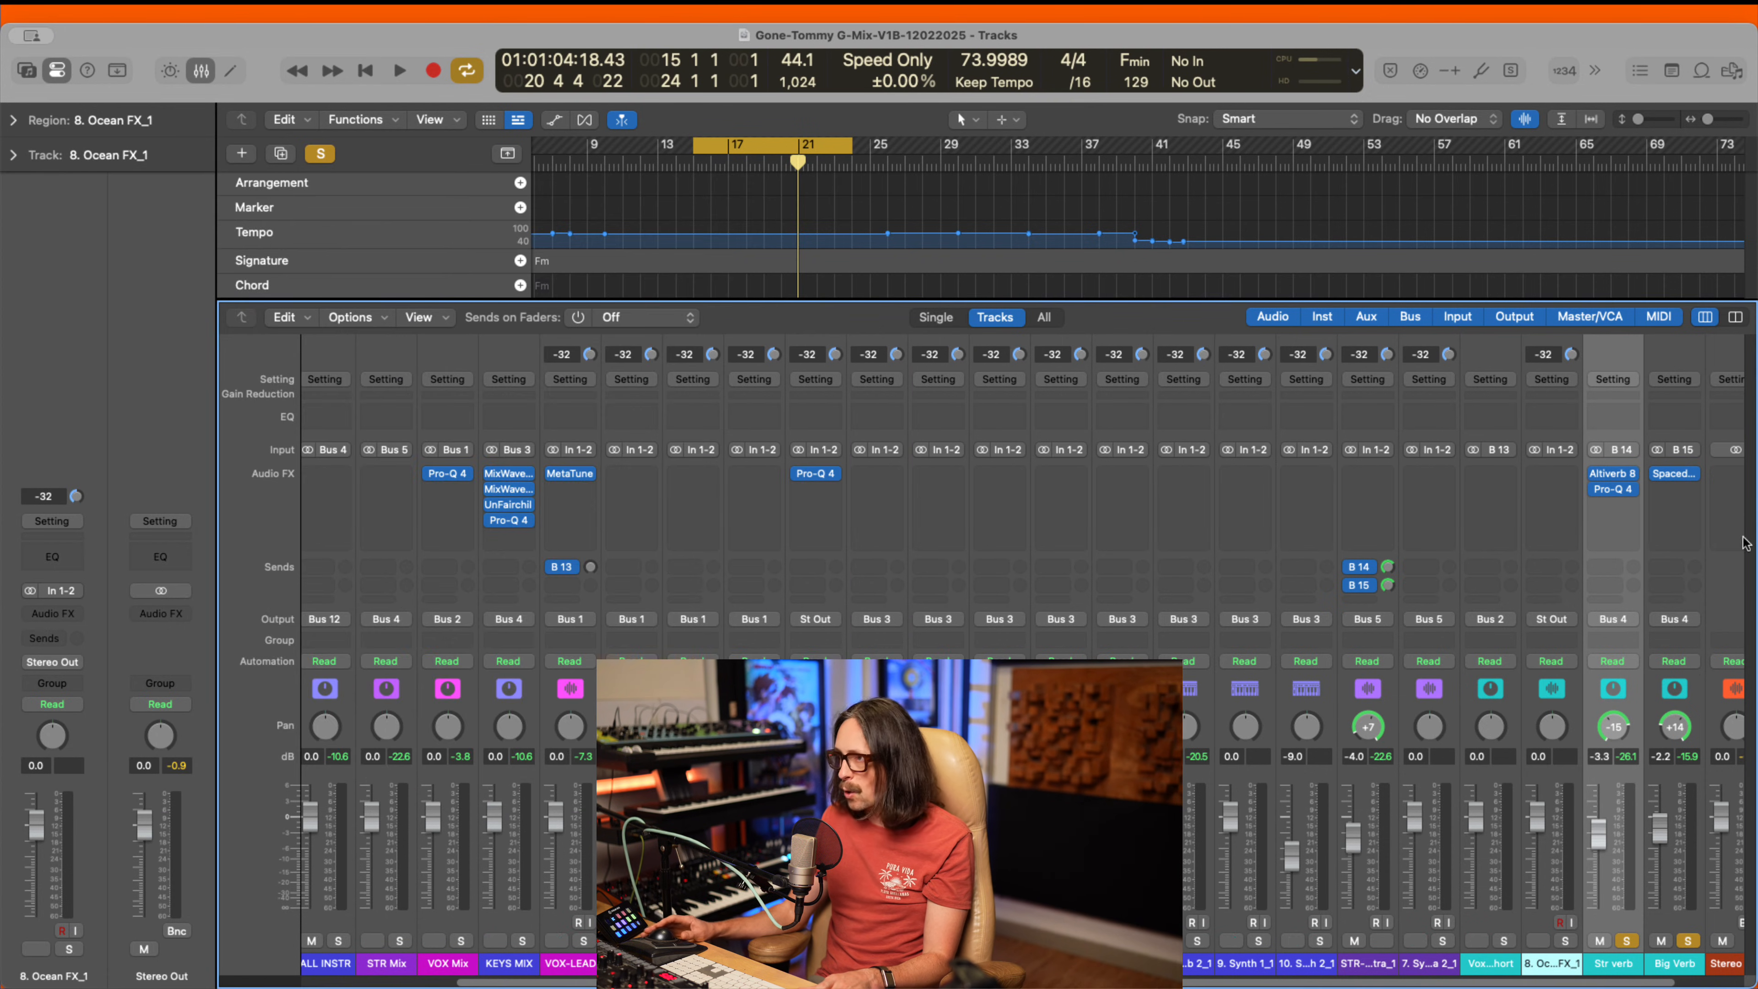
click(1674, 474)
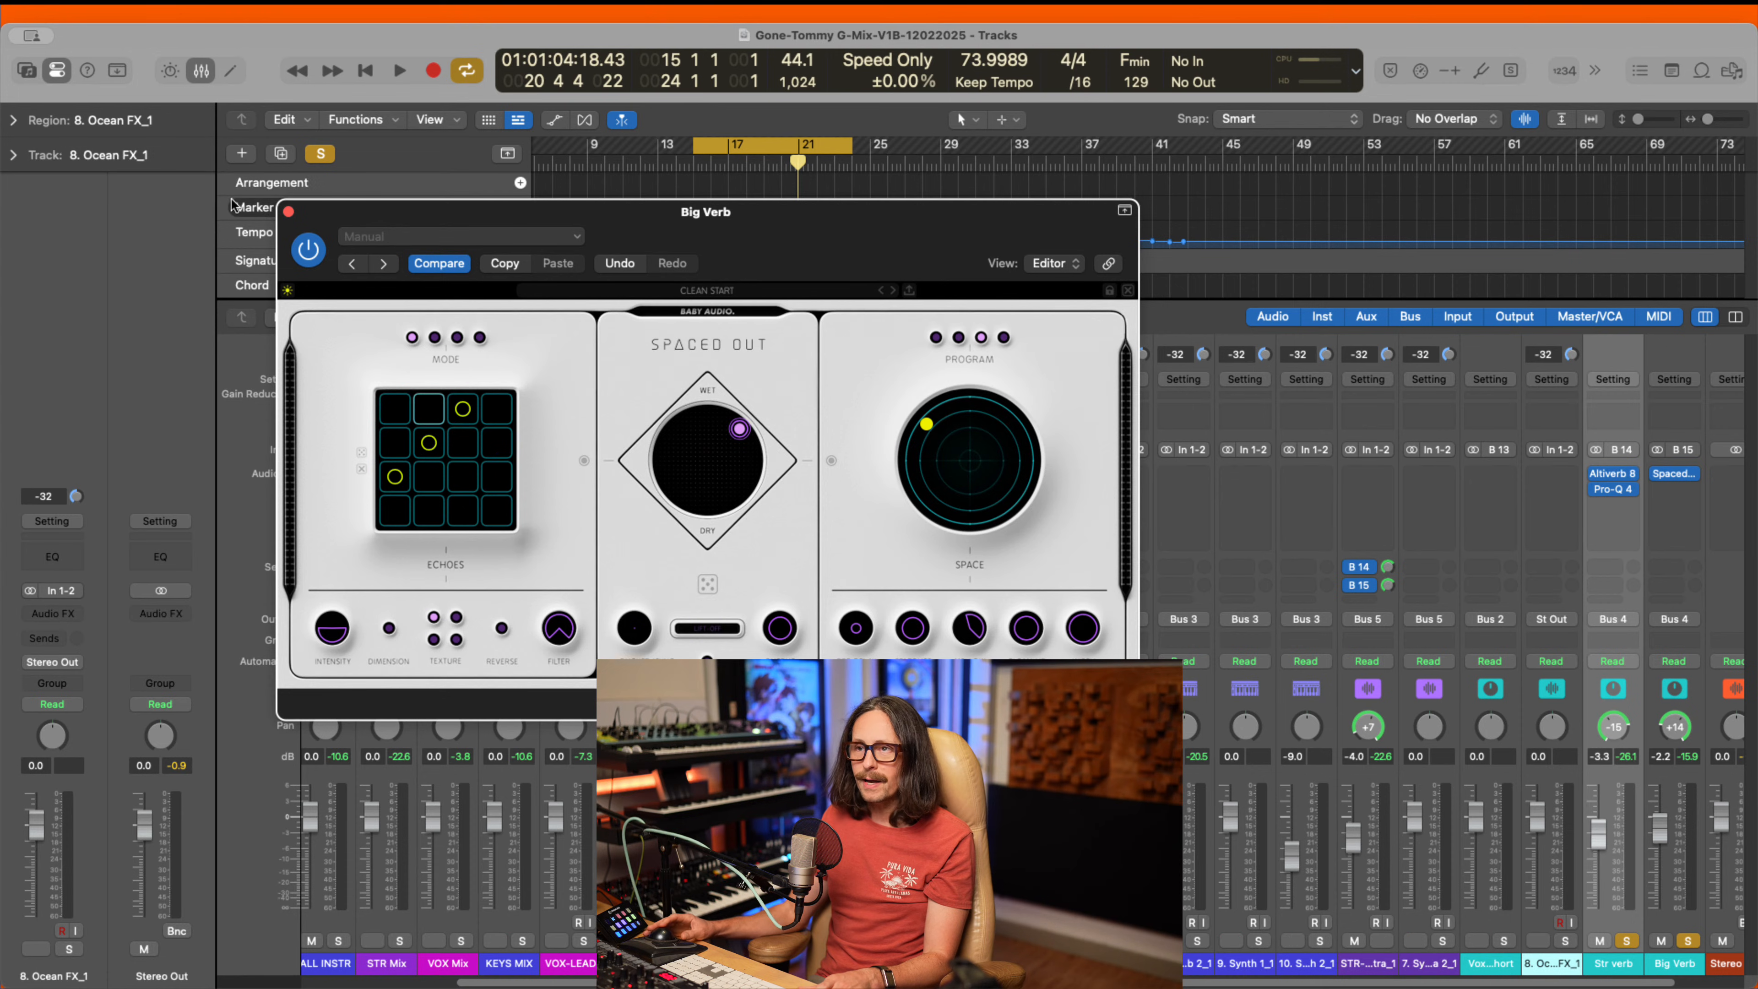
click(288, 211)
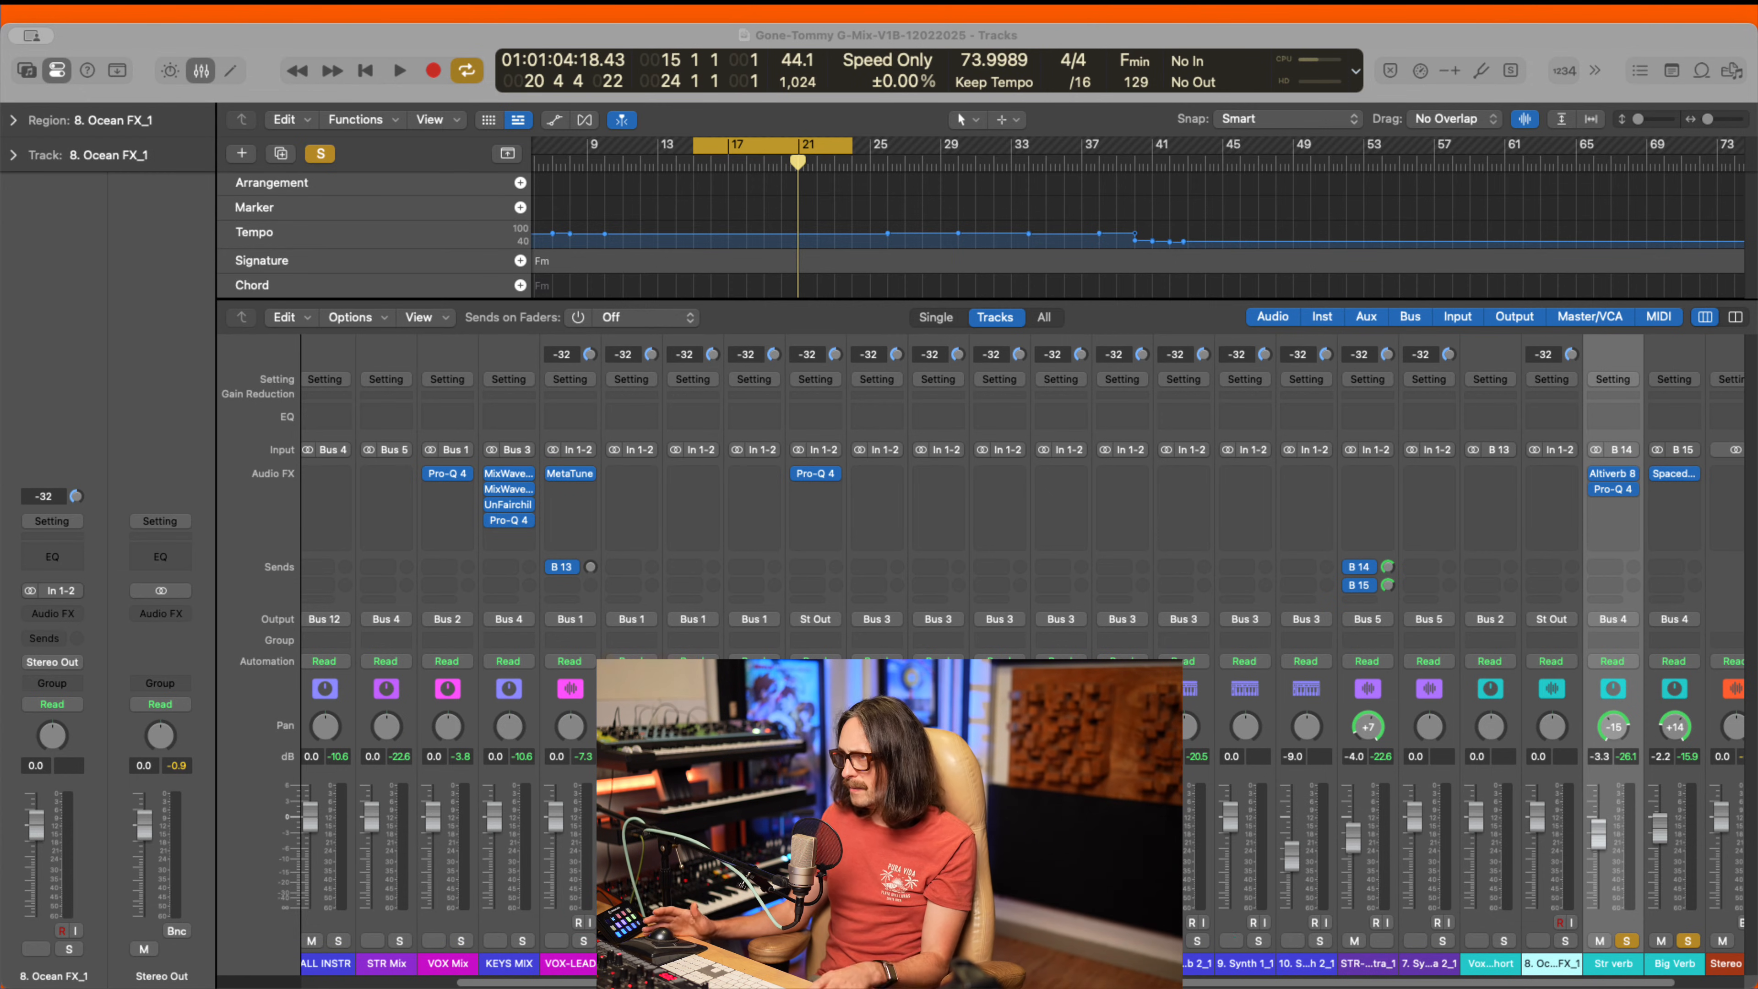
- Start loop playback and turn off solo on the Str verb and Big Verb returns together
key(space)
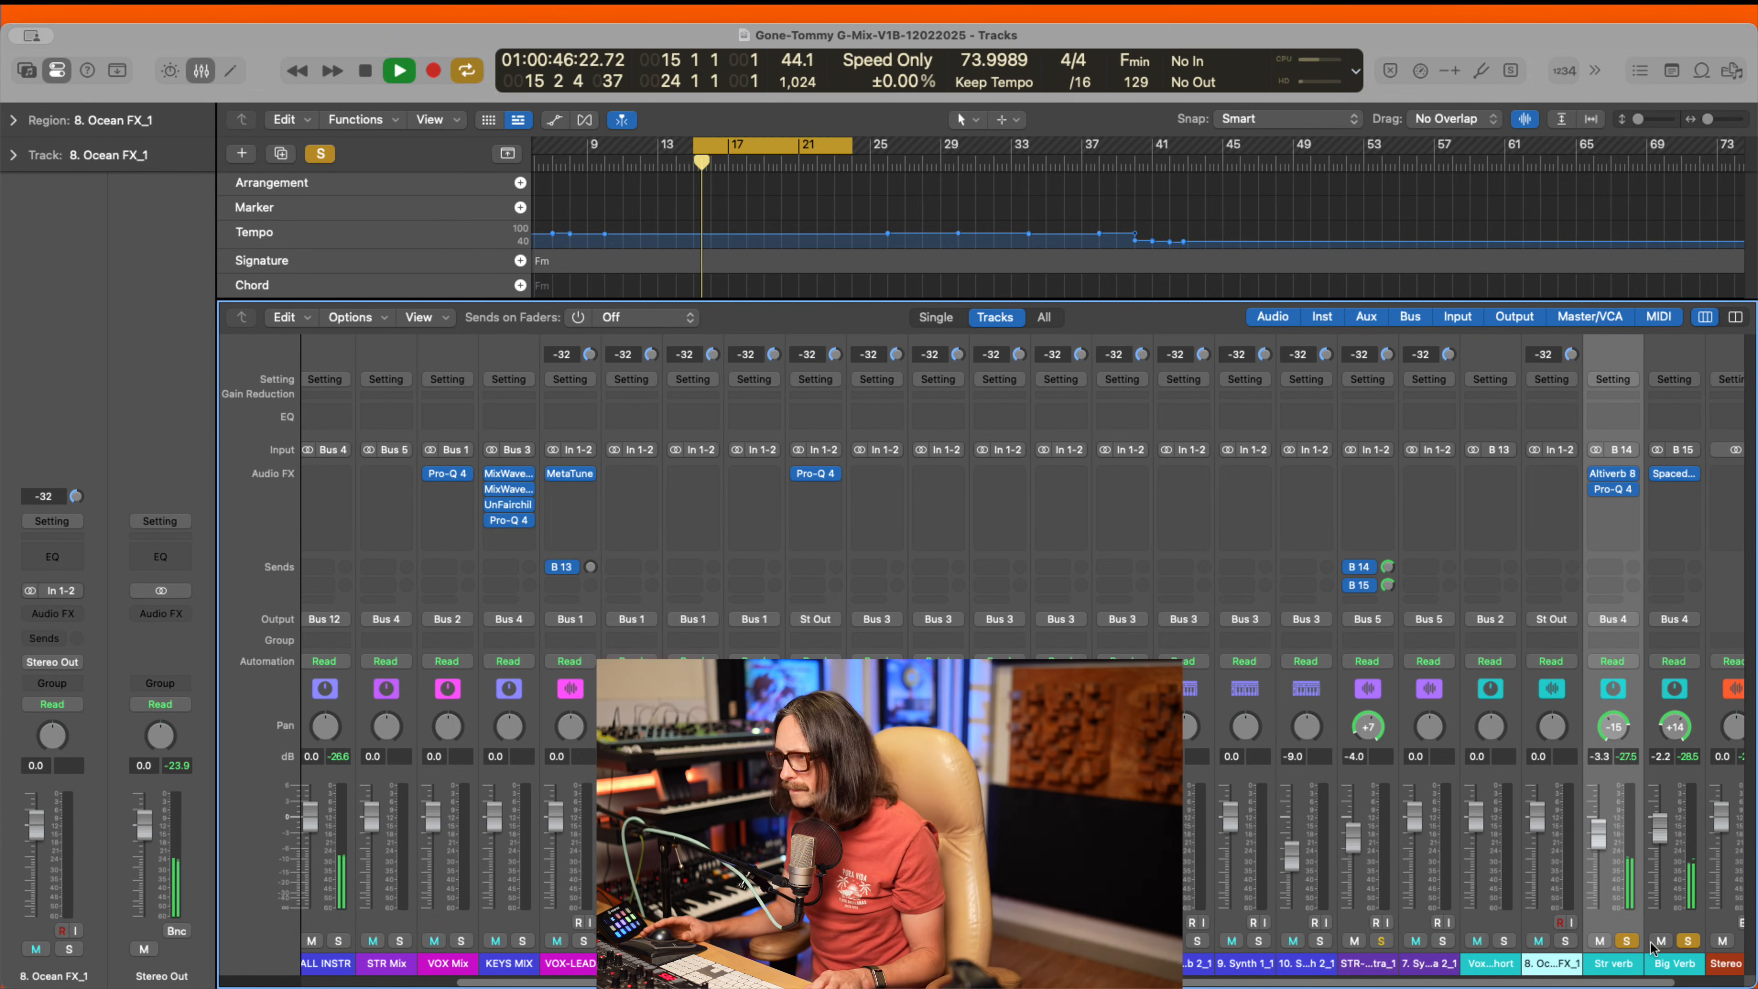
shift+click(1653, 965)
click(1627, 942)
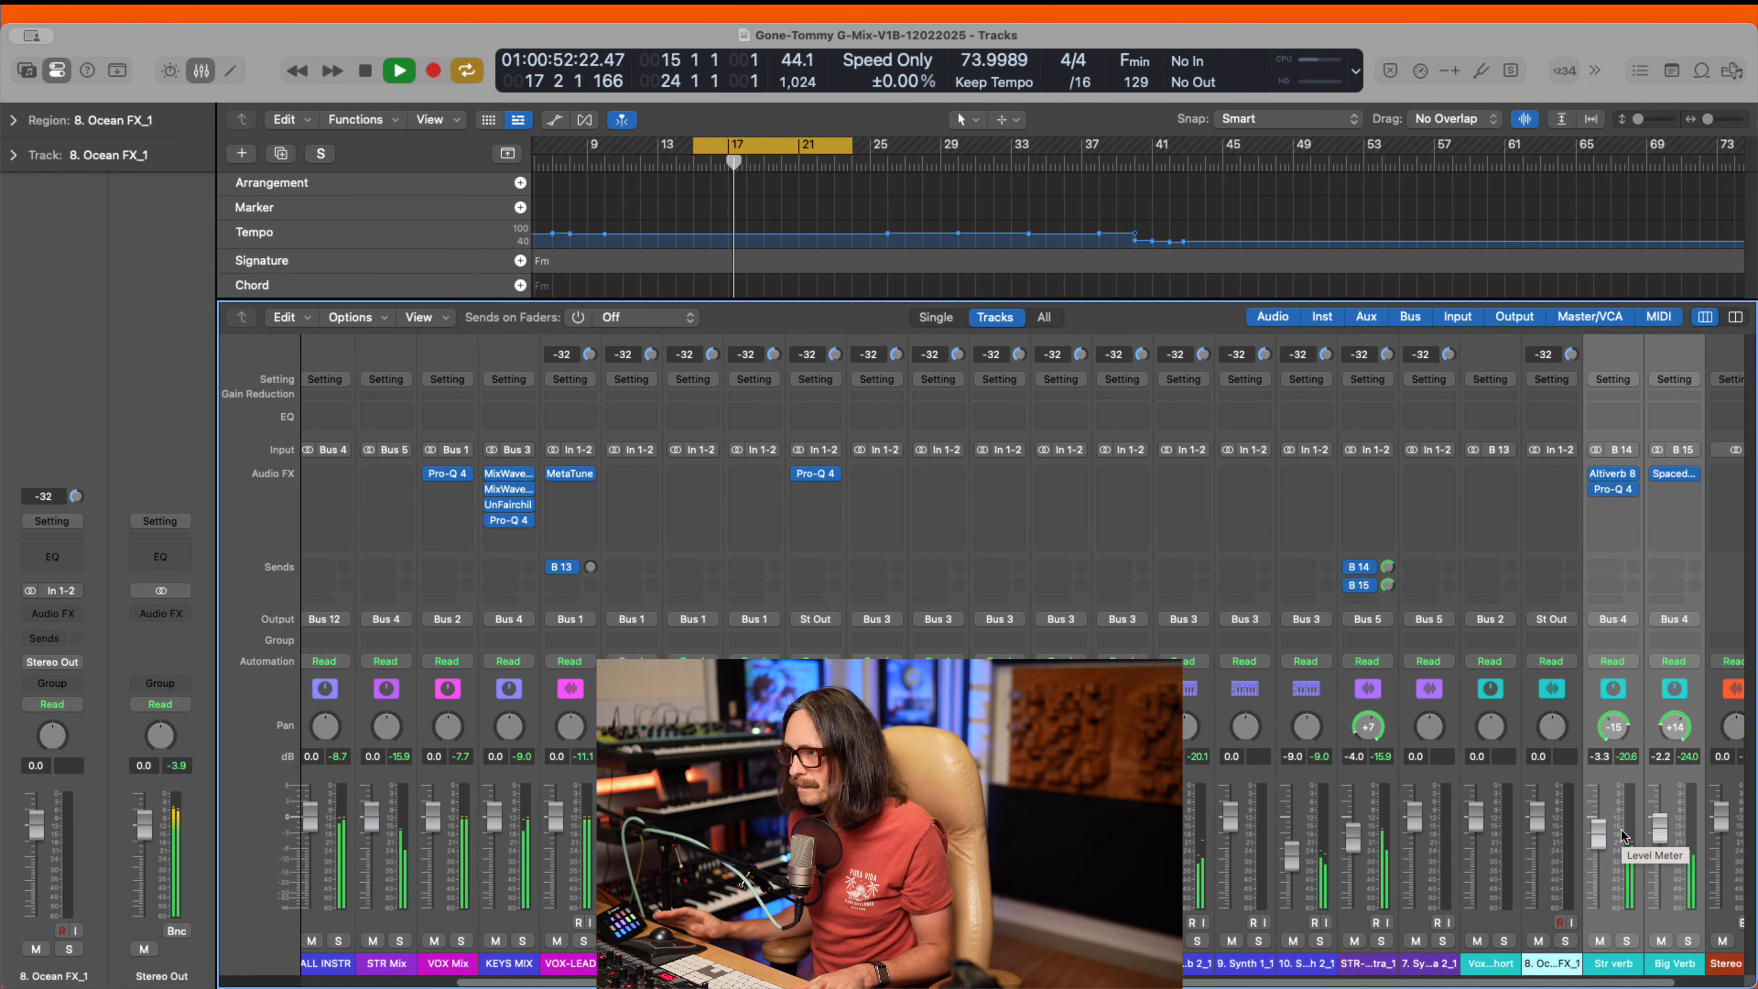
- Hide the mixer and select the STR-Symphony Orchestra_1 track in the arrangement, enlarged to show the song's regions
key(x)
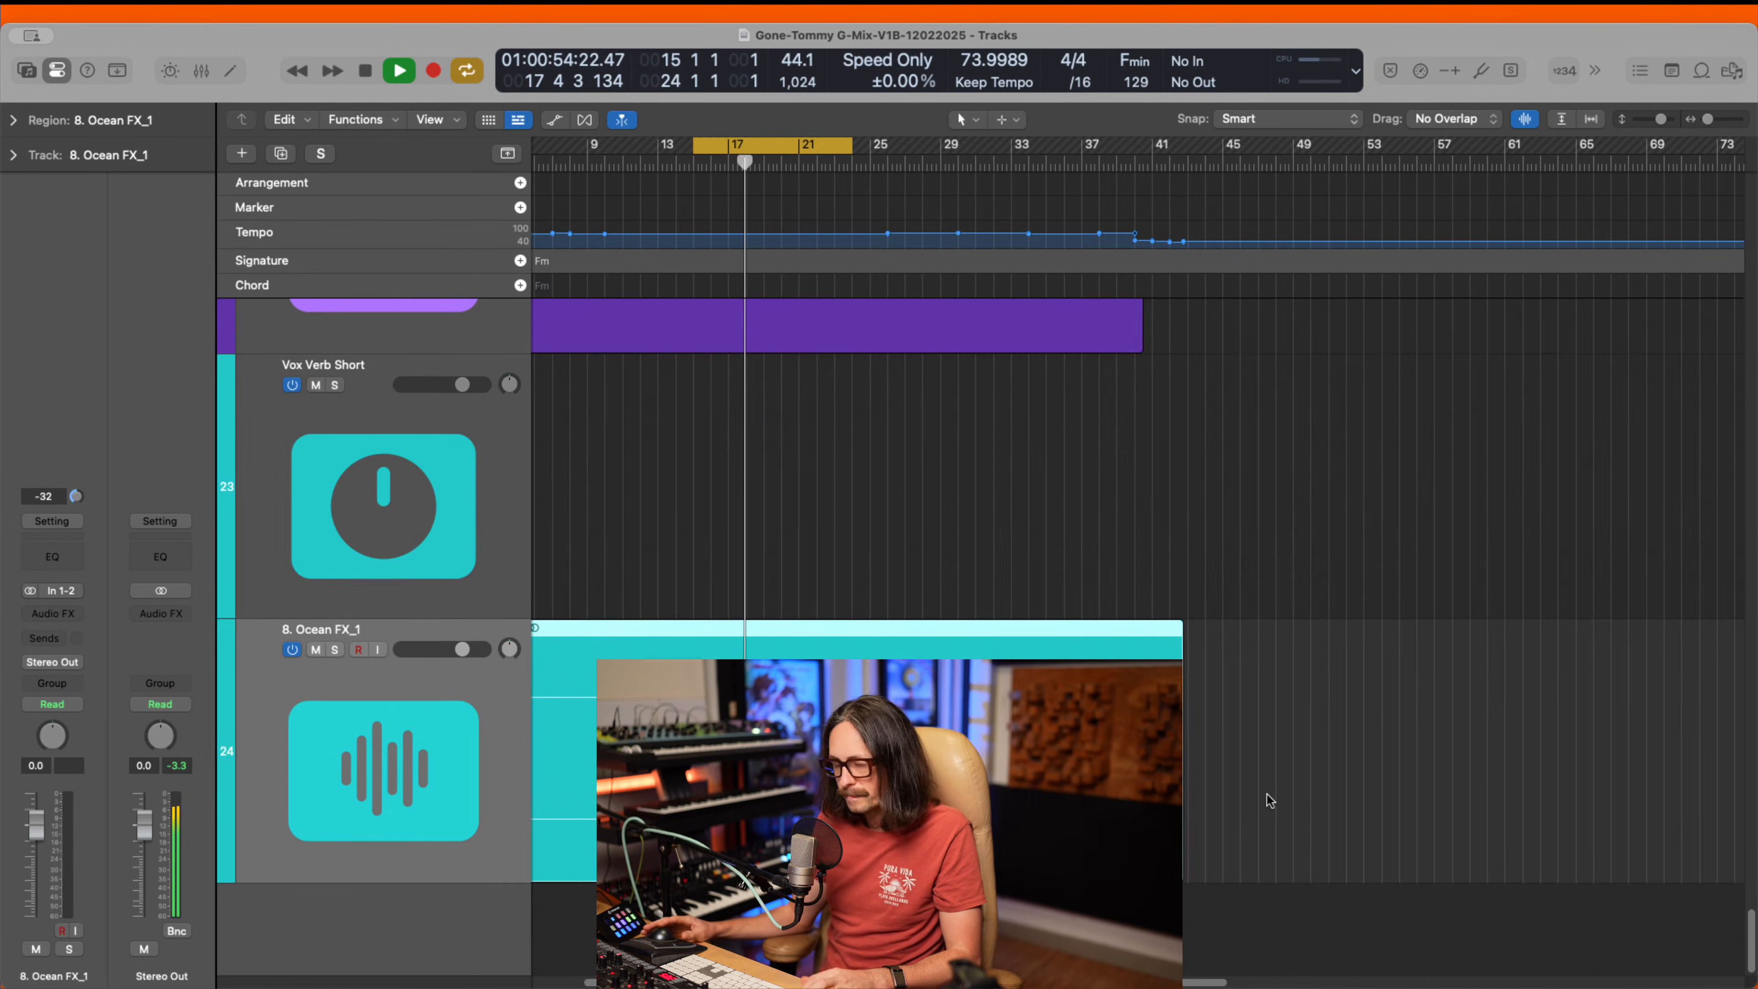
scroll(1038, 693, up, 5)
key(super+Up)
key(super+Left)
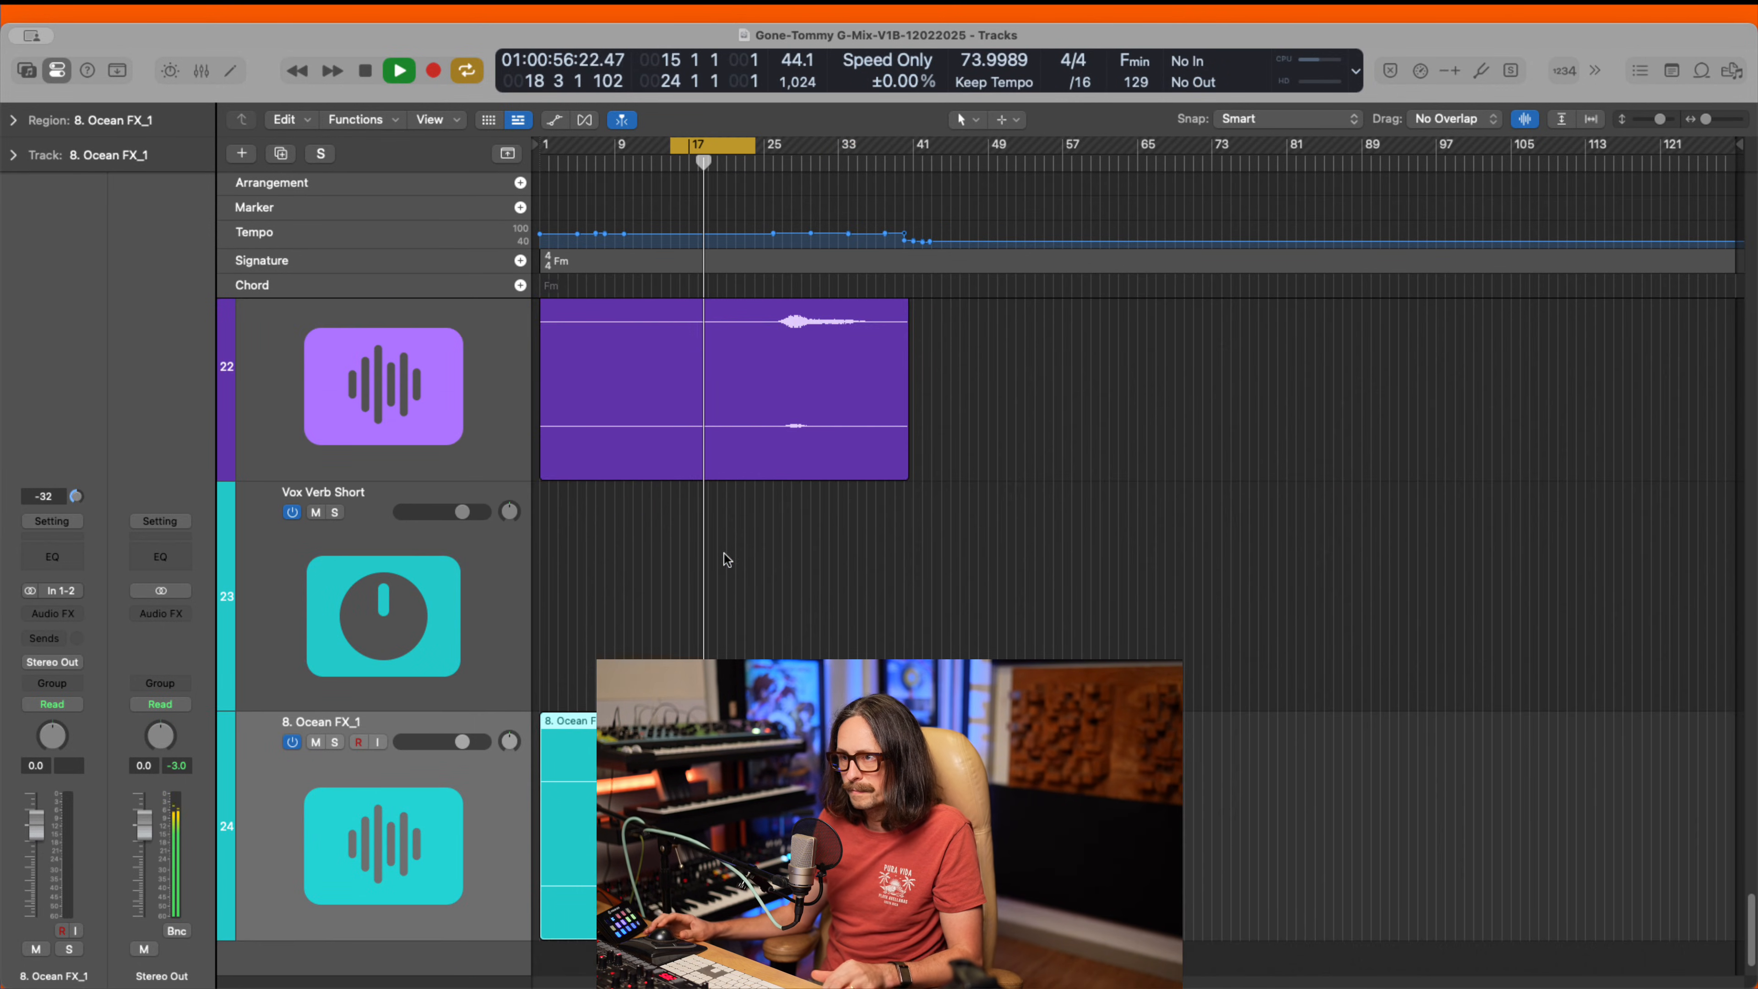
scroll(727, 560, up, 5)
scroll(670, 479, up, 5)
drag(916, 566, 498, 773)
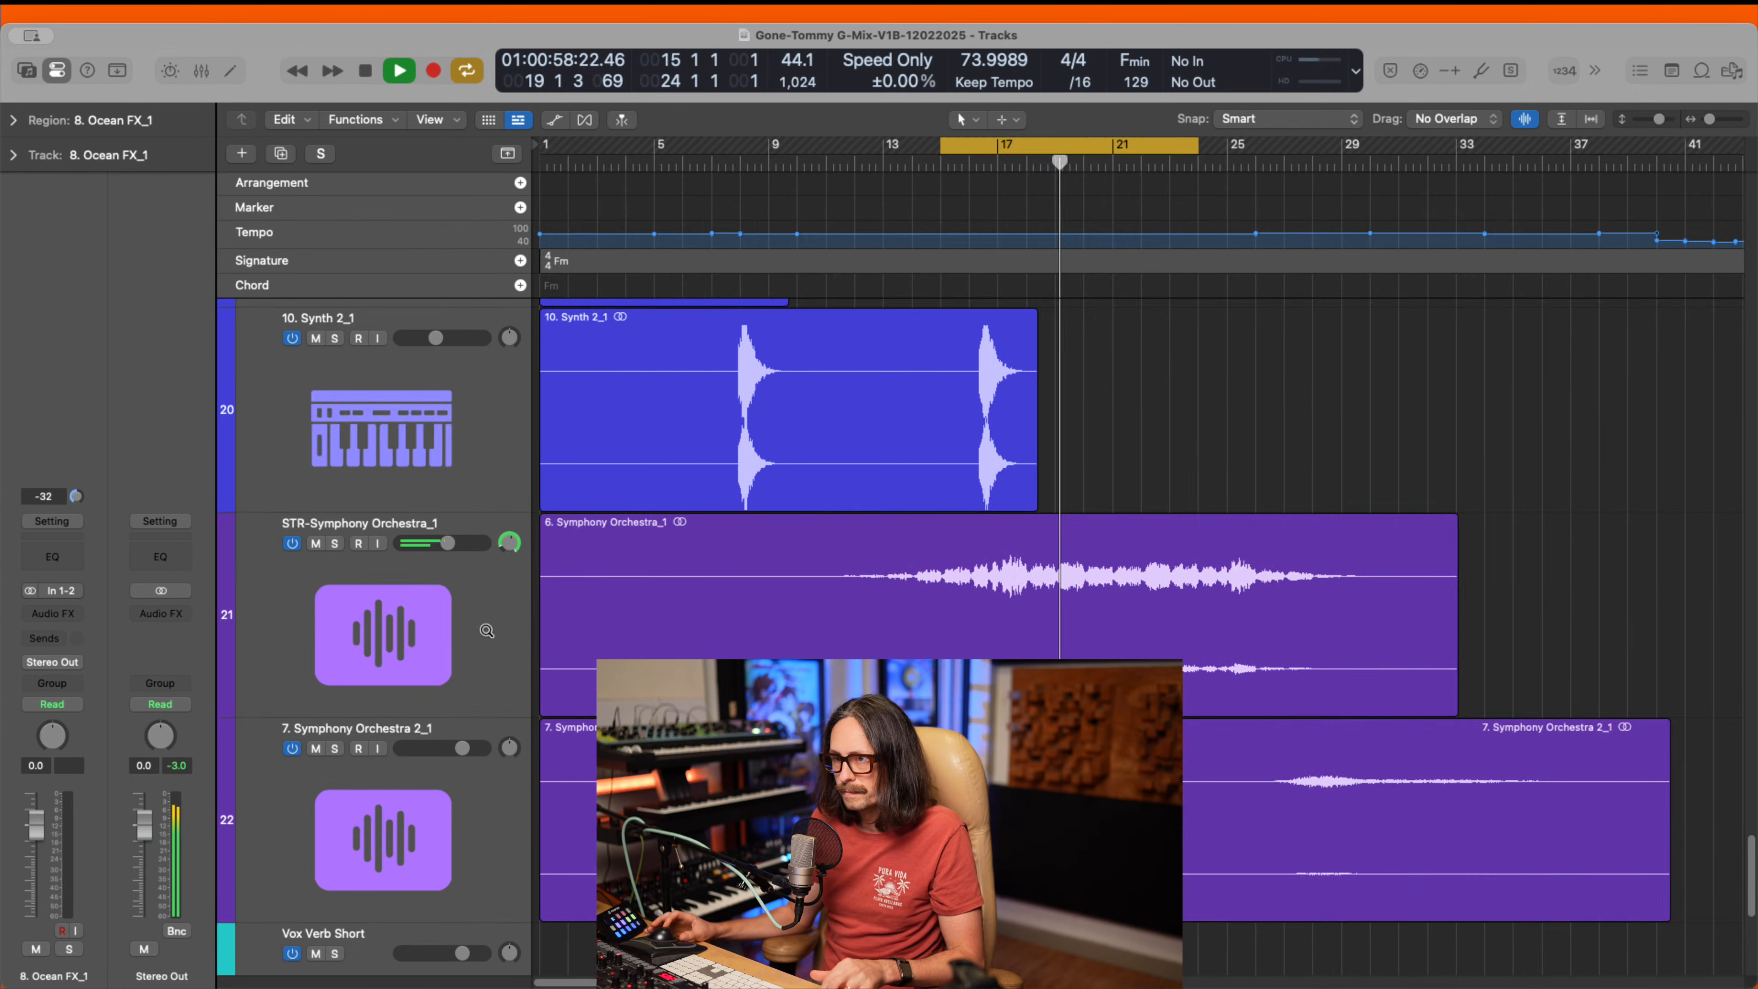
click(486, 630)
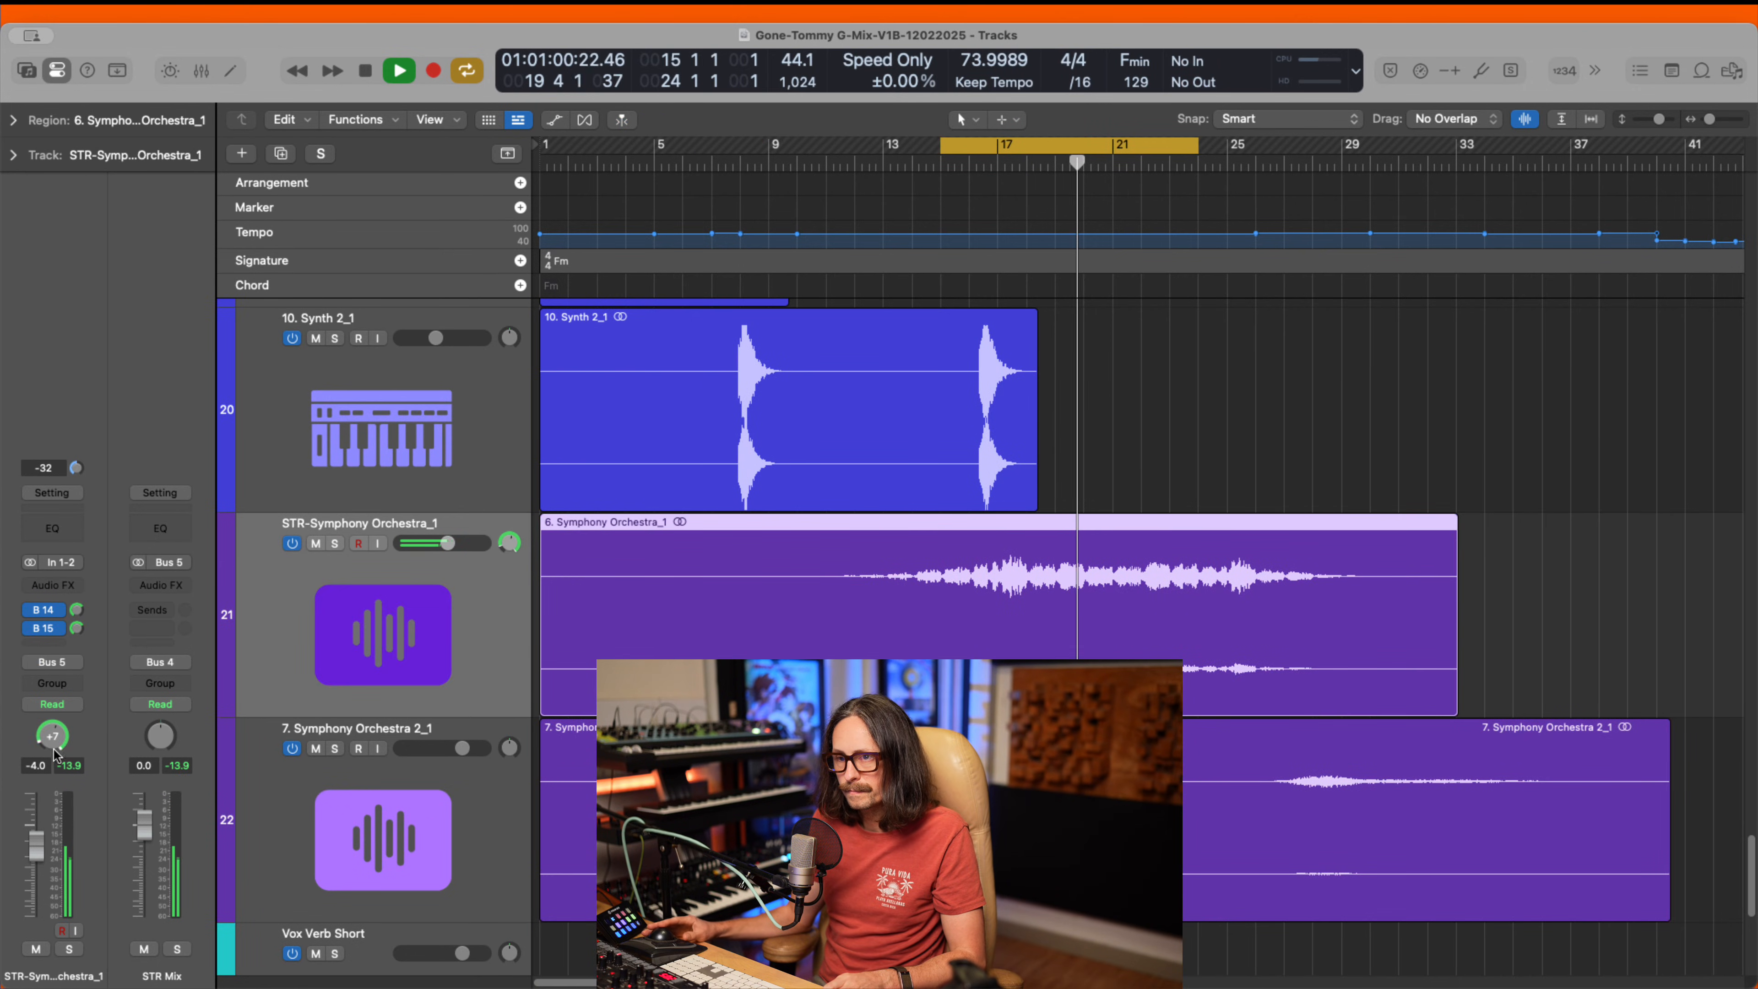
- Lower the STR-Symphony Orchestra_1 fader to -4.9 dB and compare the mix with its Bus 14 and Bus 15 sends bypassed and enabled
drag(36, 845, 38, 856)
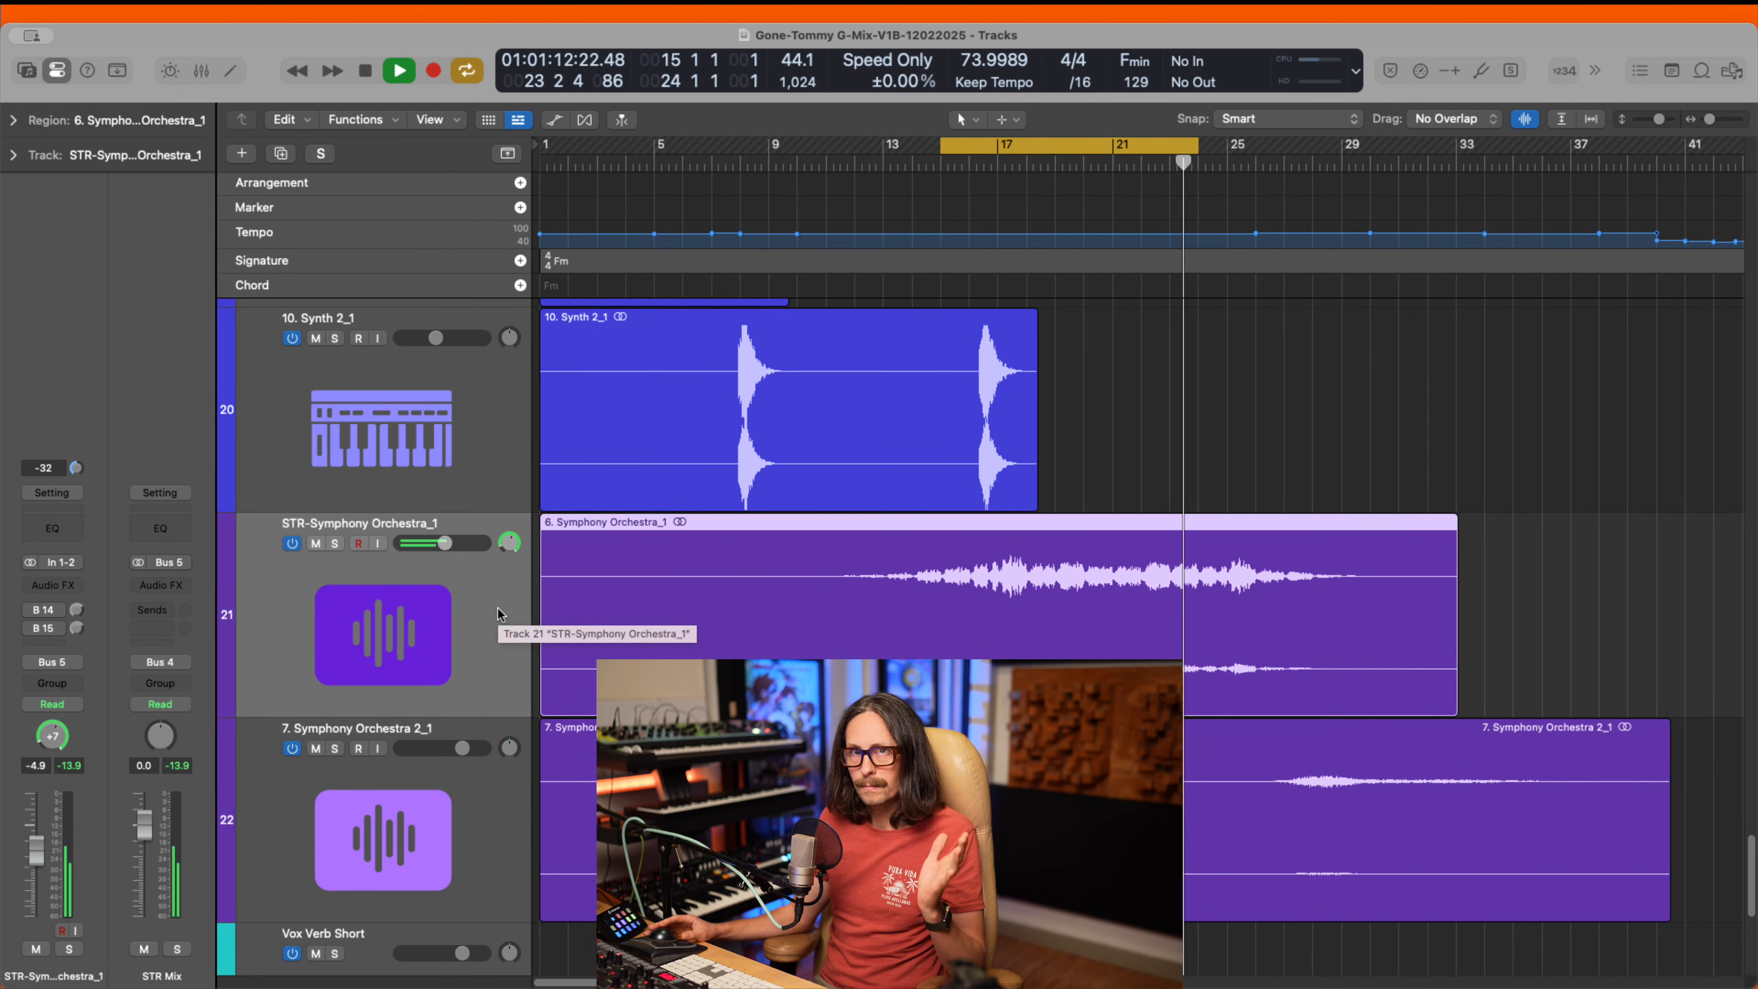
key(space)
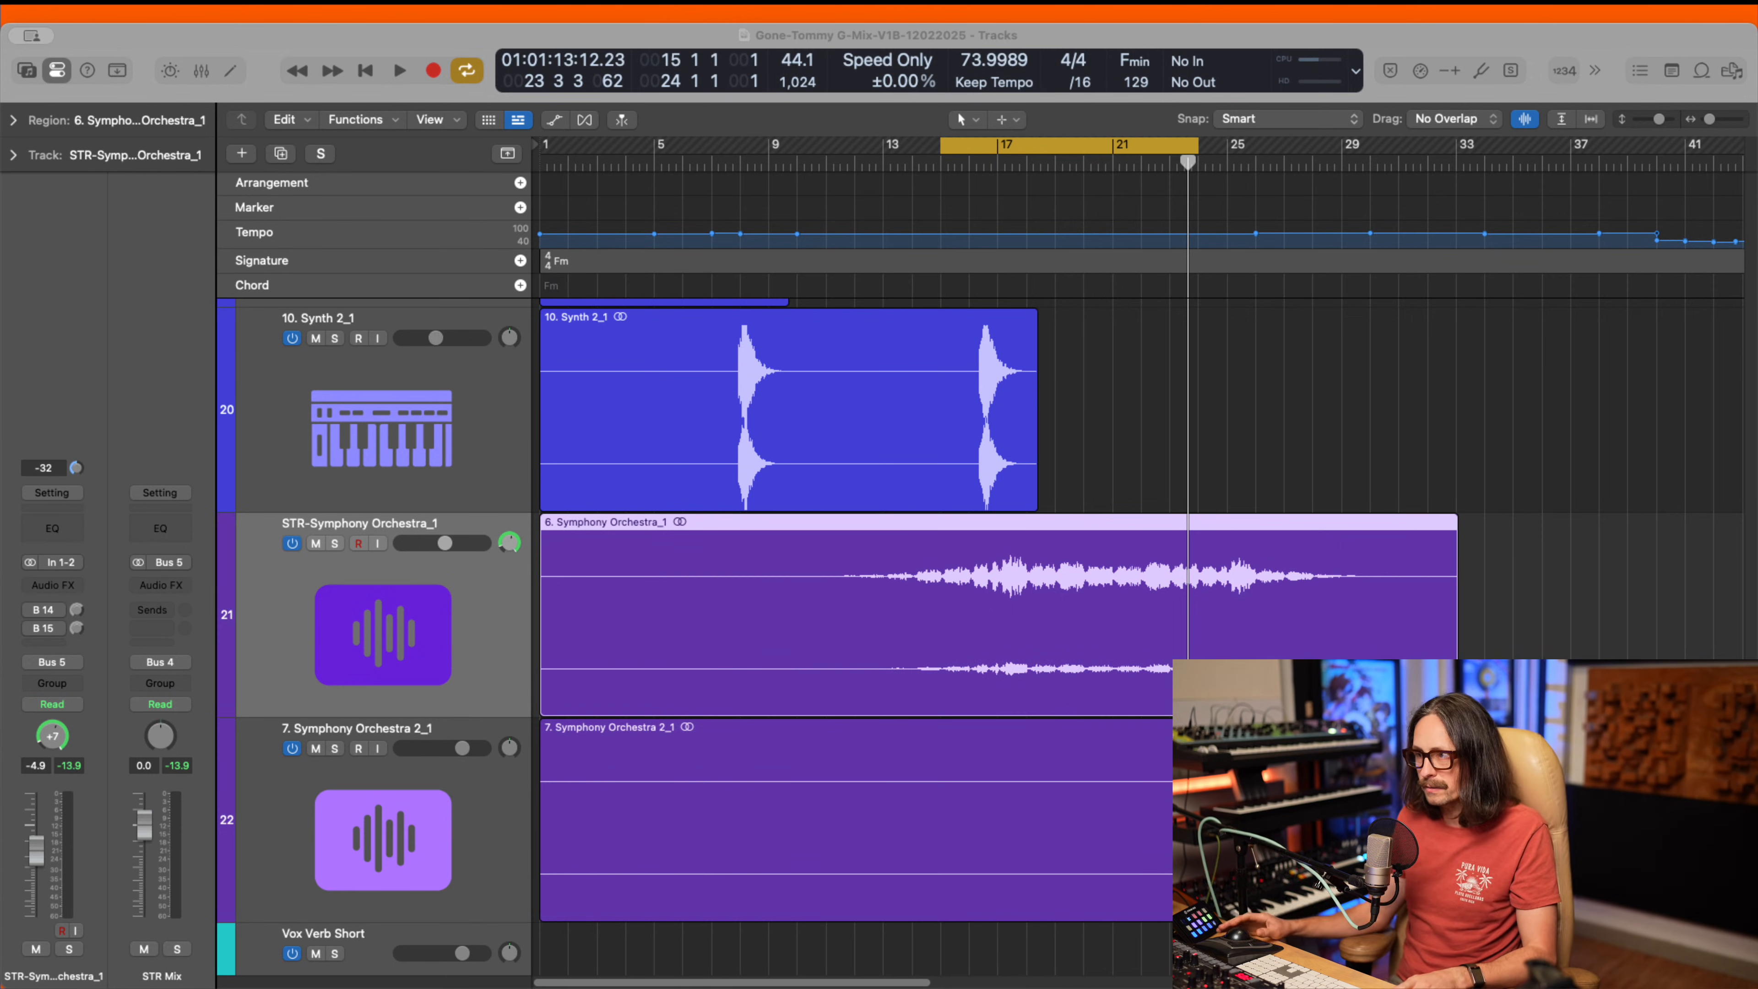
key(space)
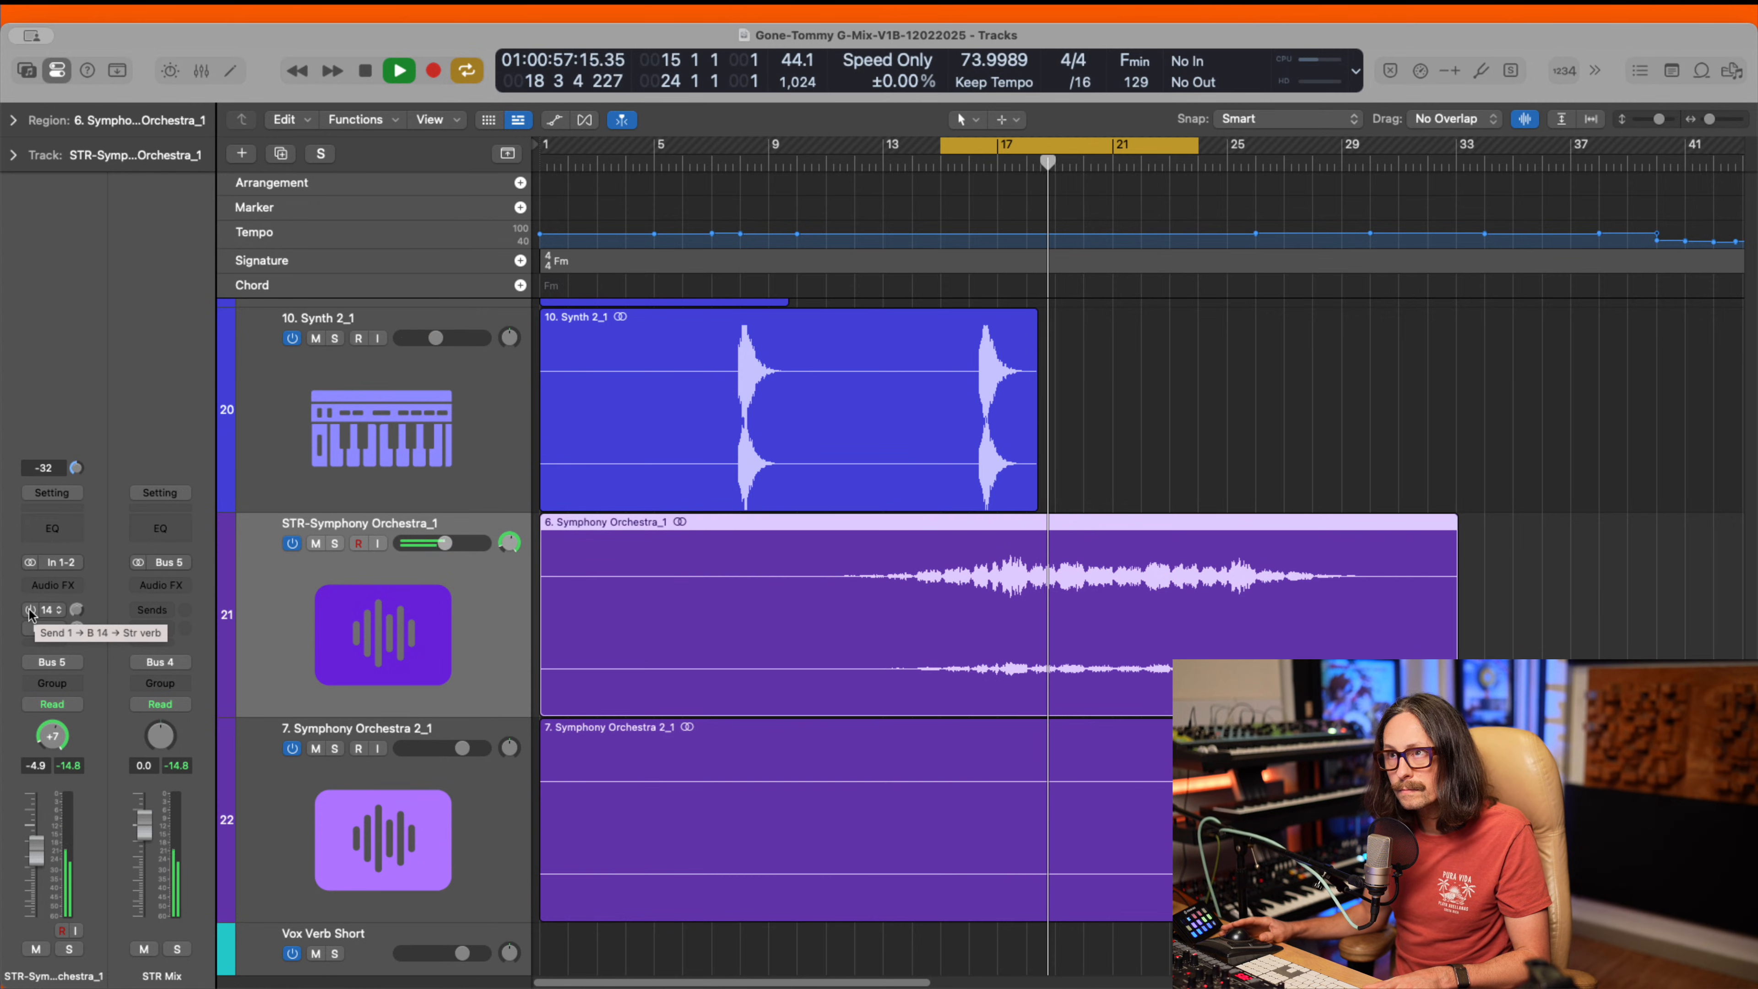
key(space)
key(space)
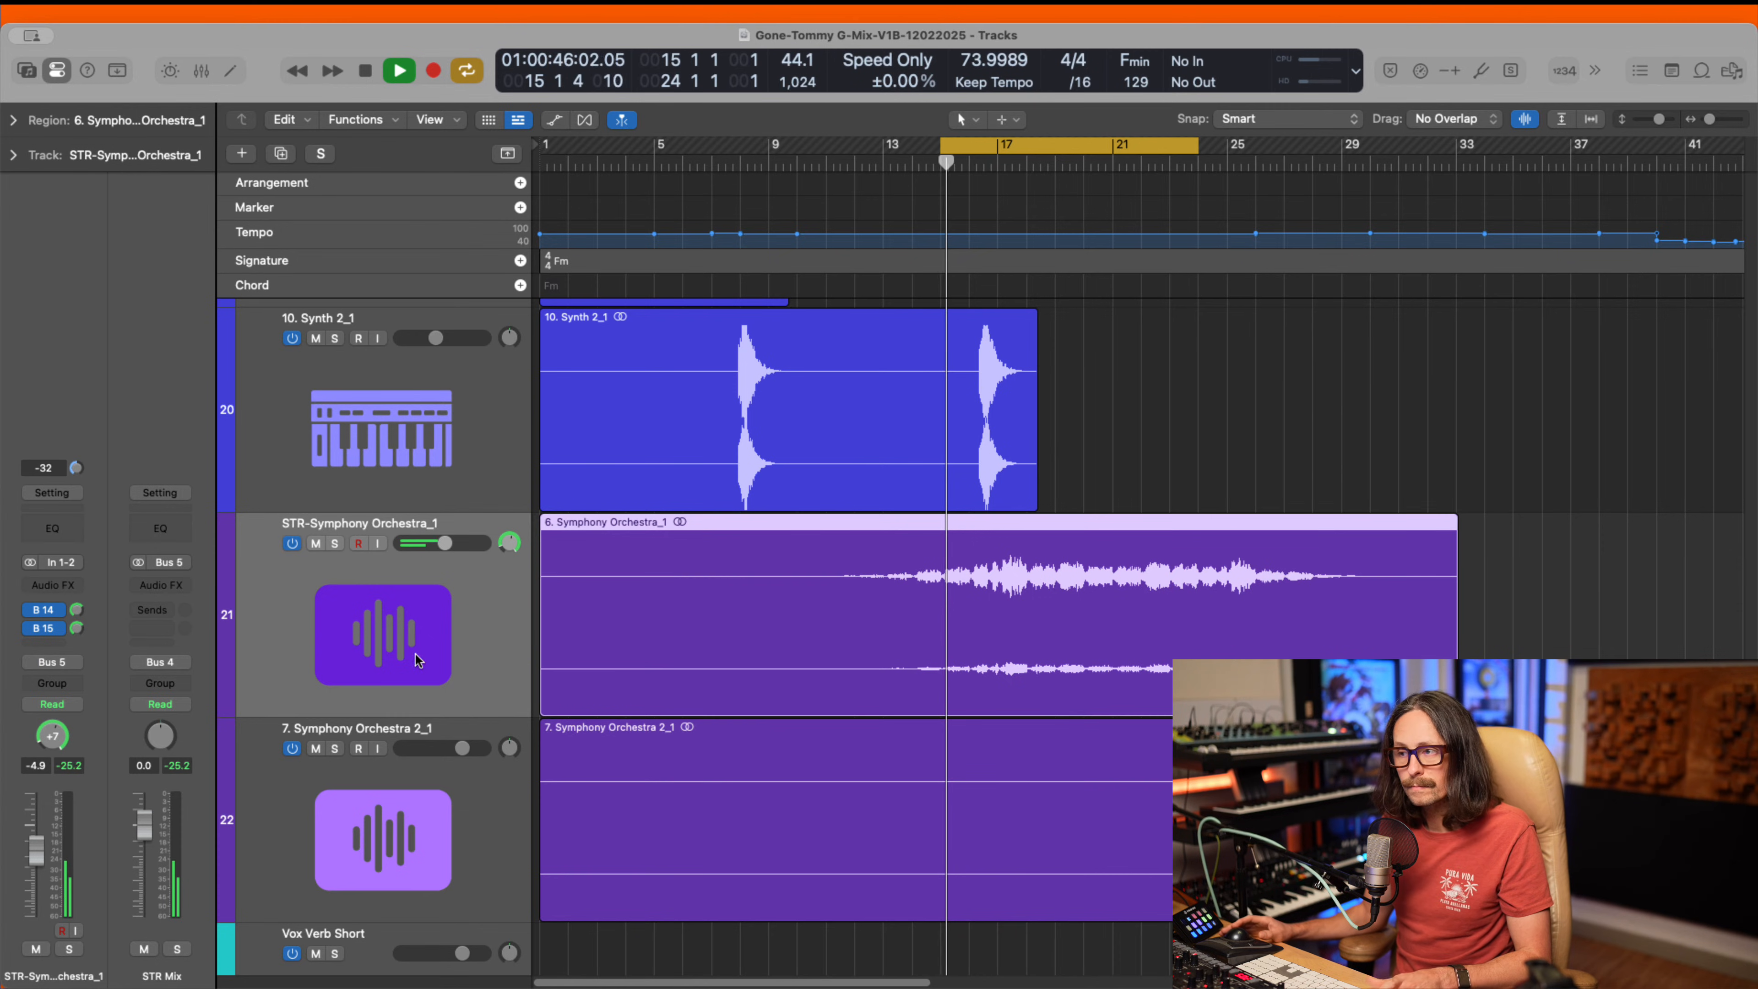
- Bring up the Str verb return from the strings' Bus 14 send and lower its fader to -3.6 dB during playback
click(64, 612)
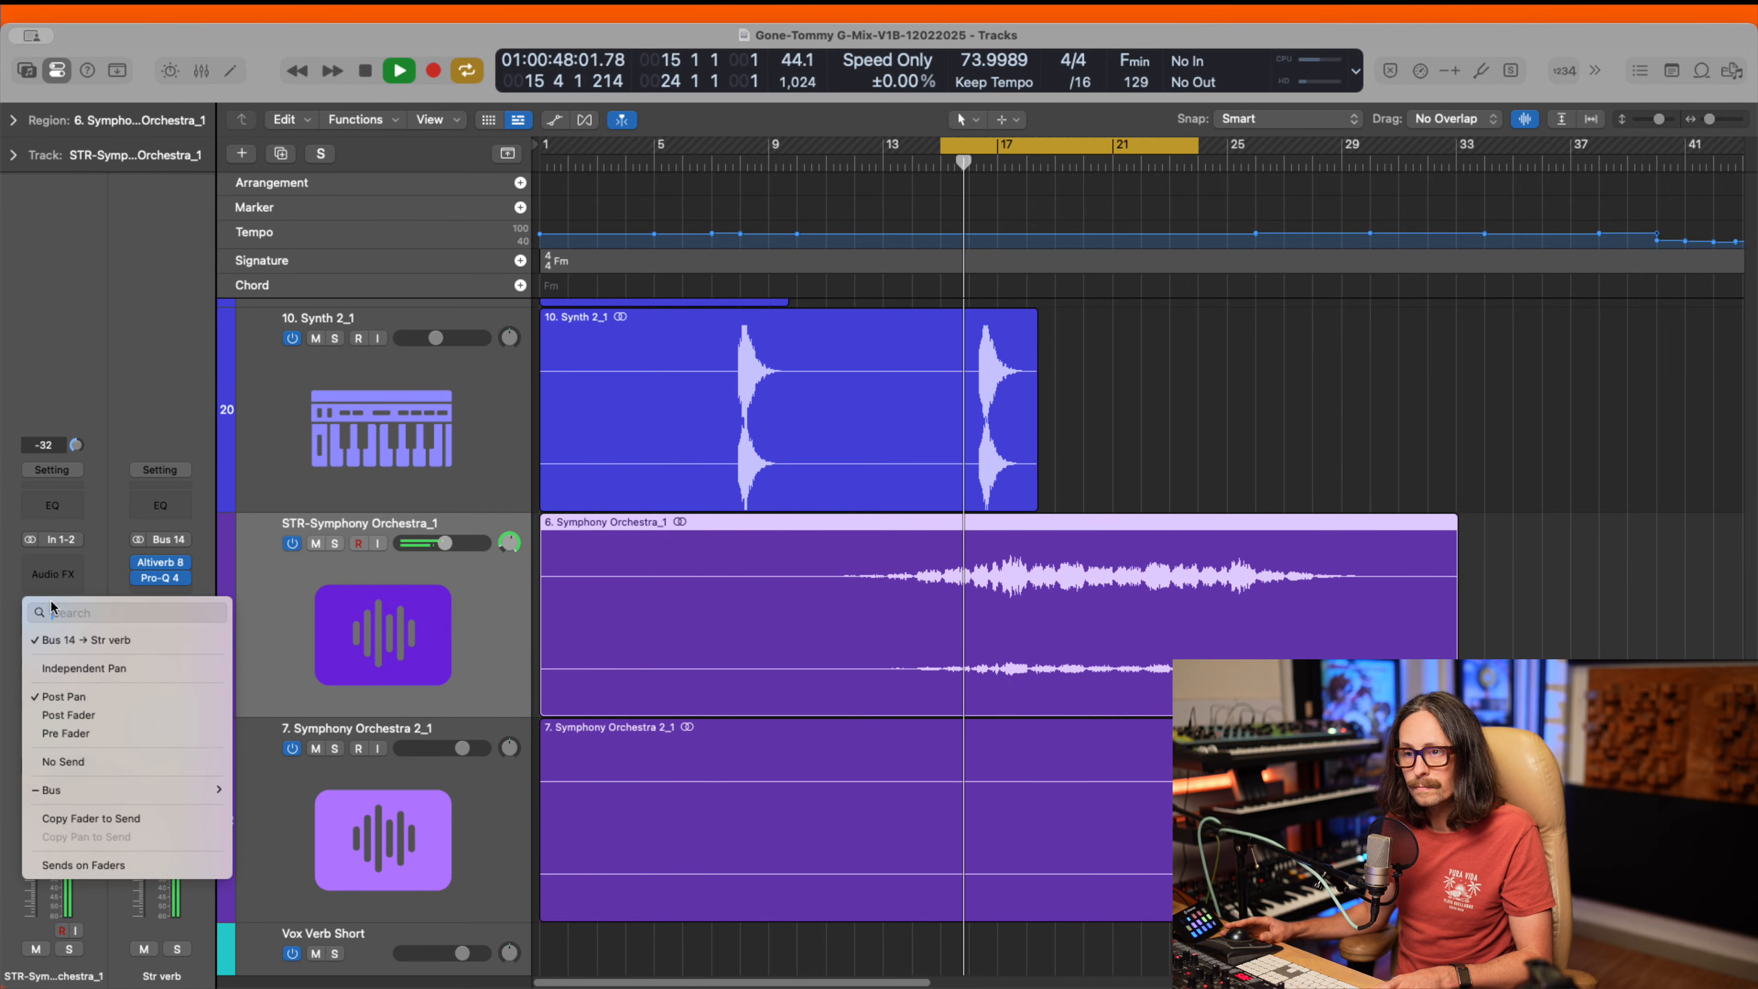
click(69, 661)
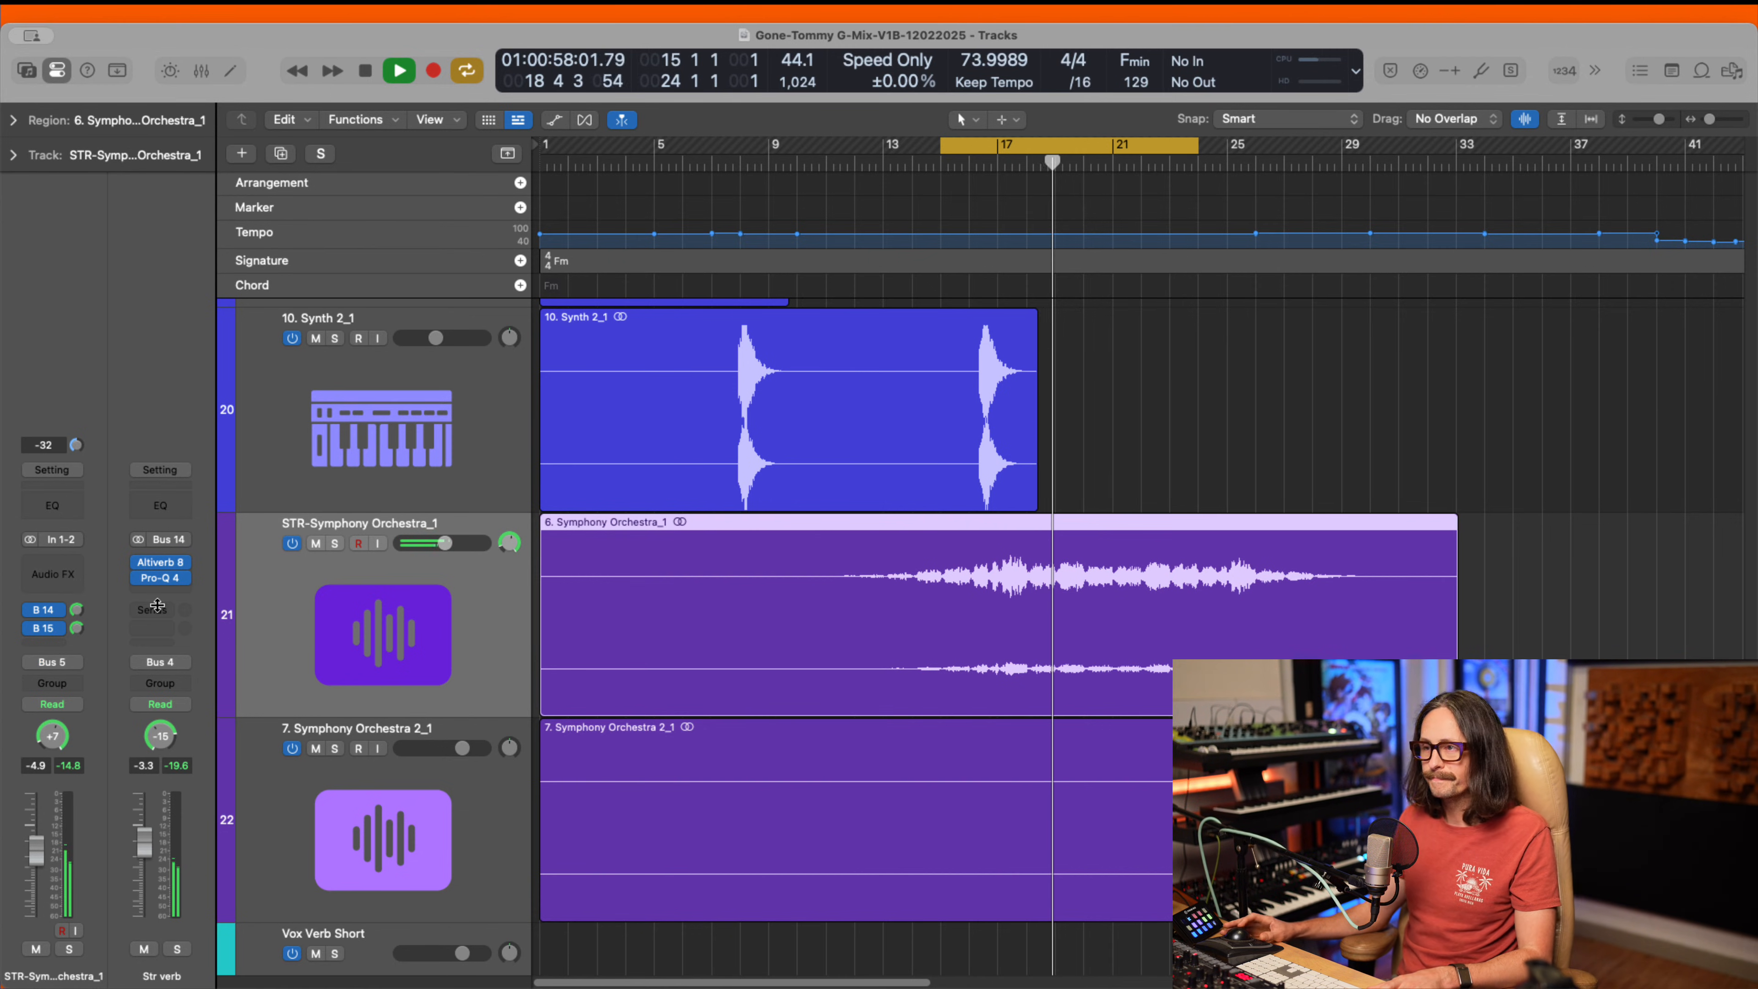
drag(142, 861, 142, 864)
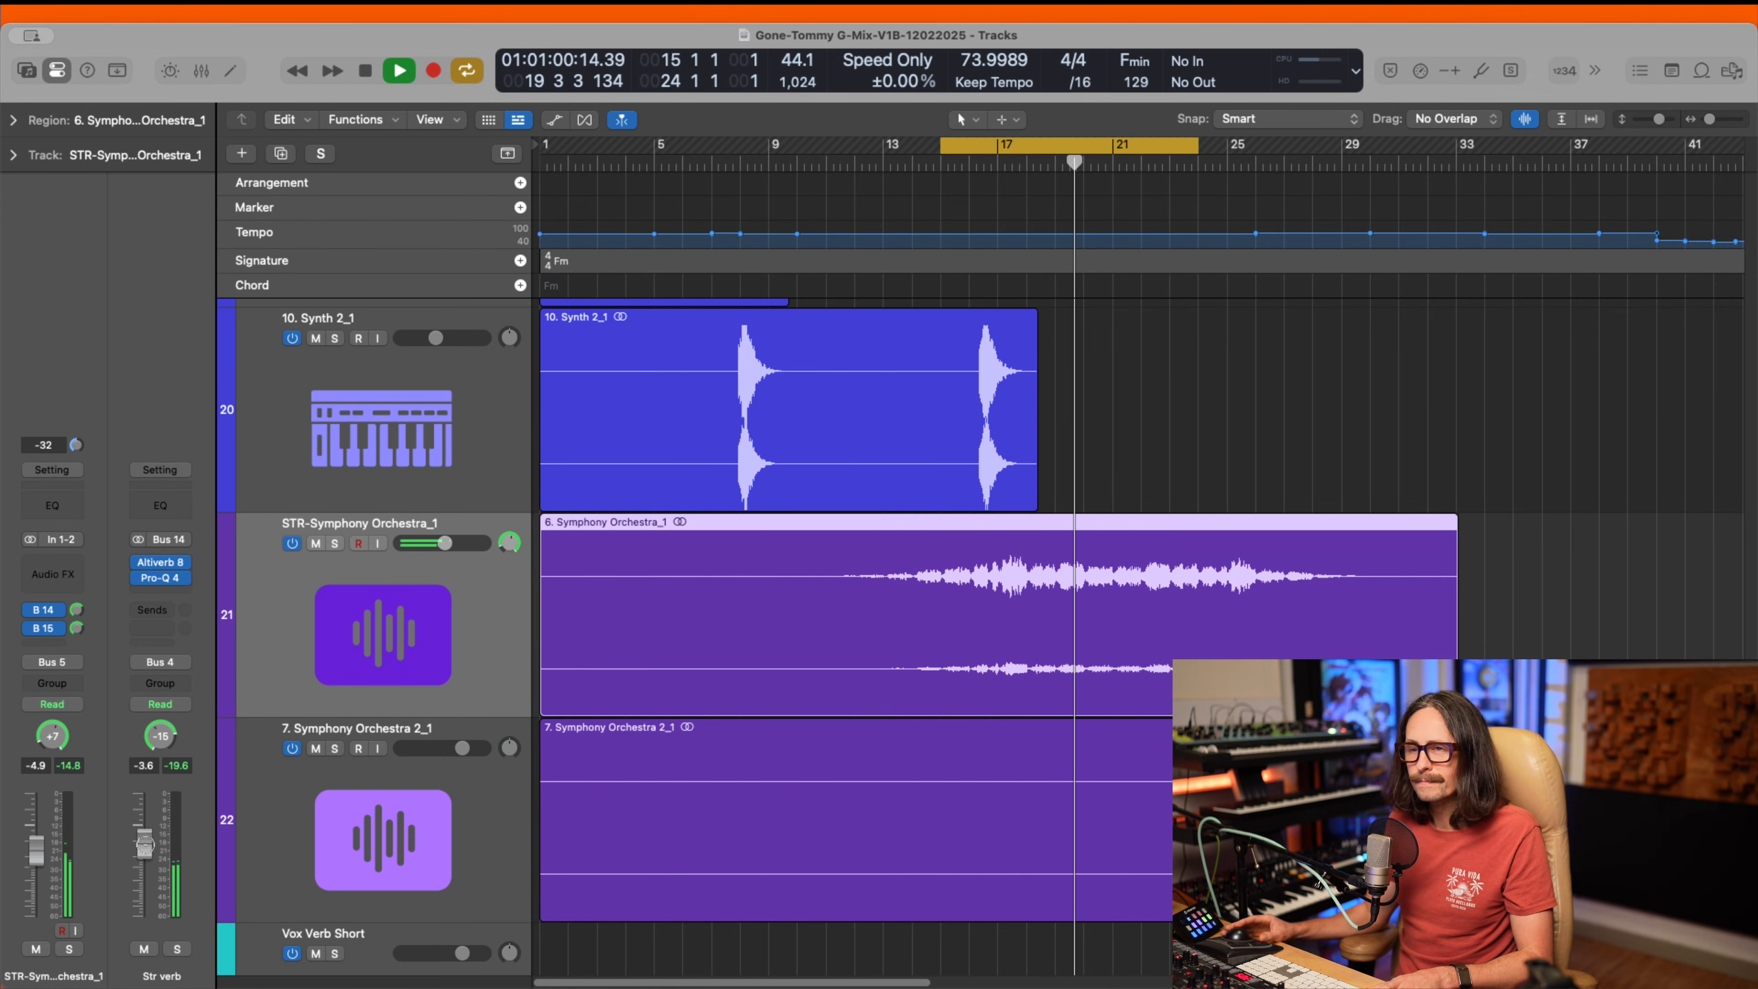
- Bring up the Big Verb return from the strings' Bus 15 send, lower its fader to -3.1 dB and stop playback
click(48, 630)
click(123, 435)
drag(151, 823, 150, 830)
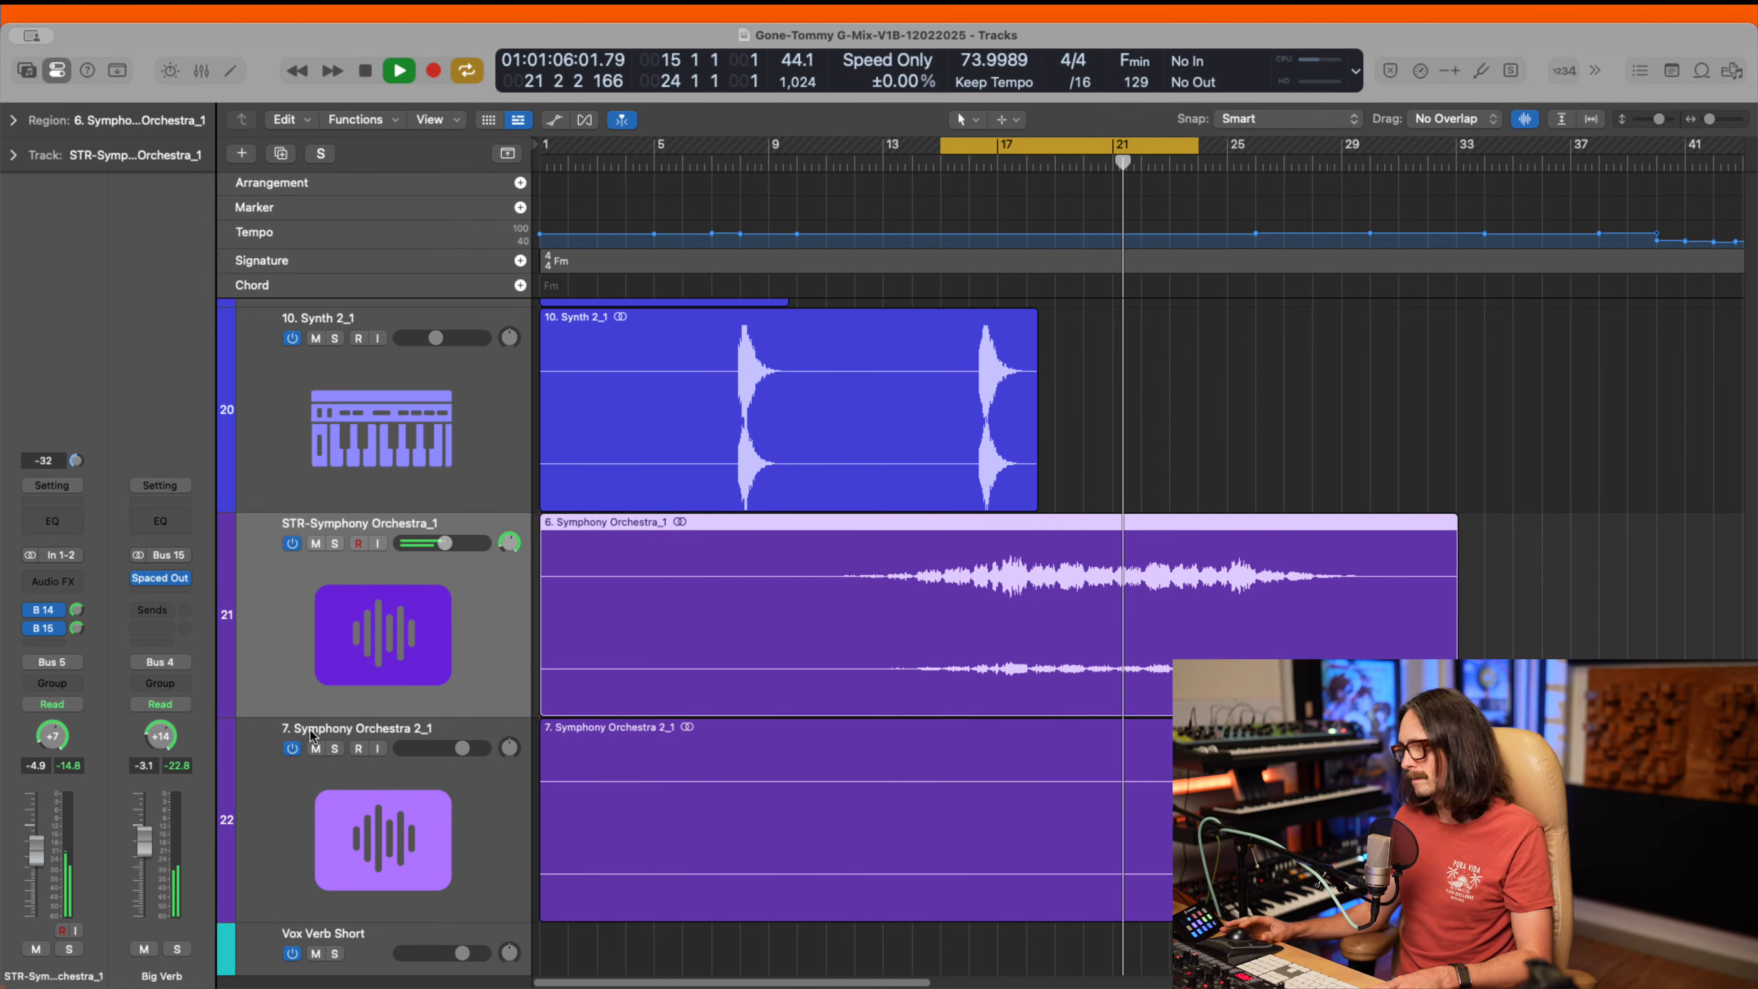
key(space)
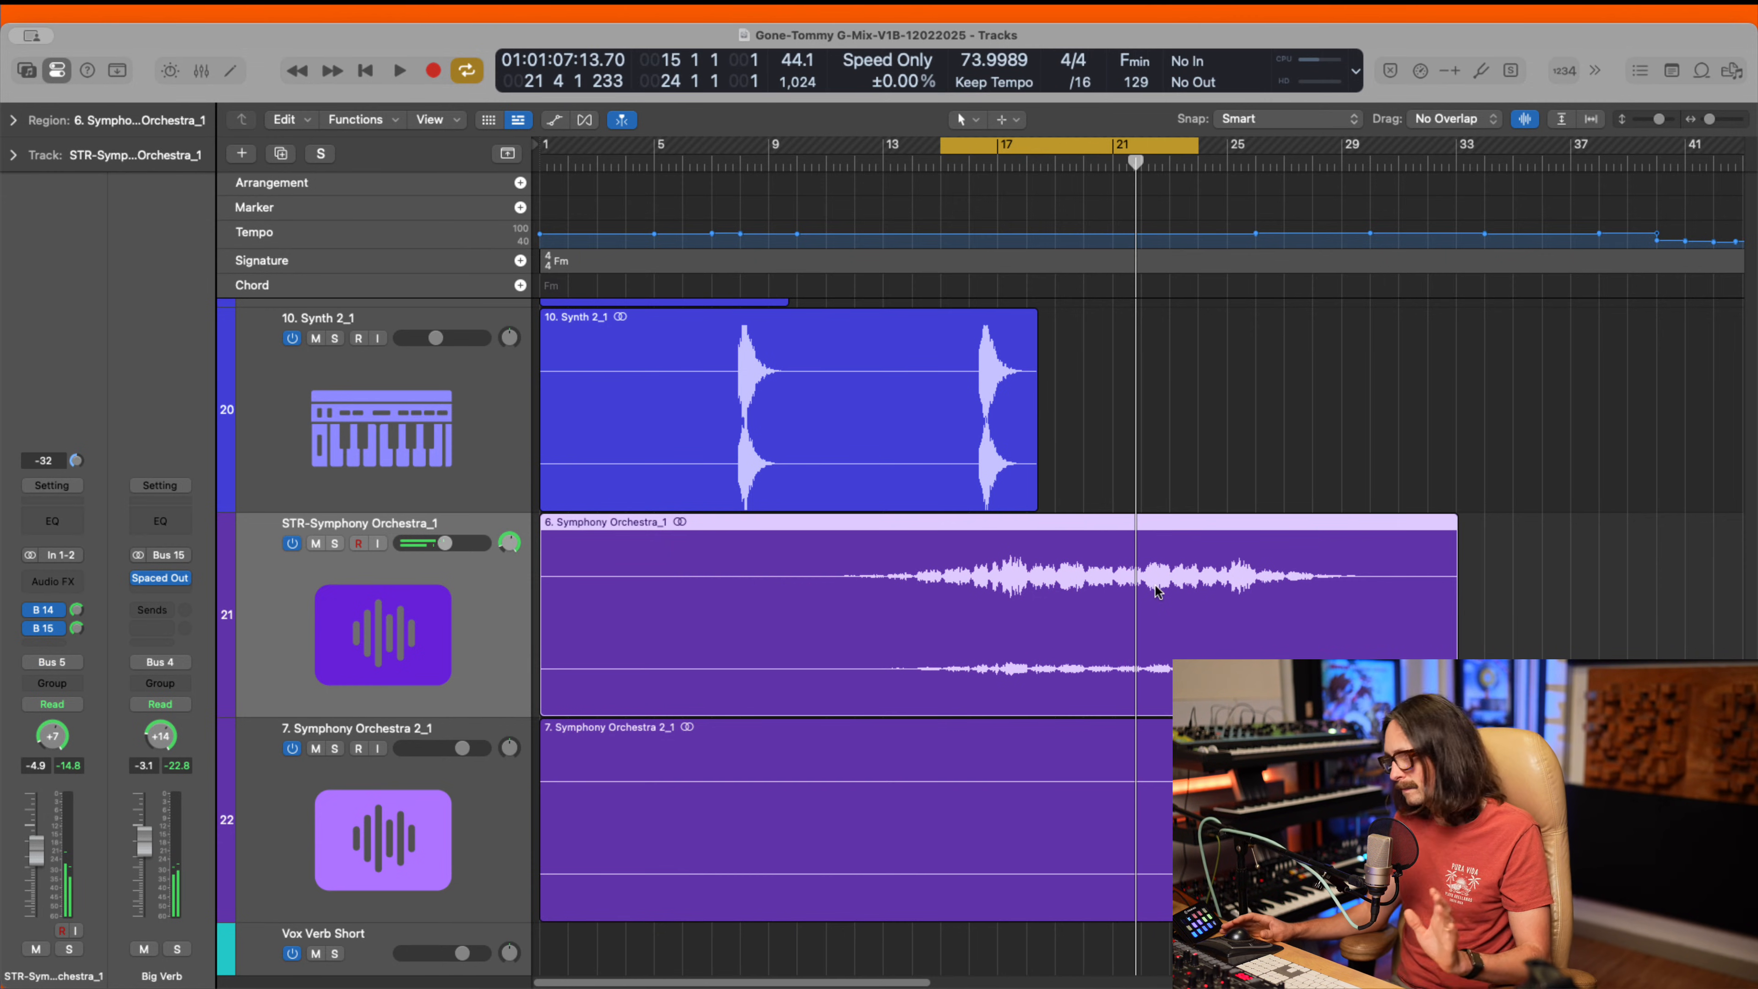
key(super+Tab)
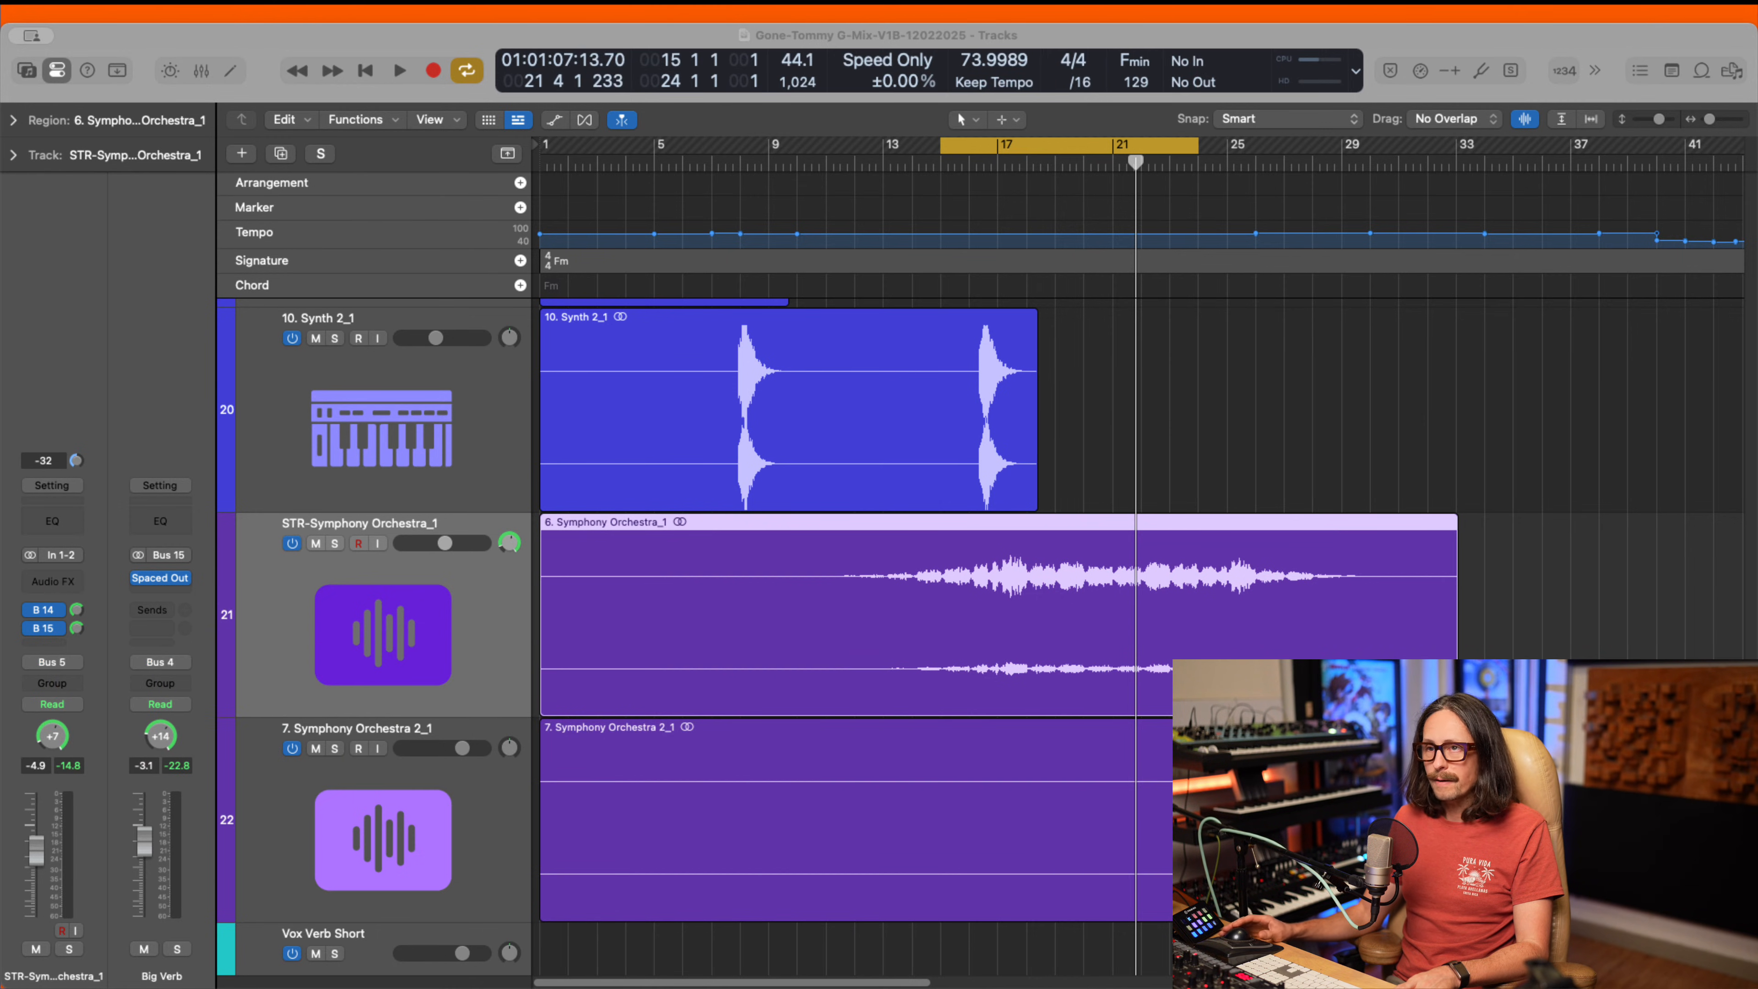
- Select the 10. Synth 2_1 track and move the cycle range's start to bar 16 for loop playback
click(319, 219)
scroll(1049, 545, up, 1)
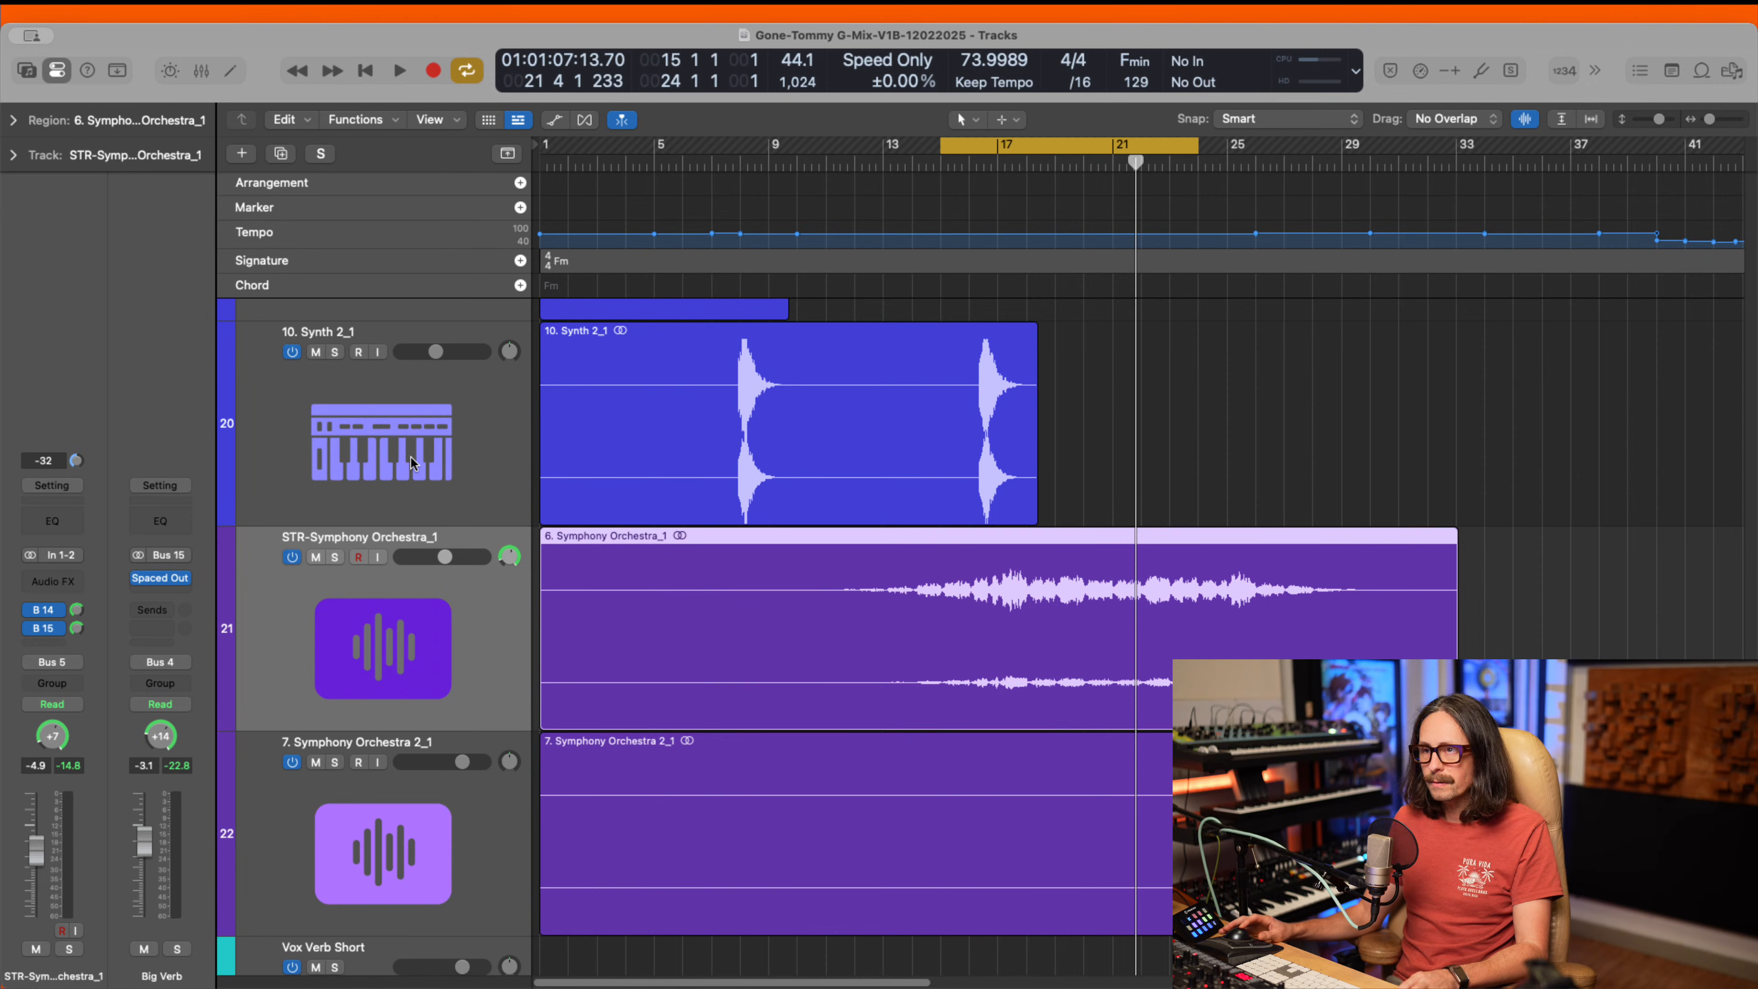
click(434, 360)
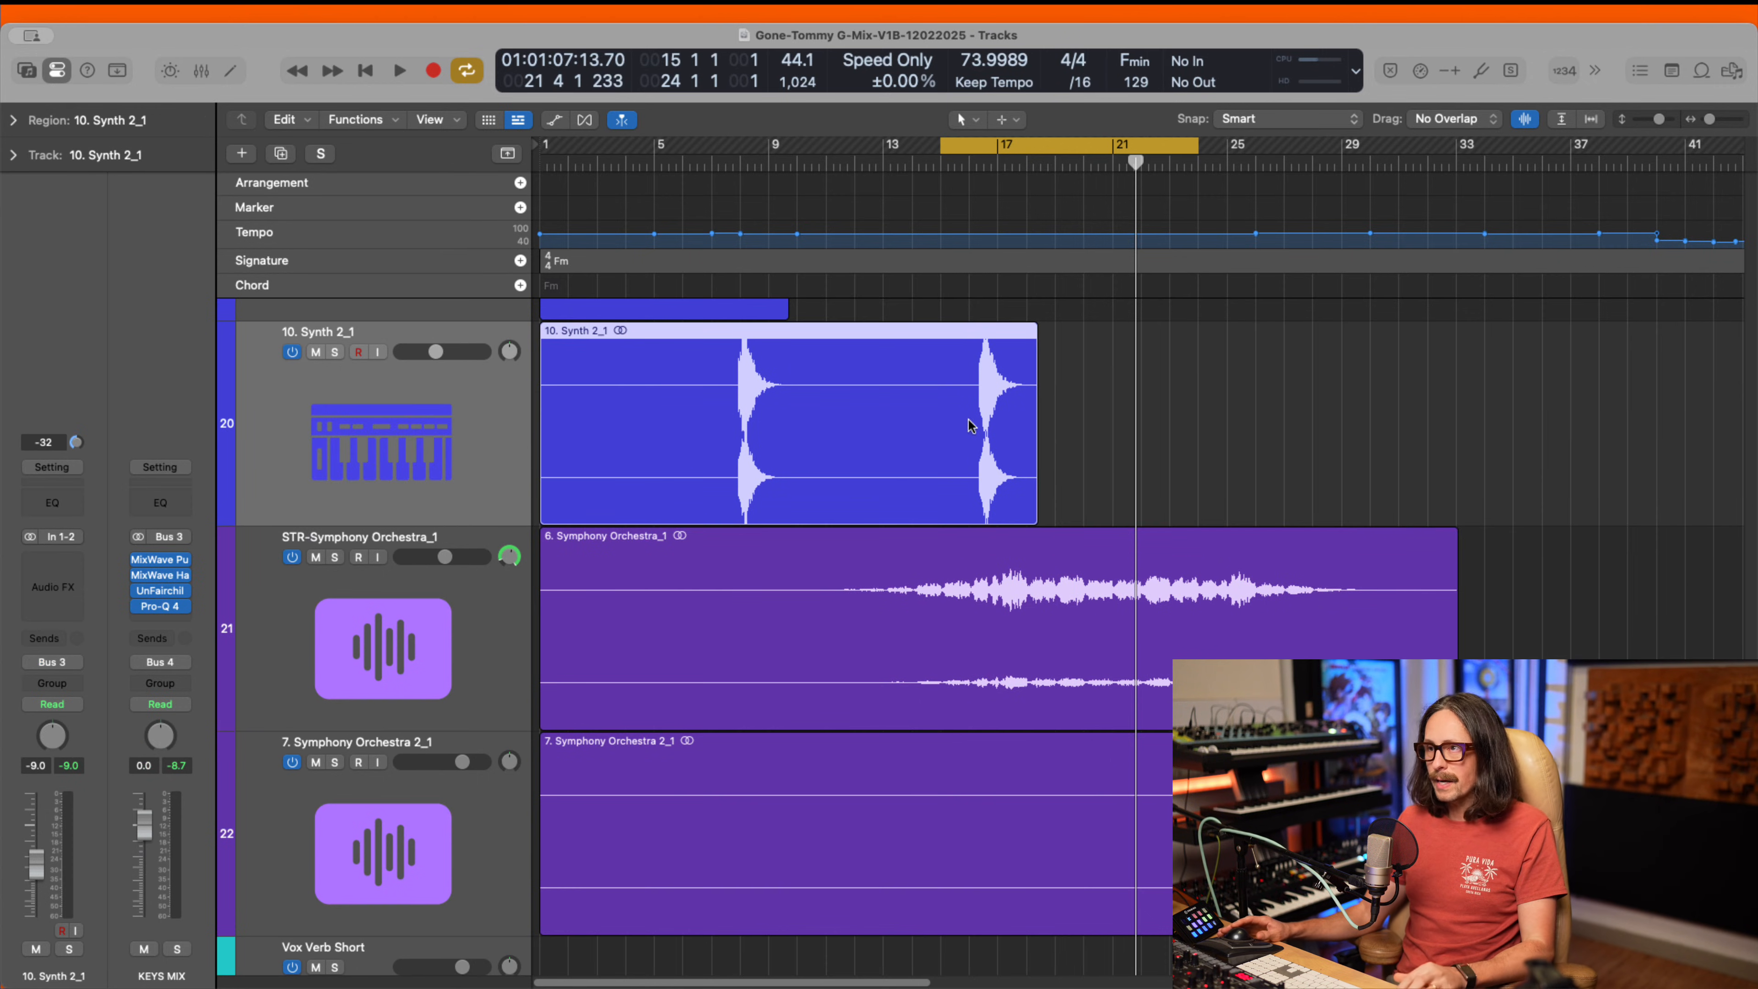
drag(944, 145, 970, 144)
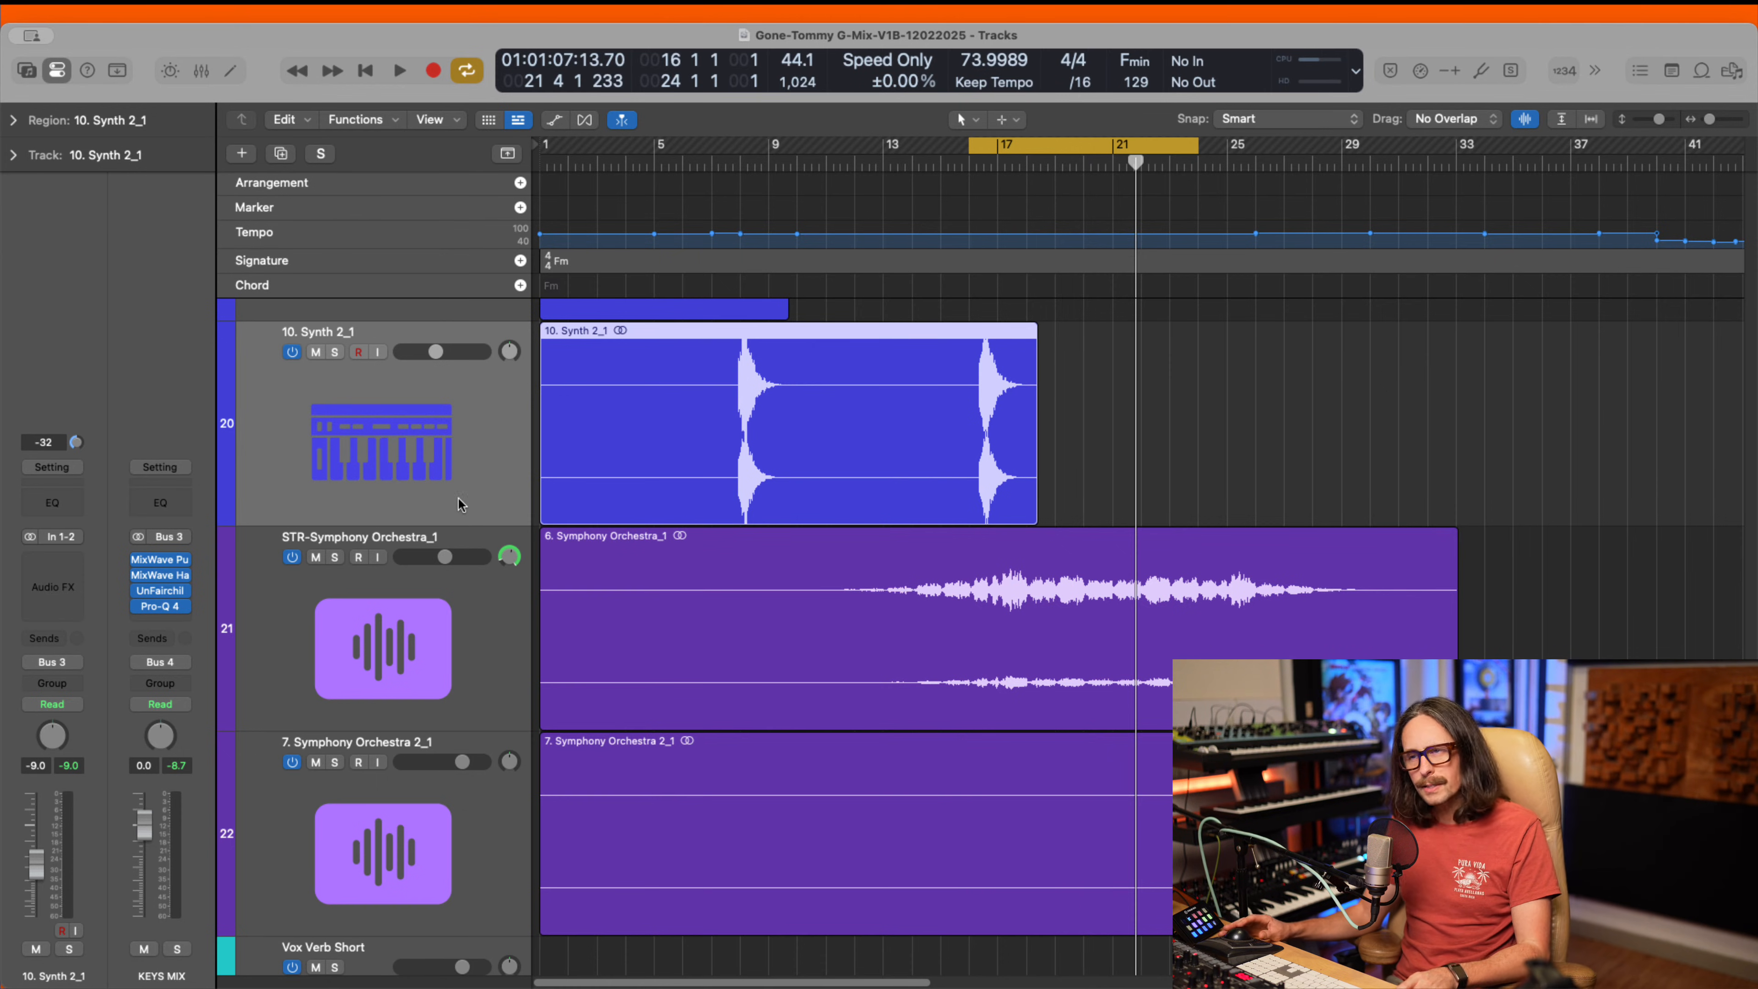
key(super+Tab)
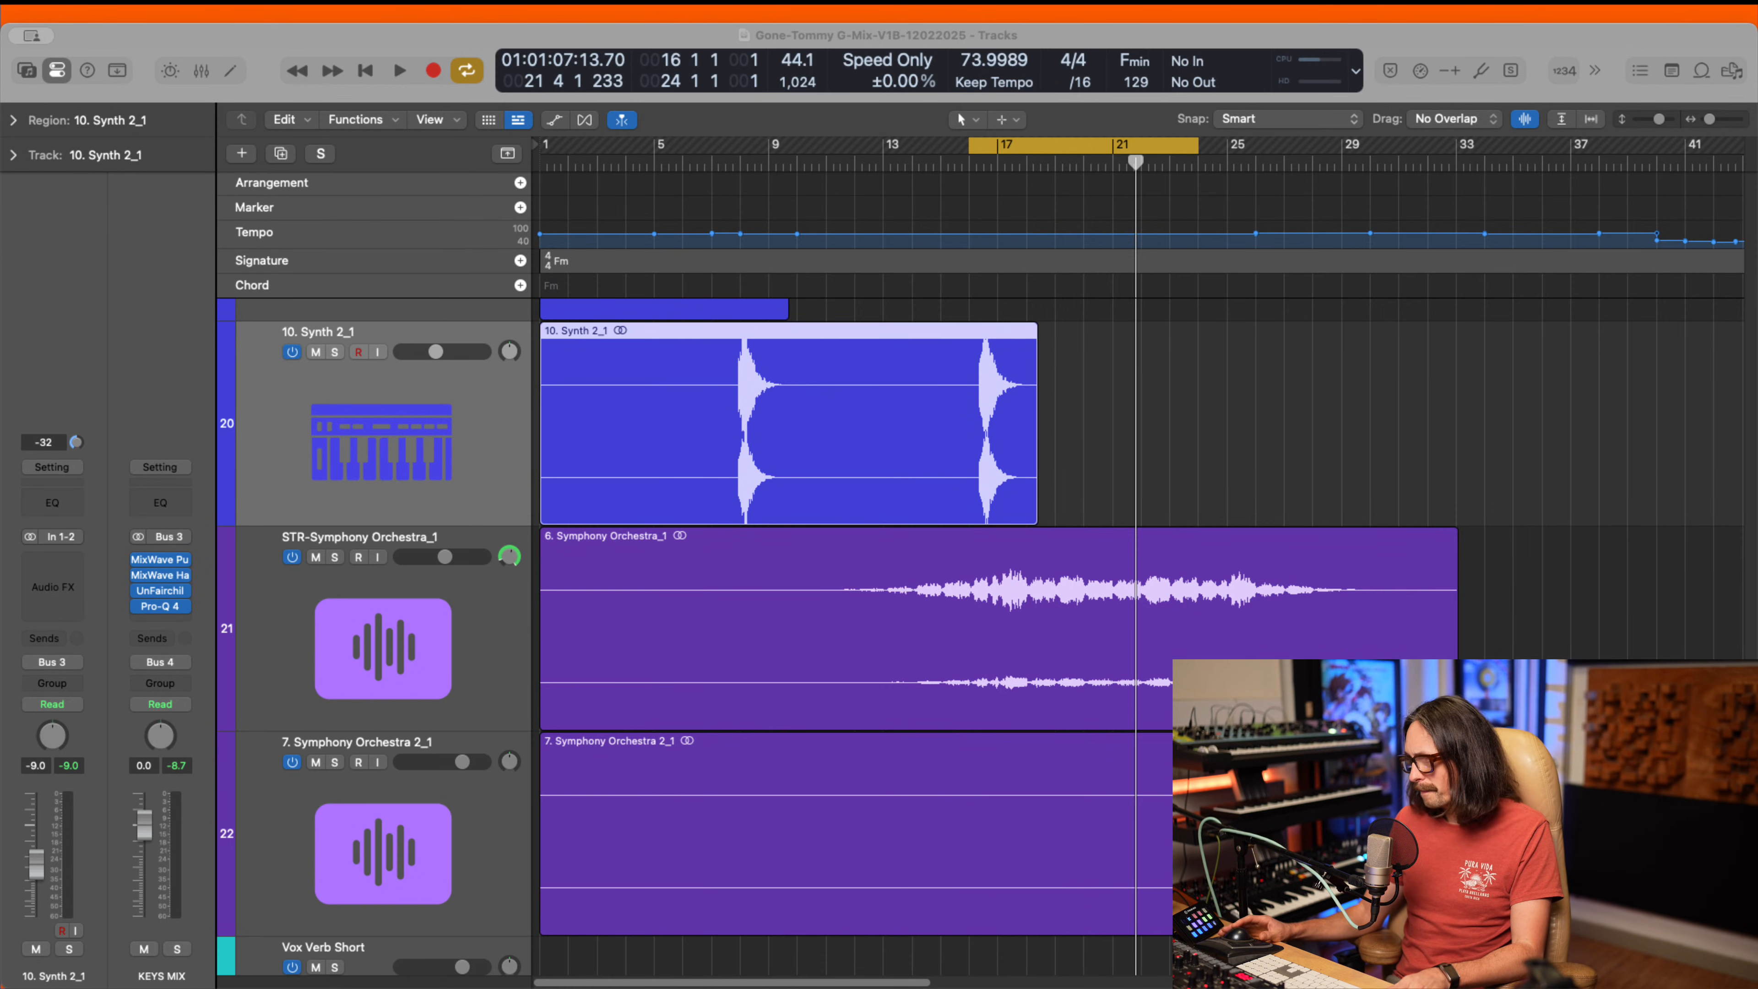
key(super+Tab)
key(space)
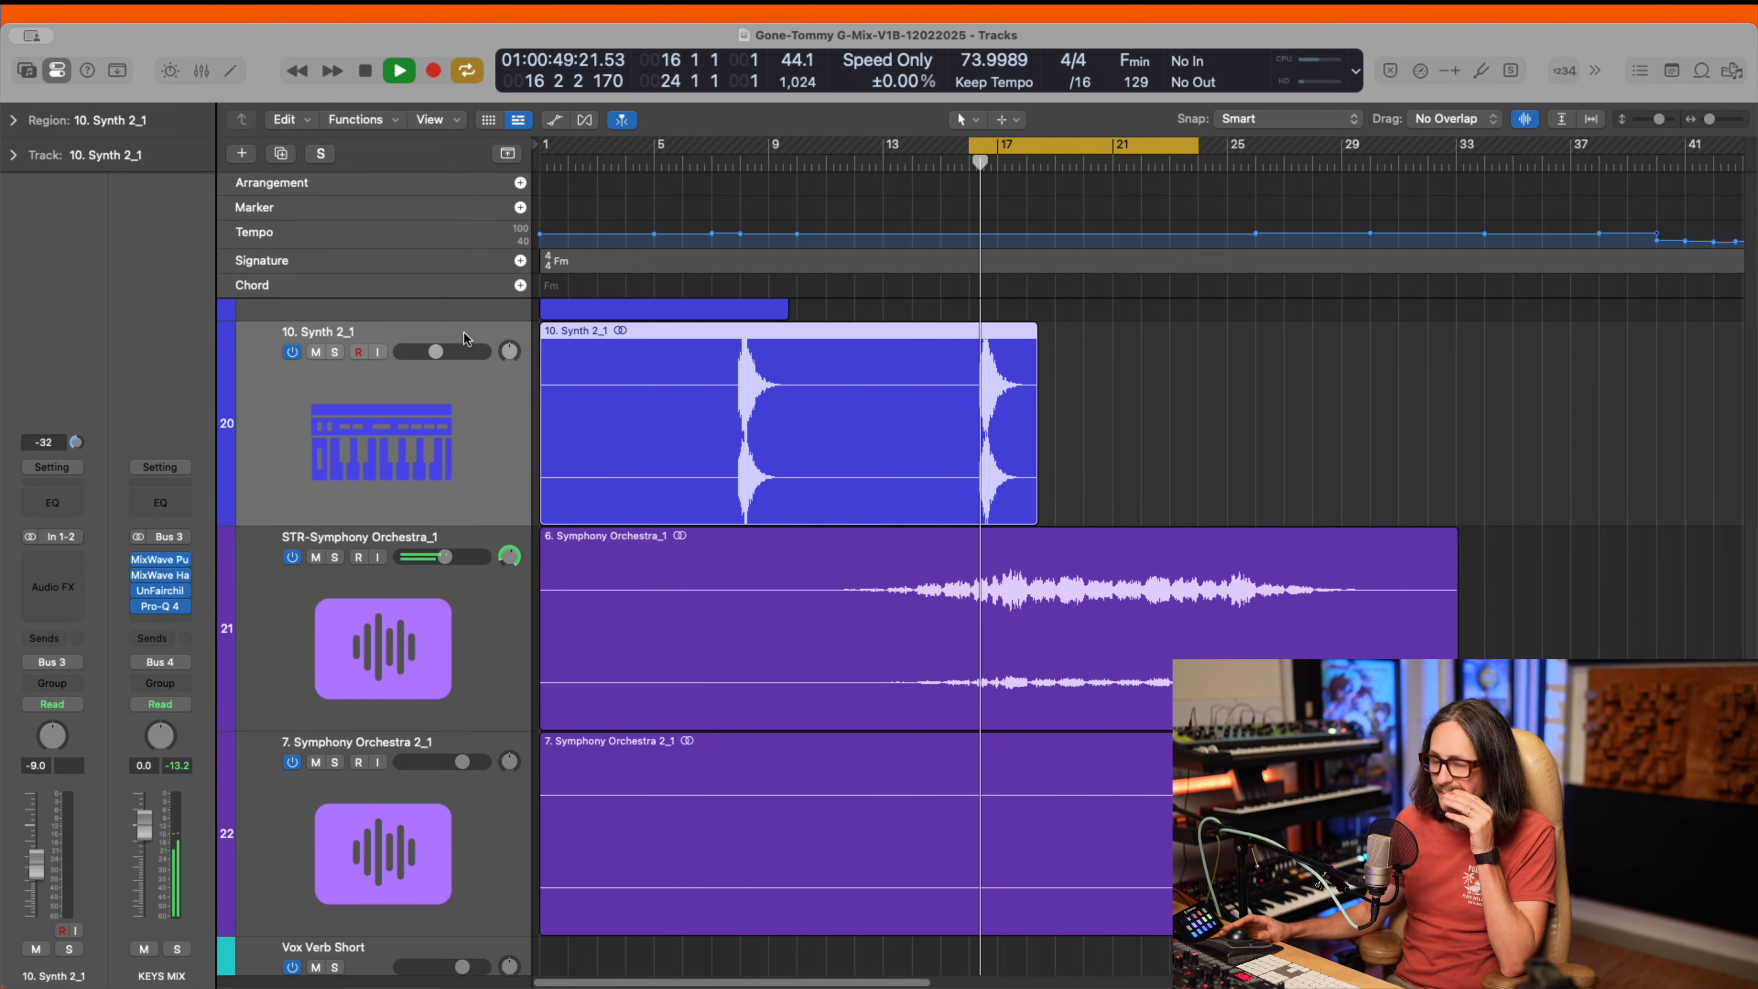
- Audition the 10. Synth 2_1 hit in solo within the loop and return the track to the full mix
click(335, 352)
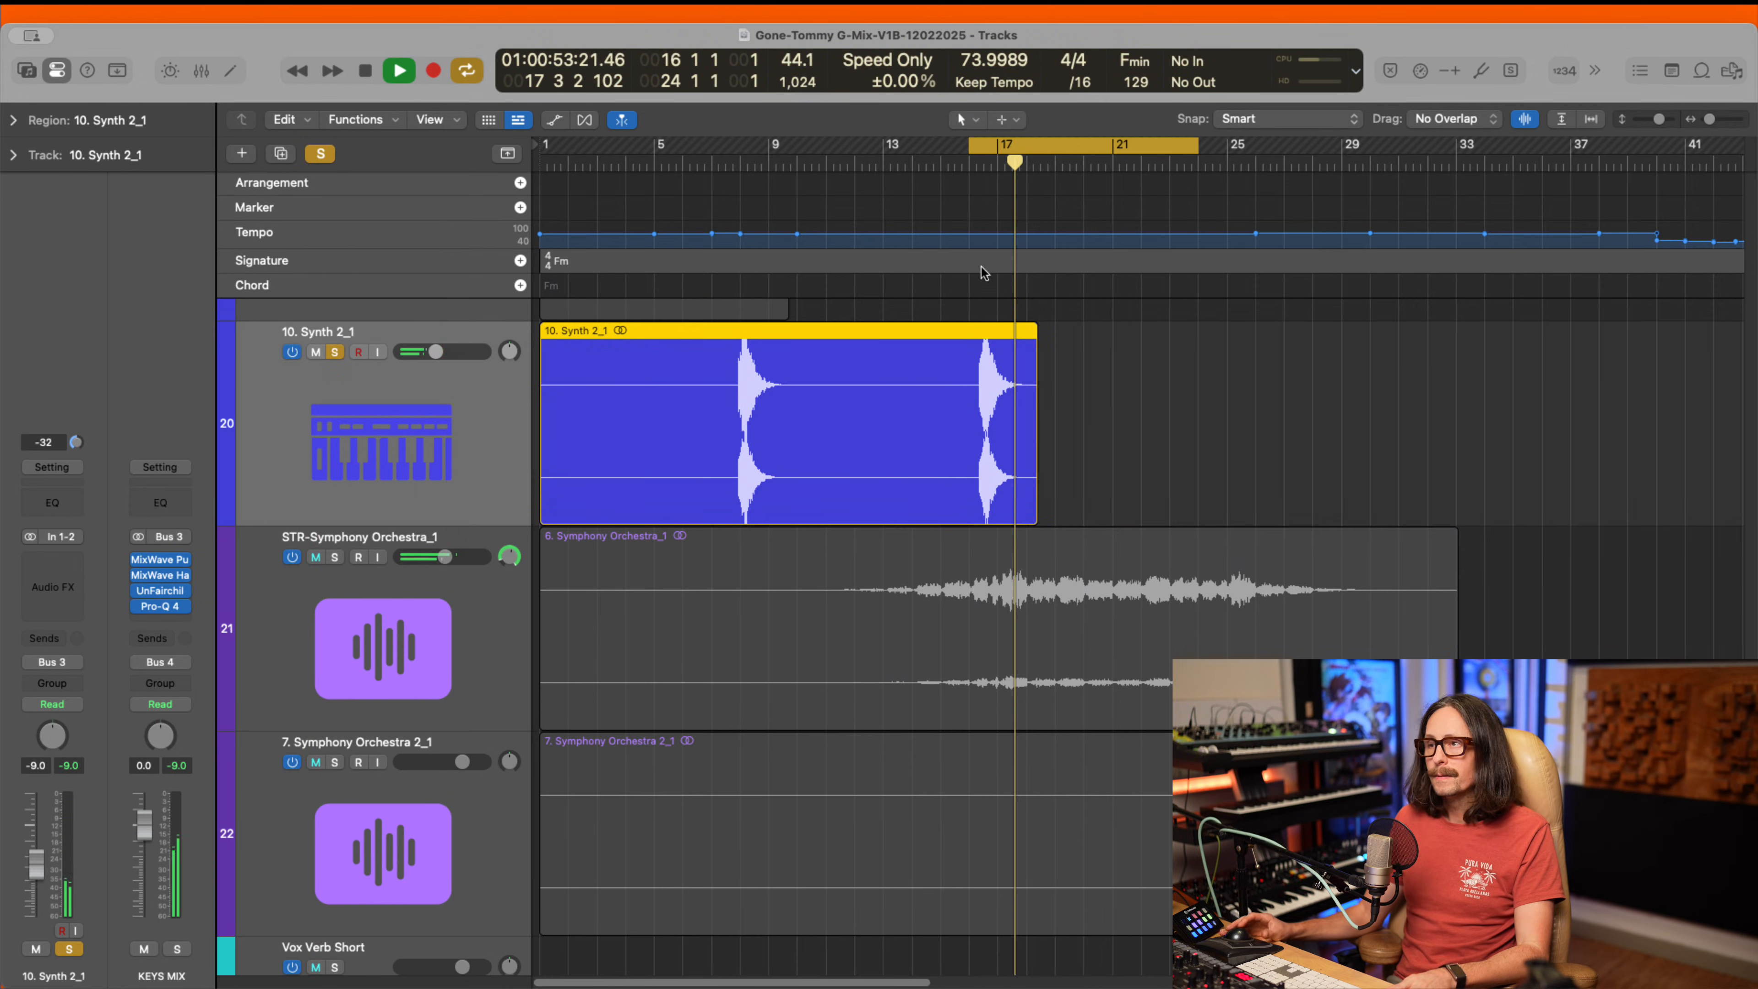
key(space)
key(space)
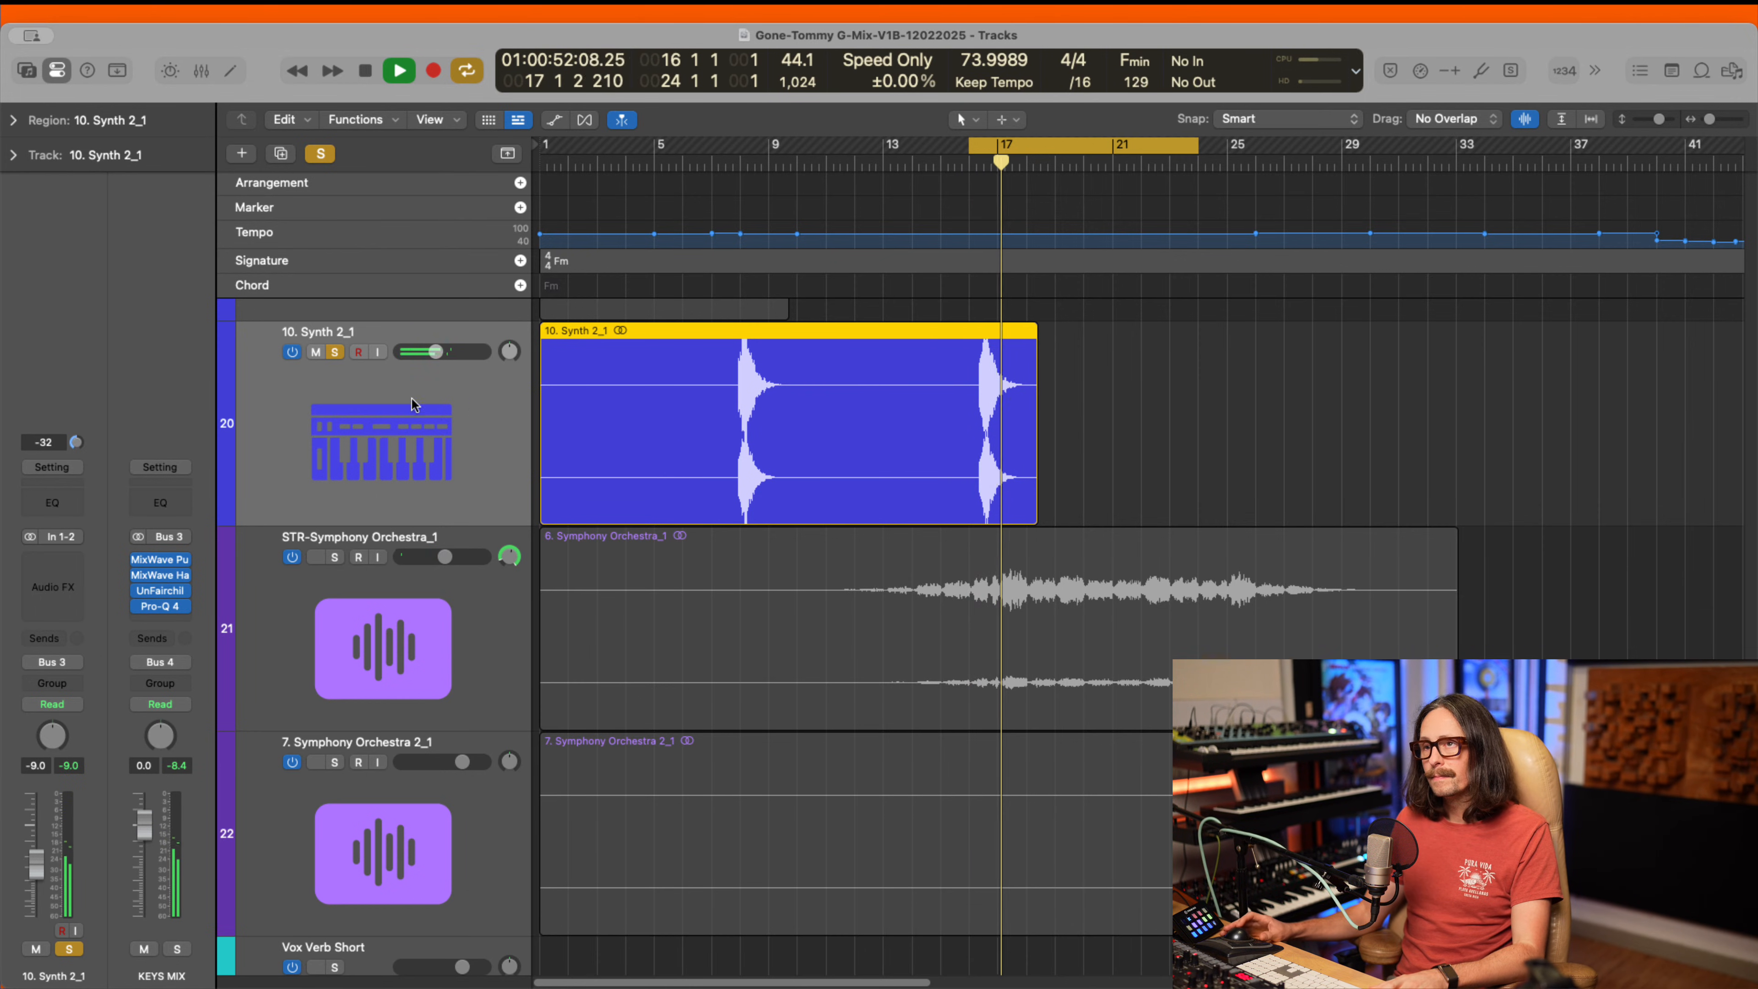
key(space)
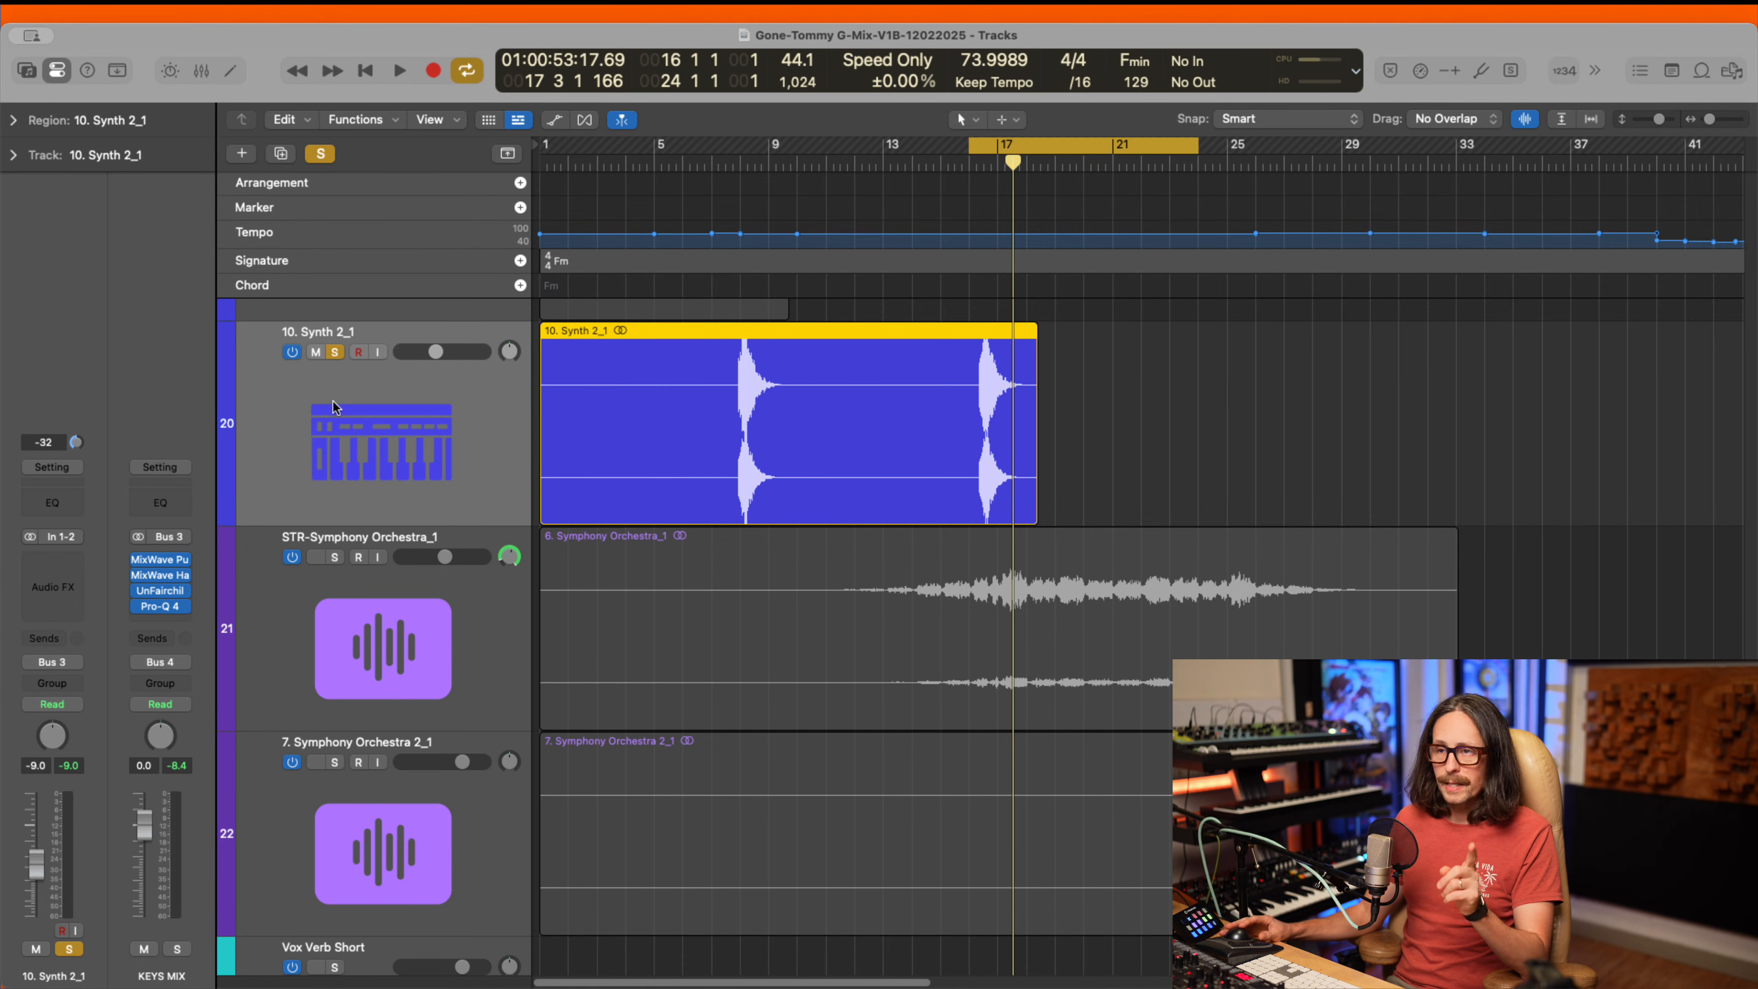
click(337, 354)
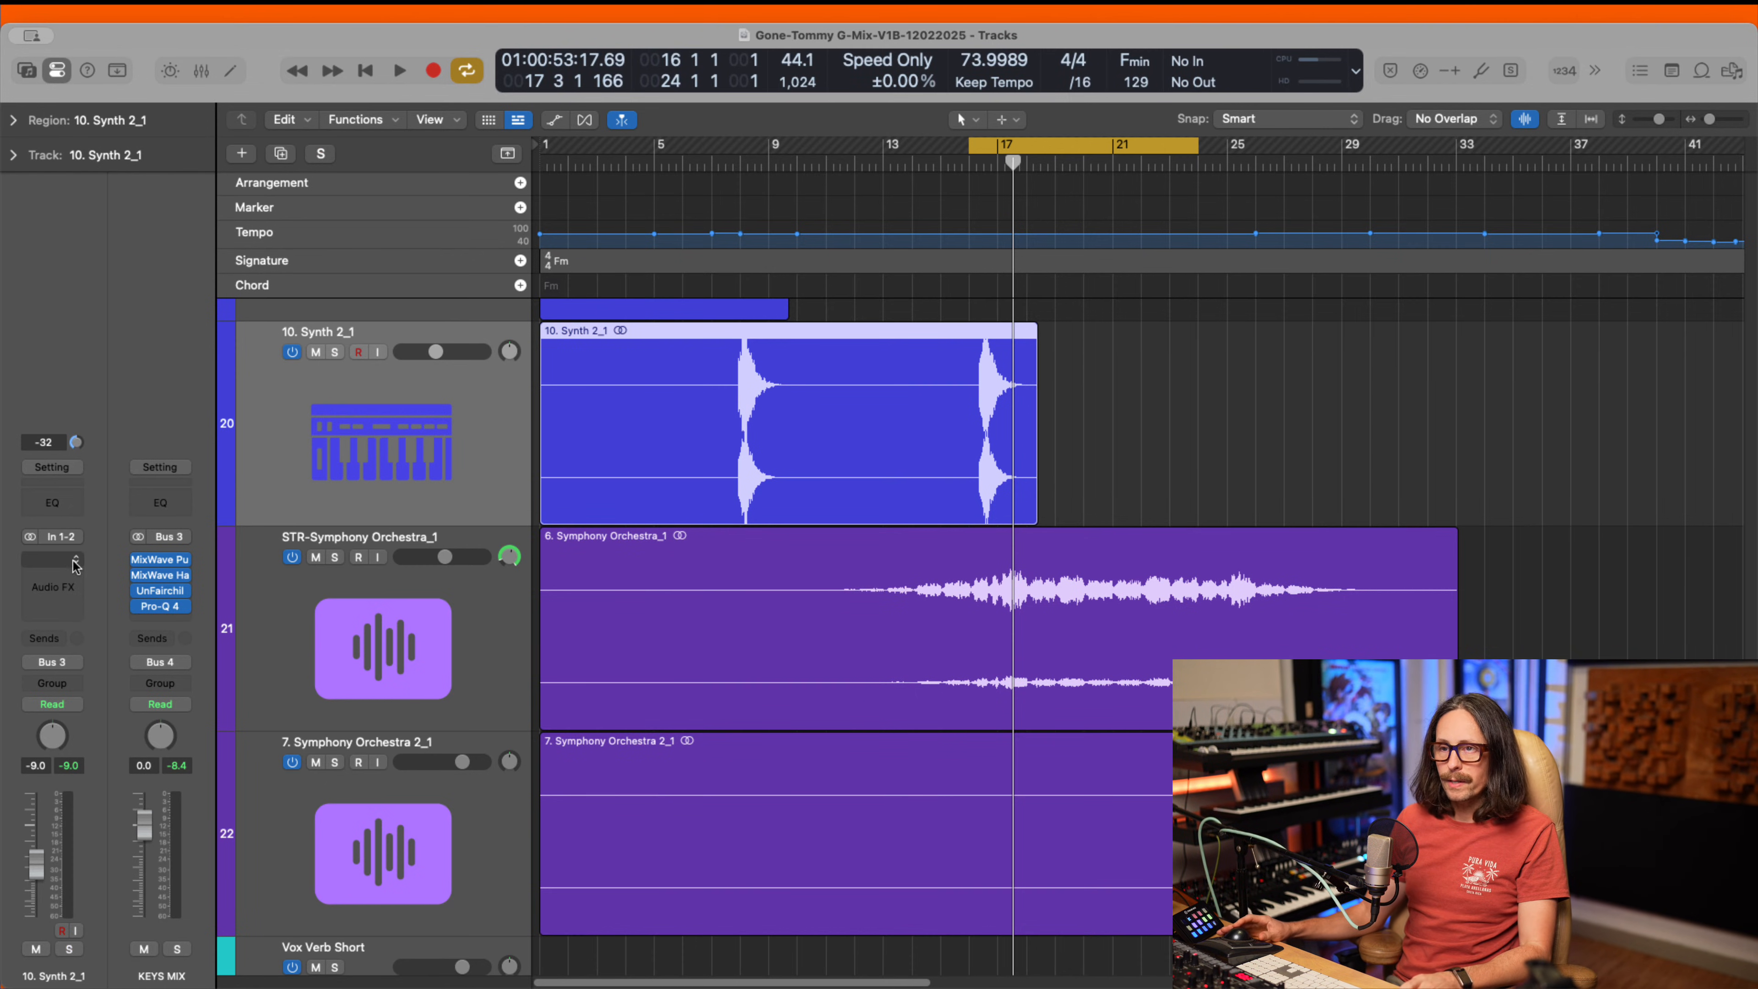
- Insert the stereo TrueVerb (s) reverb in the first audio effect slot of the 10. Synth 2_1 track
click(74, 580)
text(true)
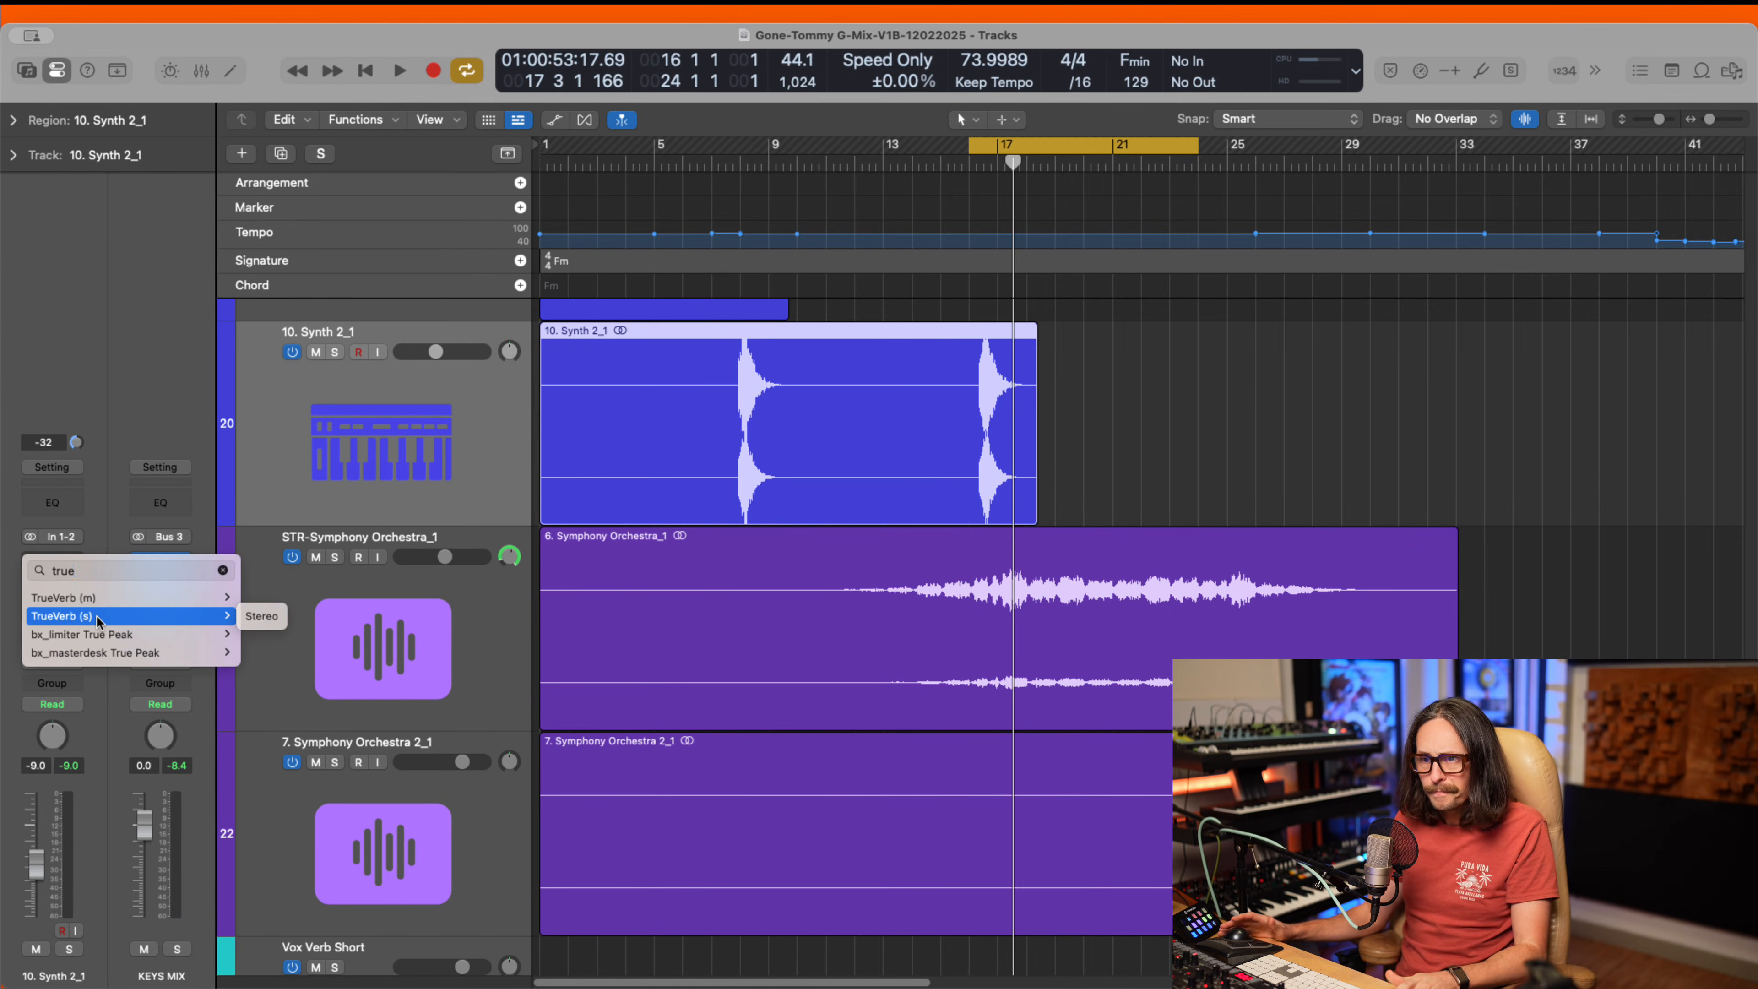
click(100, 618)
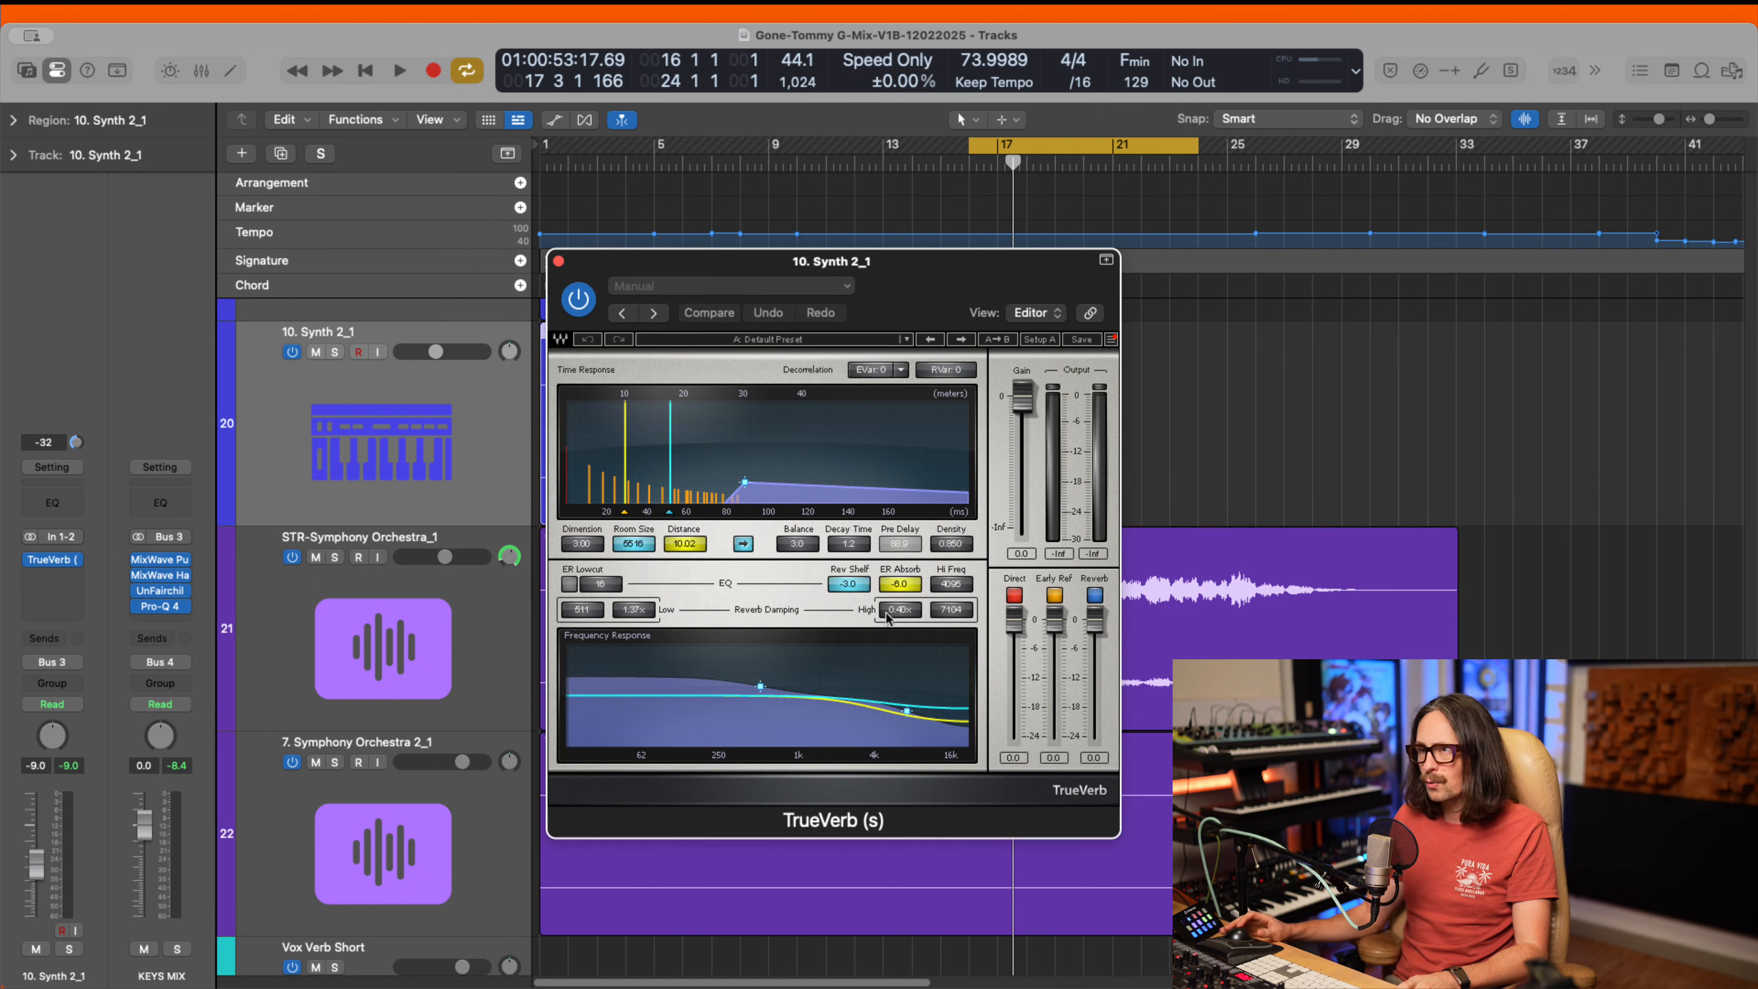
- Set TrueVerb's Room Size to 20000 and its Distance to about 24
drag(843, 272, 749, 266)
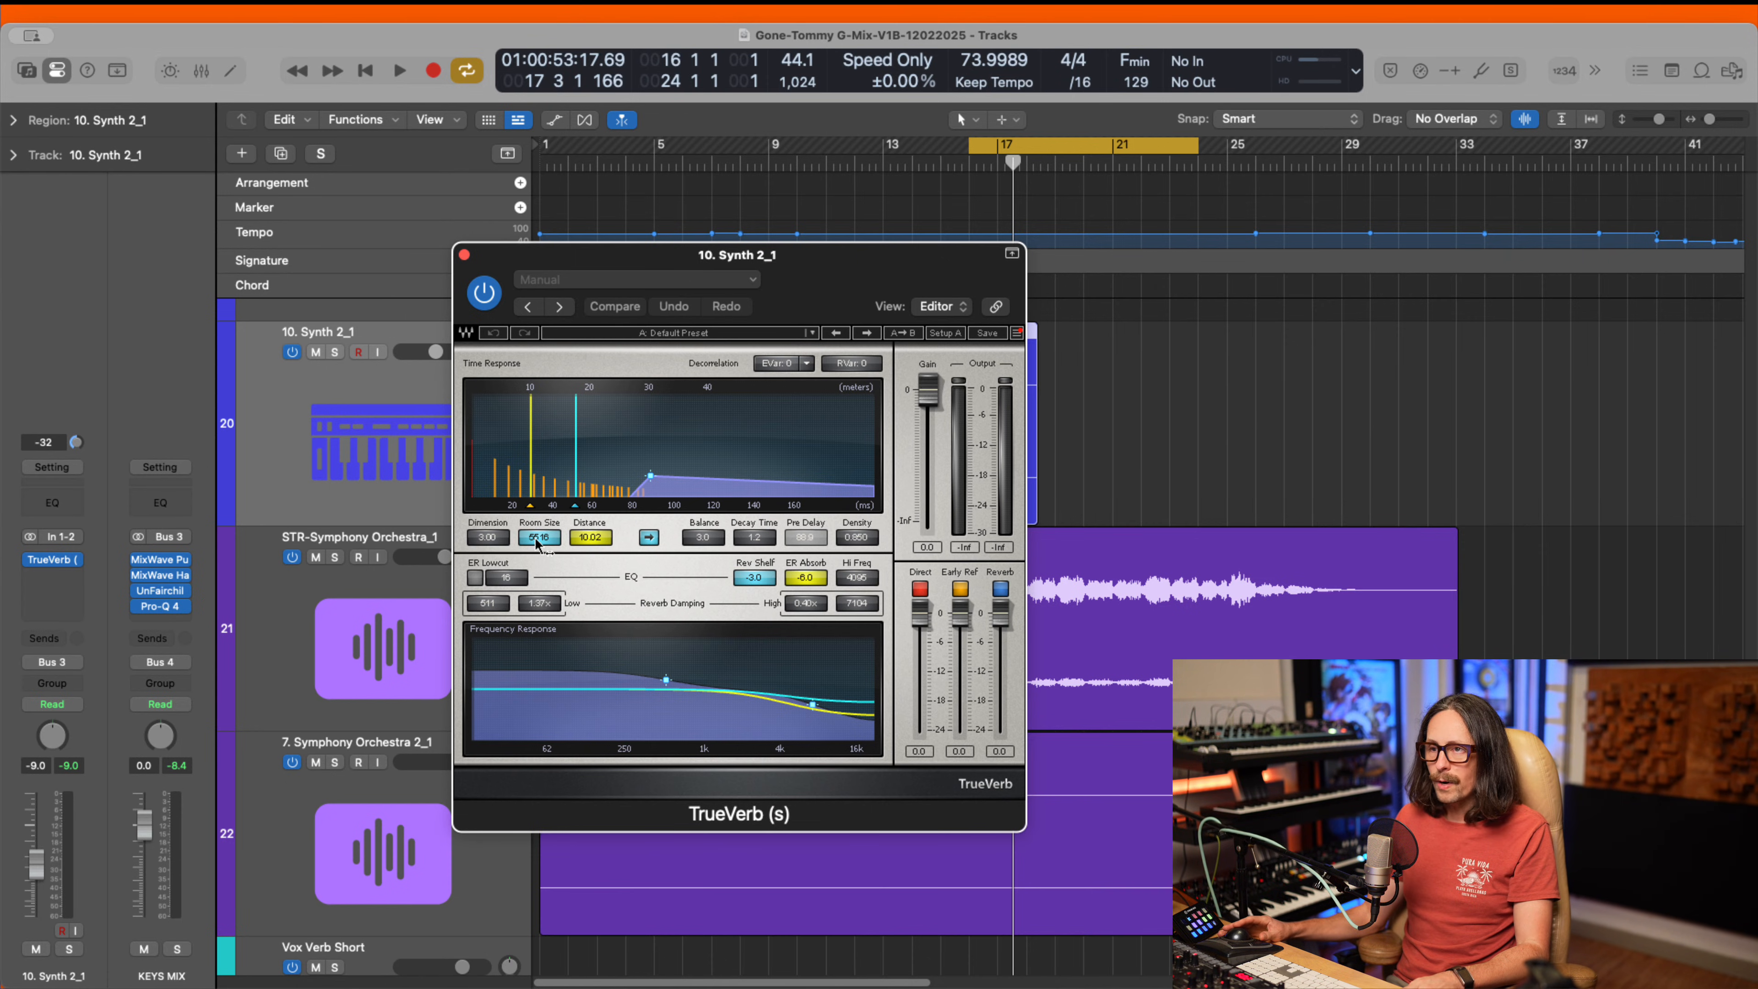
drag(536, 541, 1118, 531)
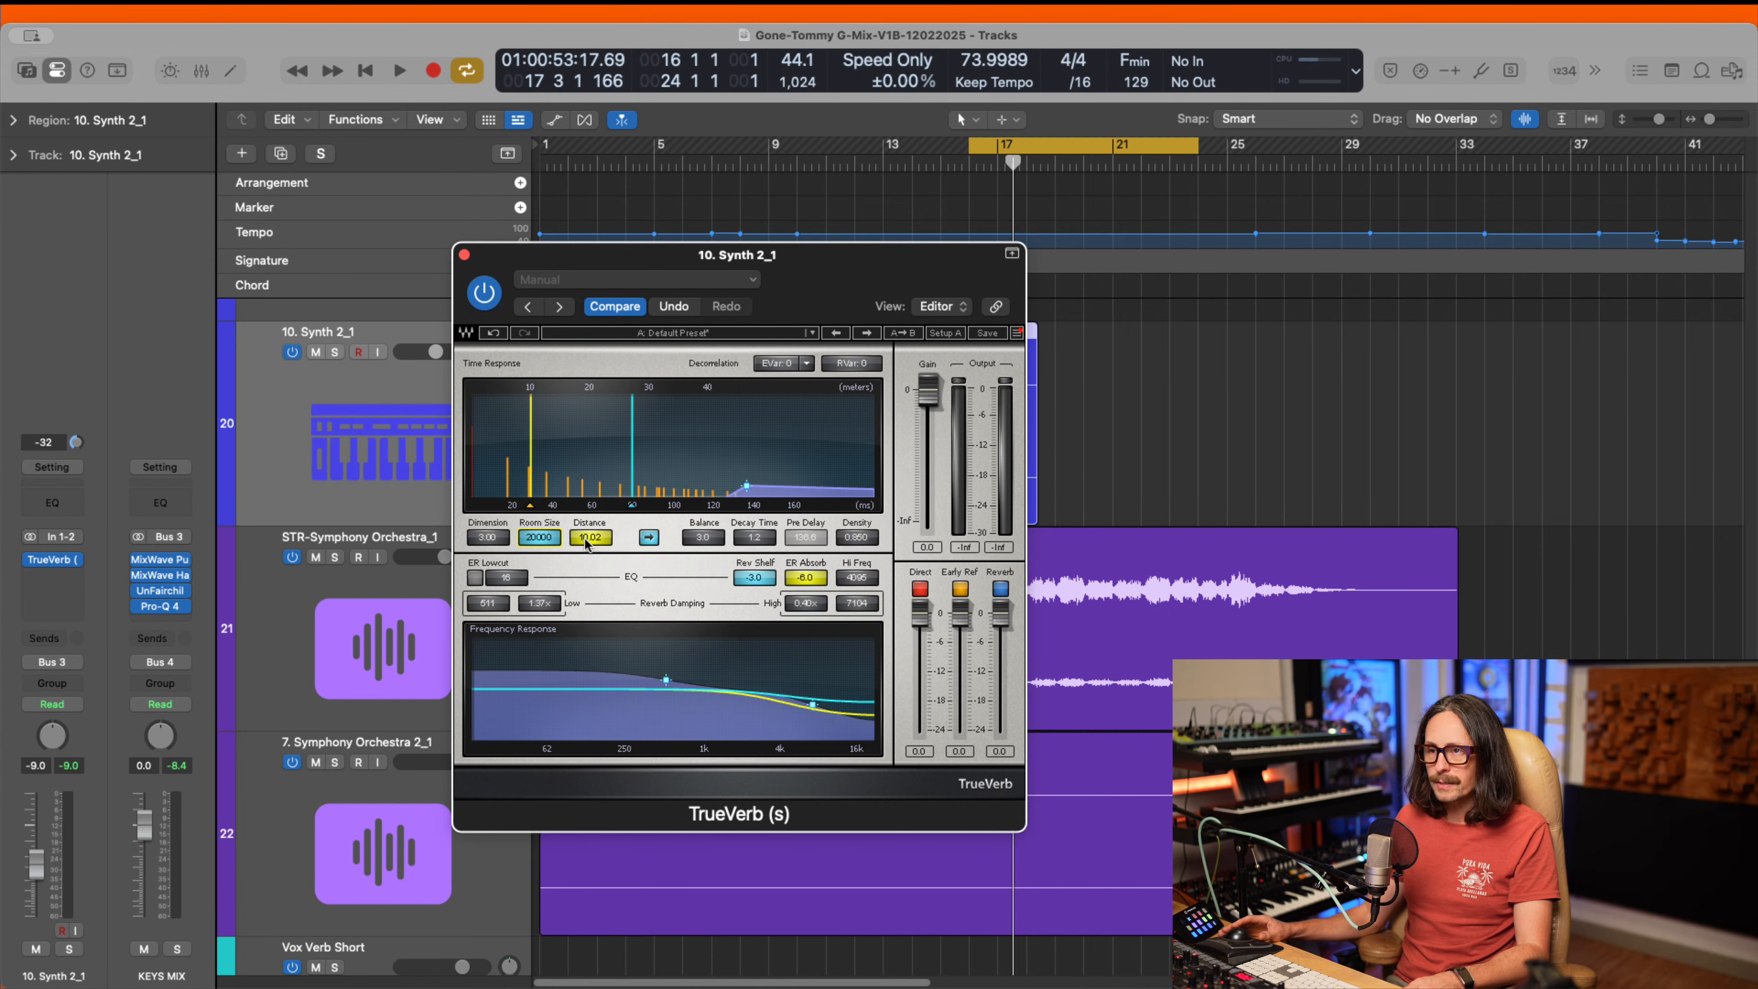
drag(586, 544, 780, 554)
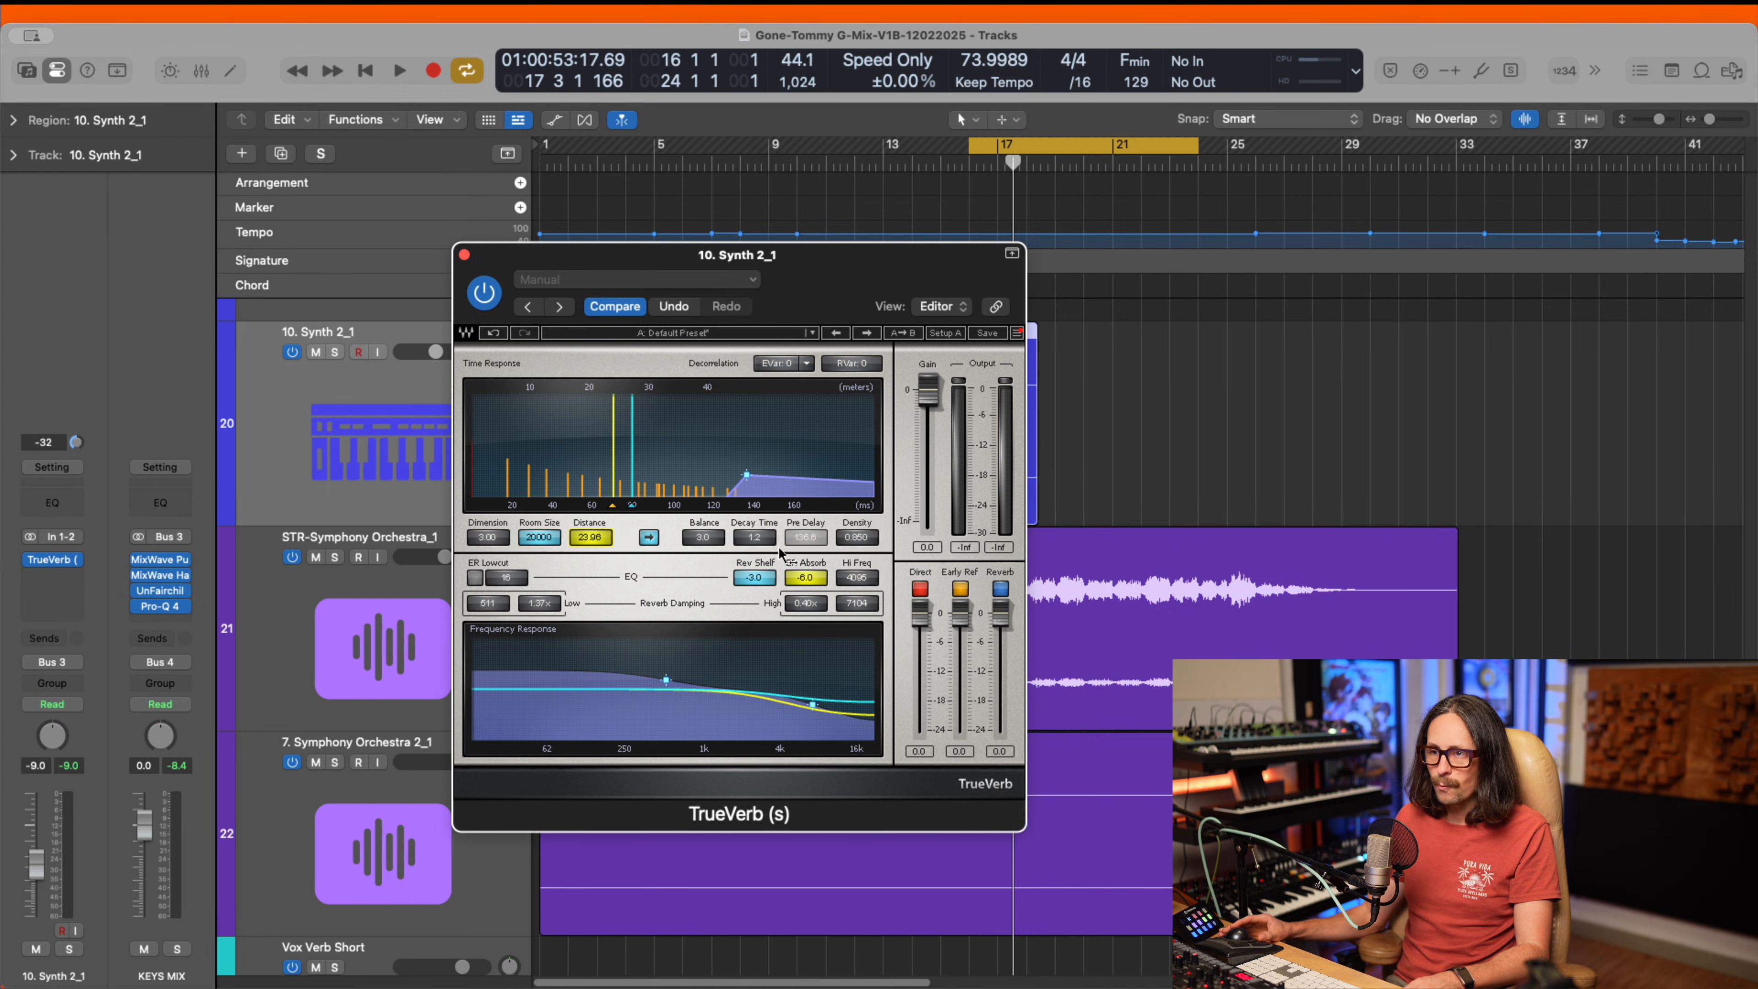
- Lower TrueVerb's Reverb level to -24.0 and its Early Ref level to -2.1, keeping the reverb enabled
click(1001, 593)
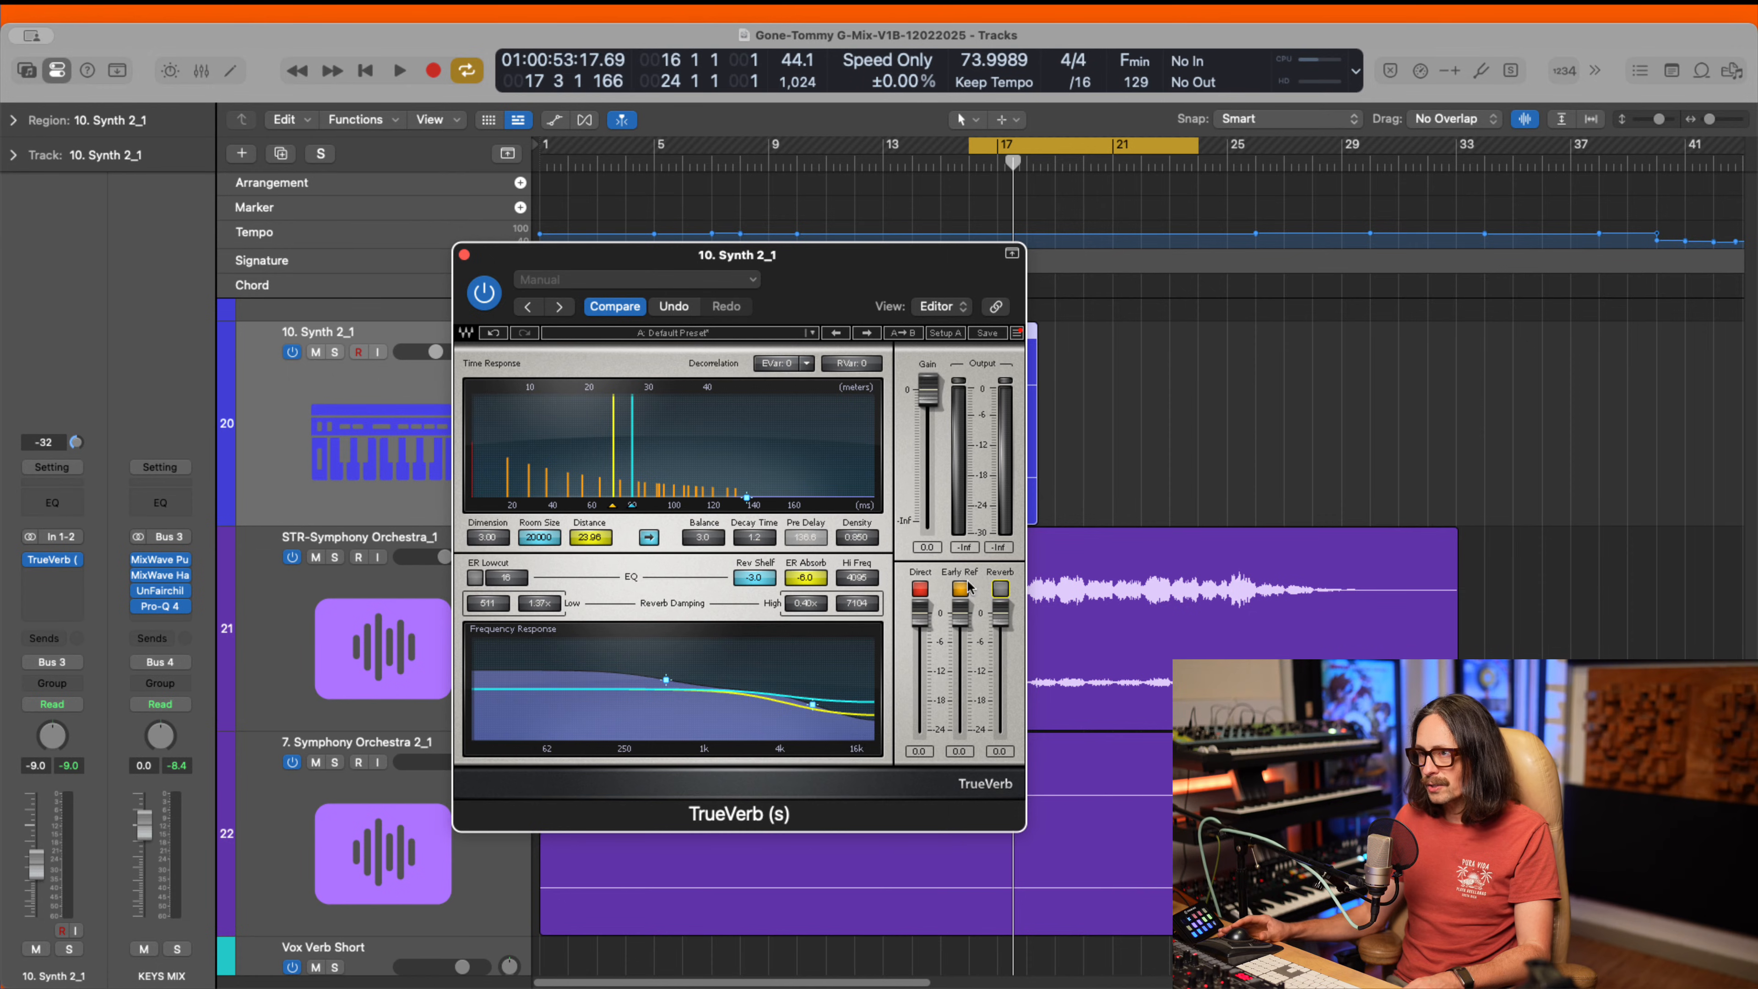
click(1001, 593)
drag(1008, 620, 1001, 734)
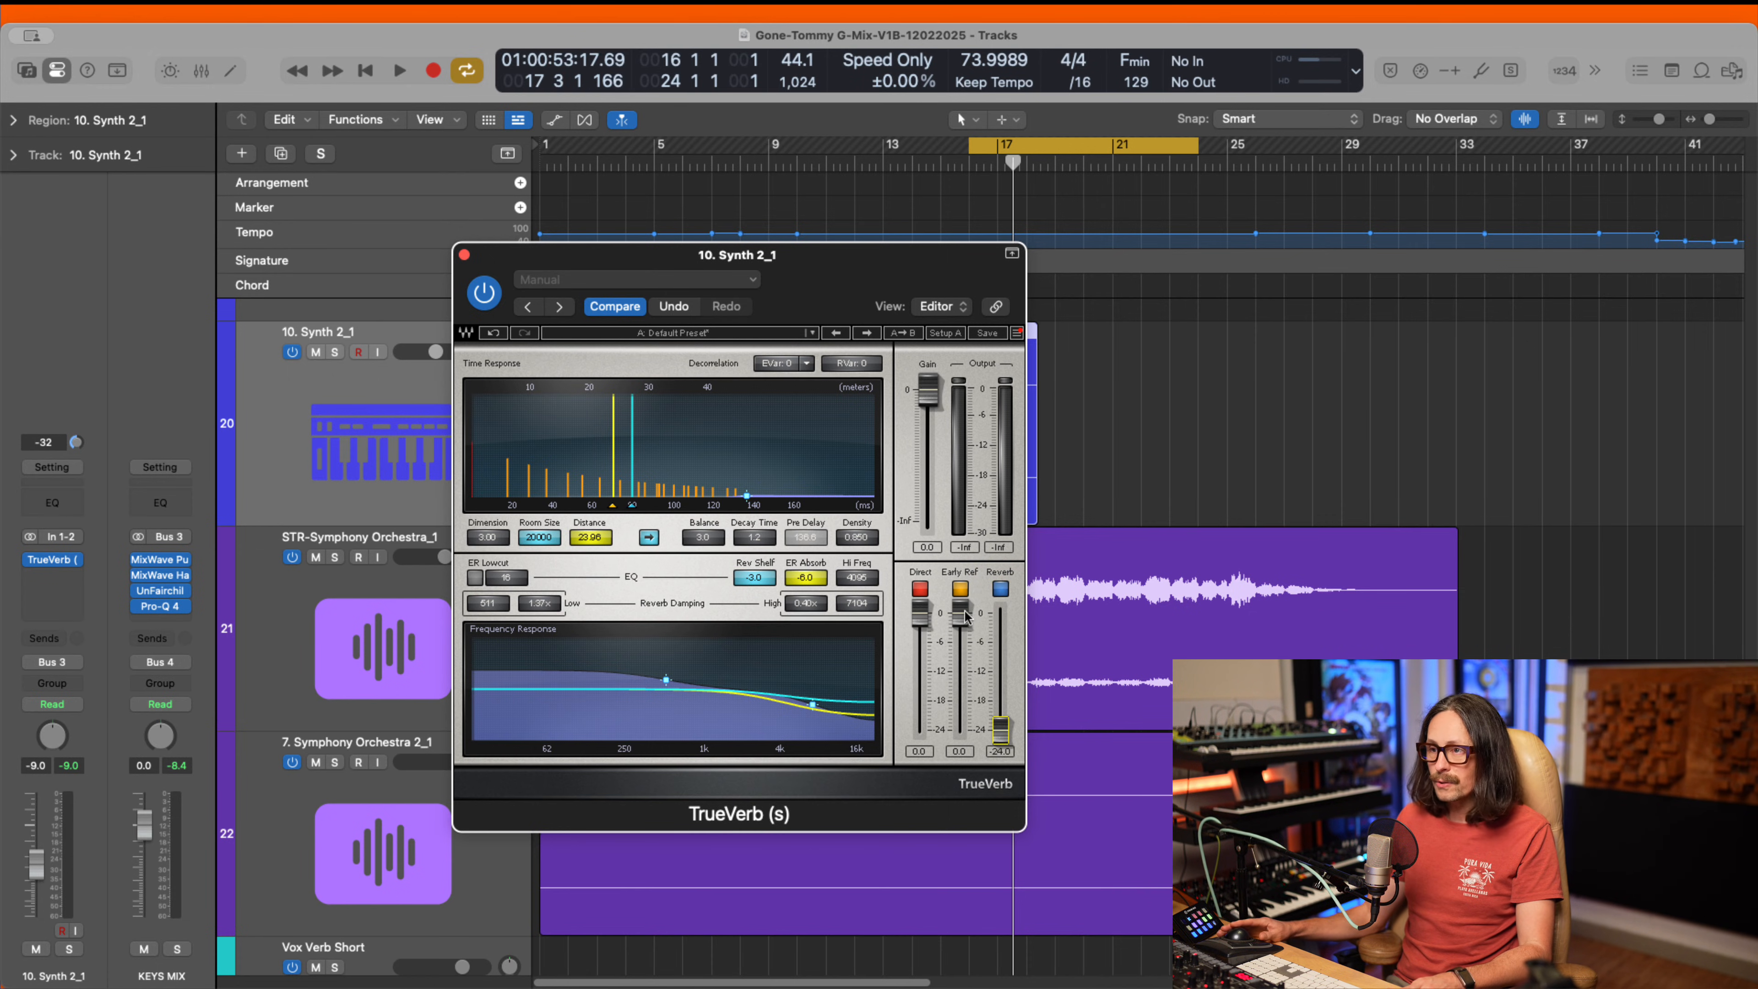
drag(968, 623, 959, 661)
mouse_move(1001, 729)
mouse_down()
mouse_move(1000, 643)
mouse_move(1001, 735)
mouse_up()
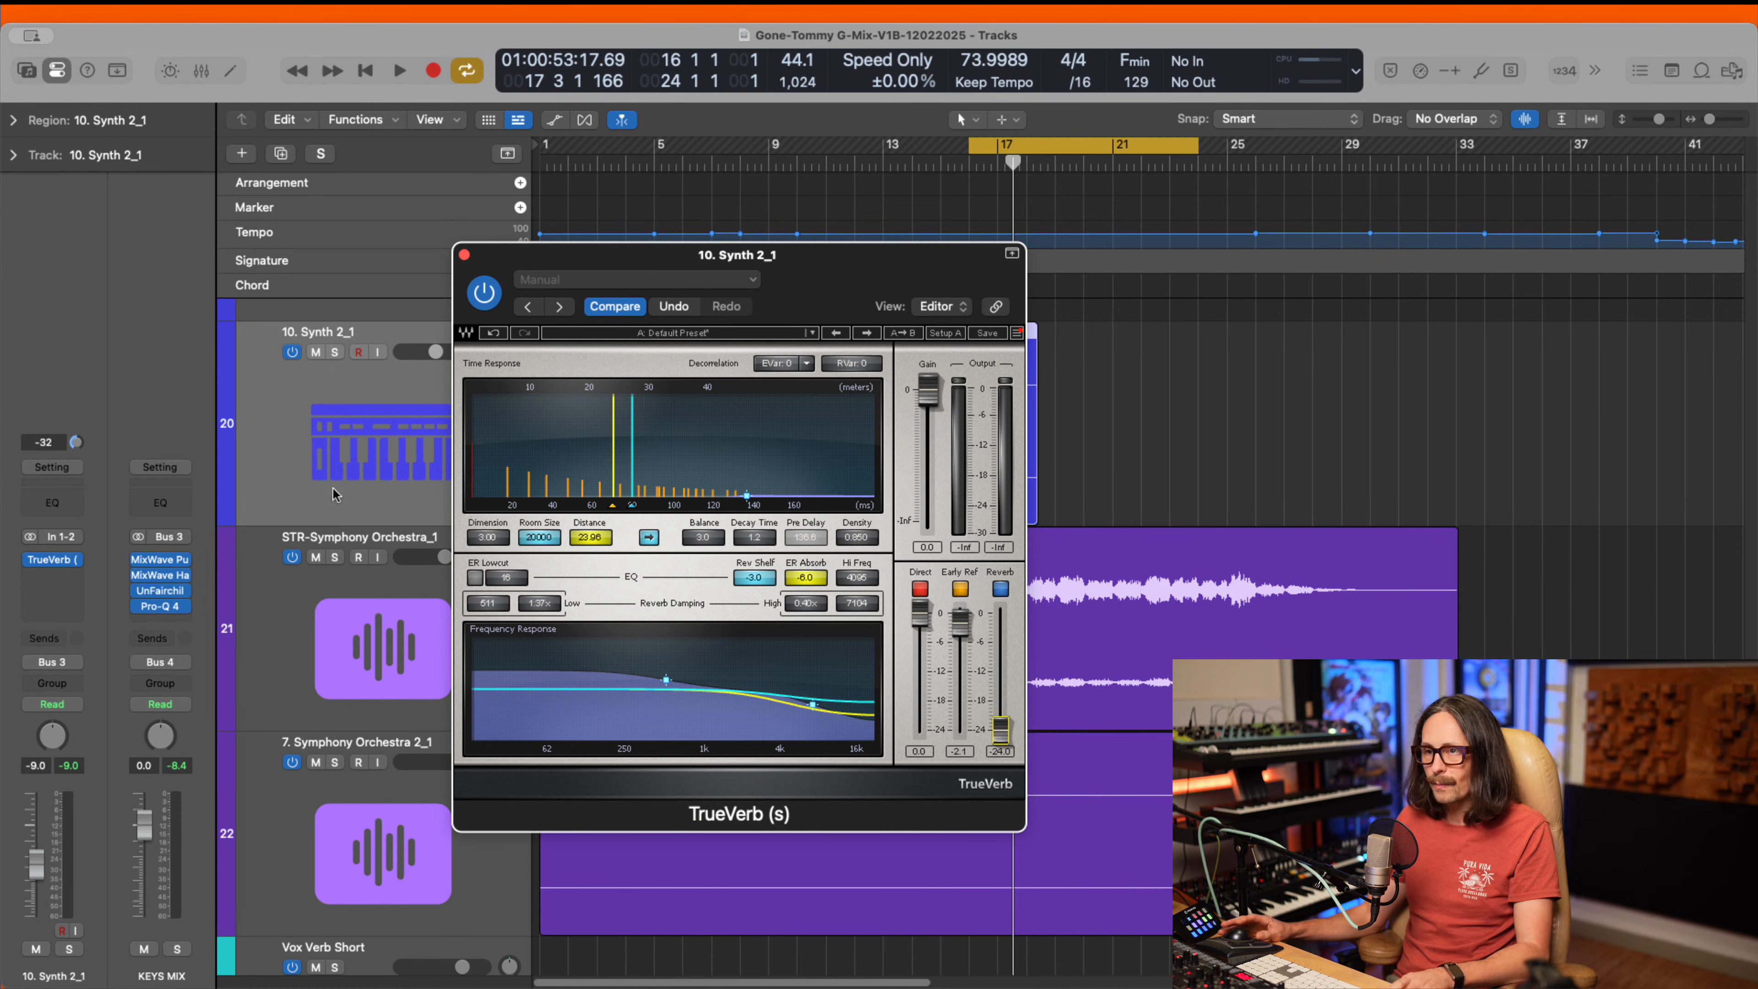
- Solo the 10. Synth 2_1 track and, during playback, raise TrueVerb's Reverb level to -12.2 and Early Ref slightly
click(335, 352)
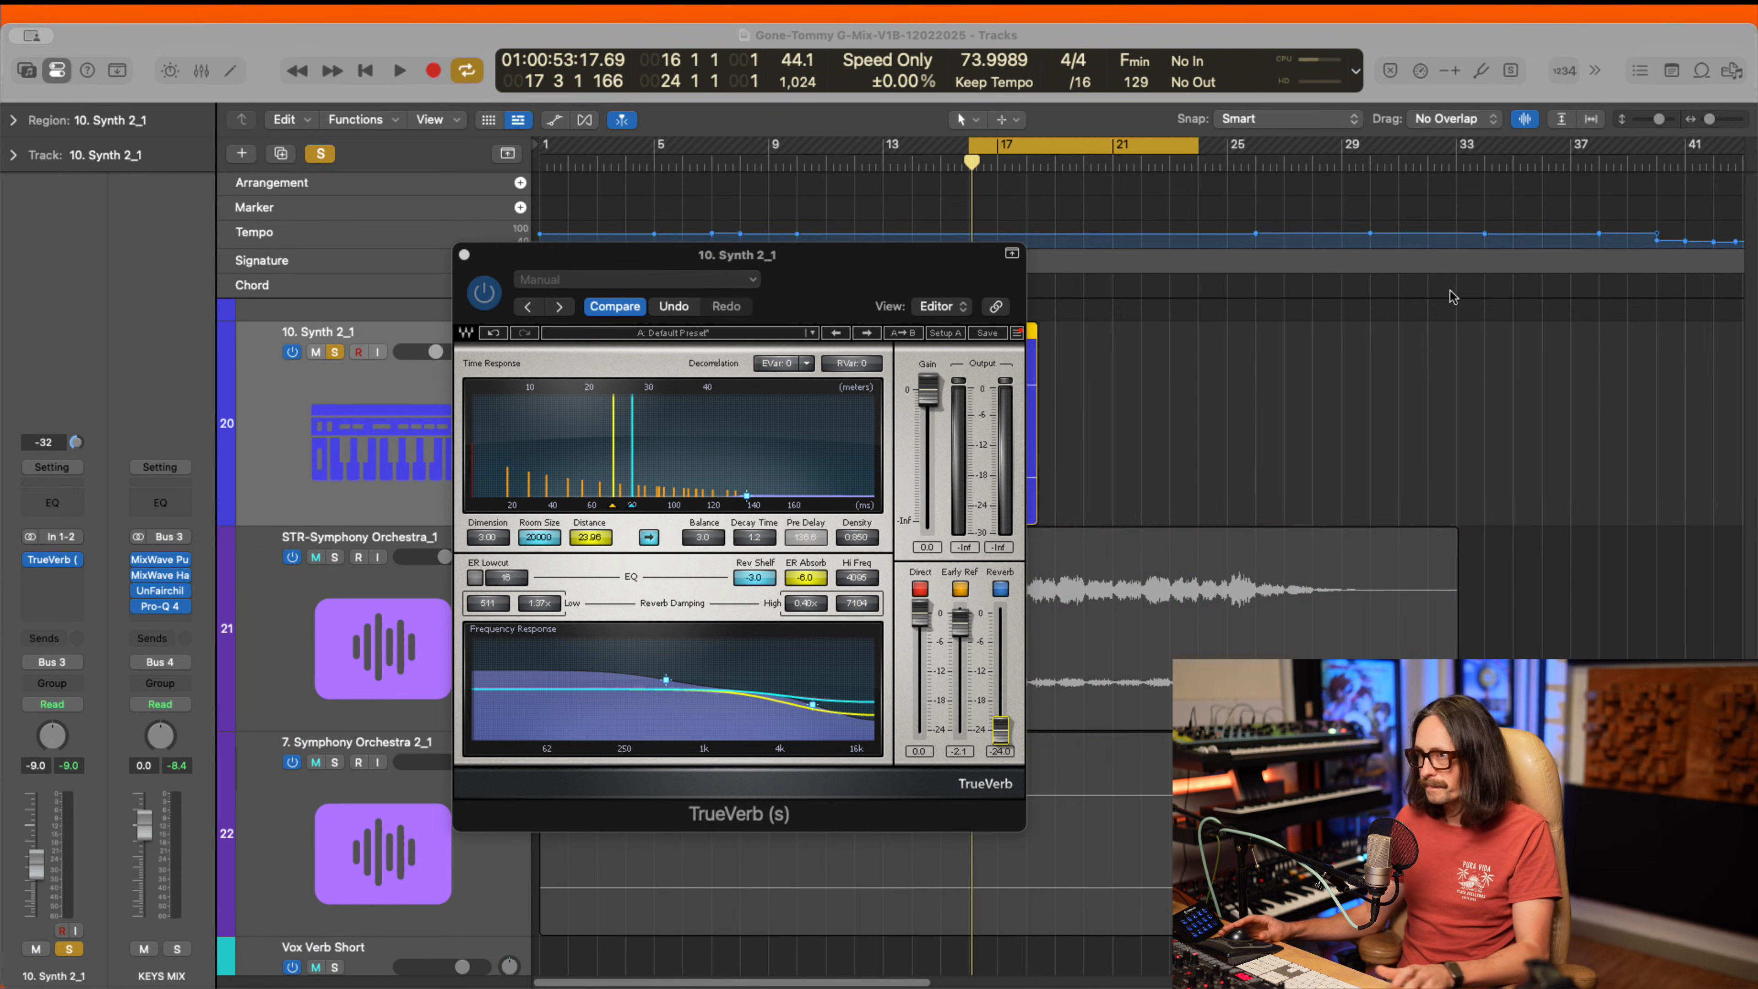
key(space)
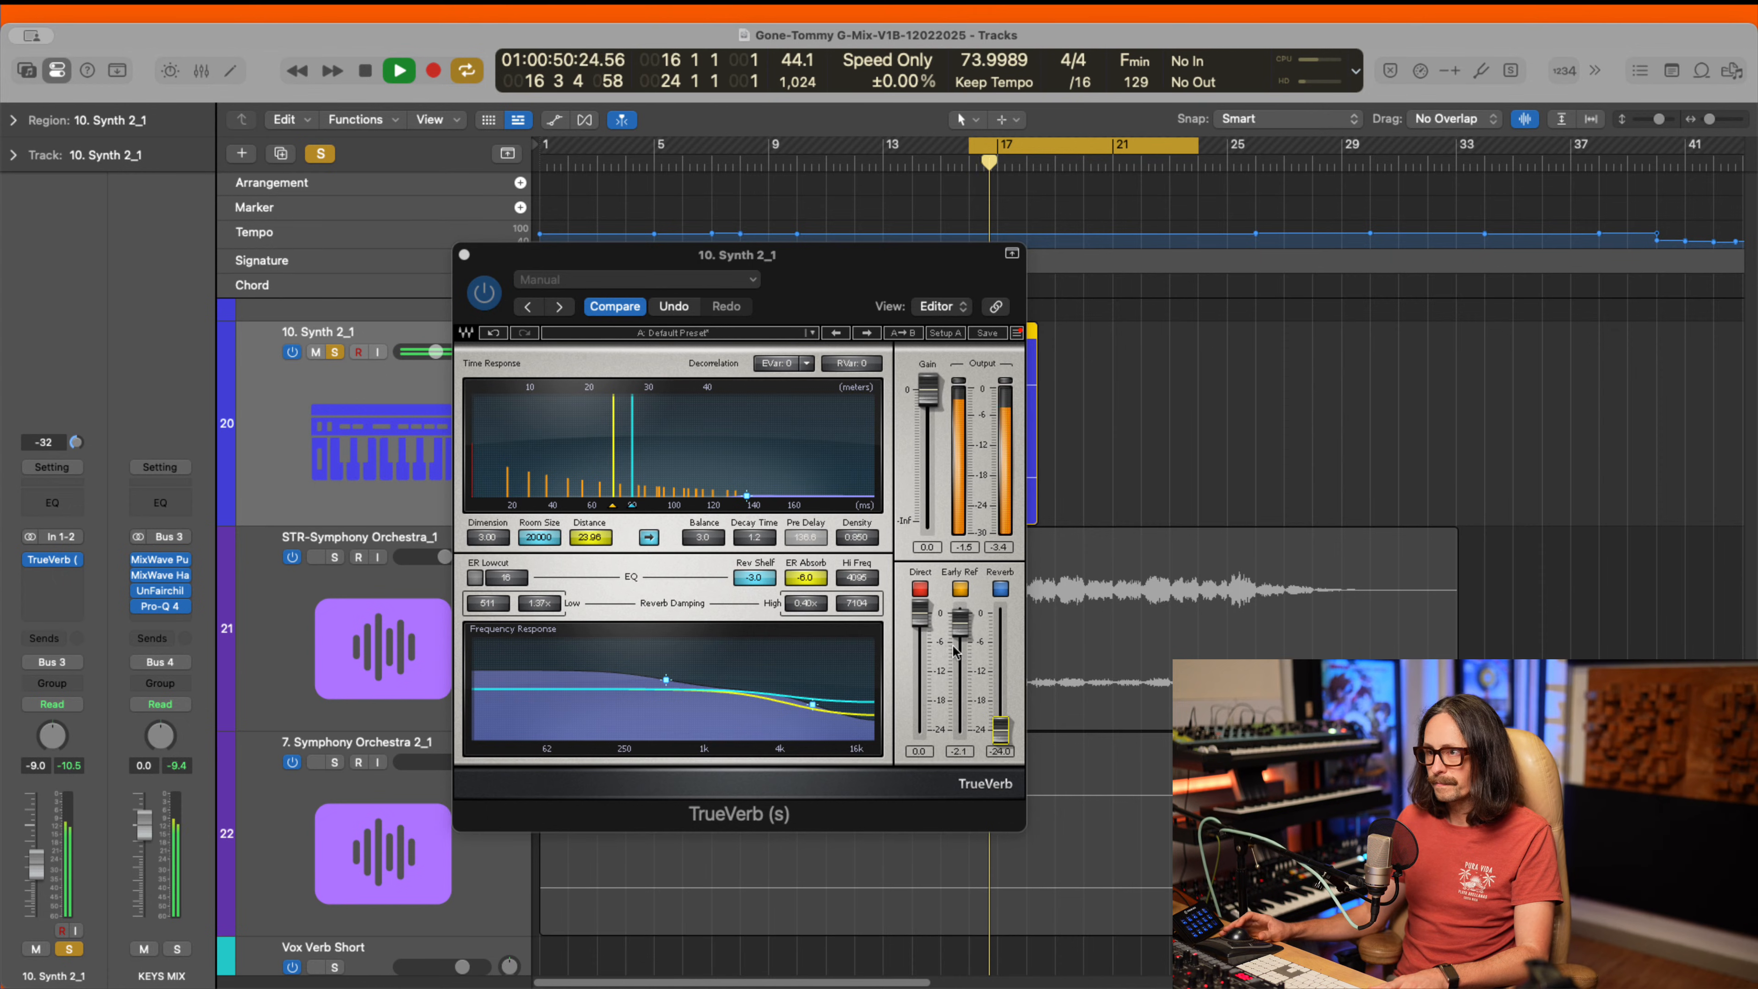
drag(1000, 729, 959, 619)
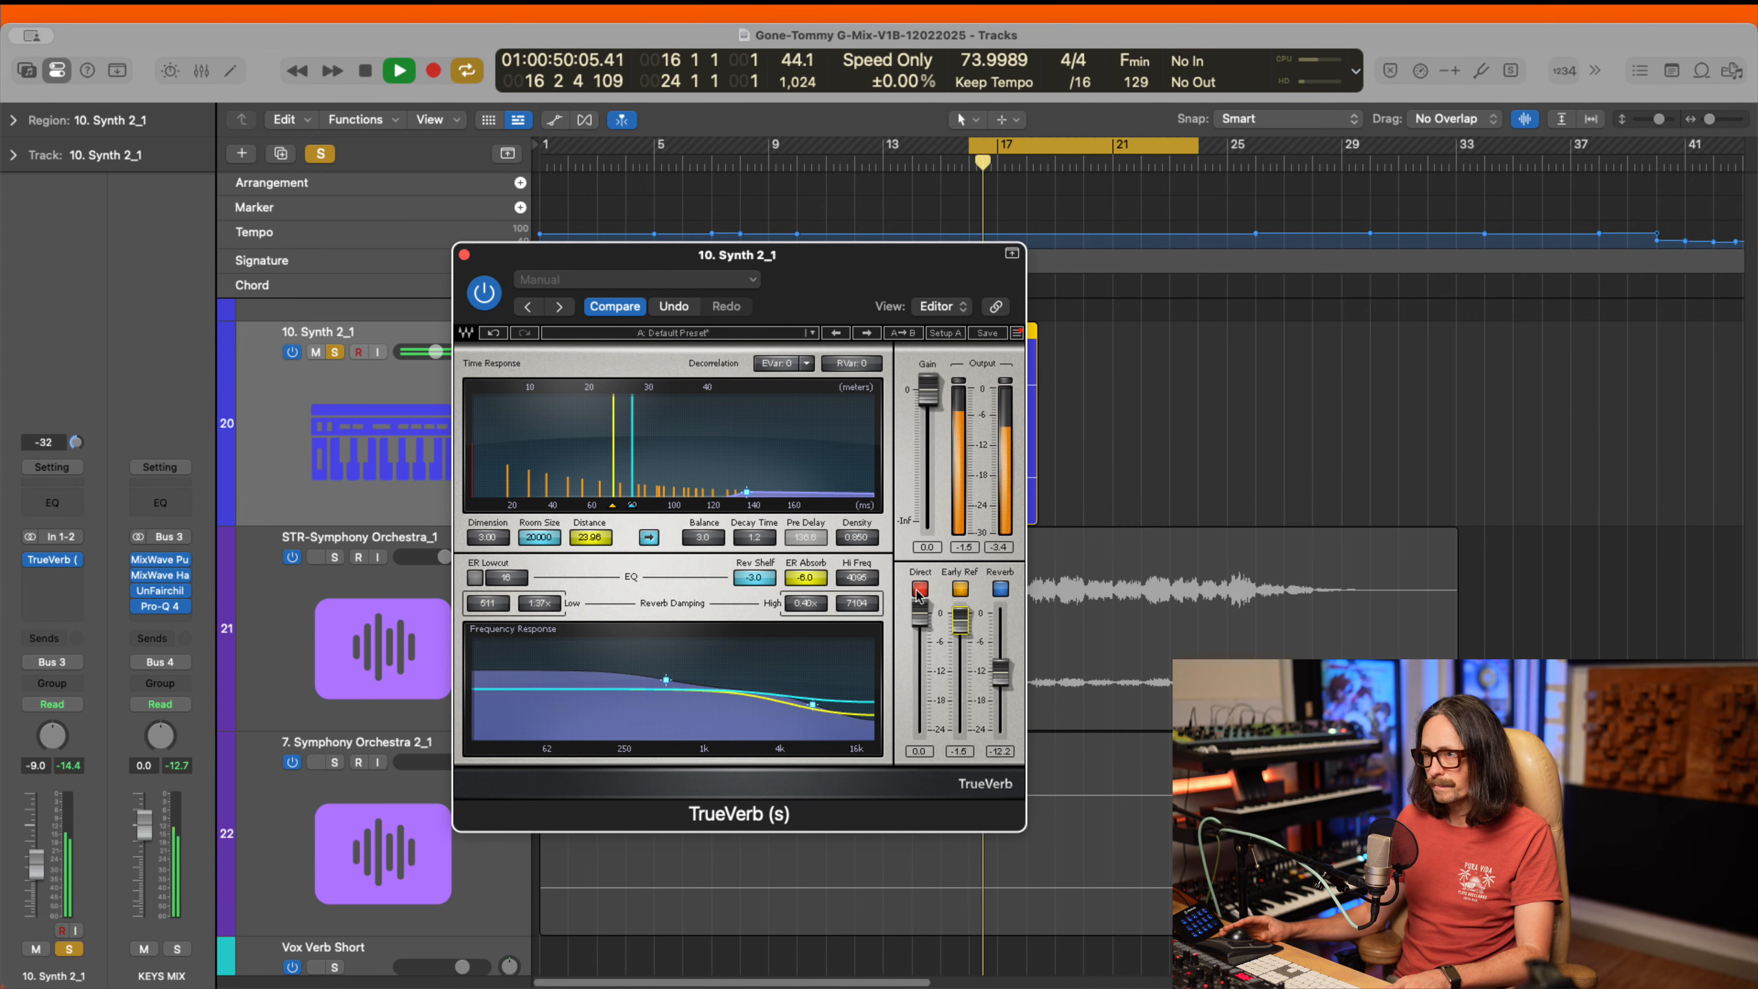
- Audition TrueVerb's early reflections and reverb without the Direct signal, and turn the Direct signal back on
click(920, 588)
key(space)
key(space)
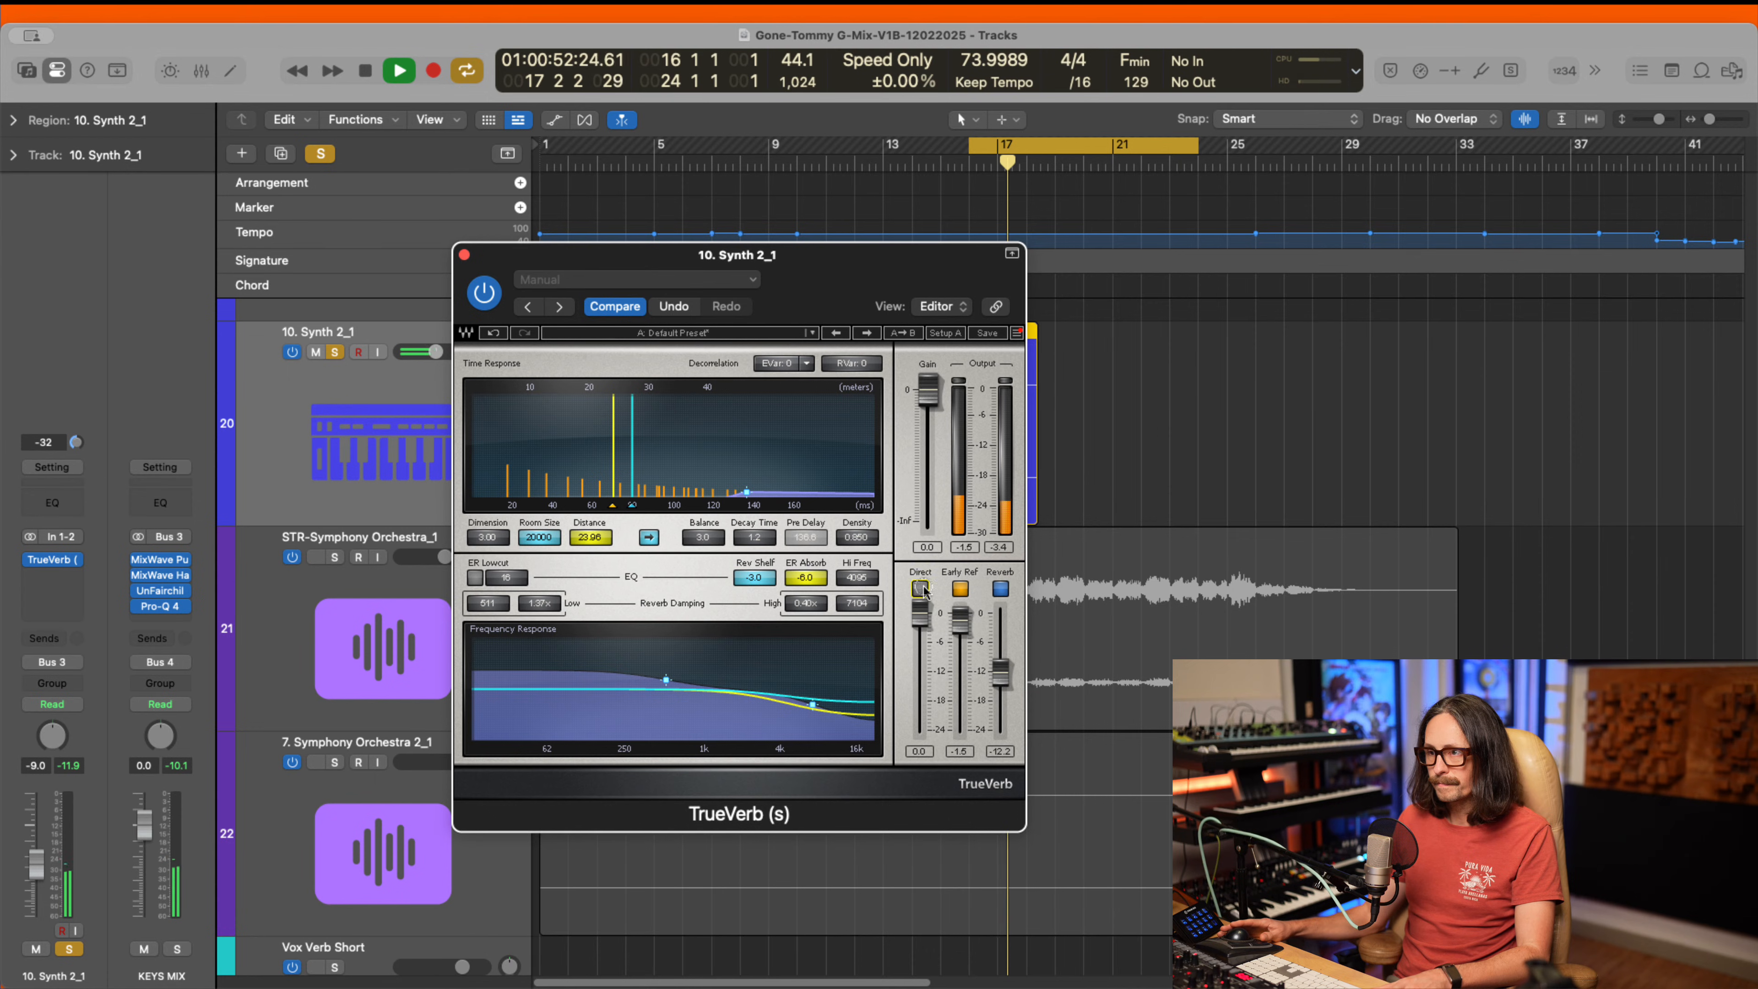
click(920, 589)
key(space)
key(space)
- Lower TrueVerb's Direct level to -12.9, Early Ref to -4.3 and Reverb to -16.0, and replay the soloed synth
drag(921, 613, 926, 679)
drag(961, 622, 1001, 687)
key(space)
key(space)
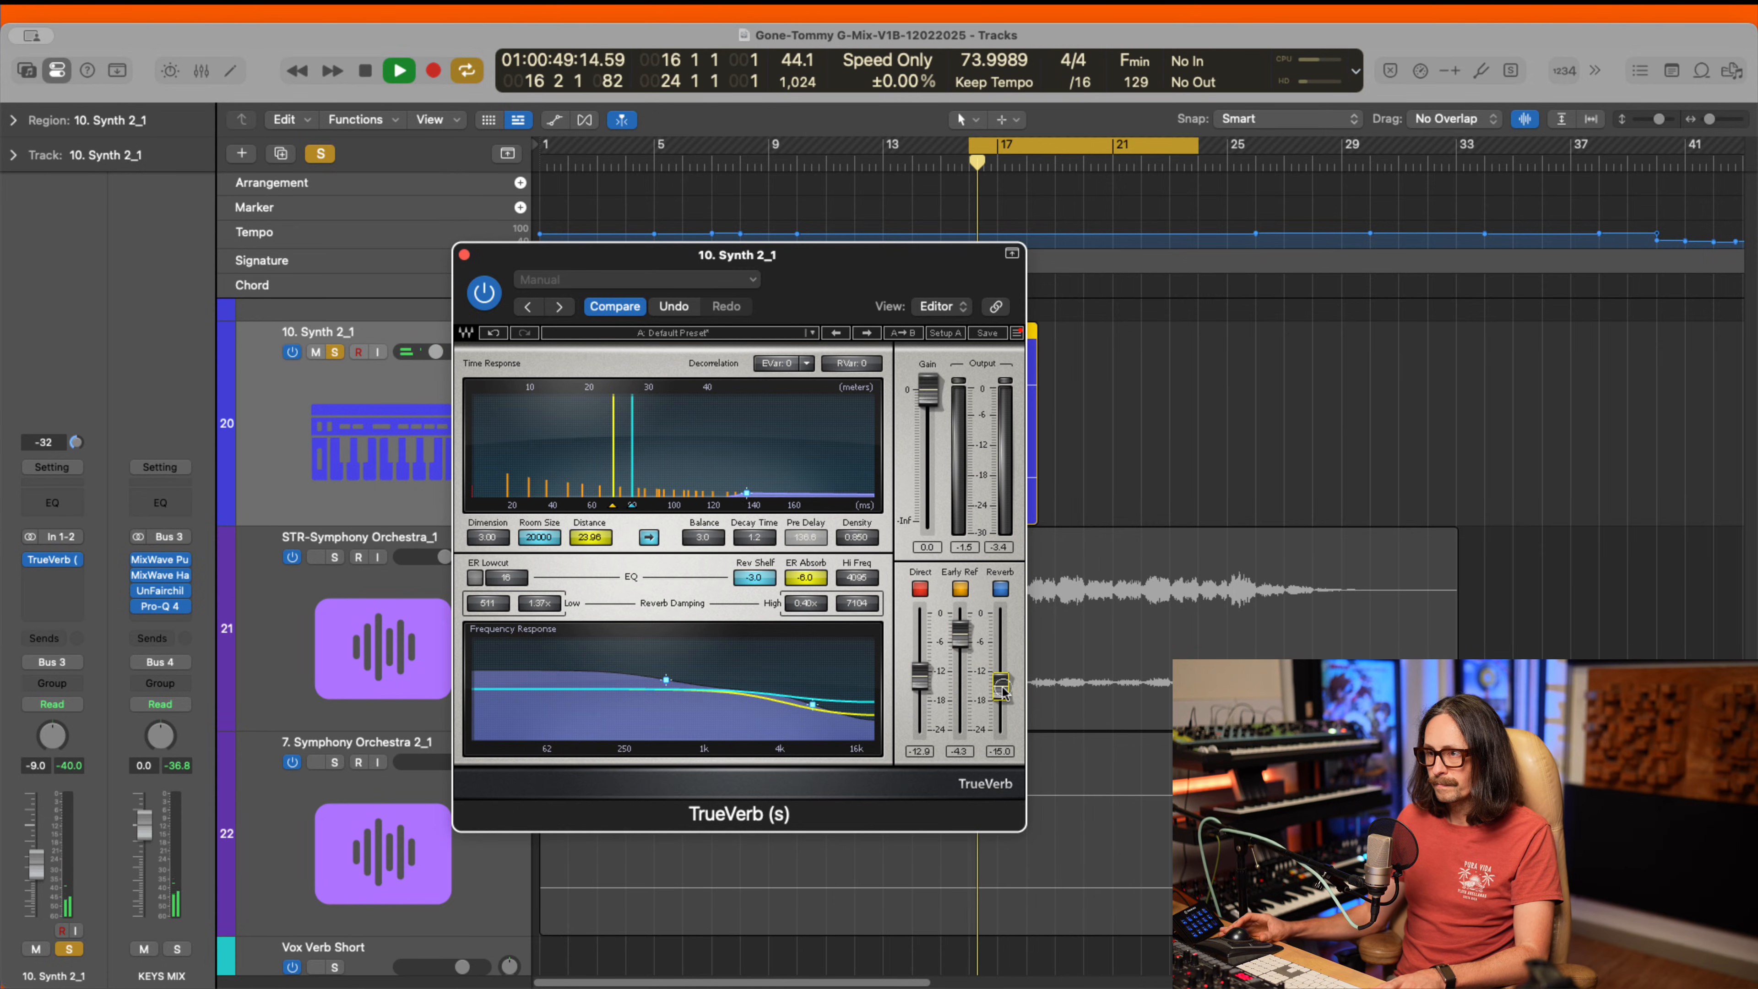
- Compare the soloed synth hit with TrueVerb bypassed and enabled, leaving the effect on
key(space)
click(484, 293)
key(space)
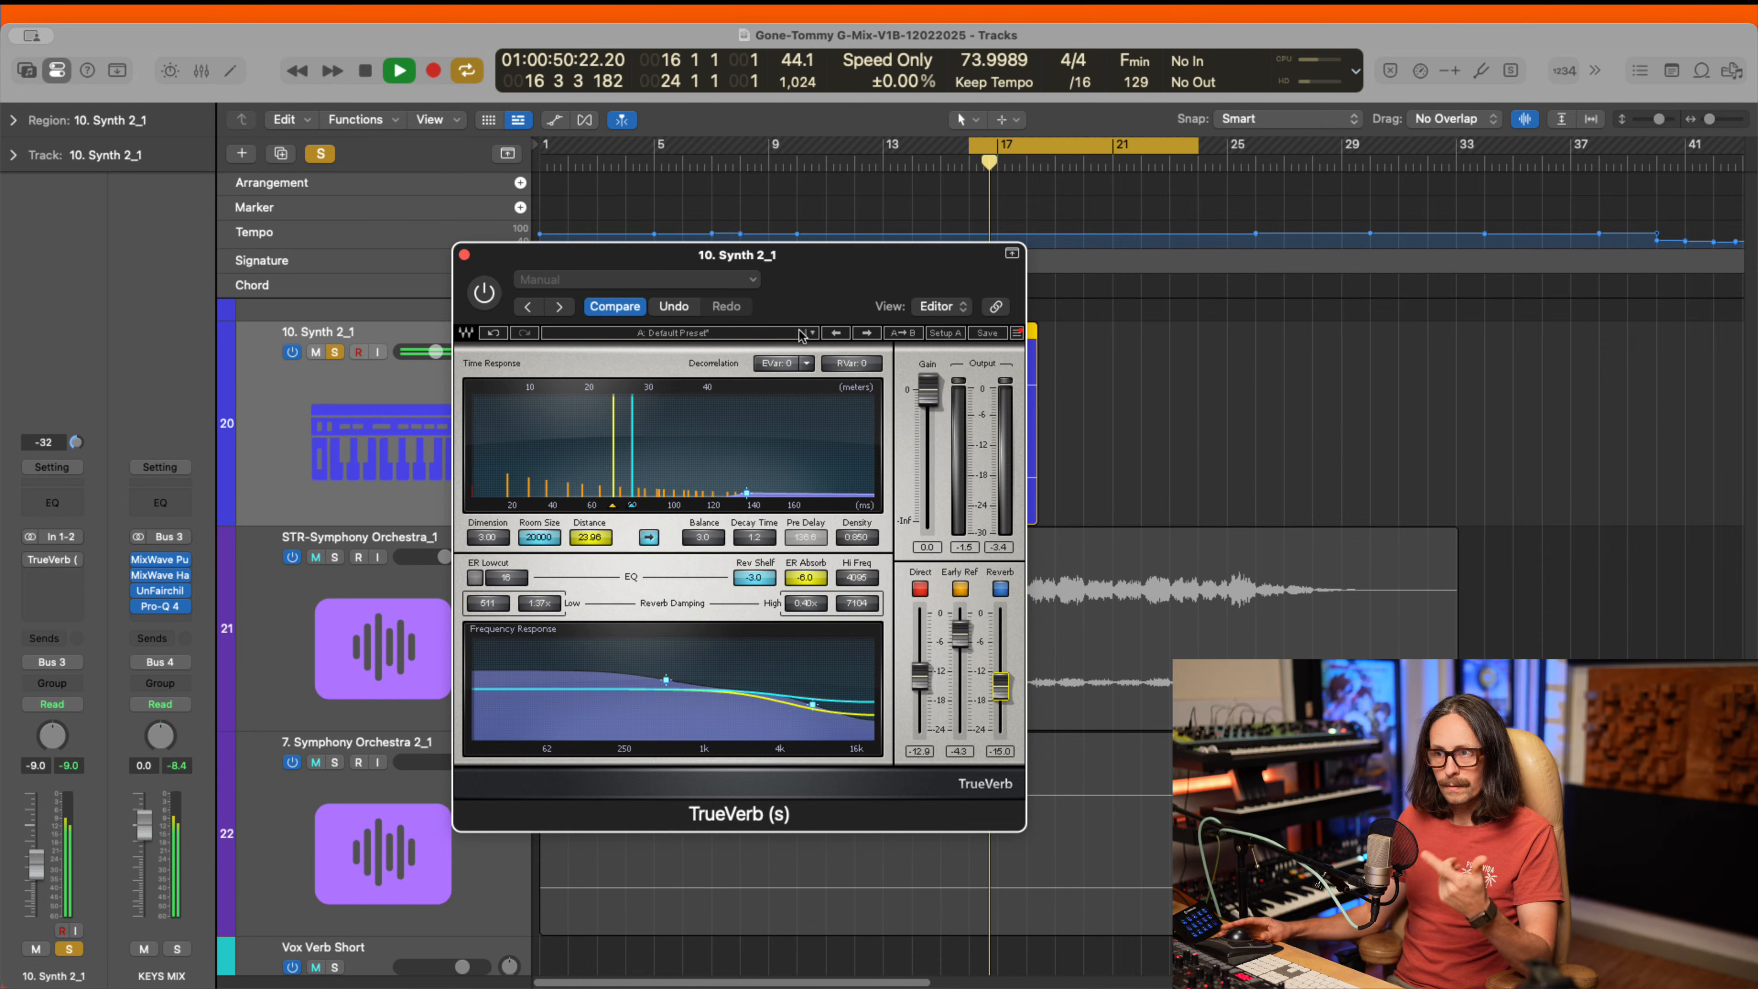
click(485, 293)
key(space)
key(space)
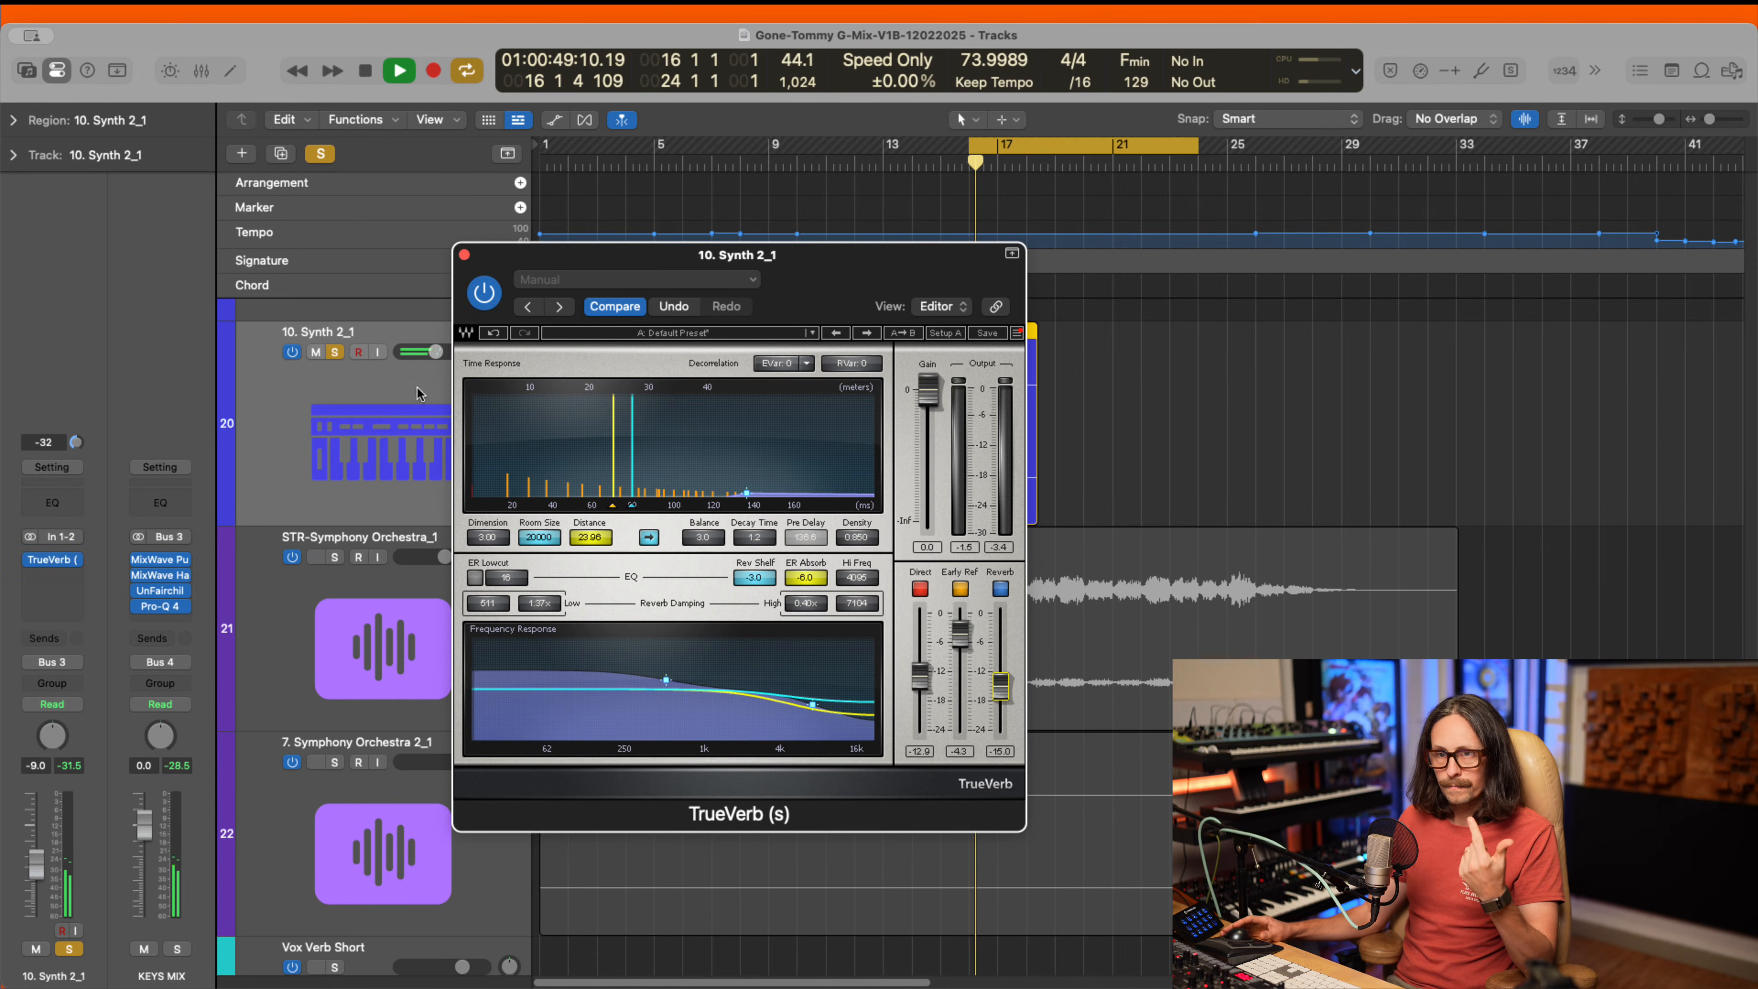
- Turn off the synth's solo, replay the loop, raise TrueVerb's Direct level to -8.4 and lower Reverb slightly
click(334, 353)
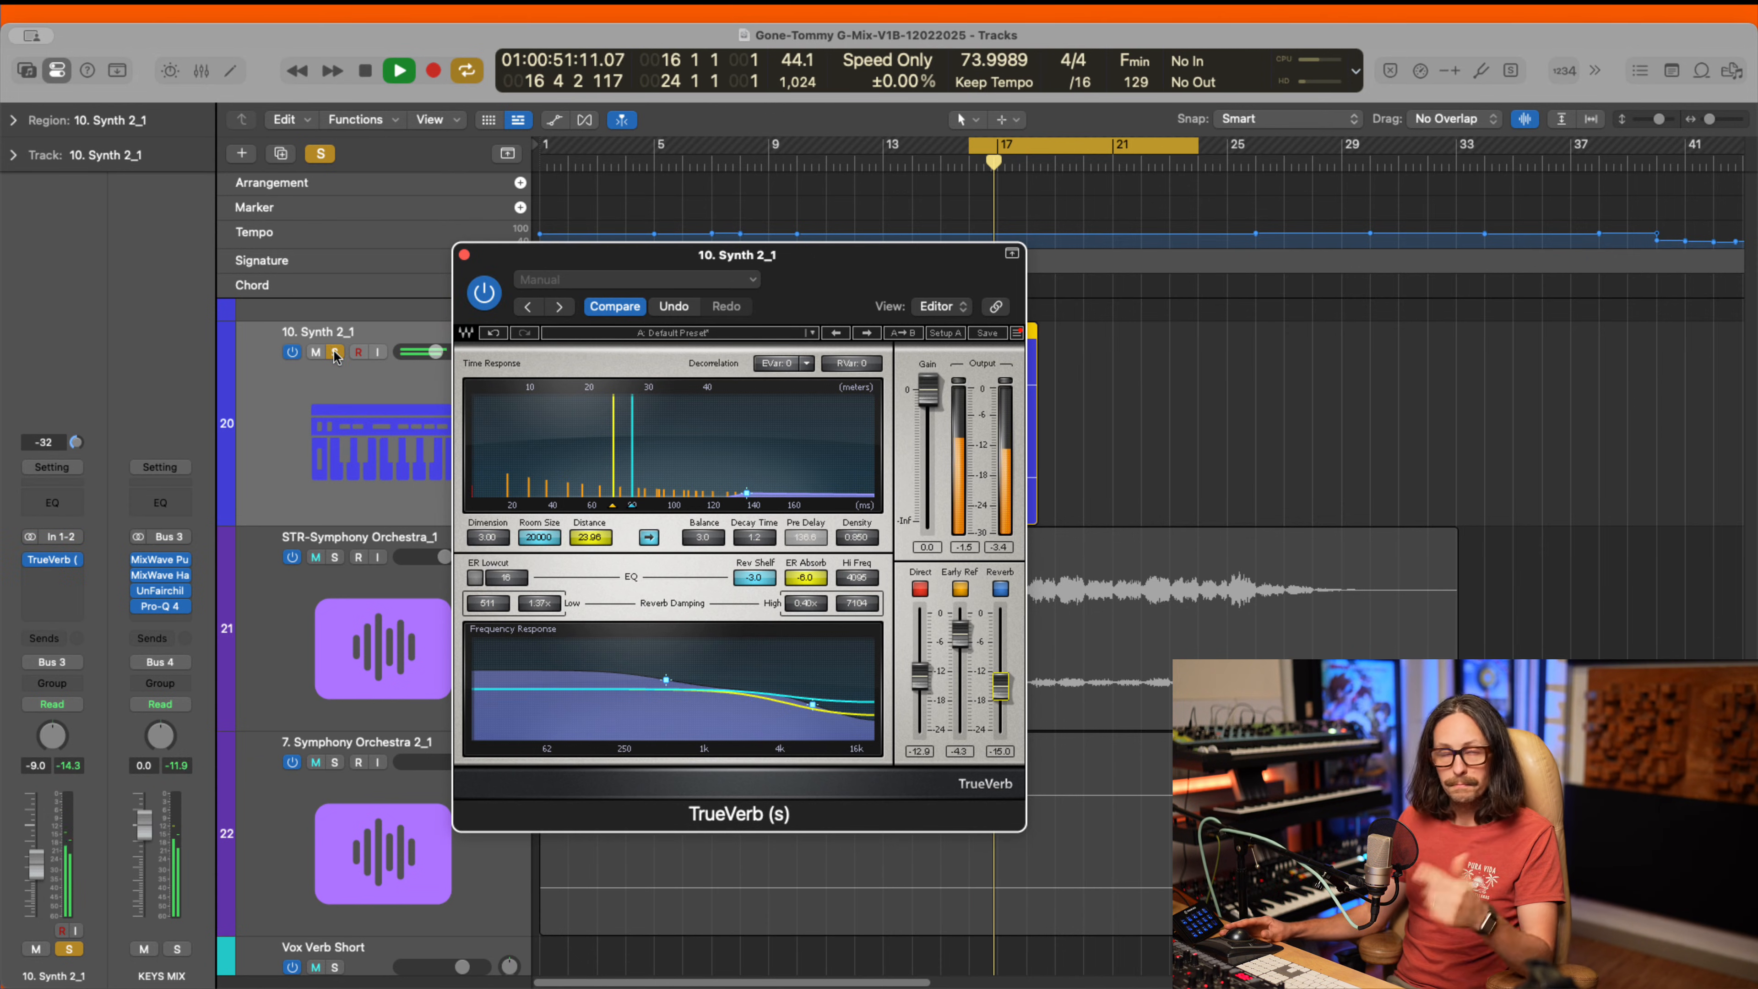
key(space)
key(space)
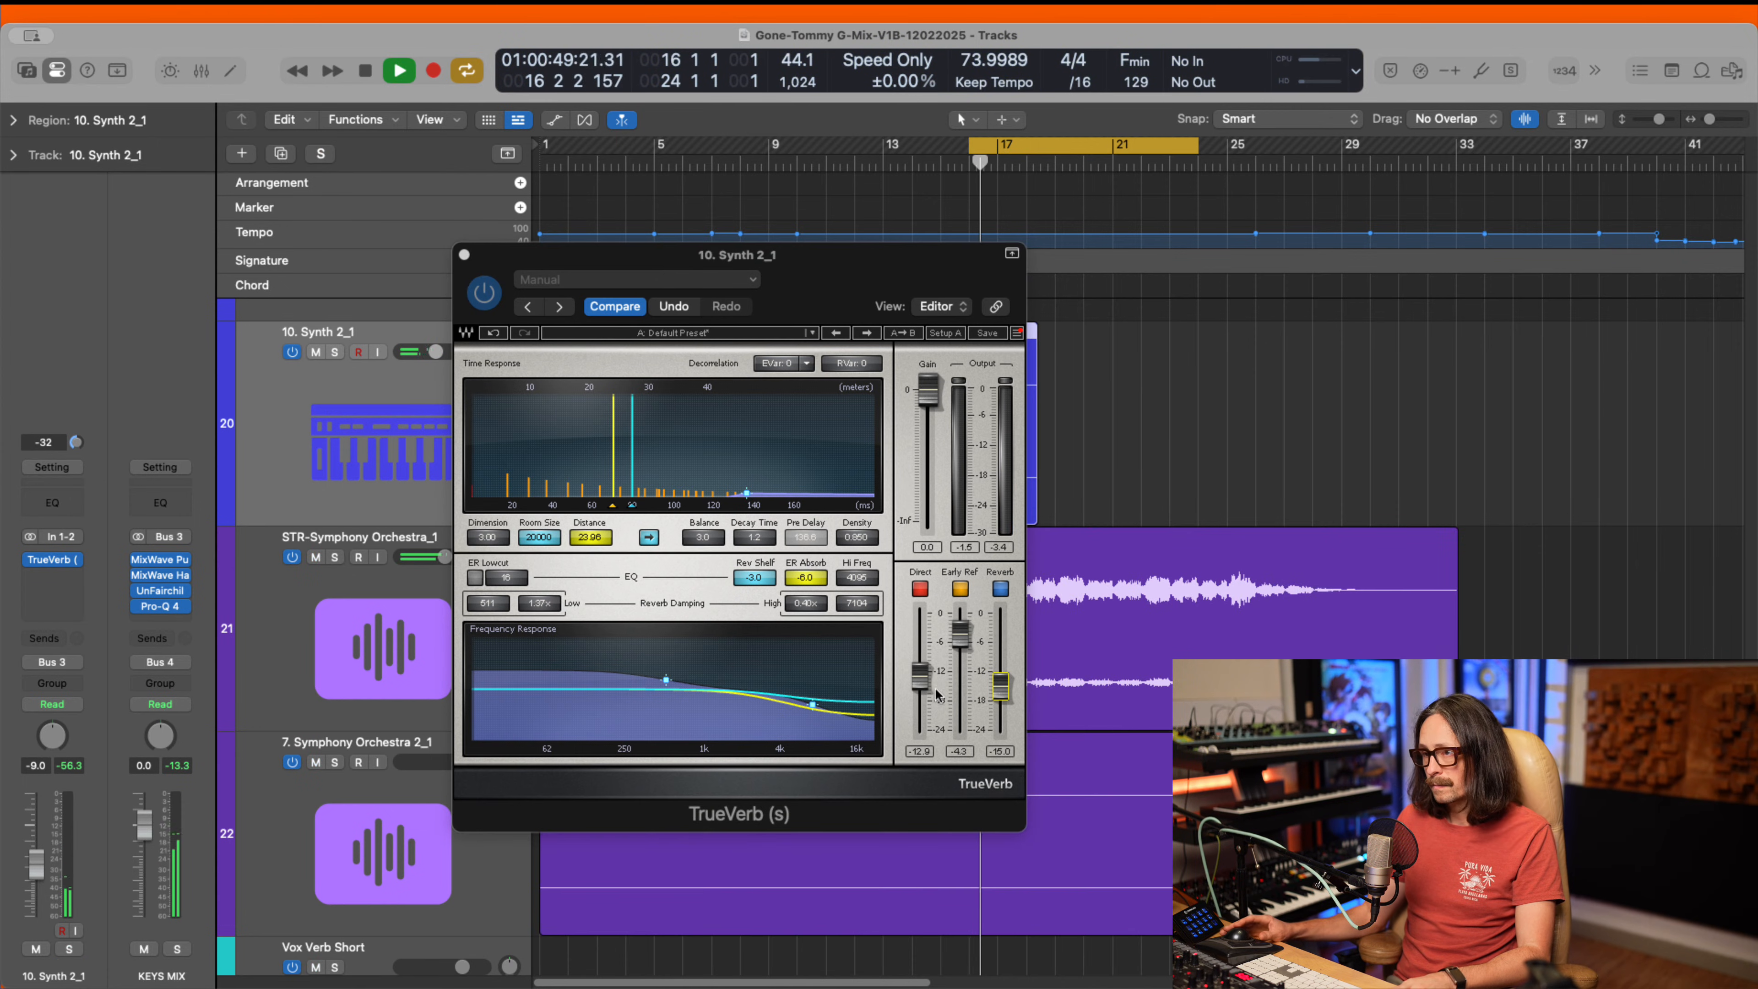
drag(920, 676, 999, 693)
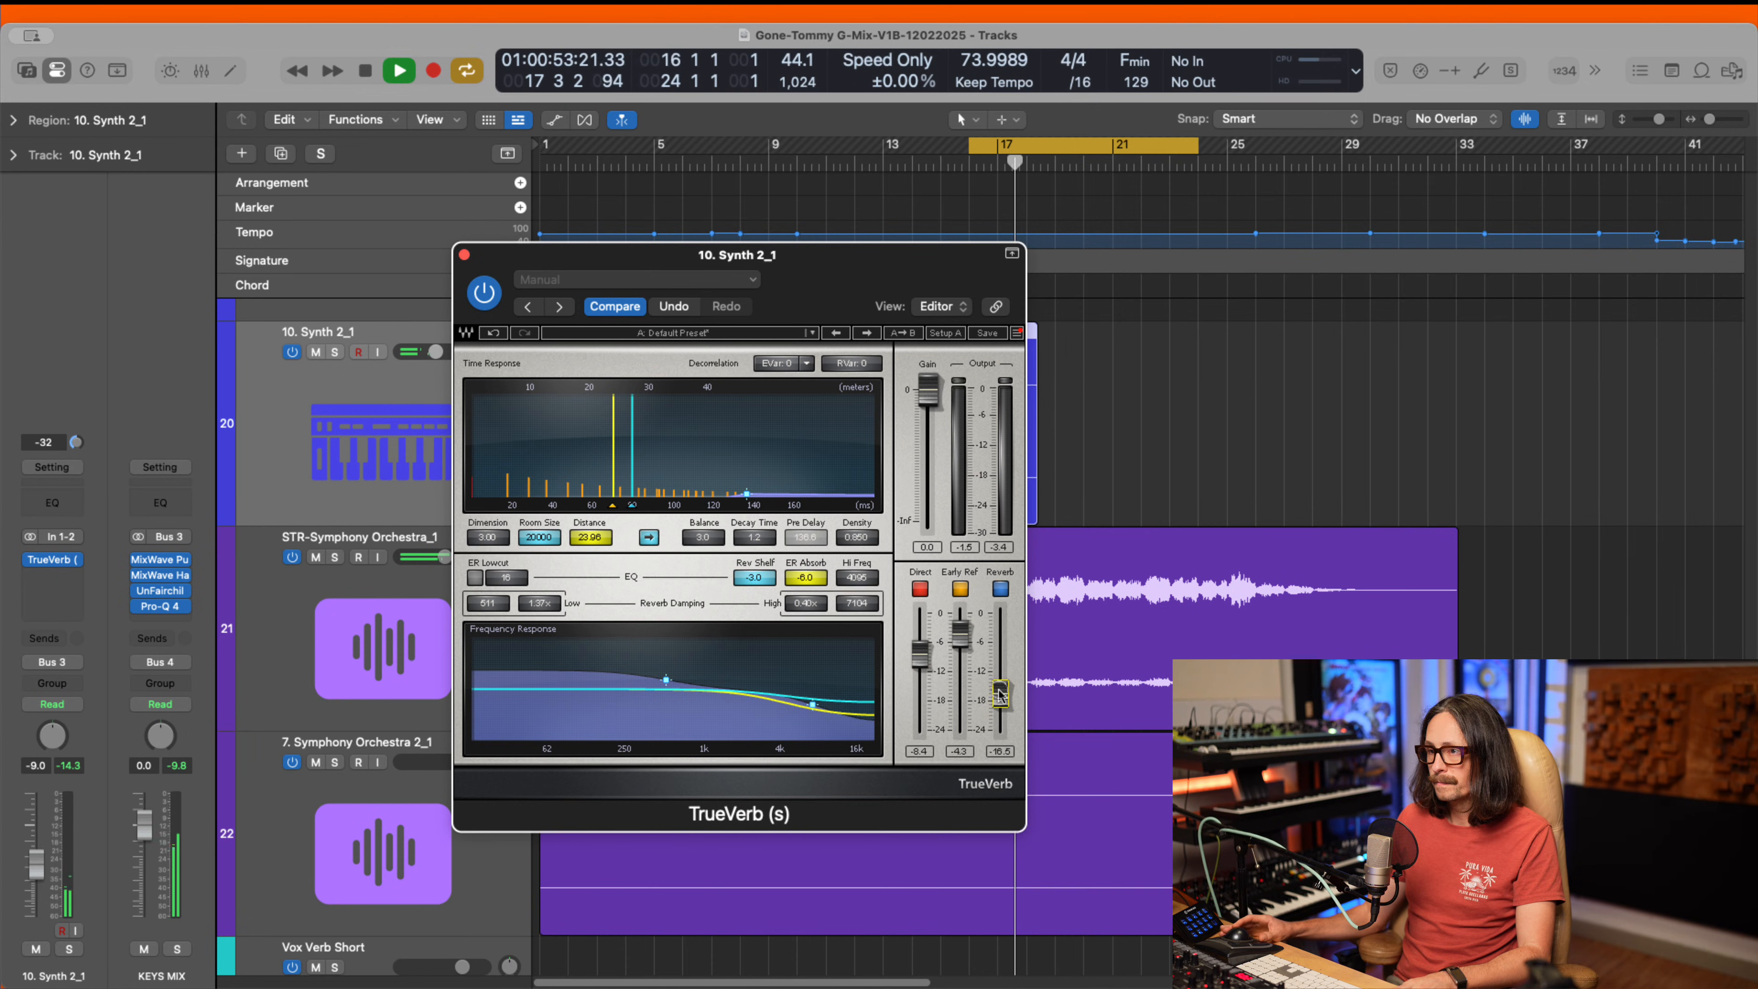
- Stop playback, close TrueVerb and raise the 10. Synth 2_1 fader to -6.6 dB
key(space)
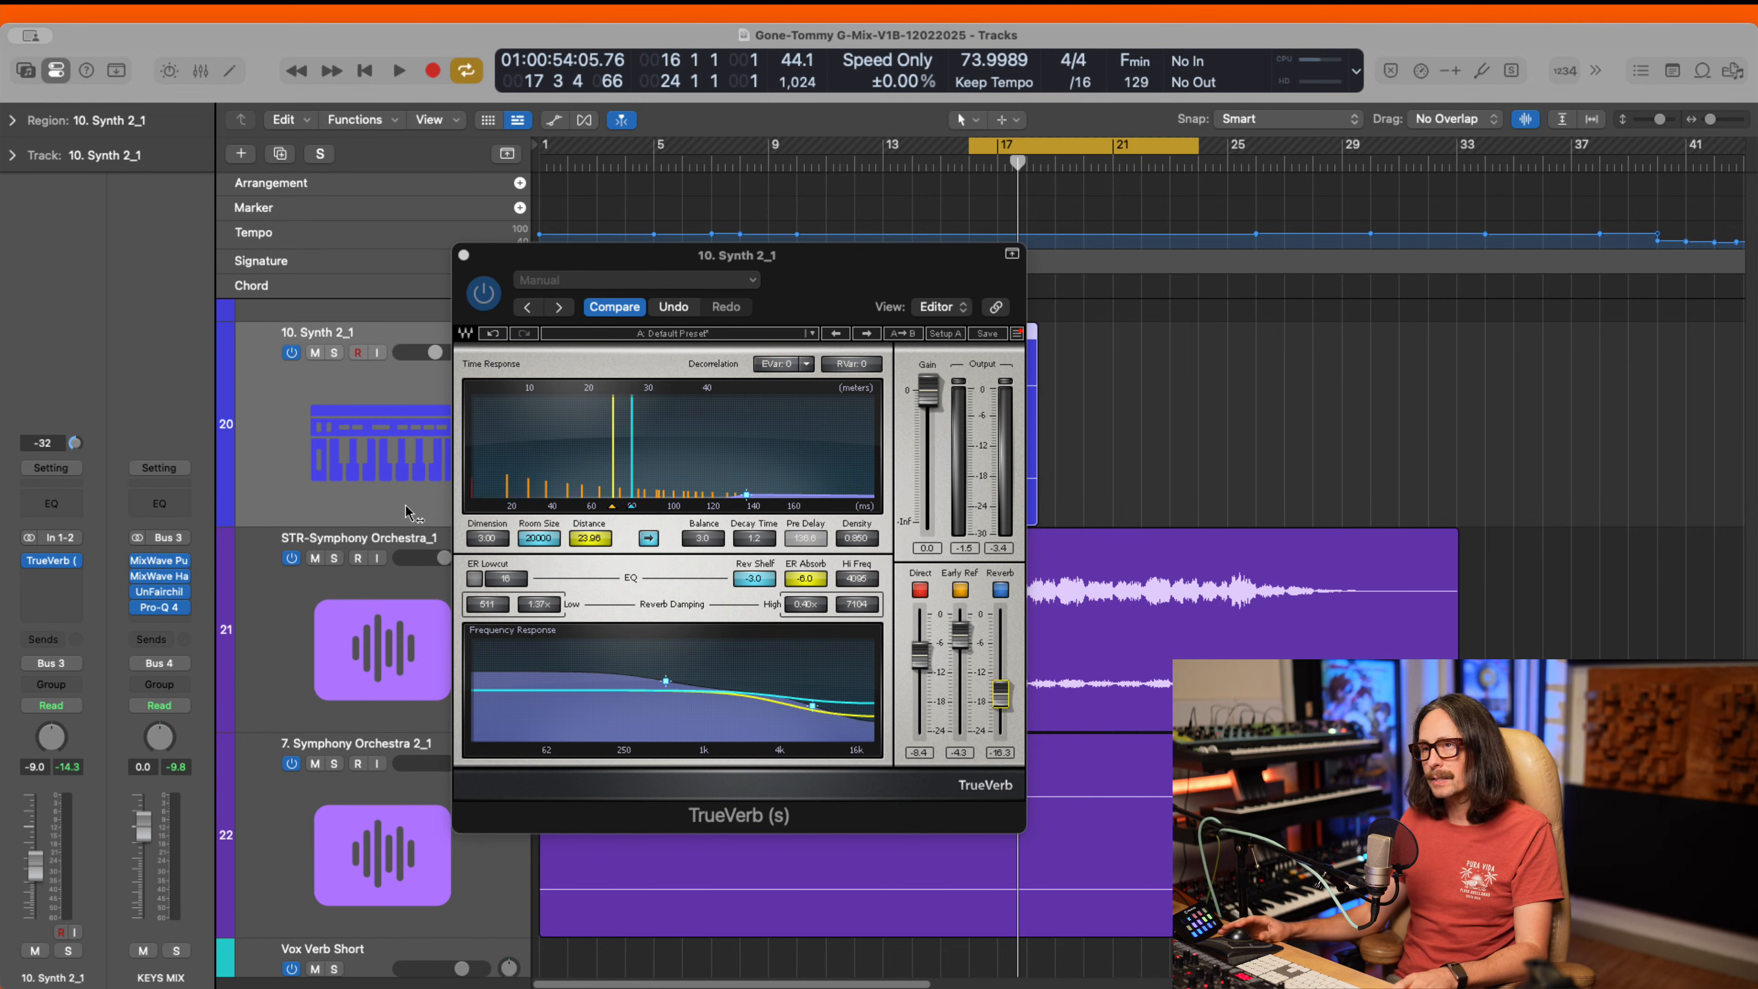
click(464, 255)
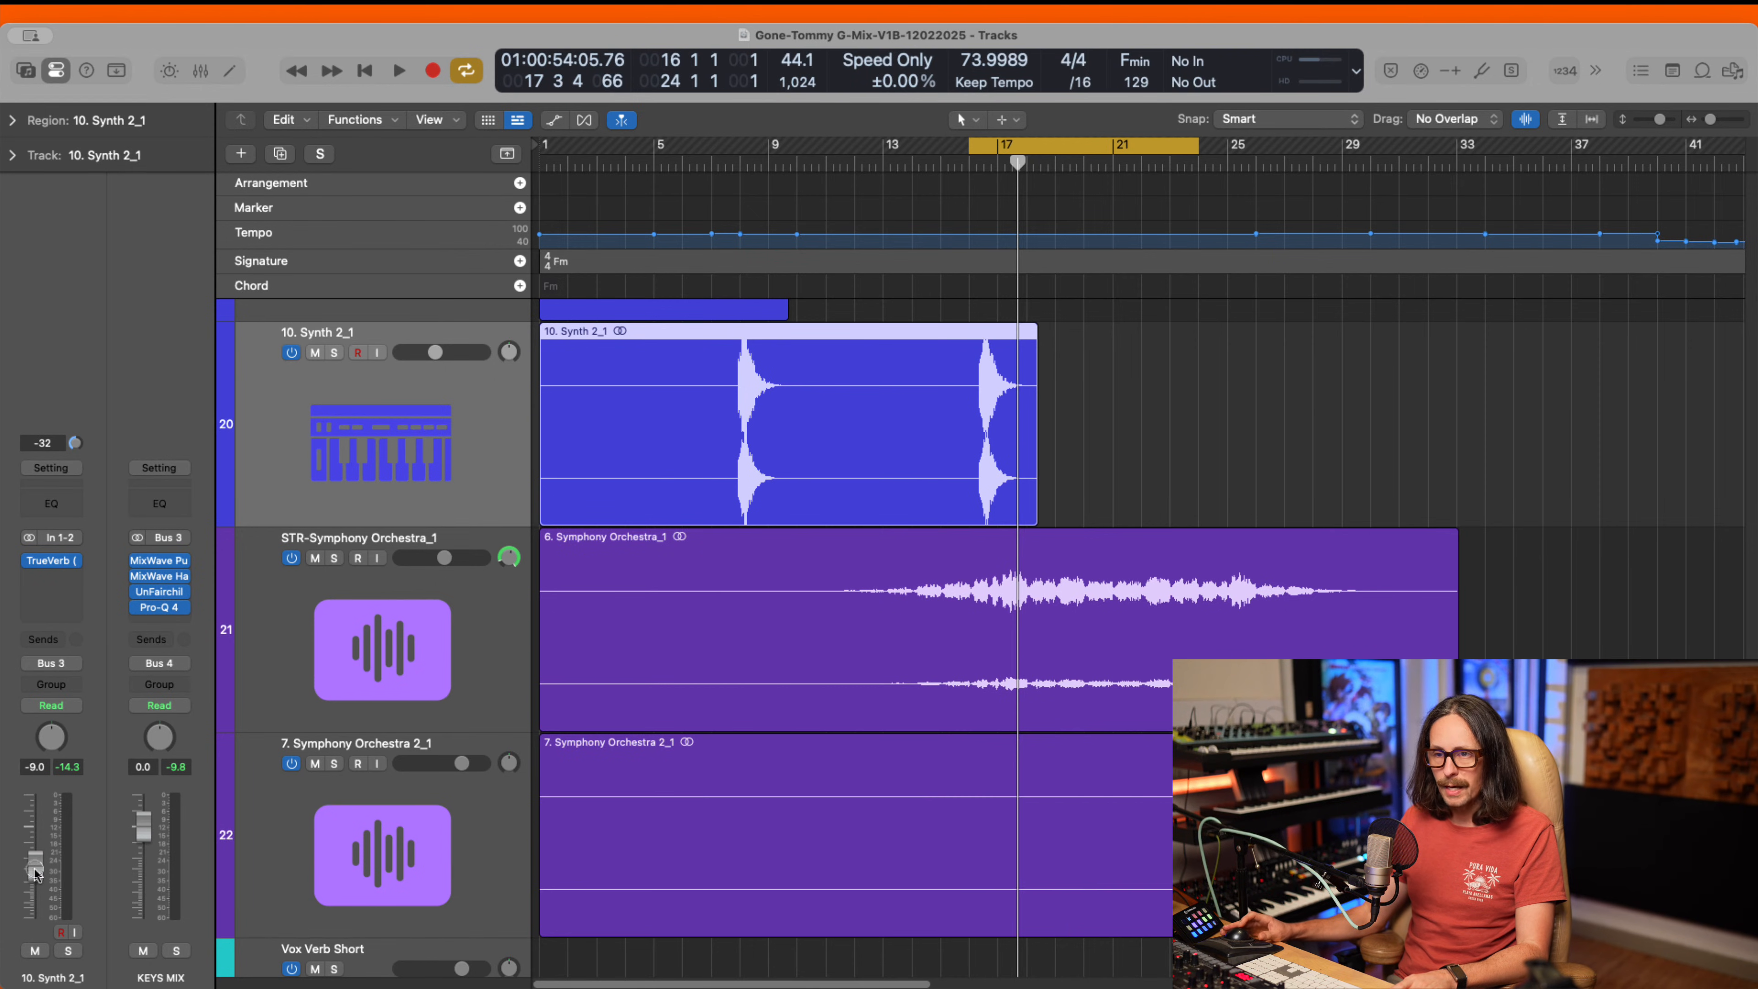
drag(36, 874, 36, 866)
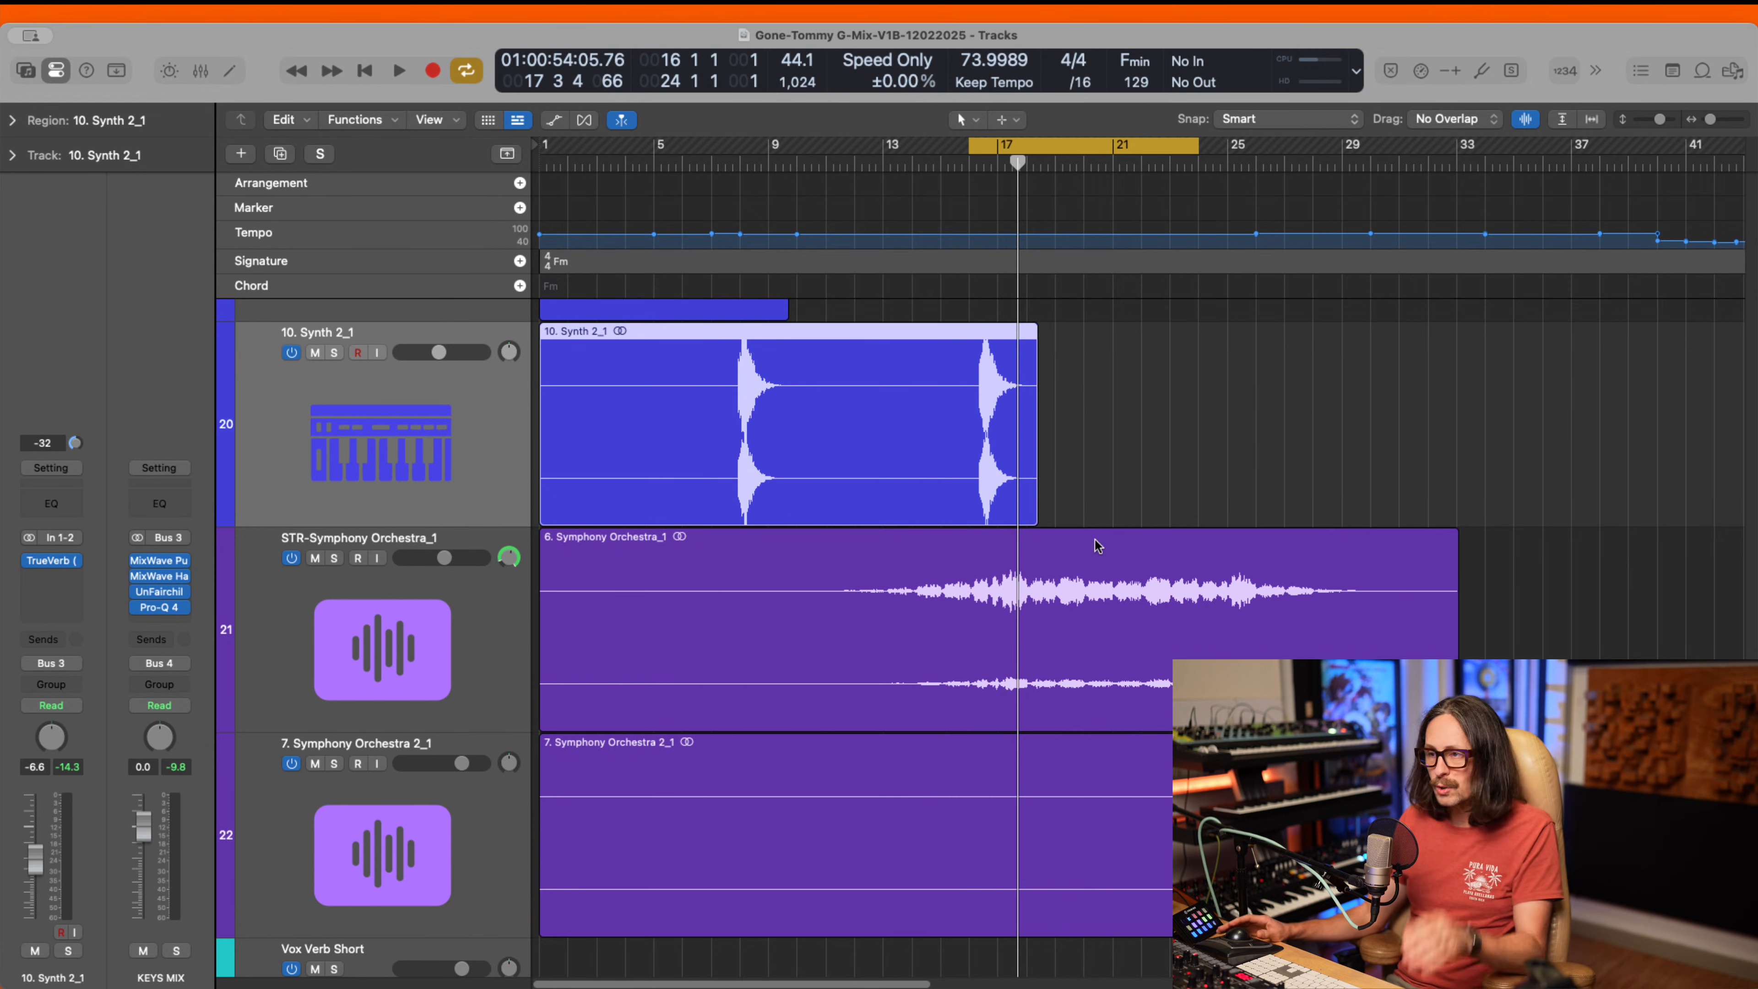
- Insert a stereo Wavesfactory Trackspacer 2.5 on the STR Mix bus of the STR-Symphony Orchestra_1 track
click(1087, 621)
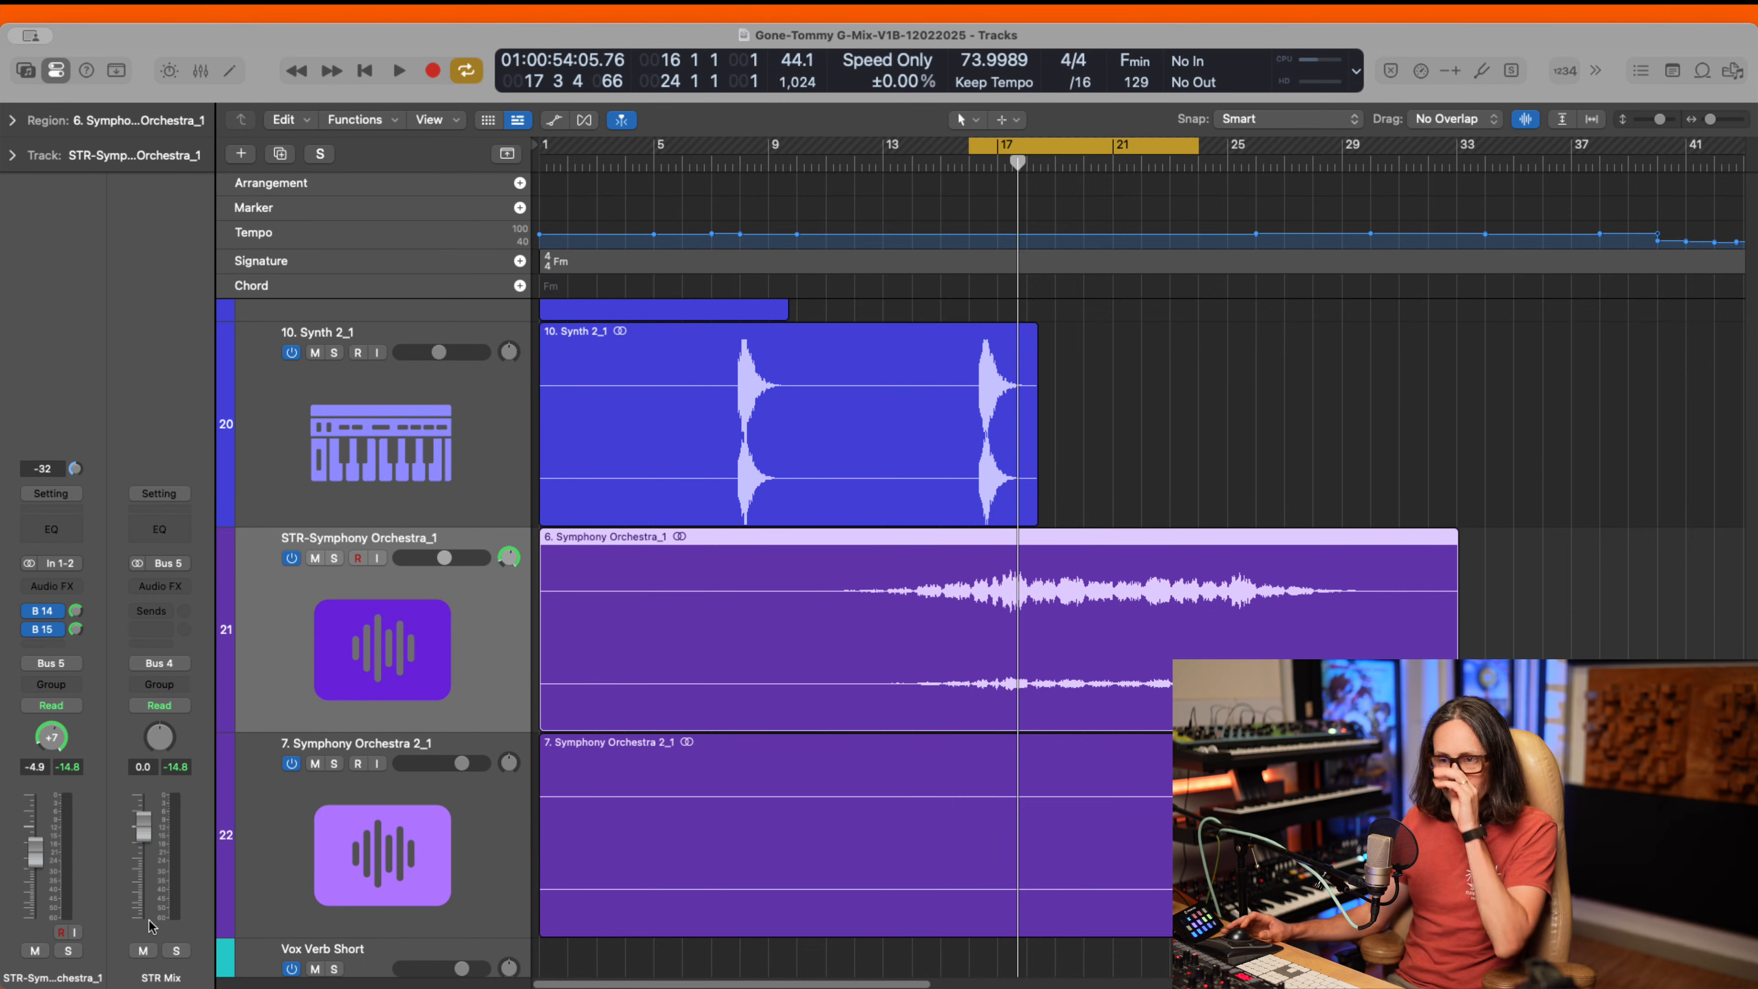
click(154, 586)
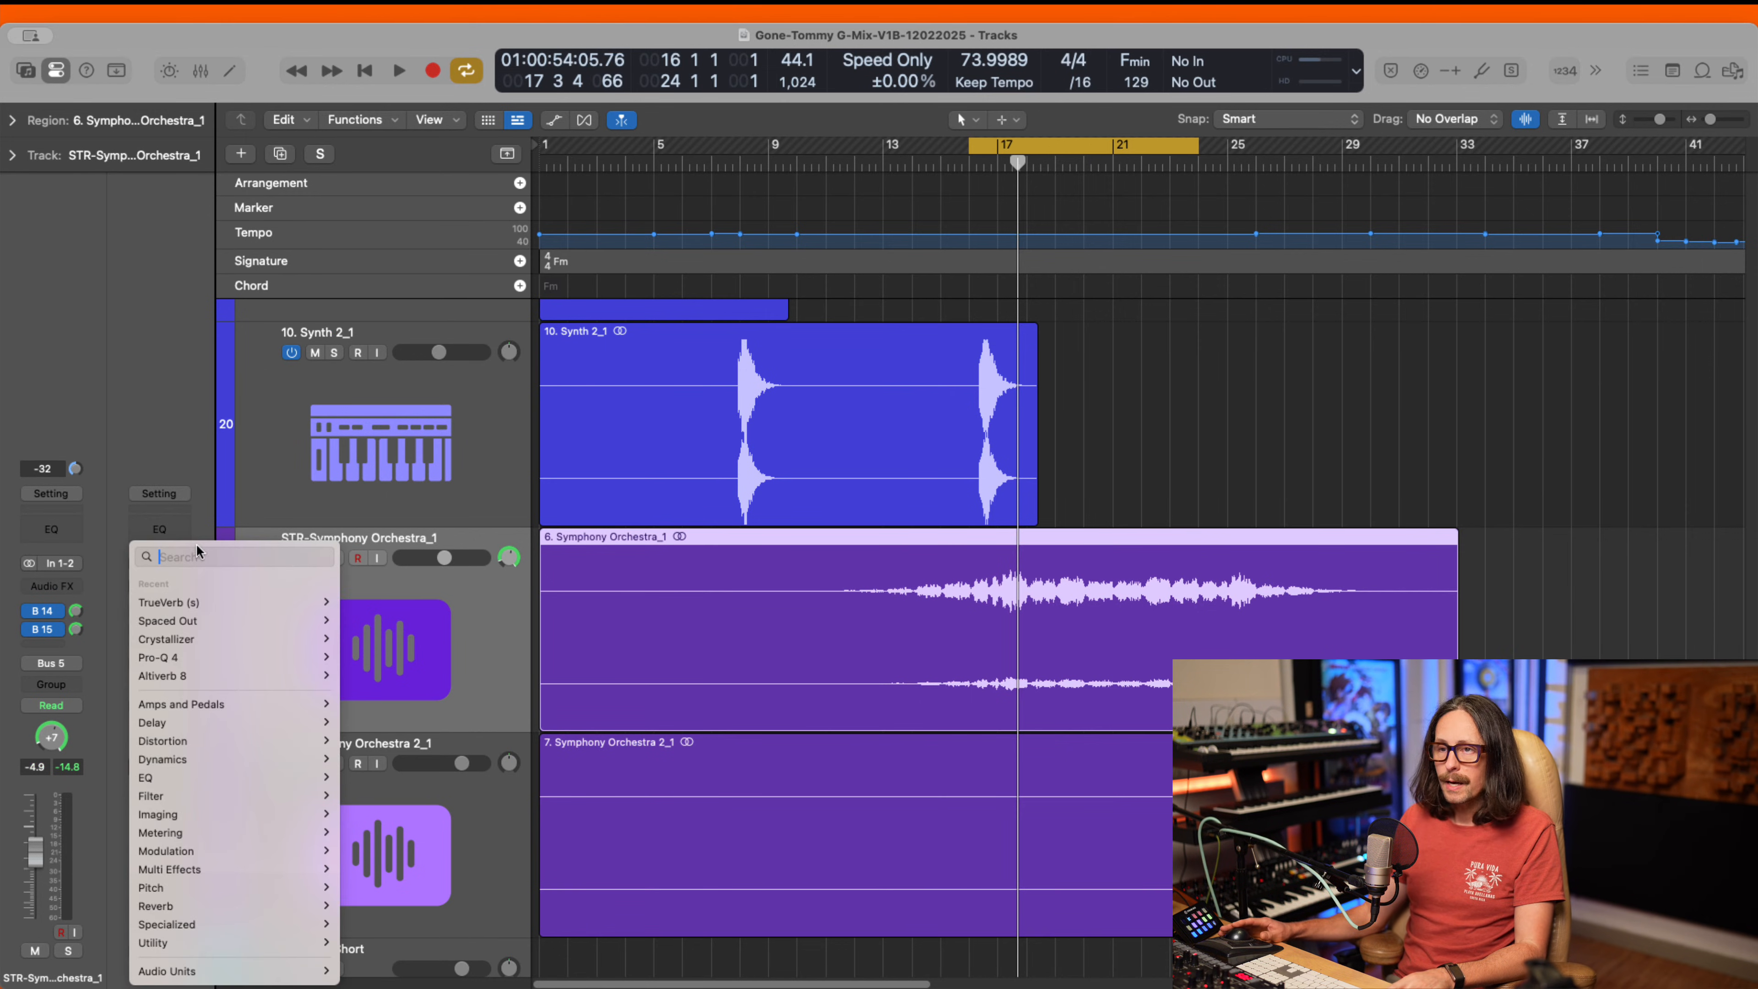
mouse_move(229, 971)
mouse_move(420, 959)
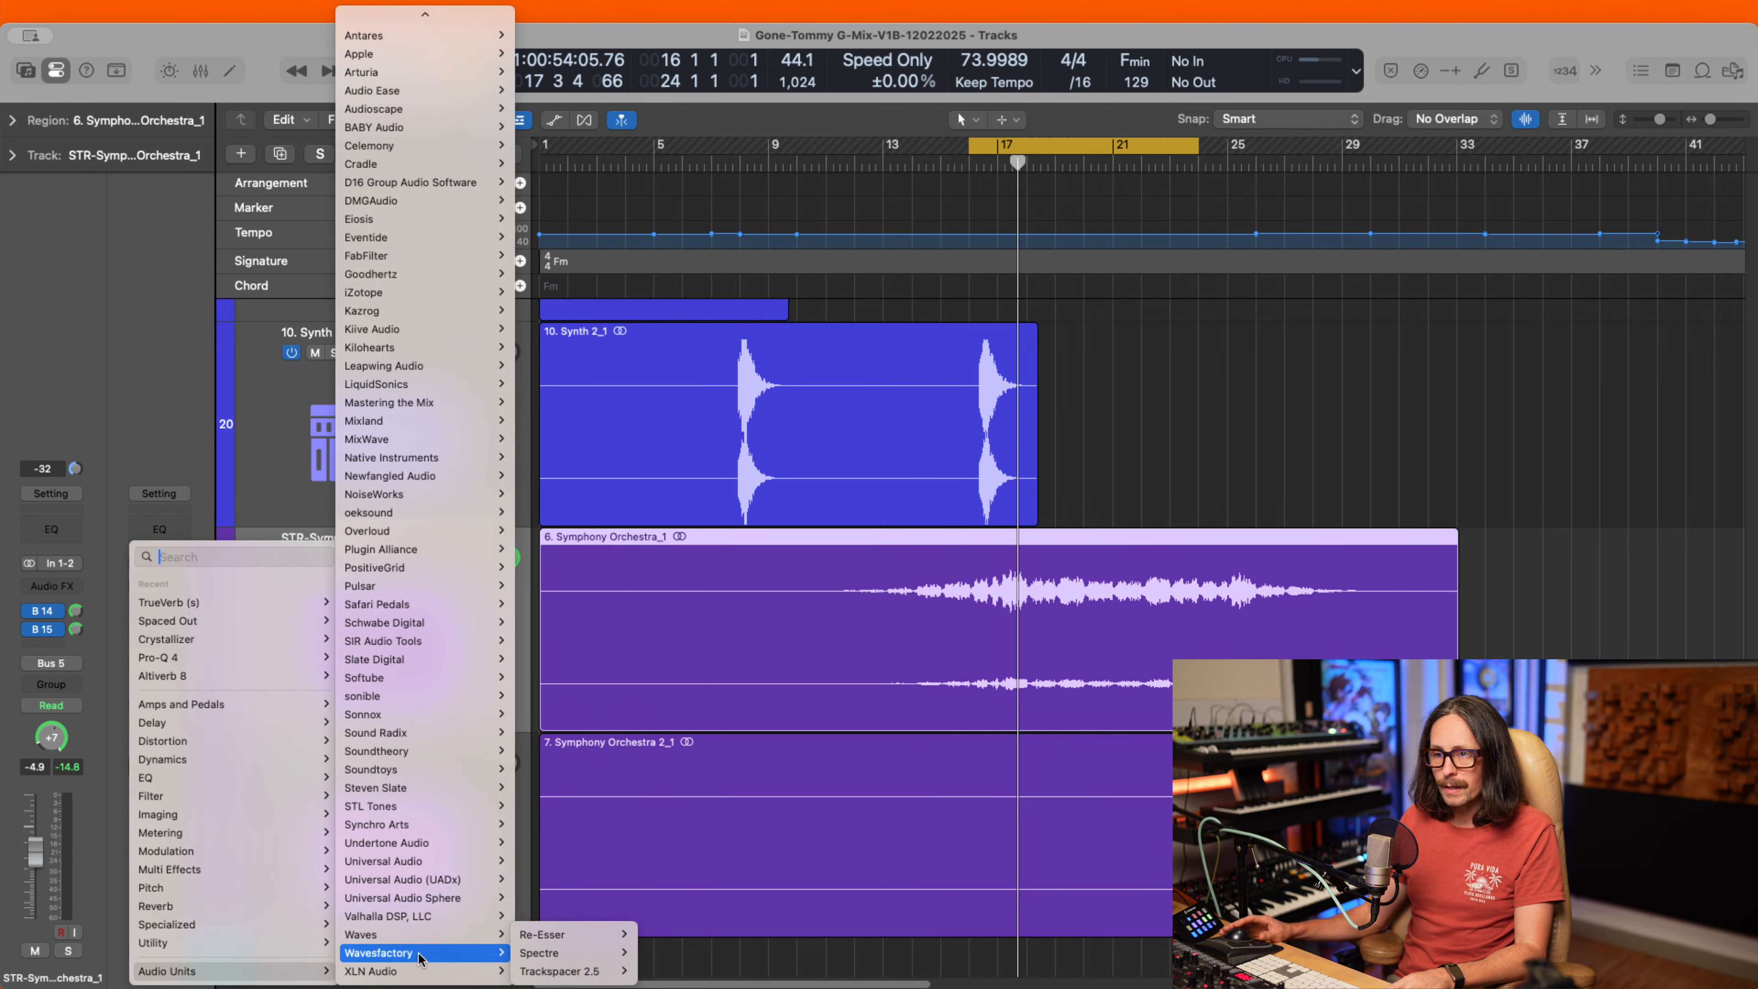
mouse_move(580, 972)
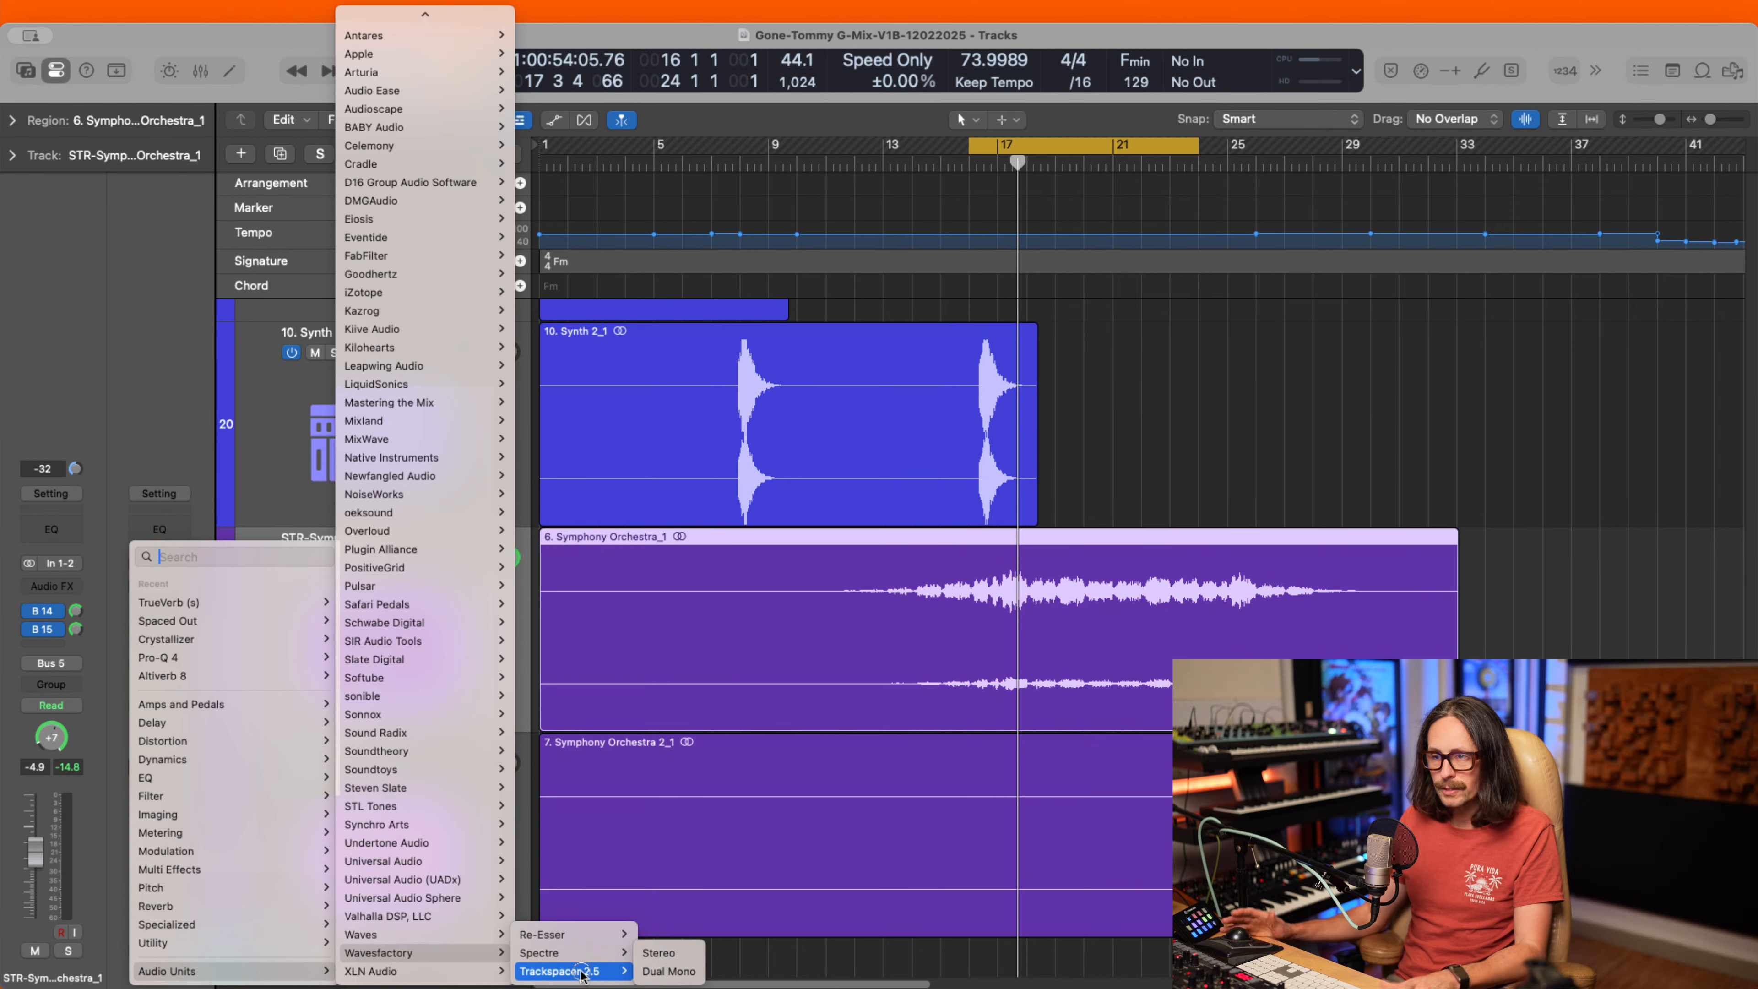
click(659, 952)
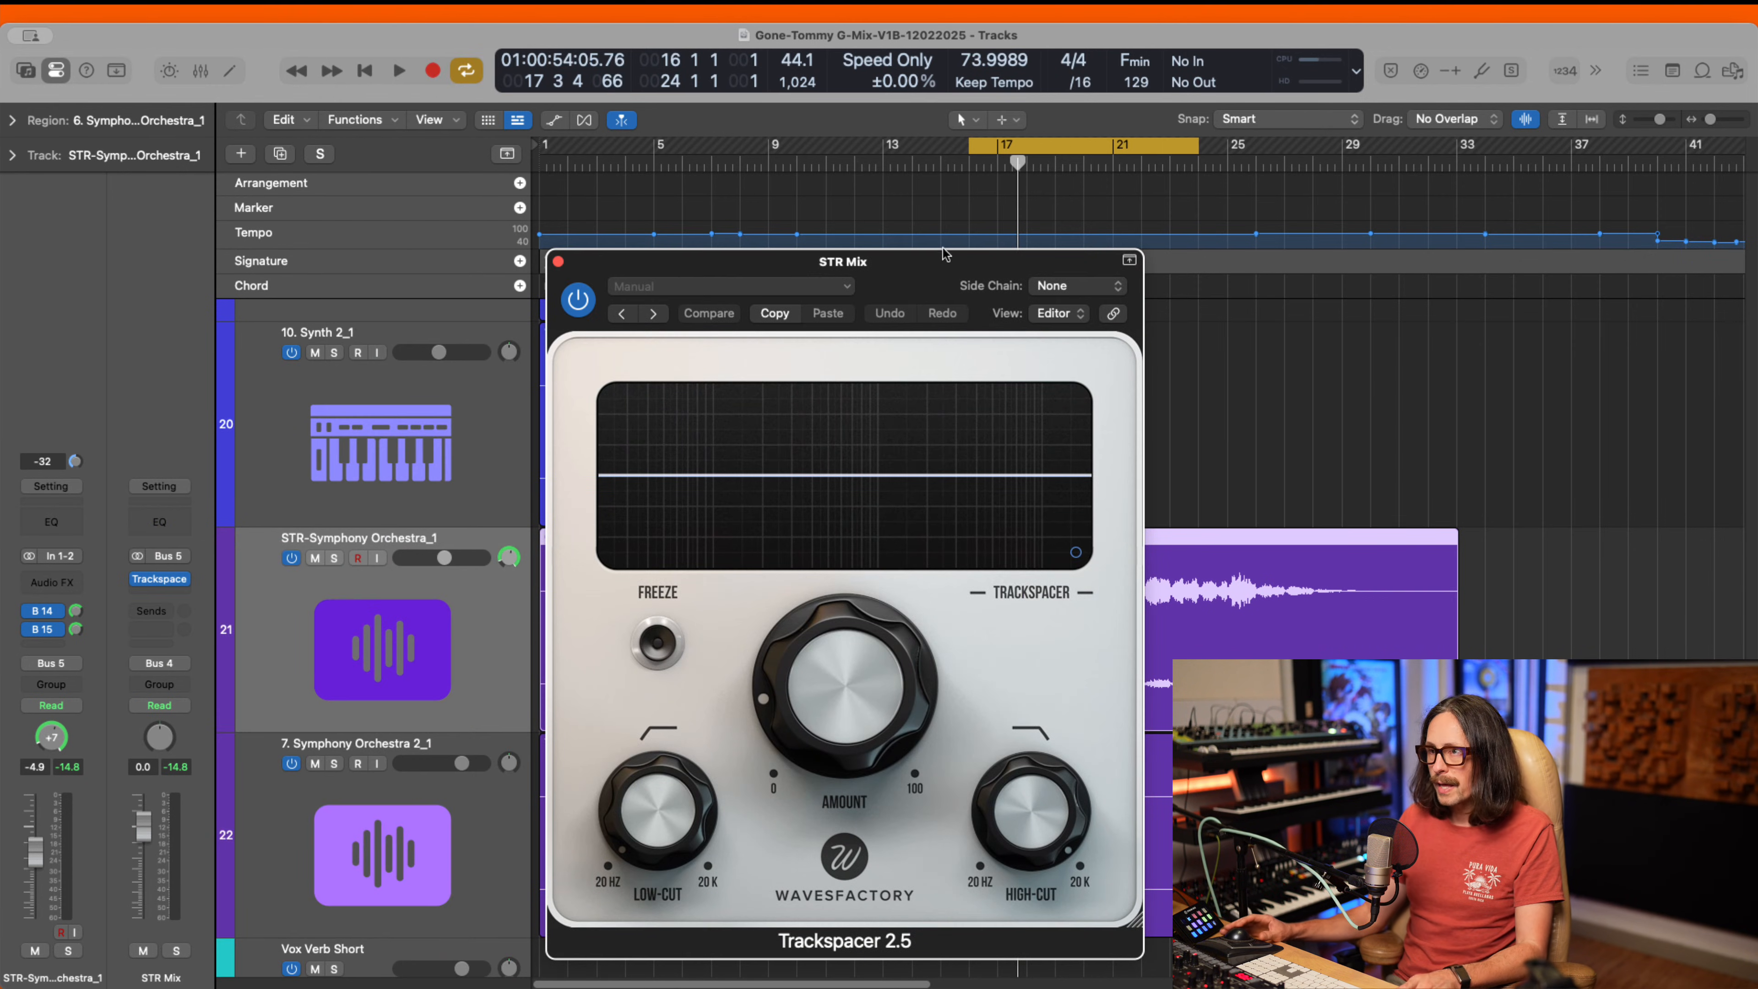
- Set Trackspacer's side chain source to the 10. Synth 2_1 track (Audio 11)
click(306, 330)
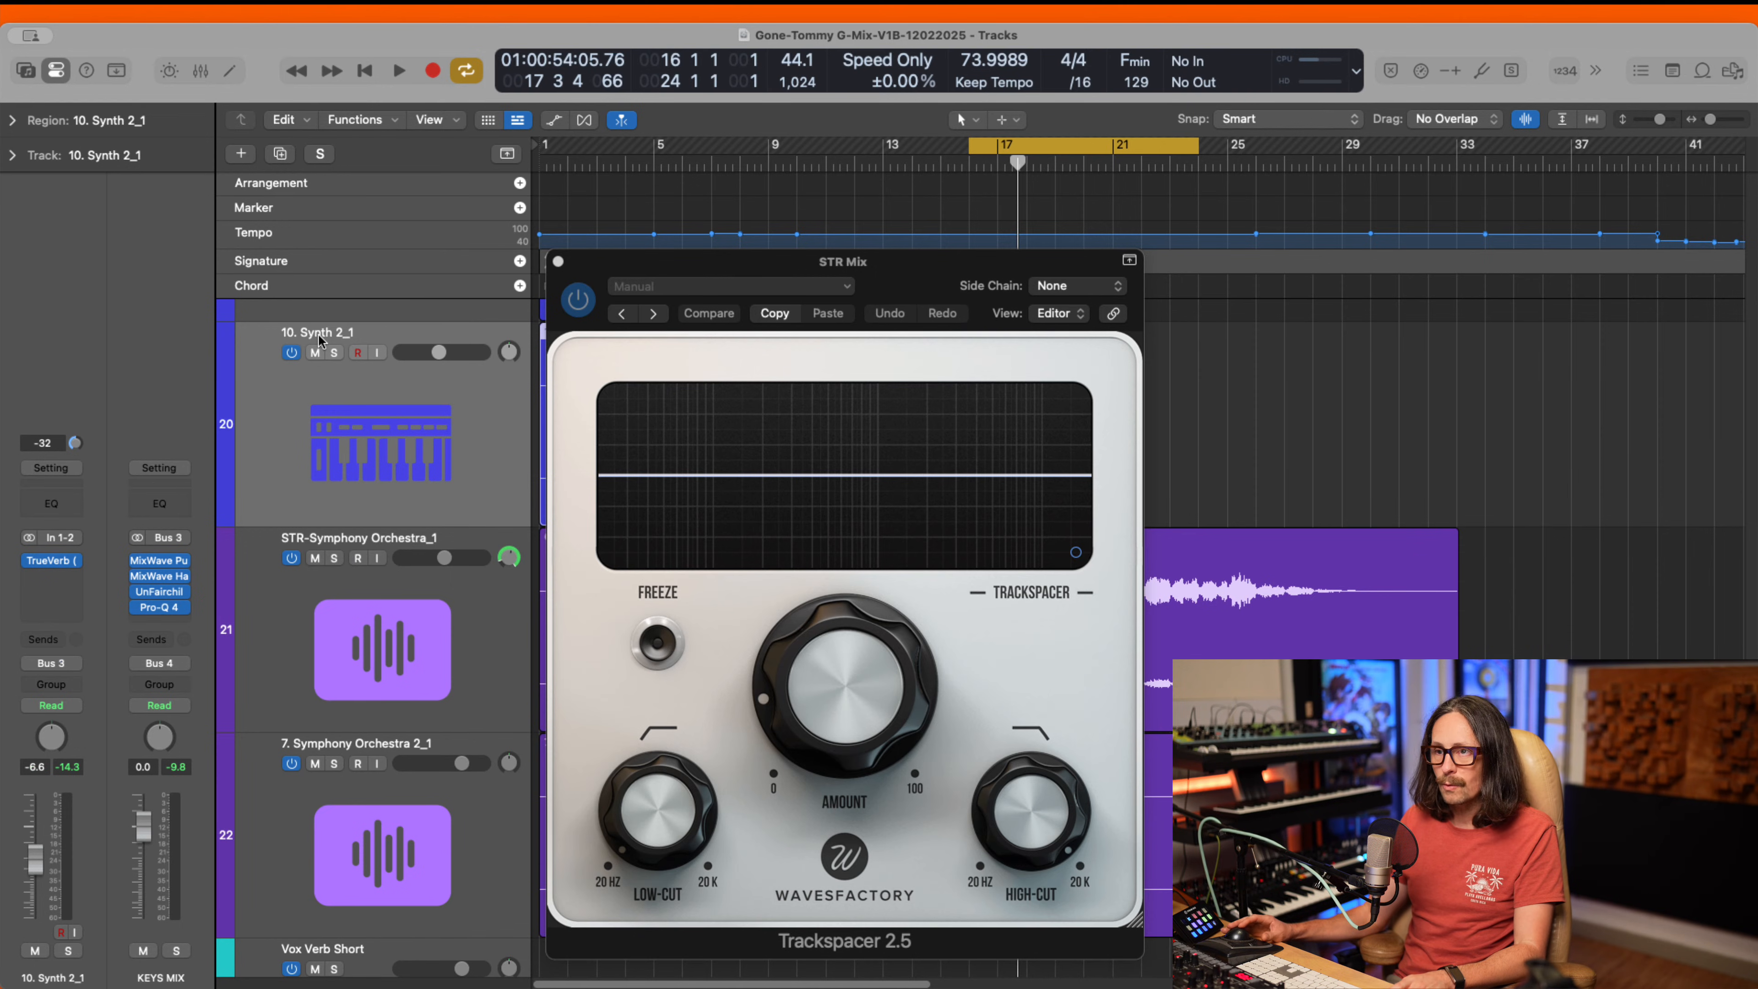
click(1073, 289)
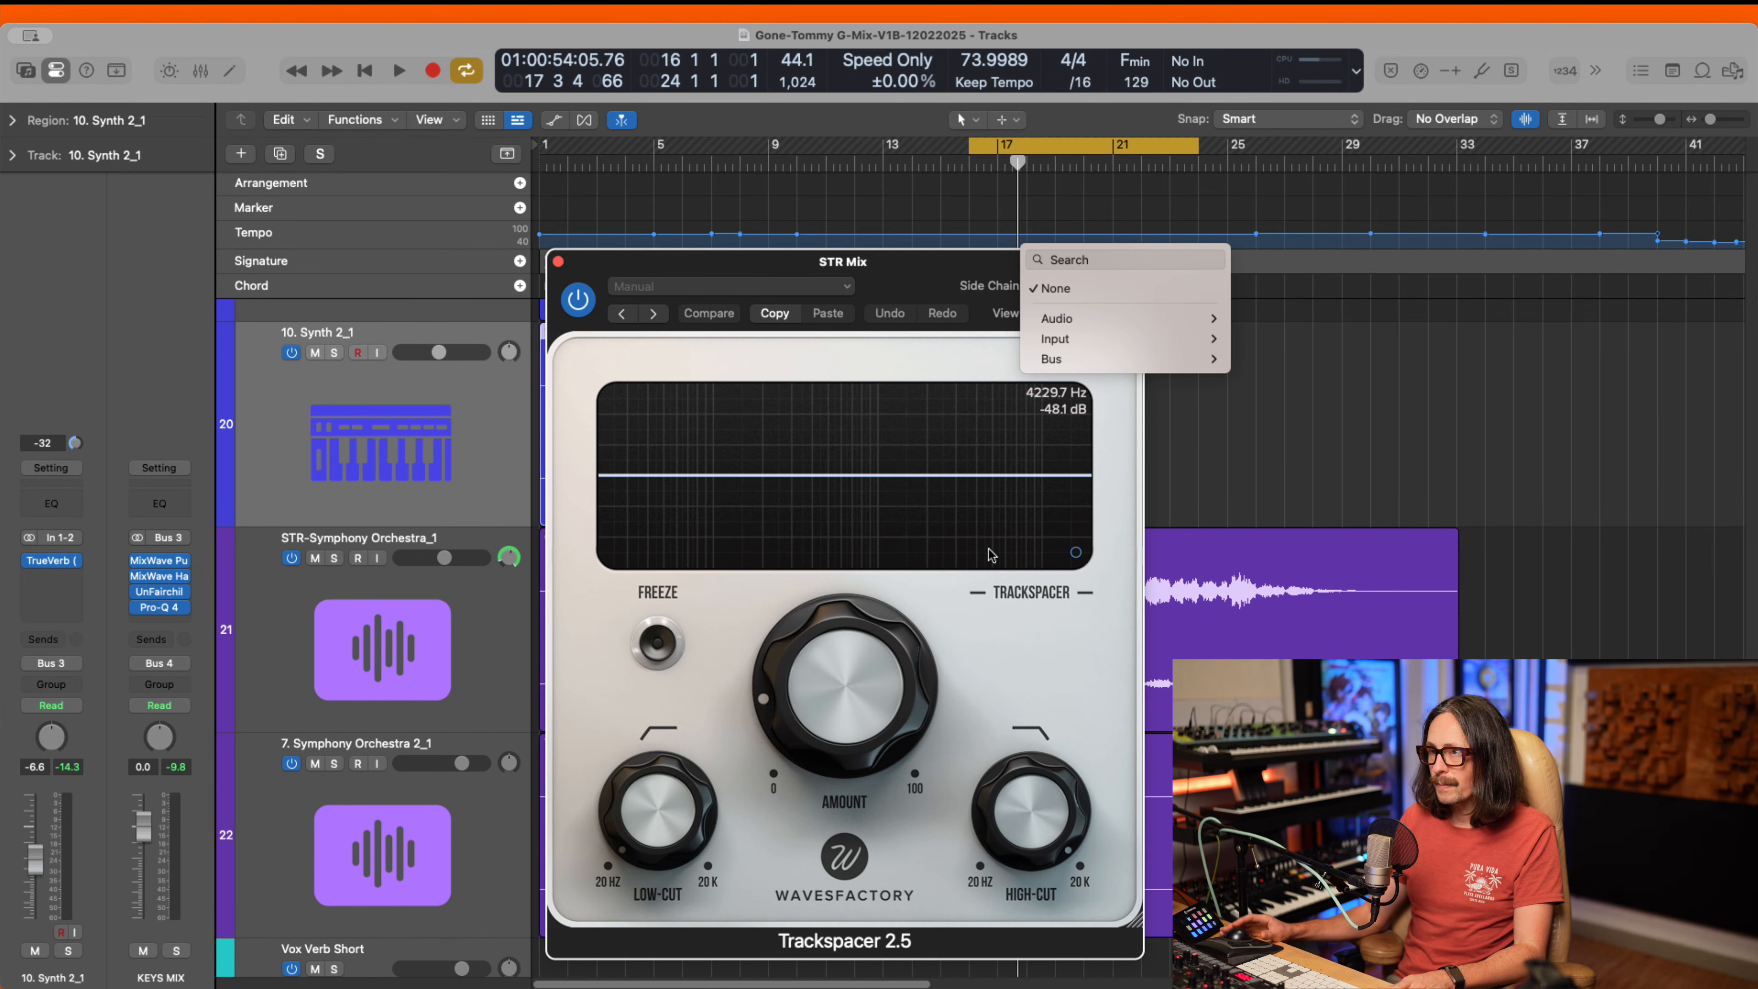
mouse_move(1130, 326)
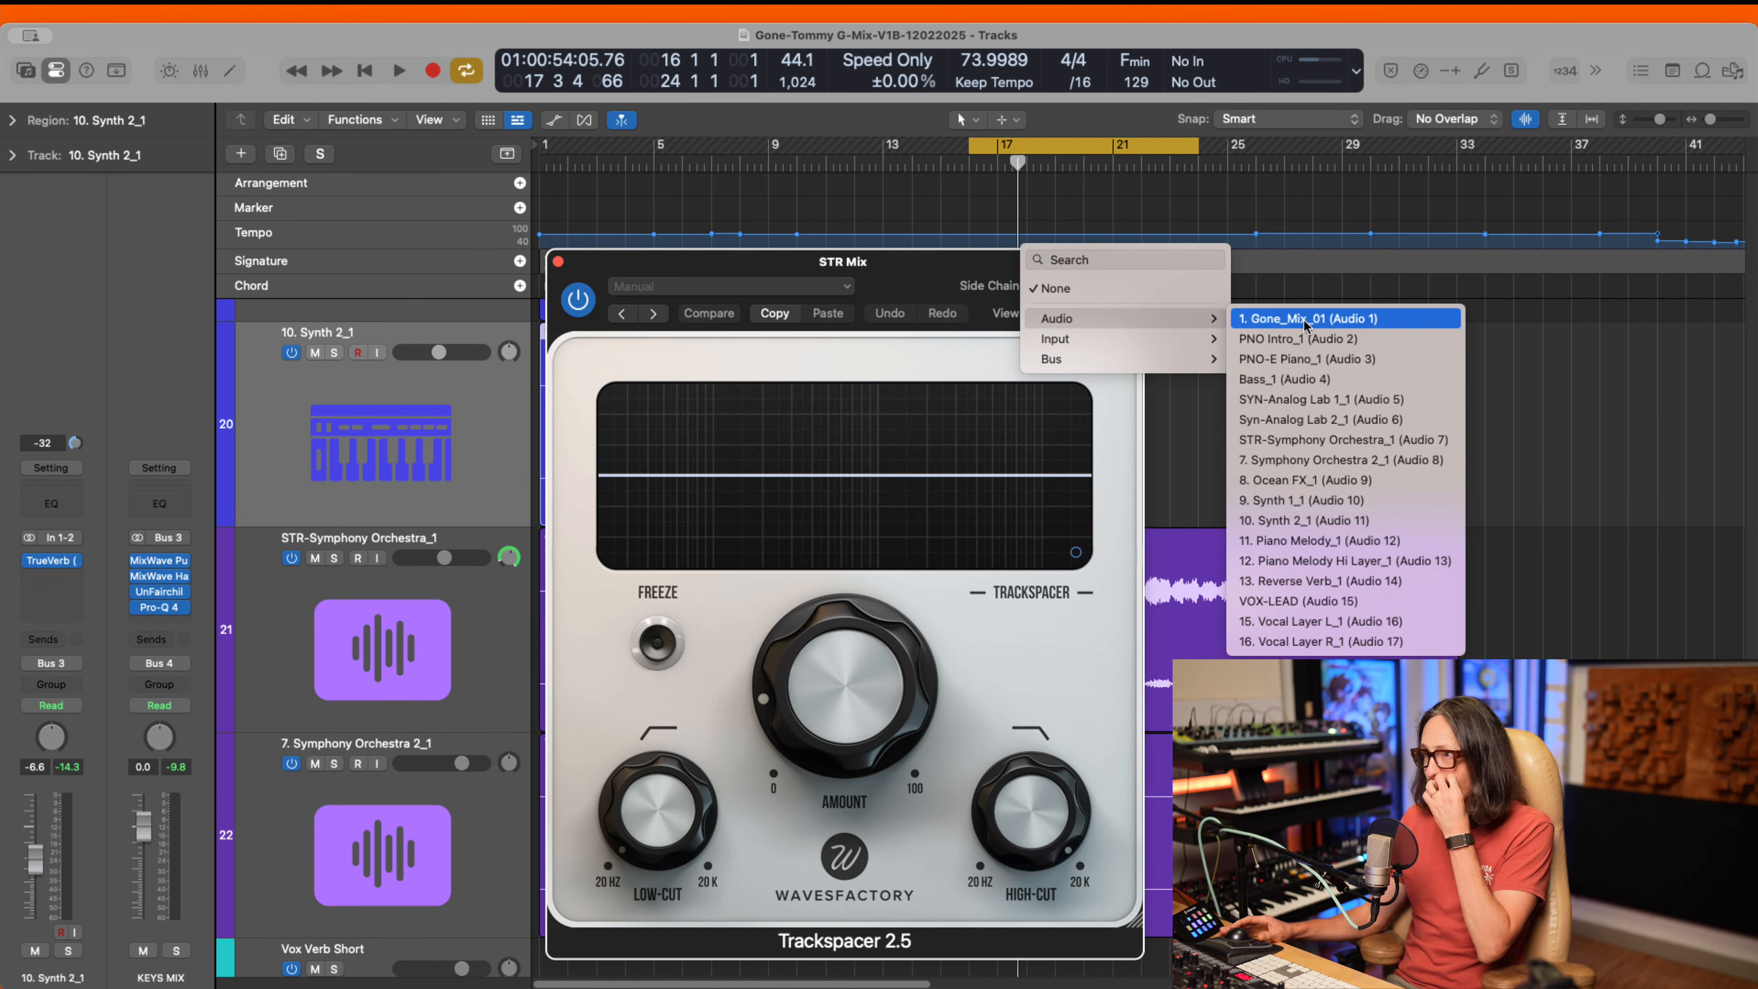
click(1324, 520)
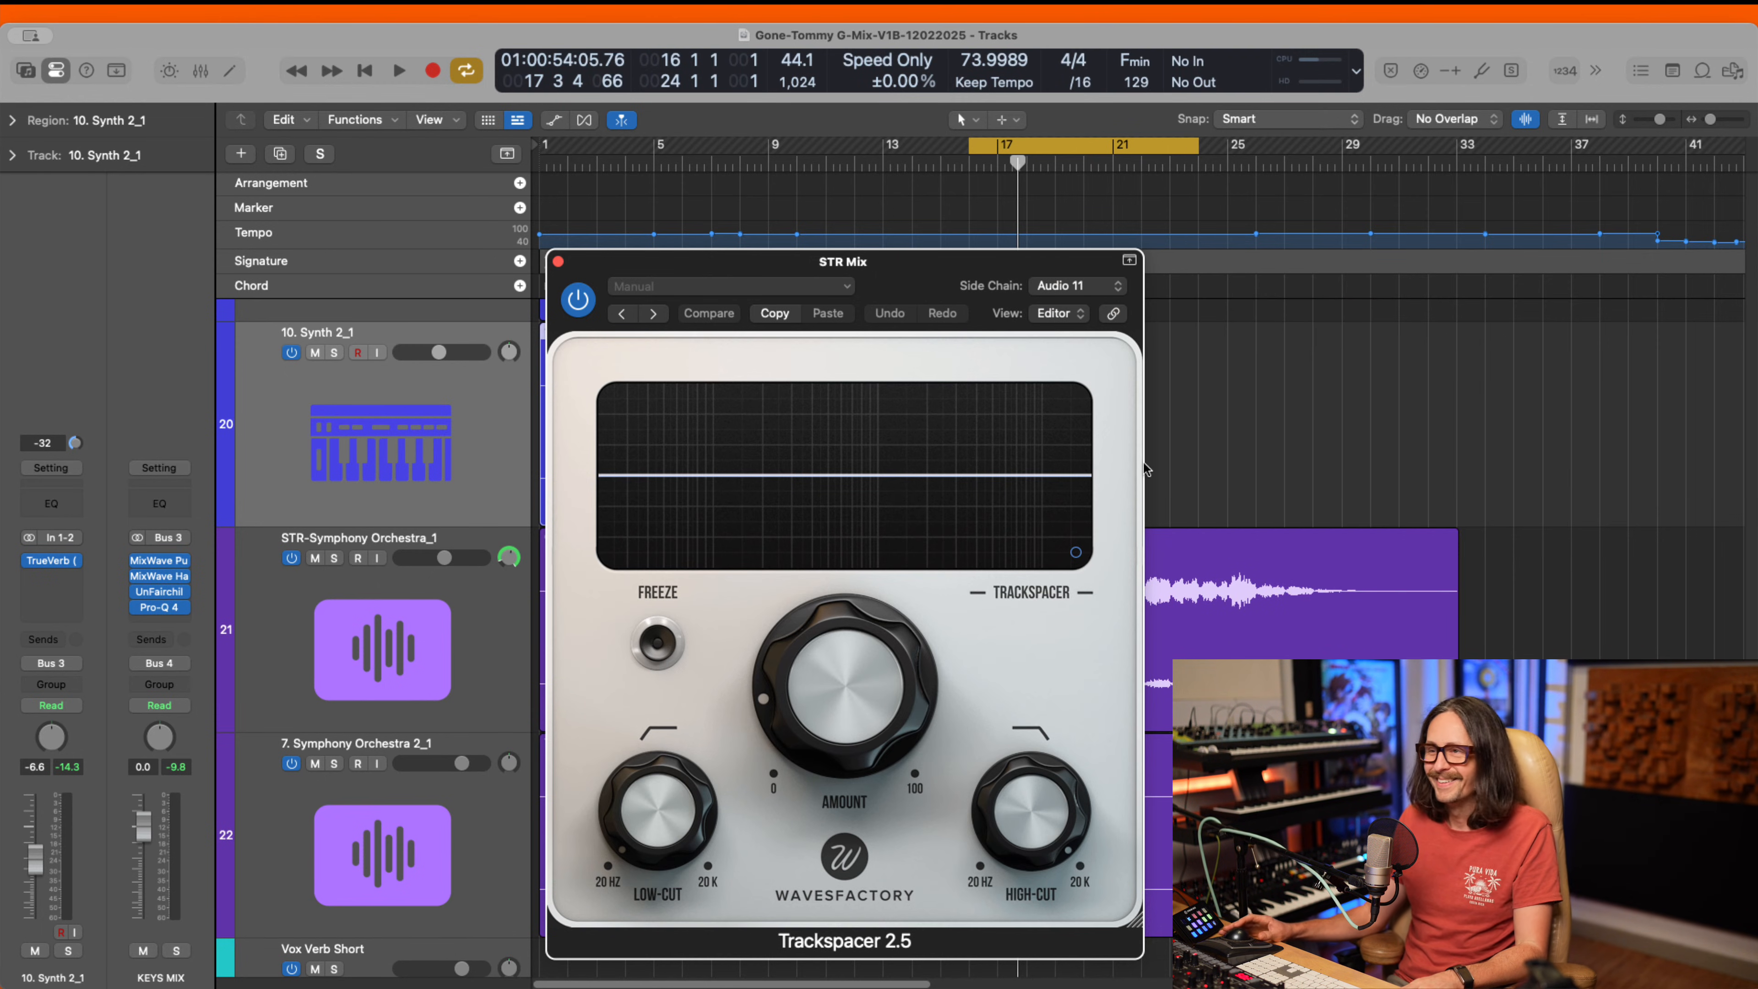
click(1084, 291)
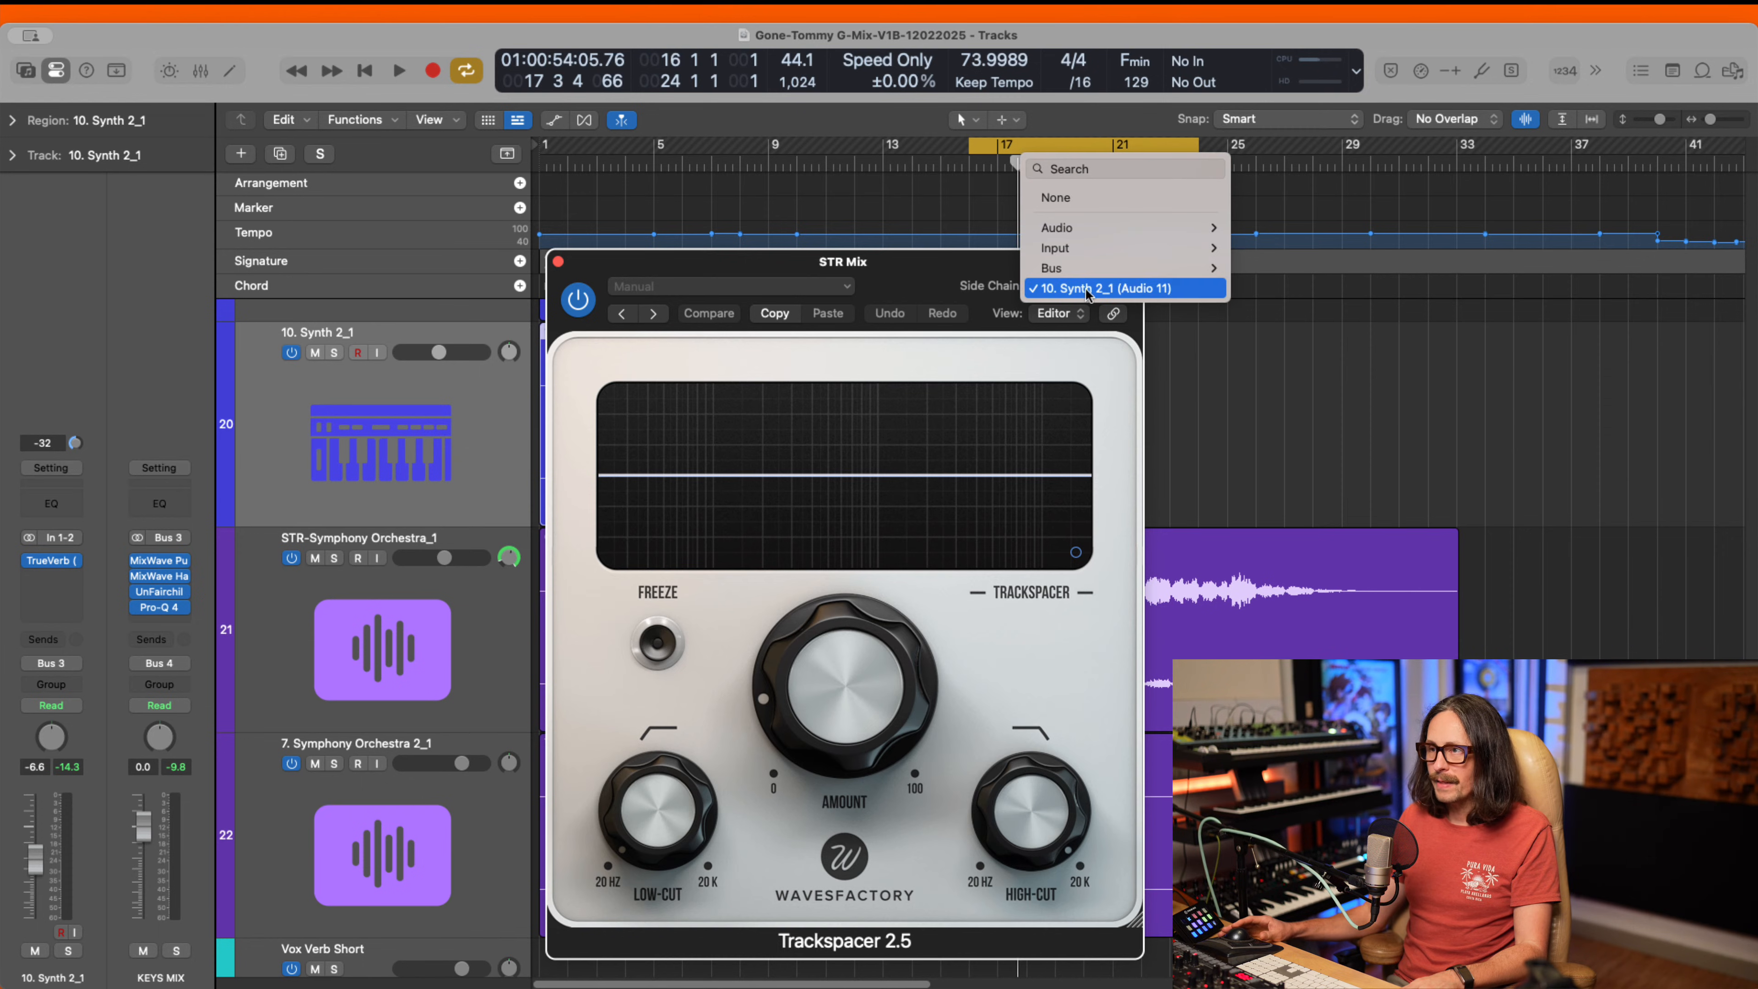
click(1084, 287)
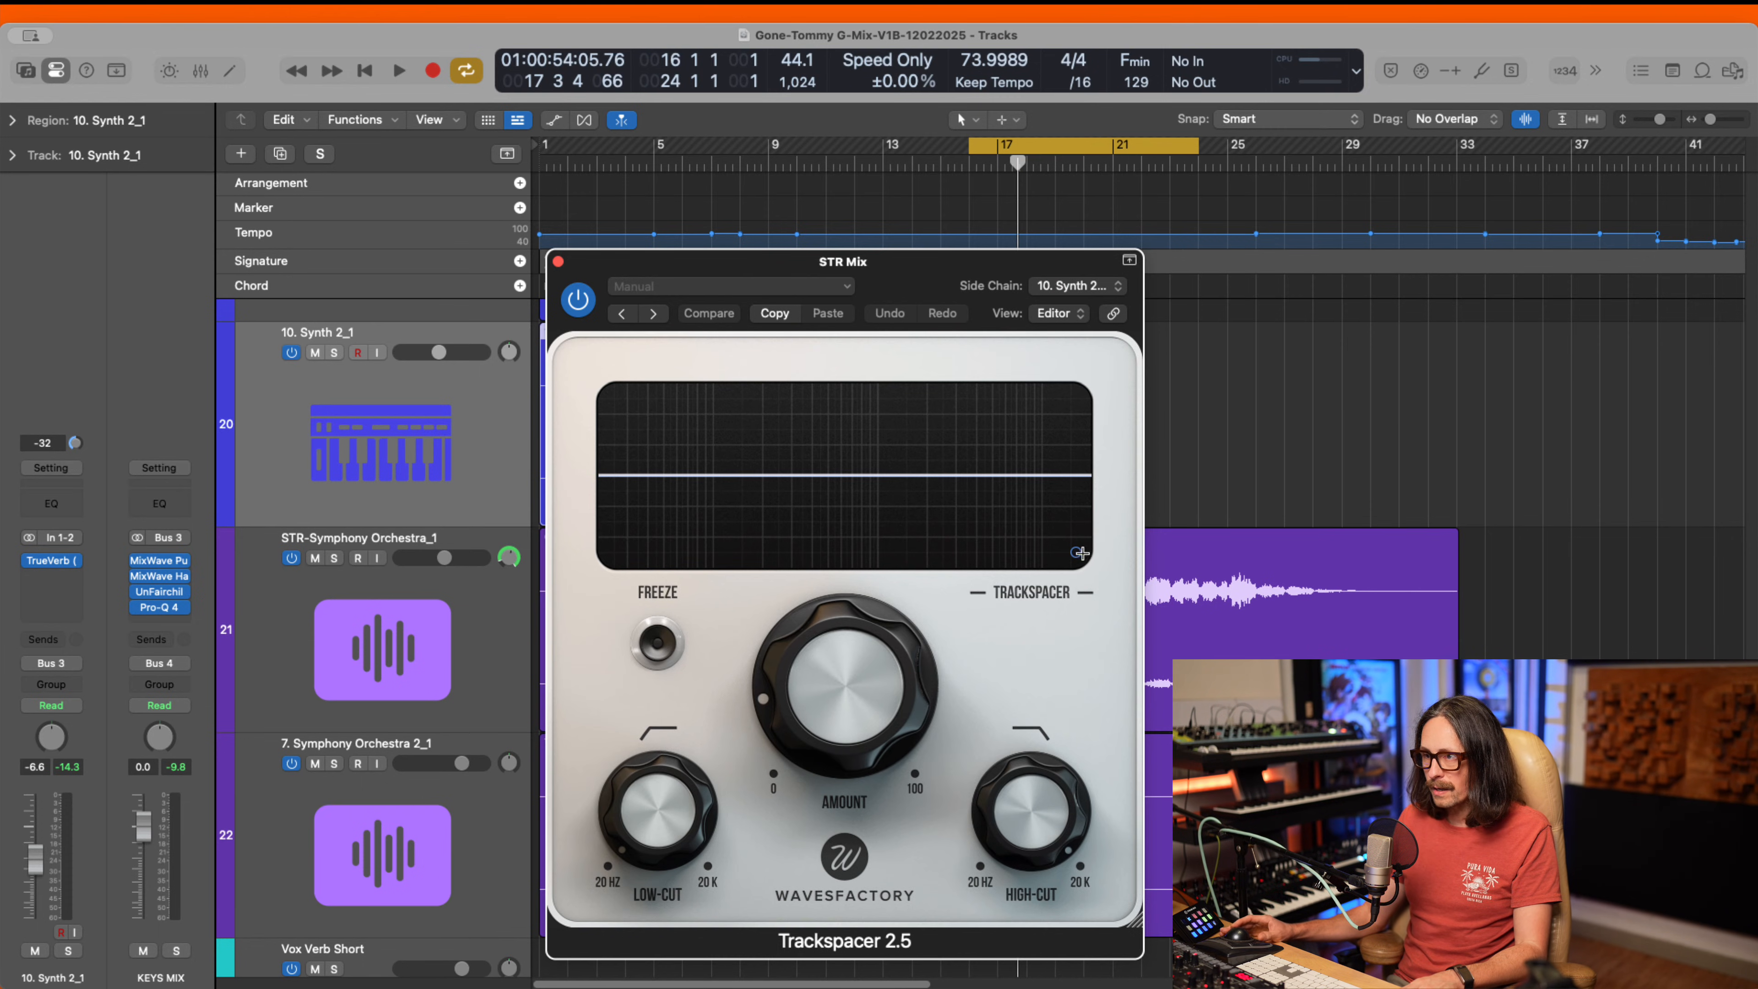
- In Trackspacer's advanced settings, toggle Sidechain on and back off, and shorten the Attack and Release times
click(1075, 553)
click(1020, 514)
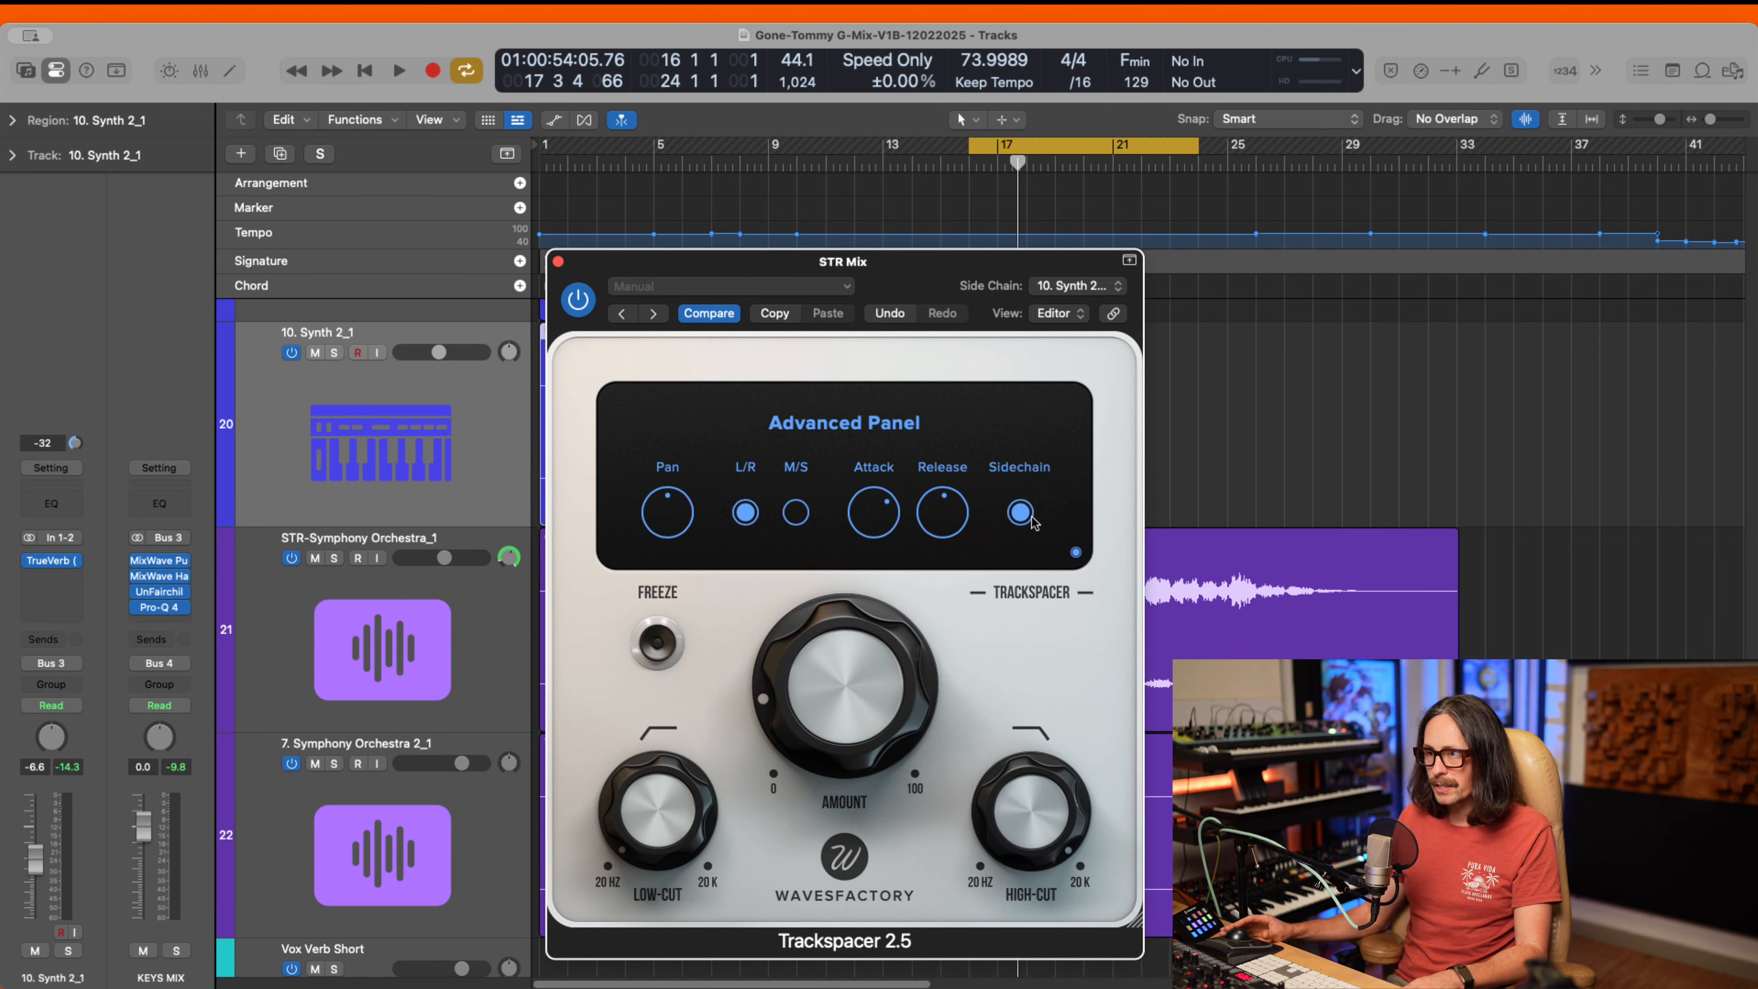
click(1021, 514)
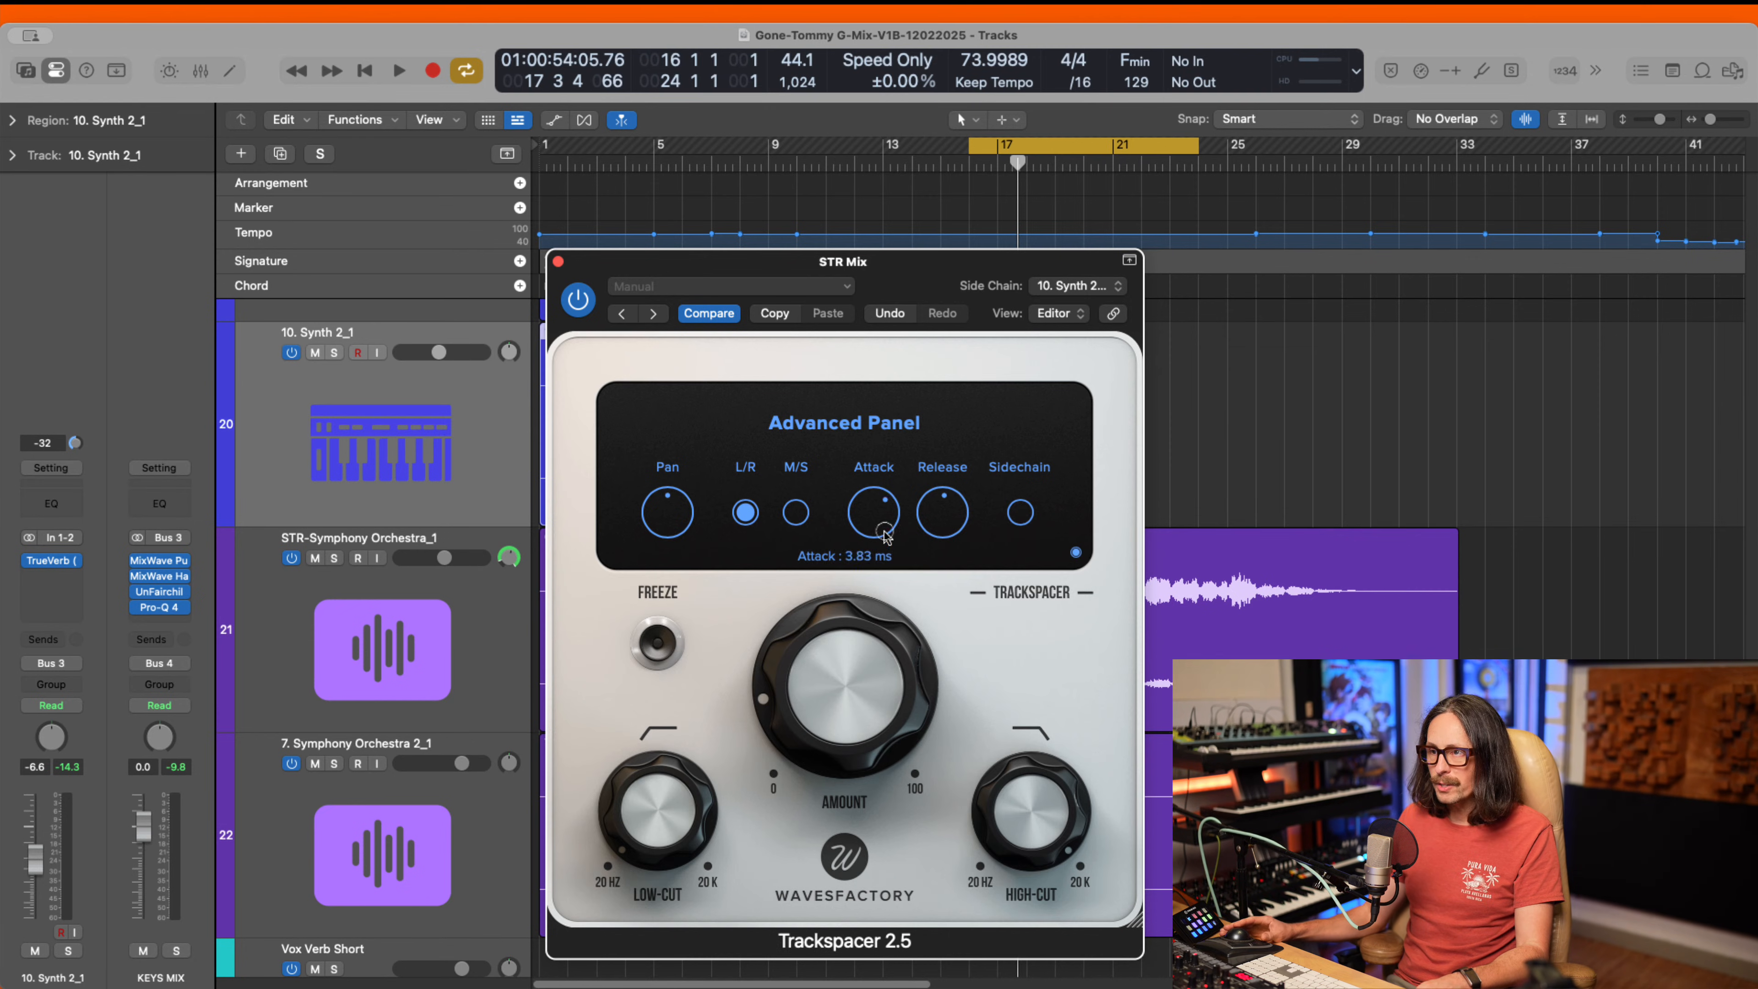
drag(885, 528, 891, 618)
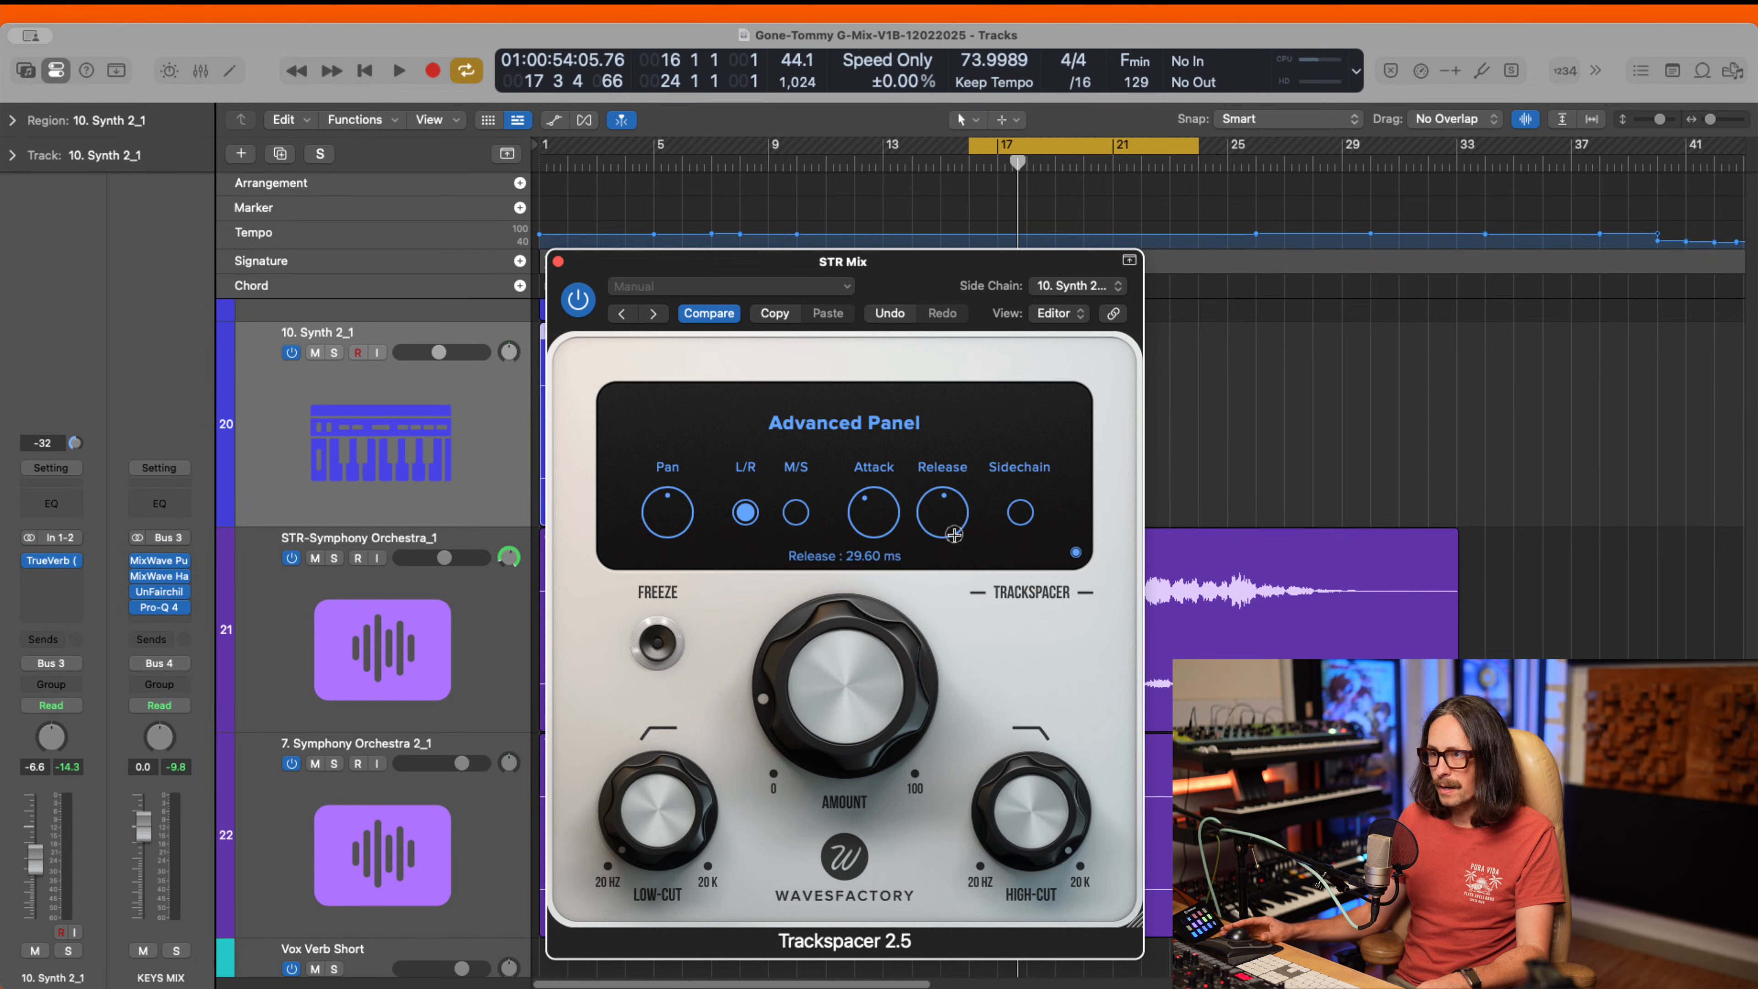
drag(954, 532, 950, 576)
drag(877, 548, 940, 512)
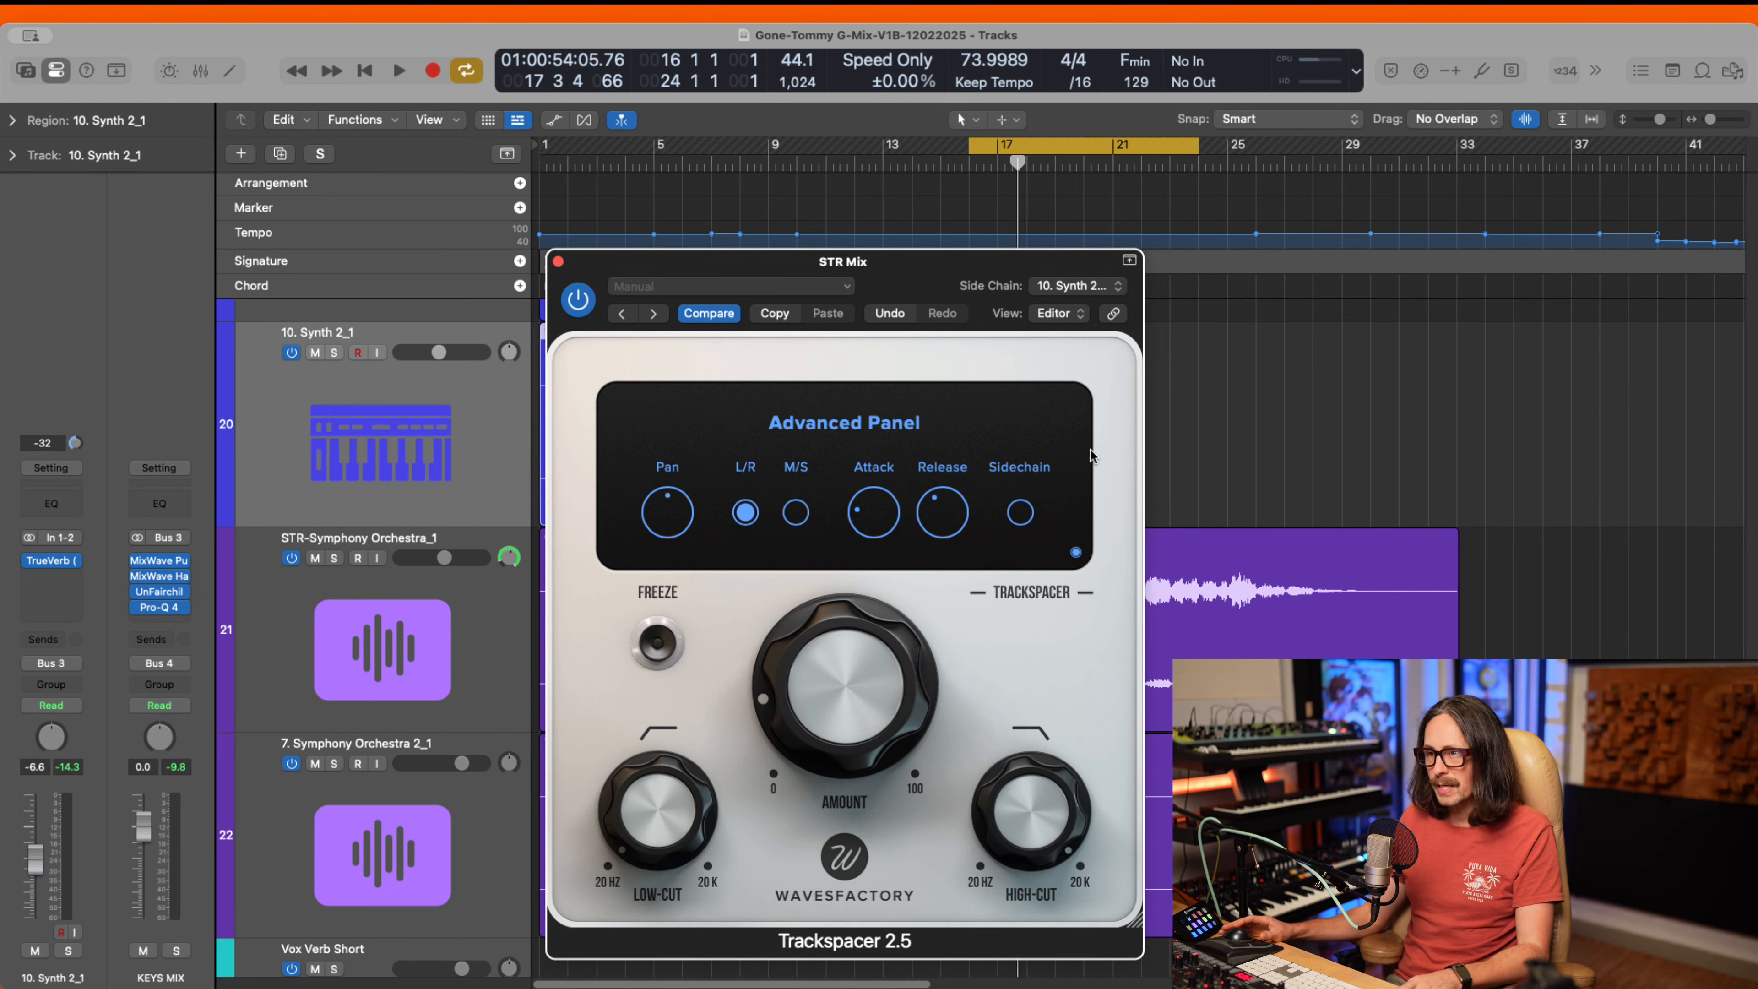
click(1075, 553)
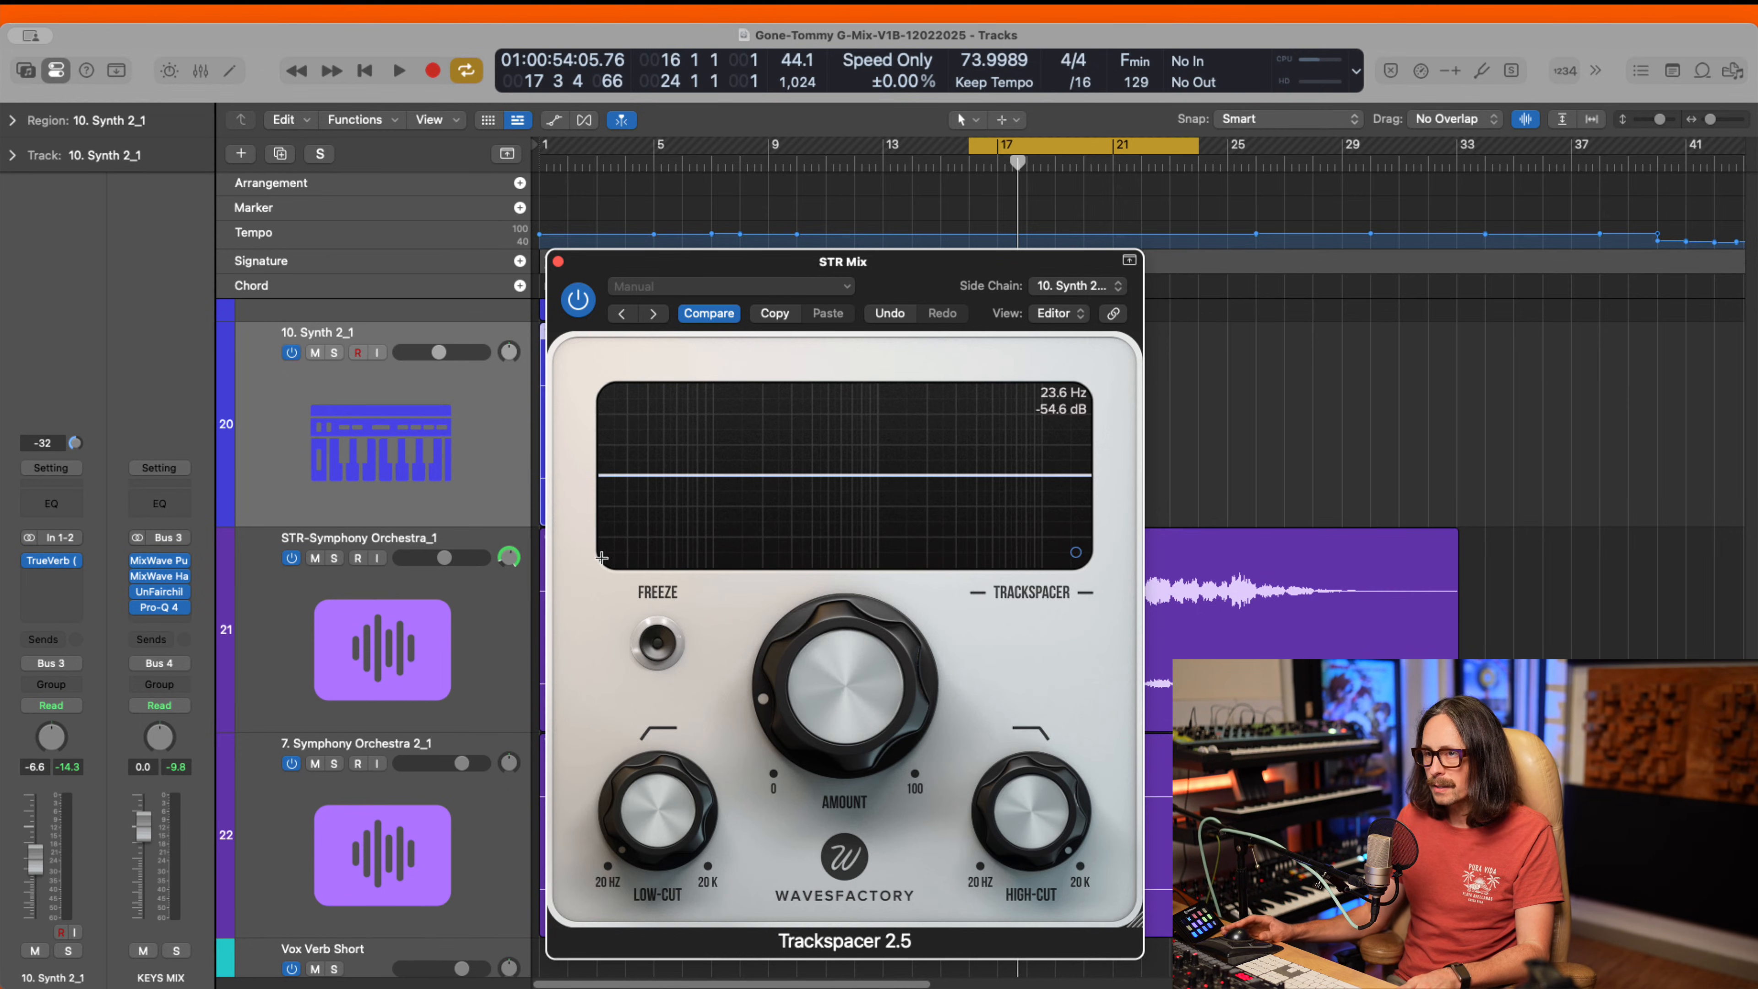
- Play the loop and lower Trackspacer's Amount to 9.4 %
mouse_move(851, 717)
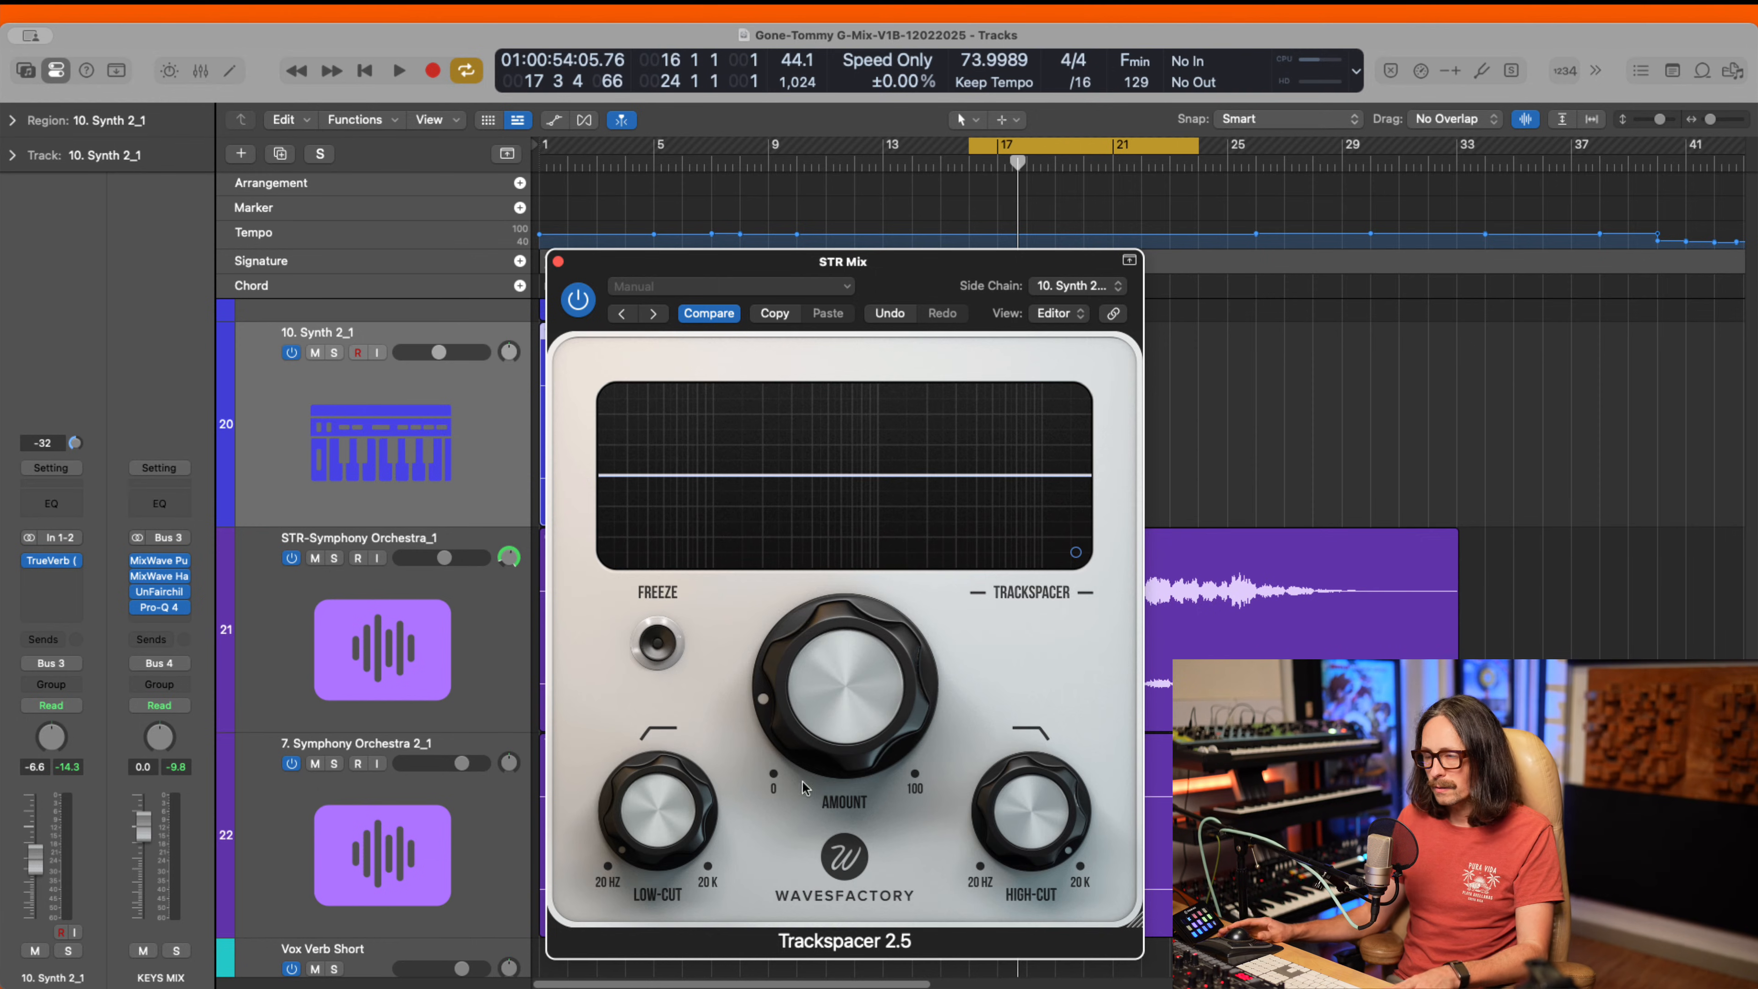
mouse_move(671, 875)
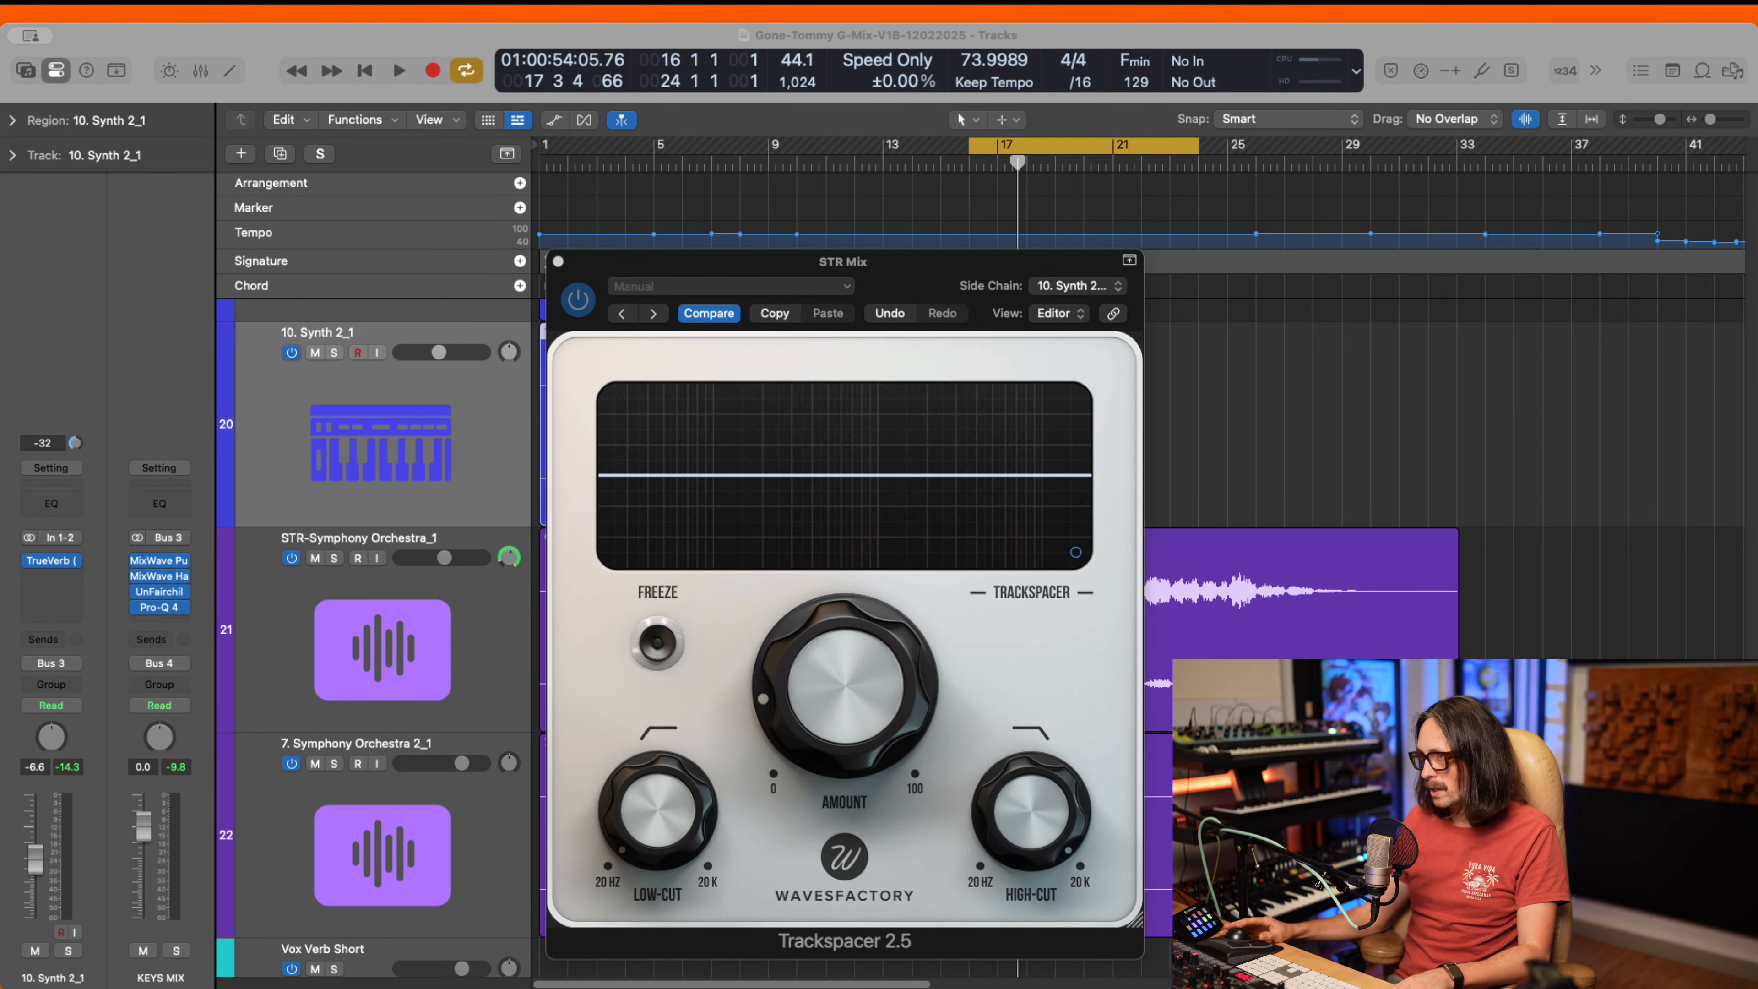
key(space)
mouse_move(830, 715)
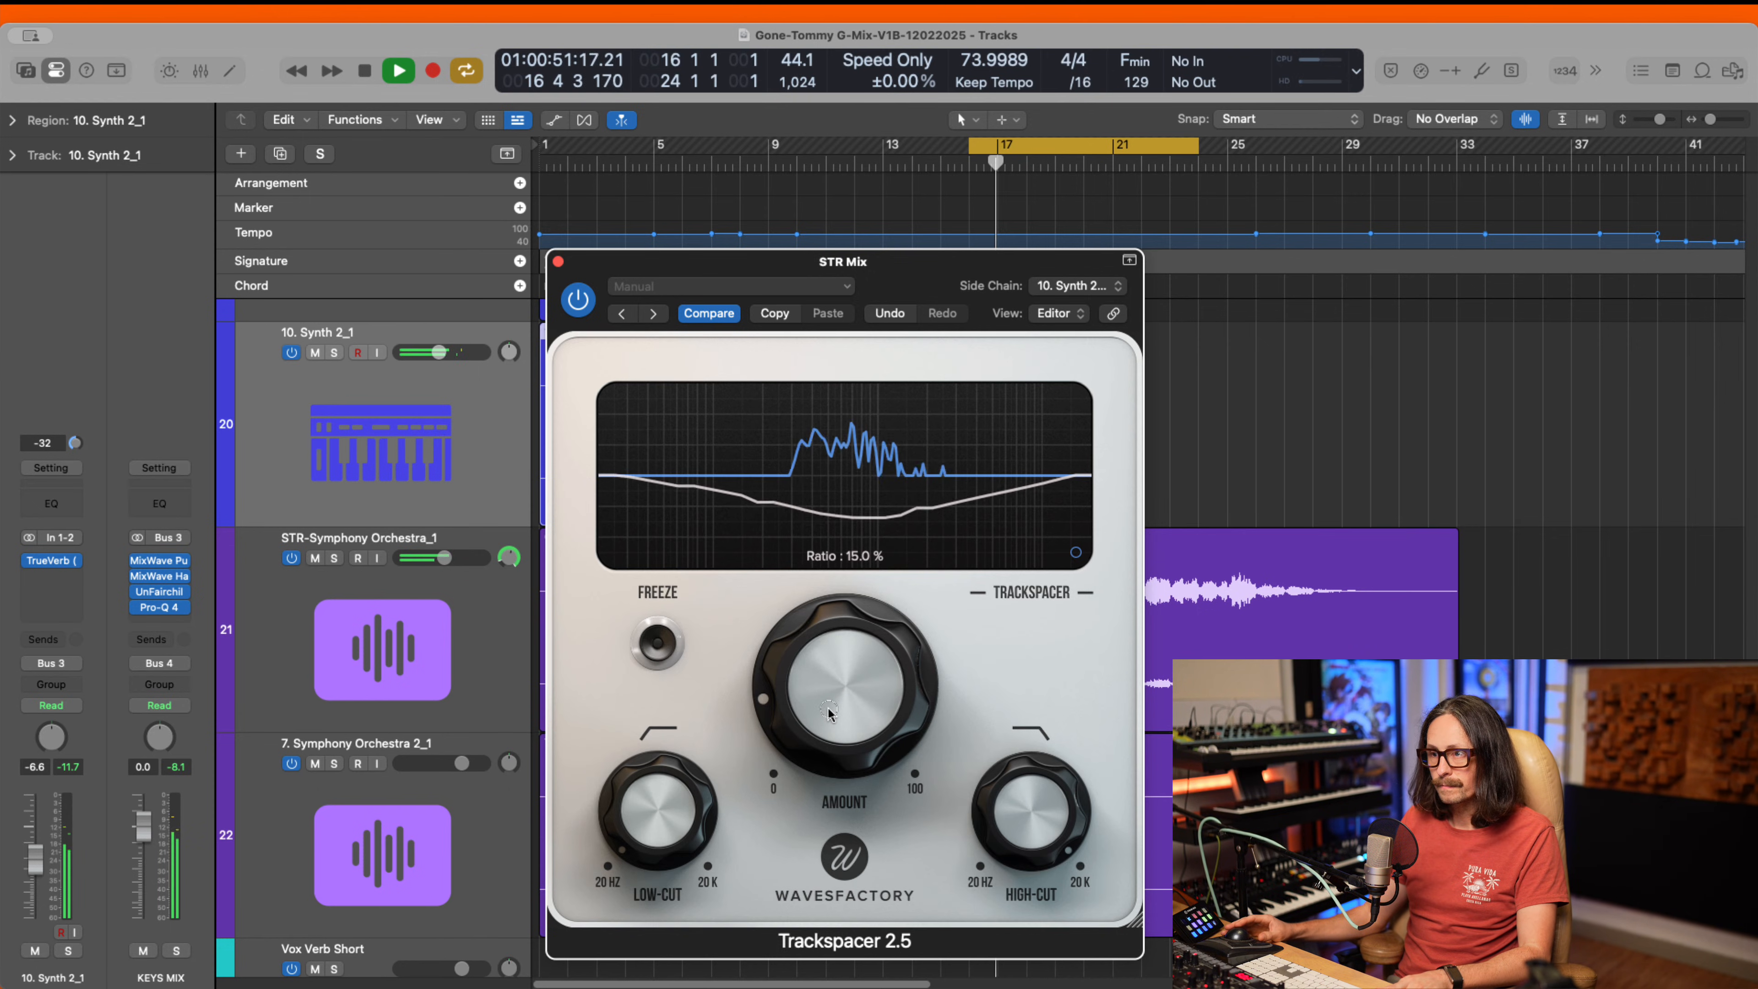
drag(829, 709, 833, 738)
key(space)
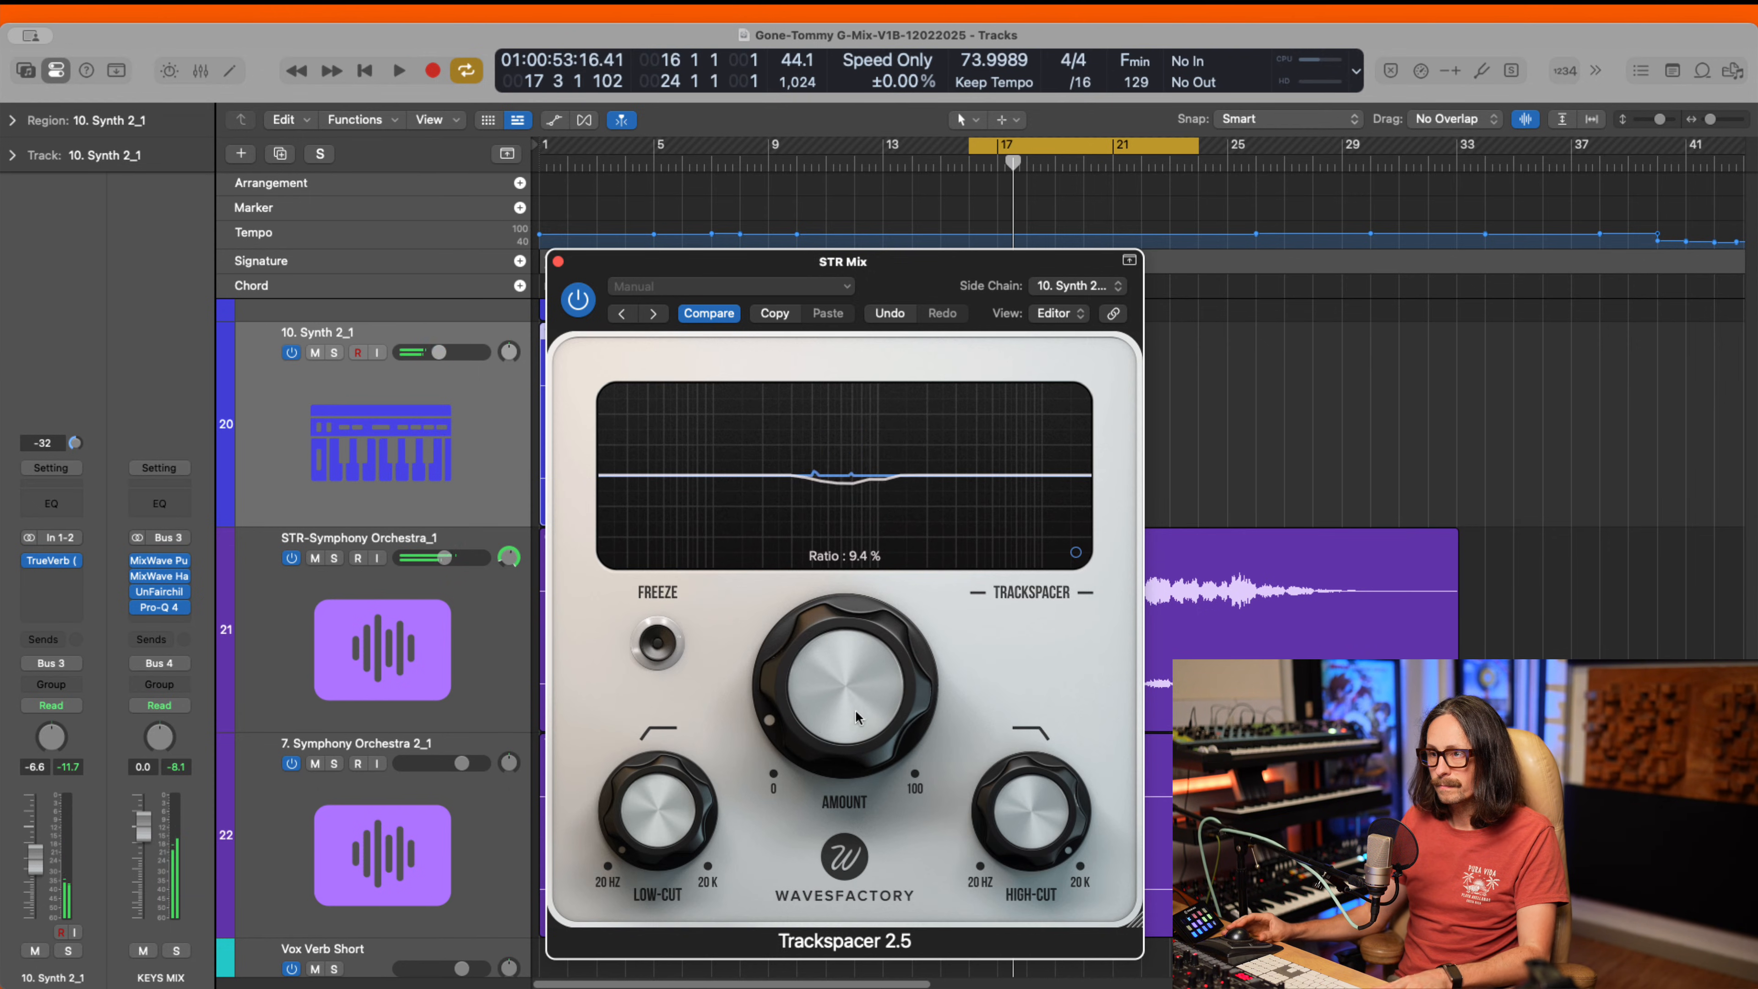
- Raise Trackspacer's Low-cut to about 51 Hz during playback and replay the loop to check the ducking
key(space)
mouse_move(658, 820)
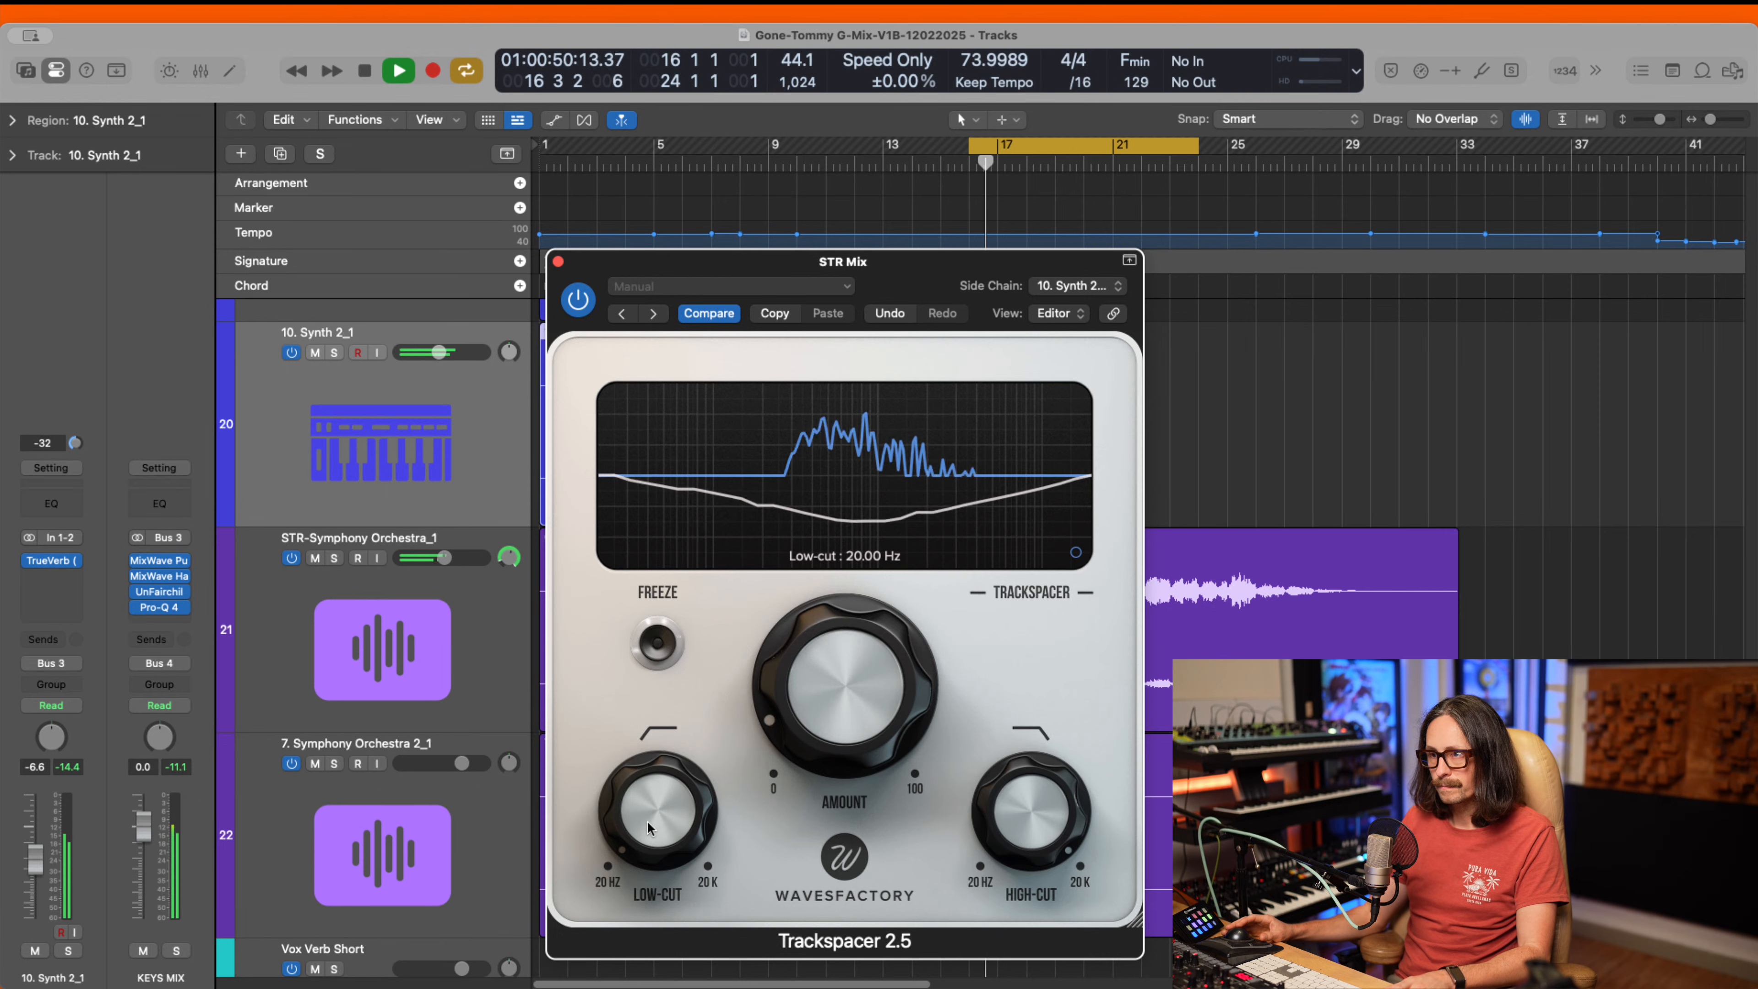
drag(649, 827, 652, 760)
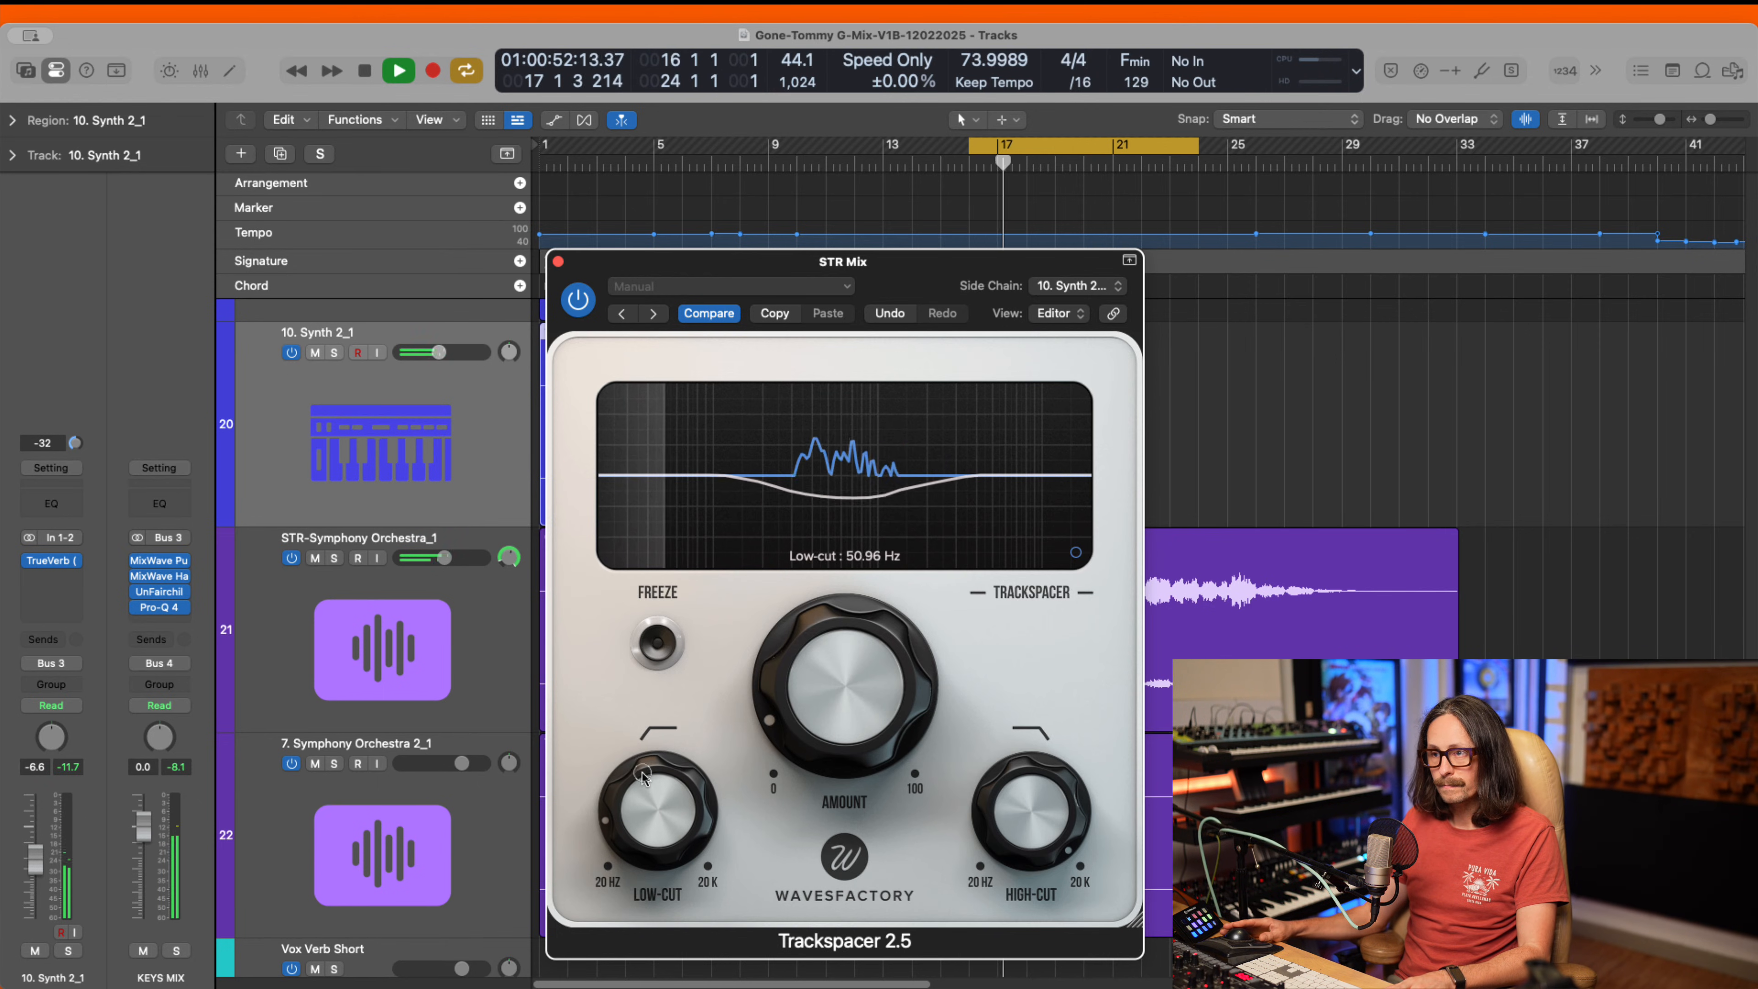
key(space)
key(space)
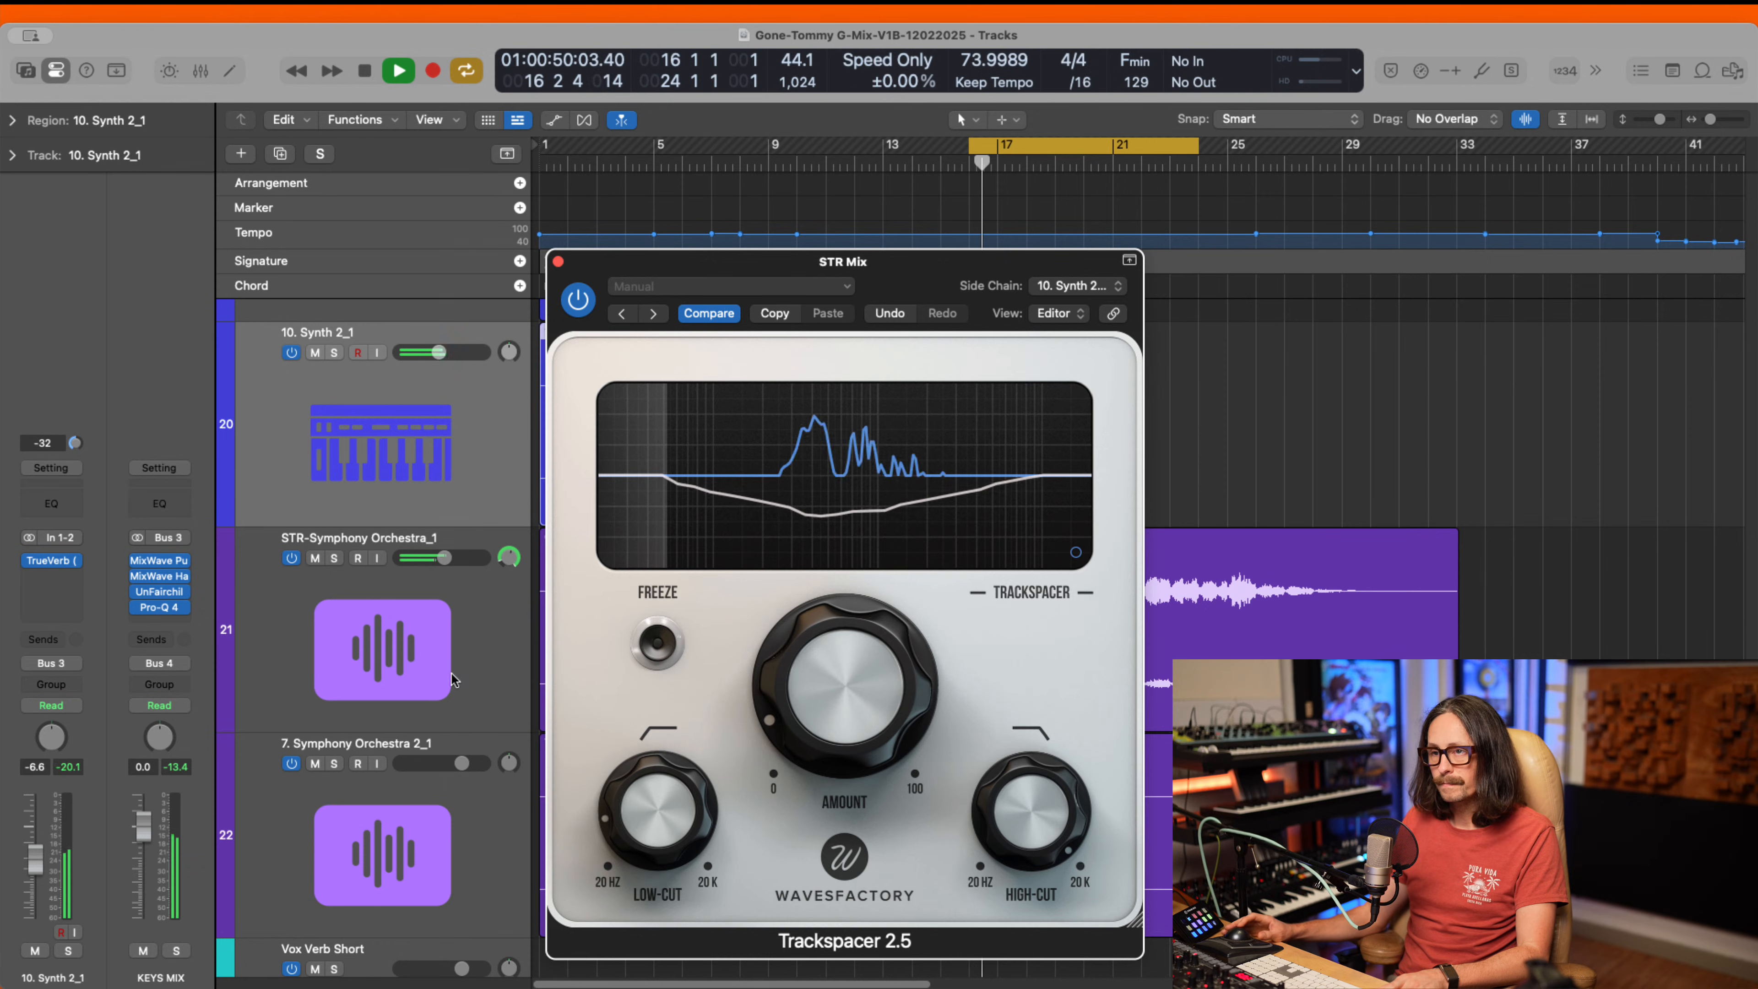
mouse_move(838, 700)
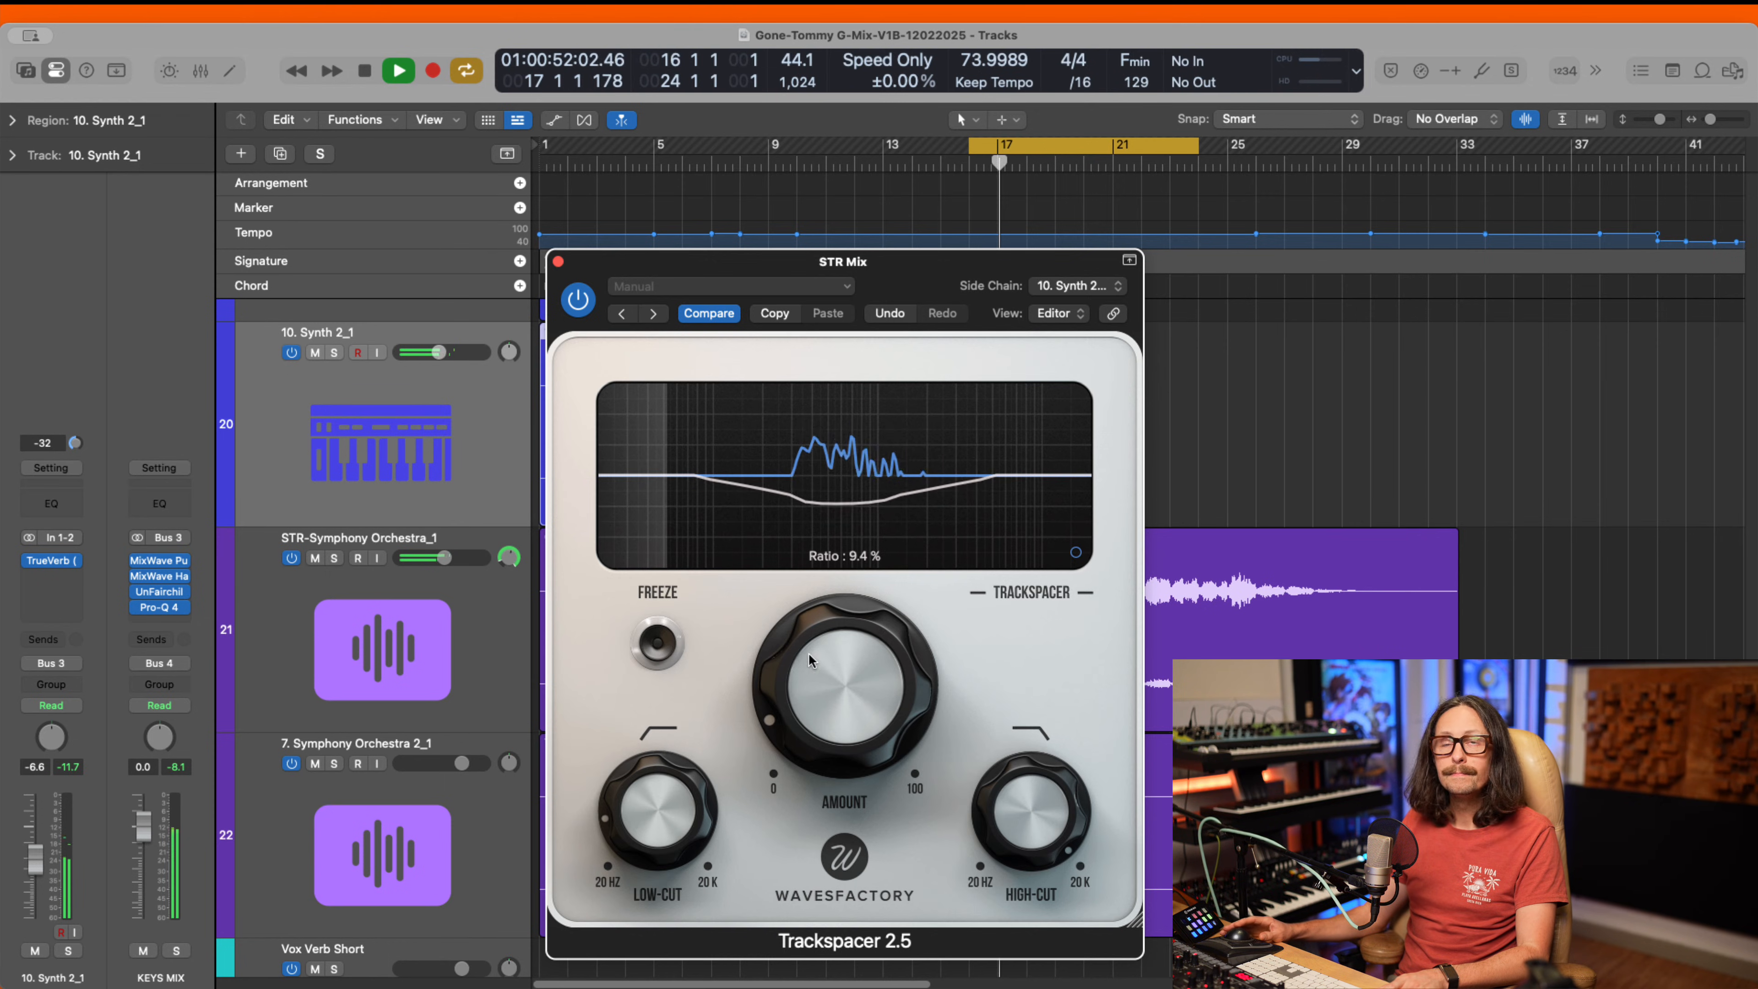
key(space)
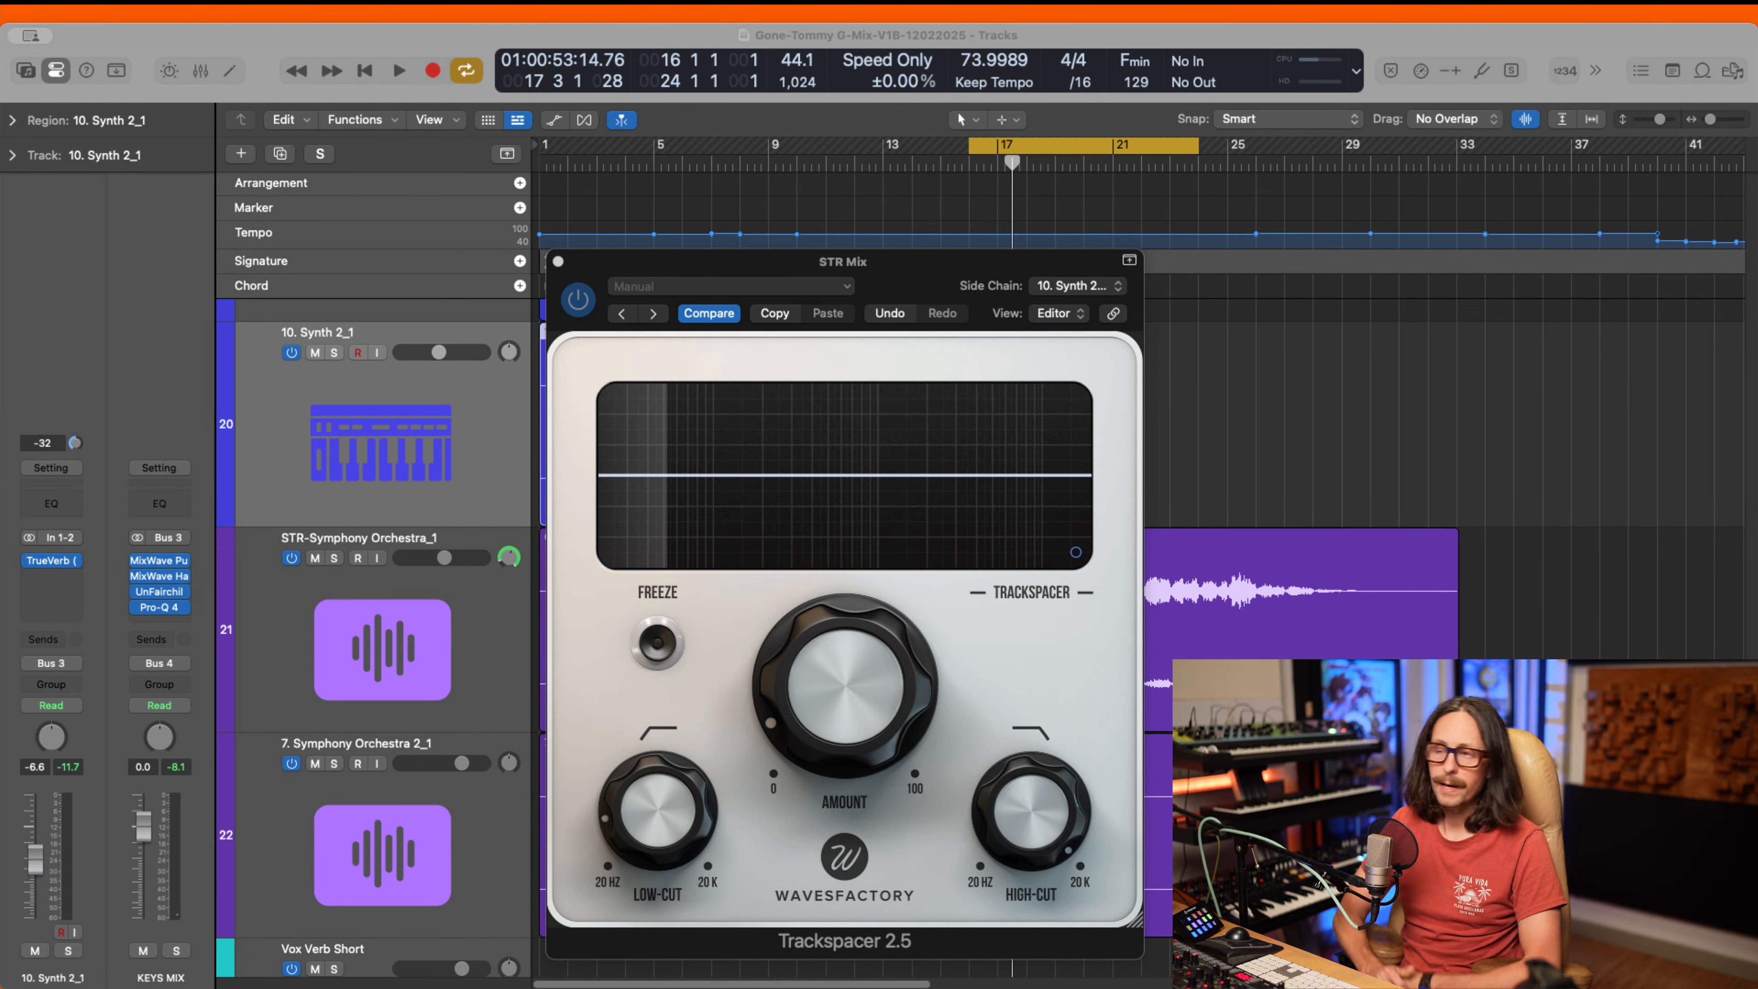
- Insert a stereo Wavesfactory Spectre after TrueVerb on the 10. Synth 2_1 track and close its window
click(946, 415)
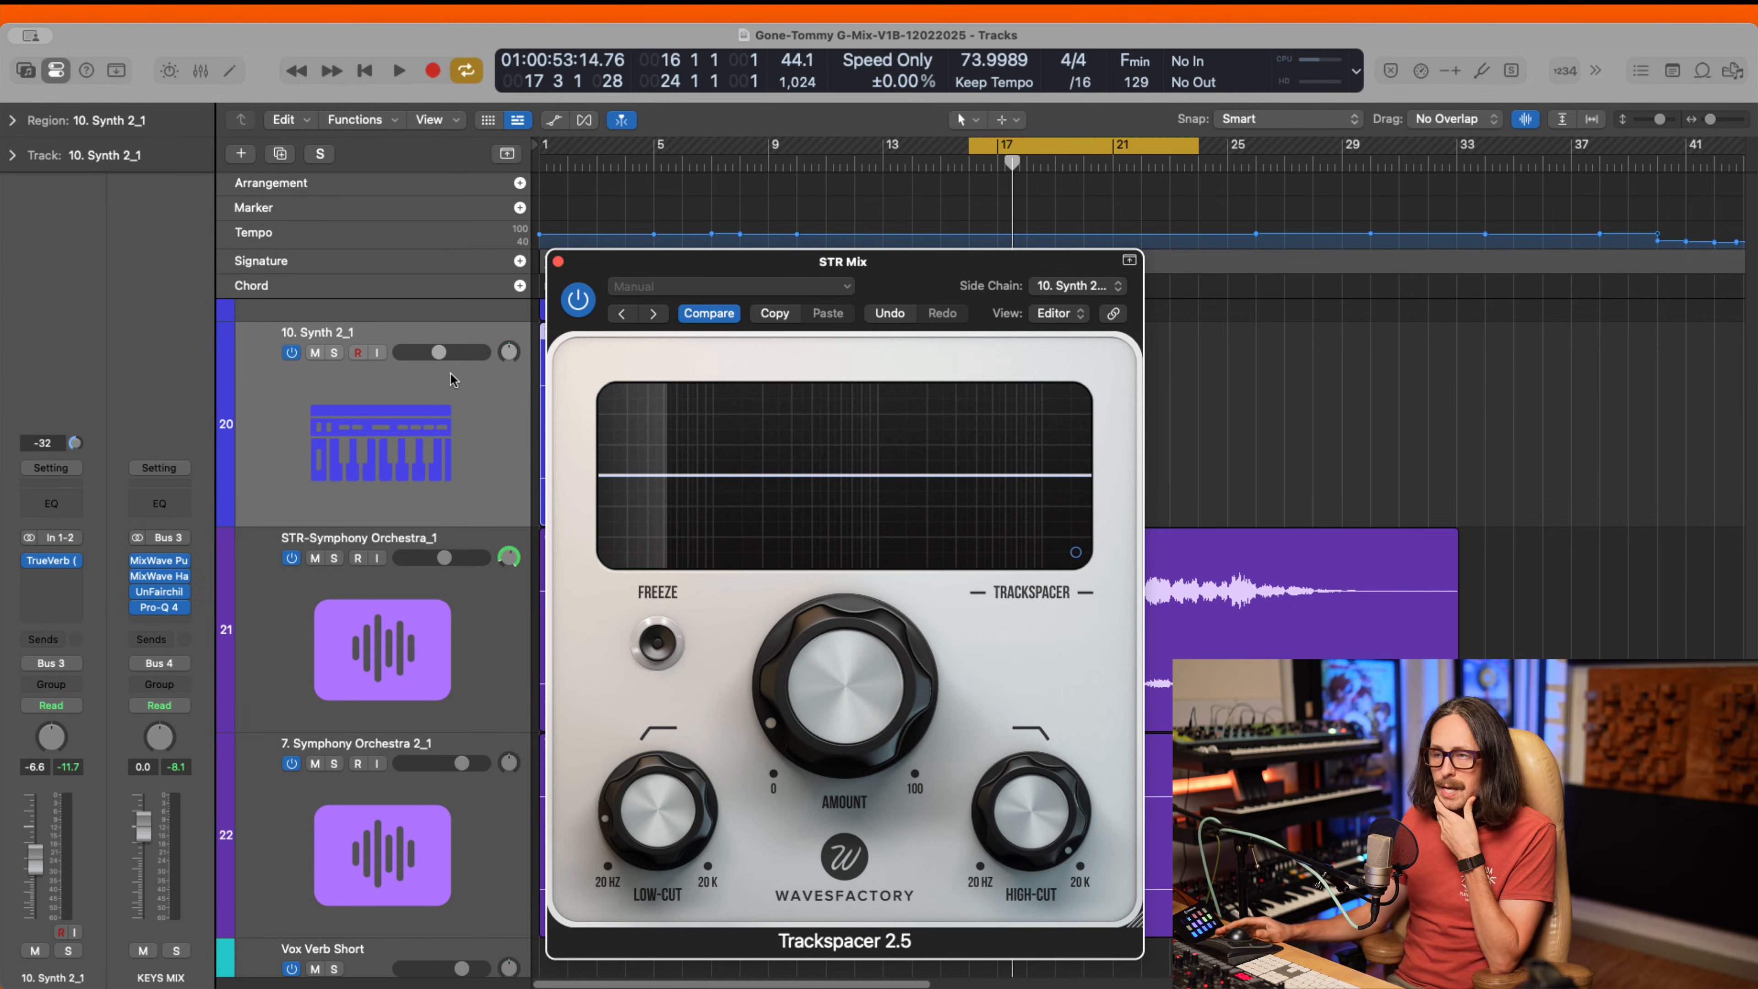
click(403, 491)
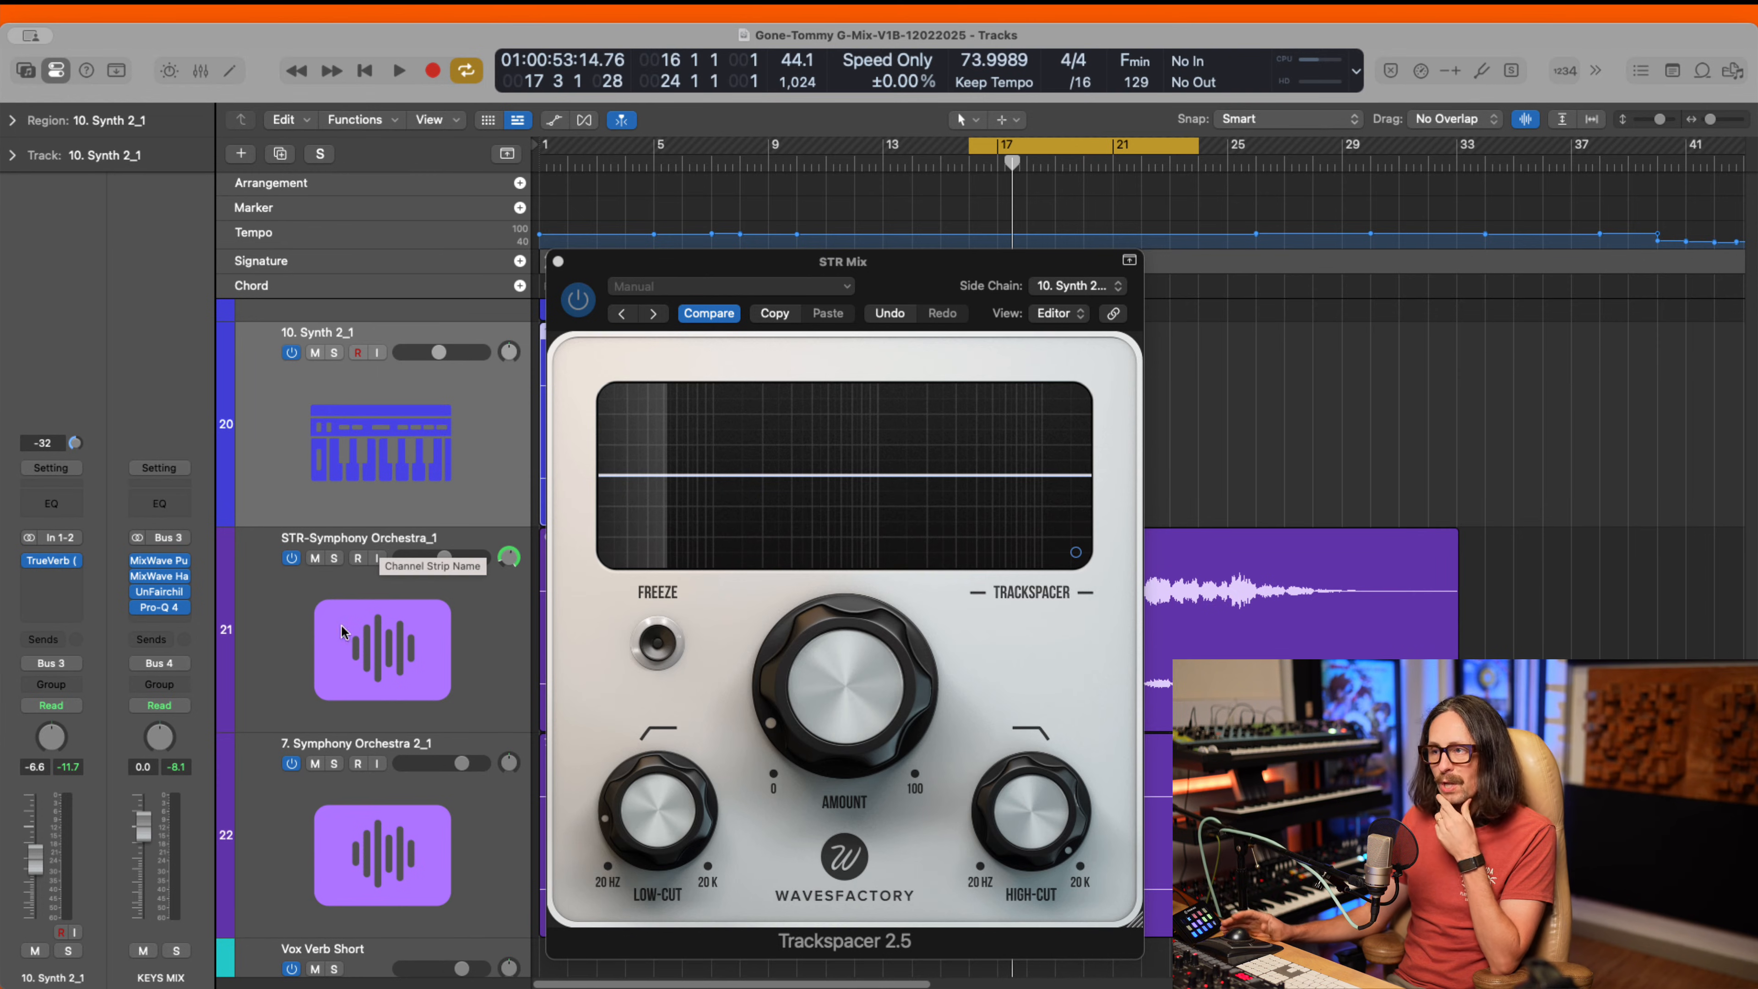
click(73, 579)
mouse_move(158, 973)
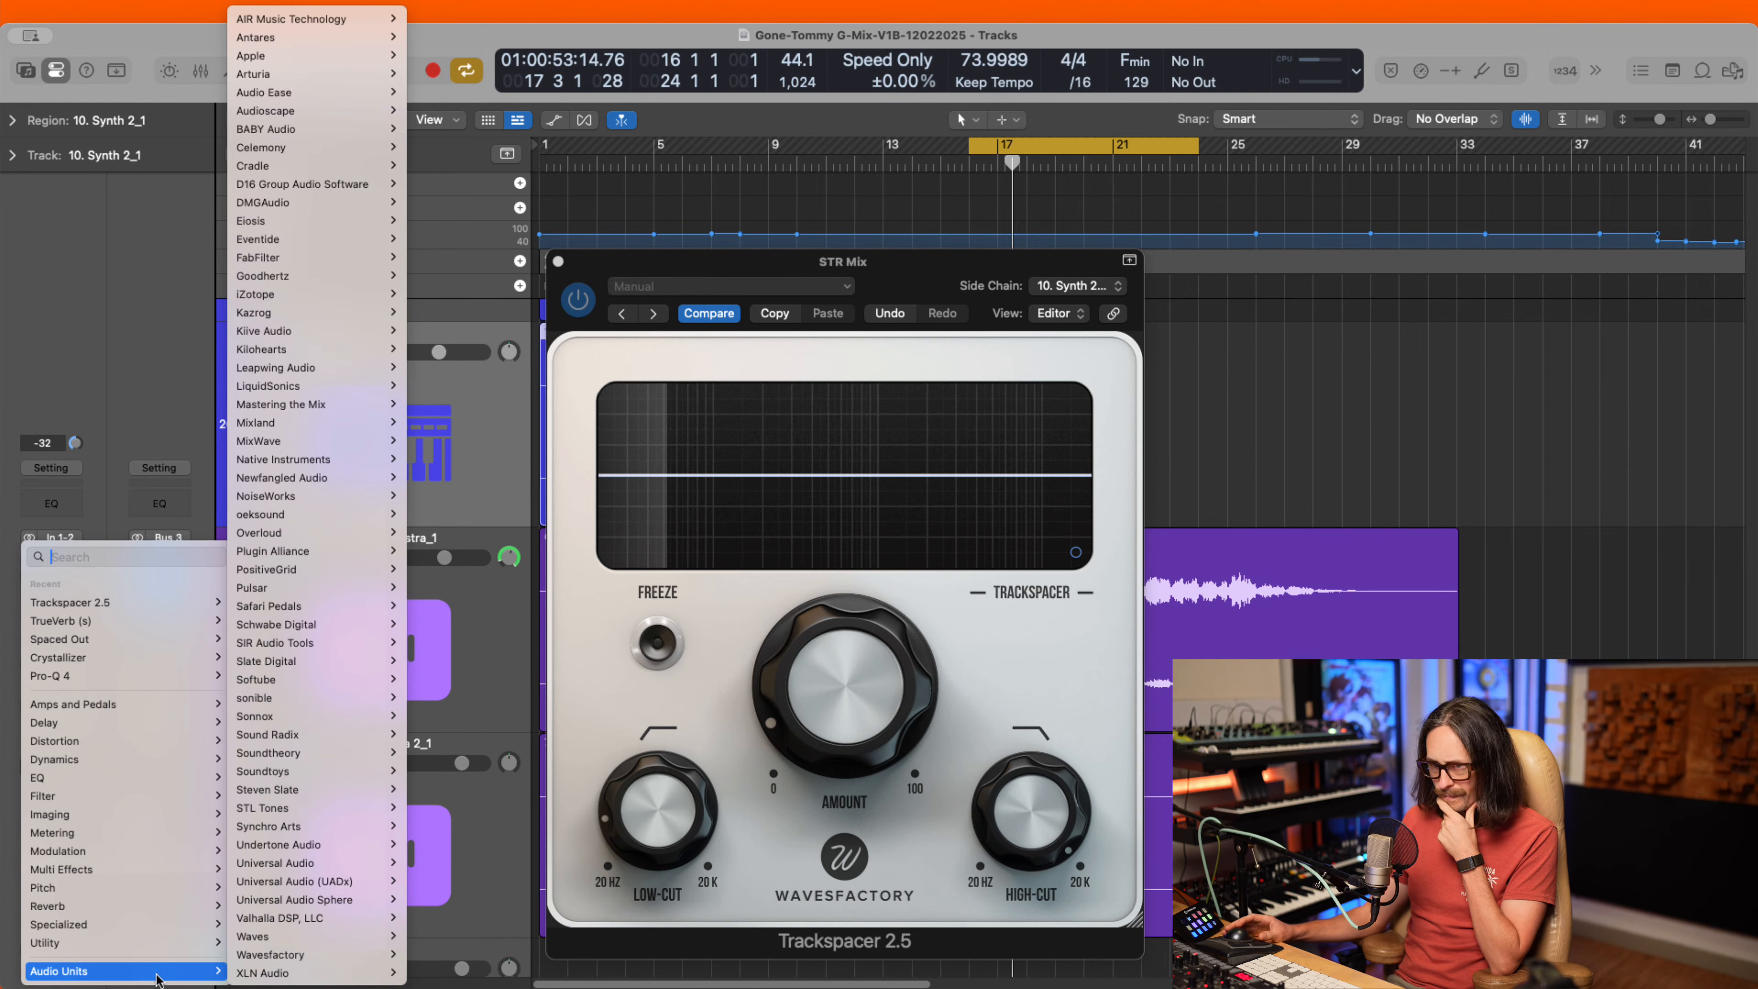
mouse_move(347, 954)
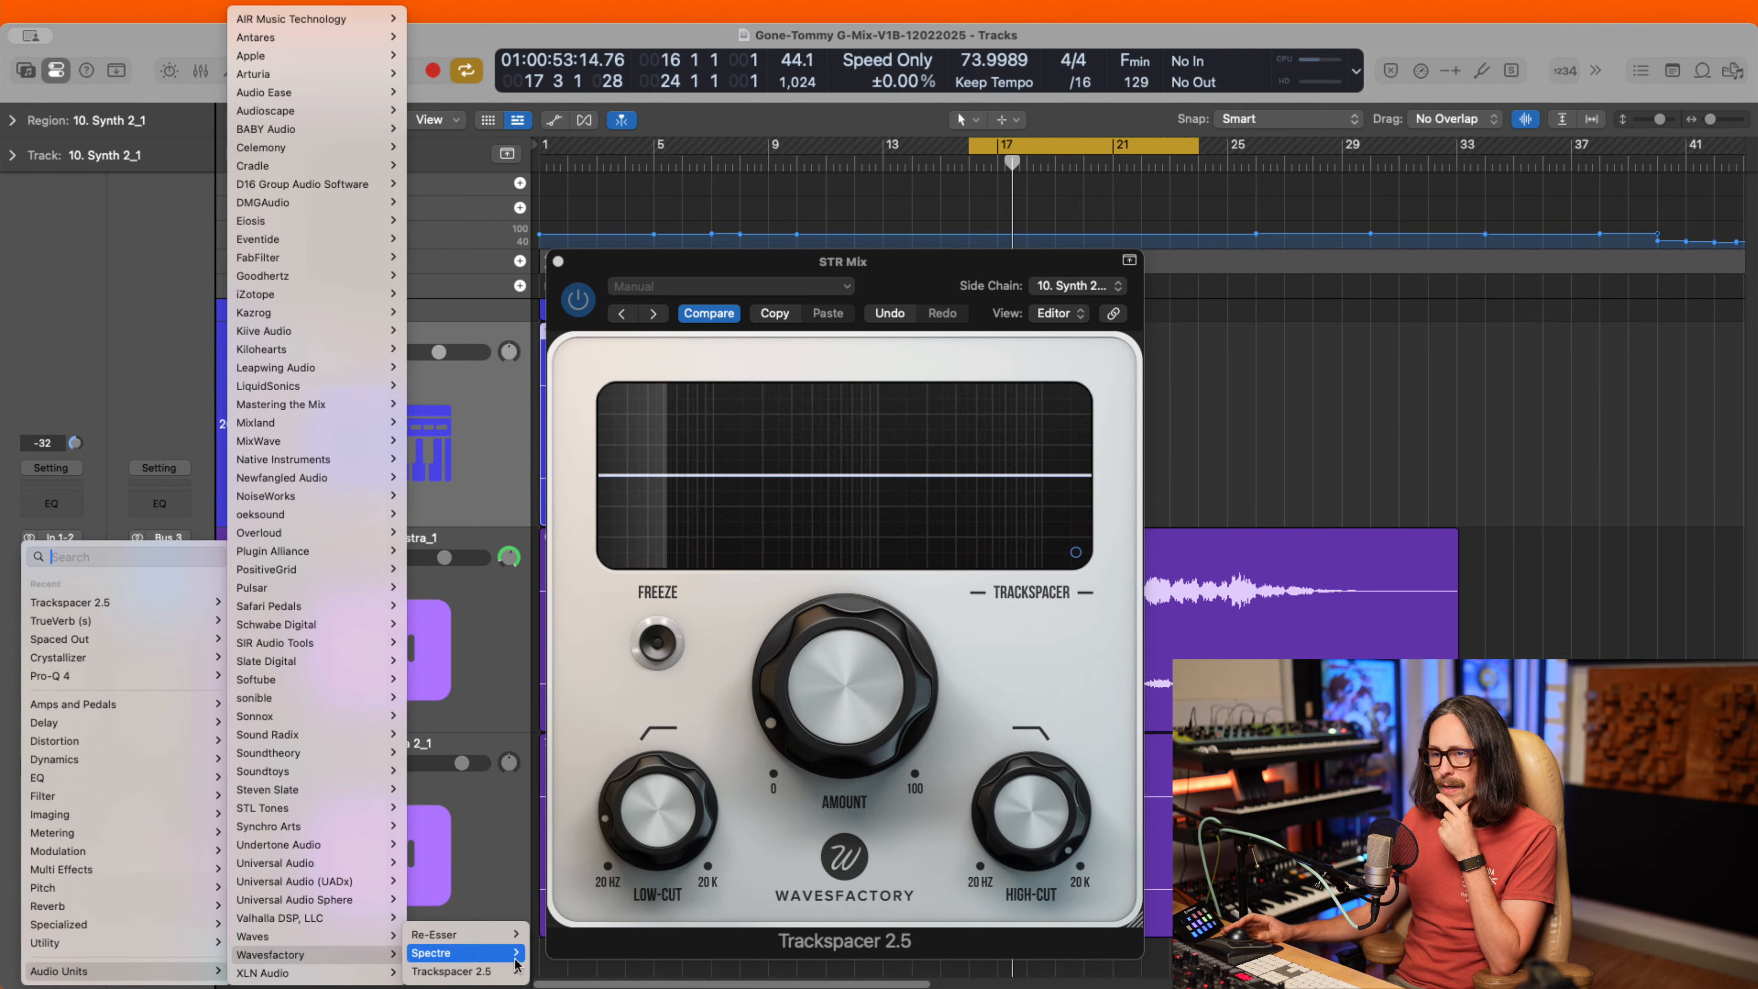
mouse_move(483, 958)
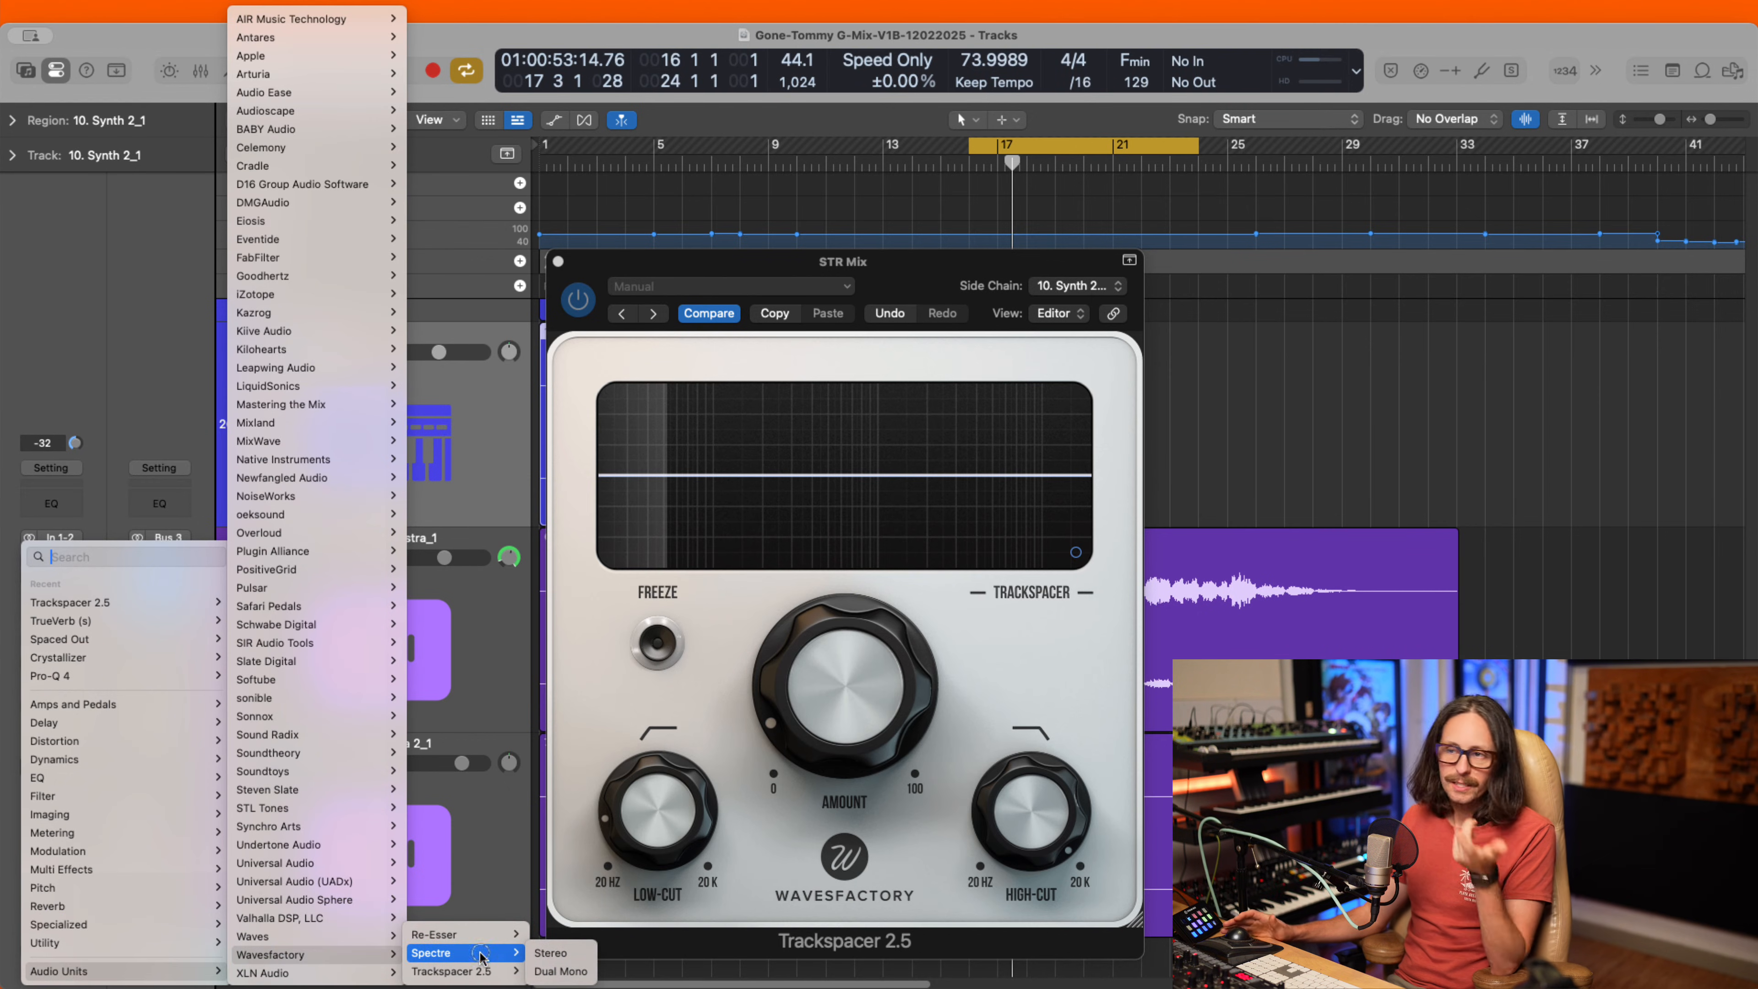
click(550, 953)
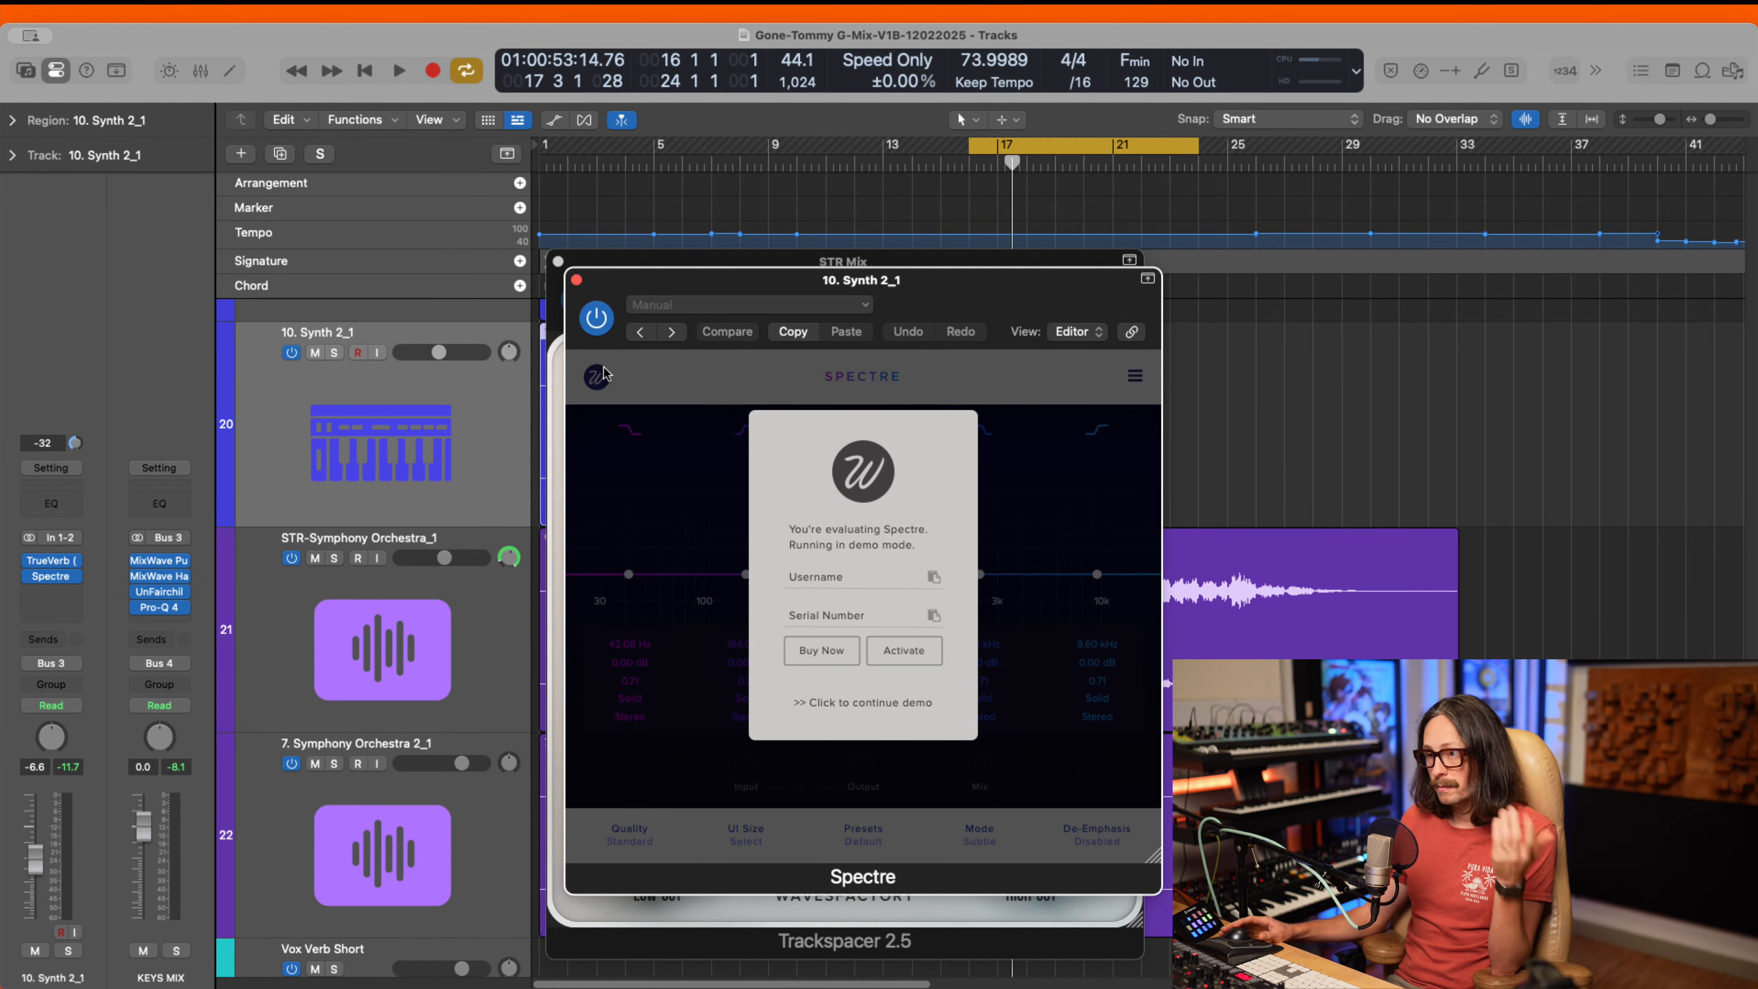
click(577, 279)
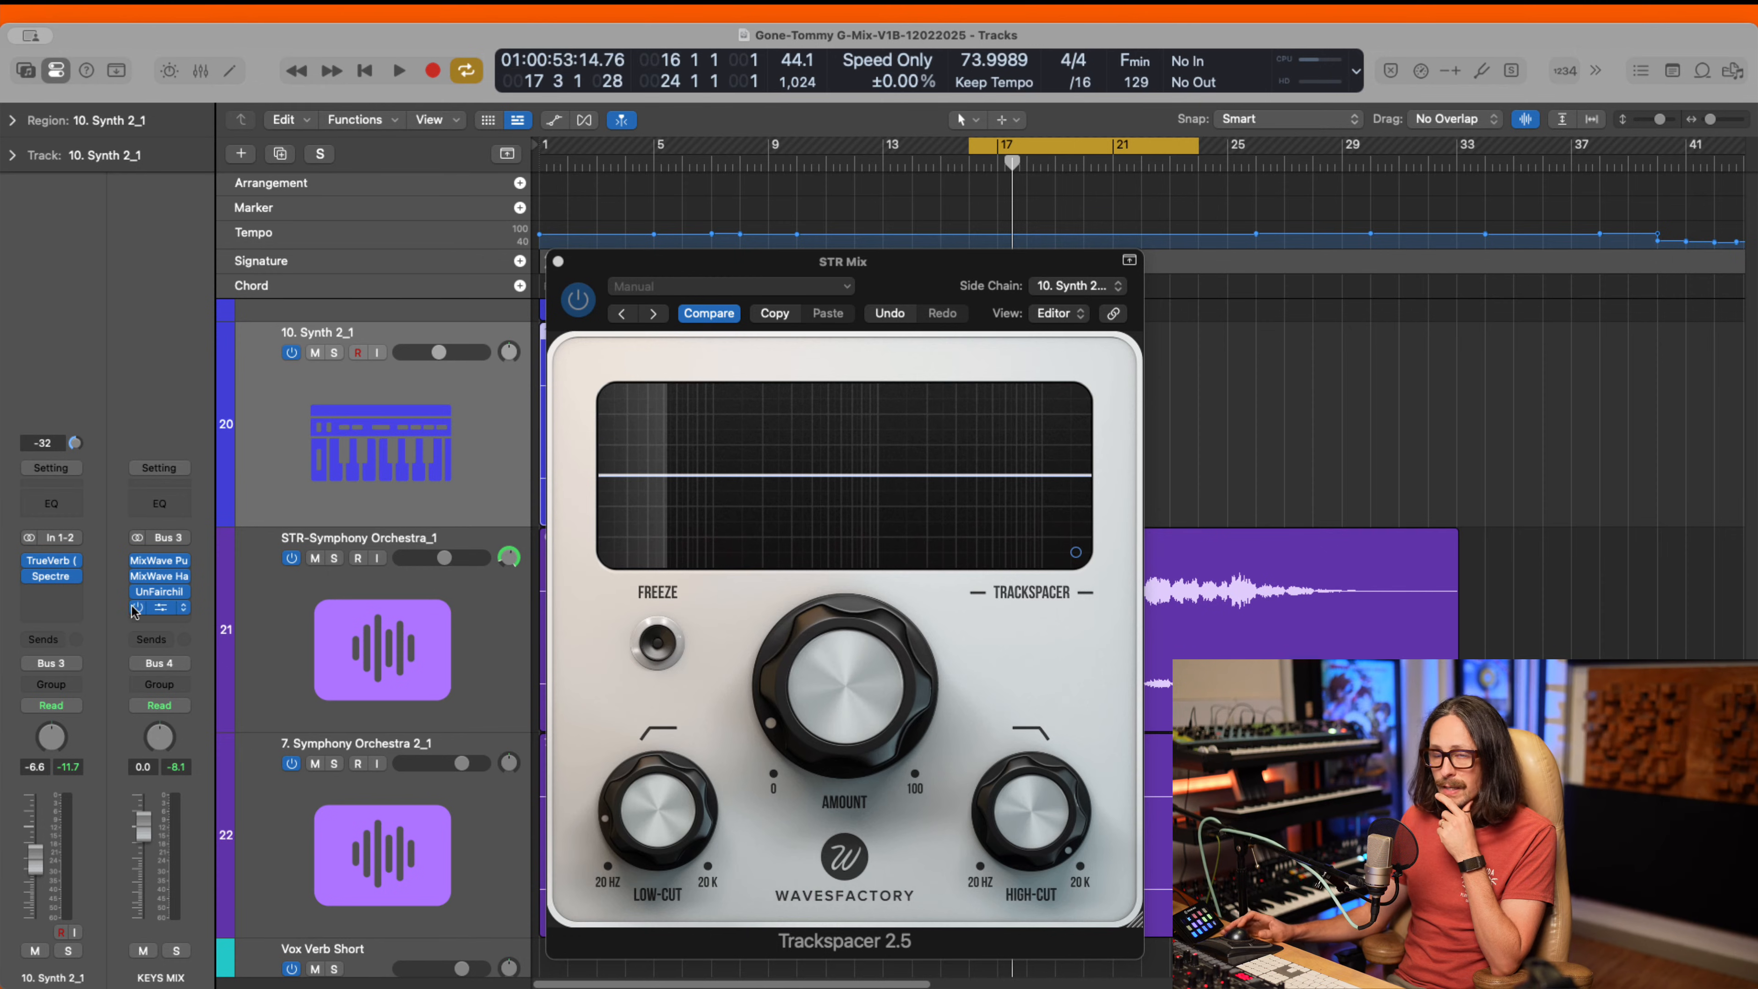
- Replace Spectre on the 10. Synth 2_1 track with Wavesfactory Re-Esser, and close the Re-Esser and Trackspacer windows
click(74, 578)
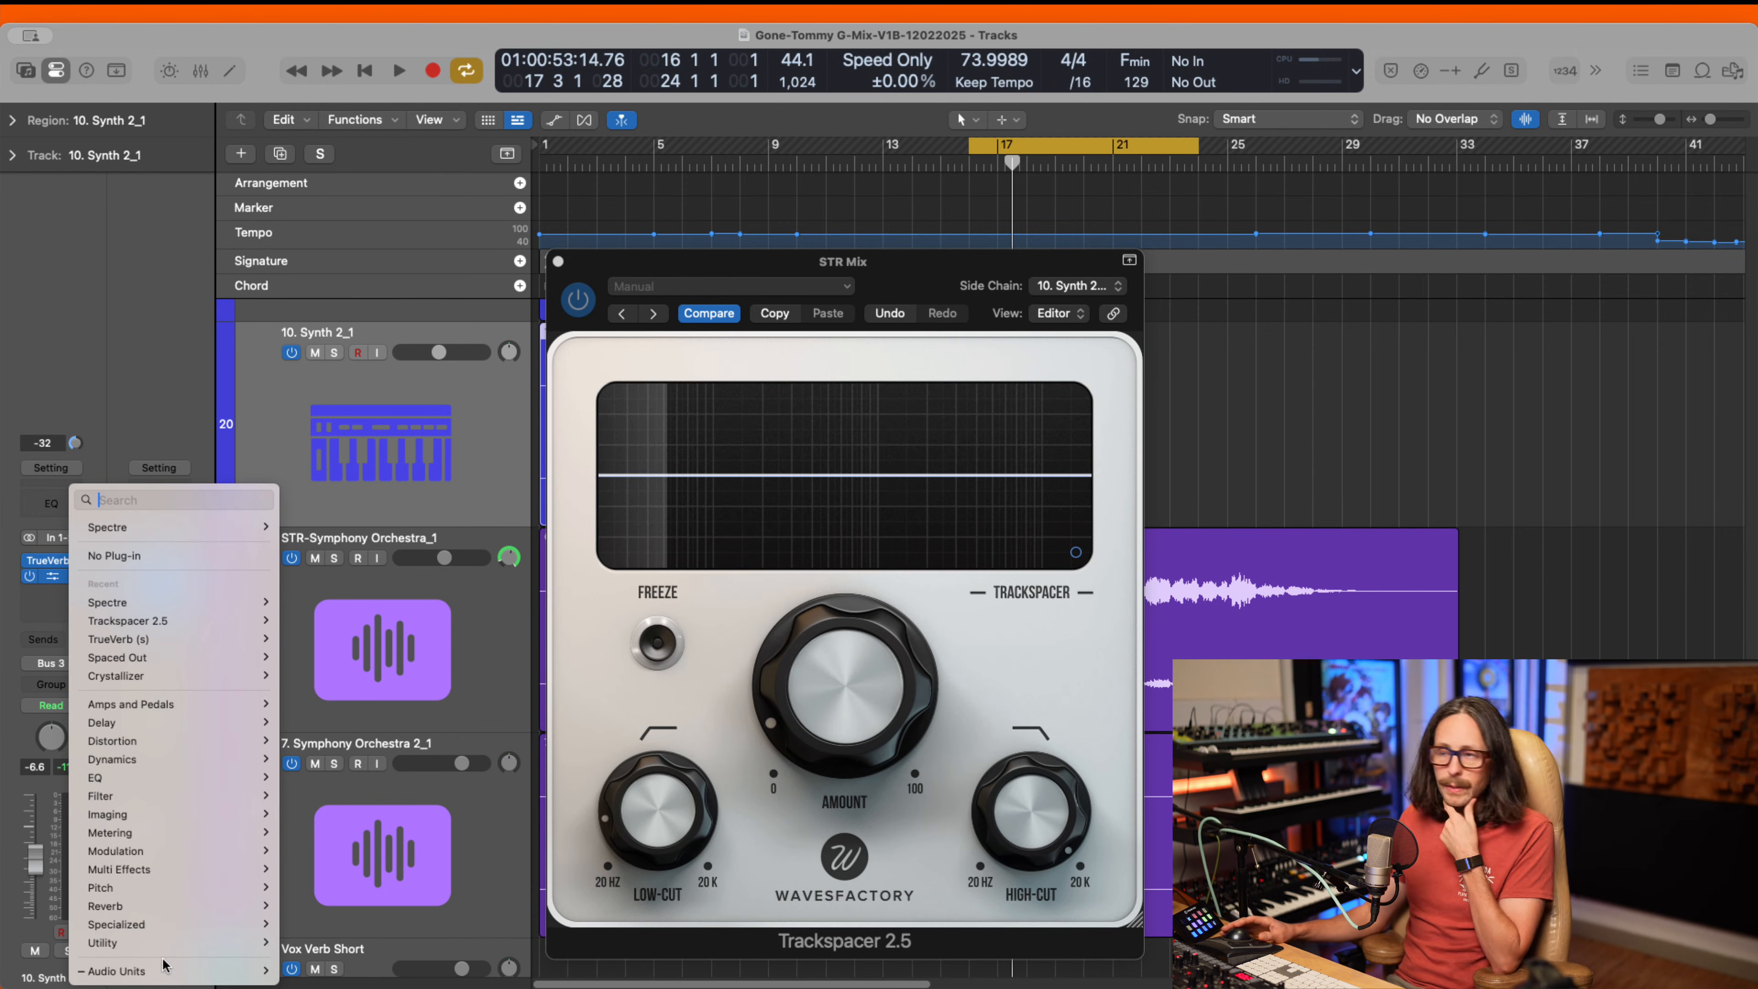
mouse_move(169, 975)
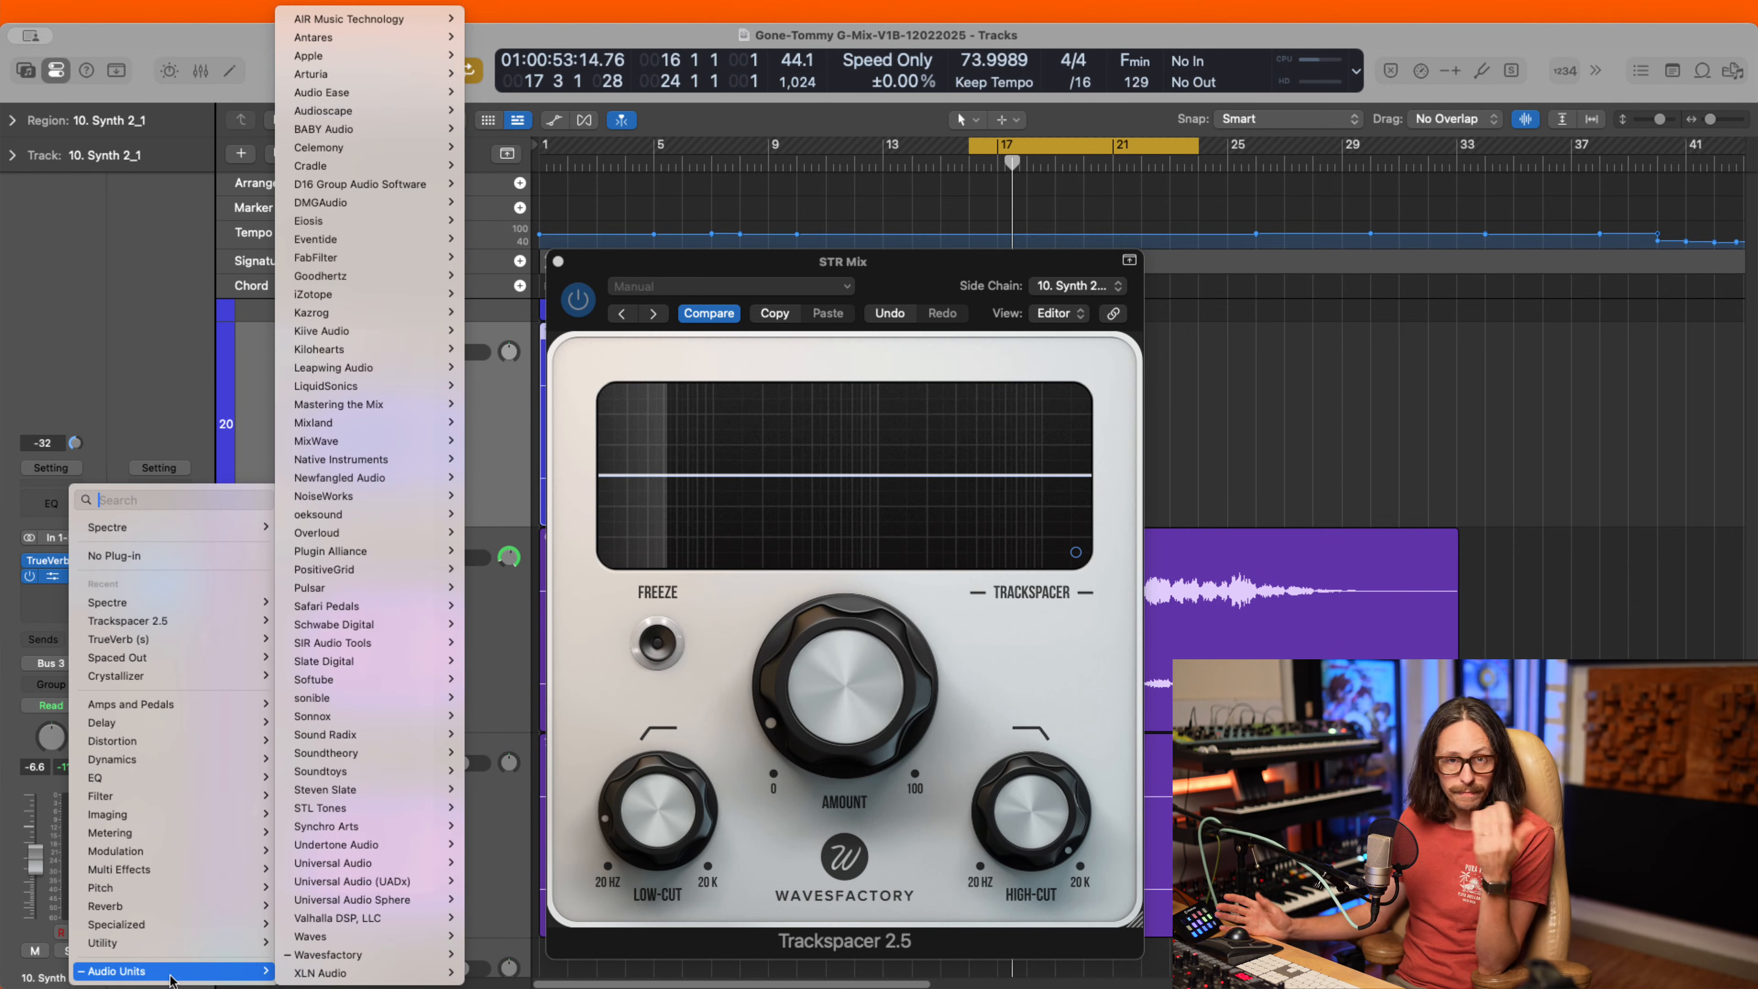
mouse_move(360, 954)
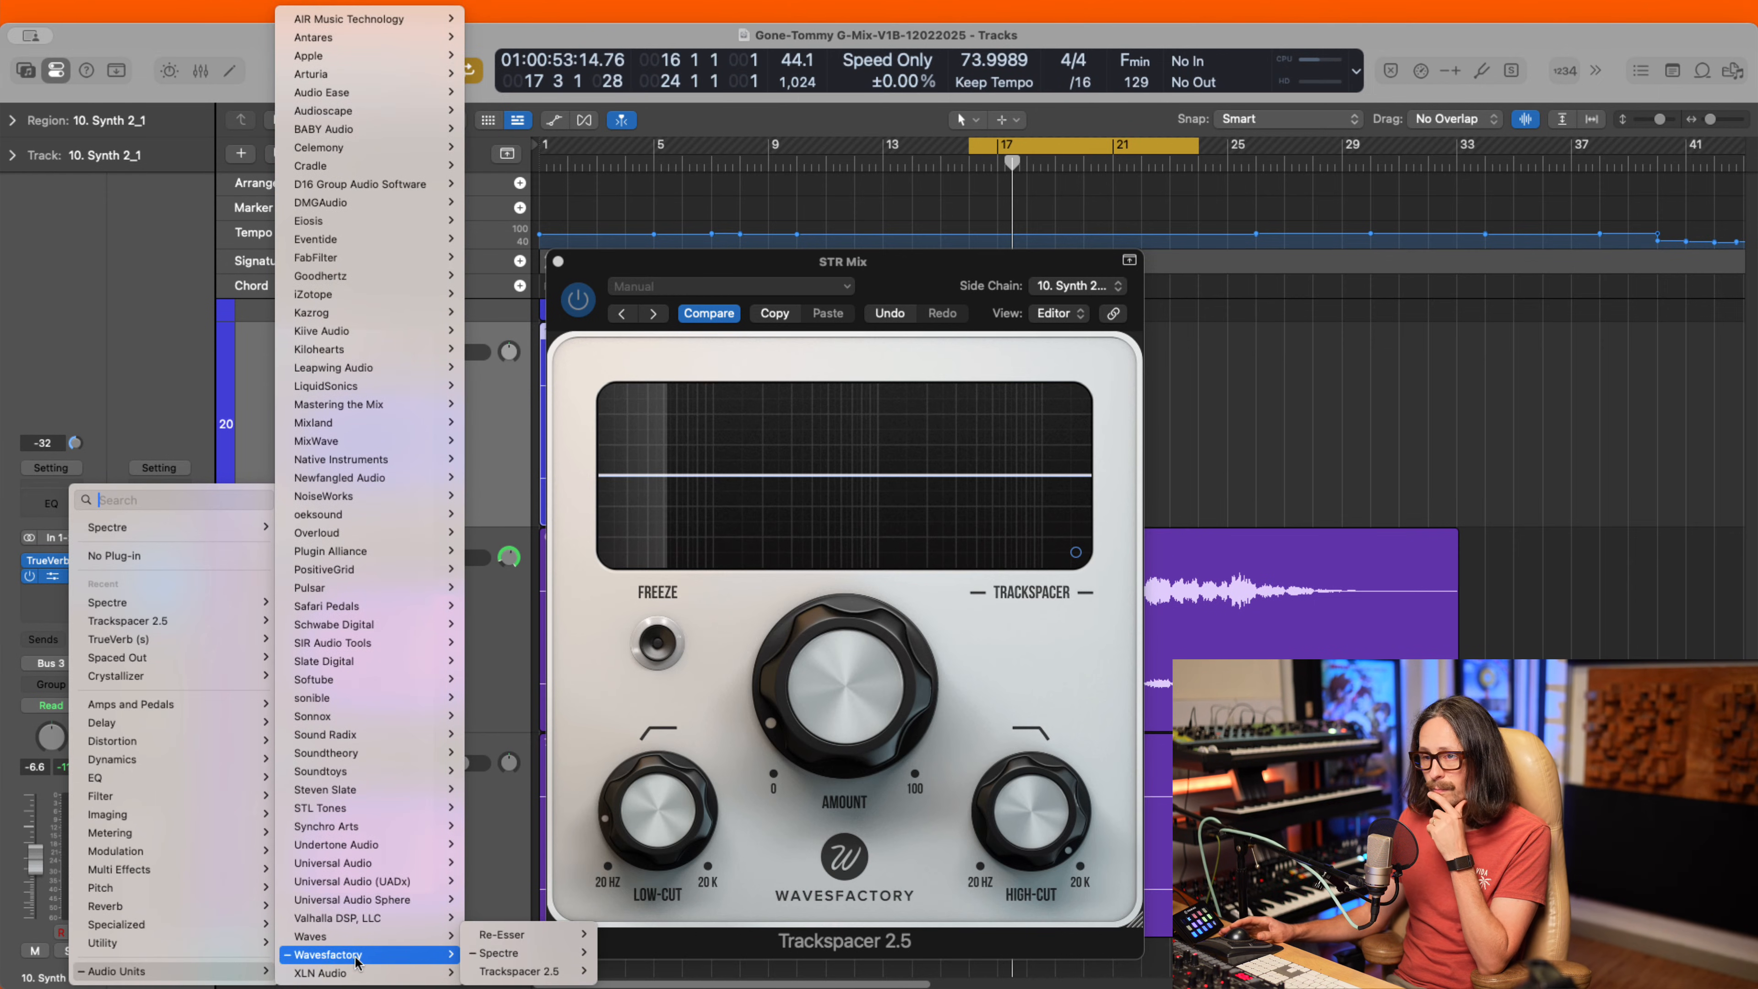
mouse_move(511, 936)
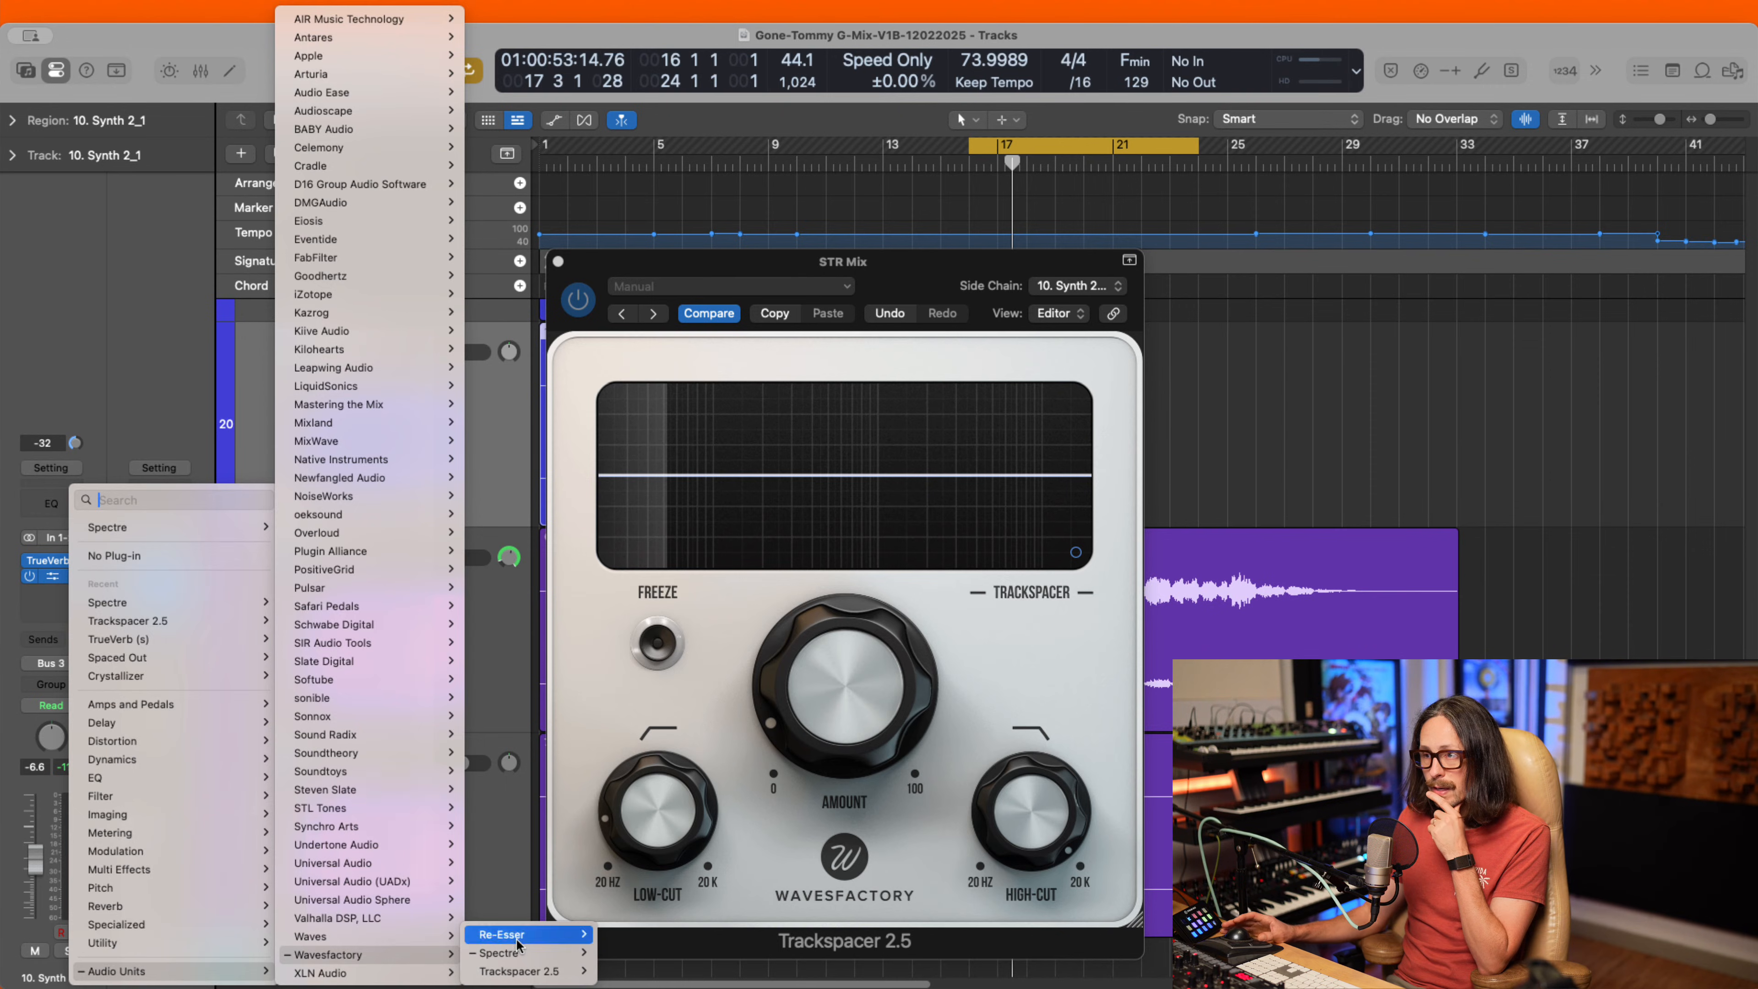
click(618, 934)
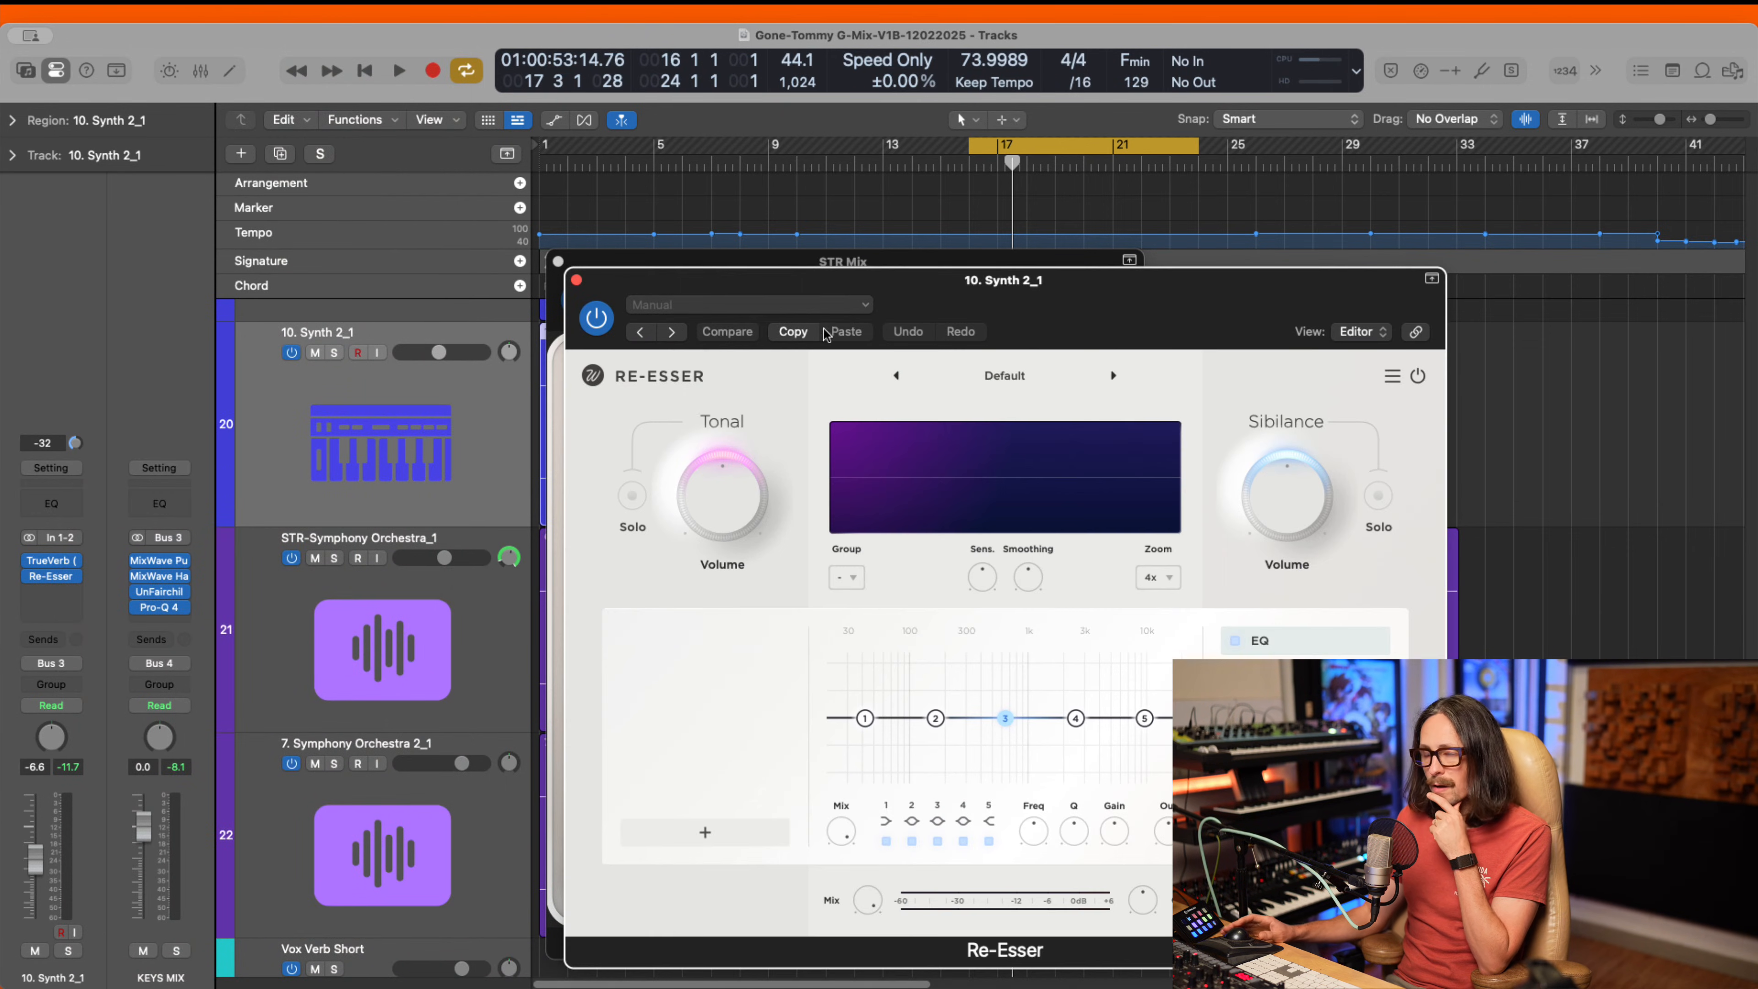
drag(745, 300, 374, 202)
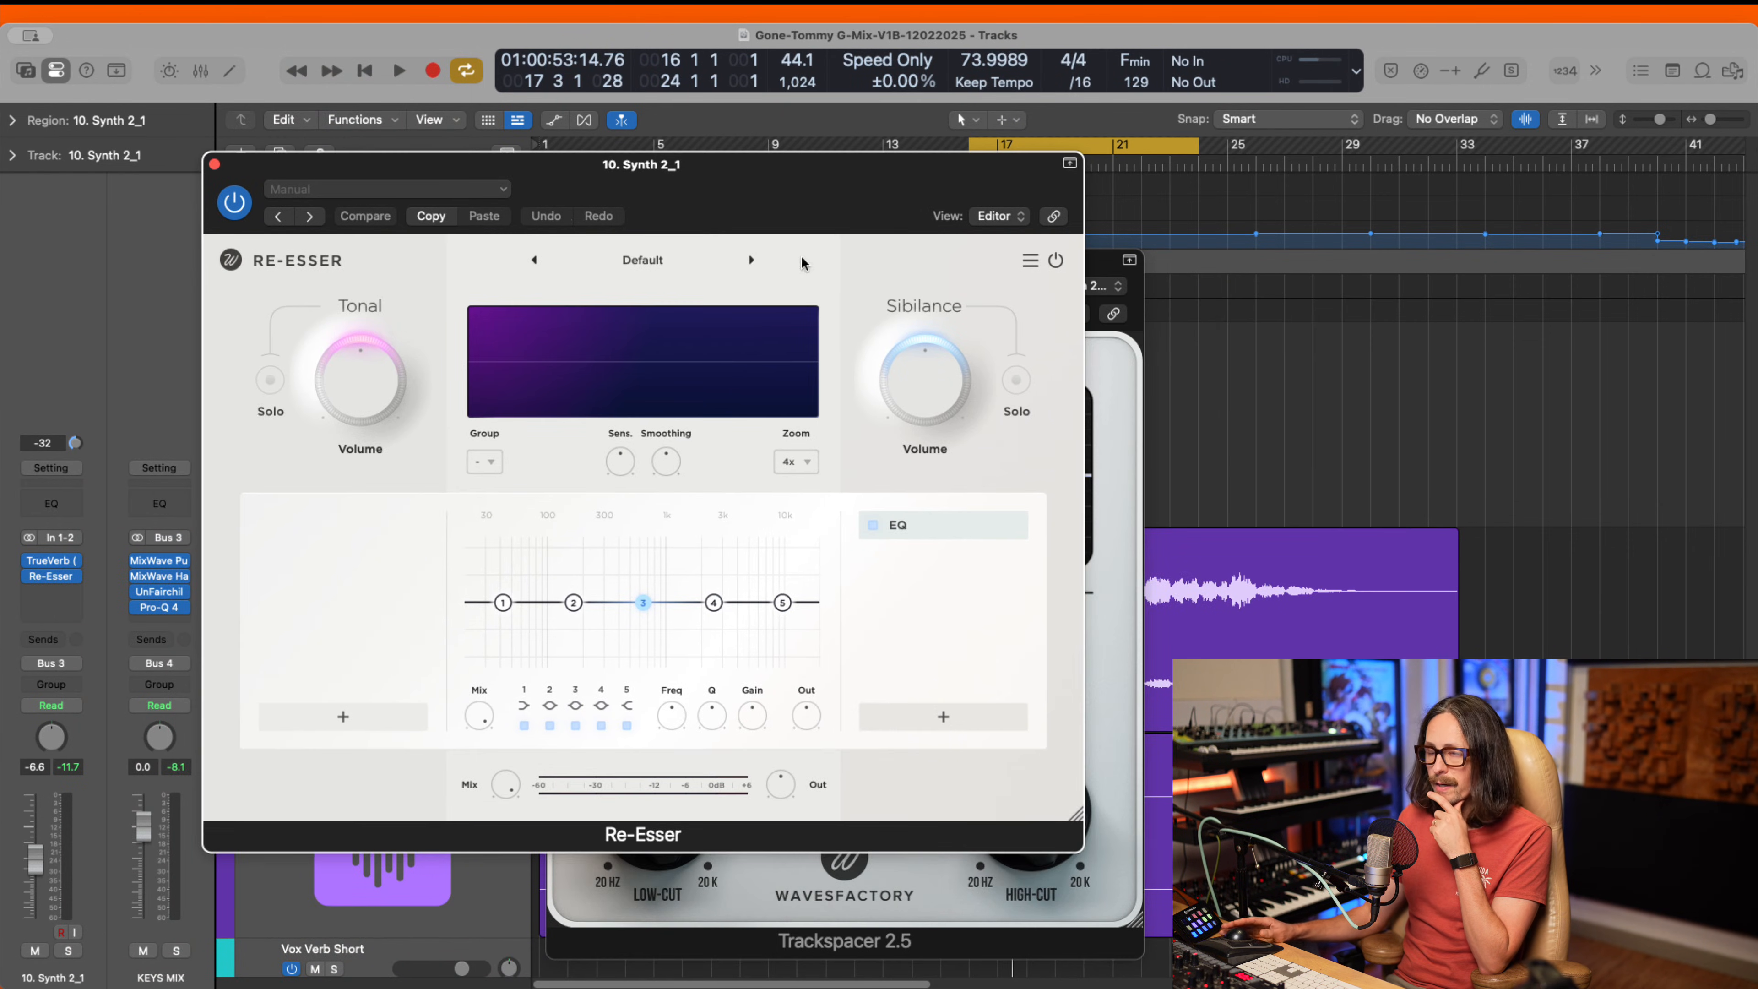
click(214, 164)
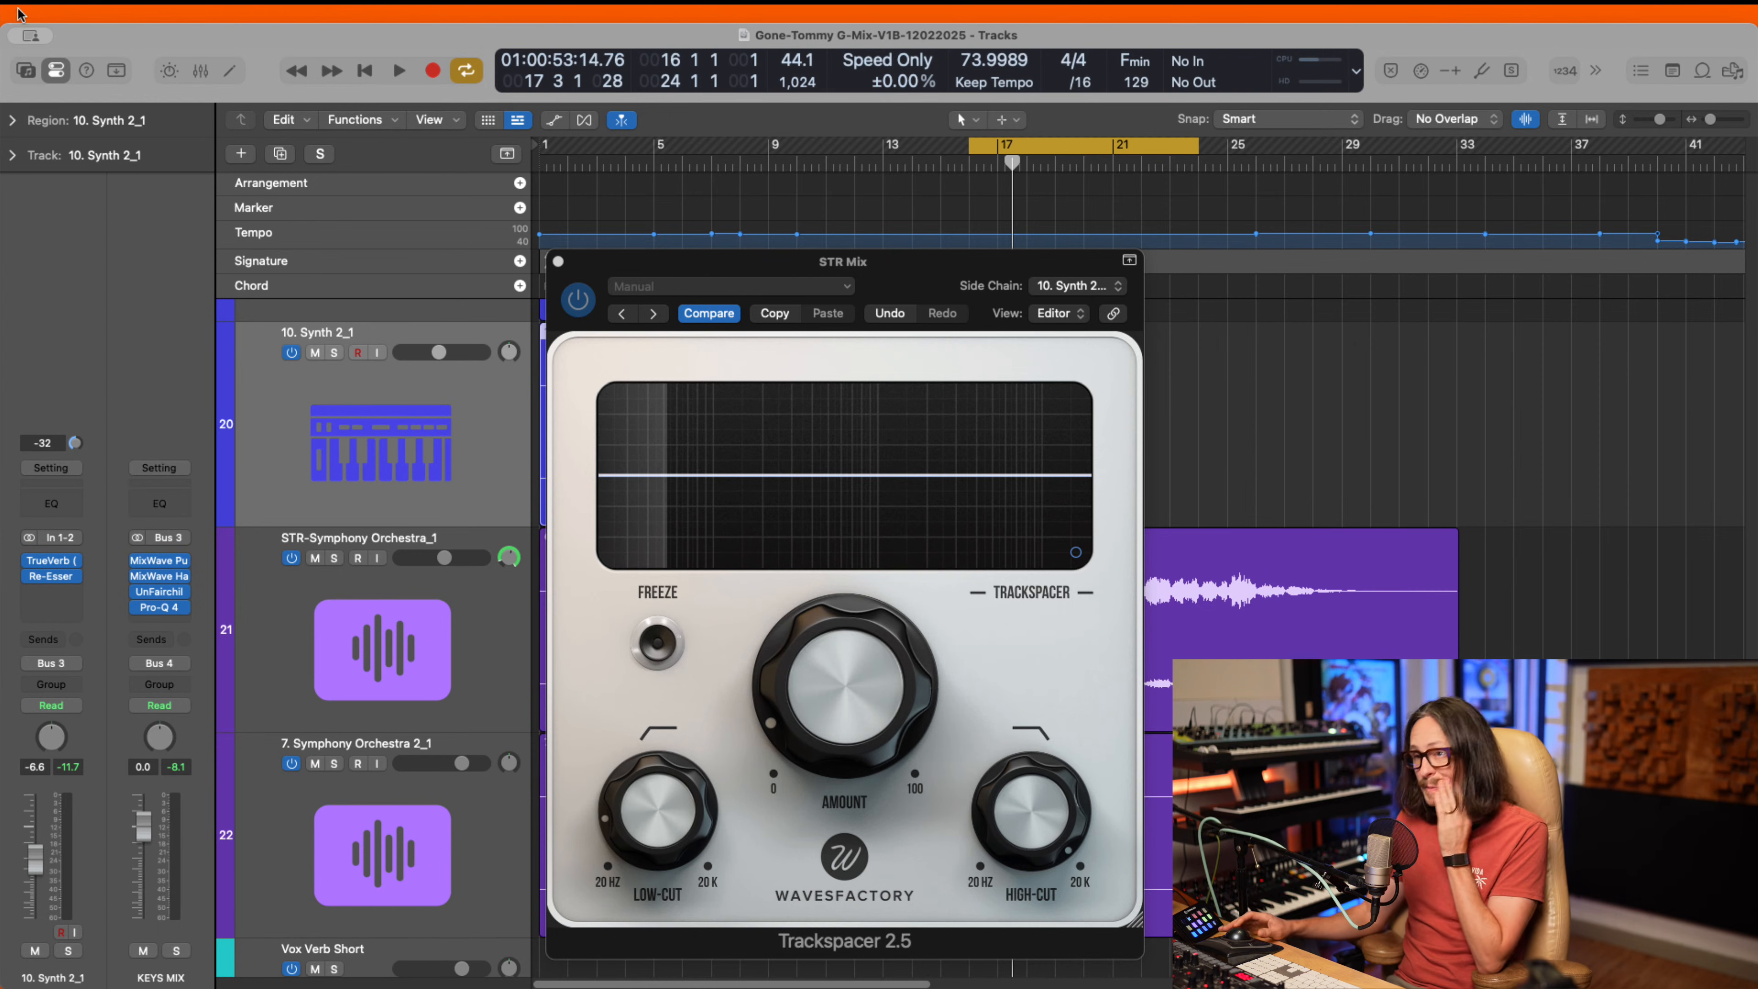
click(559, 262)
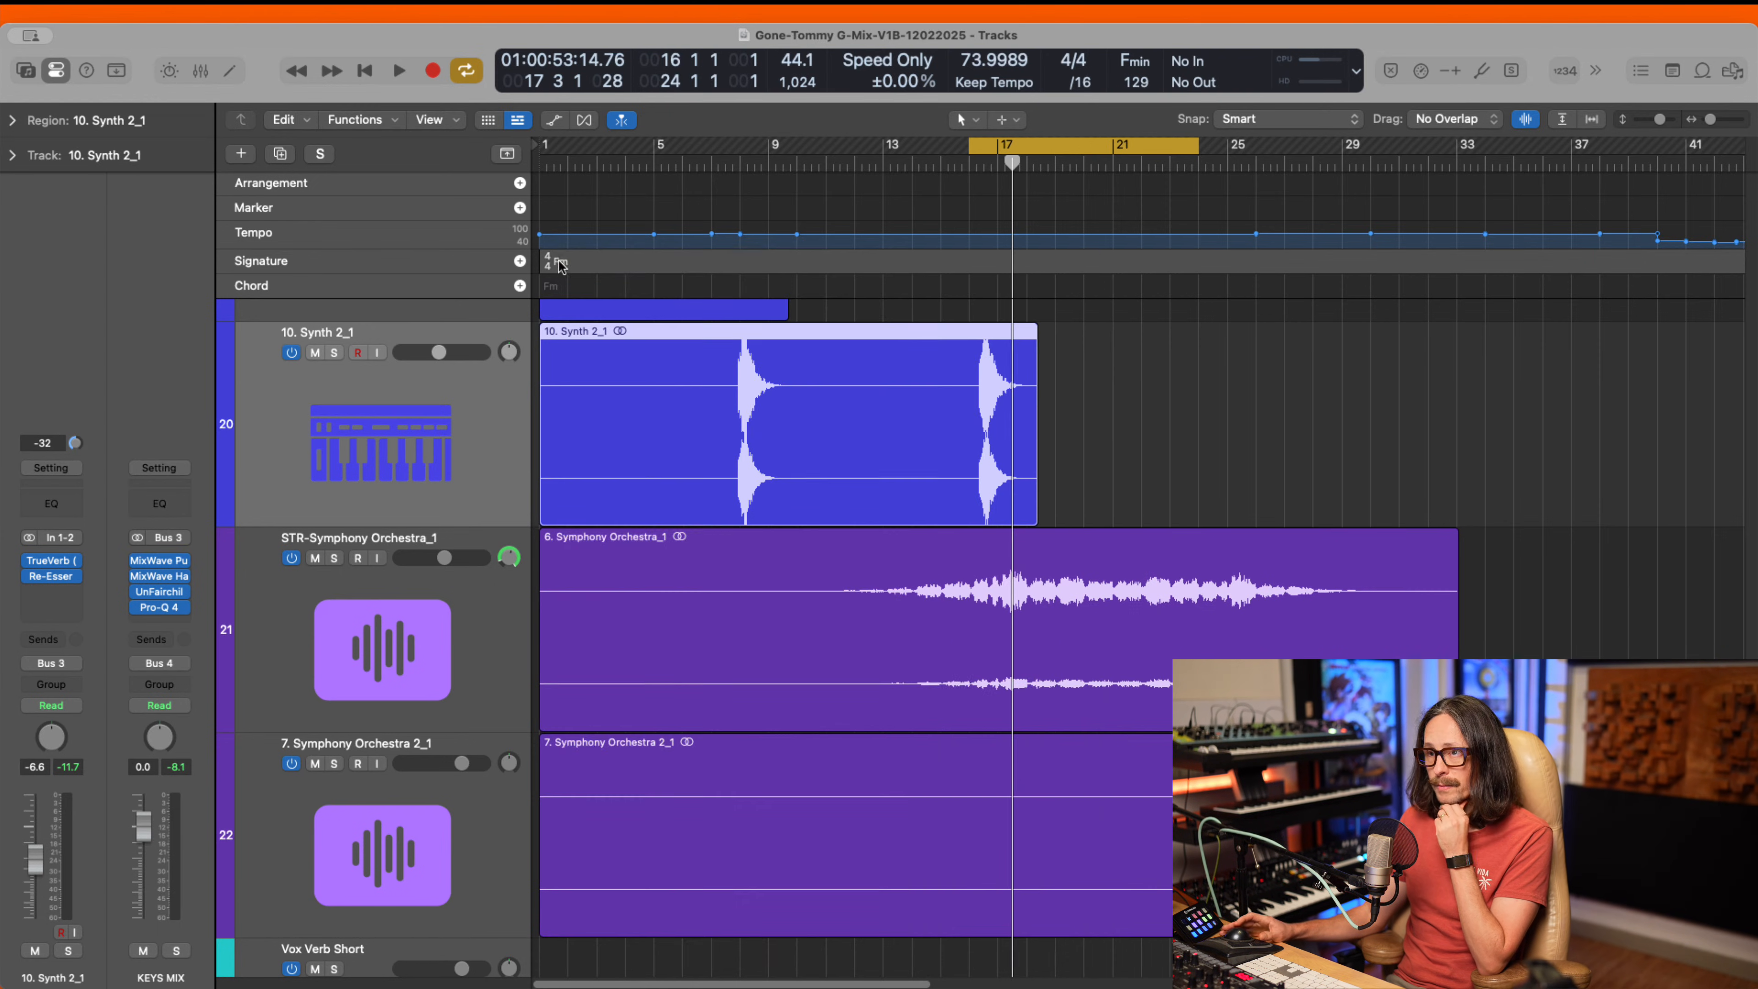
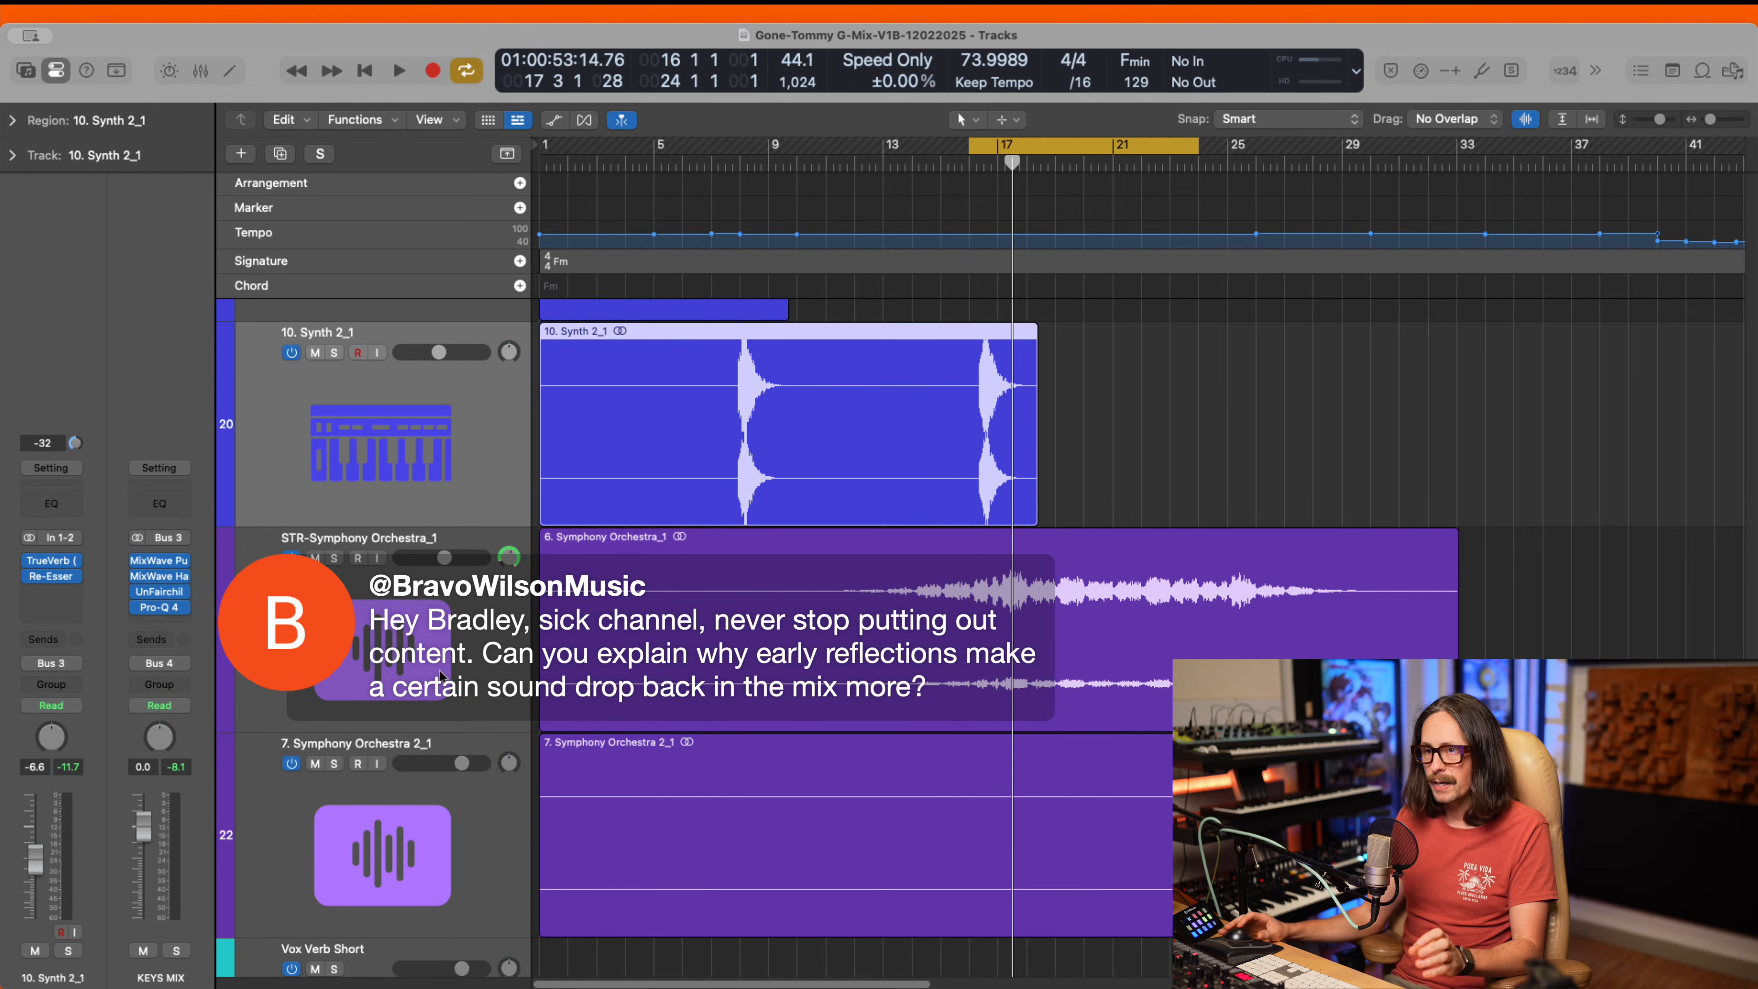
- Solo the 10. Synth 2_1 track and play its TrueVerb with only early reflections on, turning Direct and Reverb off
click(50, 561)
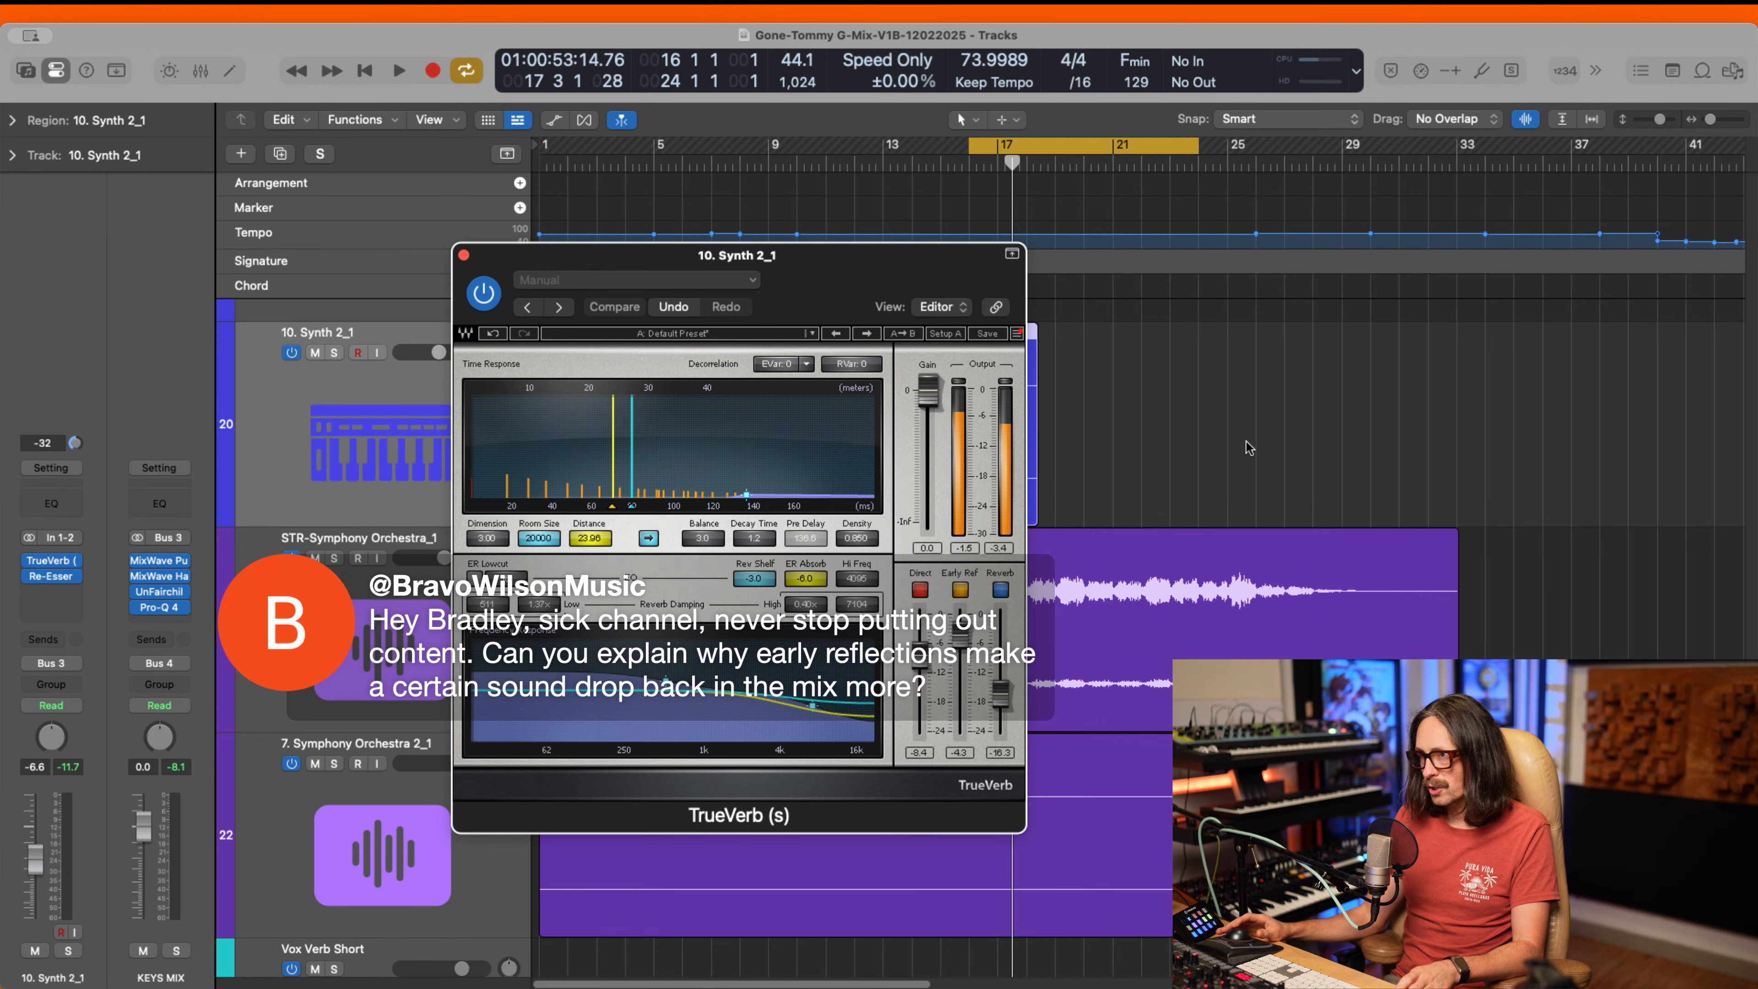
click(333, 352)
click(912, 590)
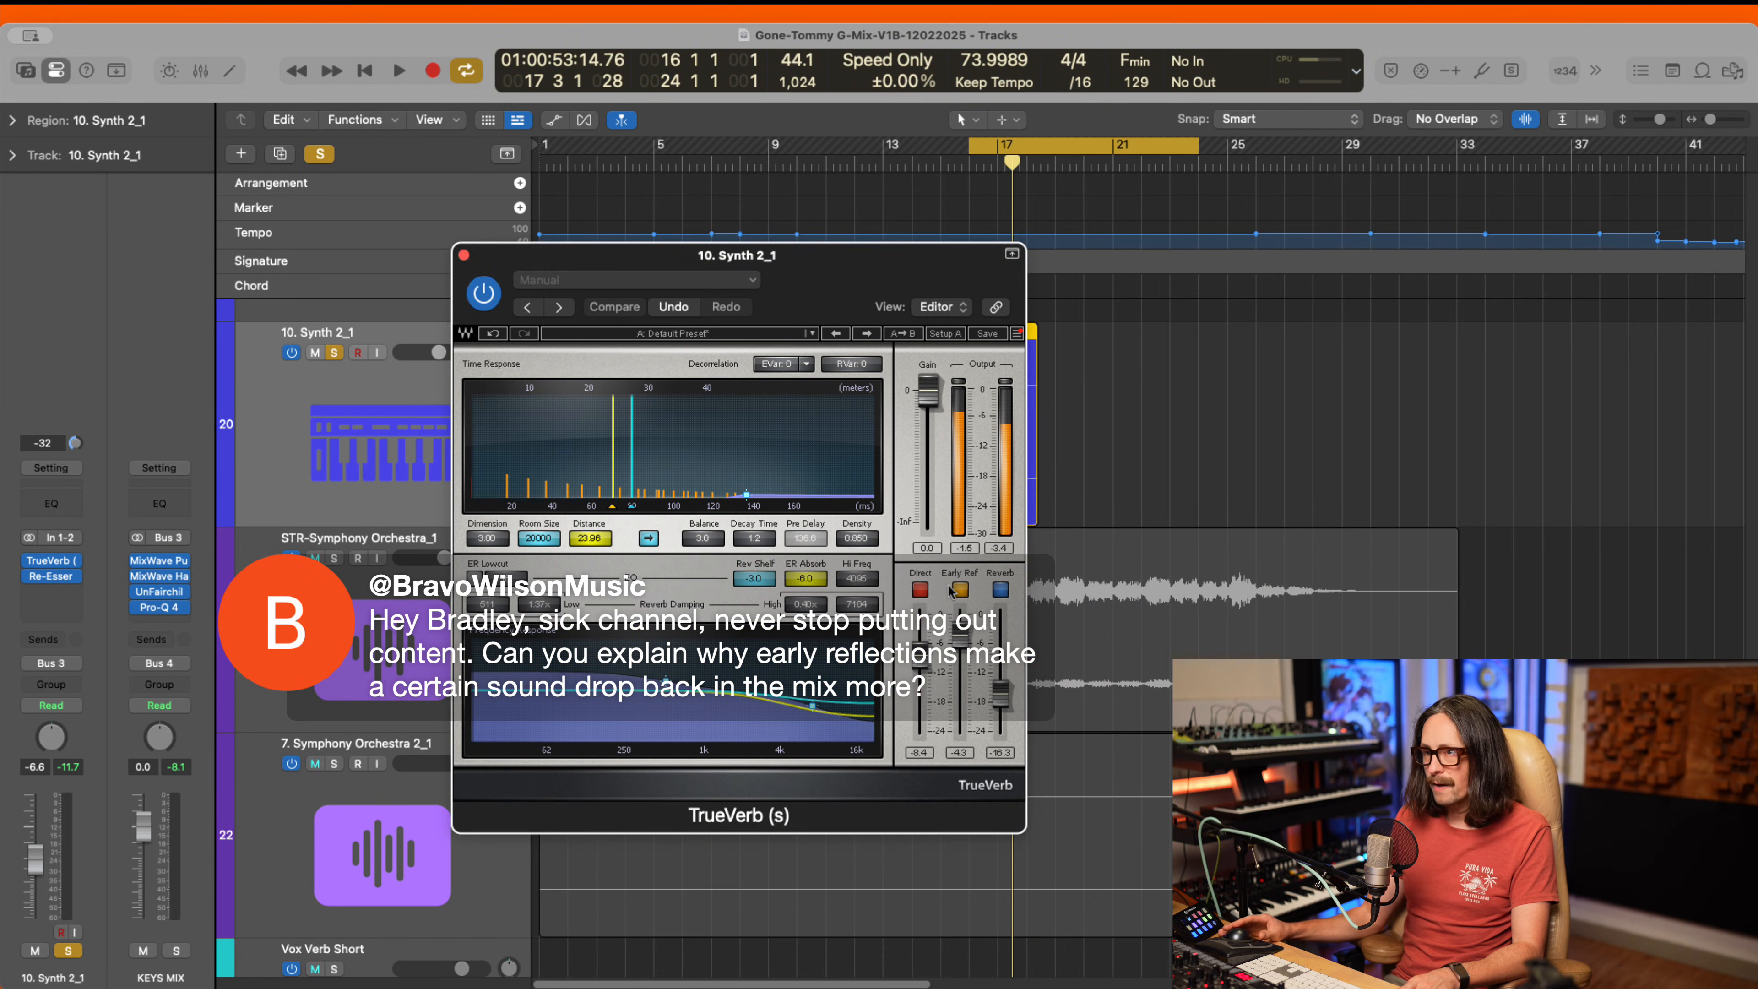
click(1004, 593)
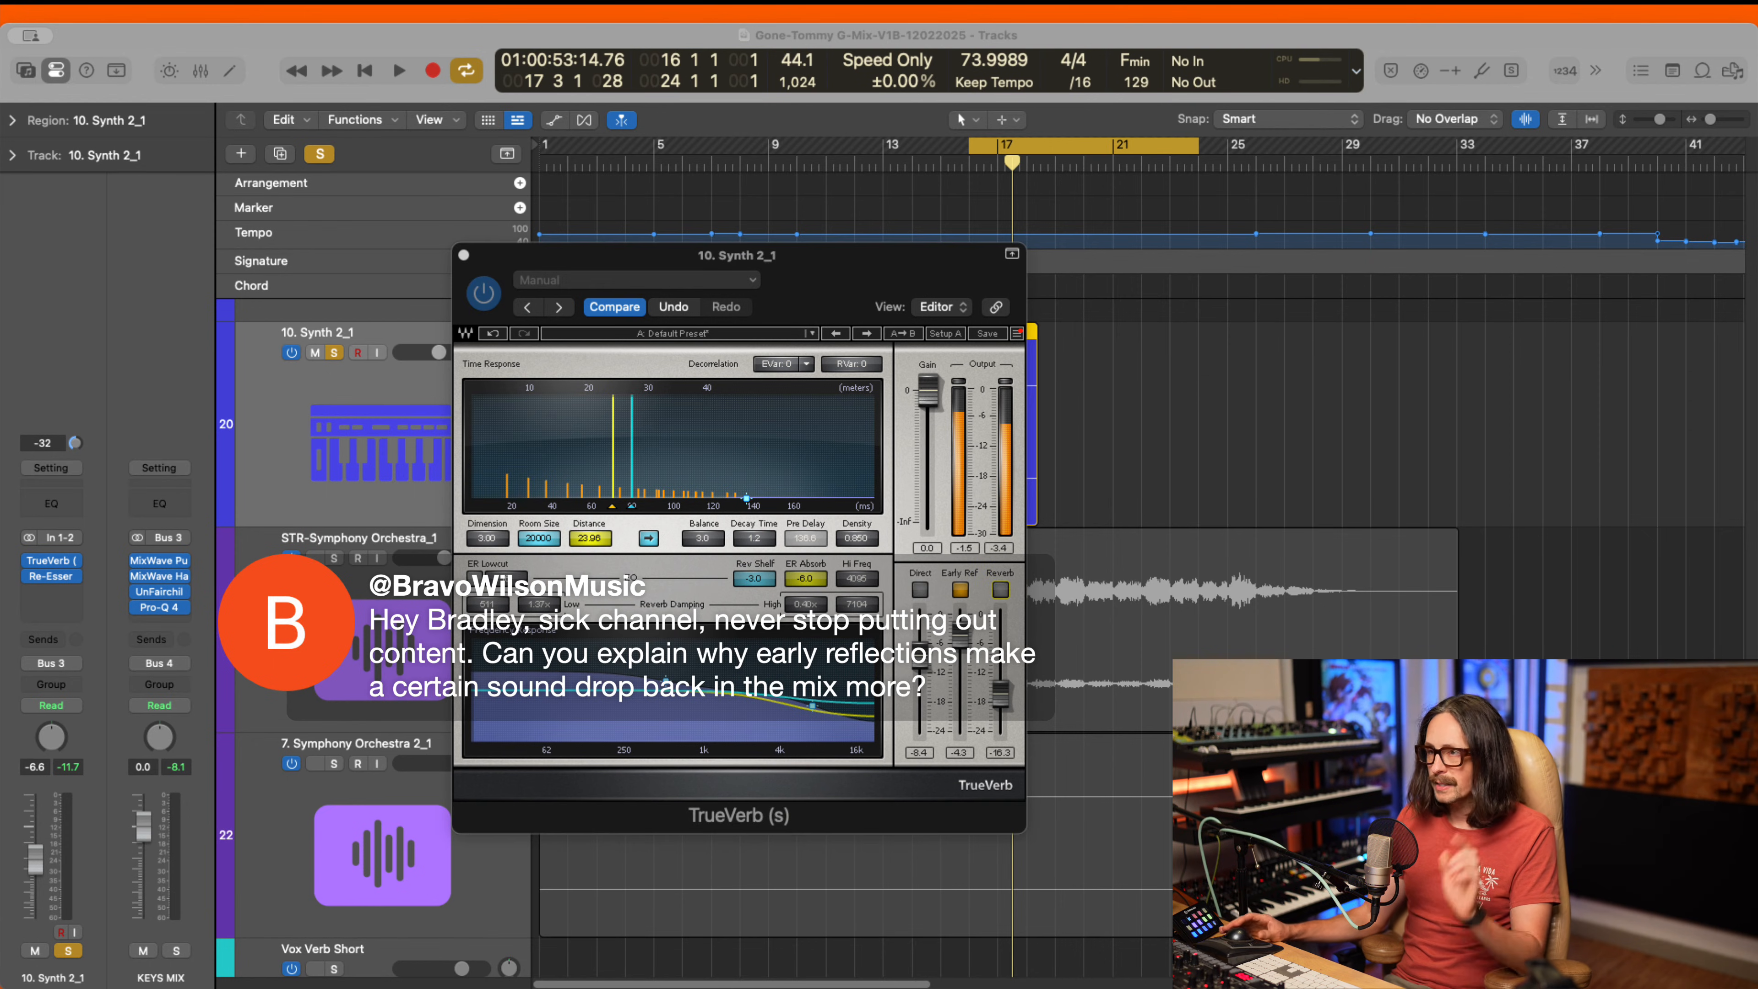
click(797, 792)
key(space)
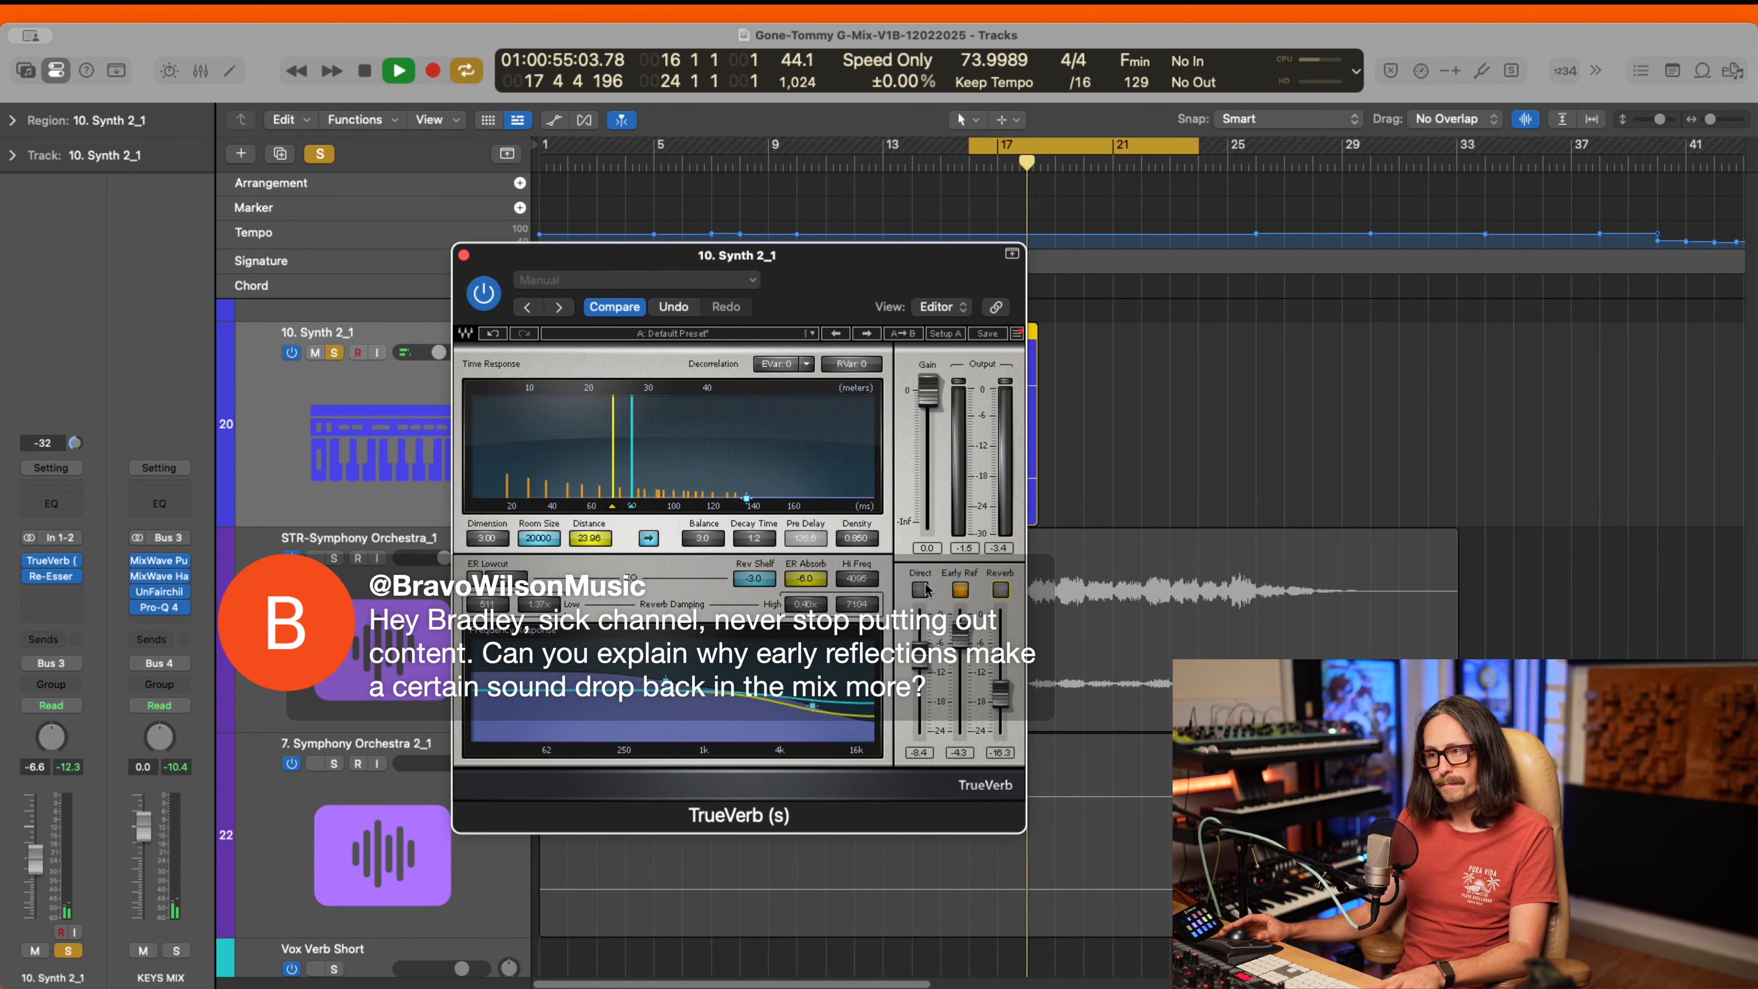
key(space)
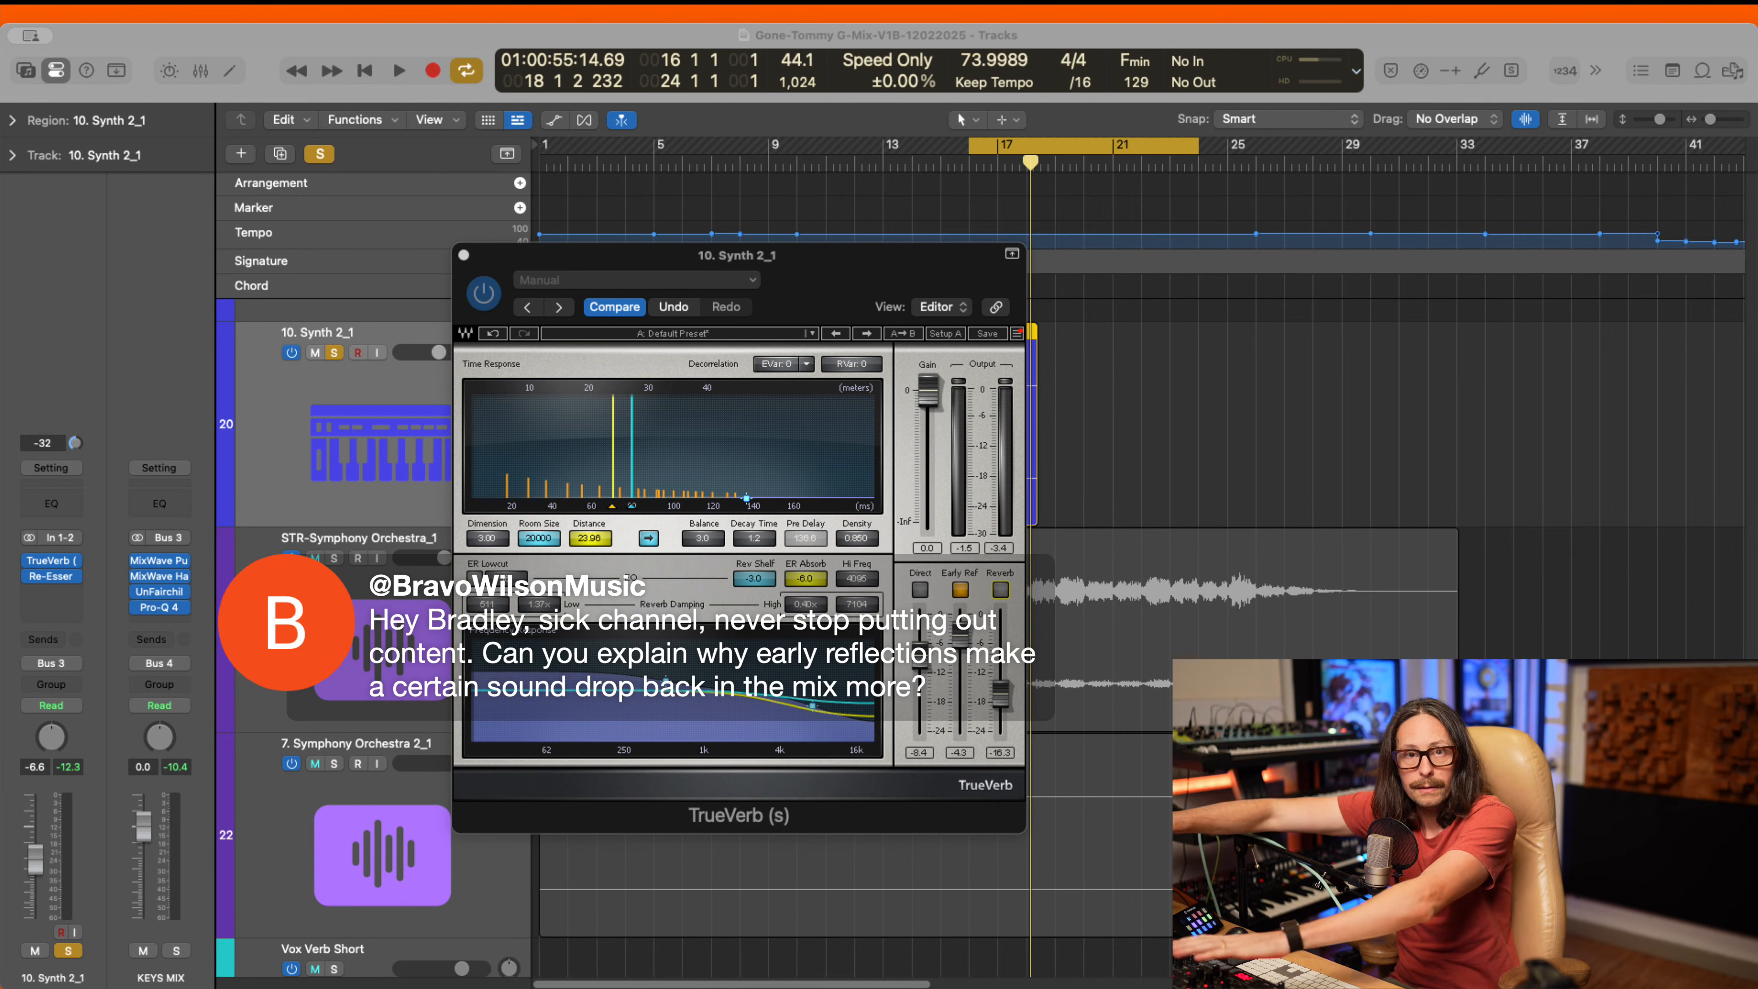
- Switch TrueVerb from early reflections to Reverb only, raise the Reverb level to -0.6 and audition the loop
click(1448, 156)
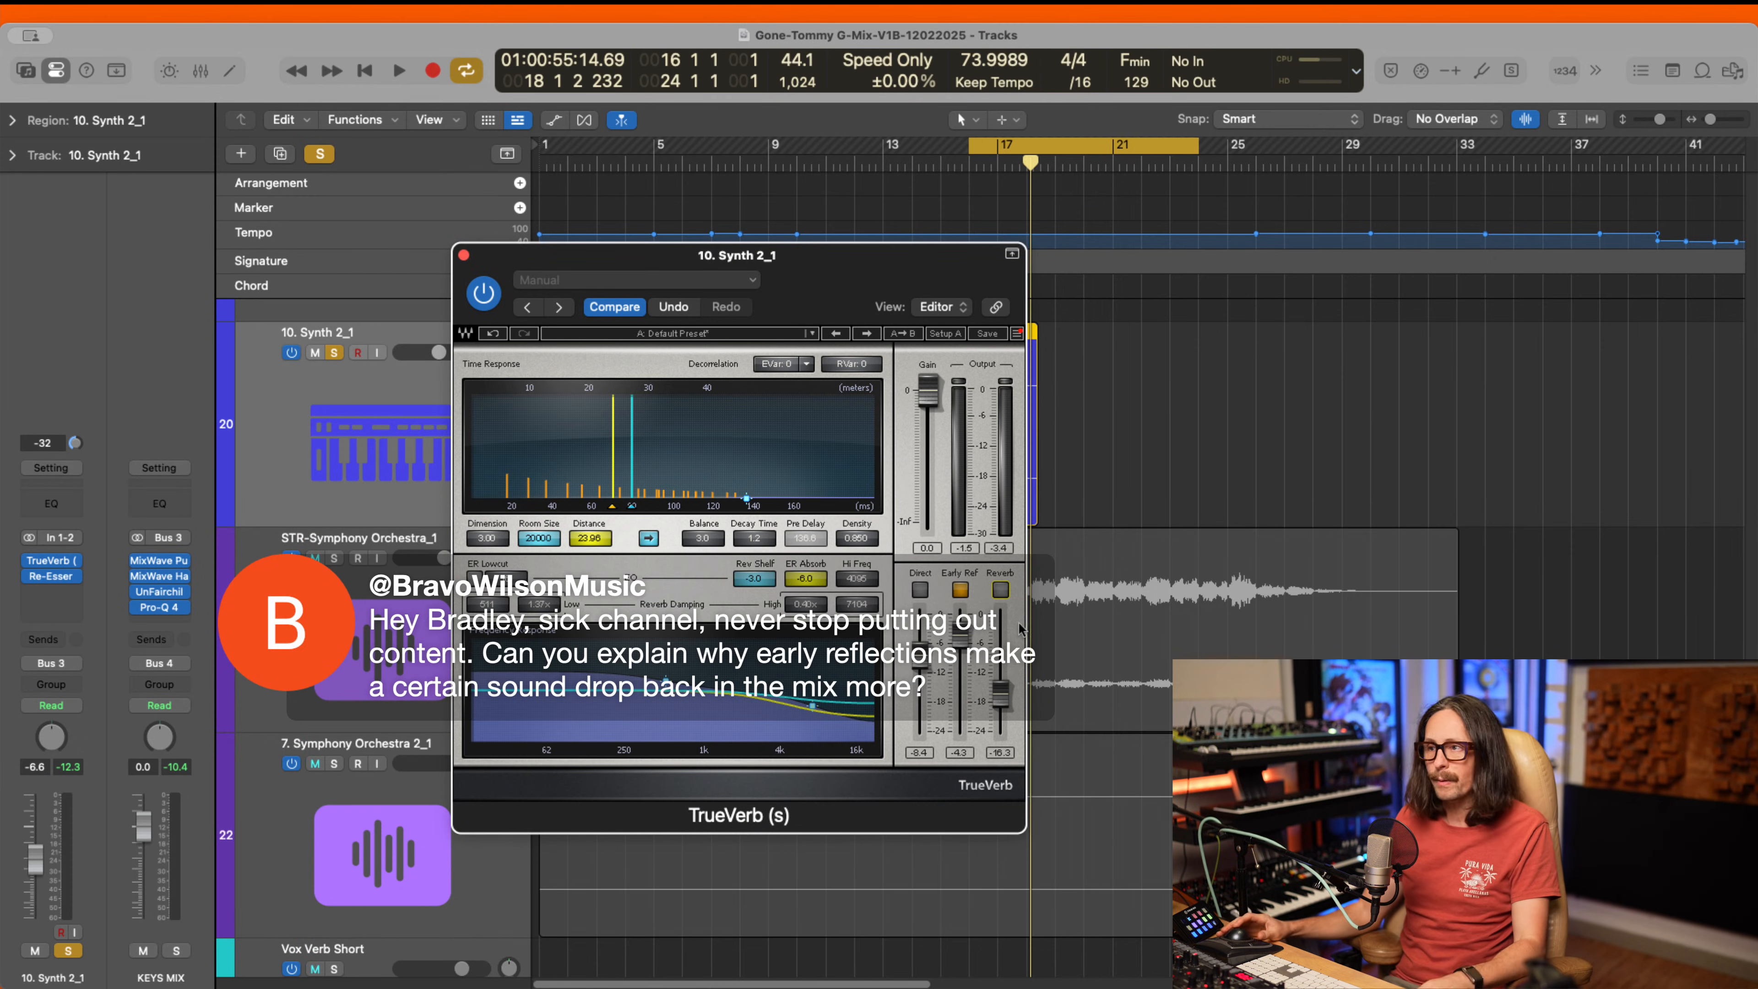
click(1000, 589)
click(960, 590)
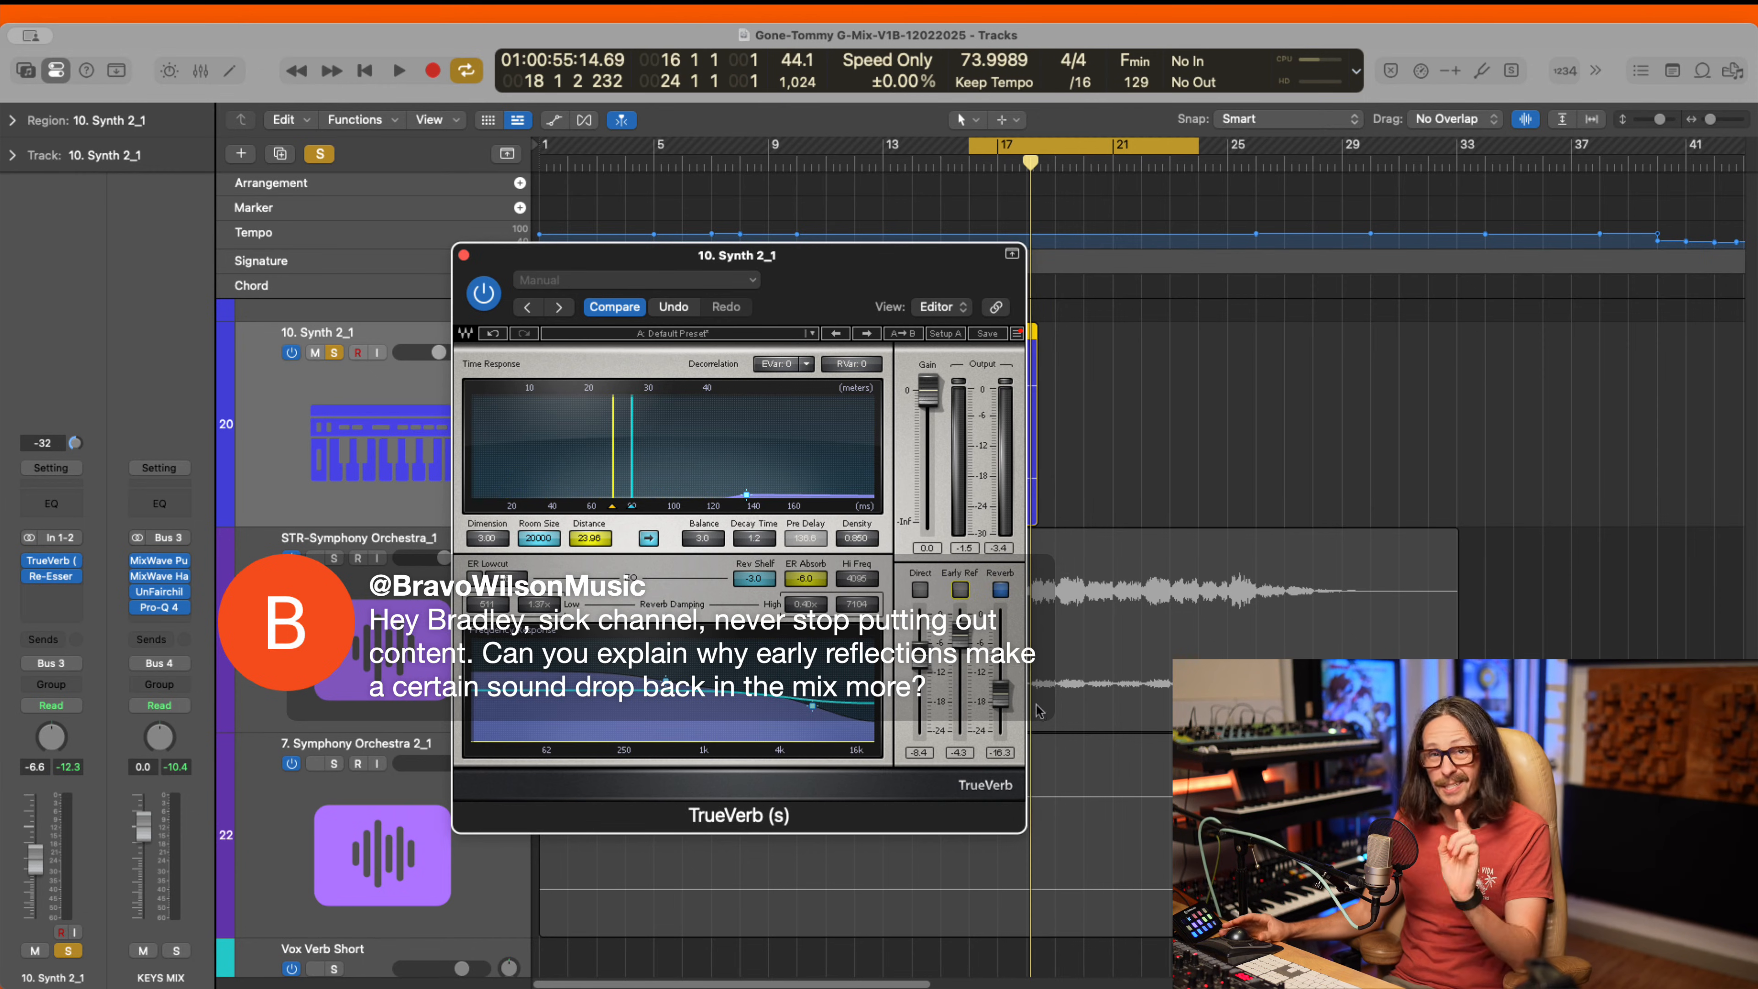
drag(1002, 694, 1008, 638)
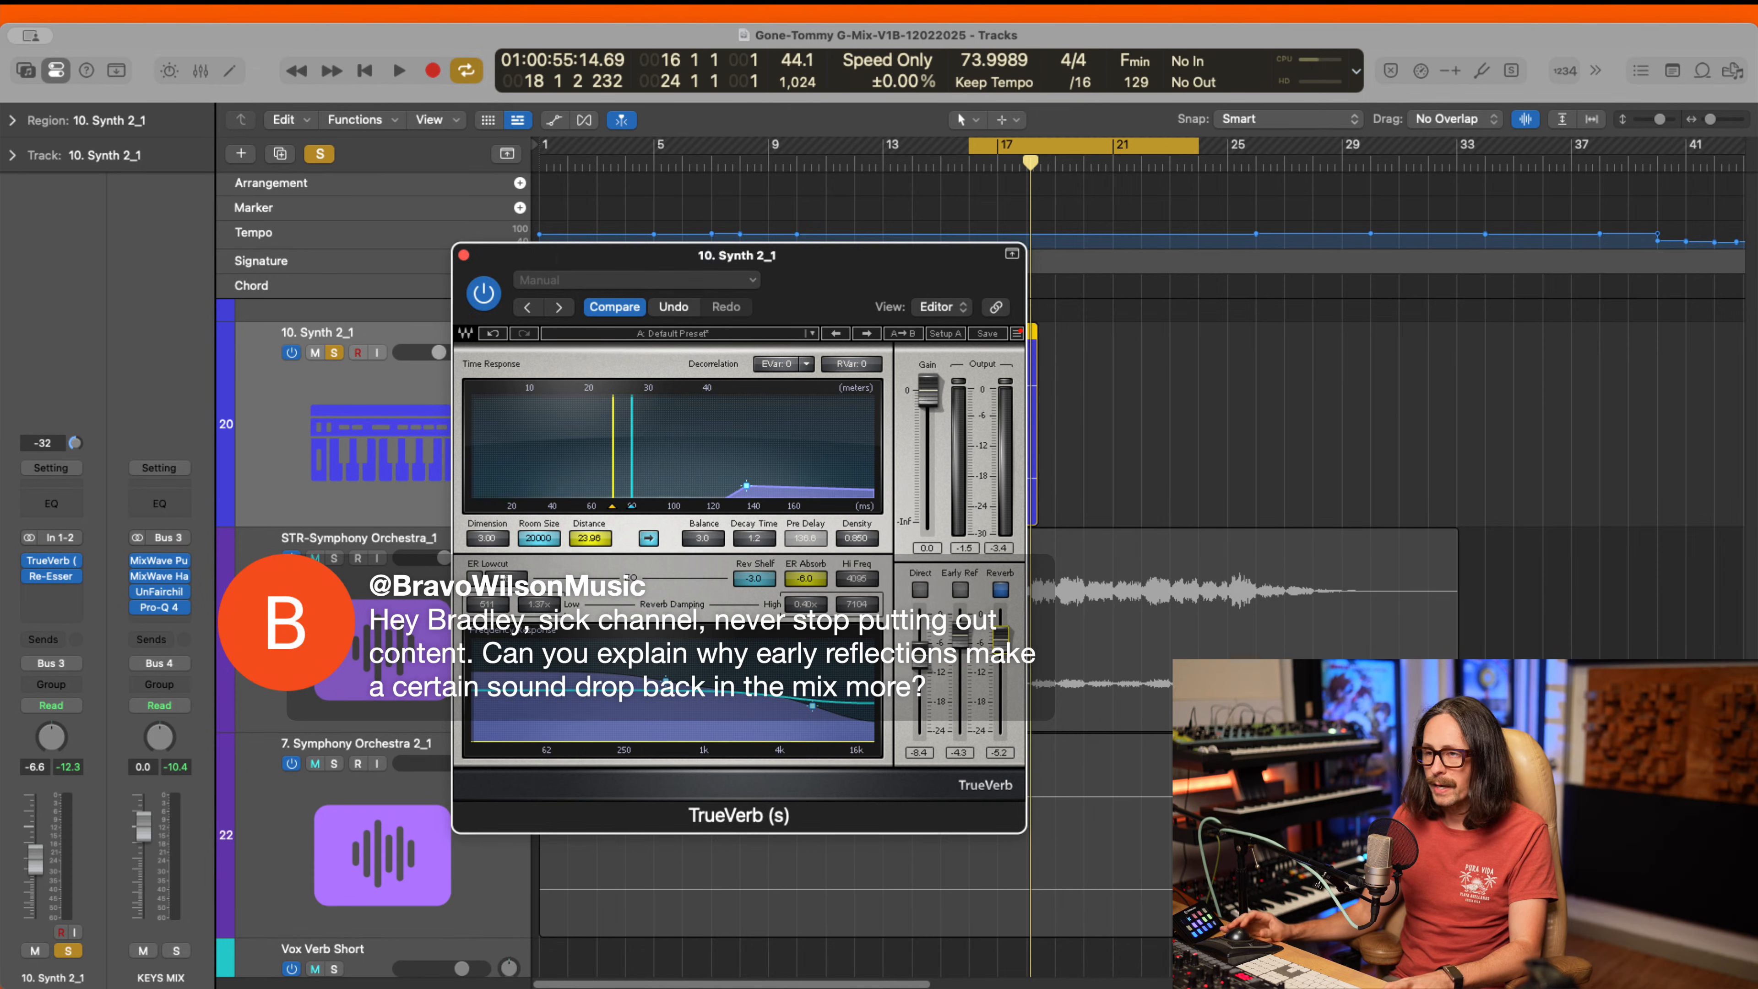
click(1264, 299)
key(space)
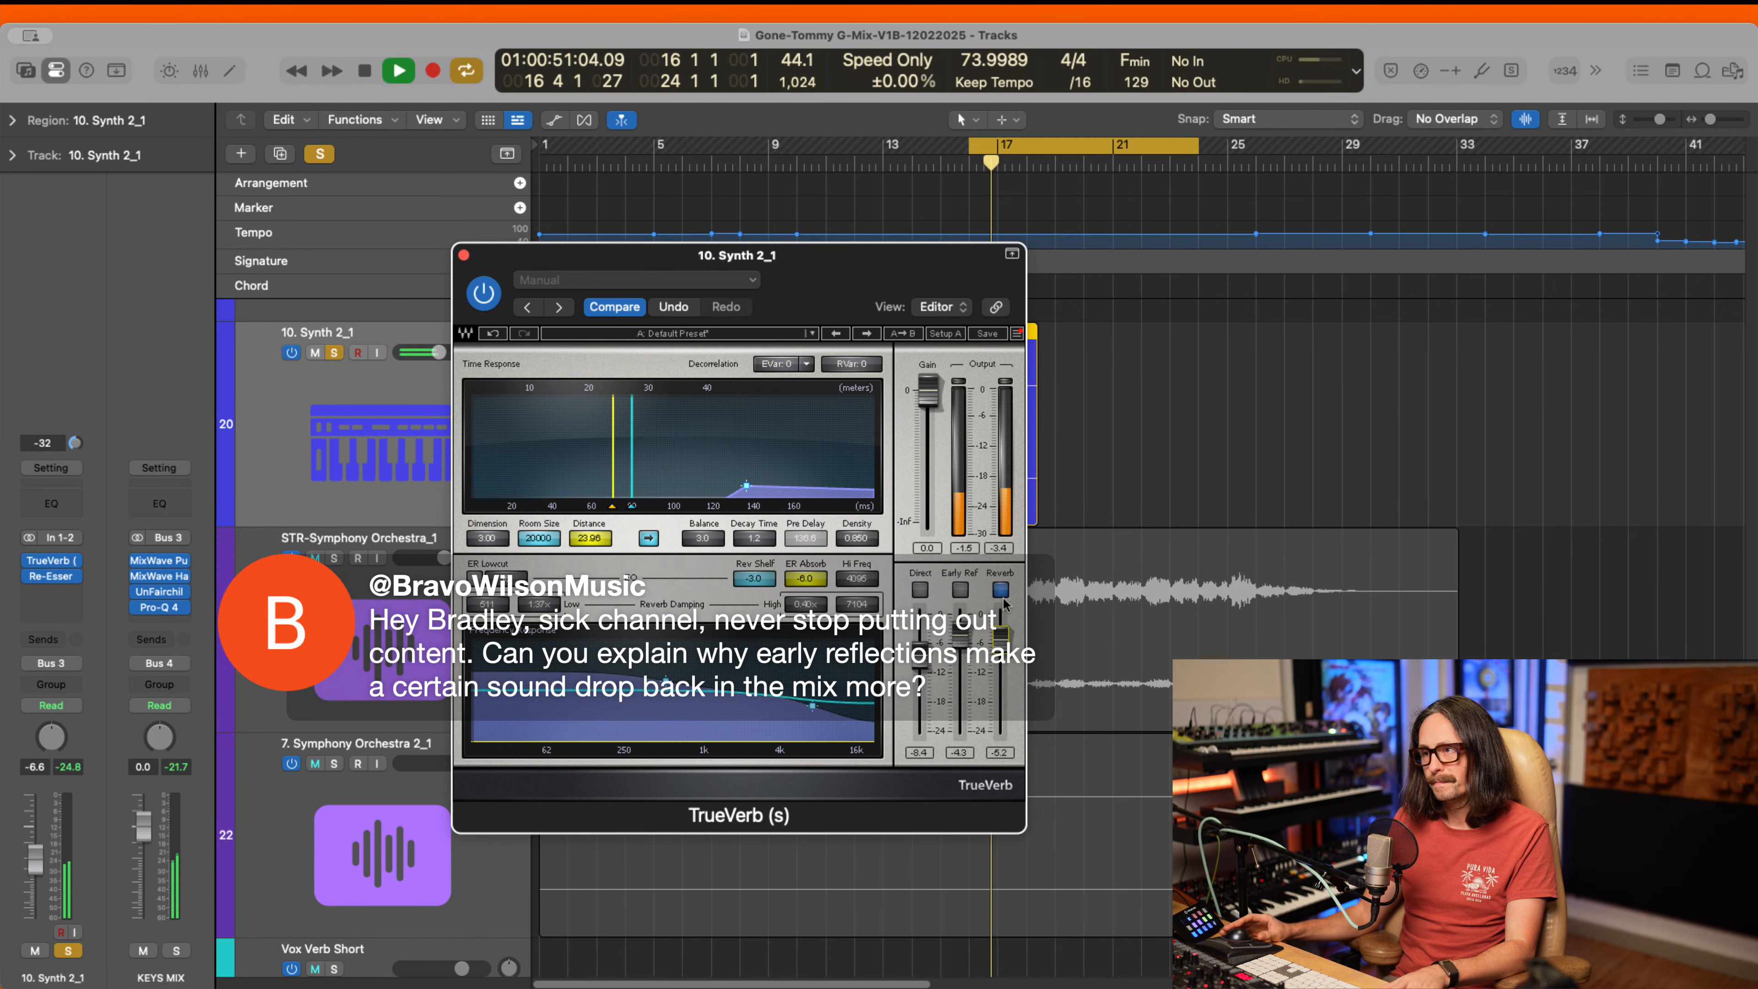
drag(995, 641, 995, 620)
key(space)
key(space)
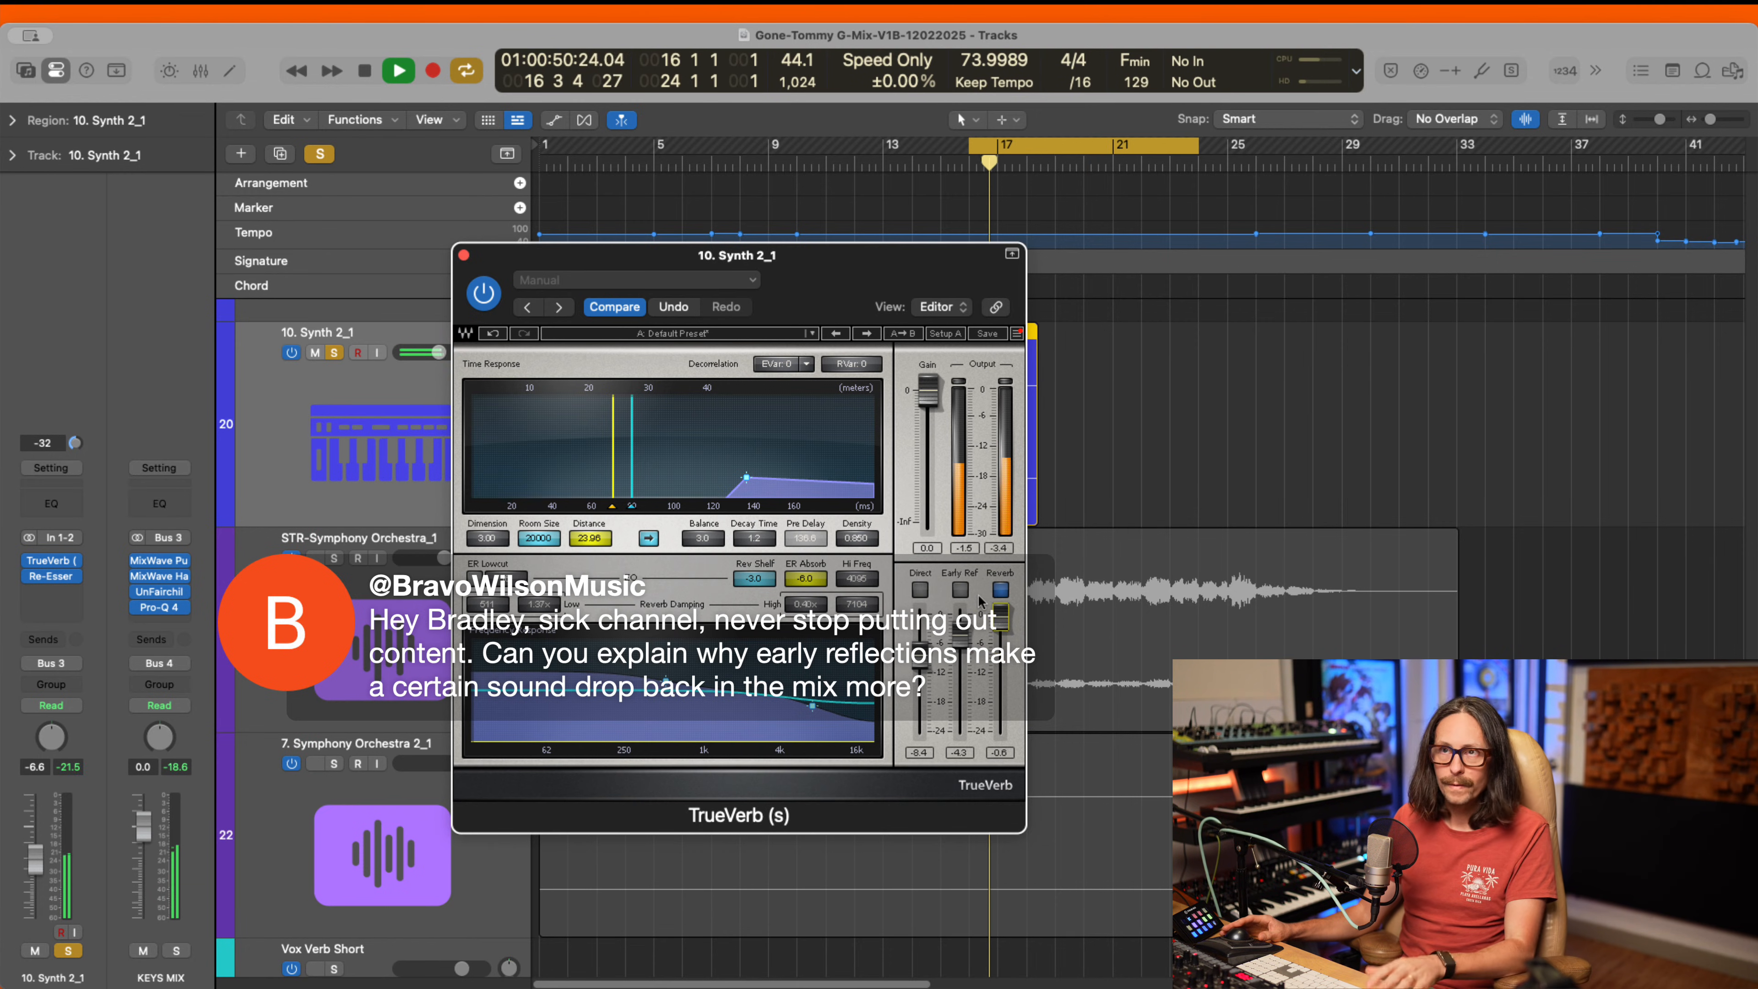
key(space)
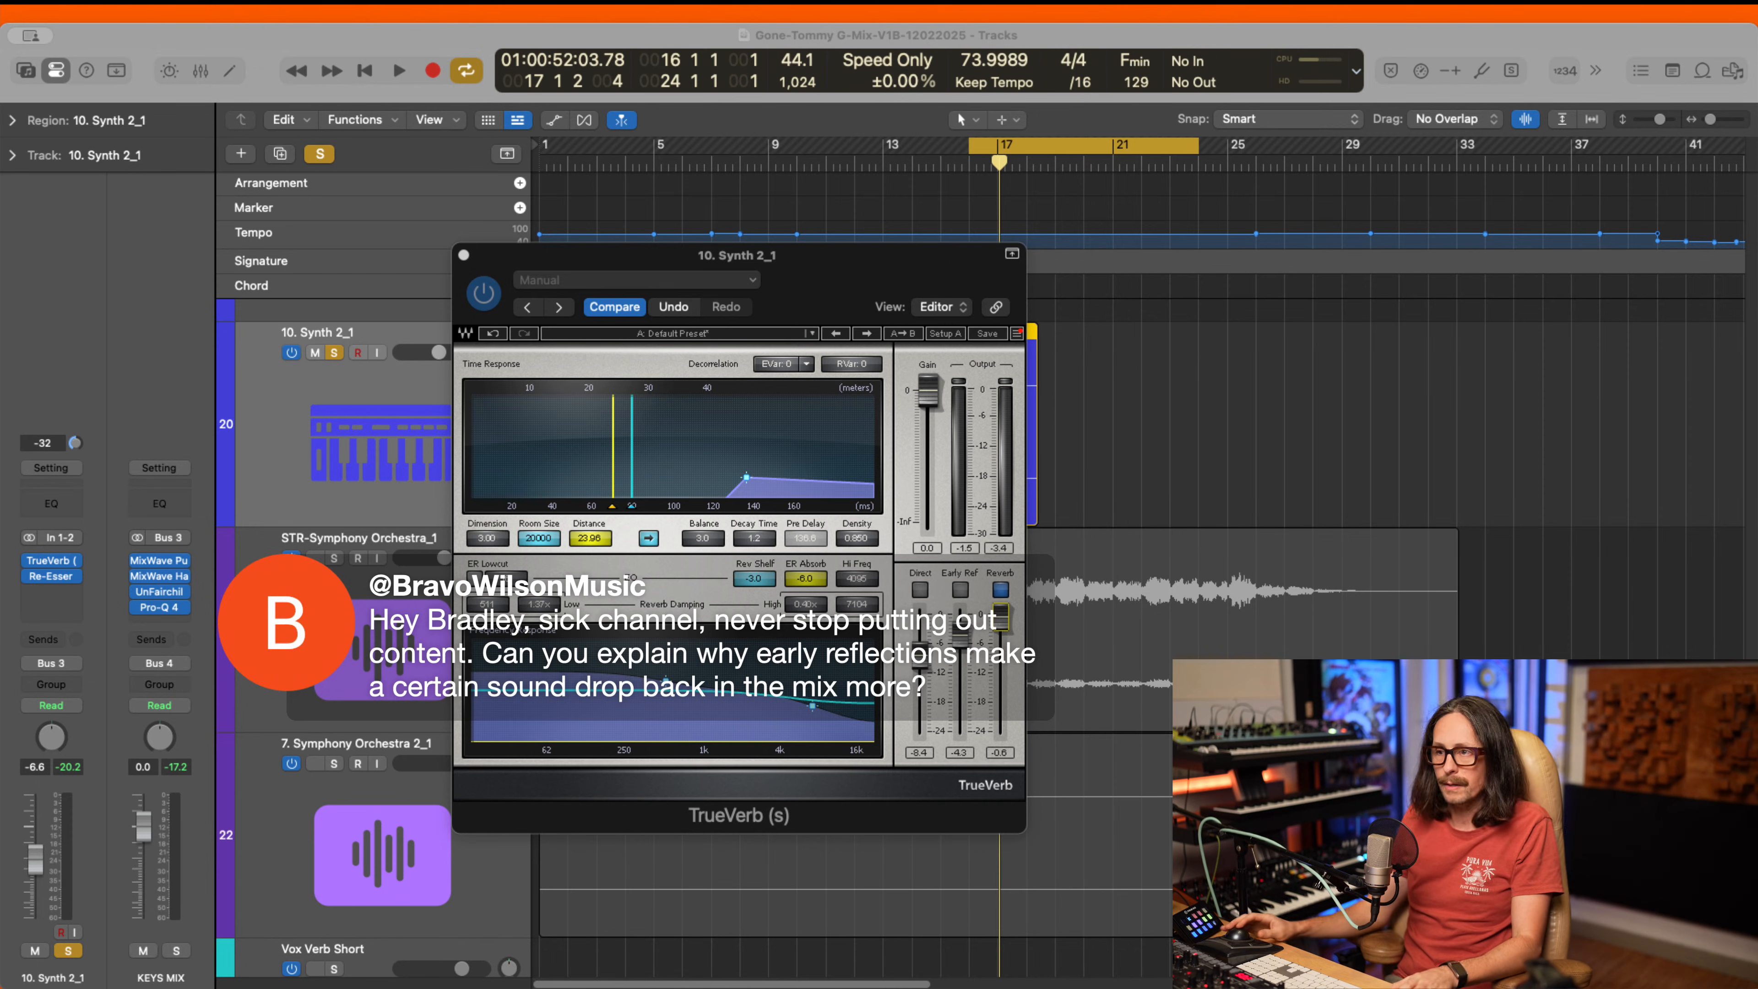
- Turn TrueVerb's early reflections back on with their level at 0.0, turn Reverb off and audition the loop
key(super+Tab)
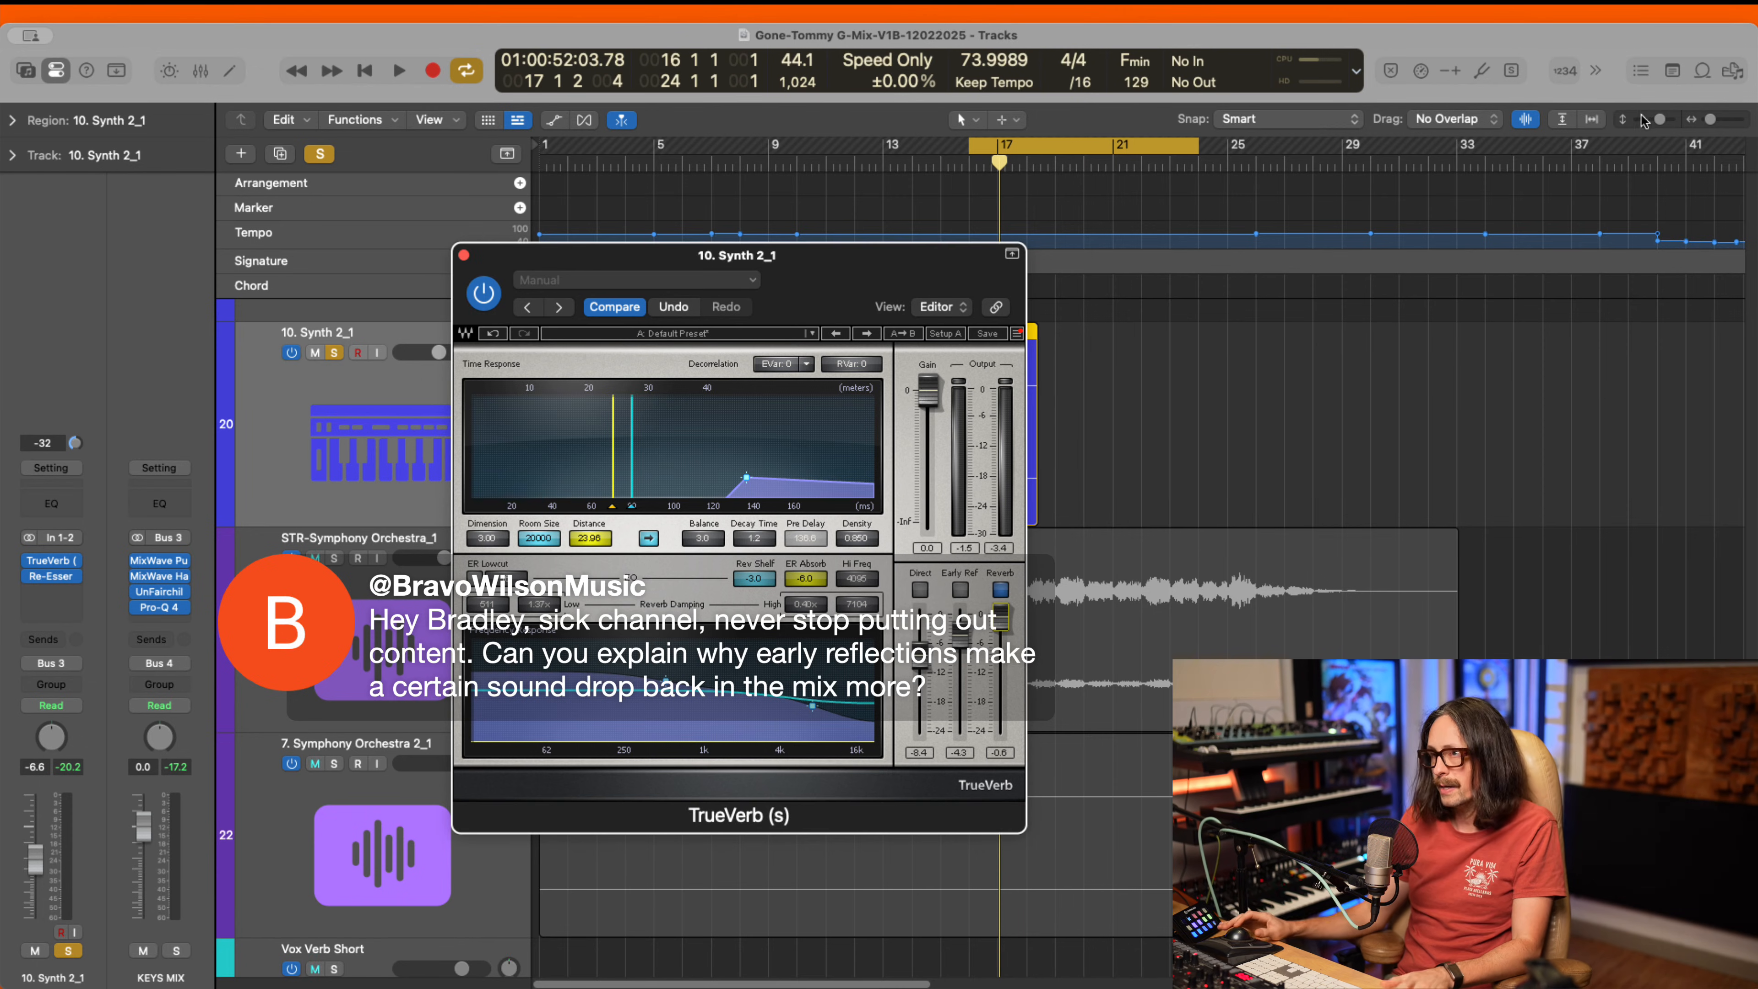
click(962, 591)
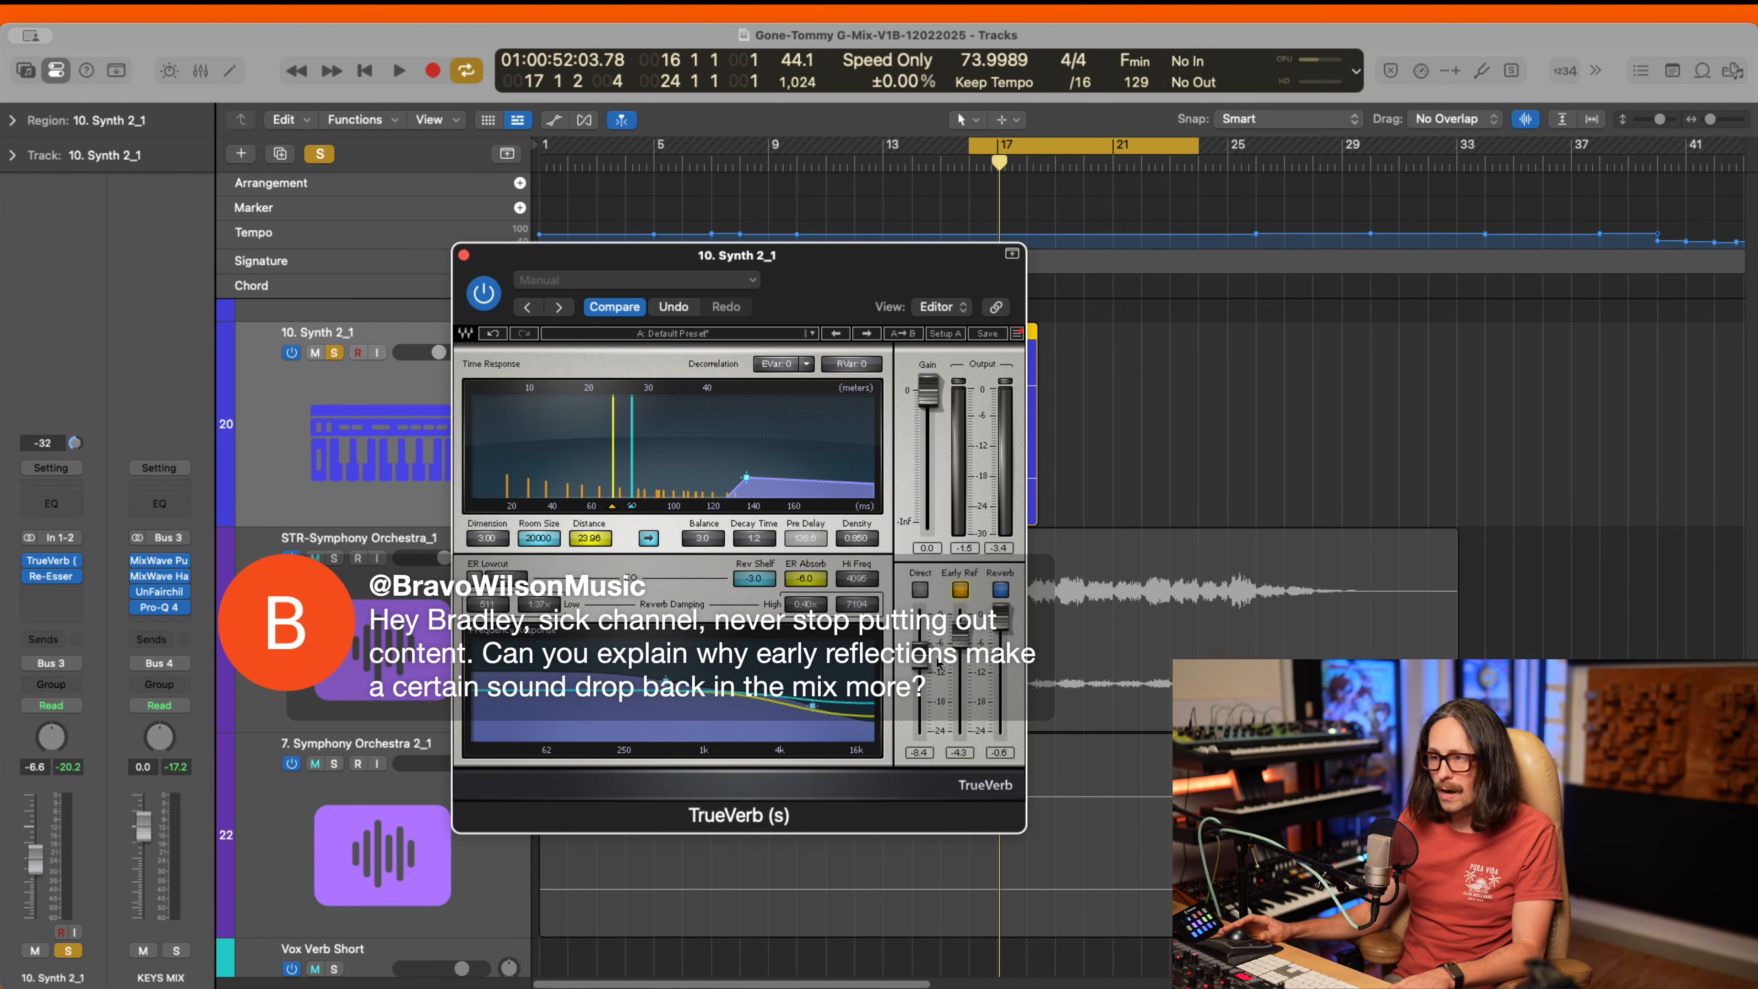
drag(962, 626, 973, 806)
drag(960, 729, 960, 606)
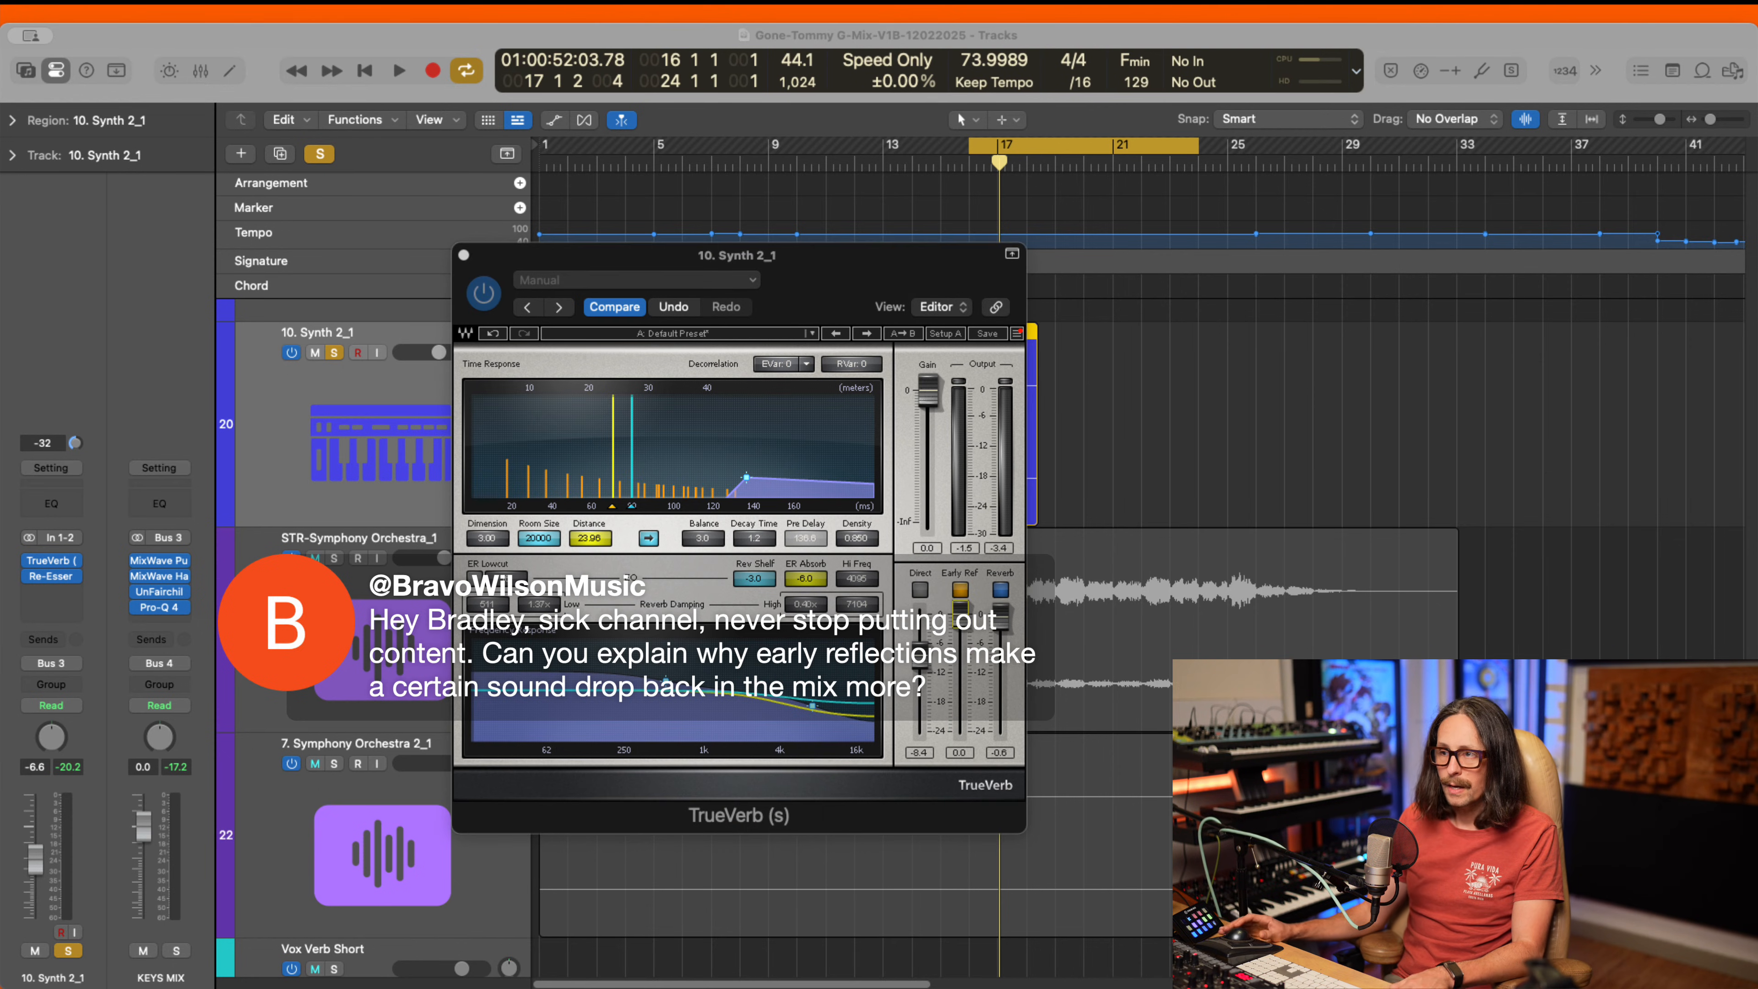
click(1000, 590)
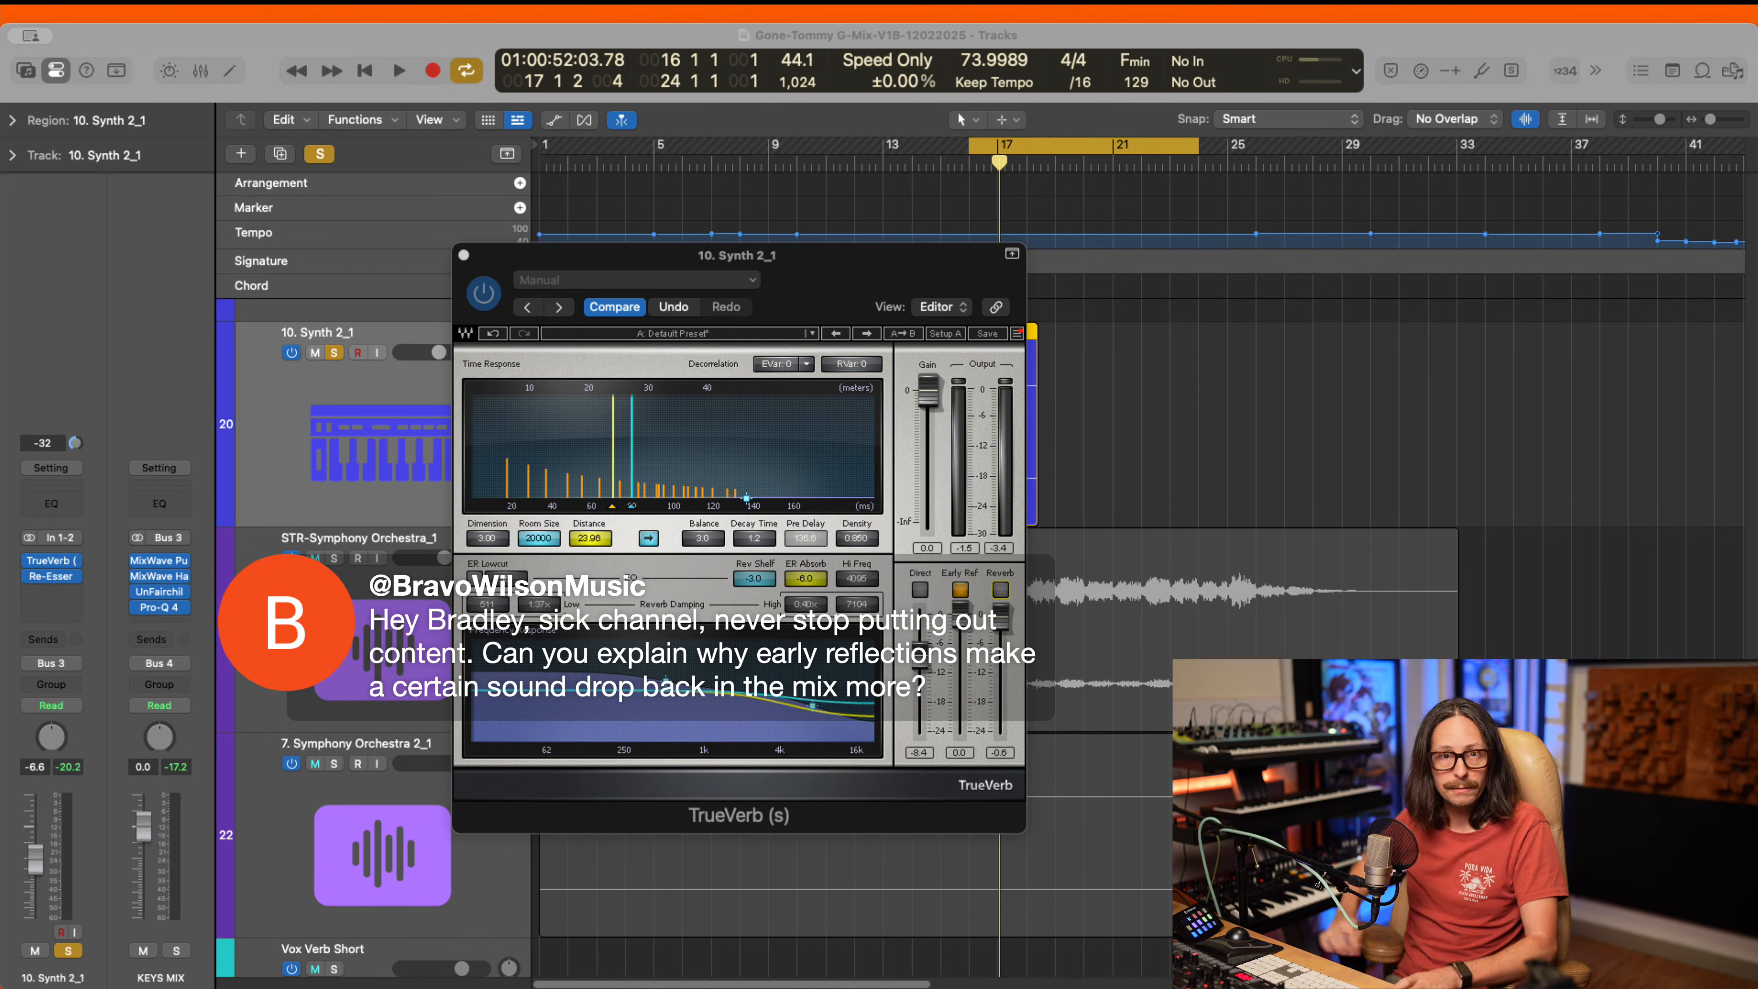
click(1185, 448)
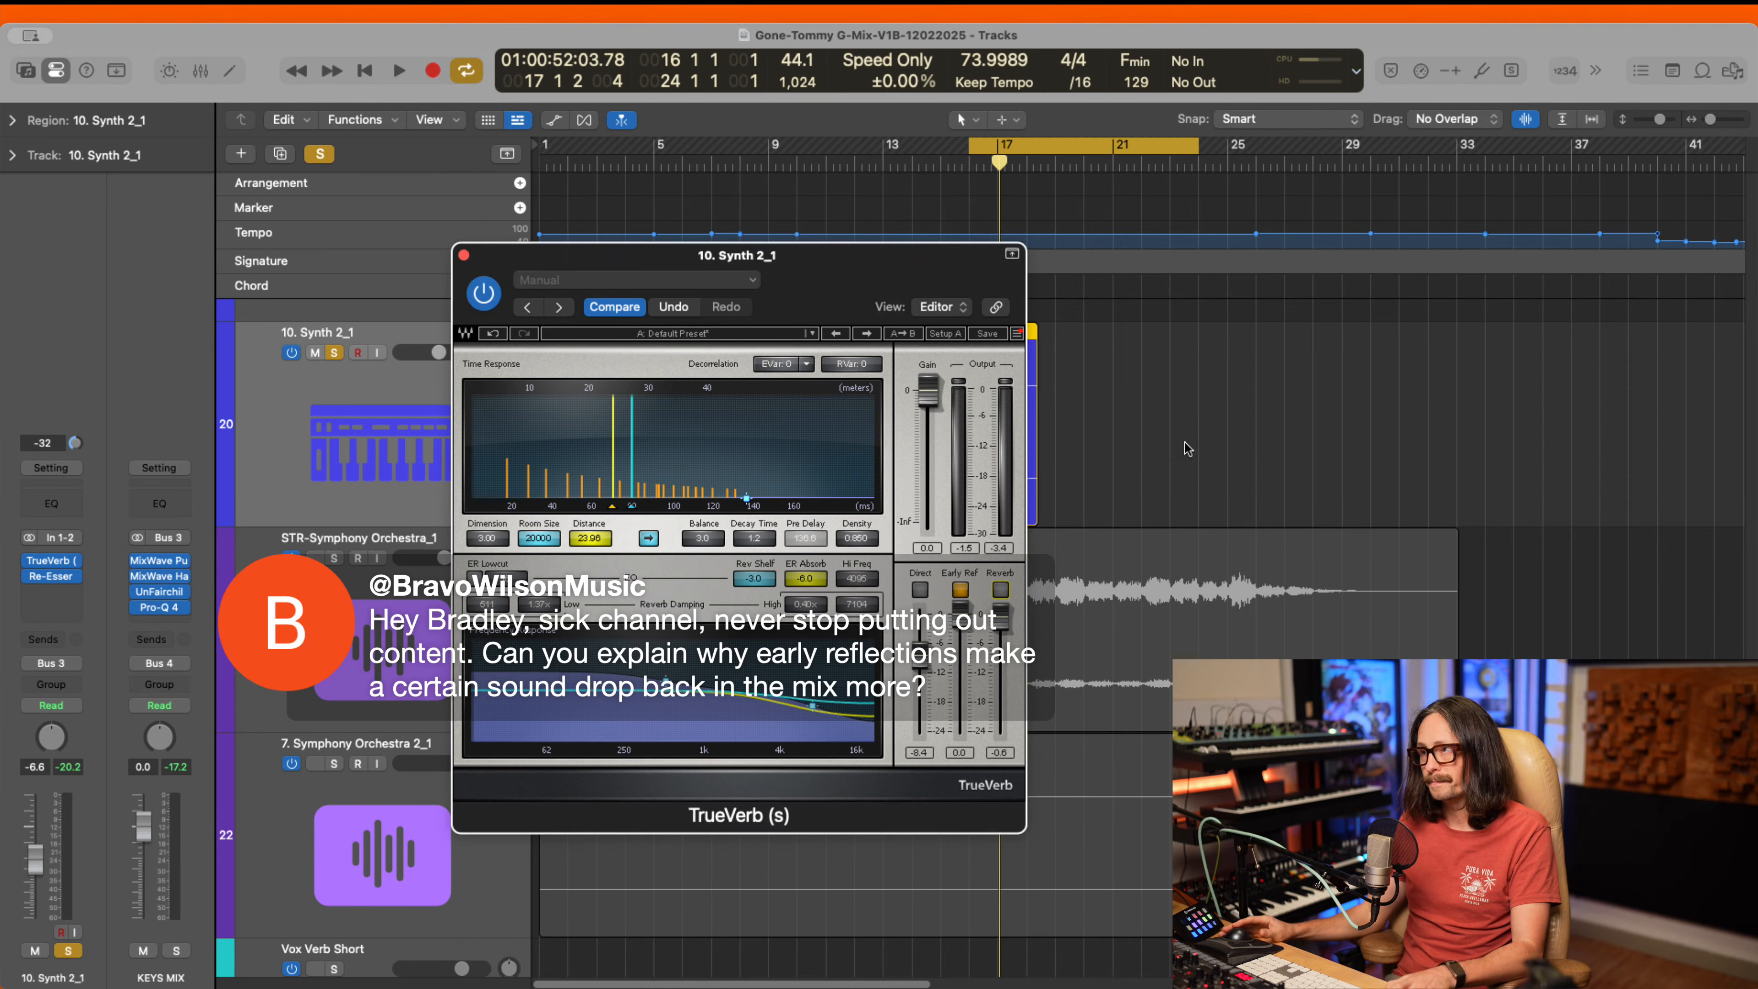
key(space)
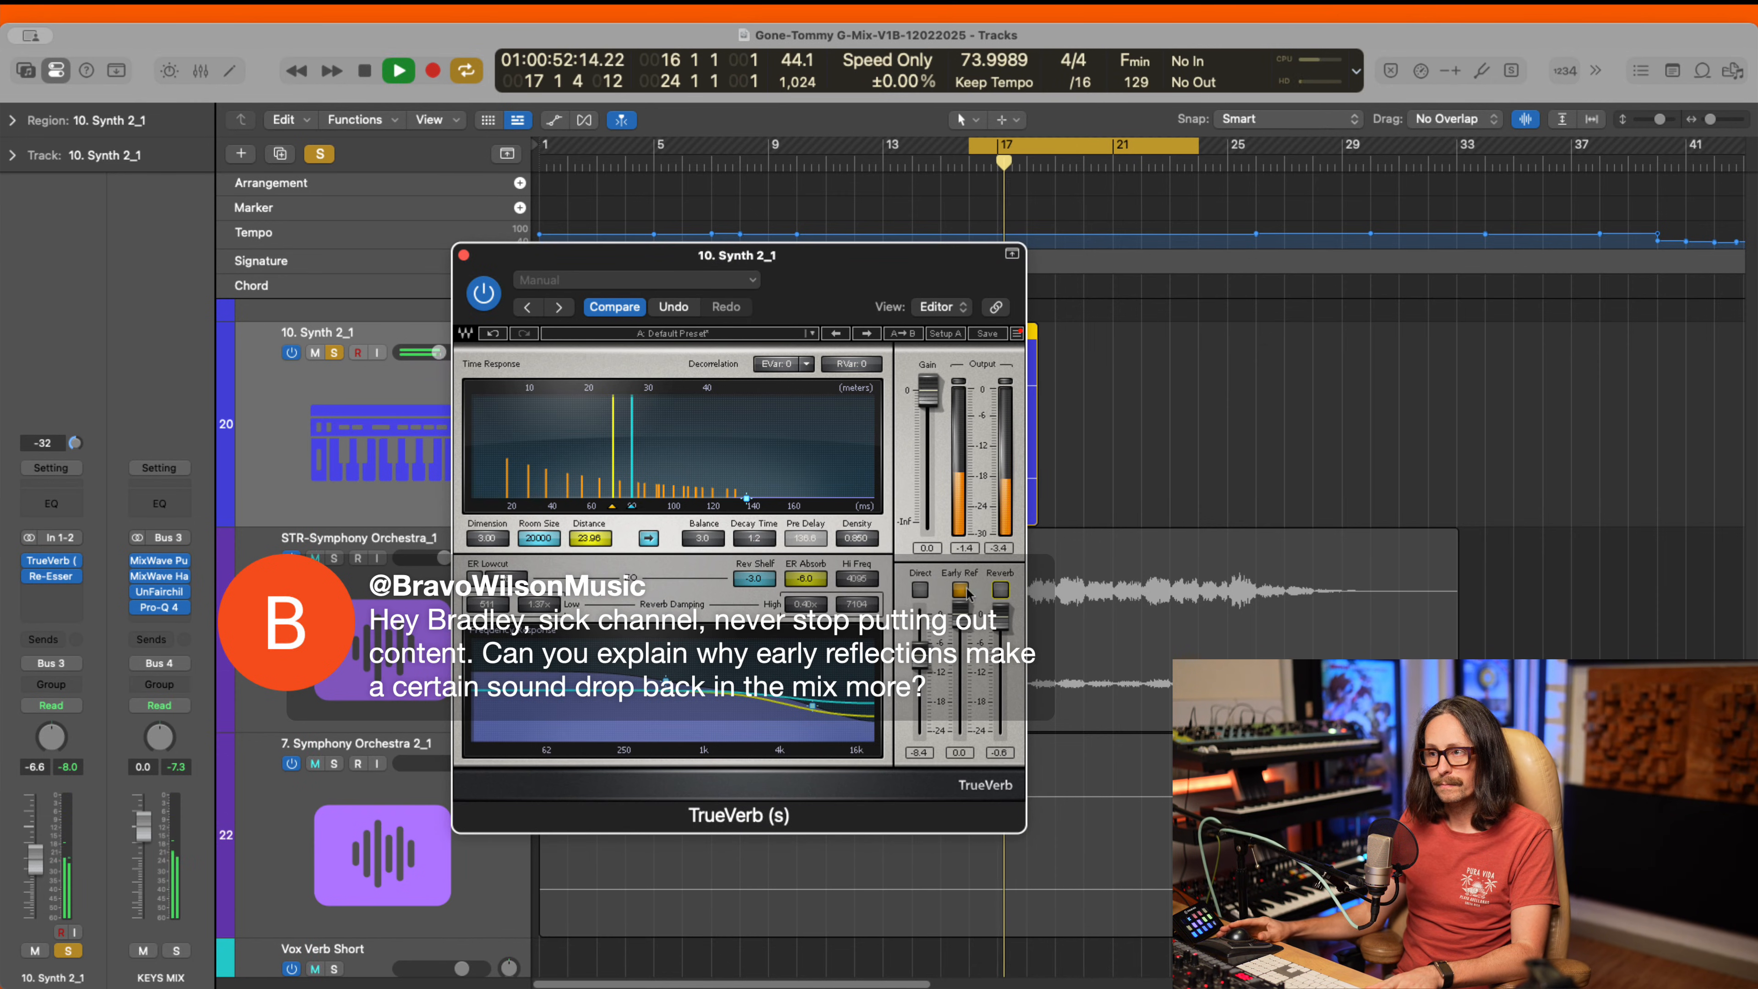
key(space)
- Switch TrueVerb from early reflections to Direct only and raise the Direct level to -0.6 during playback
click(960, 590)
key(space)
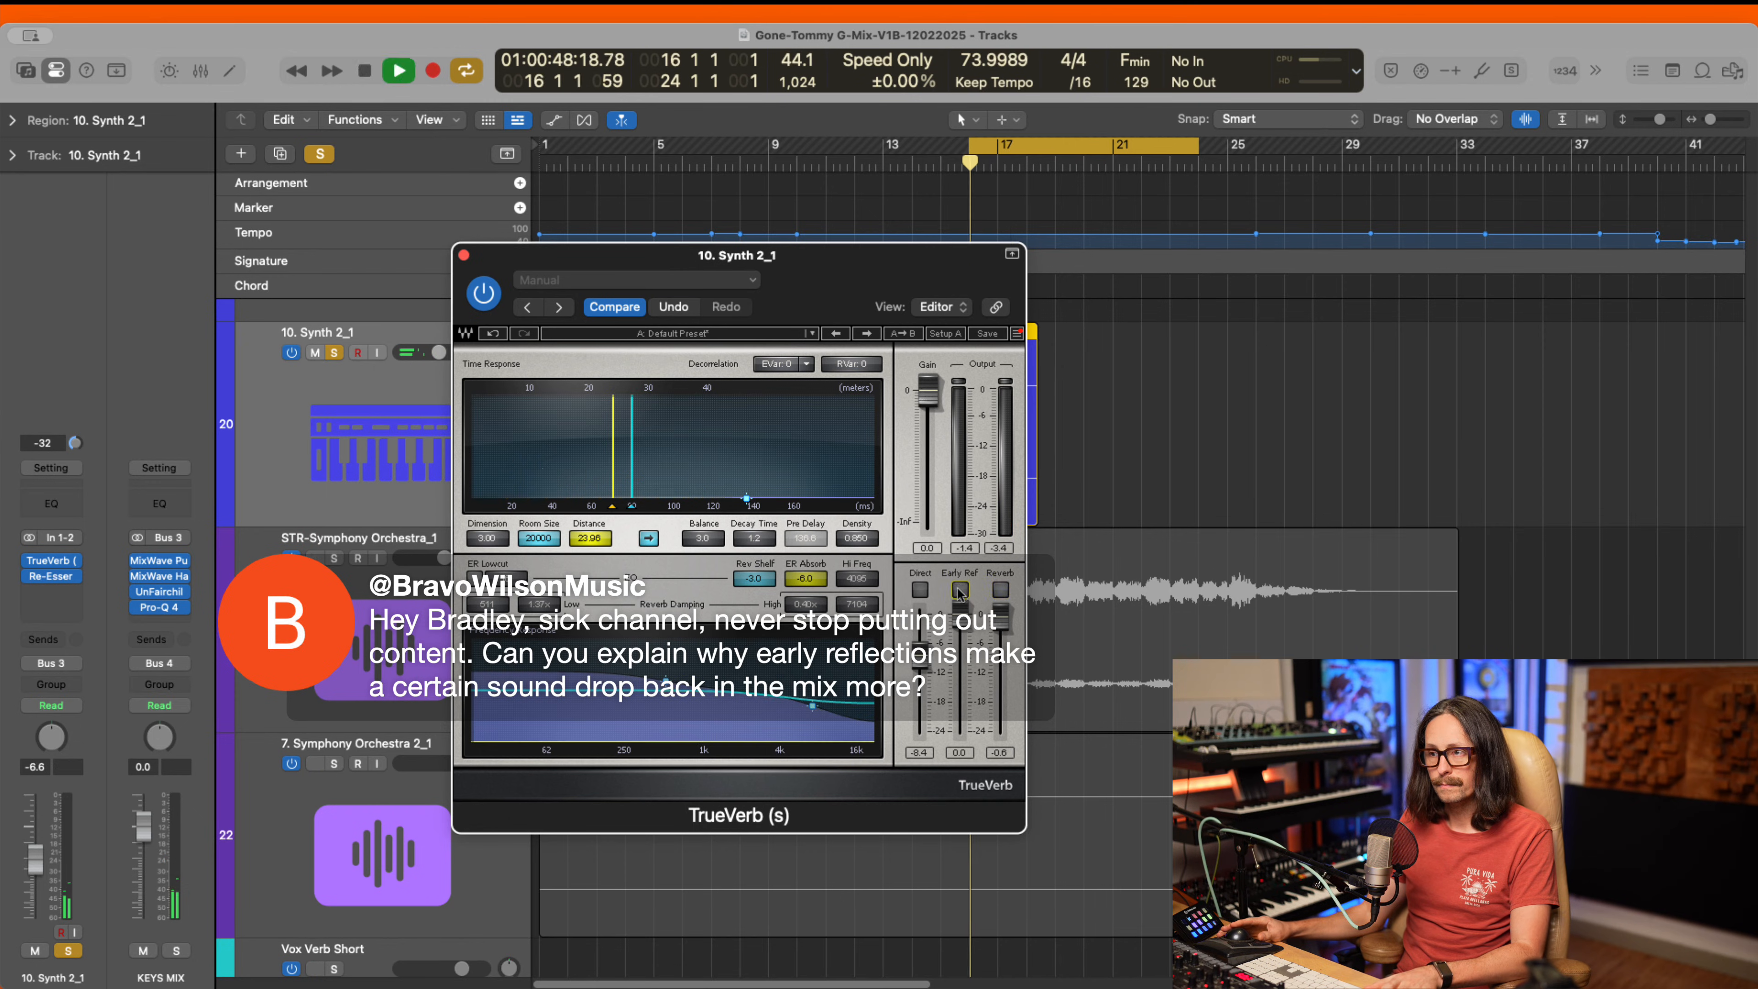
click(920, 589)
drag(920, 654, 920, 613)
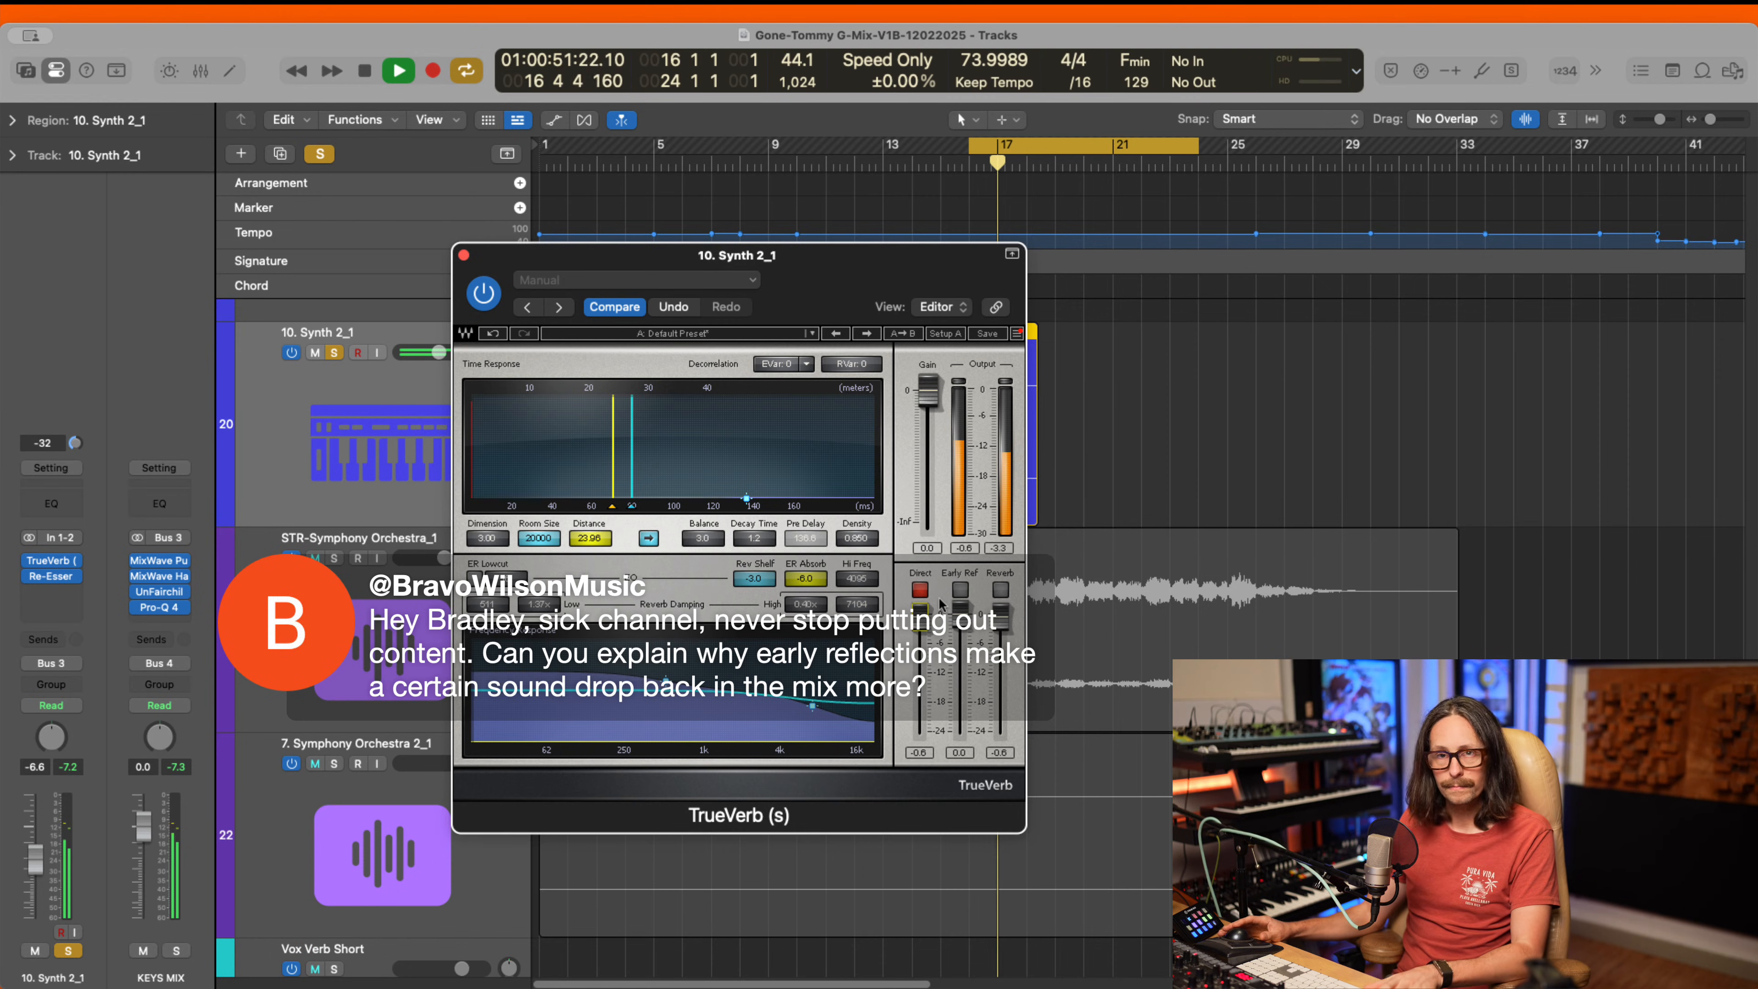
key(space)
- Switch TrueVerb from Direct back to early reflections only and play the loop to compare
click(920, 589)
click(961, 590)
key(space)
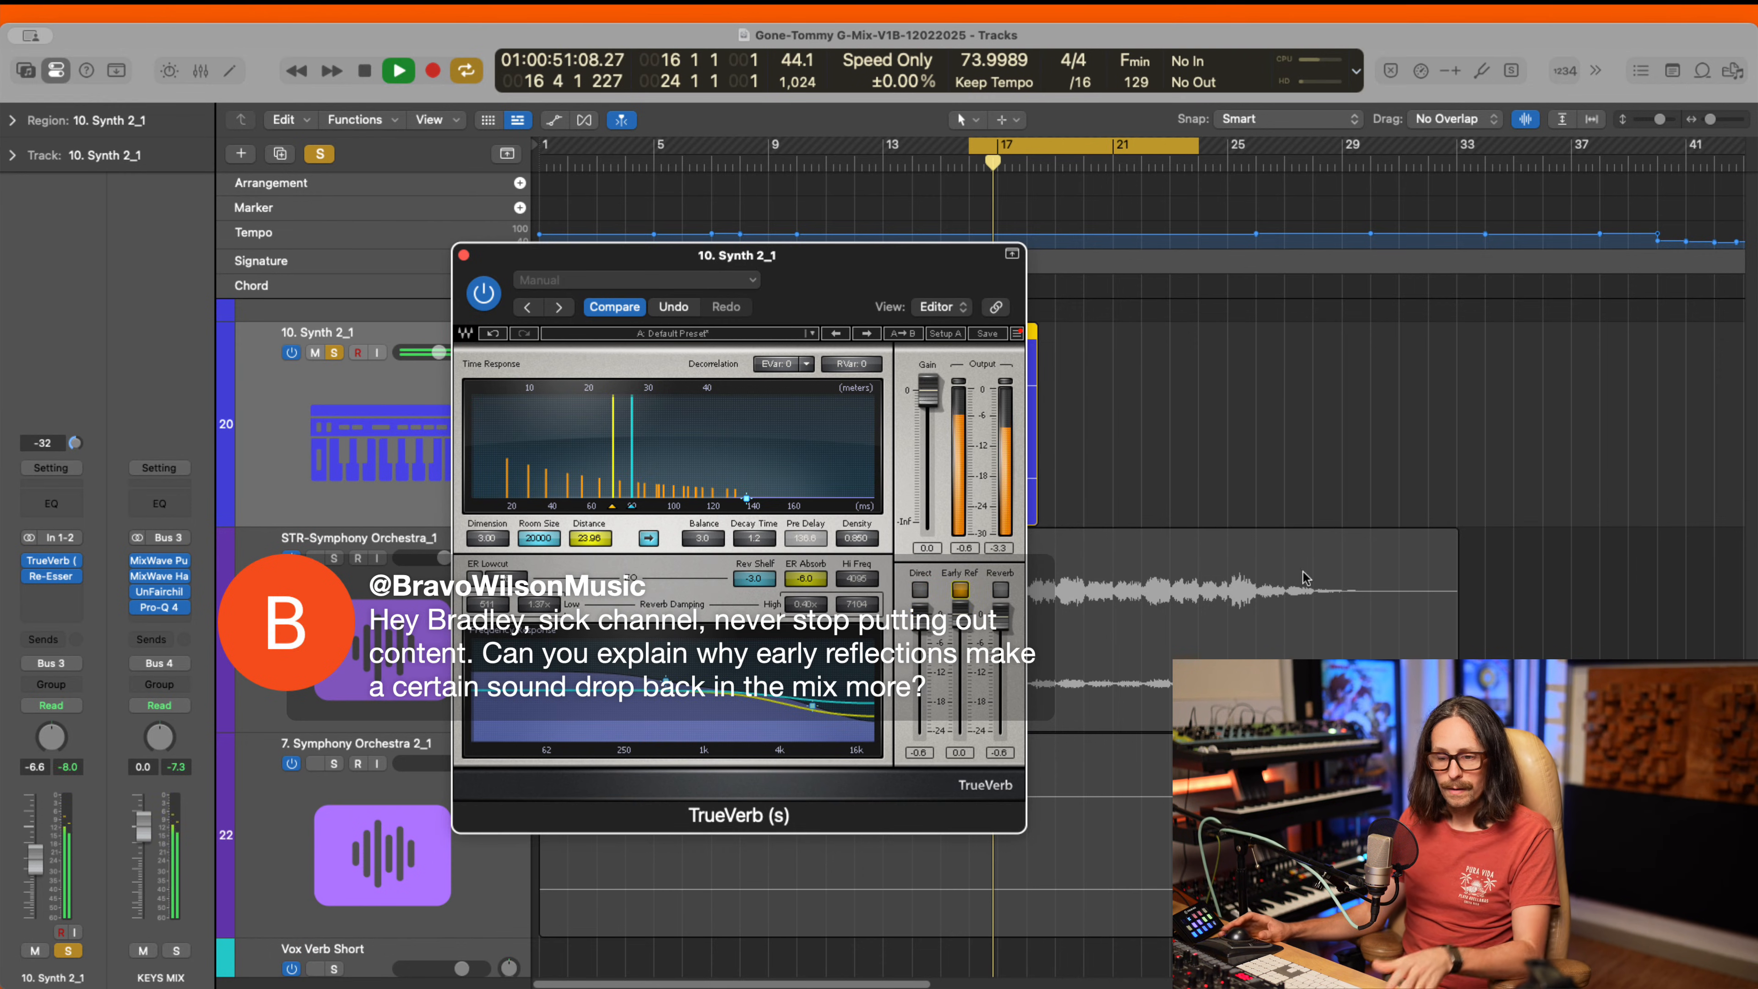
key(space)
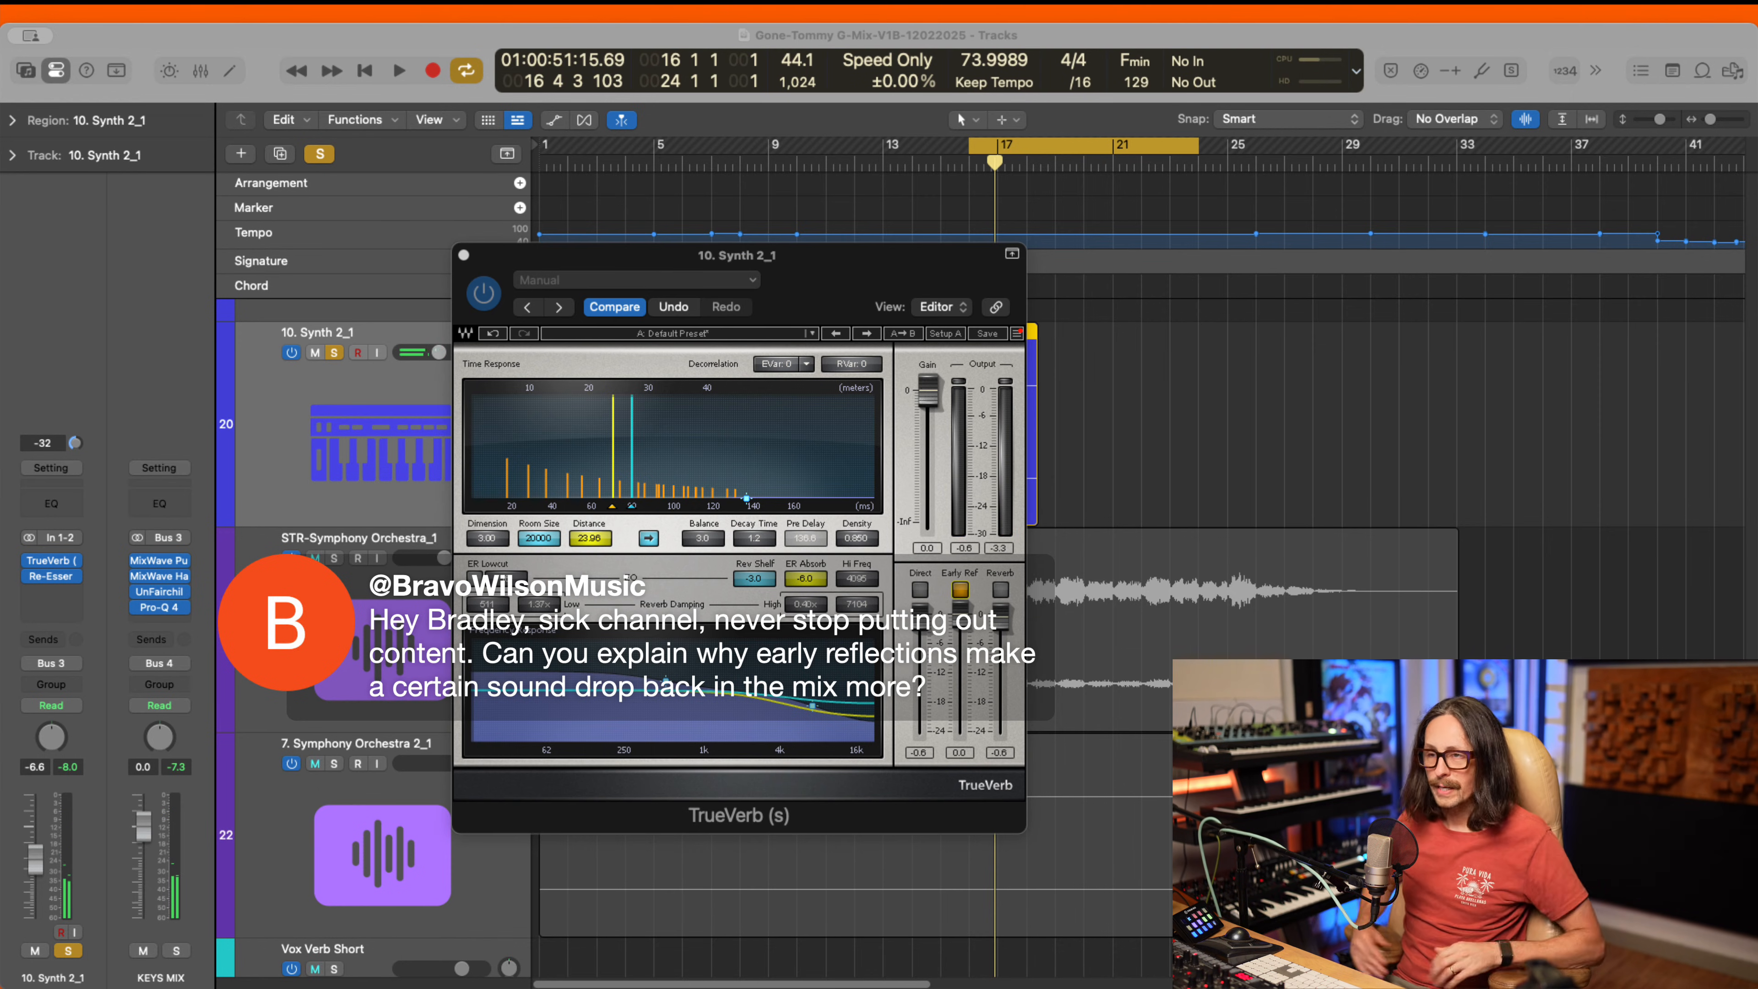
- Raise TrueVerb's Distance to 40.00 and play the soloed synth loop
click(1370, 150)
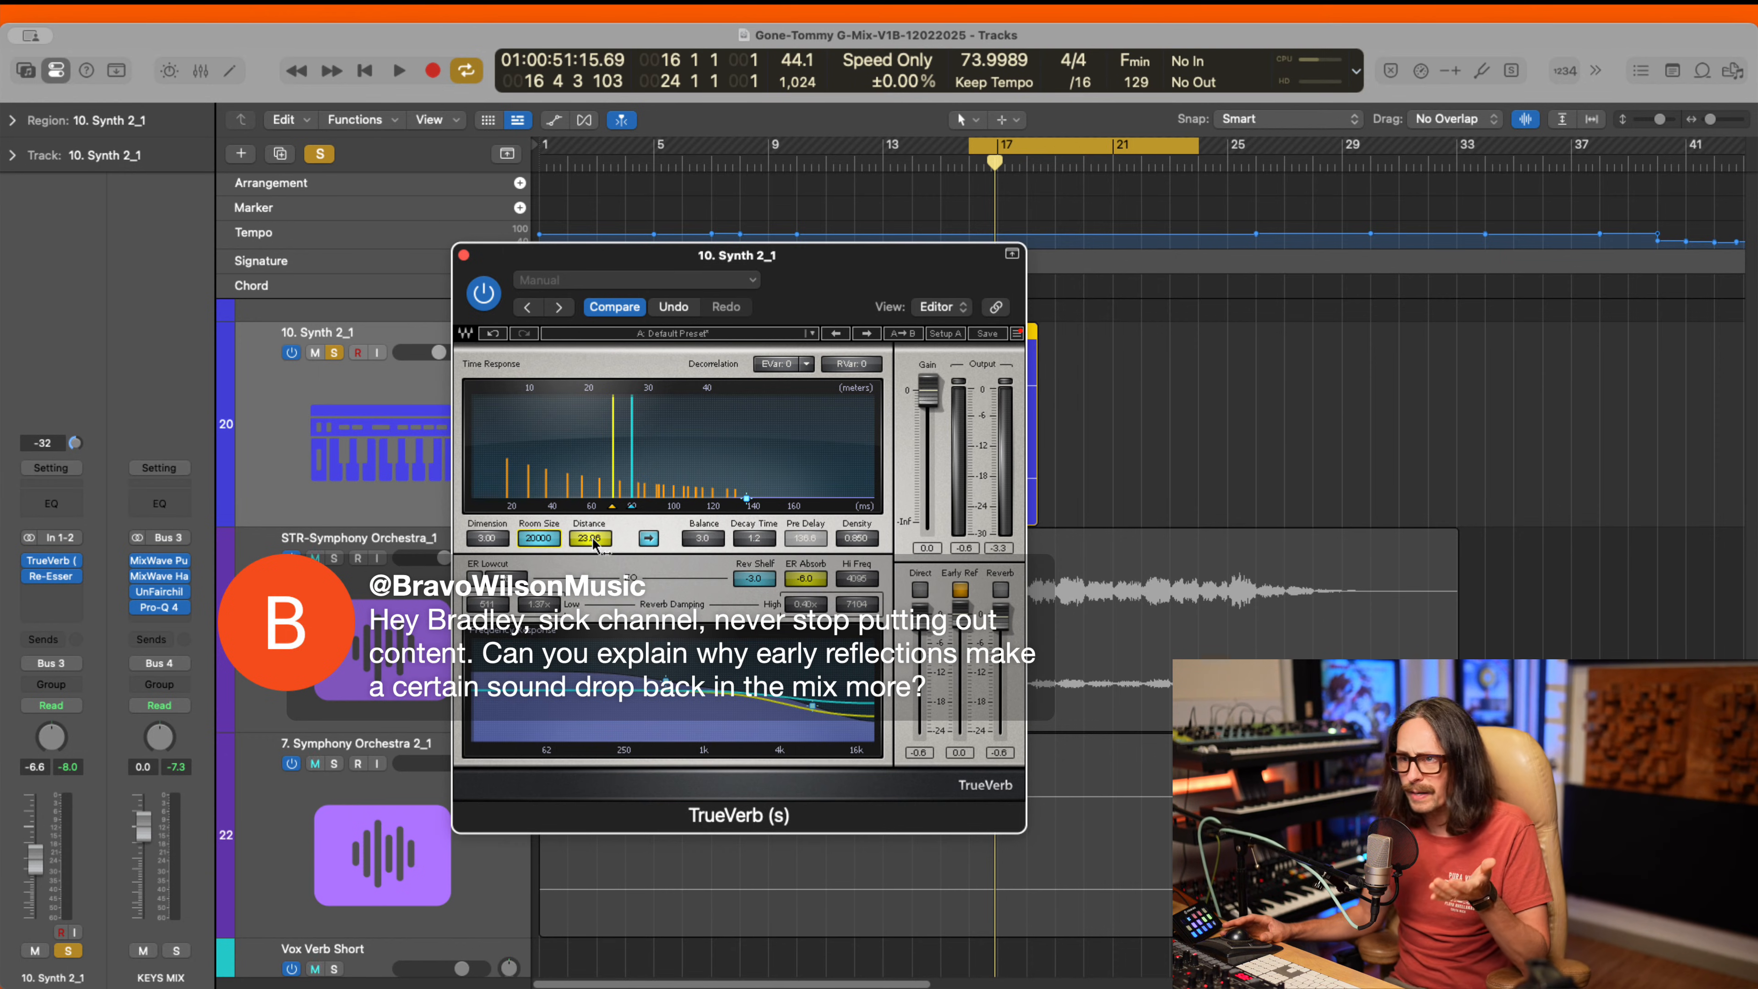
drag(594, 543, 672, 544)
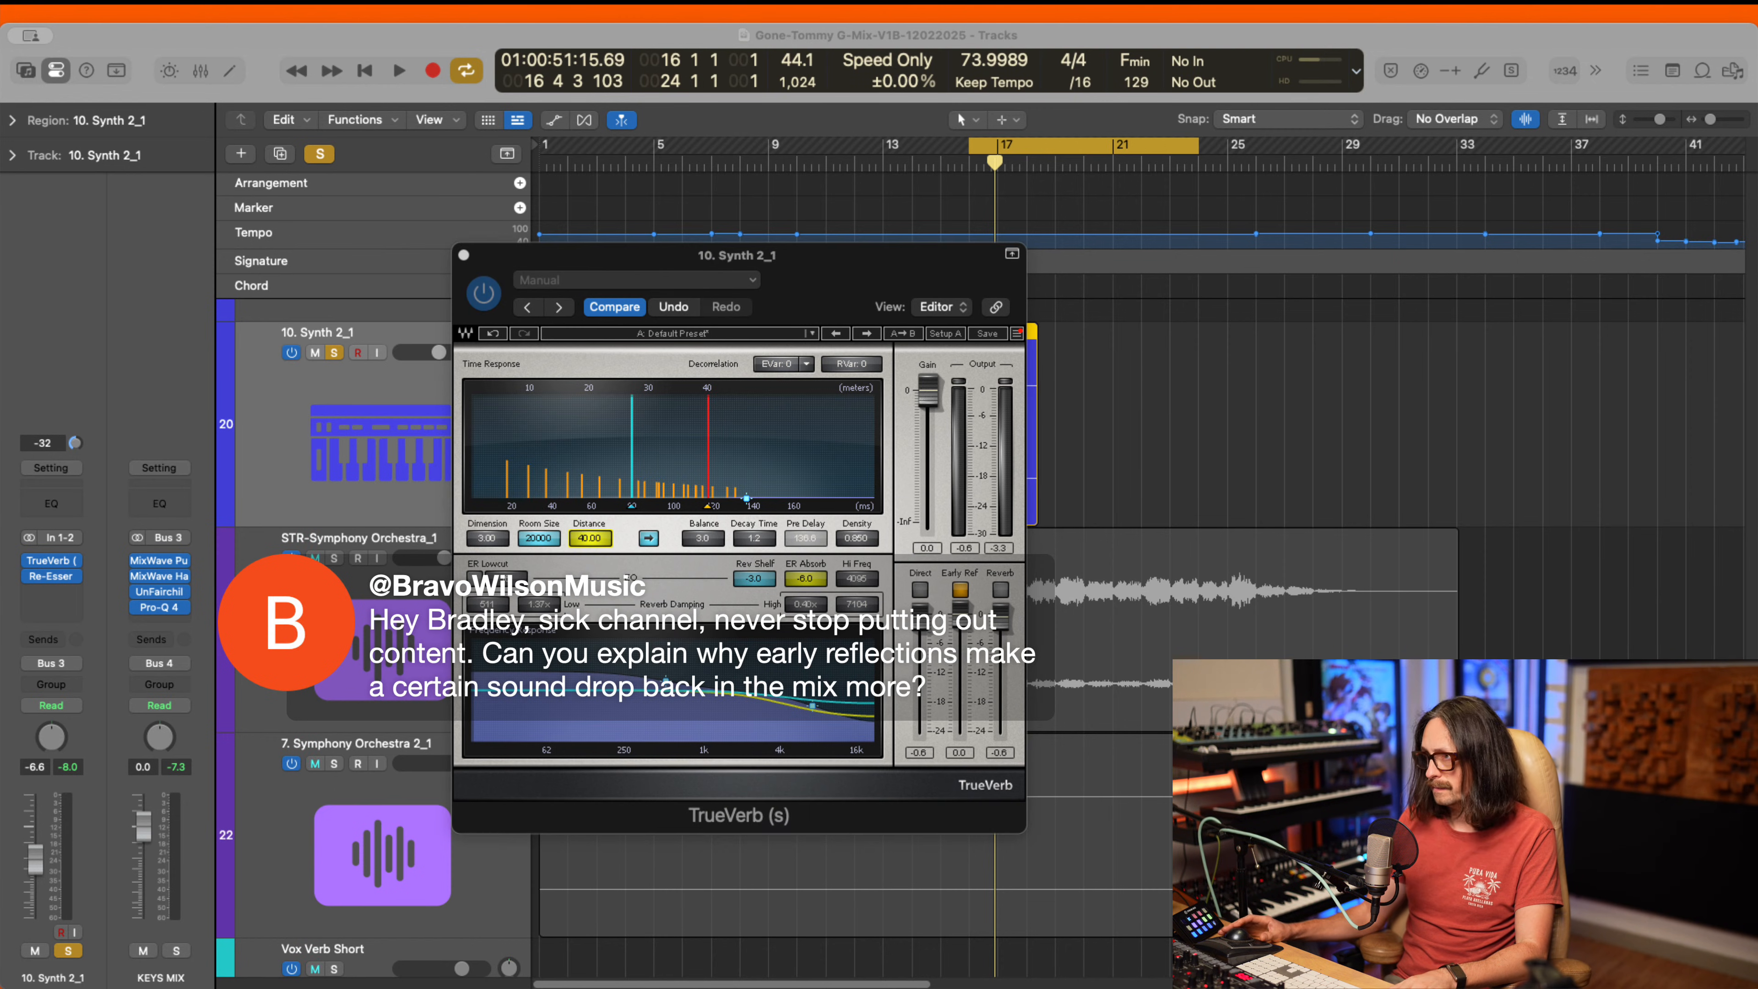
key(space)
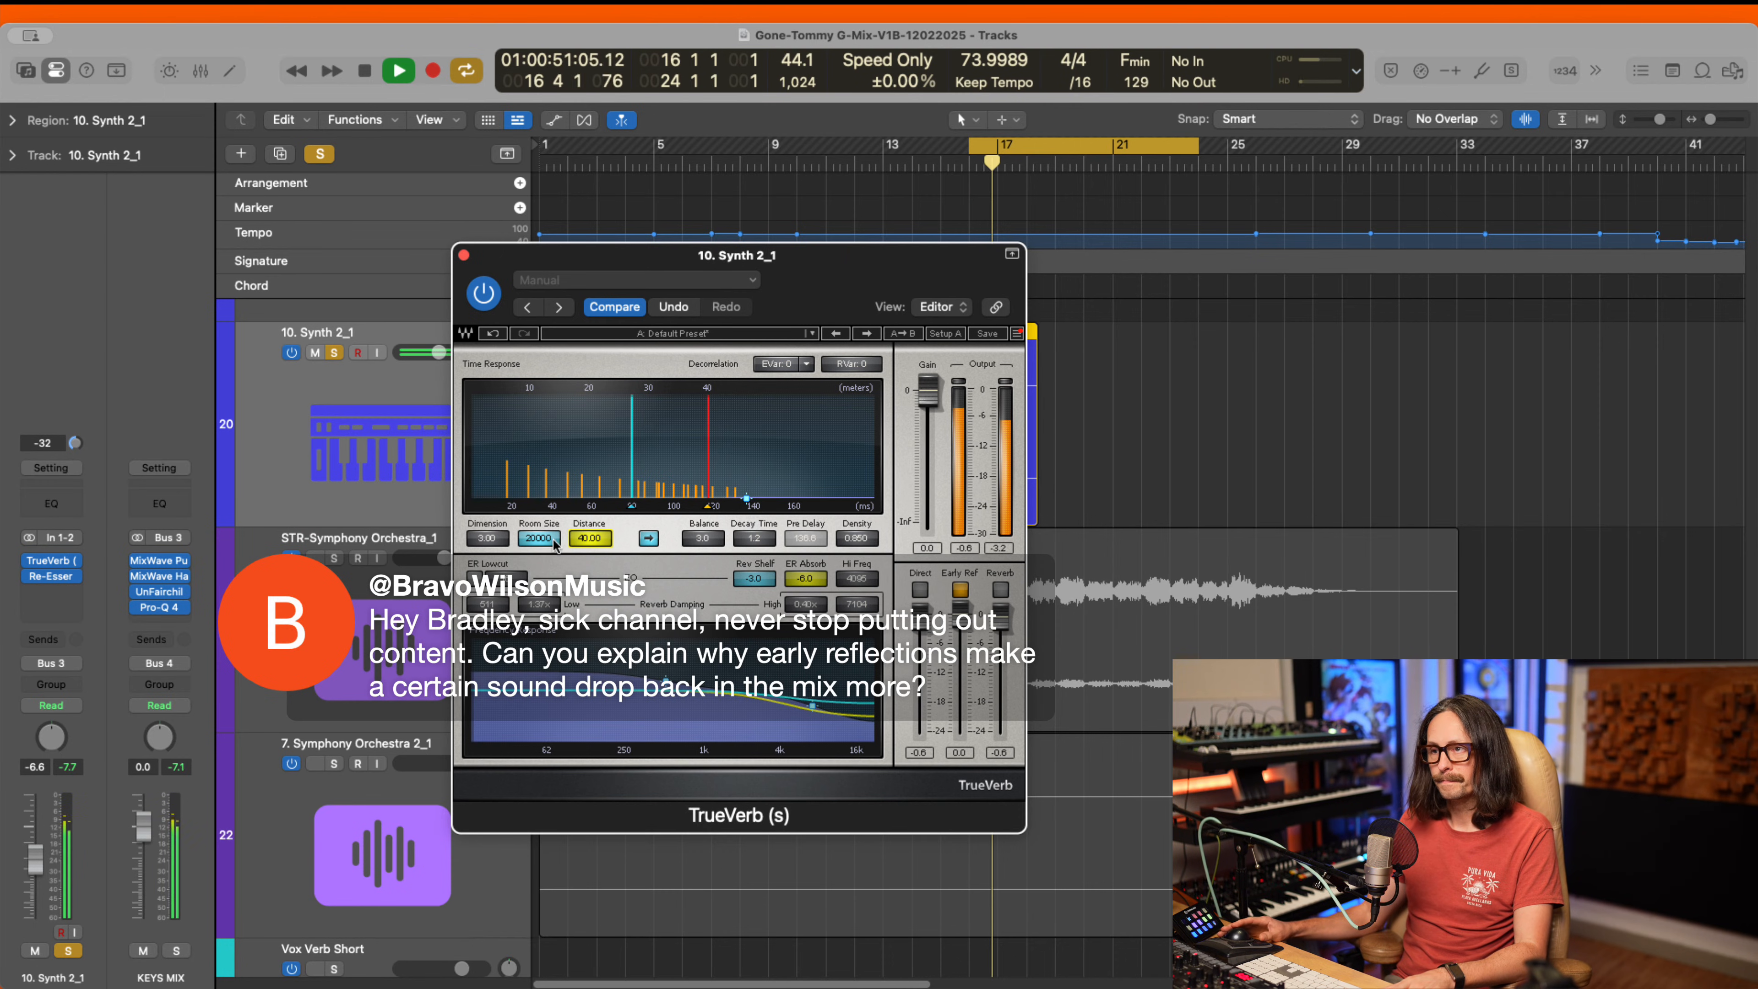
key(space)
- Lower TrueVerb's Distance to 13.08, play the loop, and raise Distance to about 25.81 during playback
drag(589, 538, 501, 538)
key(space)
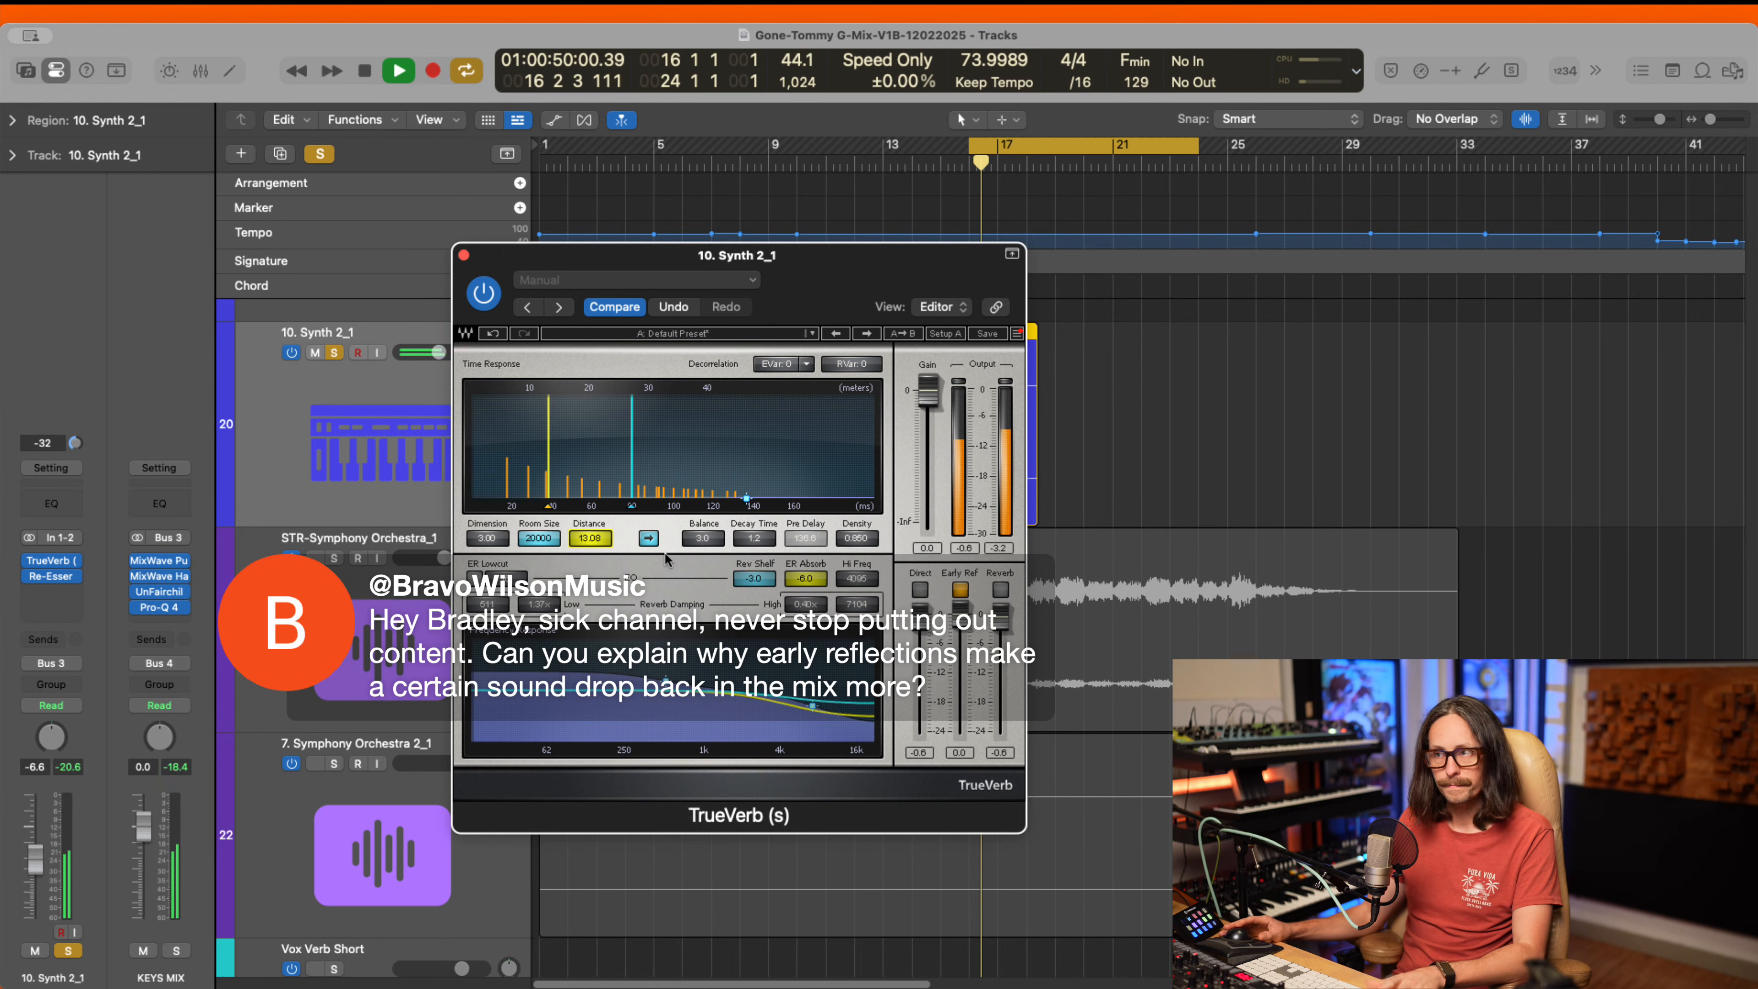
drag(612, 543, 702, 541)
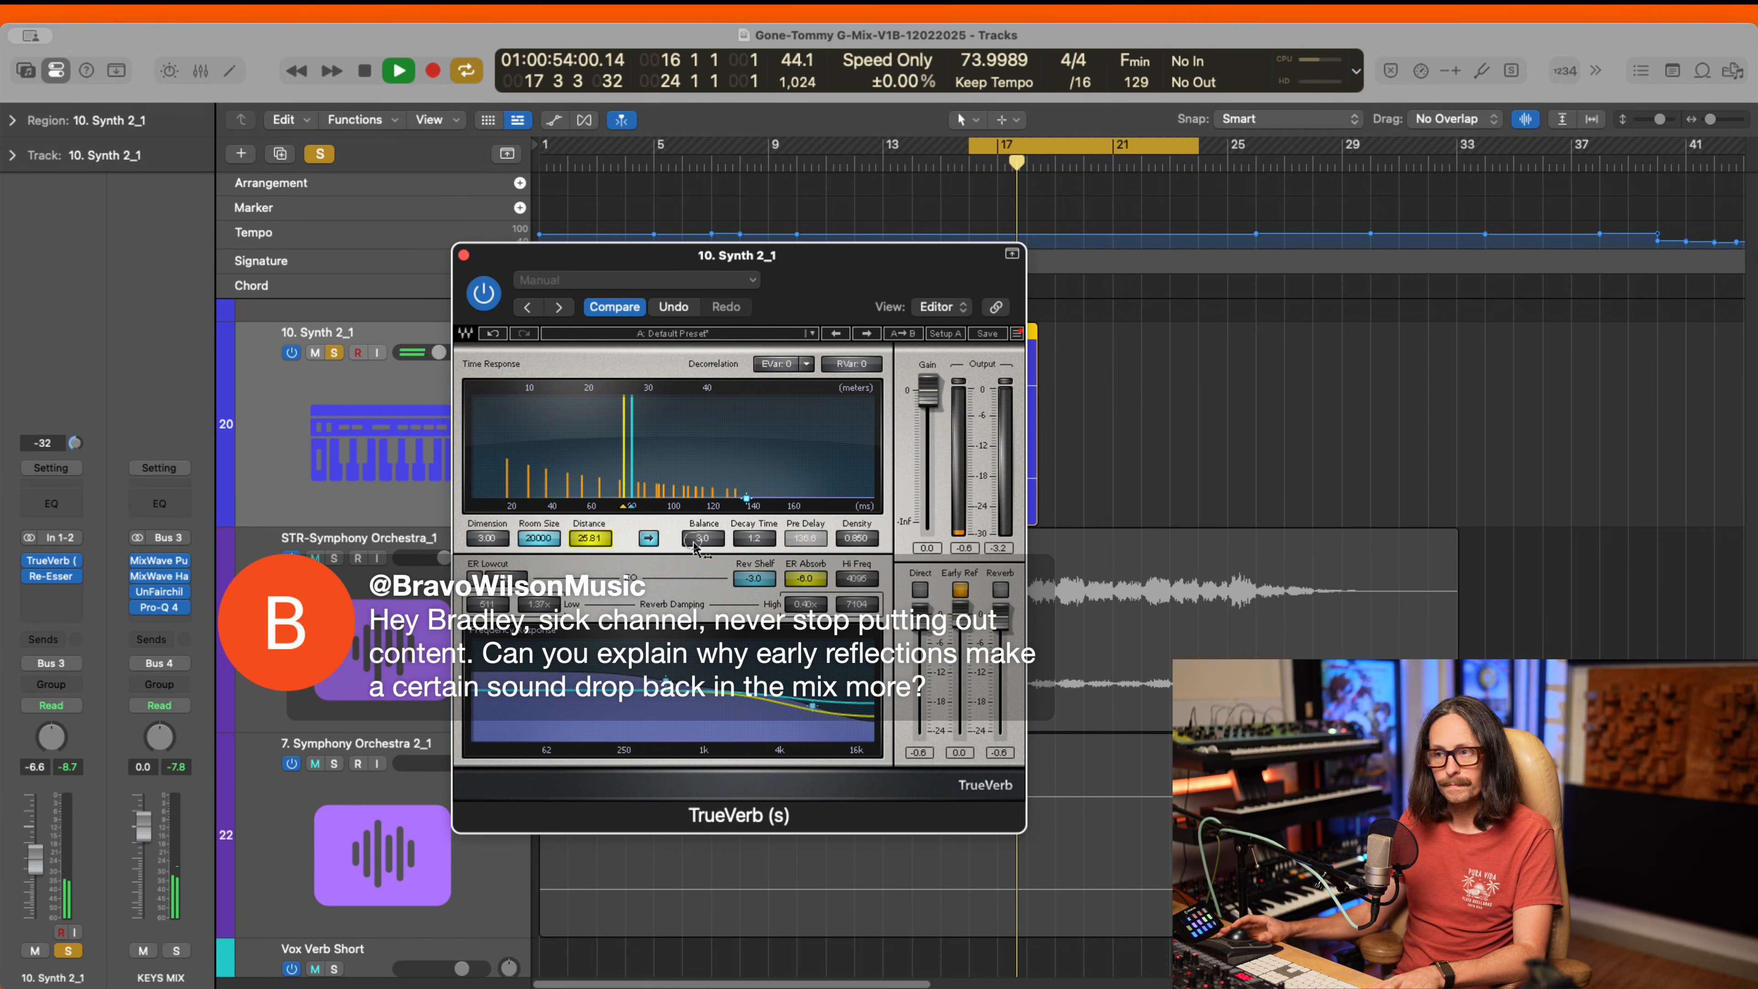
- Play the soloed synth loop again to hear TrueVerb's early reflections at the 25.81 distance
key(space)
key(space)
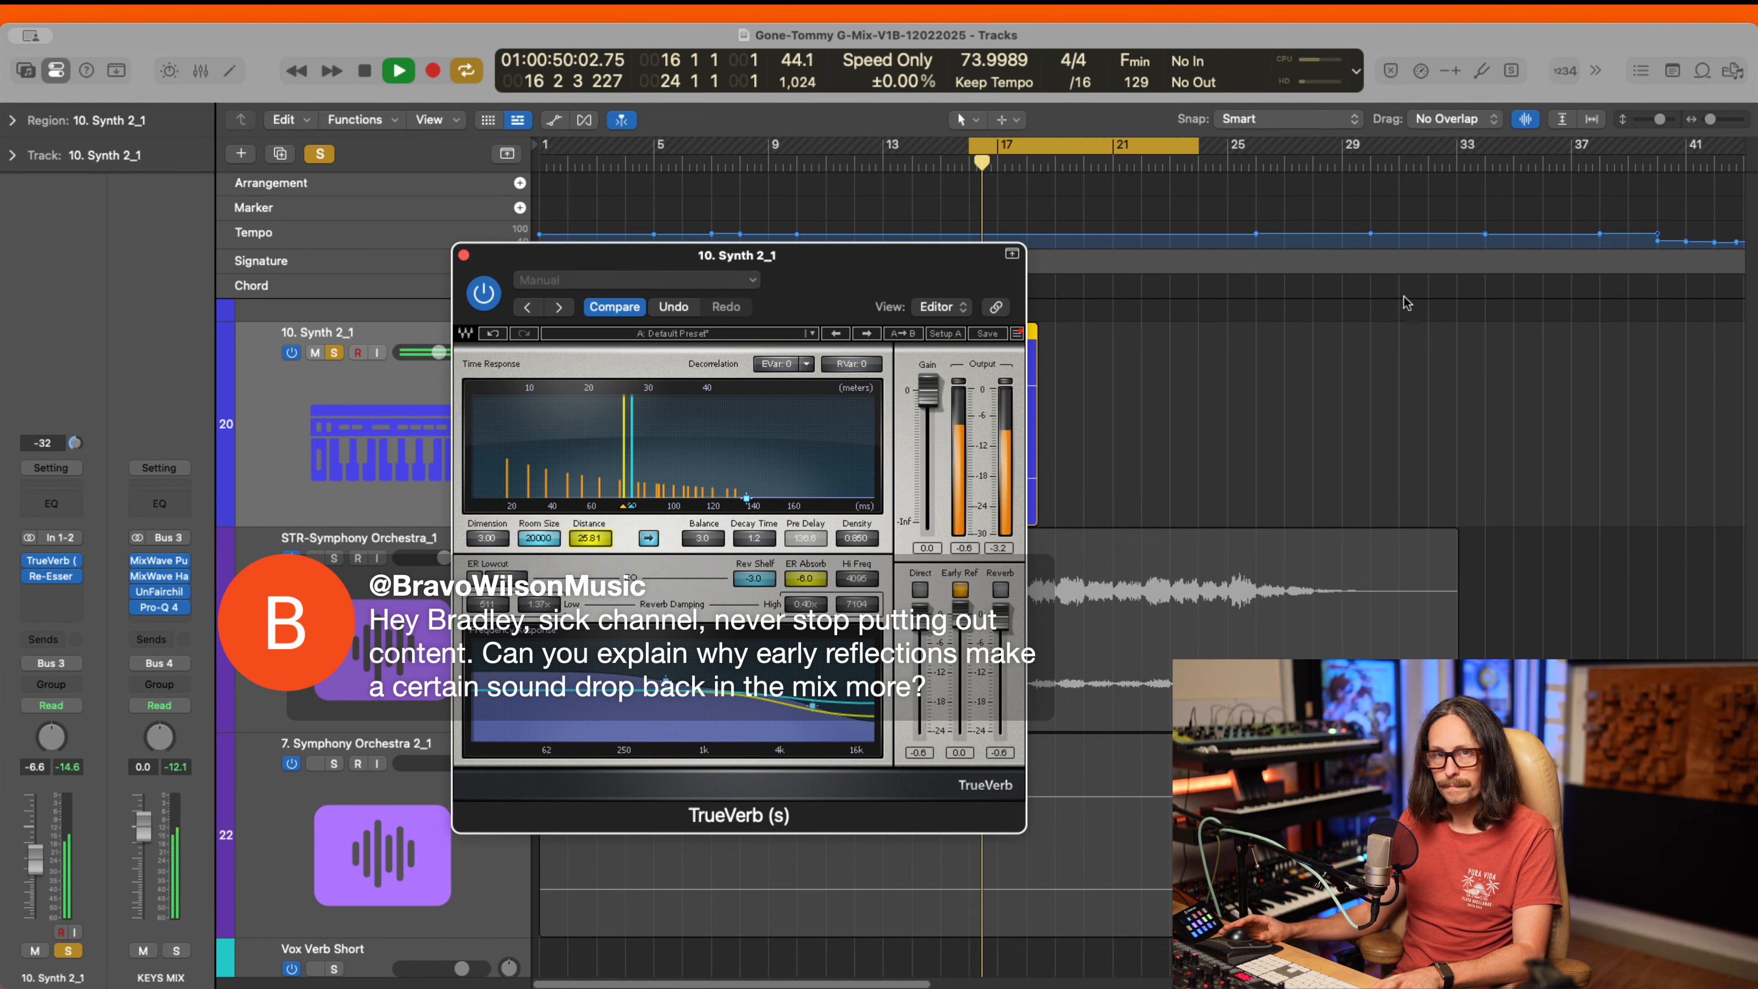
key(space)
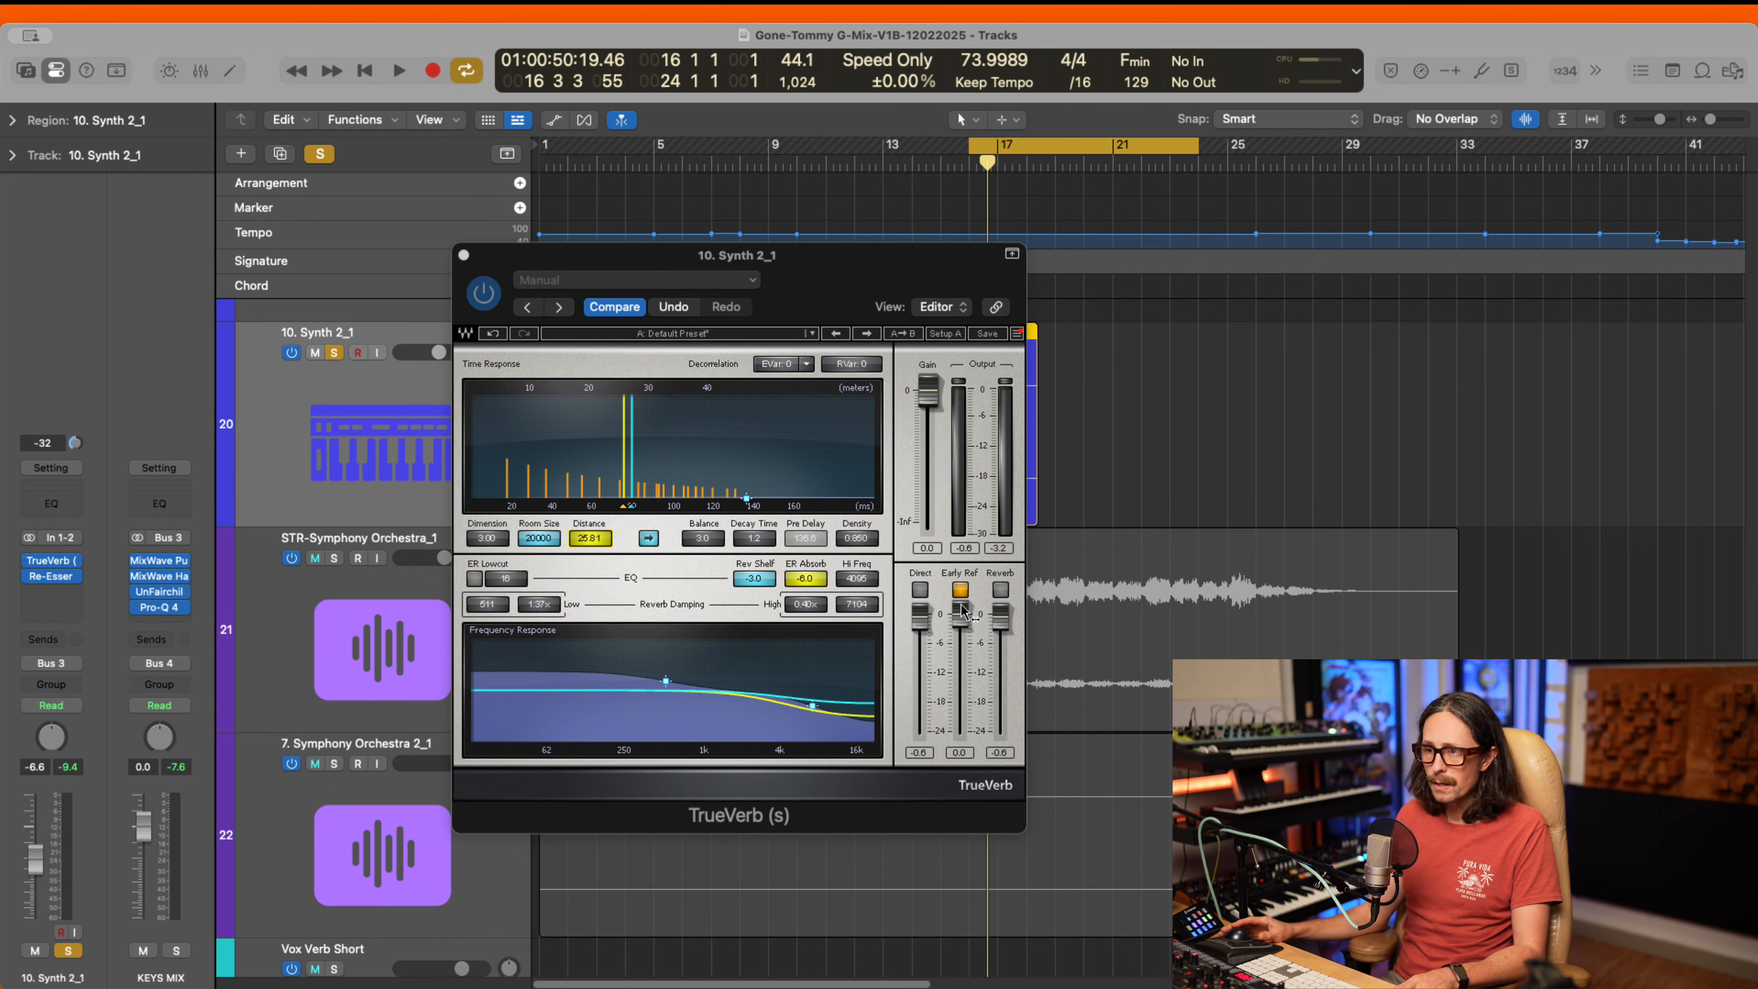
- Enable TrueVerb's Direct and Reverb signals, lowering Direct to -15.6 and Reverb to -14.6
click(920, 621)
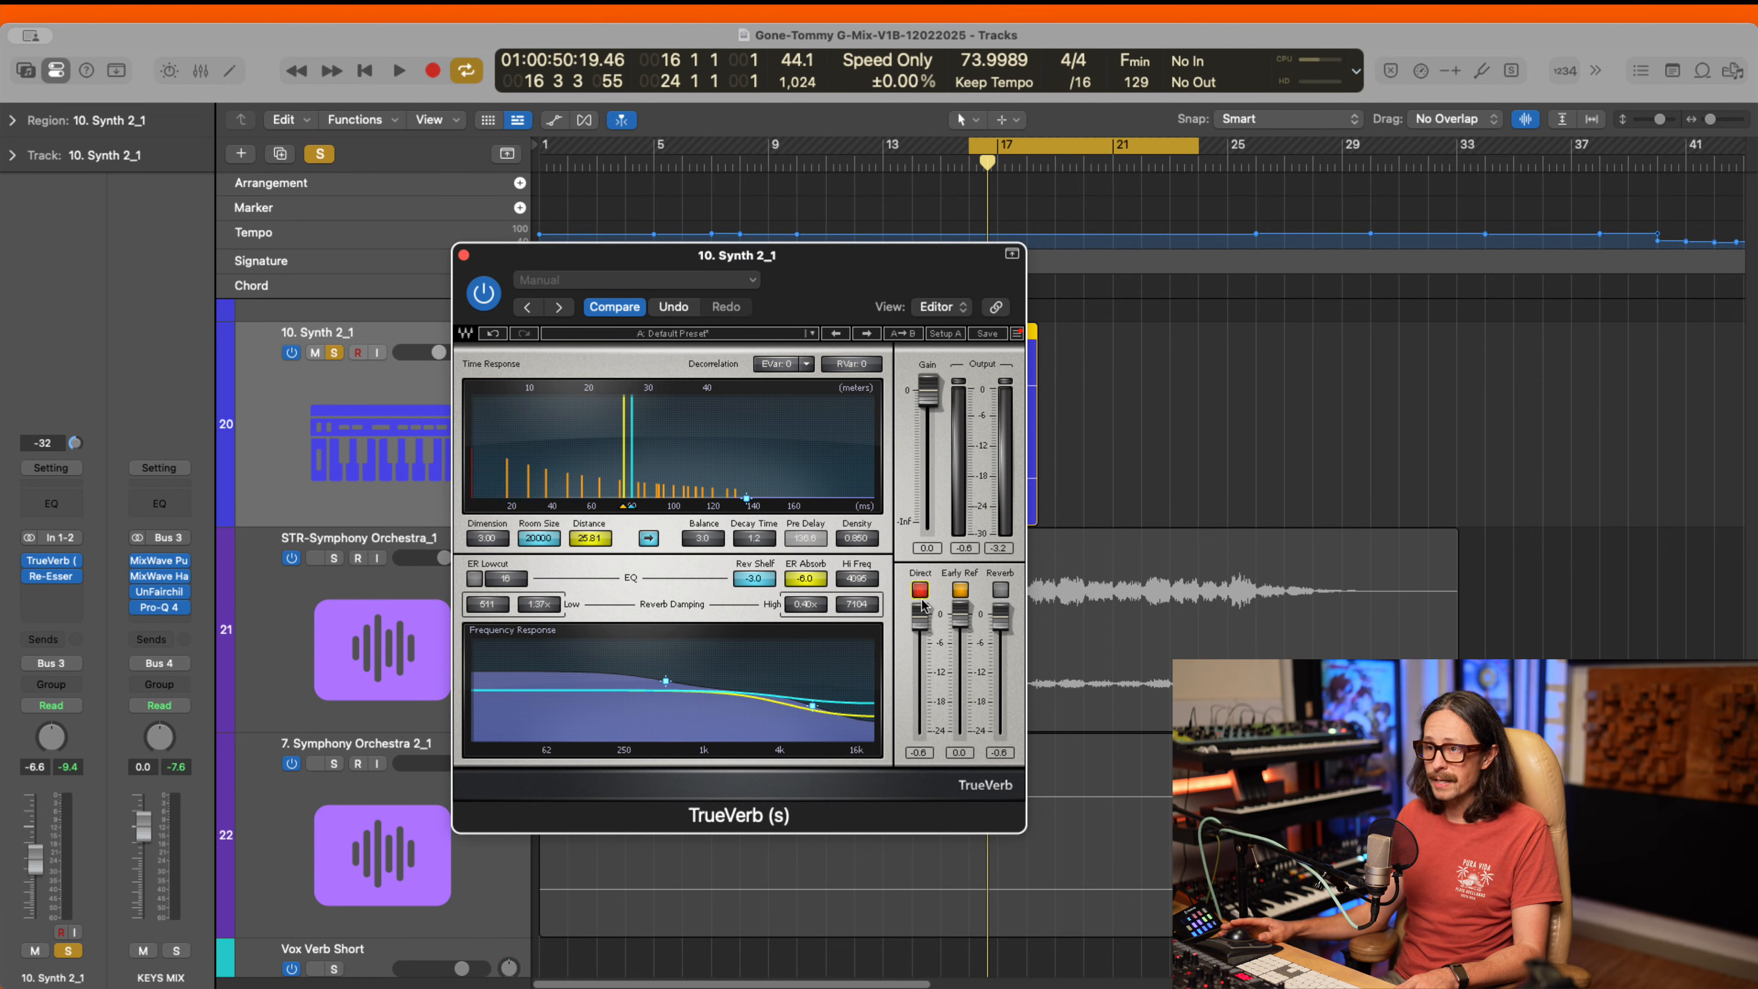
drag(916, 626, 919, 692)
drag(1001, 614, 1002, 688)
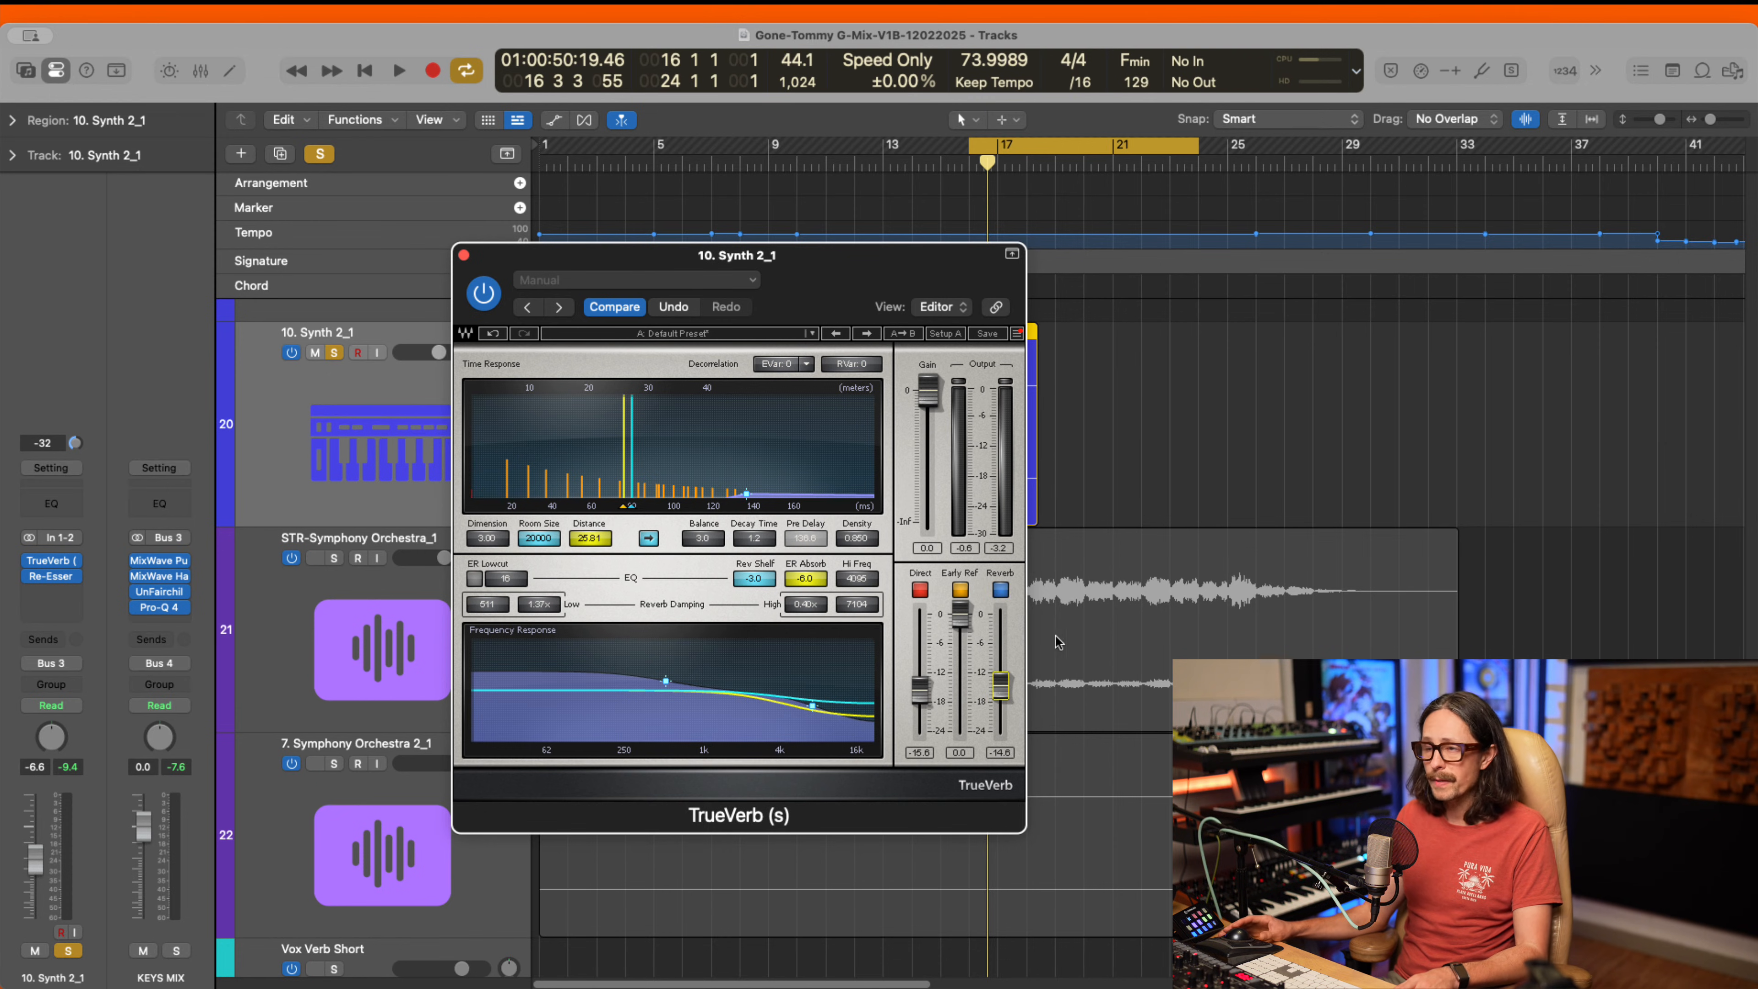
click(344, 493)
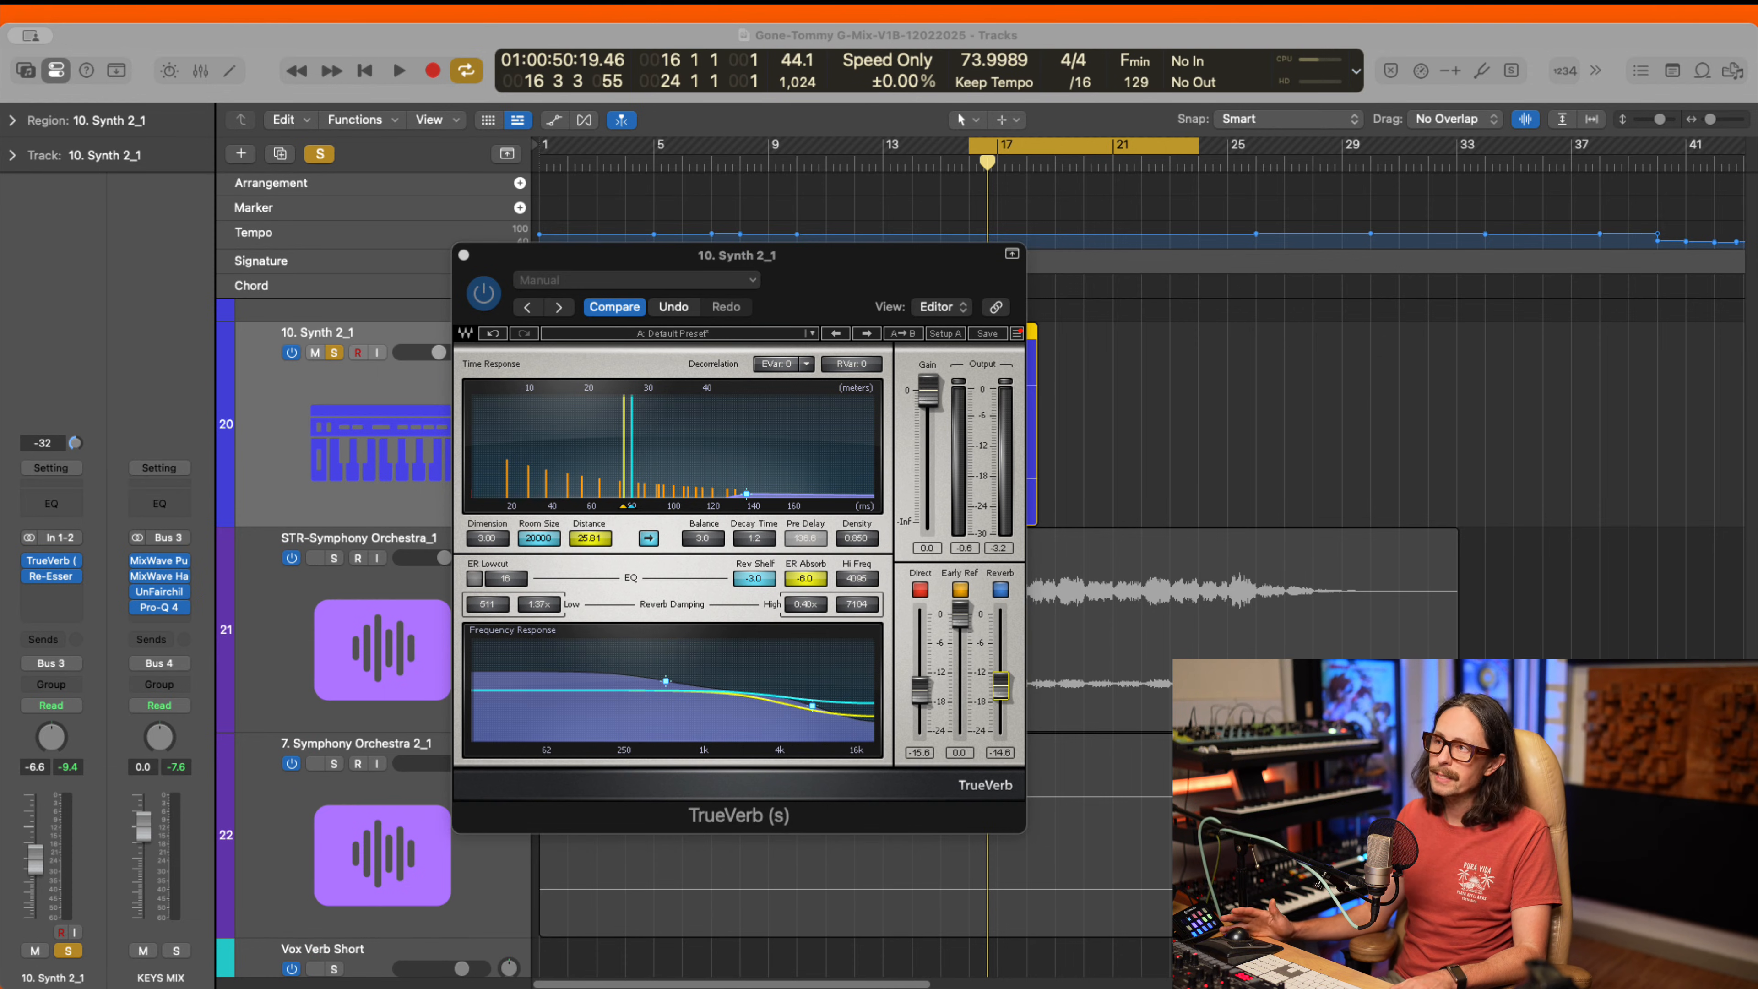
- Unsolo the Synth 2_1 track during playback and lower TrueVerb's Early Ref level to -3.6 against the strings
key(space)
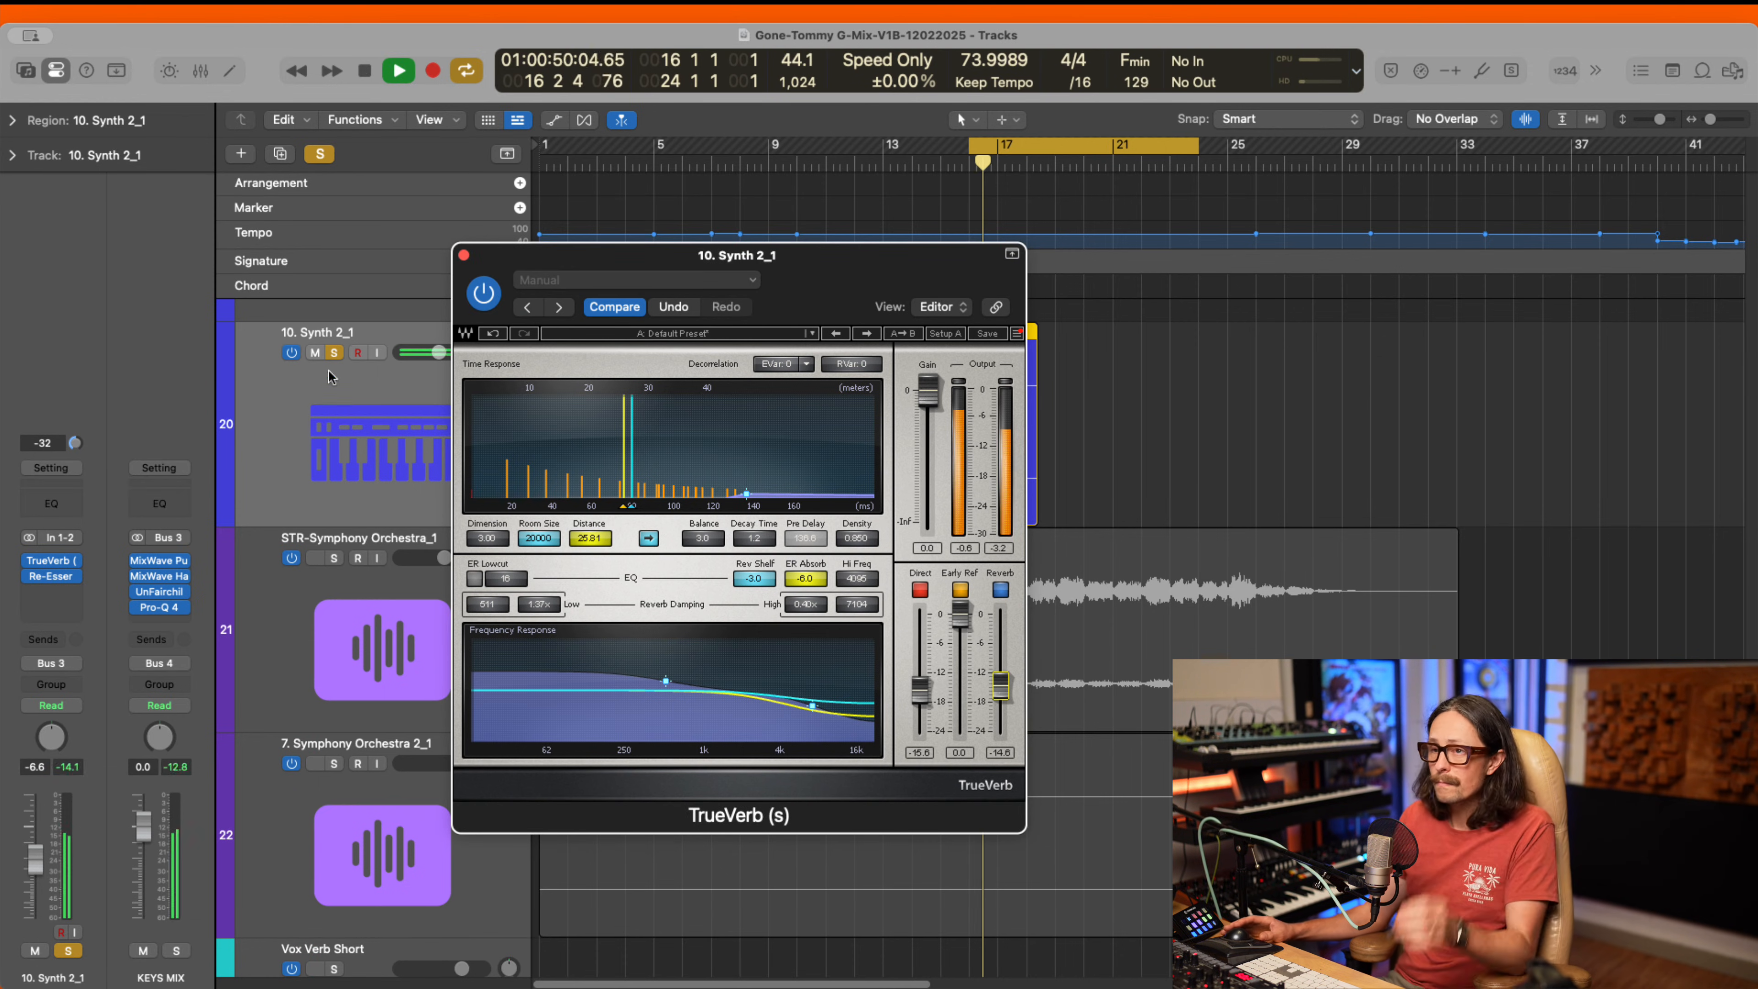
click(333, 353)
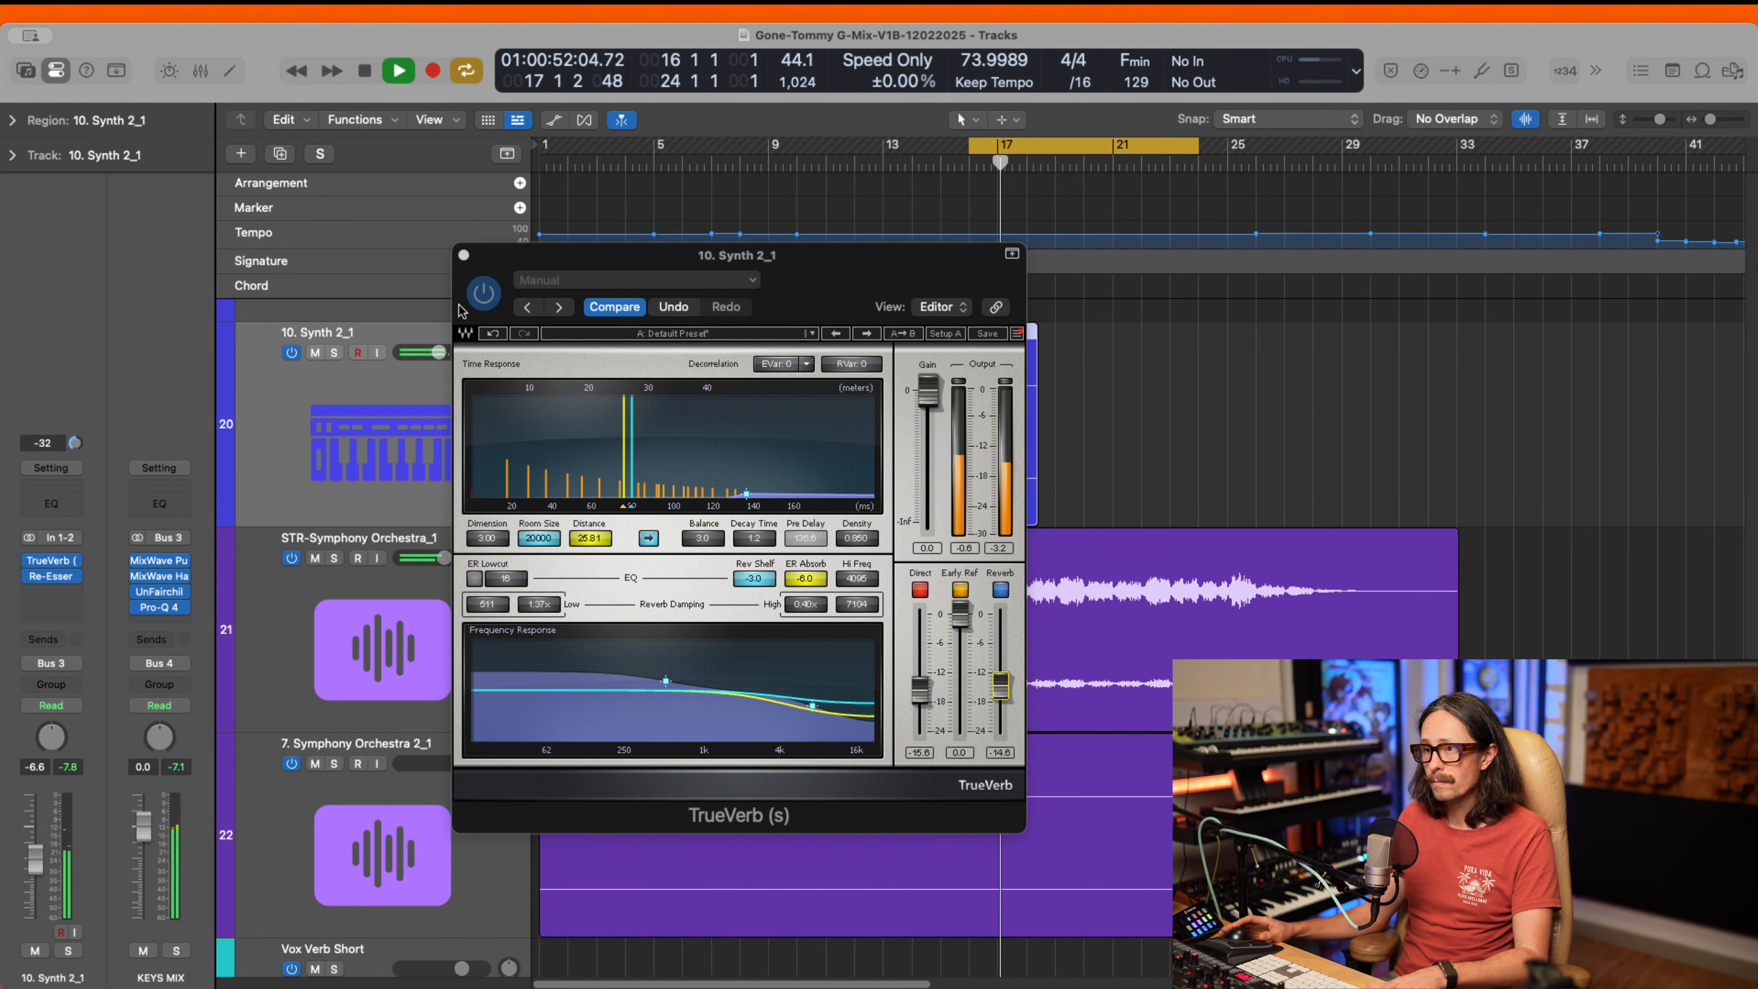
drag(960, 615, 960, 634)
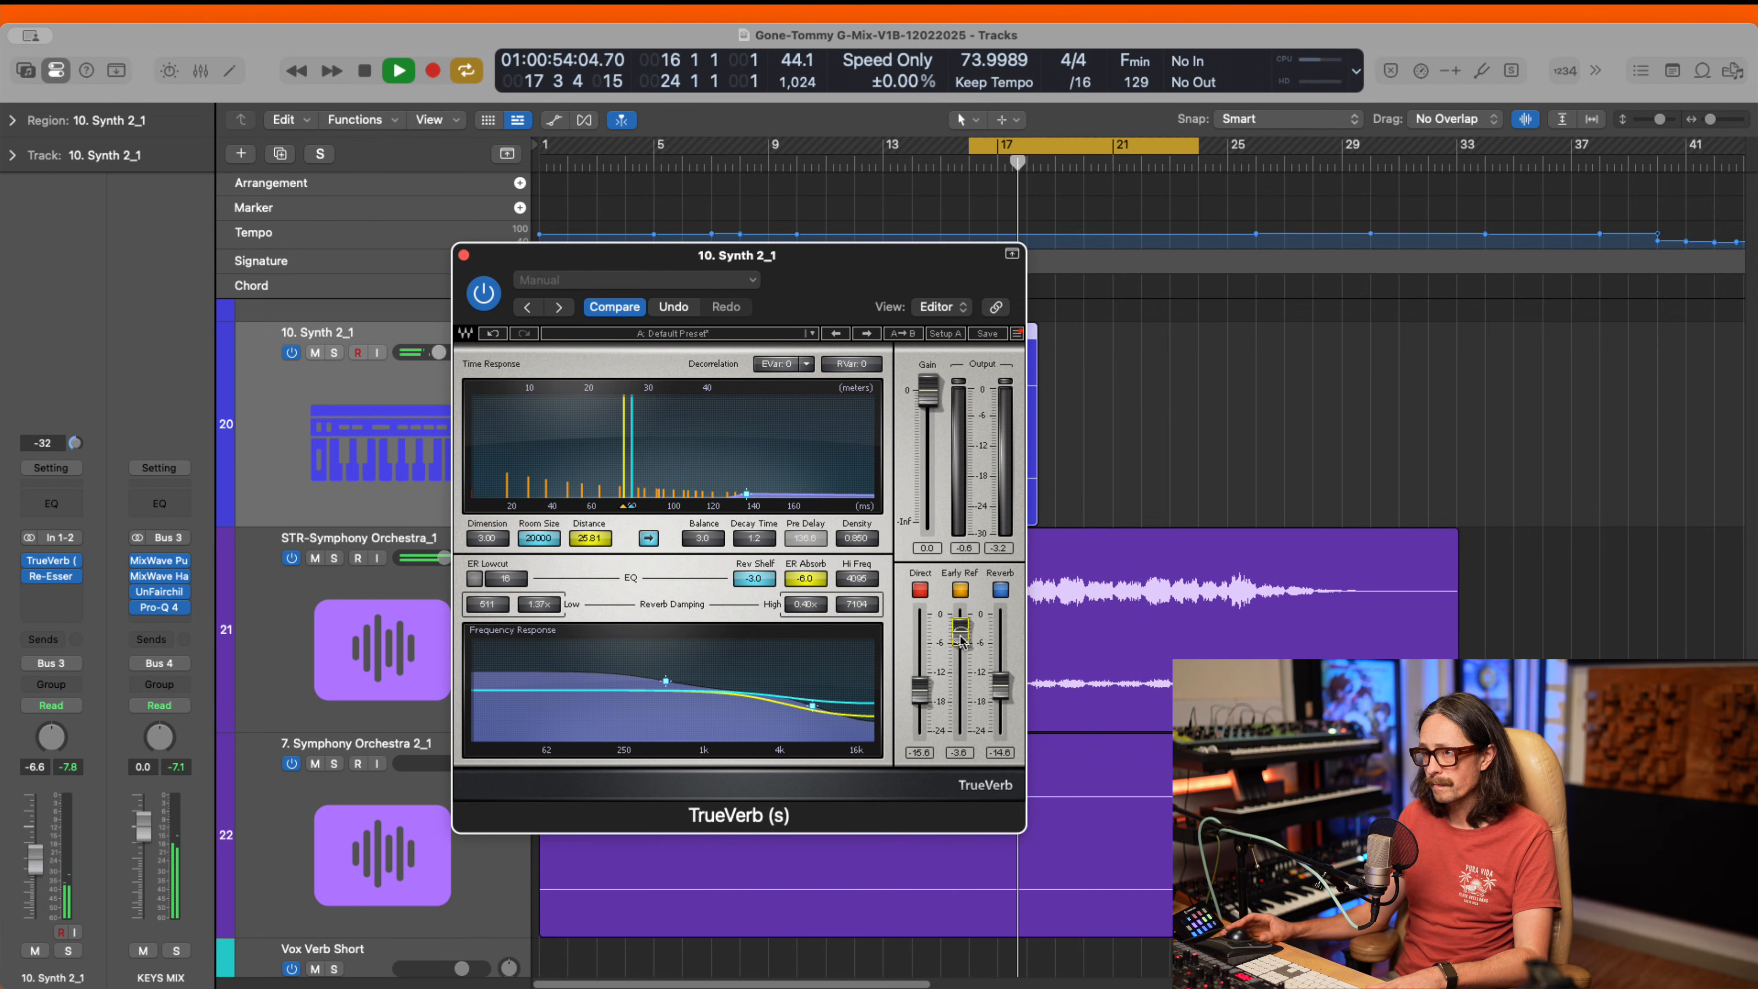
key(Return)
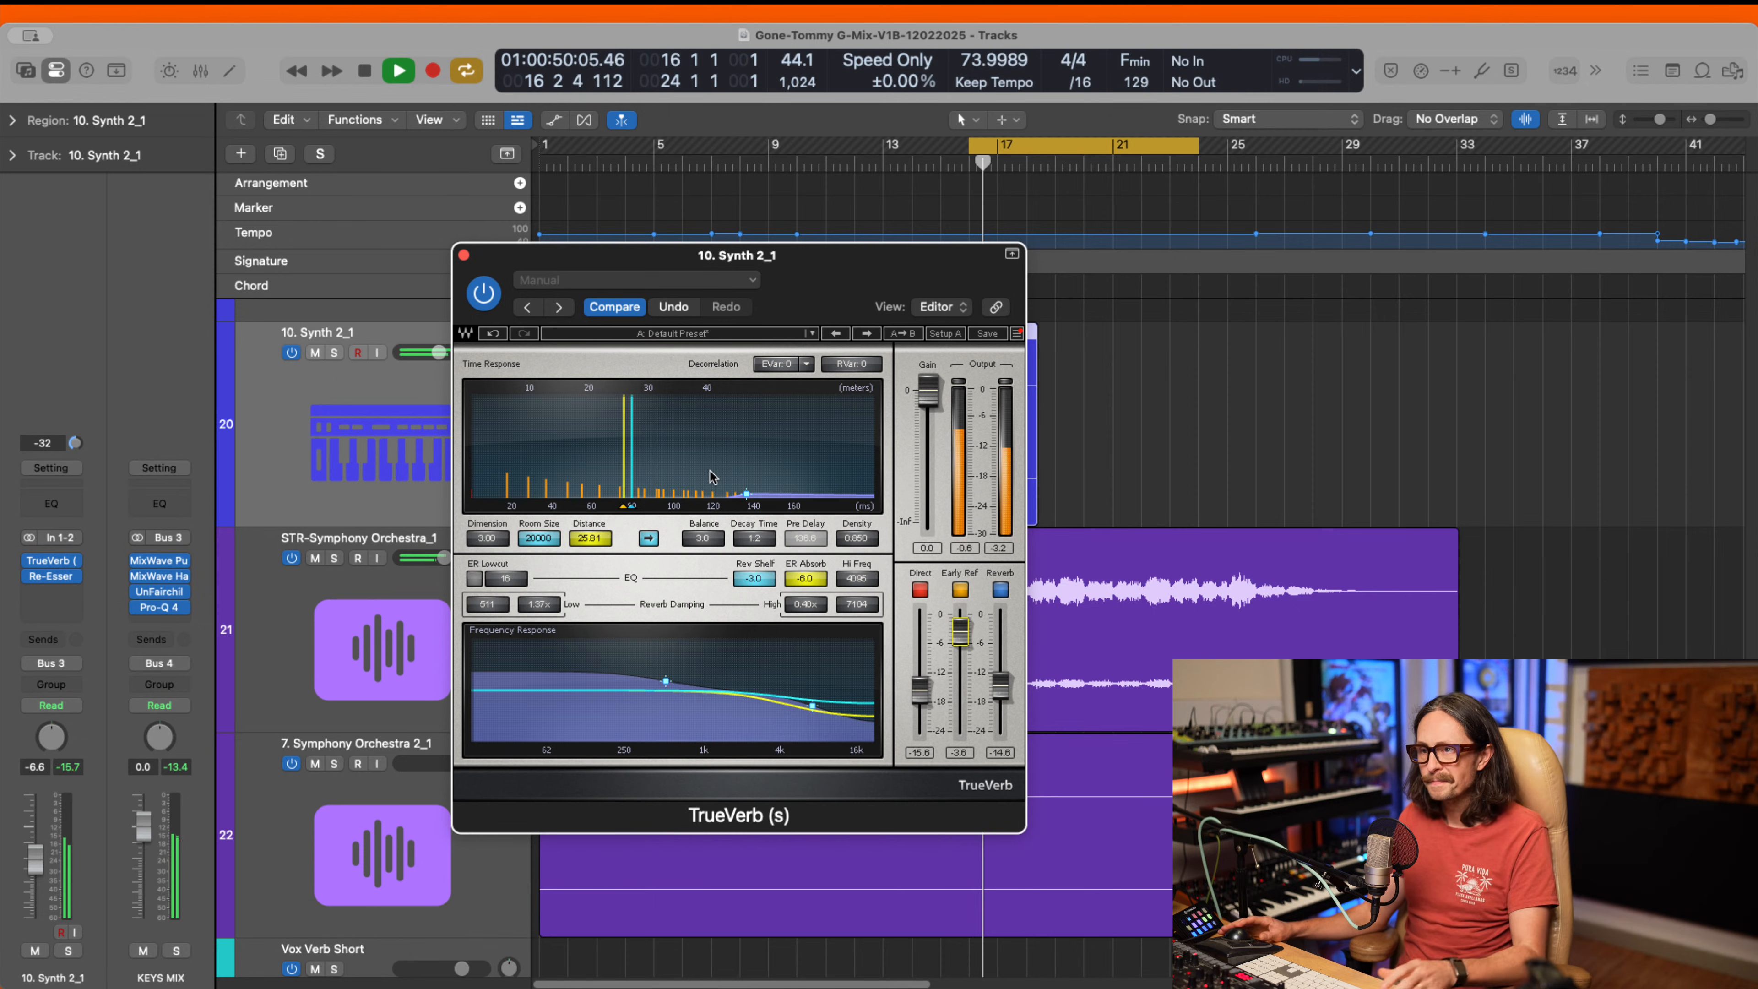
click(998, 693)
key(space)
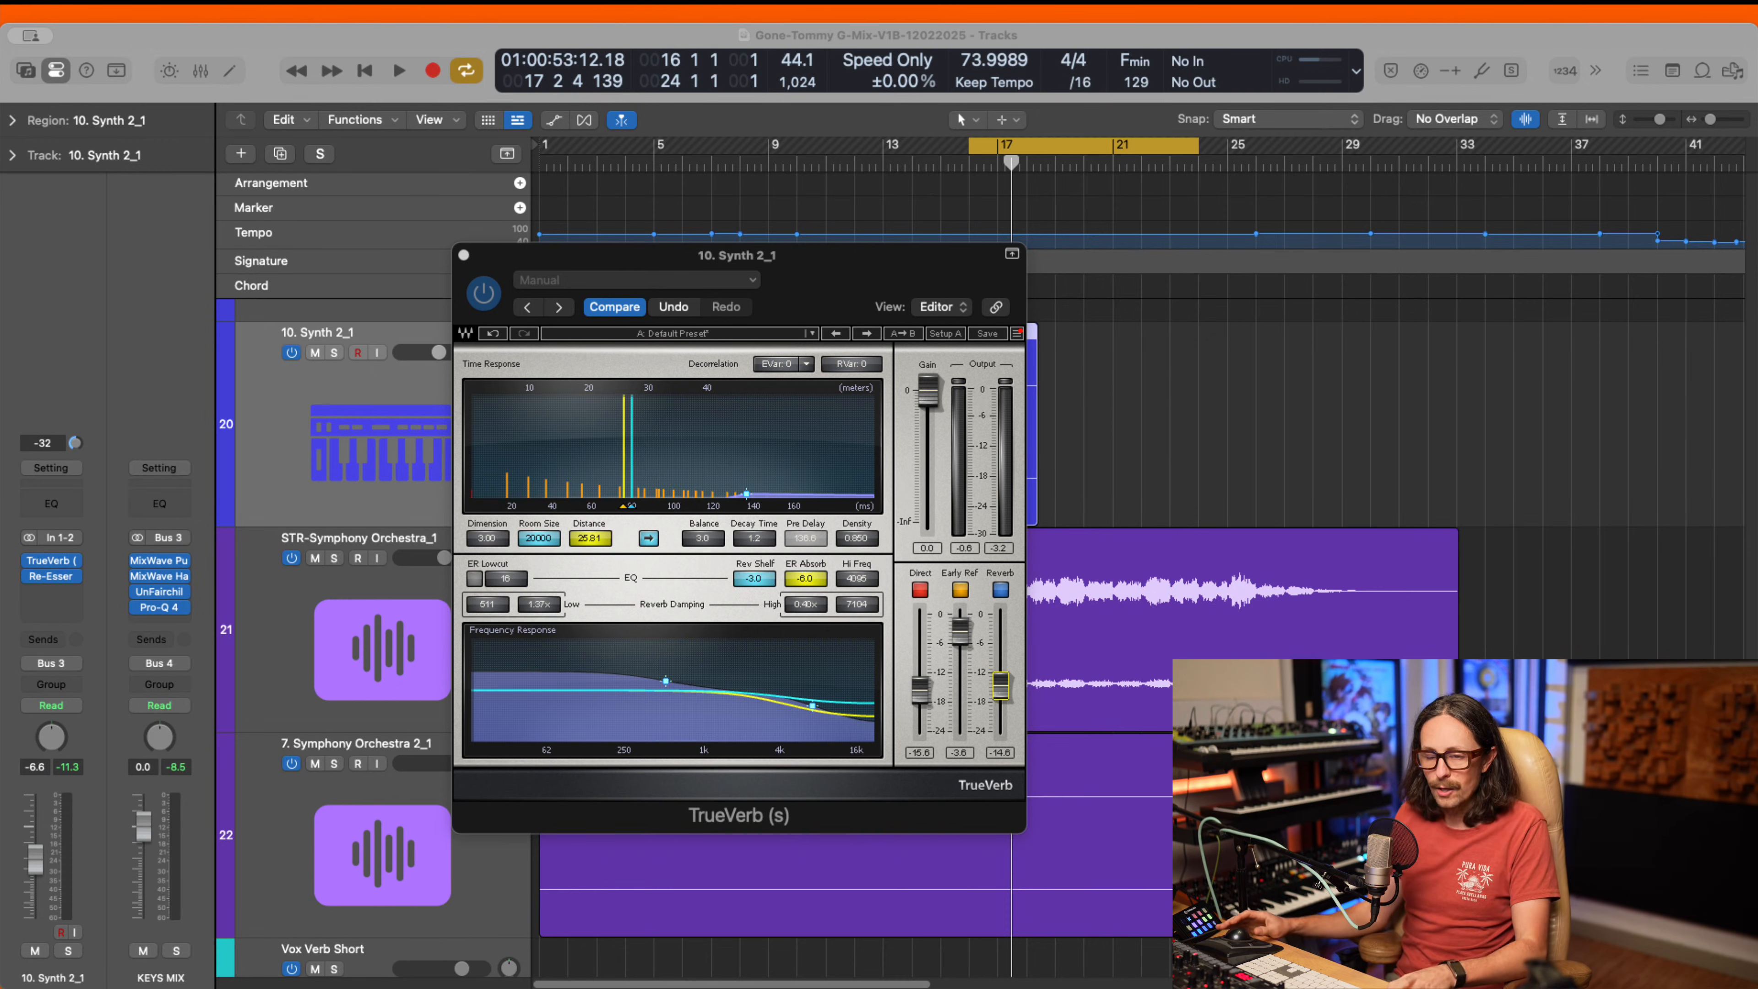
- Close the TrueVerb window, bypass TrueVerb, and remove Re-Esser from the Synth 2_1 channel
click(464, 255)
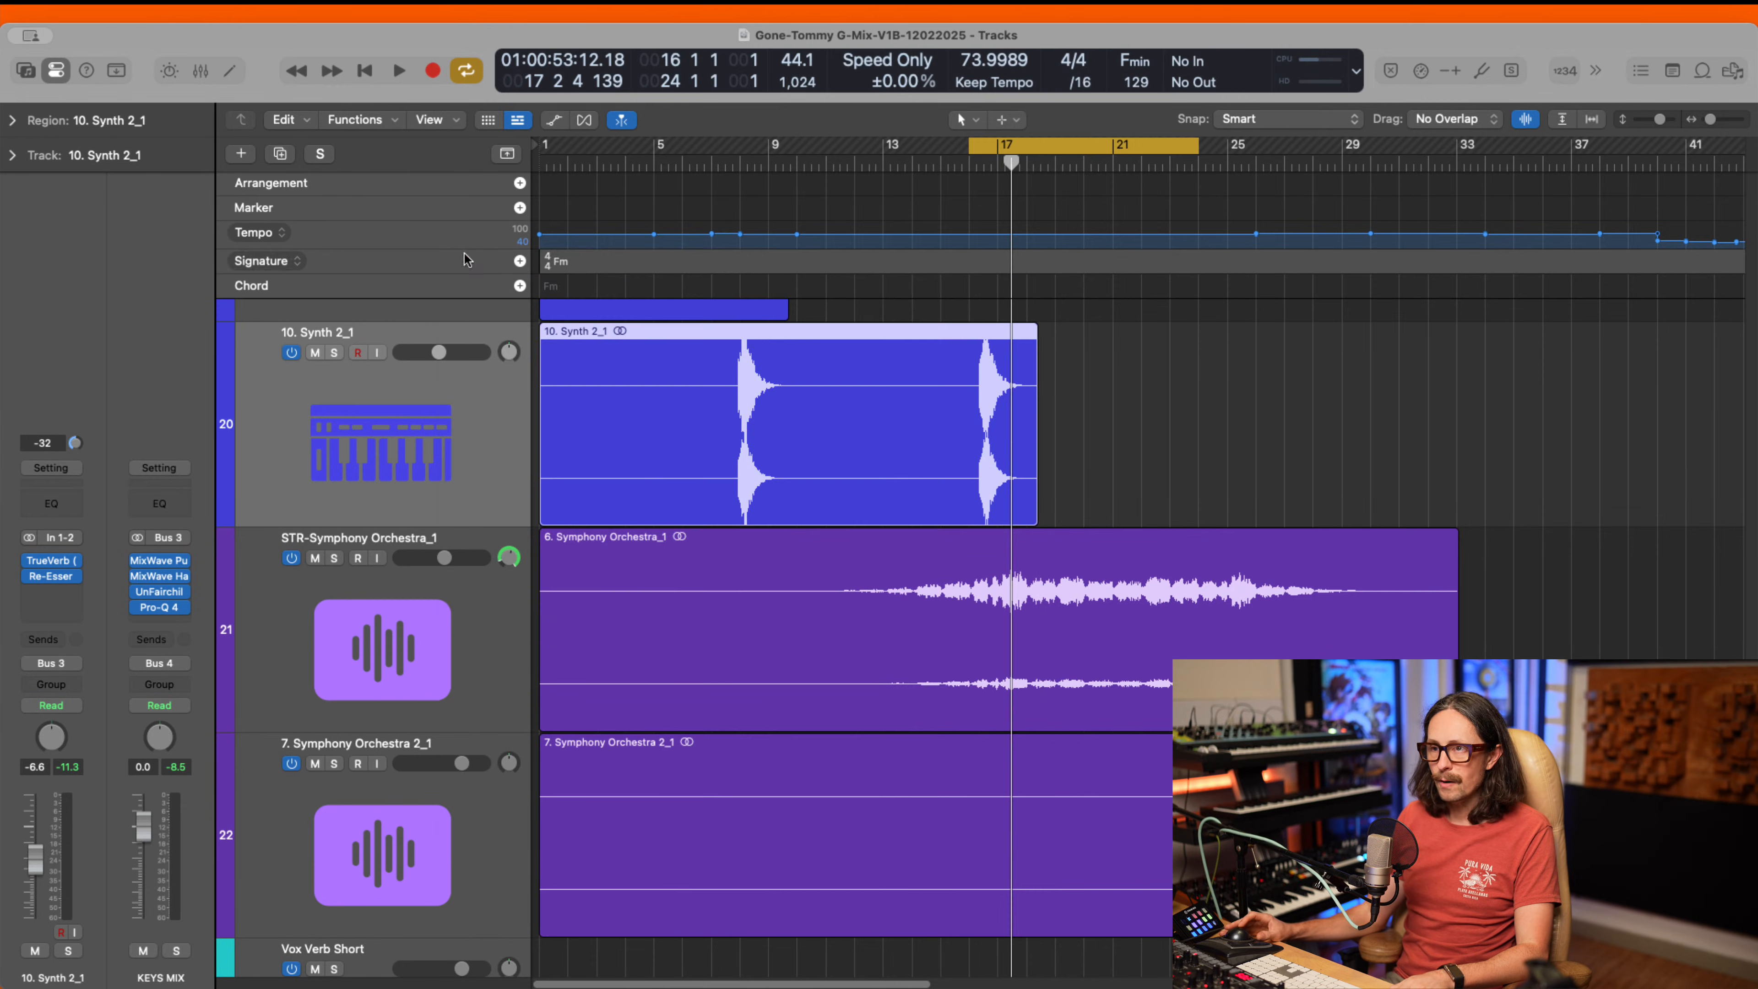
mouse_move(21, 565)
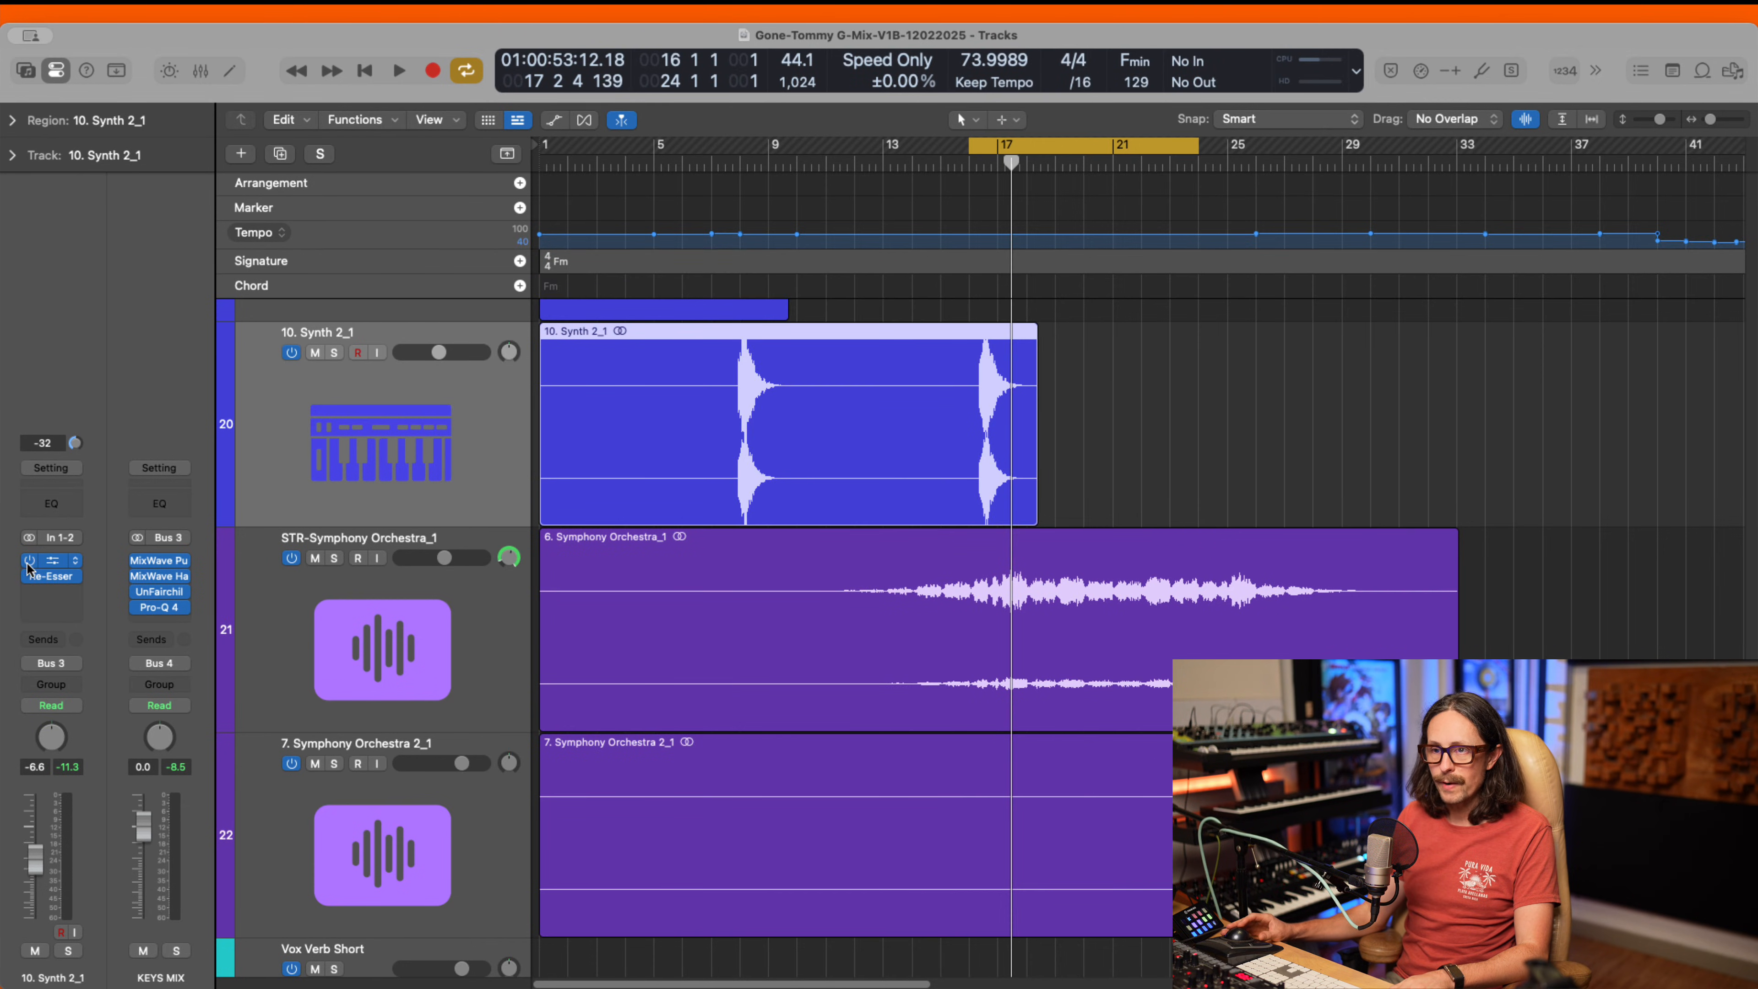
click(74, 578)
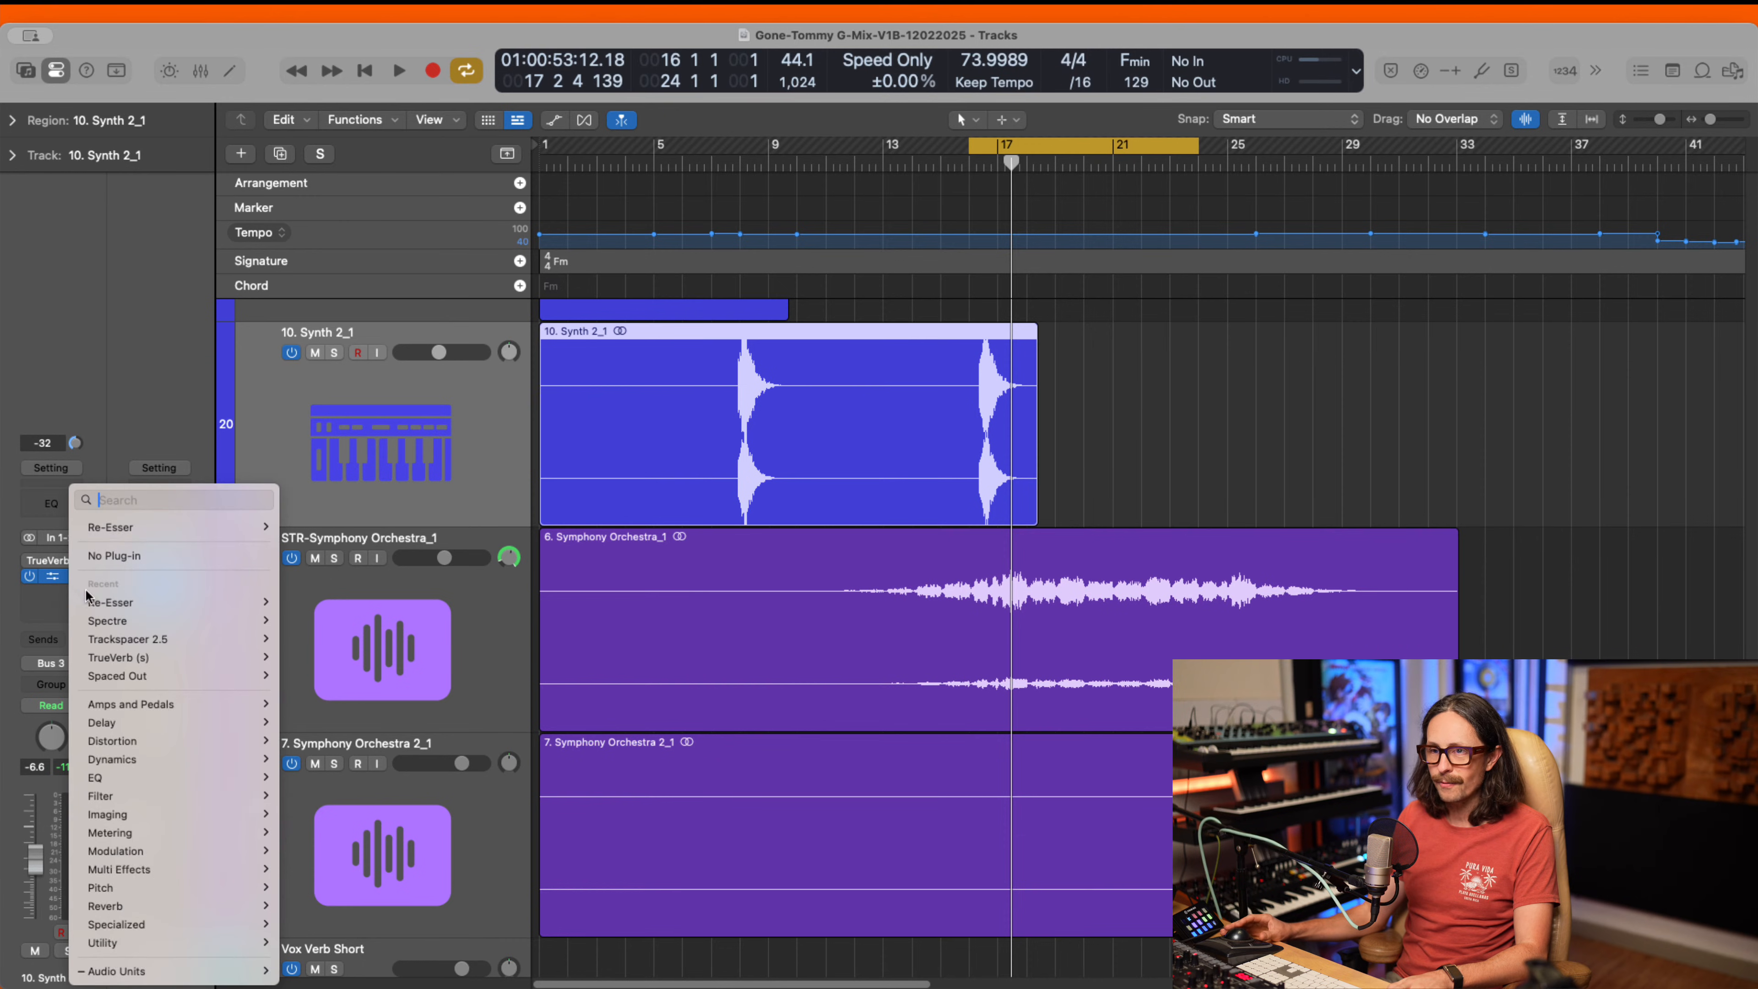
click(119, 555)
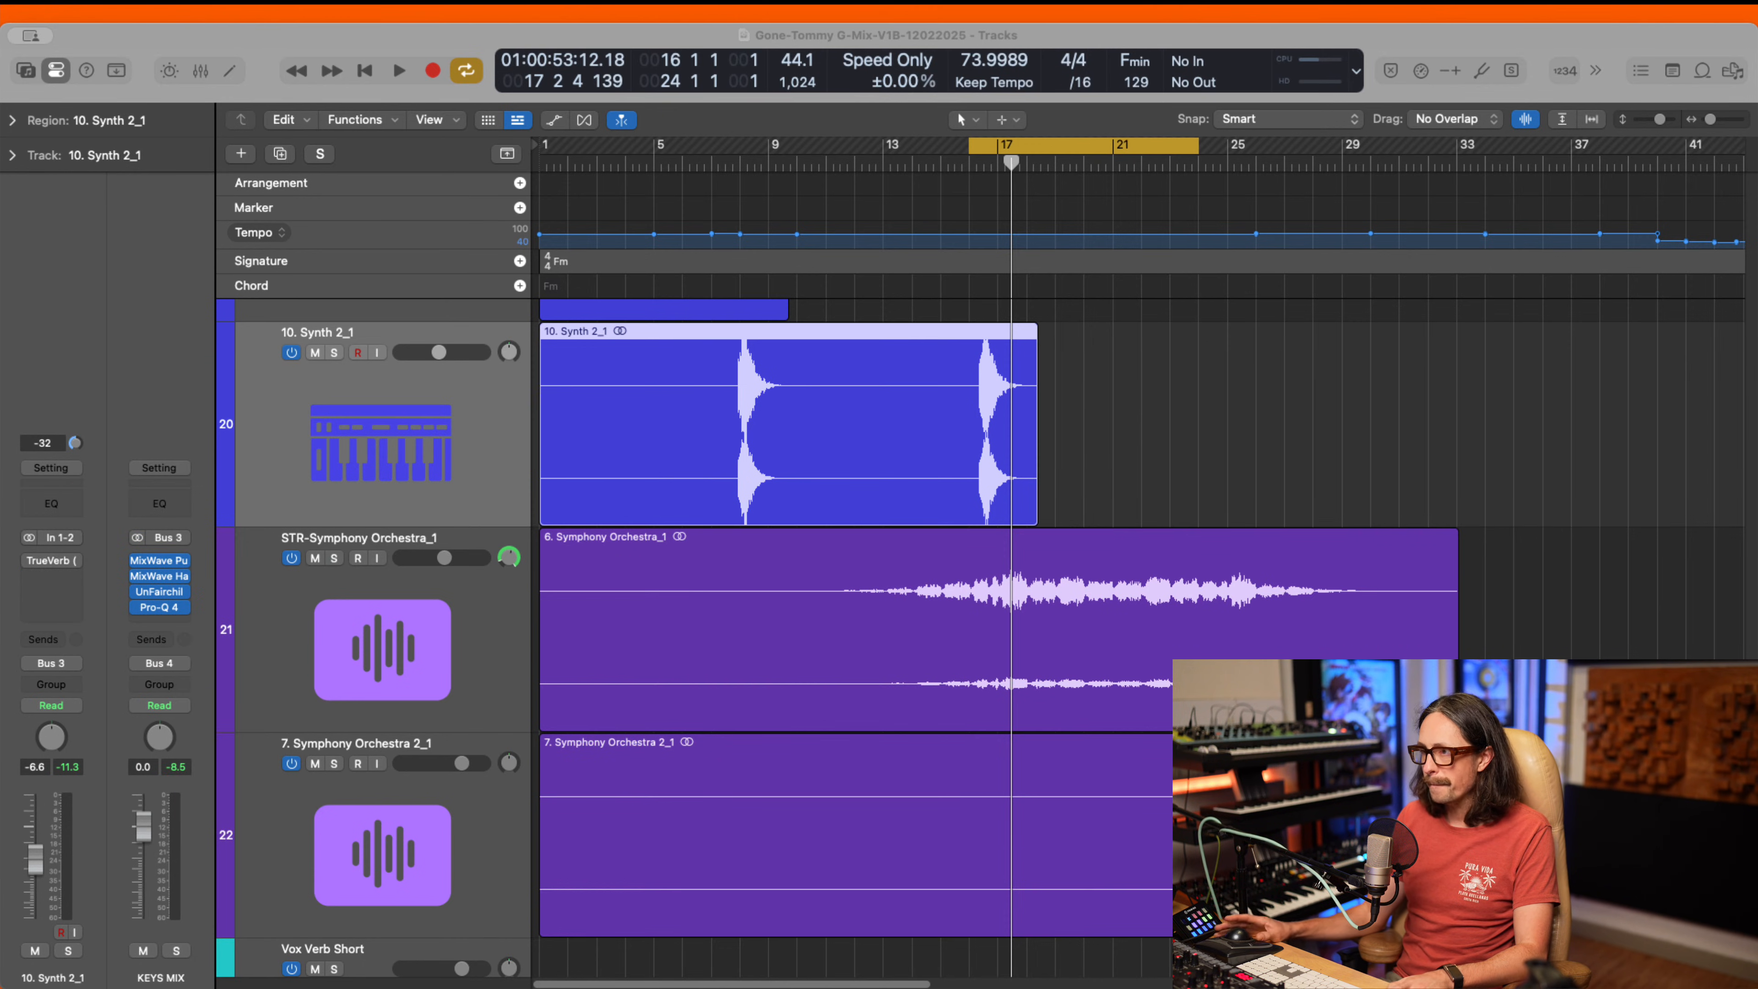
- Play the loop with TrueVerb bypassed, re-enable TrueVerb on Synth 2_1, and play again to compare
key(space)
mouse_move(29, 566)
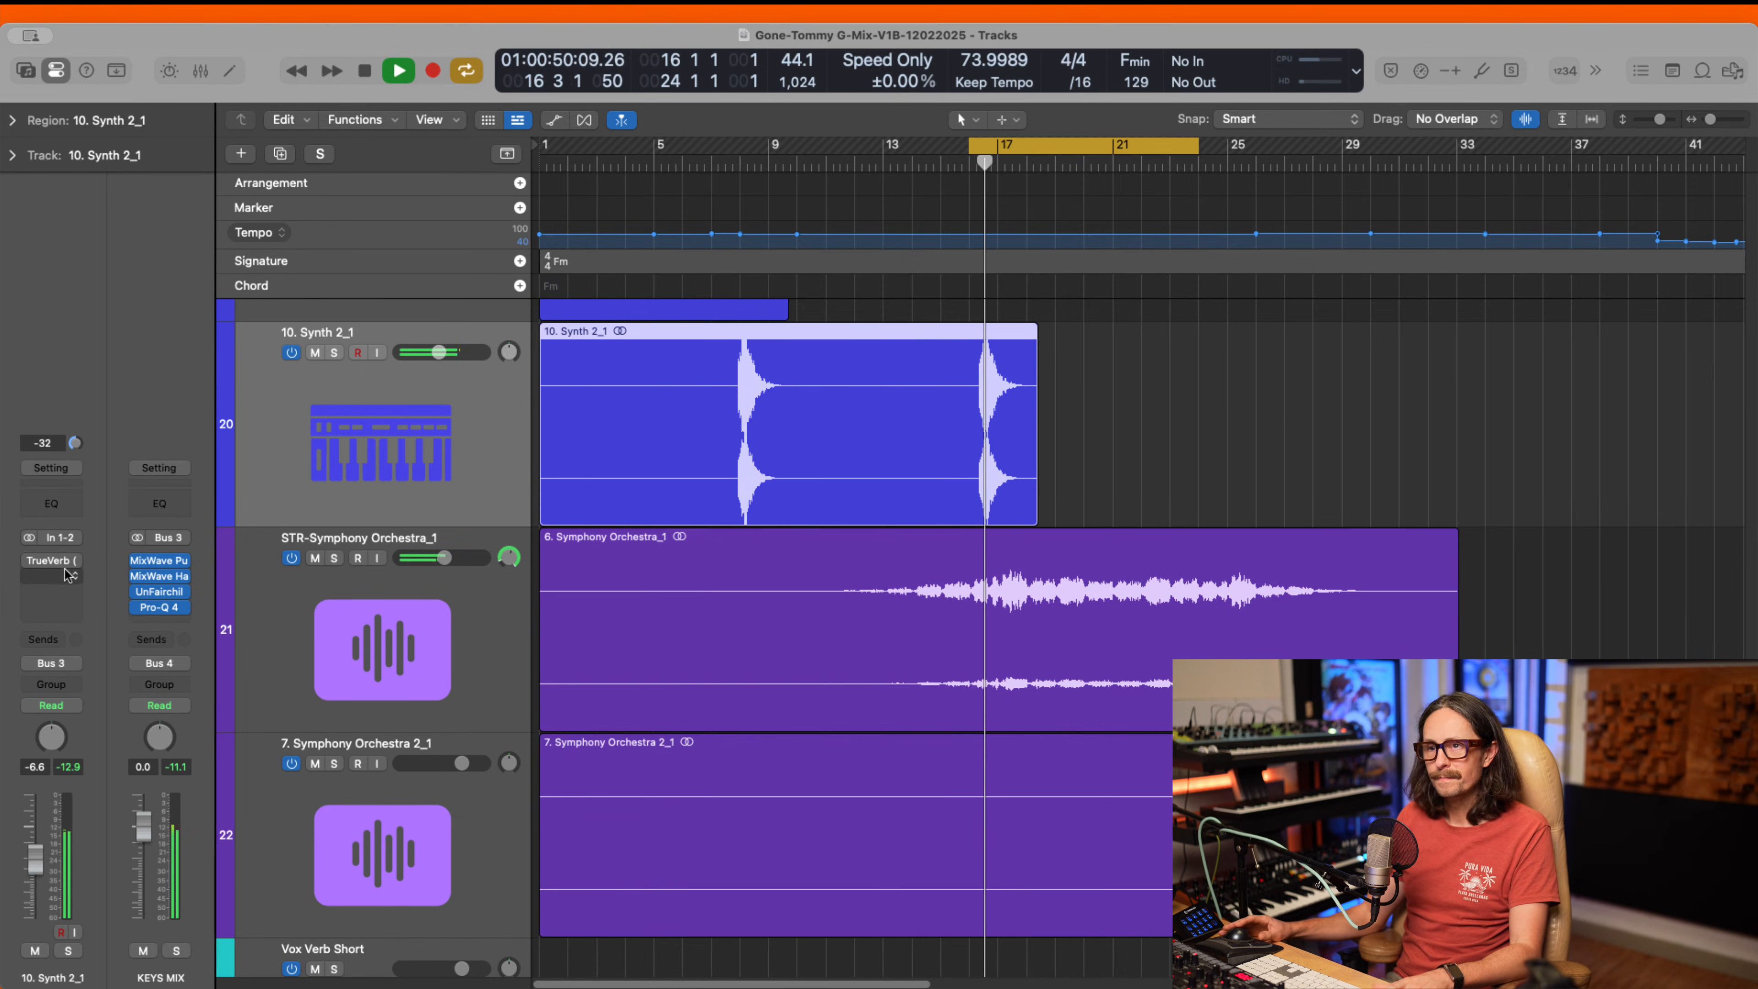
key(space)
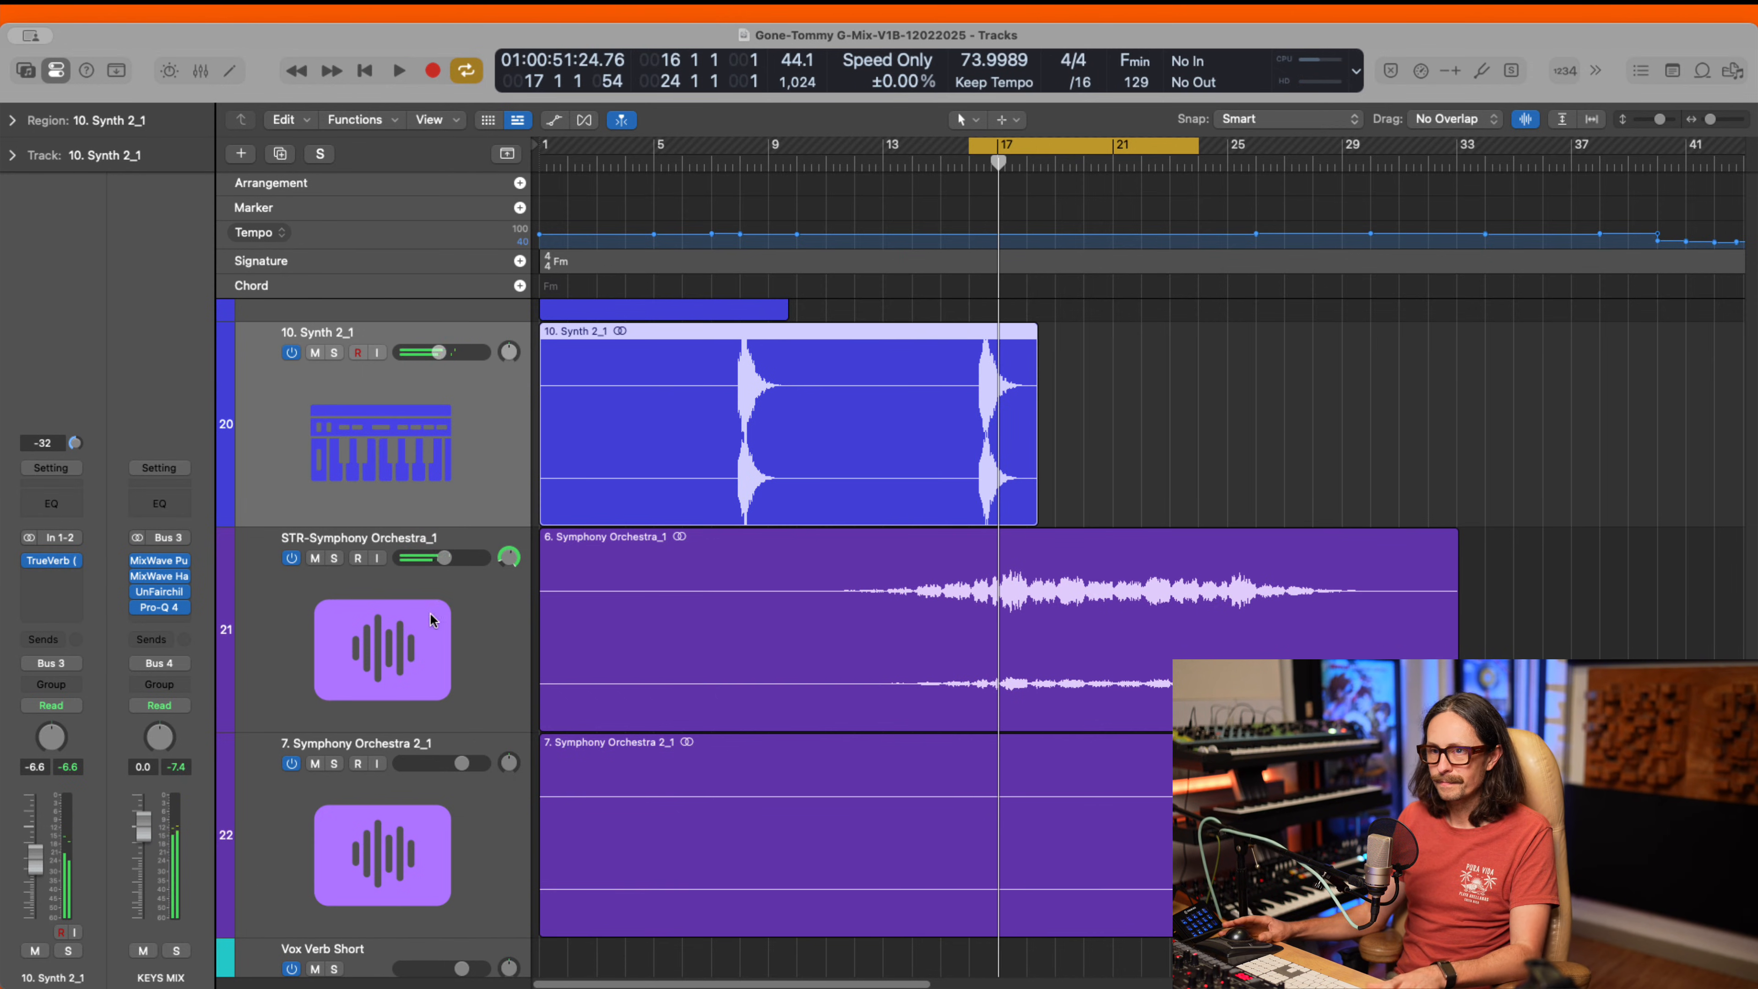
key(space)
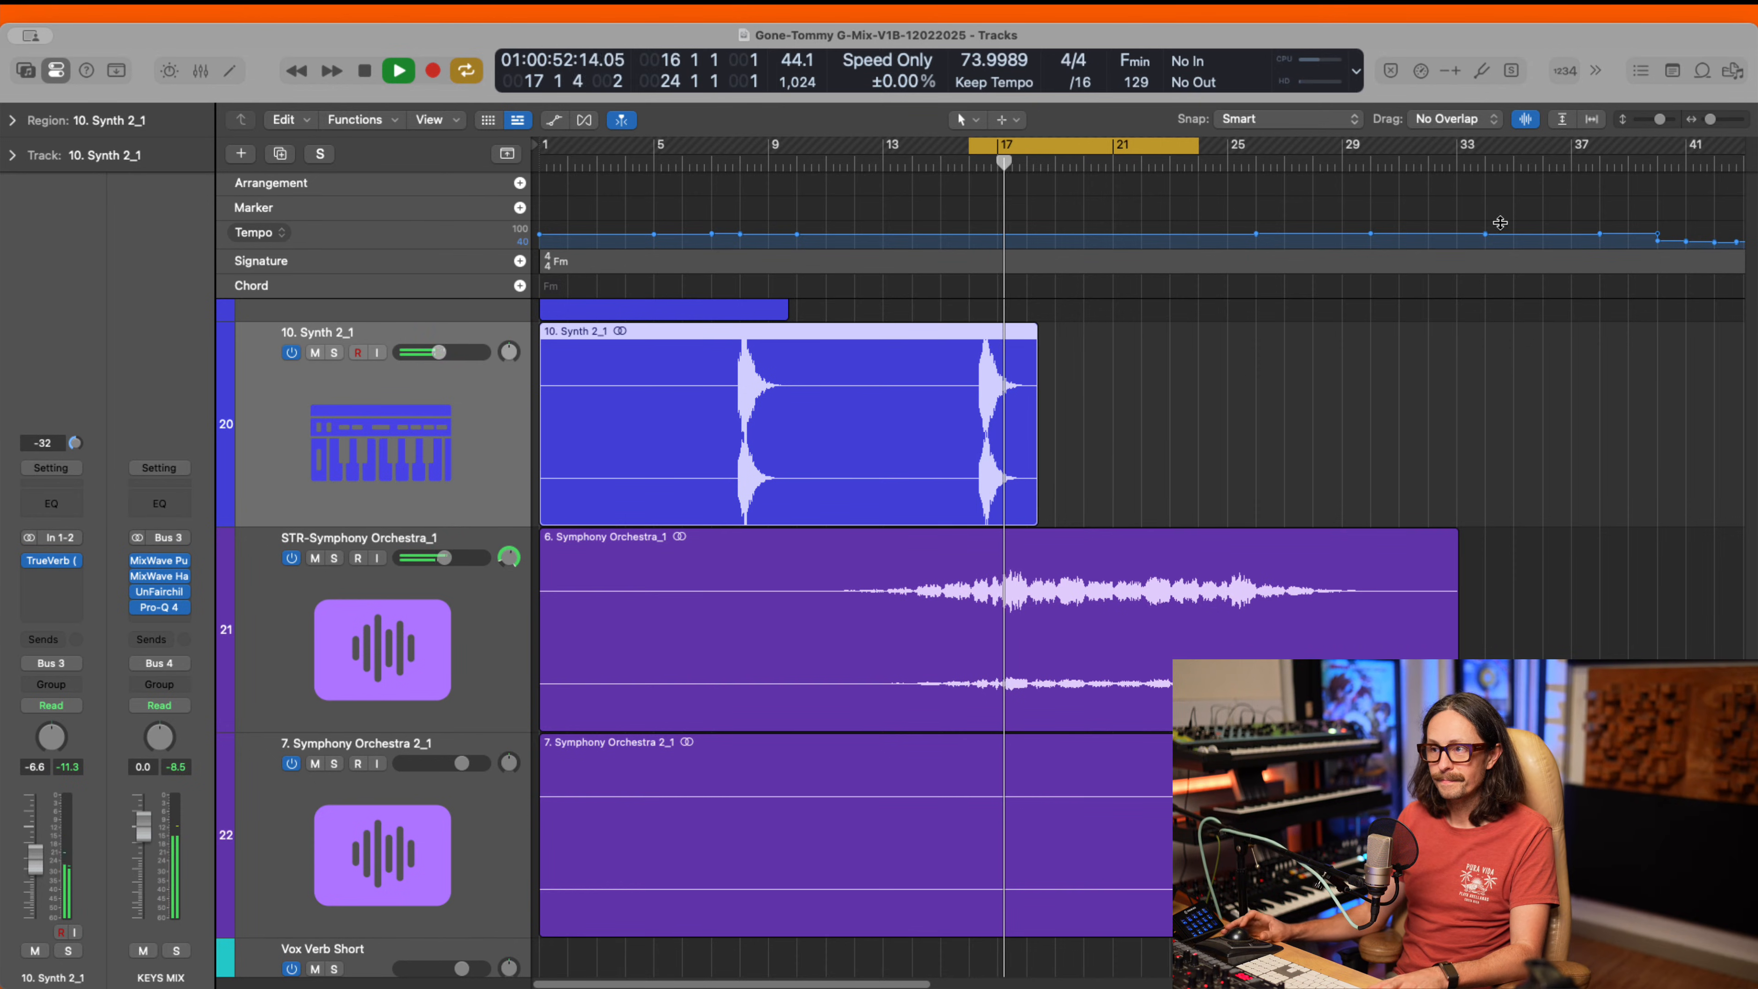
key(space)
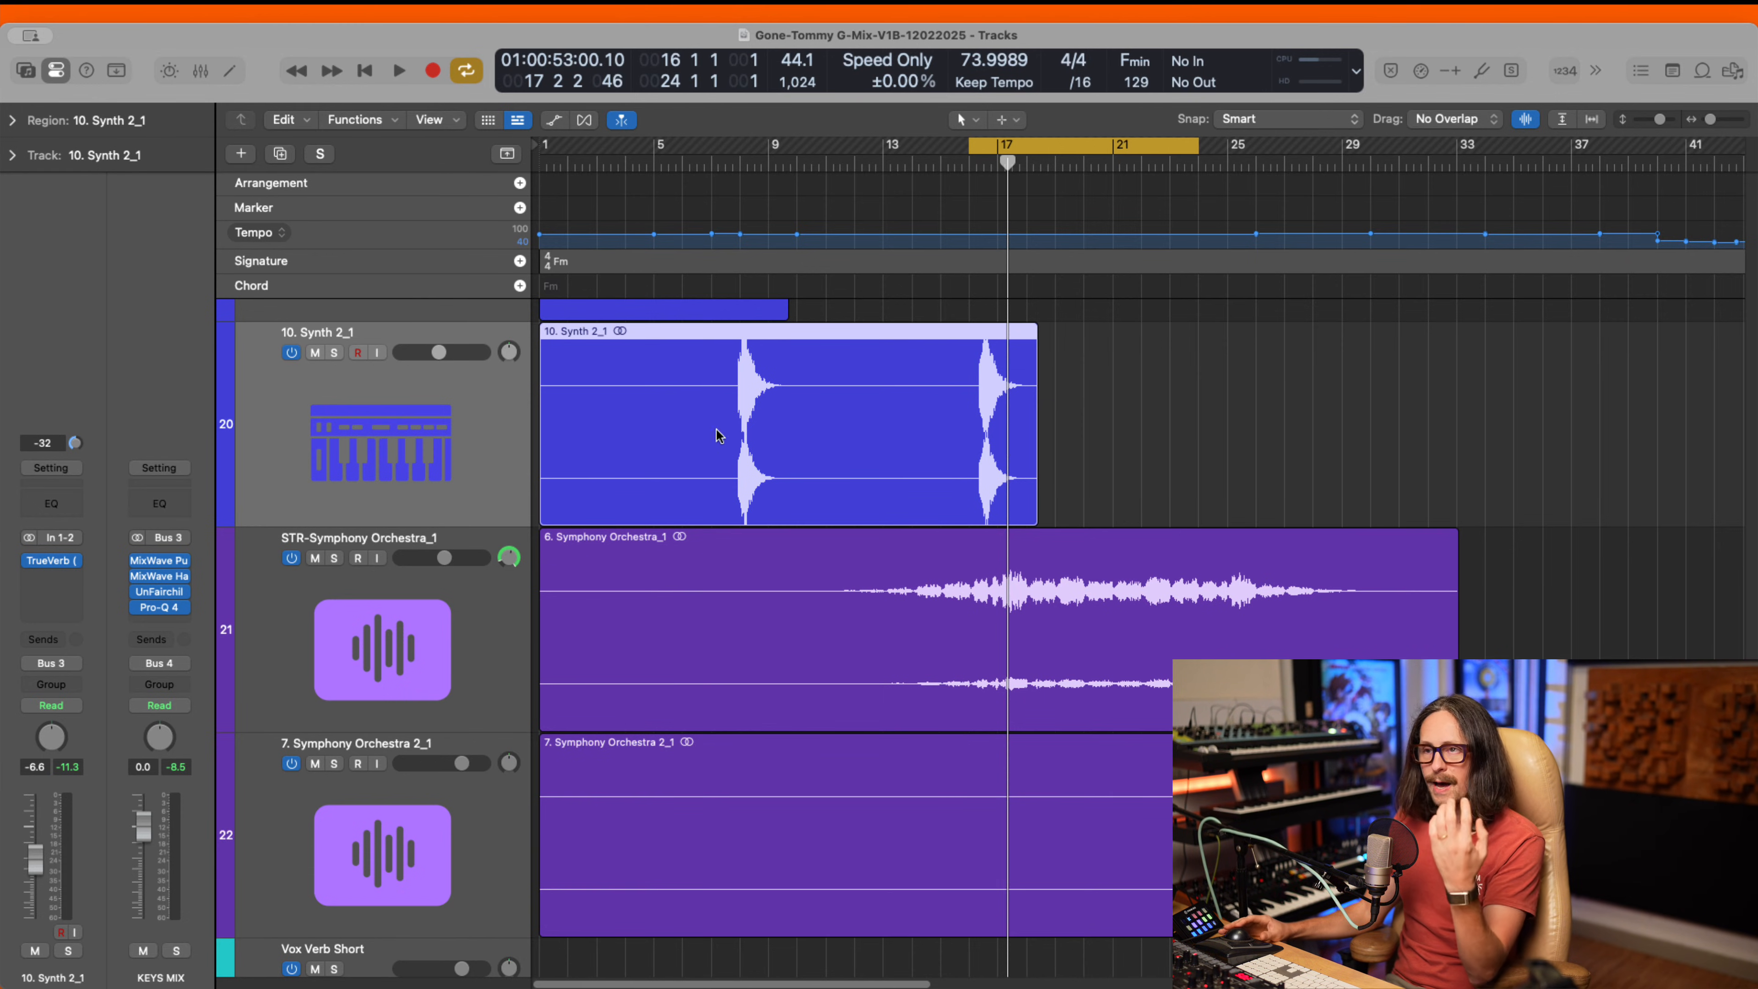
- Reopen TrueVerb and rebalance it against playback, with Direct at -2.2, Early Ref at -11.6 and Reverb at -17.4
click(54, 562)
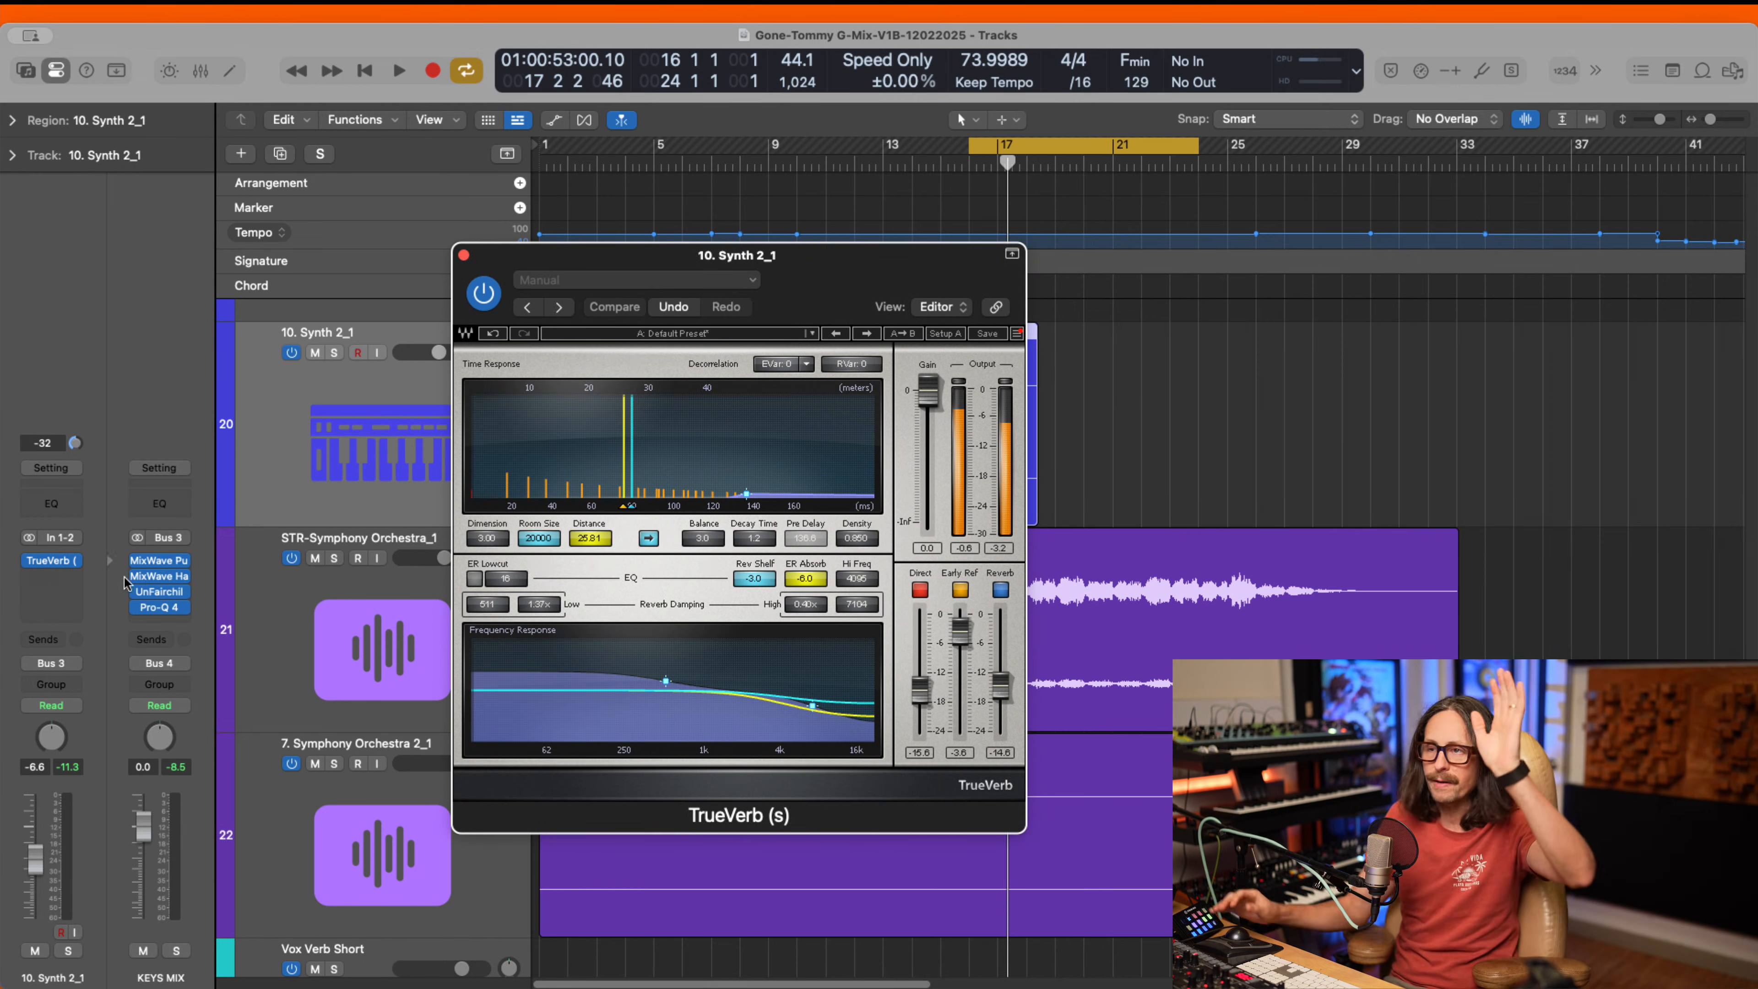
drag(921, 701, 1009, 696)
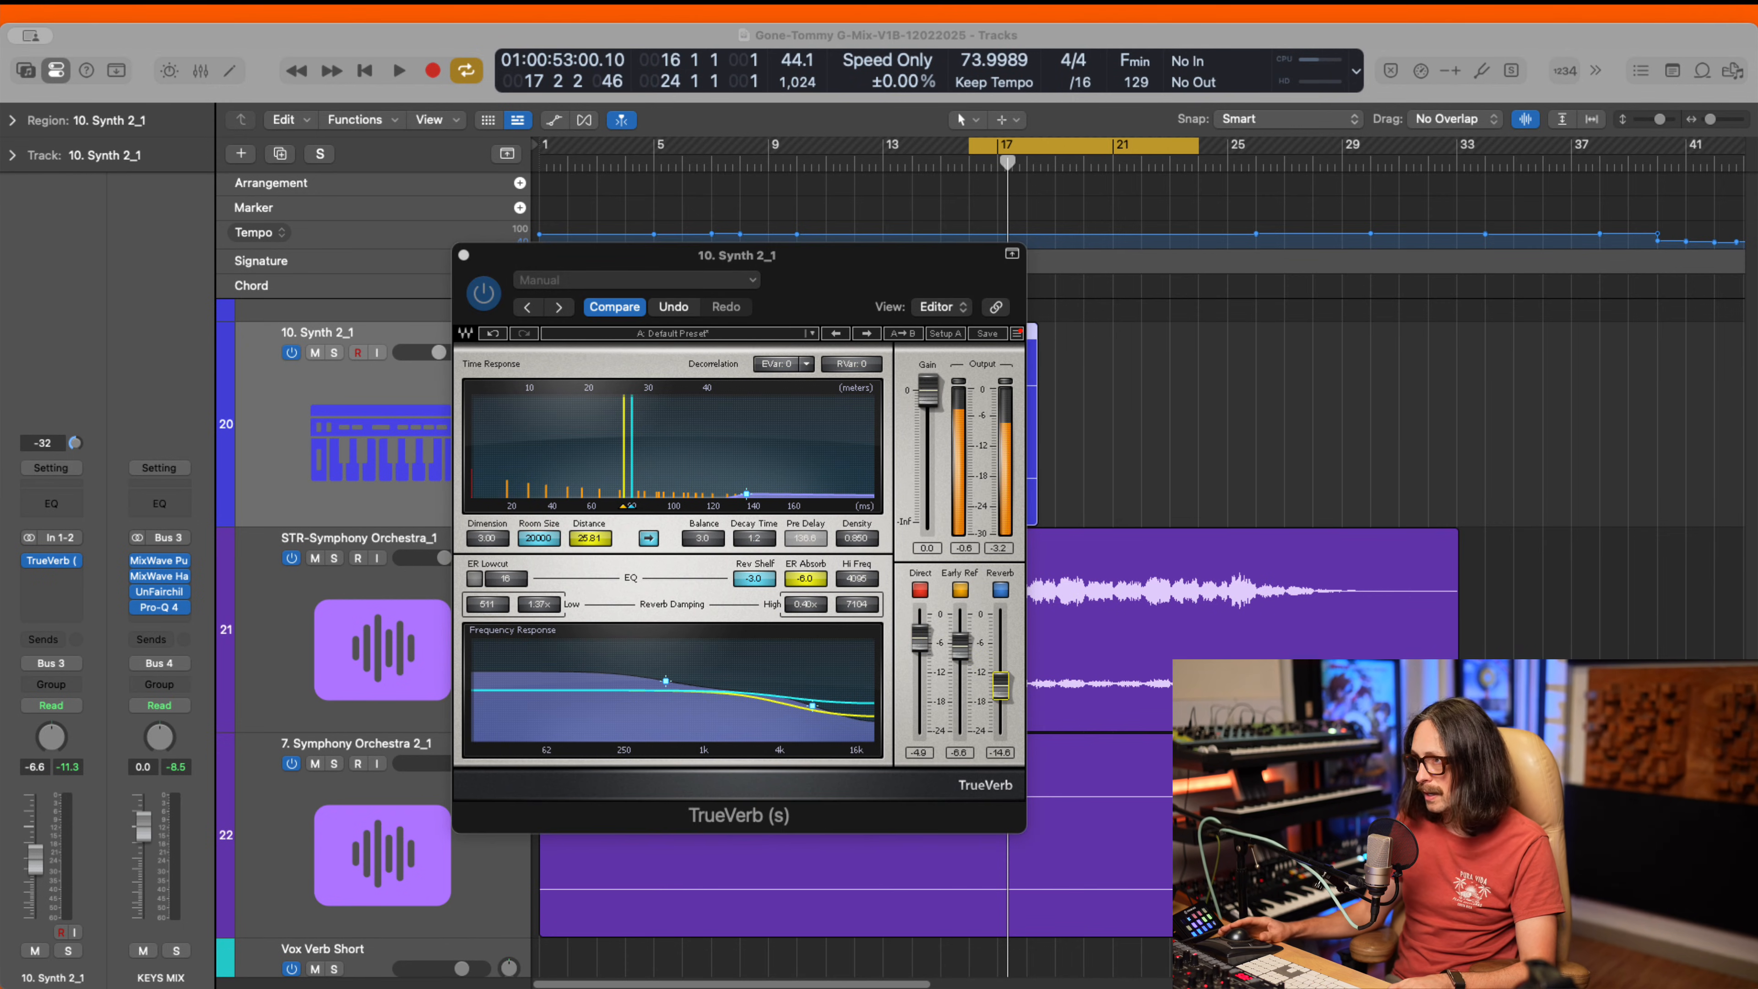
click(905, 640)
key(space)
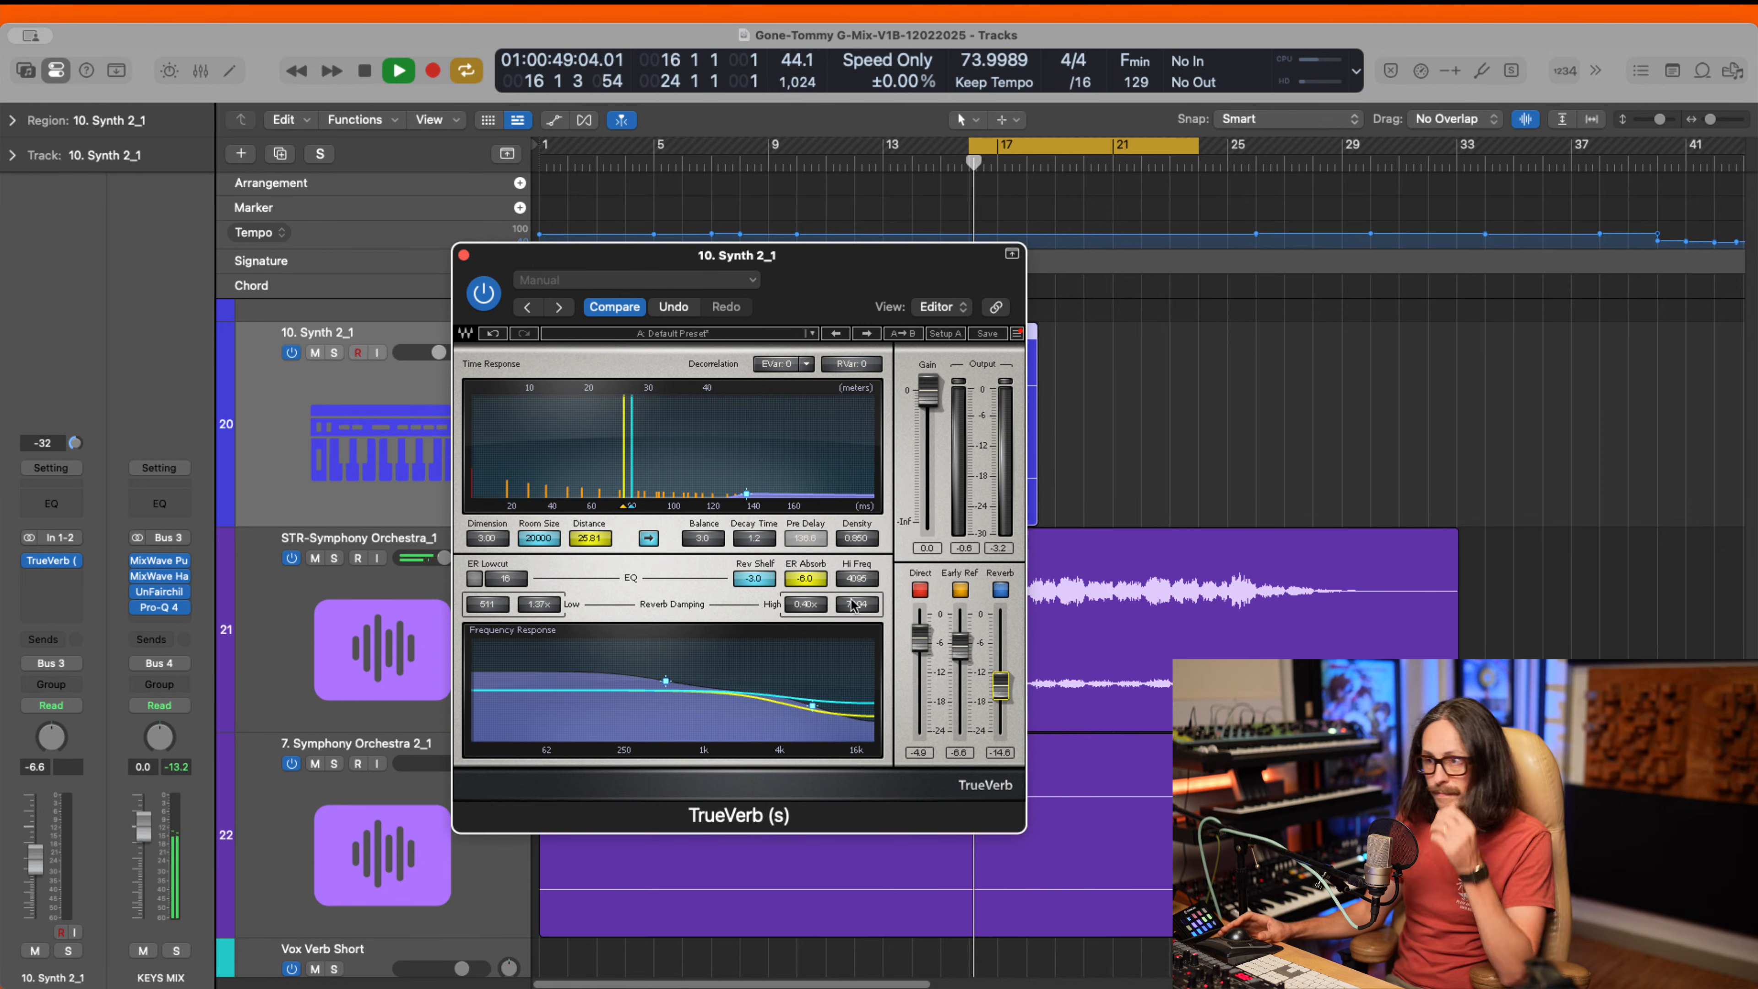
drag(918, 637, 964, 671)
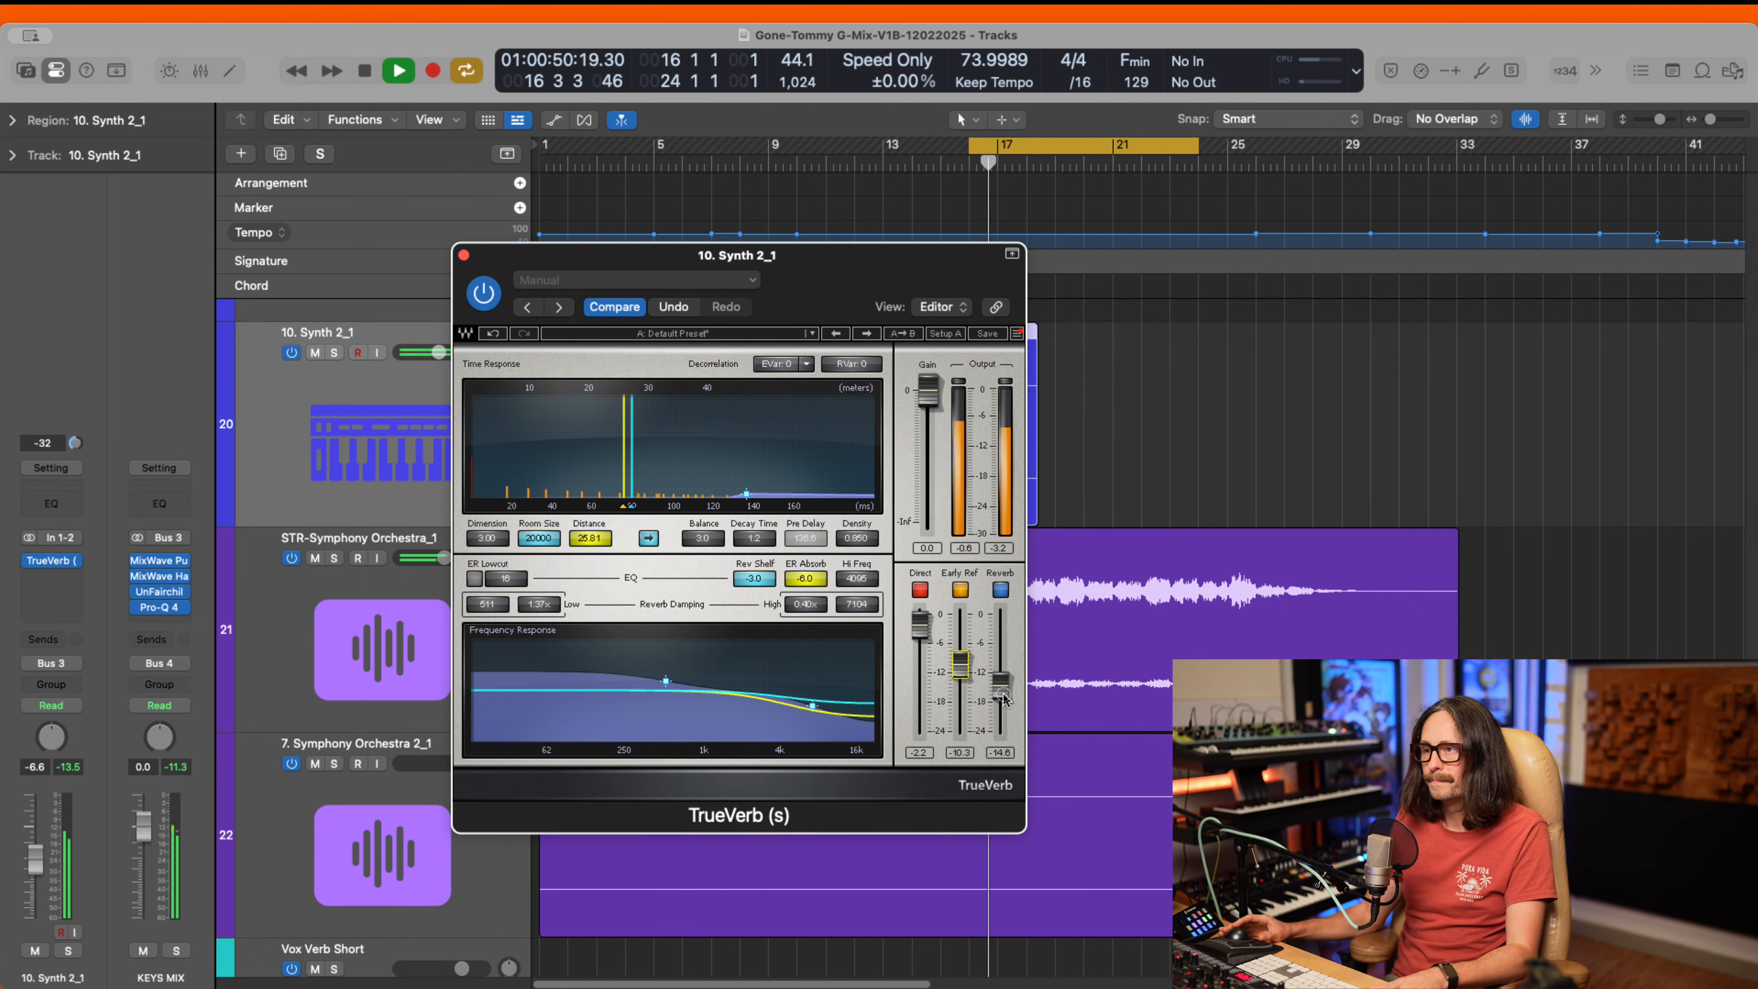
drag(1002, 691, 963, 674)
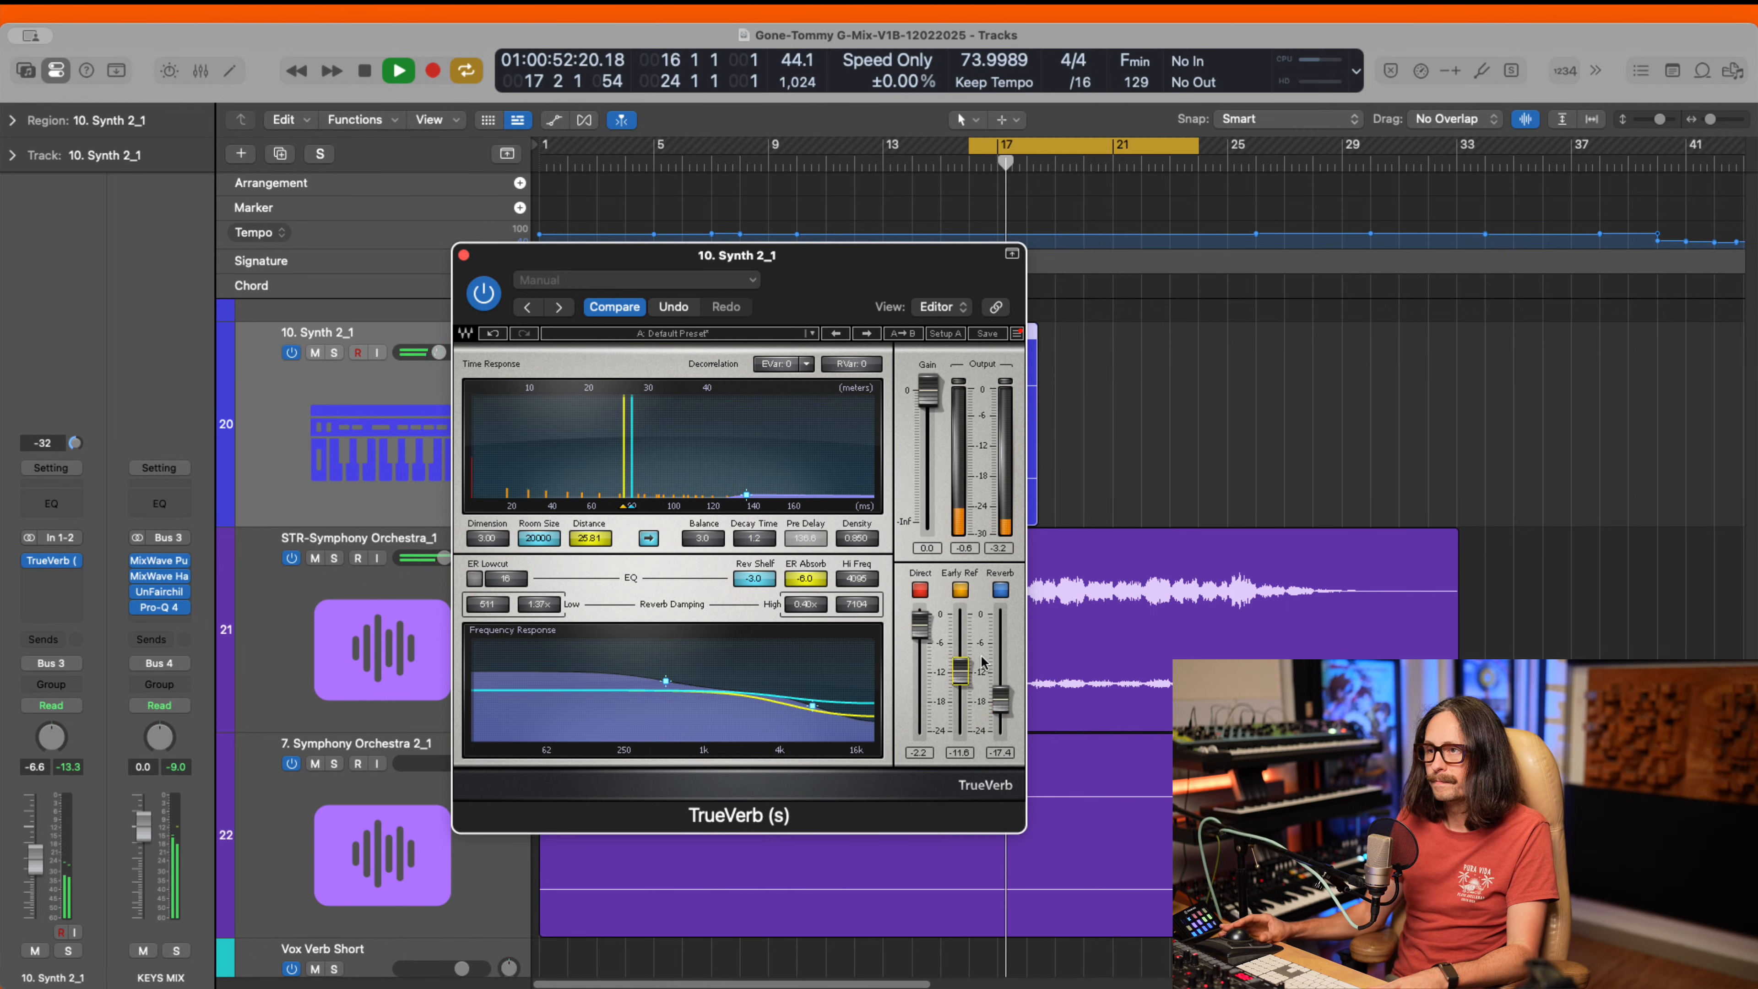
key(space)
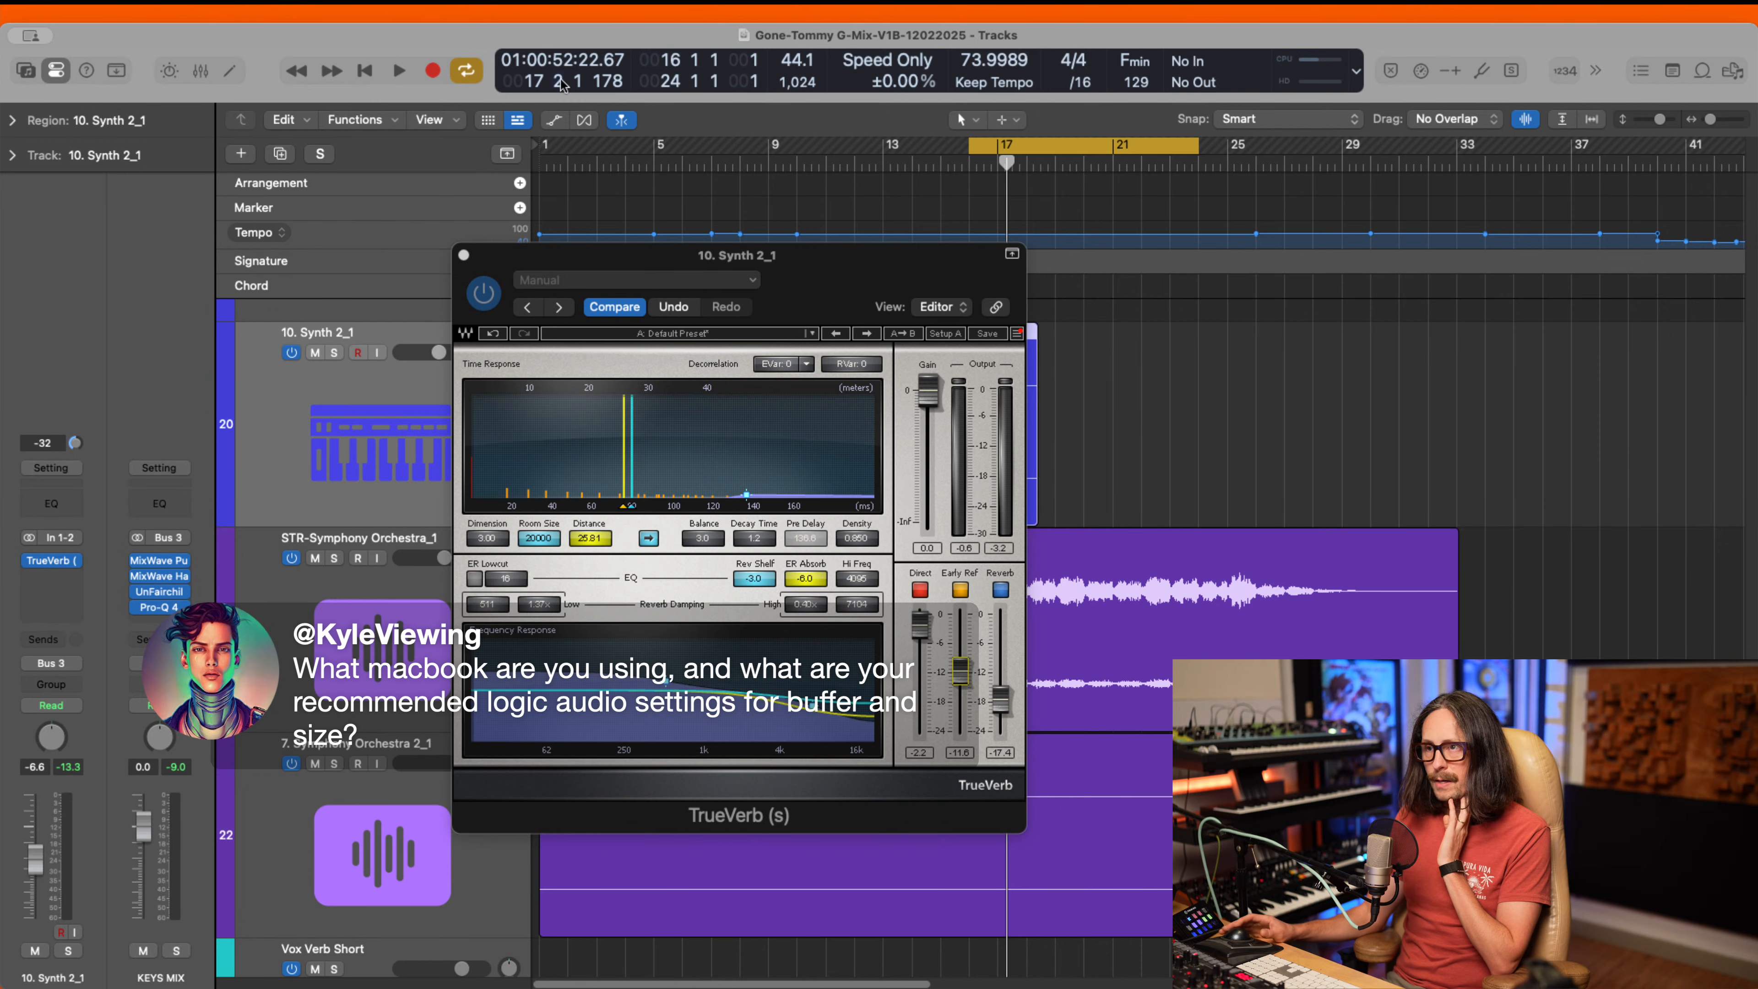
- Review the audio buffer size options, keep 1,024 selected, and close the TrueVerb window
click(798, 83)
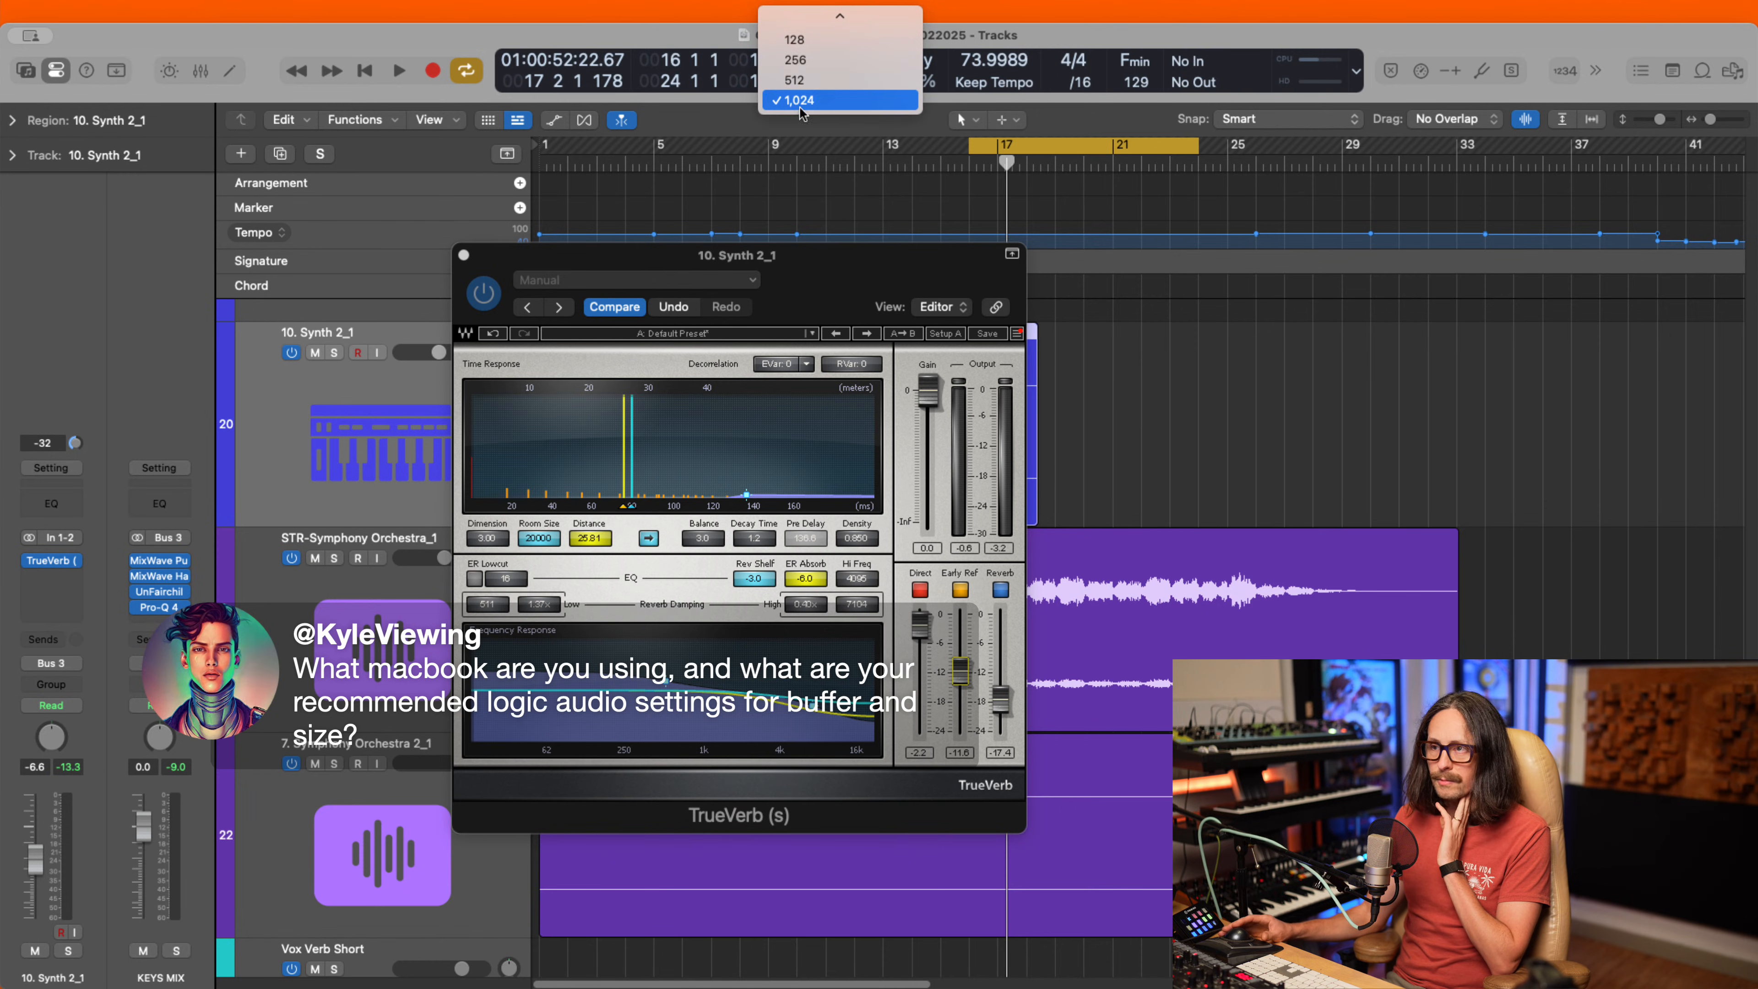
click(775, 102)
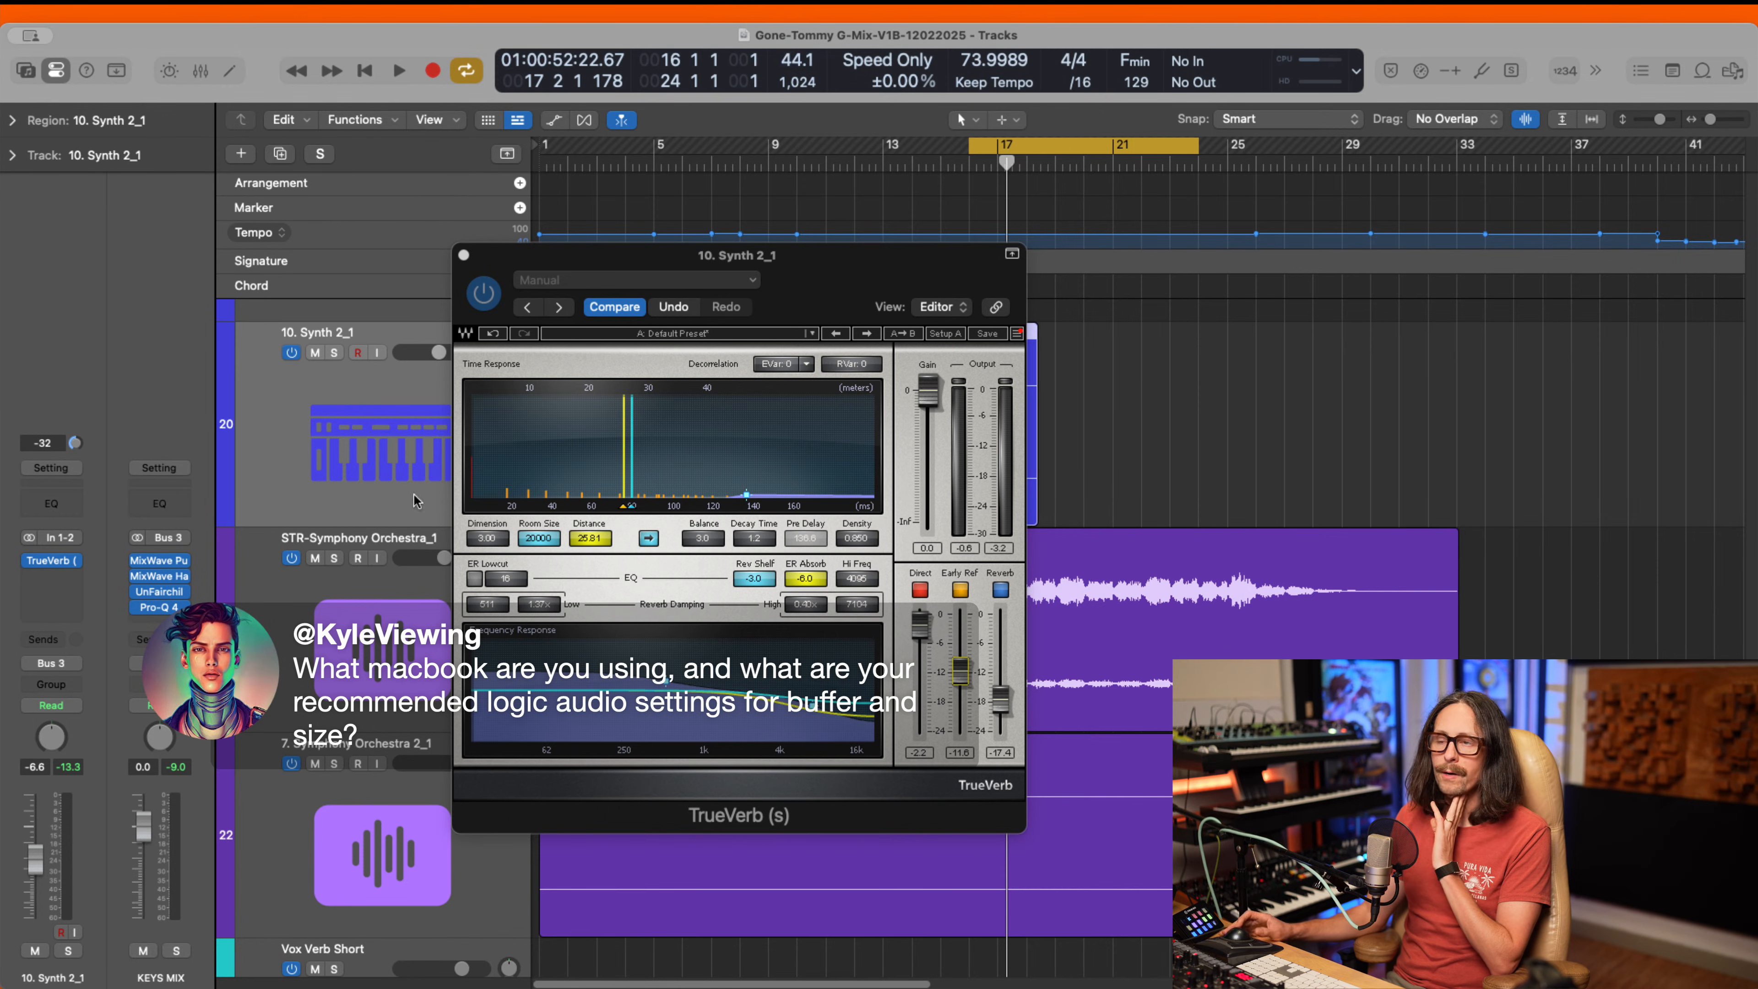
click(464, 255)
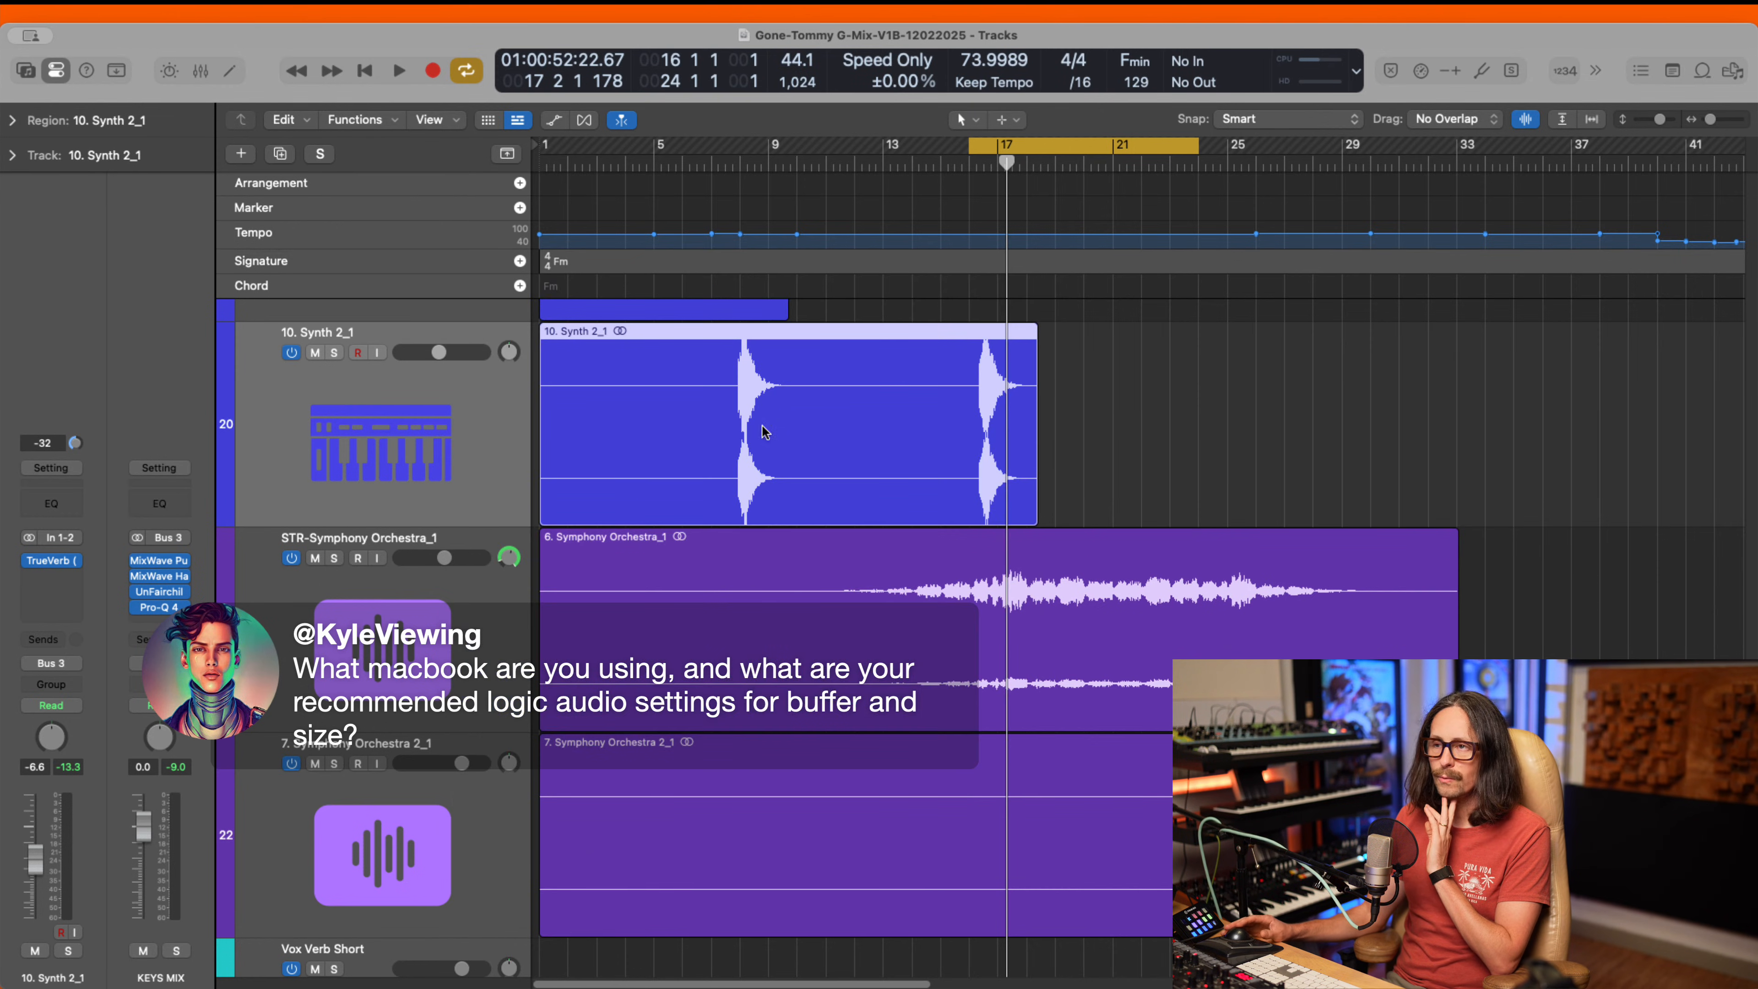
- Reopen TrueVerb on Synth 2_1, reduce Distance to 21.75, and close the plug-in window
click(63, 561)
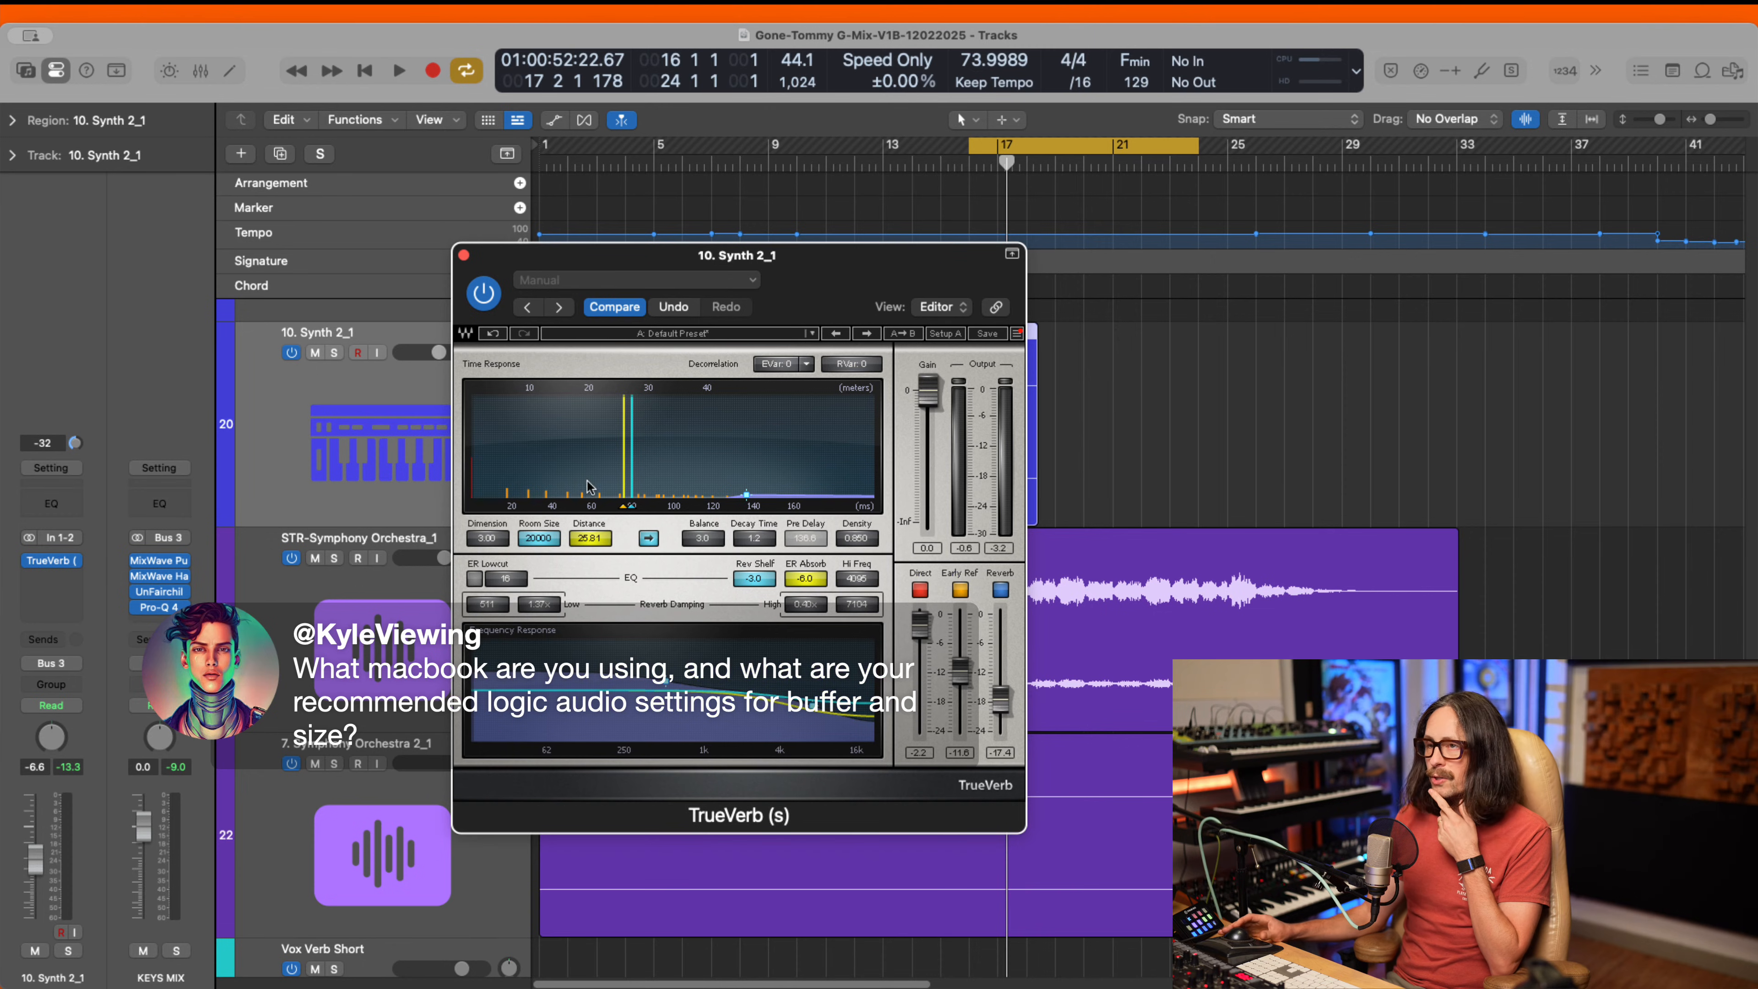
drag(583, 541, 540, 541)
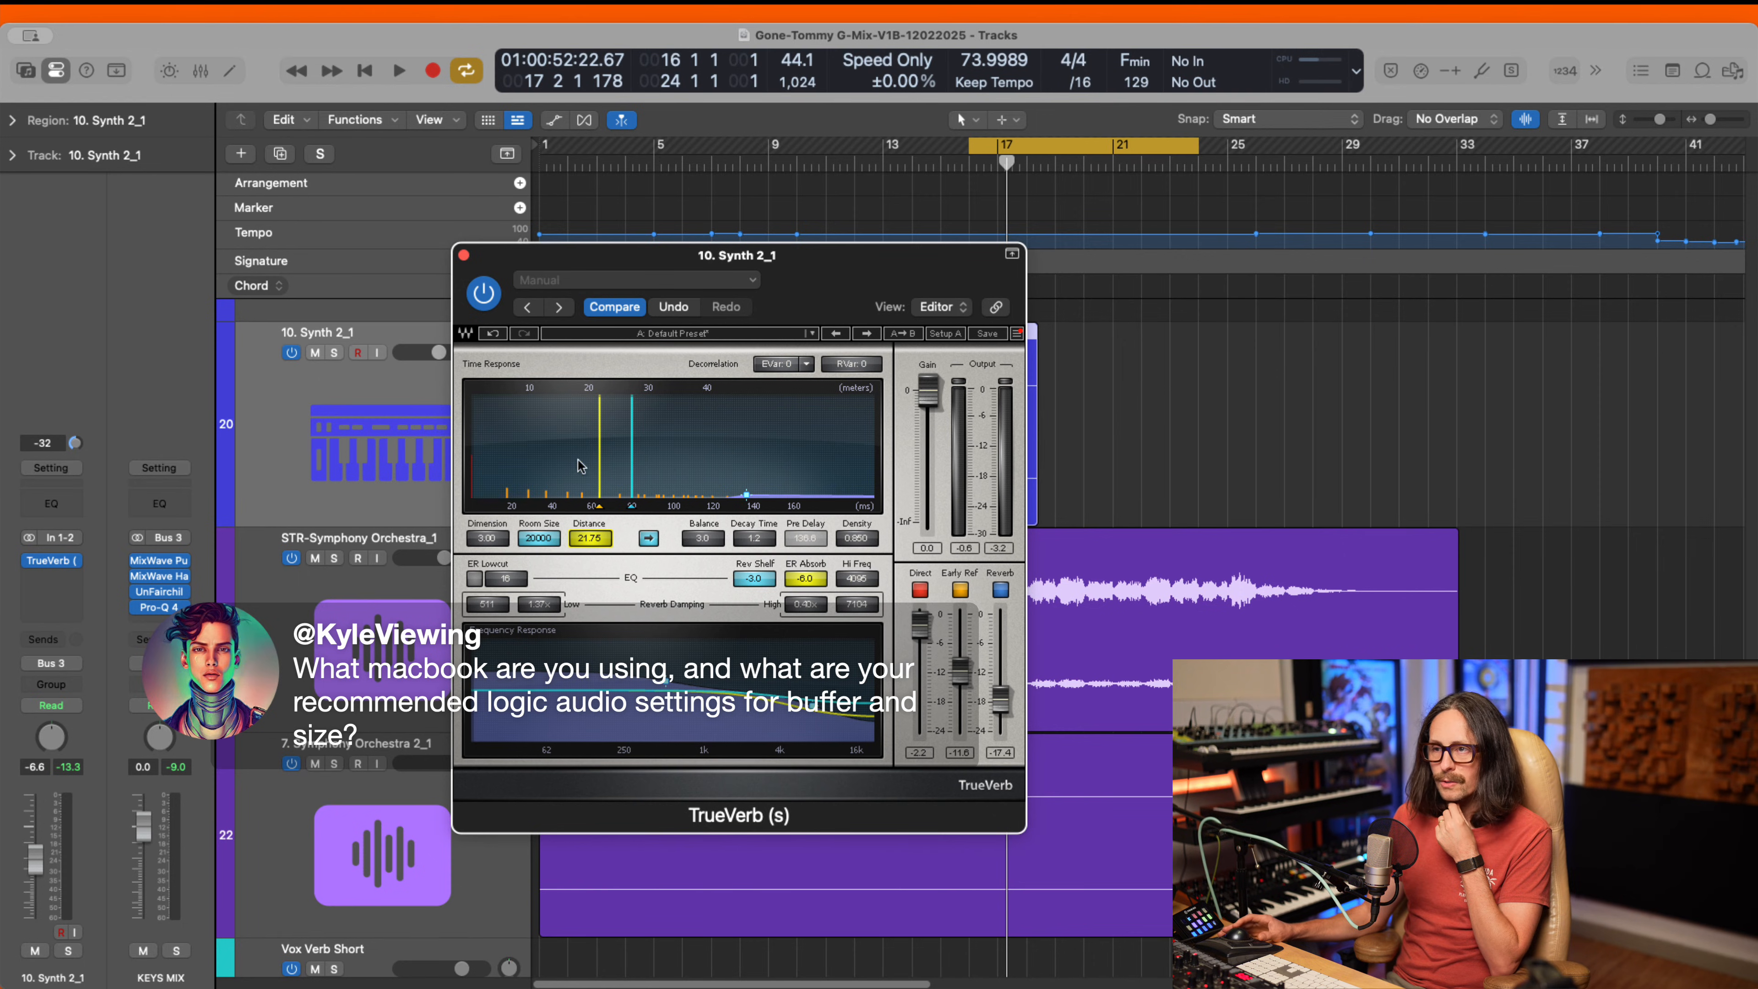
click(464, 256)
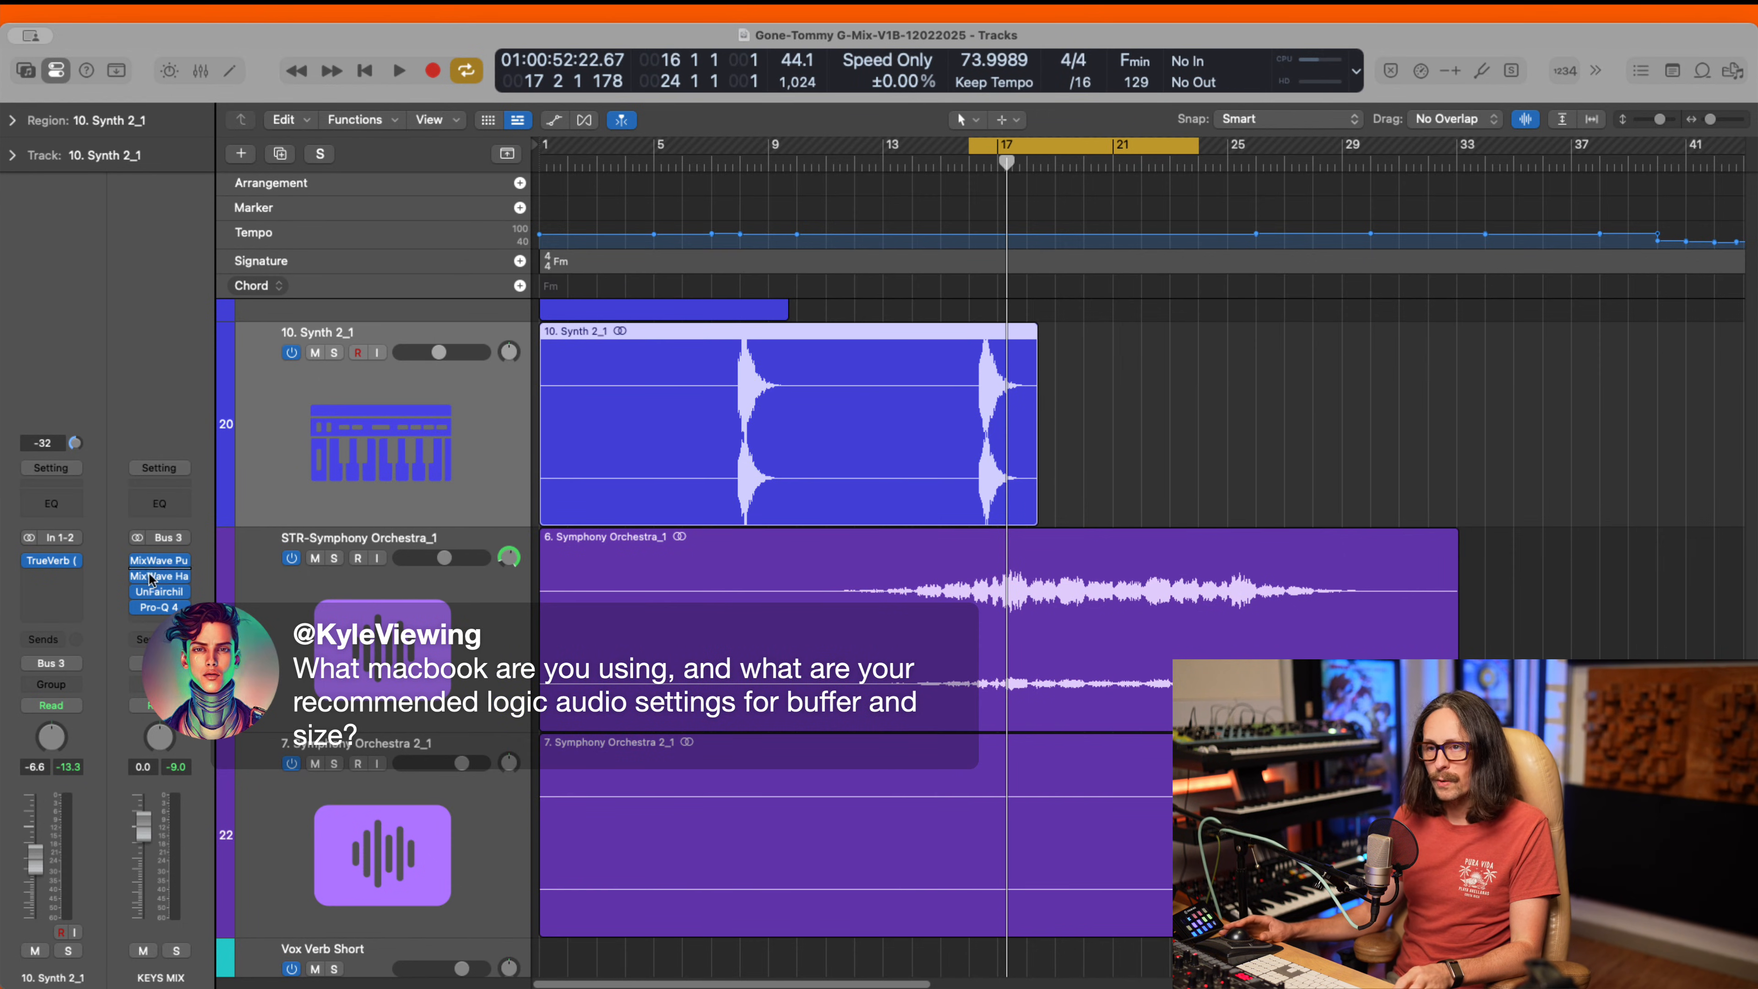
- Select the Bass_1 track and play the looped section in the full mix
click(1072, 737)
scroll(1105, 616, up, 5)
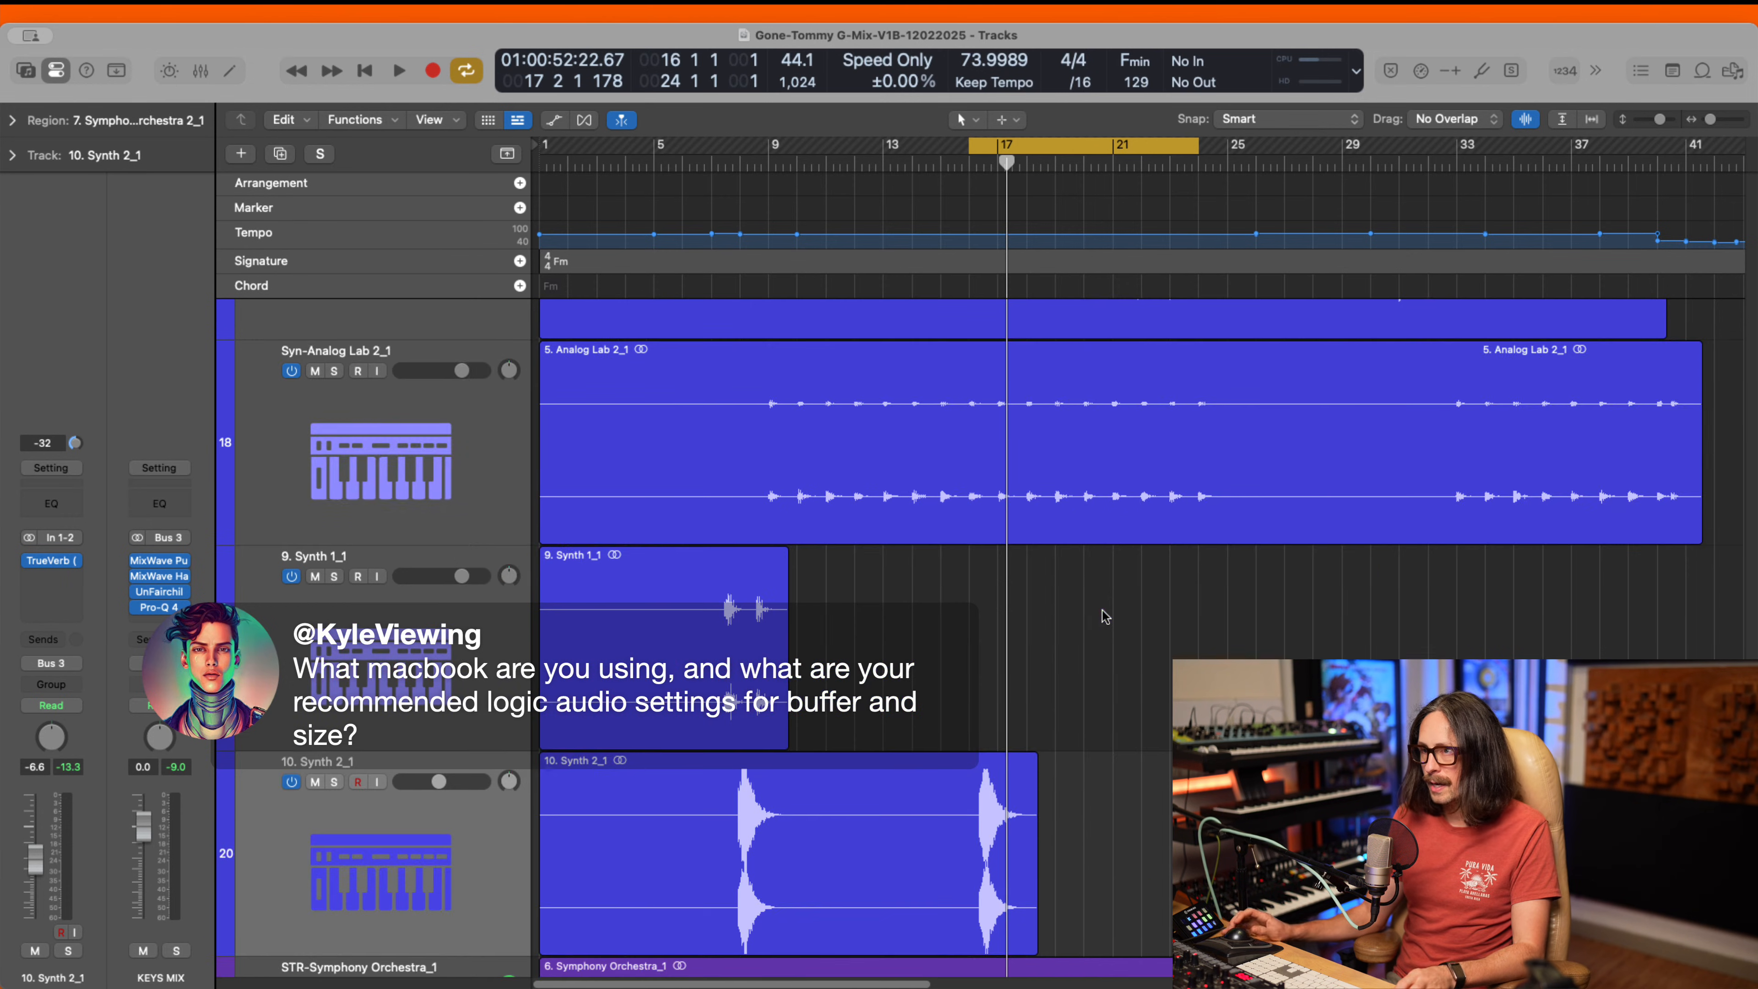
key(super+Left)
key(super+Left)
key(super+Up)
click(675, 561)
scroll(686, 582, up, 8)
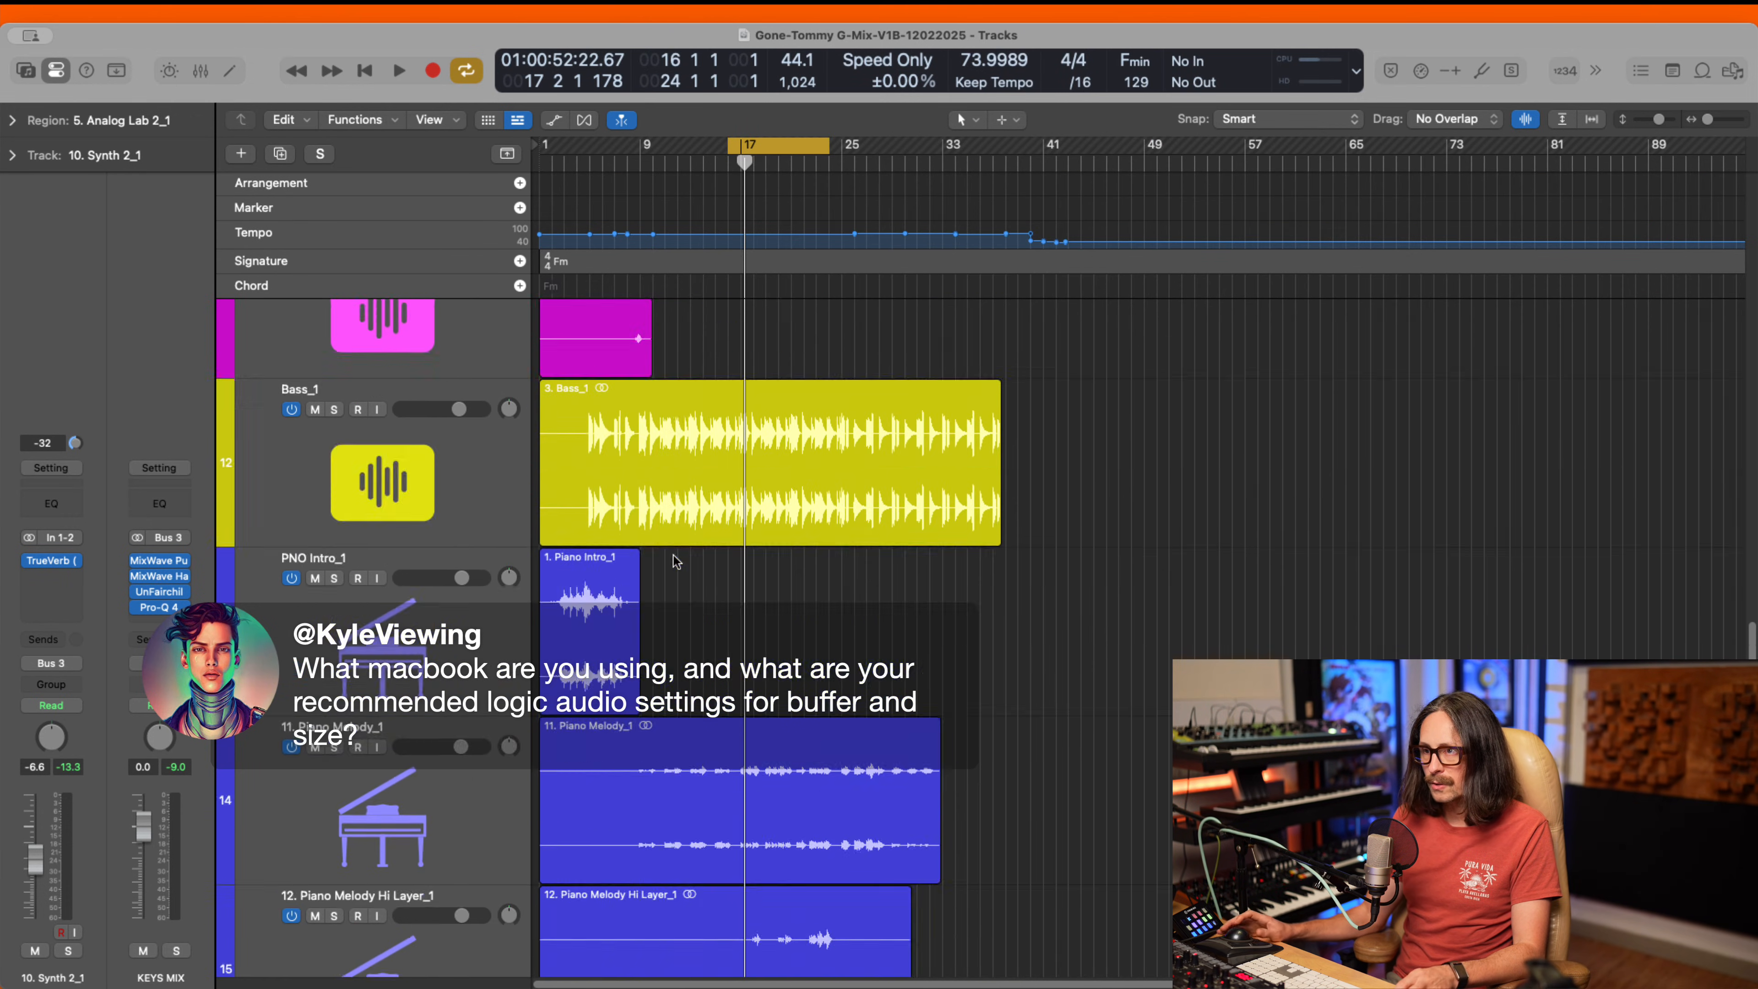
click(695, 610)
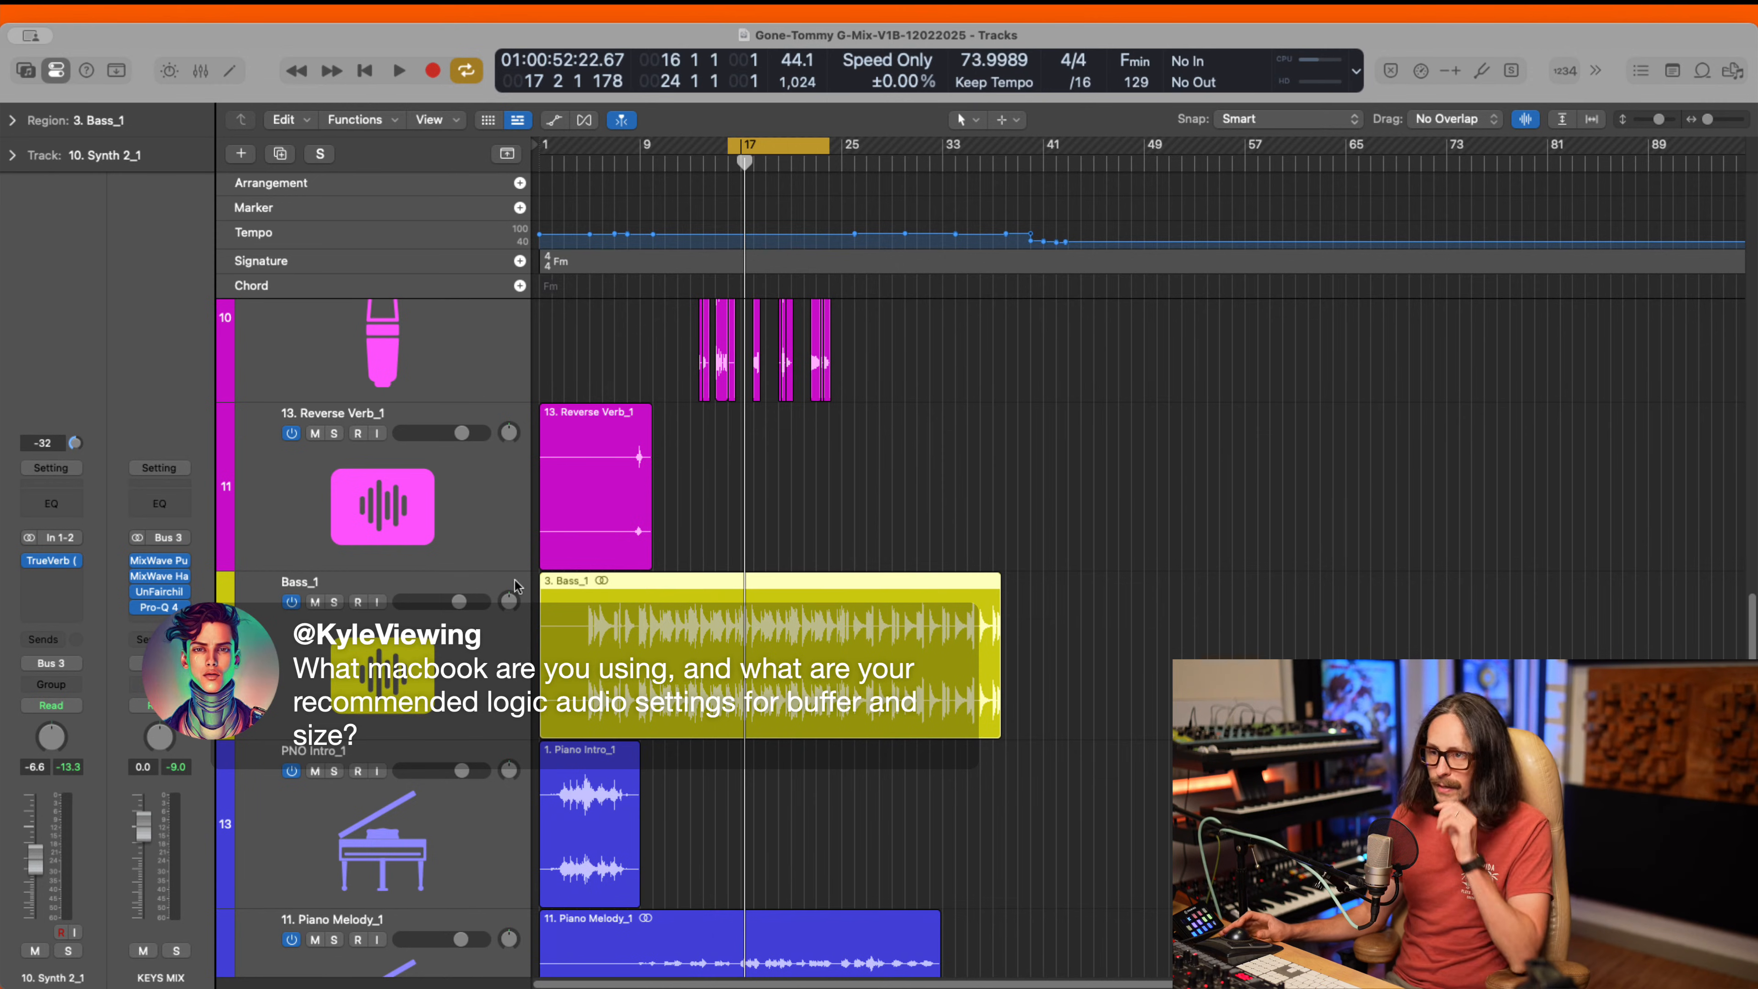
click(418, 646)
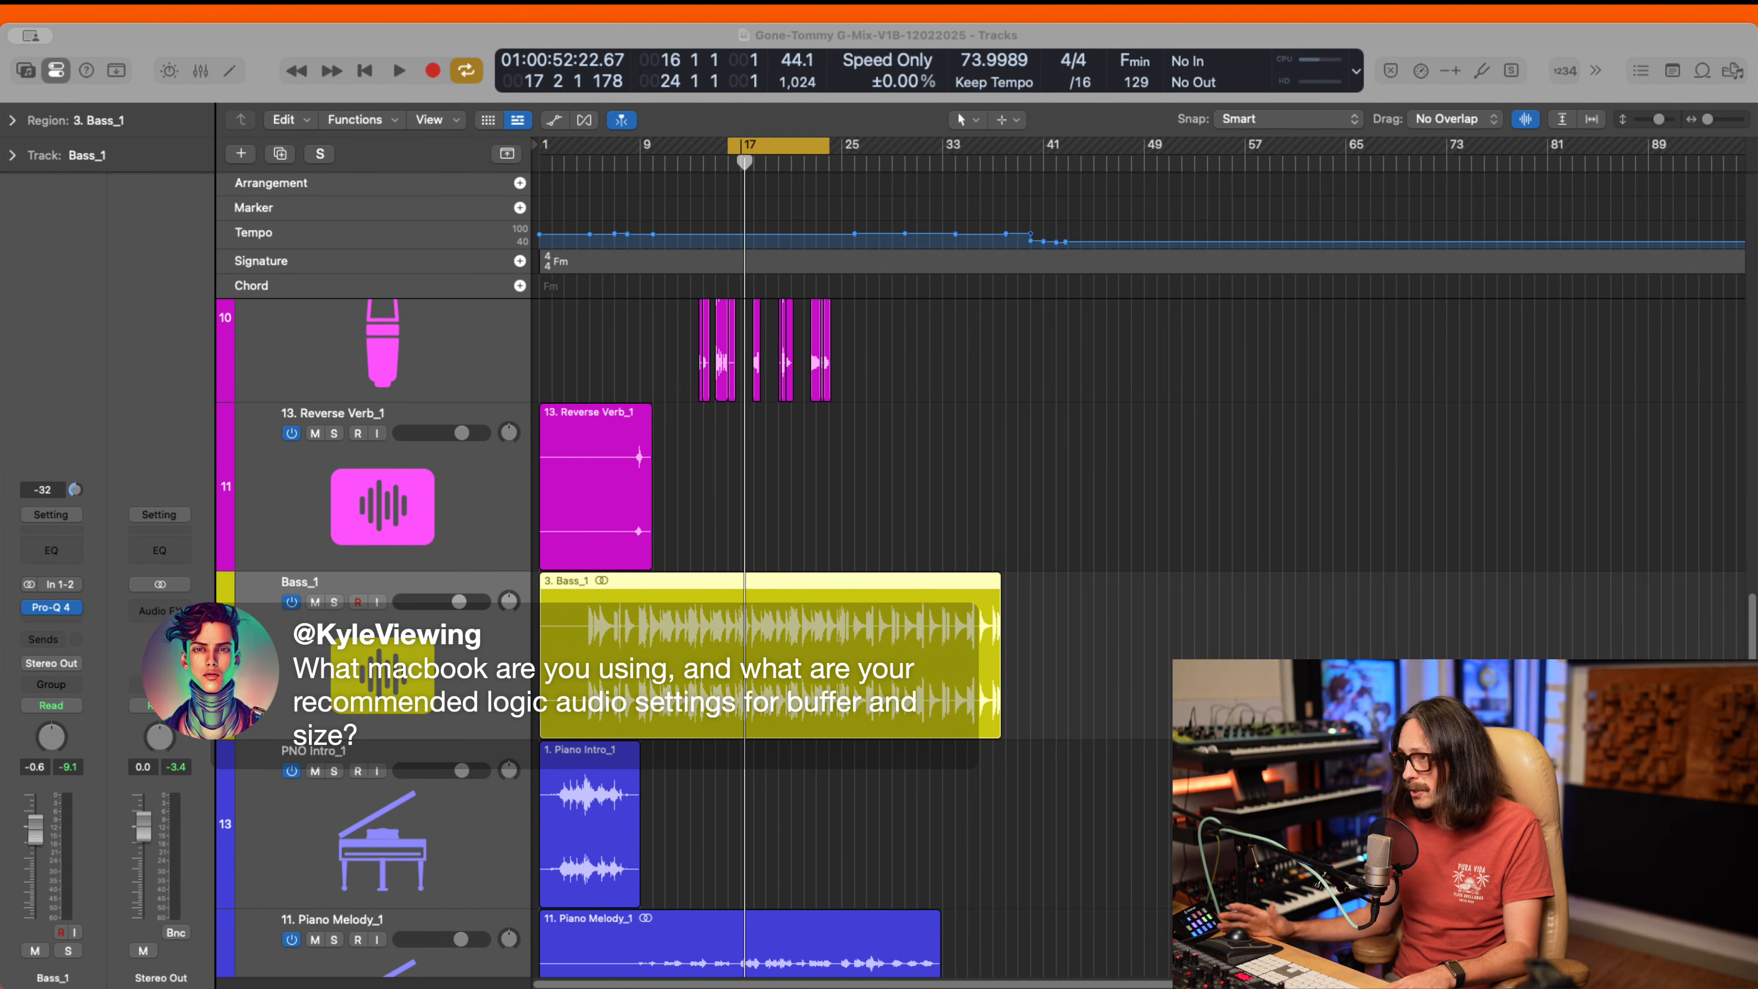
click(1535, 64)
key(space)
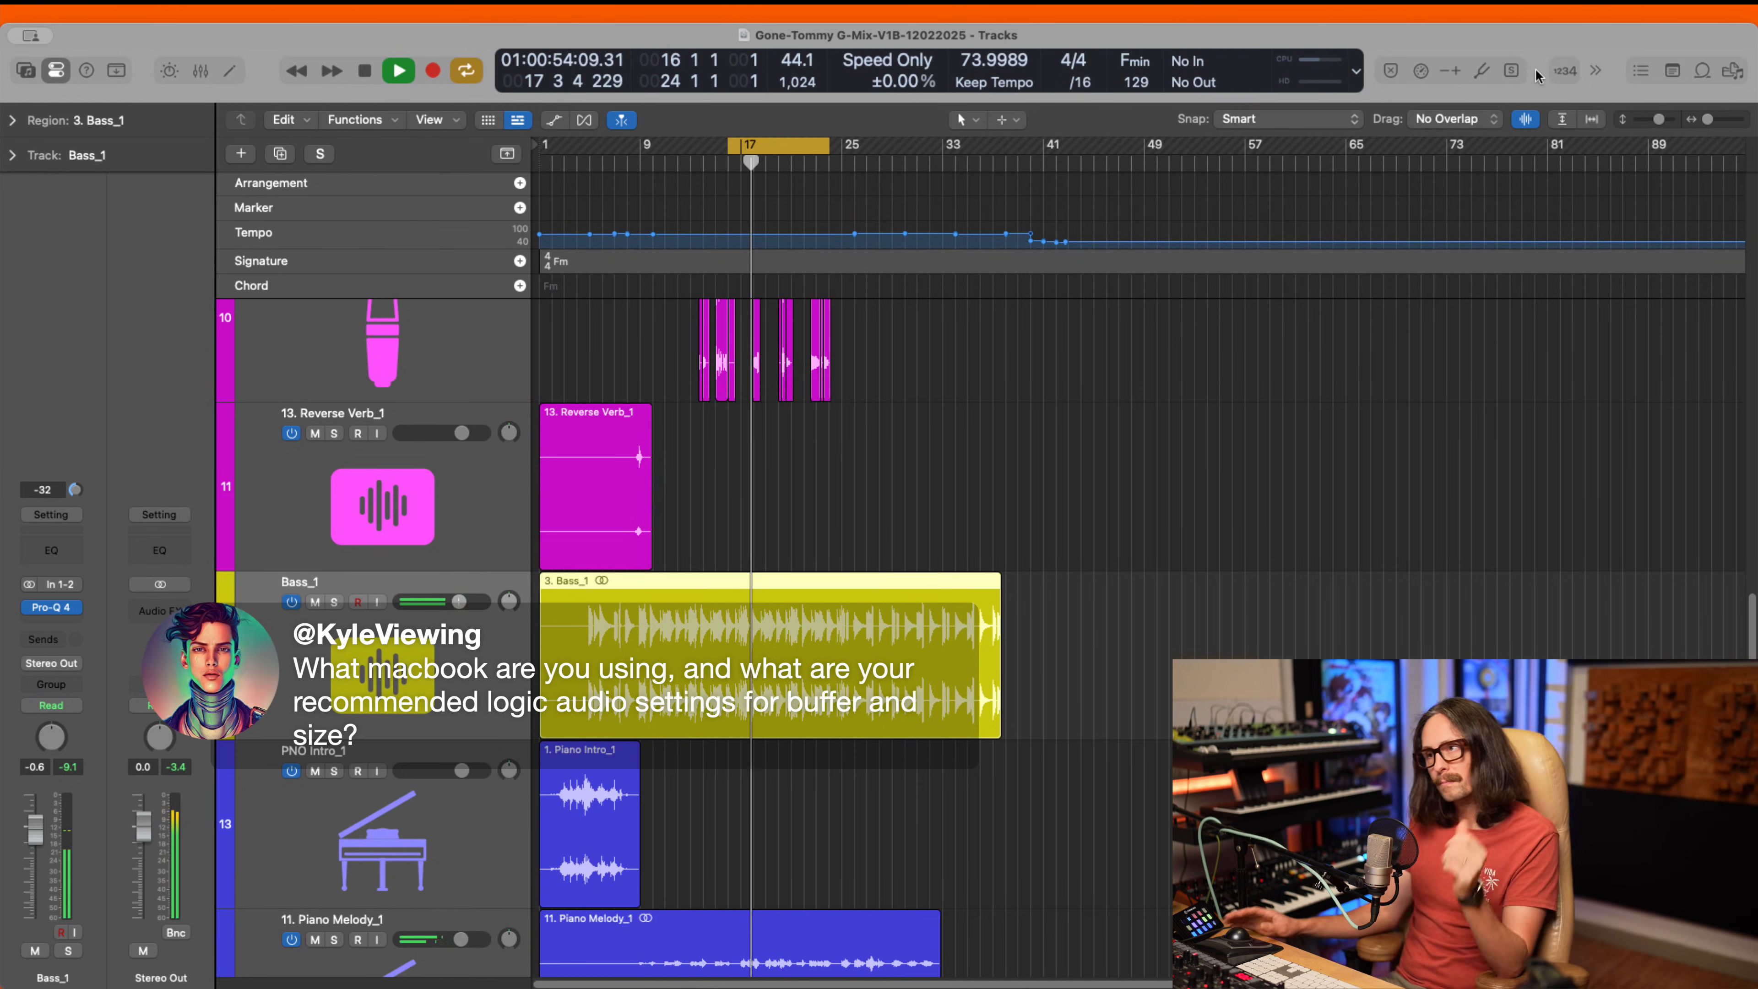
- Look over the tracks during playback, stop playback, and check the Pro-Q 4 curve on Bass_1
scroll(771, 736, up, 5)
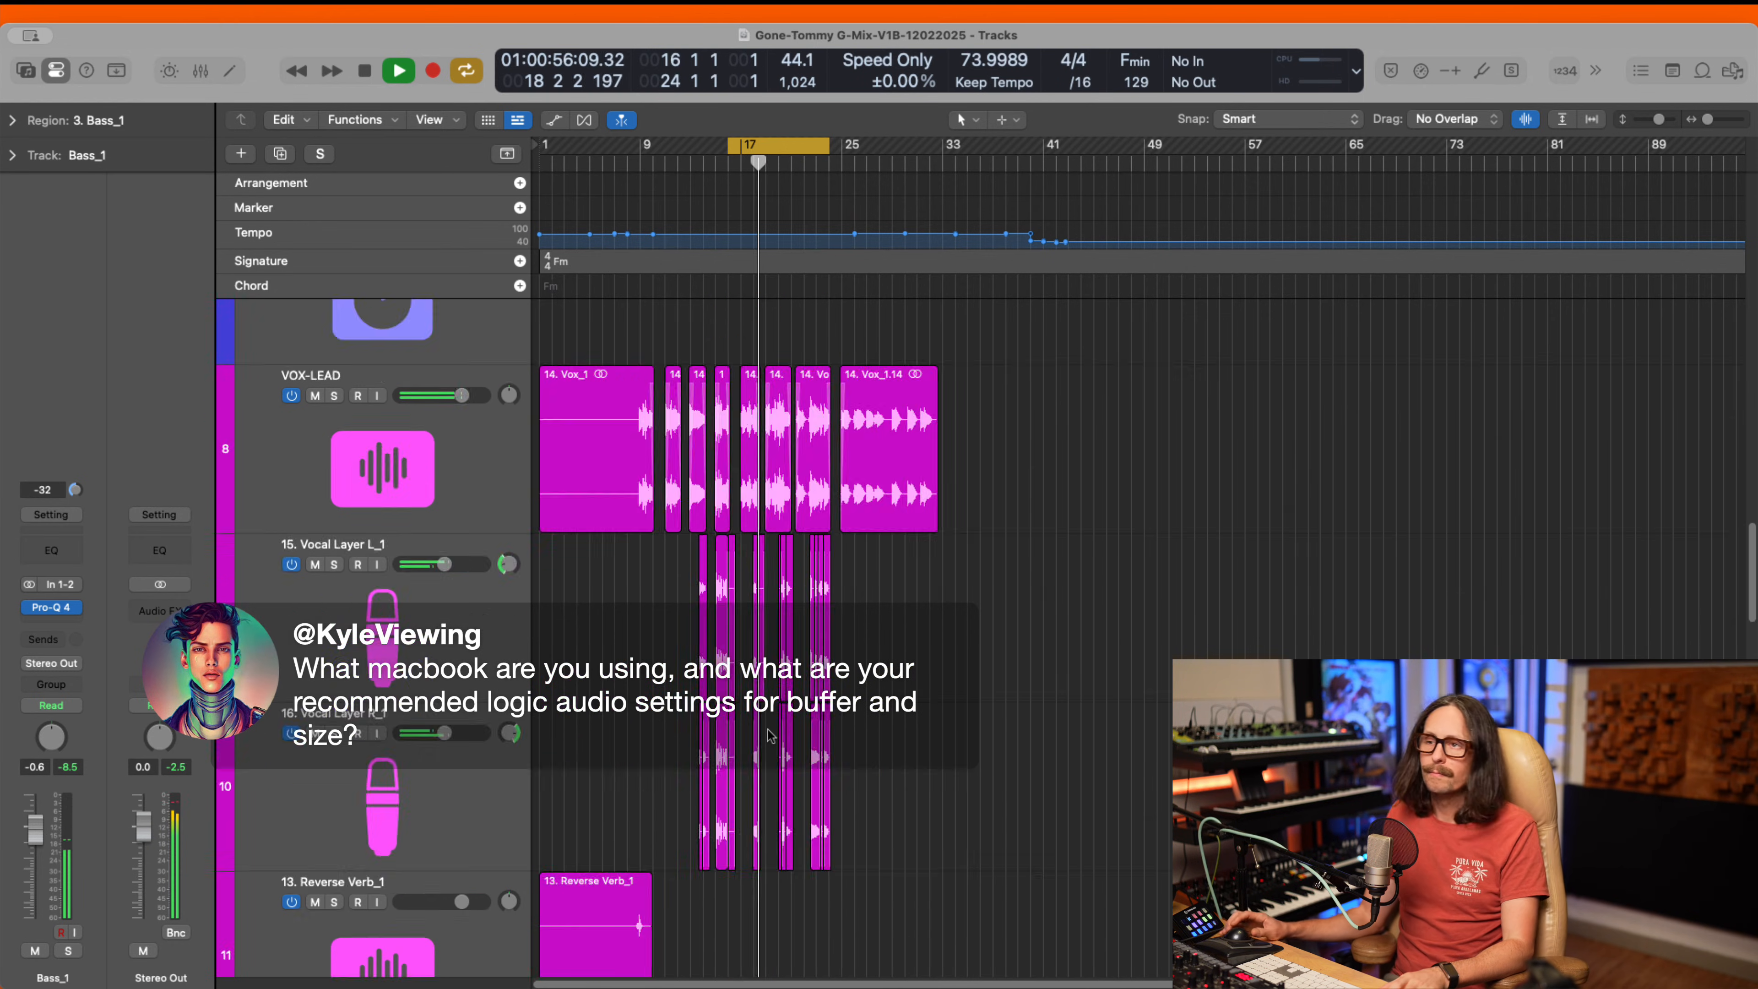
scroll(771, 736, up, 5)
scroll(770, 735, down, 8)
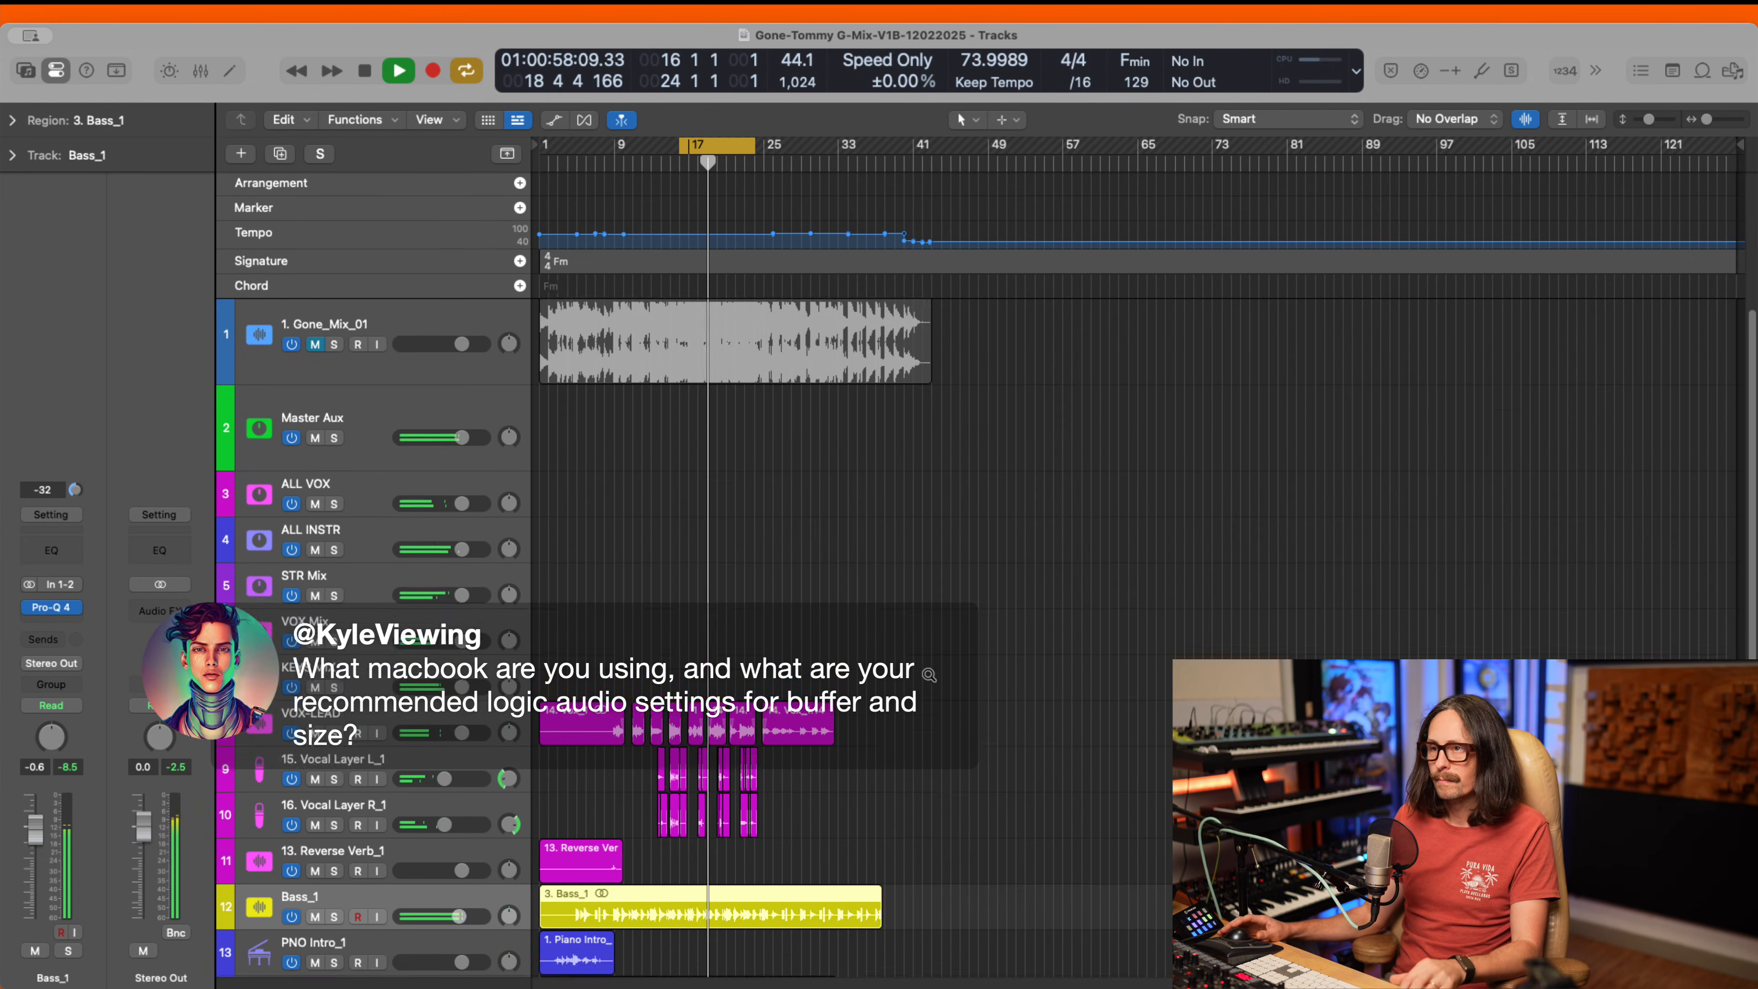
scroll(929, 674, down, 3)
scroll(831, 720, down, 2)
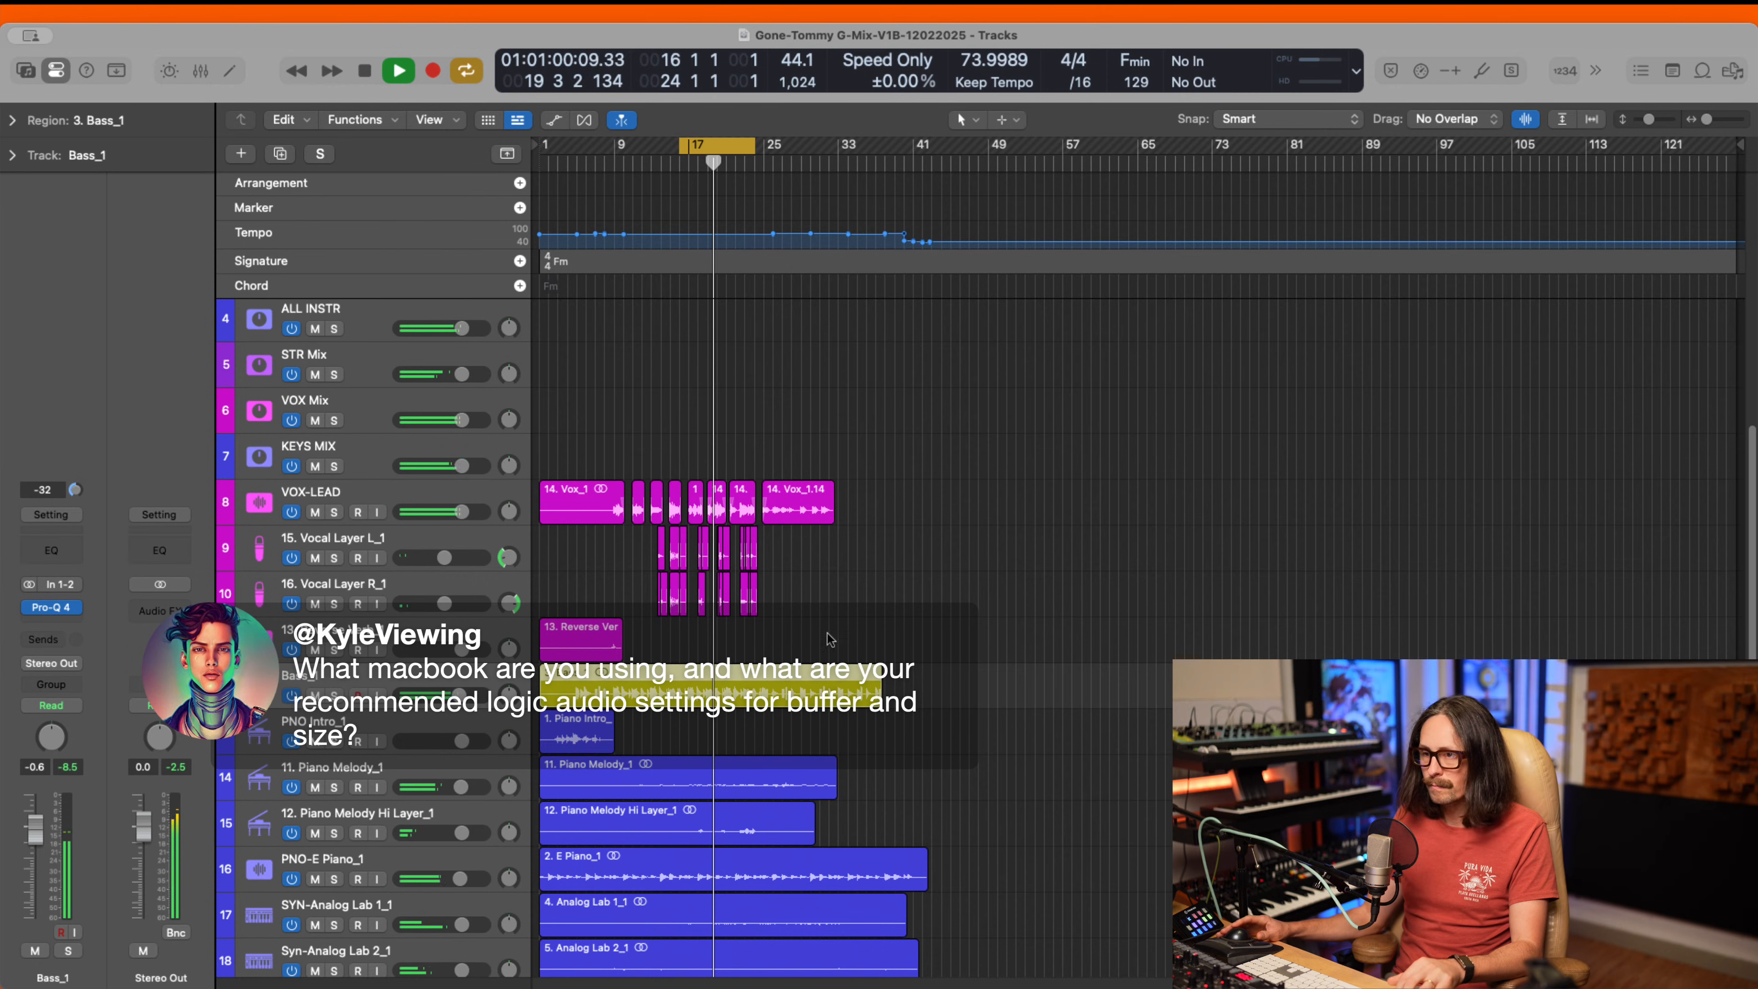
drag(953, 602, 472, 787)
key(space)
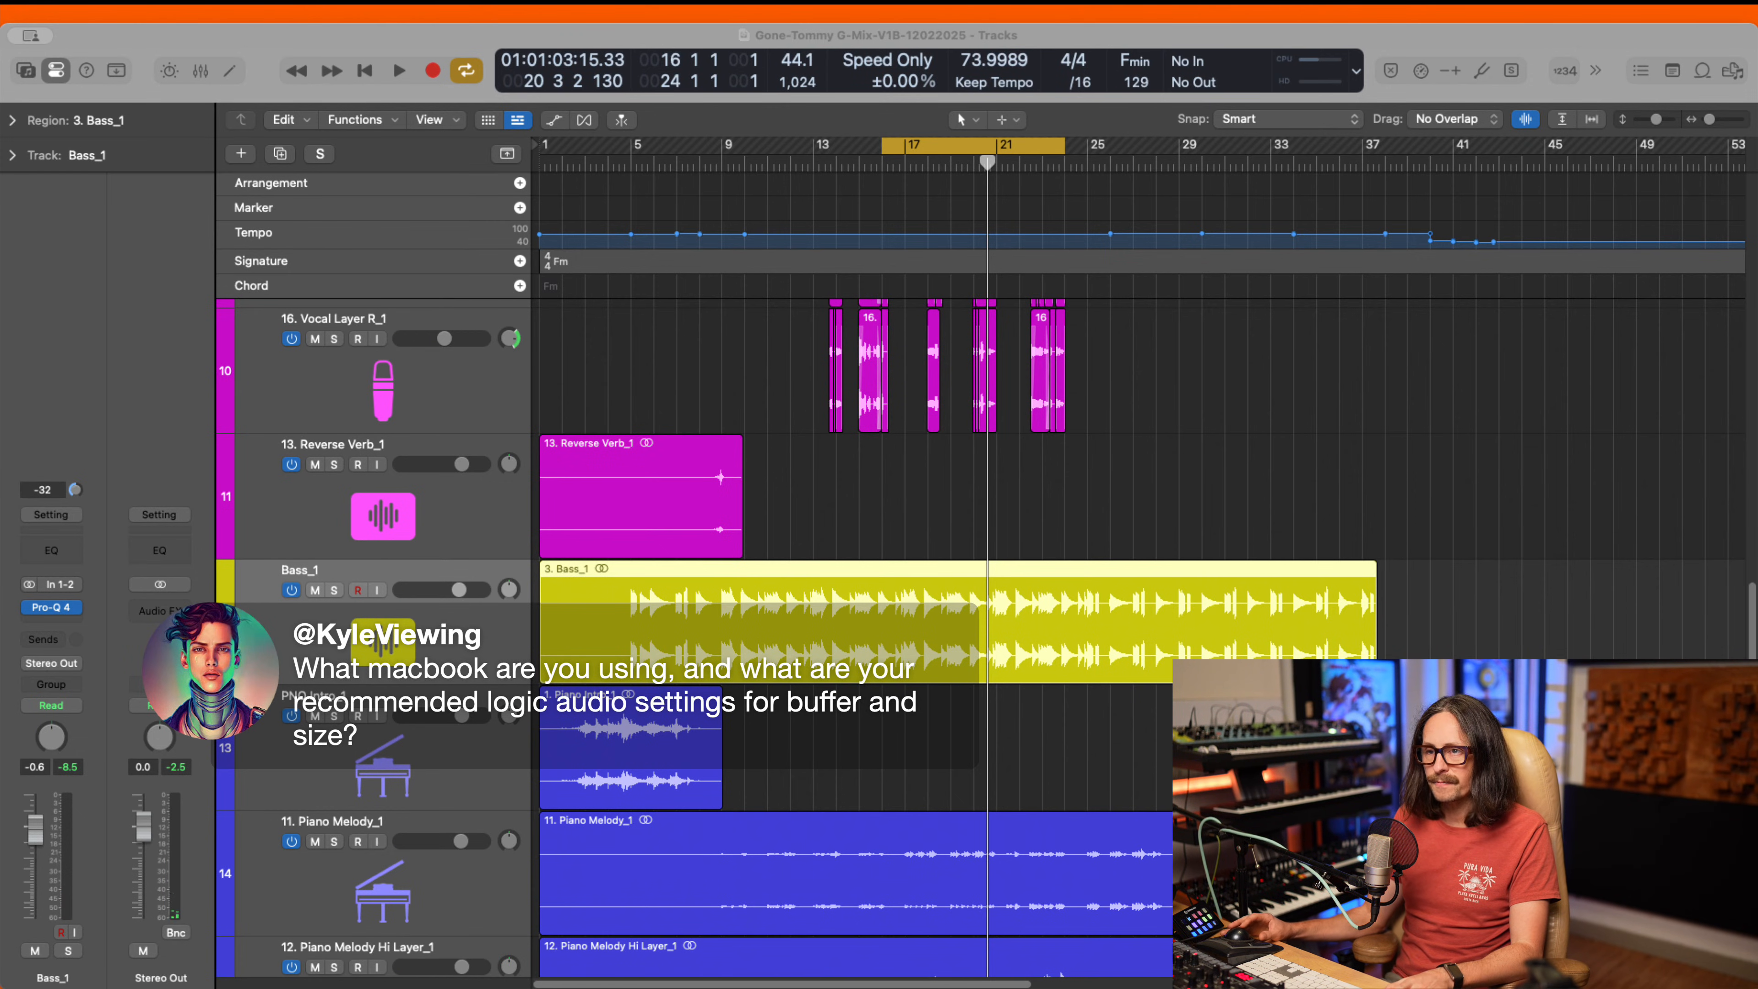
click(31, 608)
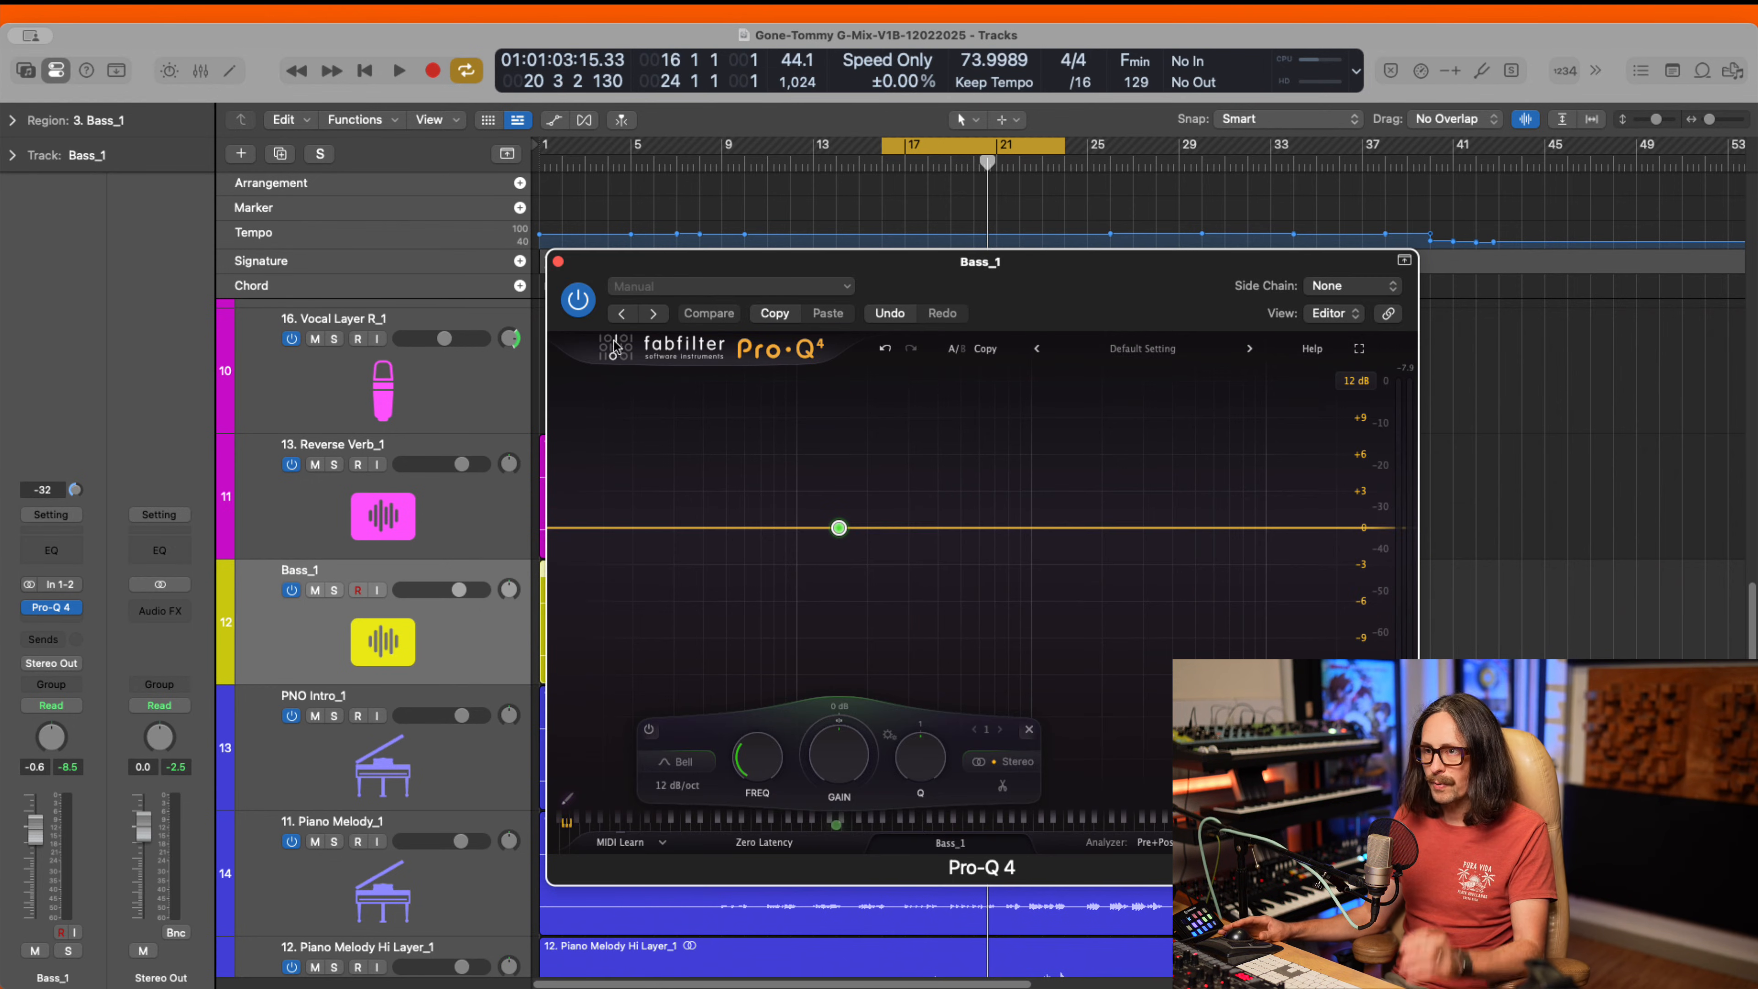
click(559, 262)
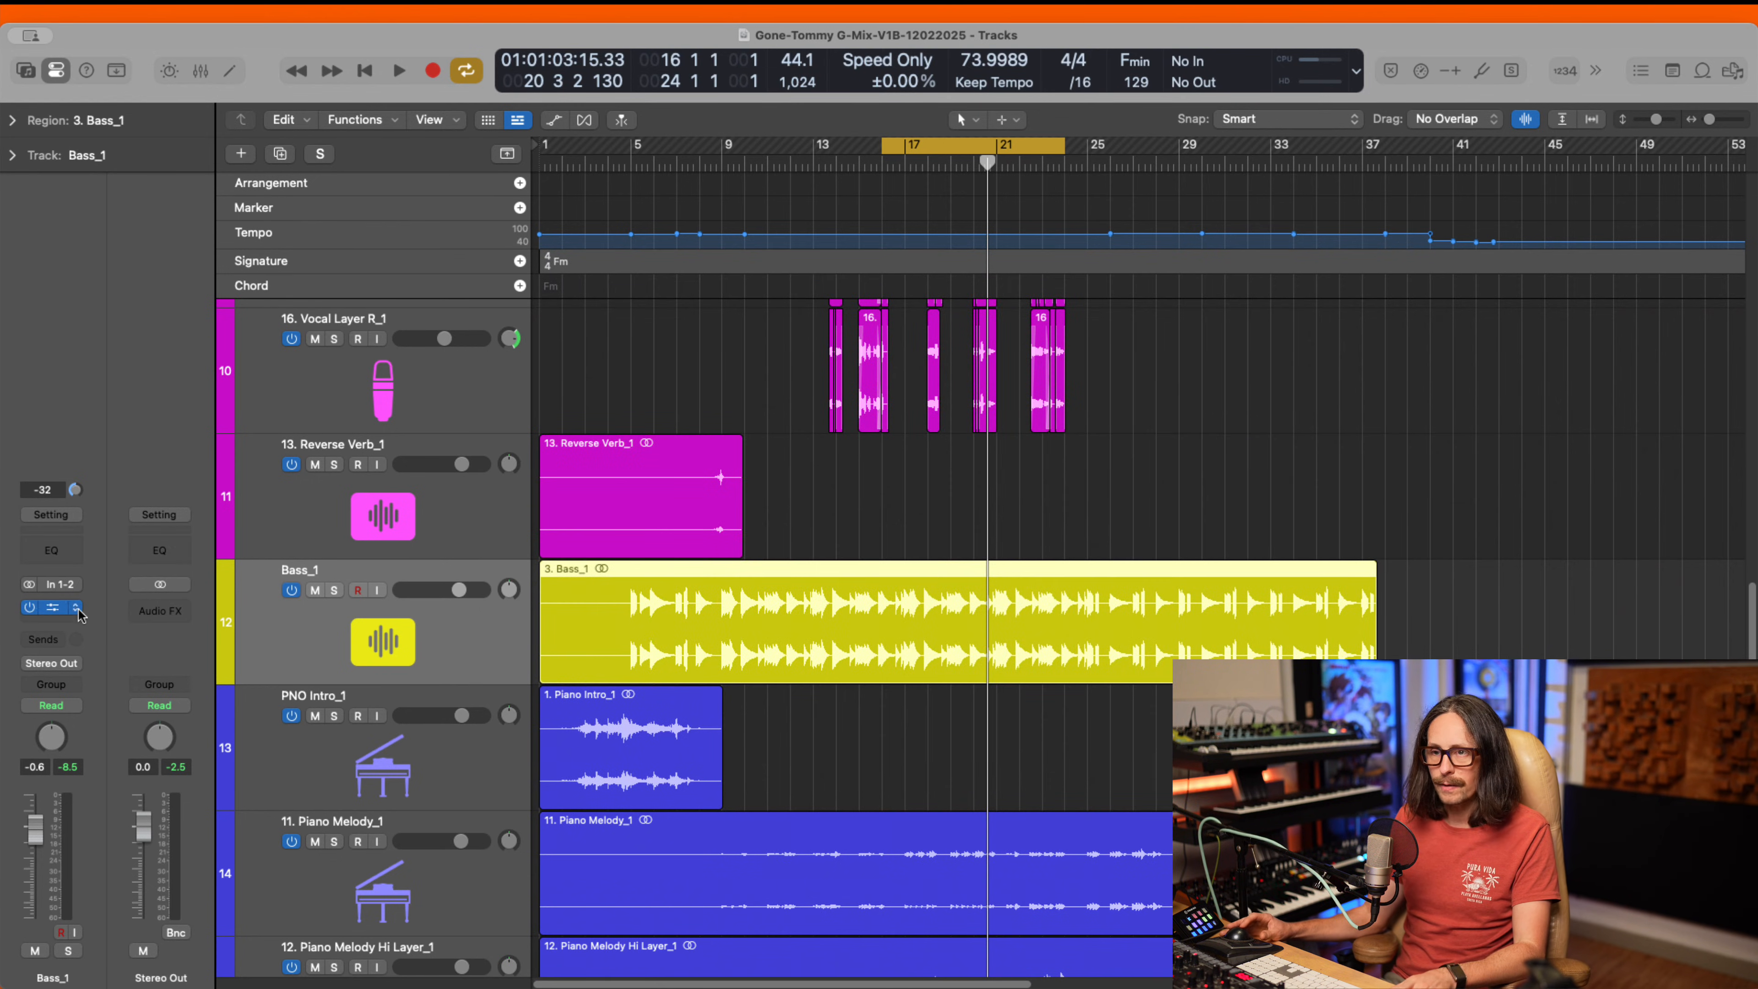
- Replace Pro-Q 4 on the Bass_1 track with the spiff plug-in and reposition its window
click(78, 610)
click(137, 556)
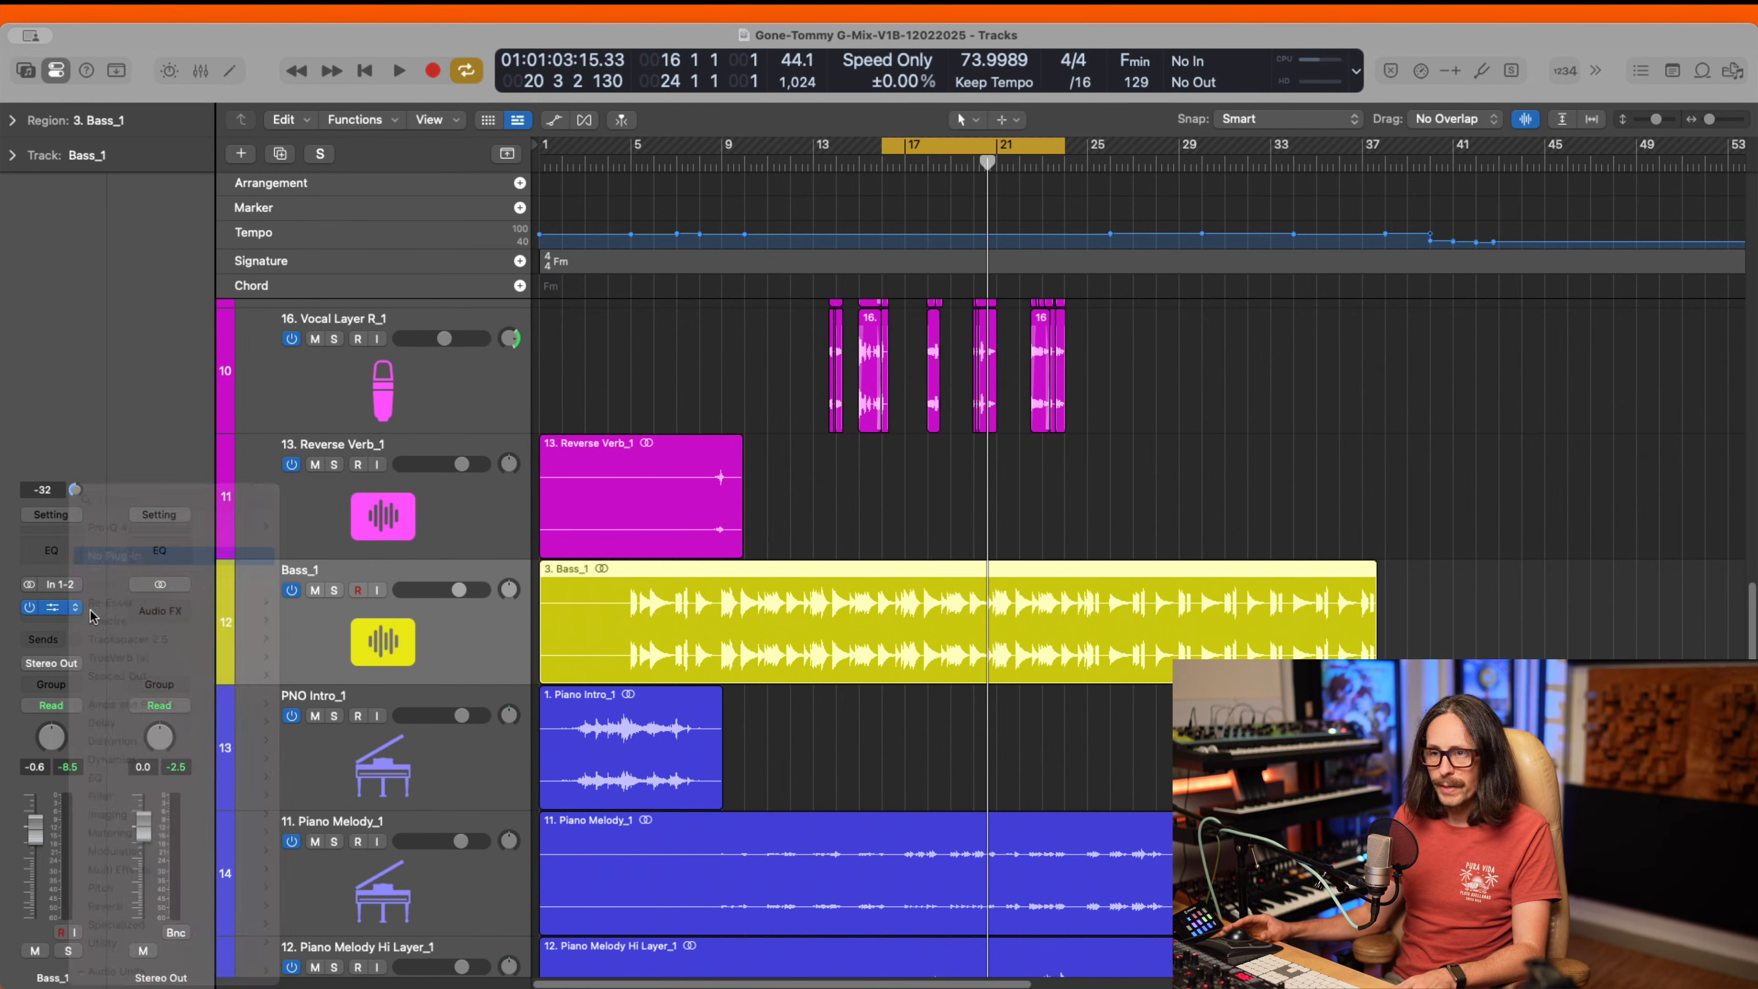
click(53, 617)
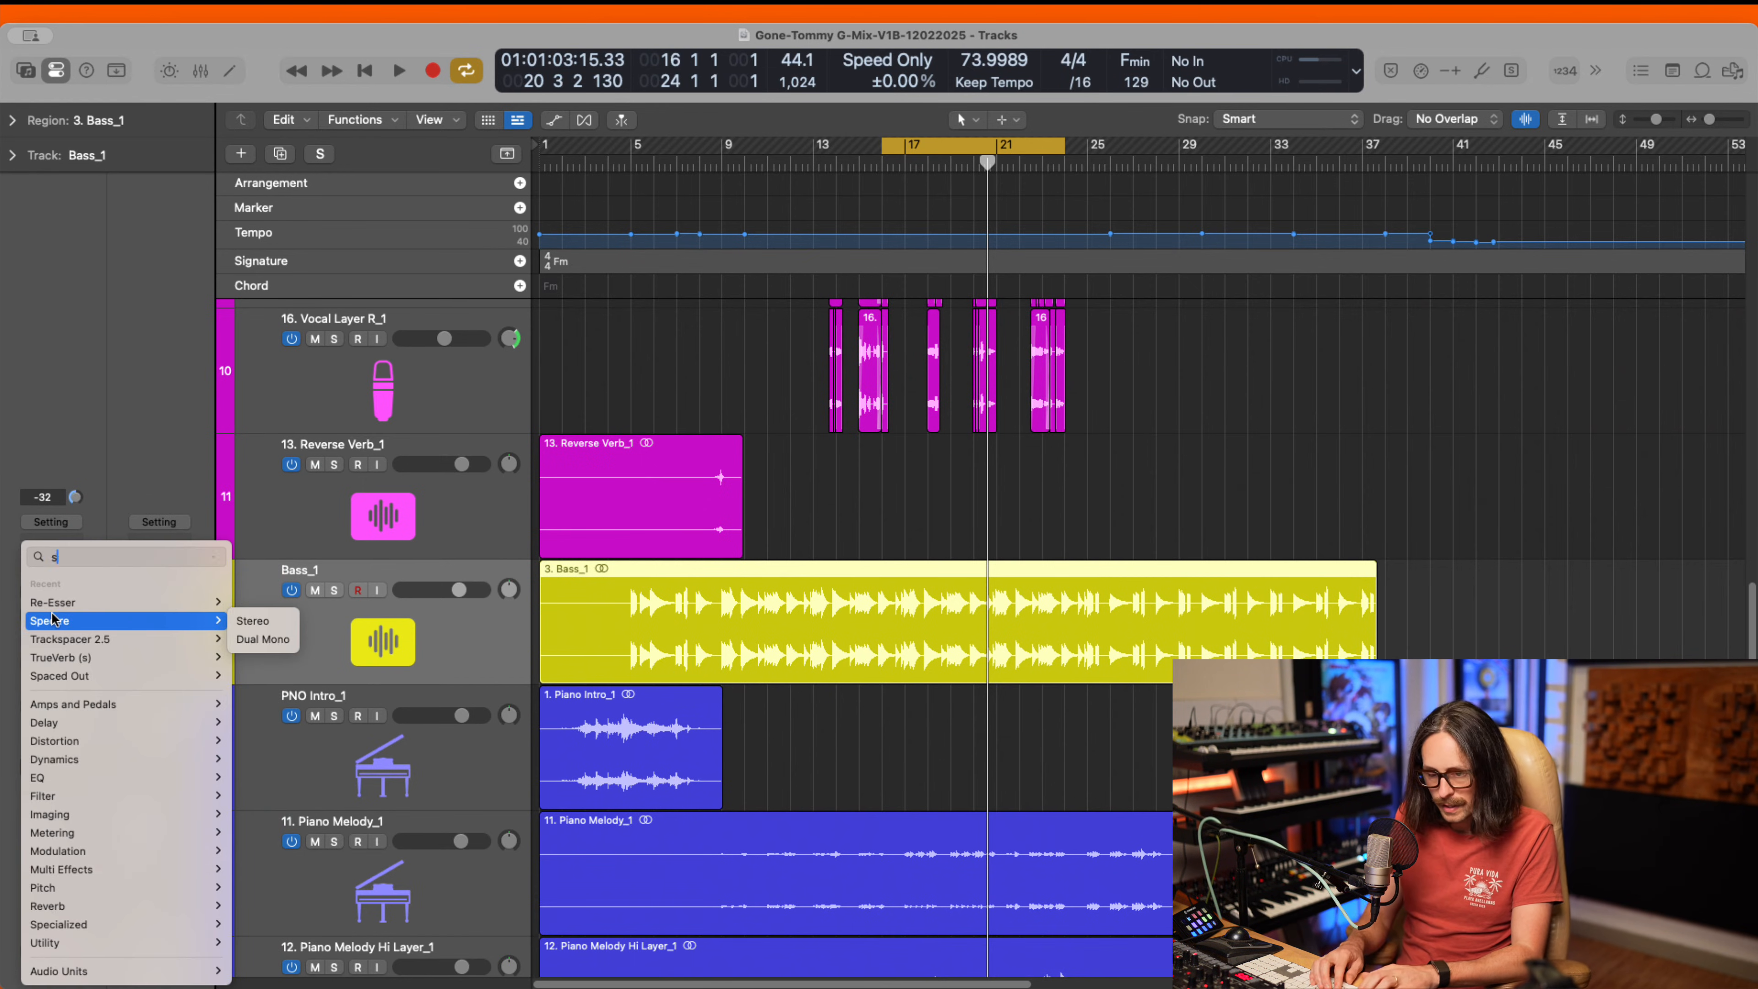
text(spi)
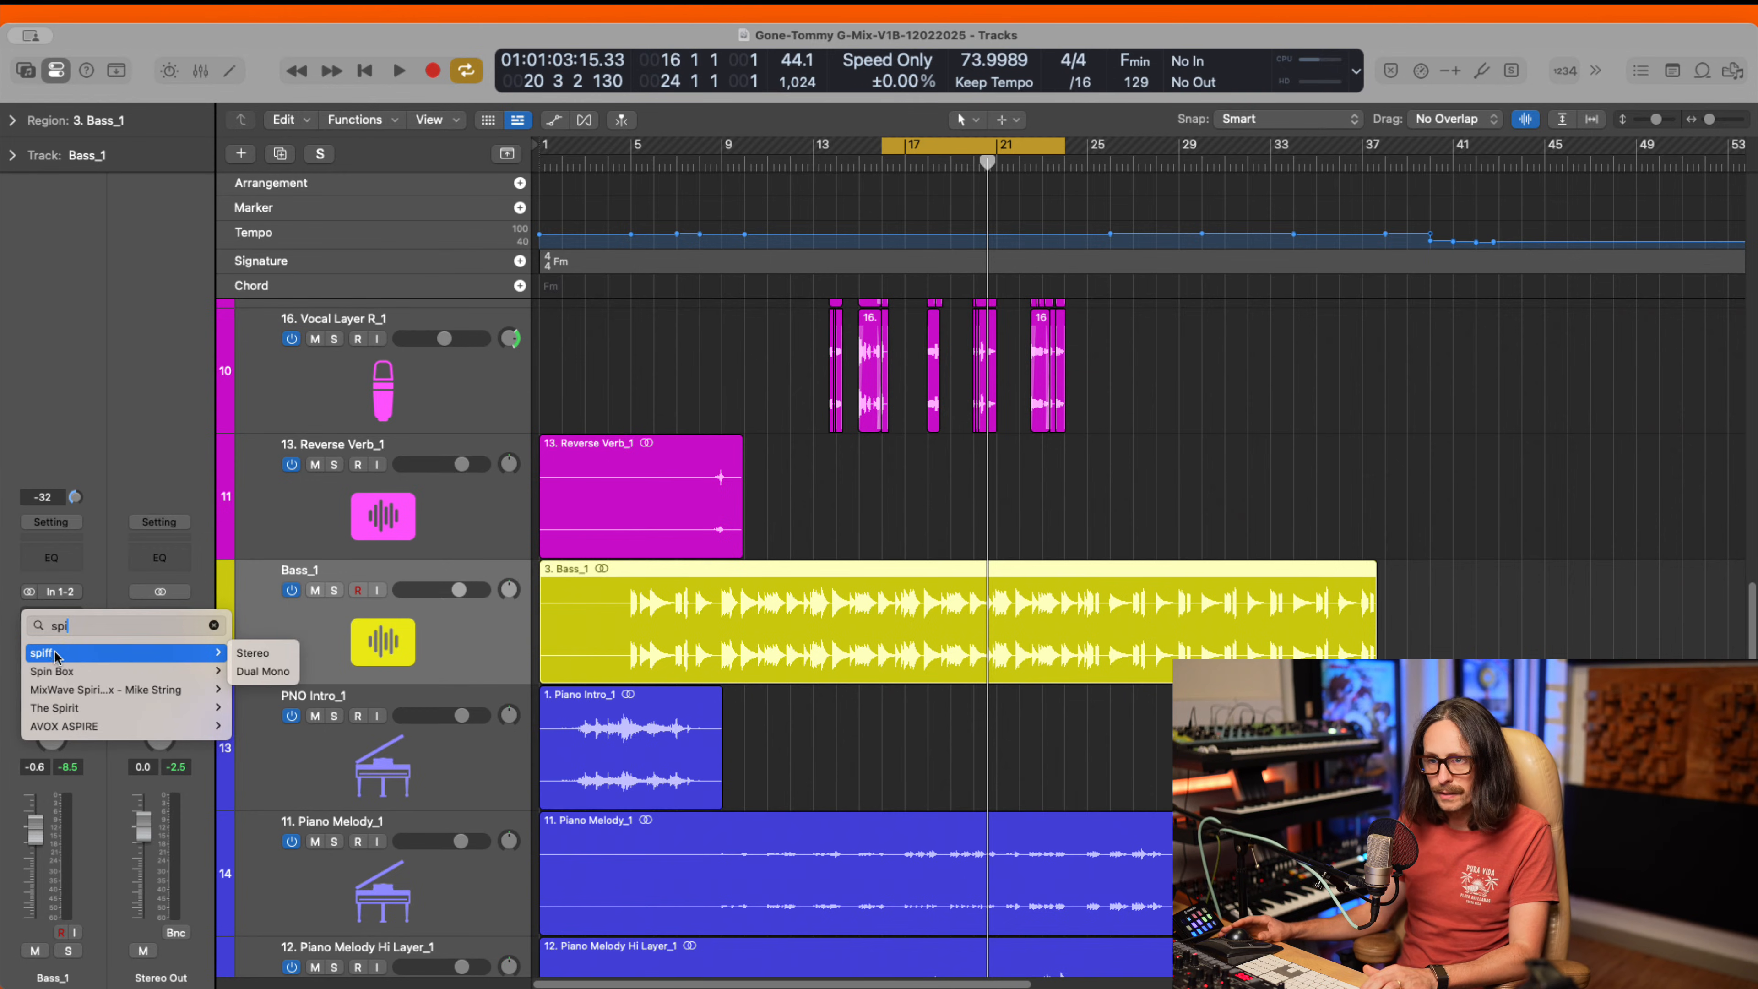
click(56, 653)
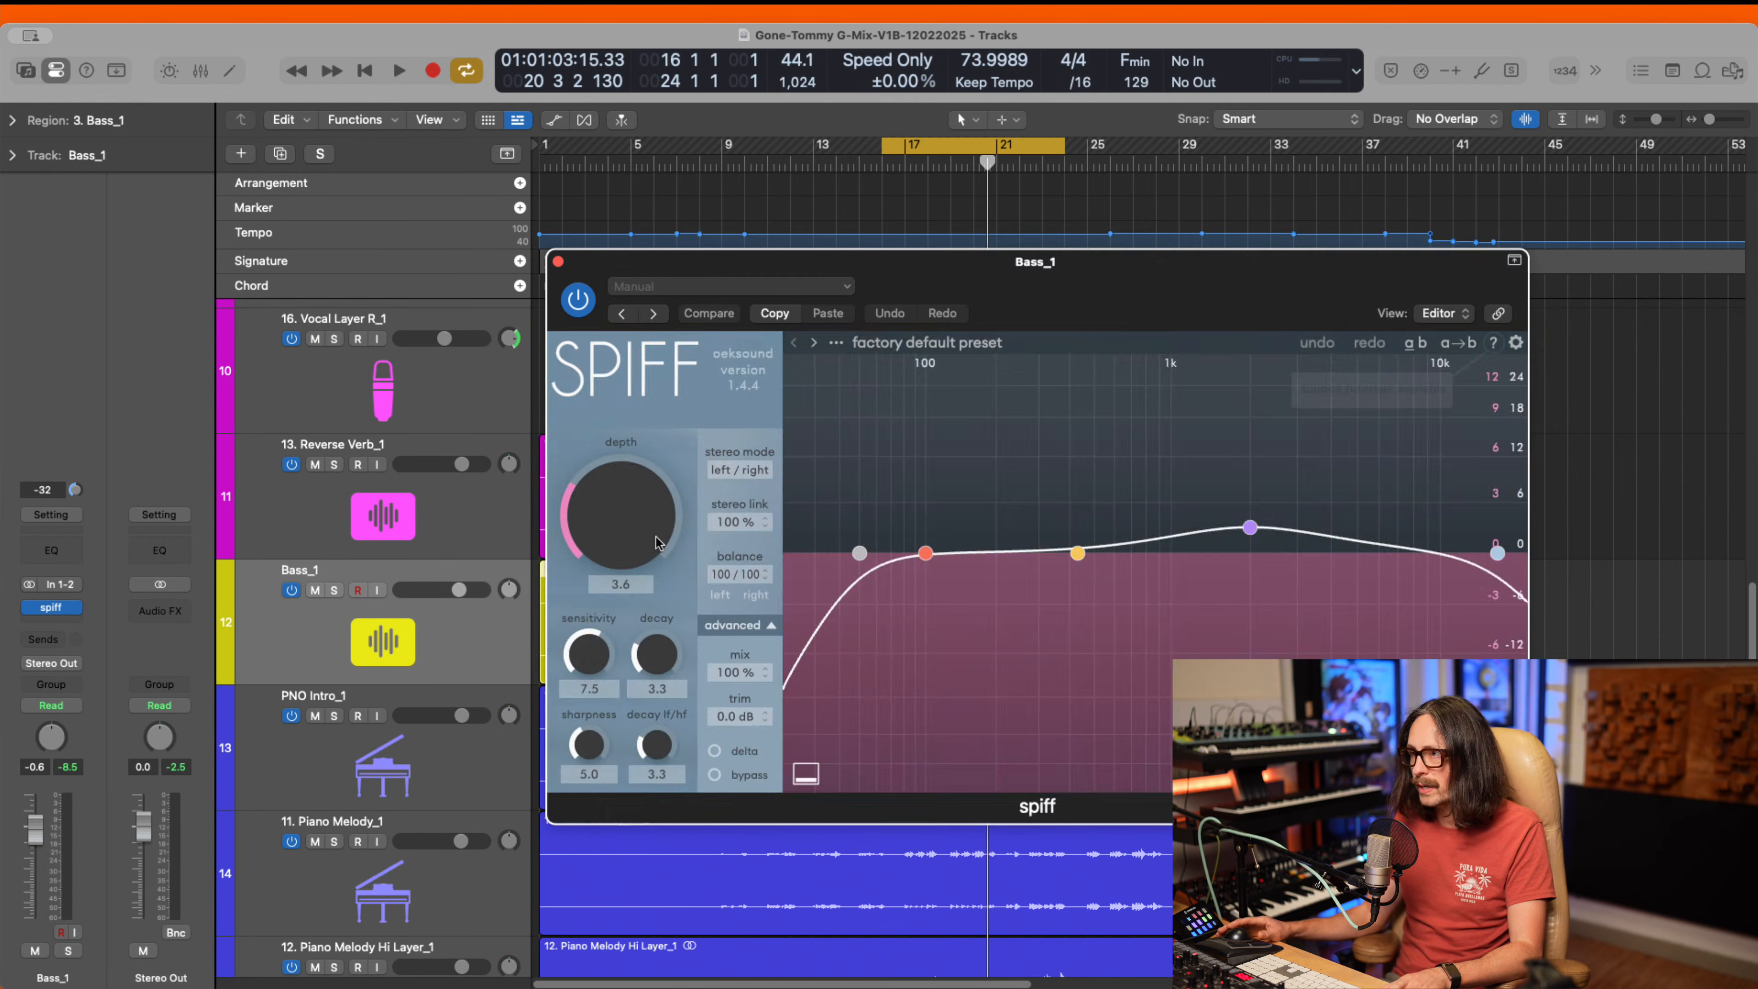
drag(1009, 277, 817, 244)
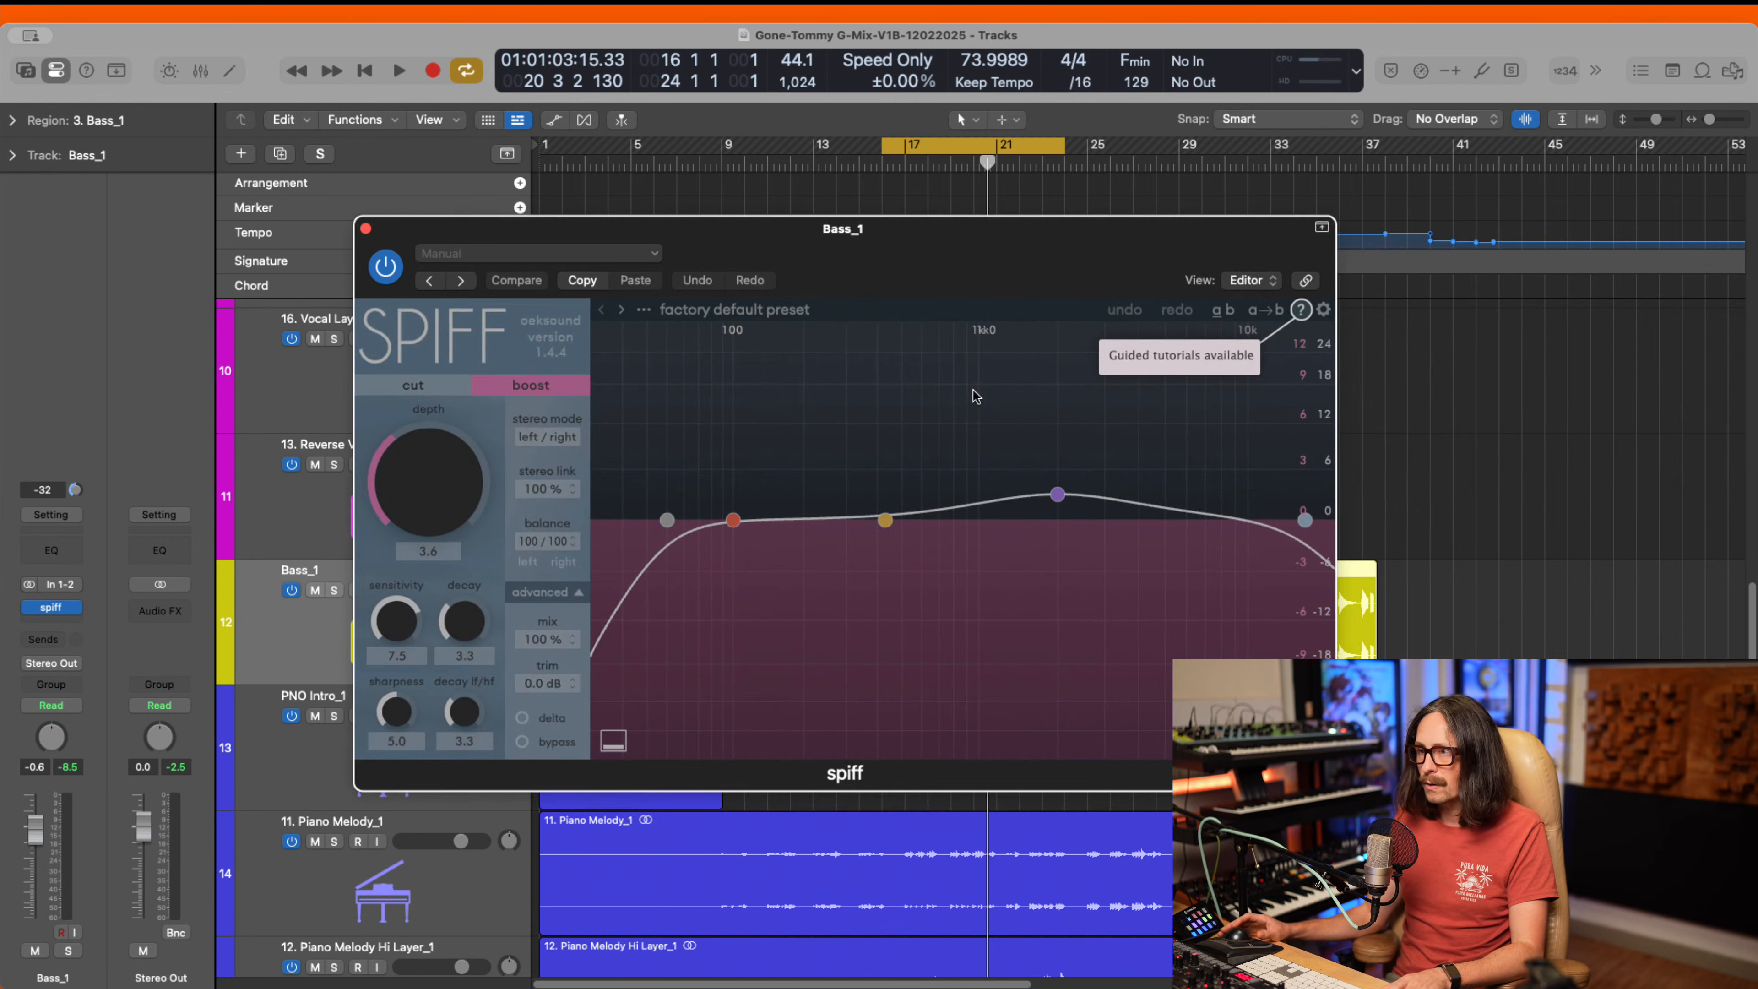
- Keep spiff in boost mode, disable band 3, lower the hi cut, and set the lo cut to 183 Hz
click(396, 393)
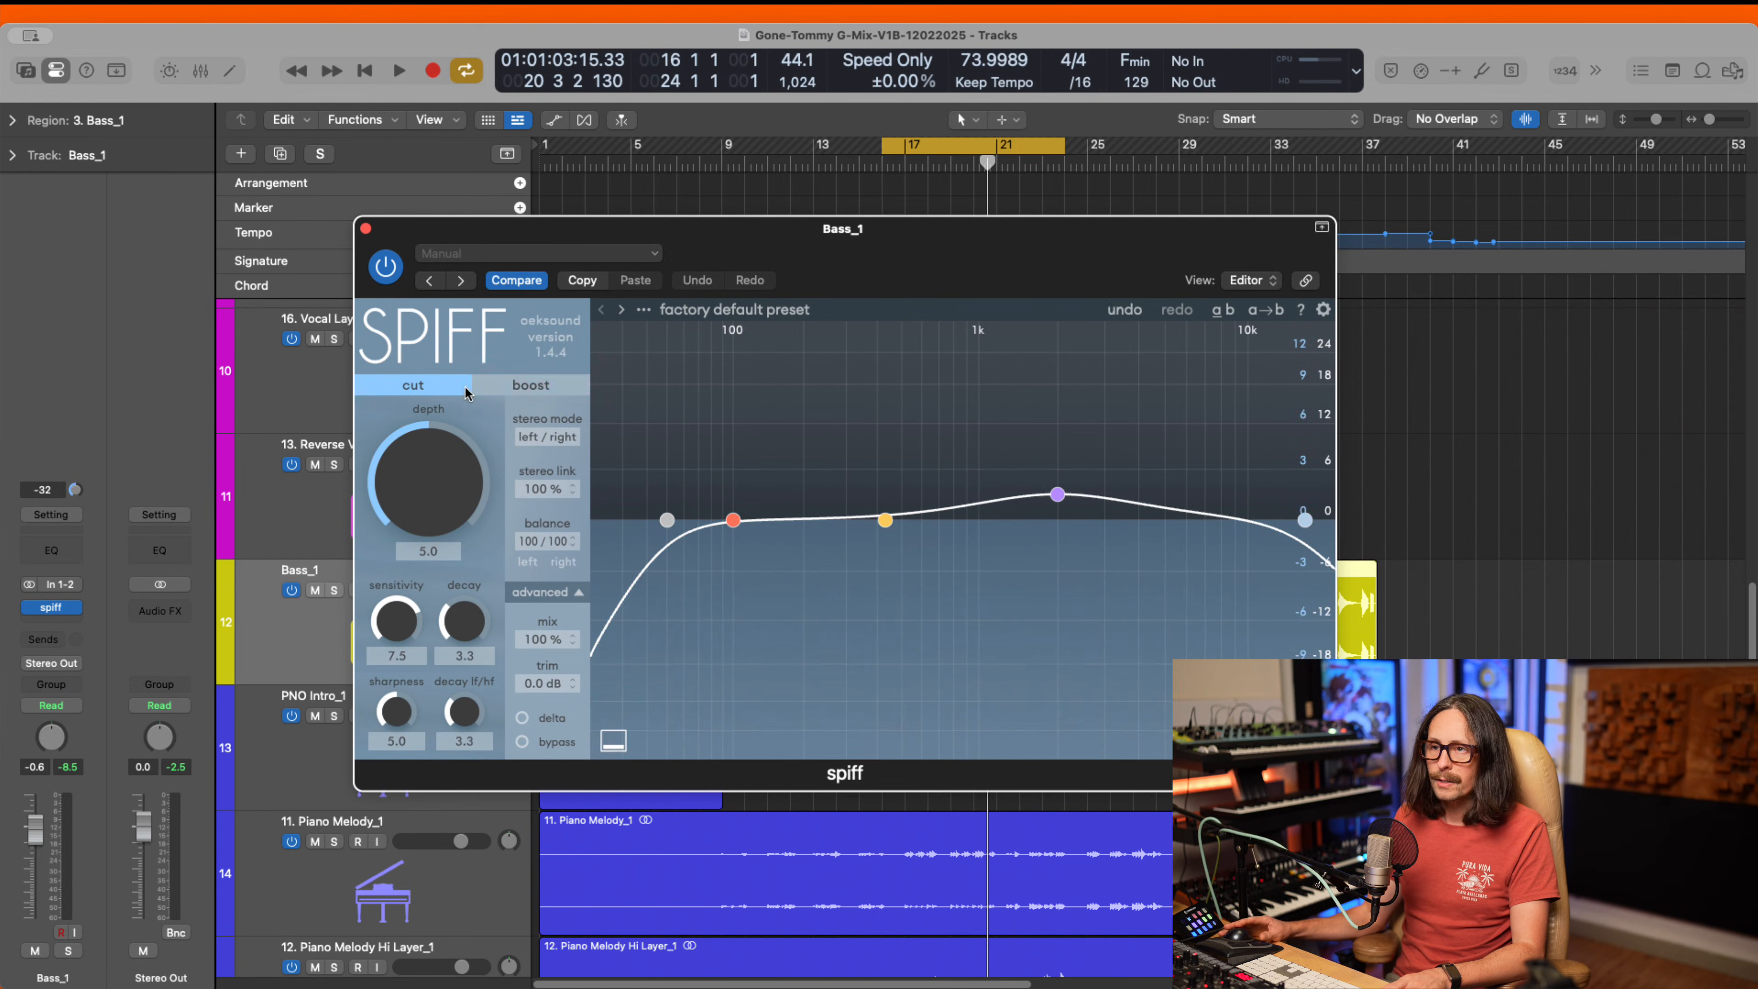
click(469, 393)
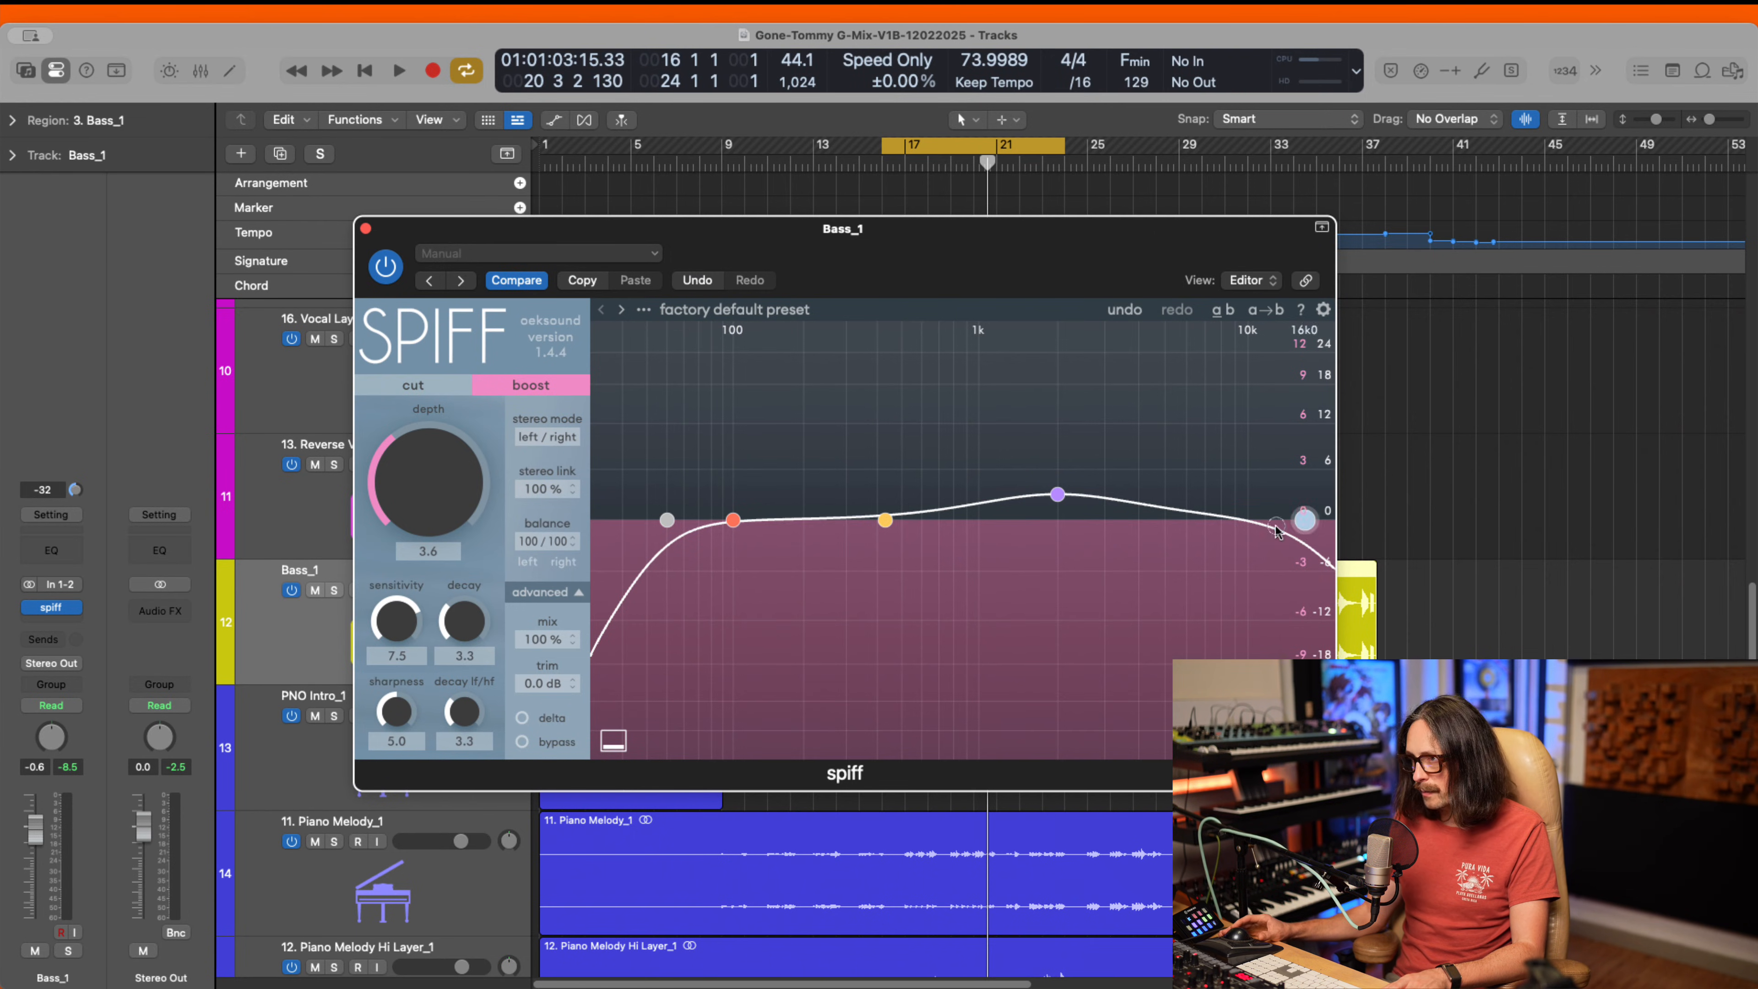
drag(1305, 519, 950, 519)
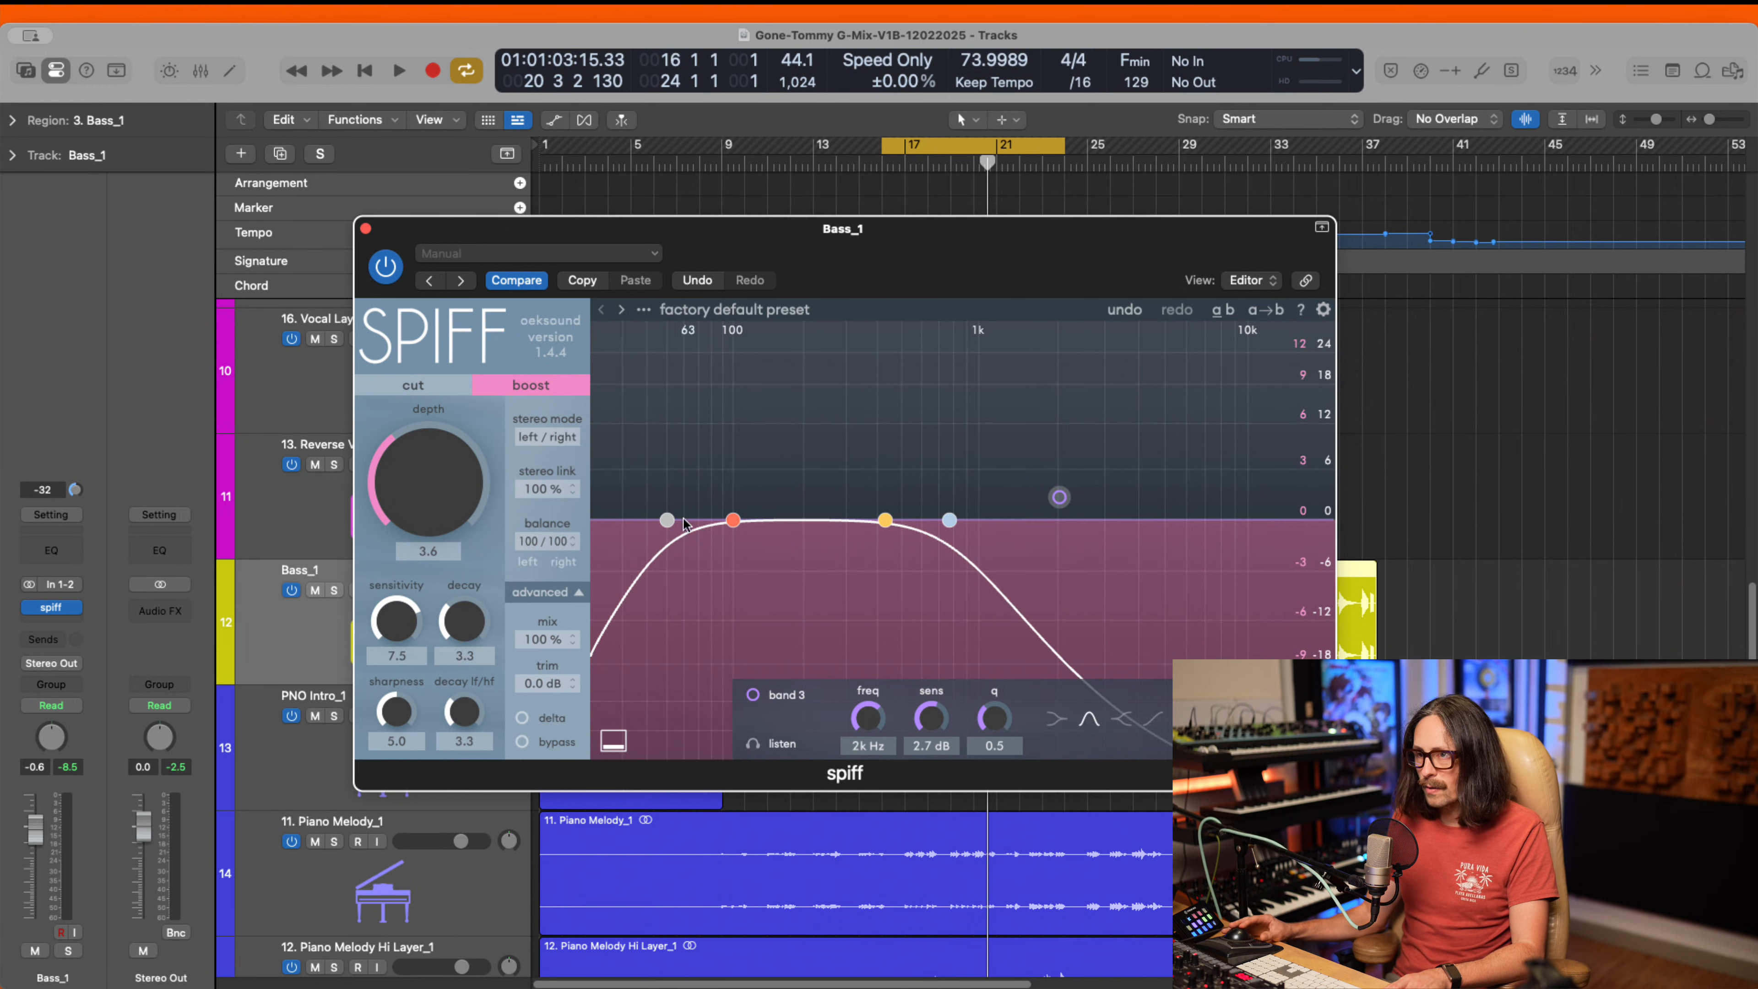
drag(668, 520, 926, 524)
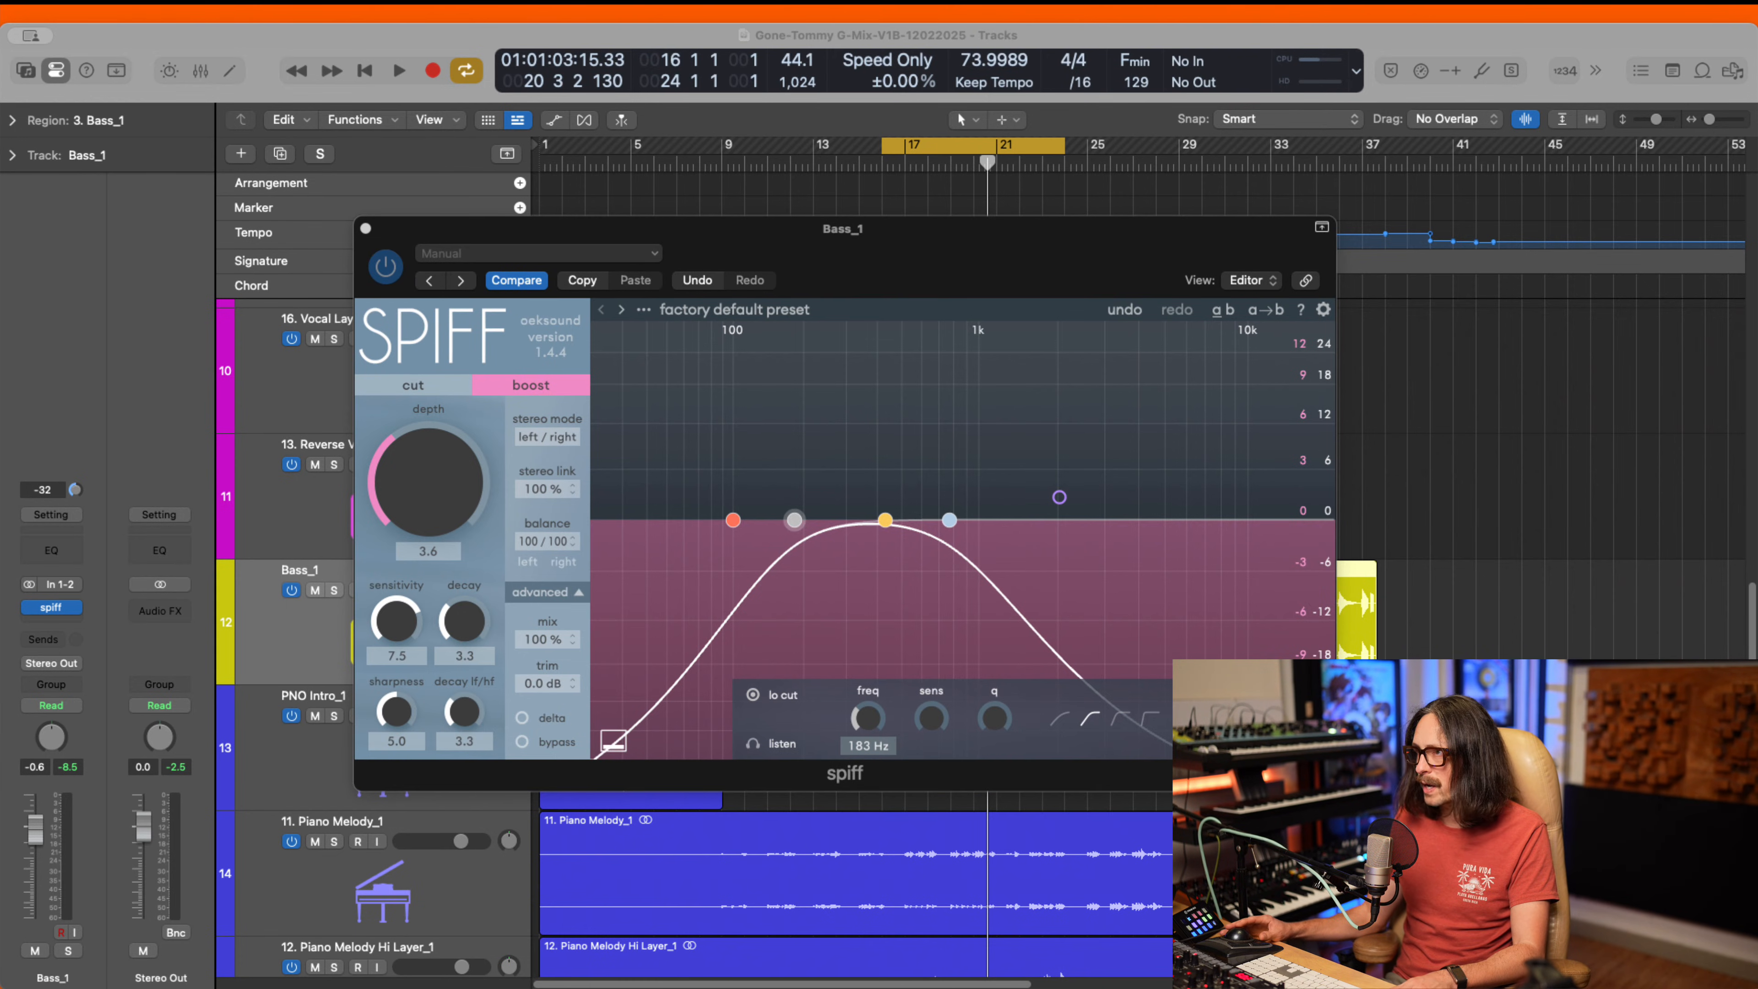
- Play the loop with Bass_1 soloed and set spiff's depth to 6.9, decay to 9.9 and sensitivity to 10.0
click(1113, 396)
key(space)
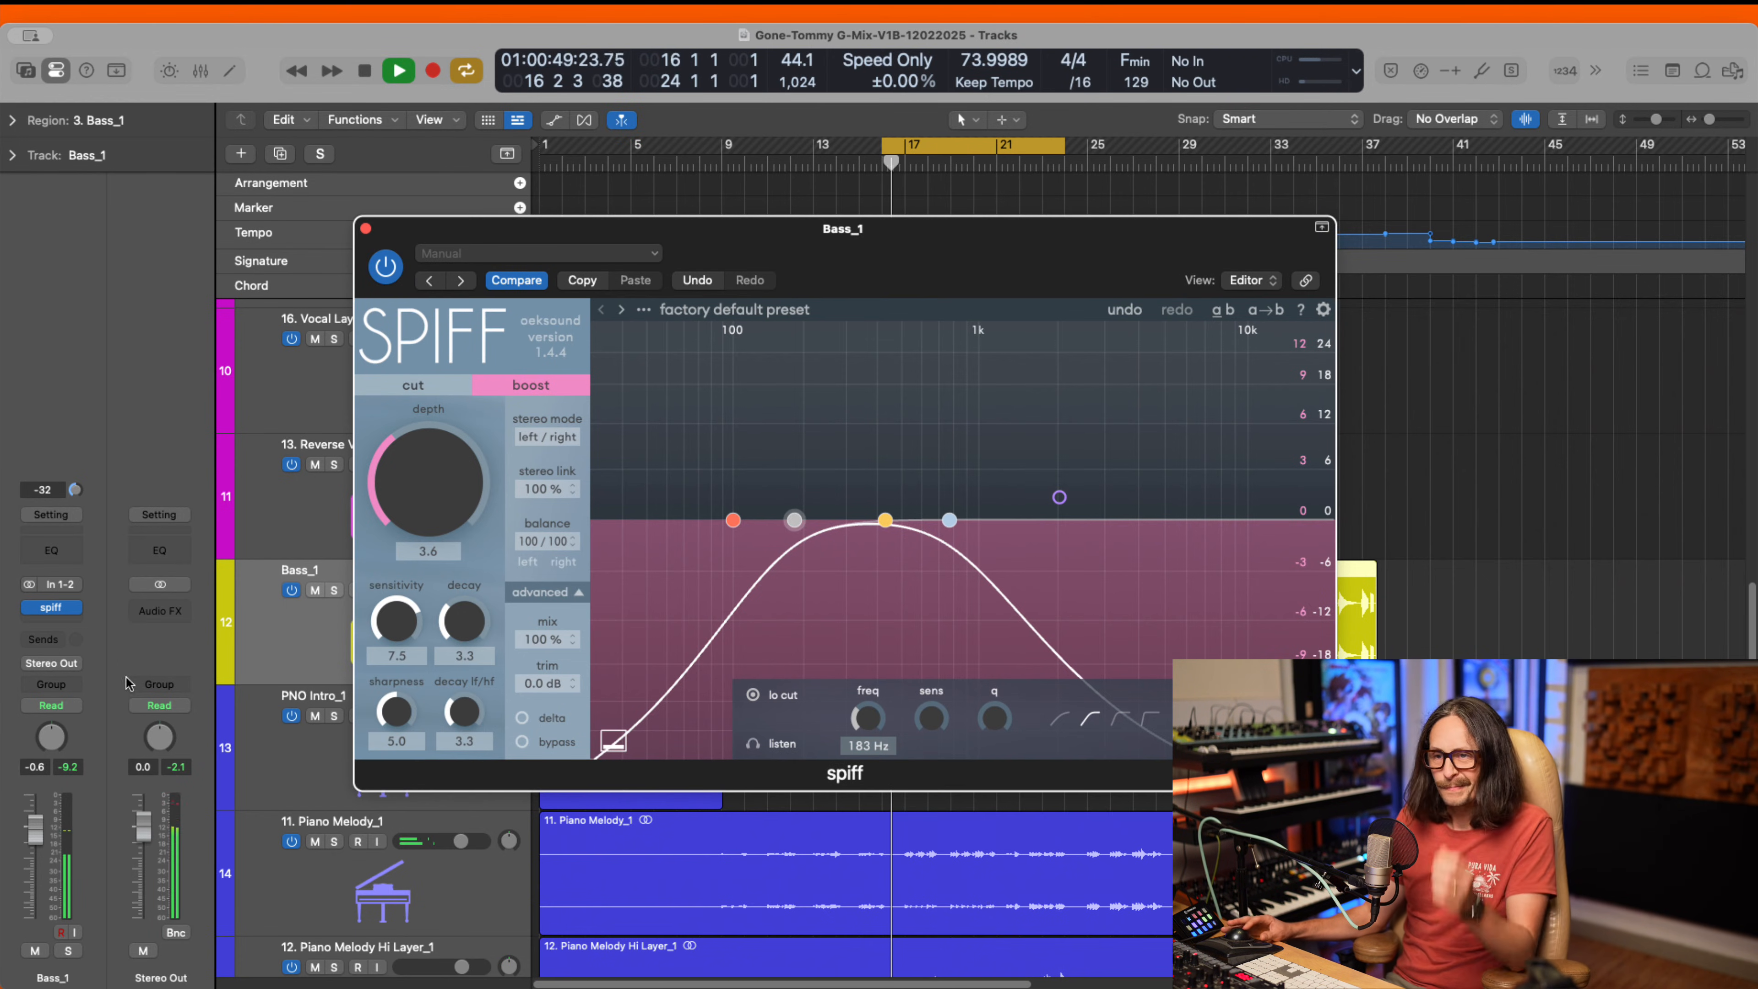
key(s)
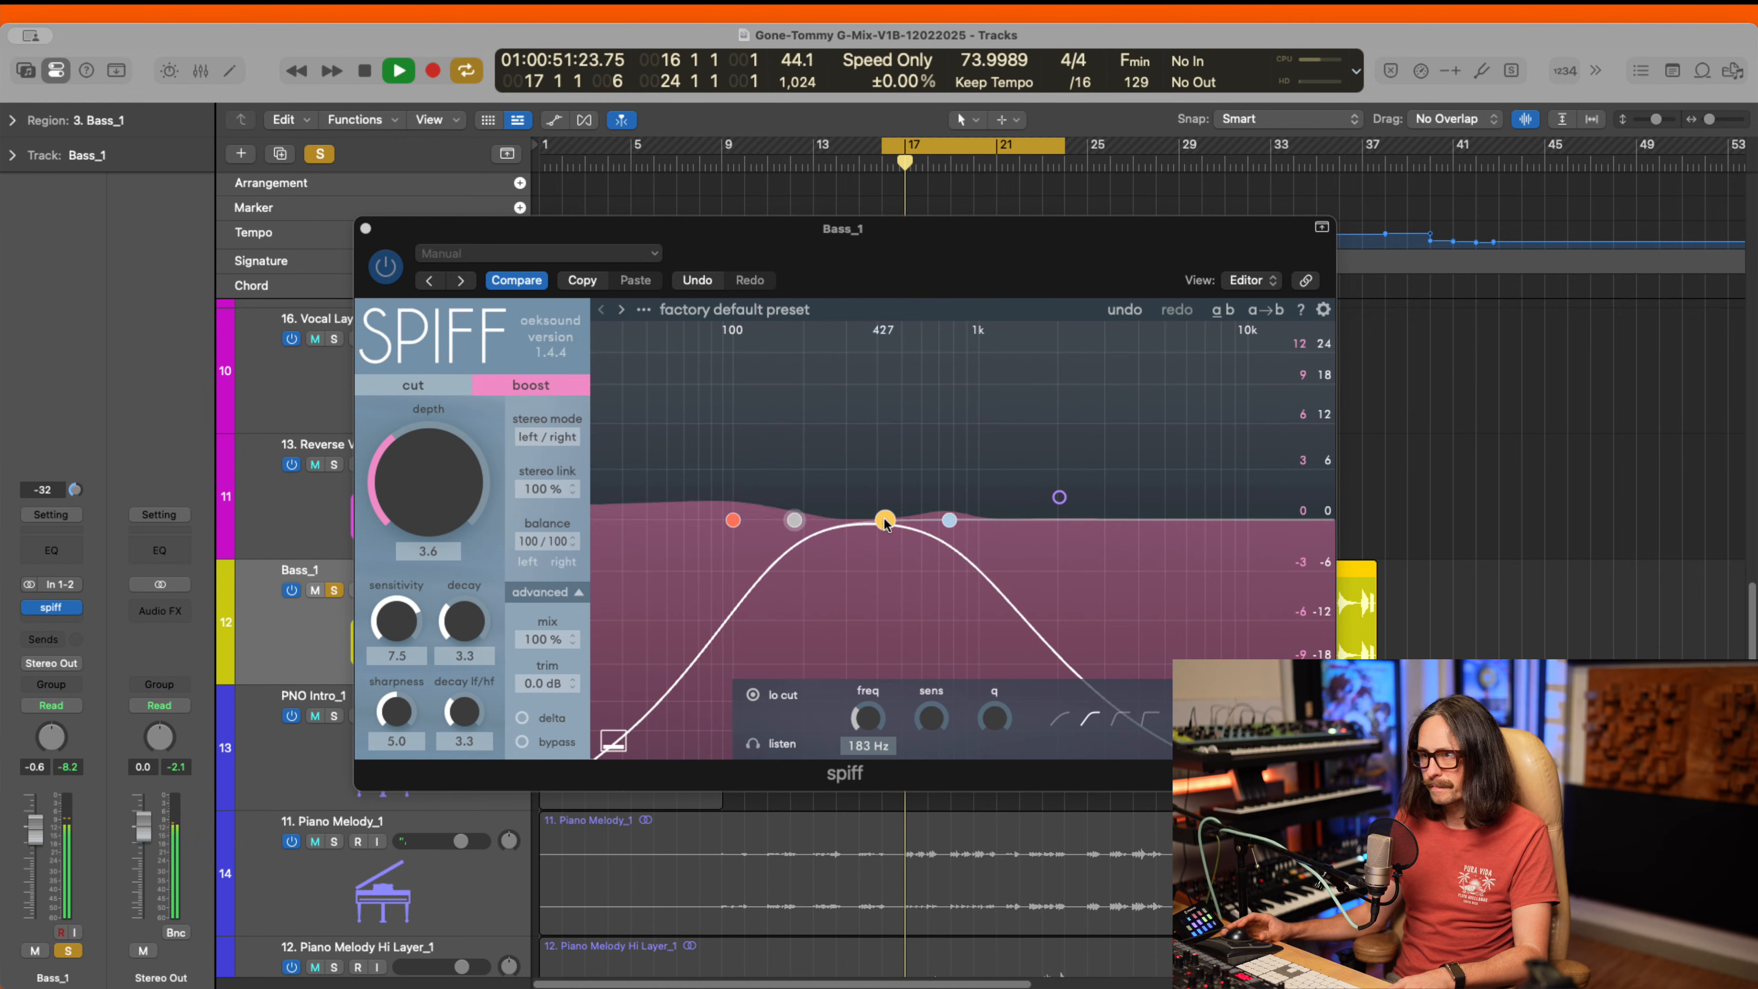
drag(456, 487, 470, 375)
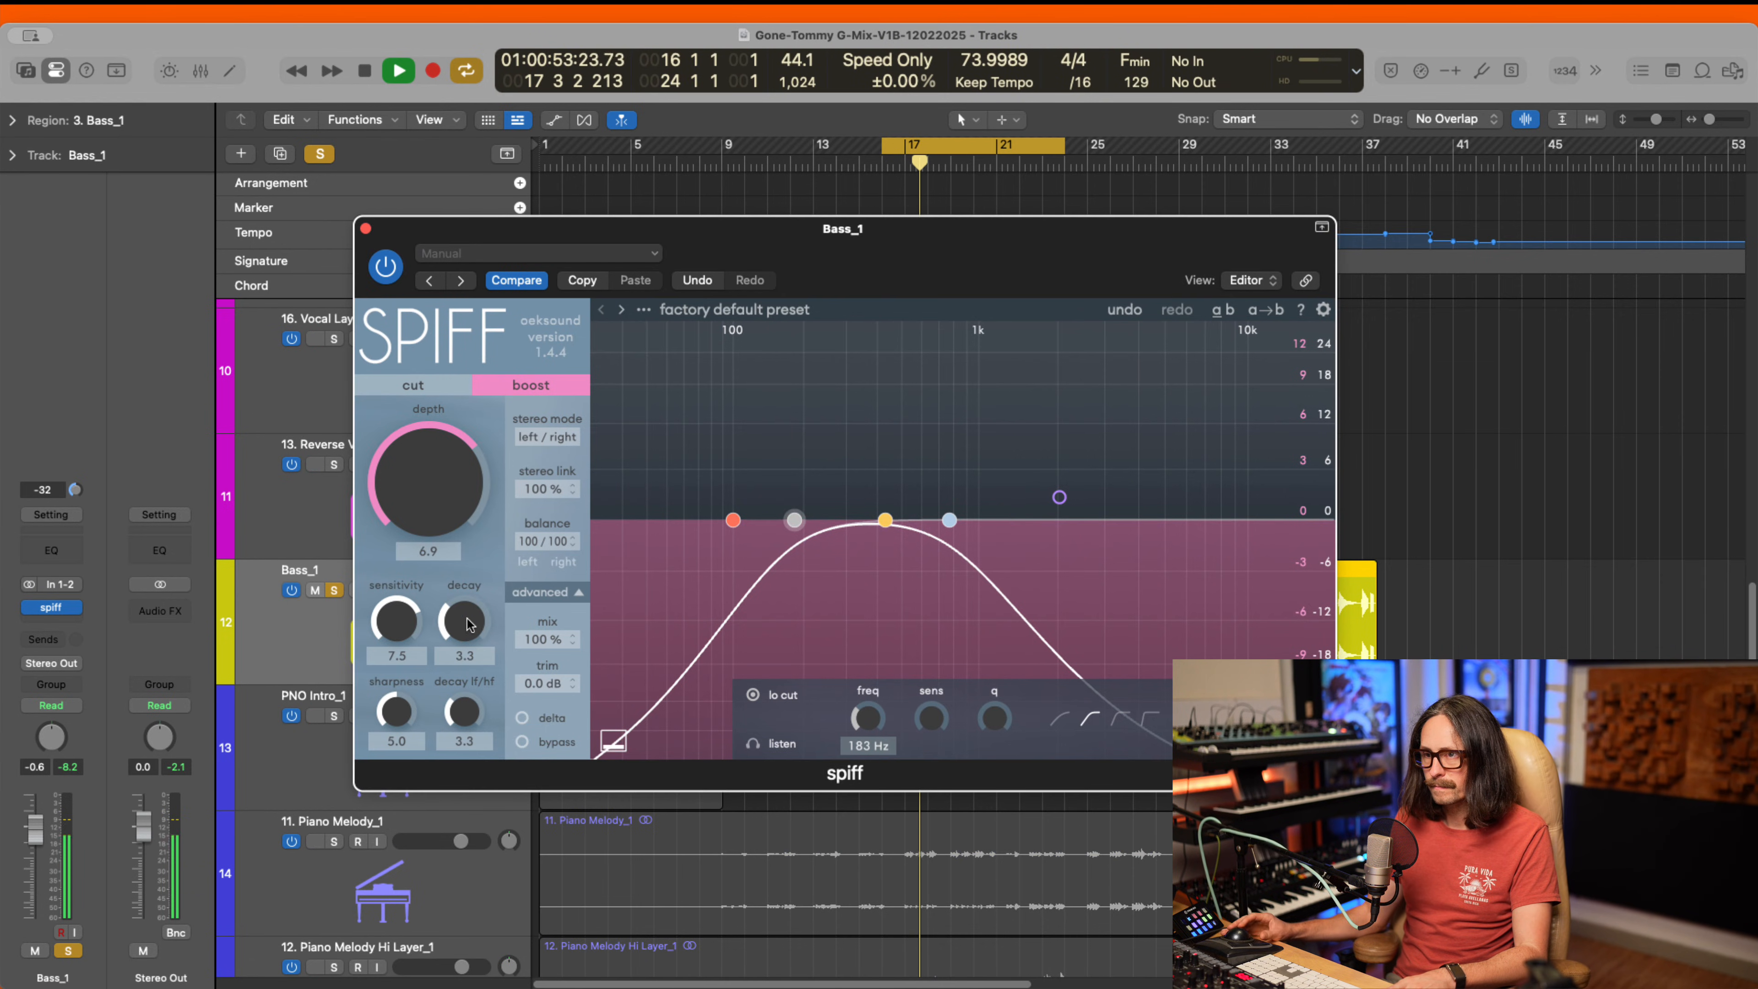
drag(469, 624, 398, 589)
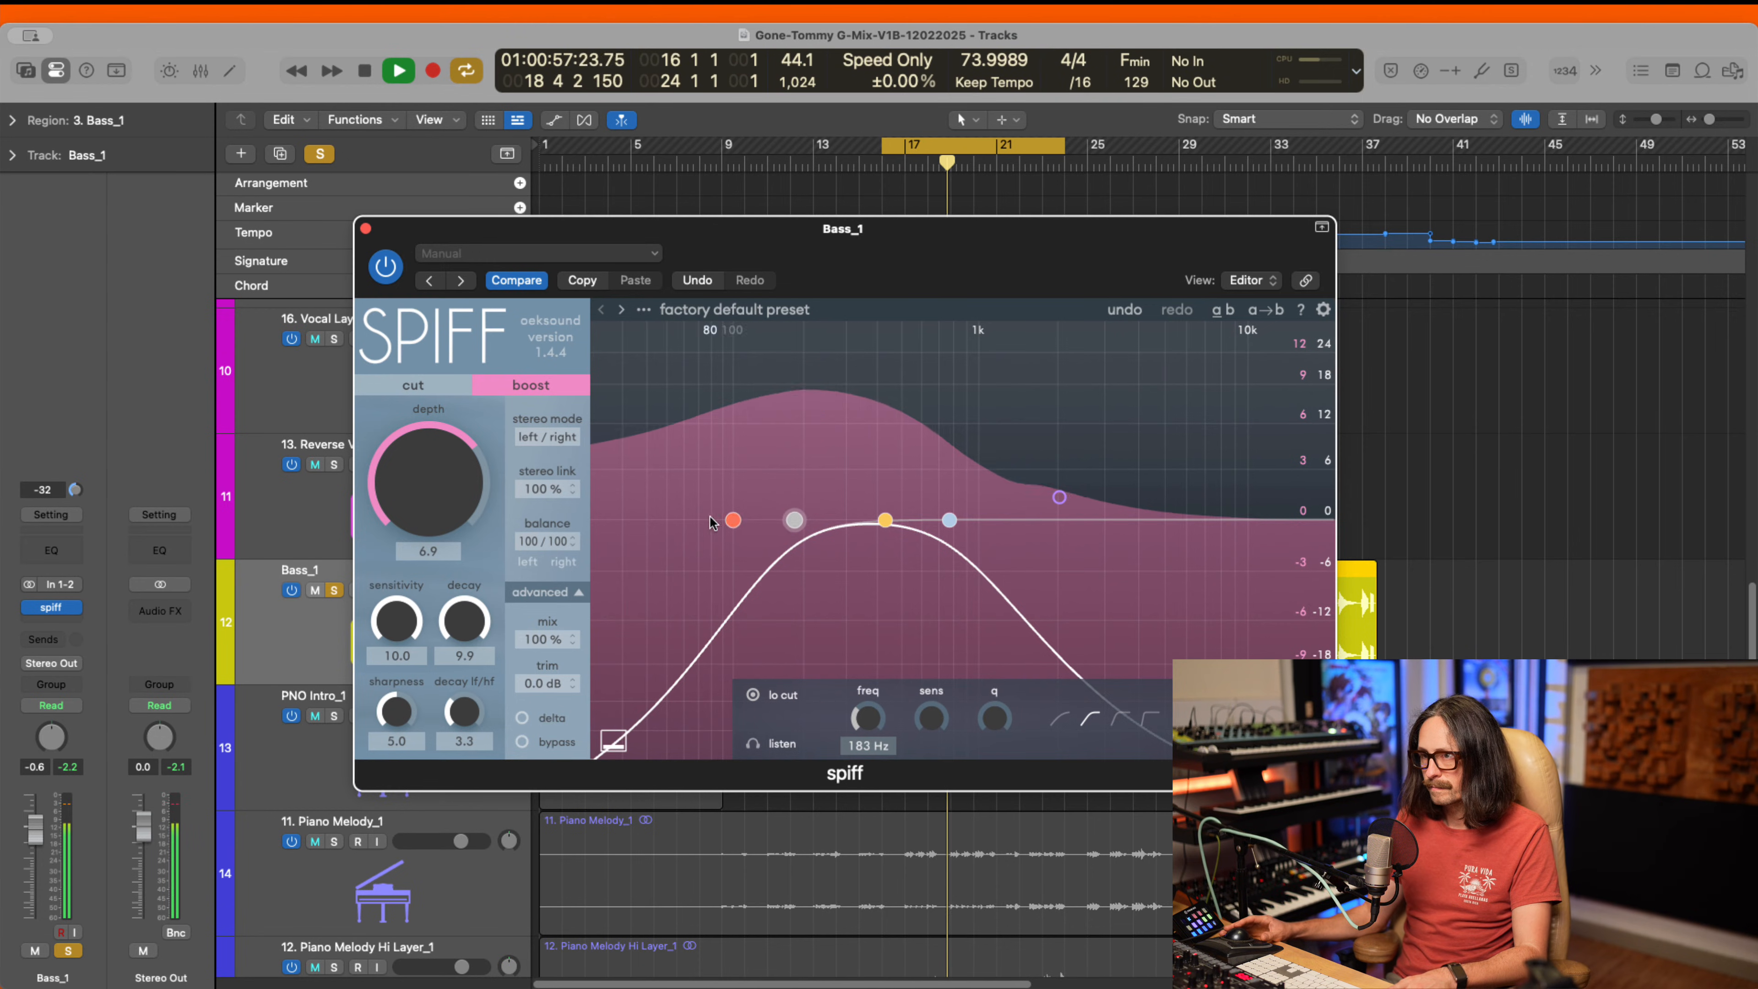
- Disable band 1, raise band 2 slightly, and tune the lo cut to 193 Hz and the hi cut to 992 Hz
click(734, 520)
drag(795, 520, 843, 519)
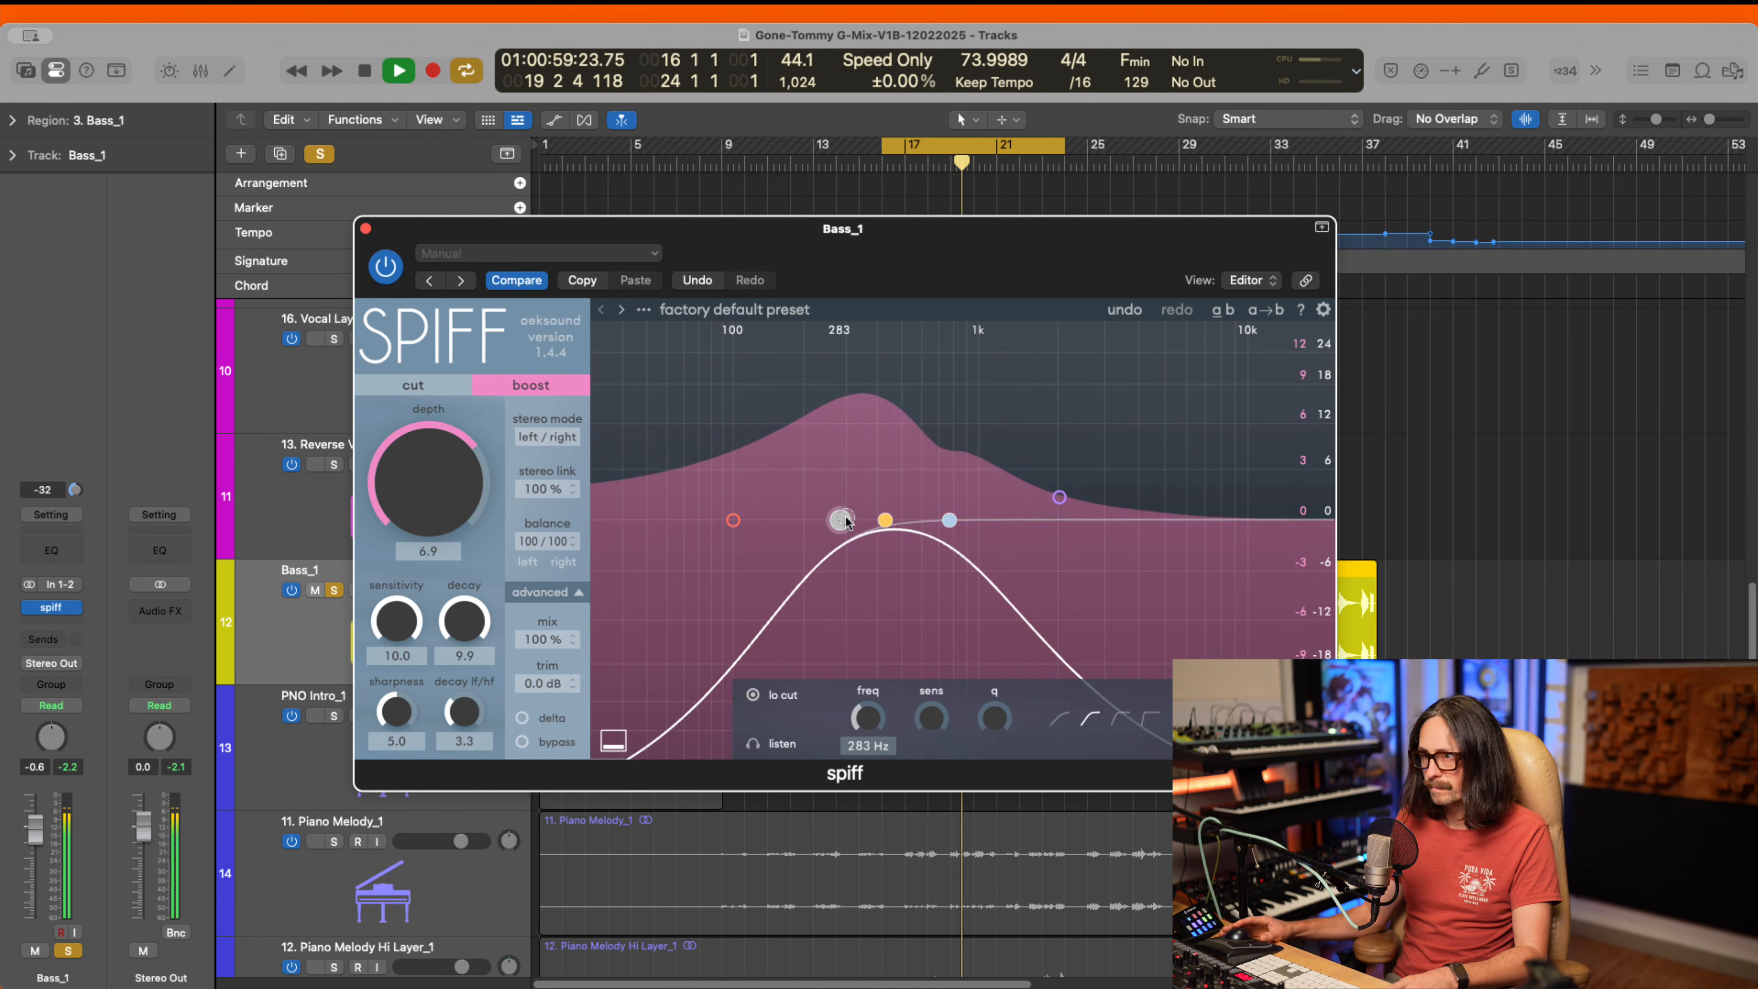
drag(950, 520, 801, 520)
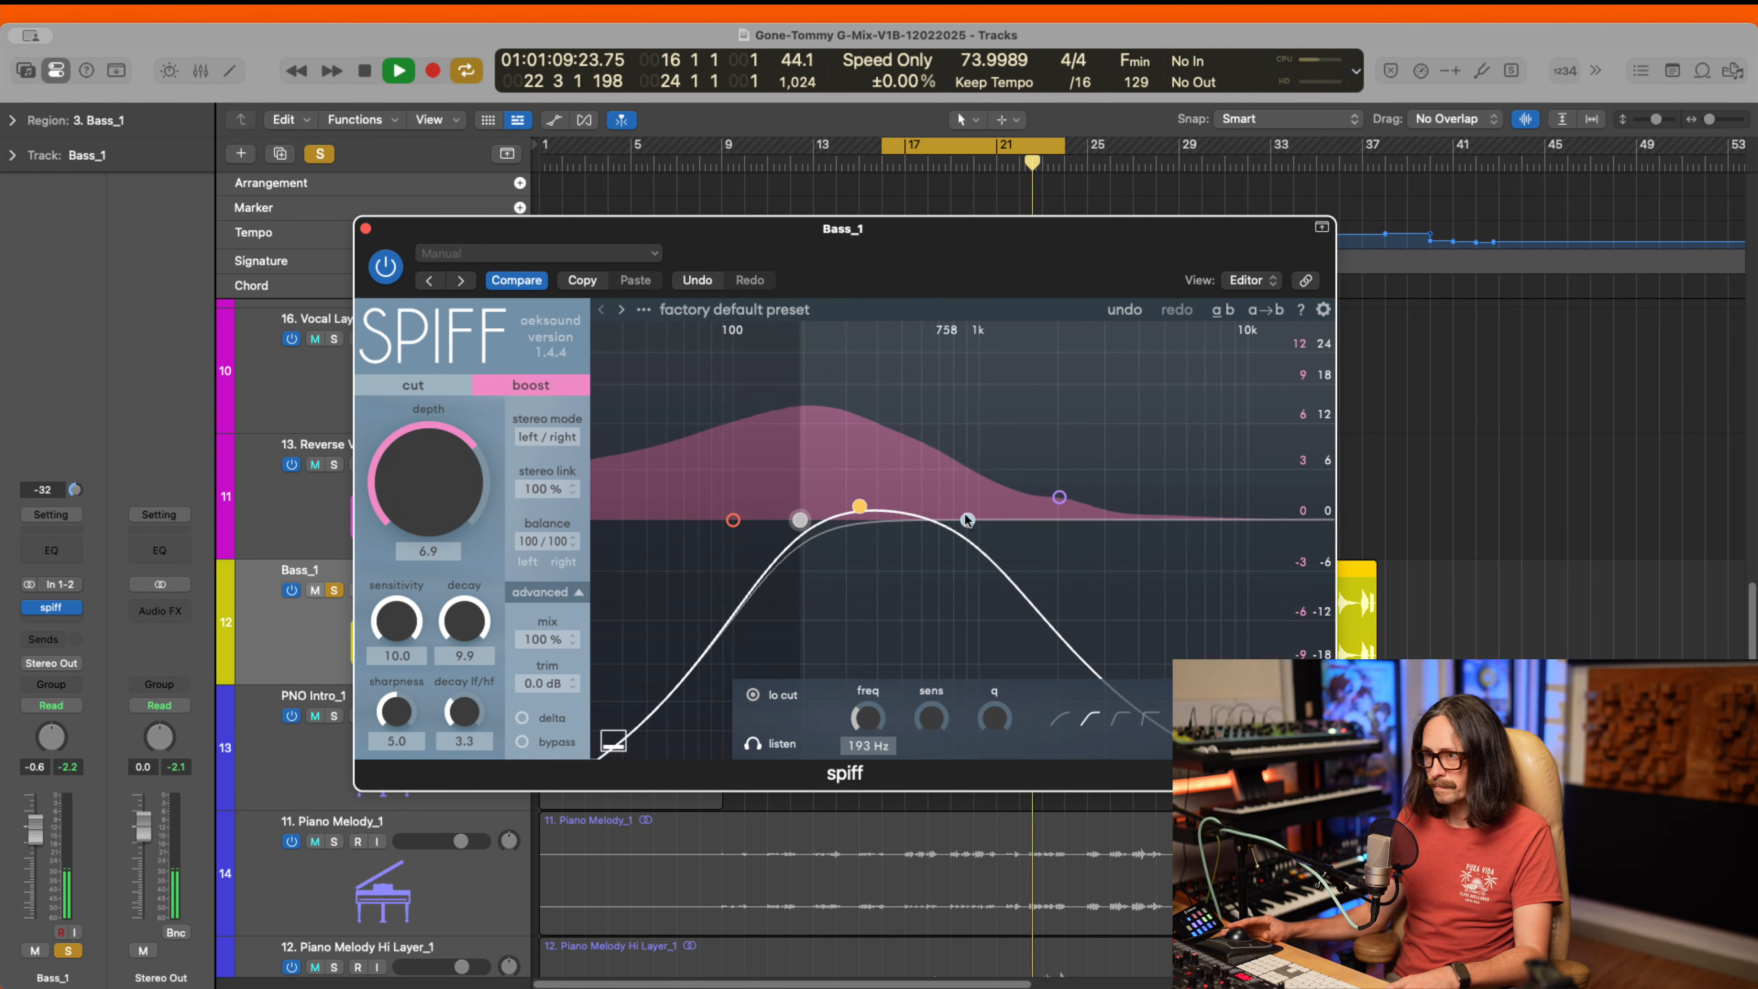
mouse_move(968, 520)
mouse_down()
mouse_move(948, 525)
mouse_move(1012, 524)
mouse_move(982, 525)
mouse_up()
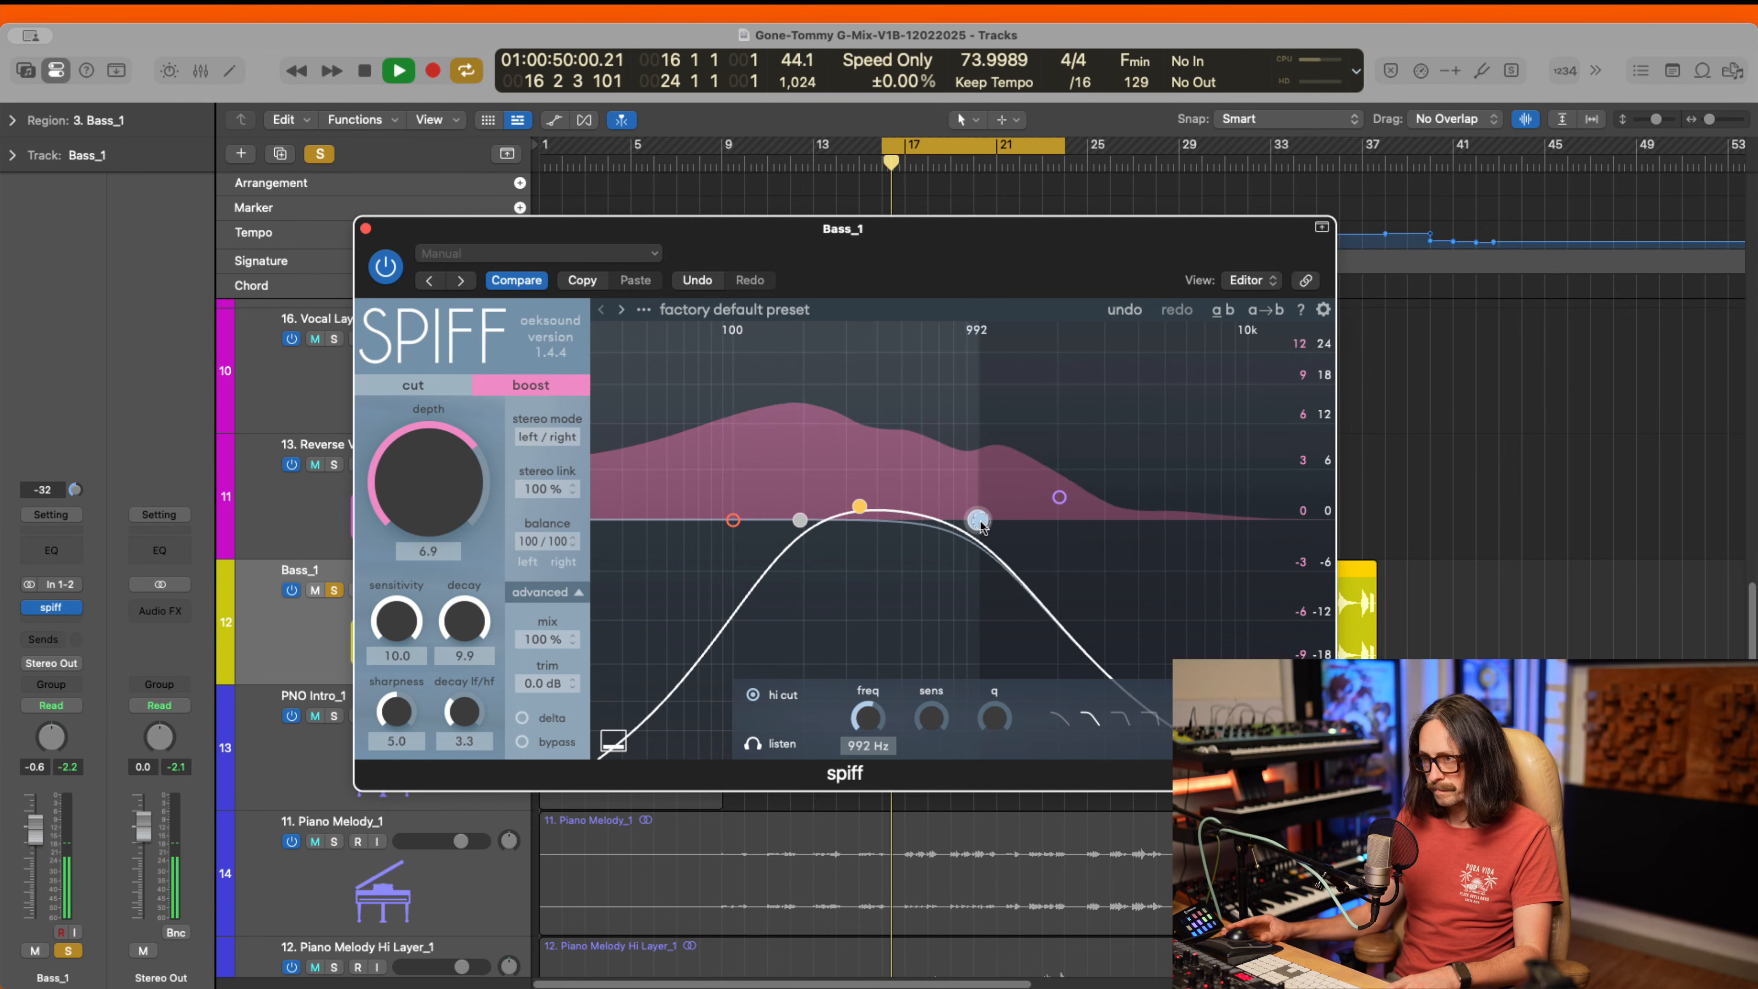
- Steepen both the hi cut and lo cut filters, using high pass 24, and set band 2 to 409 Hz at 4.1 dB
click(1121, 720)
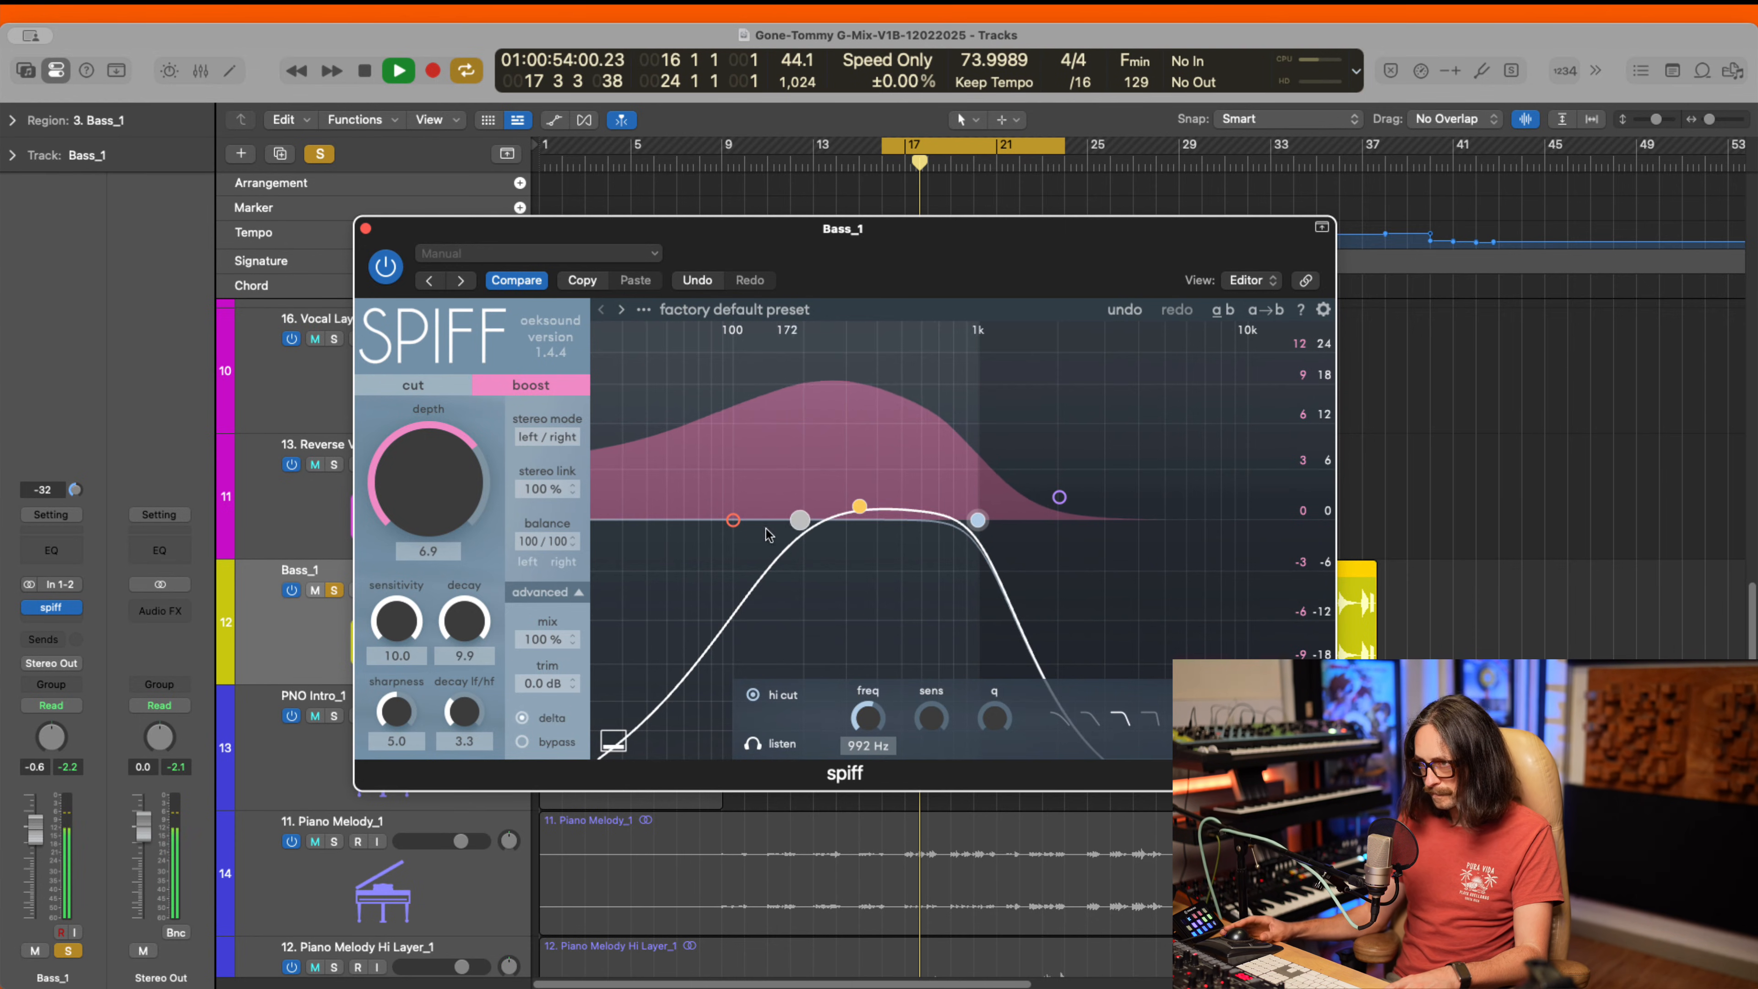
click(800, 519)
click(1120, 721)
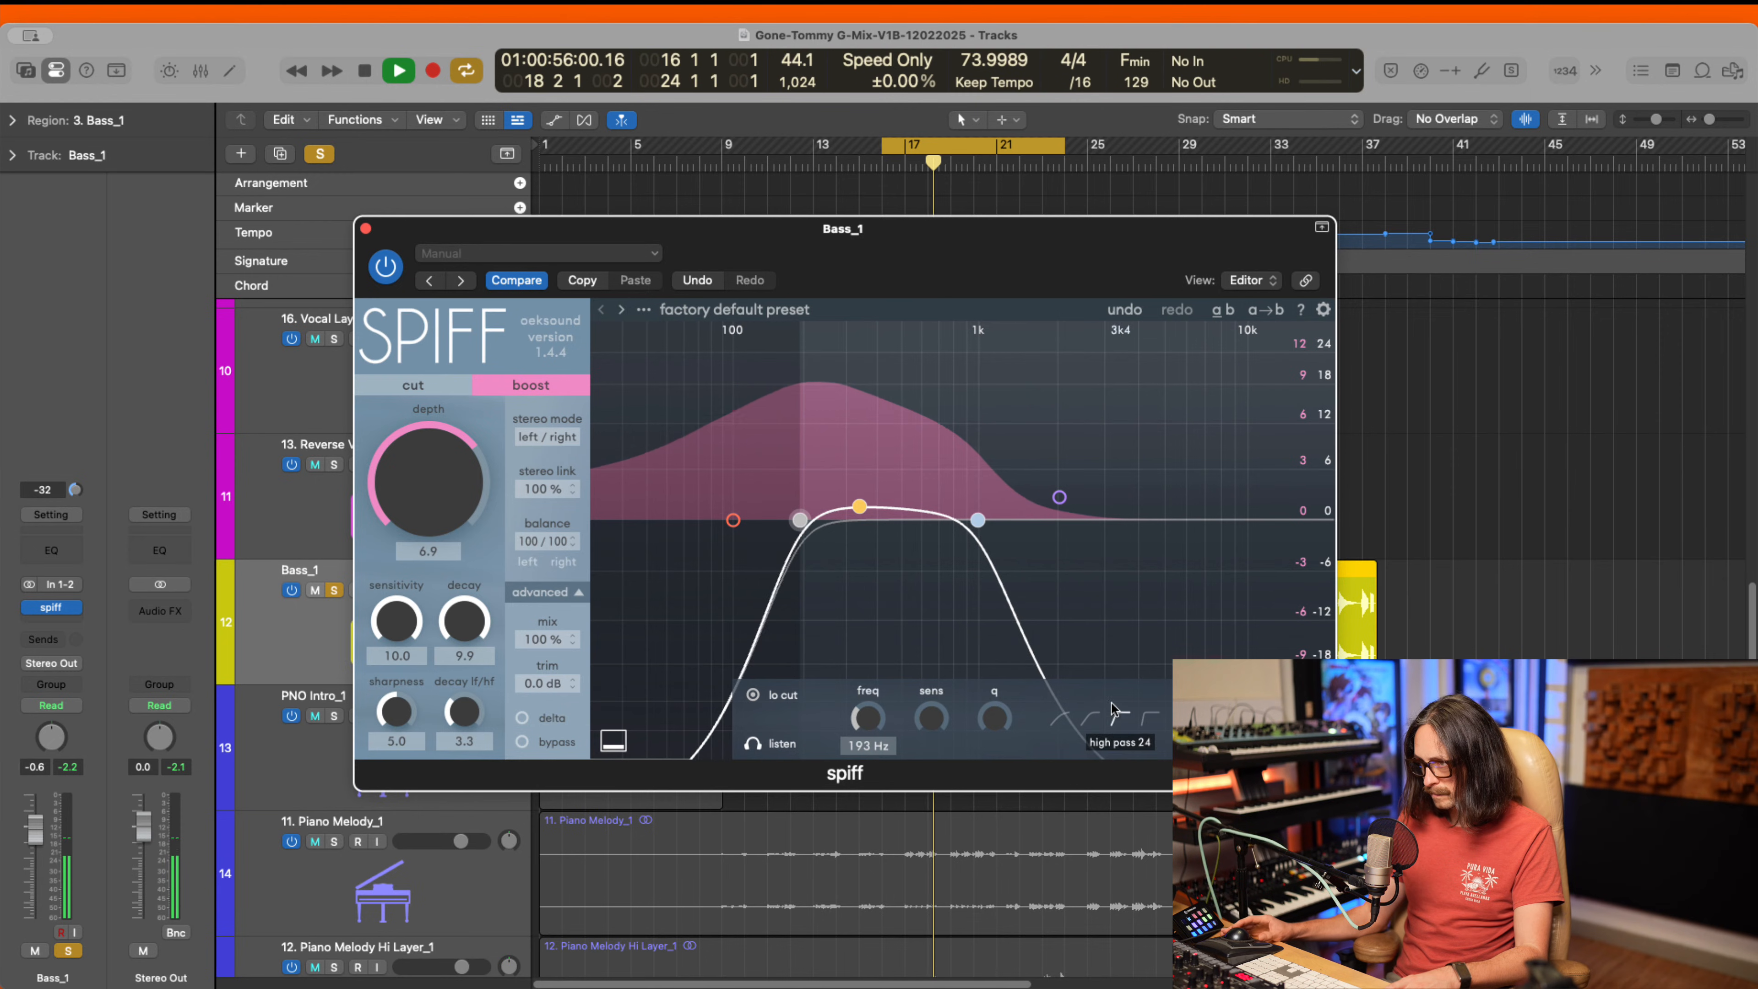
drag(800, 519, 878, 486)
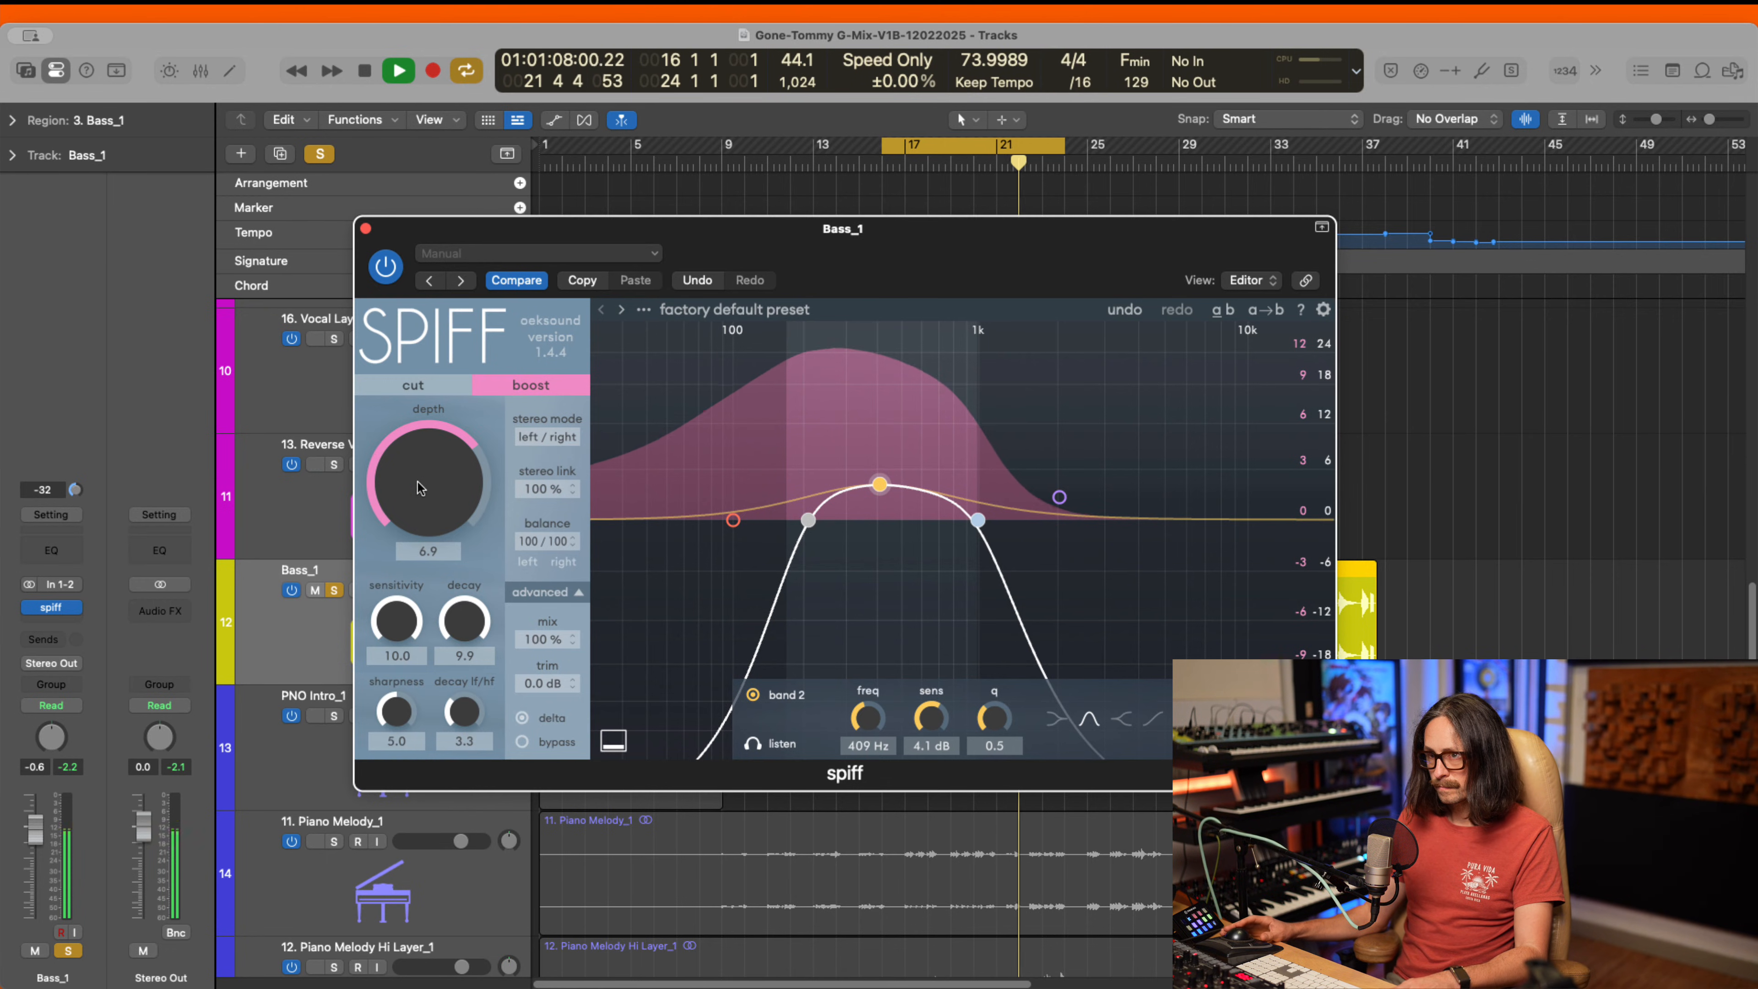
- Set spiff's depth to 7.9 and trim to -2.3 dB, and turn off the delta and listen monitoring
drag(414, 449, 413, 459)
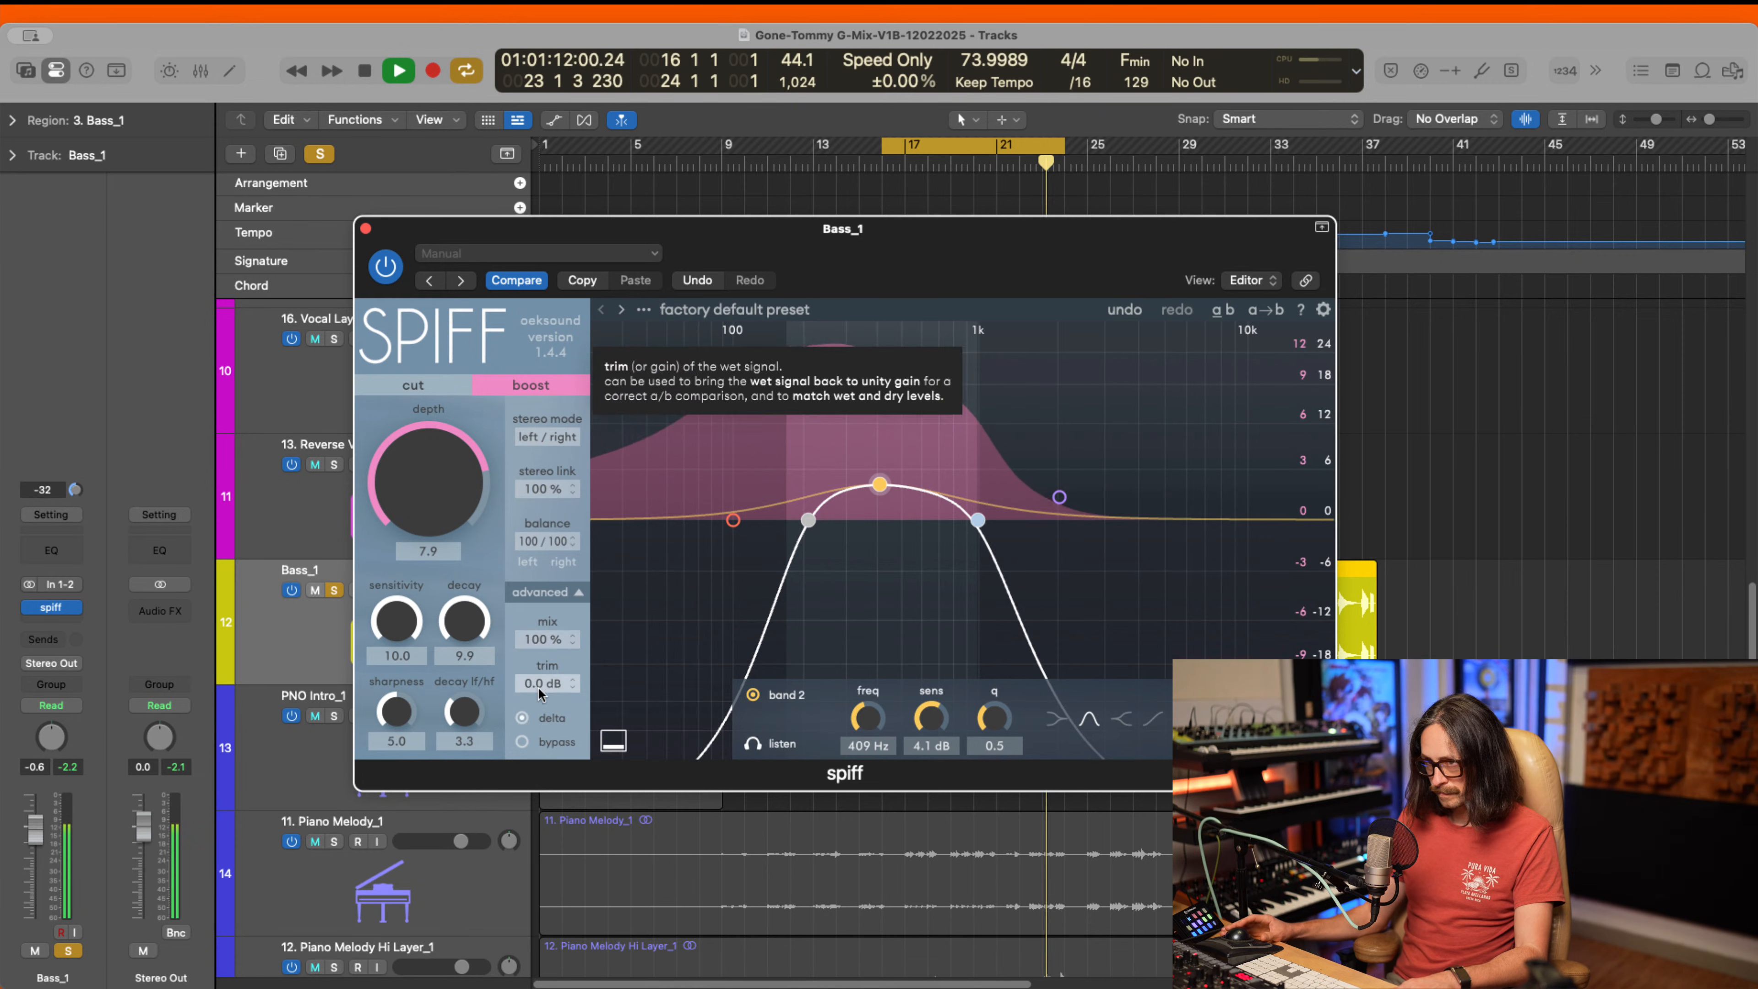
drag(543, 684, 542, 716)
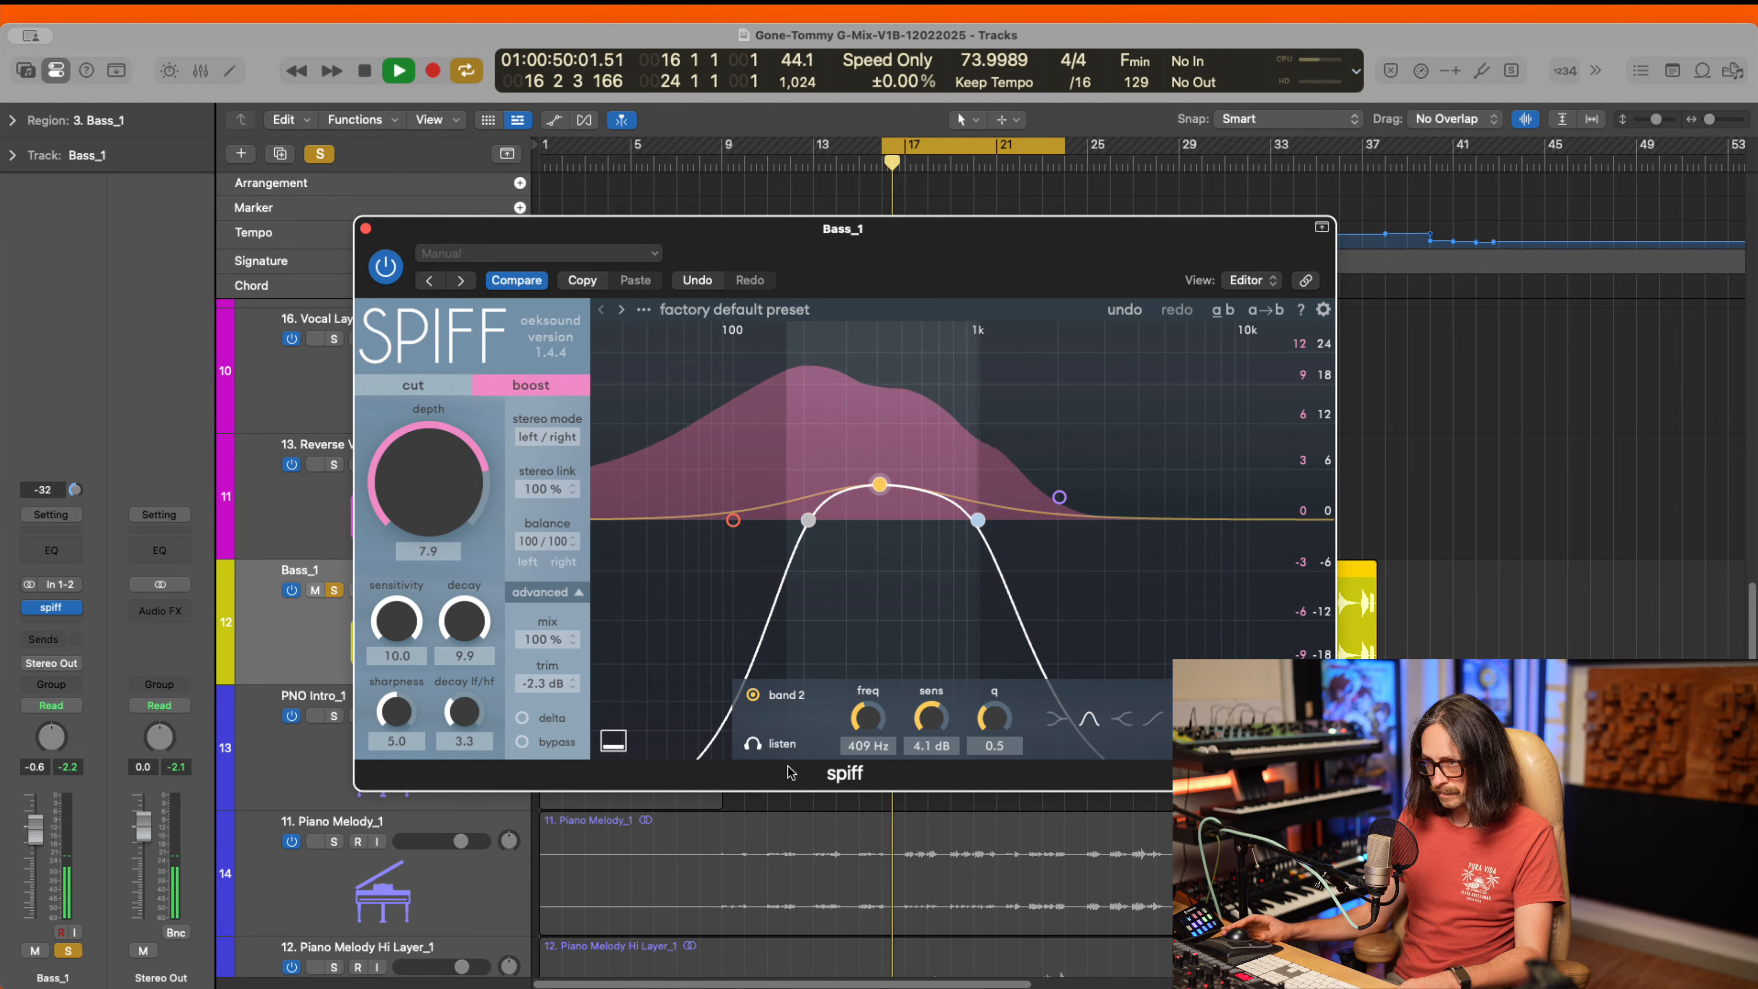
click(753, 744)
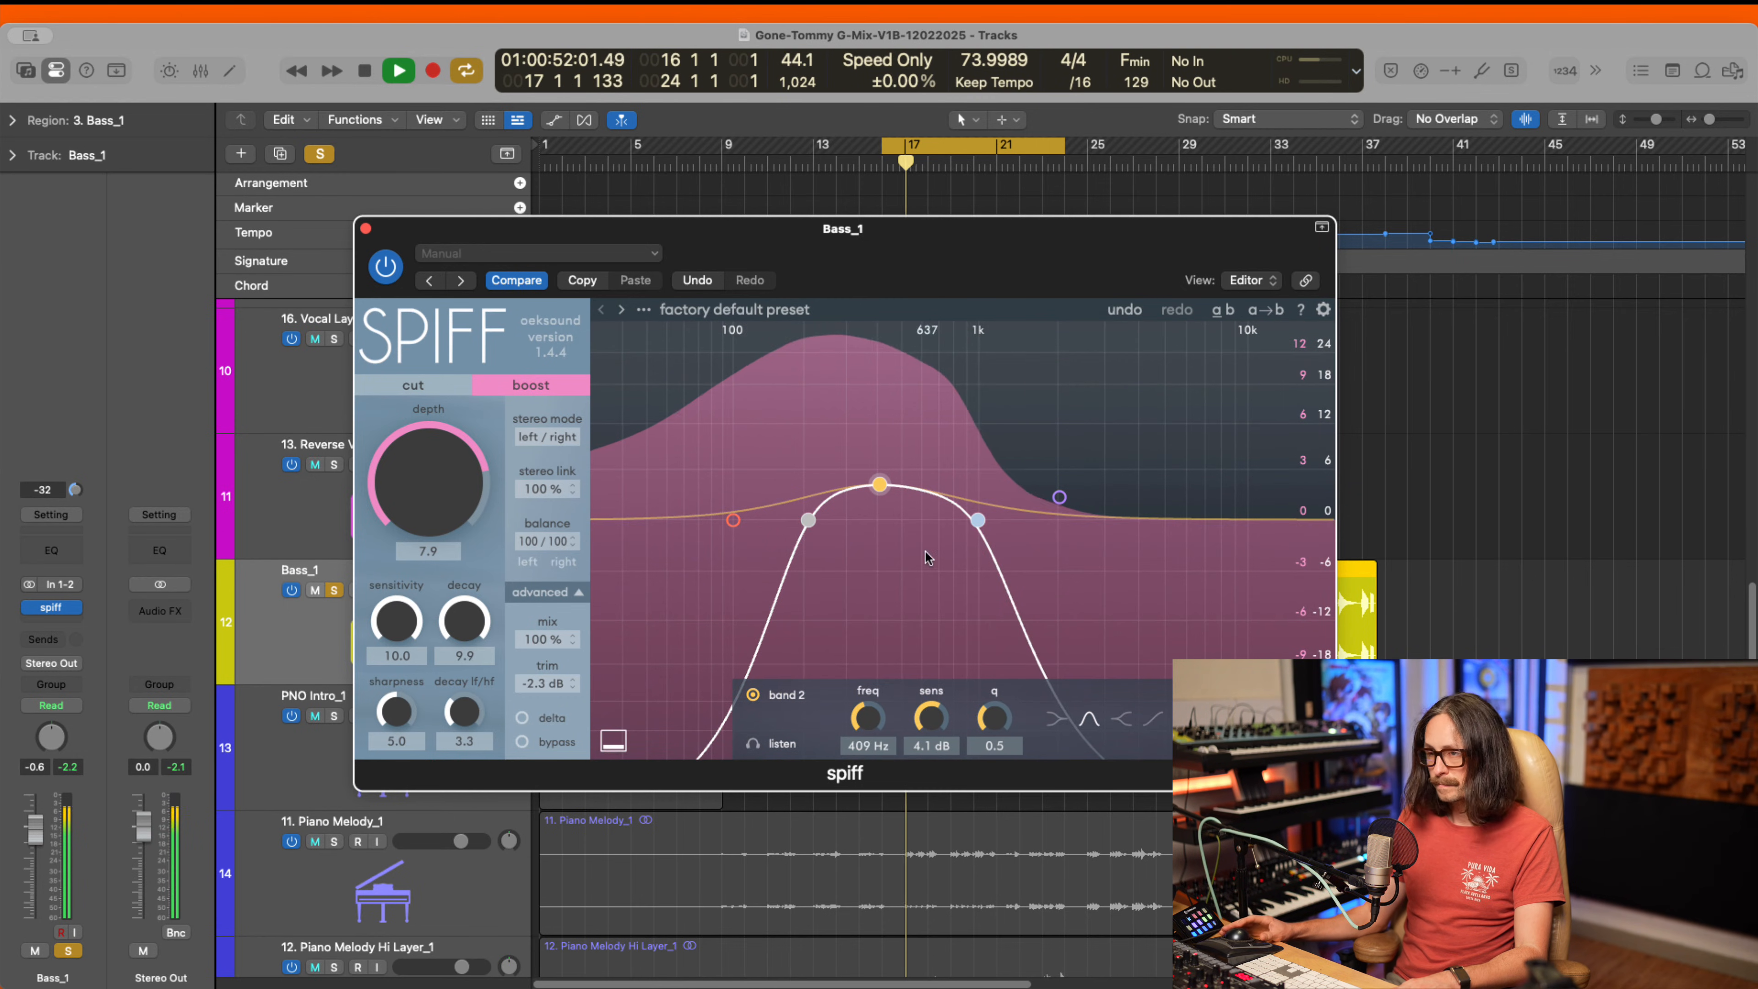
- Compare Bass_1 with spiff off and on, lower the track's fader to -4.3, and unsolo it
click(377, 268)
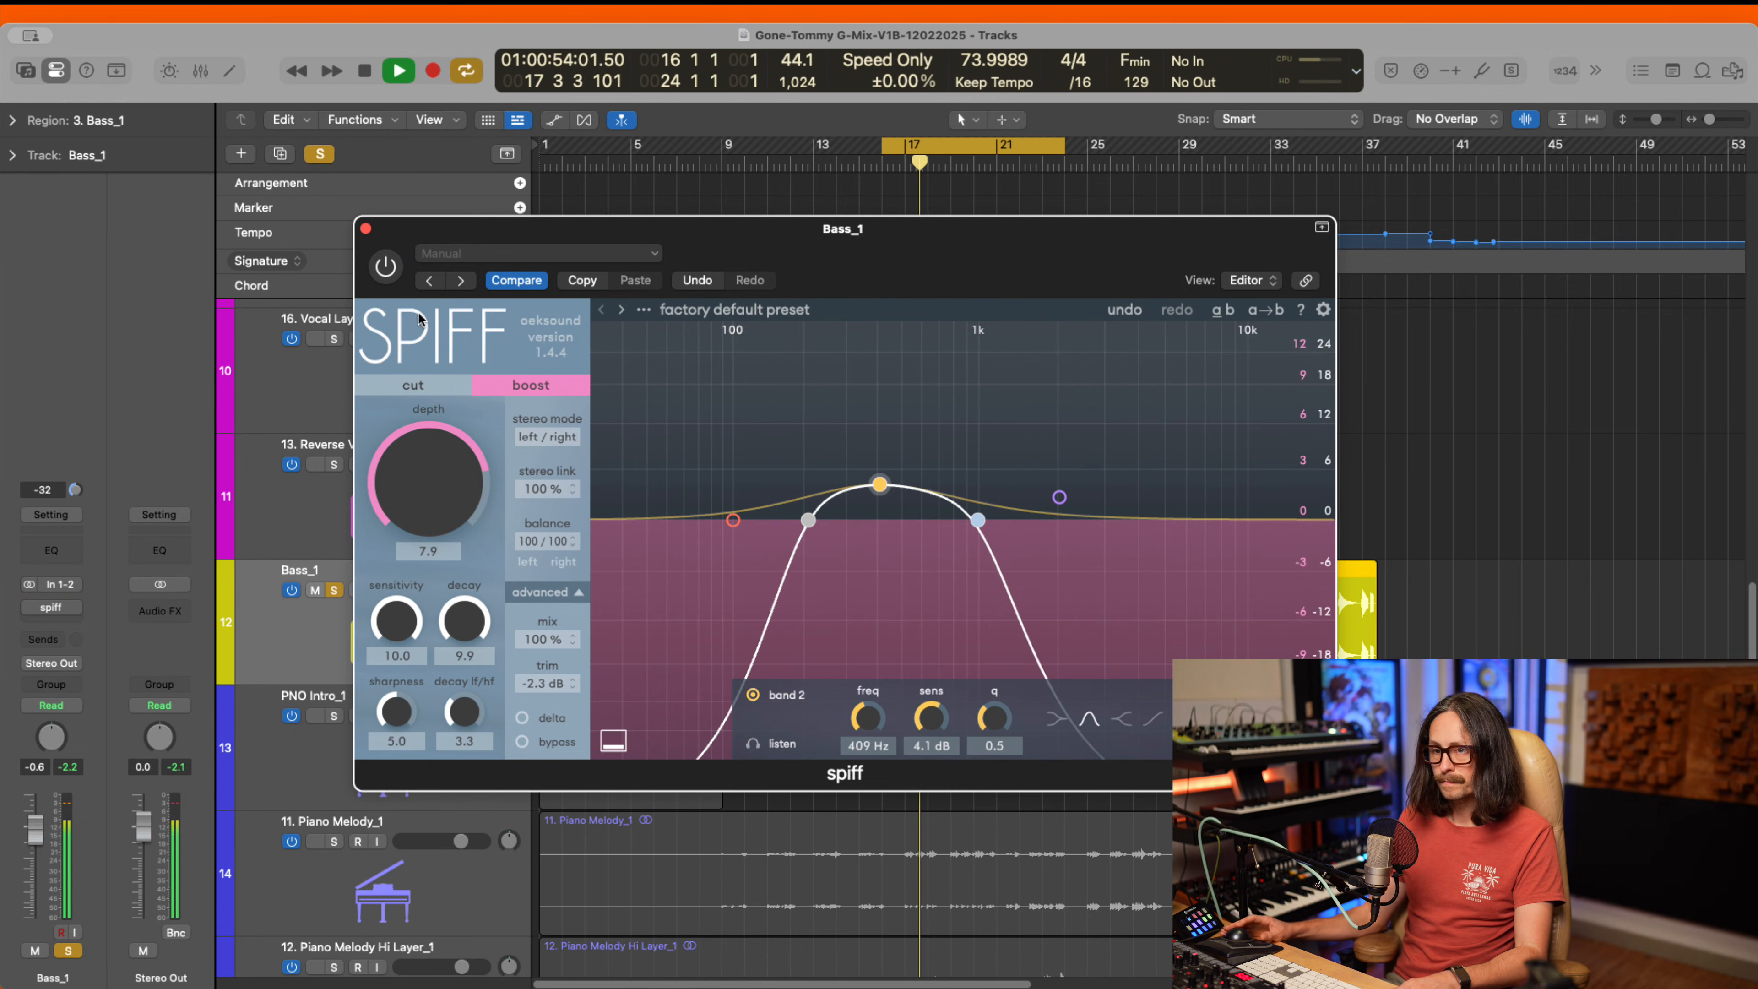
click(386, 267)
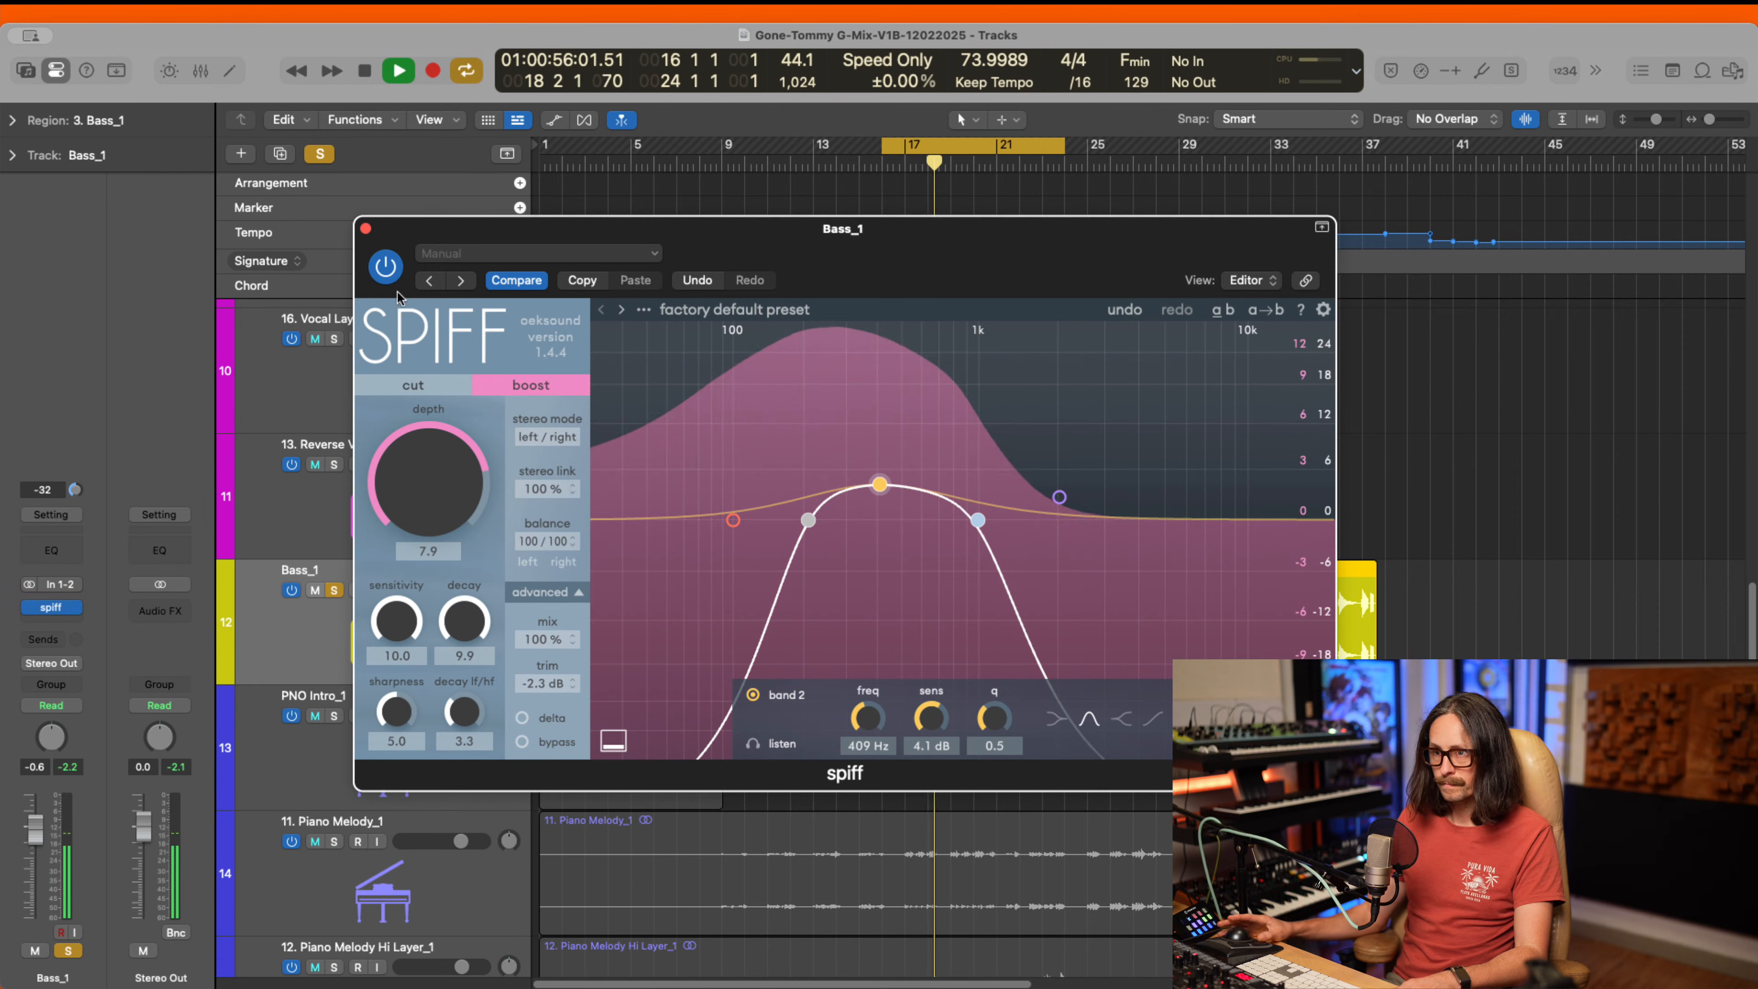
drag(35, 844, 35, 865)
click(68, 951)
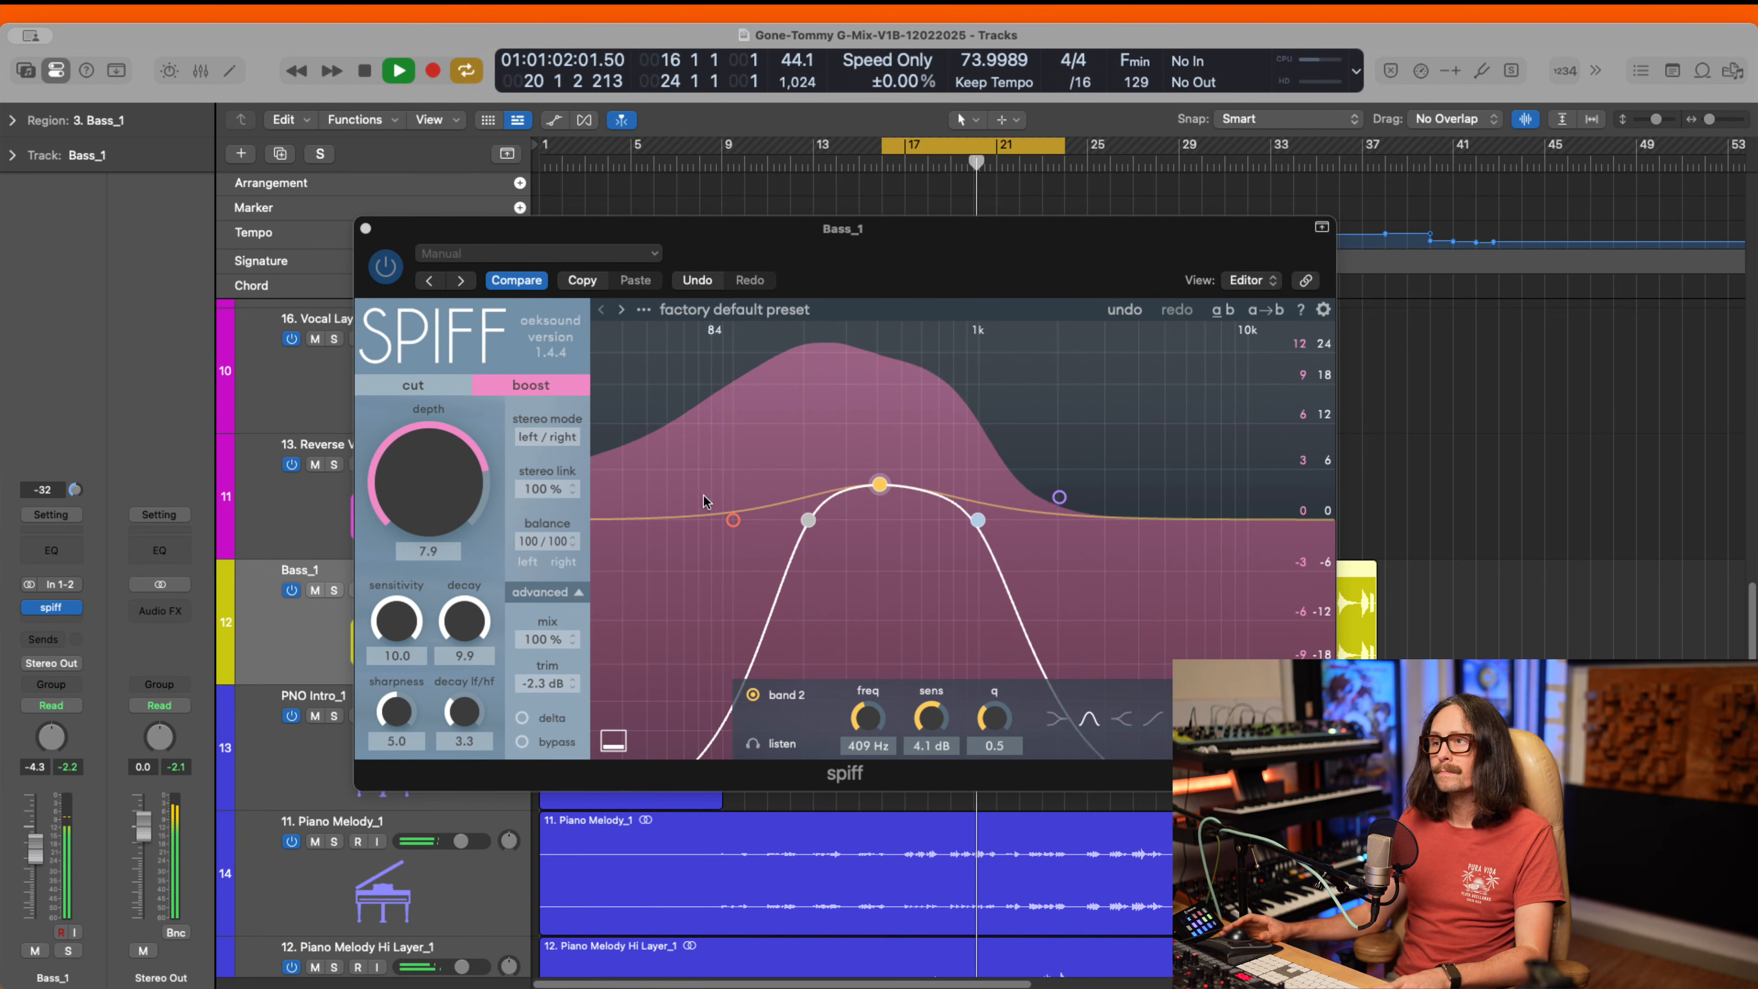
- Set spiff's mix to 83%, hi cut to 878 Hz and lo cut to 195 Hz in the full mix, and stop playback
drag(543, 640, 549, 694)
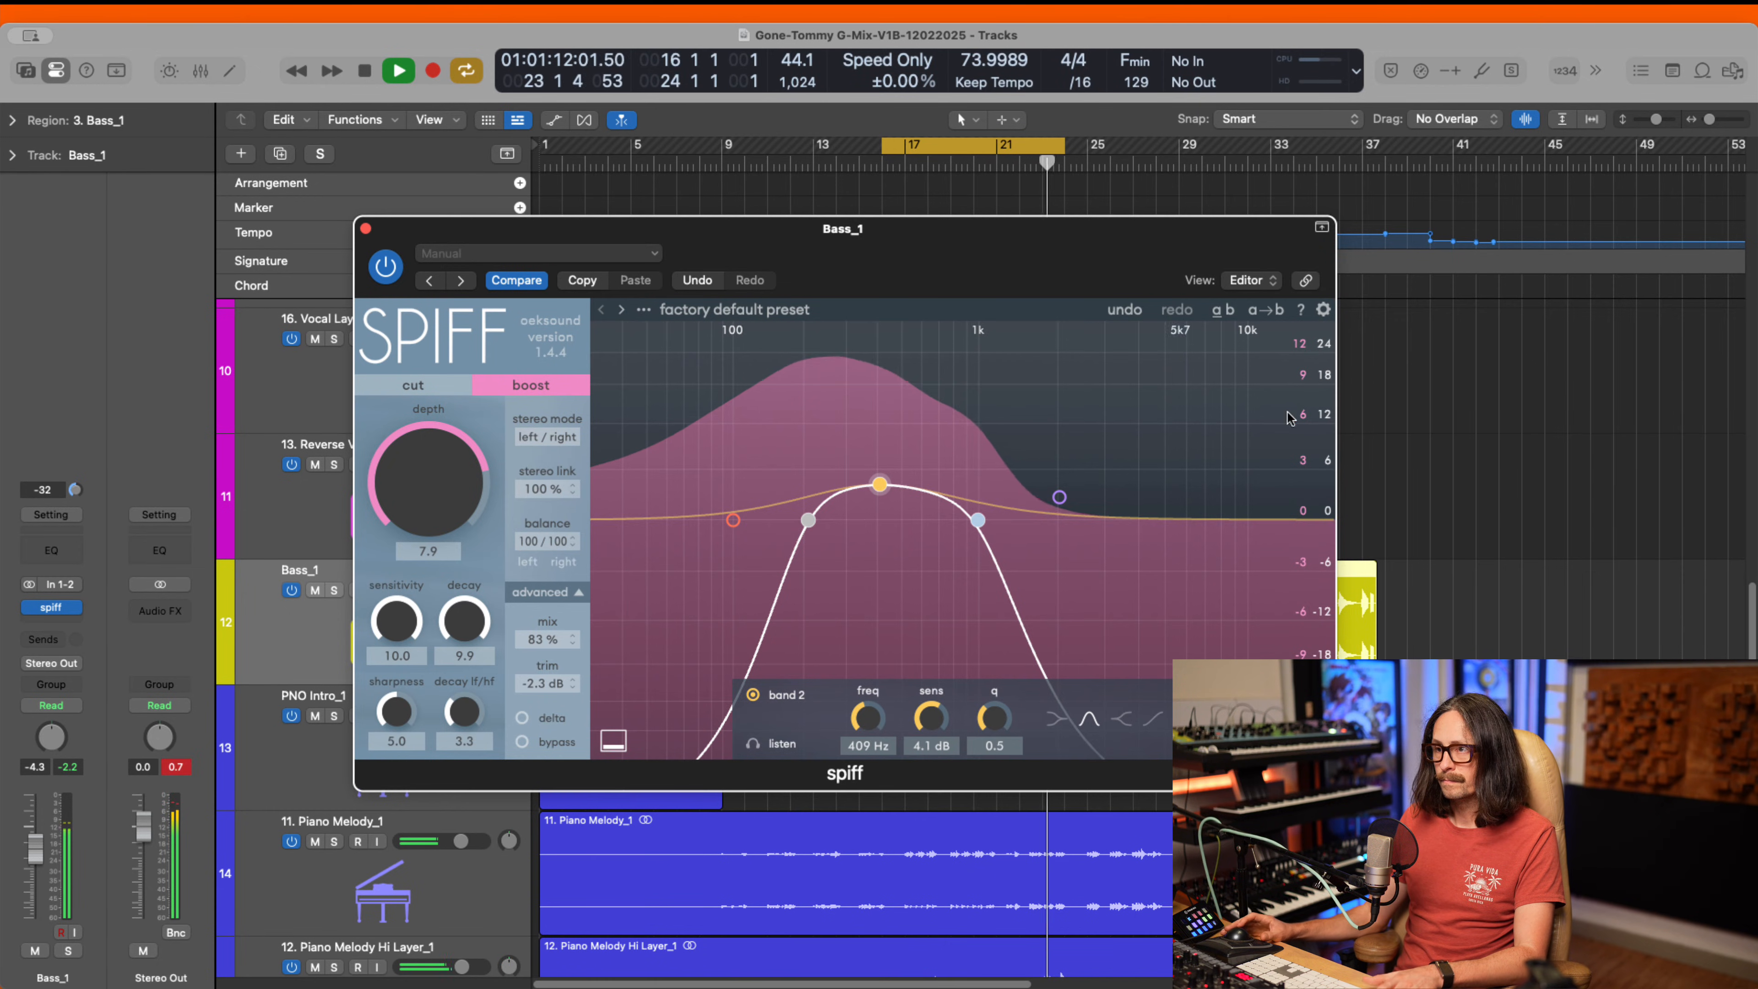
drag(977, 520, 961, 520)
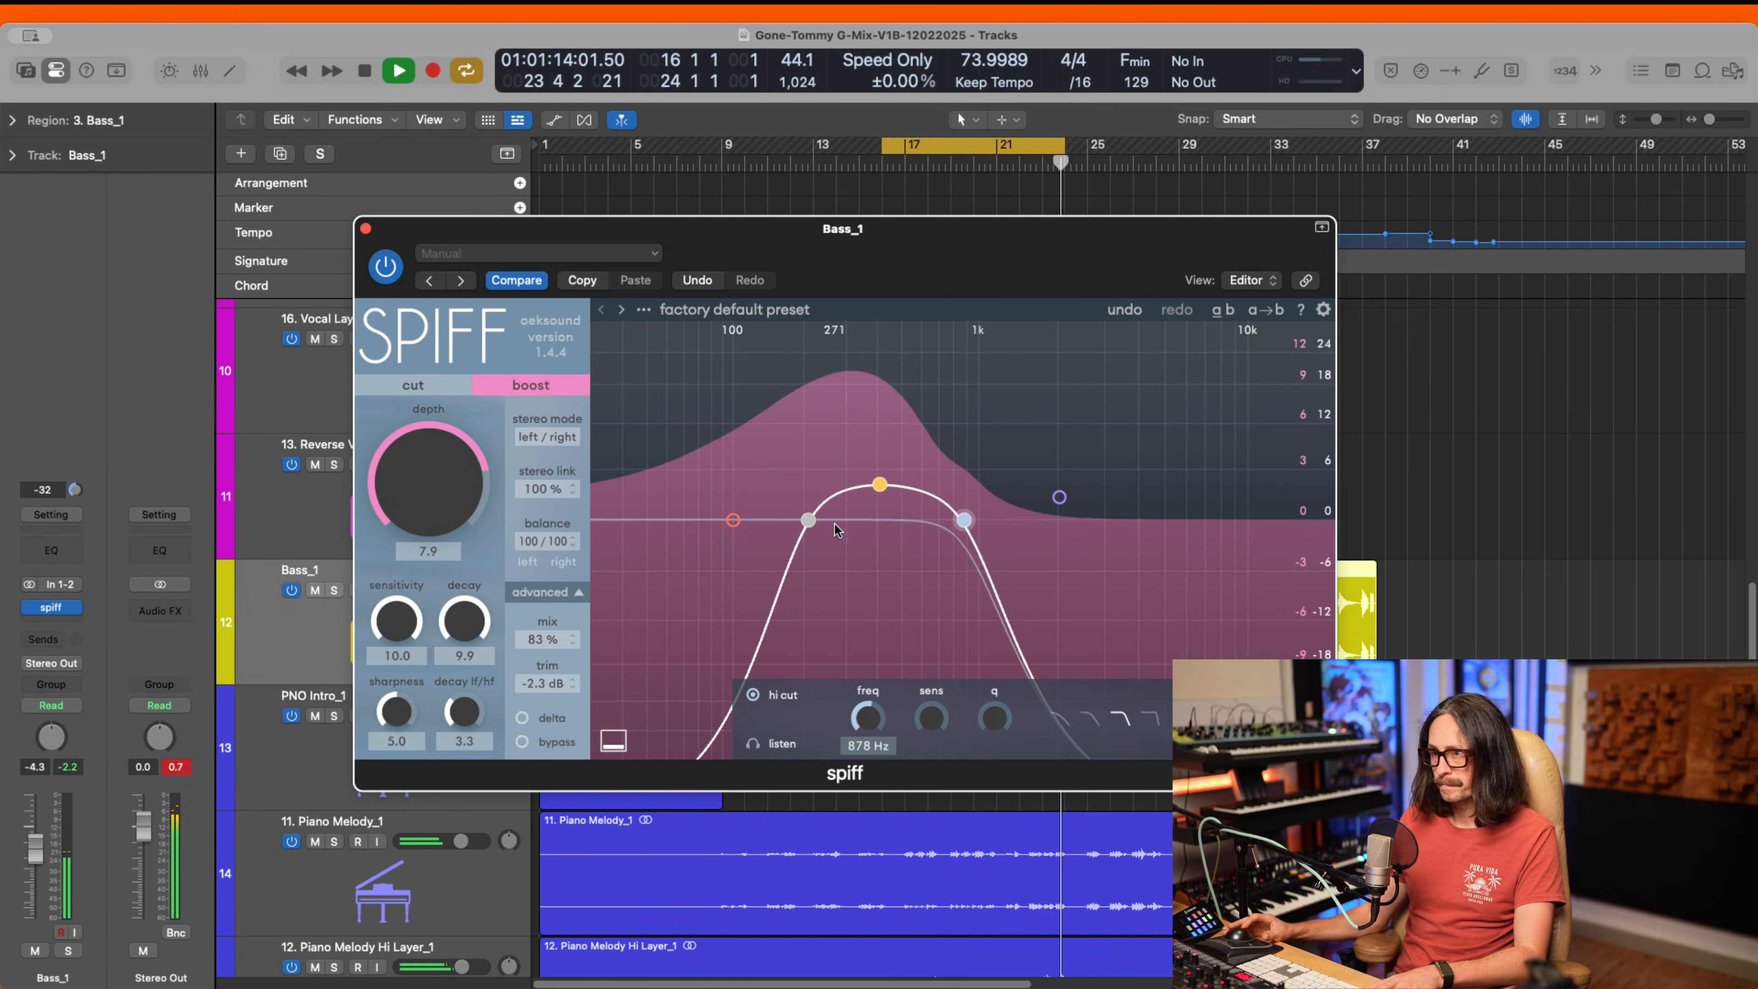
drag(808, 520, 801, 519)
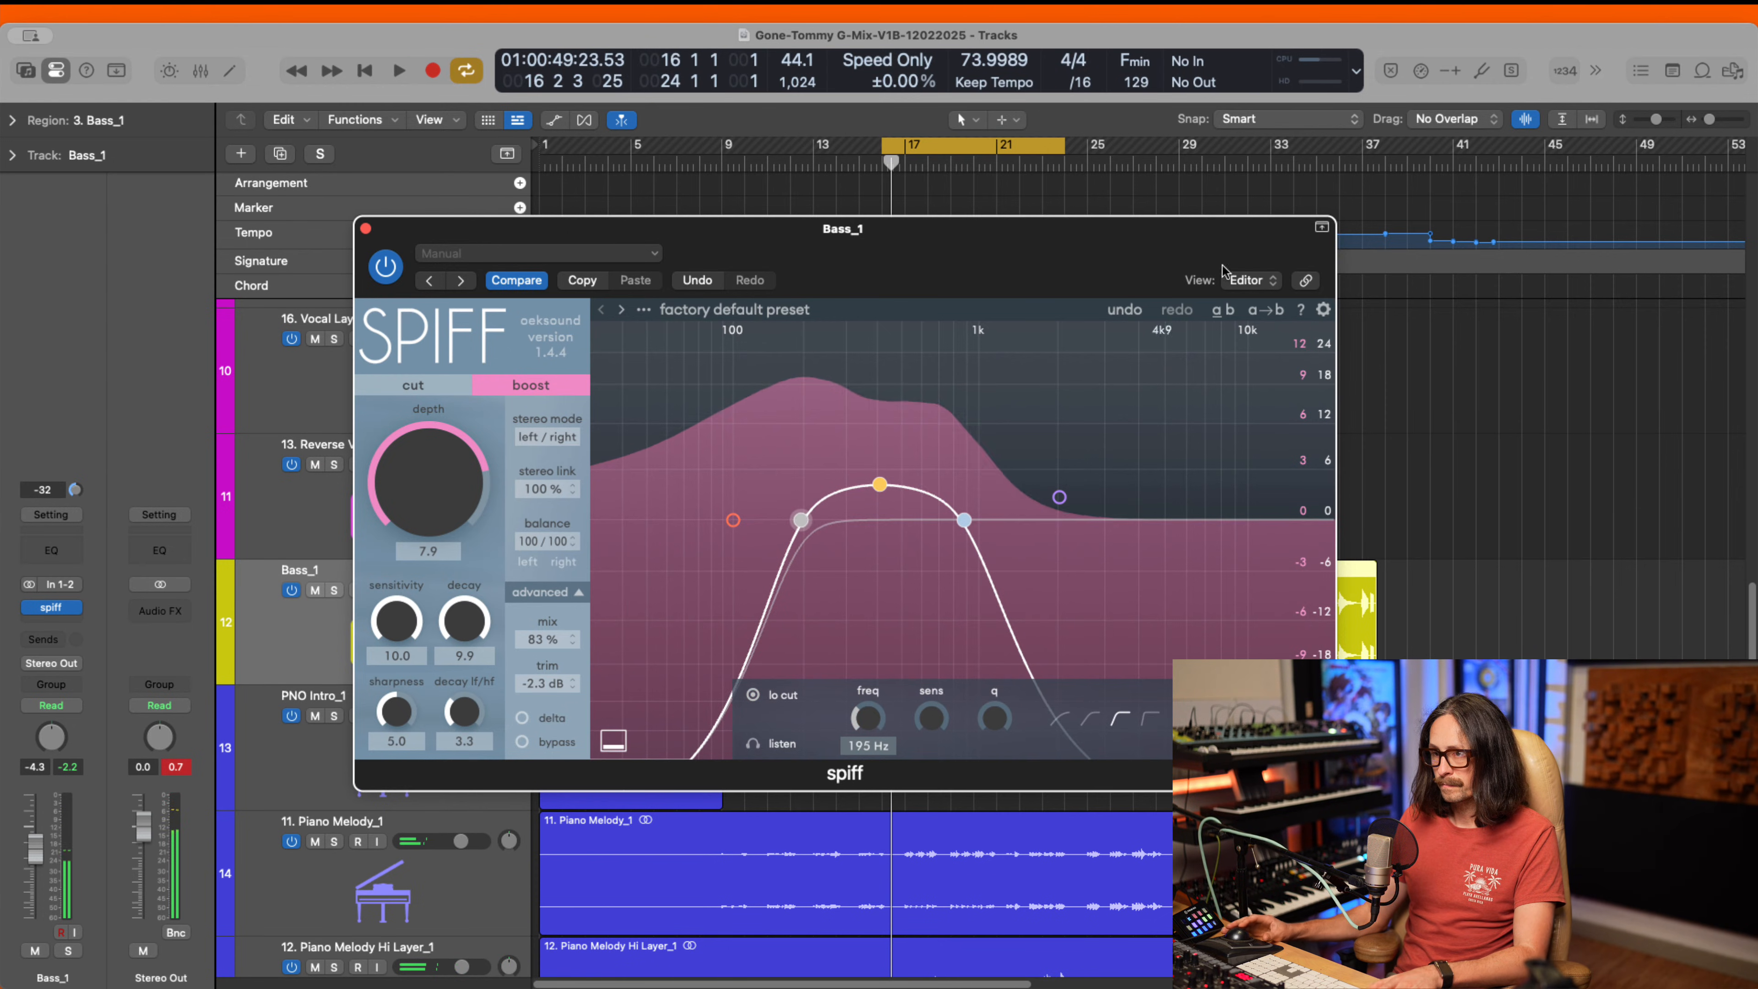
key(space)
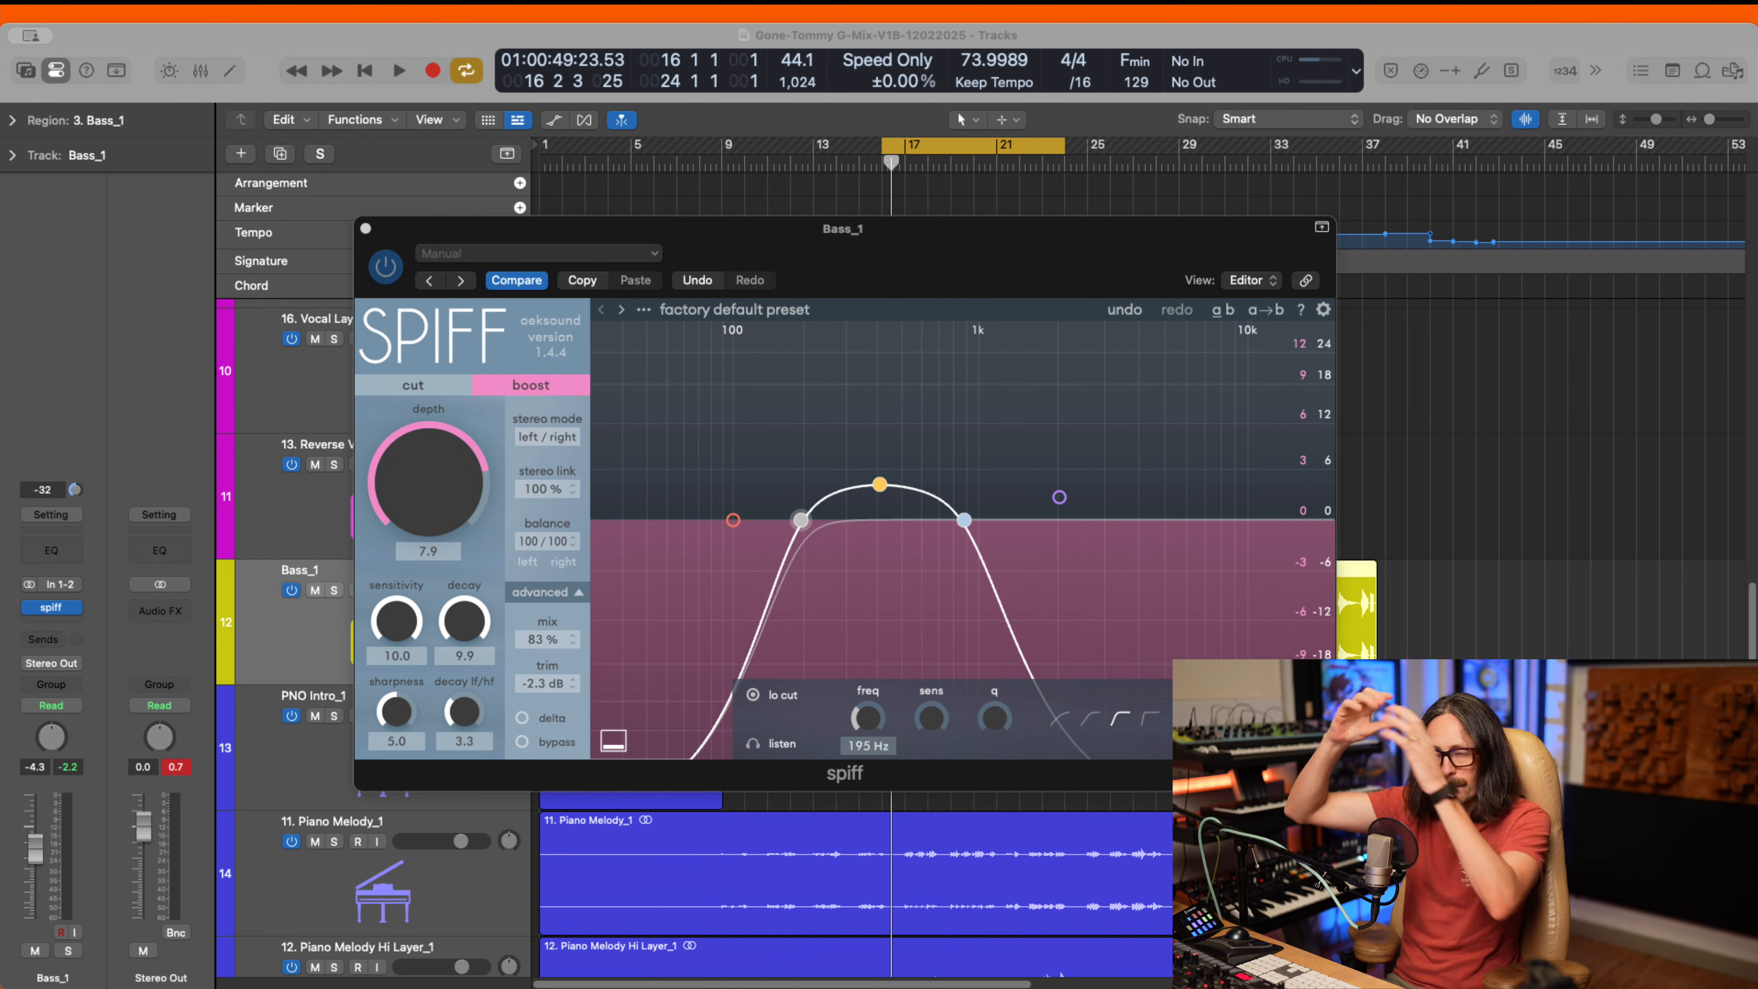
- Insert the UAD UA 1176 Rev A compressor ahead of spiff on Bass_1 and close spiff's window
click(118, 252)
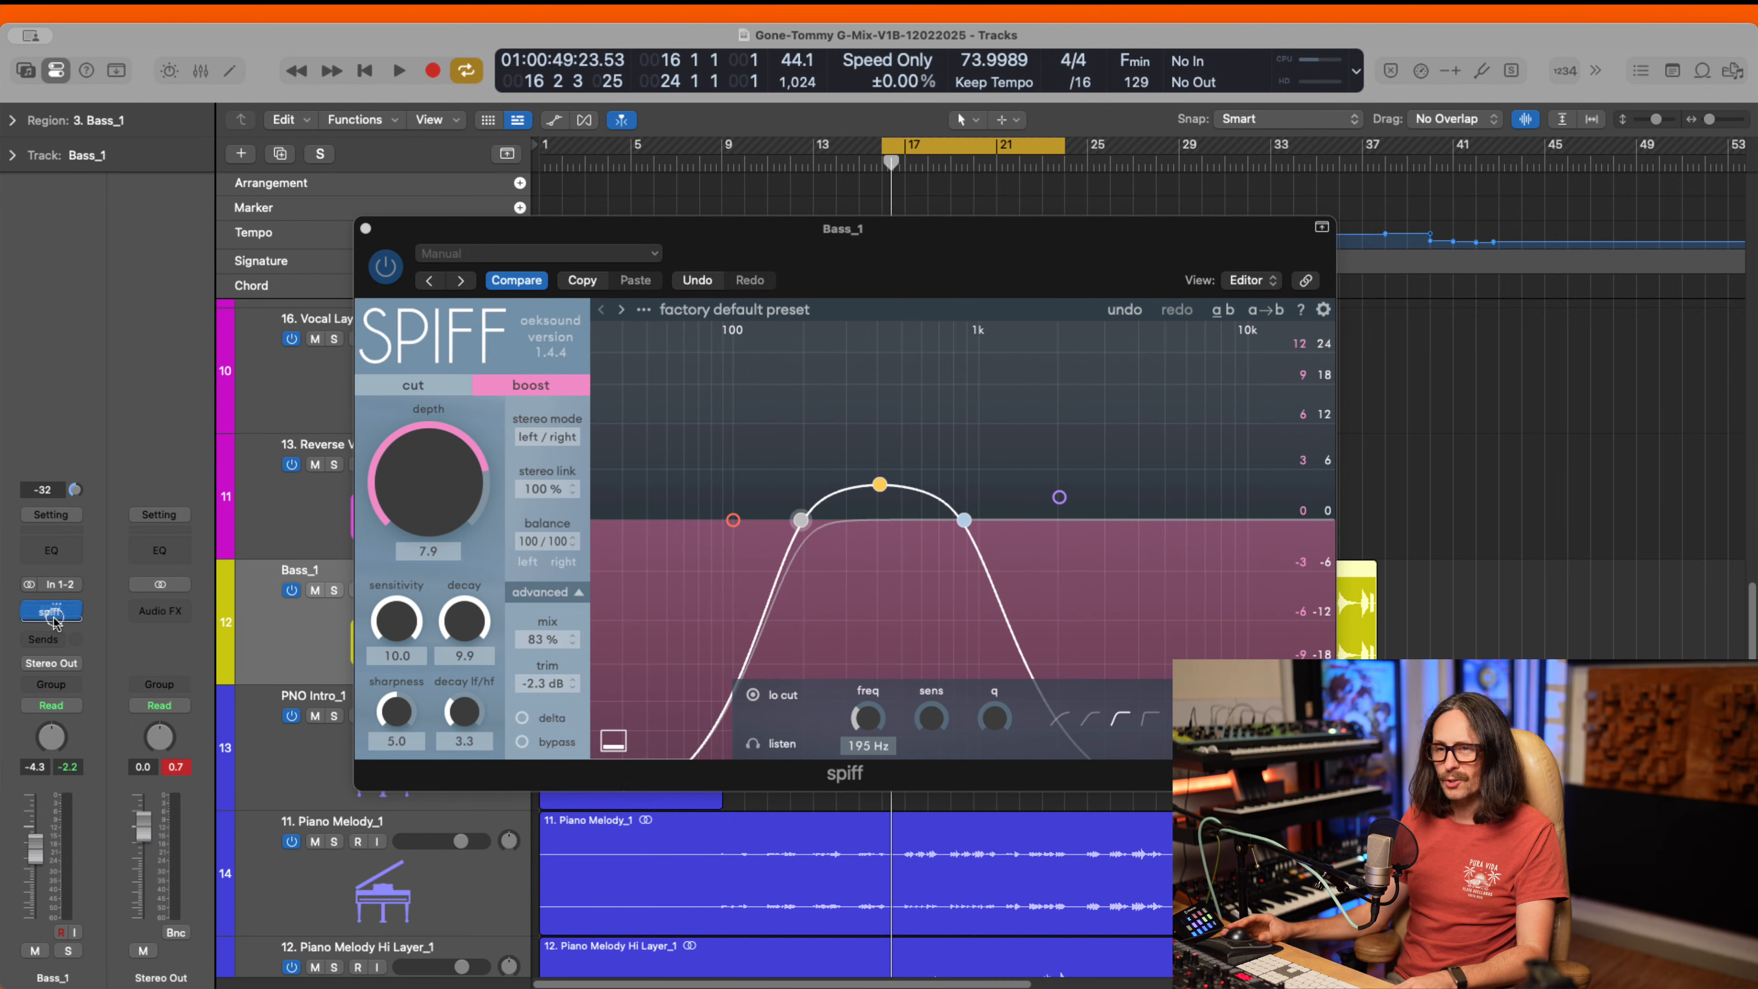
drag(54, 617, 55, 621)
click(63, 591)
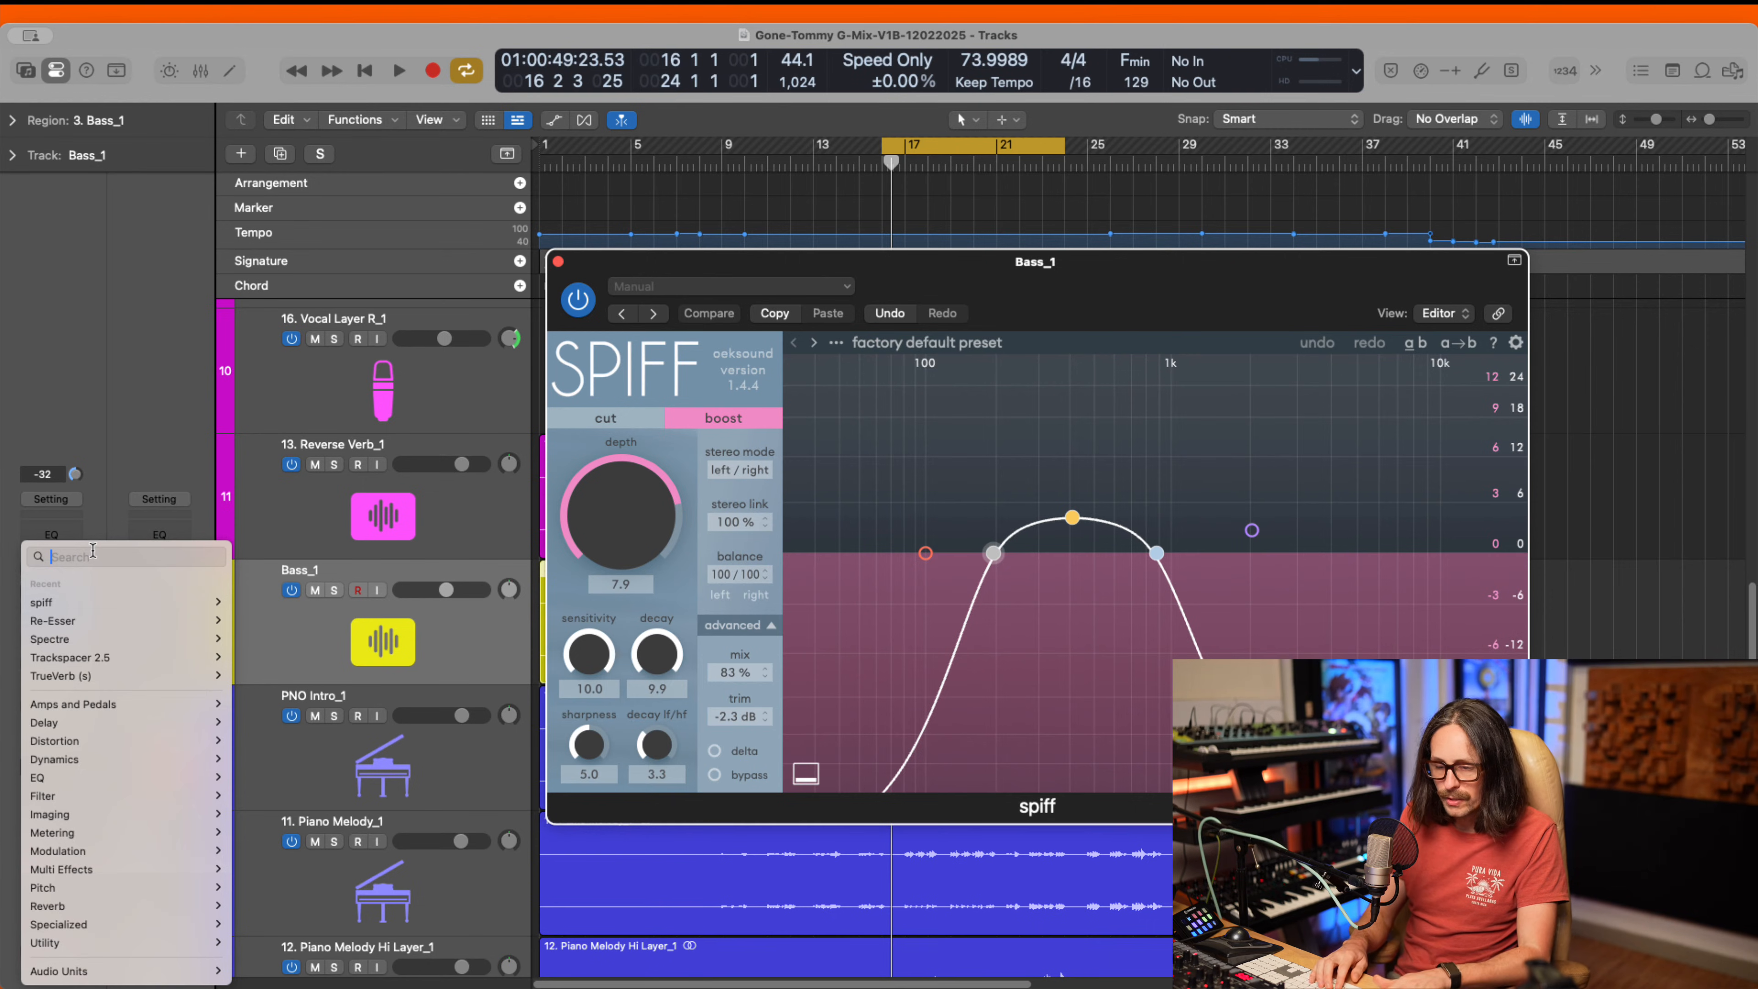
text(1)
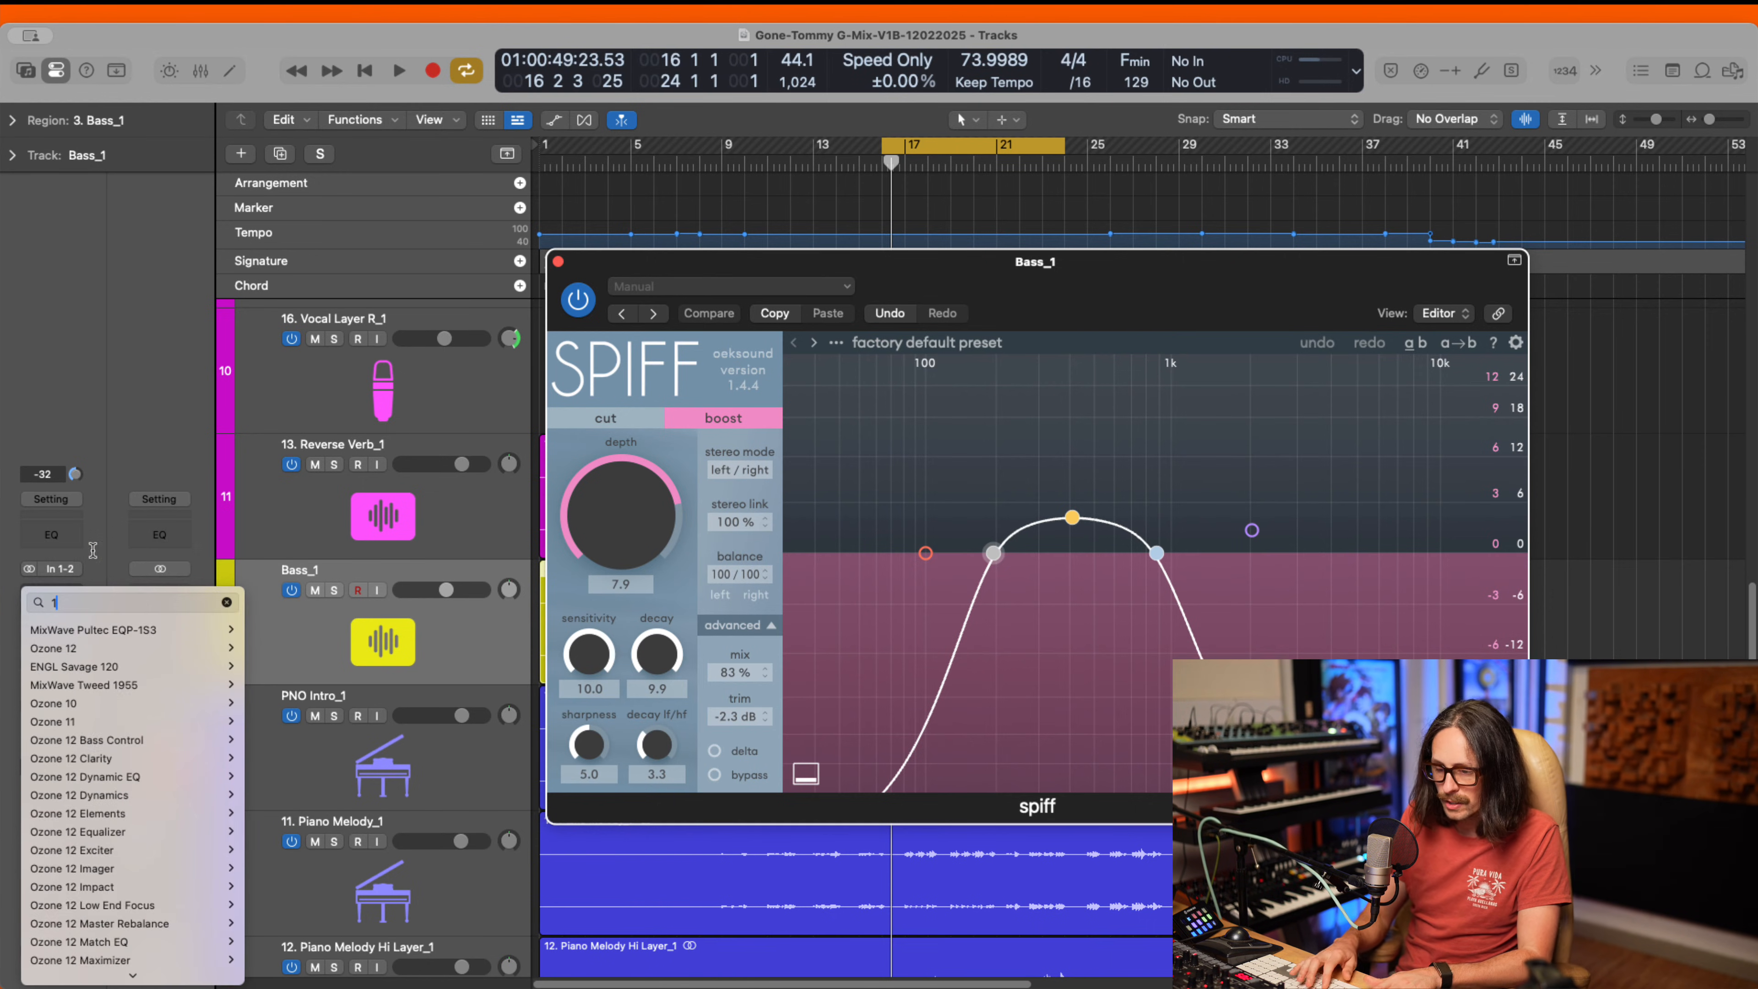
text(76)
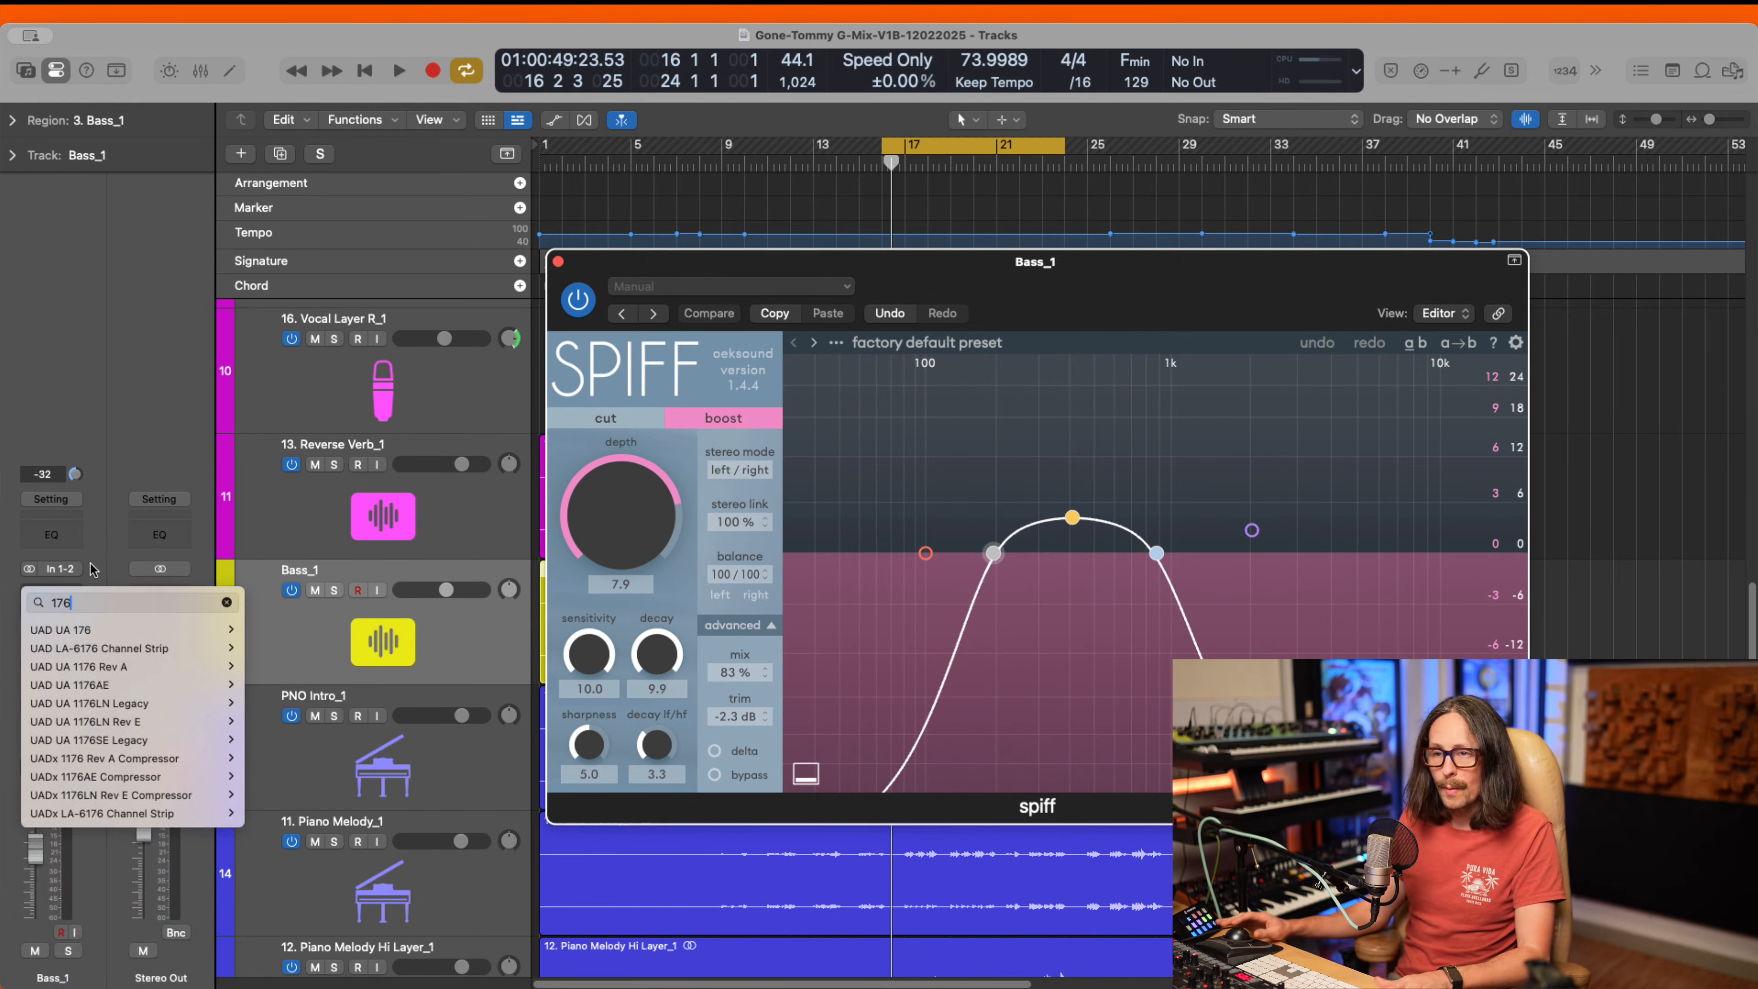
mouse_move(127, 686)
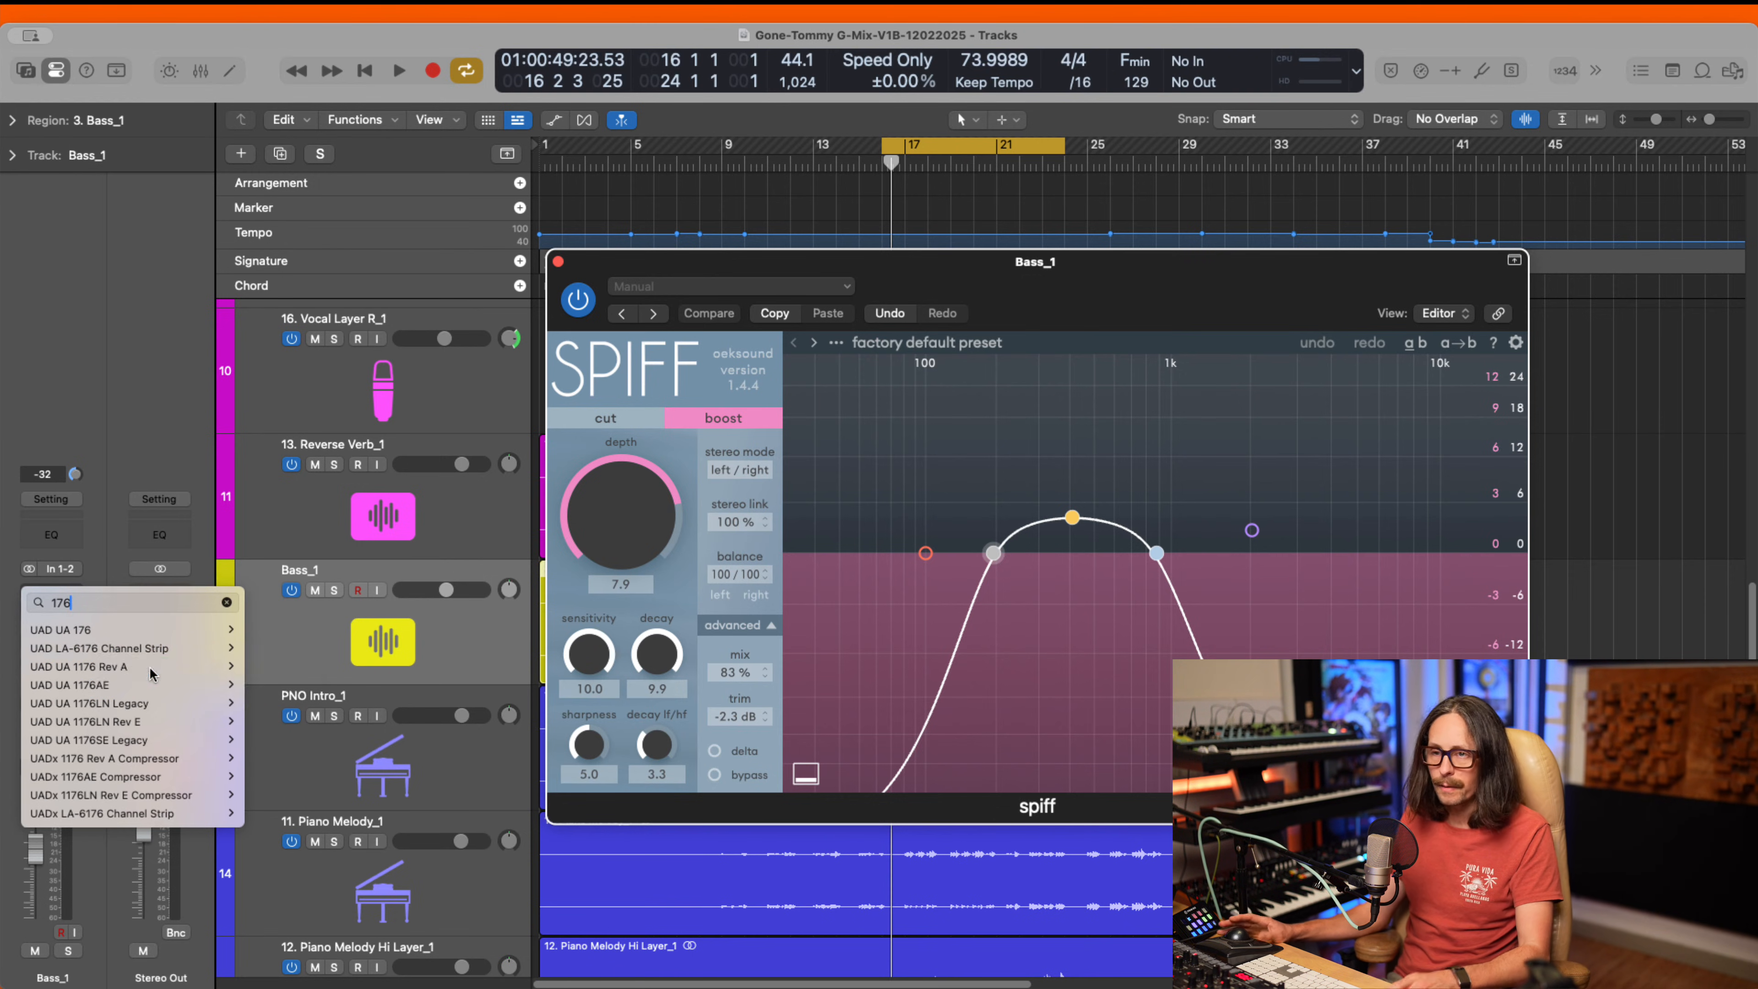
click(266, 666)
drag(1169, 348, 785, 284)
click(691, 280)
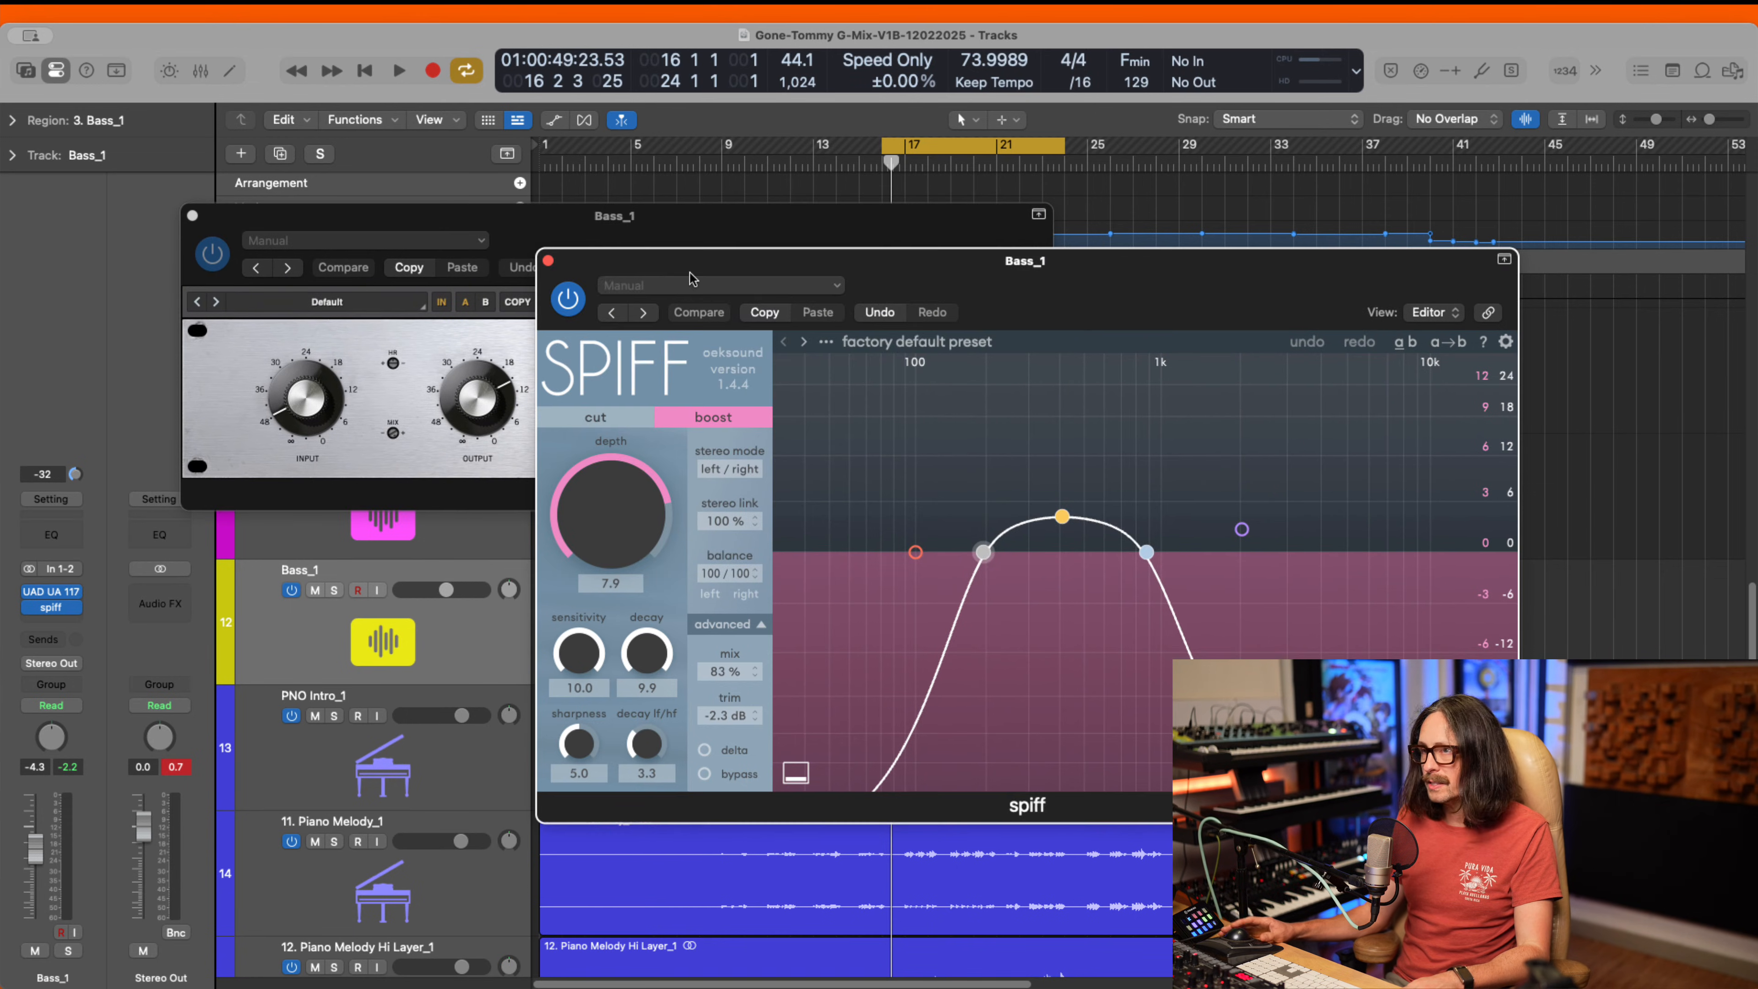
click(548, 261)
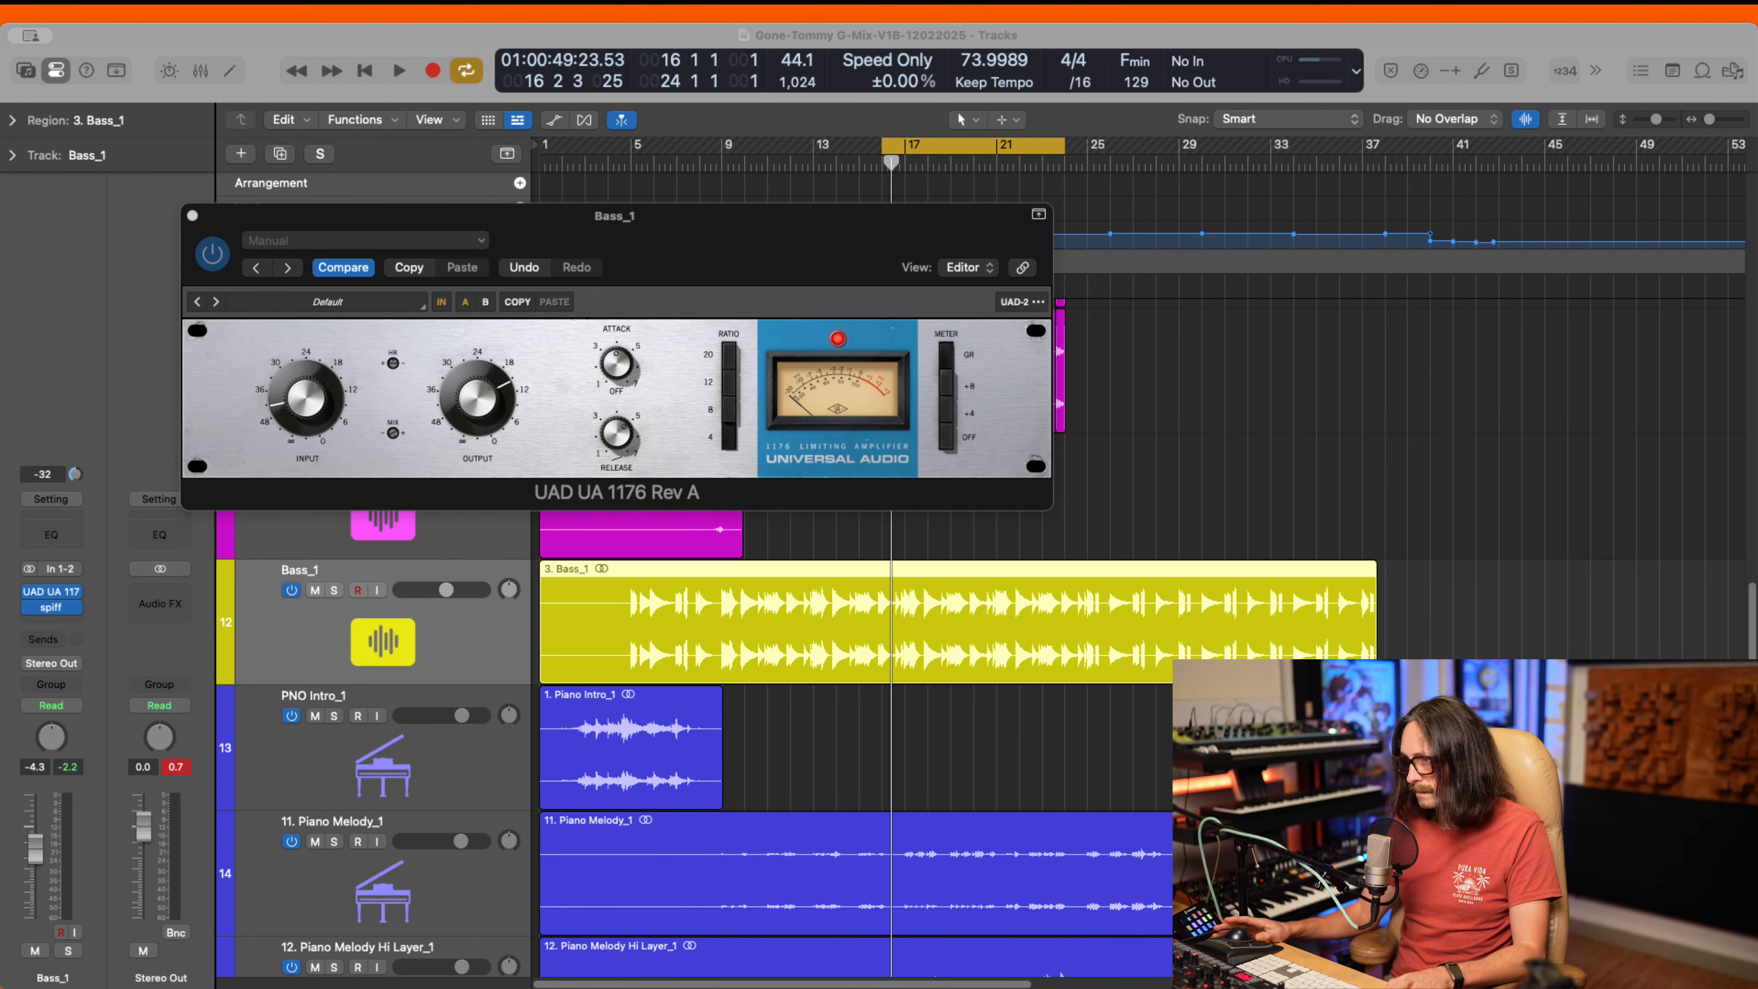
- Compare Bass_1 with the 1176 off and on during playback, and reset the track's fader to 0.0
key(space)
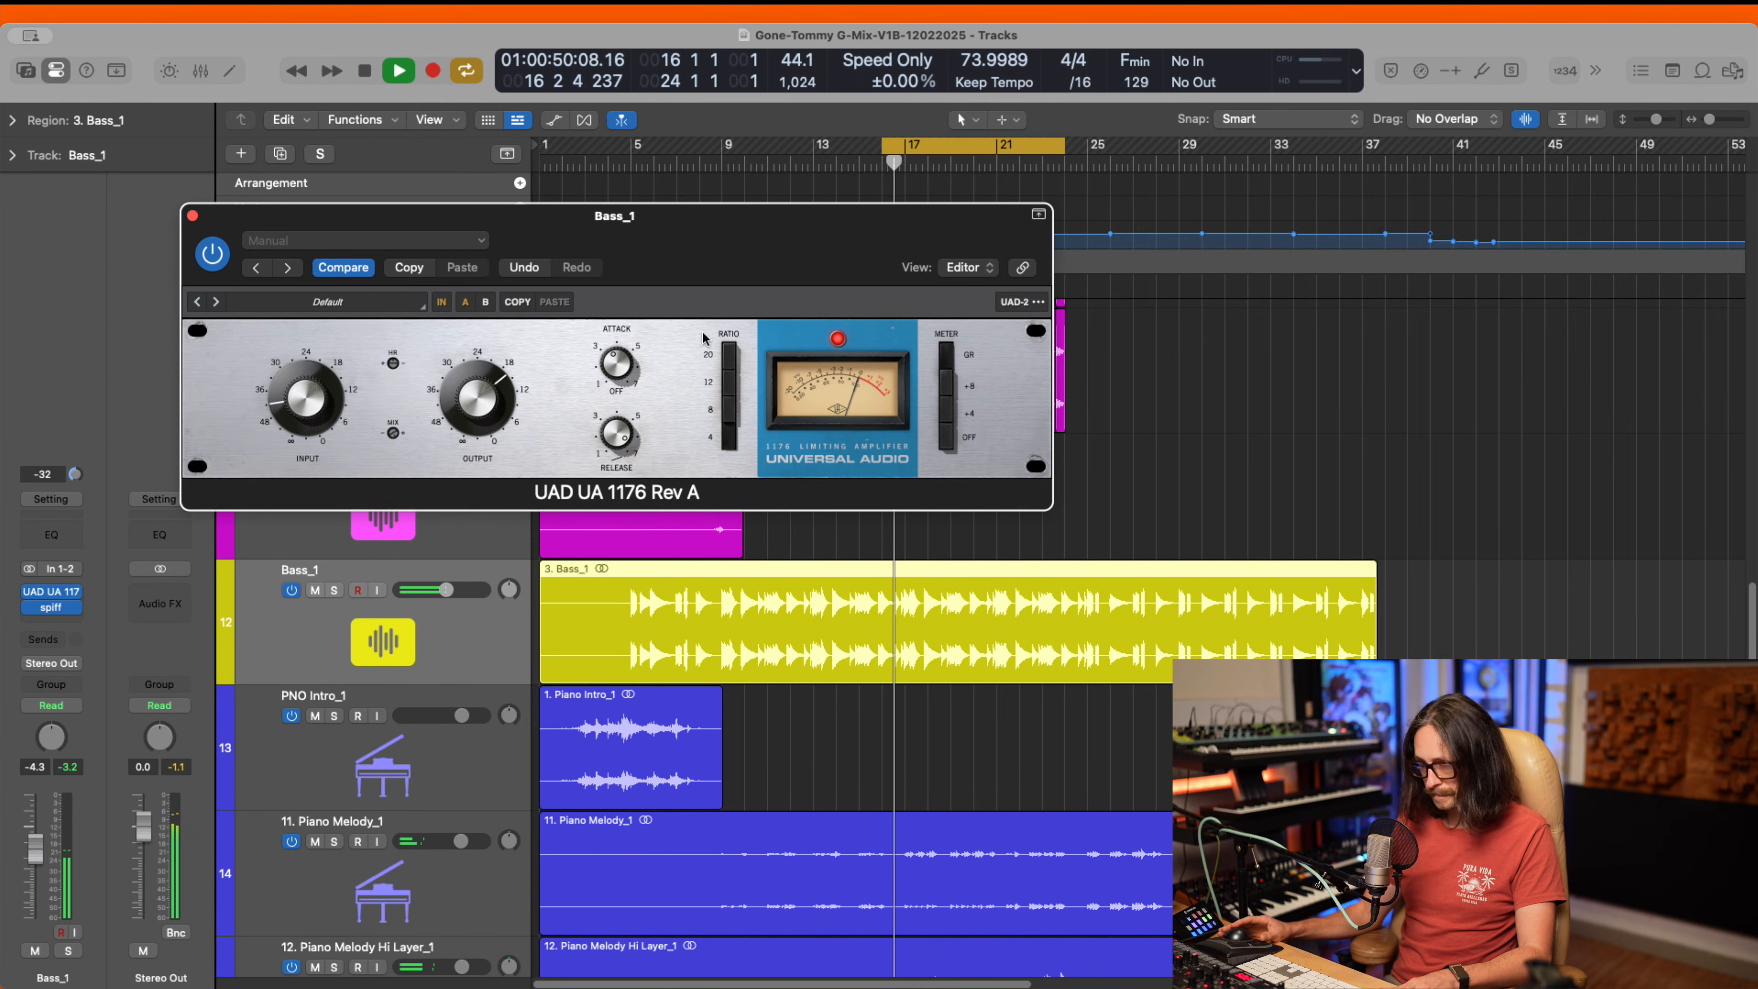
click(28, 591)
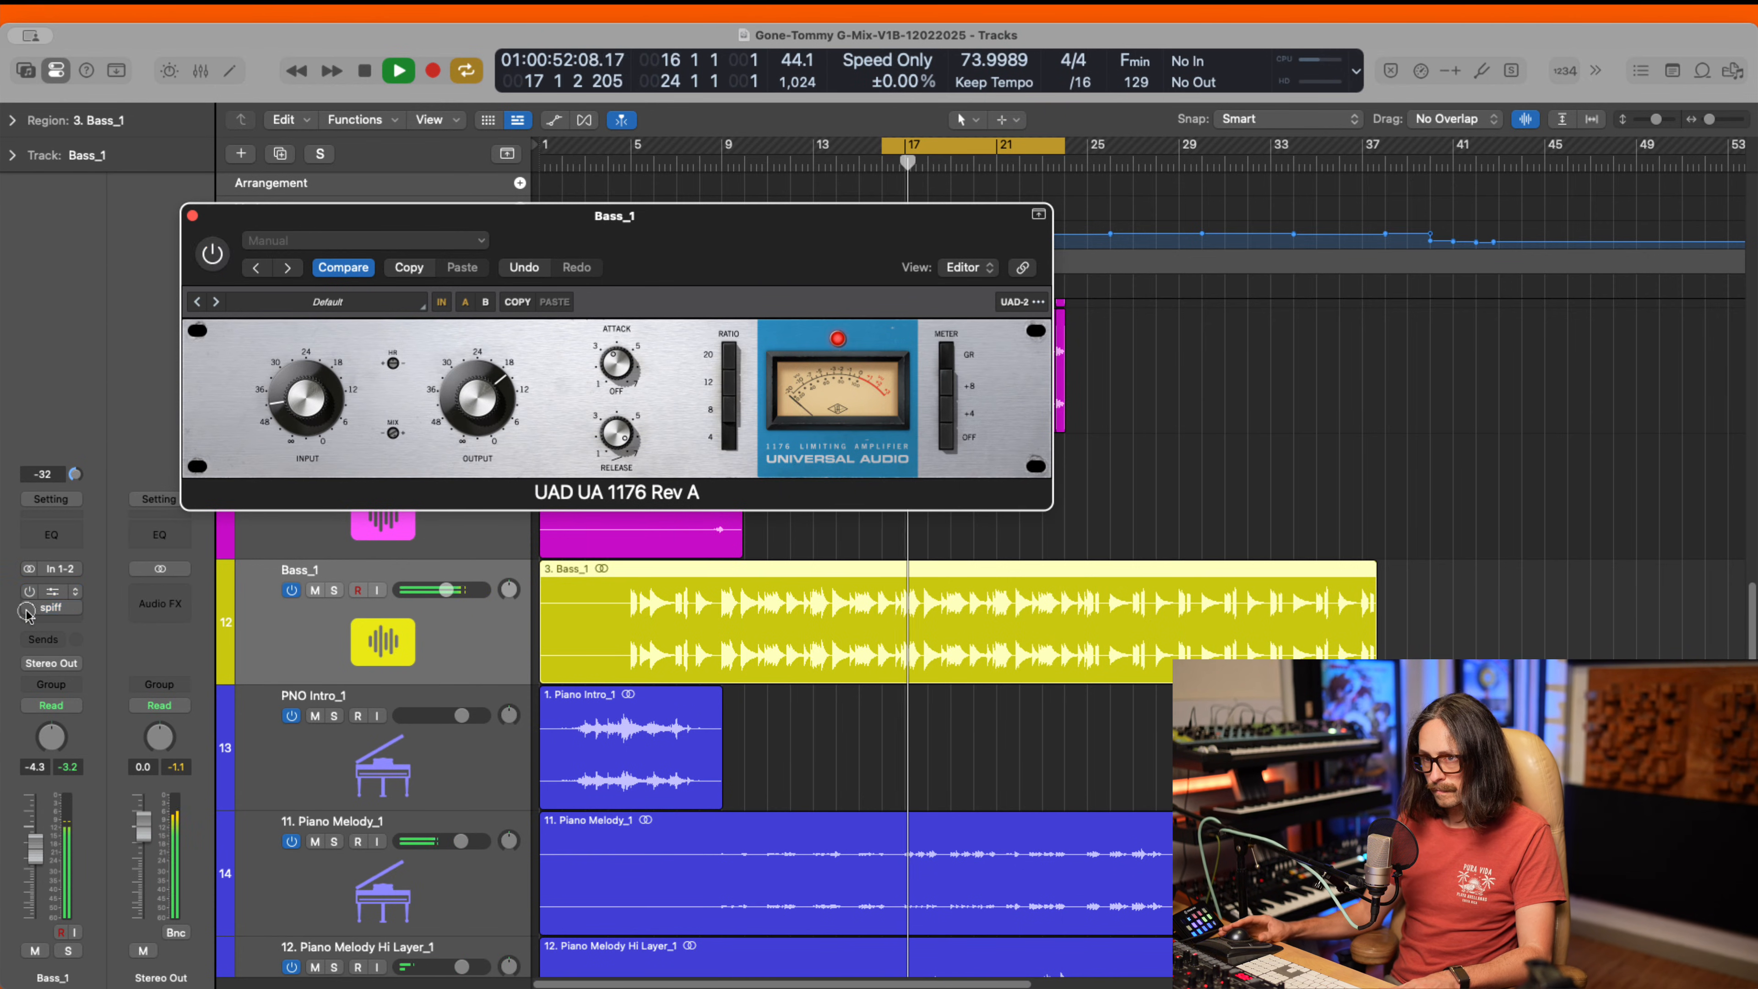
drag(35, 848, 40, 824)
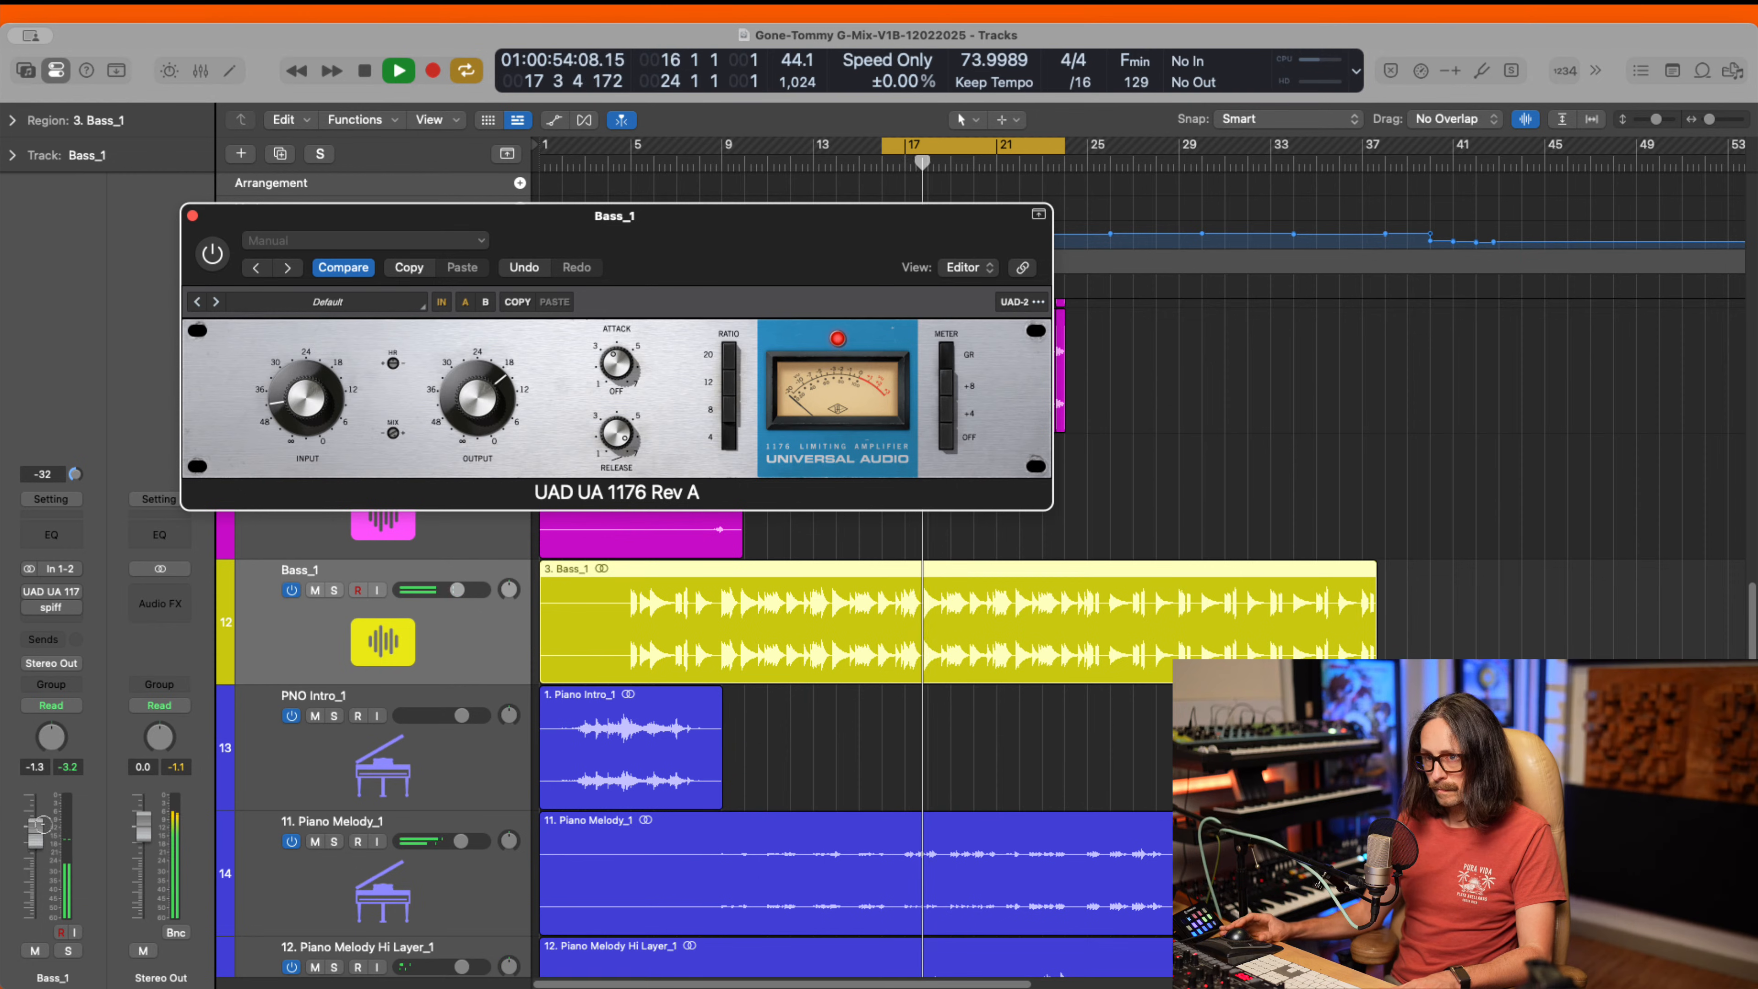
alt+click(35, 828)
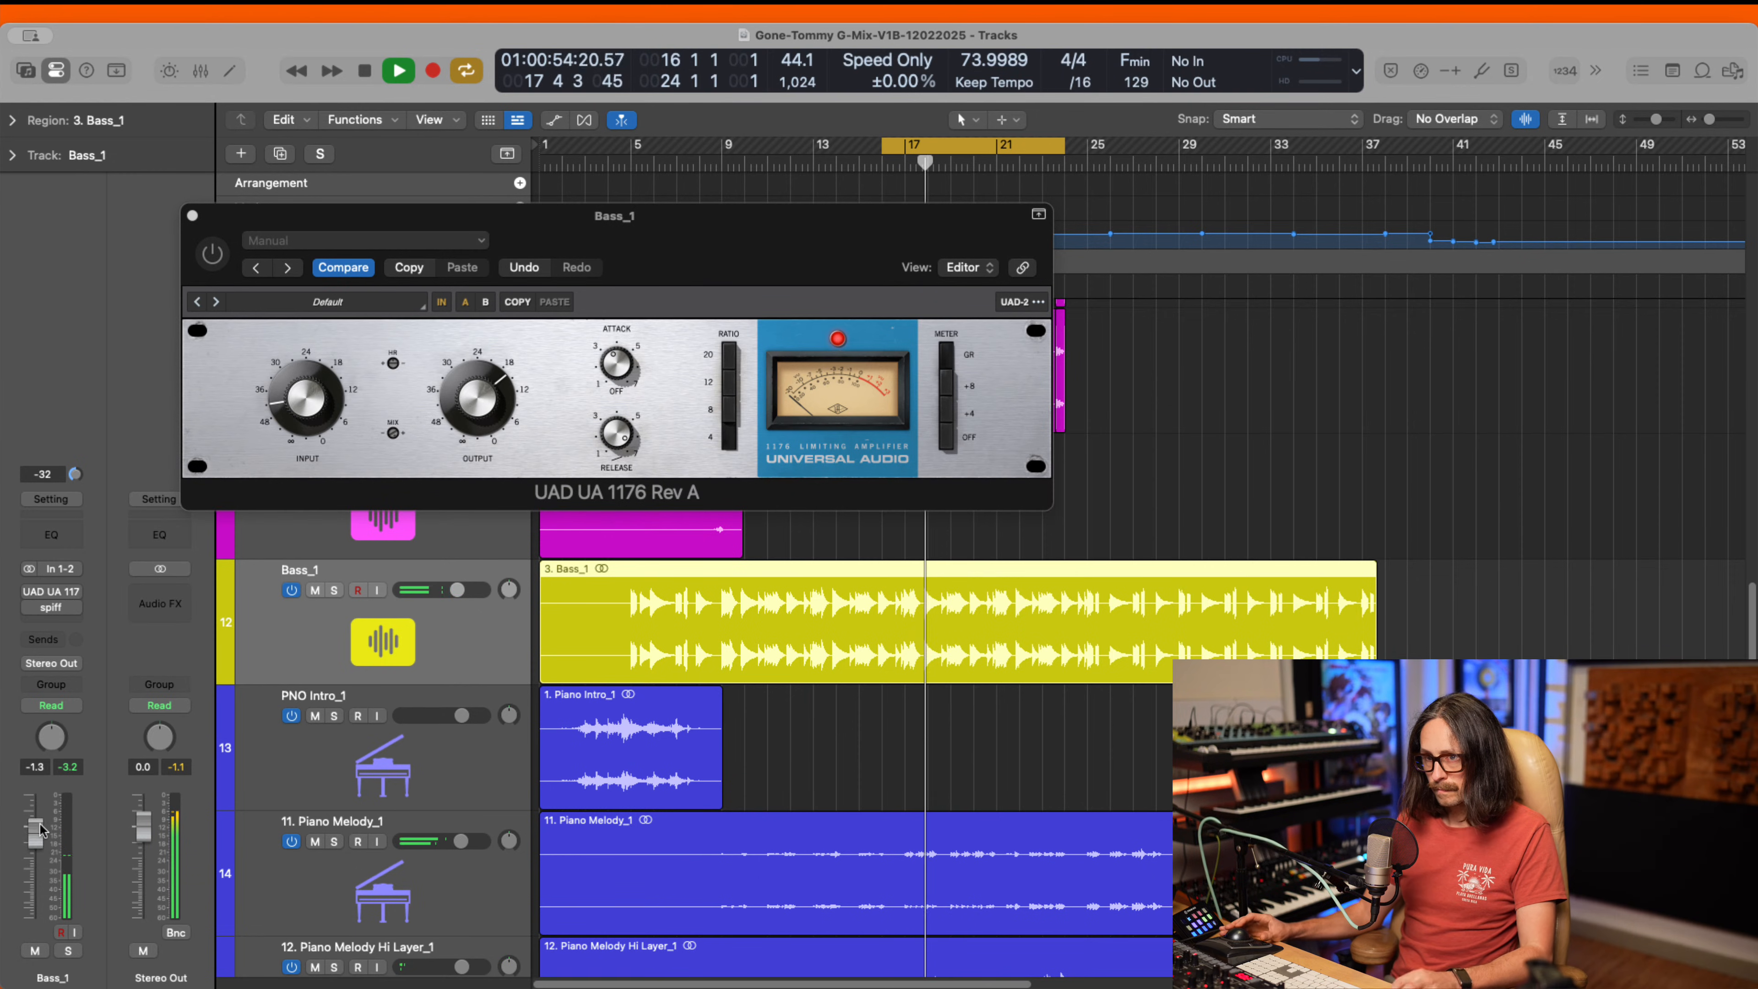
click(29, 592)
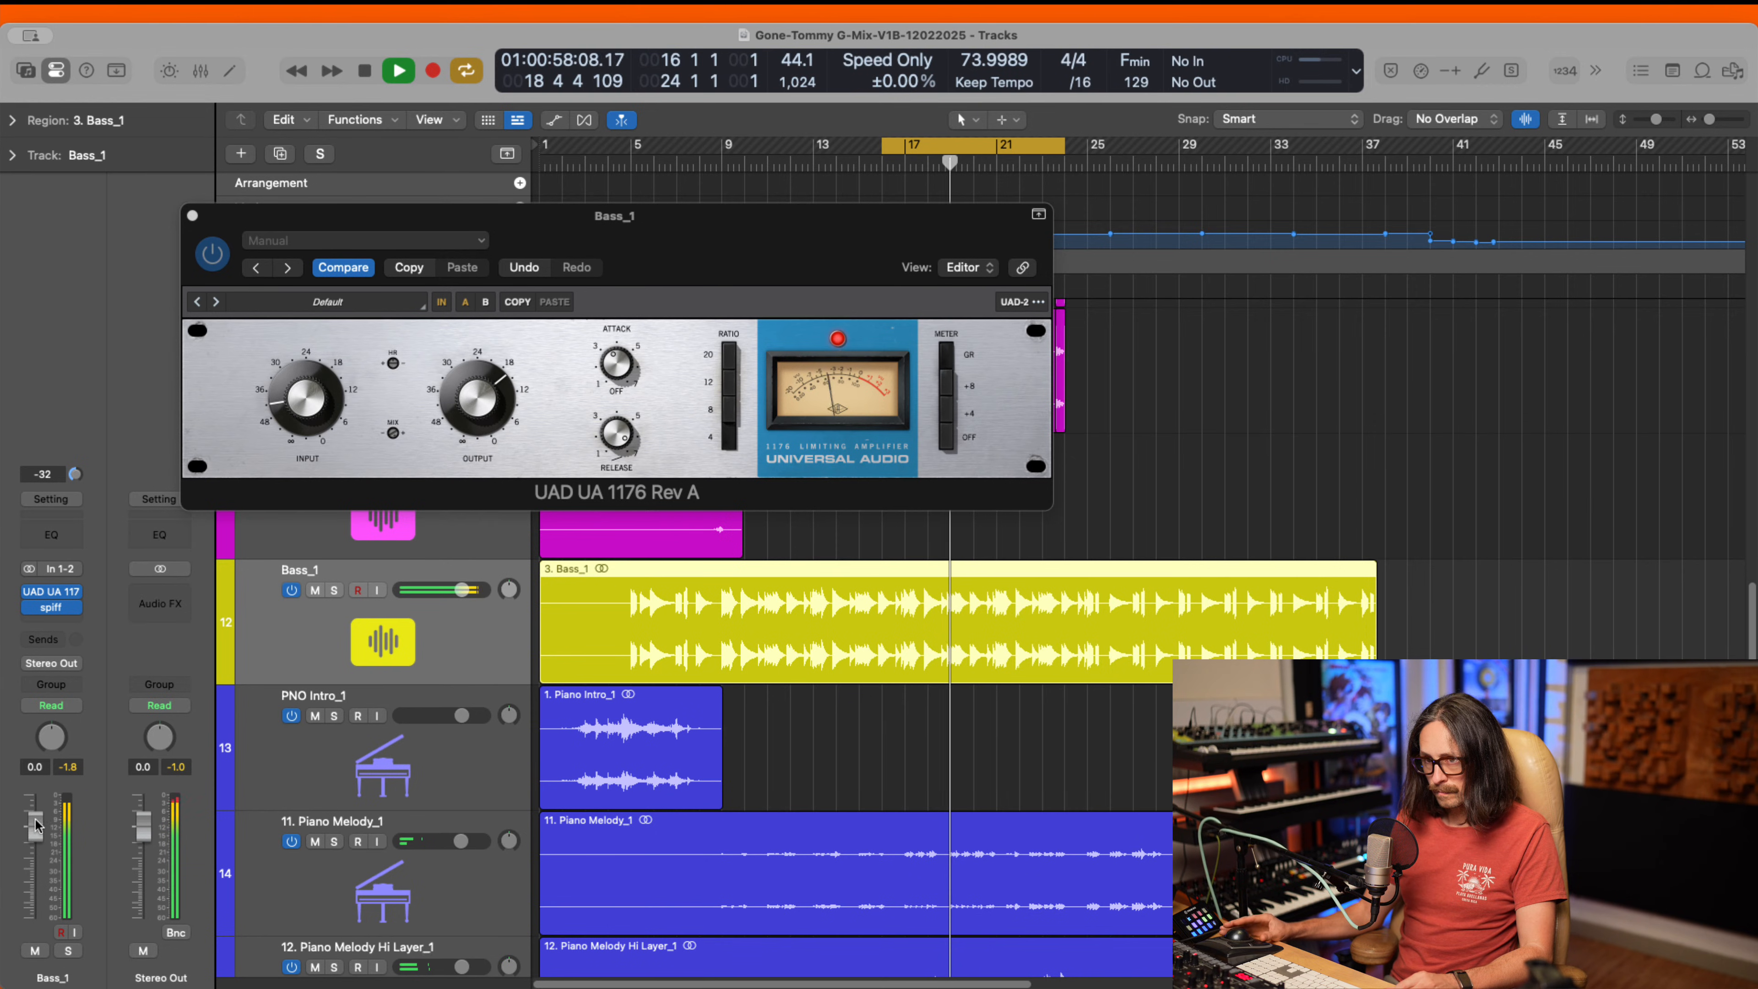
drag(36, 824, 36, 840)
key(space)
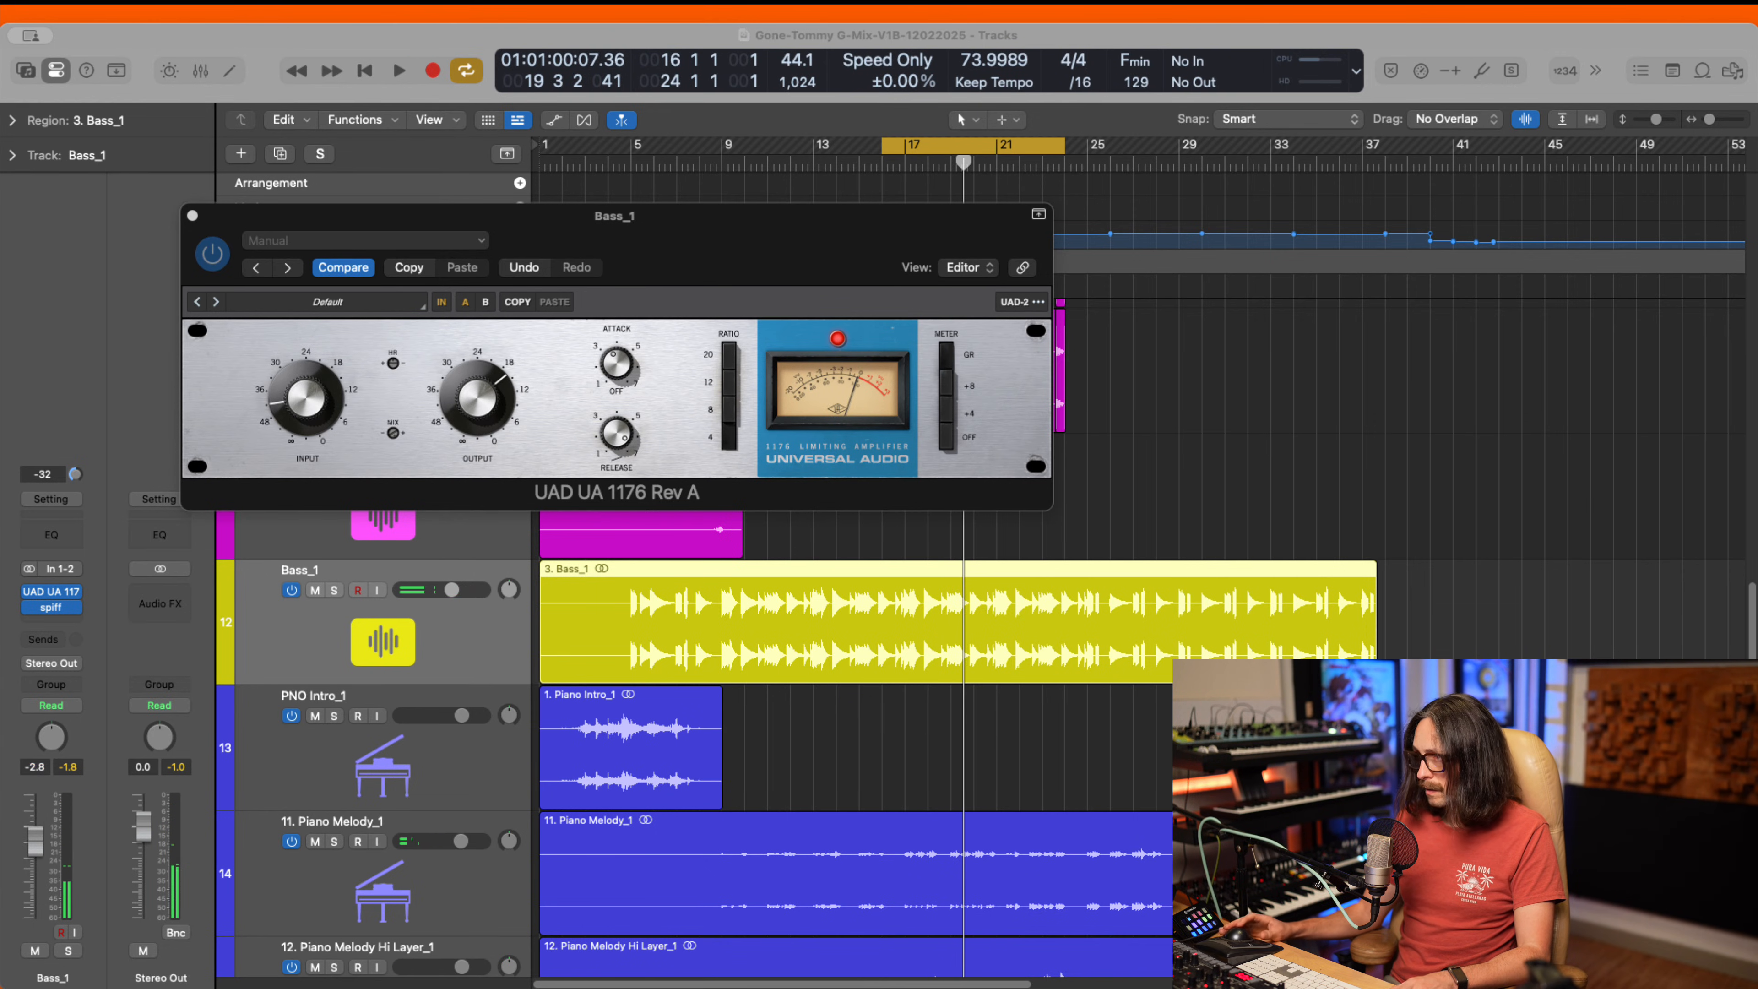
click(7, 766)
alt+click(38, 848)
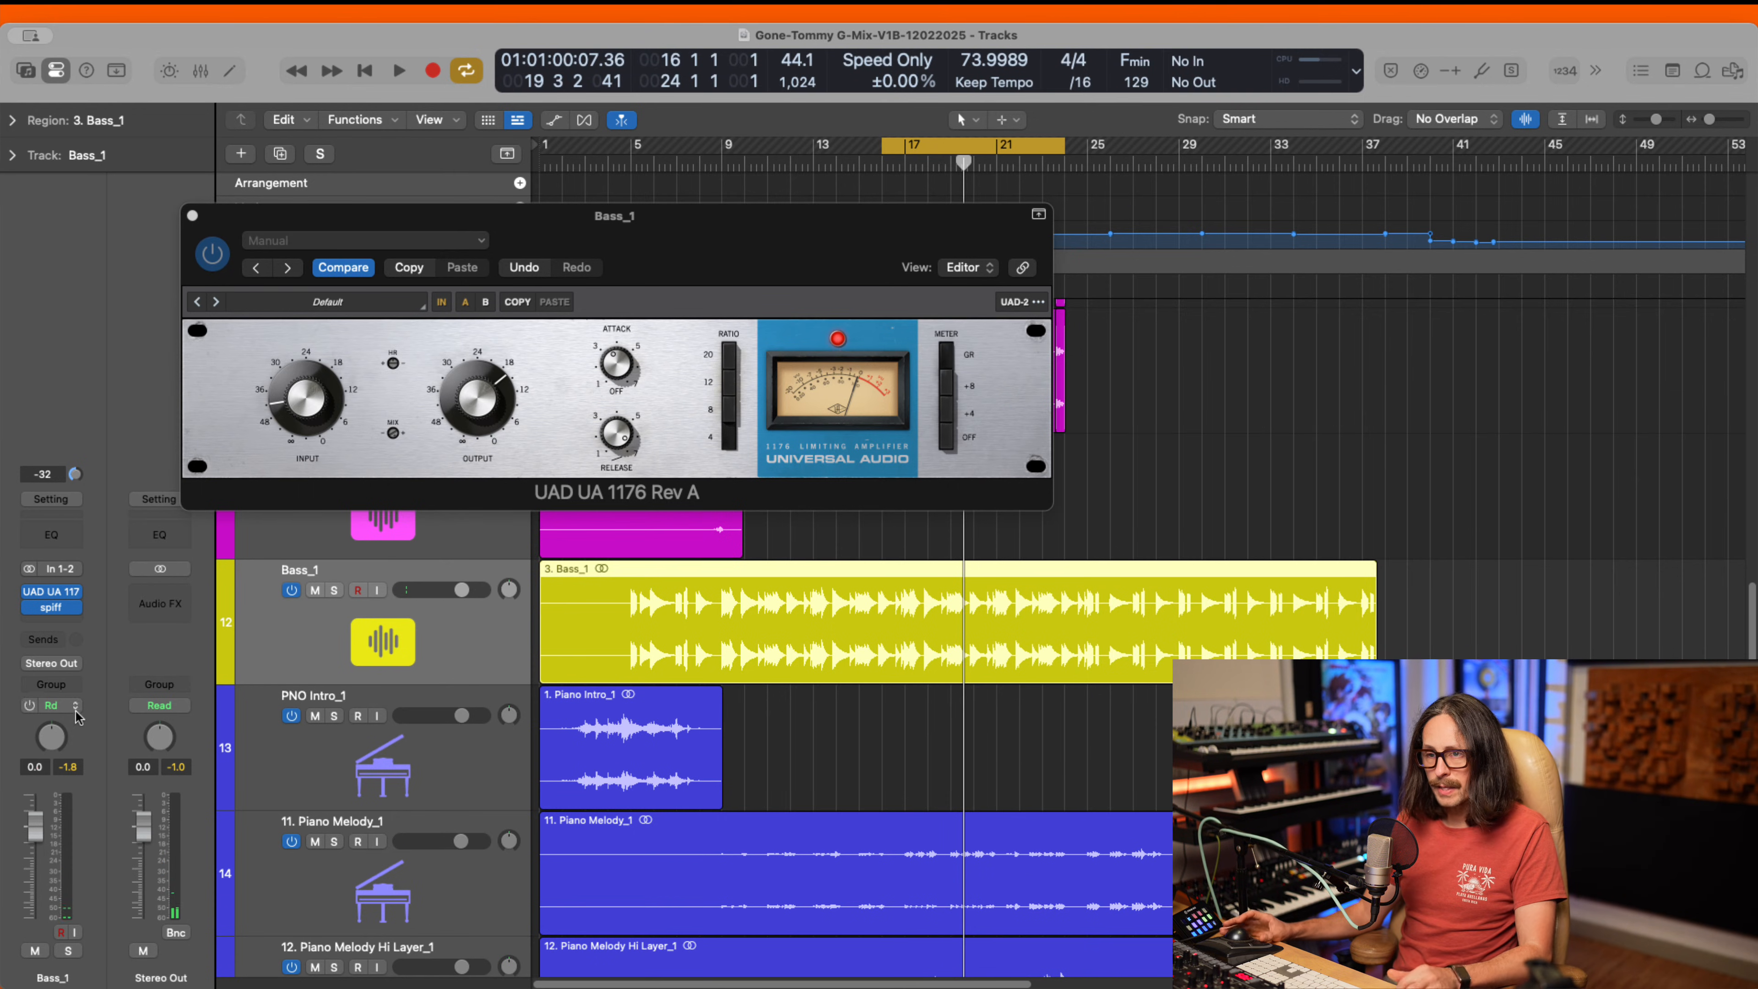
- Route Bass_1's output to Bus 12 (Master Aux) and play the mix to check it
click(61, 600)
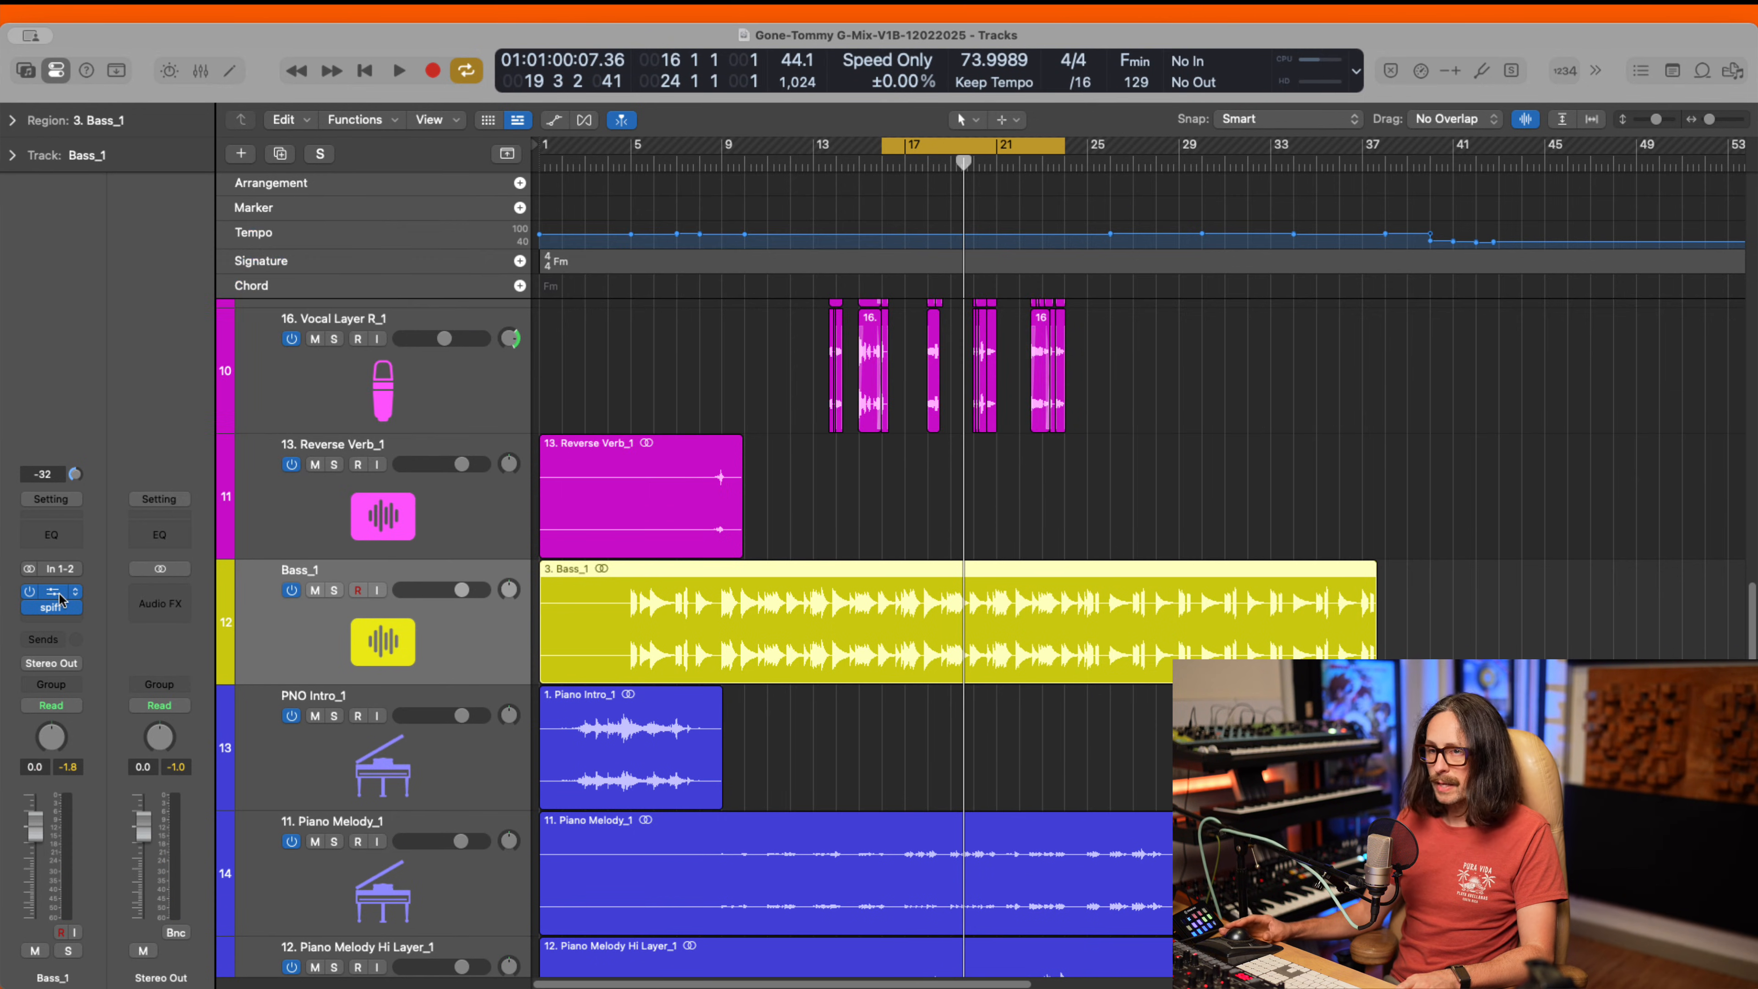
click(61, 600)
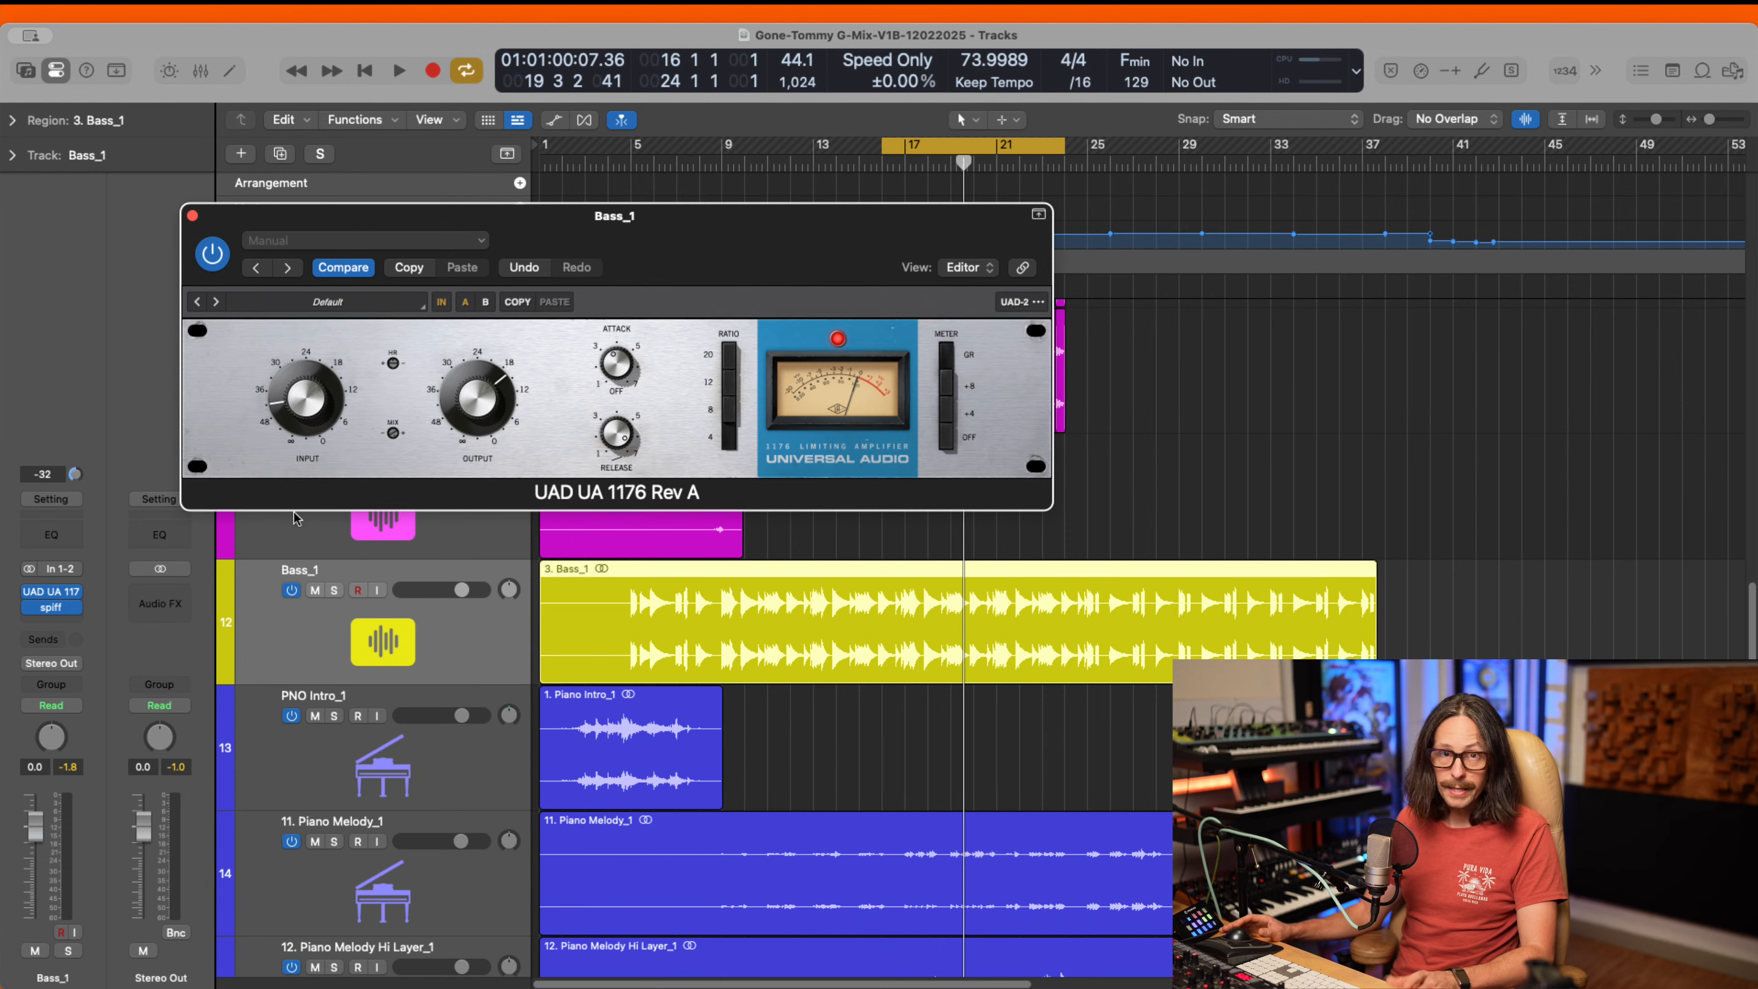
click(53, 663)
mouse_move(129, 769)
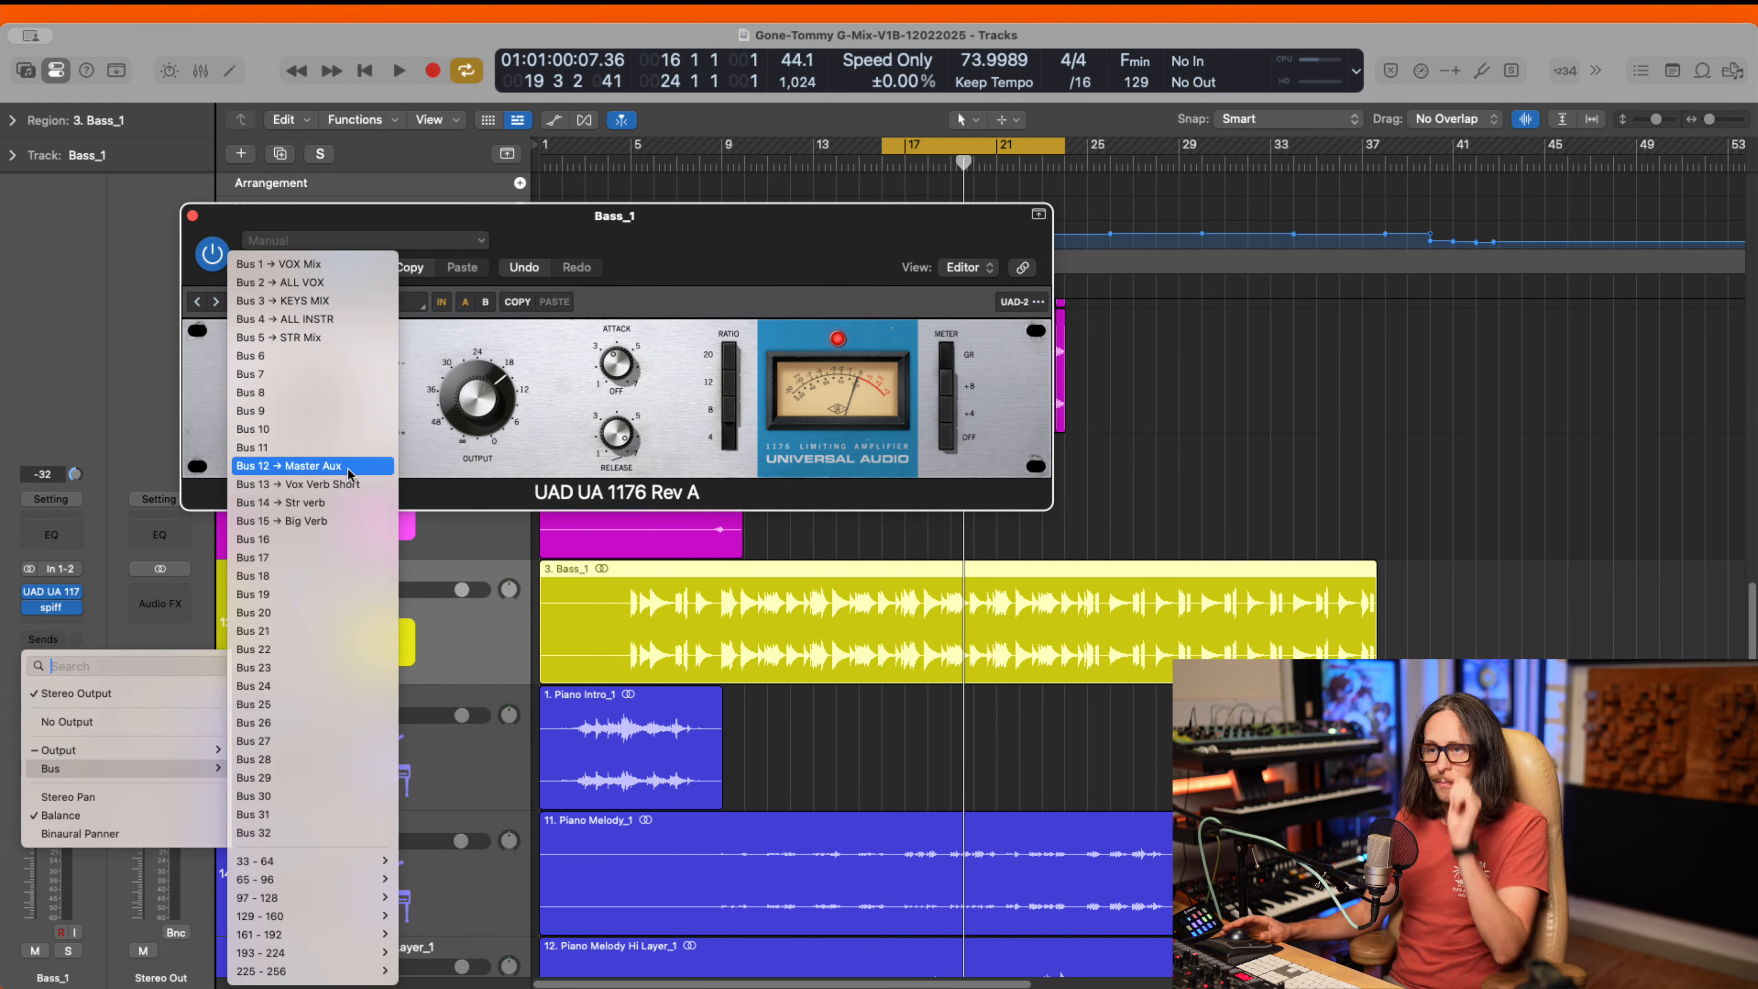
click(314, 468)
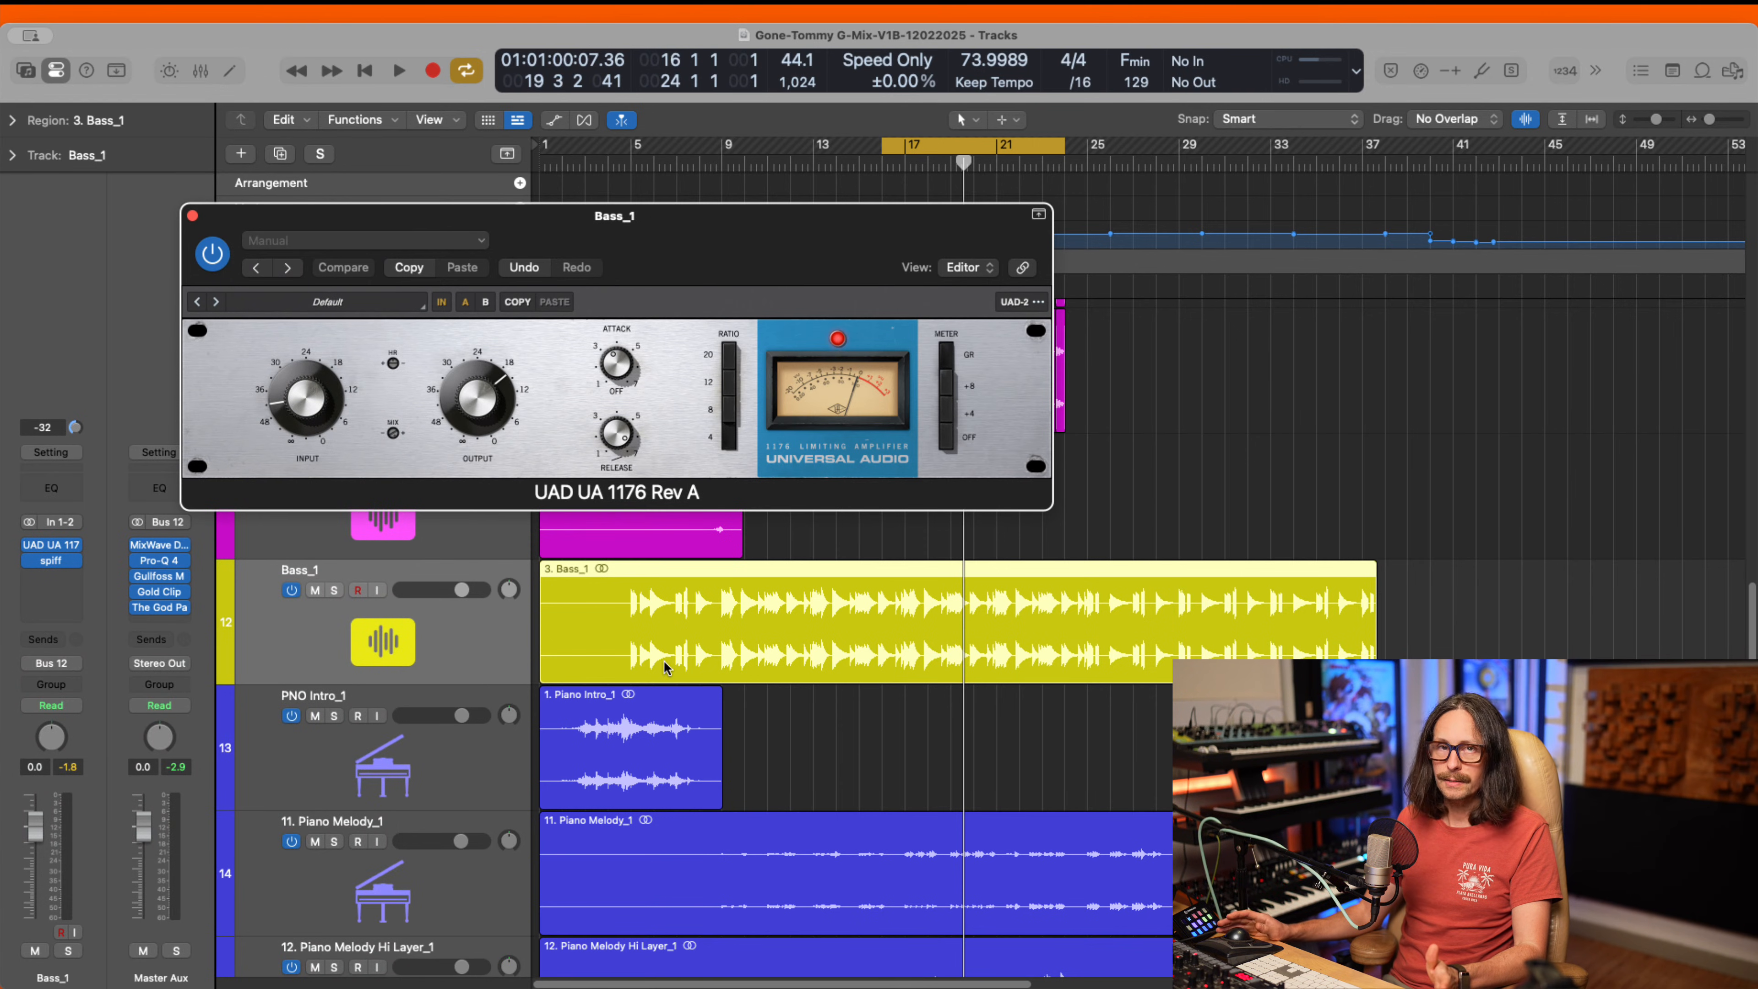
key(space)
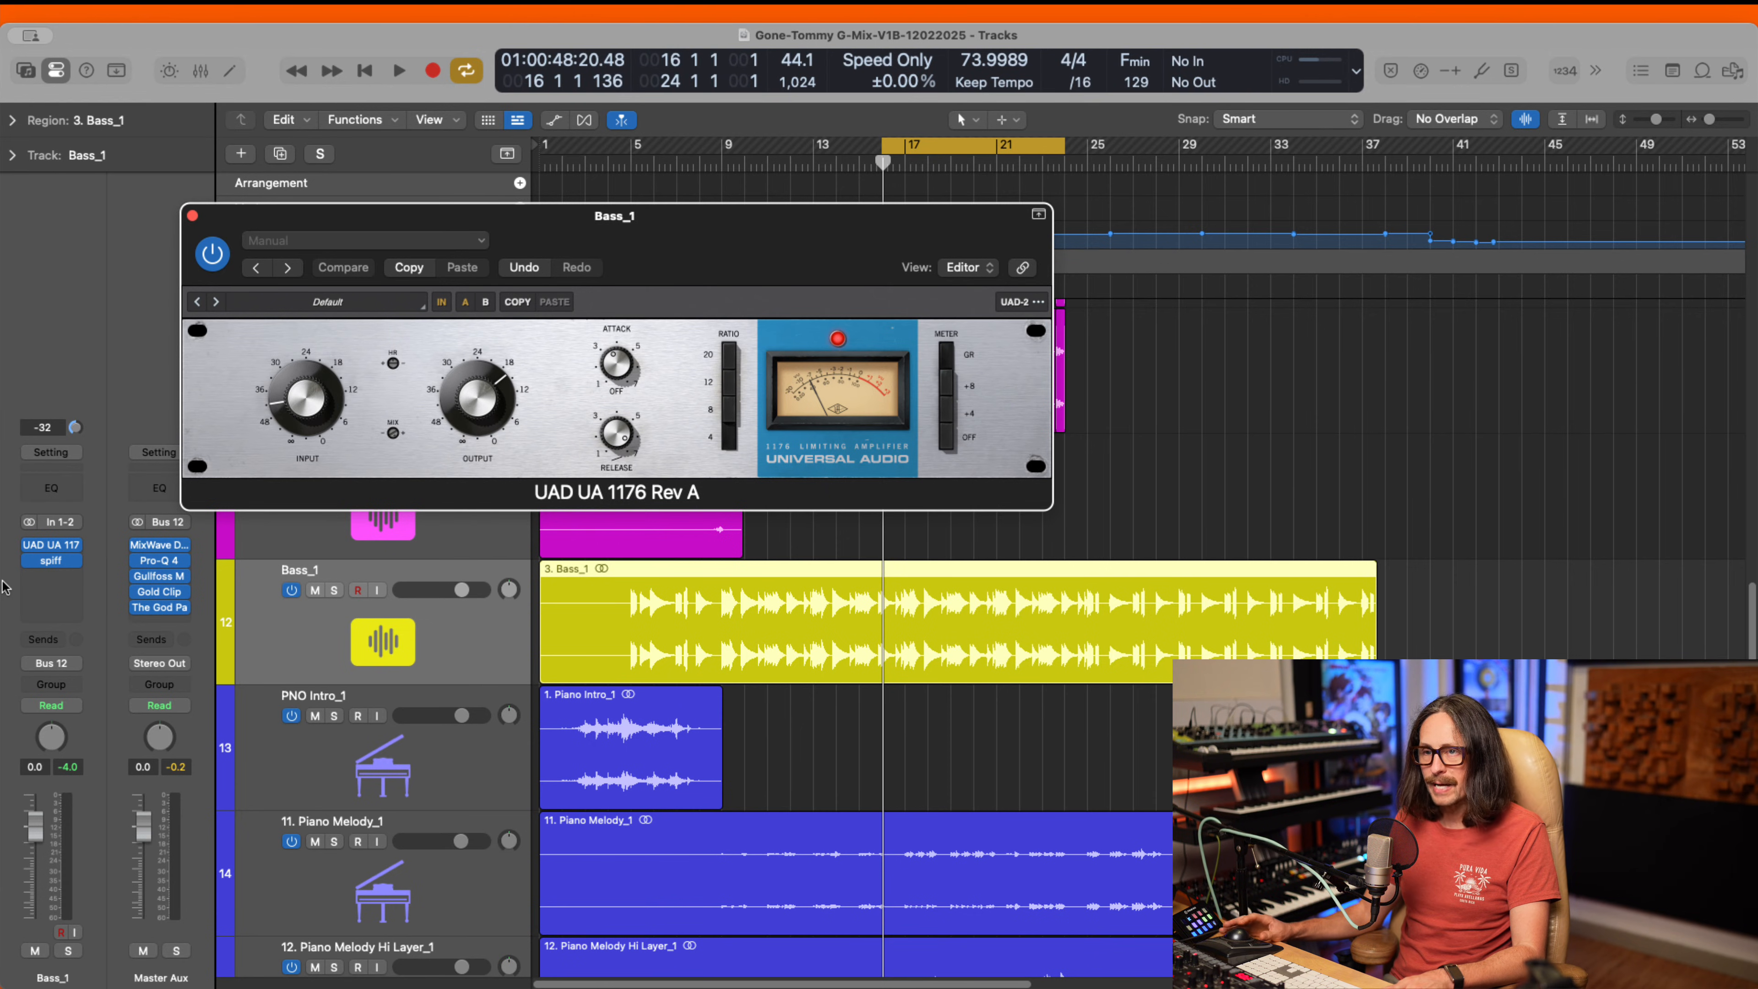
- Route Bass_1's output to Bus 4 (ALL INSTR) and check where the ALL INSTR bus is sent
click(51, 662)
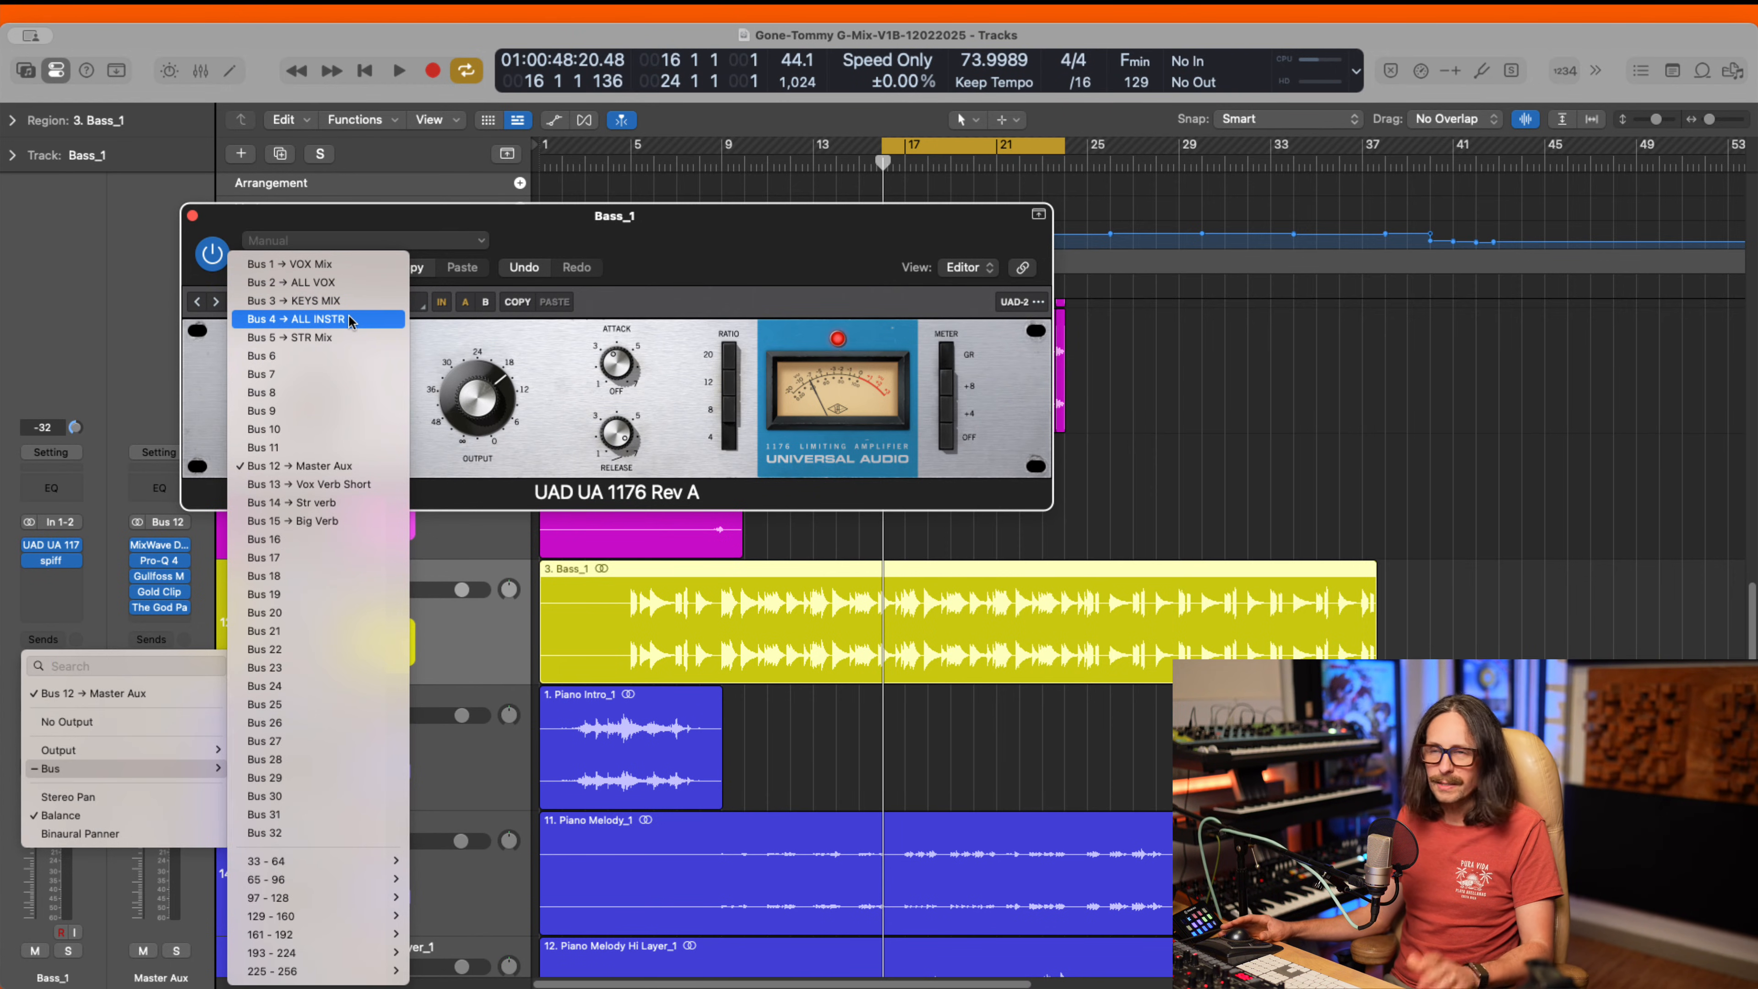
click(424, 596)
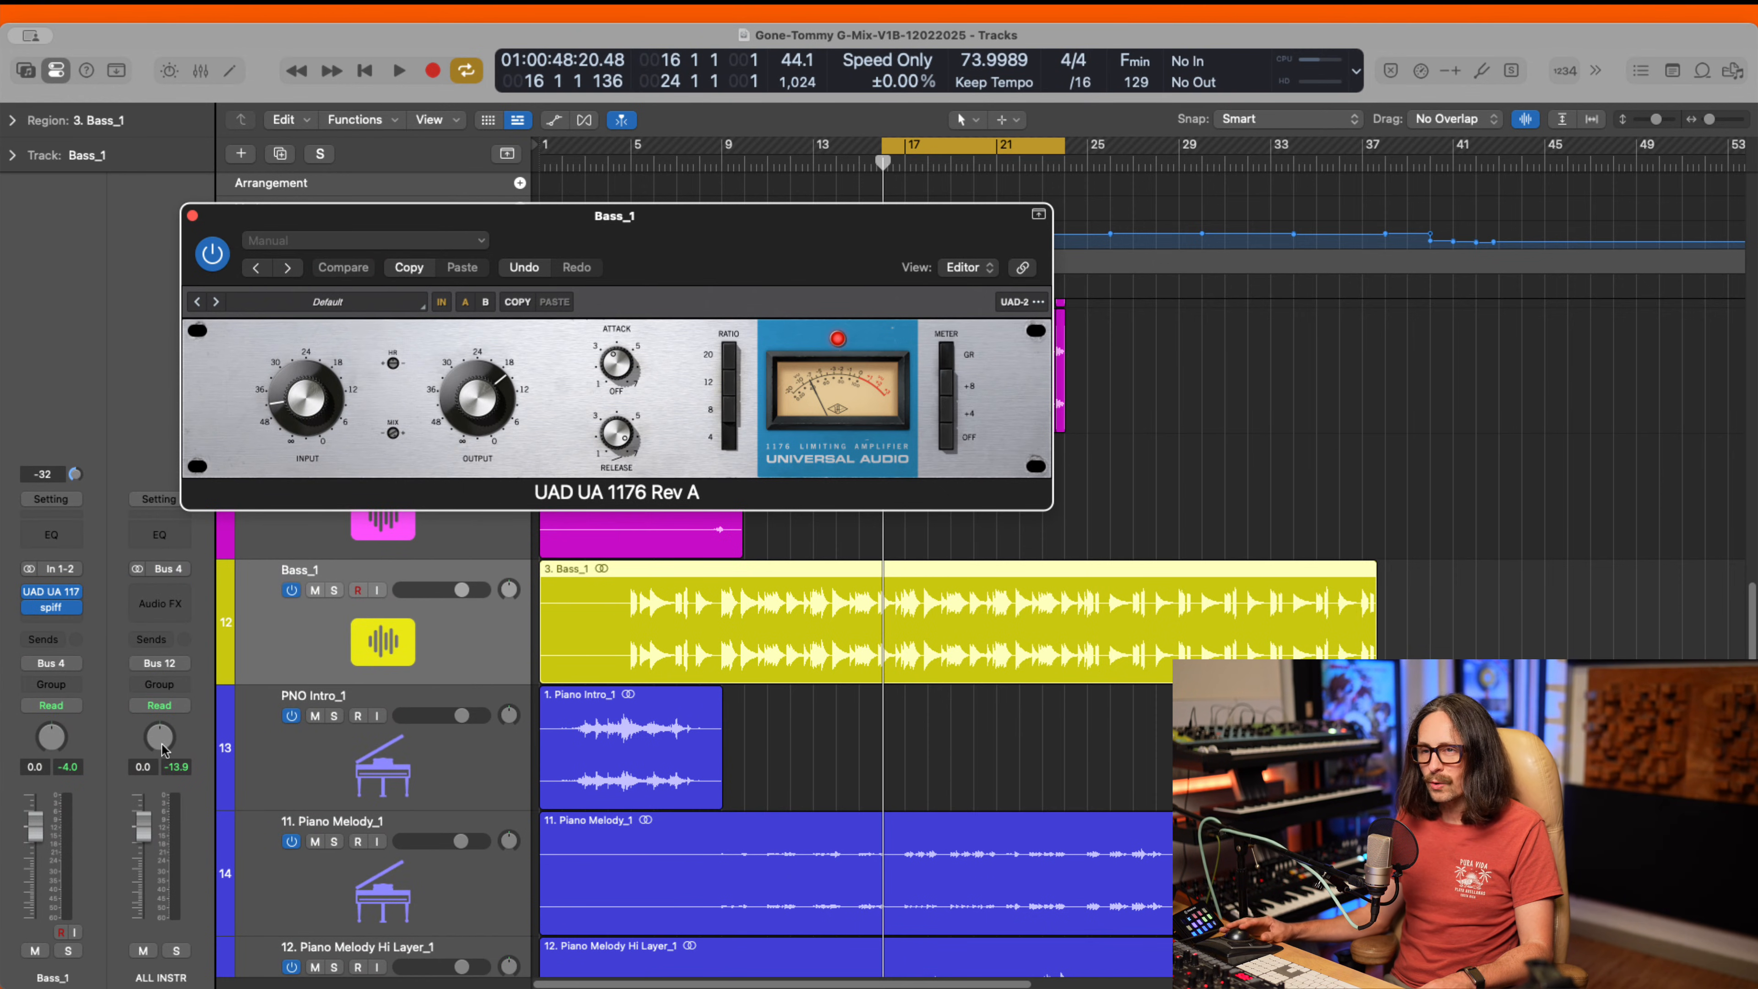
click(165, 663)
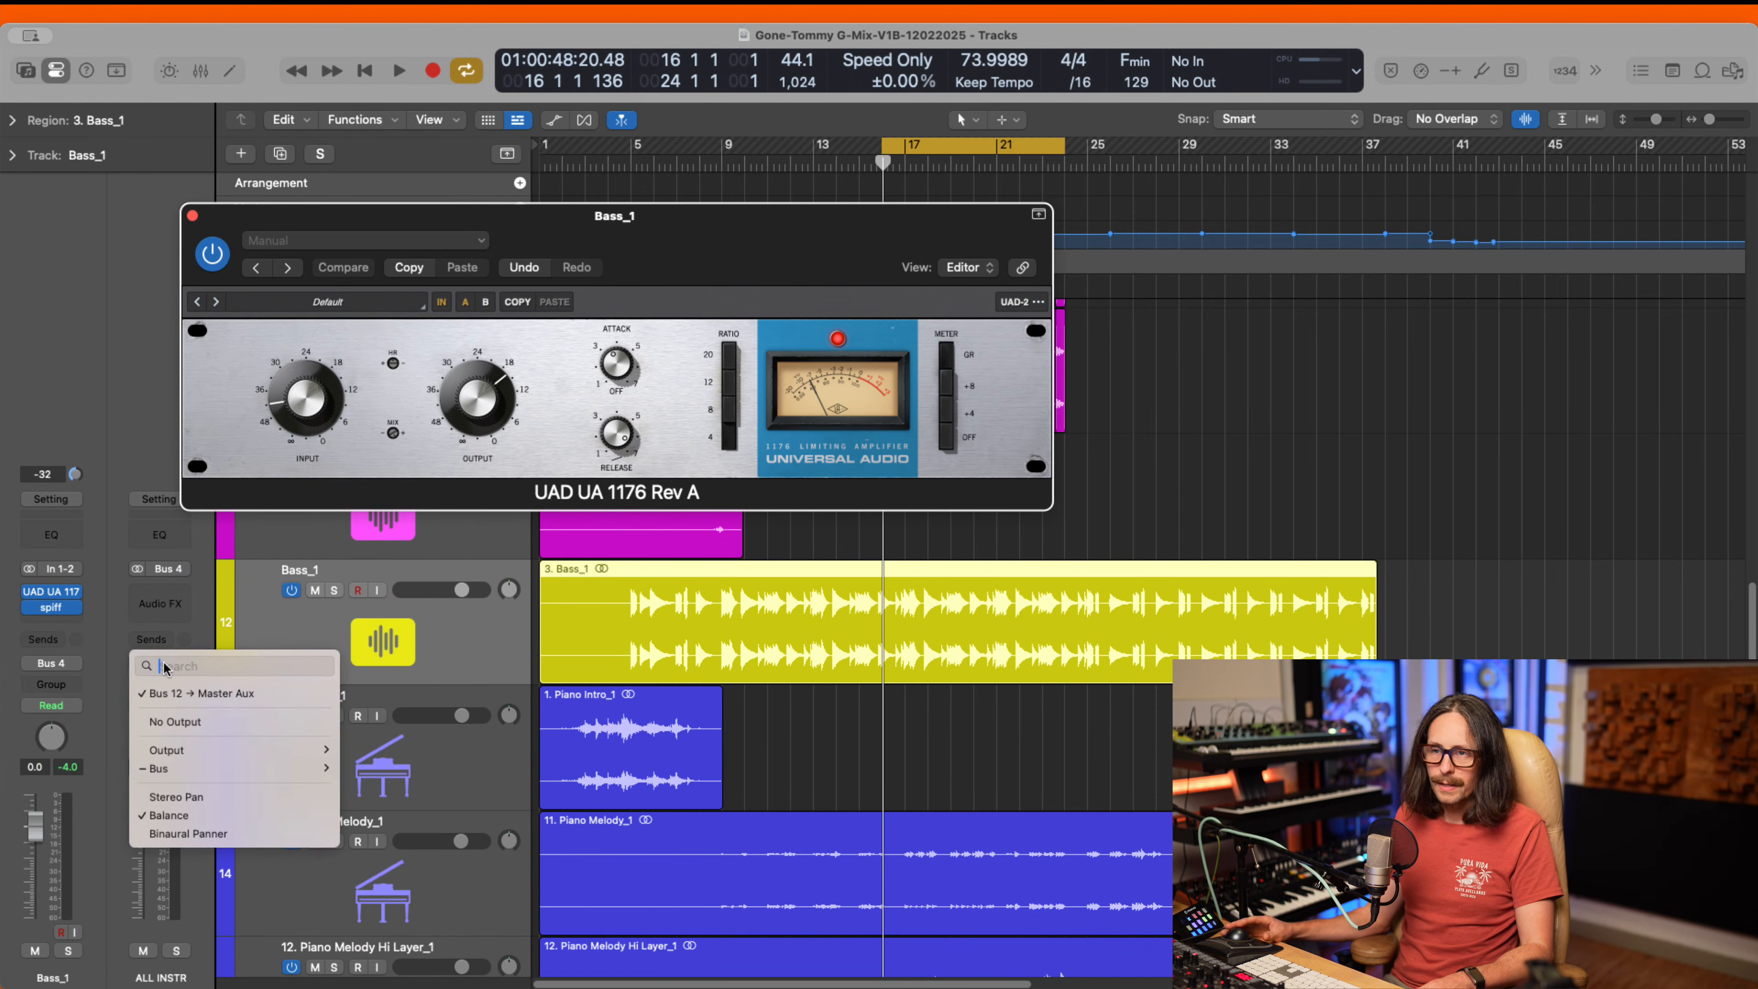
click(73, 354)
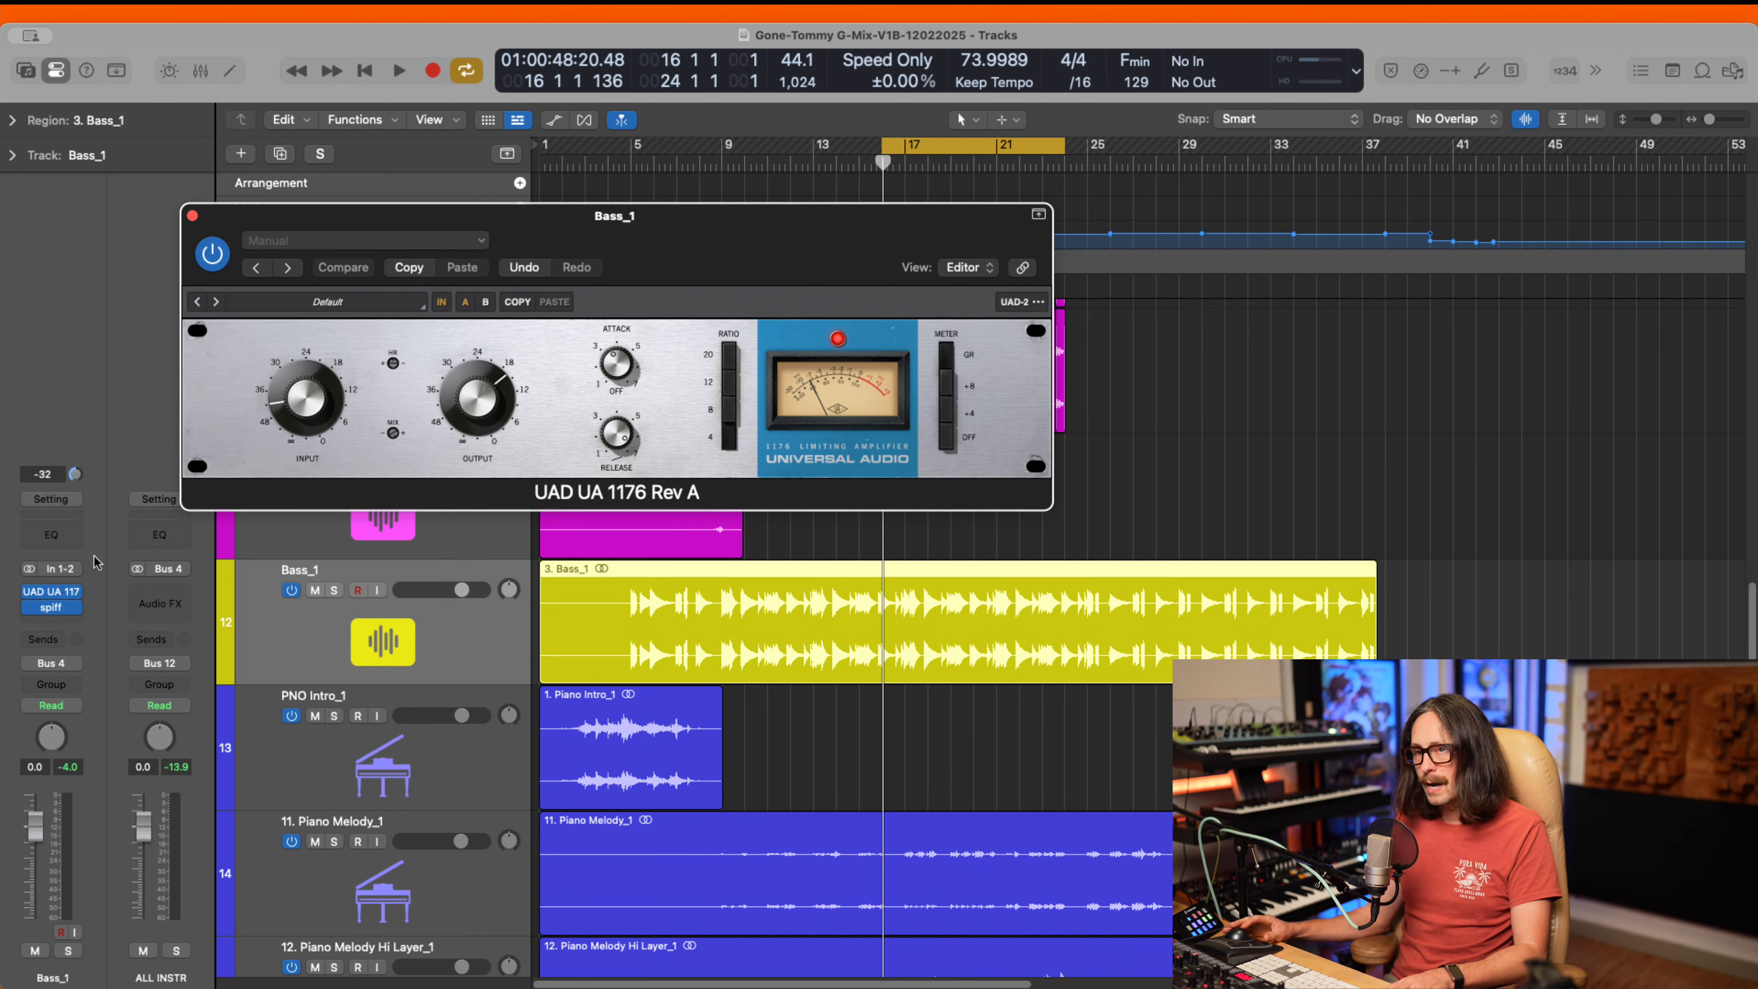
- Close the 1176 and spiff windows and reset the Bass_1 region's gain adjustment to zero
click(49, 609)
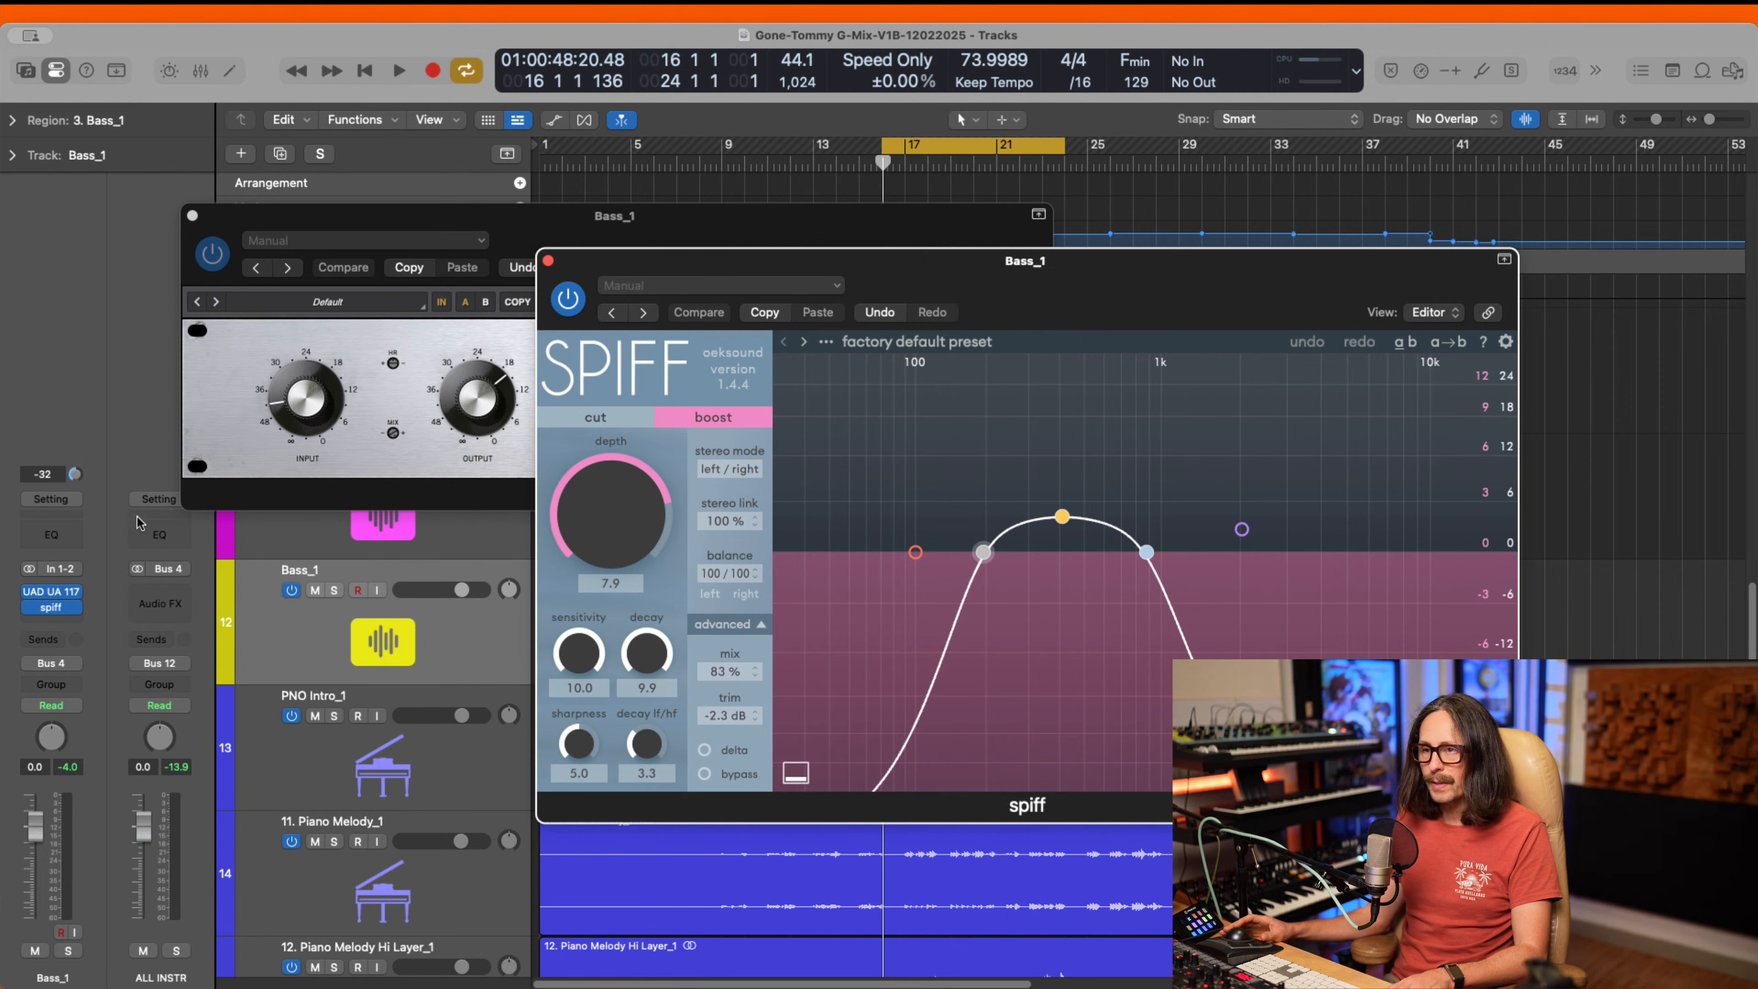
click(50, 594)
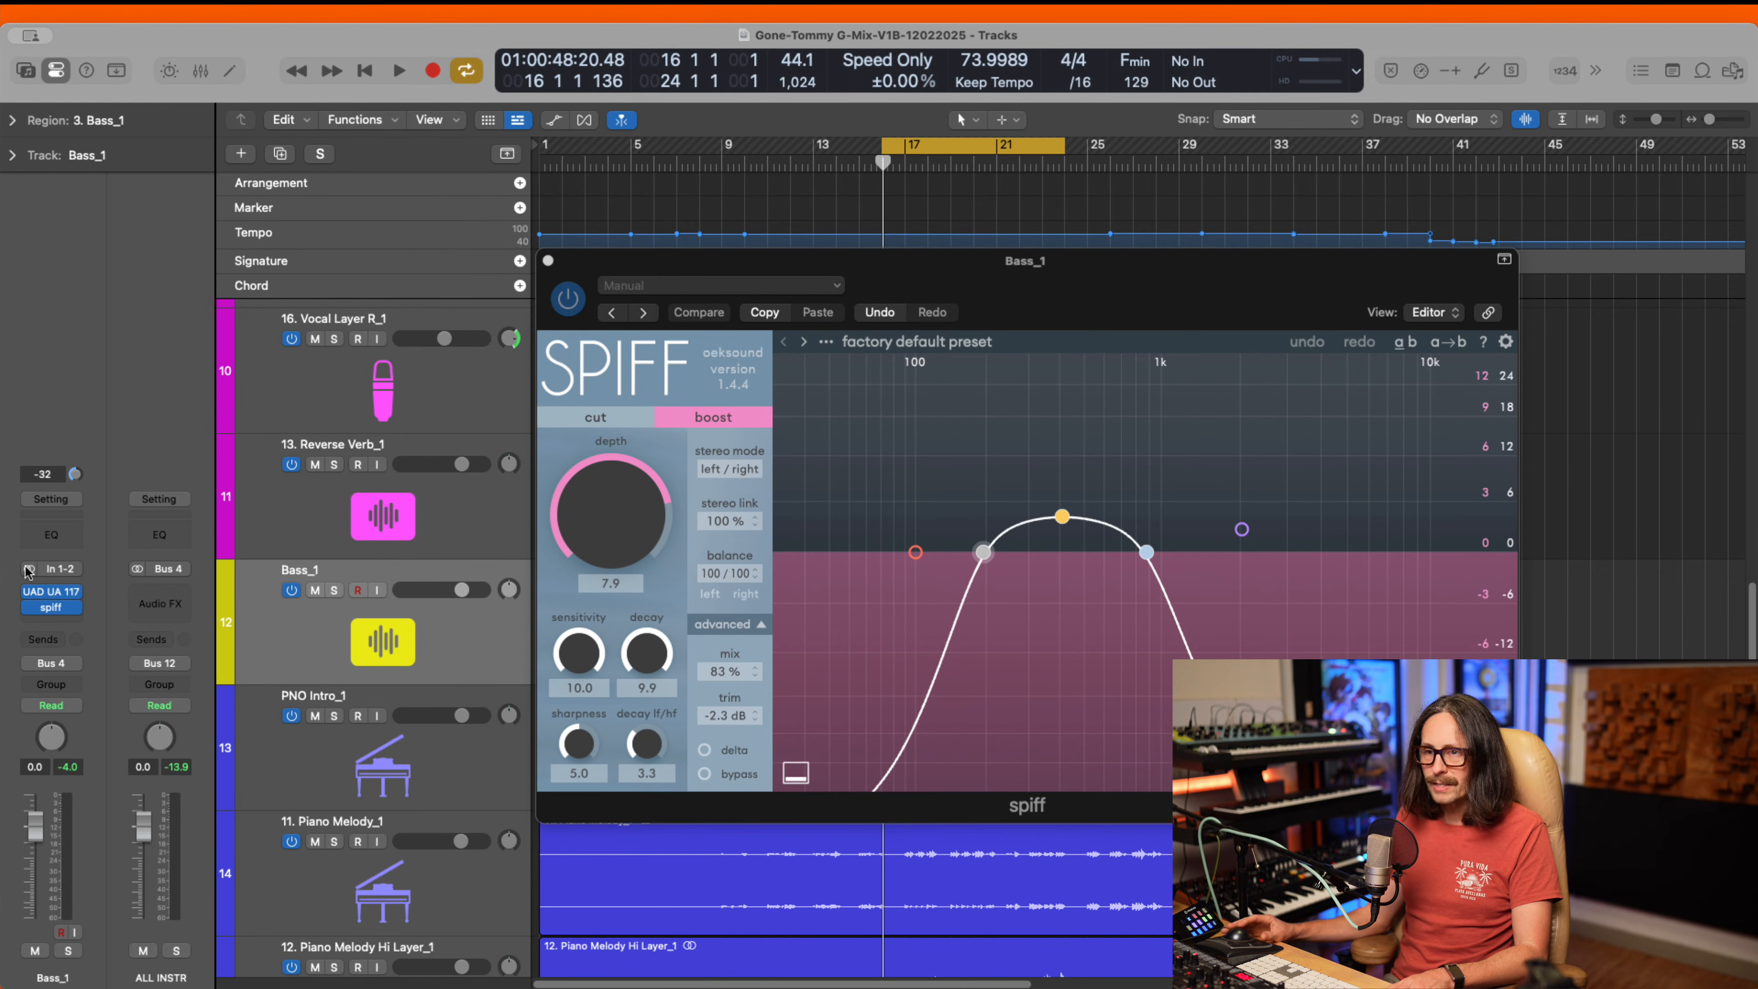
click(50, 594)
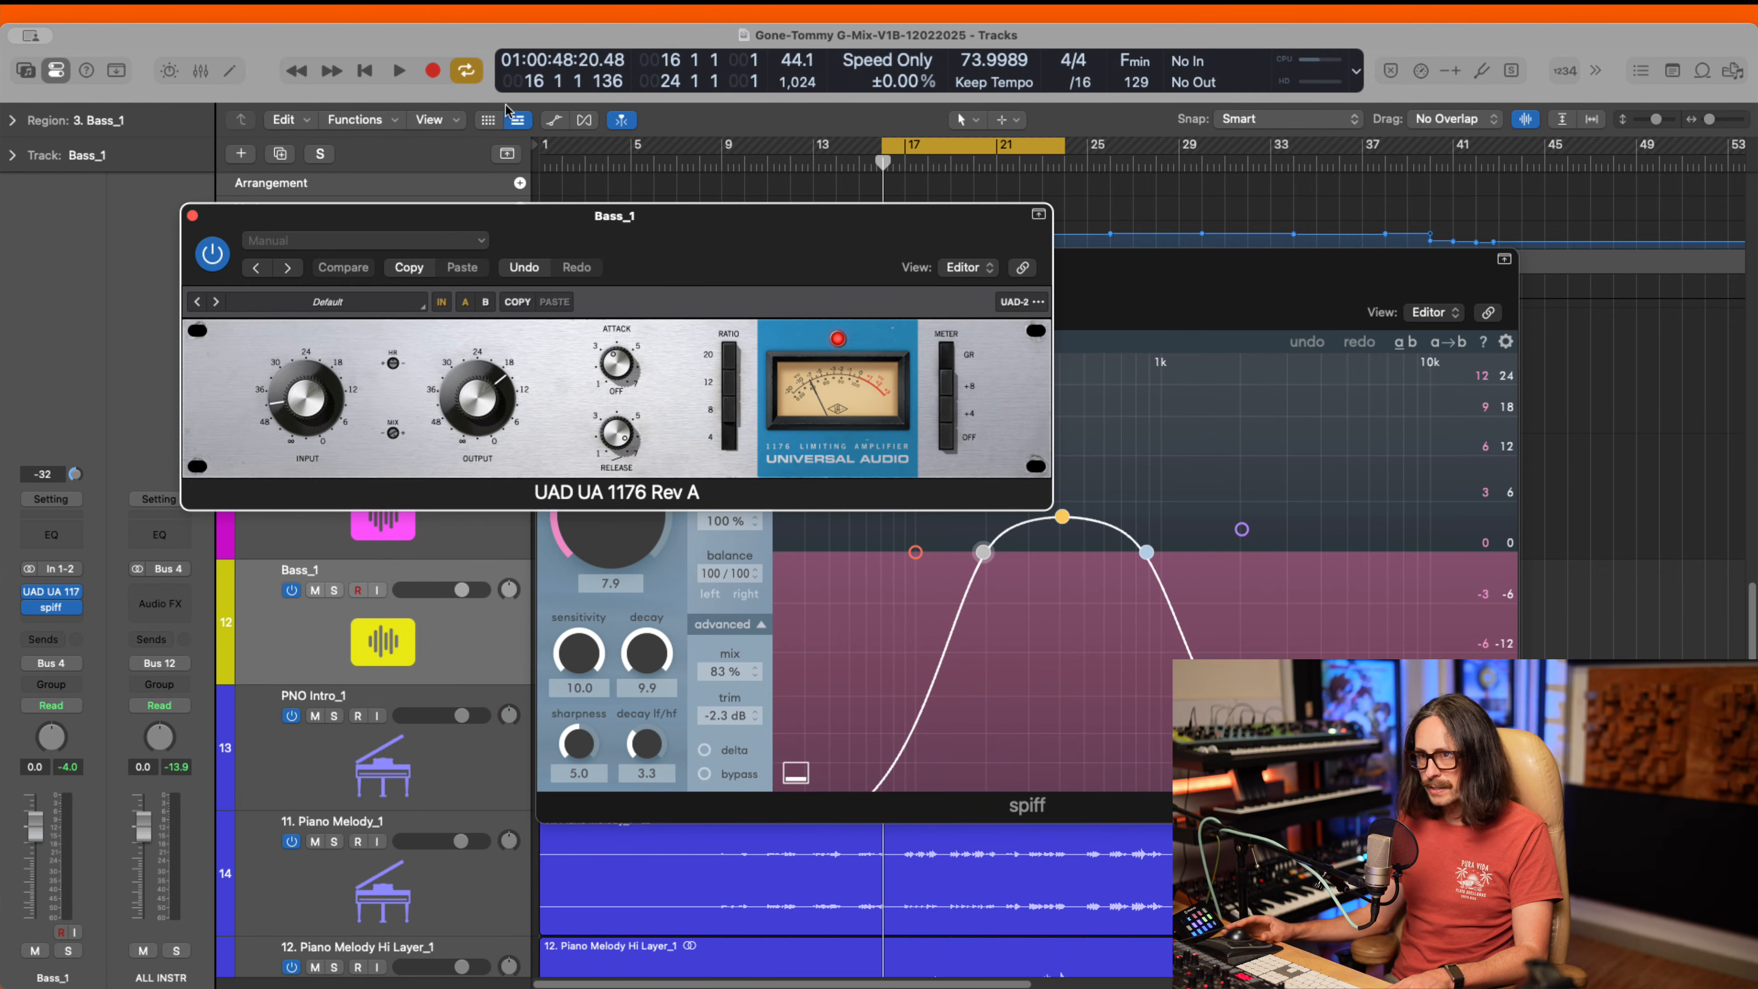
click(193, 215)
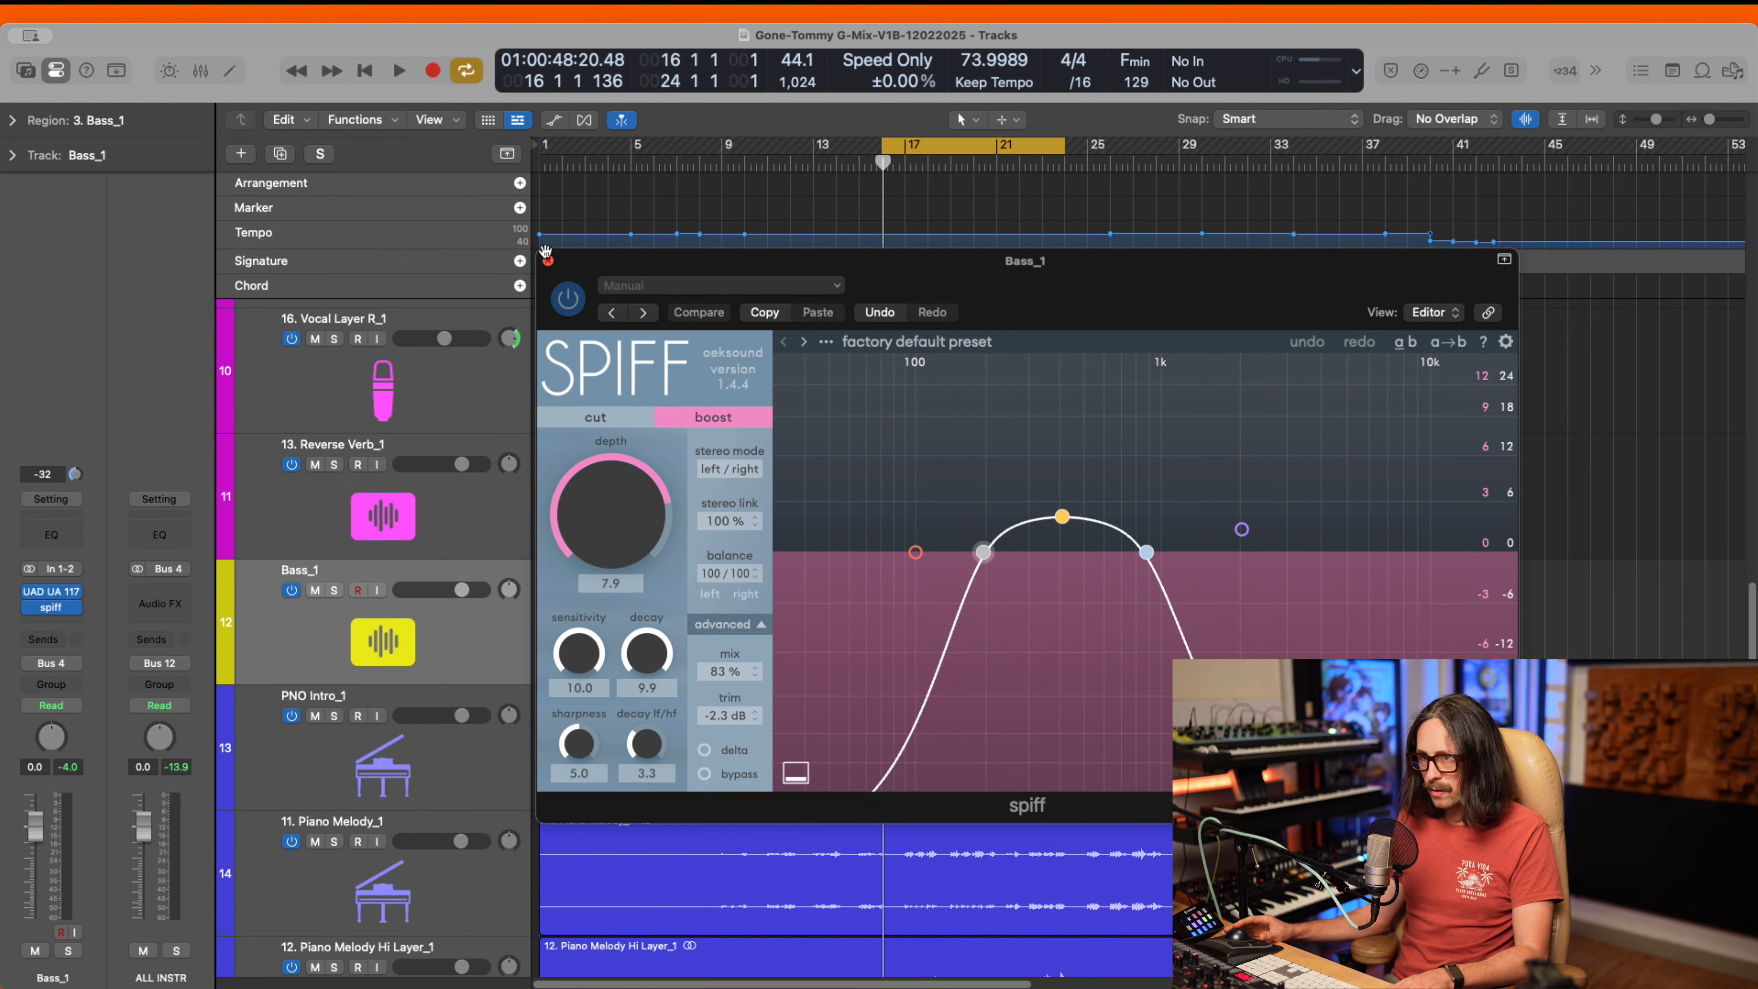
click(548, 259)
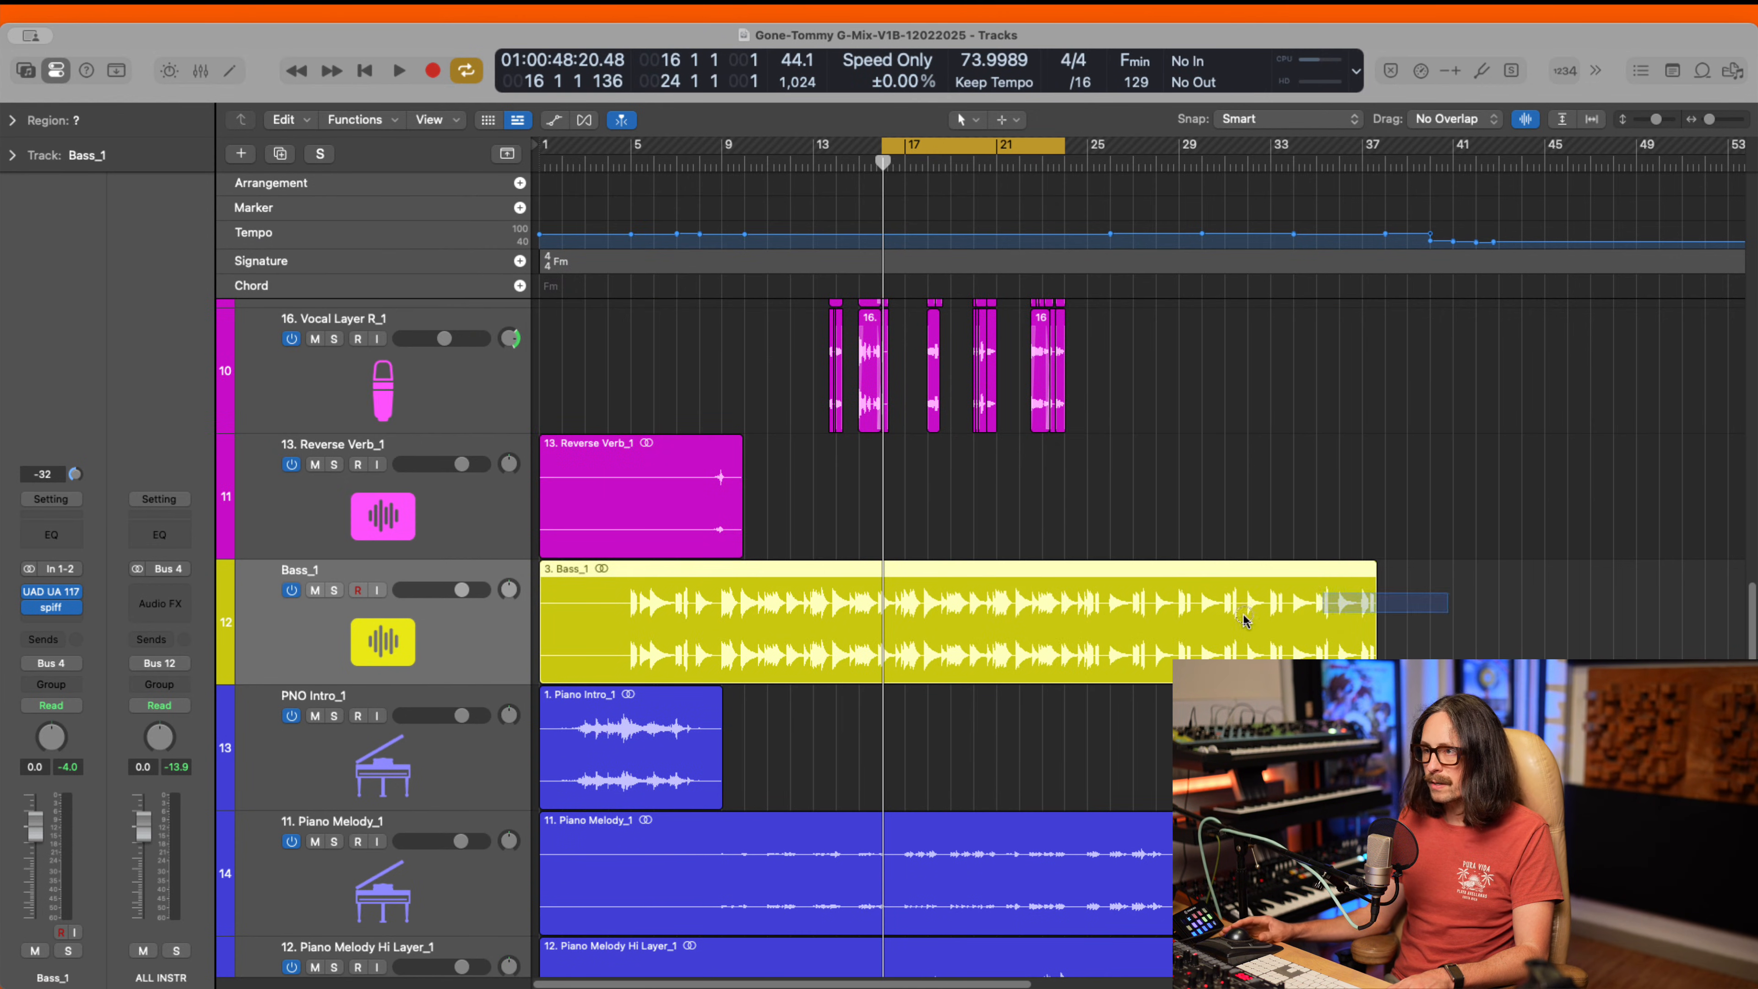
click(11, 123)
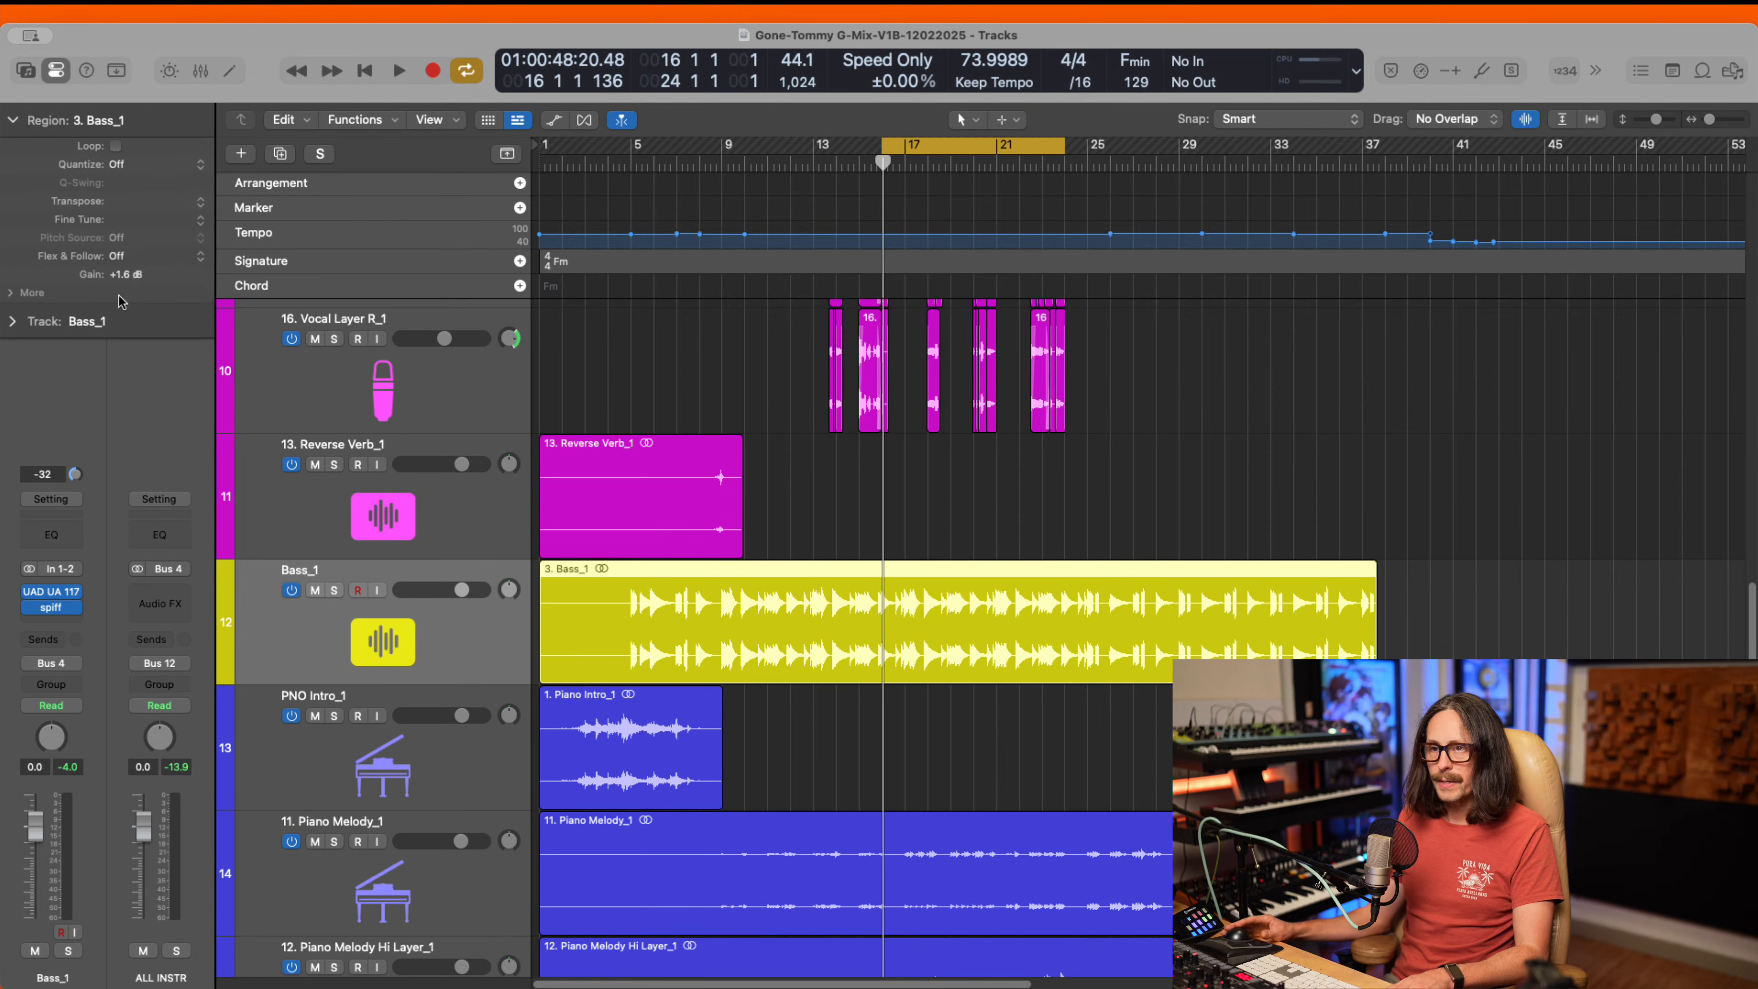
mouse_move(131, 296)
mouse_down()
mouse_move(132, 164)
mouse_move(115, 265)
mouse_up()
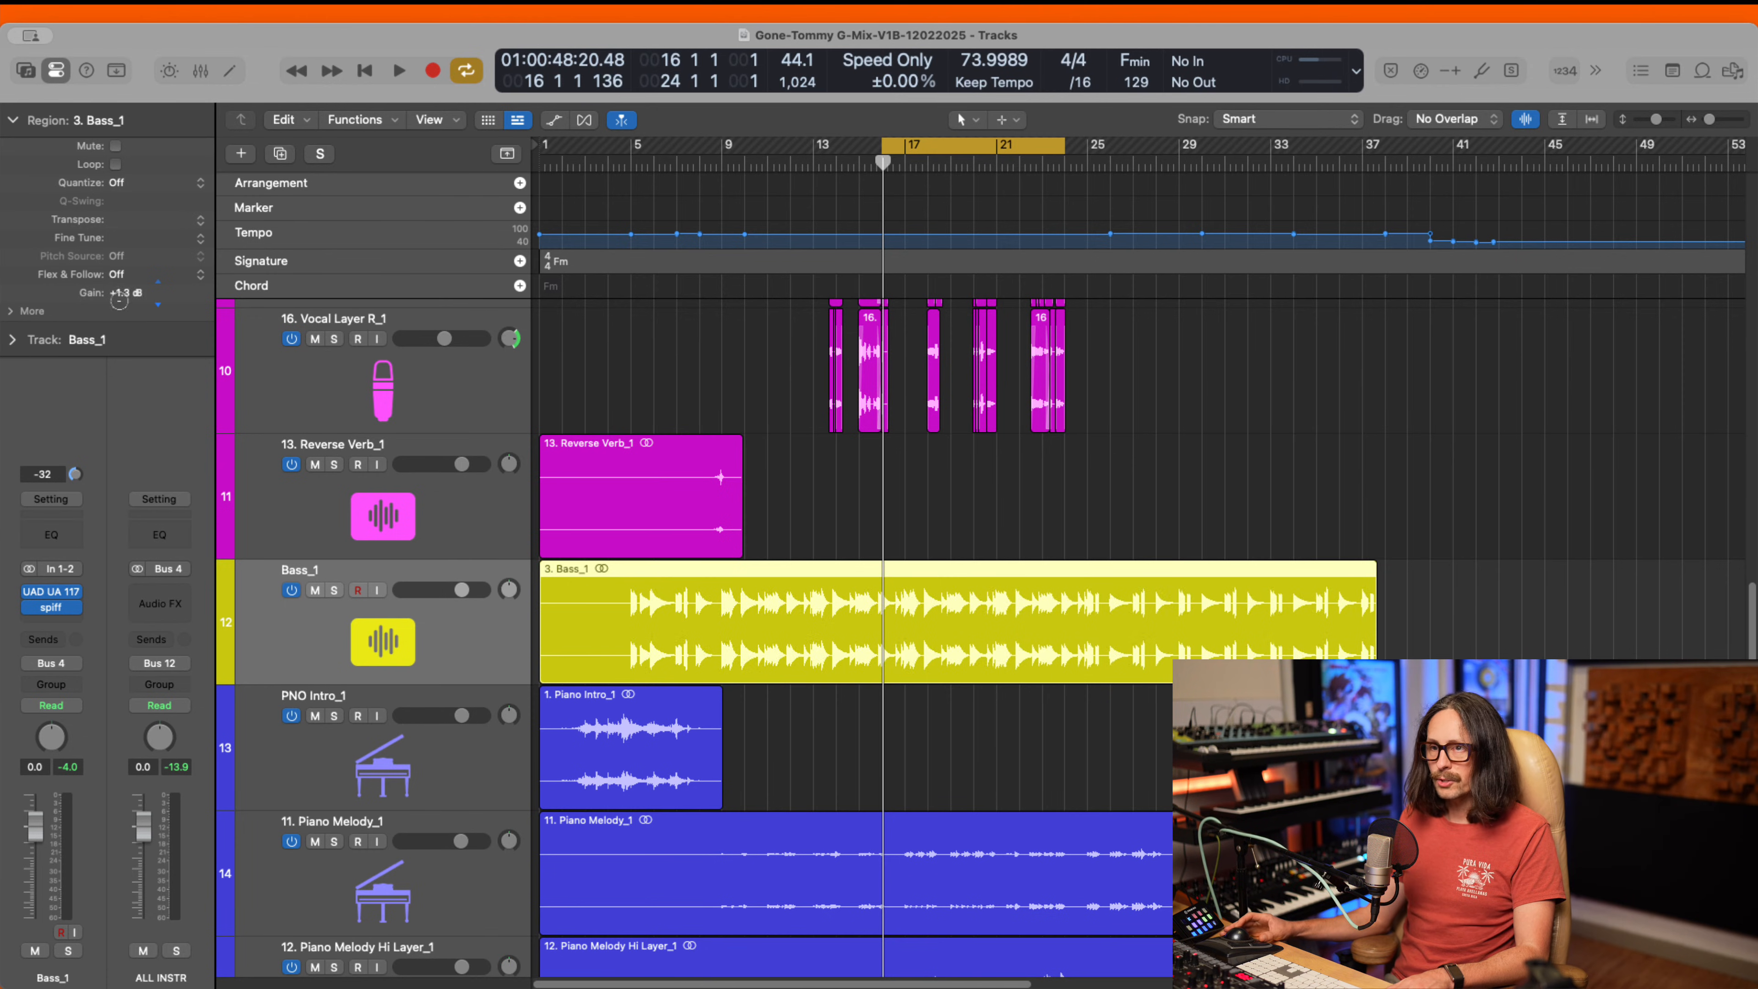
drag(119, 299, 119, 307)
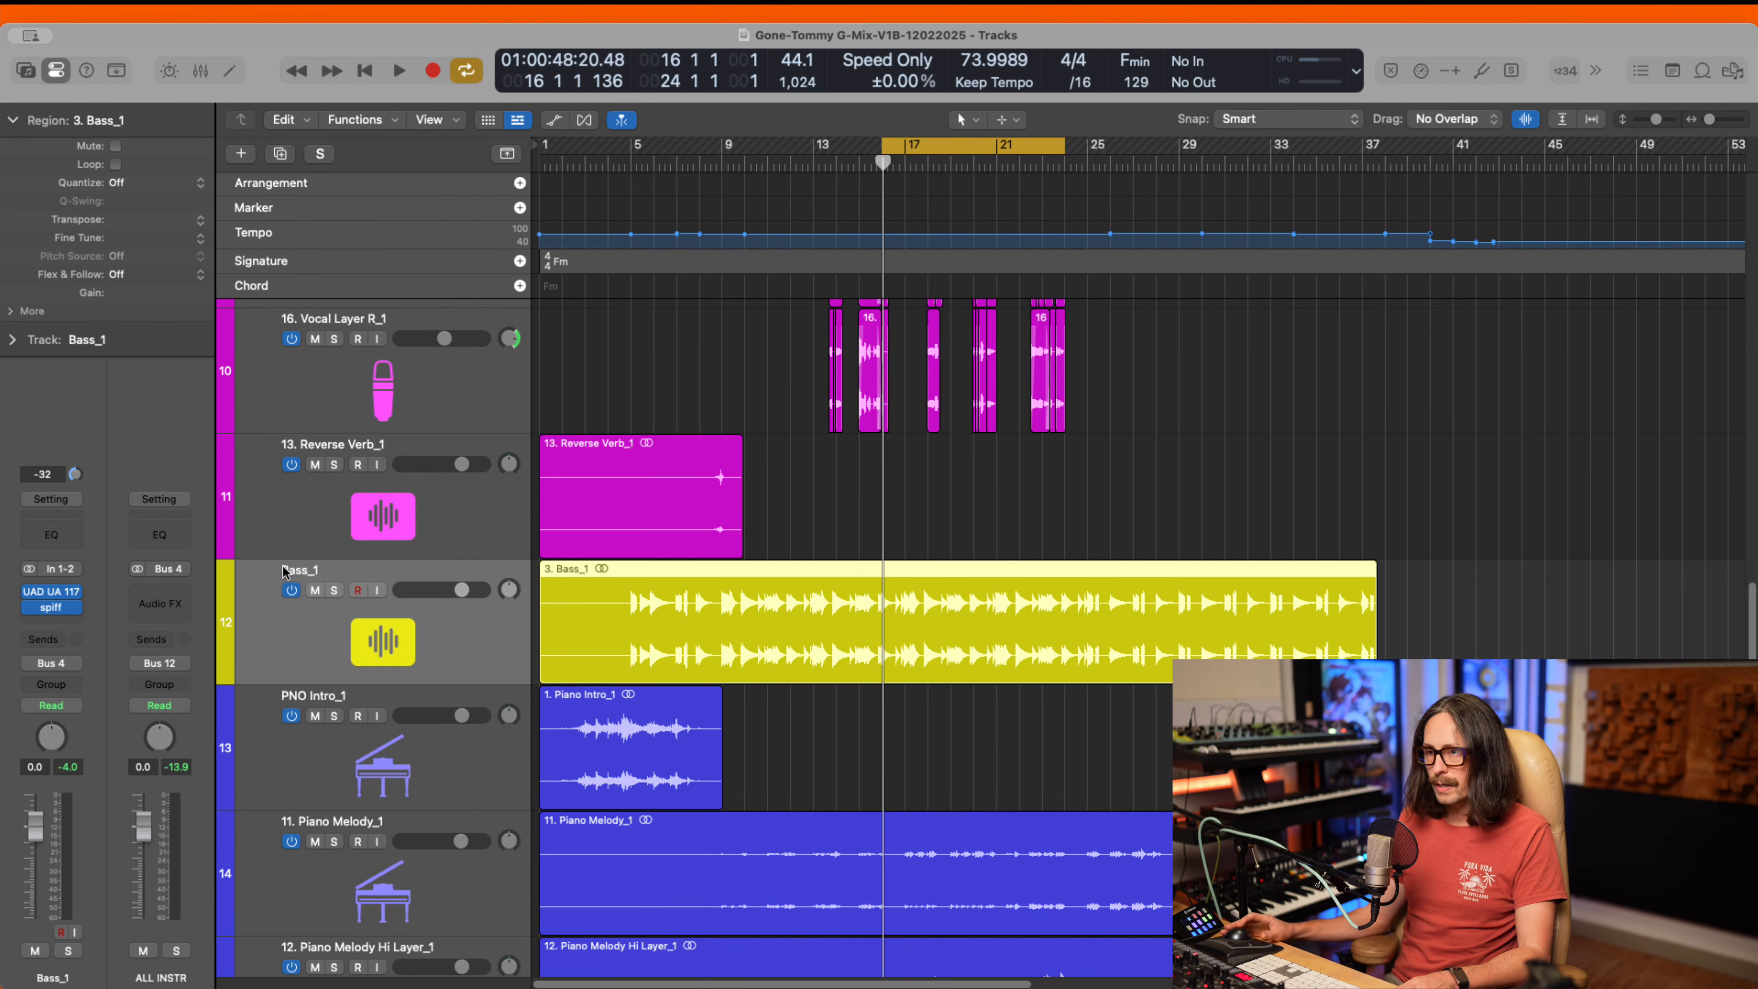
- Reopen the 1176 on Bass_1 and lower its output to between 24 and 18 while playing the mix
click(54, 593)
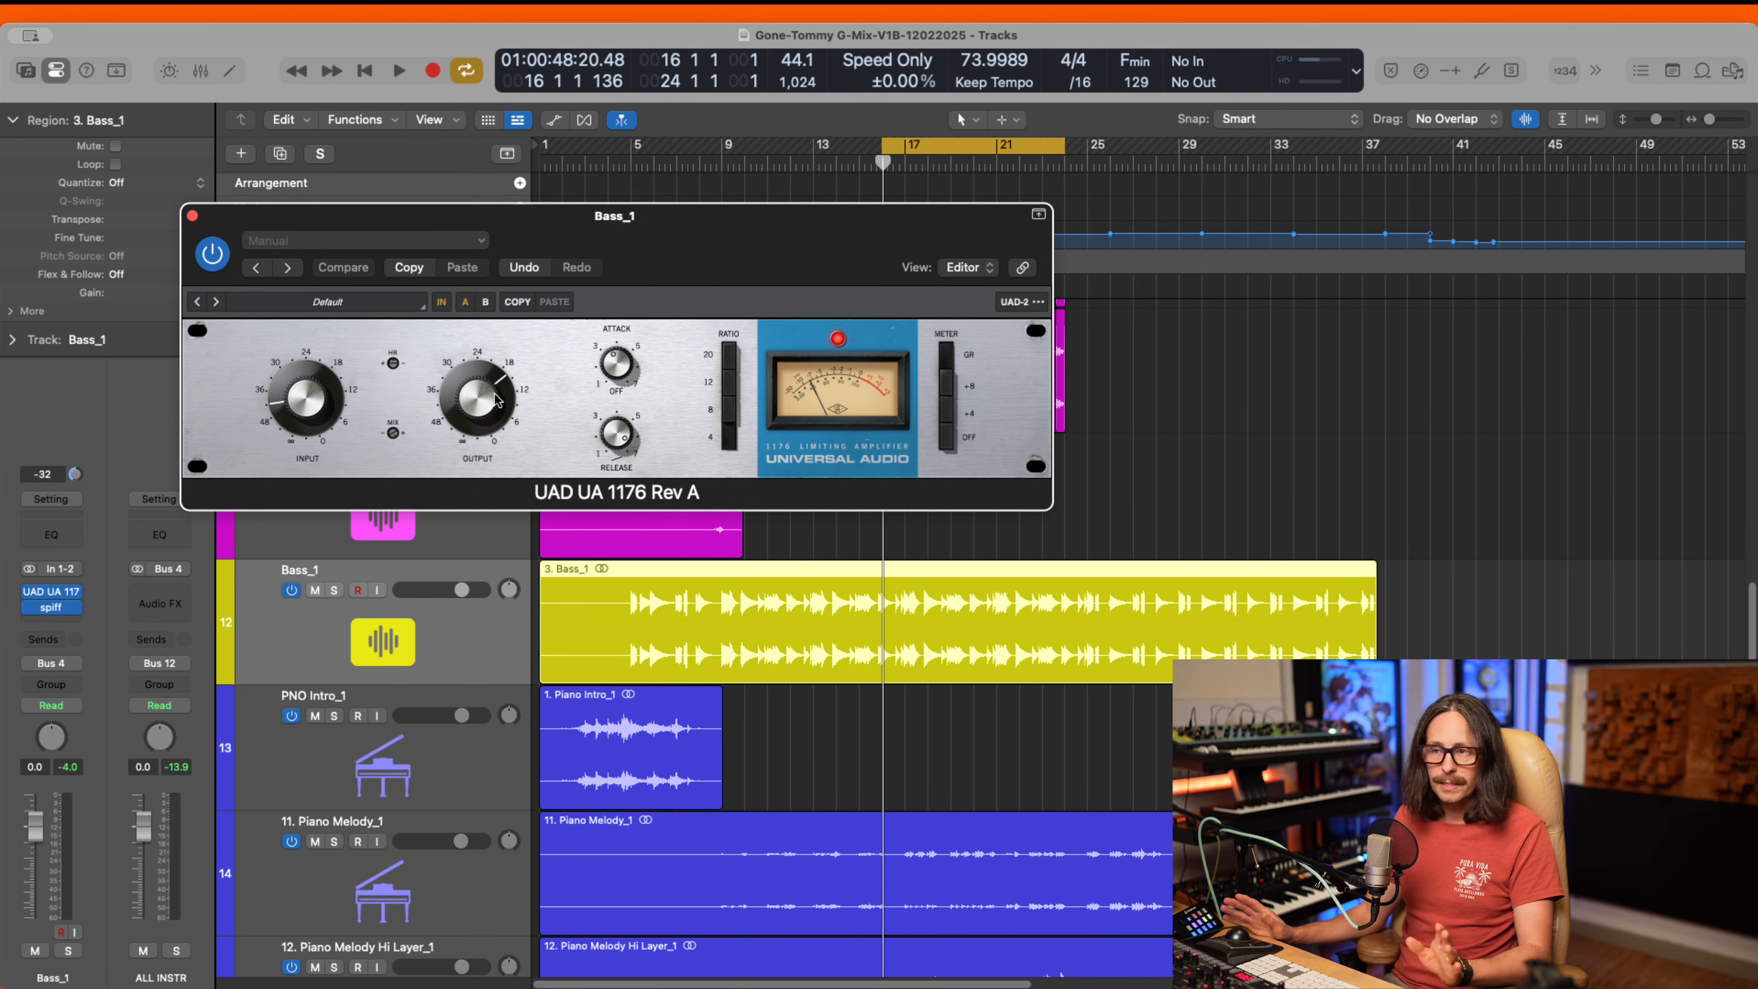
drag(496, 400, 484, 516)
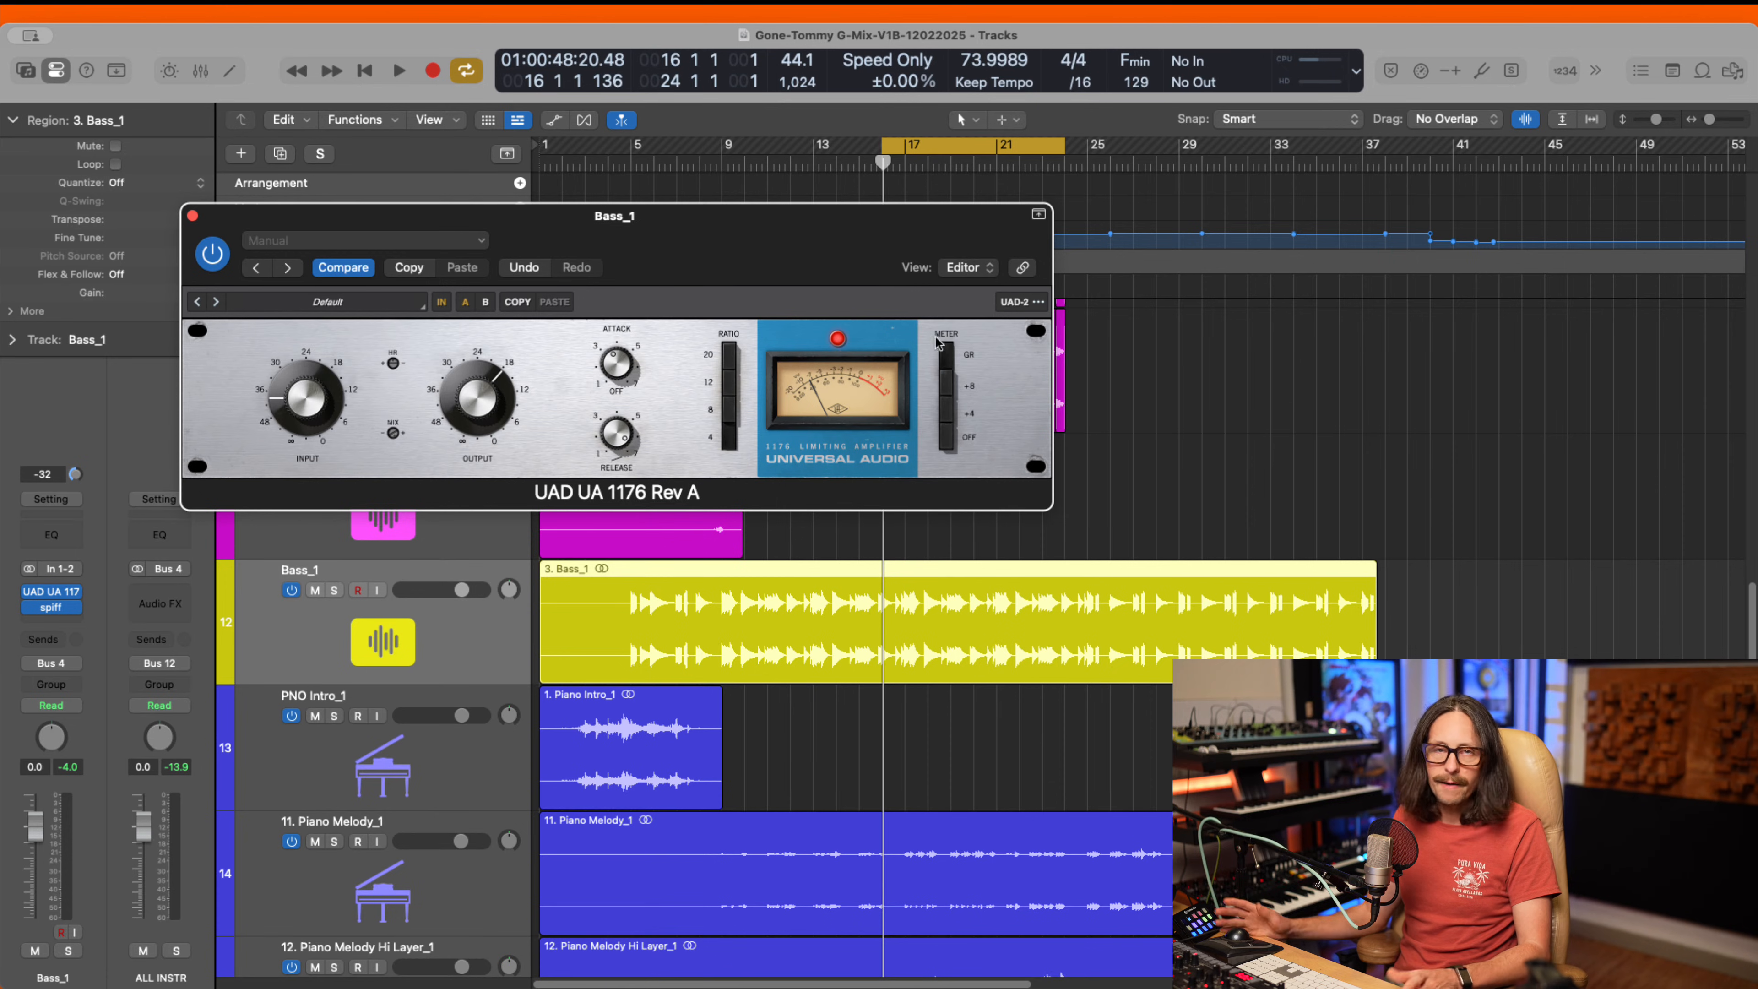
key(space)
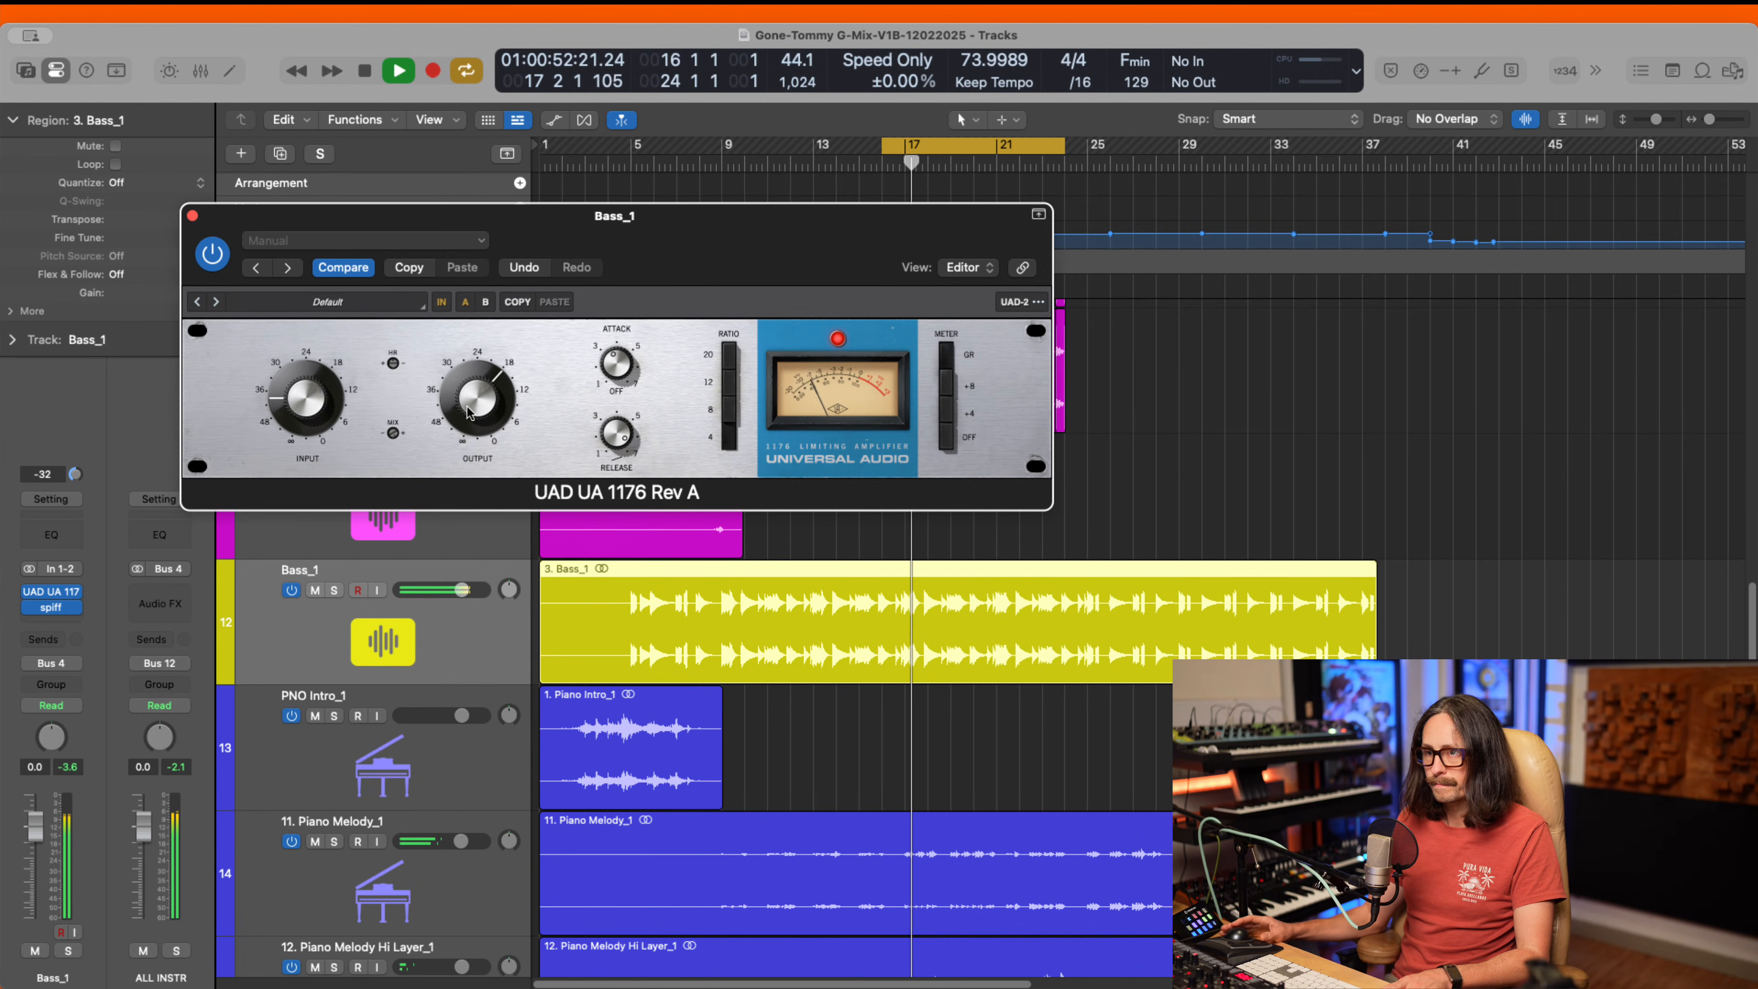
drag(456, 414, 465, 424)
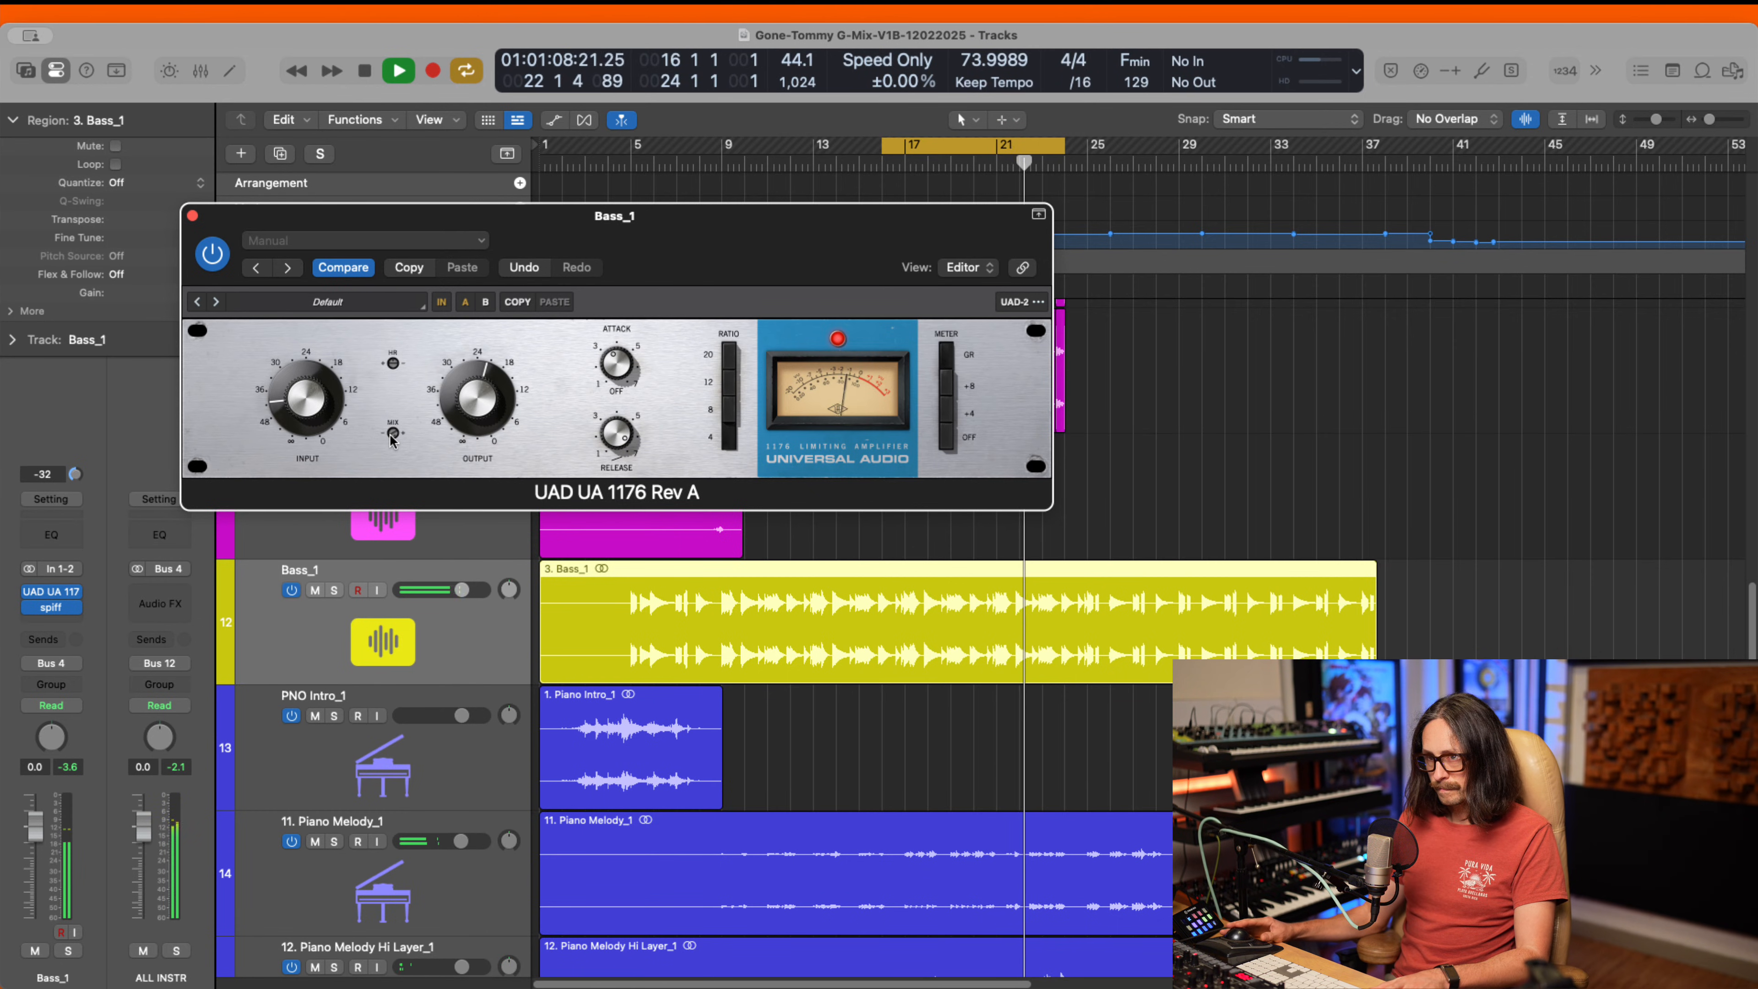
- Open spiff on Bass_1, set its mix to 100%, and trim it to -2.4 dB while playing the mix
key(space)
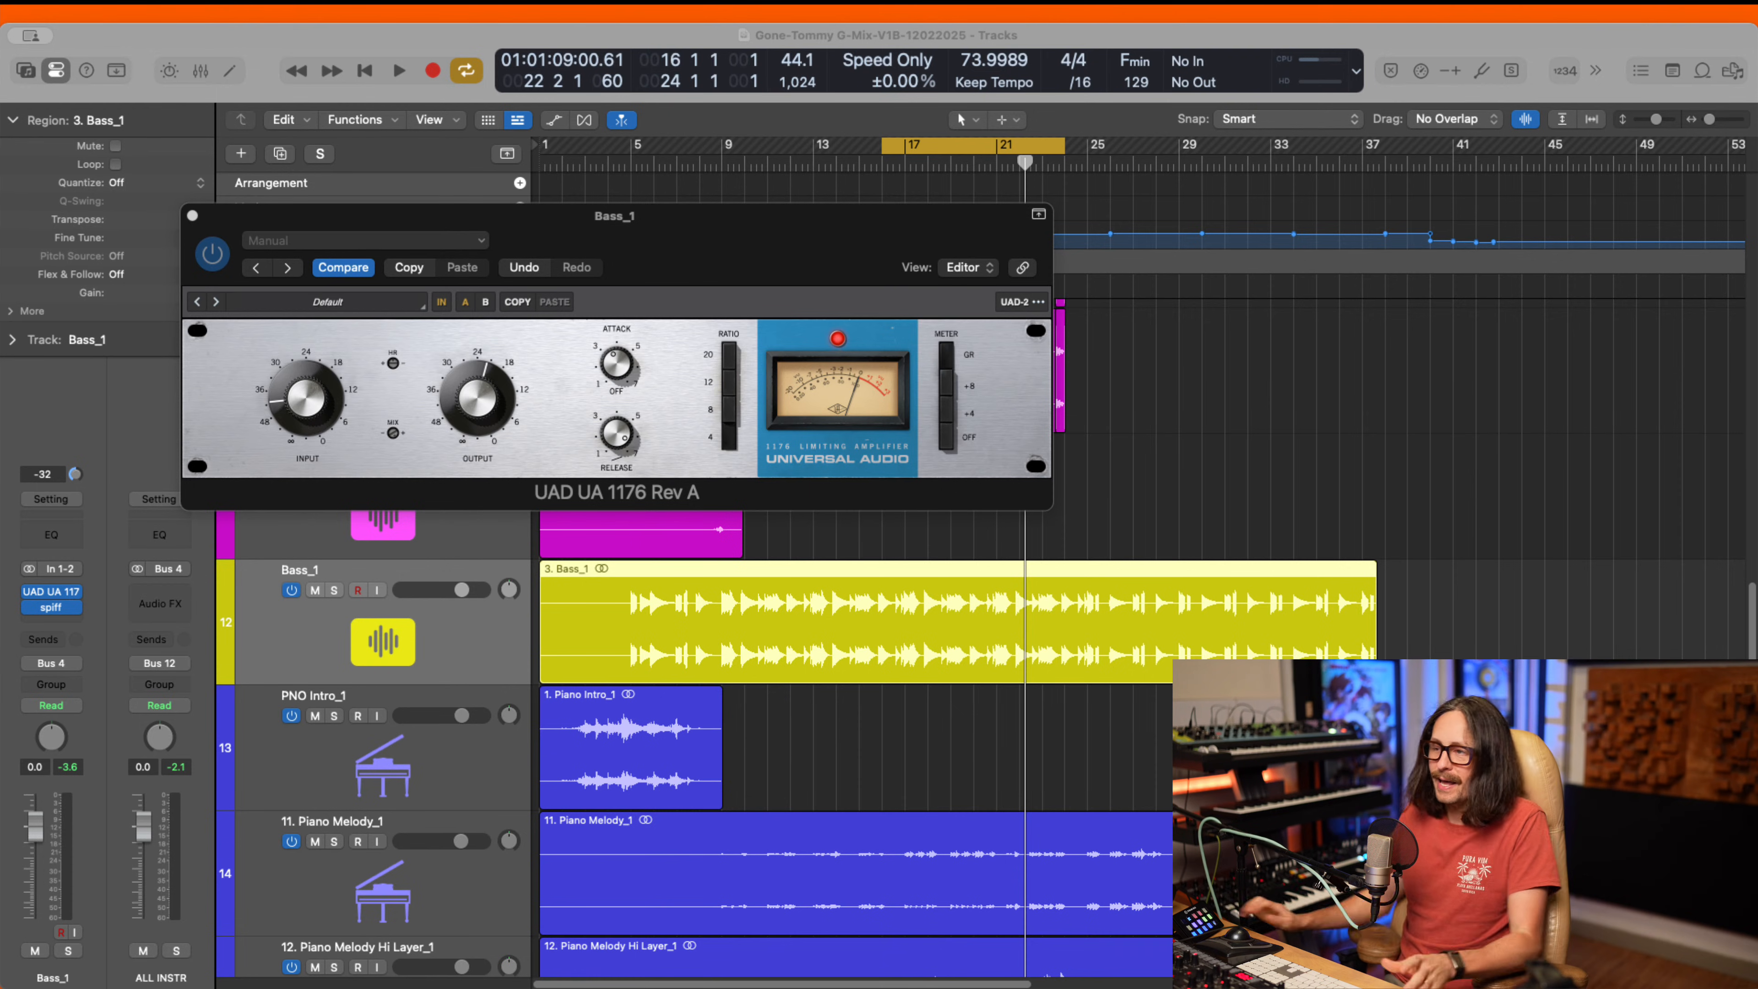
click(51, 607)
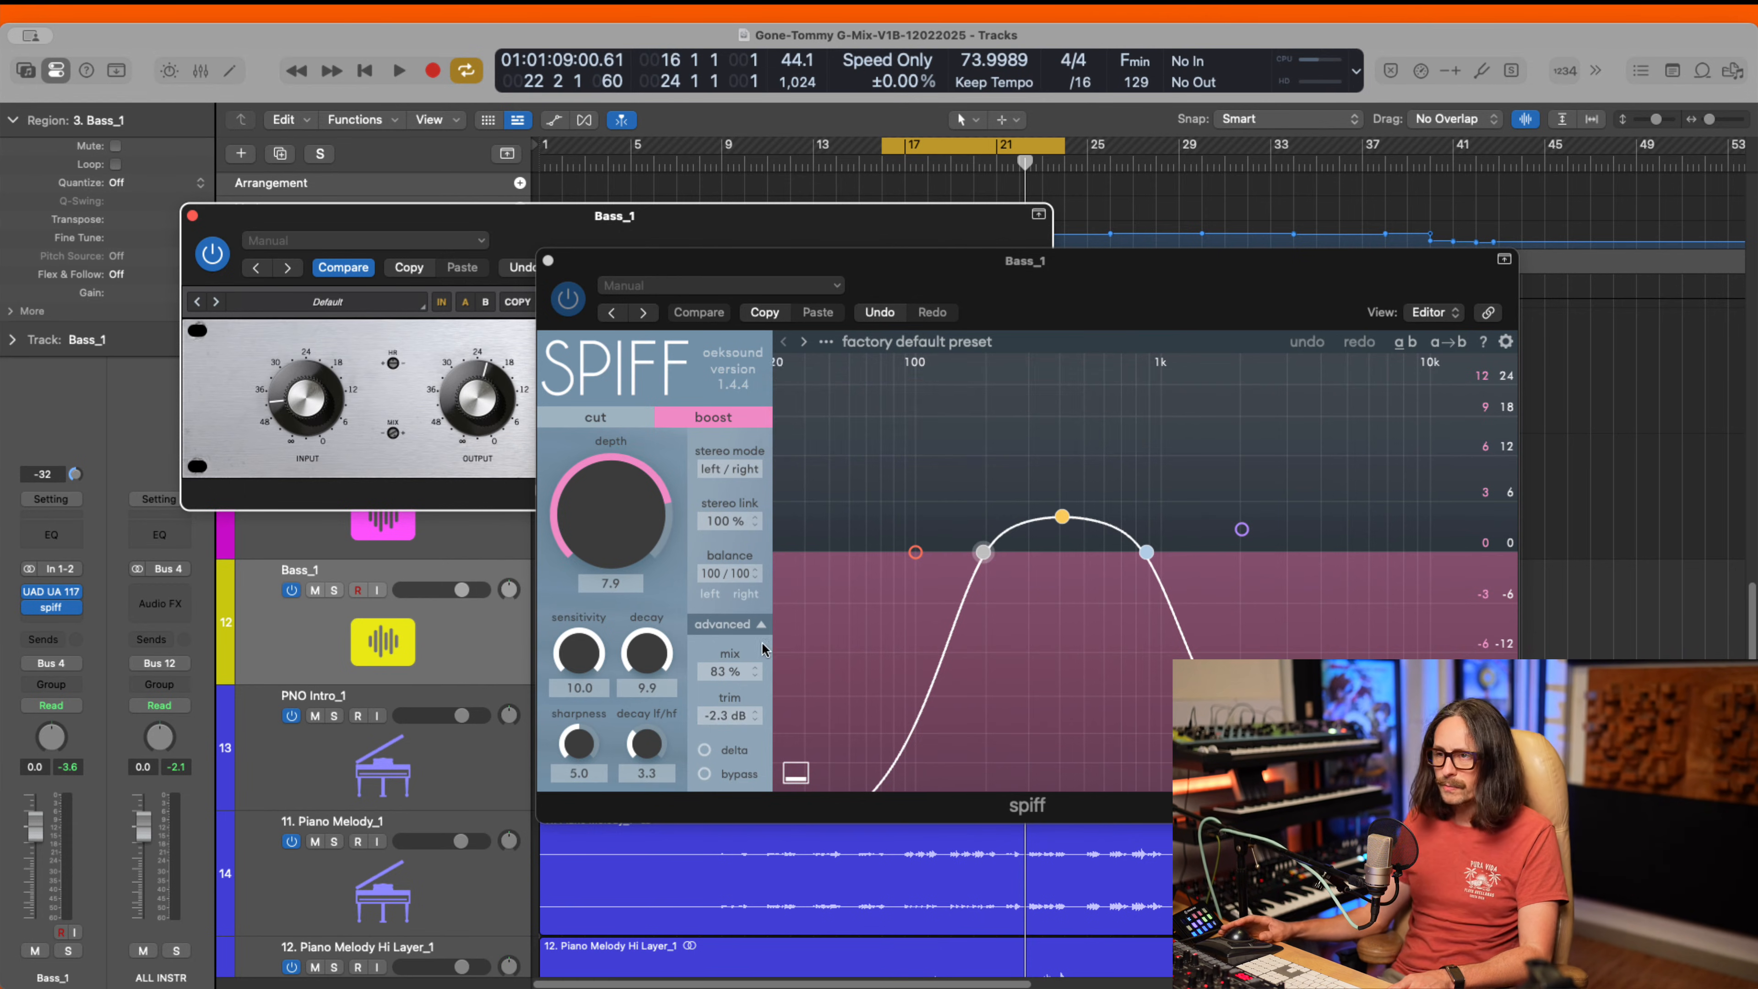
drag(710, 669, 715, 269)
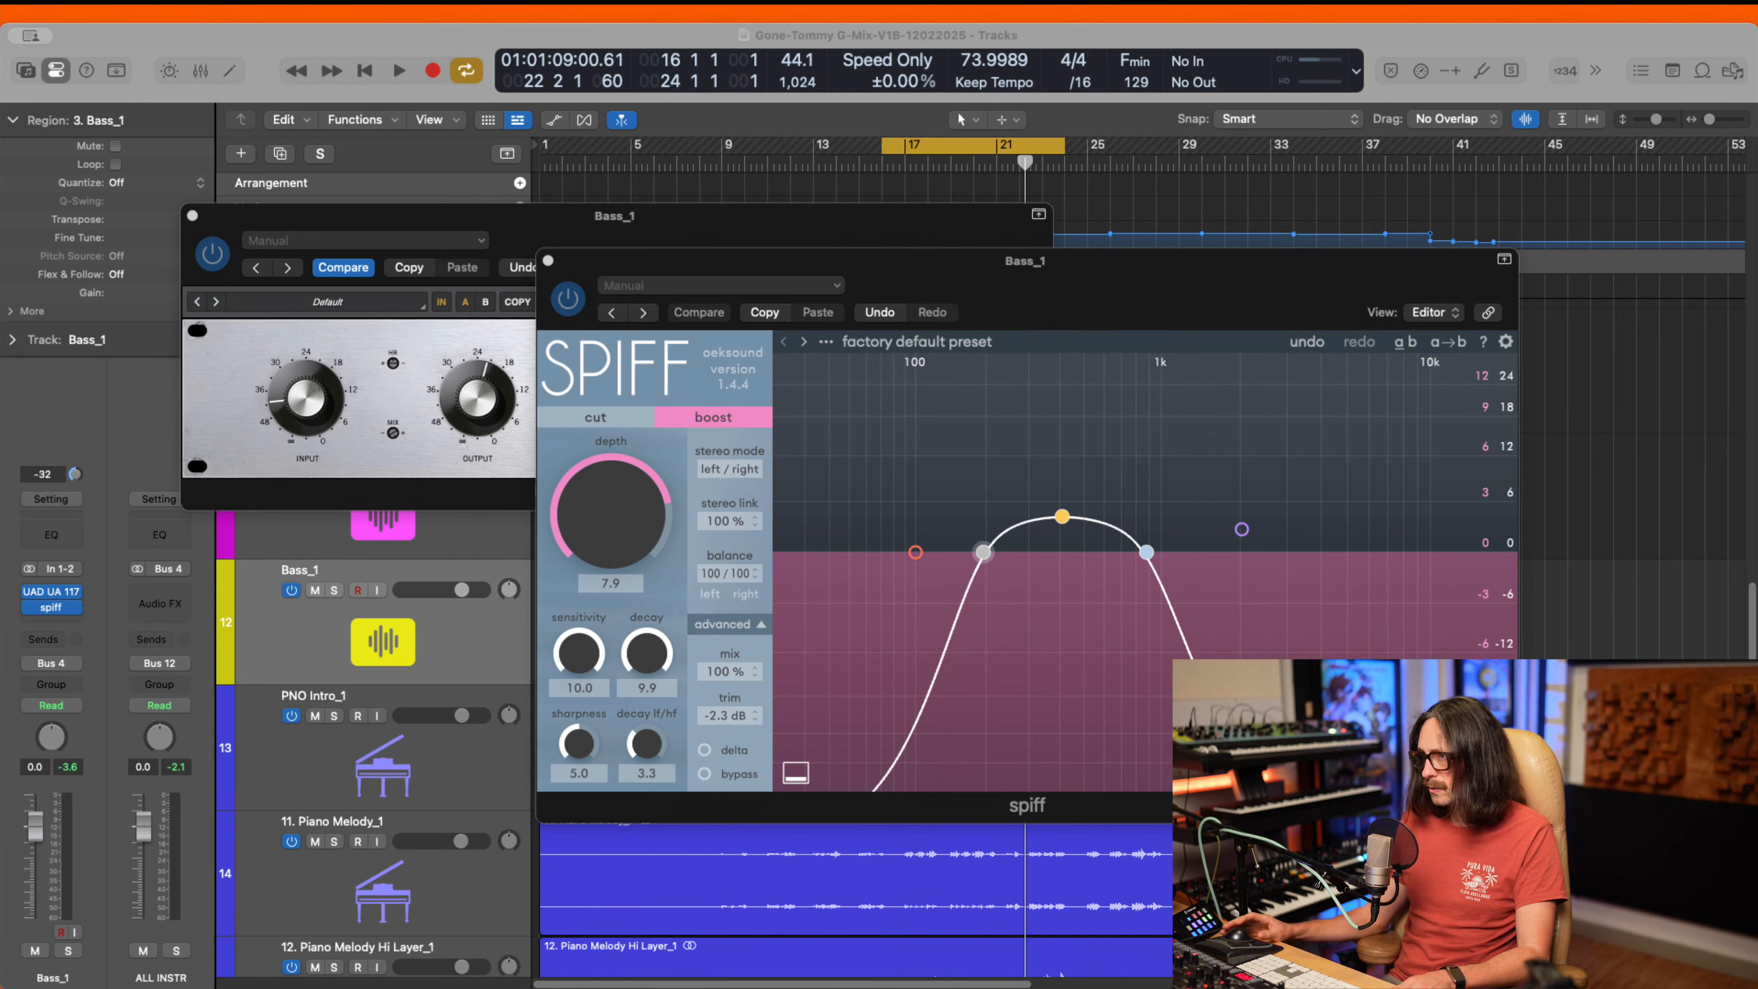
key(space)
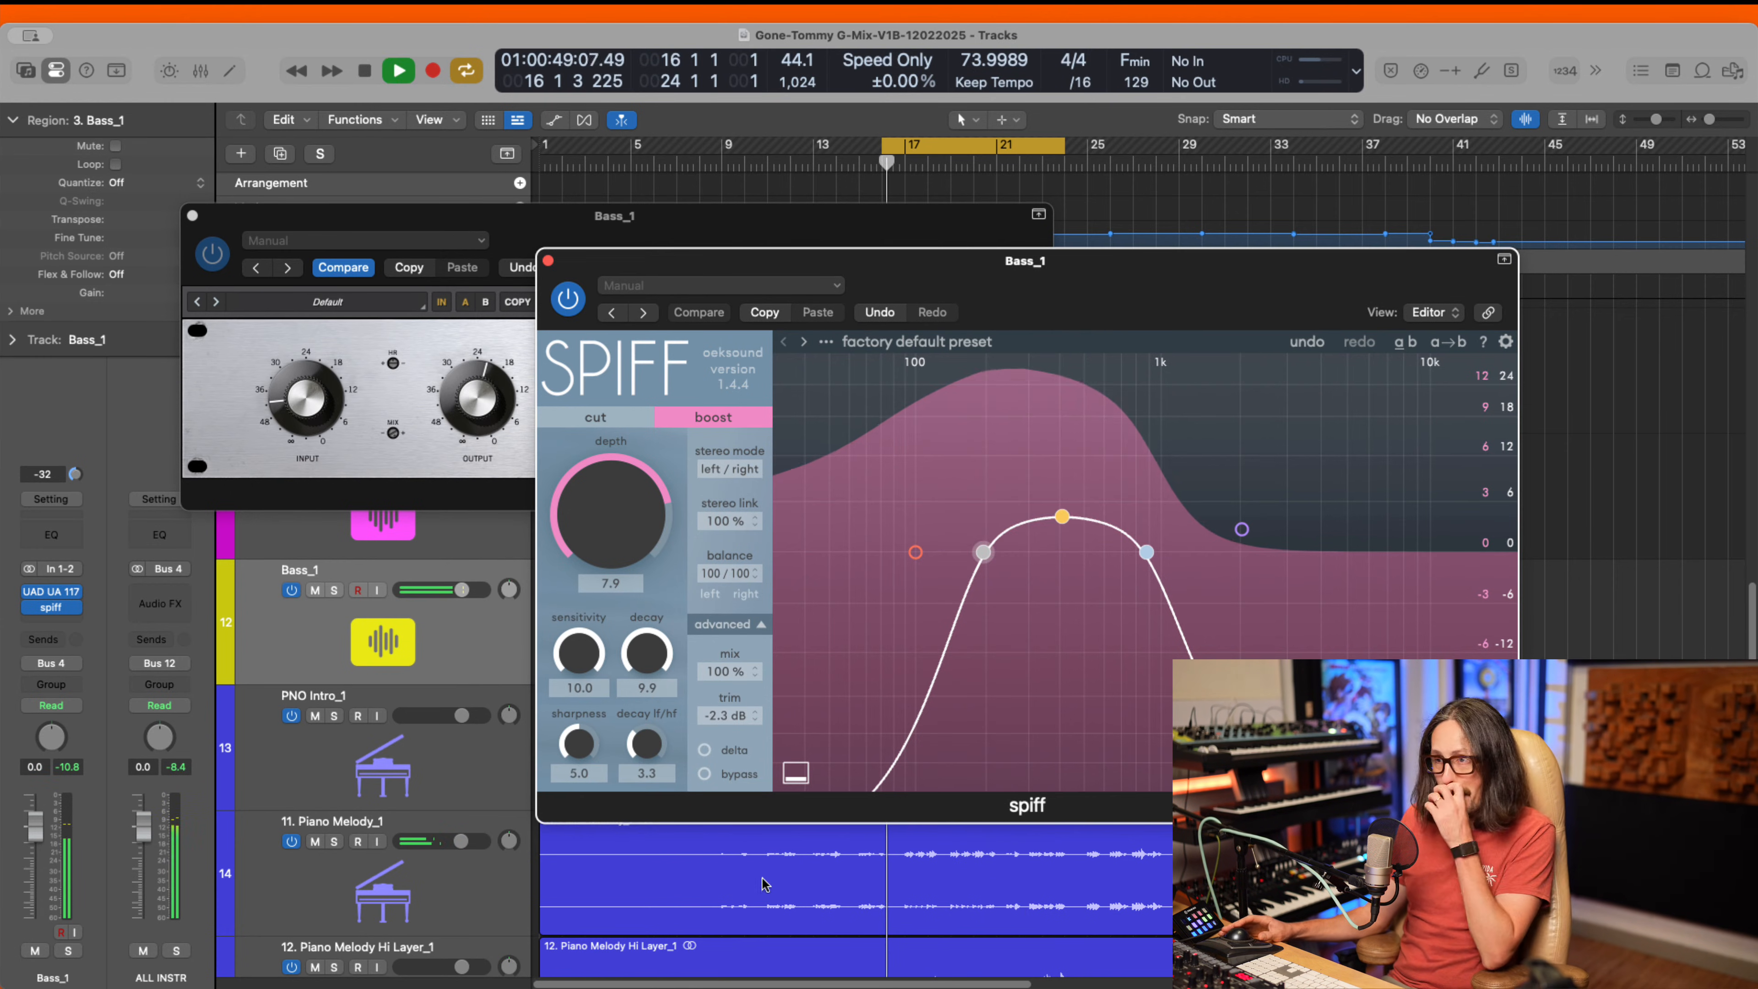
mouse_move(721, 715)
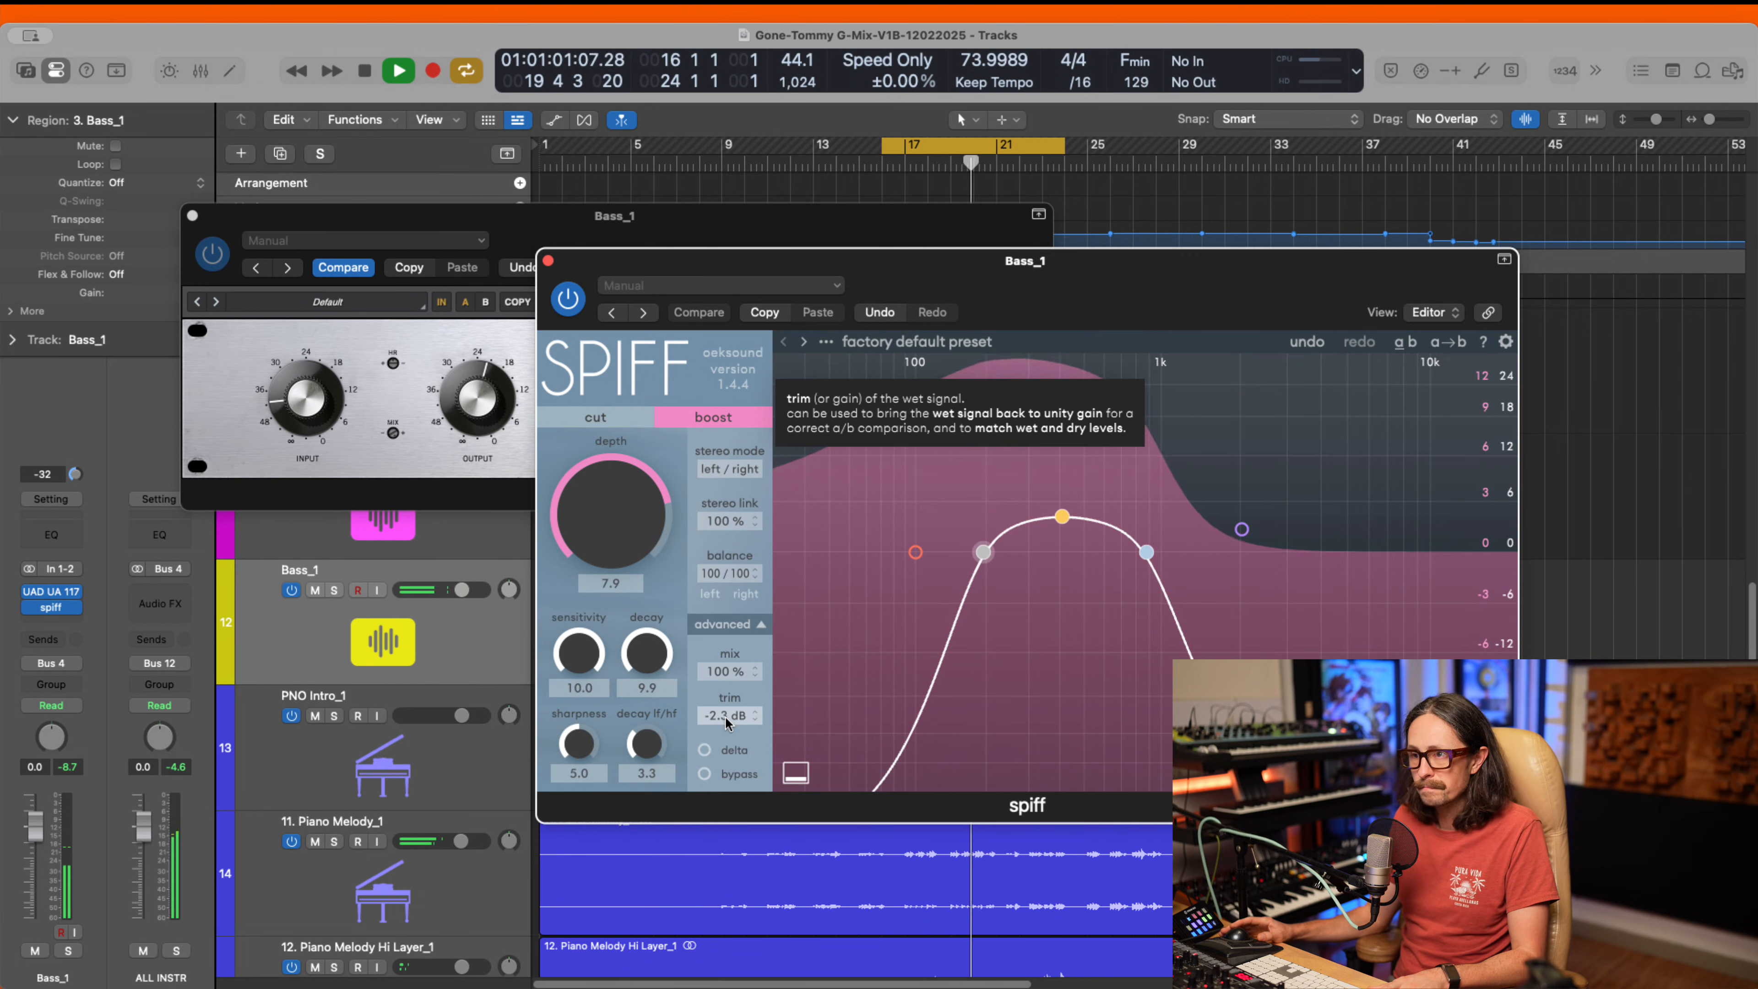
drag(725, 716, 725, 718)
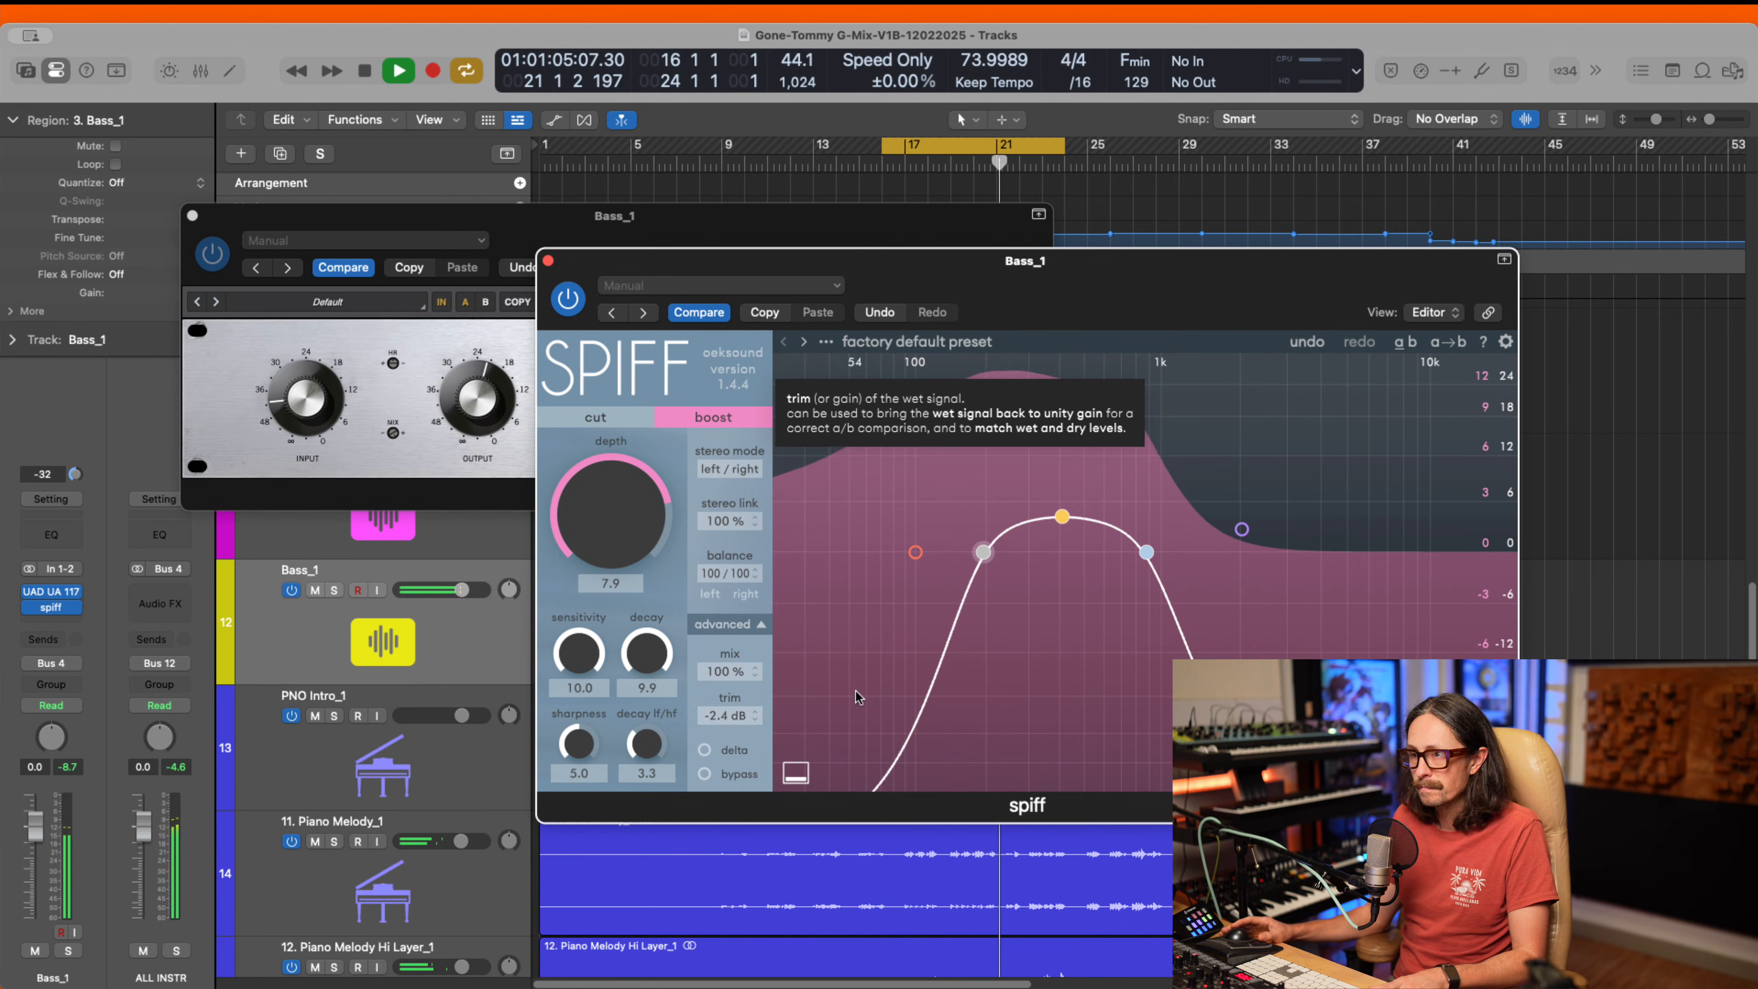
- Reshape spiff's boost with band 2 sensitivity at 2.6 dB, depth at 7.1, low cutoff at 140 Hz and high cutoff at 822 Hz
drag(1059, 518, 1059, 531)
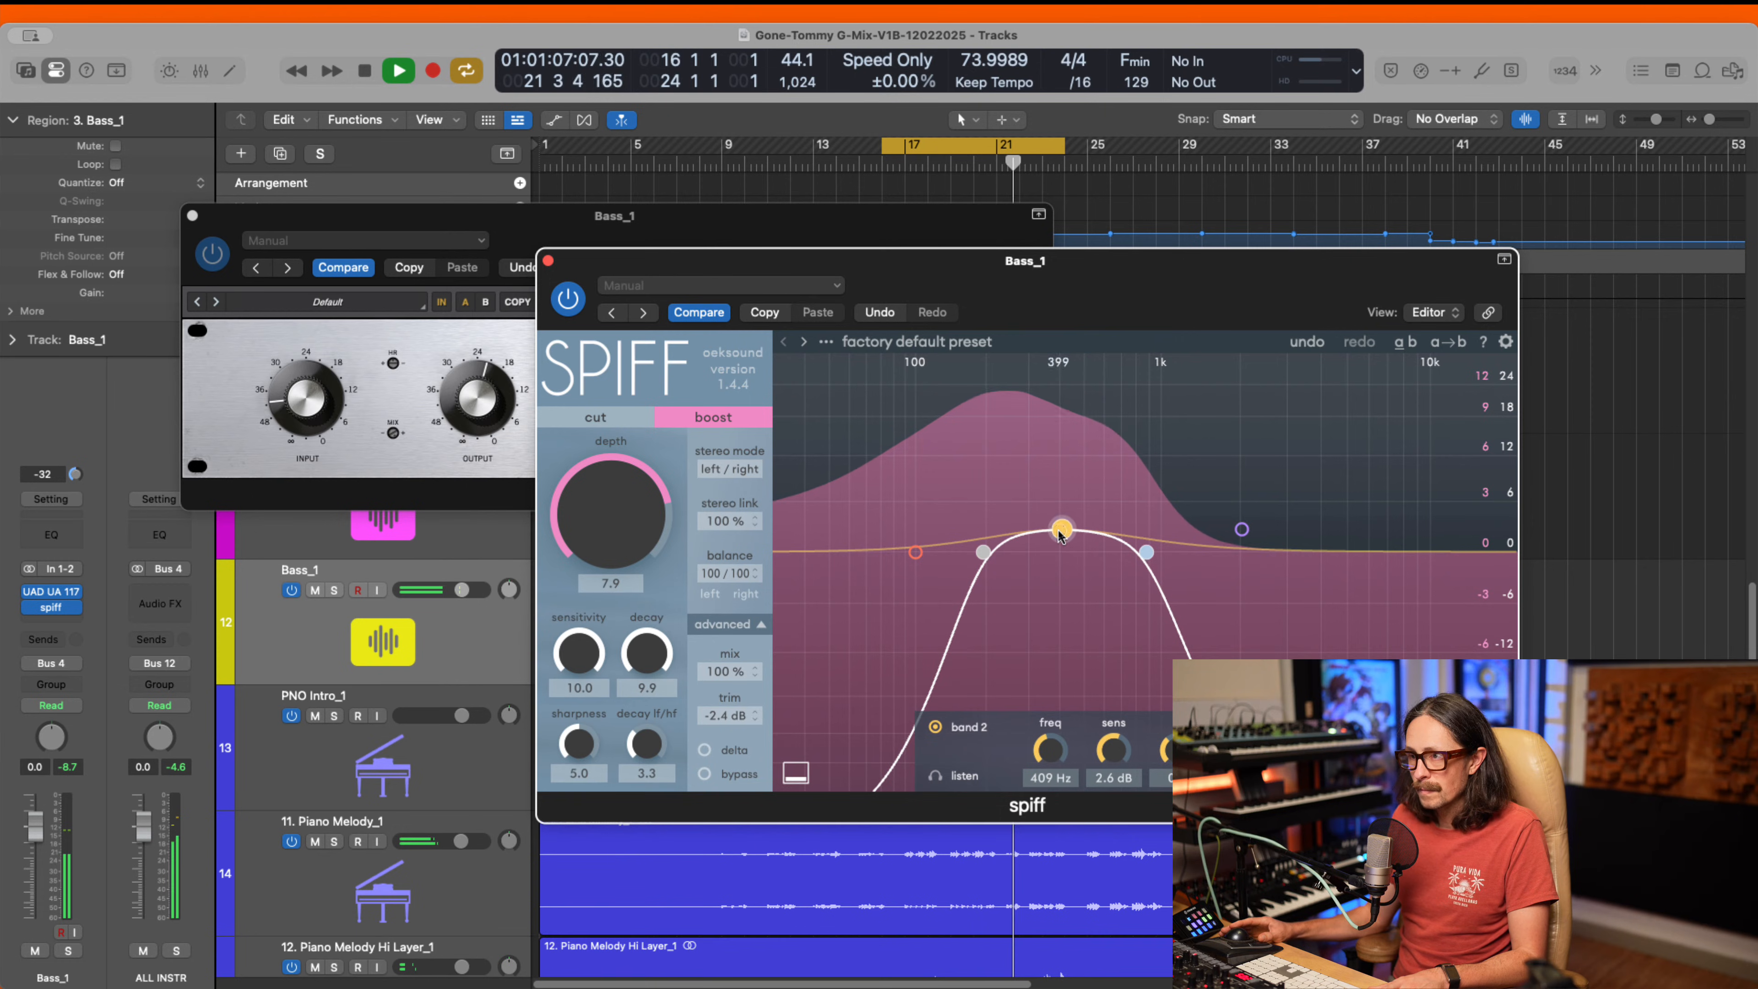
drag(606, 500, 605, 529)
drag(984, 554, 956, 559)
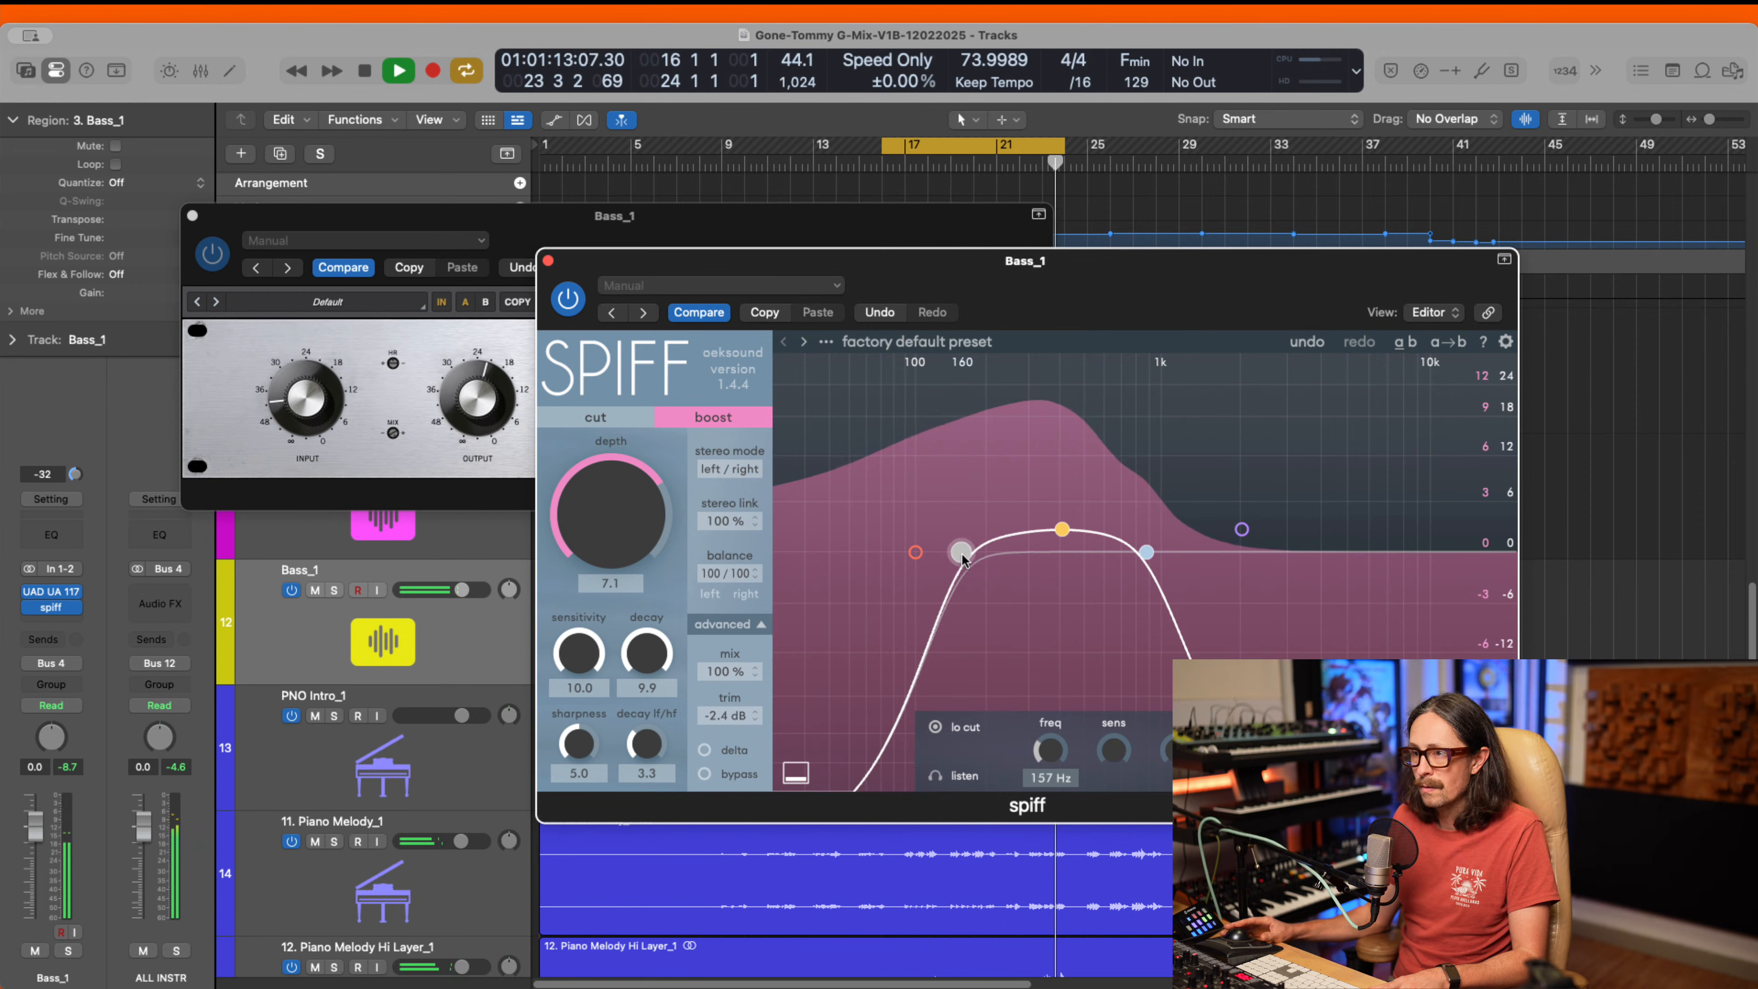
click(1145, 554)
drag(1146, 554, 1140, 554)
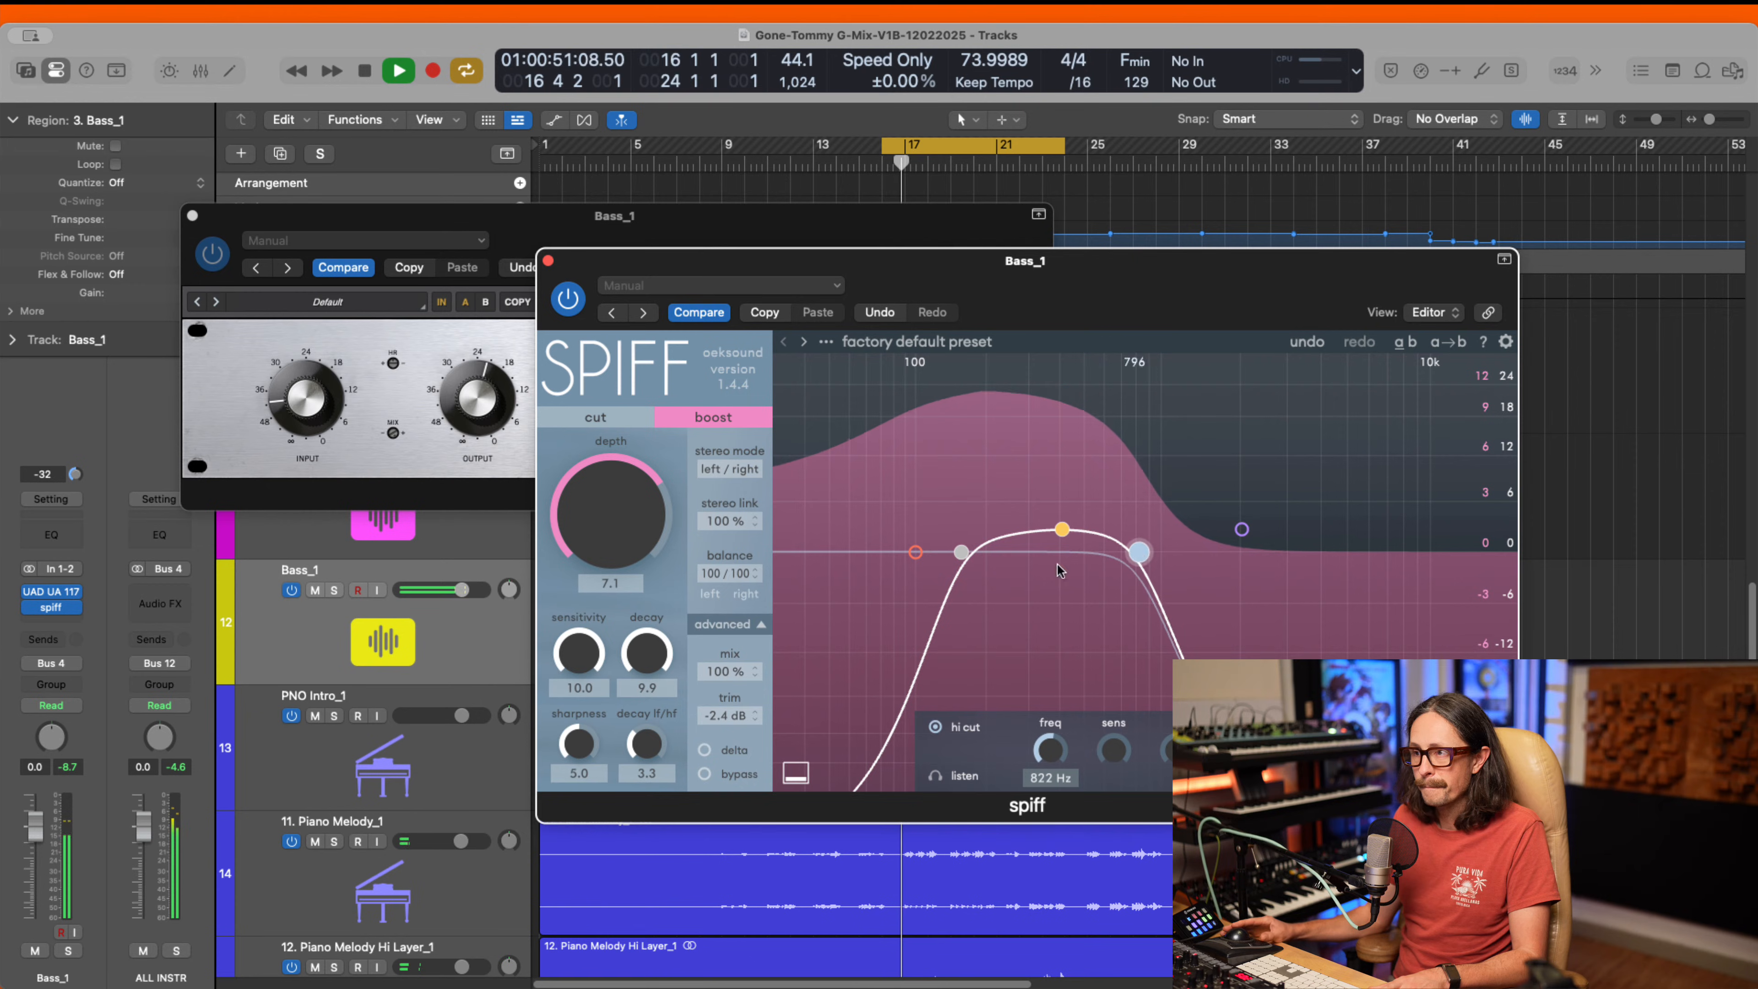
drag(959, 554, 942, 559)
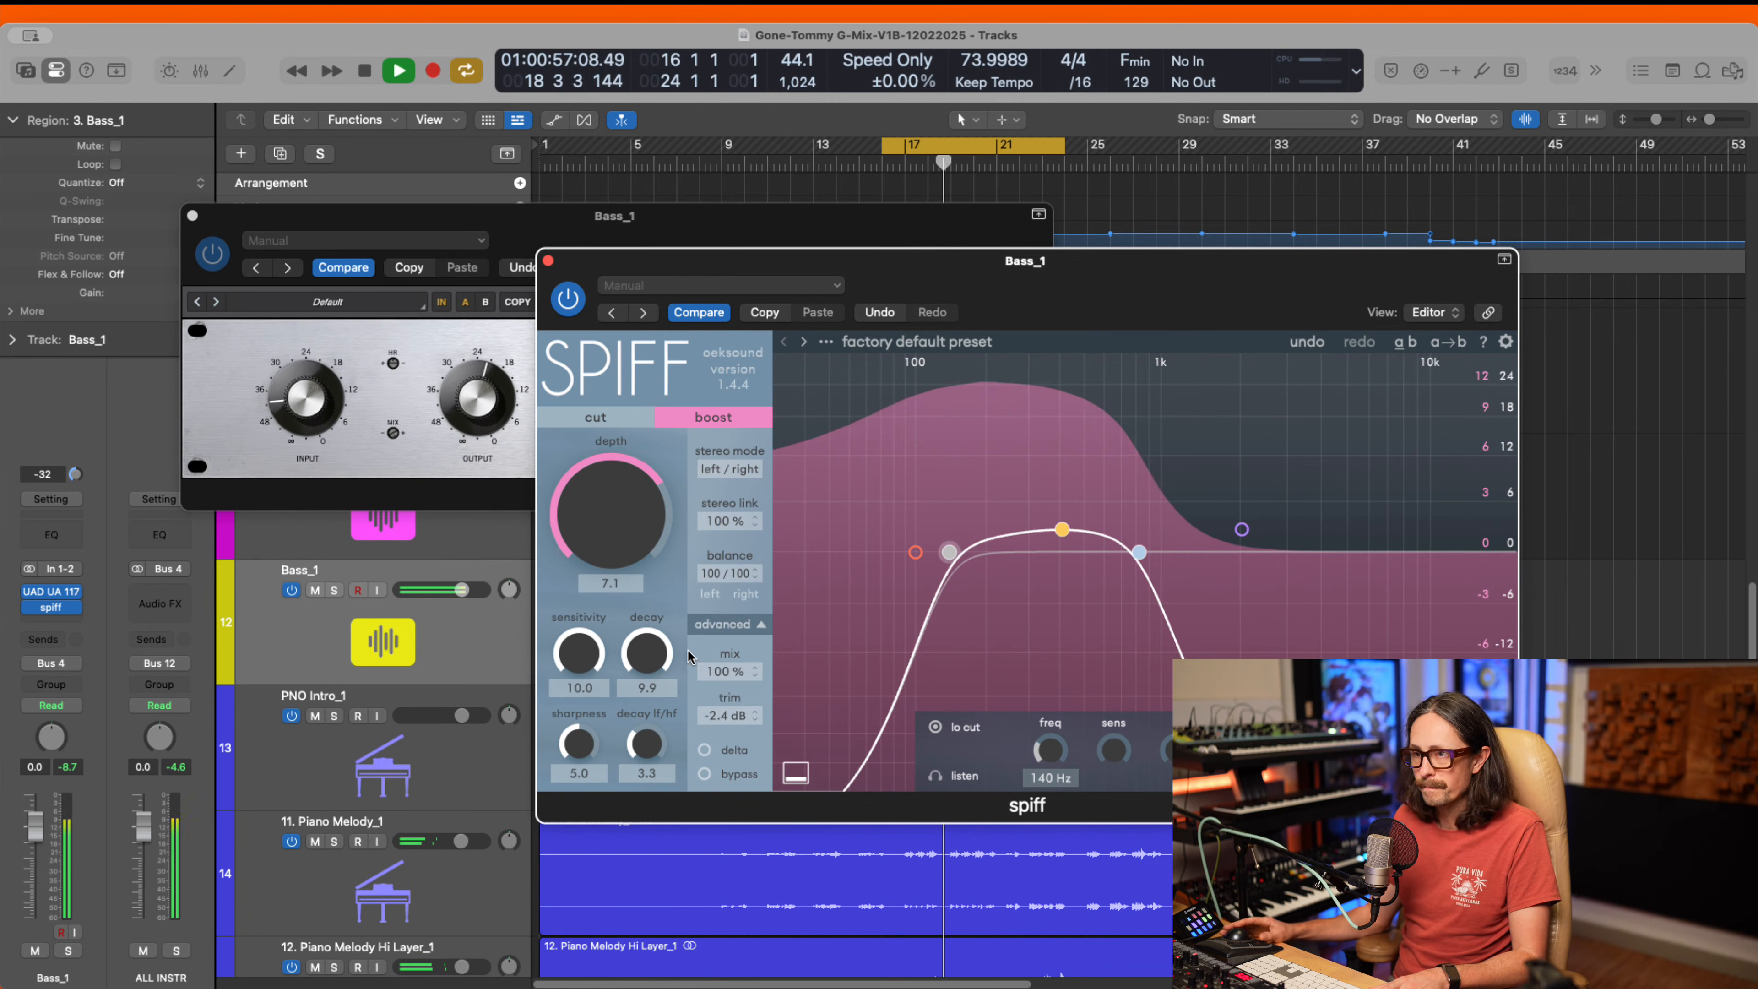
- Compare the bass with spiff bypassed and active, and set the trim to -2.7 dB
click(706, 773)
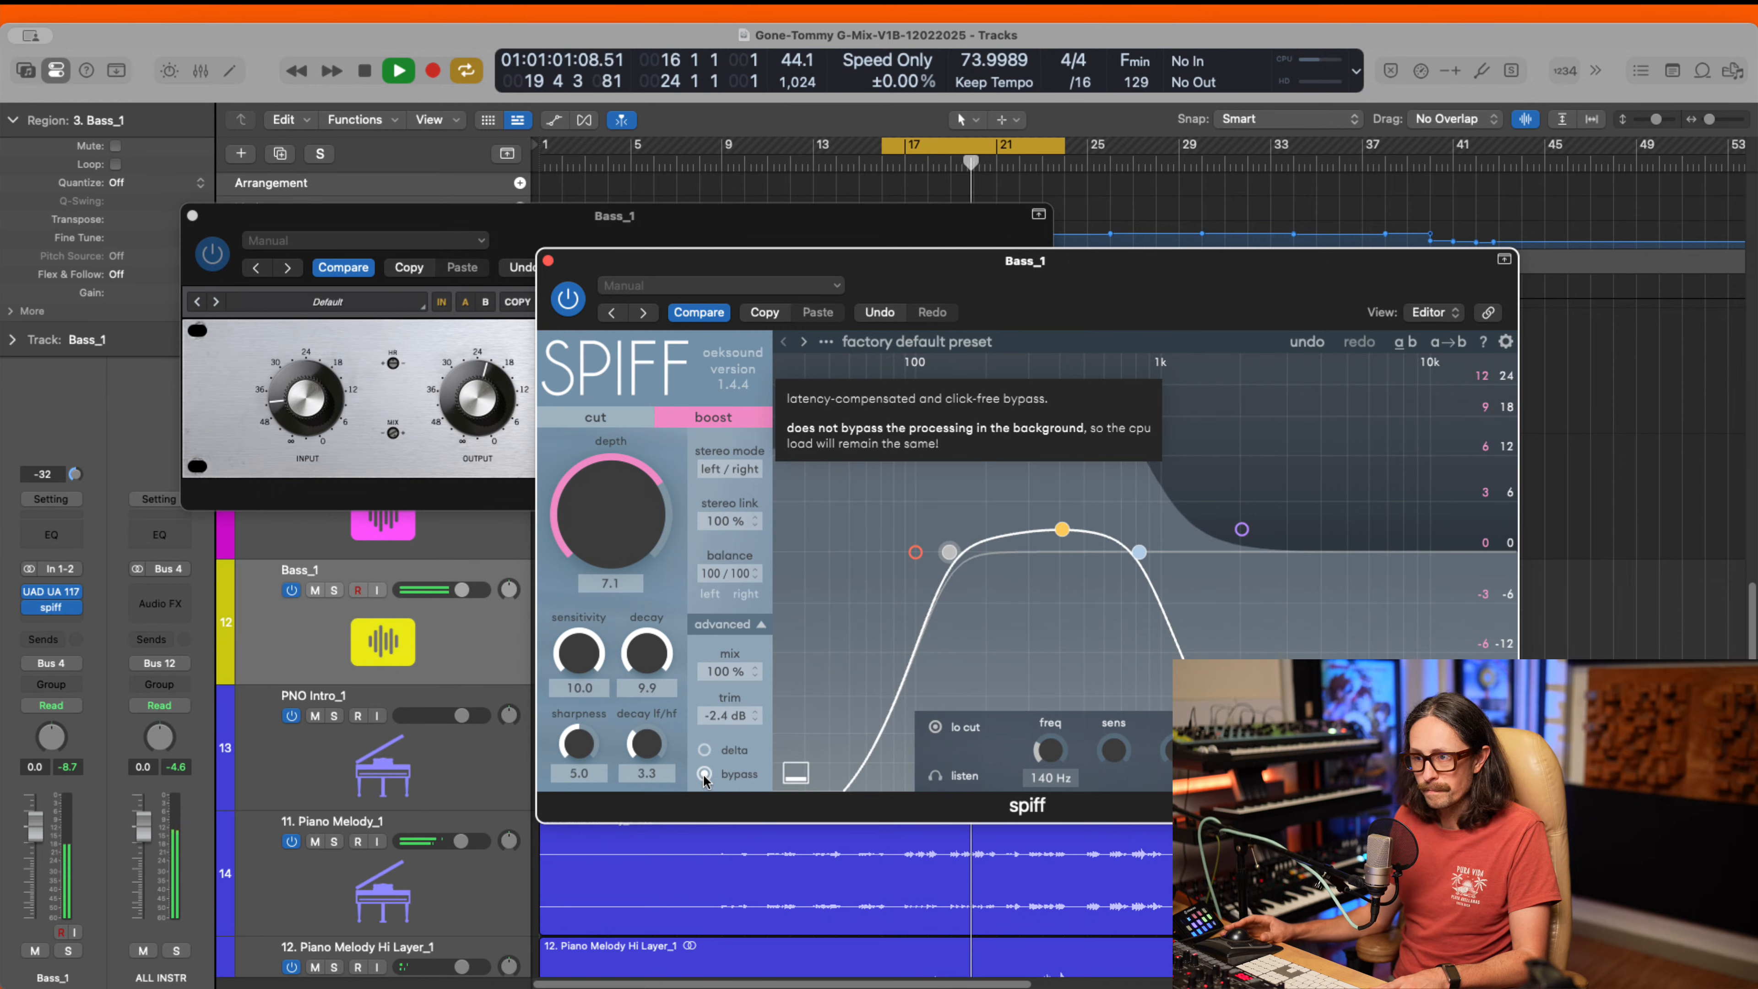
click(705, 773)
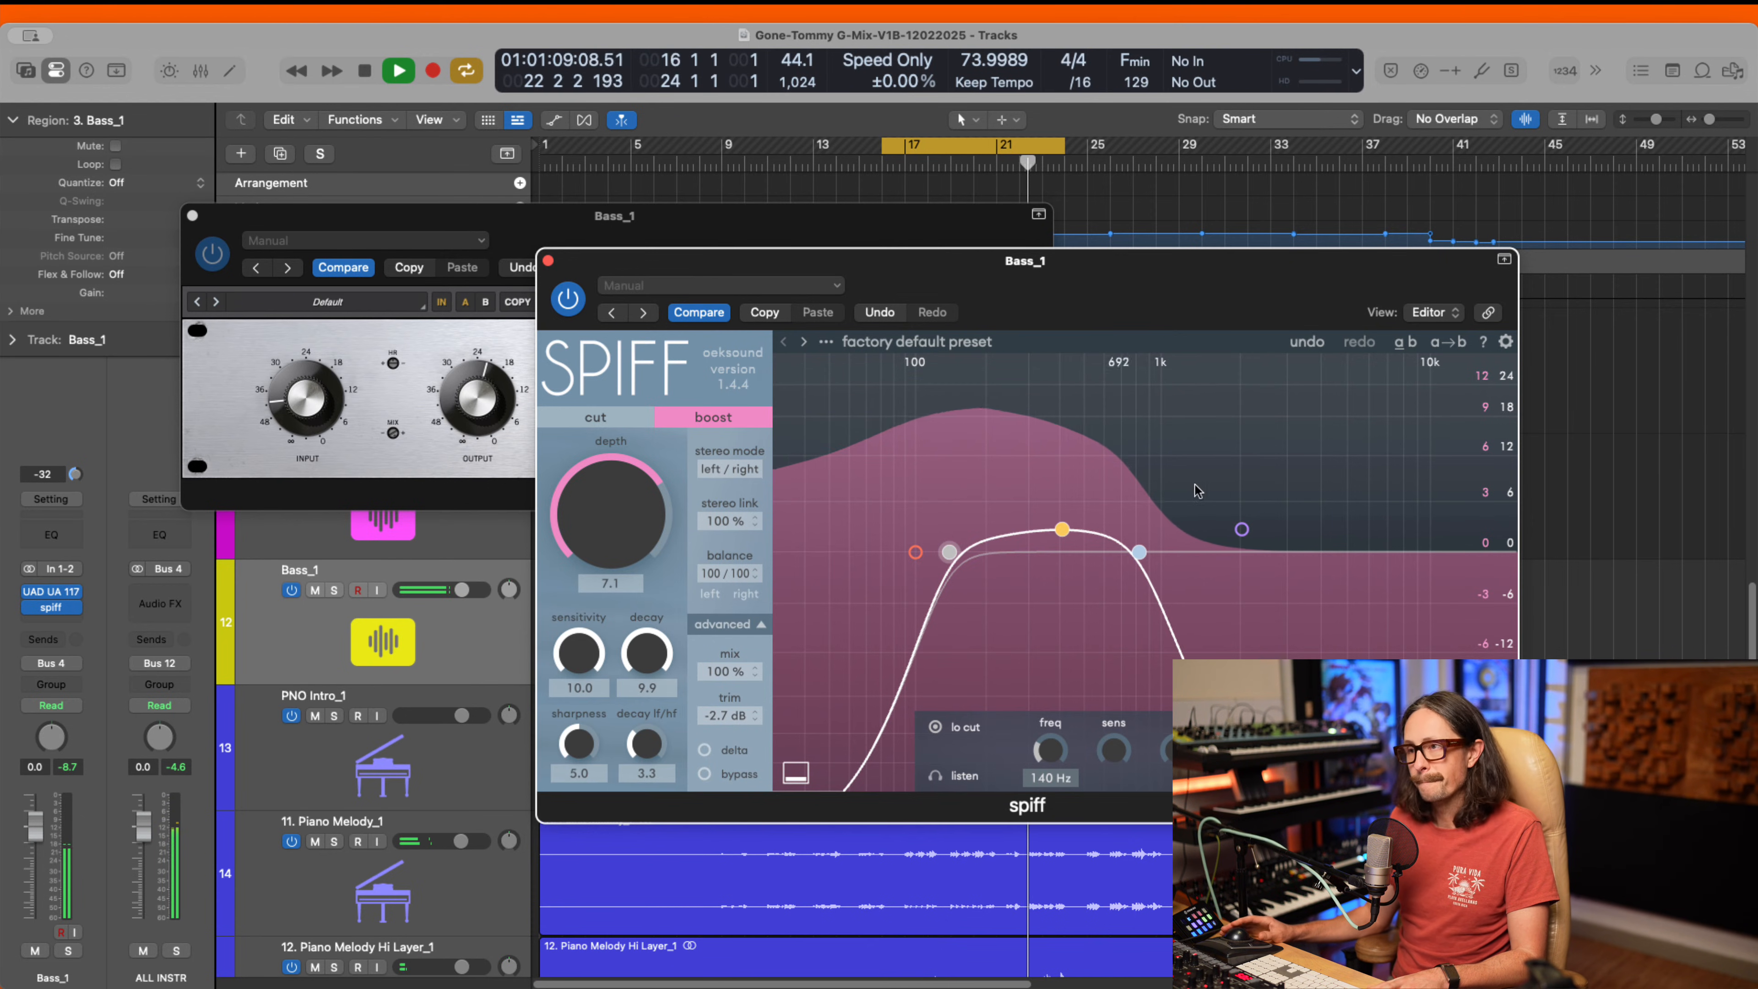
key(space)
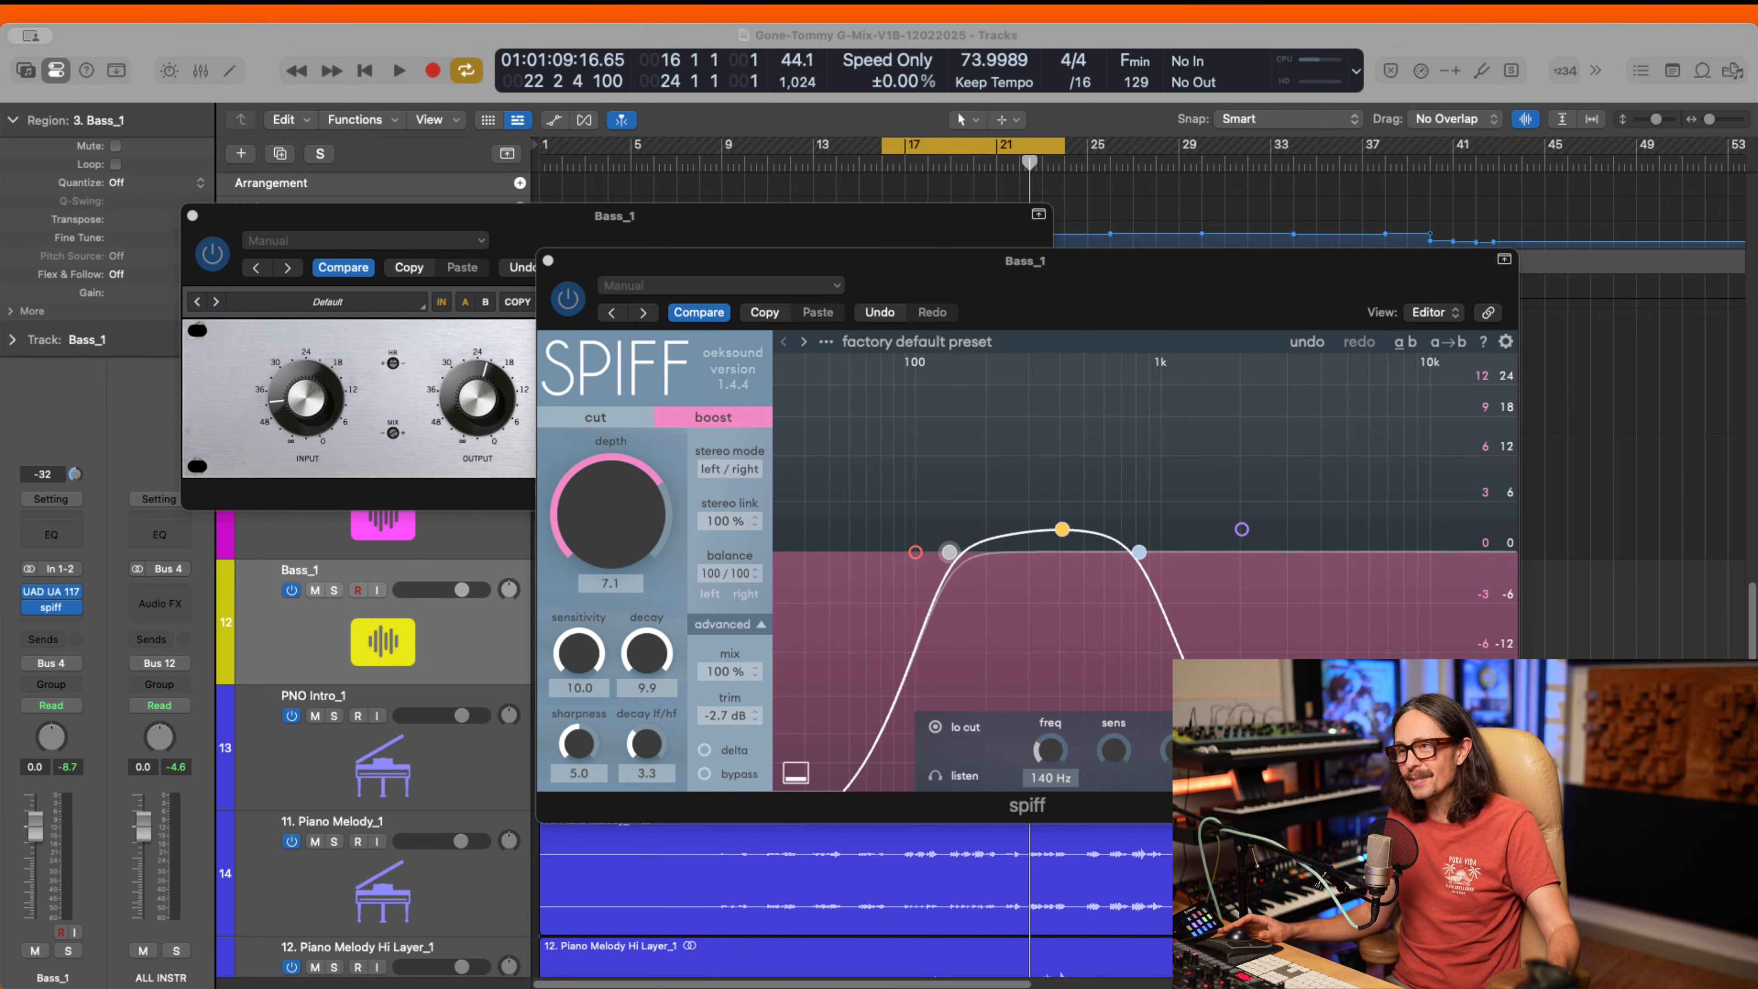
- Audition spiff's cut mode on the bass during playback and return to boost mode
click(790, 826)
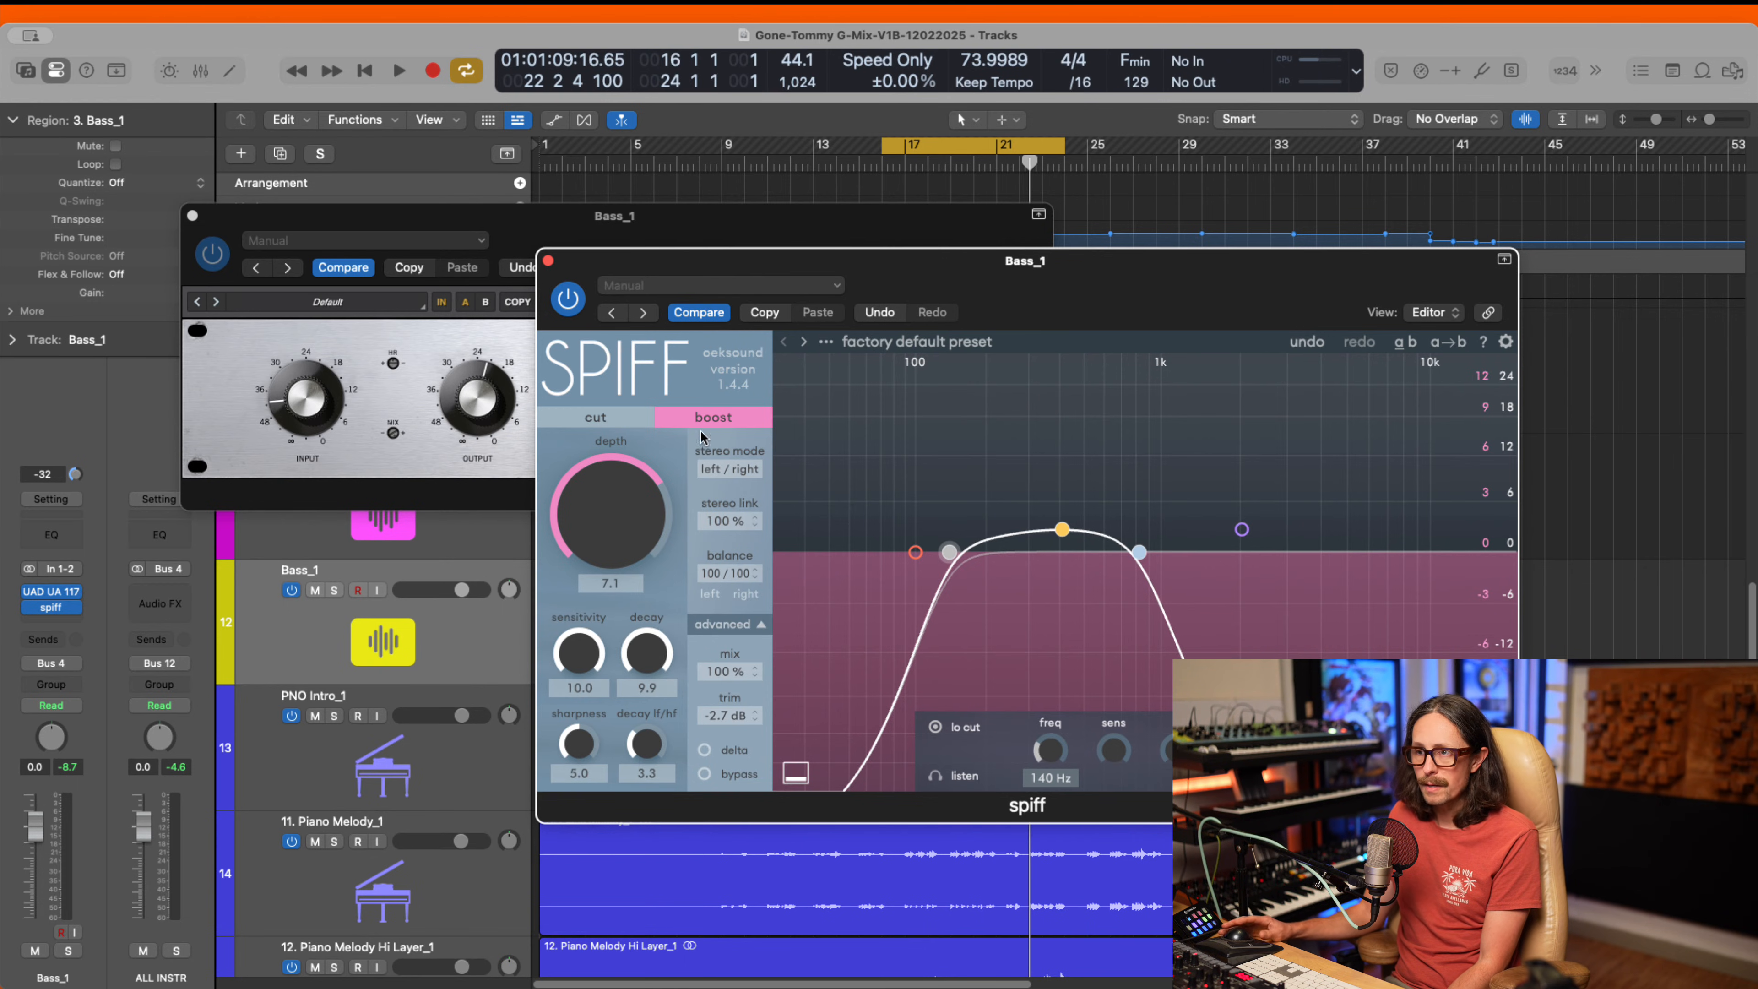
click(594, 418)
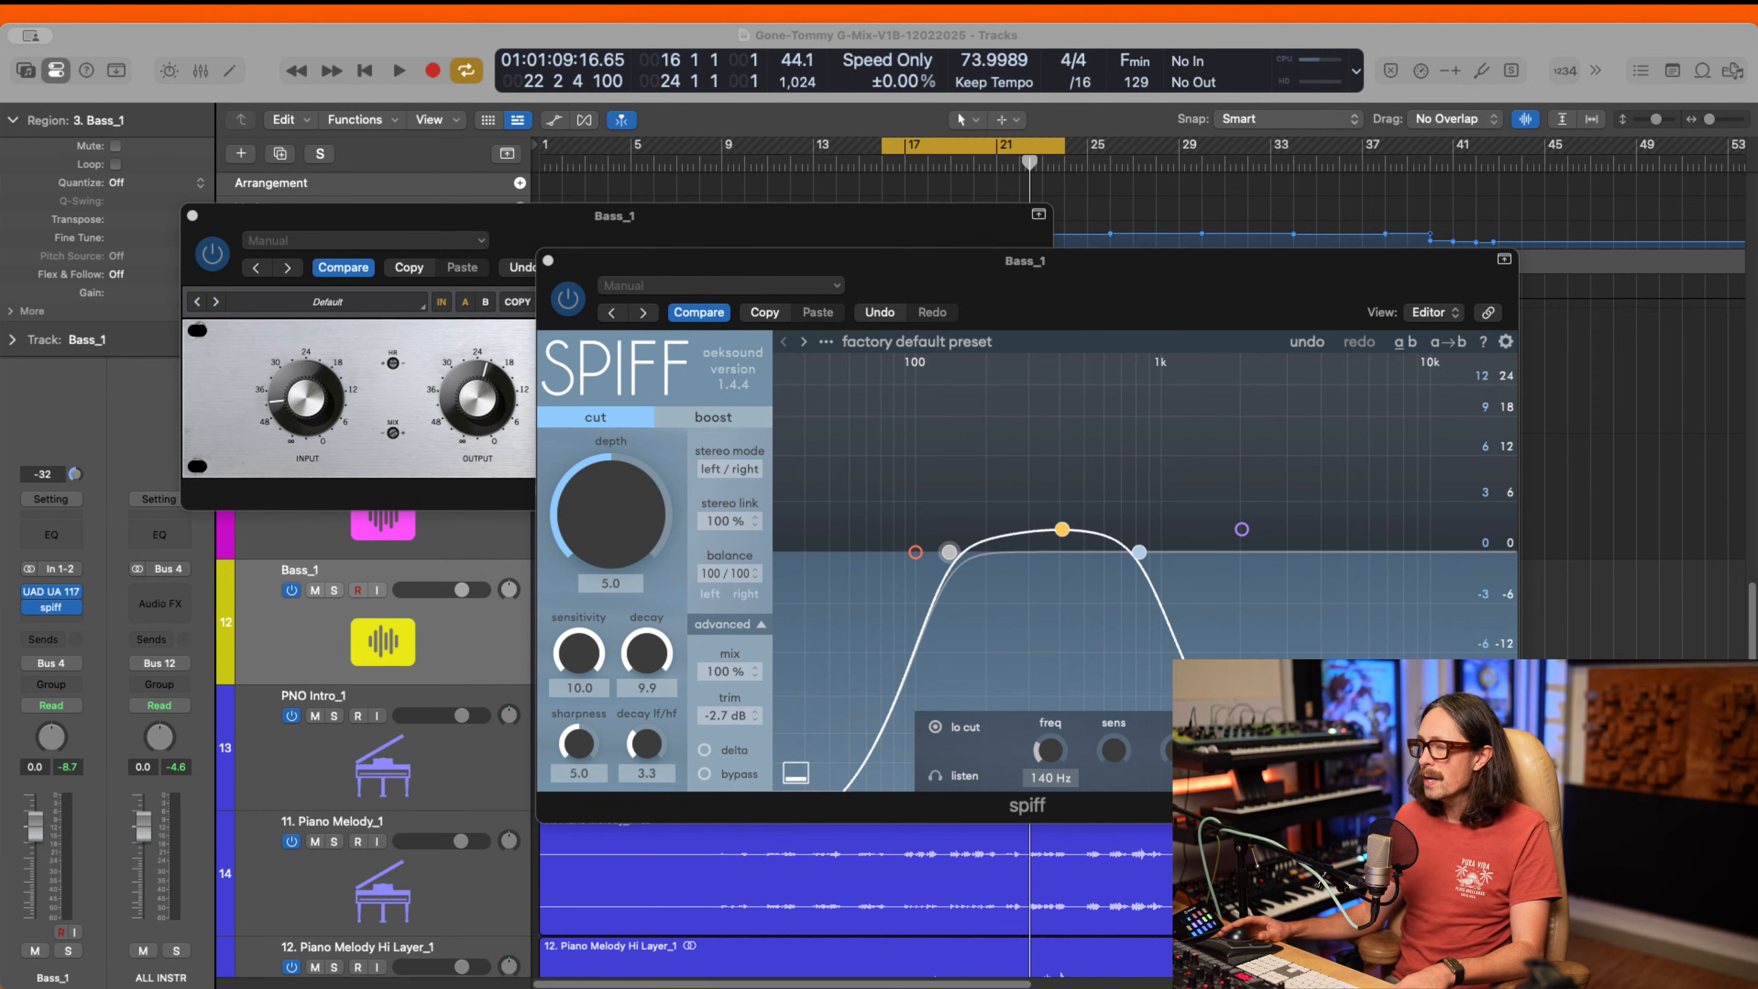
key(space)
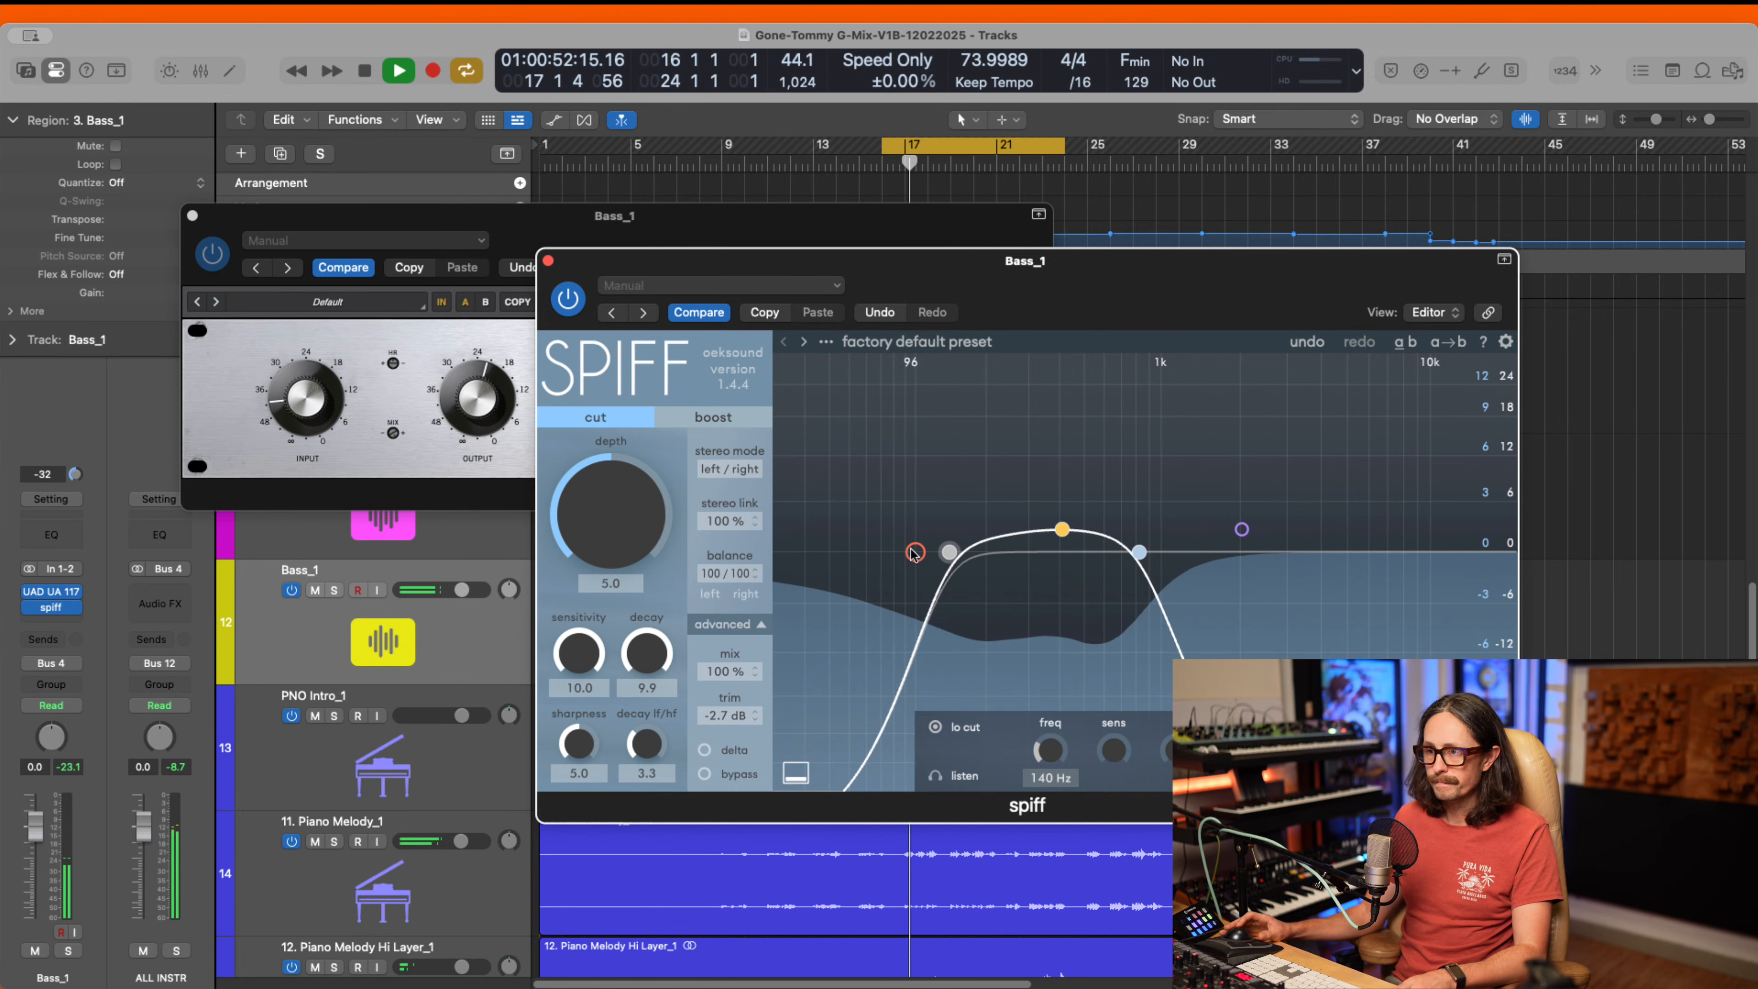
click(714, 417)
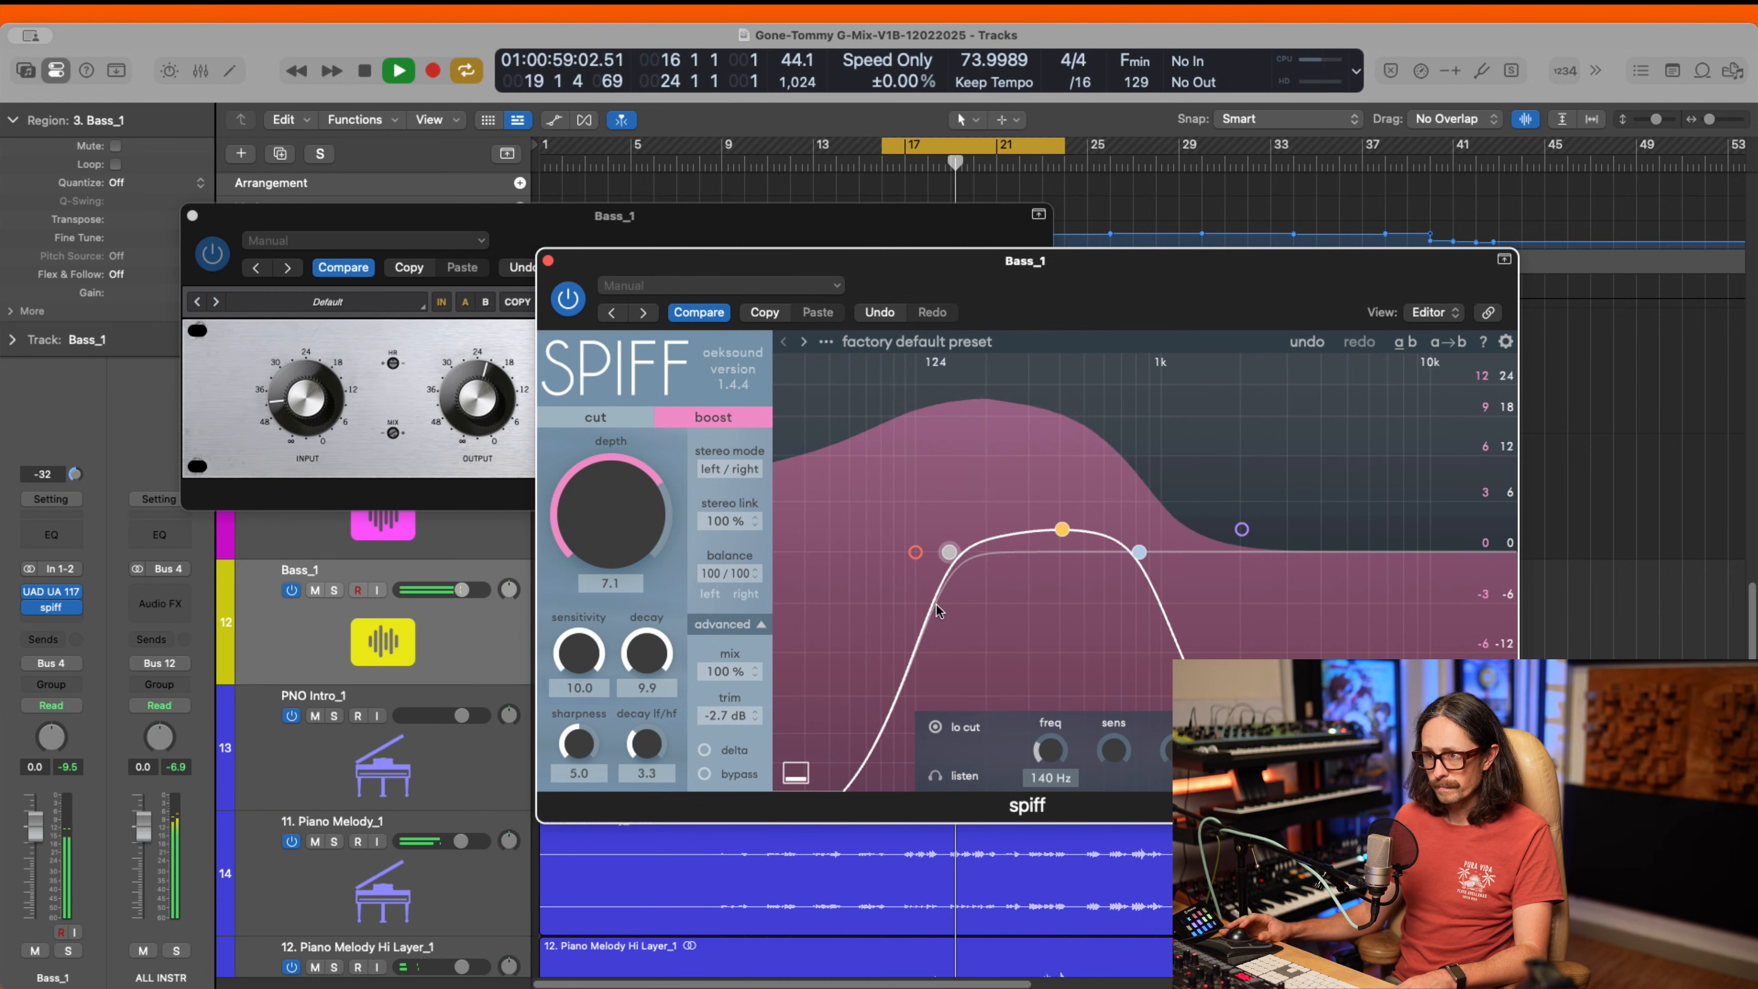
click(795, 773)
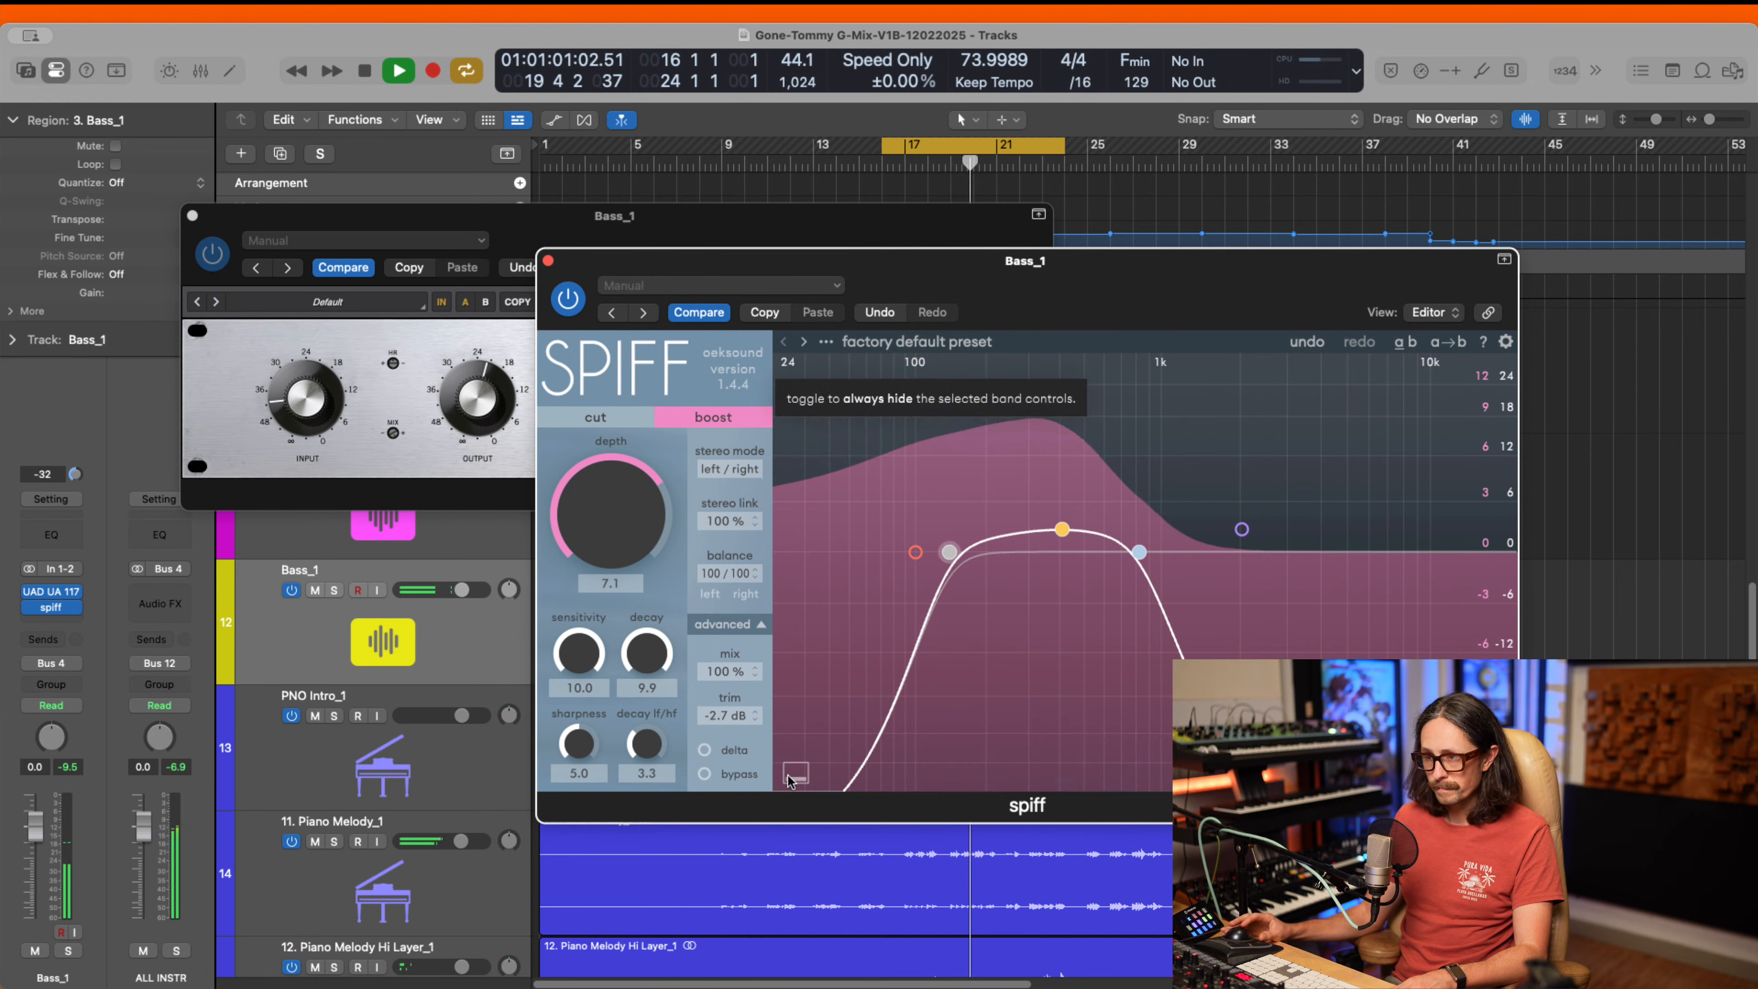
click(793, 774)
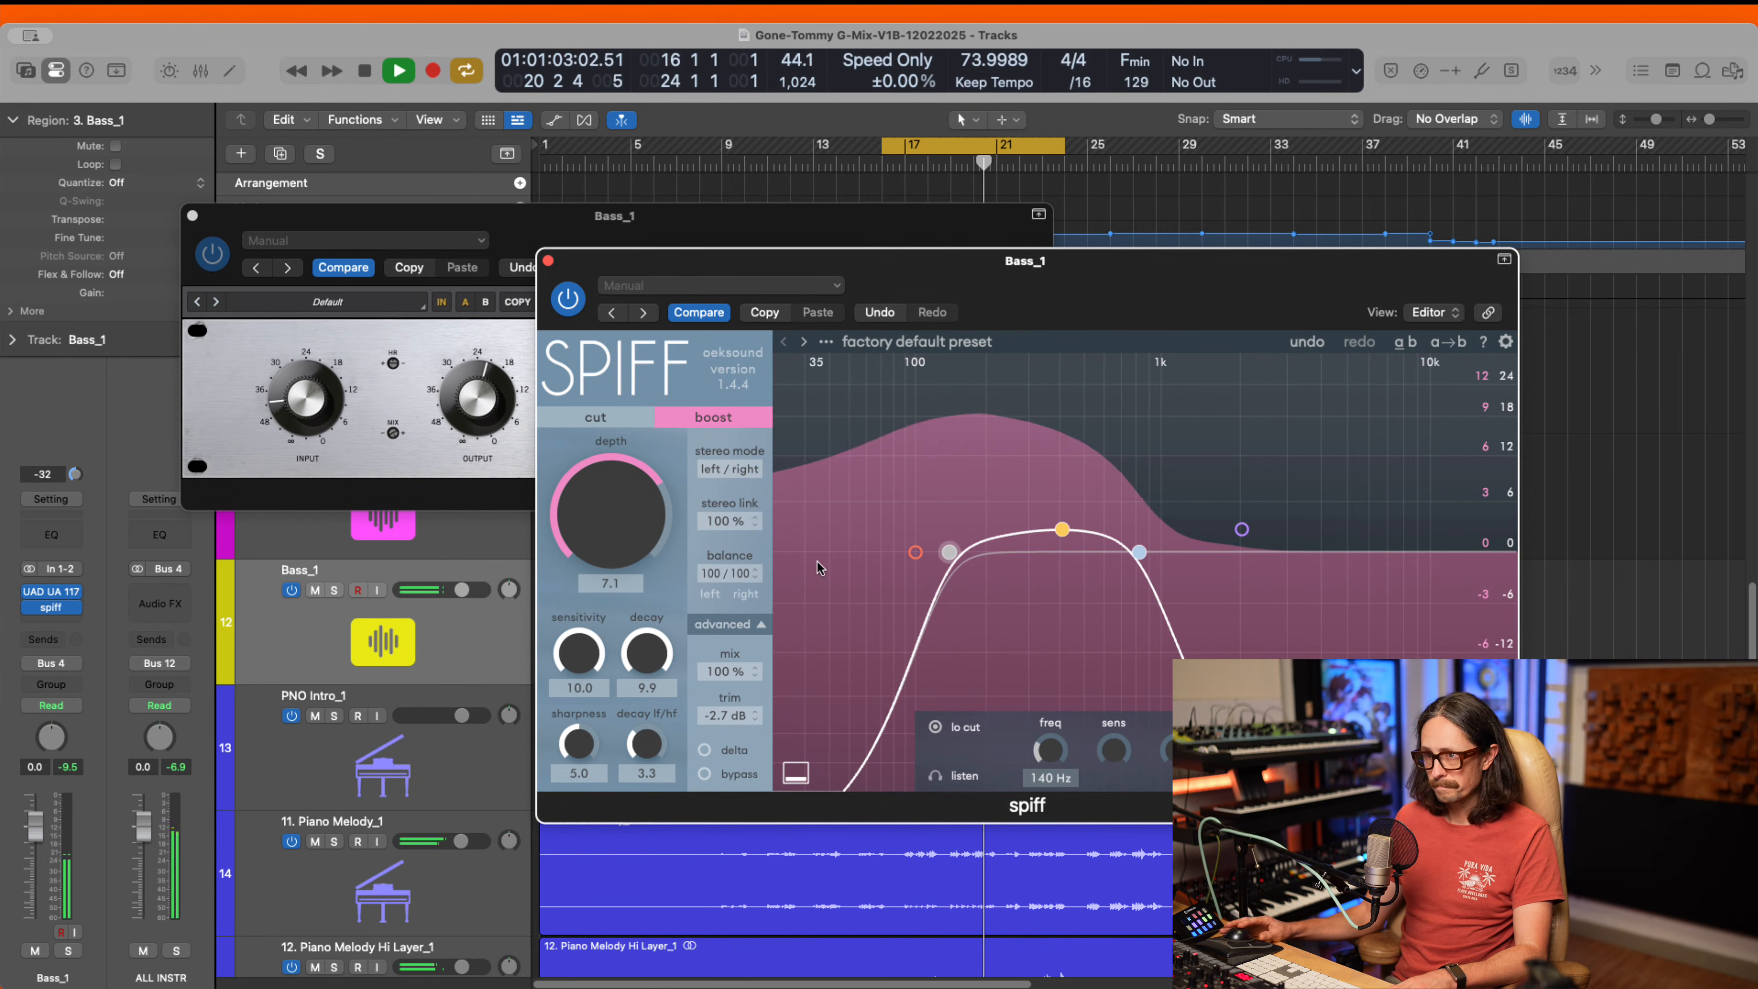
key(space)
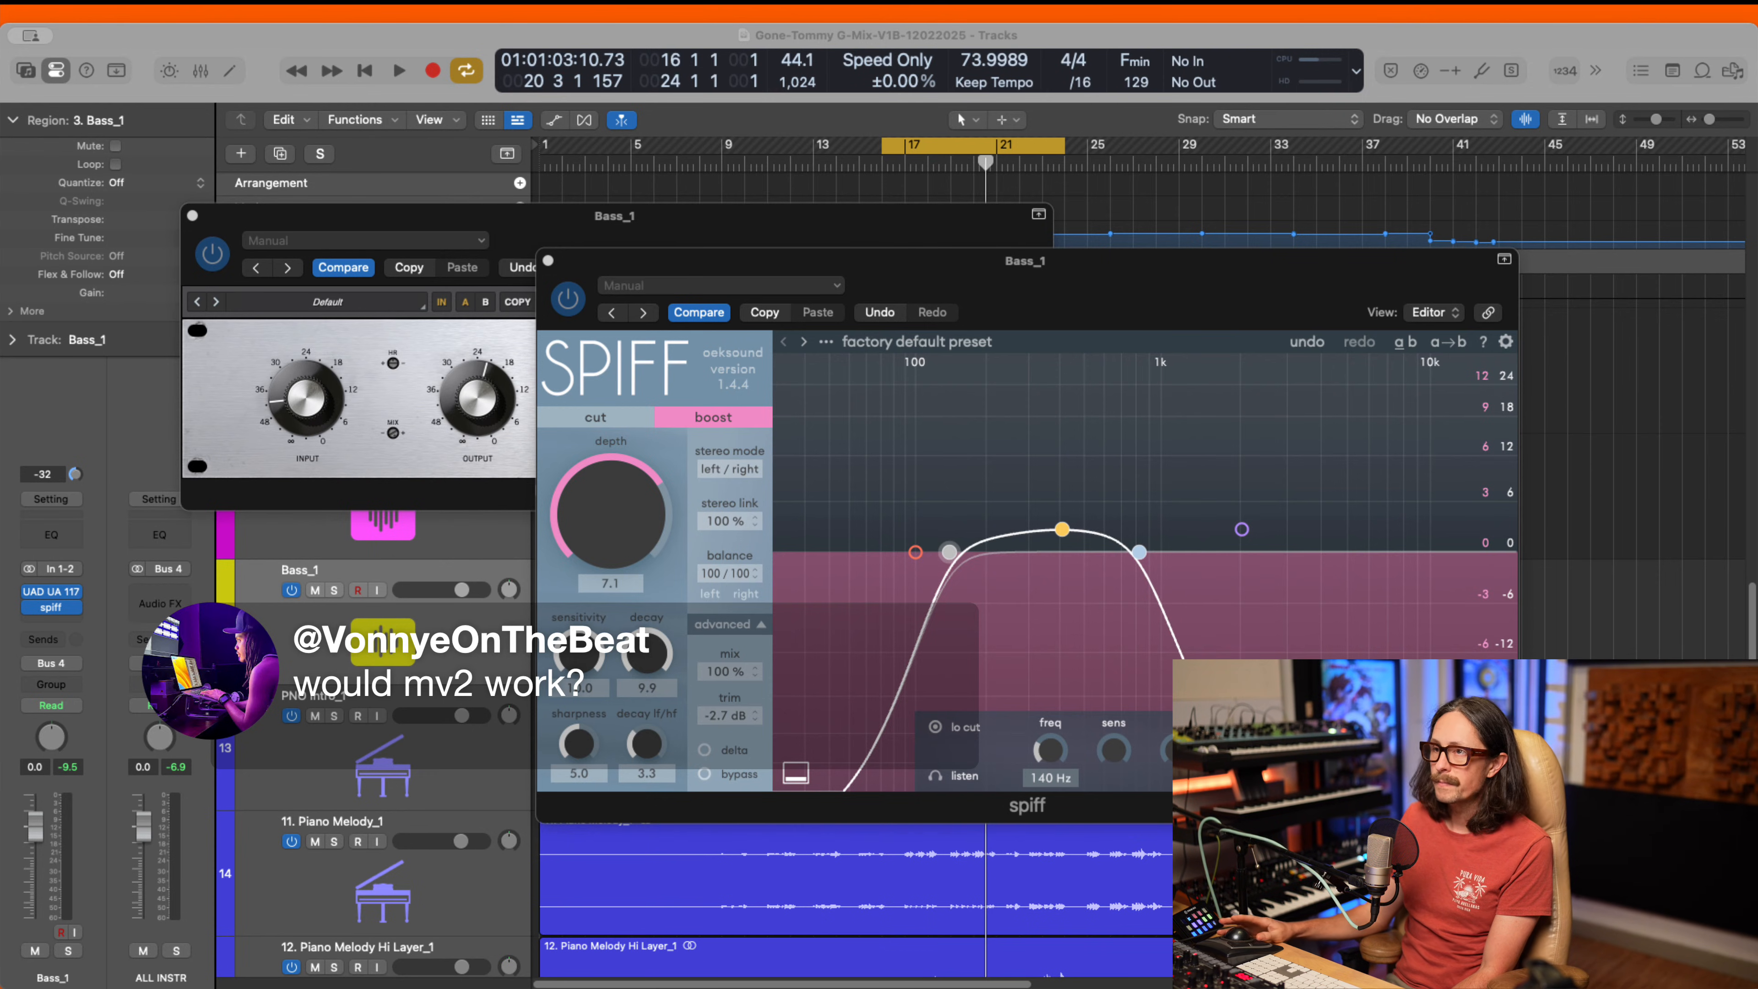
- Collapse the region inspector and close the spiff and 1176 windows
click(19, 141)
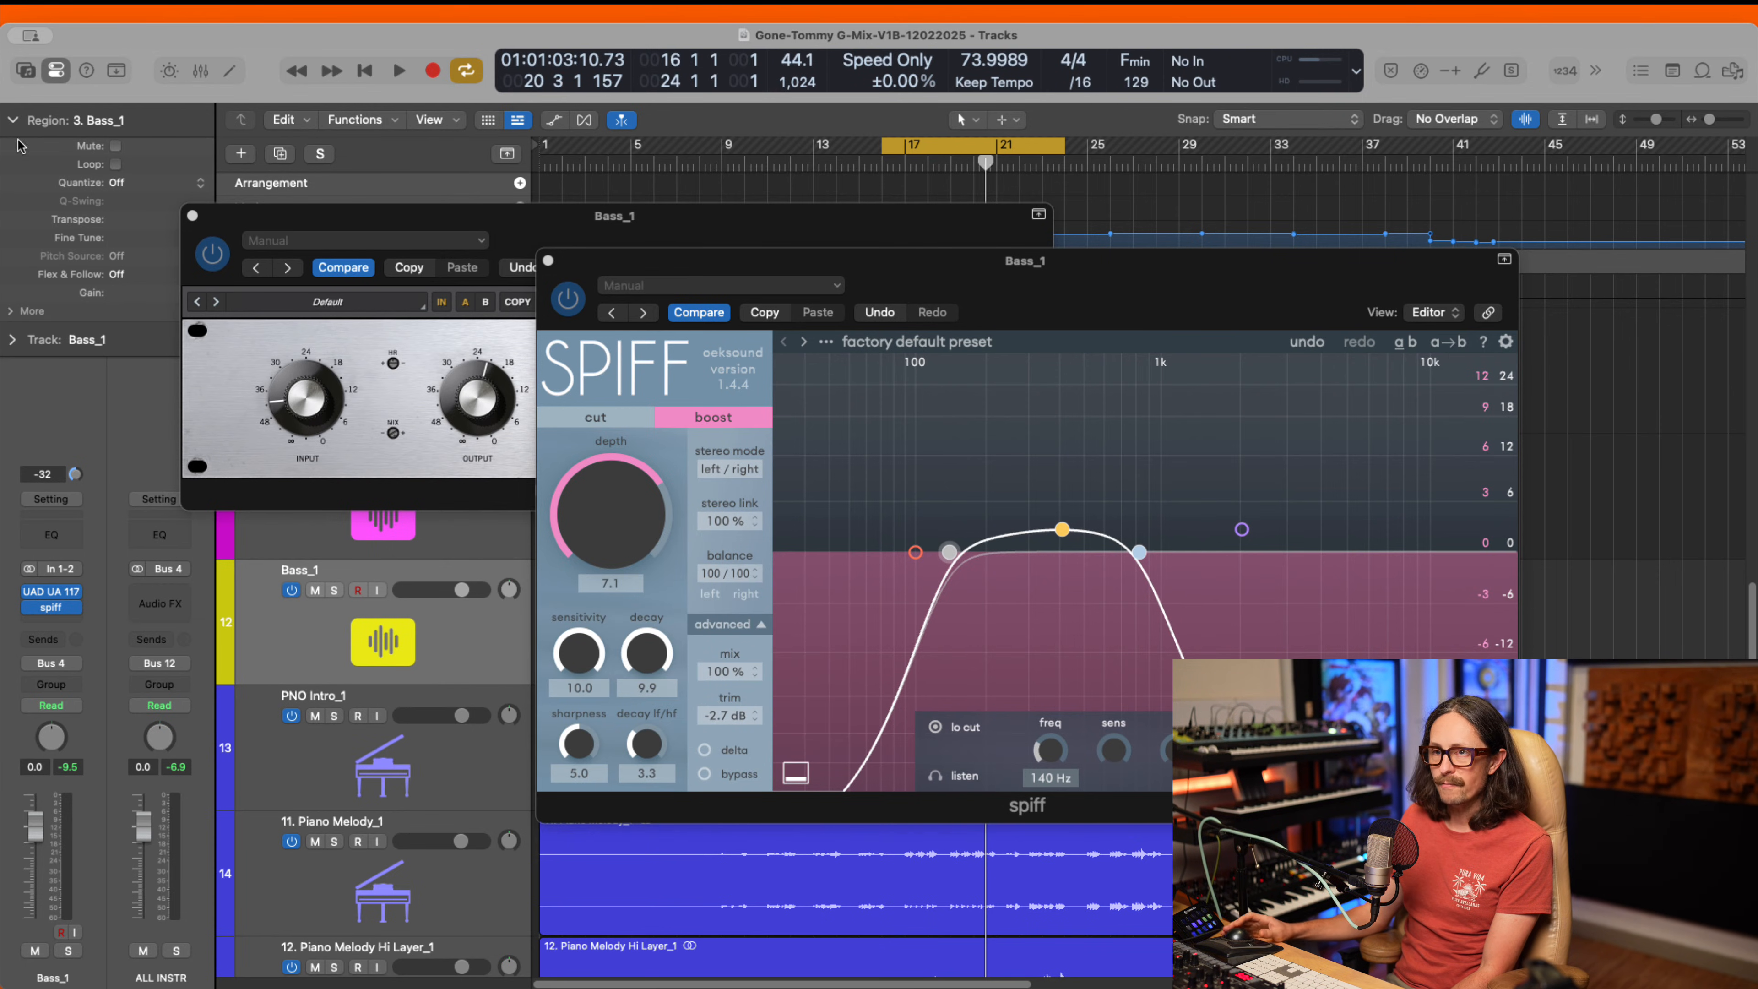
click(9, 119)
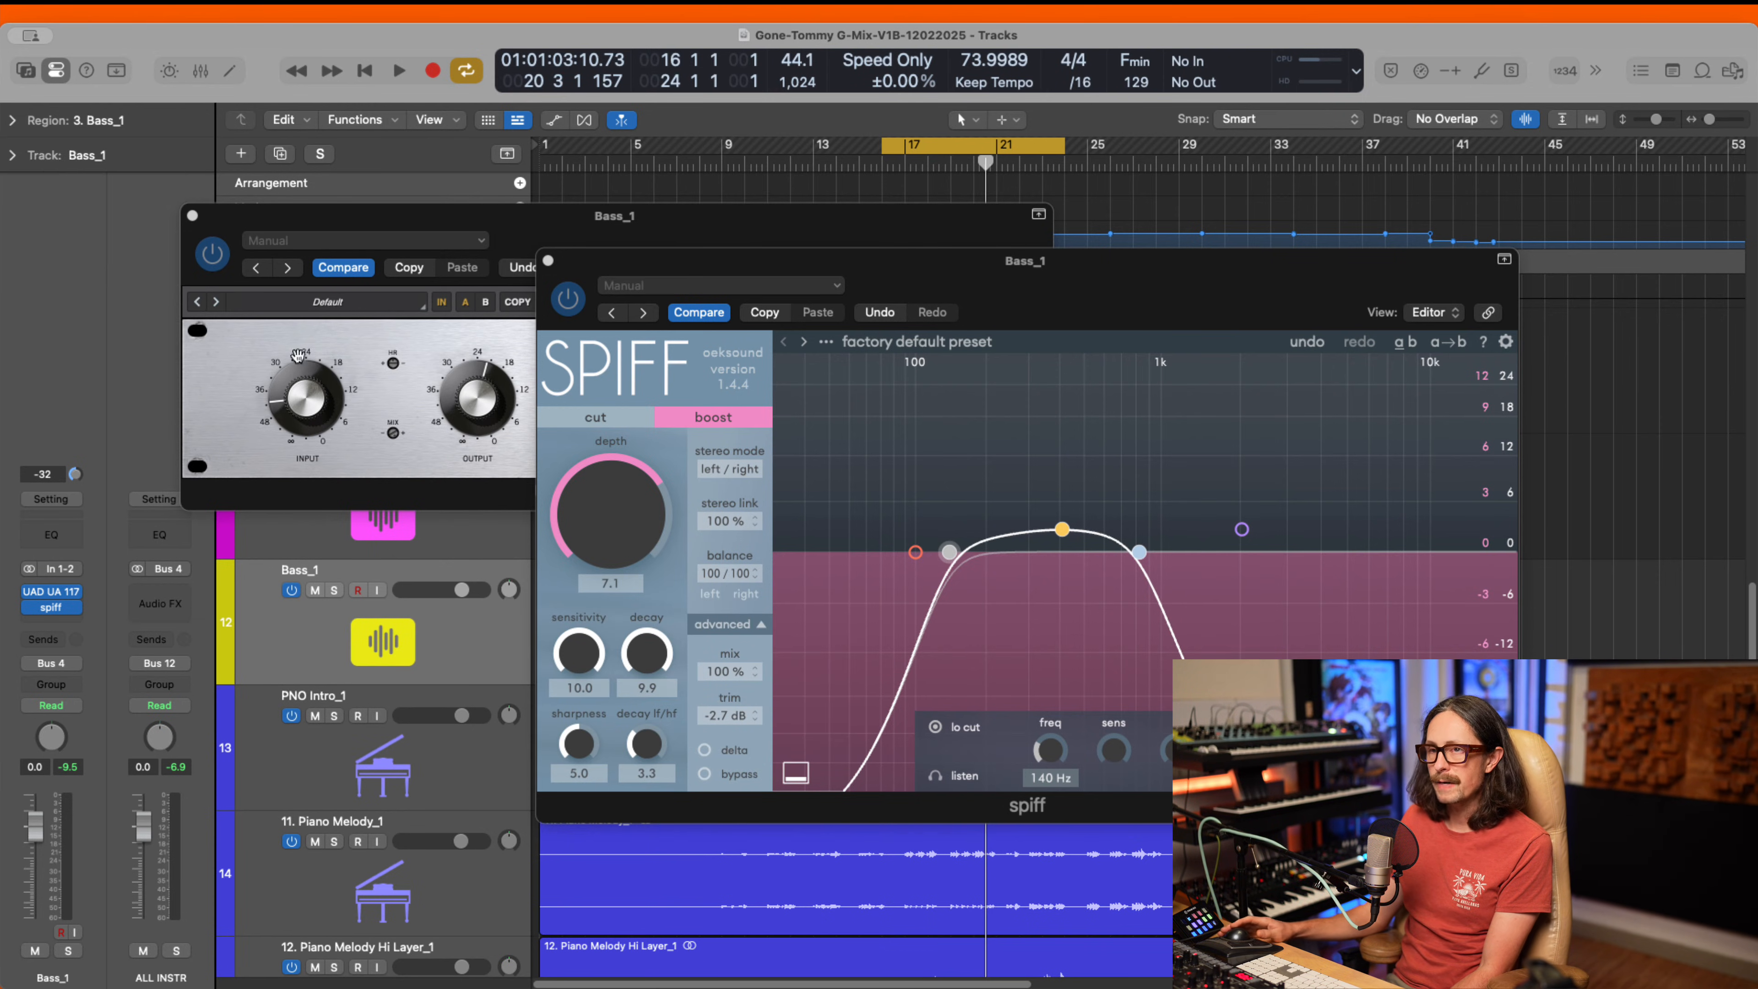
click(548, 261)
click(193, 215)
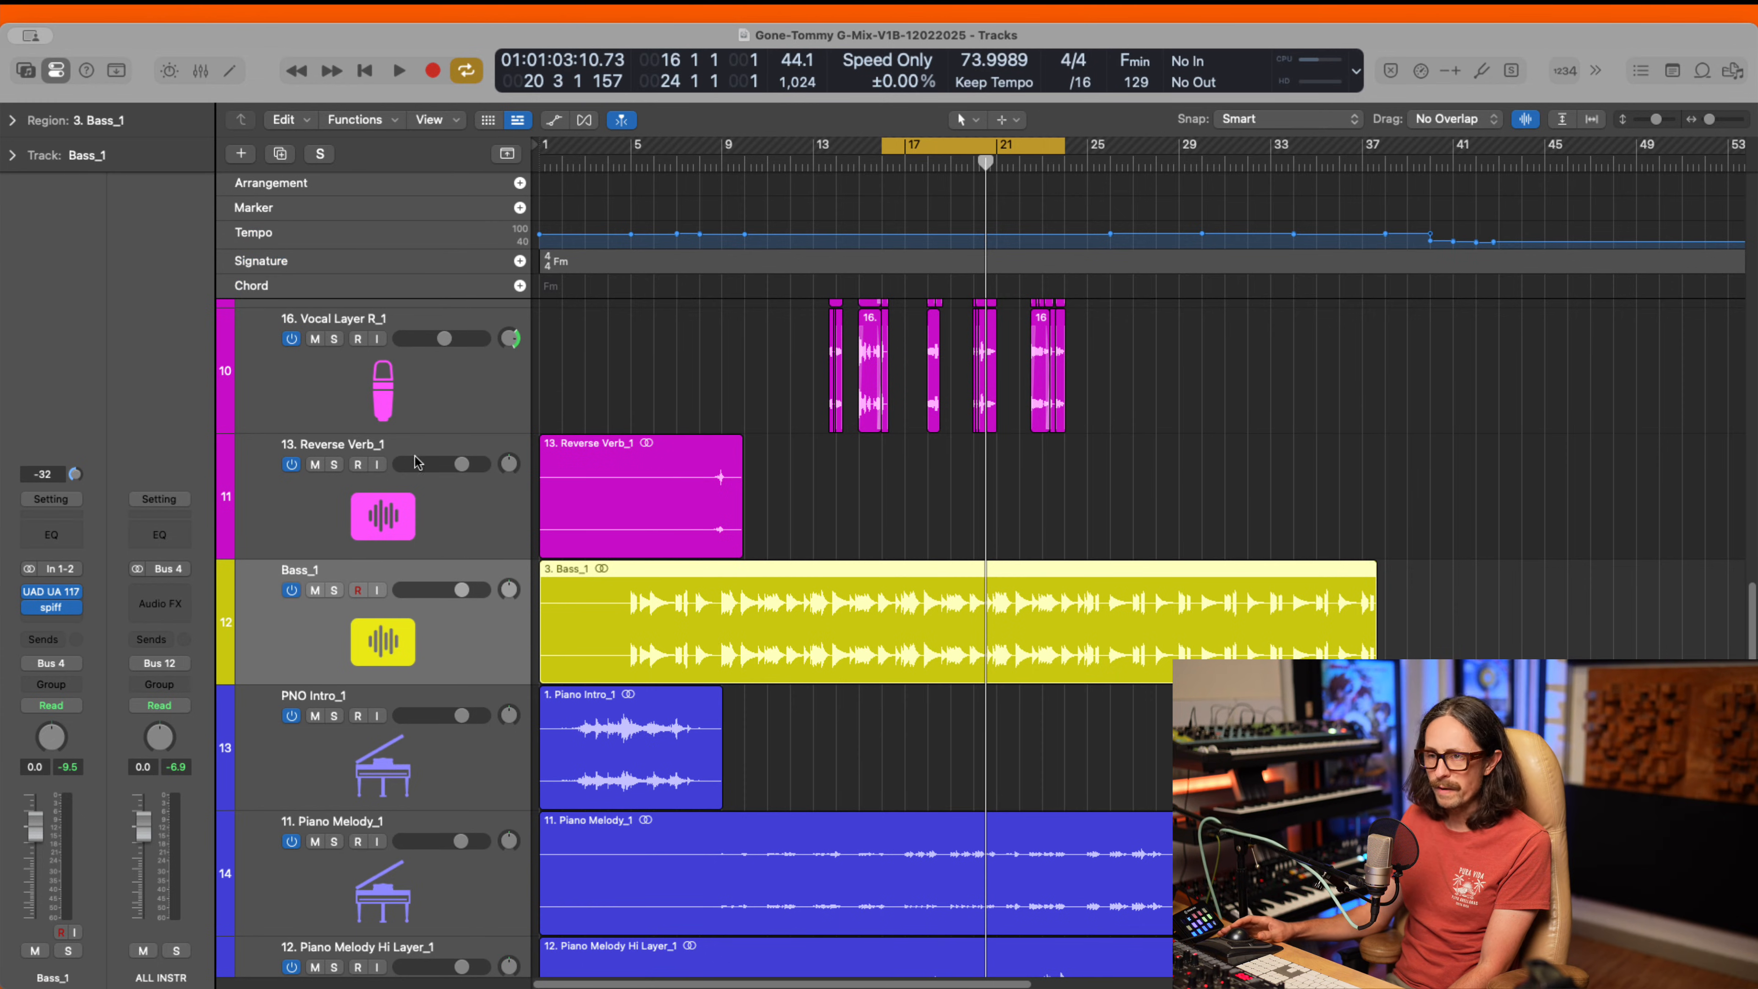
- Insert the Waves Magma StressBox (s) plug-in on Bass_1 after spiff
click(66, 621)
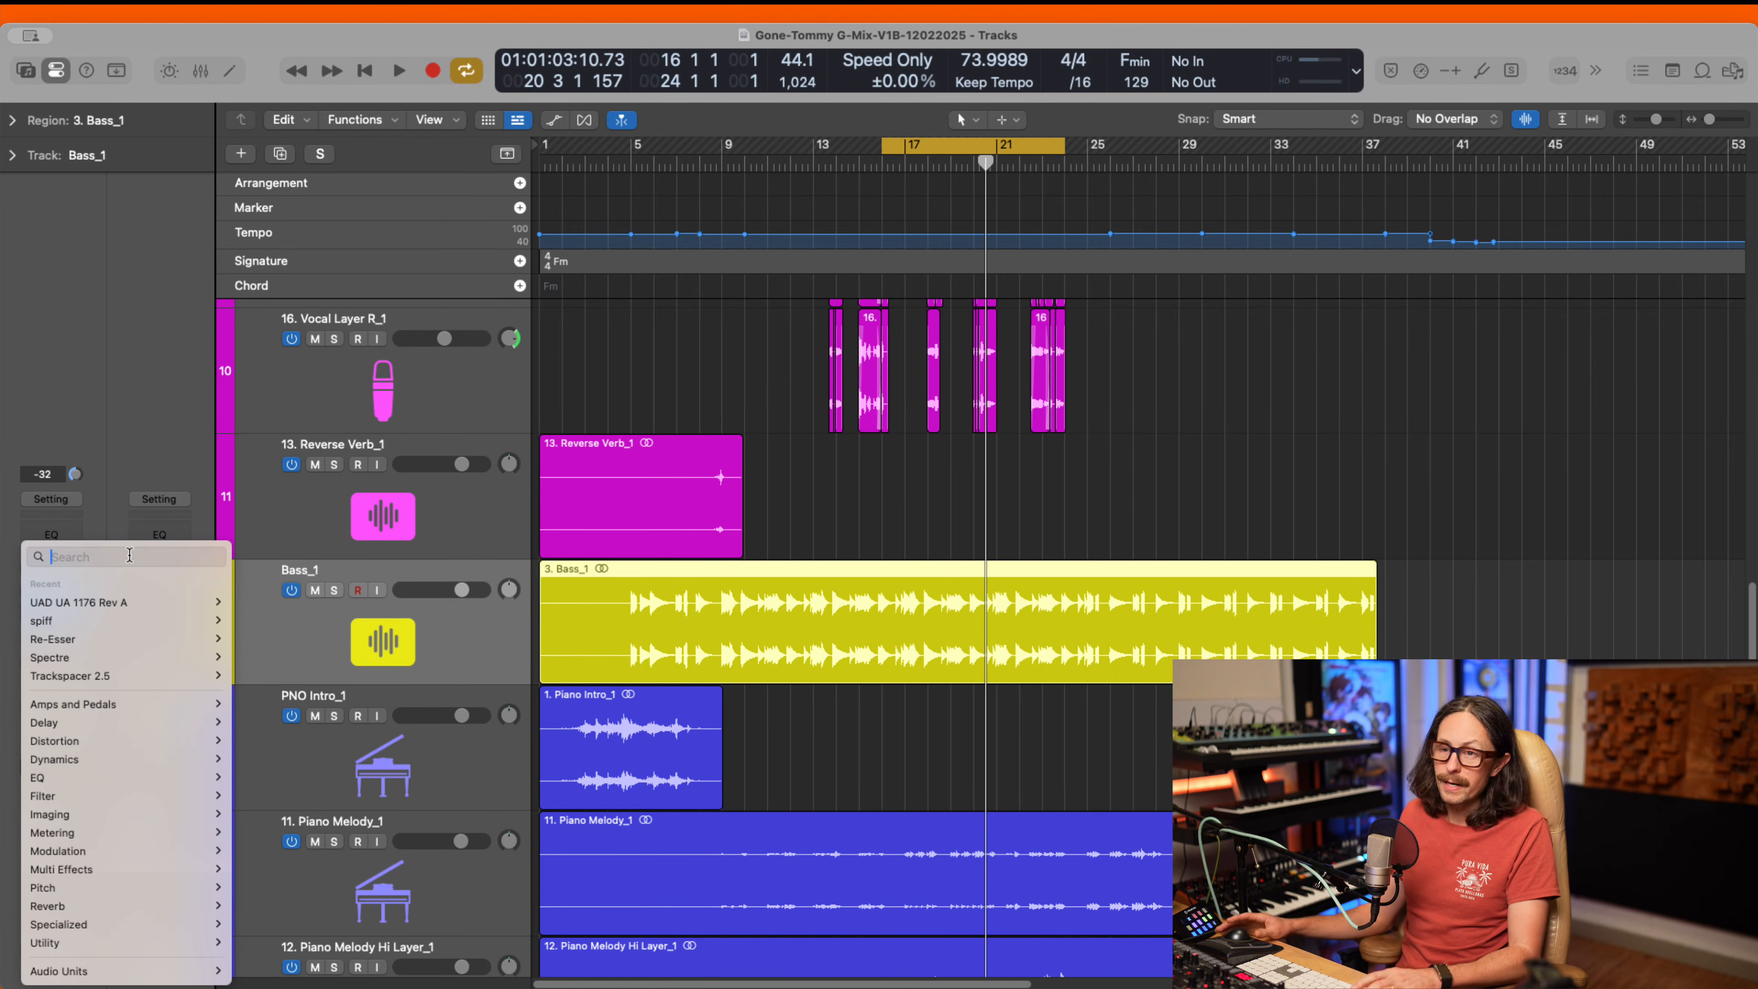
mouse_move(58, 972)
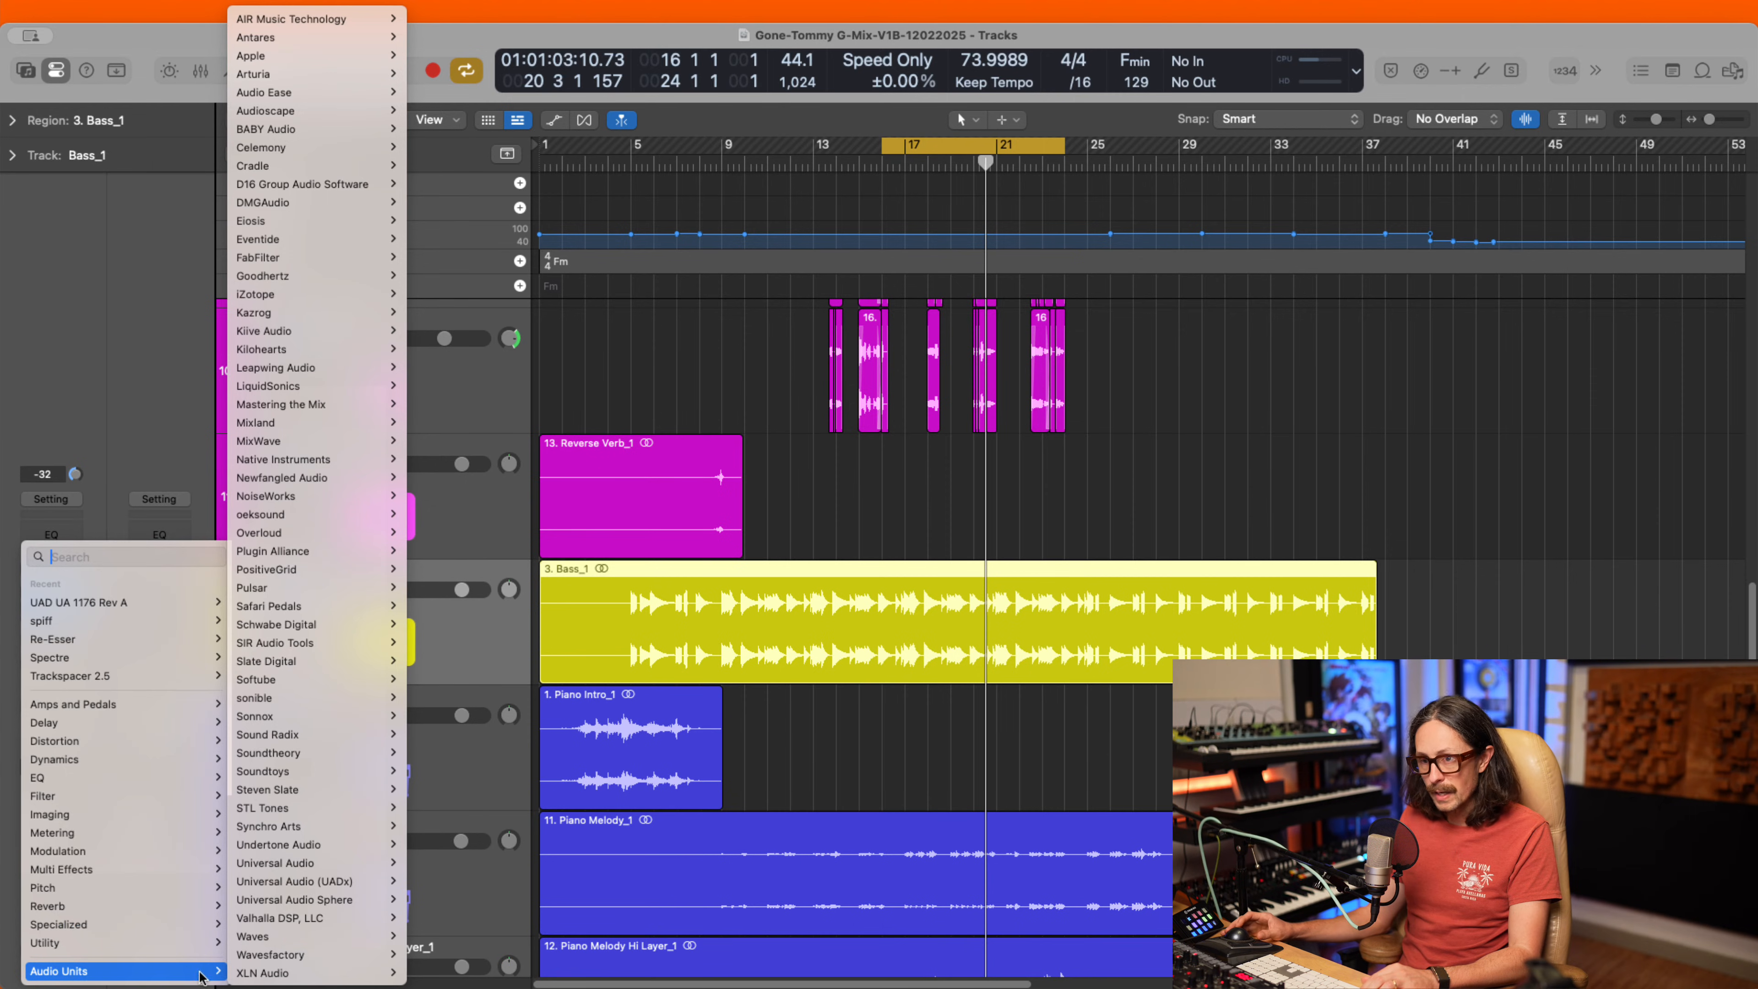
mouse_move(277, 936)
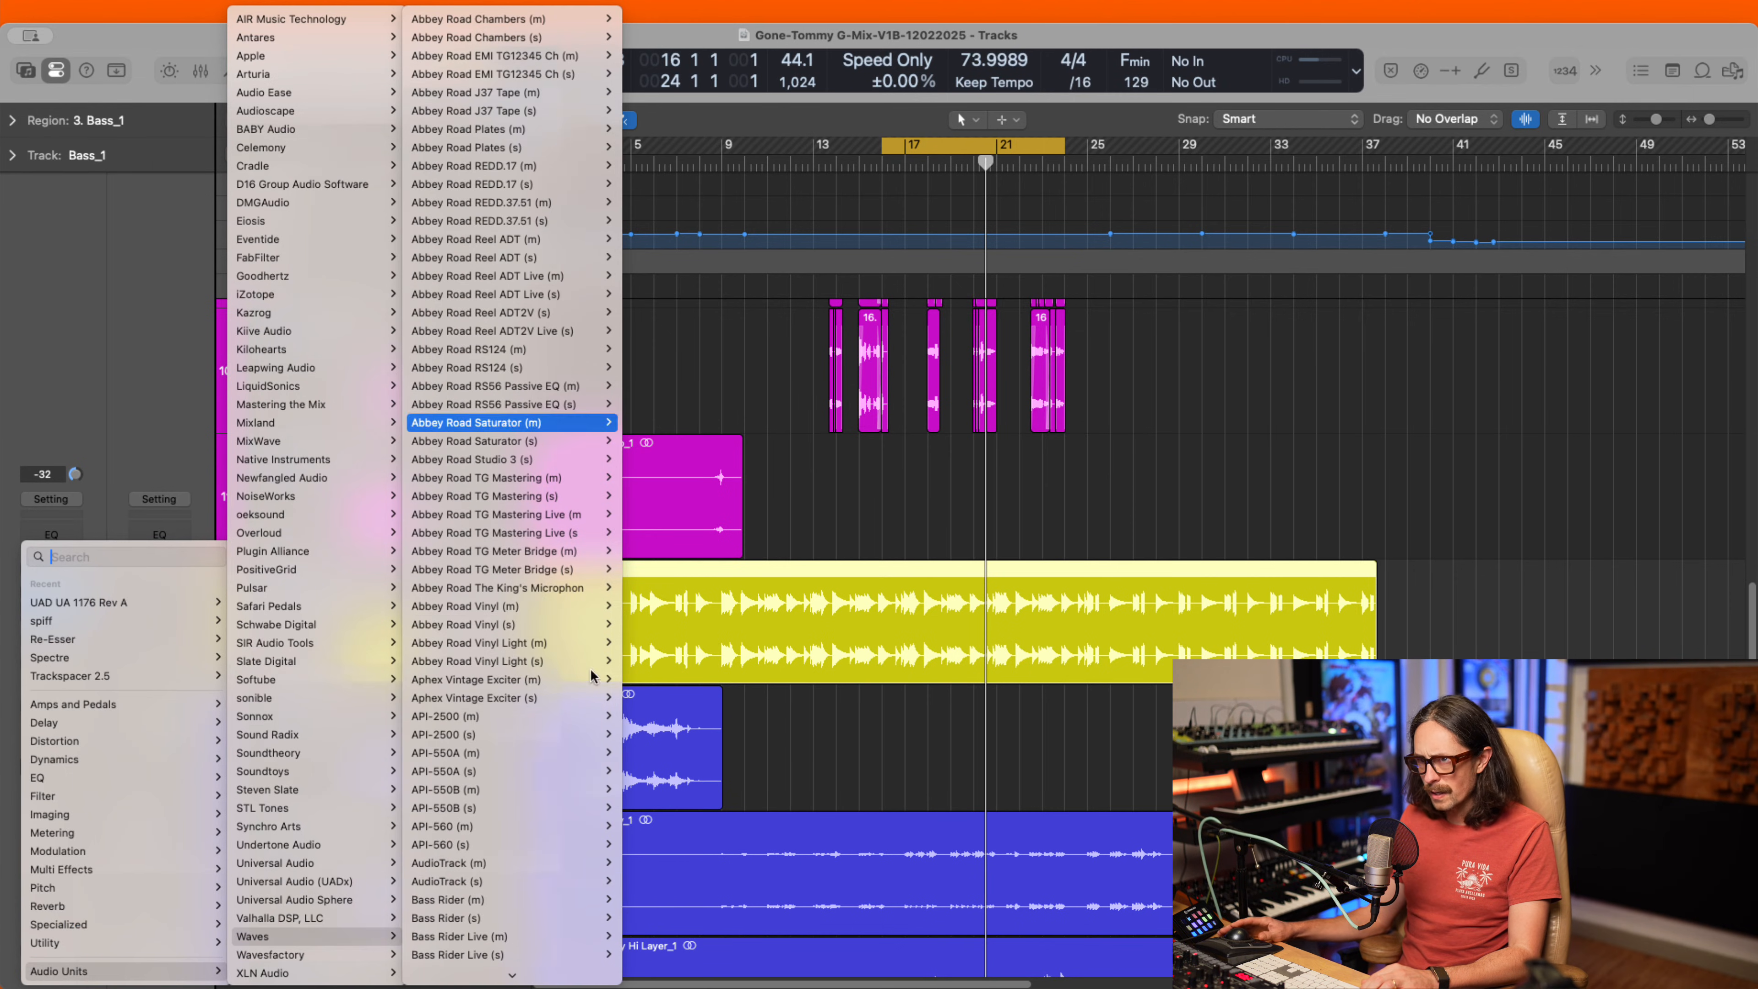
scroll(484, 831, down, 10)
mouse_move(520, 716)
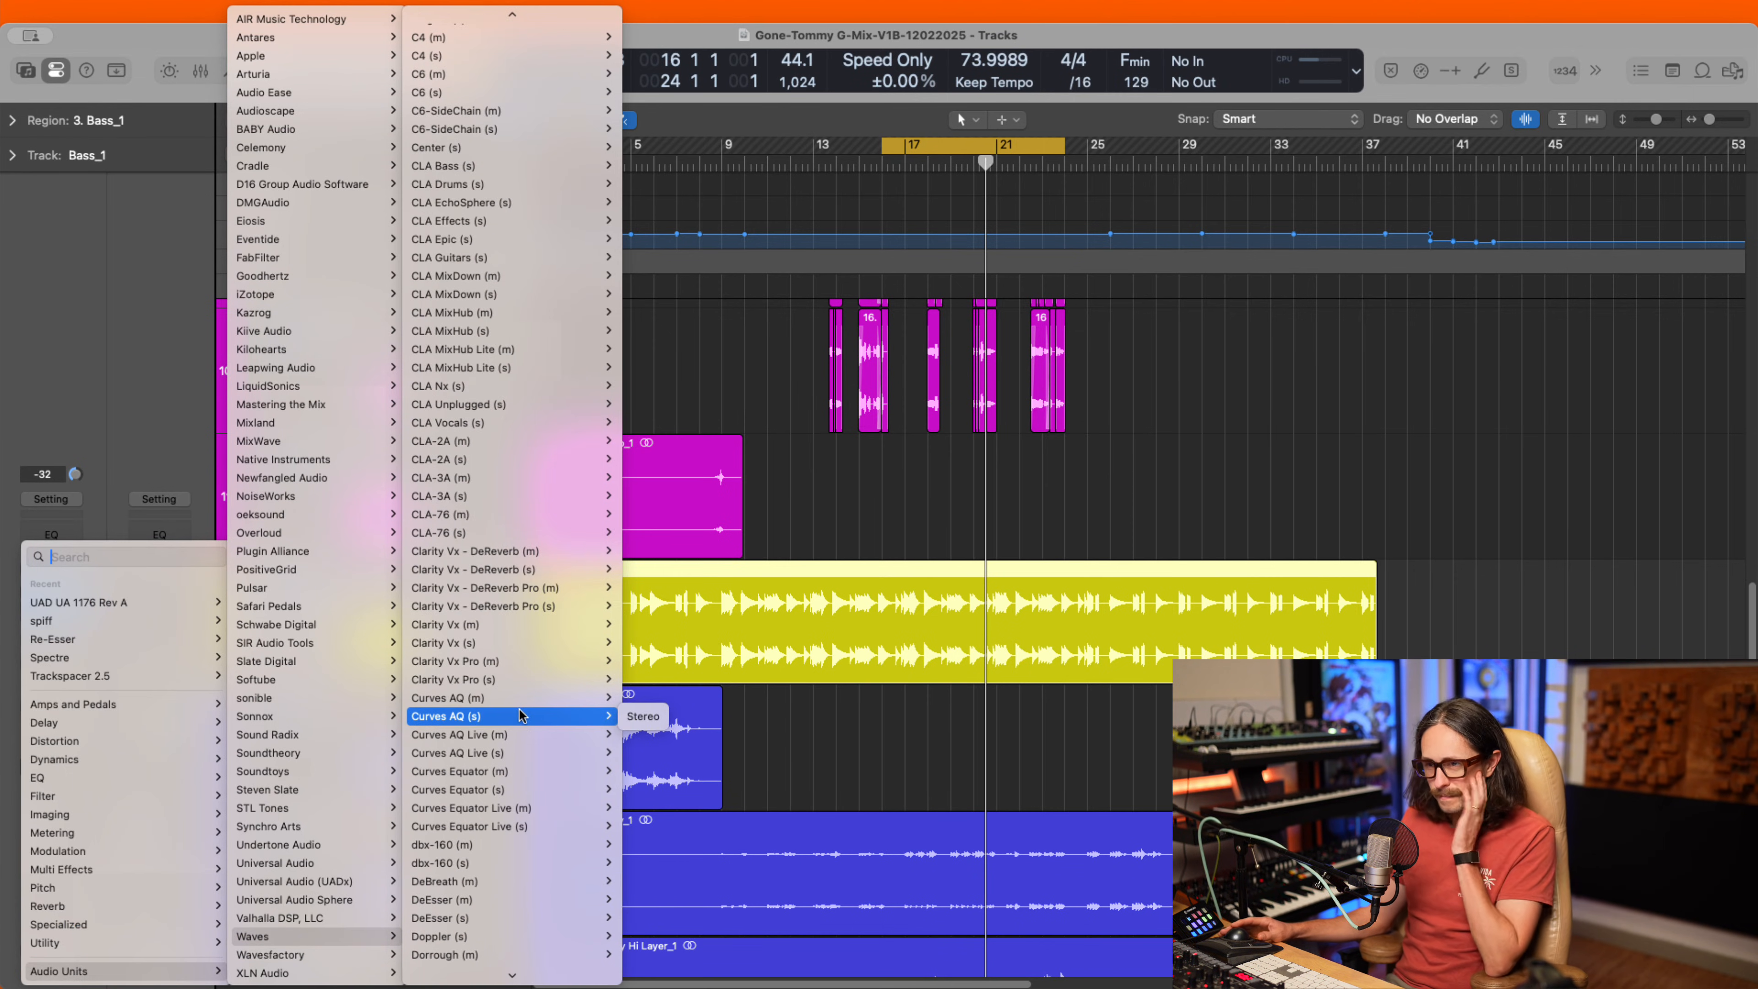
scroll(521, 716, down, 20)
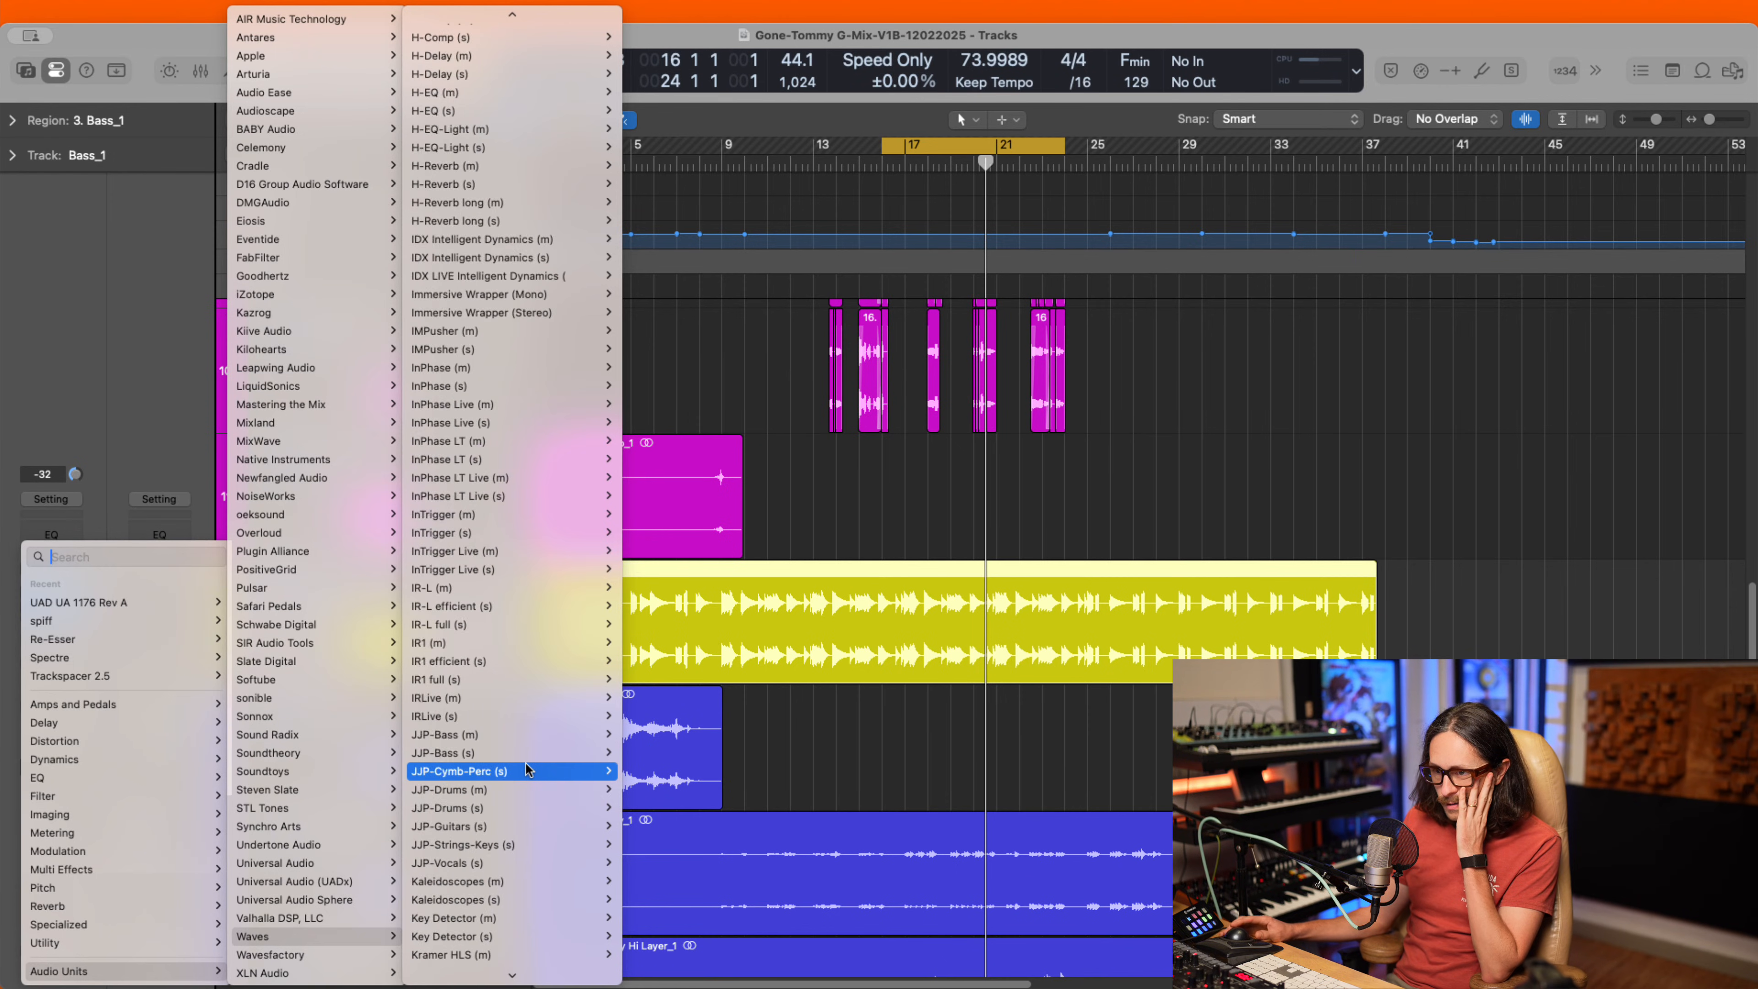
scroll(526, 769, down, 15)
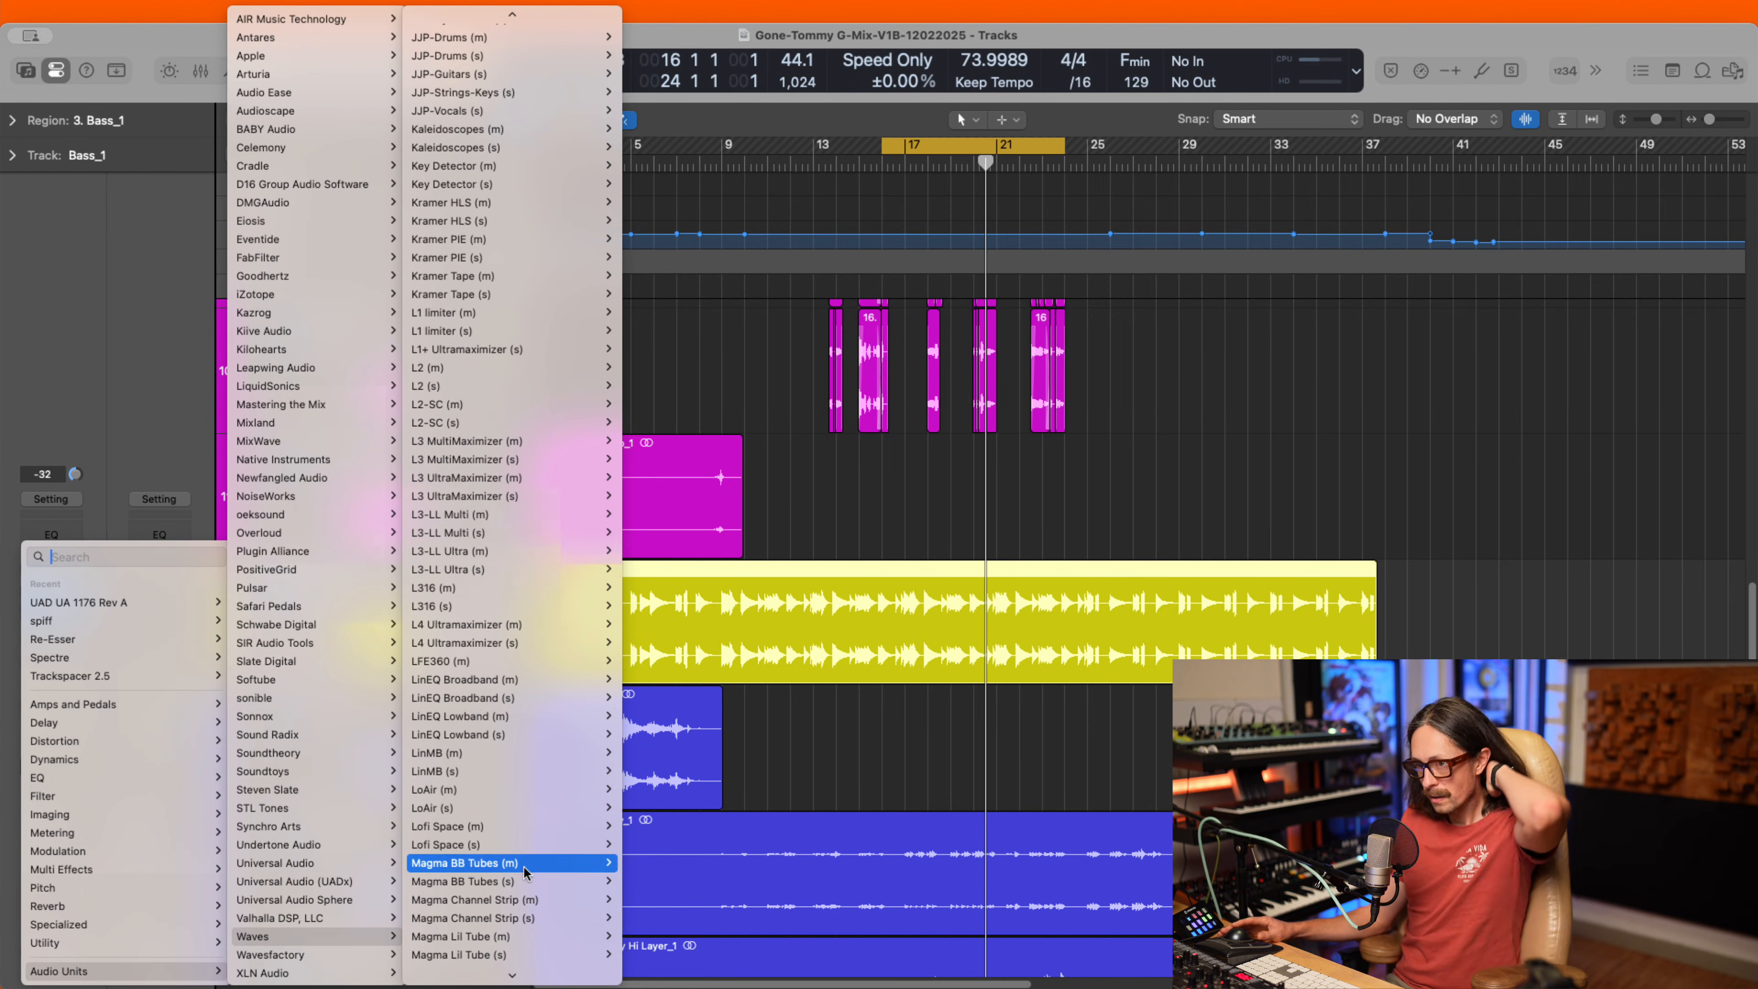
scroll(530, 928, down, 3)
mouse_move(532, 926)
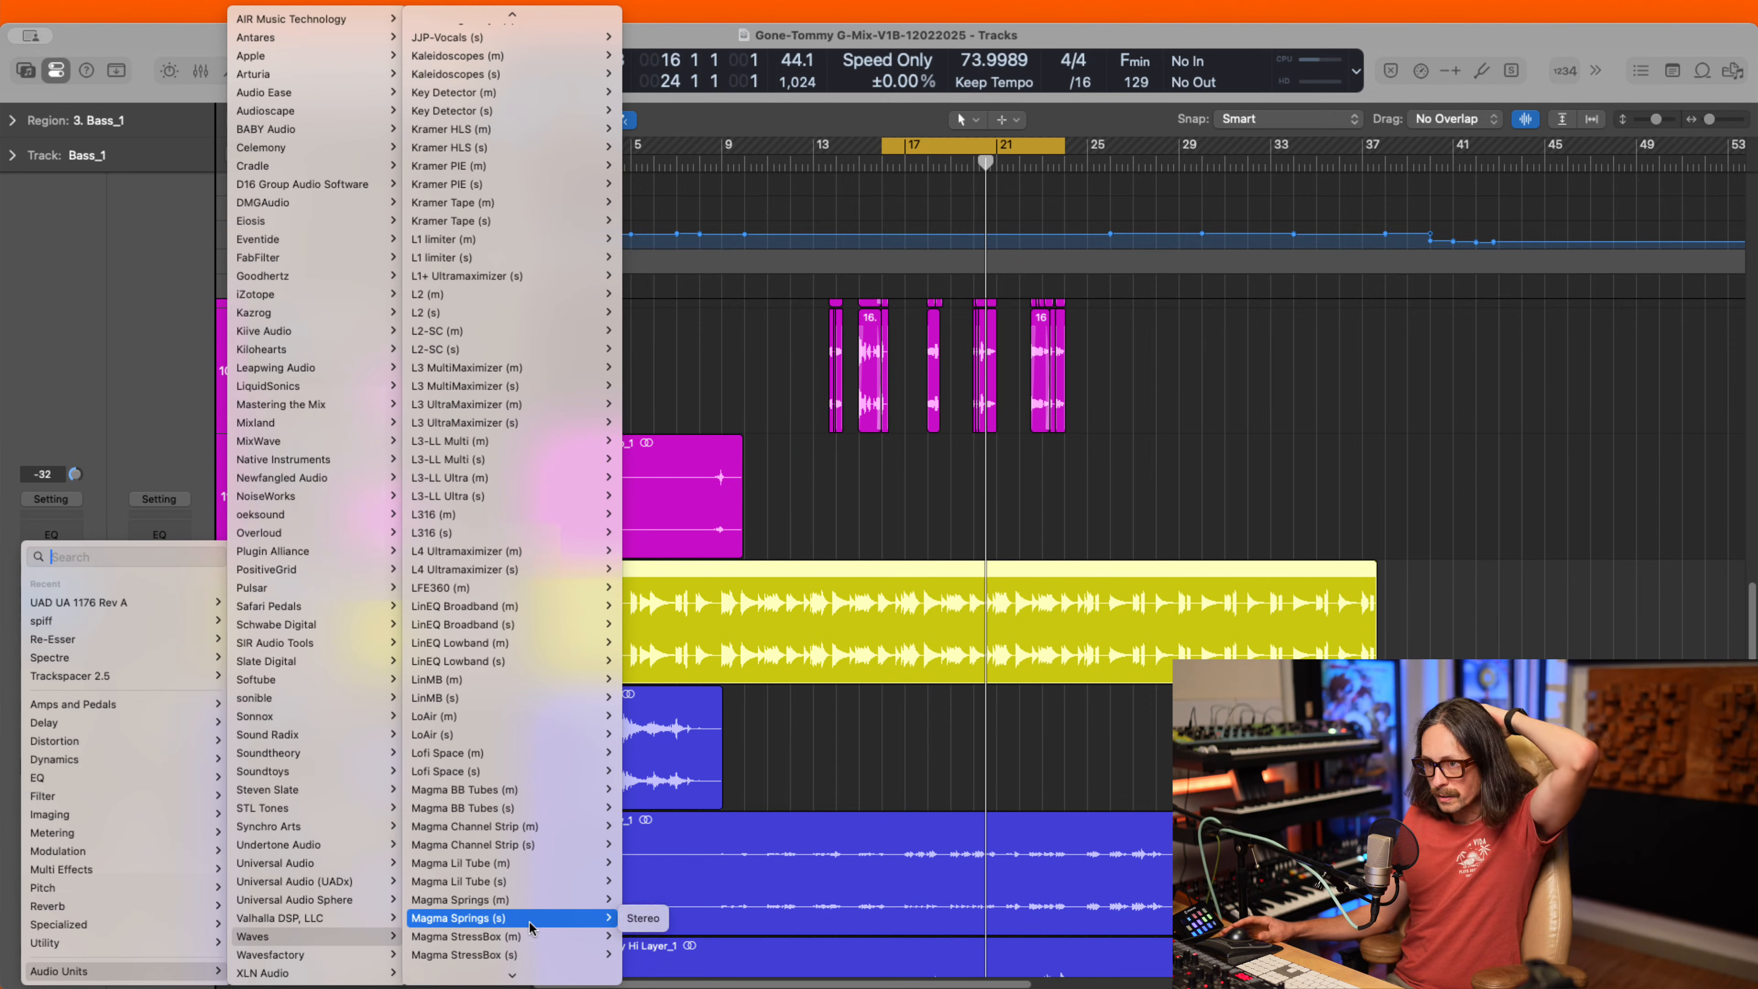
scroll(532, 926, down, 1)
click(539, 941)
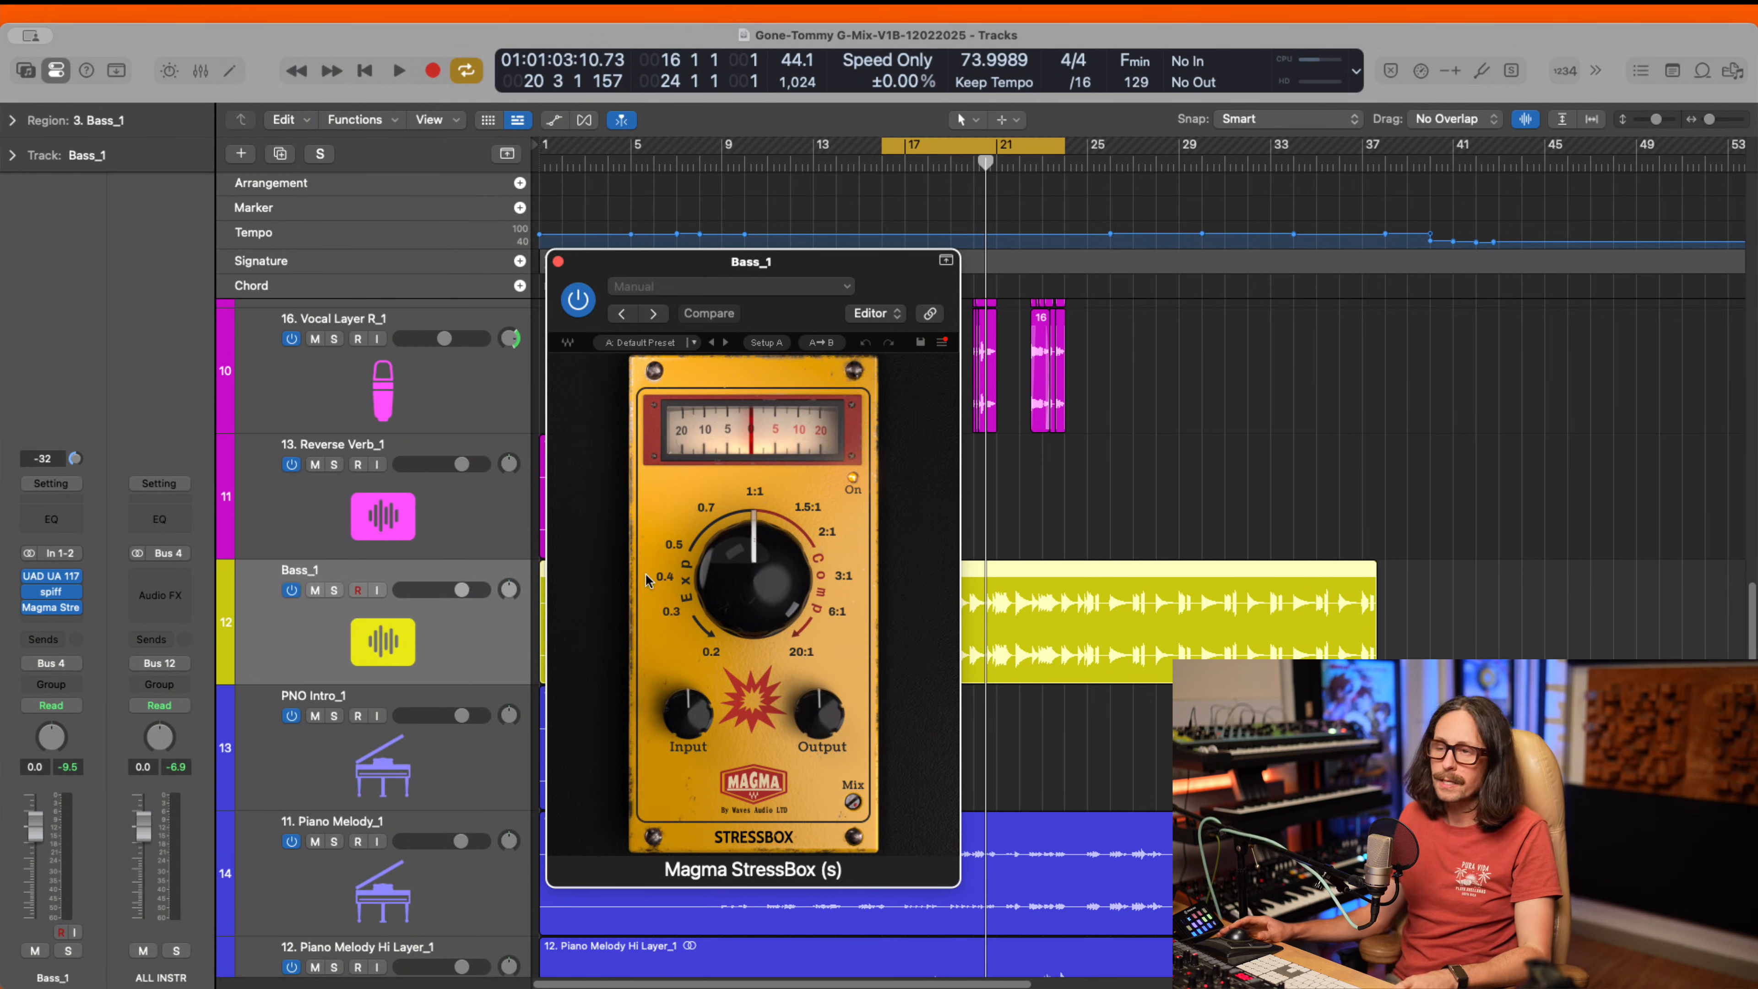
- Solo Bass_1 and, during playback, turn the StressBox ratio down to 0.28 expansion and adjust its output
click(335, 589)
drag(776, 578, 754, 765)
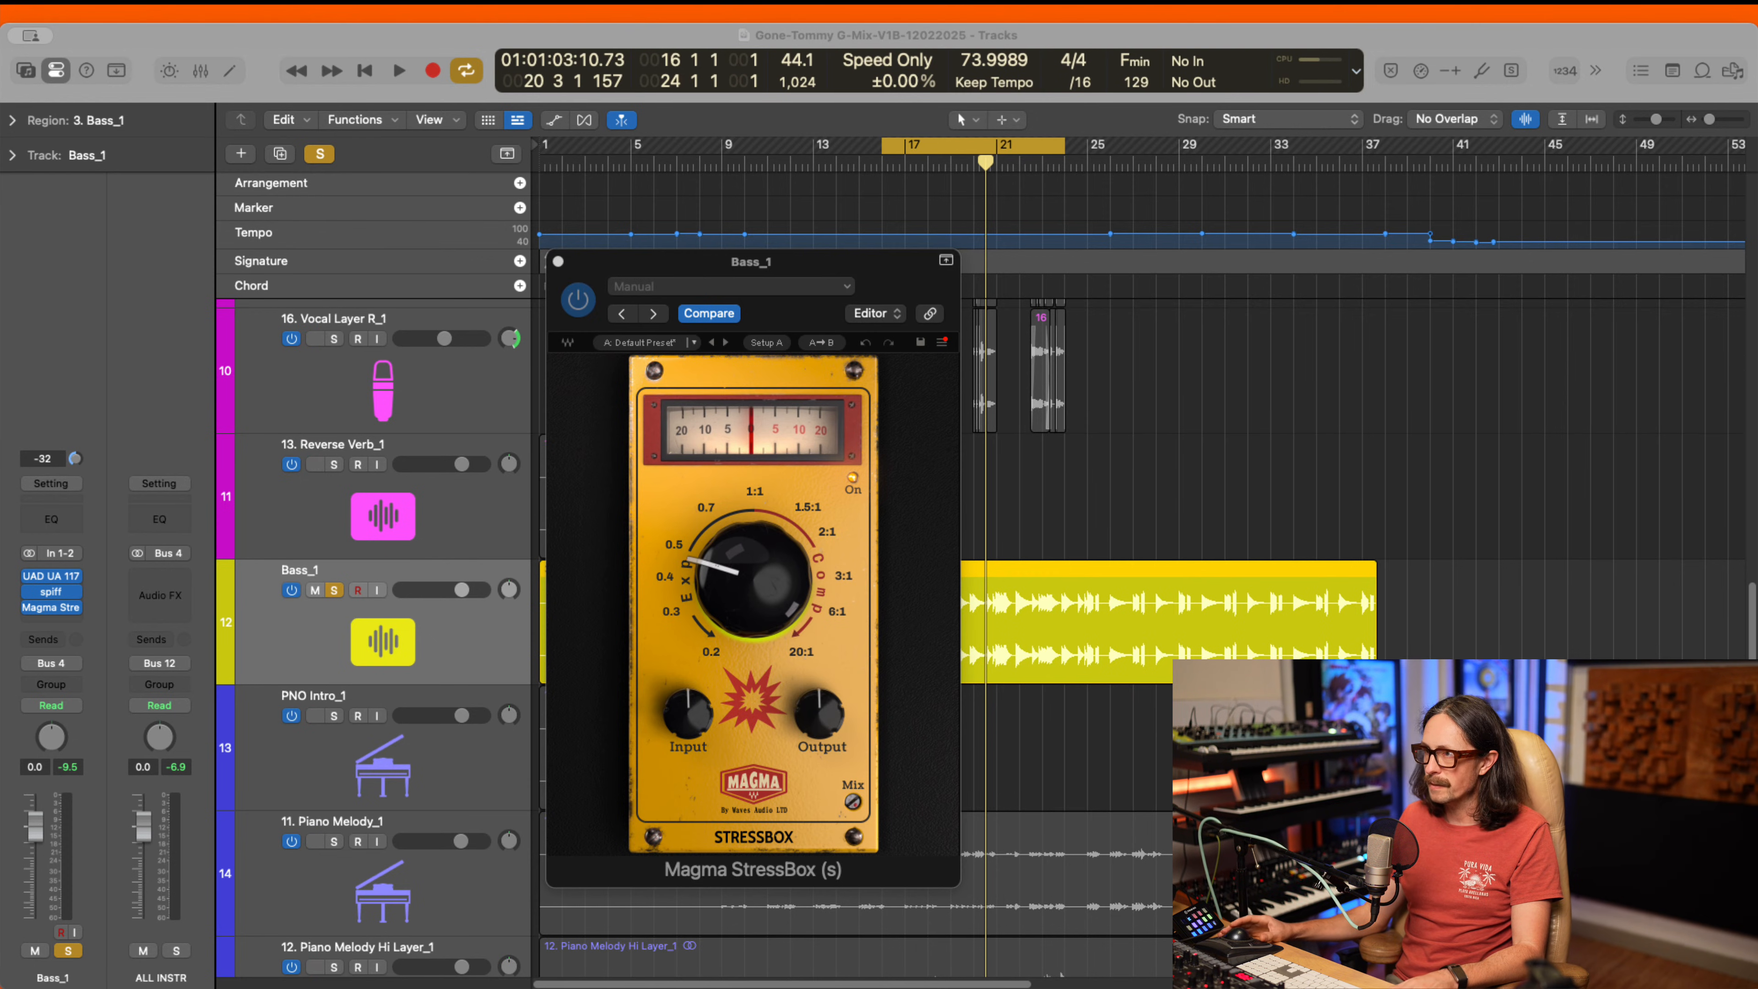
click(844, 668)
key(space)
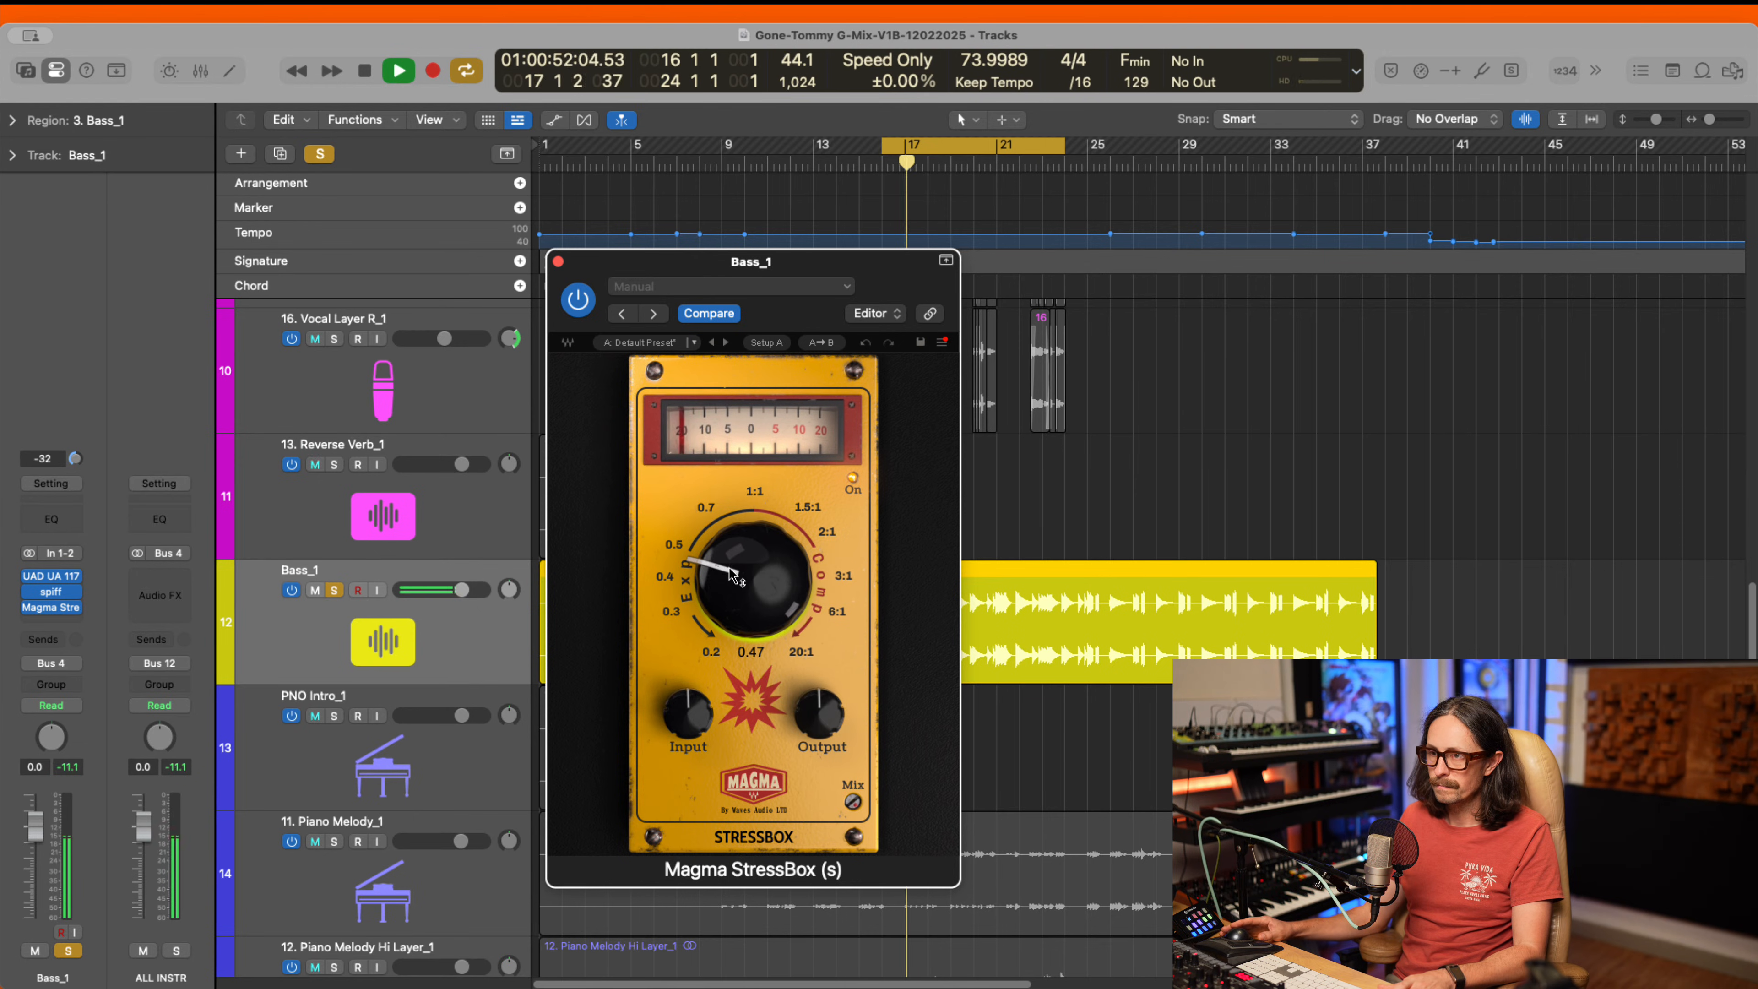
drag(734, 575, 735, 703)
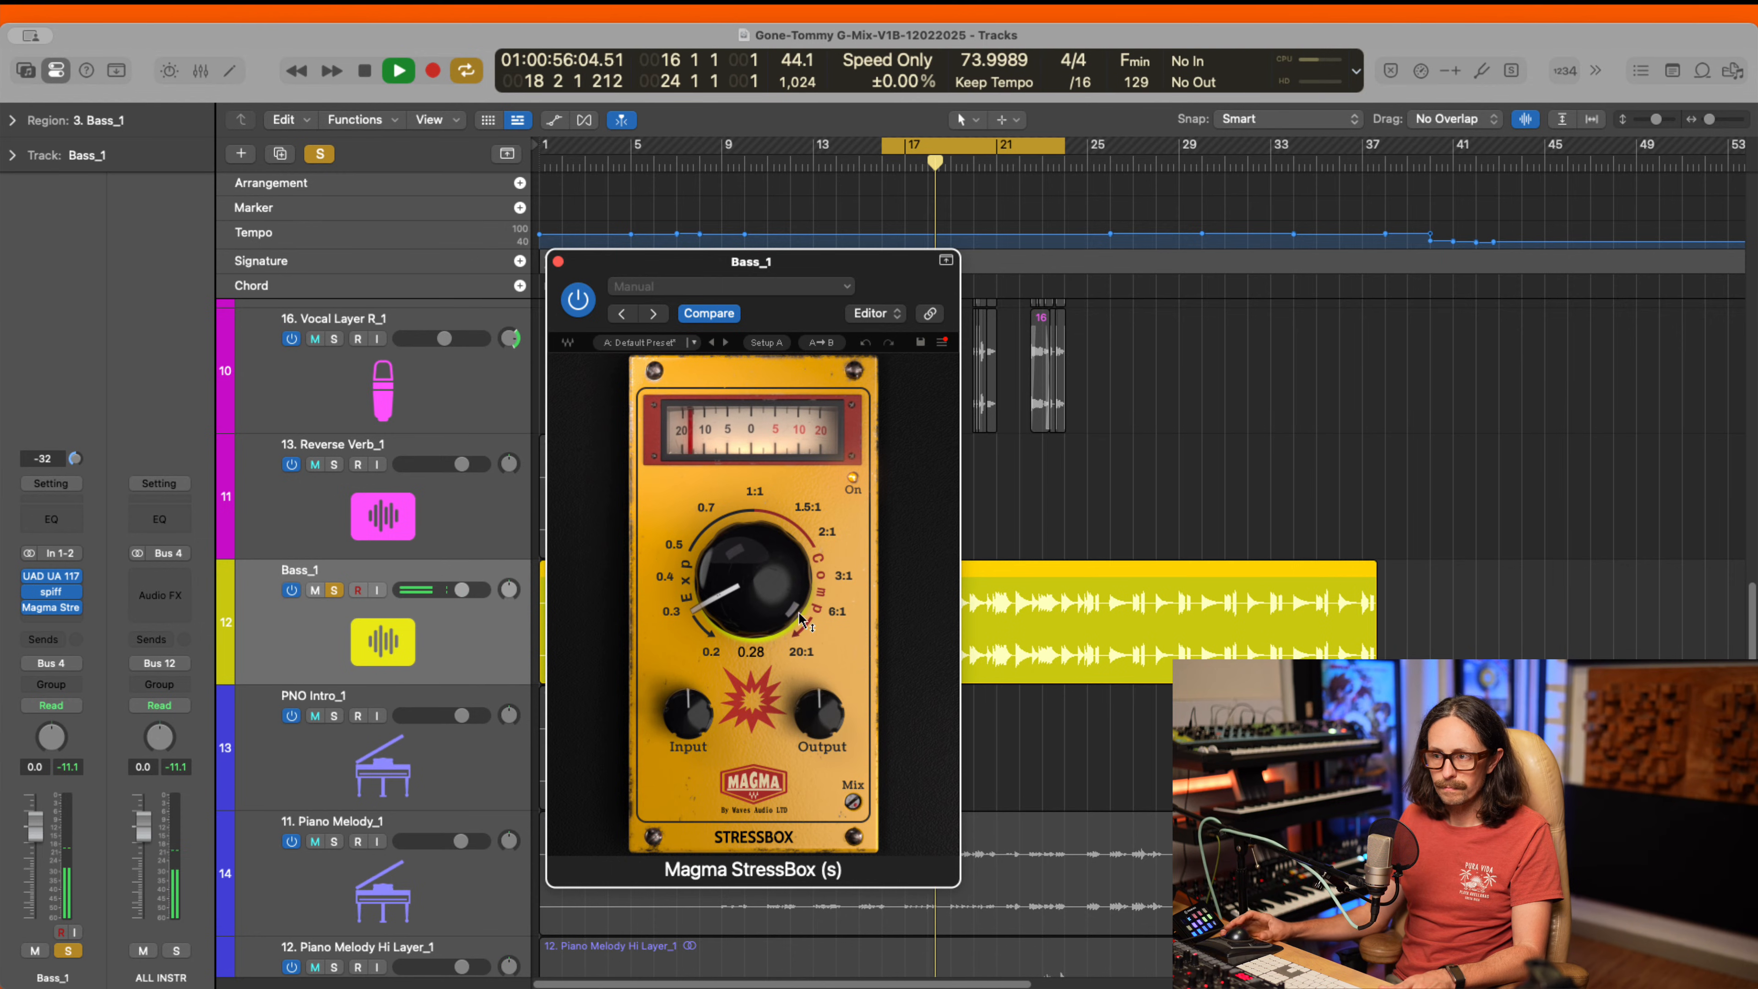
drag(839, 698, 842, 646)
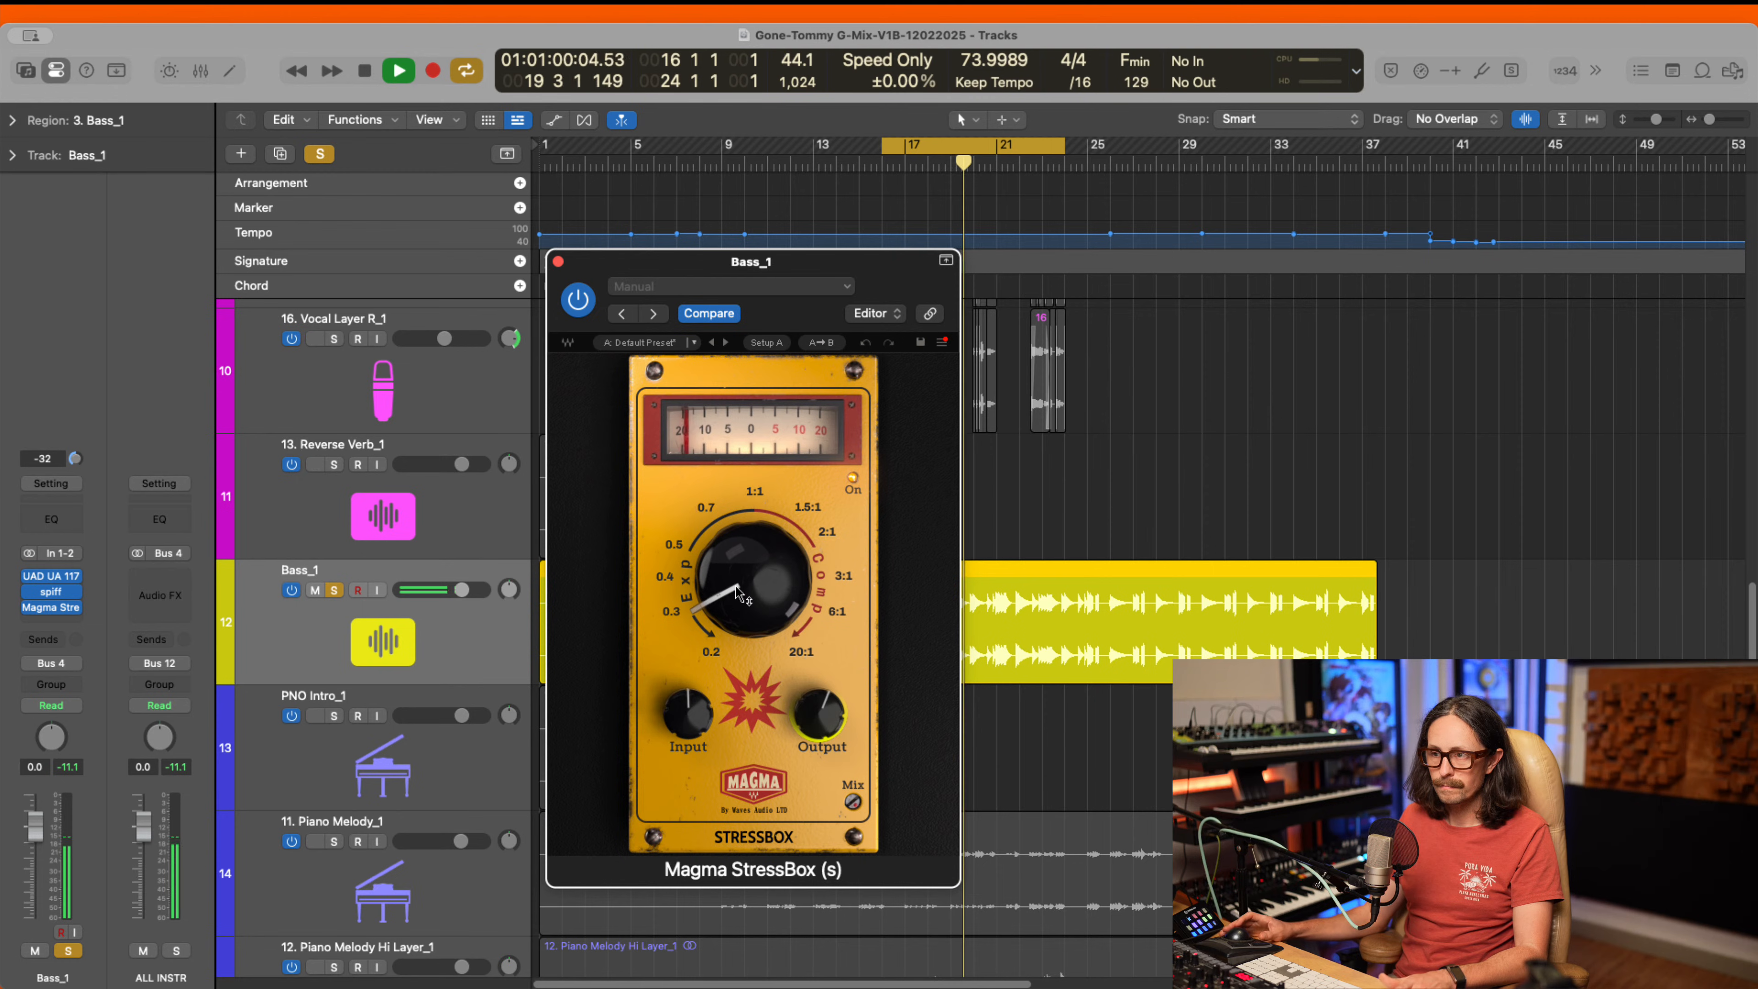
- Try expansion ratios such as 0.56 and 0.51 on the Bass_1 StressBox during playback, comparing against bypass, and stop playback
drag(741, 594, 751, 464)
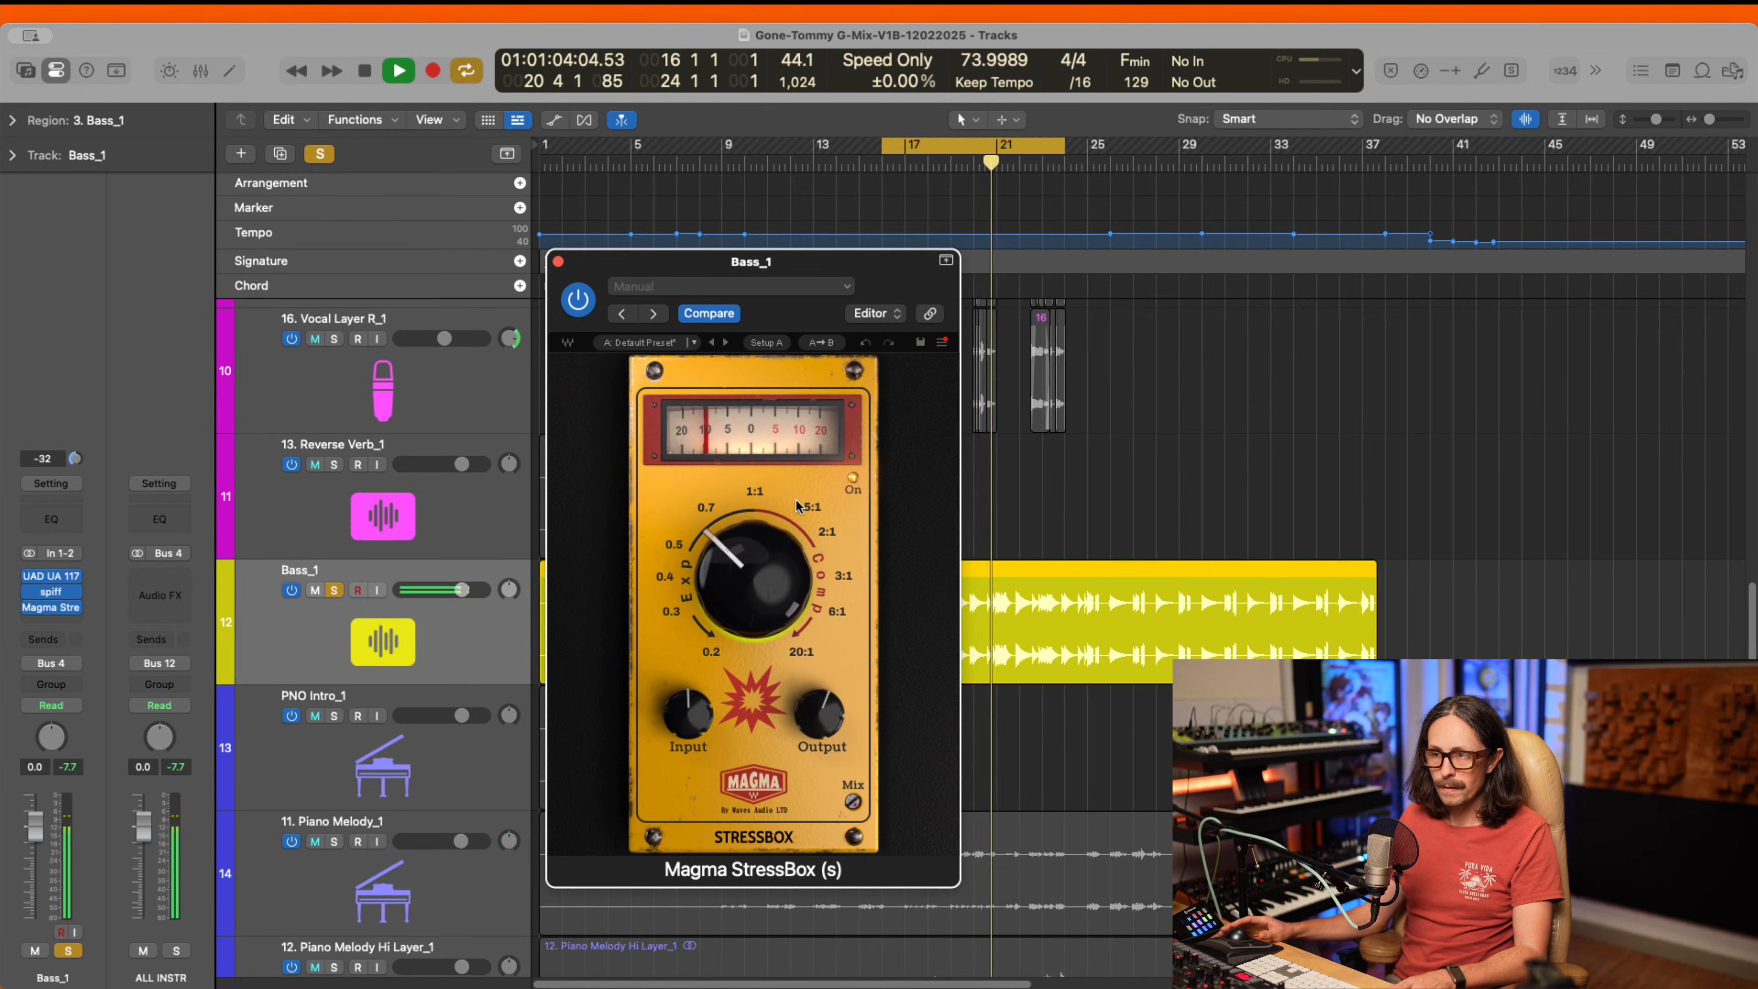
click(578, 299)
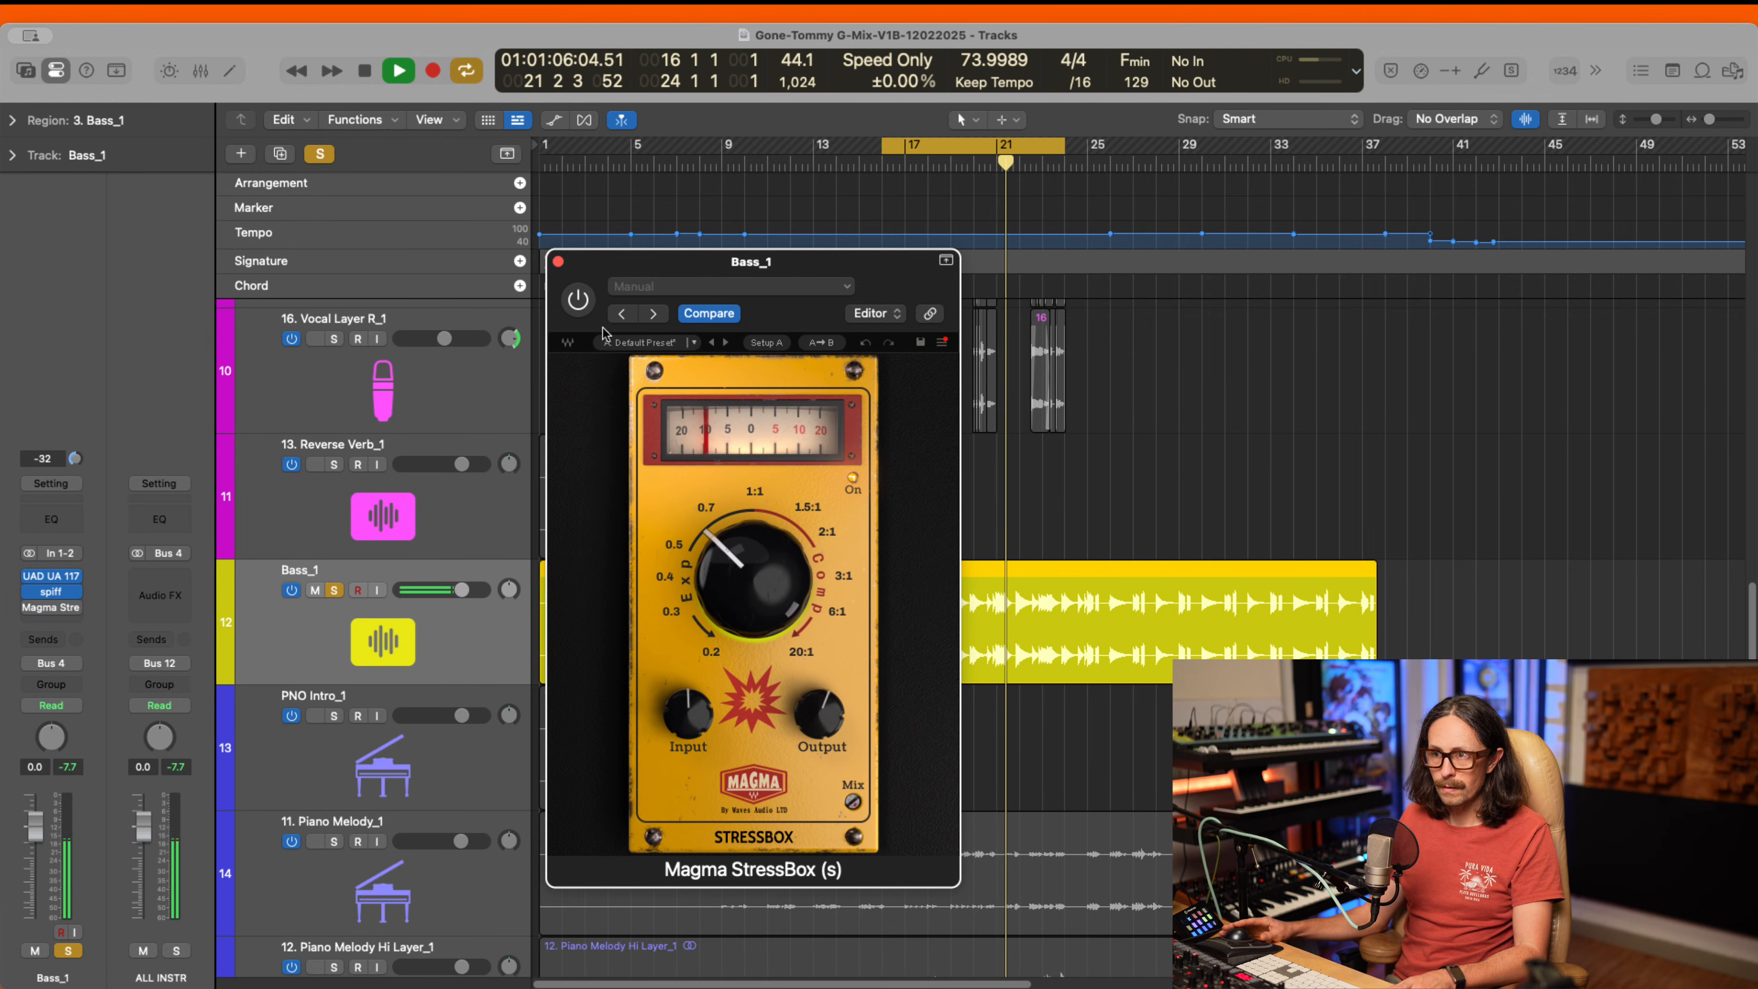
click(578, 299)
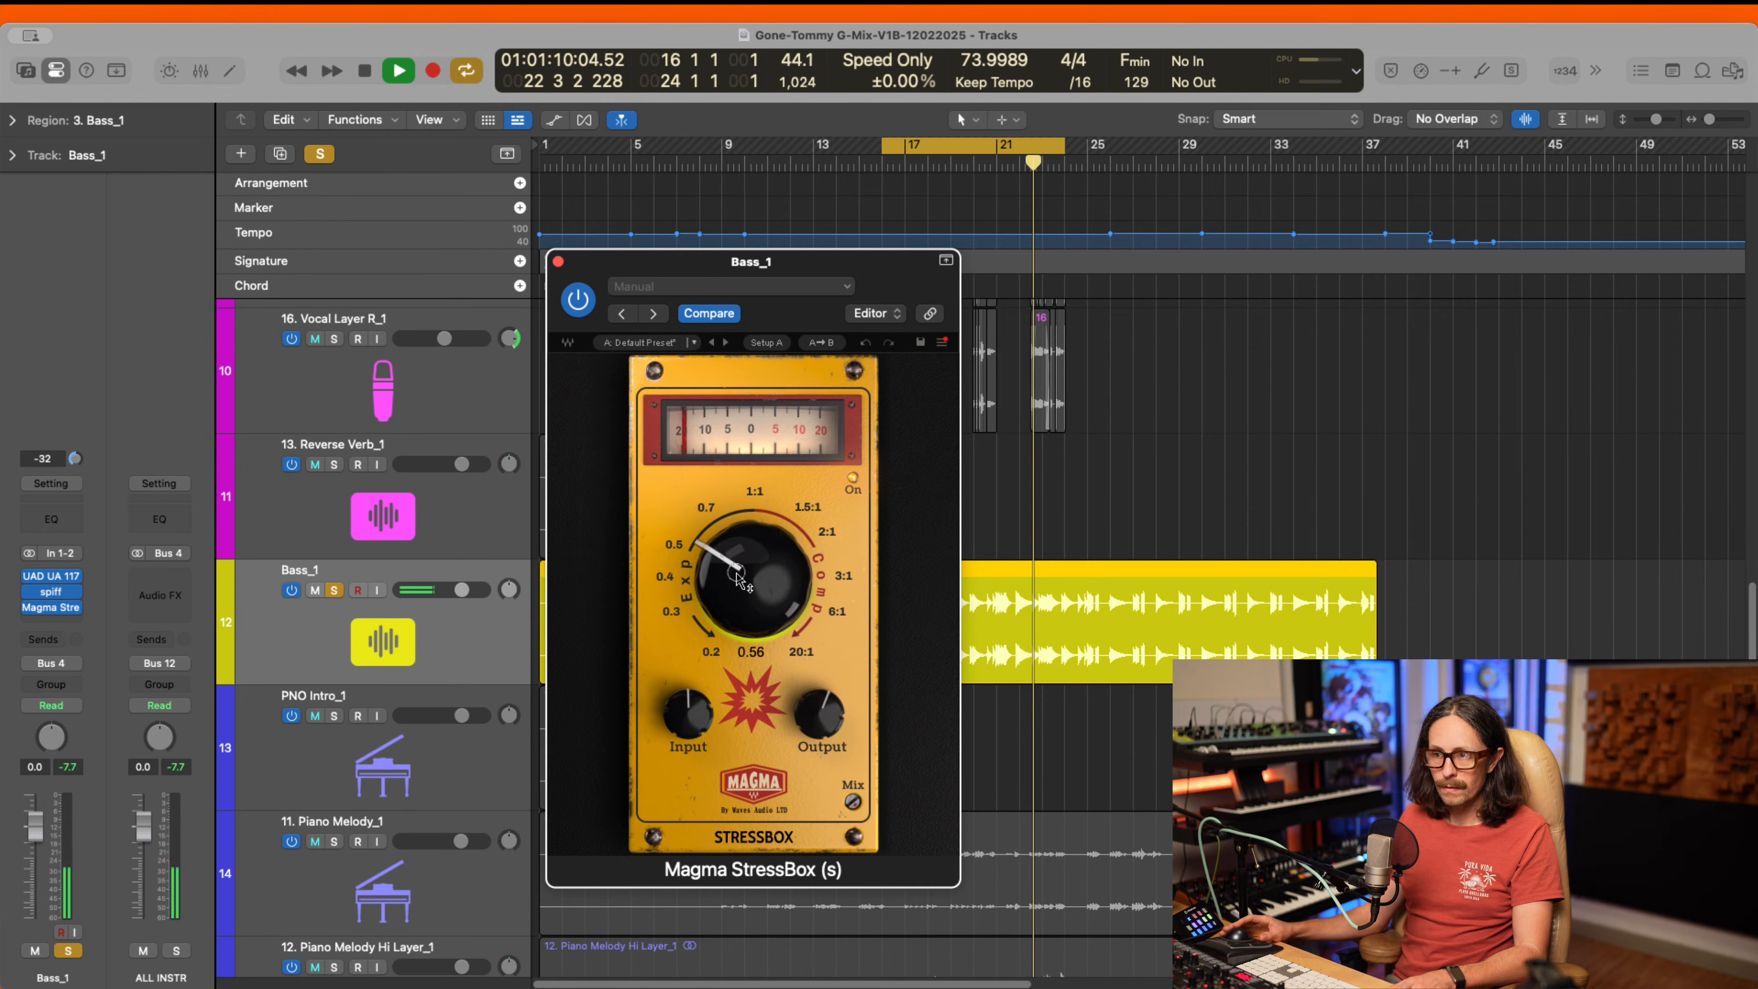
drag(732, 525, 754, 589)
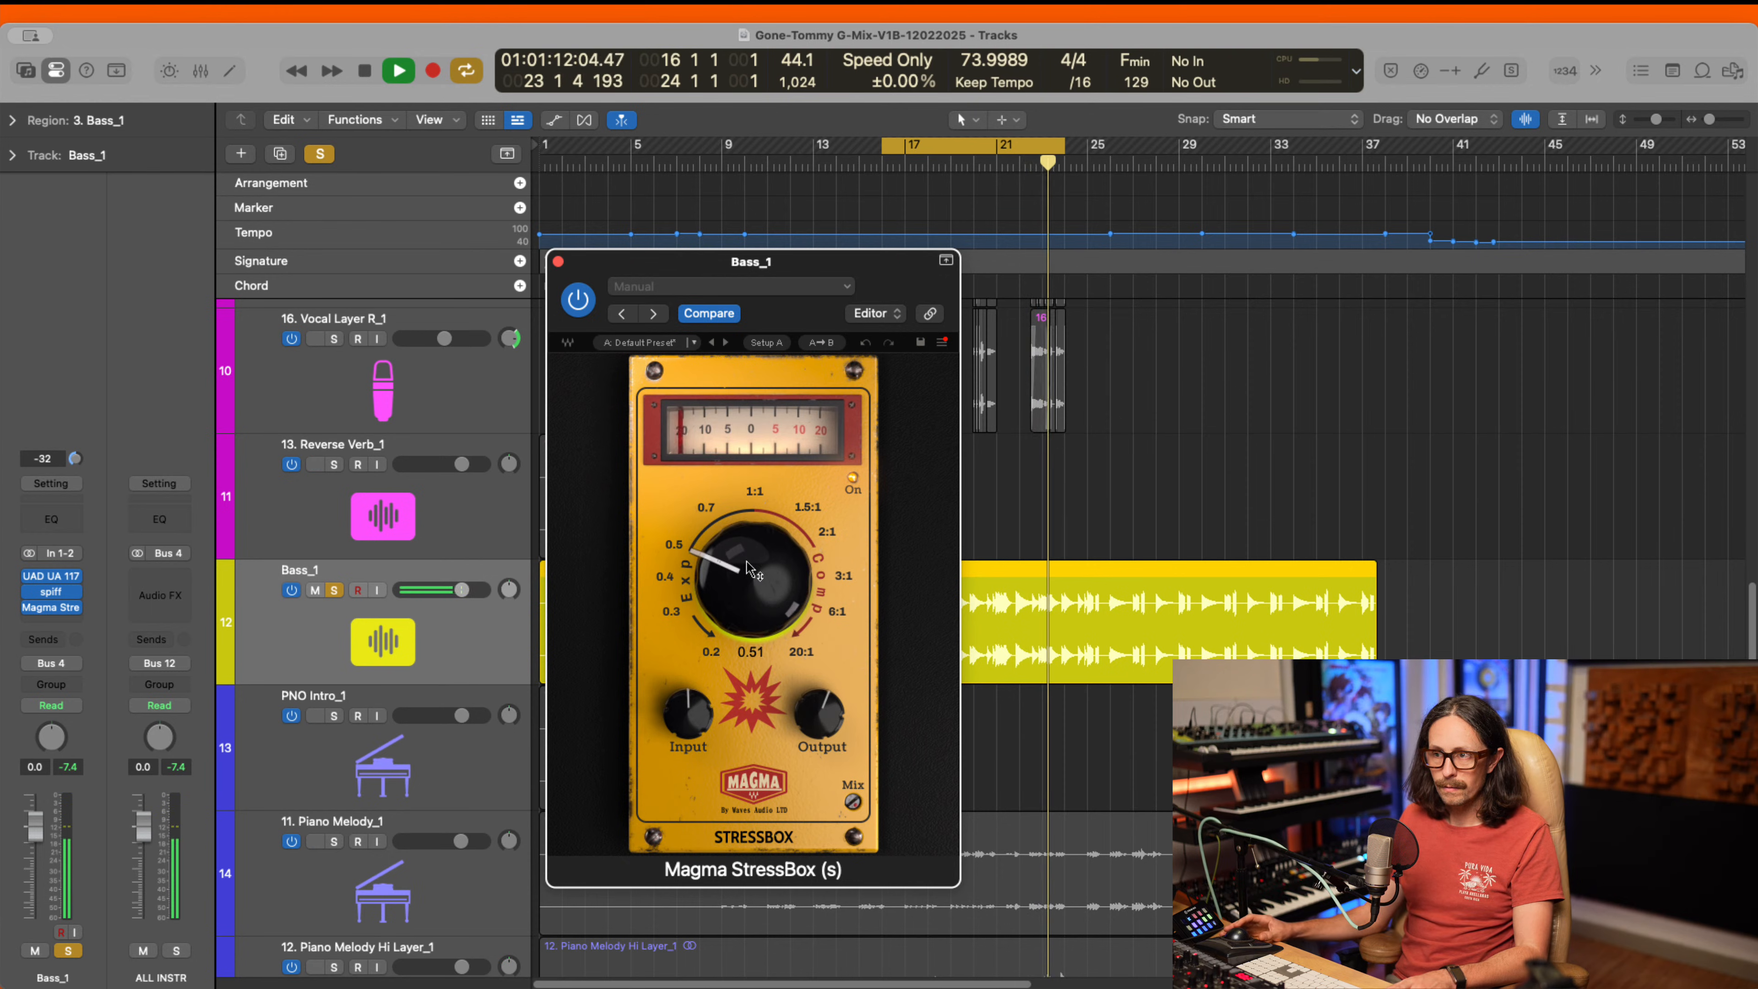
drag(744, 577, 745, 601)
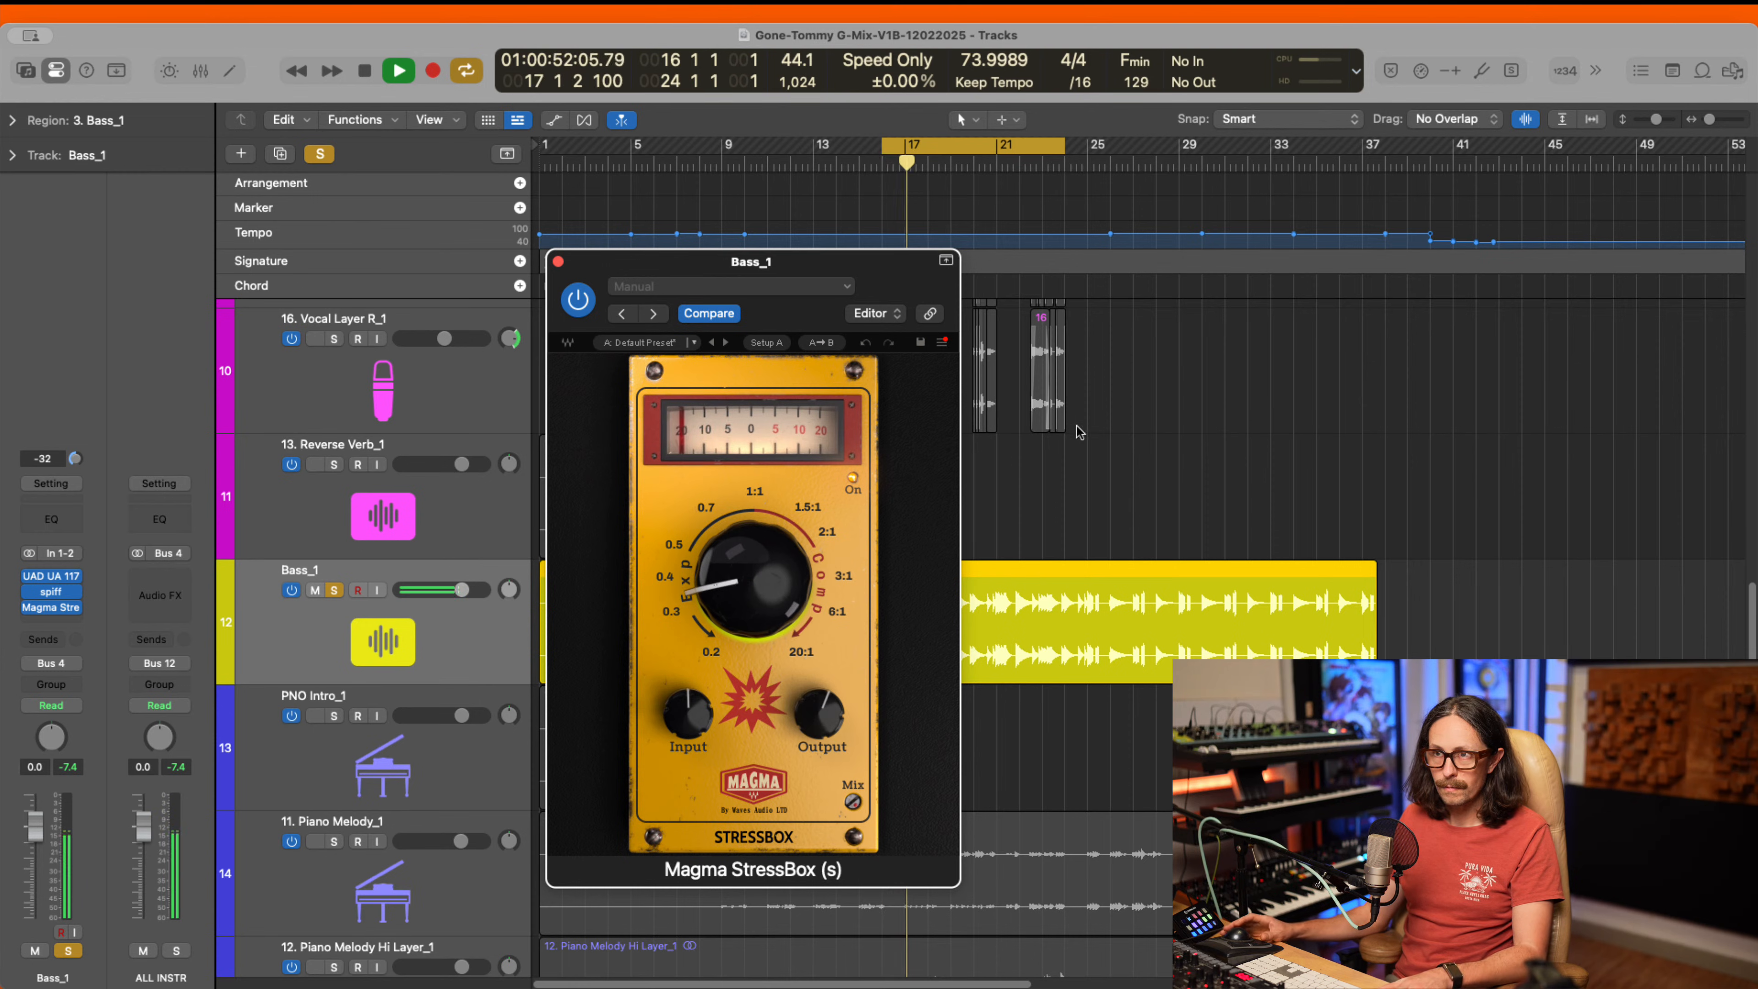
key(space)
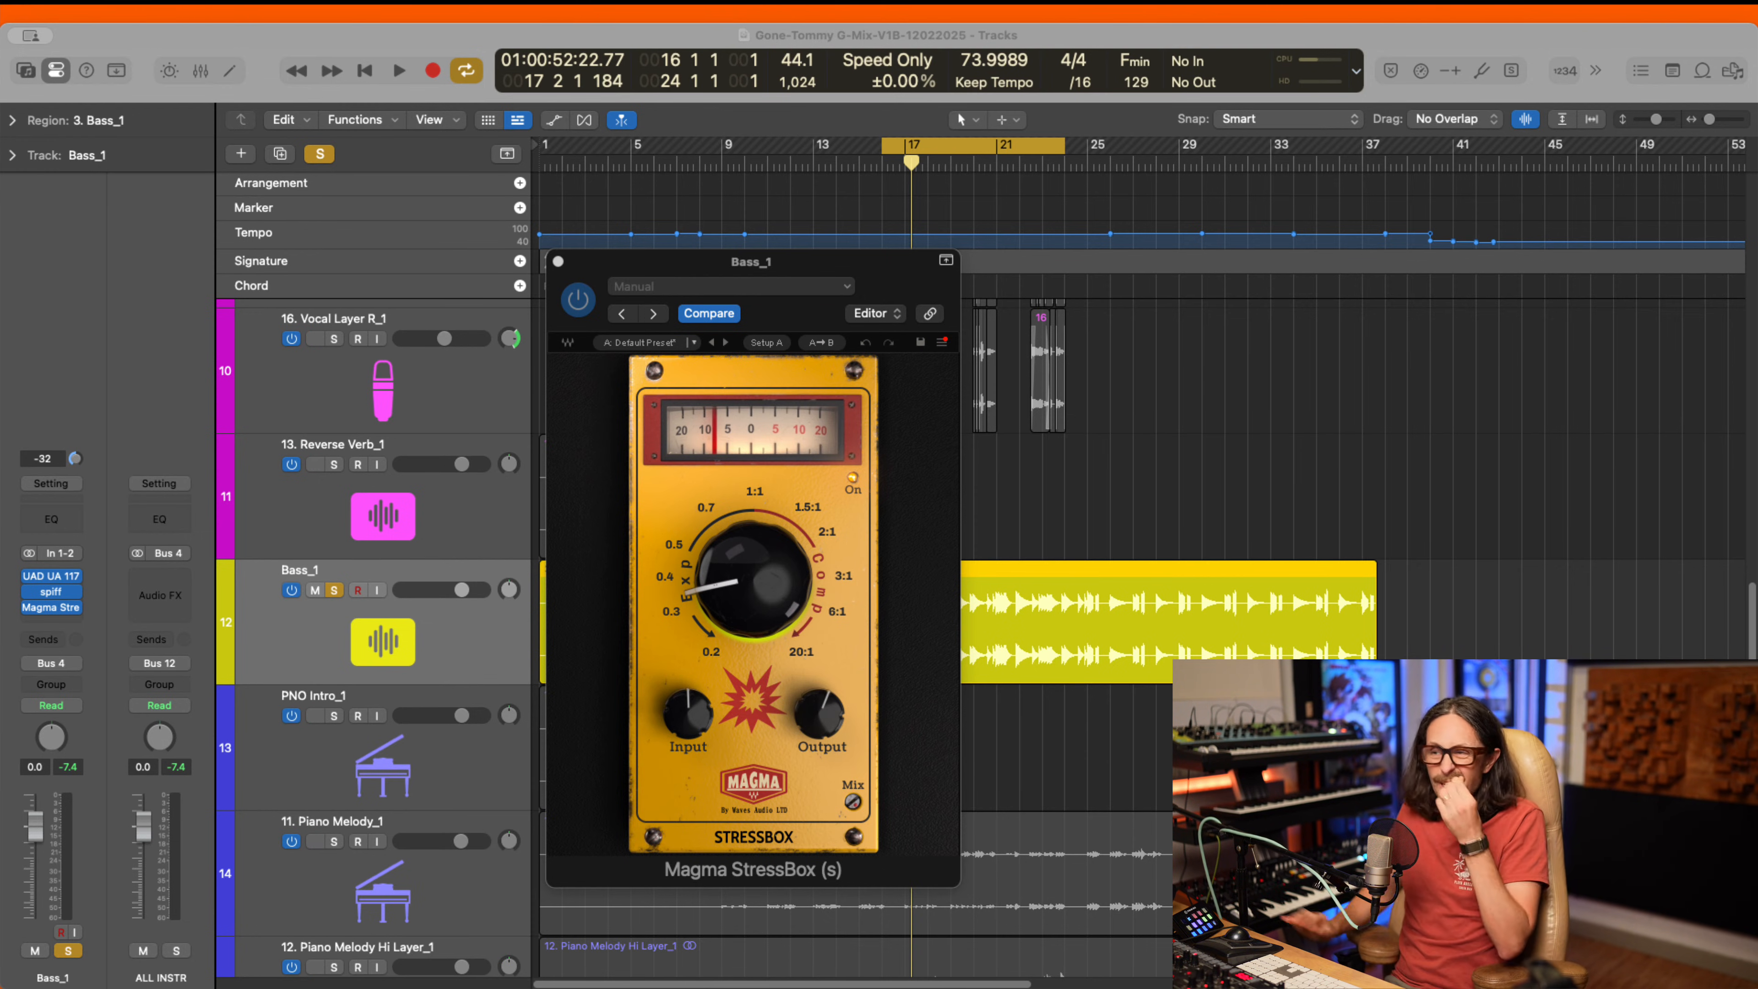
- Move the StressBox ratio into compression, try 3.51 during playback, lower the output and ease the ratio back to between 1.5:1 and 2:1
click(1006, 416)
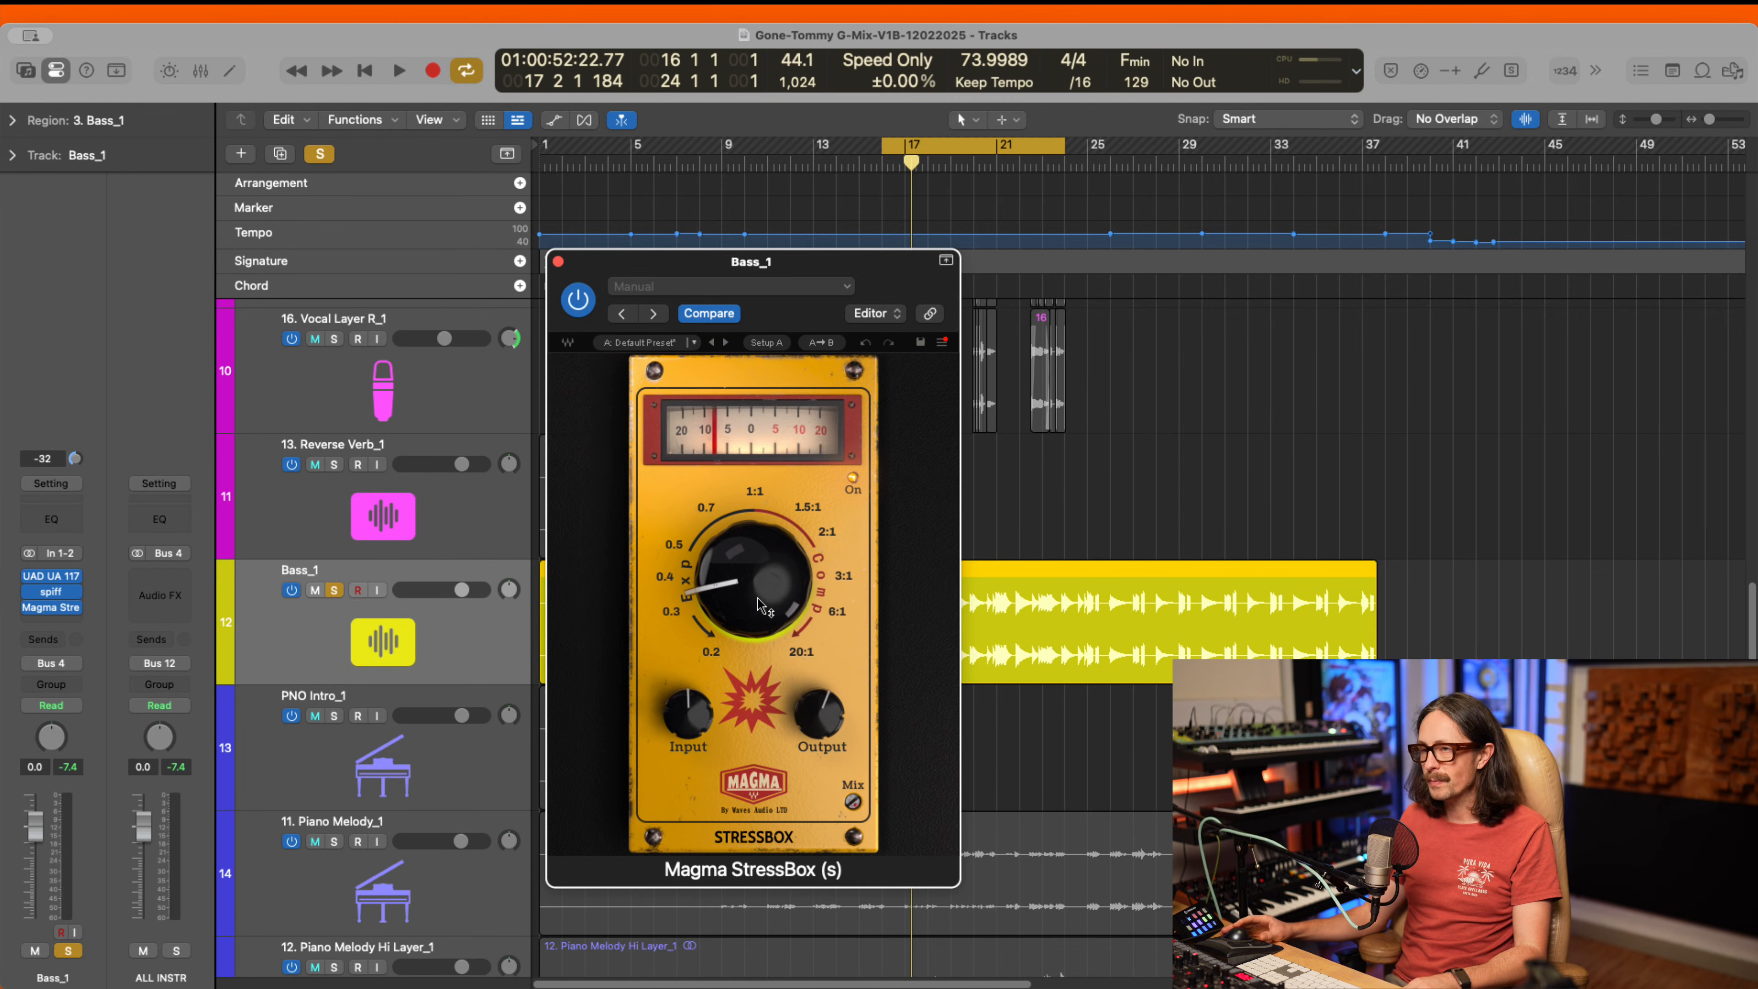
drag(744, 542, 753, 593)
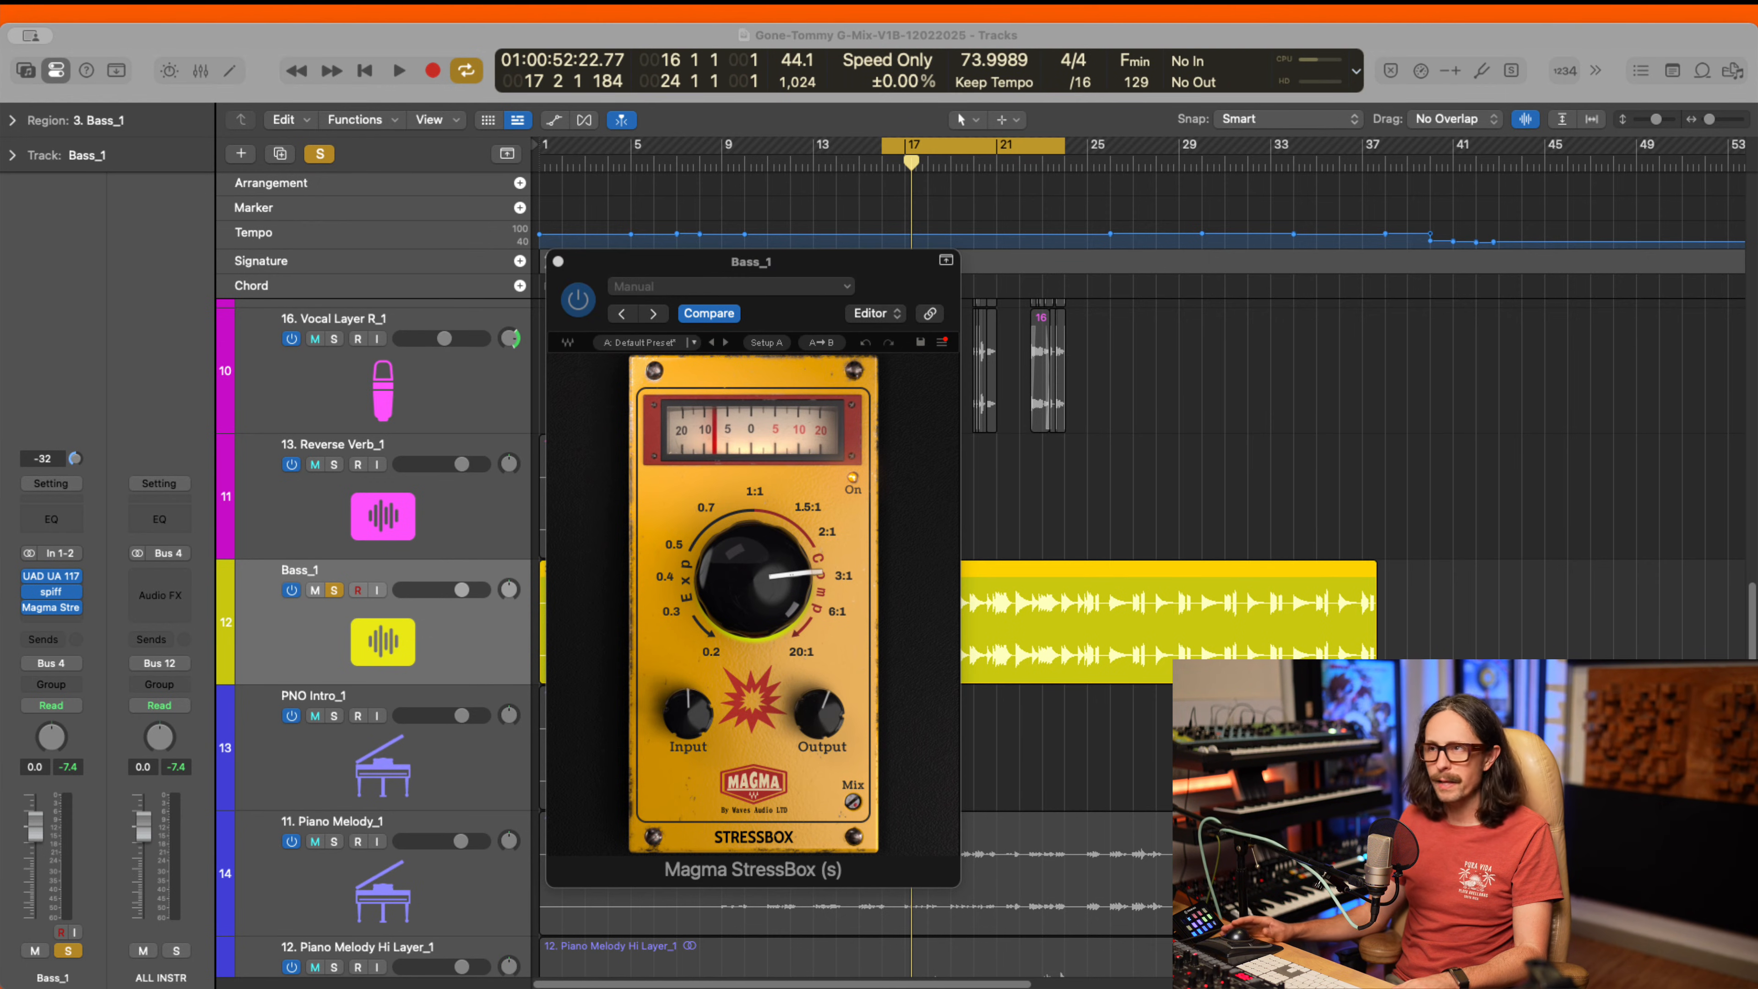
click(1482, 93)
key(space)
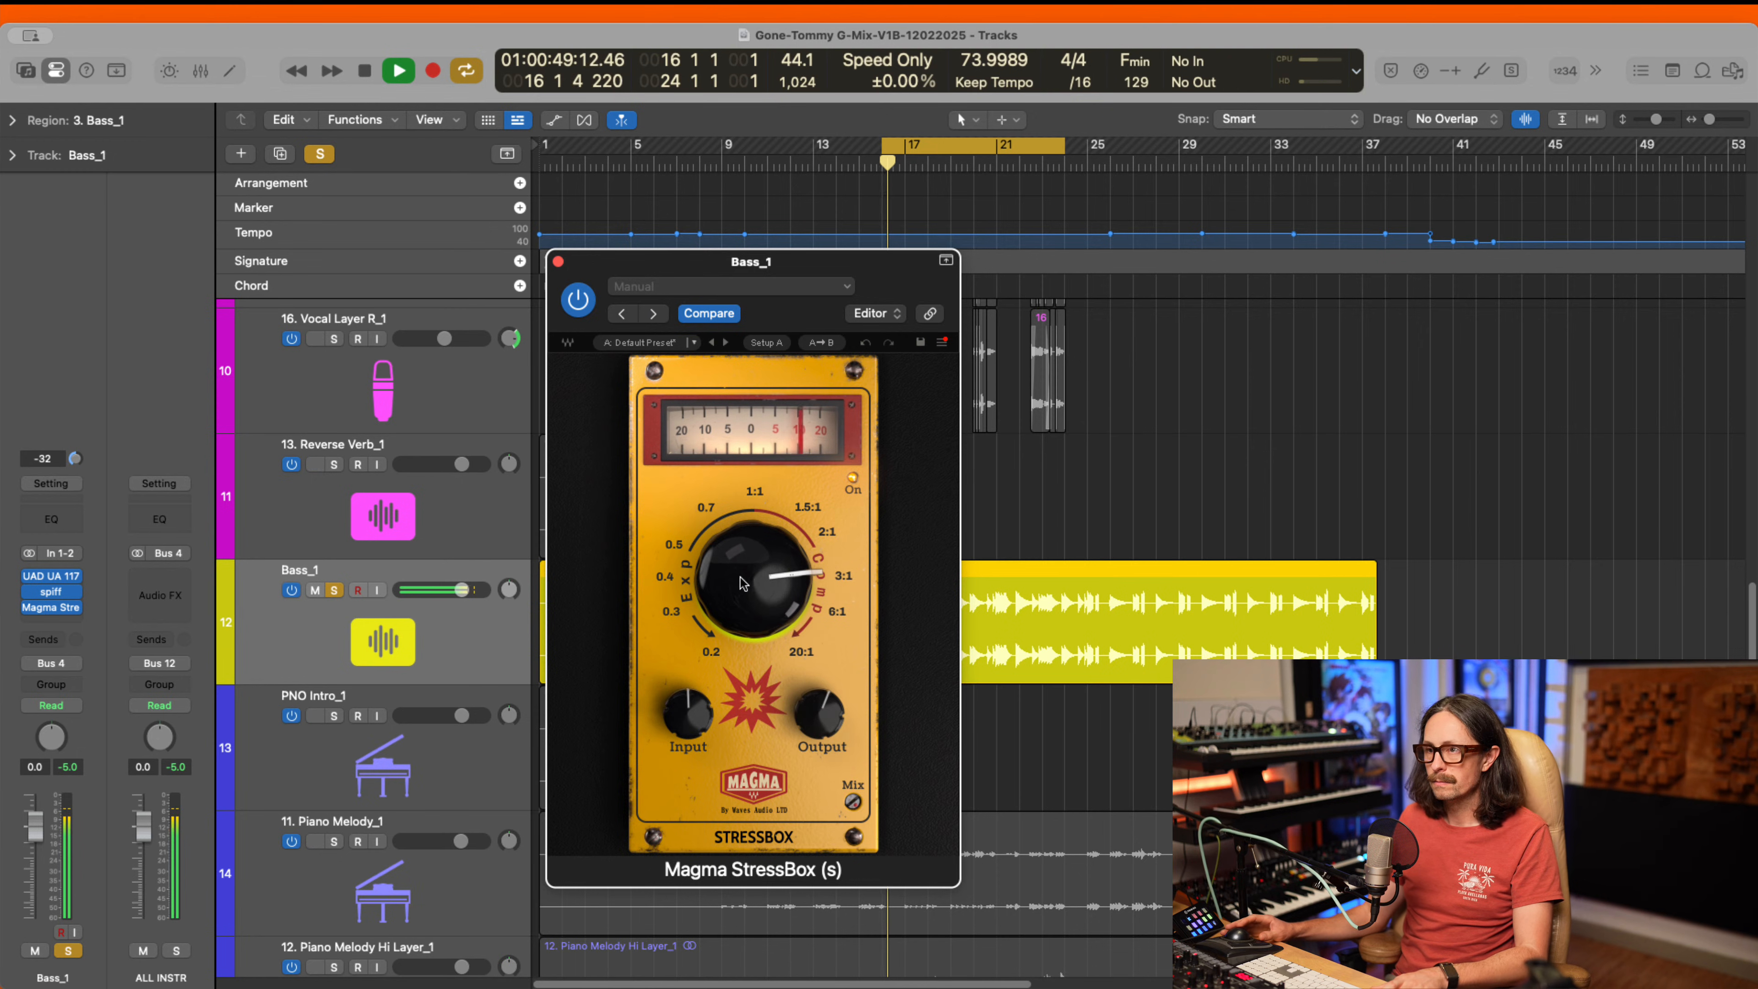
drag(743, 549, 743, 552)
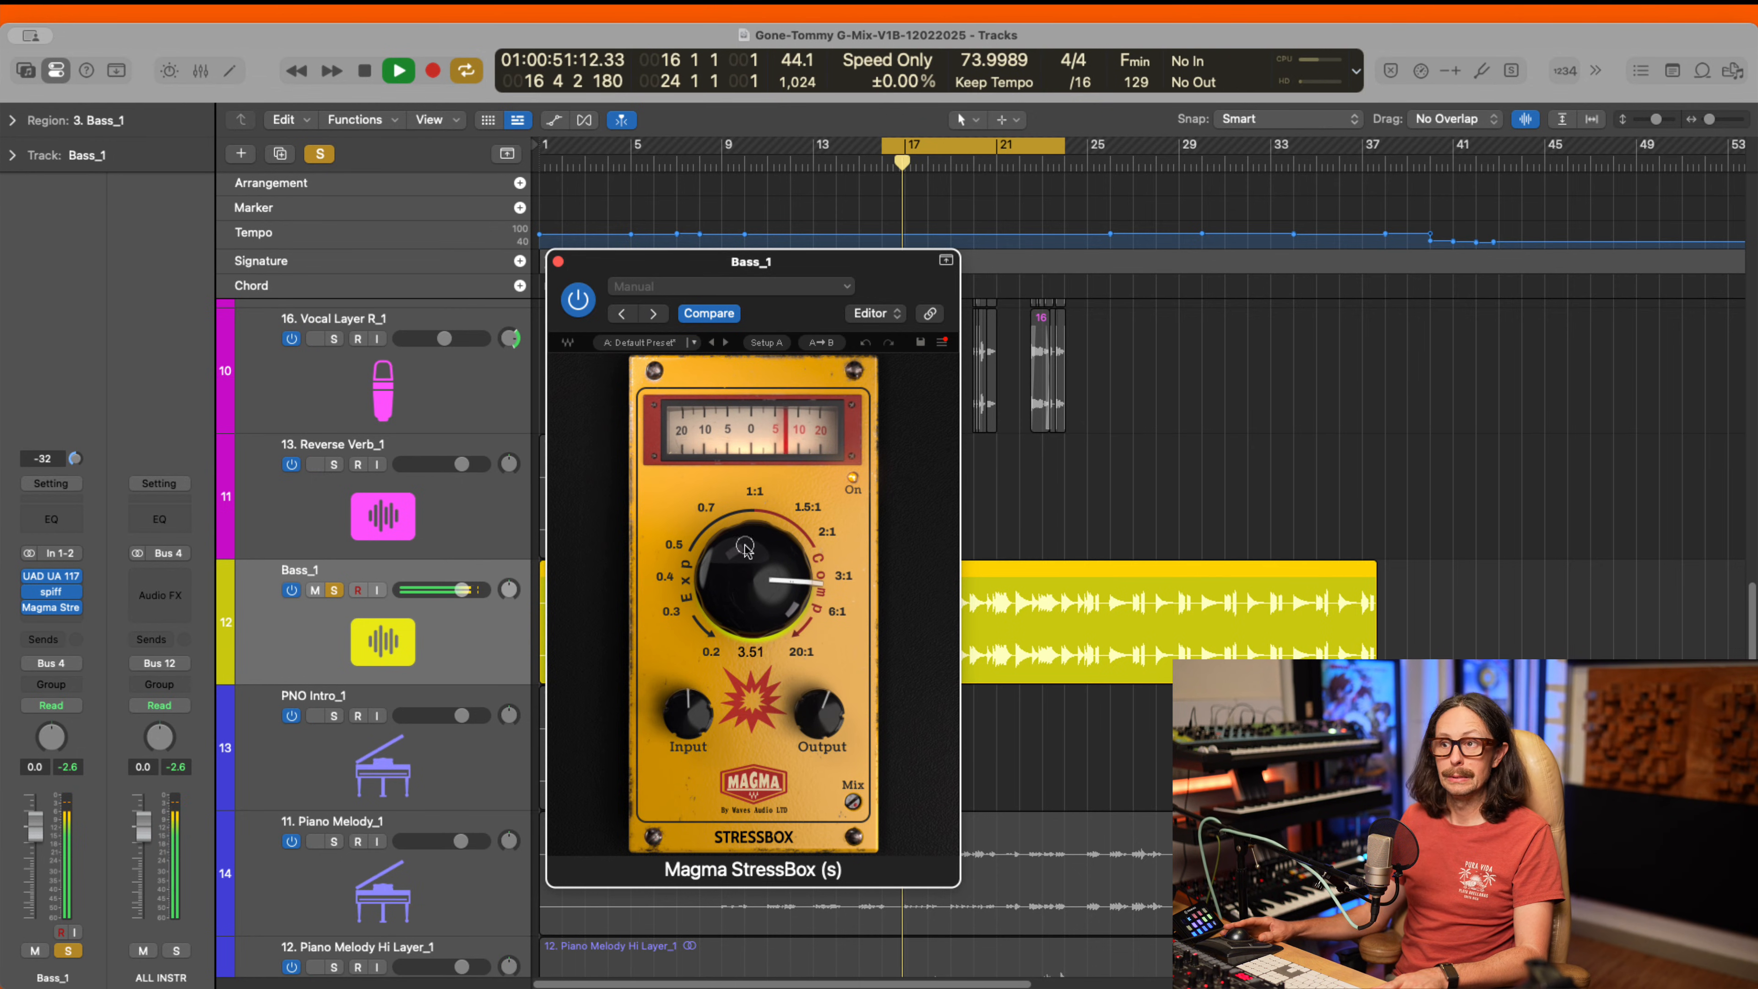
drag(820, 724, 822, 741)
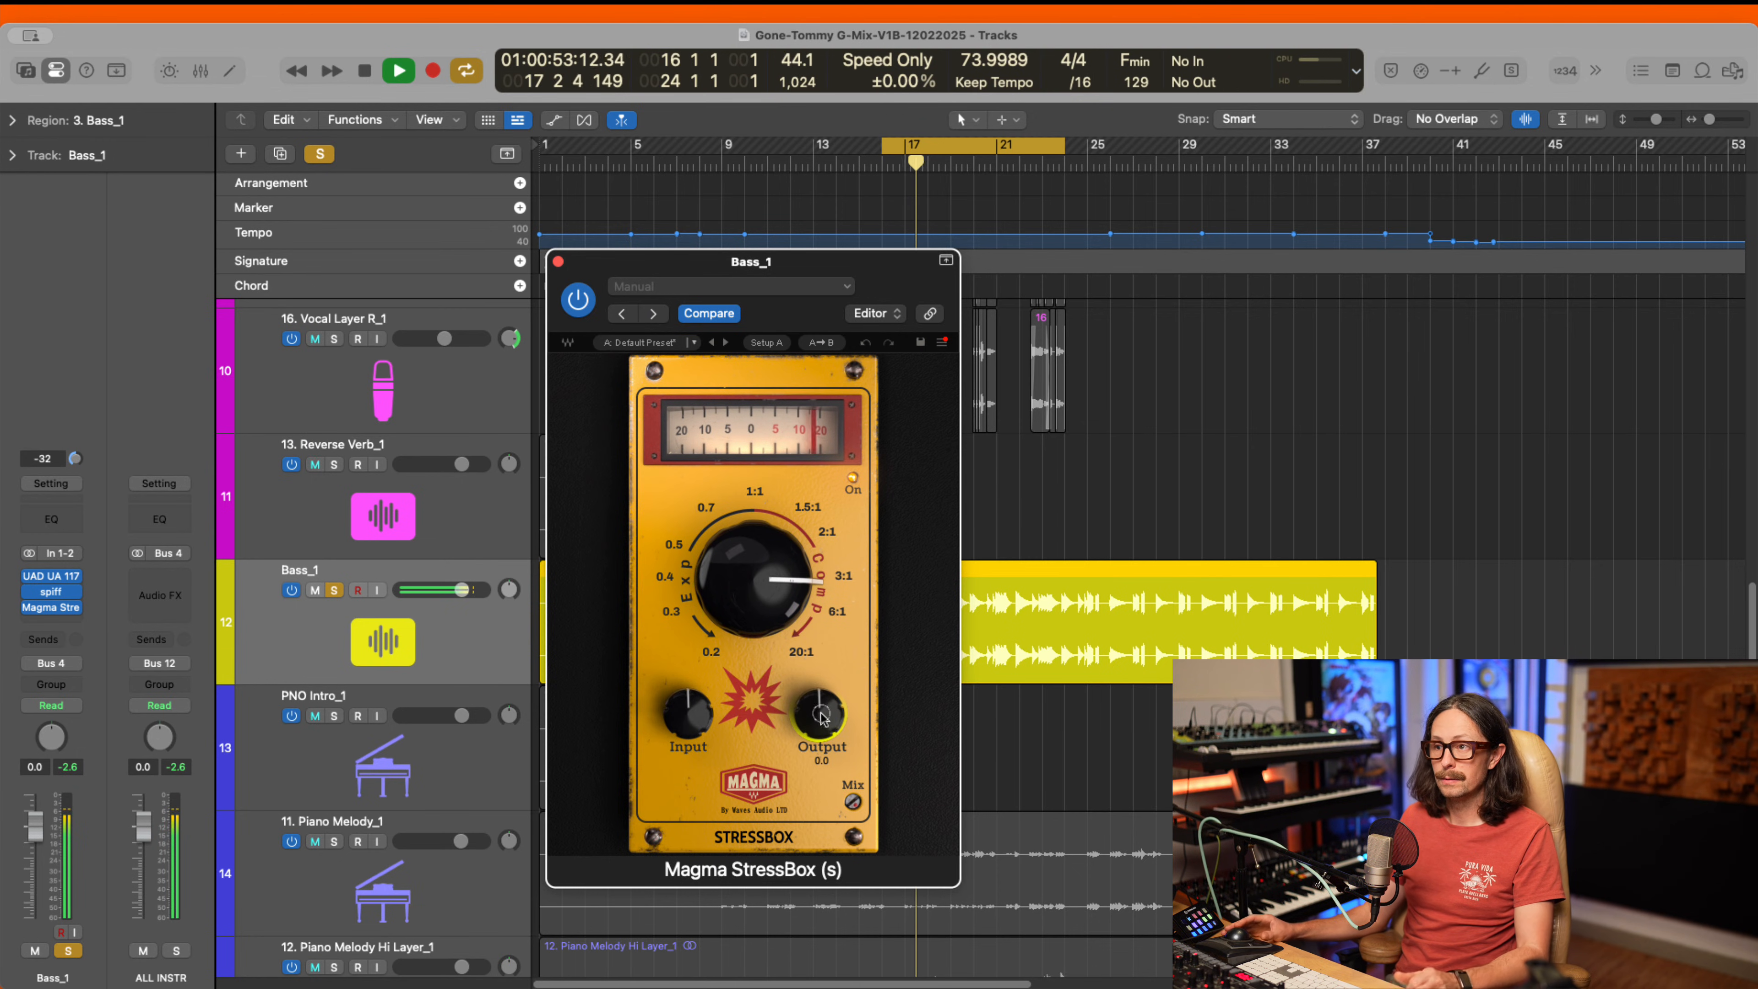
drag(755, 589, 716, 691)
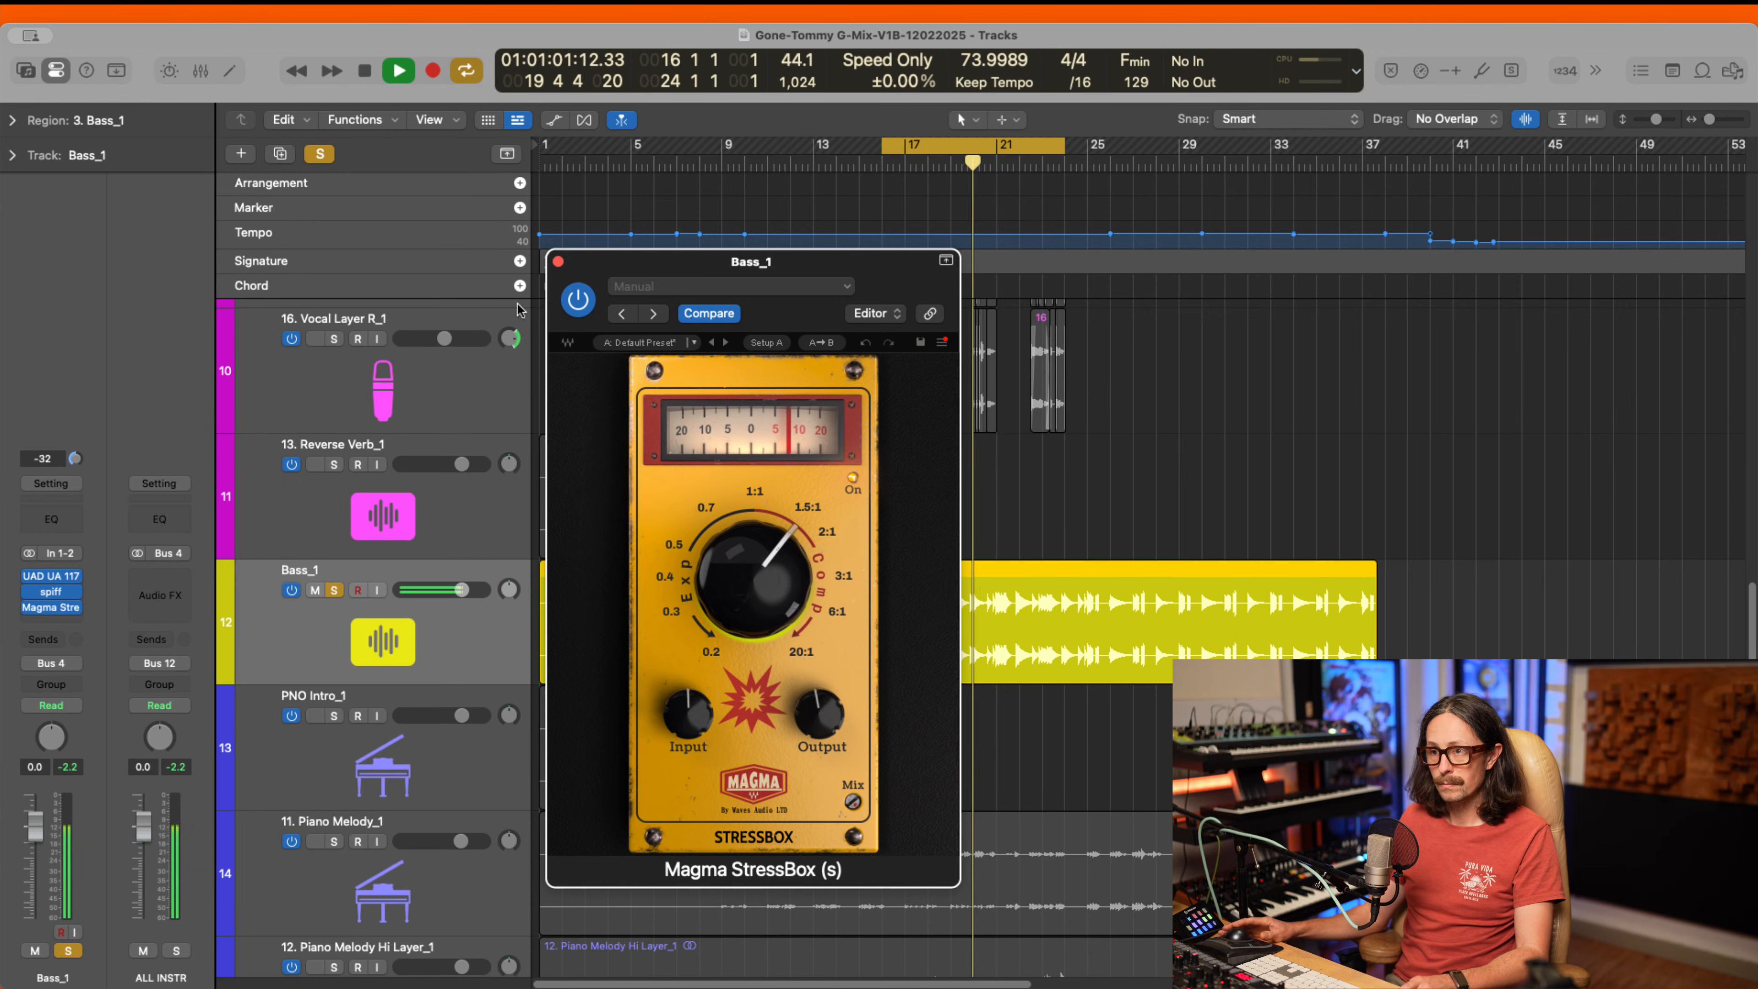
- Compare the compressing StressBox with bypass during playback and set its ratio to 2.14, leaving the plug-in enabled
click(577, 313)
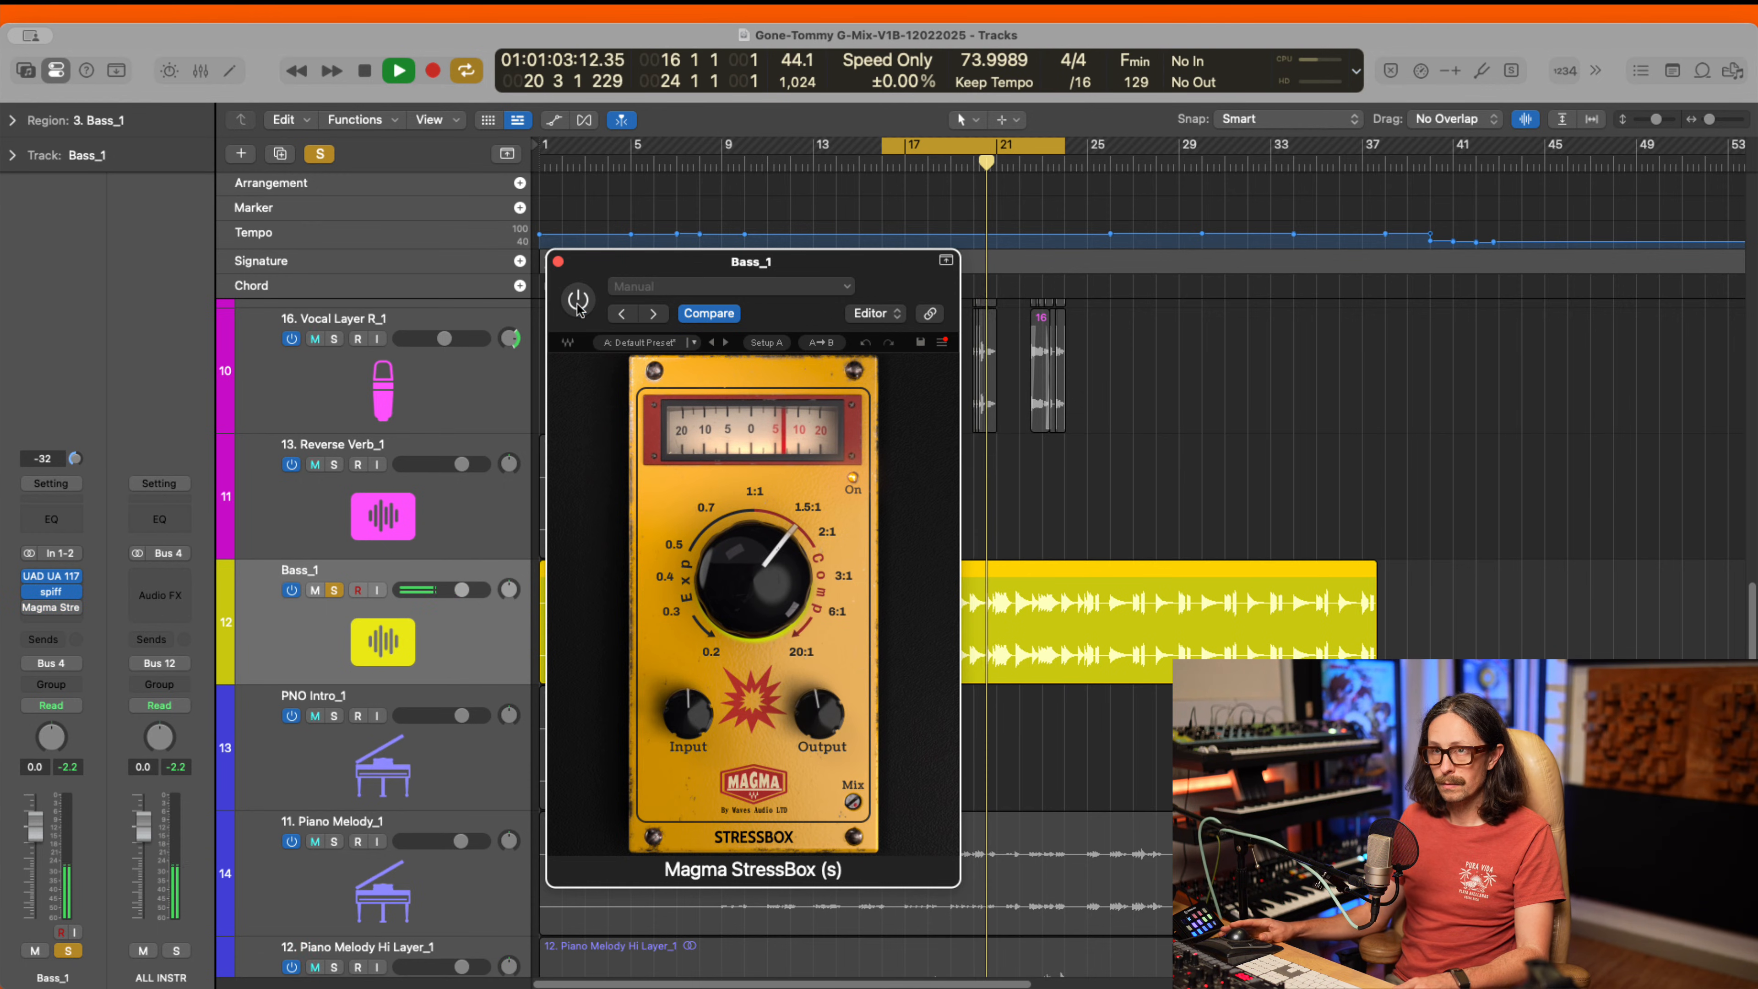
click(577, 301)
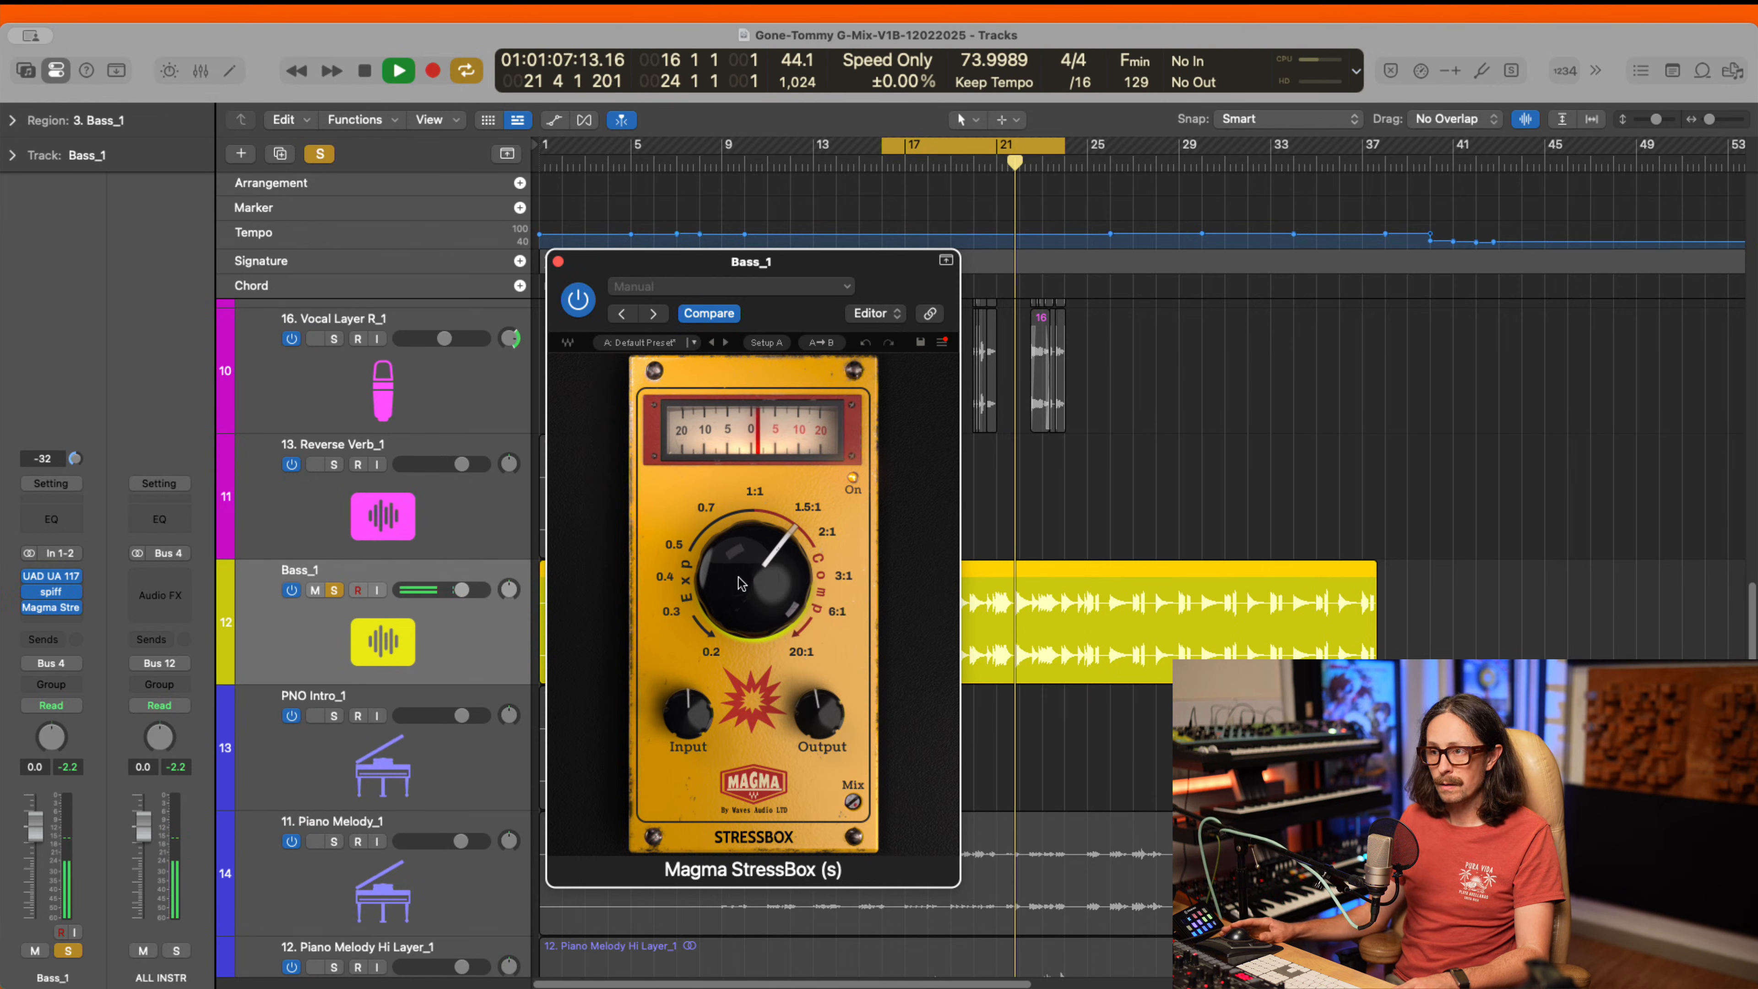
drag(735, 534, 737, 537)
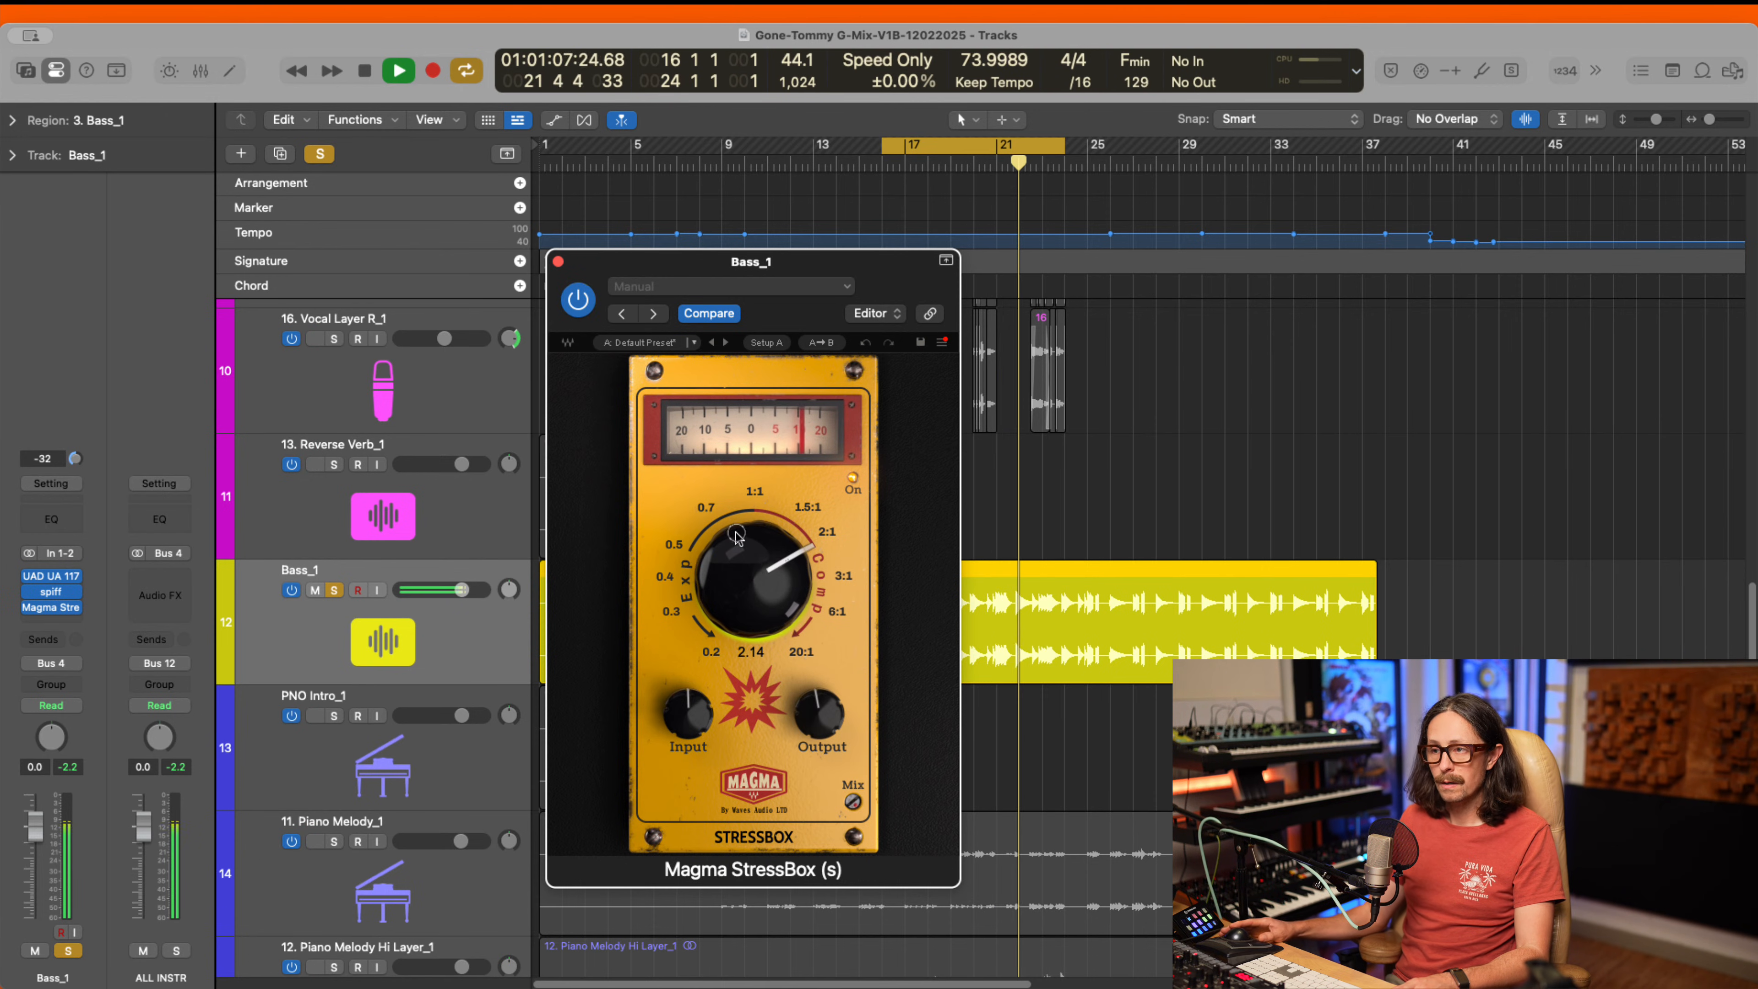
click(578, 299)
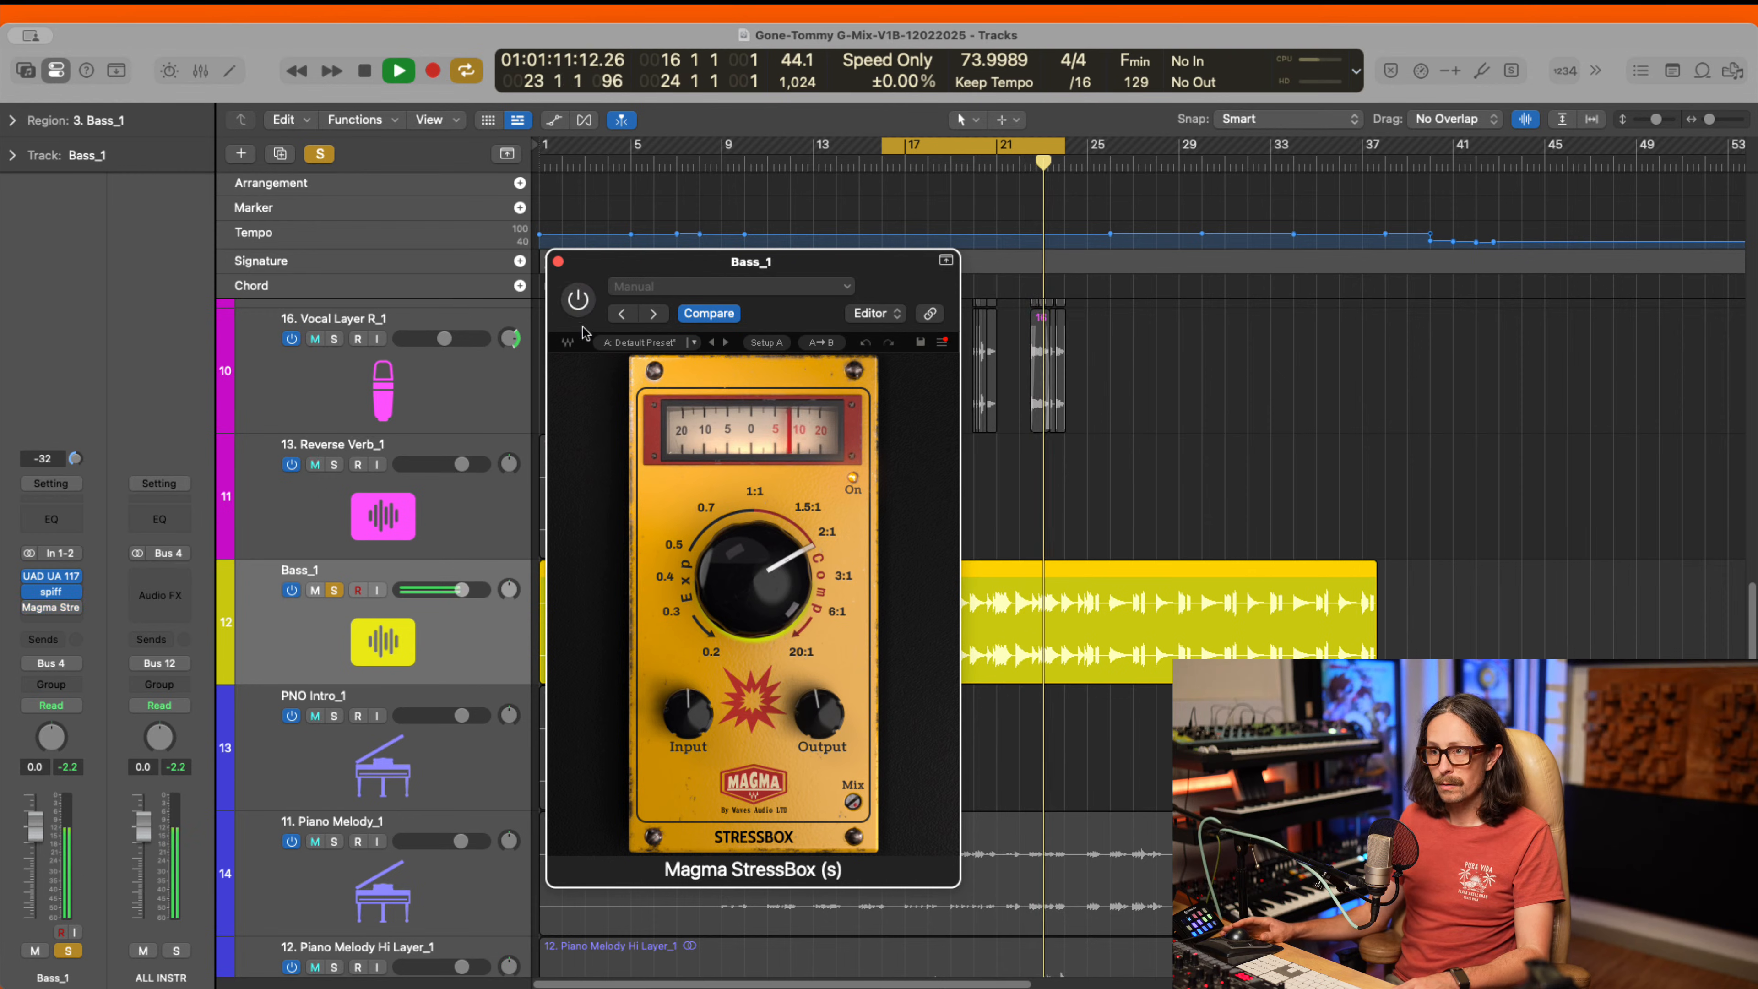
click(579, 299)
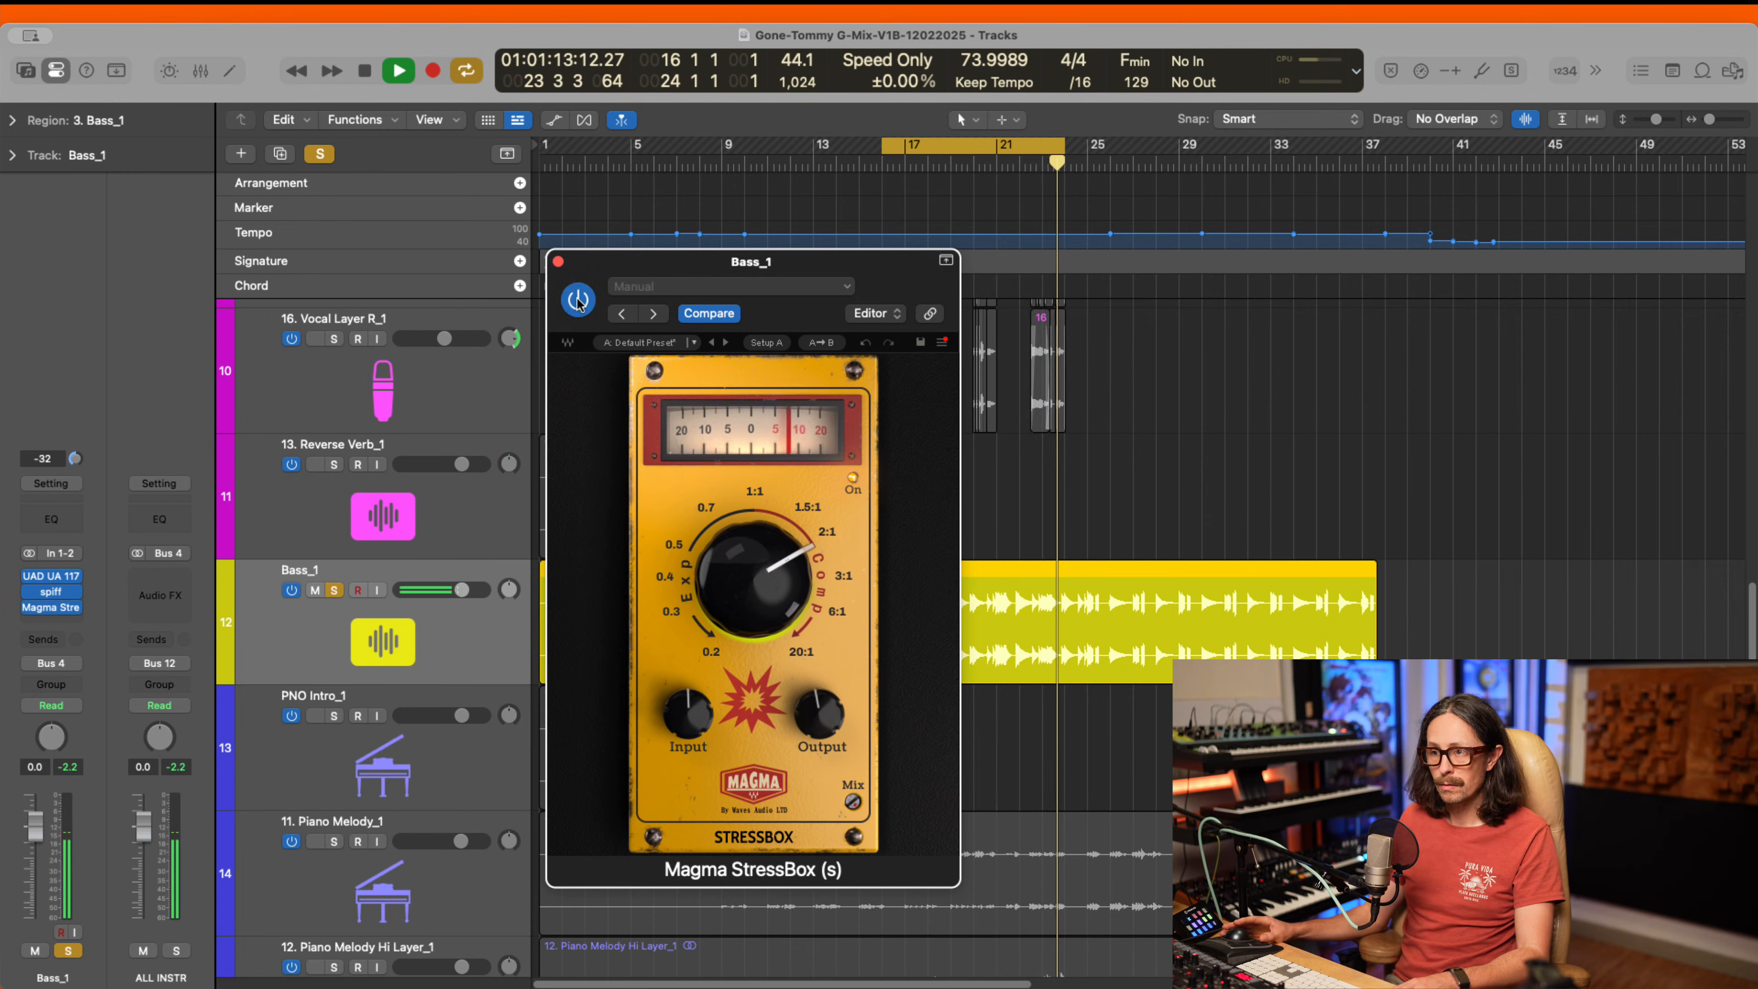
- Unsolo Bass_1, trim the StressBox output against the full mix, turn its mix down to about halfway and stop playback
click(334, 589)
click(818, 735)
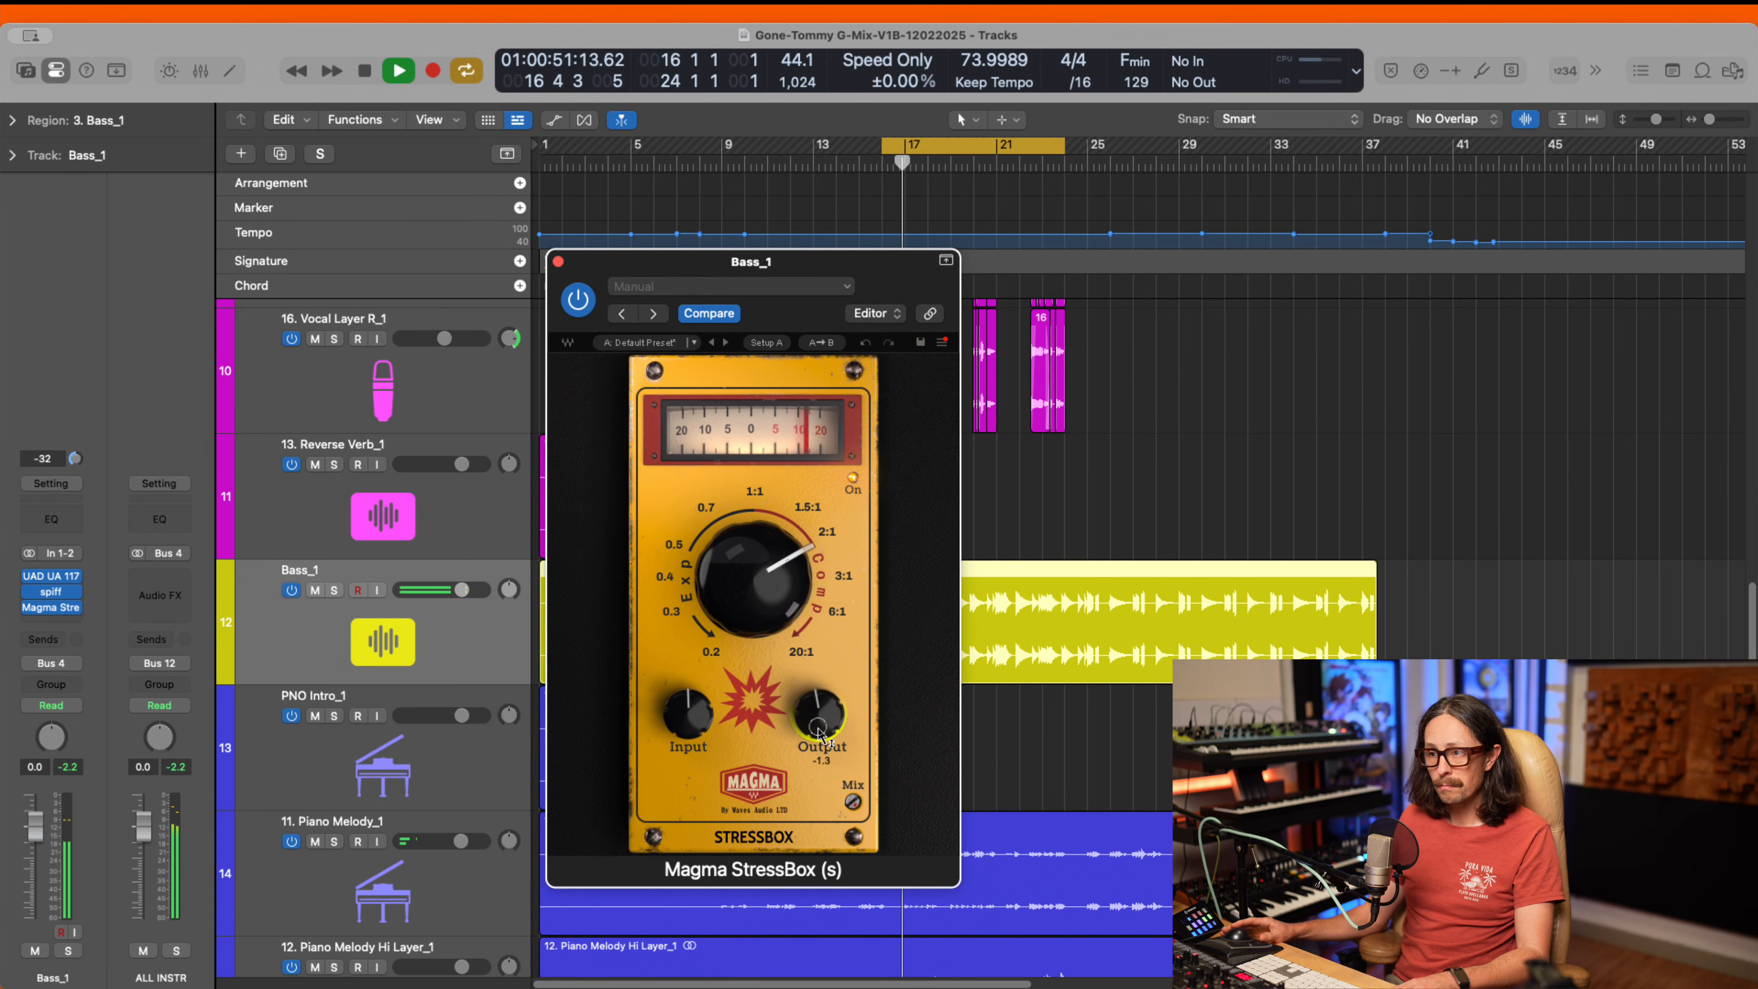
drag(819, 735, 820, 745)
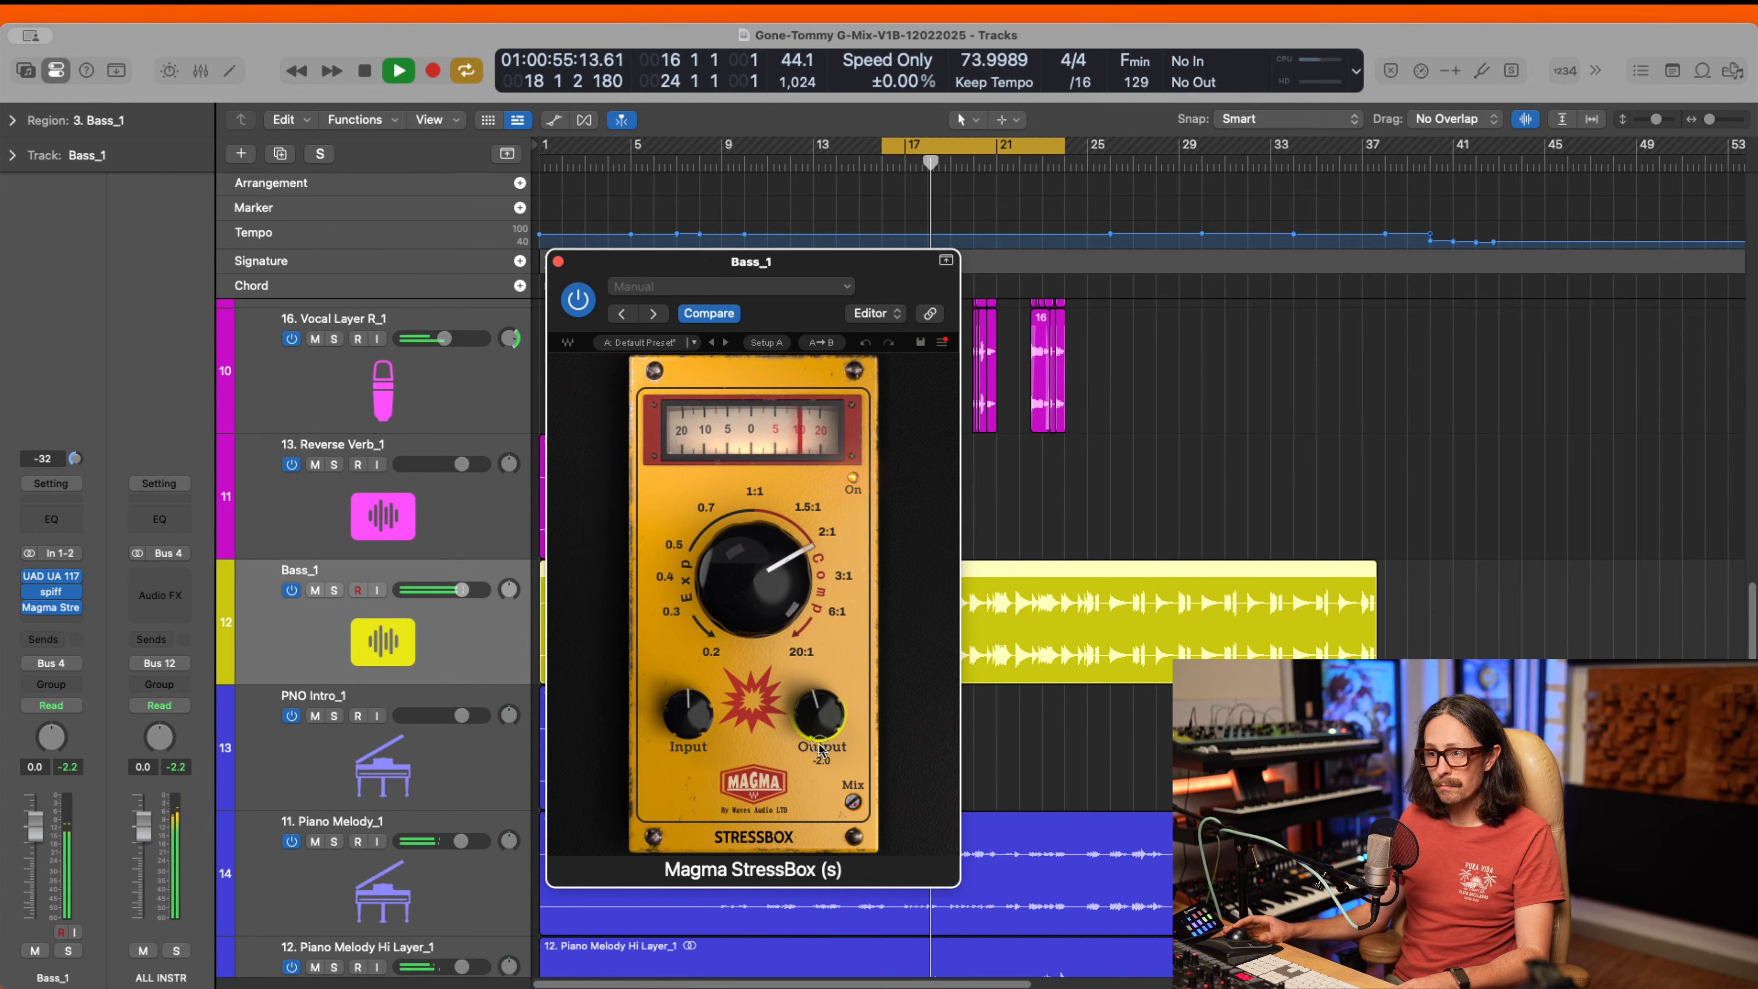
drag(819, 743, 820, 723)
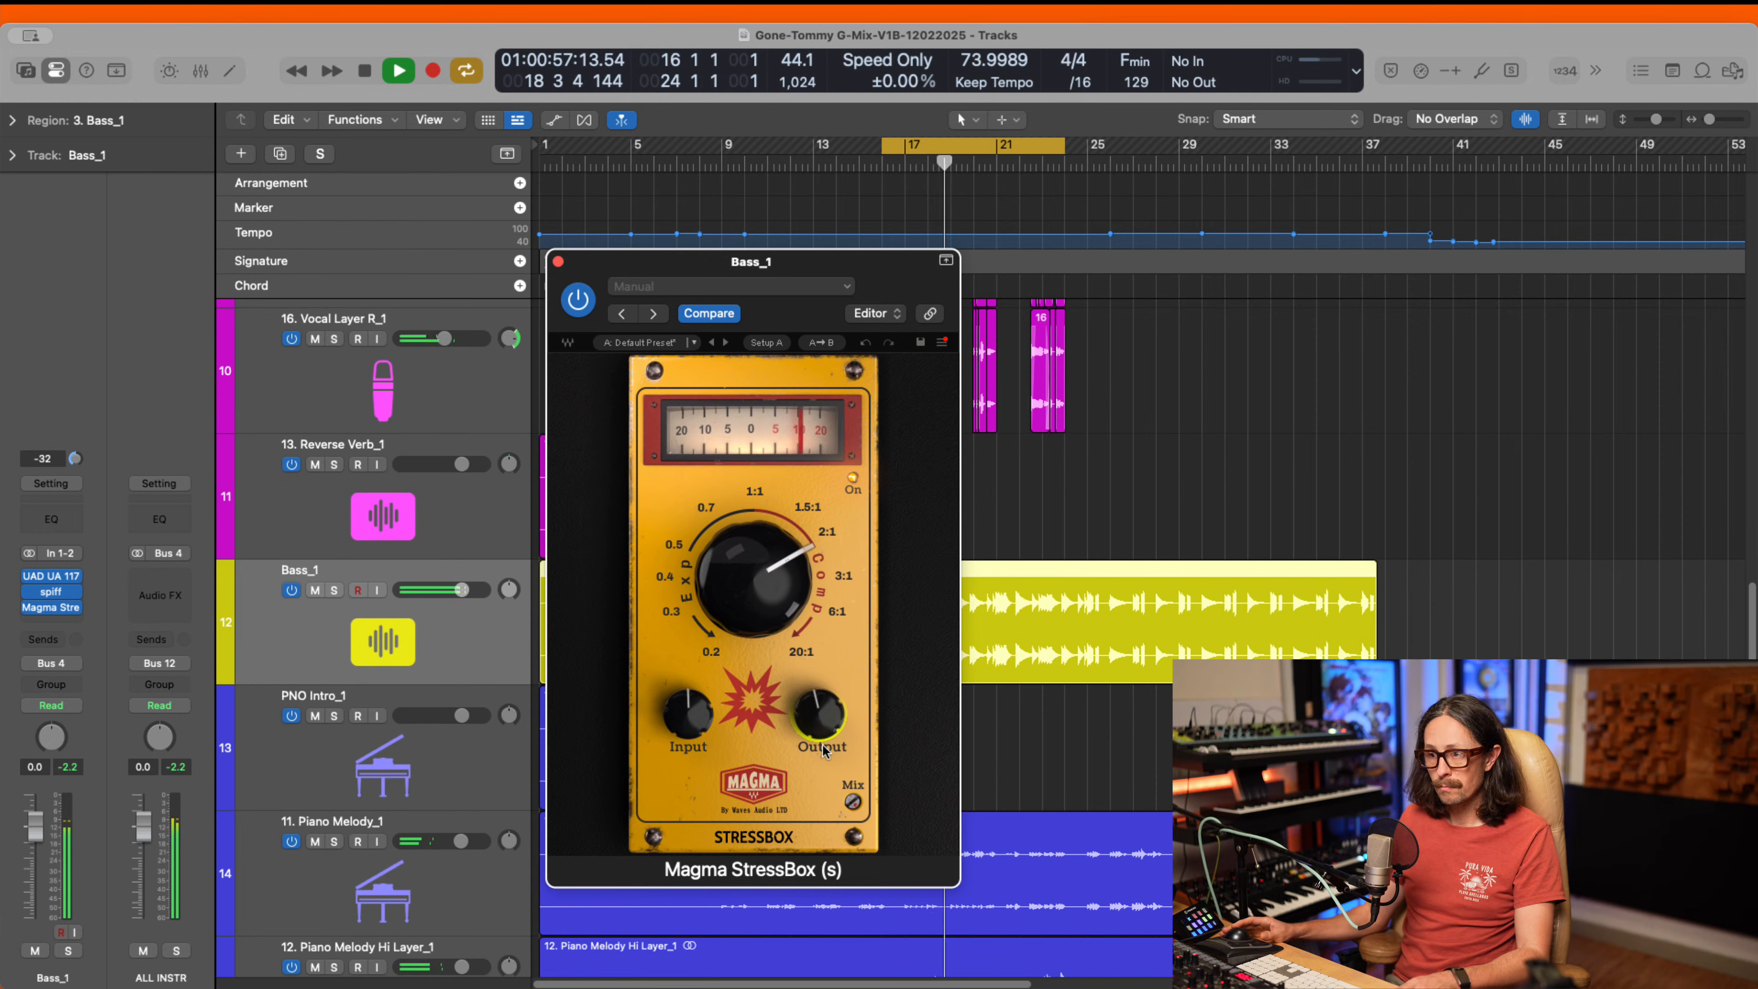
drag(853, 804, 837, 954)
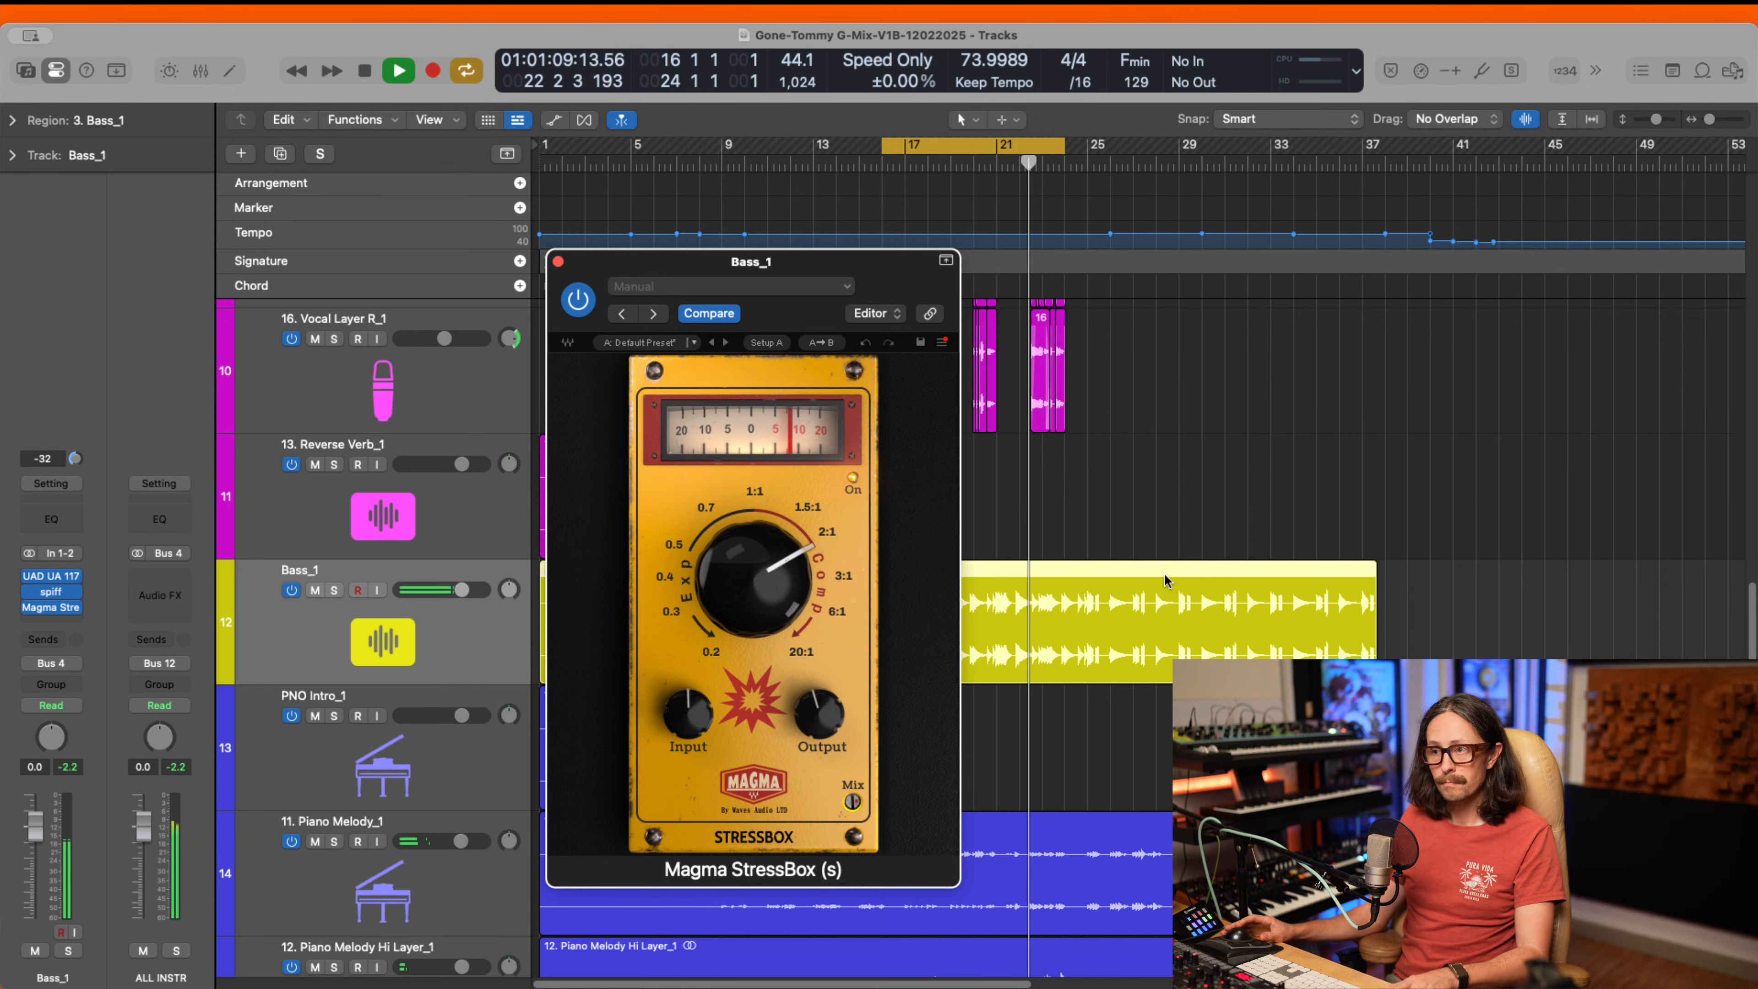
key(space)
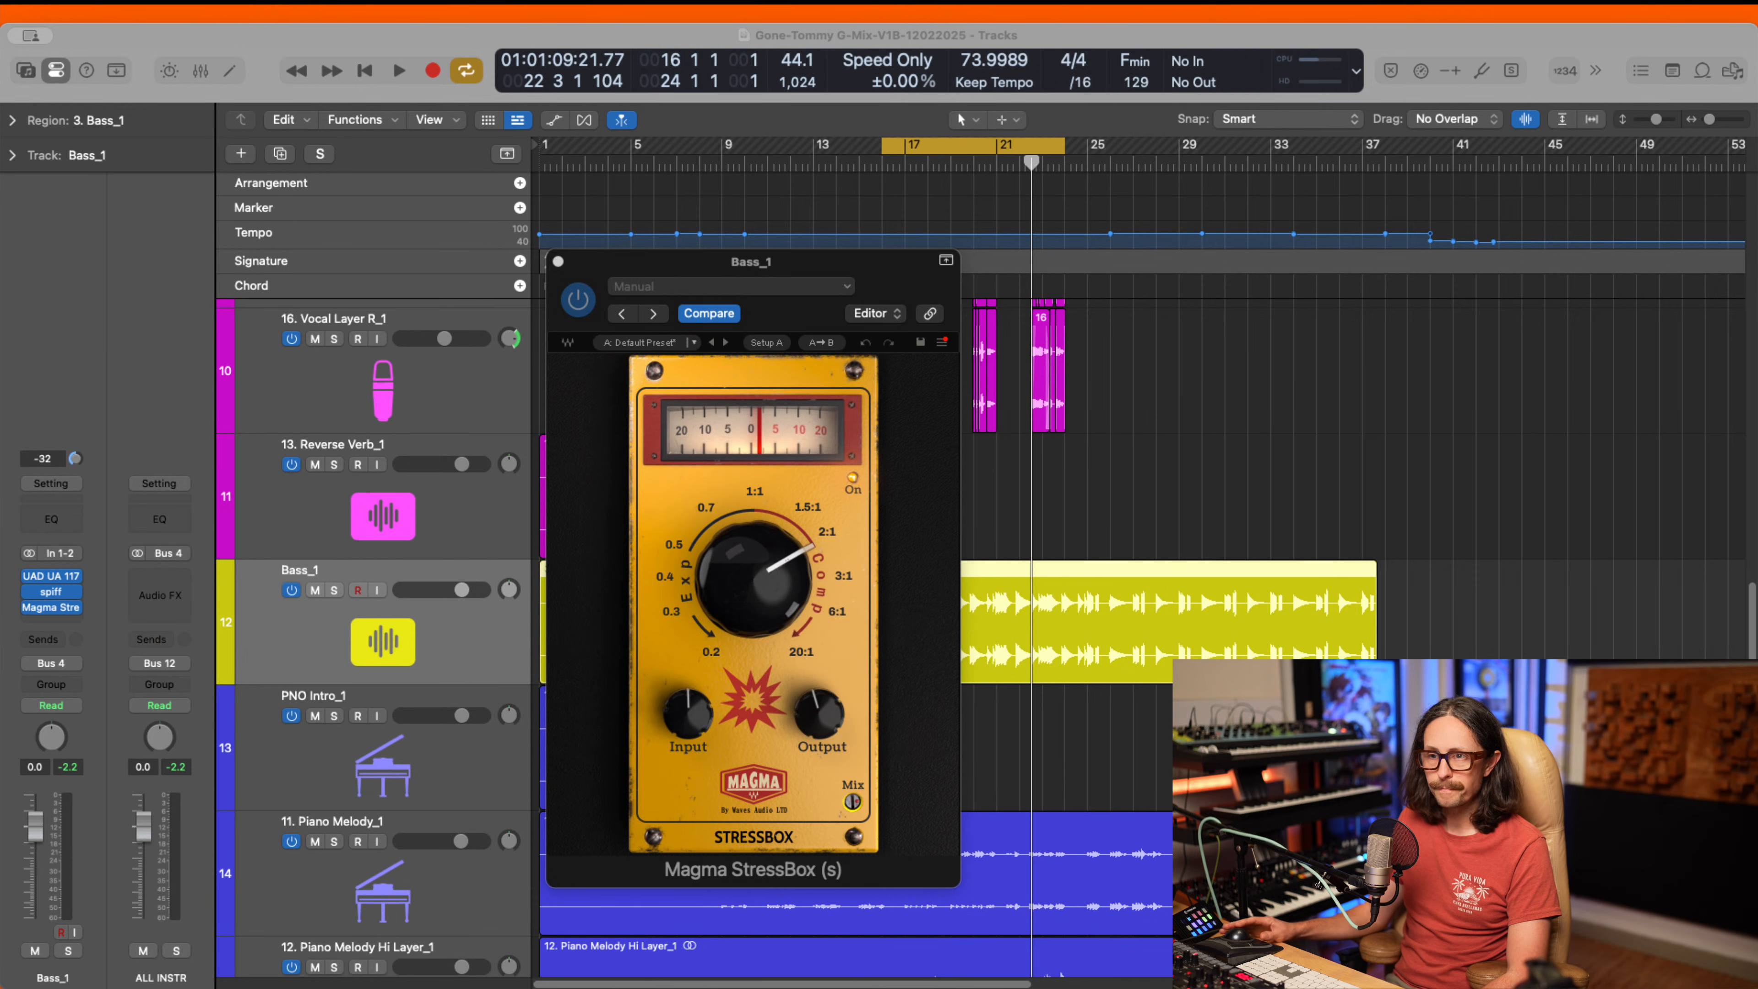
click(98, 504)
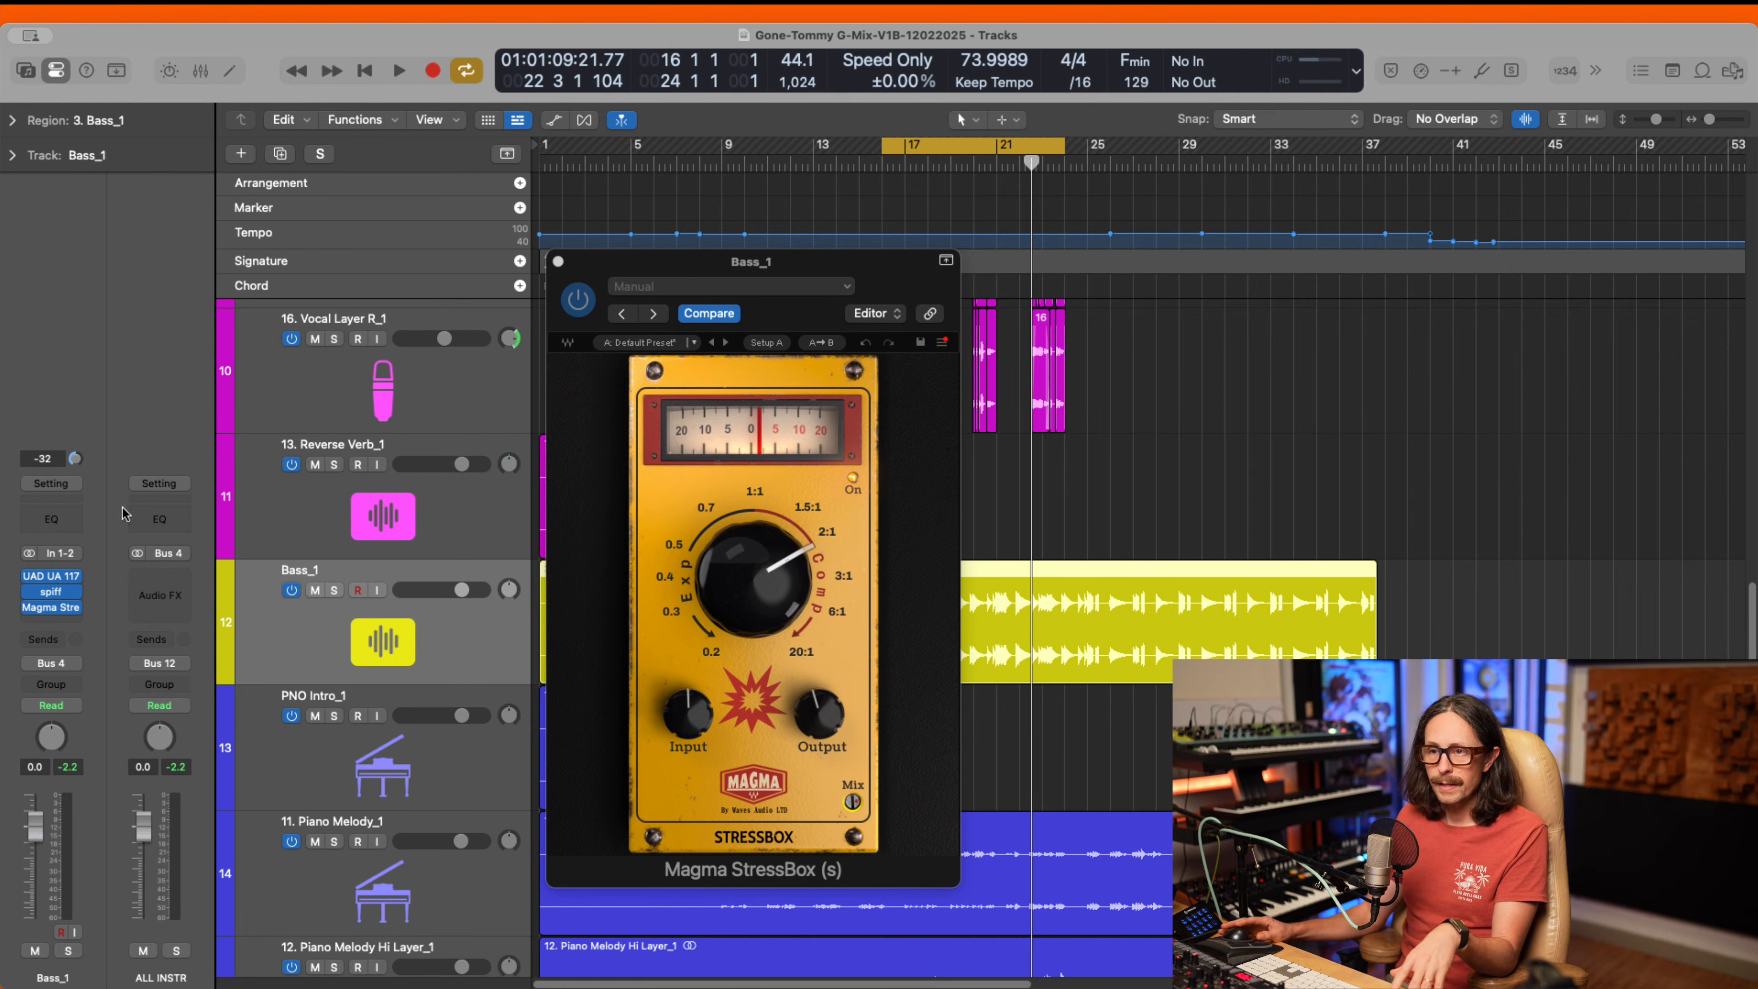
- Insert the Eventide Omnipressor in stereo on Bass_1 after the StressBox and move its window clear for editing
click(46, 624)
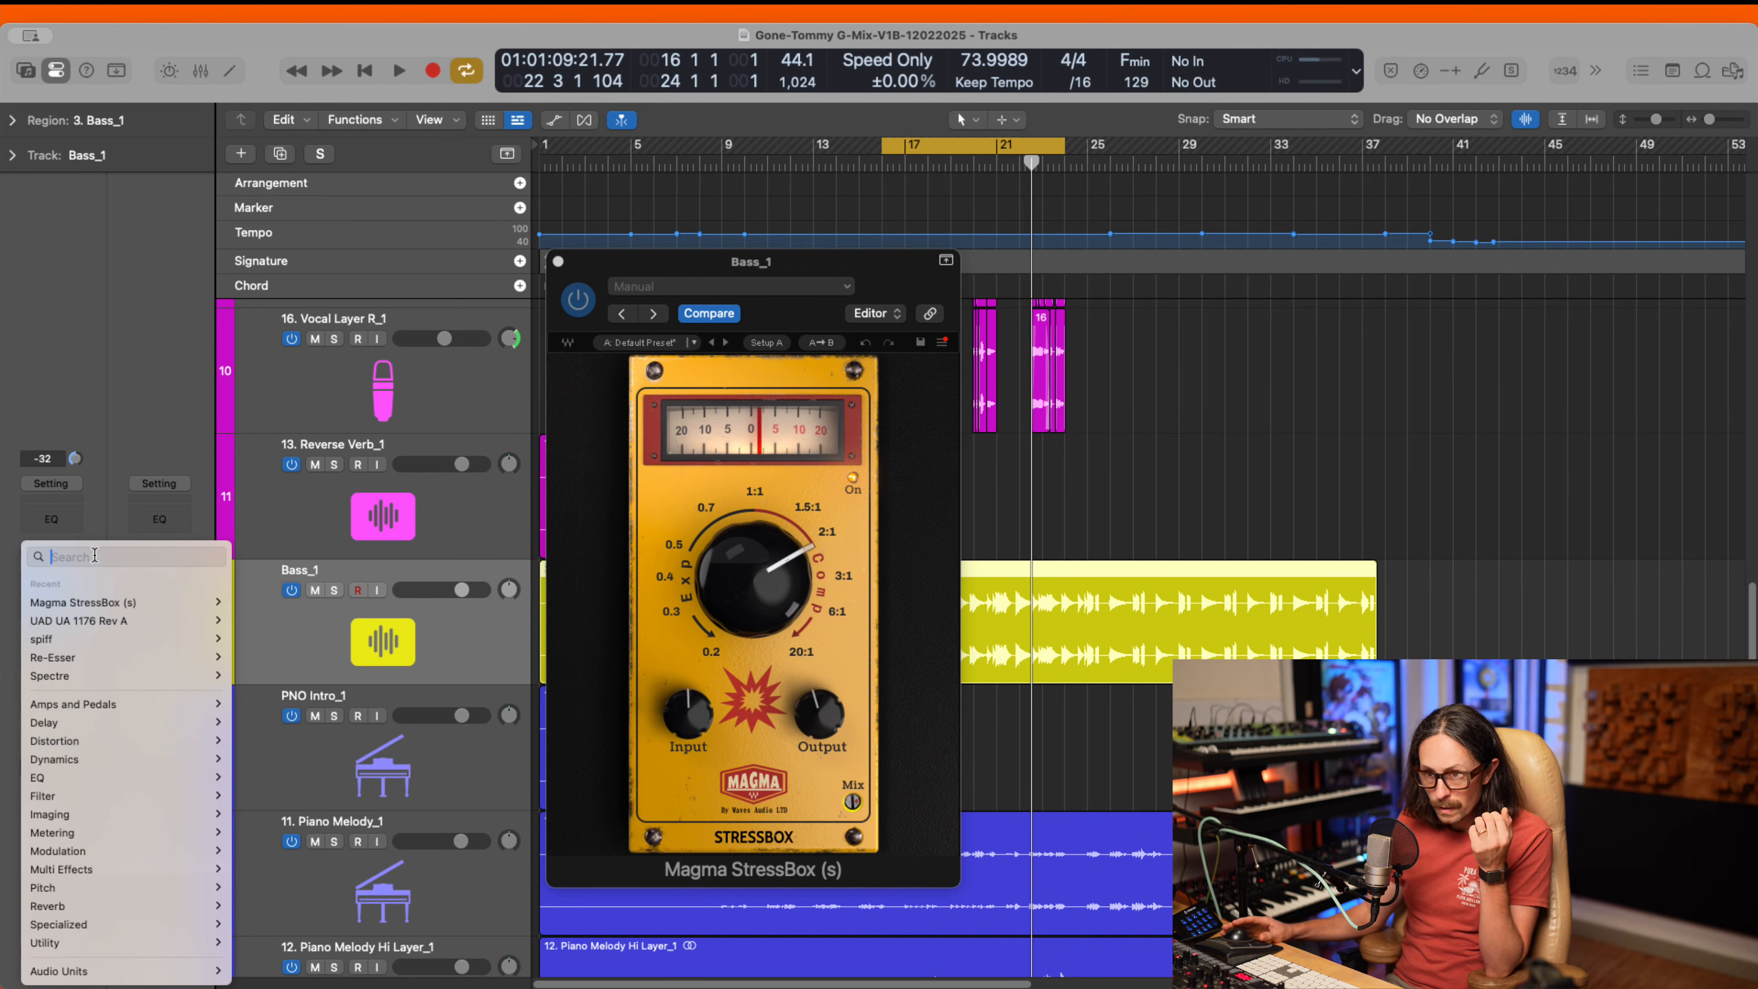
text(event)
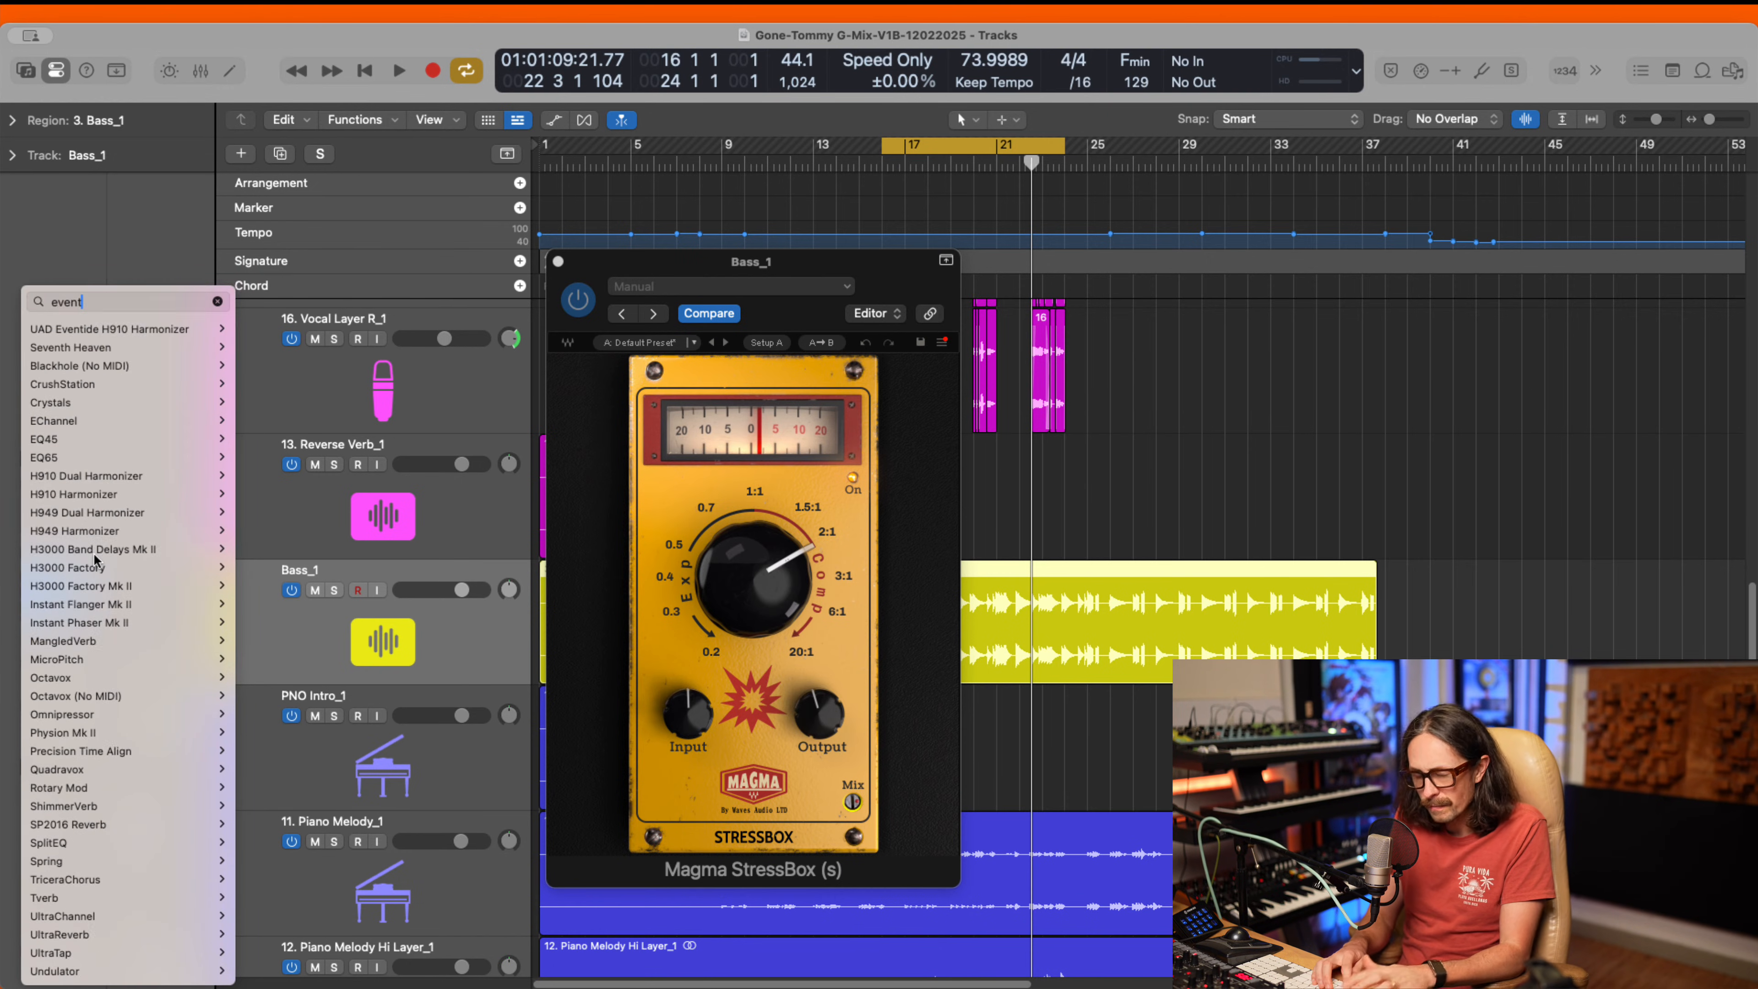
text(ide)
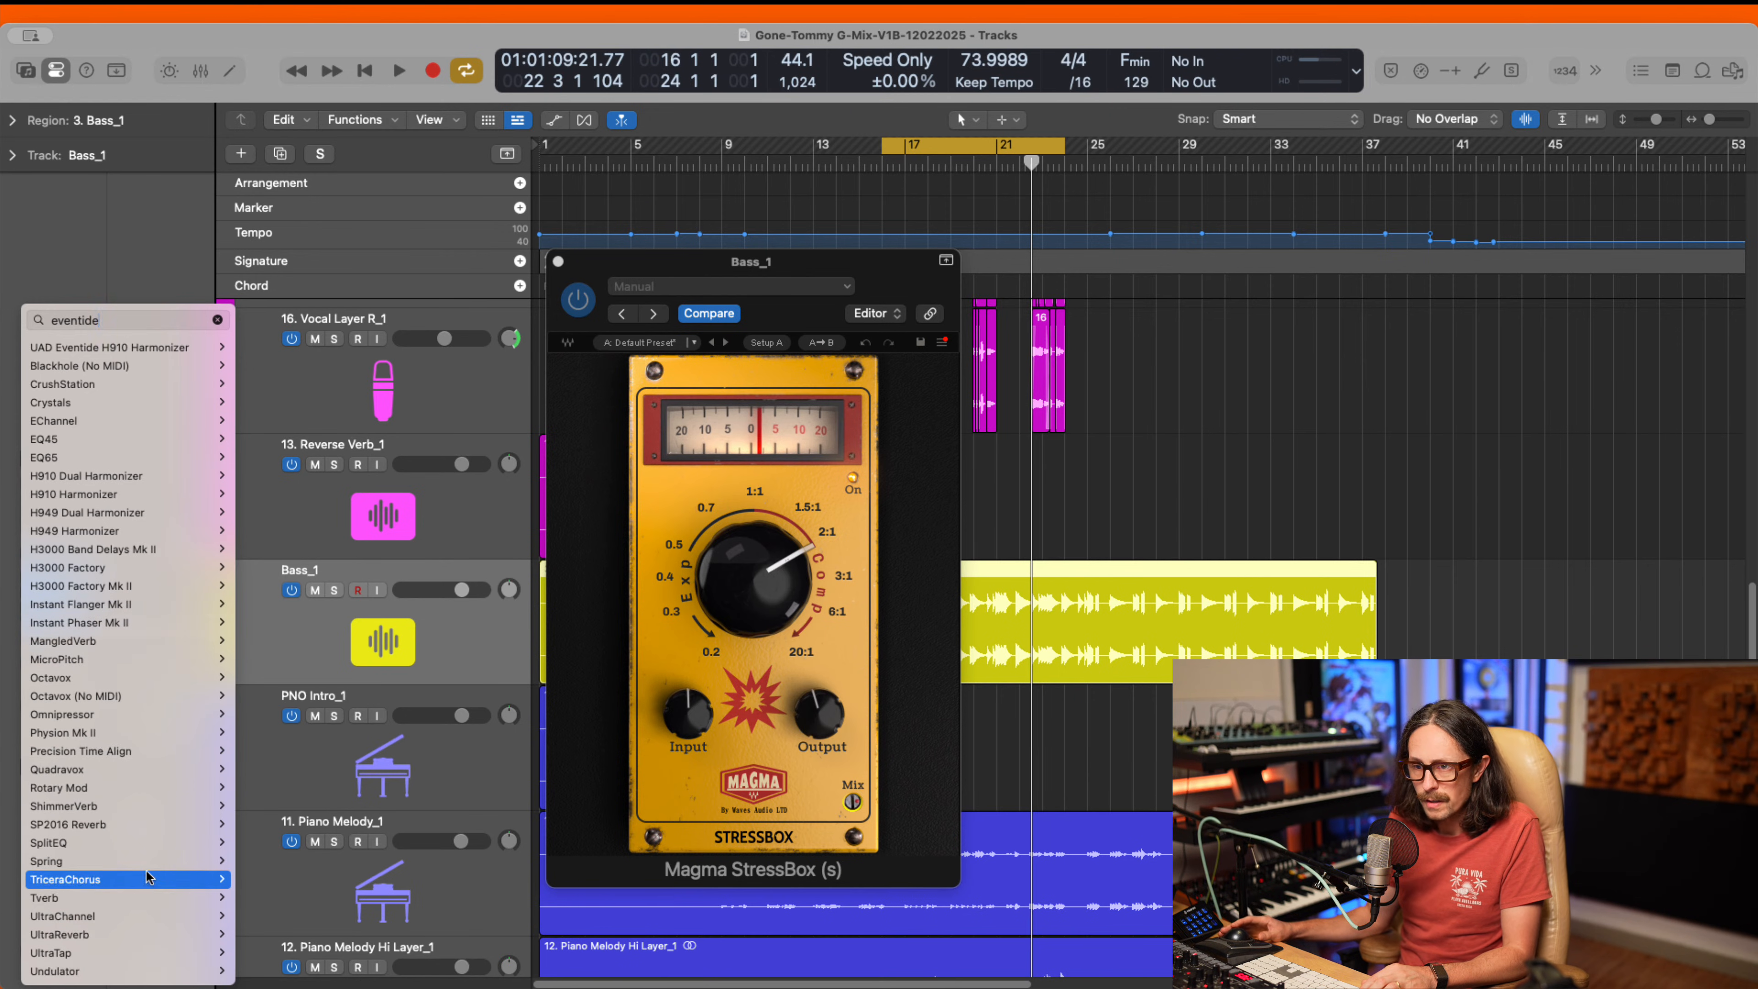
mouse_move(152, 711)
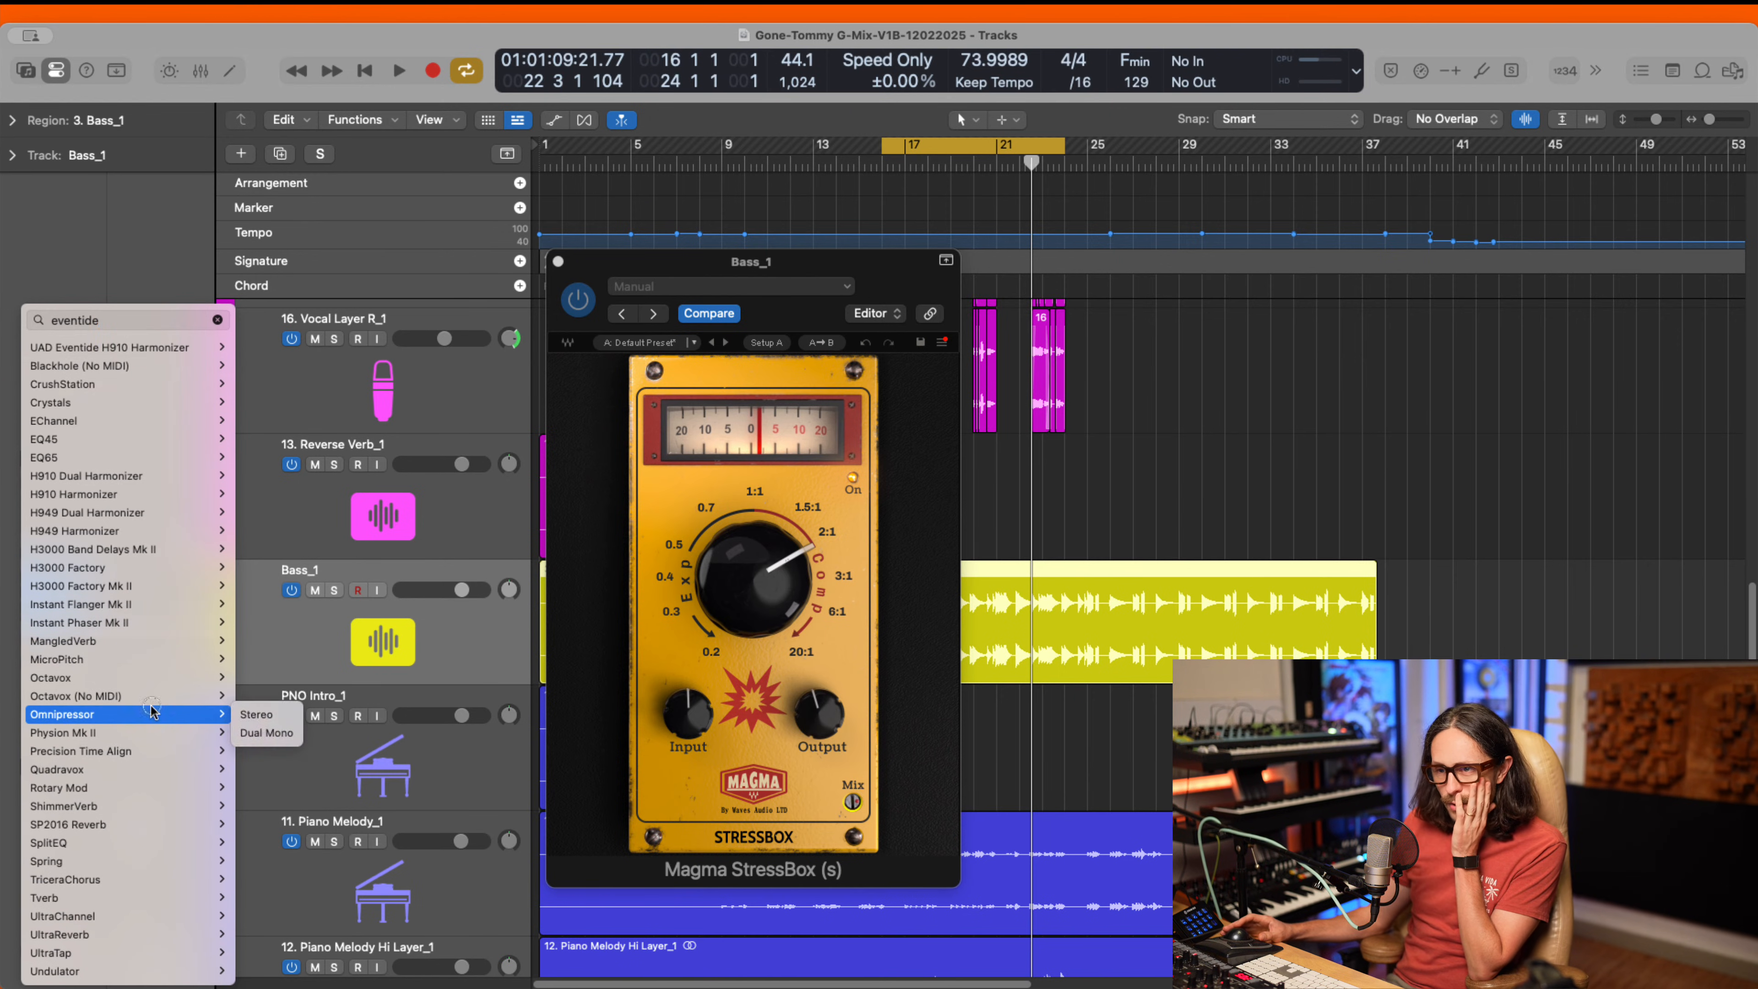
click(256, 714)
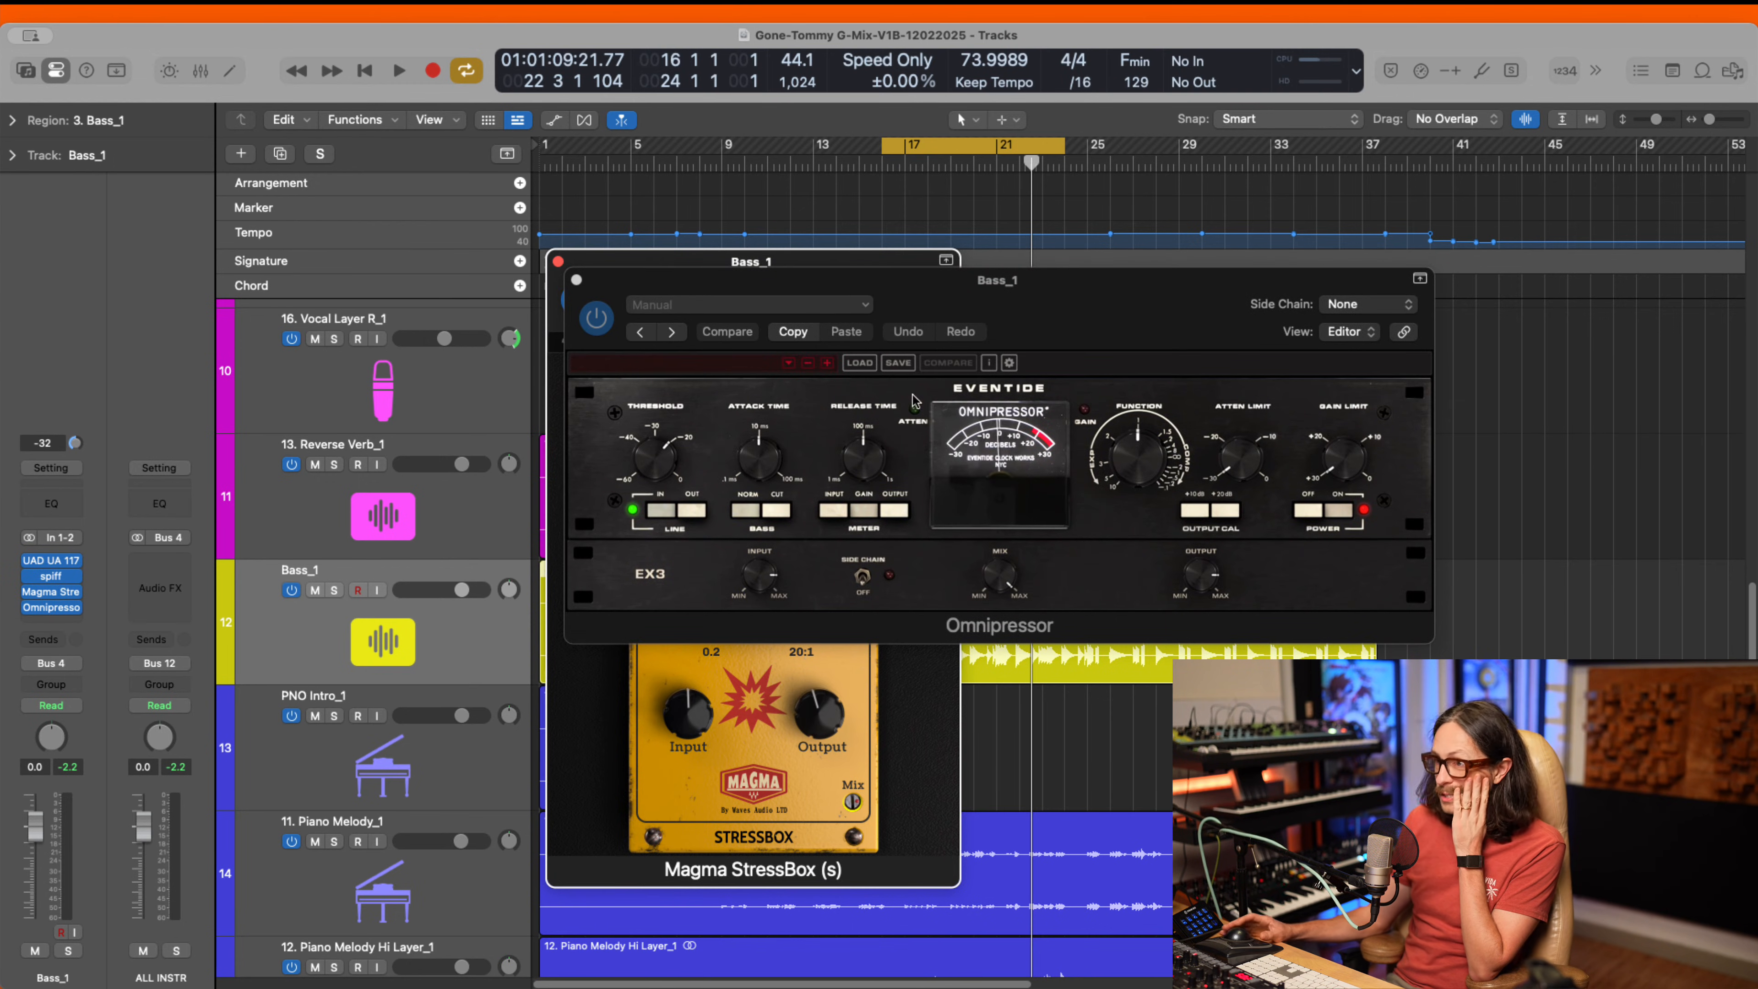
drag(1009, 294, 693, 291)
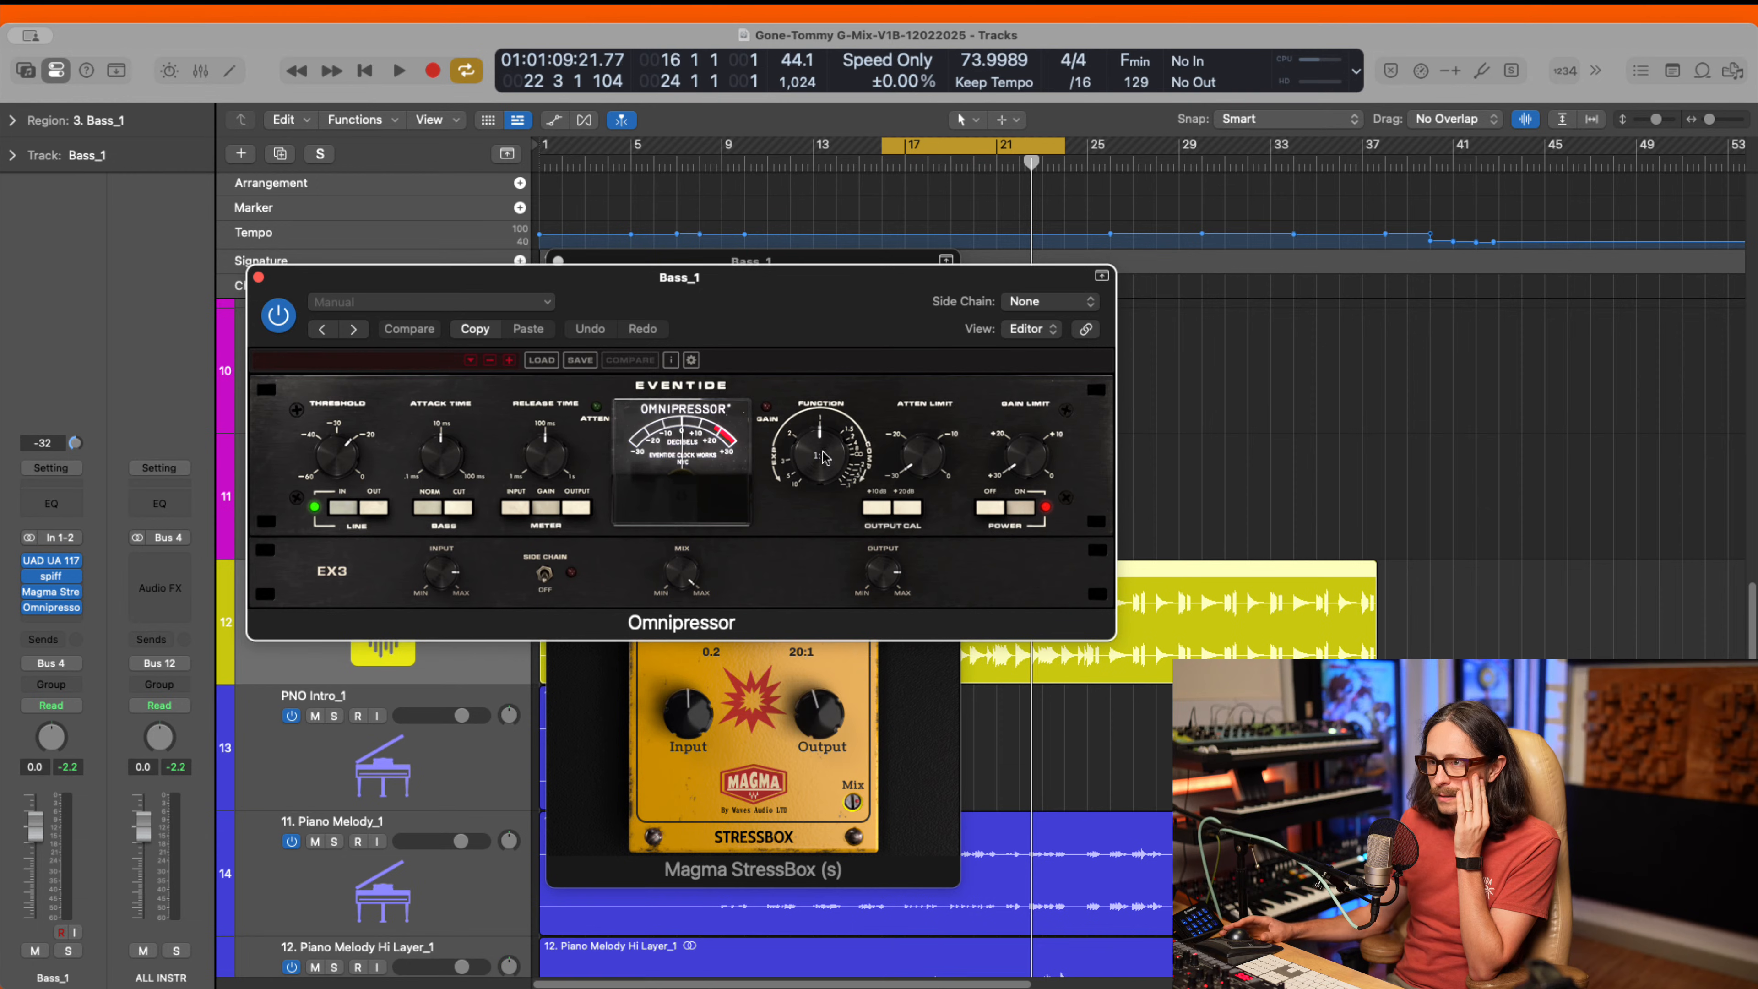
- Solo Bass_1, start playback, set the Omnipressor function to an expansion ratio of 1:2.8 and lower its output
drag(822, 457, 818, 543)
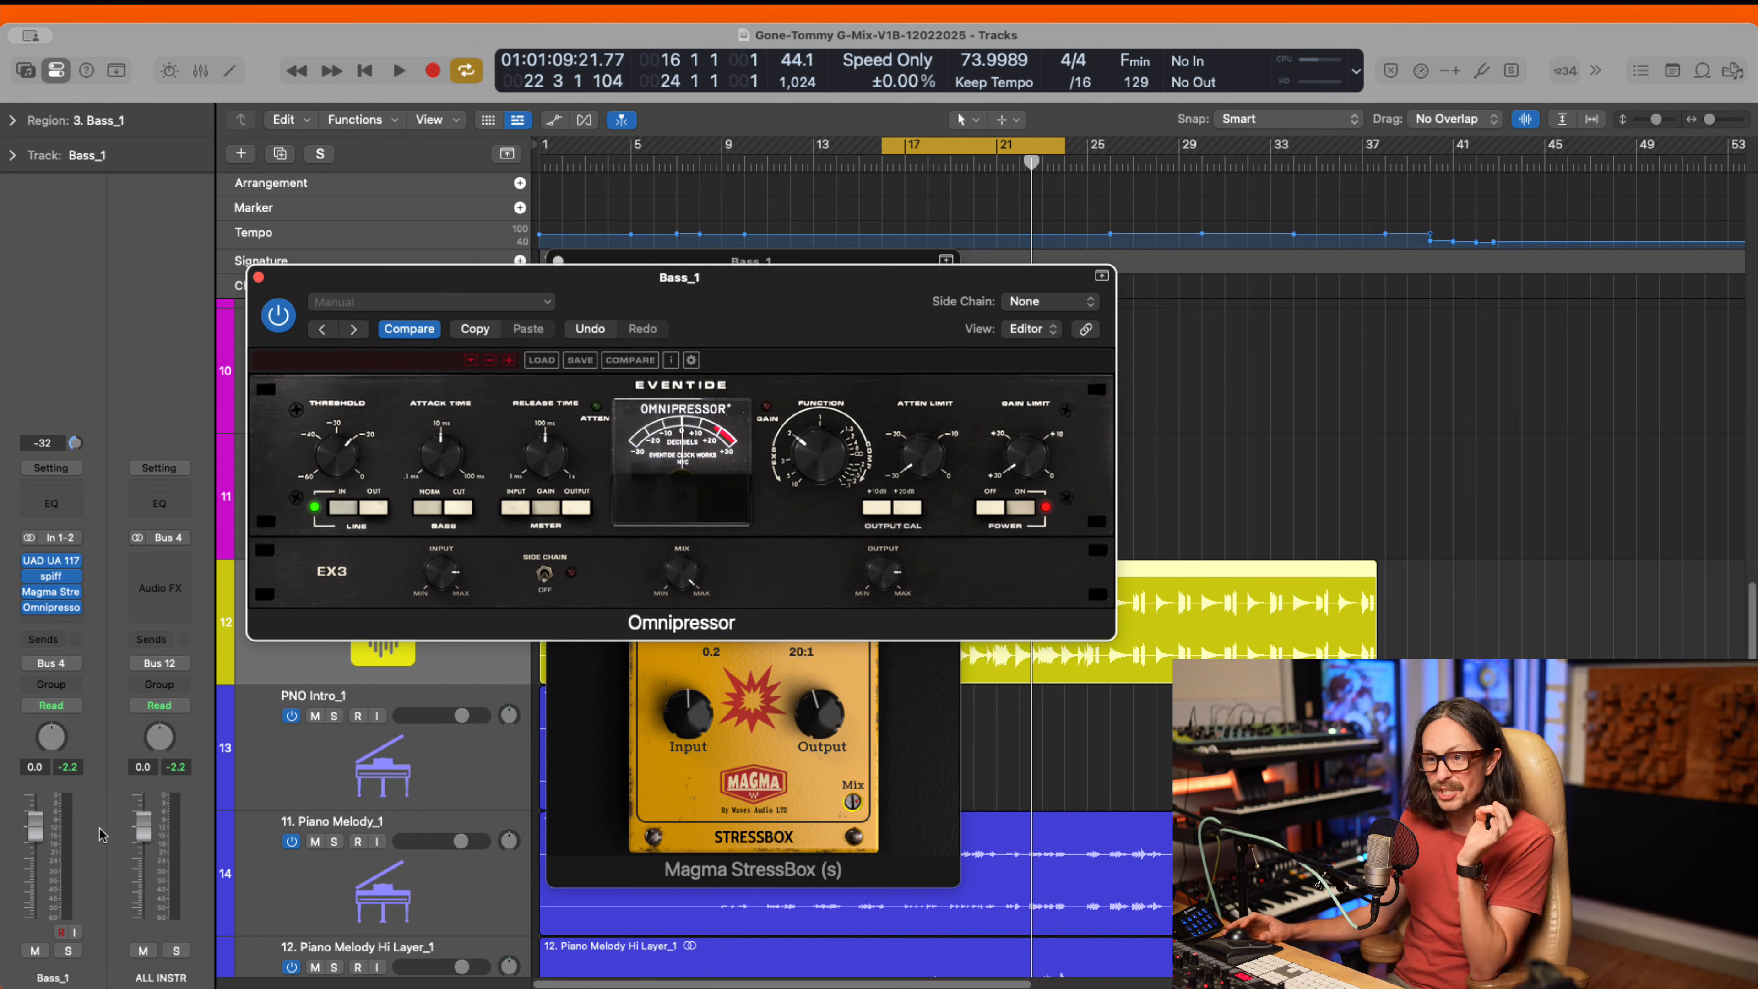
click(69, 951)
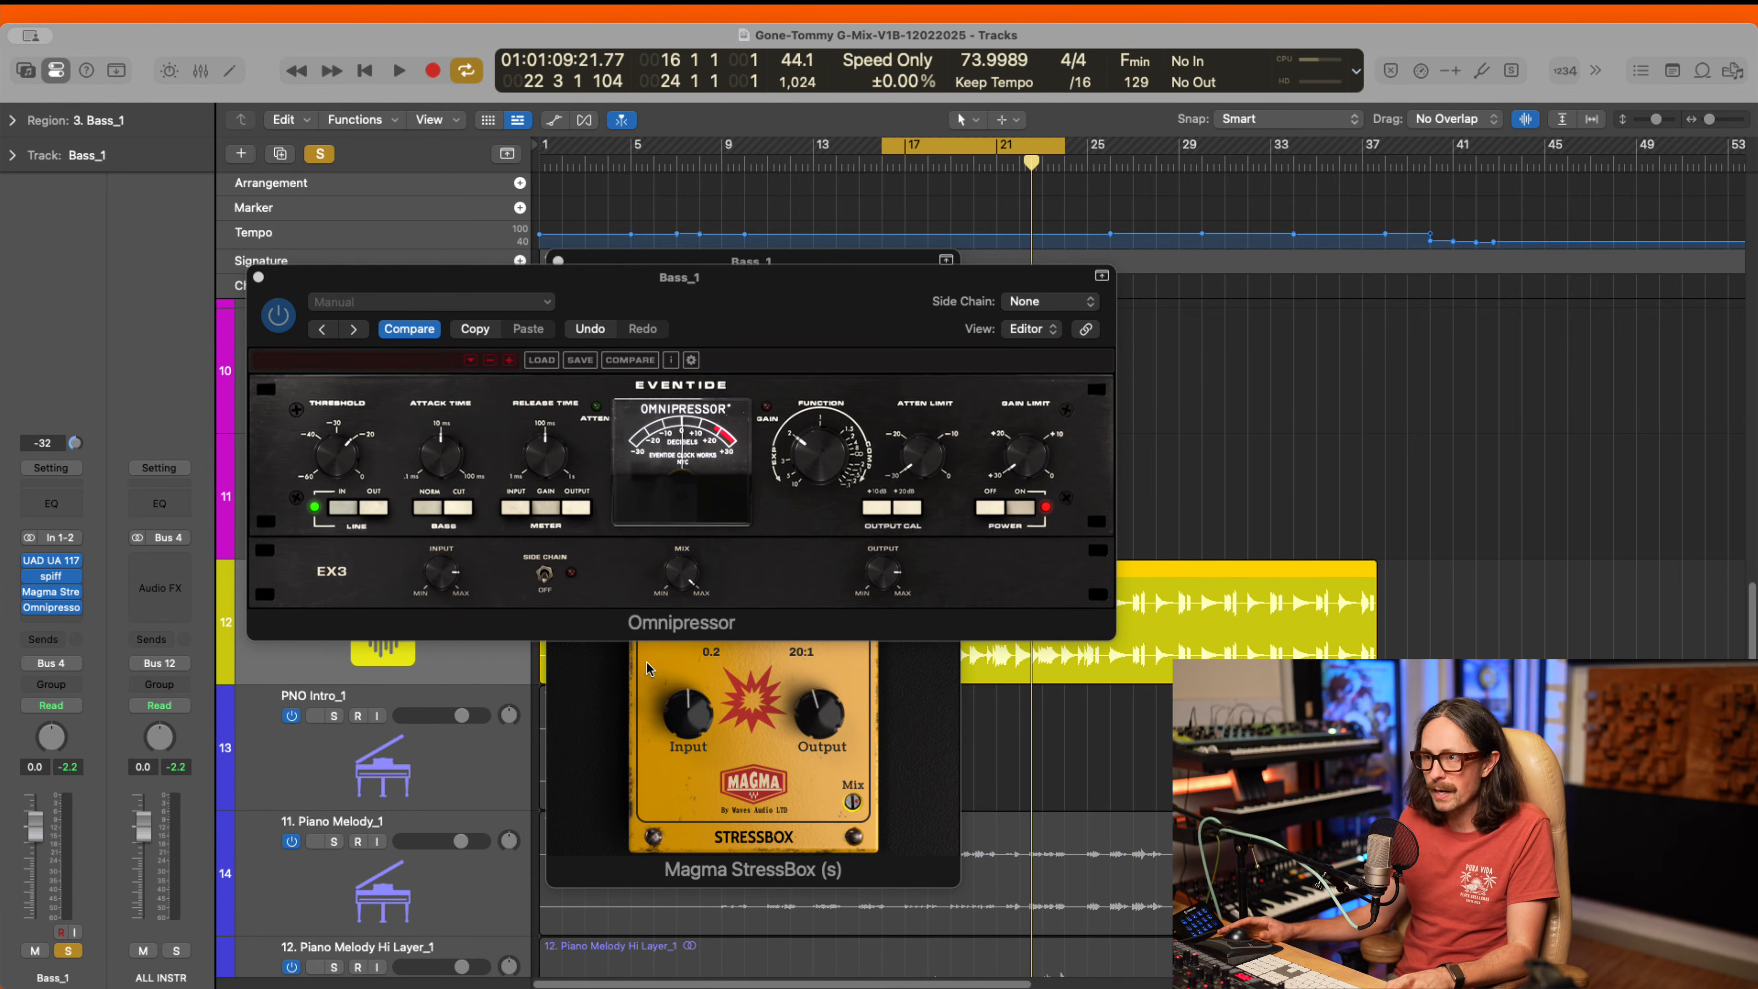
mouse_move(28, 594)
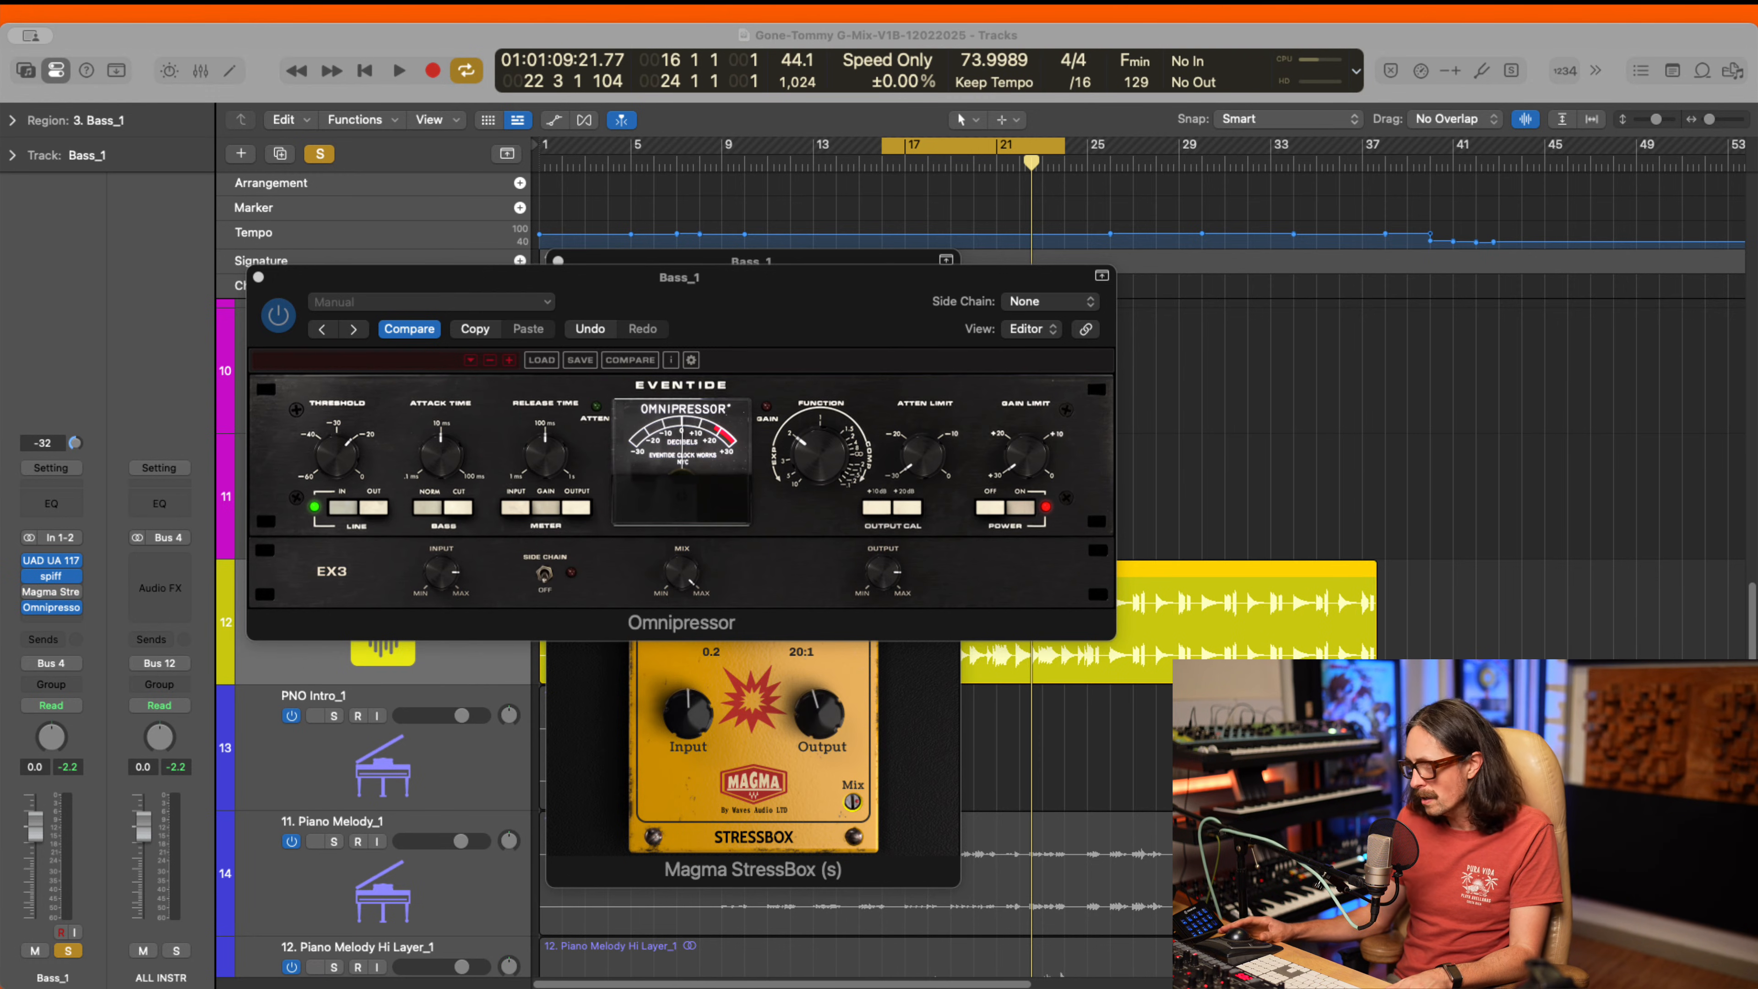
key(space)
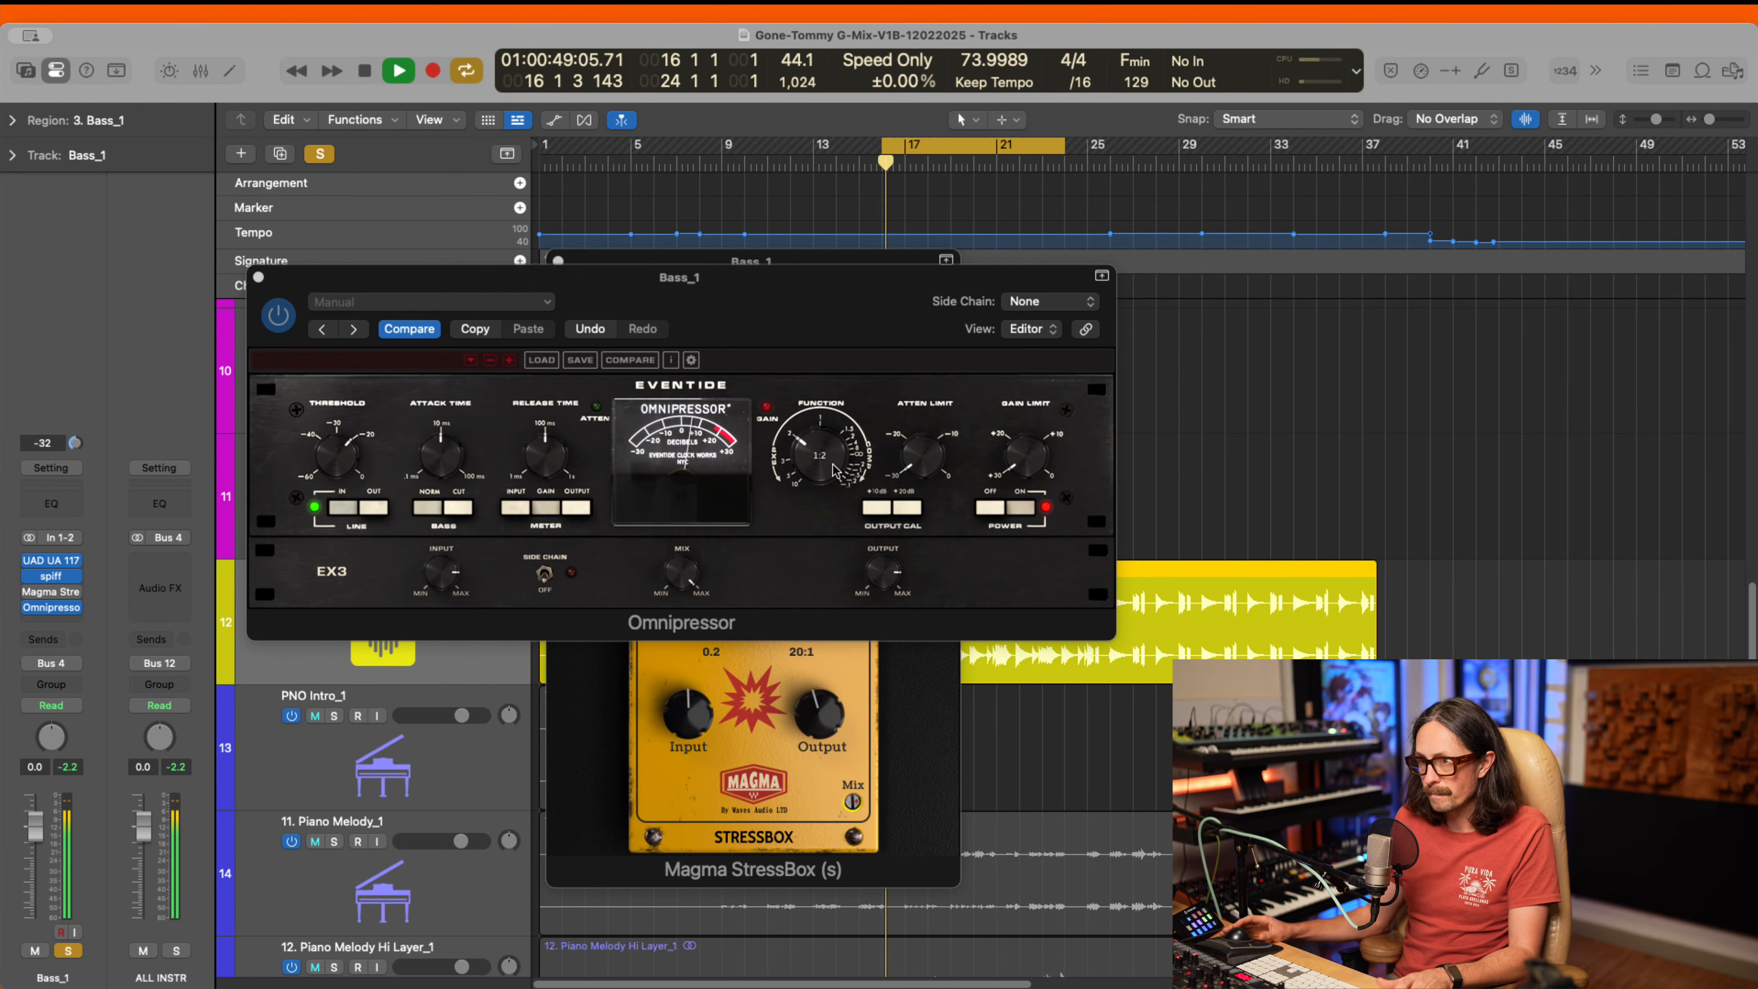
mouse_move(828, 458)
mouse_down()
mouse_move(816, 494)
mouse_move(831, 393)
mouse_move(817, 453)
mouse_up()
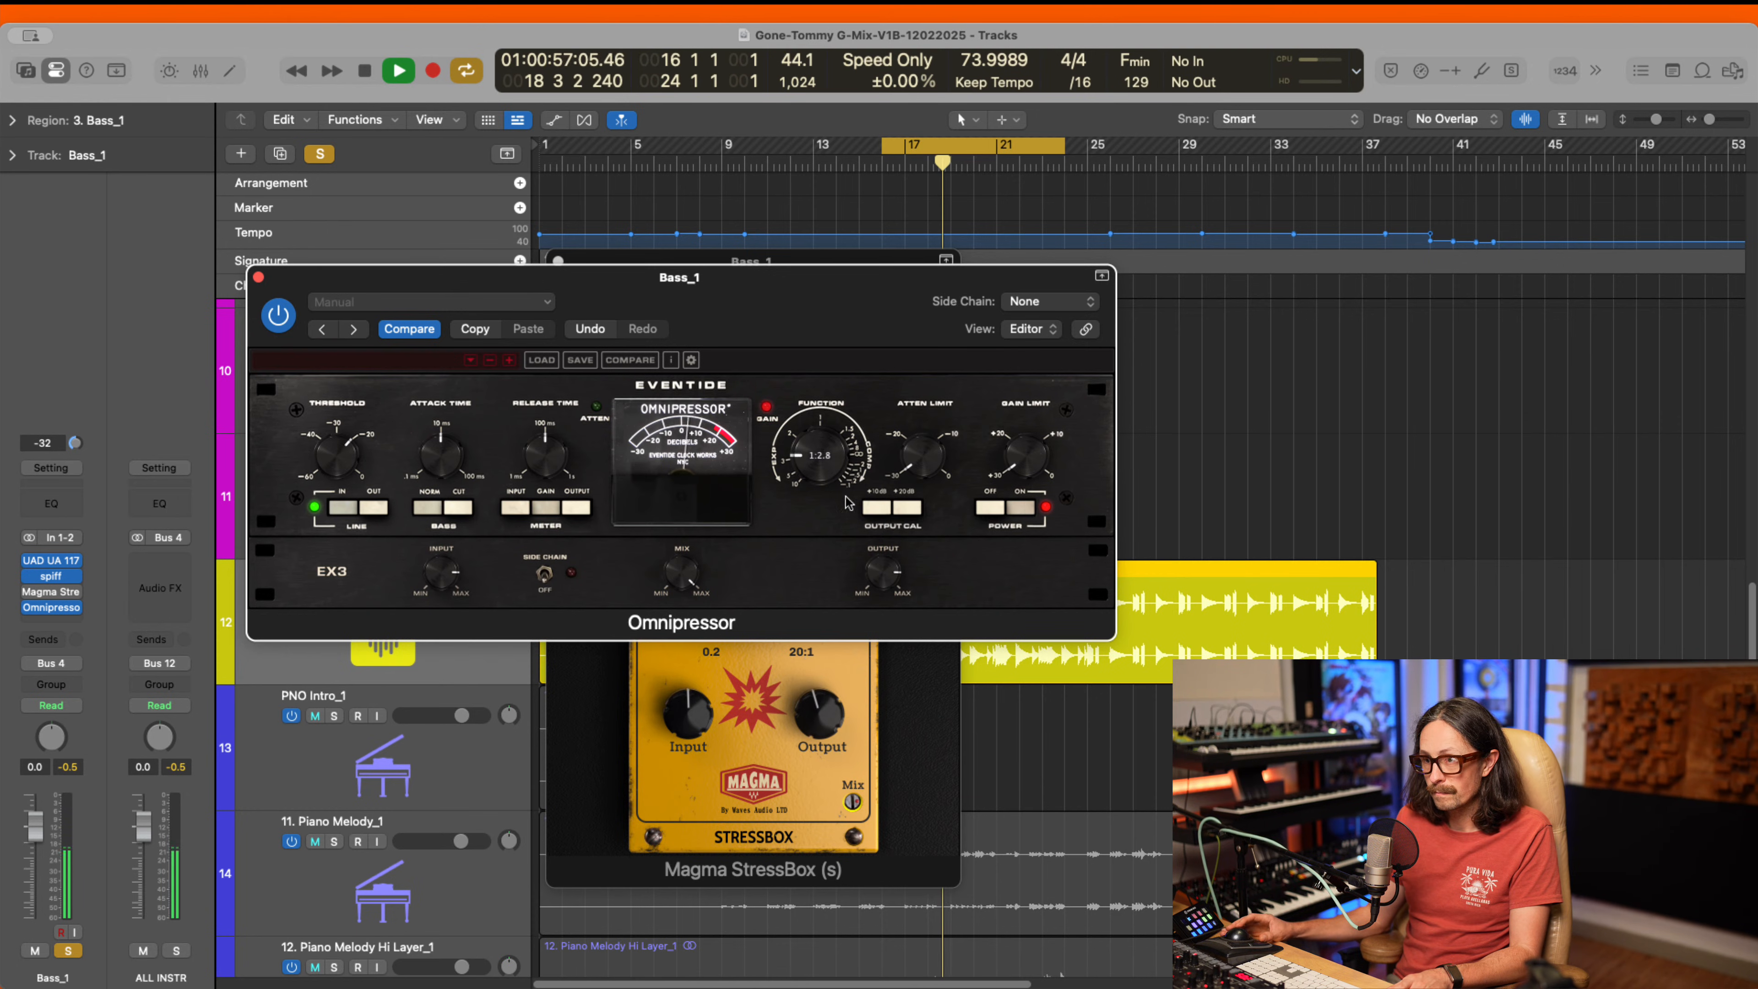
drag(884, 572, 882, 610)
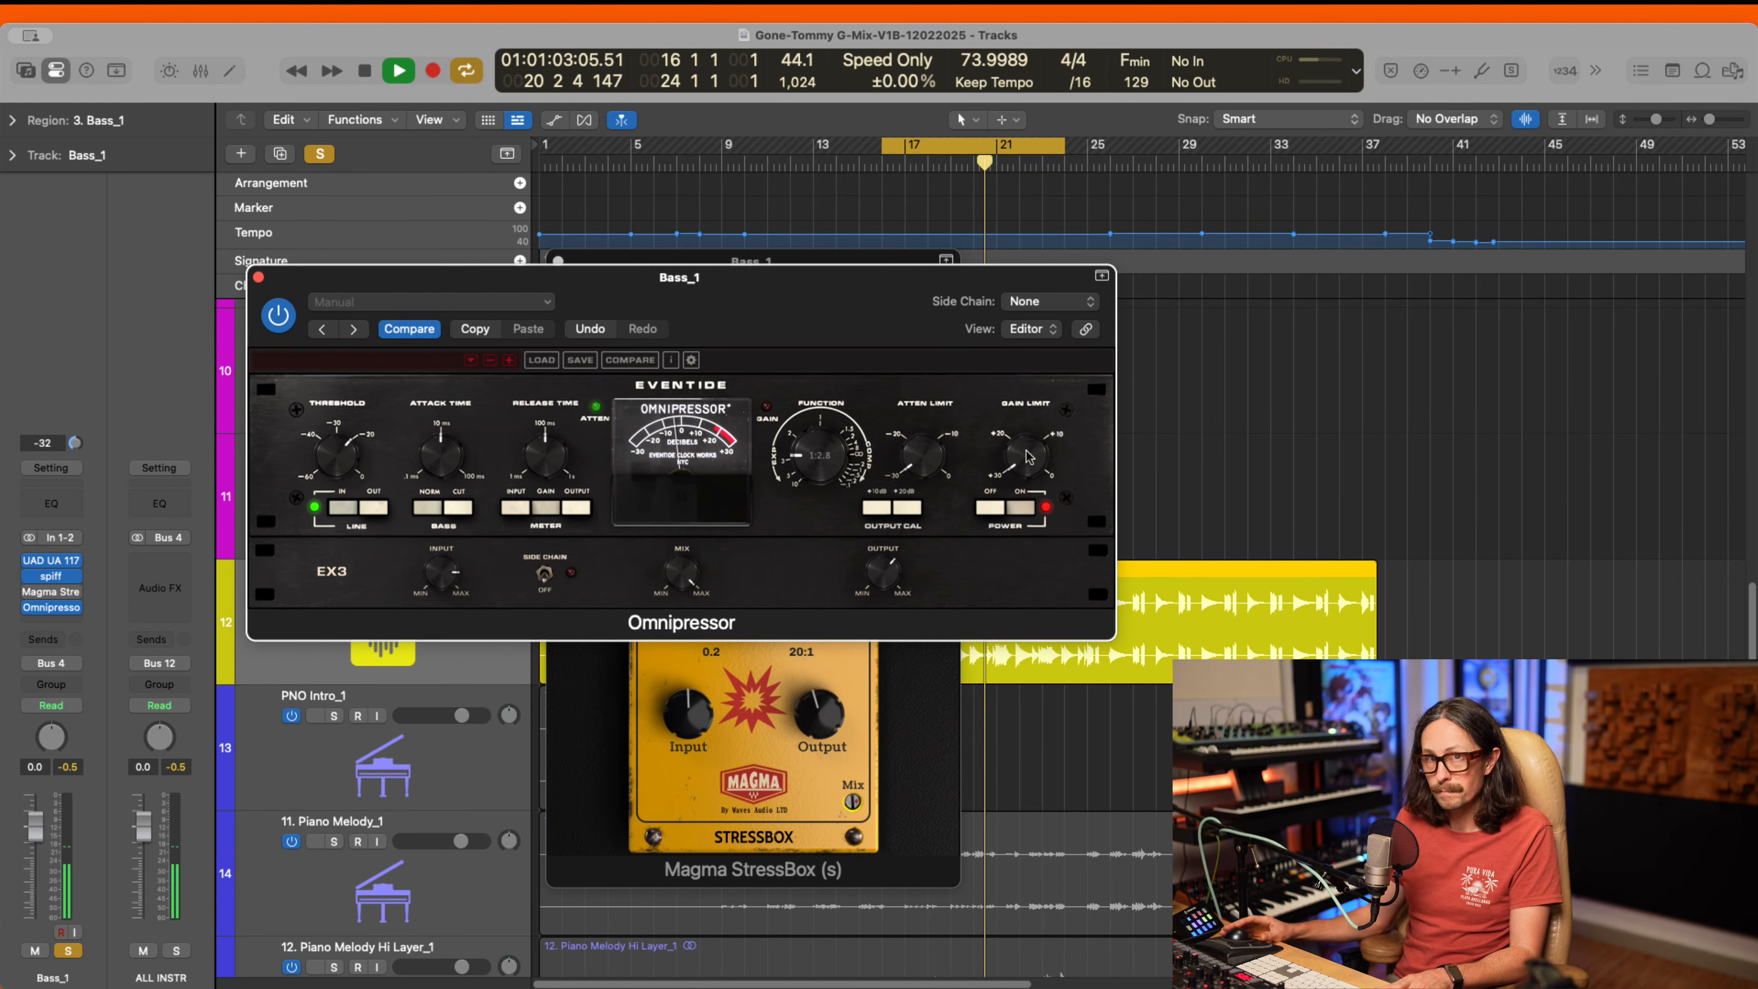
- Compare the expanding Omnipressor with bypass on the soloed Bass_1, leave it enabled and stop playback
click(281, 317)
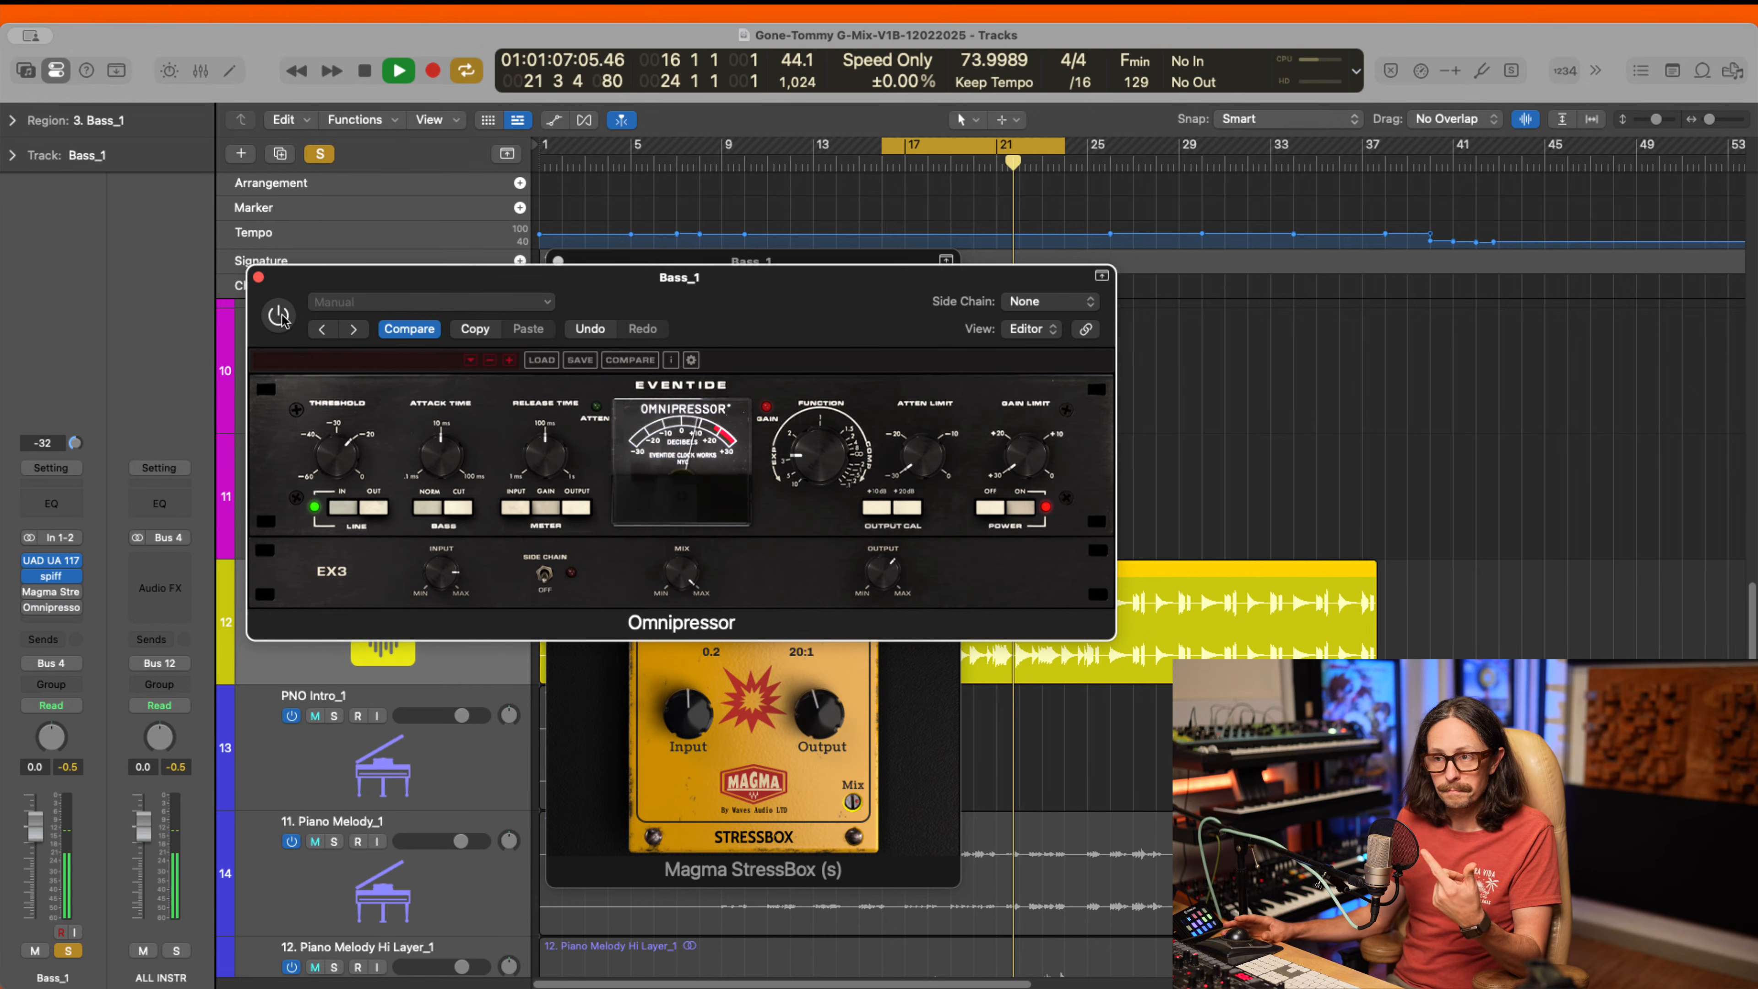
click(279, 316)
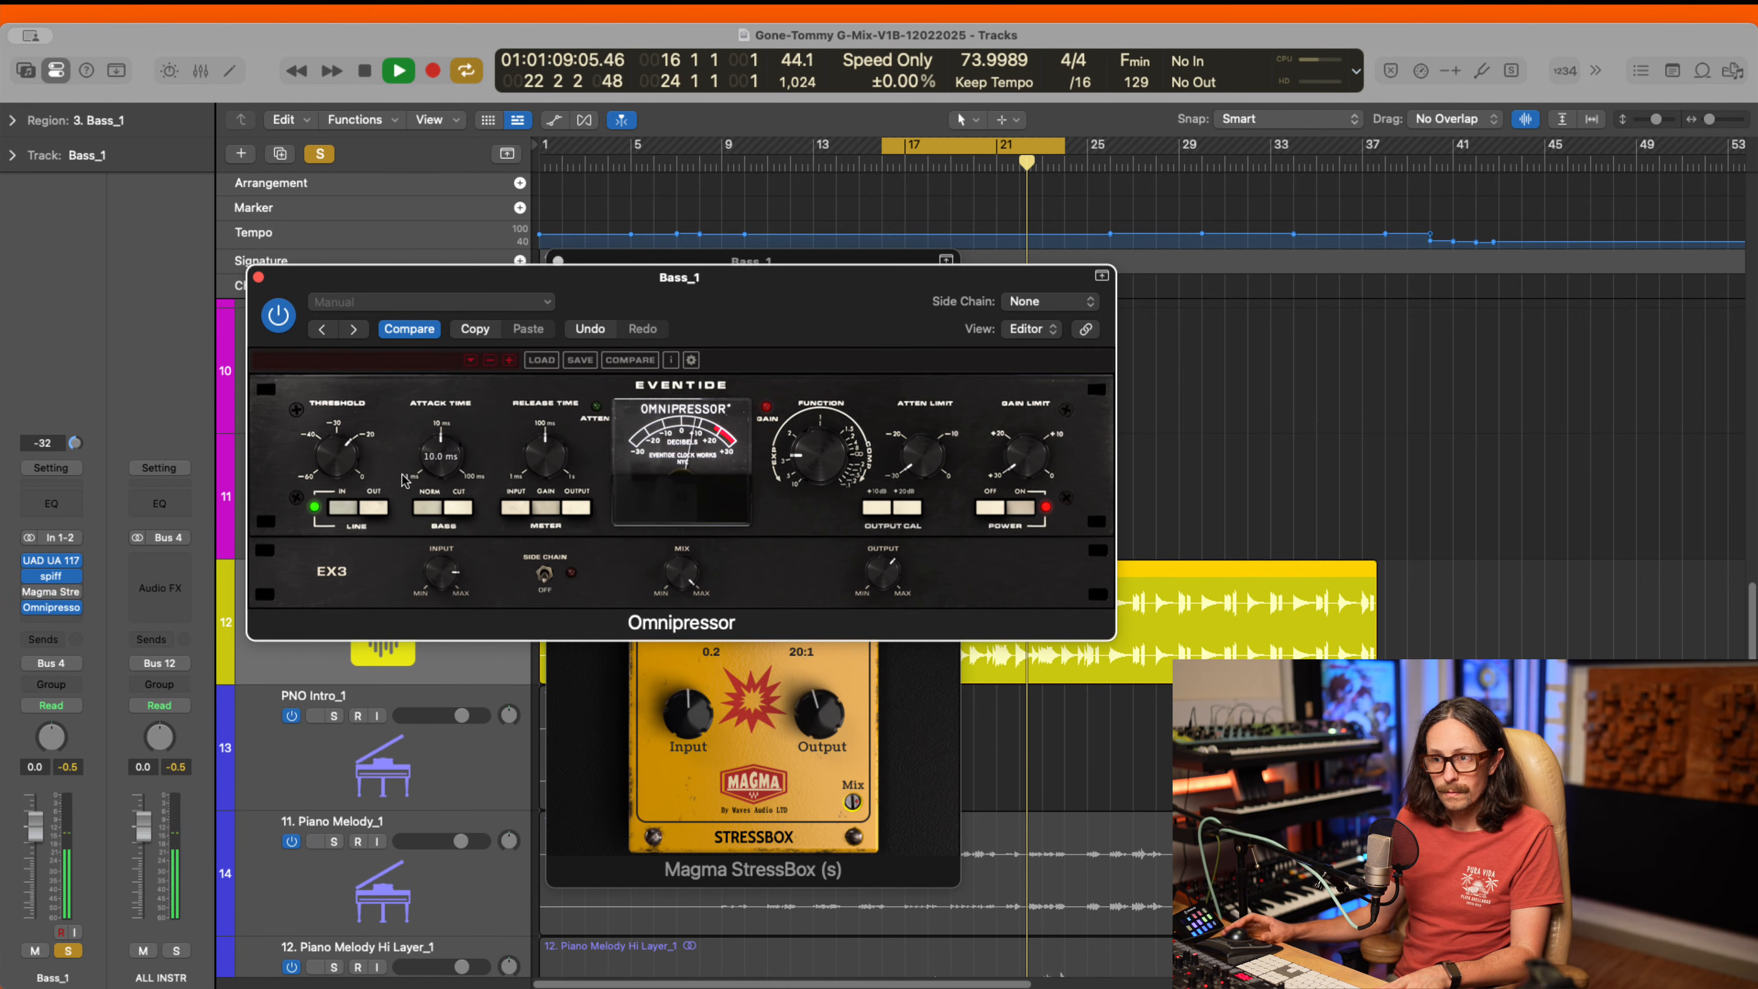
key(space)
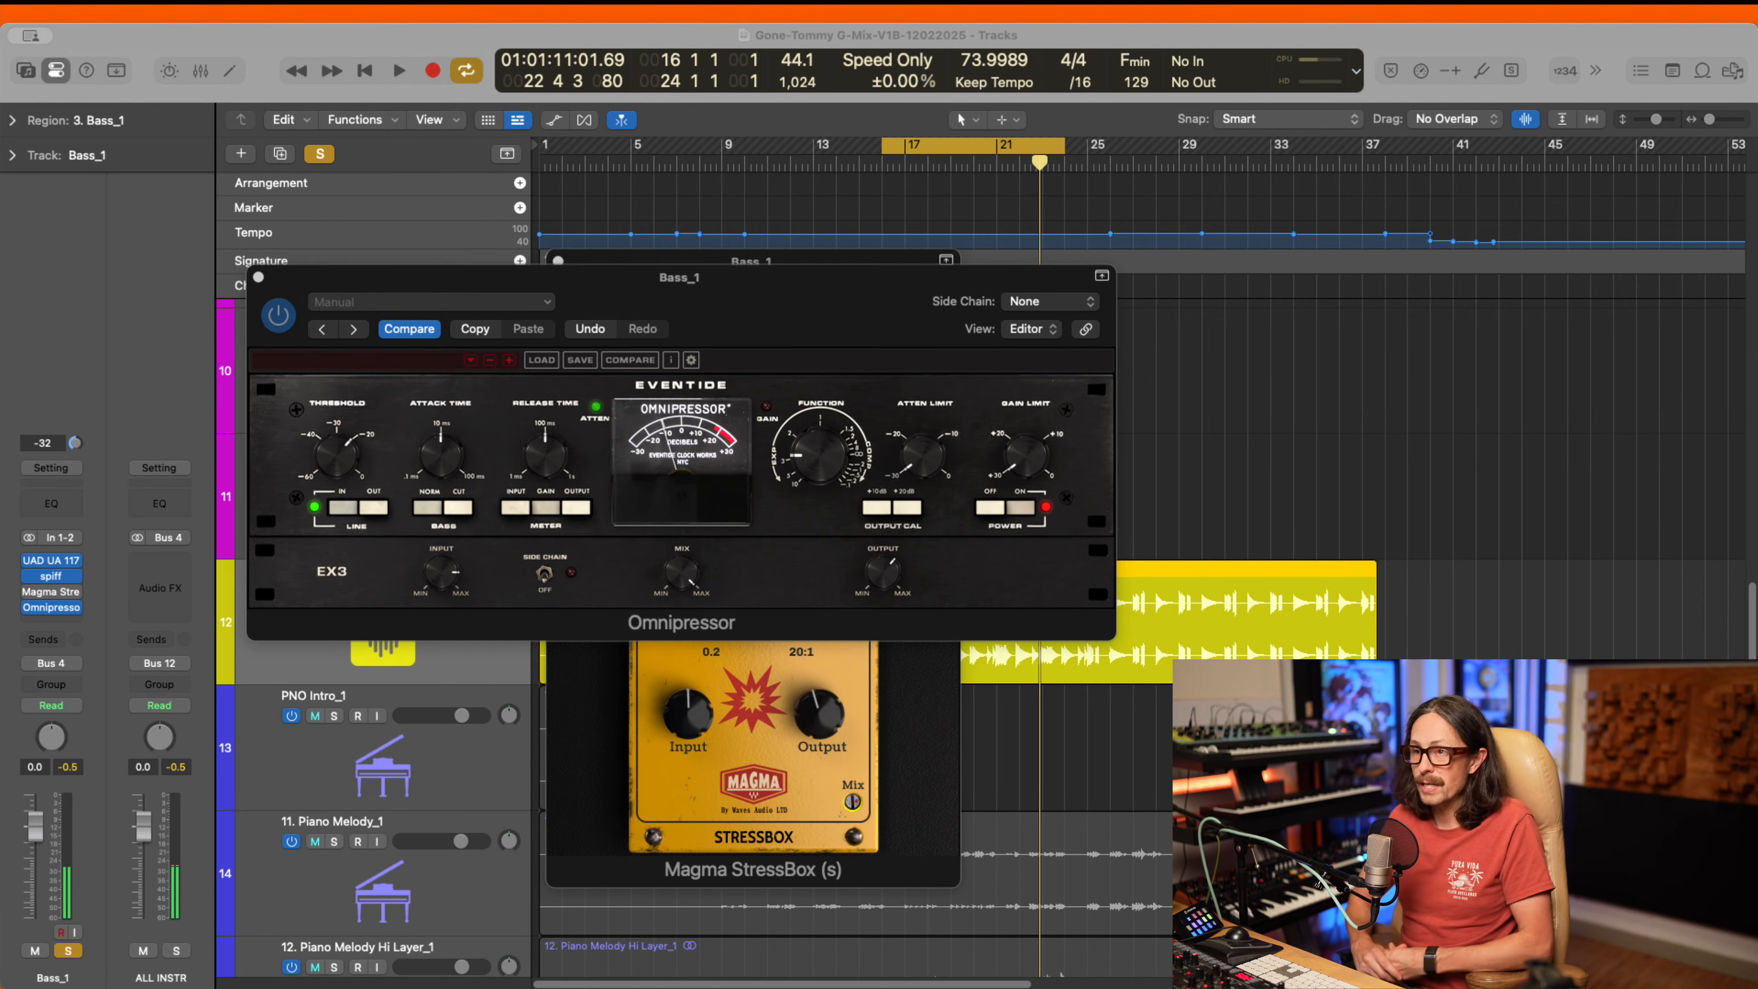
- Set the Omnipressor function to 1.9:1 compression during playback, with the threshold at about -31 dB and the output at 1.1 dB
click(978, 404)
drag(819, 455, 826, 313)
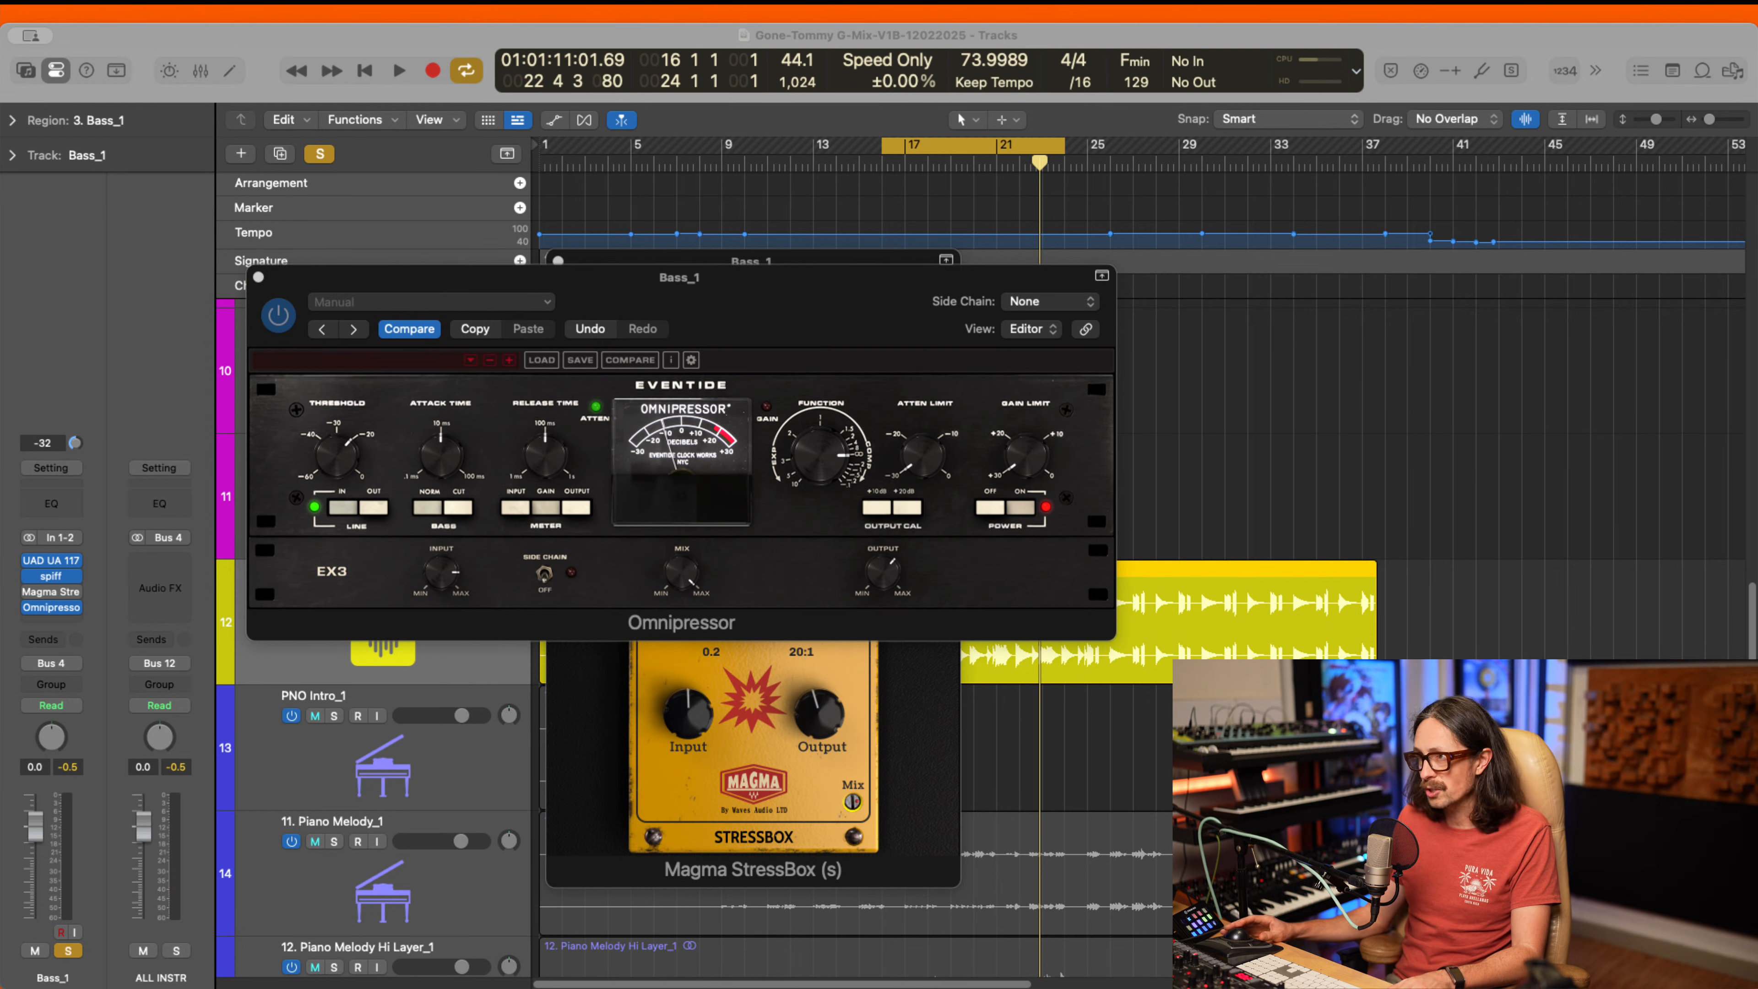
click(820, 462)
key(space)
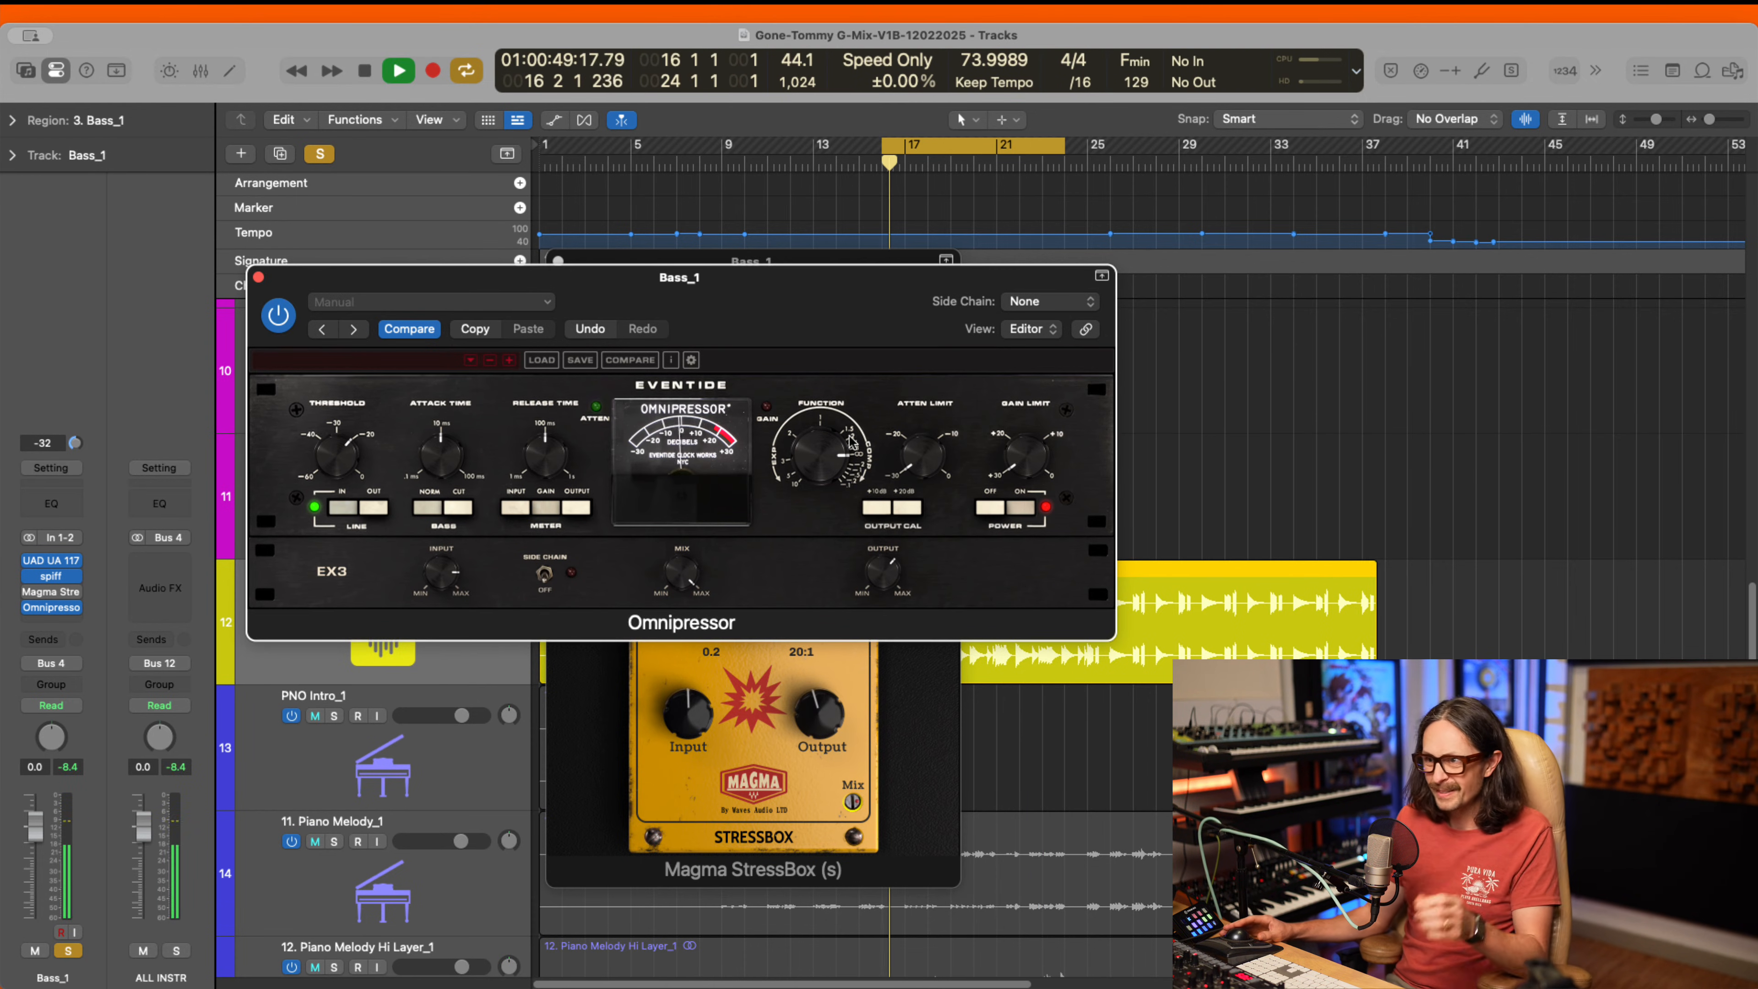
drag(820, 462, 822, 477)
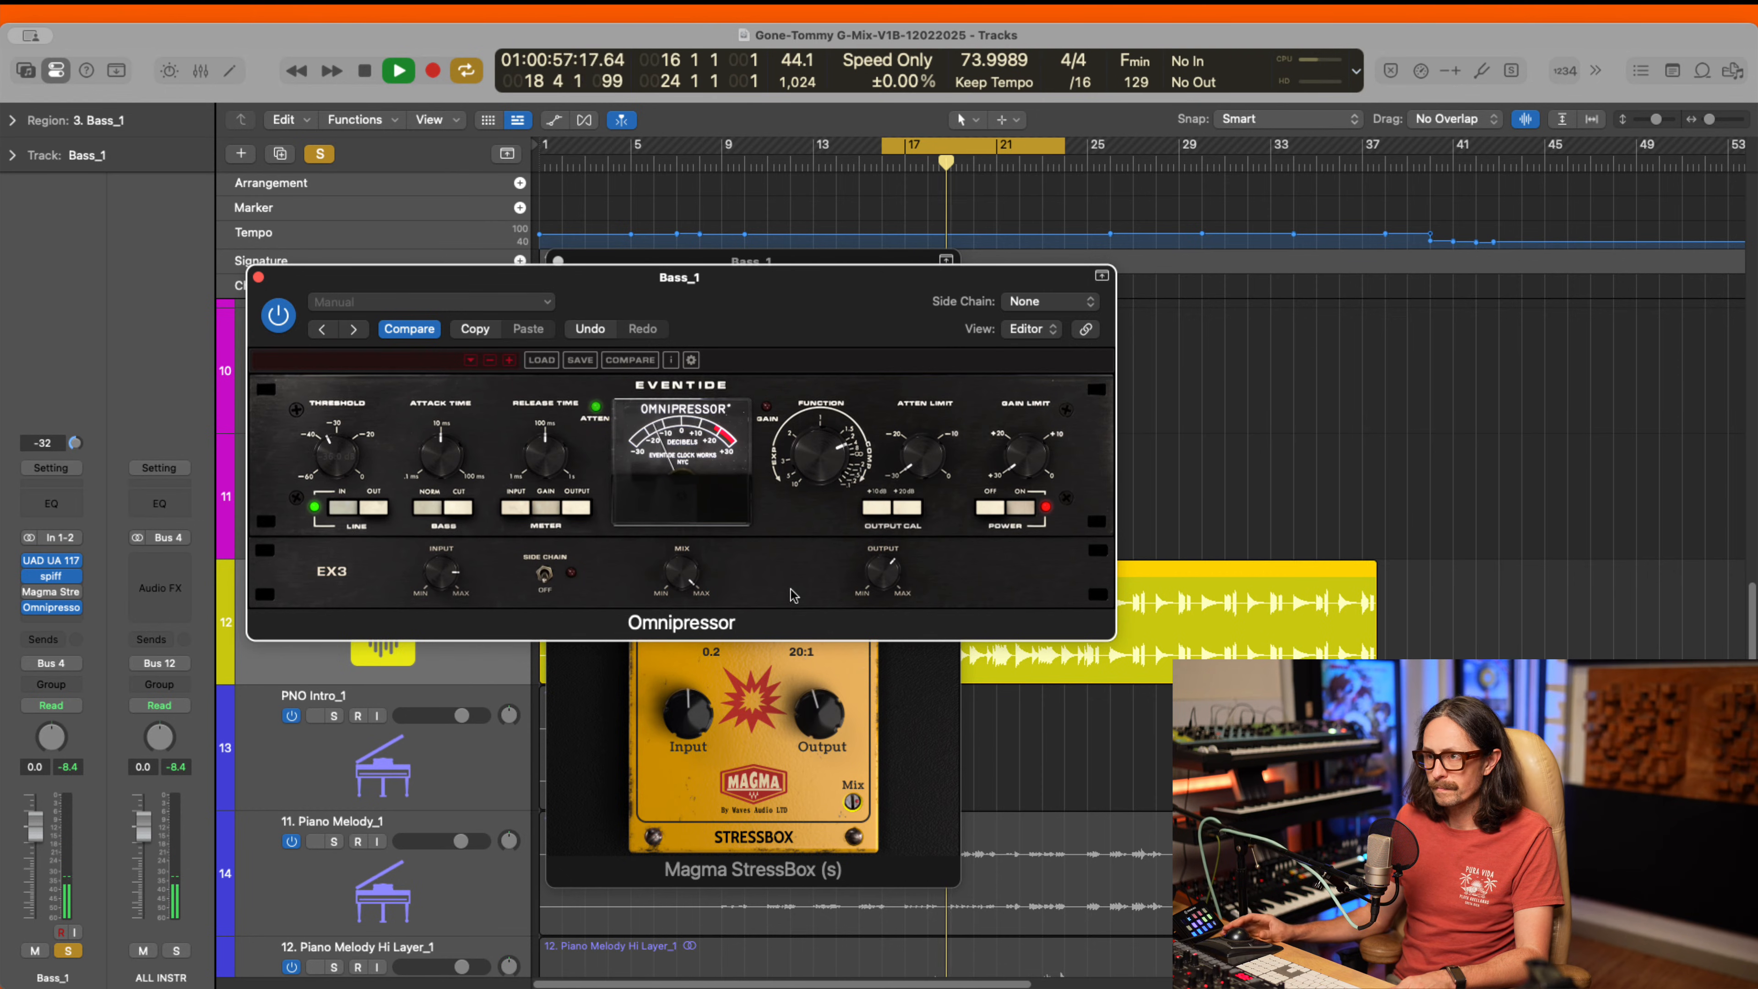
drag(893, 594, 885, 529)
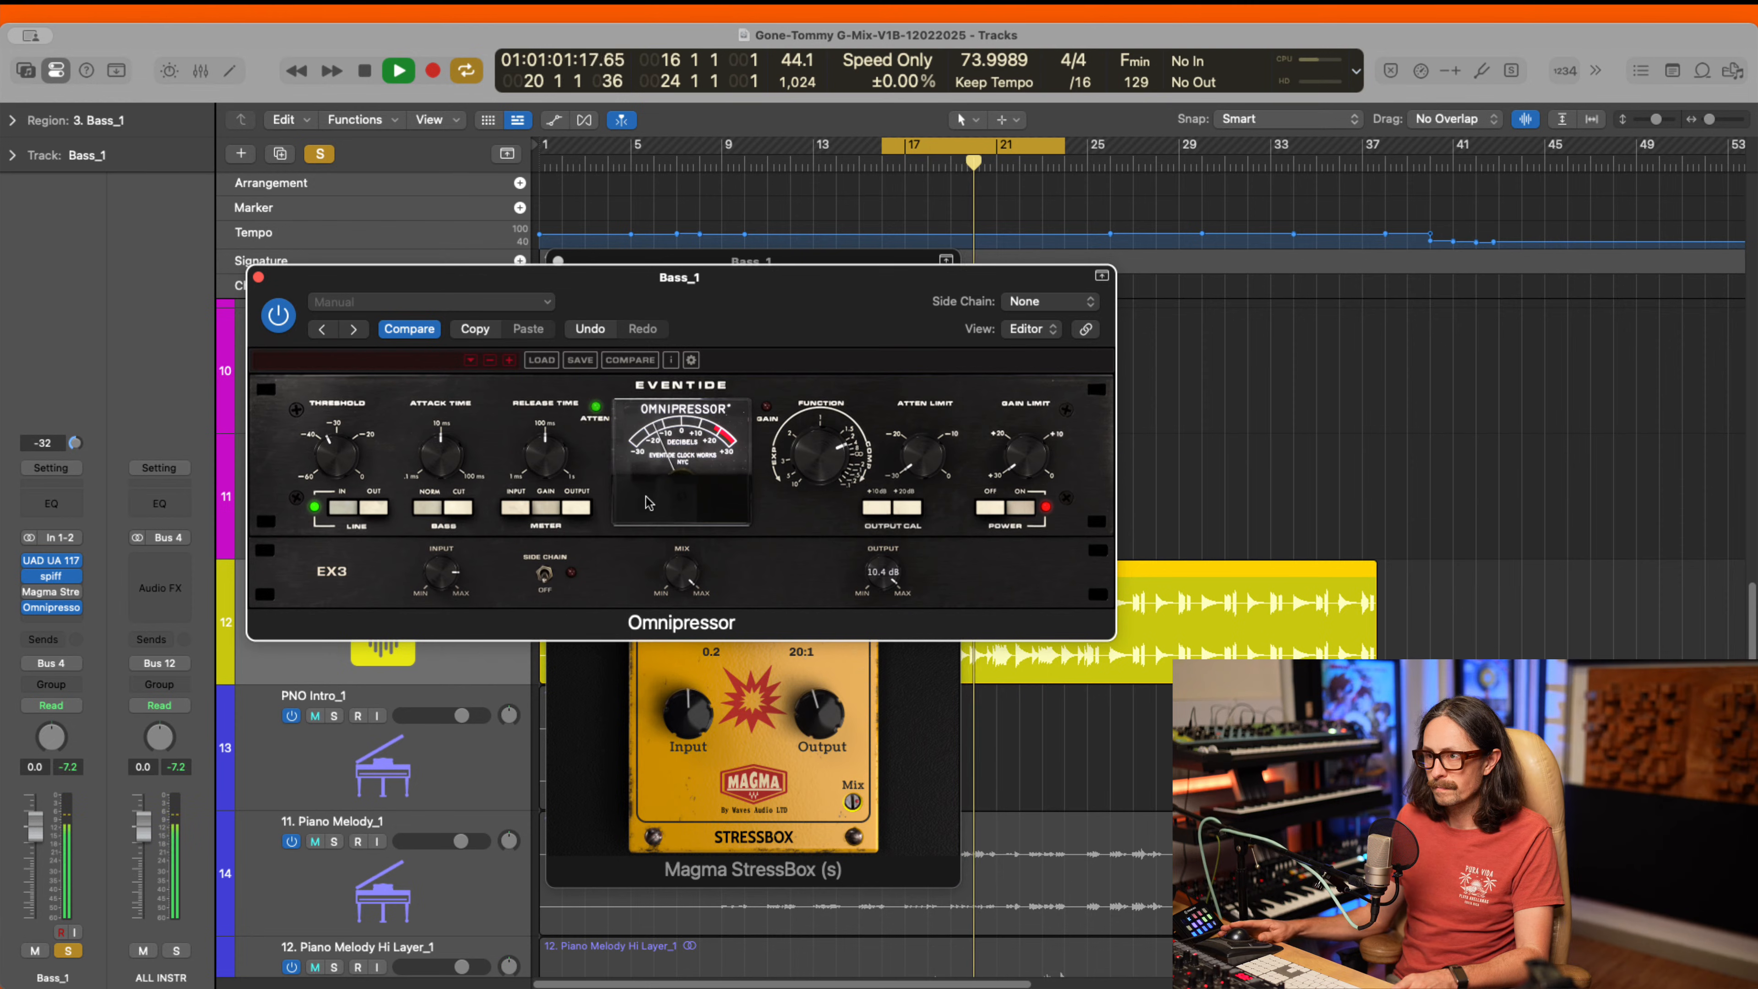
drag(345, 446, 344, 436)
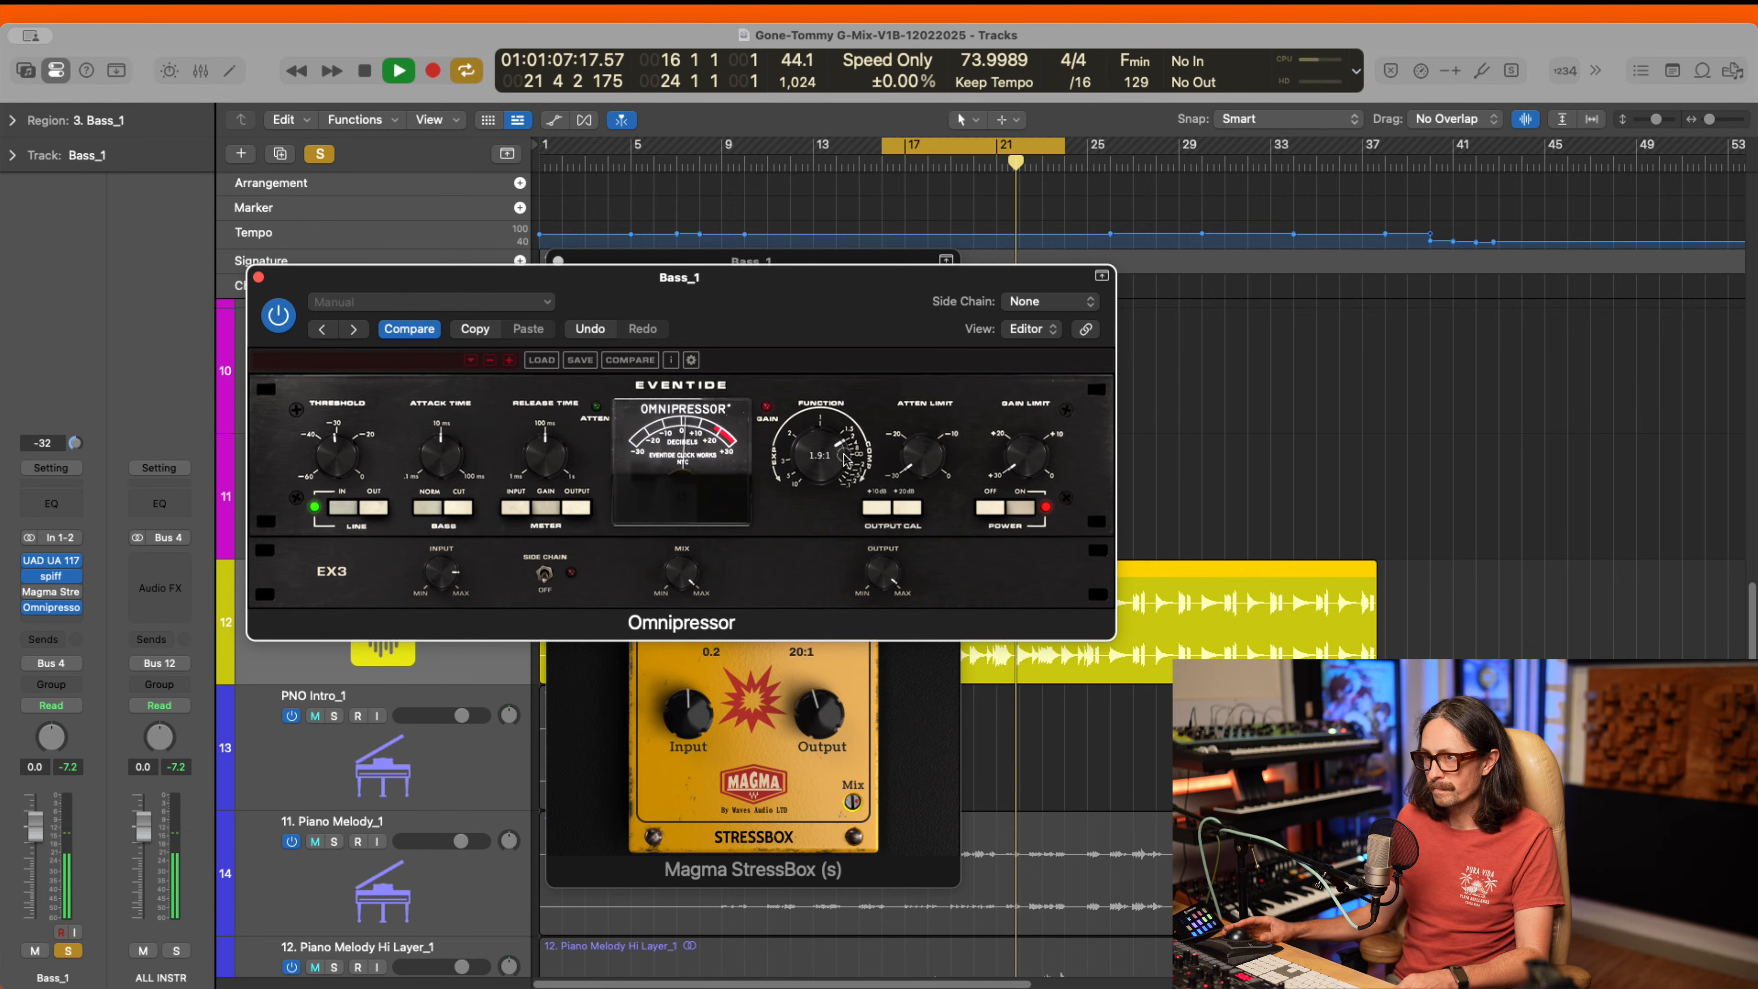
drag(893, 579, 891, 609)
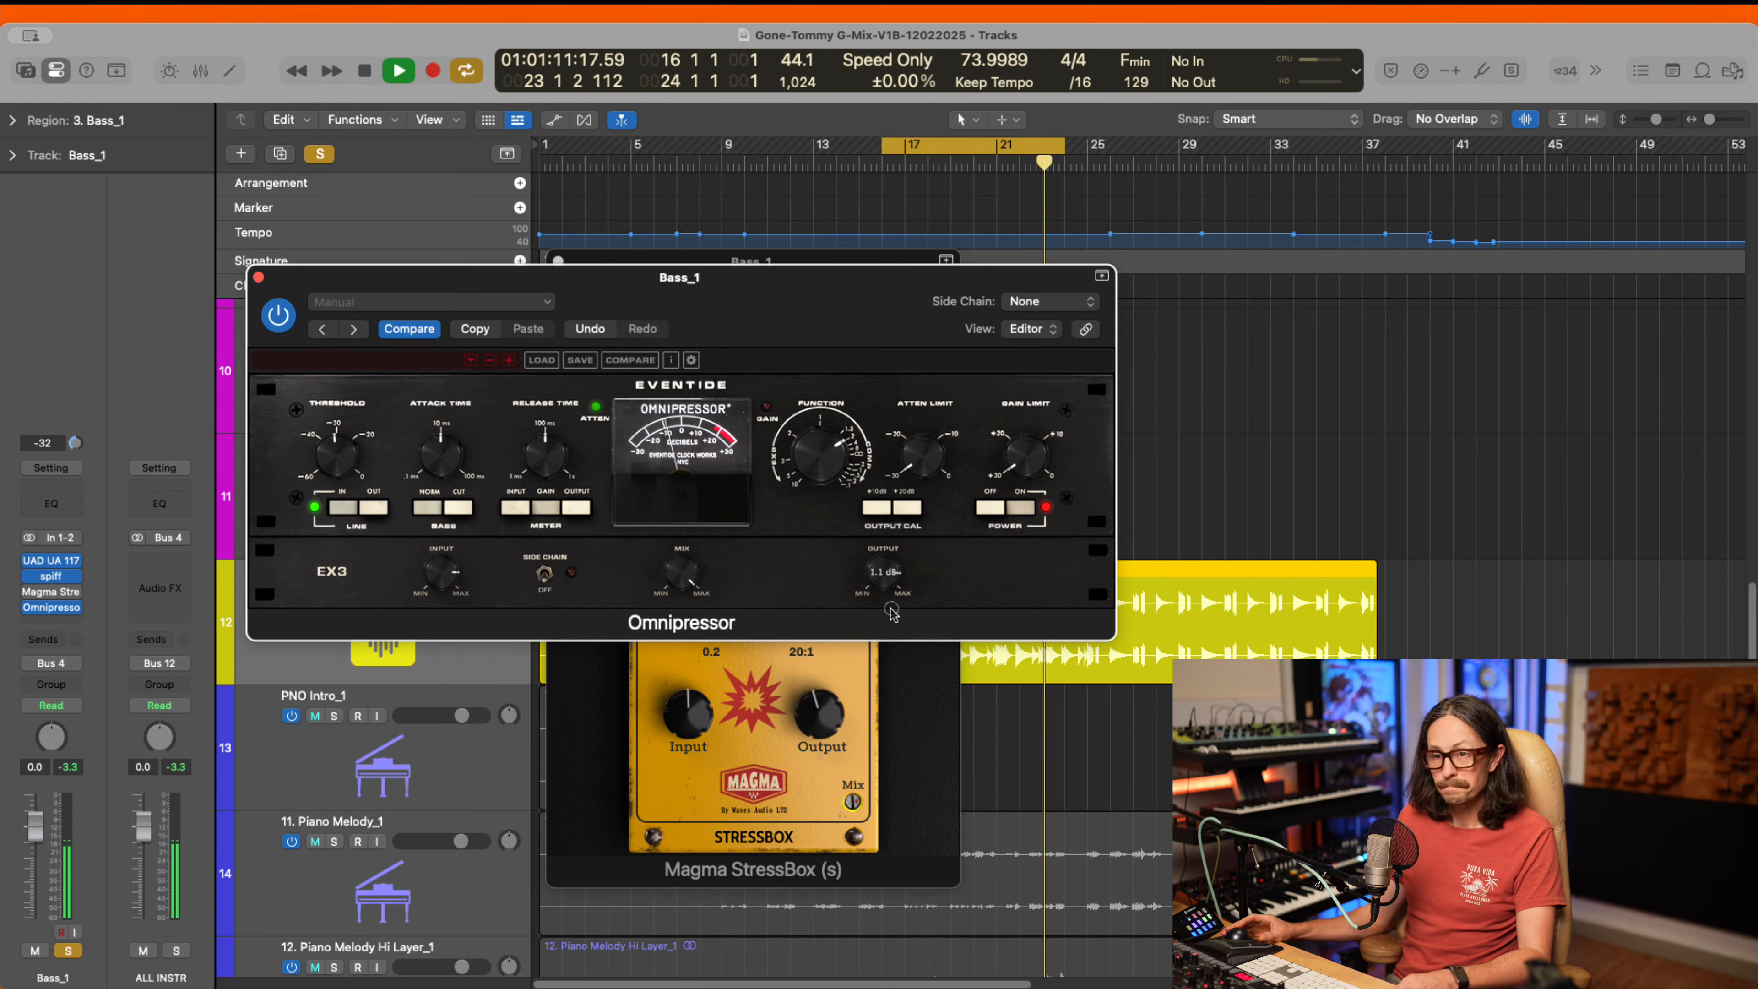
- Unsolo Bass_1 and balance the Omnipressor against the full mix with a 48% mix and about 3.9 dB output
click(68, 950)
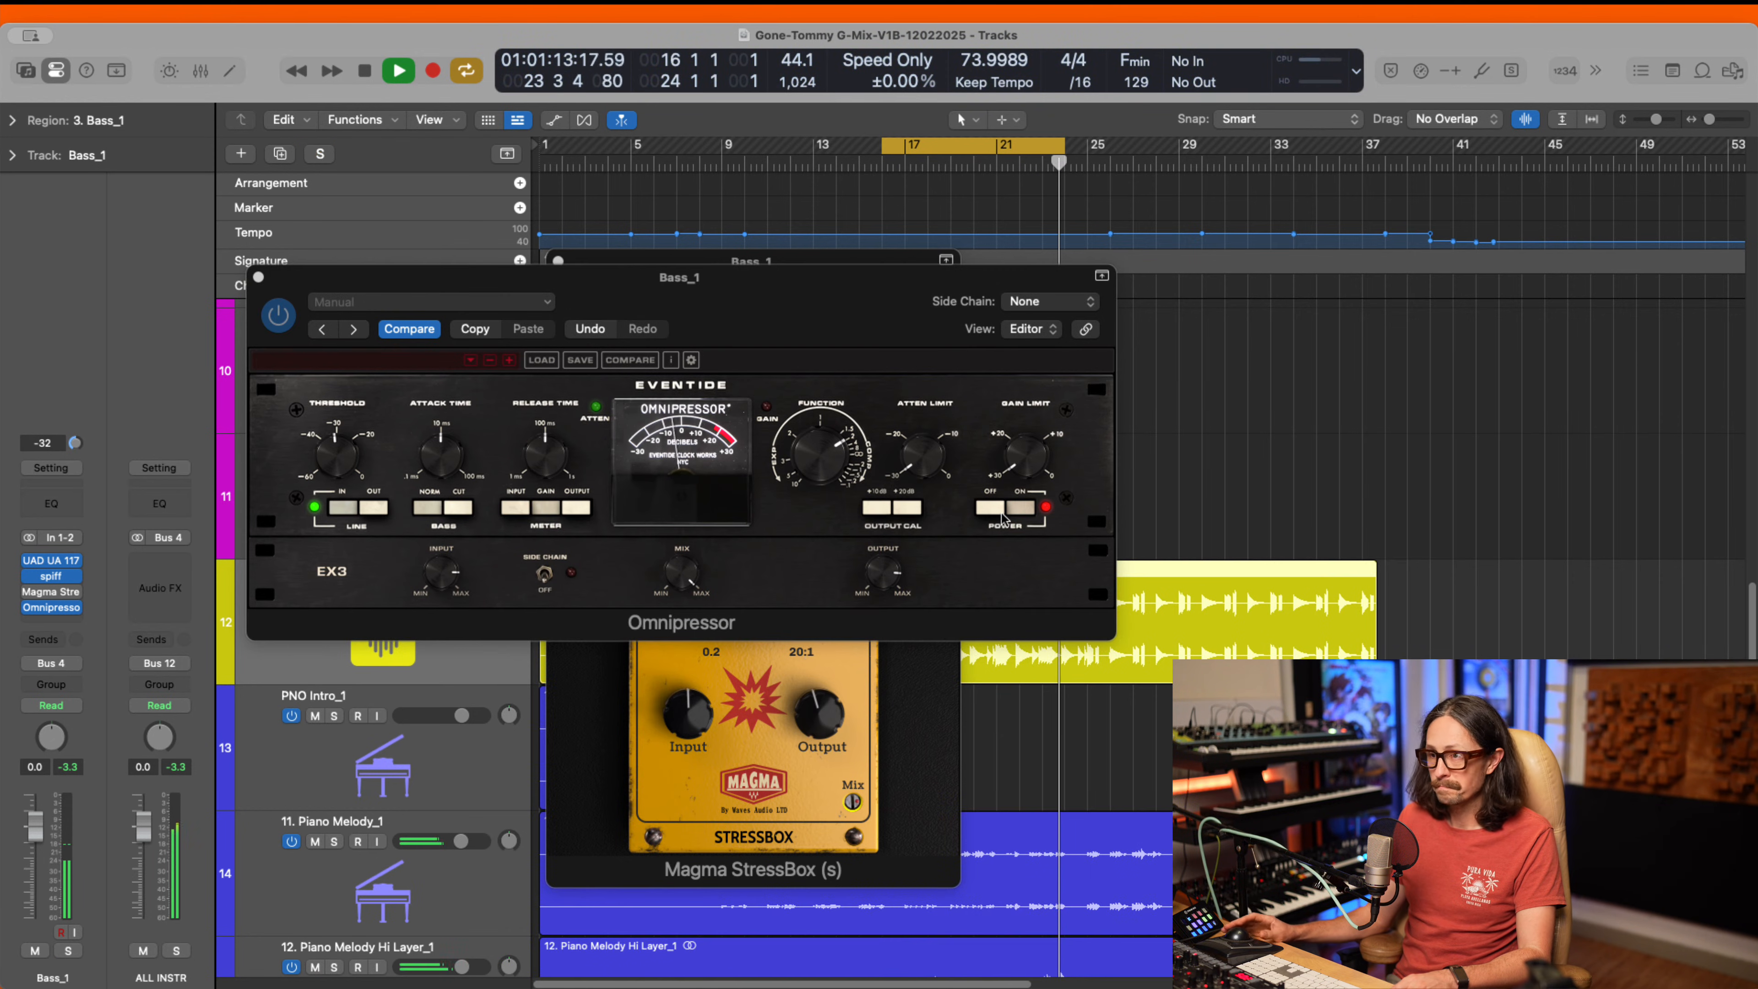
mouse_move(879, 577)
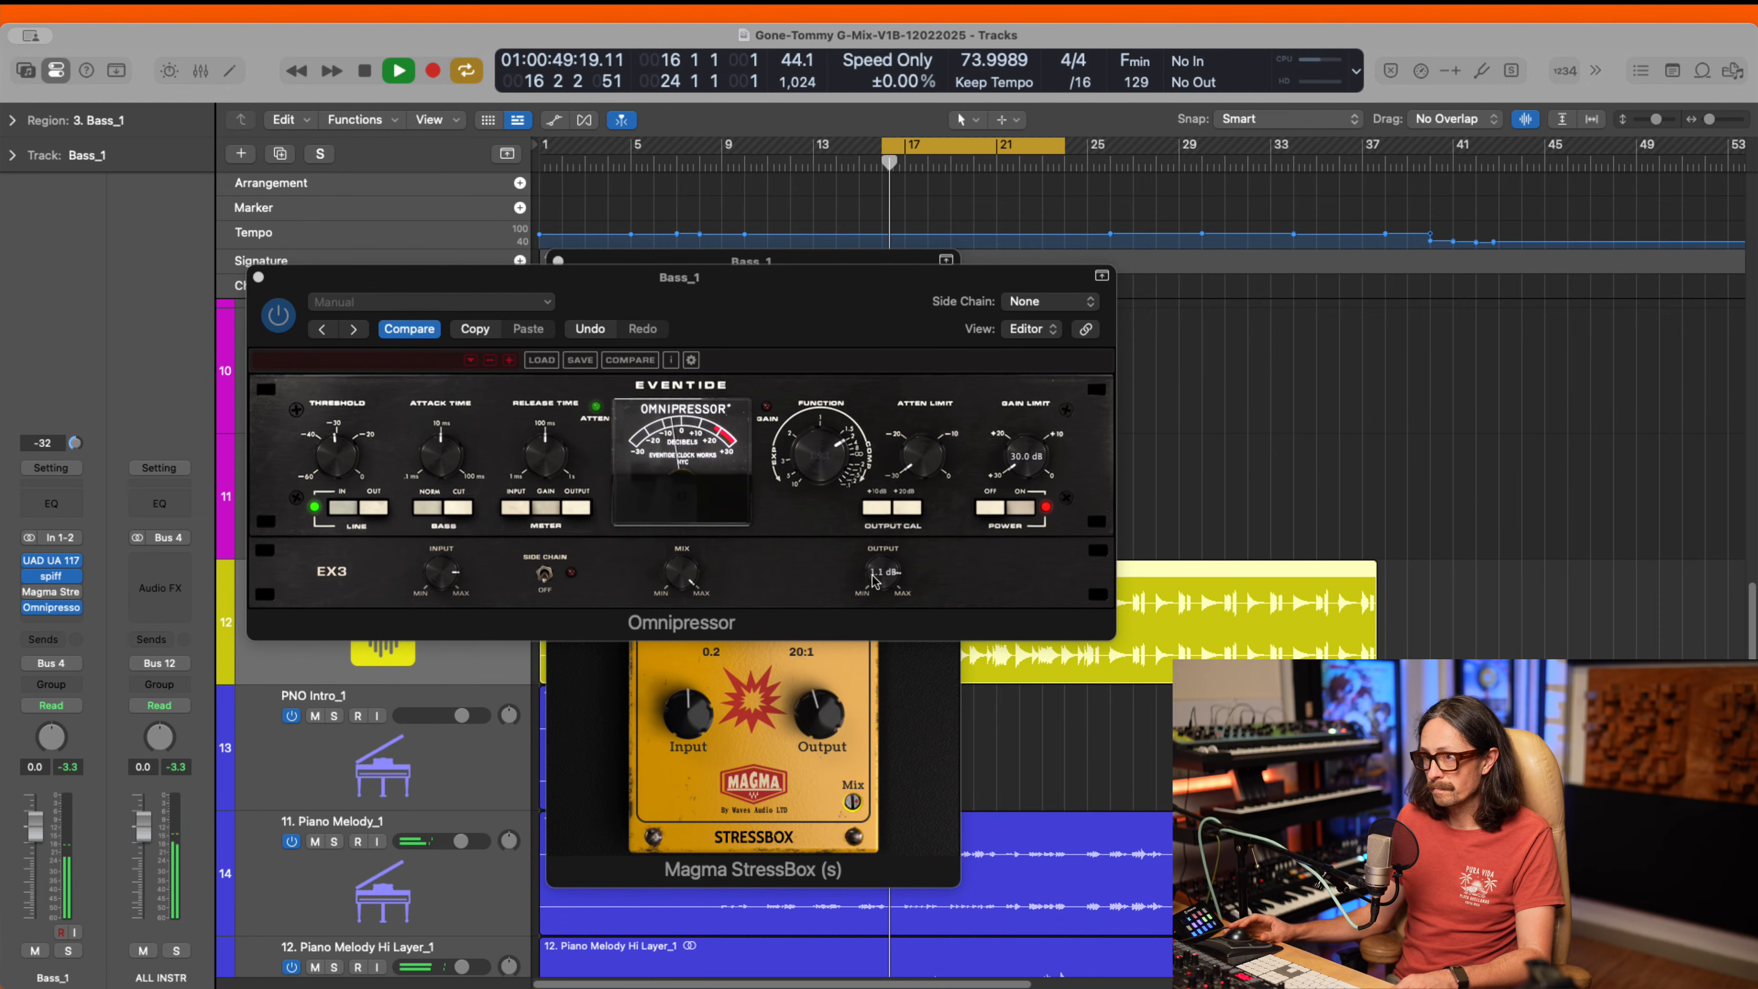
drag(879, 577, 879, 569)
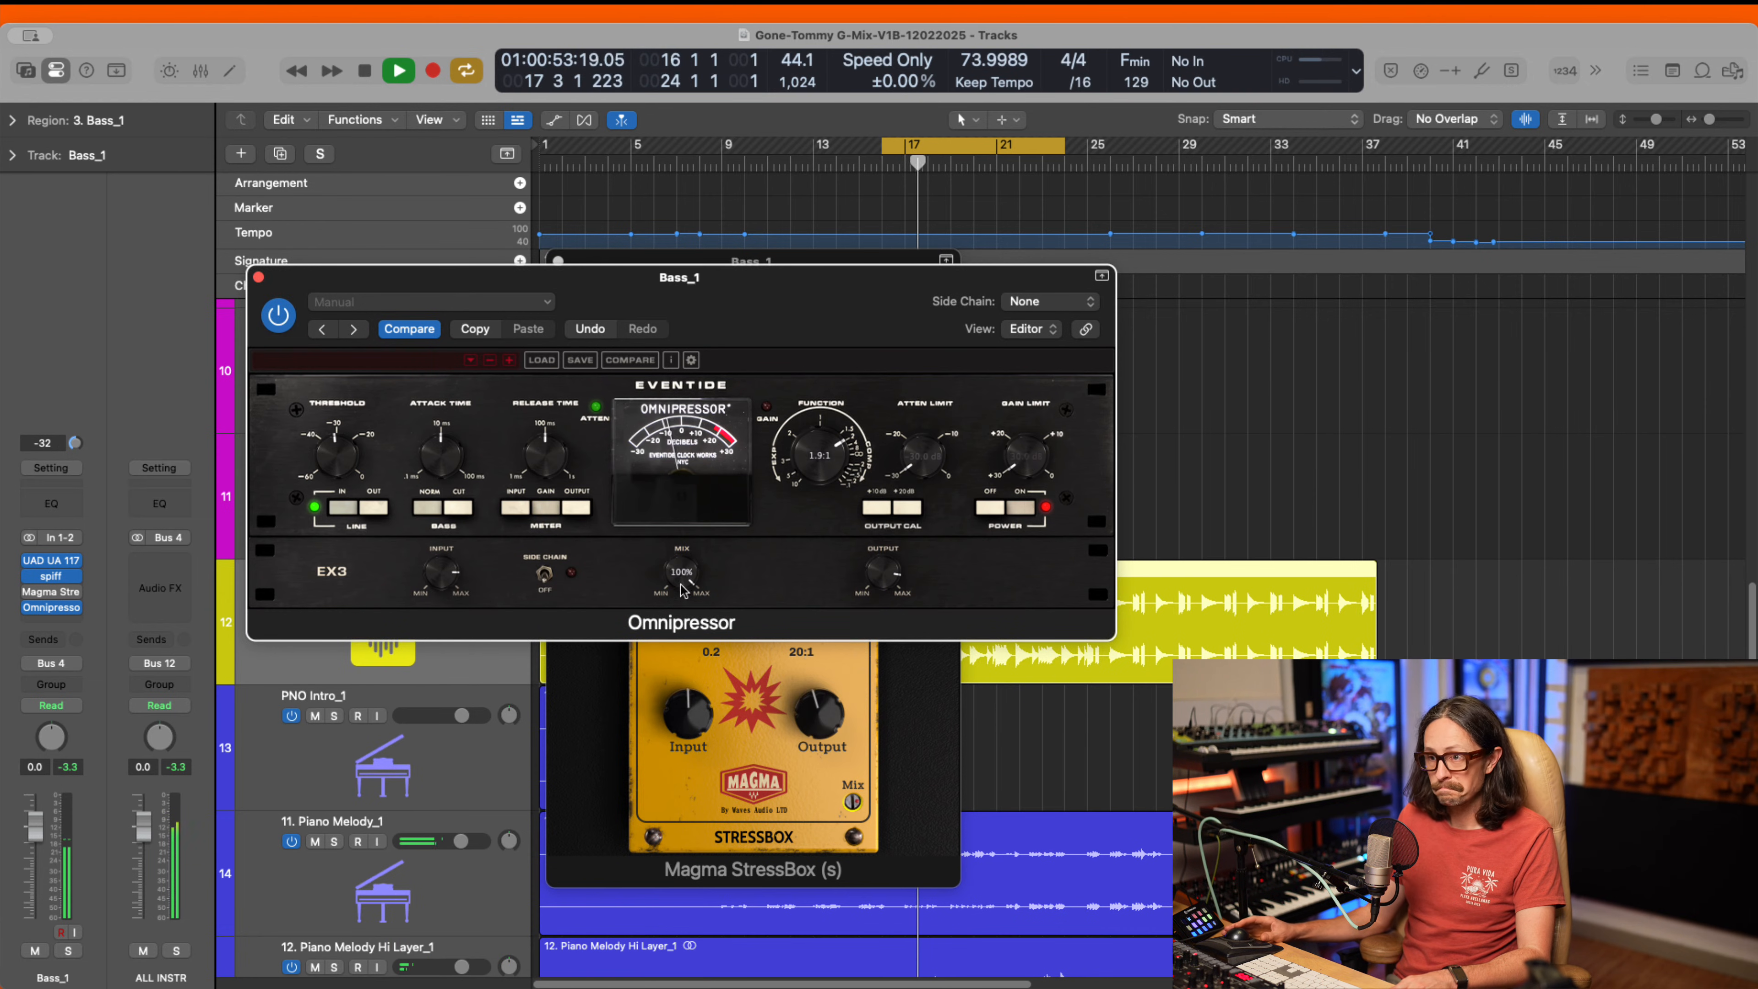
drag(682, 577, 686, 695)
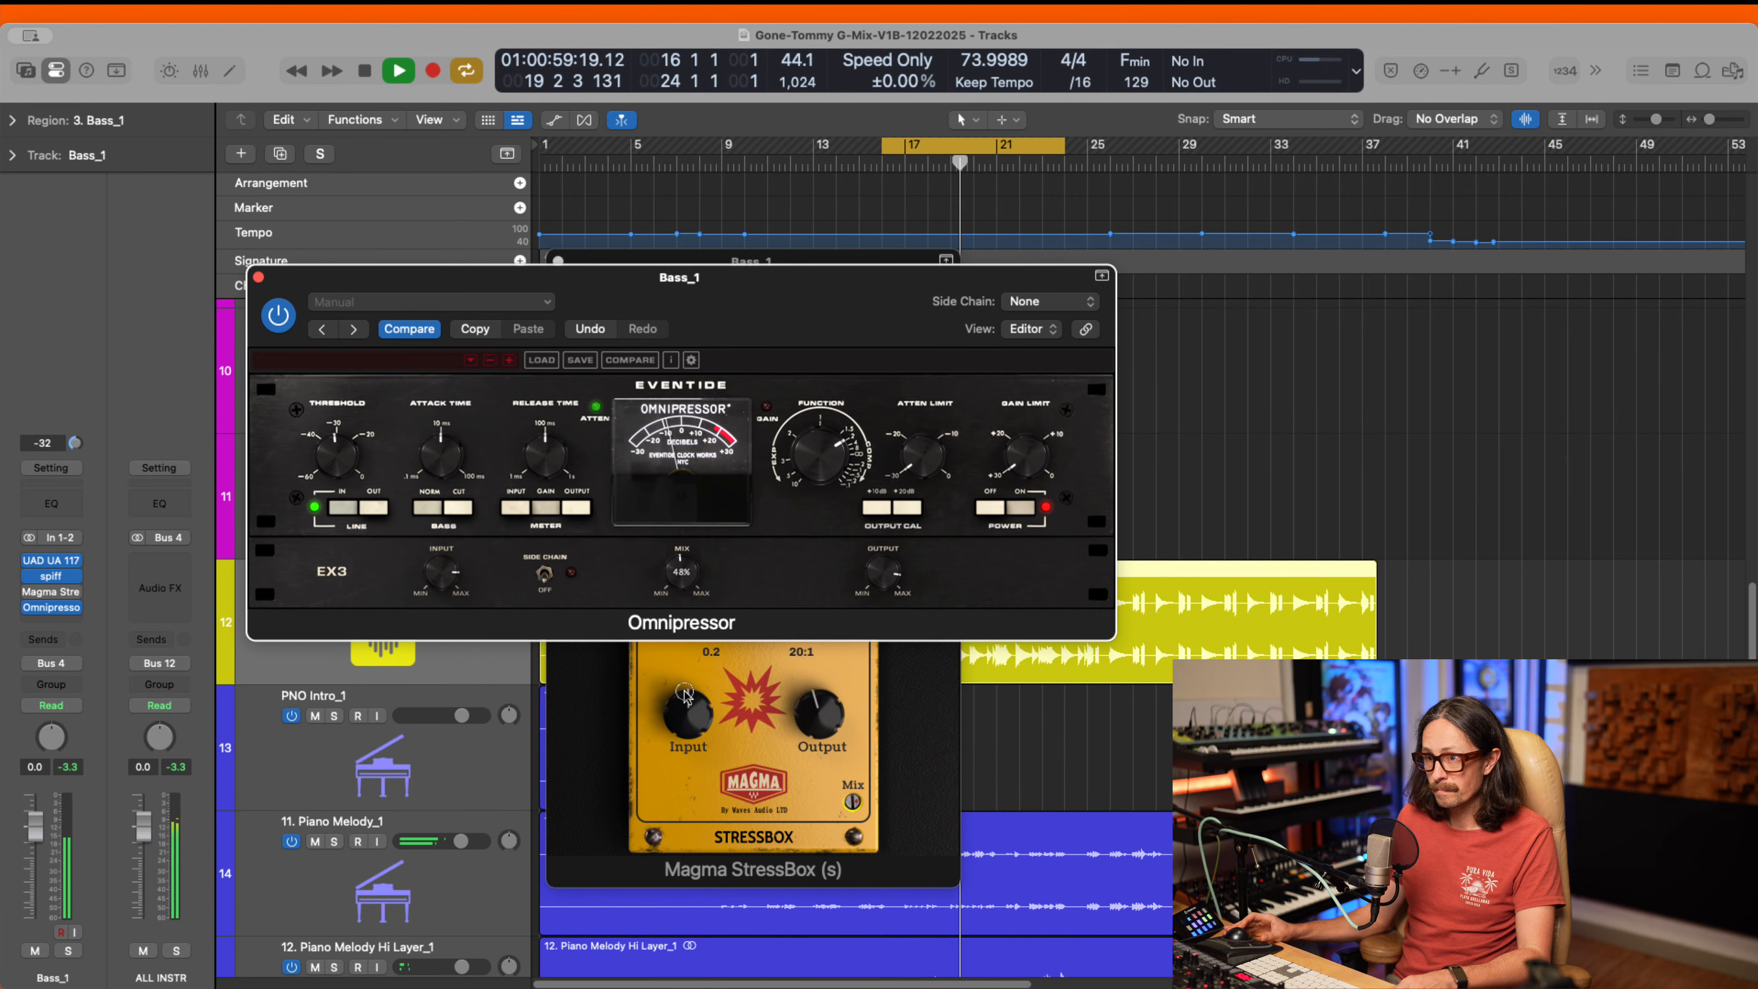
mouse_move(892, 573)
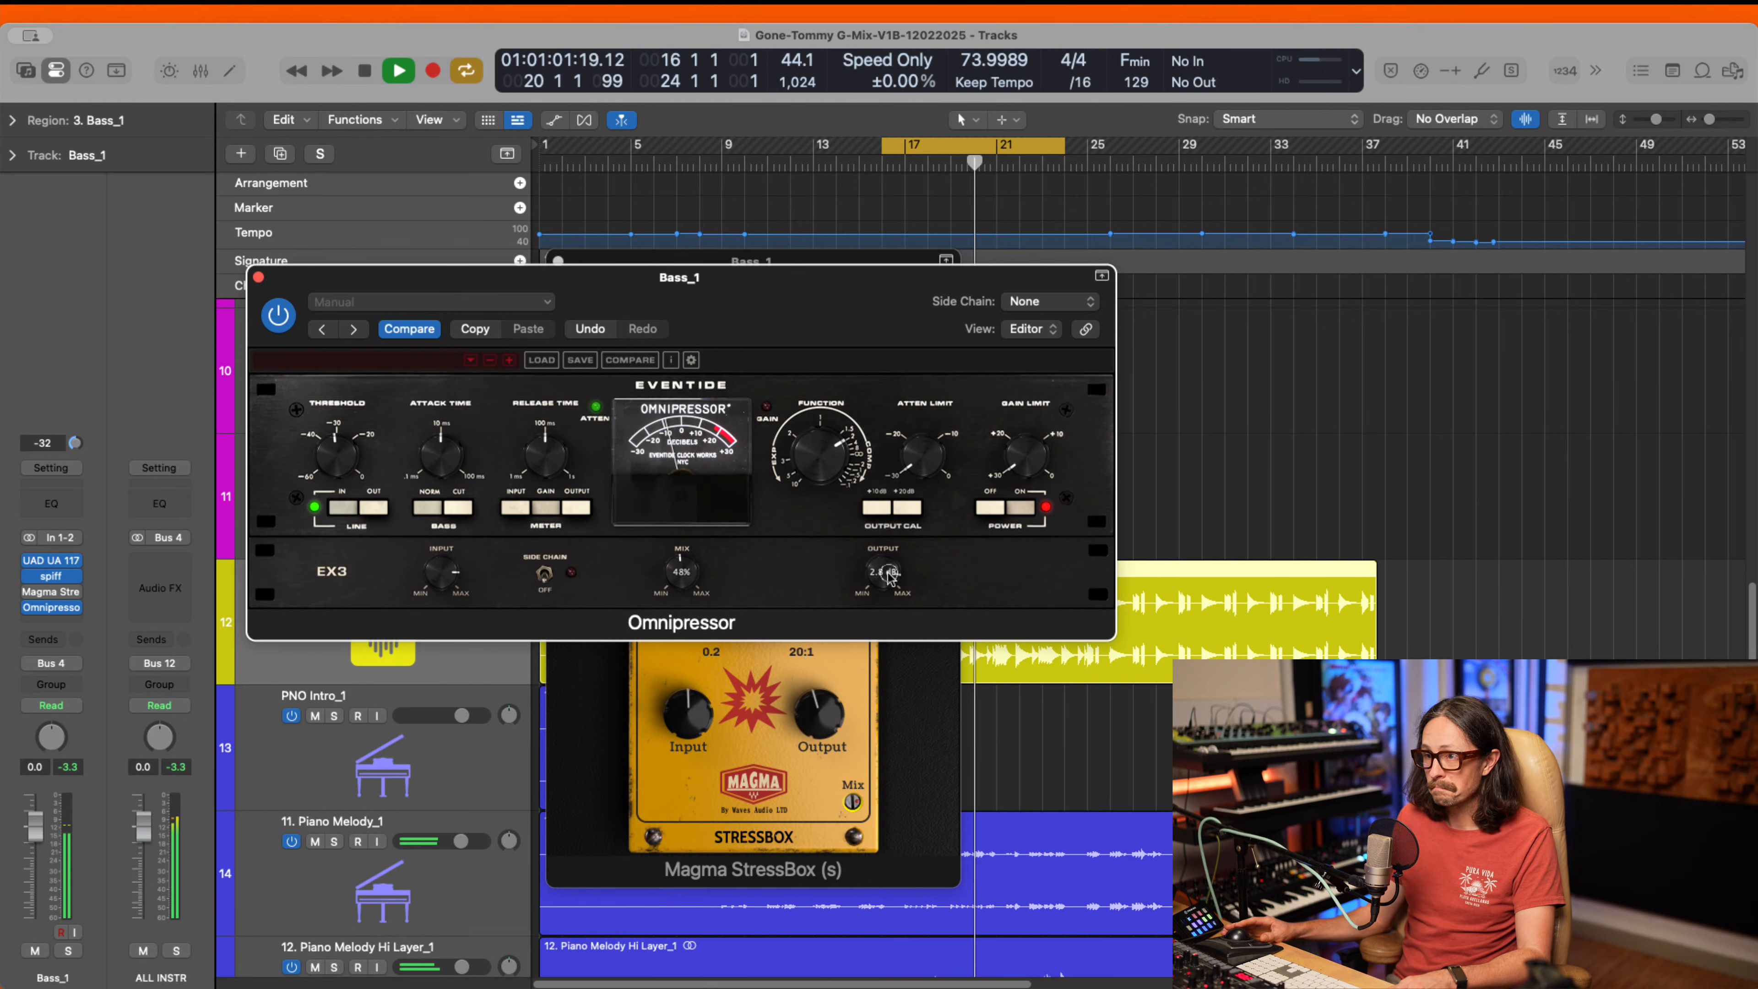
drag(890, 570, 893, 572)
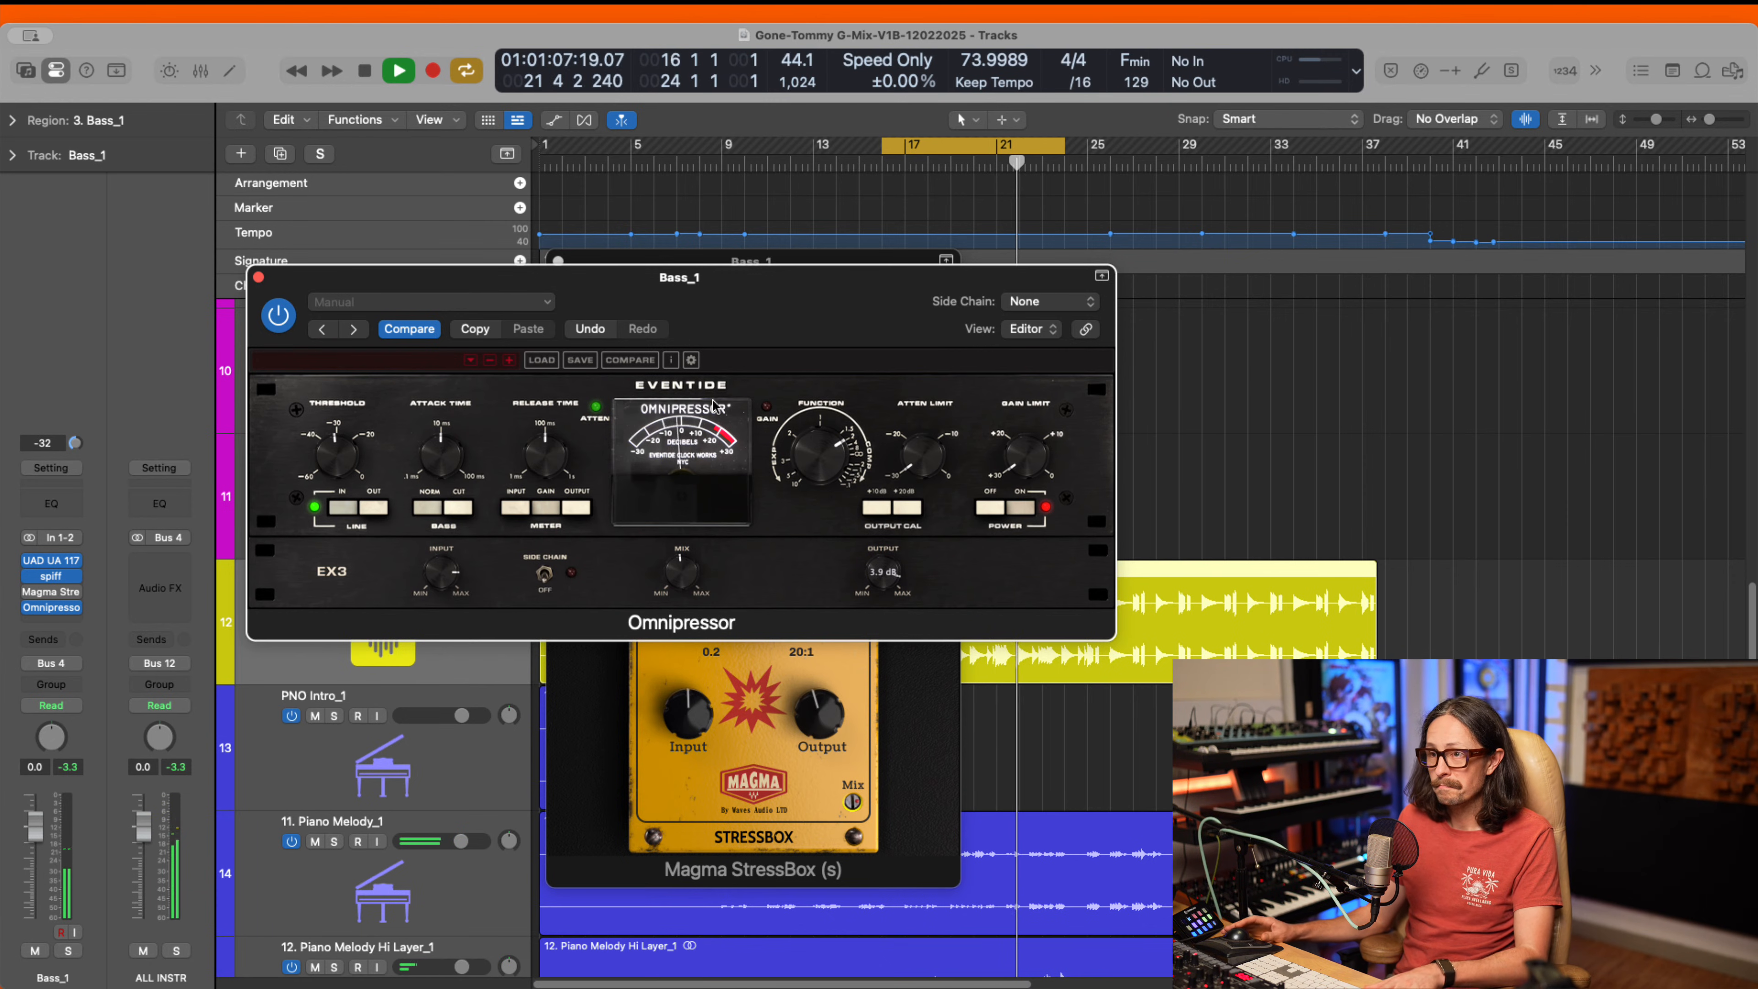
- Compare the compressing Omnipressor with bypass in the full mix, trim its output to 4.1 dB and stop playback
click(278, 318)
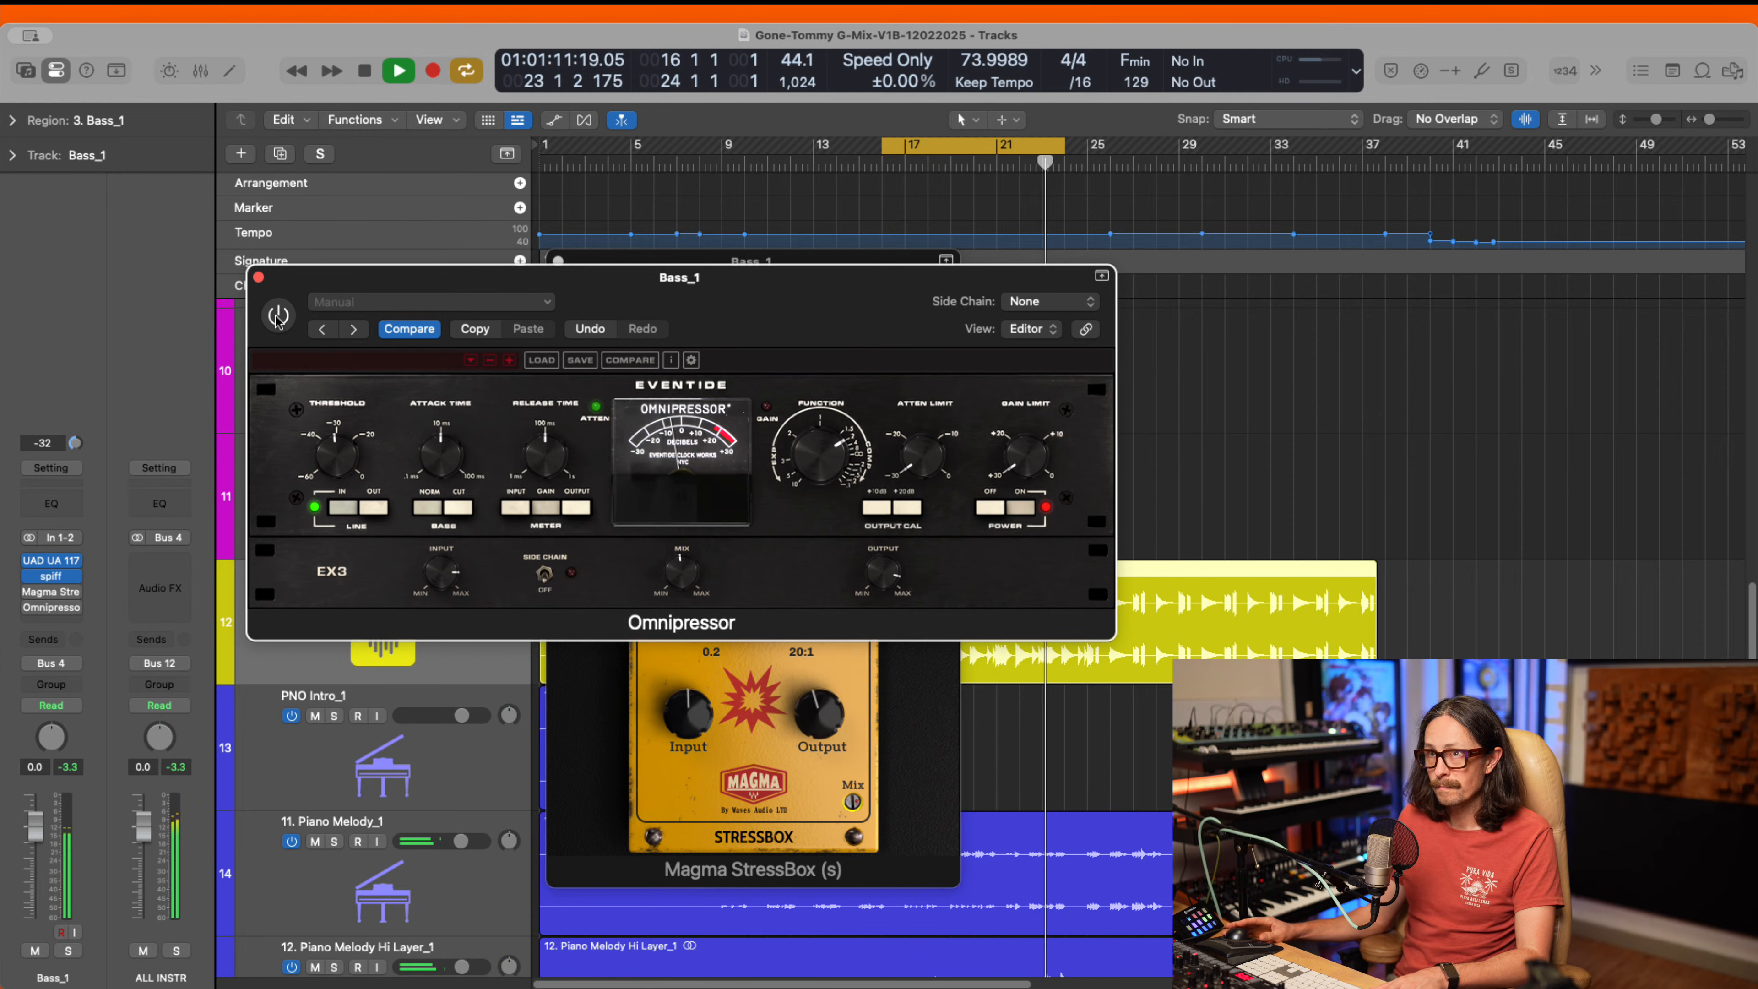
click(278, 318)
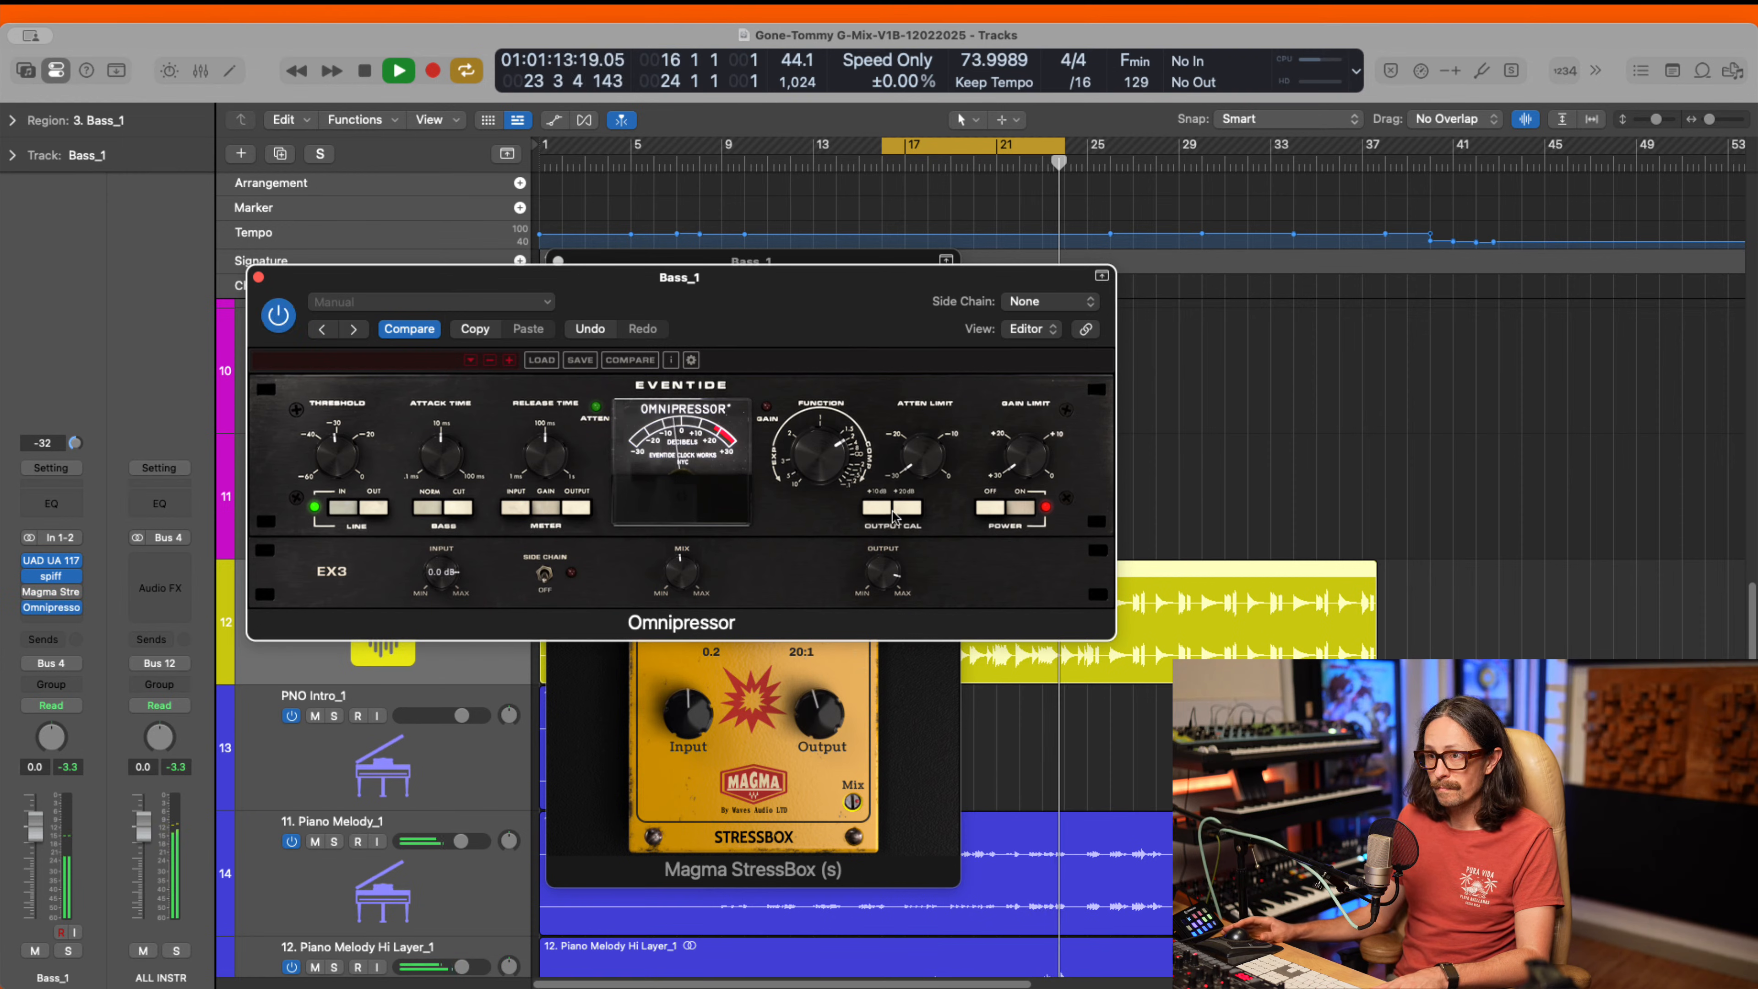
mouse_move(833, 473)
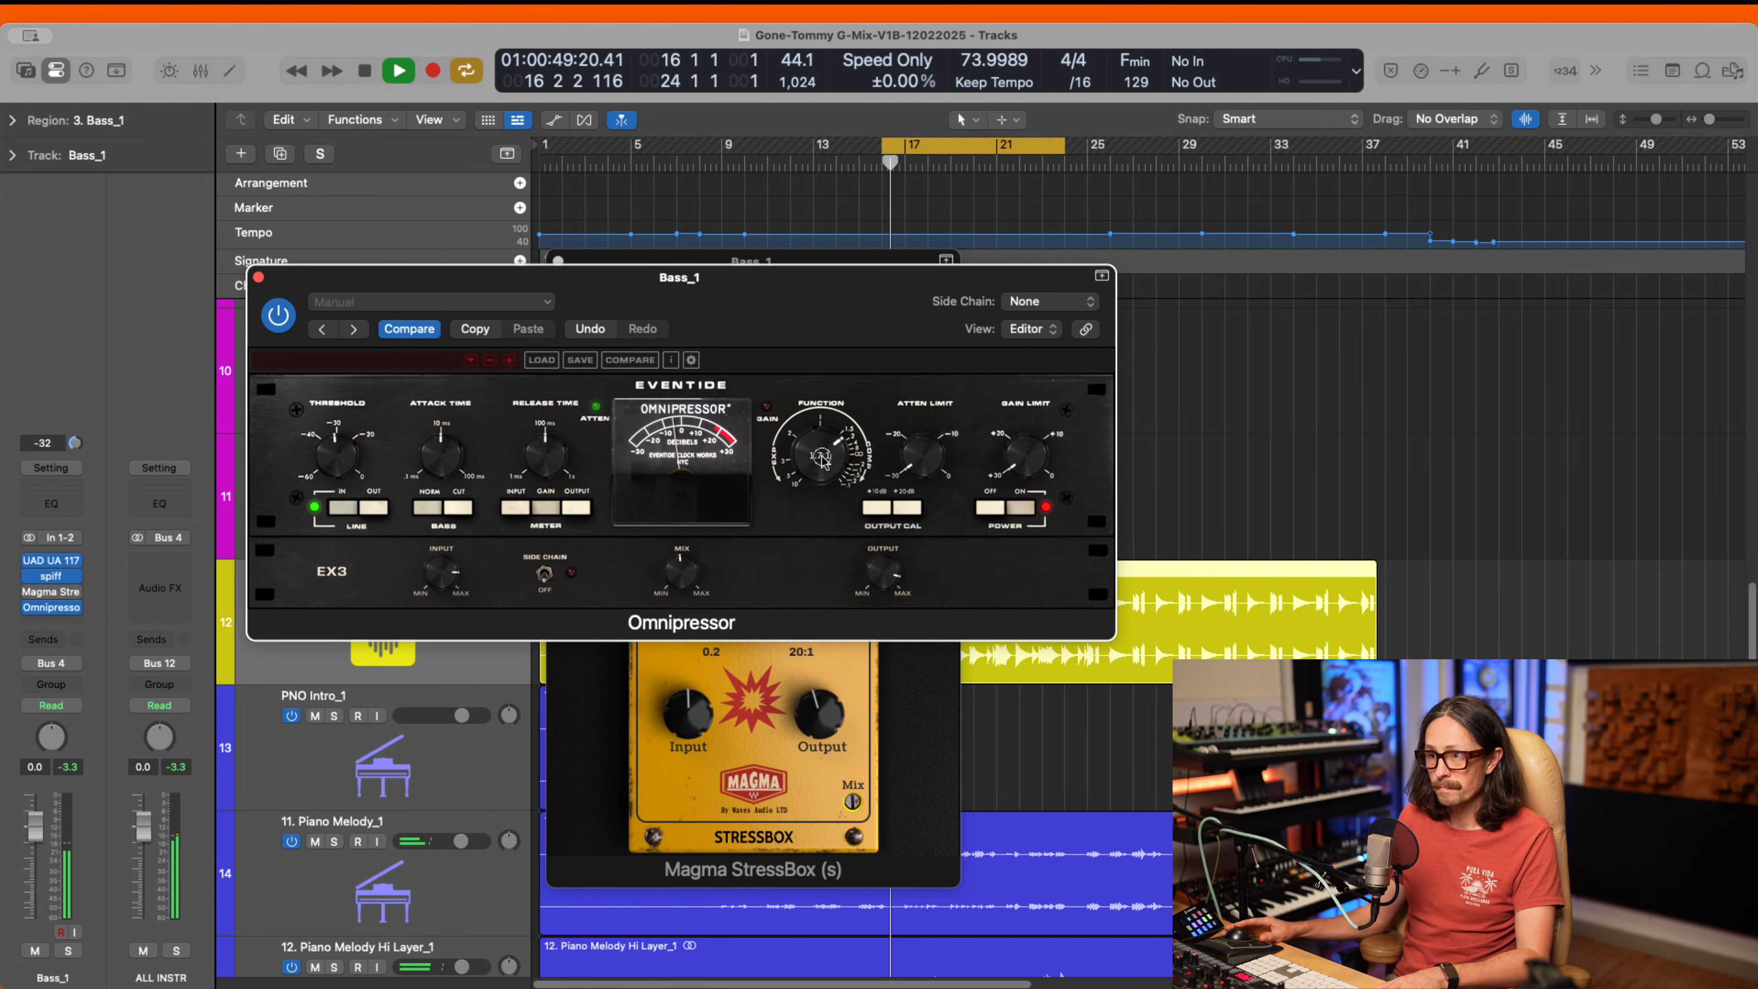
mouse_move(891, 571)
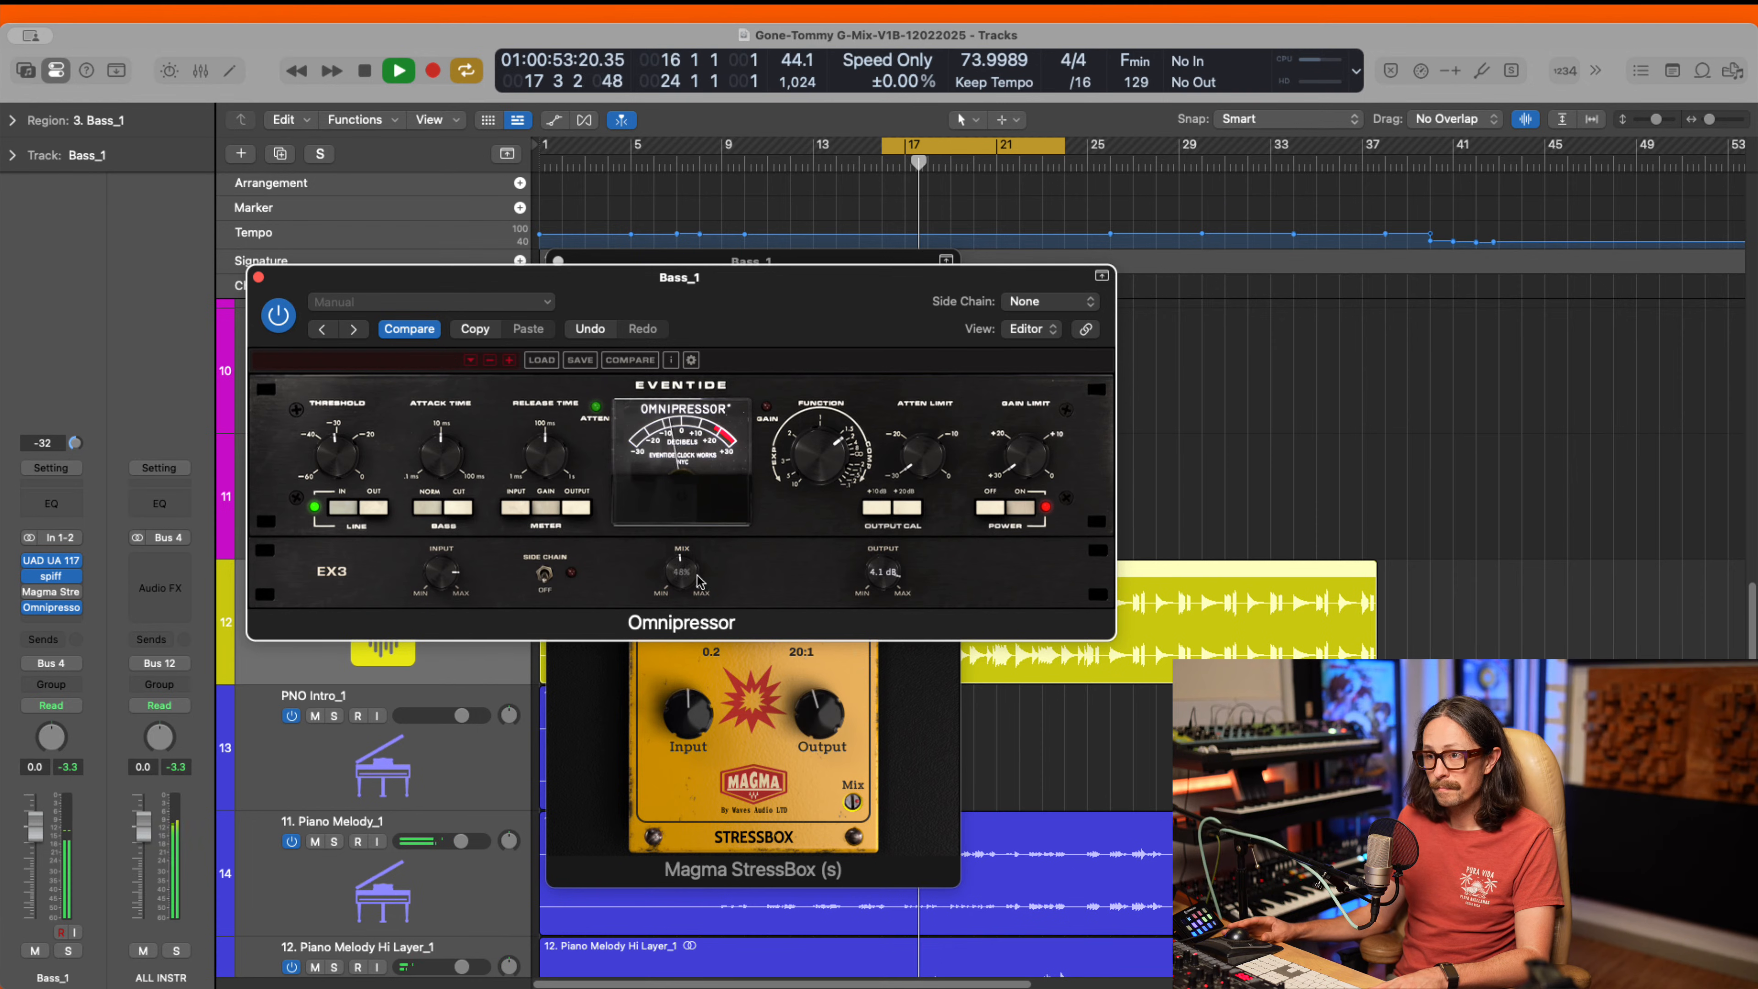
mouse_move(699, 577)
key(space)
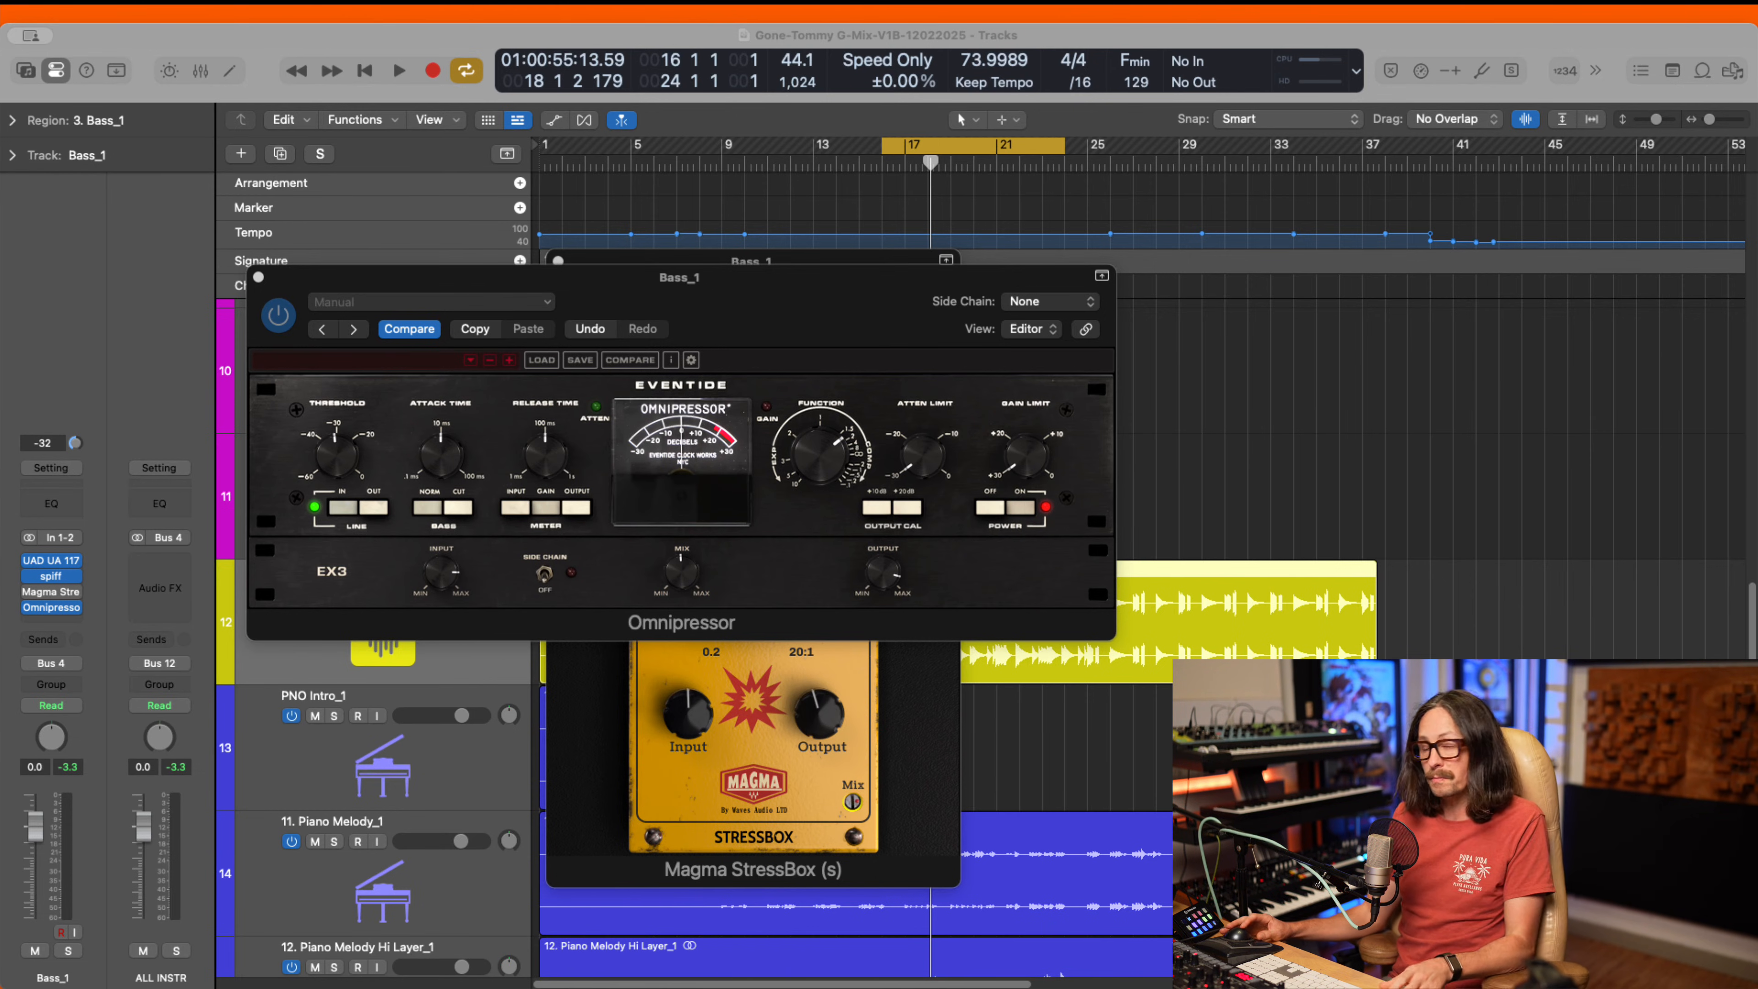
- Resume playback and check the Omnipressor against bypass again, leaving it enabled
key(super+Tab)
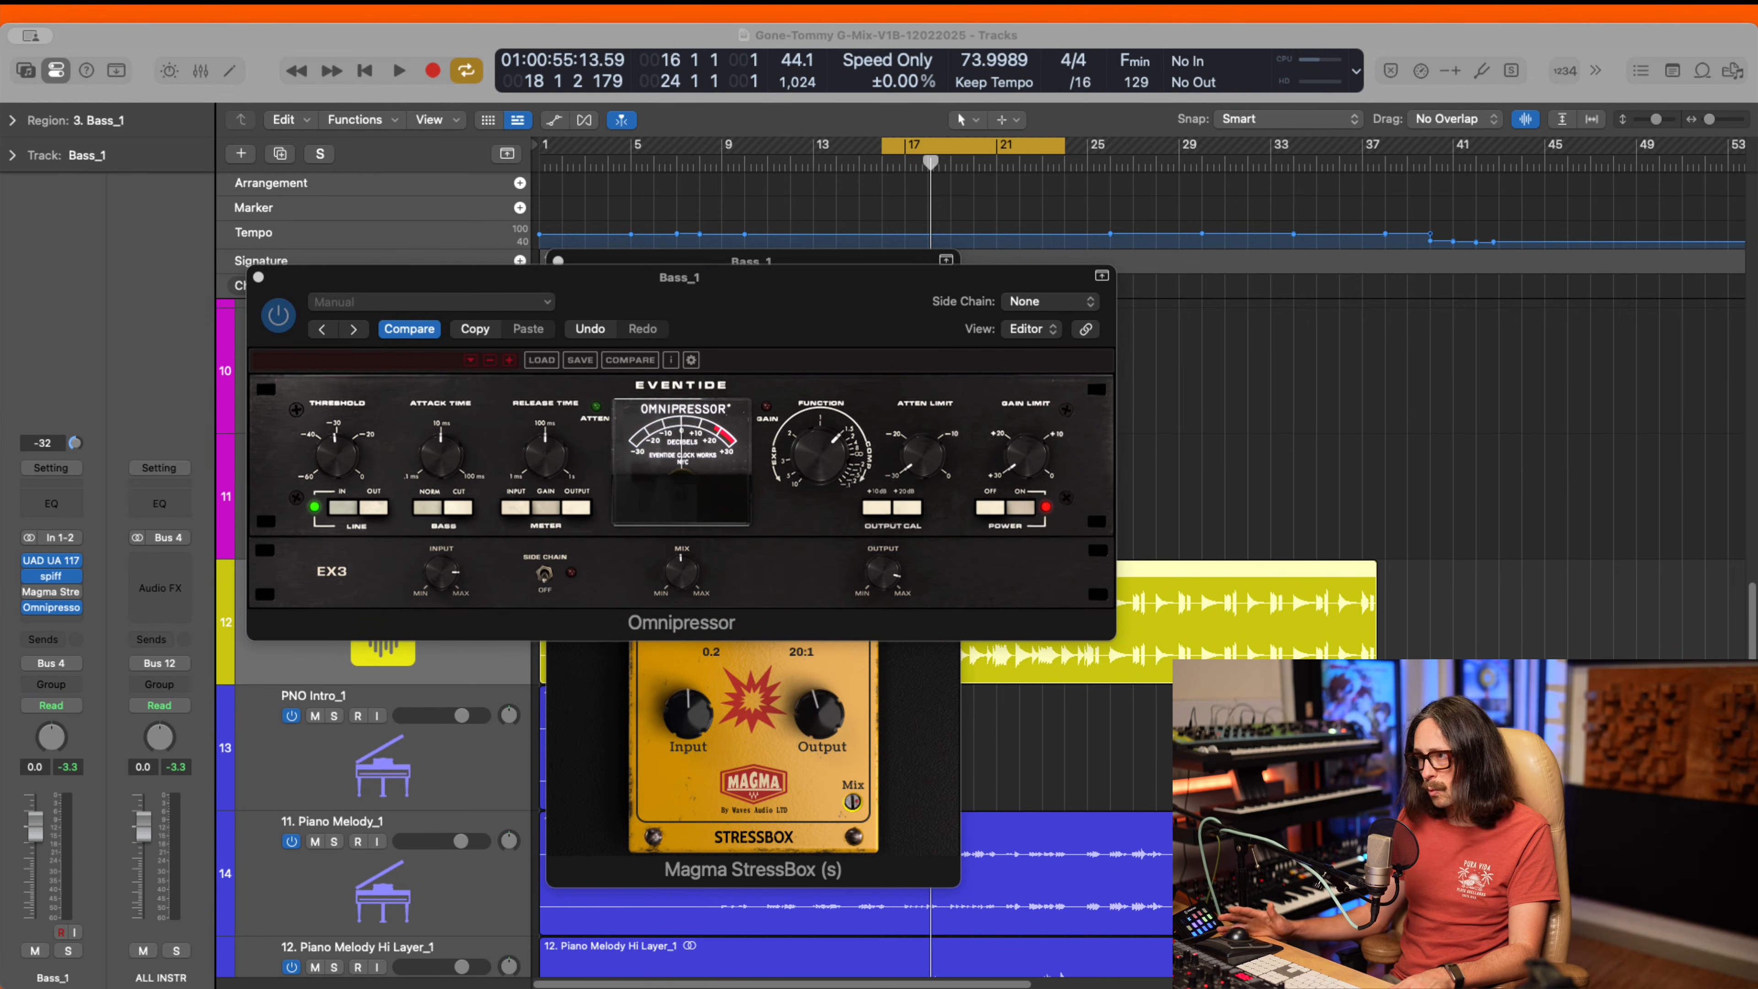
key(space)
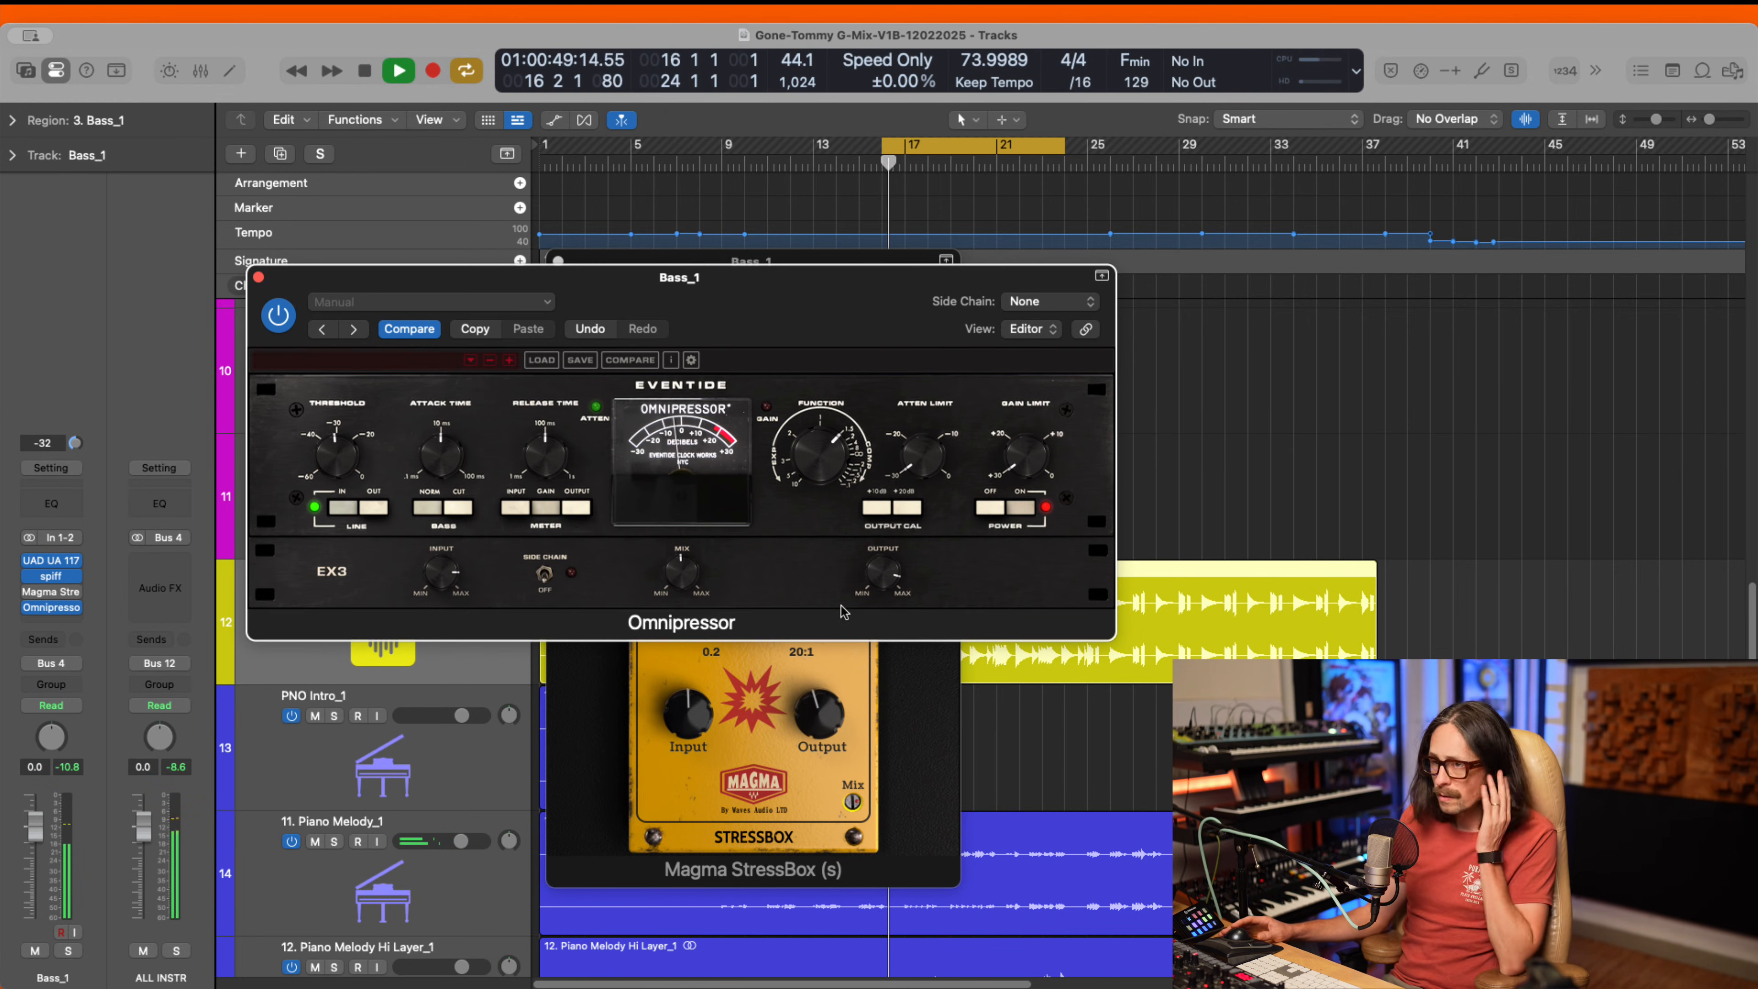
mouse_move(889, 583)
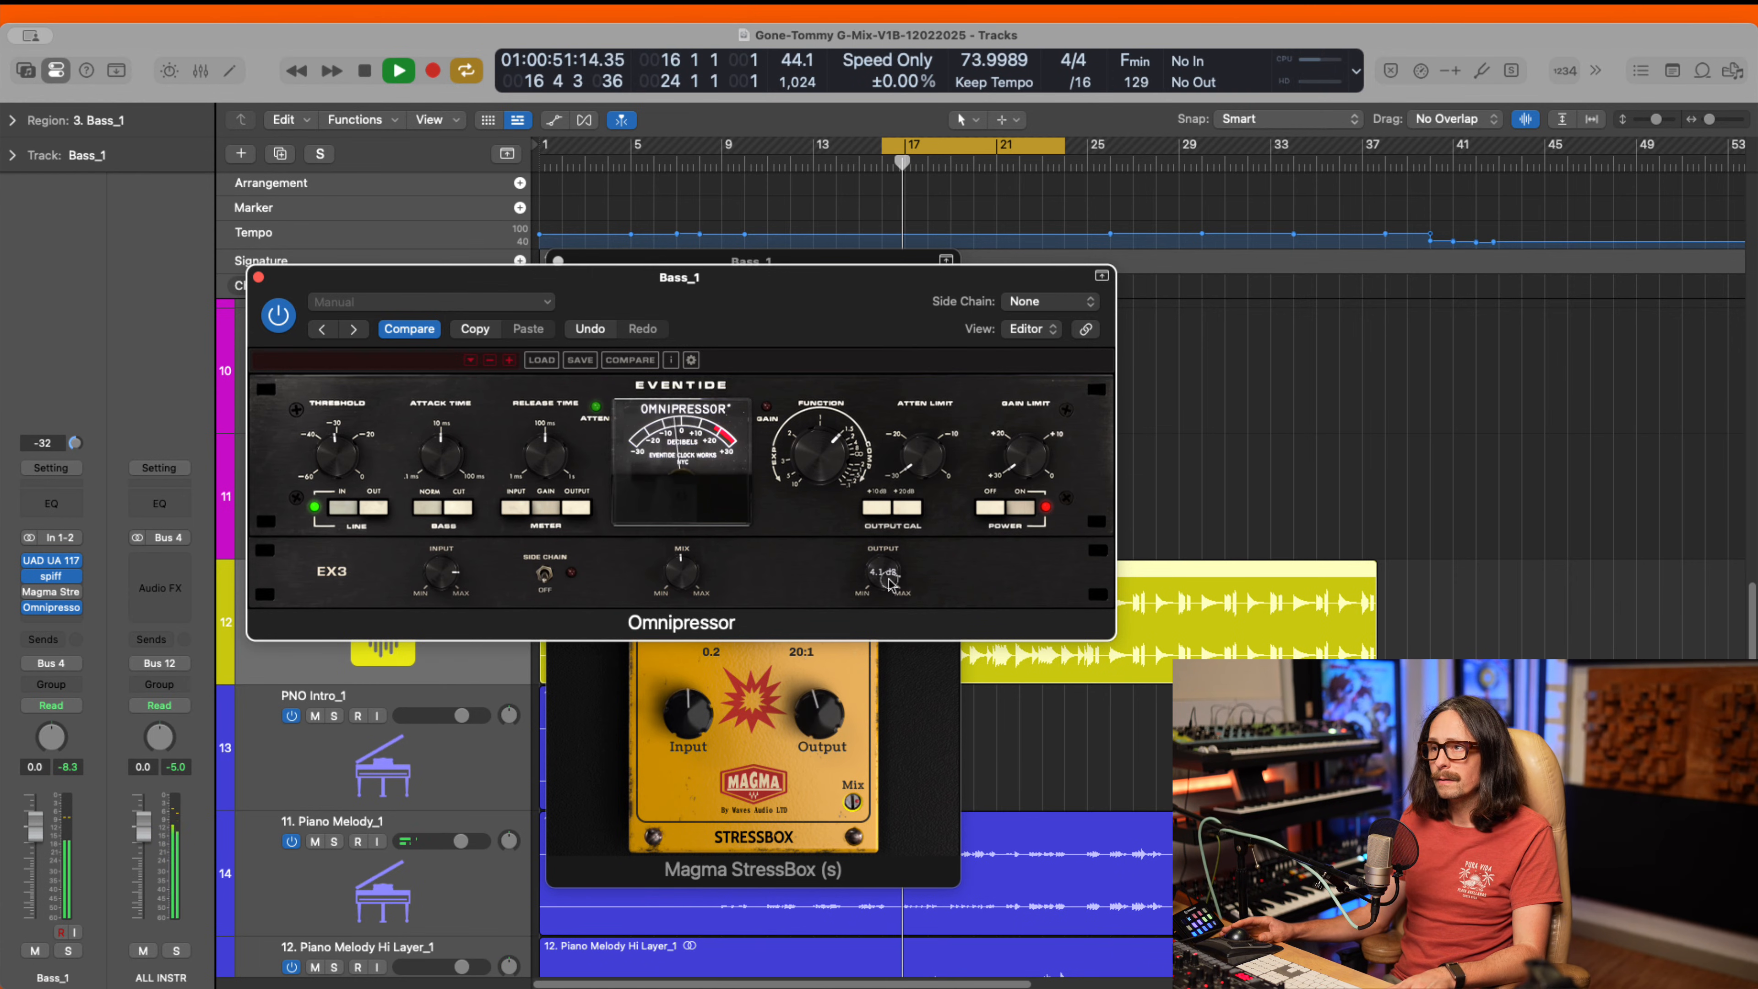
click(278, 316)
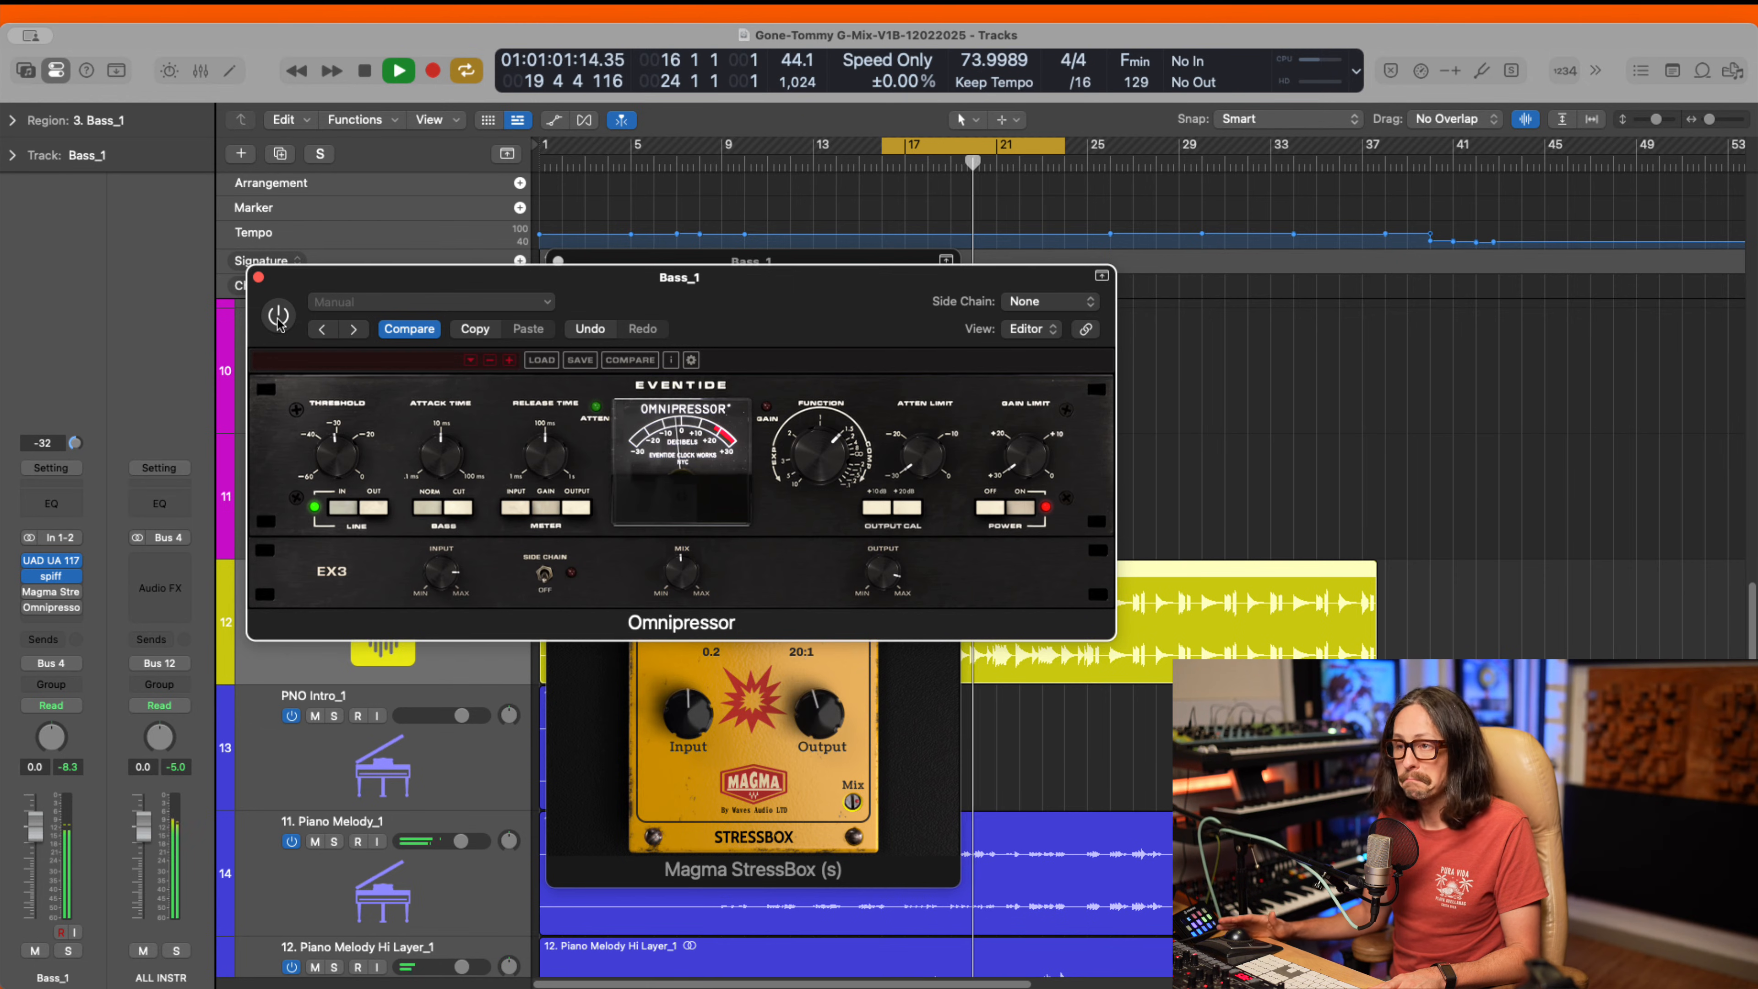
click(278, 318)
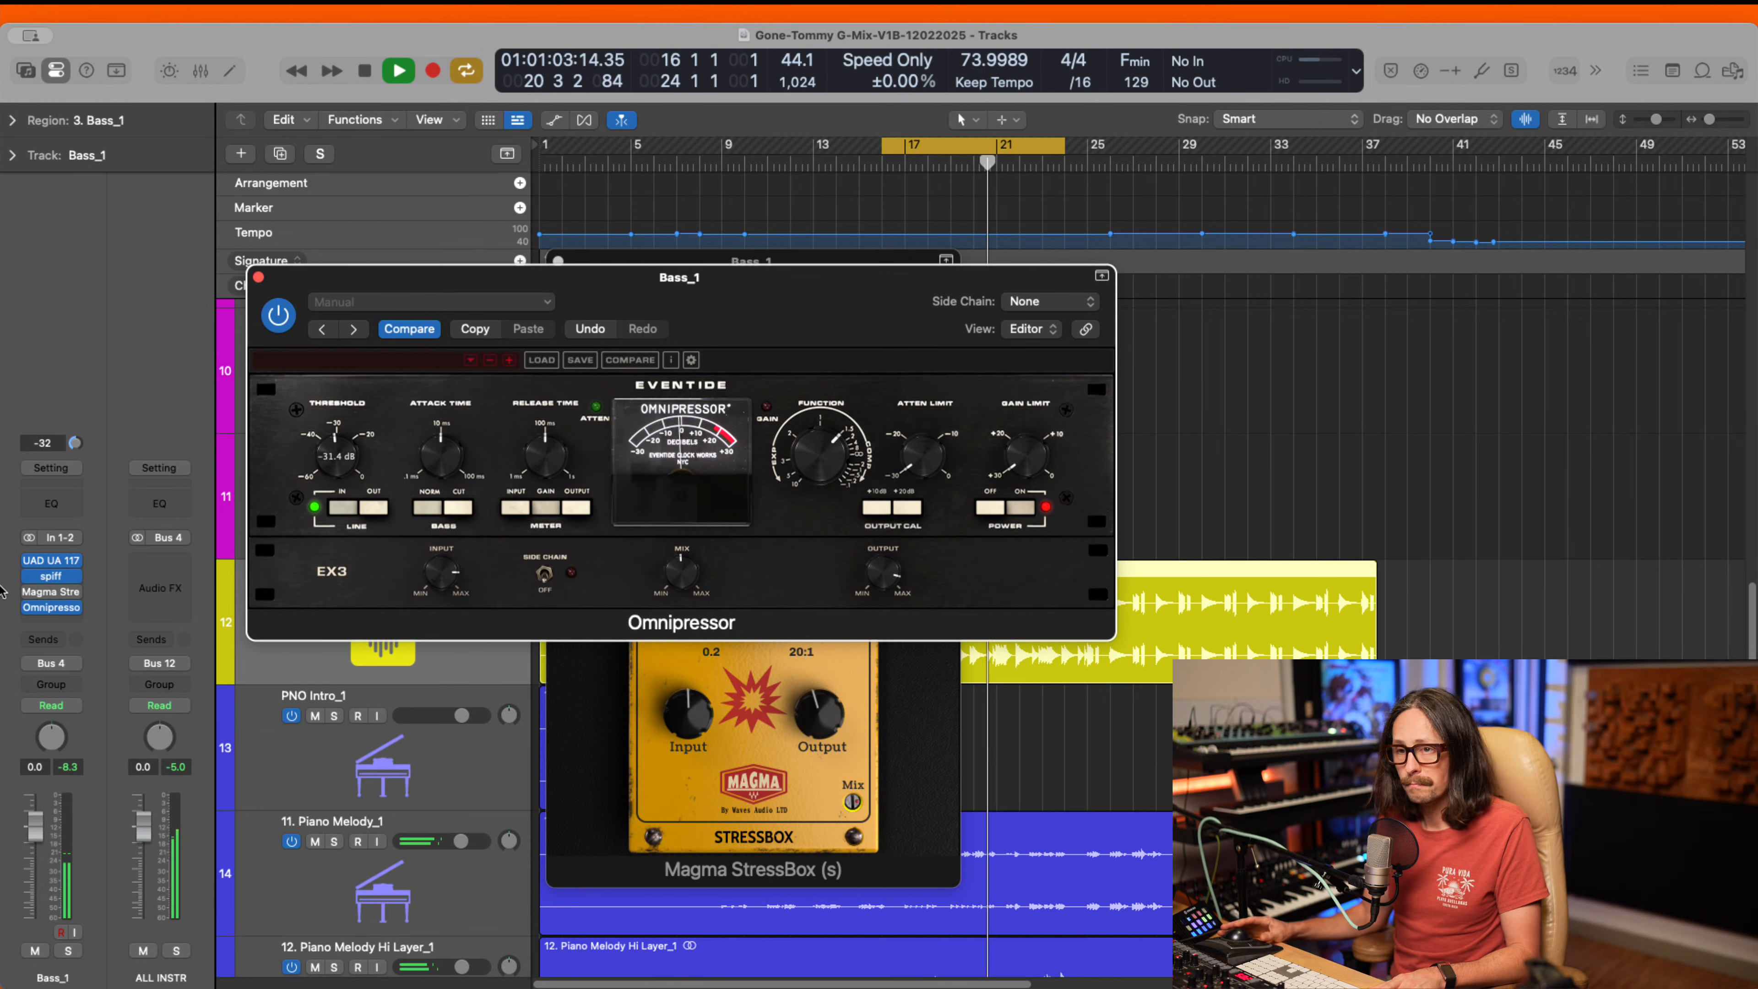
- Reopen the Magma StressBox on Bass_1, trim its output slightly during playback and close its window
click(28, 592)
click(53, 592)
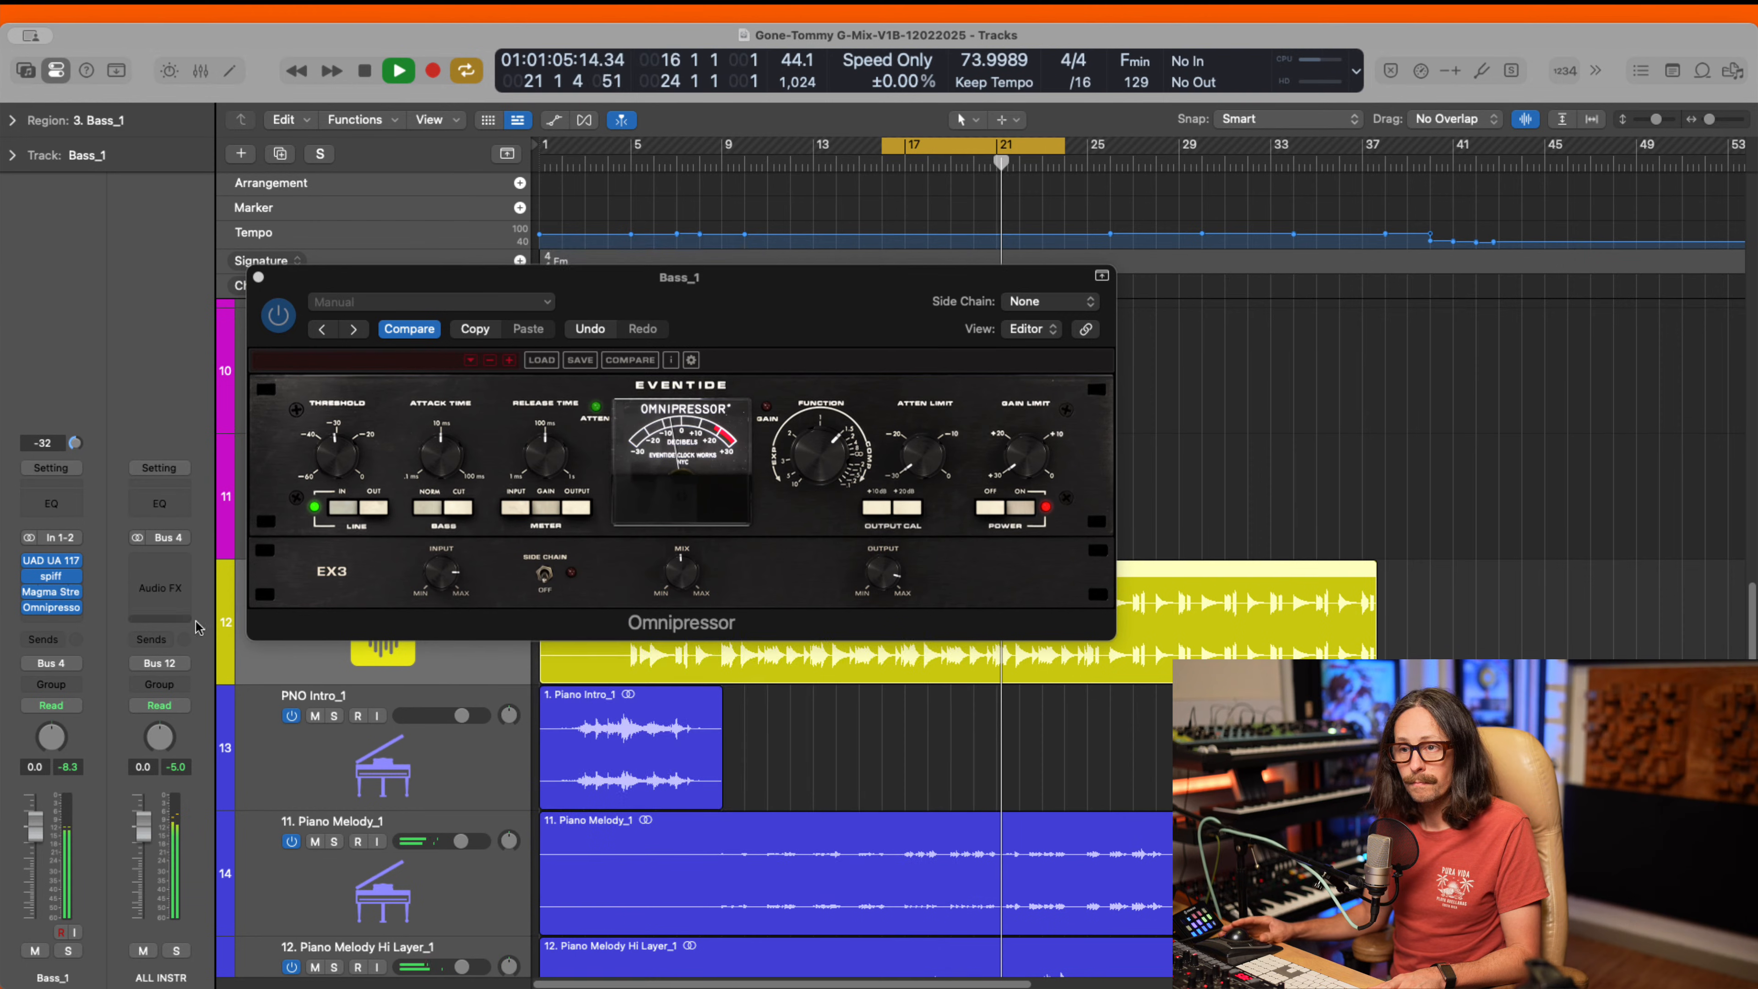
click(52, 592)
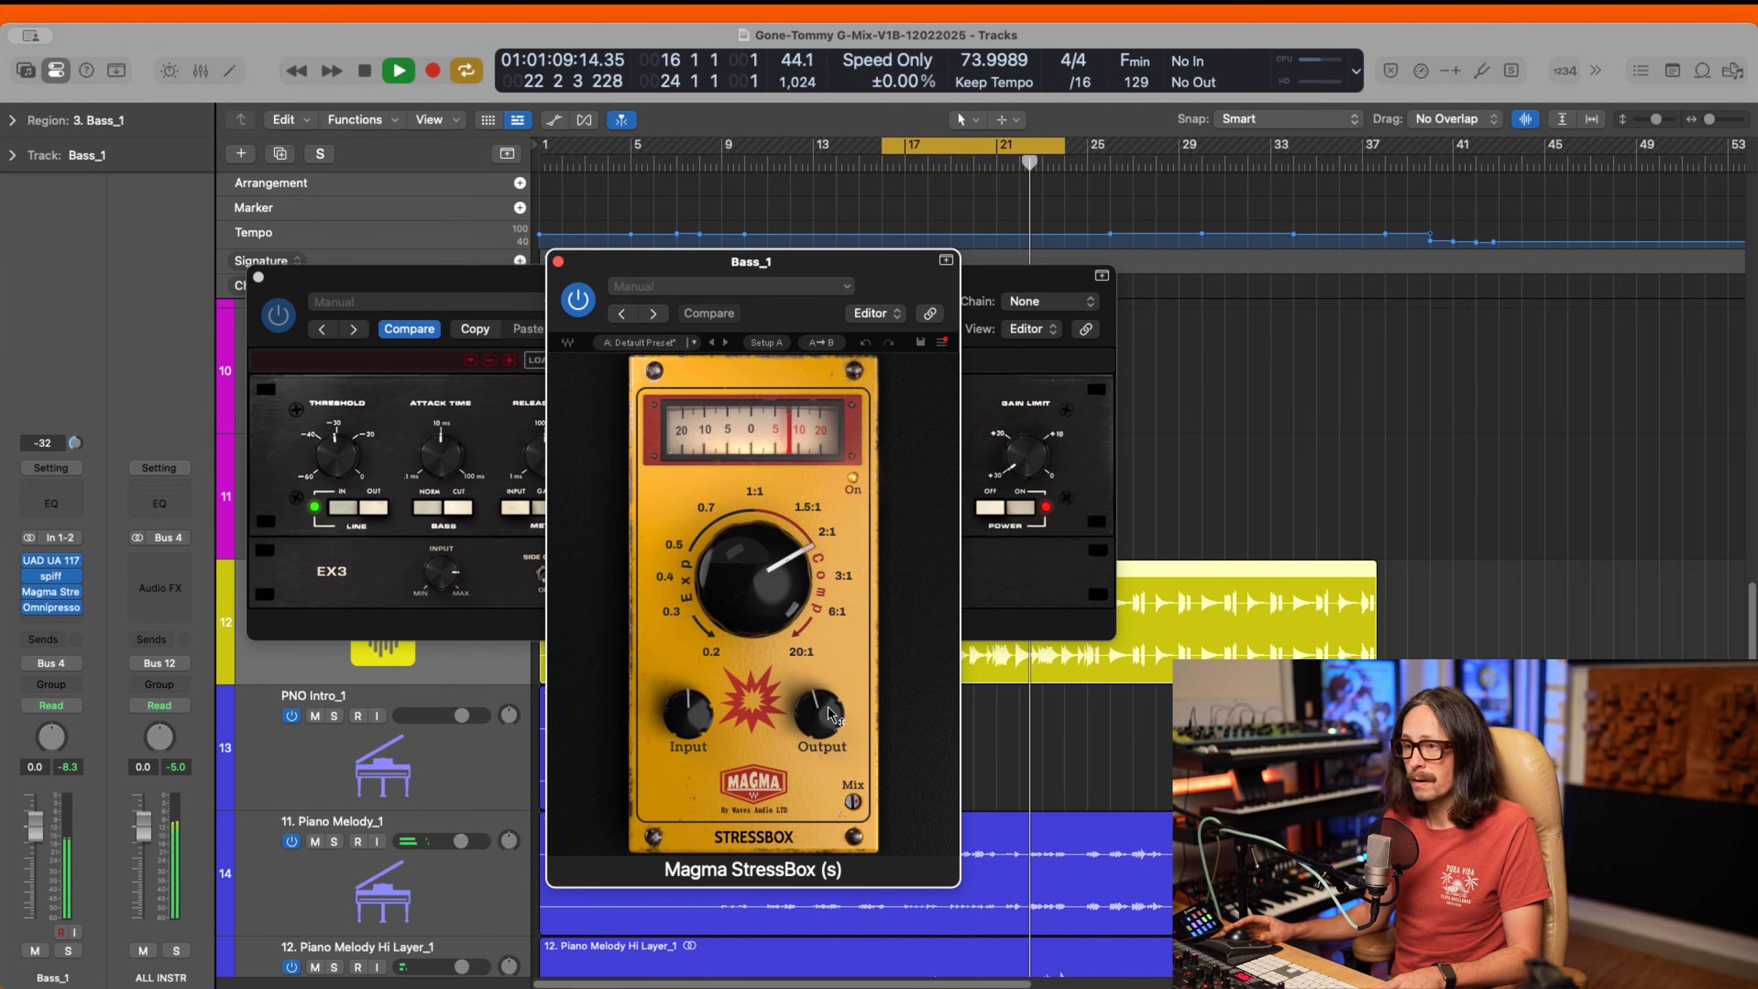
drag(831, 713, 815, 703)
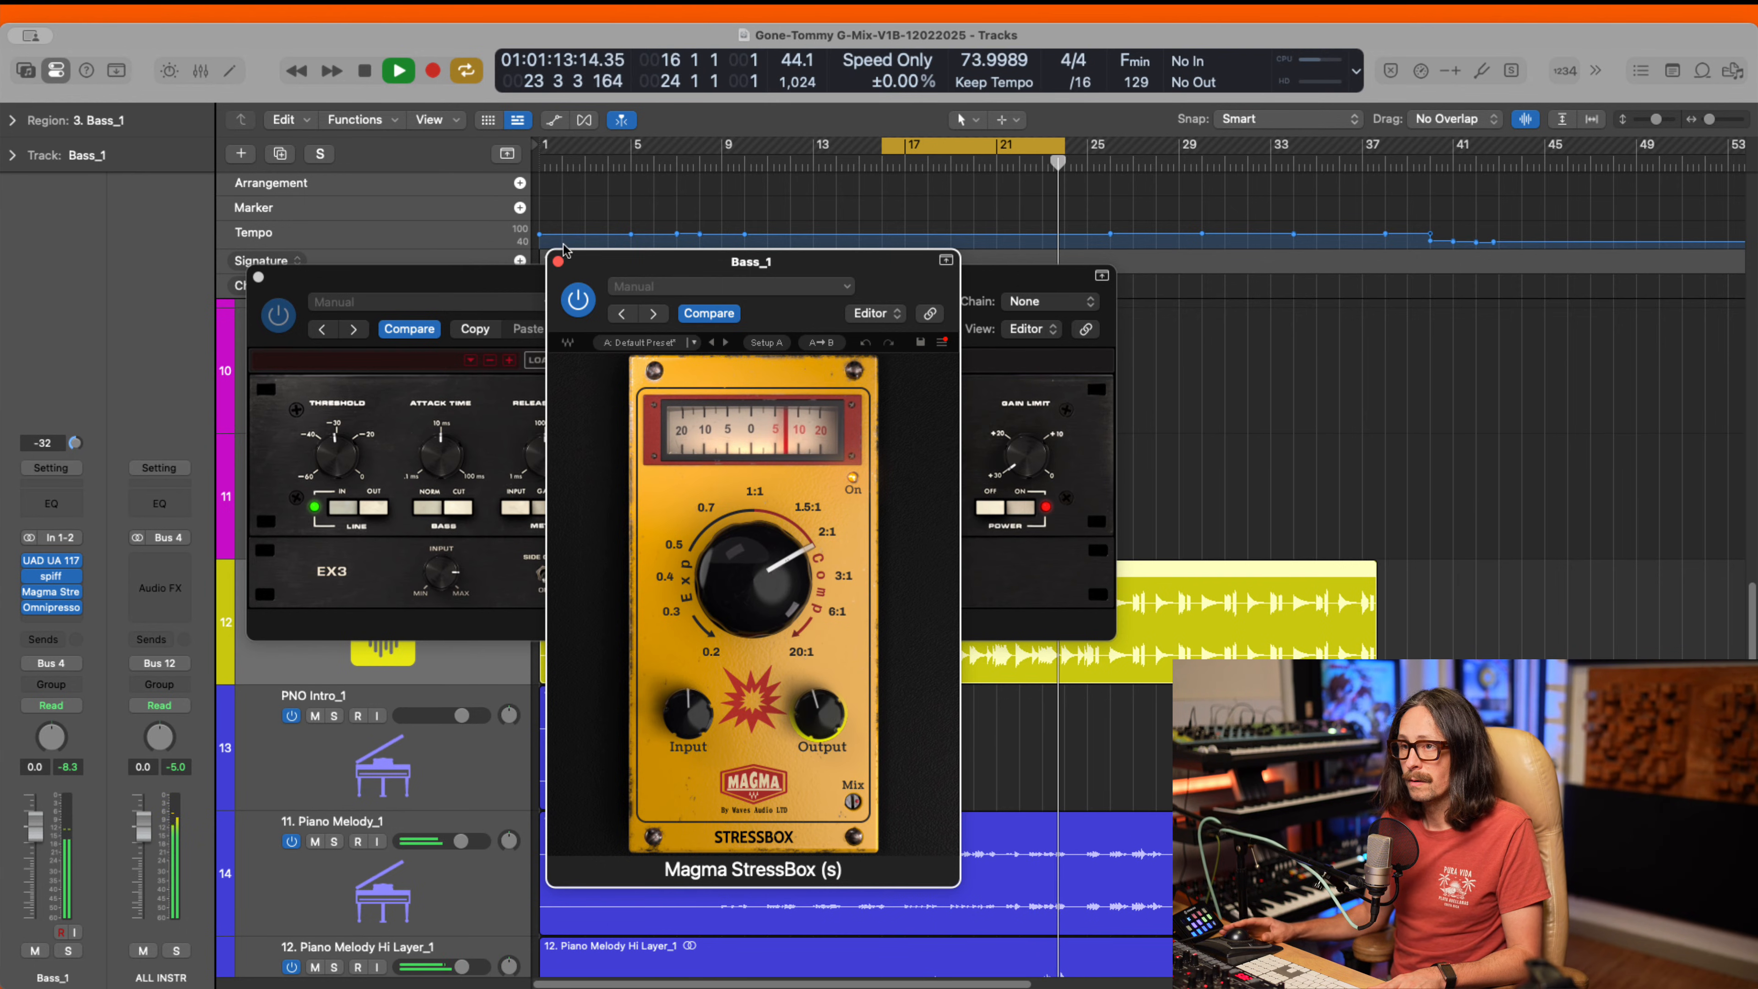
click(558, 261)
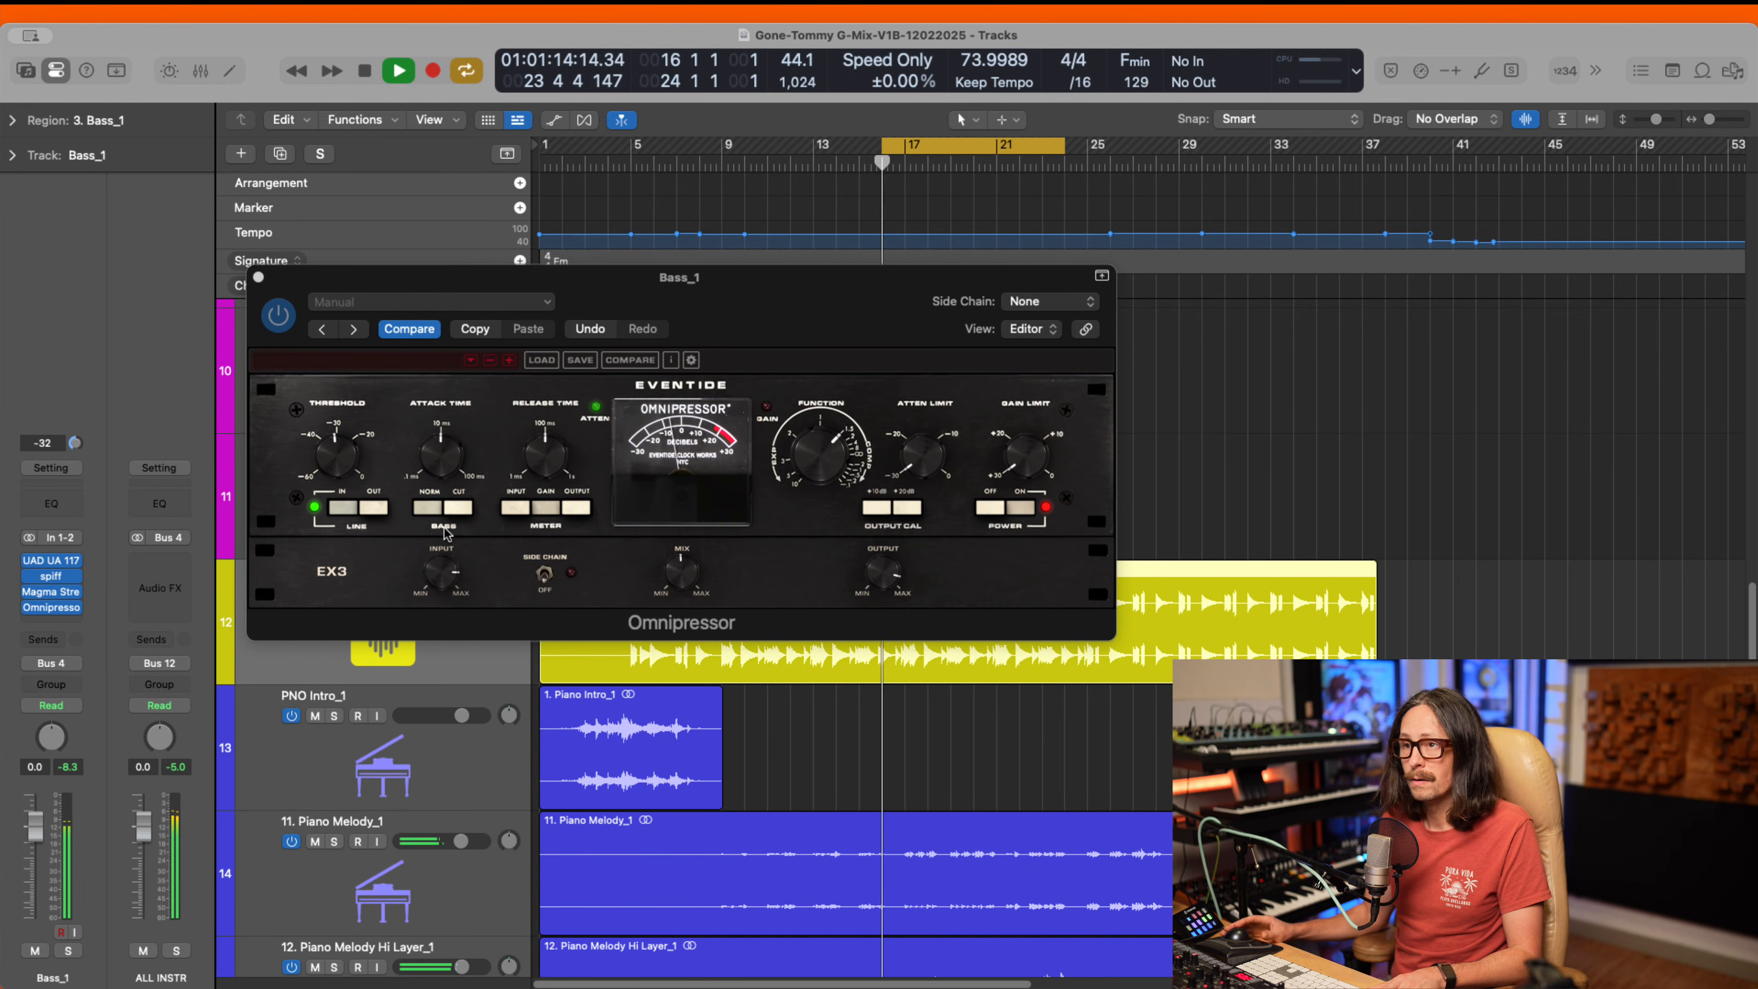
- Compare the bass with both the StressBox and Omnipressor bypassed, re-enable them and stop playback
click(29, 592)
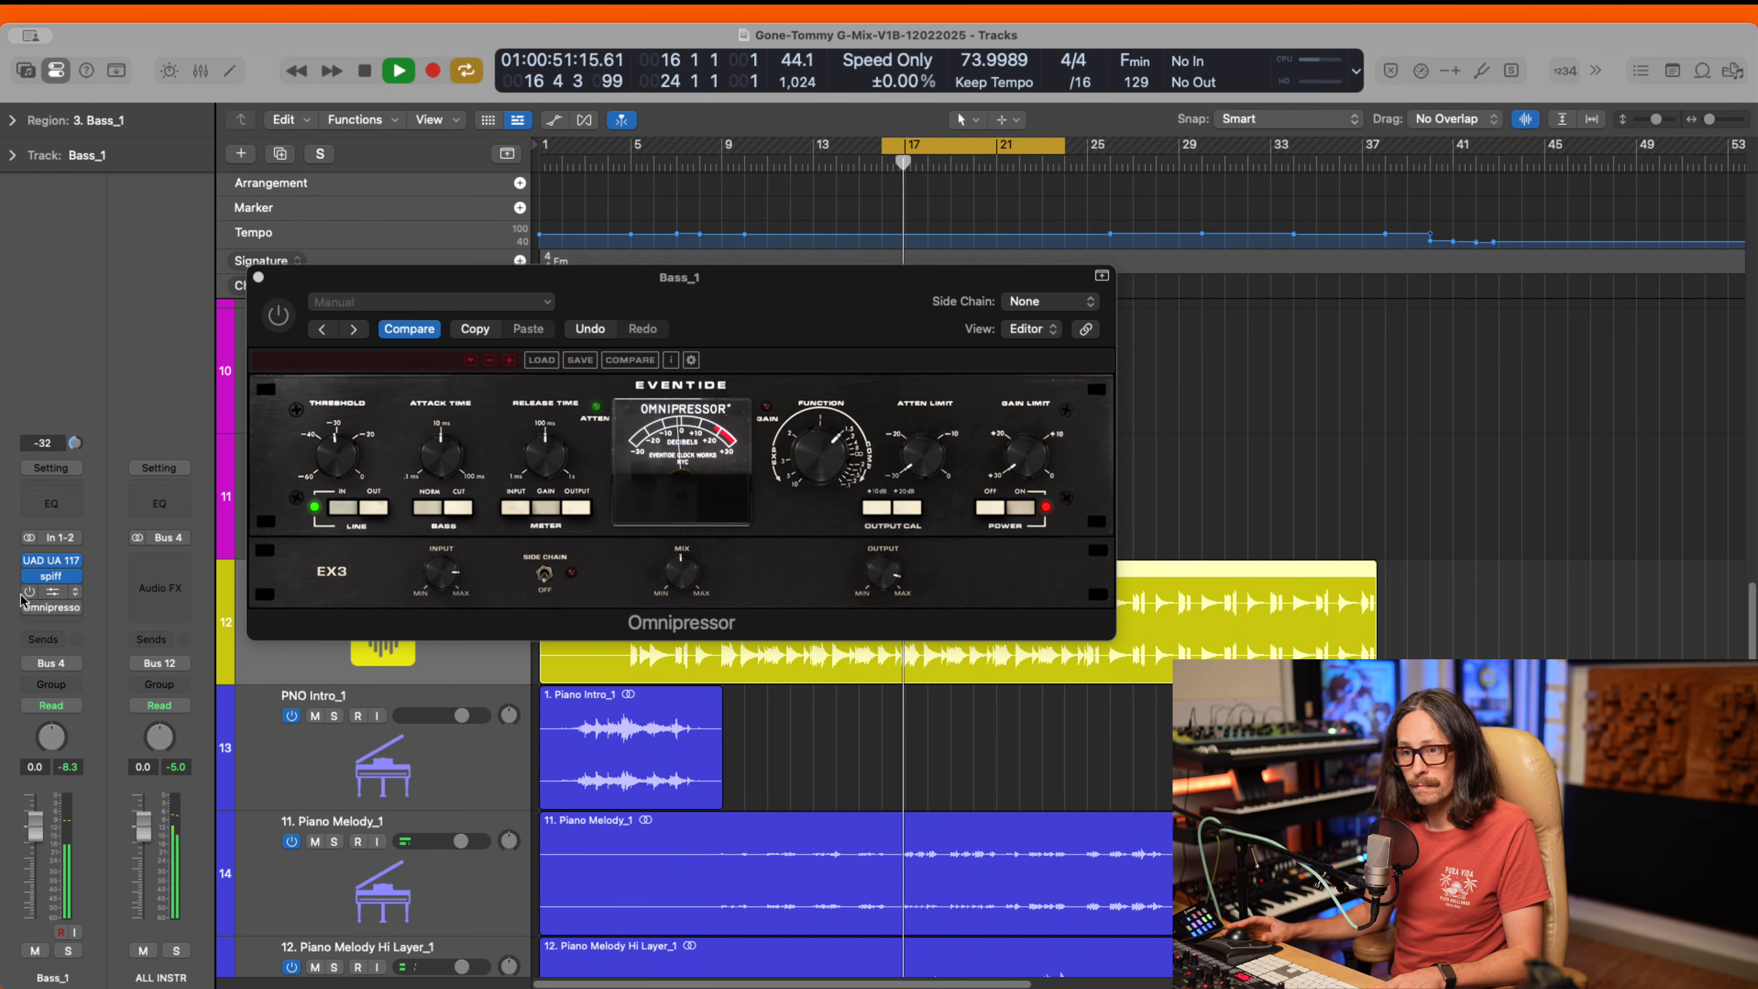
click(29, 591)
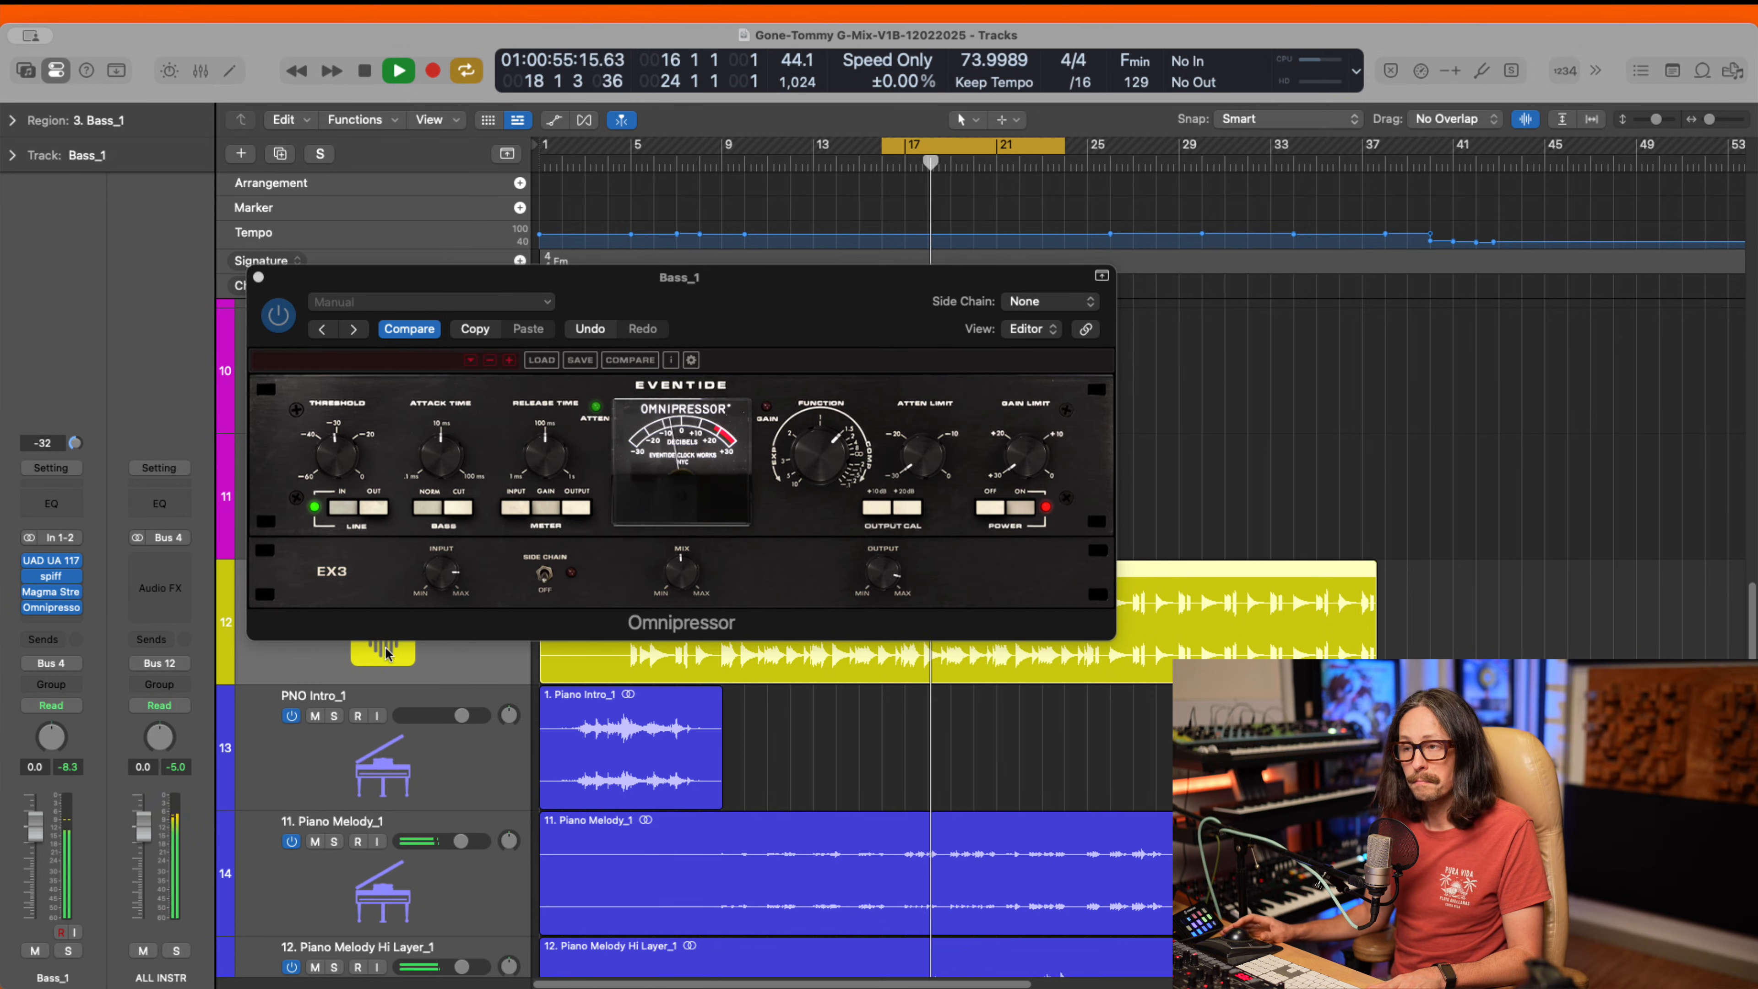
key(space)
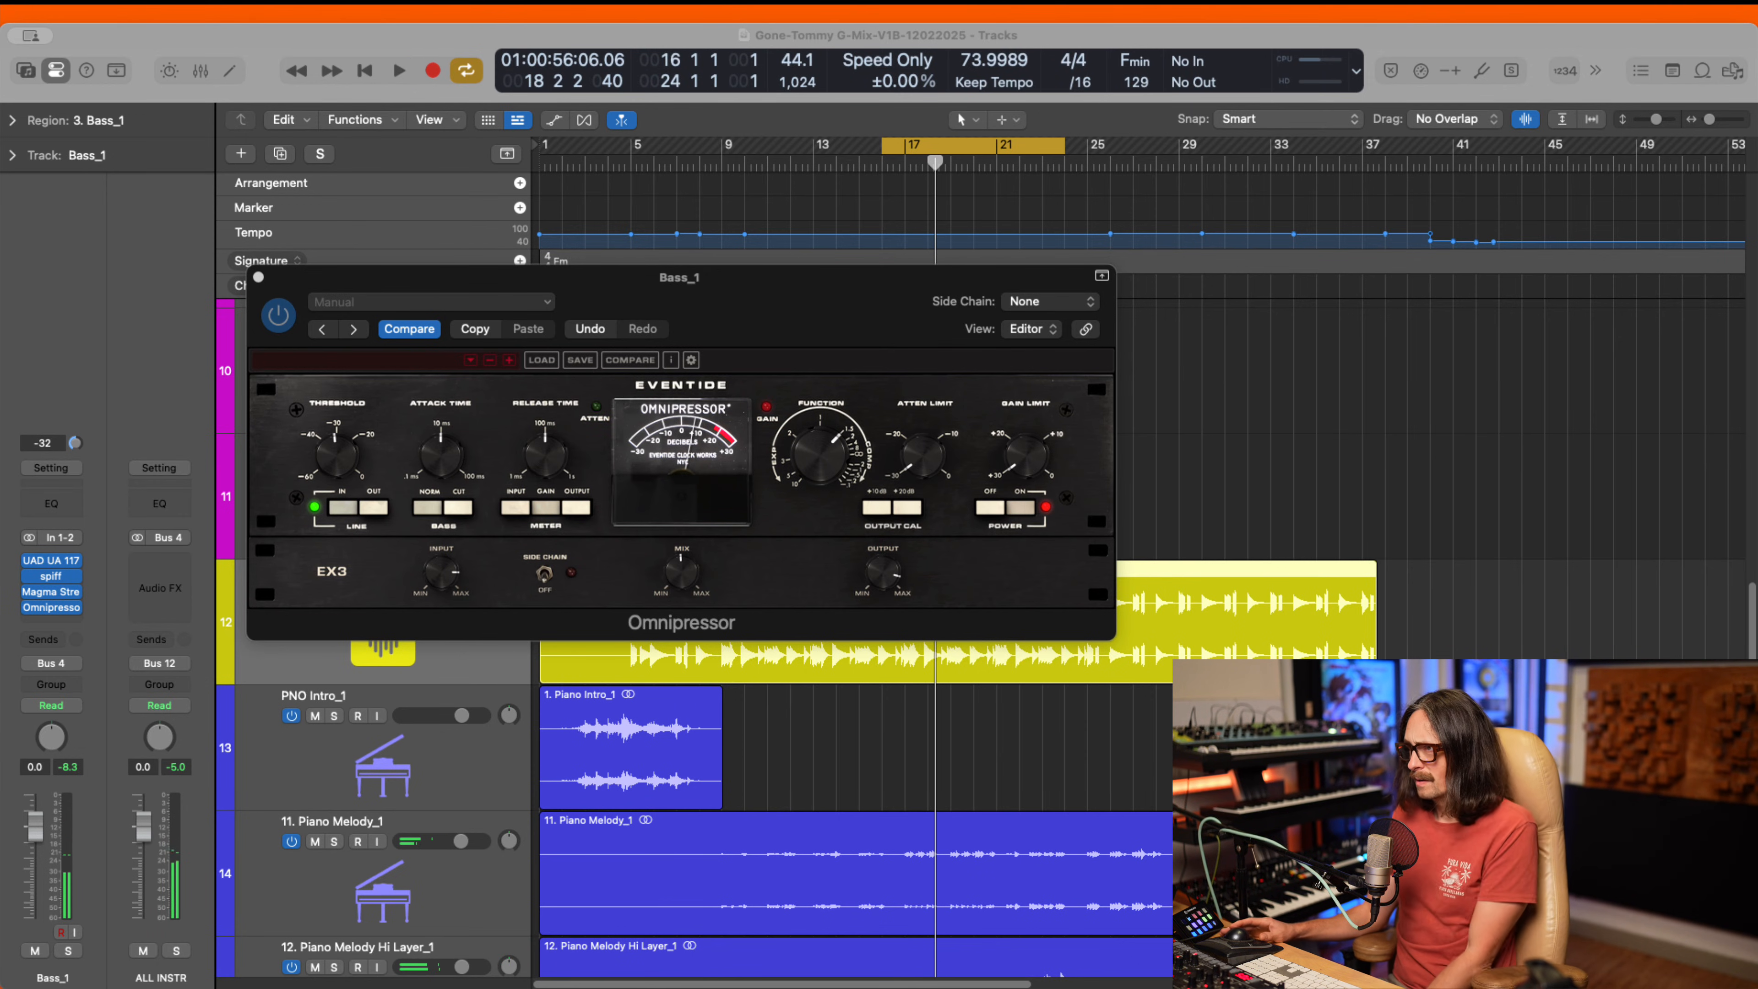
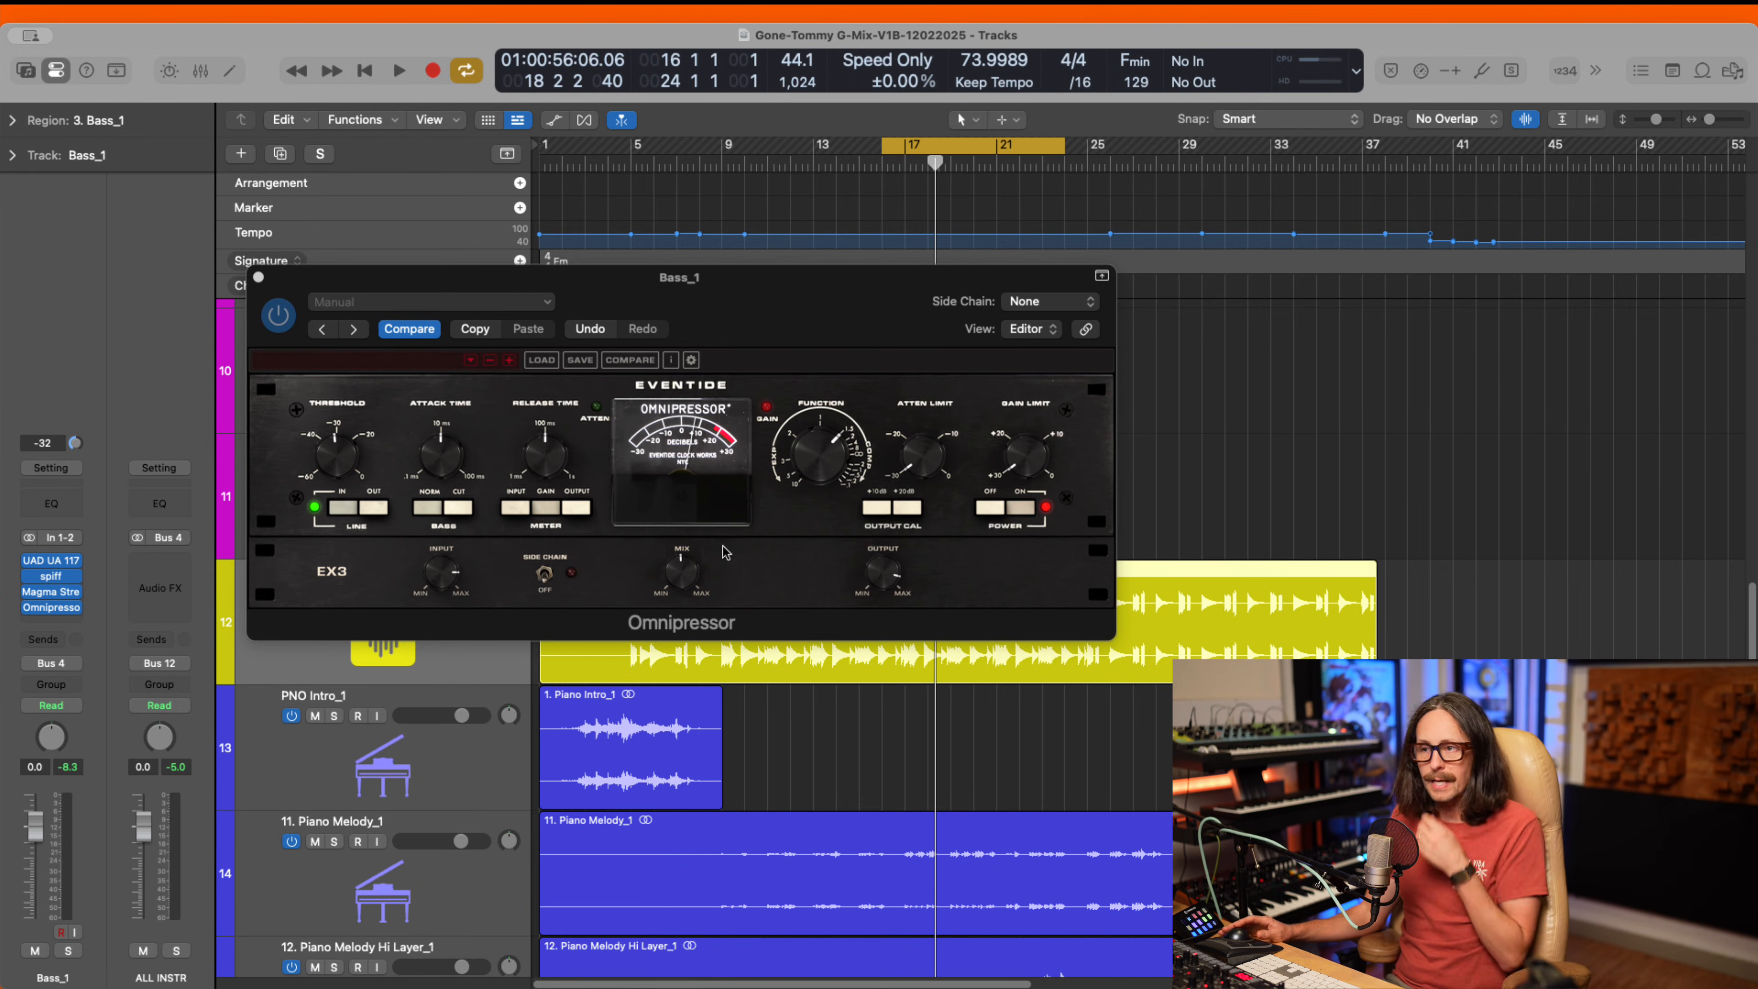
- Close the Omnipressor and insert a stereo iZotope Ozone 12 Low End Focus after it on Bass_1, moving its window clear
click(258, 278)
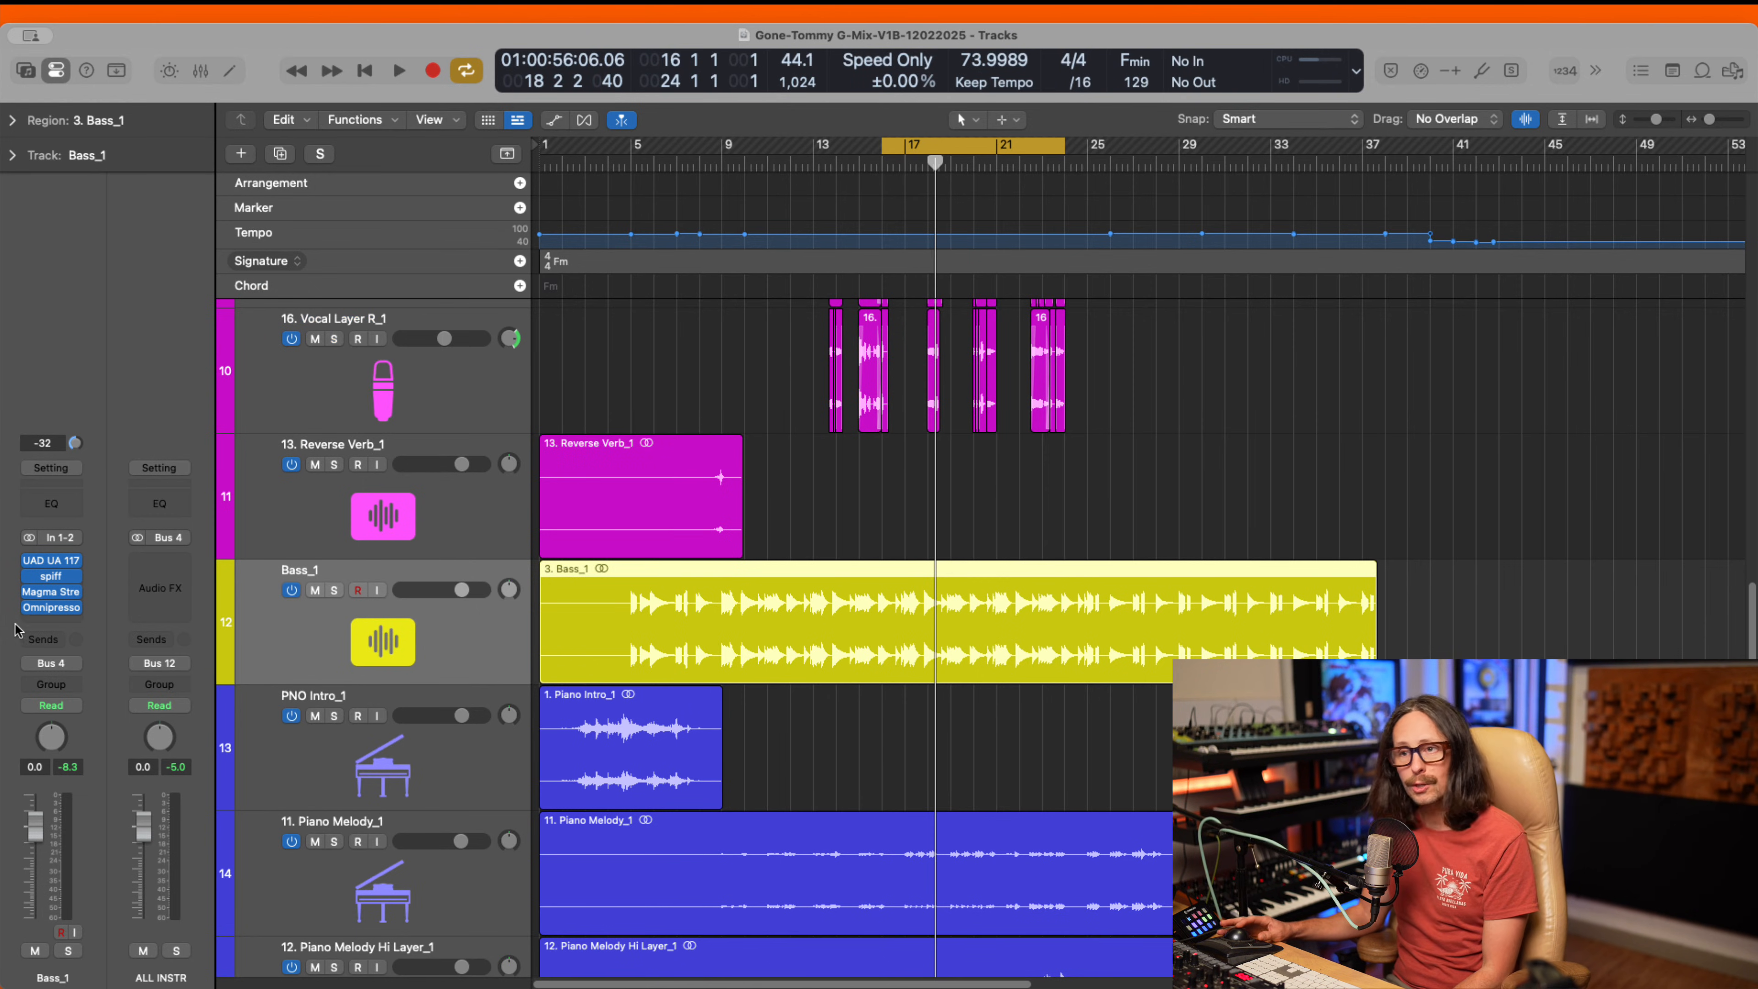
click(43, 625)
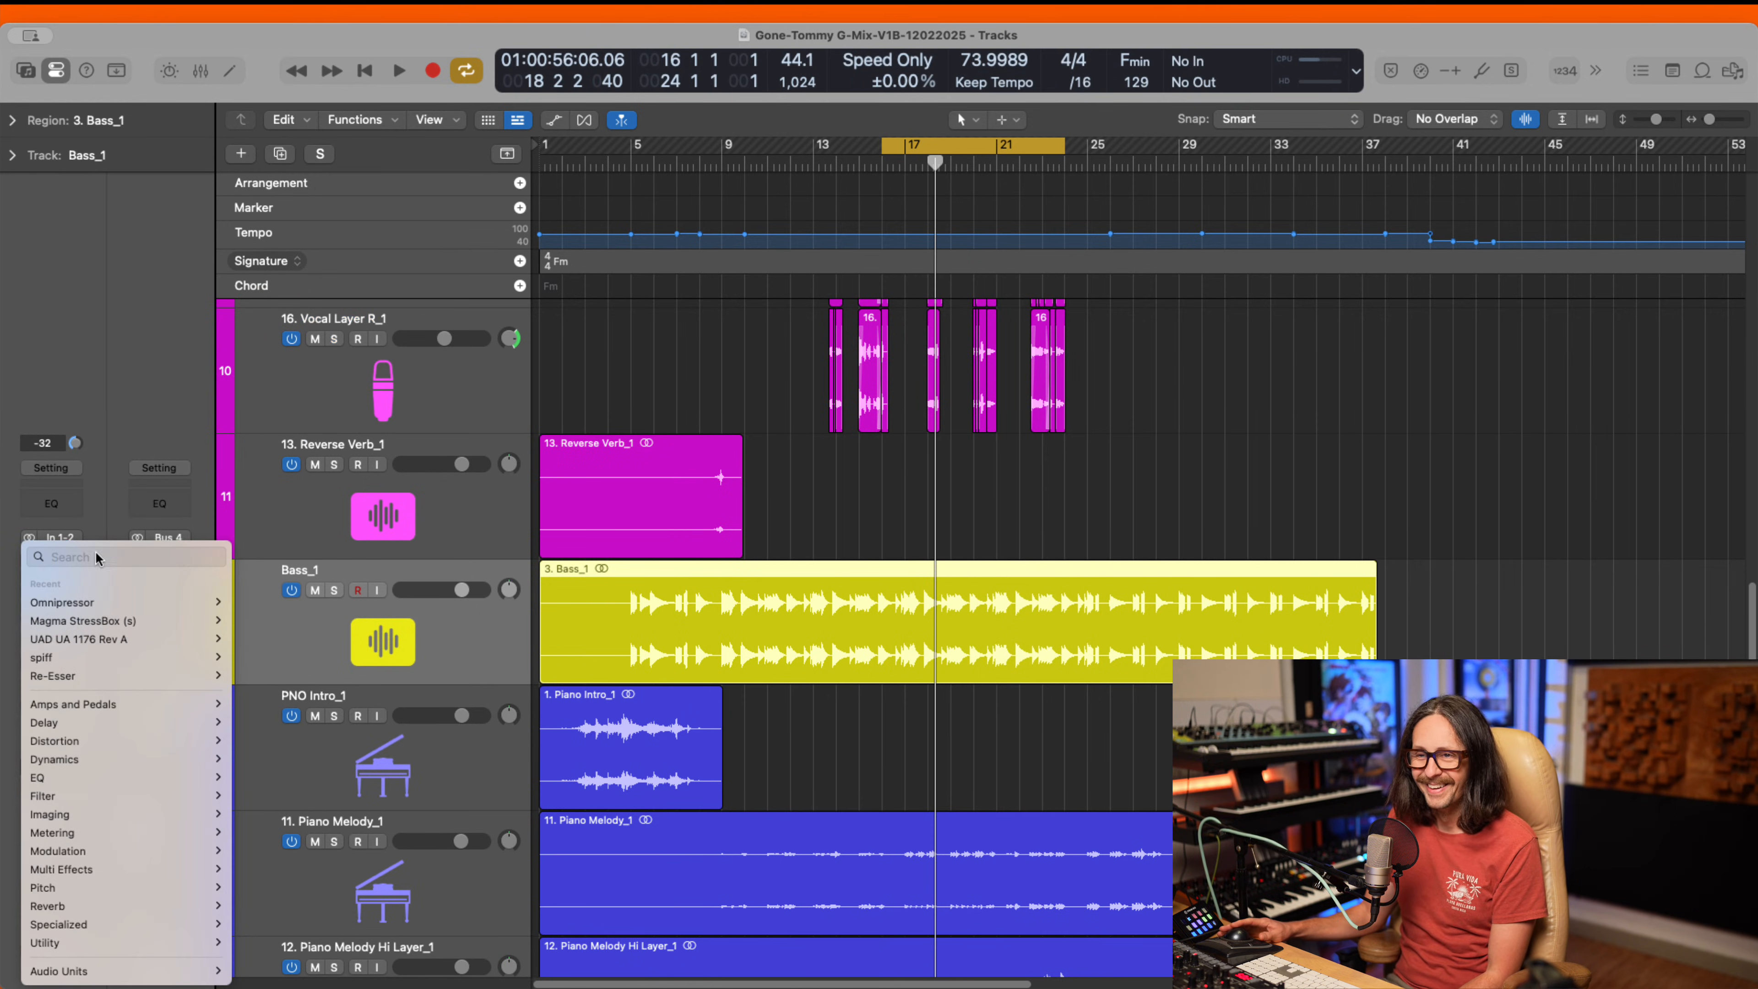
mouse_move(140, 972)
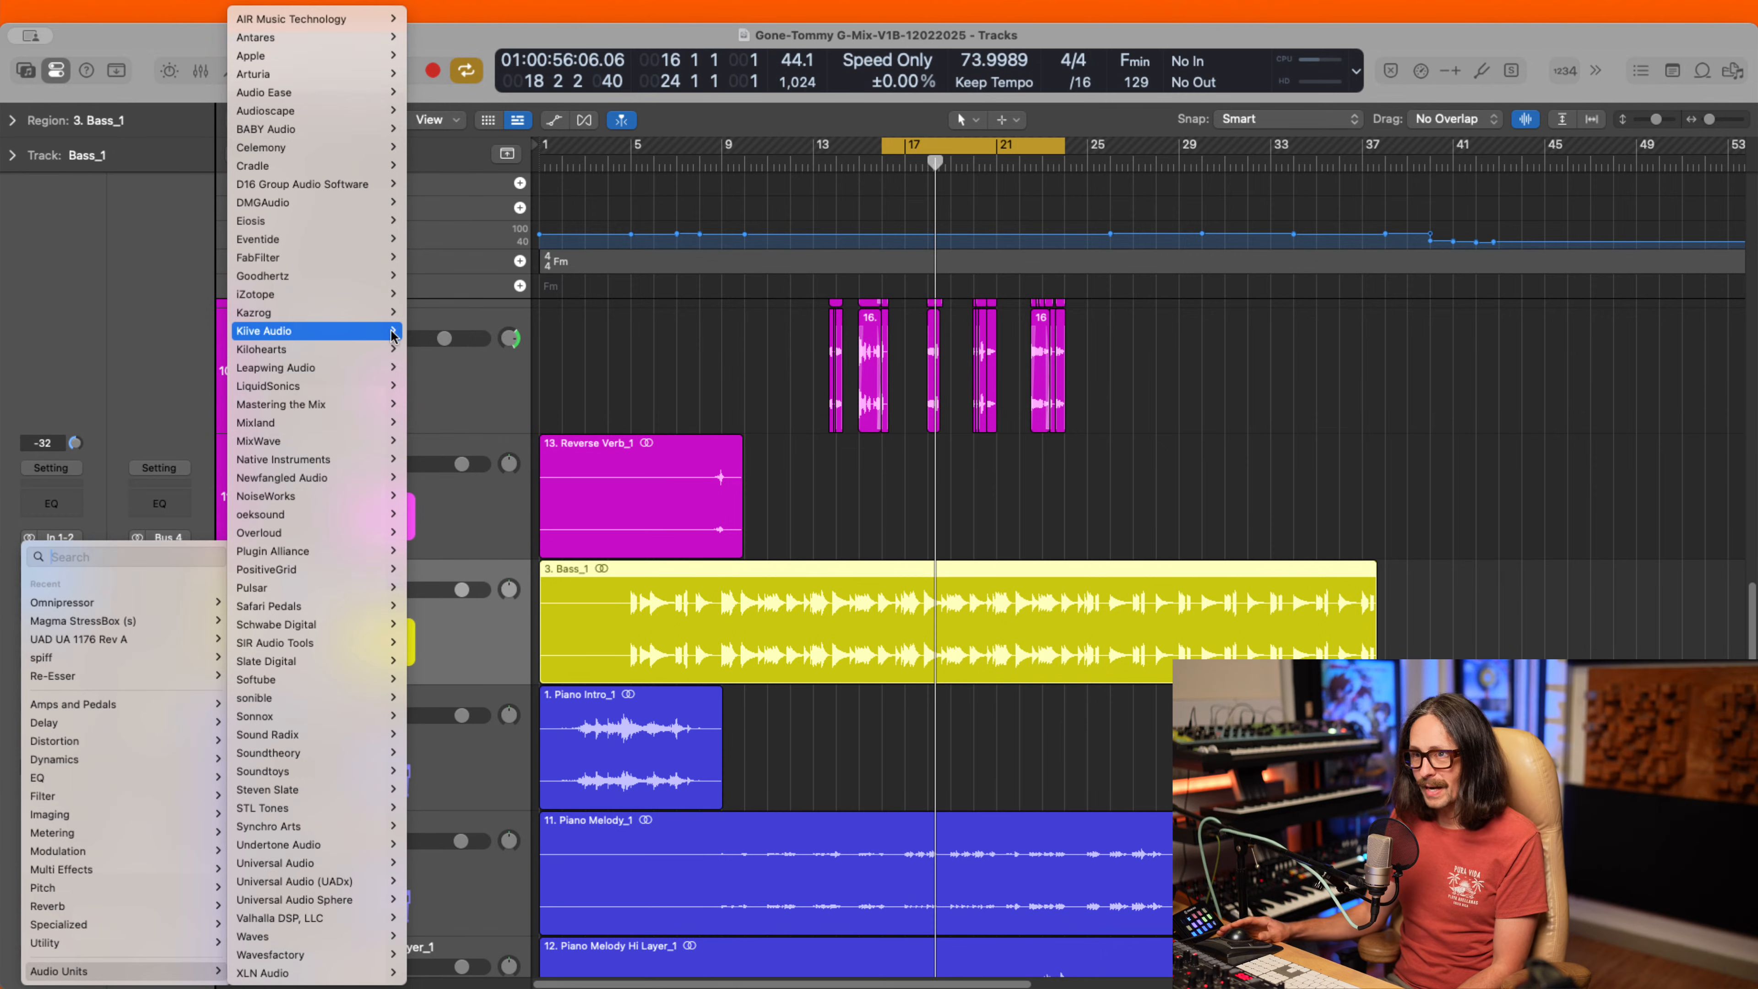
mouse_move(392, 333)
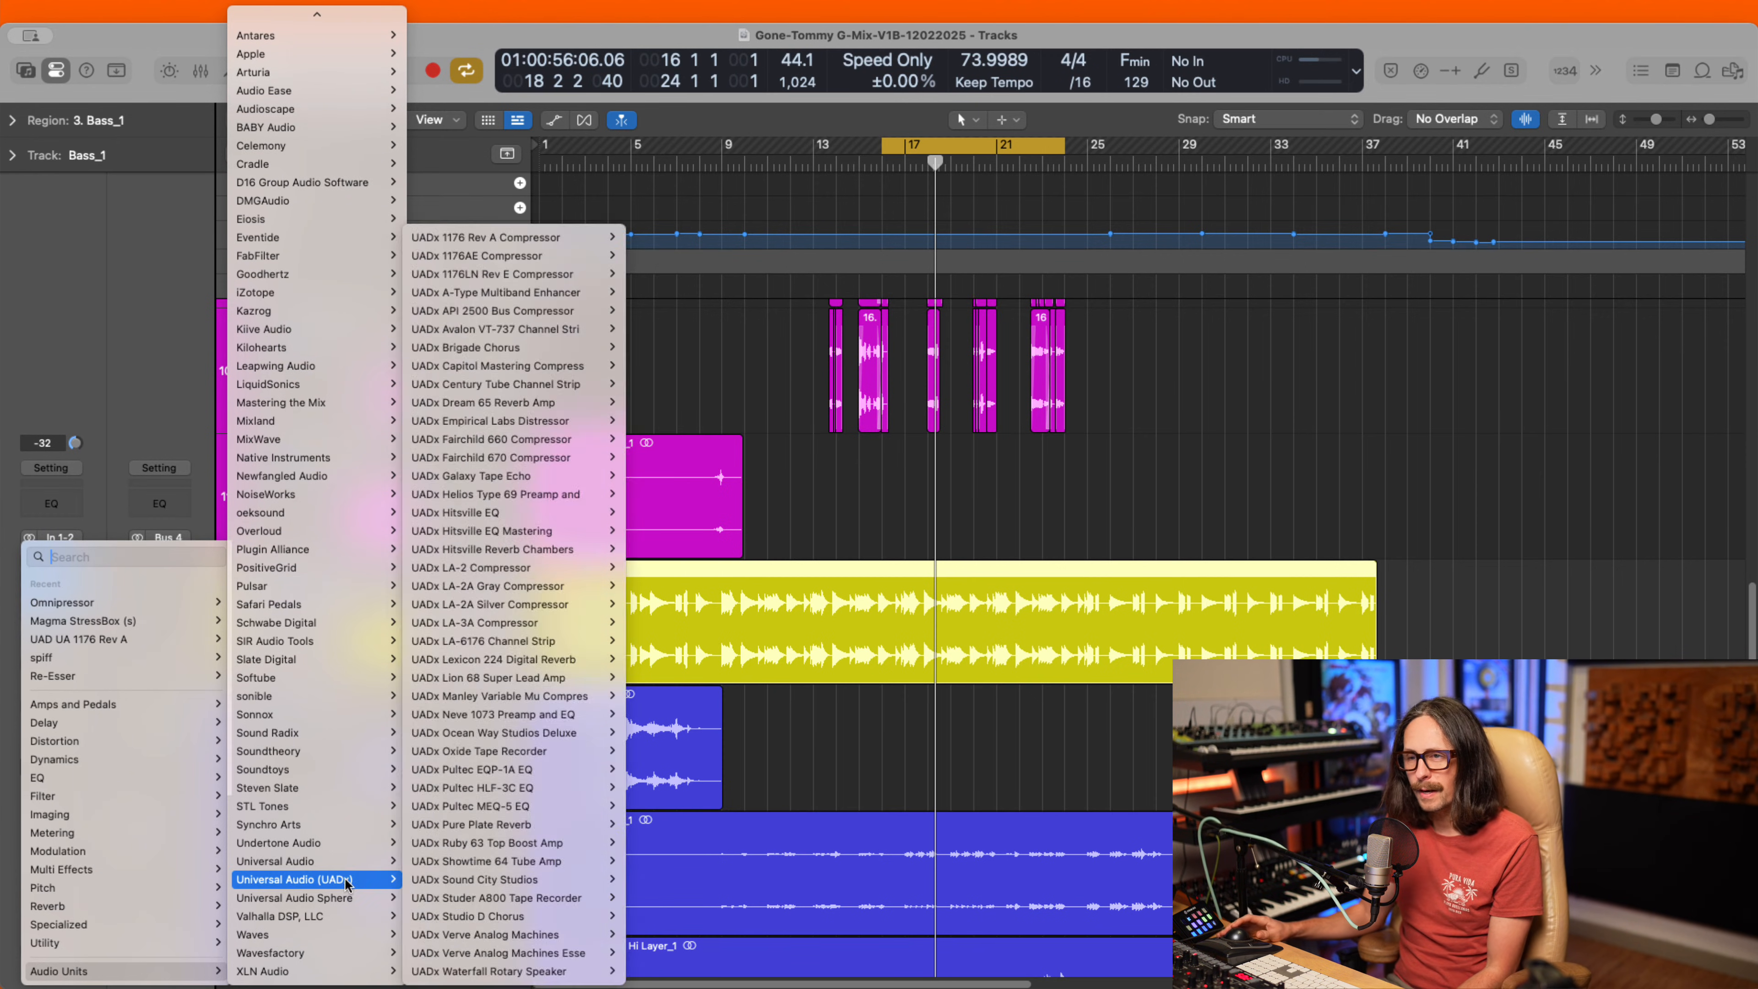
mouse_move(297, 292)
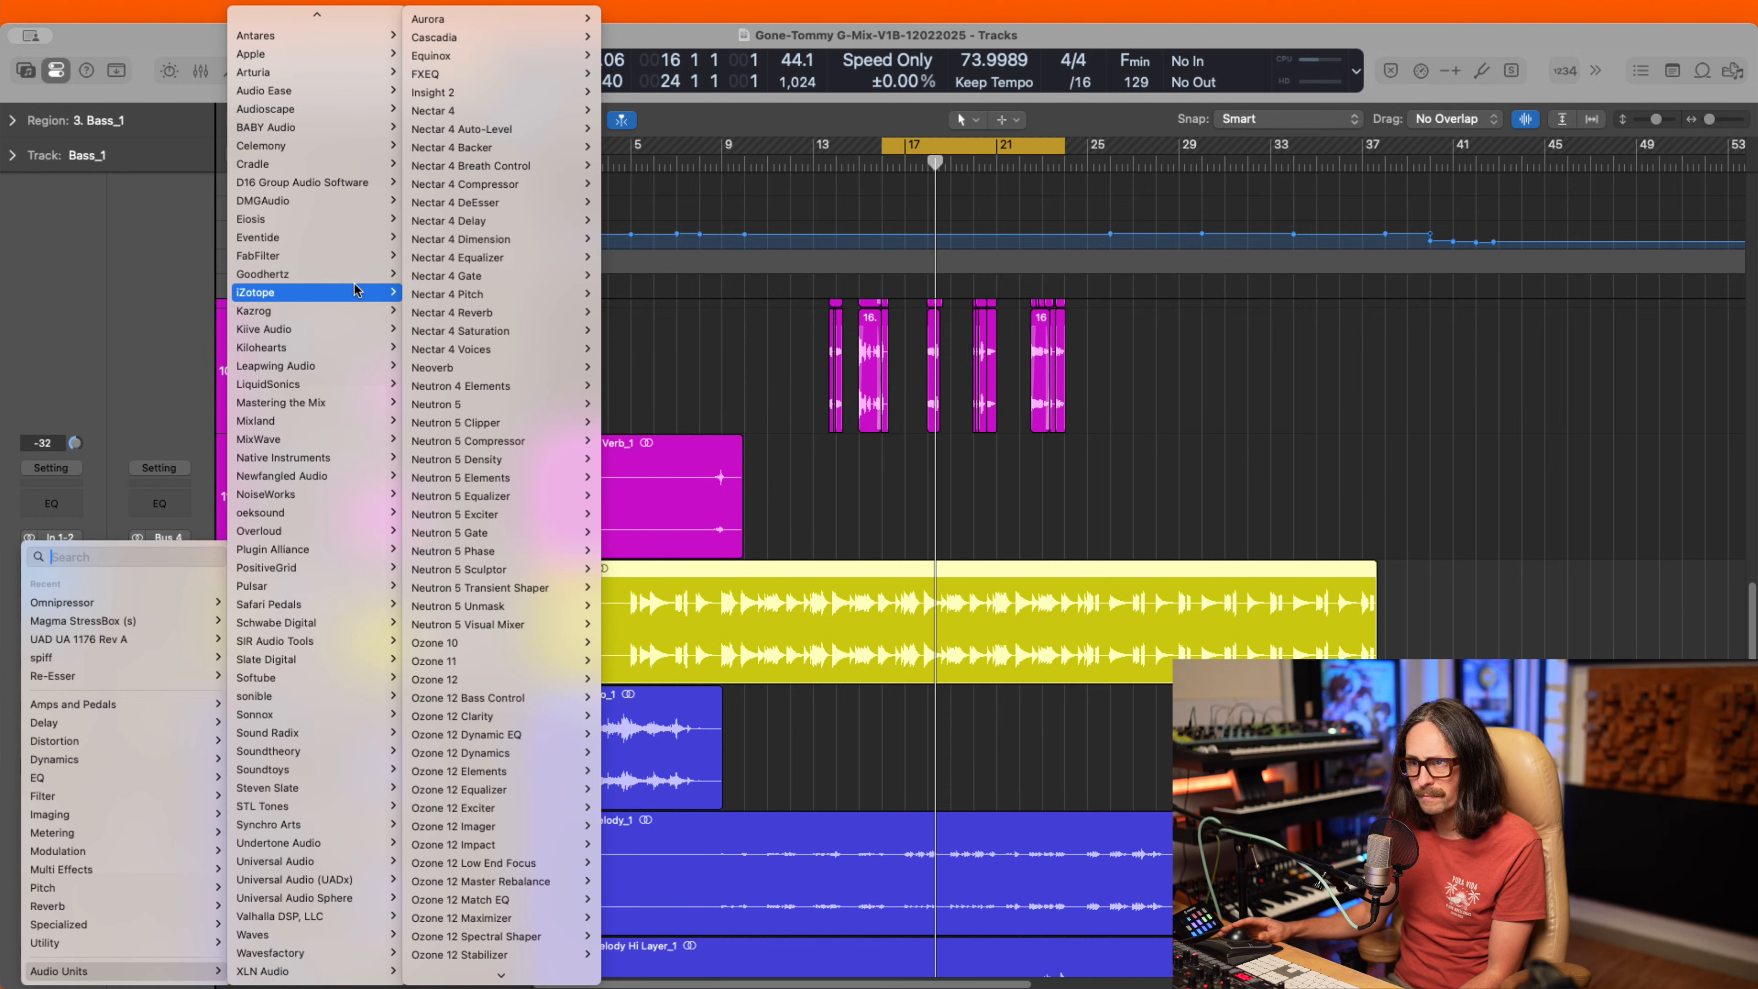
mouse_move(447, 299)
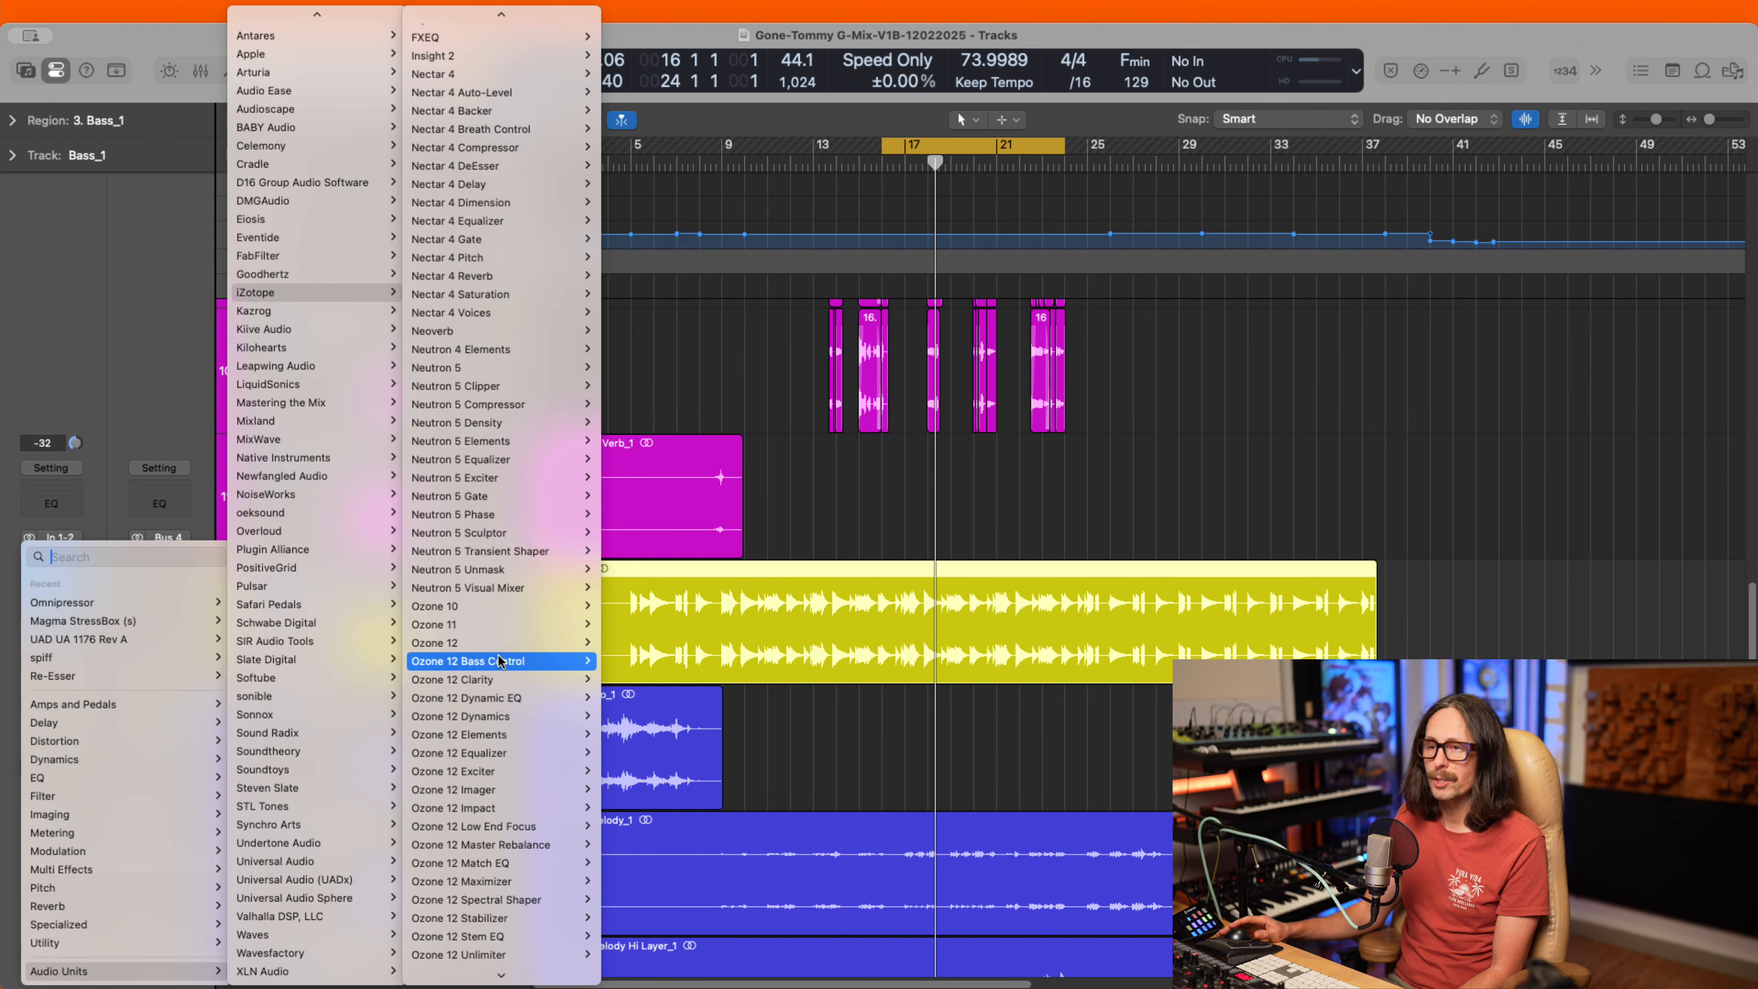
scroll(547, 762, down, 3)
scroll(564, 788, down, 5)
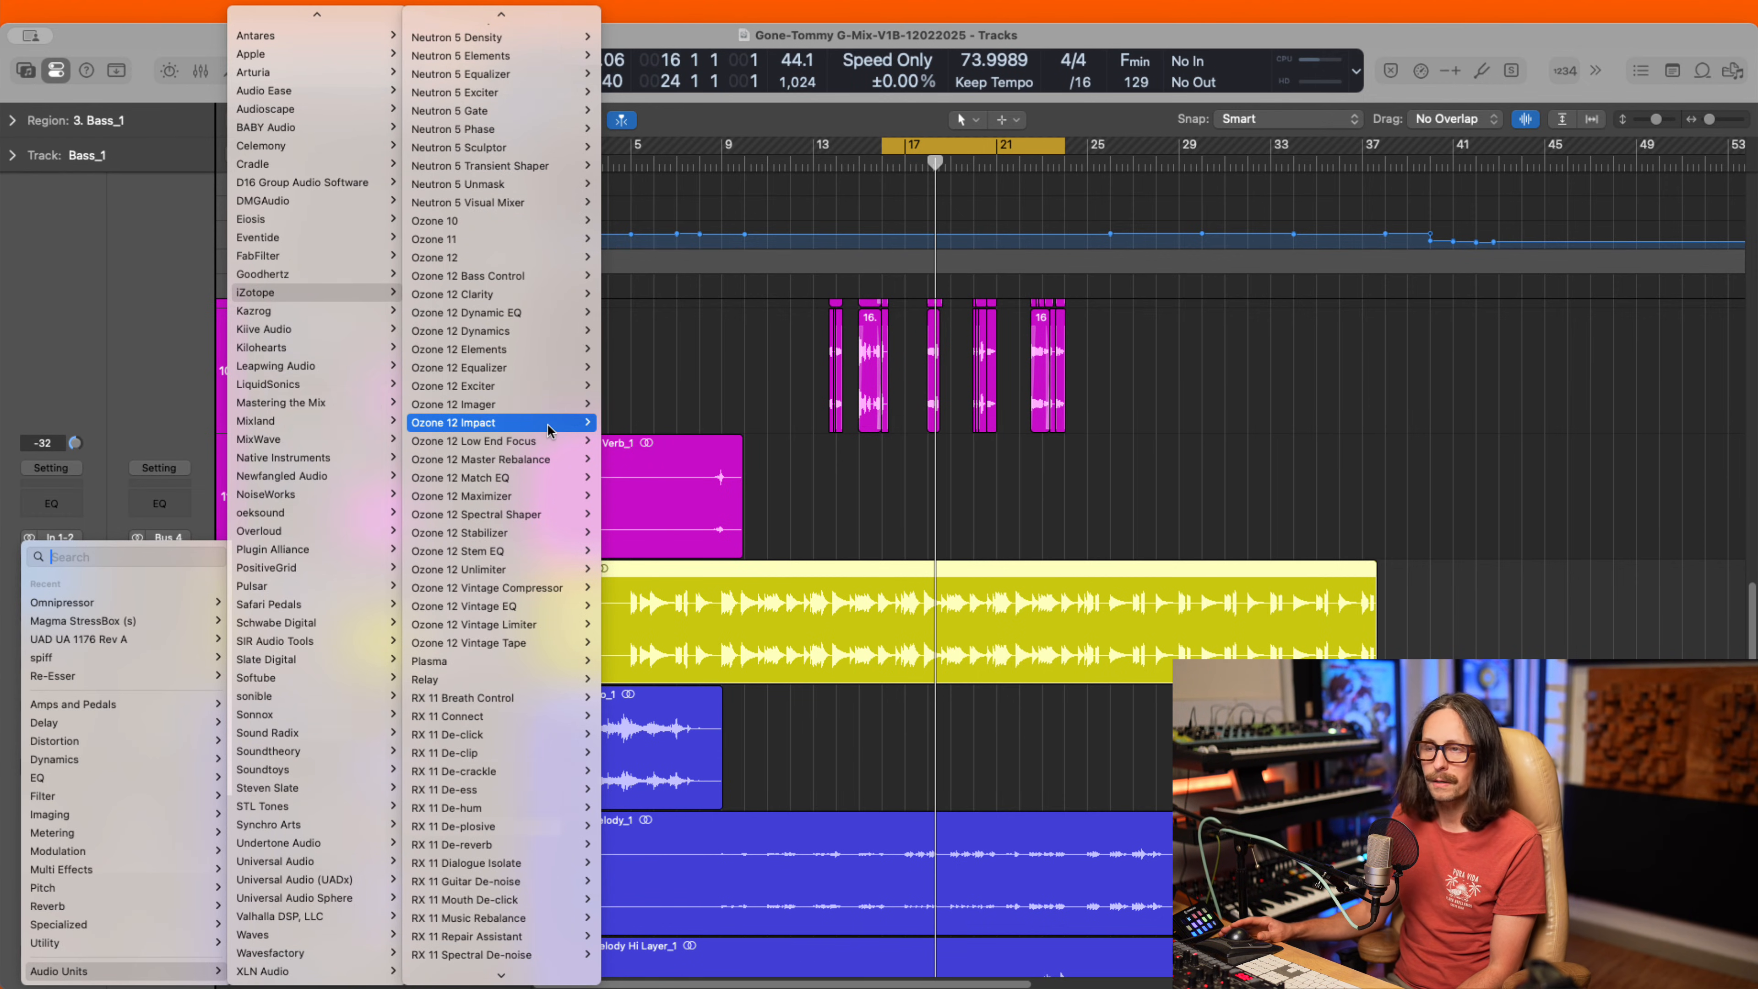
mouse_move(543, 413)
mouse_move(538, 445)
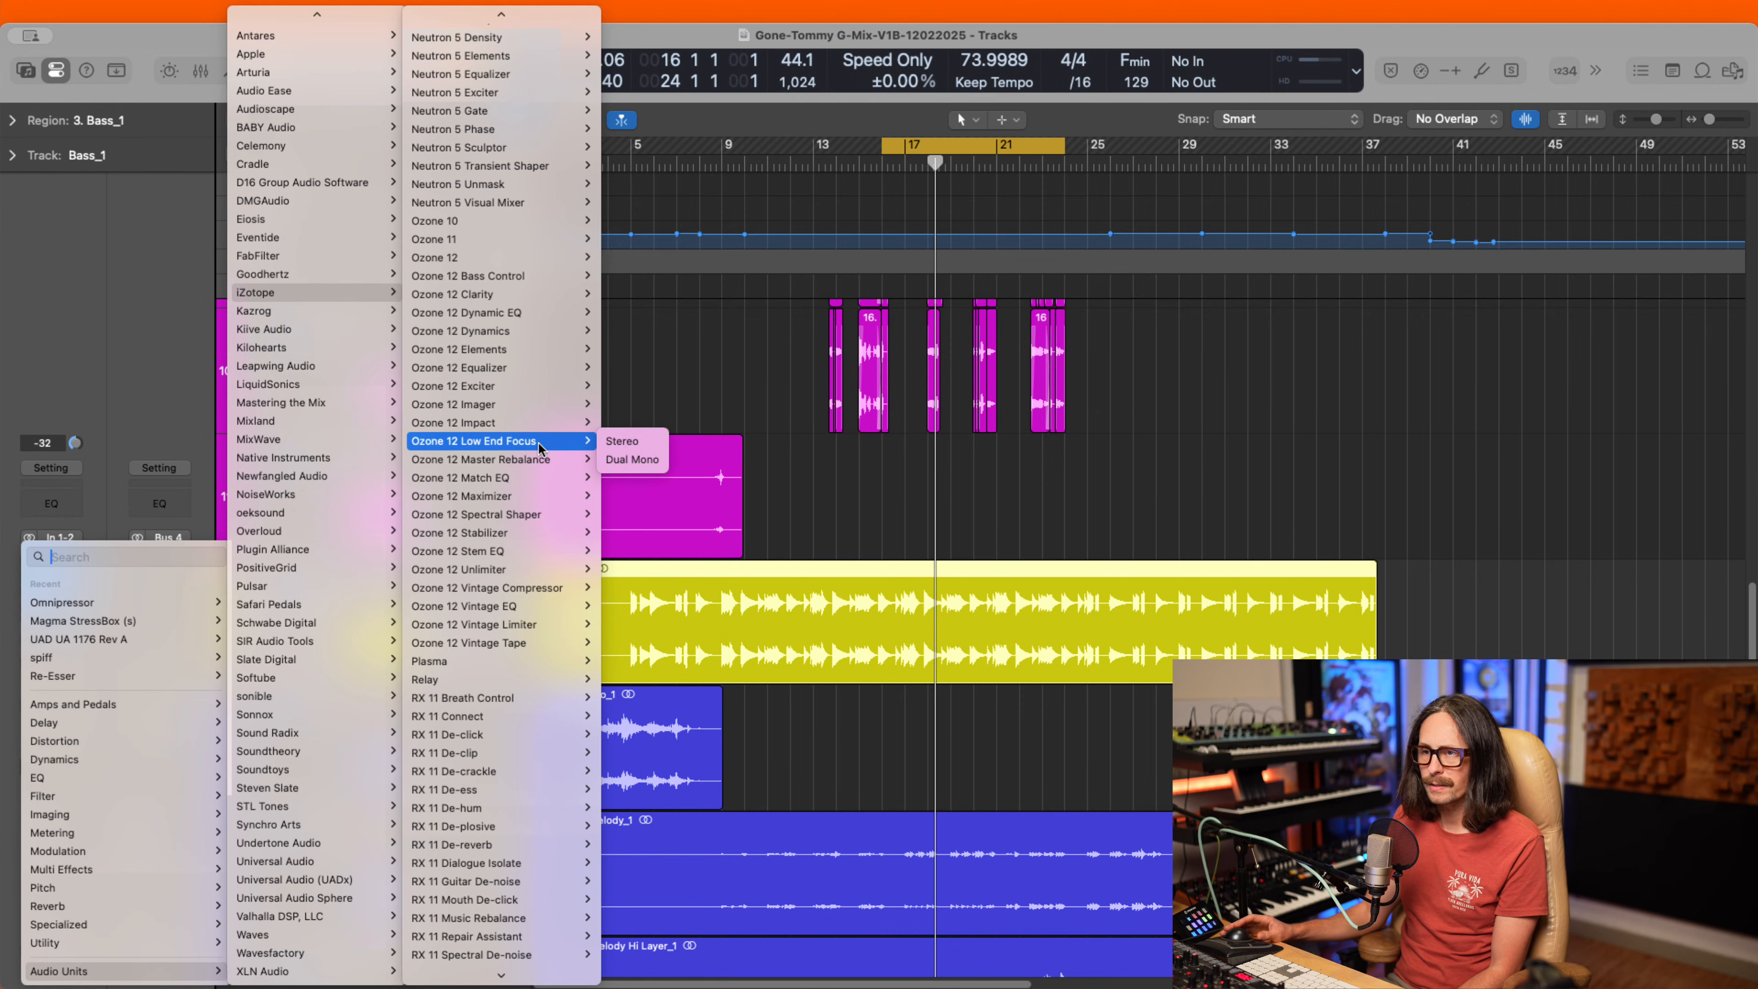
click(621, 442)
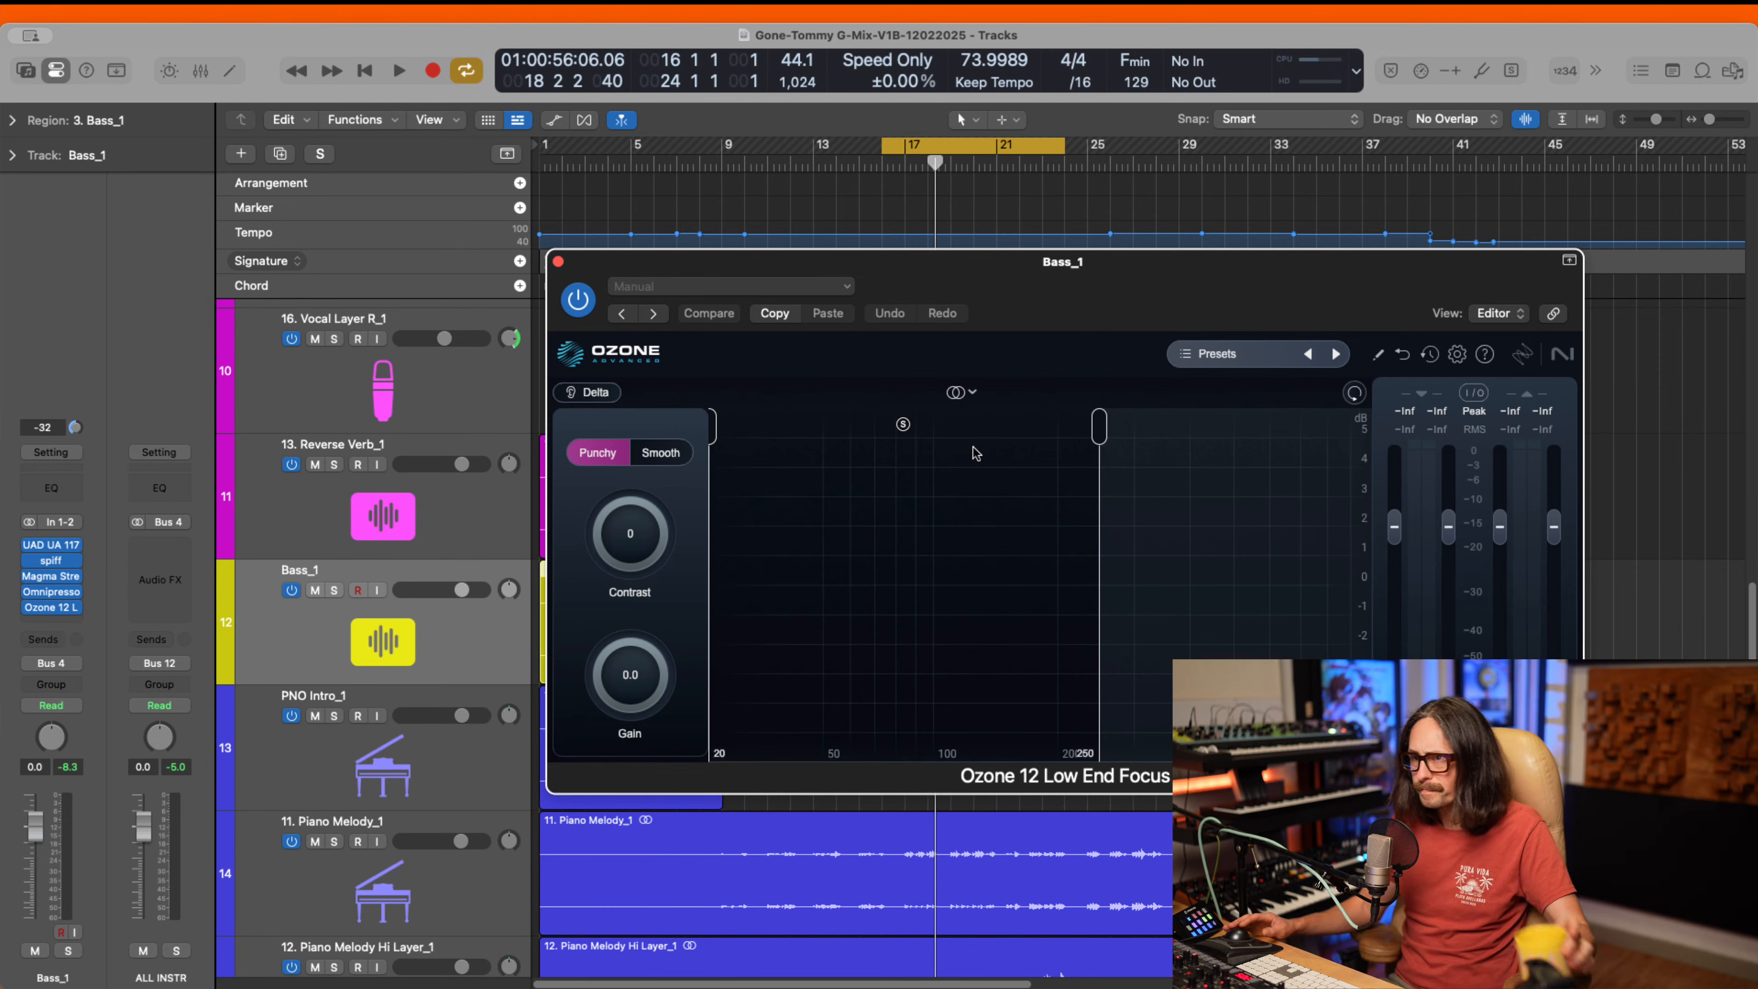
drag(980, 276, 686, 251)
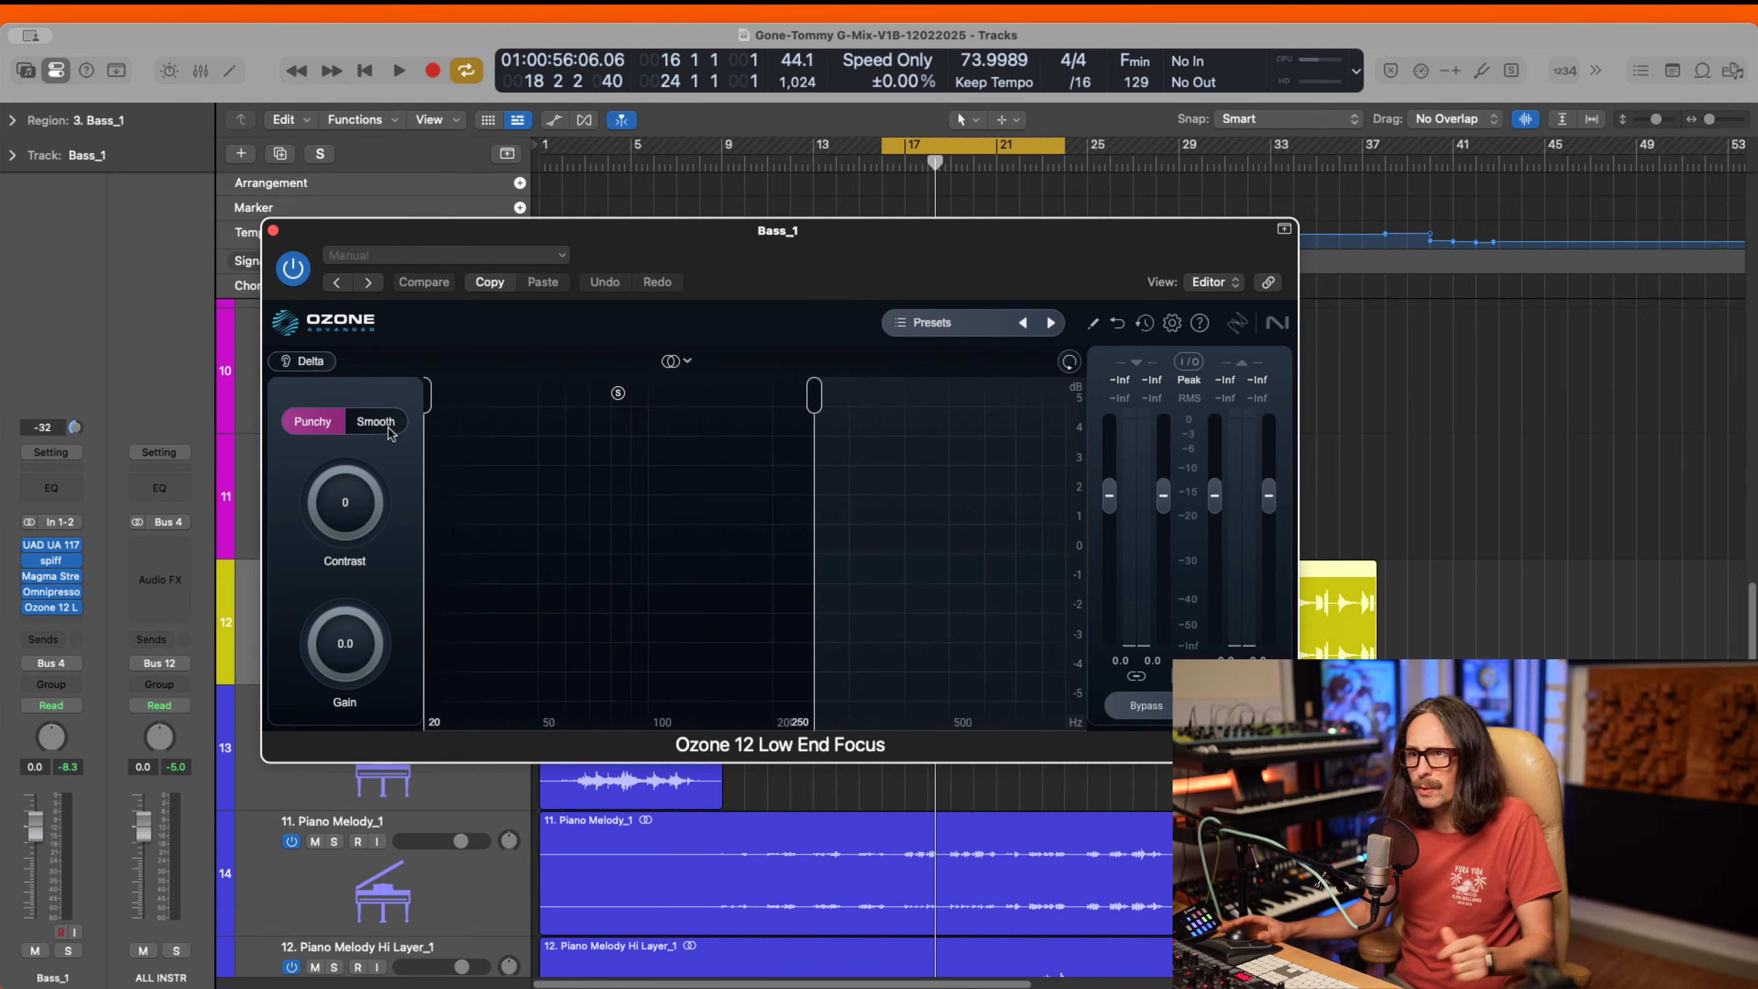
- Play Bass_1 soloed and set Low End Focus to Punchy with Contrast 66, Gain 1.1 and an upper frequency limit of 300 Hz
click(369, 421)
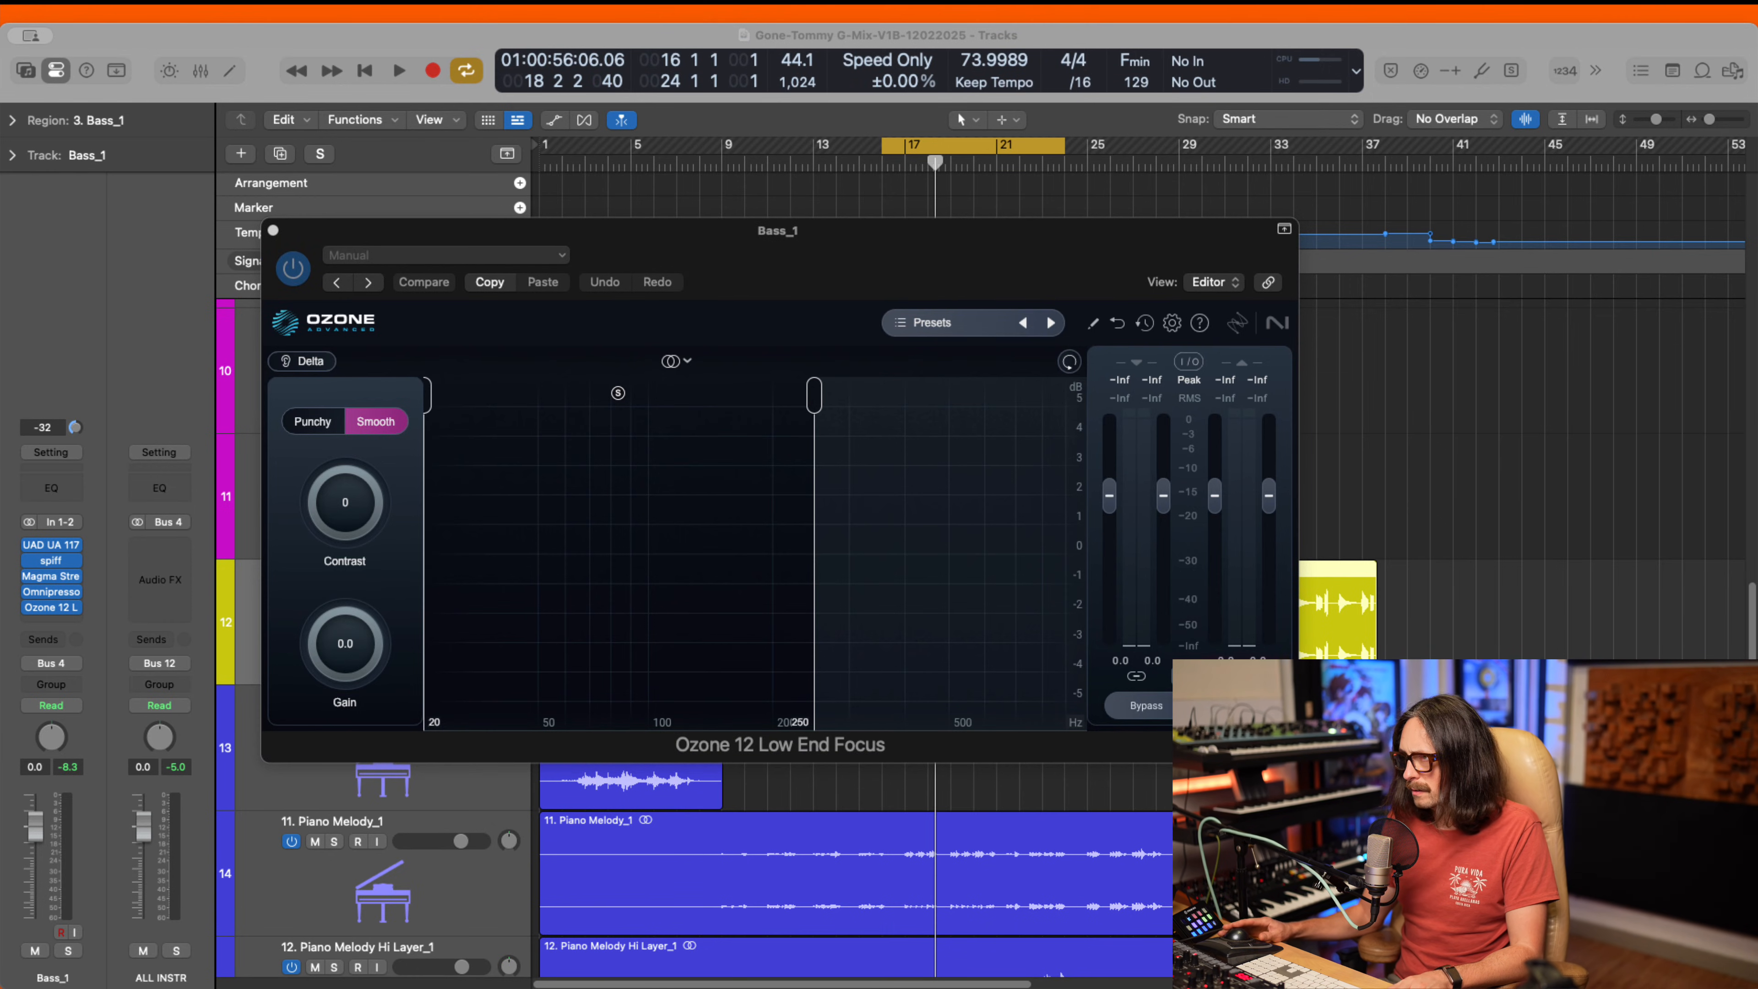
key(space)
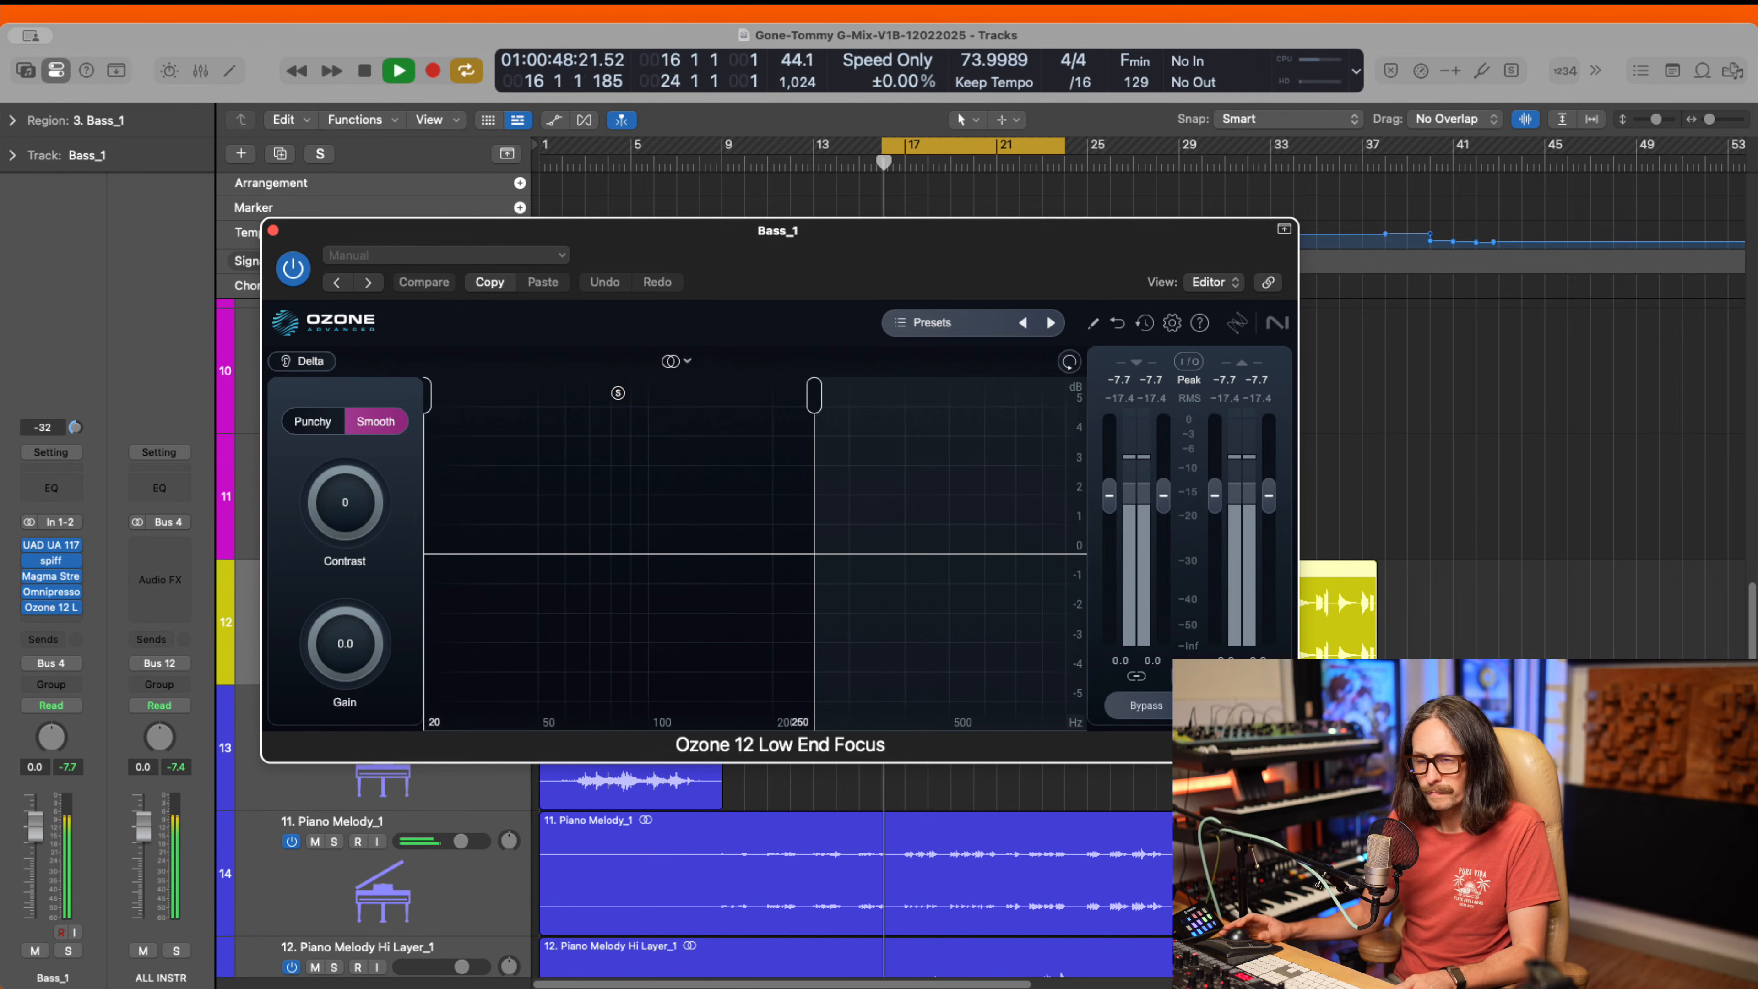
click(69, 952)
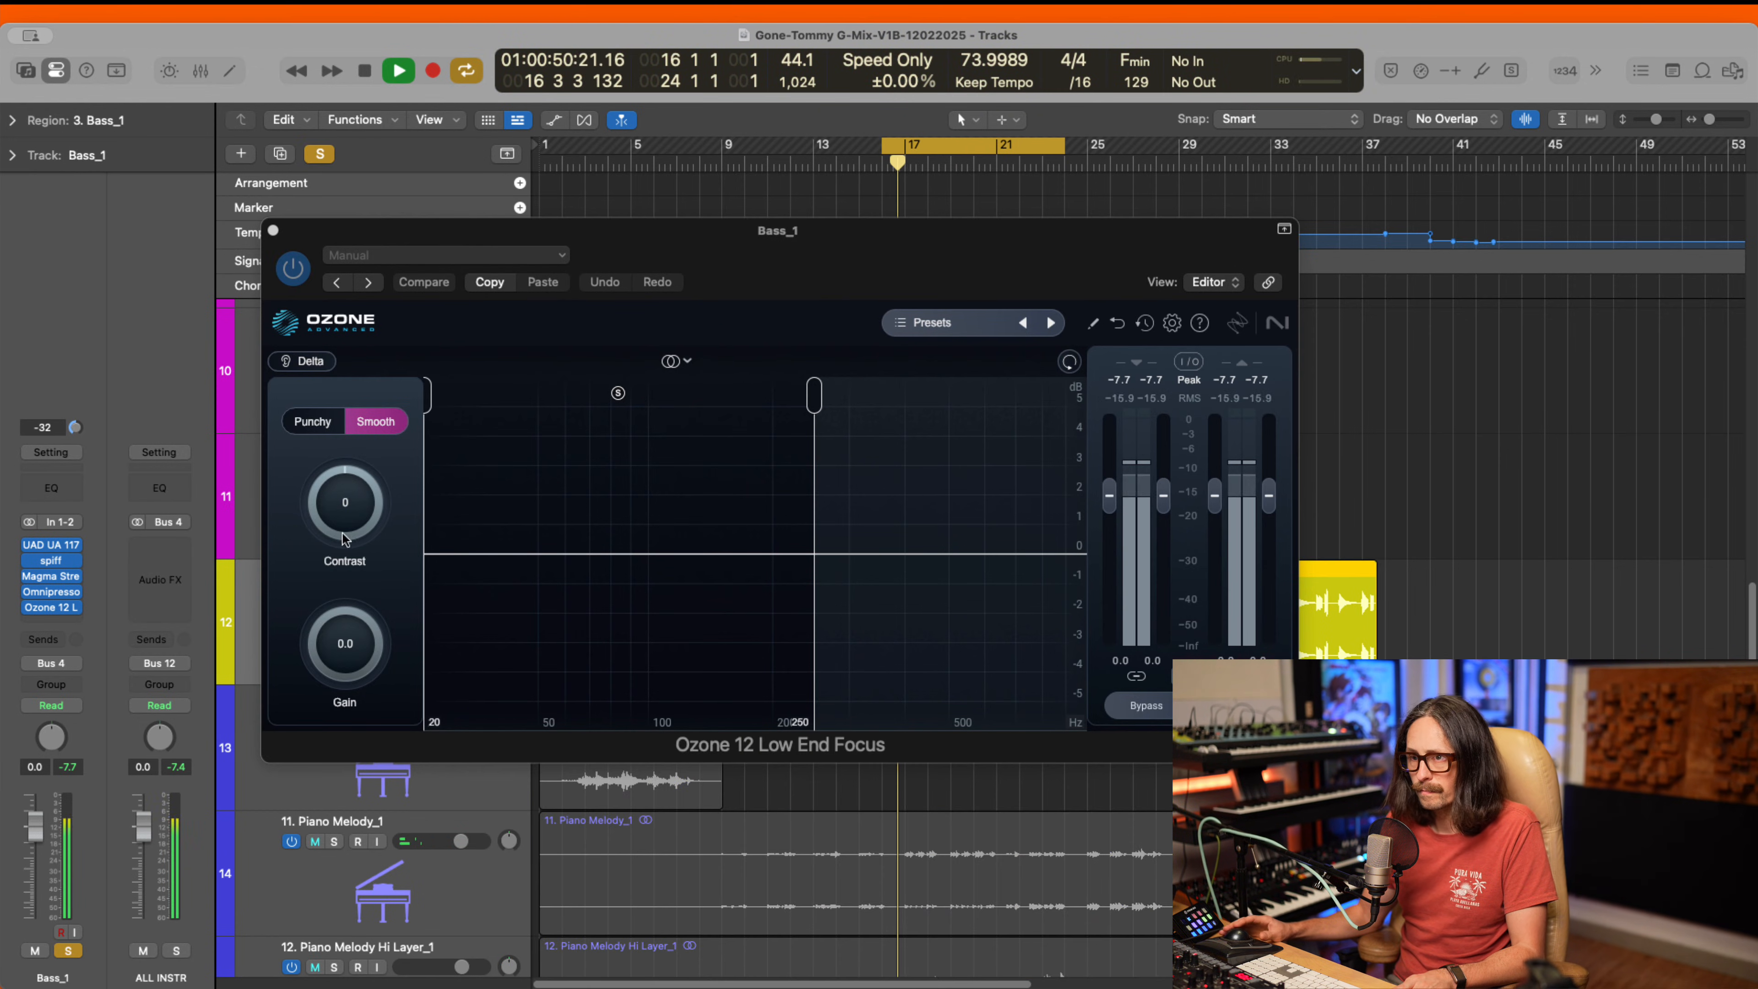
drag(341, 518, 322, 431)
click(322, 427)
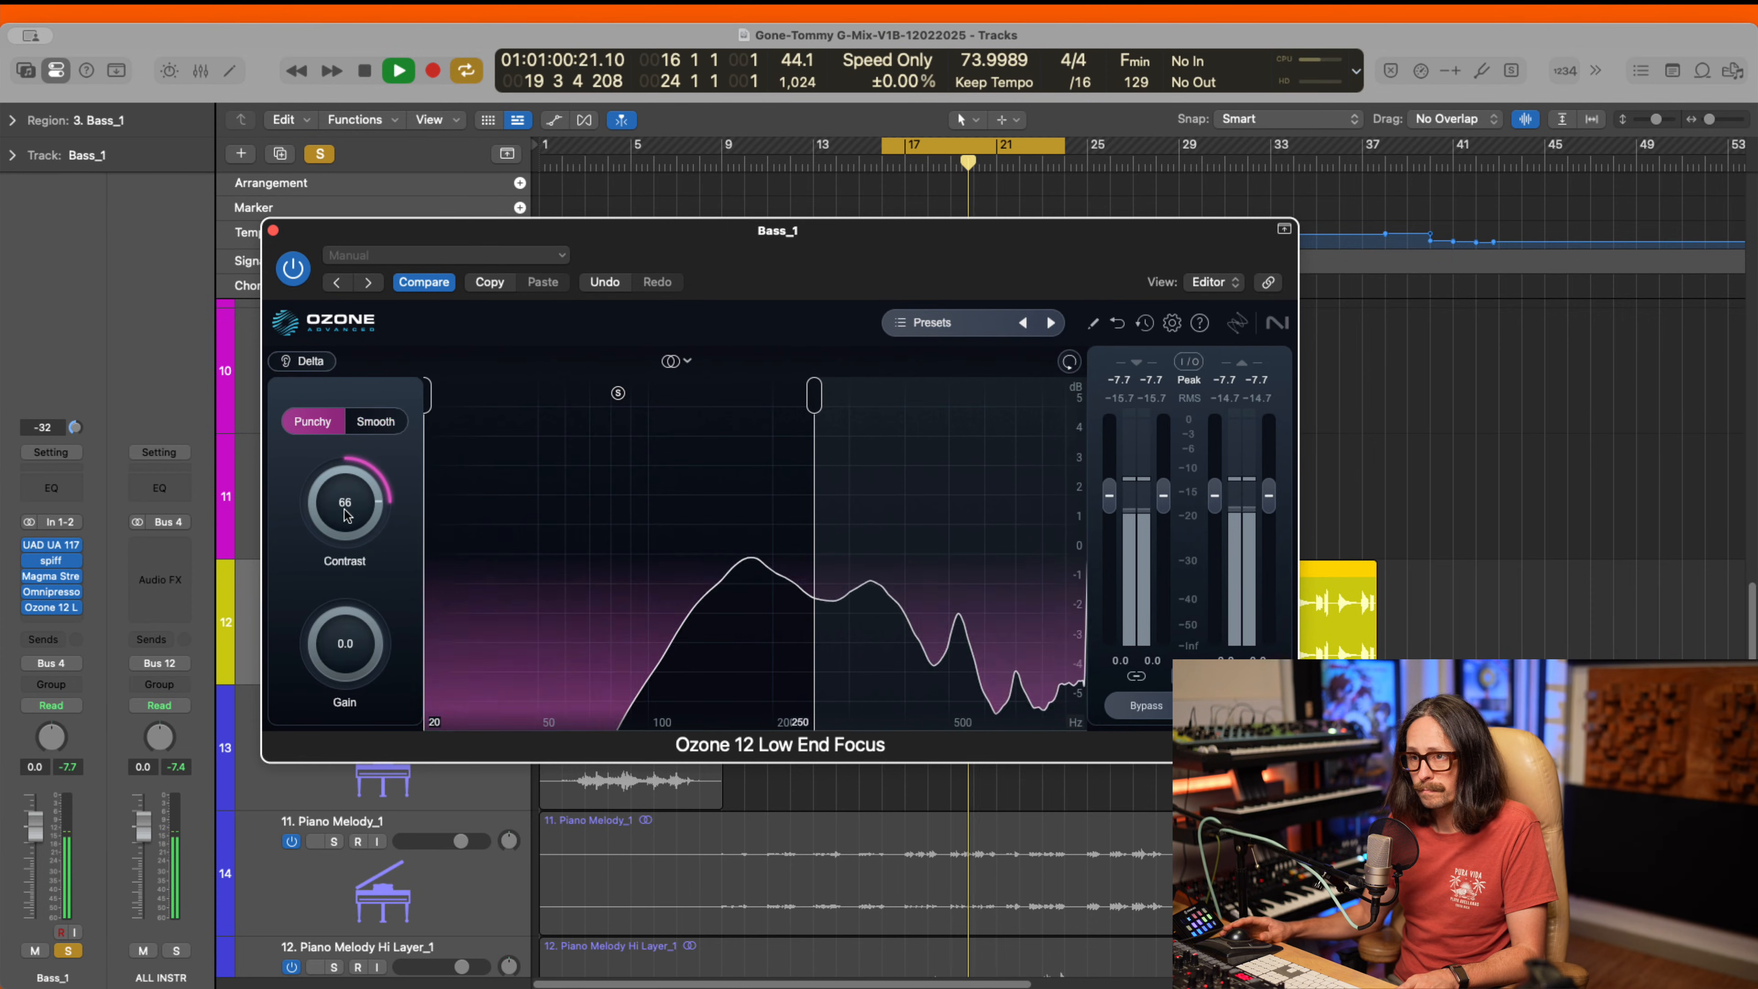
drag(339, 656, 341, 639)
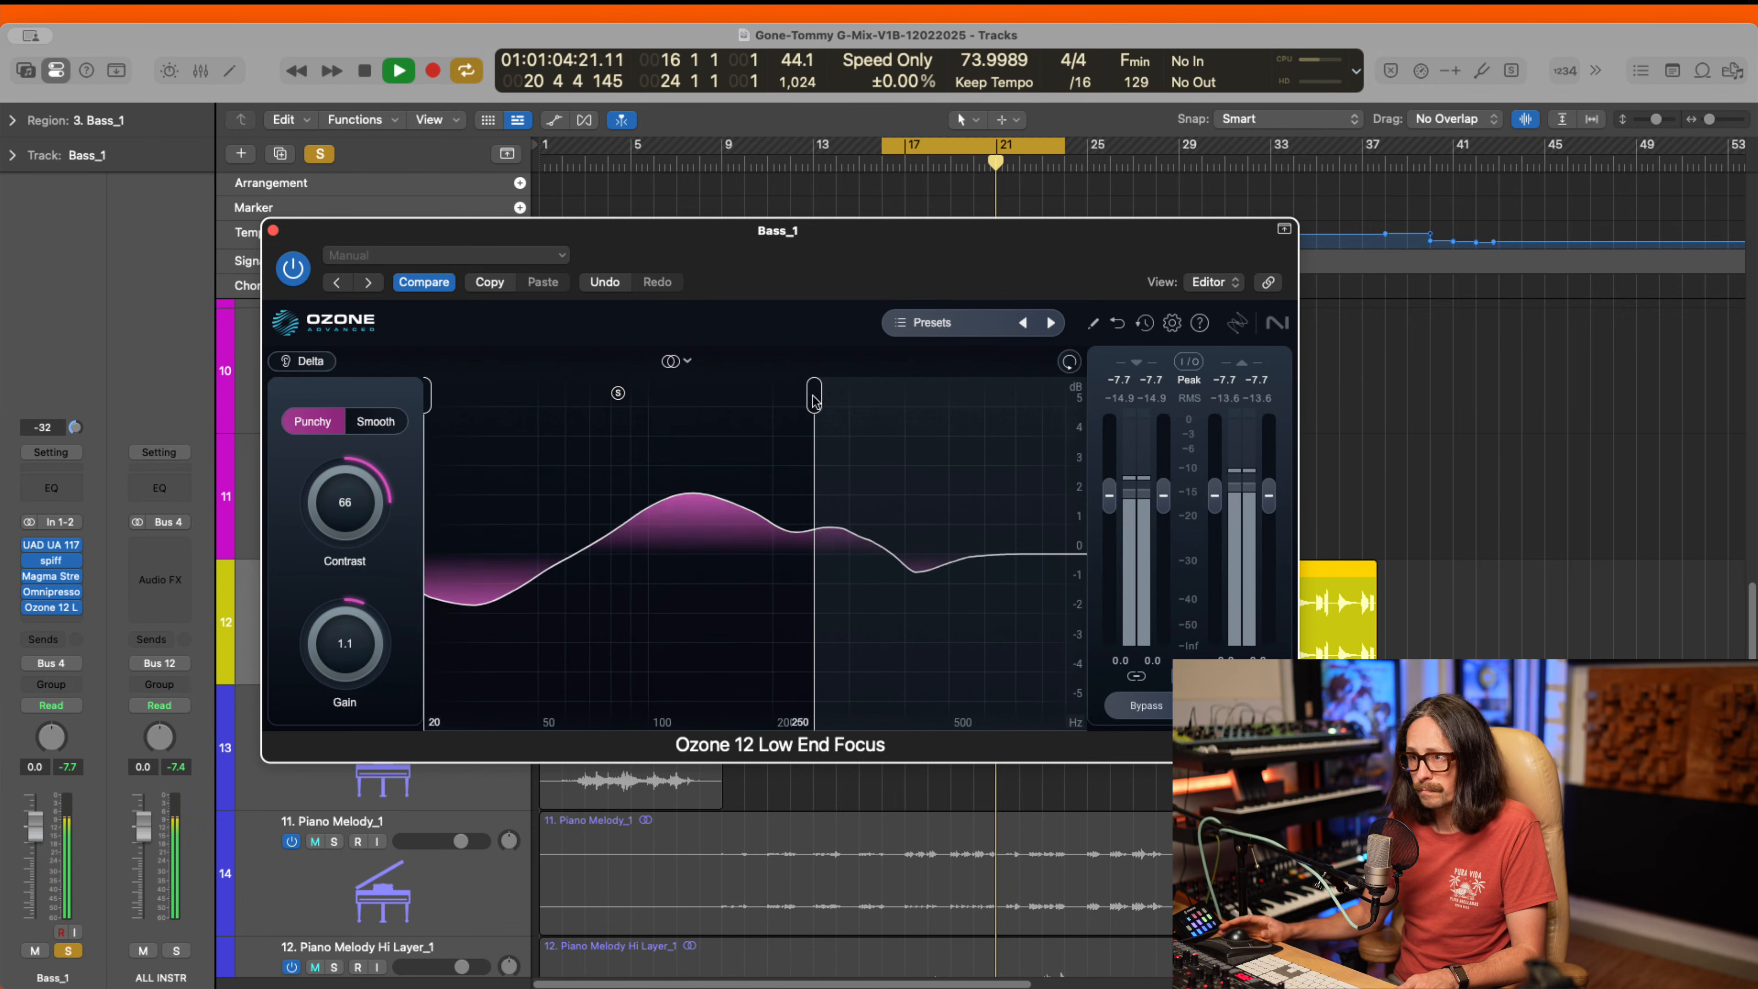
drag(814, 396, 849, 396)
- Switch Low End Focus to Transient/Sustain processing and set the transient channel's upper frequency limit to 291 Hz
click(675, 361)
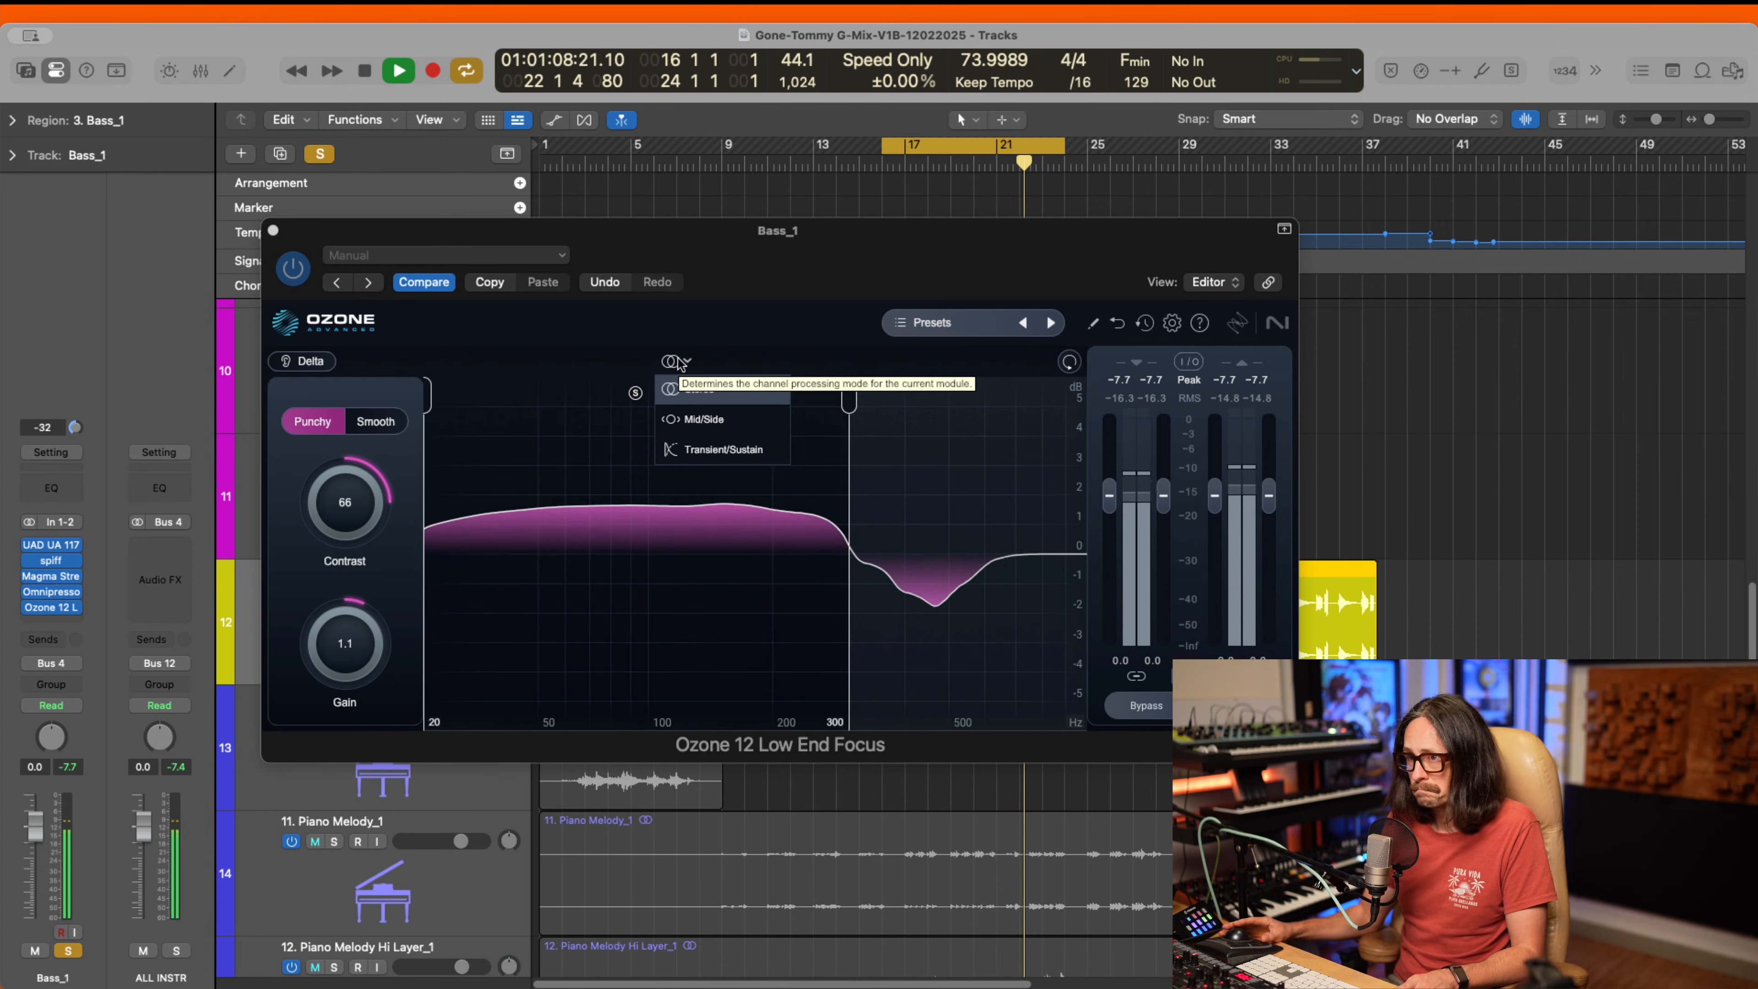
click(720, 449)
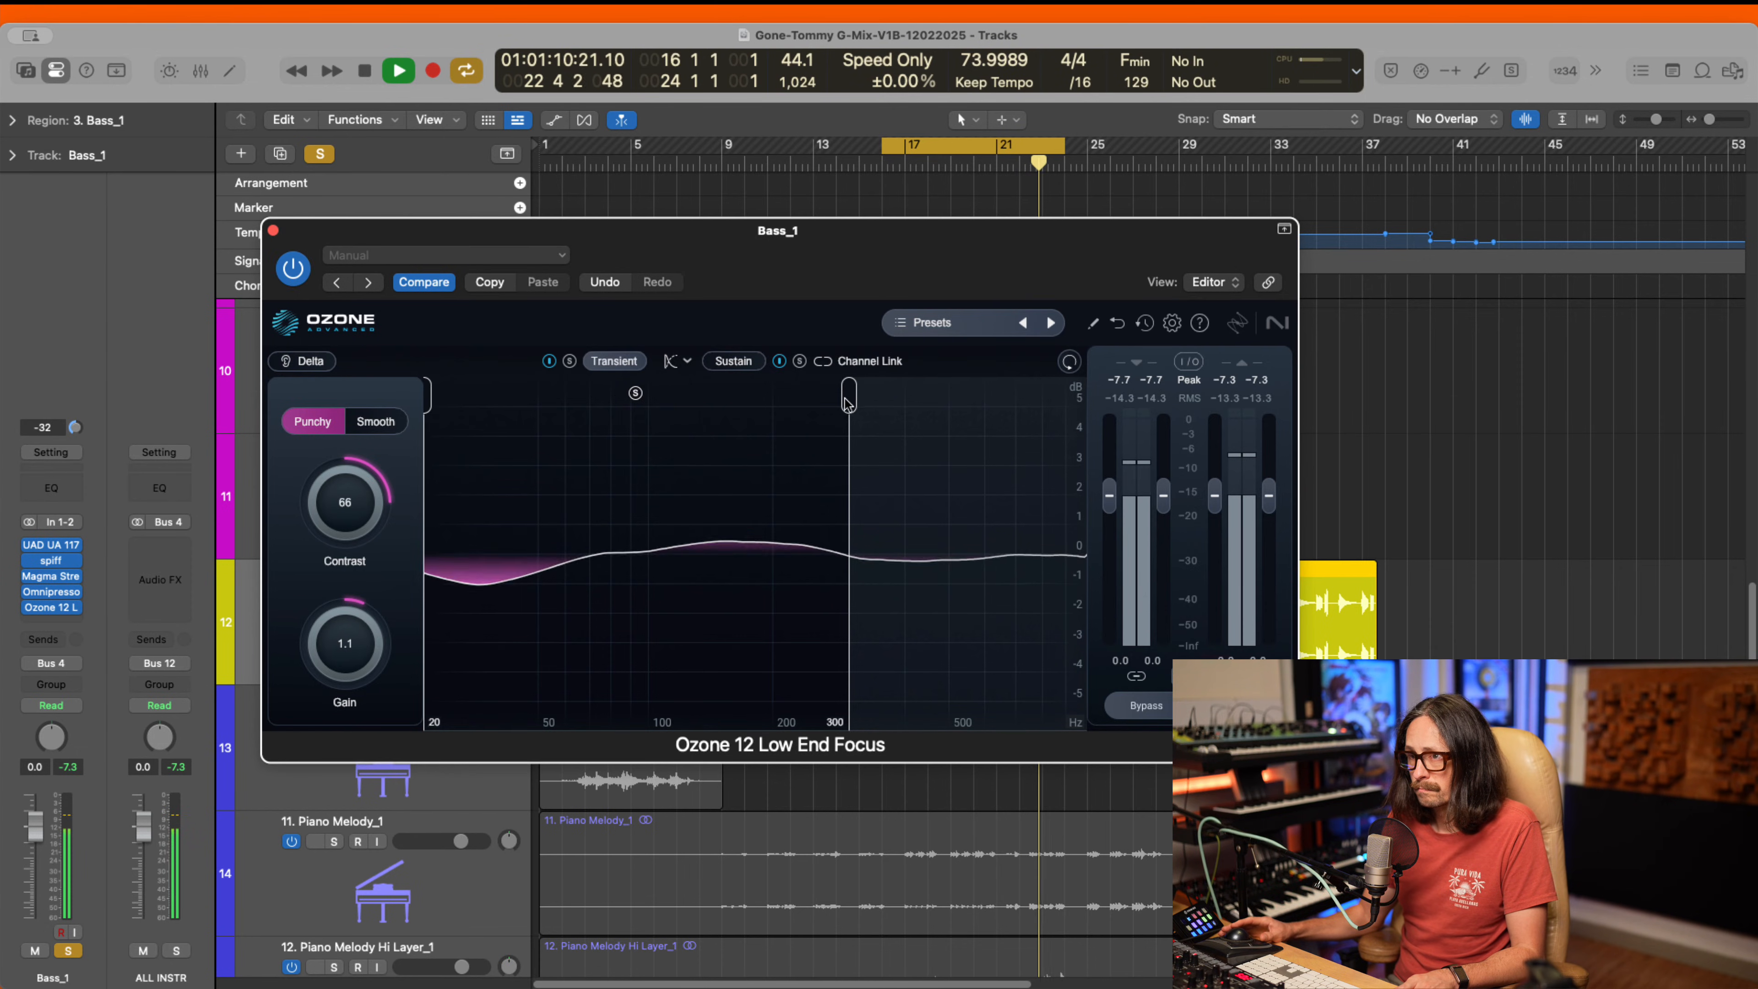
drag(849, 396, 843, 401)
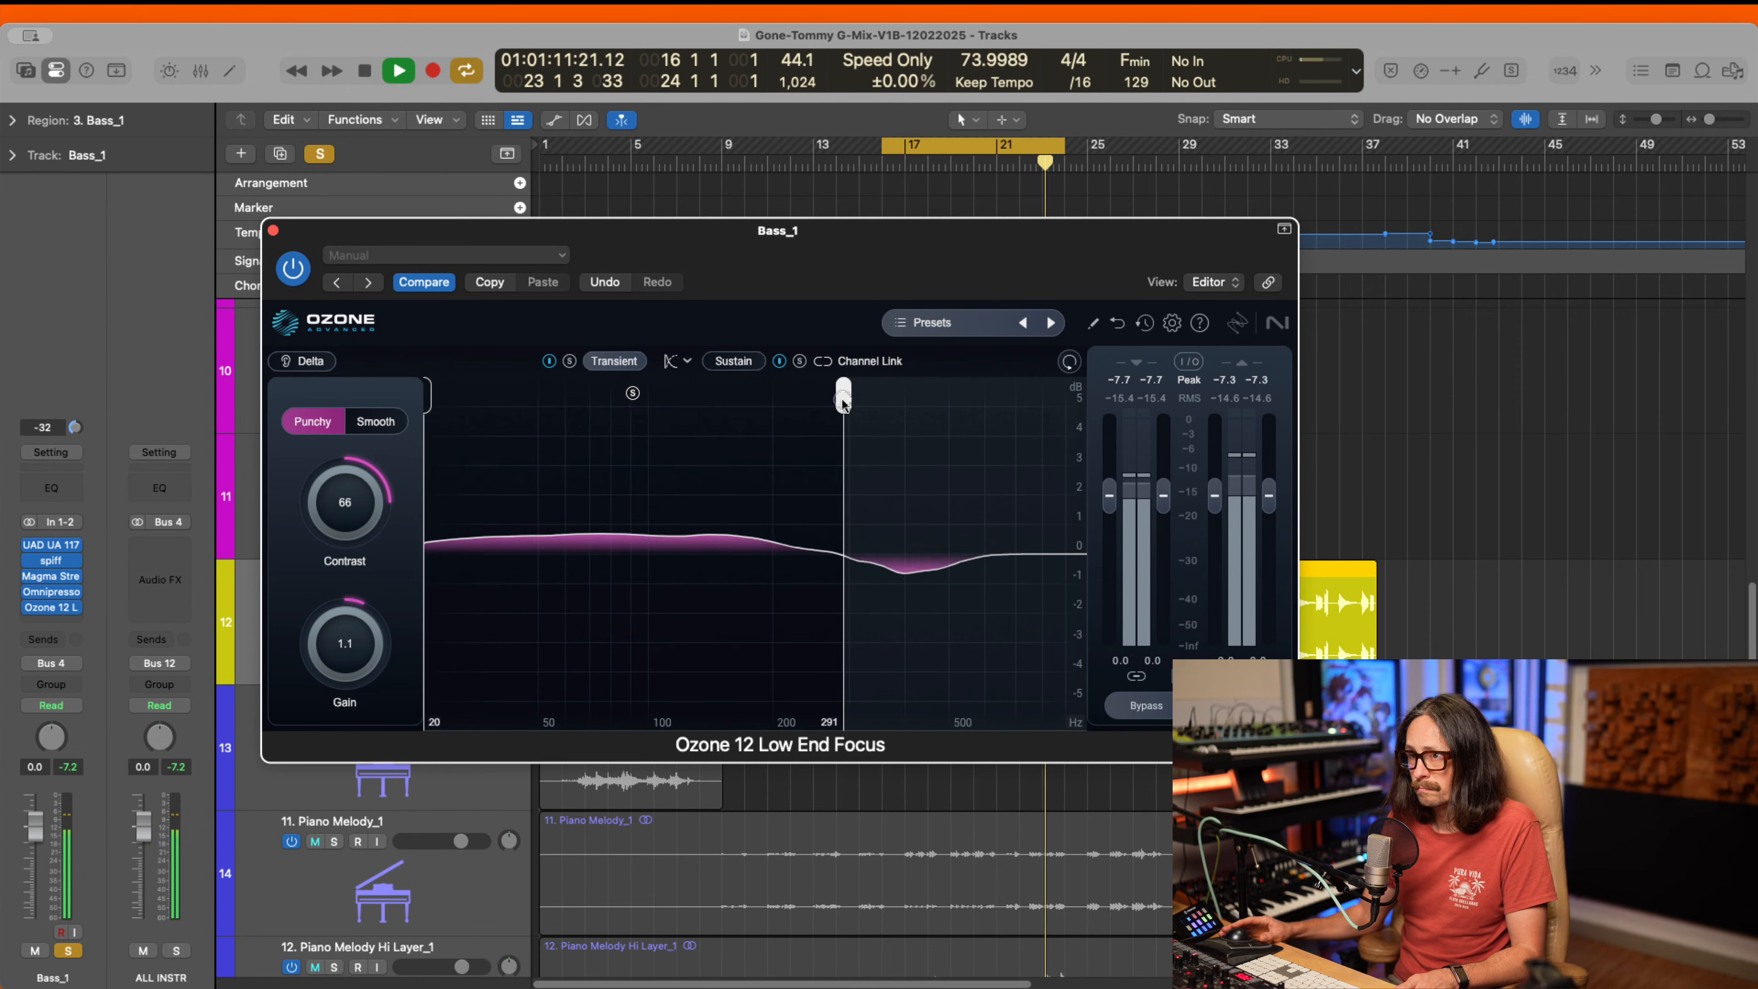
- Set the sustain channel of Low End Focus to Smooth with Contrast 74 and unsolo Bass_1 to hear the full mix
click(733, 360)
drag(337, 498, 340, 425)
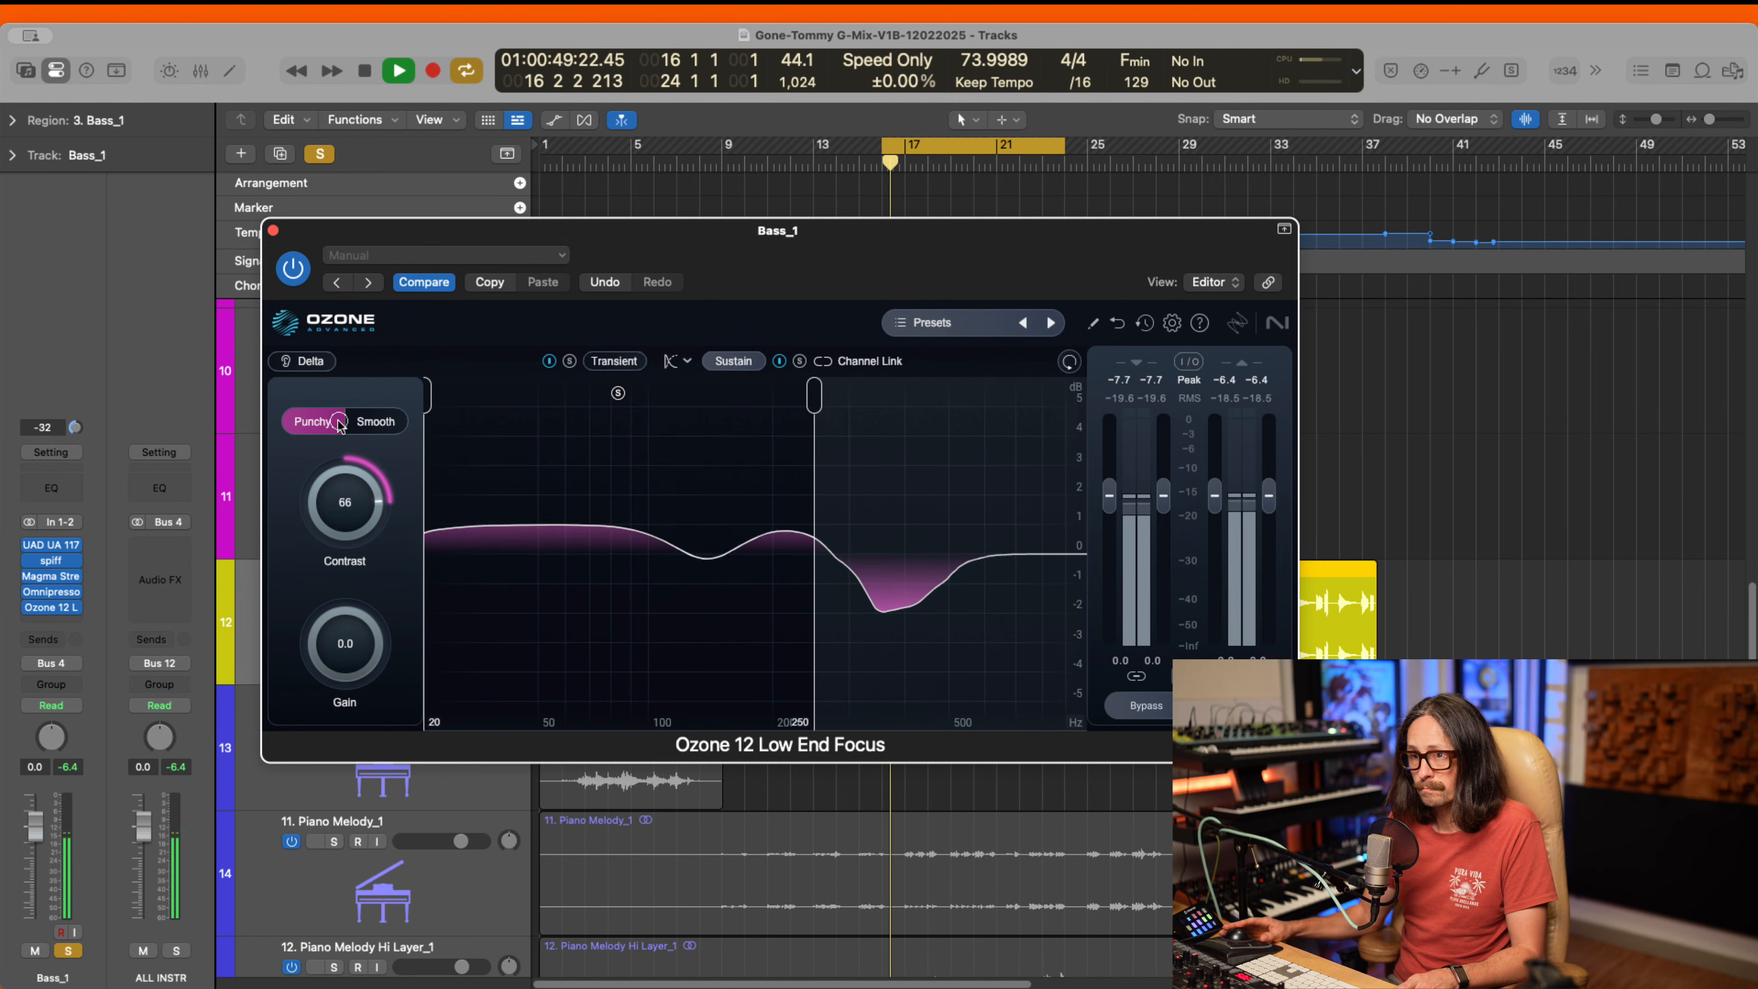
click(377, 422)
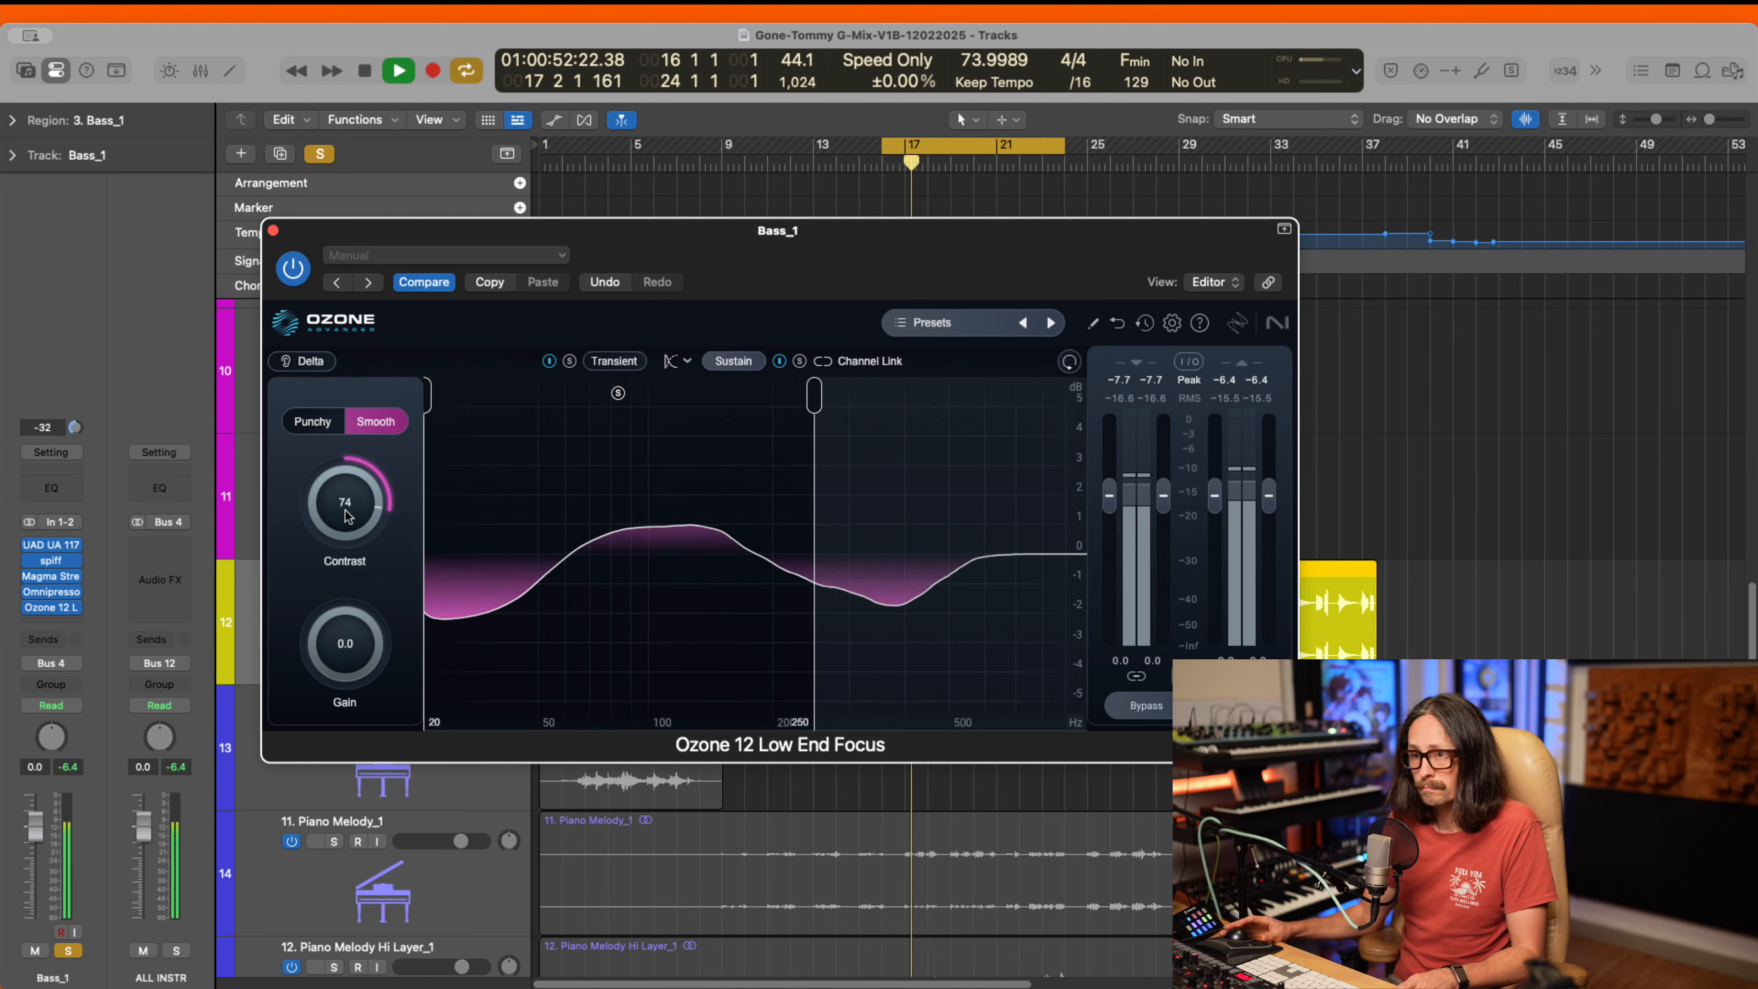
click(68, 950)
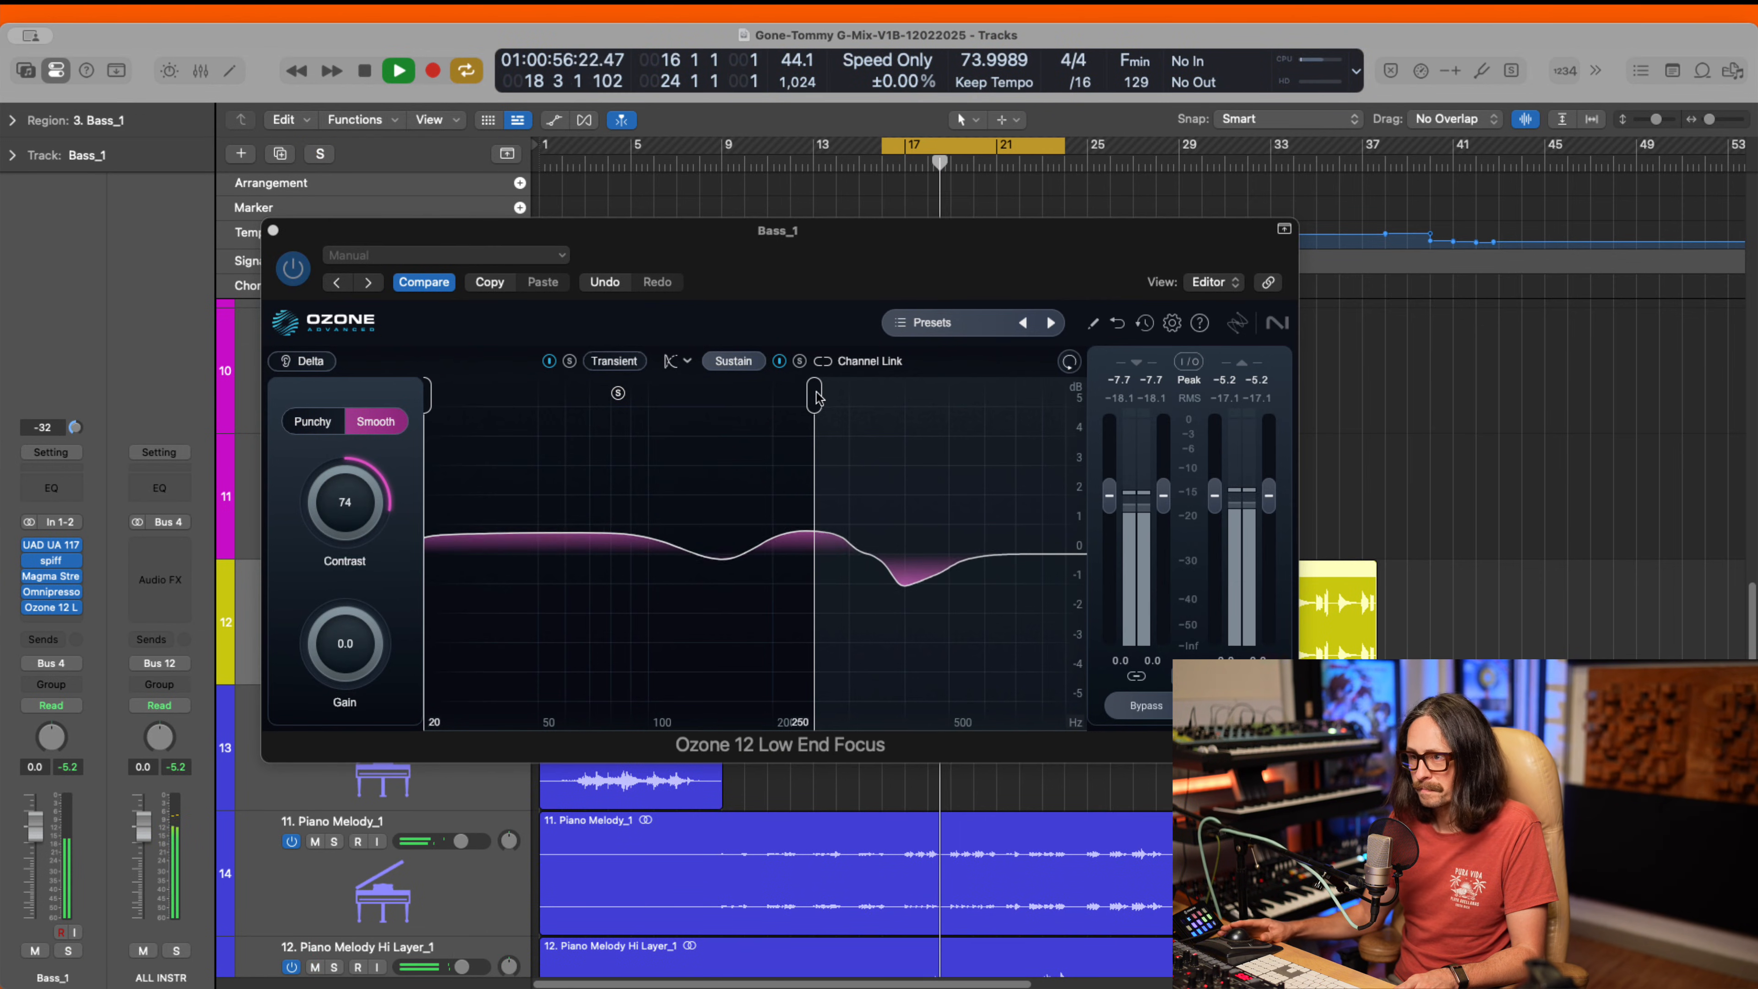
- Lower the upper frequency limit of Low End Focus on Bass_1 to 200 Hz and compare the bass with the plug-in bypassed
drag(814, 400, 774, 415)
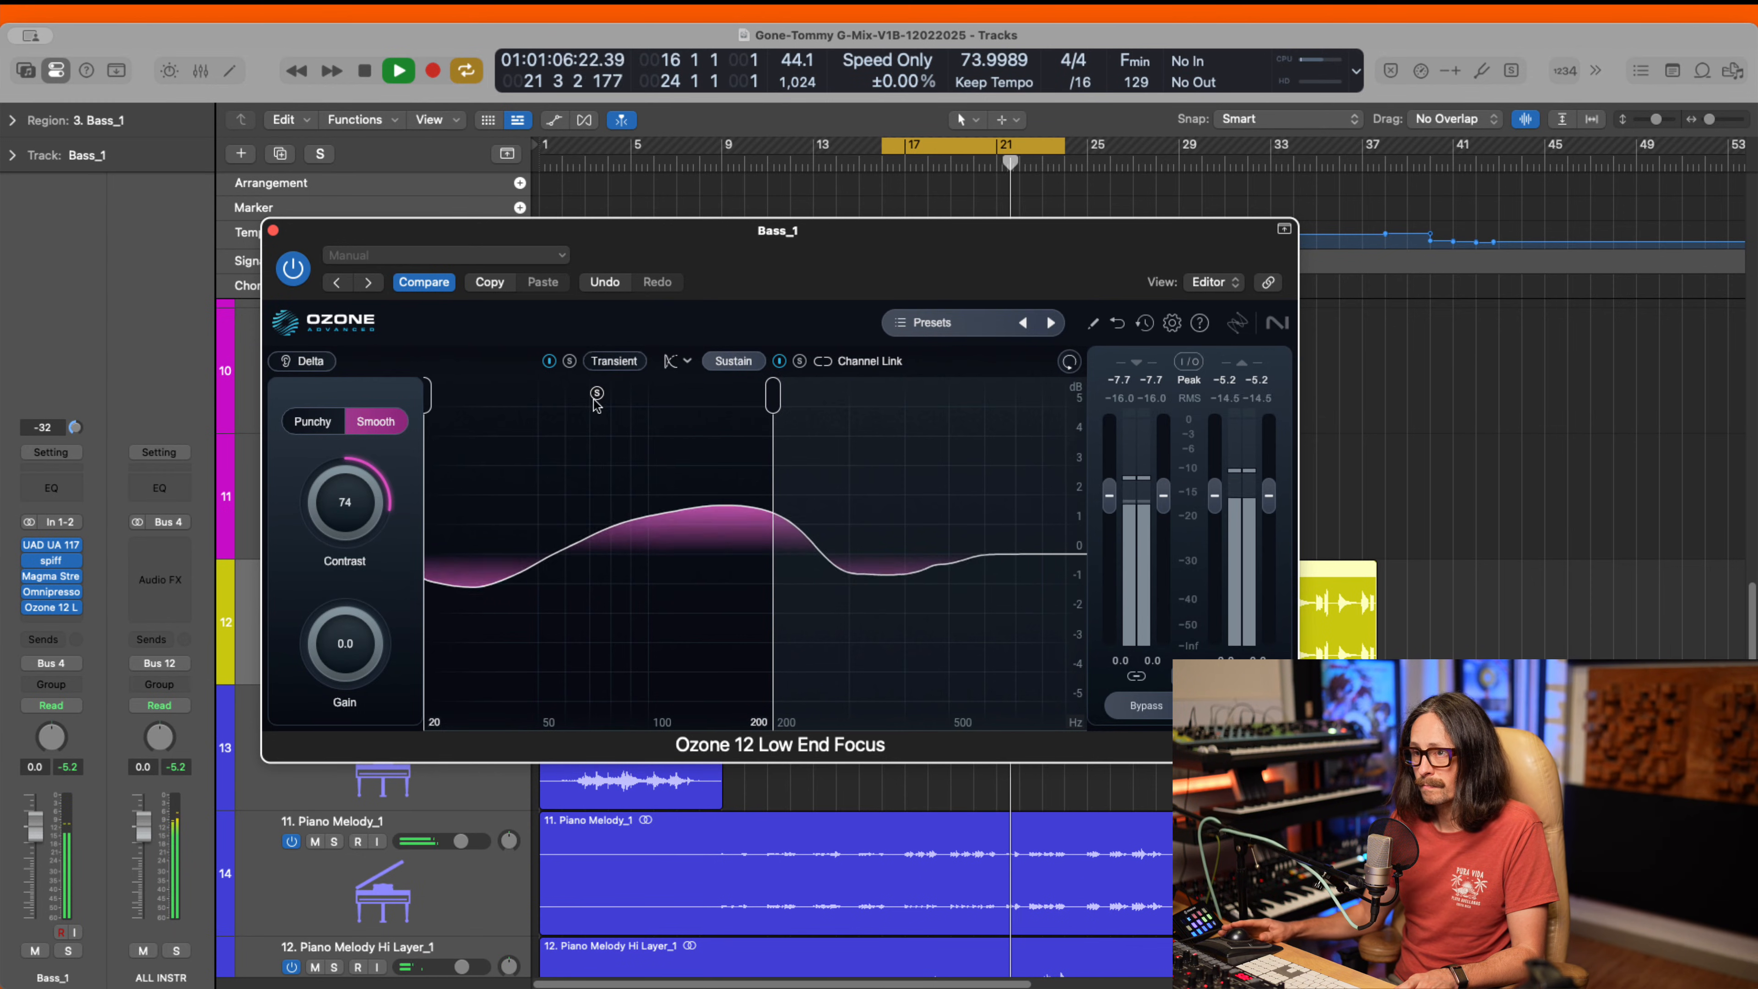
click(293, 269)
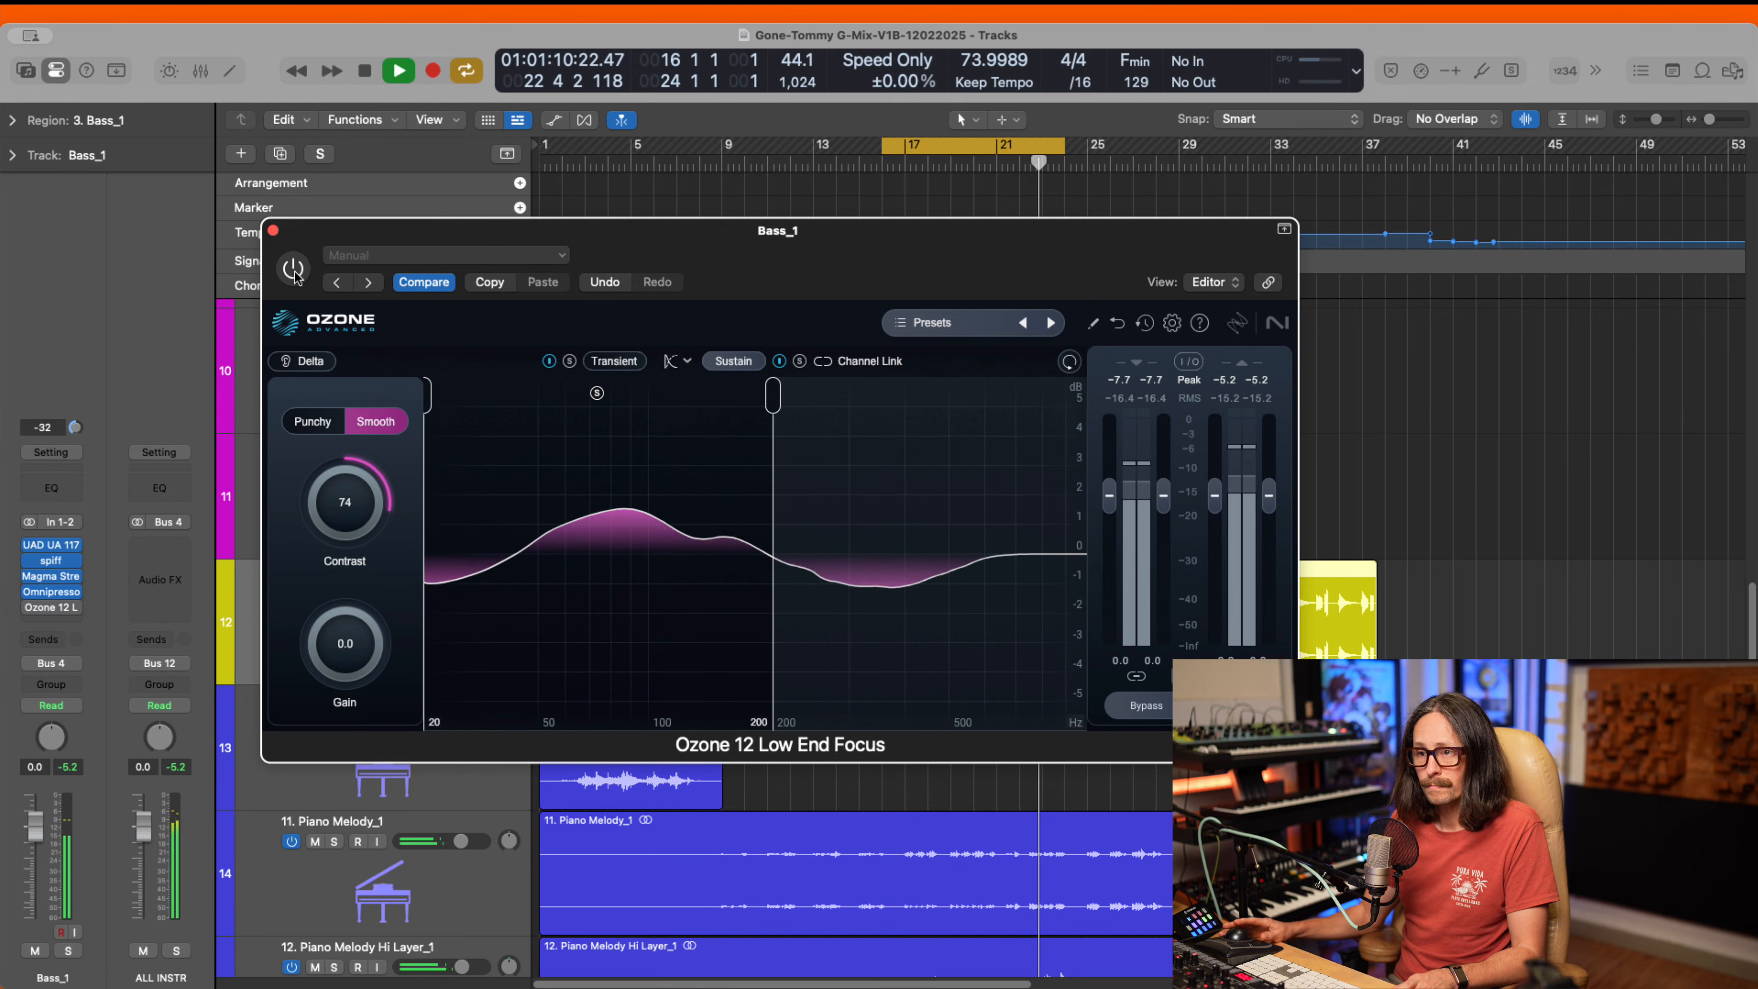
click(294, 270)
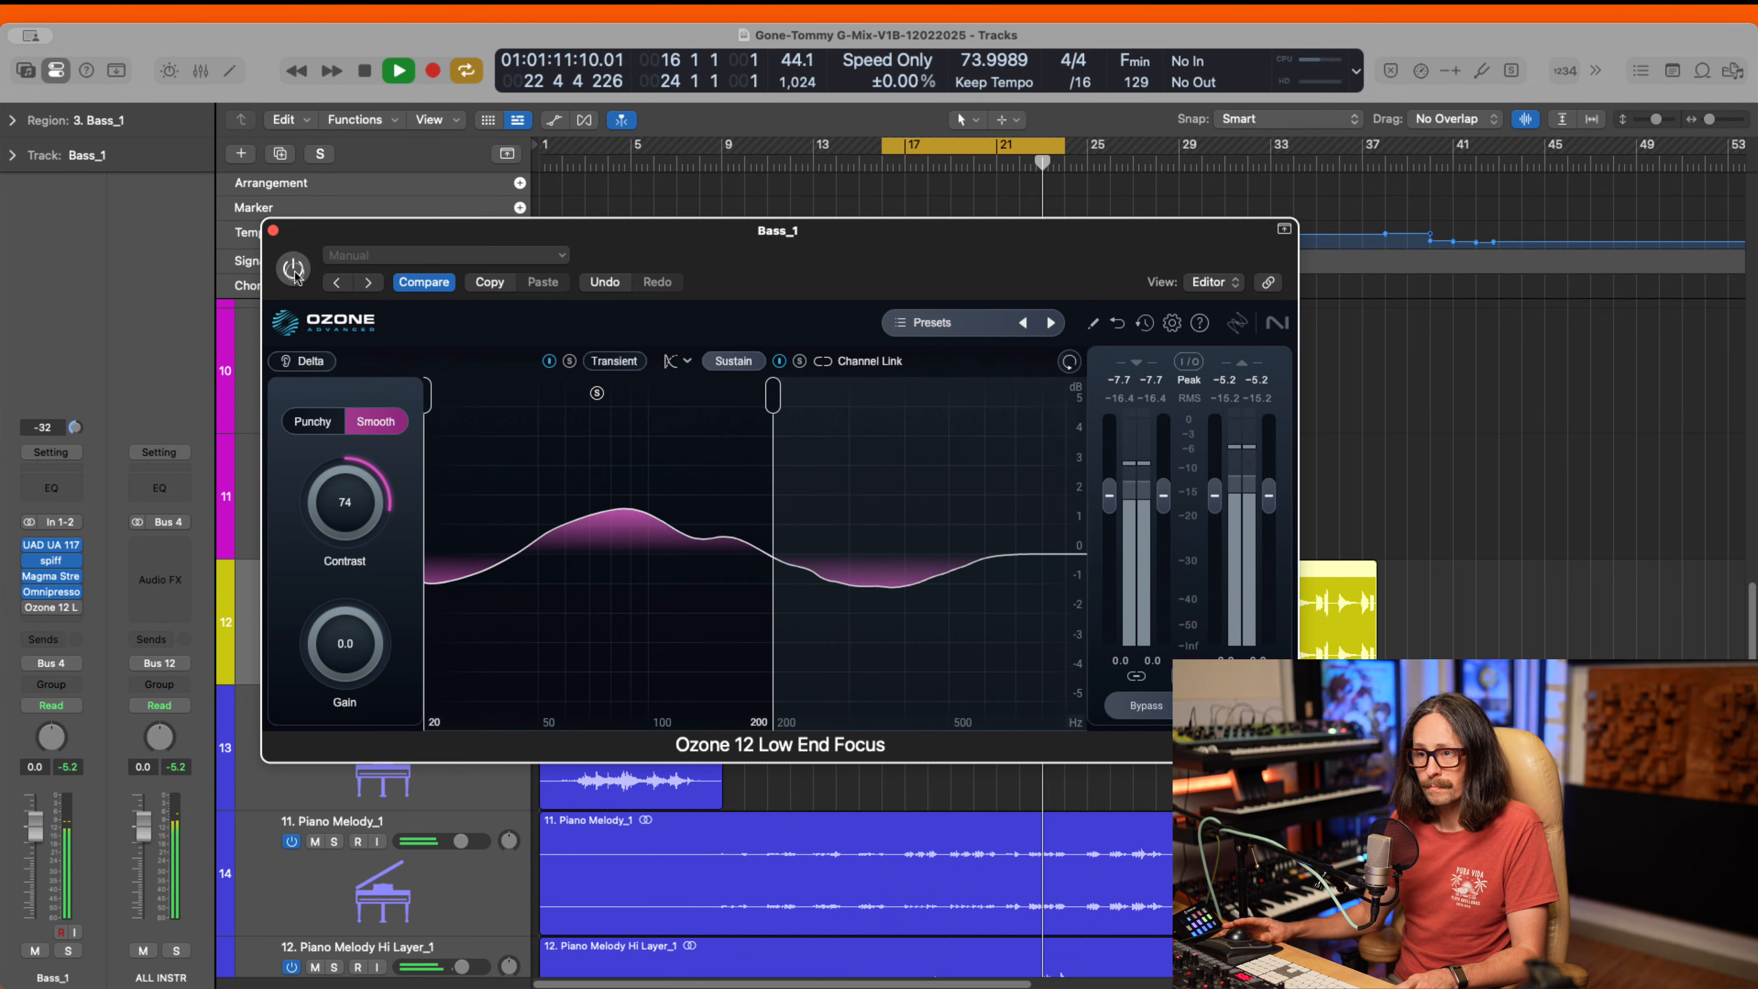
click(273, 231)
key(space)
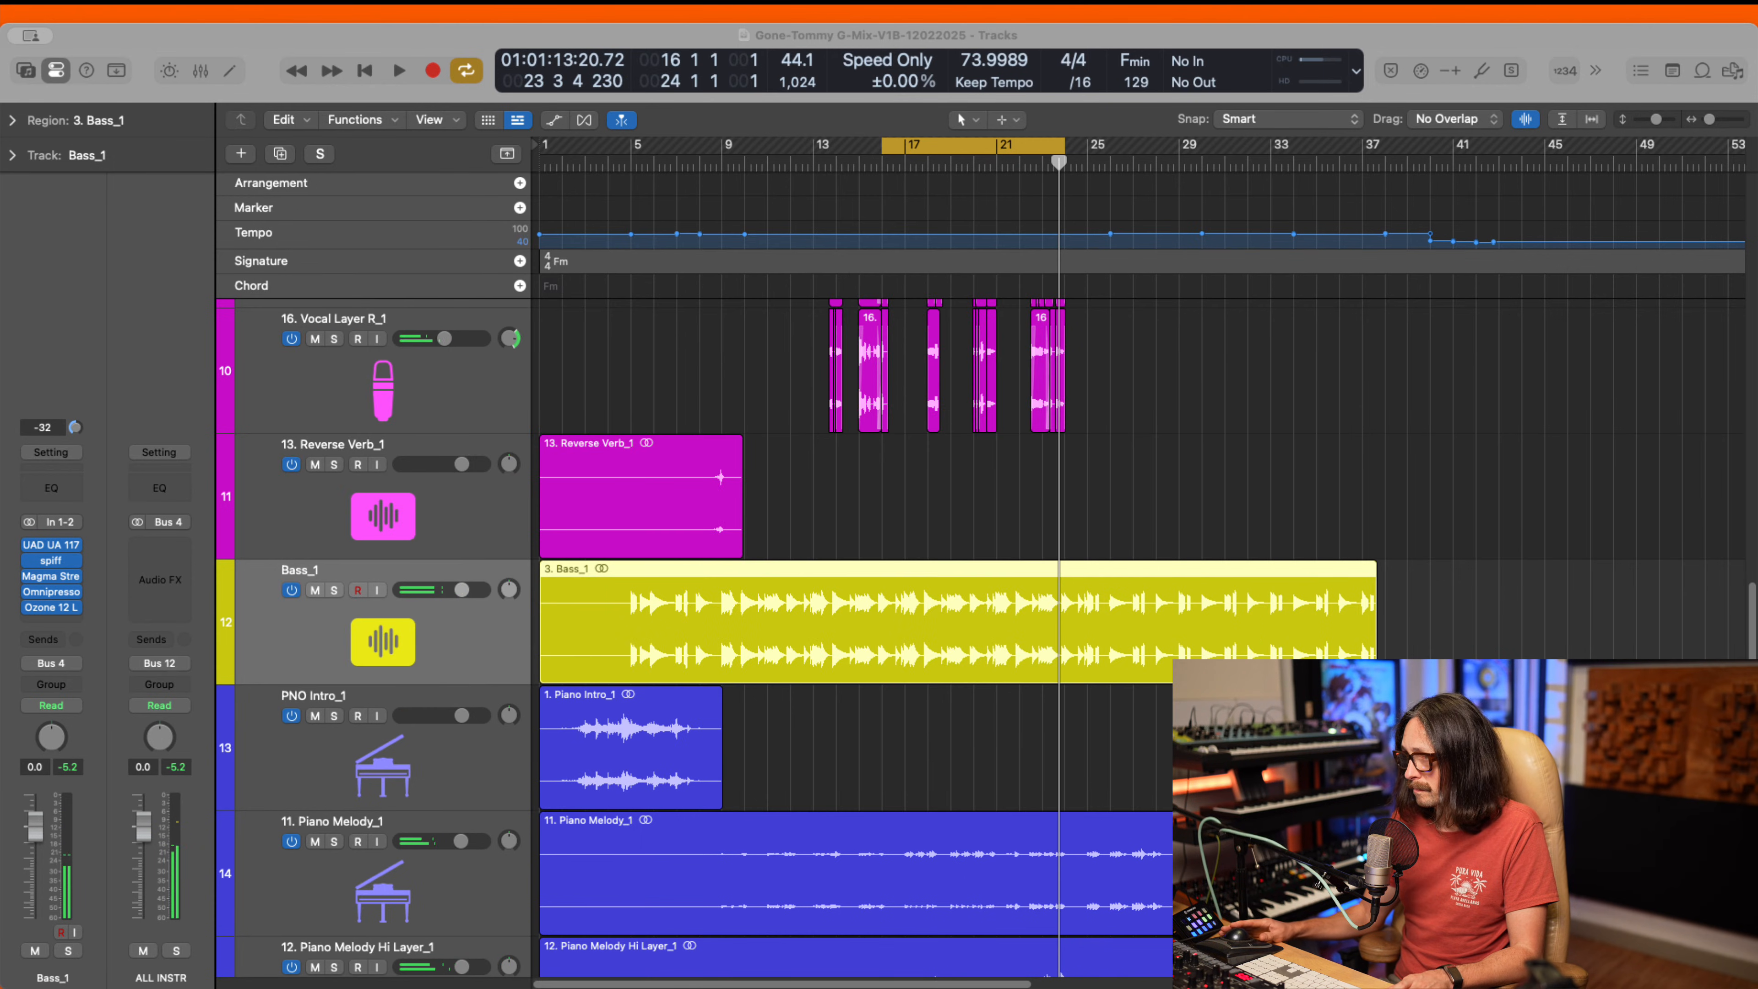
- Replace the Low End Focus insert on Bass_1 with iZotope Ozone 12 Imager and move its window clear of the channel strip
click(76, 609)
mouse_move(208, 971)
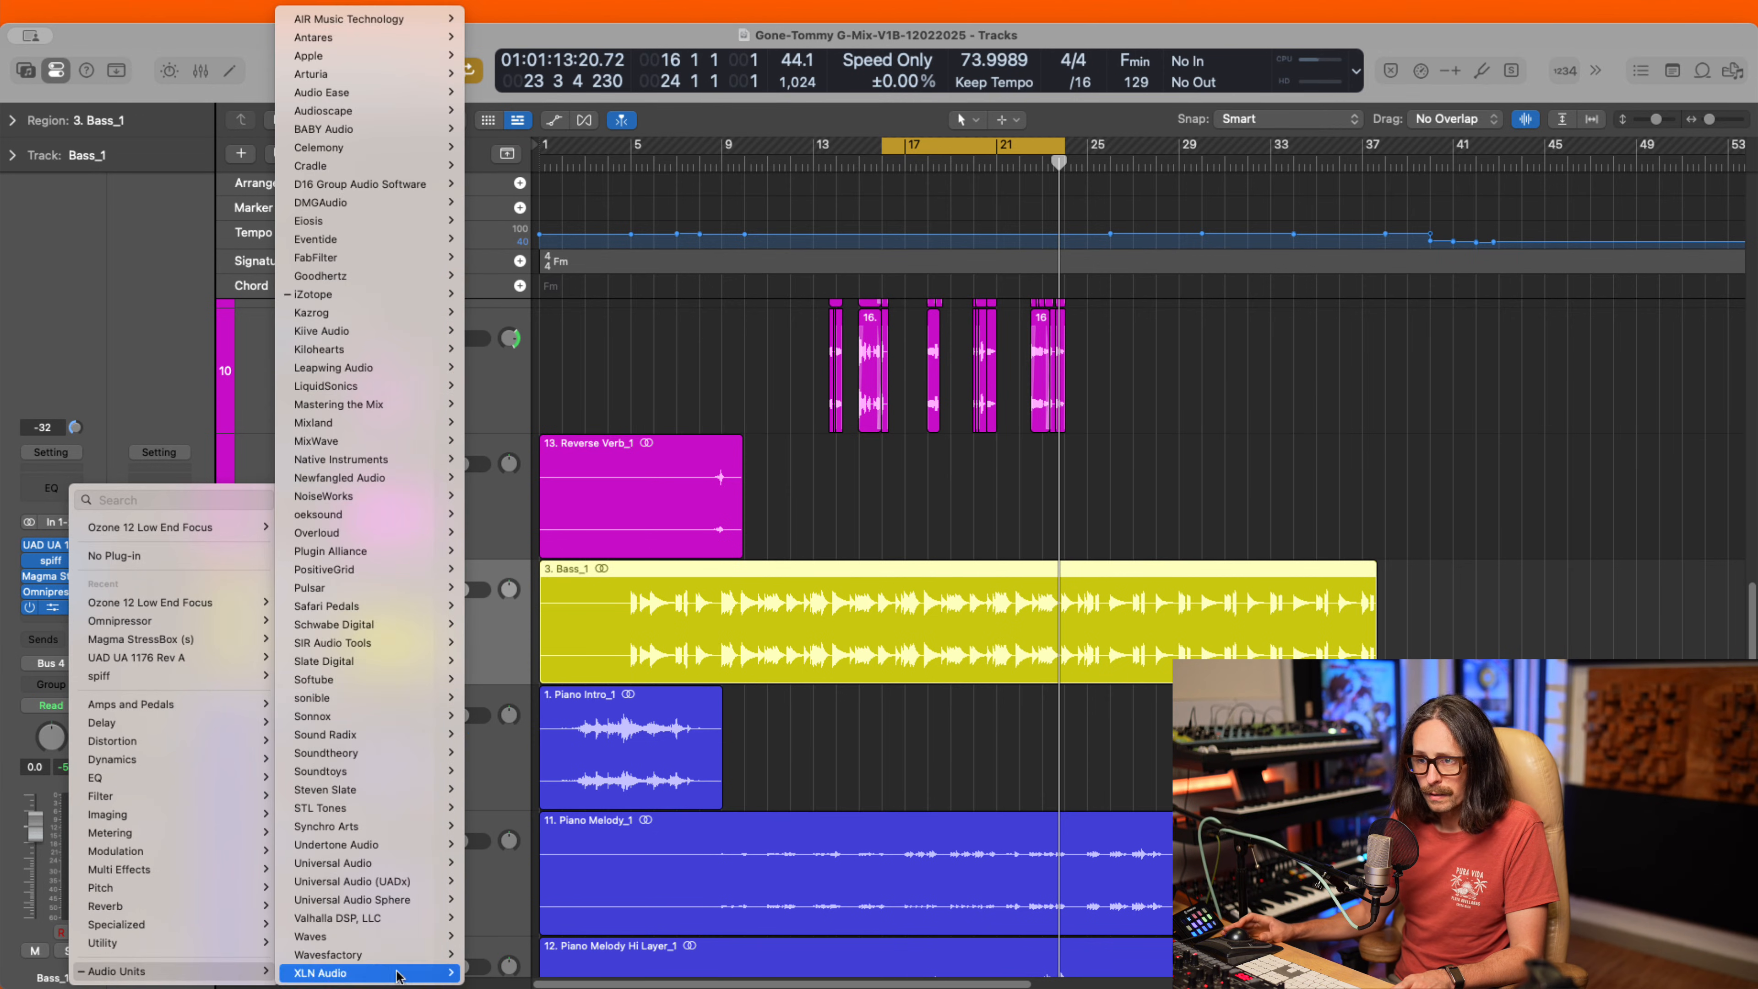
mouse_move(374, 294)
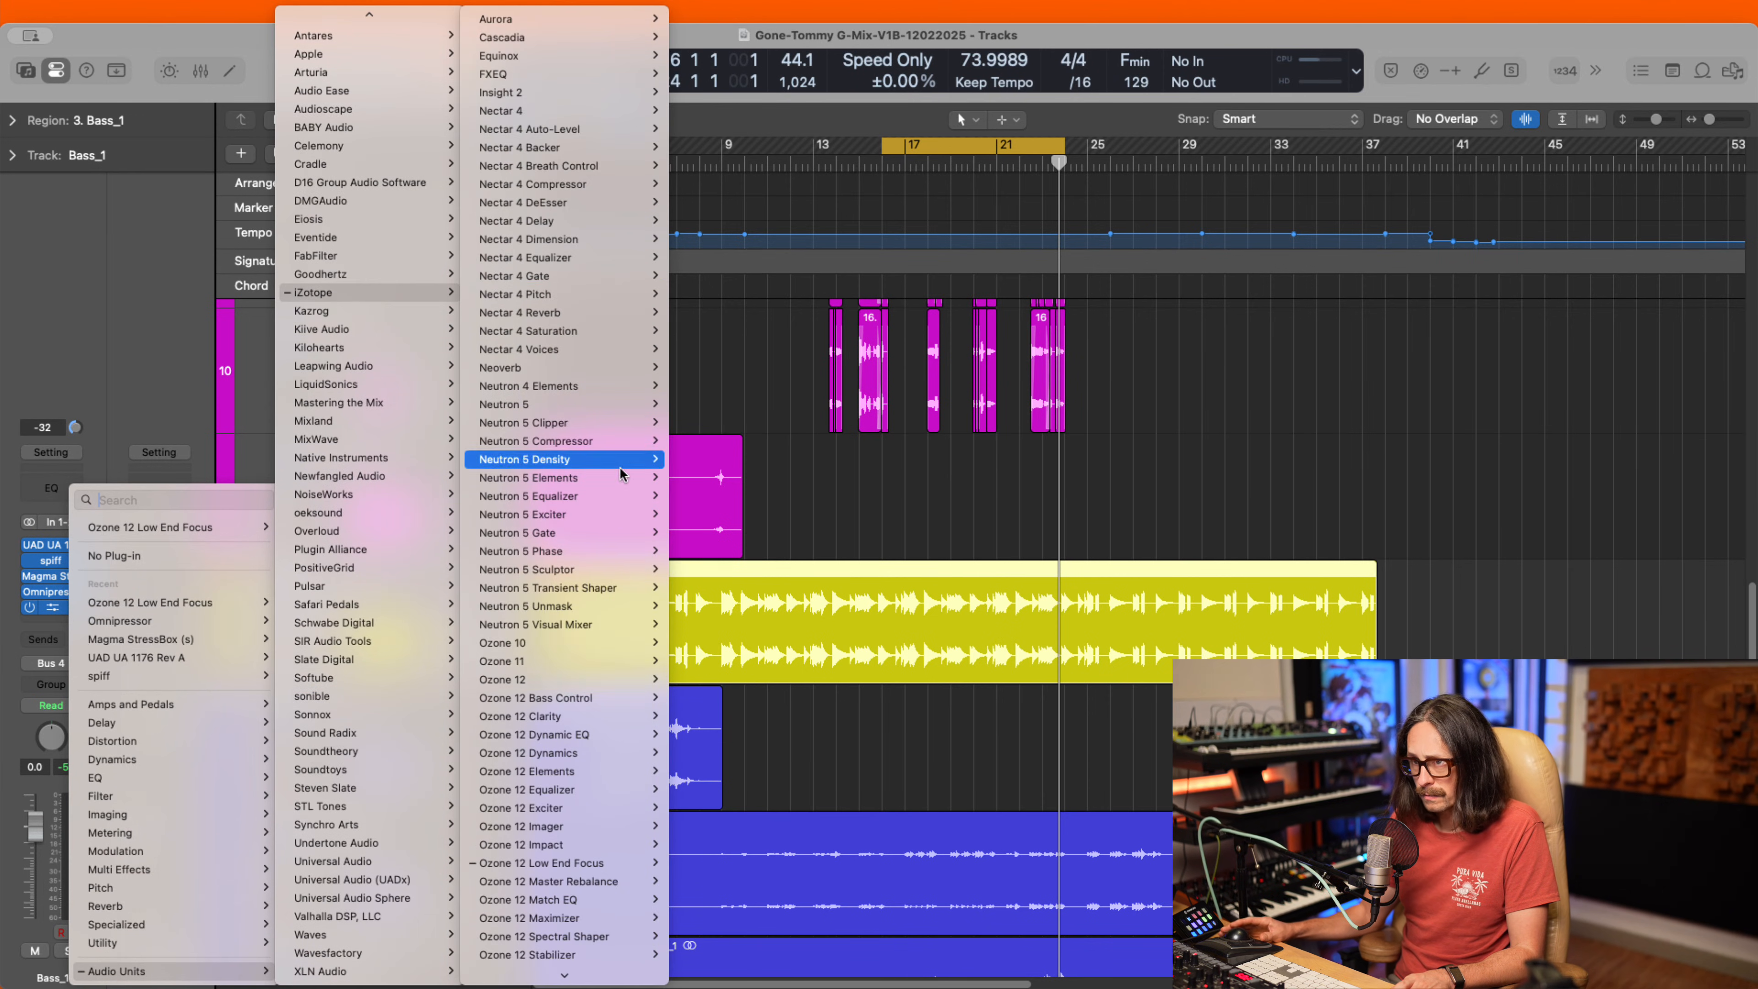
scroll(623, 500, down, 1)
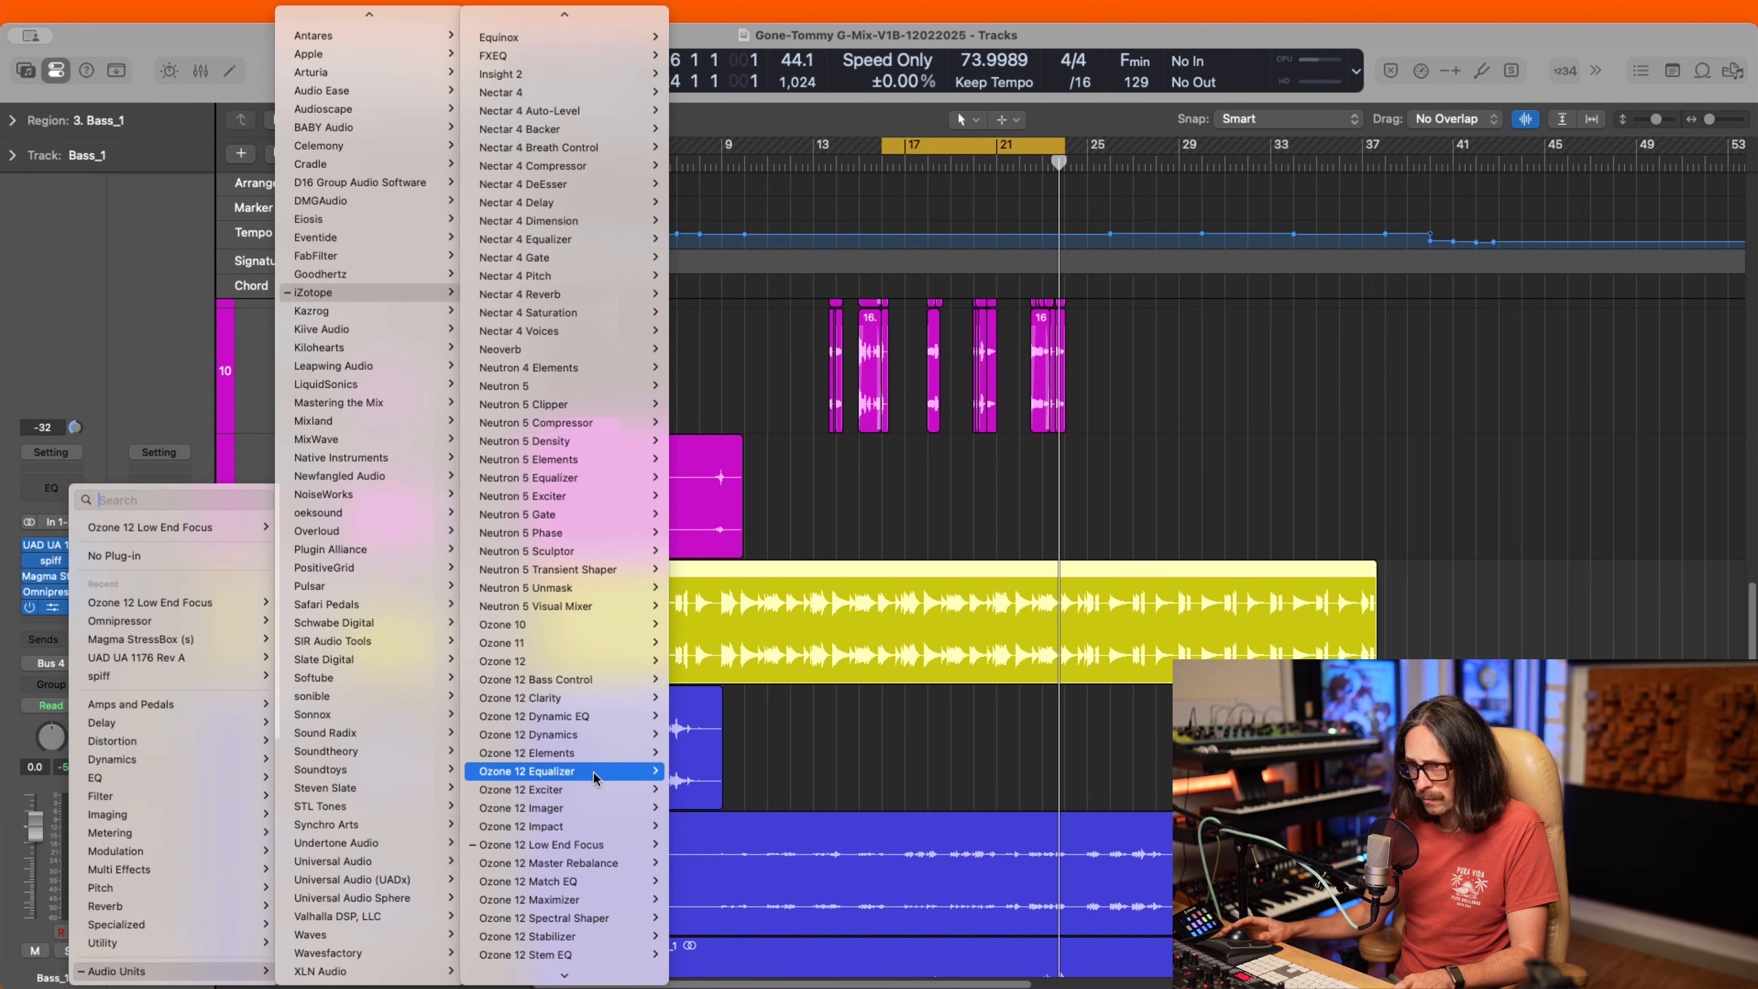
mouse_move(599, 809)
click(695, 807)
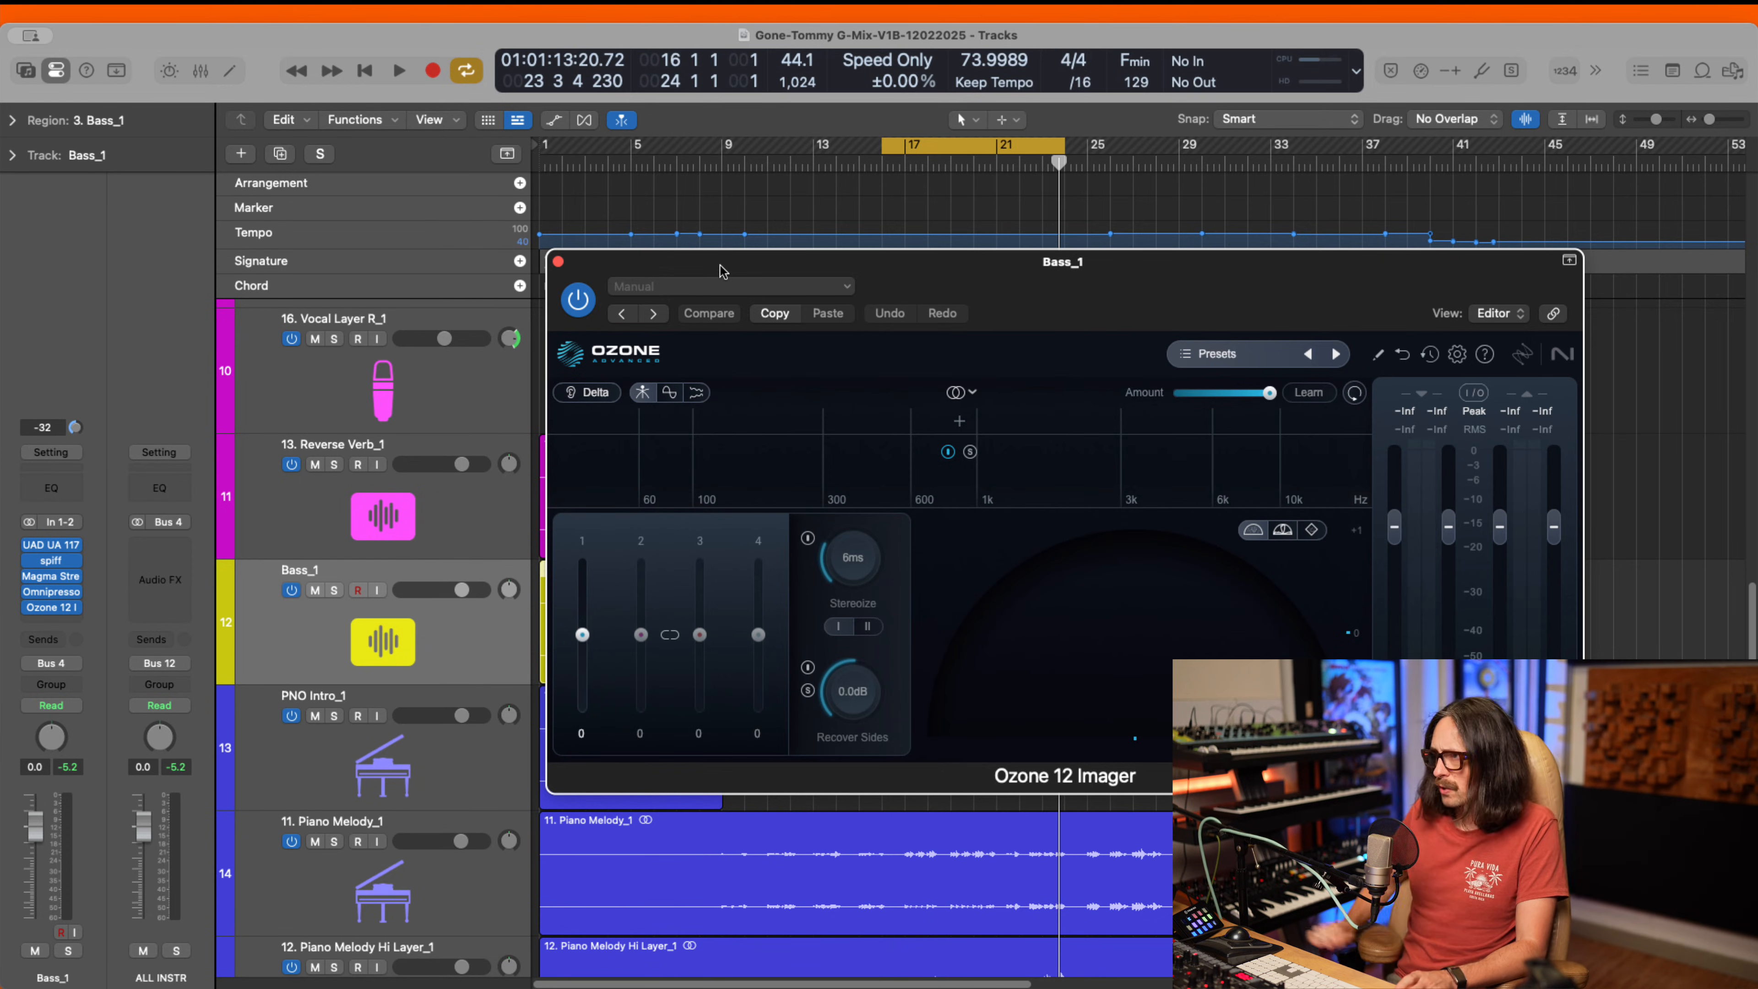
drag(1002, 289, 611, 256)
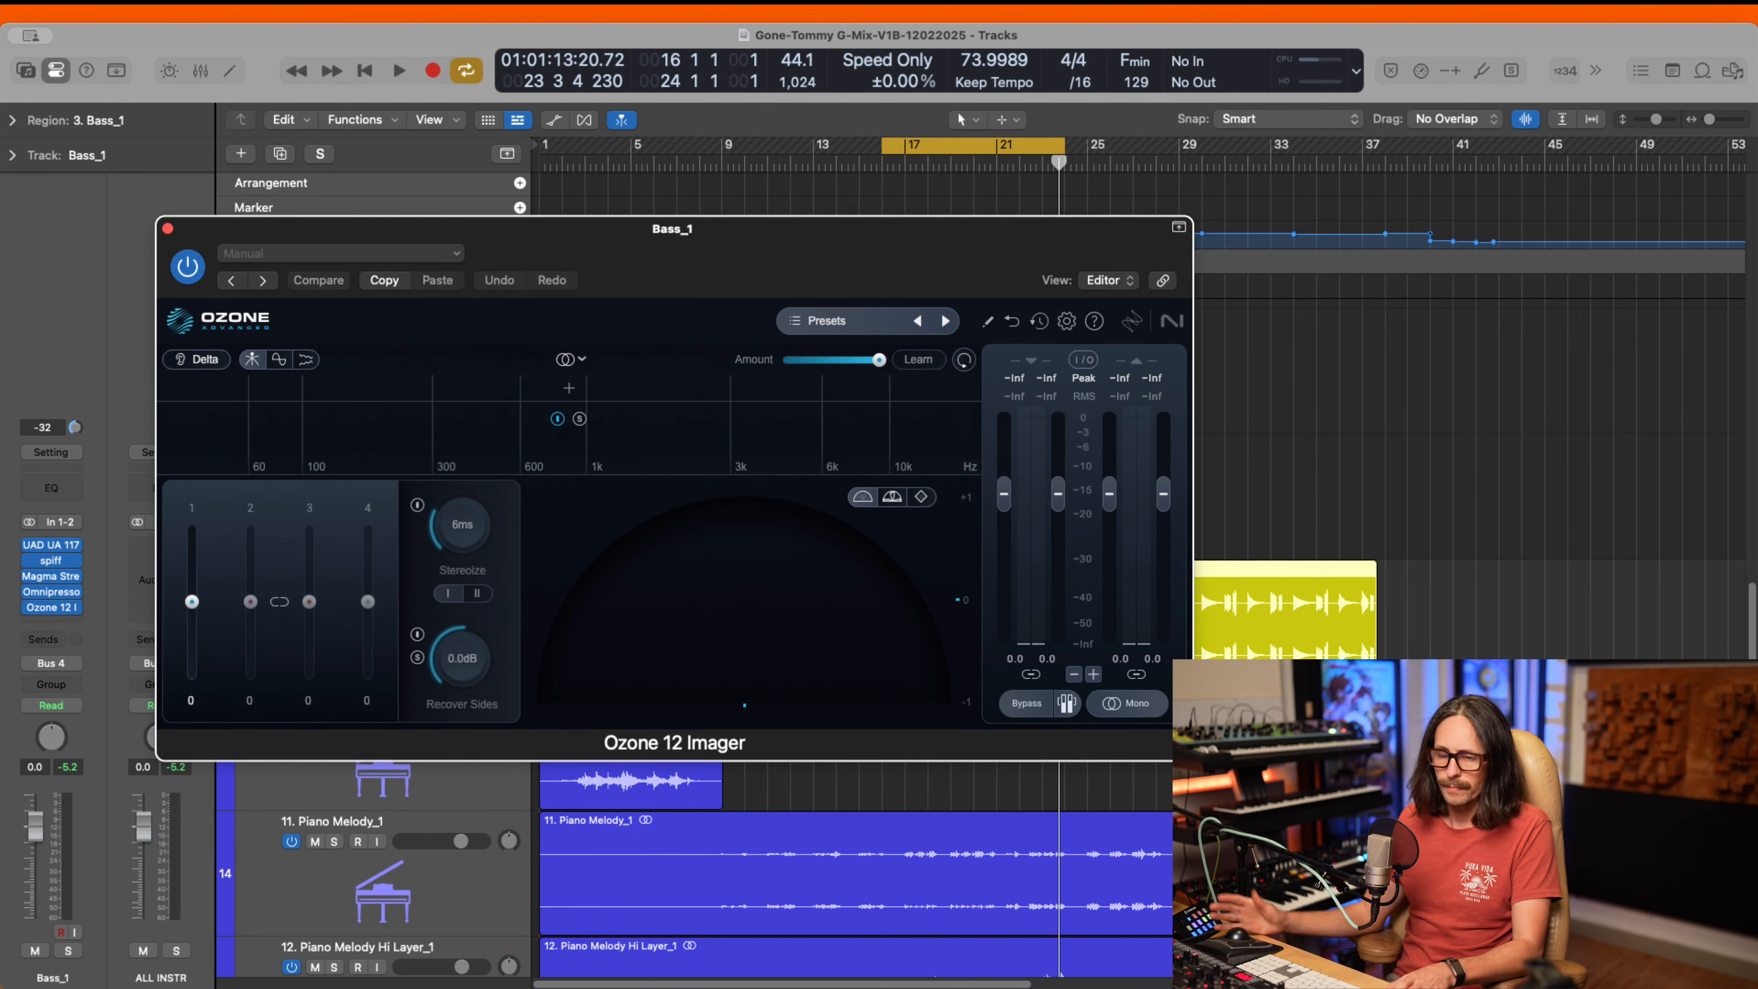
click(1200, 591)
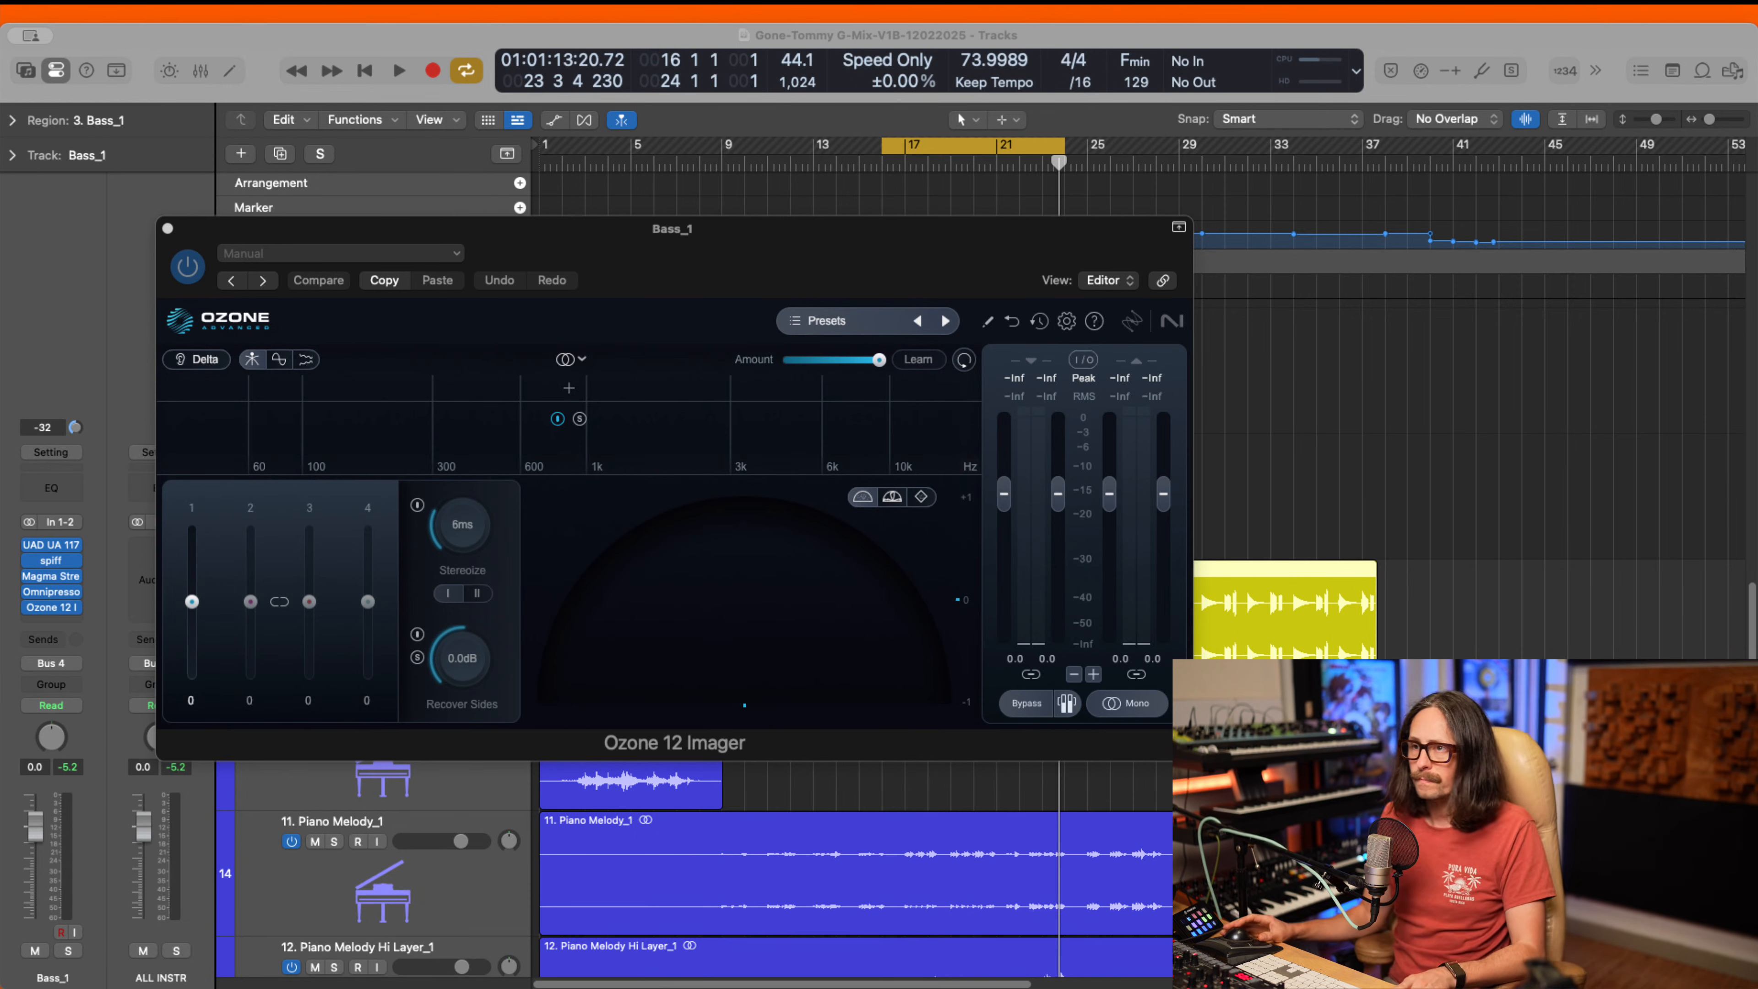
drag(733, 272, 715, 240)
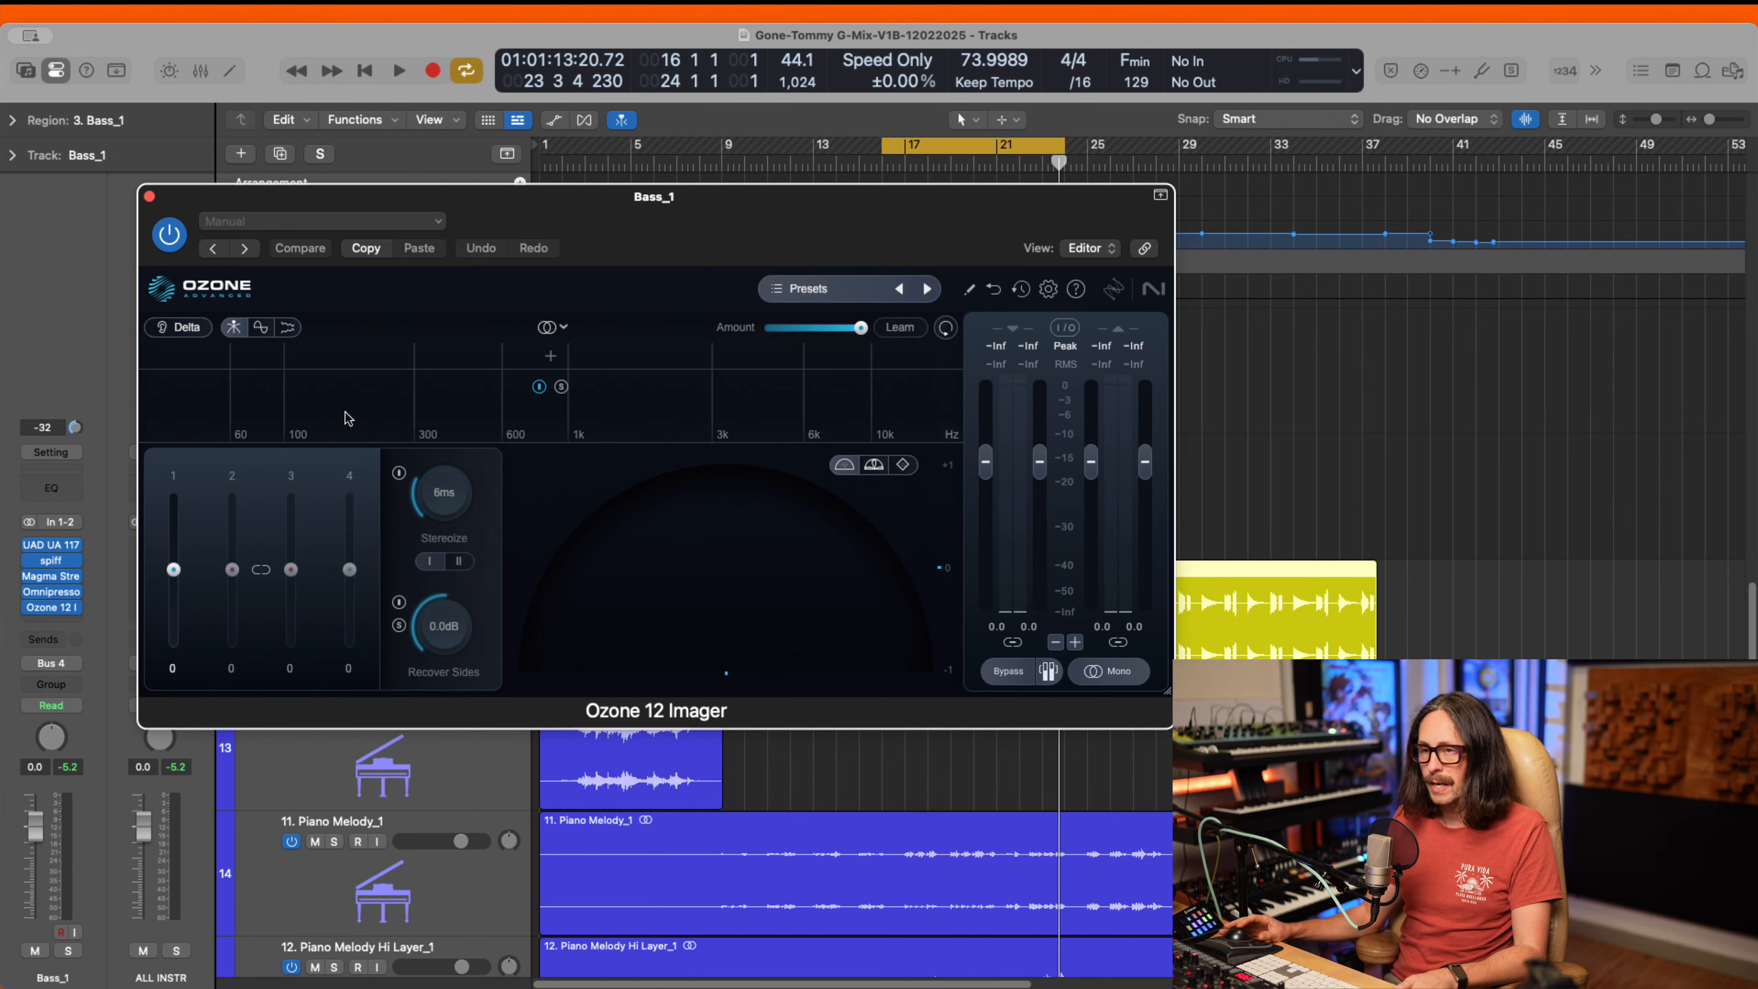
- Solo the Bass_1 track and add a crossover at 125 Hz in the Imager
click(66, 950)
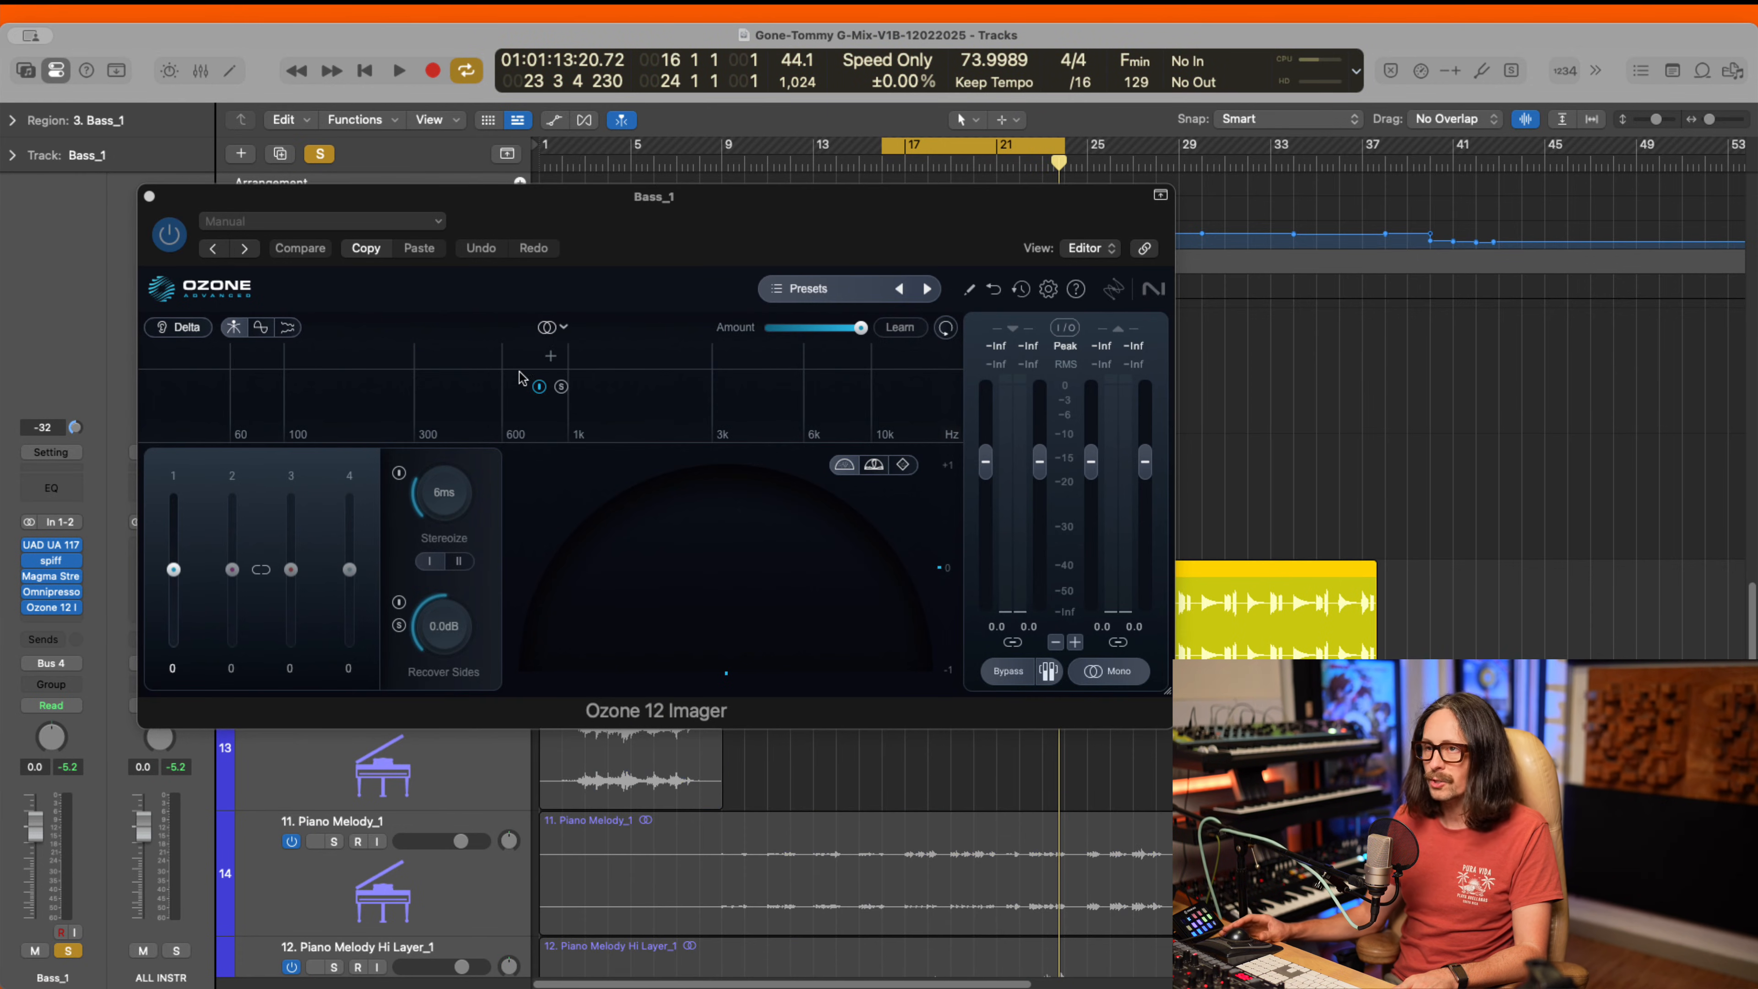
click(551, 356)
drag(551, 359, 281, 374)
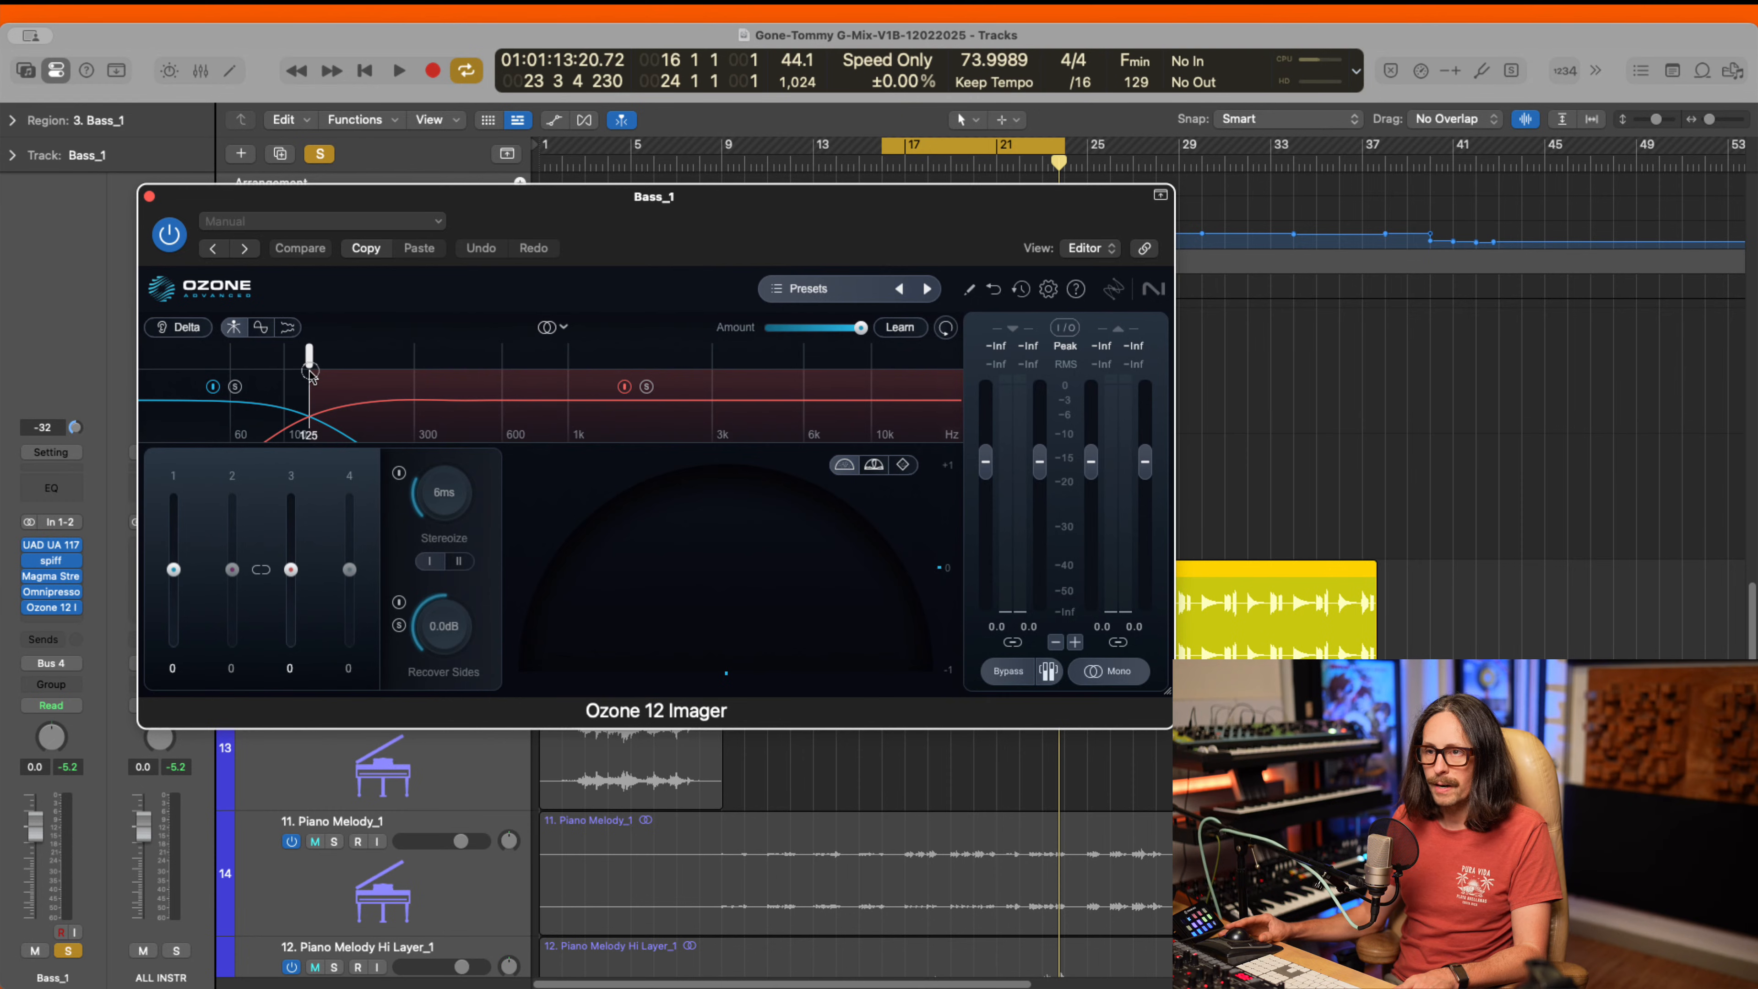
- Audition the lowest Imager band in solo during playback and lower its crossover to about 100 Hz
click(235, 388)
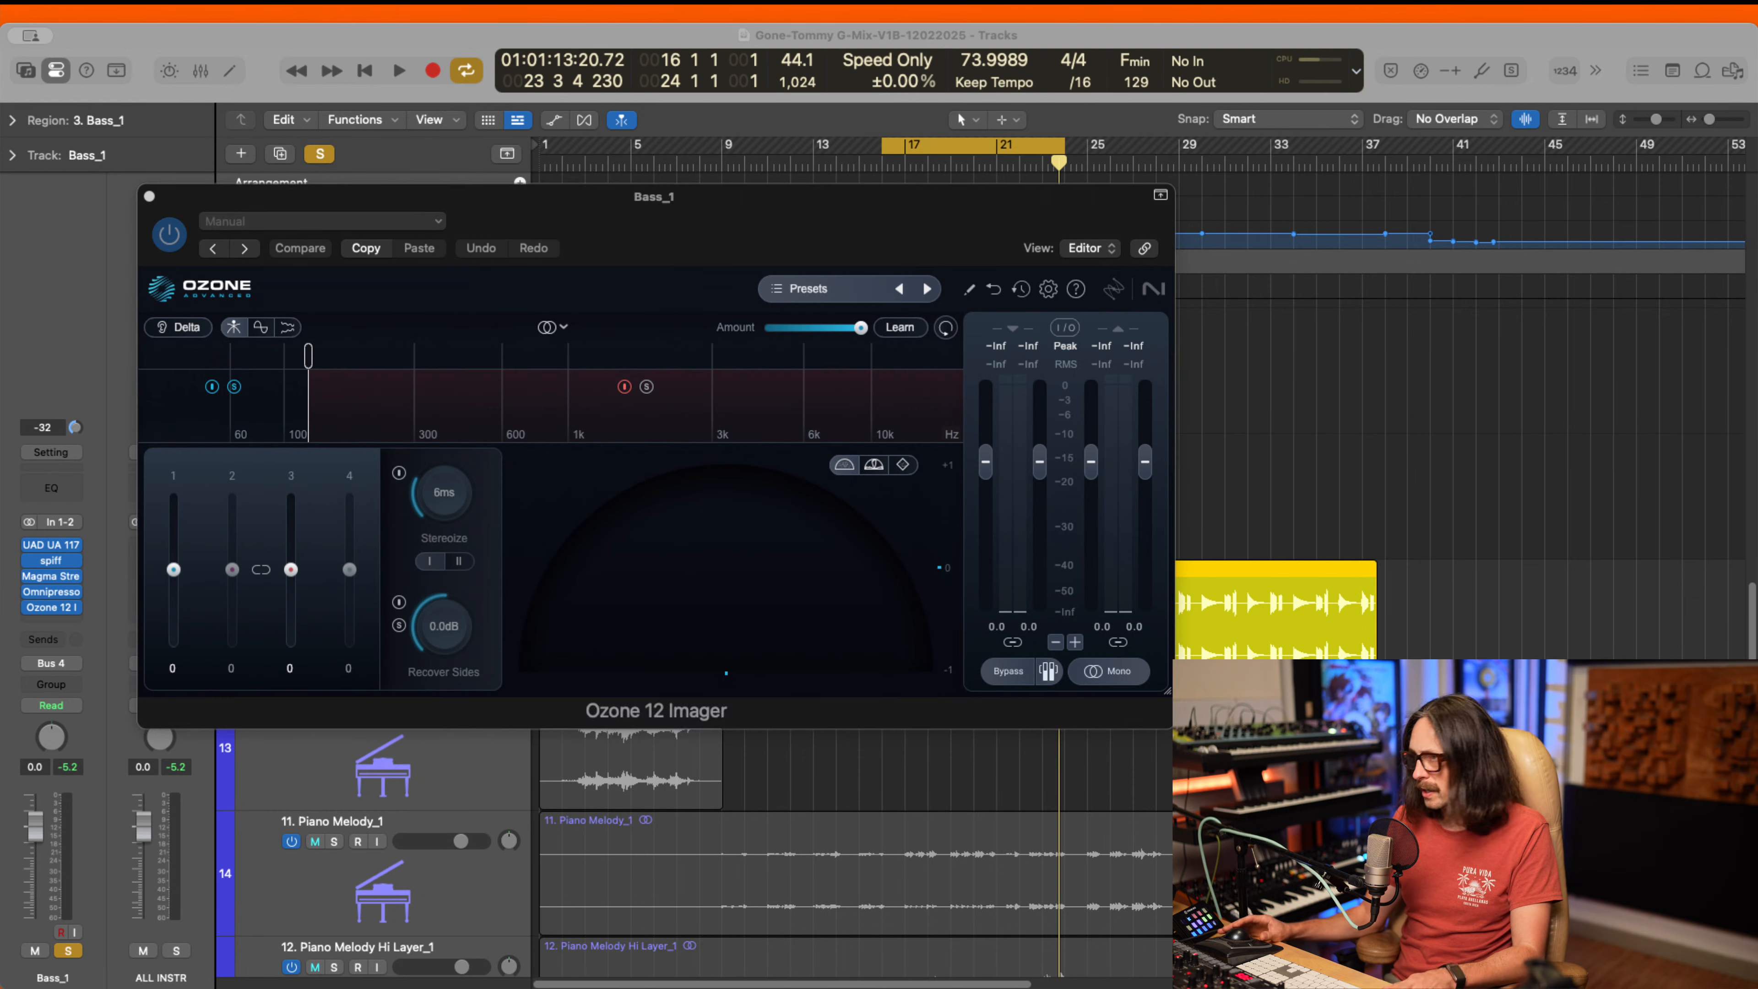
key(space)
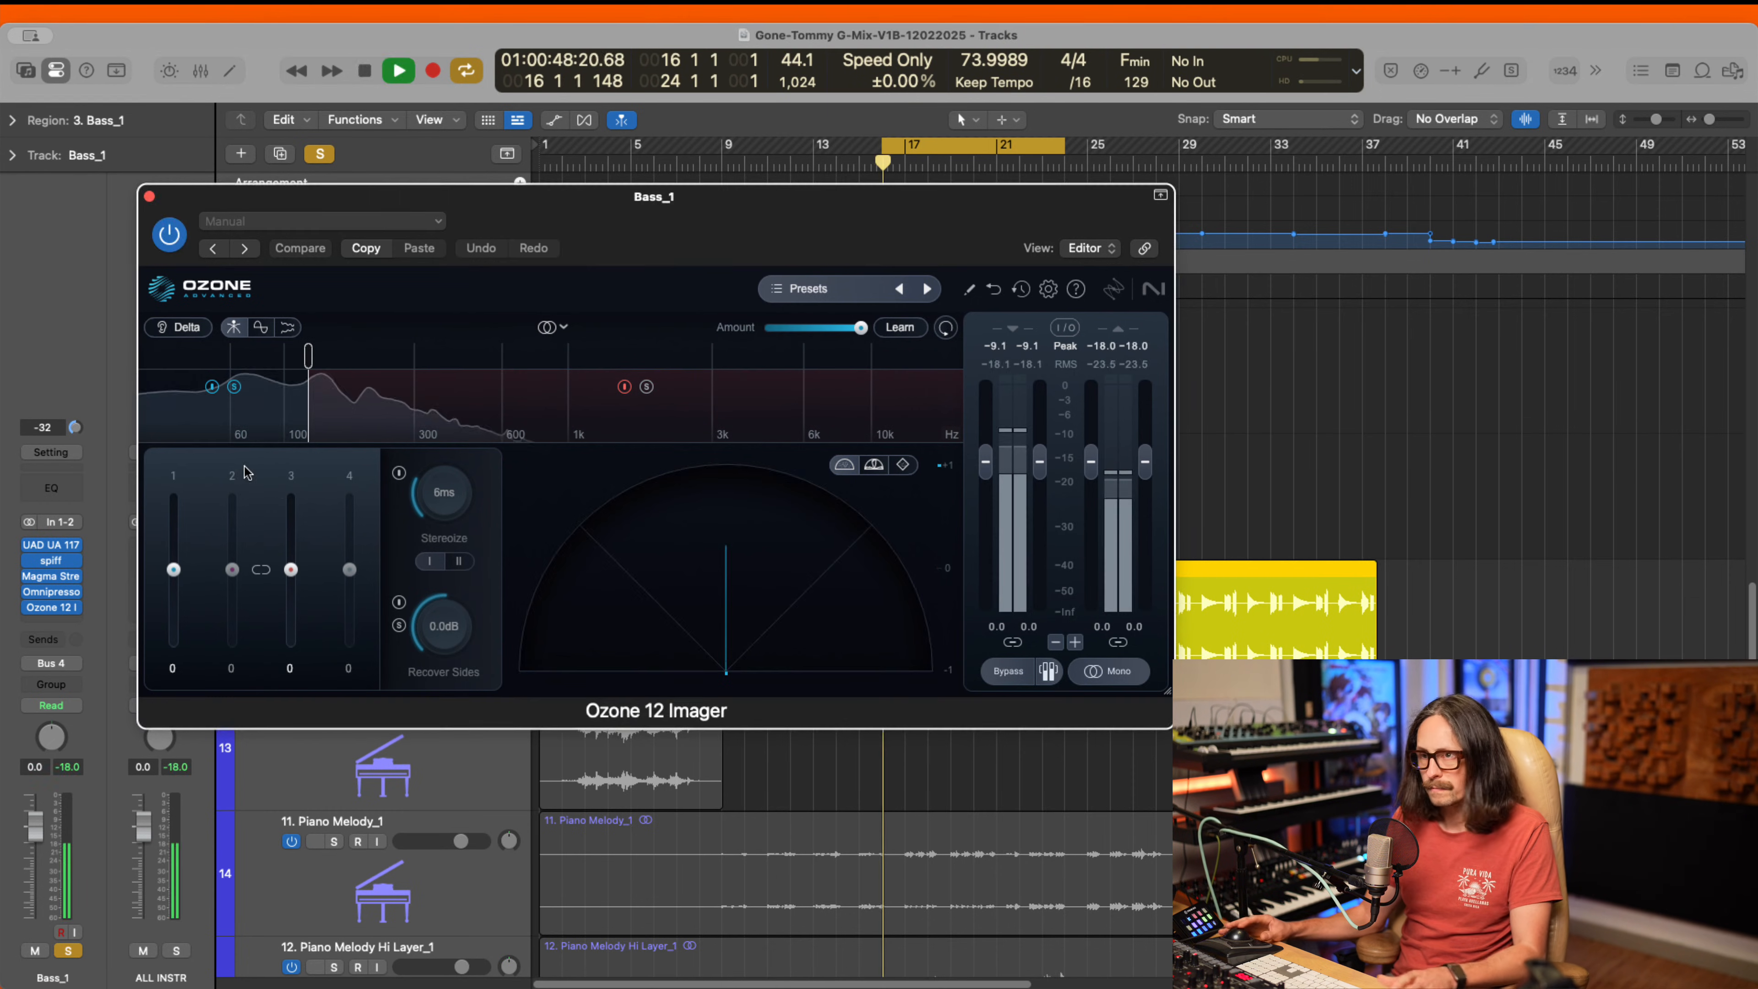
drag(306, 356, 293, 369)
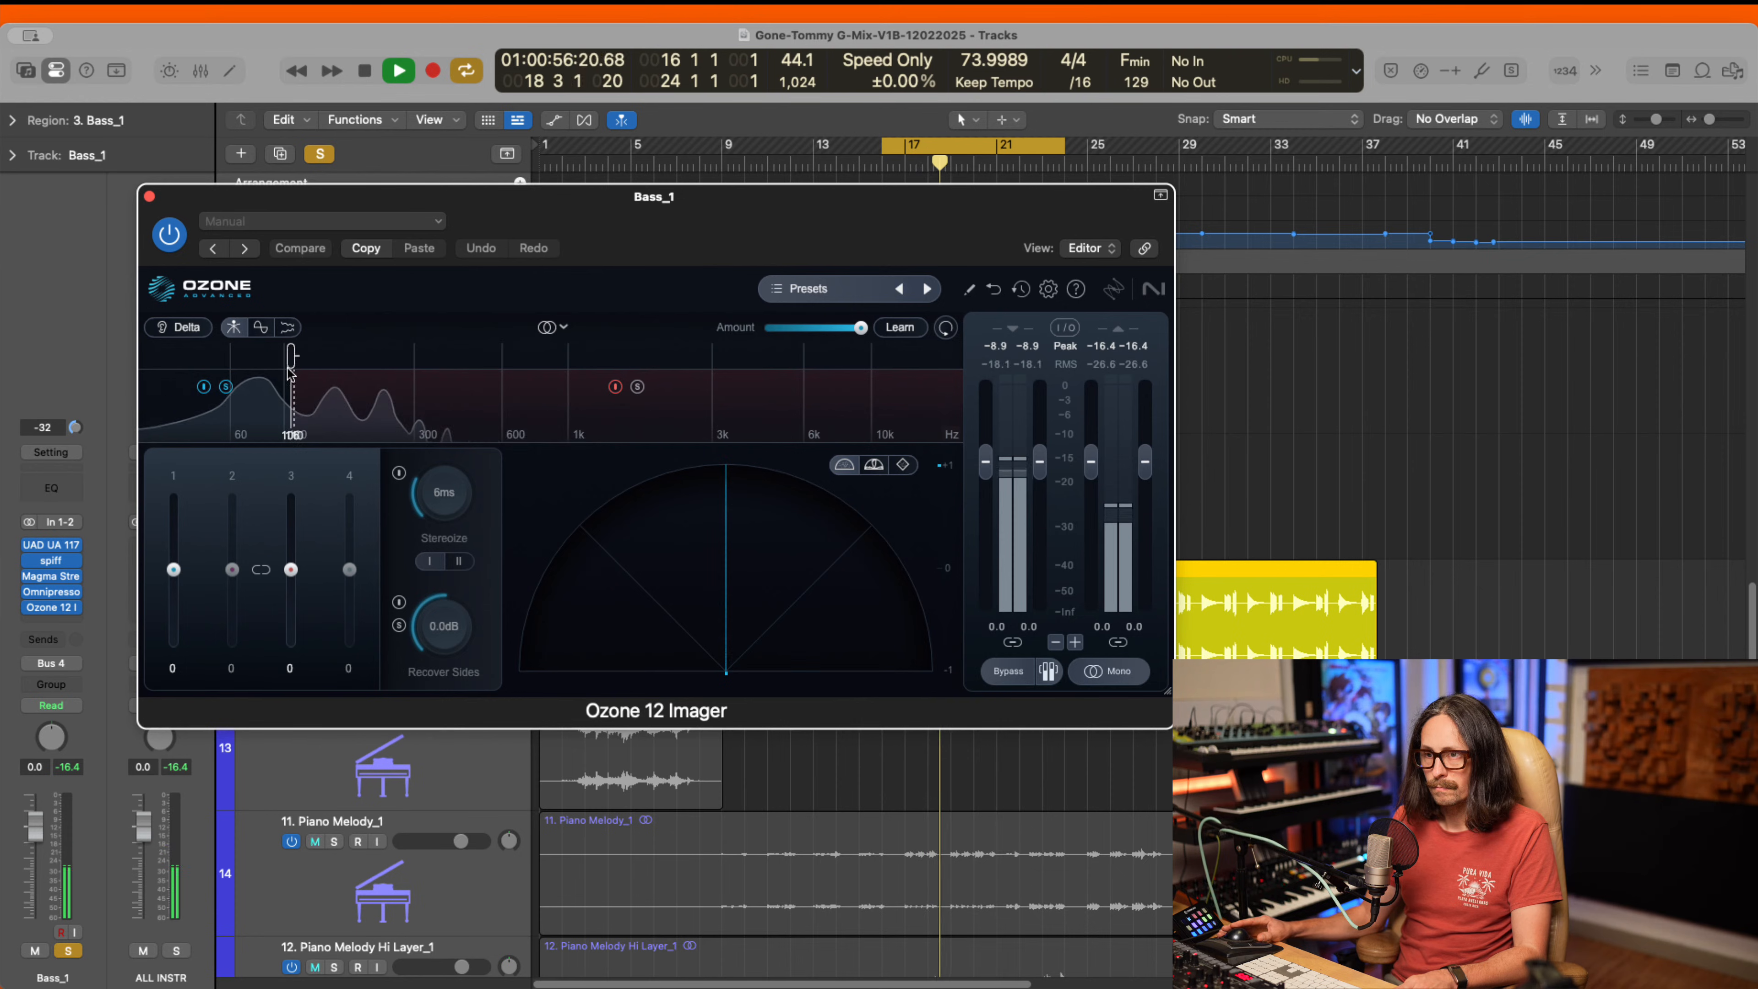
click(225, 386)
- Stop playback and try reducing the stereo width of the lowest Imager band
click(233, 422)
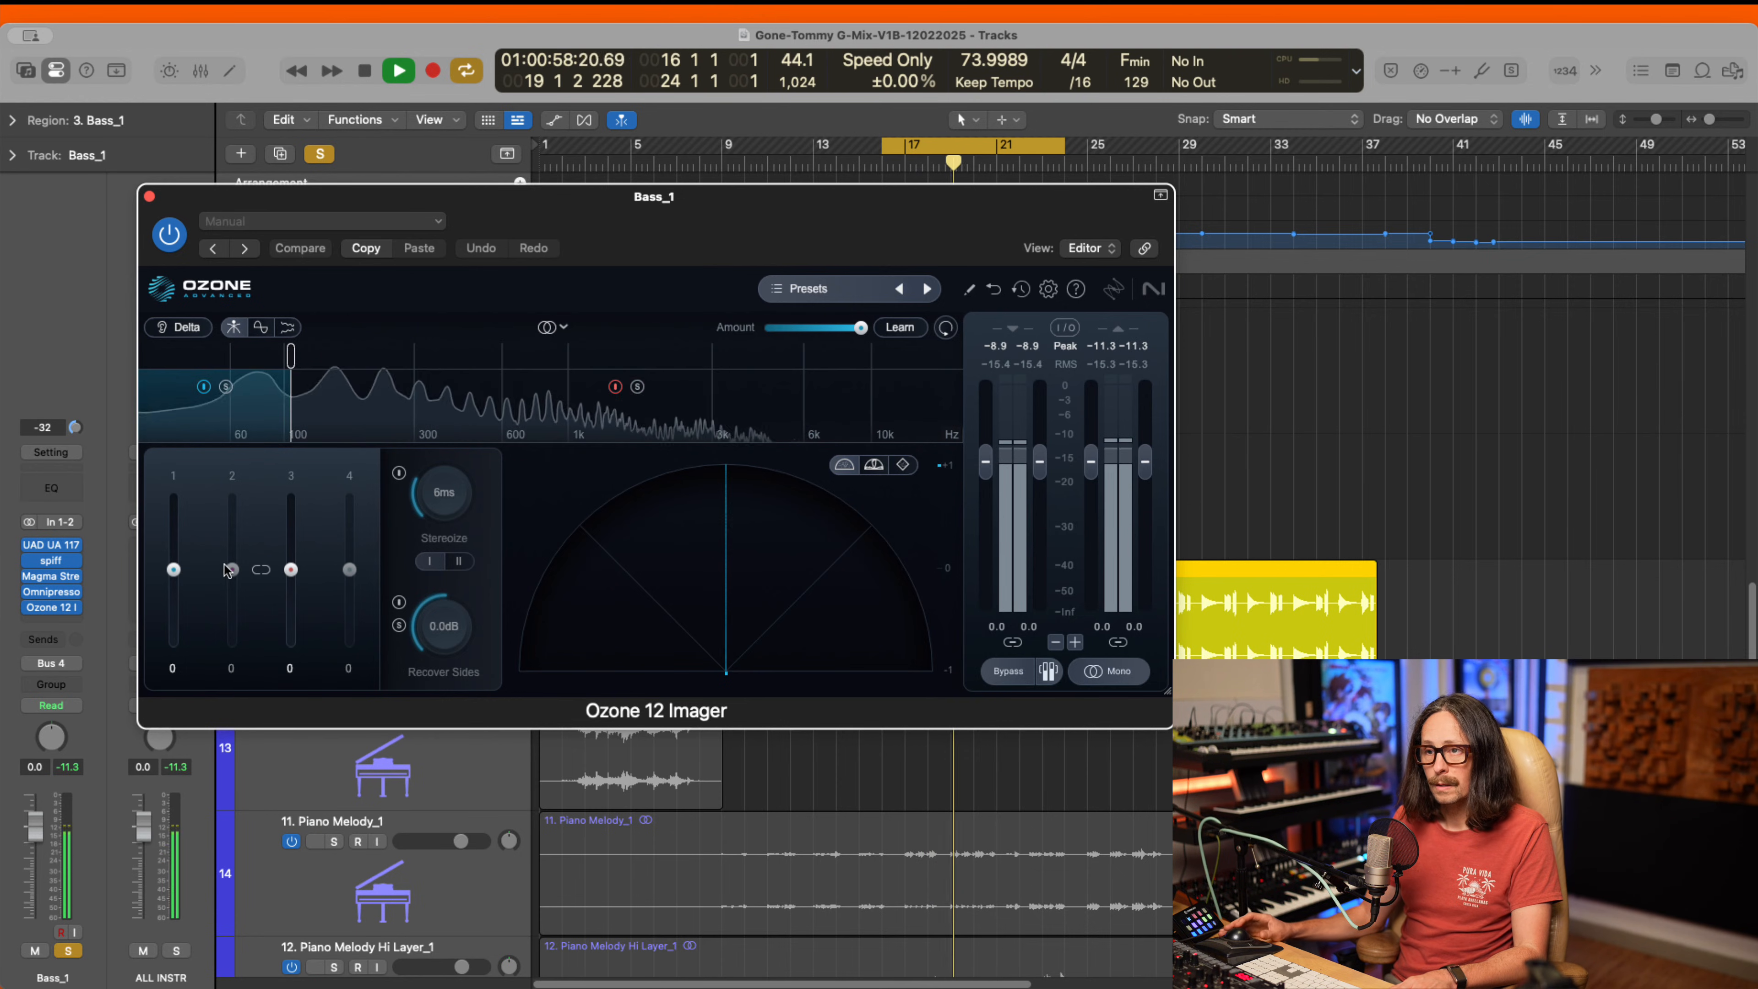
key(space)
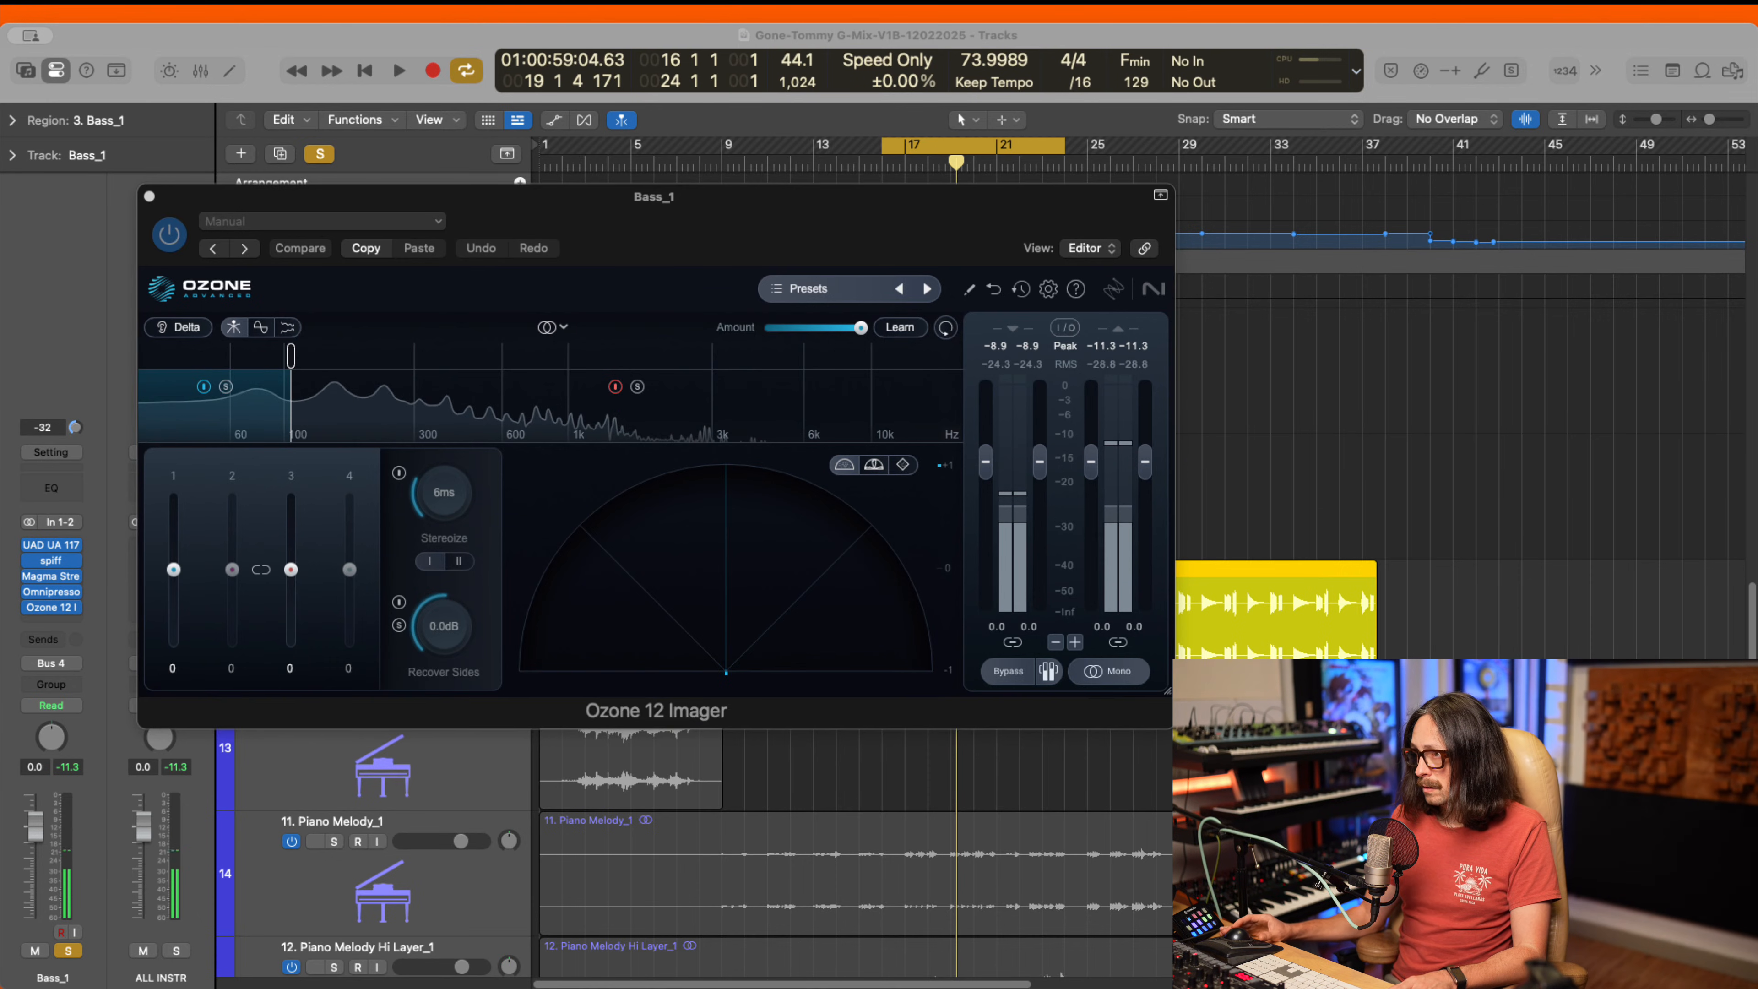
click(988, 263)
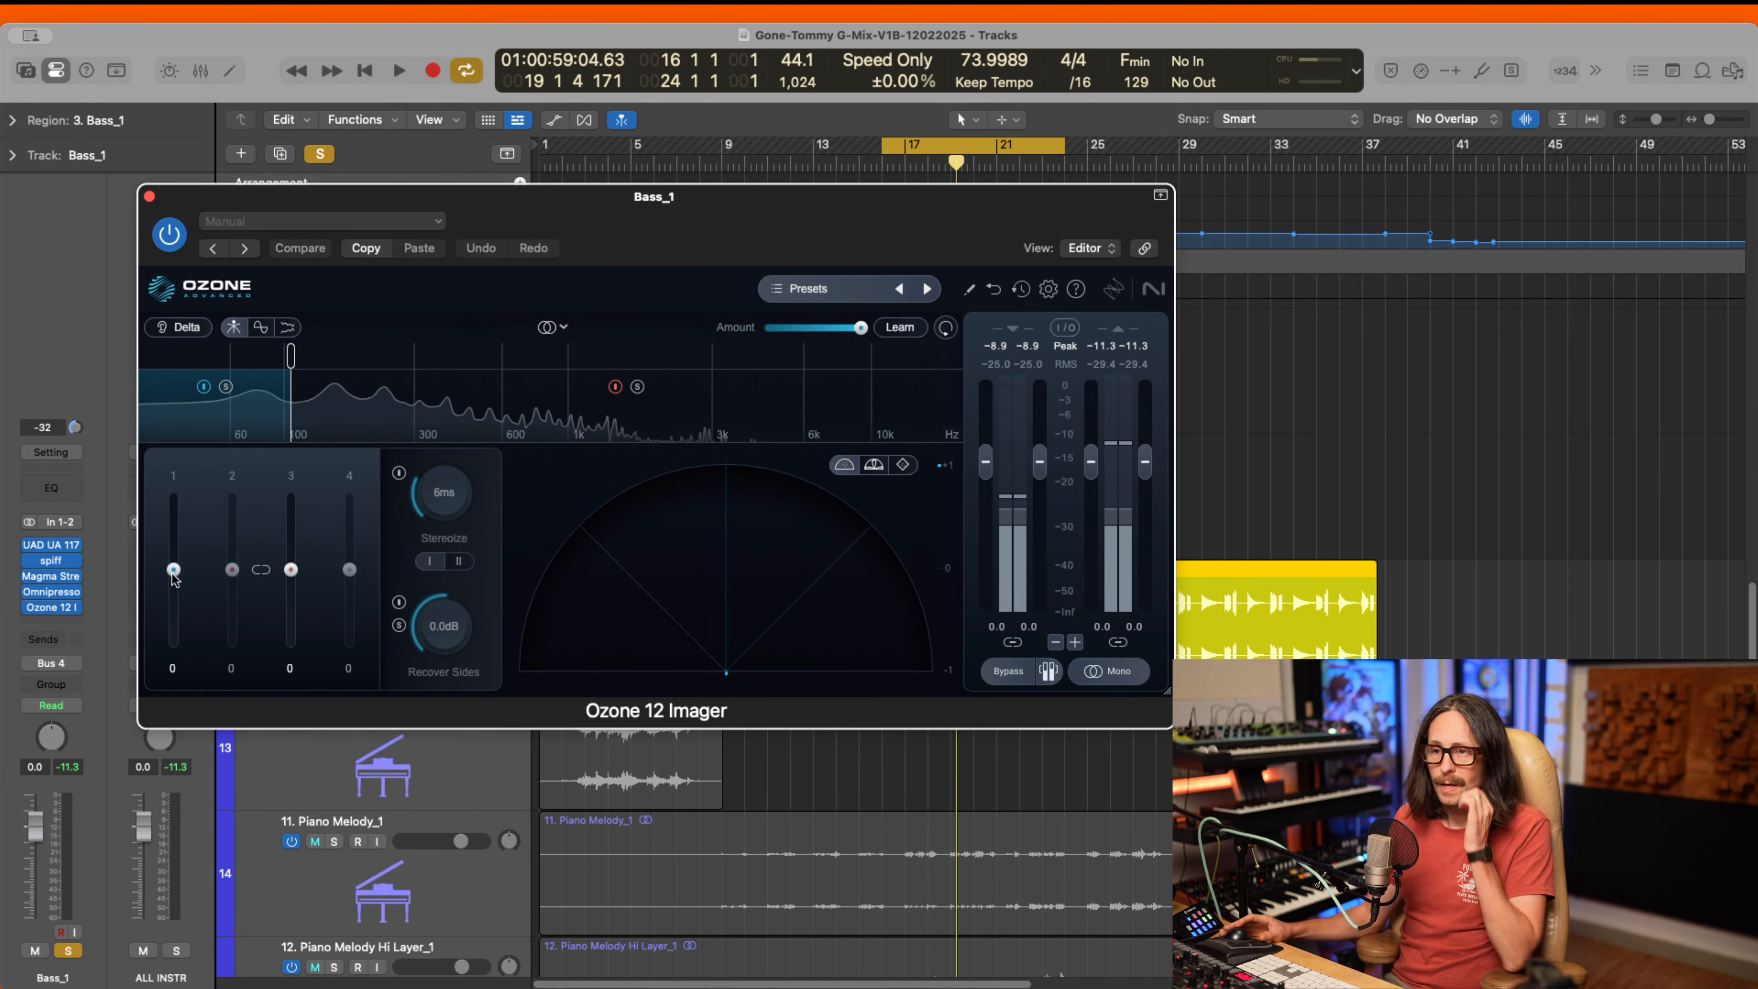
drag(174, 569, 191, 636)
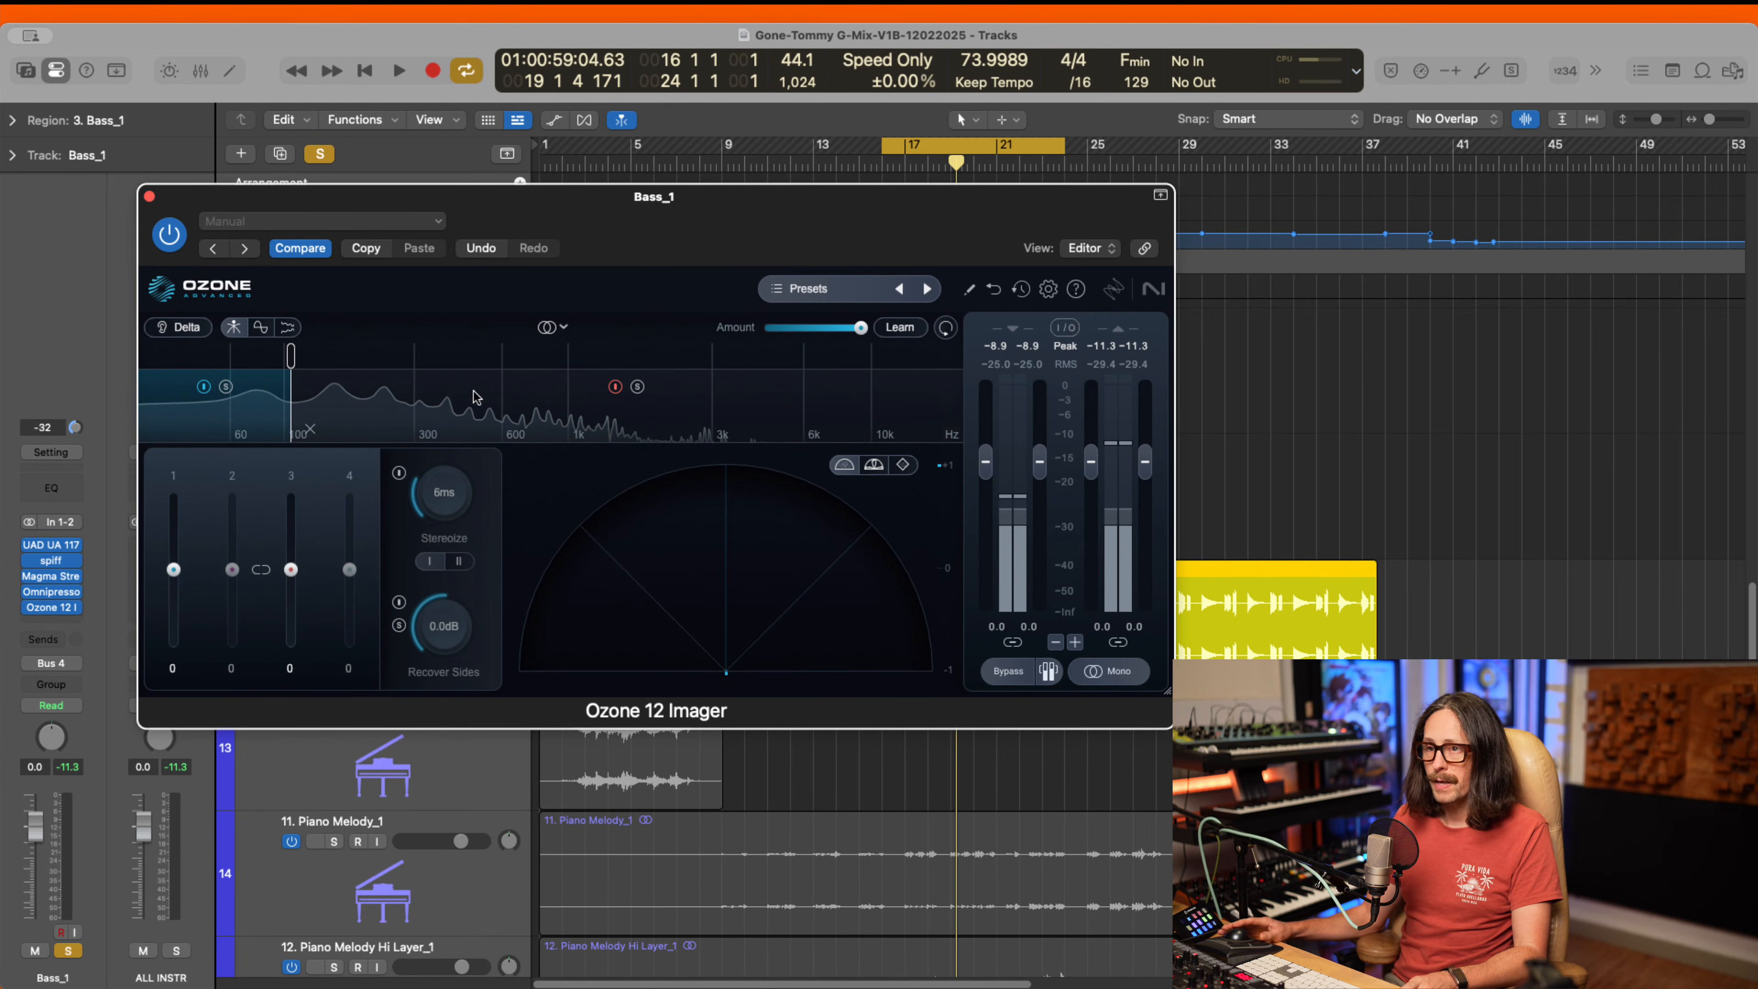
- Add a second Imager crossover at about 680 Hz and check the boosted frequency range in the spiff plug-in
click(525, 359)
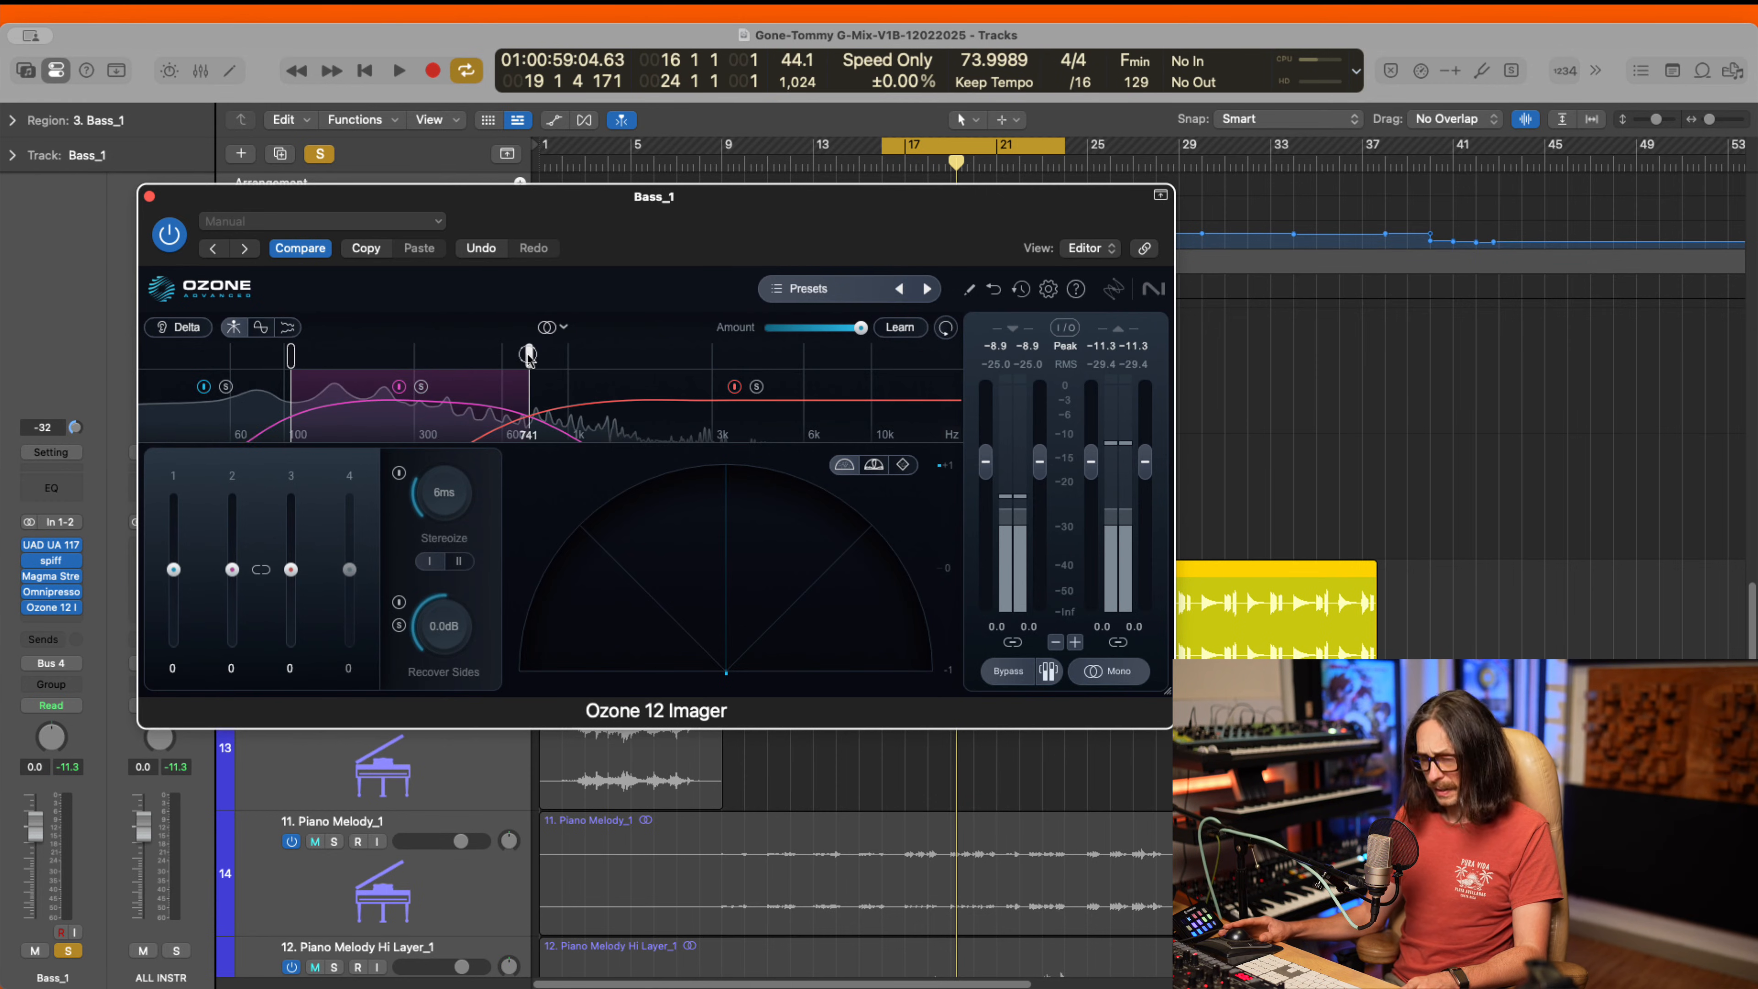
drag(529, 356, 519, 356)
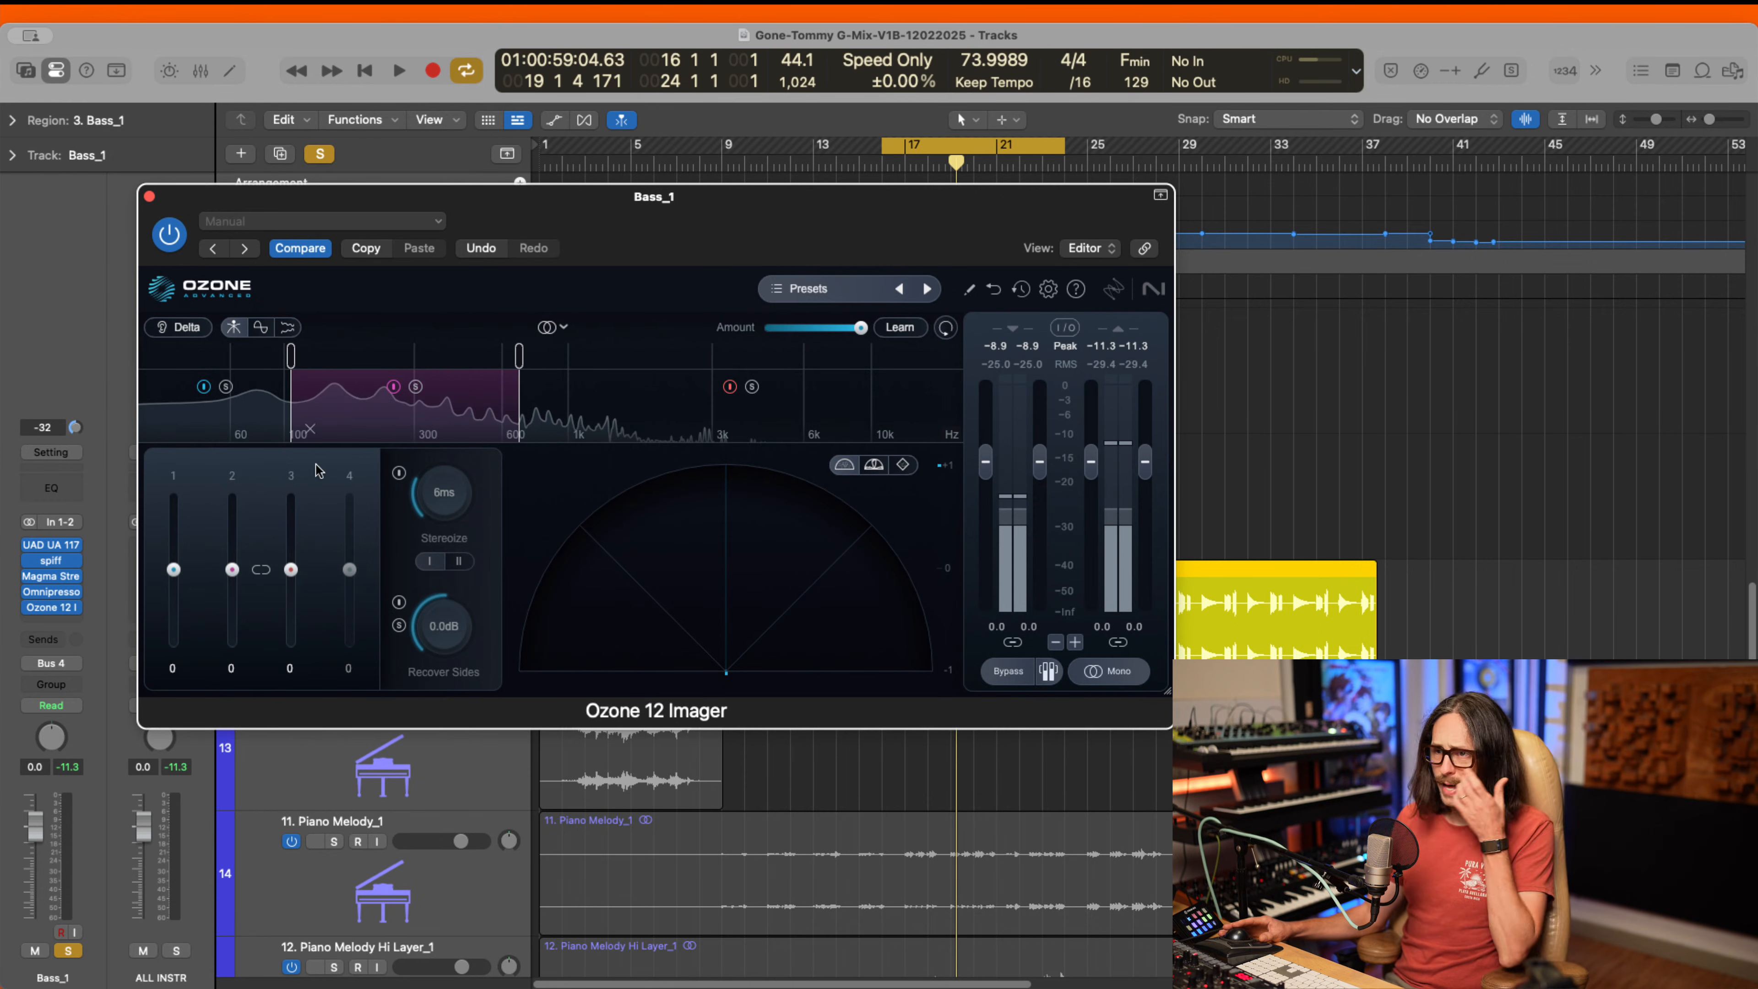
click(53, 563)
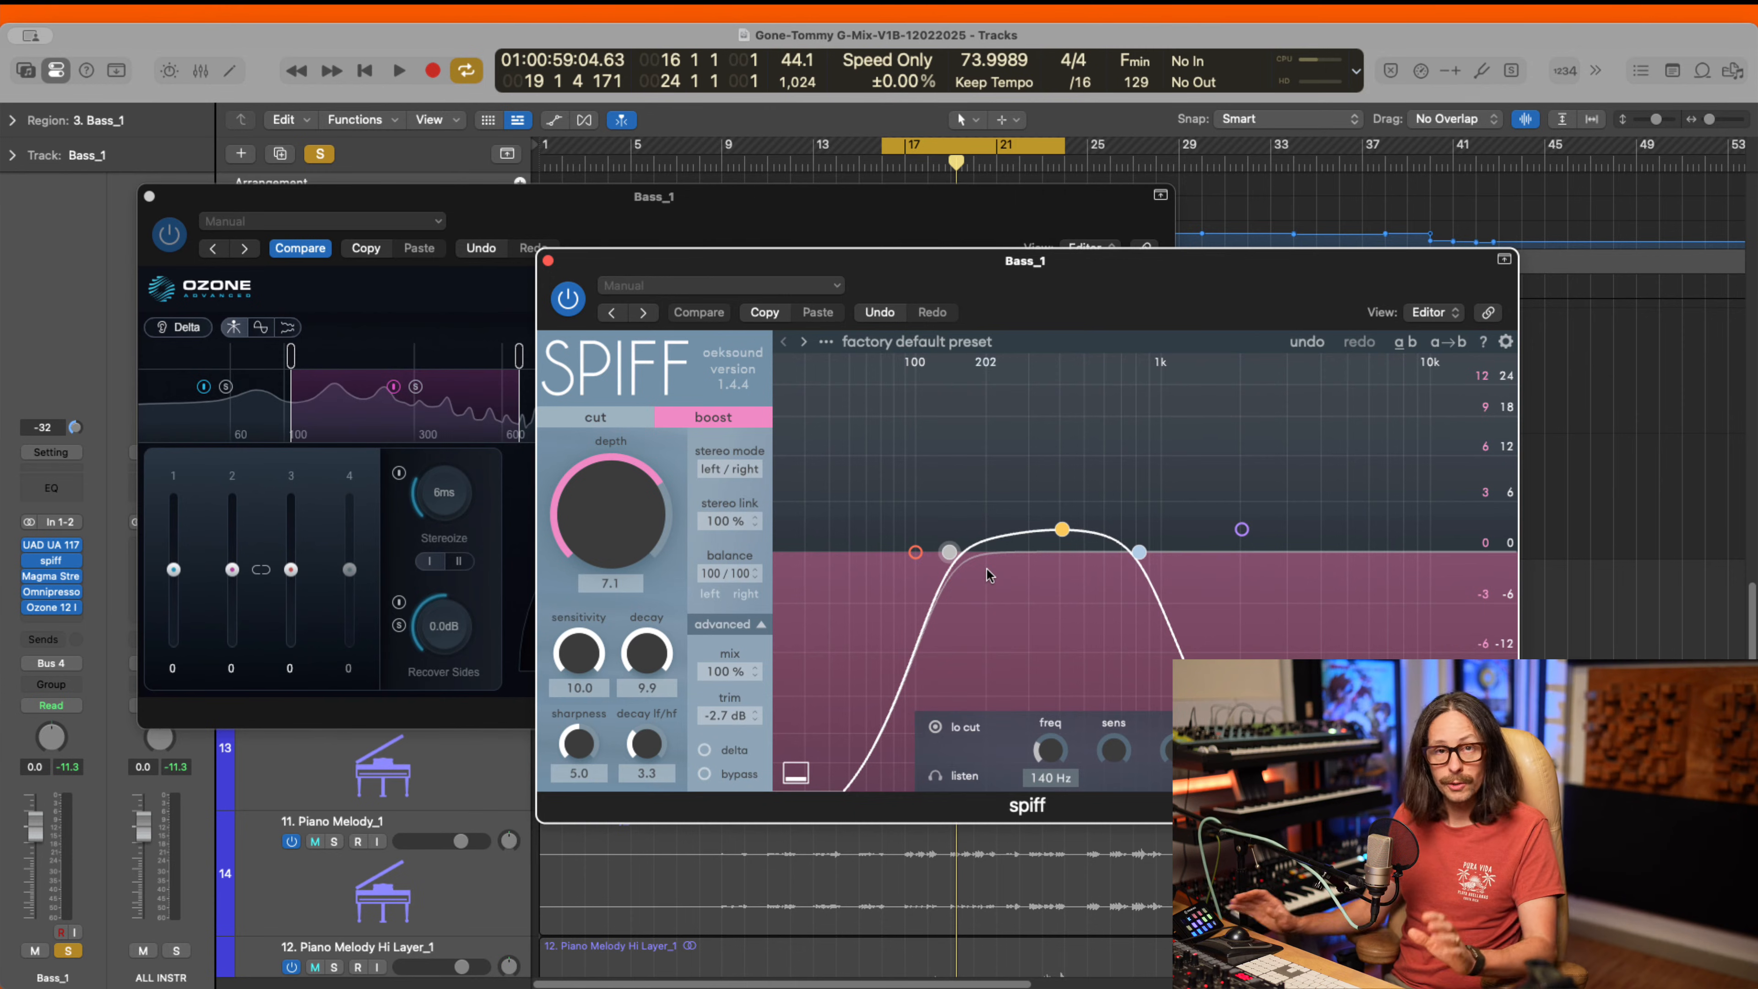
click(547, 261)
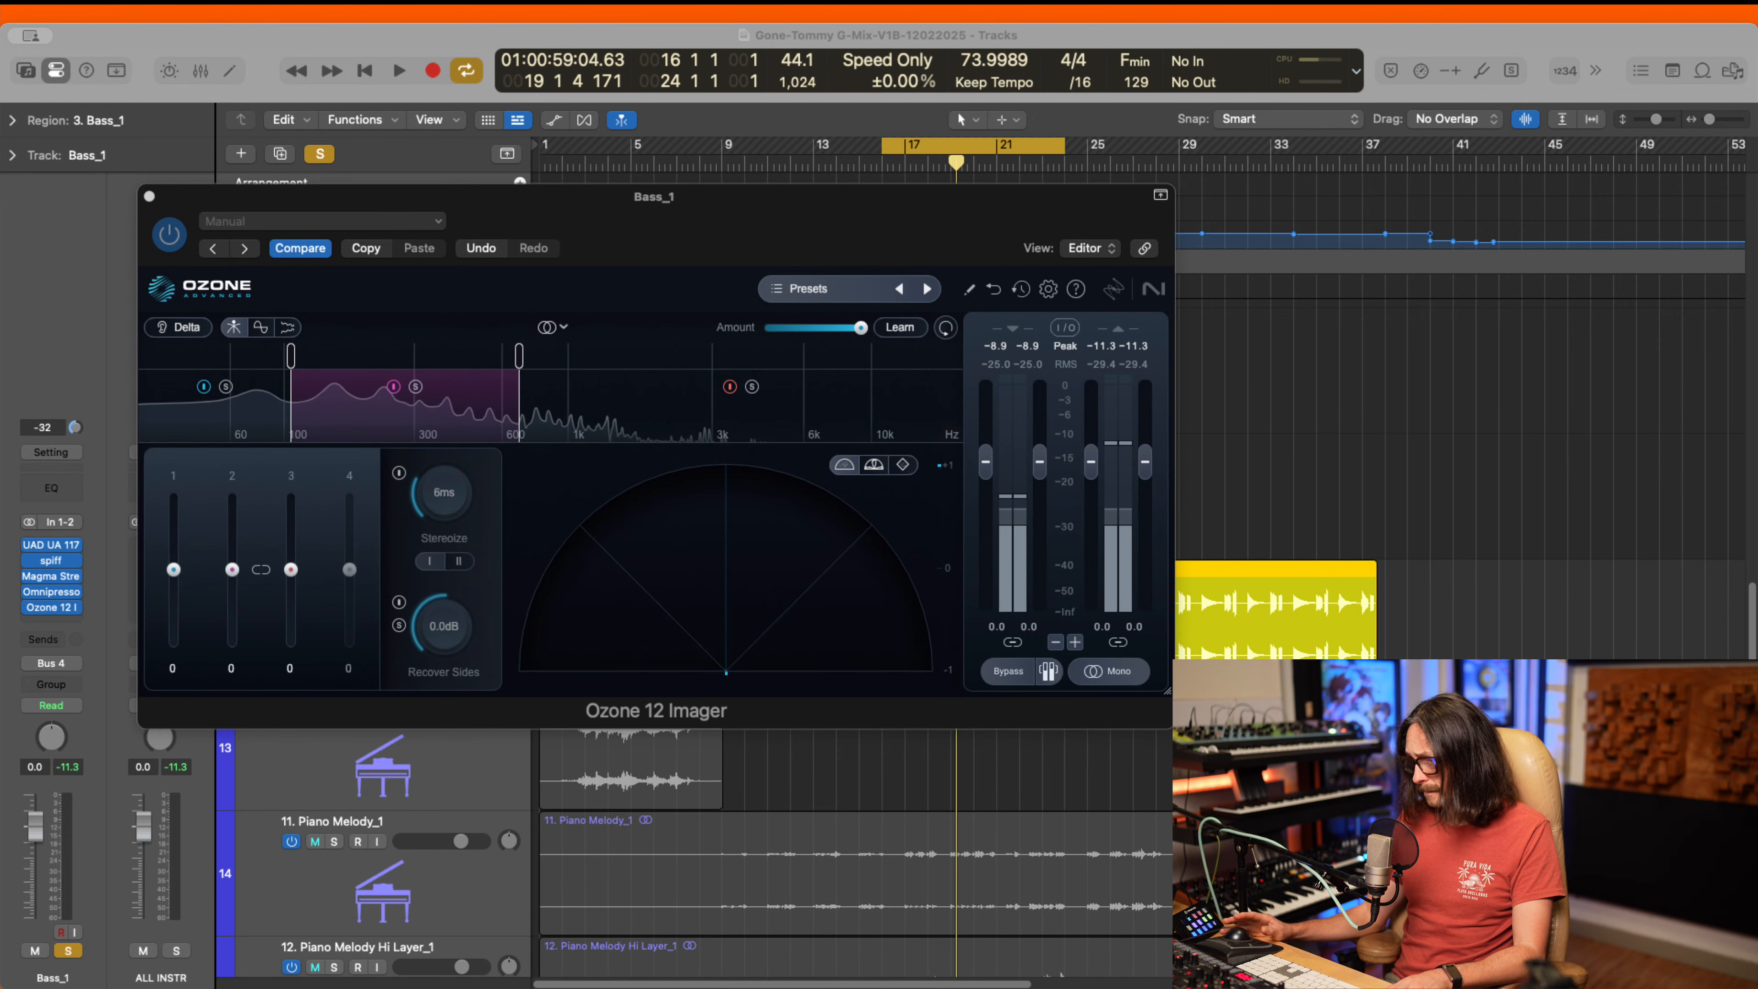
- Play the loop with the middle Imager band soloed and raise its upper crossover to just below 1 kHz
key(space)
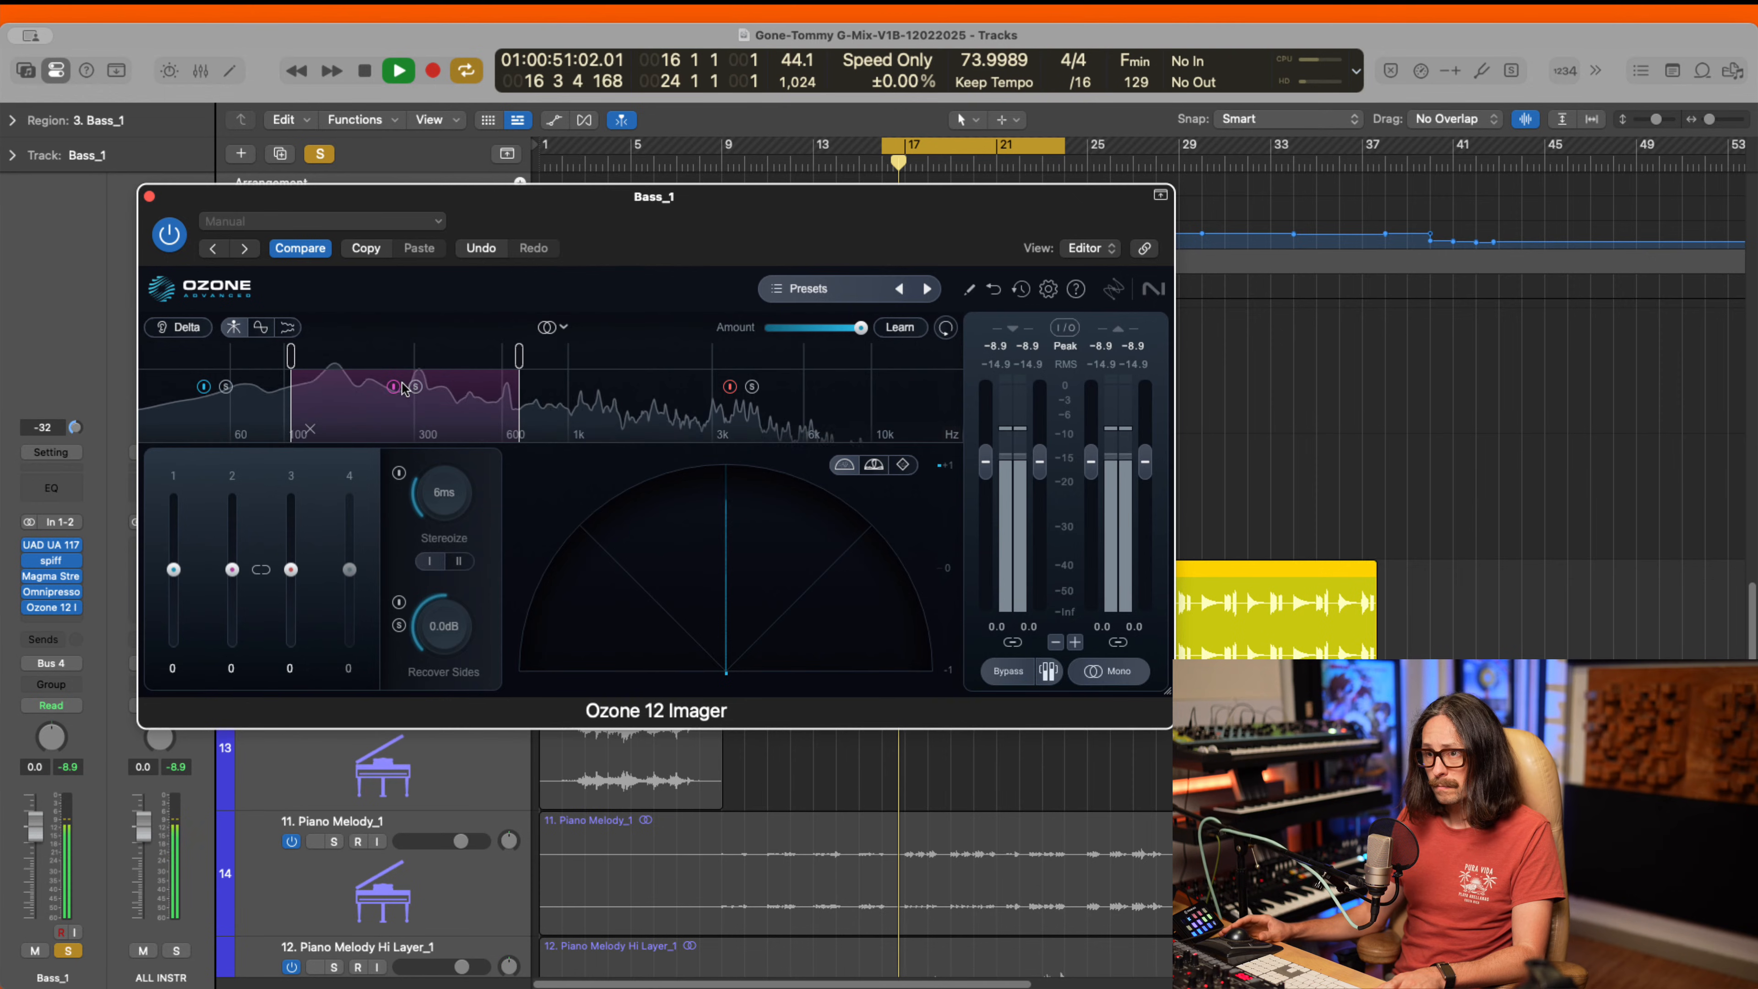
click(418, 386)
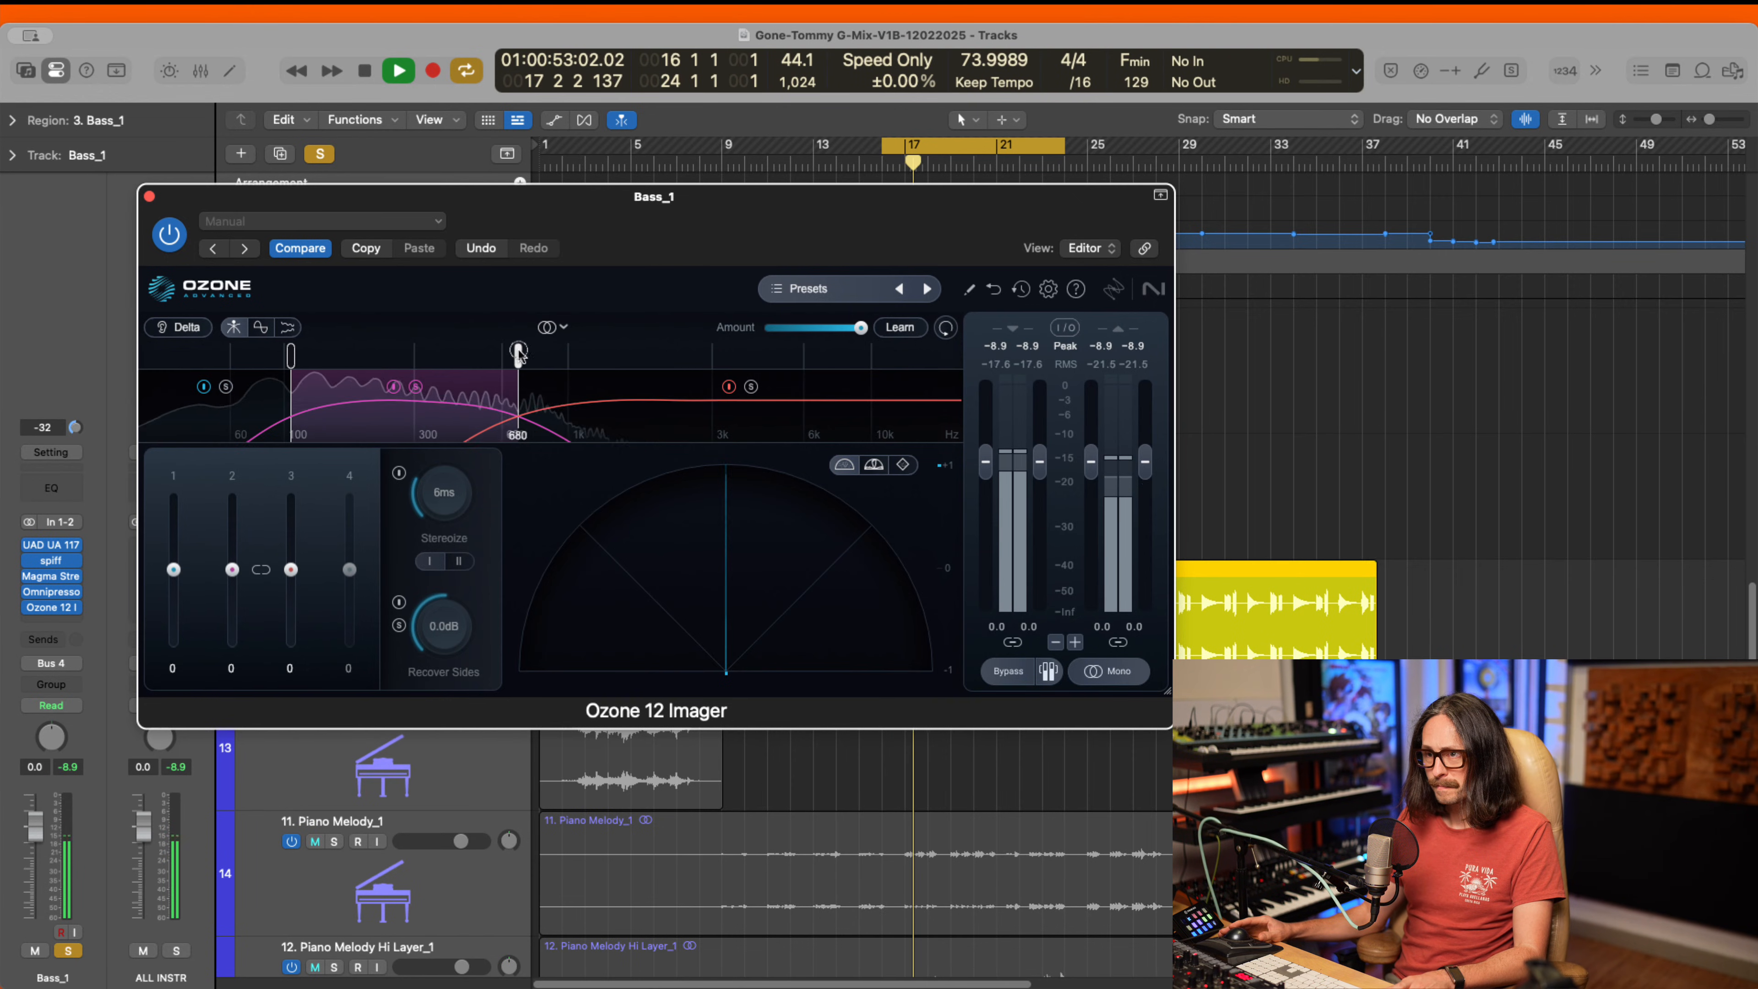
drag(519, 355, 562, 352)
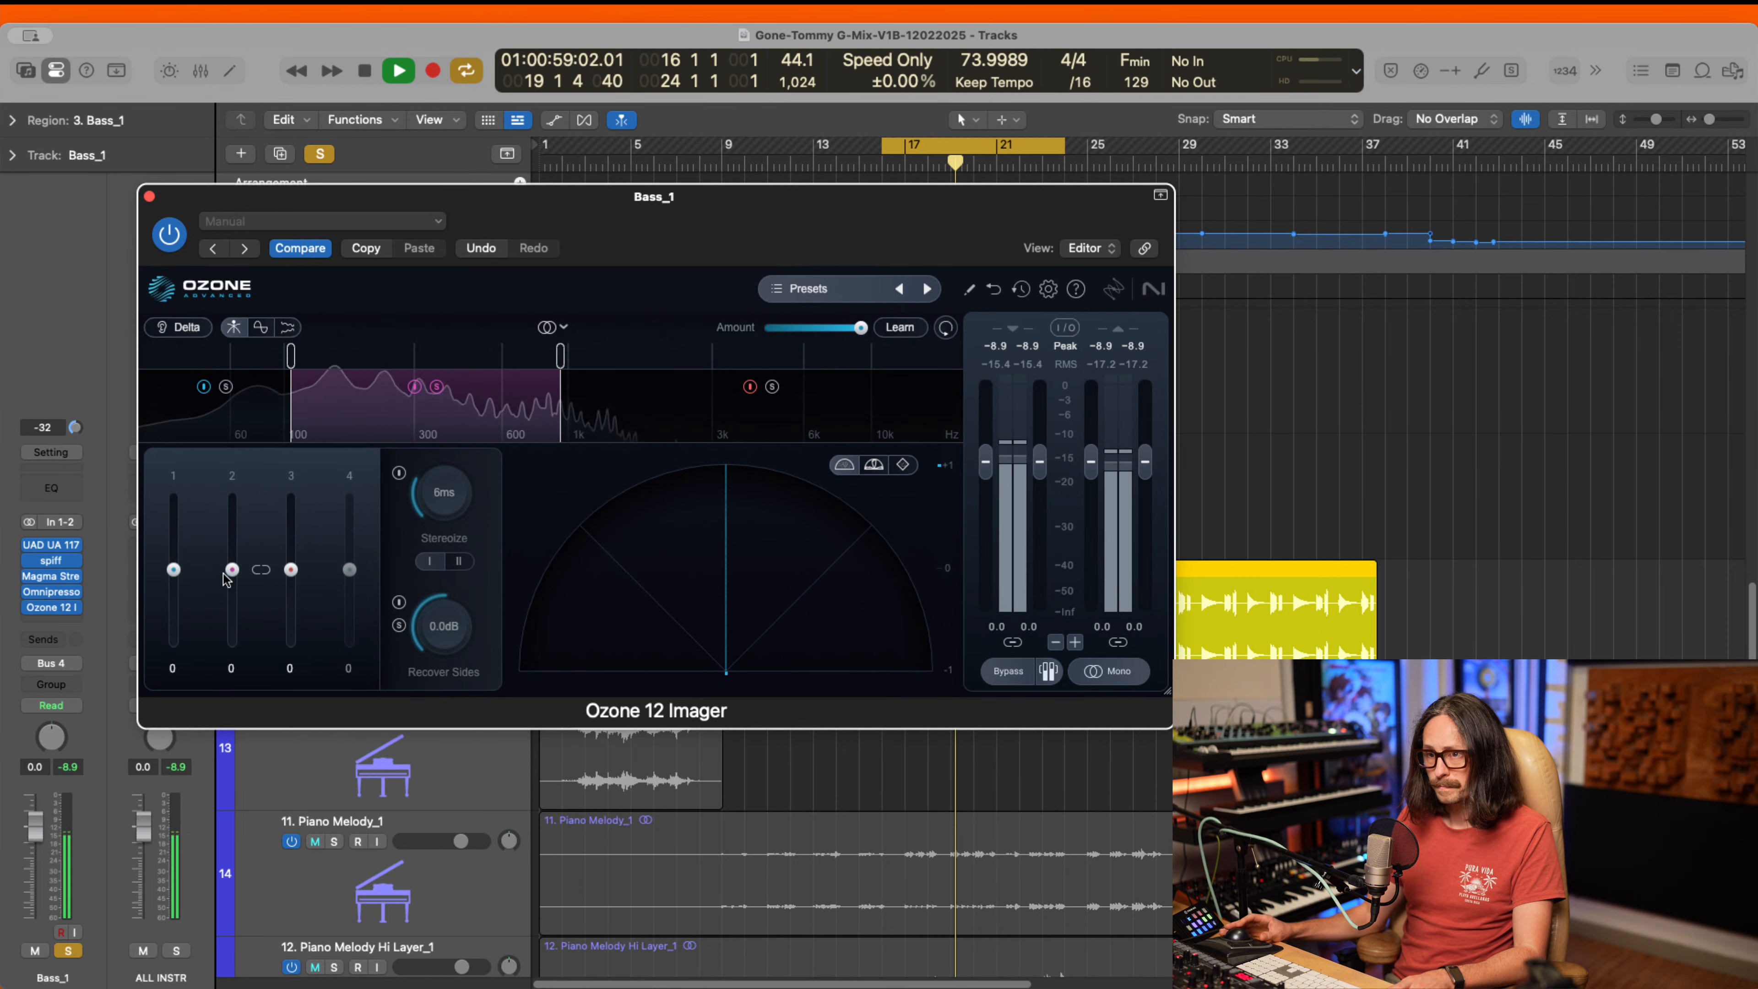
- Widen the second Imager band to 63 and enable Stereoize in mode II at 5 ms
drag(232, 569, 243, 525)
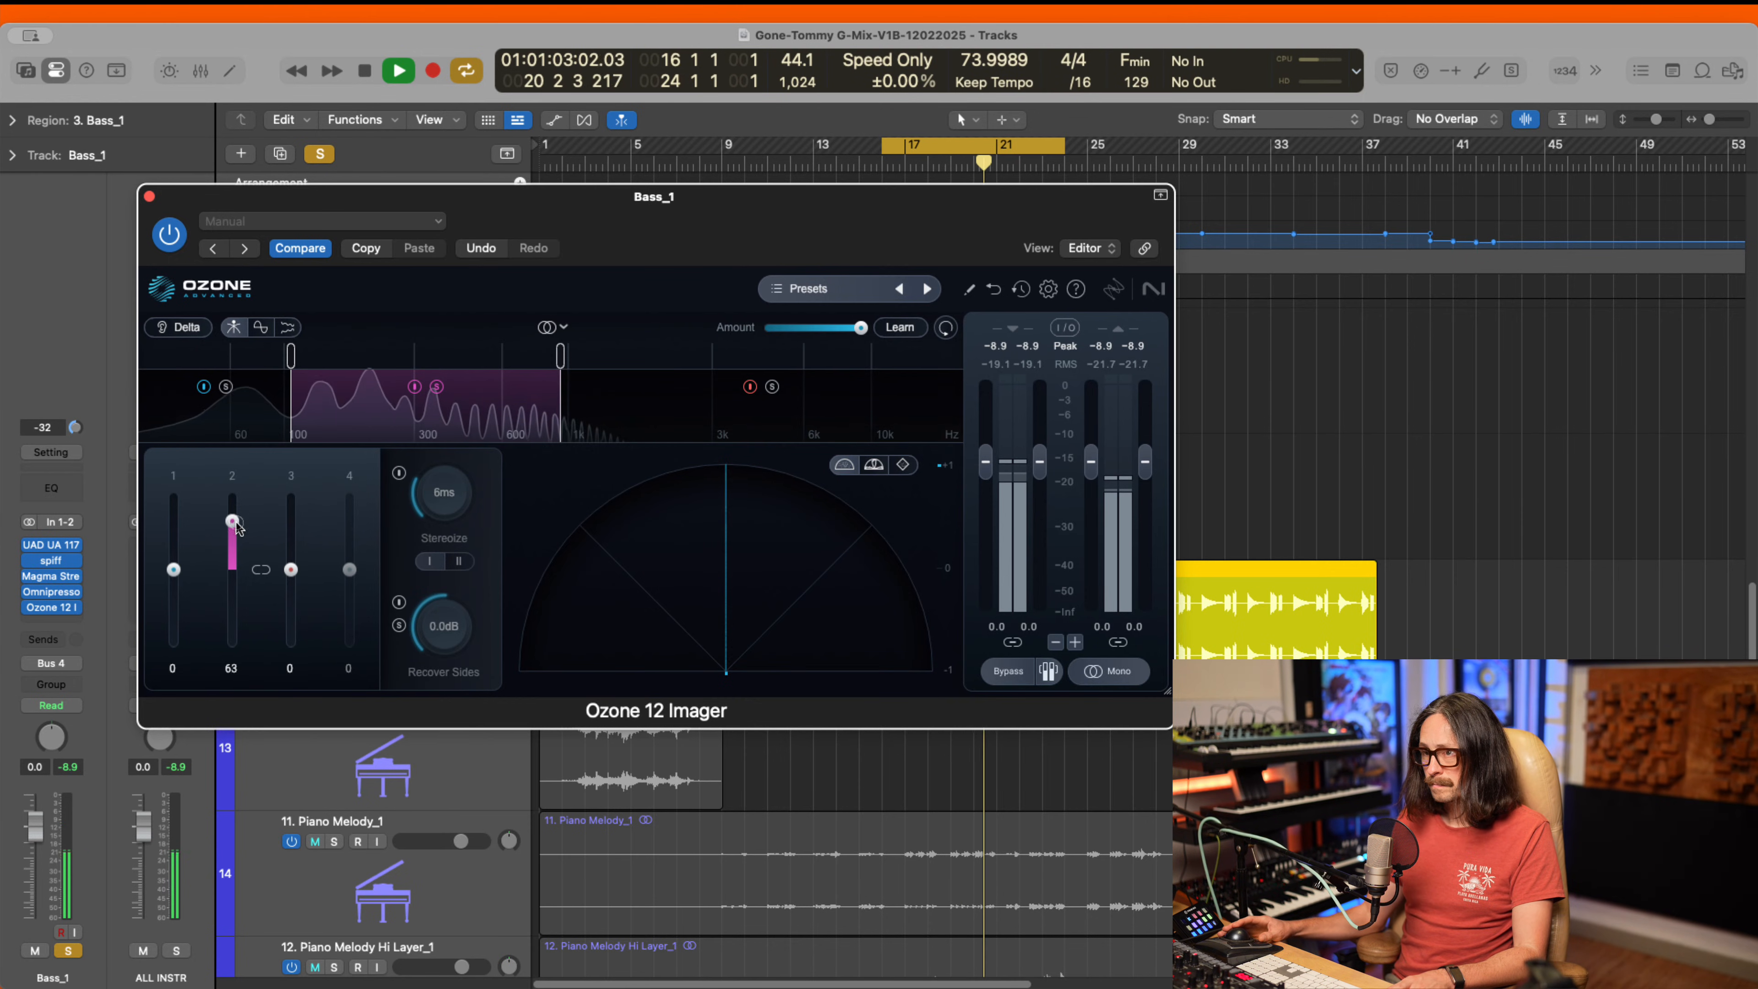
click(400, 474)
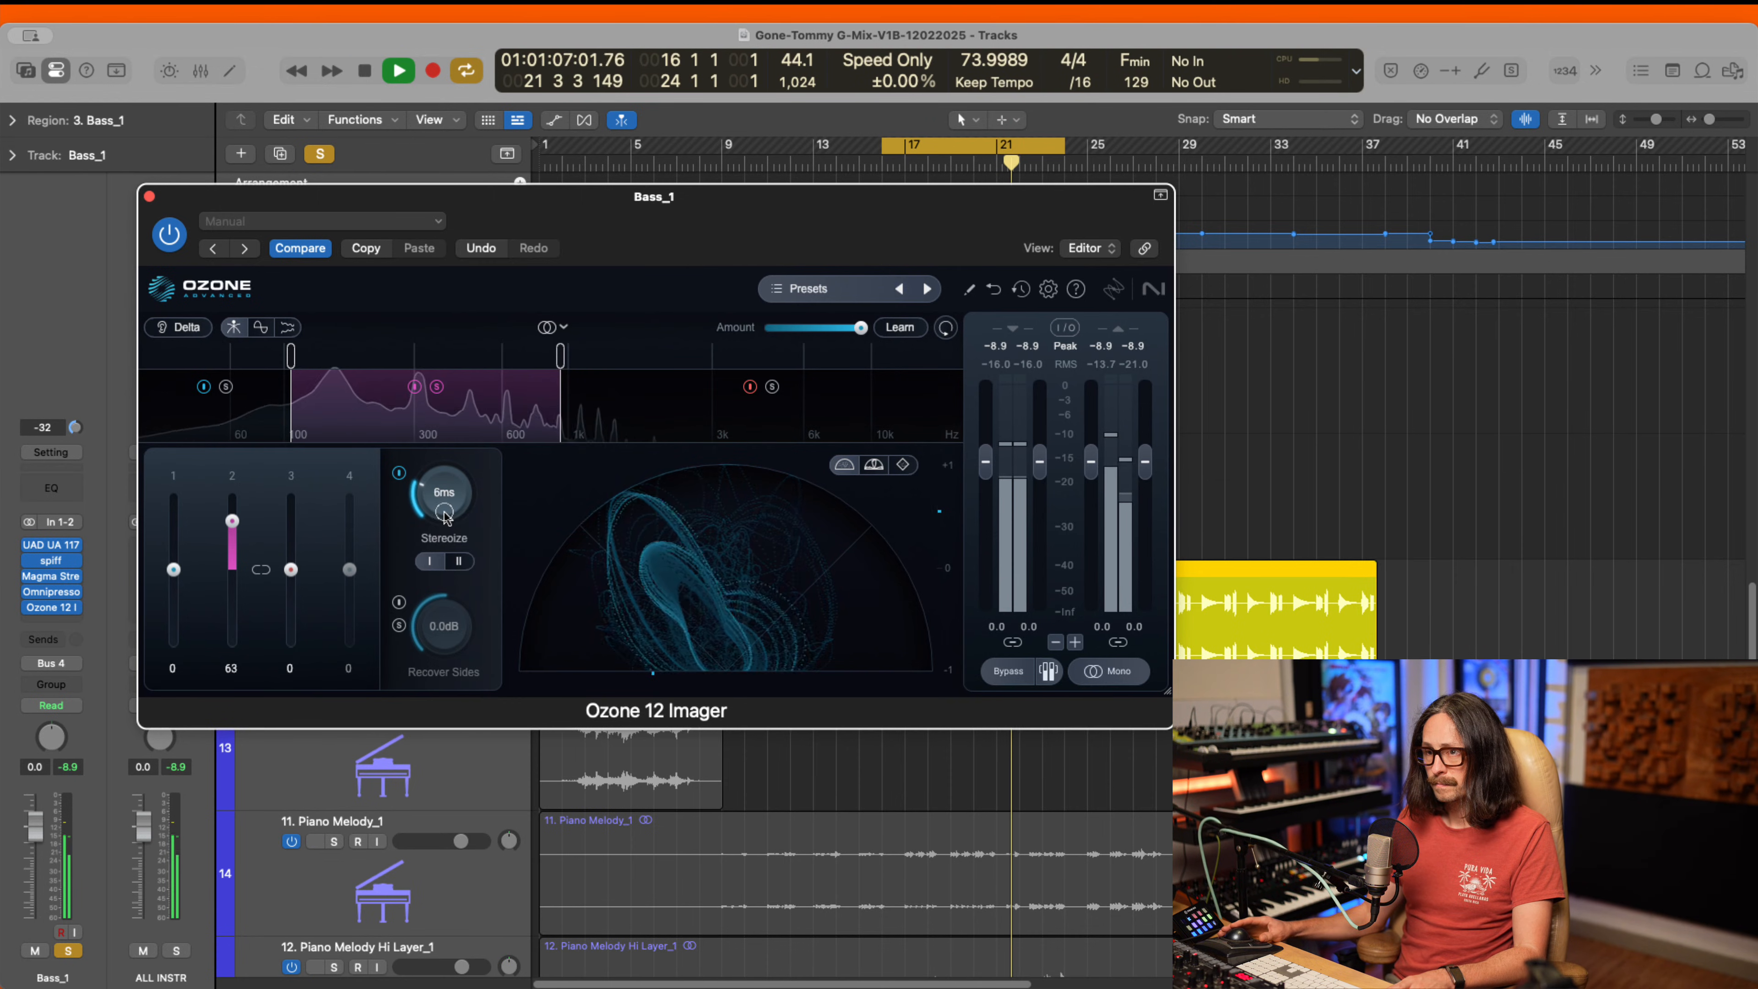
drag(445, 505, 448, 530)
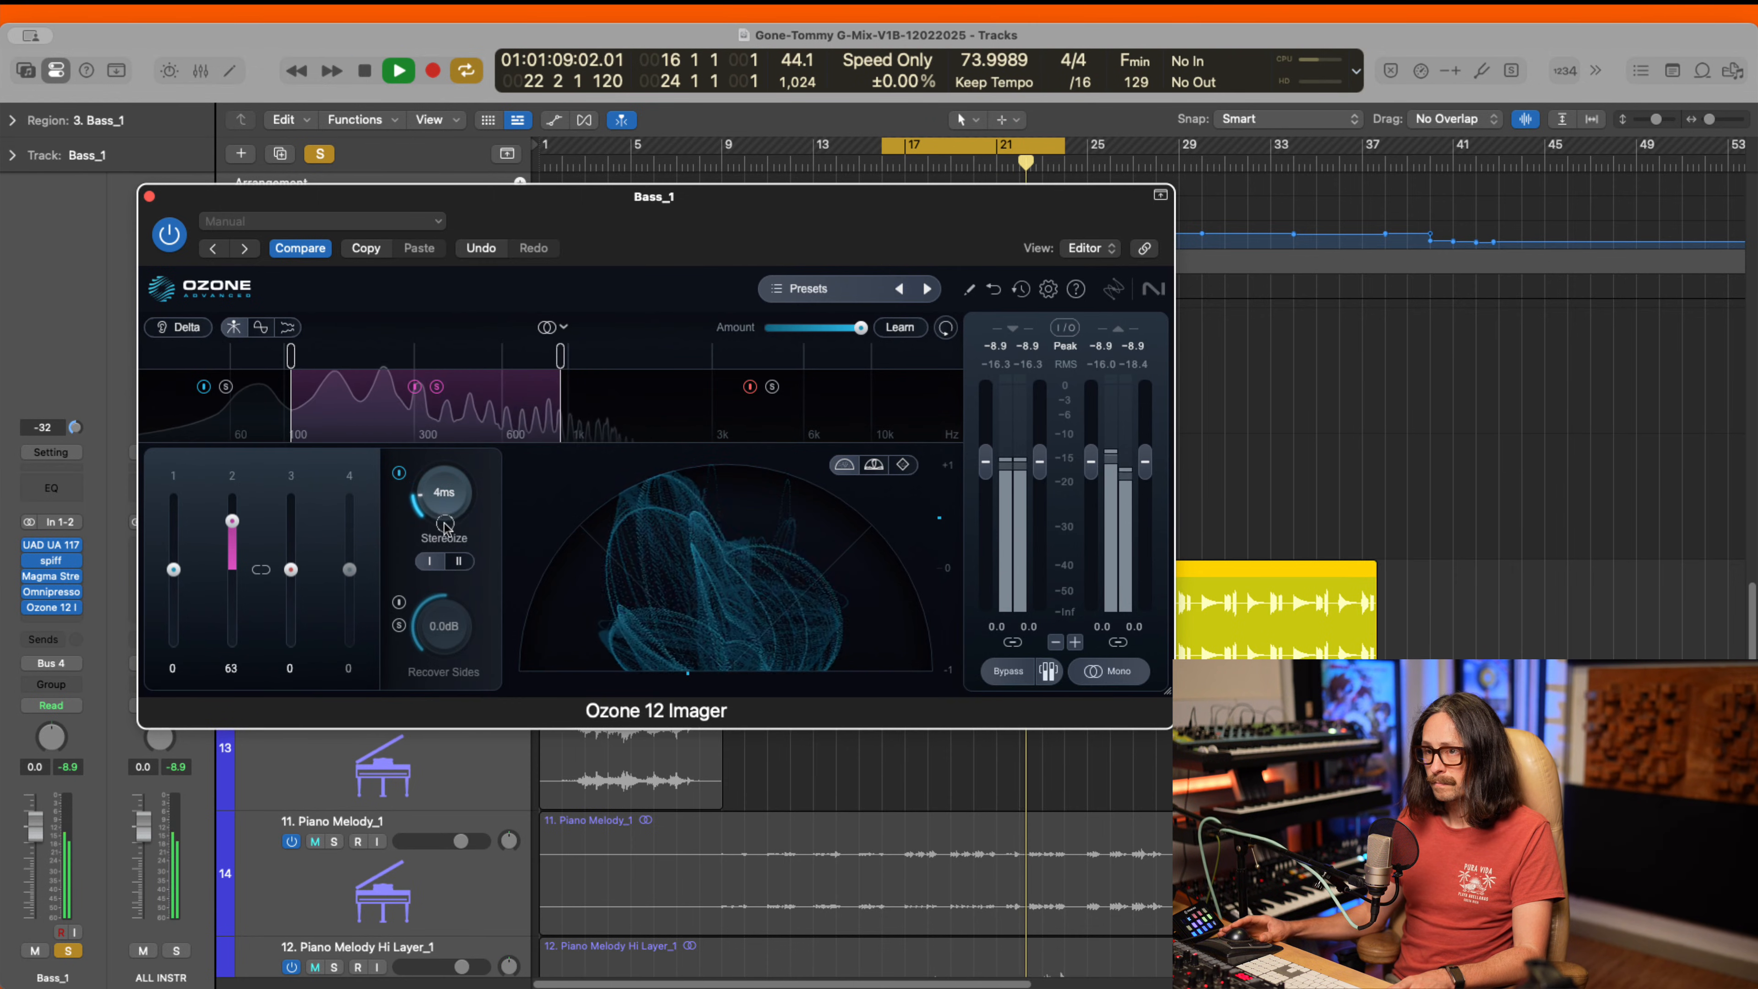
click(457, 563)
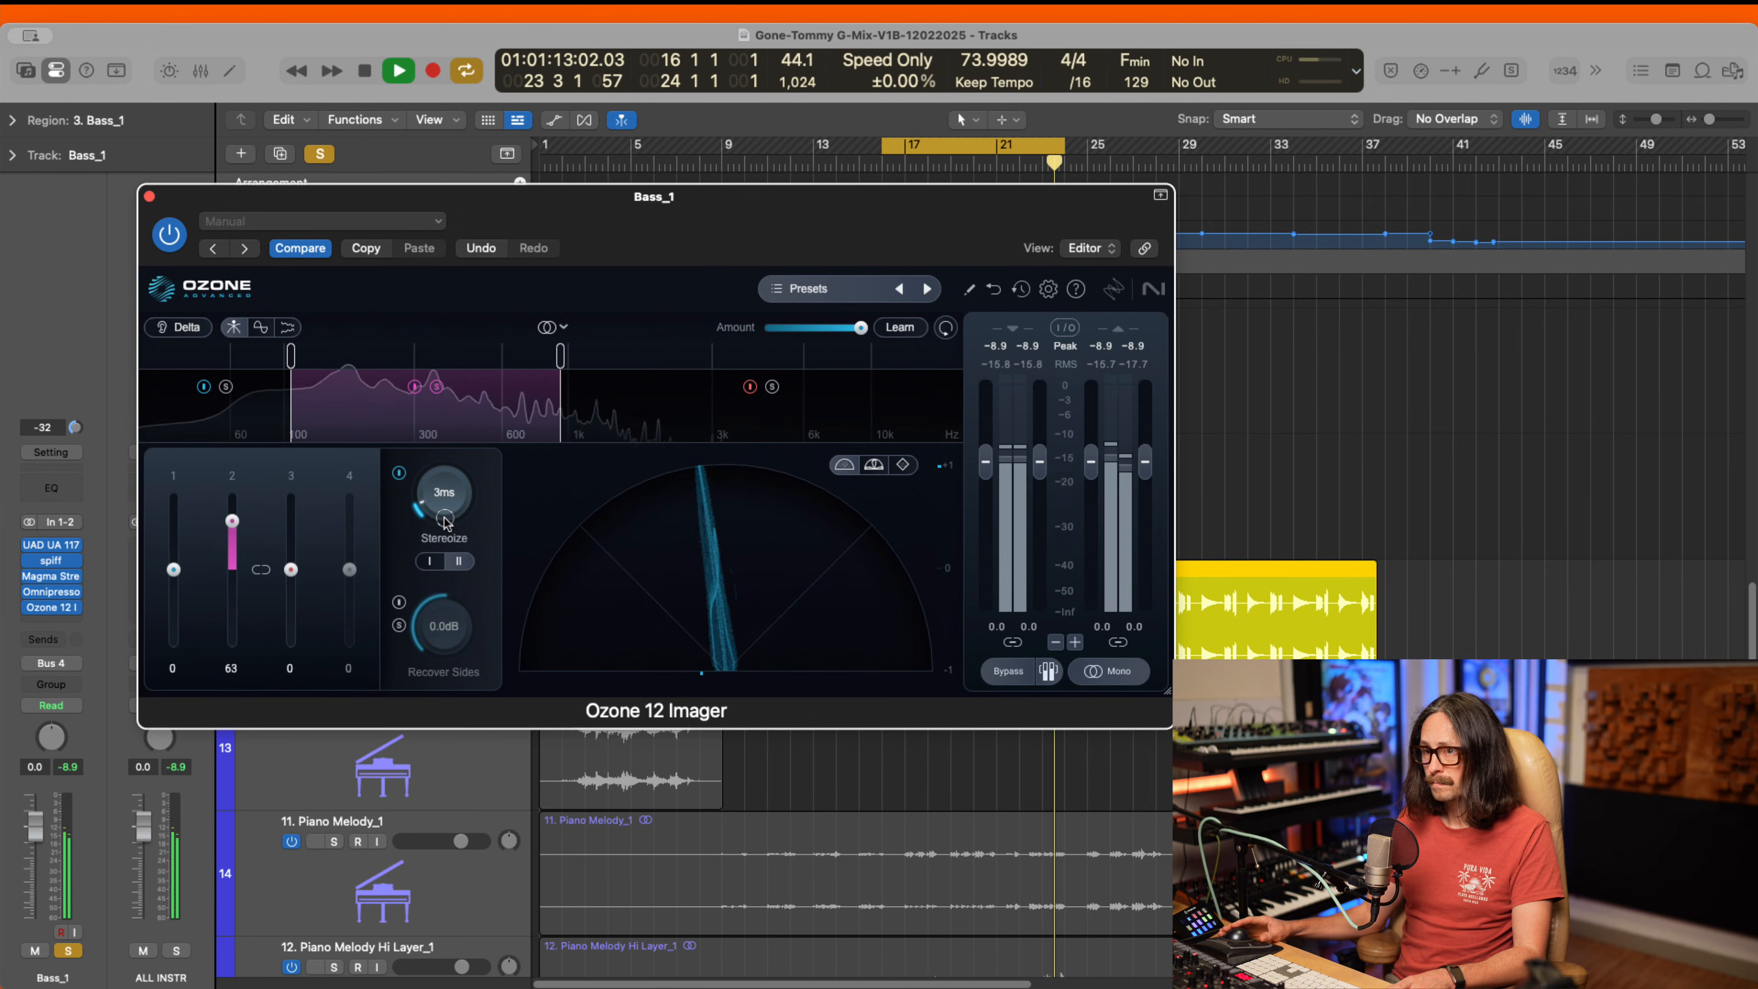
drag(449, 493, 443, 494)
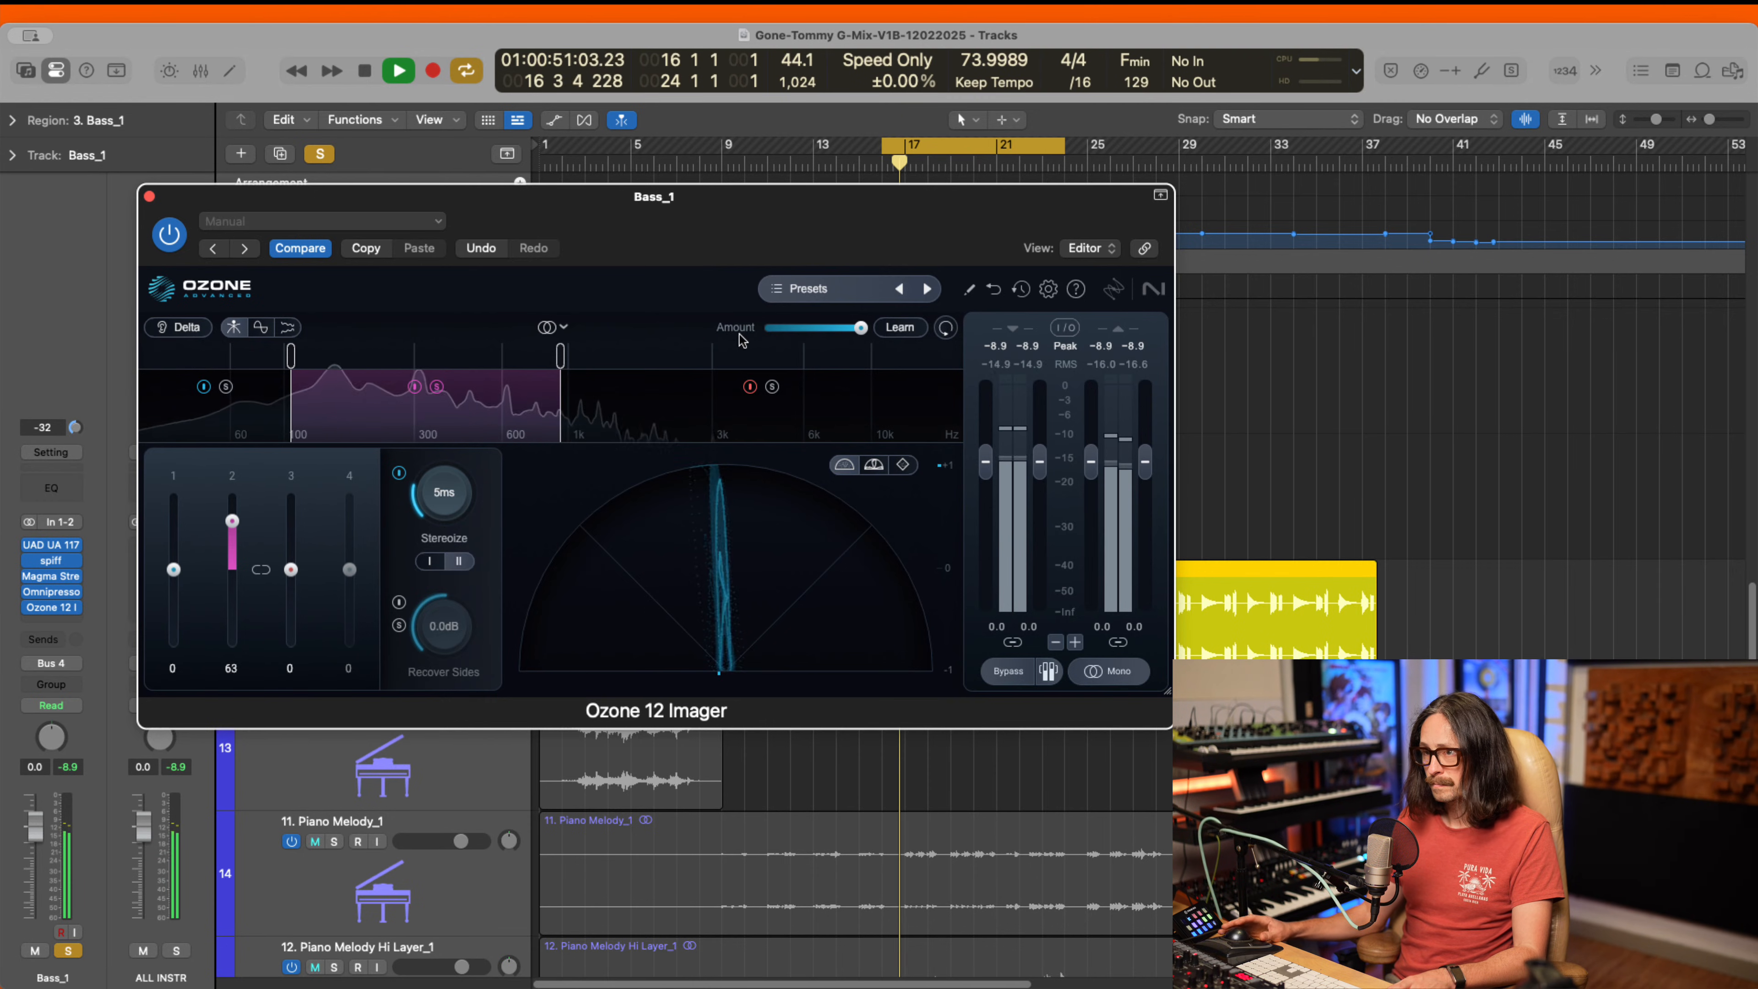
- Compare the soloed middle band with the Imager bypassed and re-enabled, and look at its channel mode options
click(171, 236)
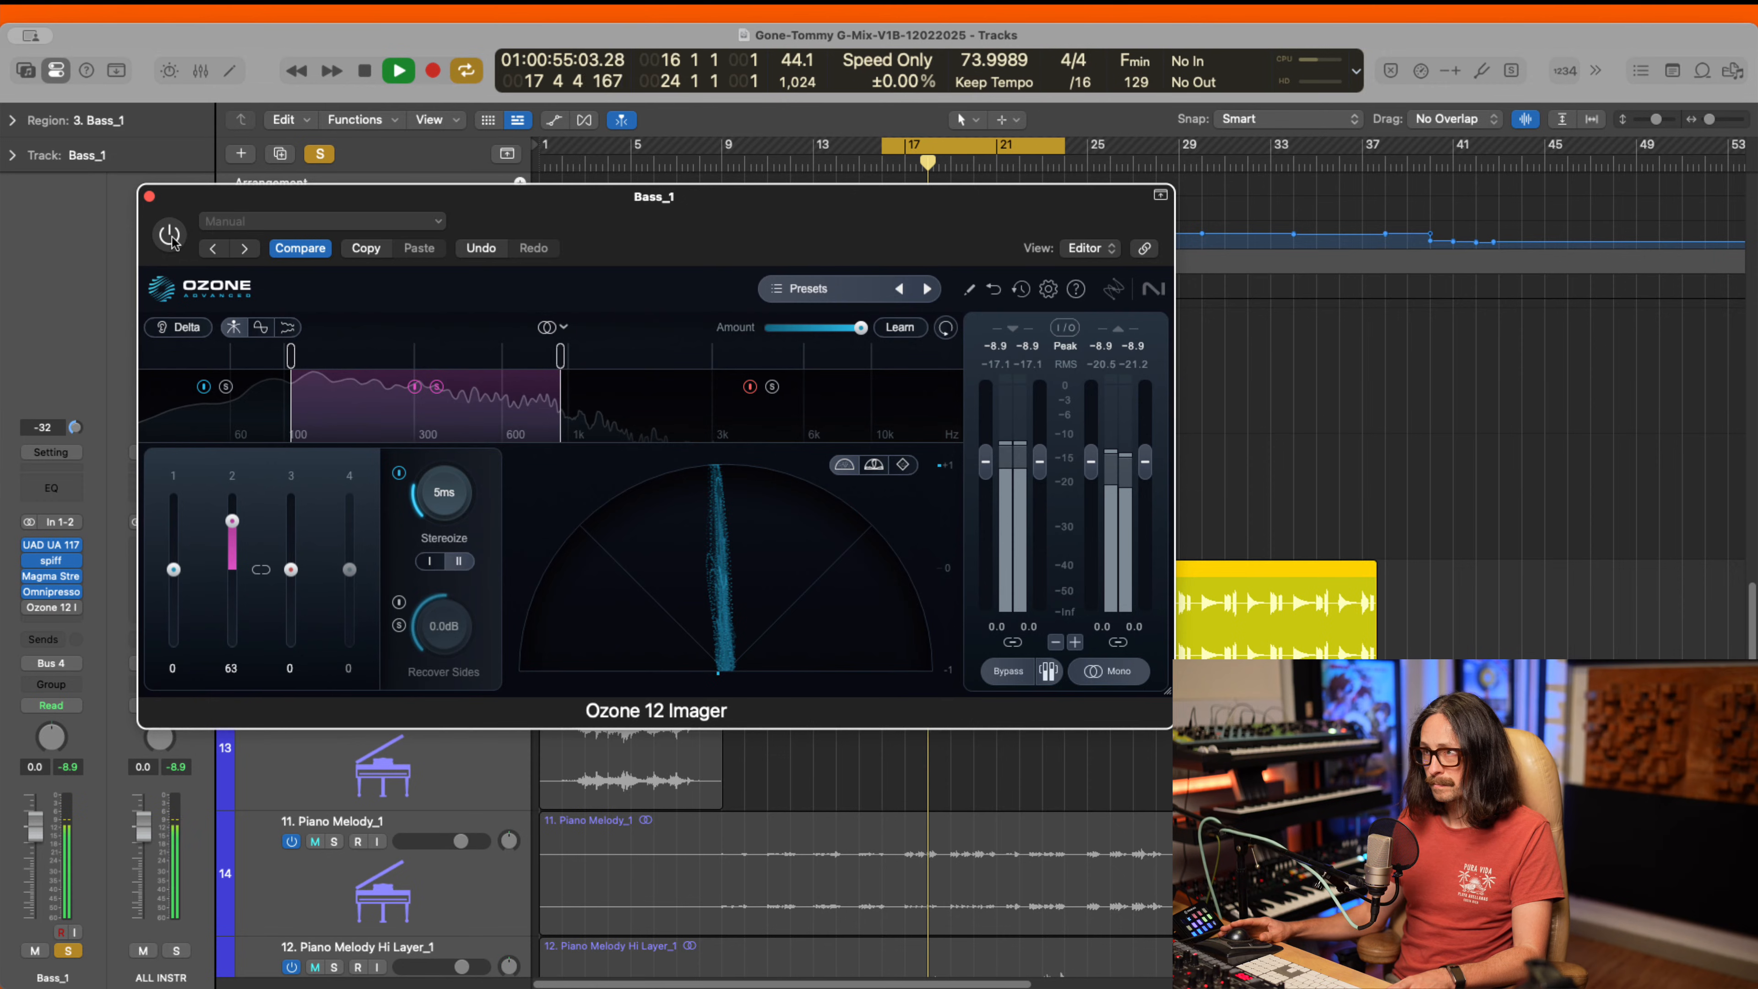
click(170, 236)
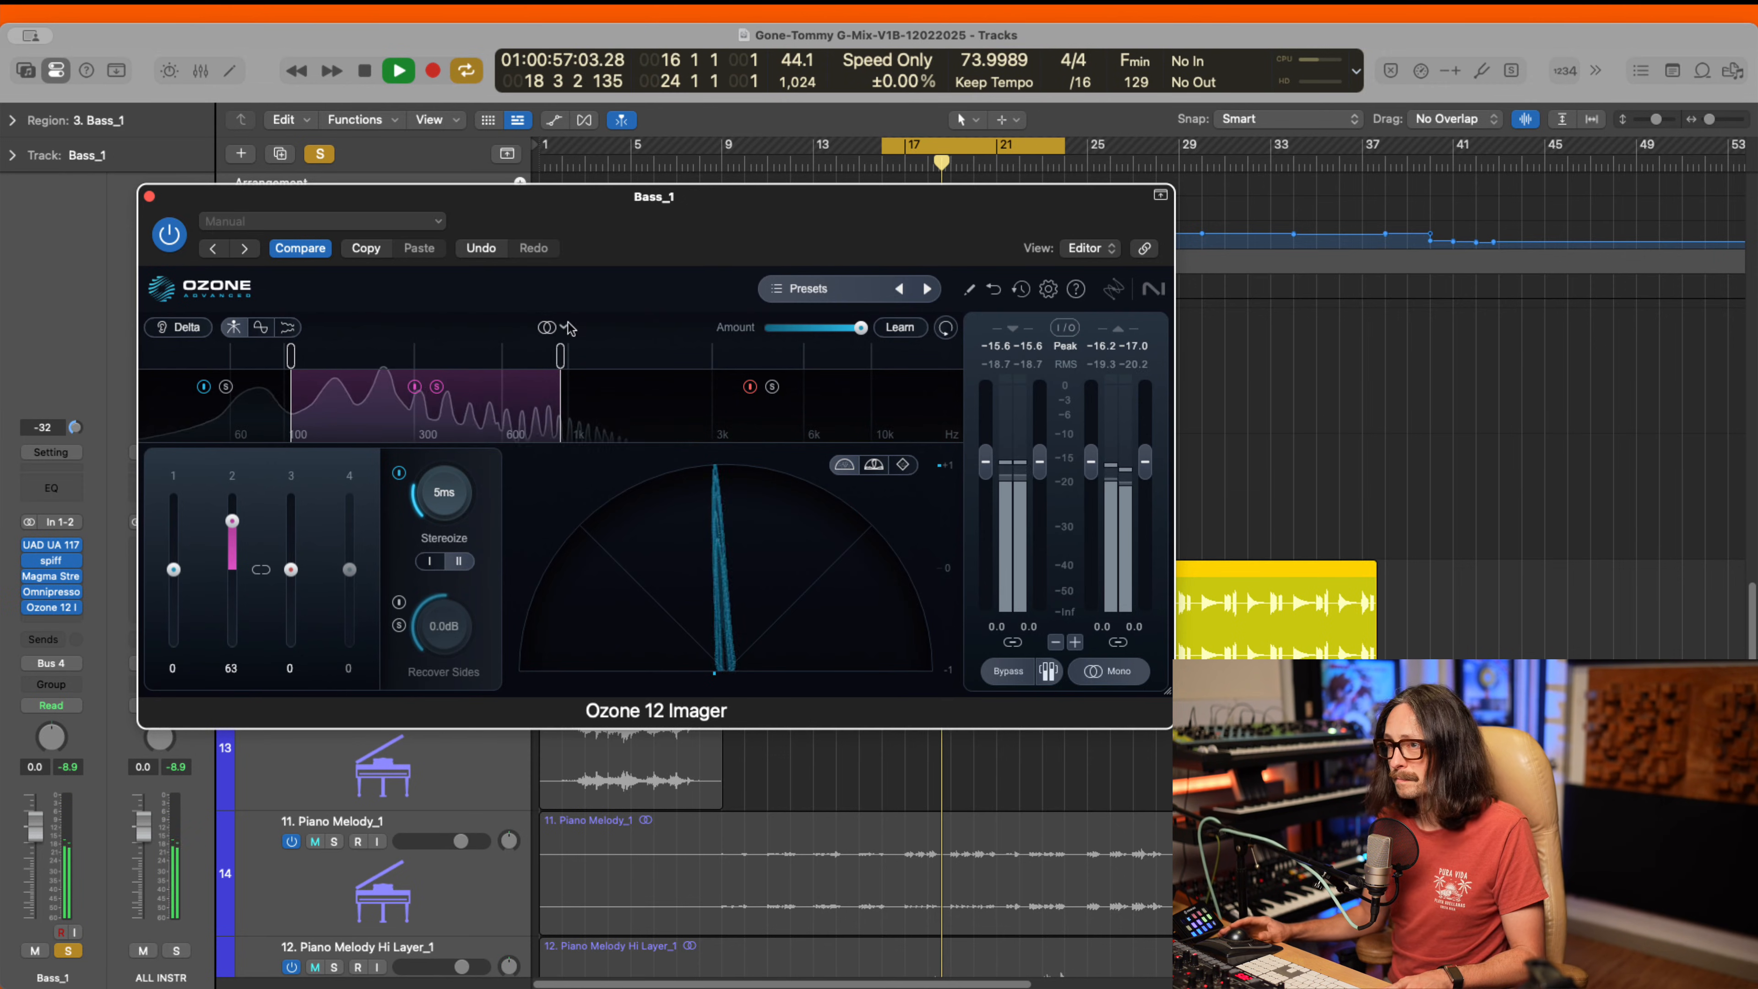
click(550, 327)
click(644, 287)
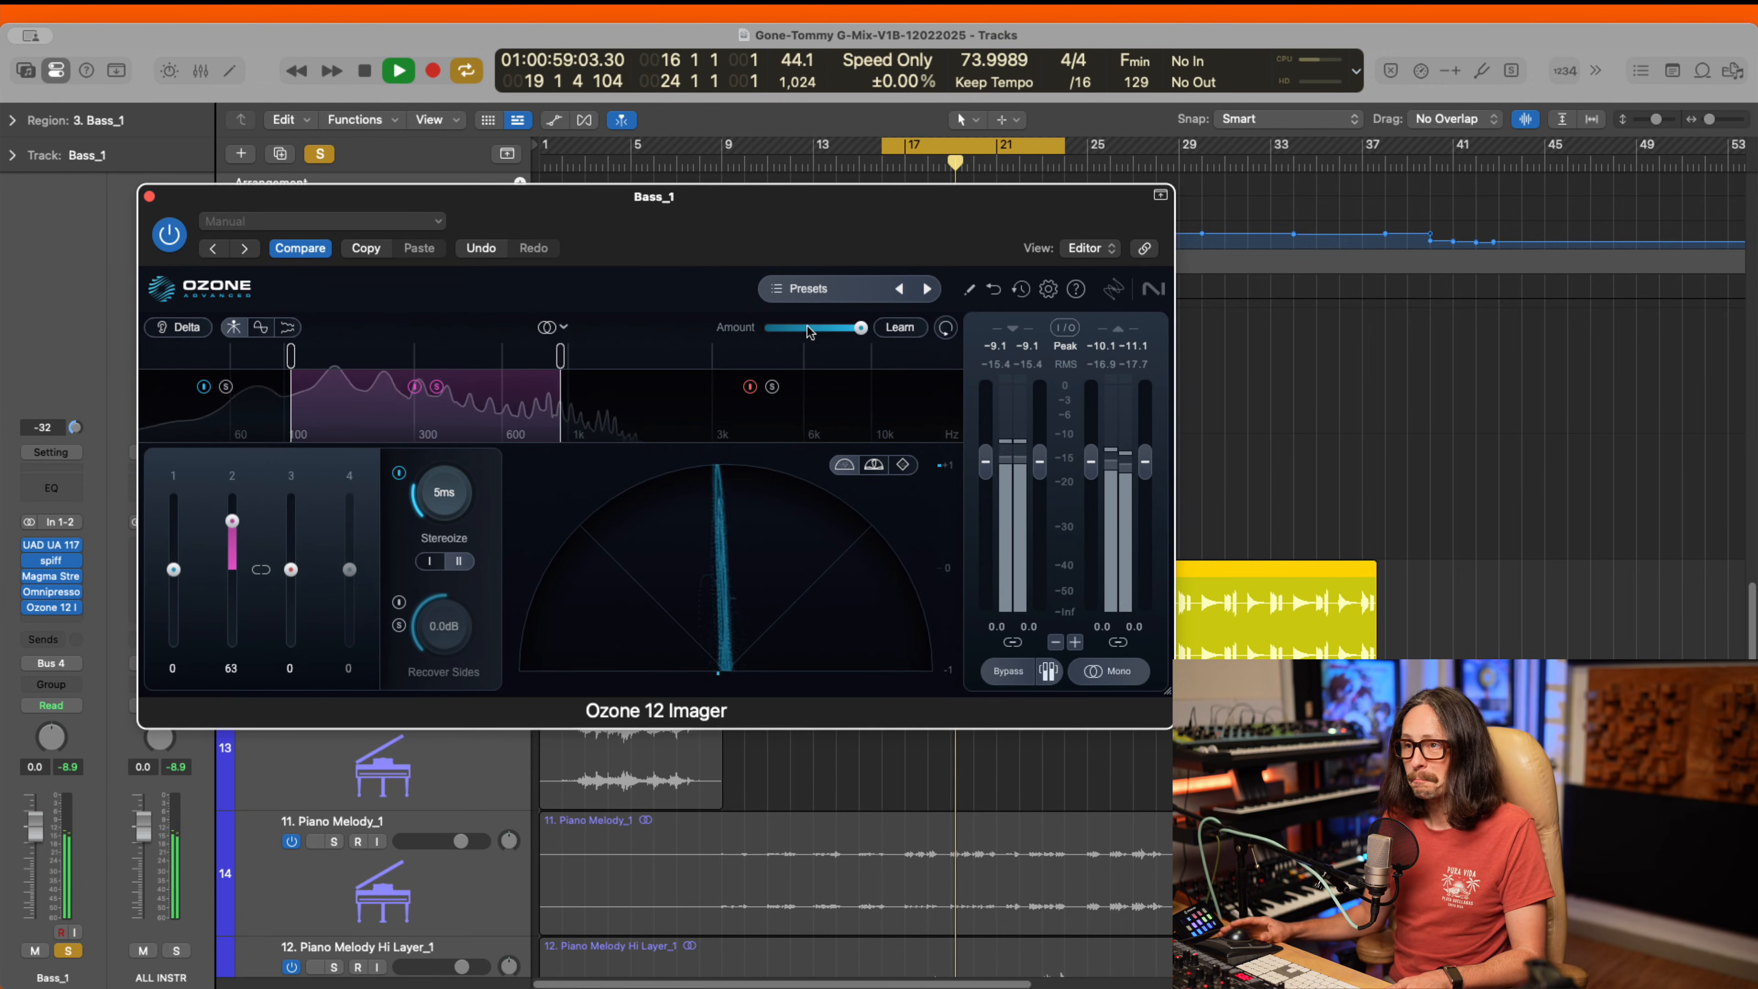
- Lower the Imager's overall amount slightly, widen its second band to 88, and take the bass out of solo
drag(859, 332, 842, 331)
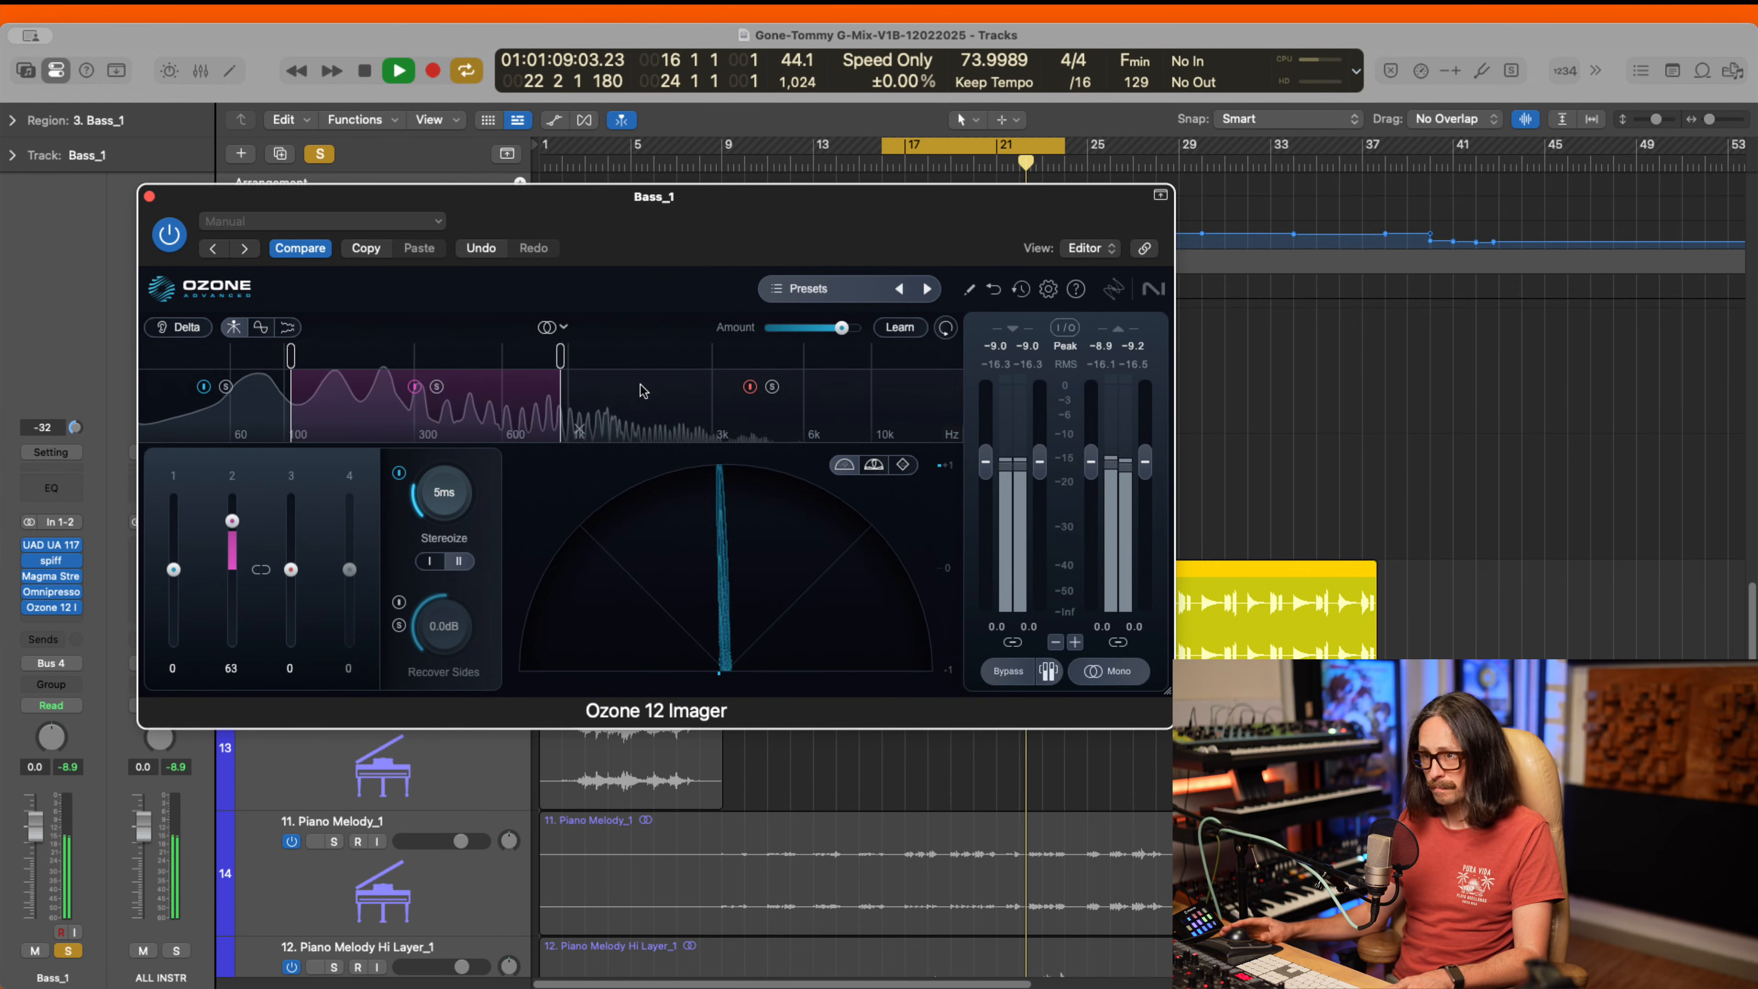
mouse_move(232, 520)
mouse_down()
mouse_move(233, 497)
mouse_move(231, 647)
mouse_move(240, 502)
mouse_up()
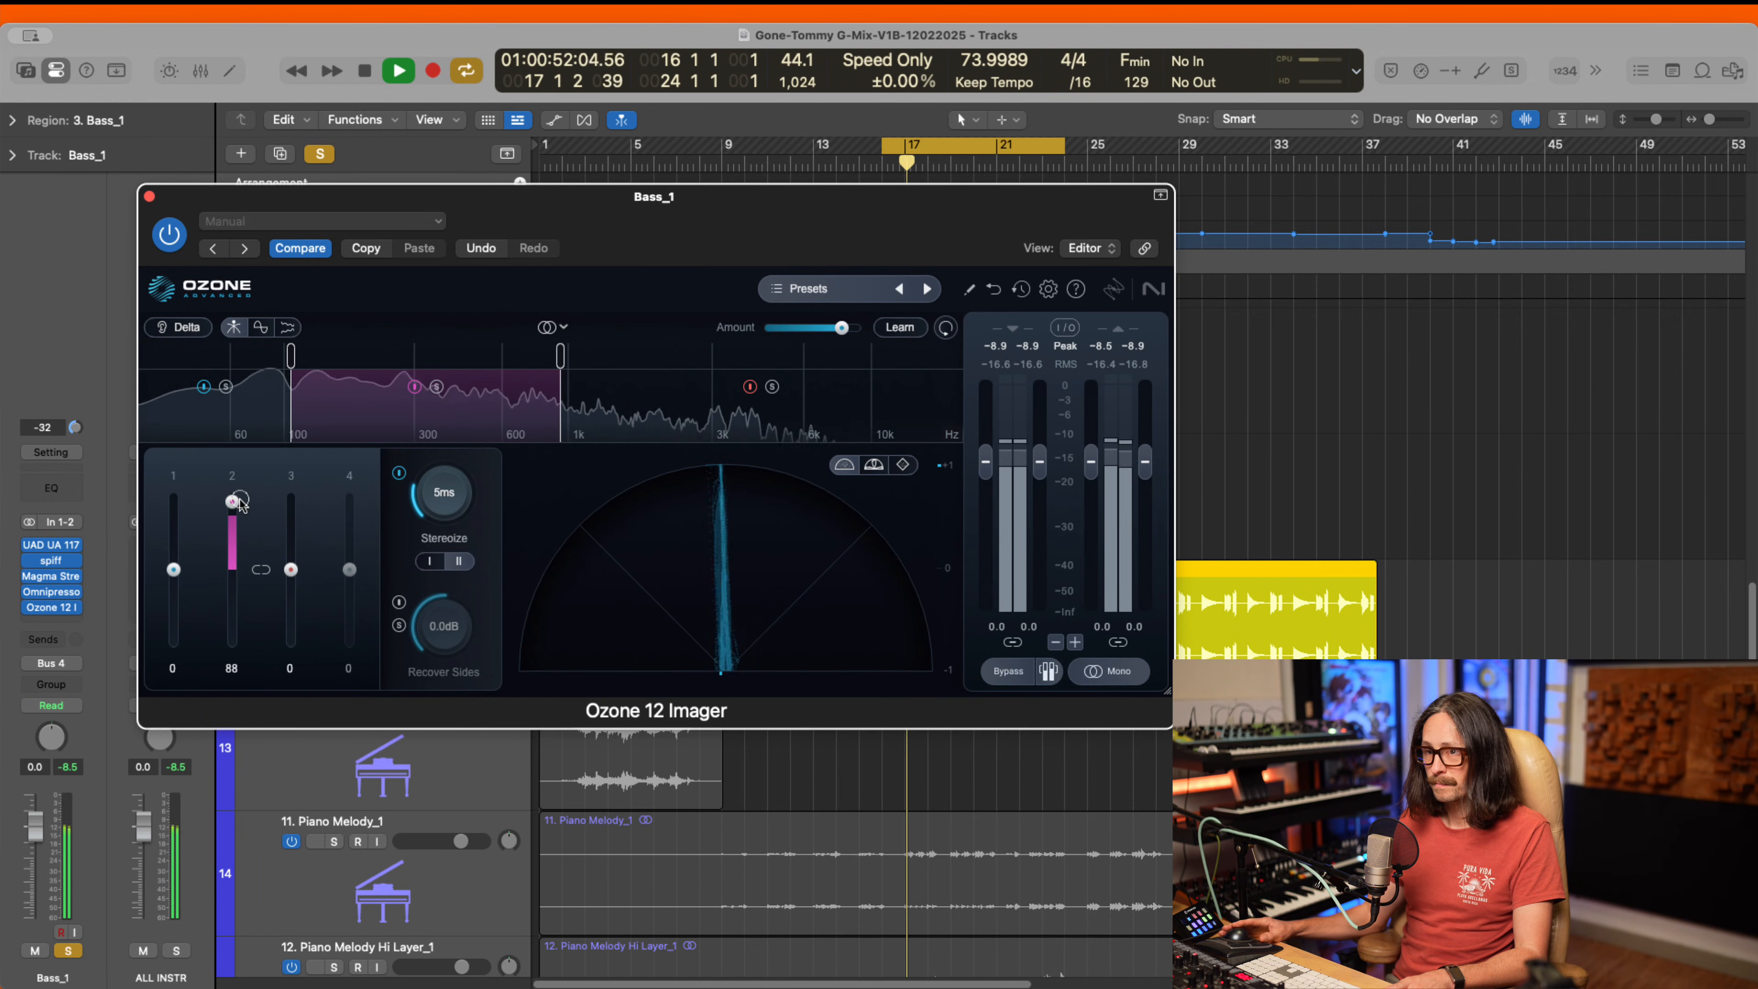
click(69, 951)
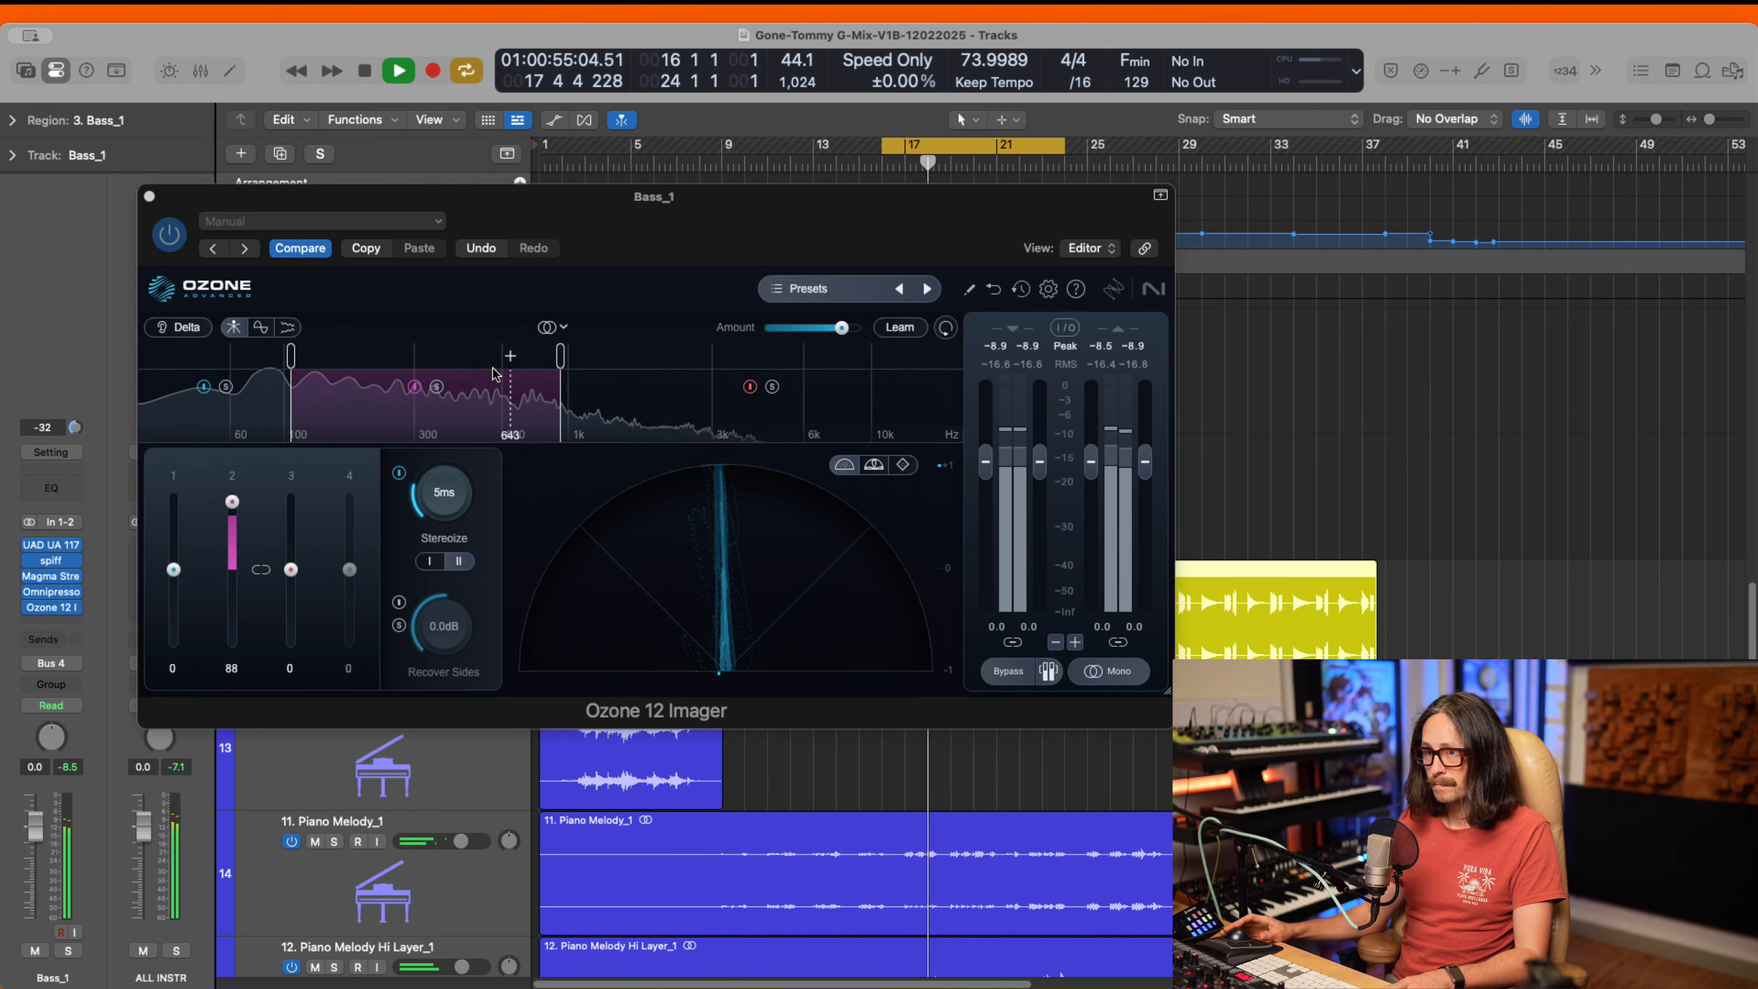
- Compare Stereoize modes I and II on the second Imager band while the full mix plays, ending on mode II
click(561, 359)
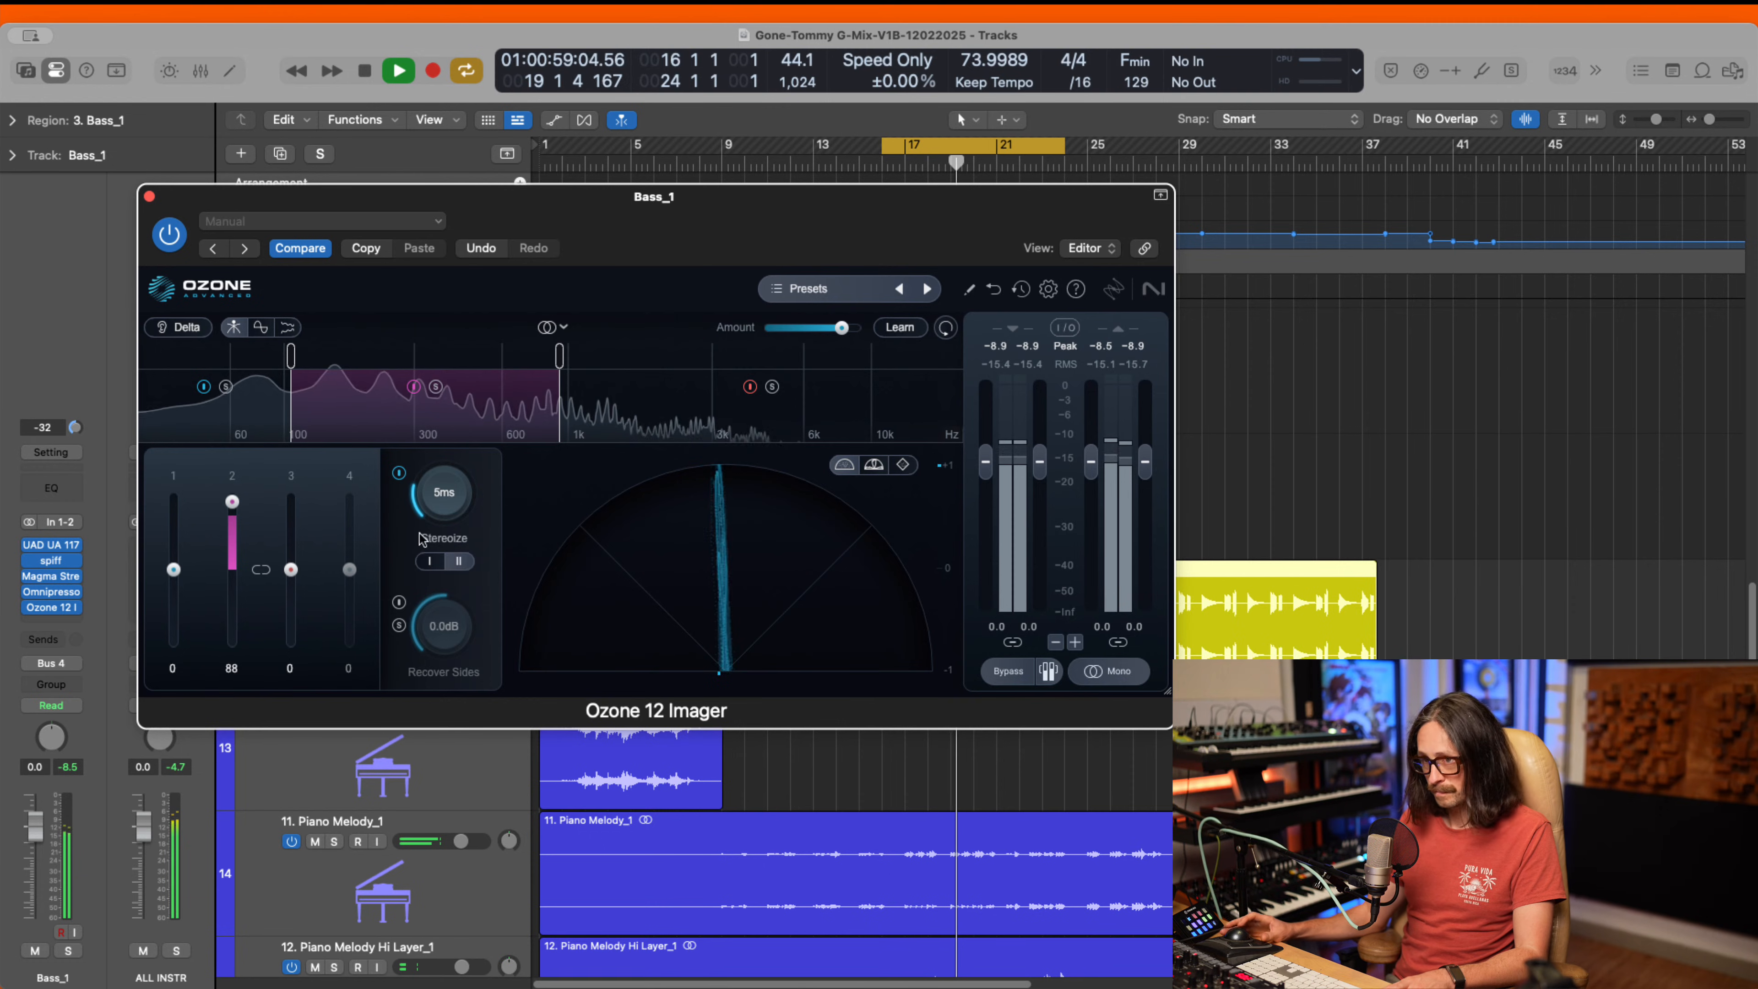
click(434, 563)
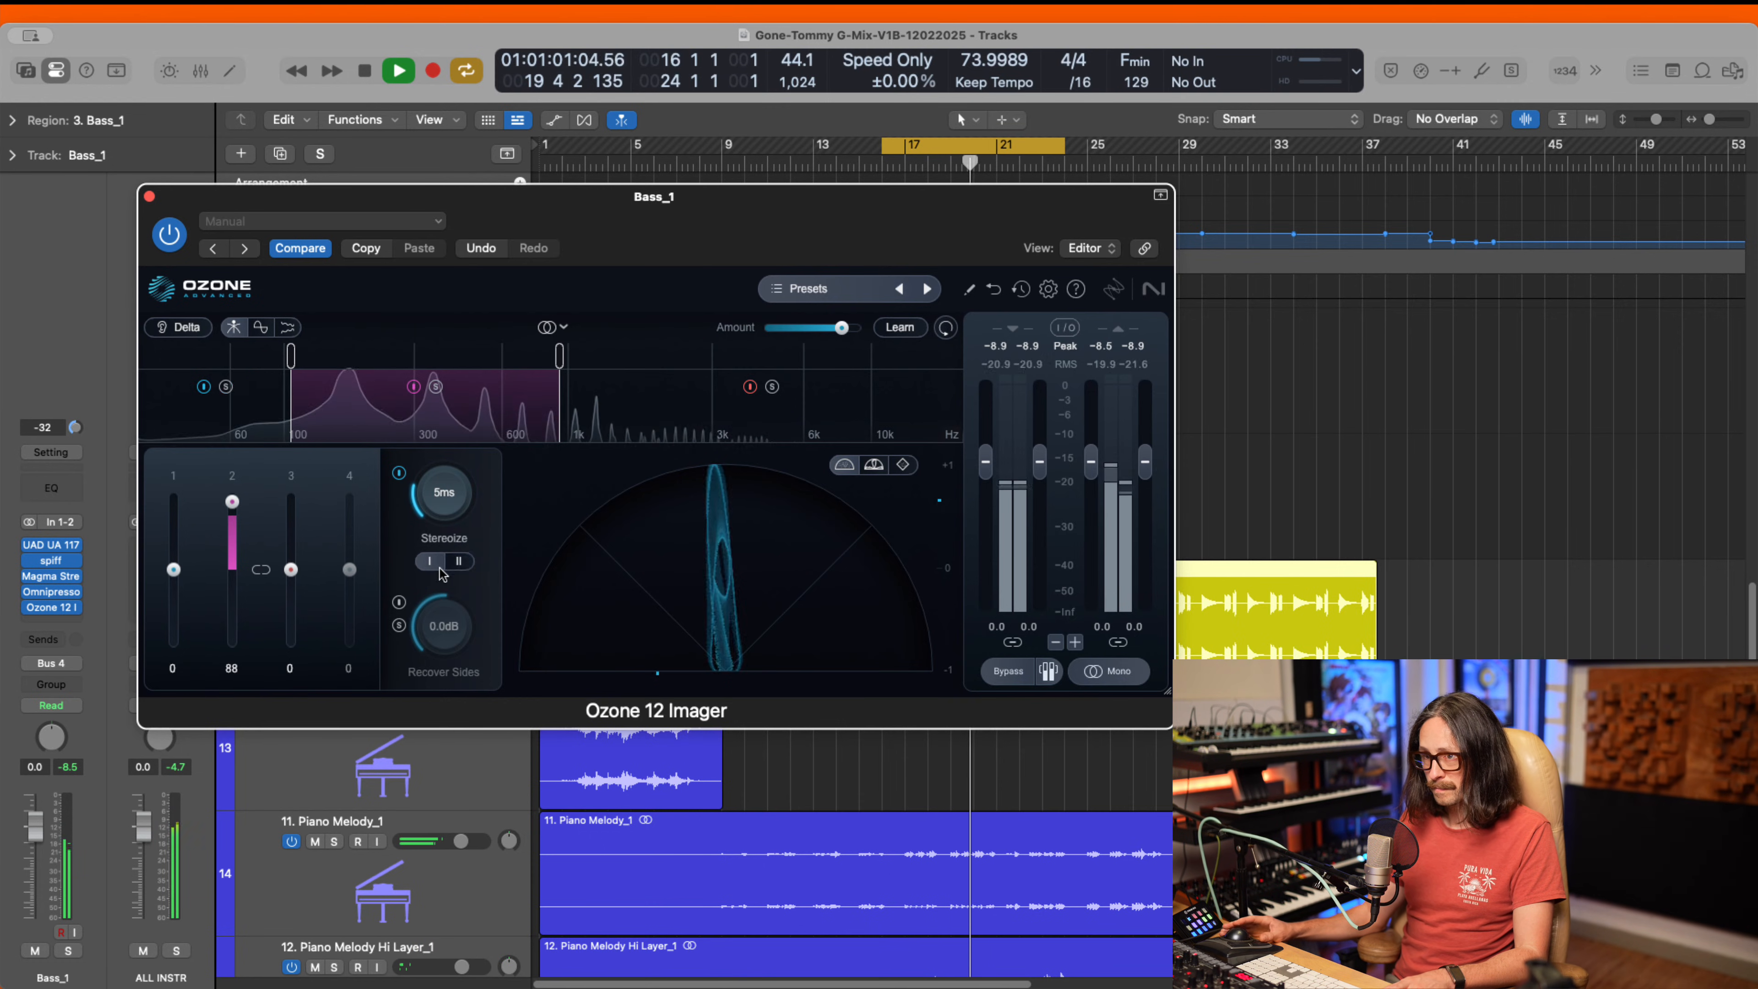
click(460, 564)
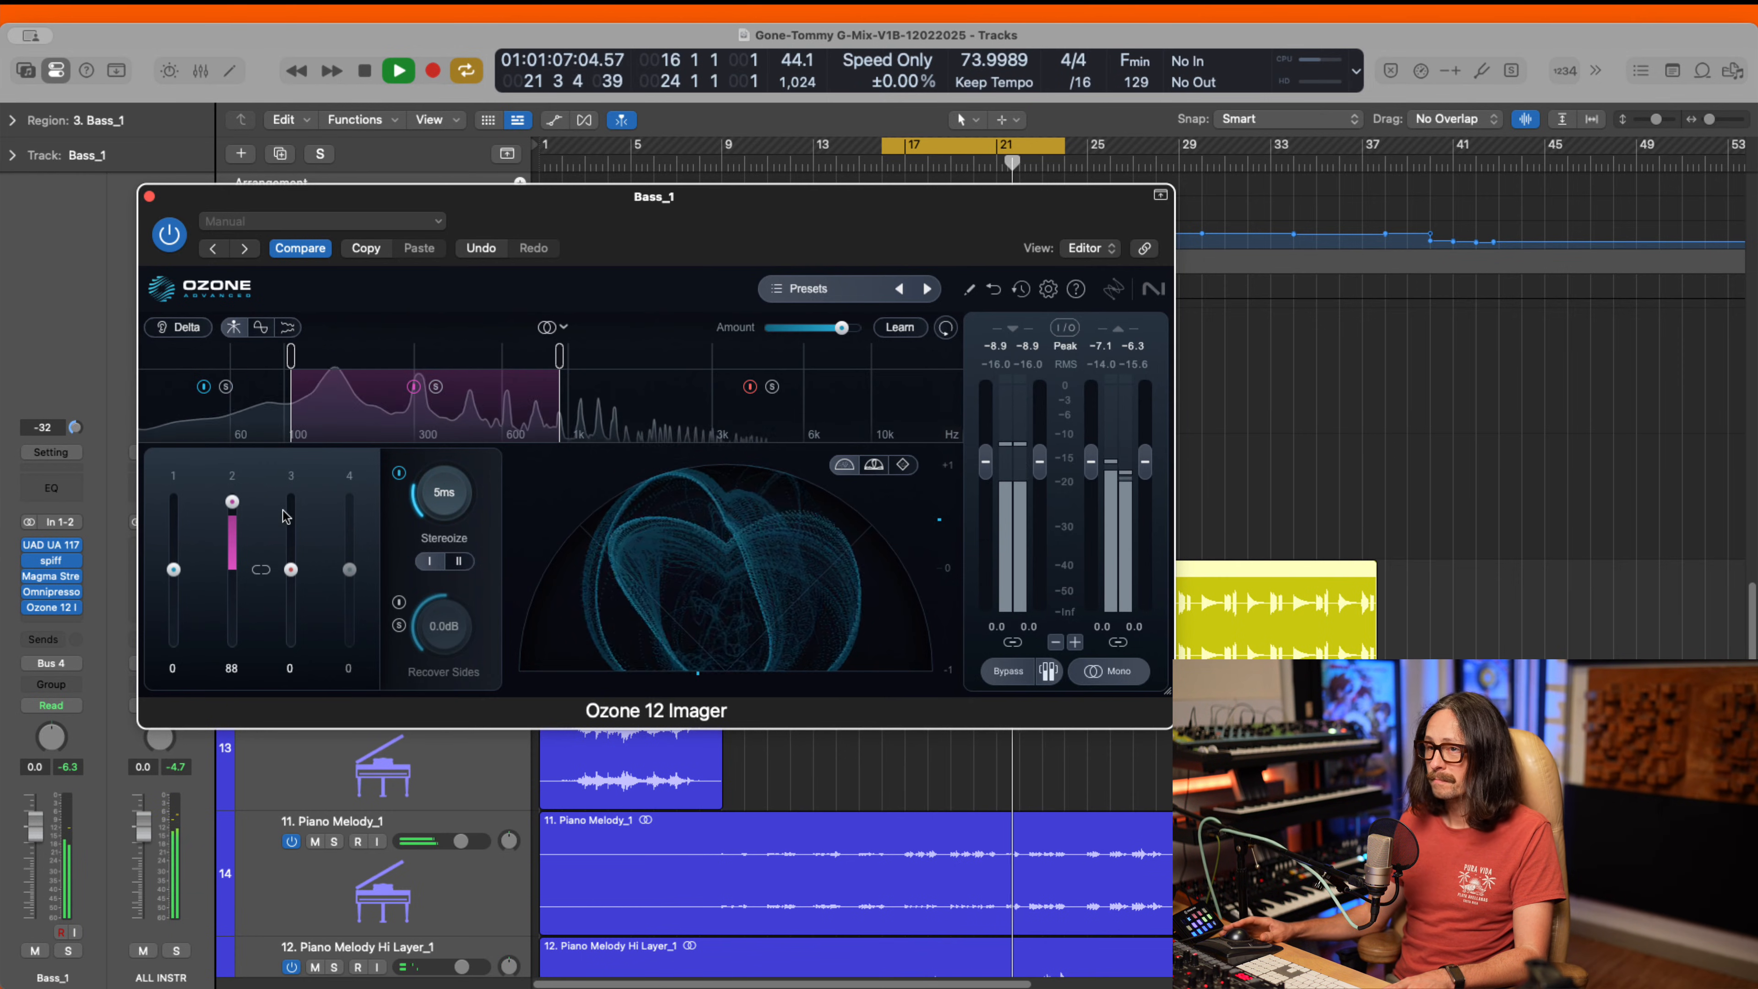
- Set the second Imager band's width to 43 and its Stereoize delay to 3 ms, and raise the overall amount slightly
drag(232, 501, 231, 539)
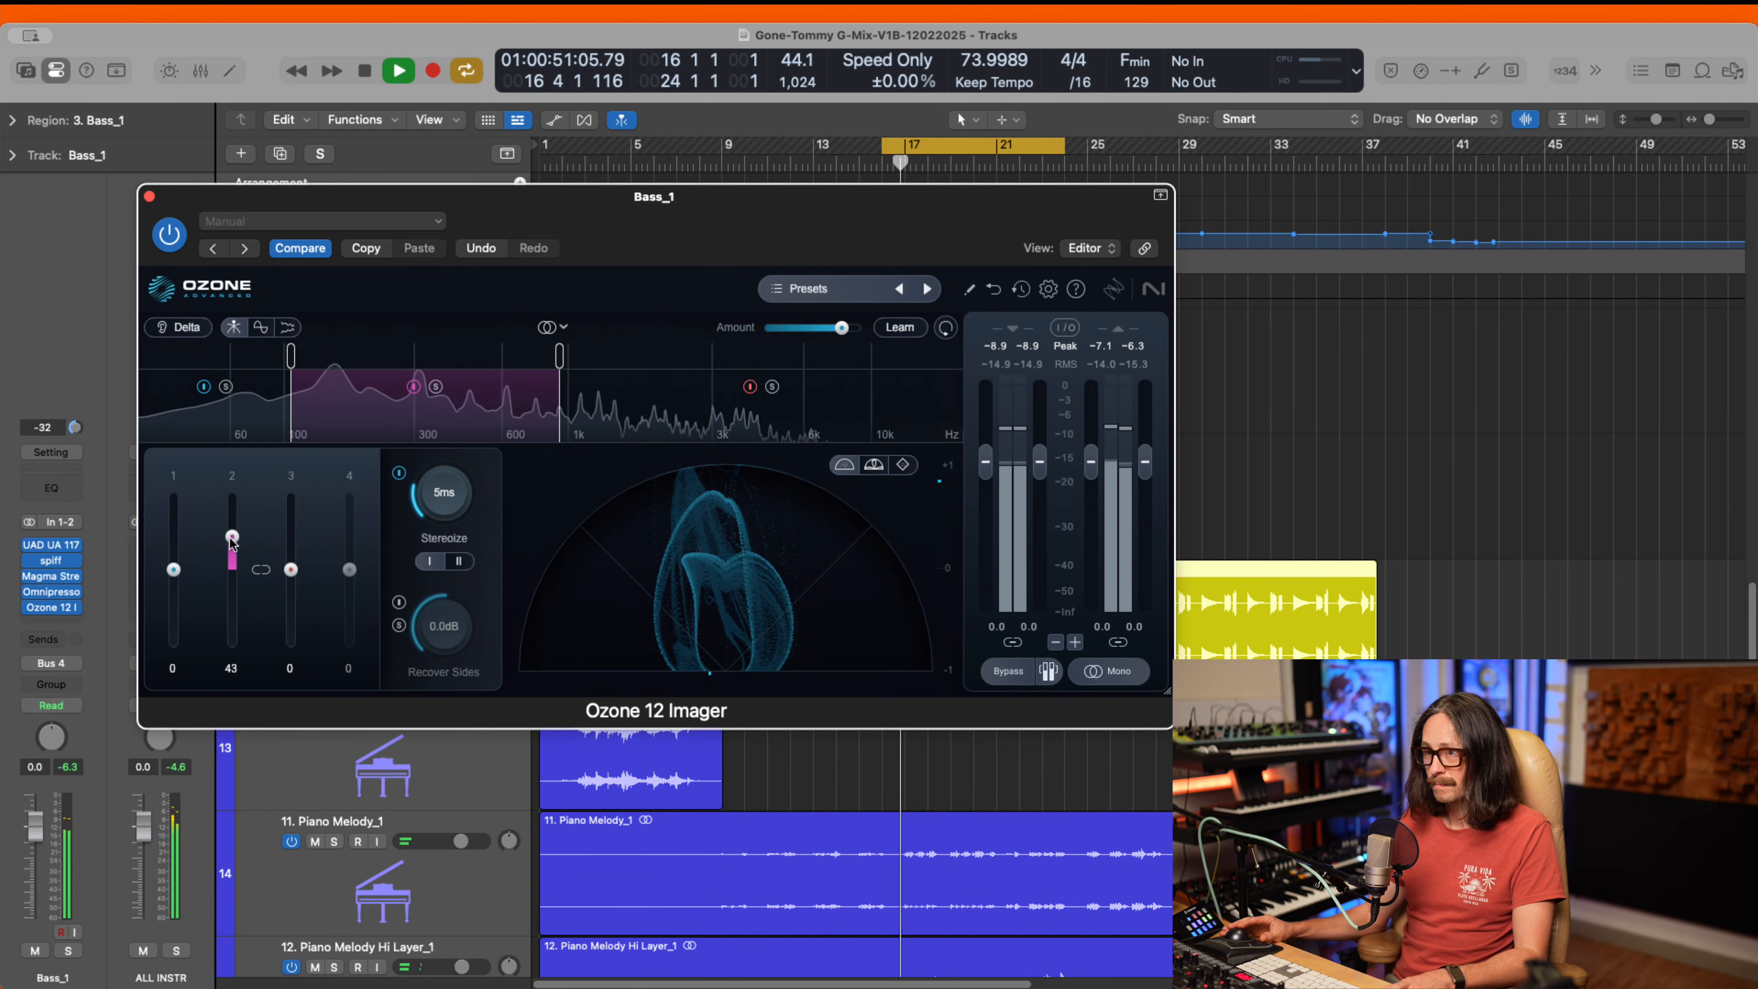
drag(452, 511, 461, 541)
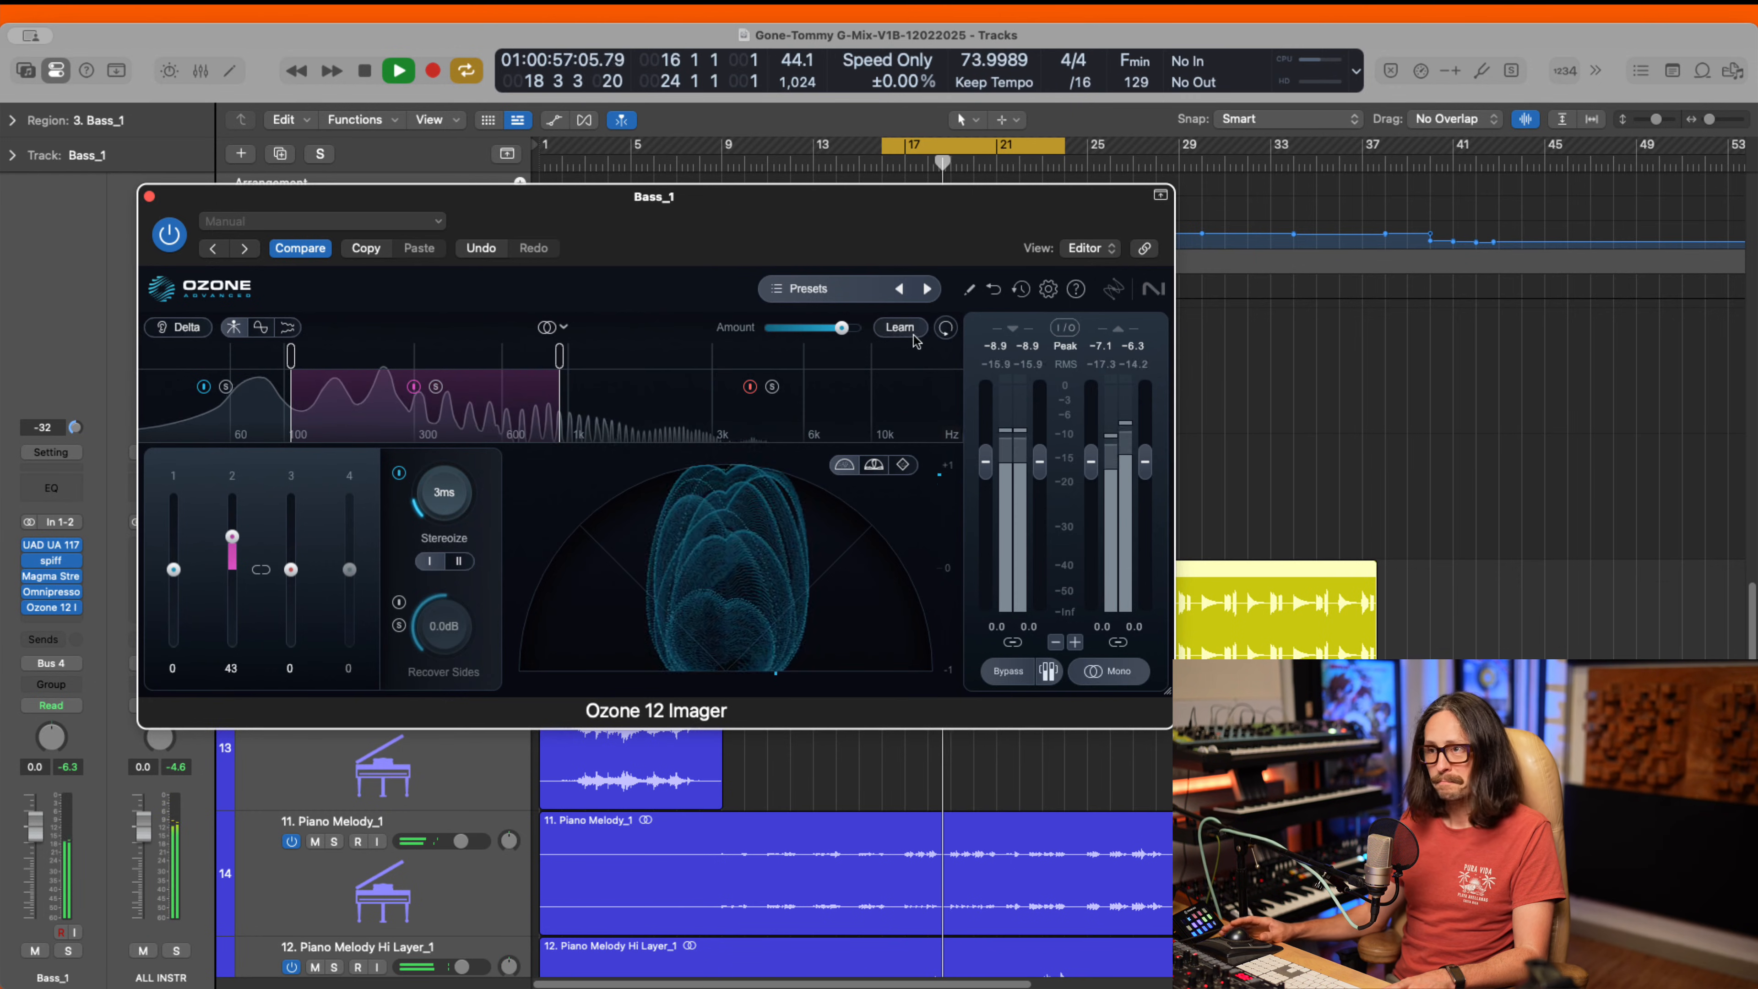
drag(842, 328, 851, 330)
- Compare the full mix with the bass Imager bypassed and re-enabled, and close the Imager
click(158, 235)
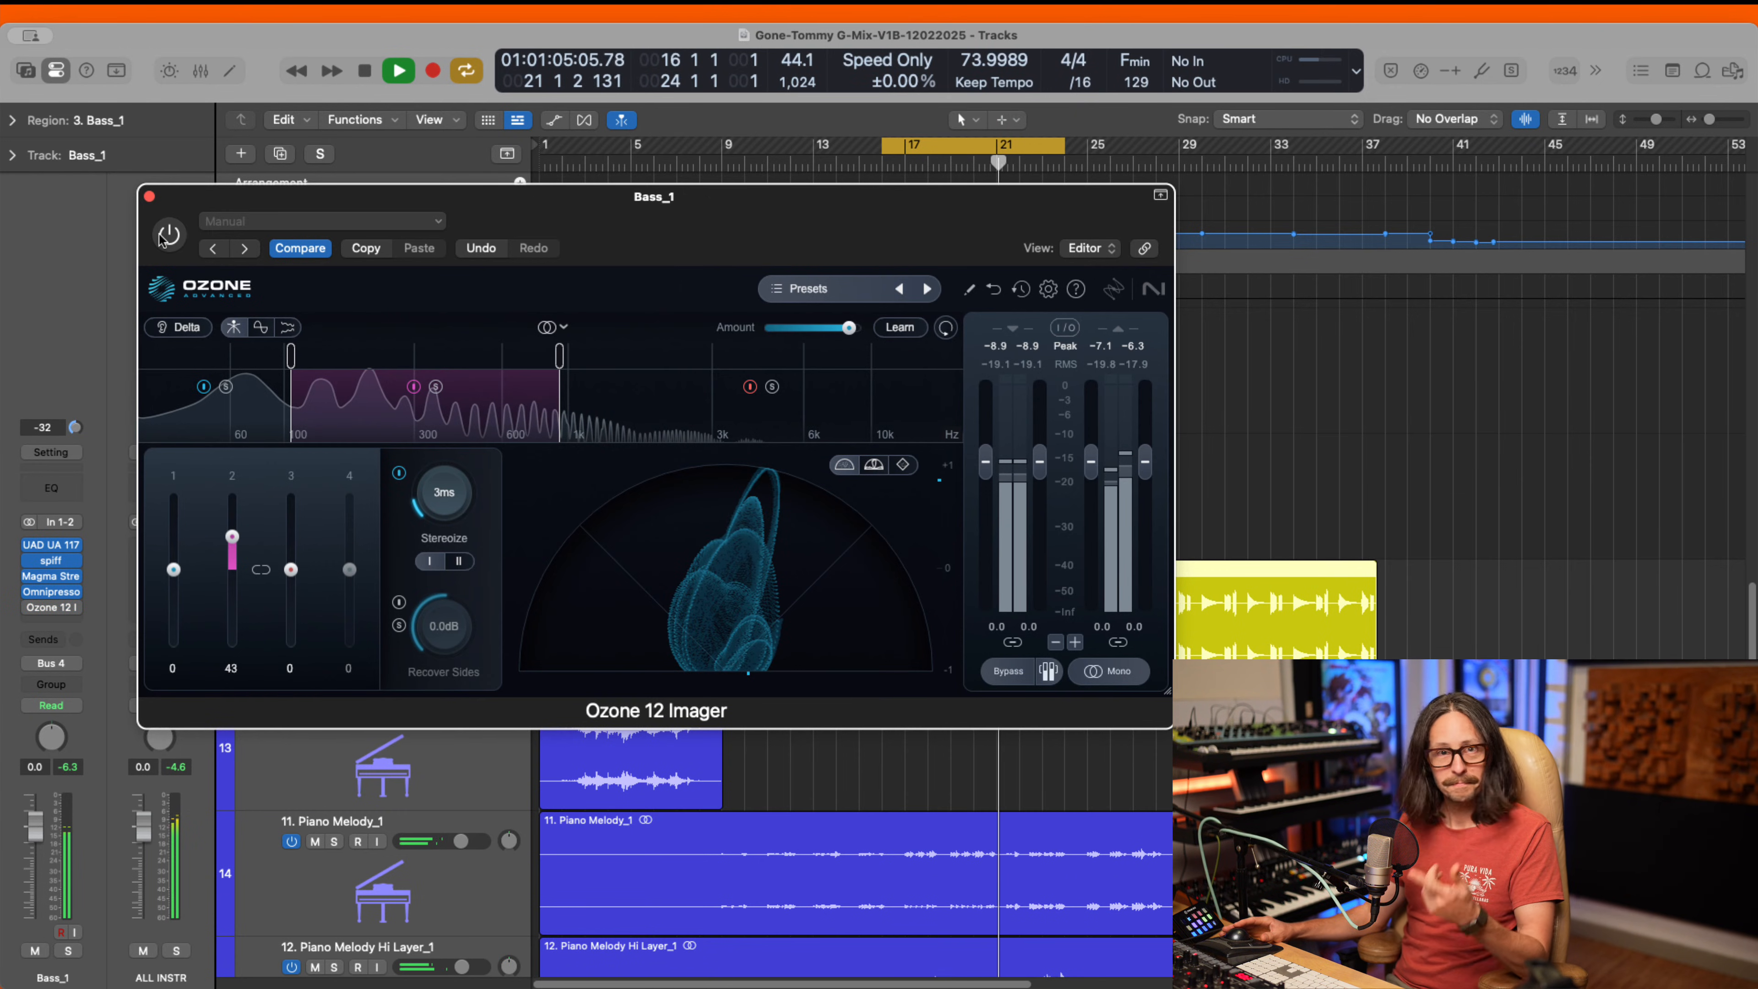
click(160, 236)
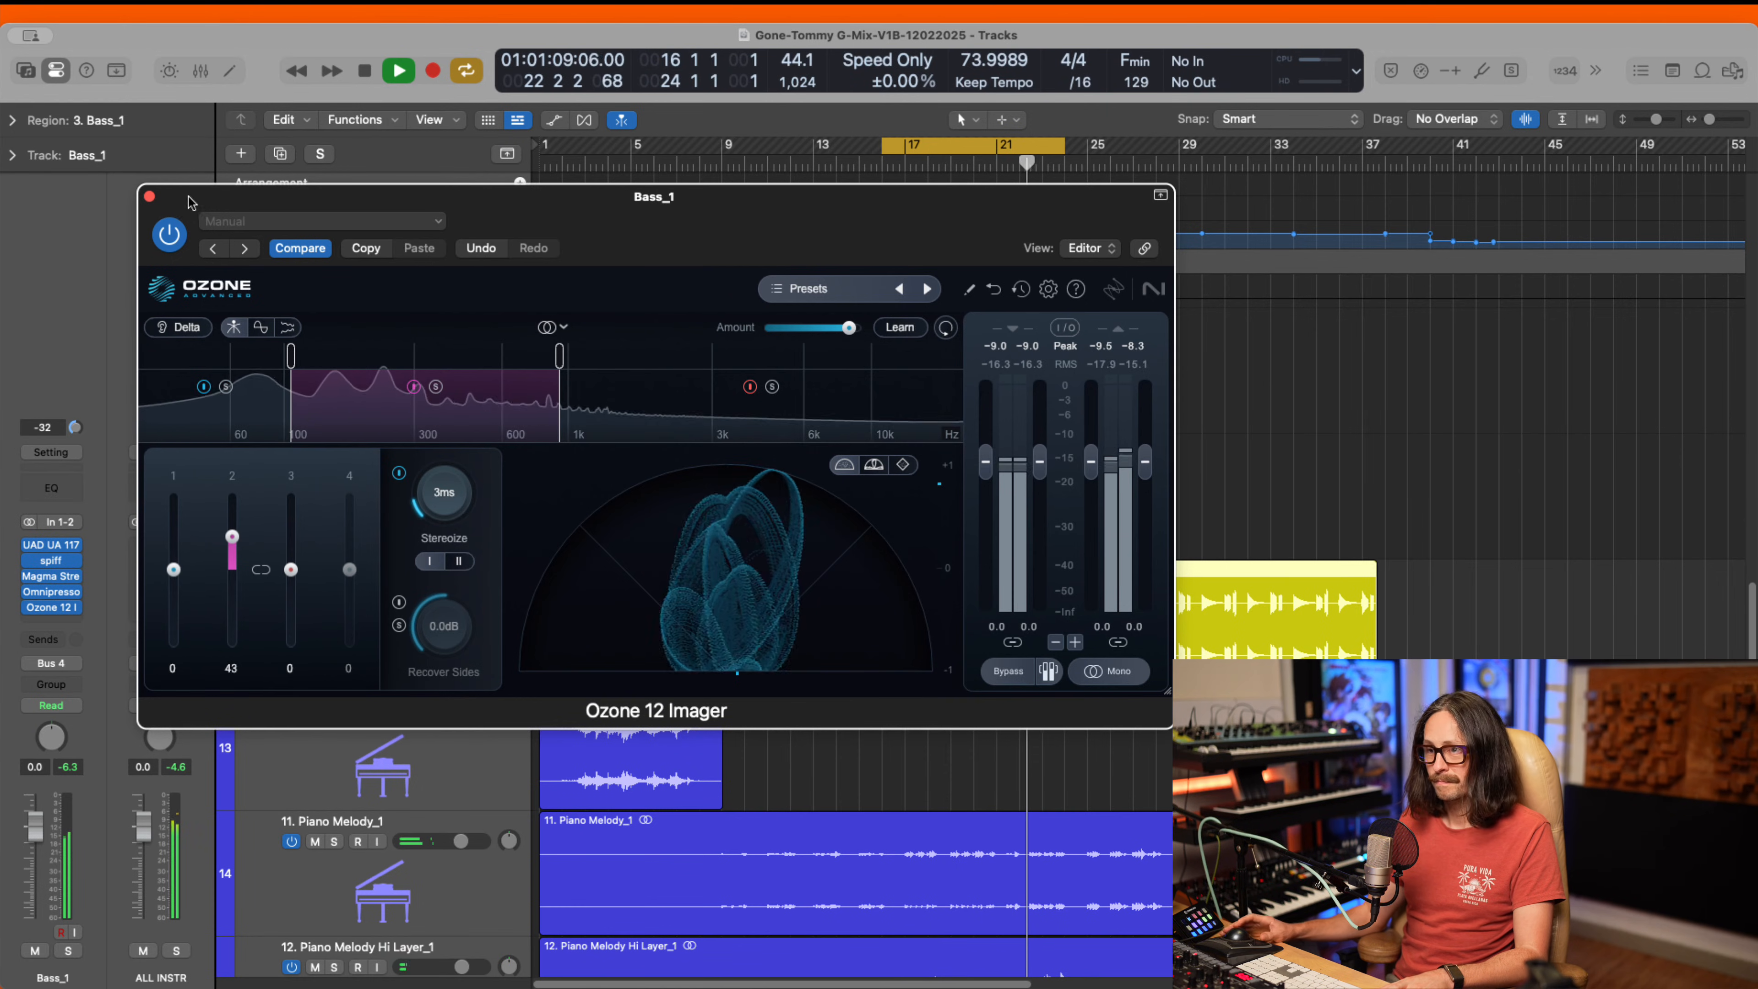
key(super+w)
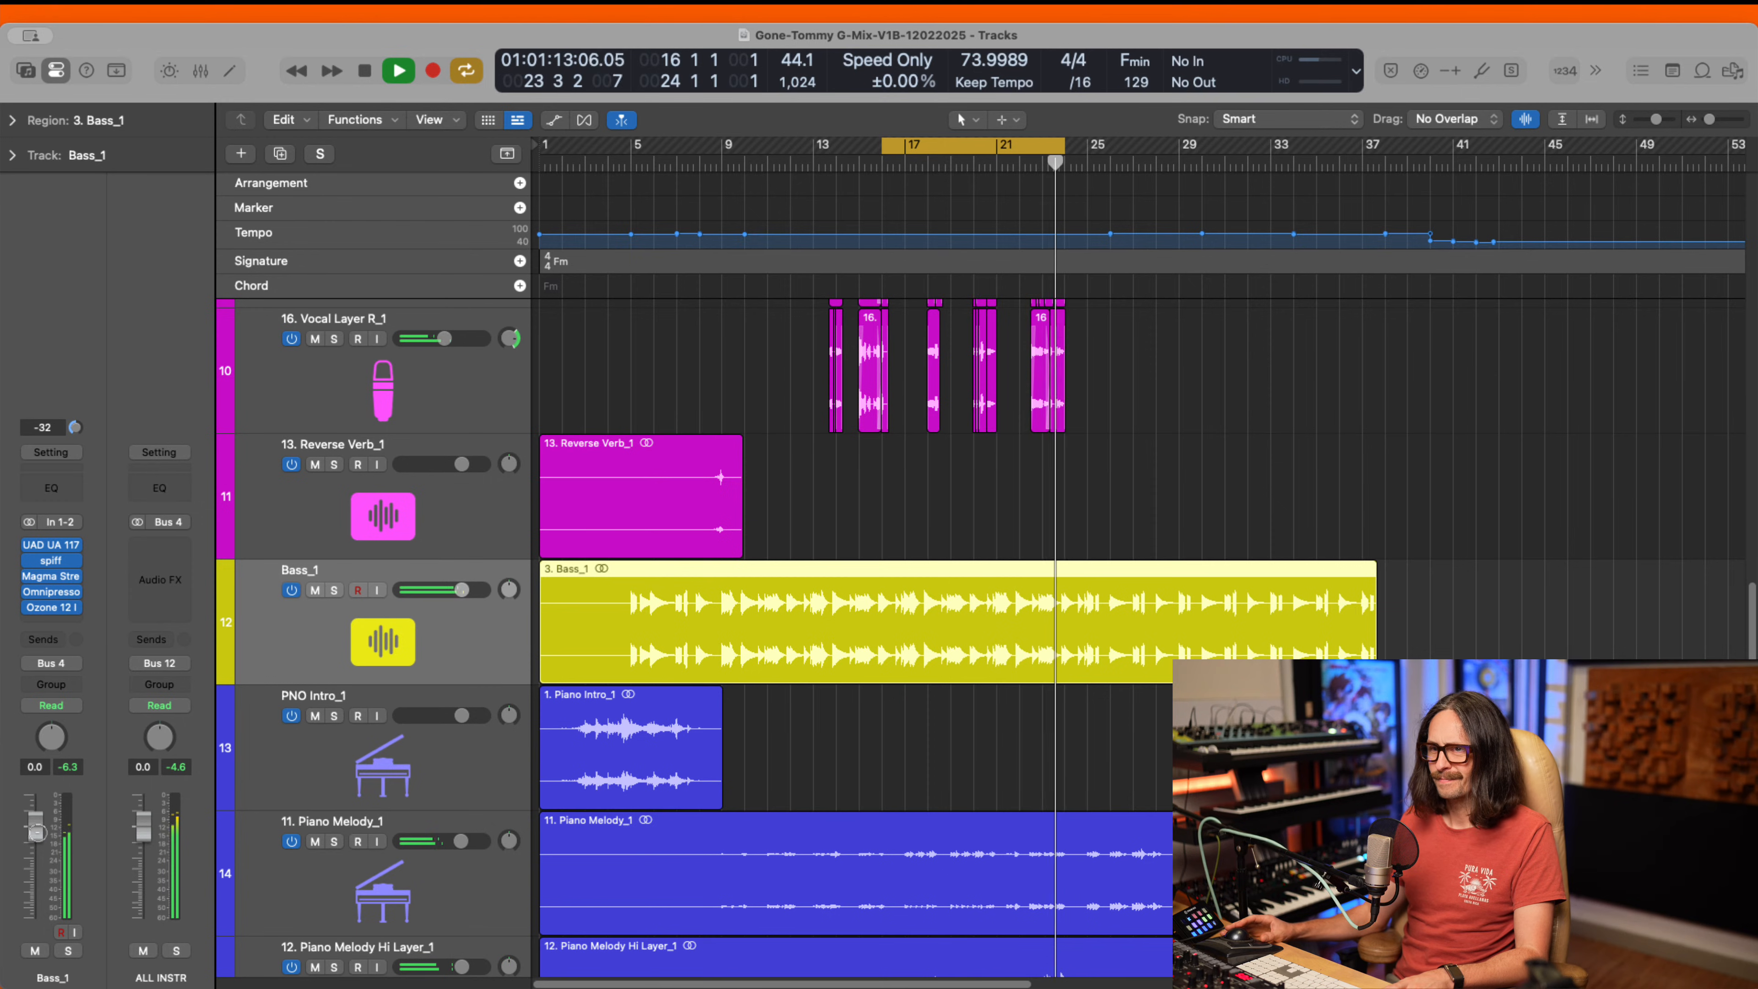
- Lower the Bass_1 channel fader to -0.1 dB and stop playback
drag(36, 831, 37, 832)
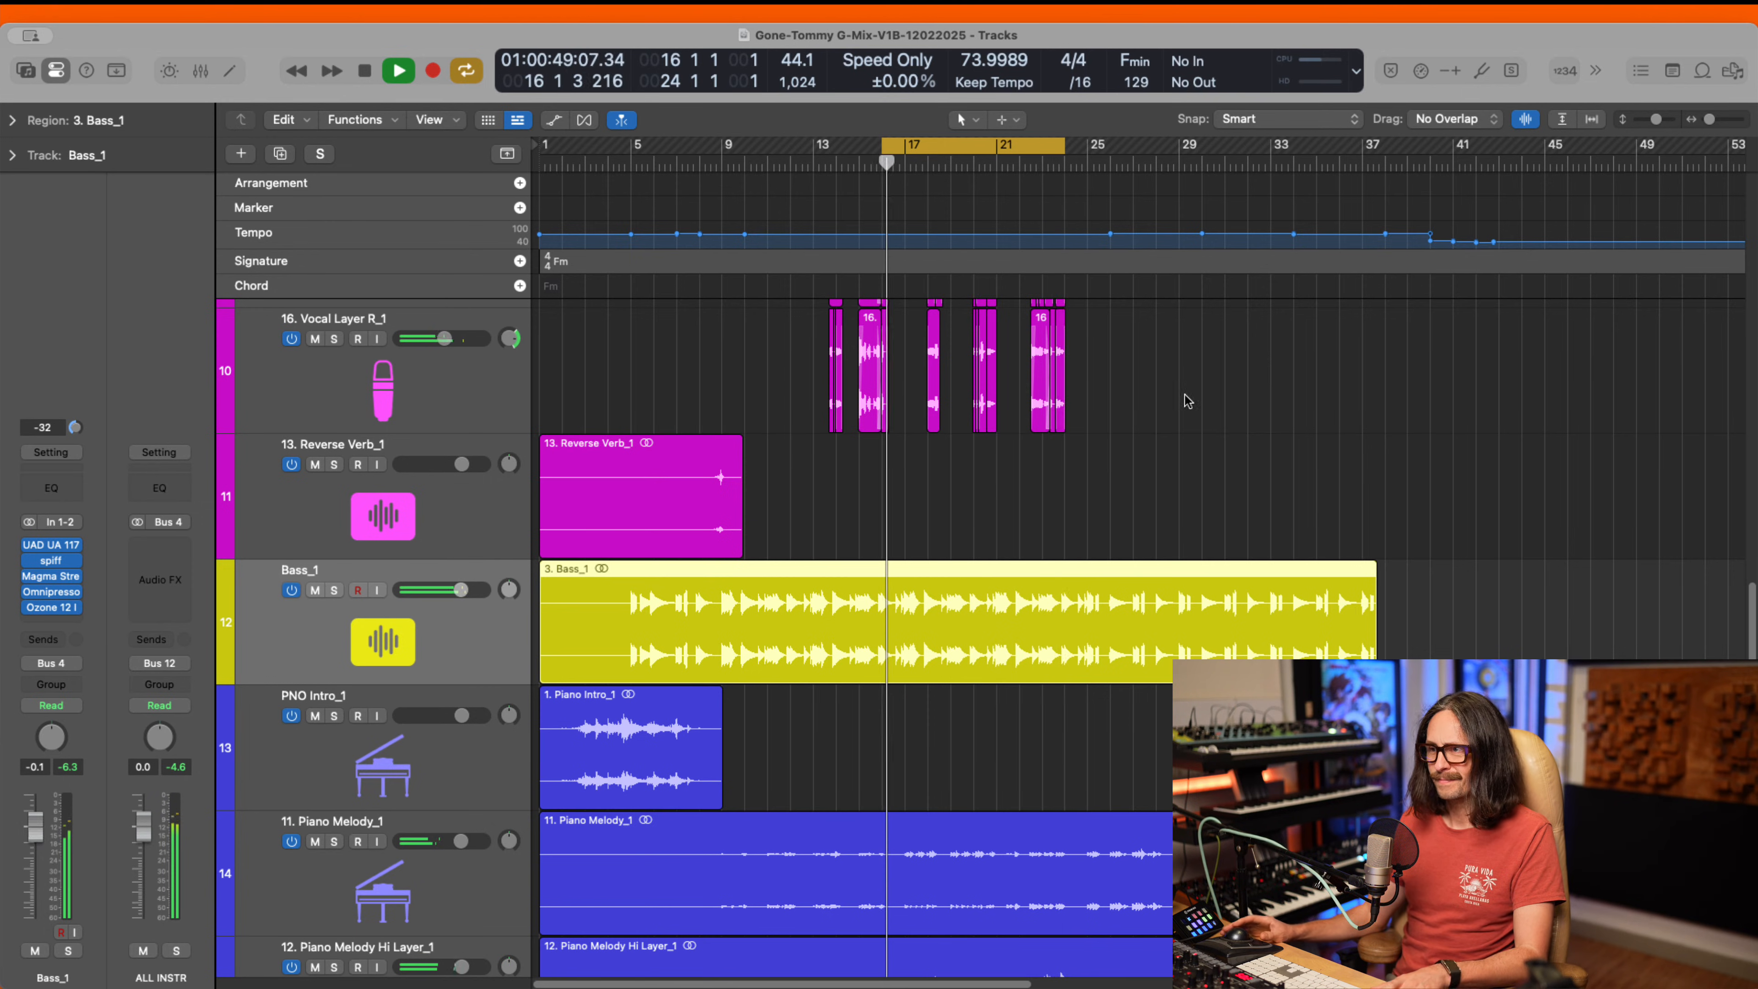
key(space)
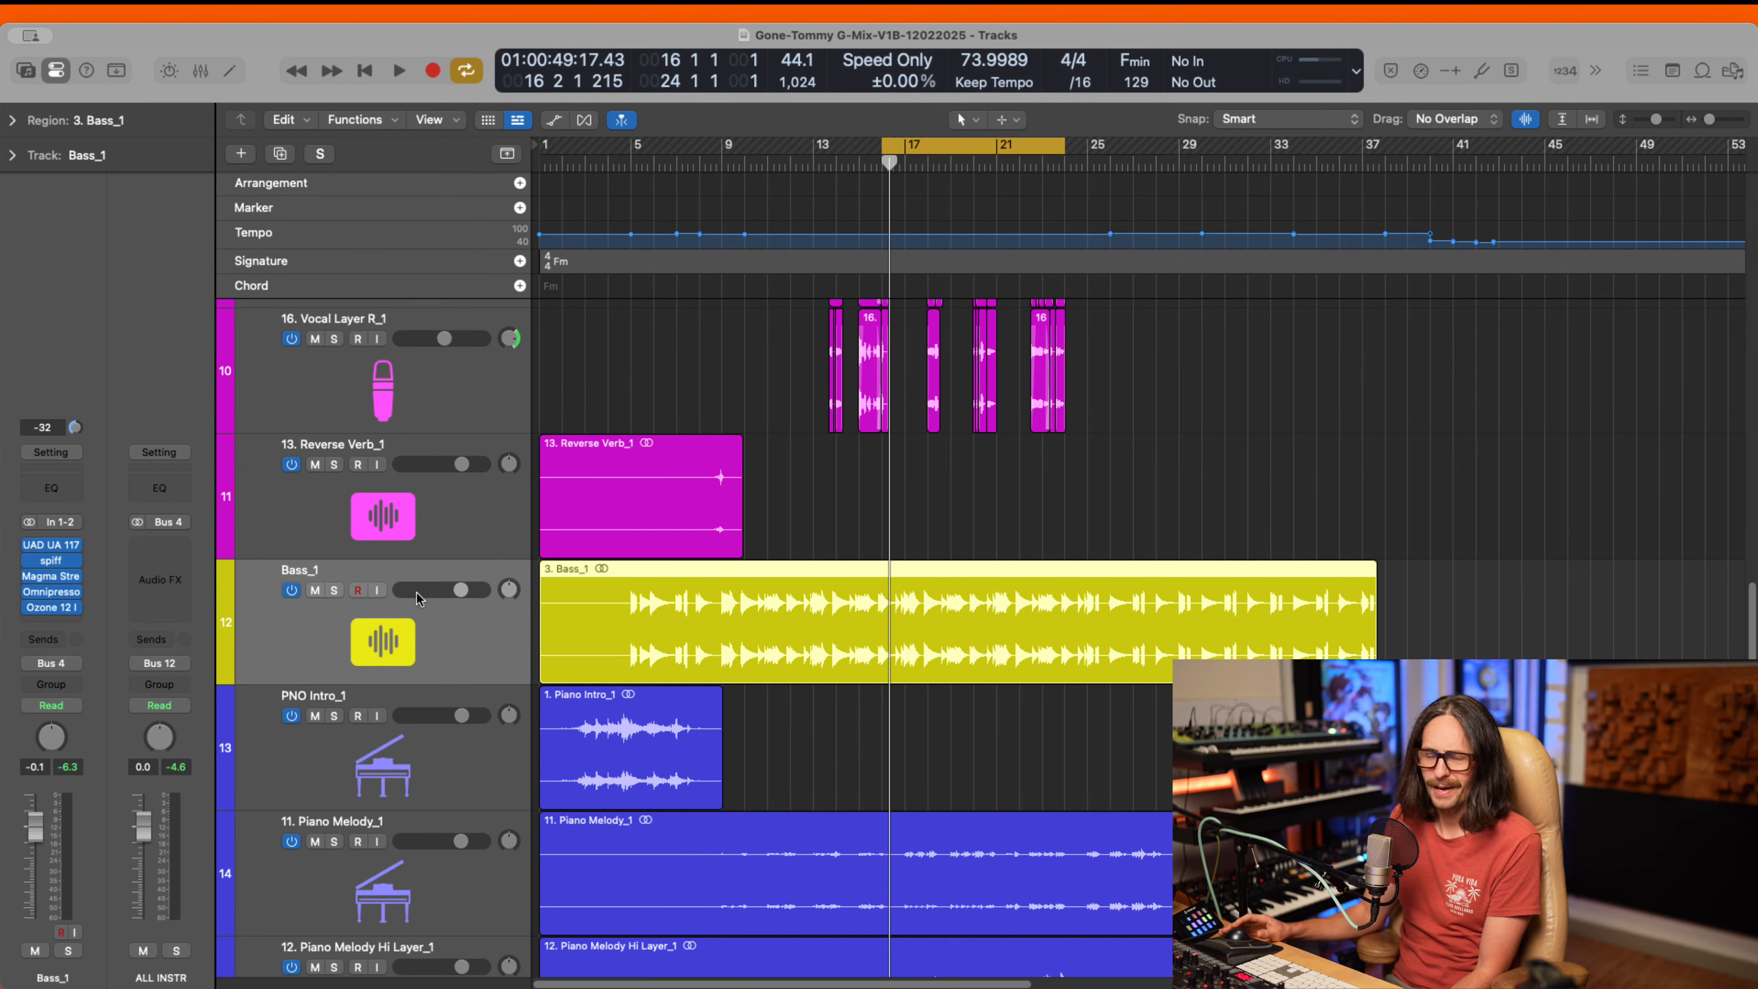
- Insert the Chorus JUN-6 plug-in after Ozone 12 Imager on the Bass_1 channel and decline its introductory tour
click(46, 623)
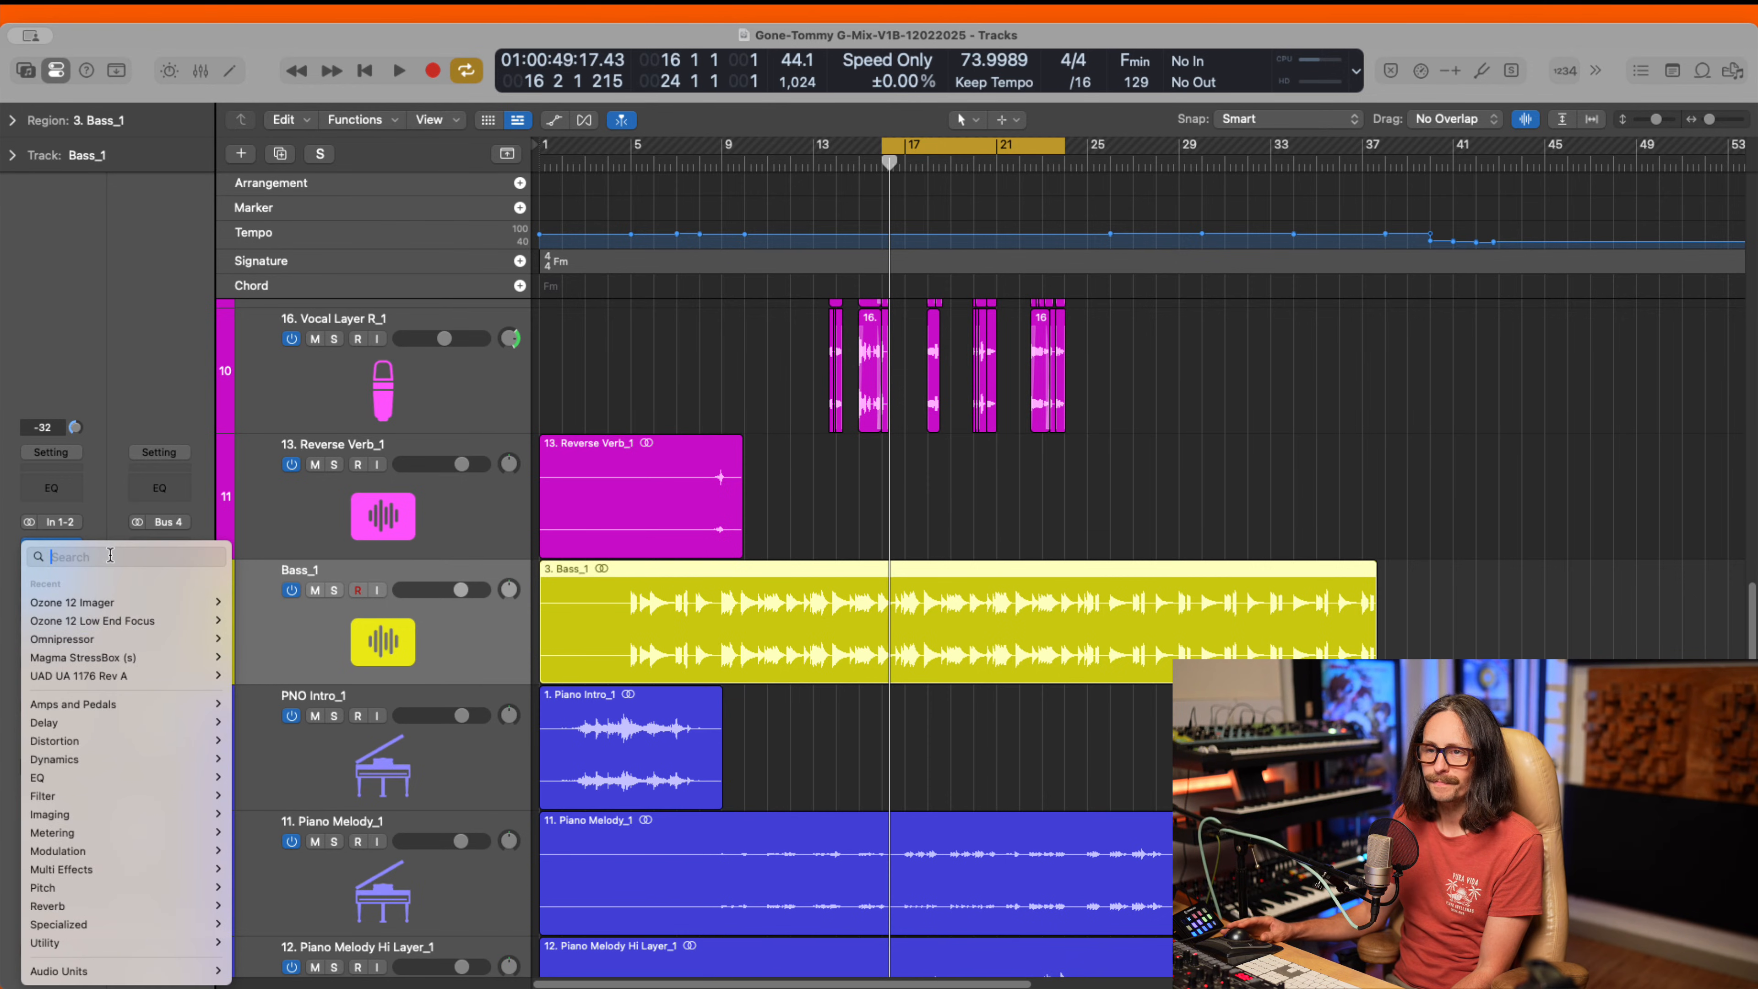
text(juno)
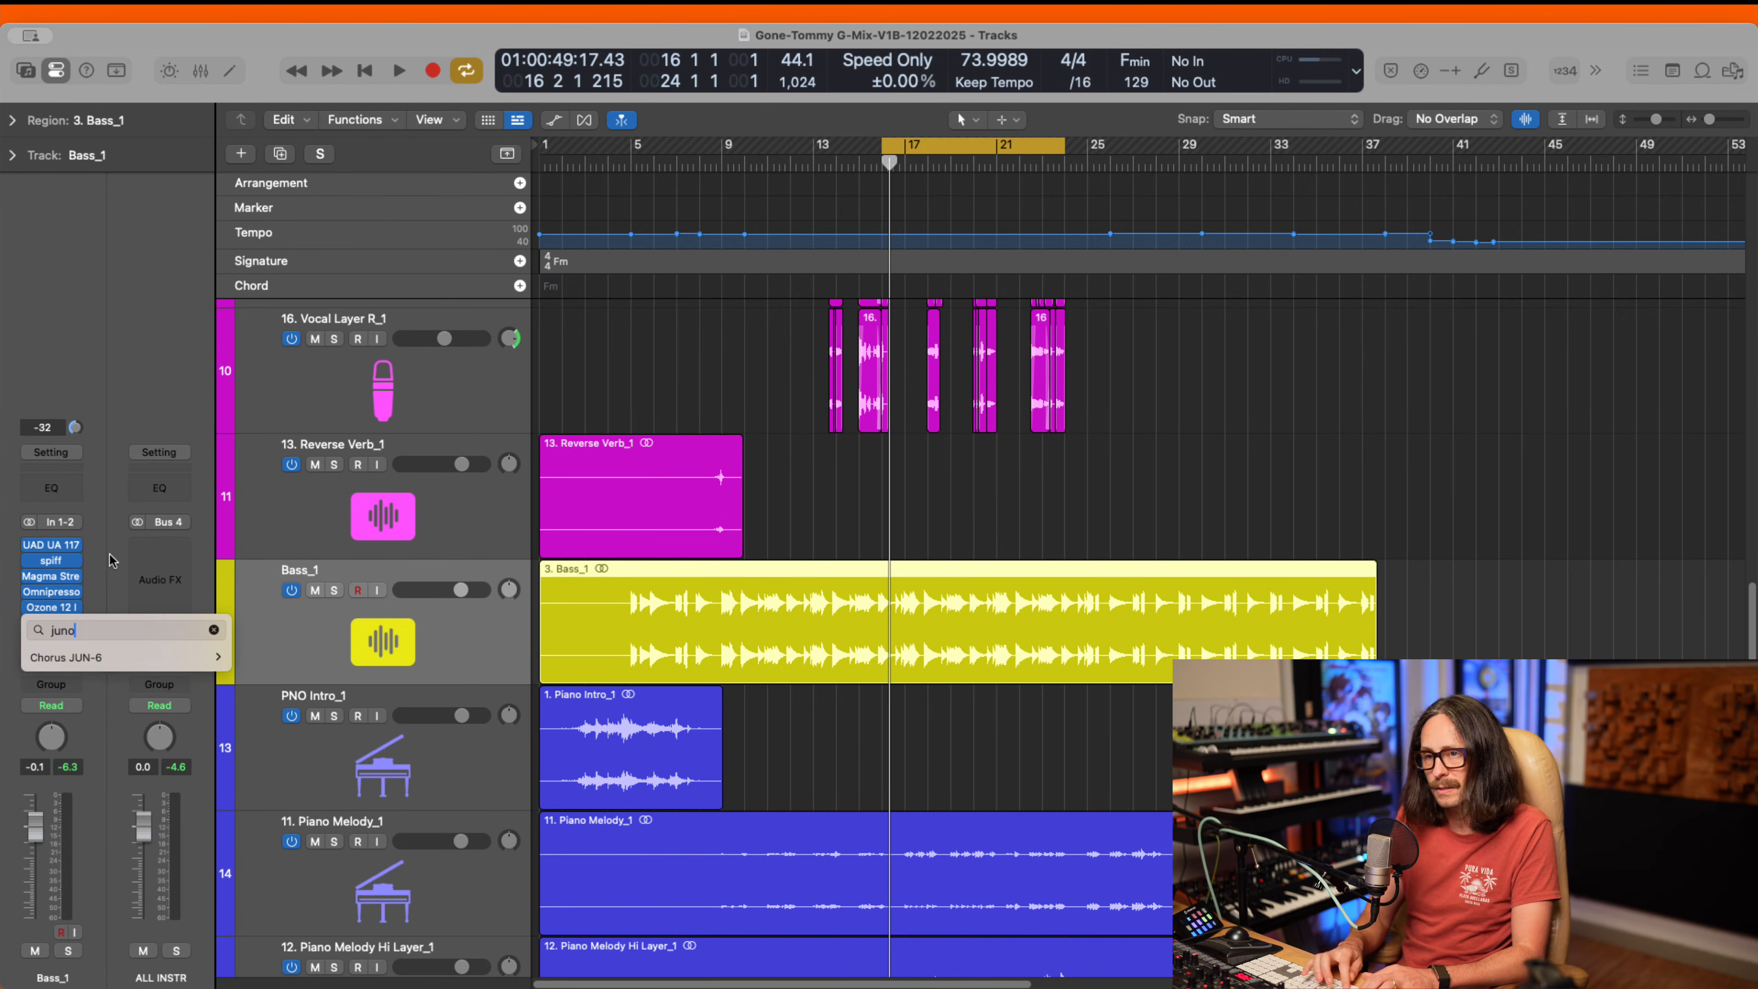
key(BackSpace)
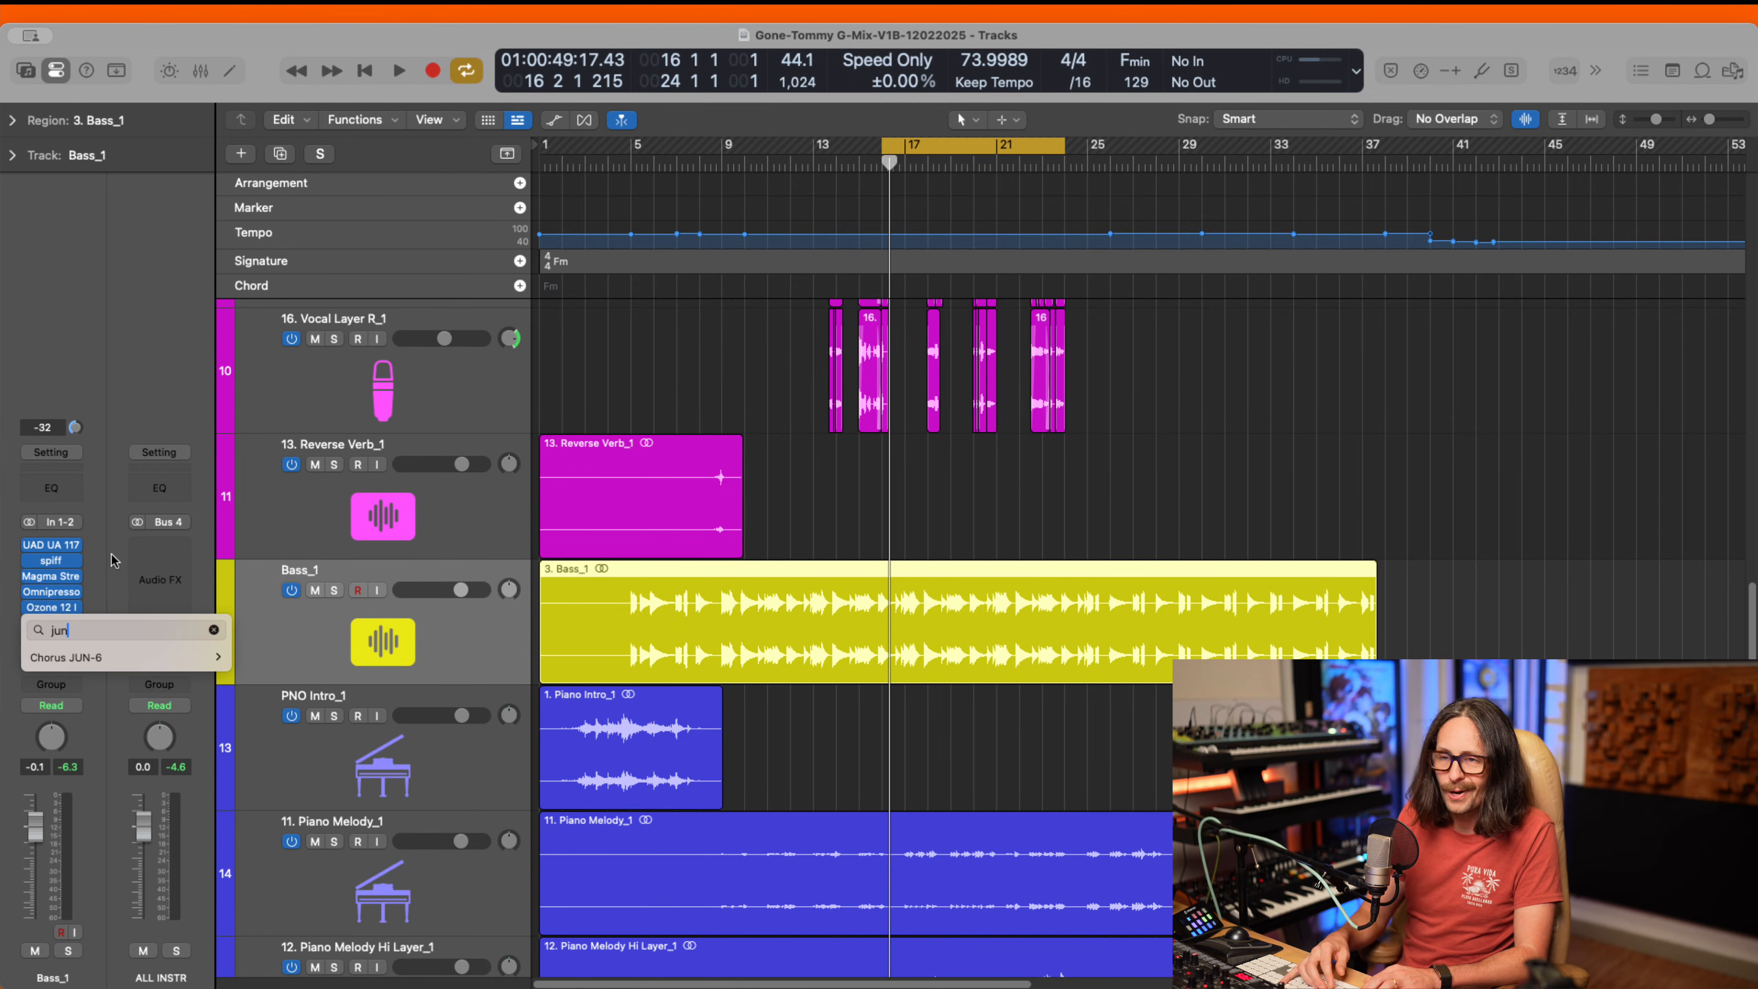
mouse_move(69, 655)
click(253, 653)
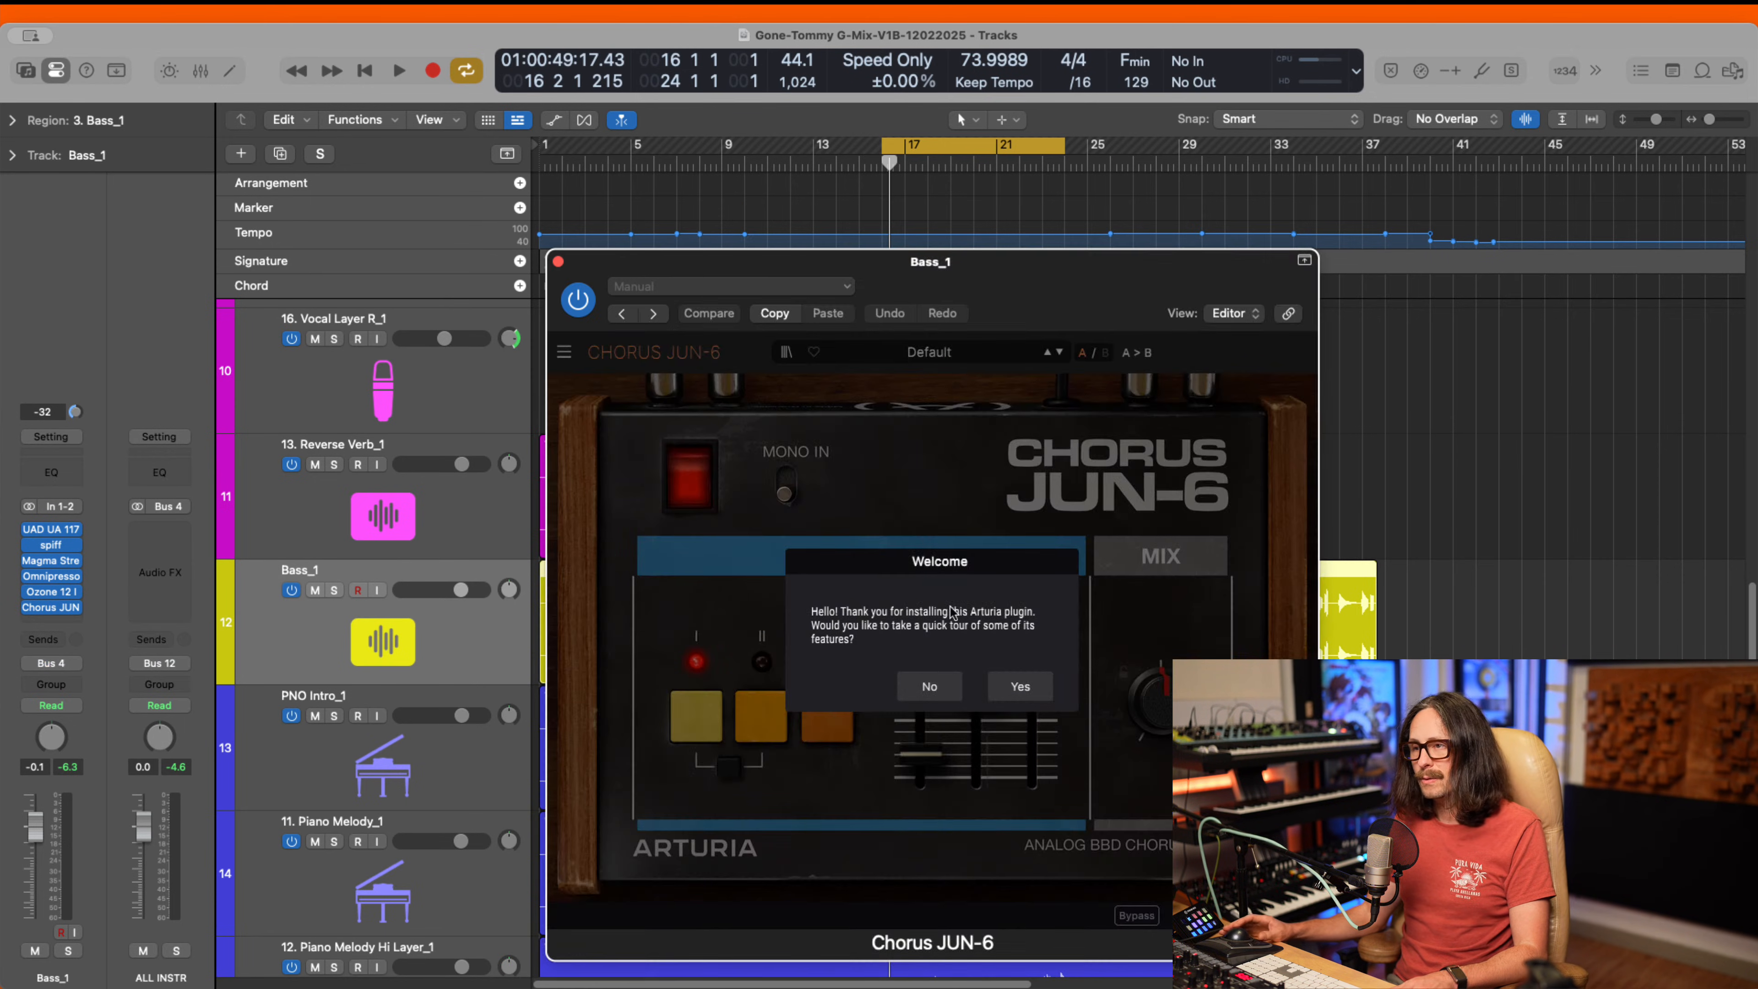
click(929, 685)
drag(998, 279, 955, 228)
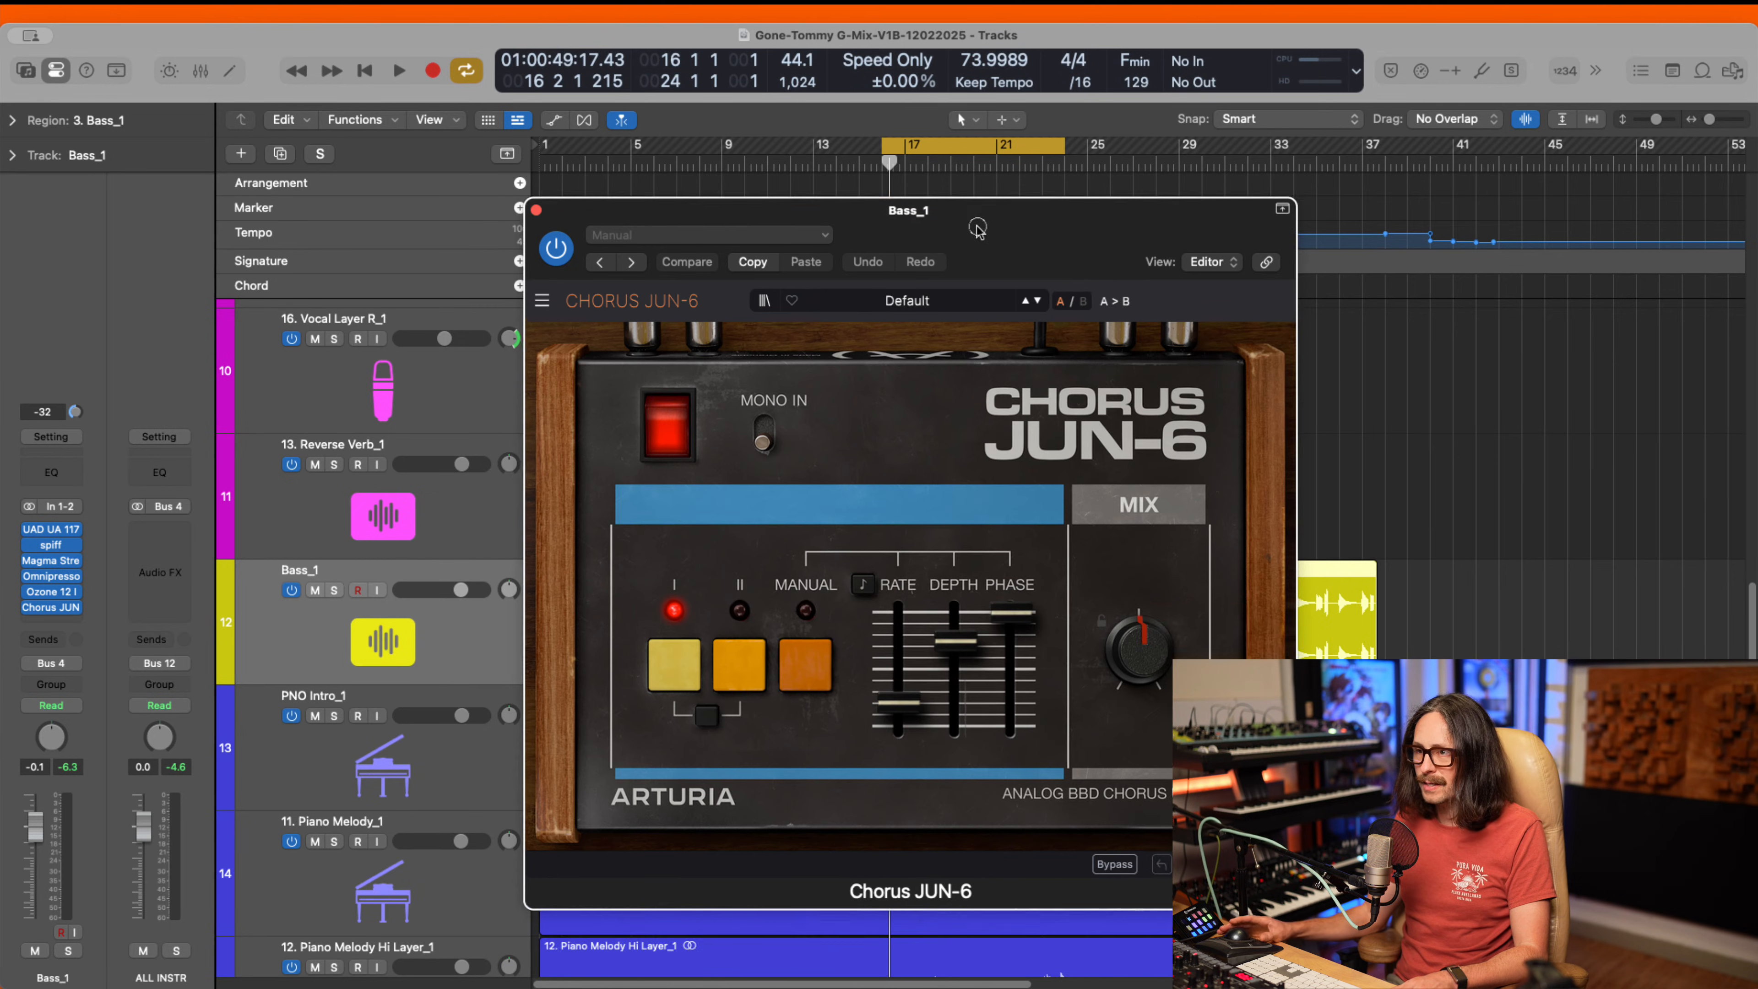
- Load the Mode II modulation preset in Chorus JUN-6 and turn its mix down to minimum
click(869, 301)
mouse_move(827, 351)
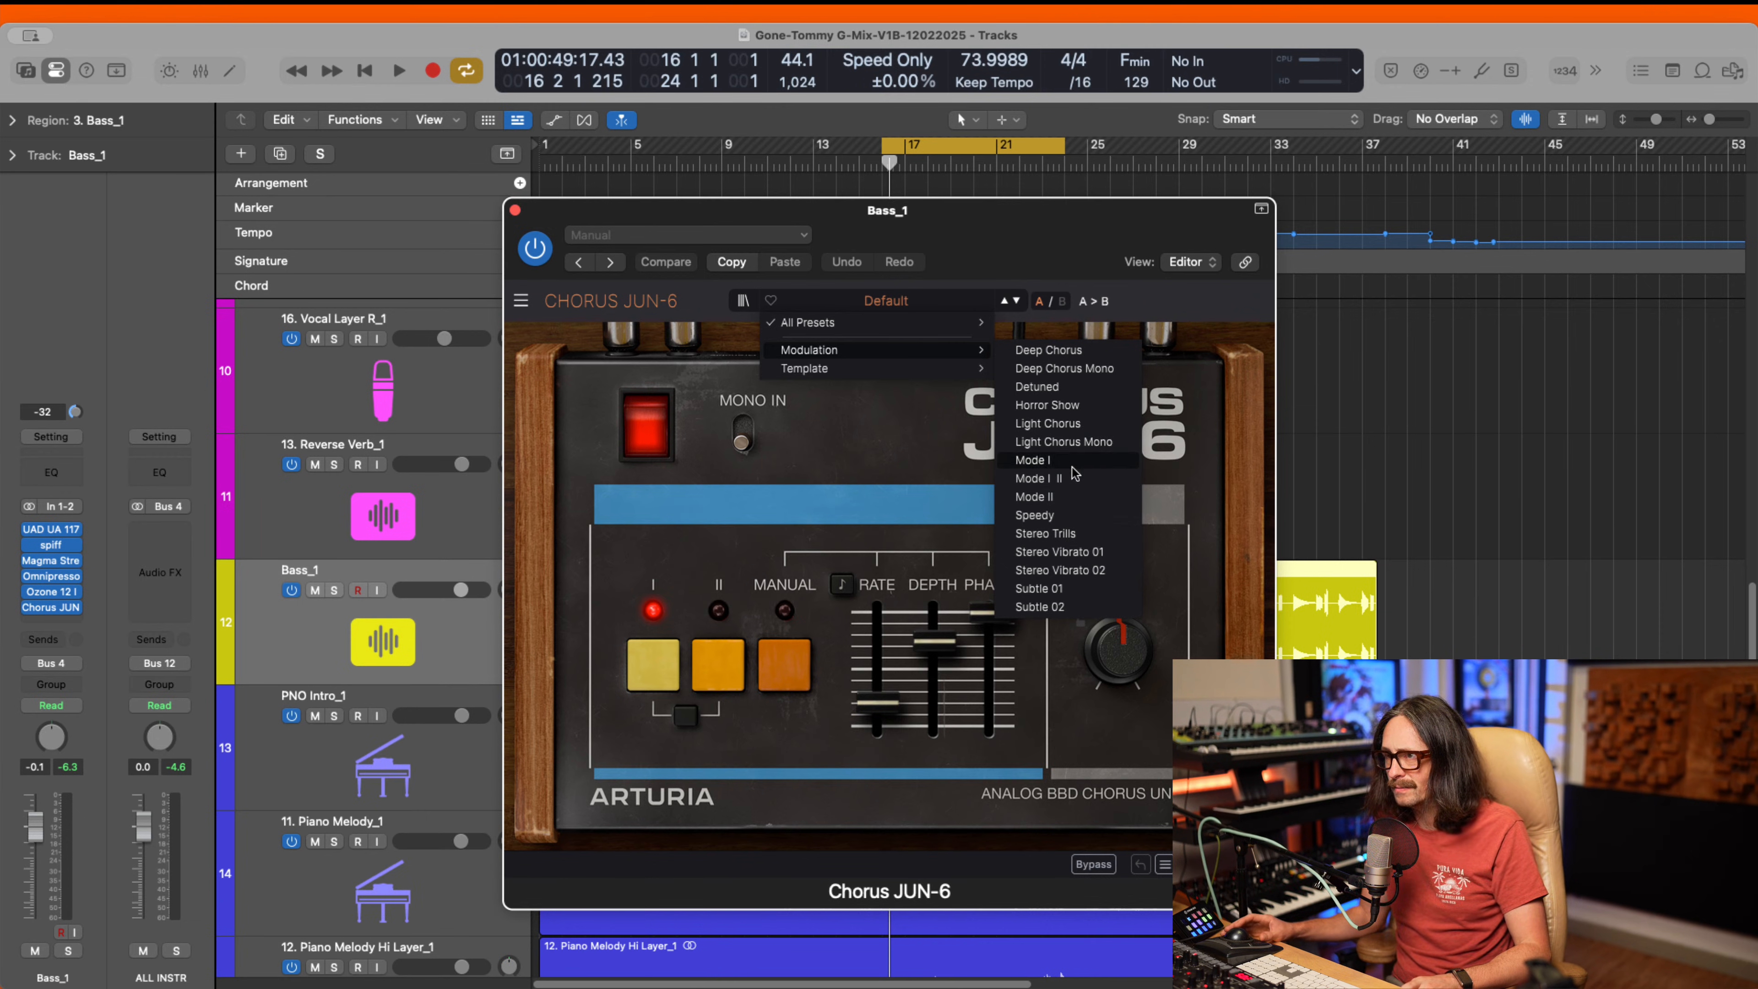
click(1070, 497)
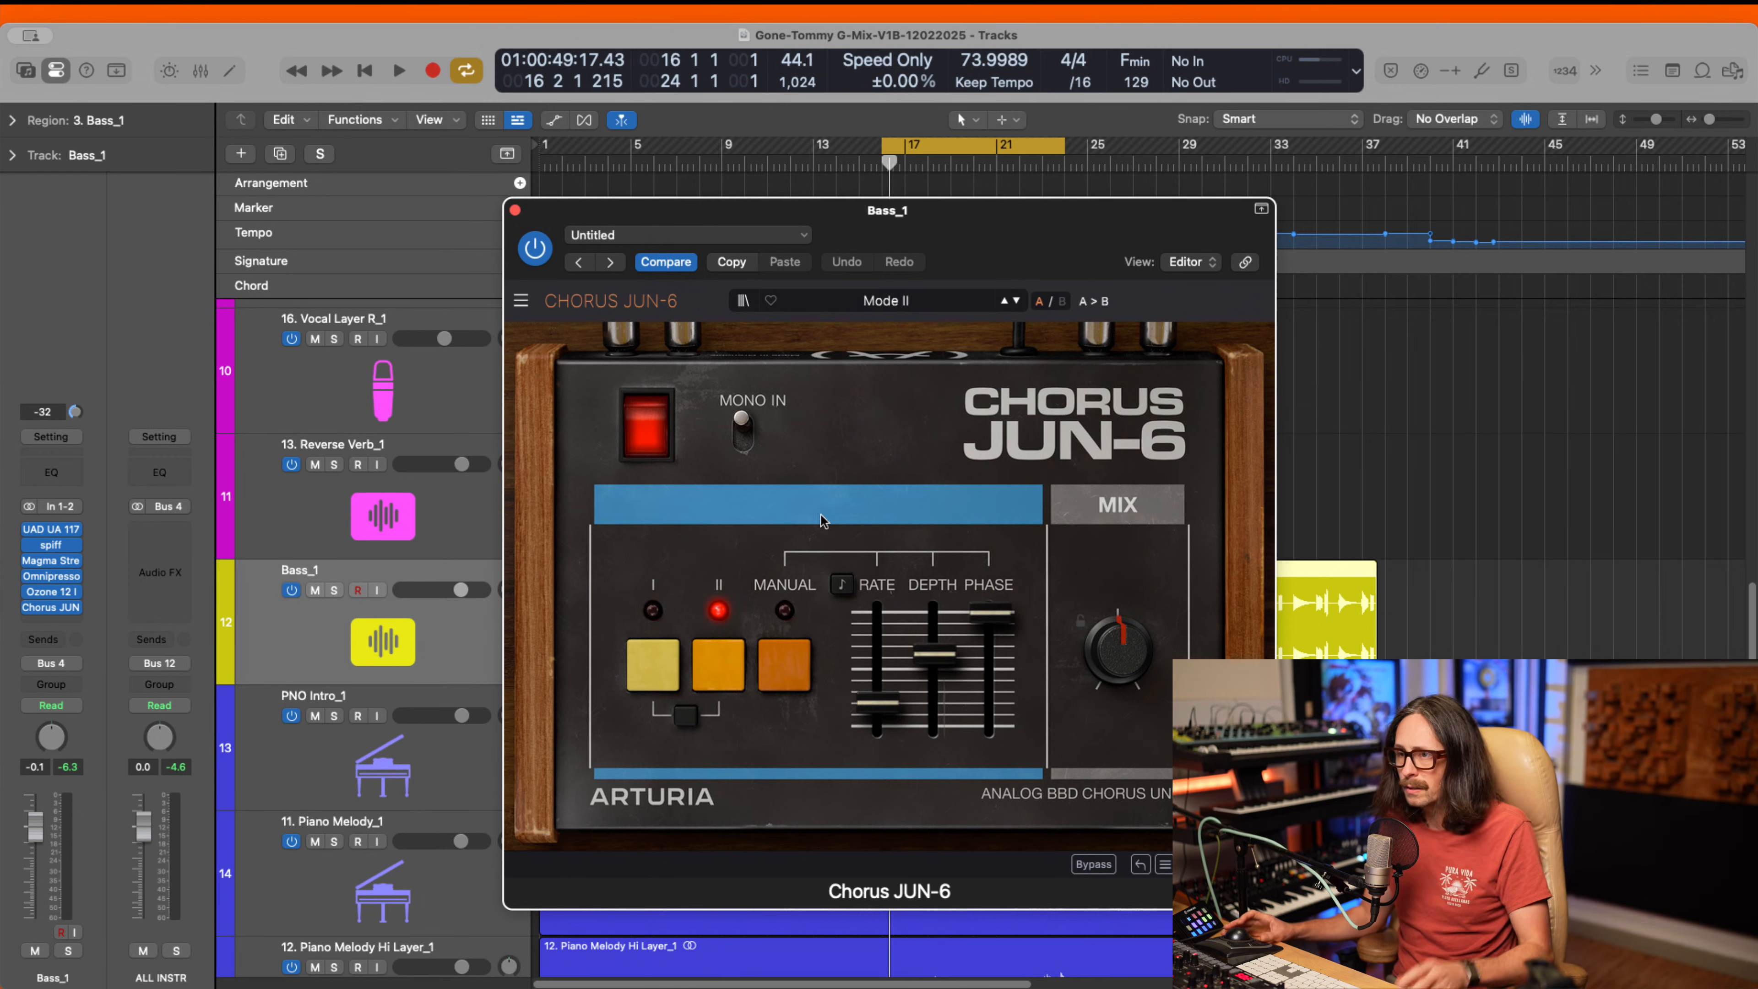
drag(1118, 653, 1092, 848)
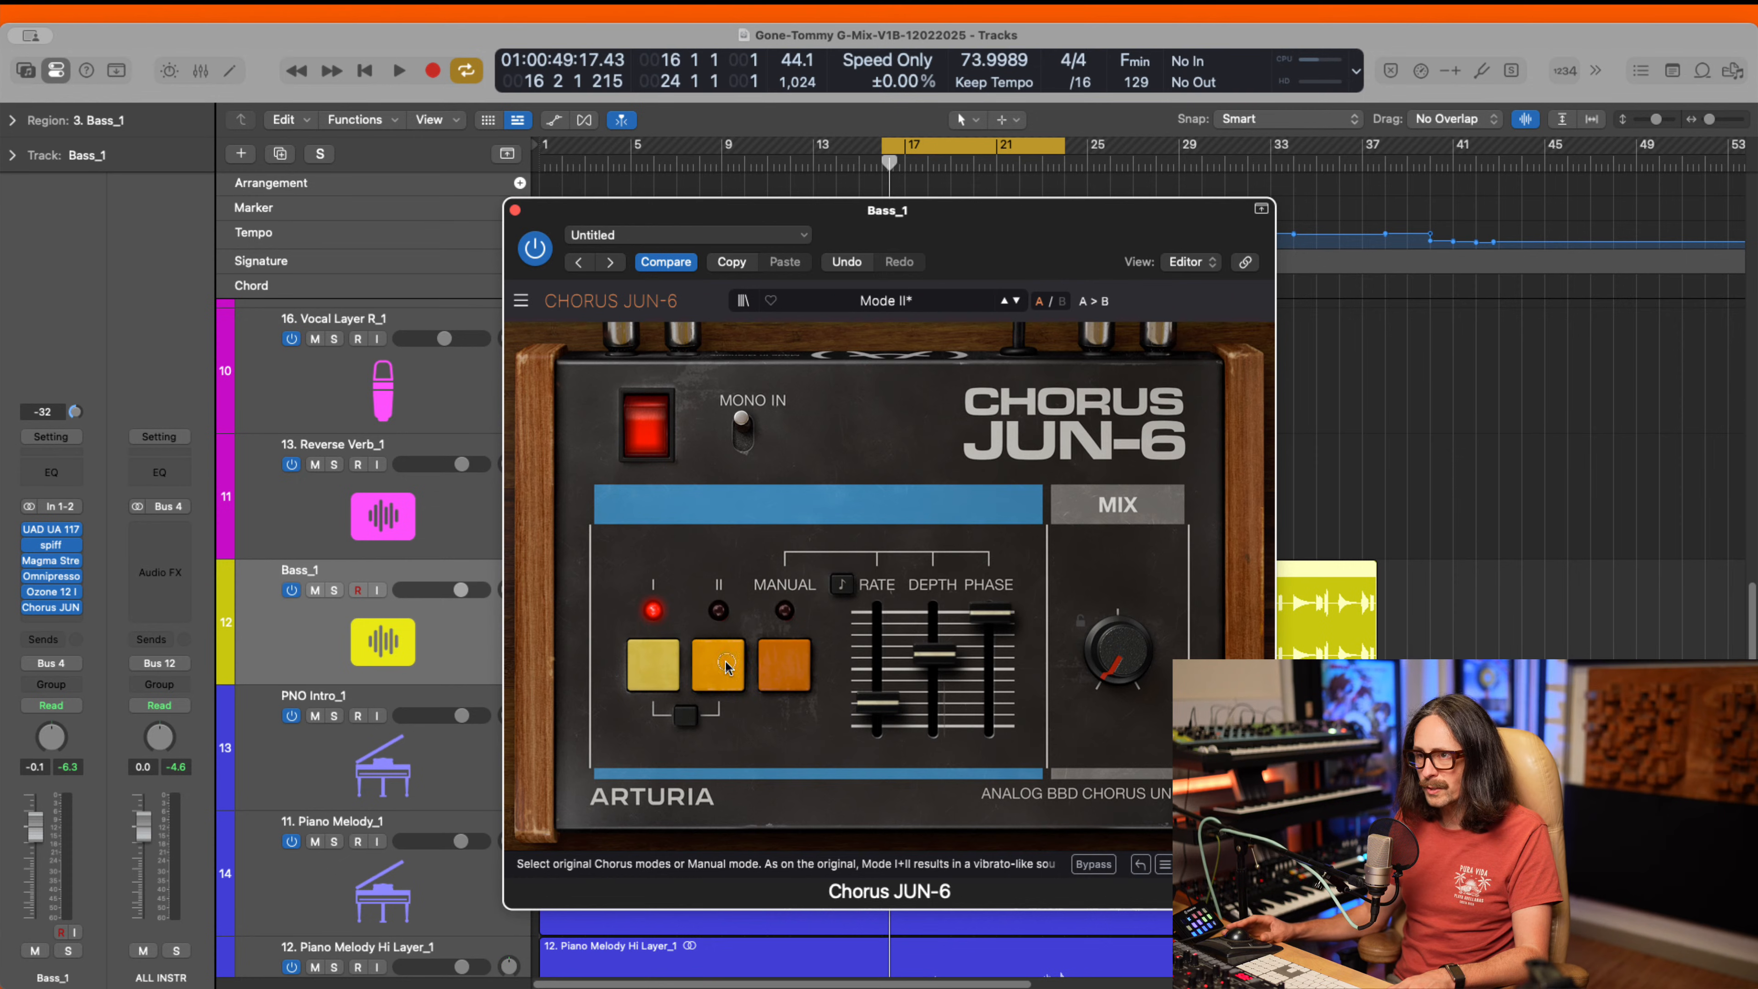
- Try the chorus mode switches, settle on mode I, and switch Mono In off
click(725, 662)
click(653, 658)
click(686, 716)
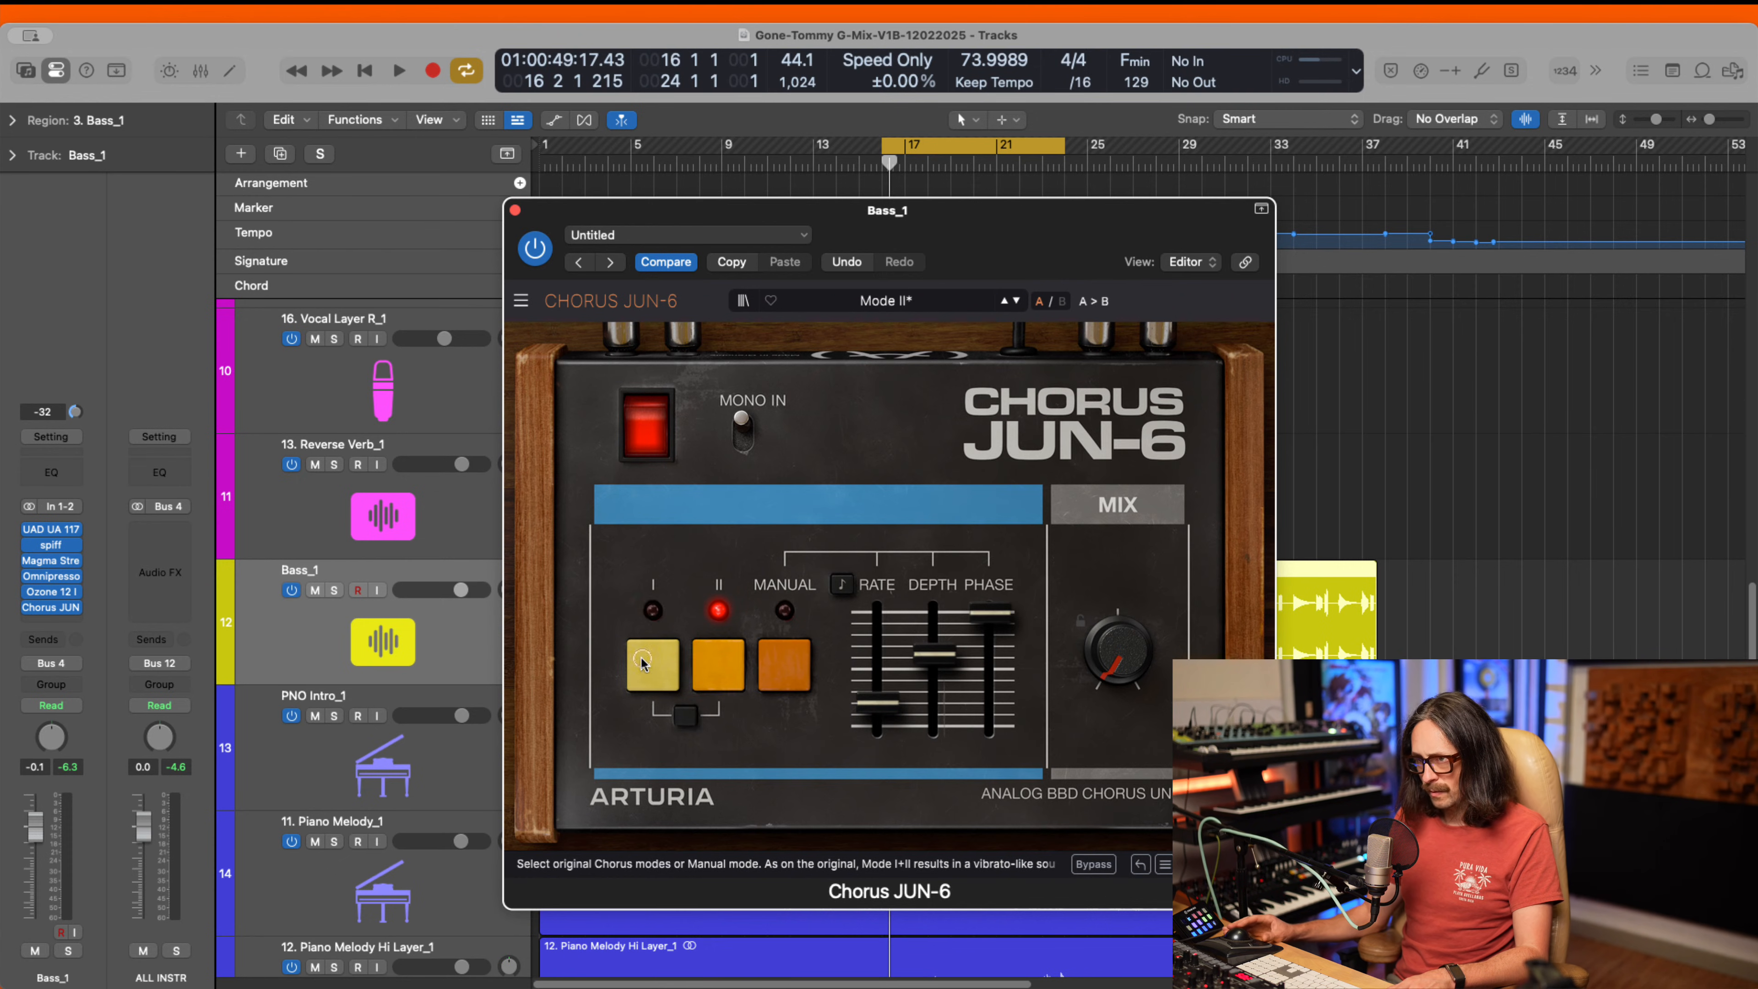
click(744, 431)
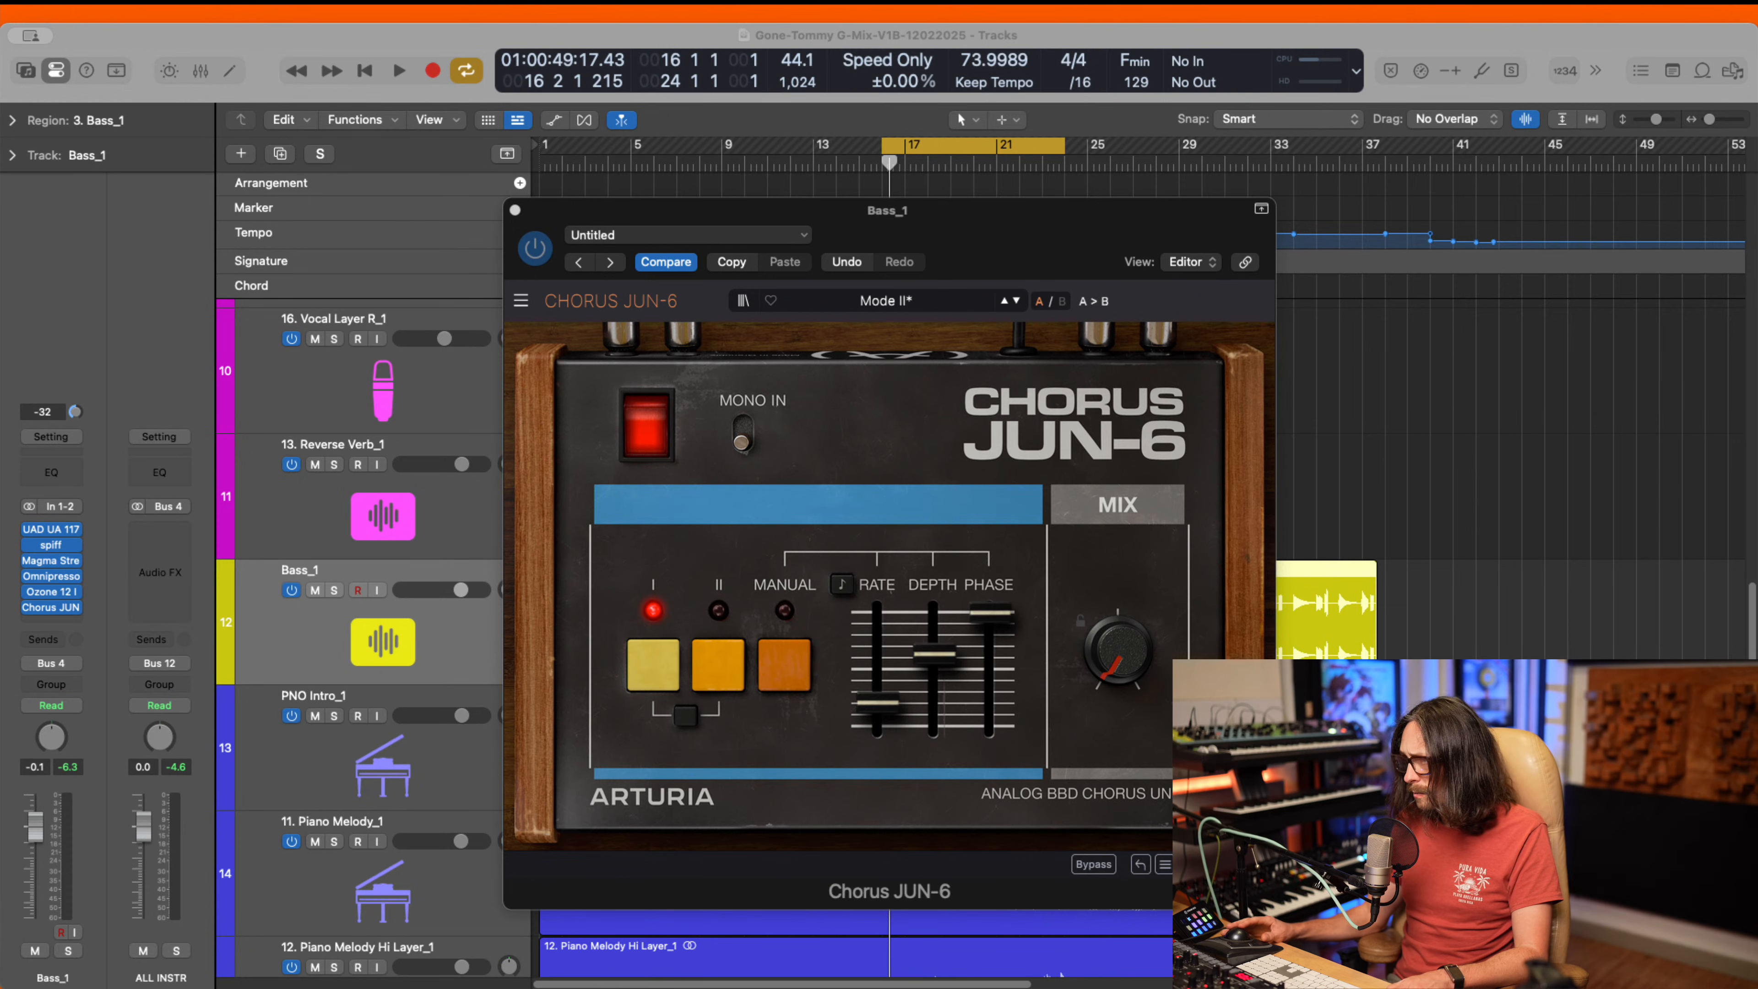
click(1160, 381)
- Play the loop while raising the chorus mix to about 25.2% and lowering its depth slightly
key(space)
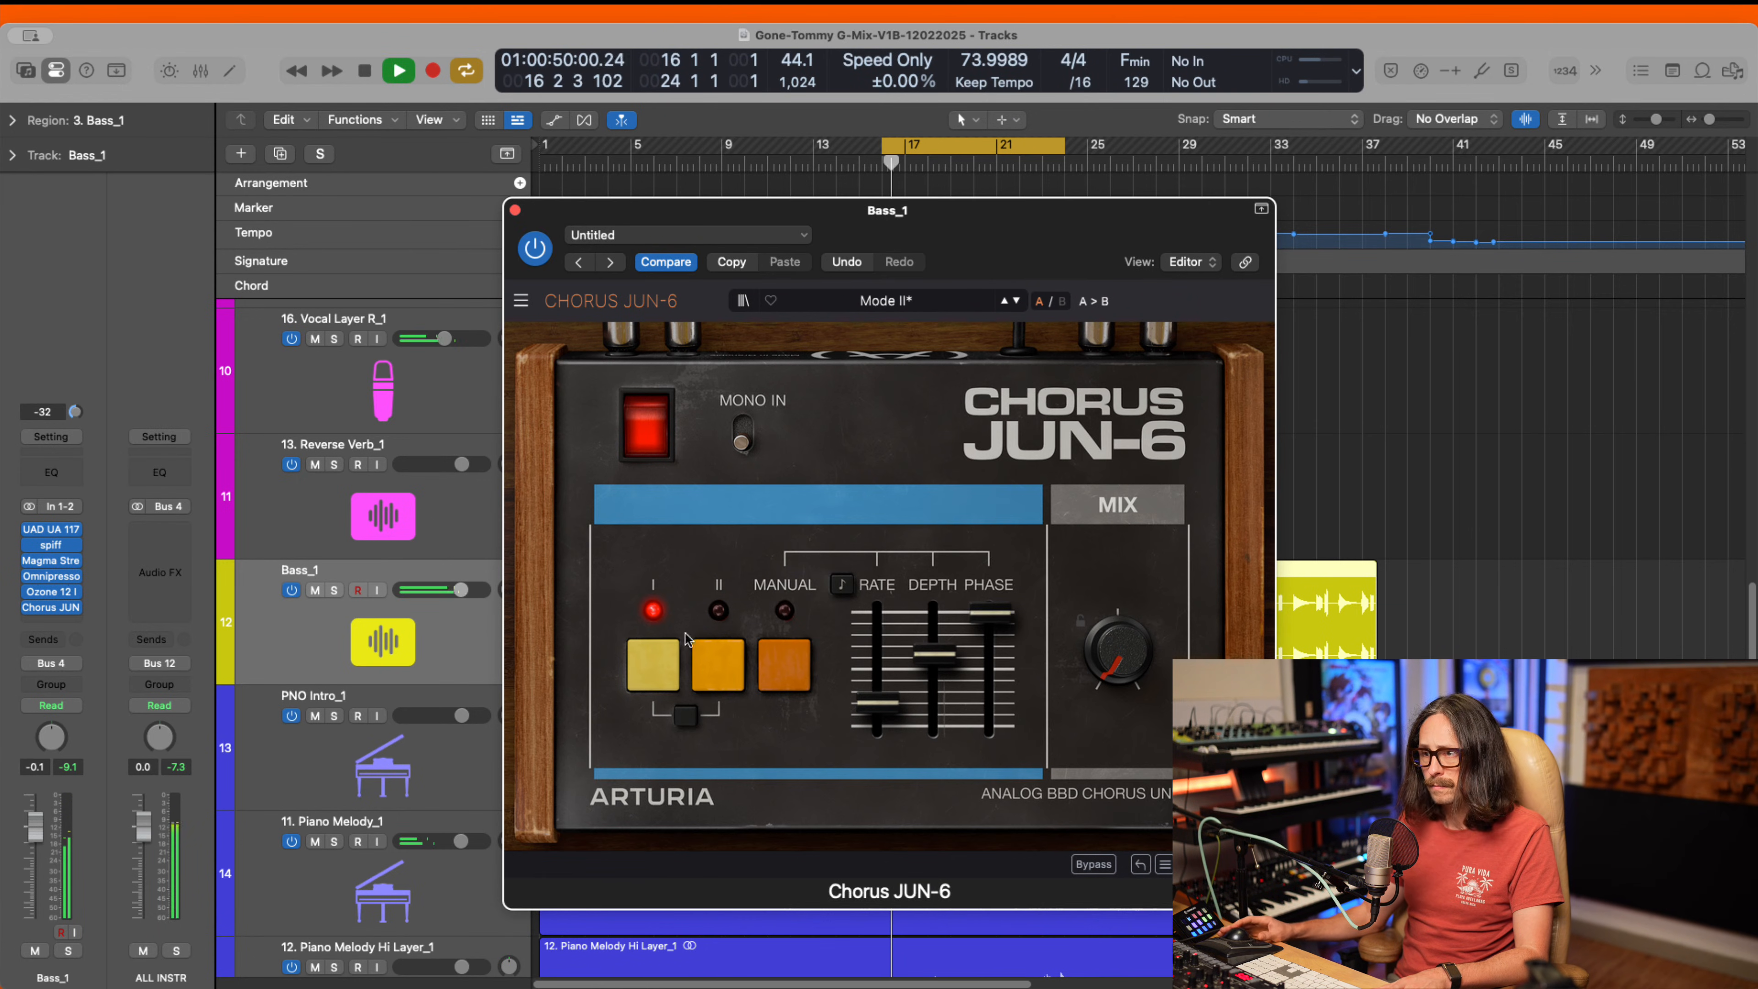
drag(1116, 647, 1103, 612)
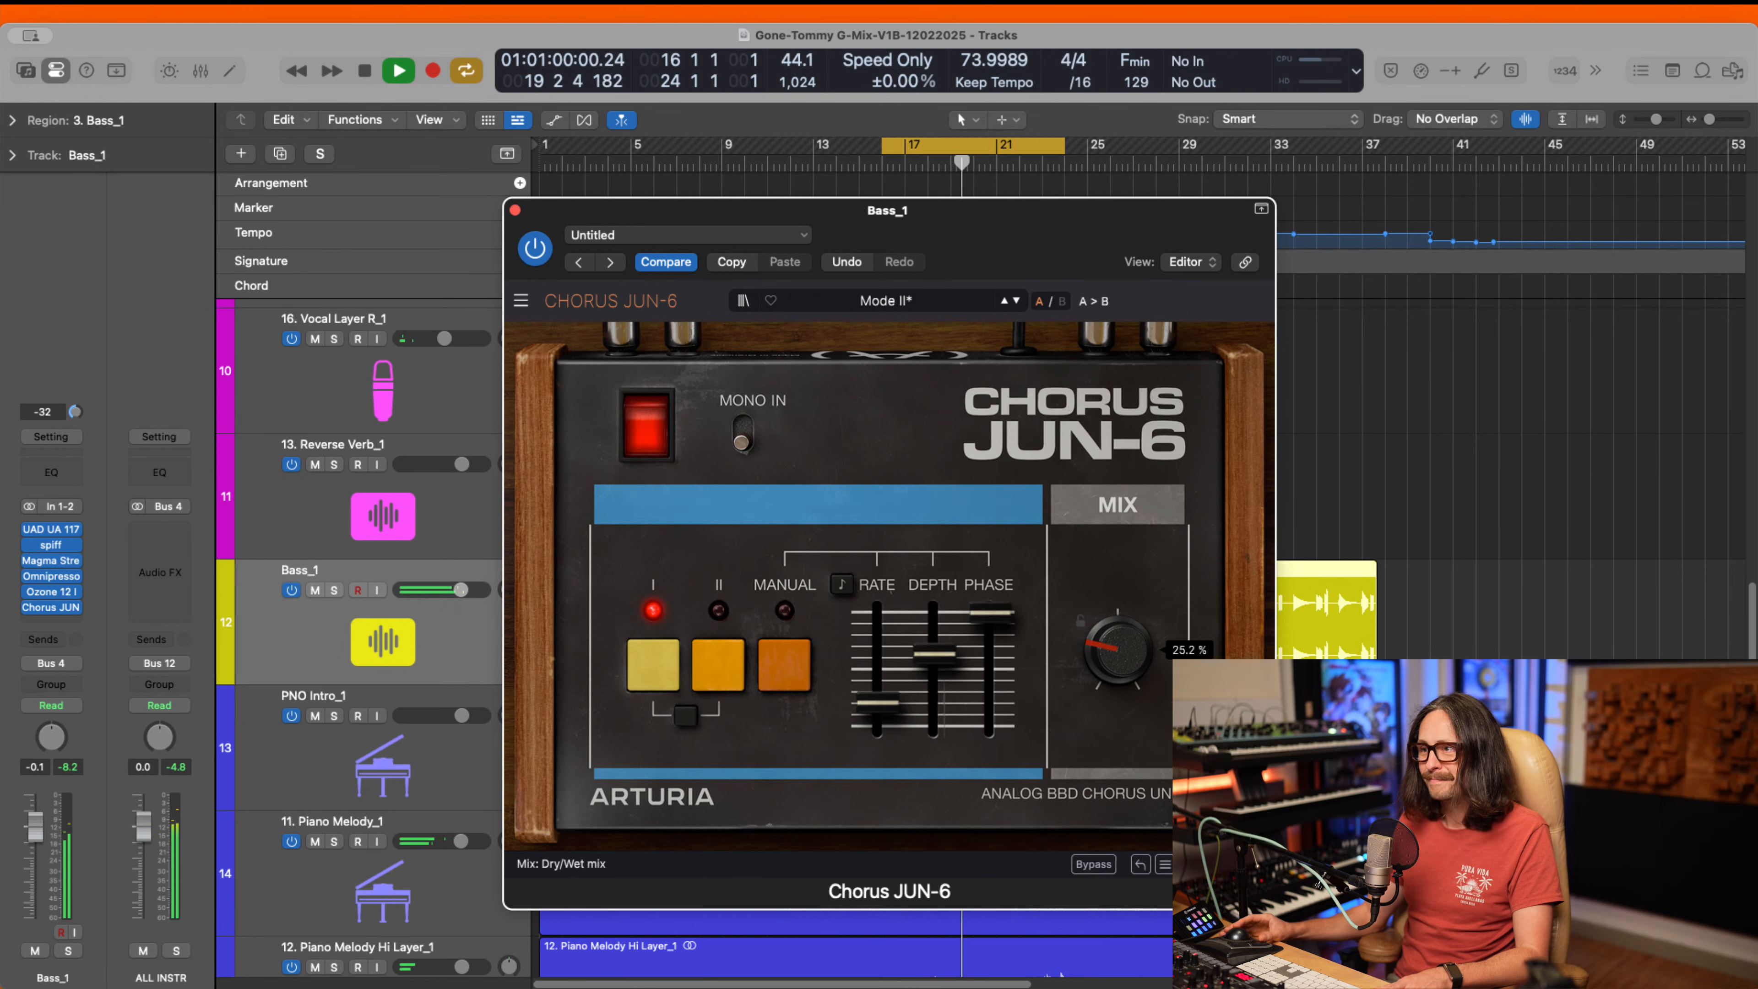
drag(937, 672, 938, 712)
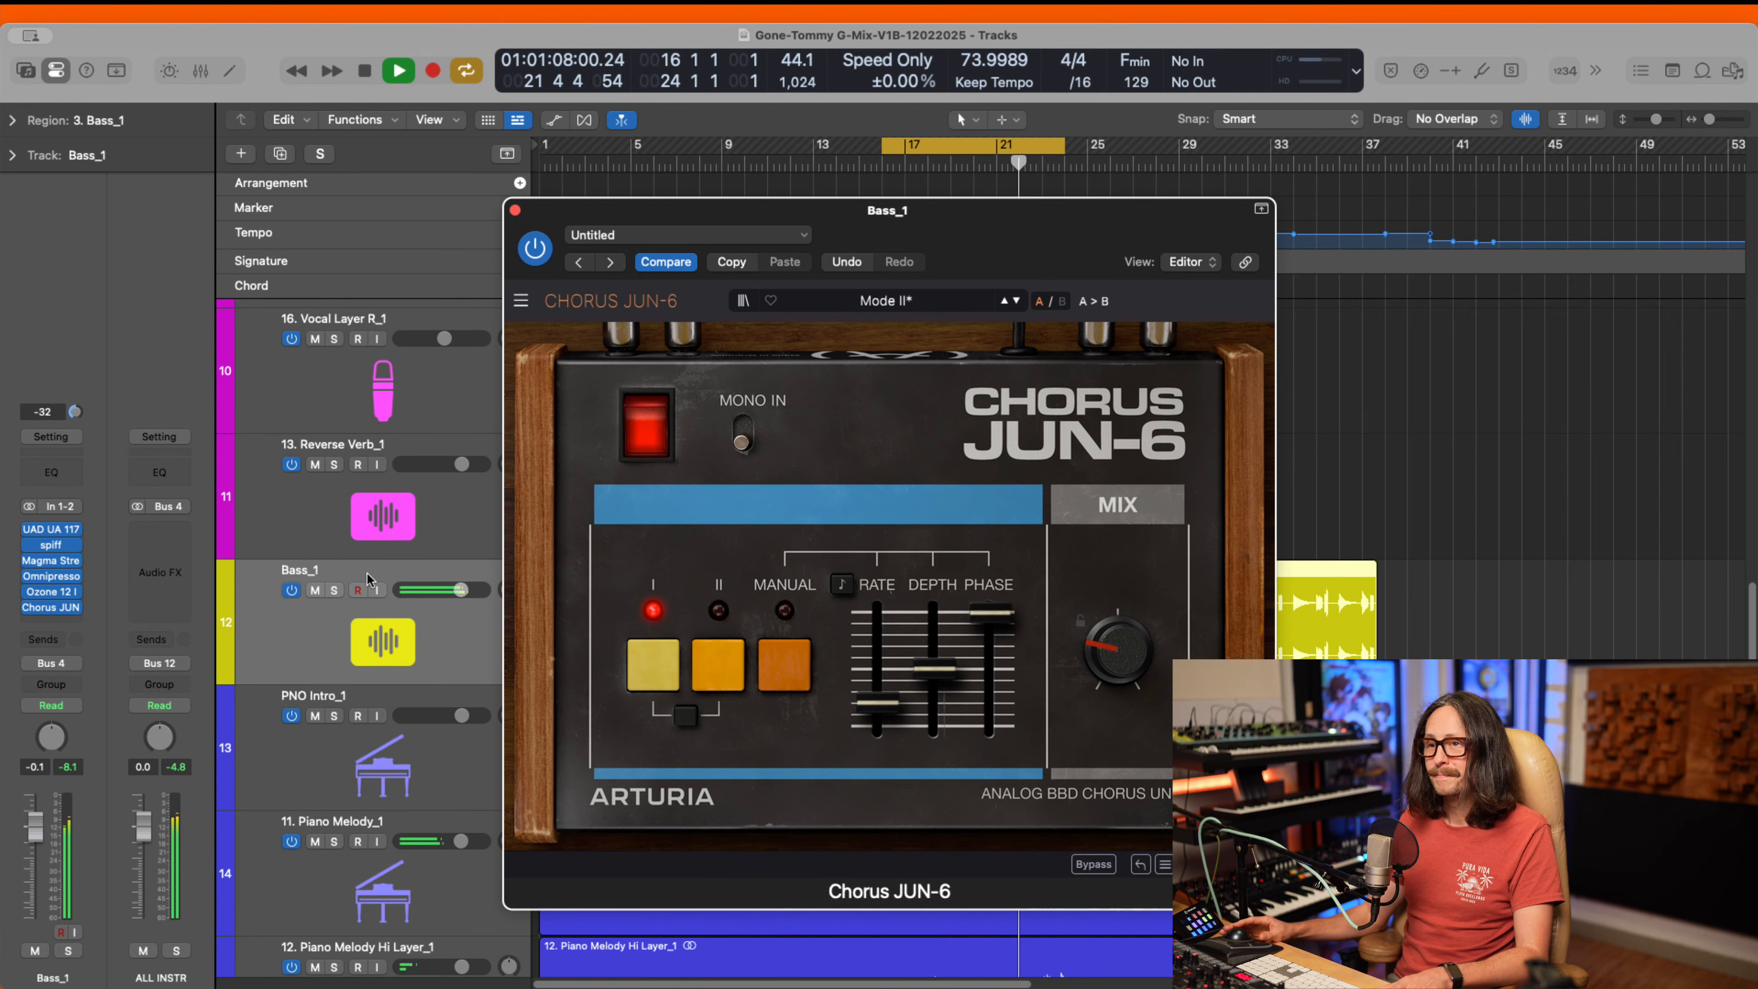
- Compare the bass soloed and in the full mix with the chorus and the Imager each bypassed and re-enabled
click(334, 590)
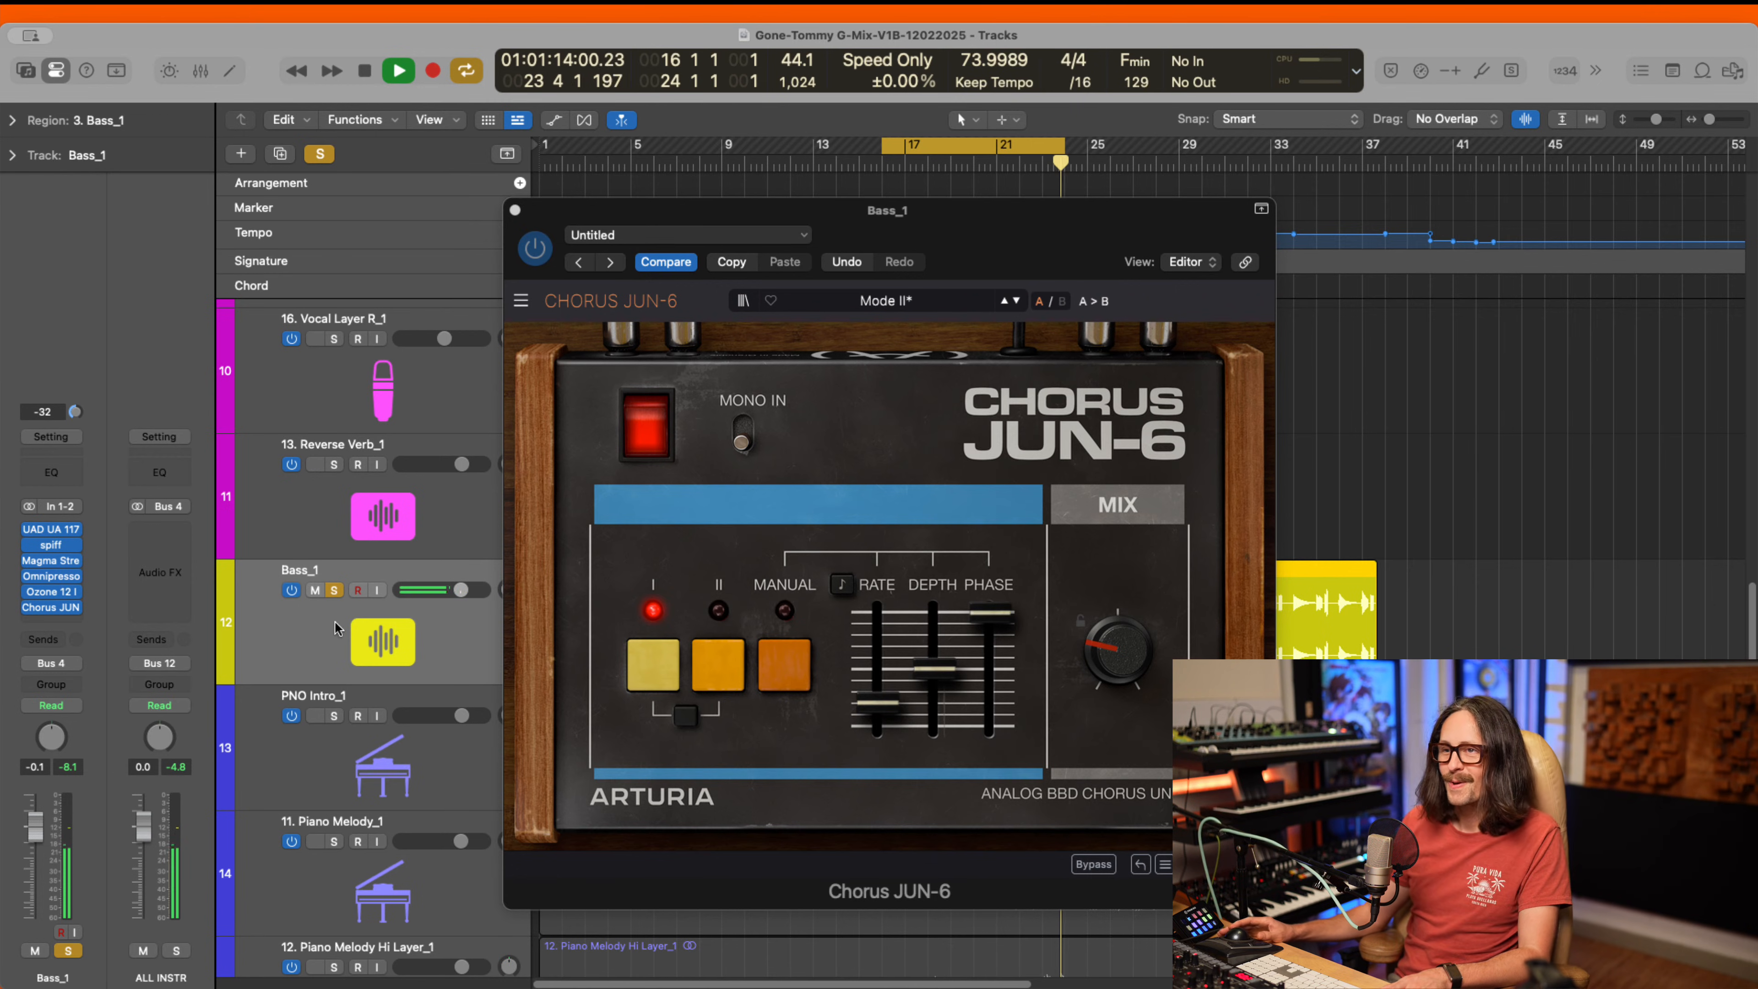
mouse_move(33, 594)
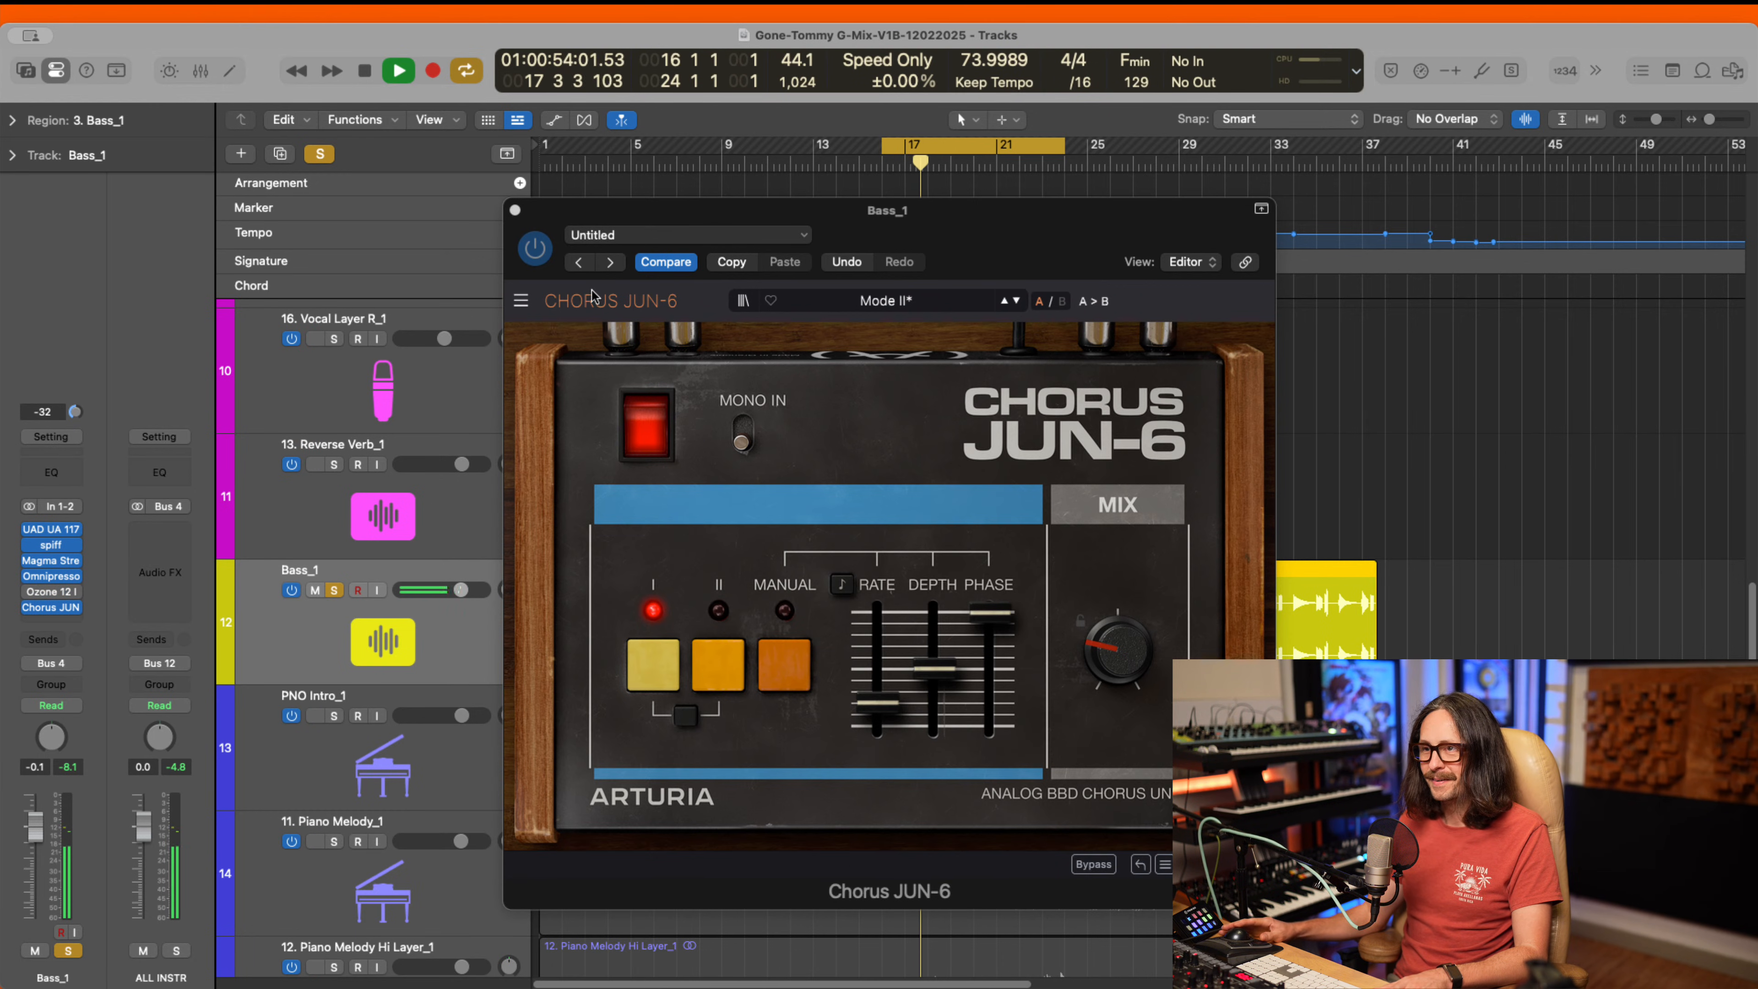
click(534, 247)
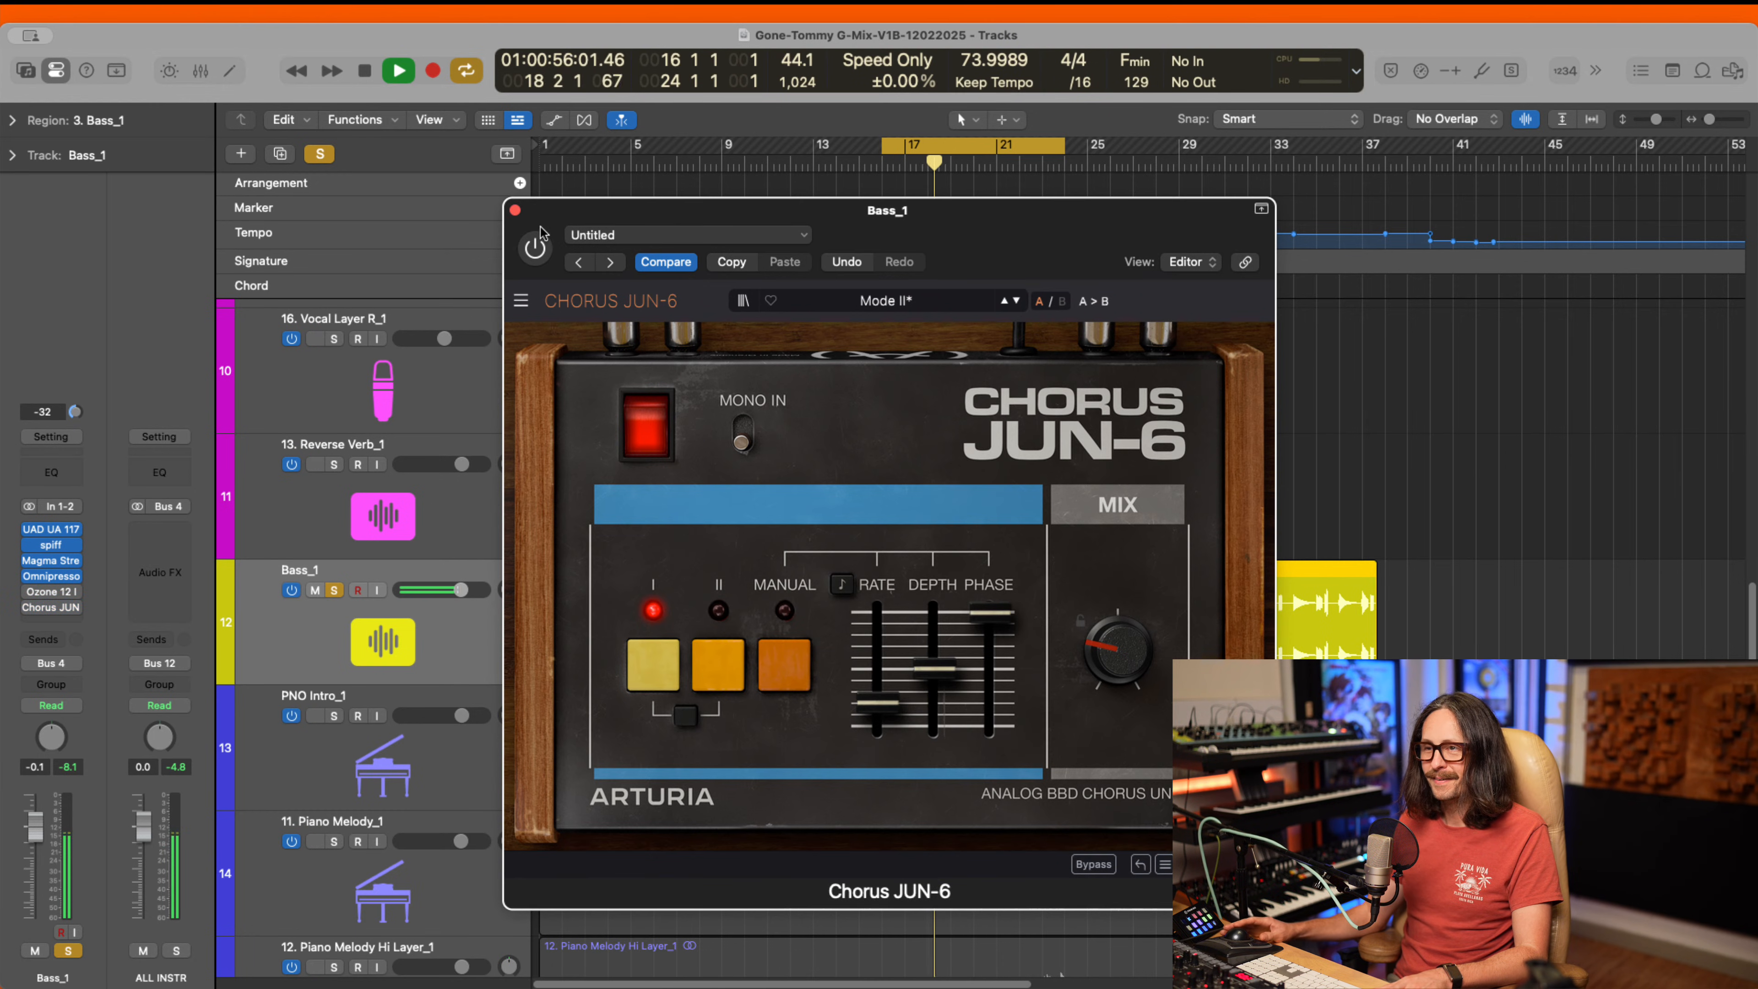
click(332, 592)
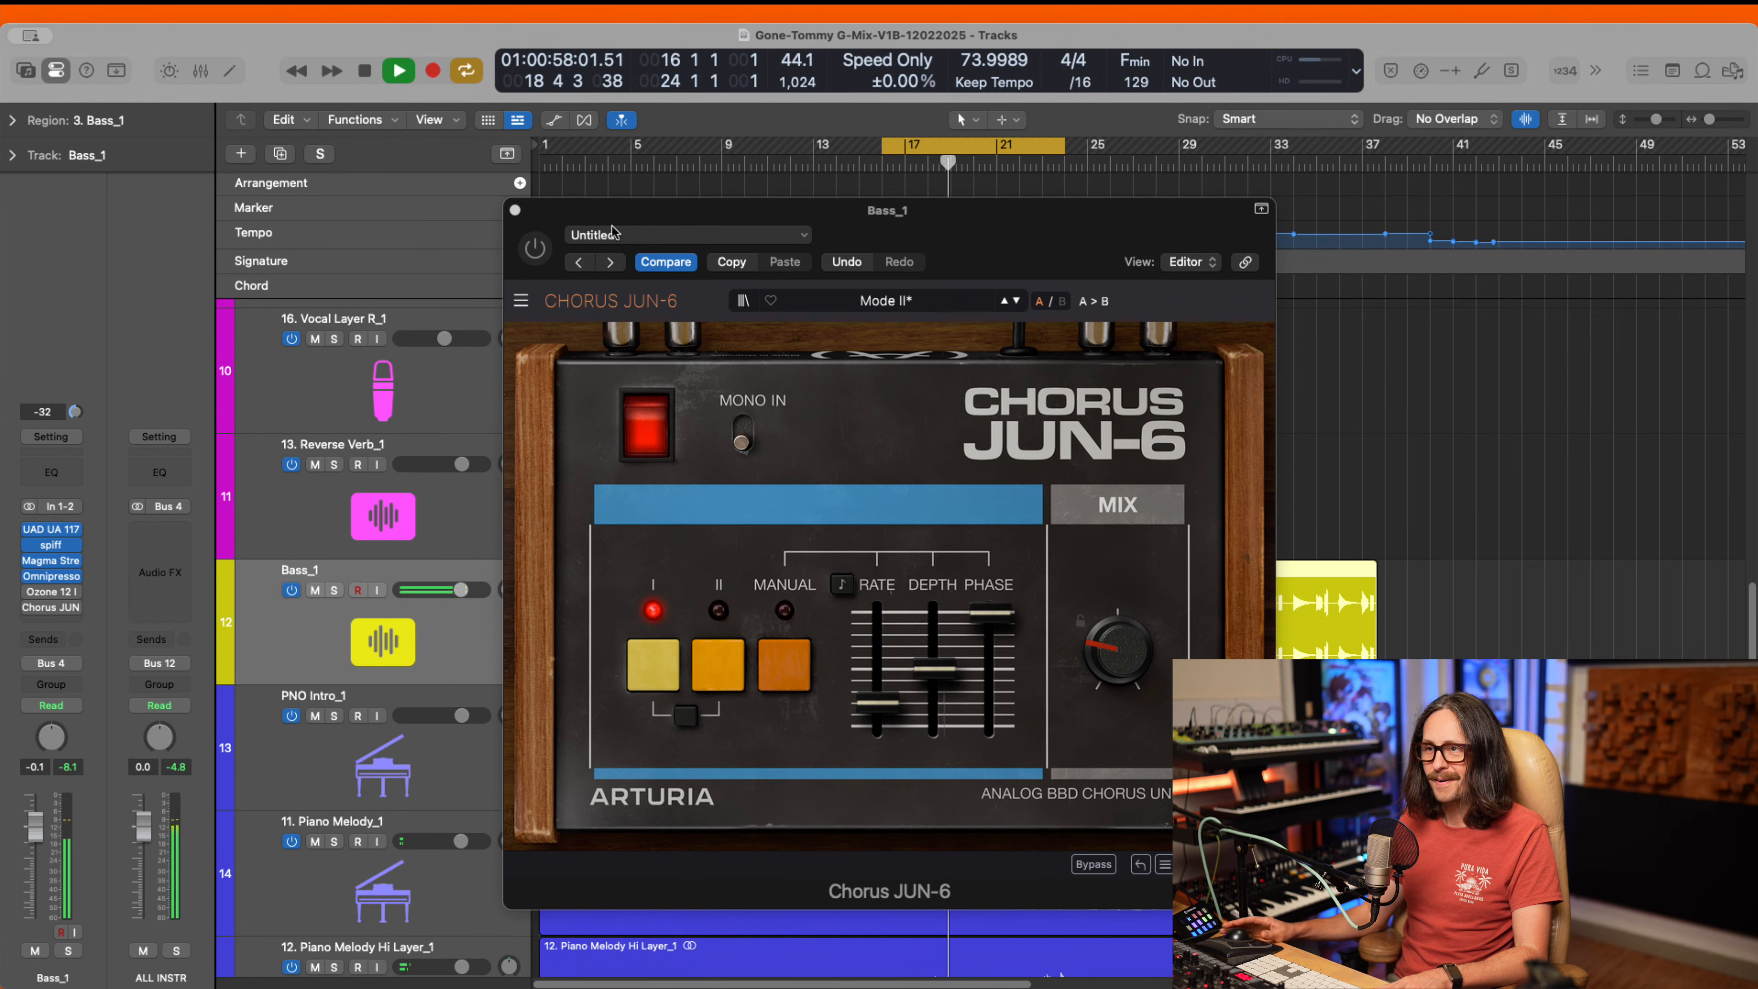
click(536, 248)
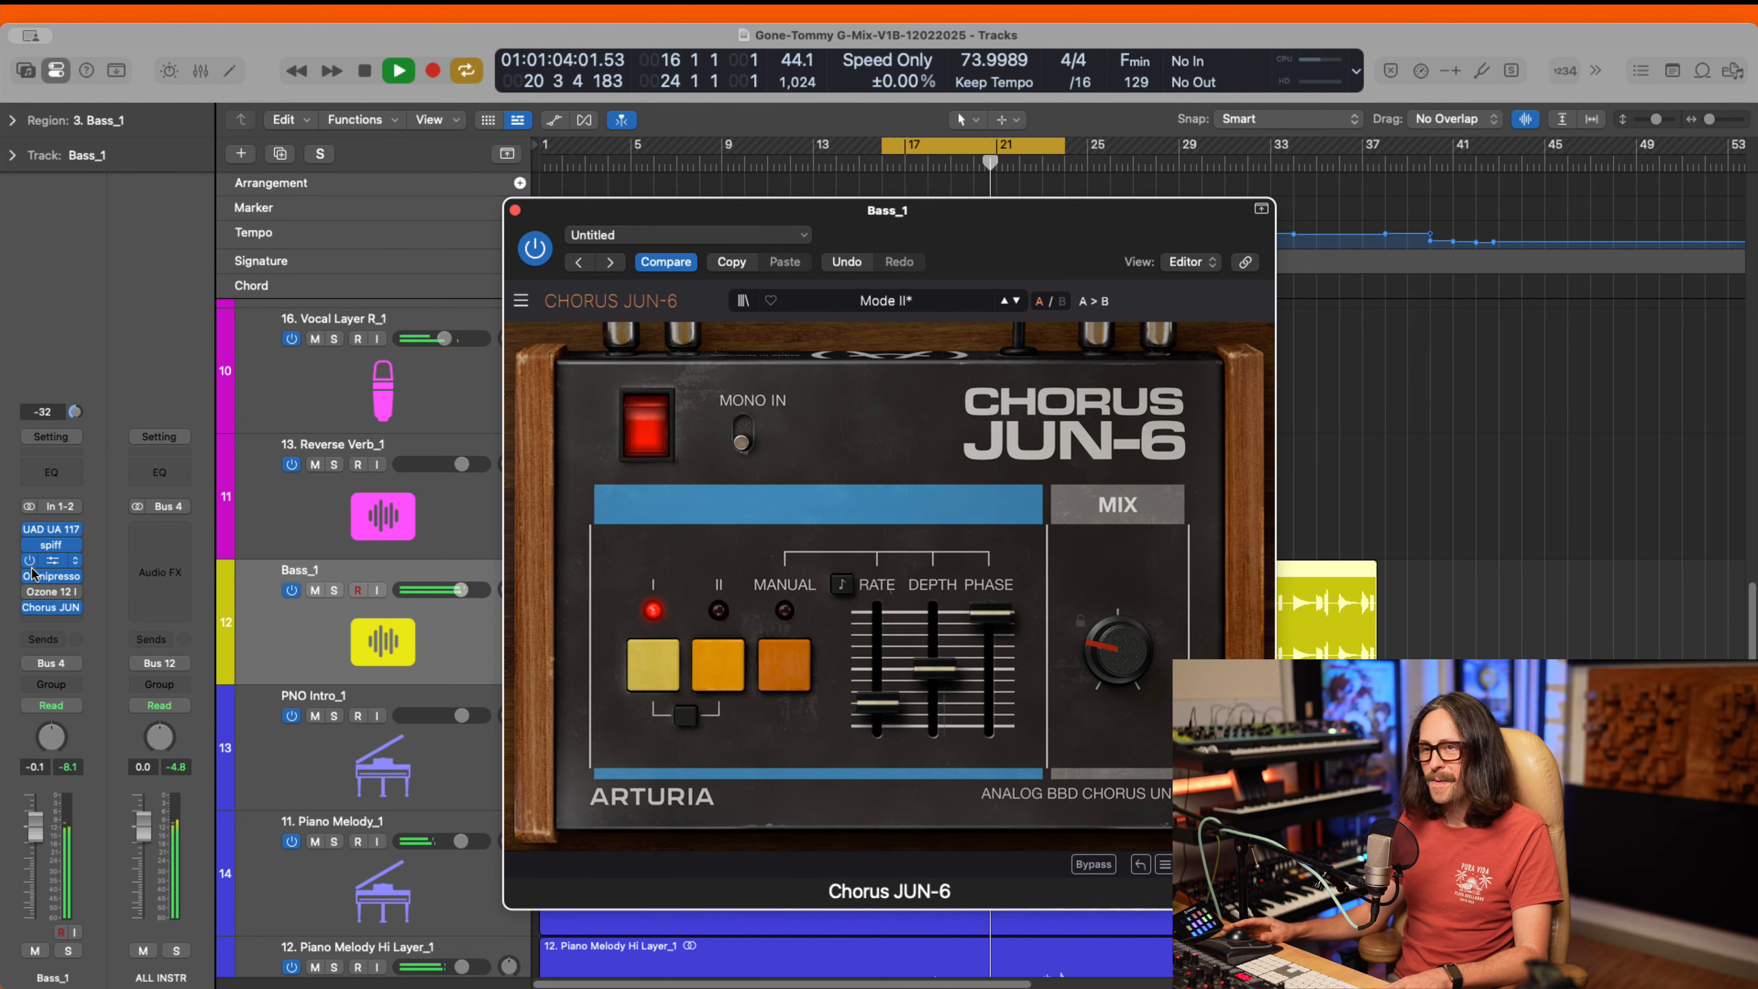
click(284, 667)
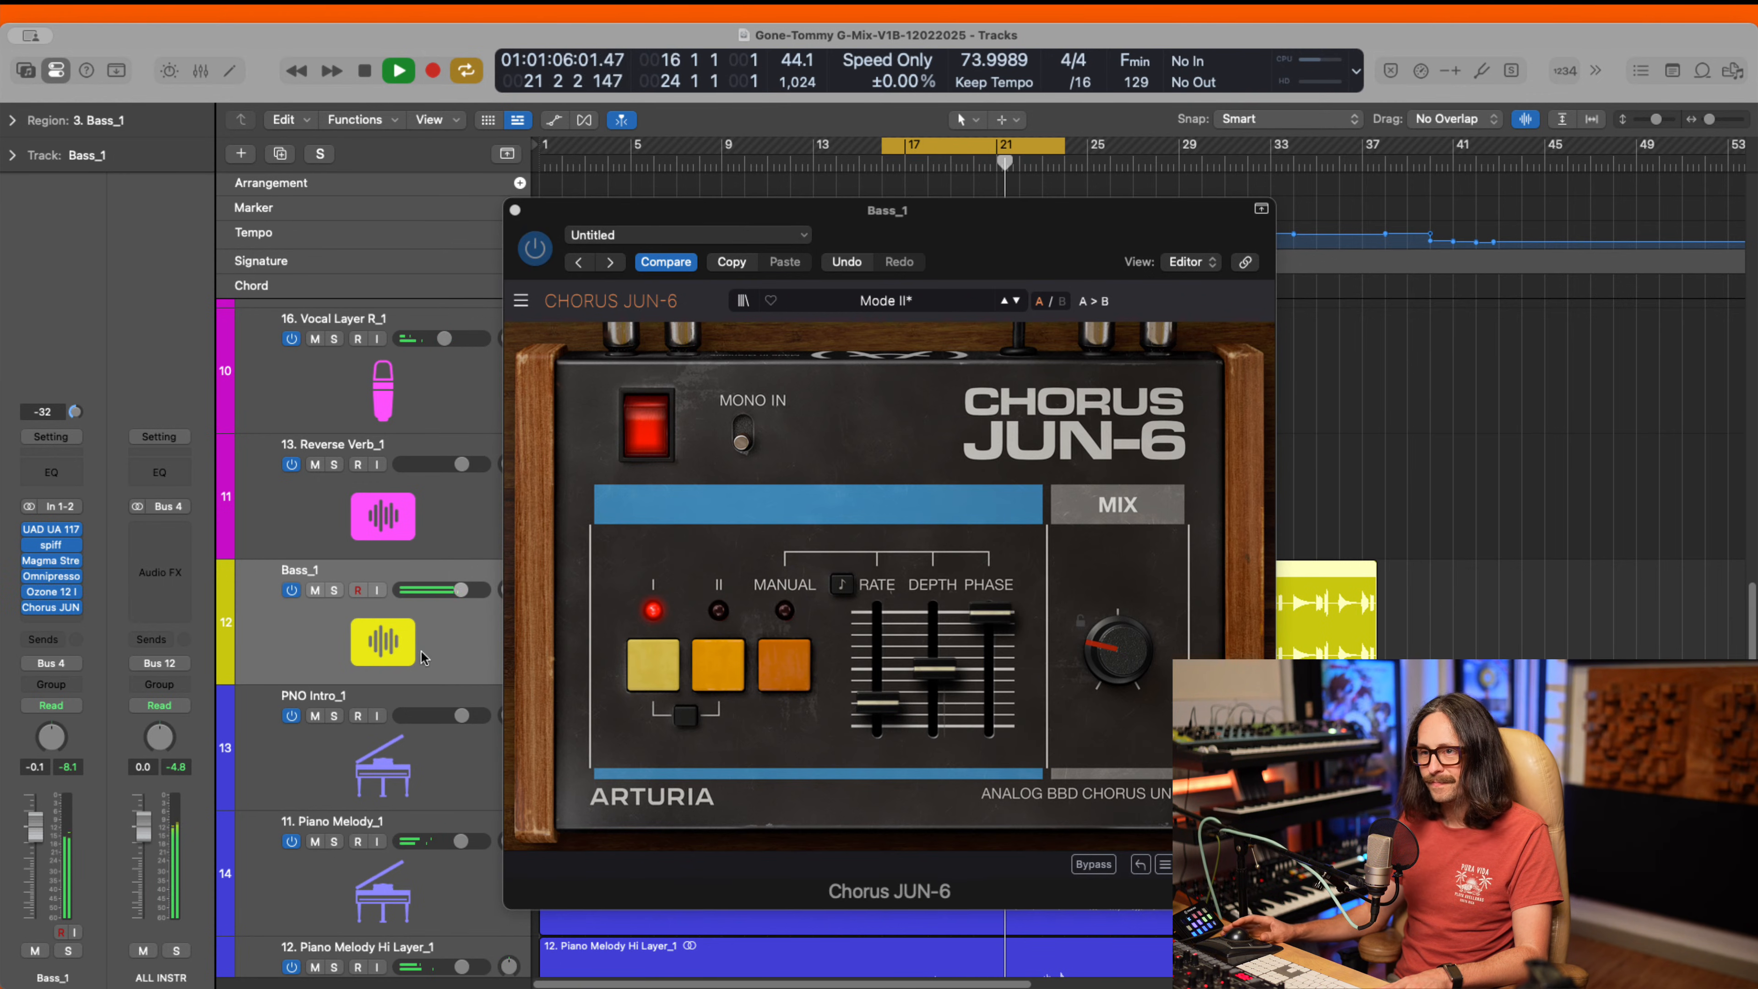
- Reduce the chorus mix to about 21.2% and close Chorus JUN-6
mouse_move(53, 612)
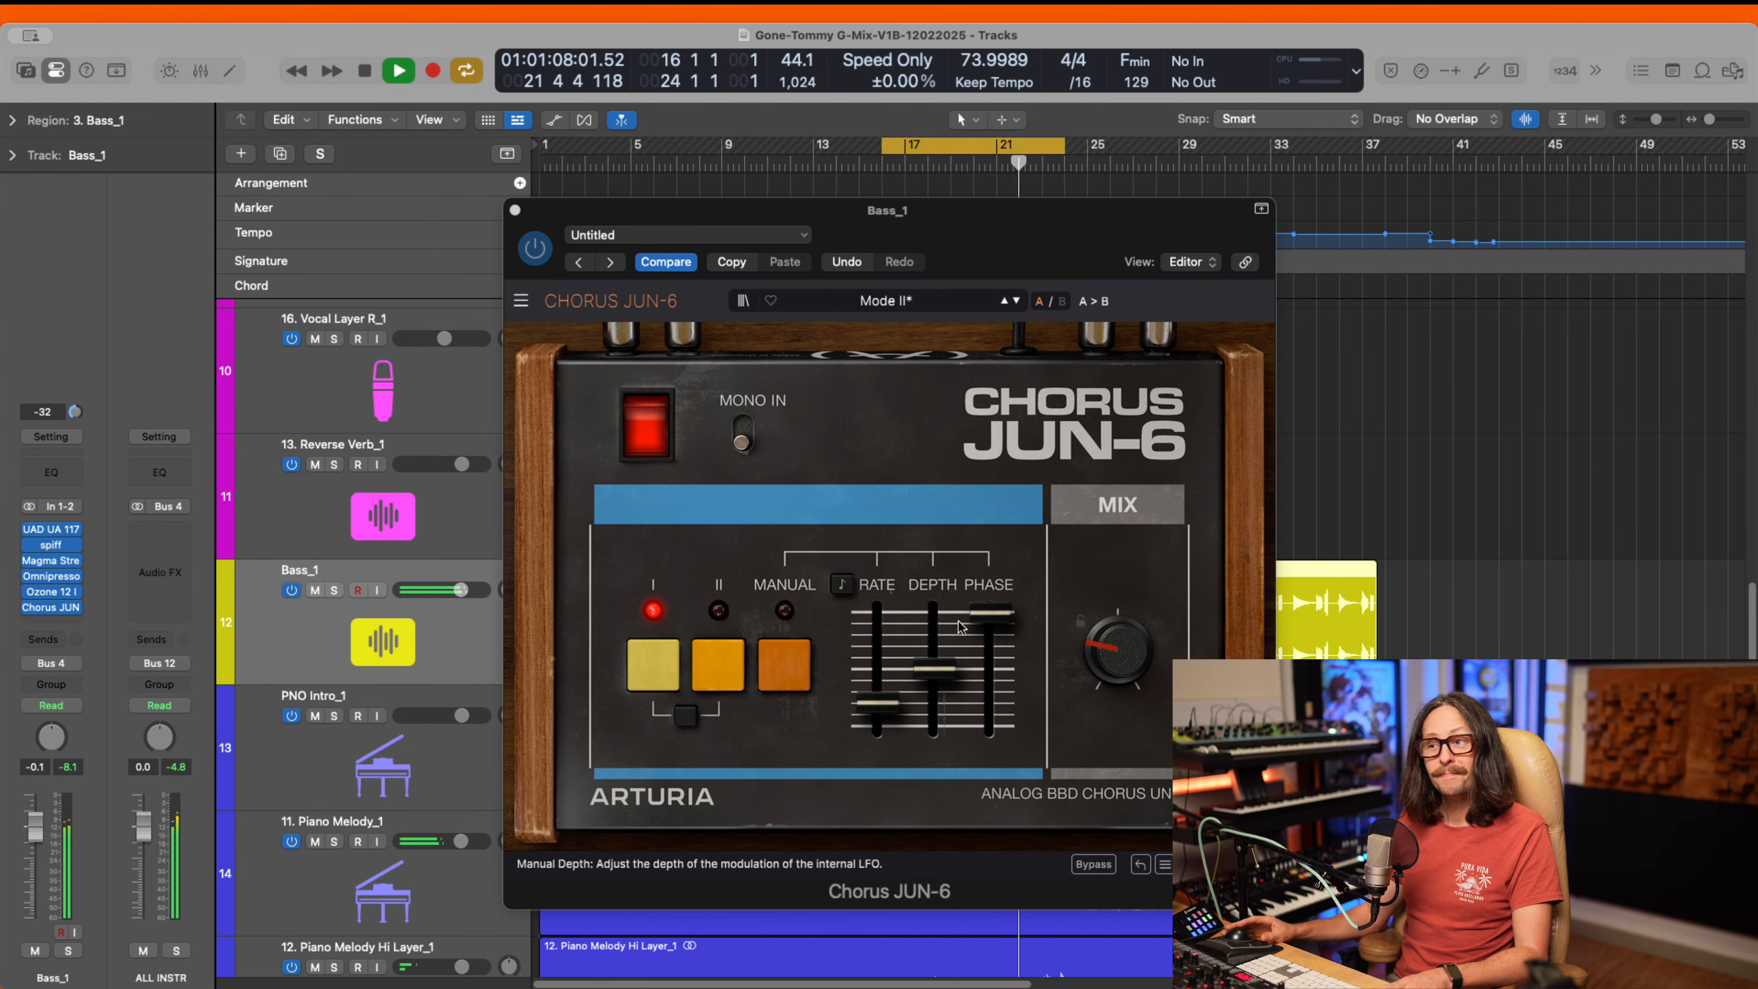
click(1139, 656)
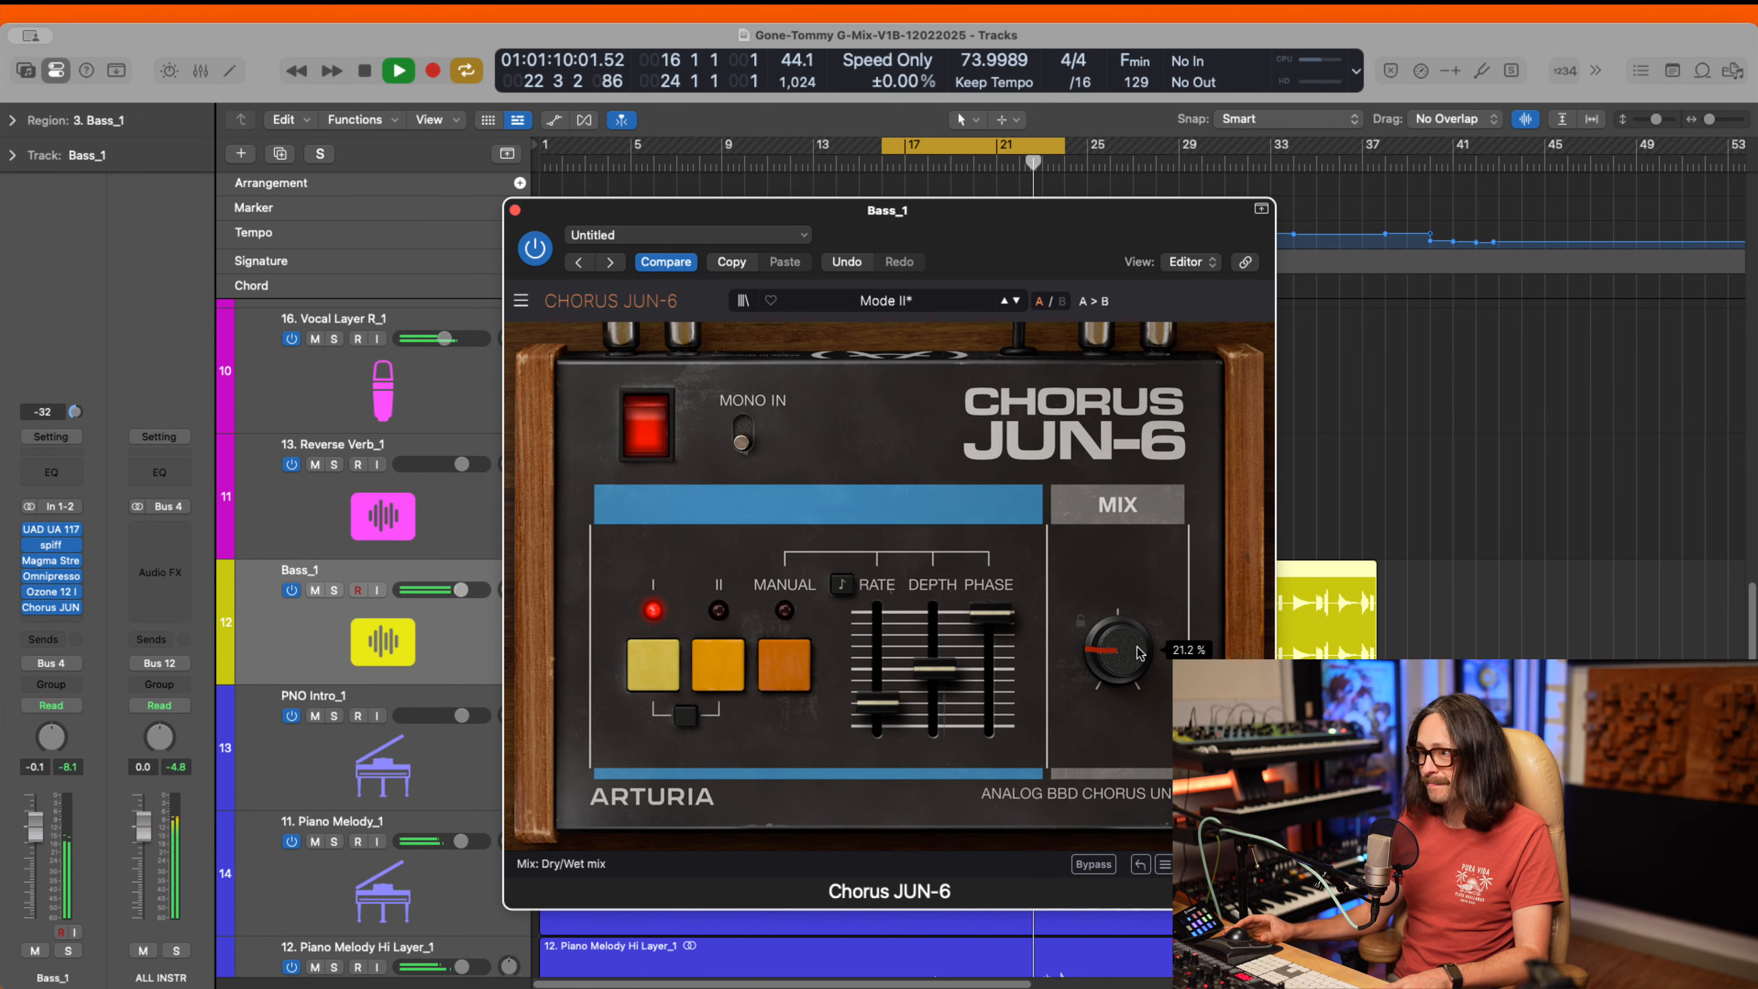
click(515, 210)
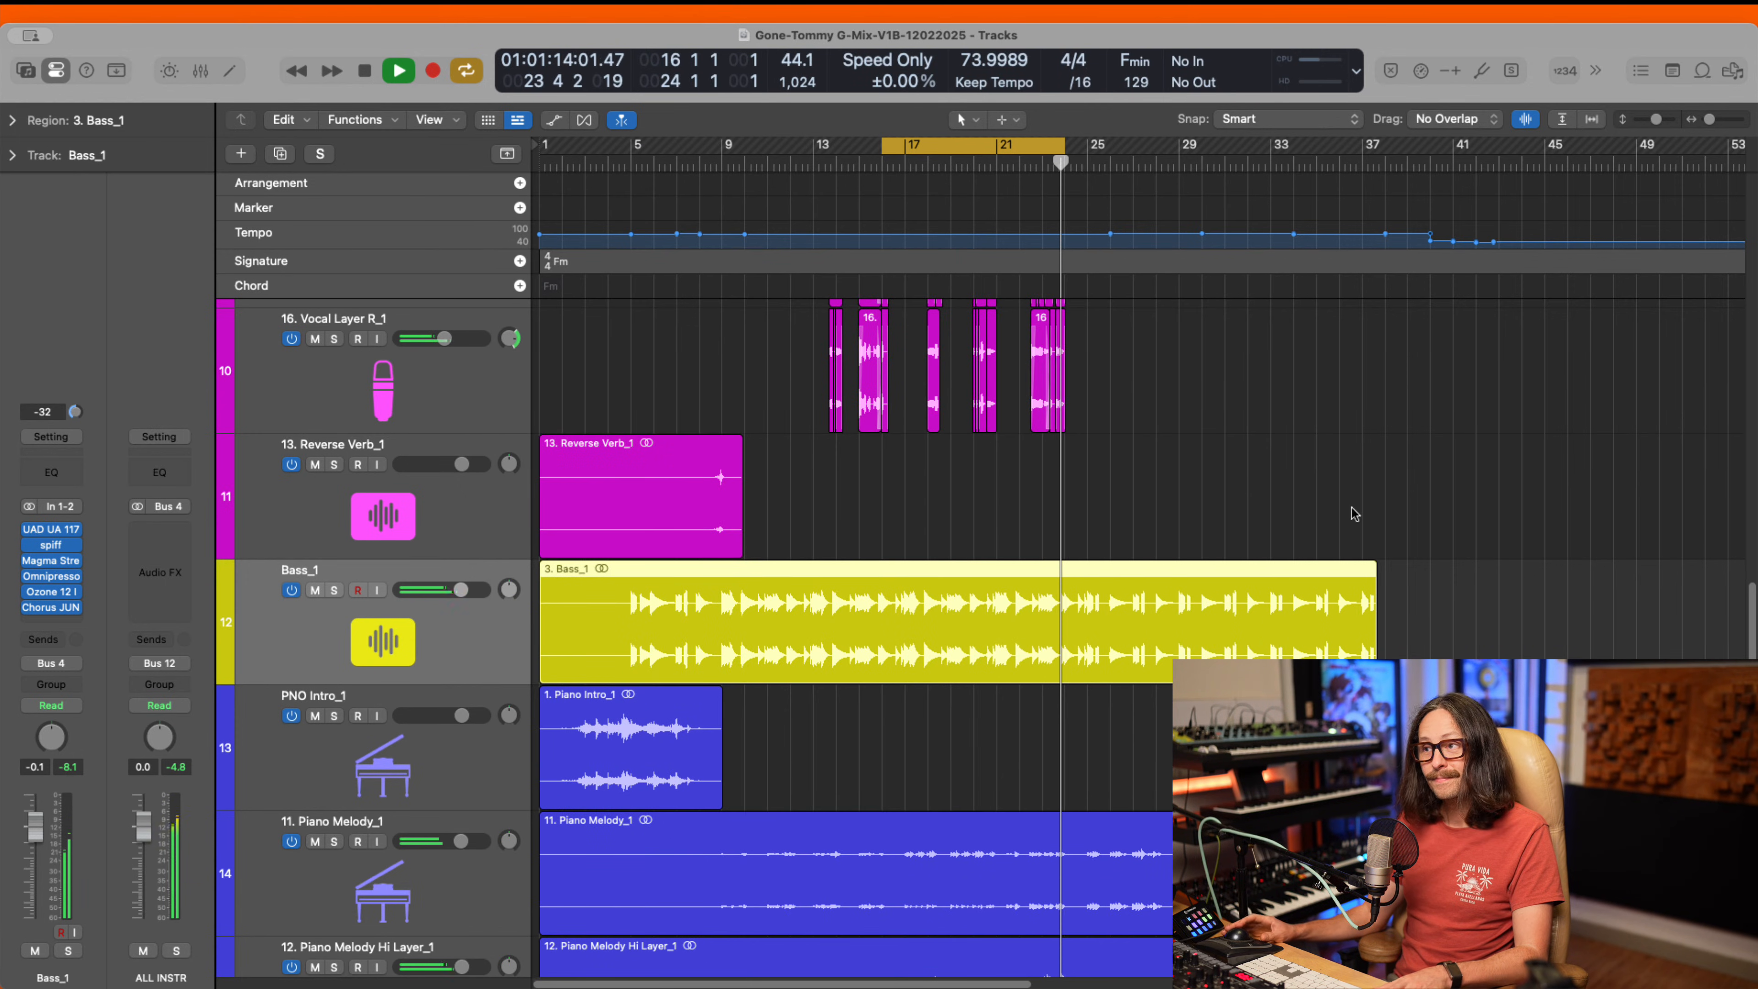
- Stop playback and add a send on the Bass_1 channel, trying Bus 6 before settling on Bus 16
key(space)
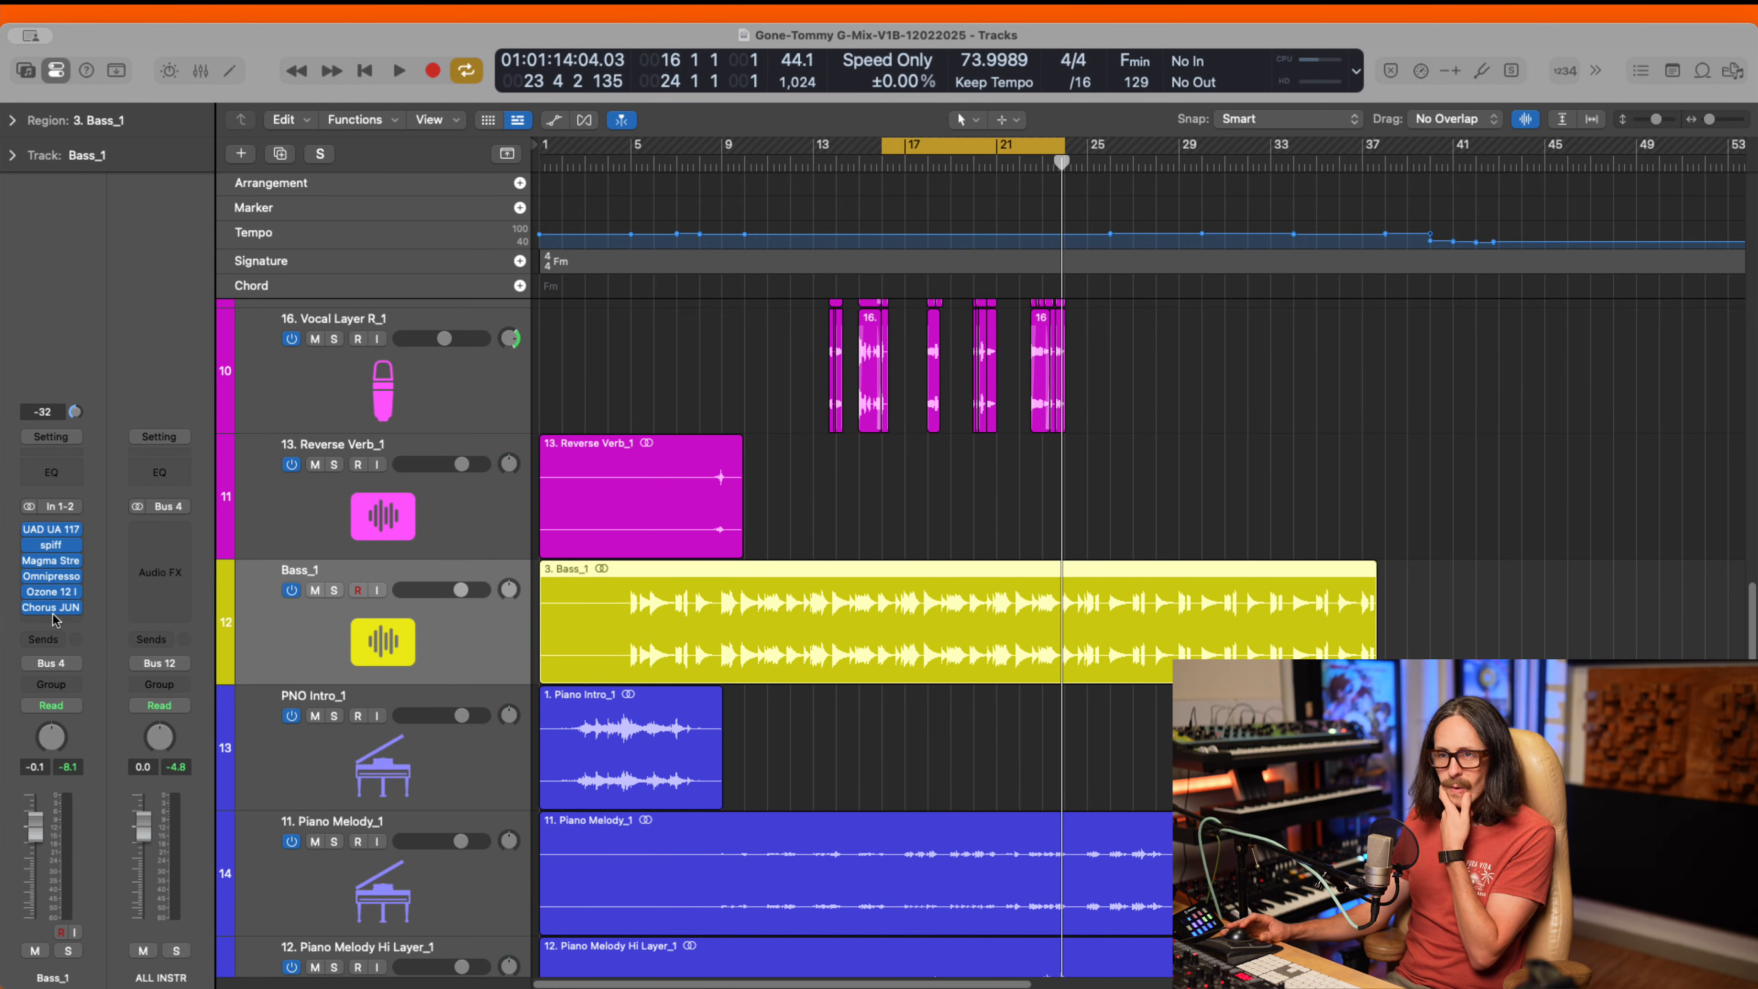
click(48, 645)
mouse_move(94, 799)
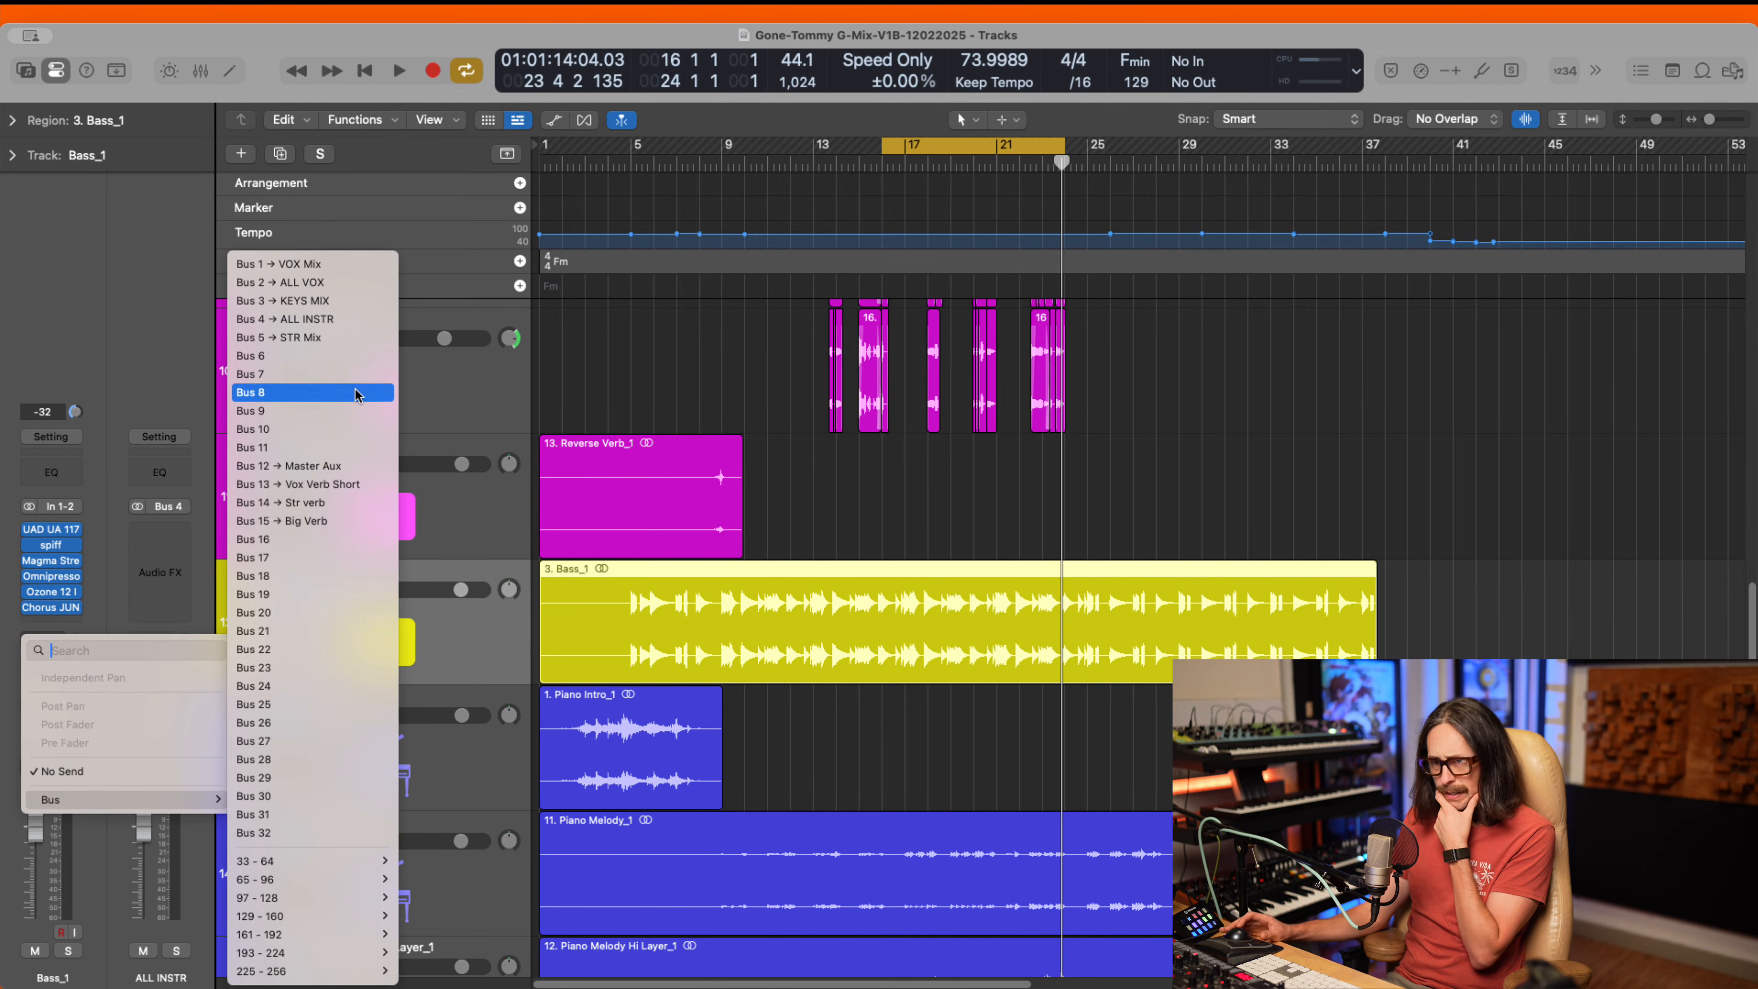
click(333, 357)
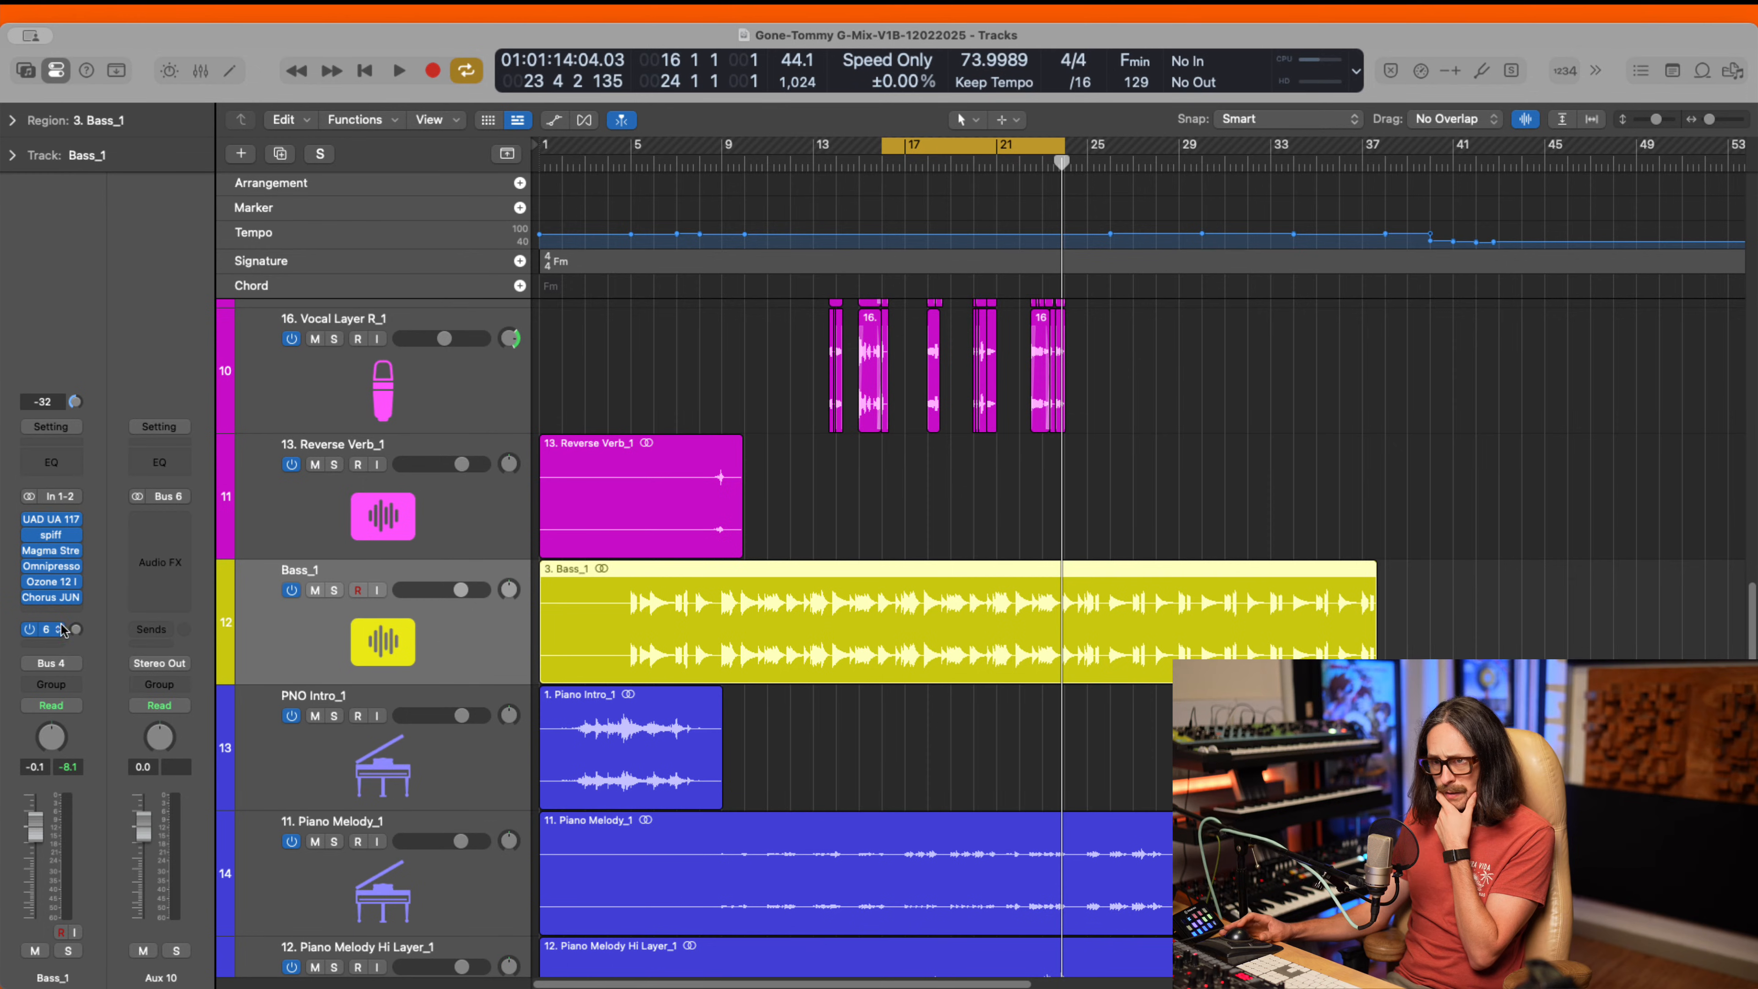
click(59, 643)
mouse_move(124, 809)
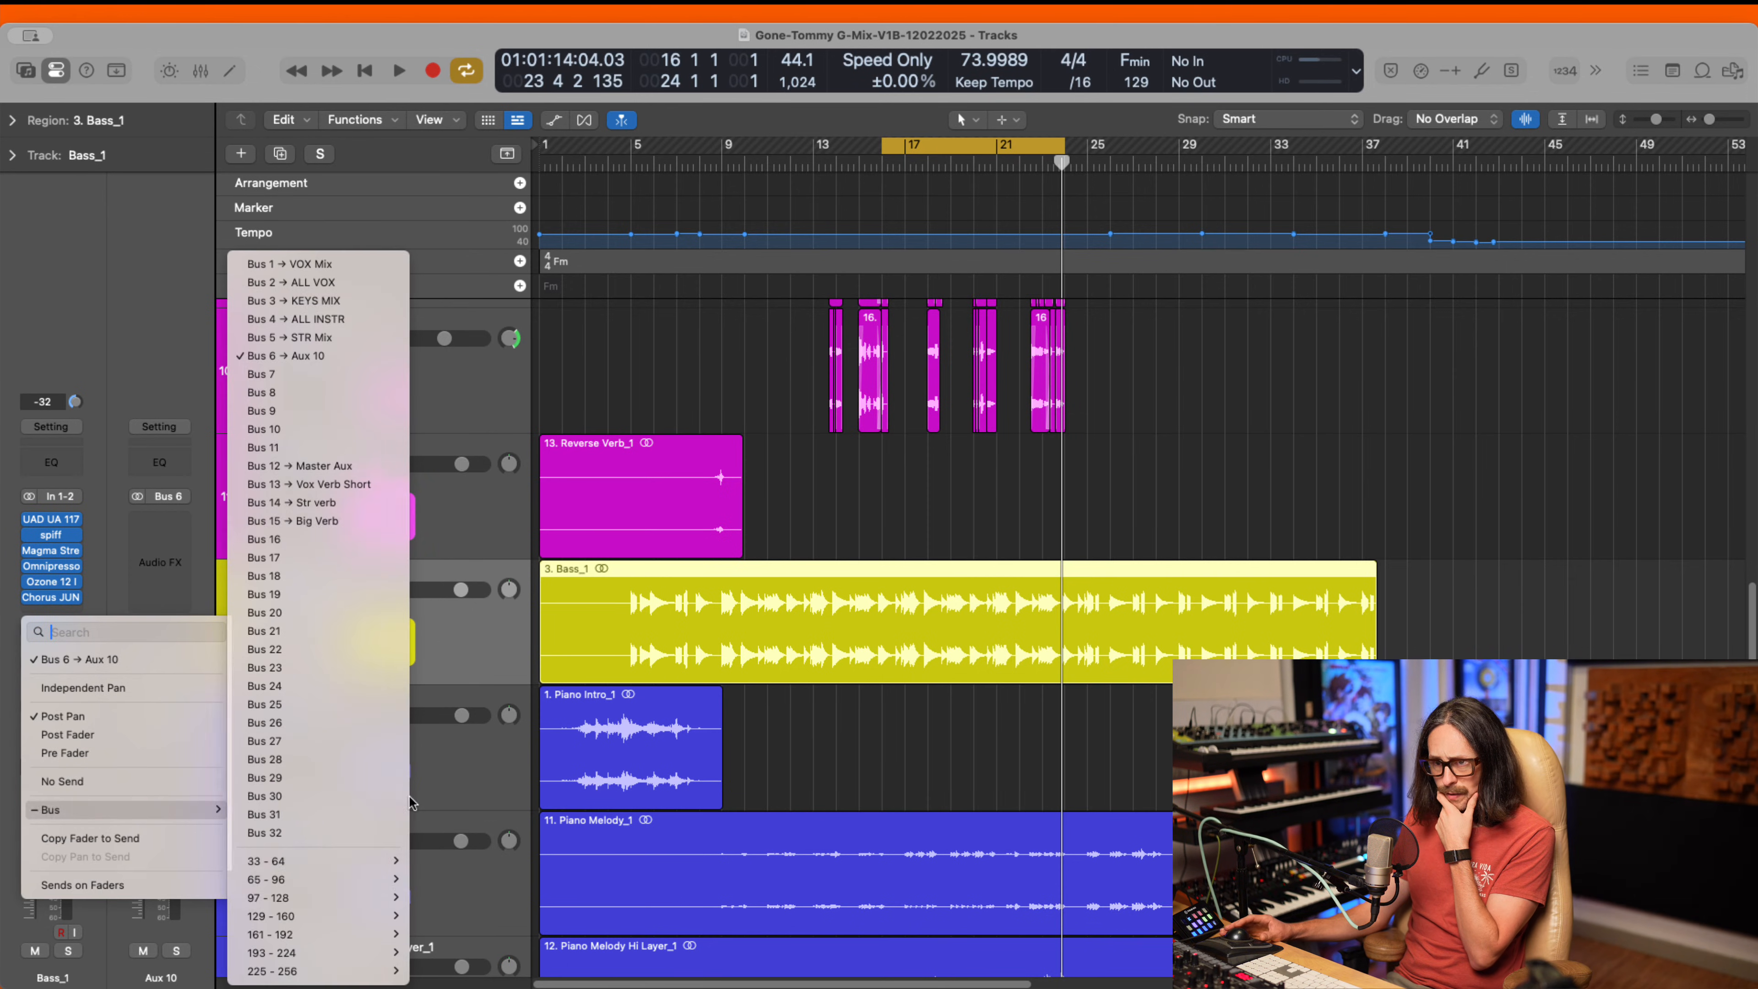
click(370, 539)
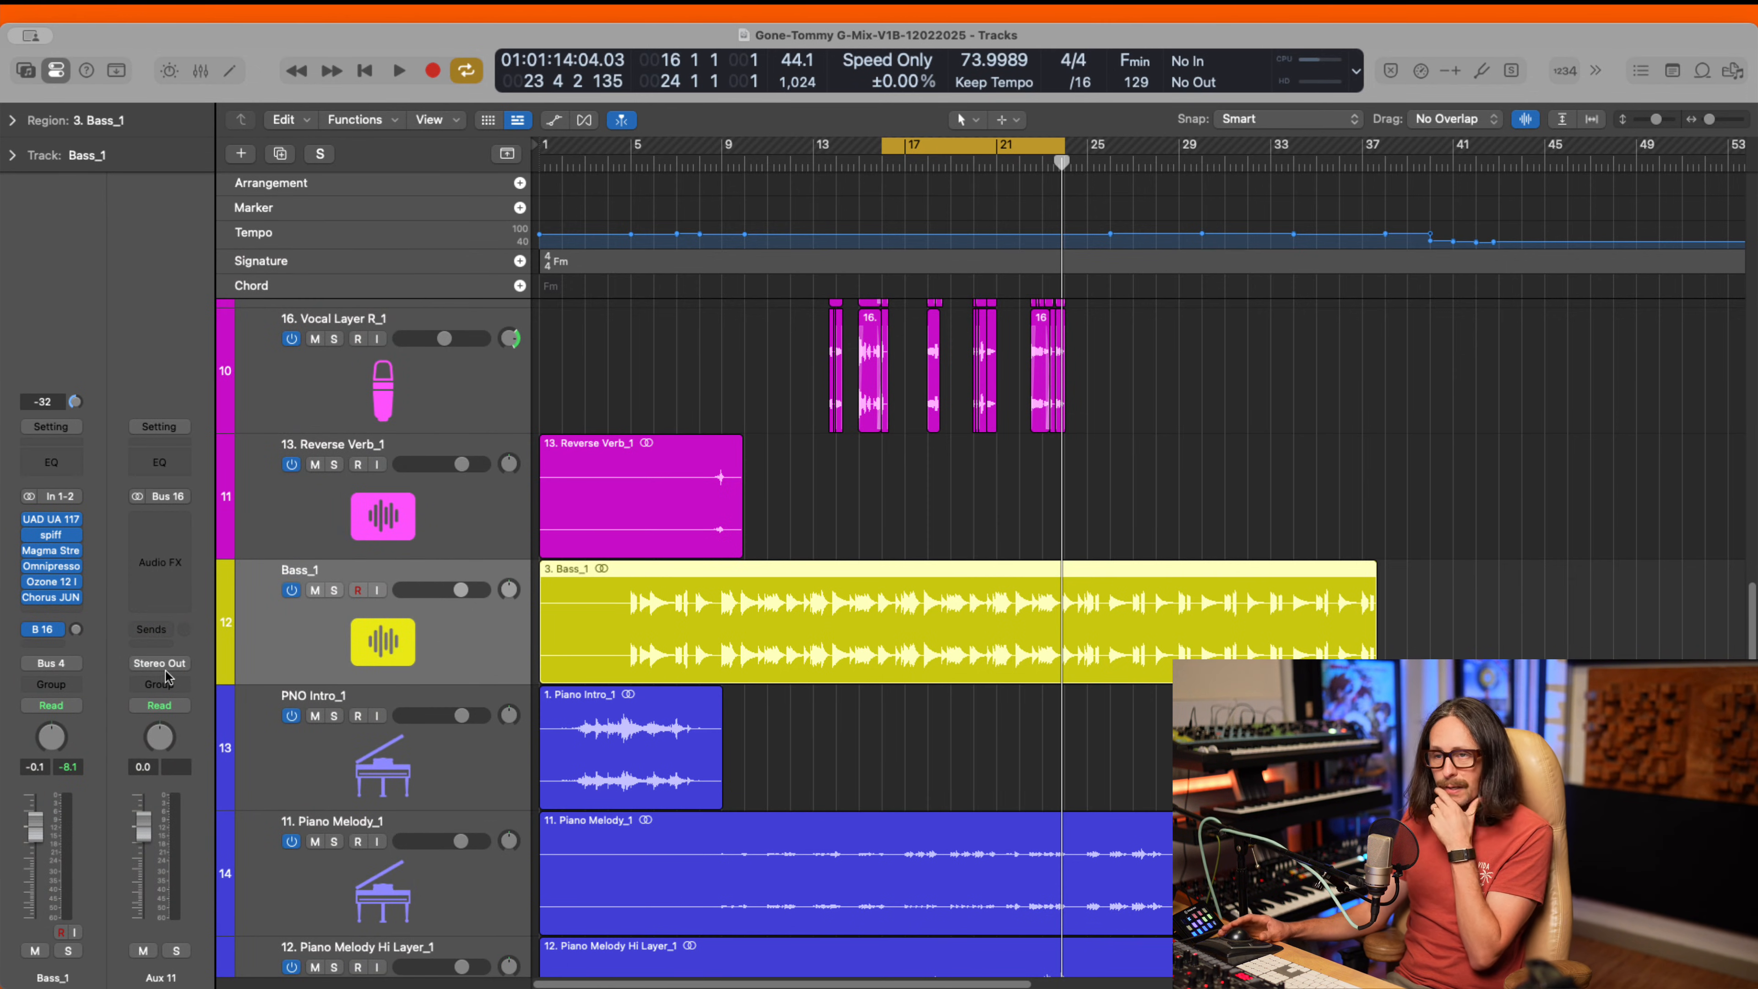
- Route the new Bus 16 aux channel's output to Bus 4 (ALL INSTR) and rename the channel Sub bass
click(163, 667)
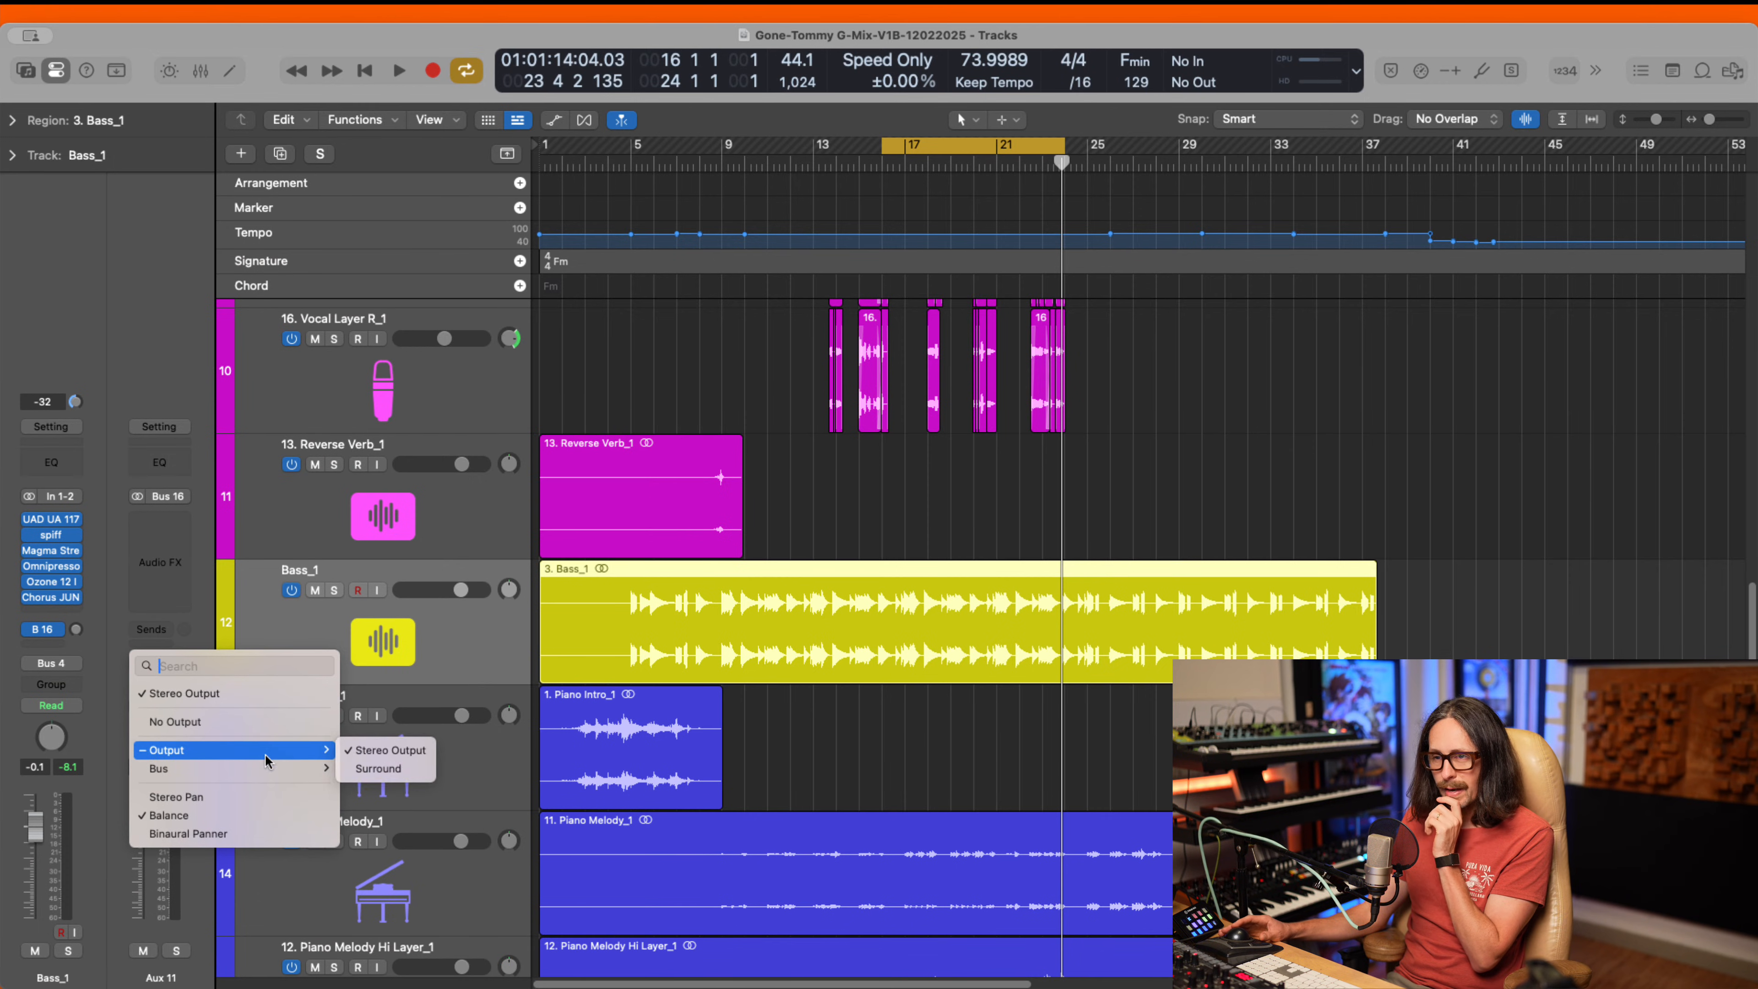
mouse_move(272, 769)
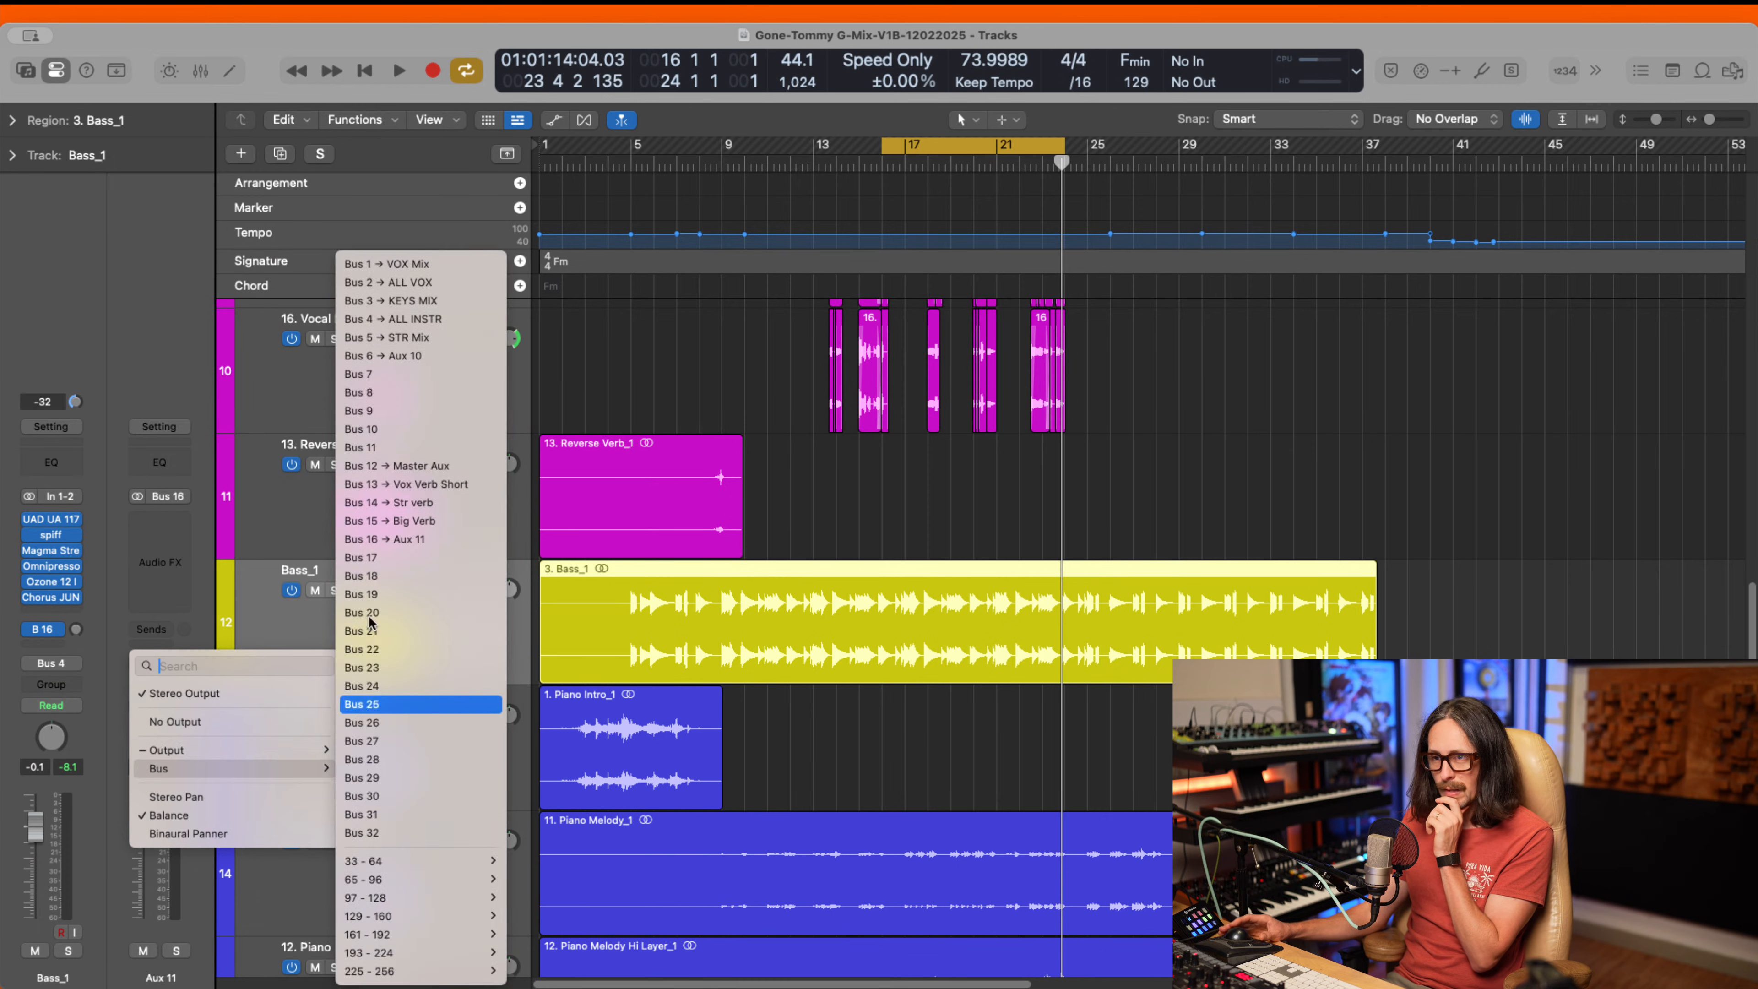
click(409, 320)
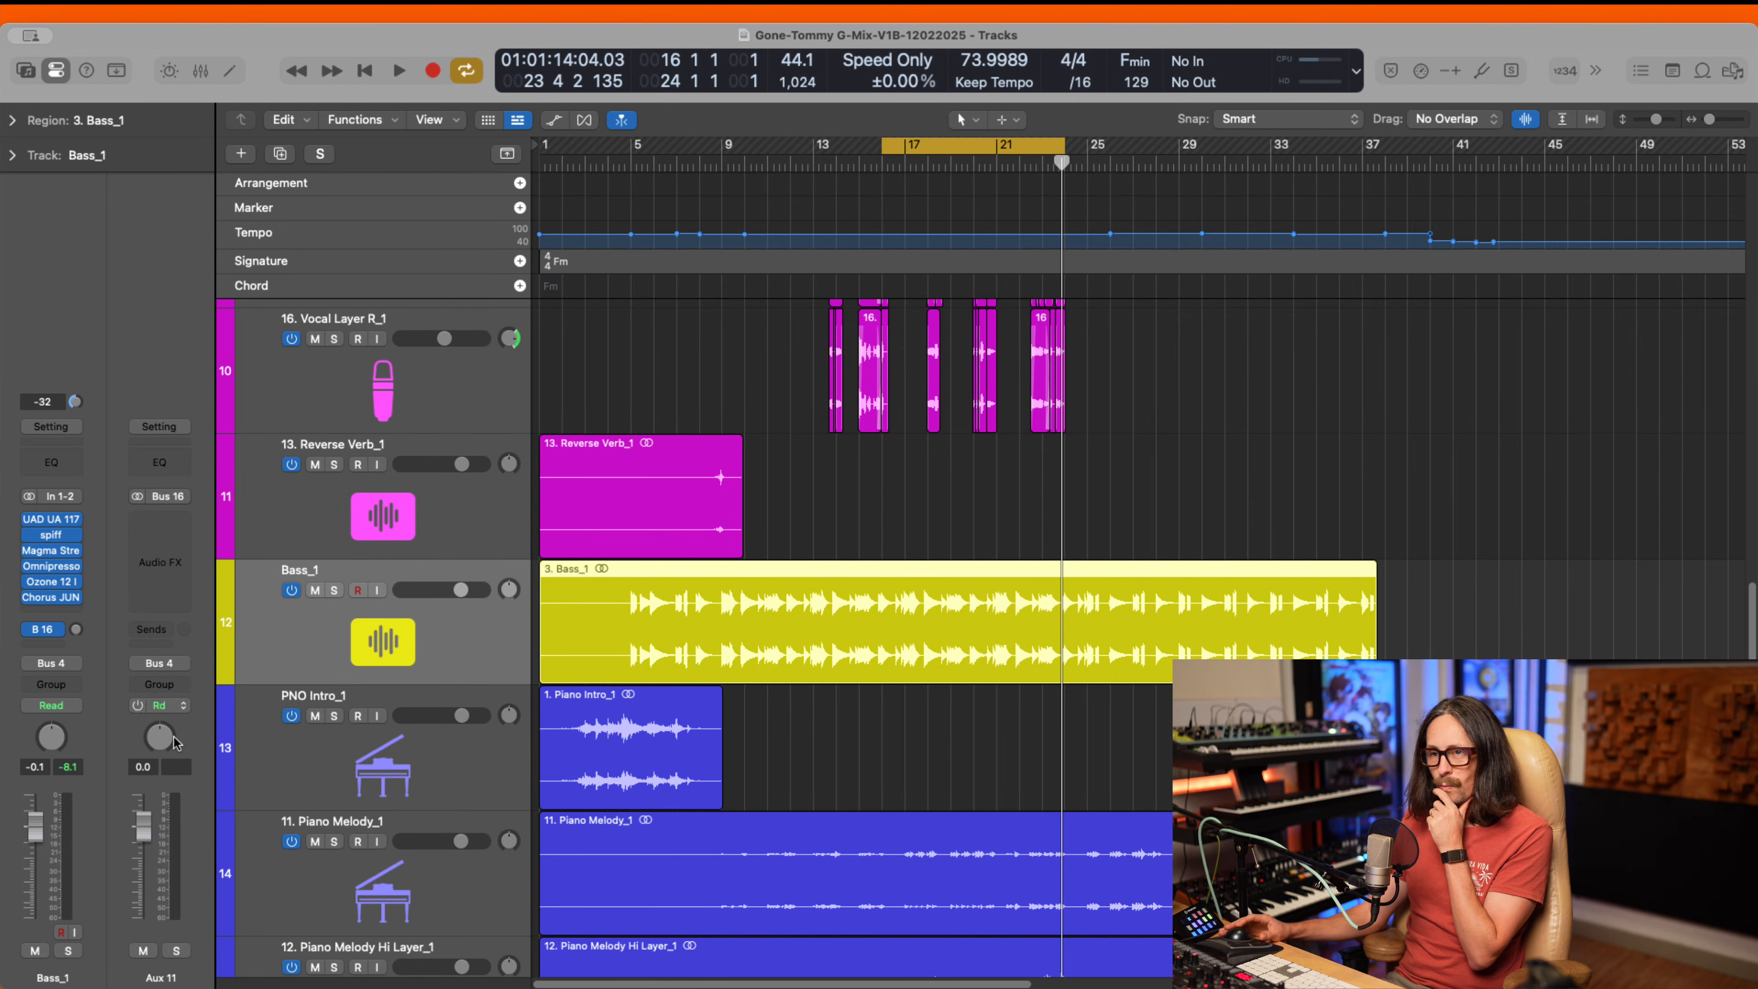
double_click(161, 977)
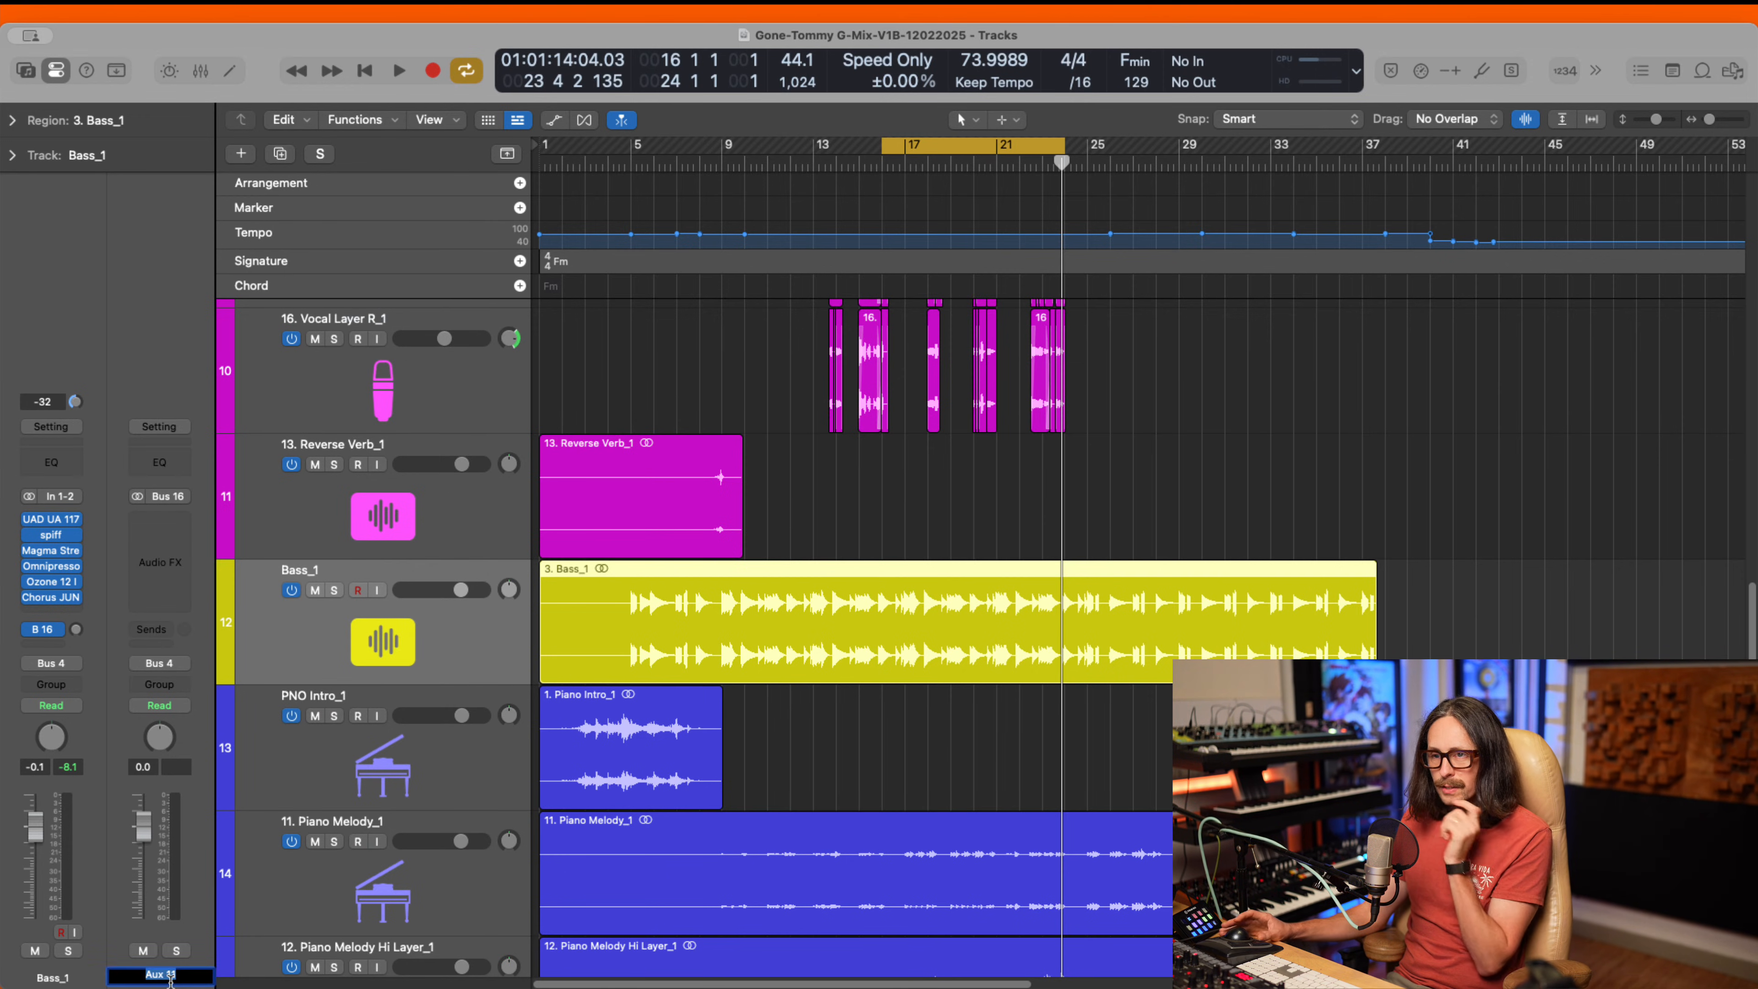
text(Sub bus)
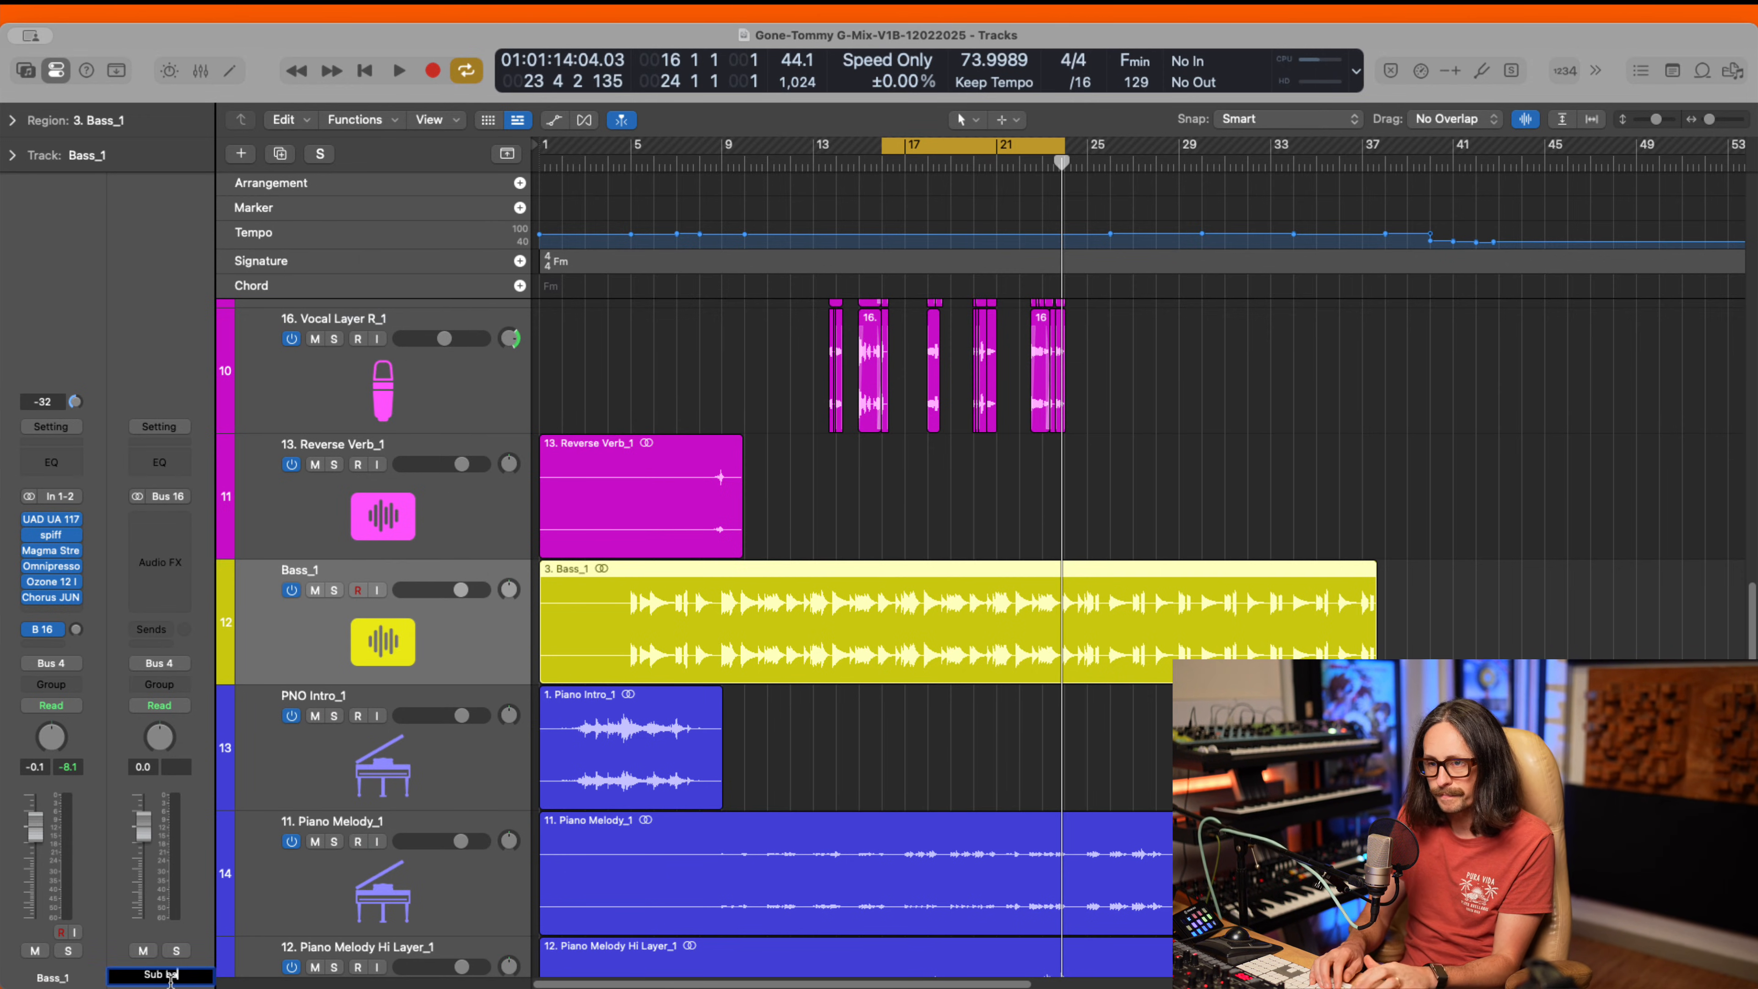
key(Return)
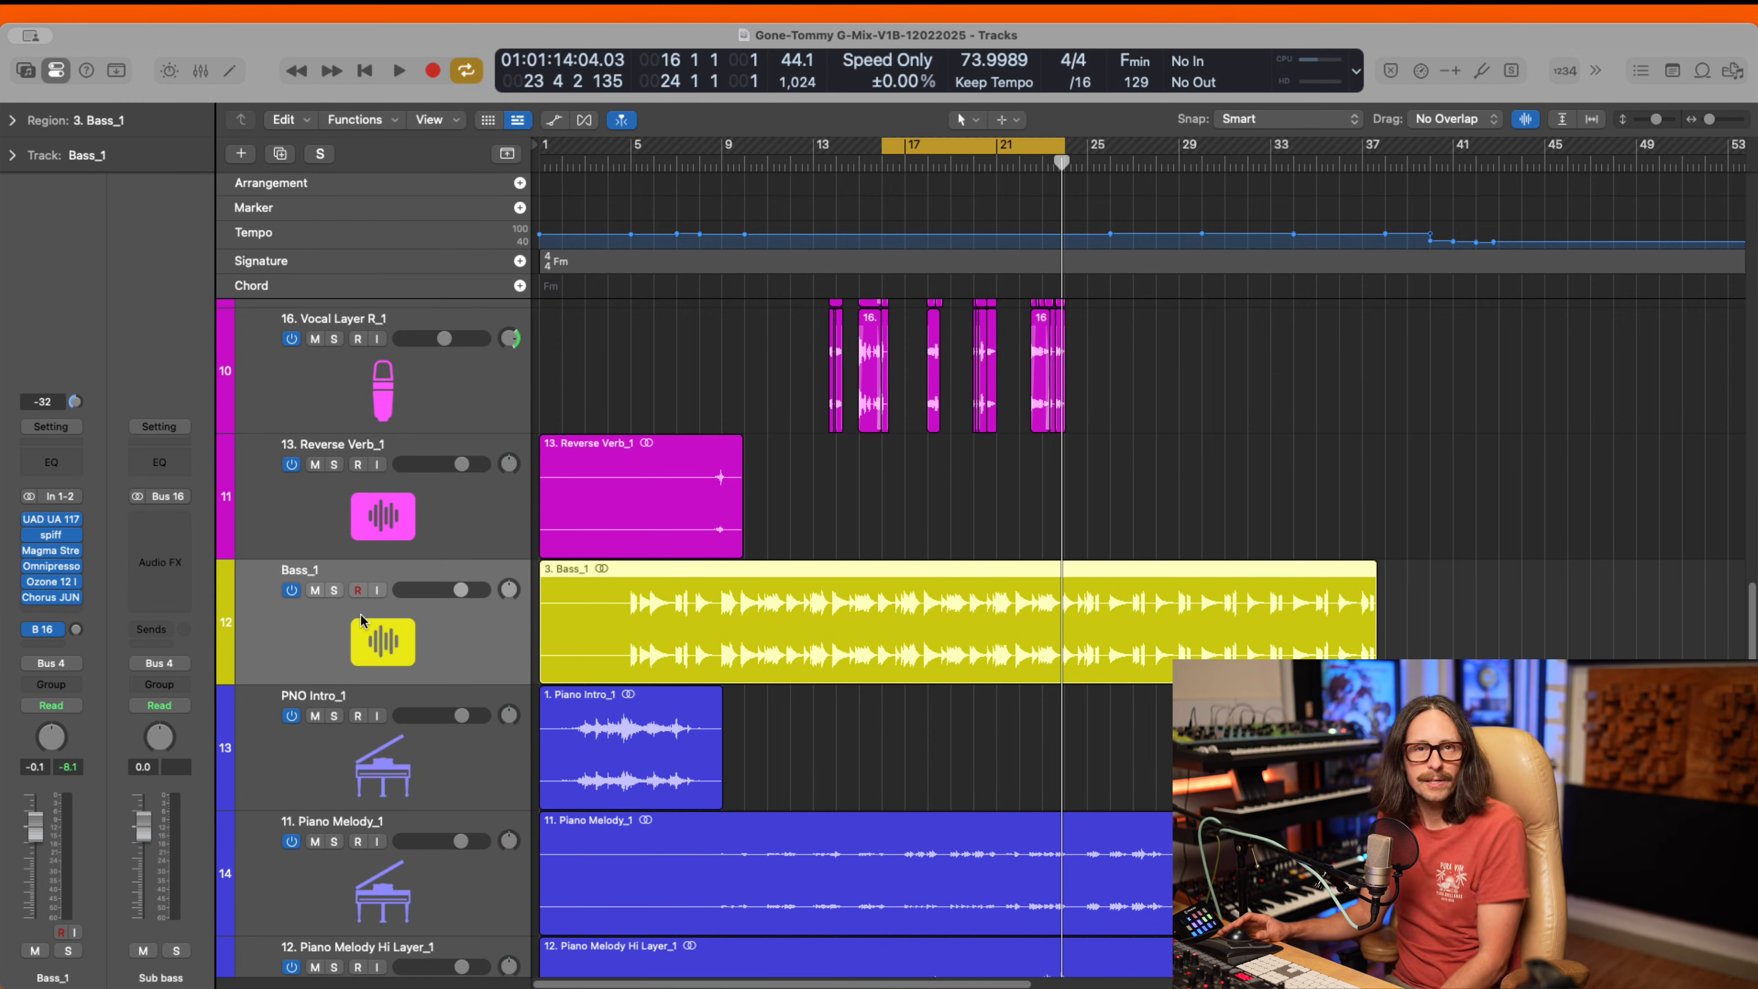
- Insert Harmonics Analog Saturation Processor on the Sub bass channel and set the Bass_1 send to Bus 16 to its default level
click(168, 521)
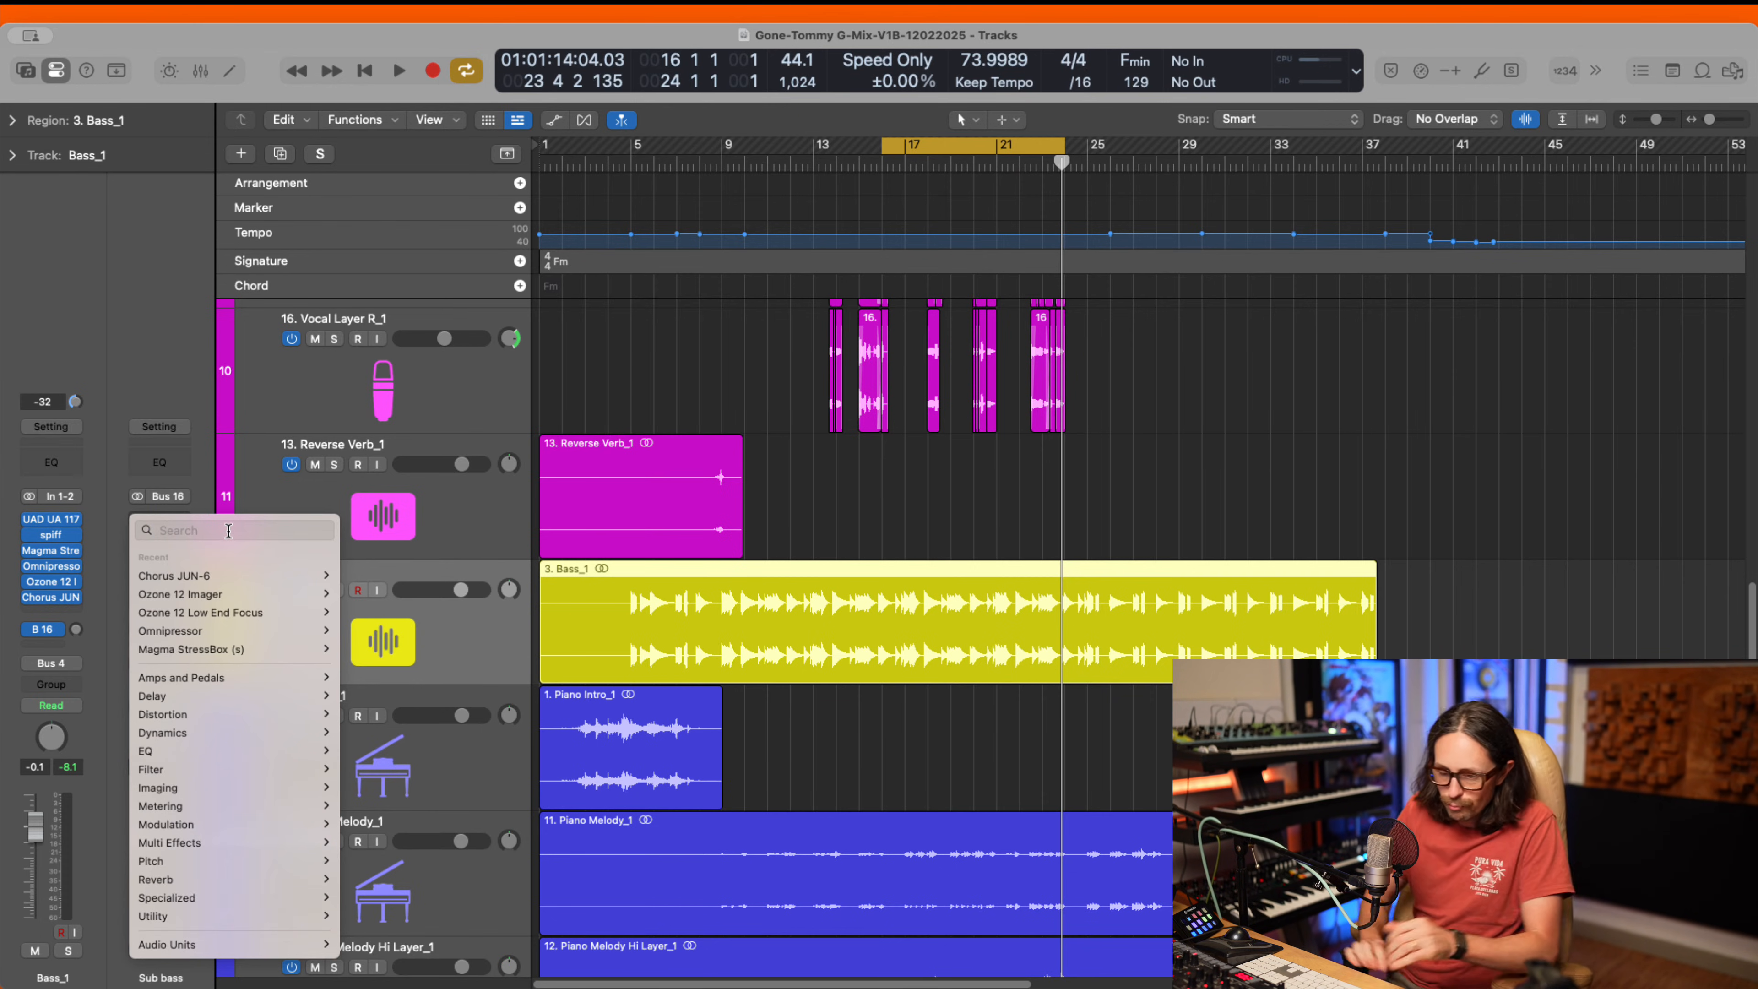
text(harm)
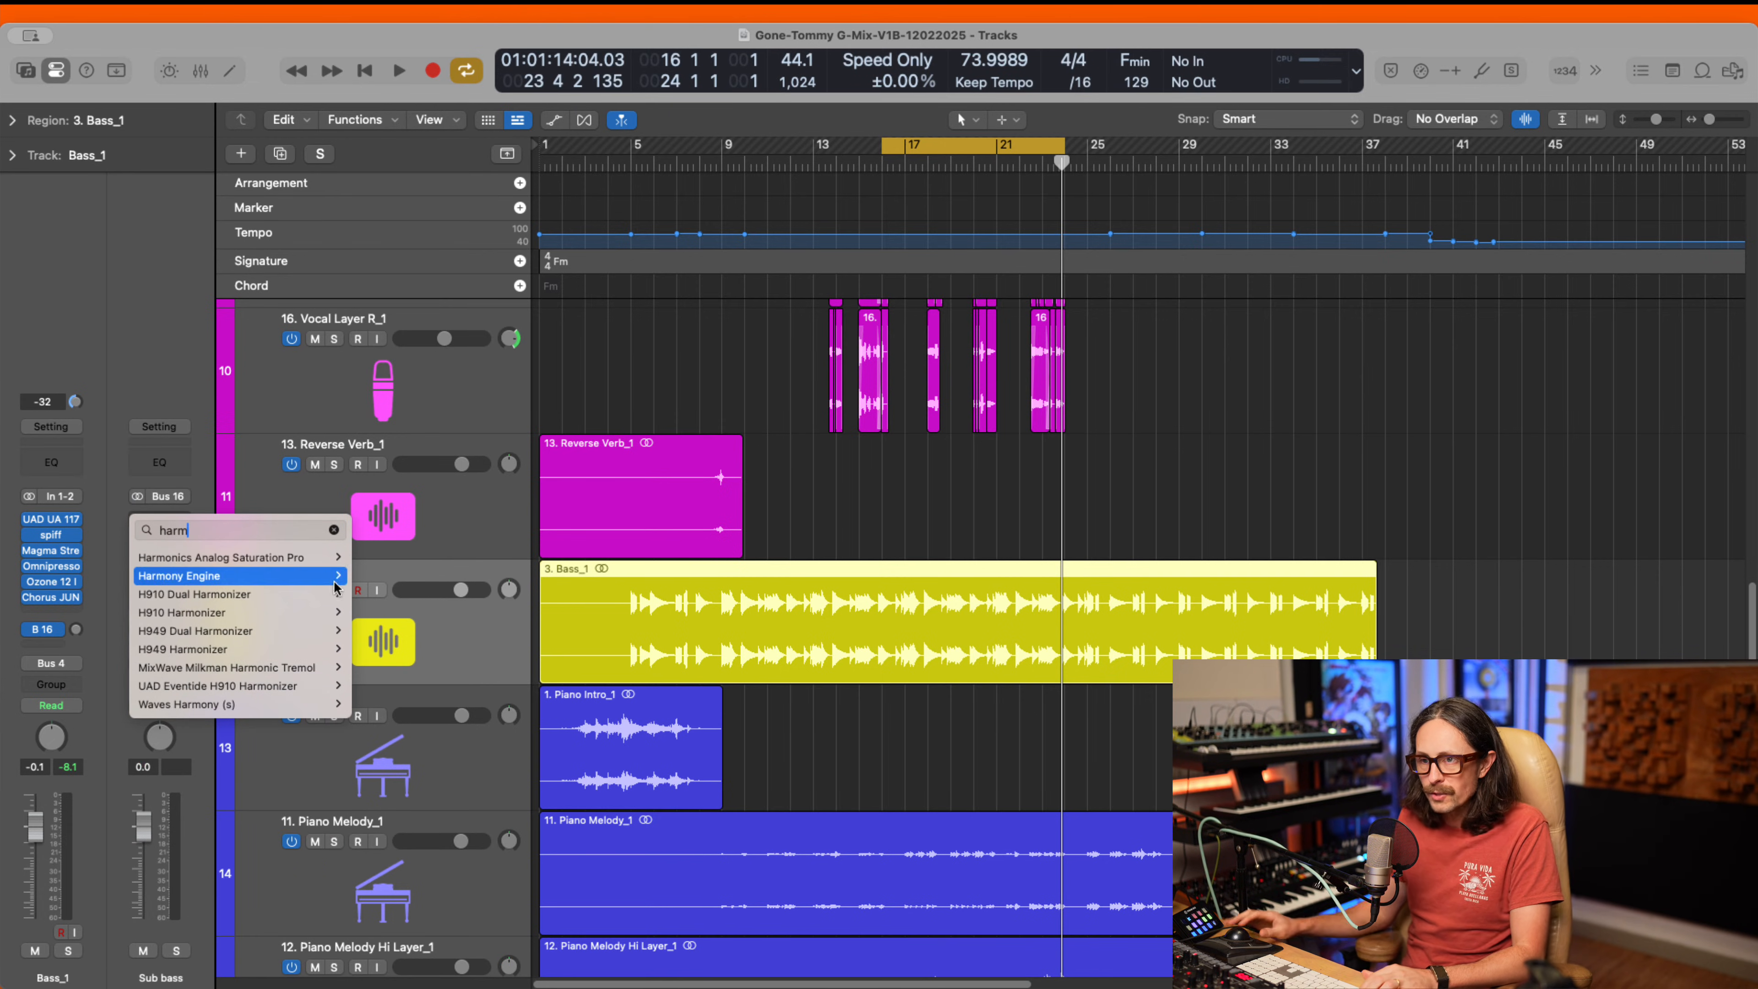
click(307, 561)
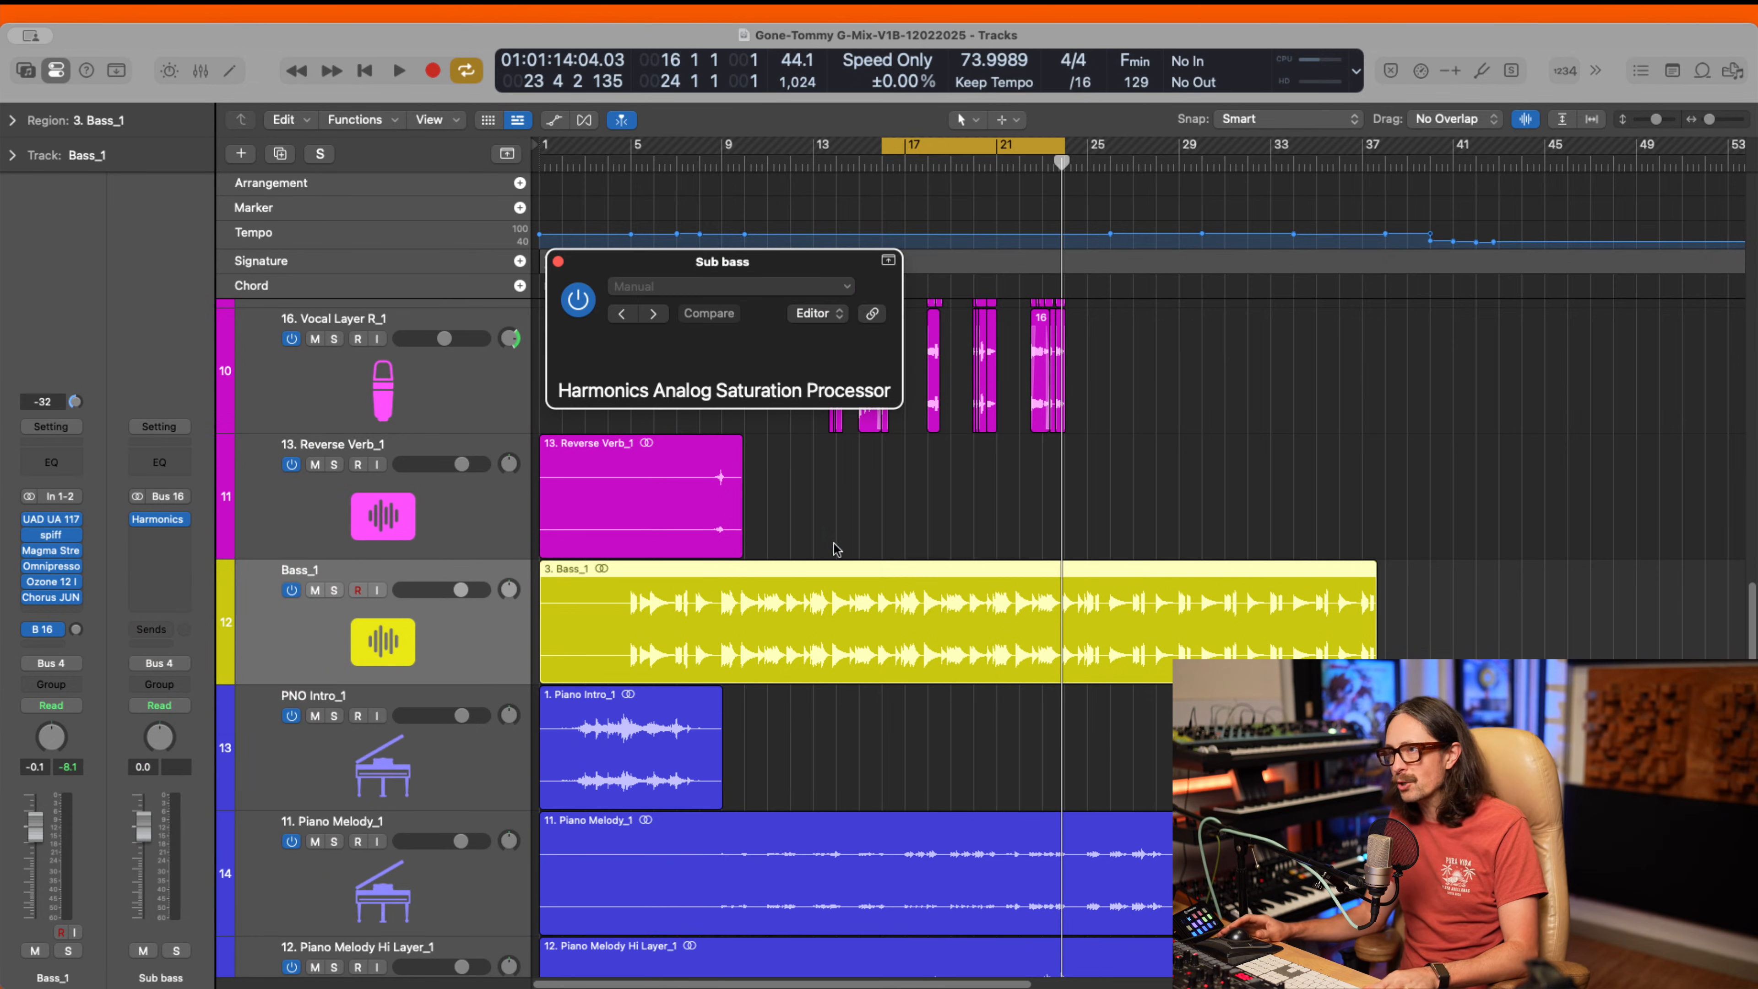
drag(1036, 258, 849, 236)
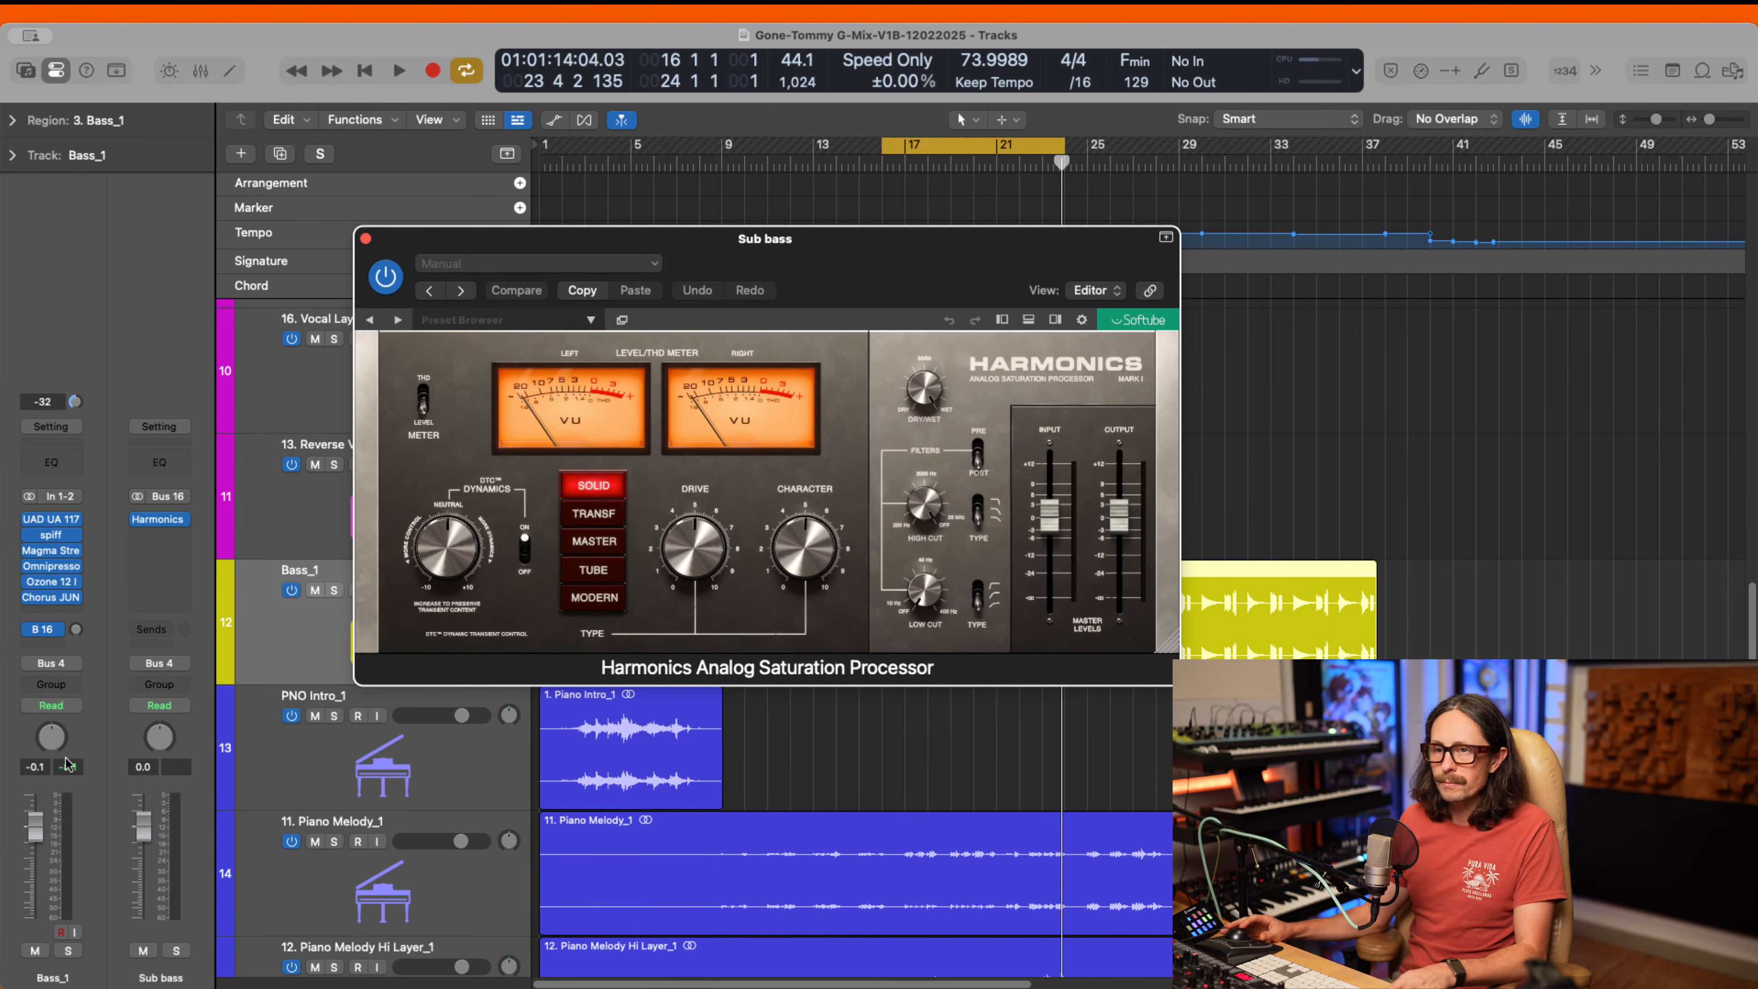
alt+click(75, 627)
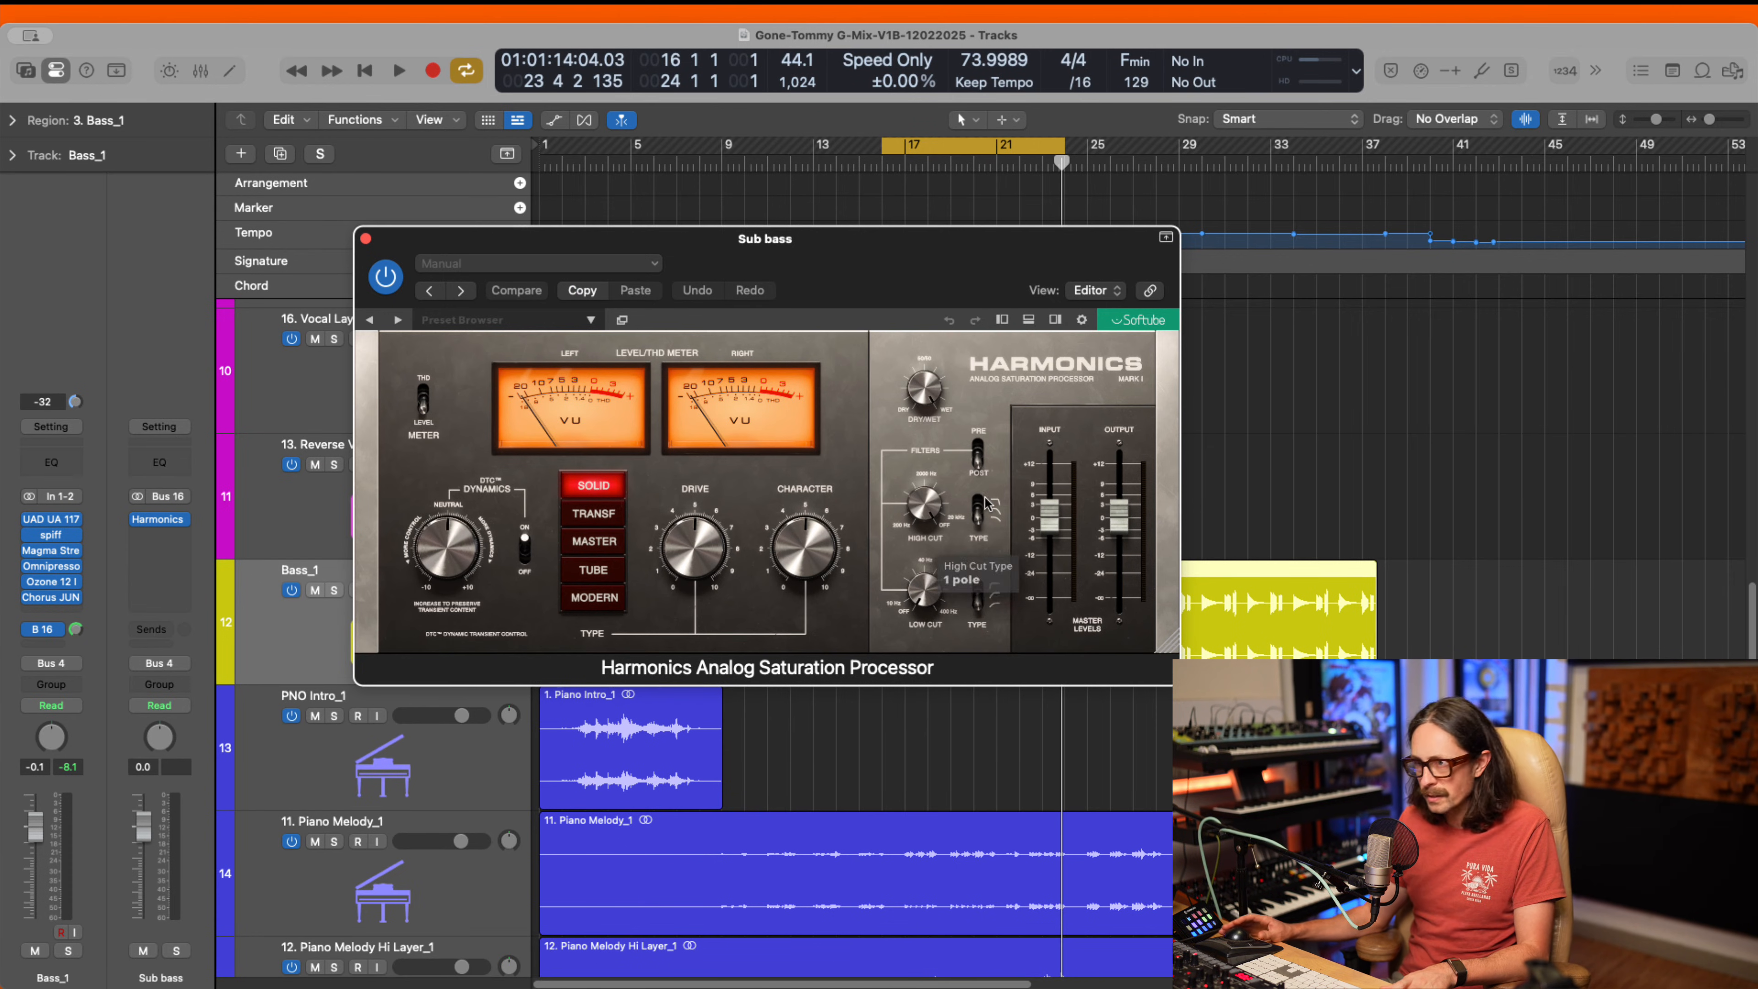
- Try the filter switches in Harmonics, select the MASTER saturation type, and adjust the Dynamics and Drive amounts
click(976, 510)
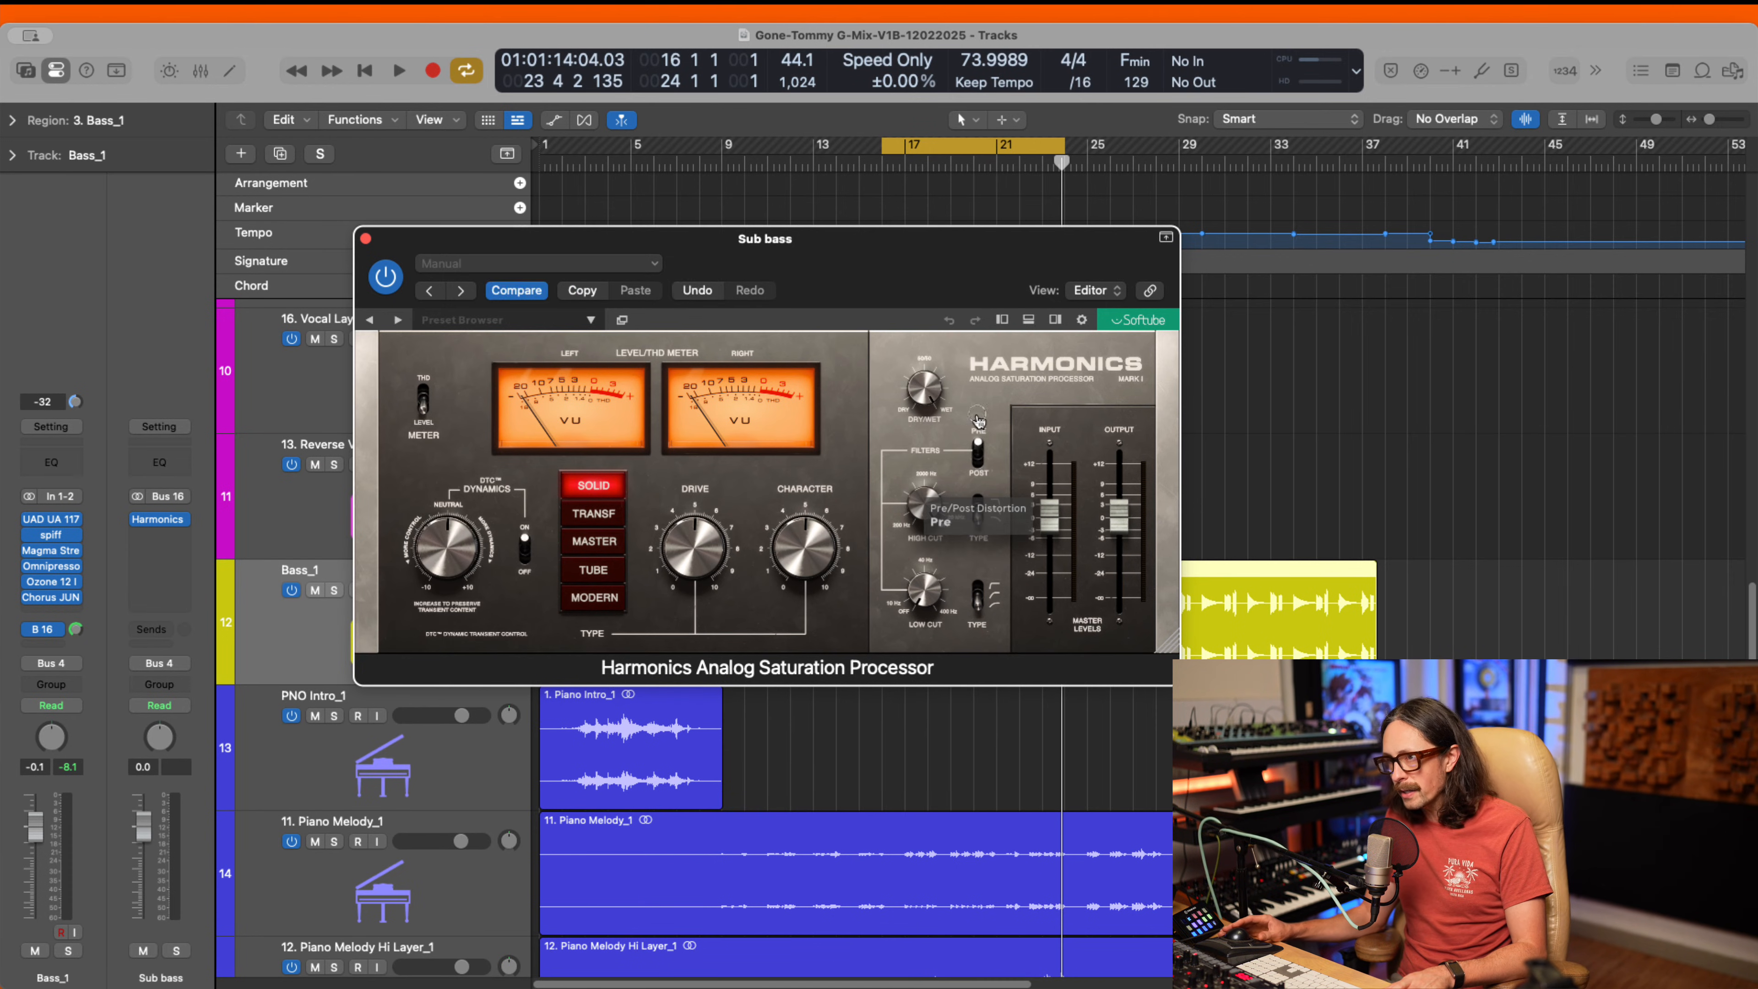
drag(975, 509, 969, 566)
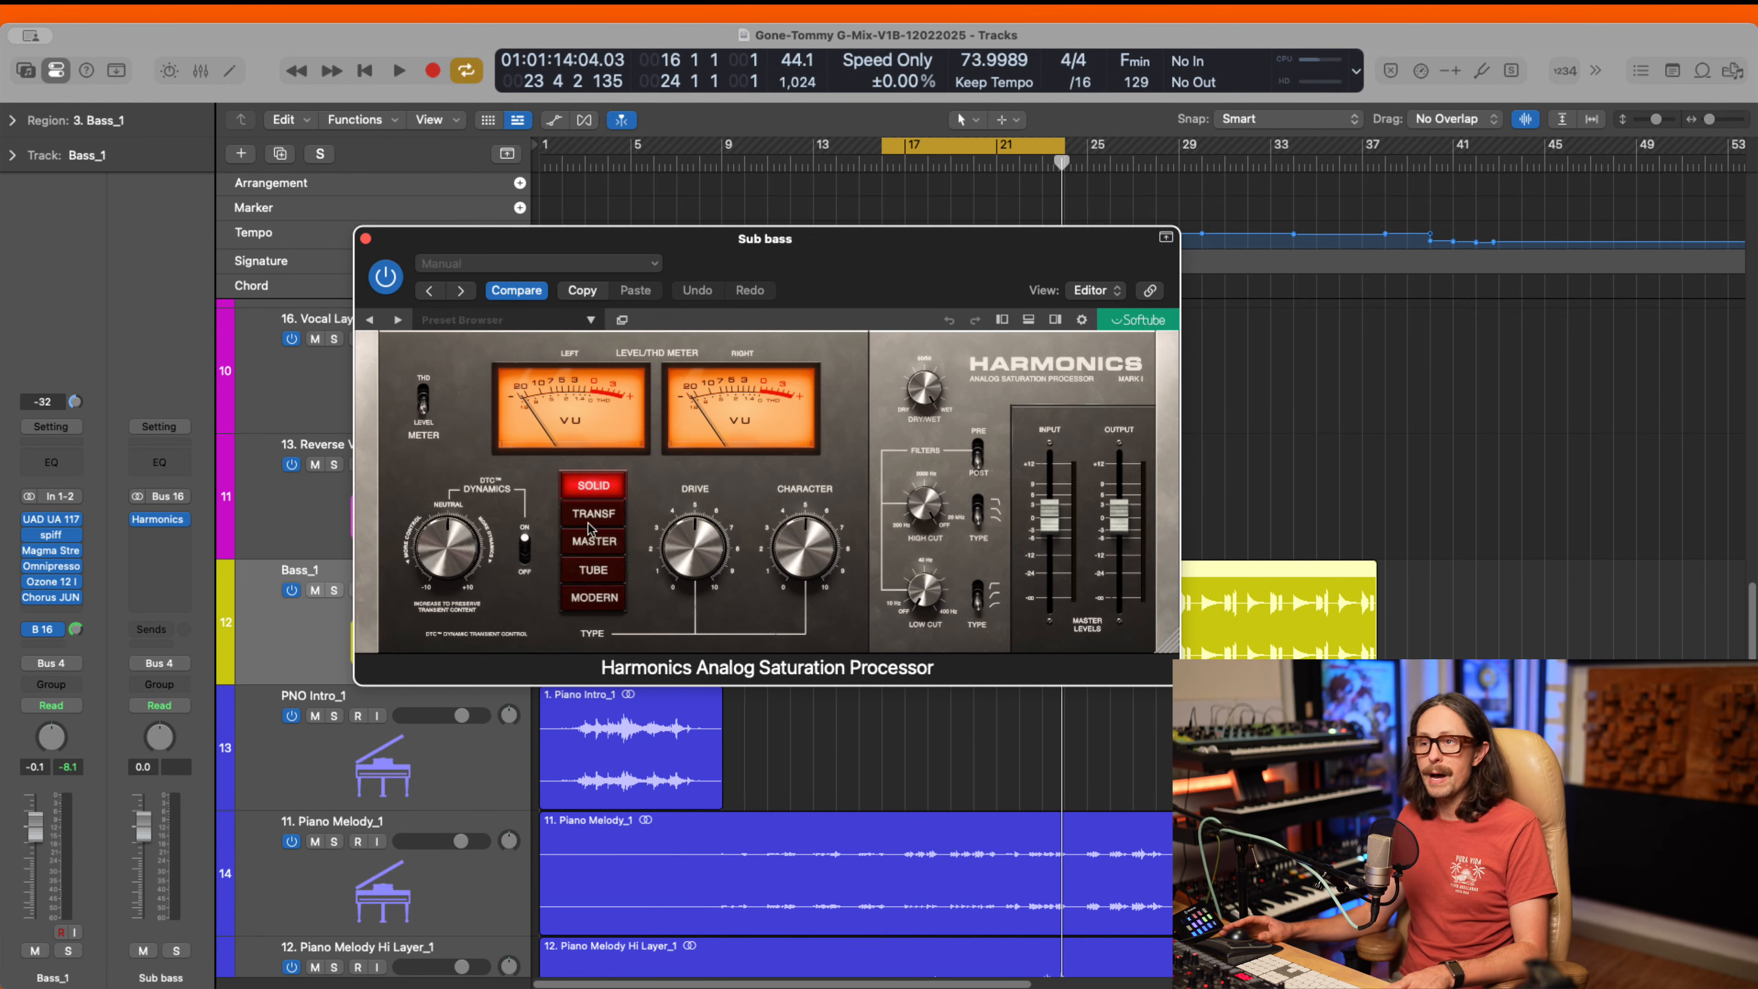
click(594, 541)
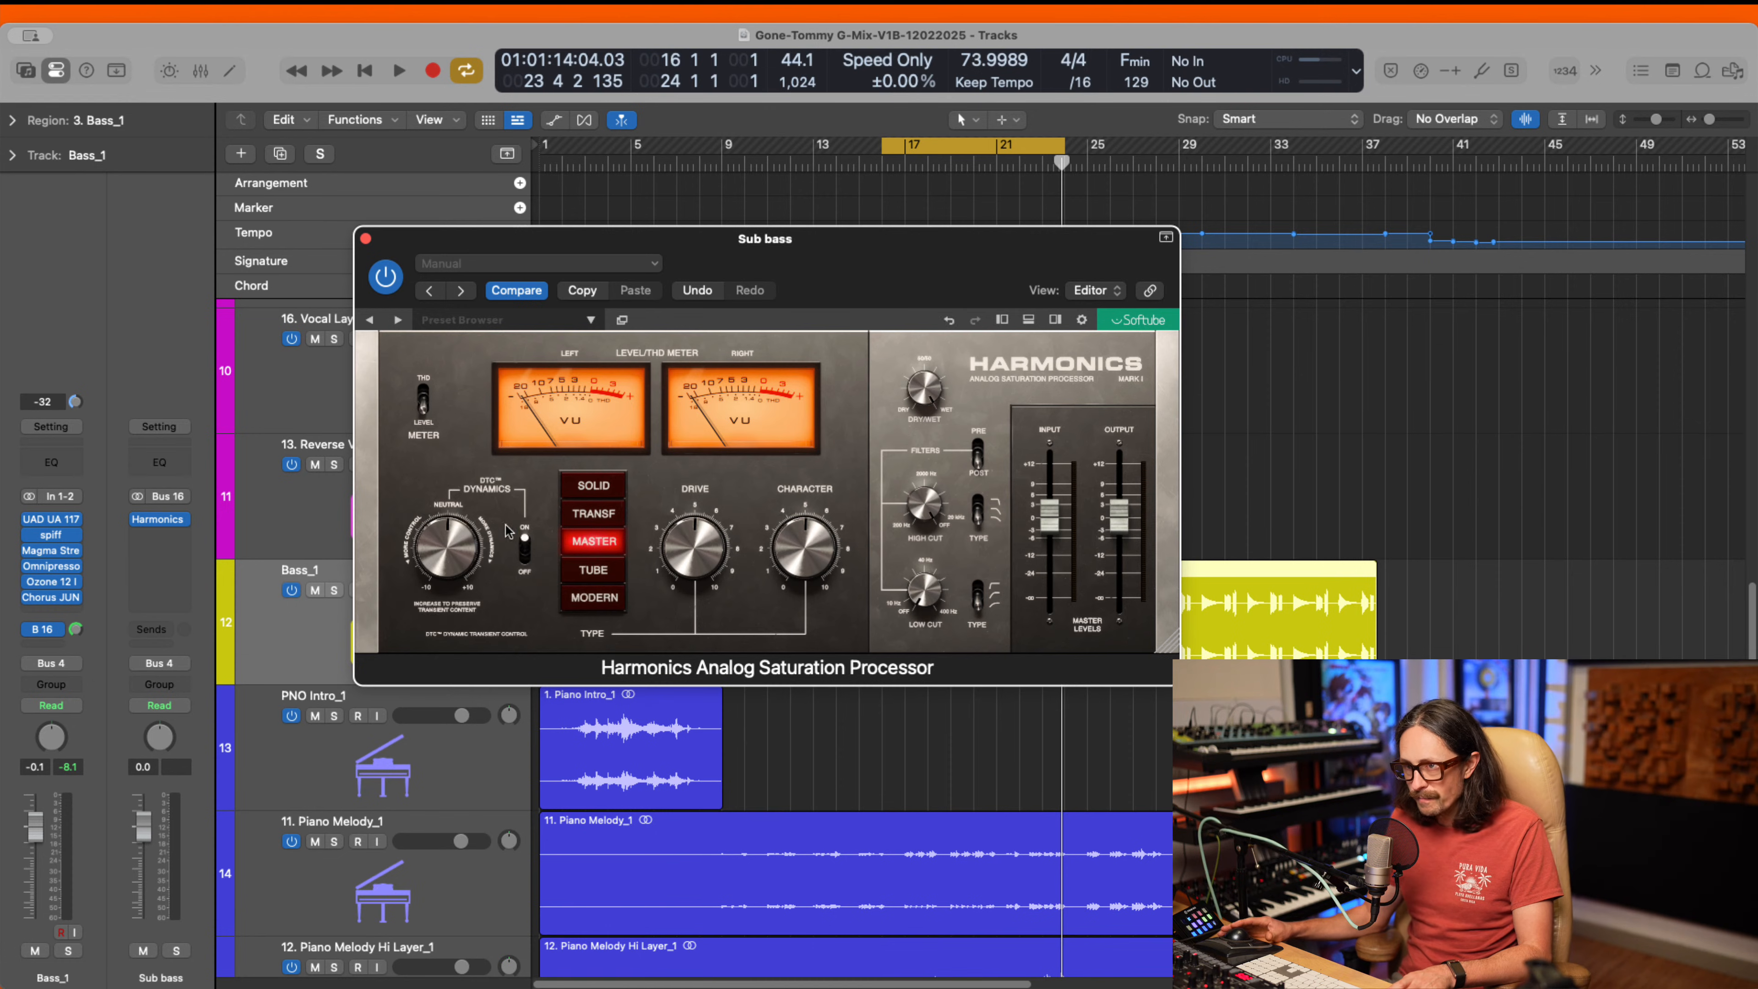
drag(439, 553, 443, 563)
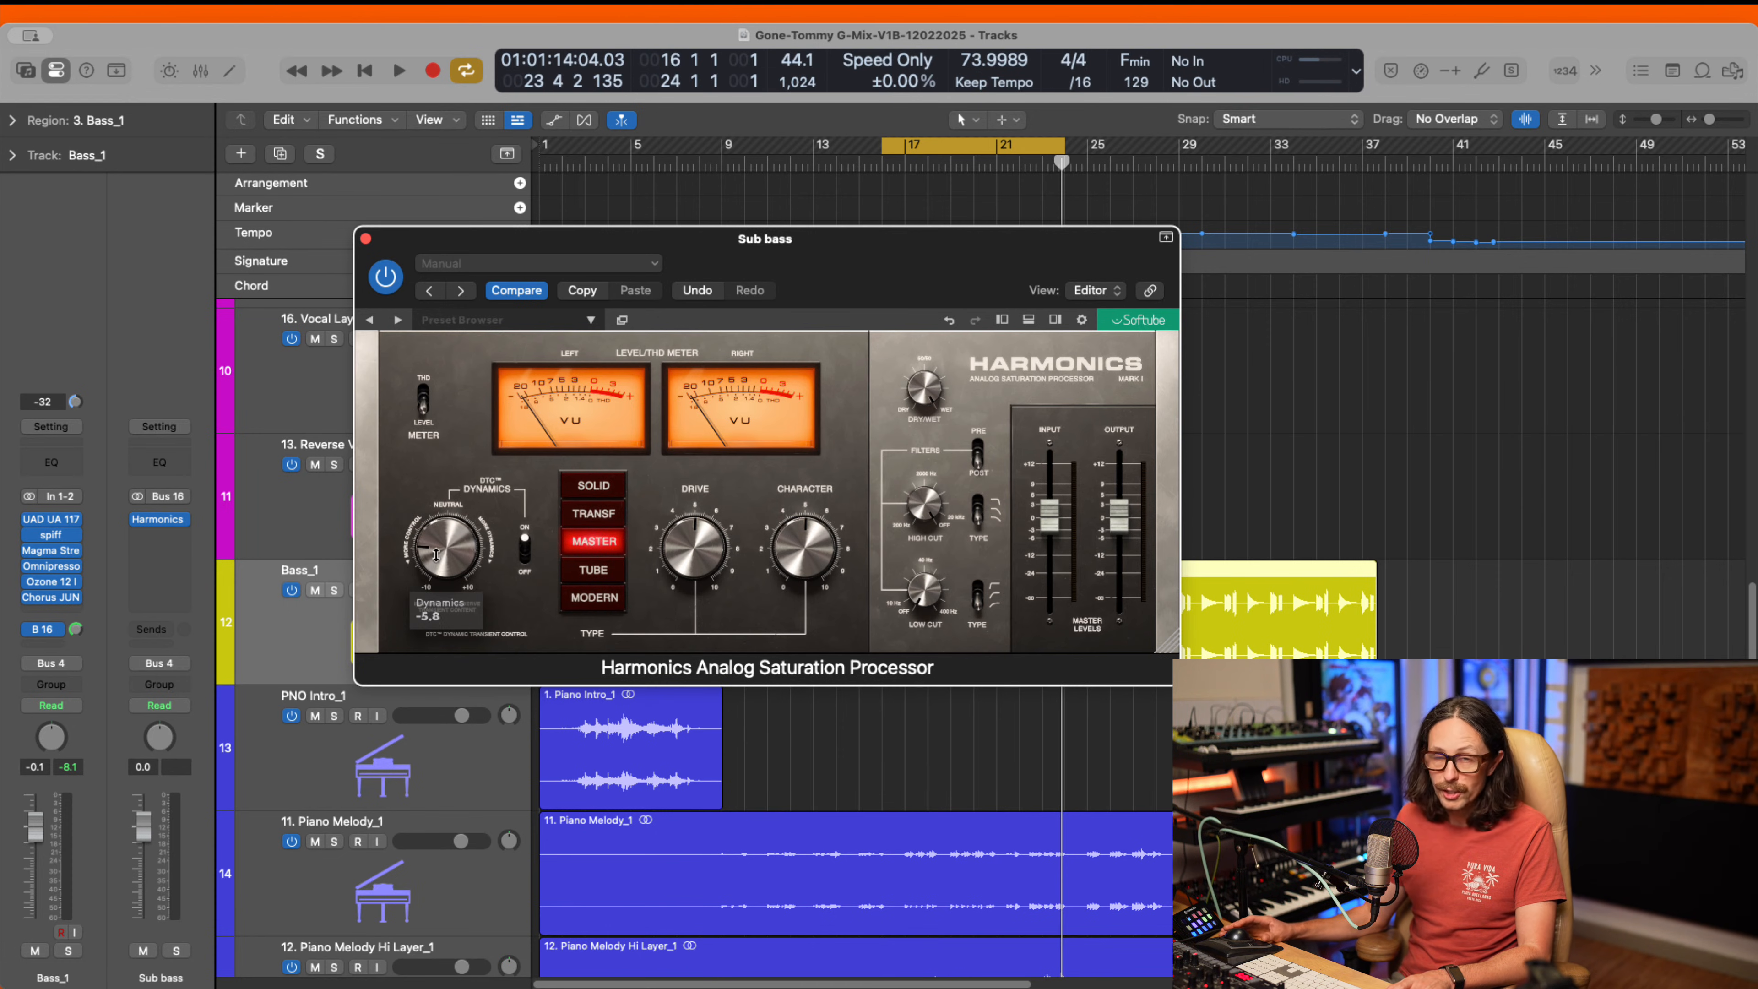
drag(713, 545, 716, 530)
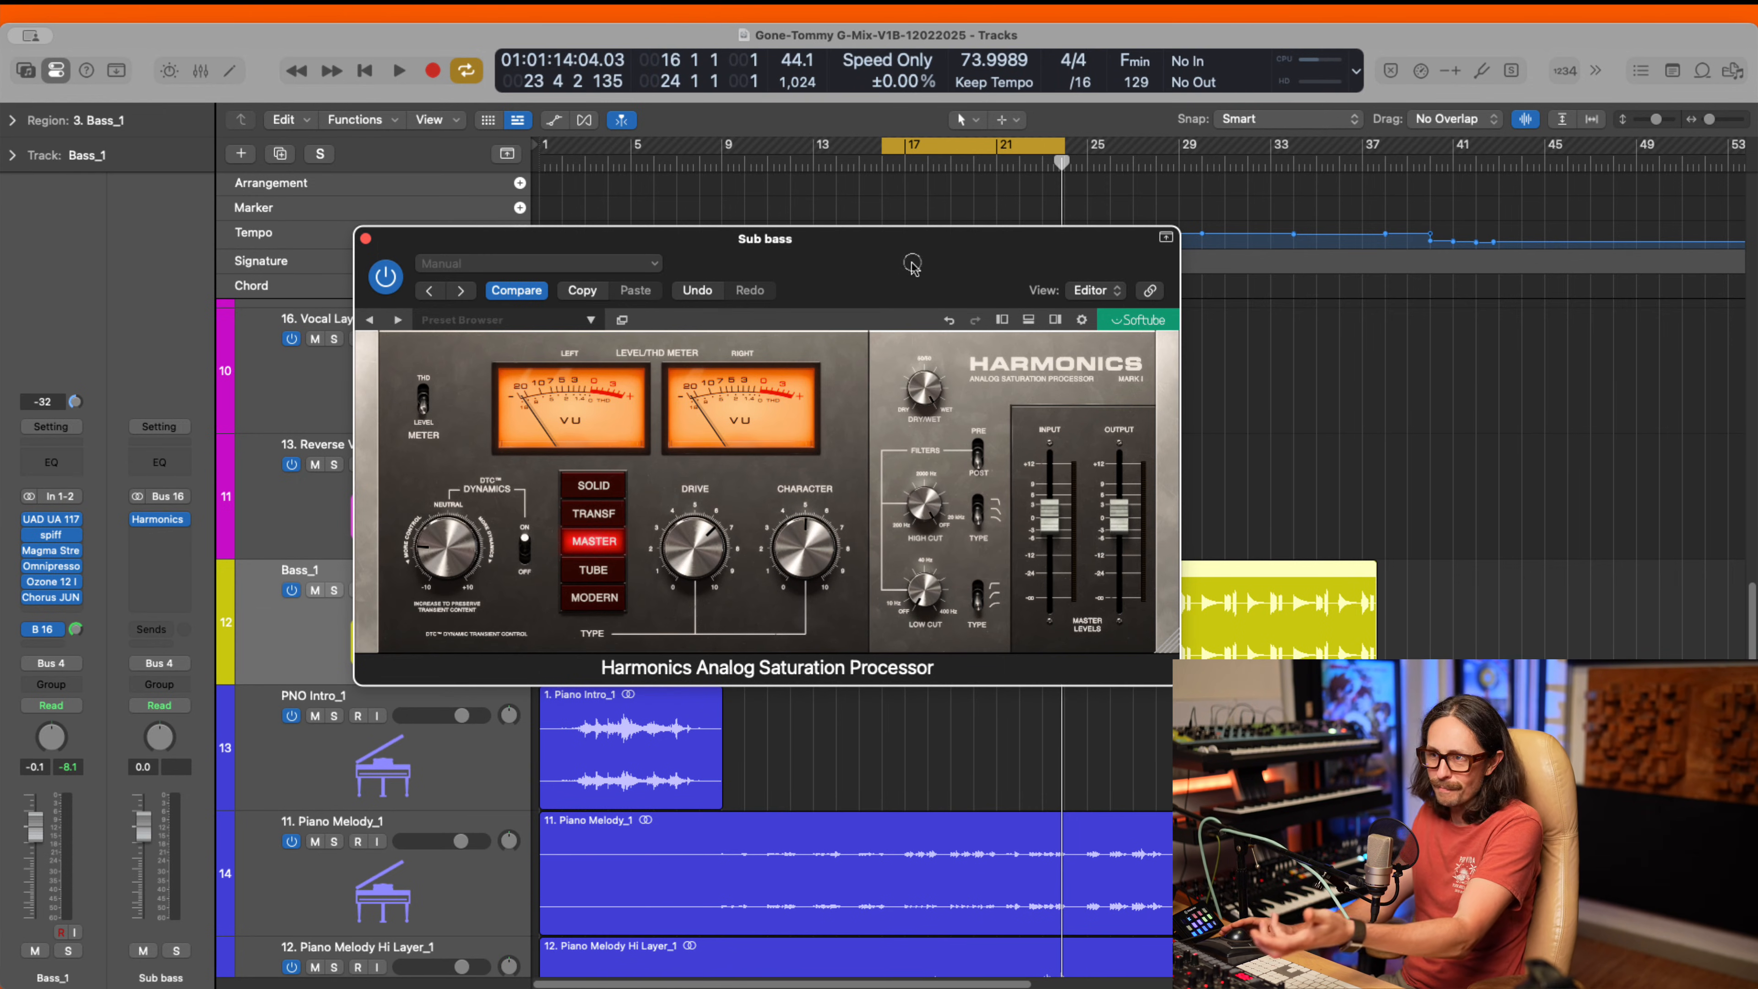
drag(908, 263, 866, 235)
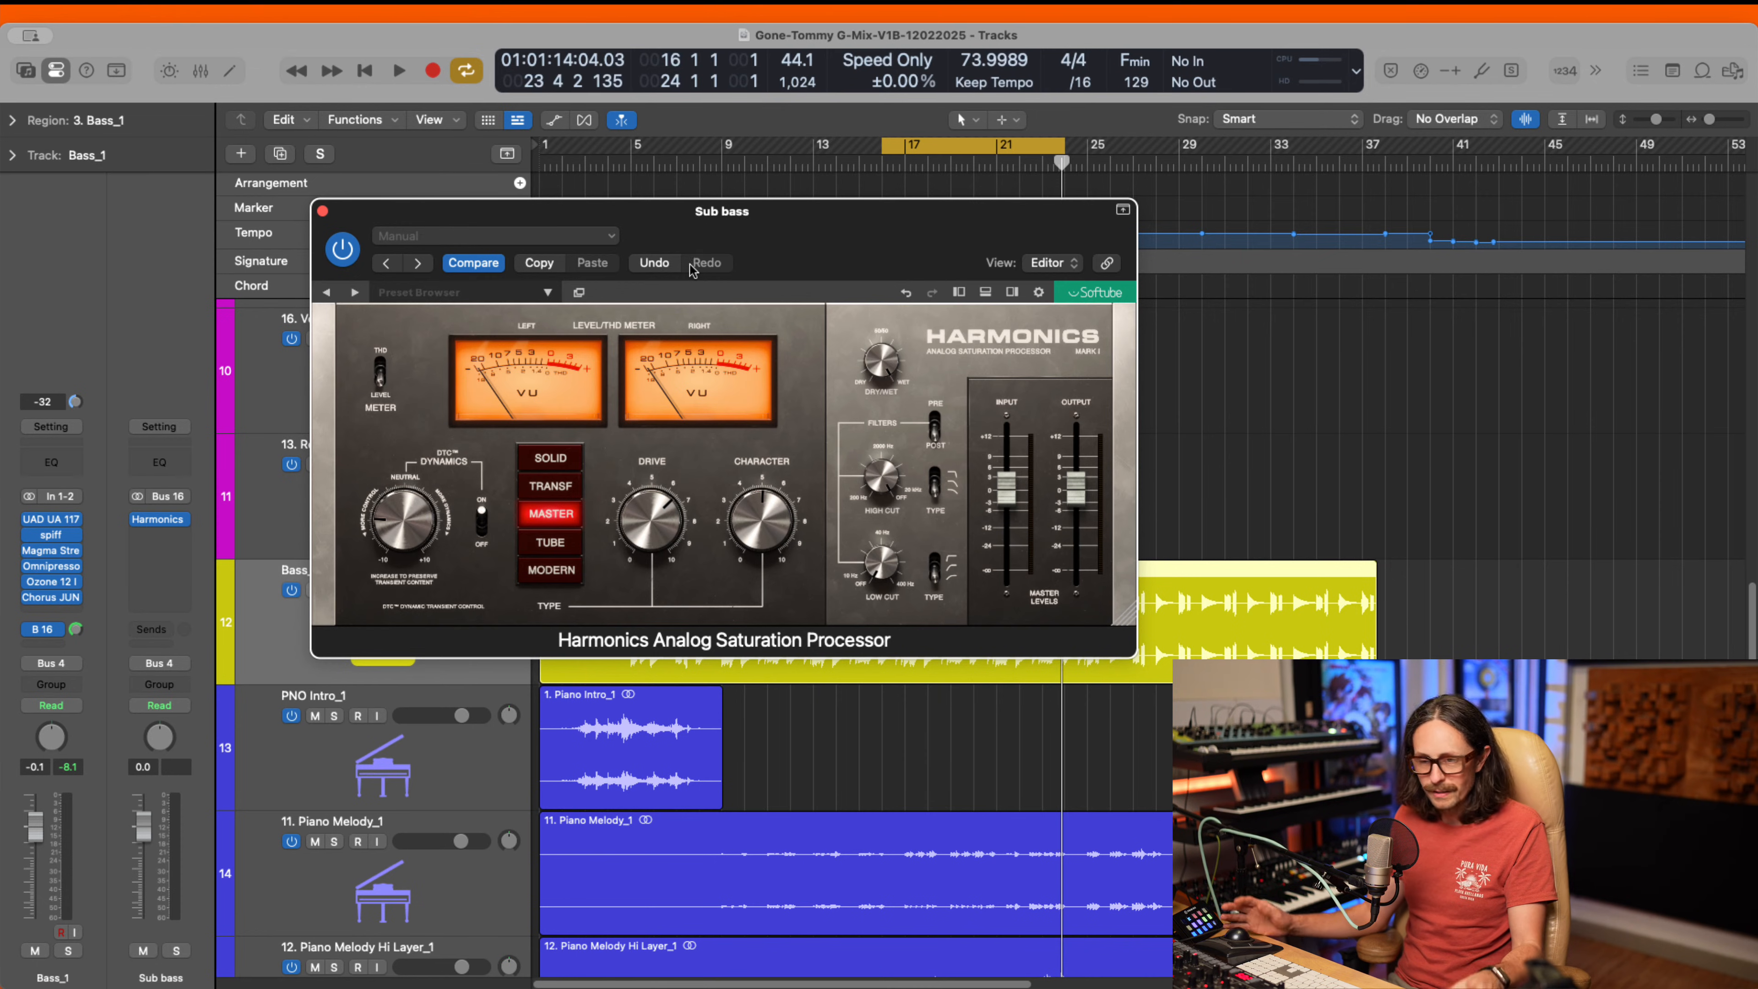
- Change the slope type of the Harmonics high-cut filter and lower the high-cut frequency
mouse_move(882, 493)
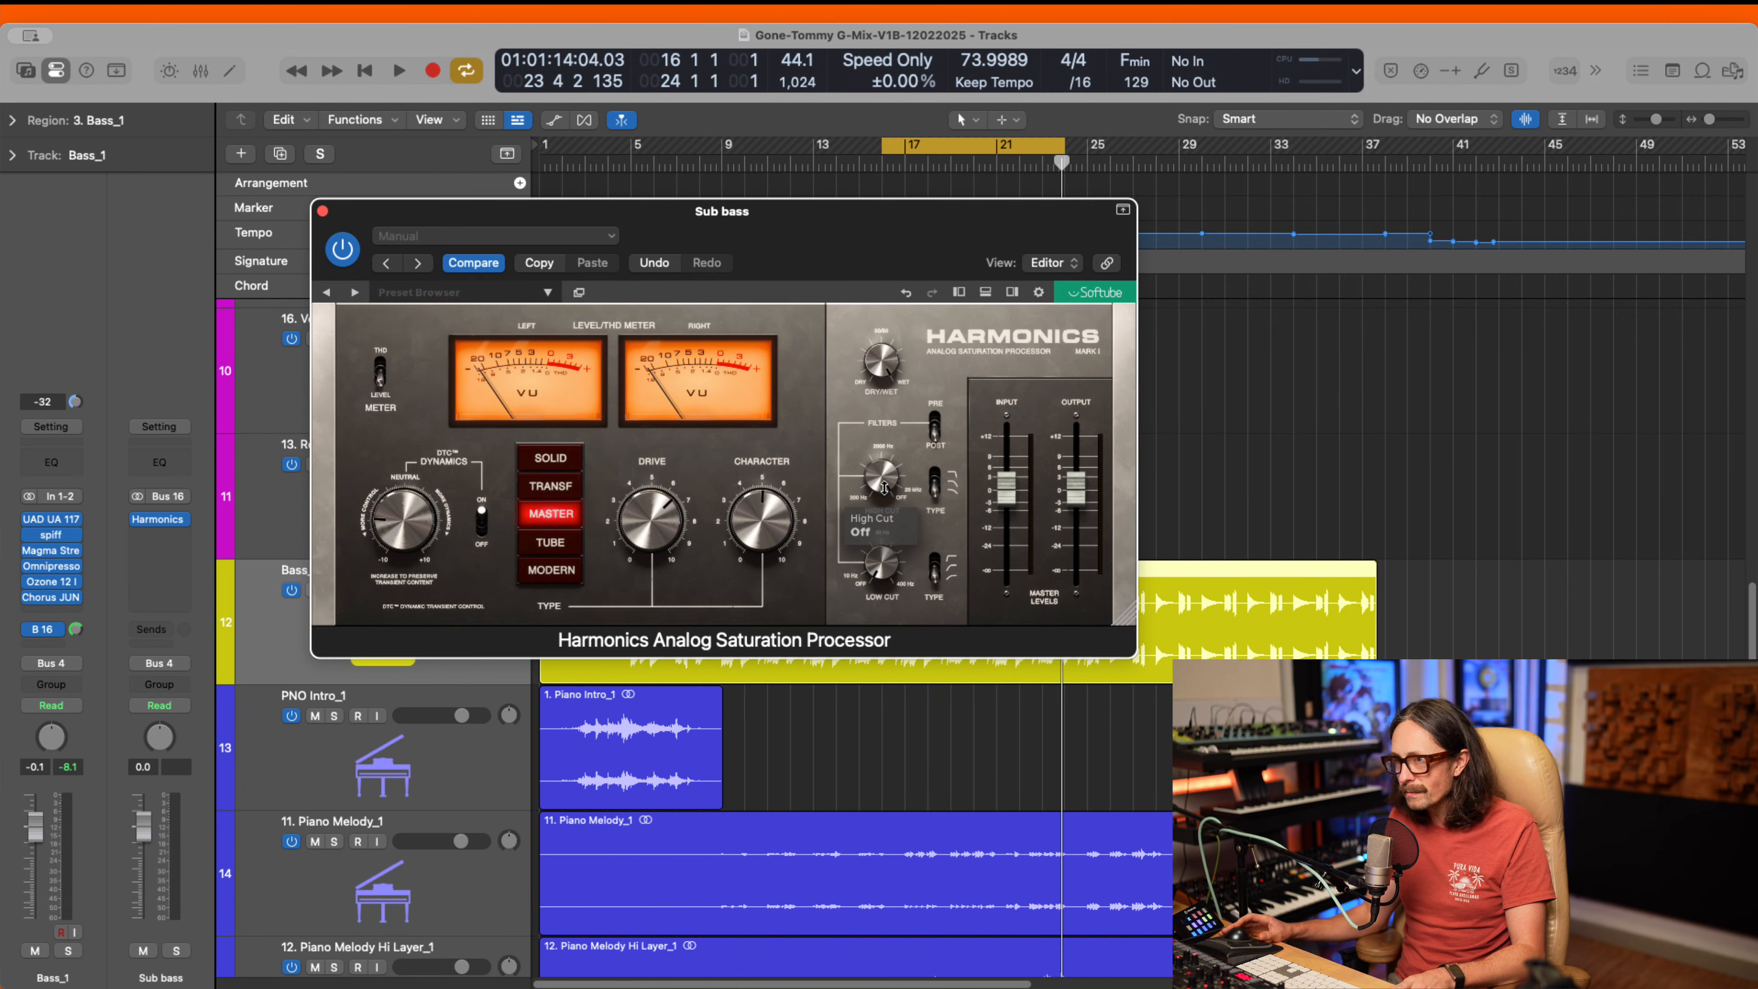
drag(935, 492, 935, 457)
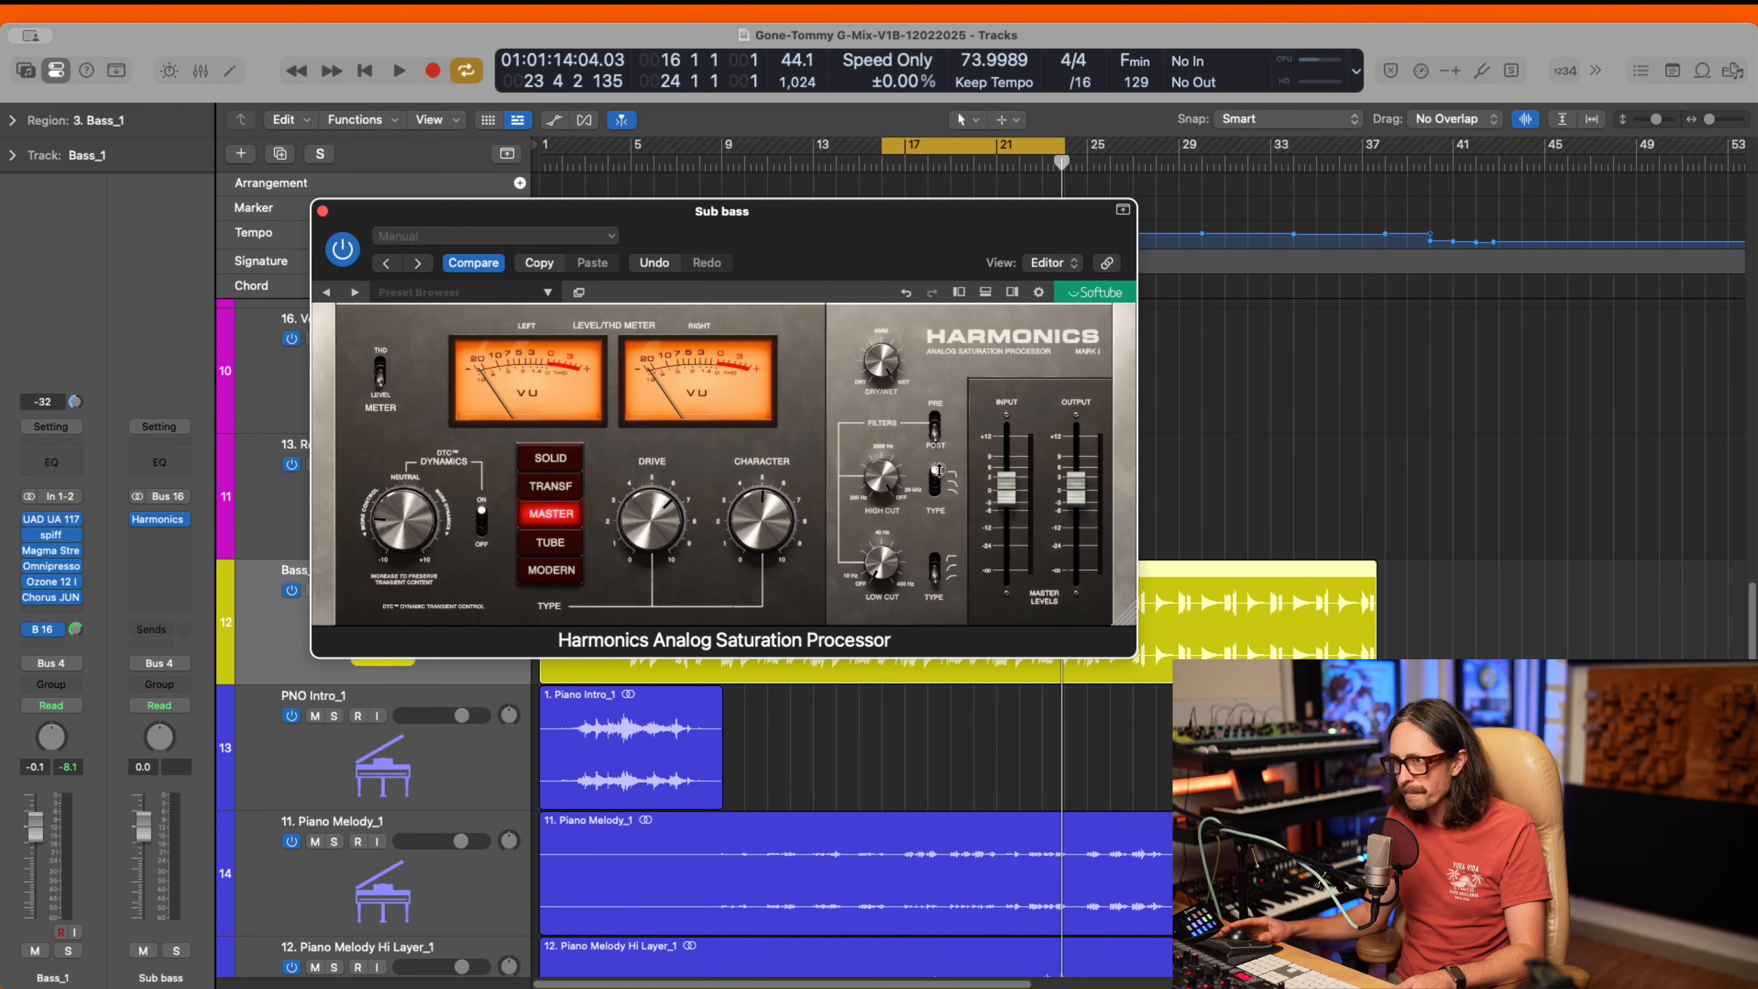
mouse_move(940, 575)
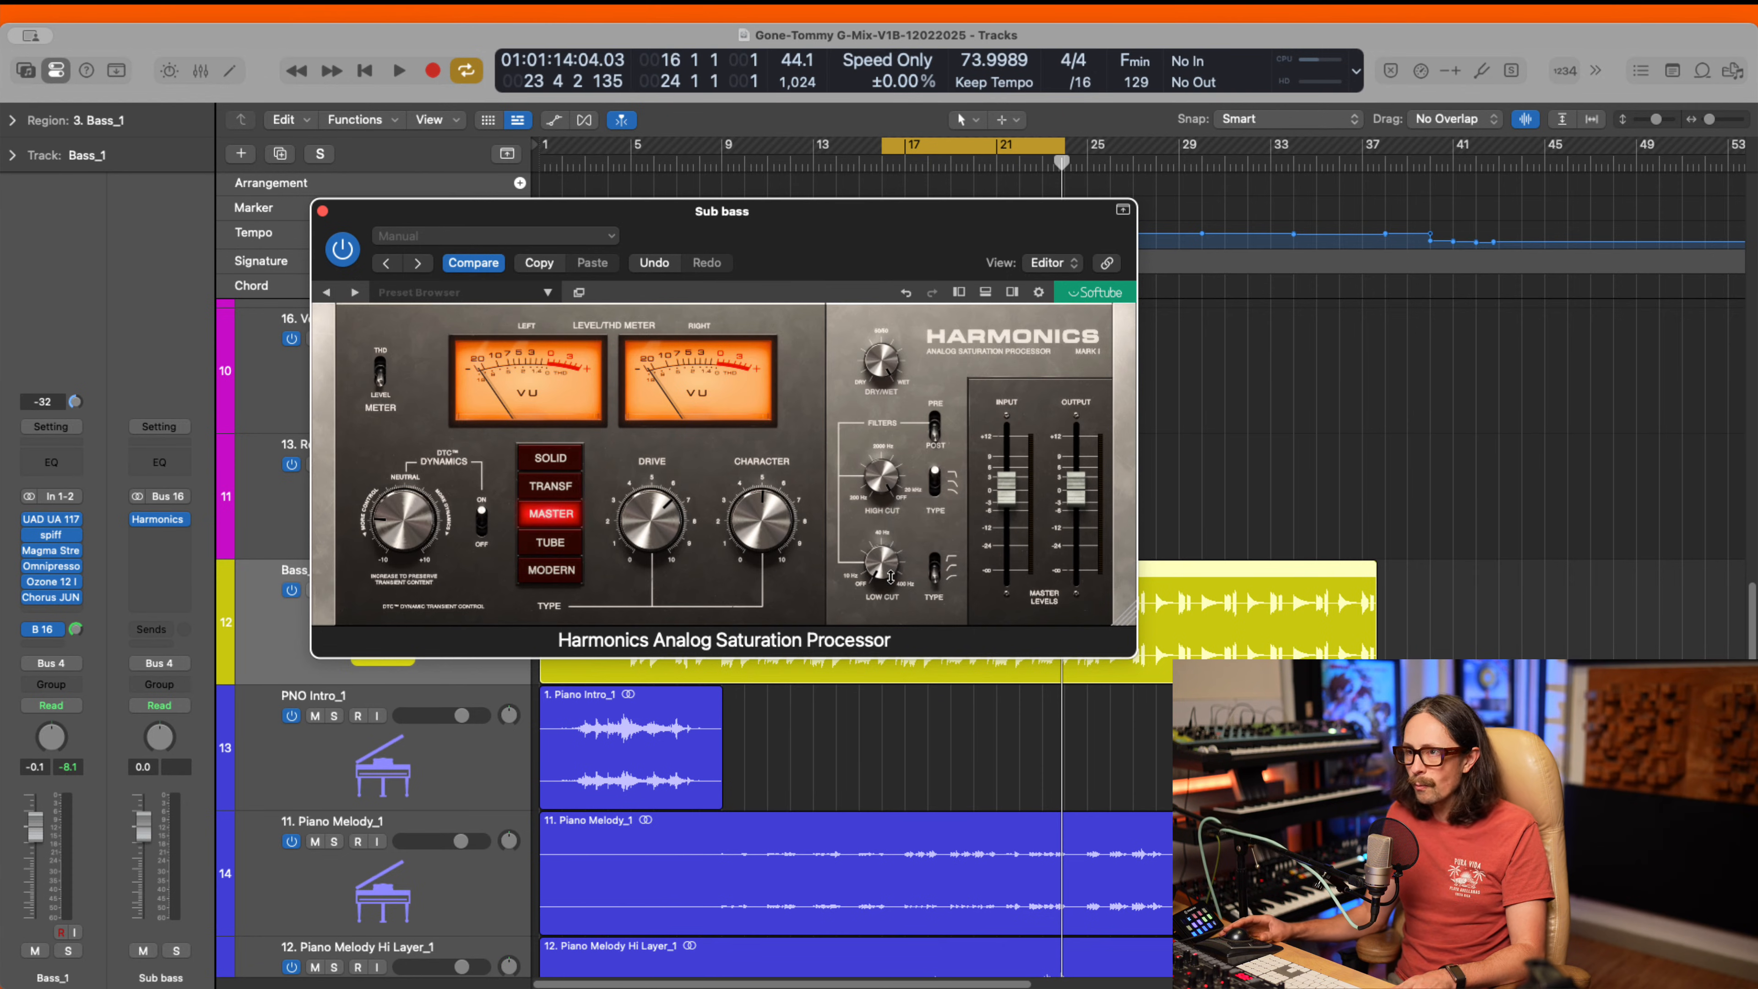
mouse_move(160, 523)
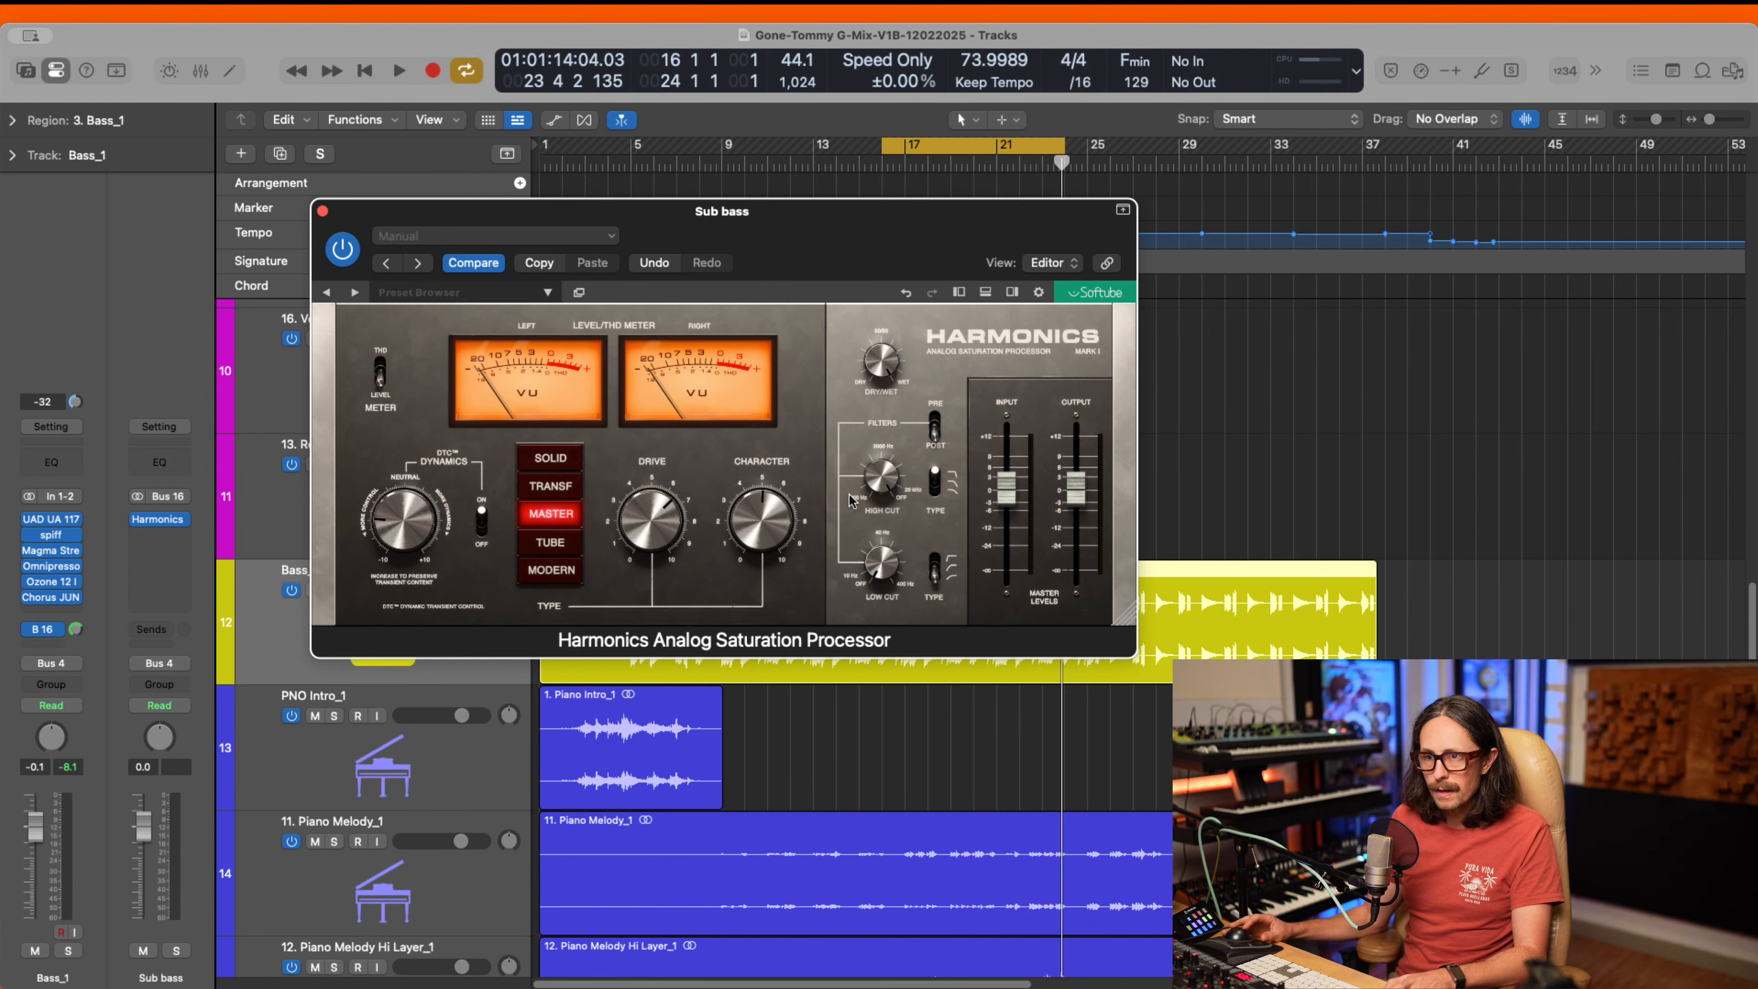
drag(881, 481, 873, 762)
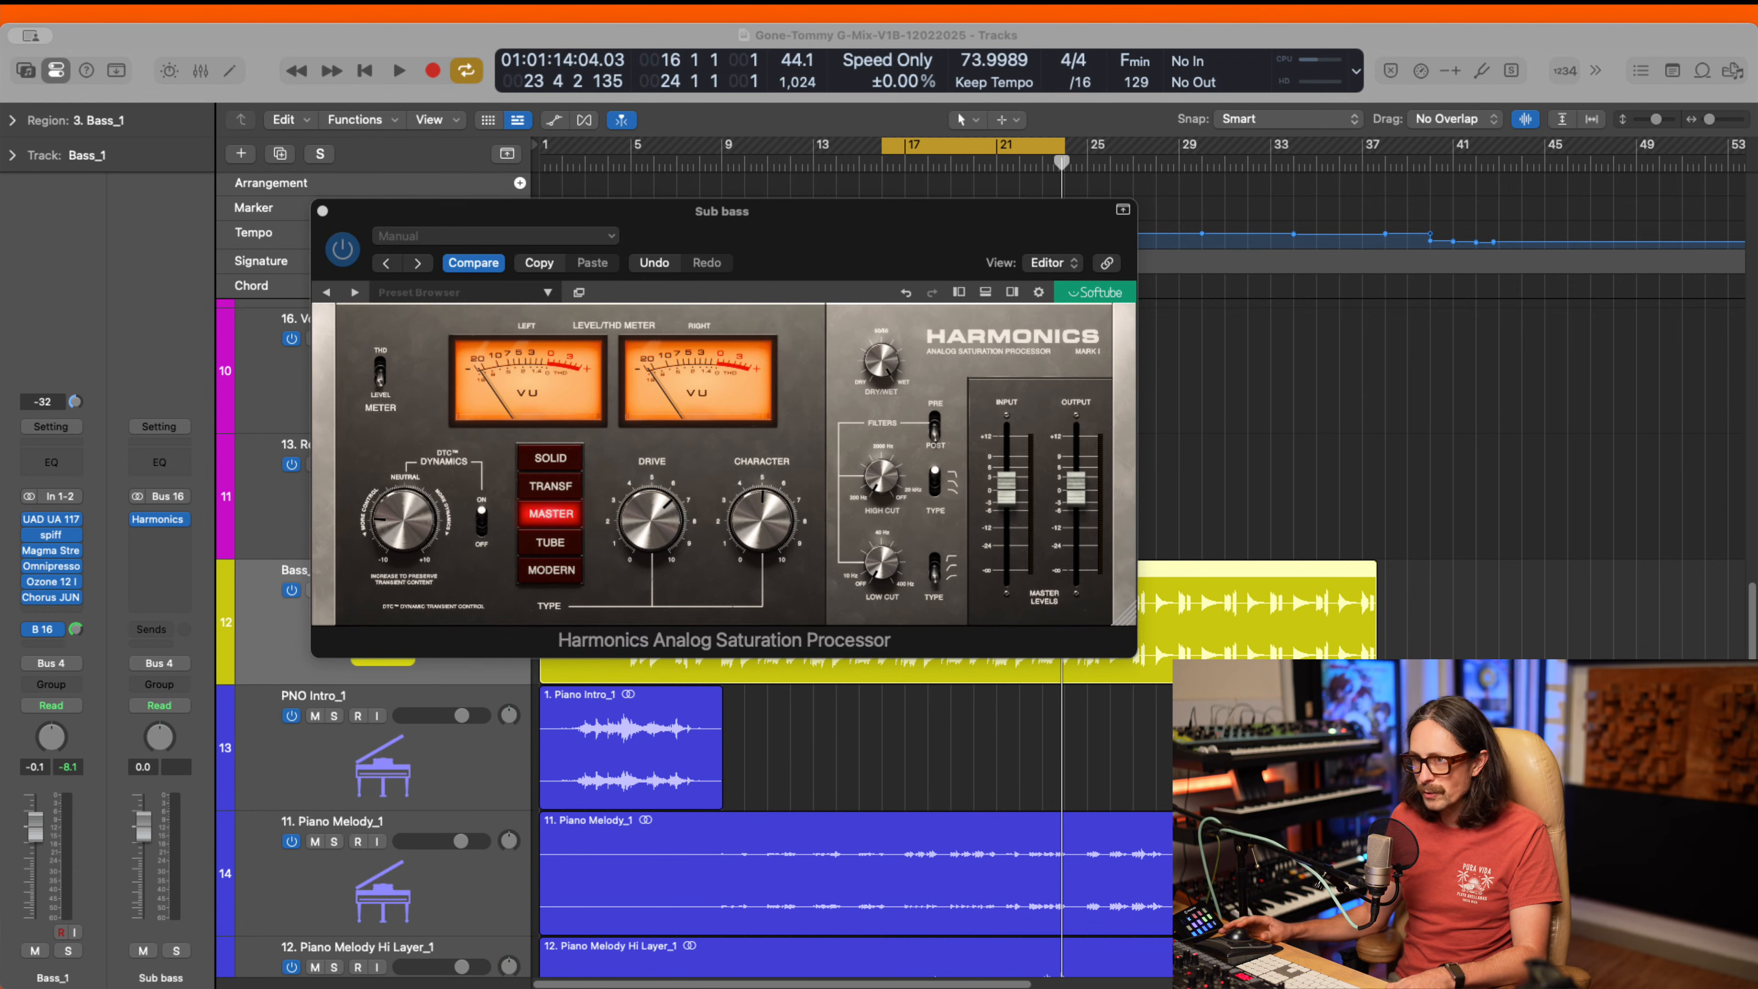
- Play the loop with Sub bass soloed while lowering the Harmonics high-cut frequency further
key(space)
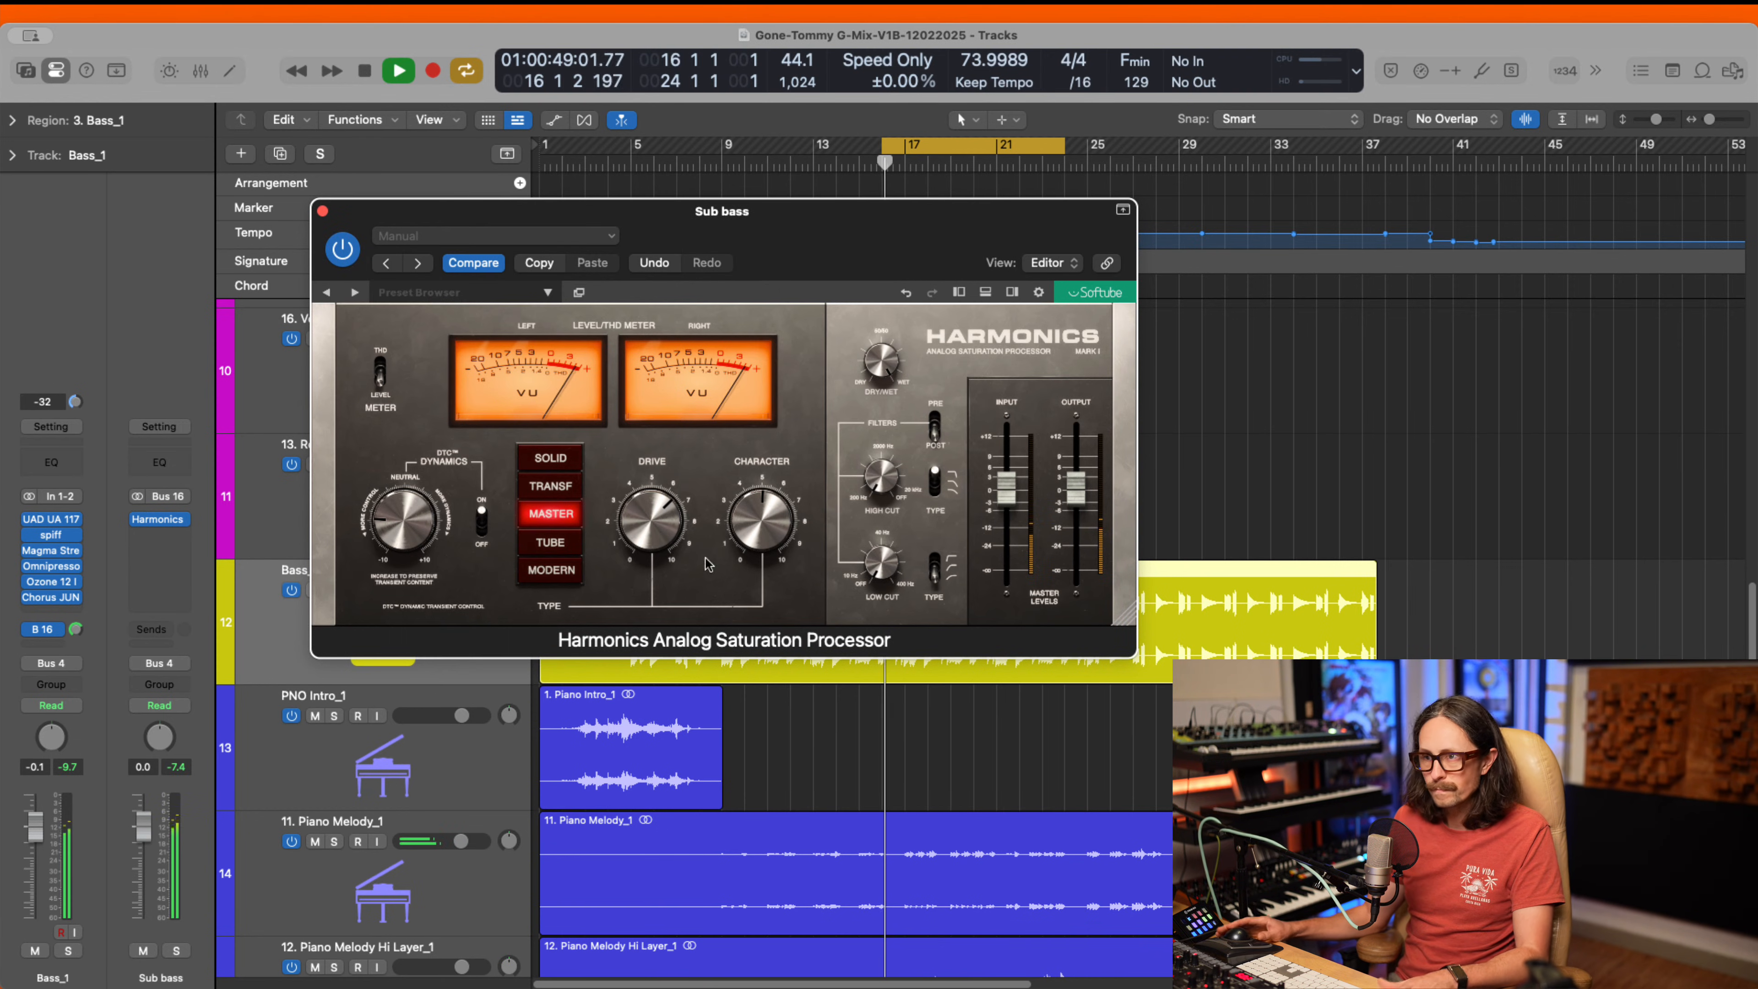
click(177, 950)
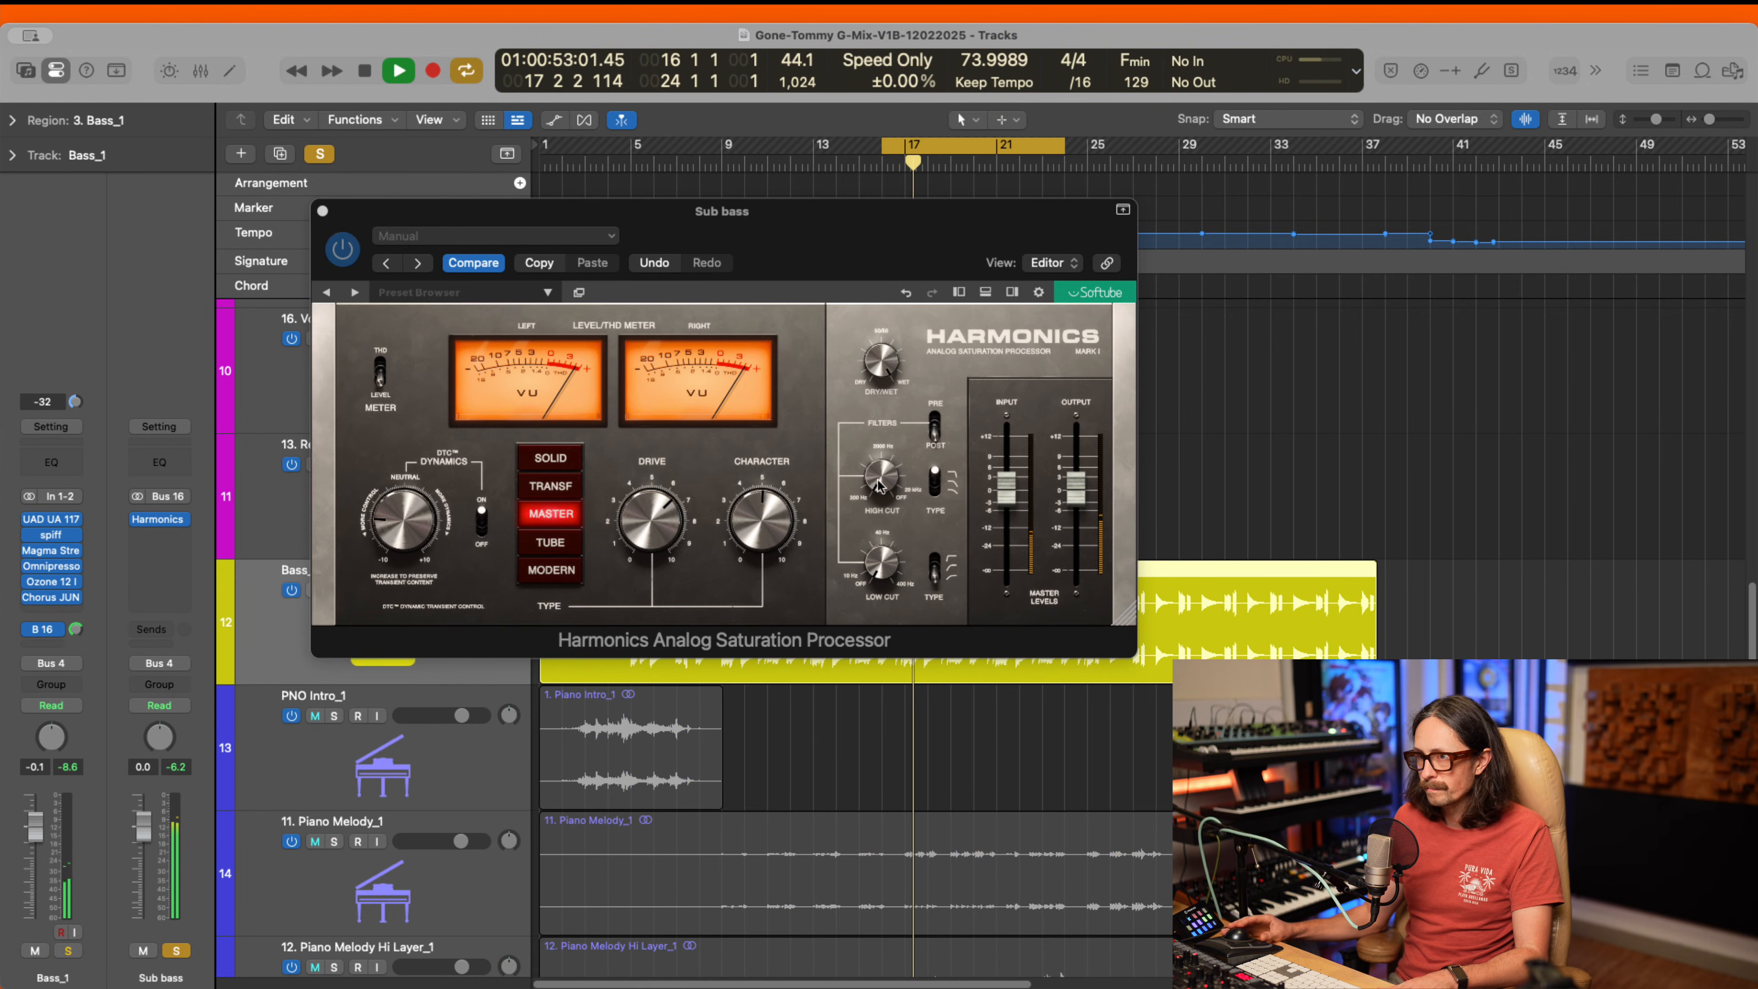
drag(880, 478, 898, 510)
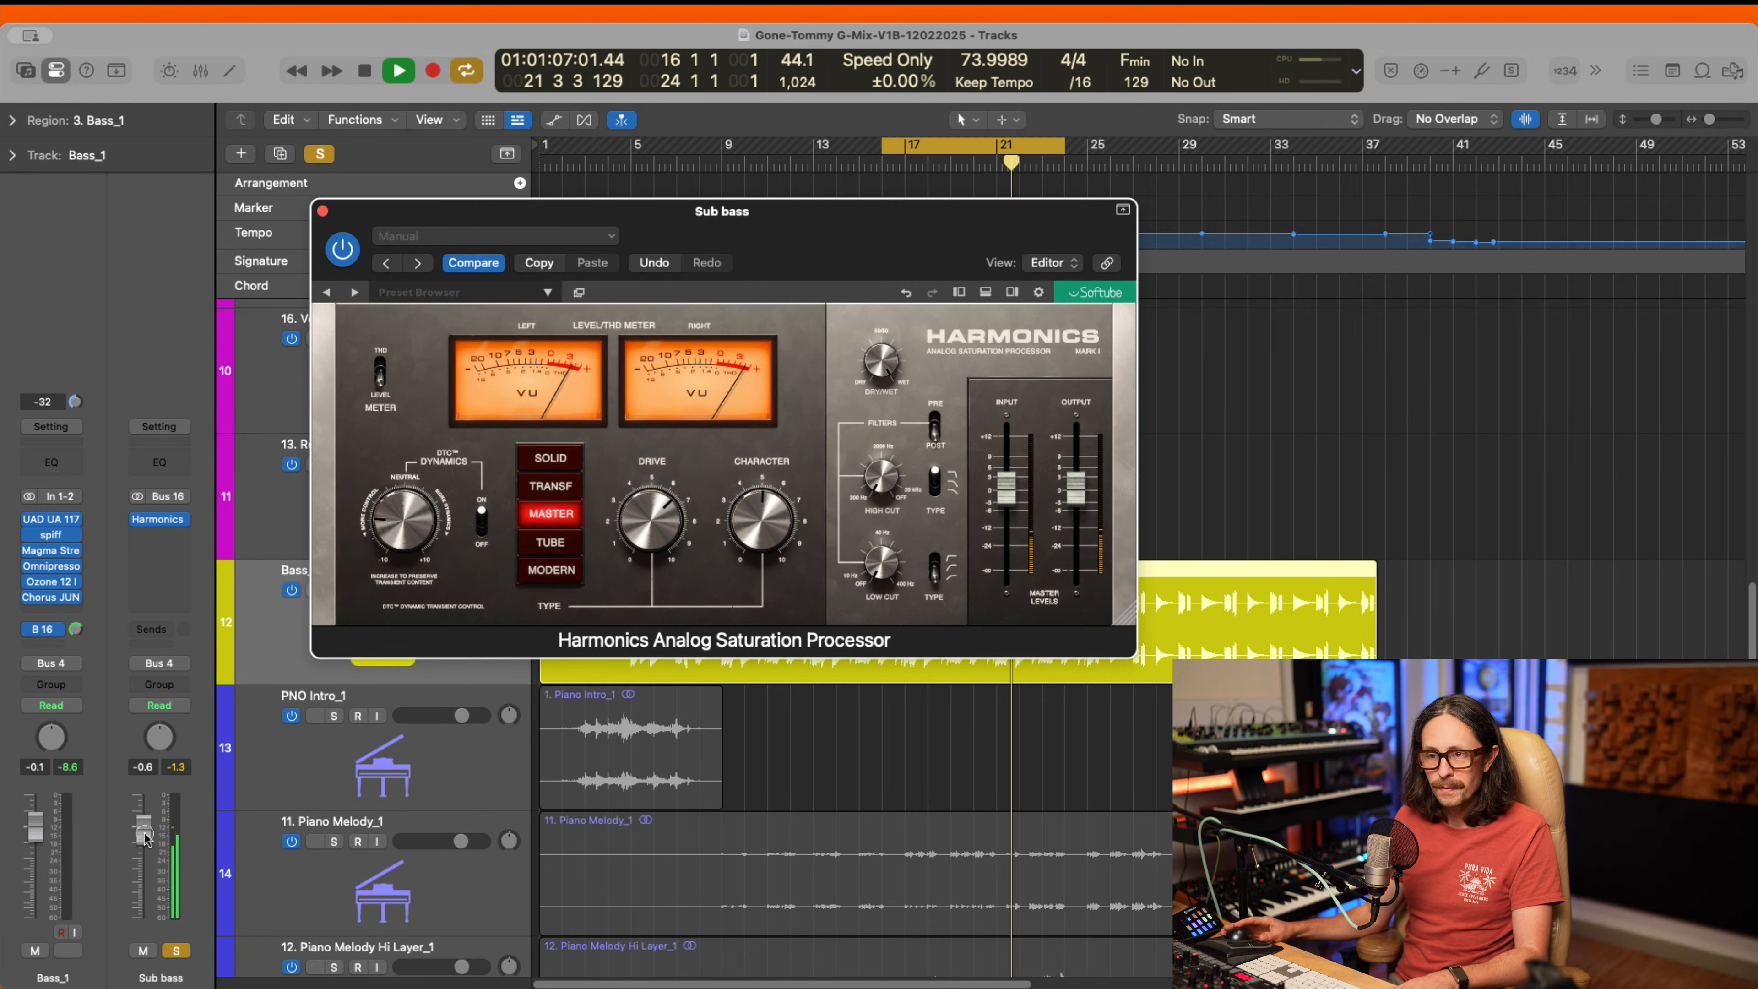
- Lower the Sub bass fader to about -5.5 dB, unsolo the channel, and compare the full mix with it muted and unmuted
drag(144, 840, 145, 859)
click(177, 950)
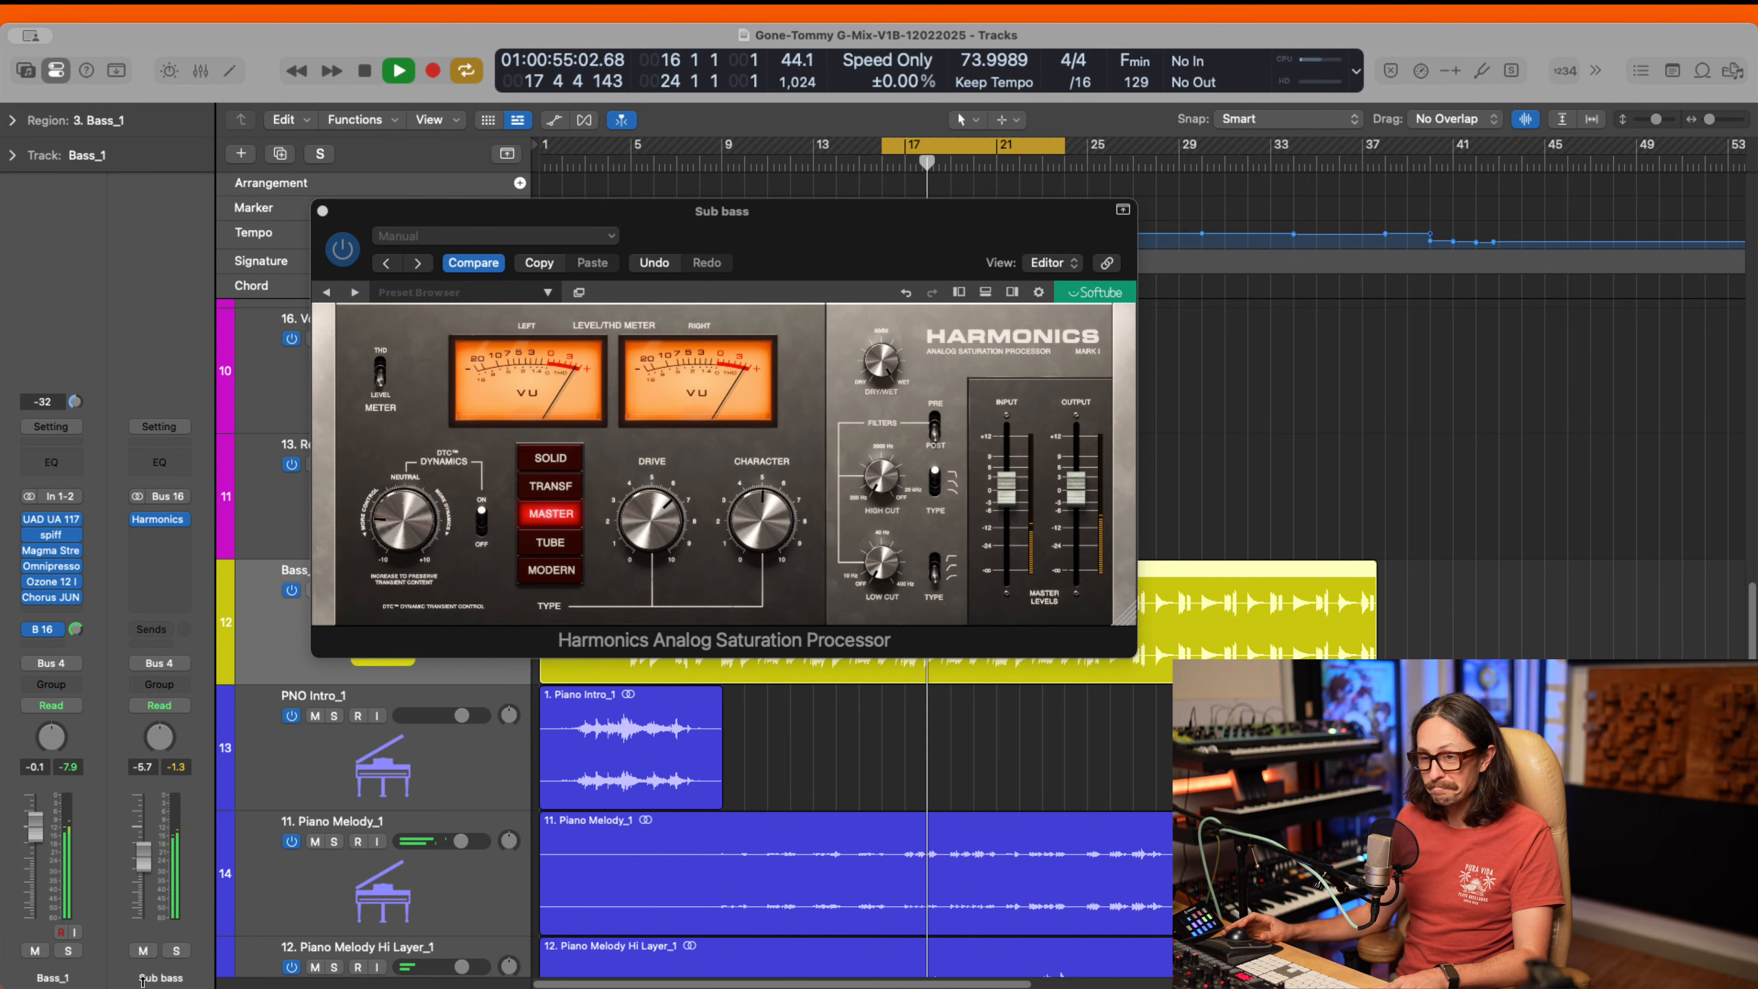
click(143, 951)
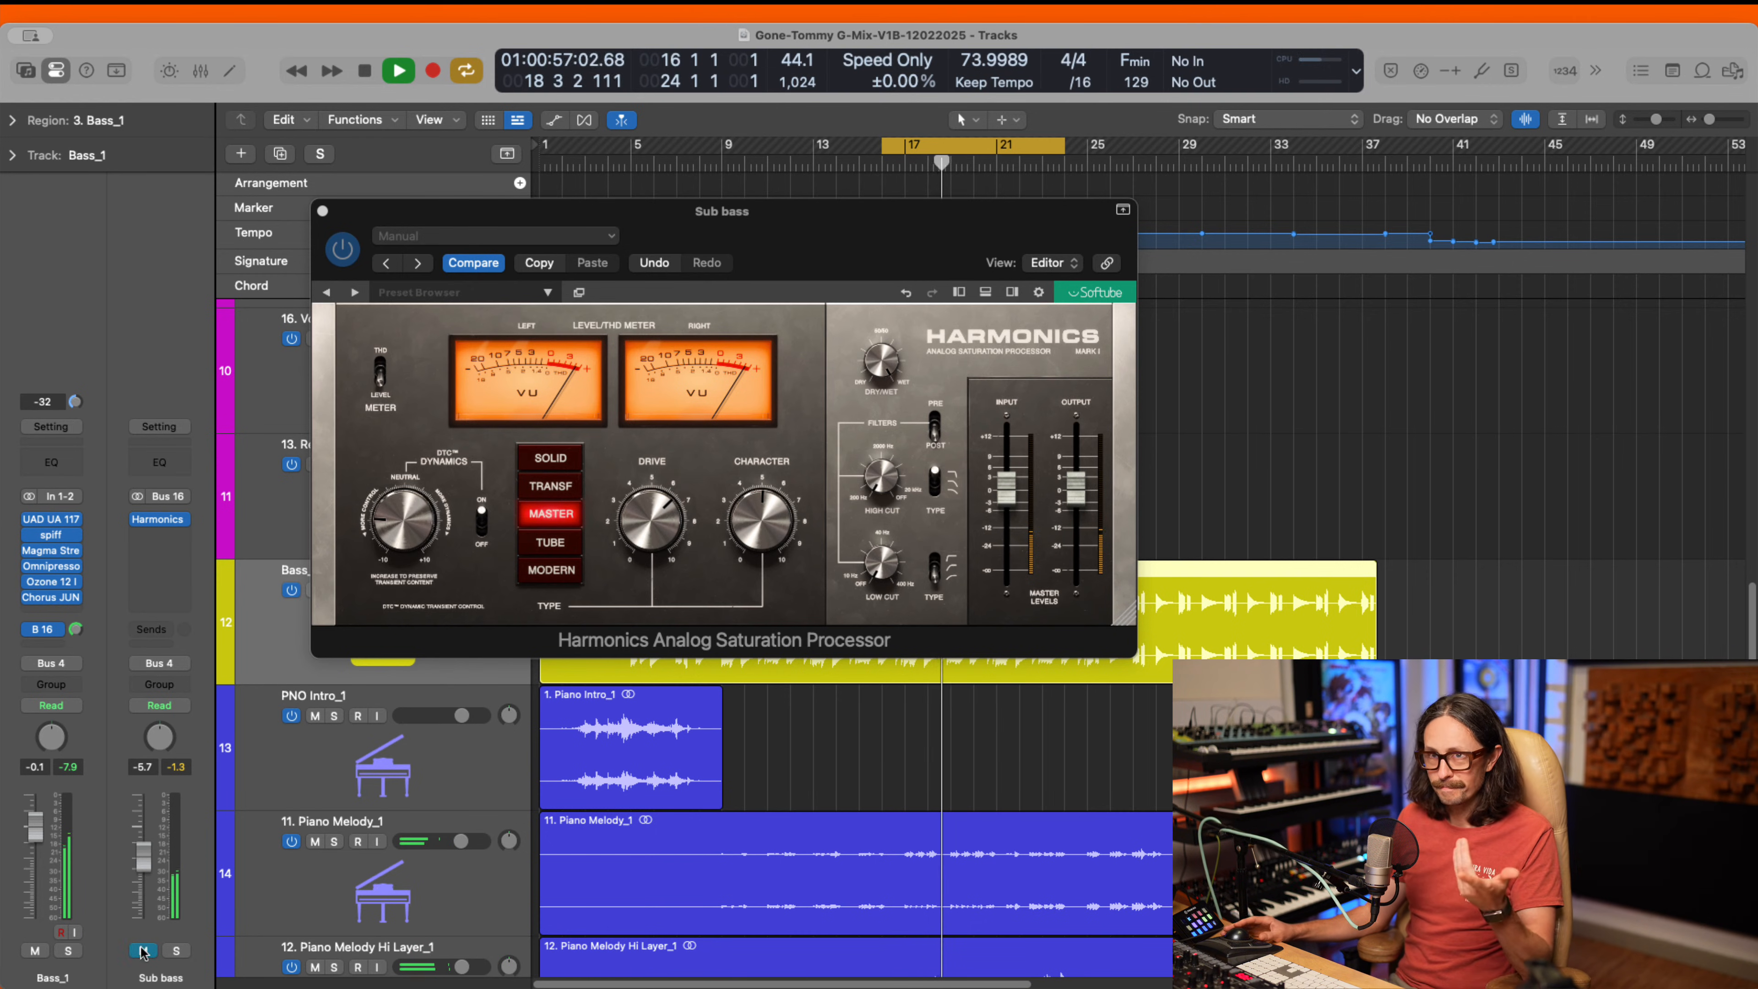
click(143, 951)
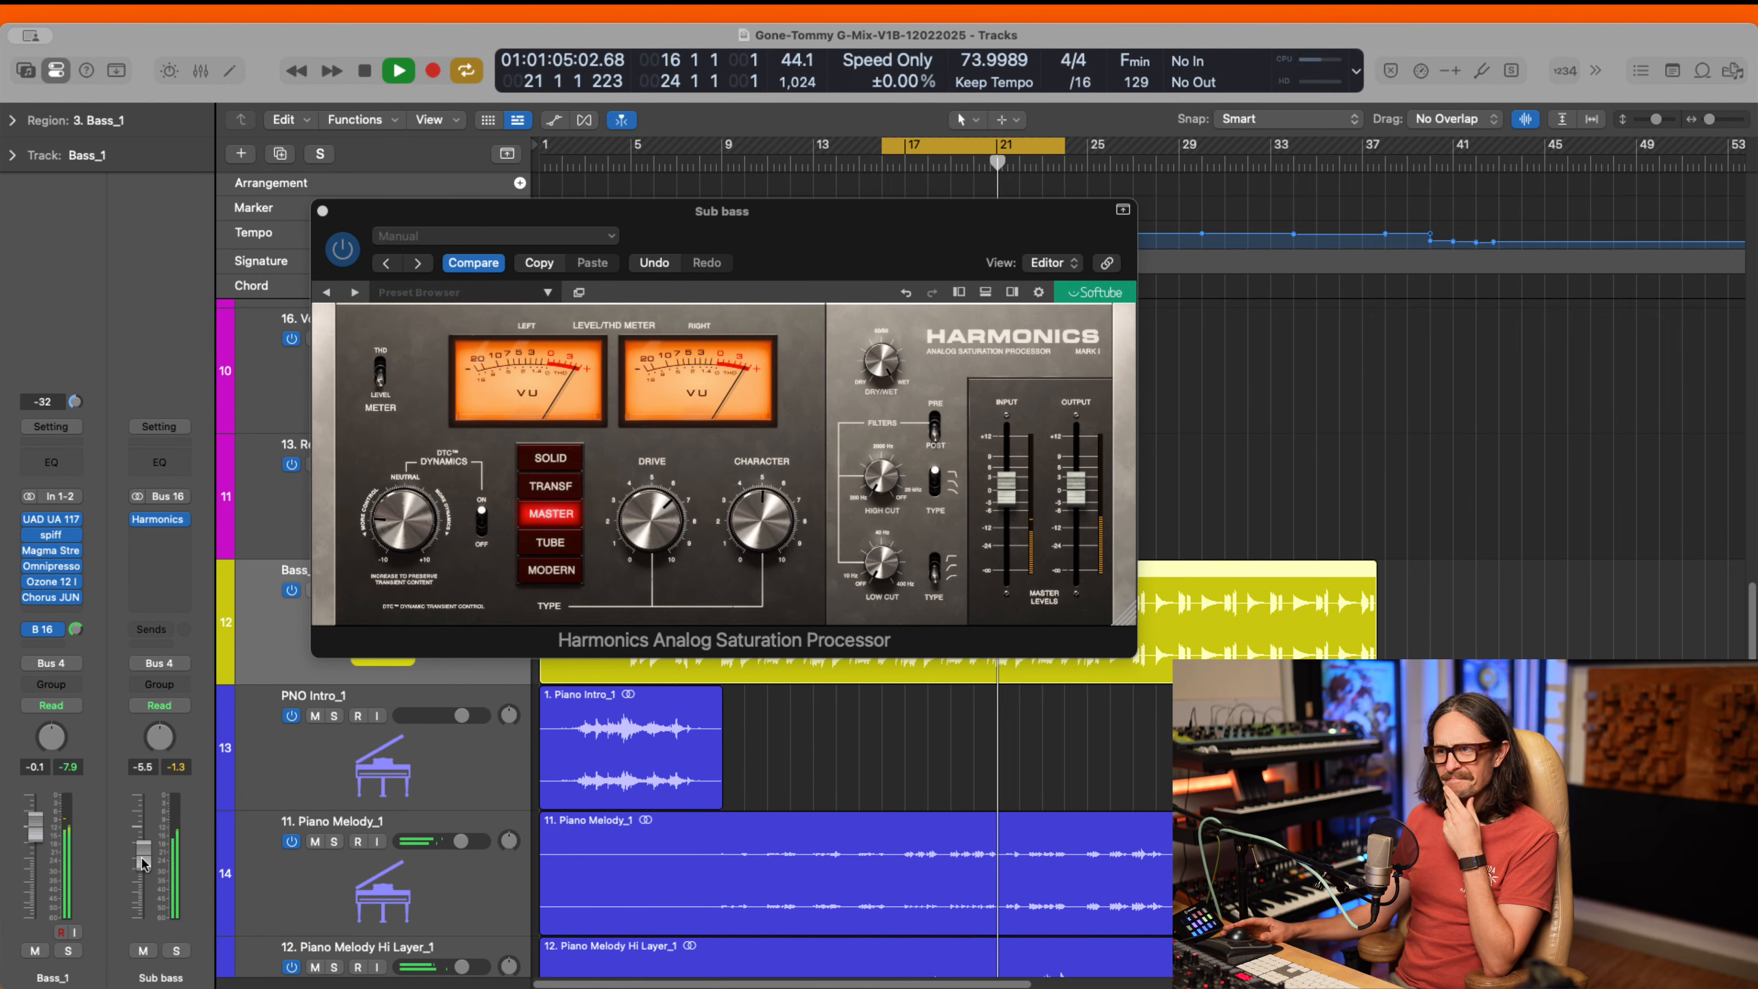
- Stop playback and try the stereo UAD Moog Multimode Filter after Harmonics on the Sub bass channel, starting its demo
key(space)
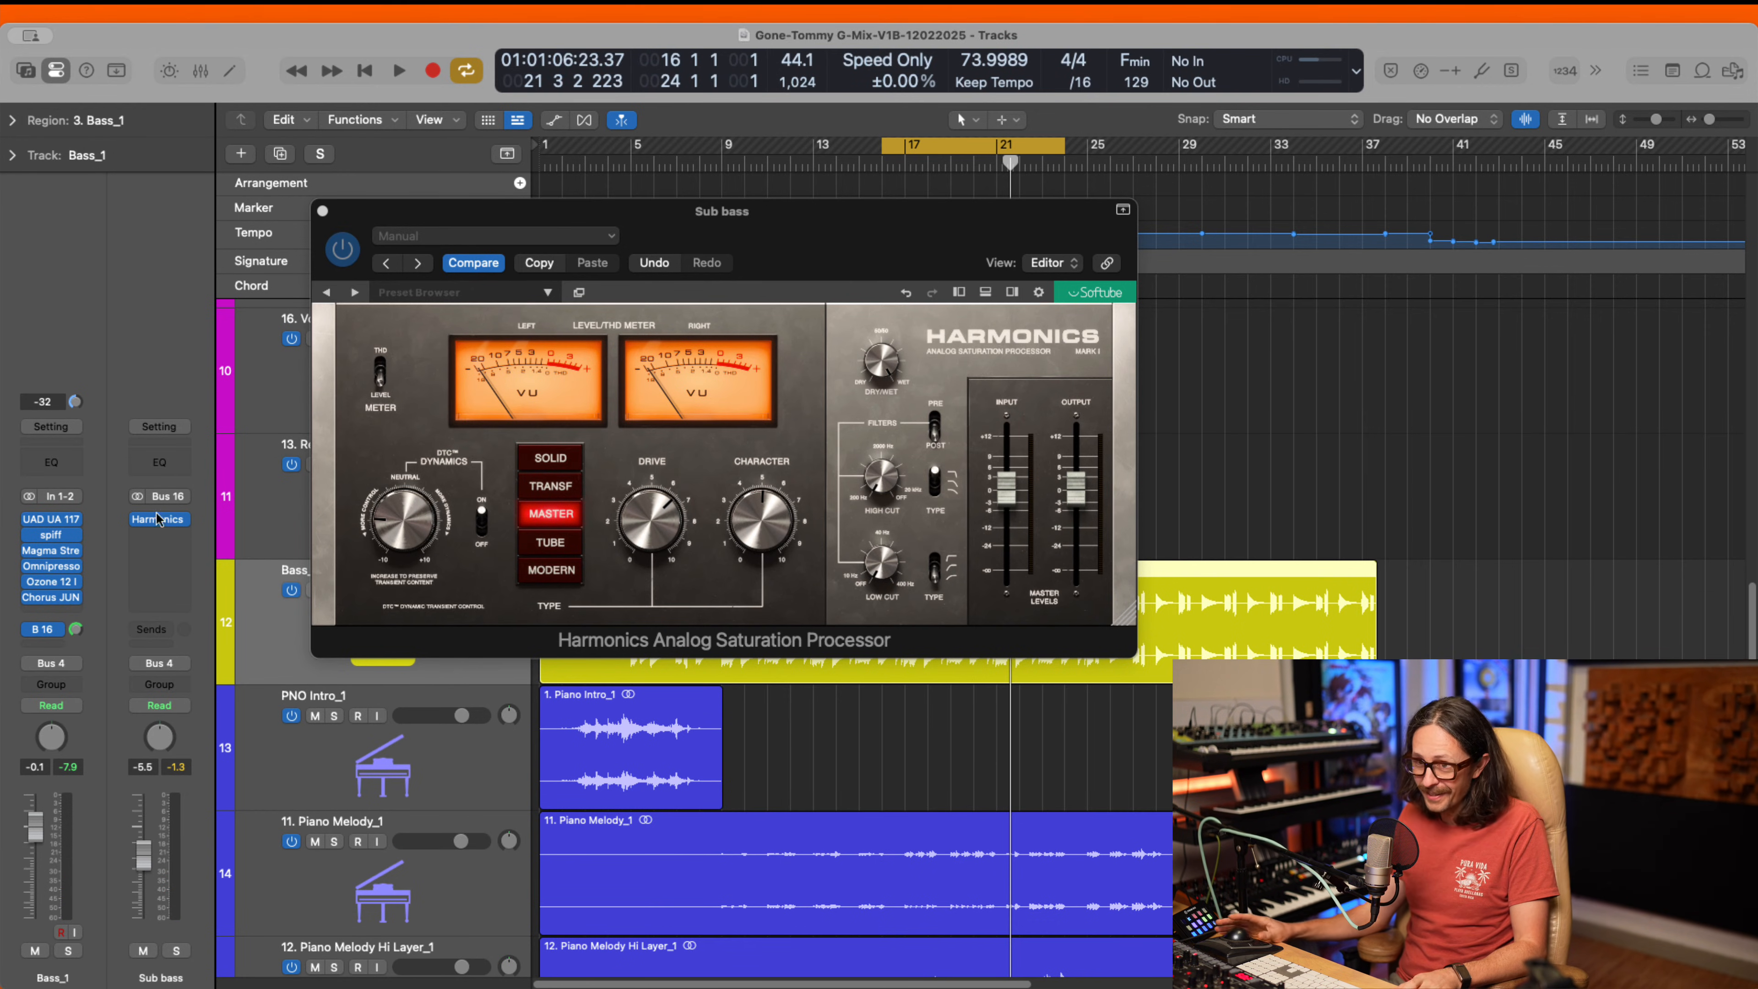
click(160, 536)
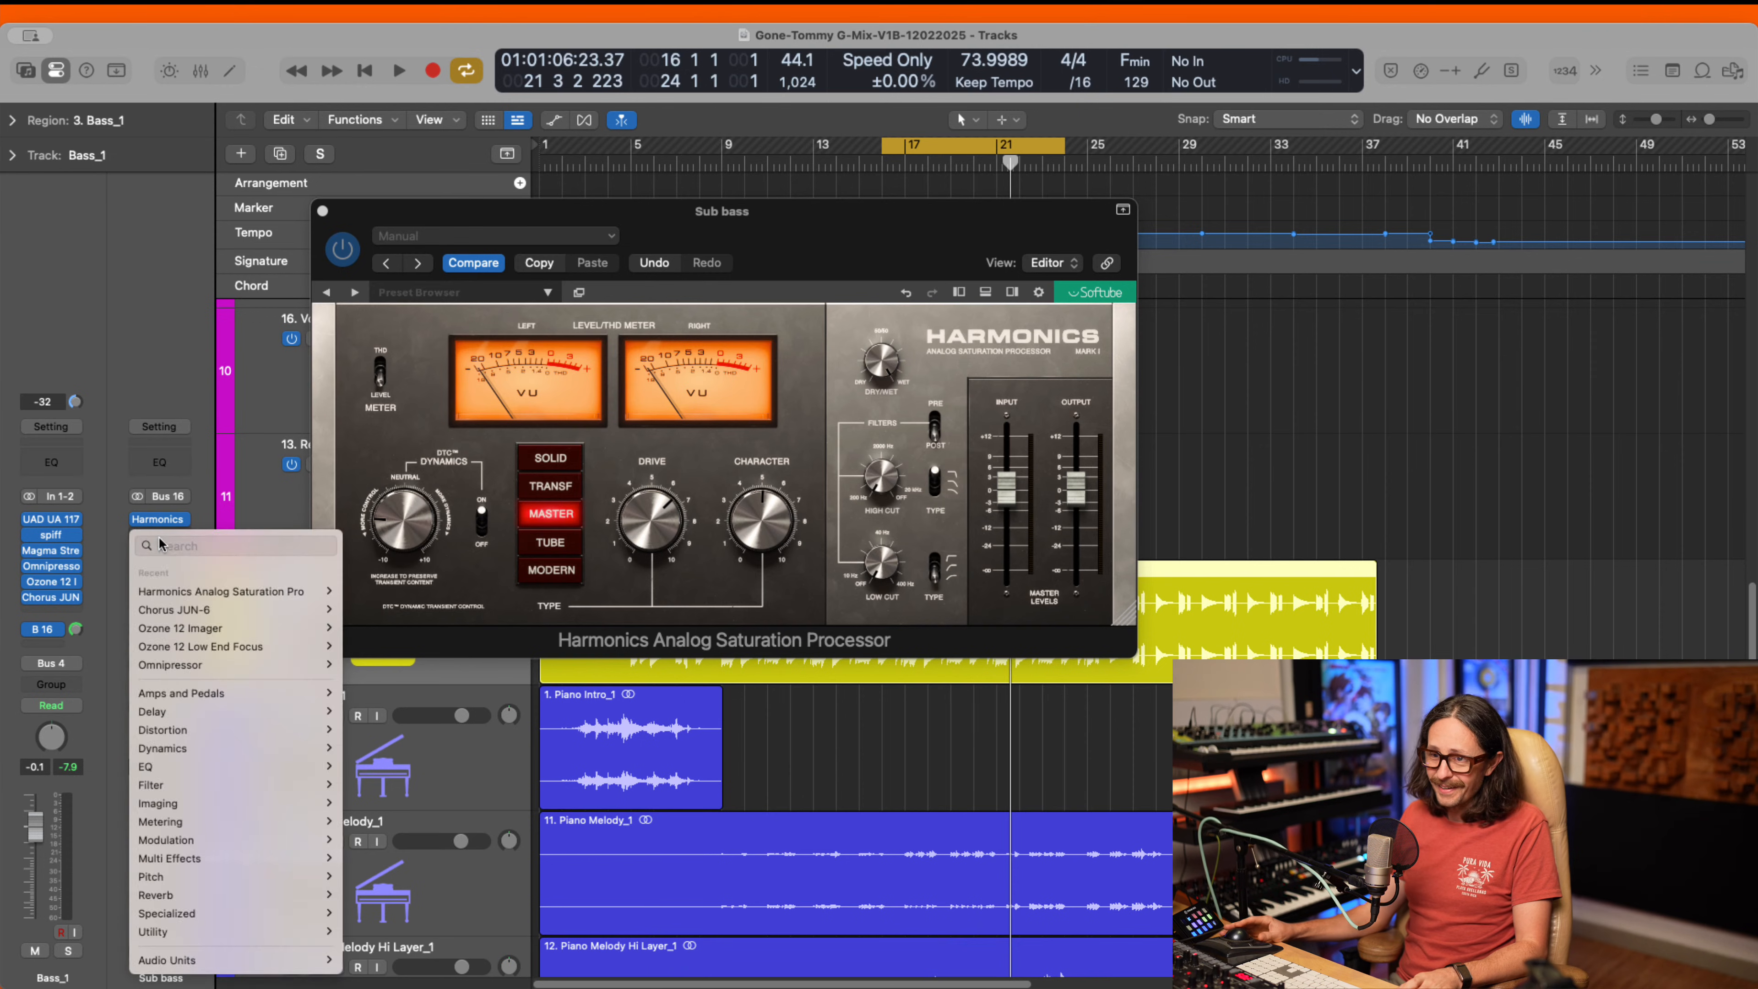
click(148, 290)
drag(407, 515, 407, 520)
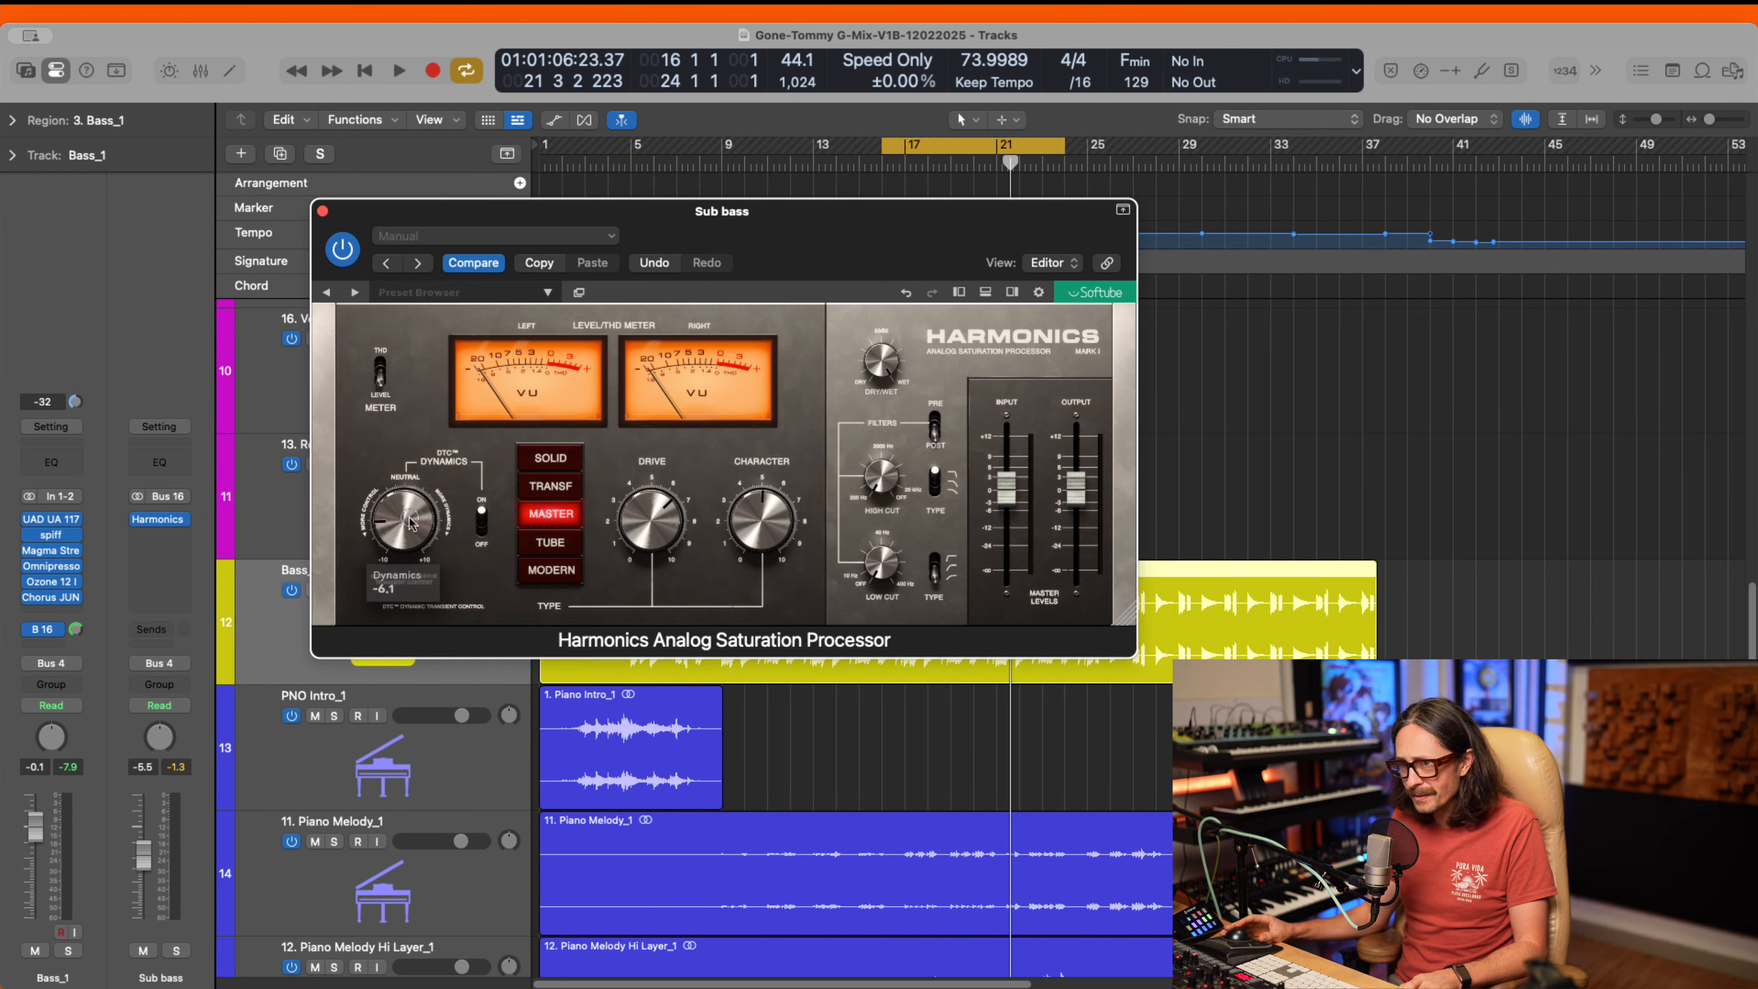
click(159, 538)
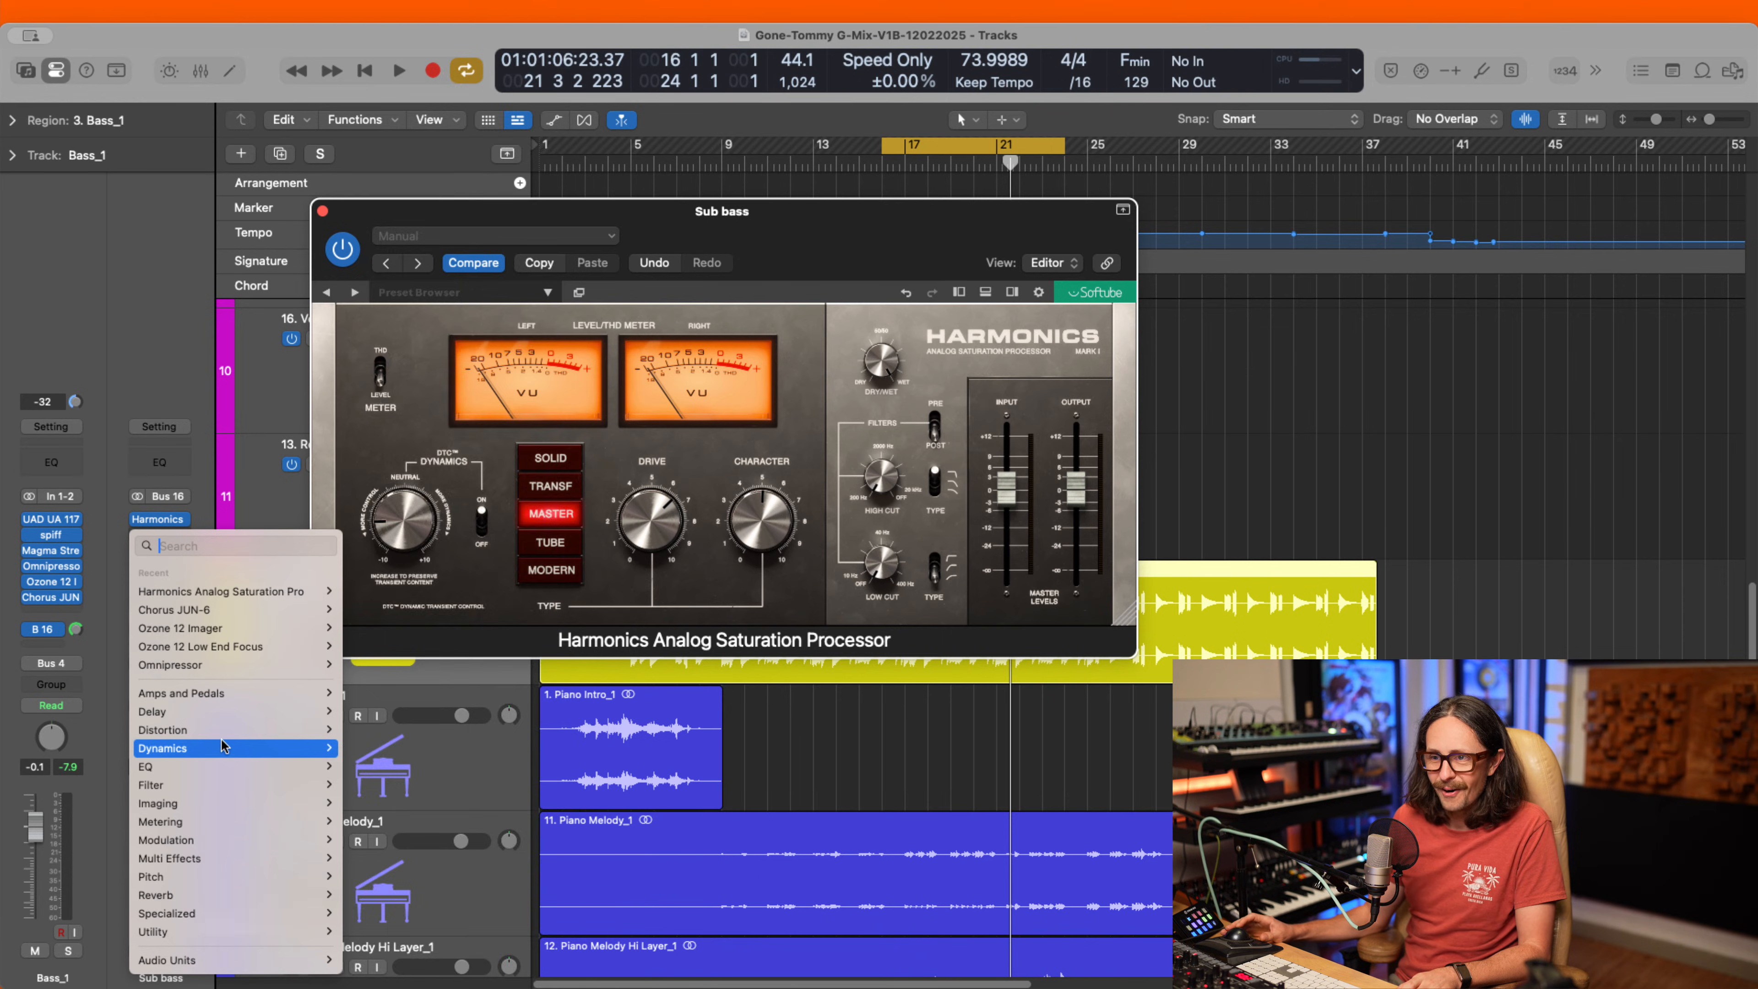
click(221, 545)
text(moog)
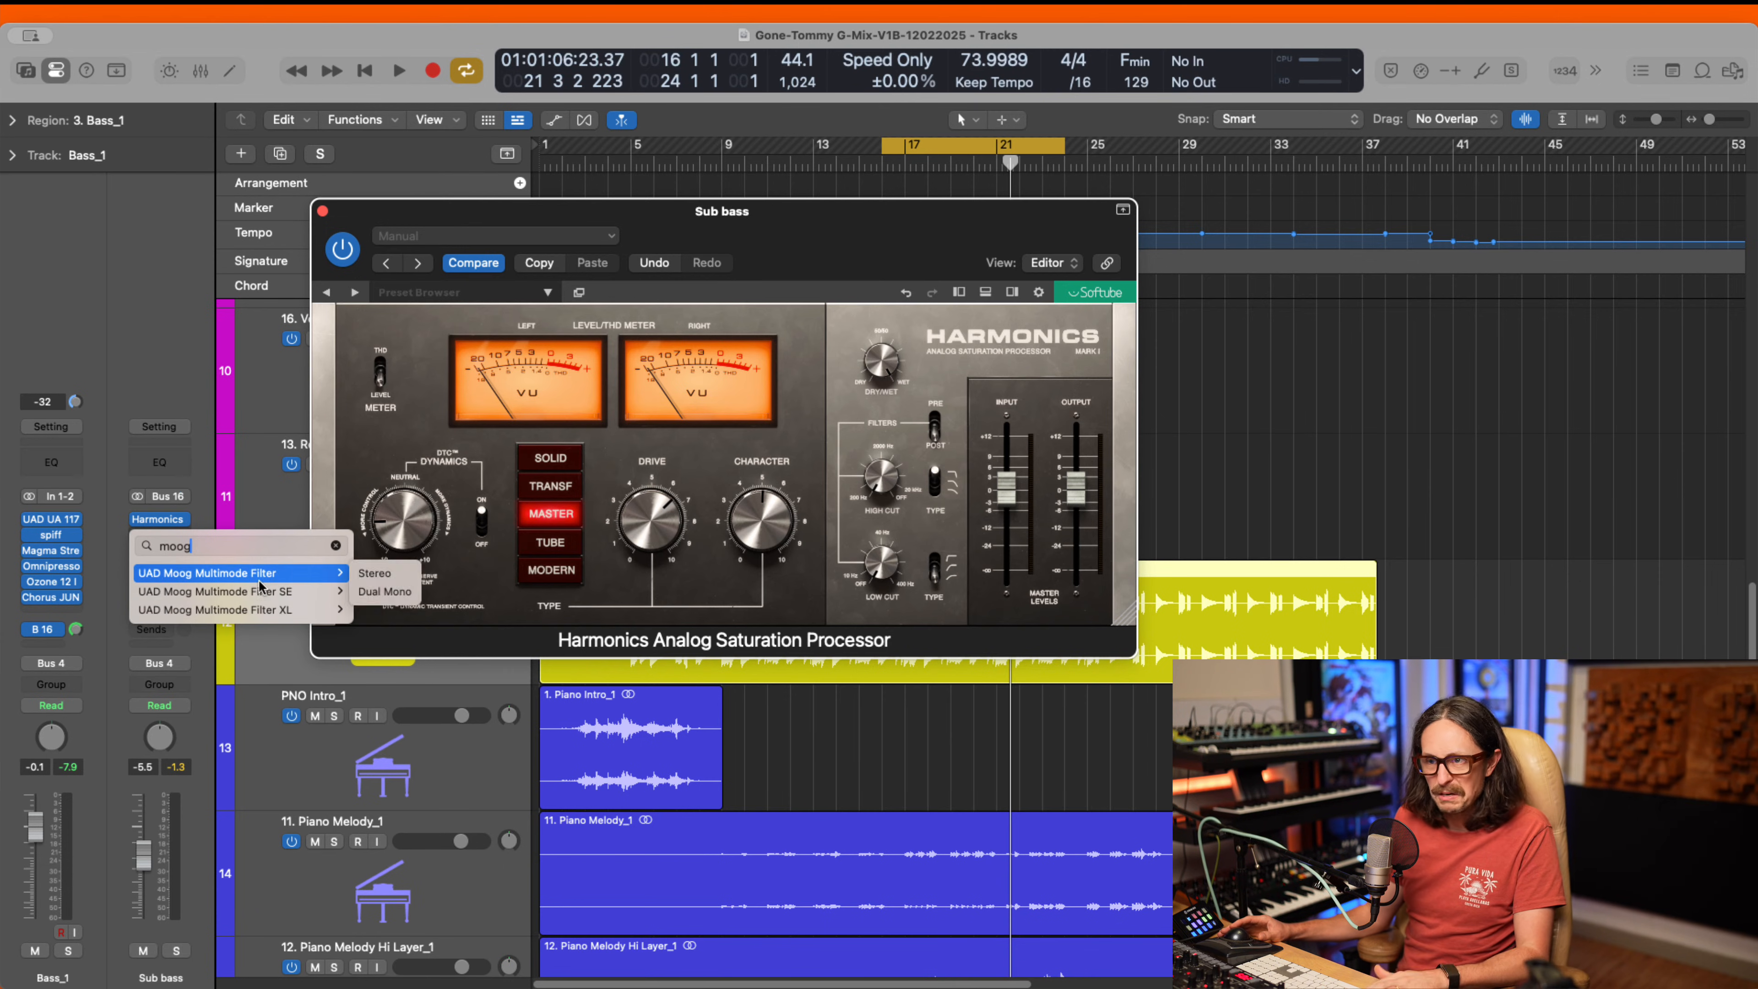
mouse_move(280, 577)
click(375, 573)
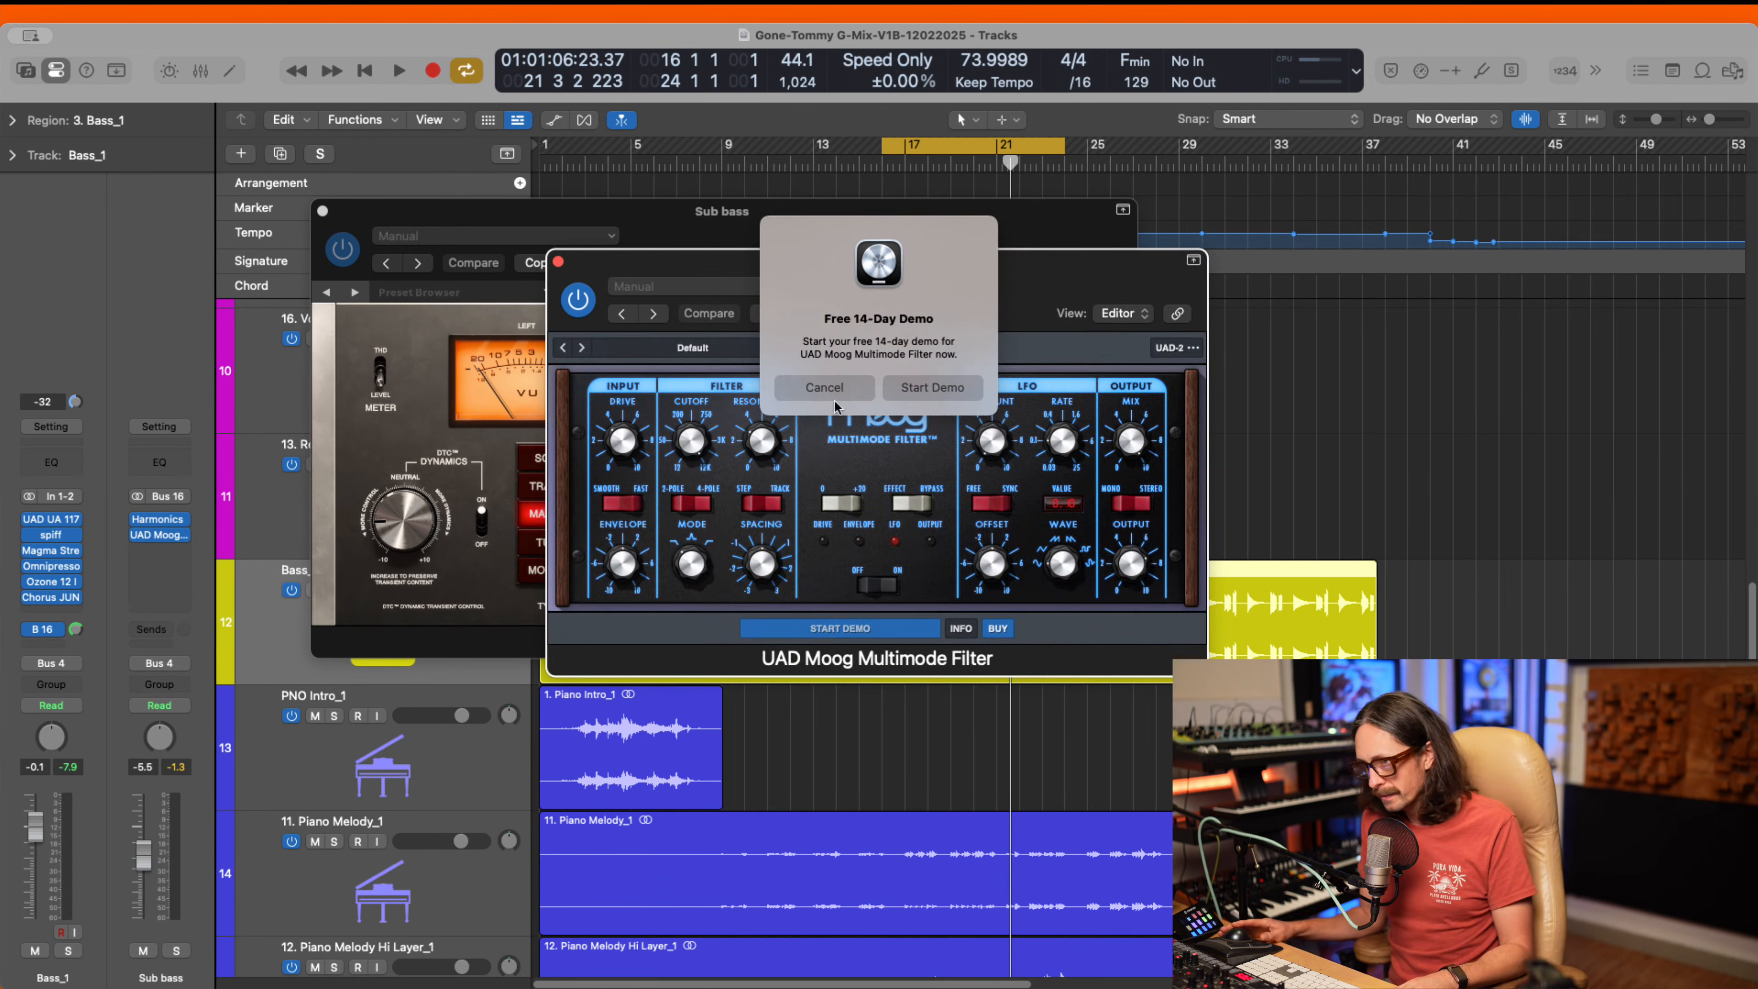
click(928, 389)
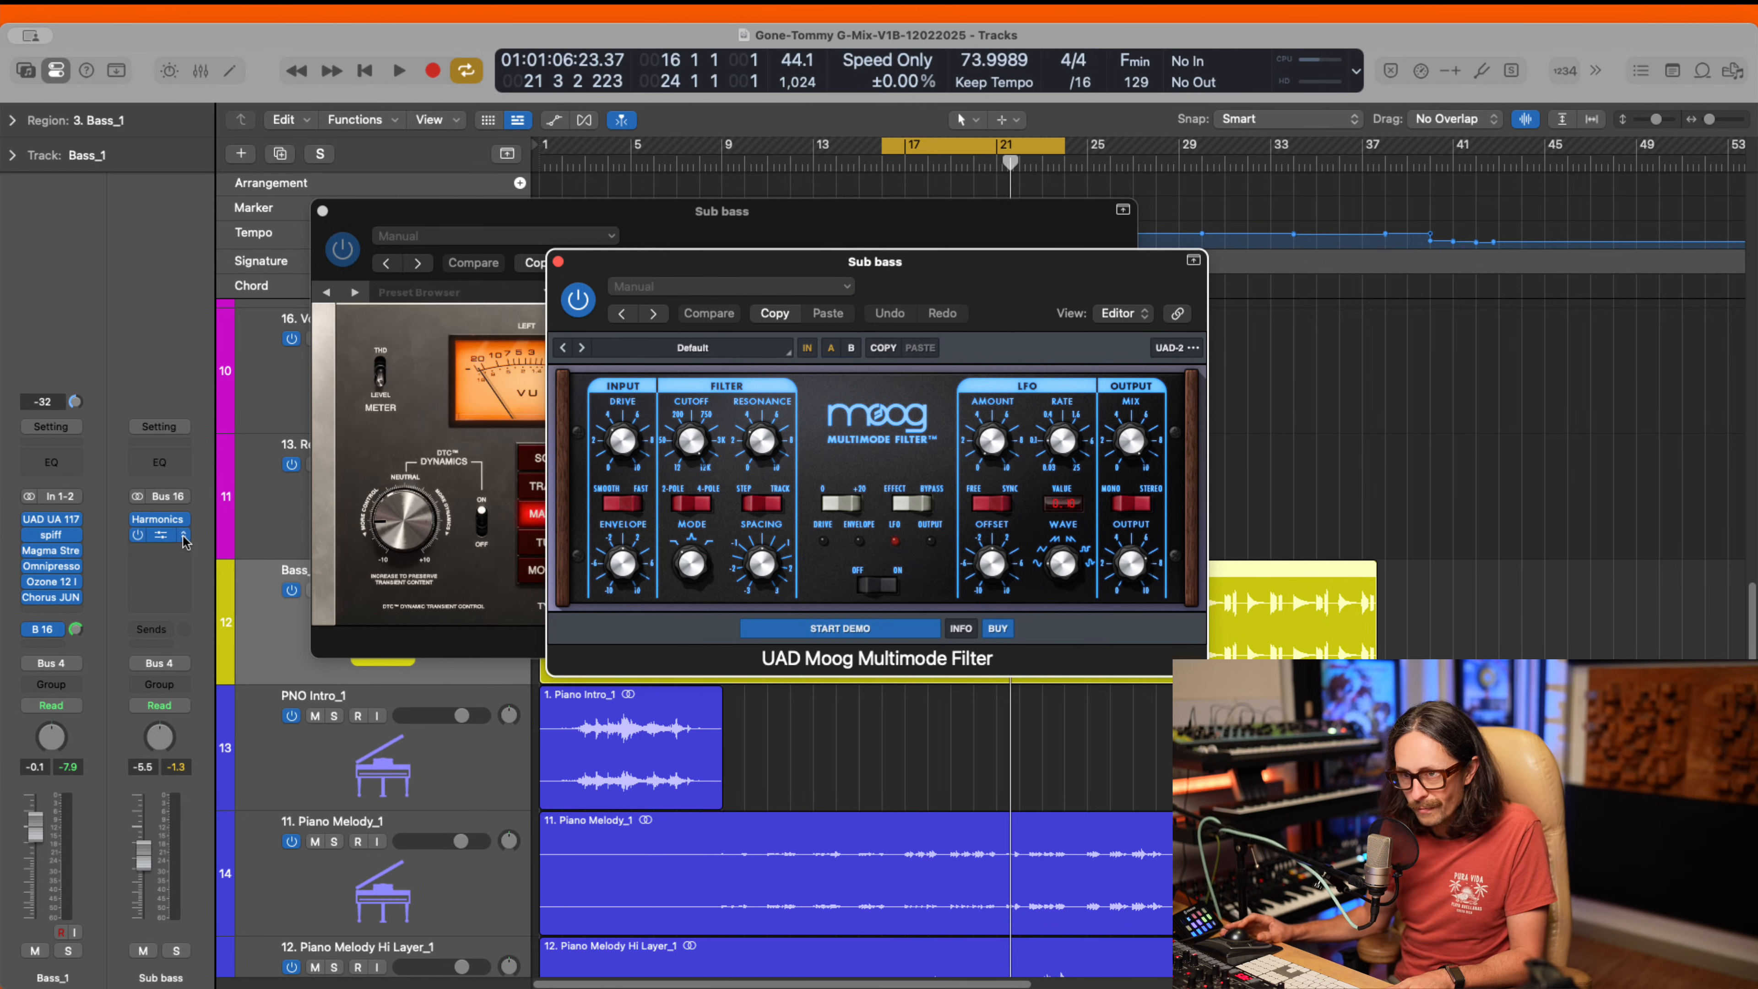
- Replace the Moog filter on Sub bass with Arturia's Filter MINI, decline its tour and move its window clear
click(184, 537)
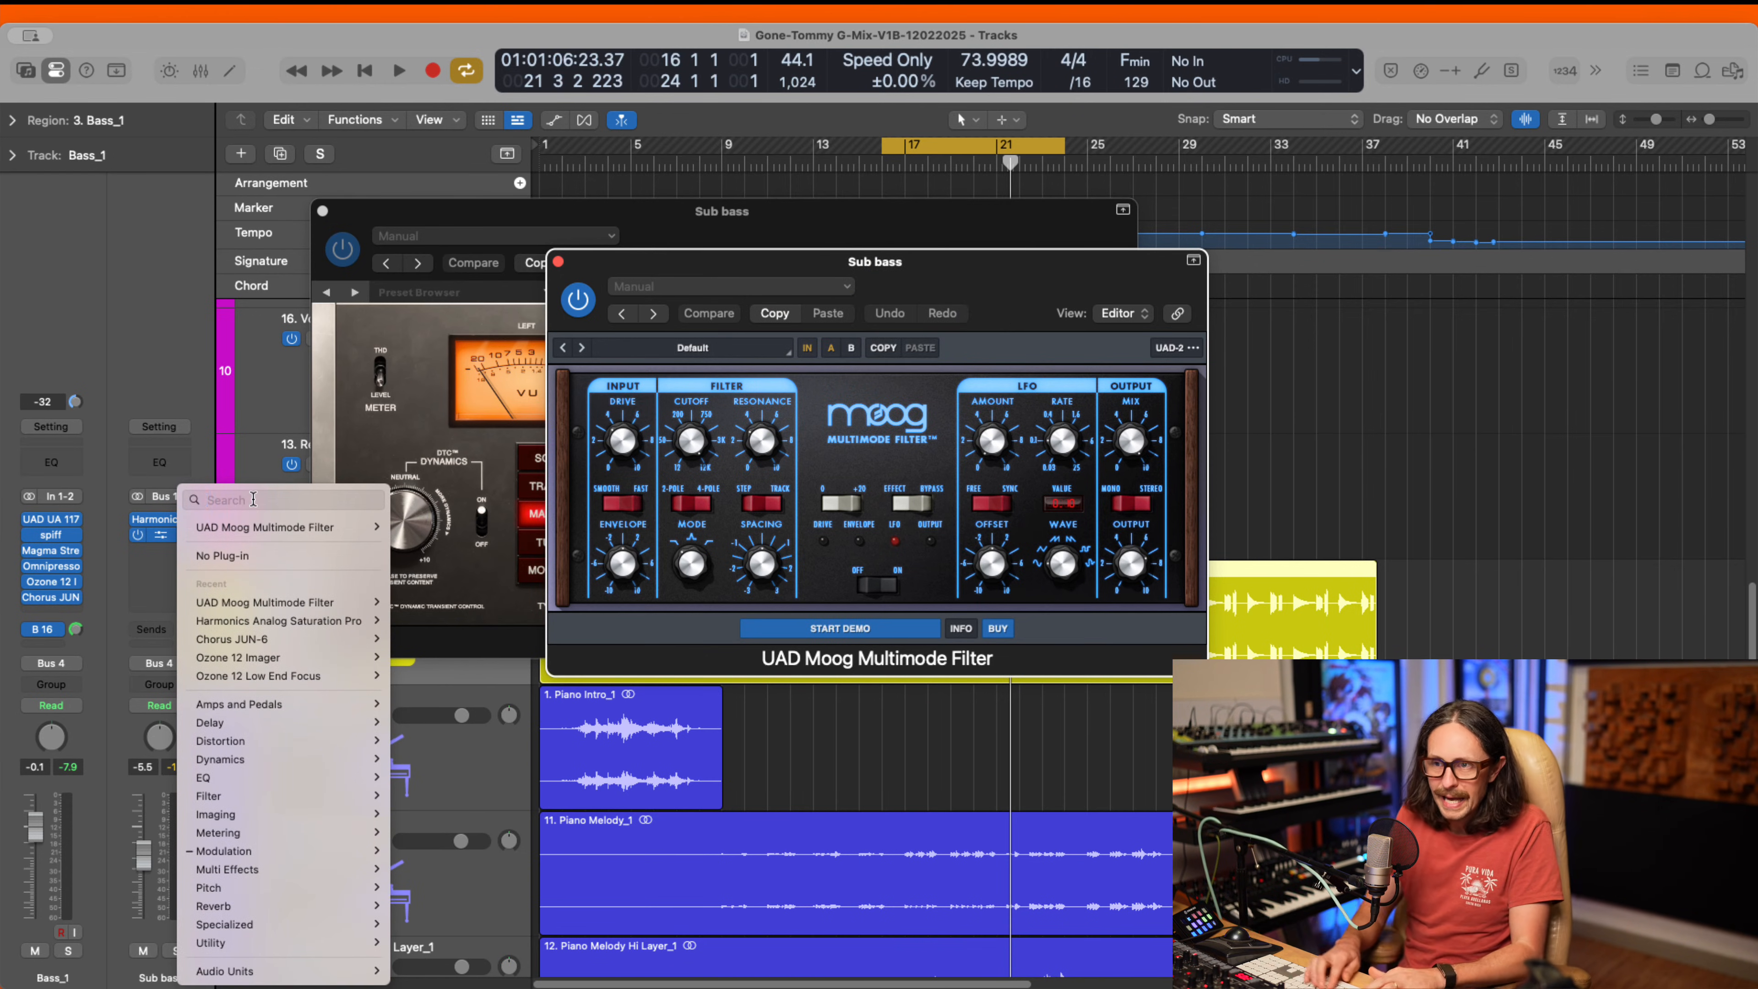
text(arturia)
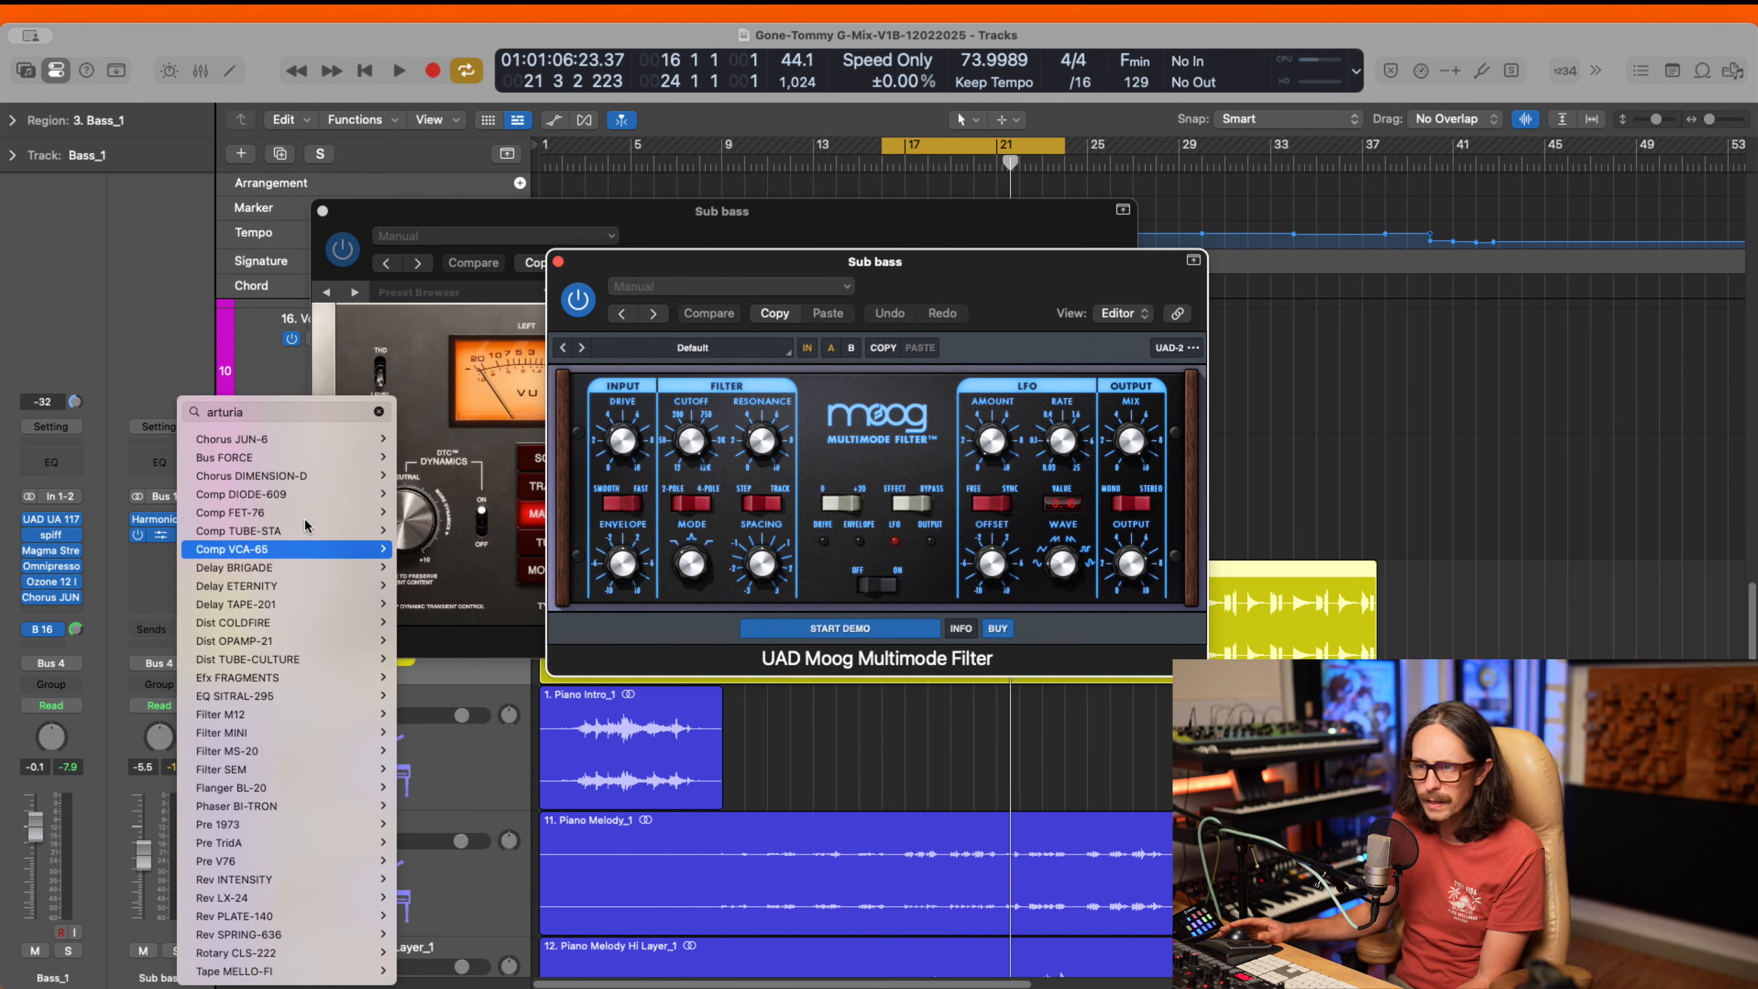
mouse_move(325, 520)
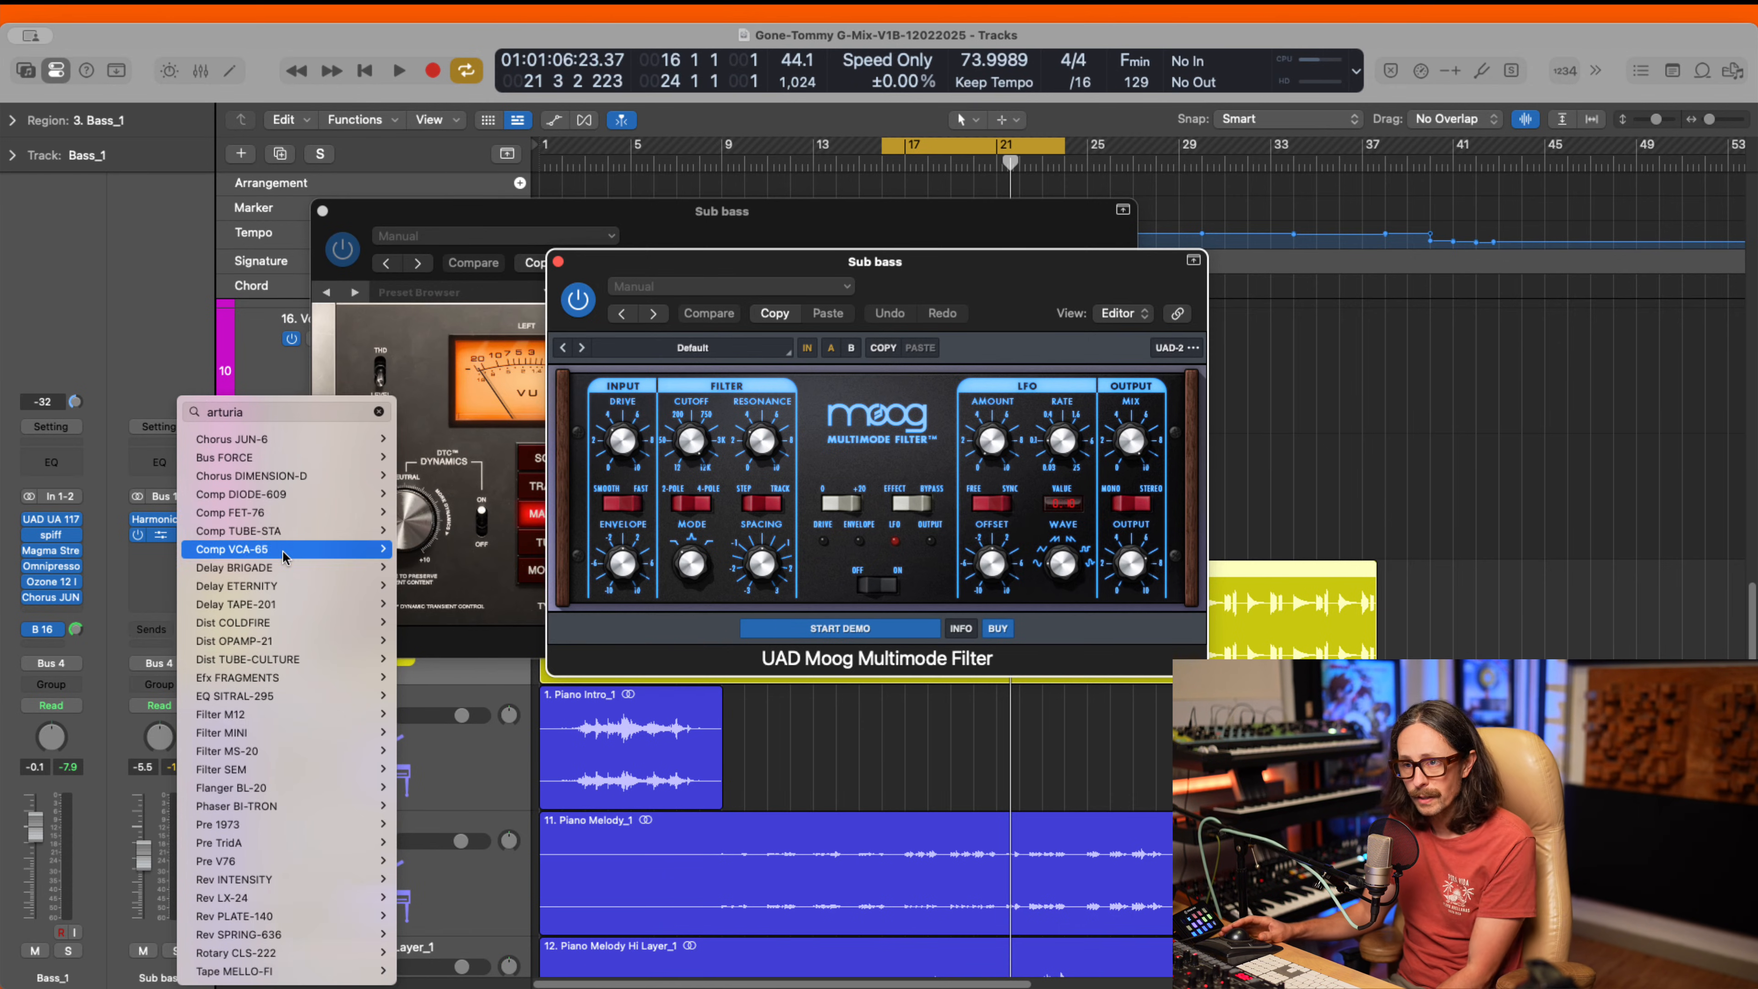
mouse_move(291, 721)
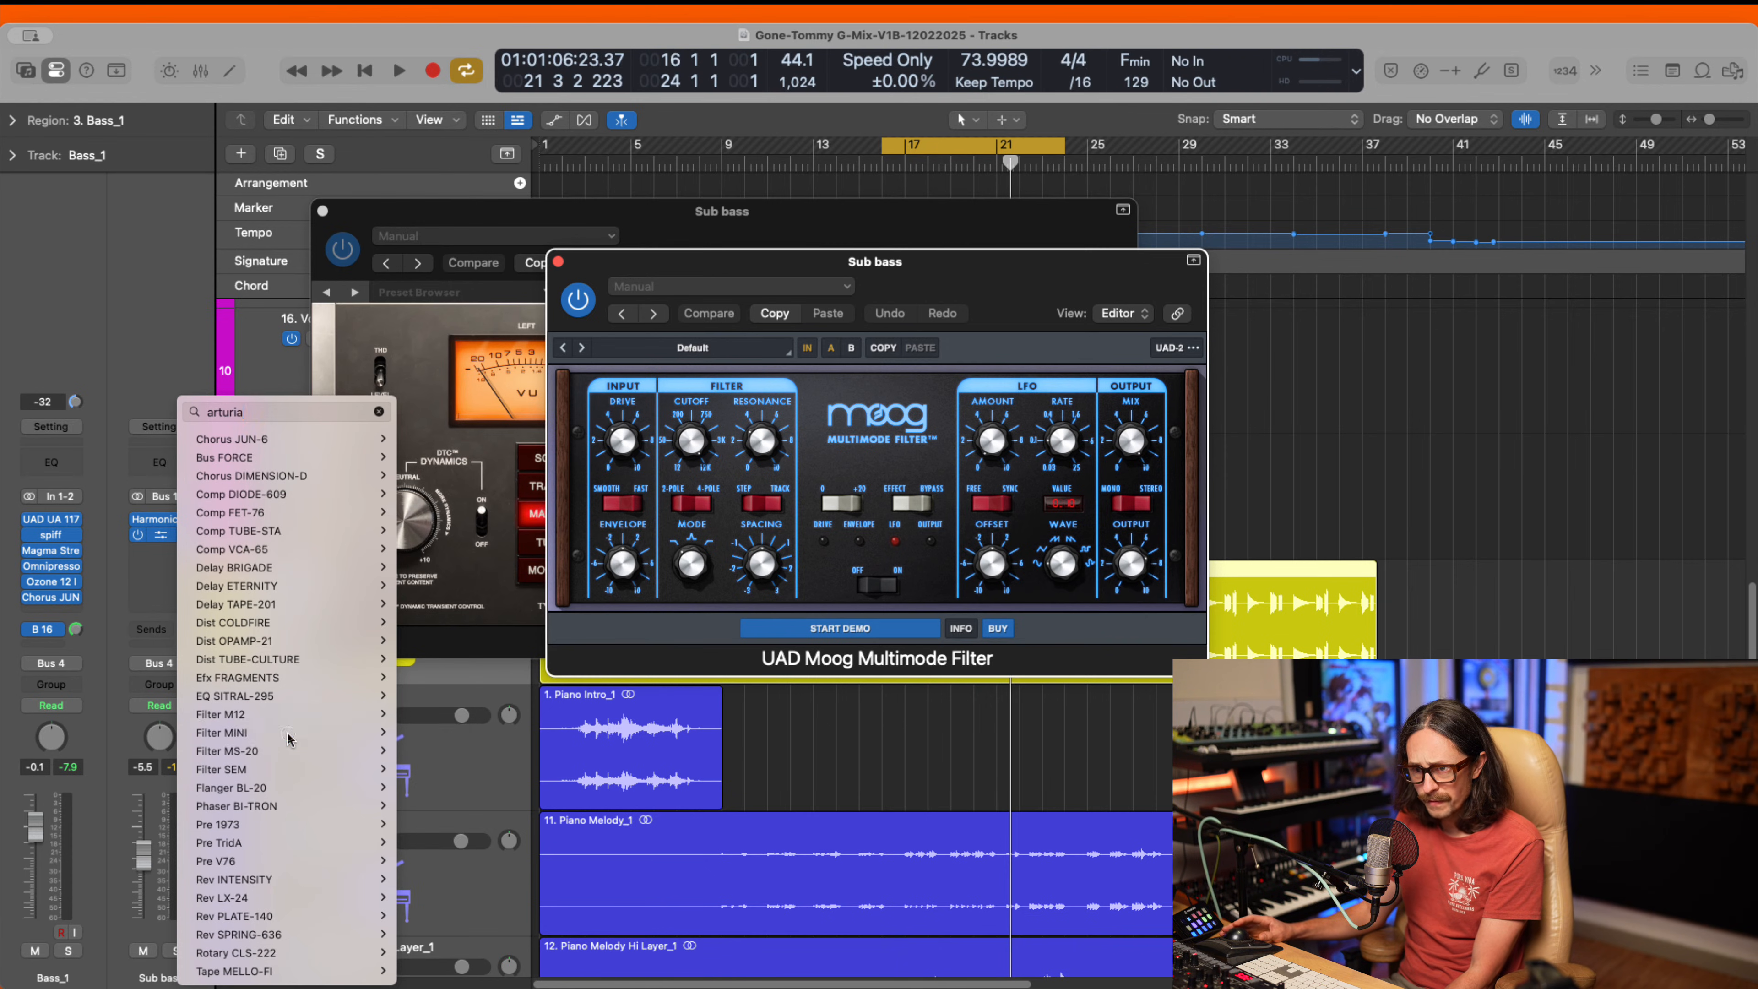
click(418, 733)
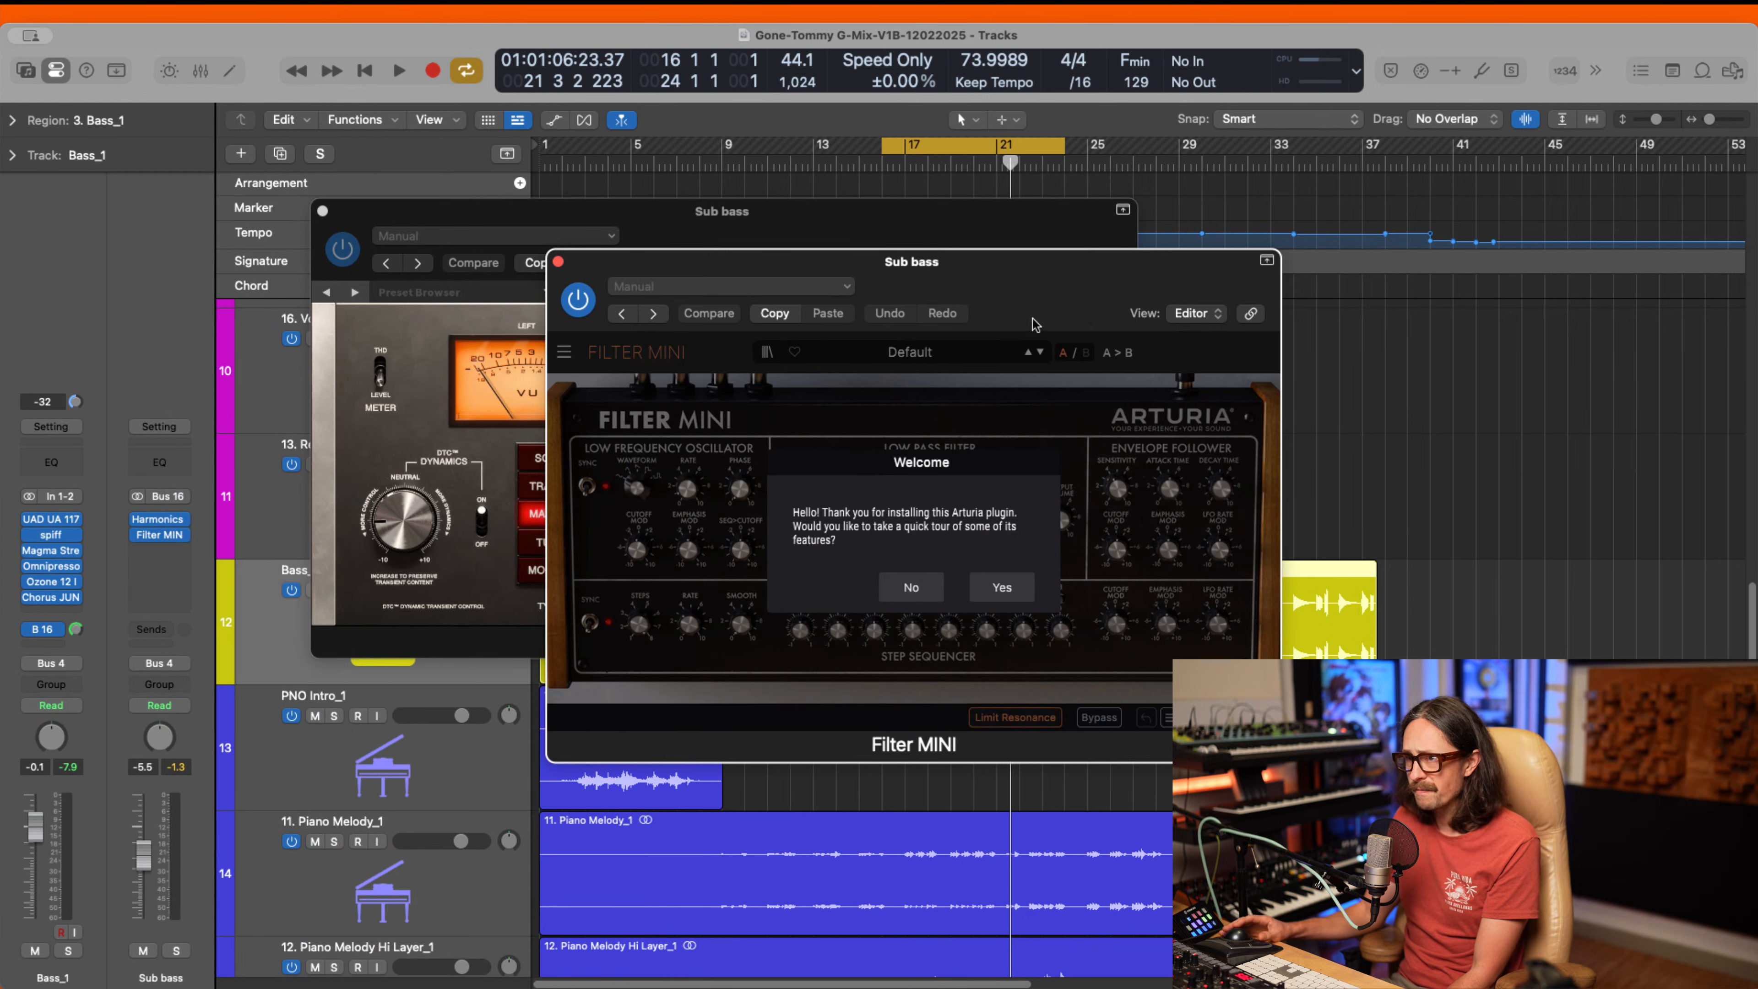
click(913, 587)
drag(1004, 306, 792, 190)
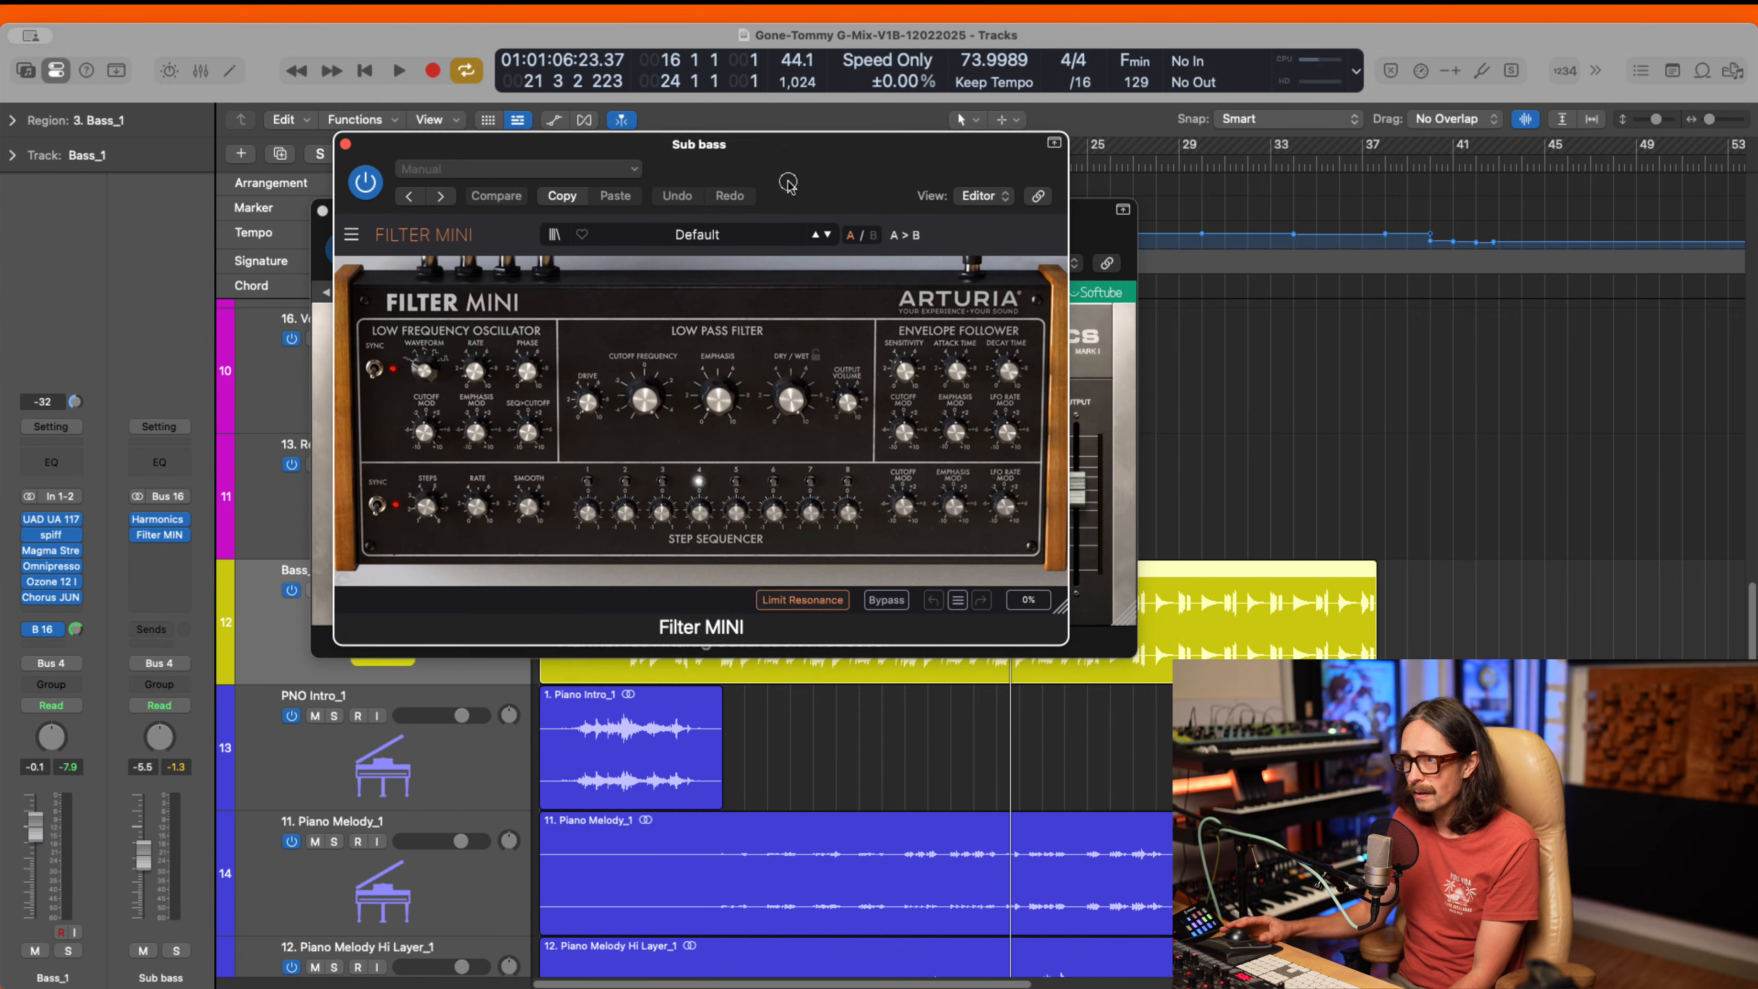
- Reopen Harmonics on Sub bass, readjust its high-cut frequency and close its window
click(158, 519)
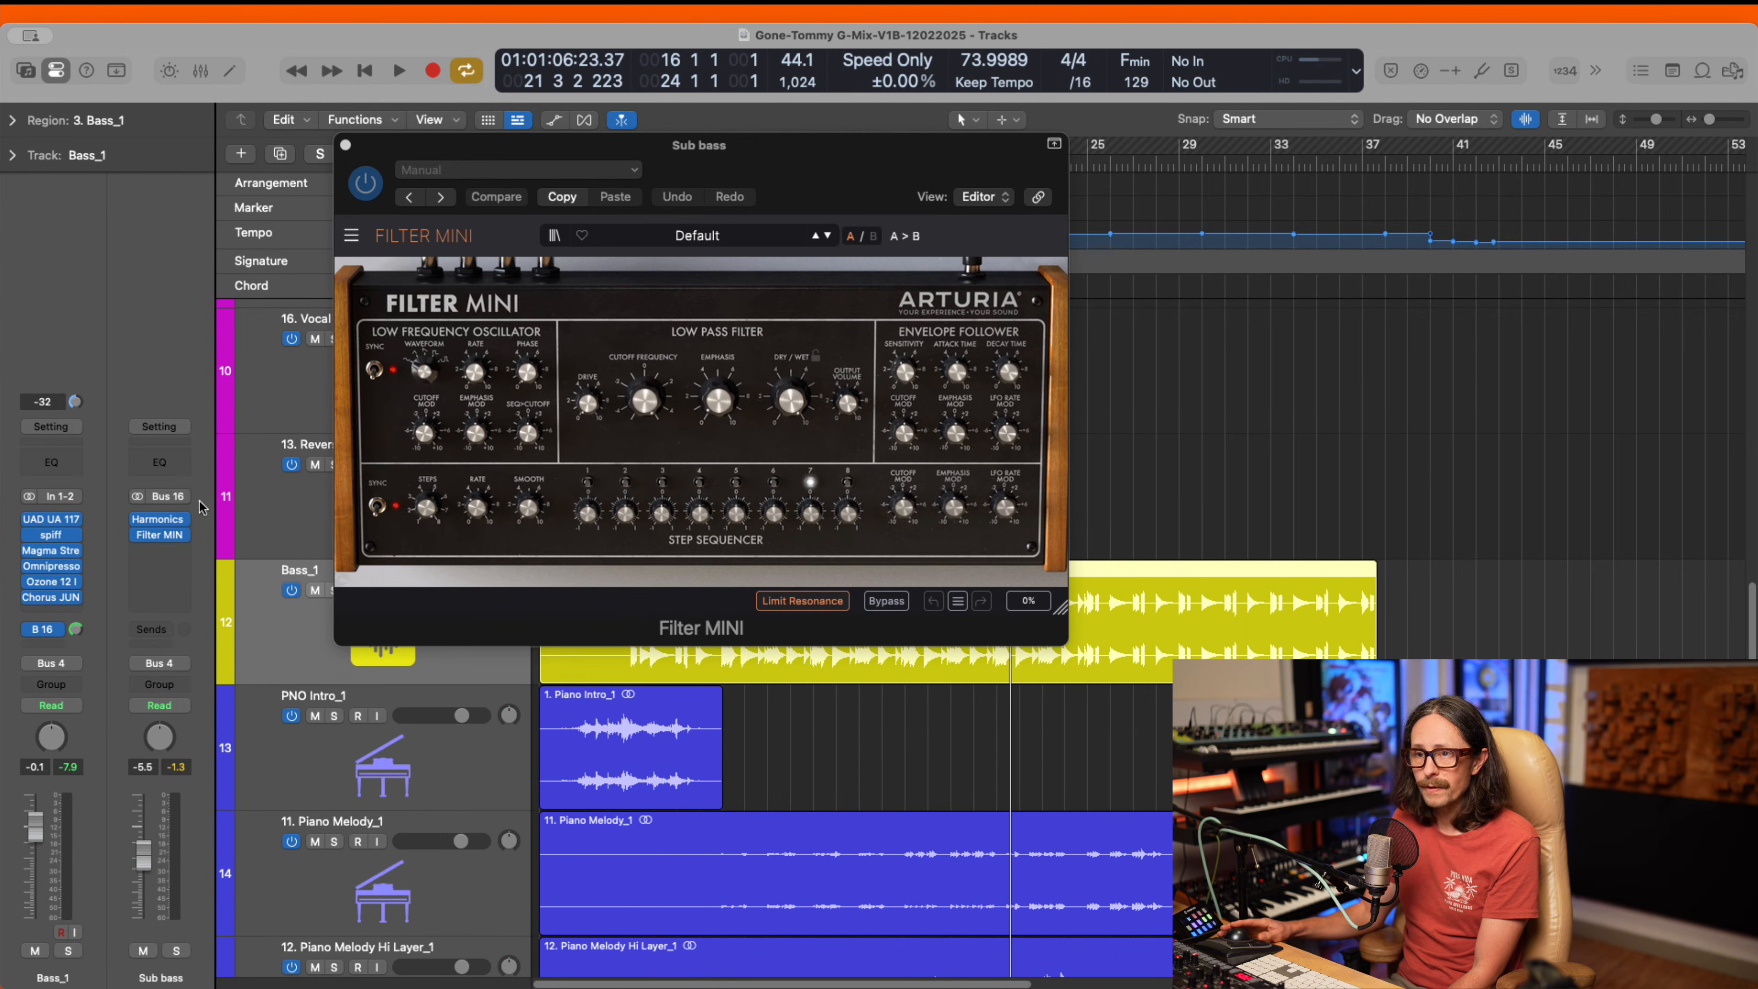
click(159, 519)
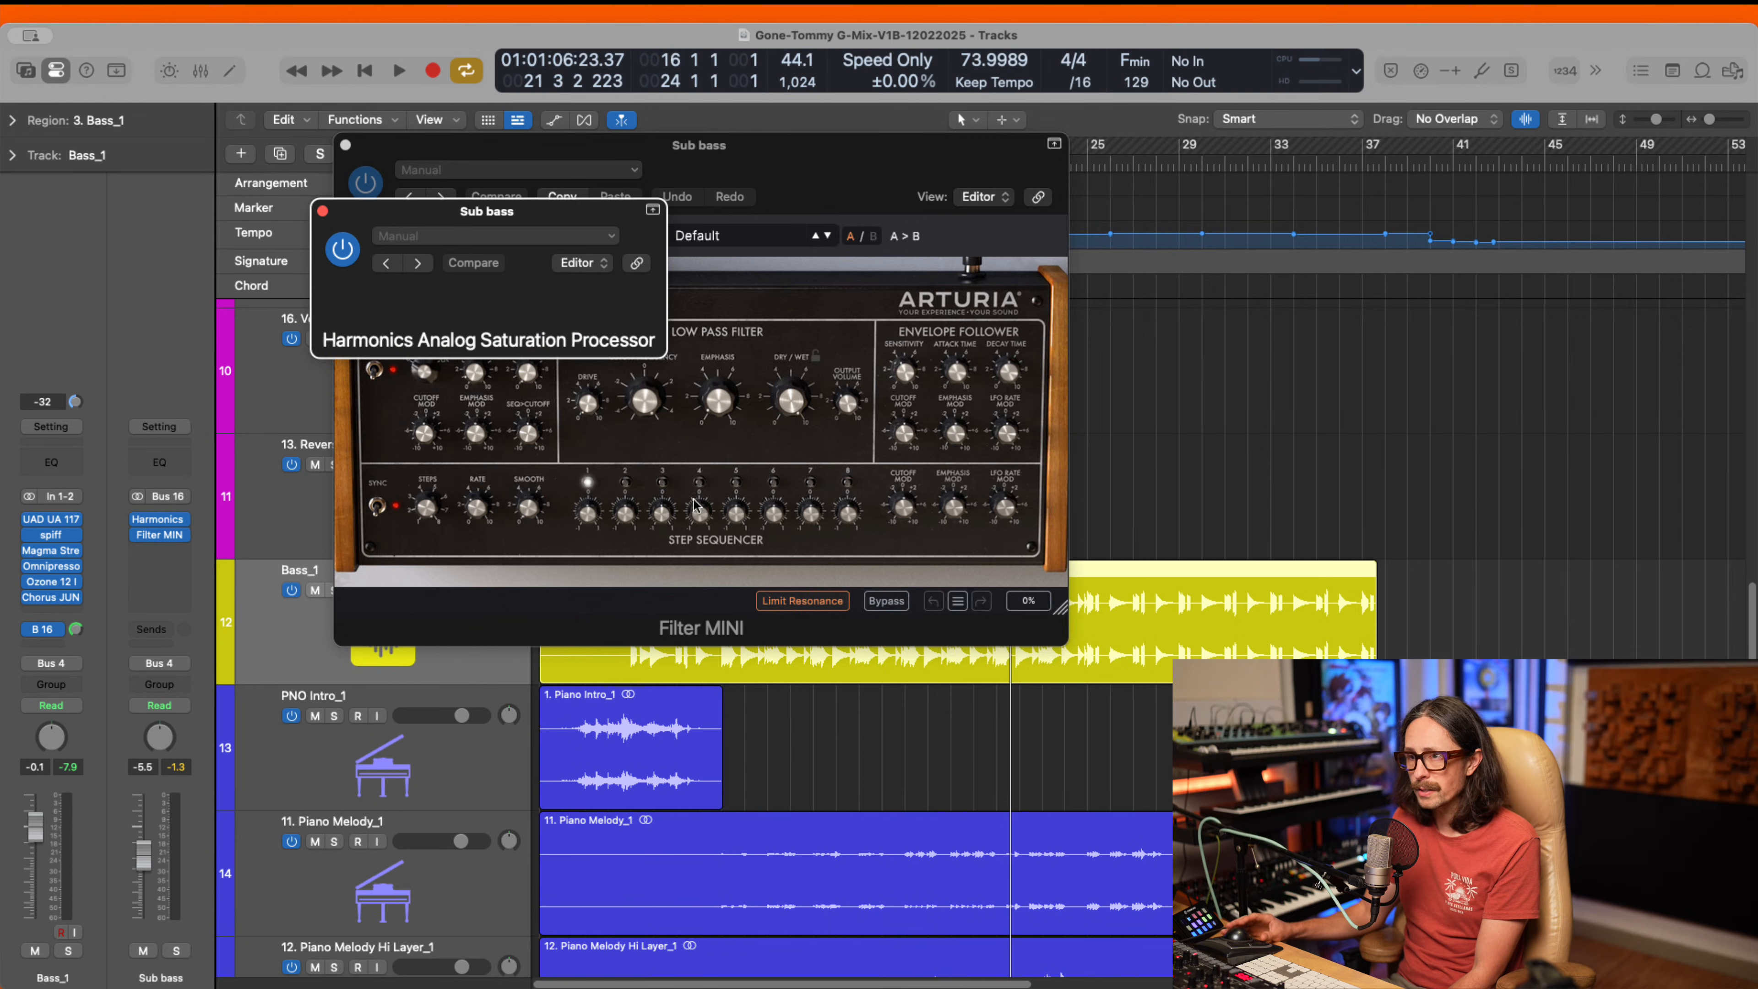
drag(883, 457, 887, 484)
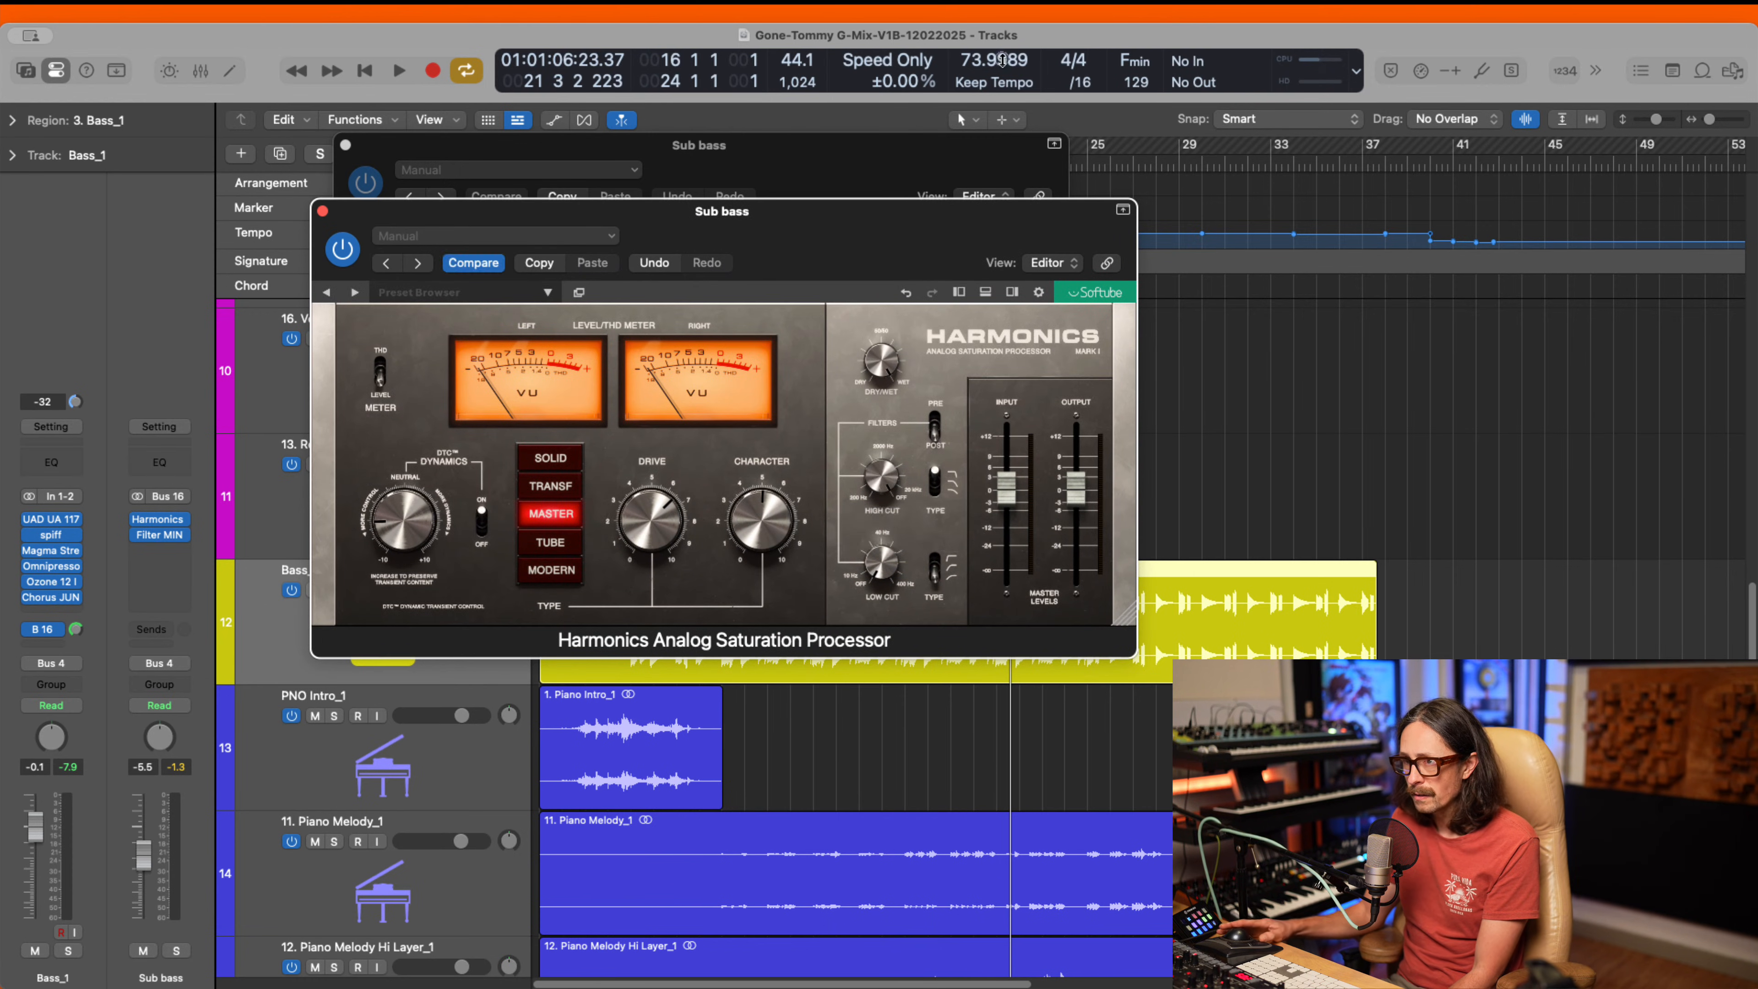
click(324, 211)
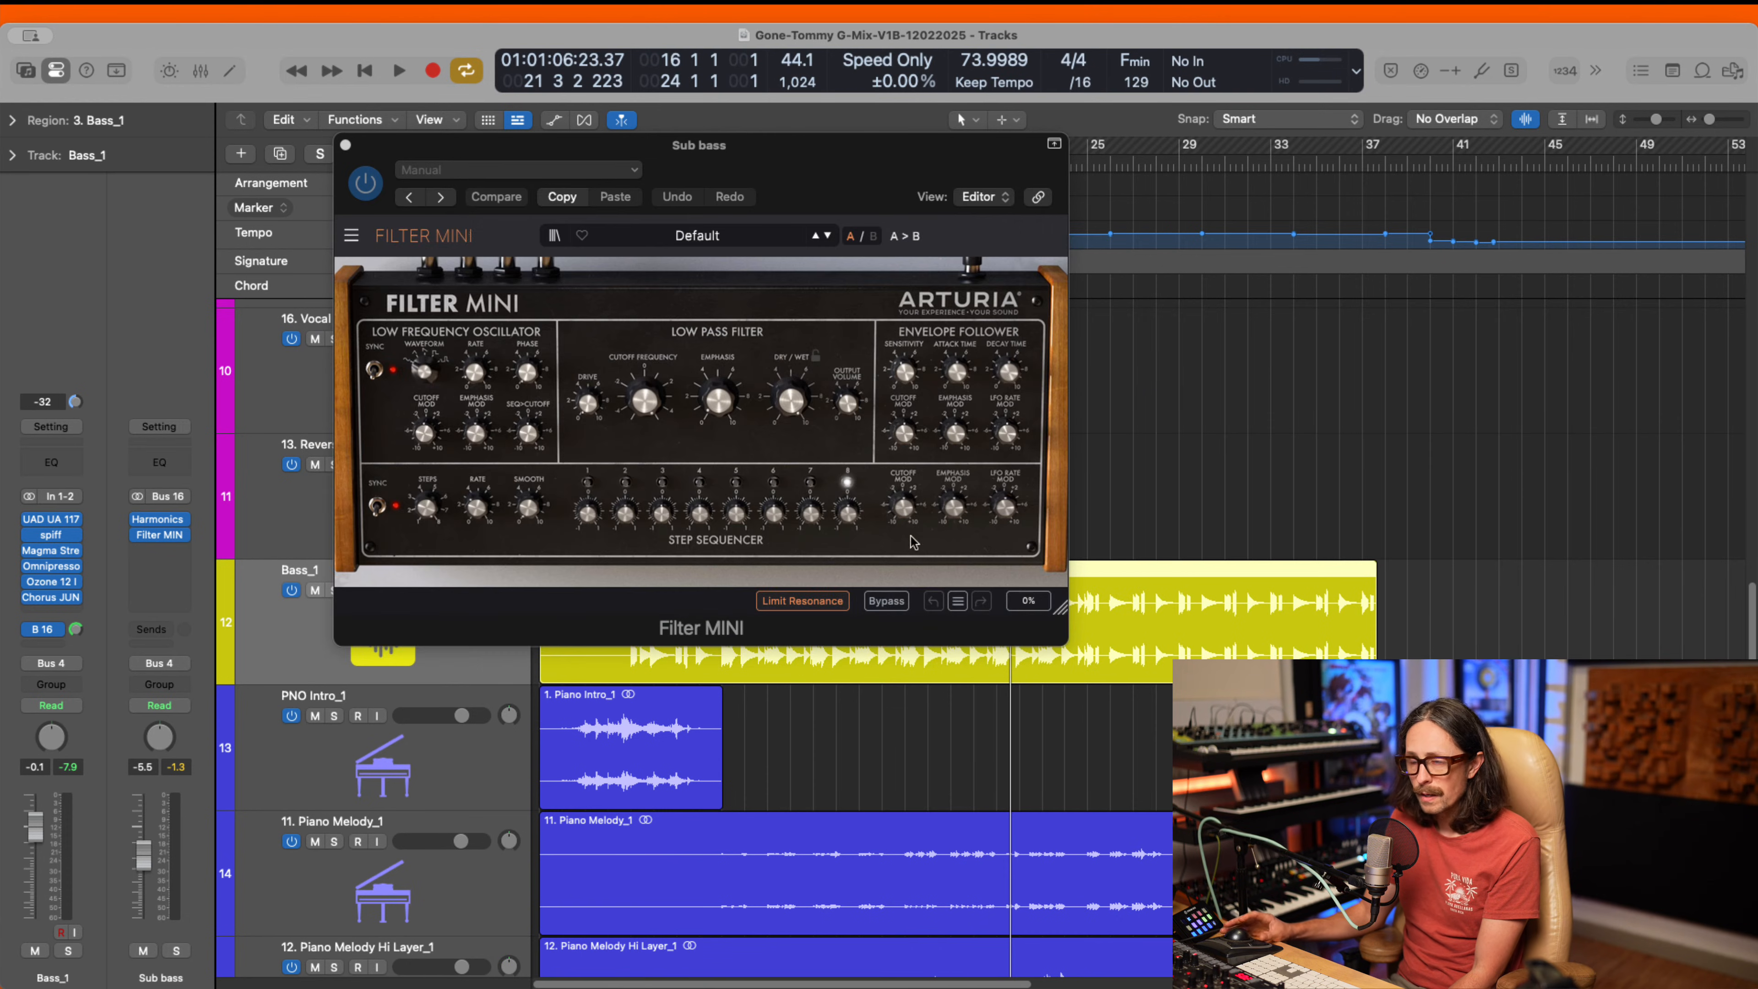
- Lower the Filter MINI cutoff frequency, solo the Sub bass channel and play the loop
drag(646, 407, 648, 460)
drag(646, 572, 647, 574)
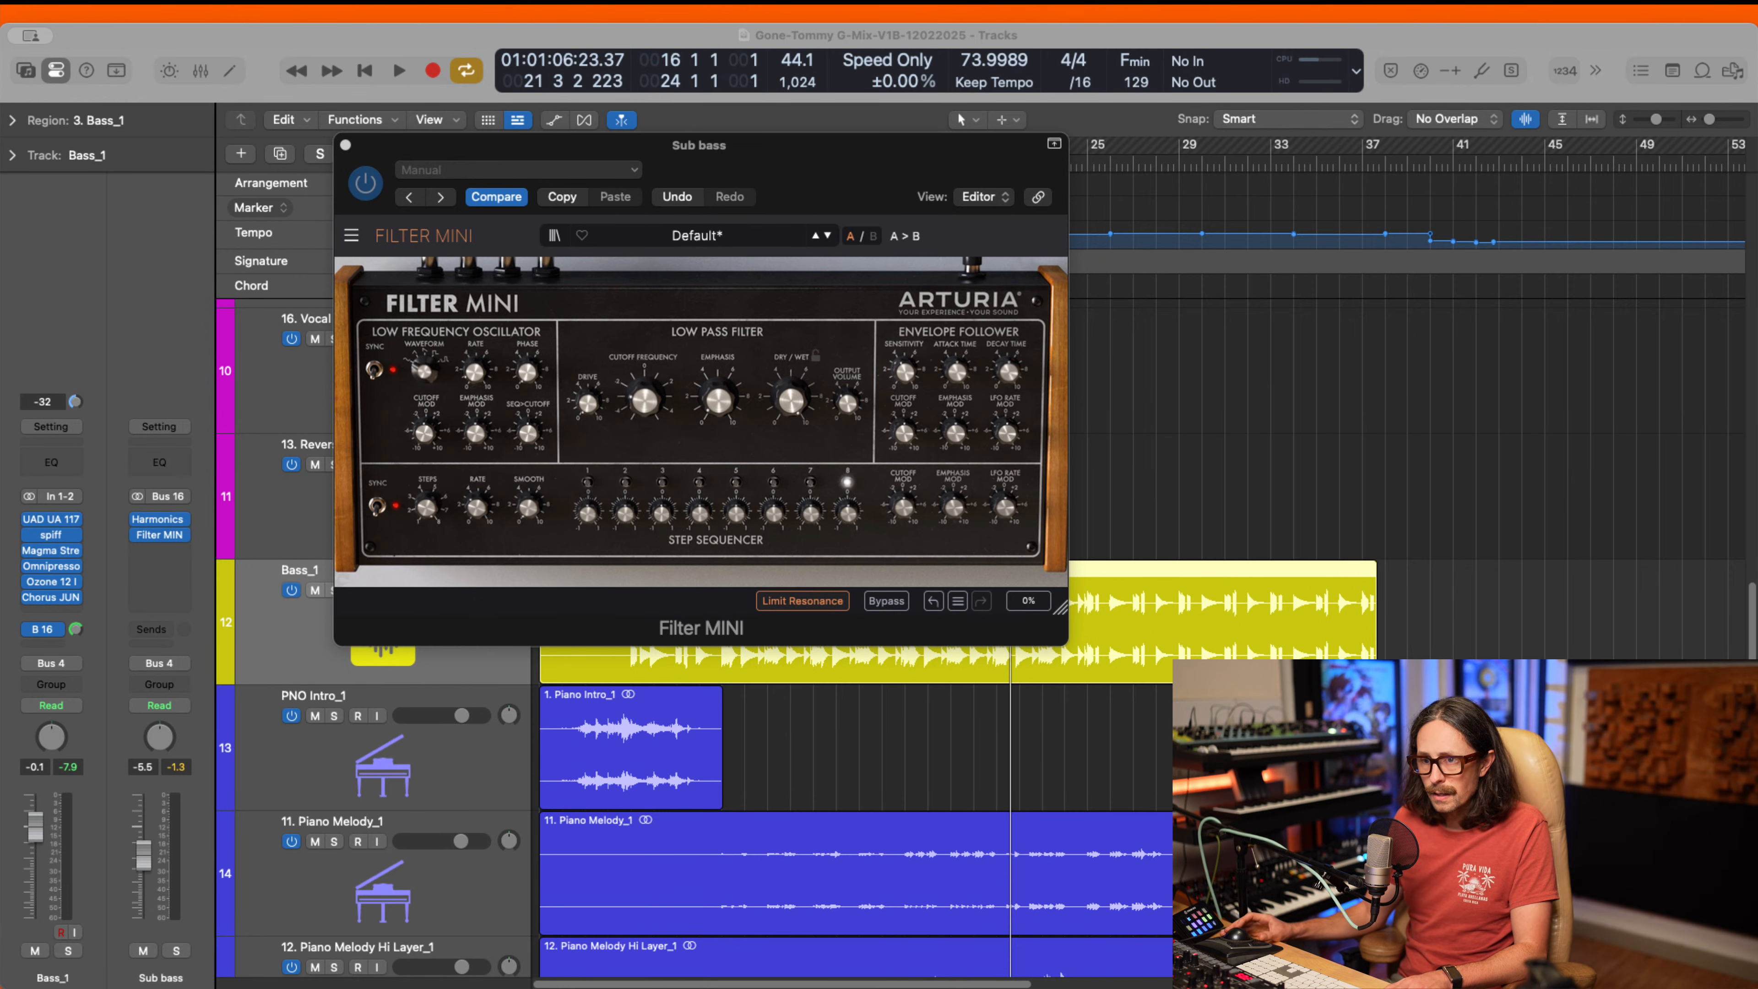
key(s)
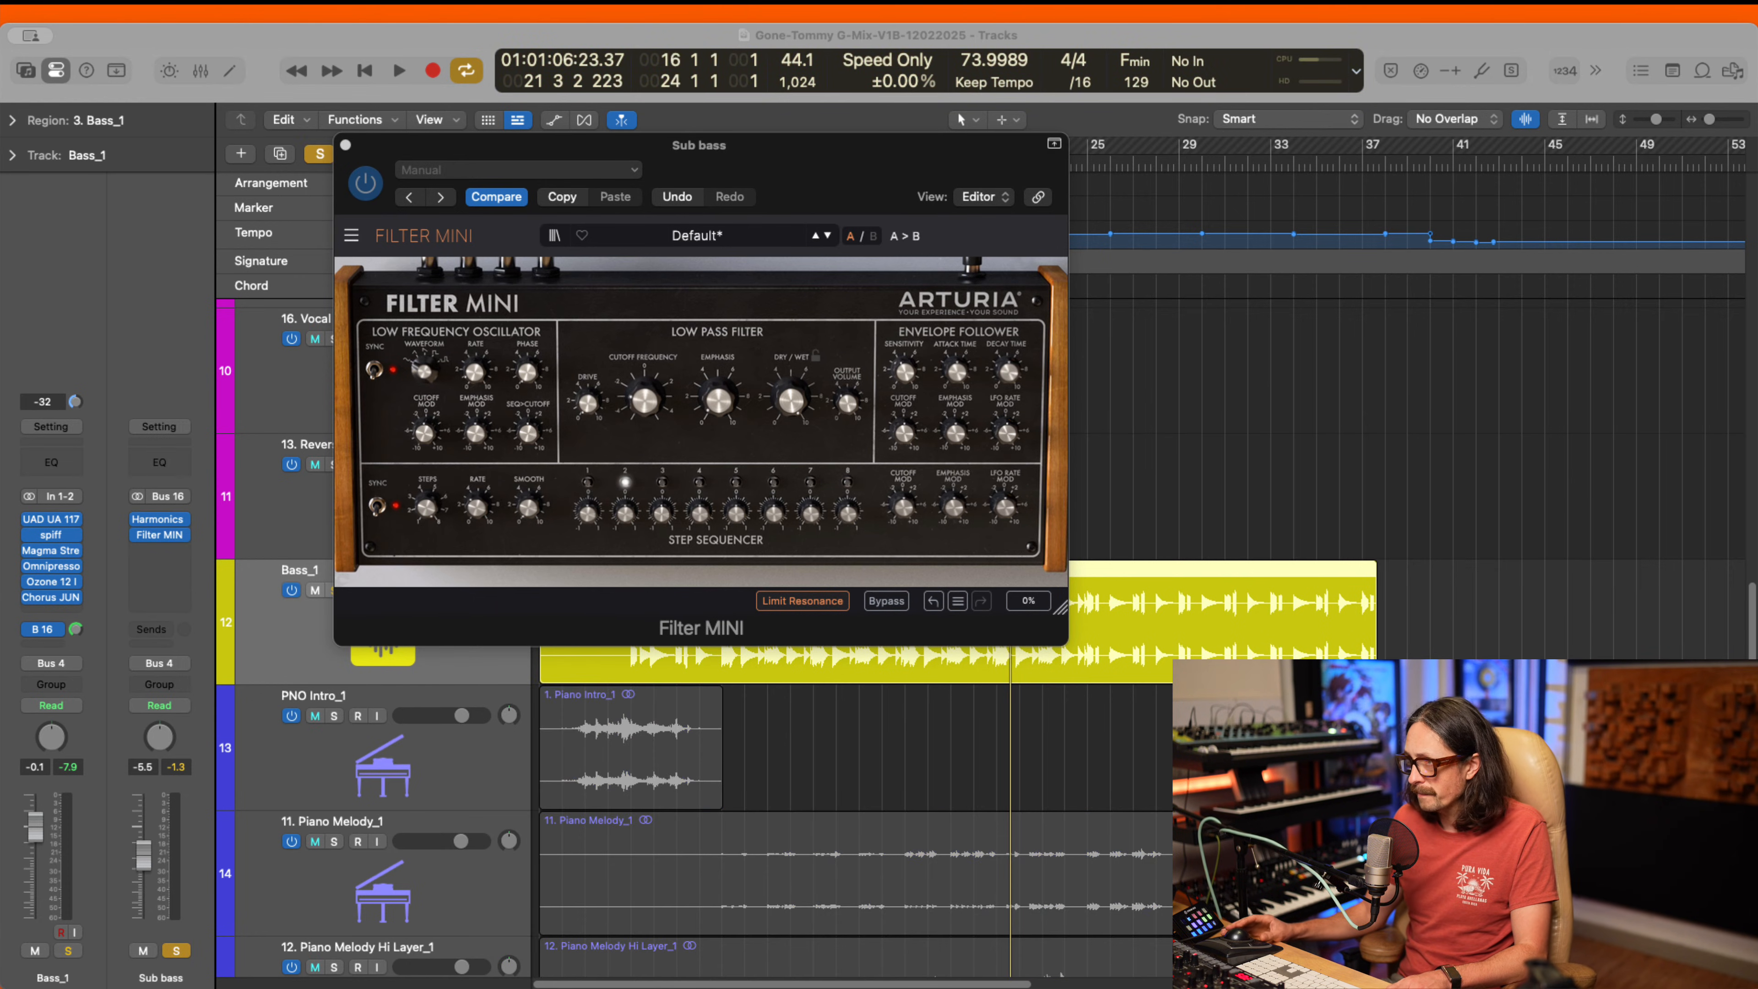
key(space)
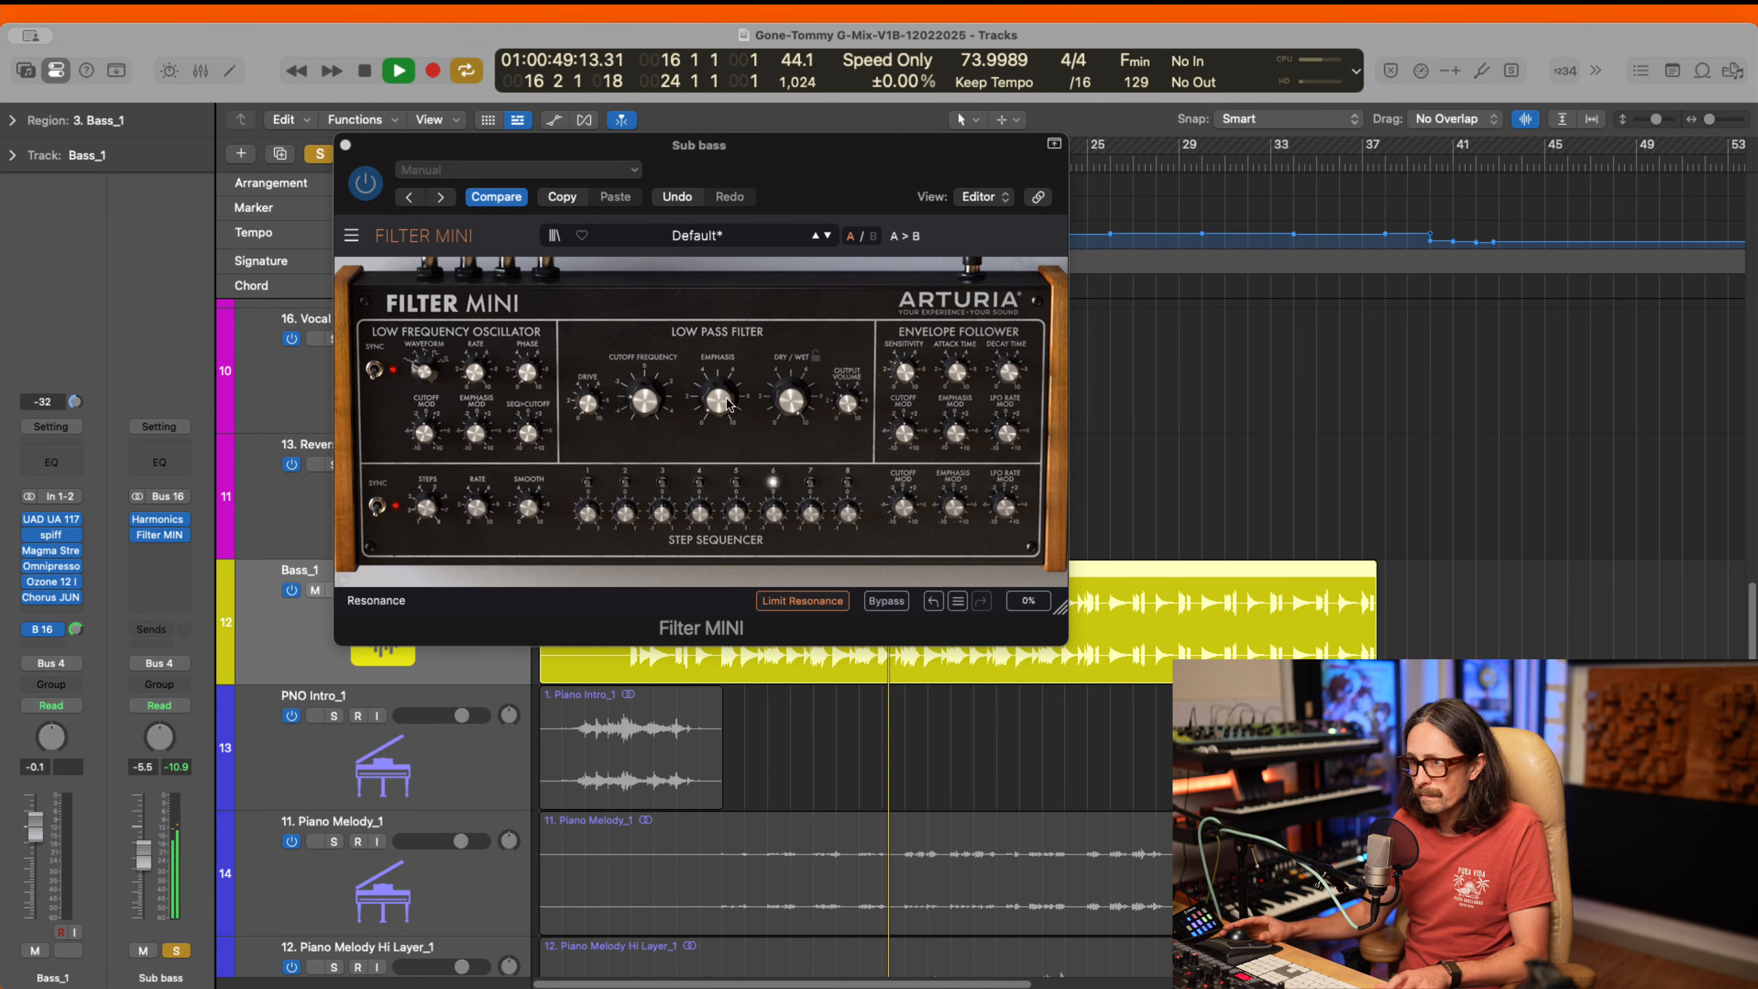
- Adjust the Filter MINI emphasis and cutoff by ear, raise the Sub bass fader to -4.5 dB, and stop playback
drag(725, 408, 722, 332)
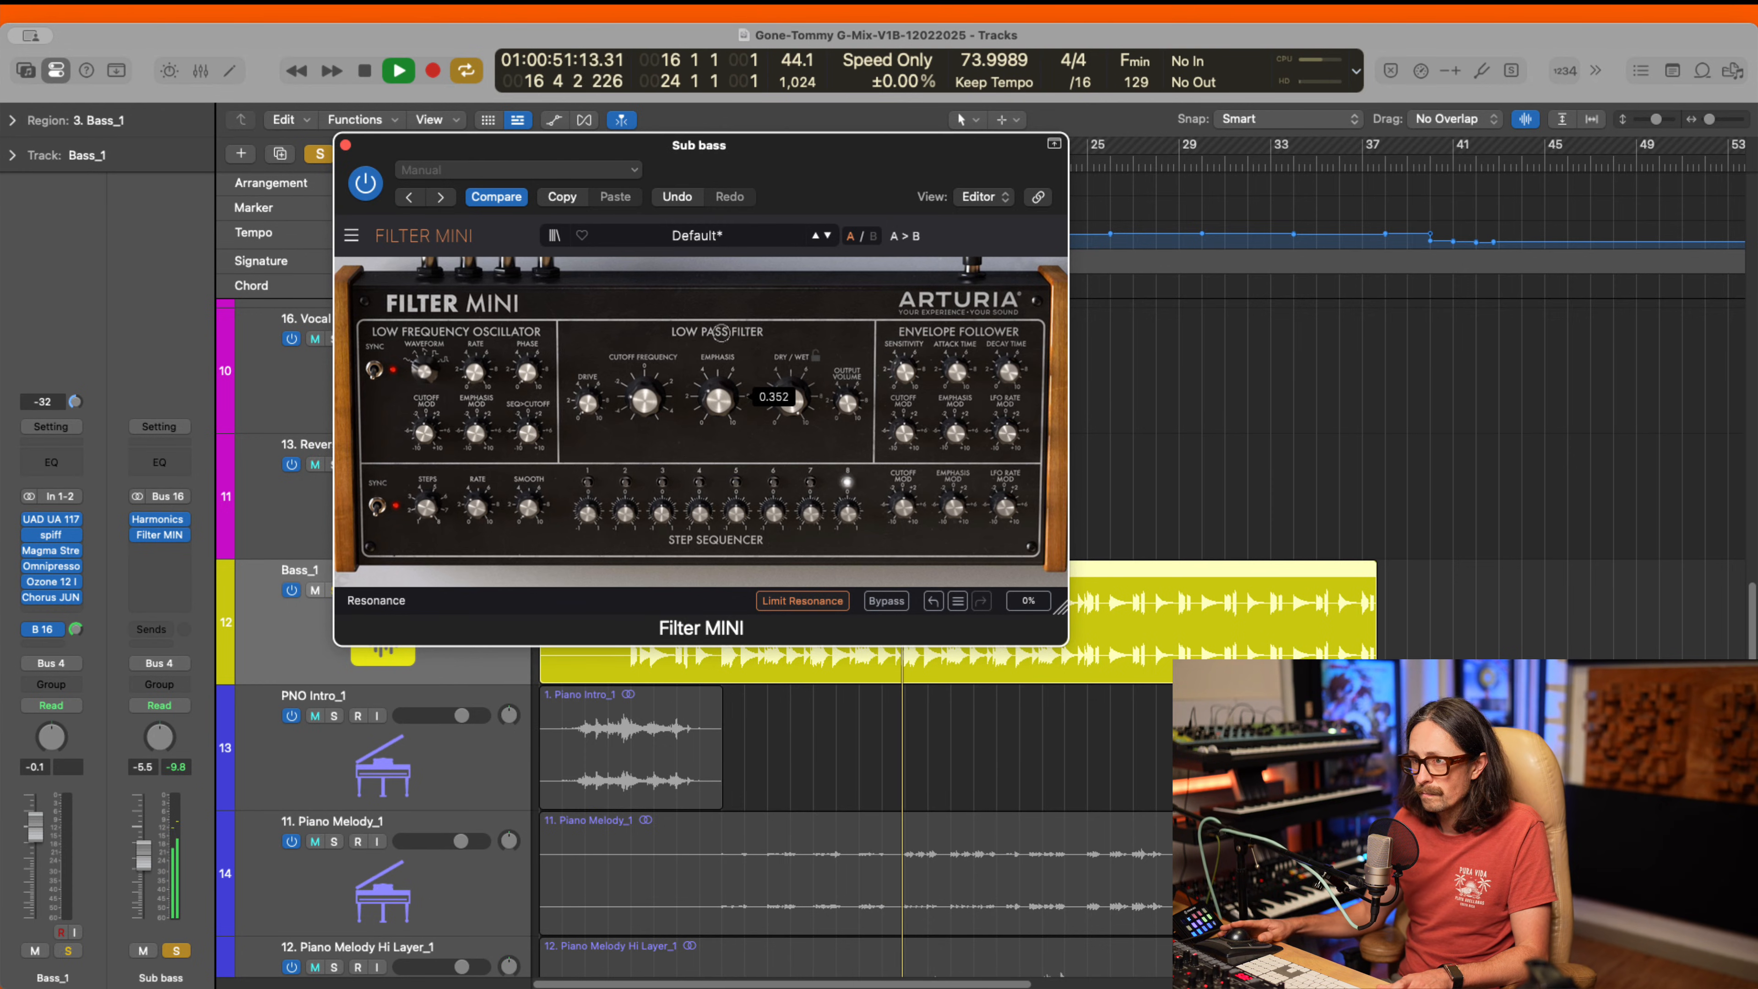
drag(648, 405, 599, 273)
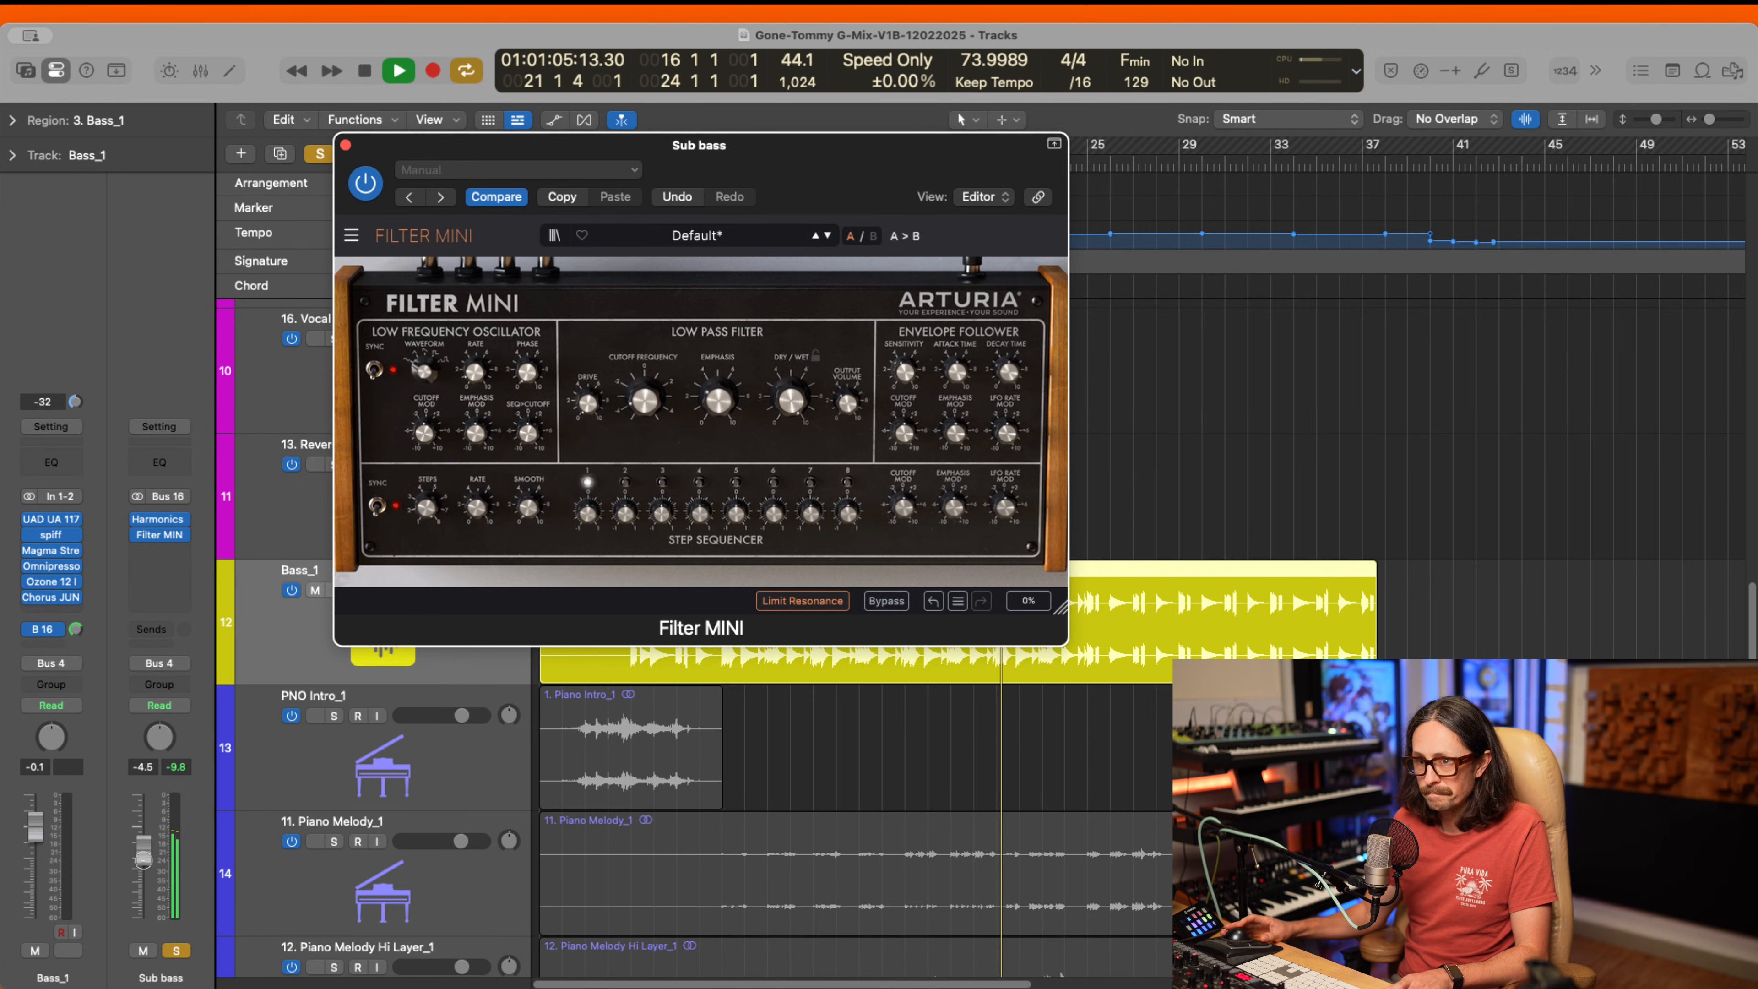
key(space)
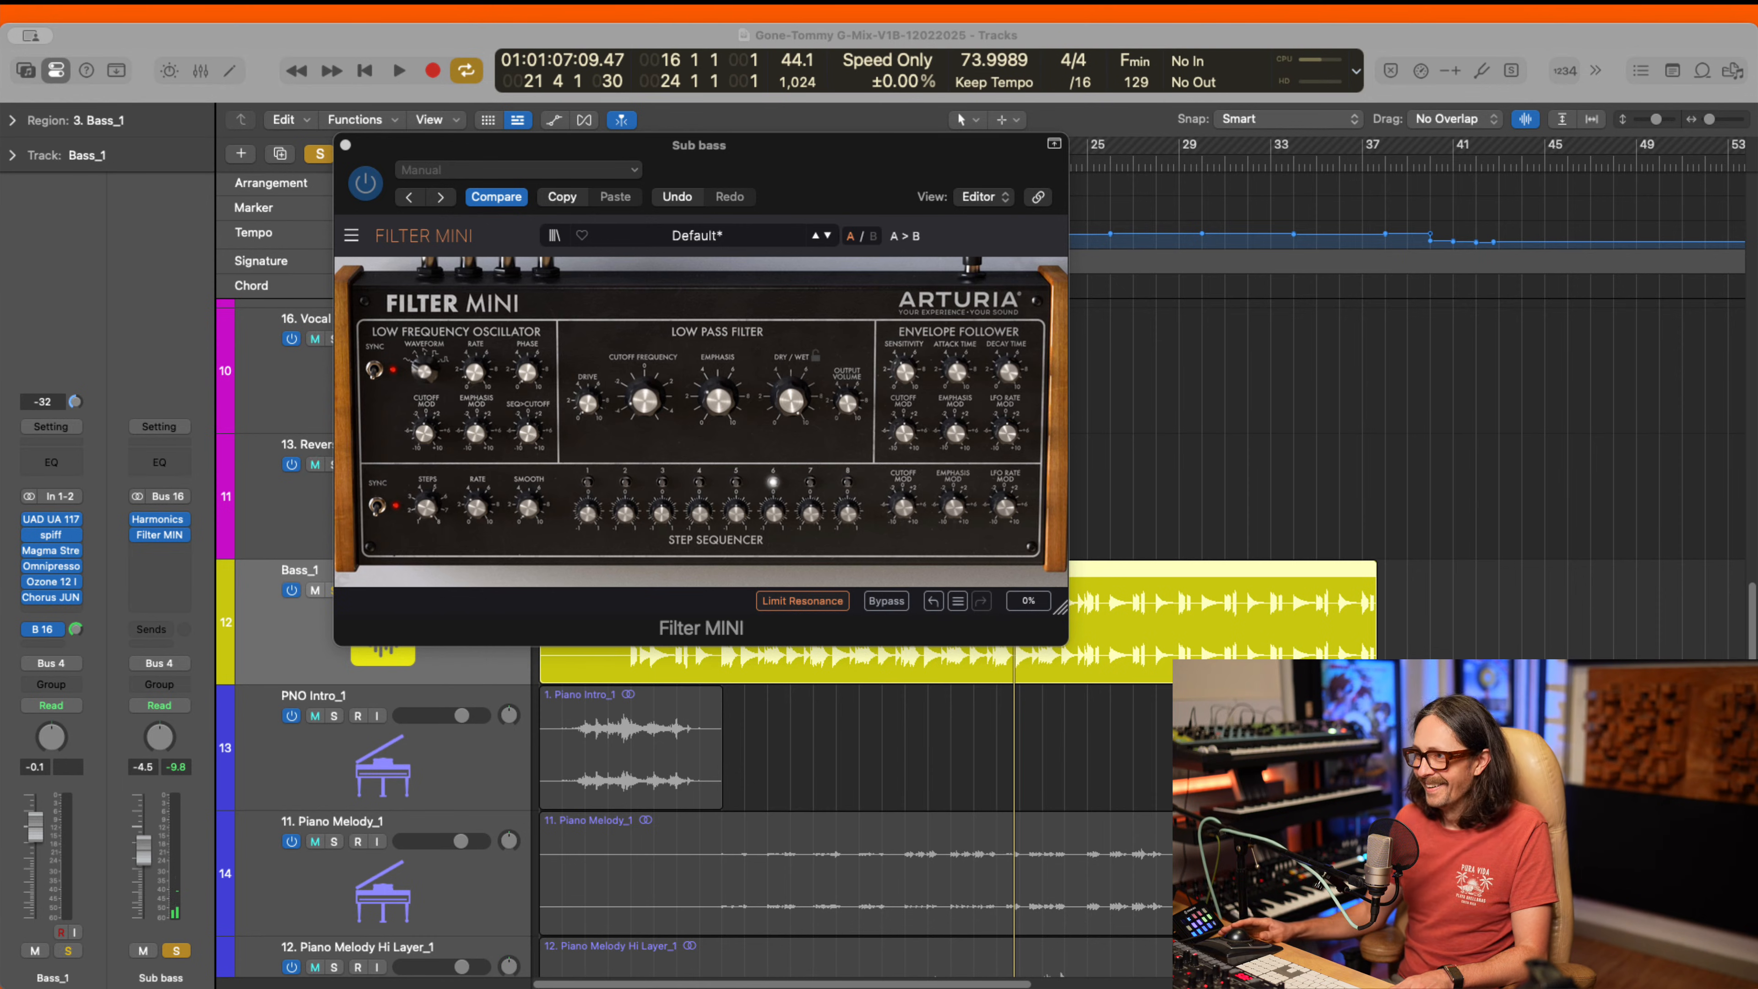
click(526, 458)
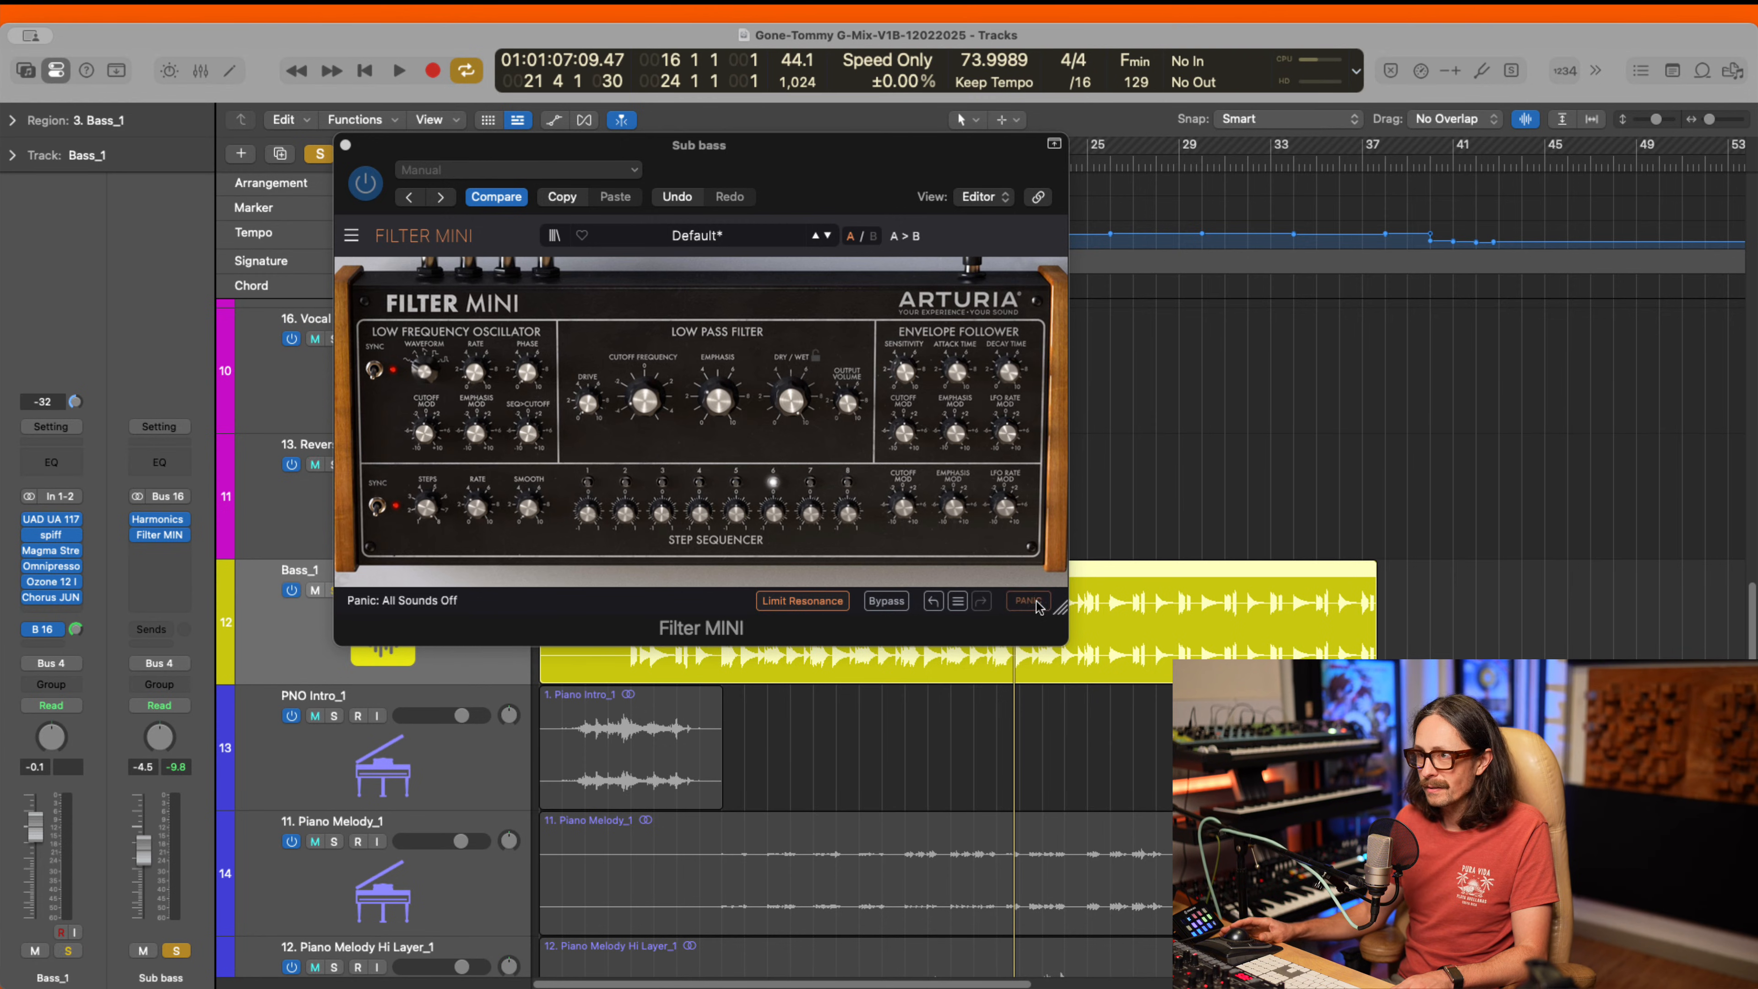
key(s)
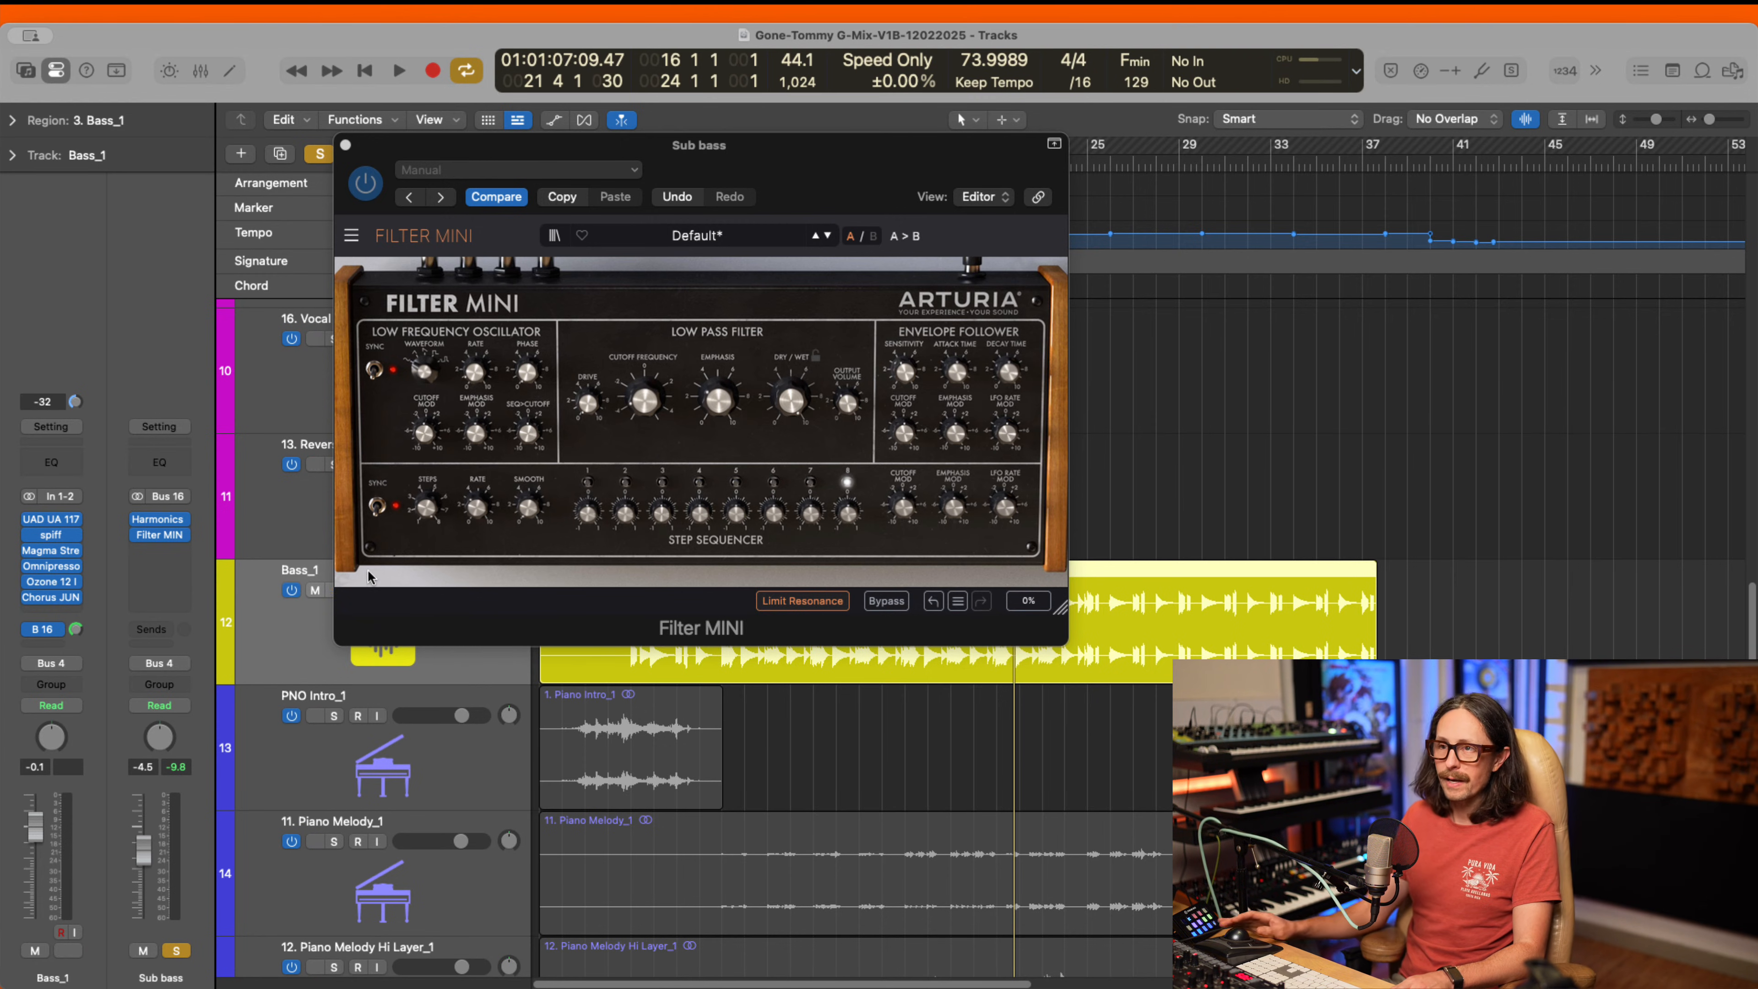
click(172, 552)
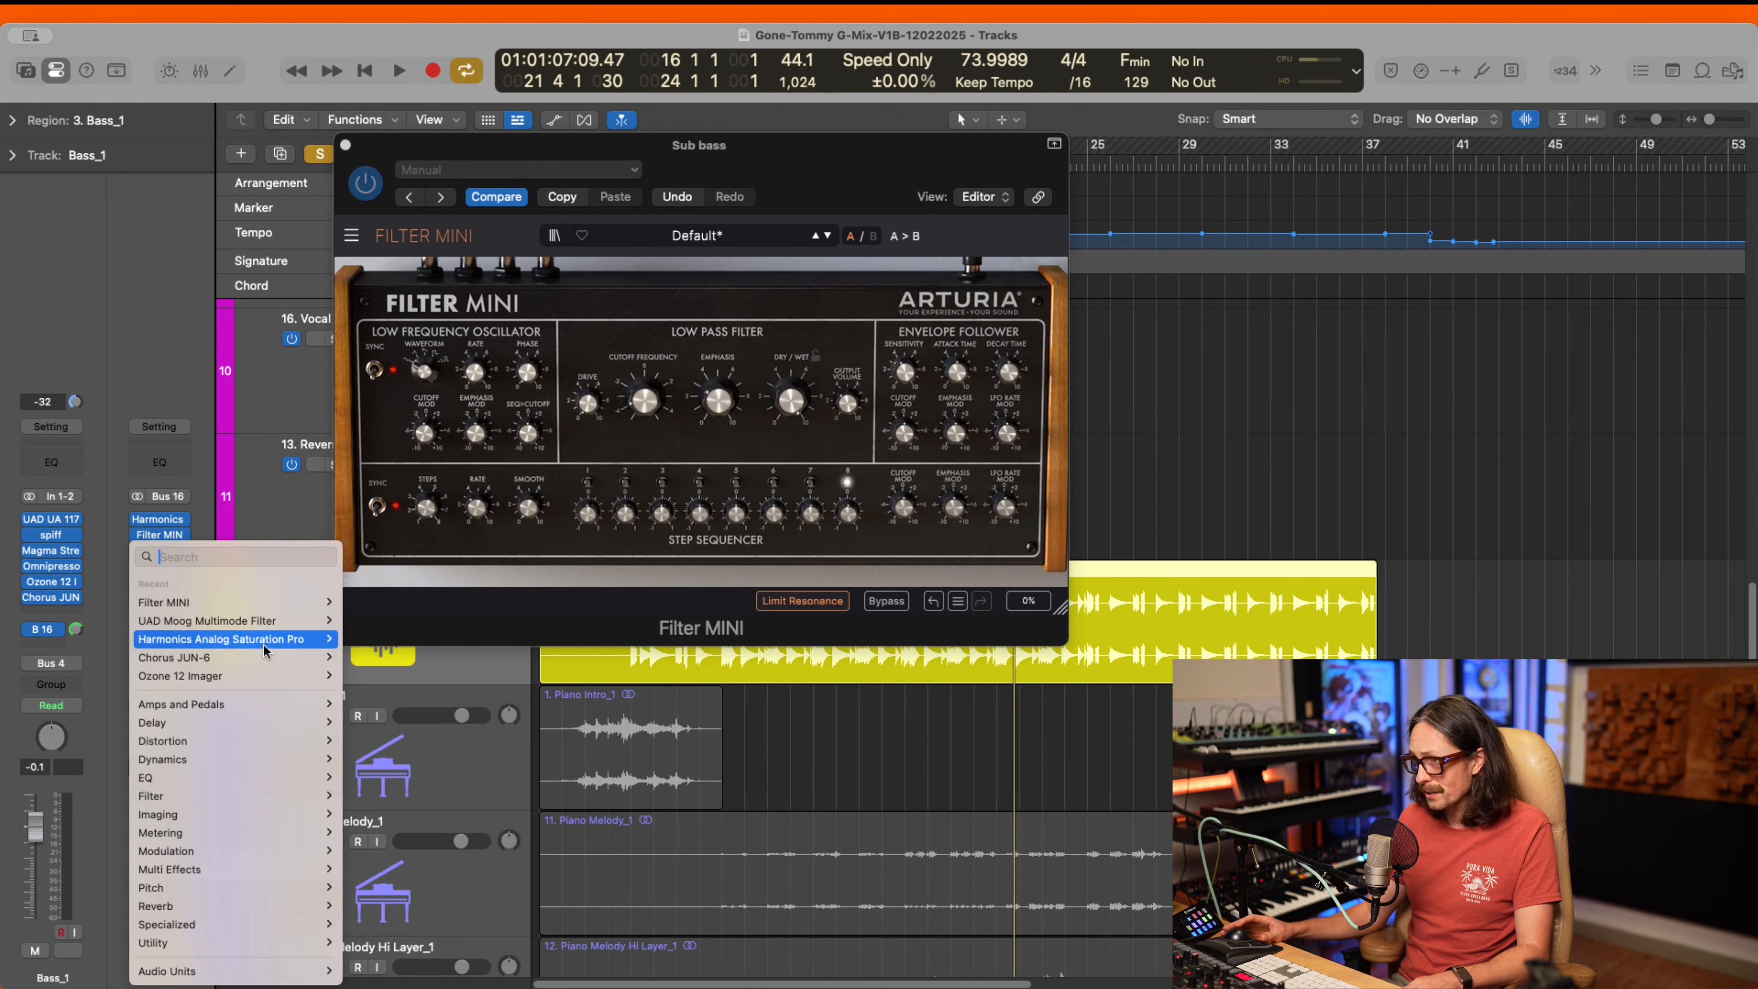
key(Escape)
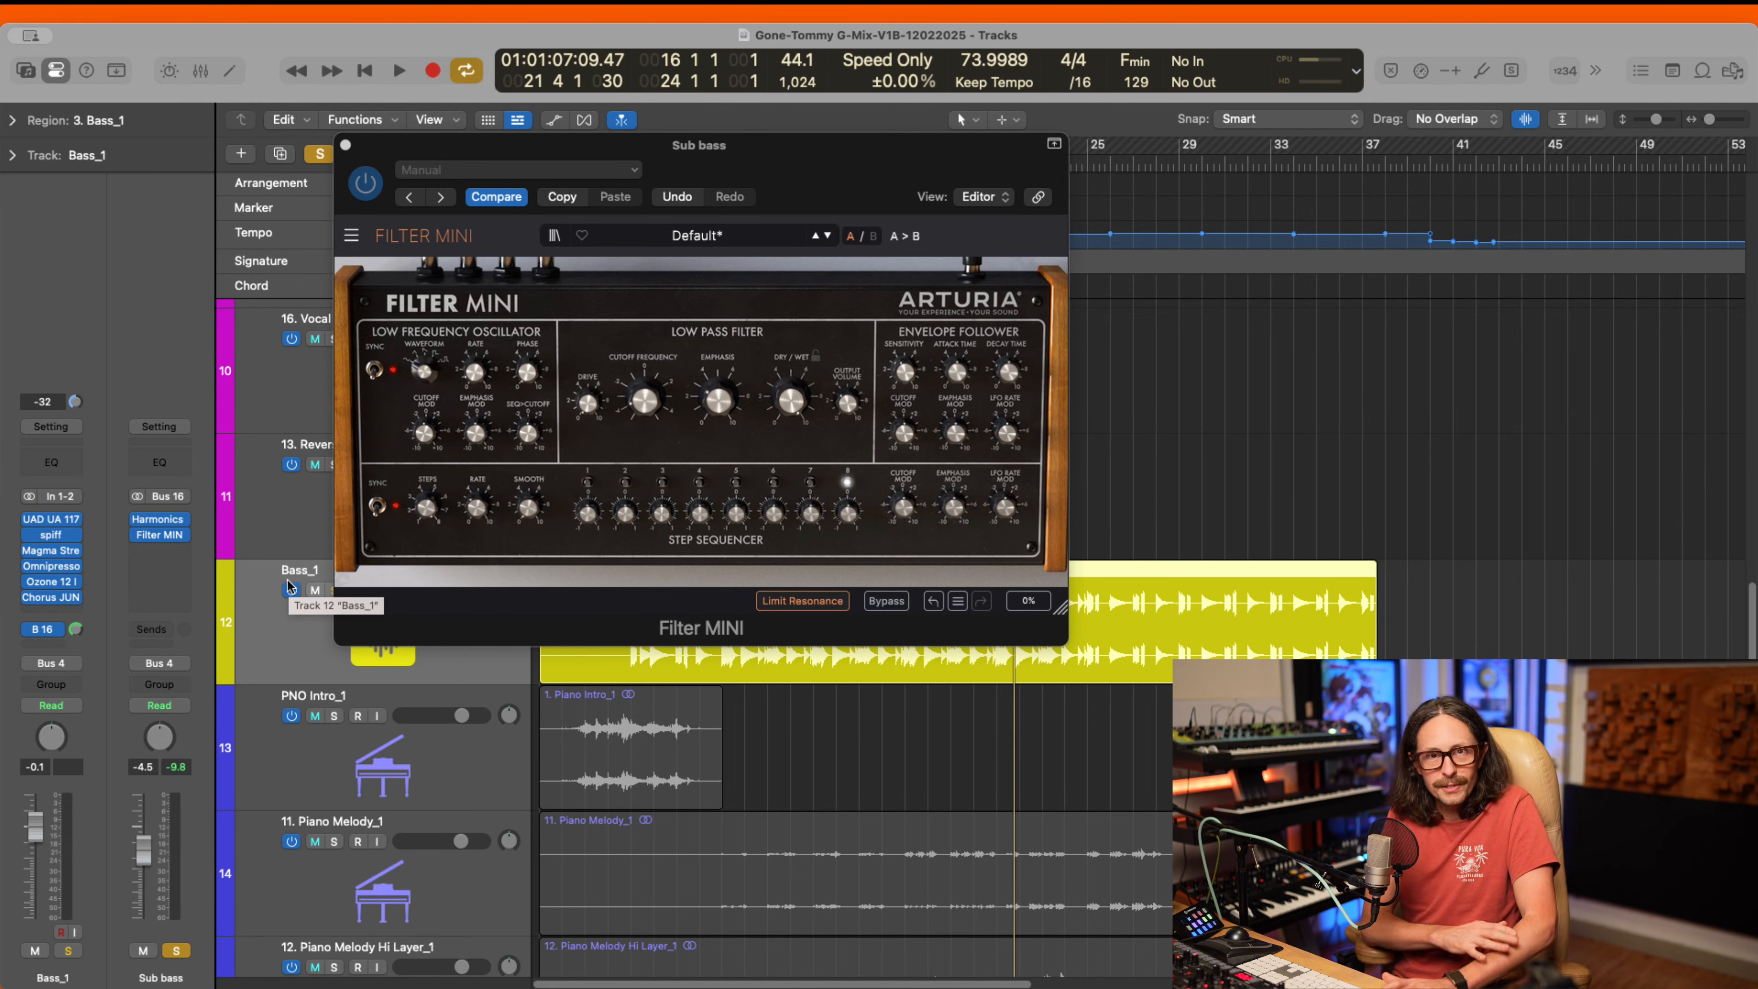
- Insert L1 limiter (s) after Filter MINI on Sub bass with threshold -6.1, out ceiling -6.7 and auto release on
click(164, 551)
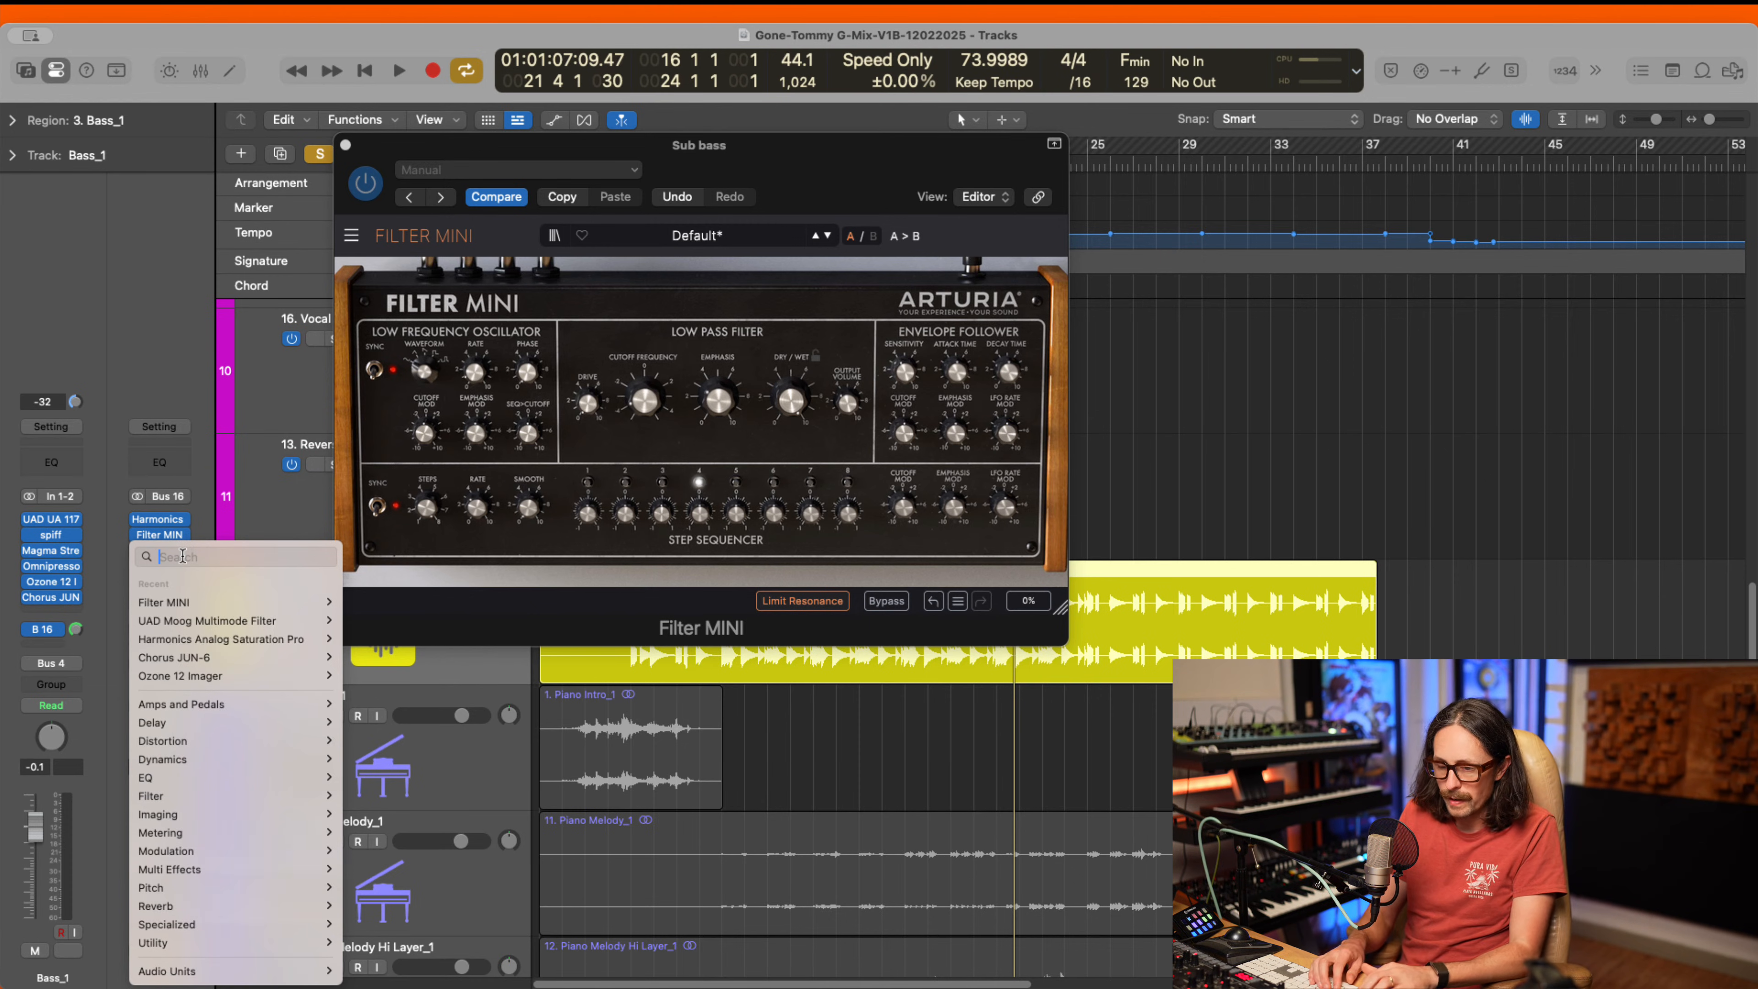
text(l1)
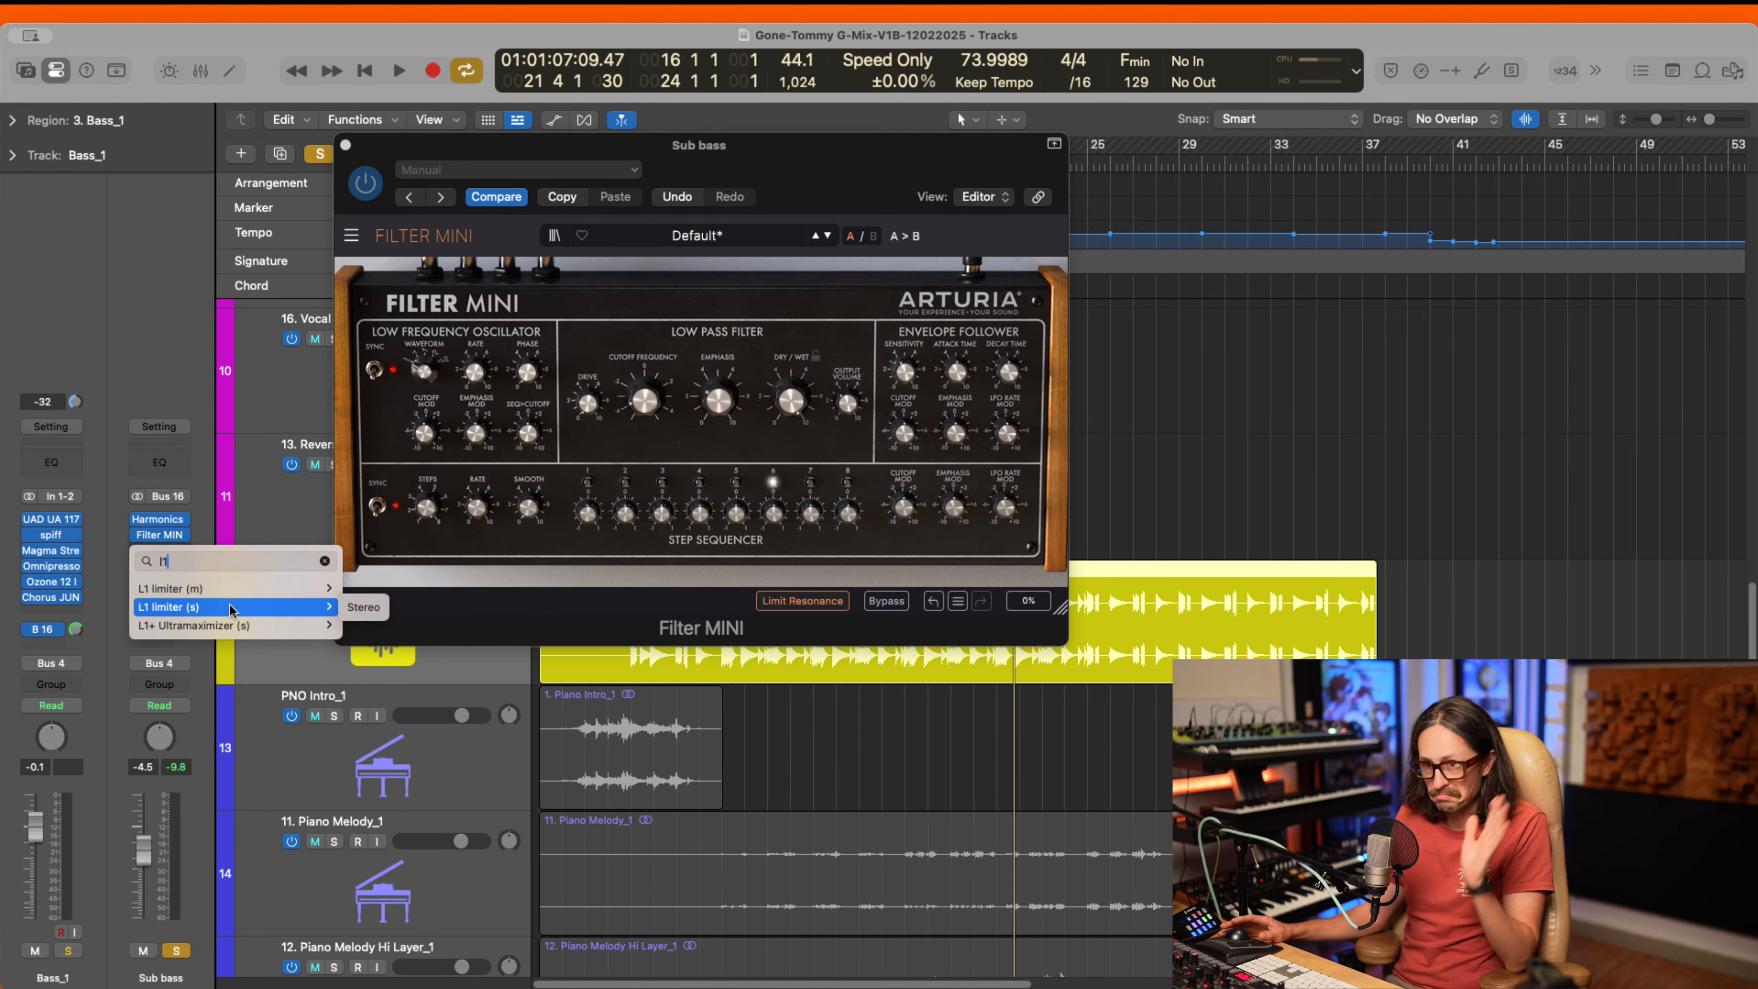
click(231, 608)
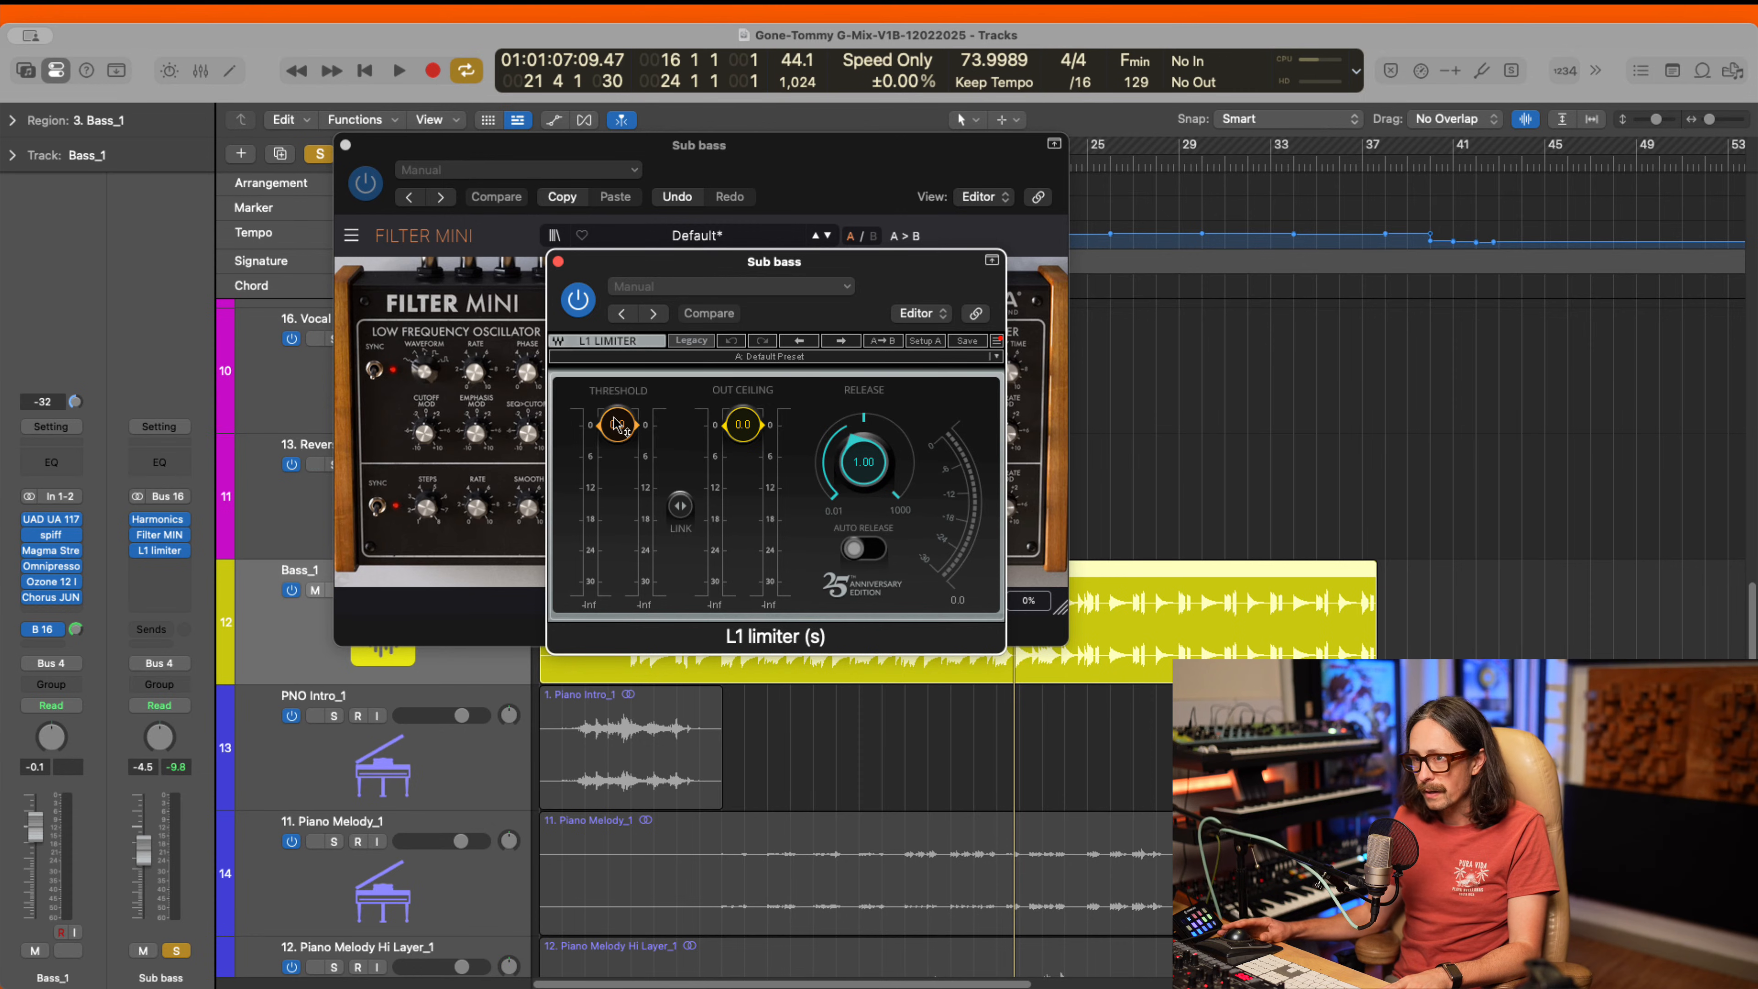
drag(620, 431, 738, 463)
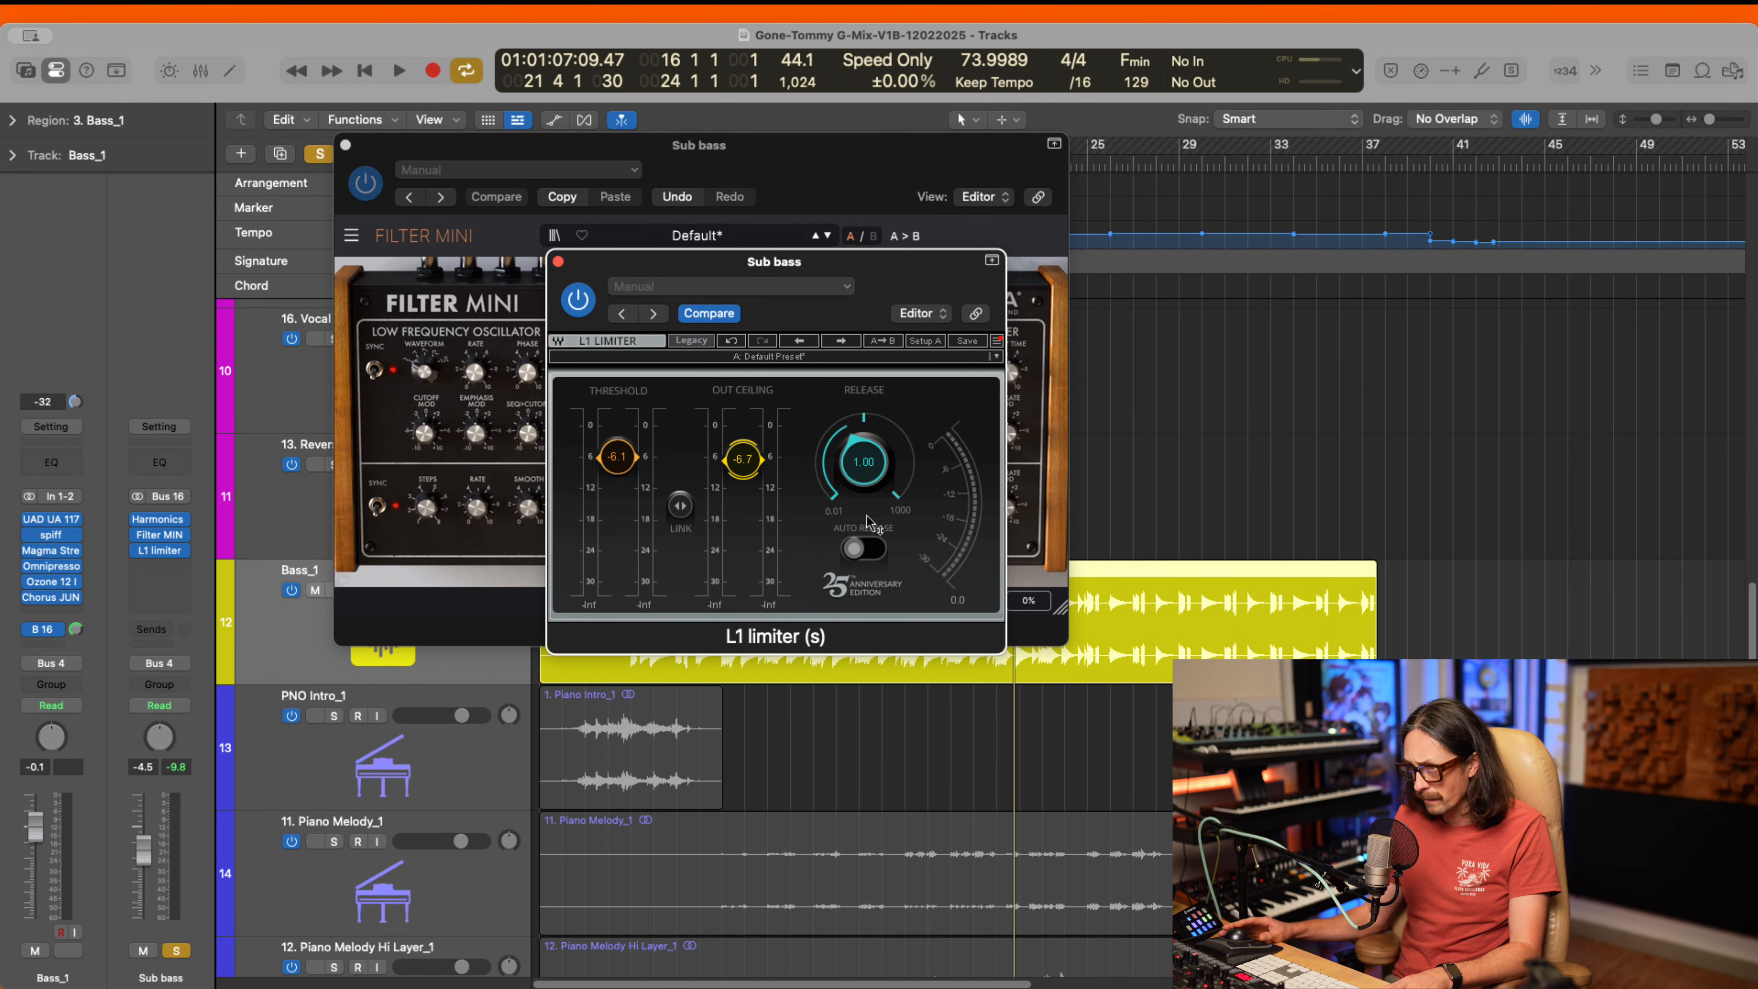
click(873, 548)
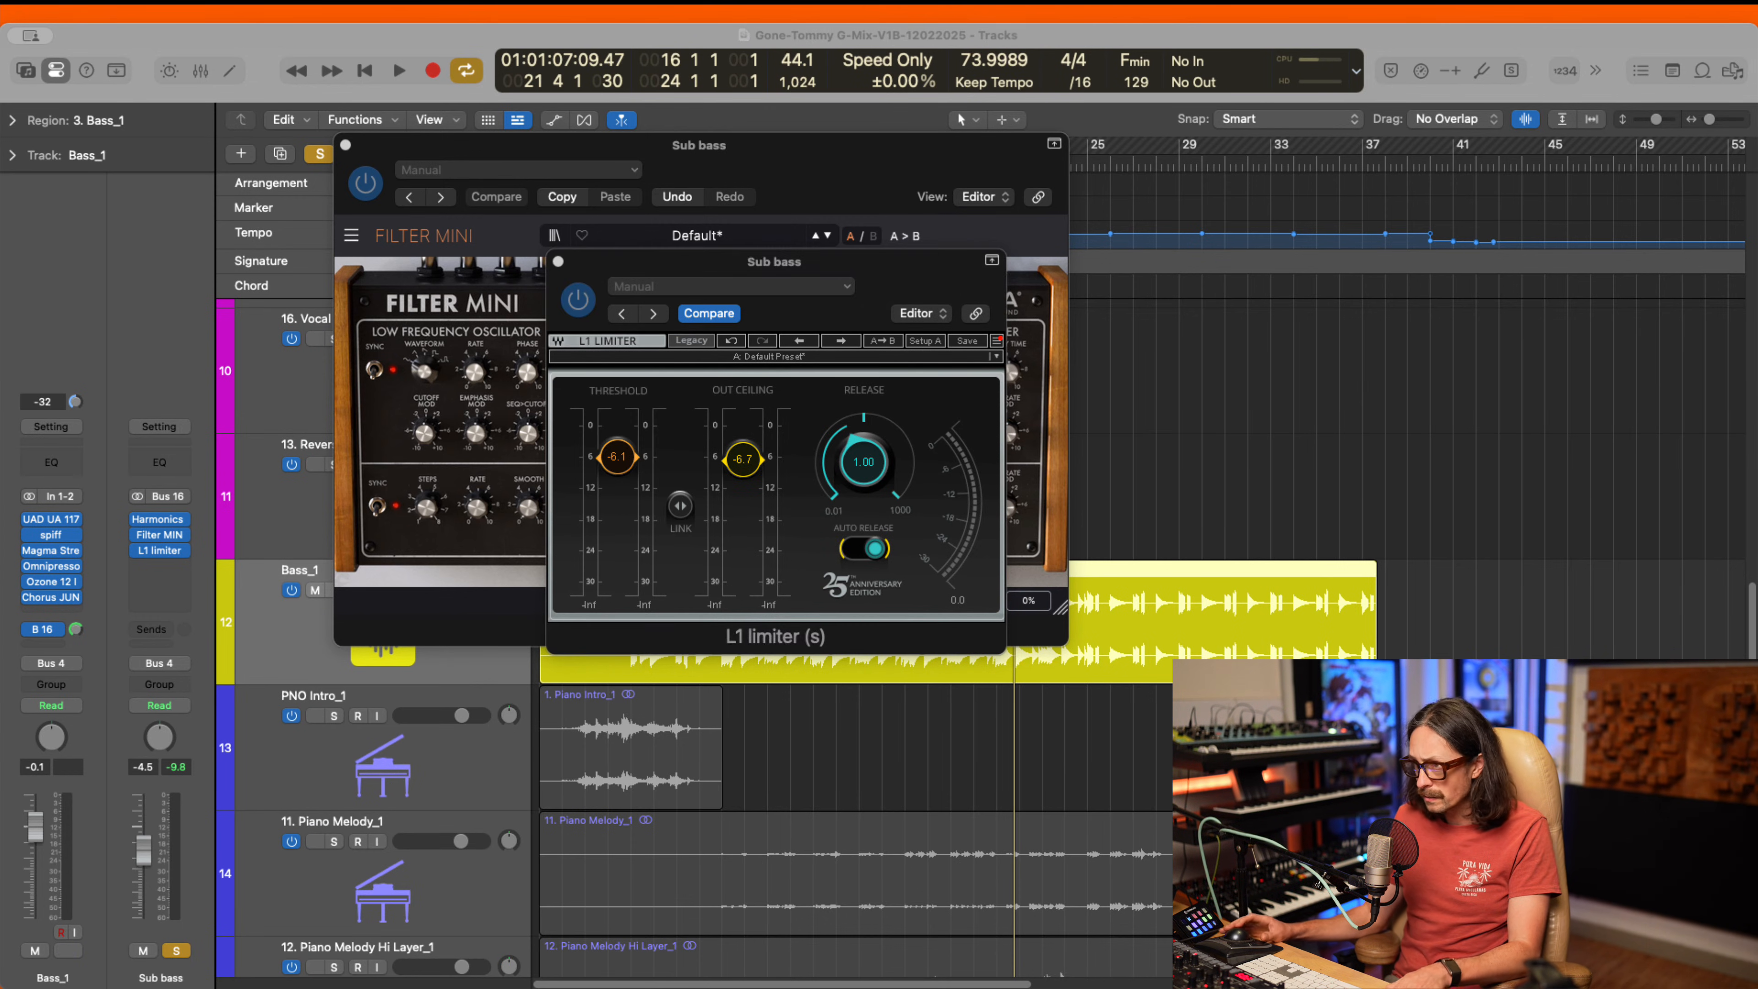
- Play the soloed Sub bass loop and fine-tune the L1 limiter to threshold -11.1 and out ceiling -7.9
key(space)
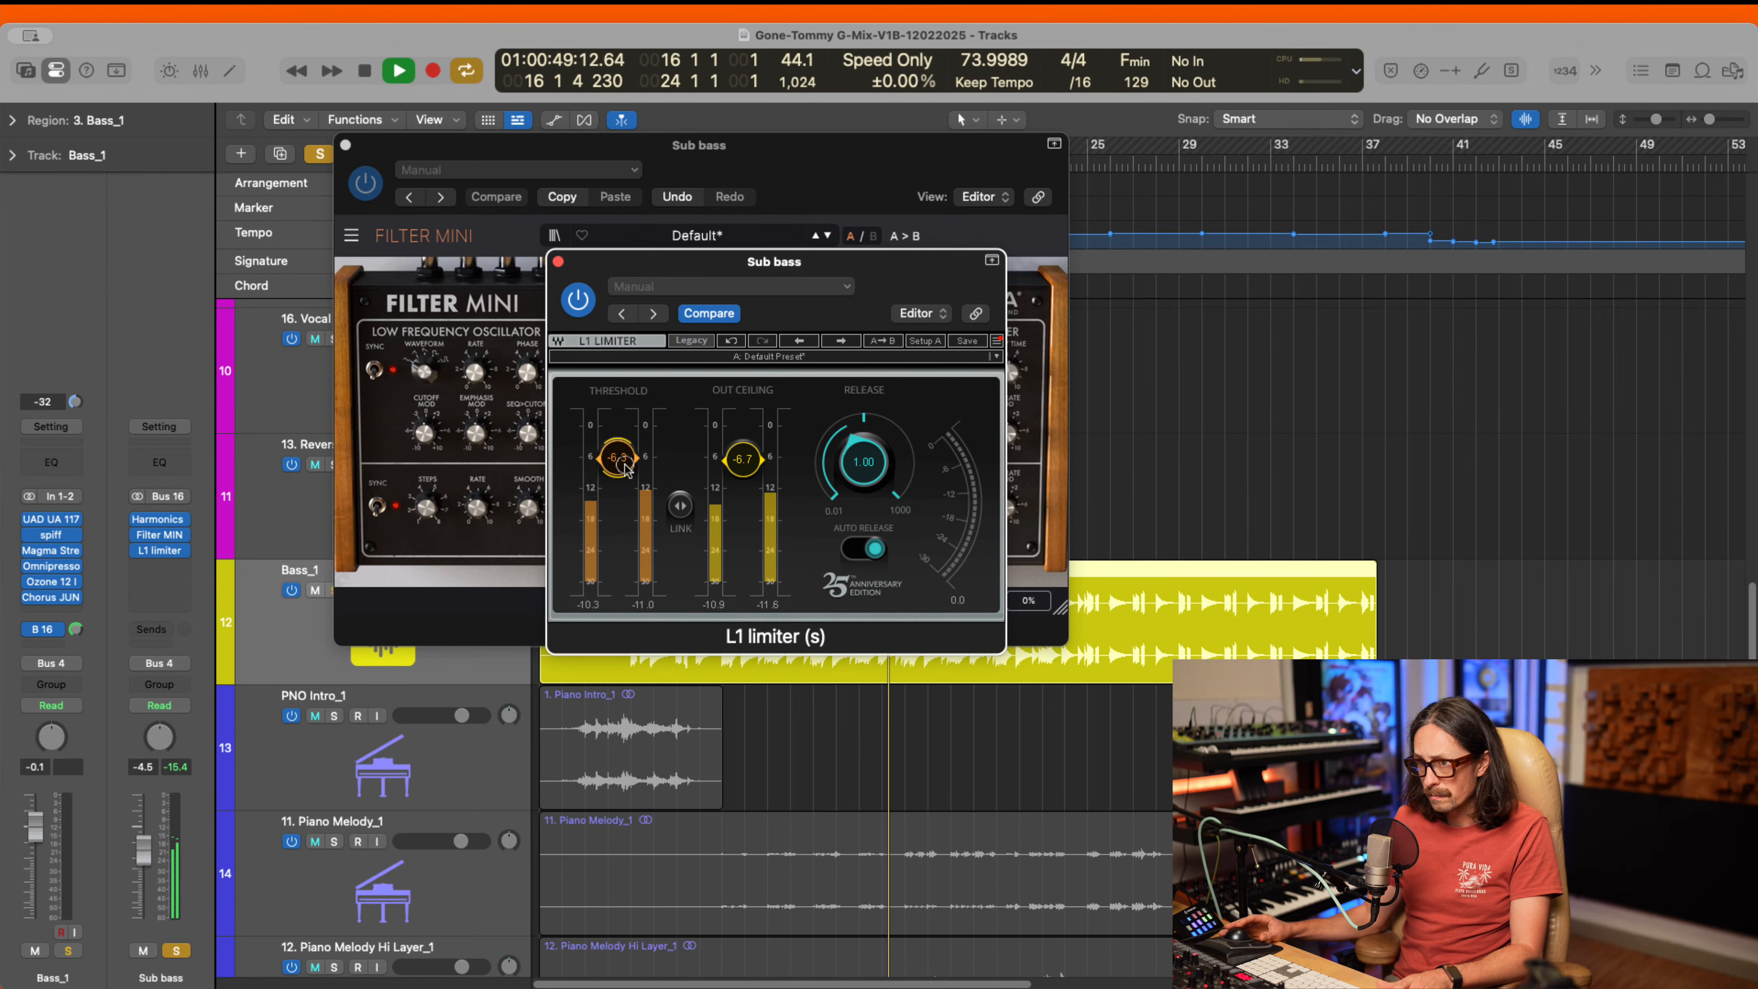
drag(616, 456, 616, 482)
drag(743, 460, 744, 489)
drag(626, 484, 630, 478)
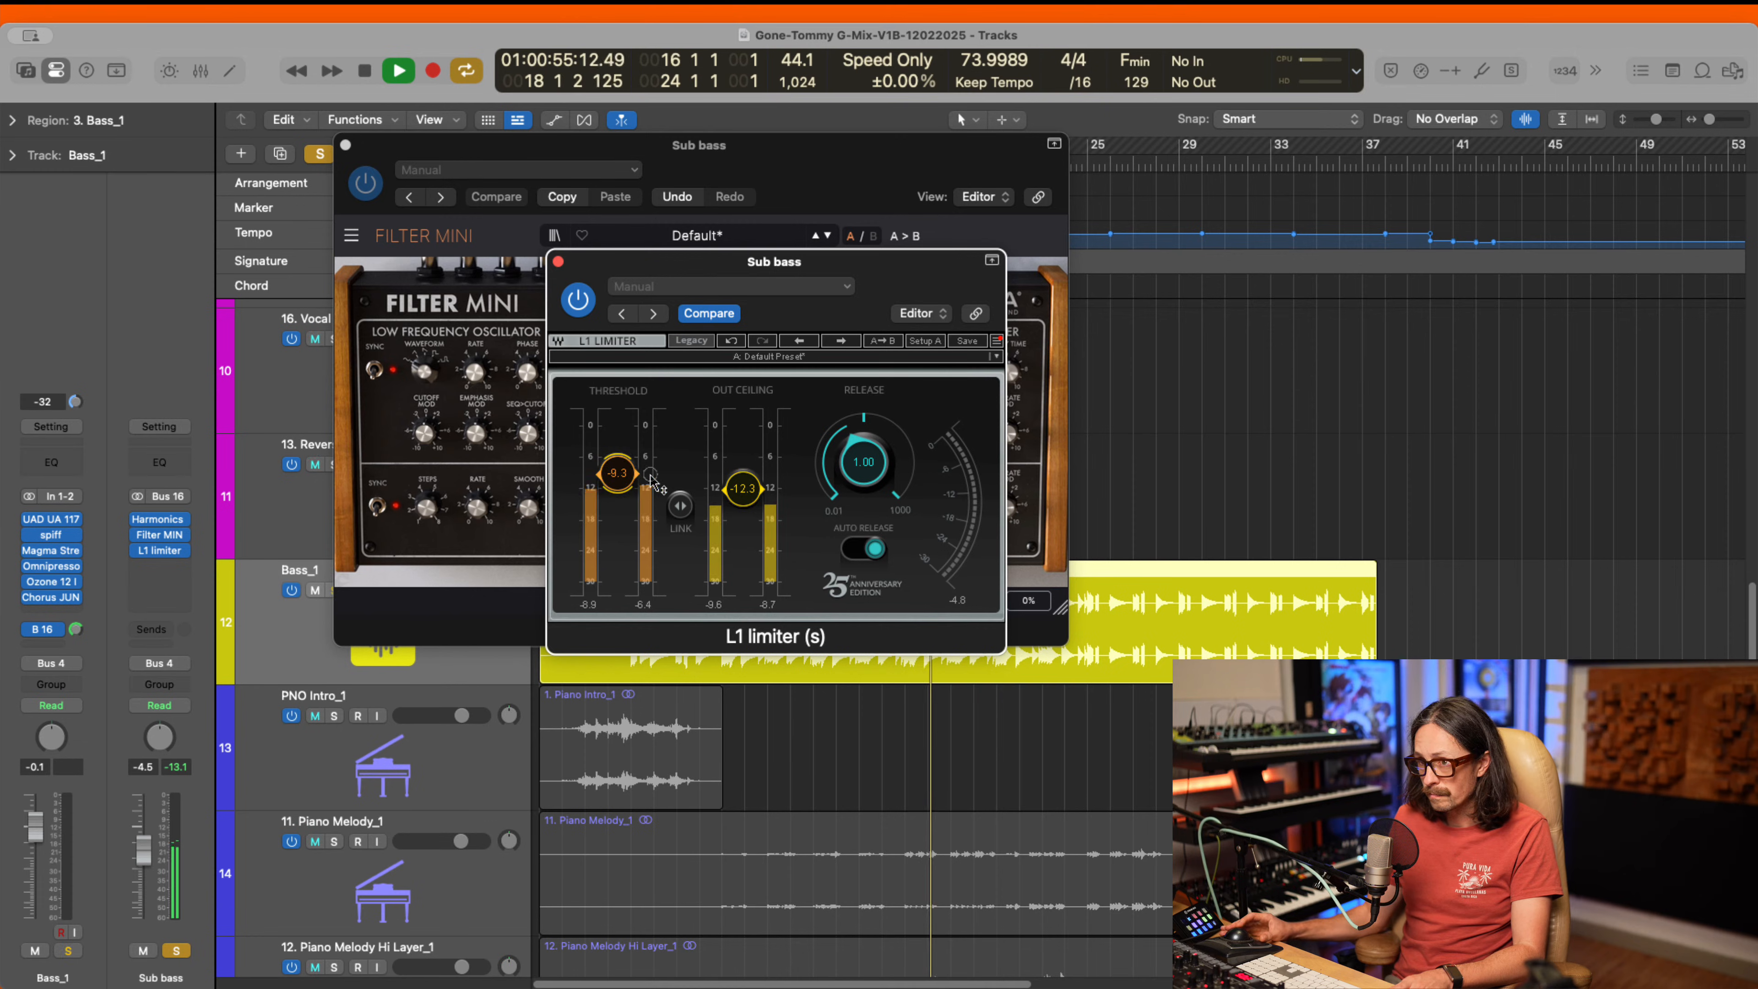
drag(743, 490, 741, 473)
drag(623, 478, 626, 487)
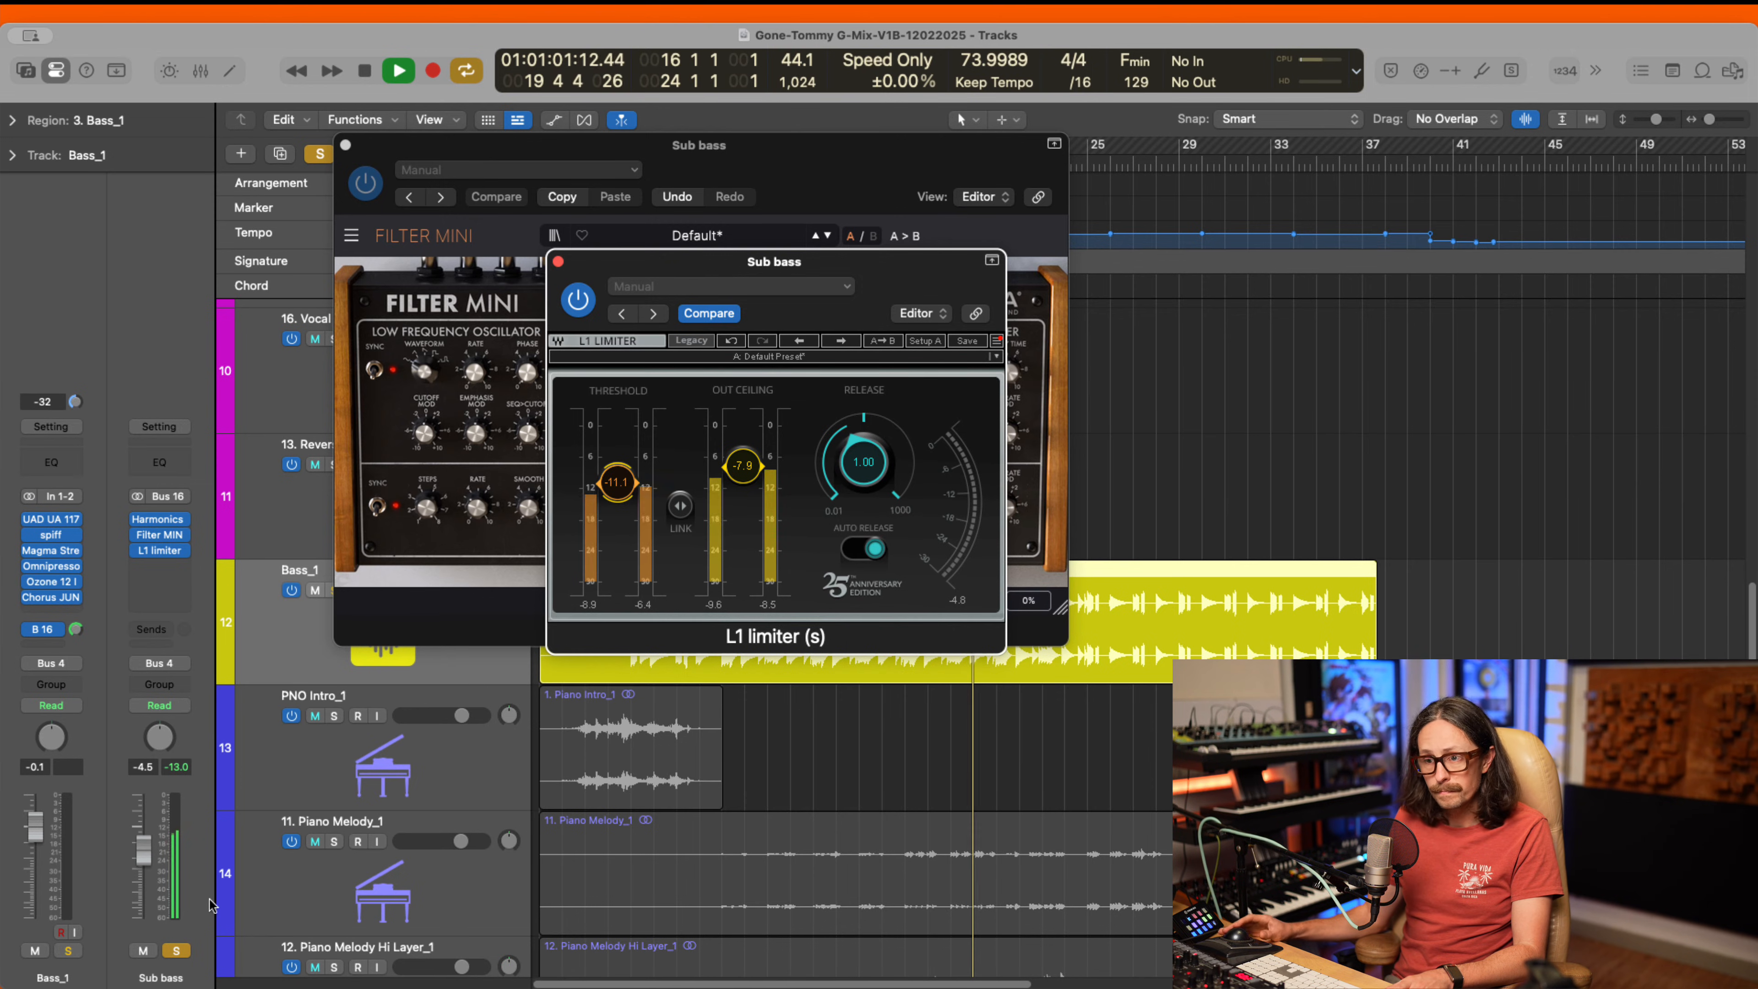
- Compare the soloed Sub bass with the L1 limiter bypassed and re-enabled, and restart the loop
click(580, 299)
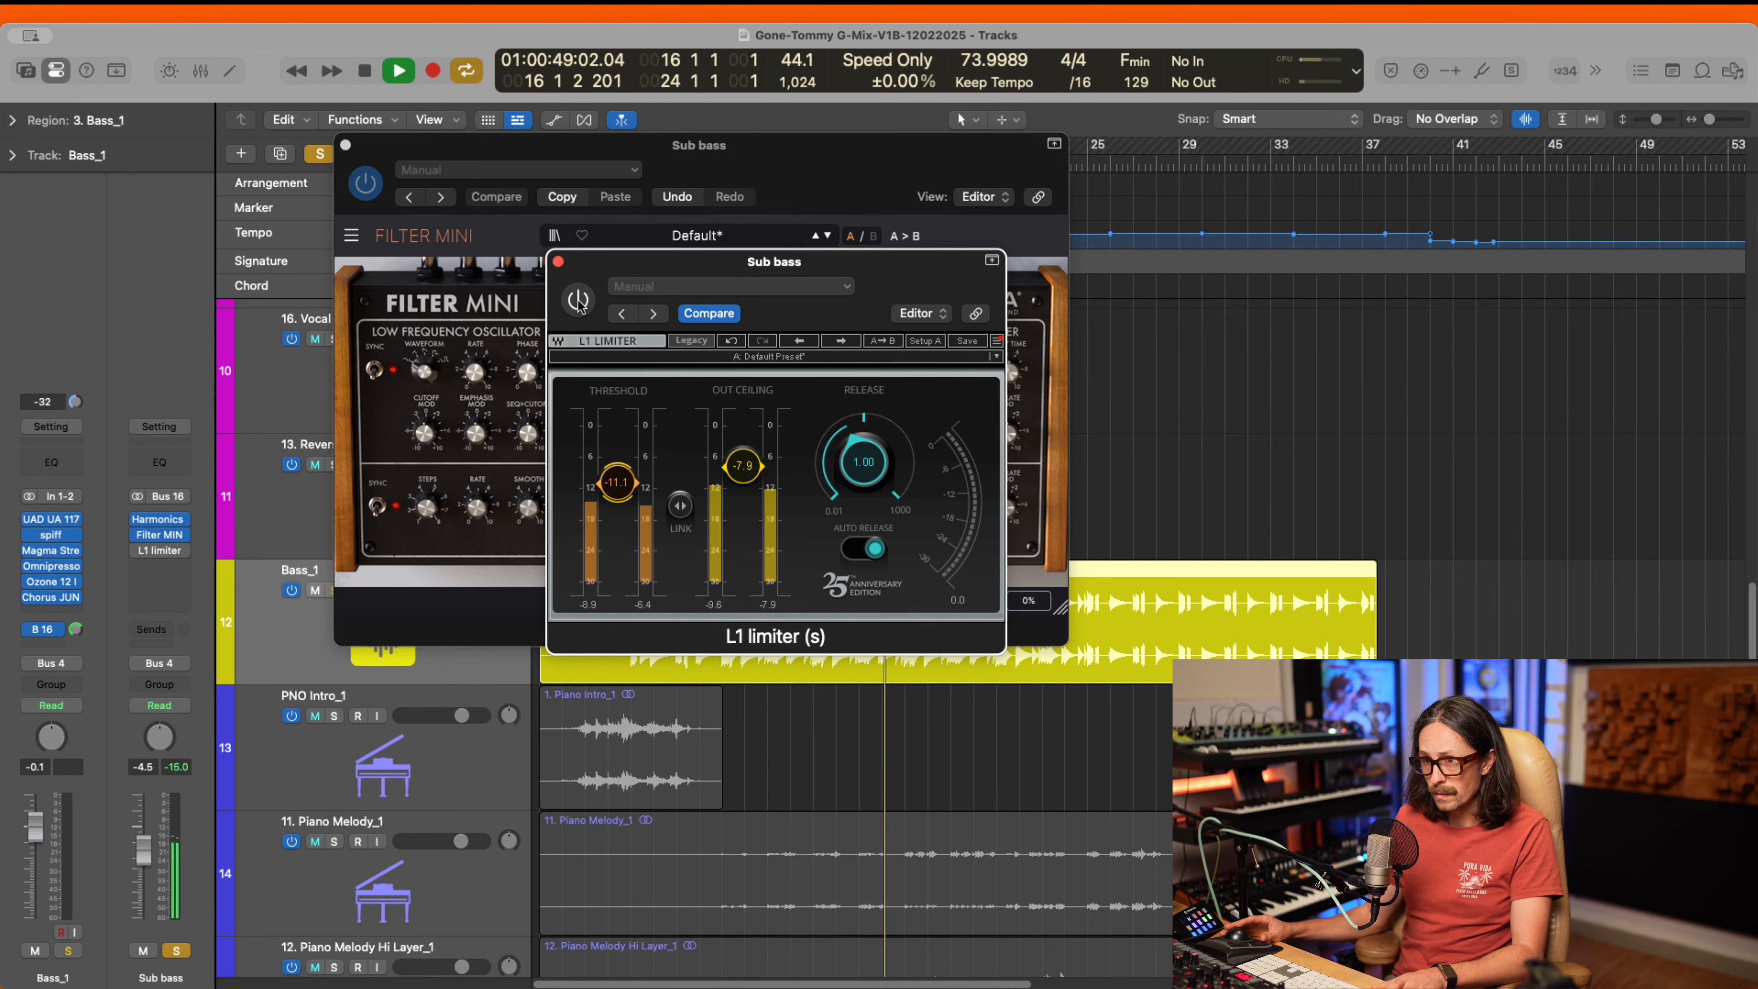
click(579, 301)
key(space)
key(space)
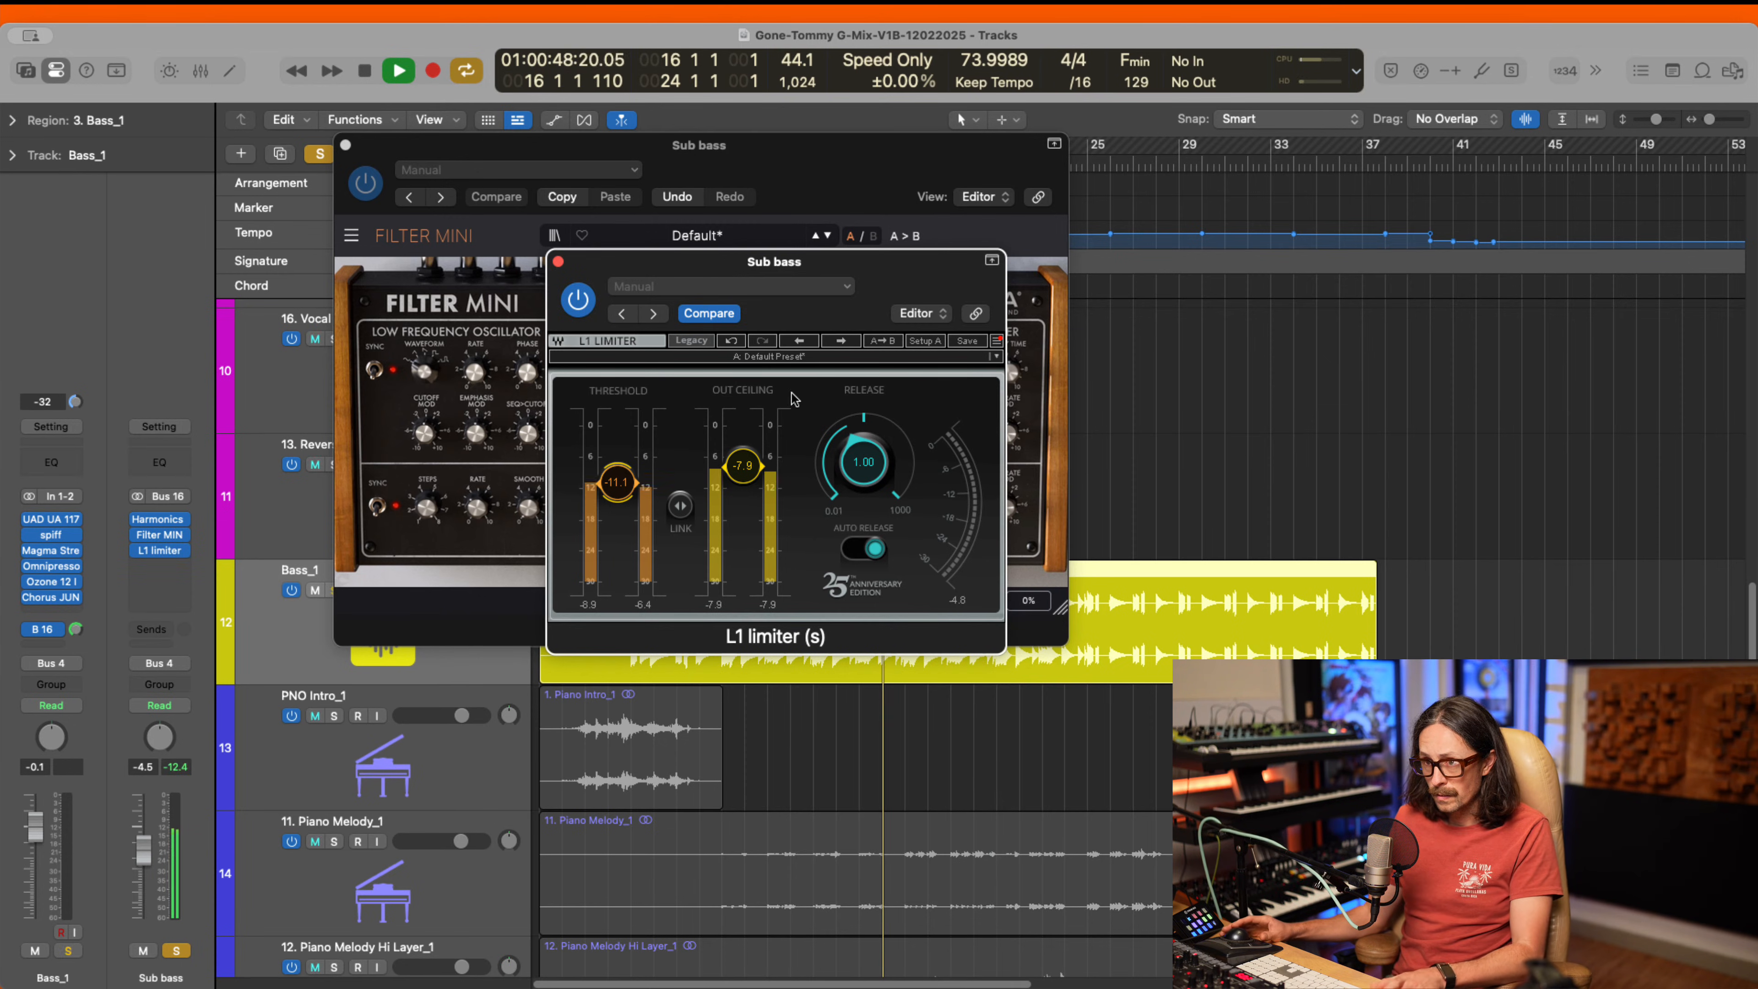
- Fine-tune the L1 limiter while looping the soloed Sub bass, ending at threshold -8.6 and out ceiling -7.2, and stop playback
drag(747, 478, 745, 484)
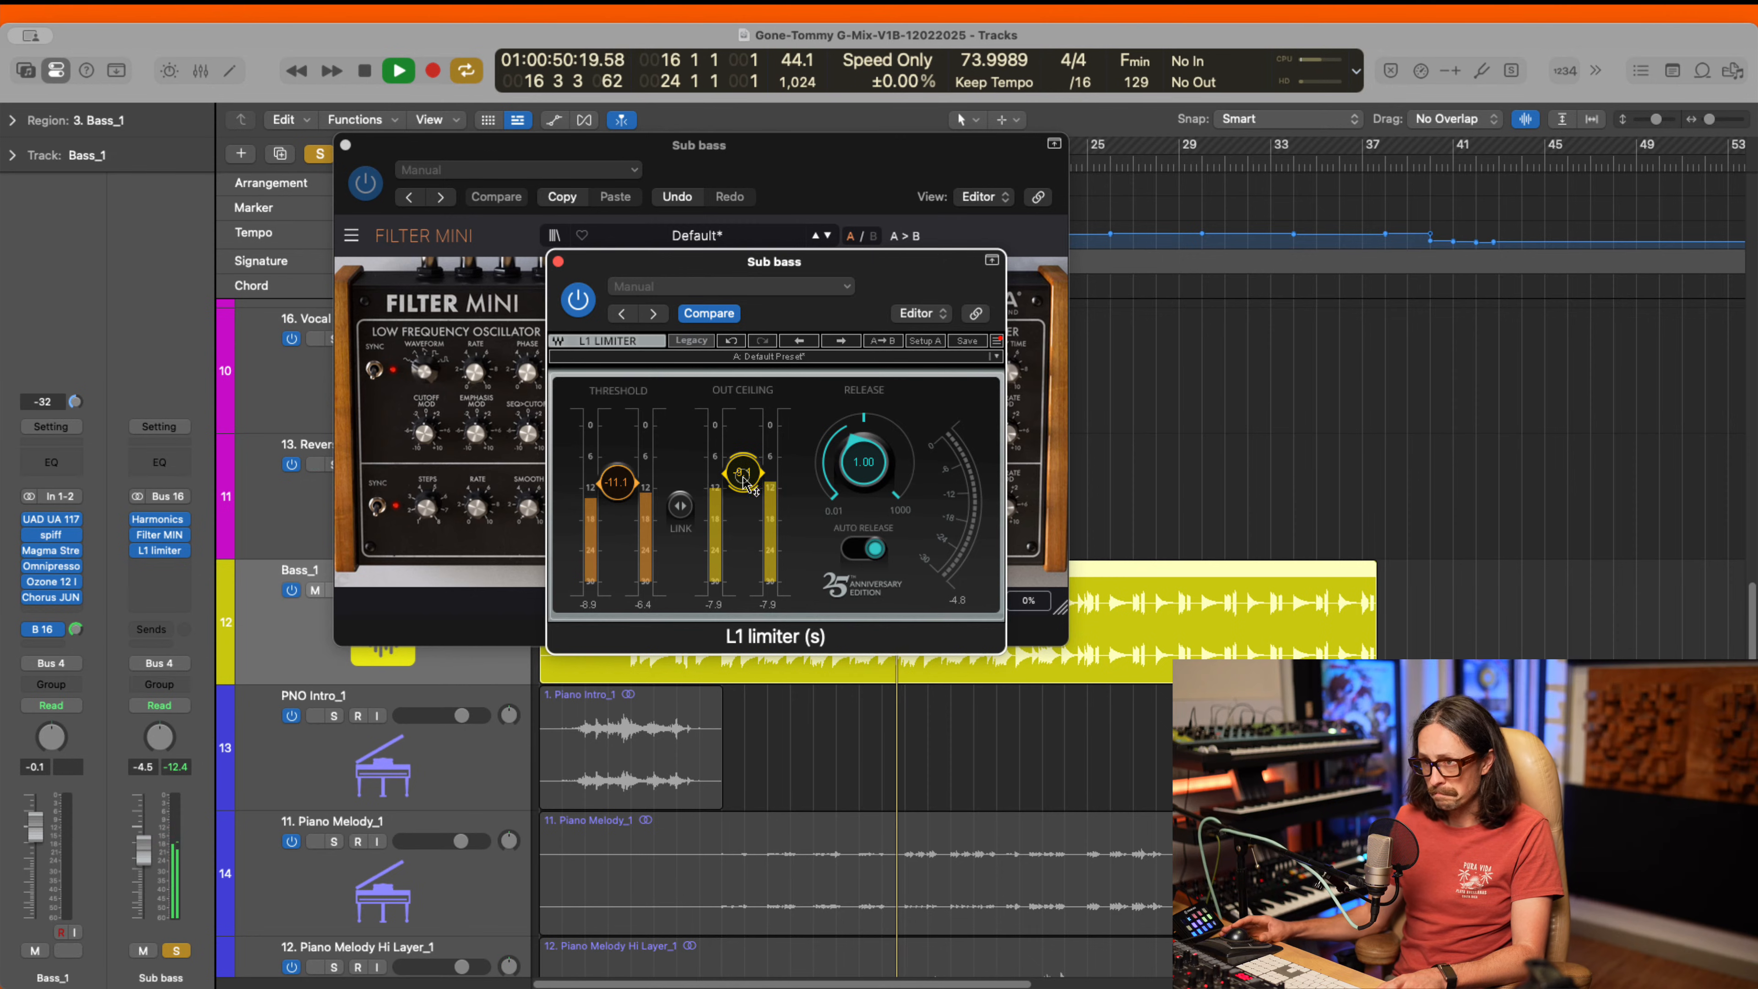
drag(632, 493, 632, 488)
drag(747, 478, 747, 469)
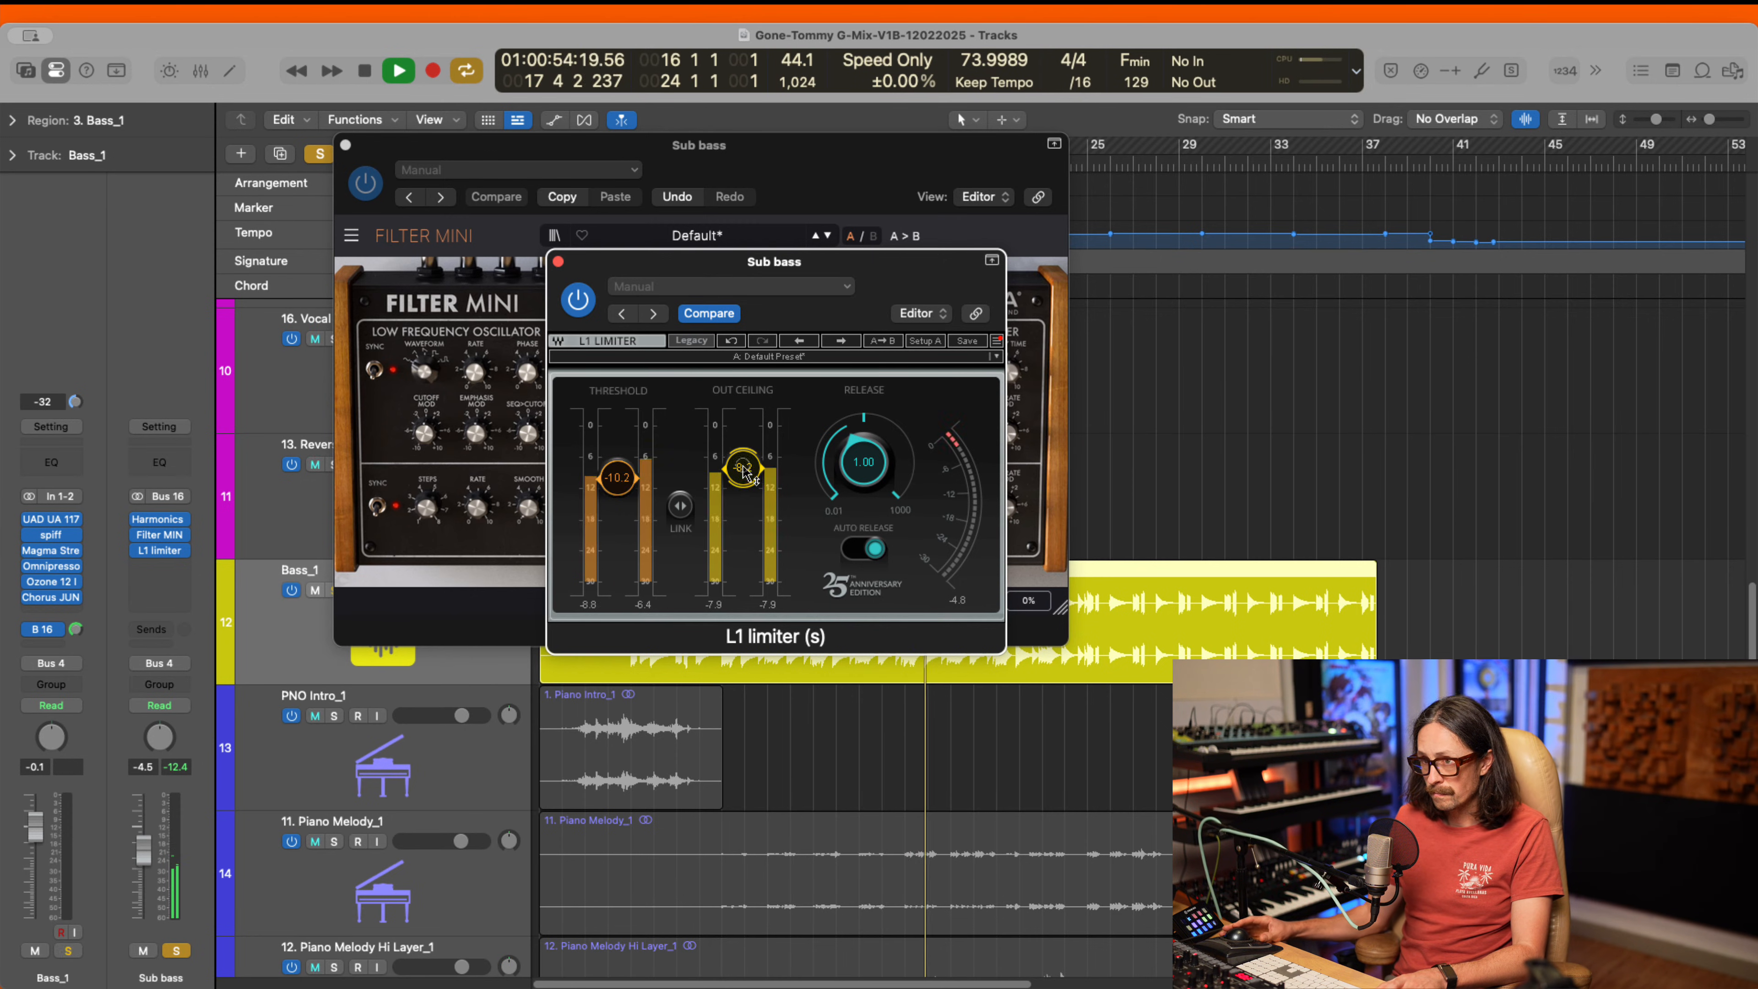
key(space)
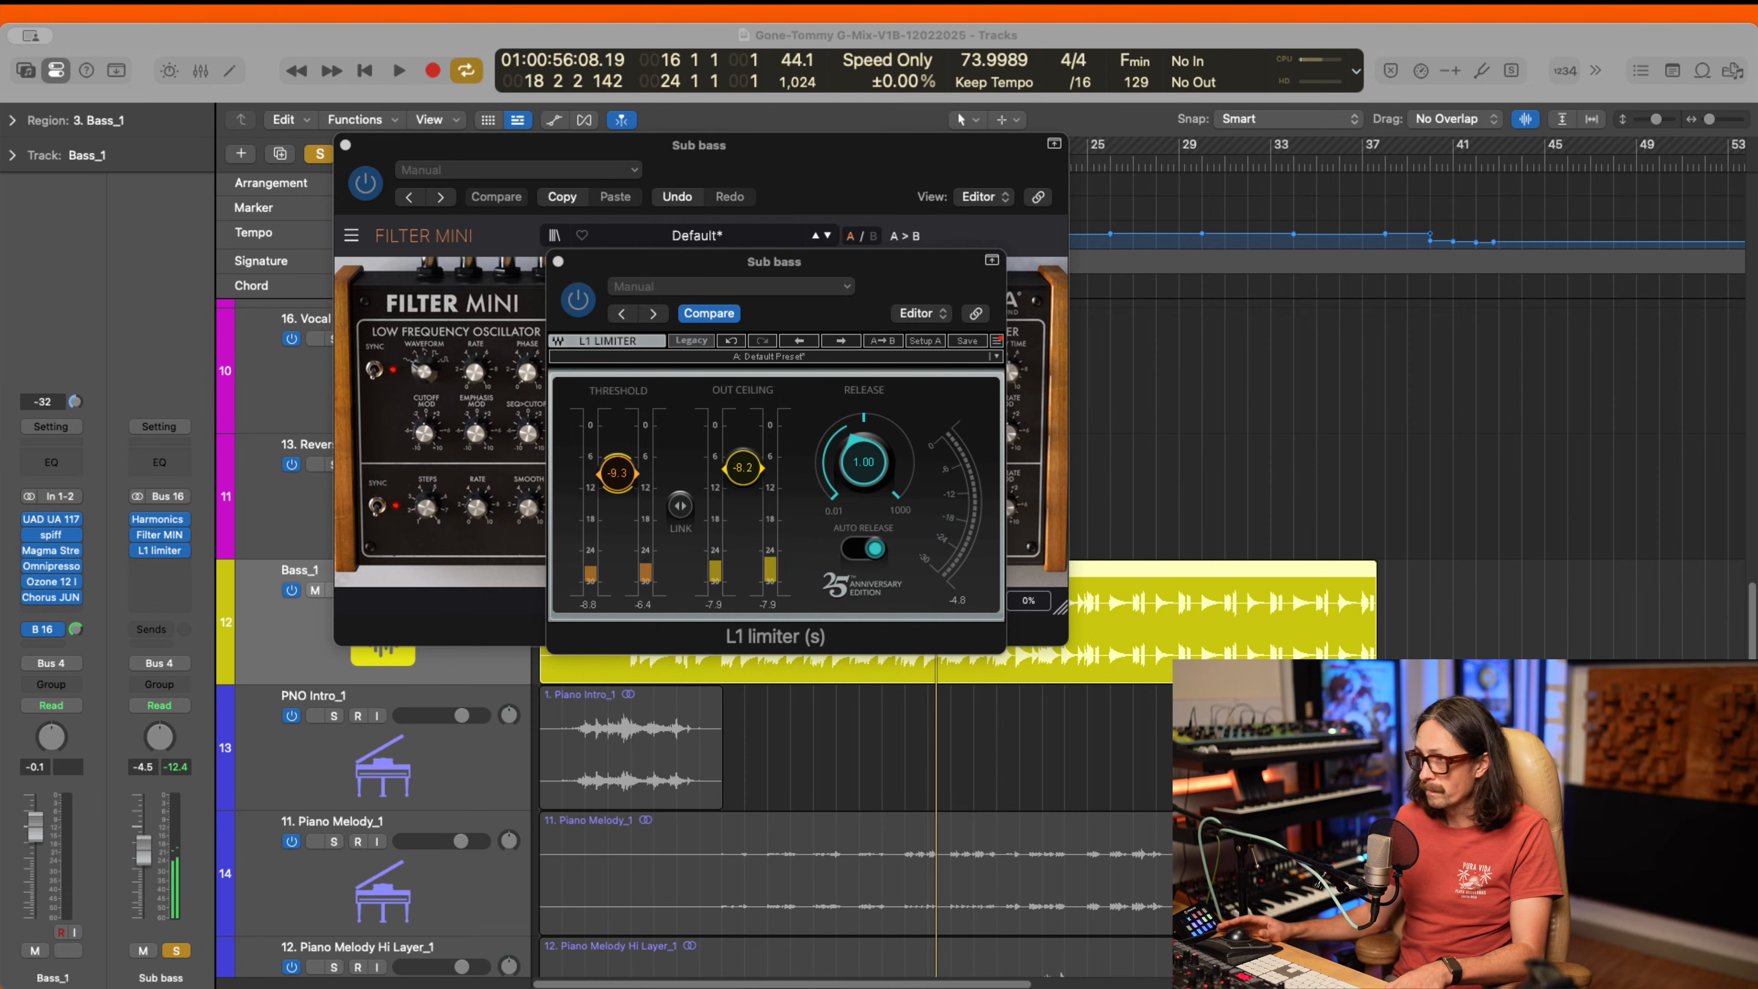
key(s)
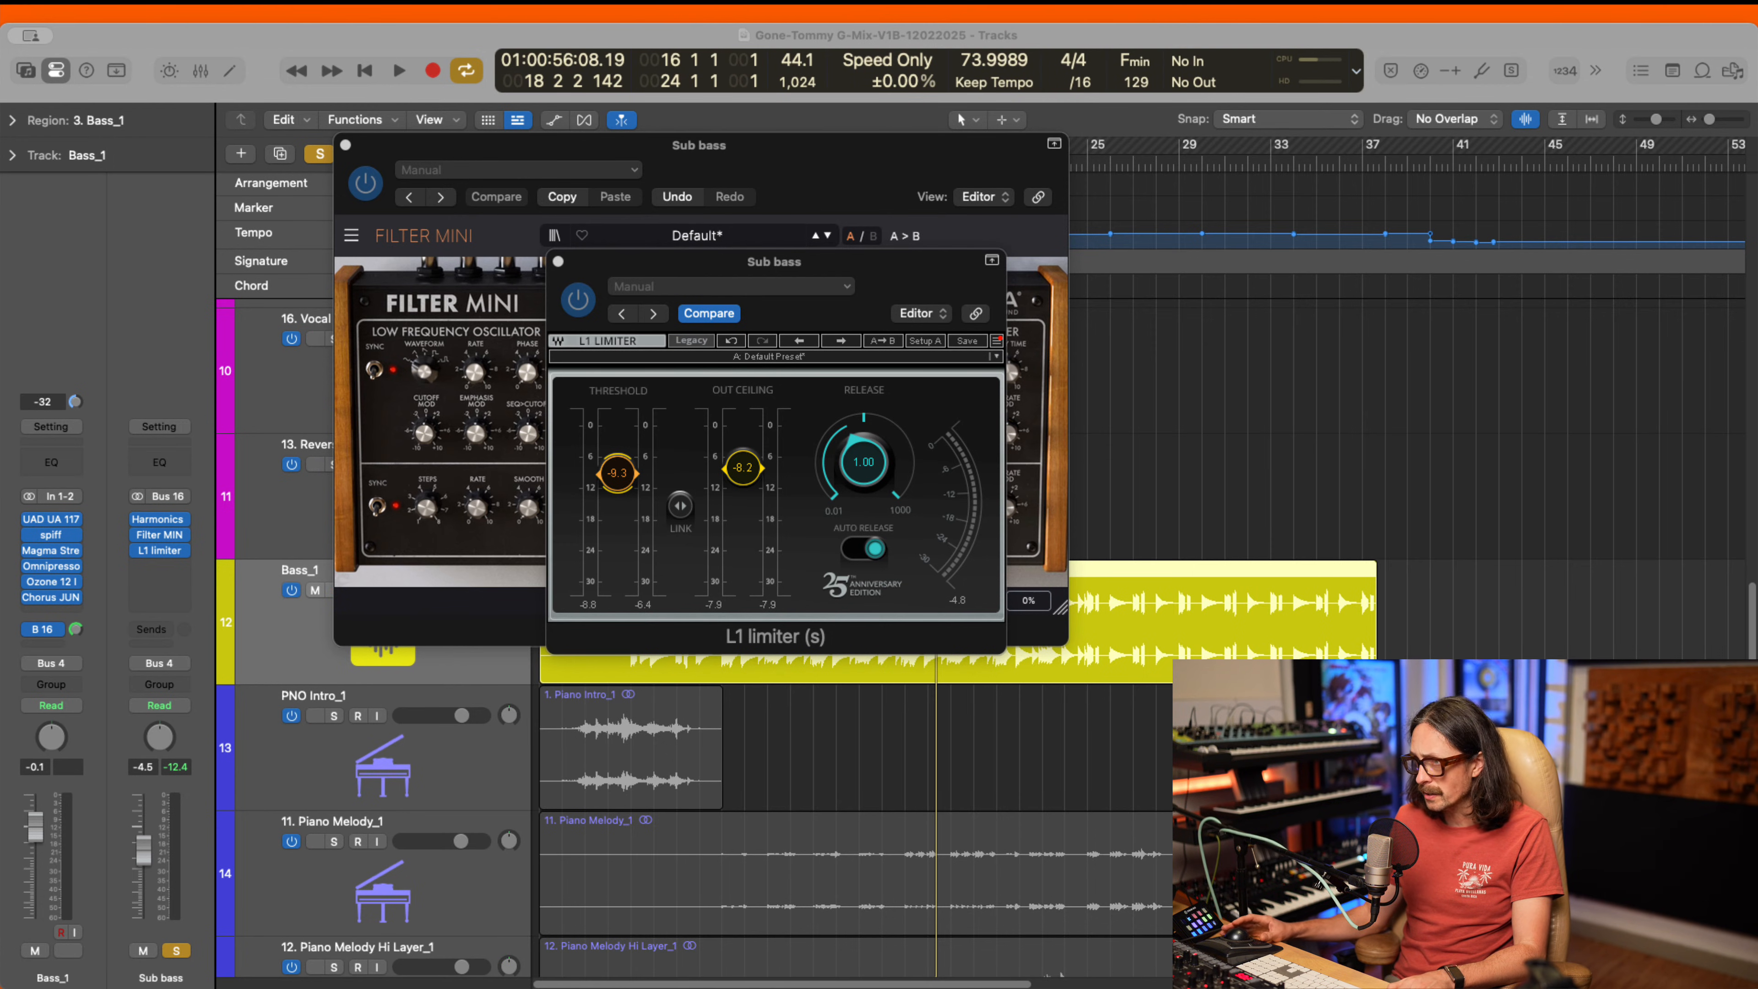
click(742, 471)
key(space)
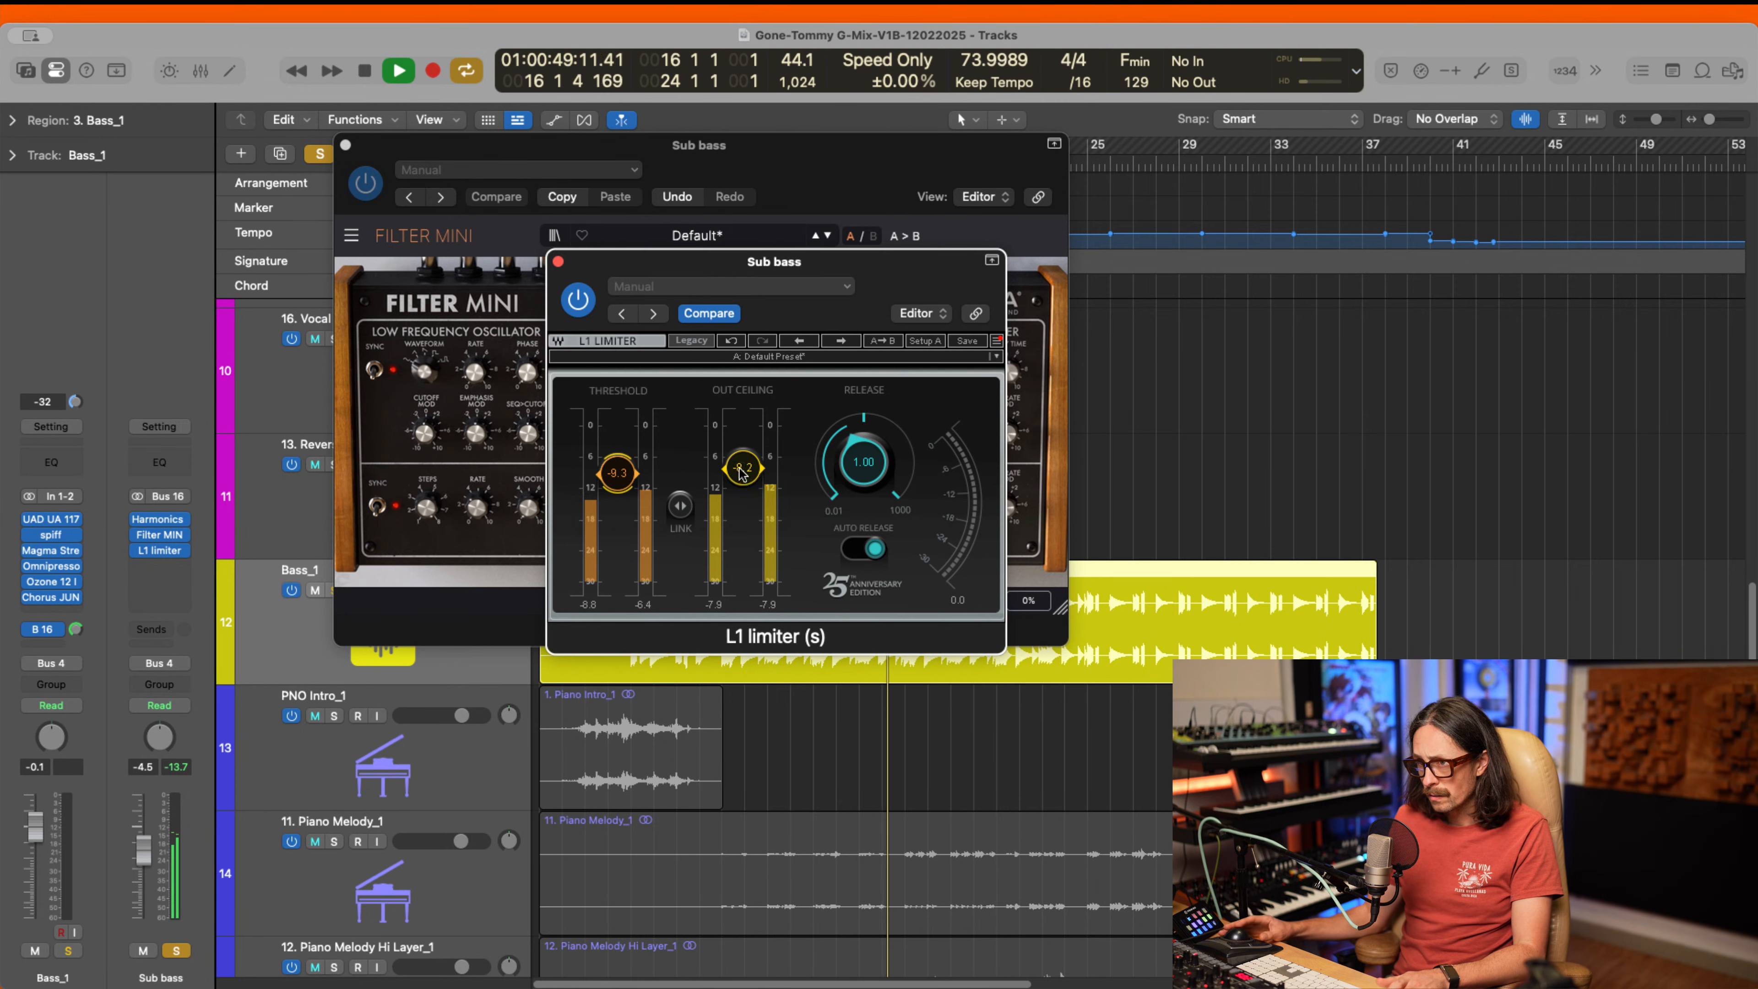
drag(742, 471, 741, 469)
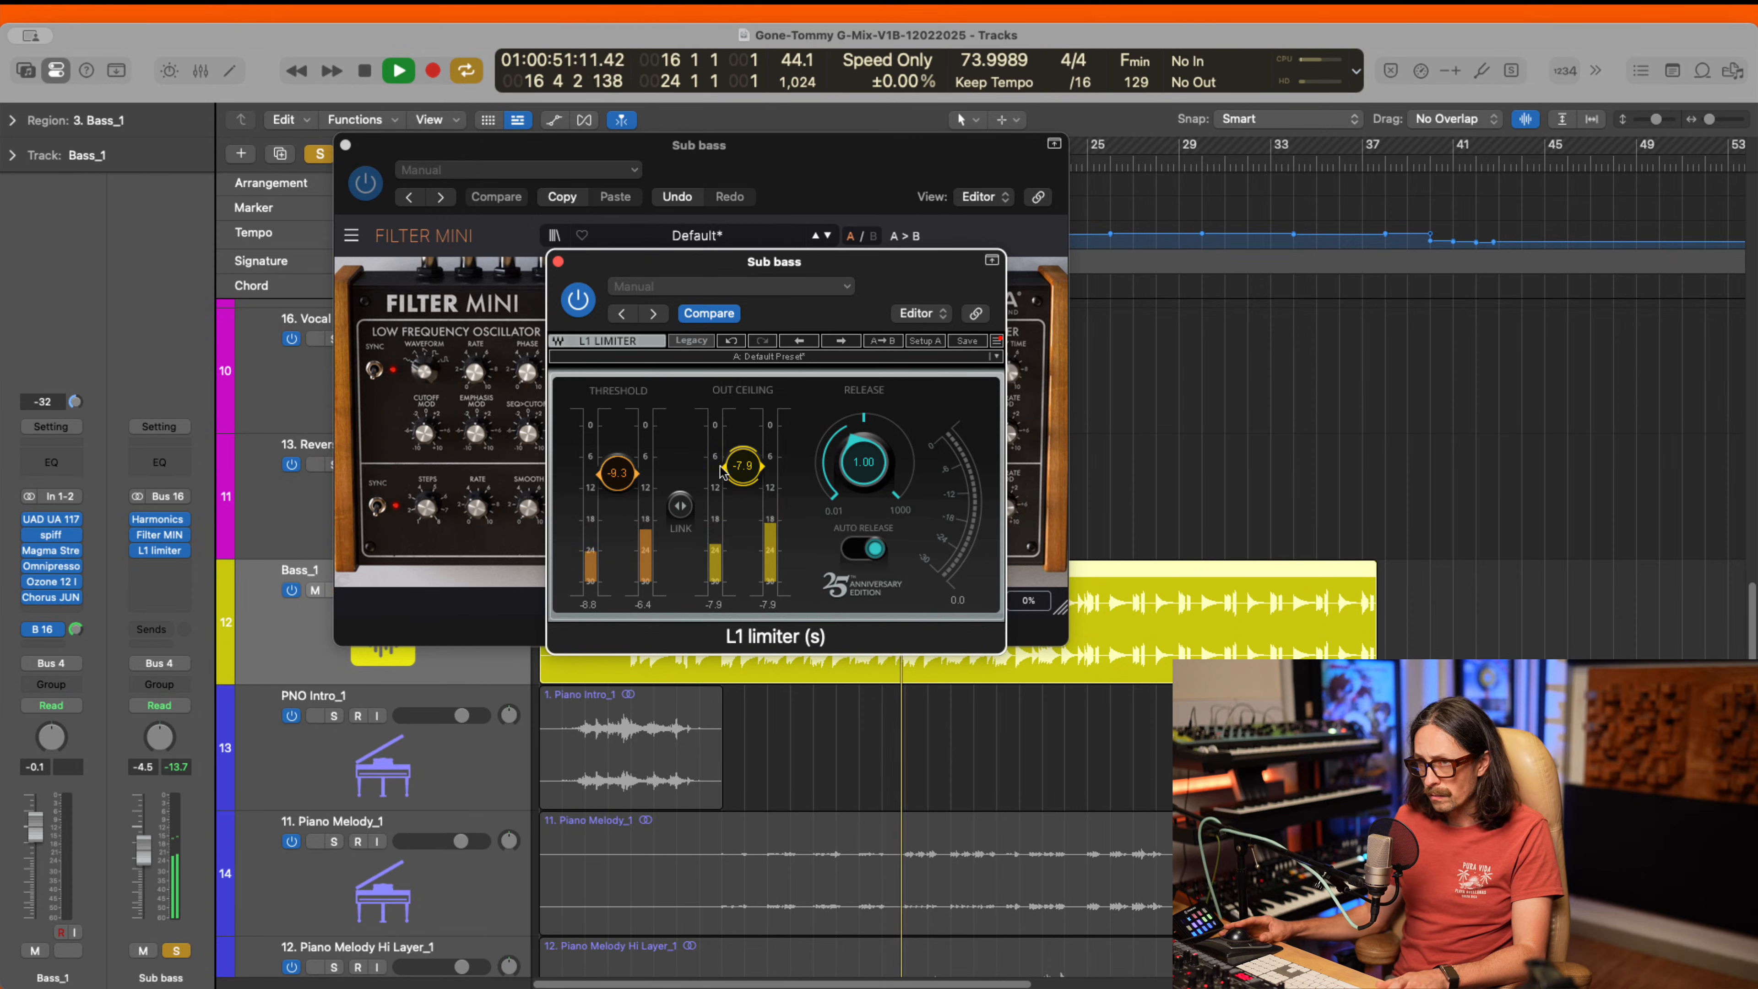
drag(612, 482, 609, 478)
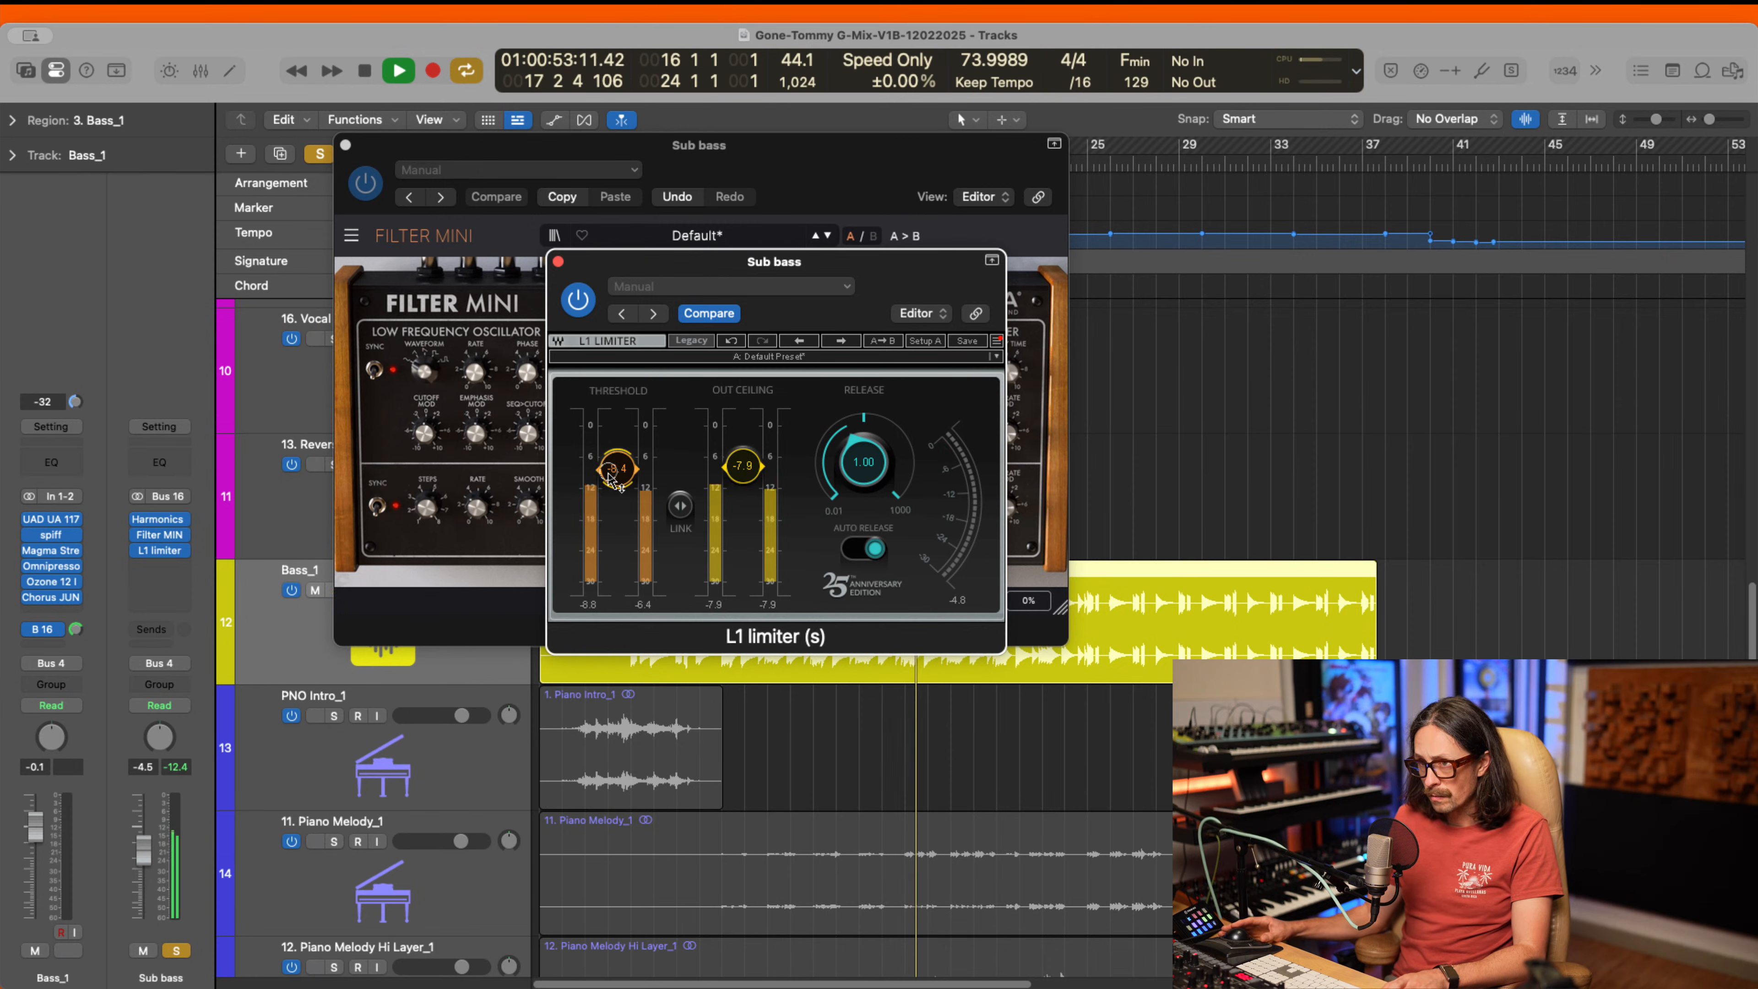
drag(744, 469, 745, 465)
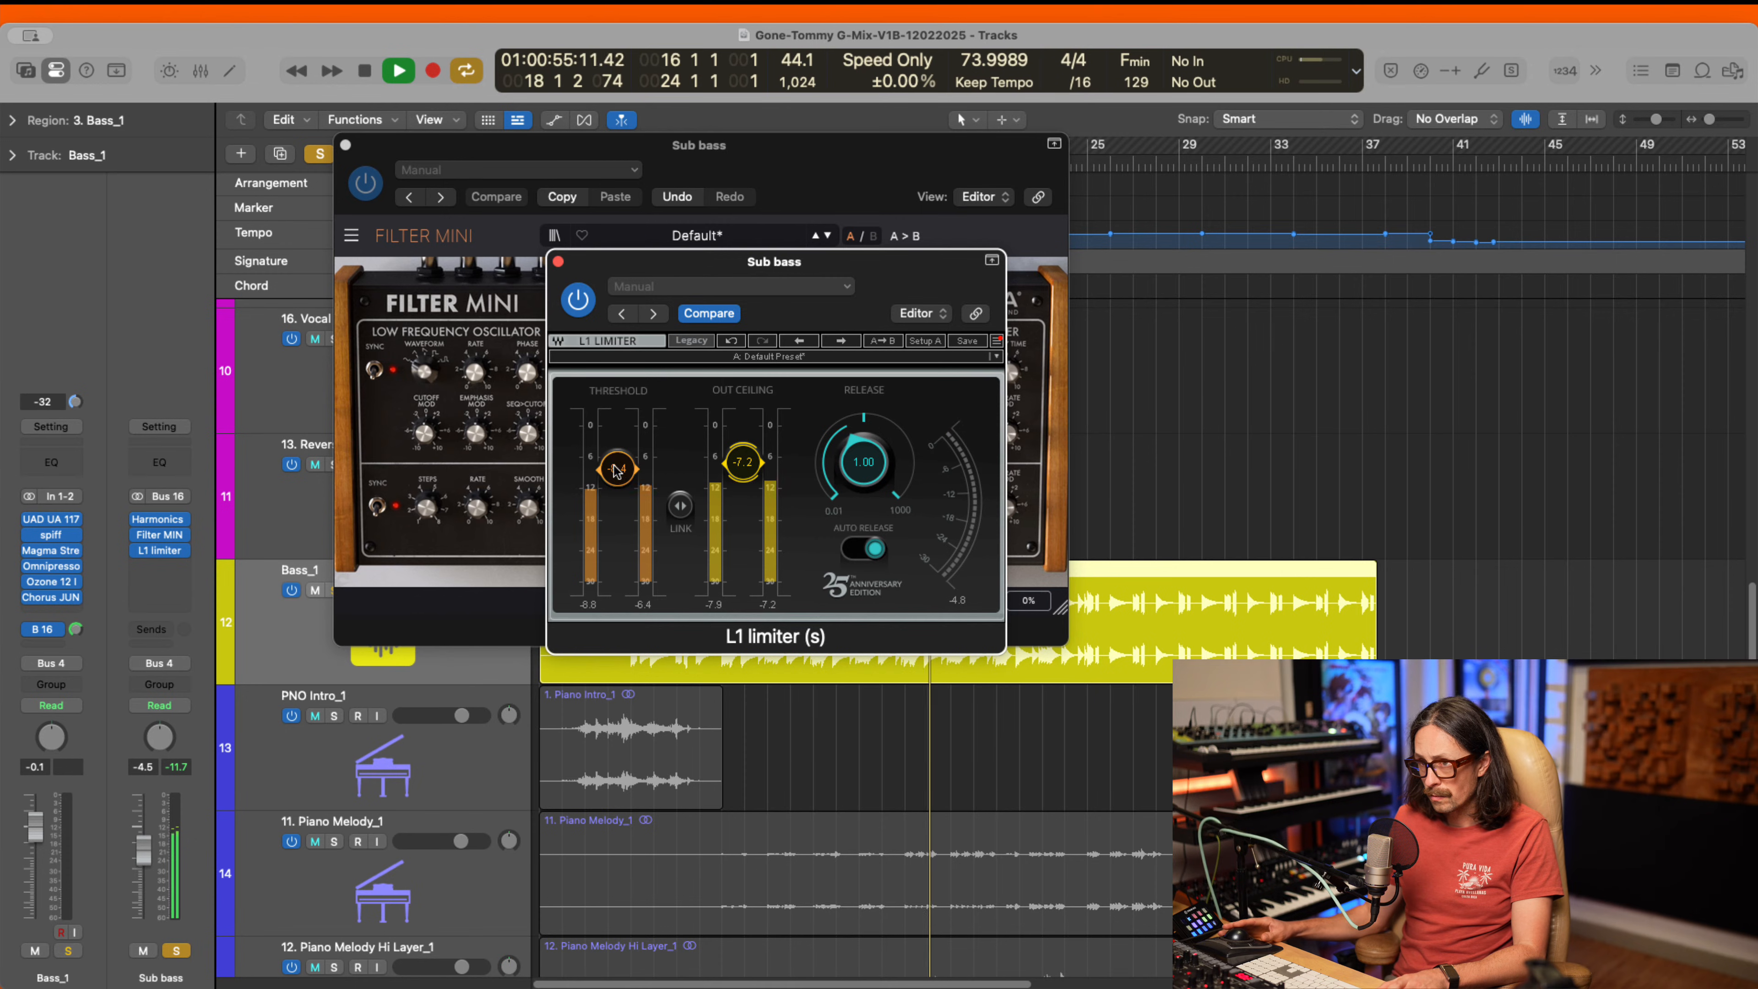
drag(614, 466, 613, 468)
key(space)
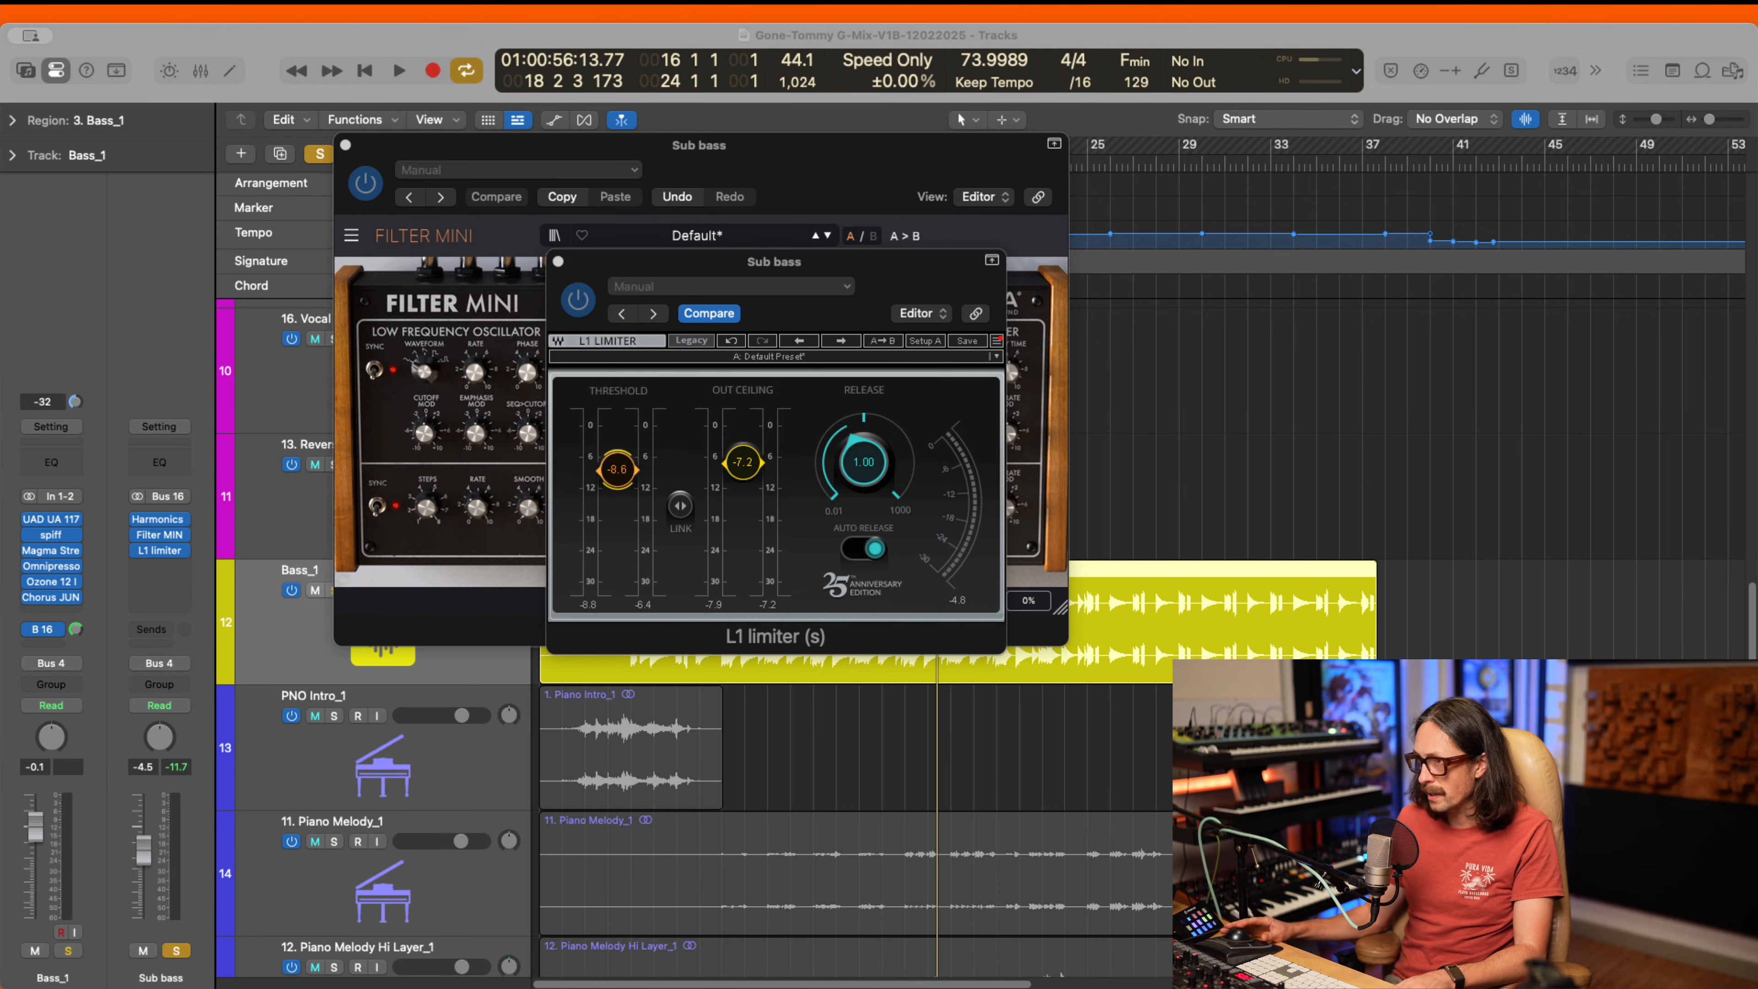
- Play the full mix with Sub bass unsoloed, drop its fader to silence and restore it to -4.5 dB, and close both plug-in windows
key(space)
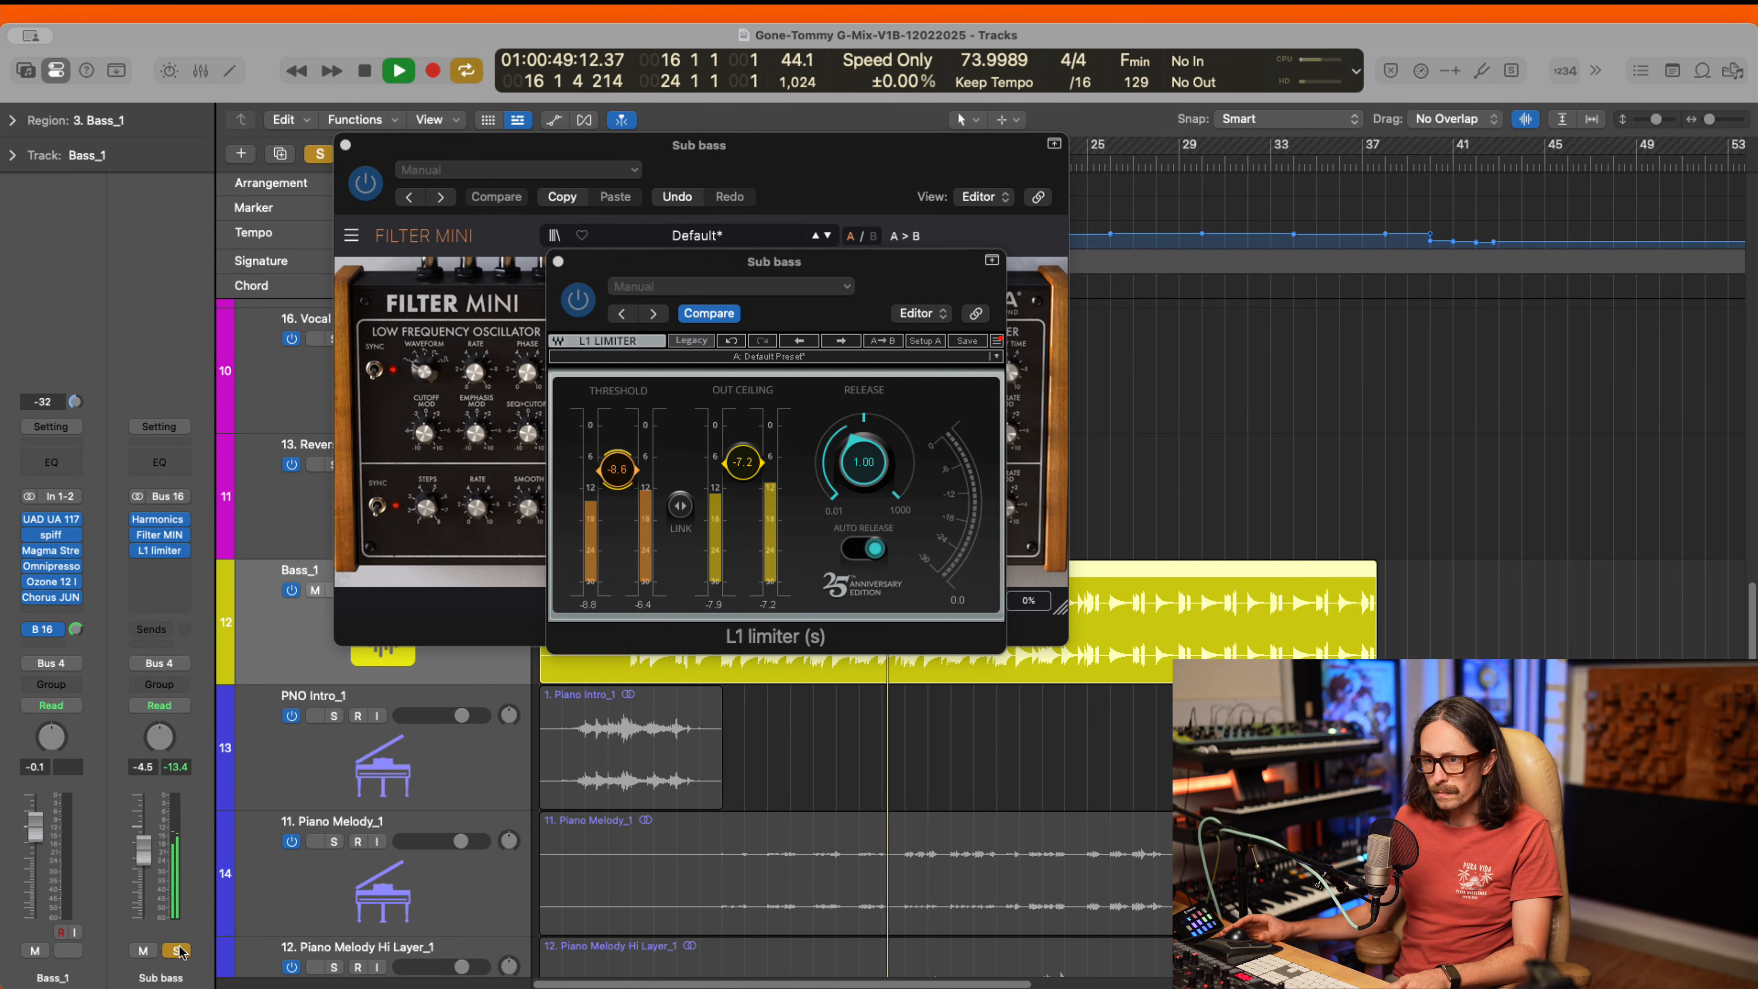
drag(144, 850, 145, 924)
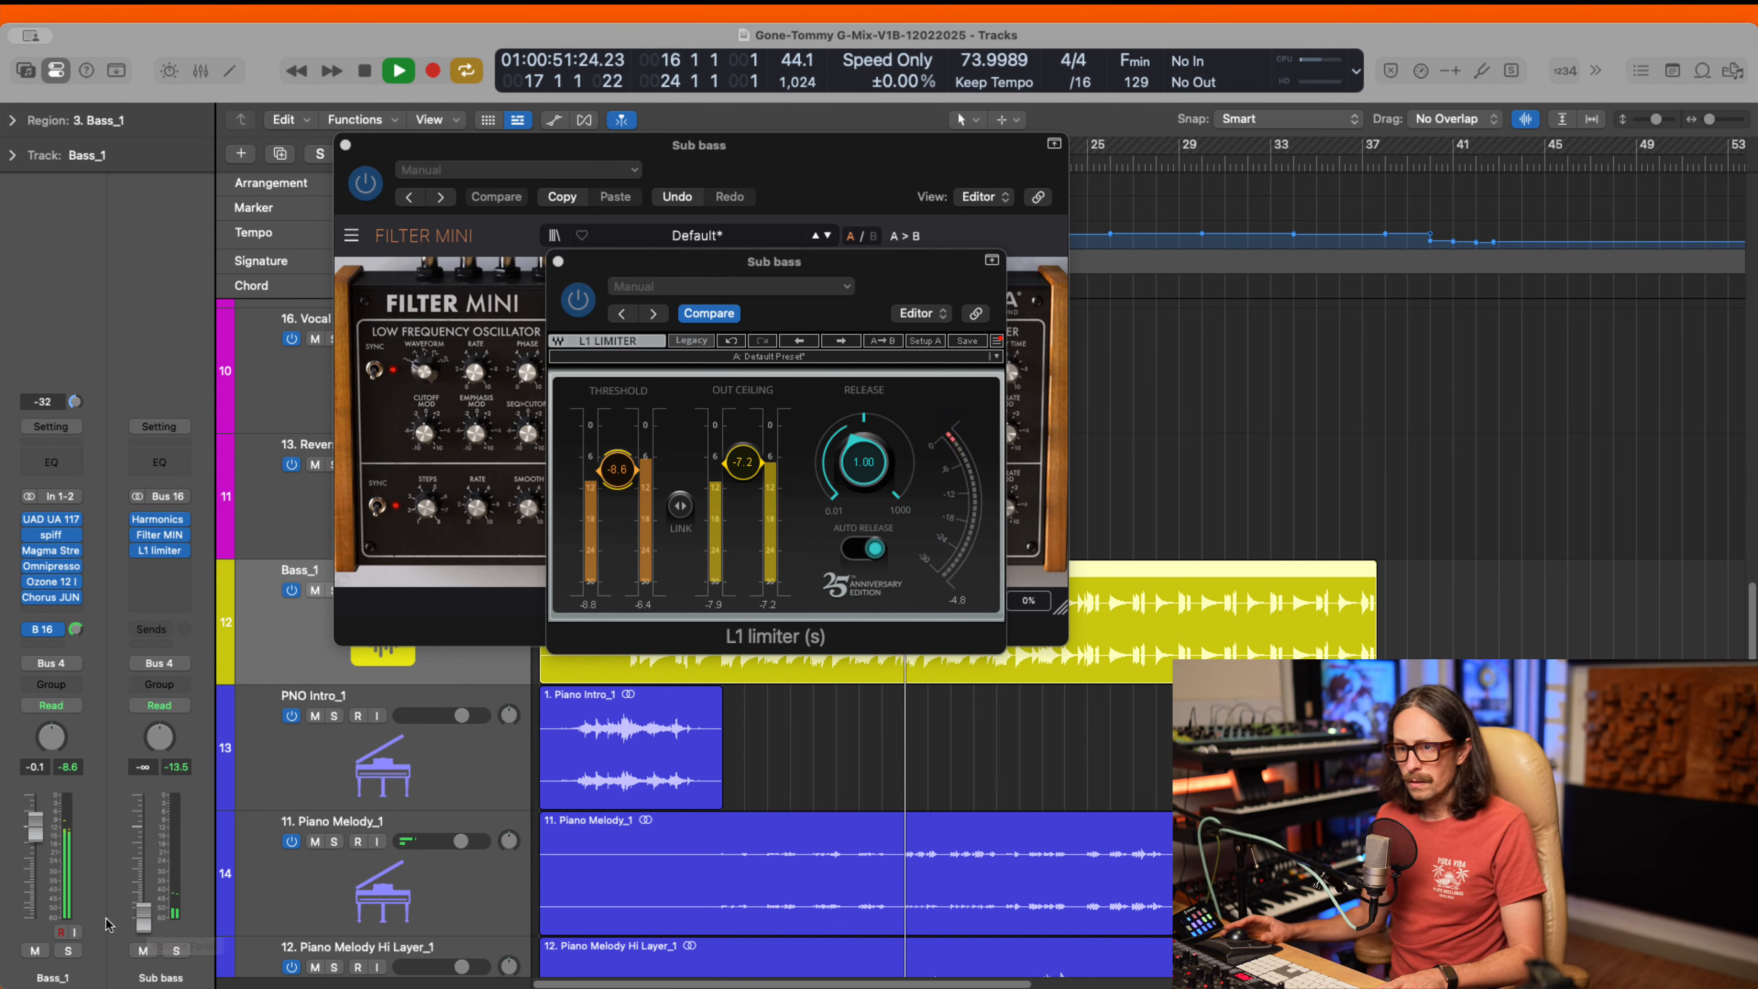
drag(145, 924, 144, 857)
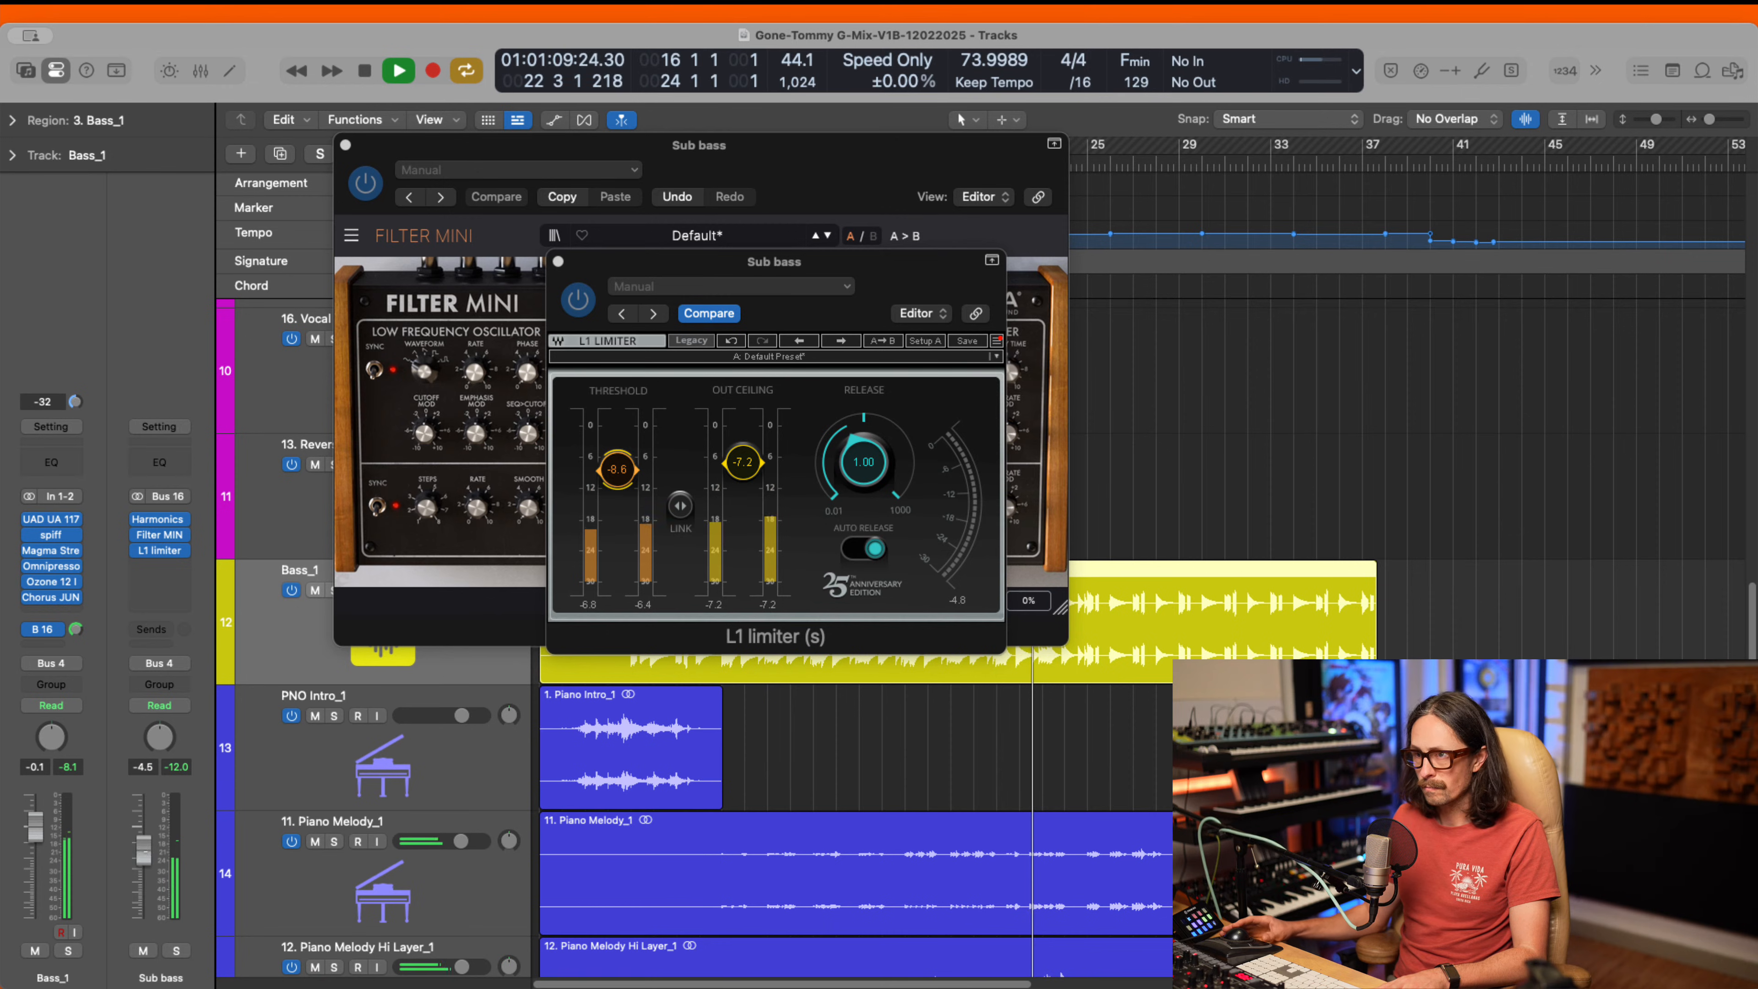
click(558, 261)
click(345, 144)
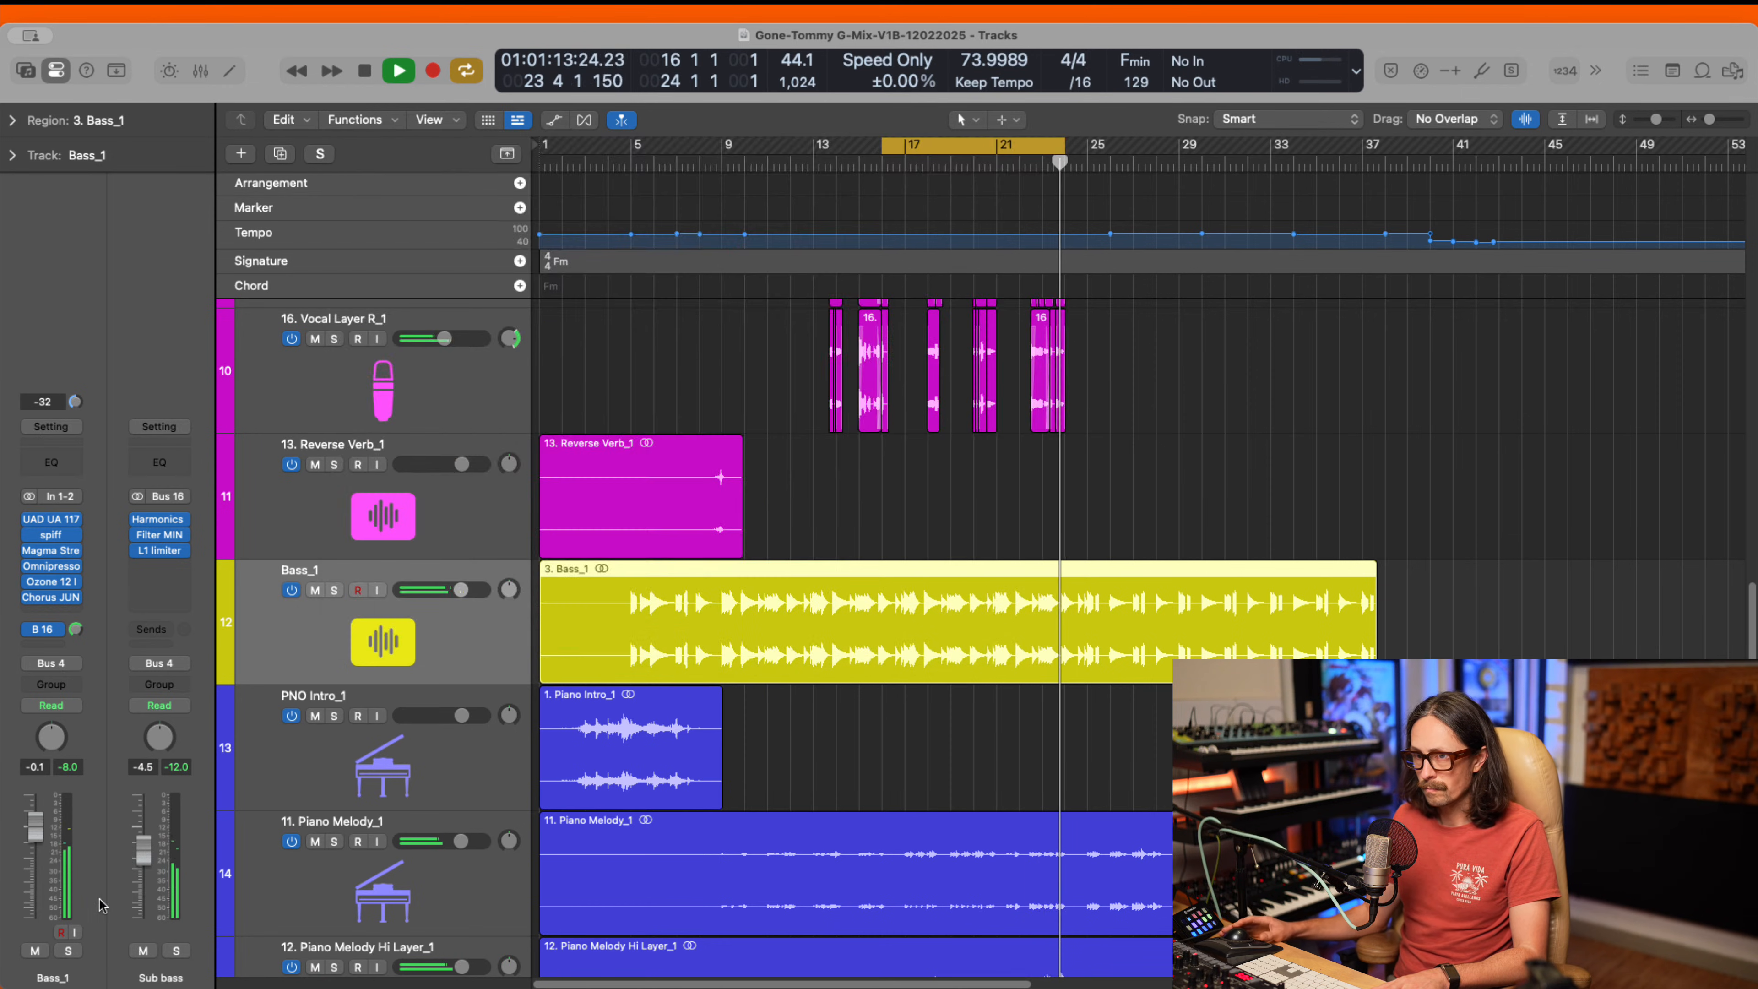
- Turn off cycling, play the mix from bar 9 comparing Sub bass muted and unmuted, and lower its fader to -5.7 dB
click(143, 950)
click(882, 158)
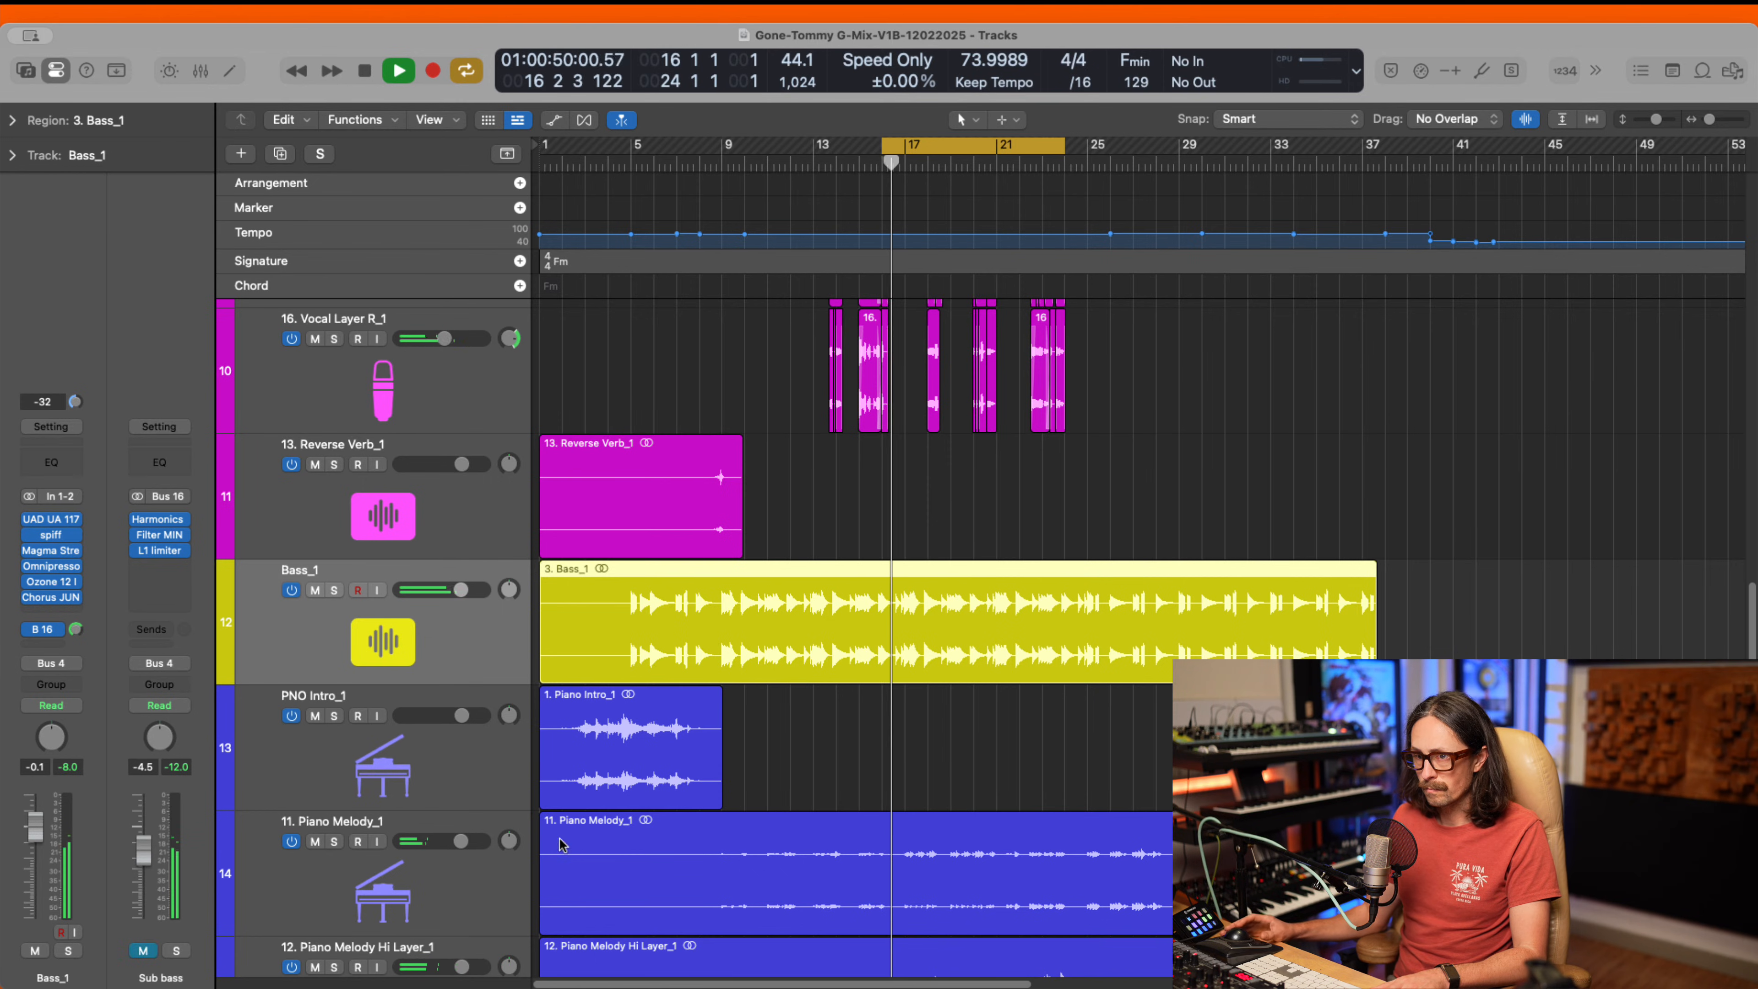
click(961, 145)
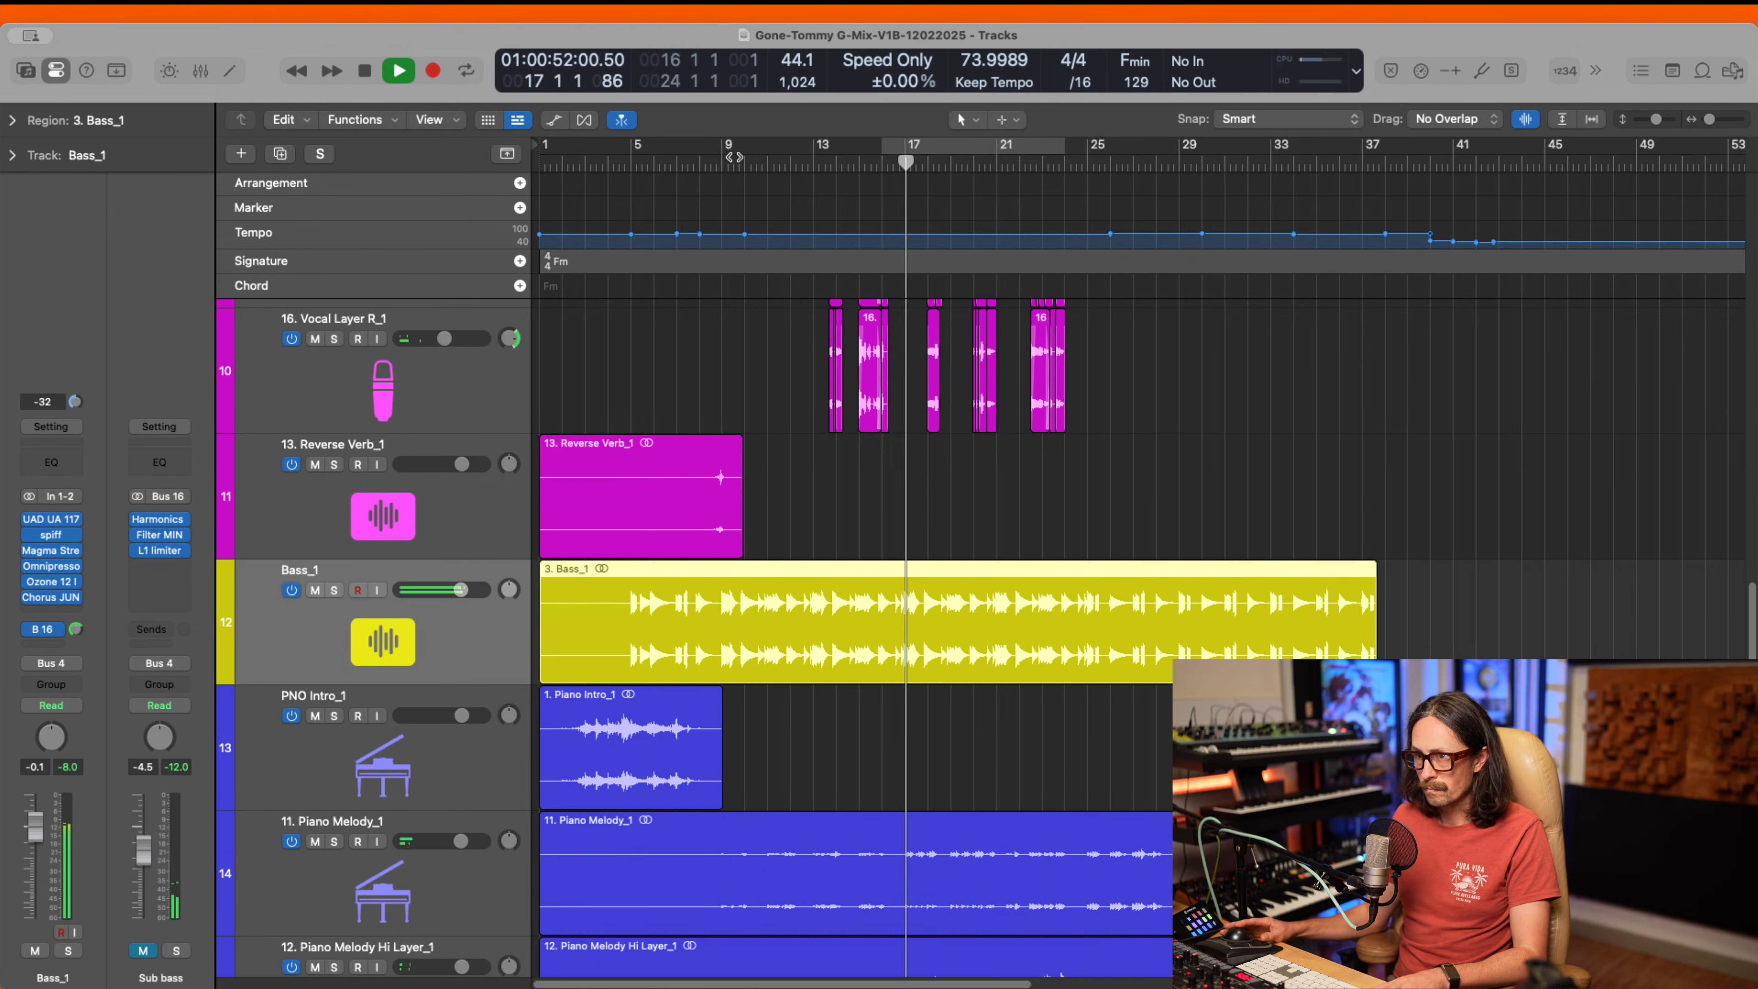
click(734, 161)
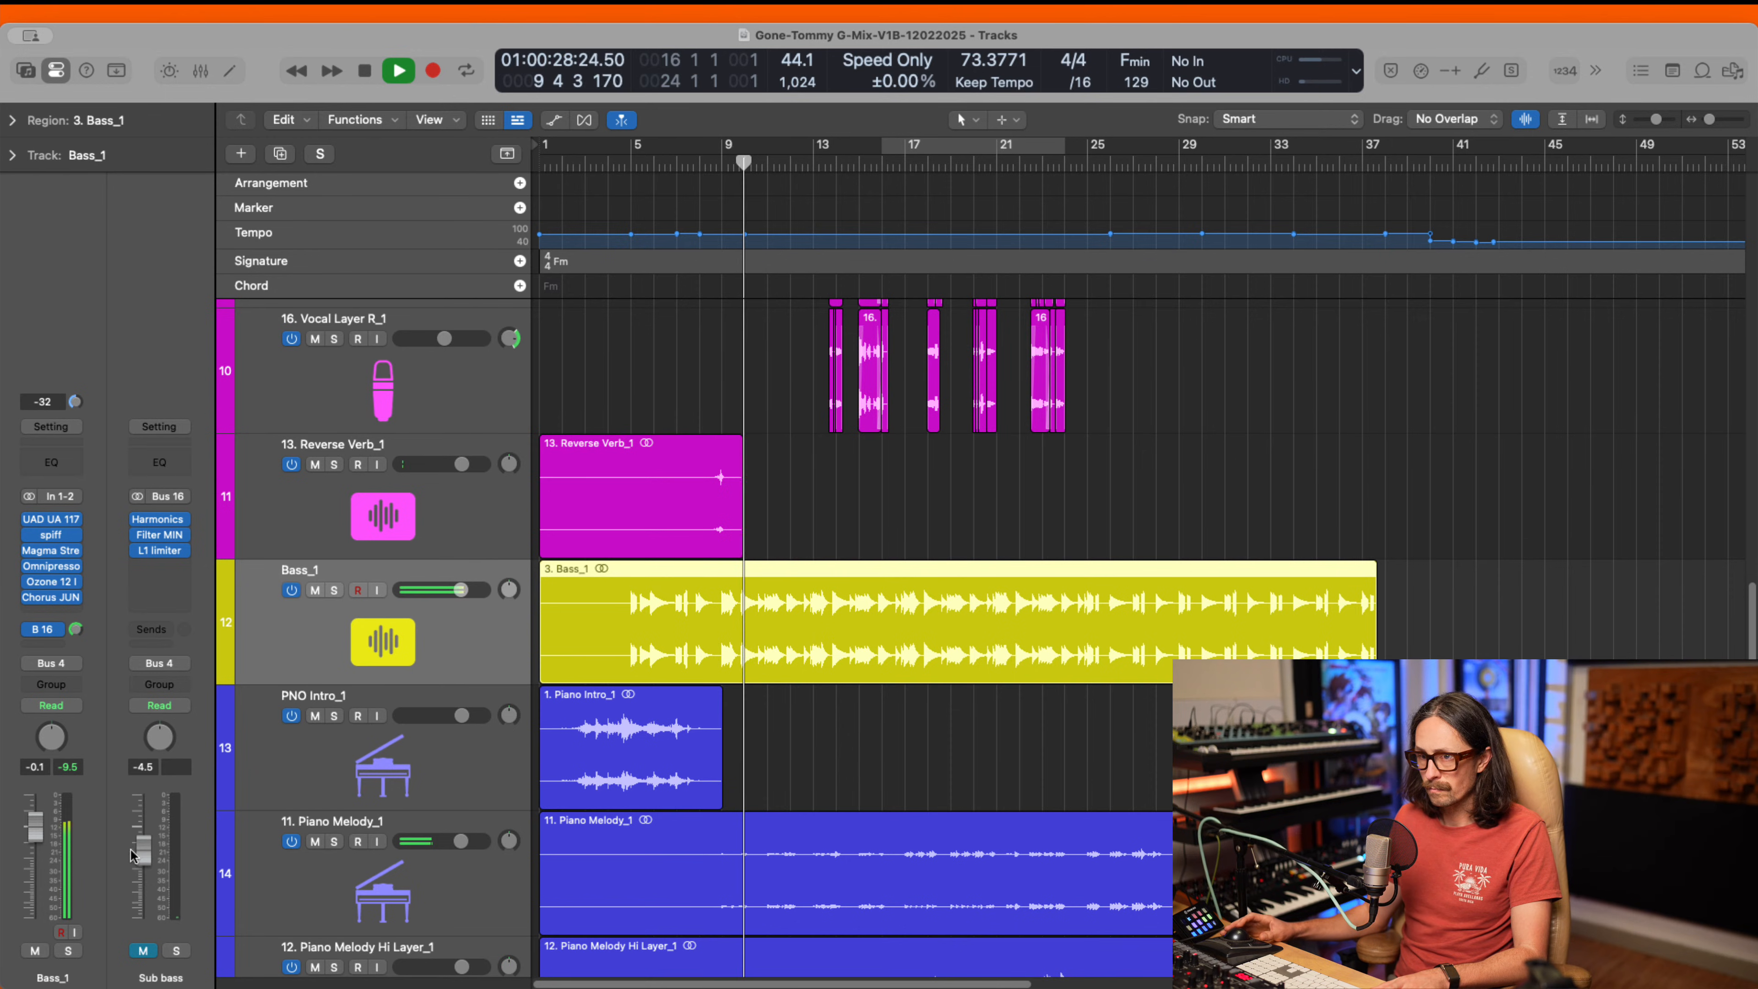
click(144, 950)
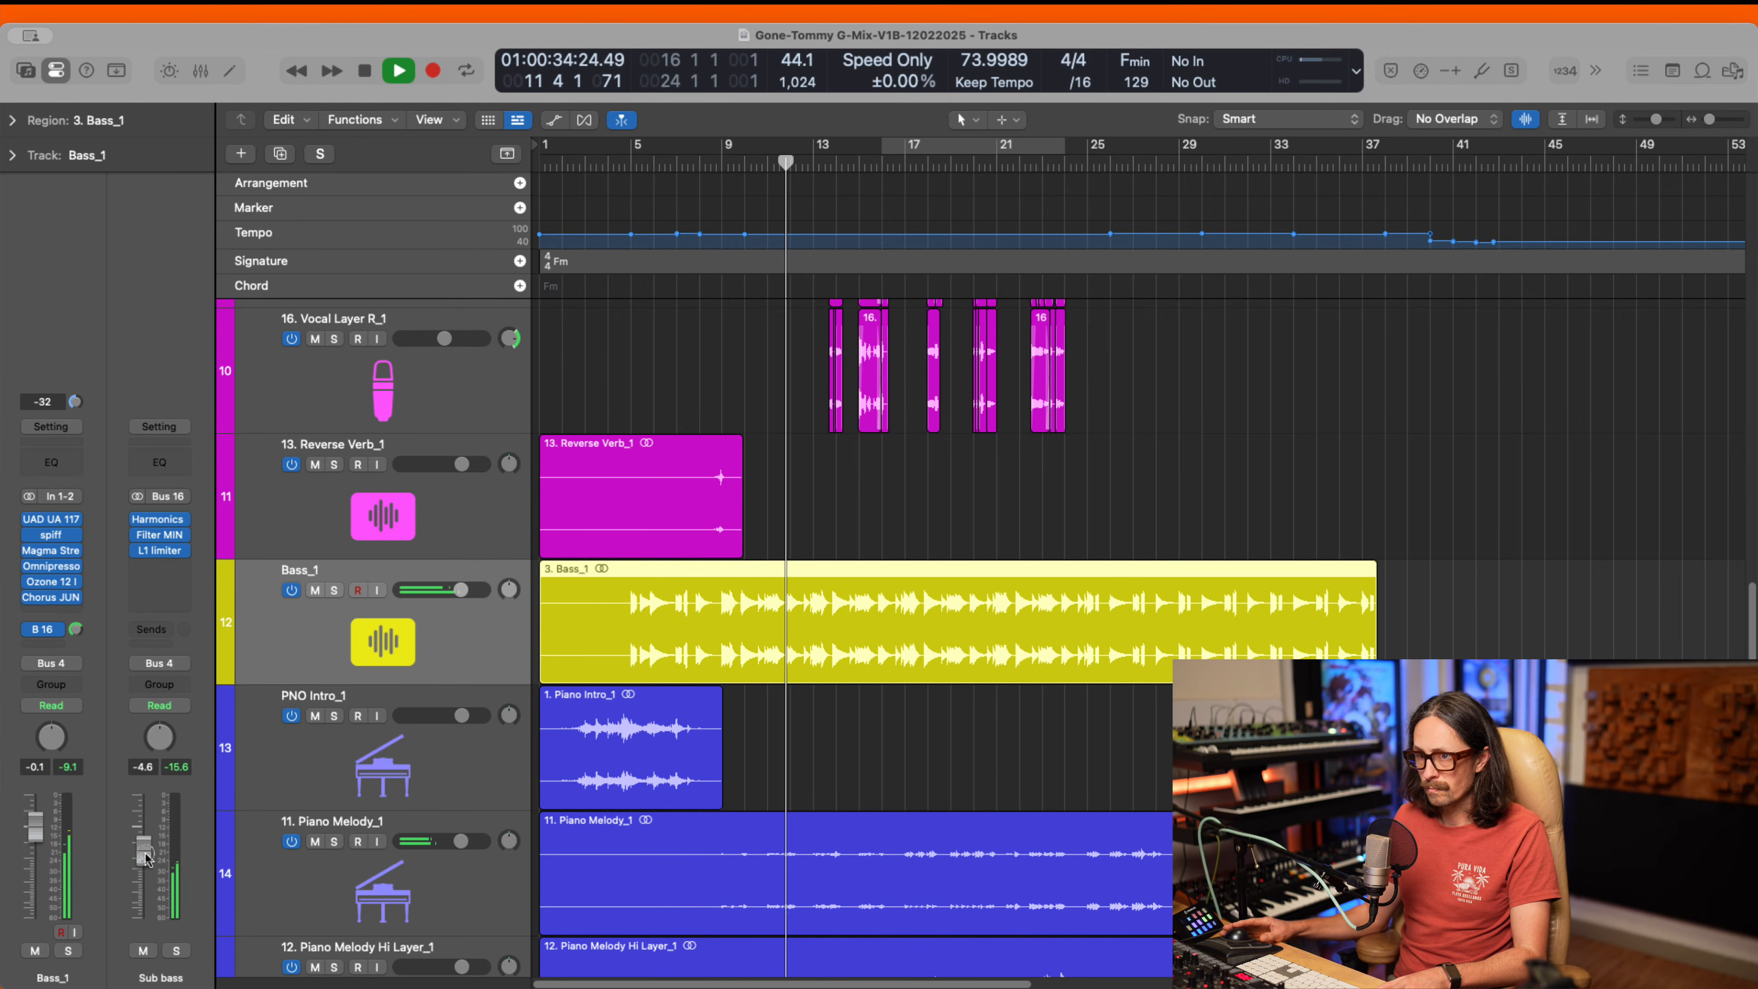
drag(144, 855, 139, 859)
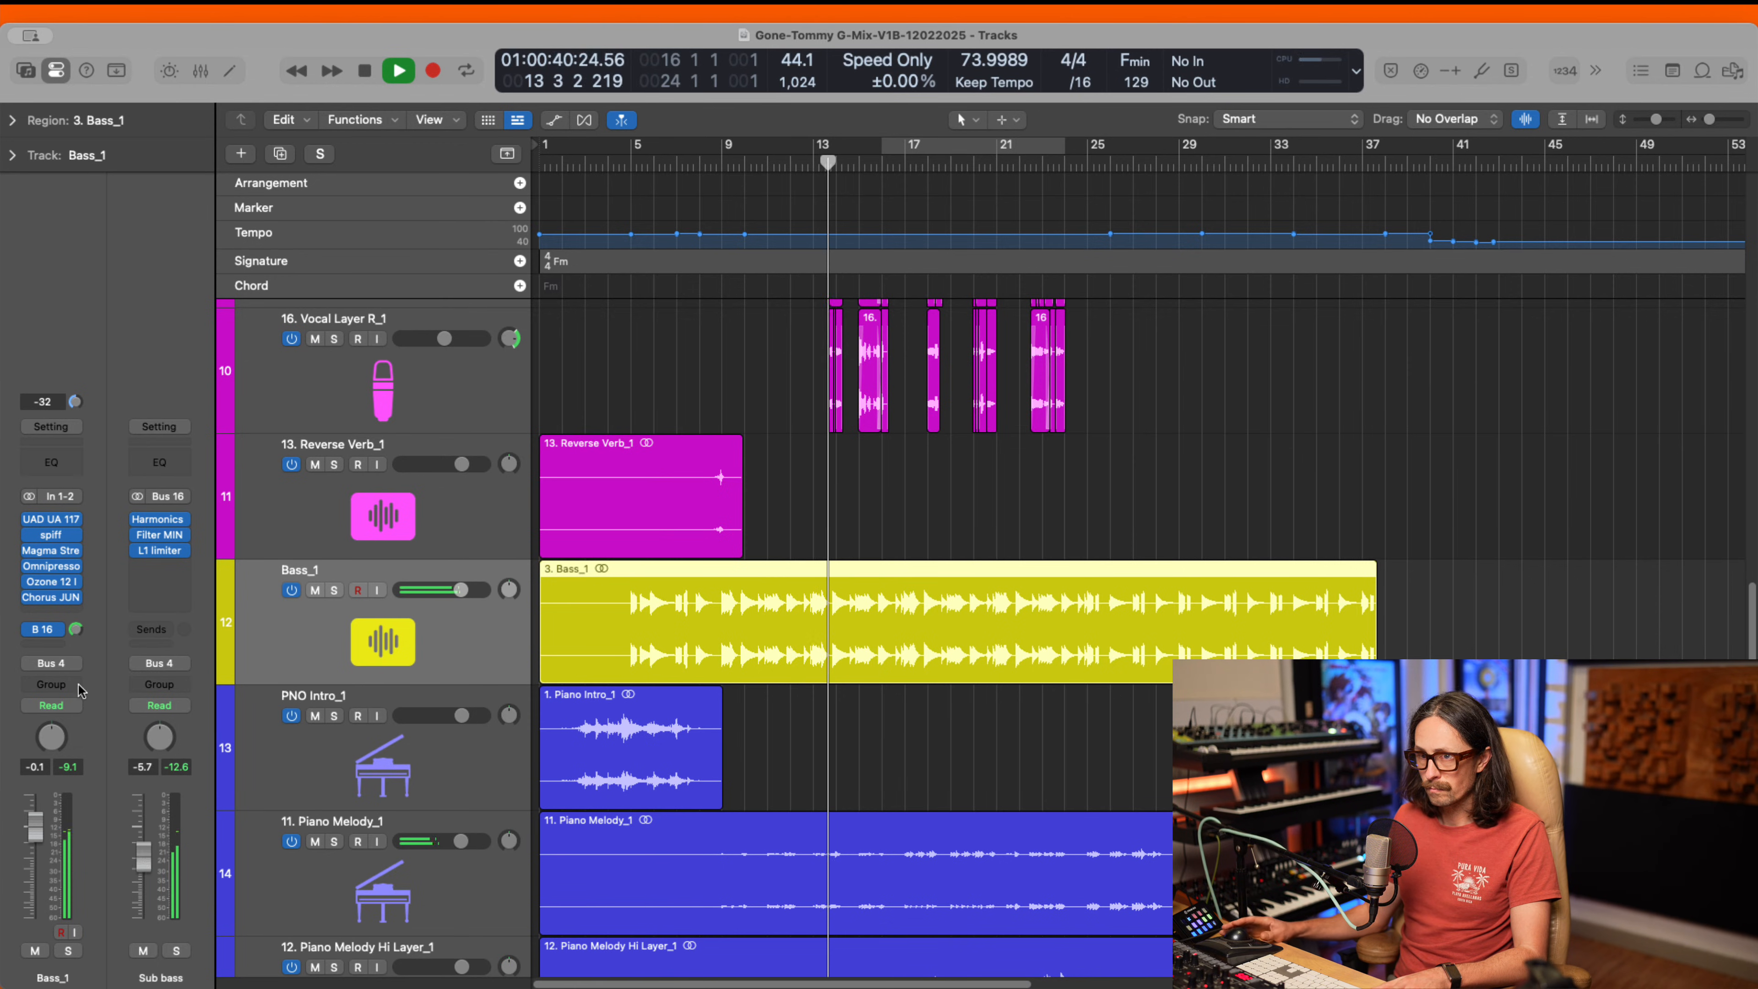
- On Bass_1's spiff, set band 2 to 409 Hz and 1.0 dB sens, depth to 6.7 and sharpness to 4.2, close it and stop playback
click(50, 535)
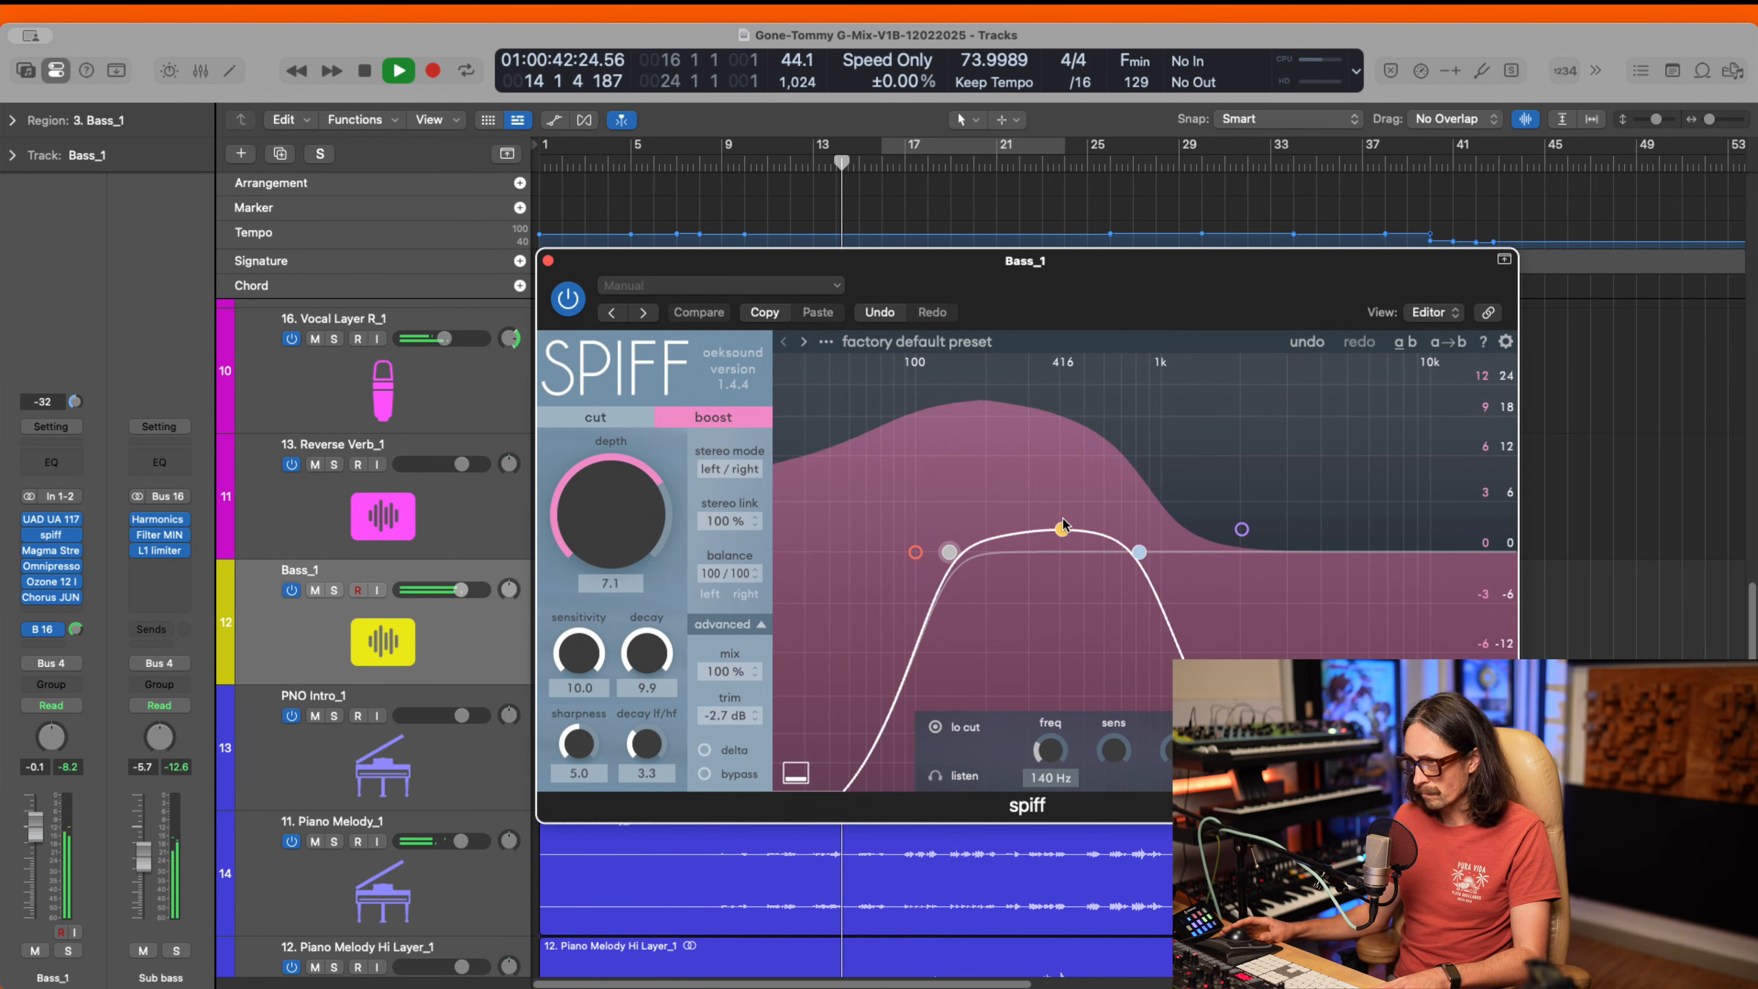
drag(1064, 533, 1064, 545)
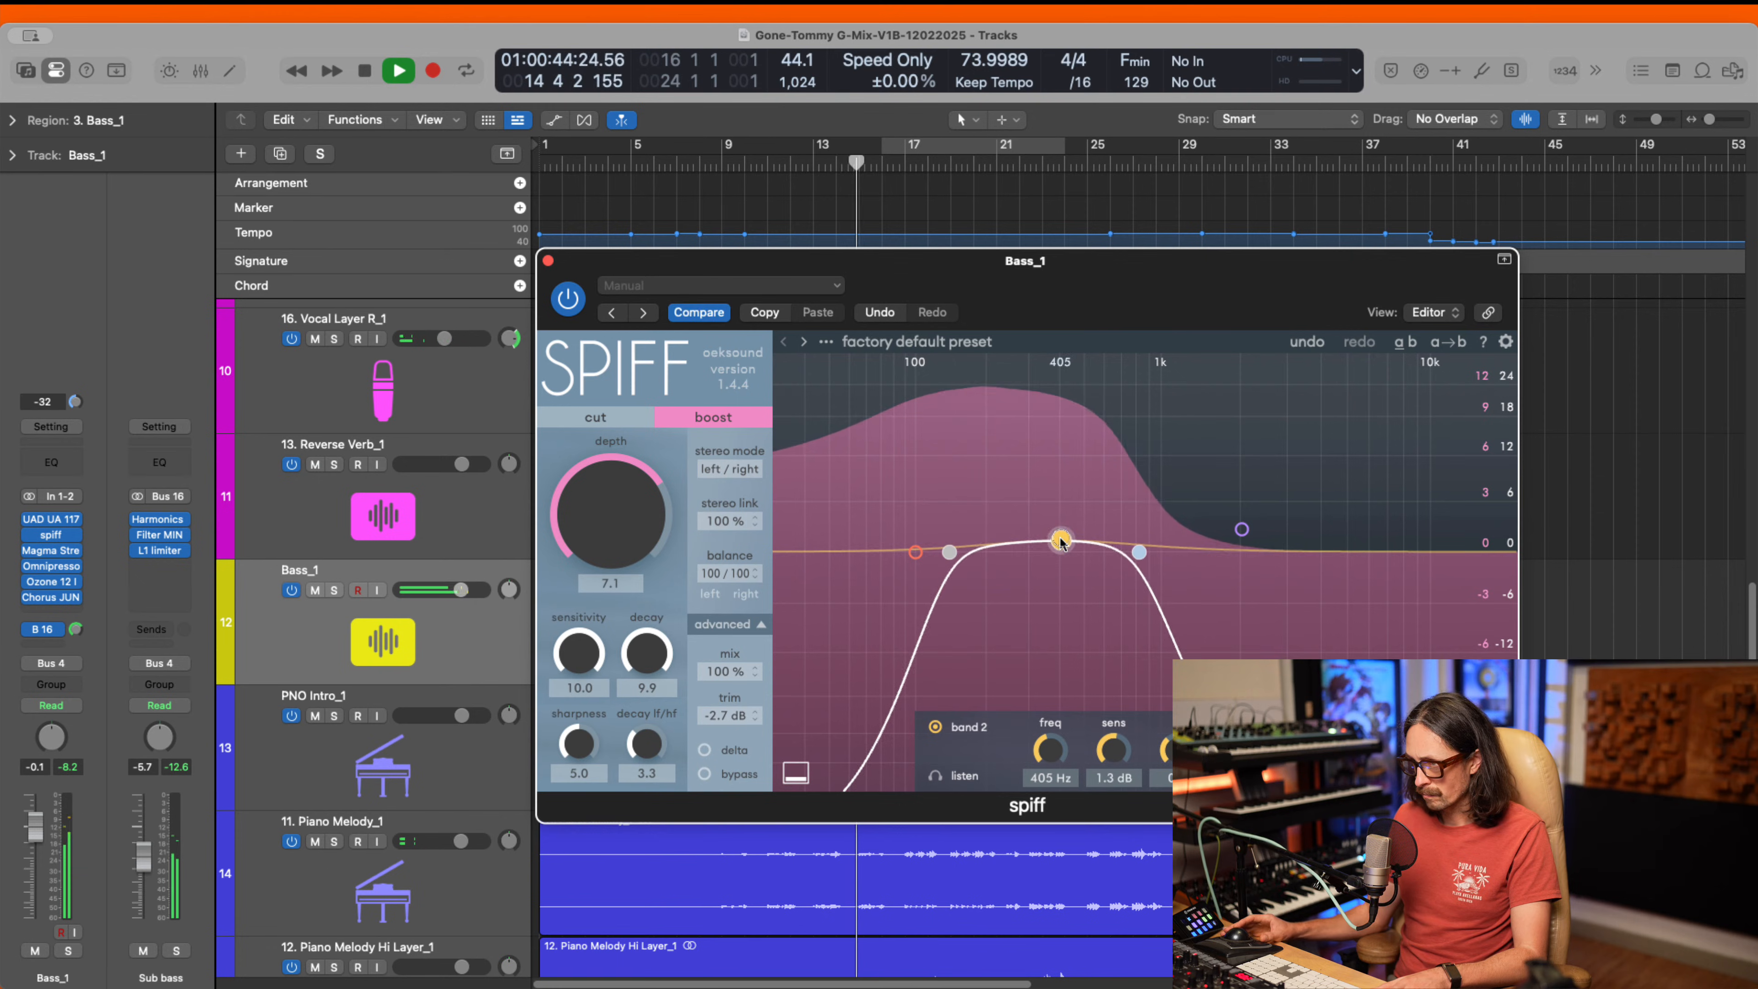
drag(612, 536, 616, 546)
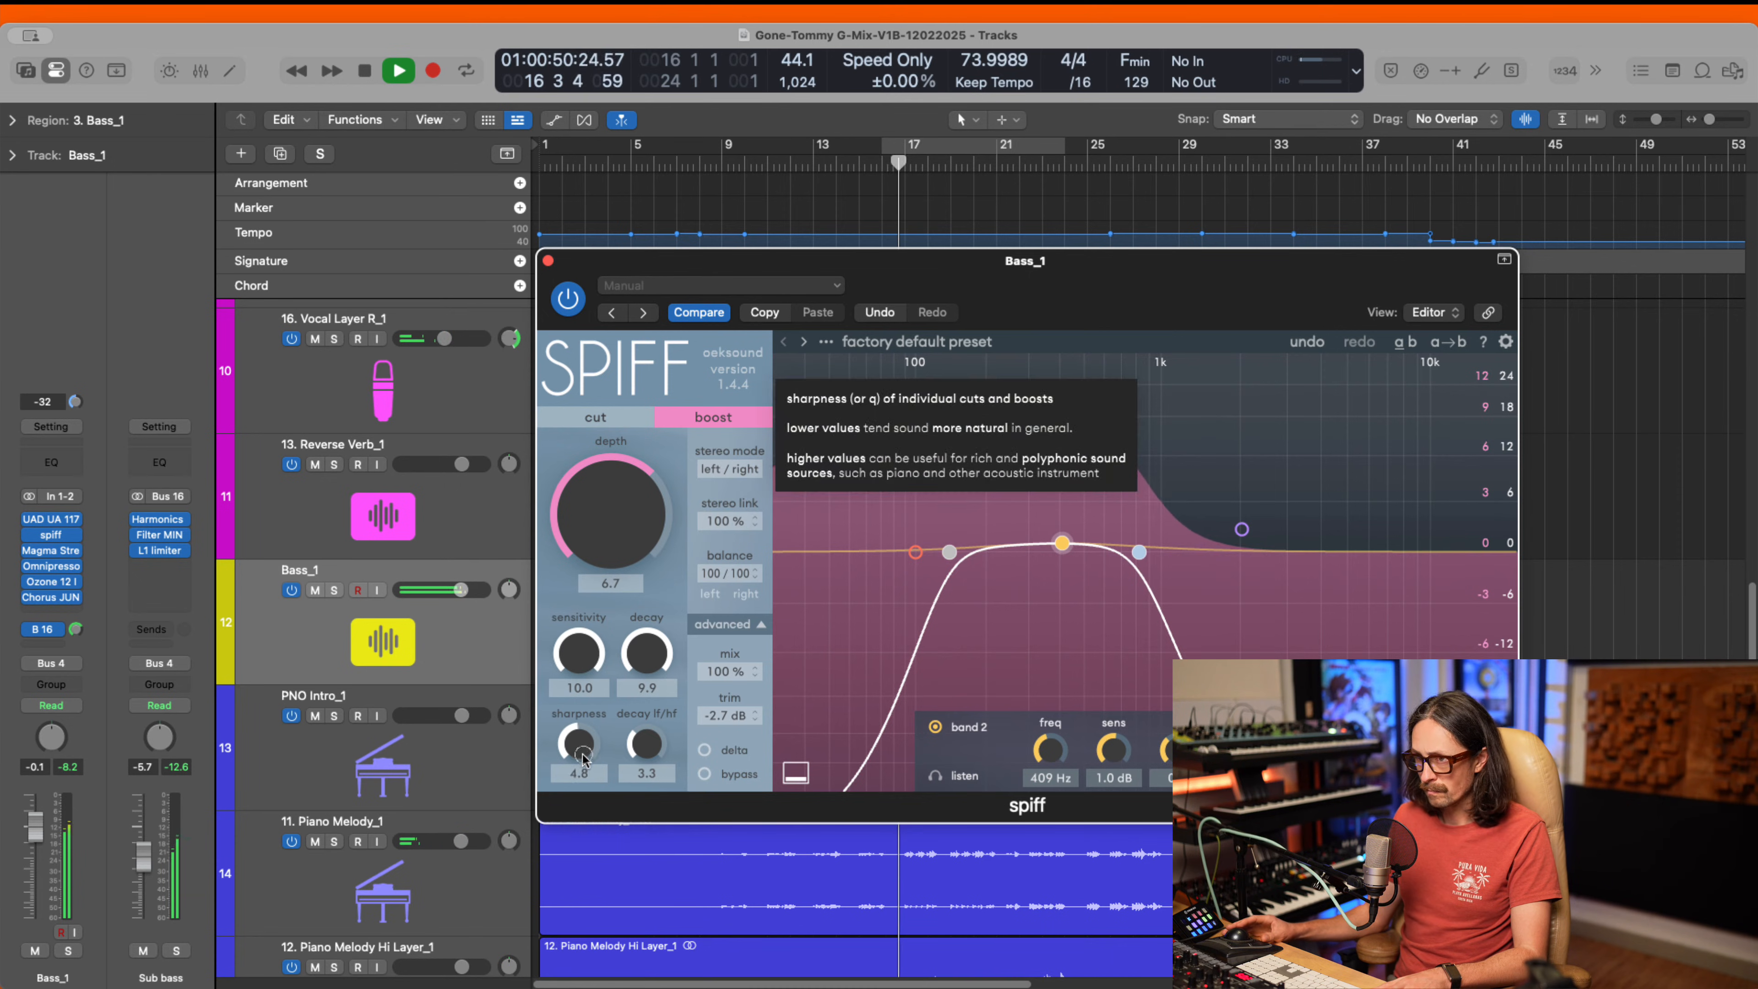
drag(580, 746, 583, 766)
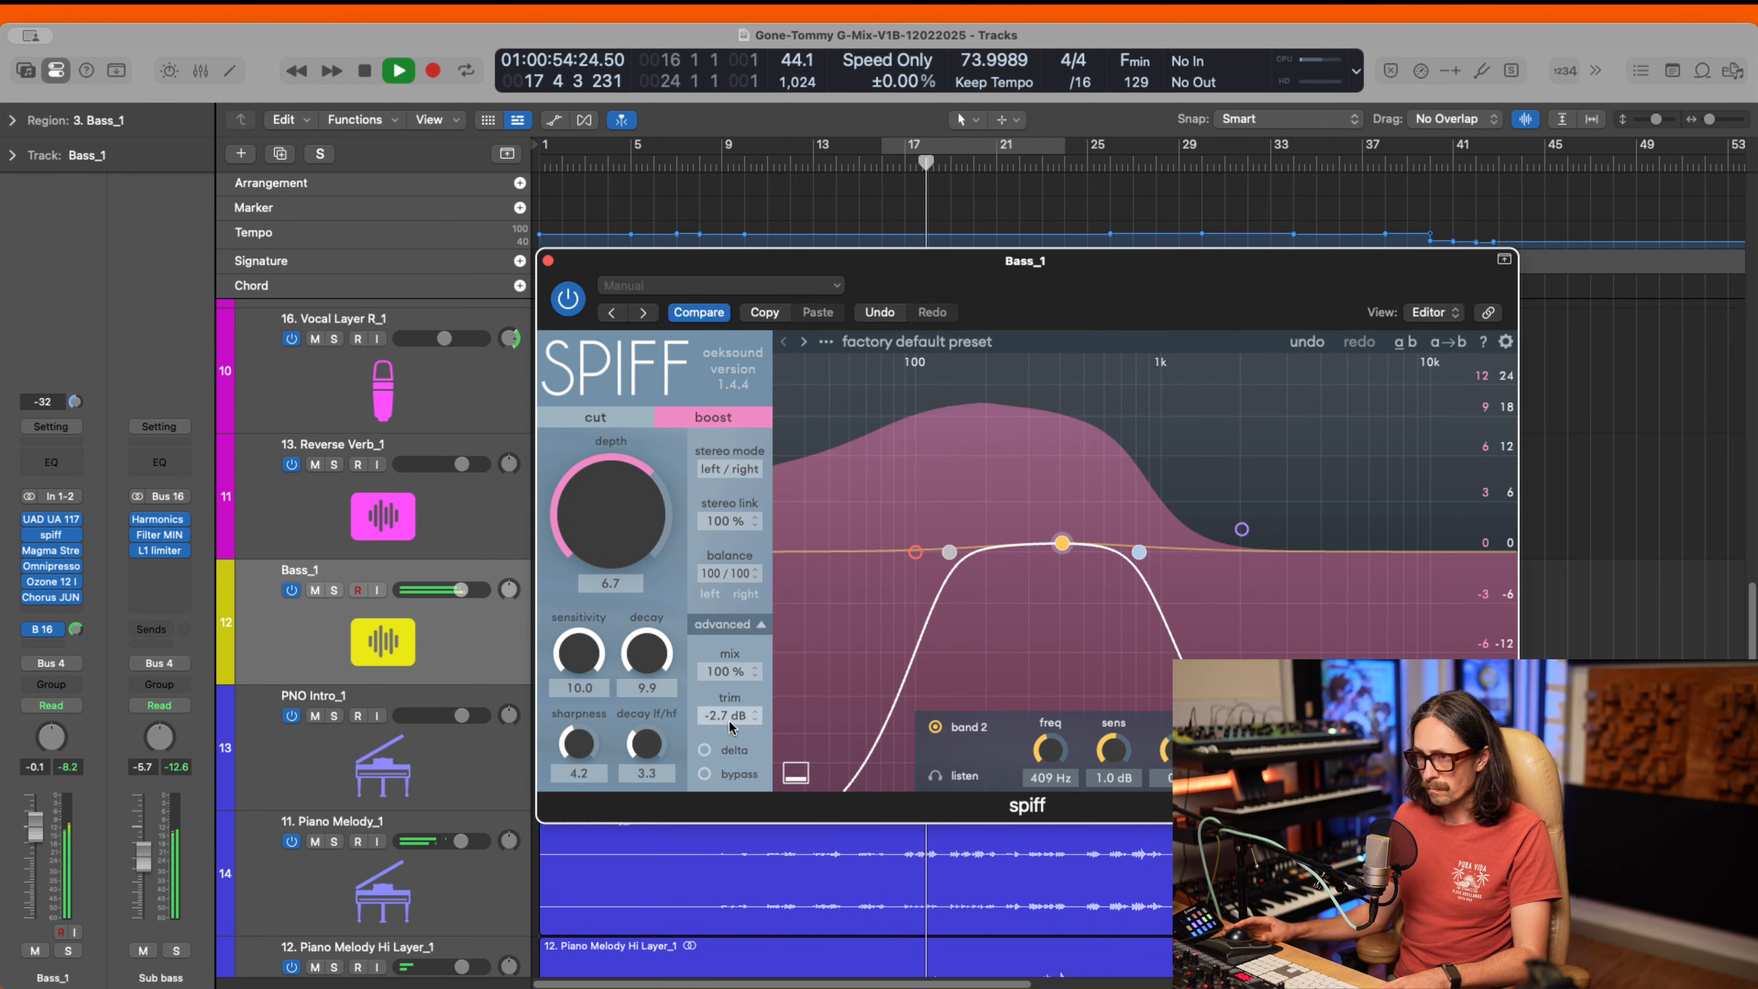
click(146, 854)
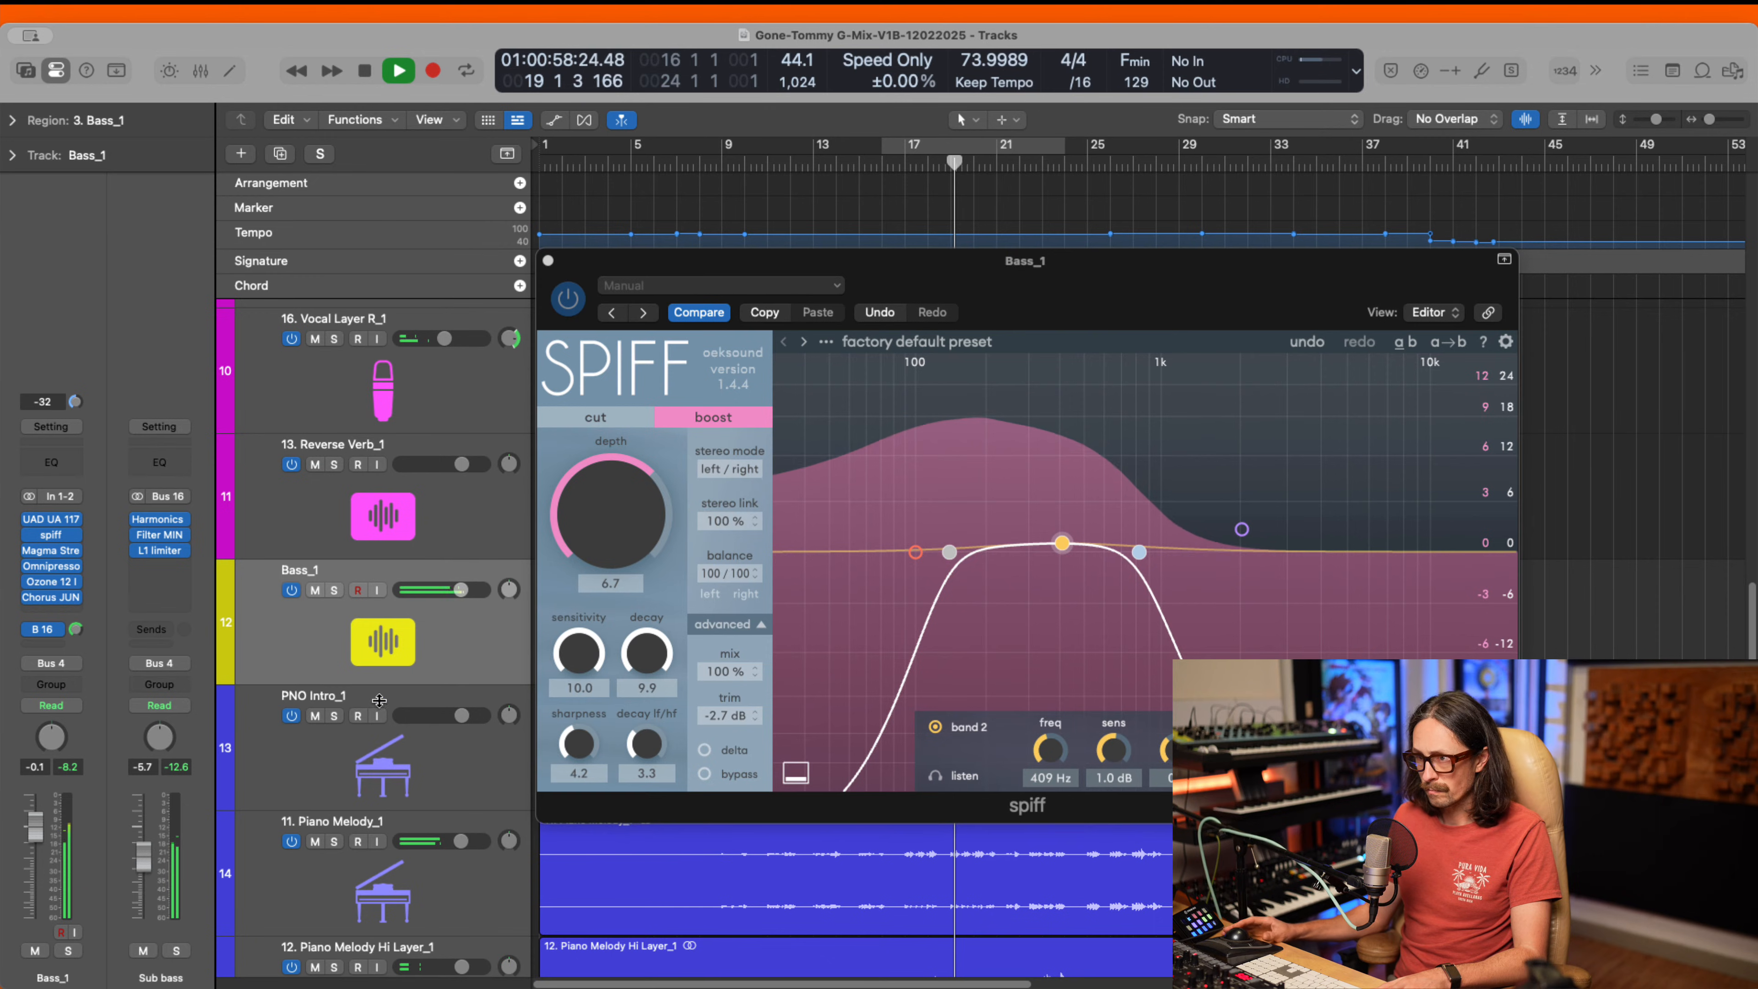
click(547, 261)
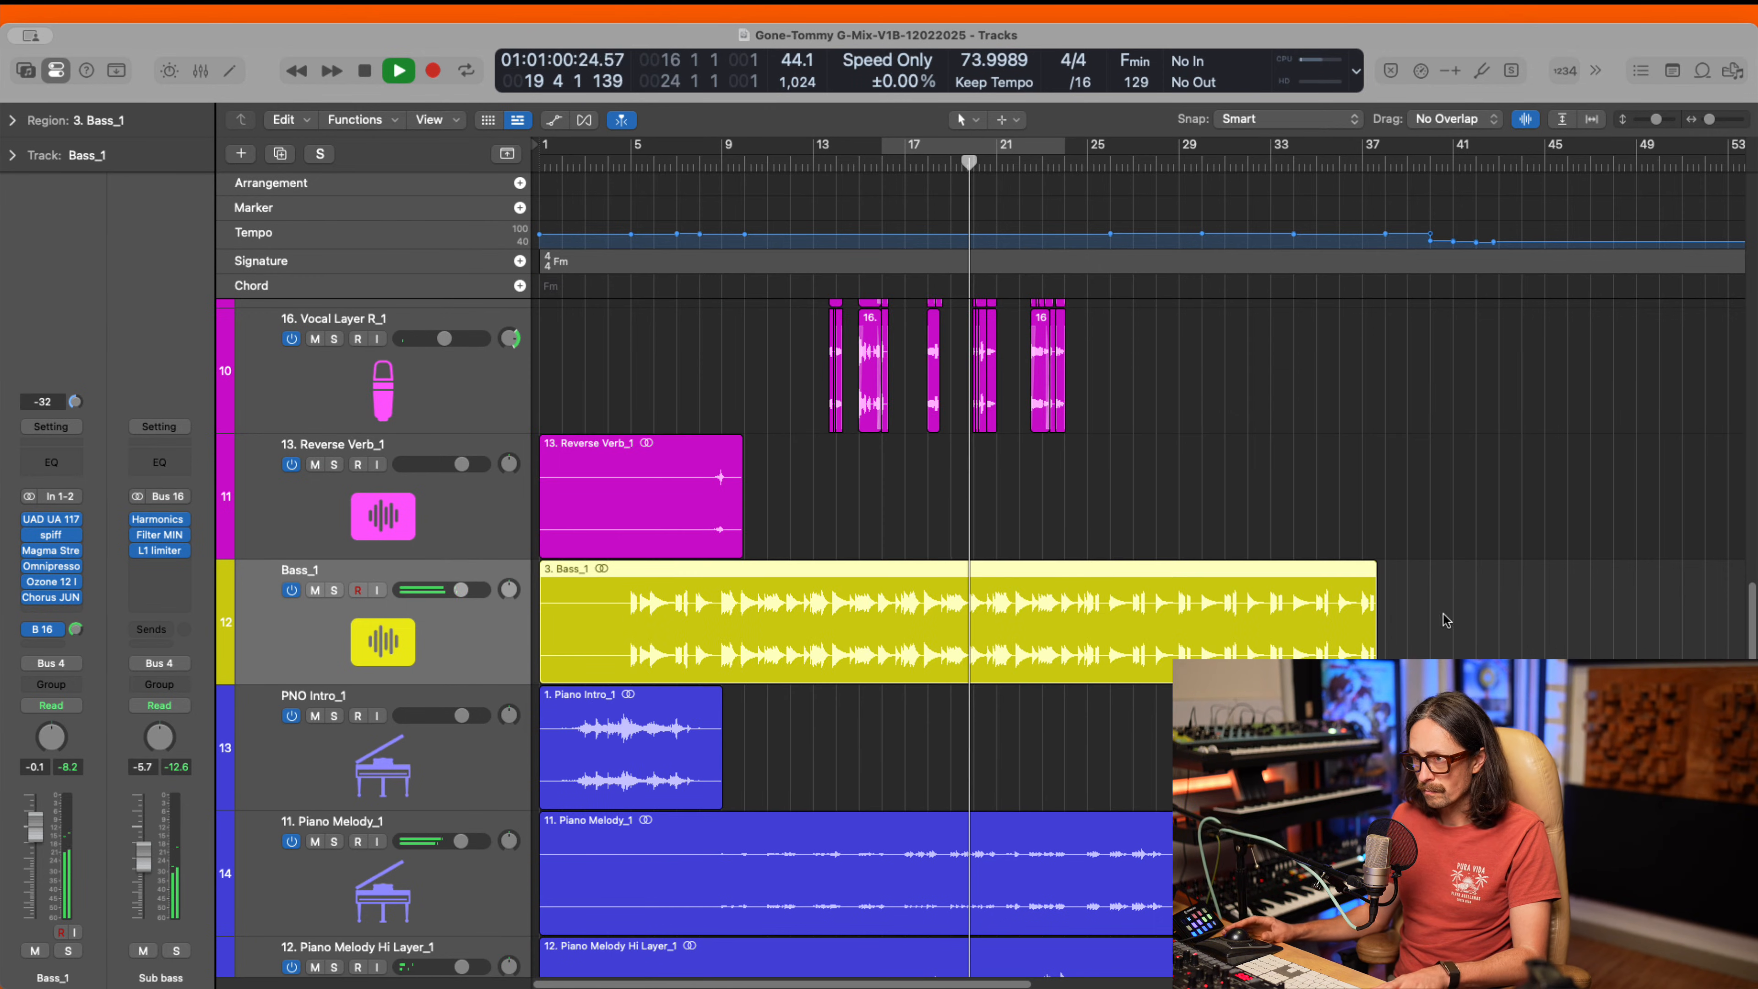
key(space)
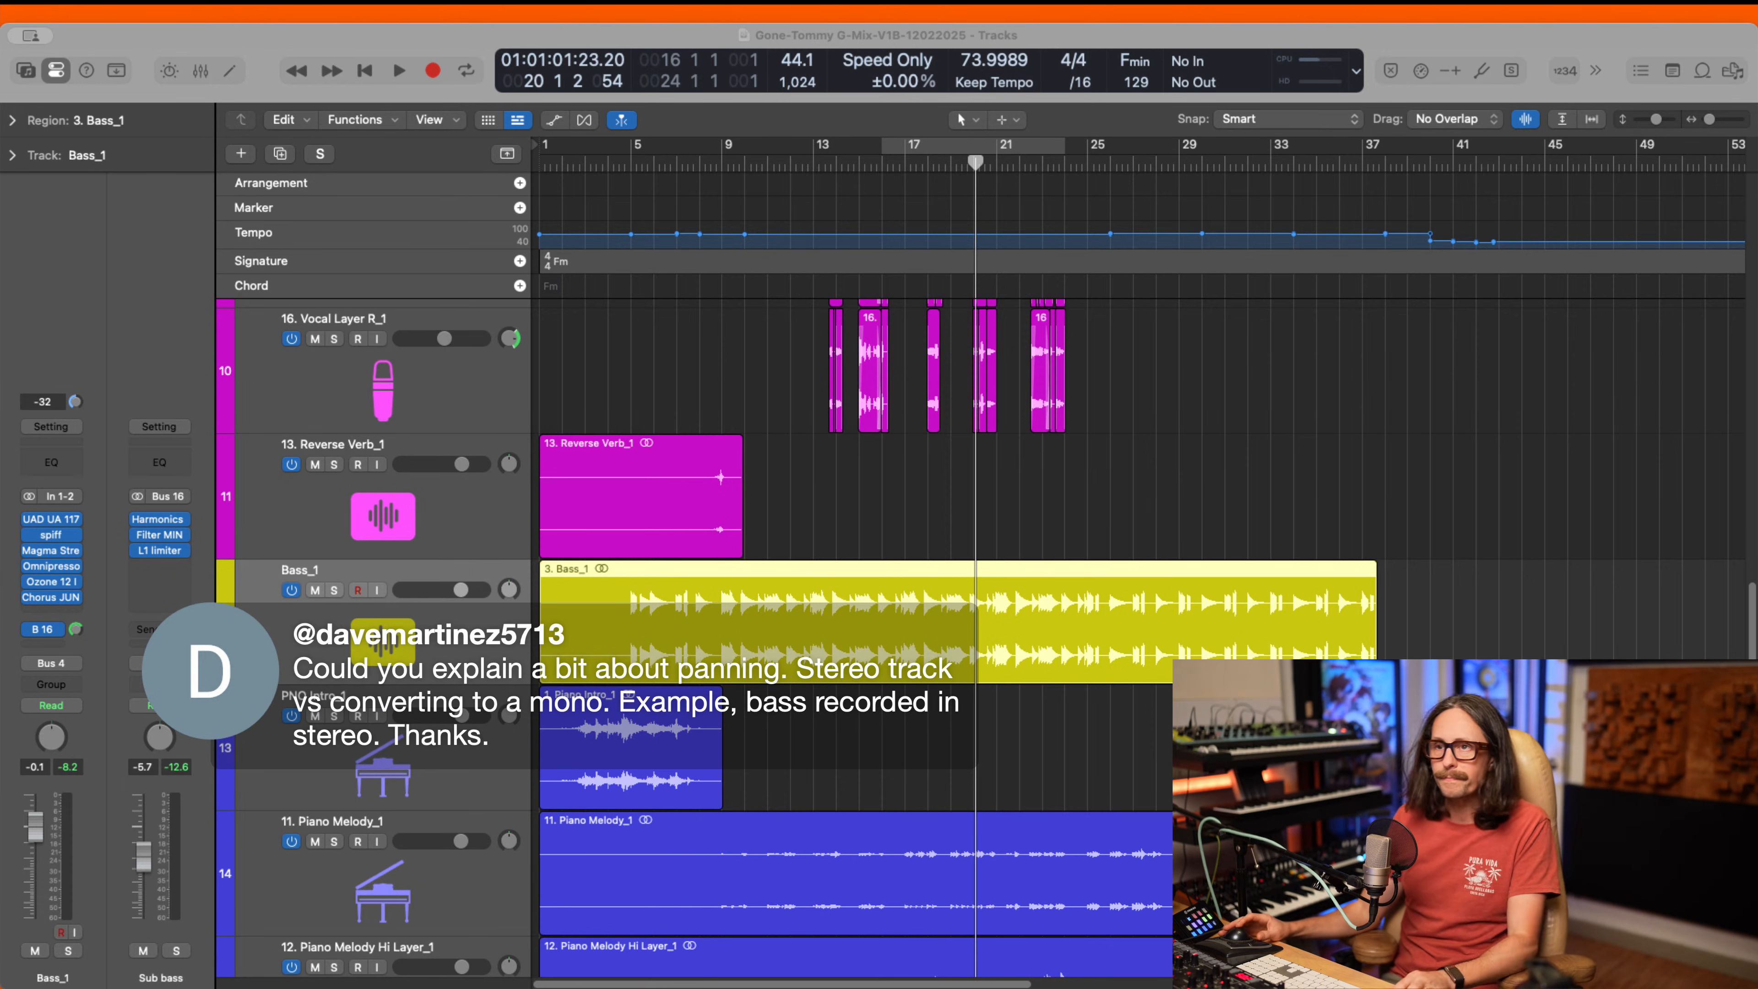
- Examine the two channels of the stereo Bass_1 waveform up close around bars 17 and 18, and return to the wider arrangement
click(913, 597)
drag(839, 518, 1088, 739)
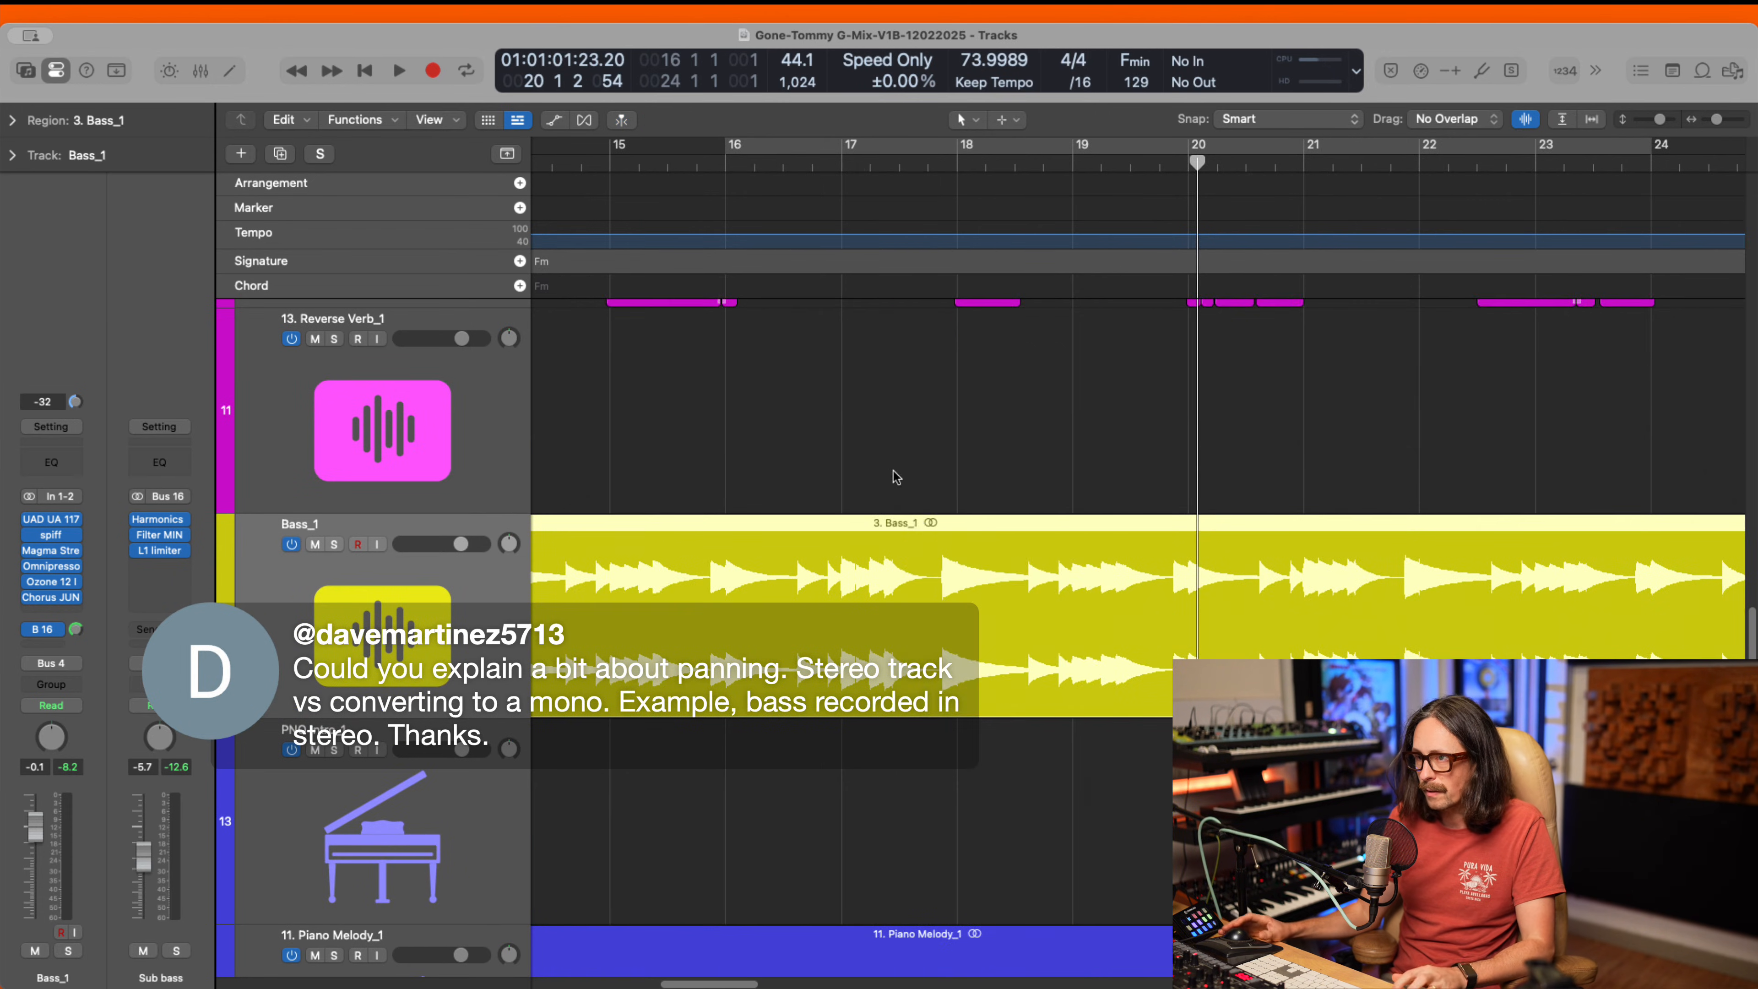
drag(904, 486, 1106, 791)
drag(708, 440, 928, 830)
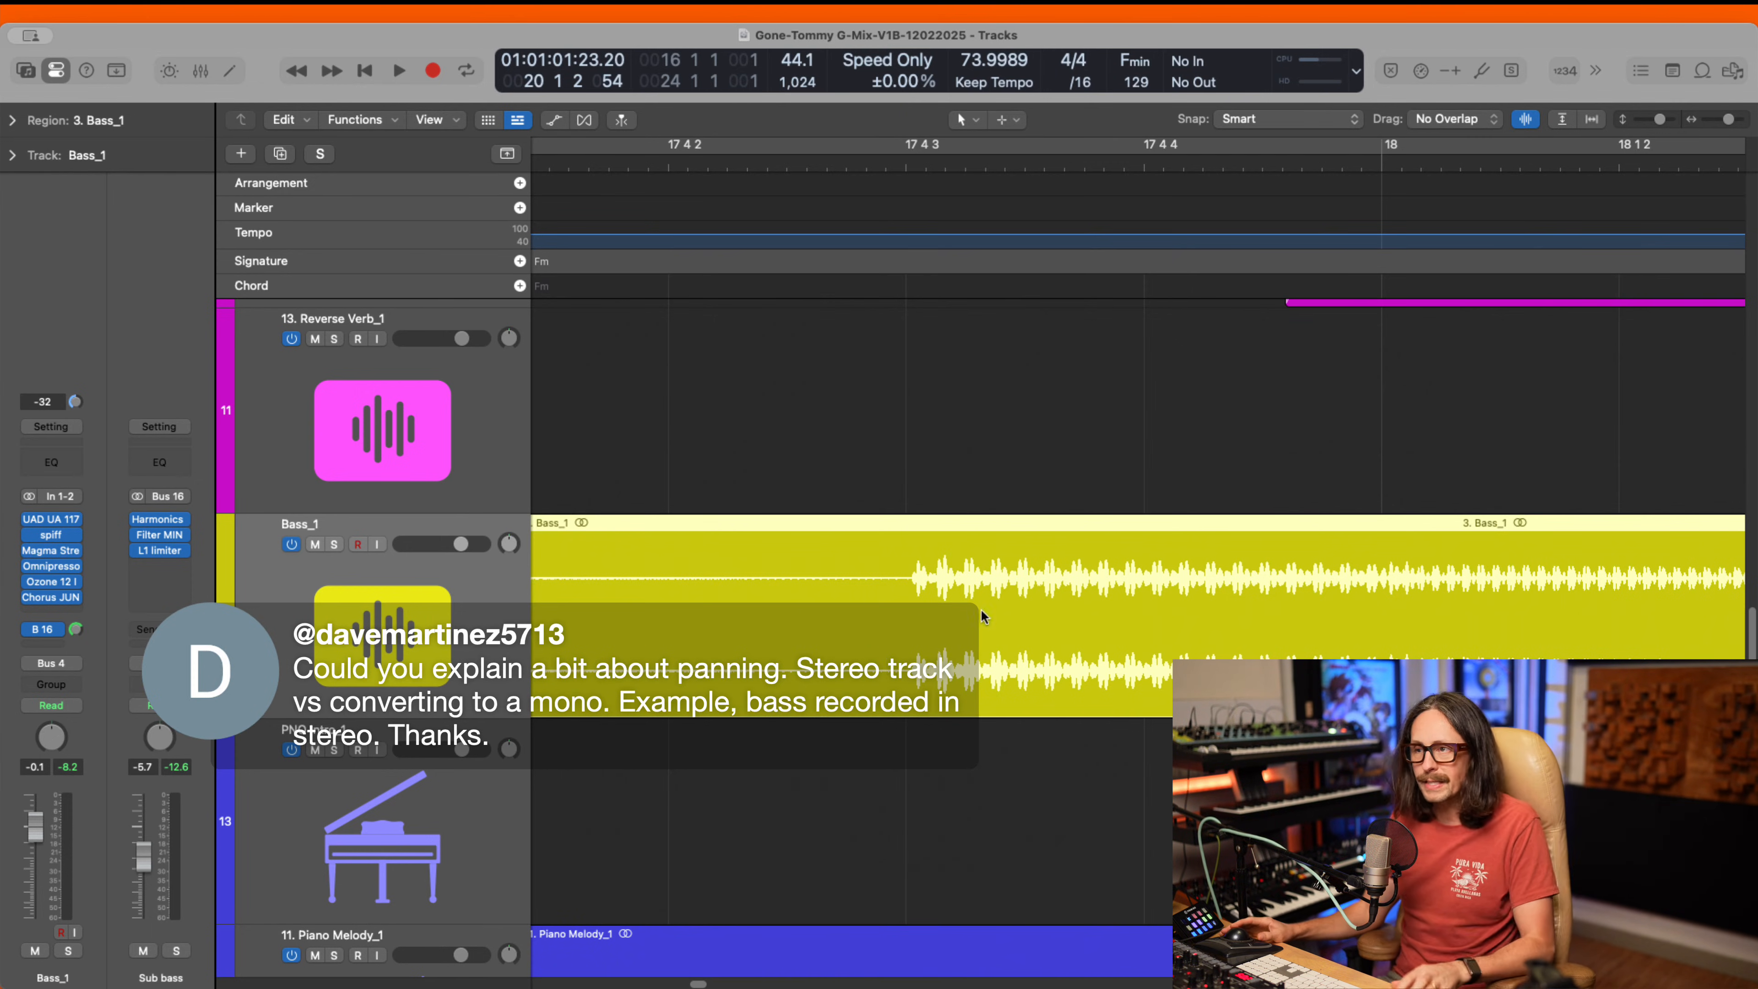
ctrl+alt+click(910, 620)
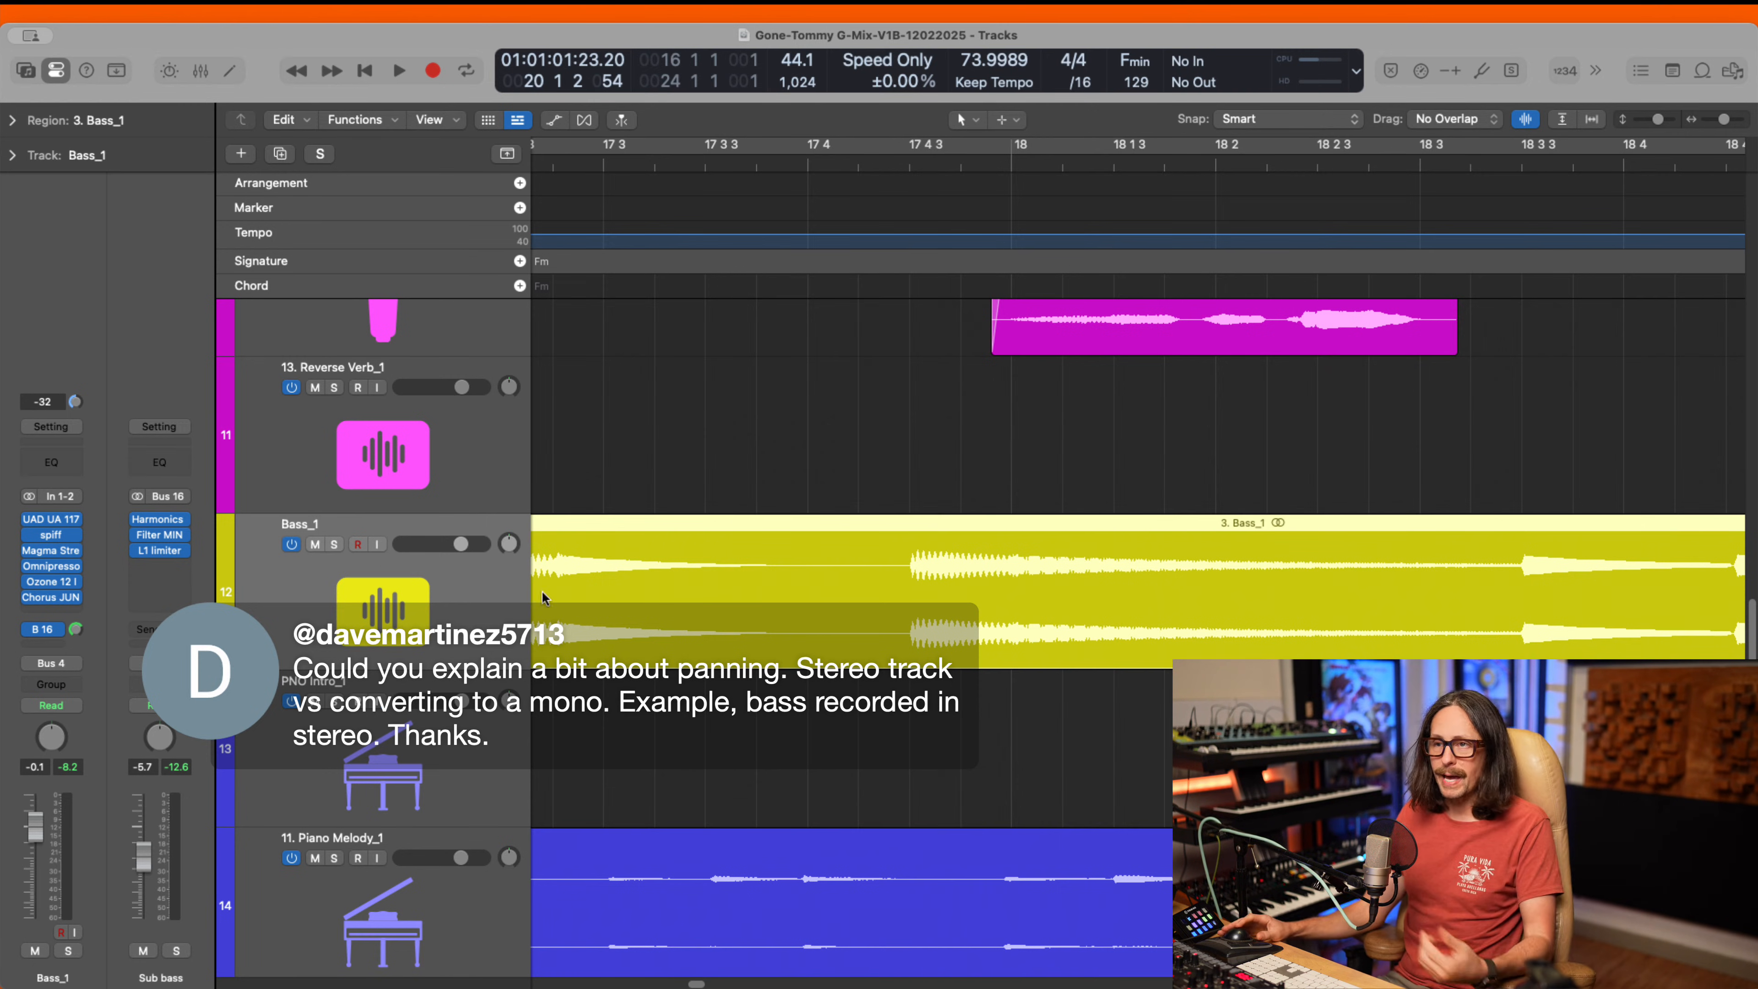
ctrl+alt+click(981, 616)
ctrl+alt+click(981, 616)
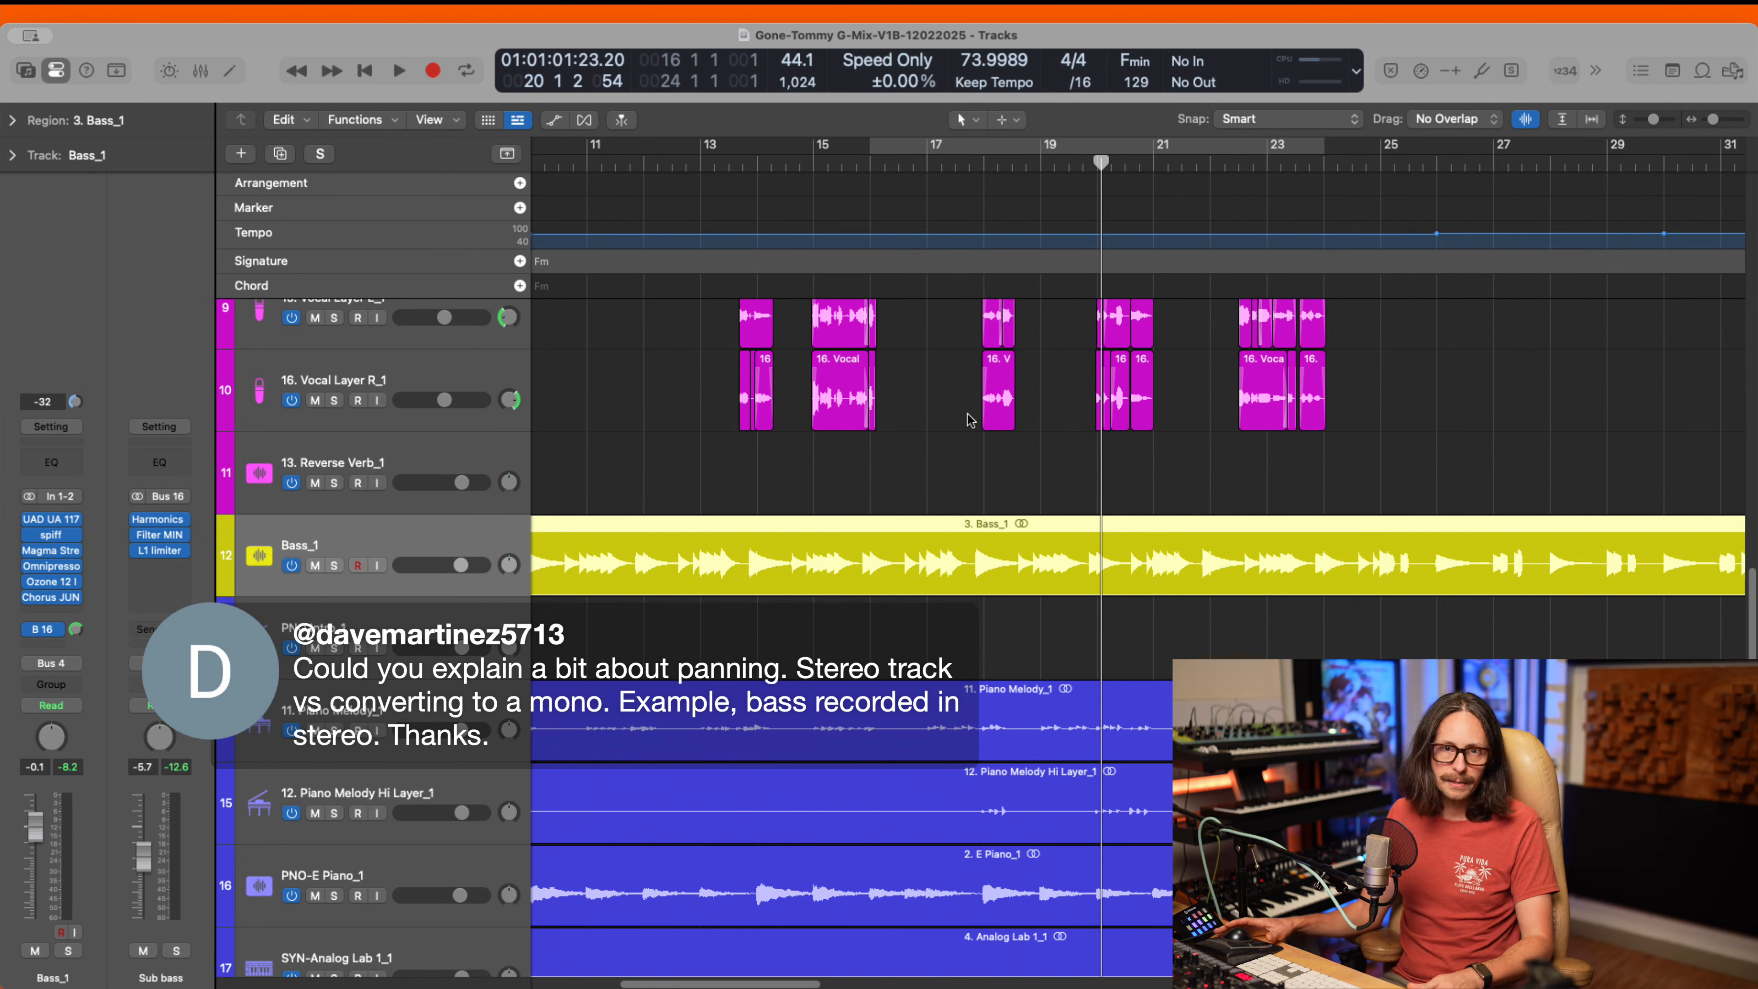
- Insert Plugin Alliance's AMEK EQ 250 on the Master Aux track and move its window clear of the webcam area
scroll(923, 516, down, 5)
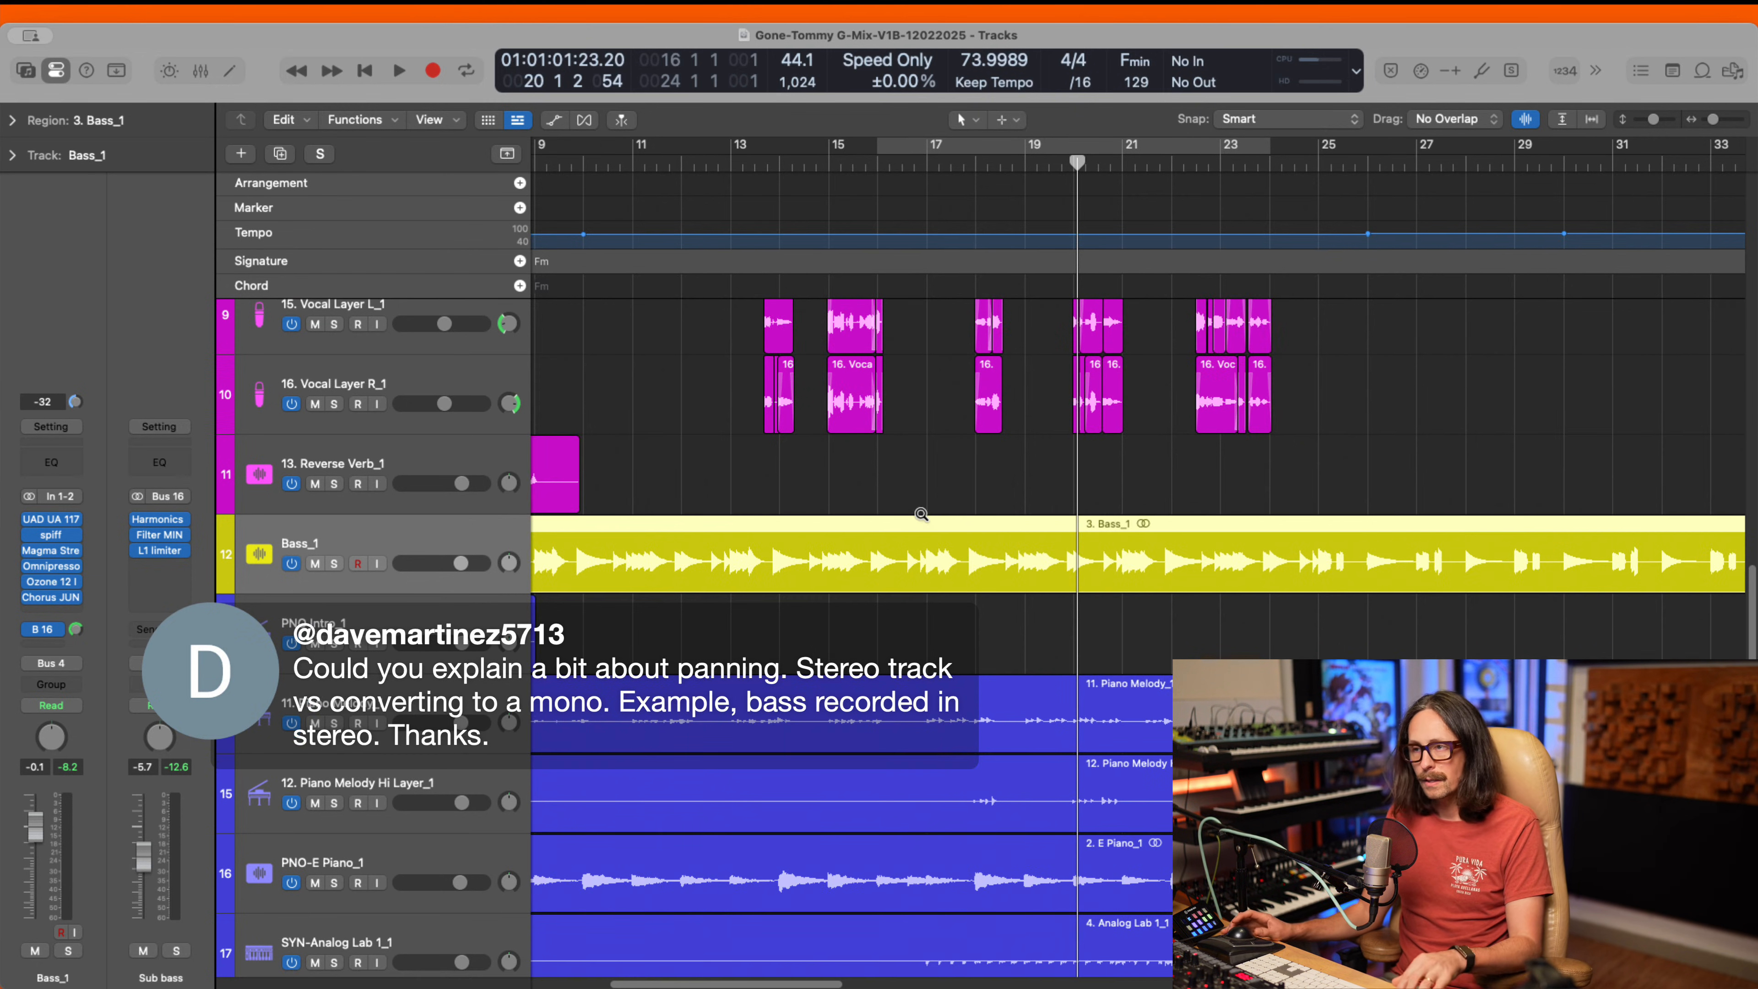
scroll(656, 594, up, 10)
click(268, 376)
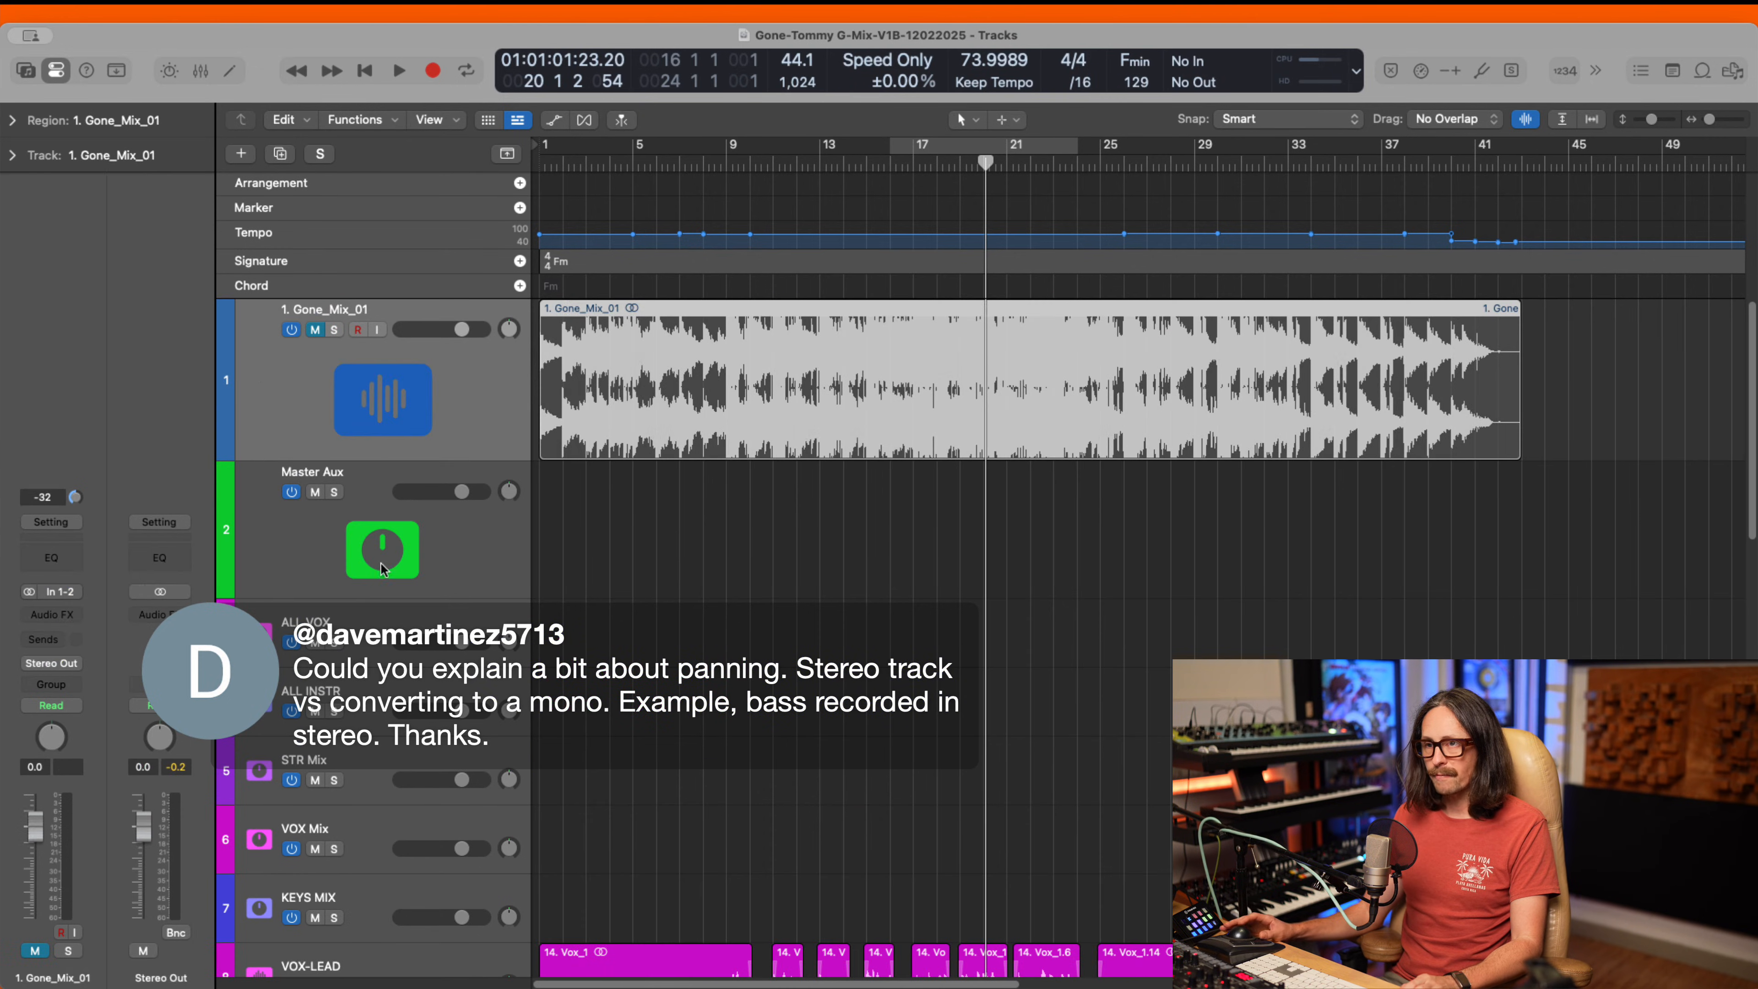
click(335, 572)
click(69, 545)
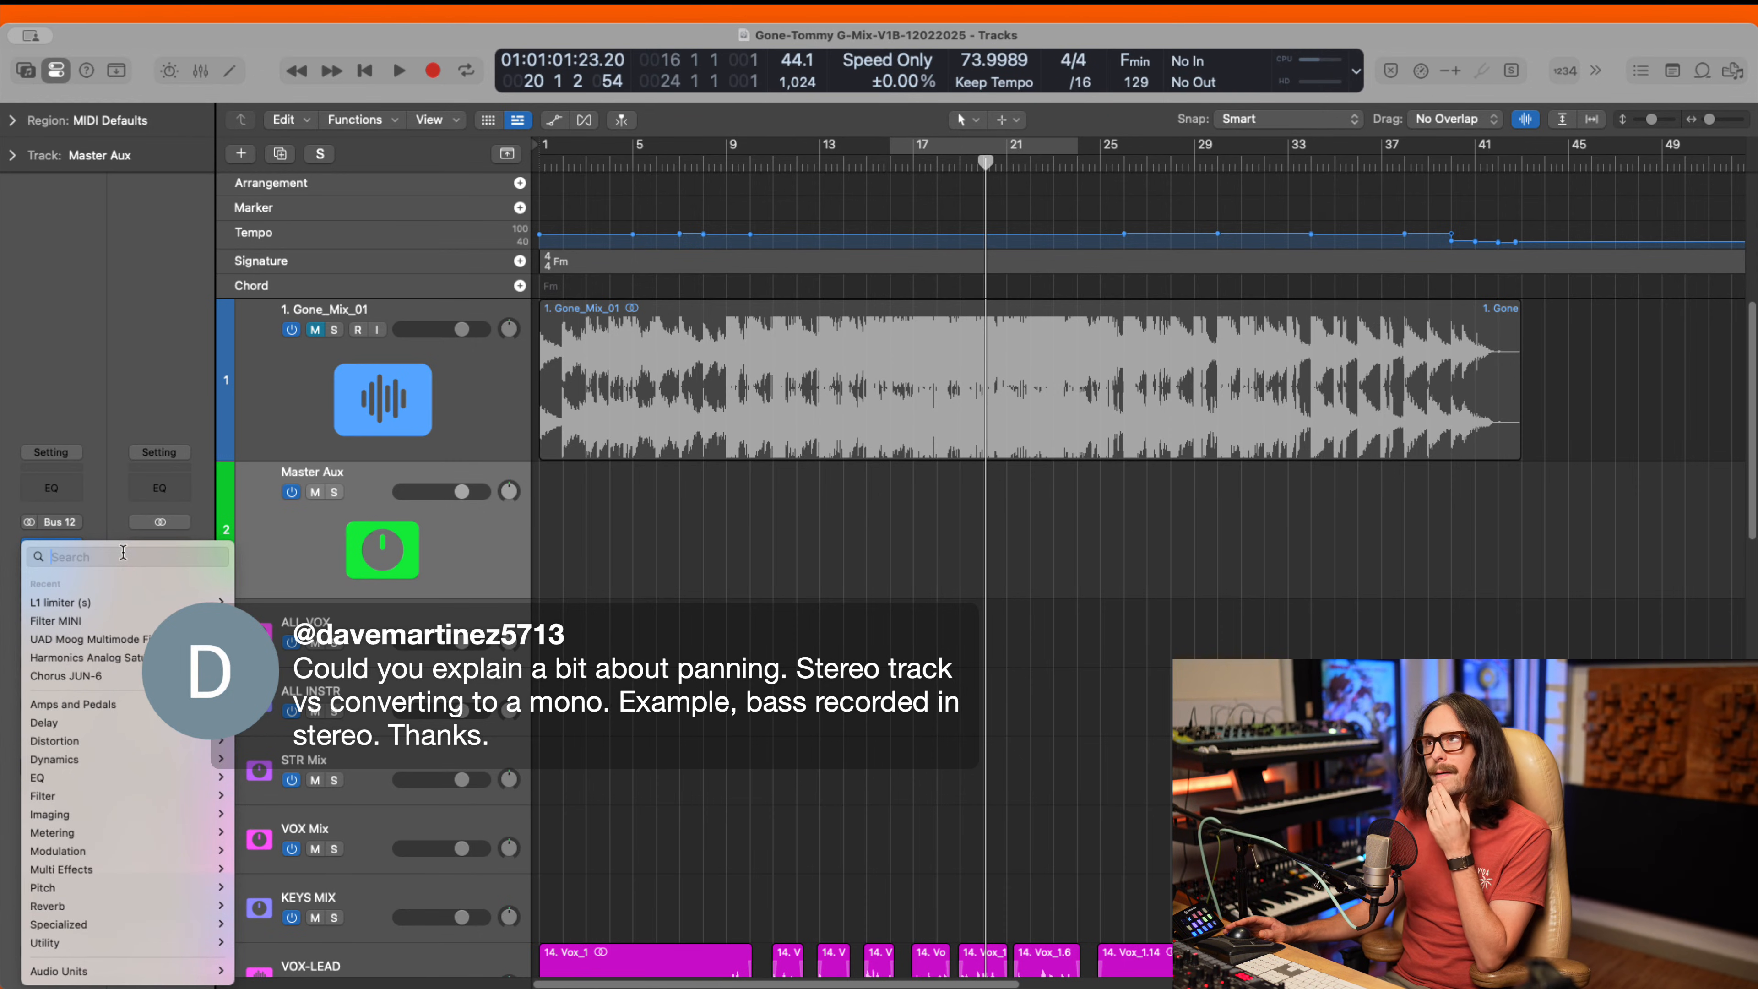
mouse_move(123, 970)
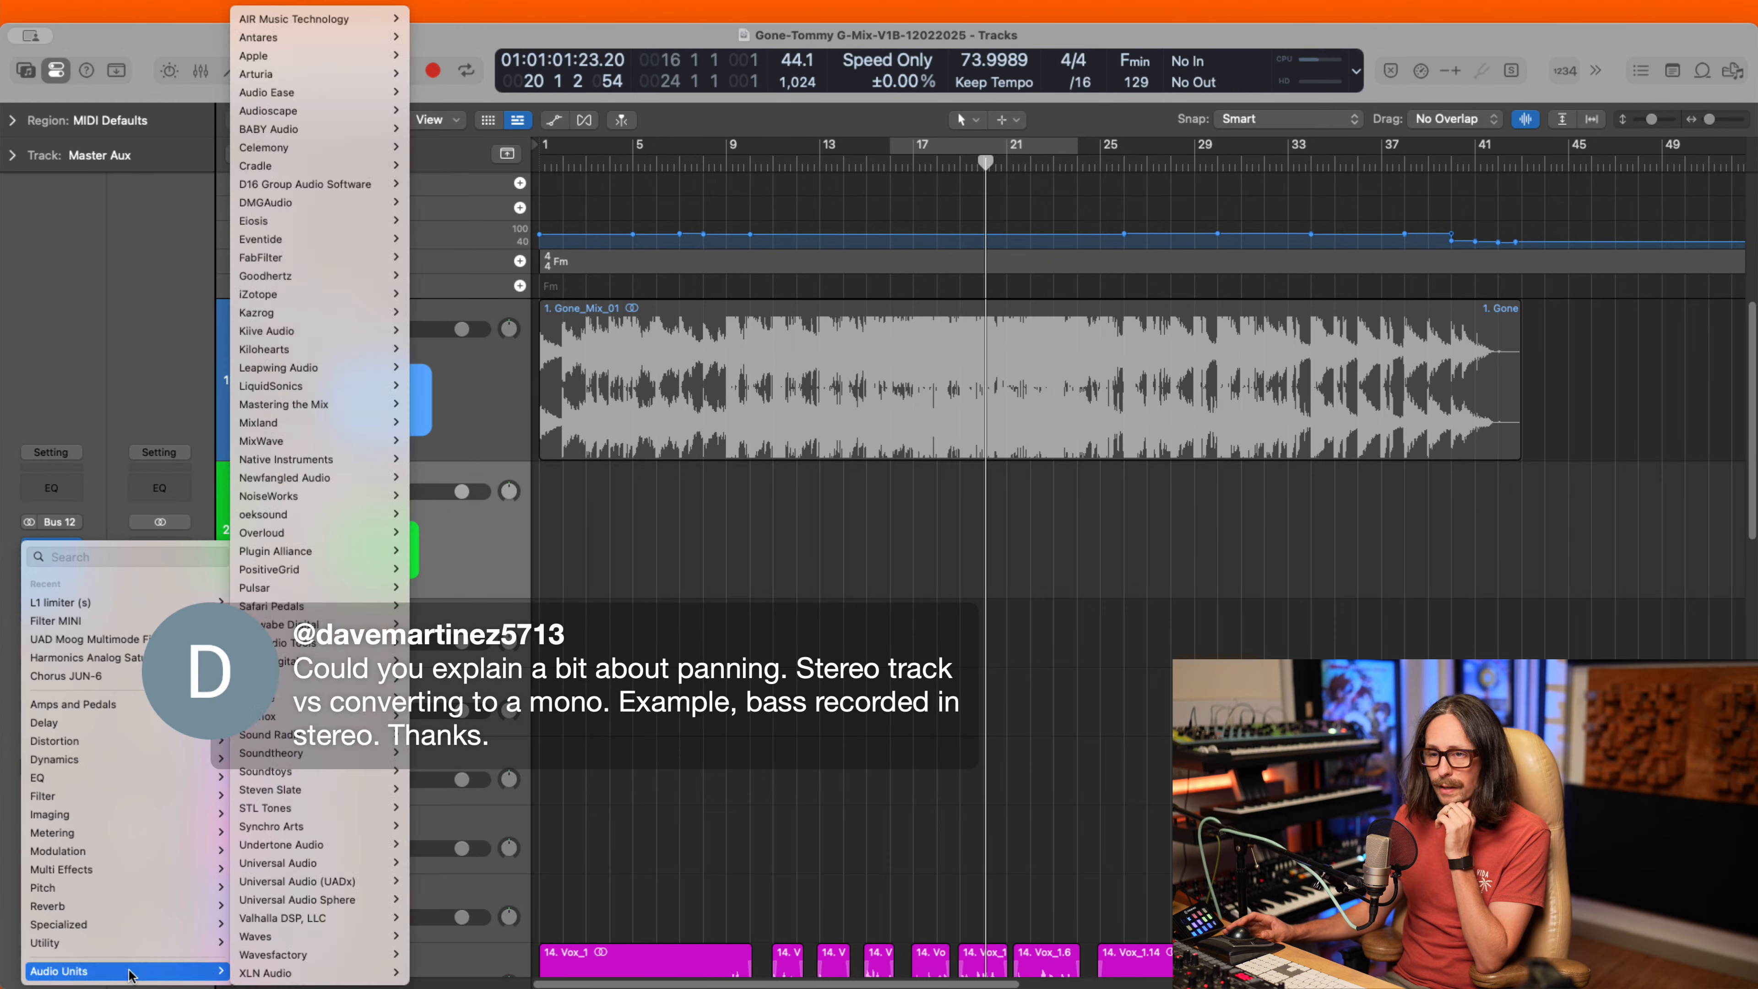
mouse_move(332, 550)
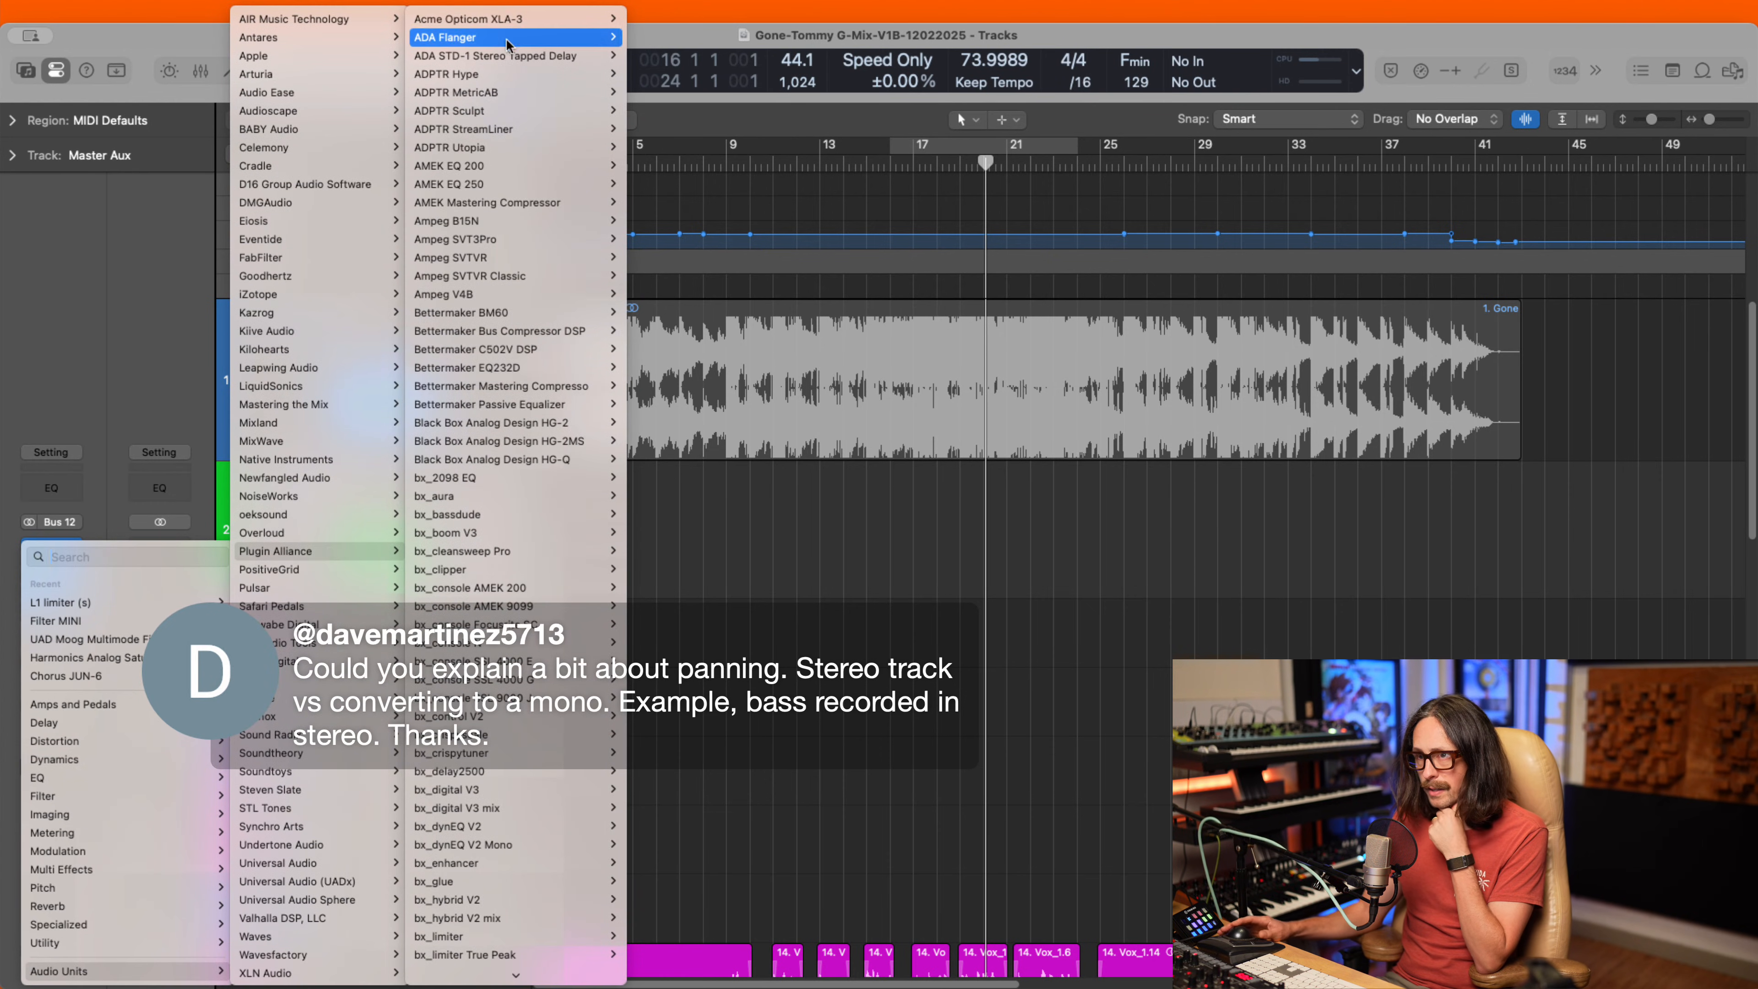
mouse_move(518, 193)
click(647, 184)
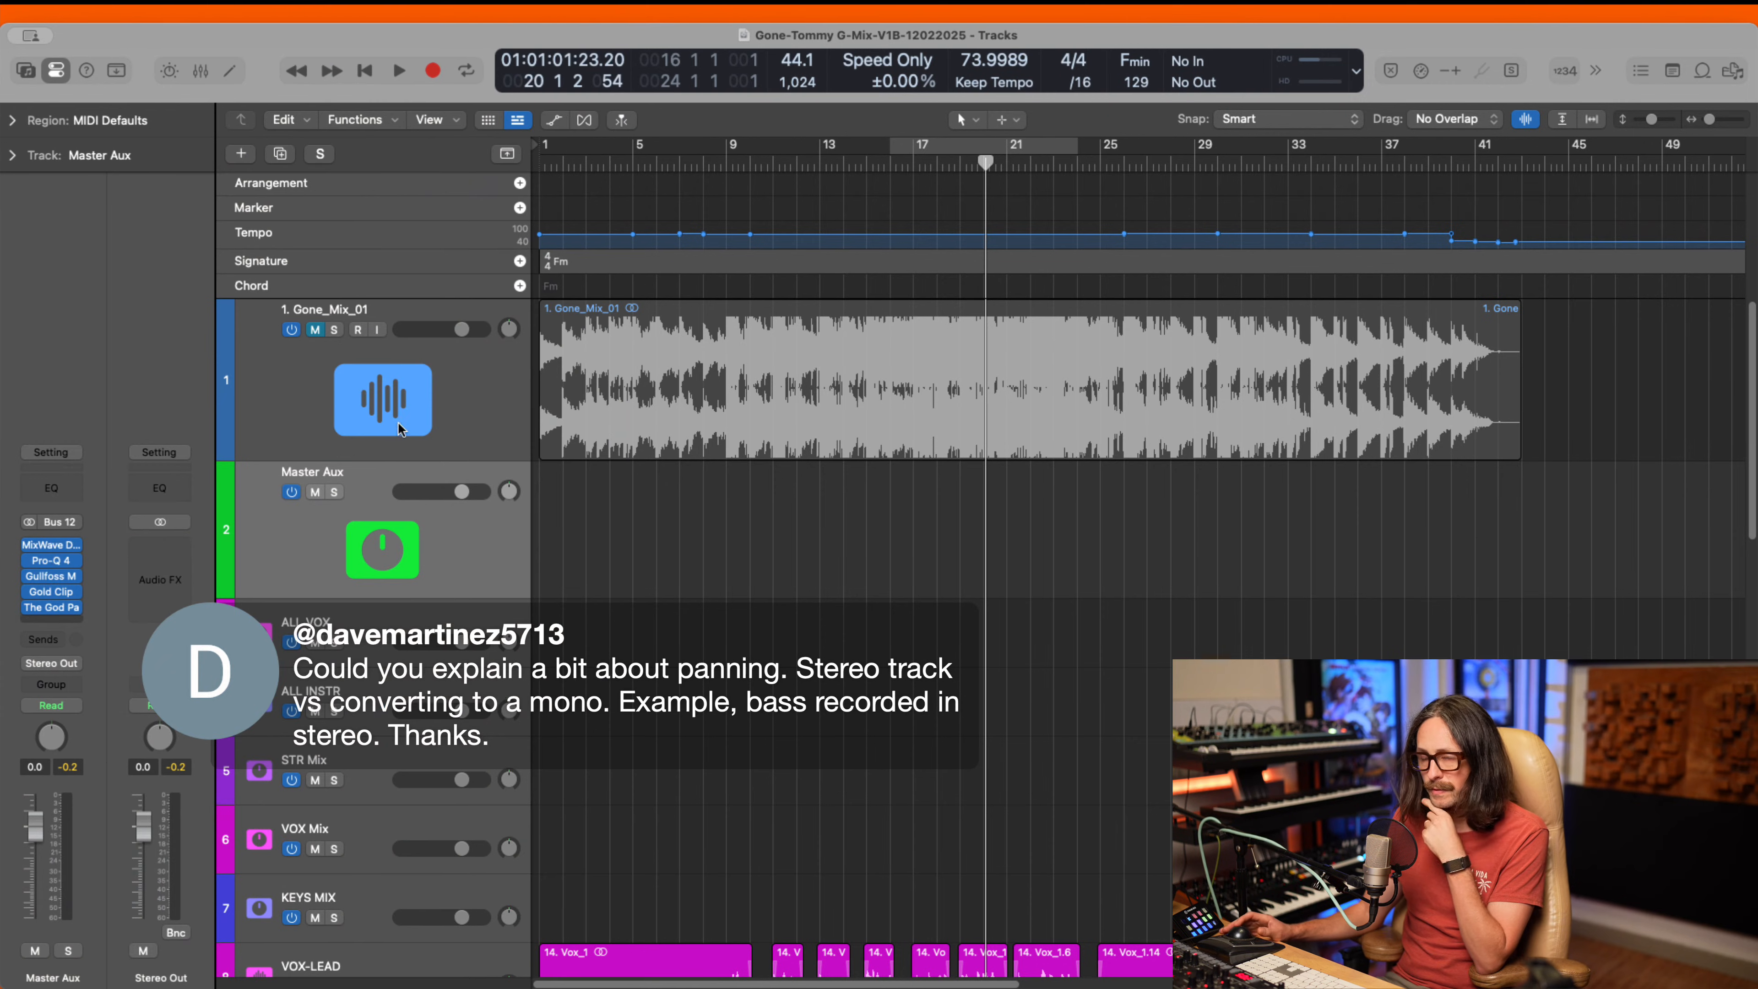
drag(1175, 305, 866, 172)
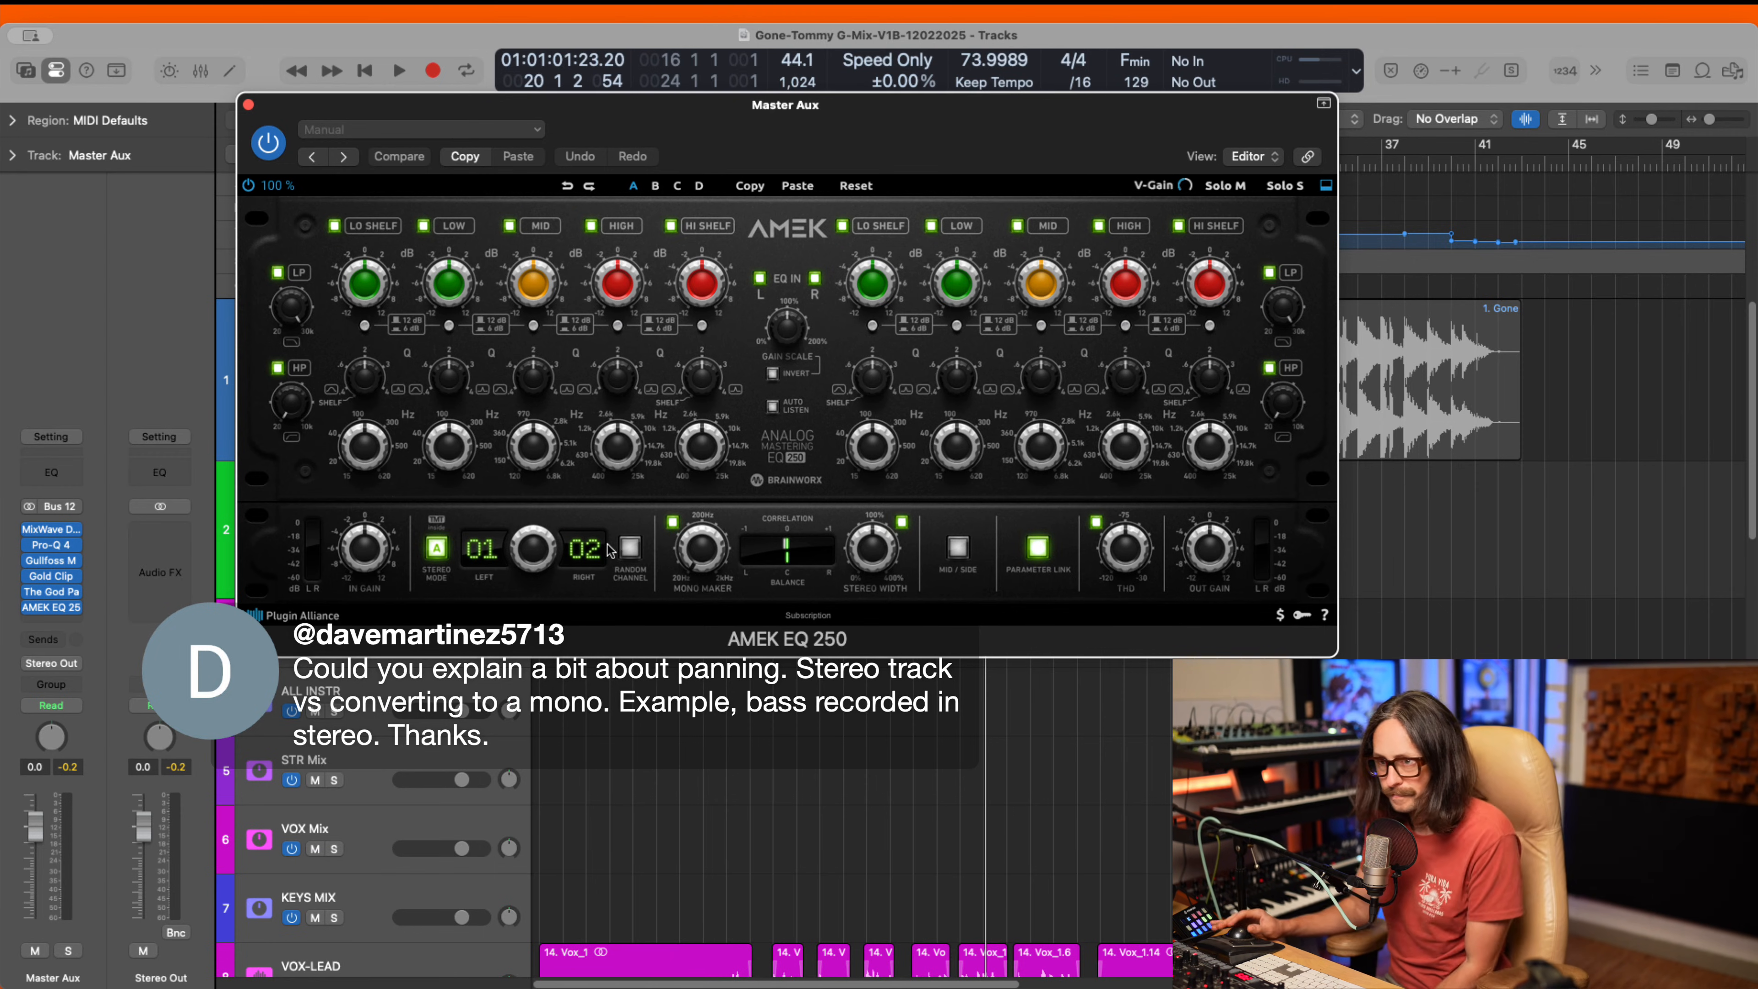
- Try several random left and right channel pairs in the AMEK EQ 250, stopping at 12 and 13
click(630, 548)
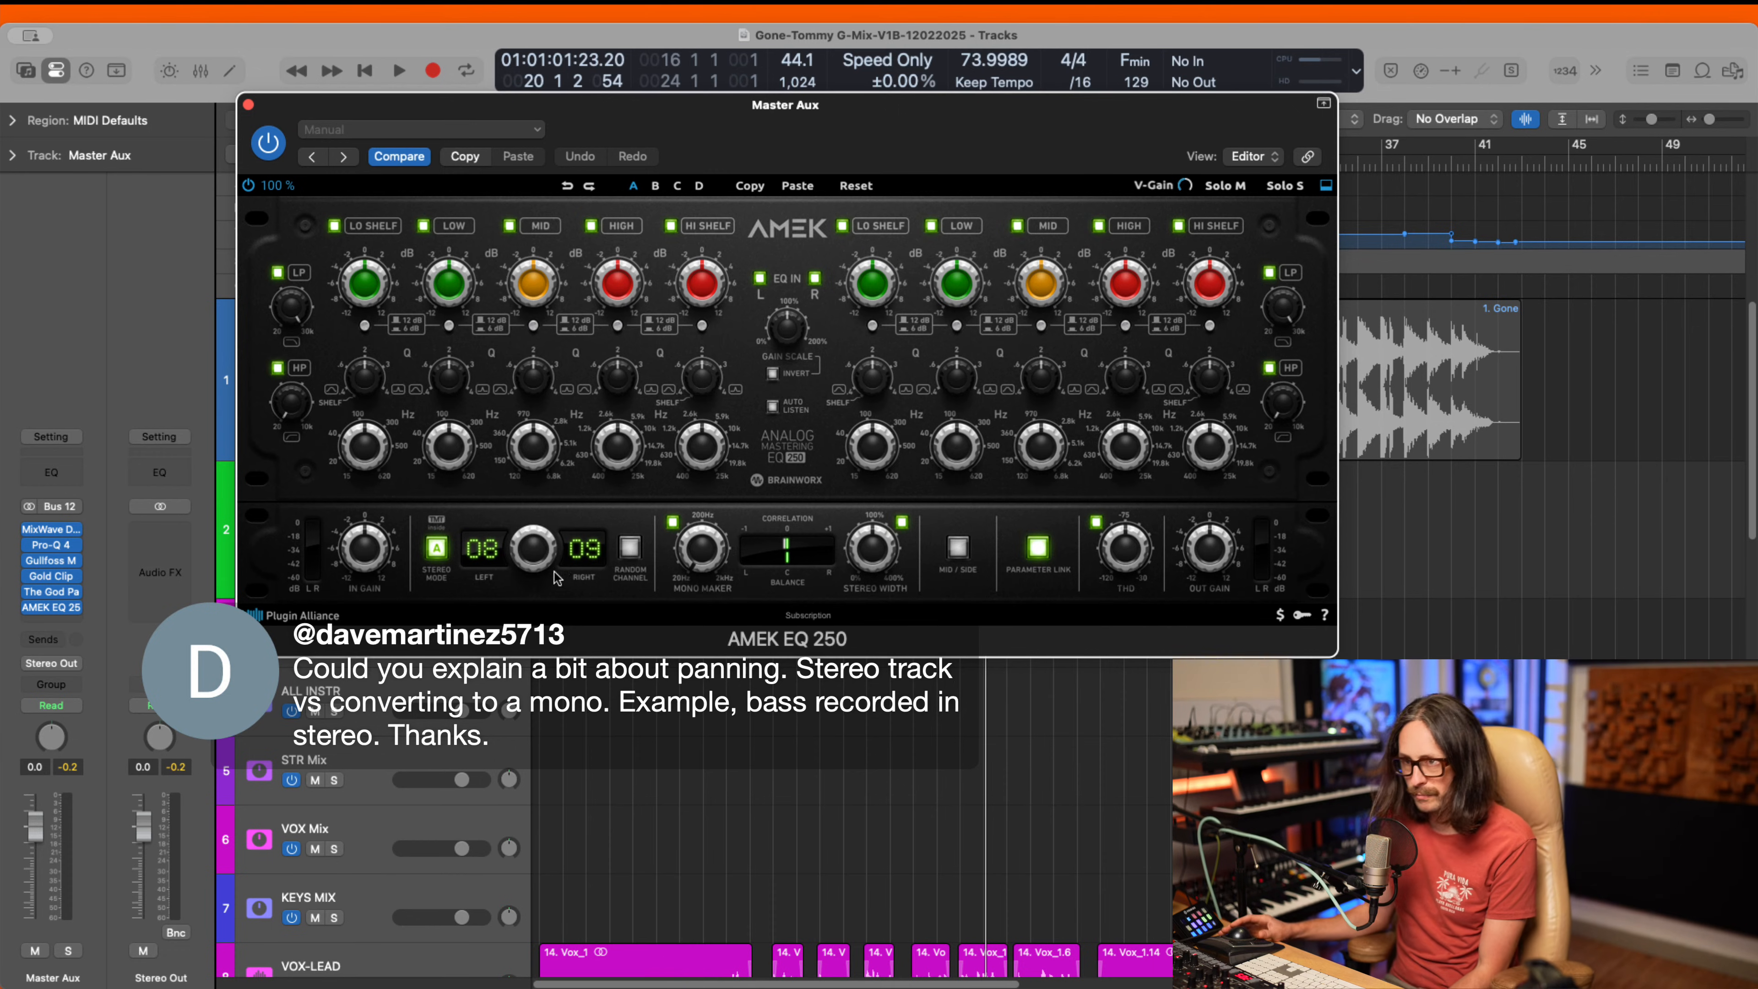
click(630, 549)
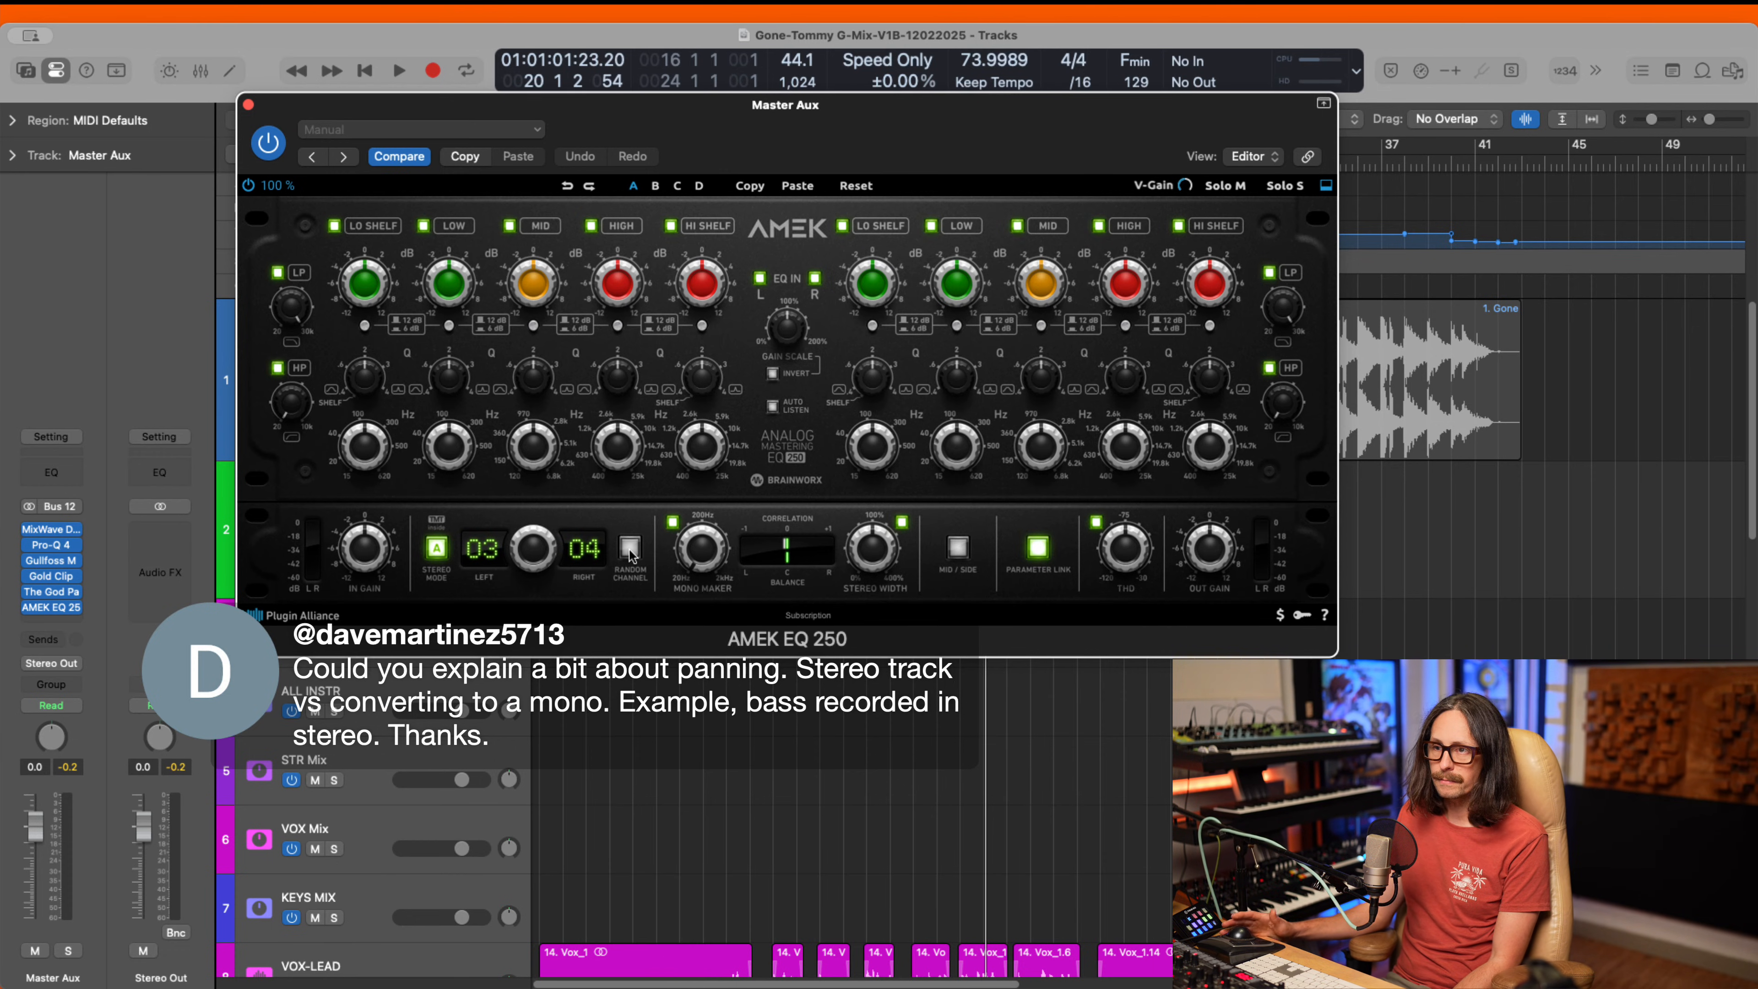
click(630, 551)
click(630, 551)
click(630, 551)
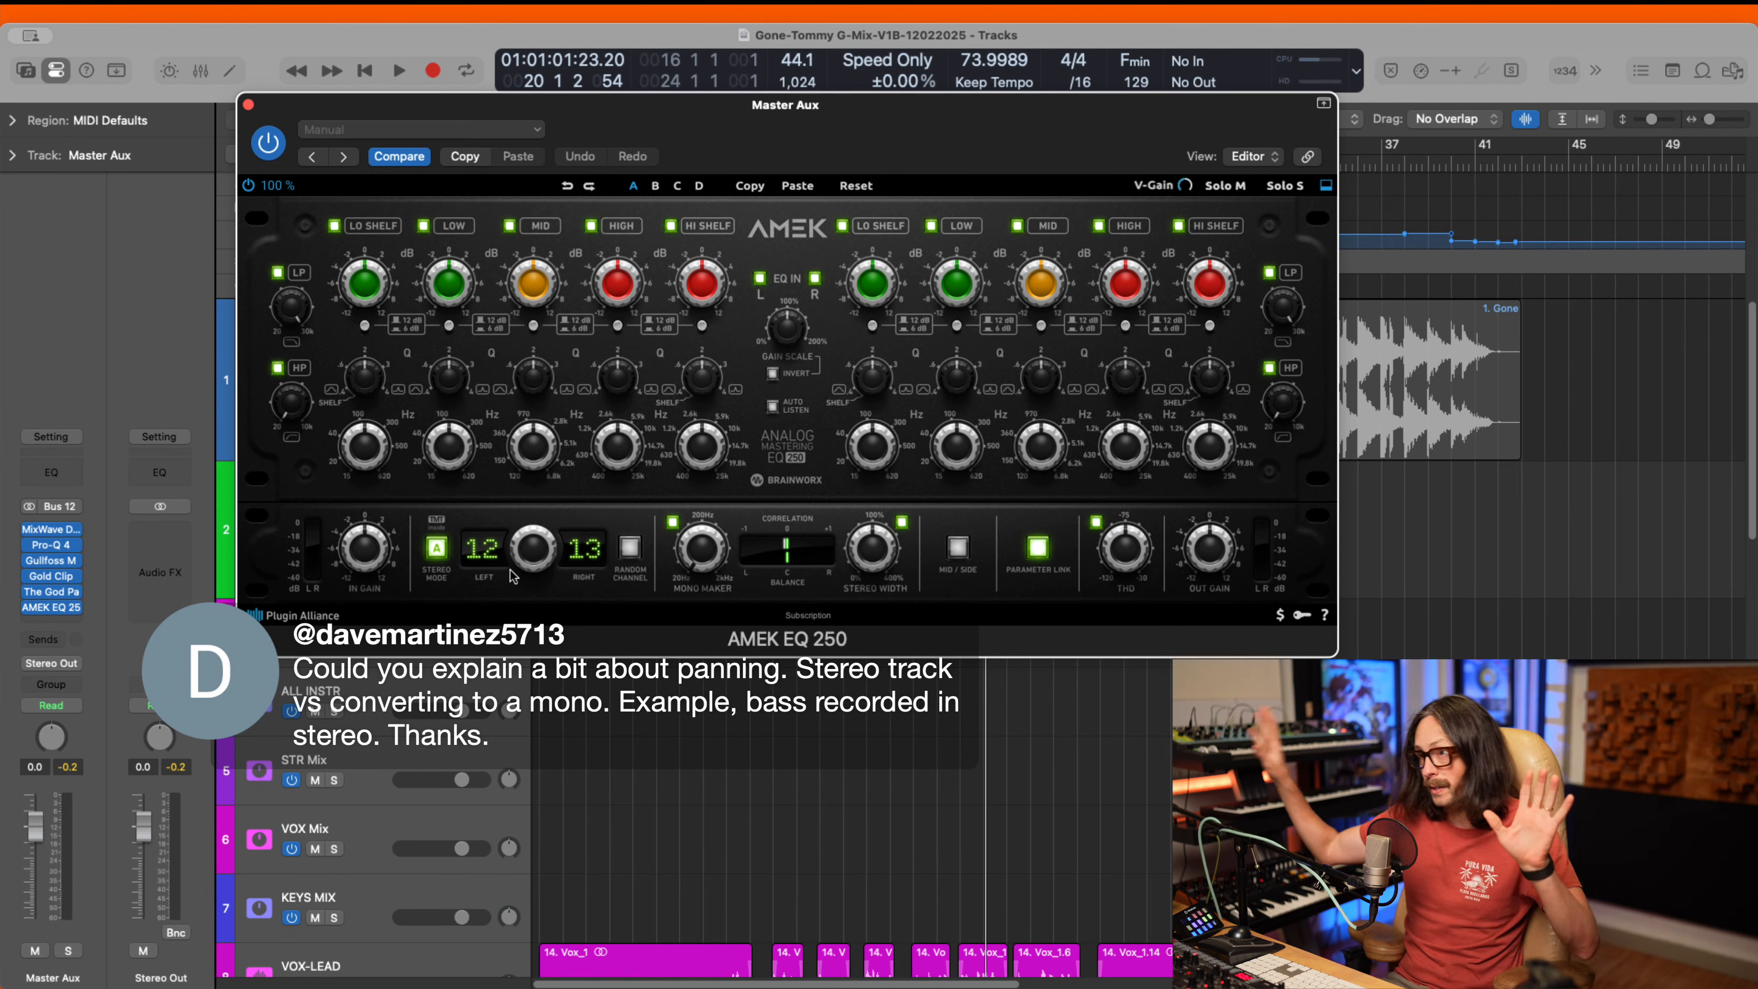
click(436, 546)
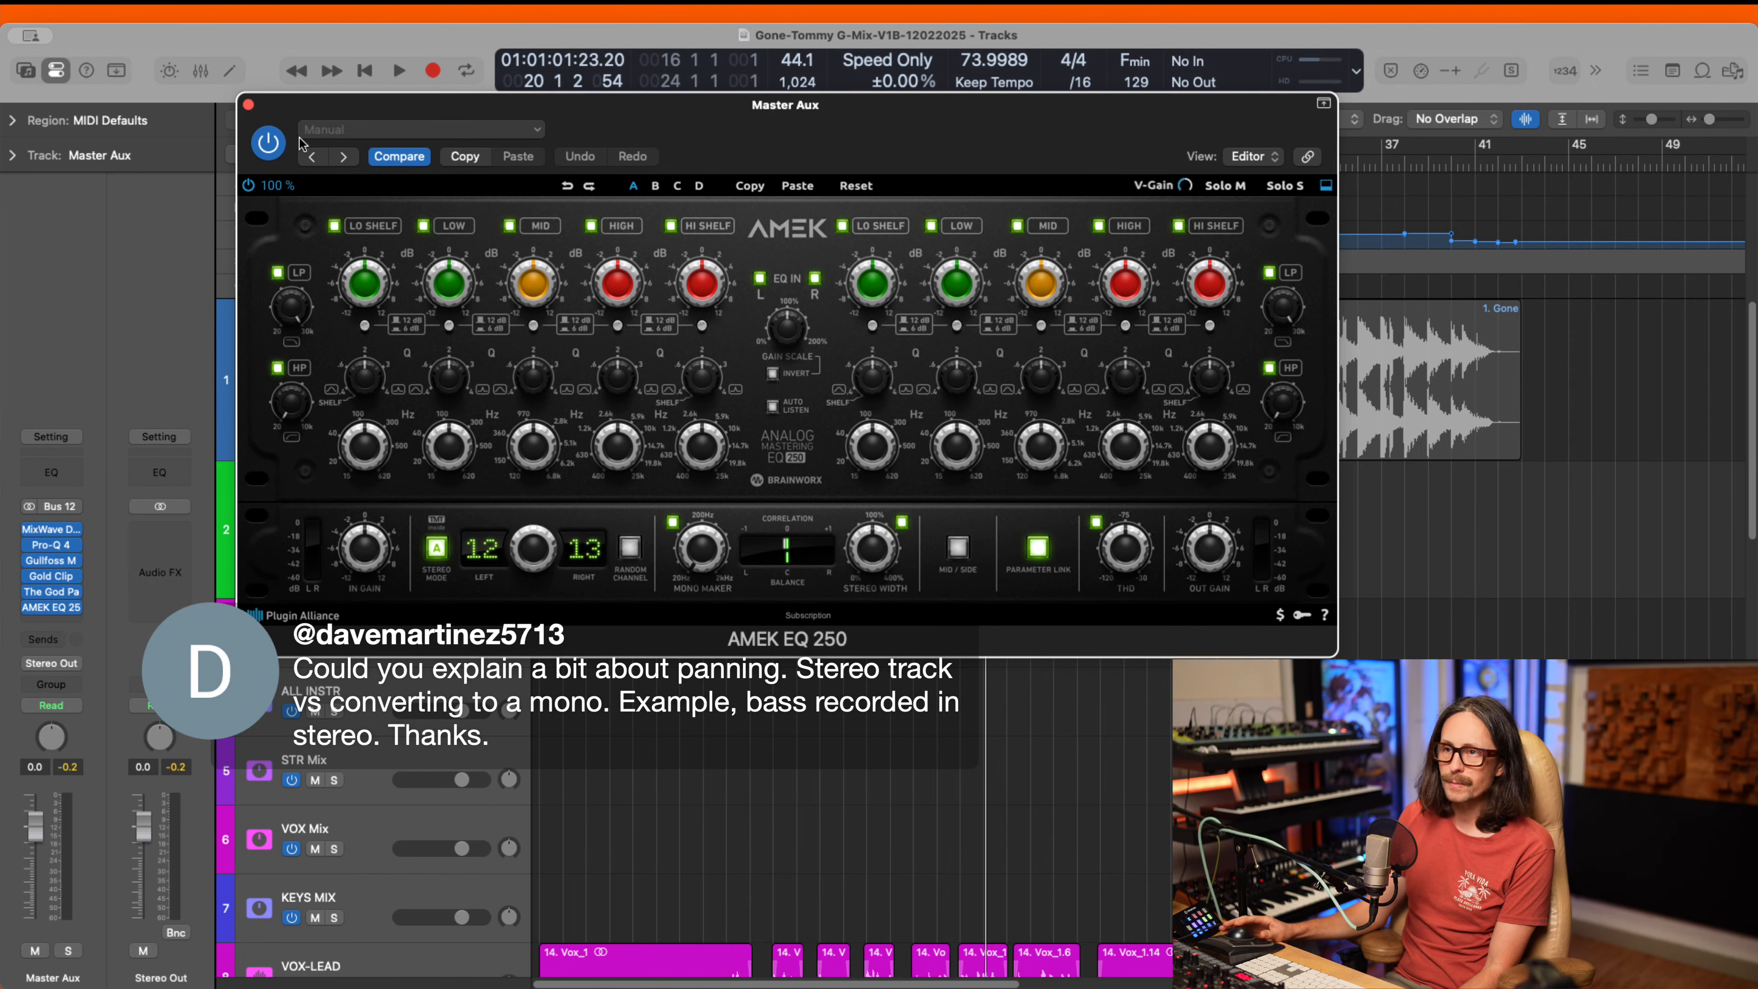
- Close the AMEK EQ 250 window and remove the plug-in from Master Aux
click(248, 105)
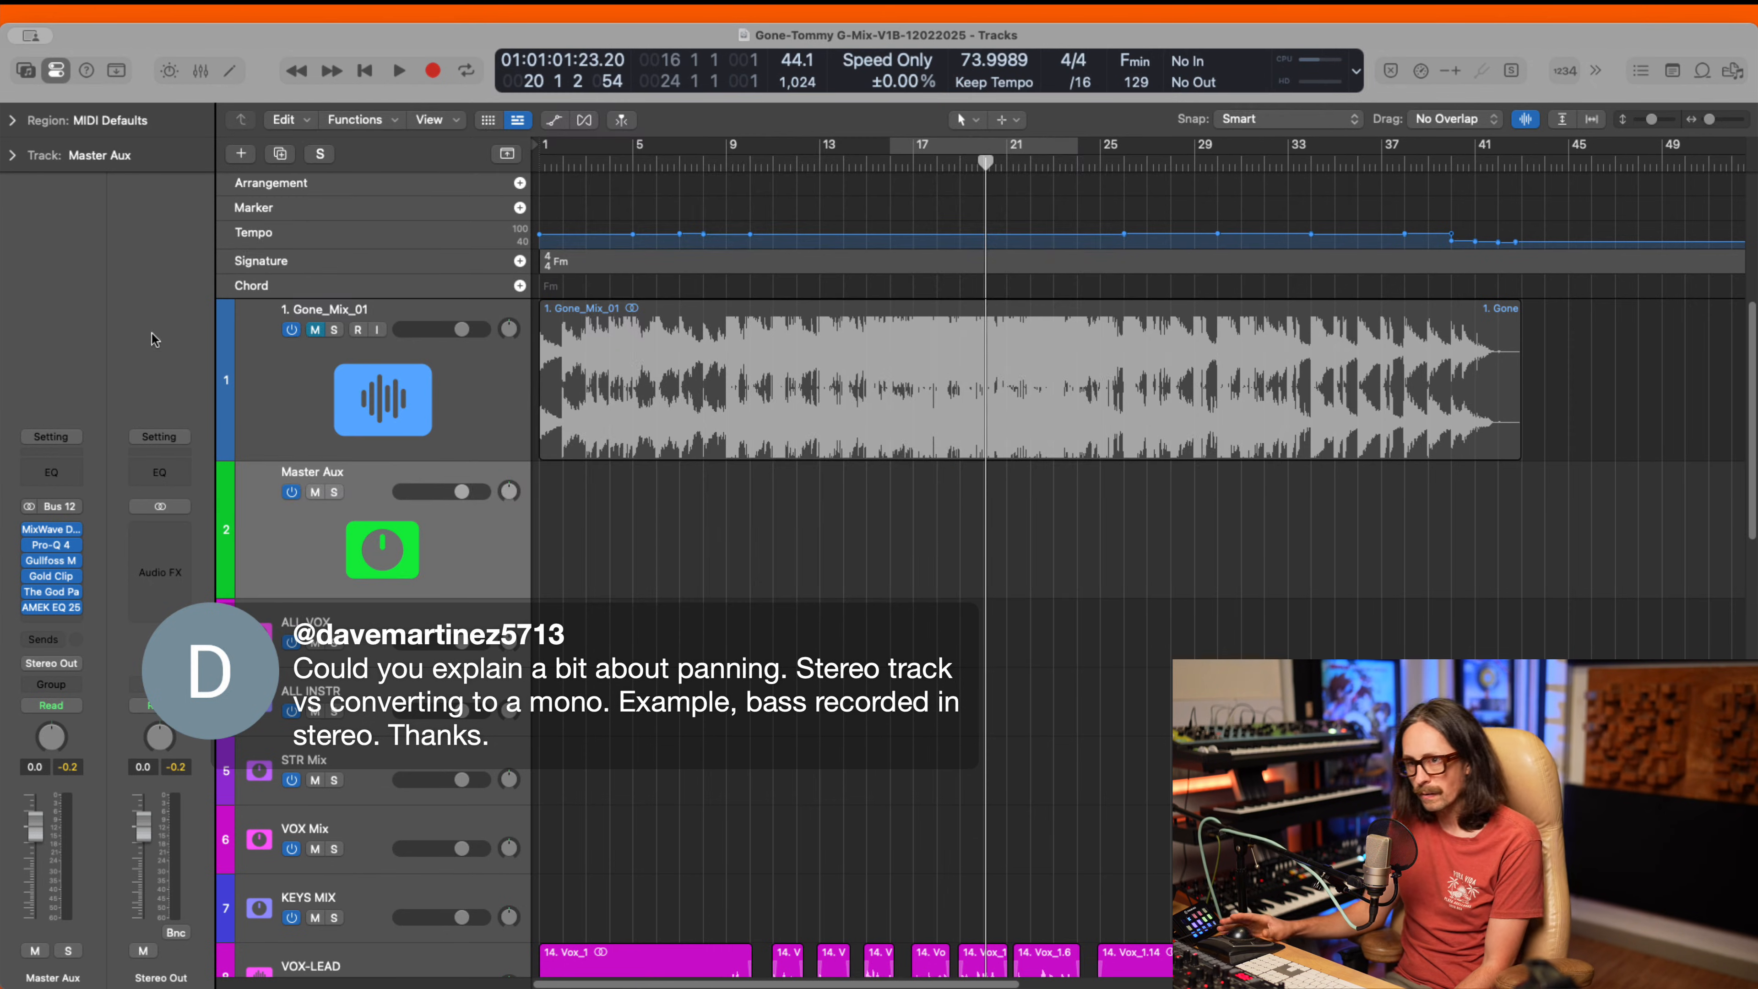
click(78, 608)
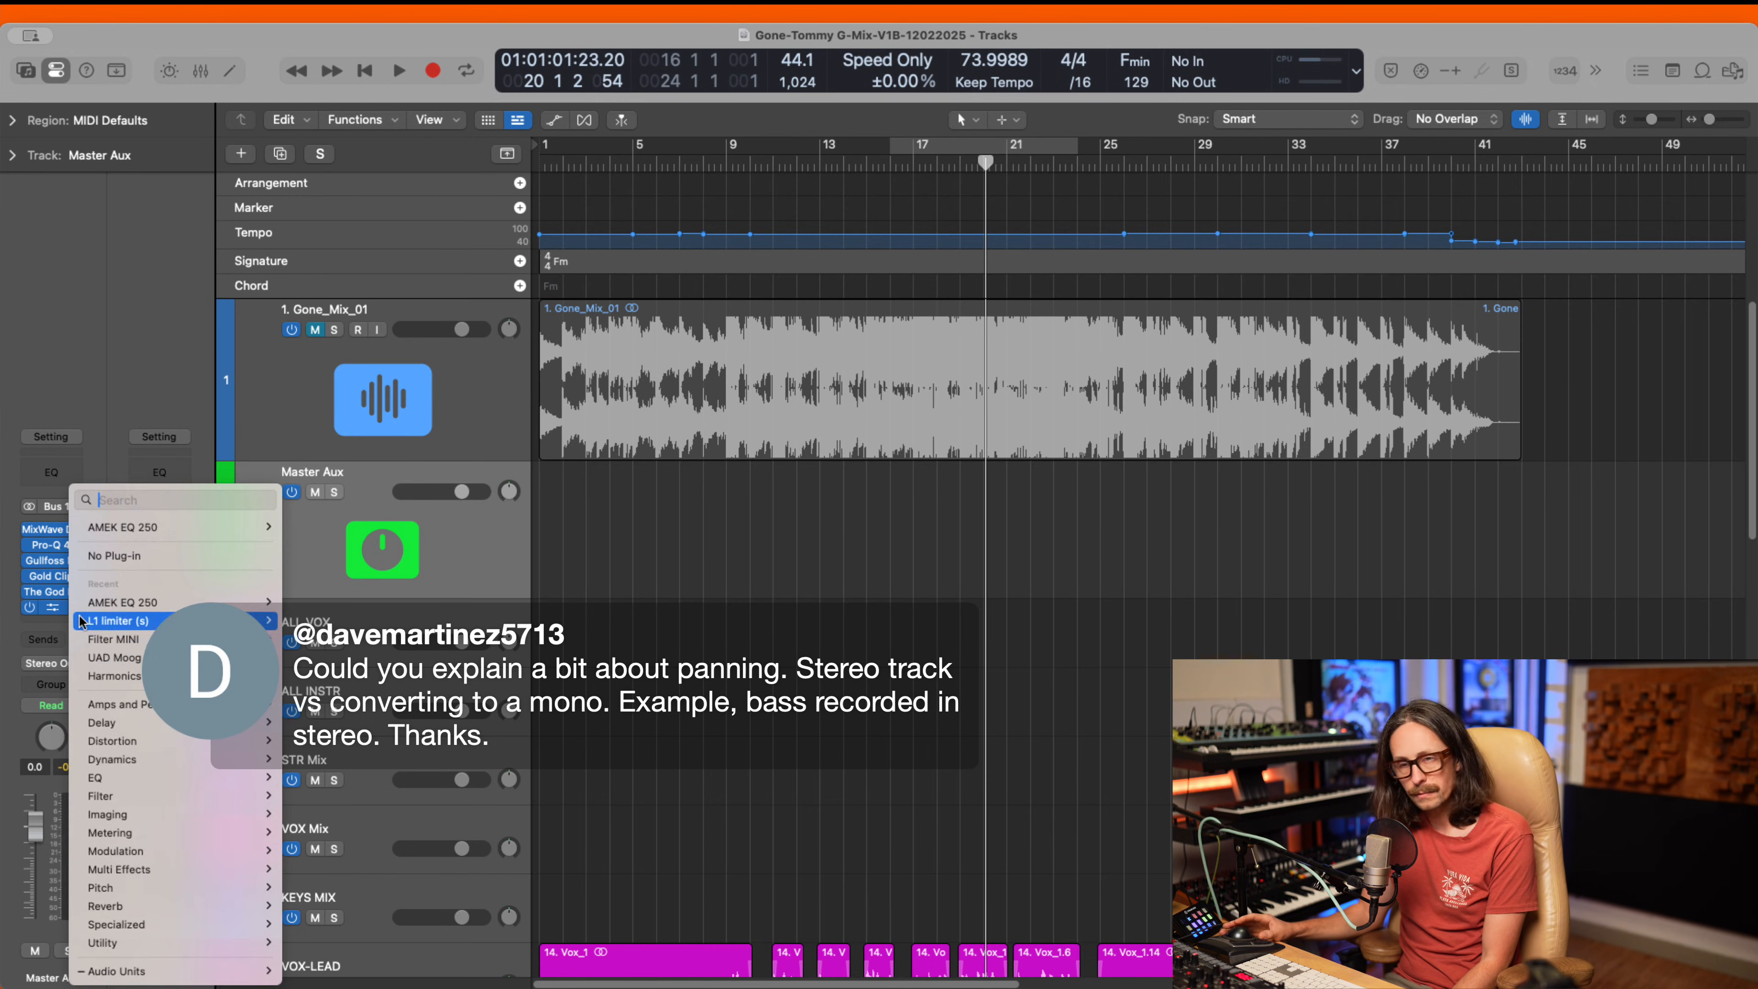
click(108, 558)
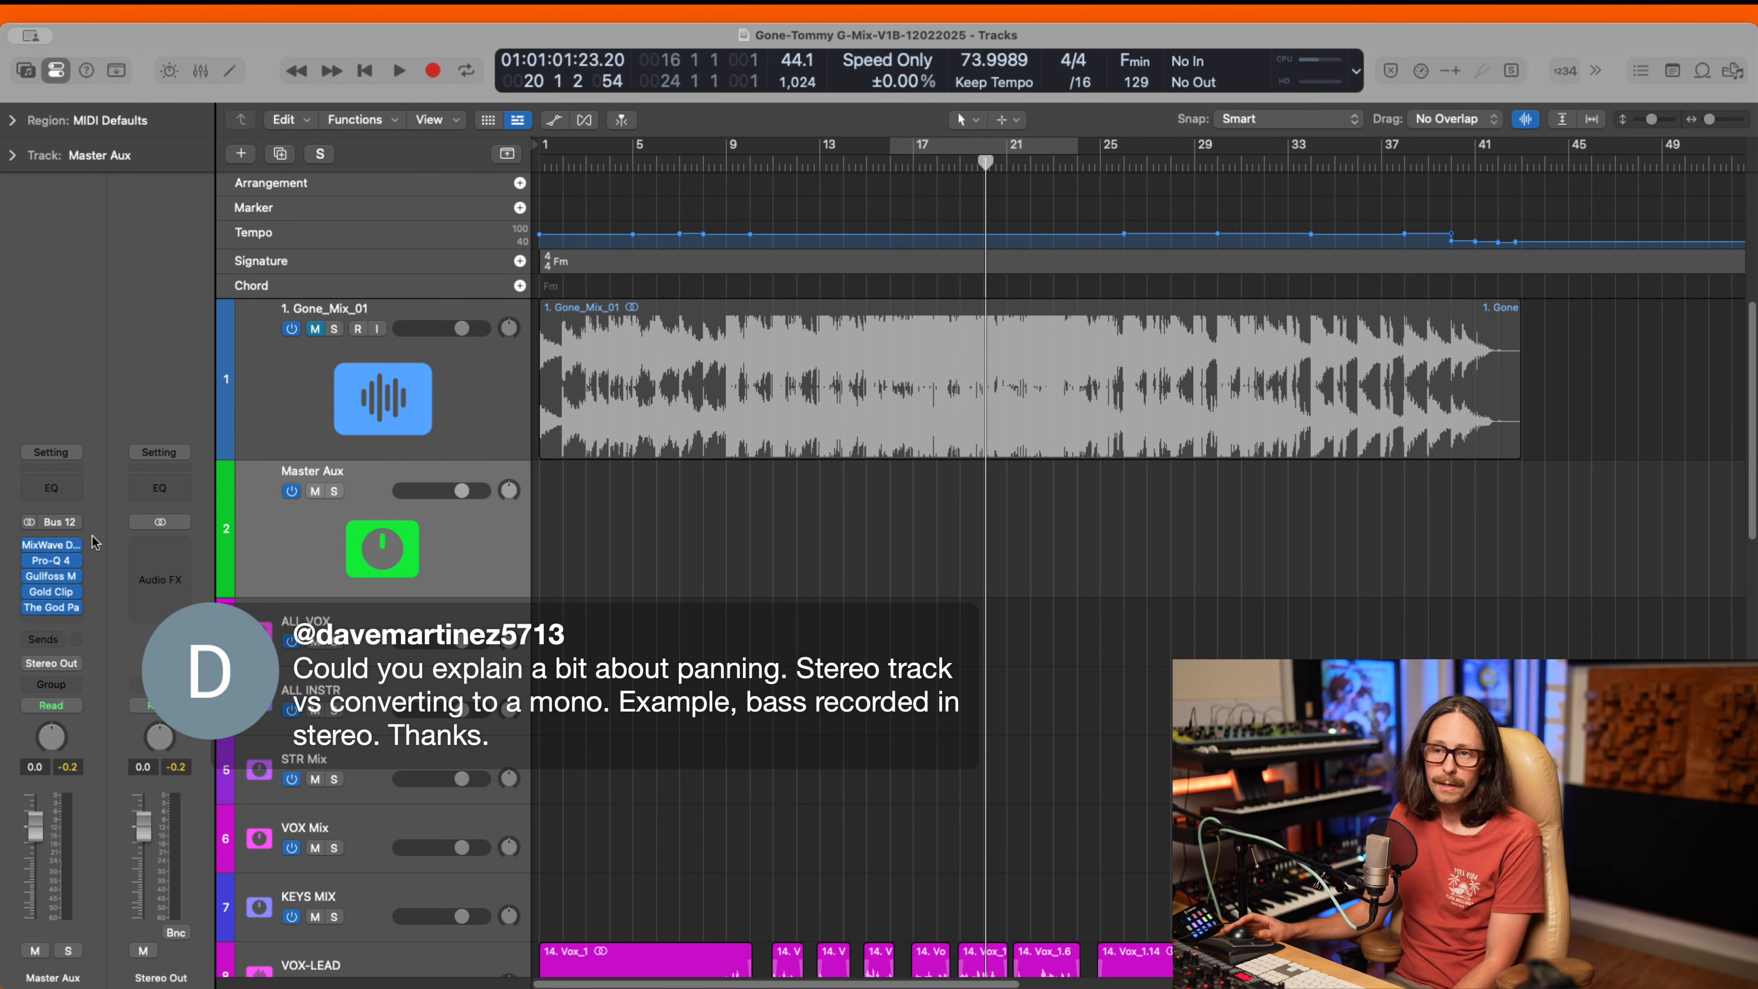
- Review Master Aux's MixWave D.W. Fearn VT-7, Pro-Q 4, Gullfoss Master and Gold Clip plug-ins, closing each window
click(55, 549)
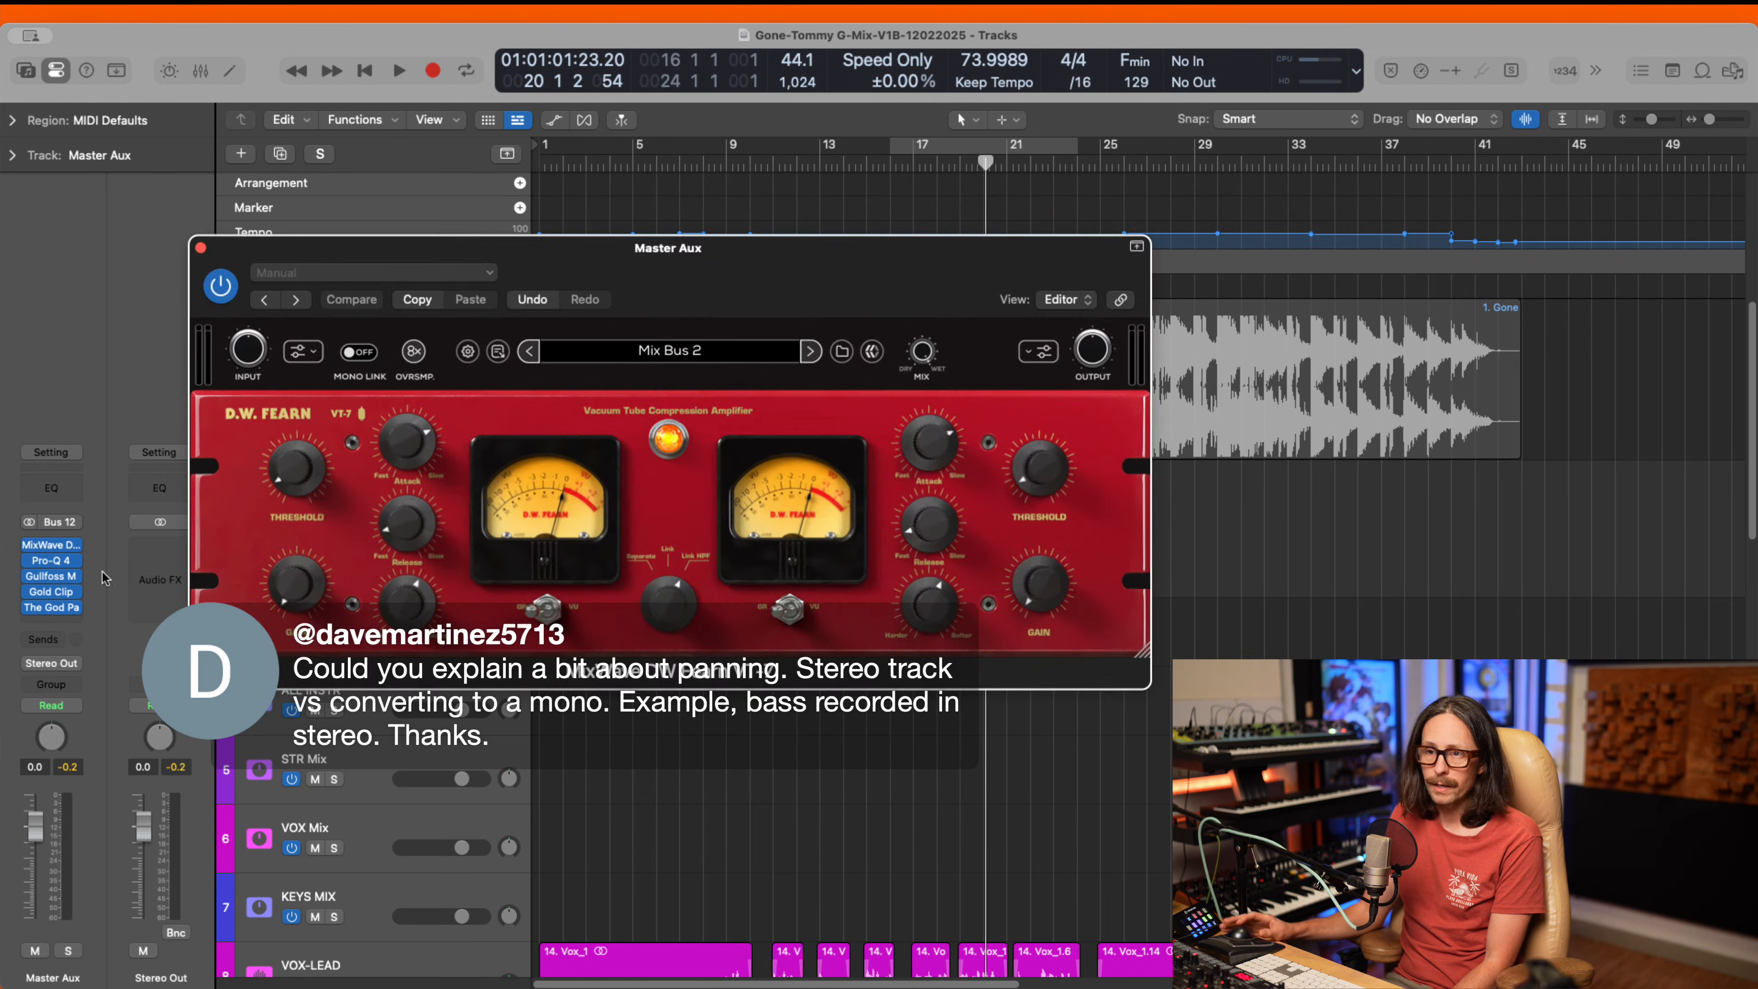
click(51, 560)
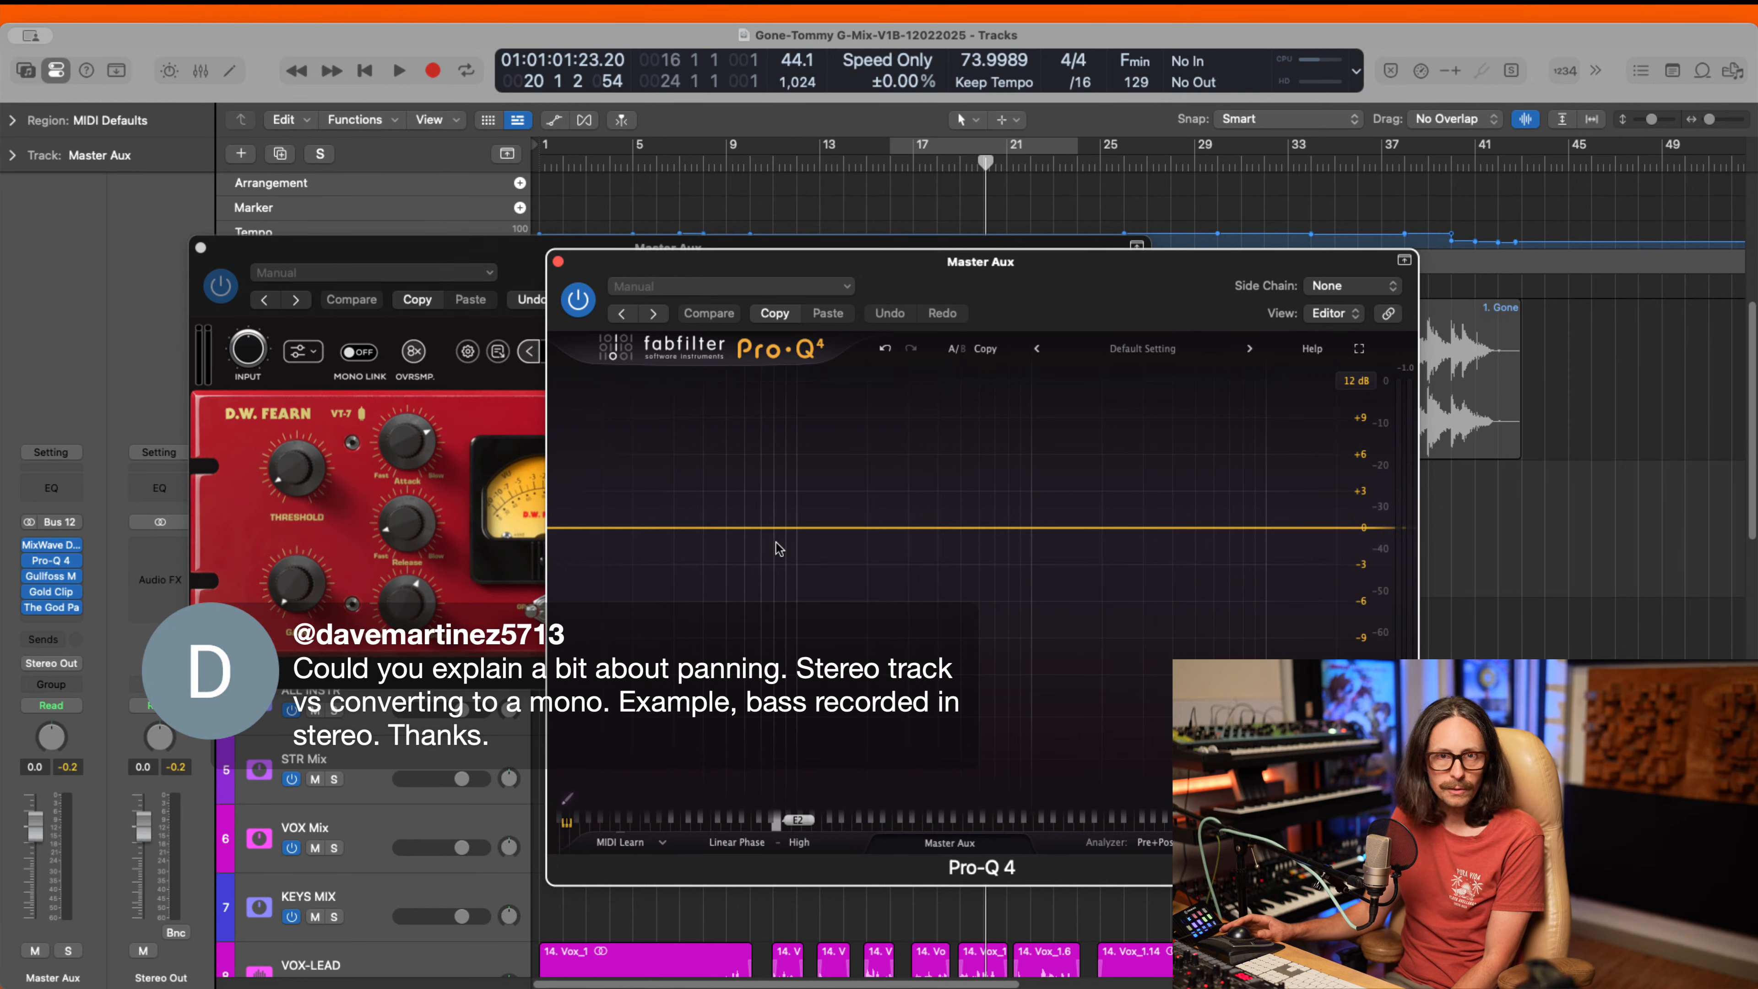
click(558, 262)
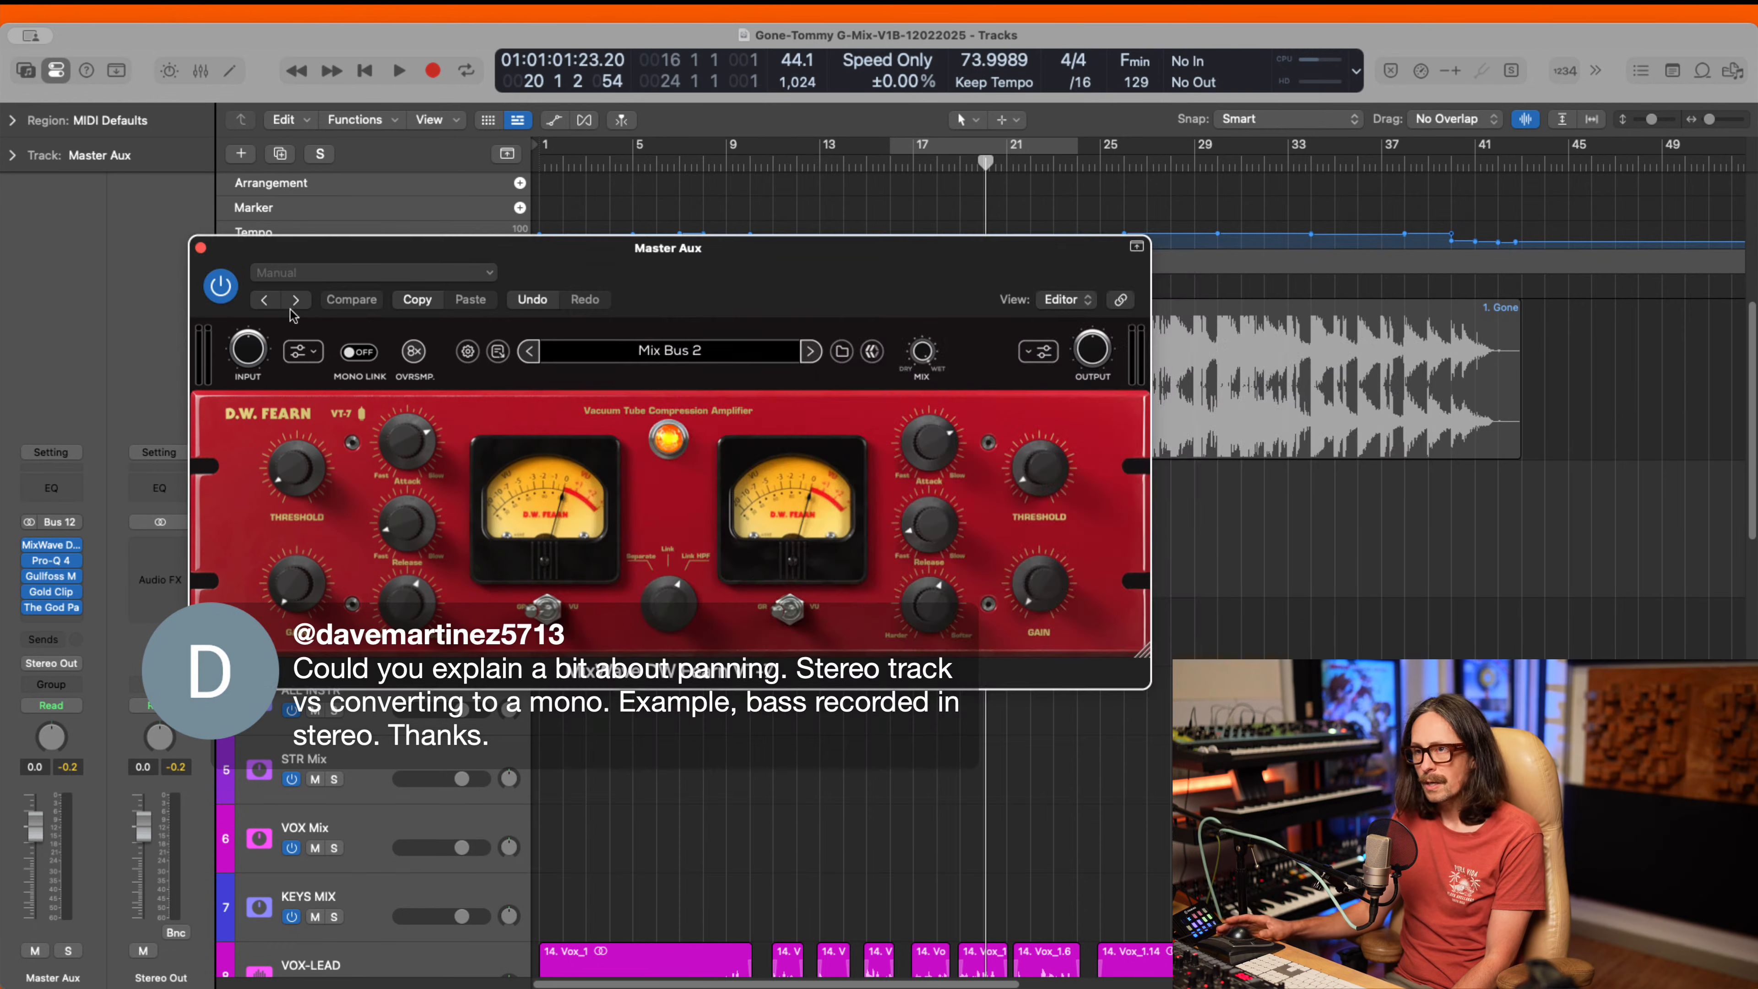
click(198, 250)
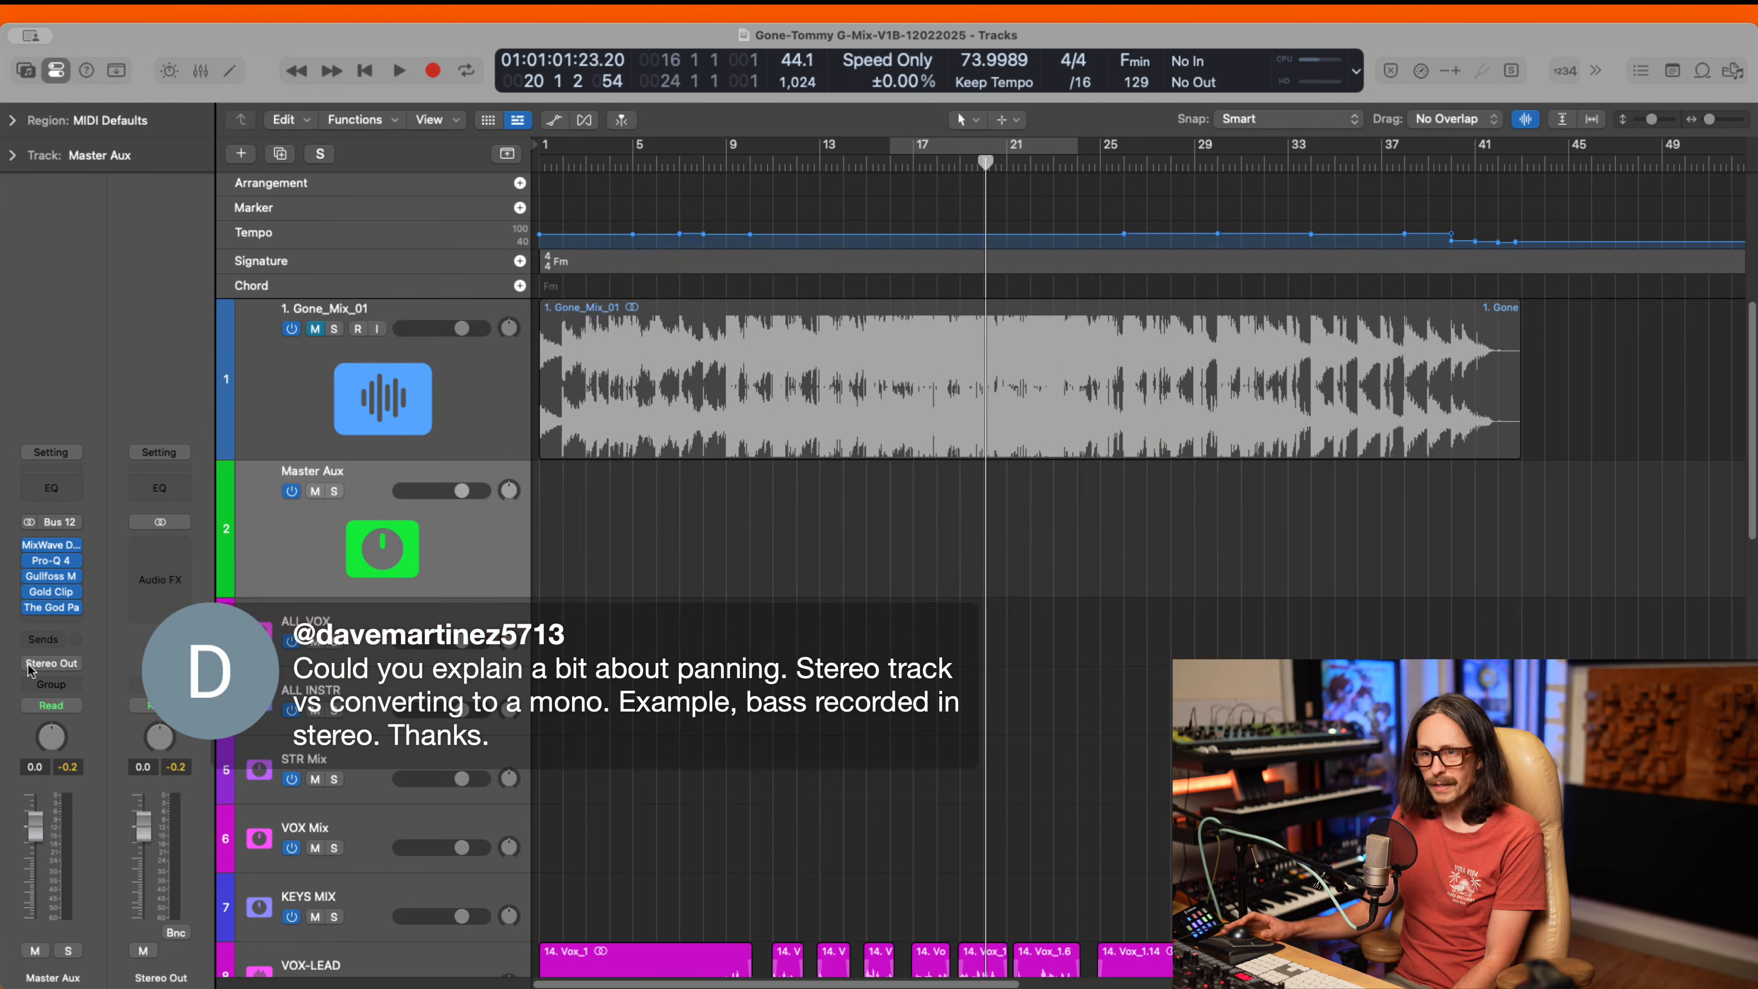
click(51, 576)
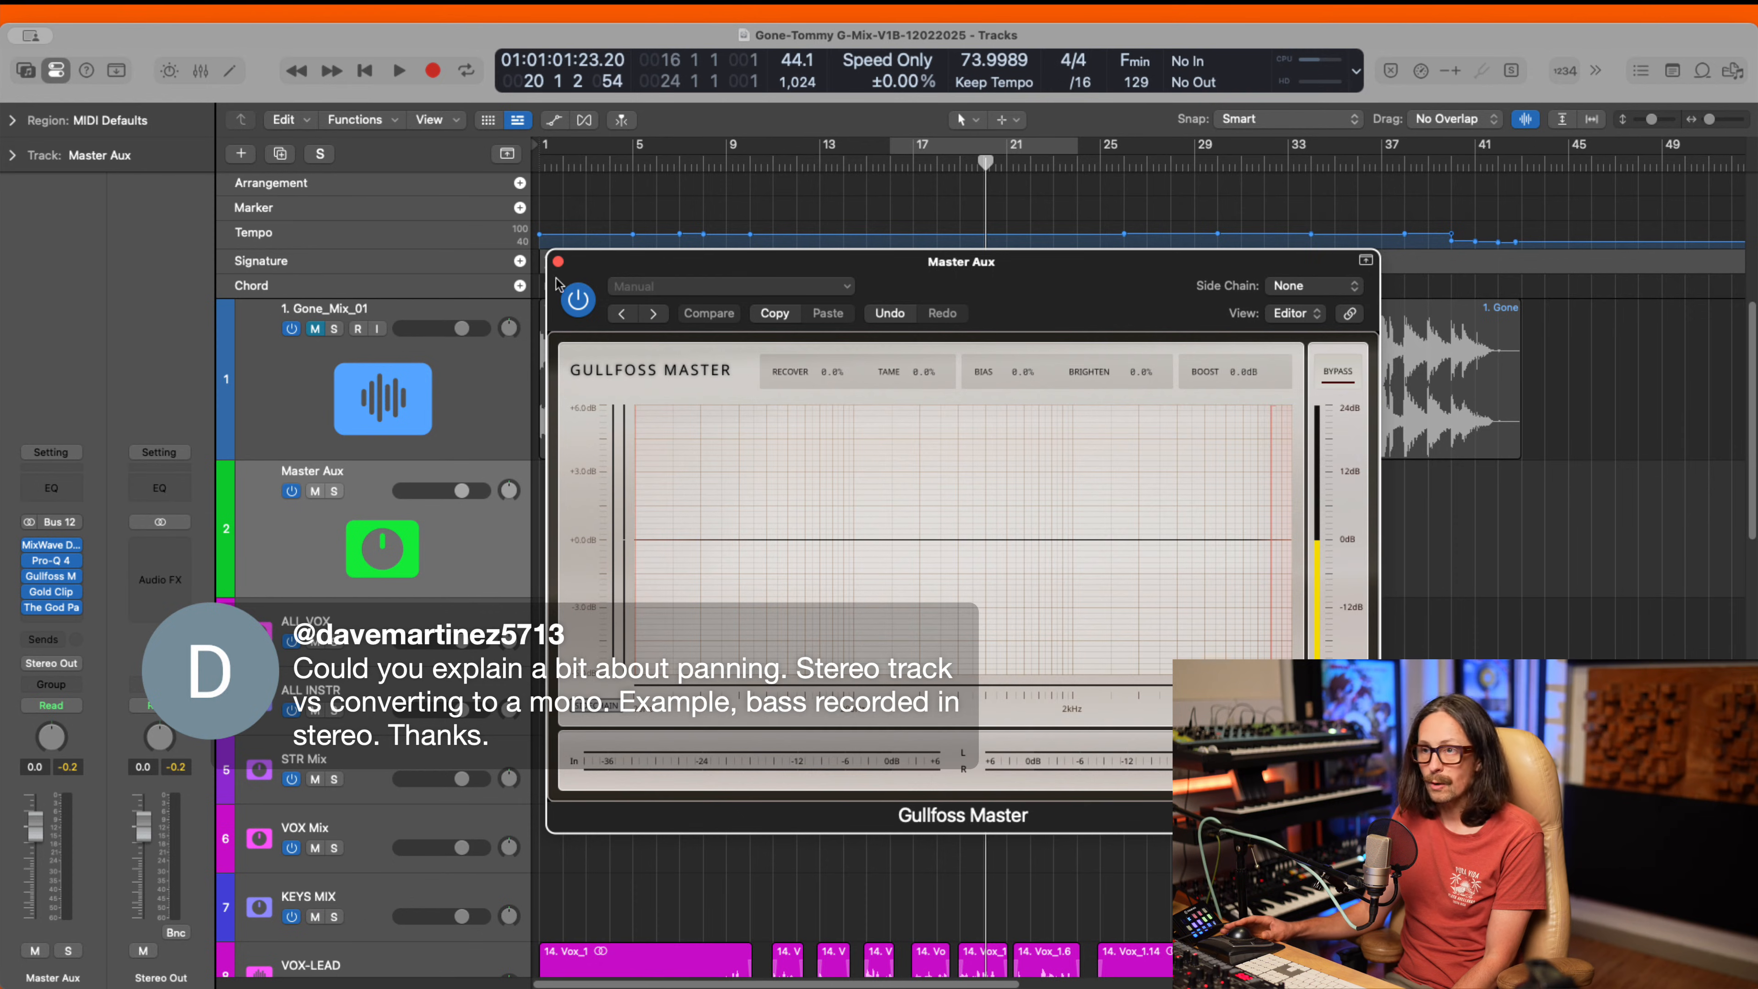
click(559, 263)
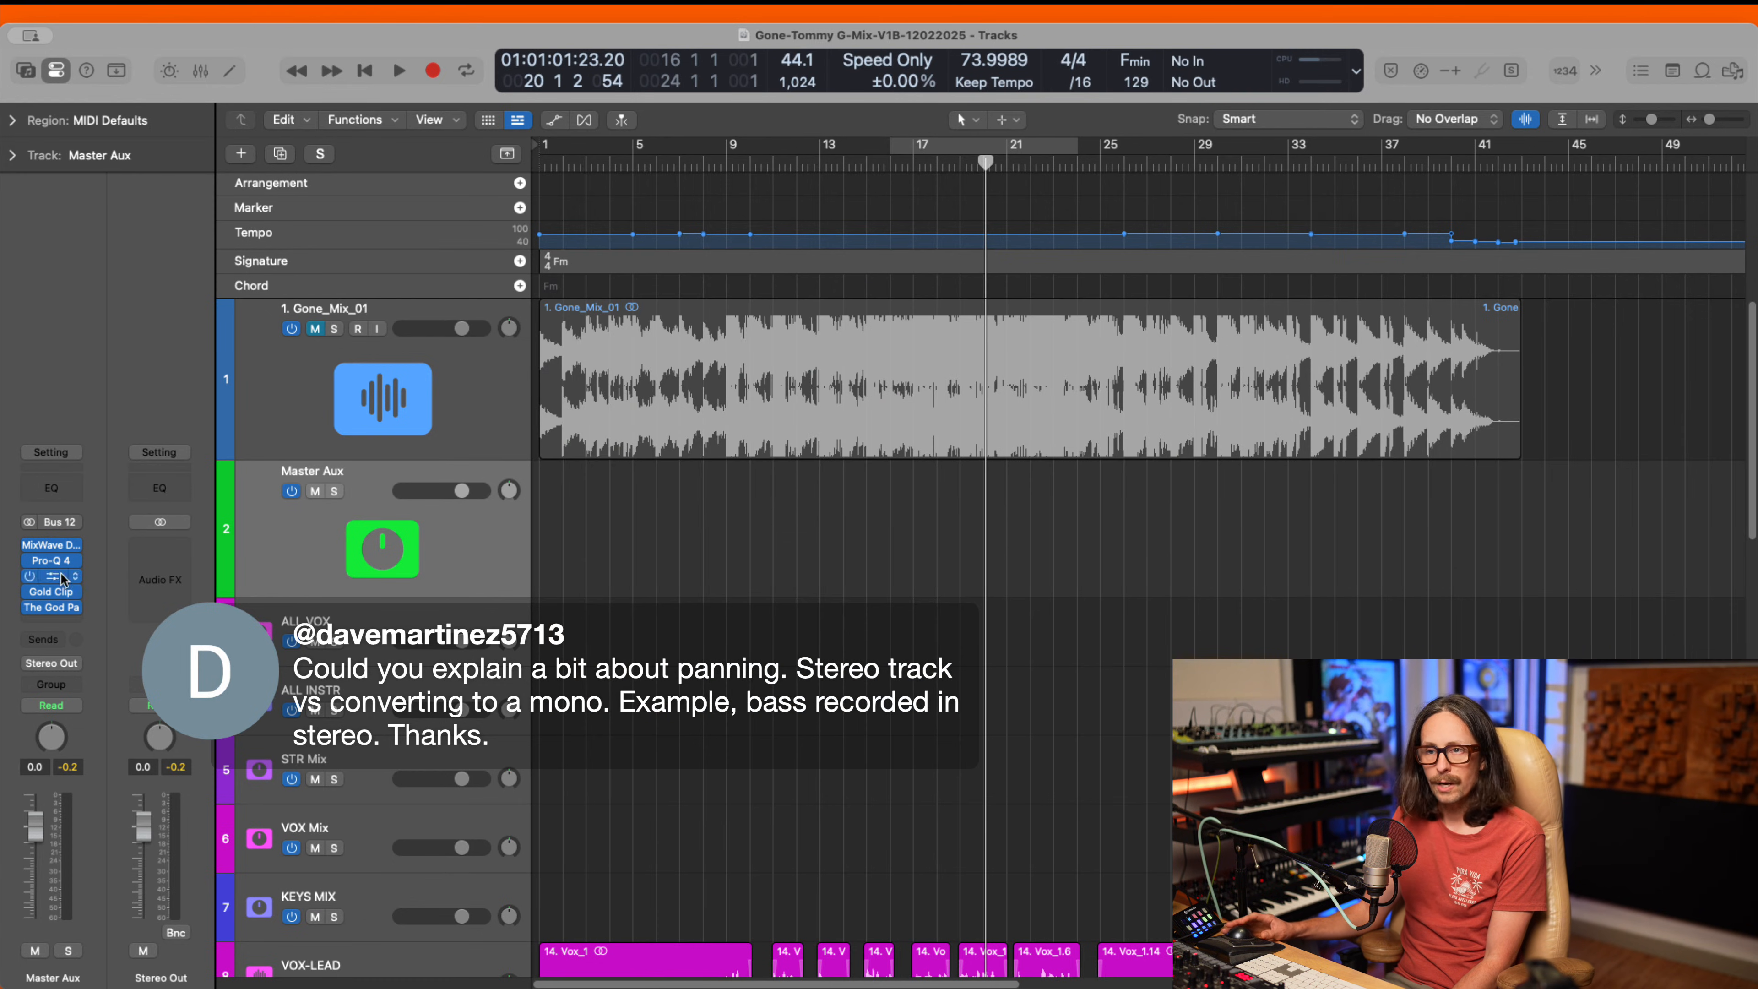
click(57, 599)
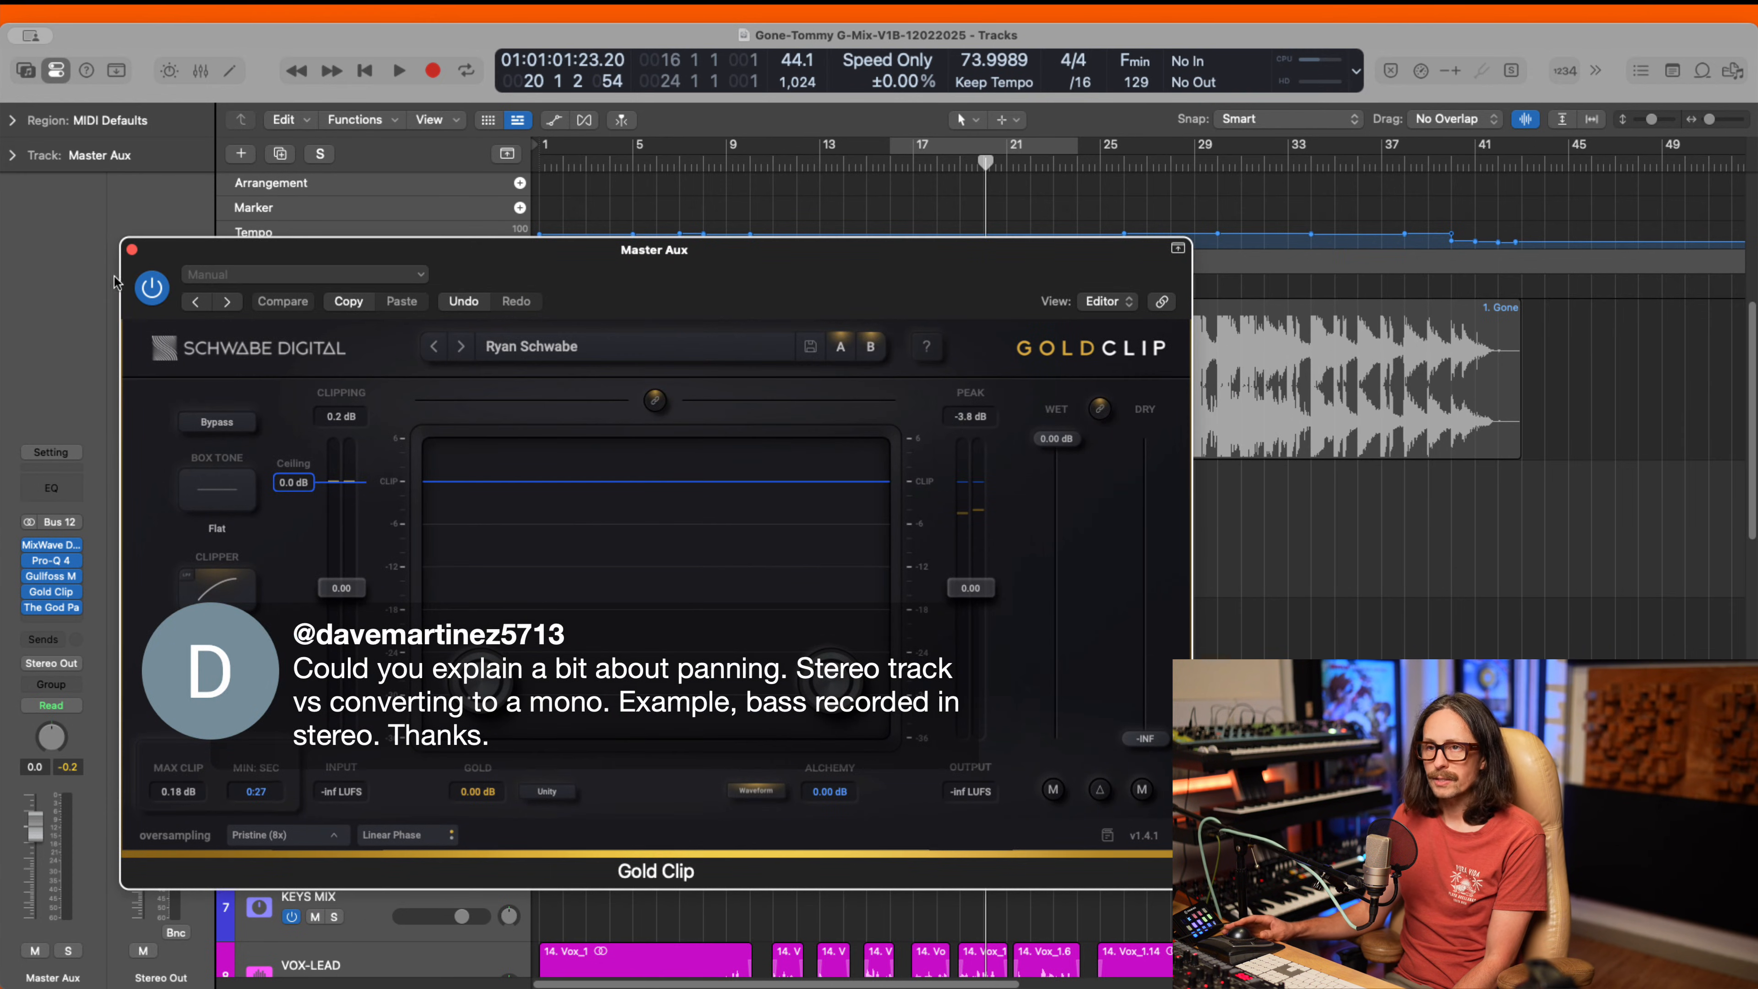
click(131, 249)
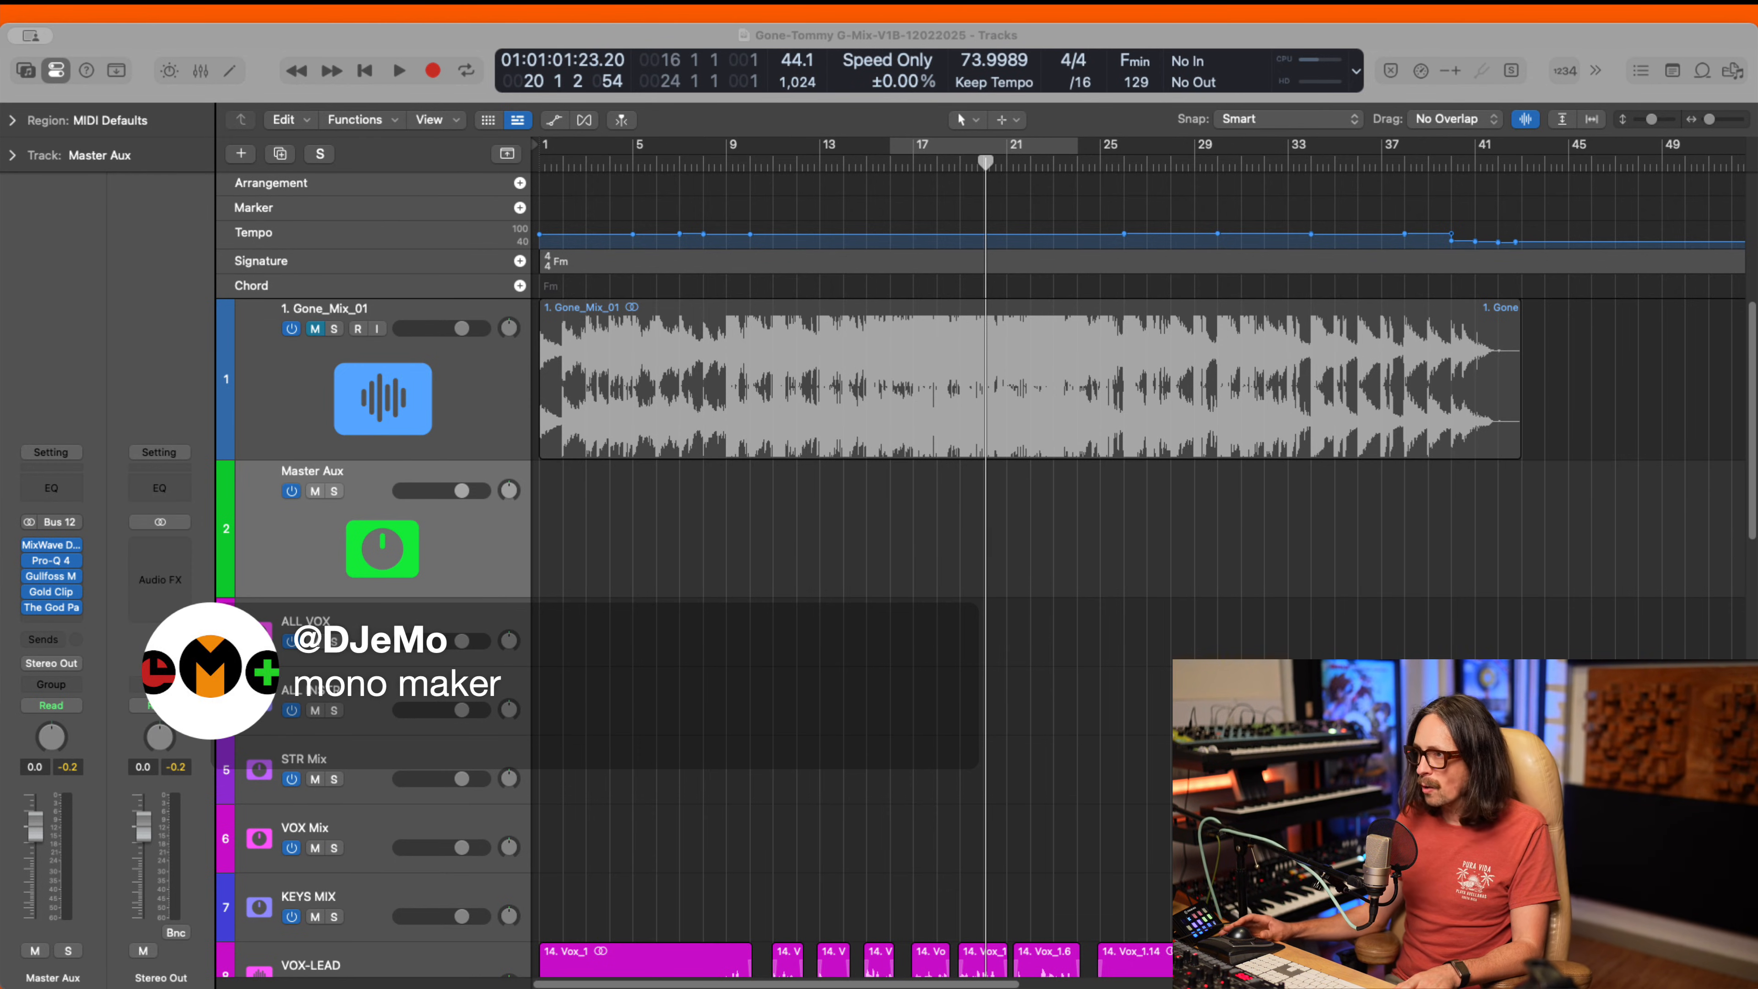
- Select the Bass_1 track and display the Sub bass channel strip fed by its Bus 16 send
click(32, 320)
scroll(409, 503, down, 10)
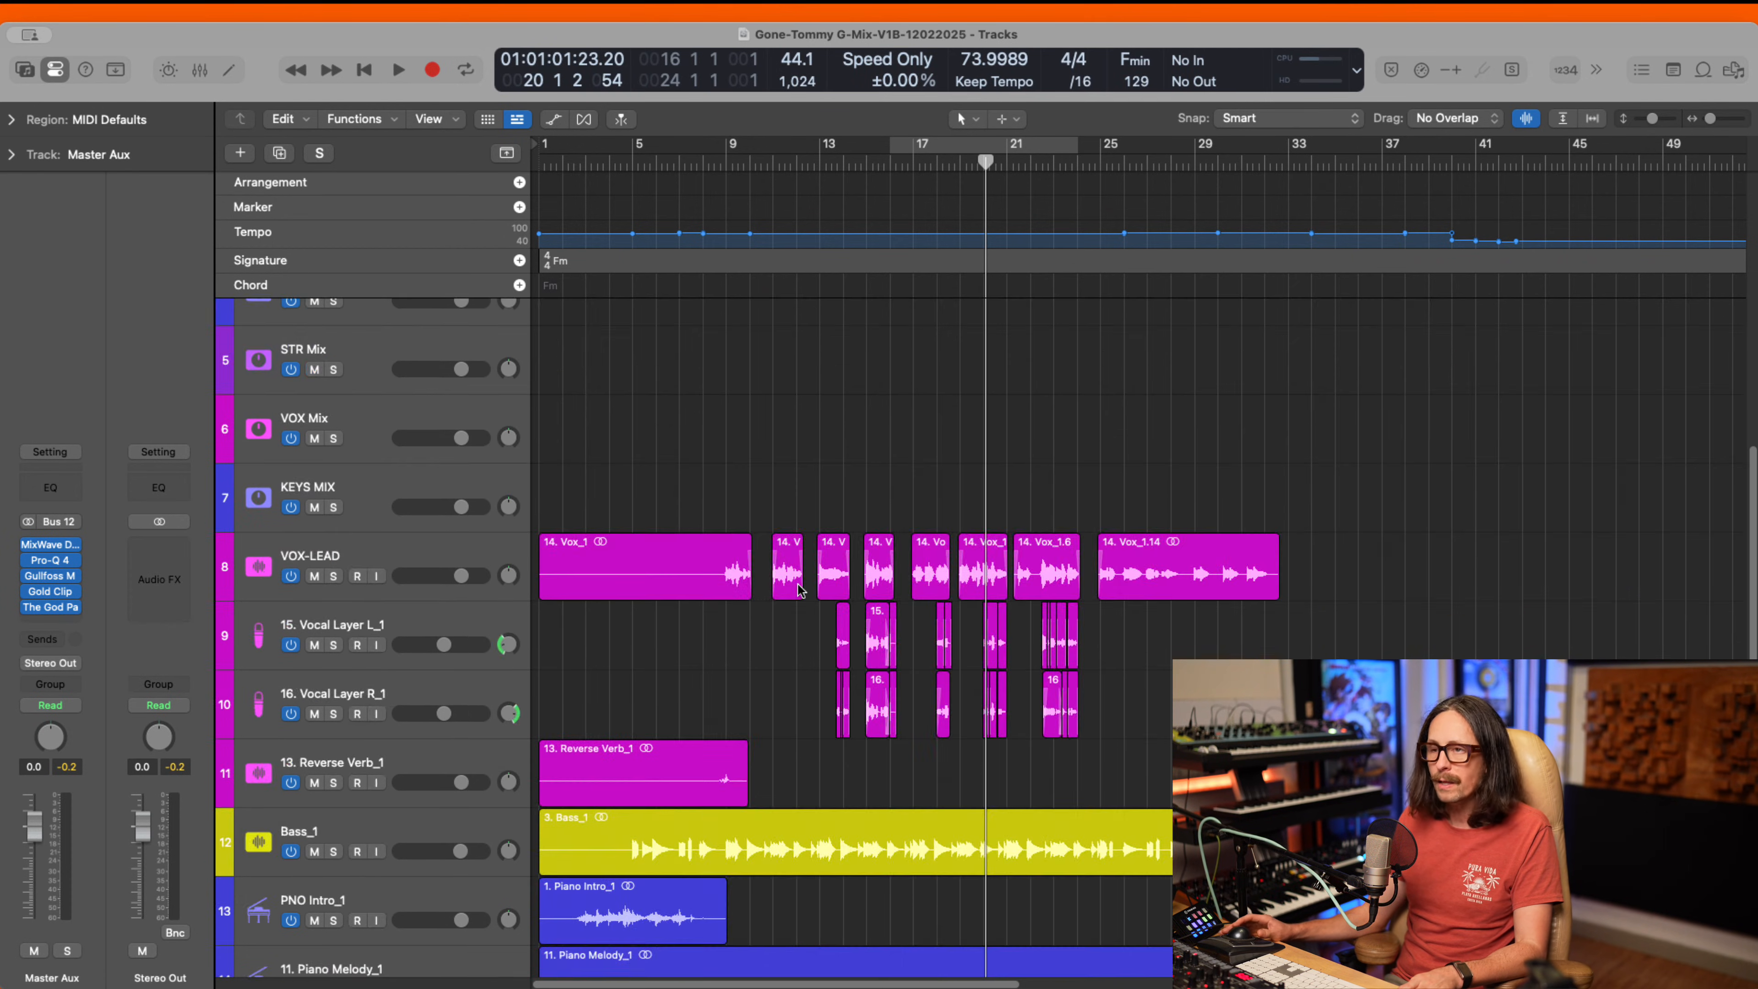
click(362, 551)
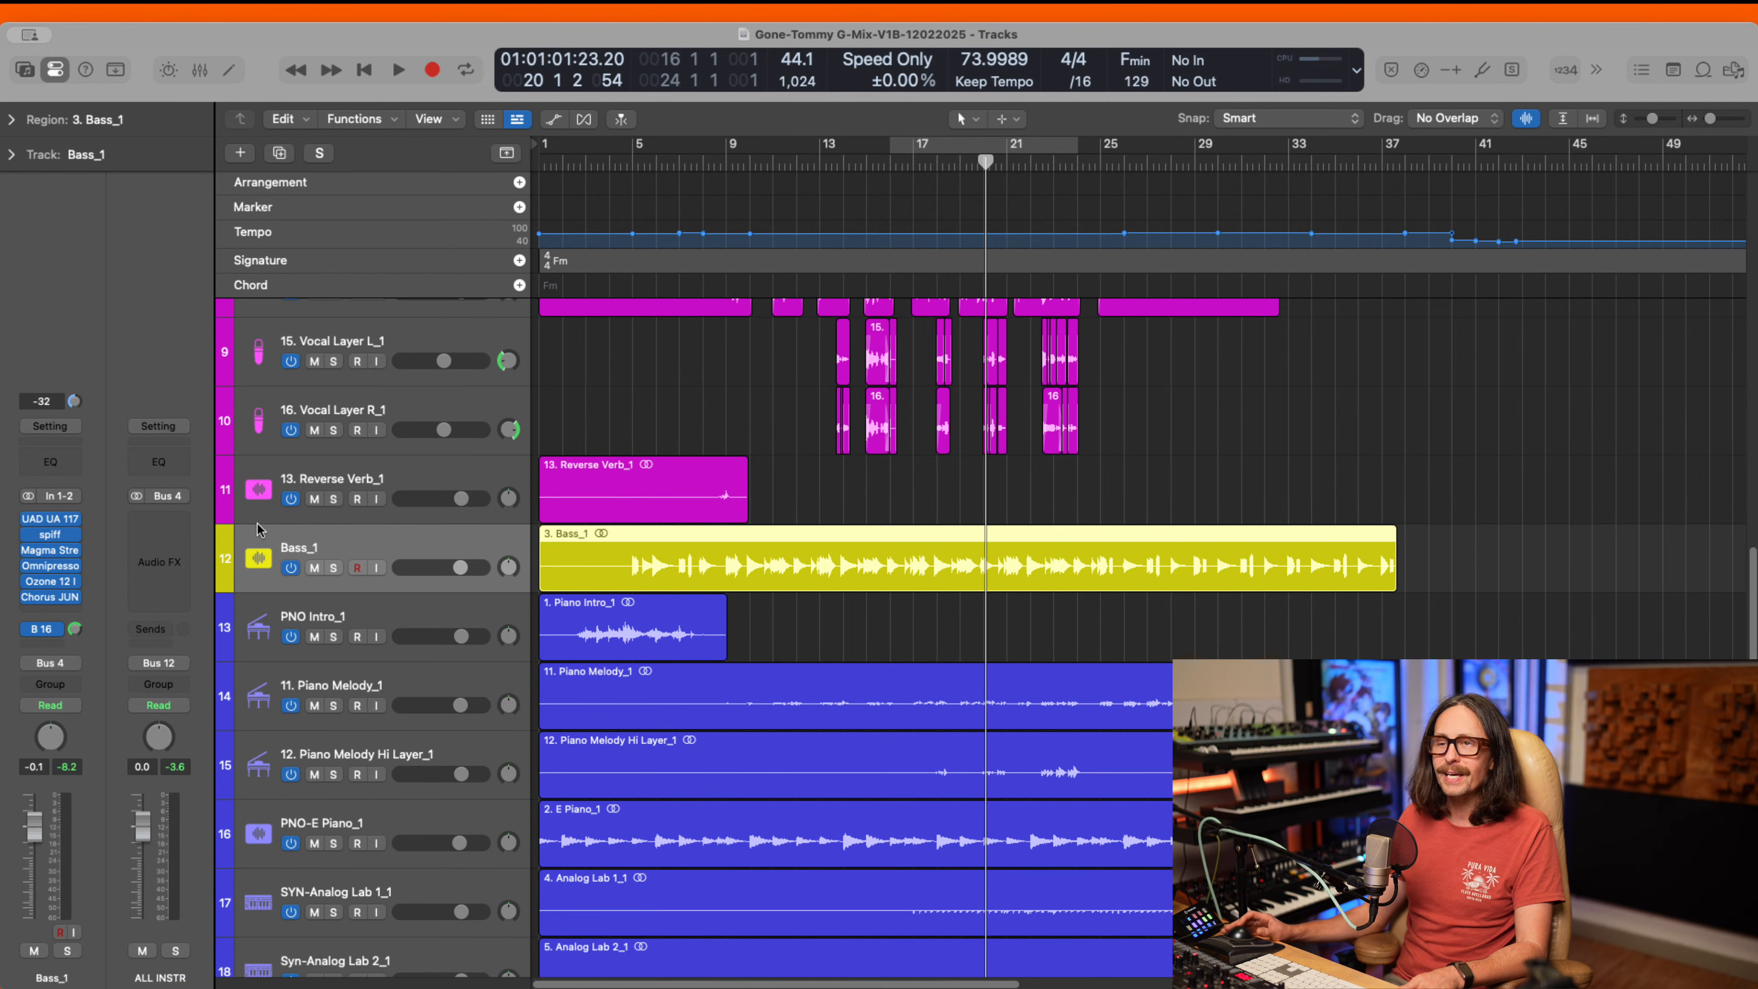
click(44, 629)
click(95, 346)
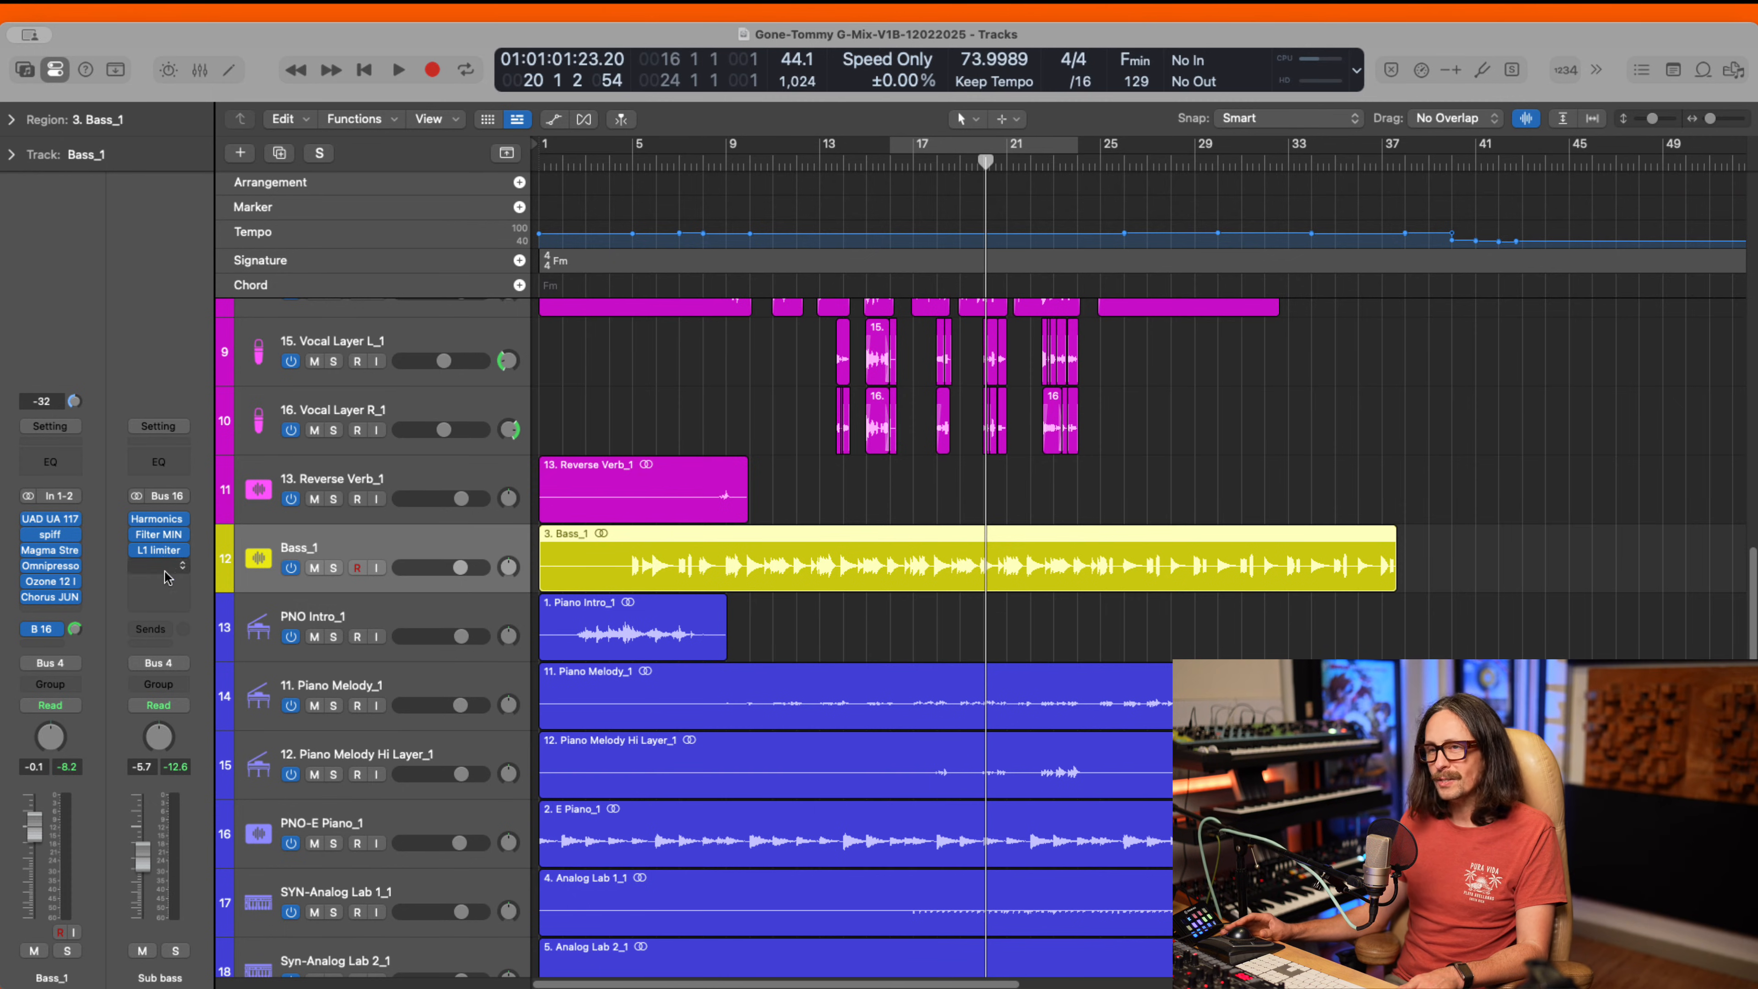
- Insert the stereo version of Plugin Alliance's bx_digital V3 mix after the L1 limiter on Sub bass and reposition its window higher
click(160, 574)
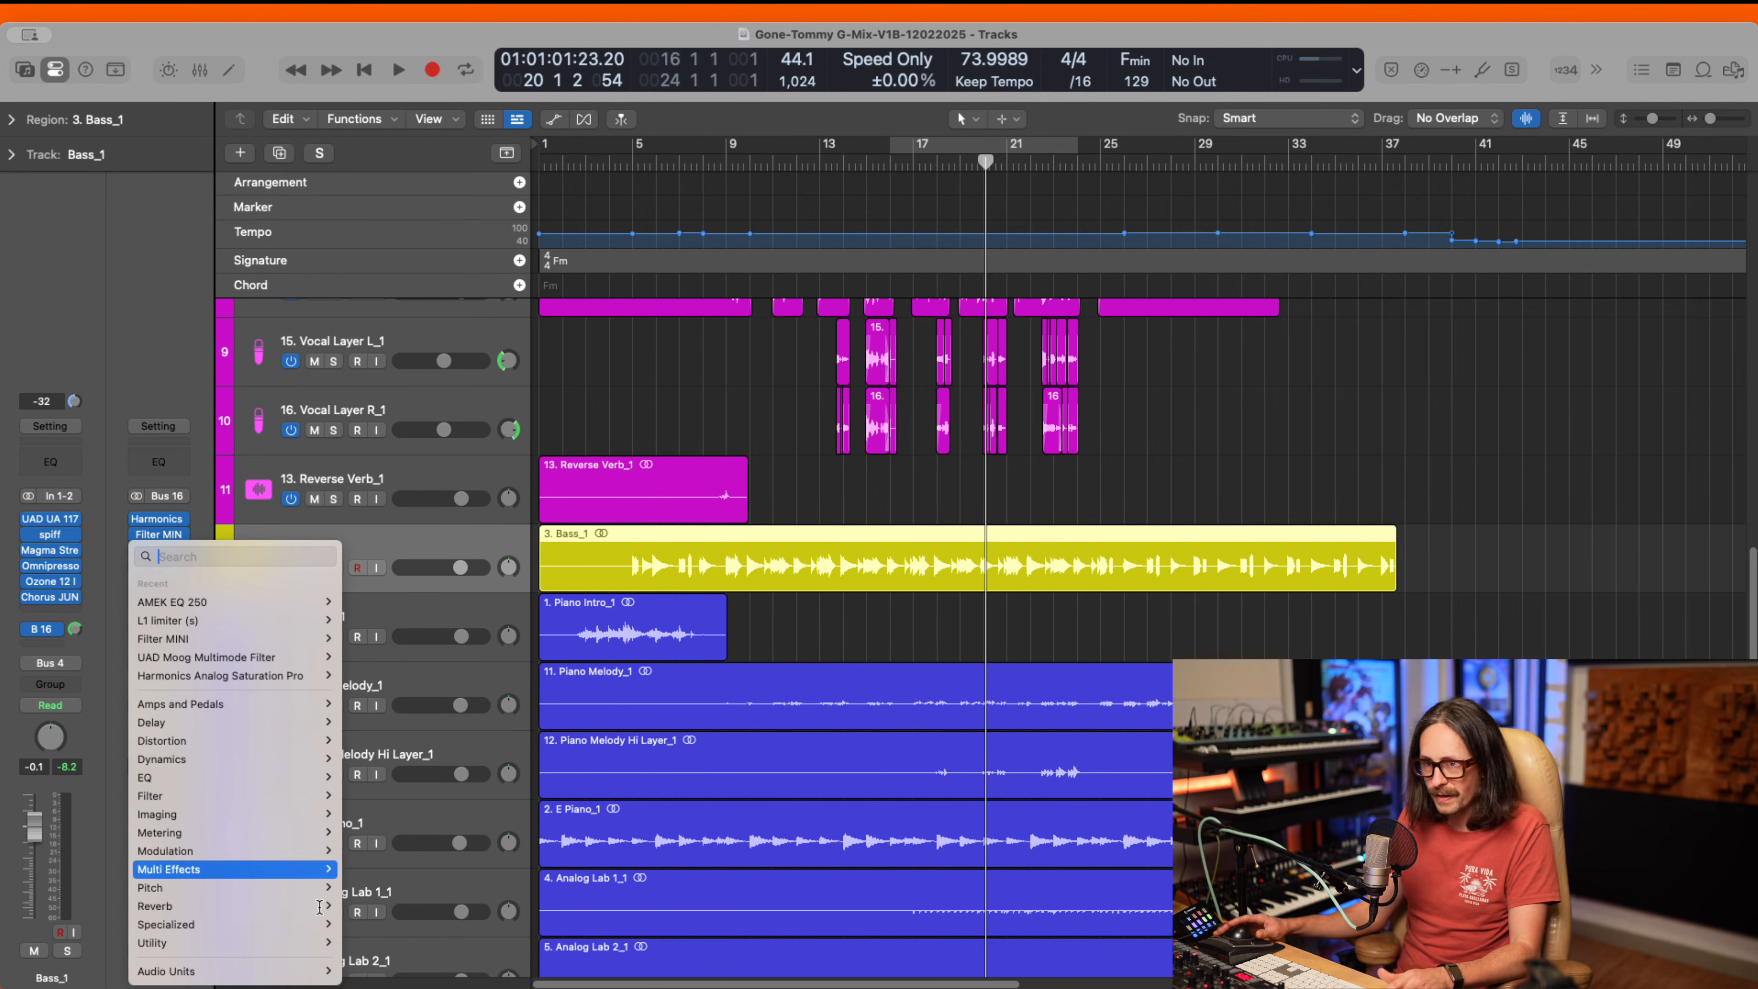
mouse_move(297, 970)
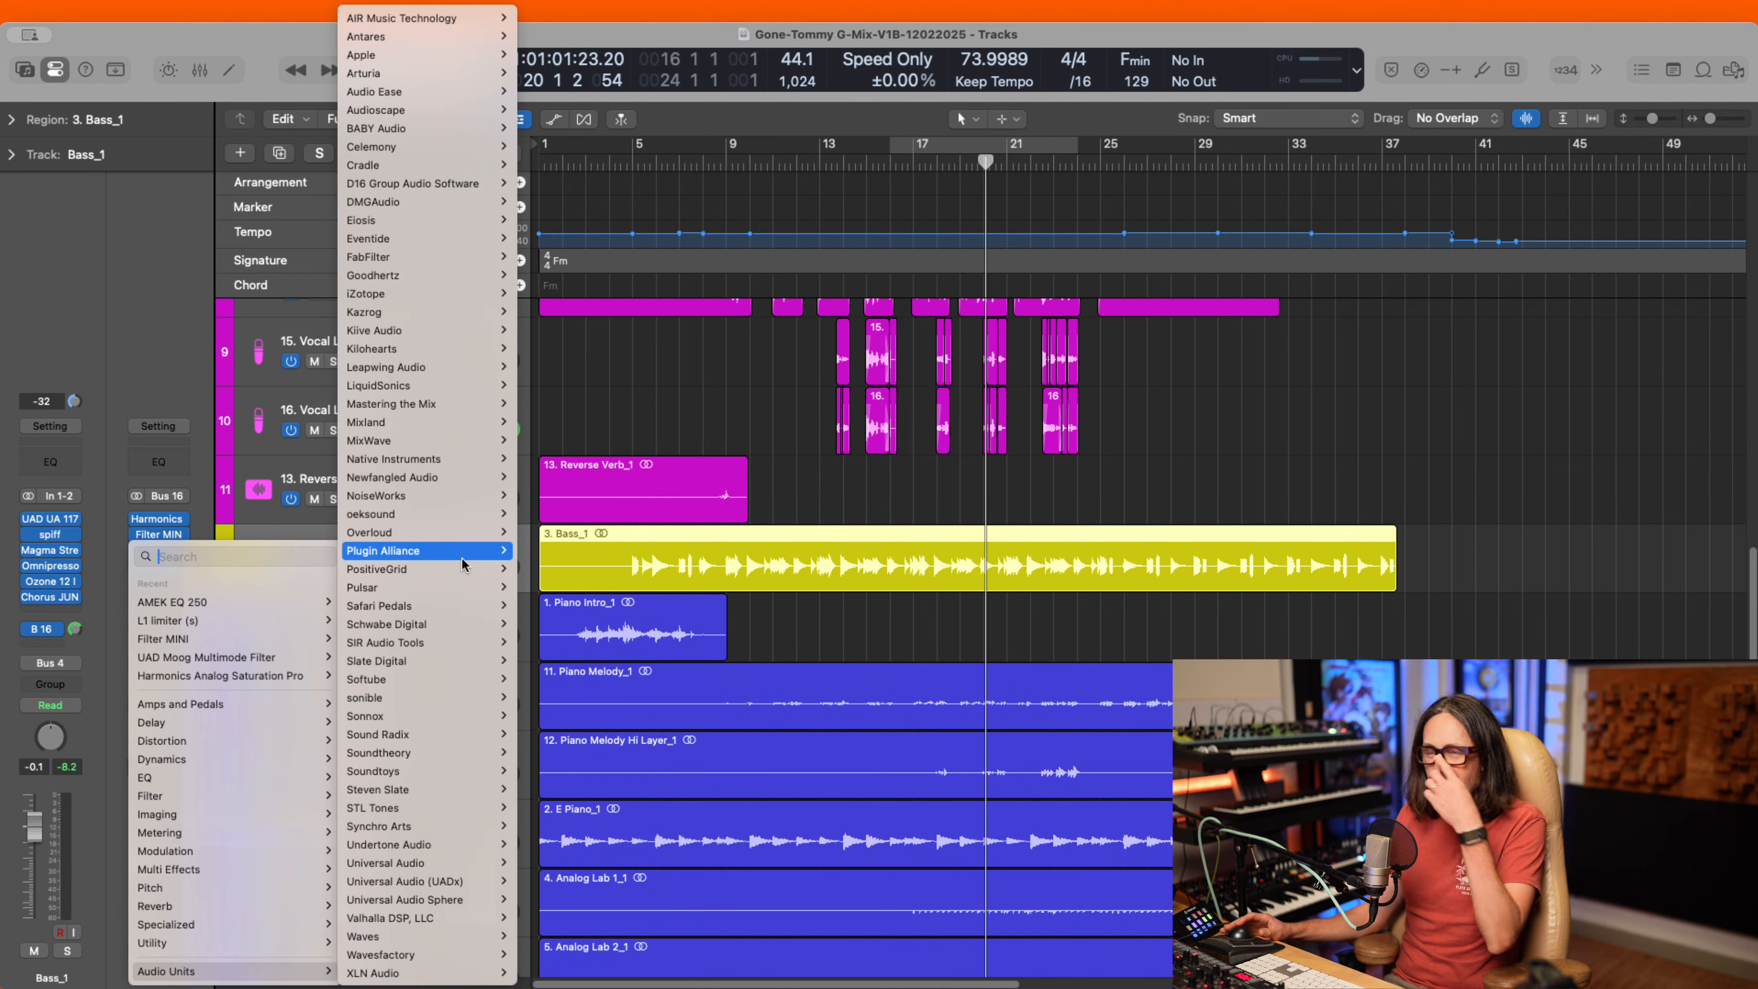
scroll(418, 834, down, 1)
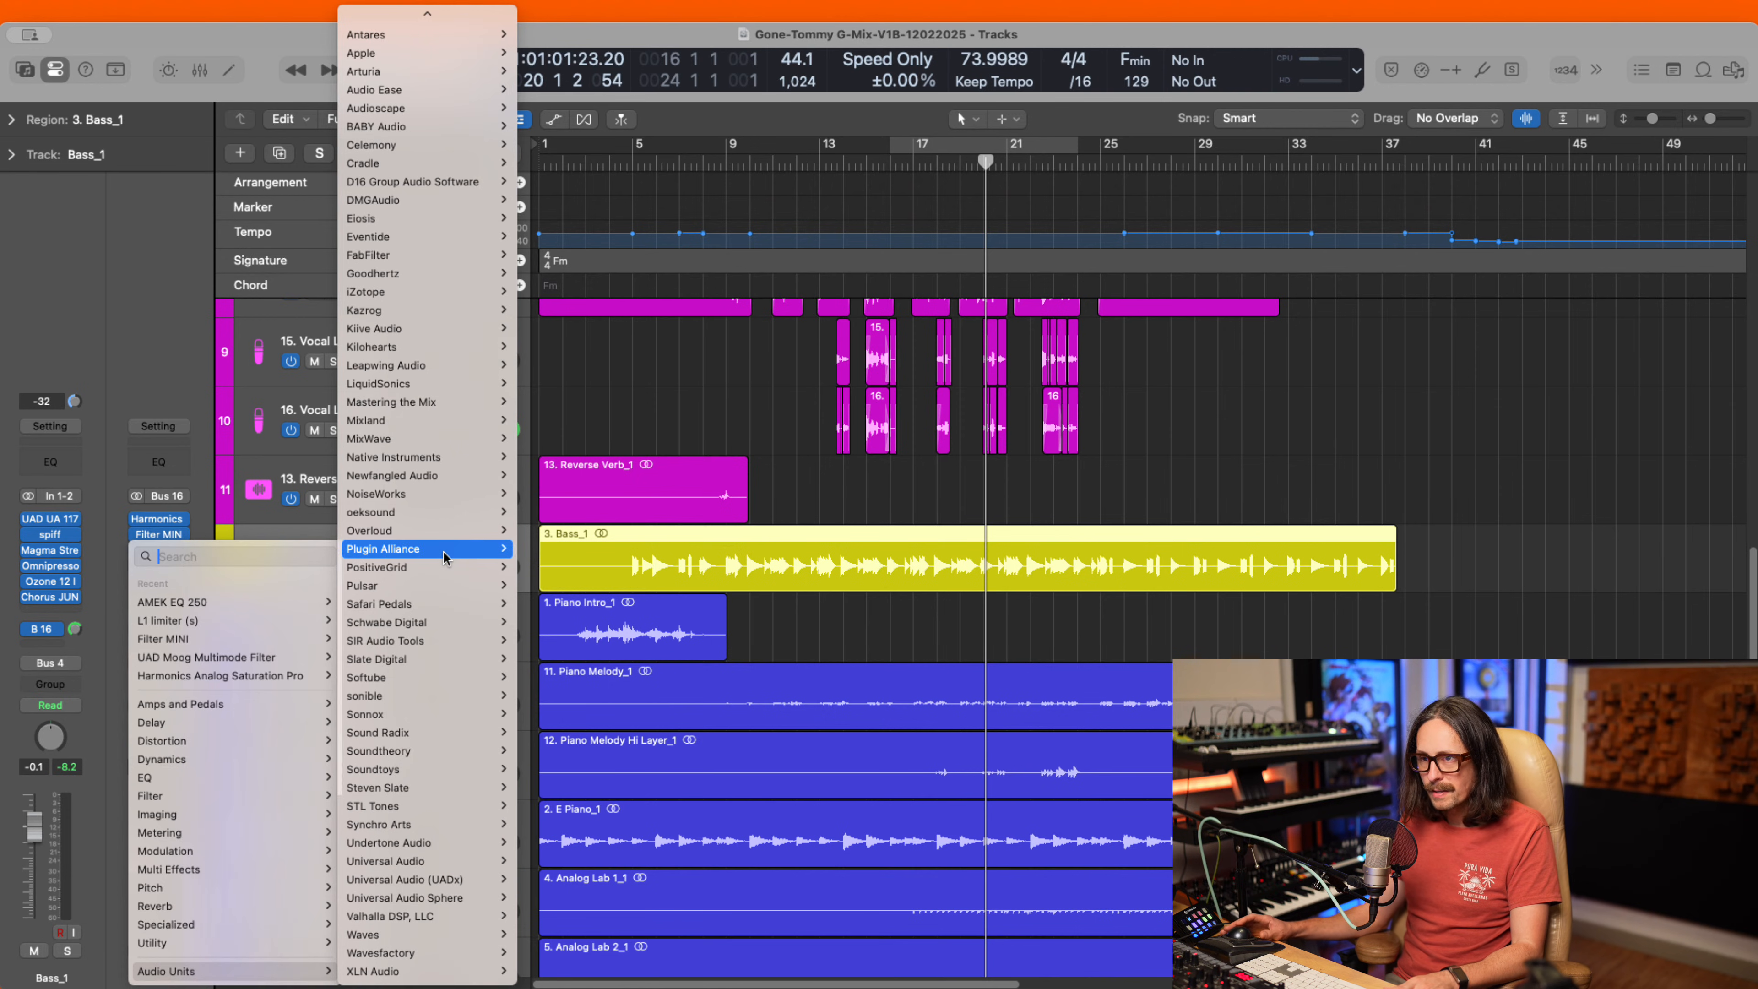
mouse_move(443, 548)
mouse_move(616, 539)
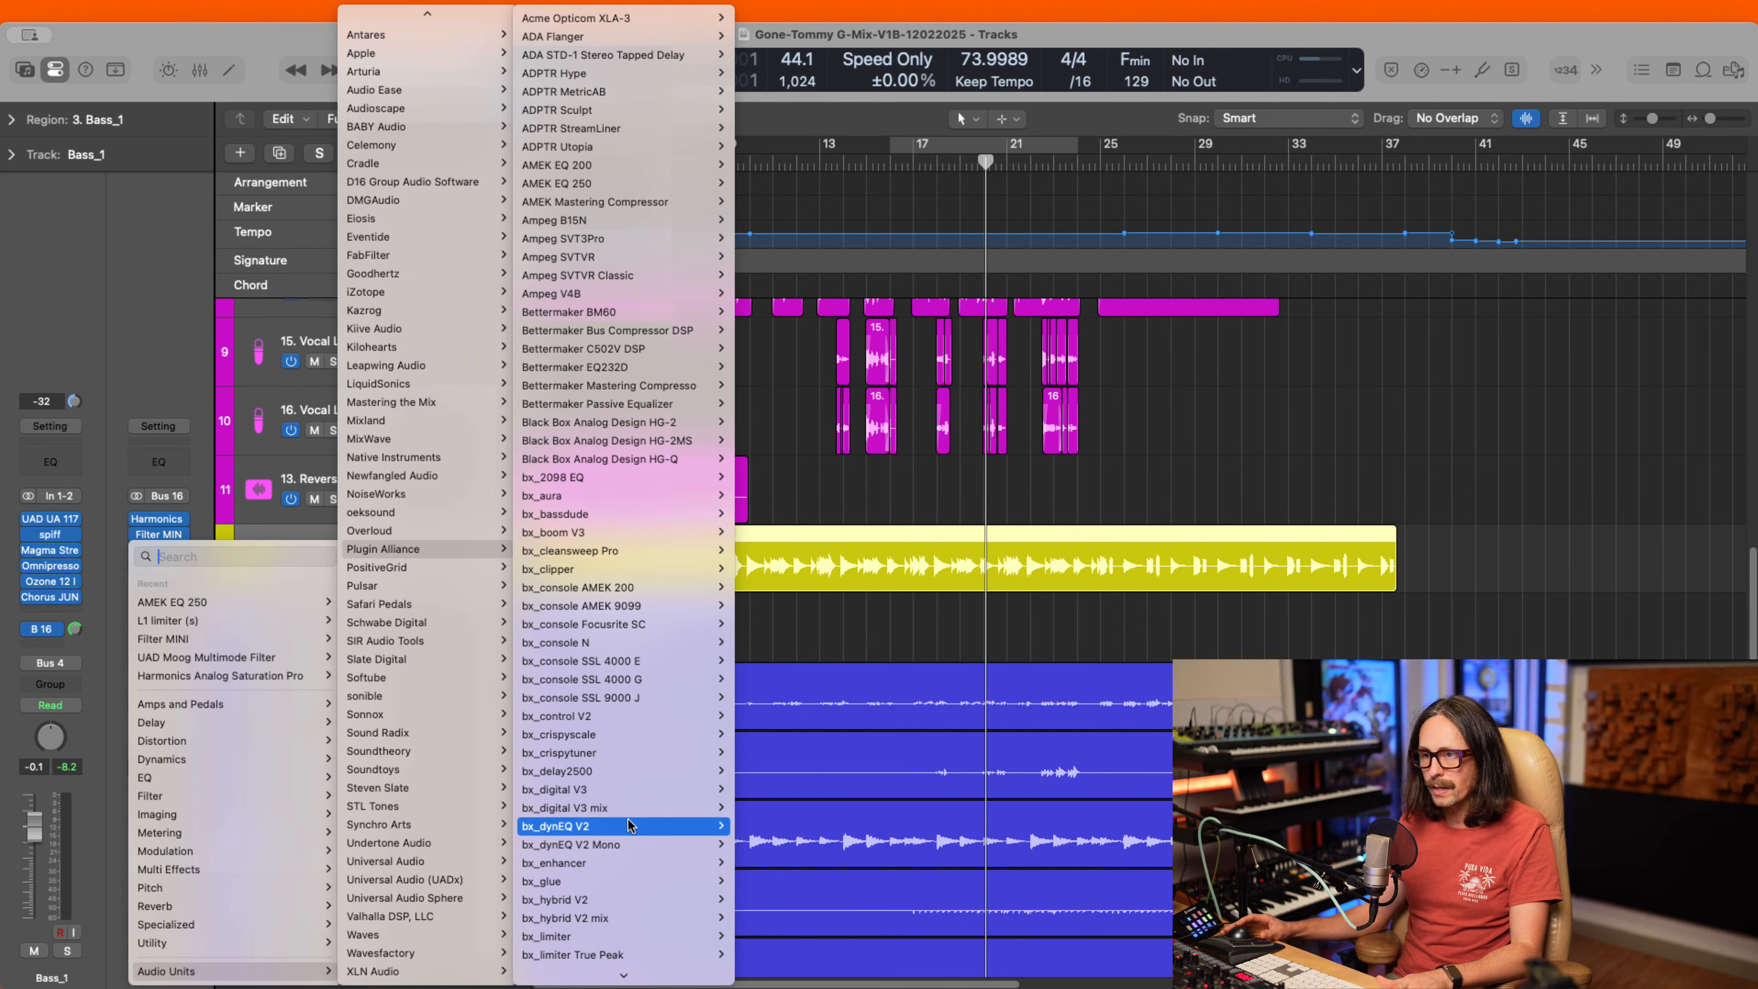
mouse_move(630, 819)
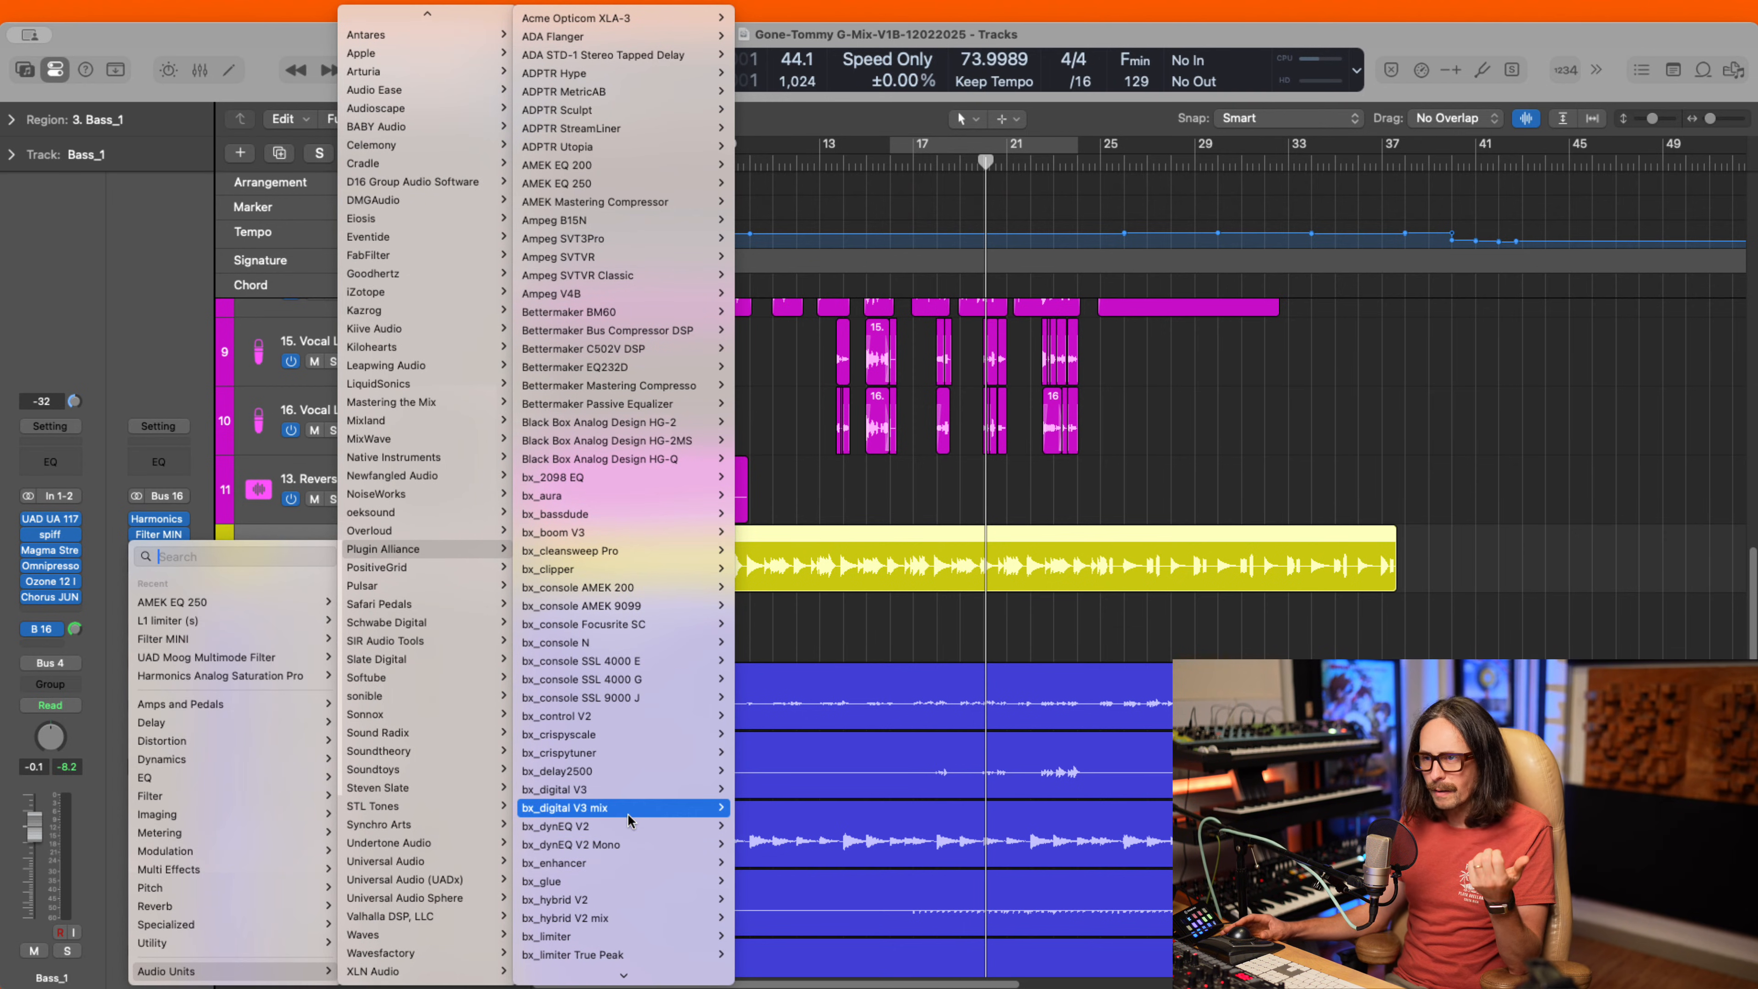
mouse_move(622, 789)
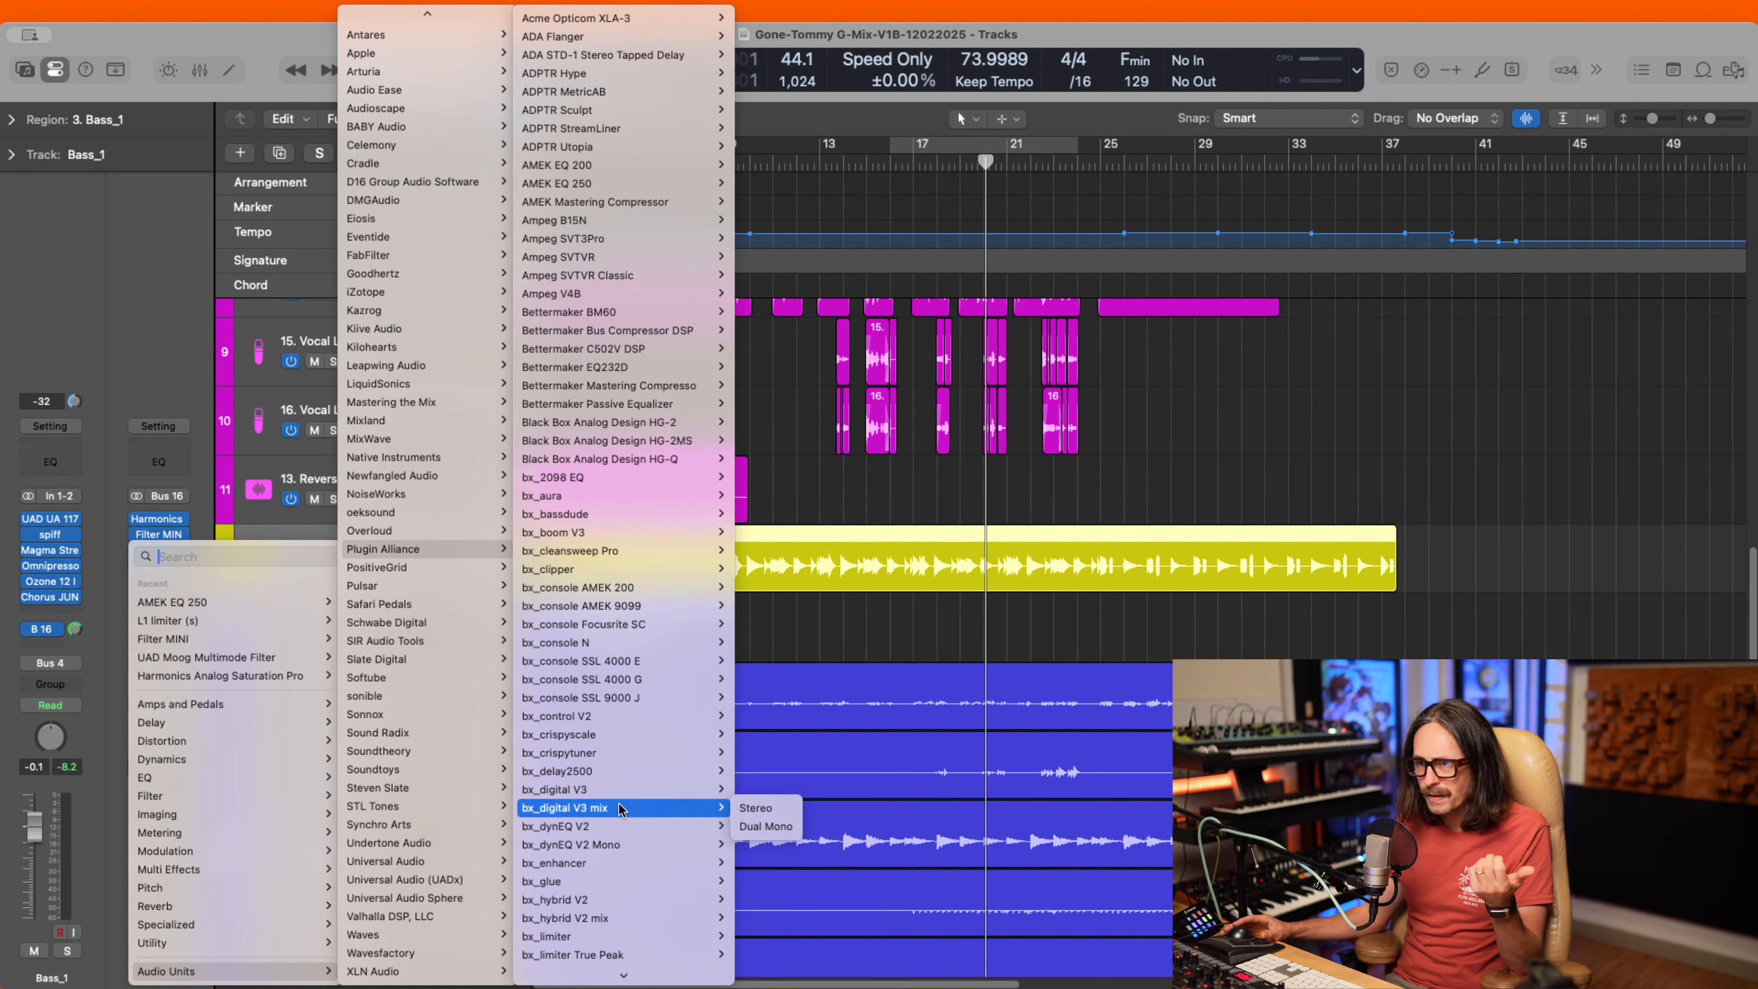
click(755, 808)
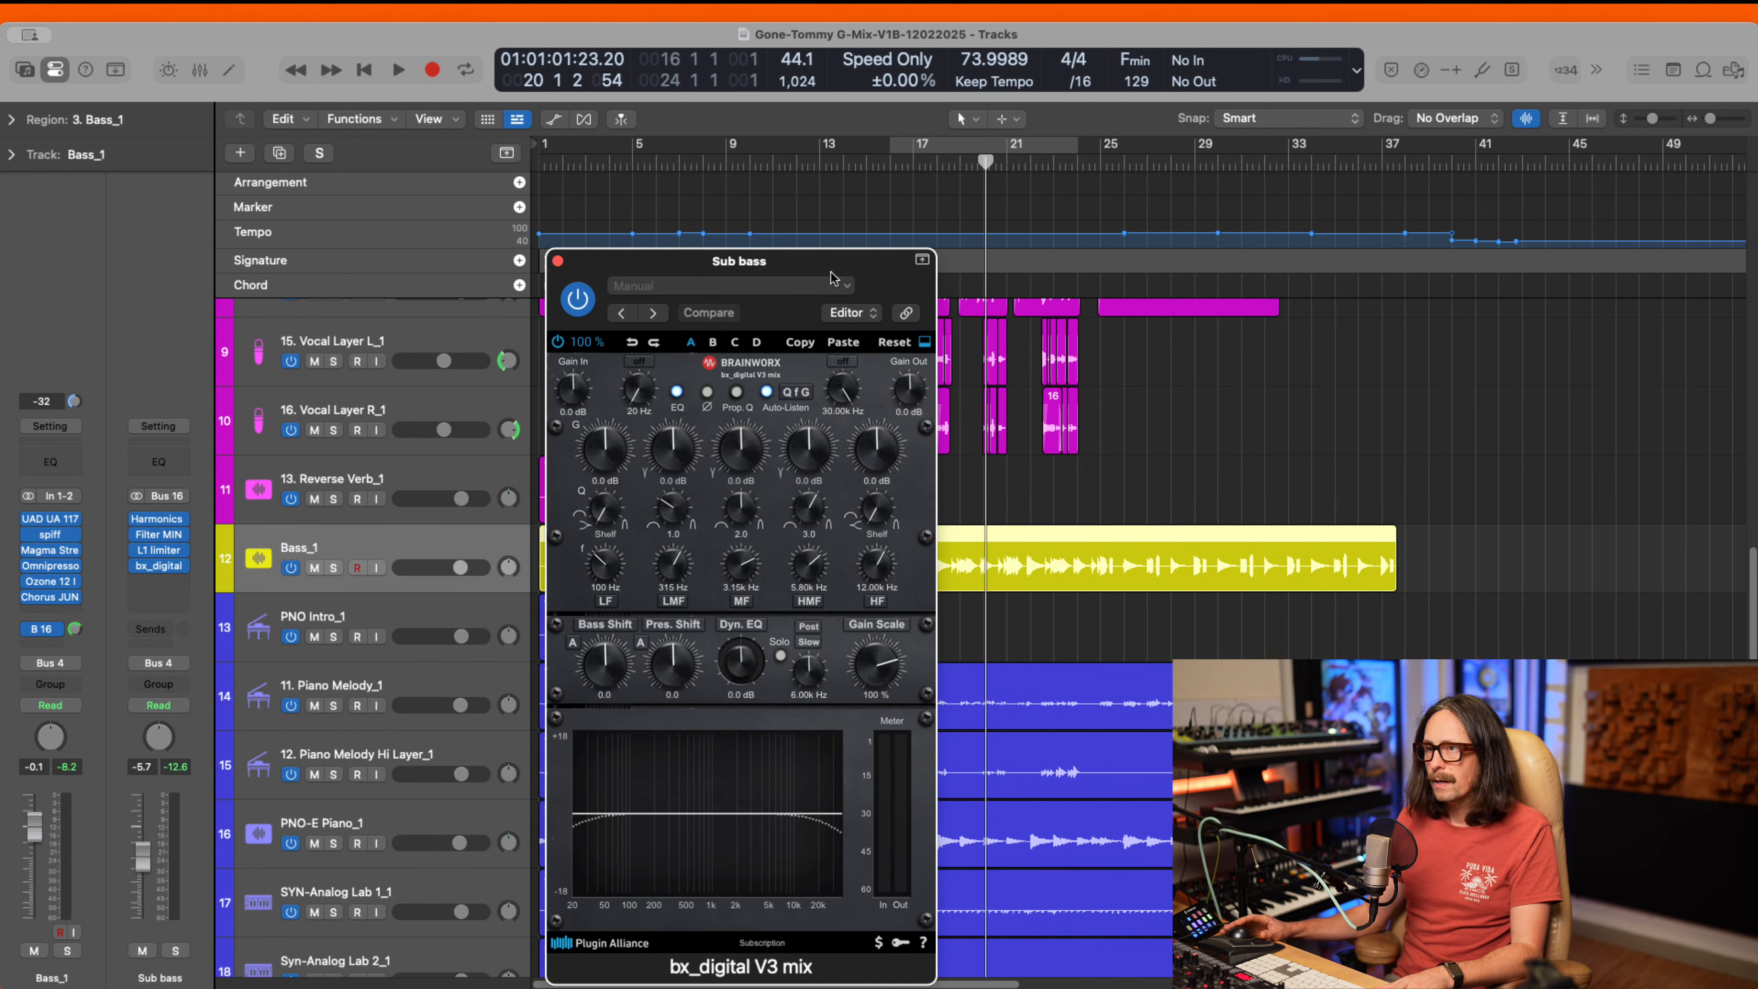
drag(833, 265, 831, 151)
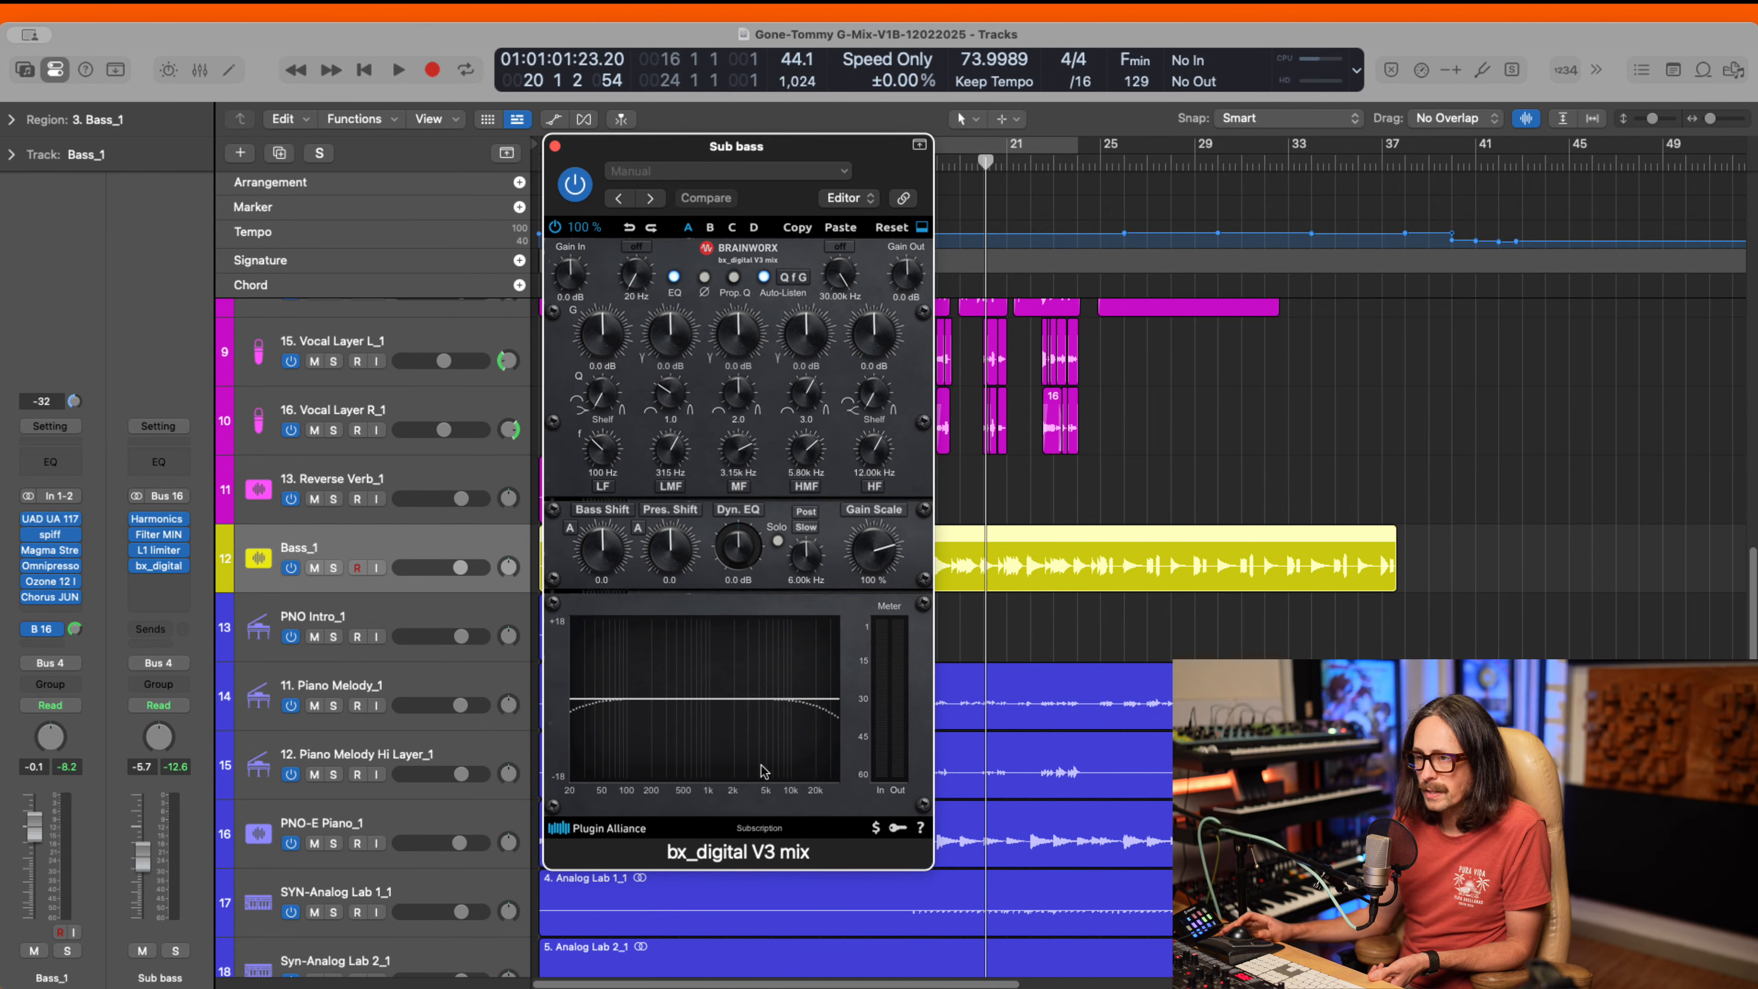
- Replace bx_digital V3 mix on Sub bass with Plugin Alliance's bx_digital V3 and reposition its window higher
click(167, 566)
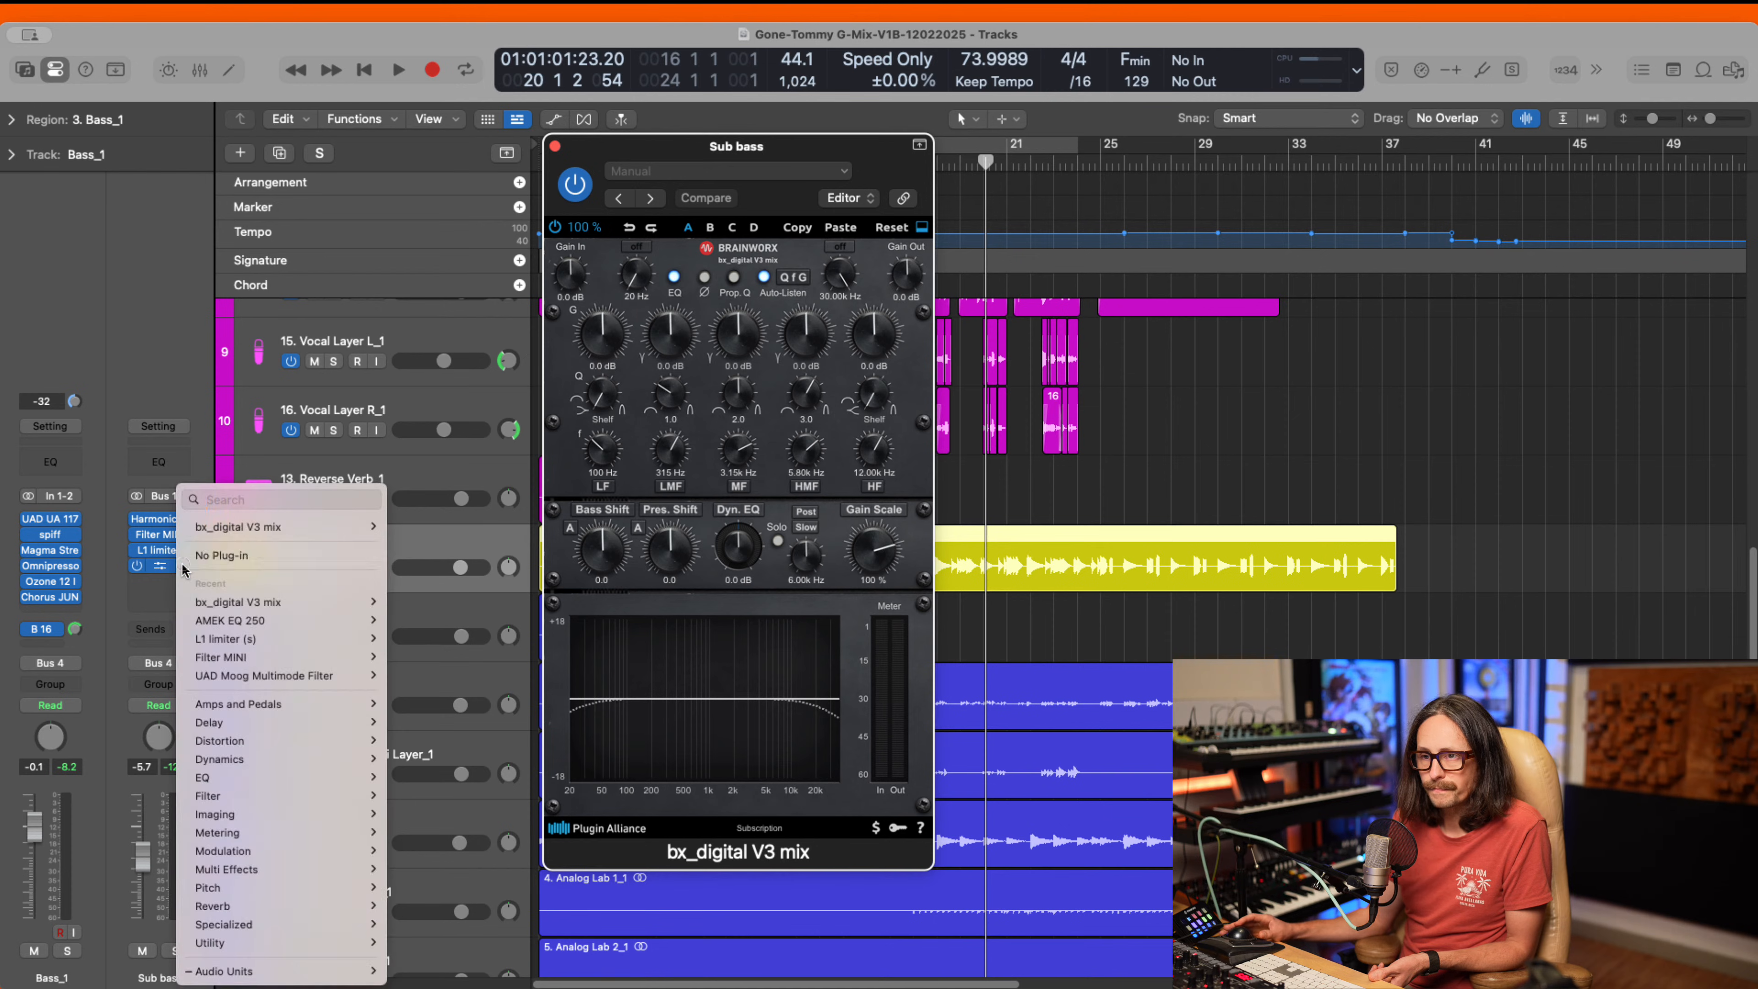
mouse_move(299, 530)
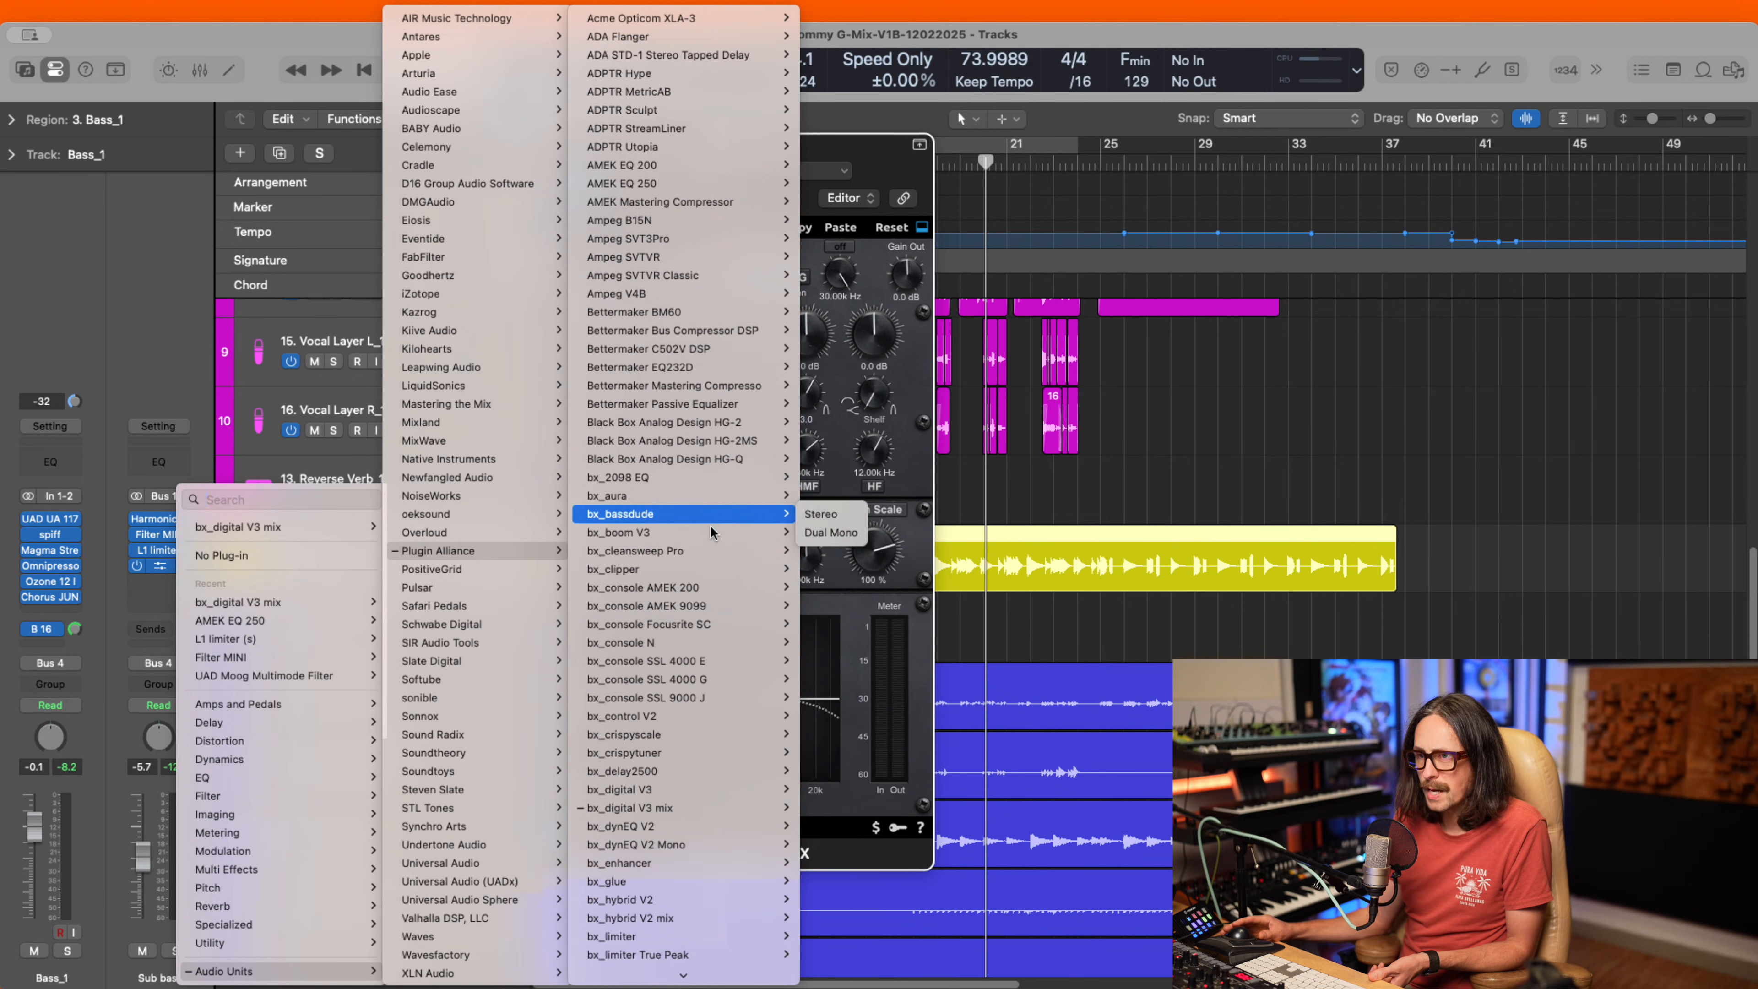
click(668, 805)
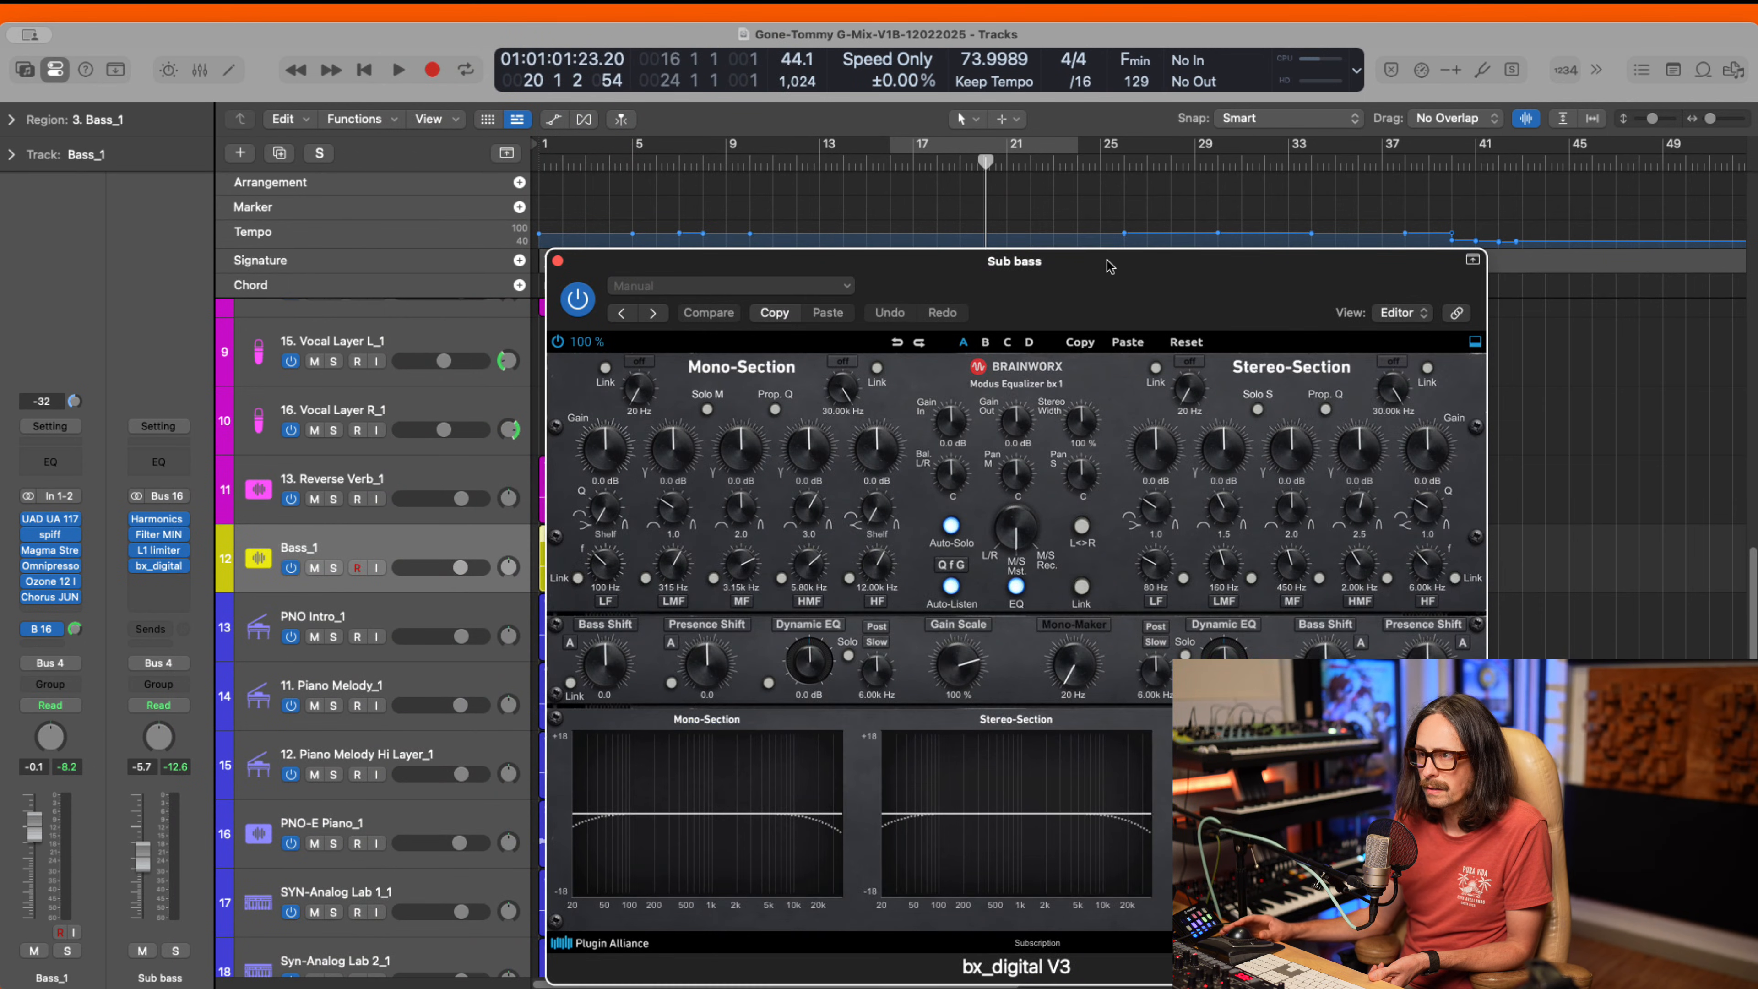
drag(1109, 266, 896, 111)
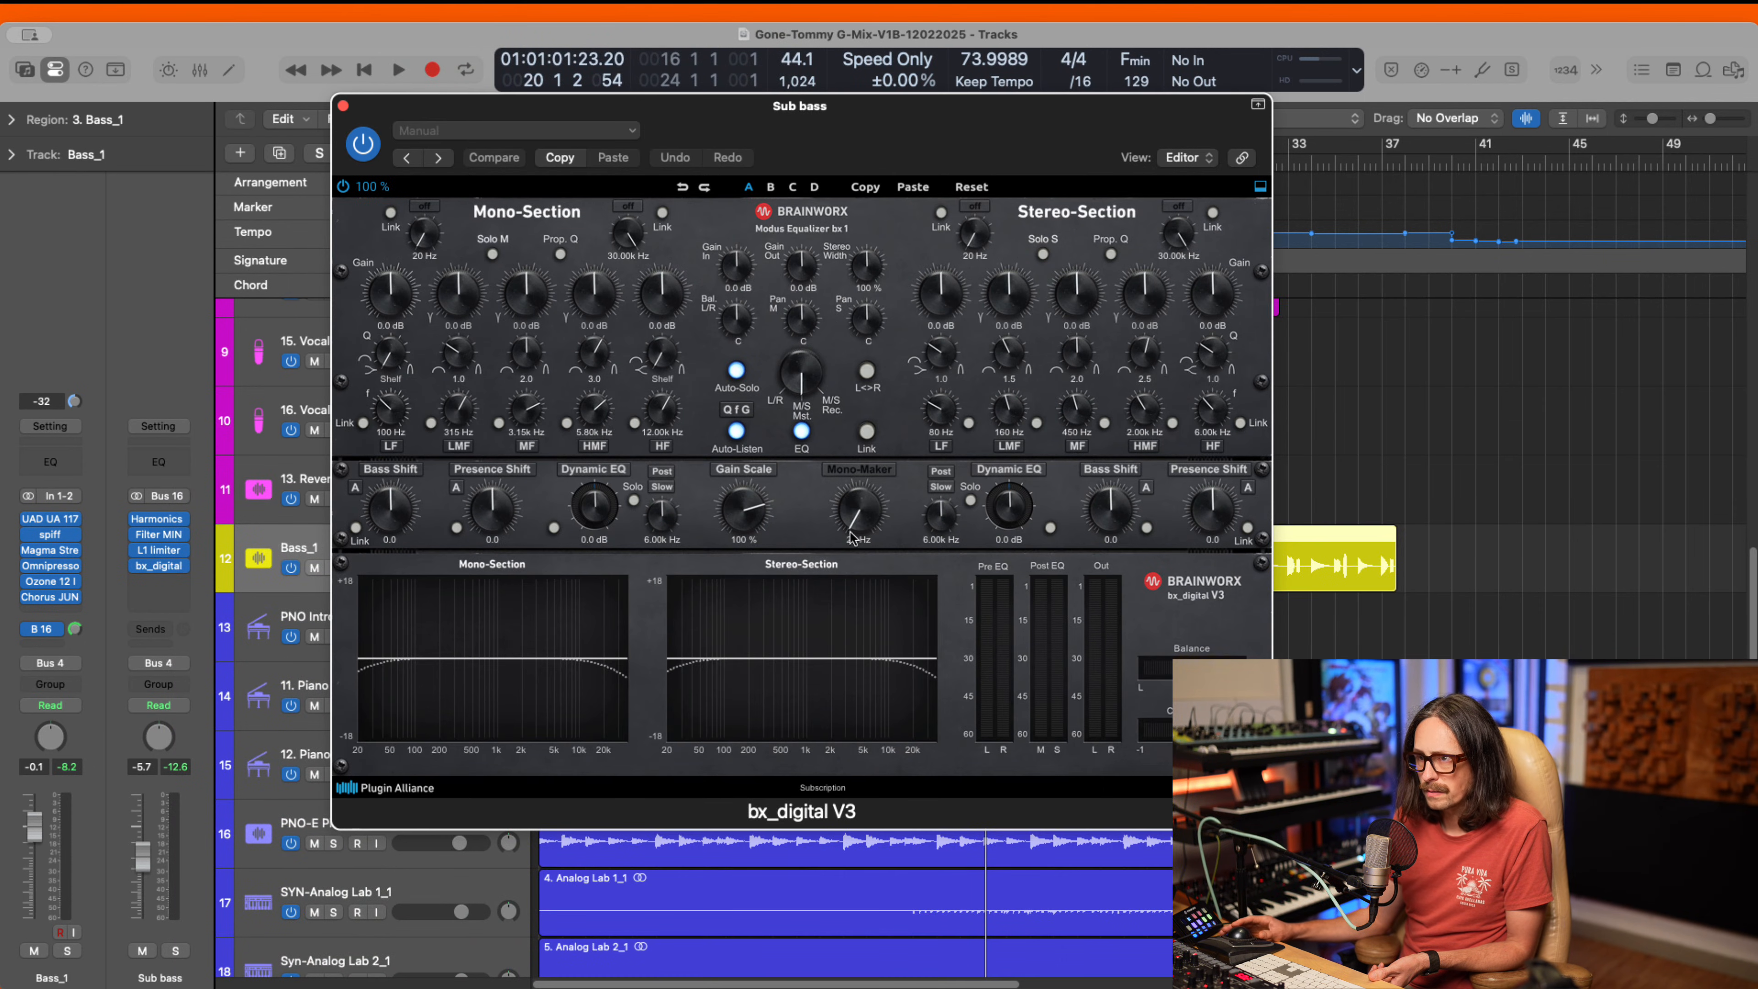
- Sweep bx_digital V3's Mono-Maker through 691 Hz and 311 Hz up to 22.00 kHz, and close its window
click(870, 483)
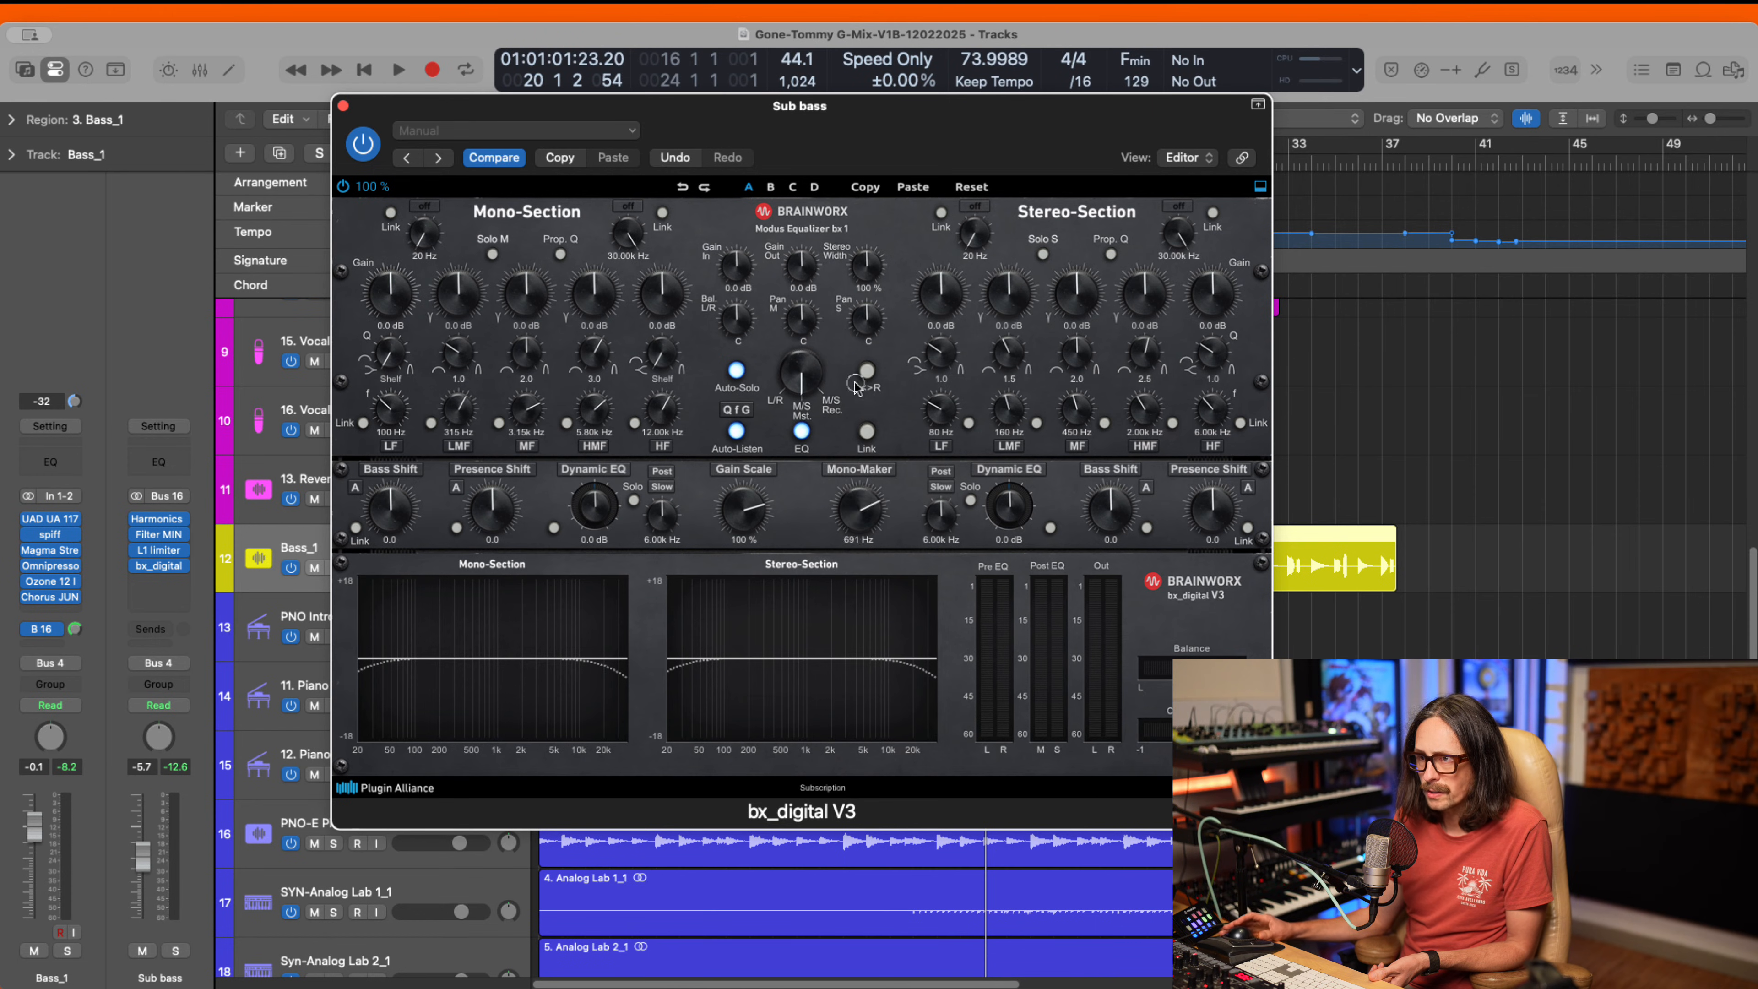
drag(856, 382, 772, 187)
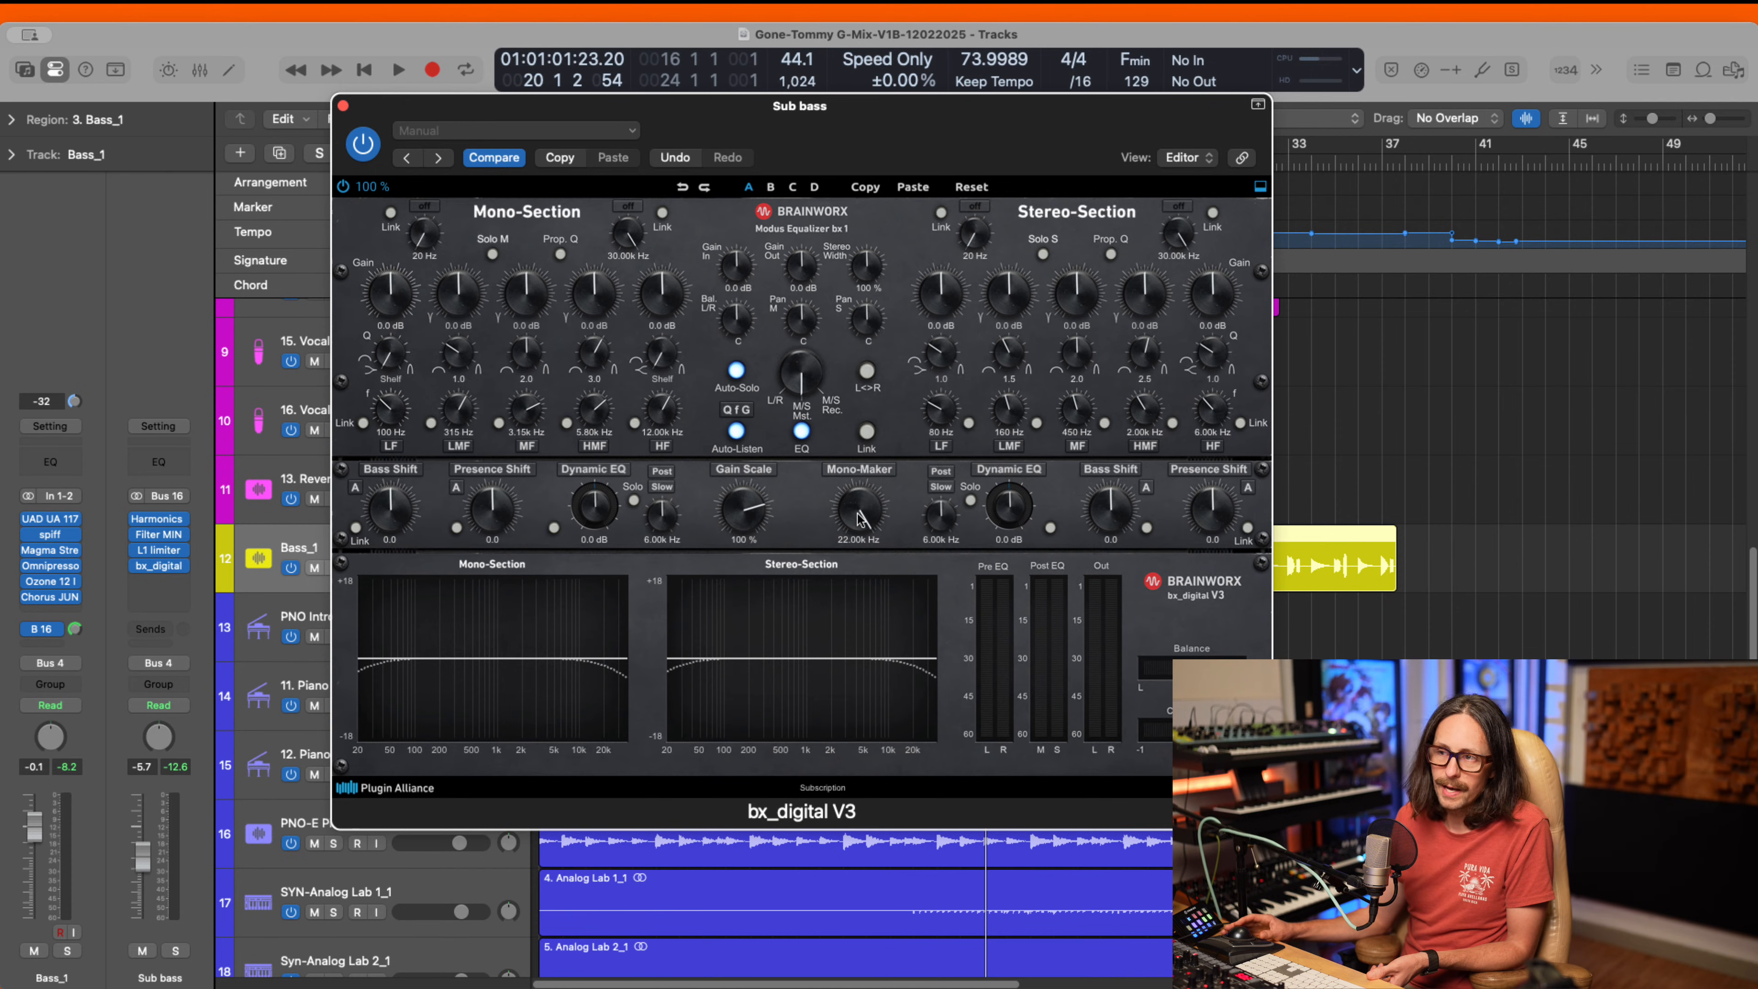
drag(858, 519, 861, 607)
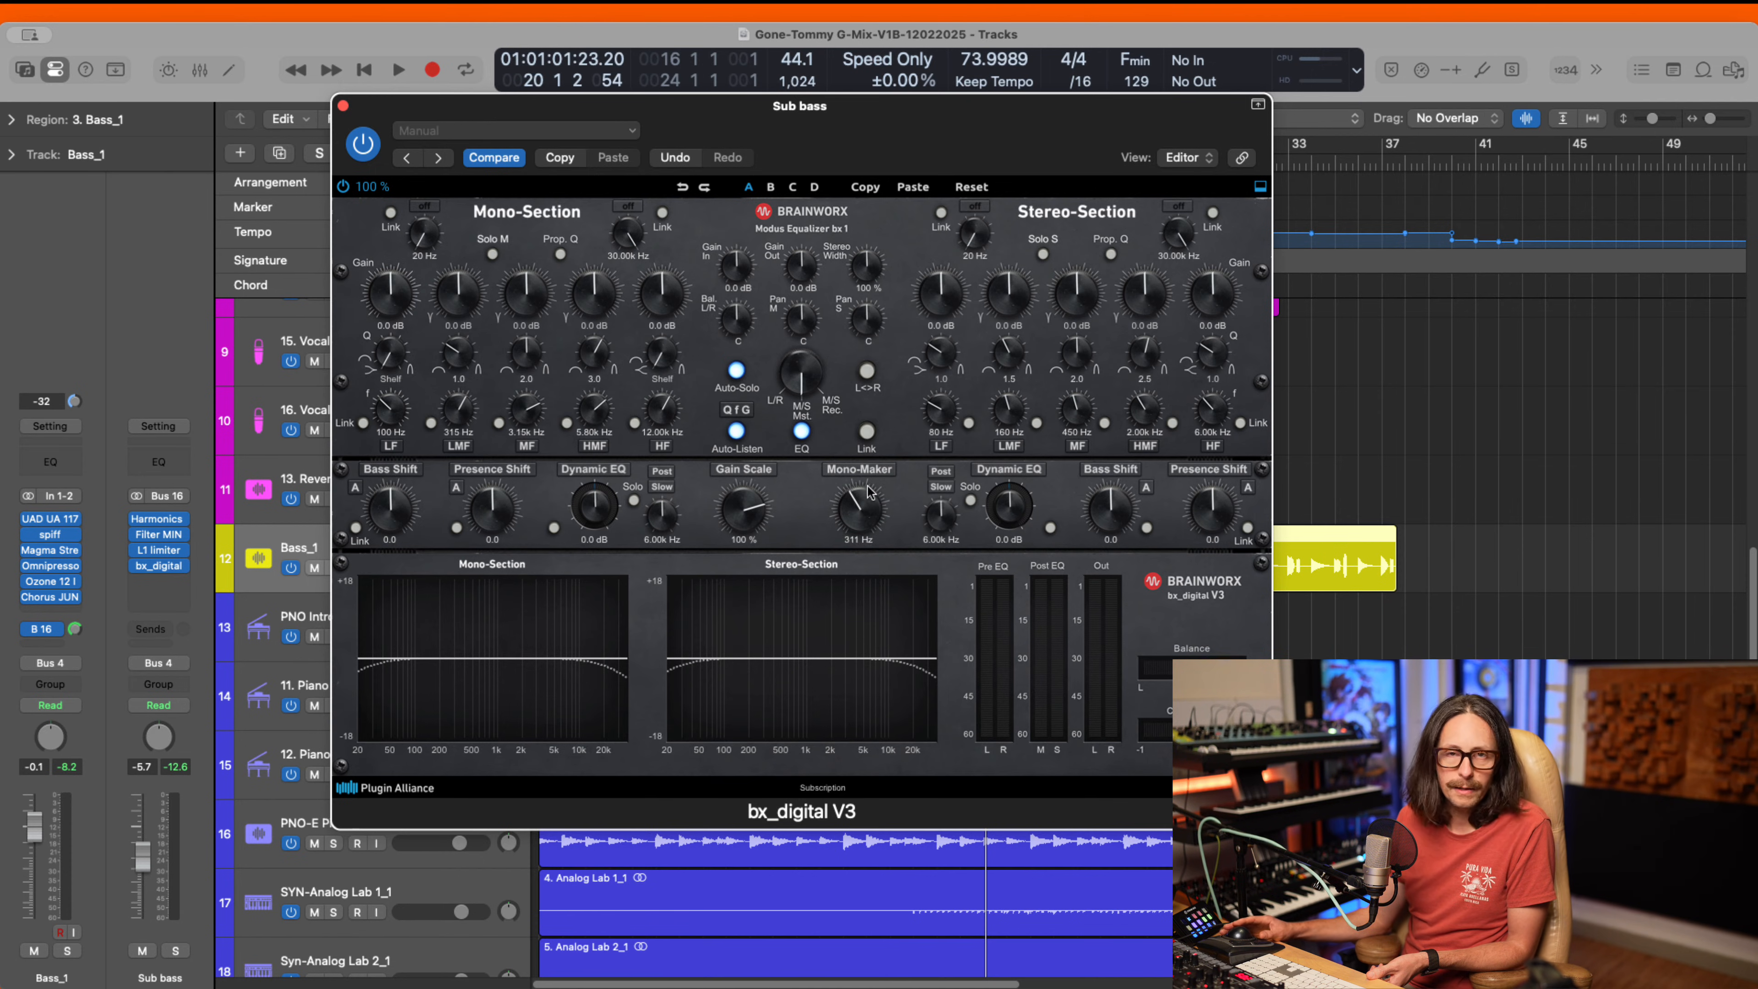
drag(862, 474, 882, 6)
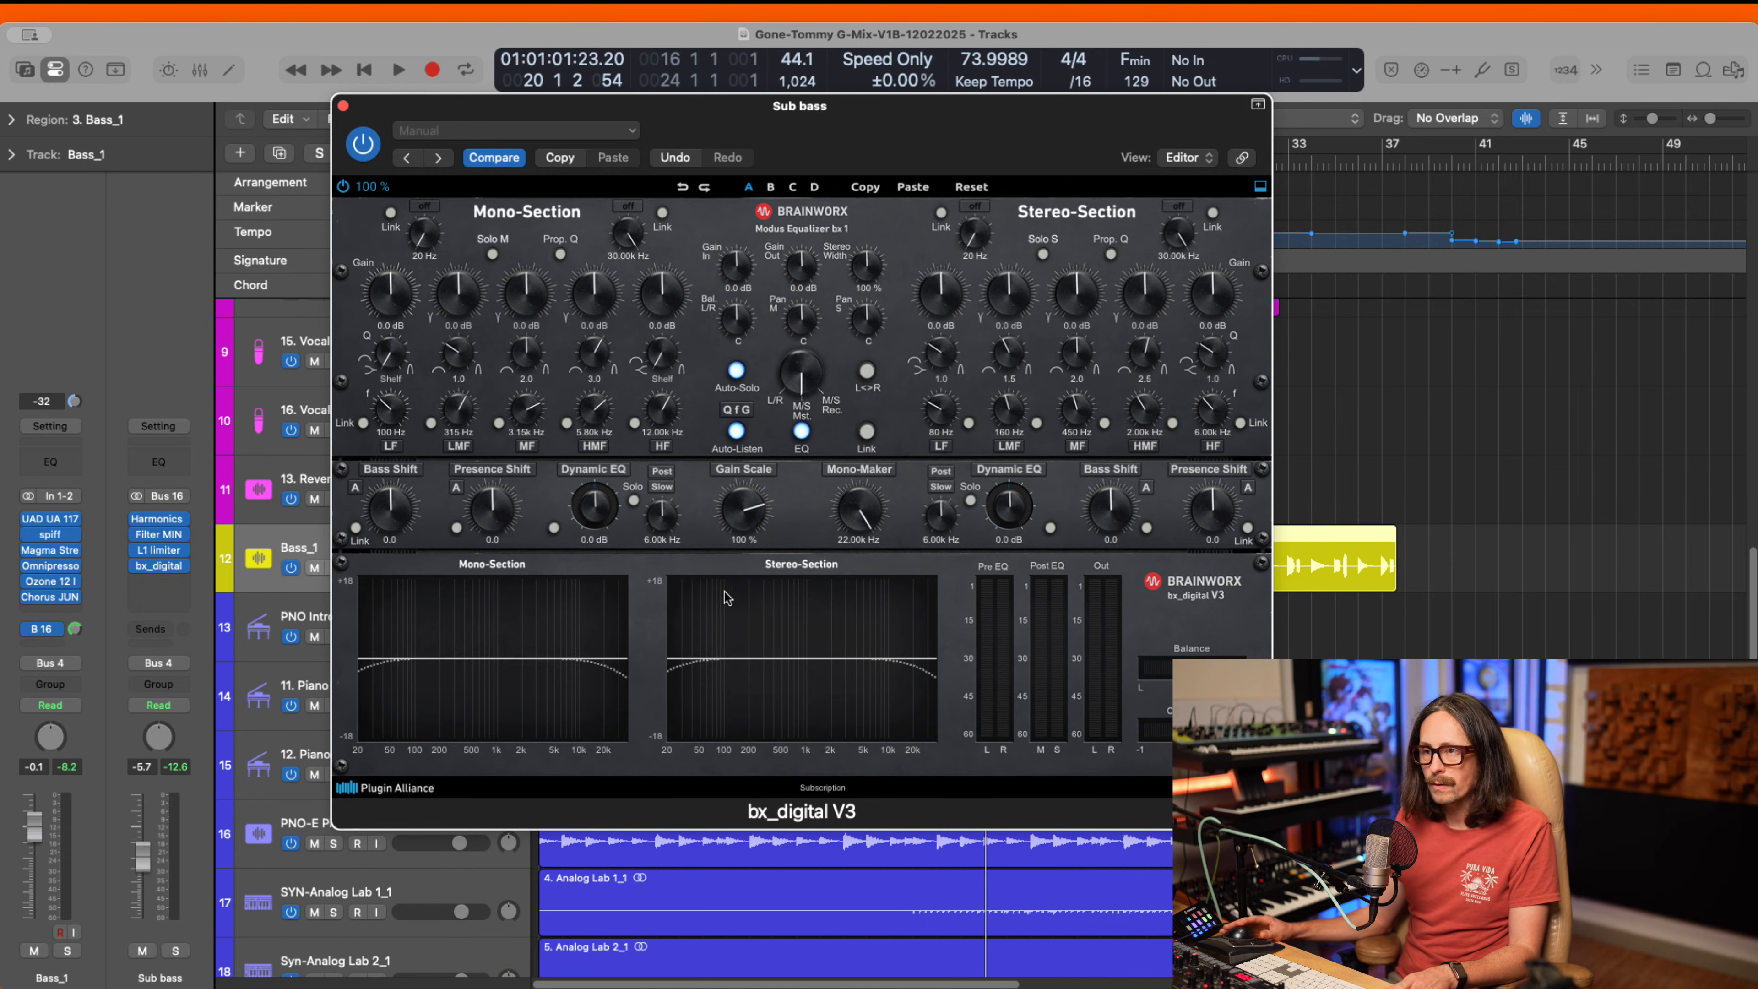
click(159, 567)
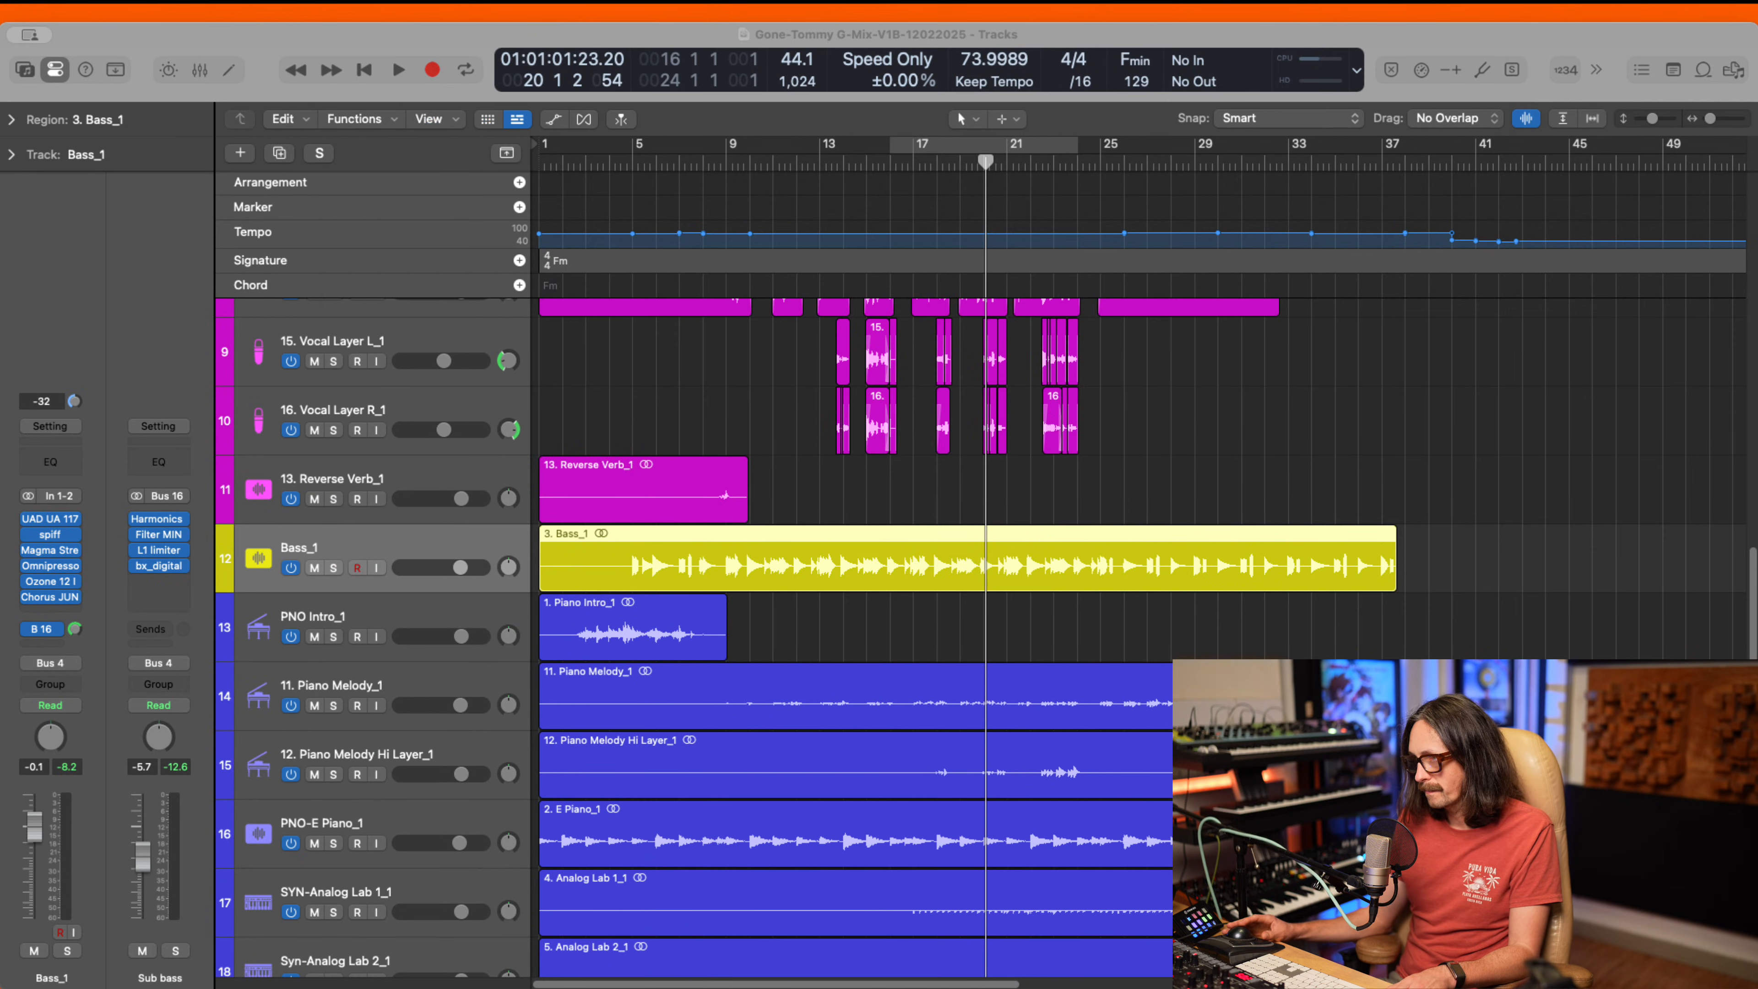
- Solo Sub bass during playback and compare bx_digital V3's Mono-Maker at 20 Hz and 22.00 kHz, ending at 22.00 kHz
key(space)
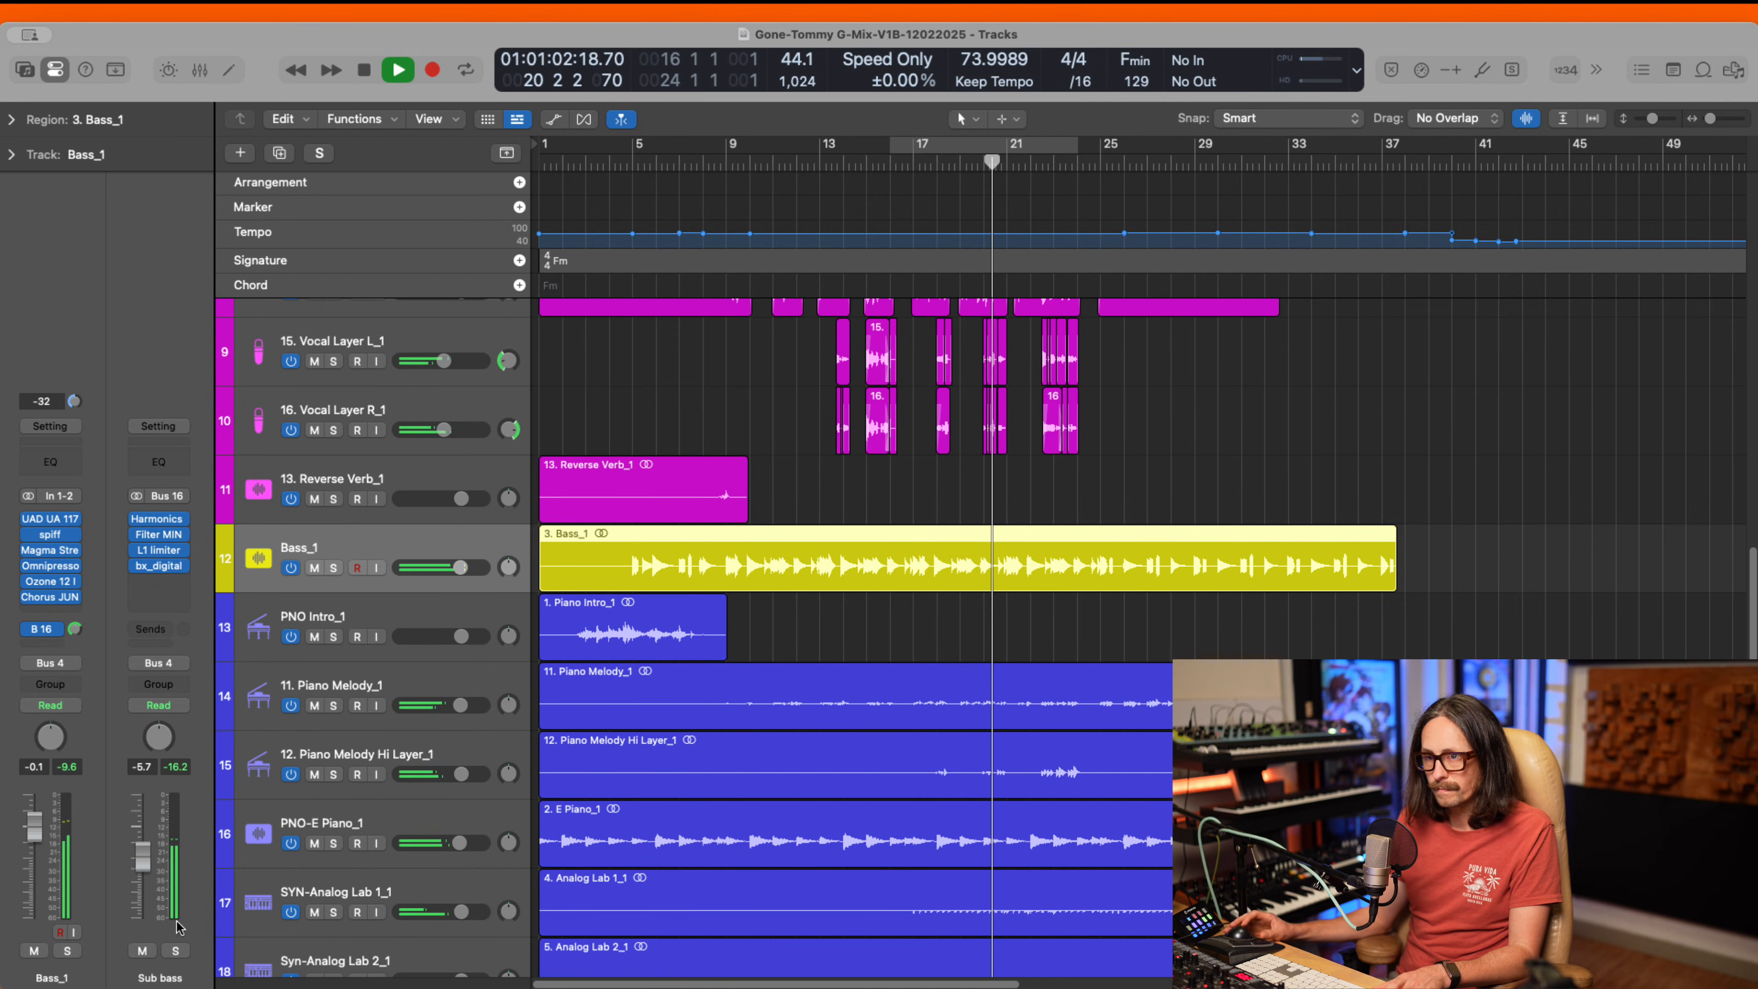
click(174, 951)
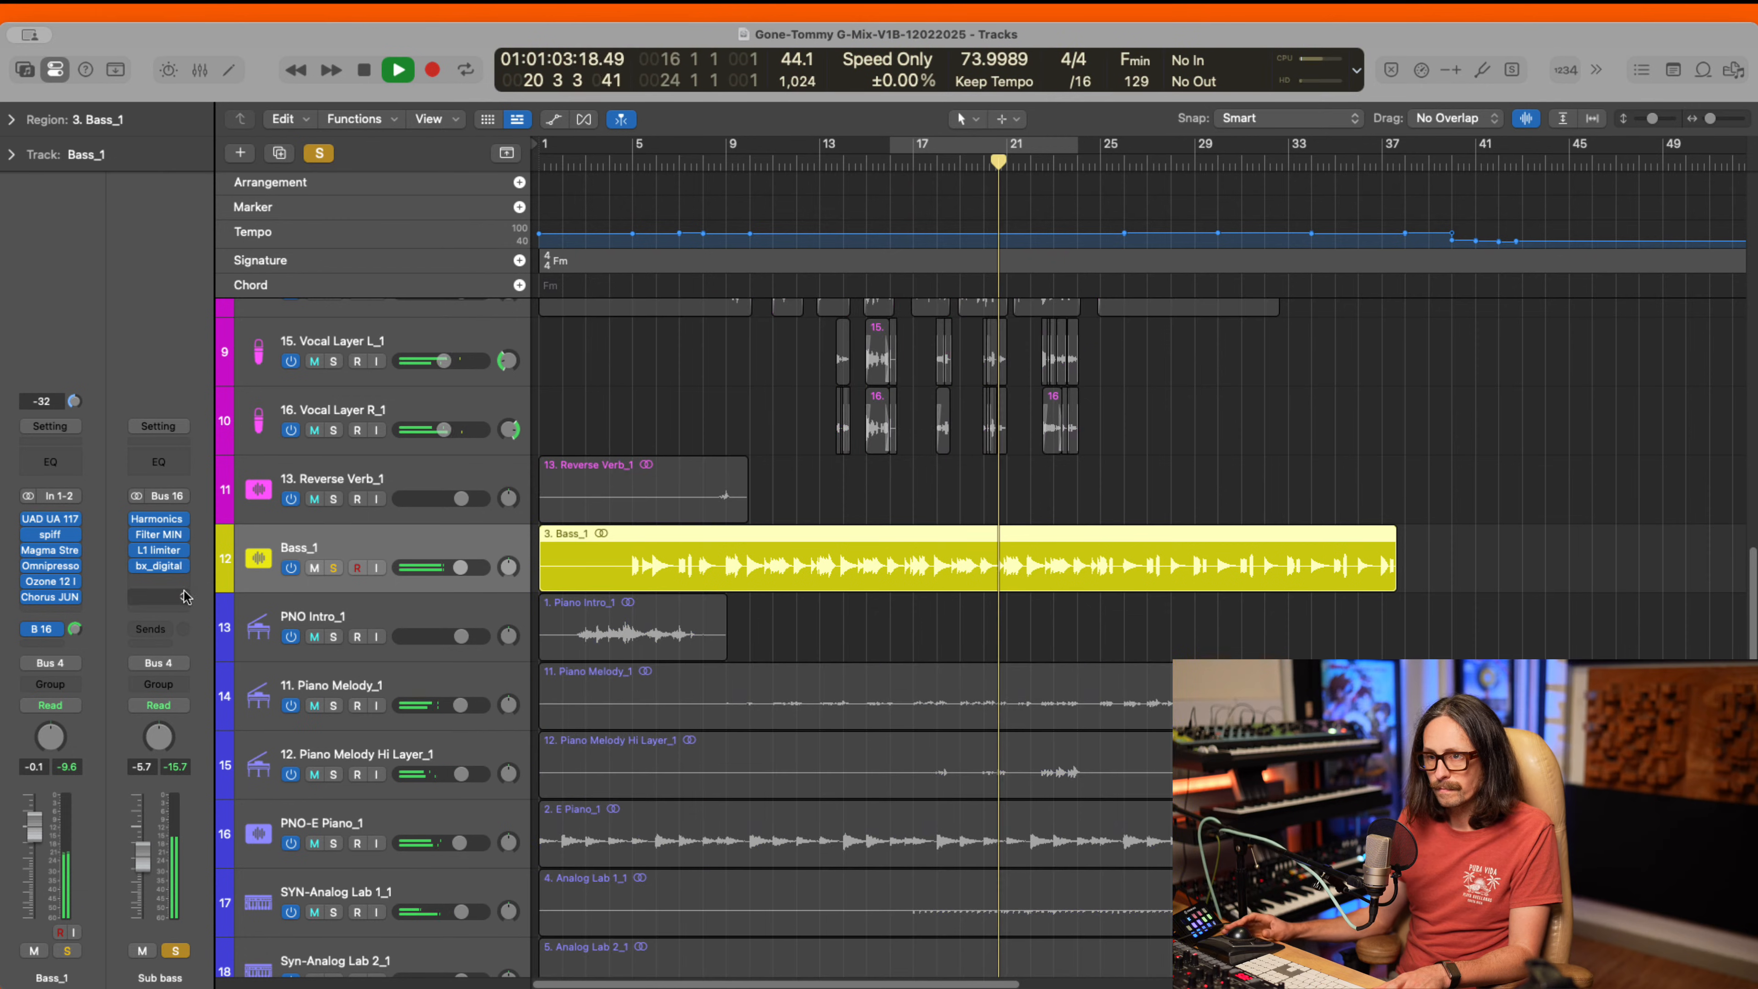
click(158, 566)
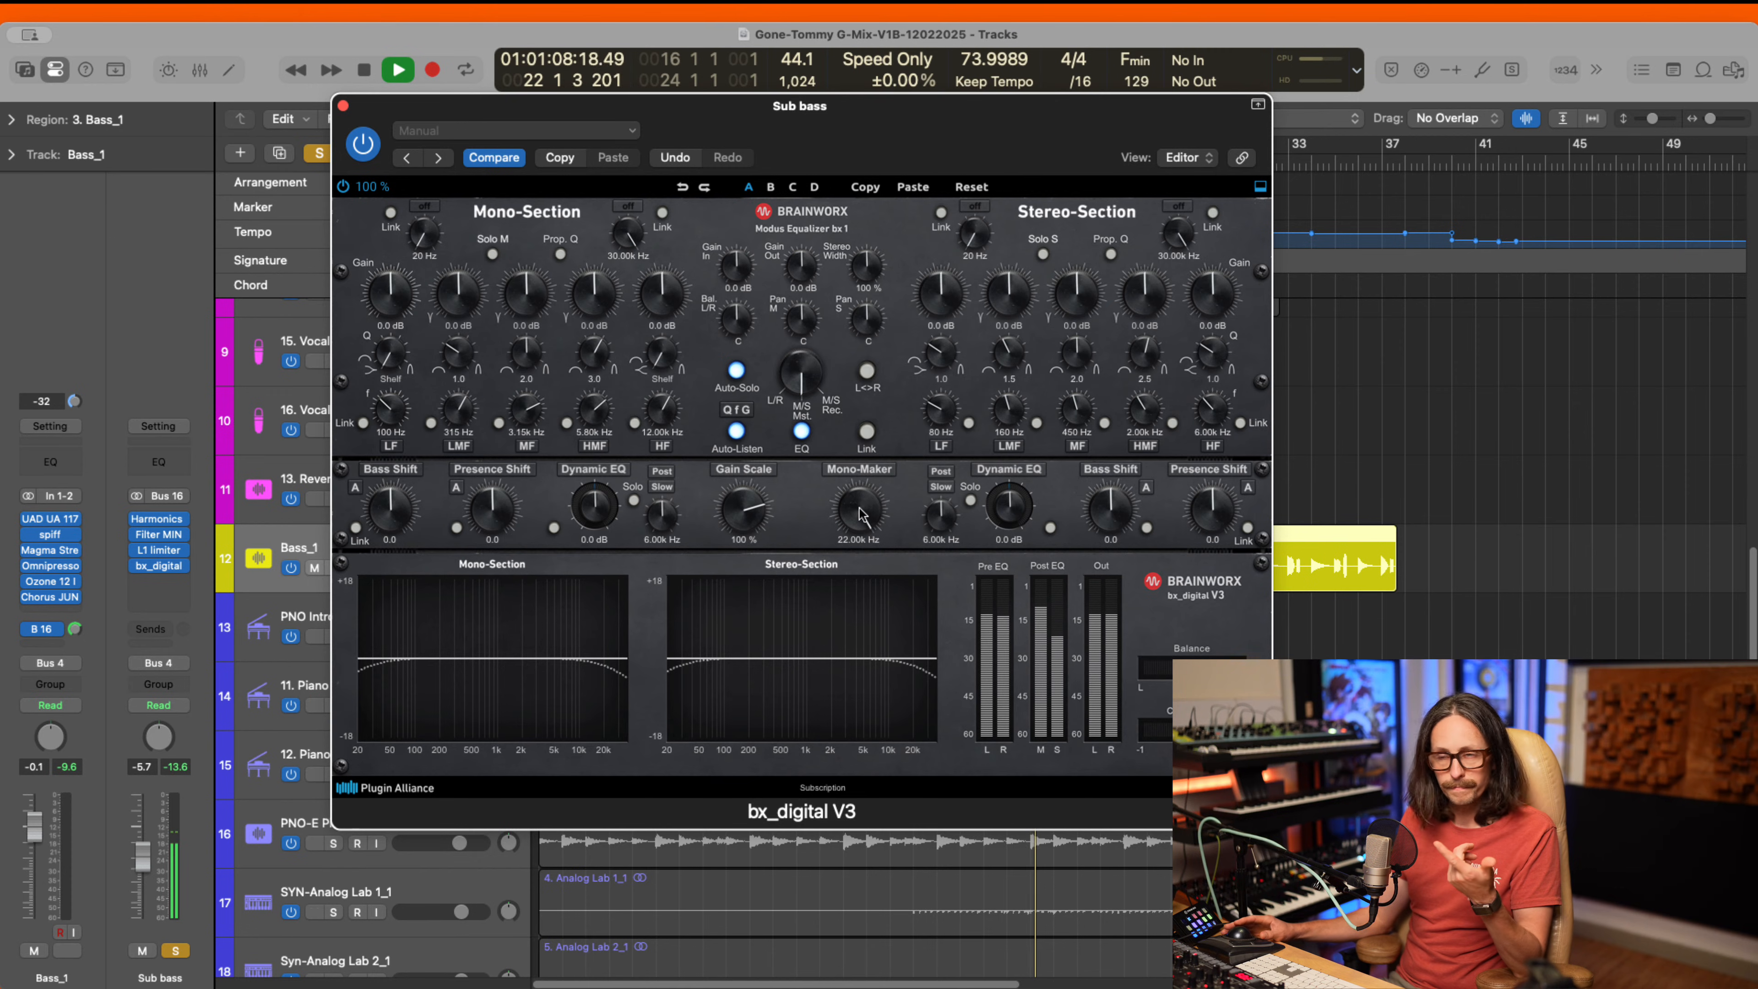
drag(859, 509, 844, 665)
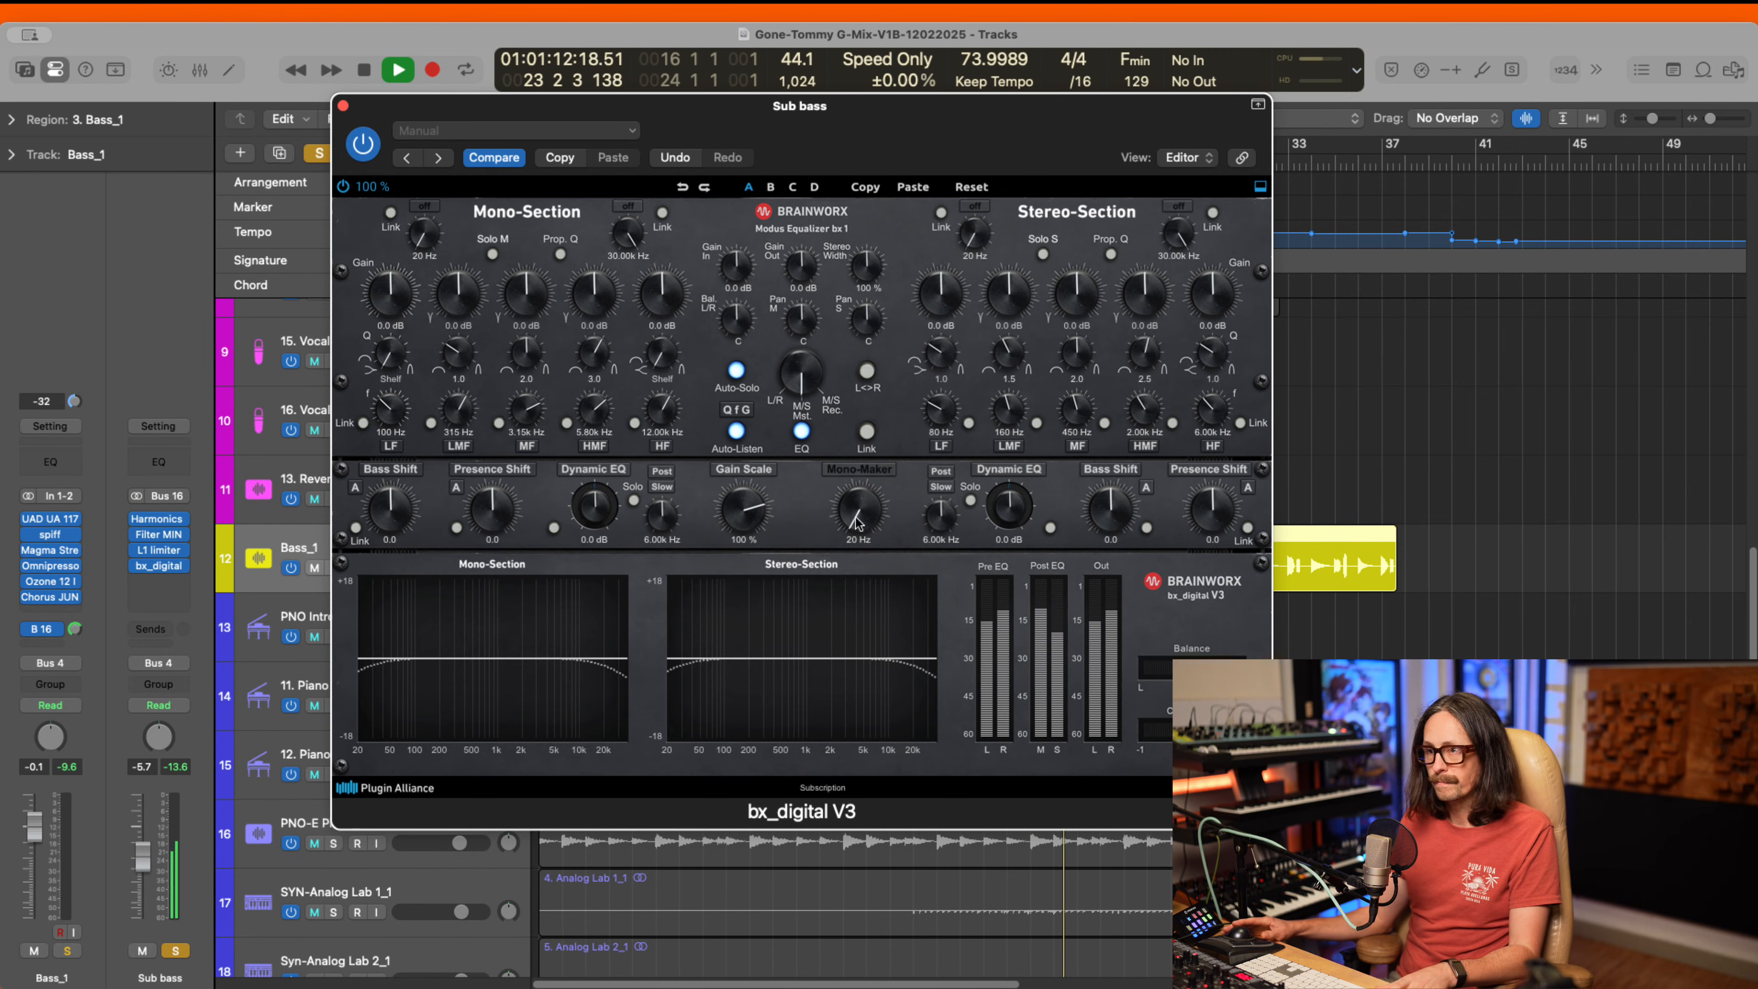
drag(859, 523, 860, 201)
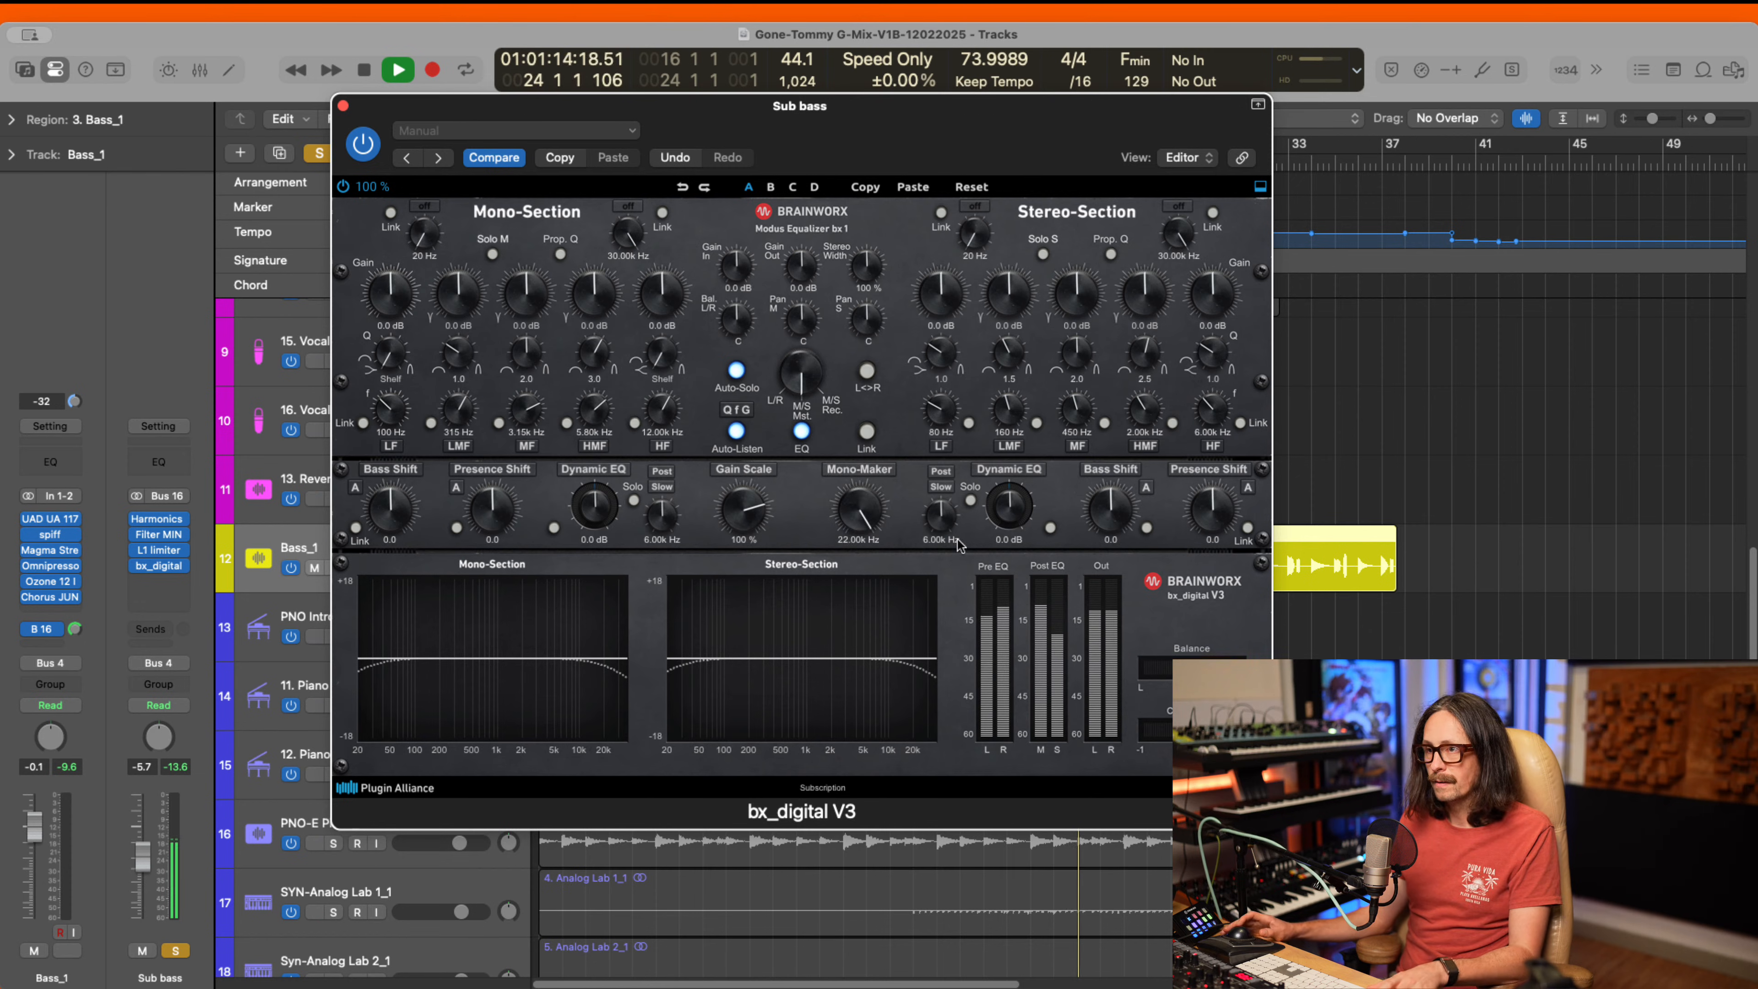
key(space)
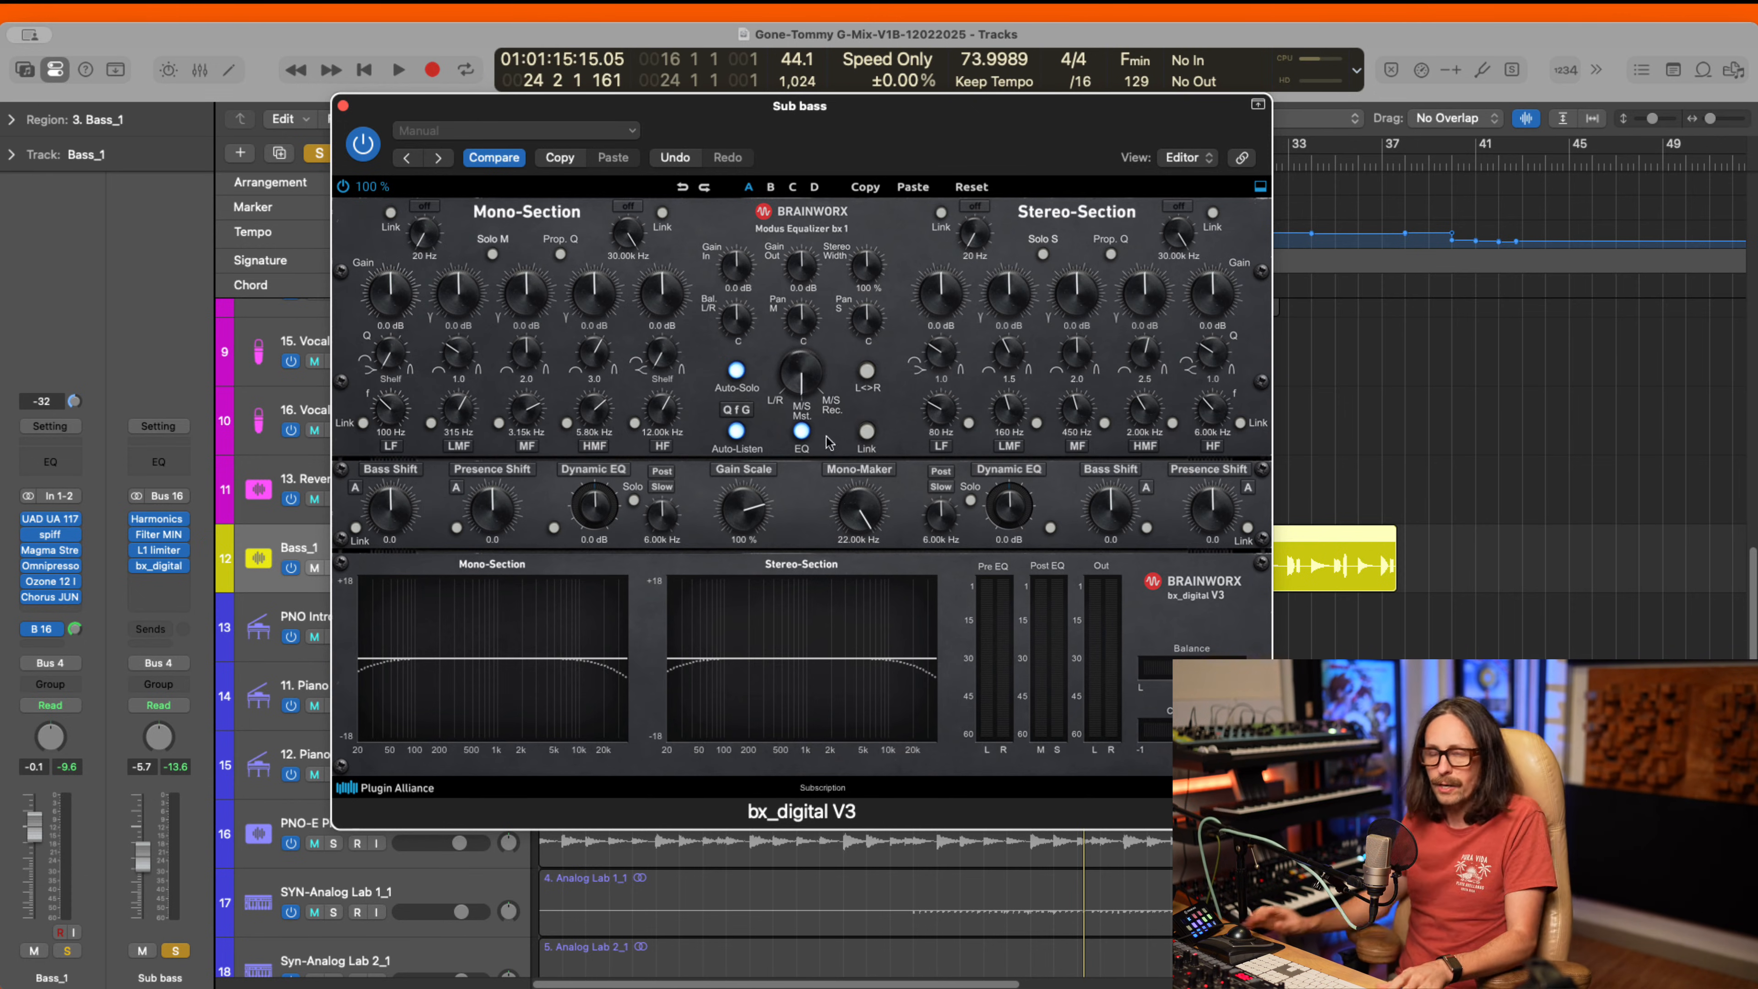
- Review Sub bass's Harmonics, Filter MINI and L1 limiter settings, and bring bx_digital V3 back to the front
click(158, 523)
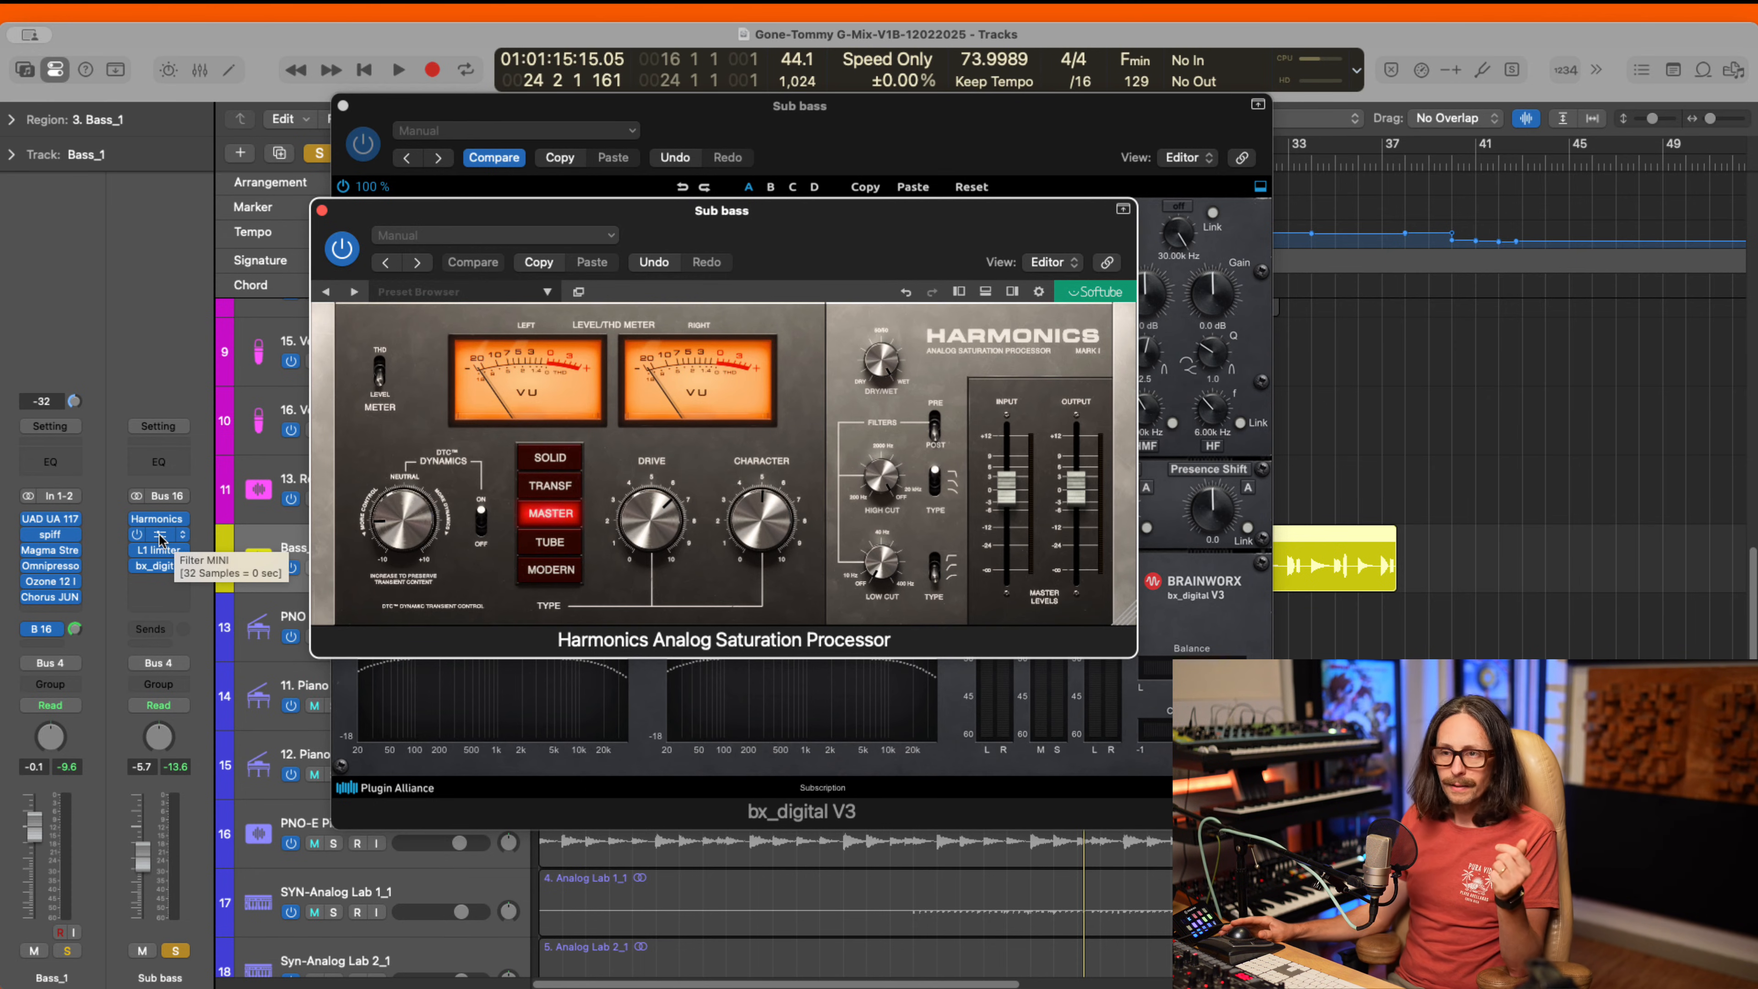
click(158, 536)
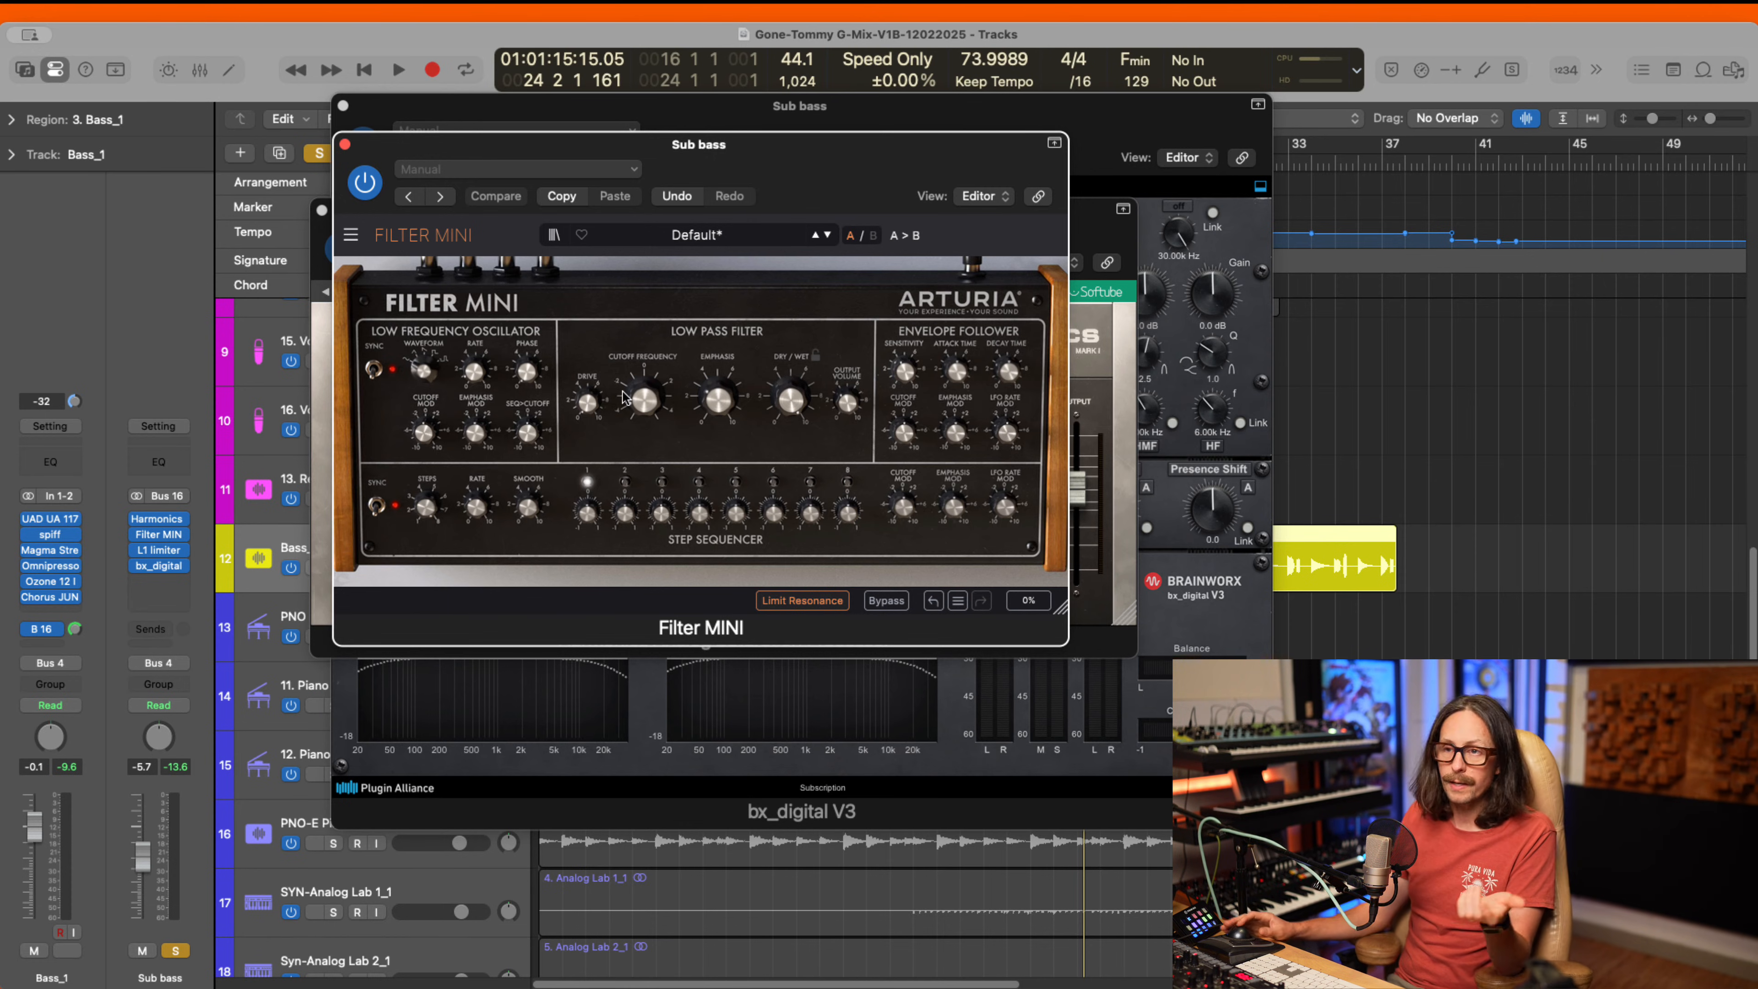
click(159, 550)
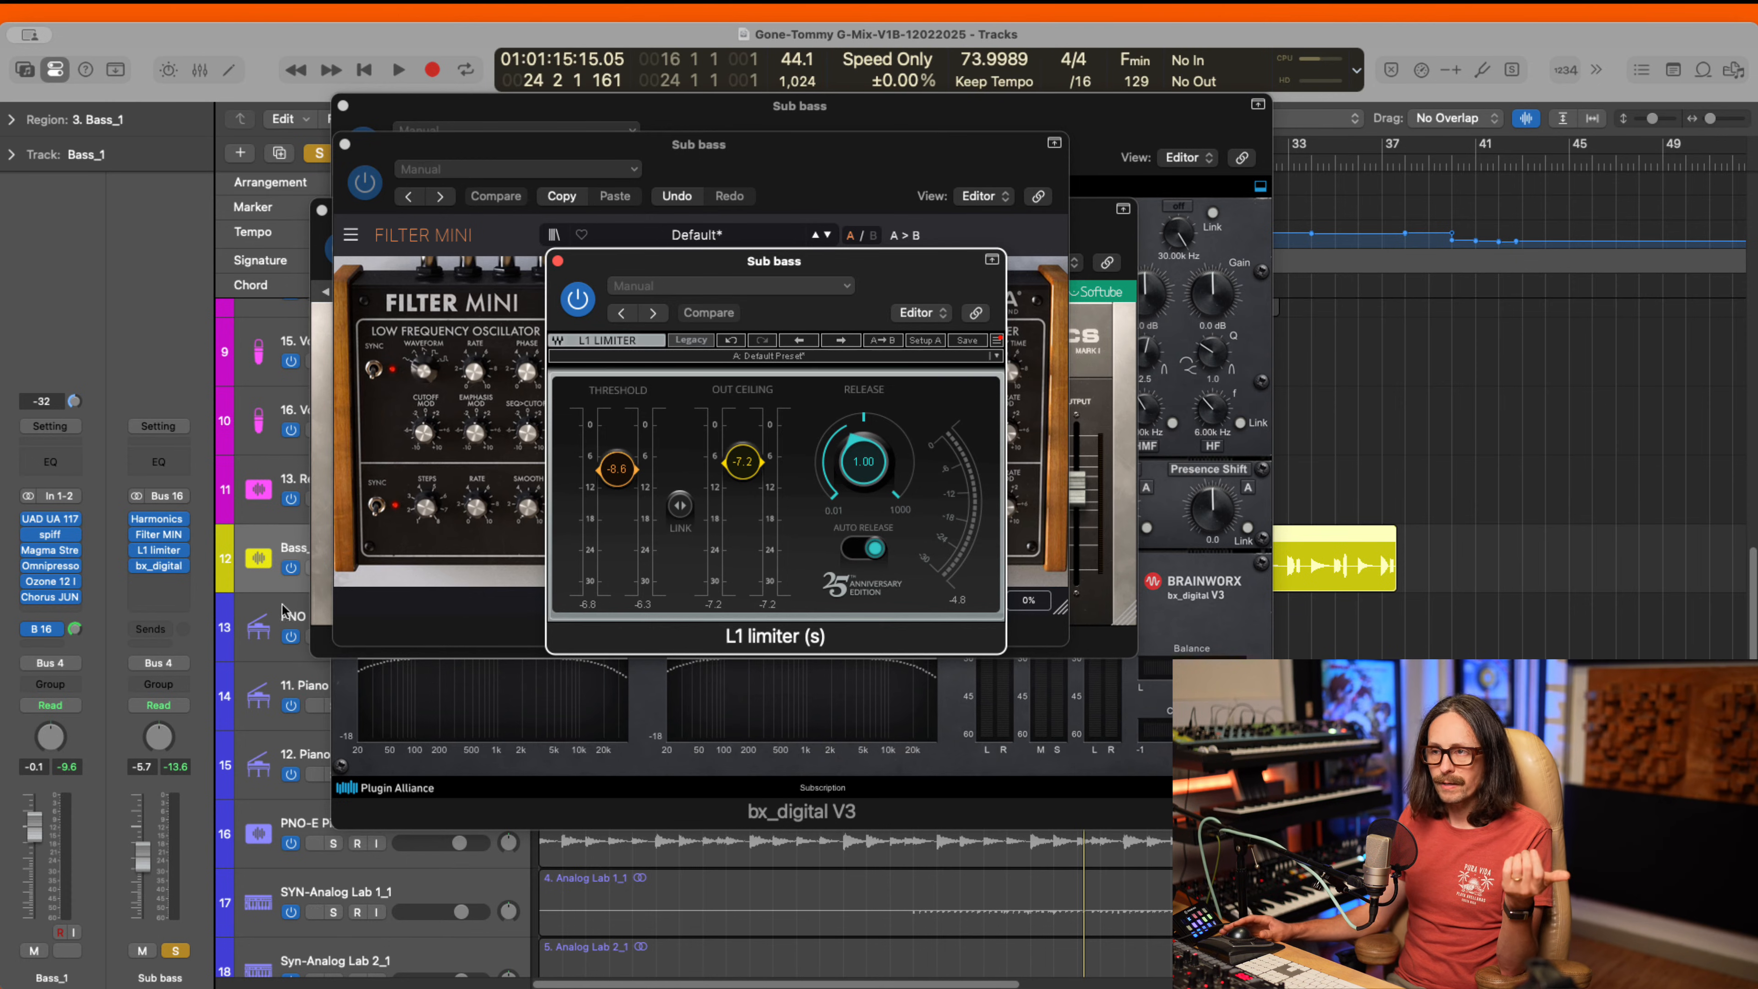
click(162, 569)
click(161, 566)
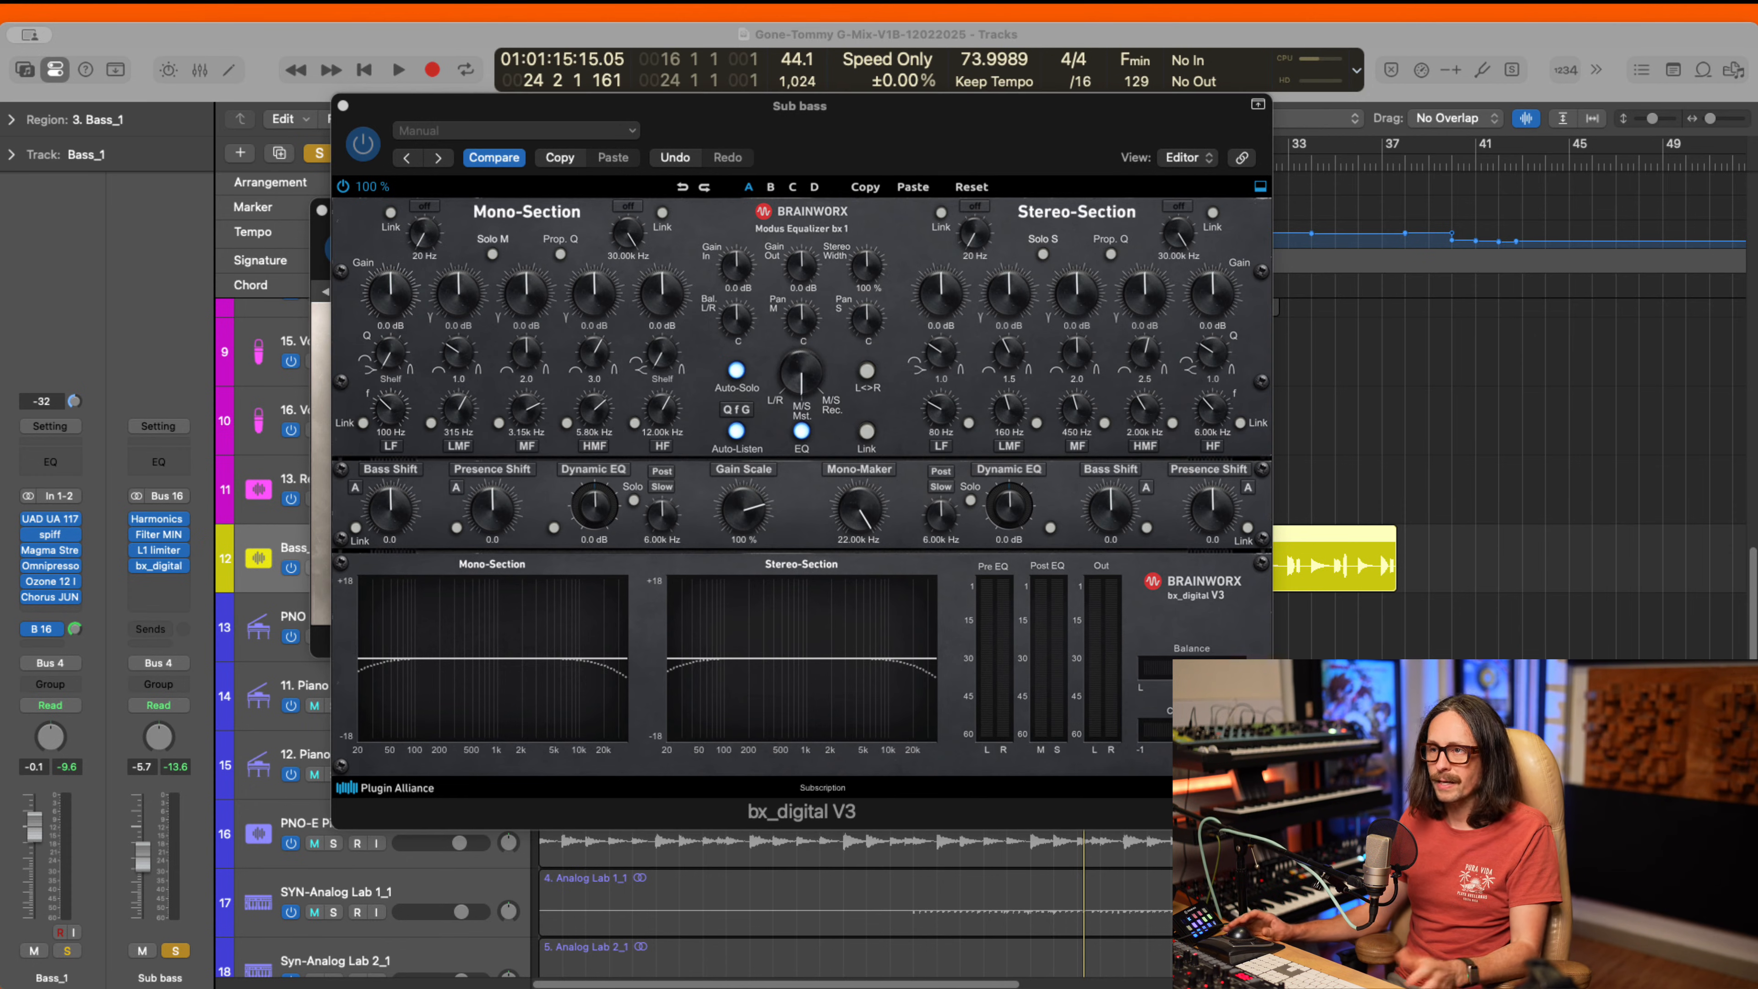
- Play the soloed Sub bass with bx_digital V3's Mono-Maker switched off, and stop playback
click(459, 676)
key(space)
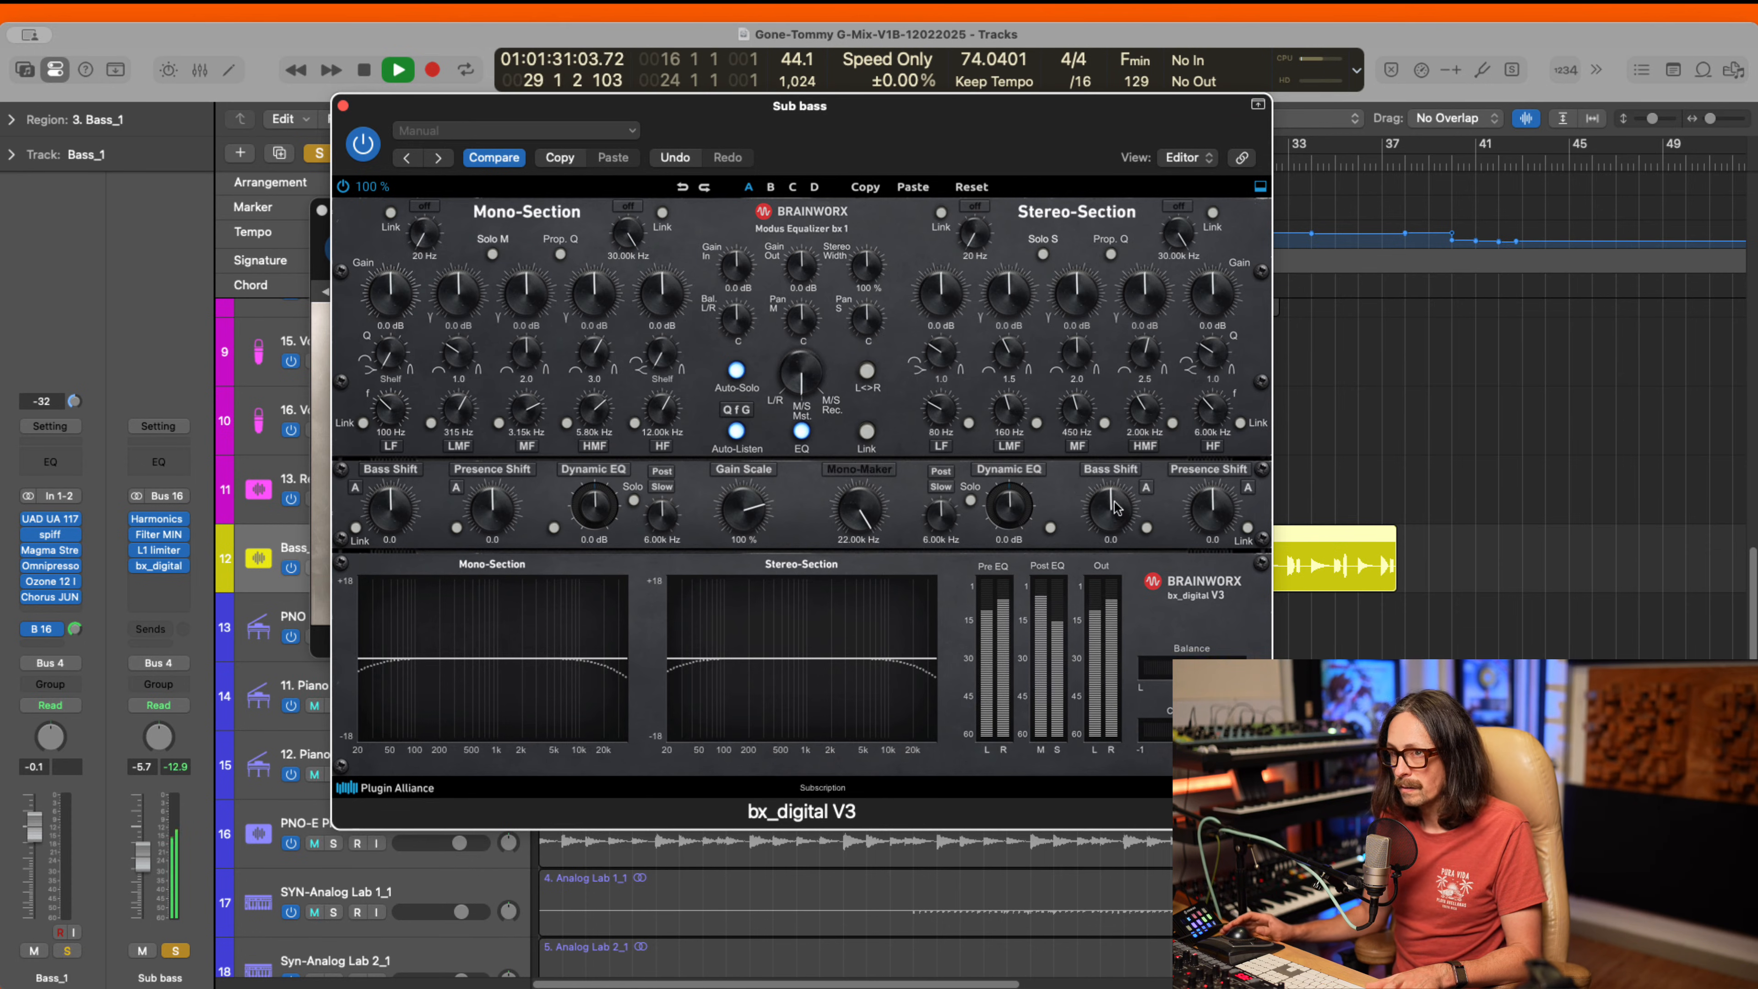
key(space)
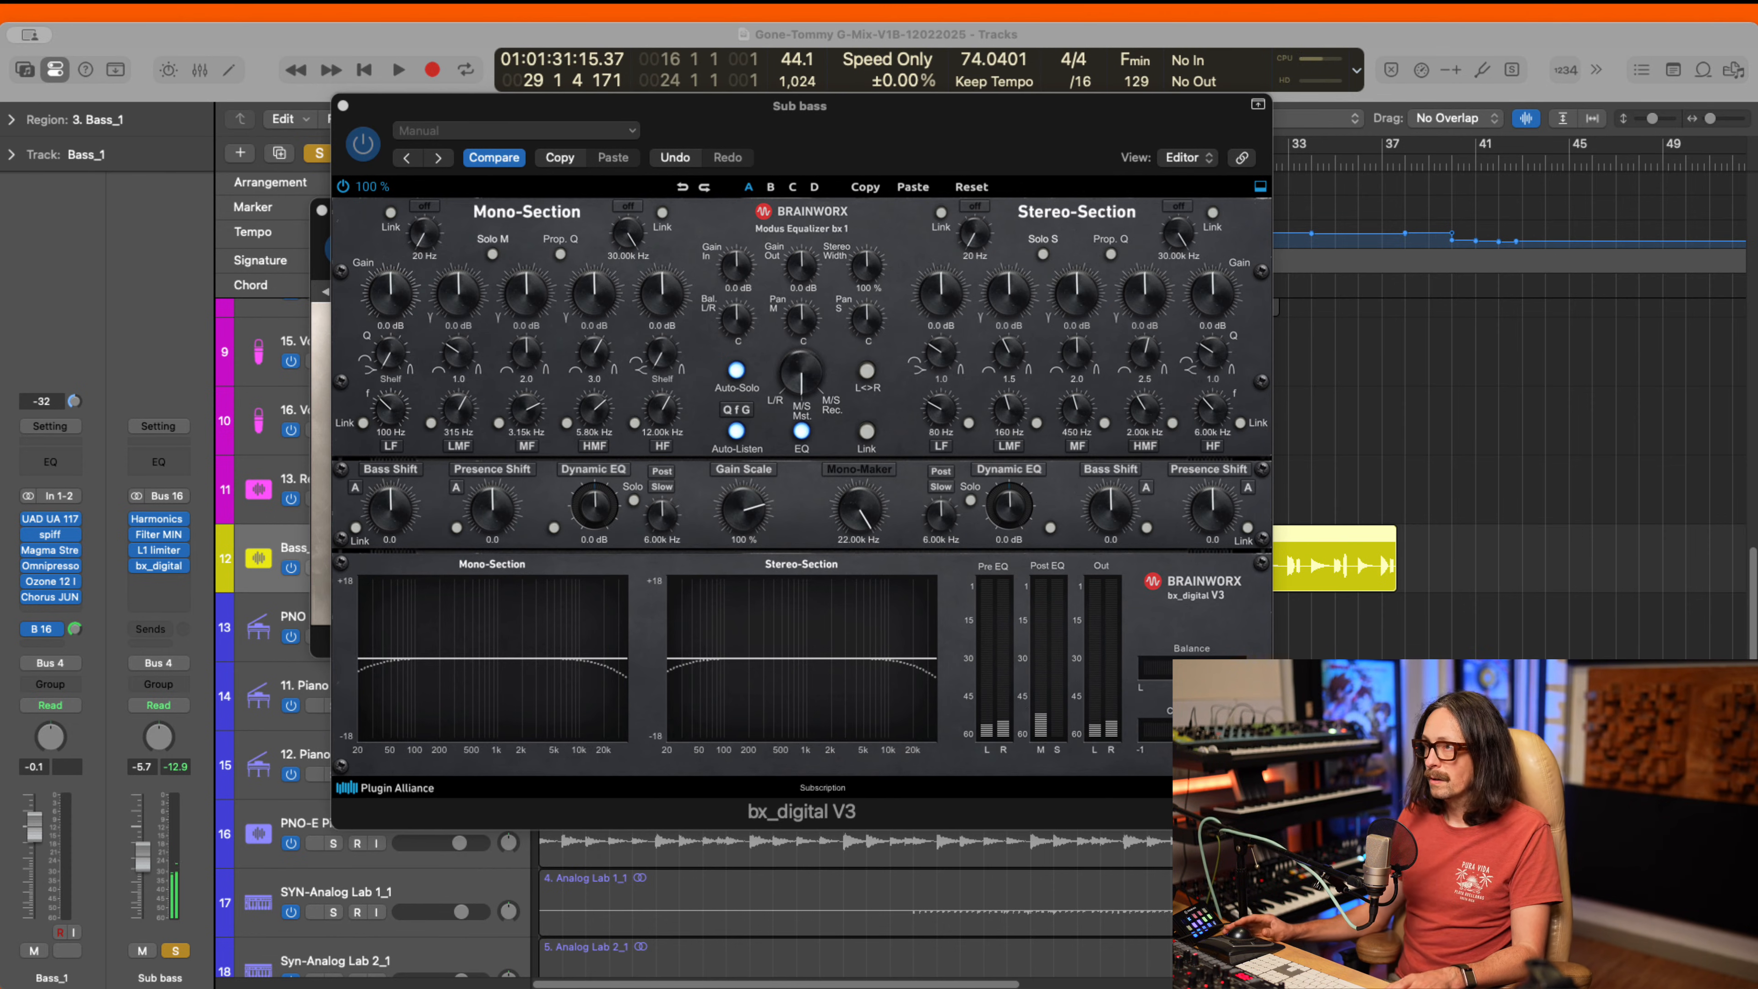
- Bypass Harmonics, Filter MINI, L1 limiter and bx_digital V3 on Sub bass and start playback
click(183, 549)
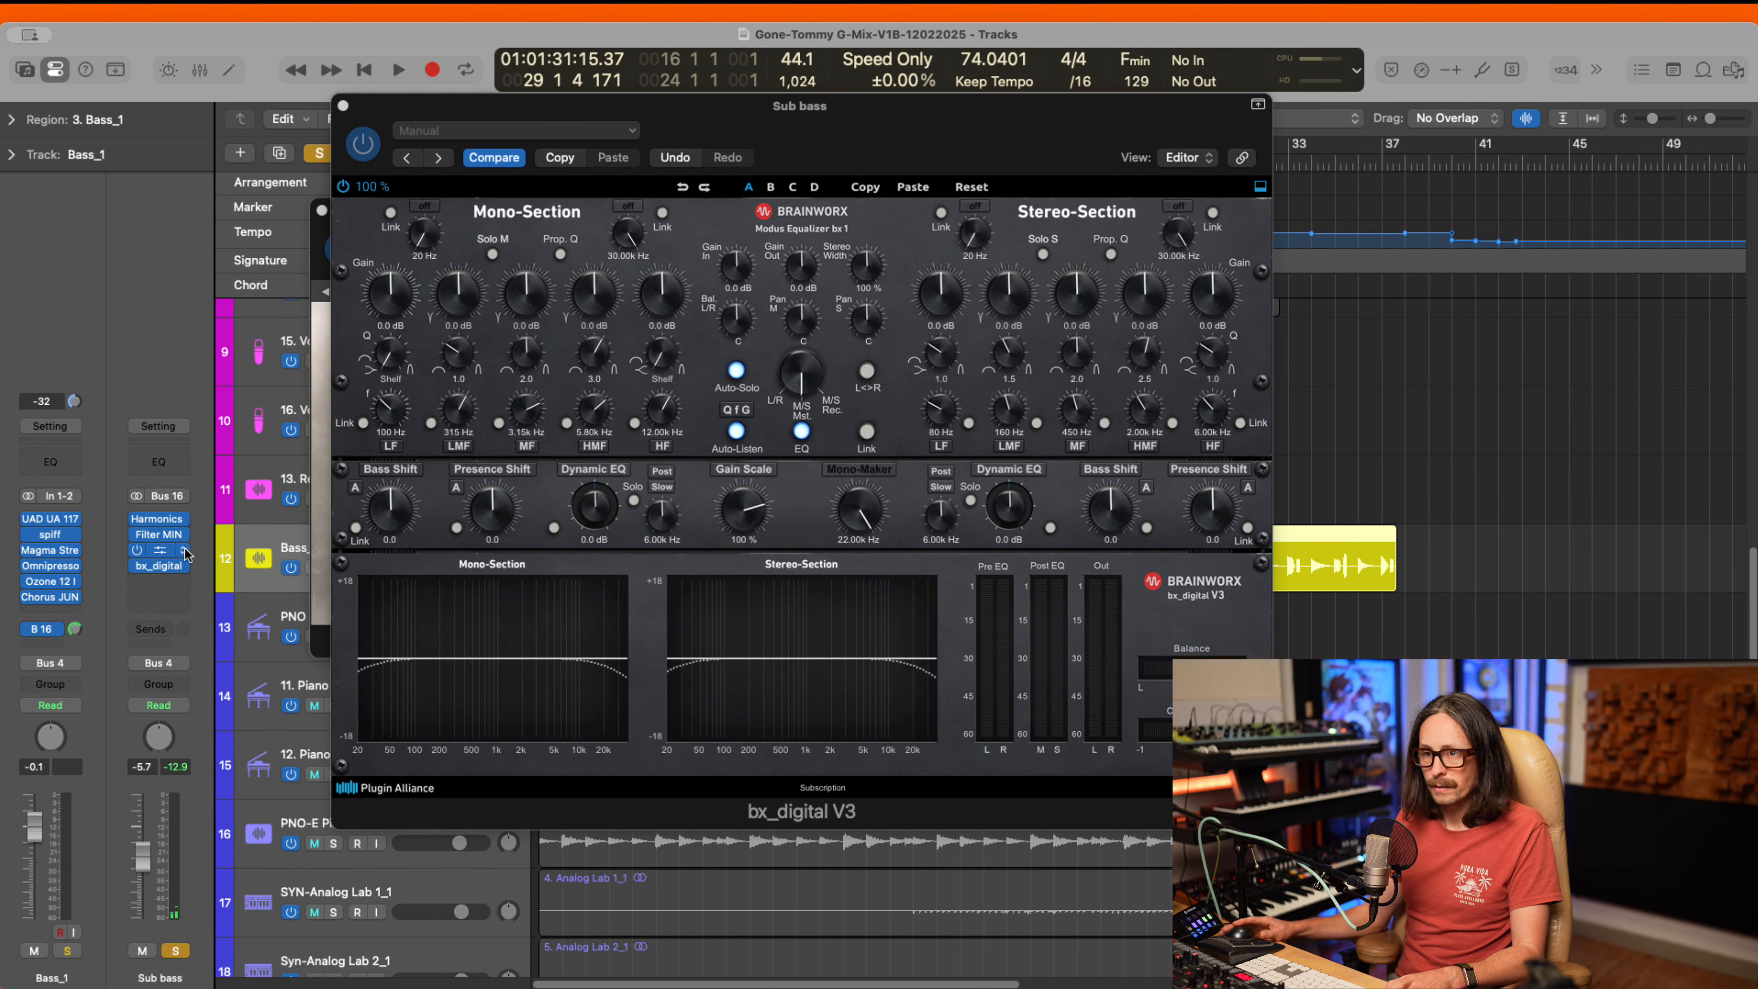
drag(140, 547, 137, 584)
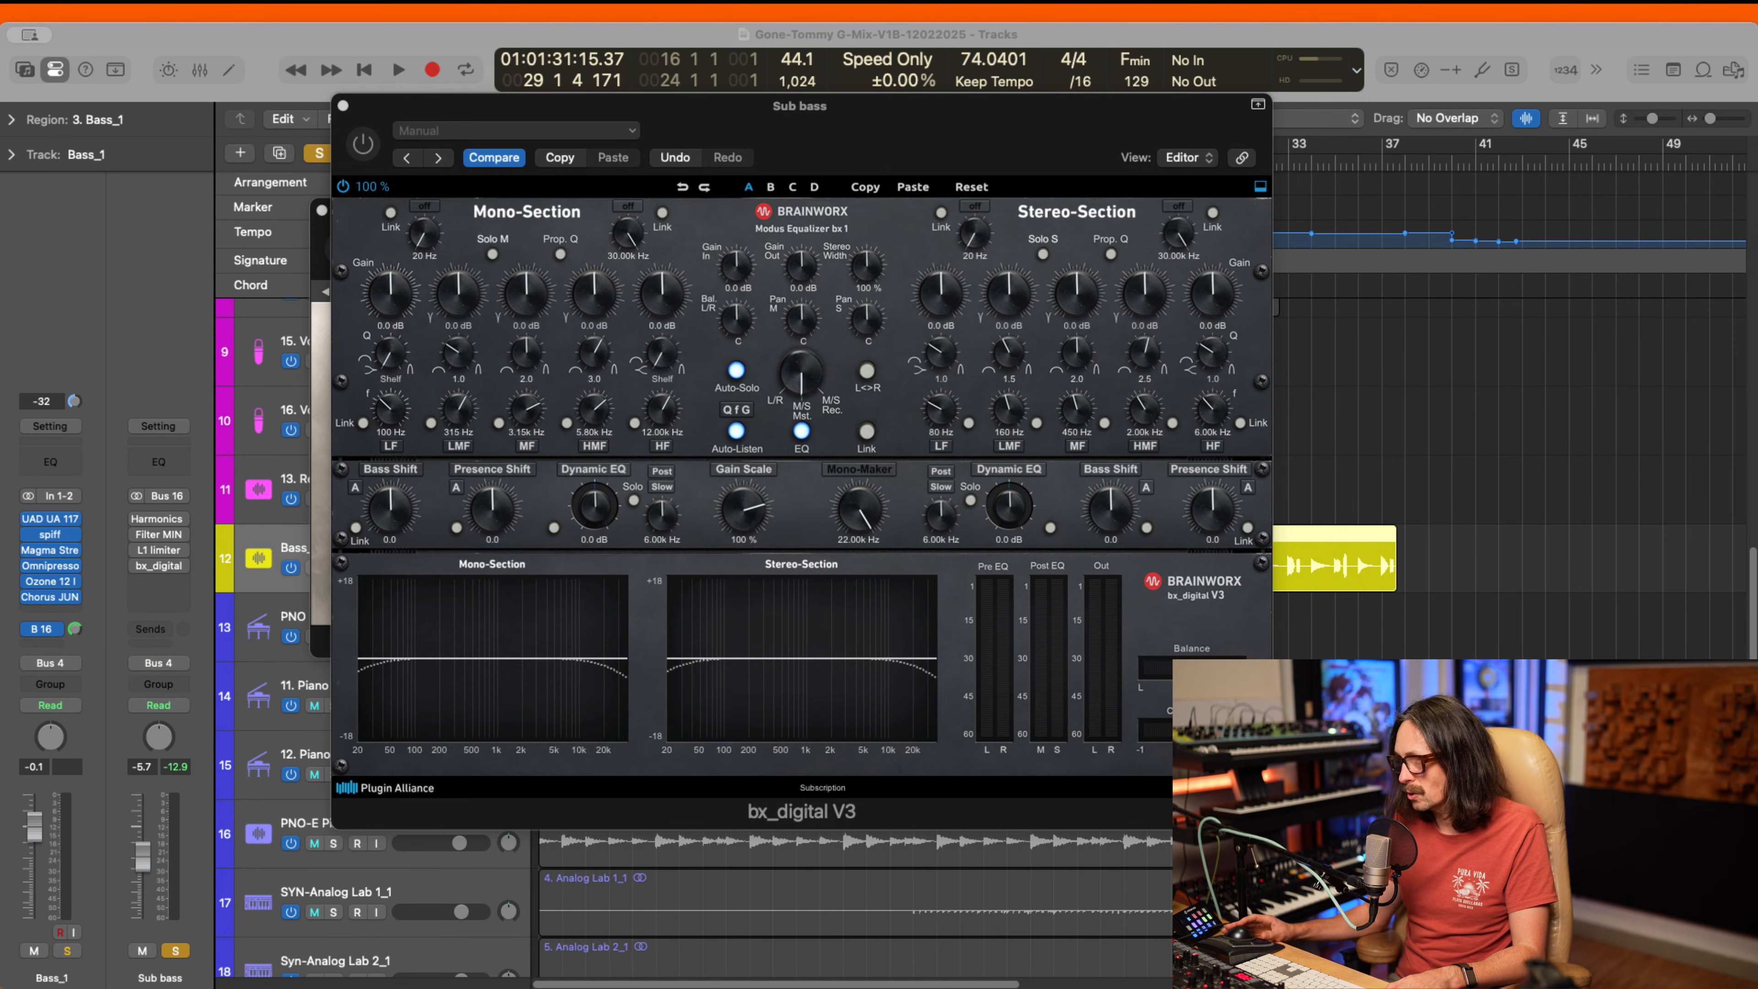
key(space)
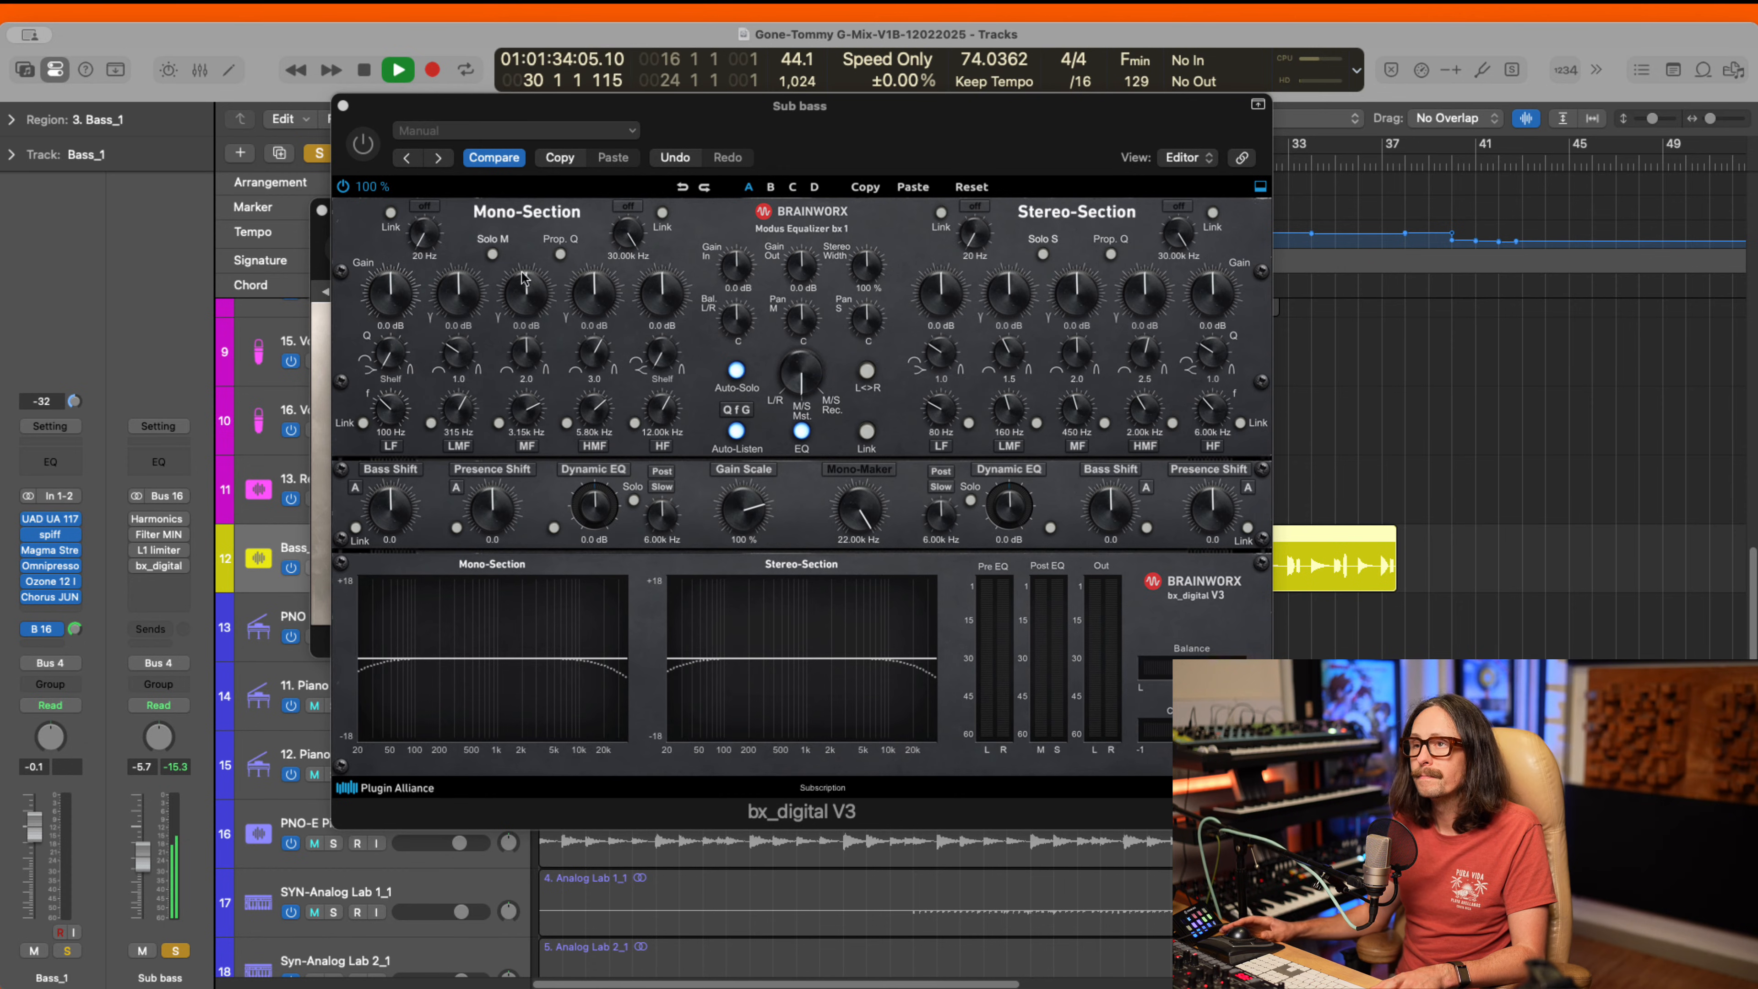
- Close the Filter MINI, Harmonics and L1 limiter windows, stop playback and move the bx_digital V3 window clear of the track headers
drag(748, 112, 745, 516)
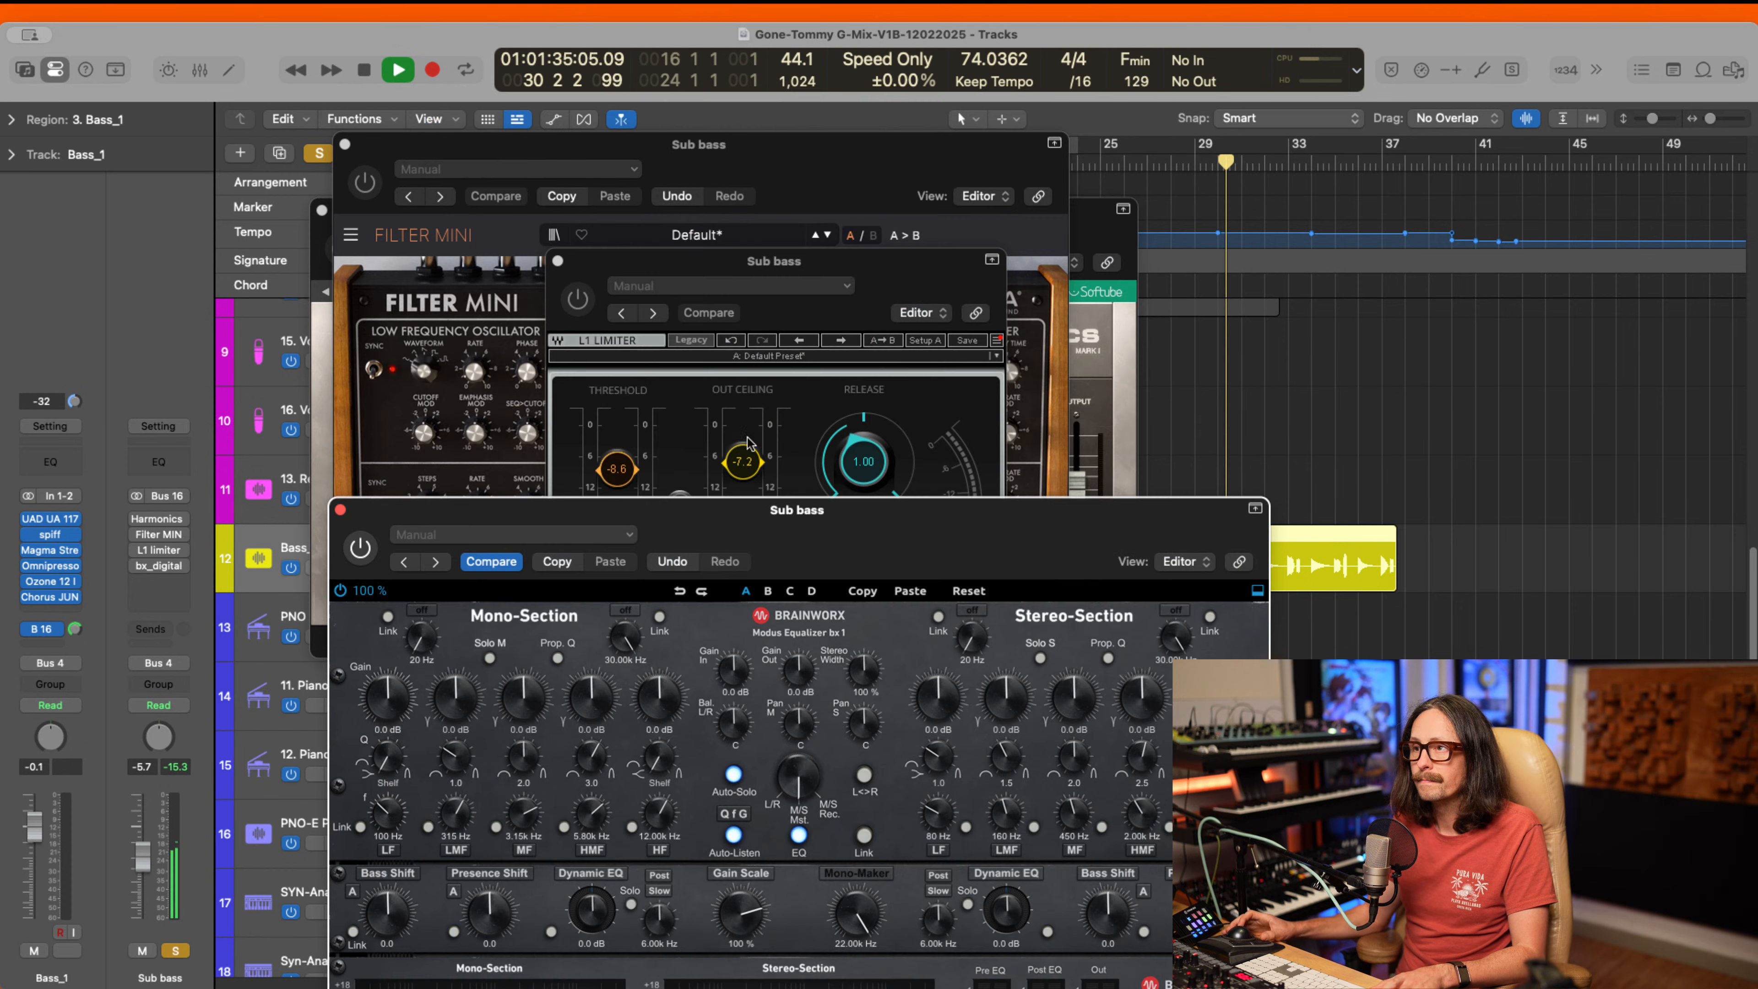
click(345, 144)
click(321, 210)
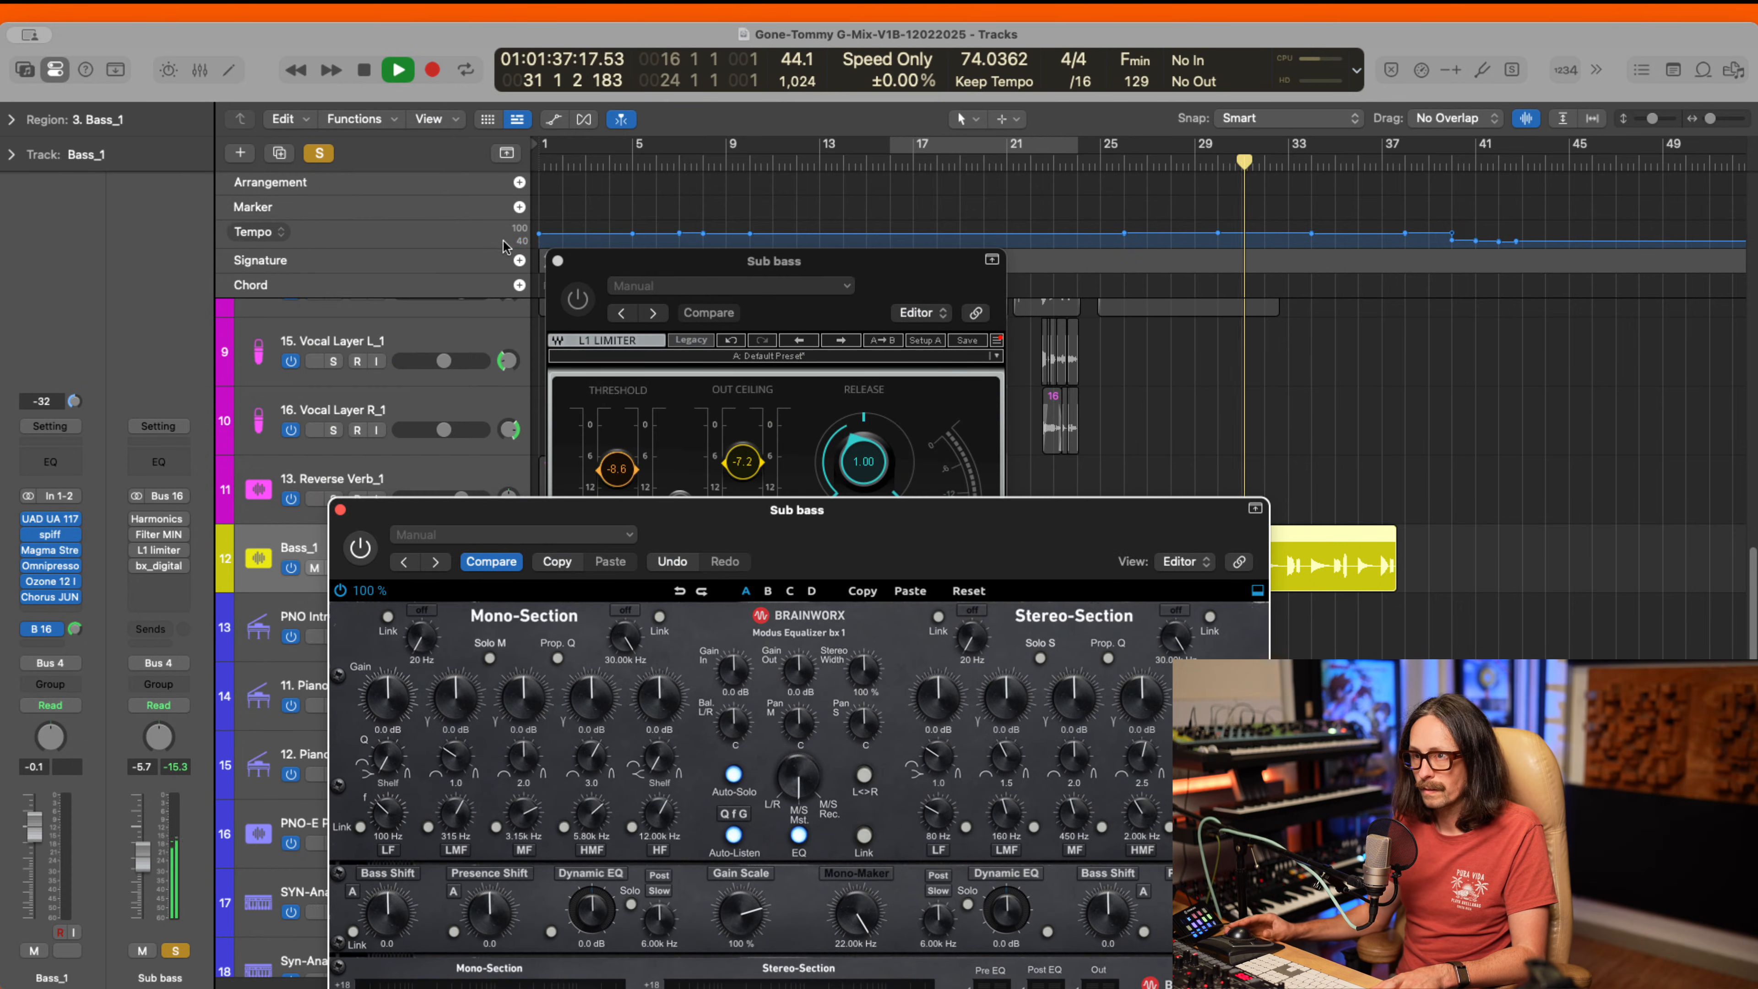
click(558, 261)
key(space)
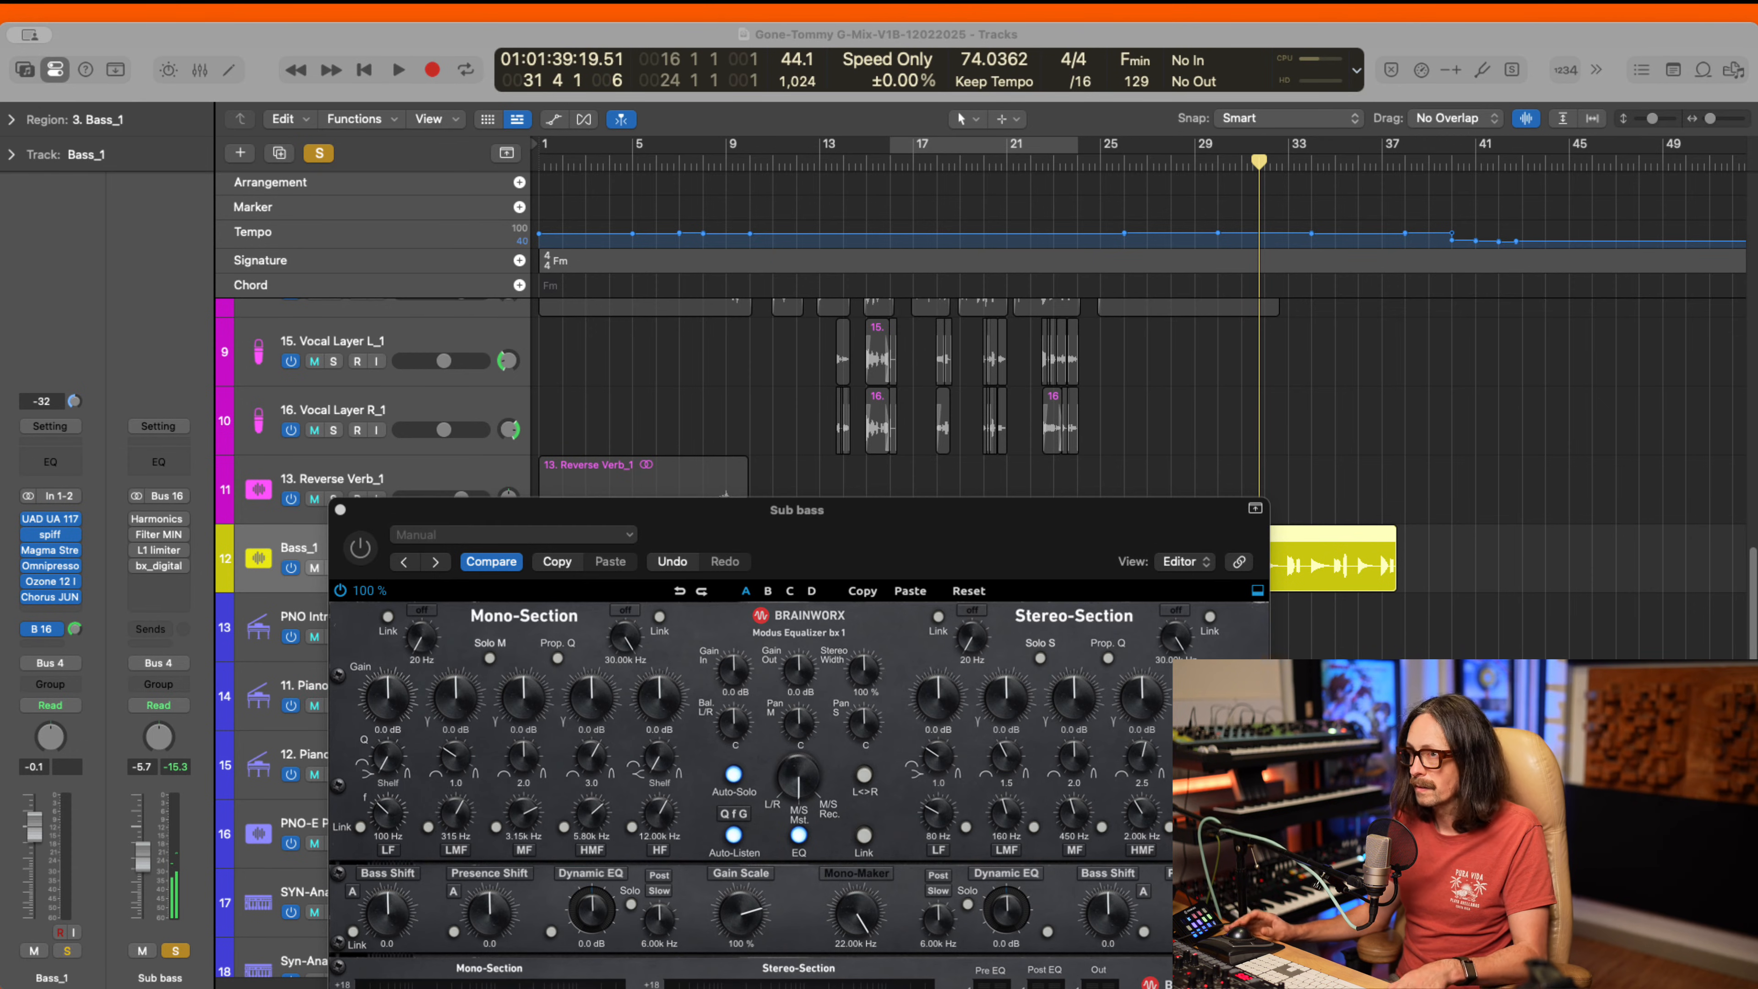
click(1088, 175)
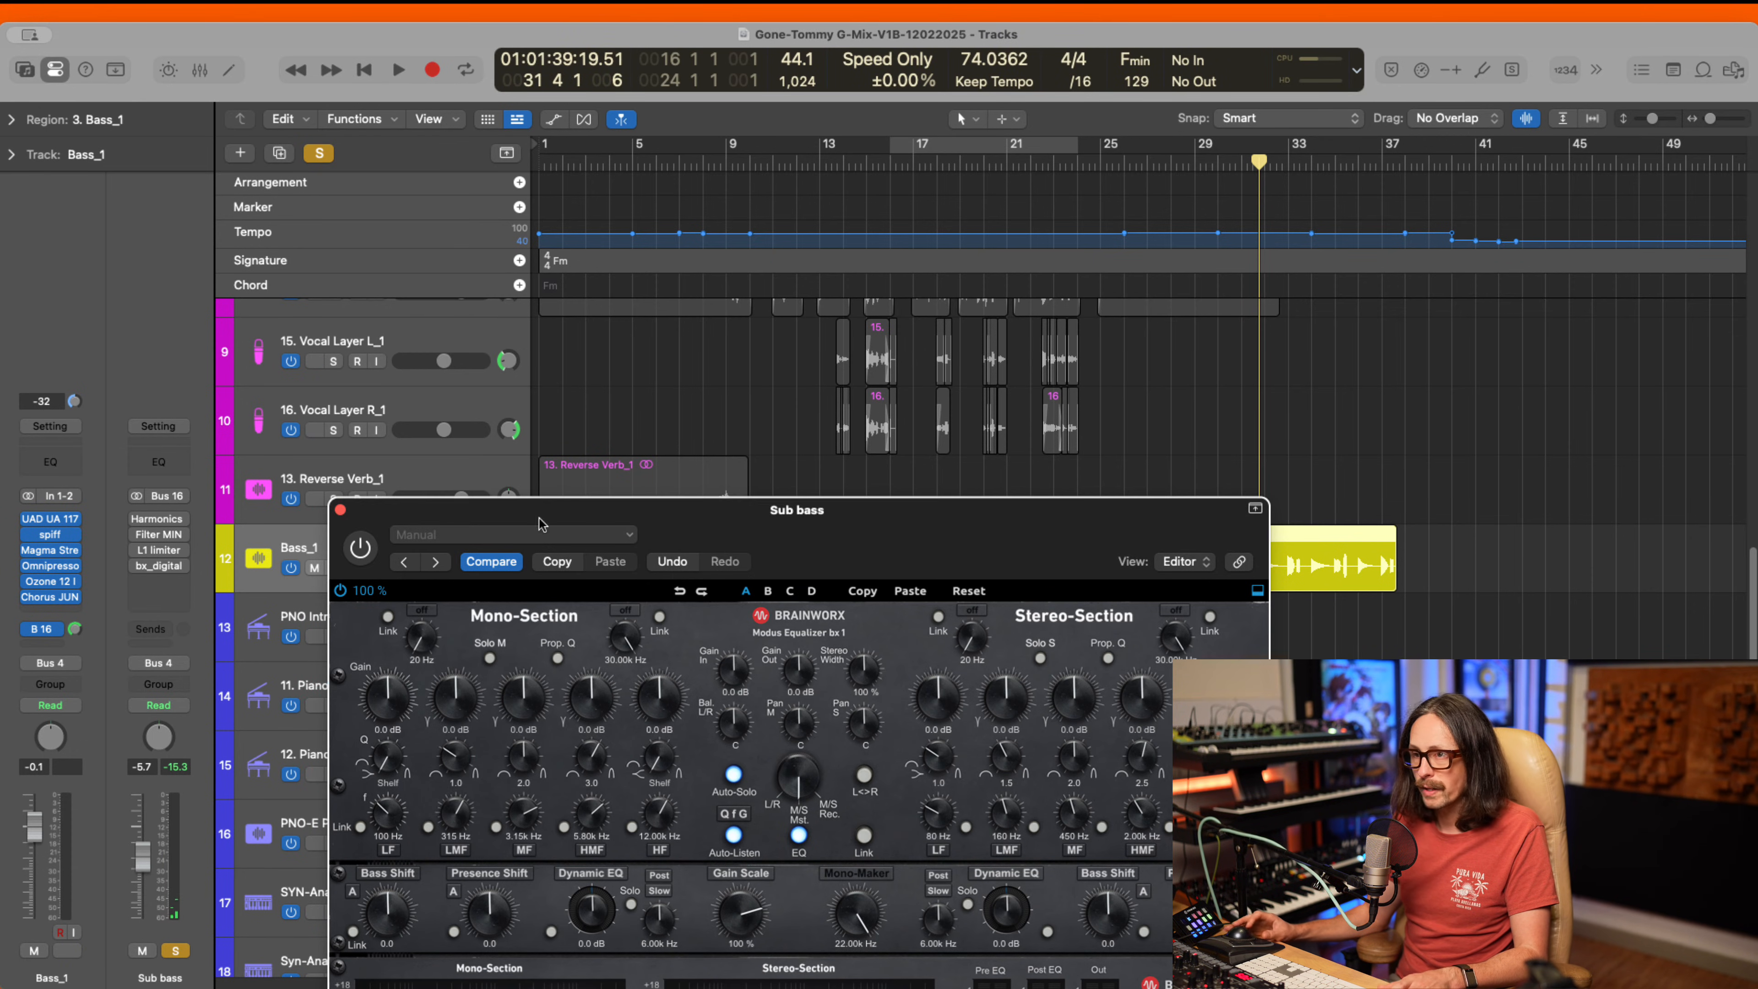
drag(373, 518, 722, 175)
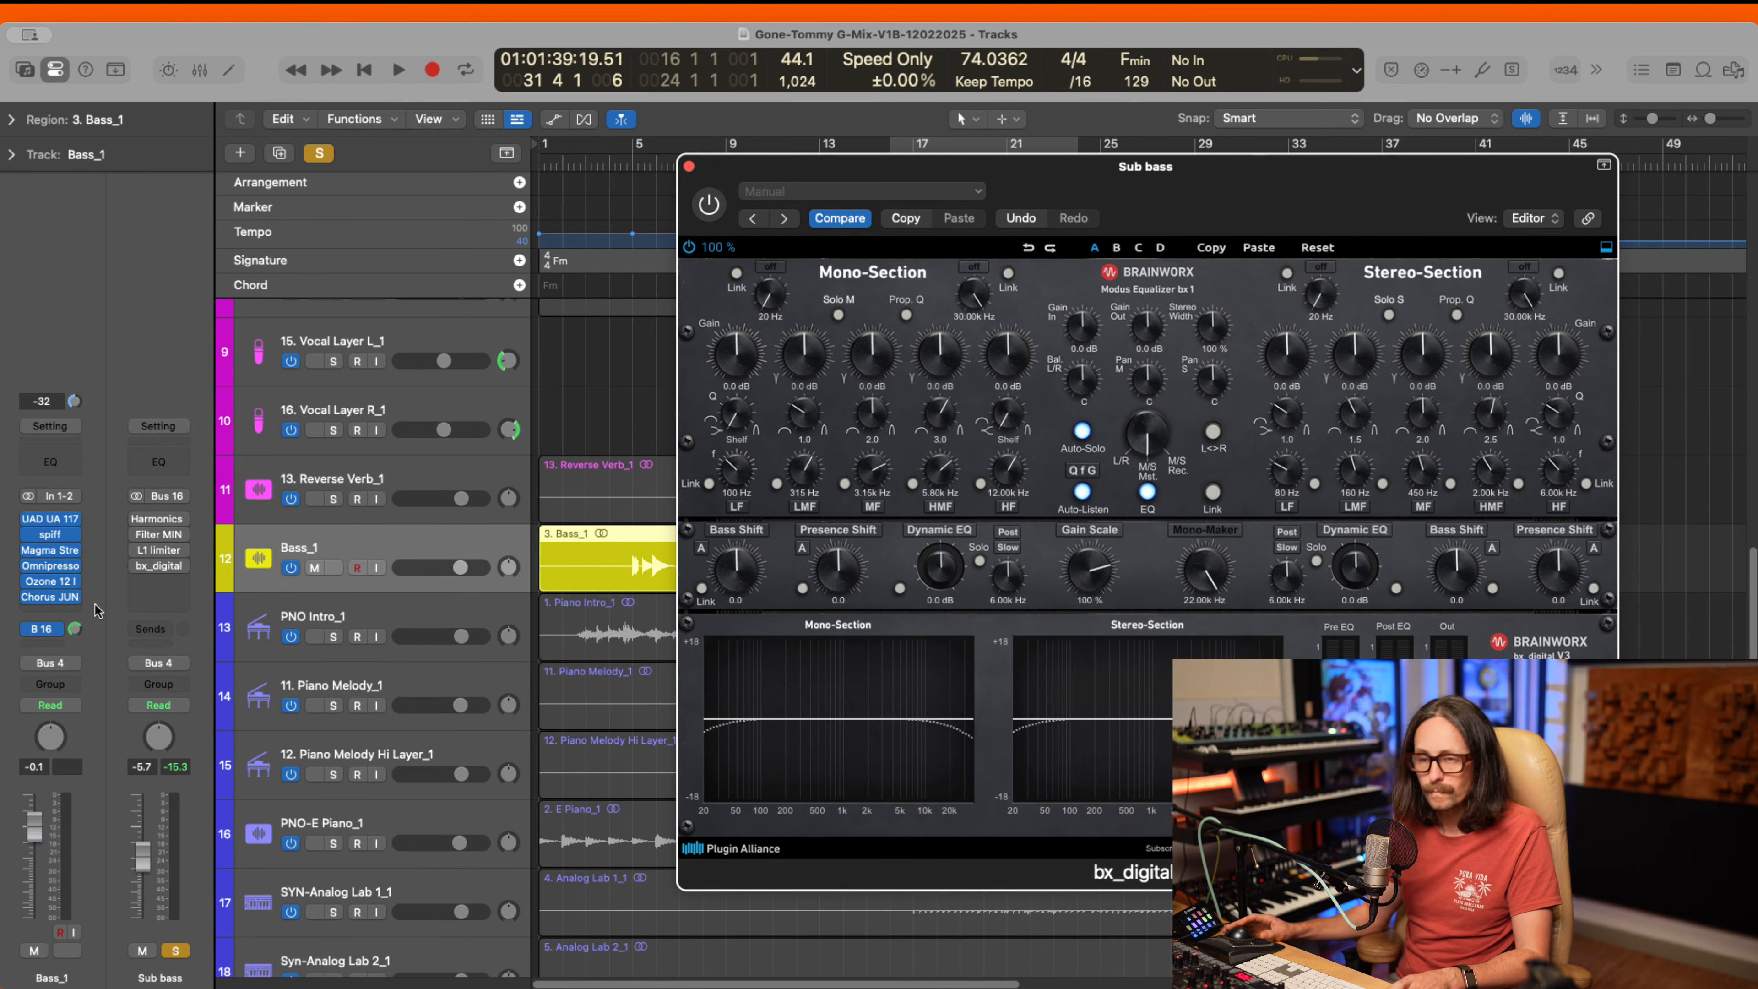
- Switch Bass_1's Bus 16 send to Sub bass to Pre Fader and reposition the bx_digital V3 window
click(46, 632)
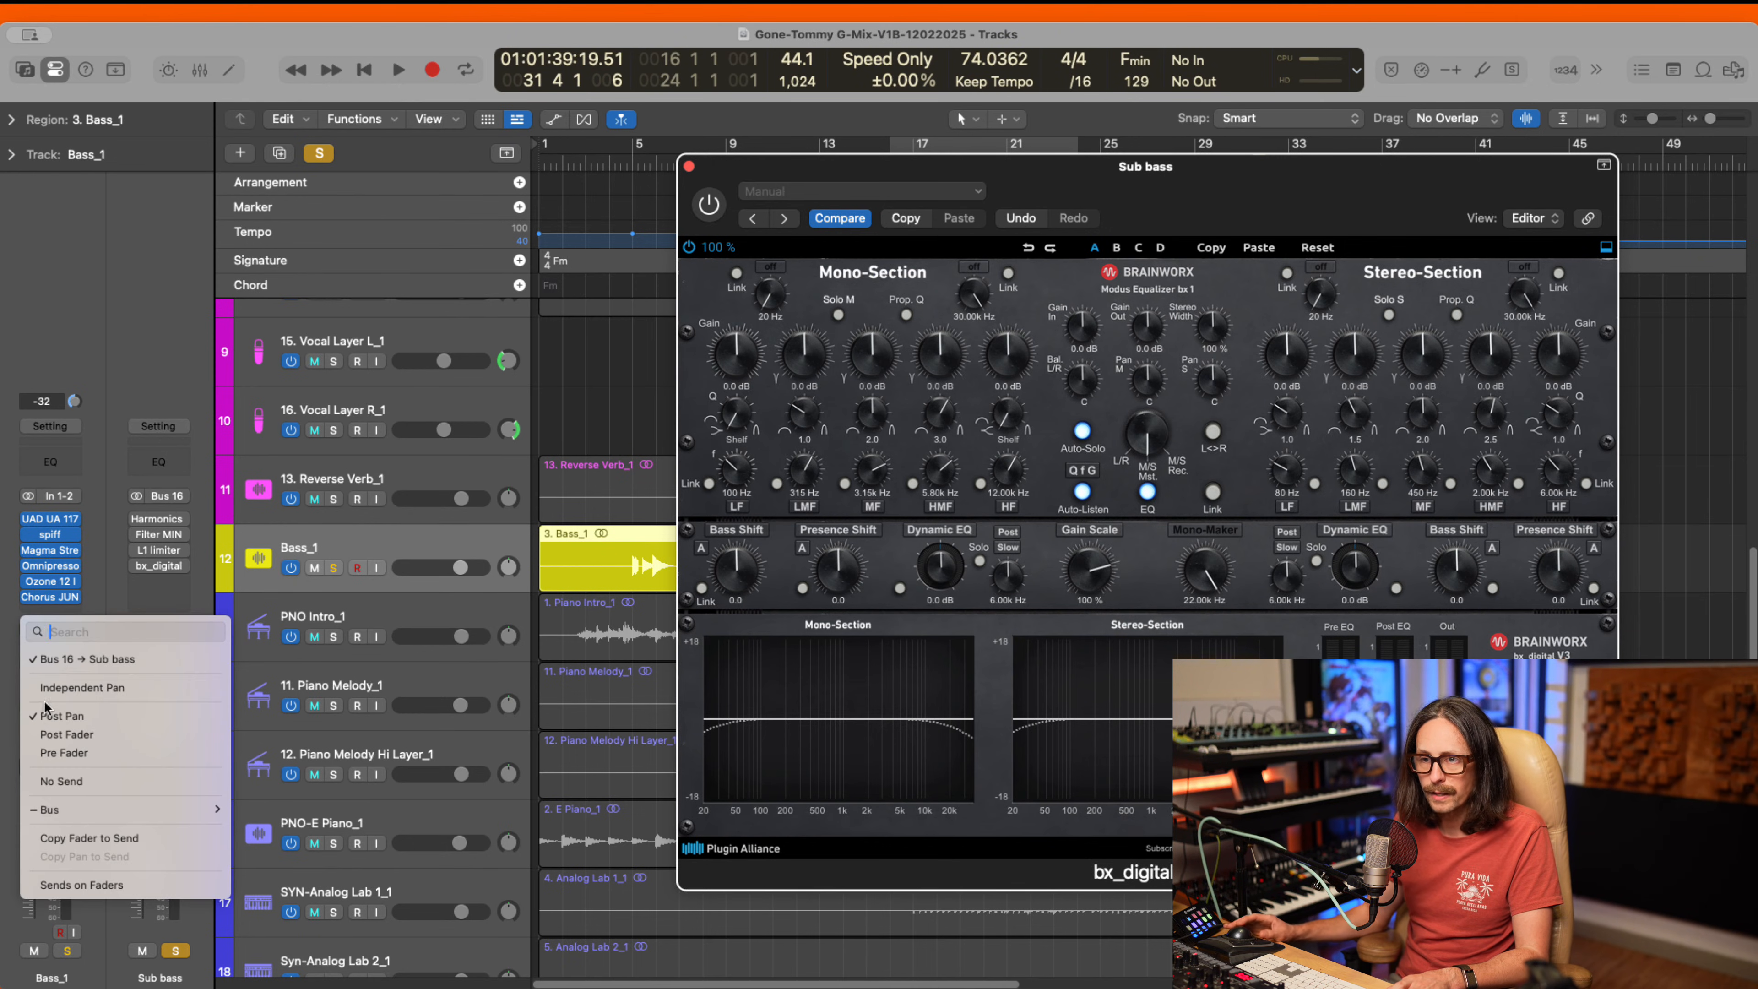
click(64, 753)
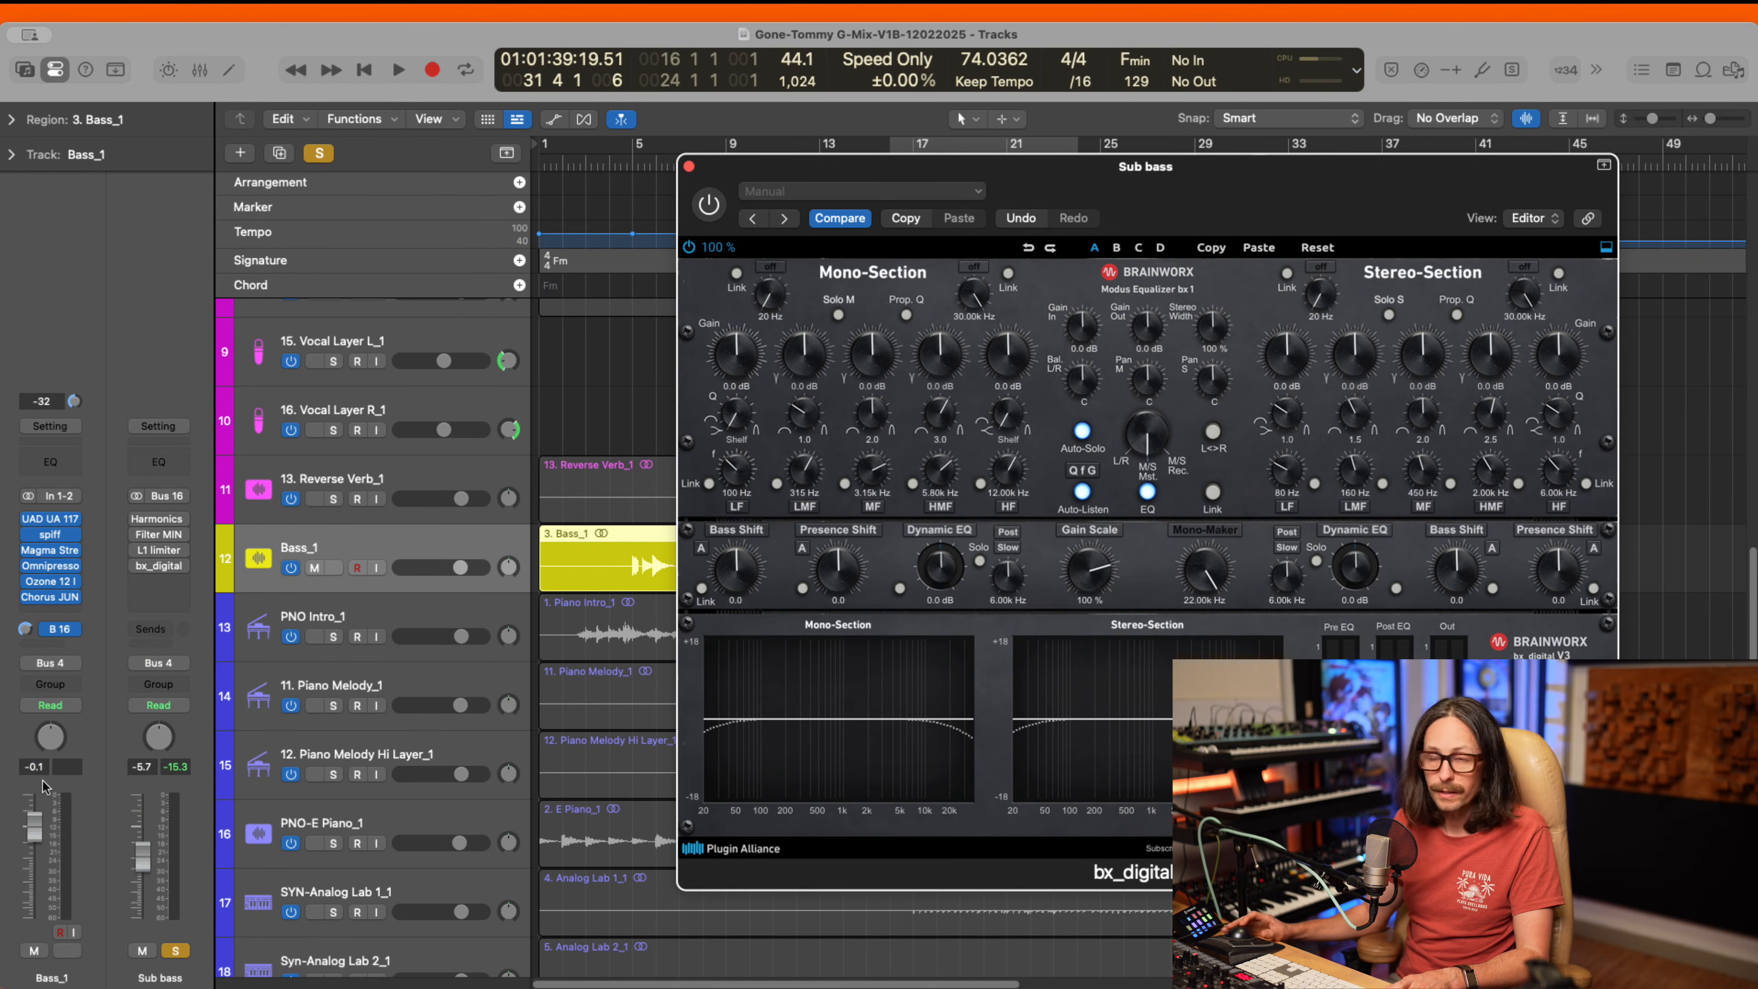
drag(1127, 177, 963, 155)
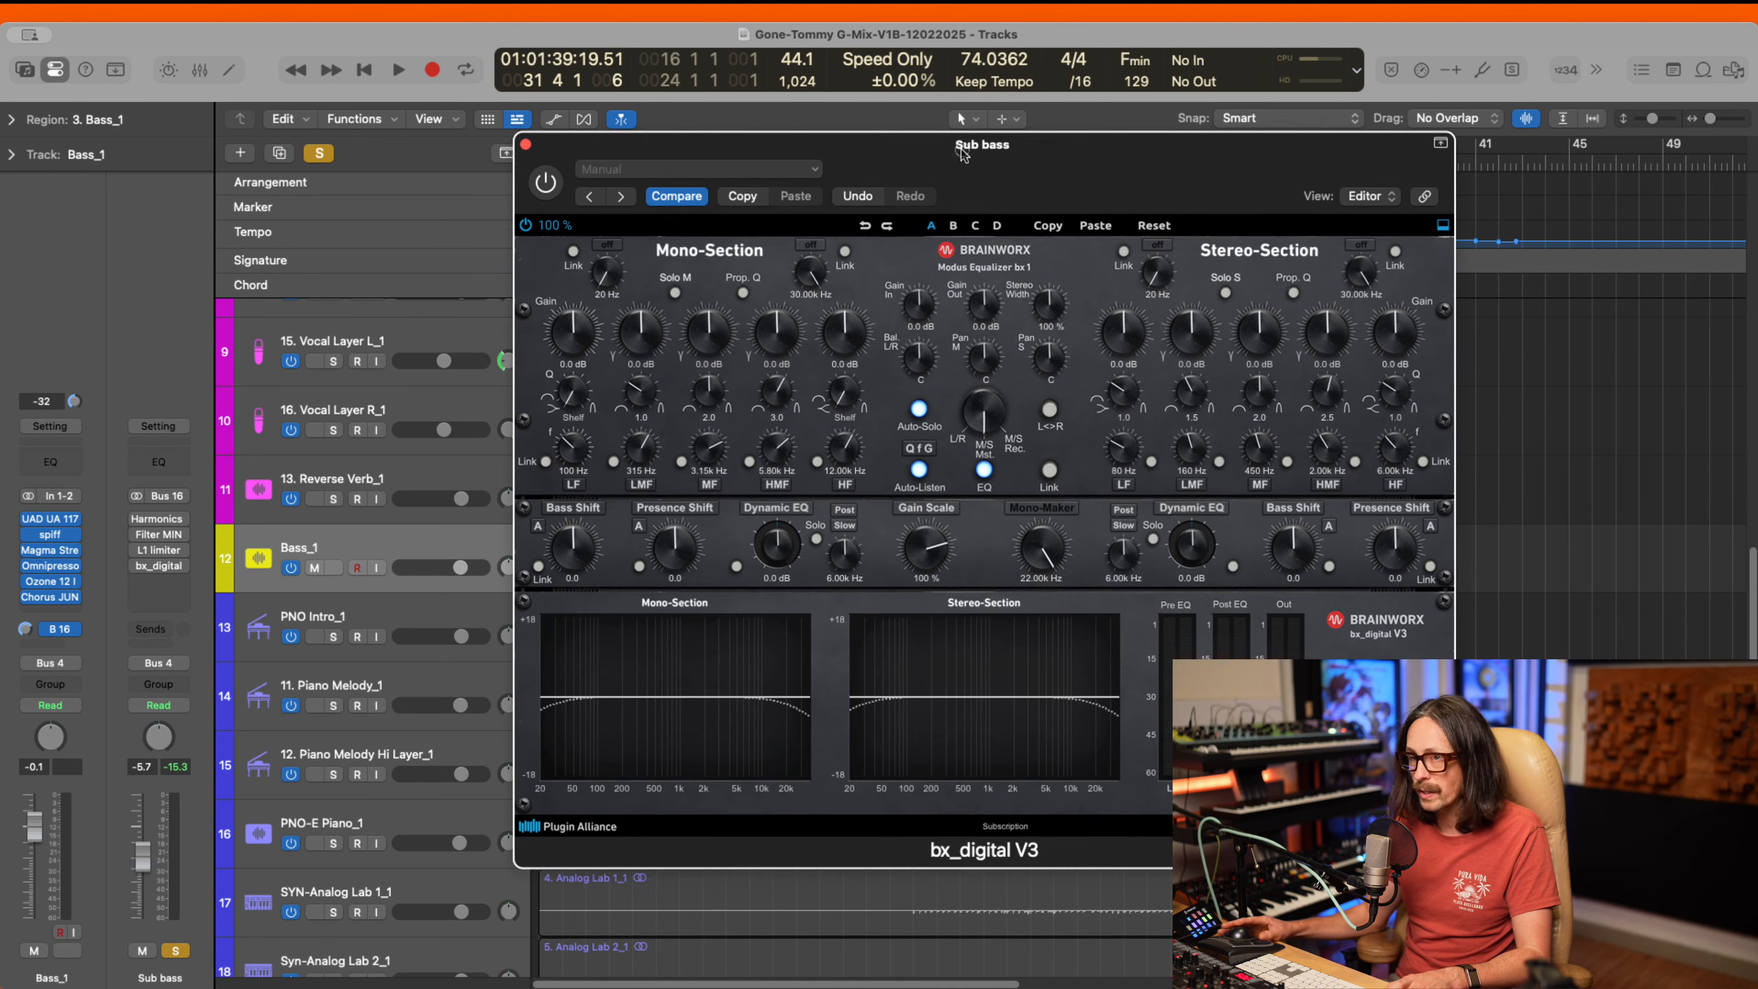
- Move the bx_digital V3 window higher and audition the soloed, bypassed Sub bass from about bar 6
key(super+Tab)
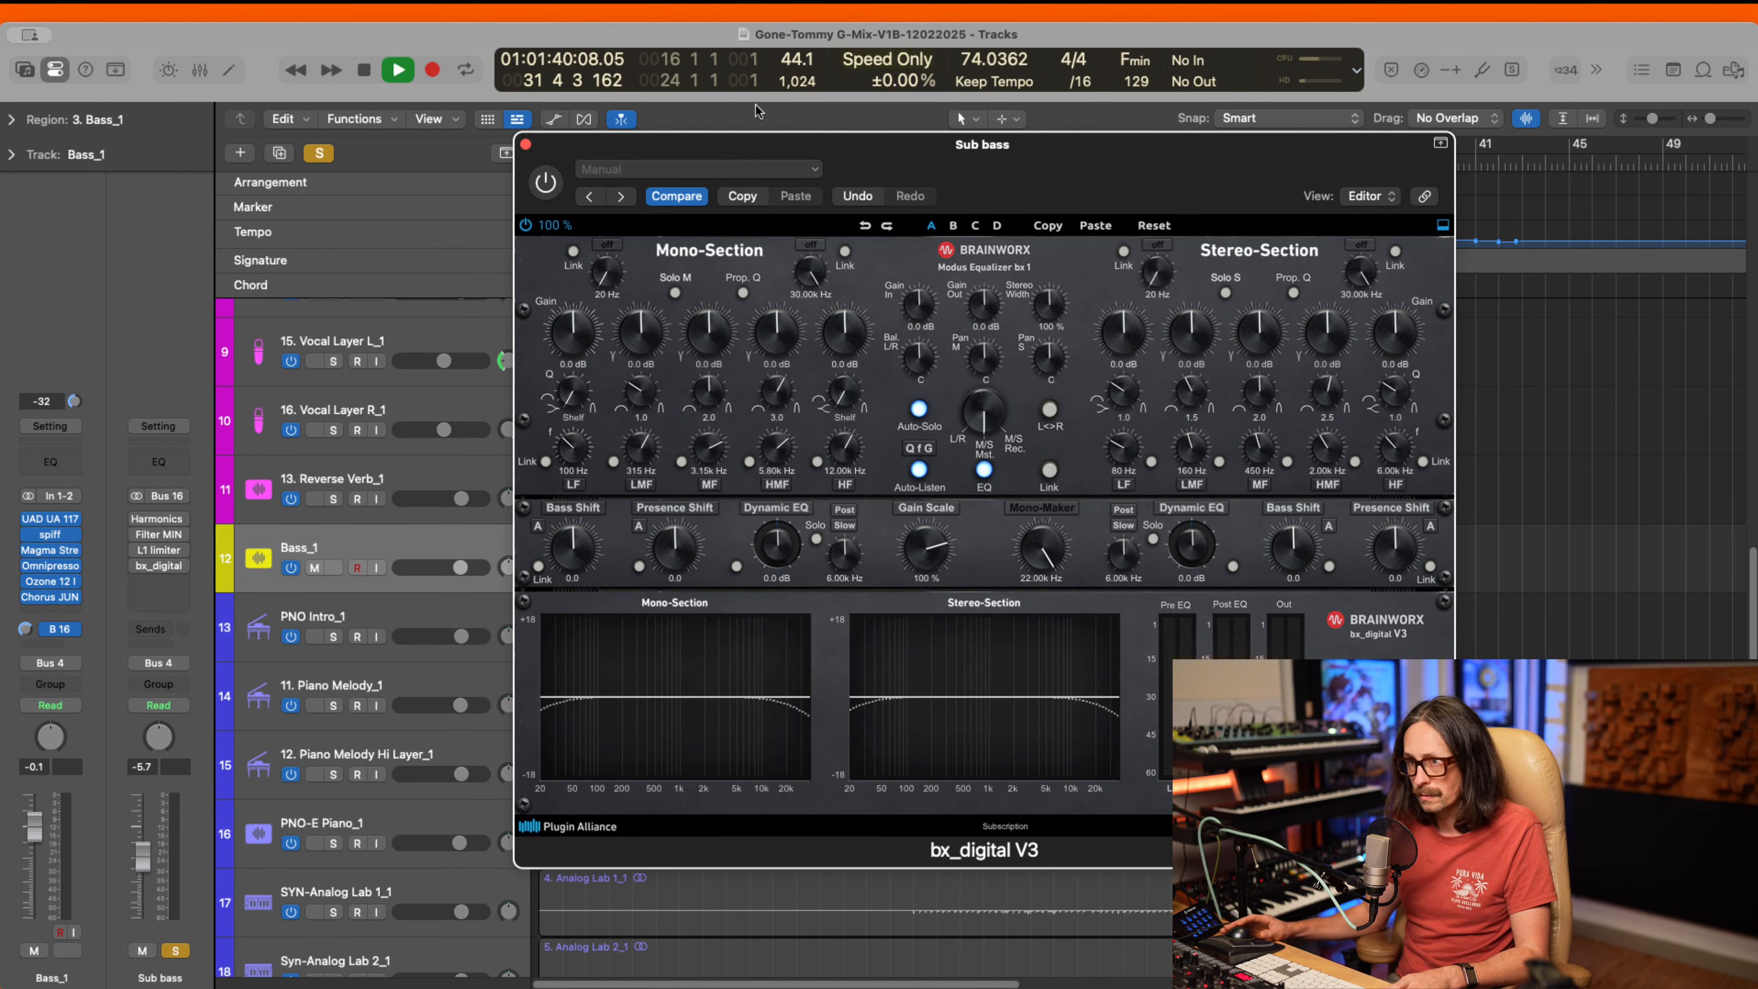
drag(696, 158, 842, 103)
click(666, 166)
key(space)
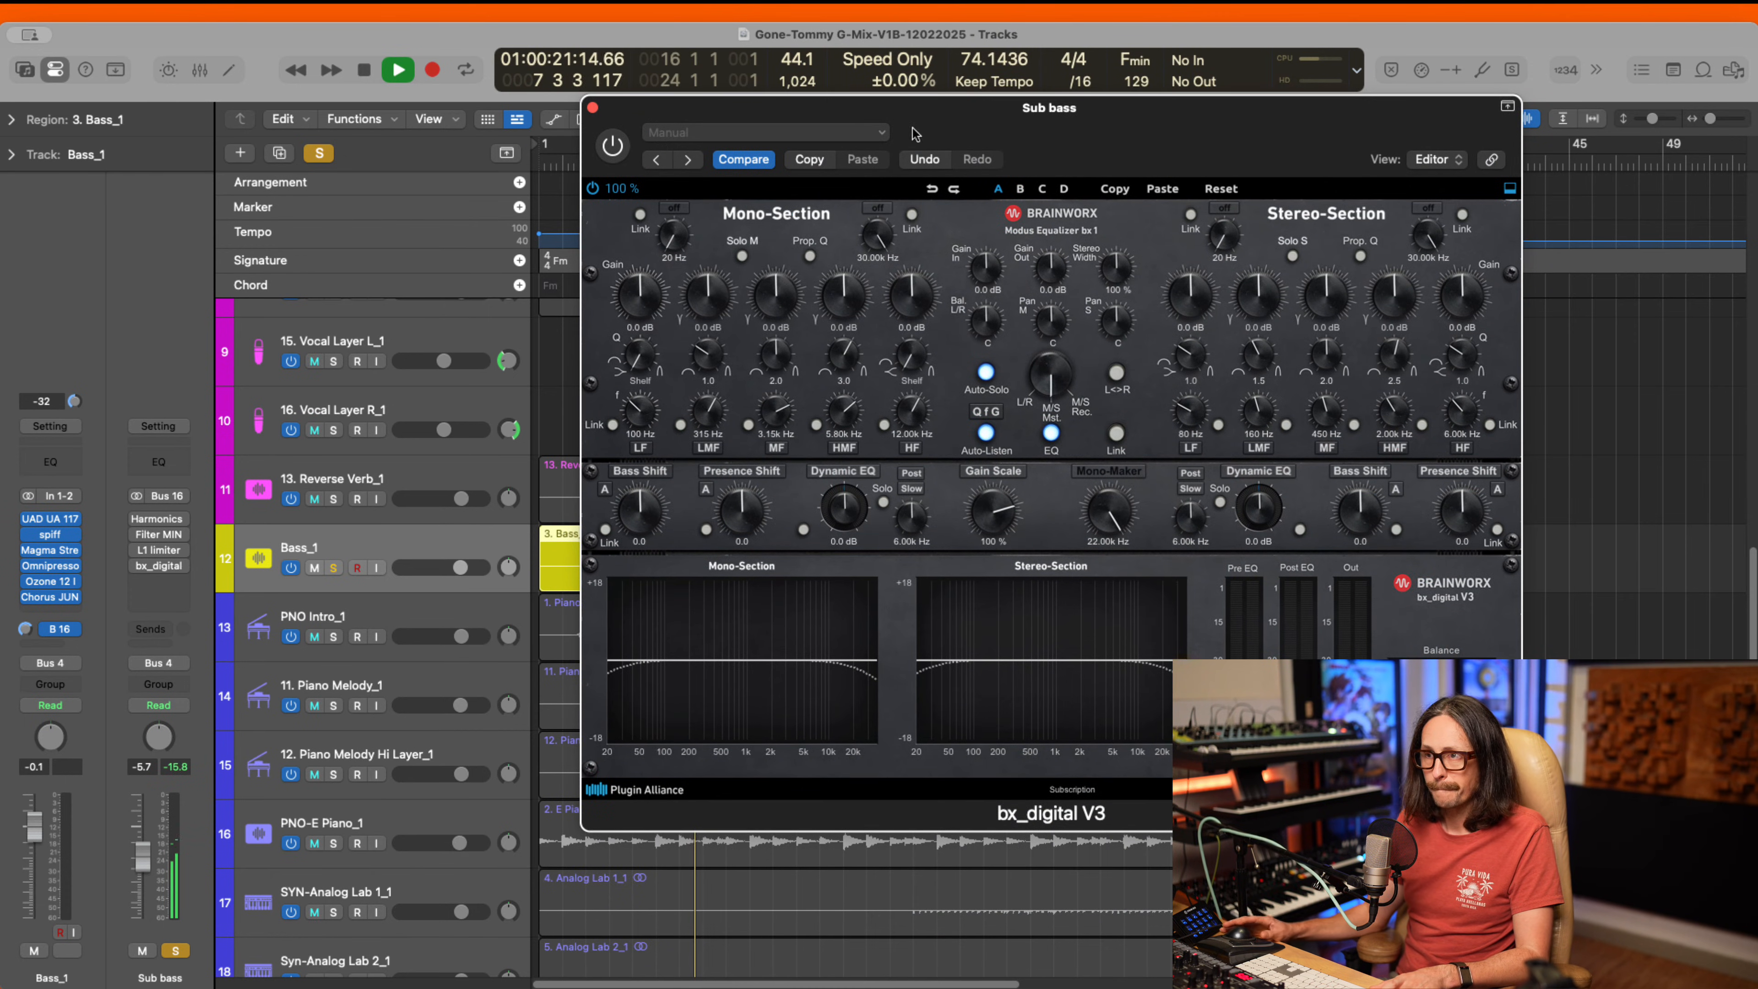
key(space)
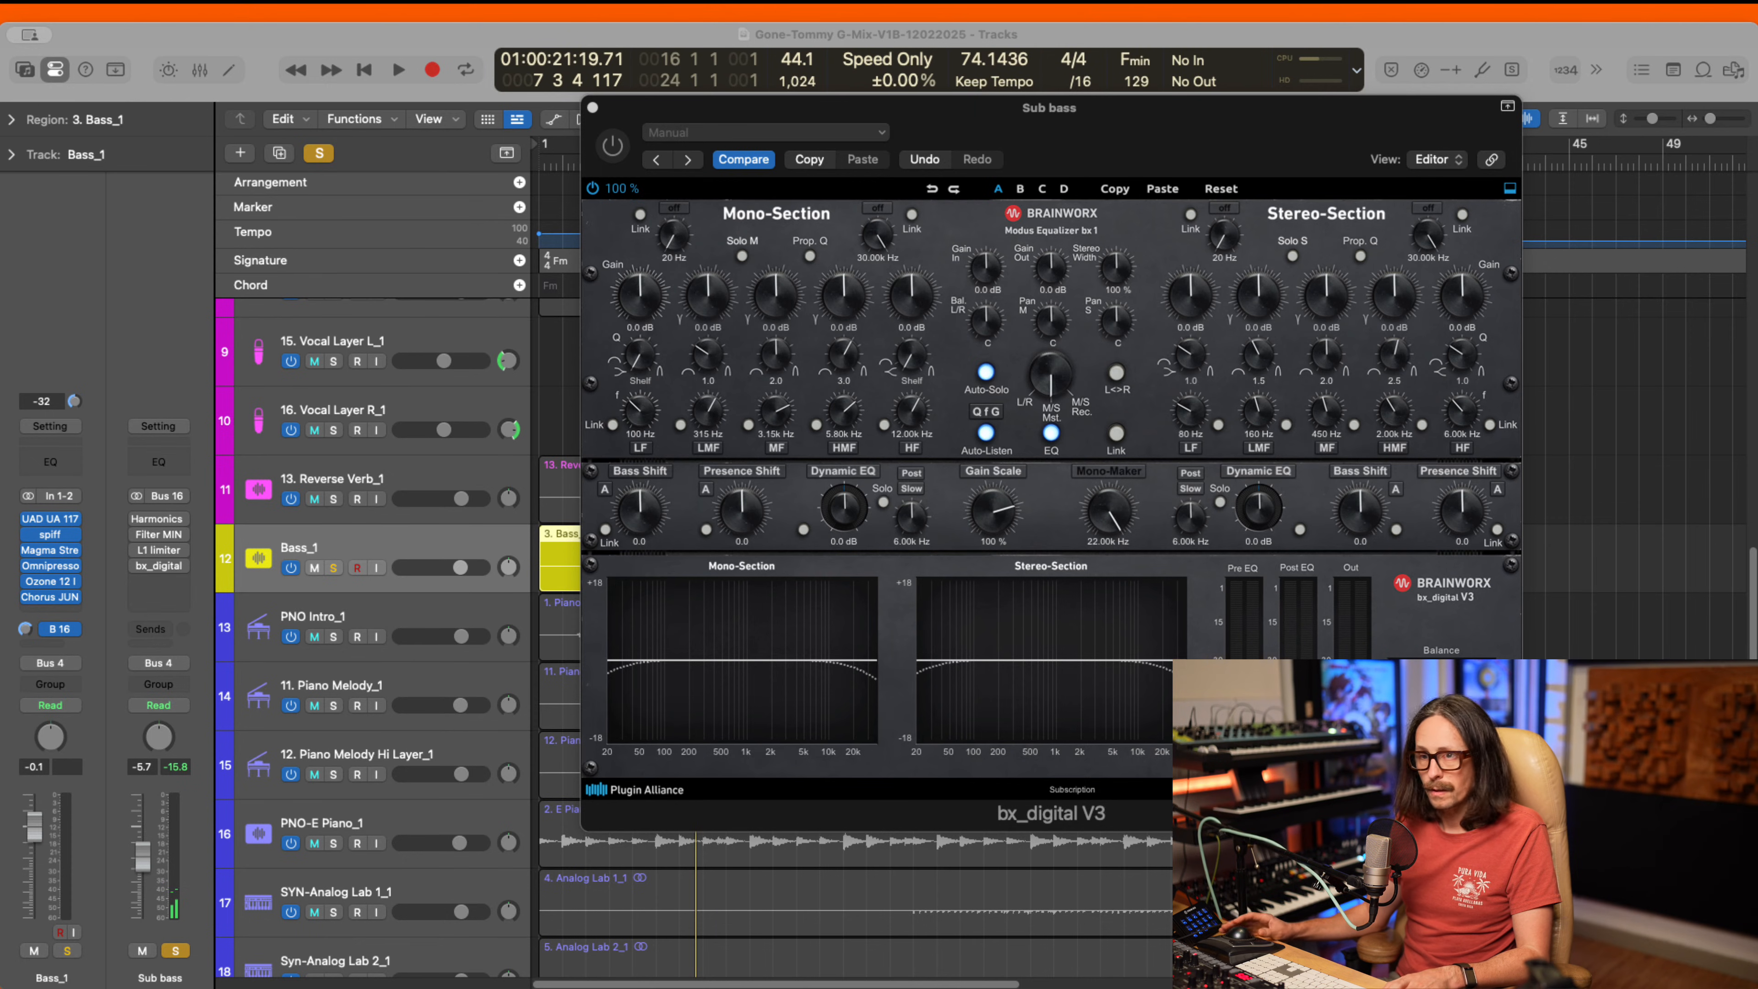
- Switch Bass_1's Bus 16 send to Post Pan, audition the soloed Sub bass and shift the bx_digital V3 window clear of the tracks
click(66, 629)
click(106, 549)
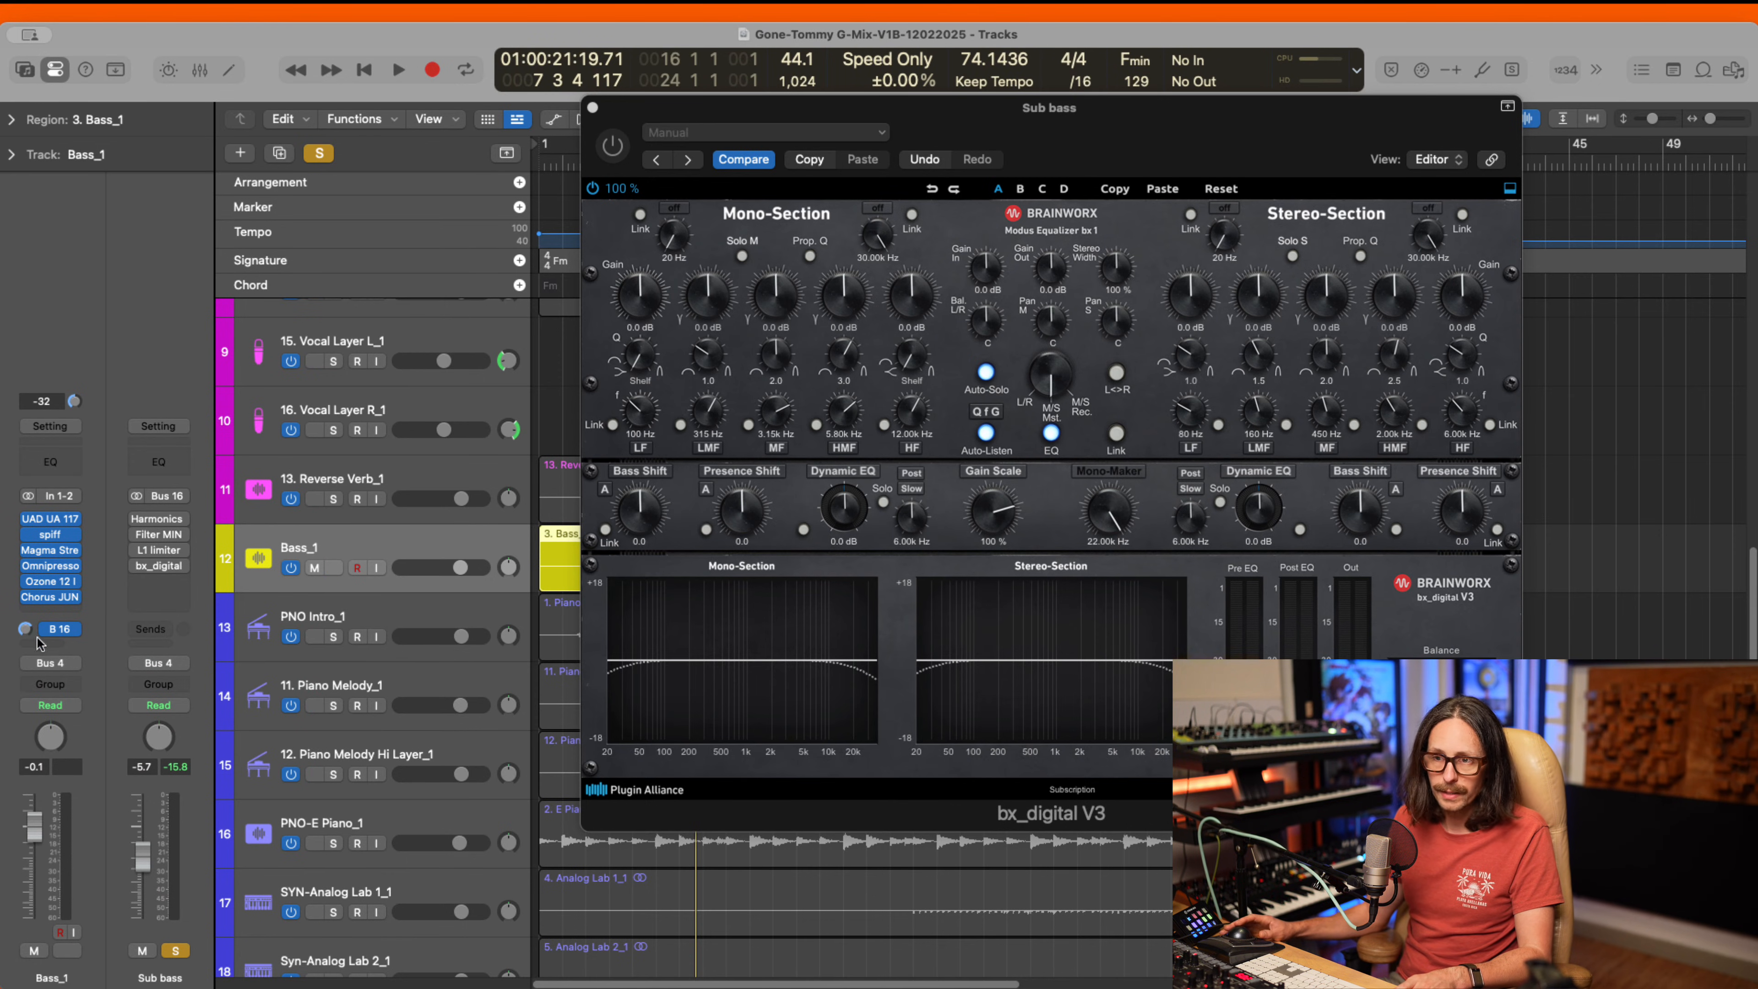
key(s)
click(67, 630)
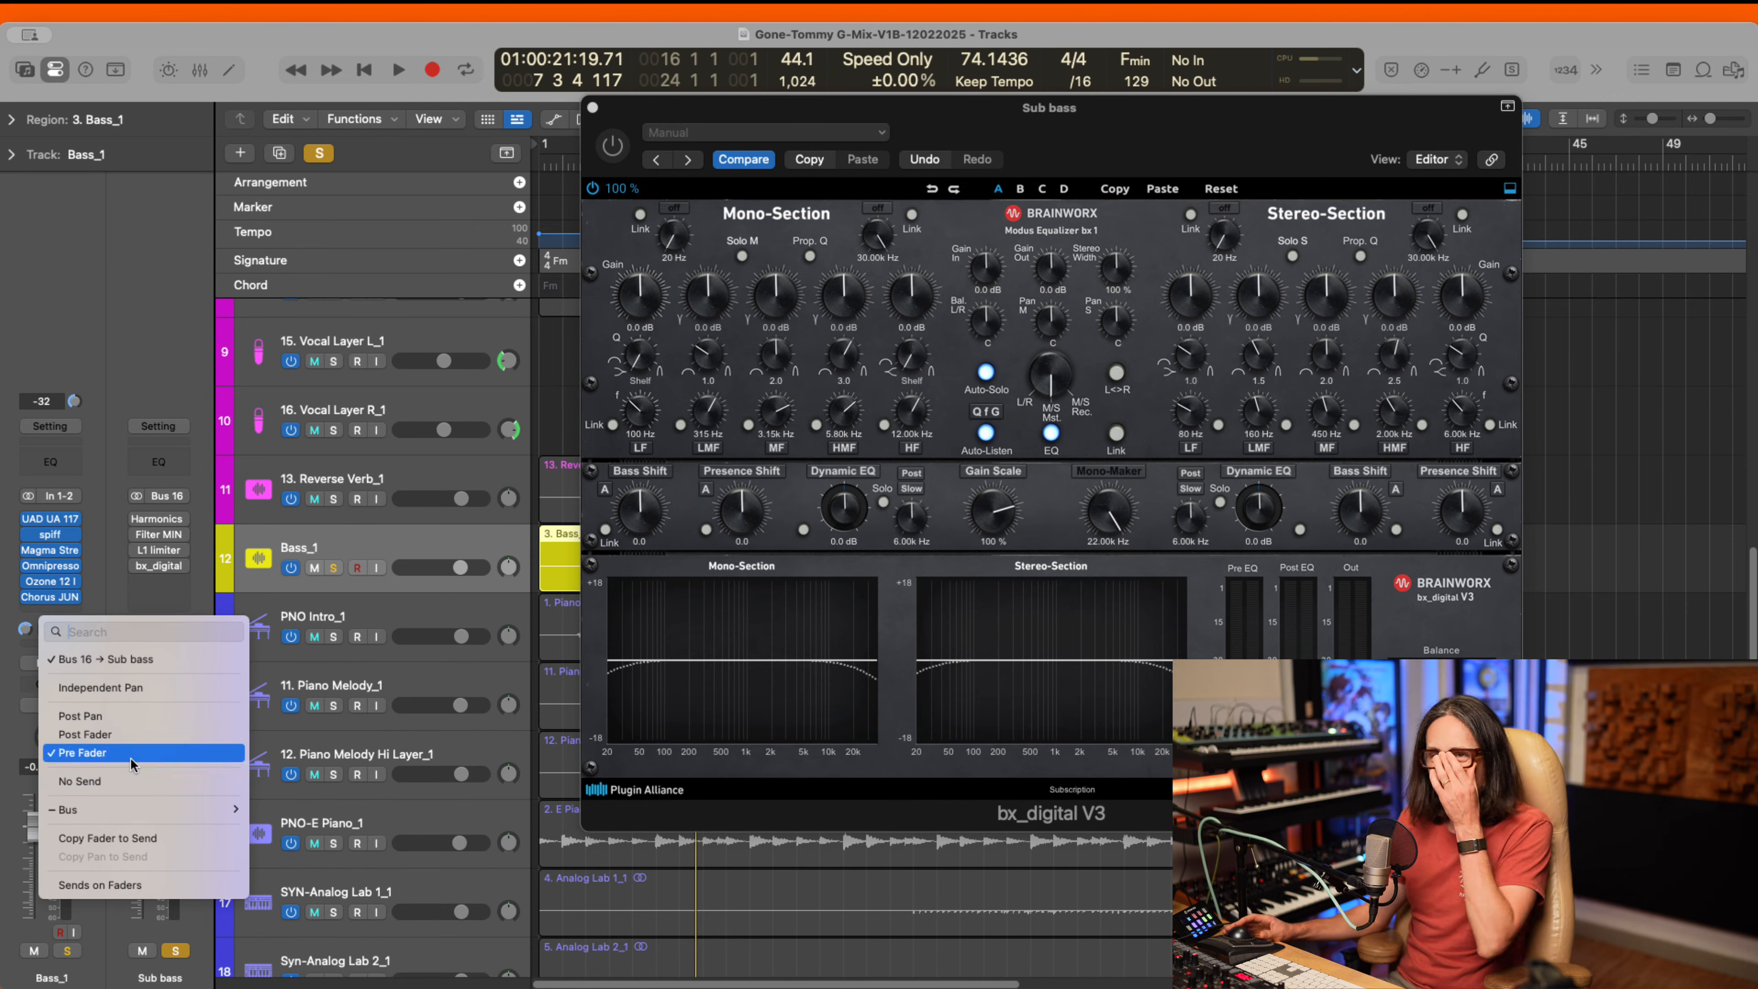
click(151, 717)
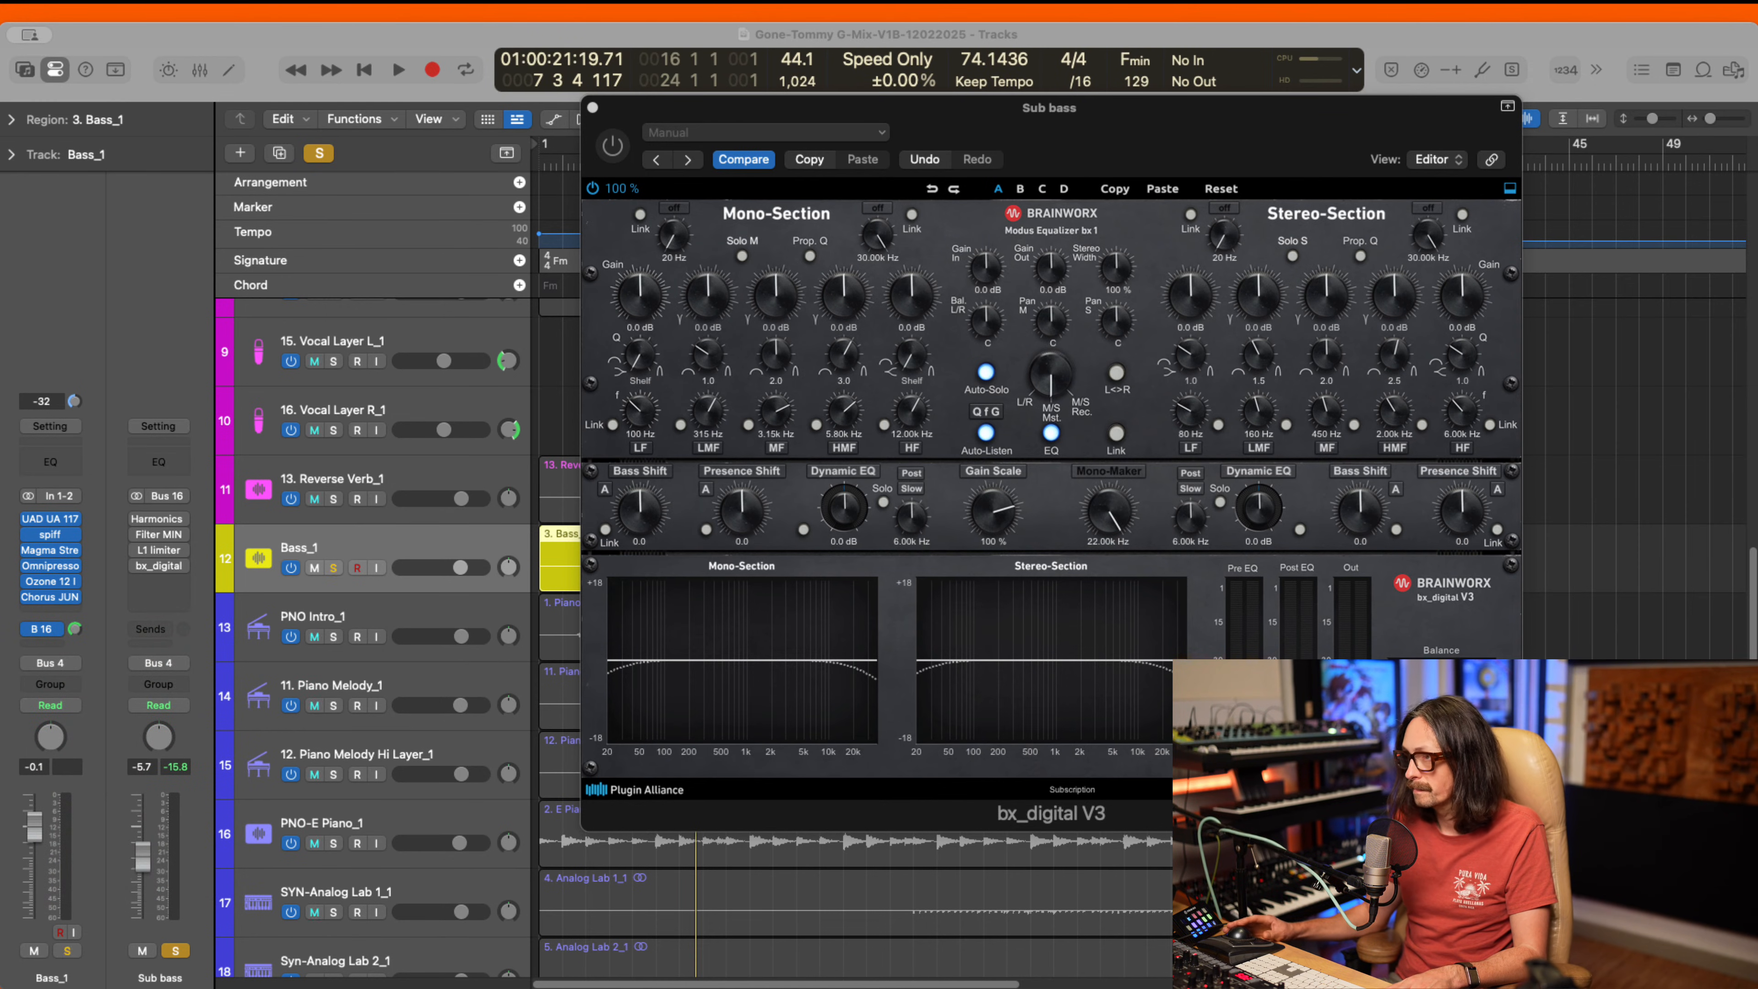
key(space)
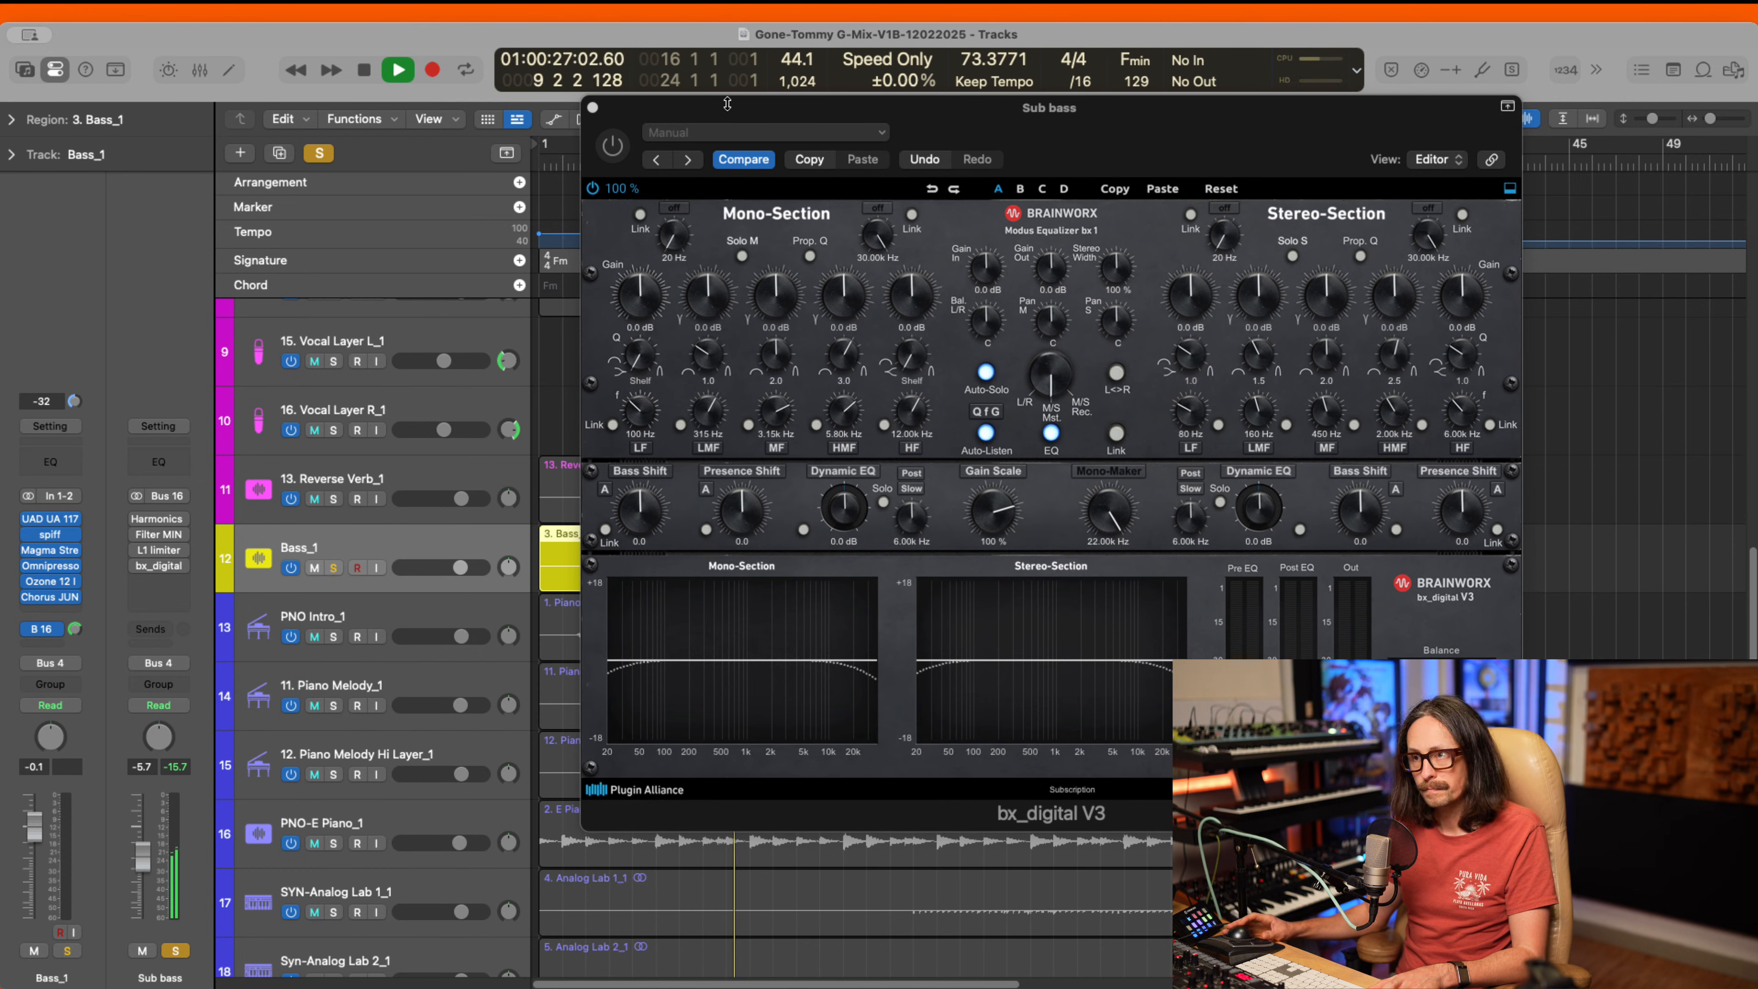
drag(727, 103, 790, 135)
key(space)
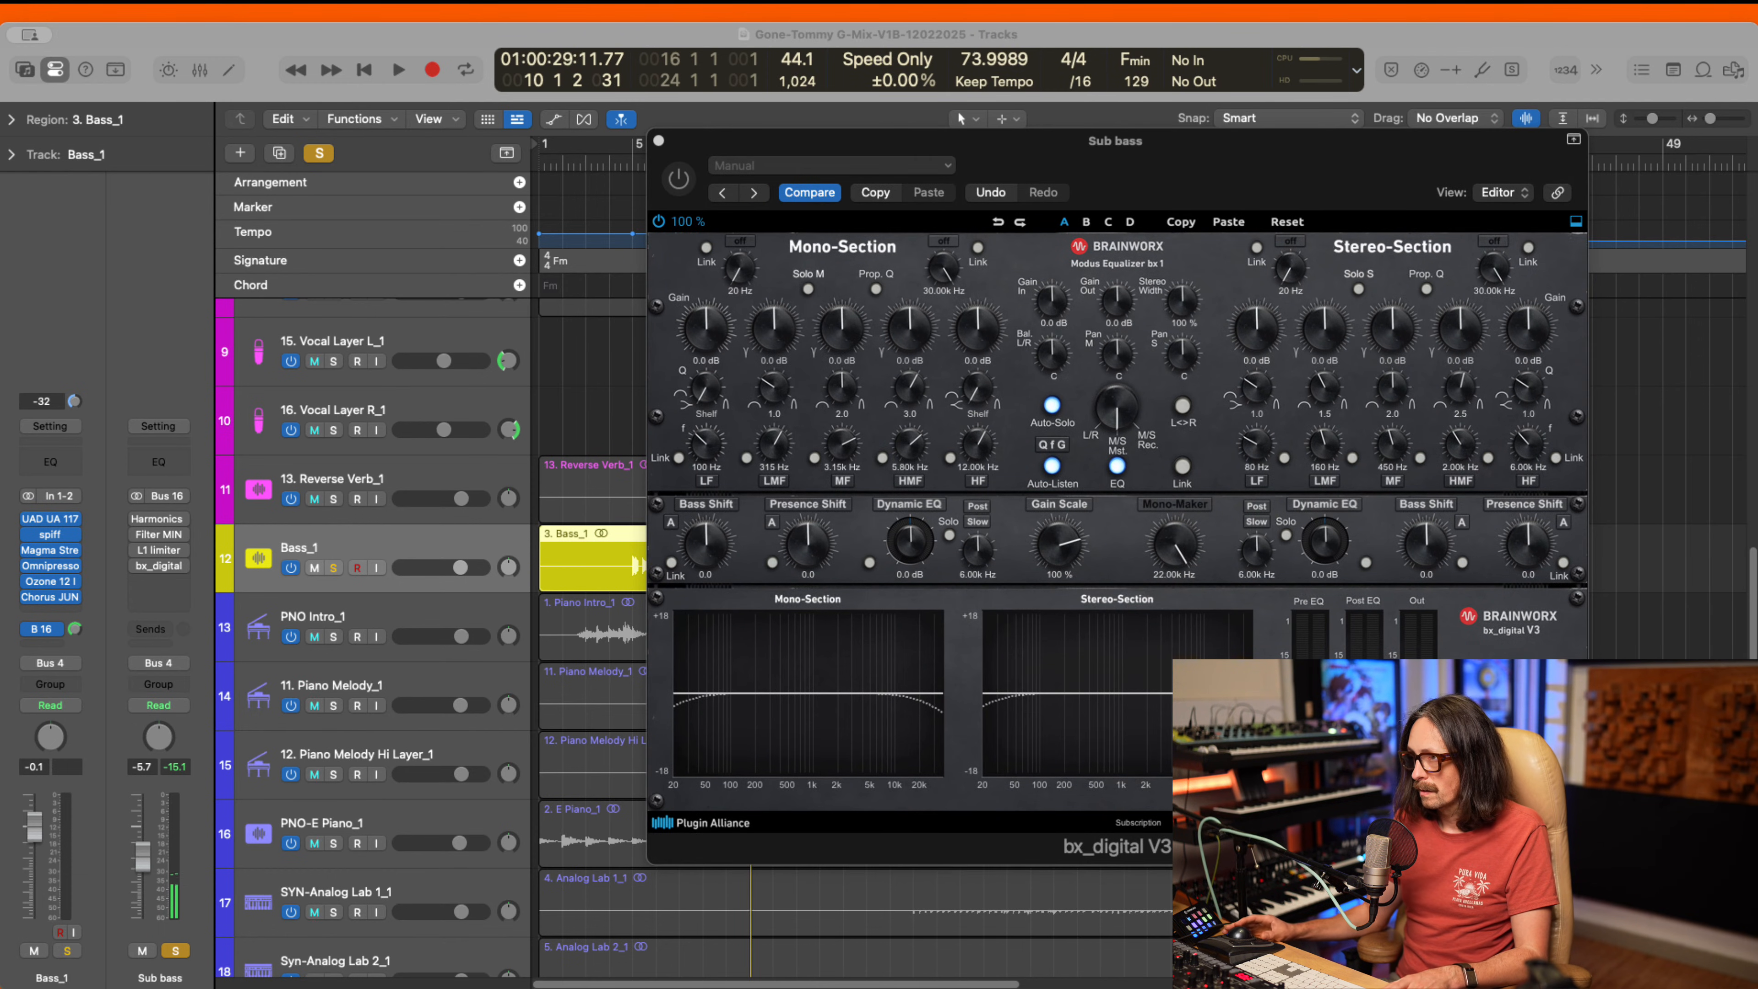
- Switch Bass_1's Bus 16 send to Post Fader and toggle its Independent Pan option on and back off
key(super+Tab)
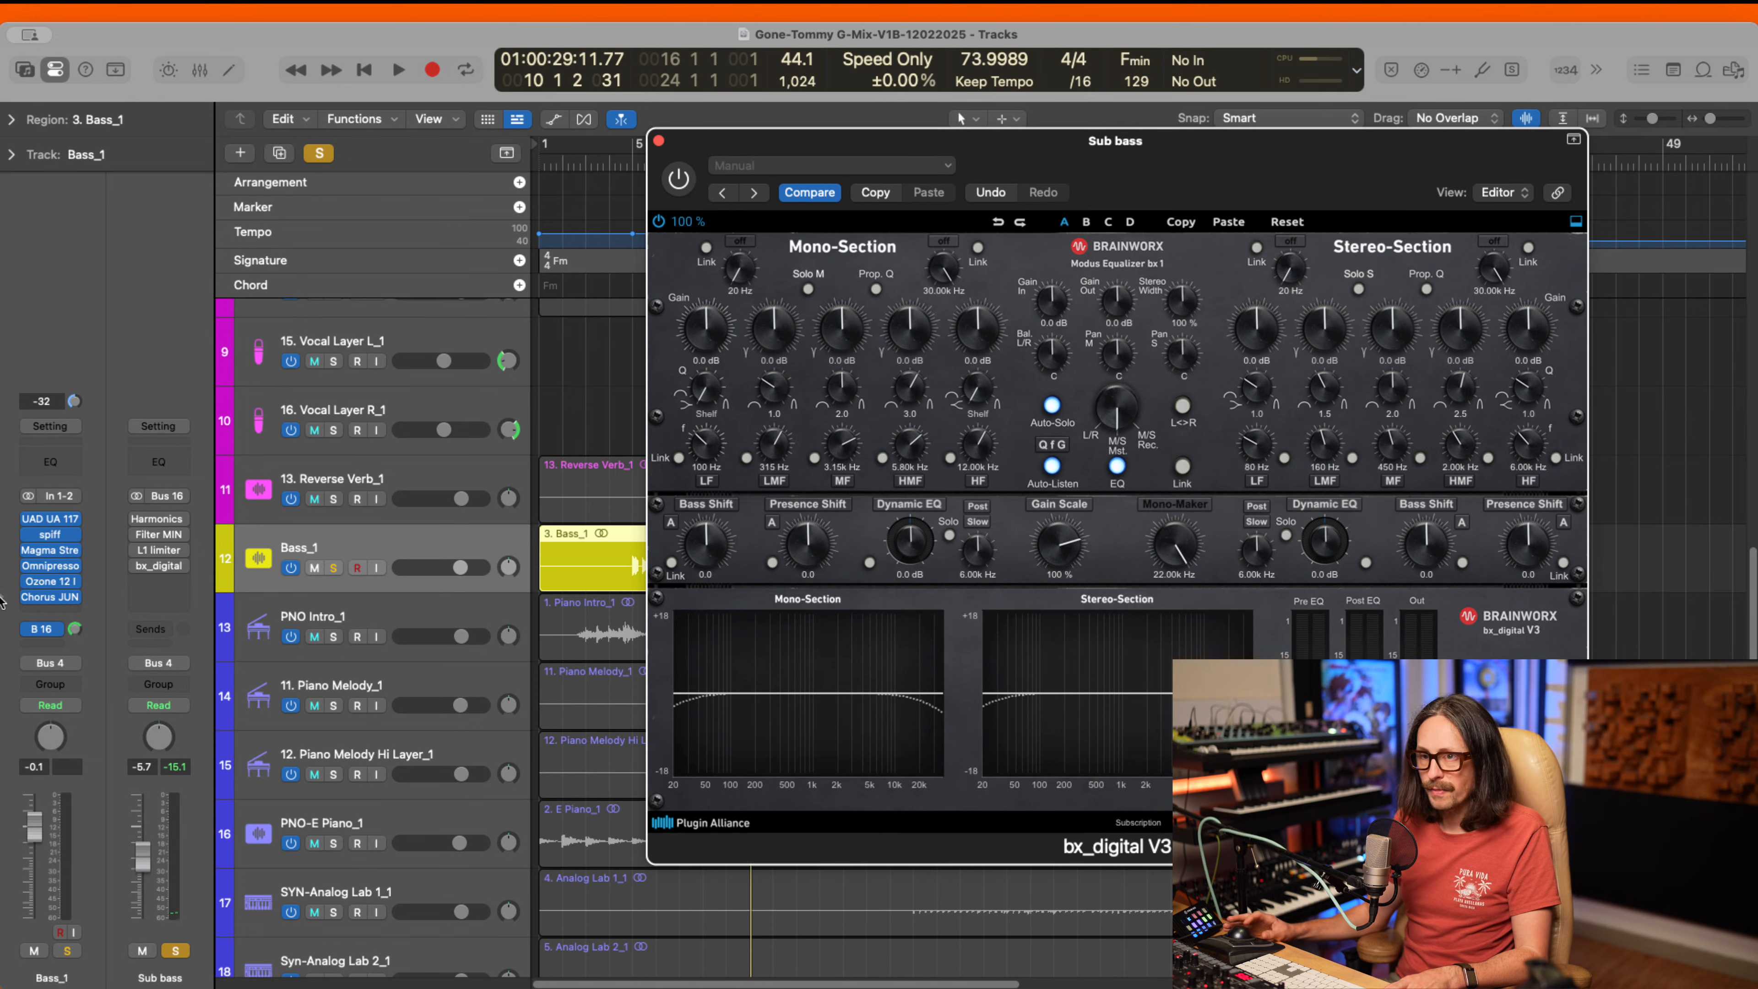
click(53, 632)
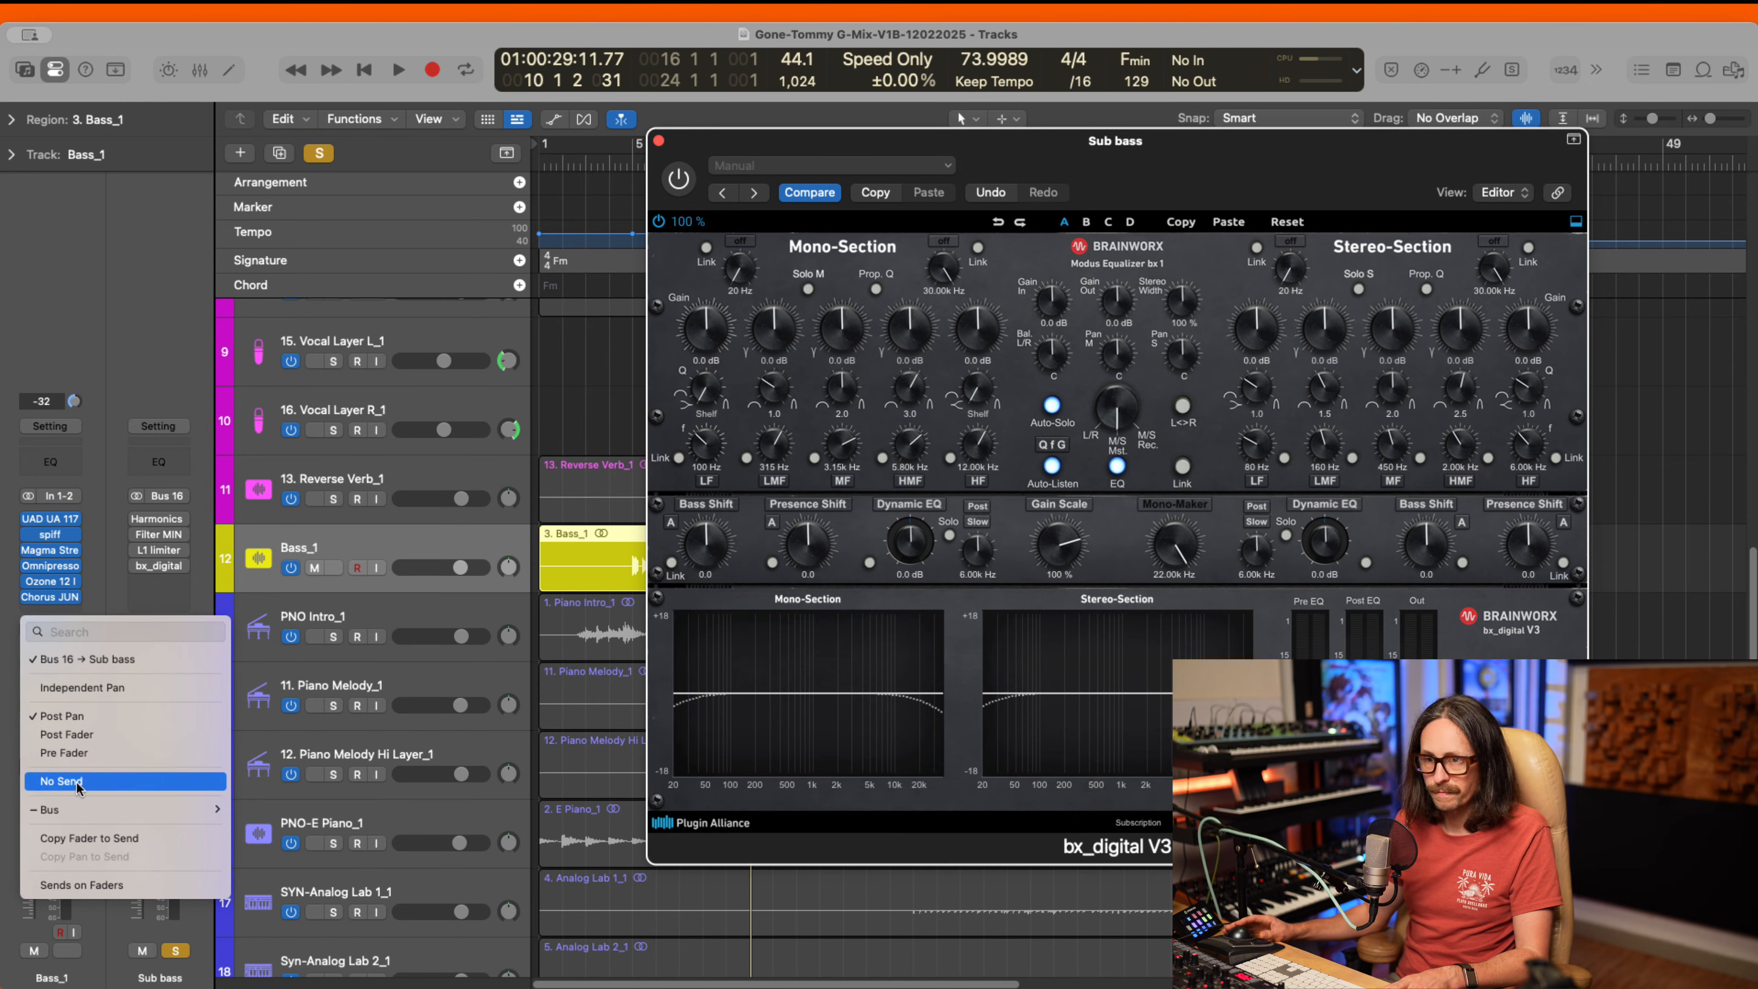
click(101, 737)
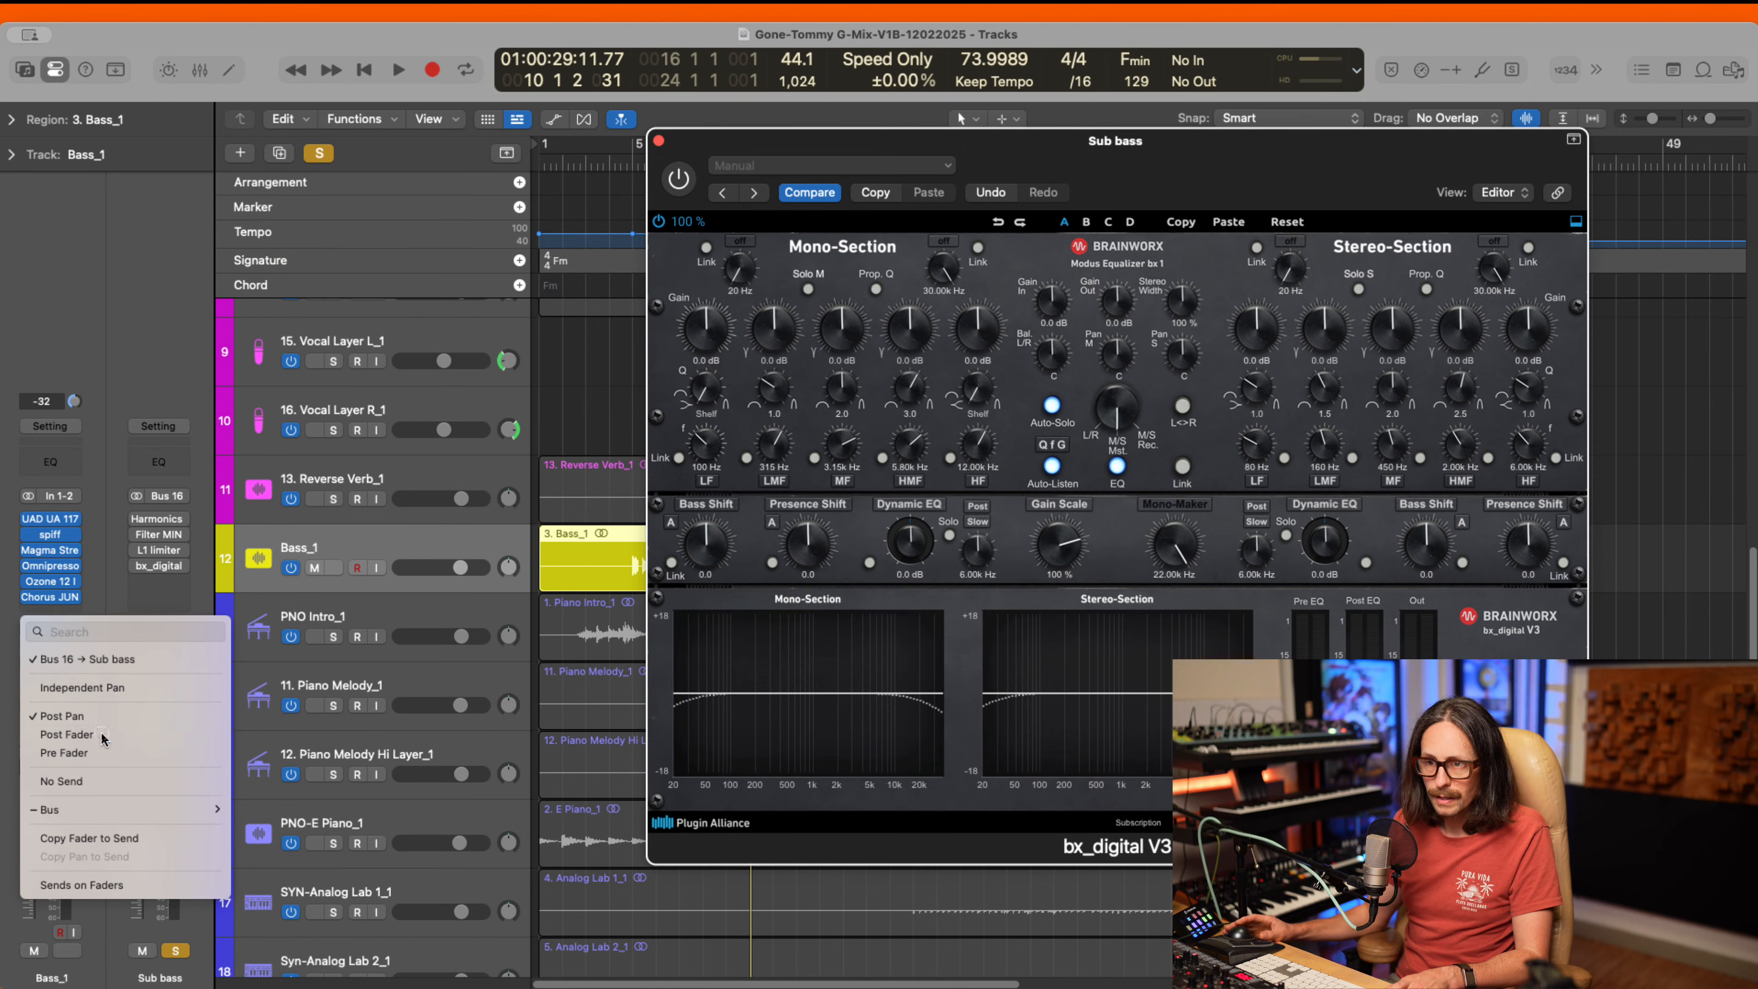
click(53, 630)
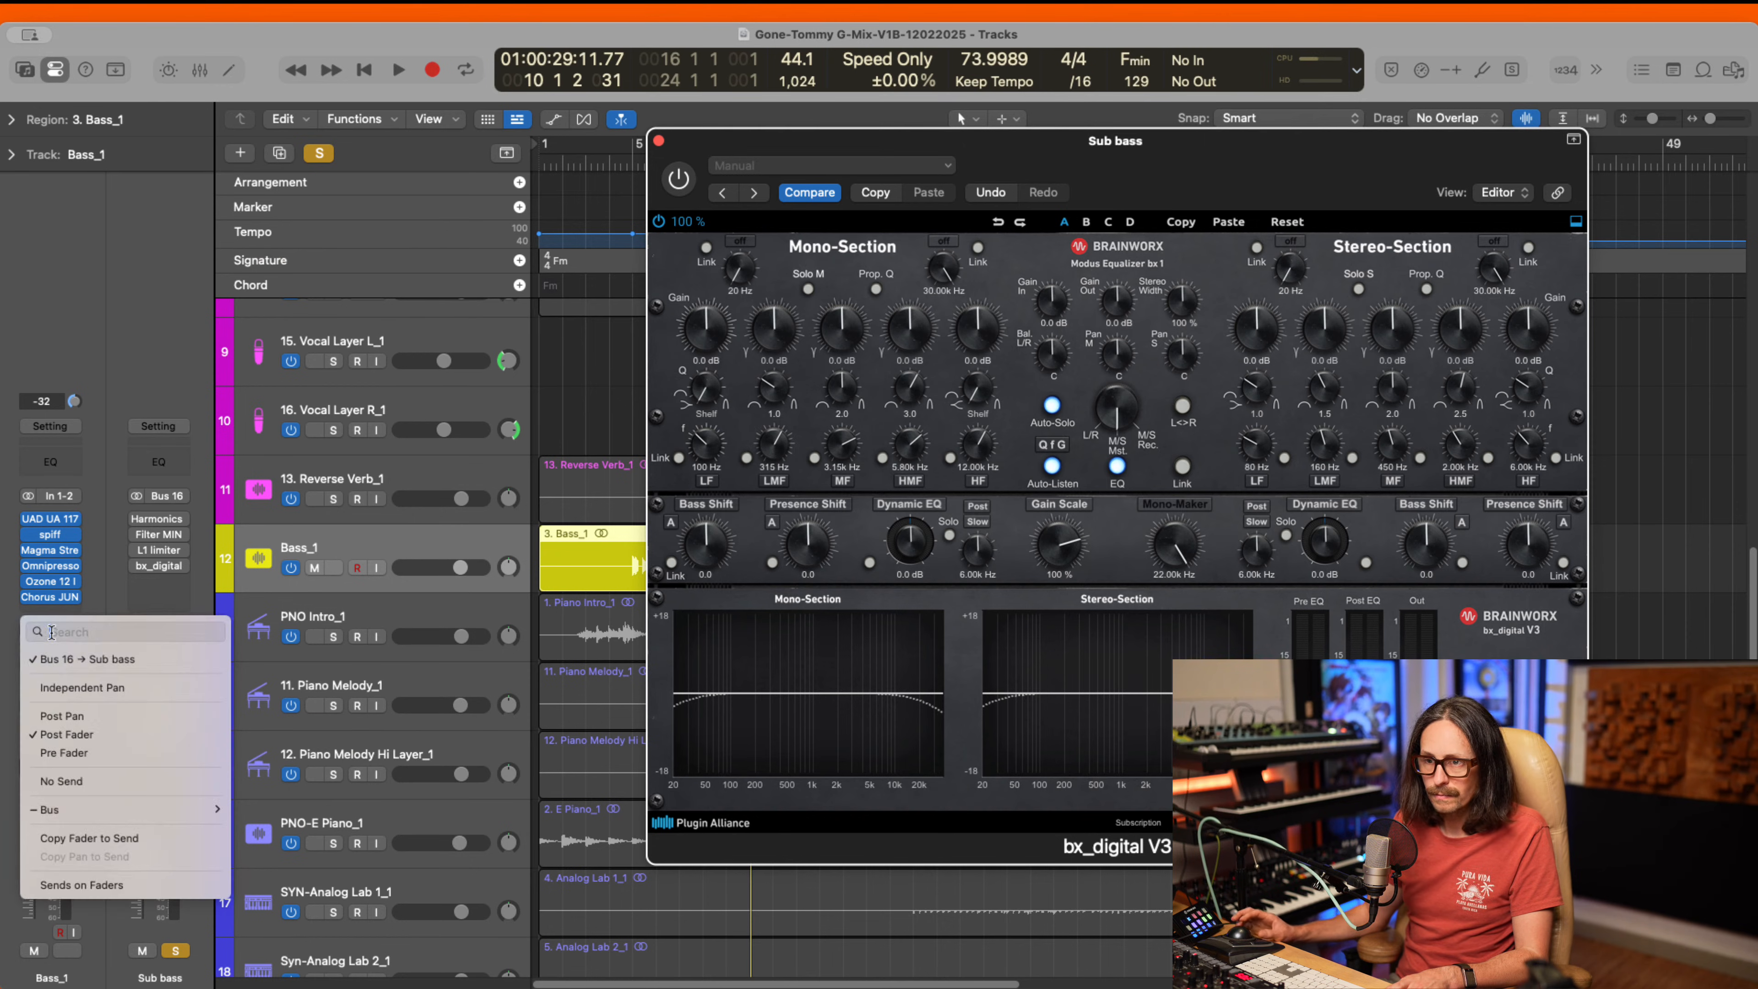
click(91, 690)
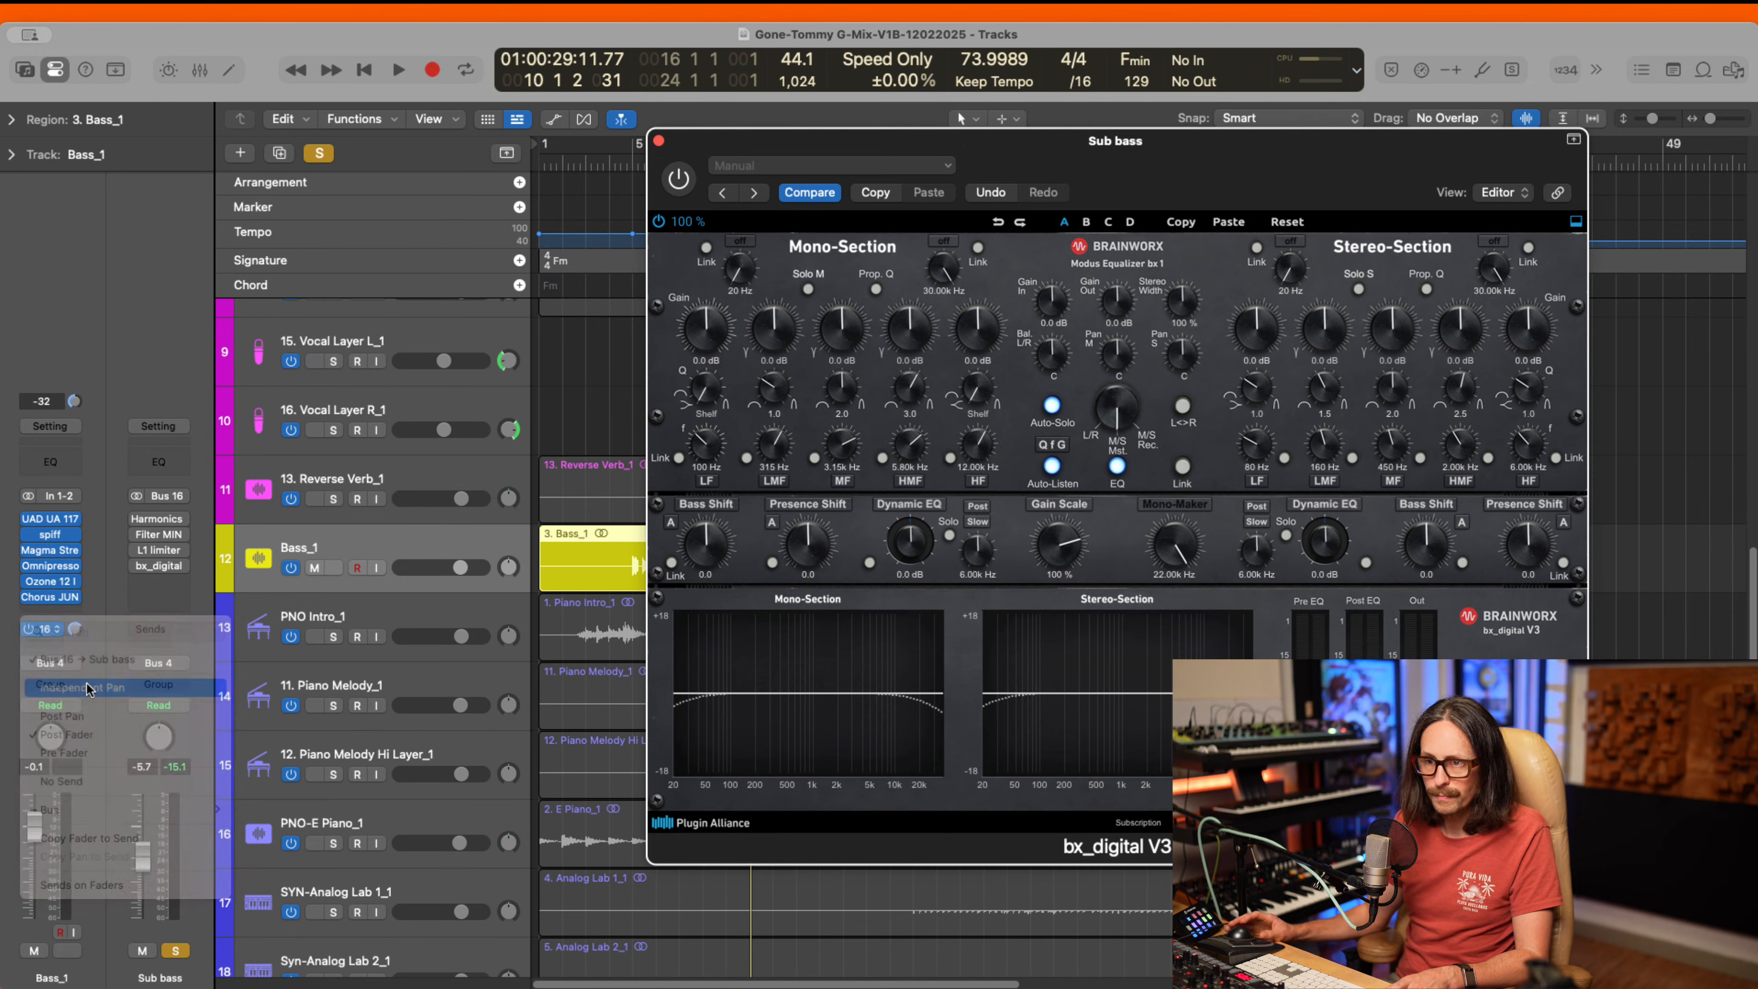
click(48, 632)
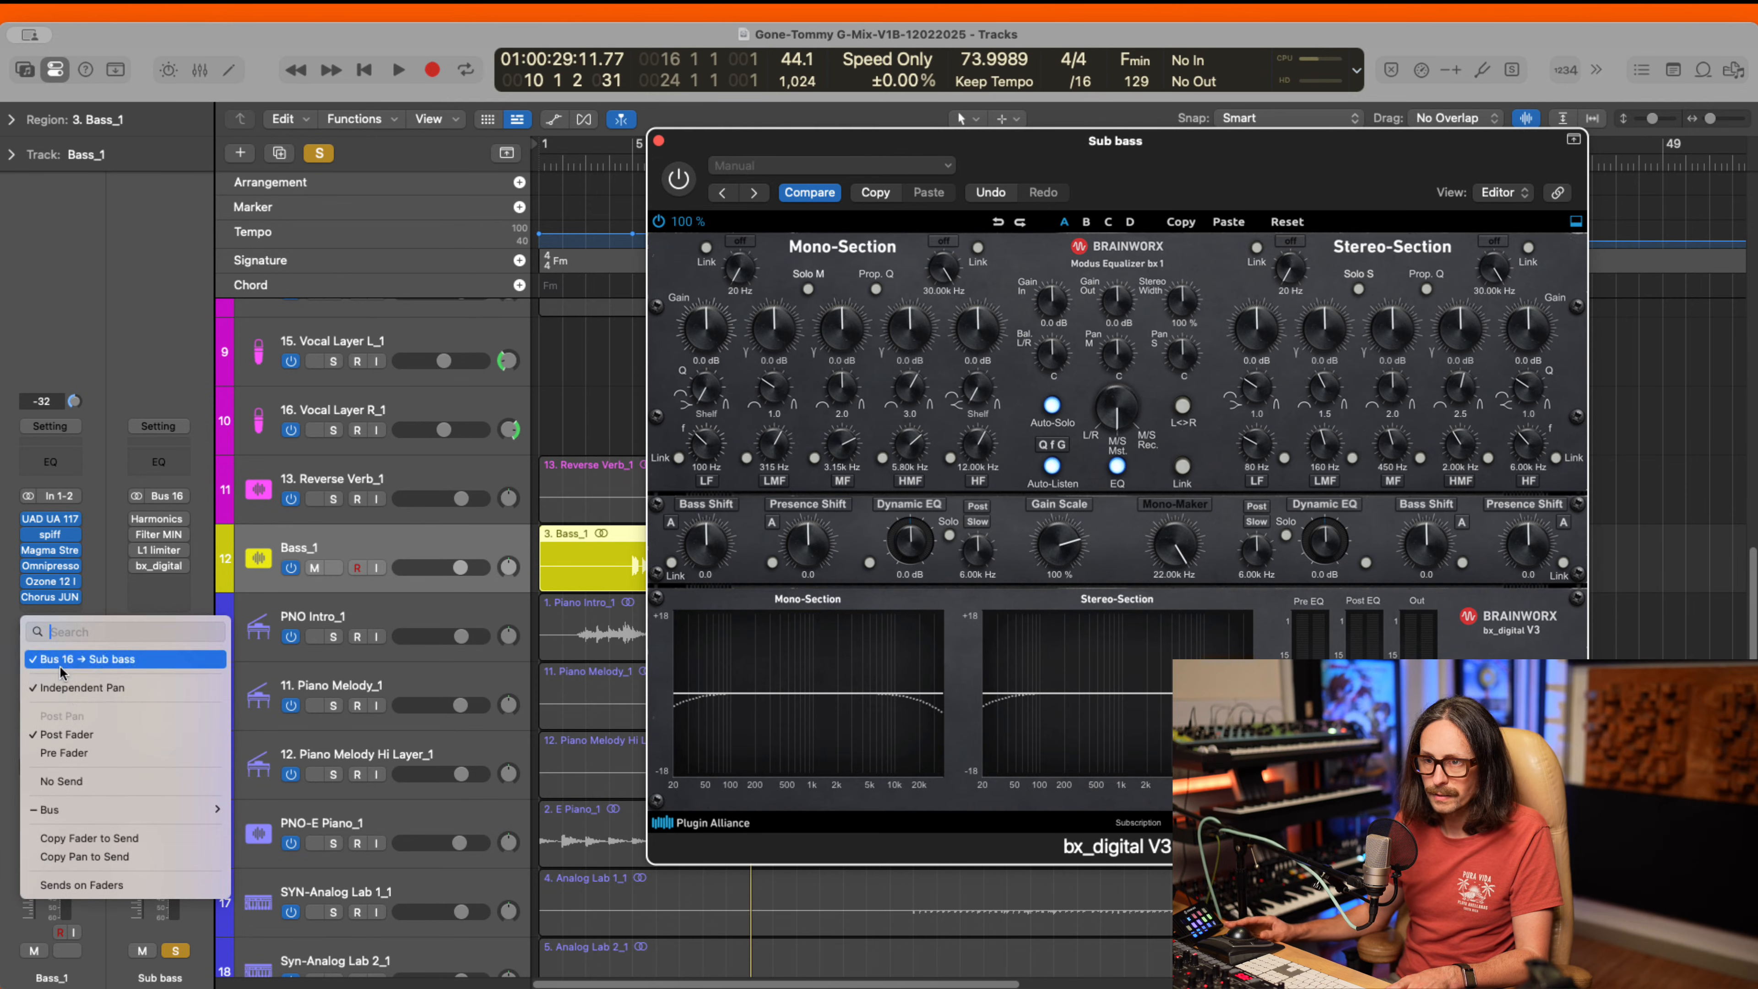
click(83, 685)
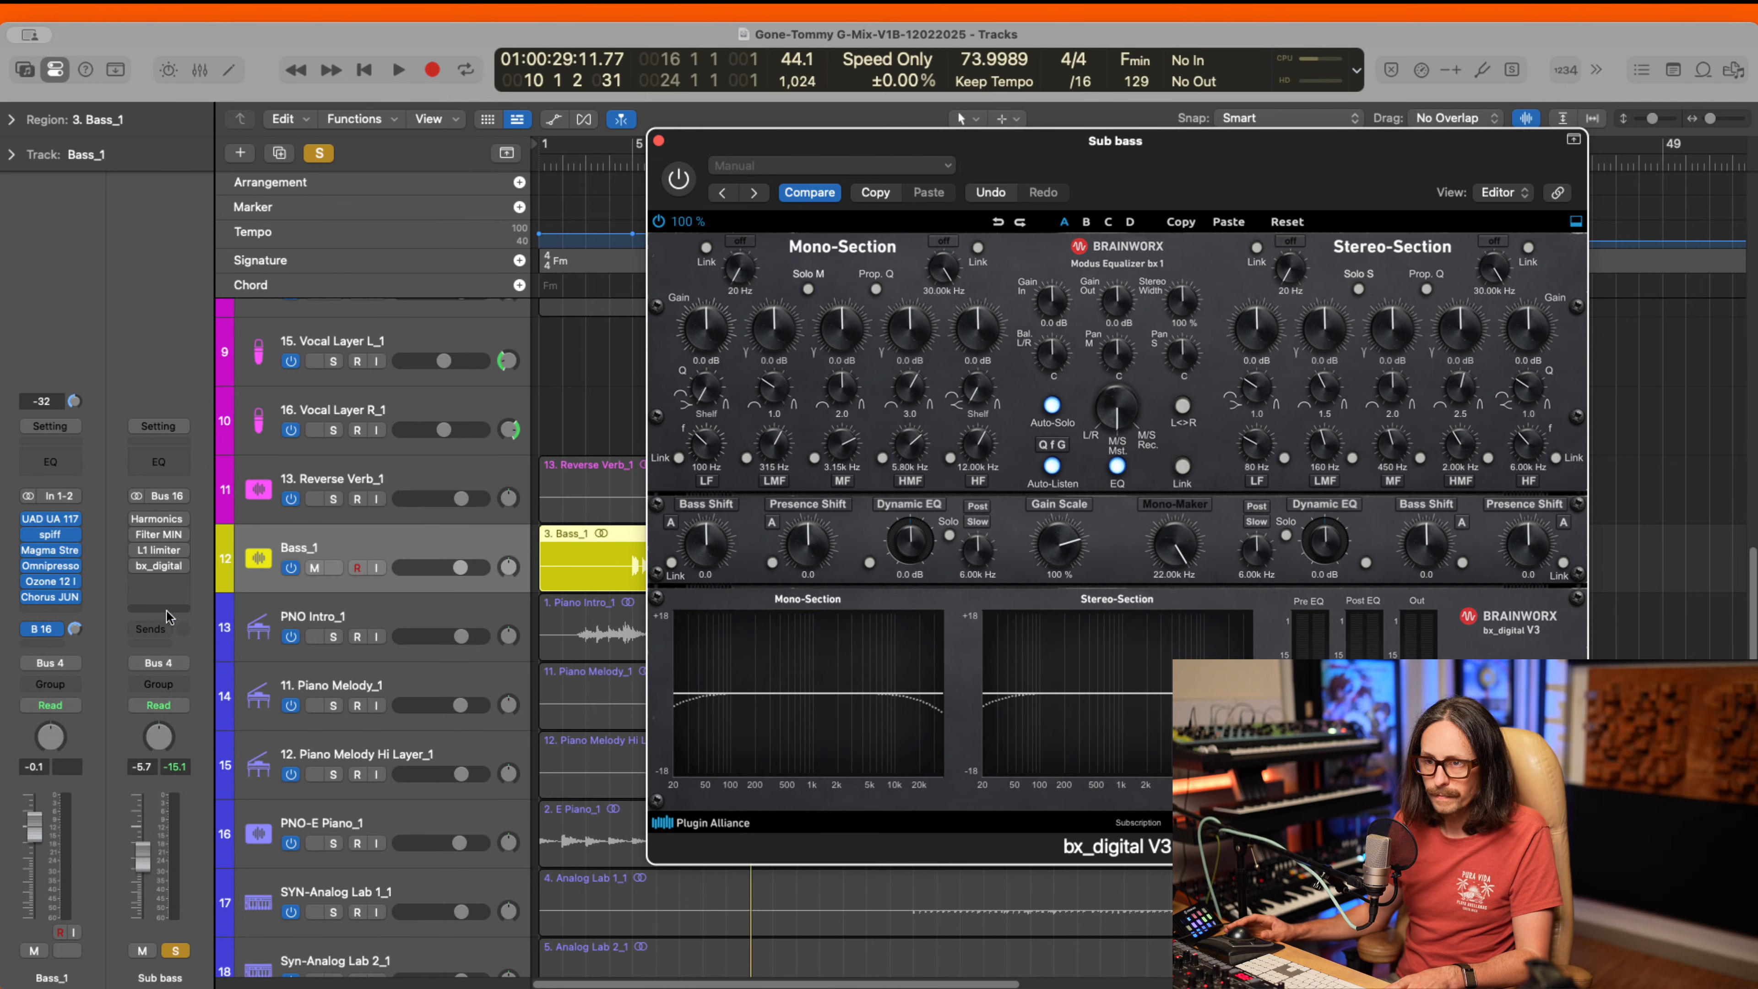
- Close the bx_digital V3 window, duplicate the Bass_1 track and copy its bass region onto the duplicate
click(659, 140)
key(s)
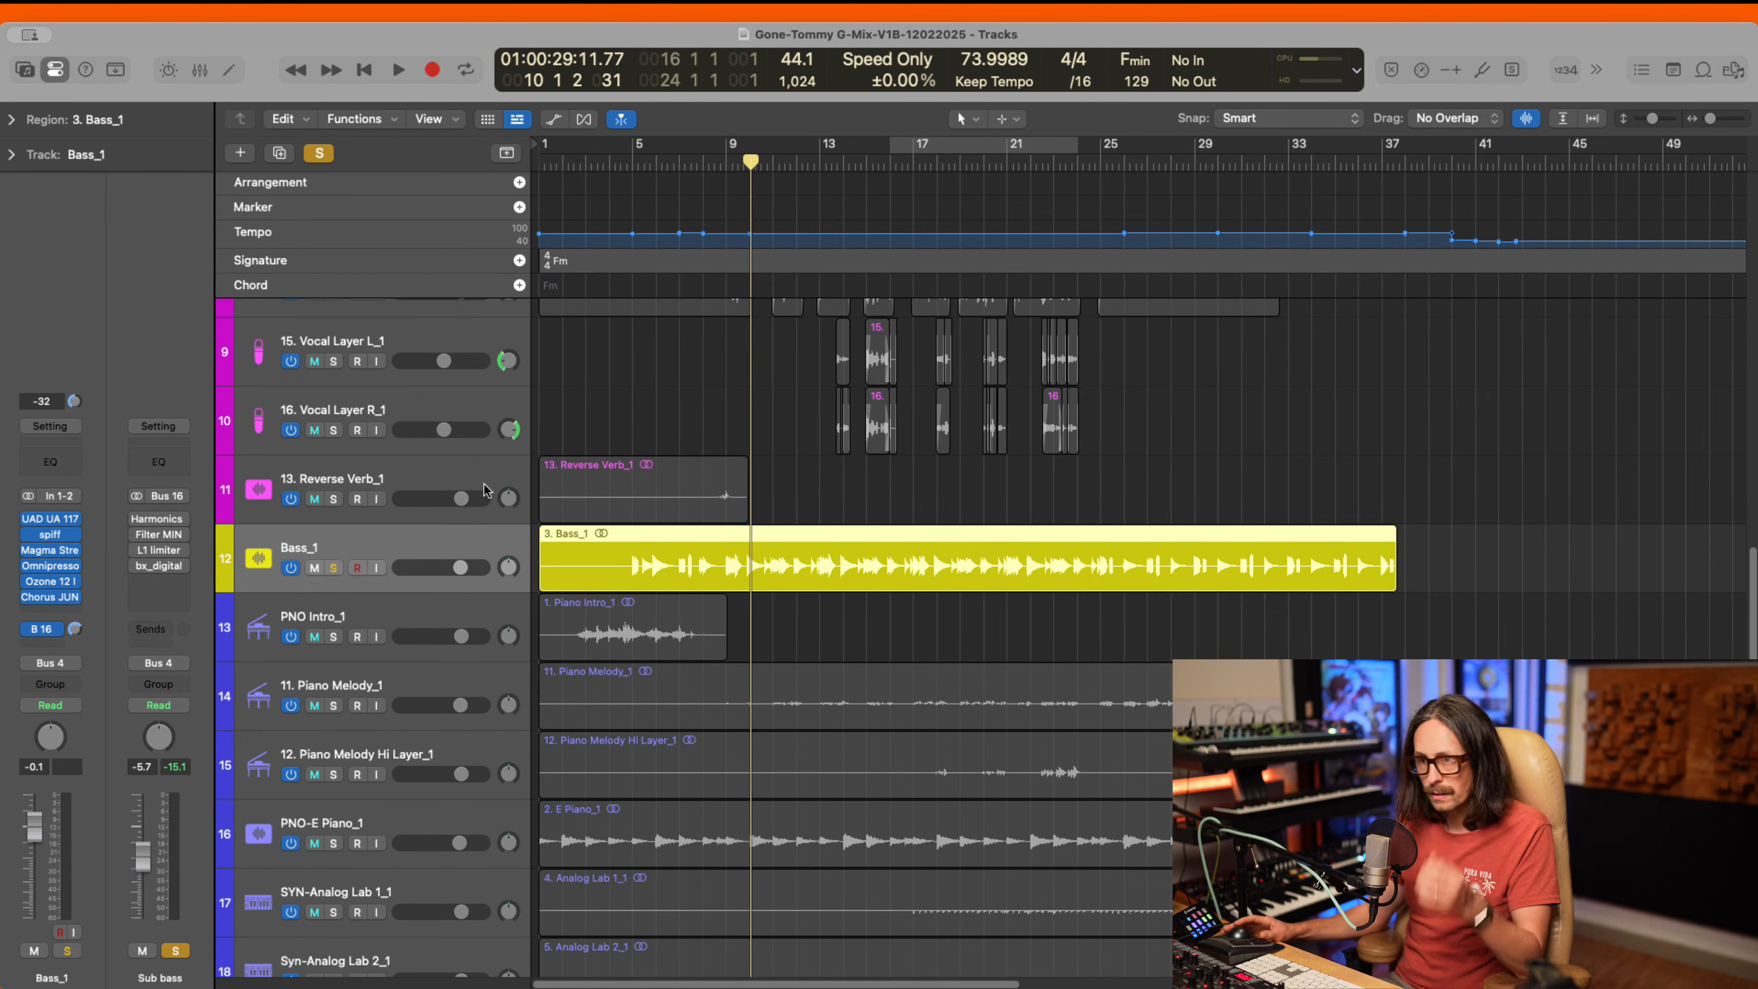
key(super+d)
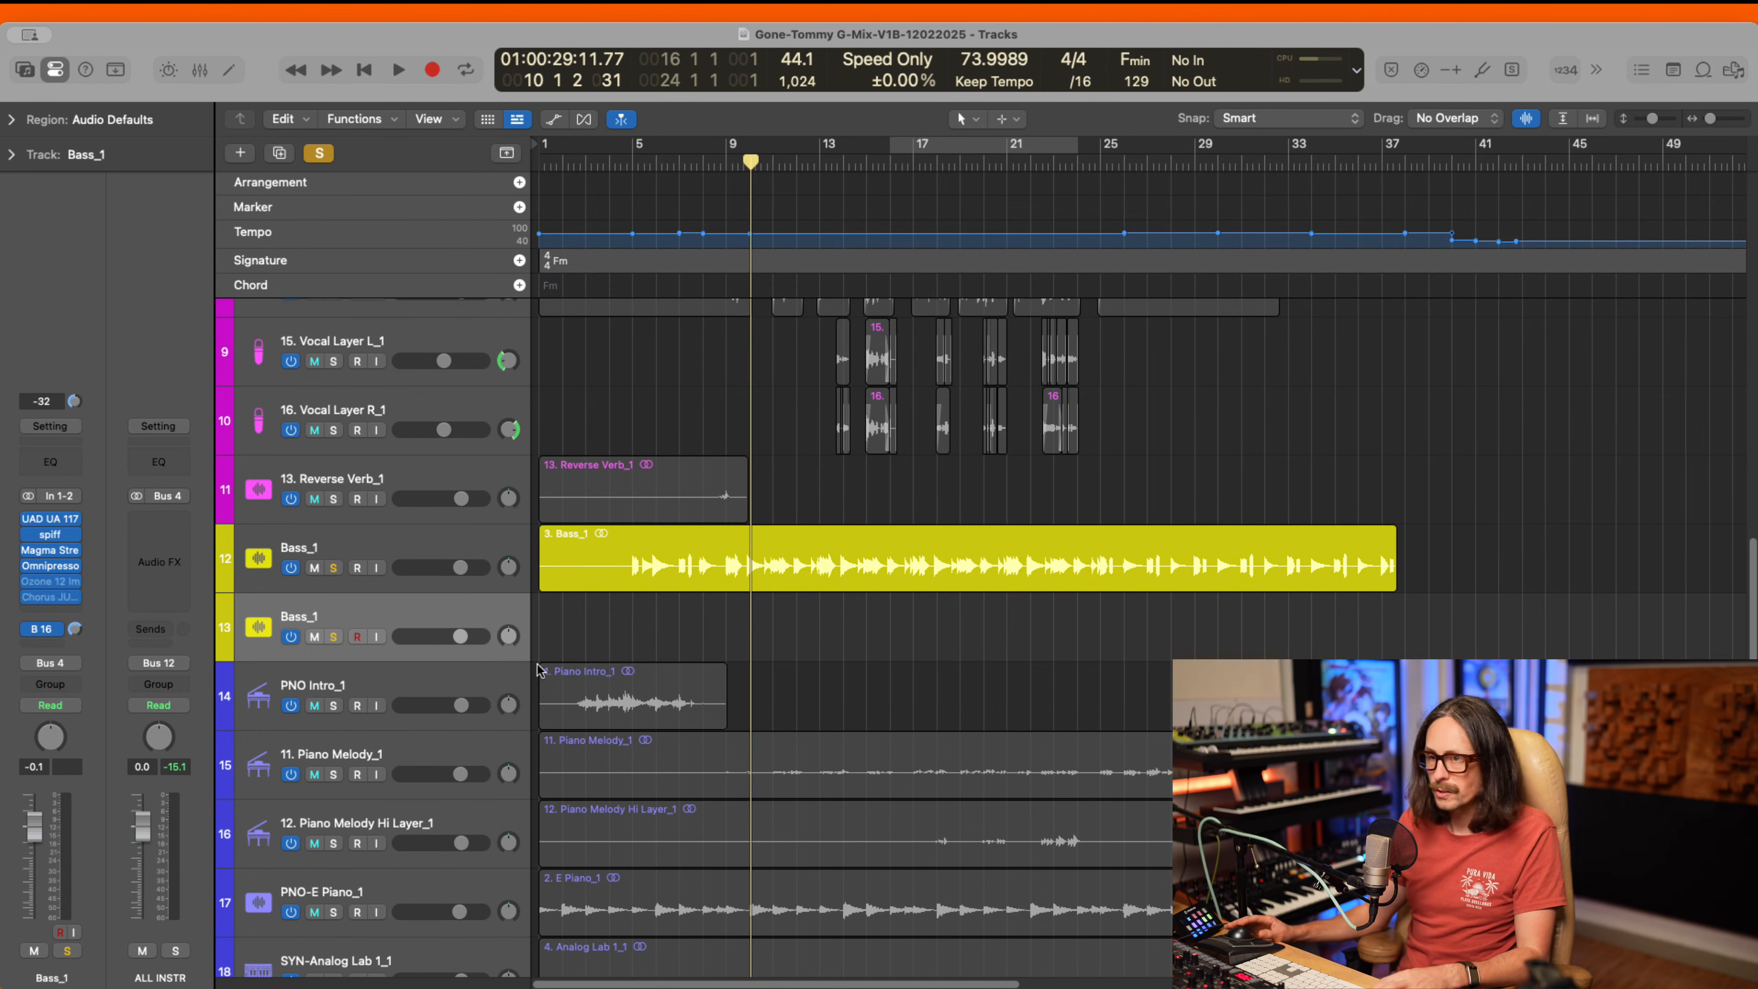
drag(710, 585, 485, 611)
- Remove all plug-ins from the duplicate Bass_1 track and bypass the Bus 16 send on both Bass_1 tracks
key(s)
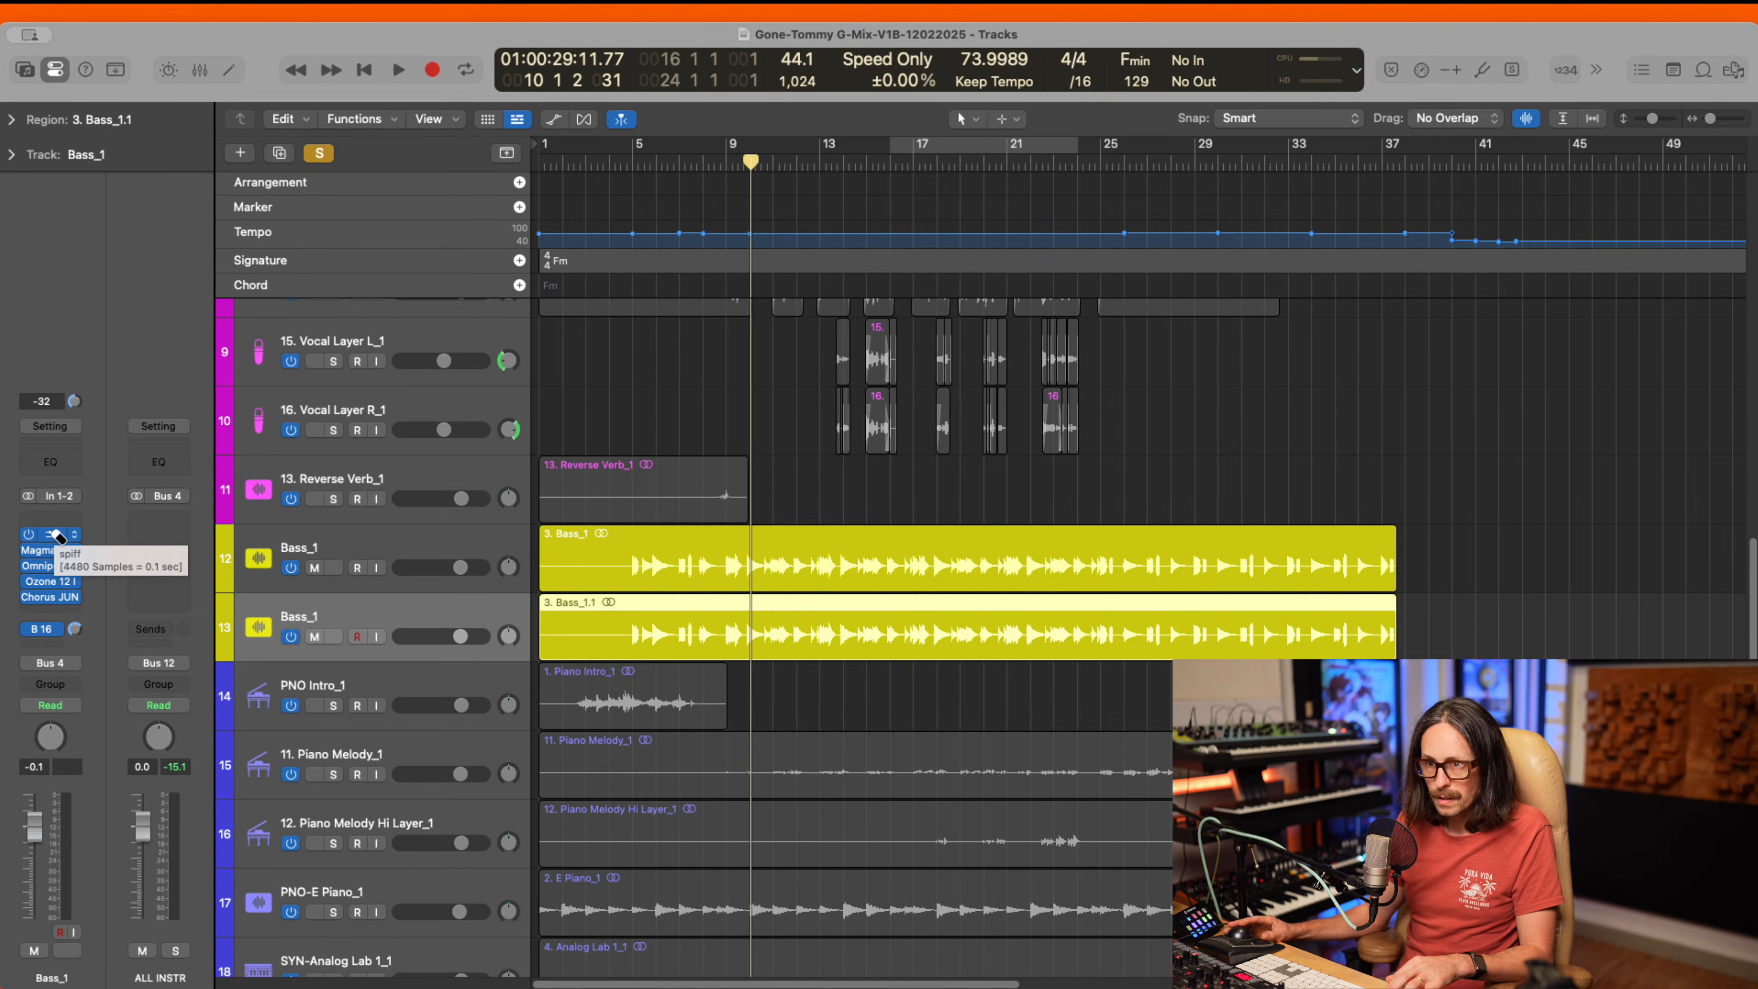
key(s)
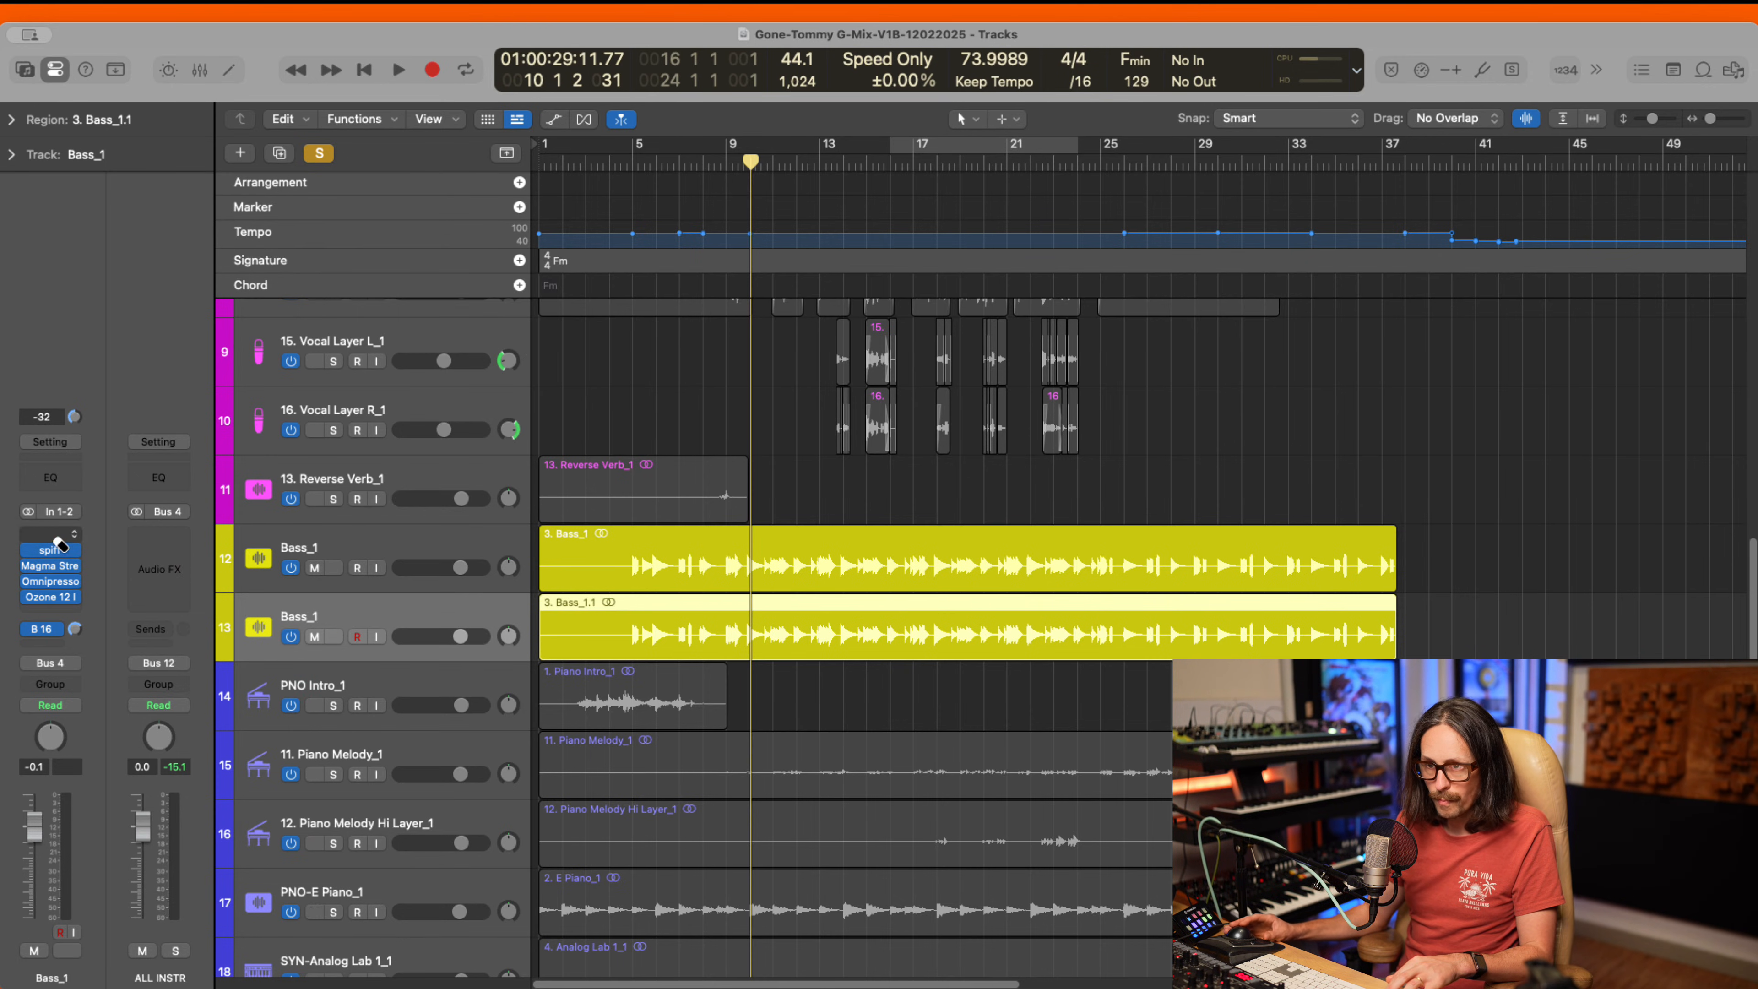
alt+super+click(54, 551)
alt+super+click(54, 568)
alt+super+click(55, 583)
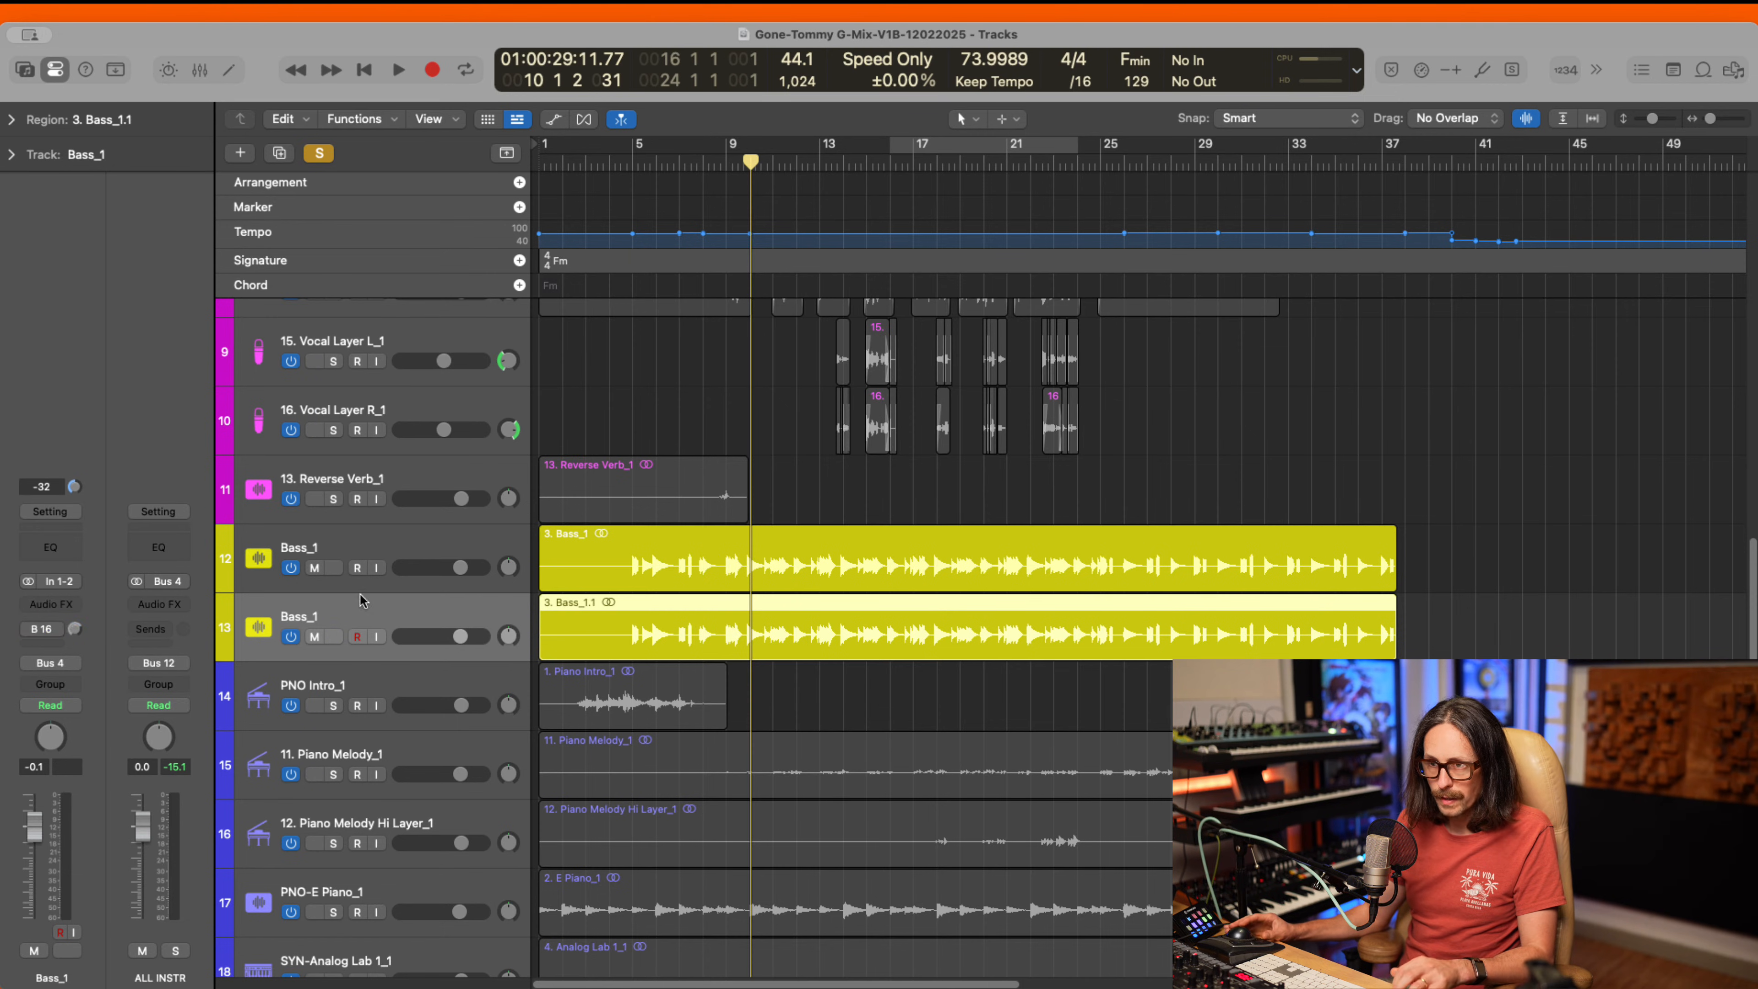
click(408, 549)
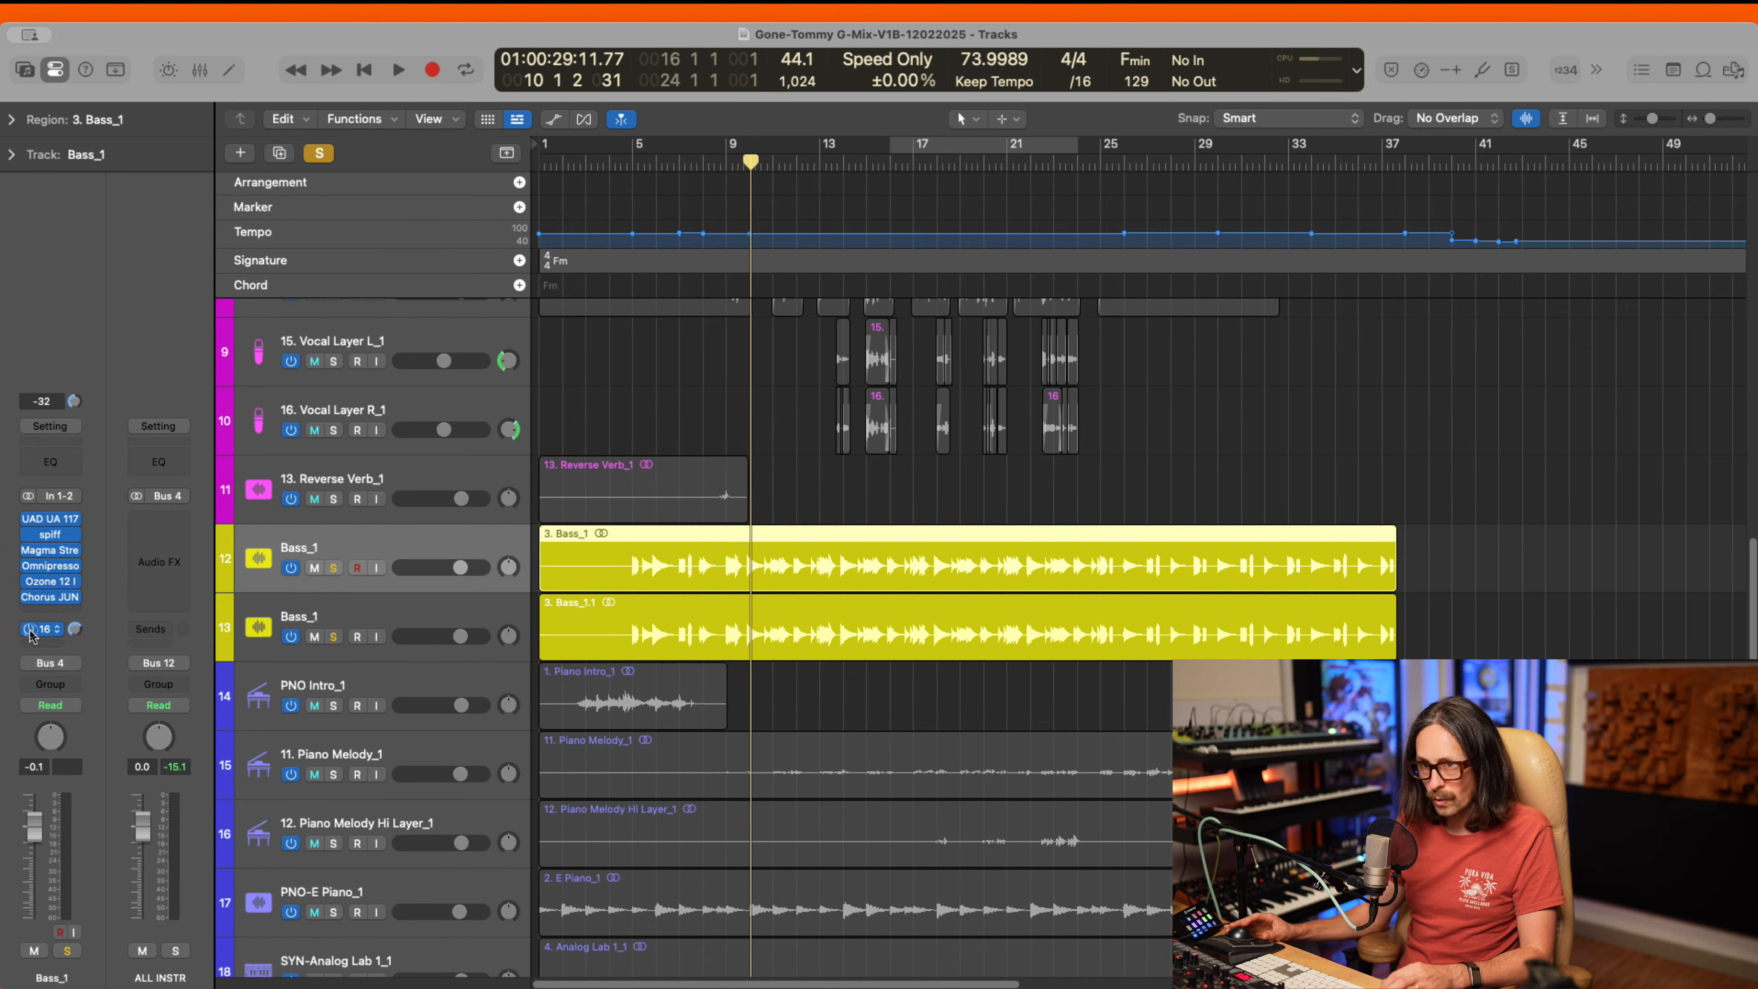
click(427, 620)
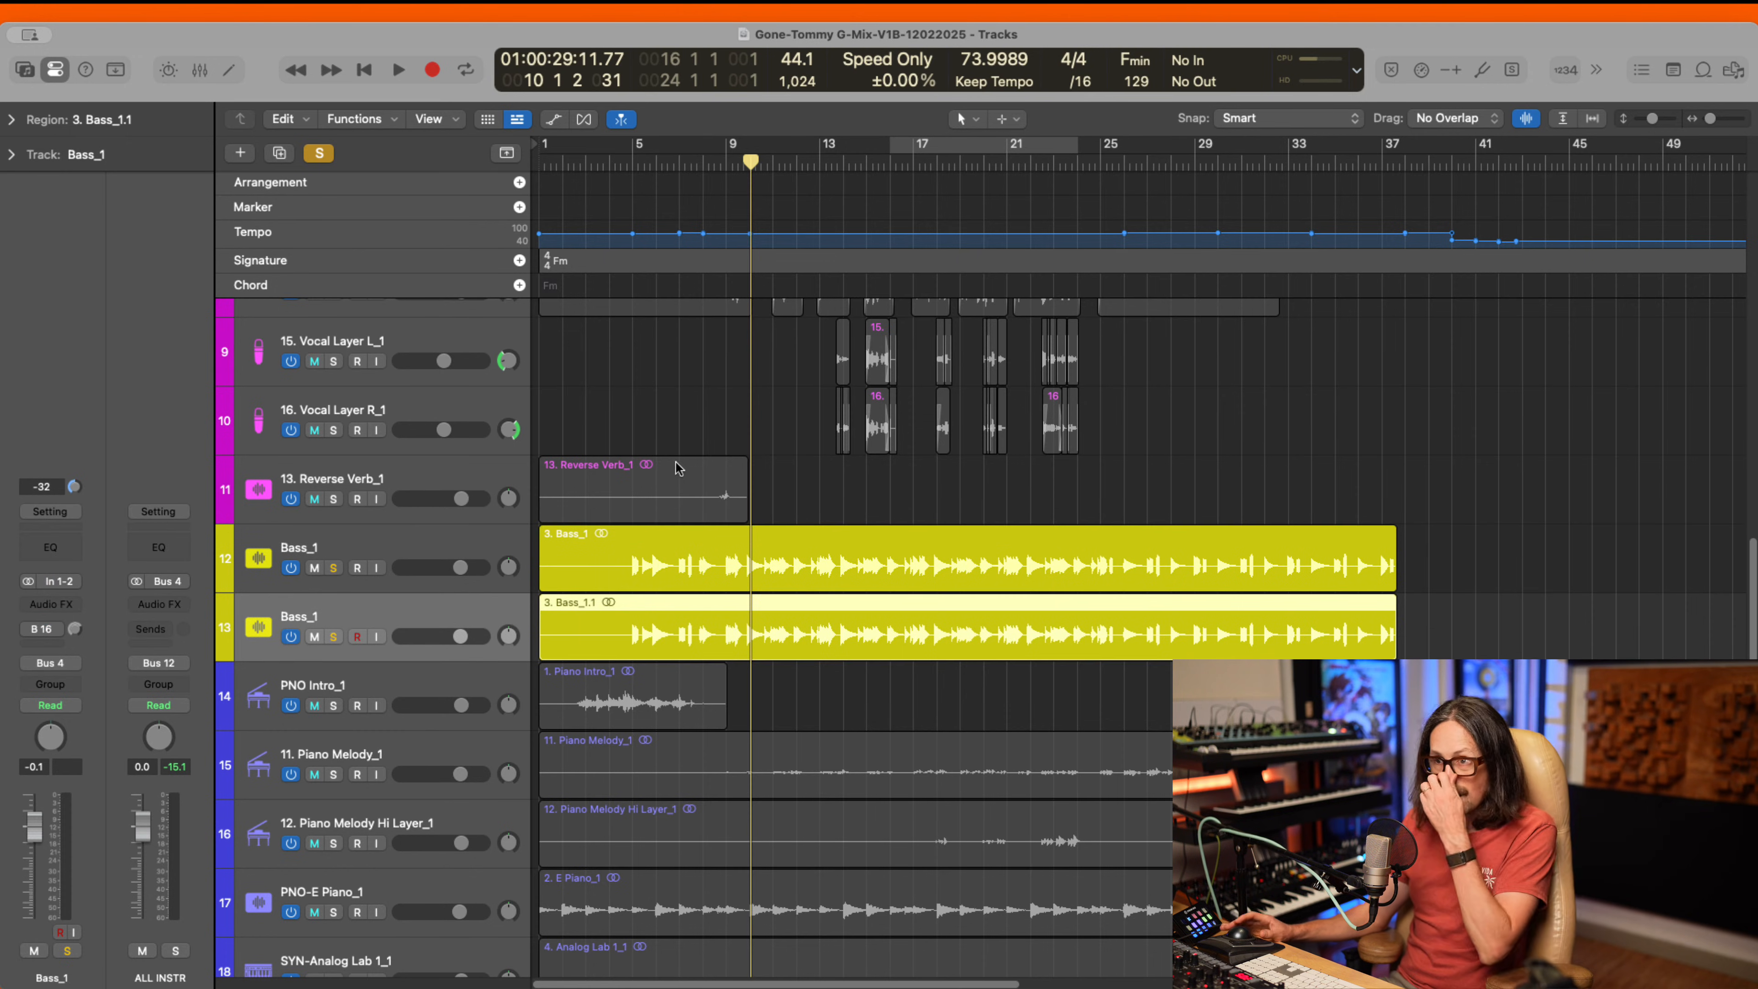
- Set the cycle range from bar 9 to bar 21, then solo and audition the duplicate Bass_1 track
drag(734, 145, 1008, 144)
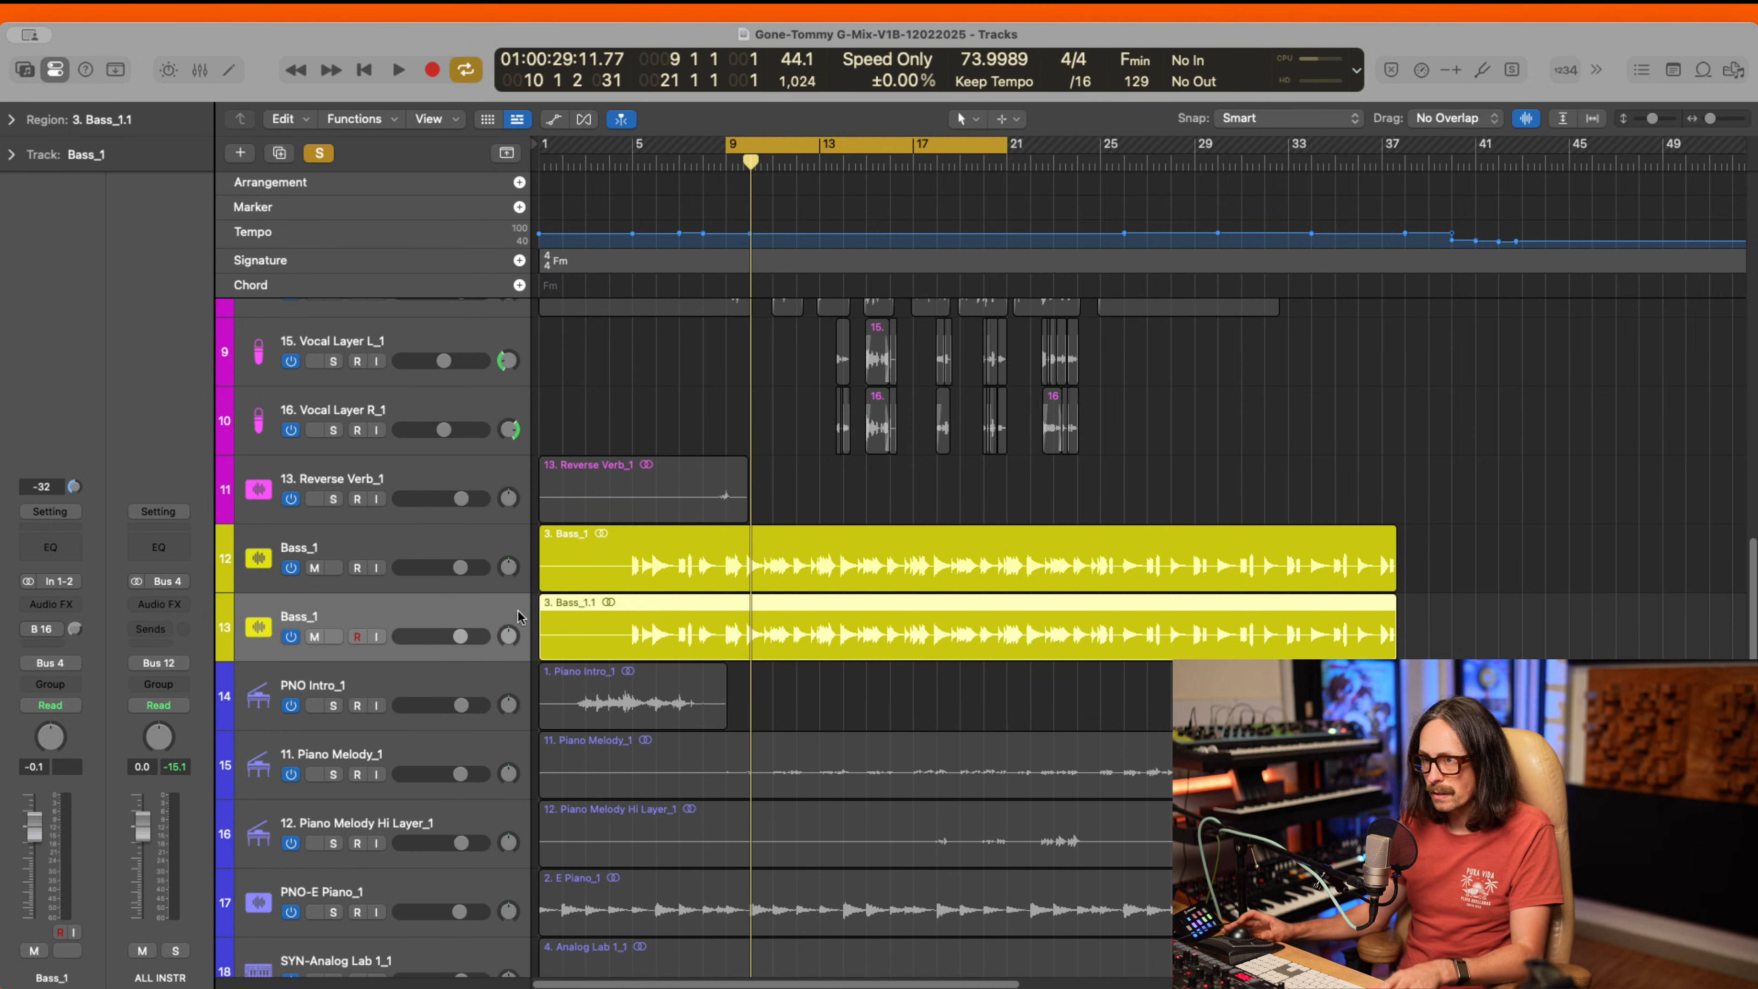
click(332, 635)
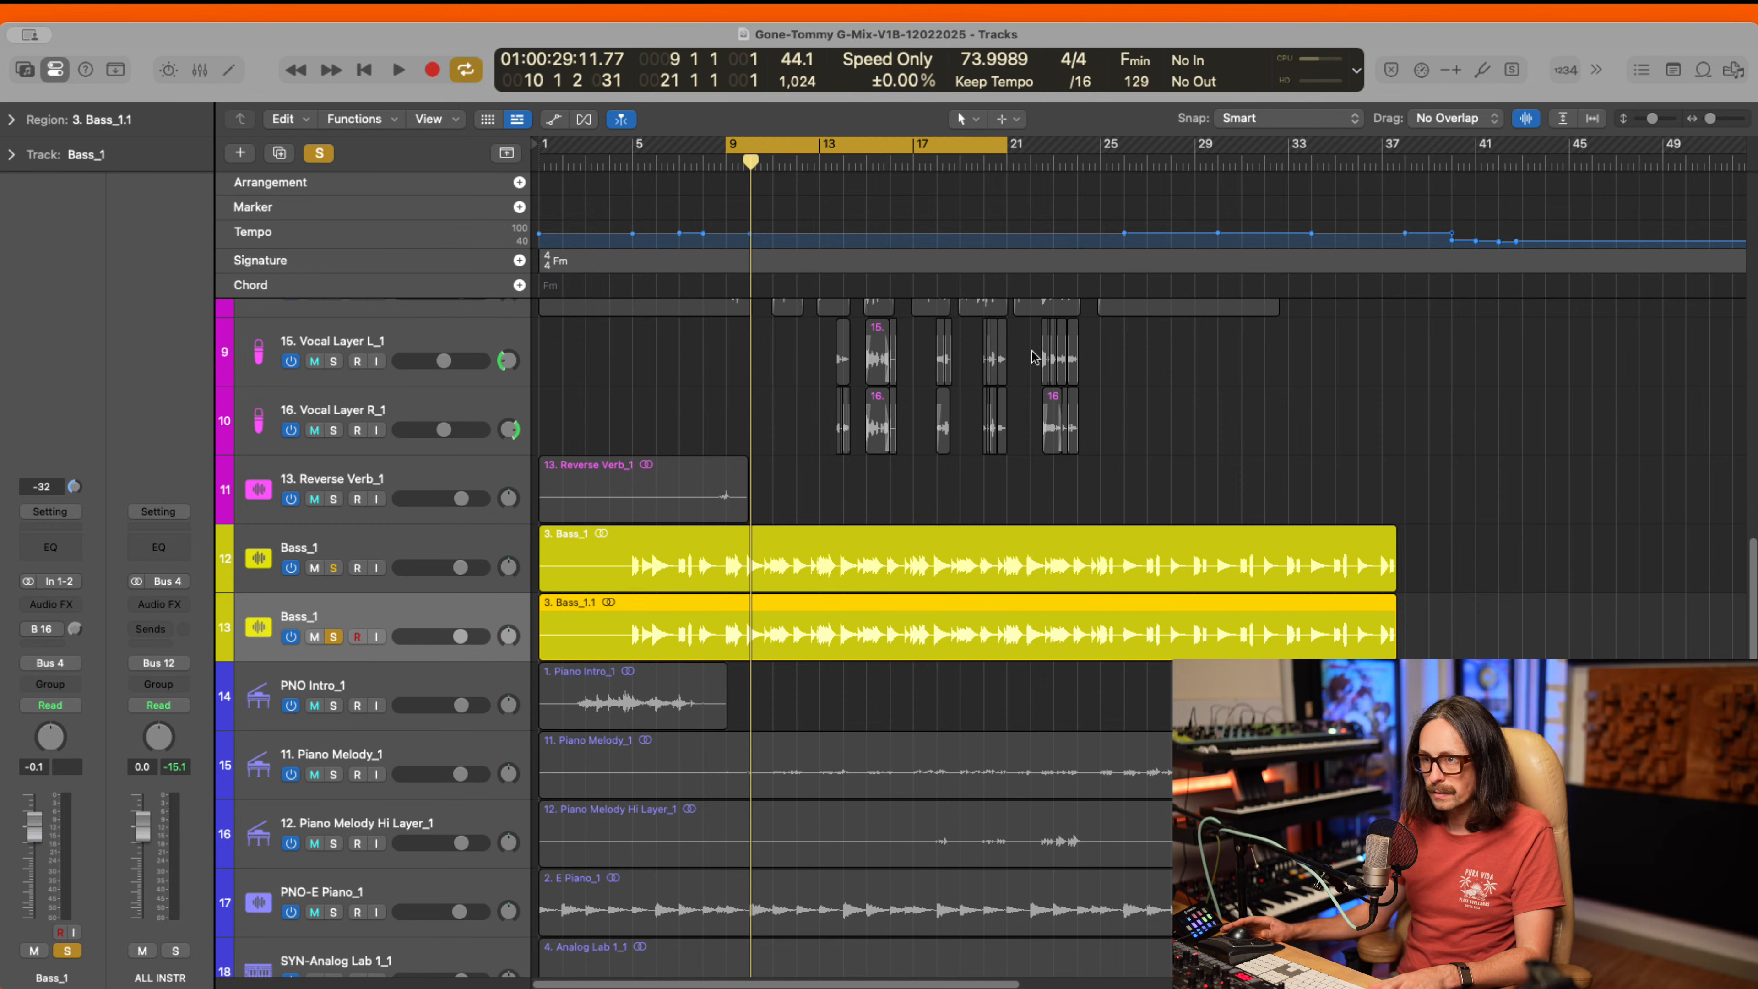
key(space)
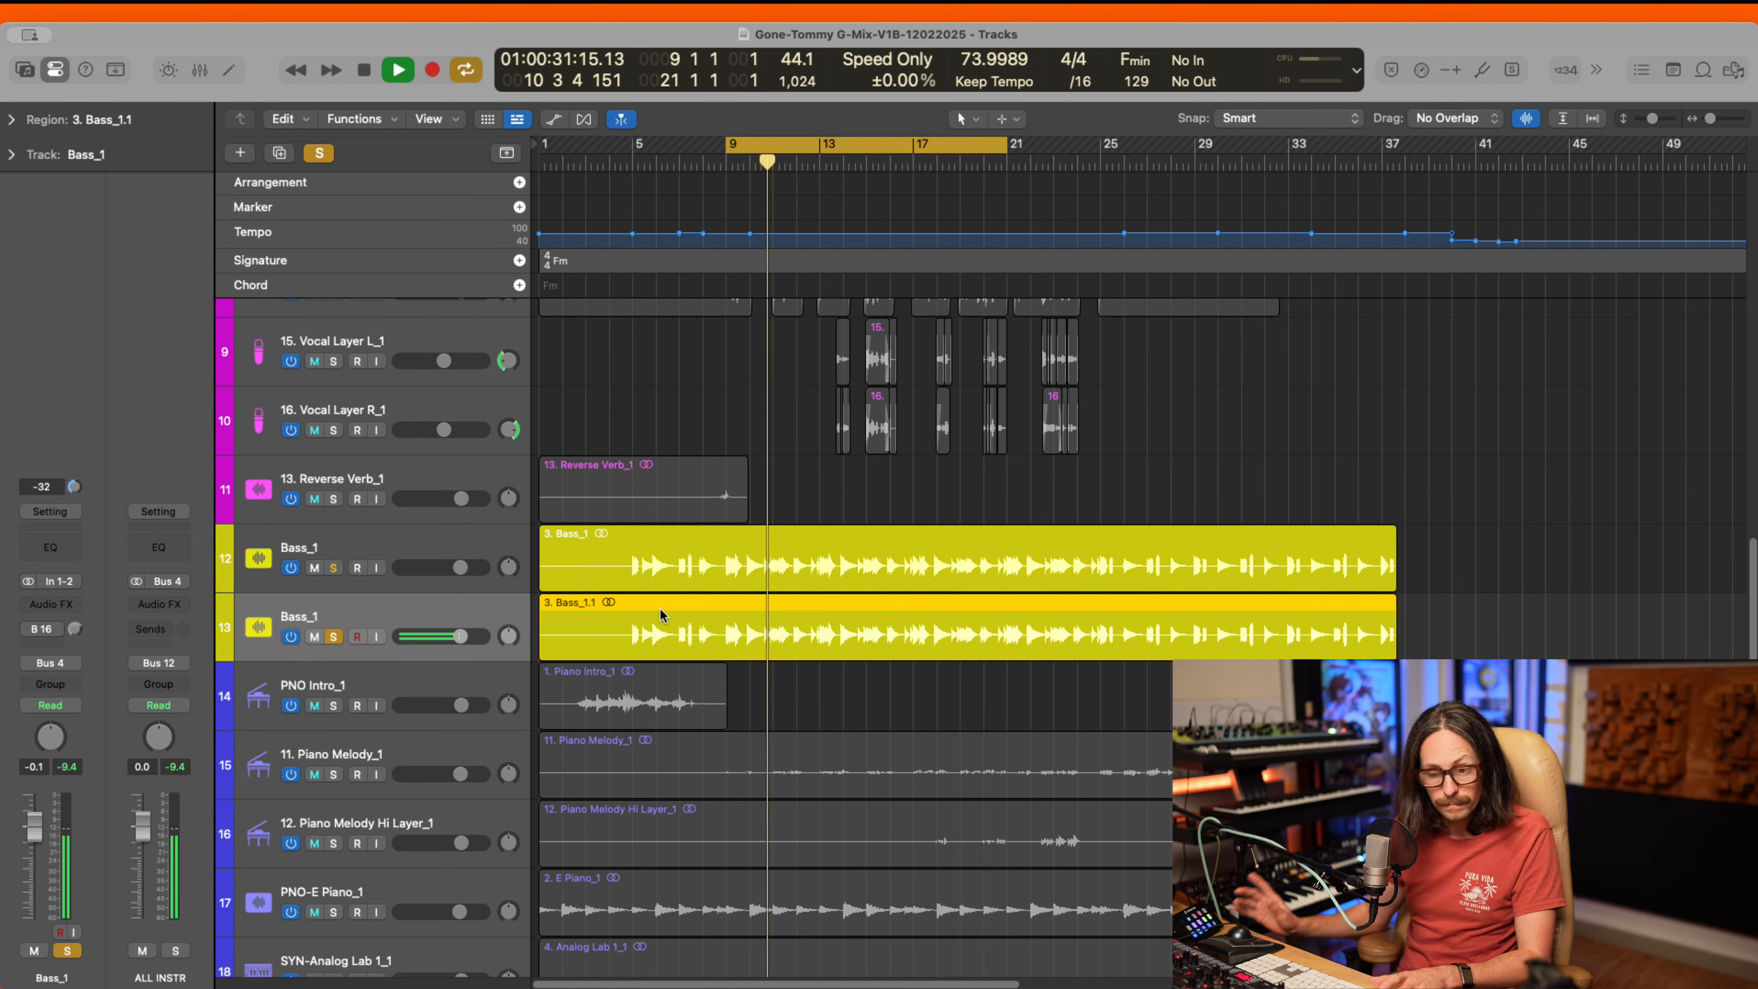
key(space)
- Show the Mixer and move the Sub bass aux channel beside the duplicate Bass_1 channel
key(x)
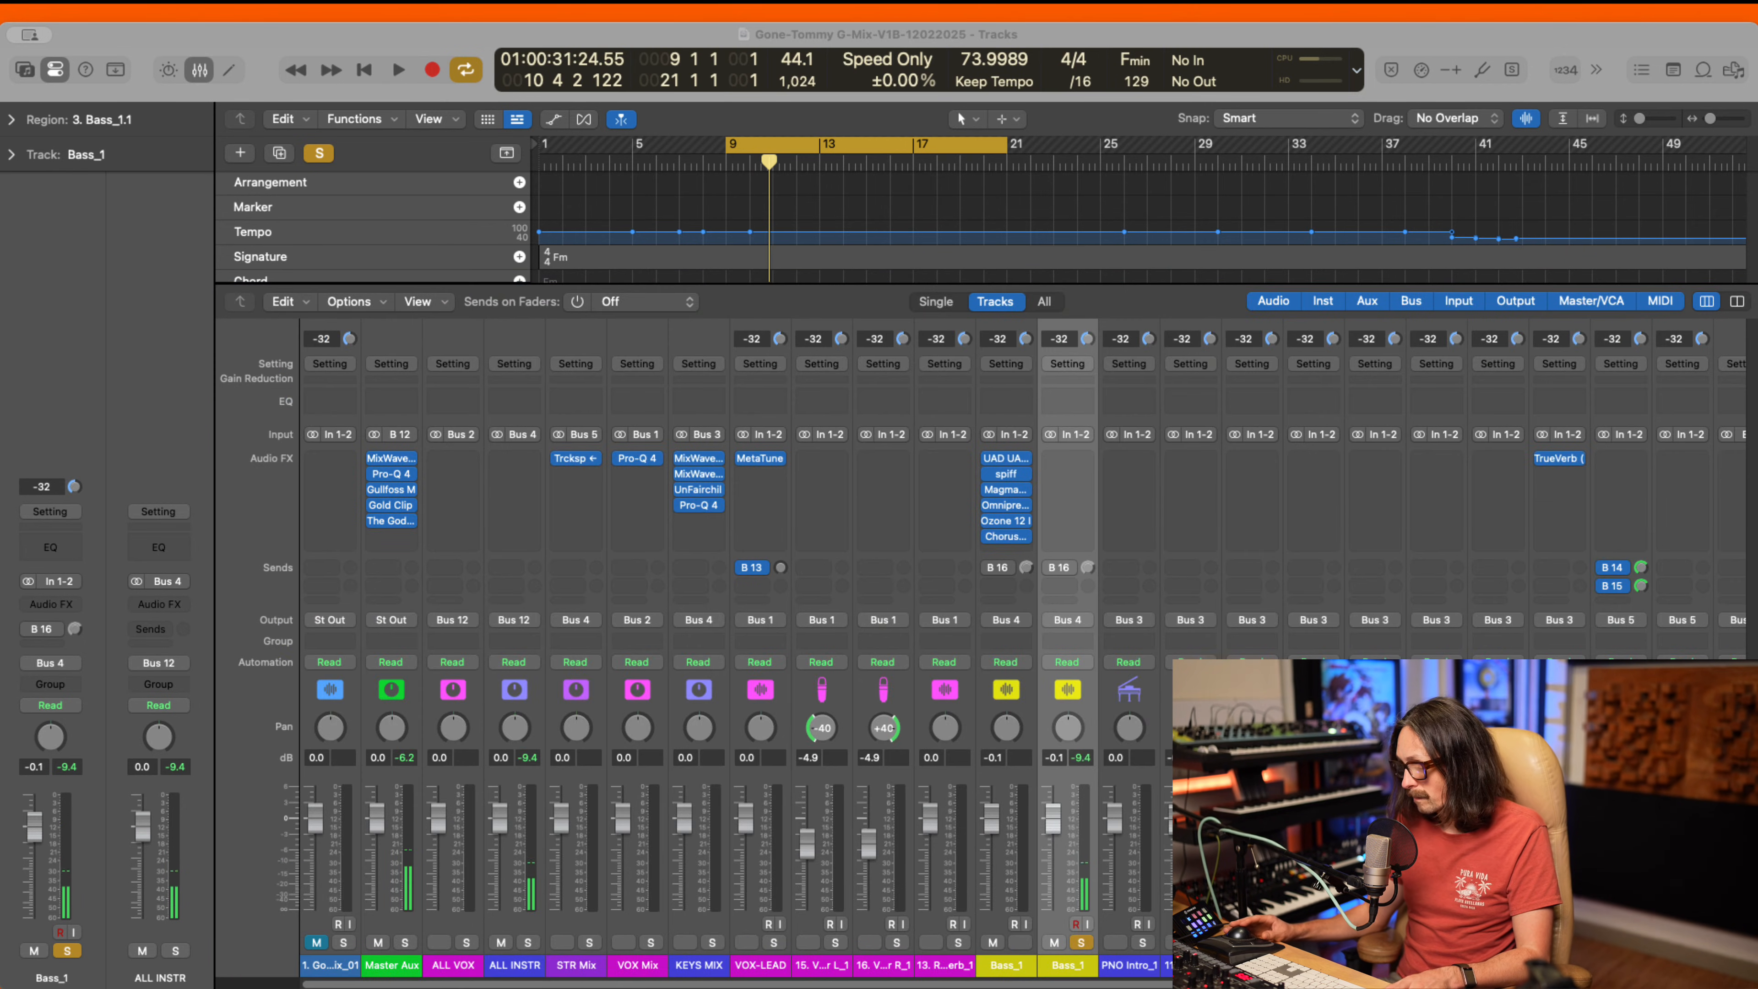
click(638, 538)
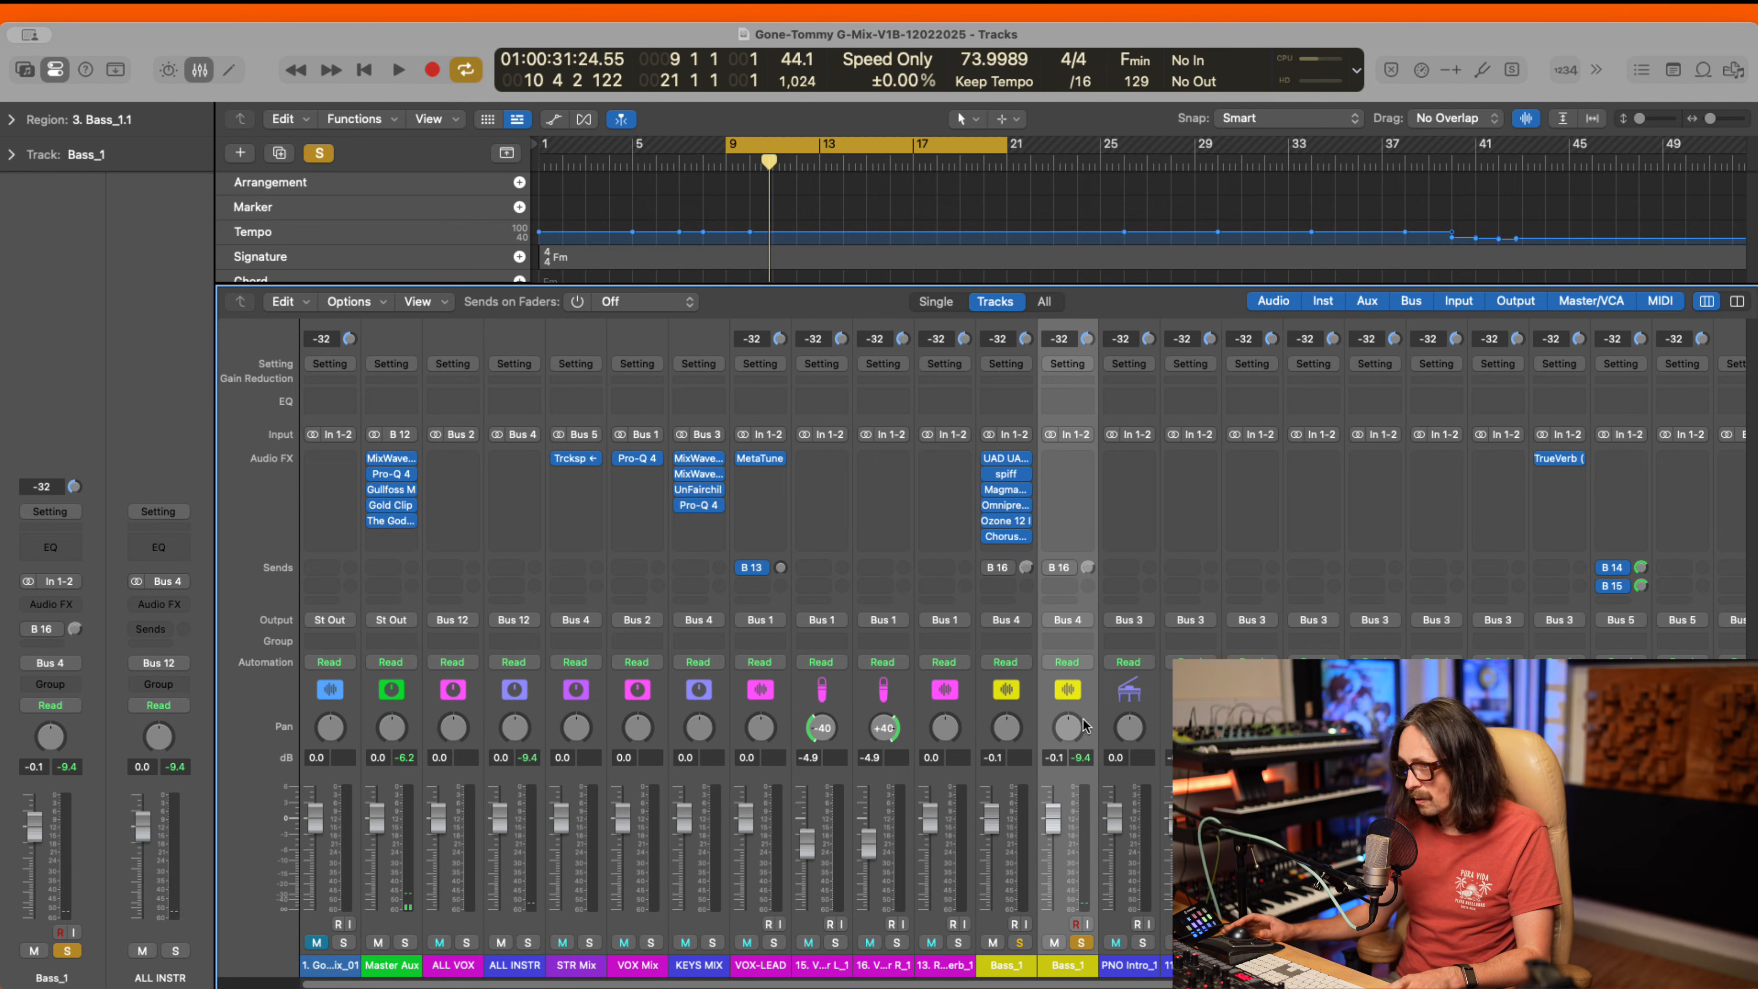
scroll(1086, 724, right, 7)
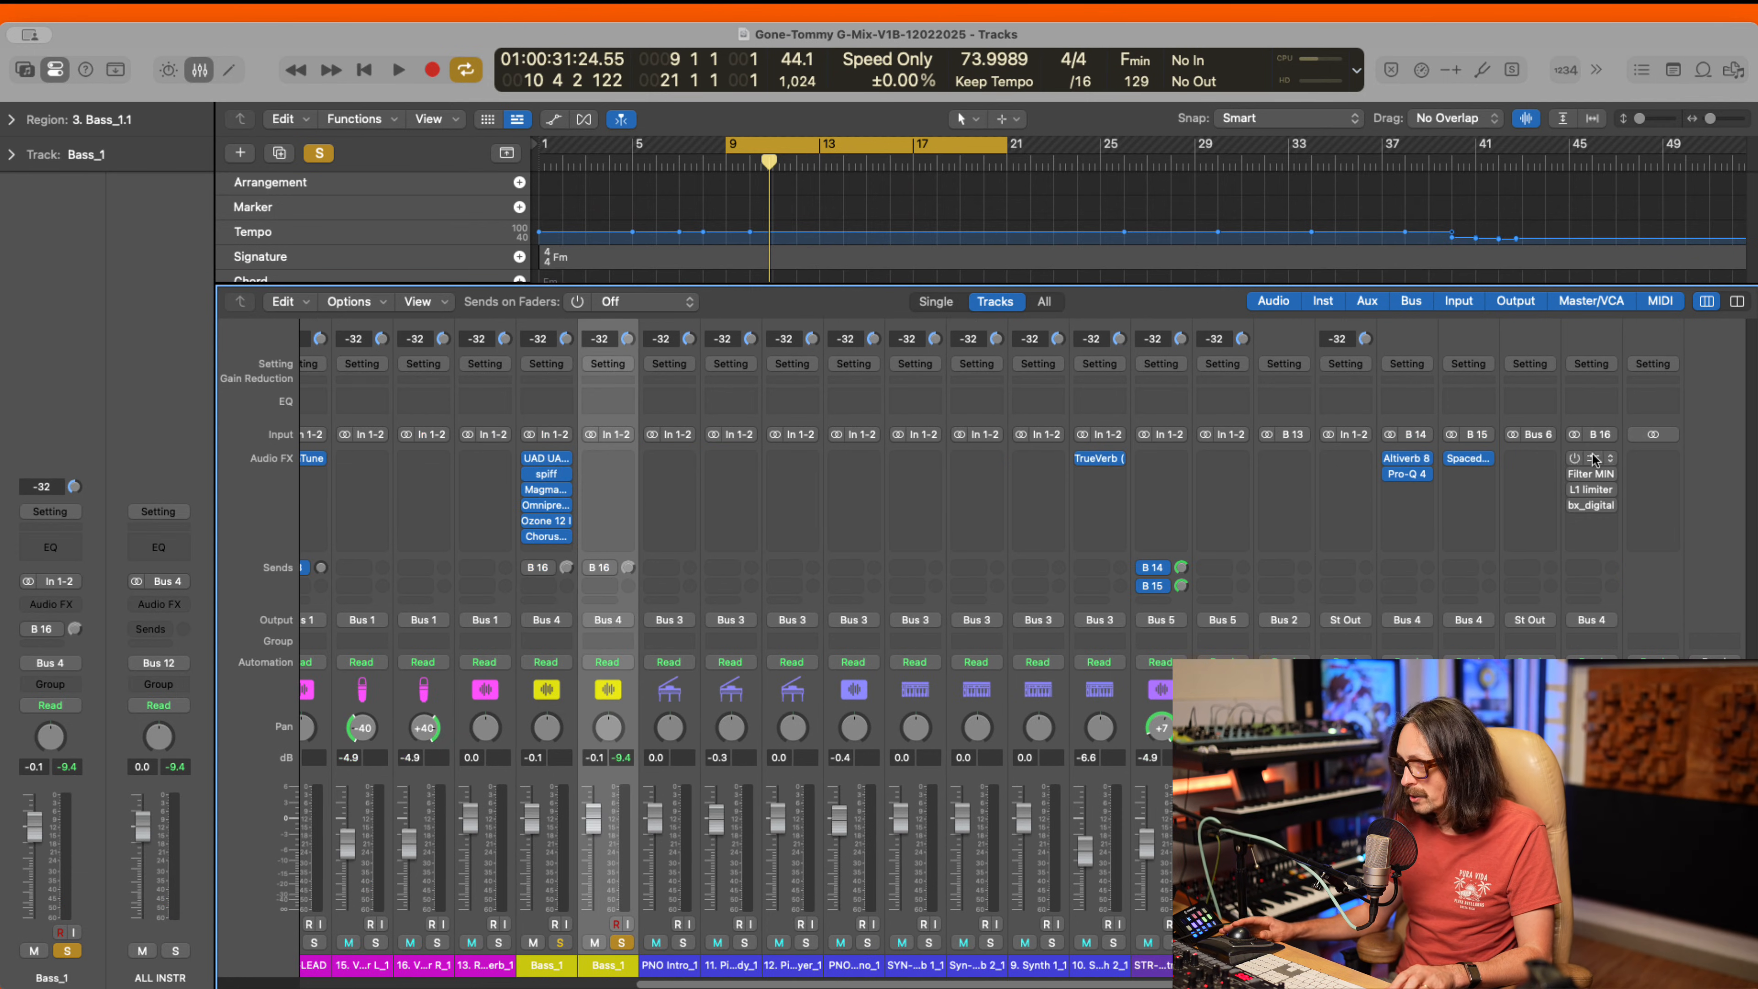
click(1592, 965)
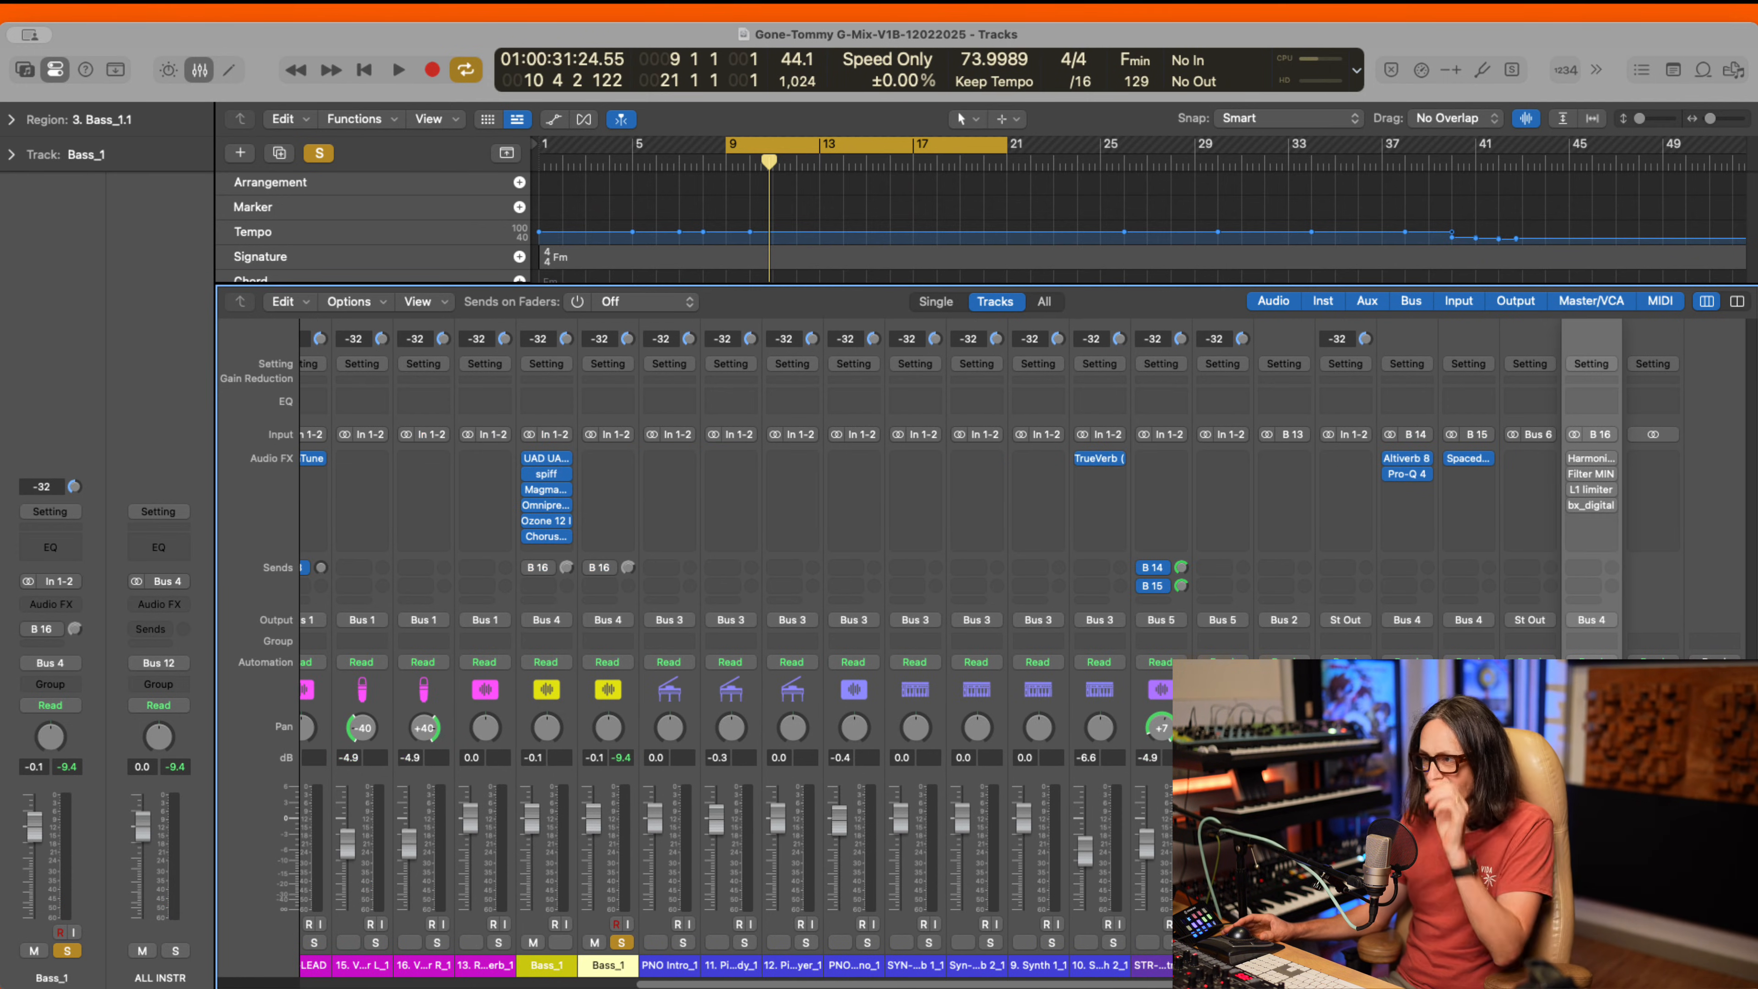
drag(1592, 965, 670, 968)
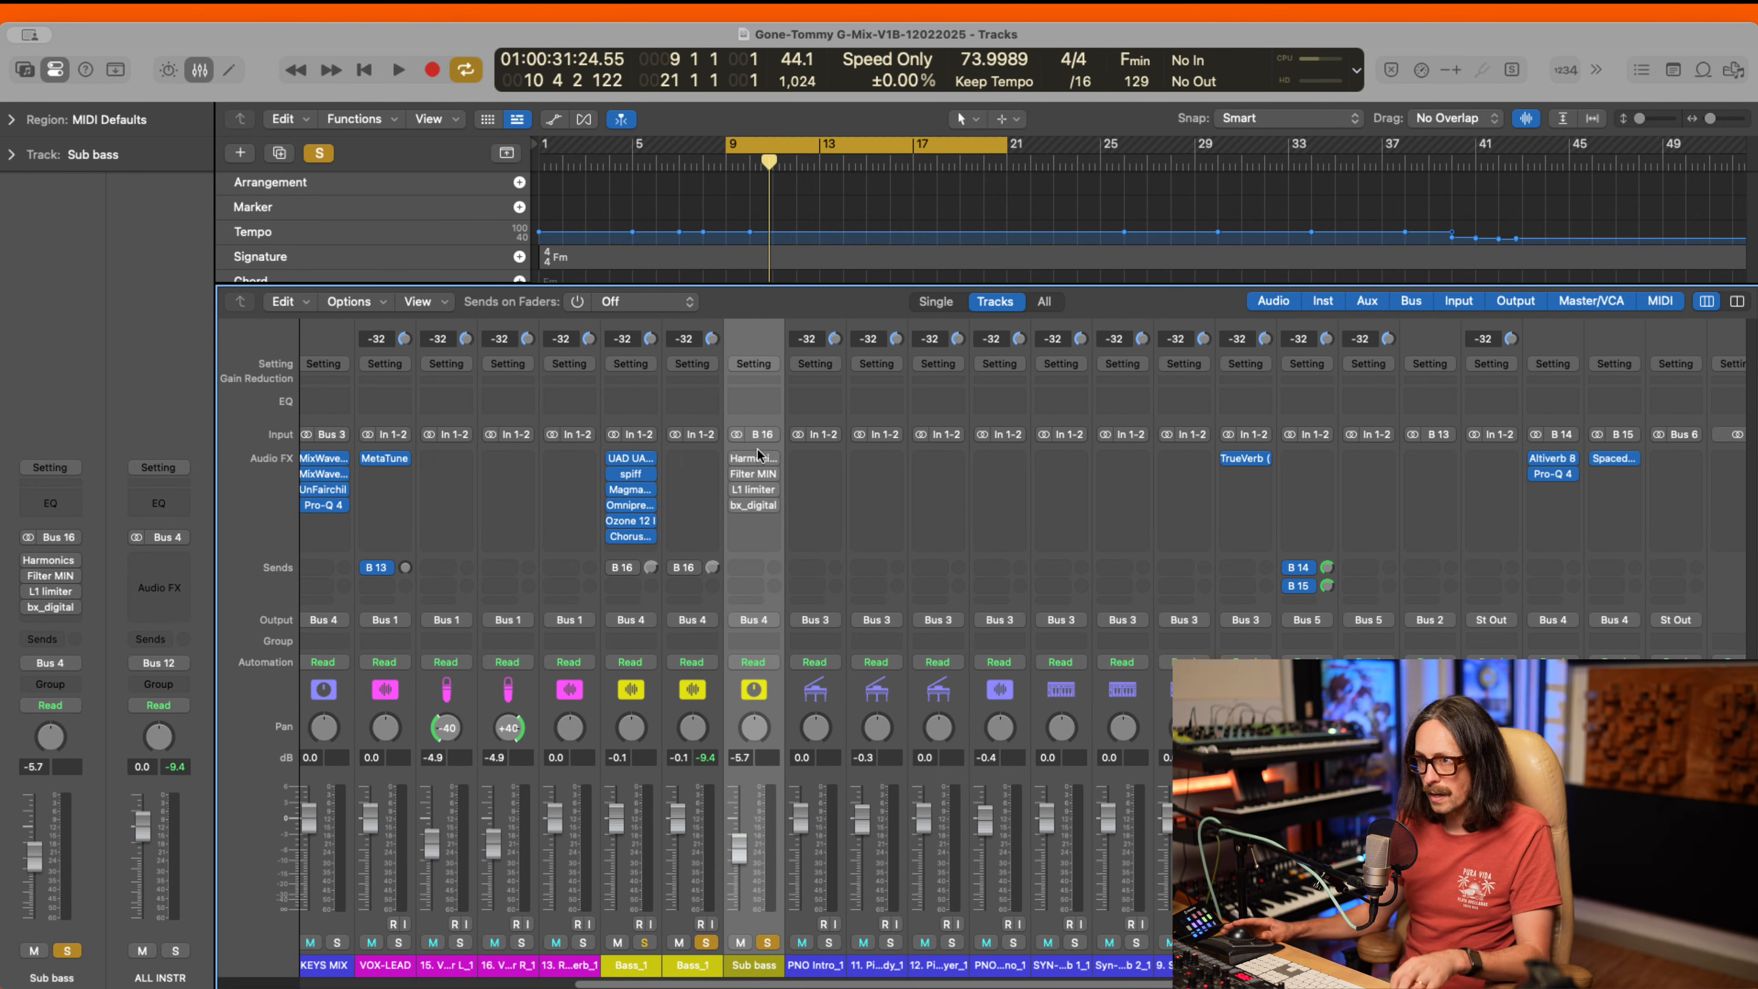
- Move Harmonics, Filter MINI, L1 limiter and bx_digital V3 from Sub bass to the duplicate Bass_1 channel, closing their windows
drag(760, 457, 693, 458)
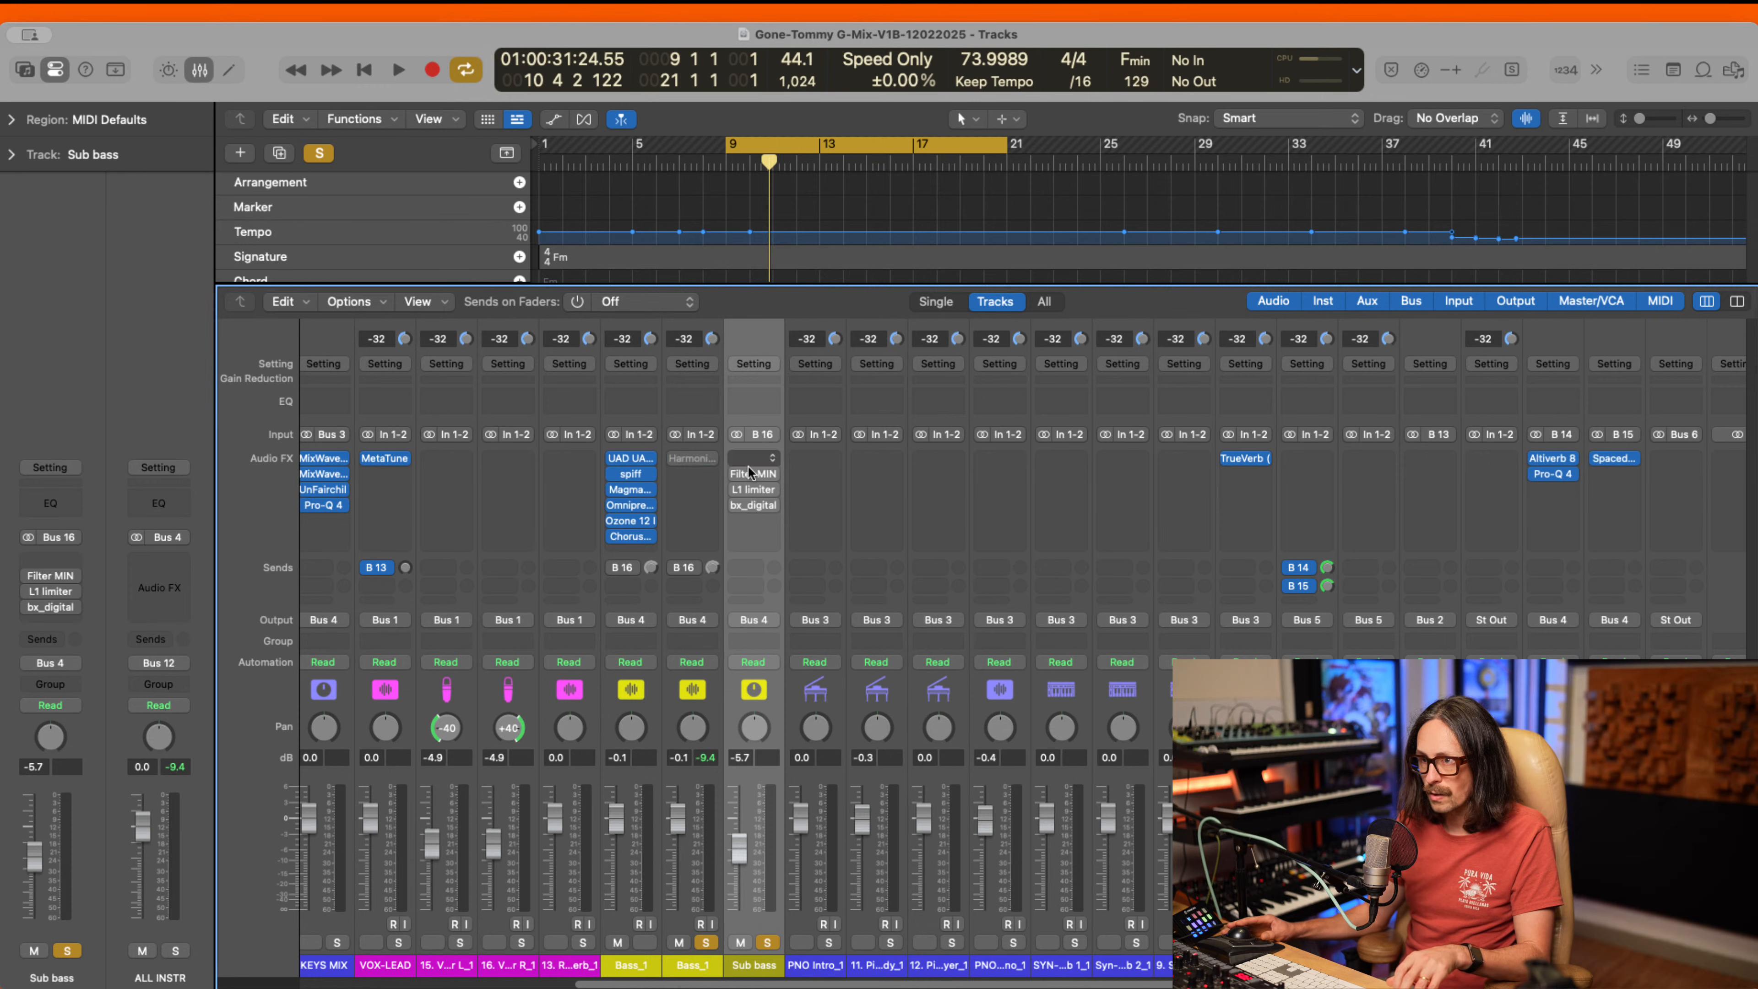
click(557, 261)
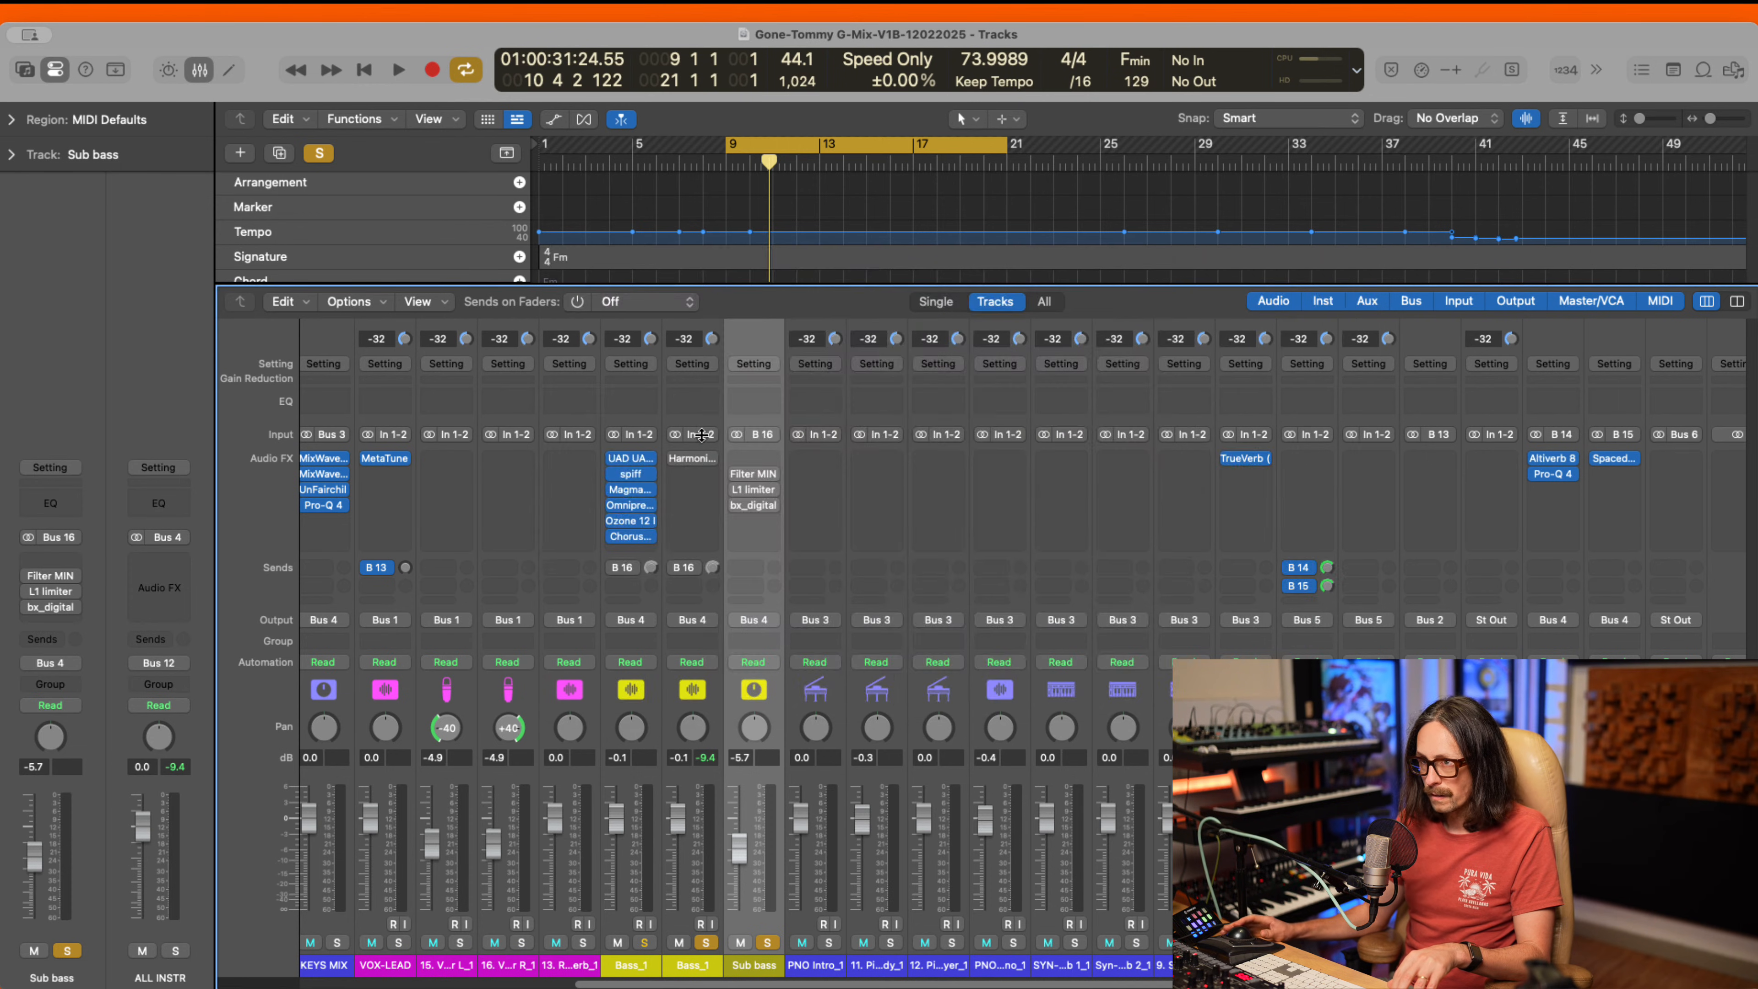
drag(753, 473, 693, 505)
click(558, 260)
click(557, 261)
click(692, 505)
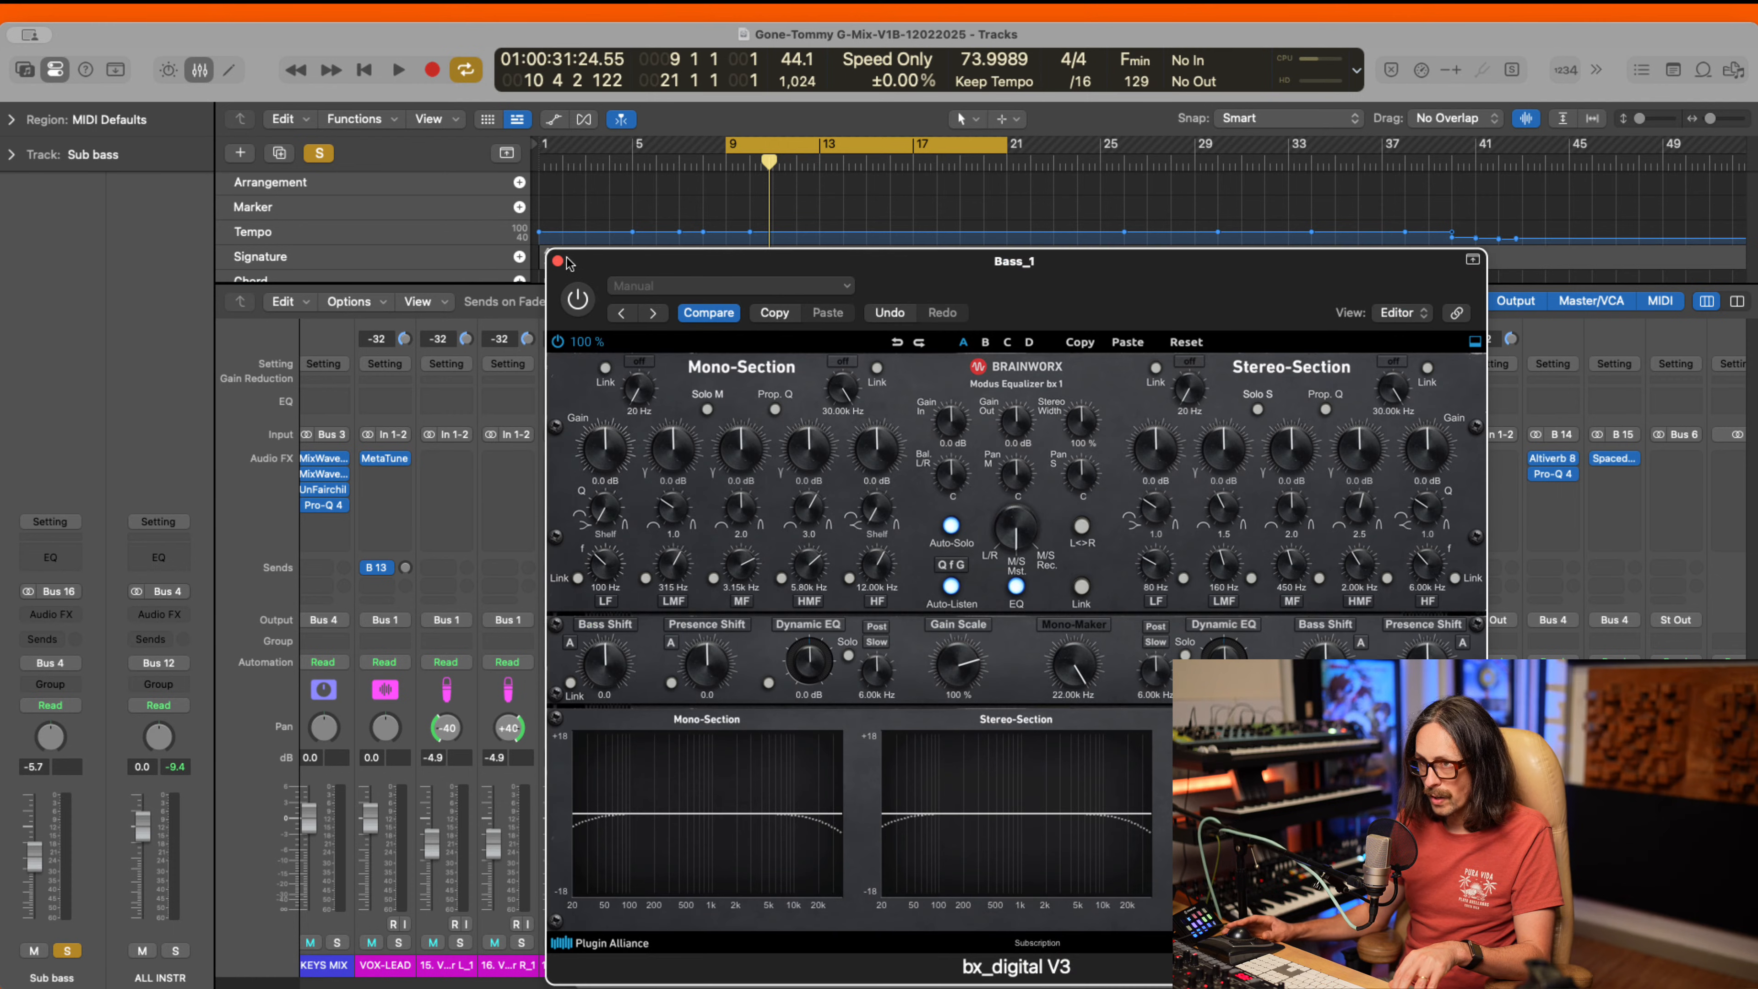
click(558, 261)
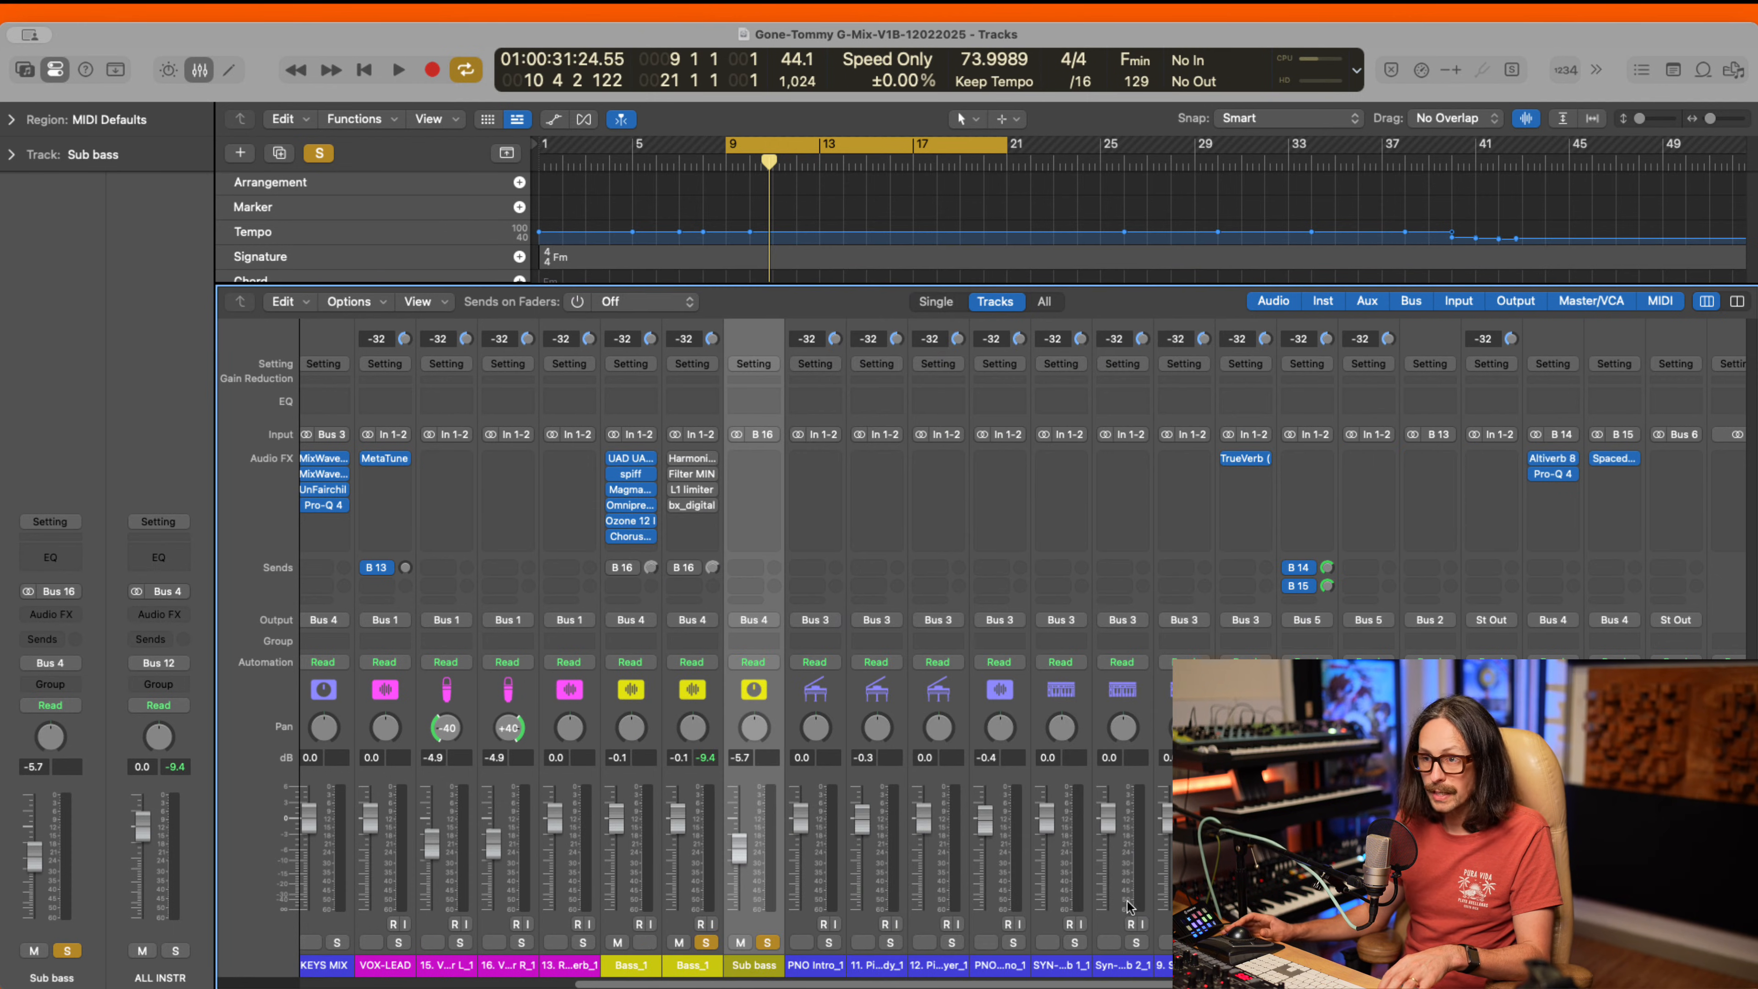
- Unsolo the Sub bass aux and rename the duplicate Bass_1 channel as Sub Bass
click(767, 942)
double_click(693, 965)
text(S)
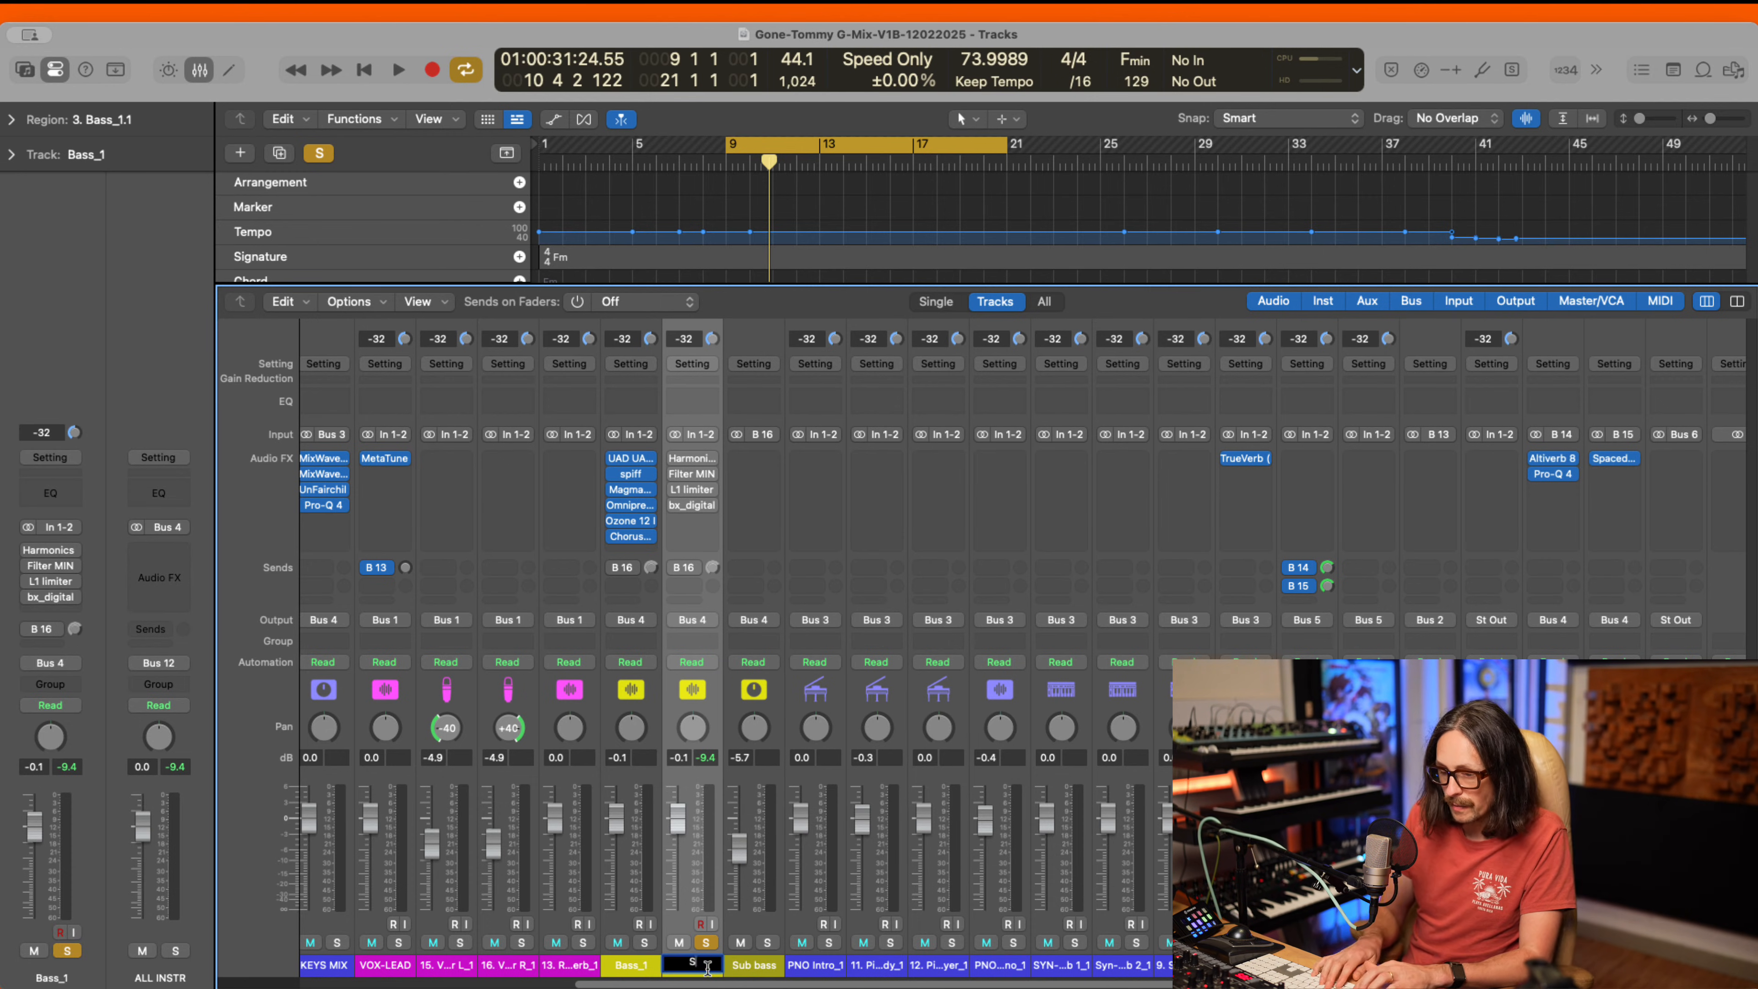
text(ub bass)
key(Return)
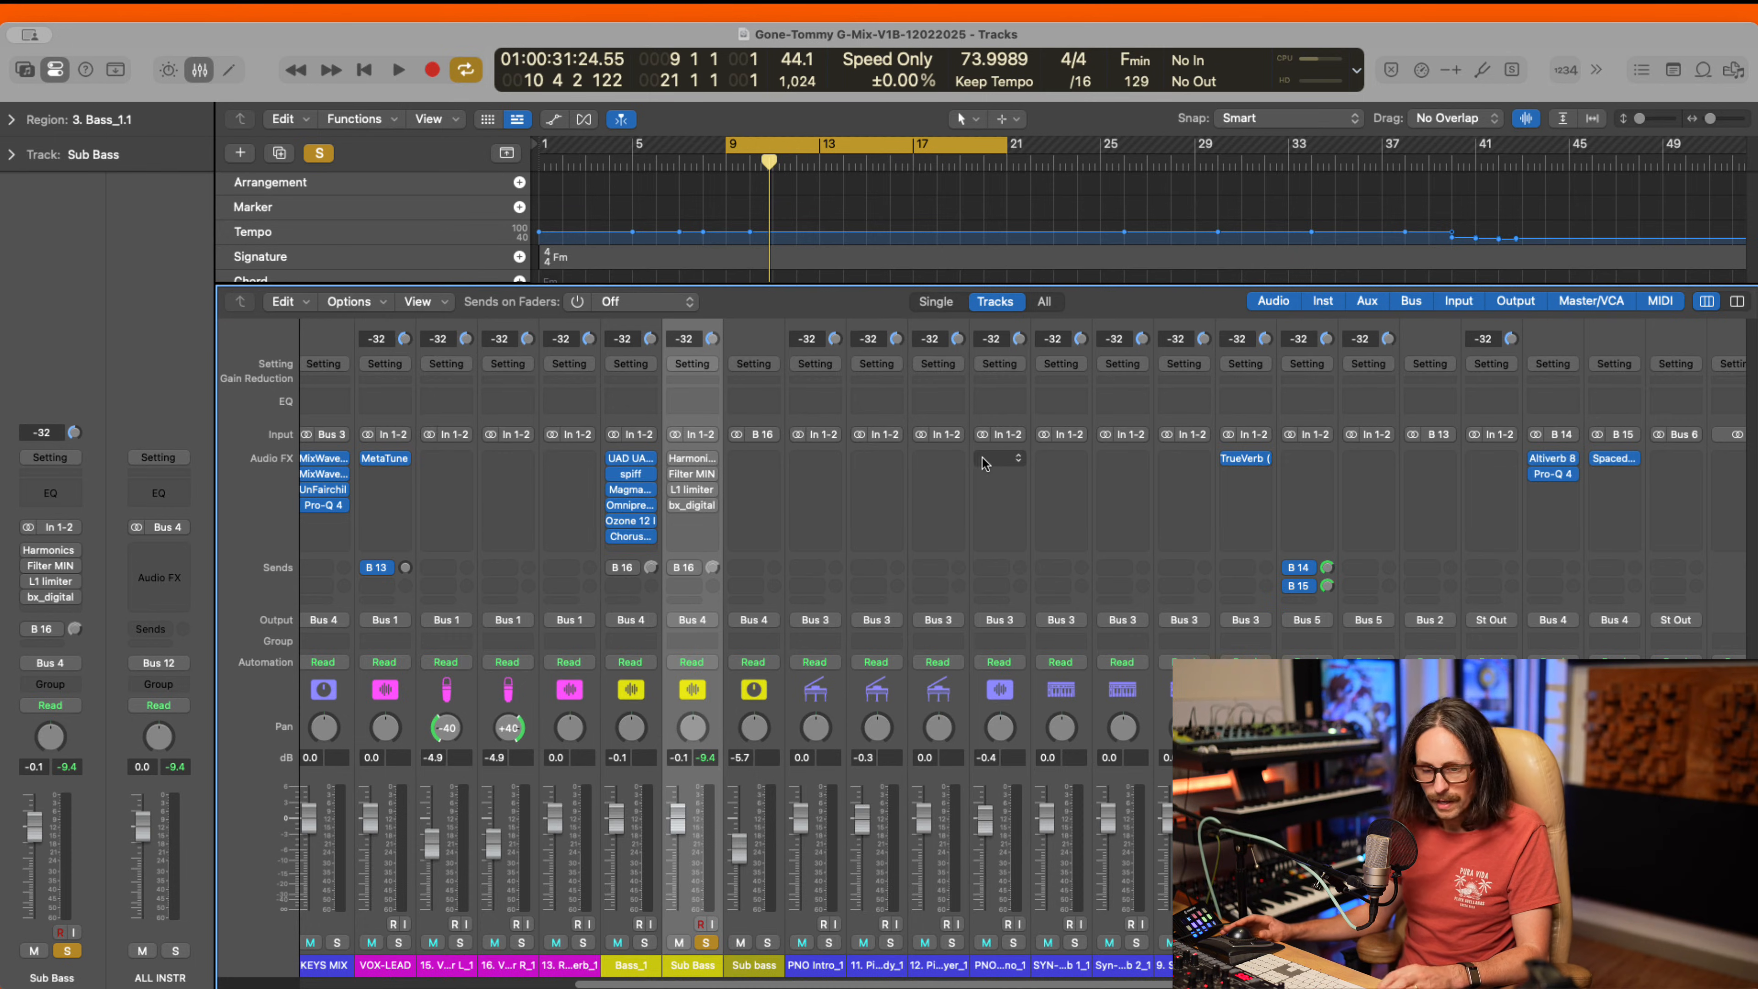
- Hide the Mixer, then open and enable bx_digital V3 on the Sub Bass audio track
key(x)
scroll(936, 514, up, 4)
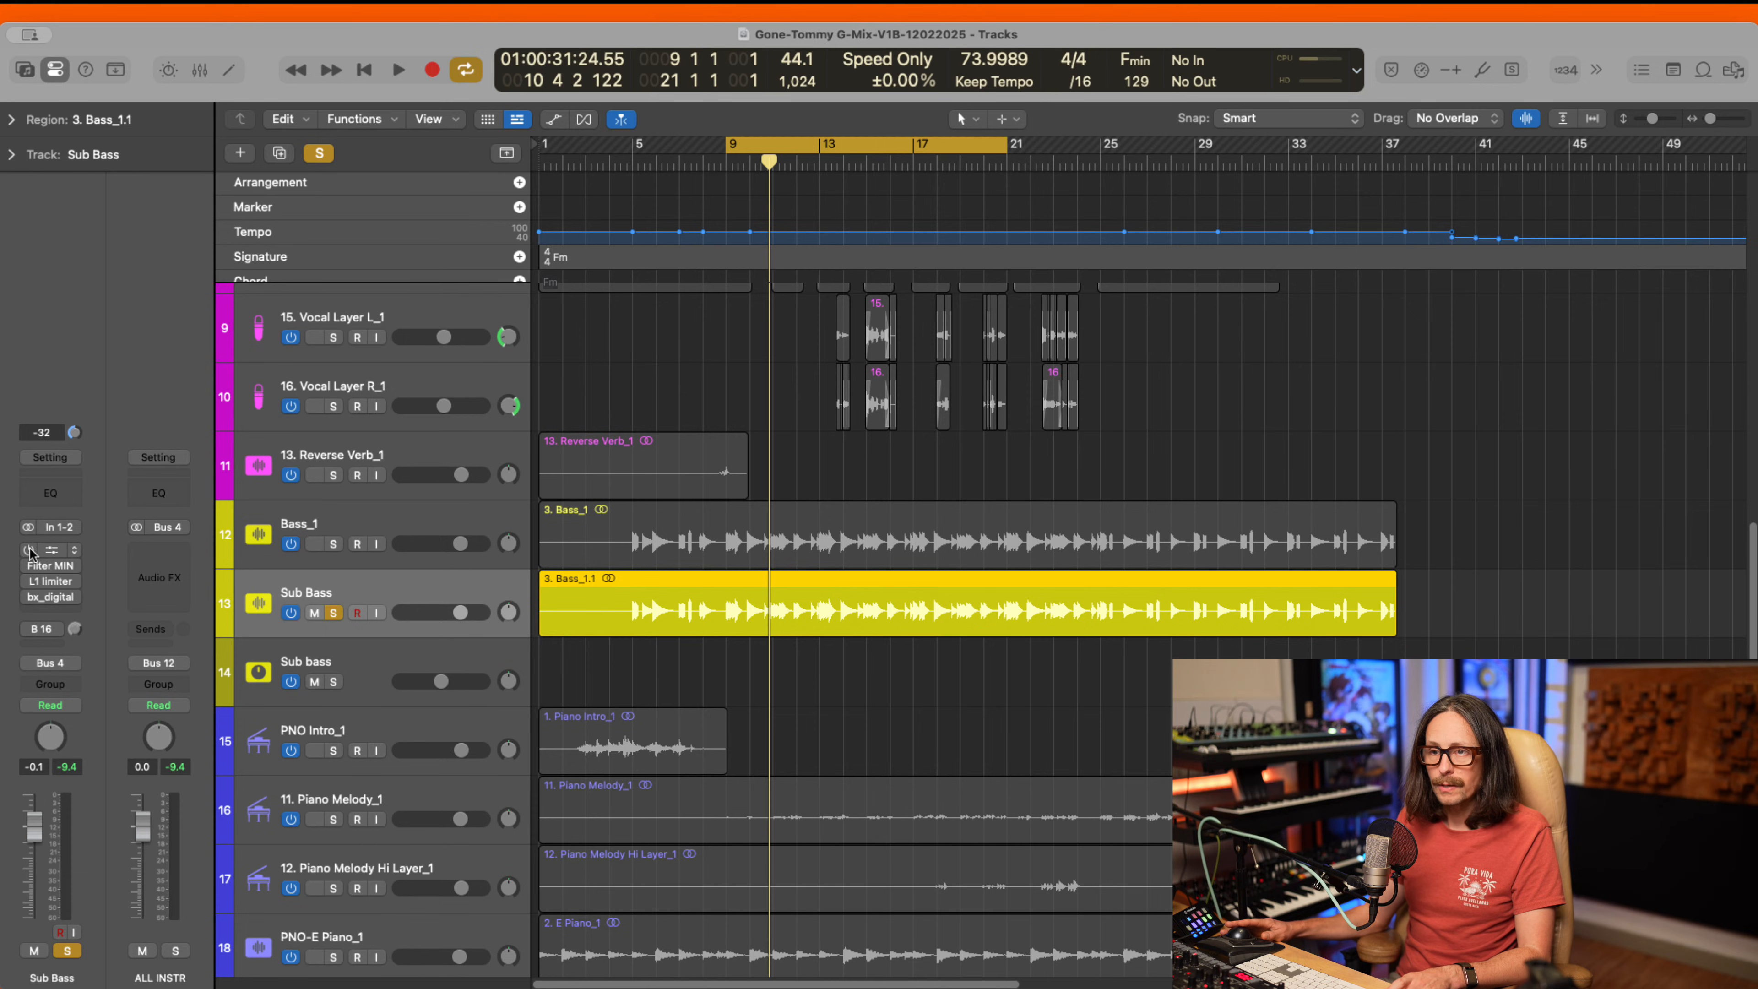
click(53, 598)
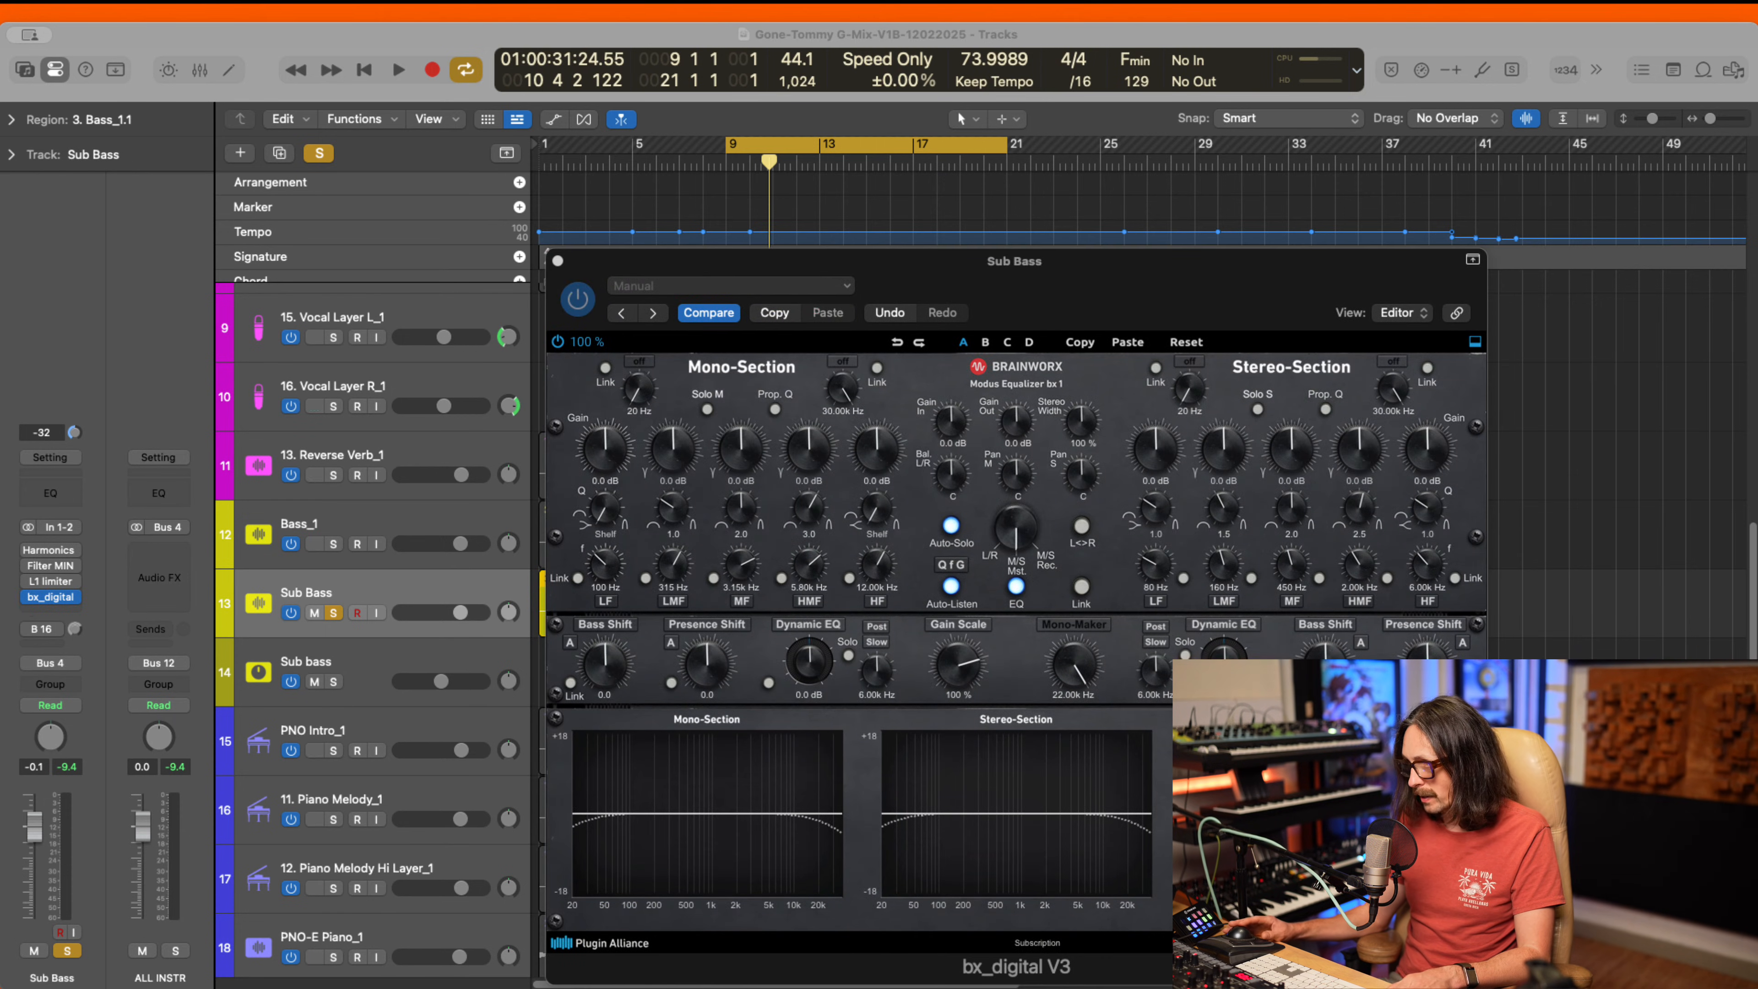
- Audition the soloed Sub Bass track with bx_digital V3's Mono-Maker switched on and off
click(1068, 787)
key(space)
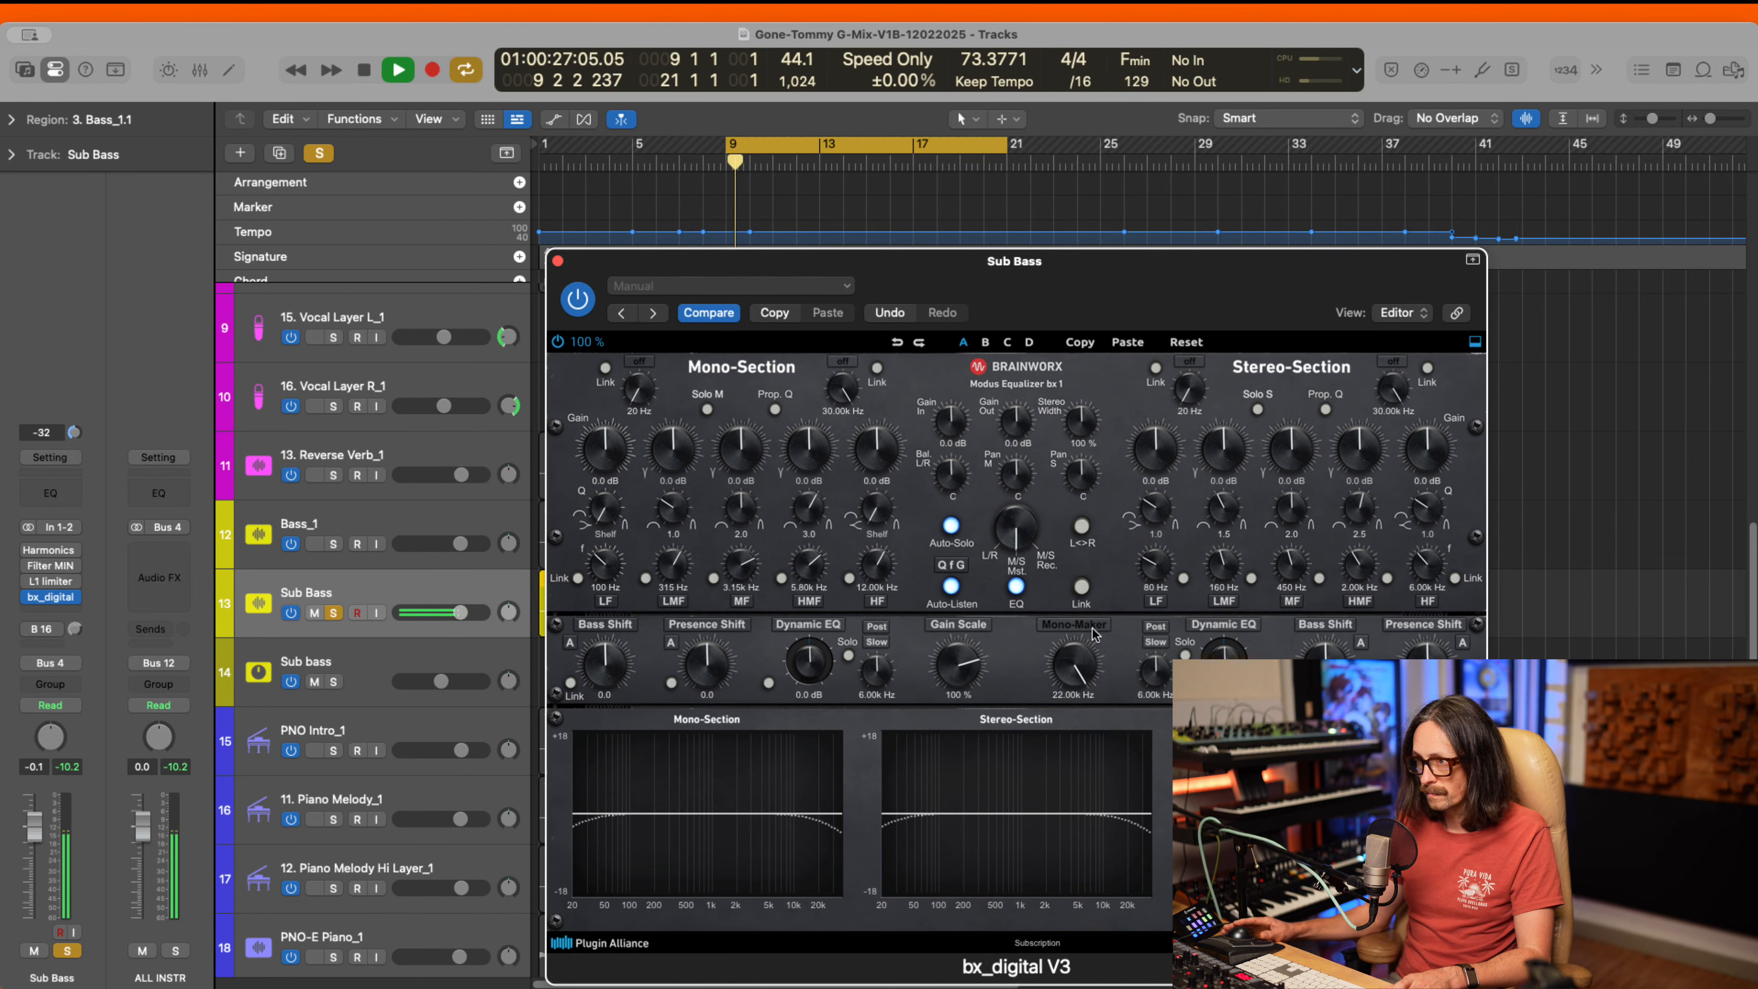
key(space)
key(space)
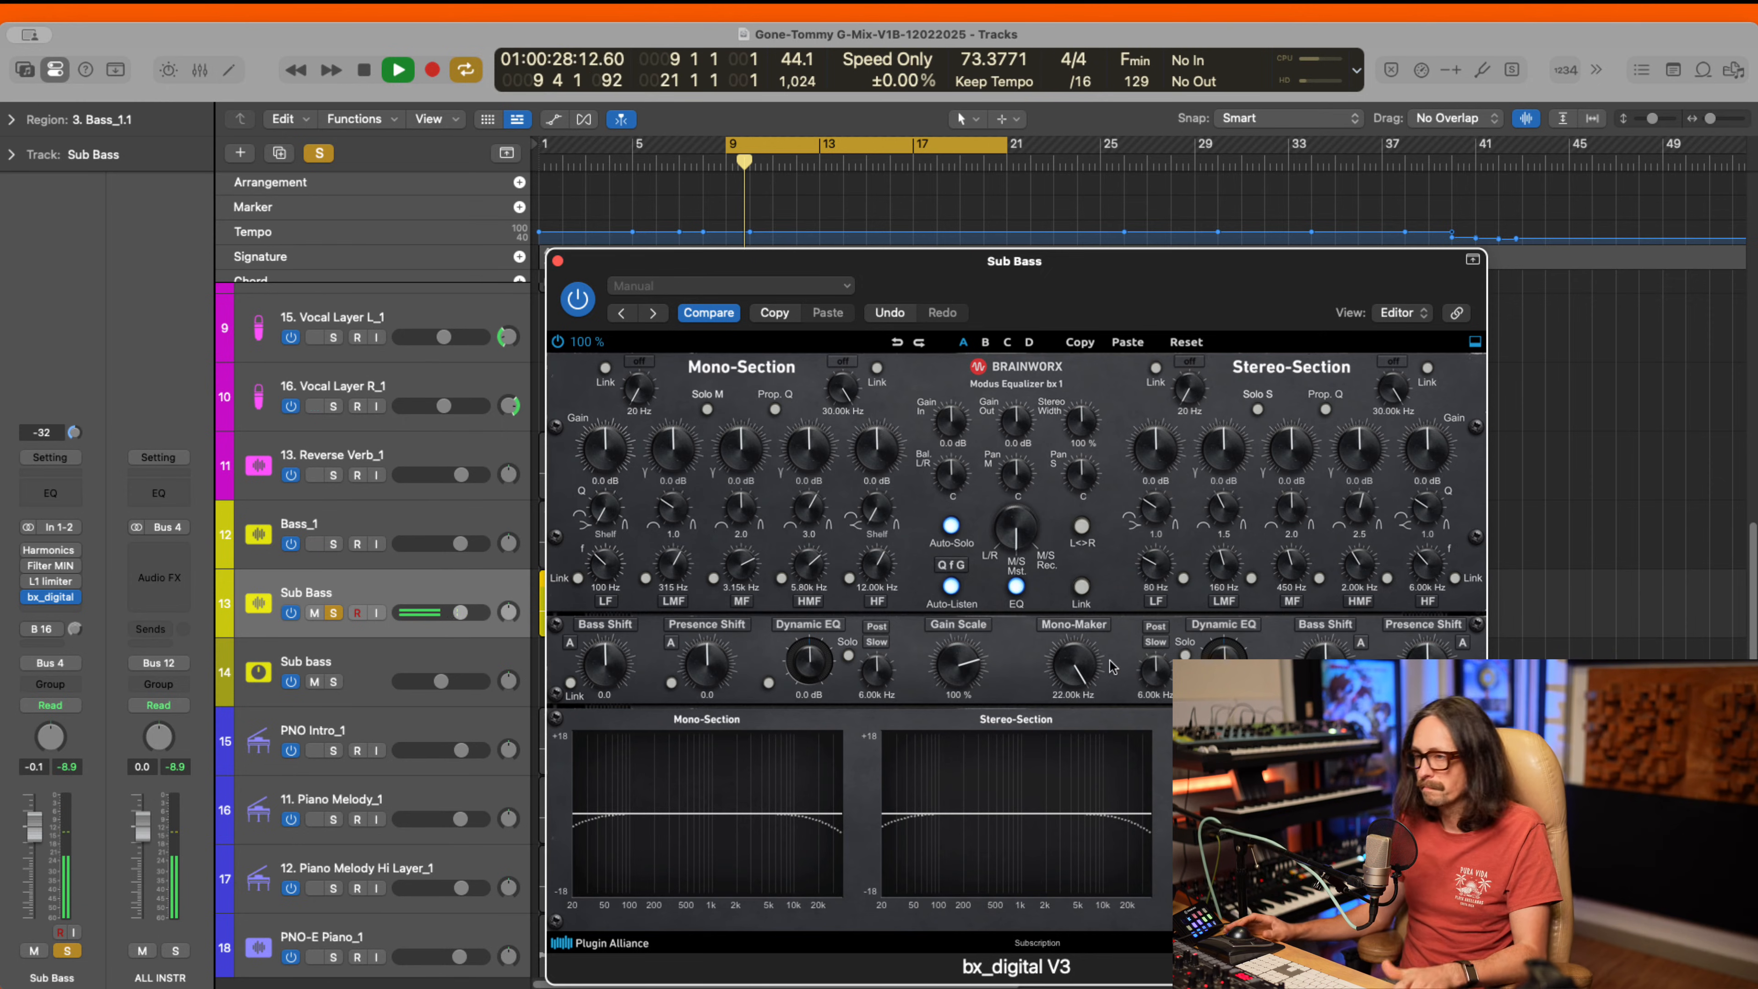
key(space)
key(space)
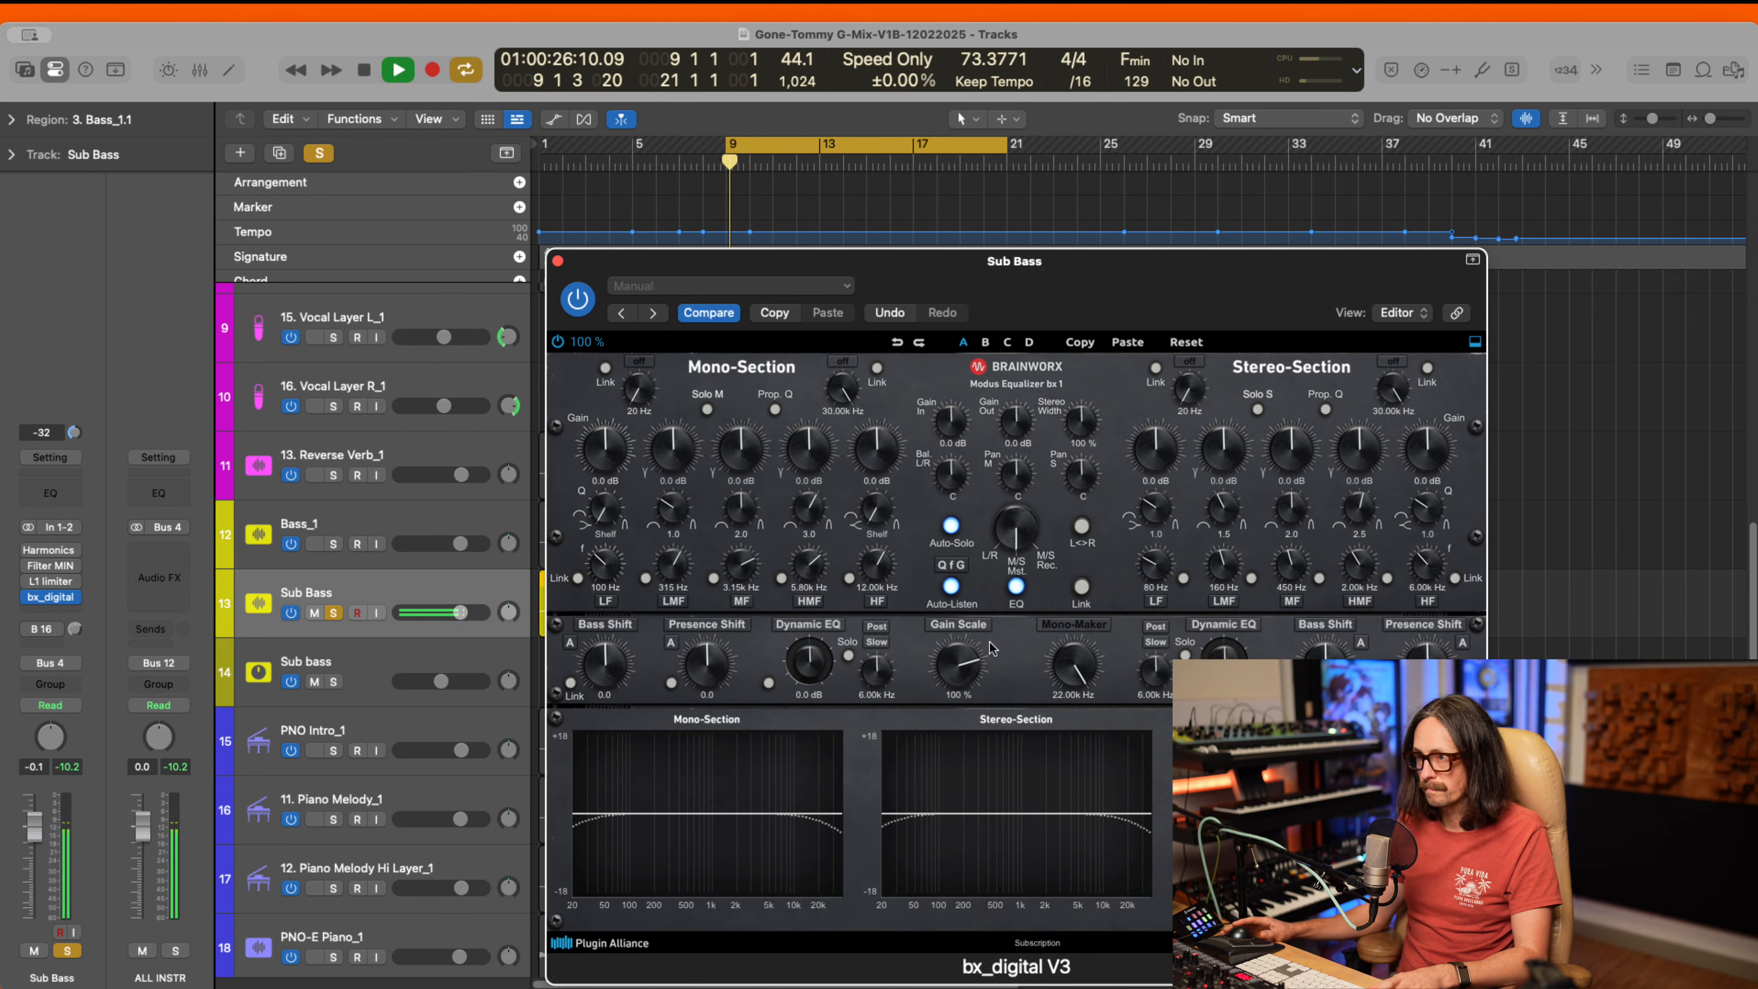
key(space)
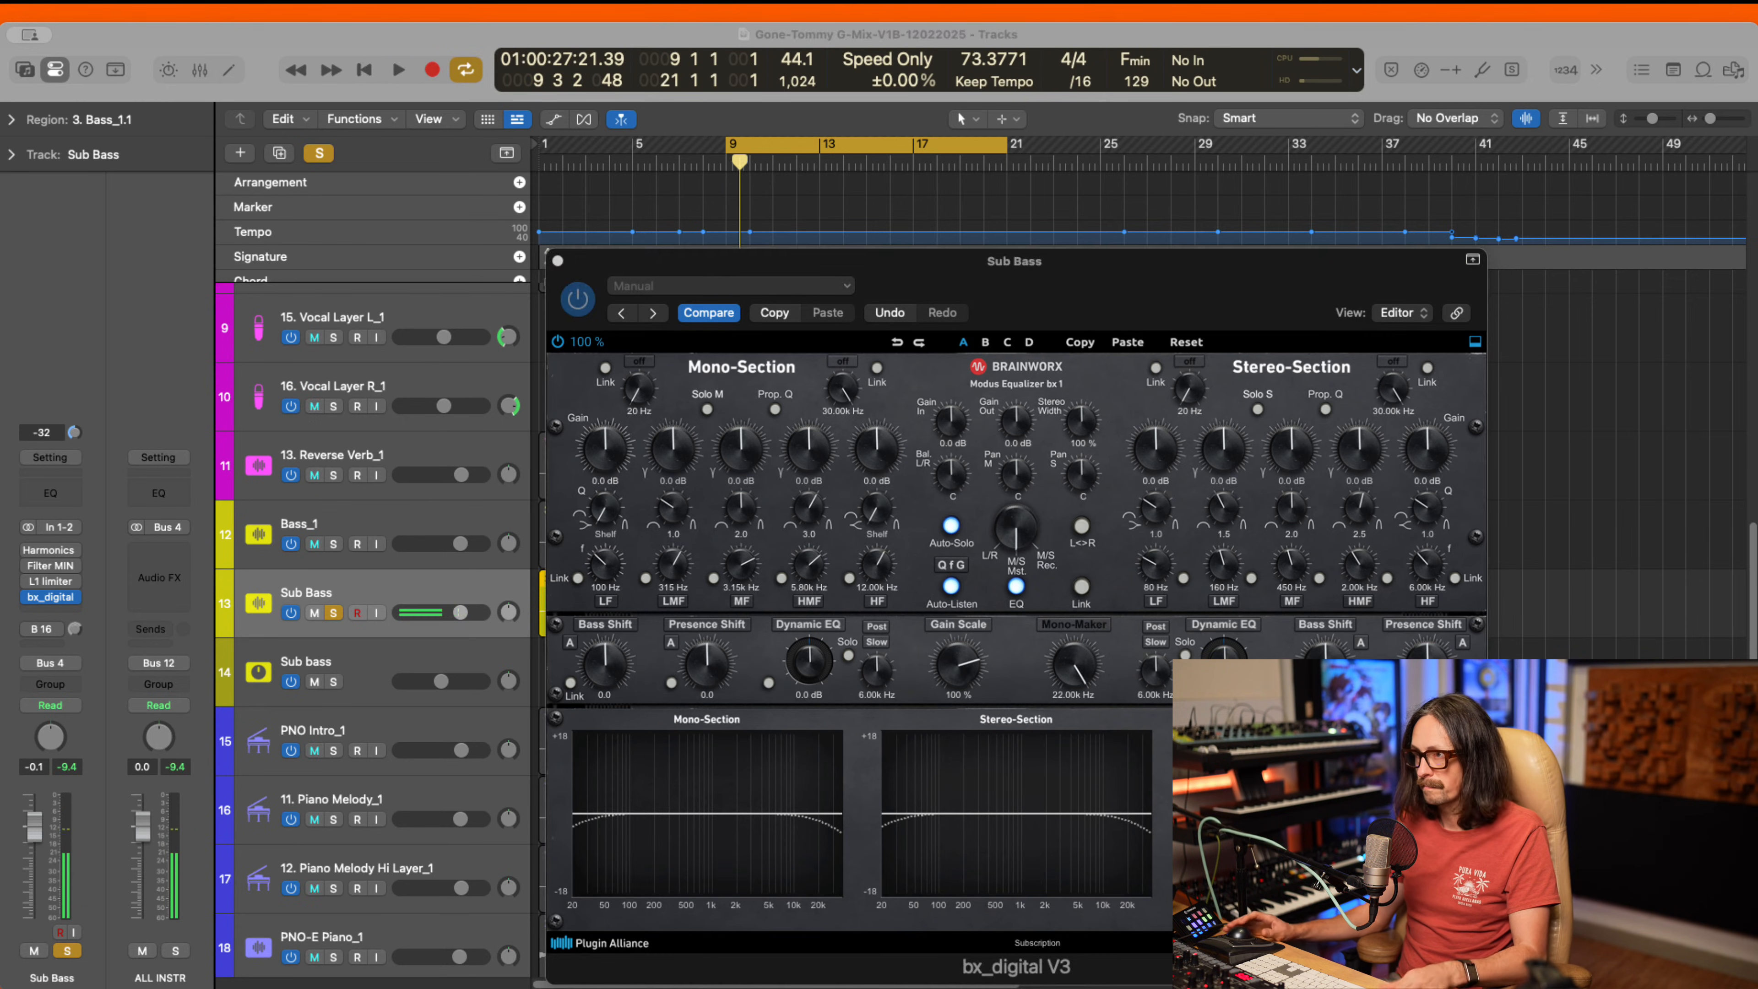
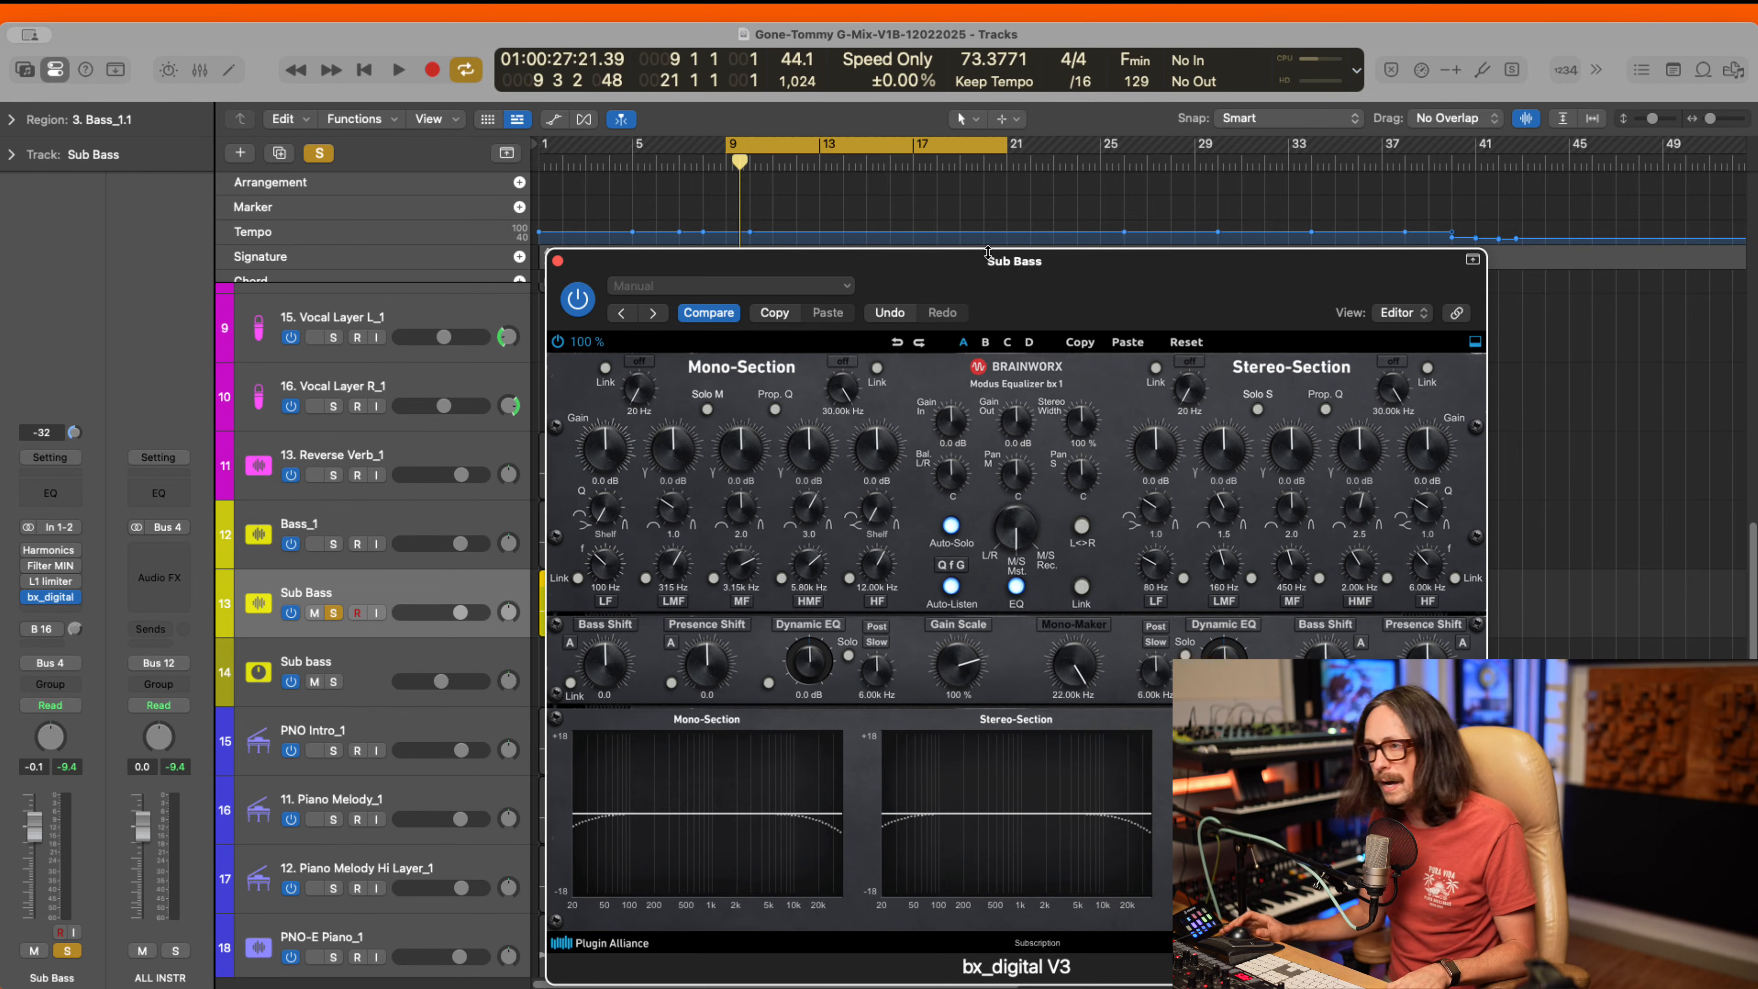
- Enable Harmonics, Filter MINI and L1 limiter on Sub Bass and lower its volume to -5.5 dB during playback
drag(1039, 272, 701, 135)
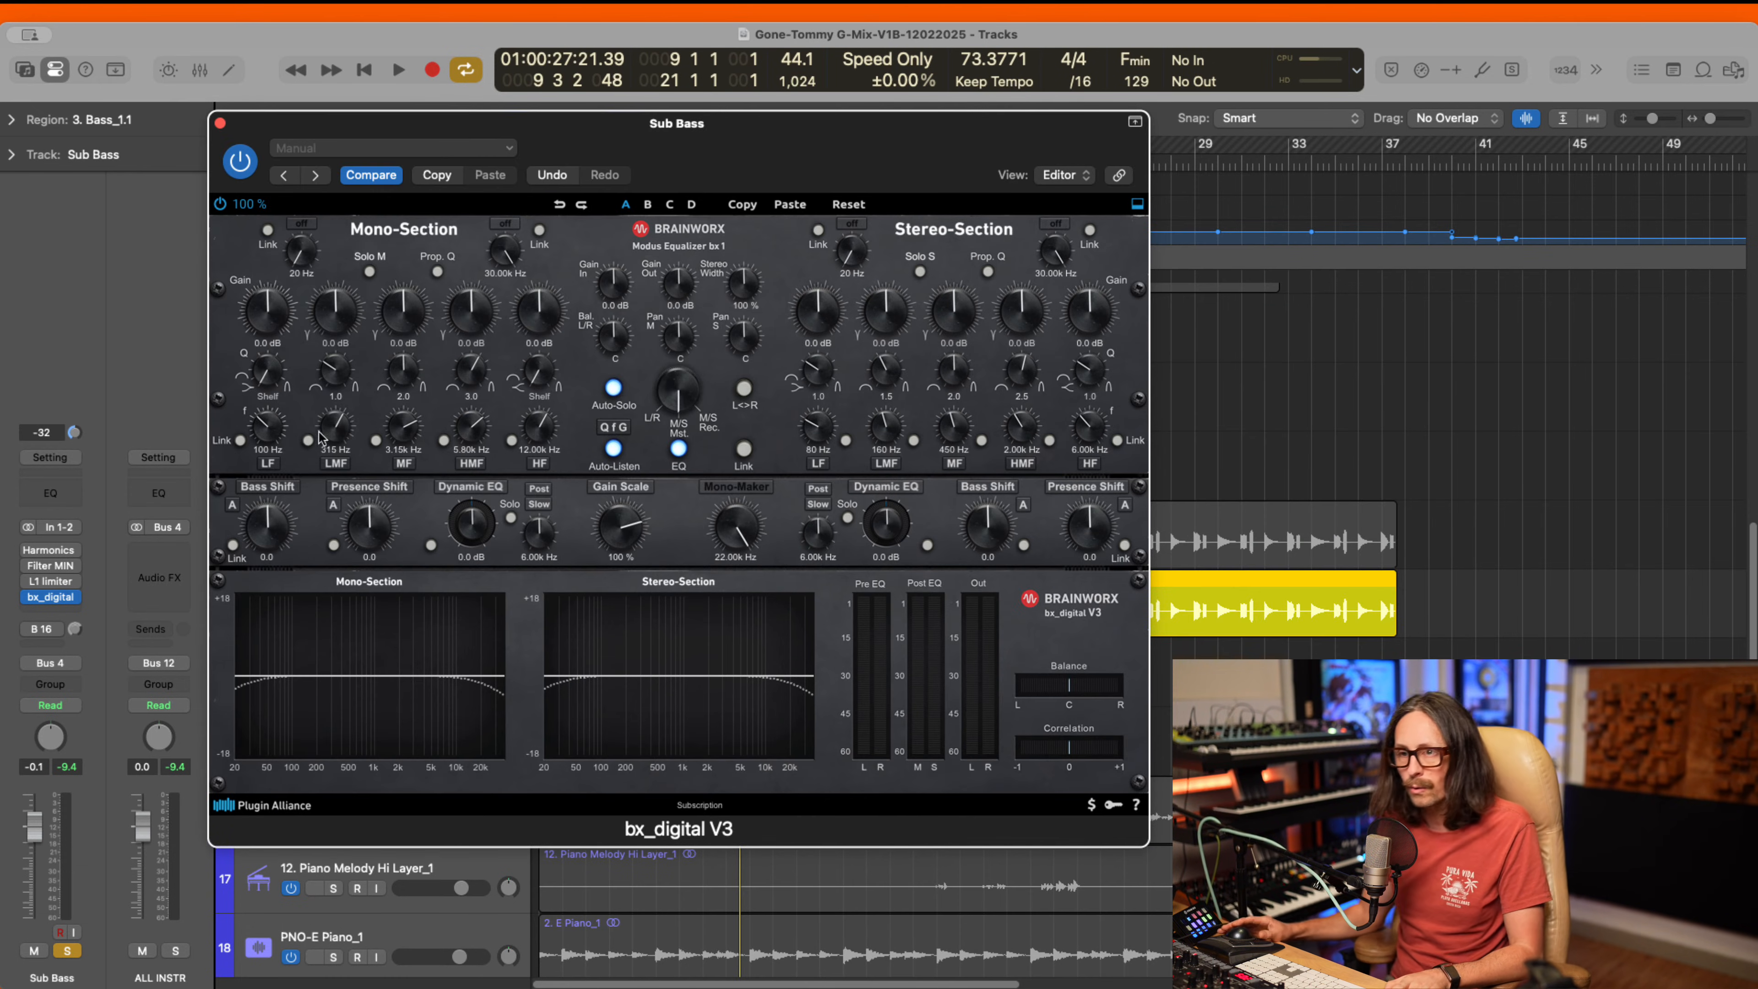
click(28, 583)
drag(28, 582, 27, 552)
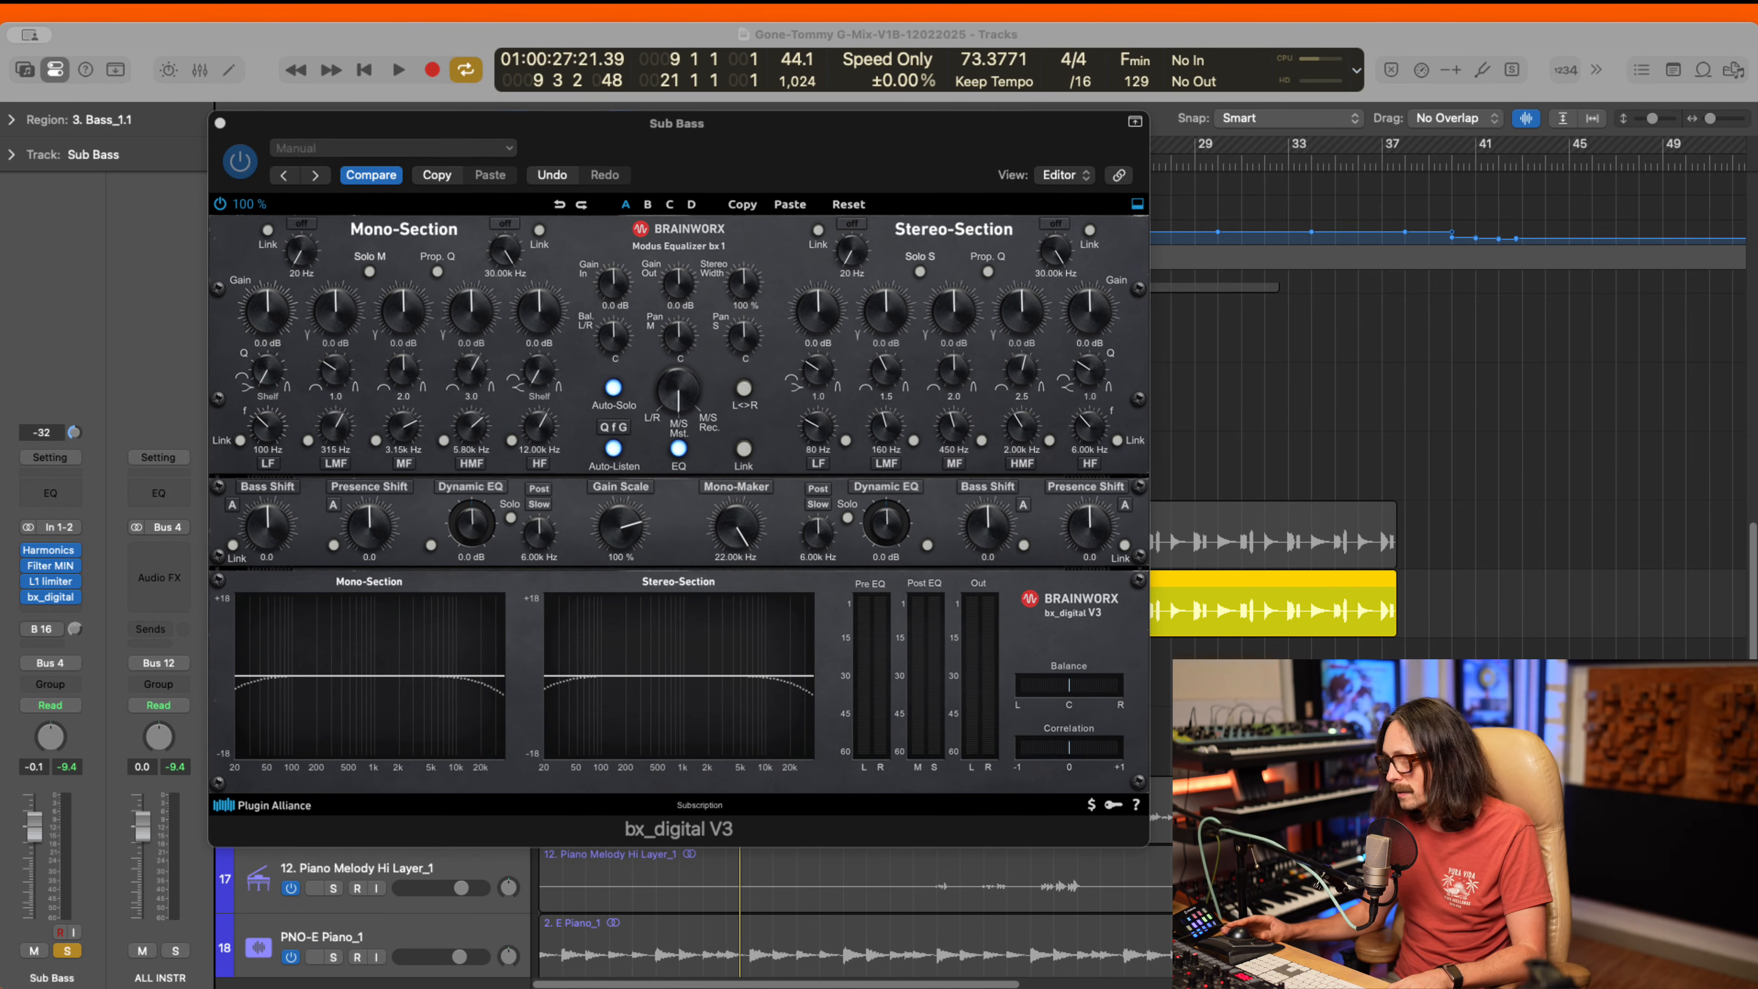
key(space)
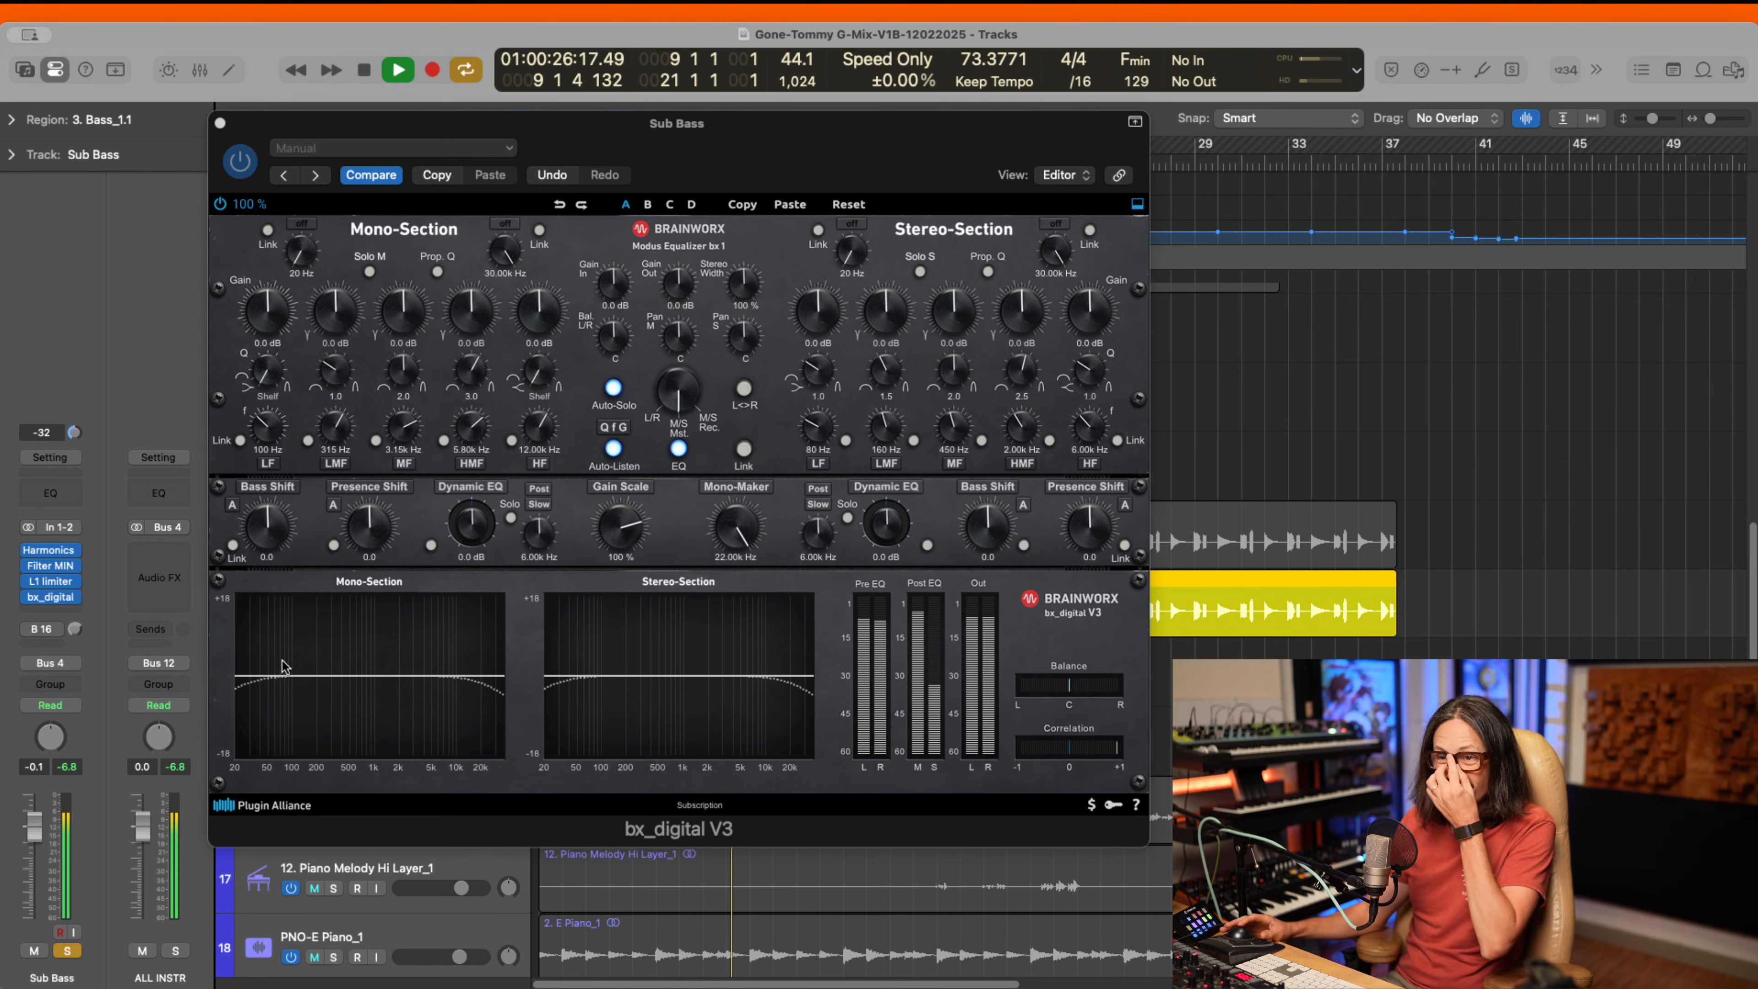
drag(37, 833, 40, 878)
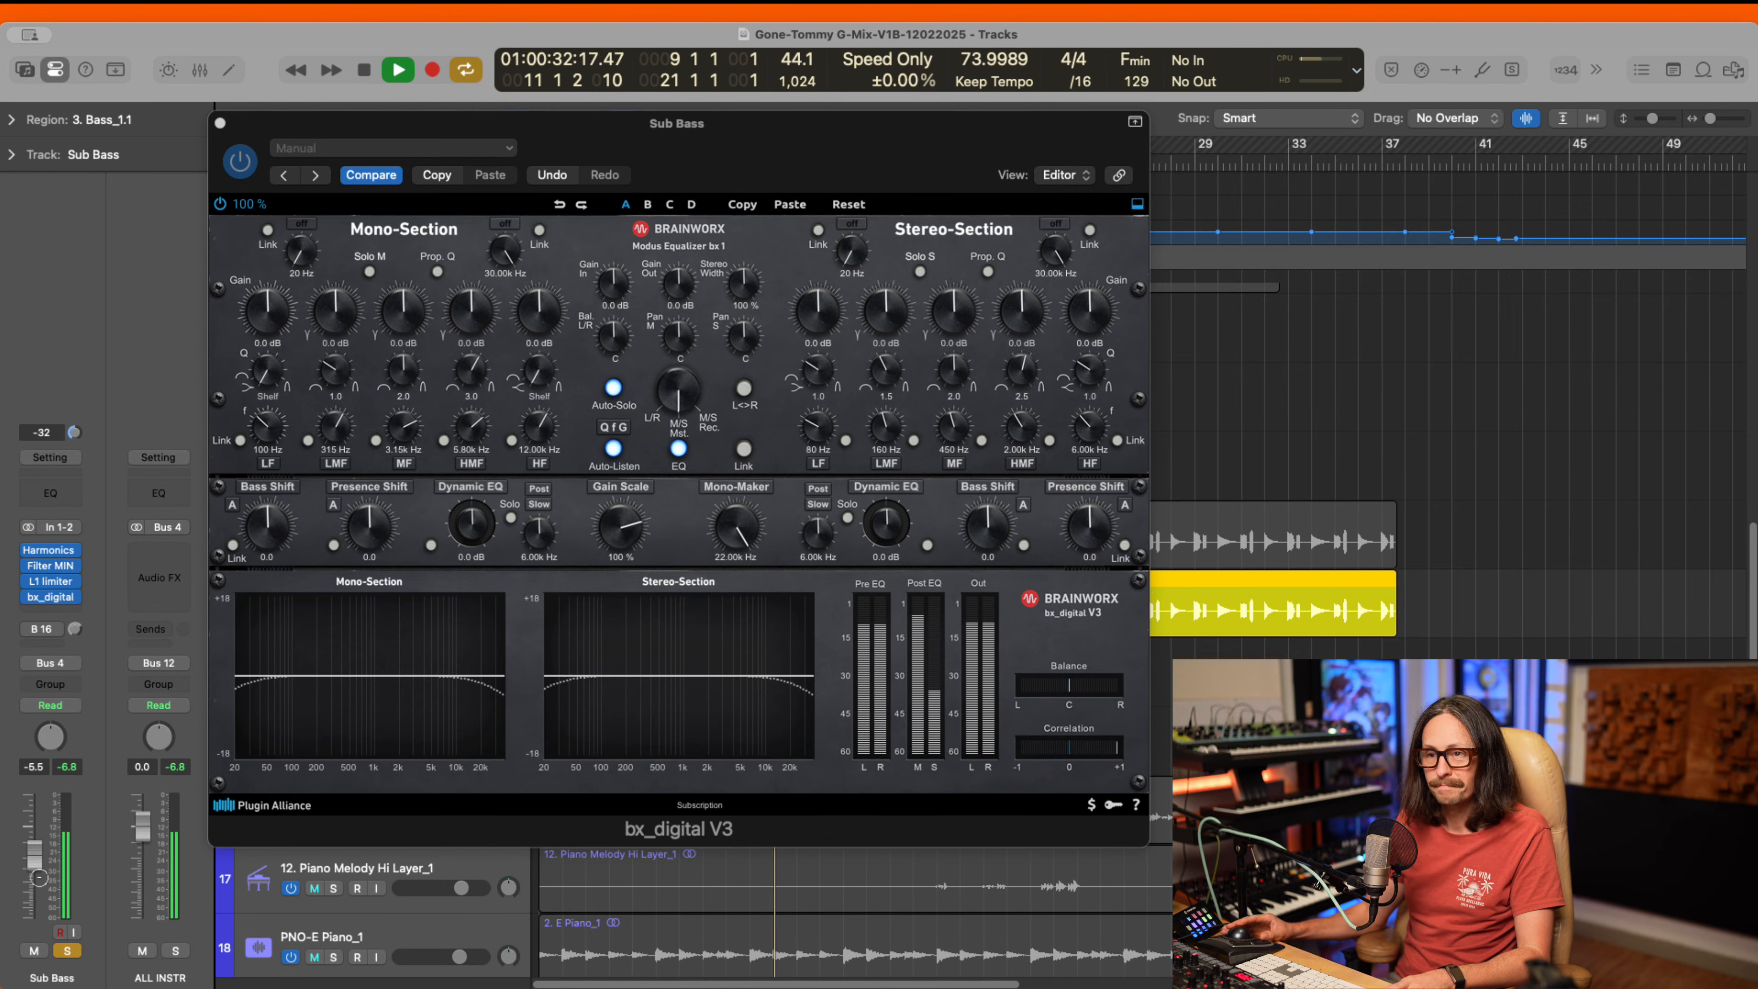
- Compare bx_digital V3's Mono-Maker on and off during playback, and remove the plug-in from Sub Bass
click(741, 489)
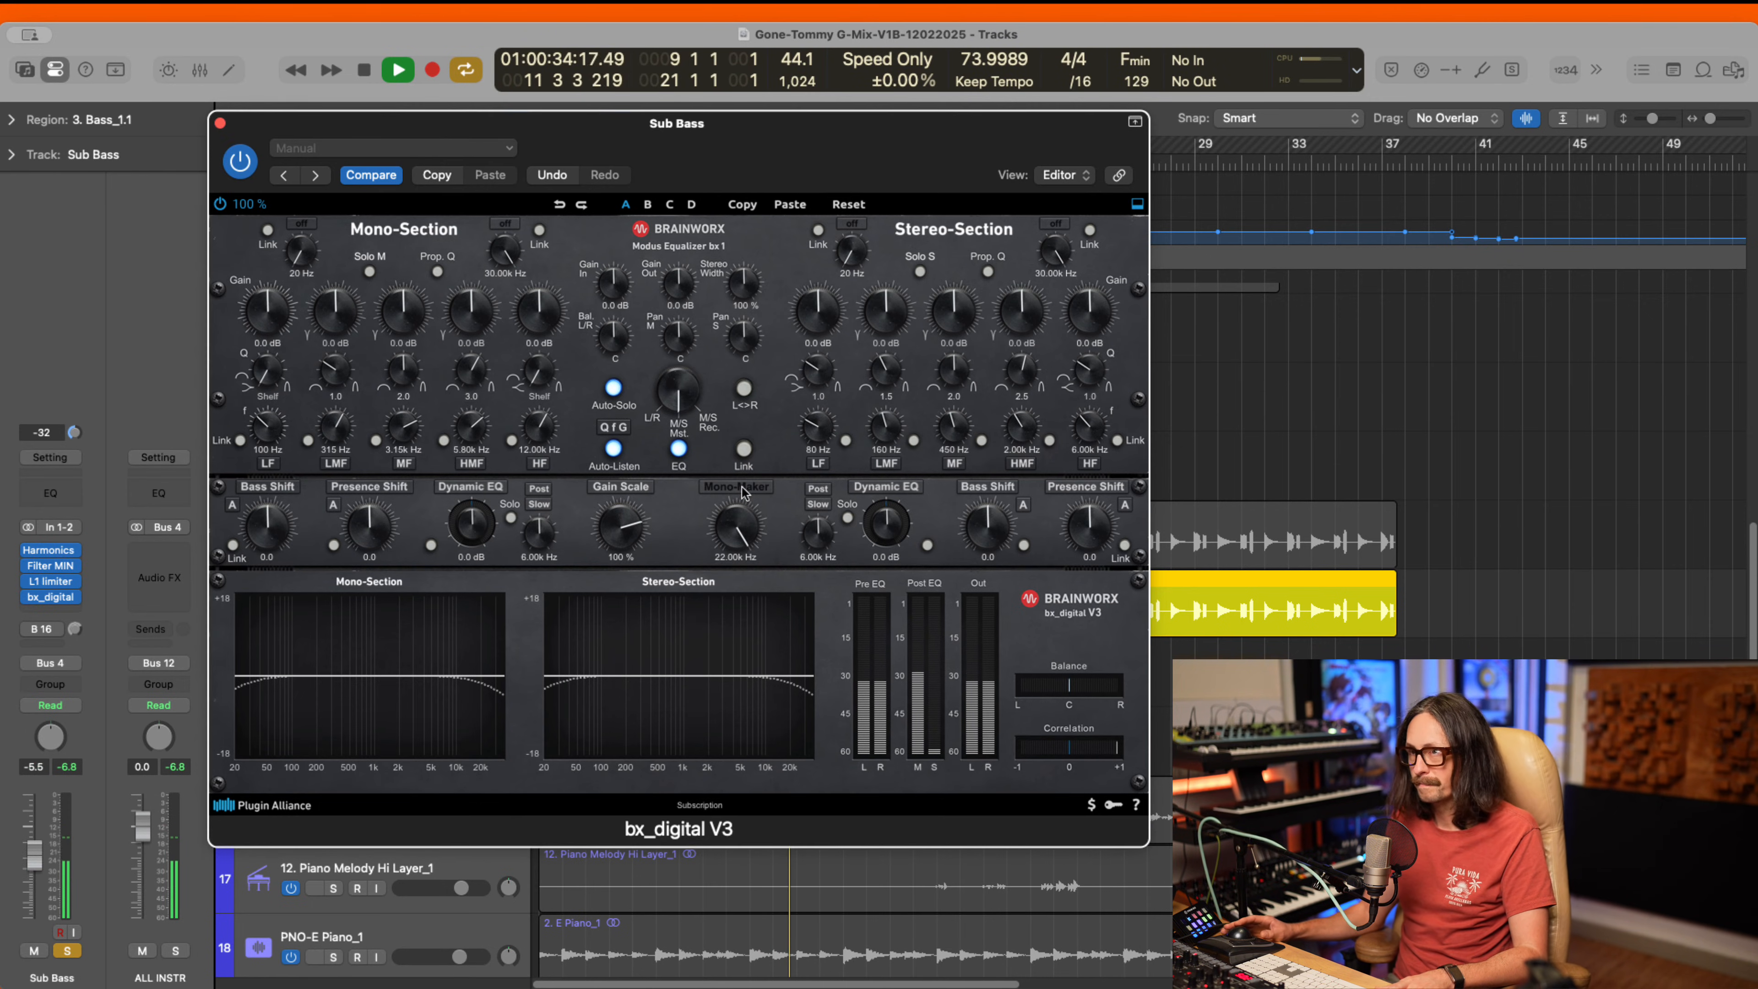
click(741, 489)
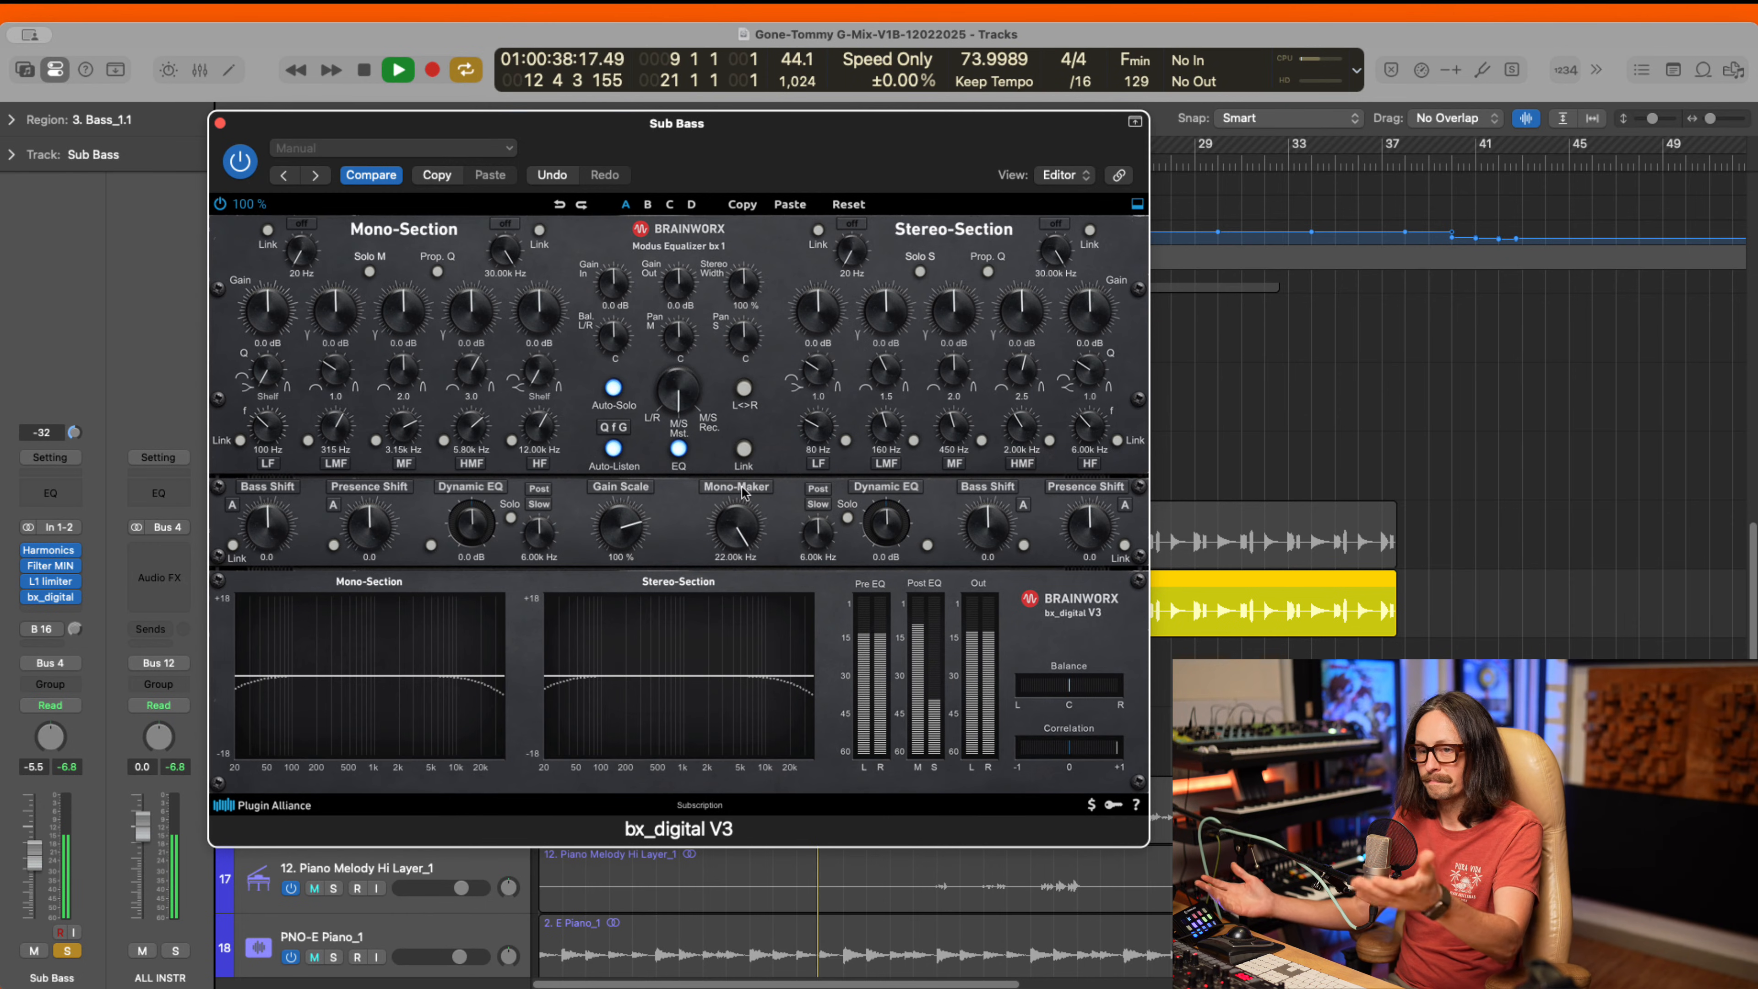
key(space)
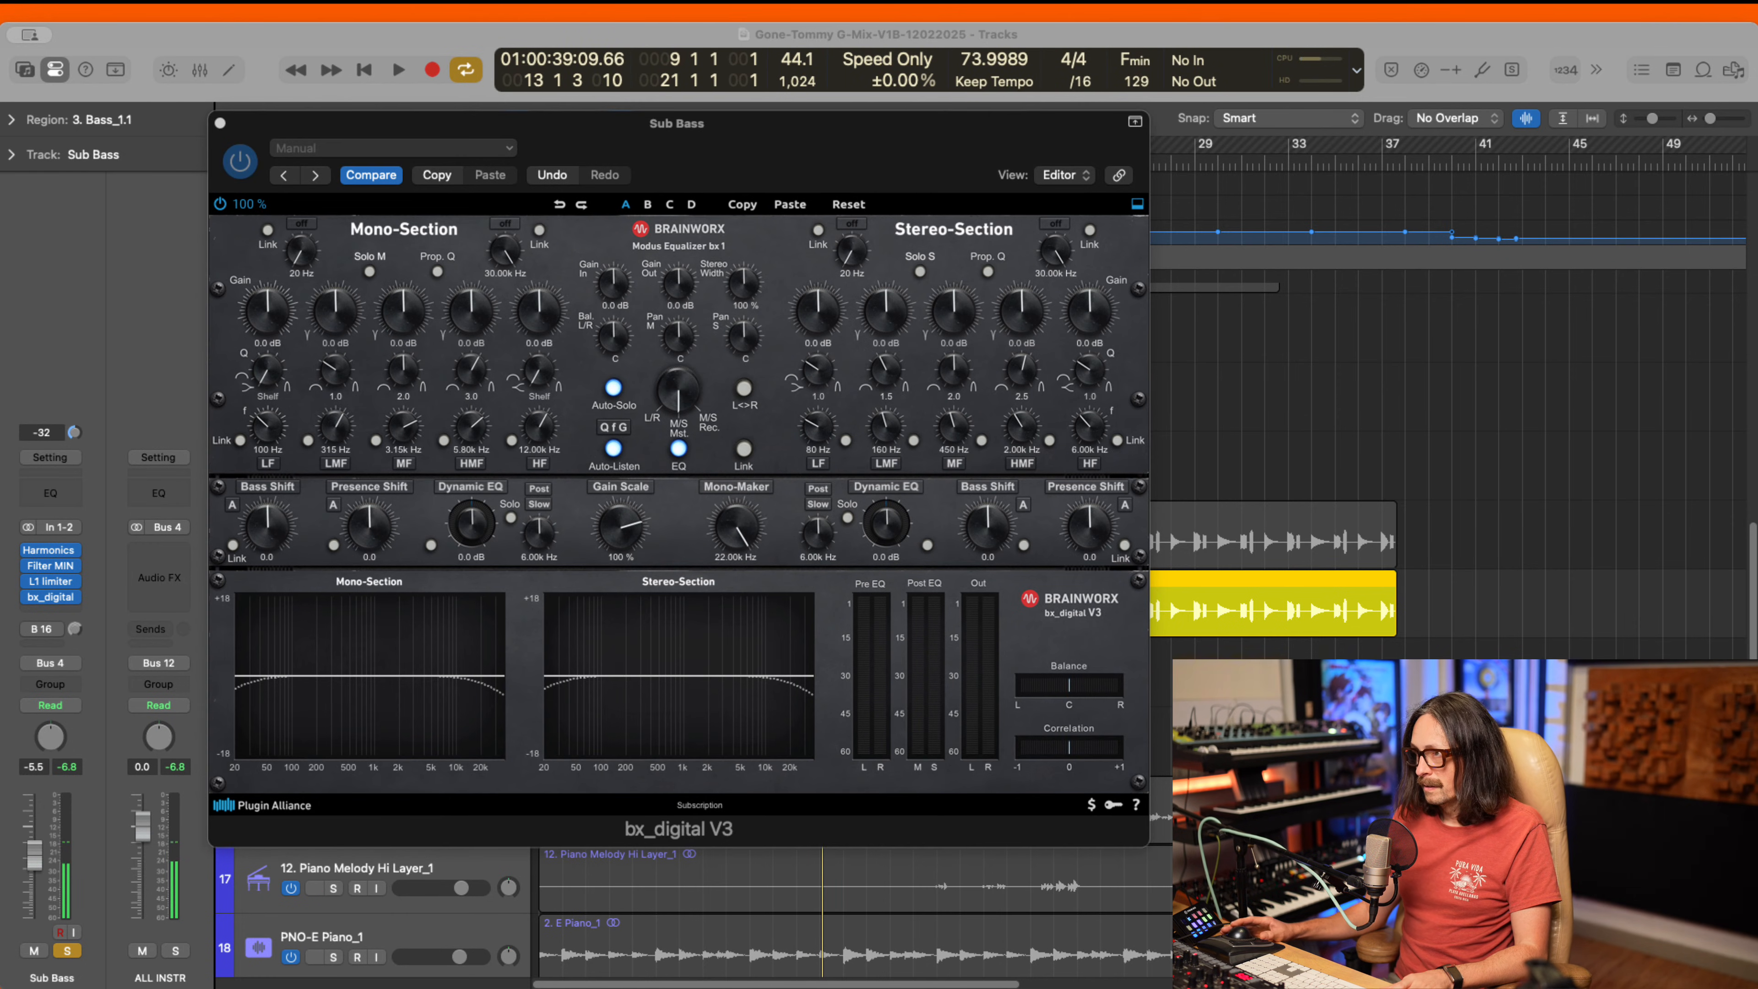
click(630, 523)
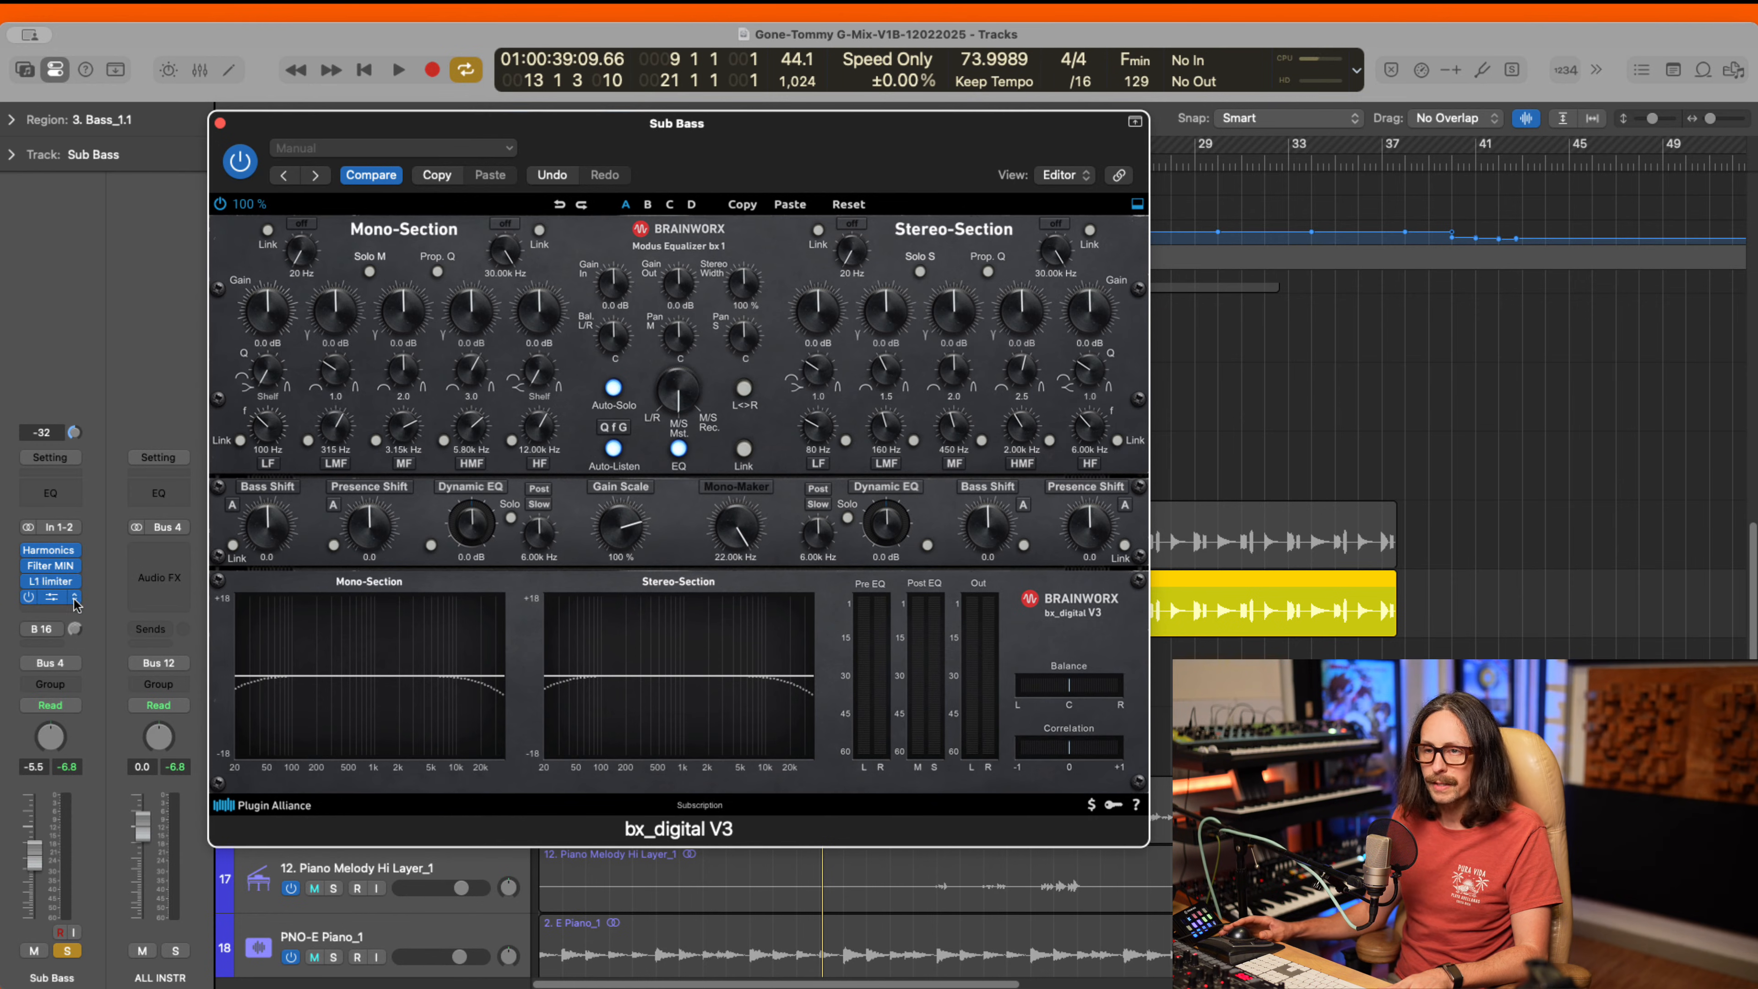
click(74, 600)
click(134, 562)
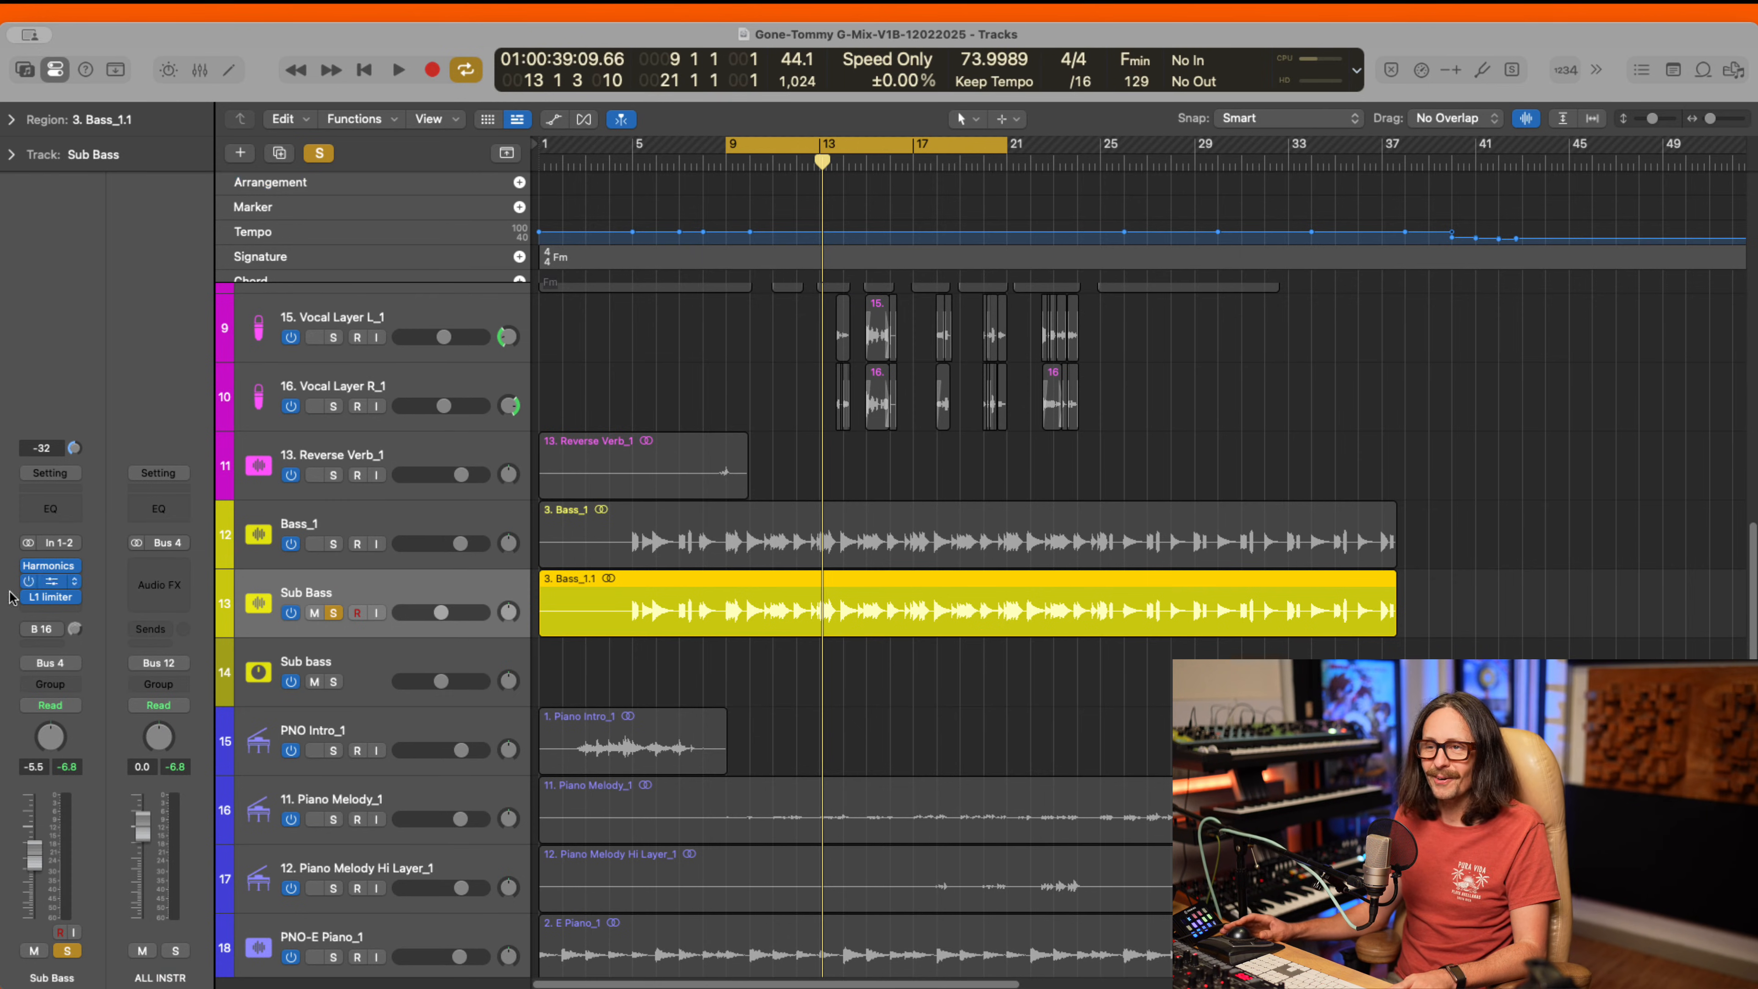
- Open the Harmonics, Filter MINI and L1 limiter windows on Sub Bass, and close the limiter's window
click(53, 569)
click(50, 582)
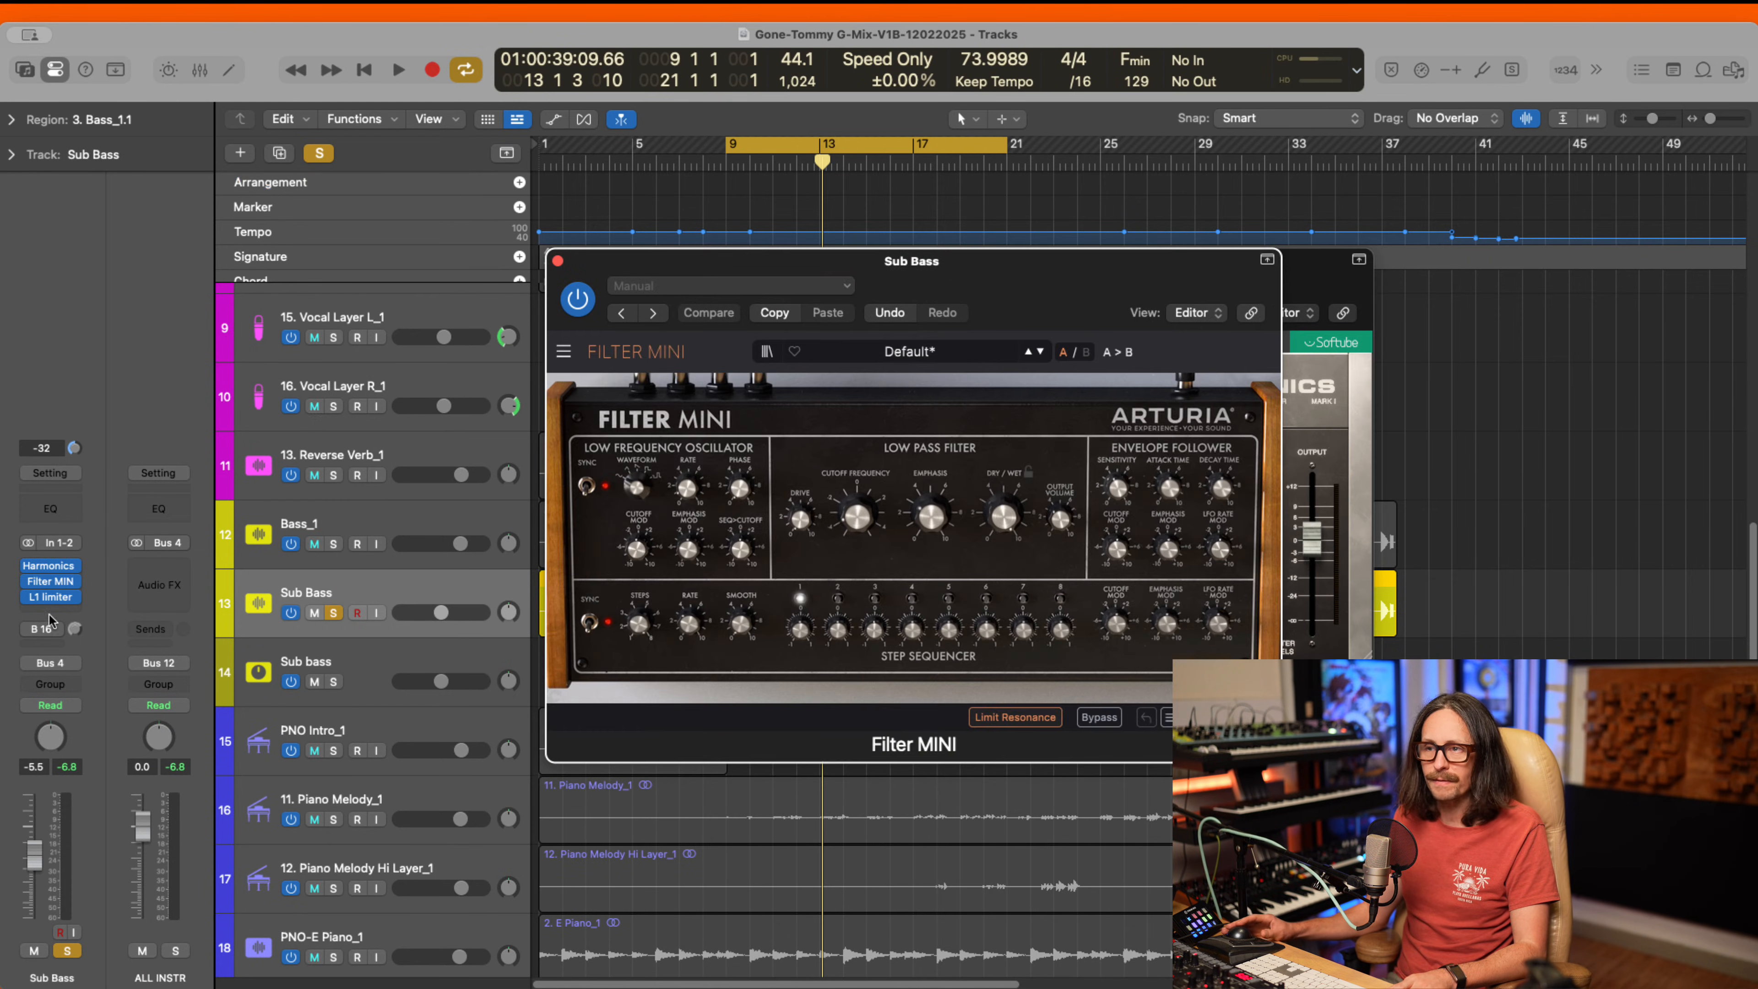
click(51, 600)
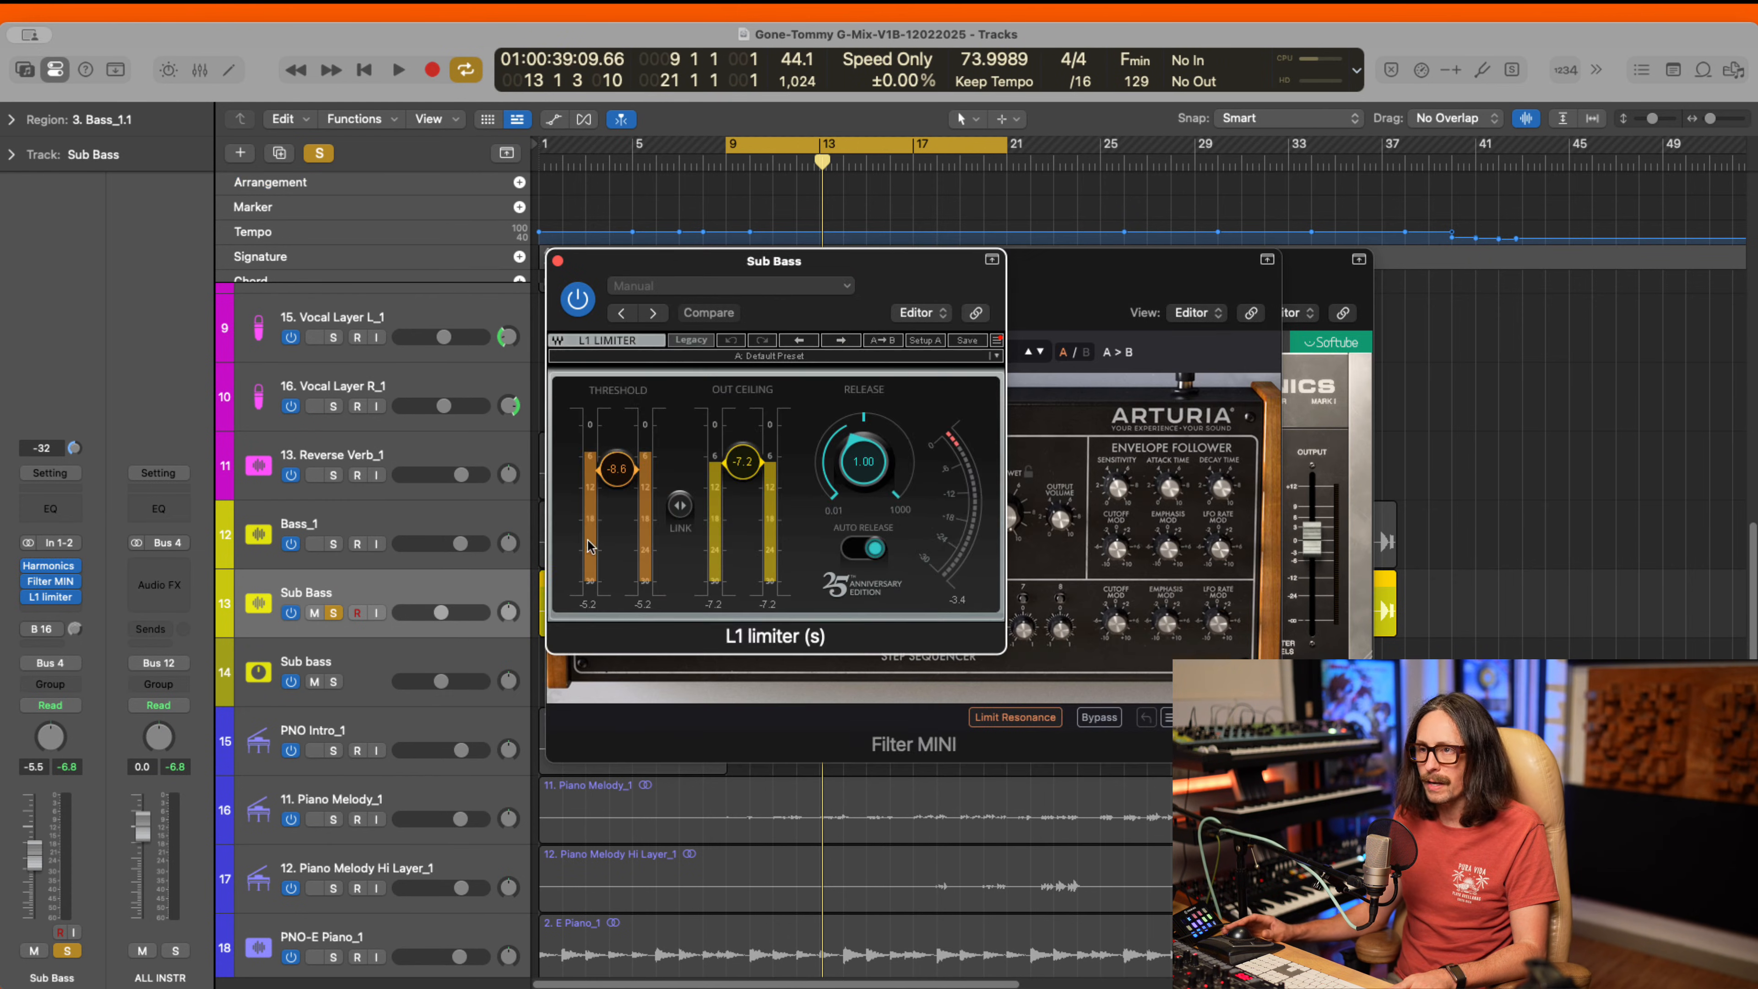
click(557, 261)
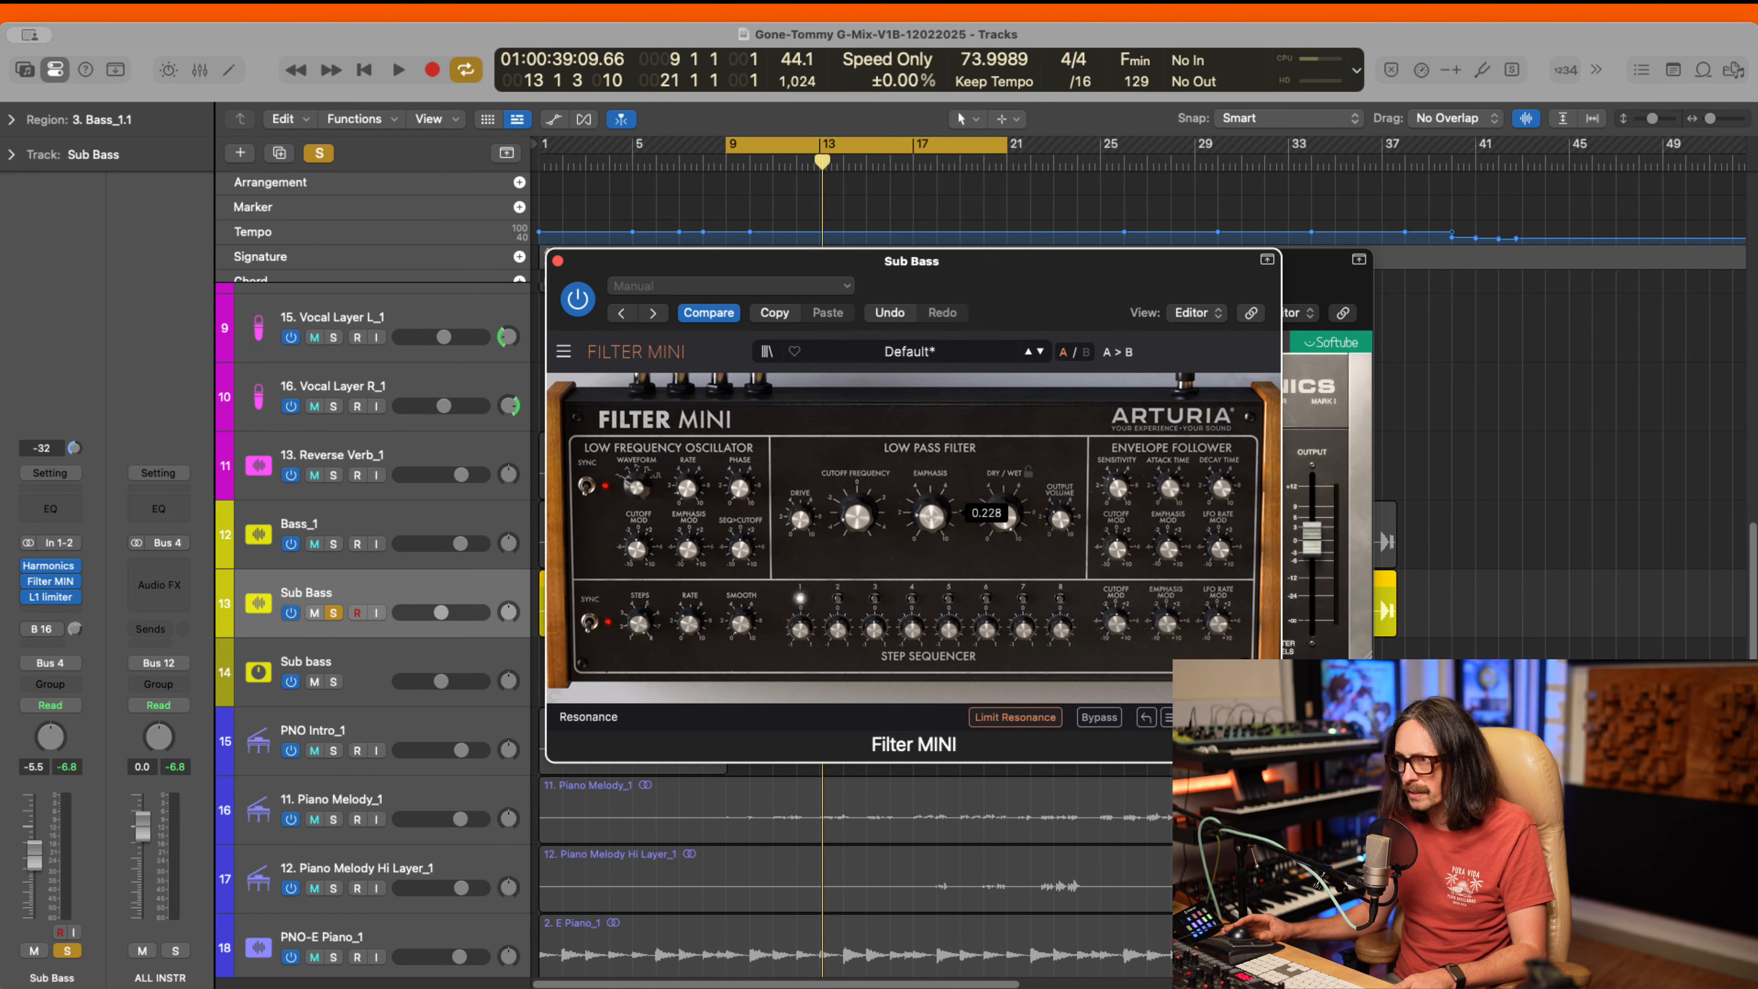
- Fine-tune the Emphasis of Filter MINI while auditioning the soloed Sub Bass track
key(super+Tab)
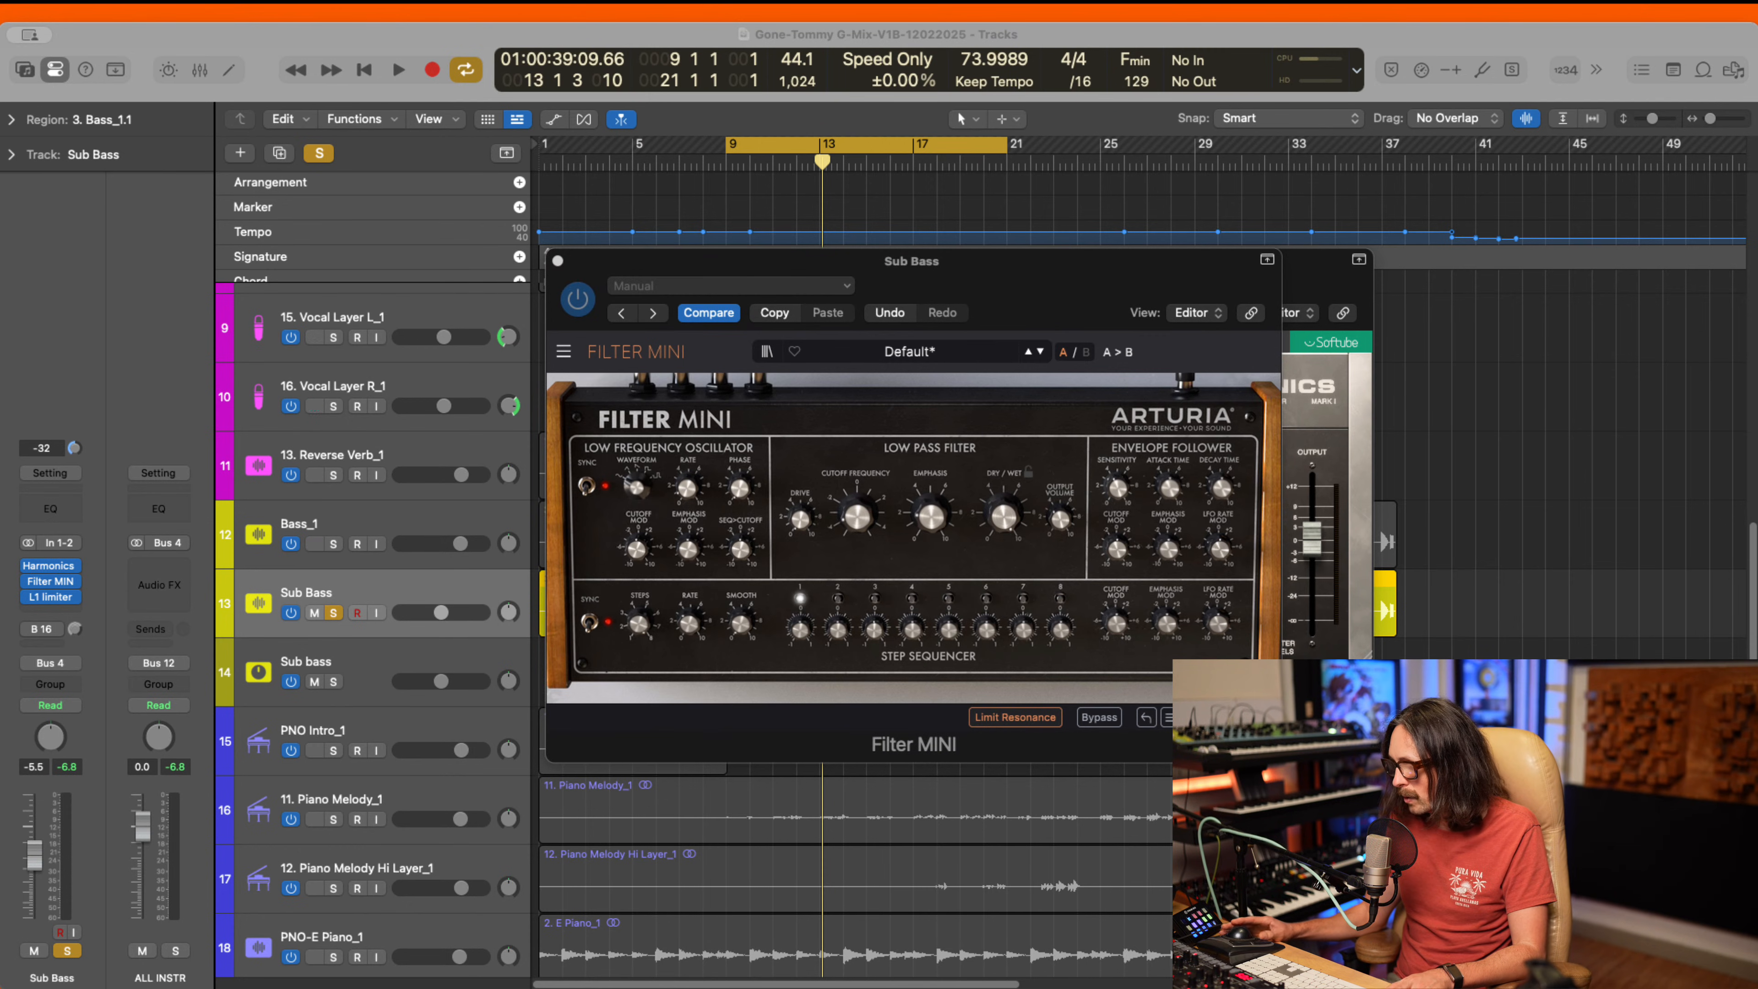
click(801, 584)
key(space)
drag(921, 528, 929, 543)
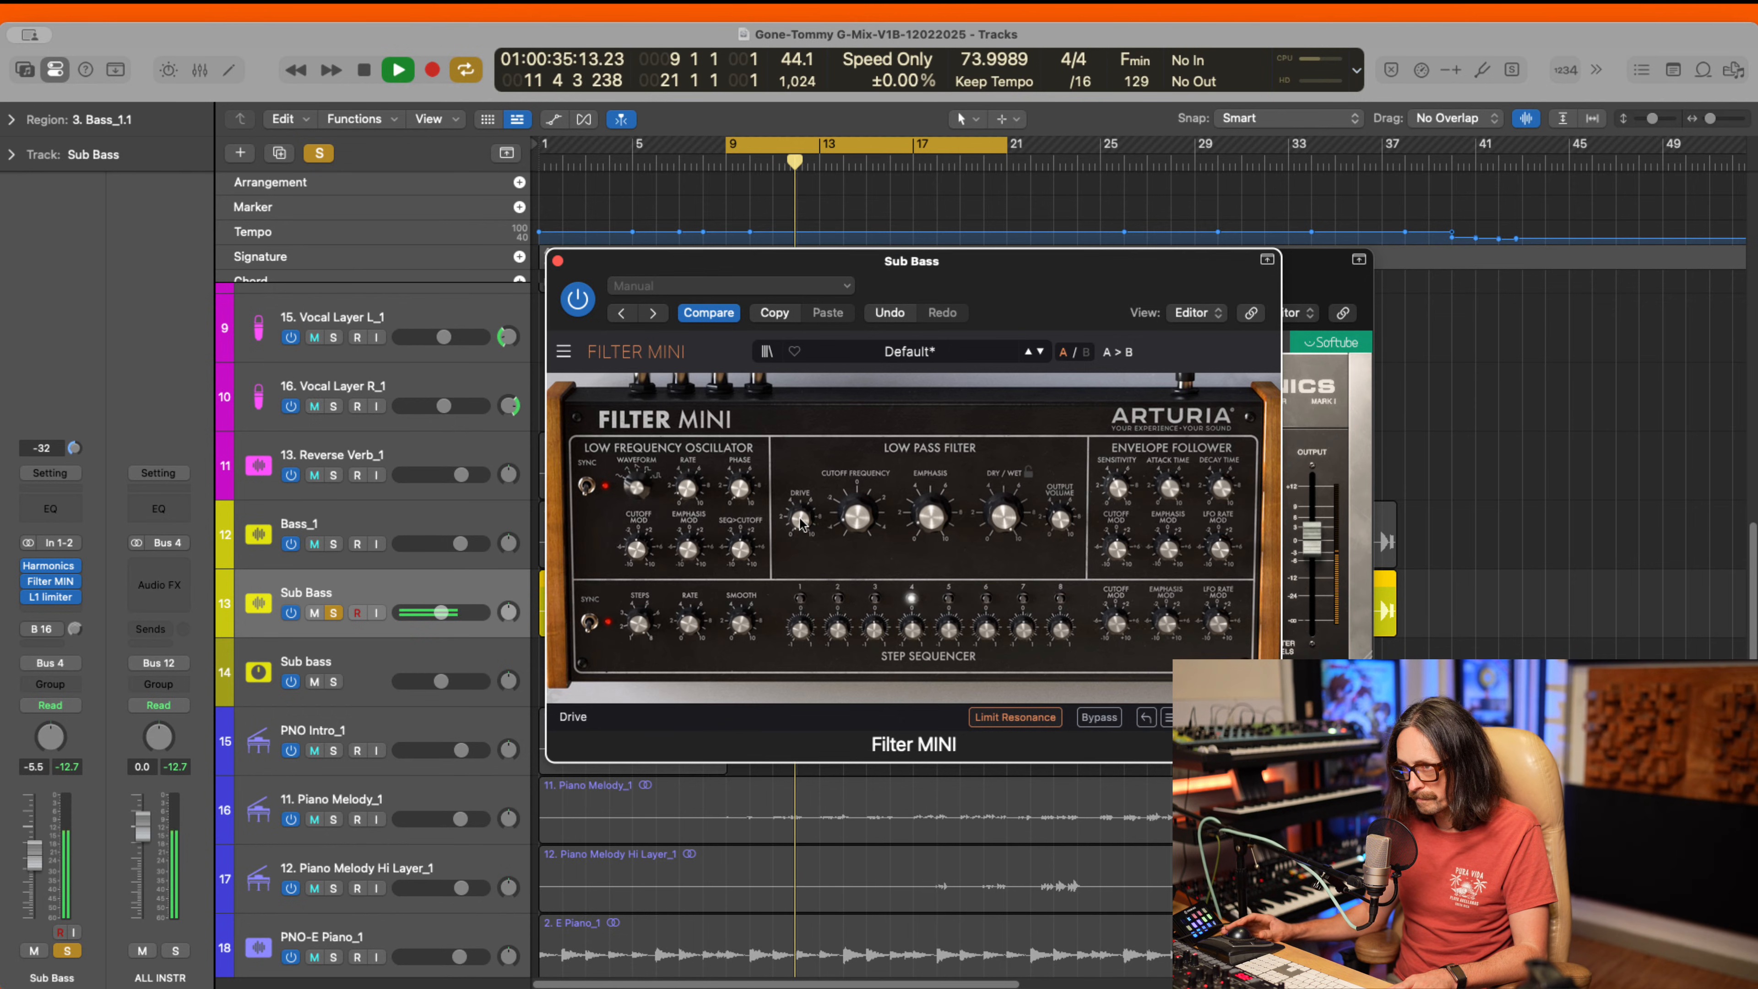
key(space)
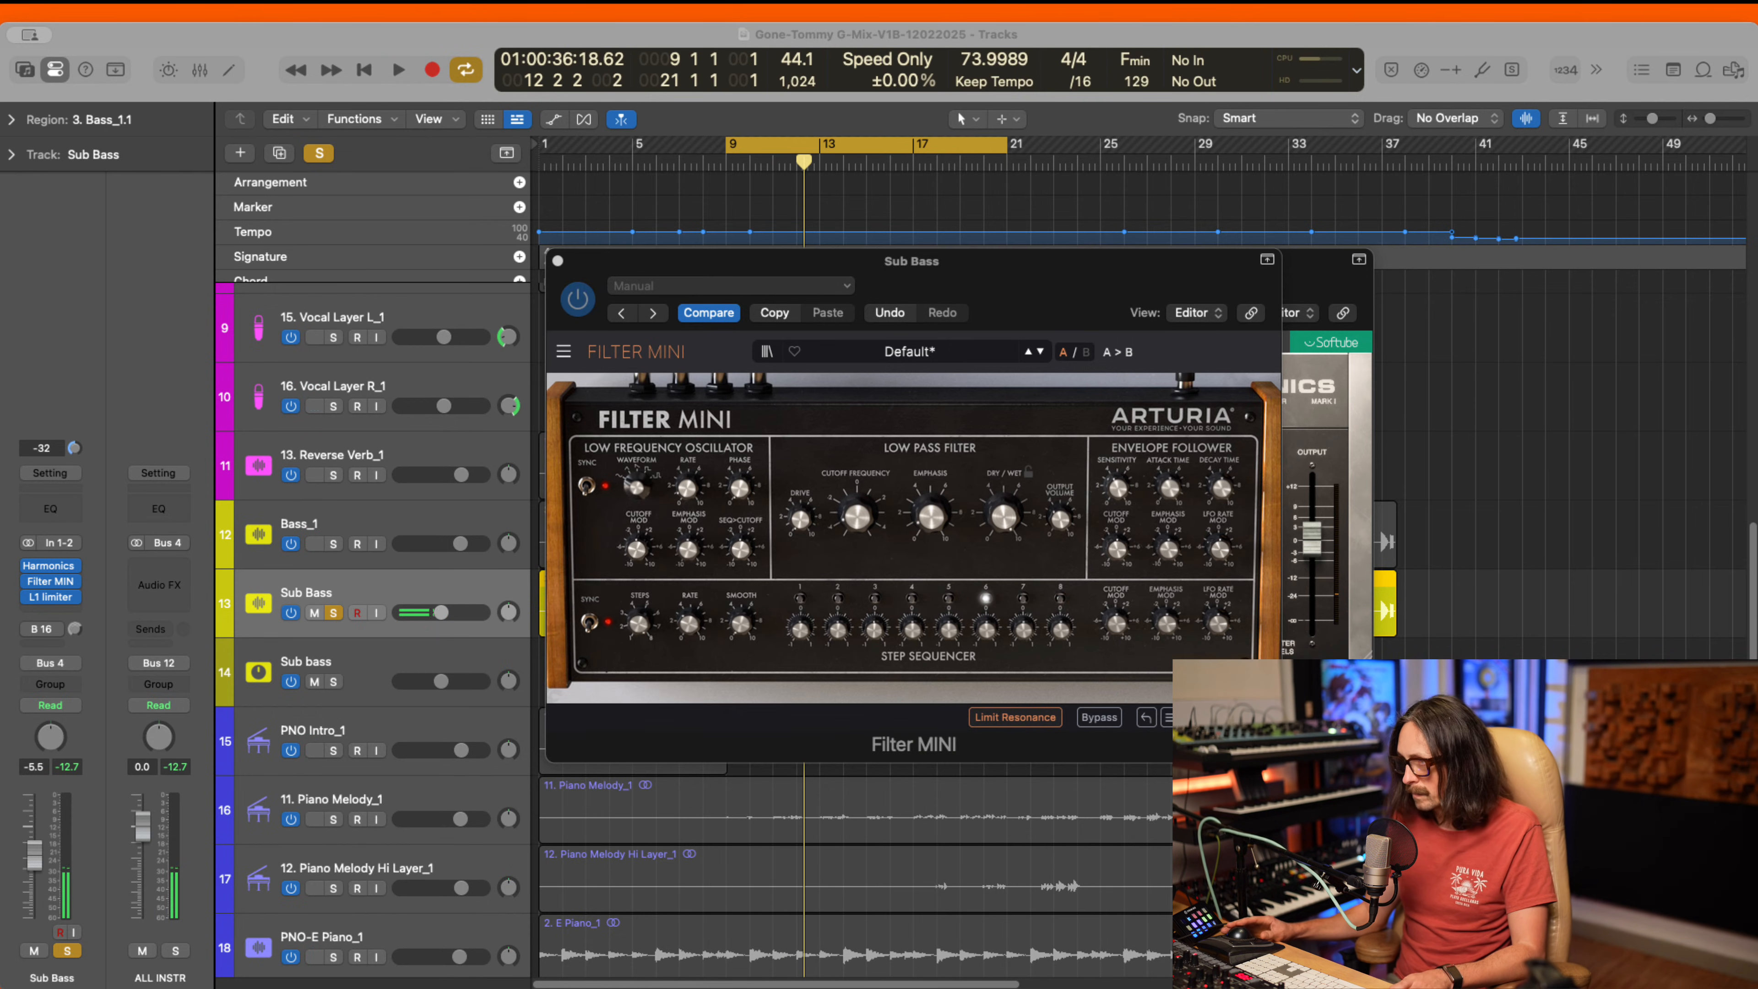
- Unsolo Sub Bass and lower its volume to -7.6 dB against the full mix, closing the Filter MINI and Harmonics windows
click(419, 356)
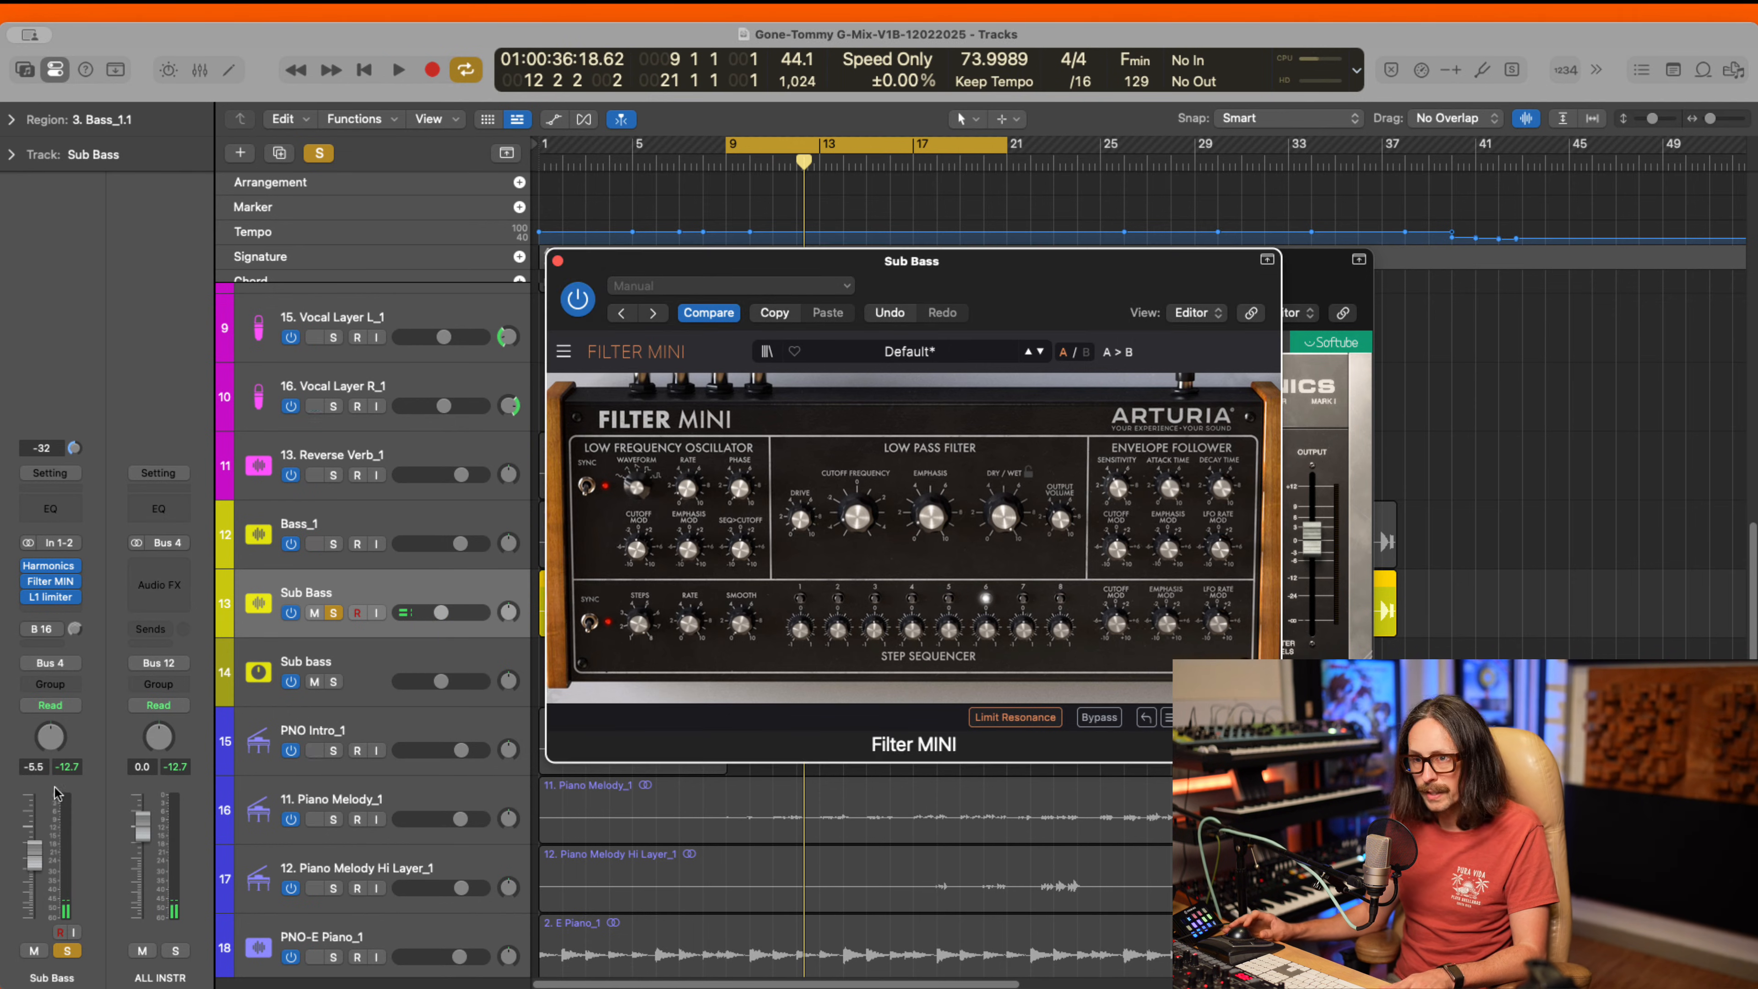
click(67, 952)
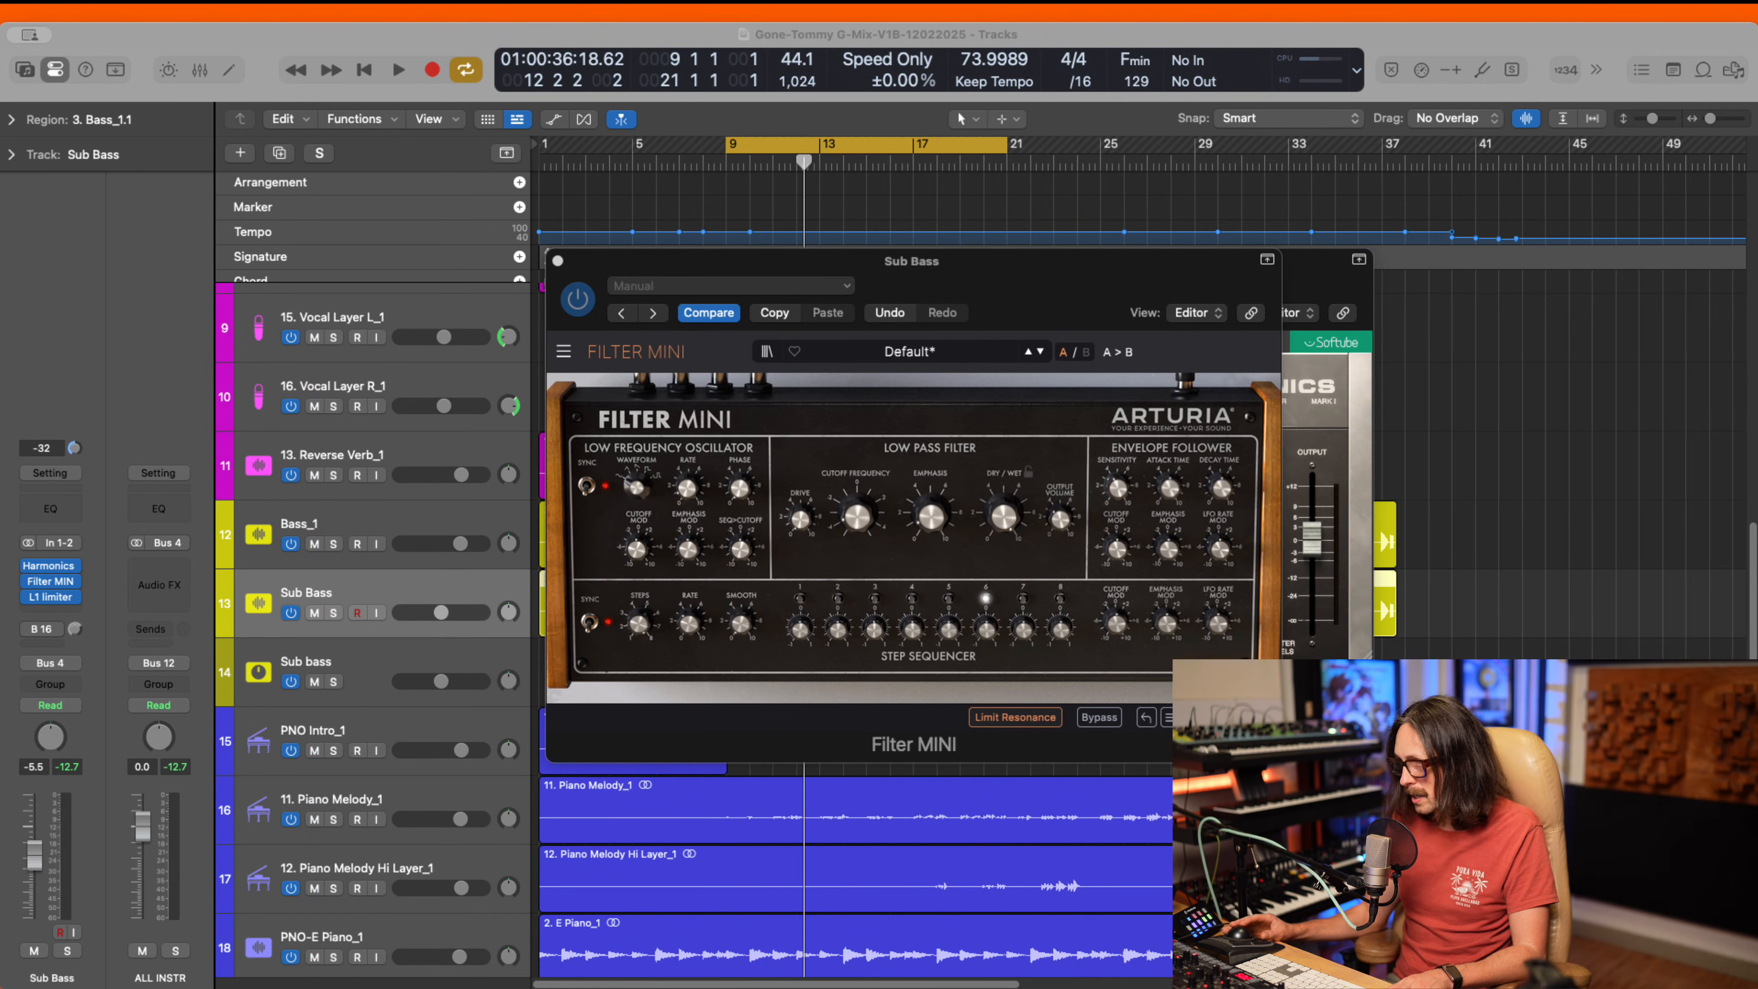
key(space)
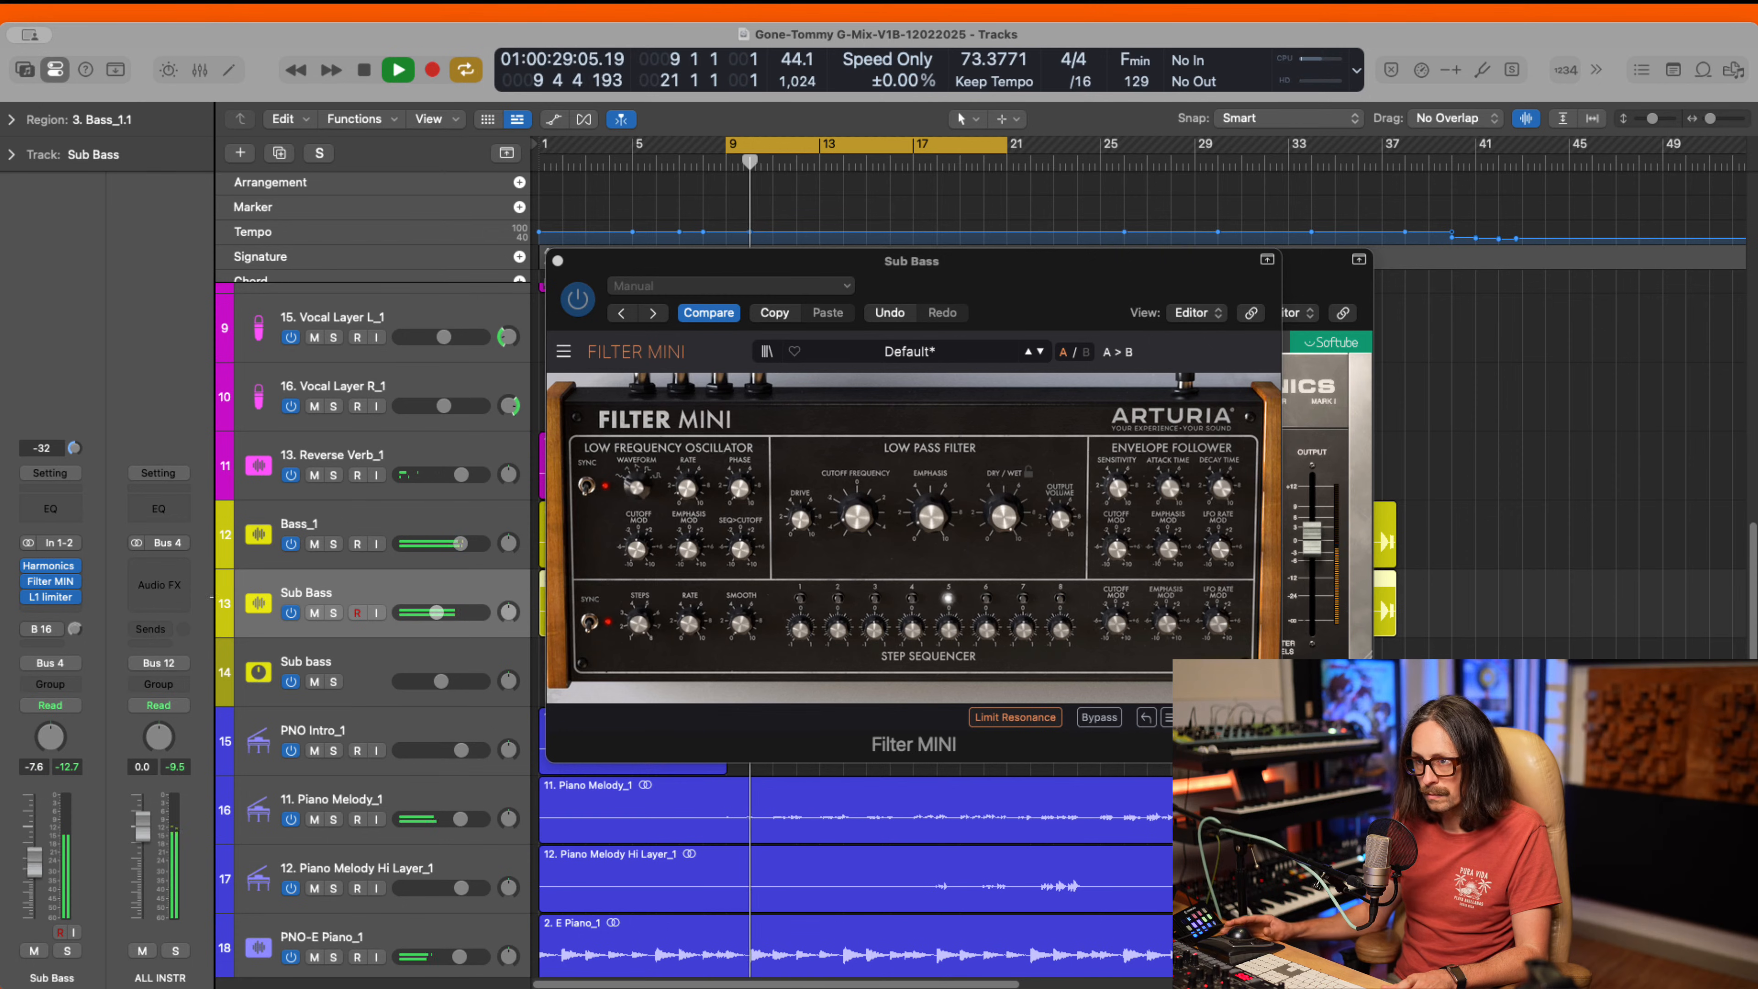
click(558, 260)
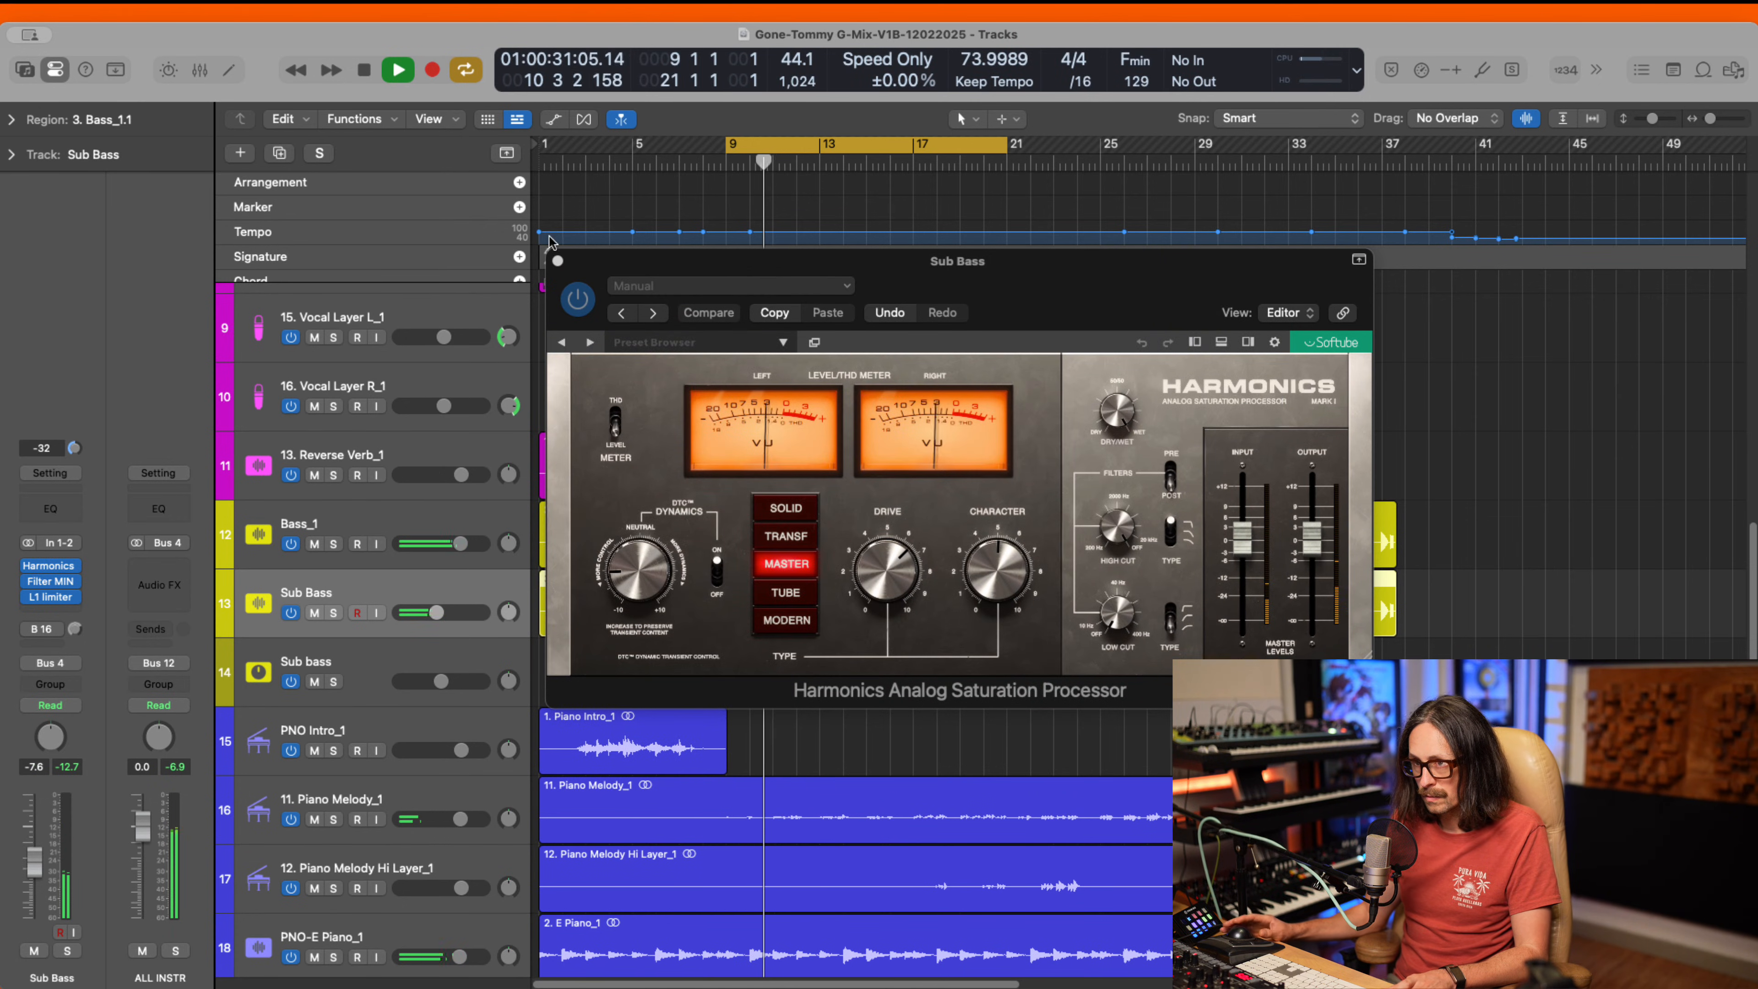
click(558, 261)
- Select the Bass_1 track, lower the Sub Bass volume slightly and turn off cycle playback
click(389, 536)
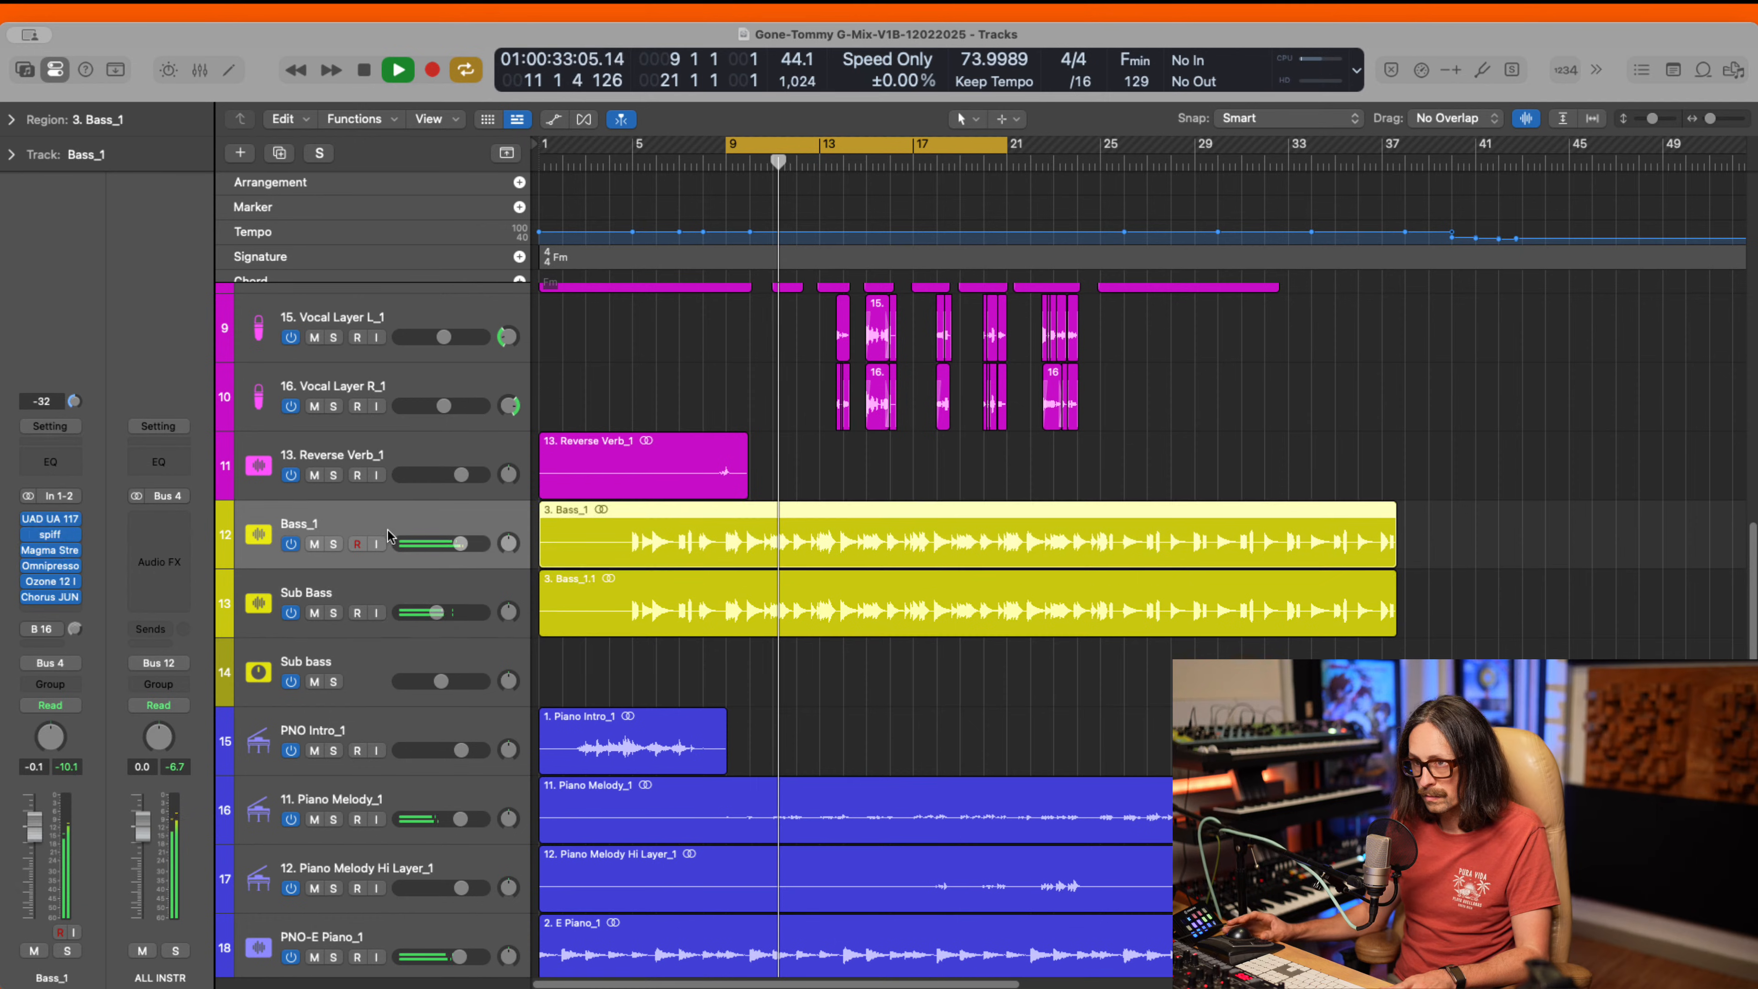
drag(436, 612, 430, 615)
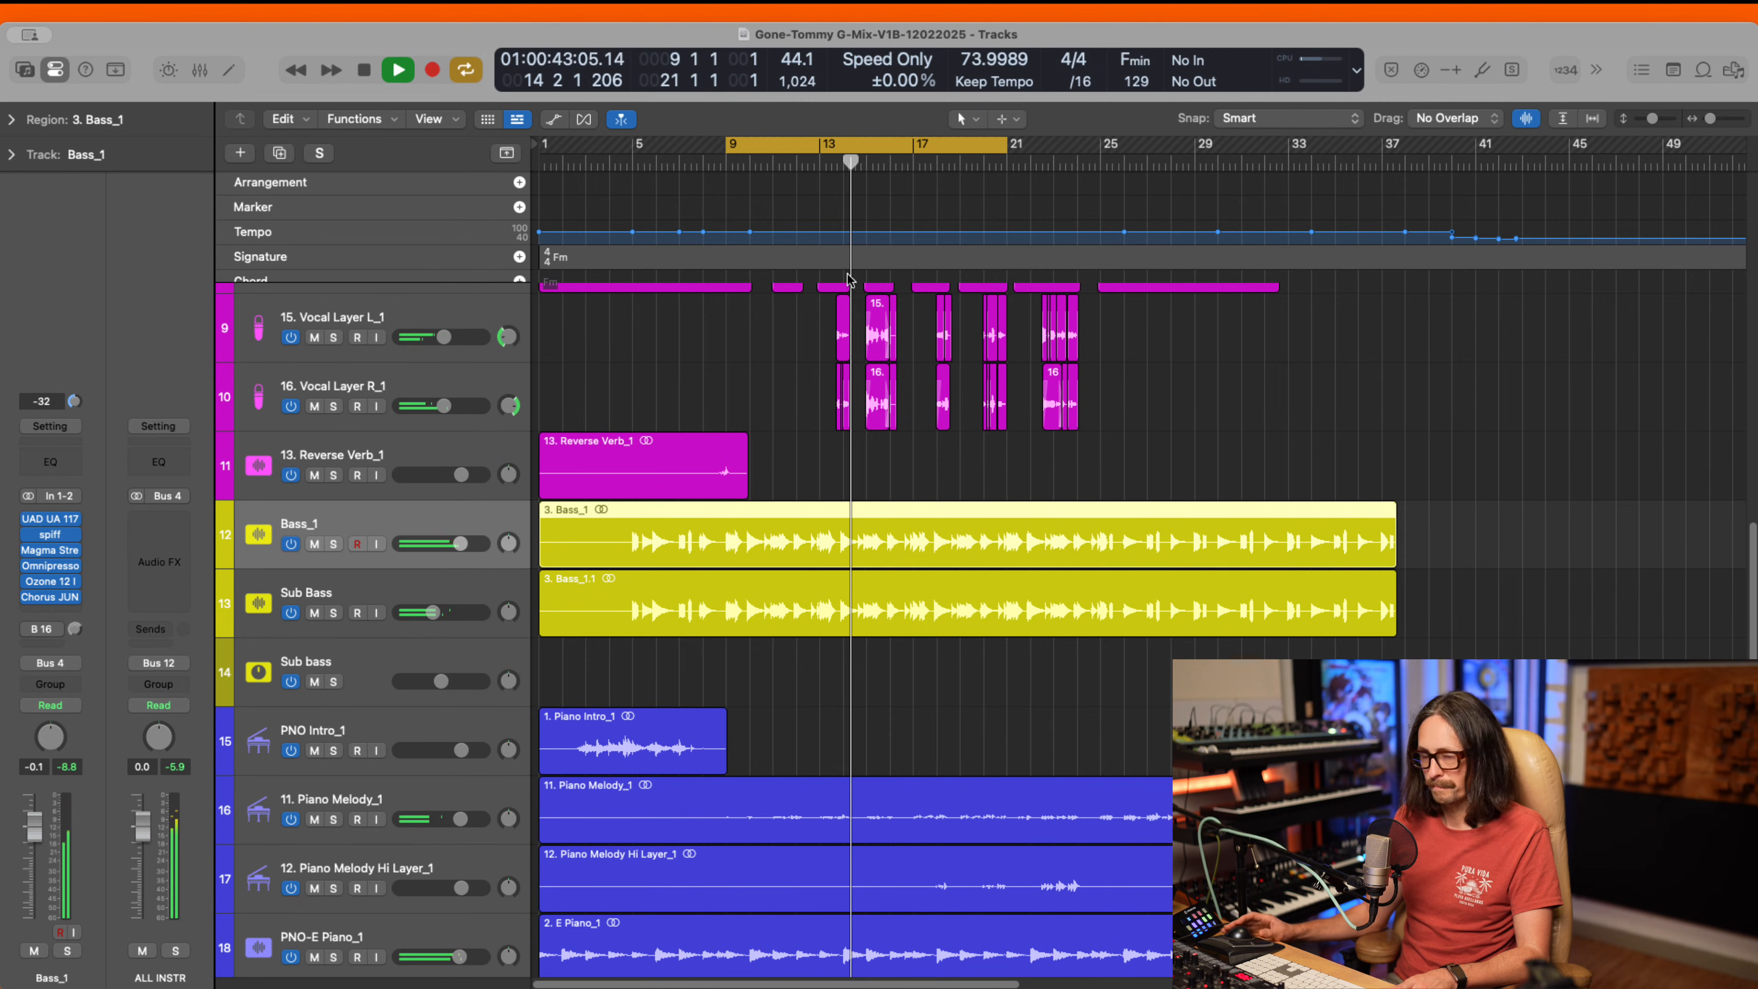
key(c)
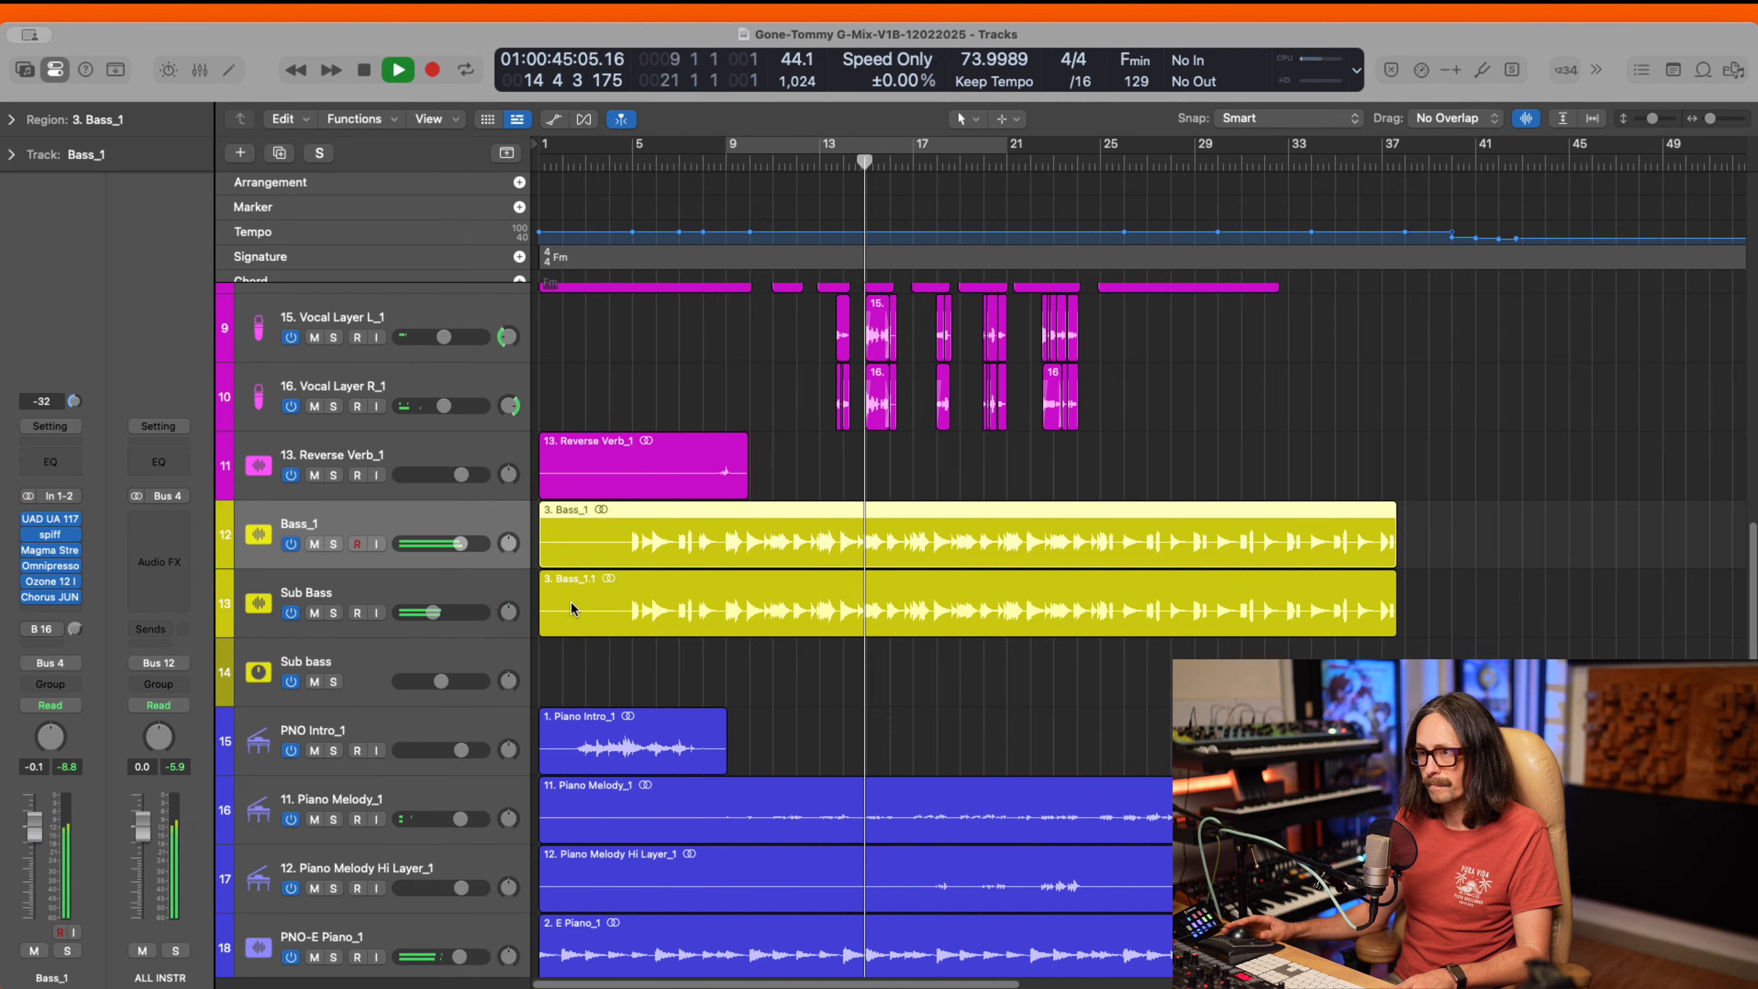
- Check Omnipressor on Bass_1 during playback, close it and set the Sub Bass volume to about -9.4 dB
mouse_move(72, 589)
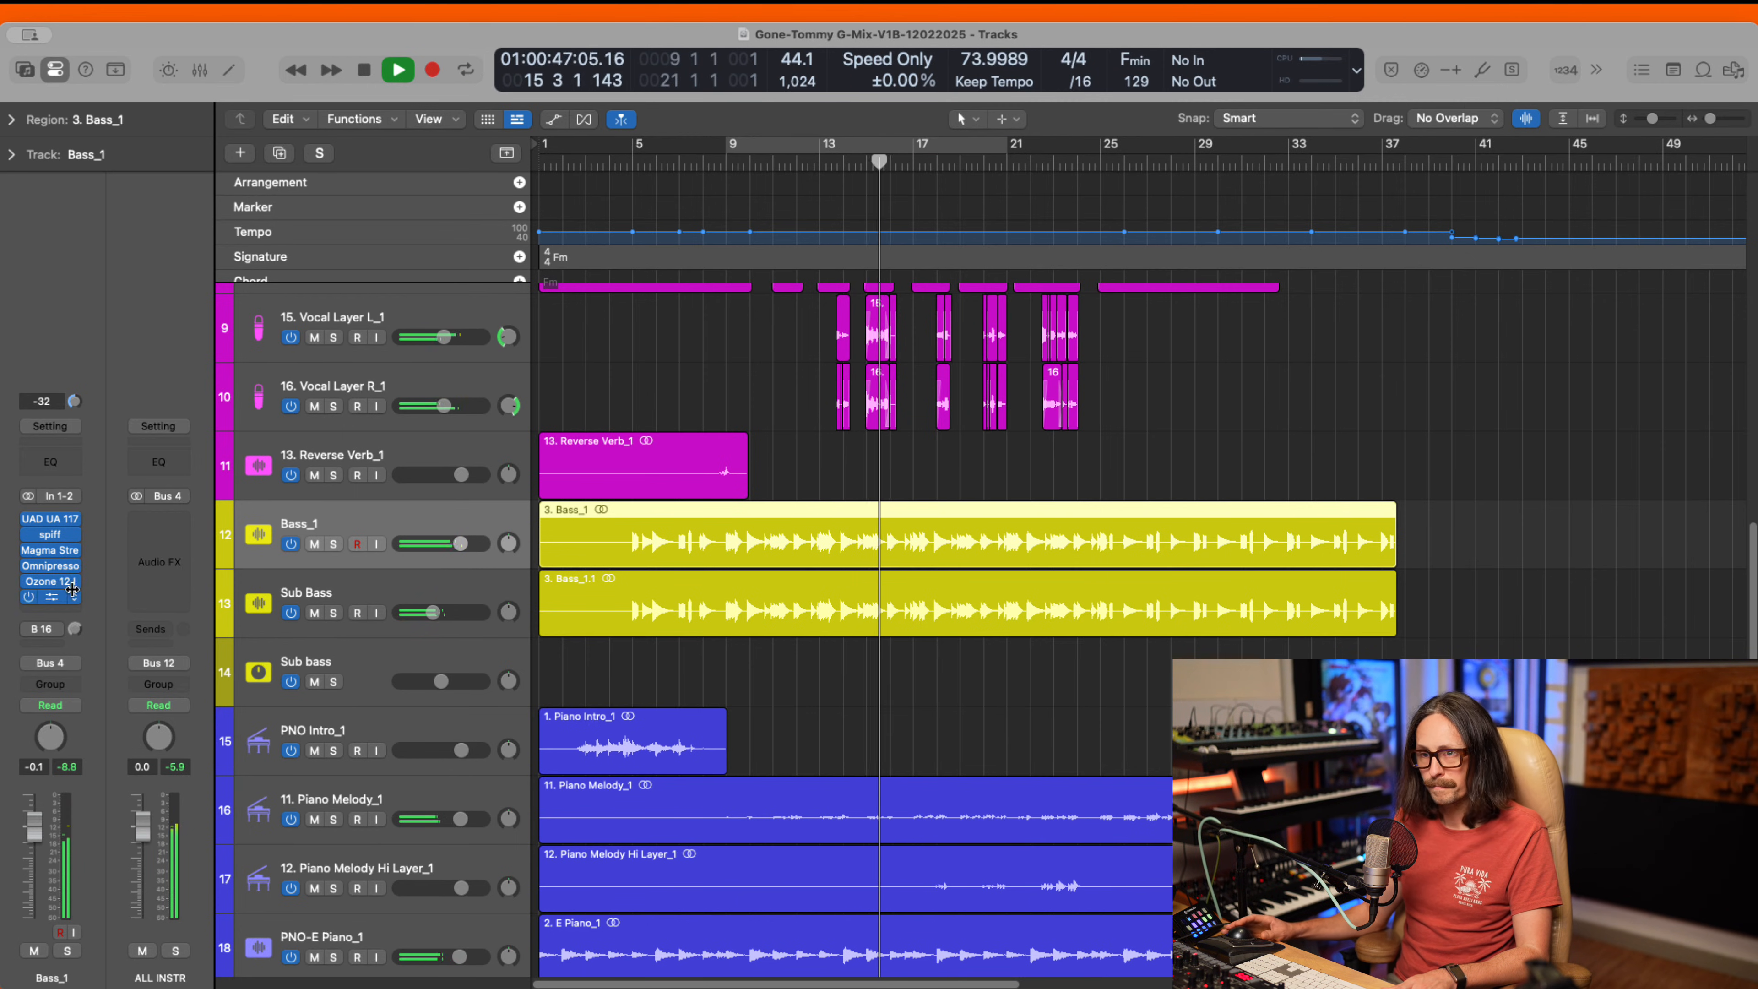
click(55, 570)
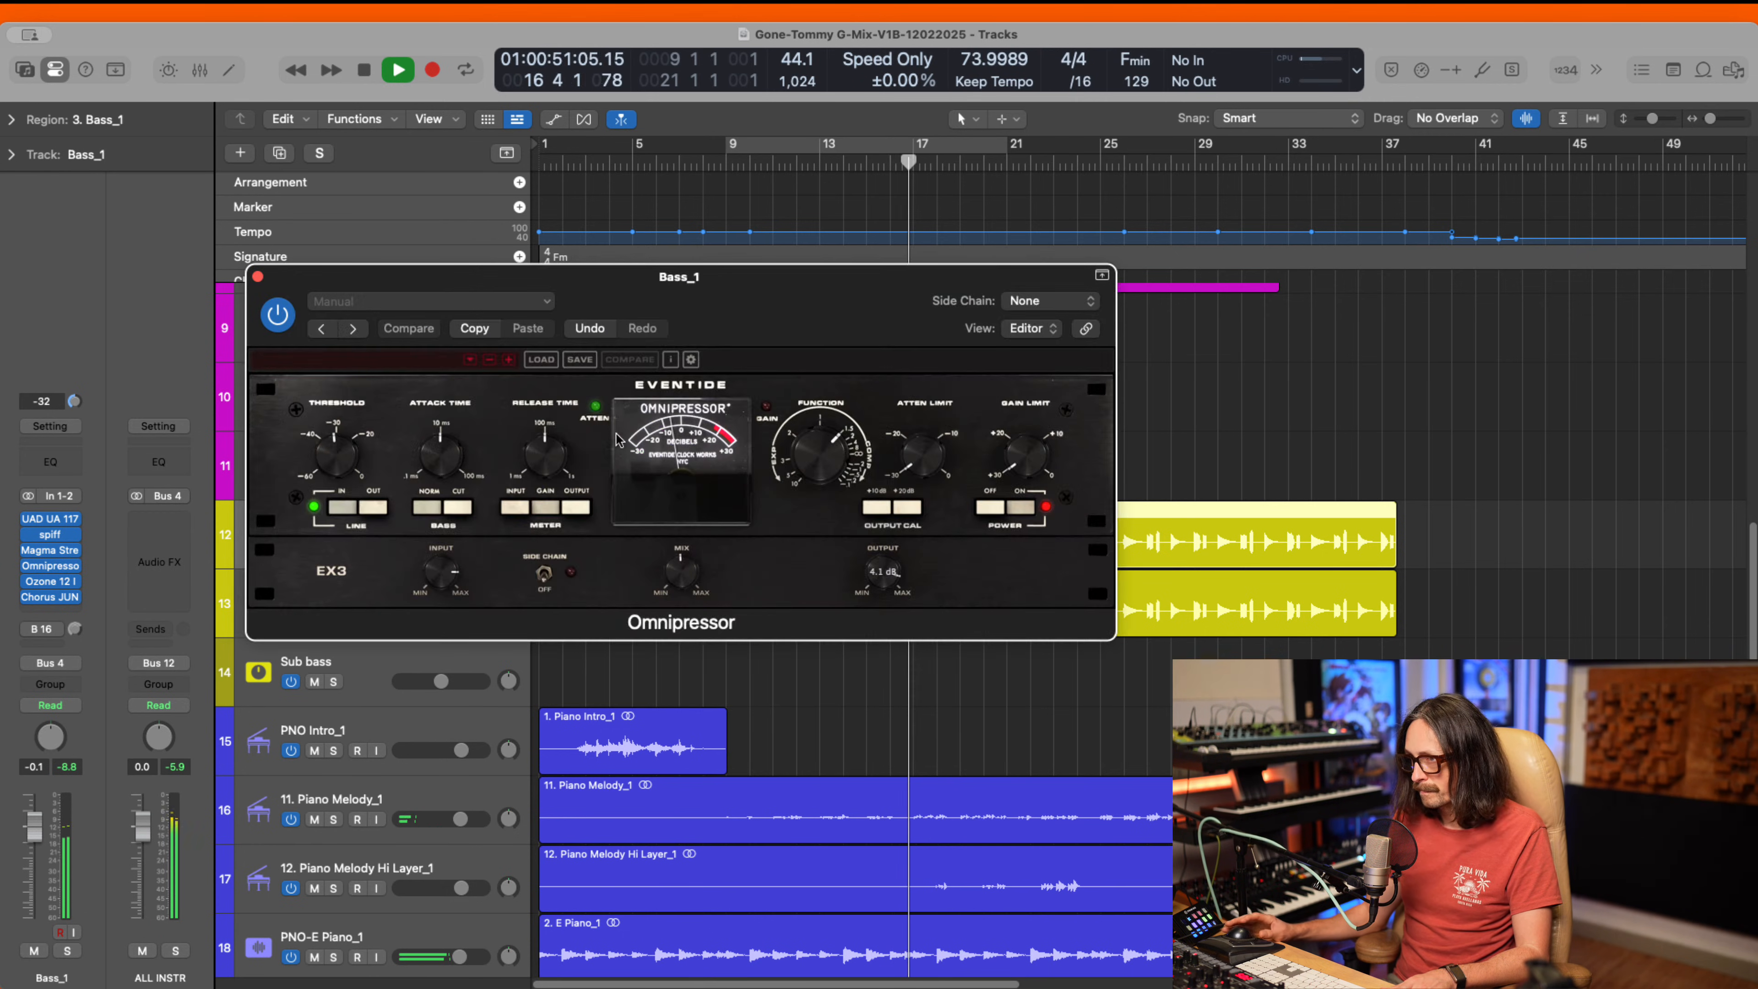
click(258, 277)
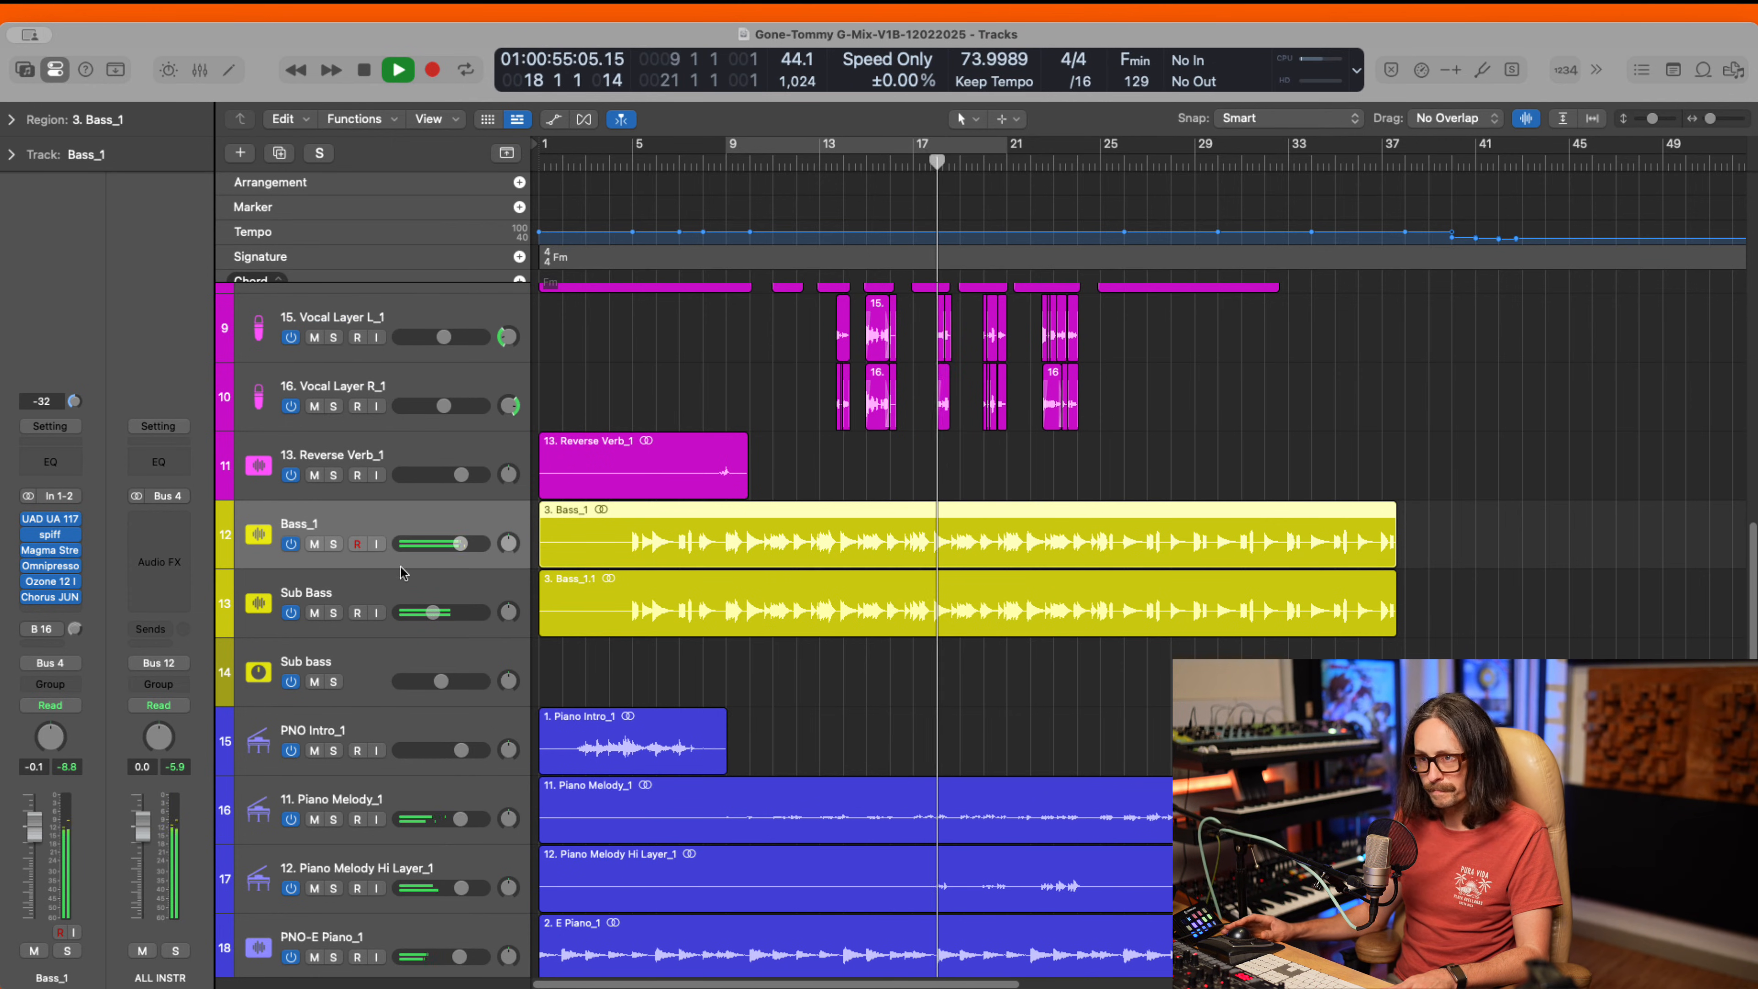
drag(433, 610, 435, 605)
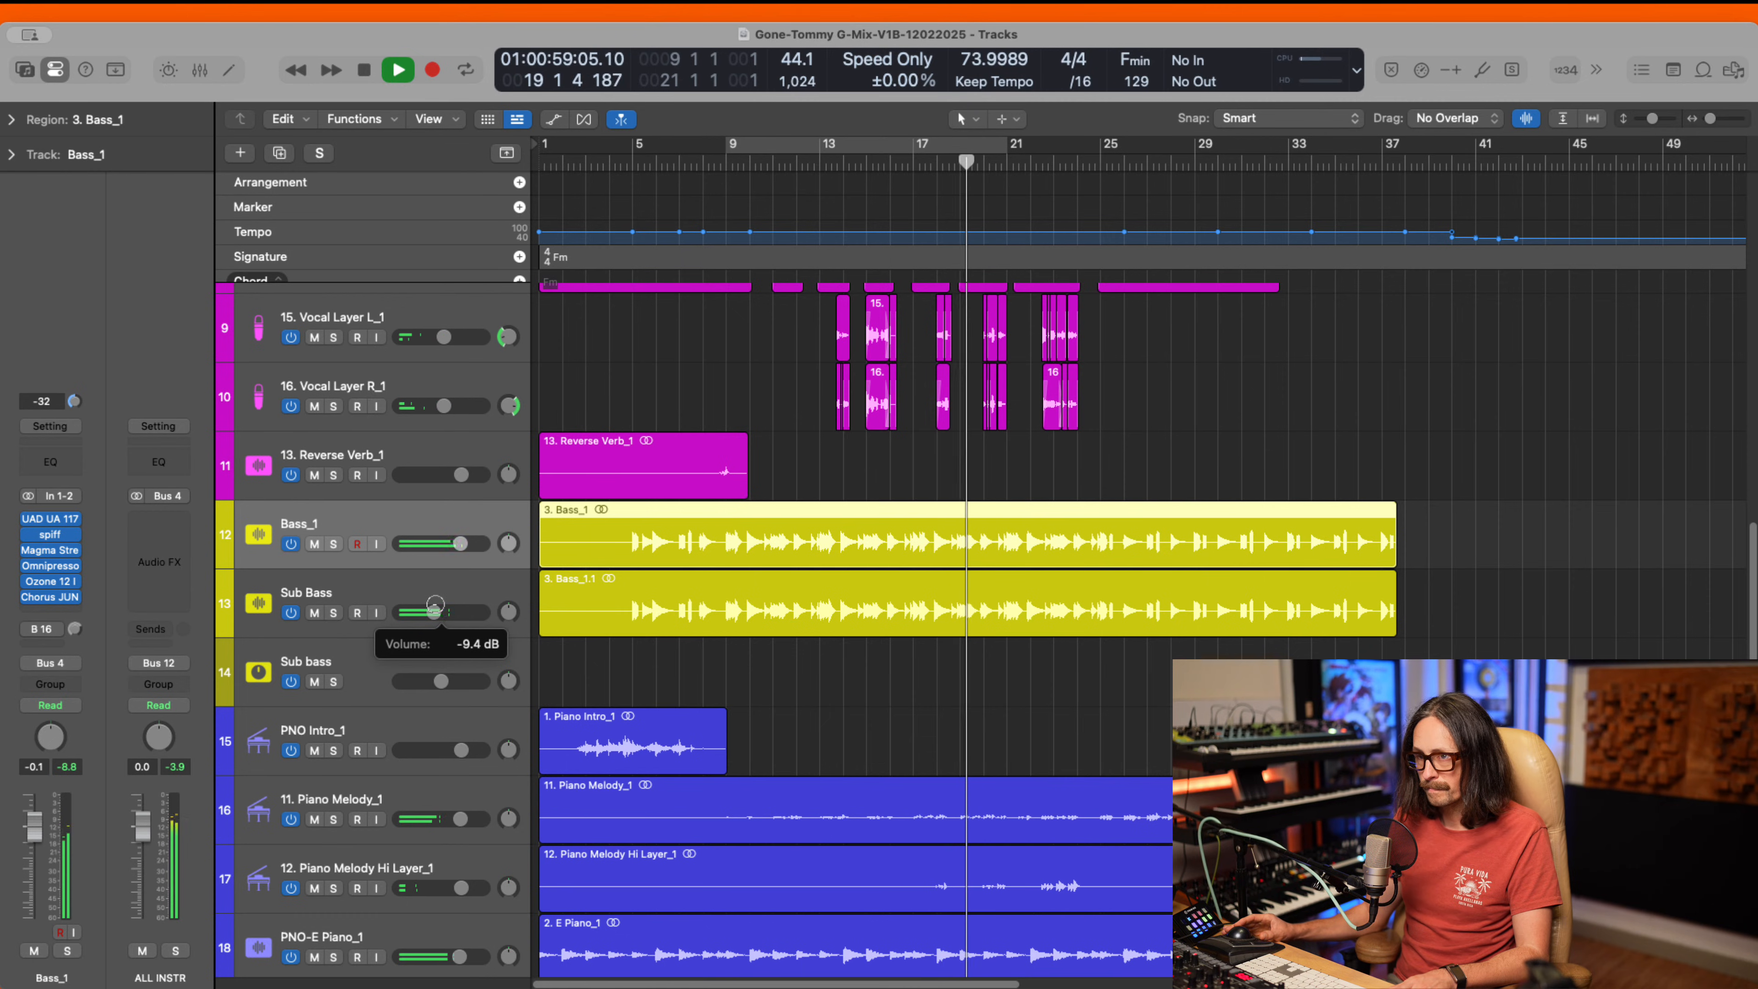
- Audition Sub Bass soloed and with Bass_1 muted, set its volume to -9.2 dB, then restore the full mix and stop playback
click(334, 613)
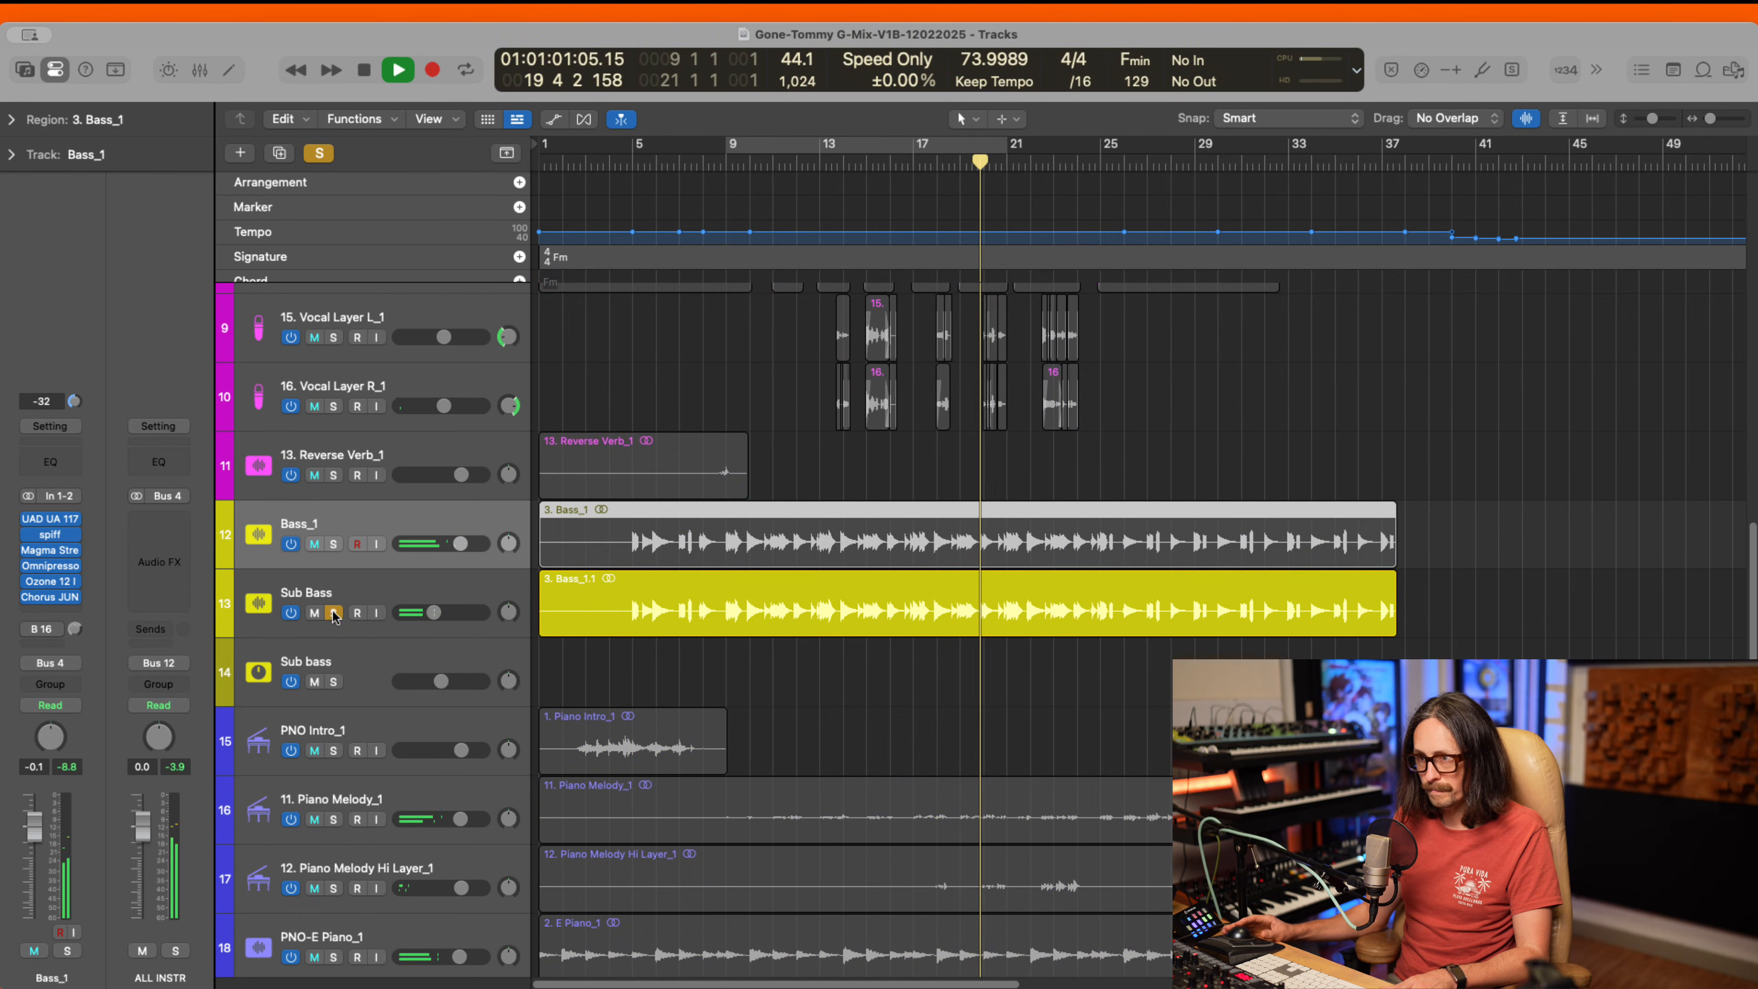
click(334, 614)
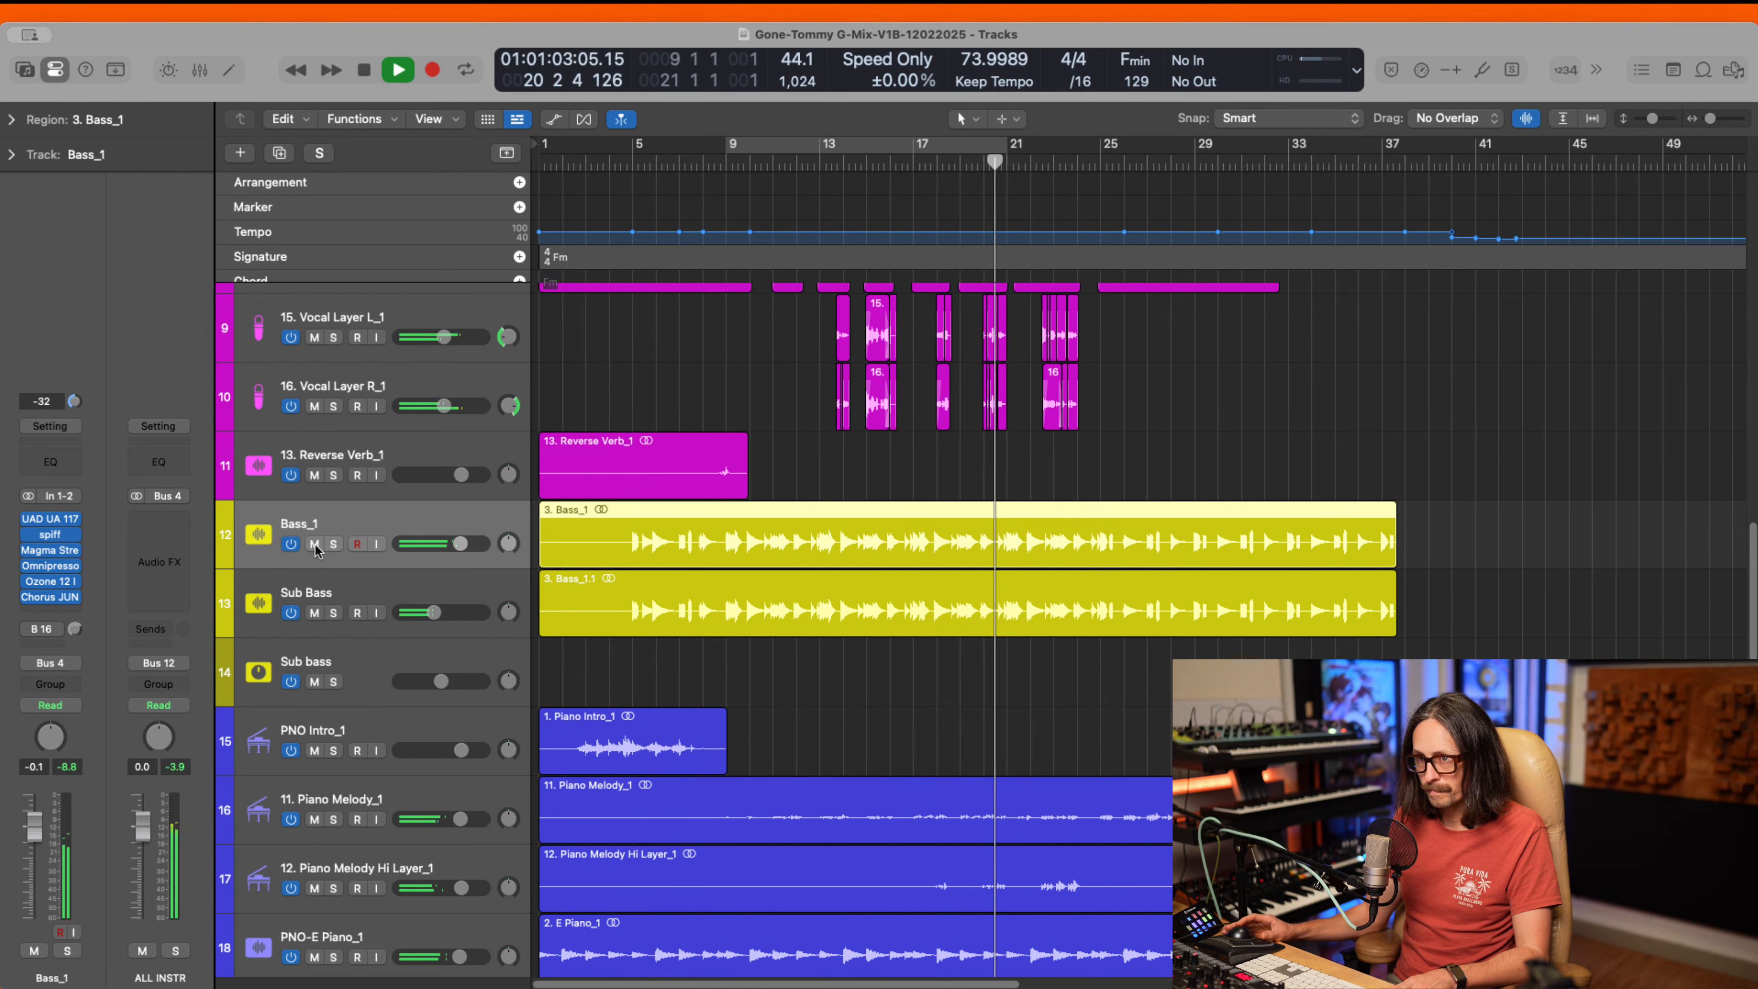
click(315, 547)
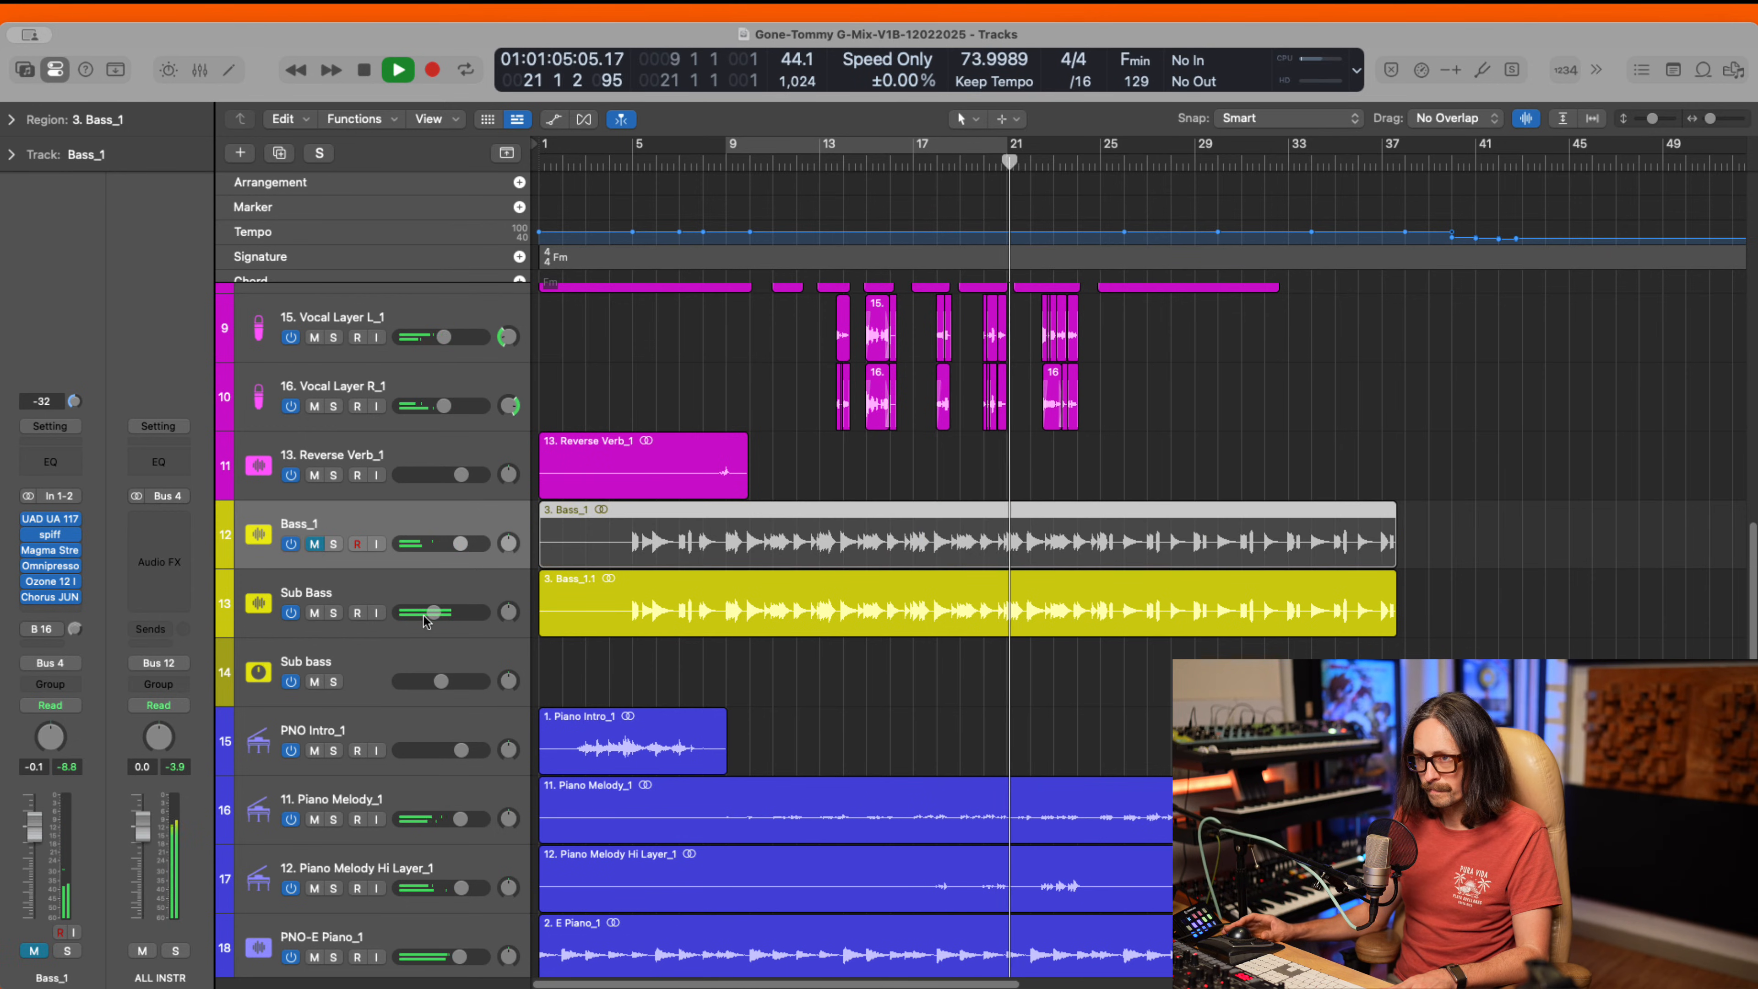
mouse_move(433, 612)
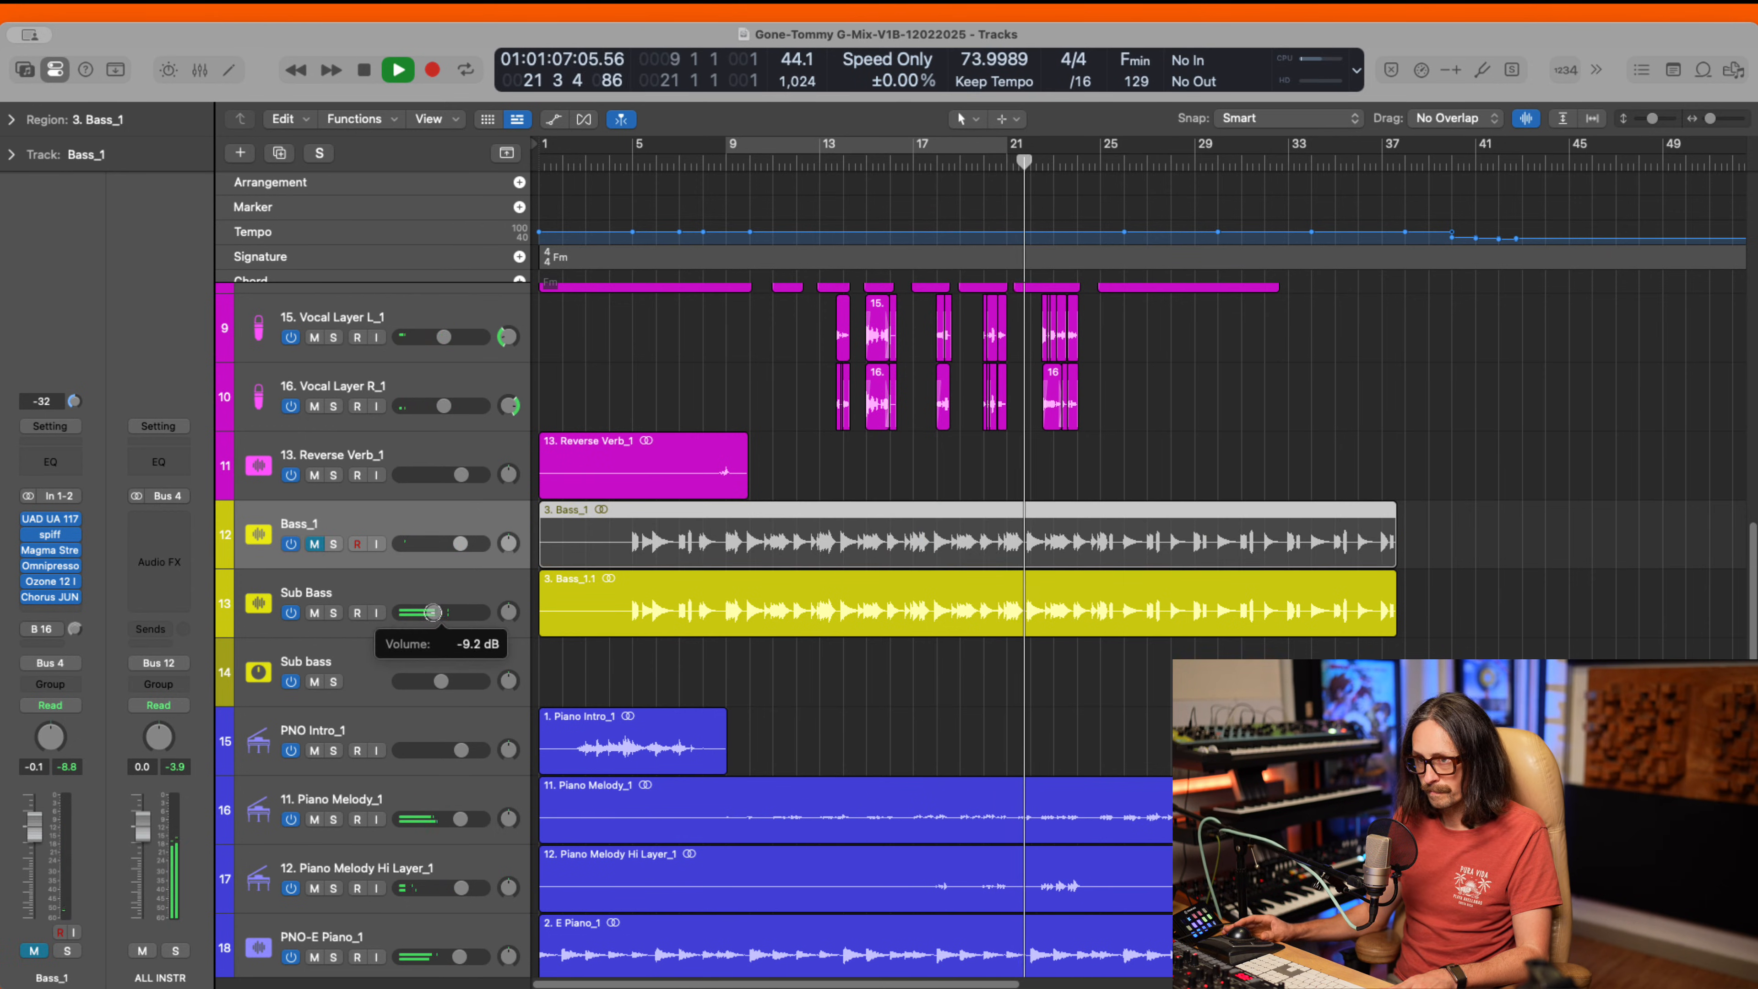
click(315, 544)
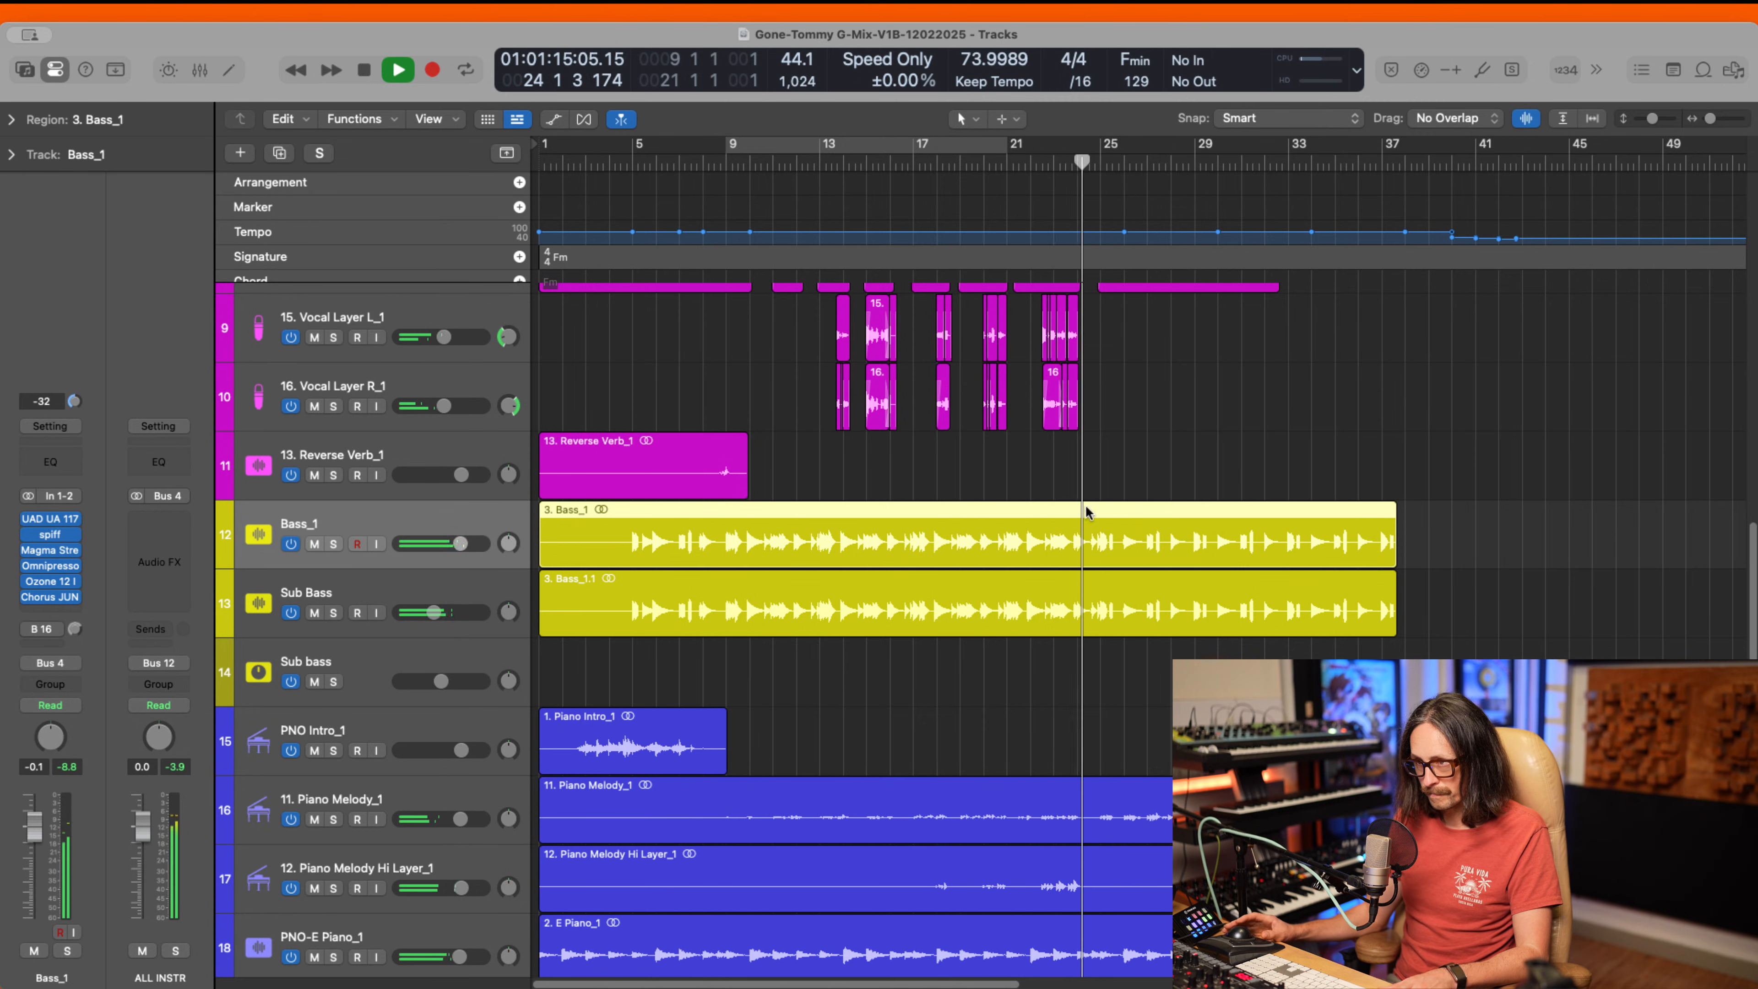
key(space)
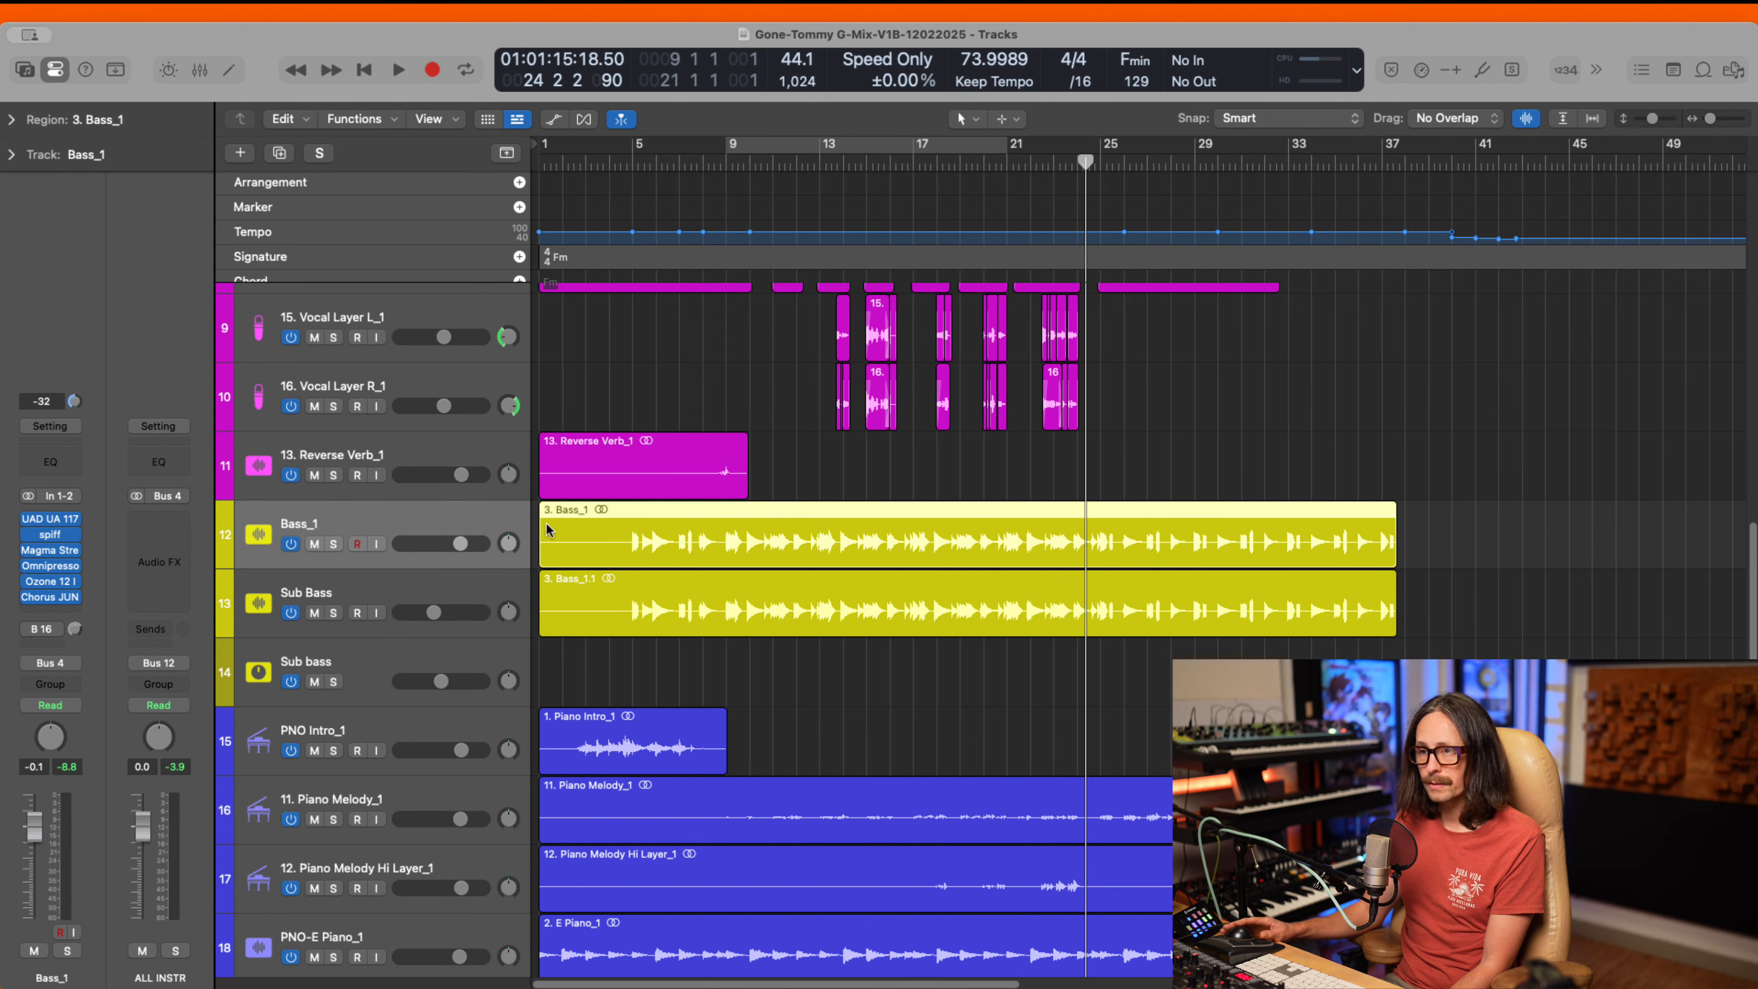
- Open Harmonics on the Sub Bass track and try the Tube and Transformer drive types
click(229, 599)
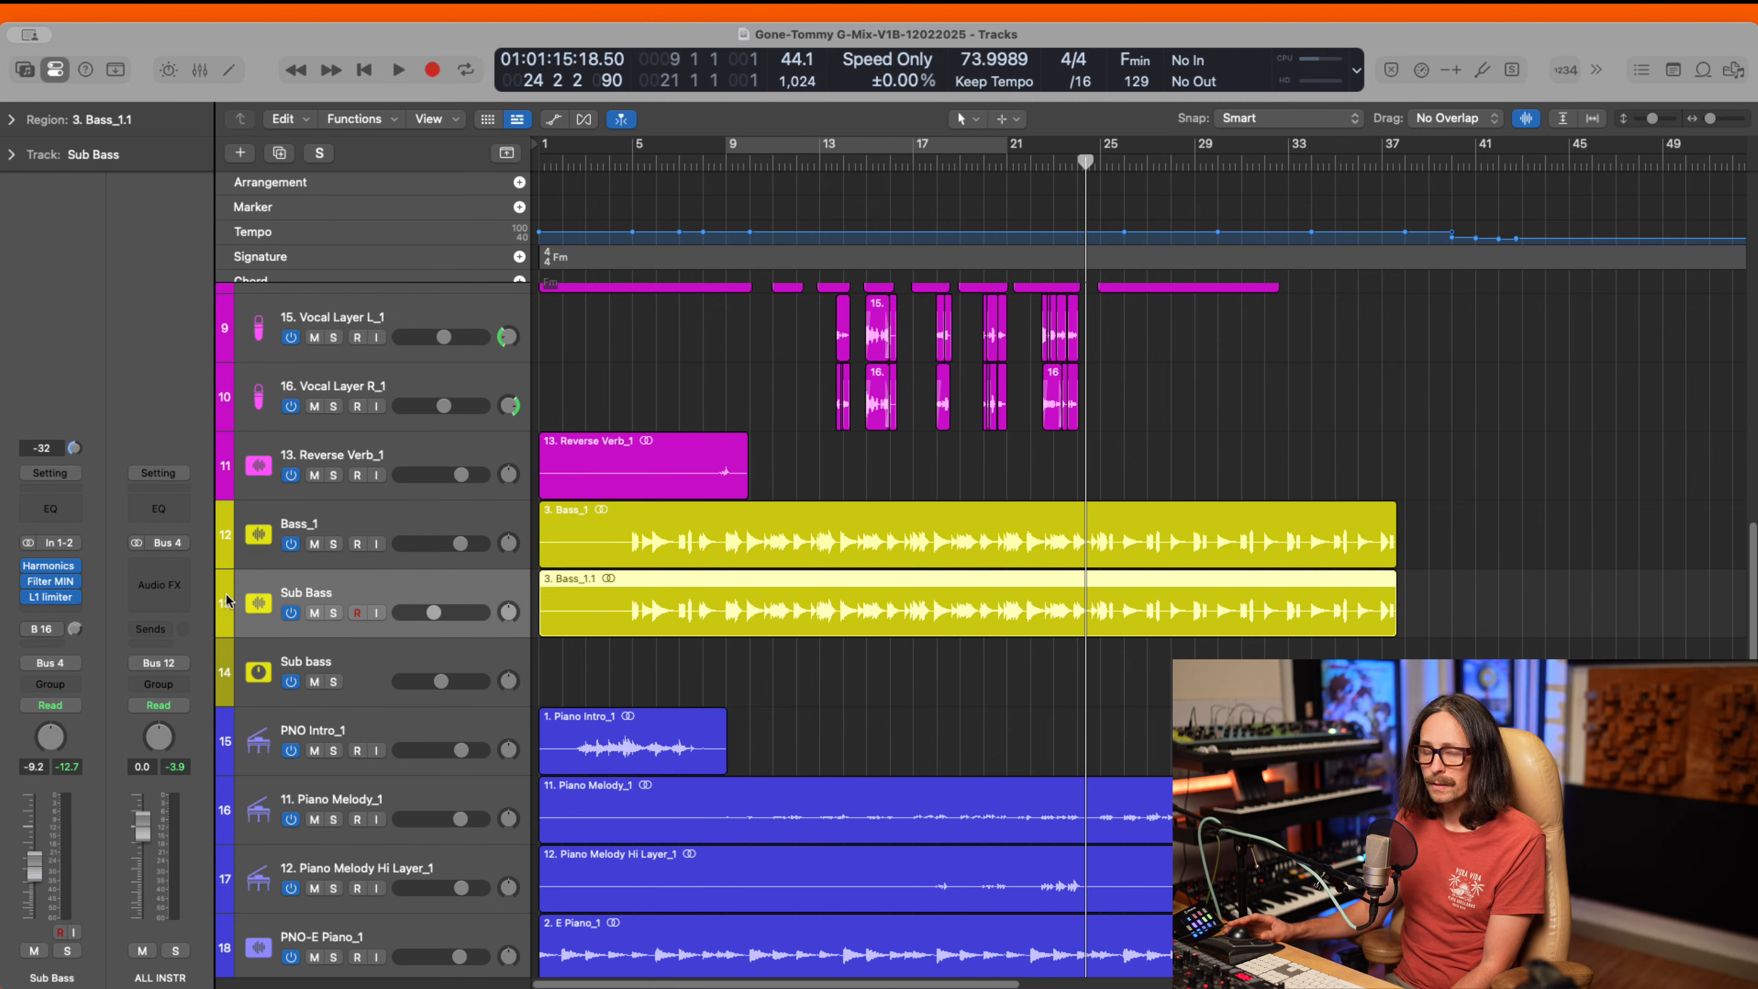
click(53, 569)
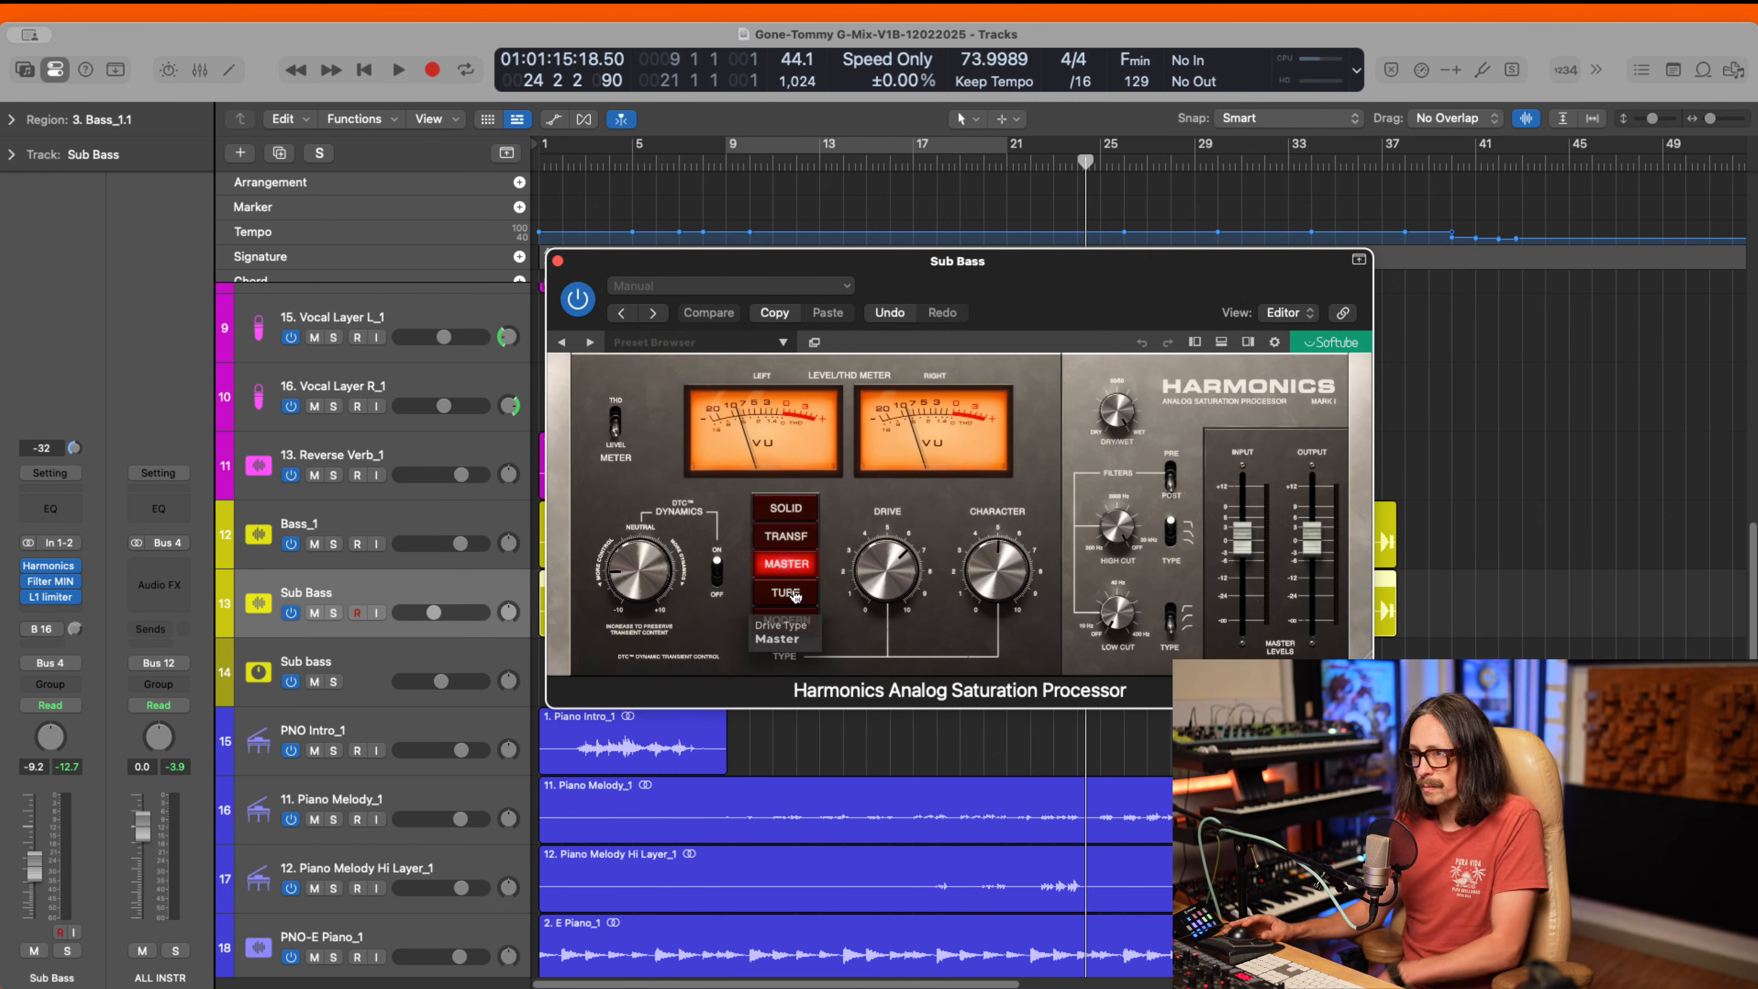
click(787, 592)
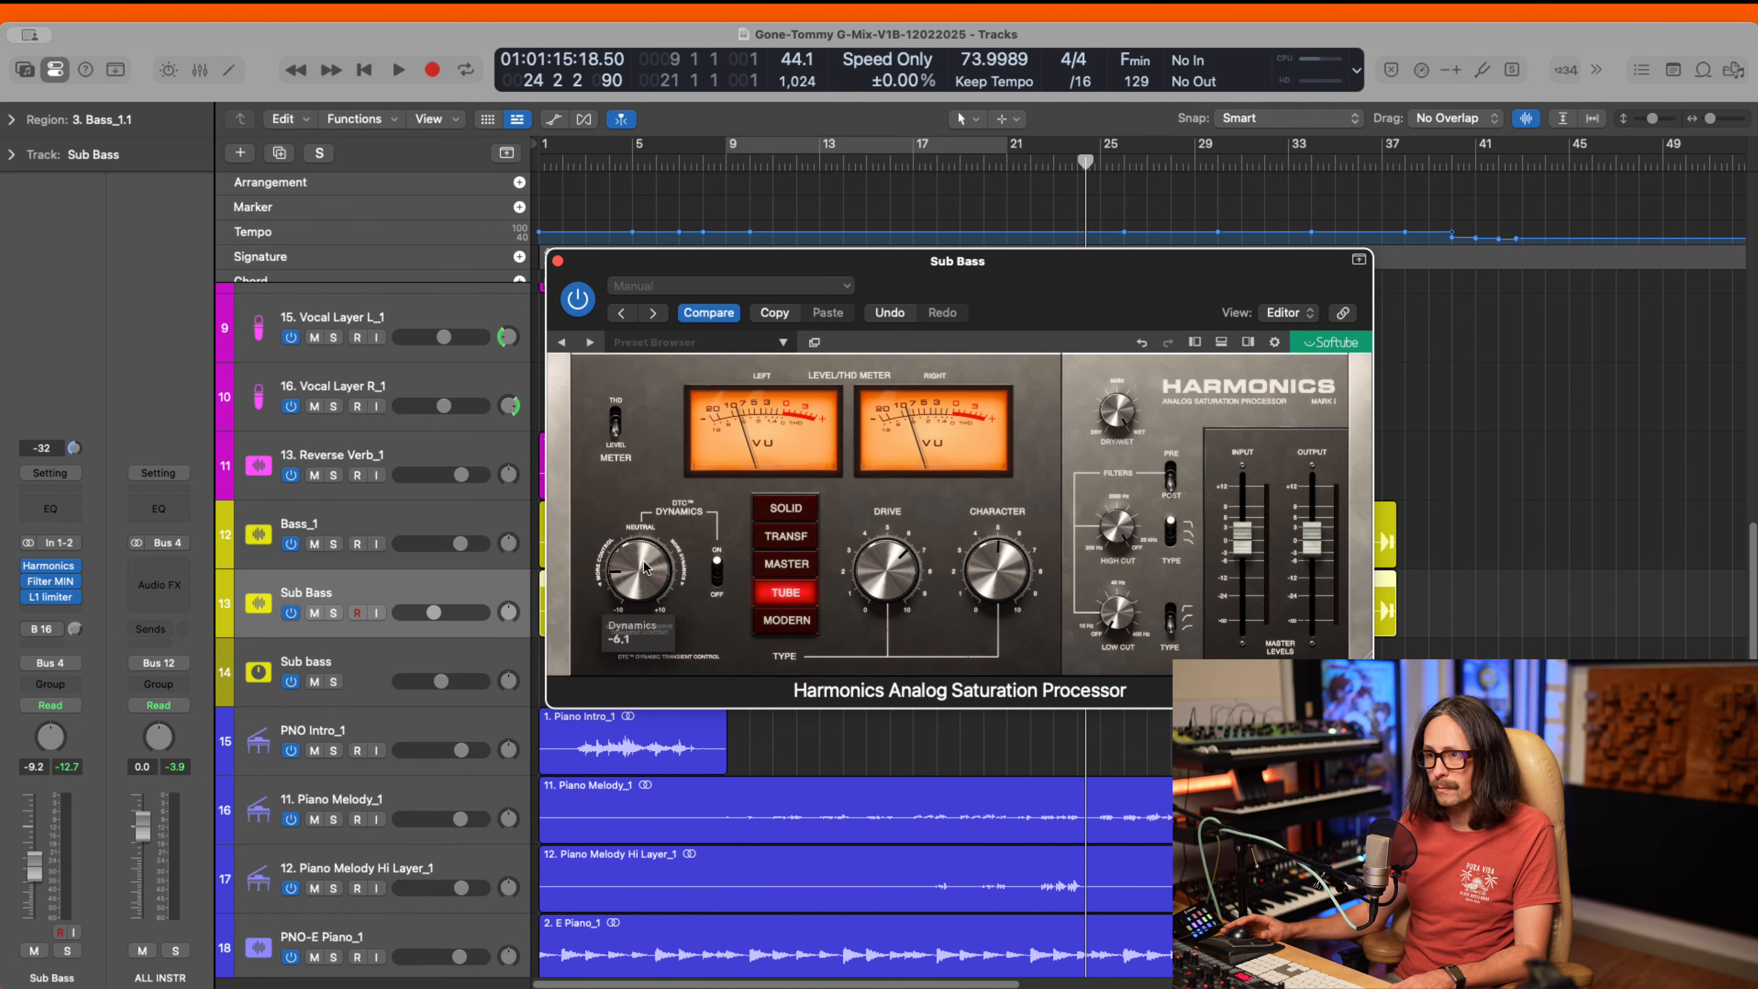
click(332, 530)
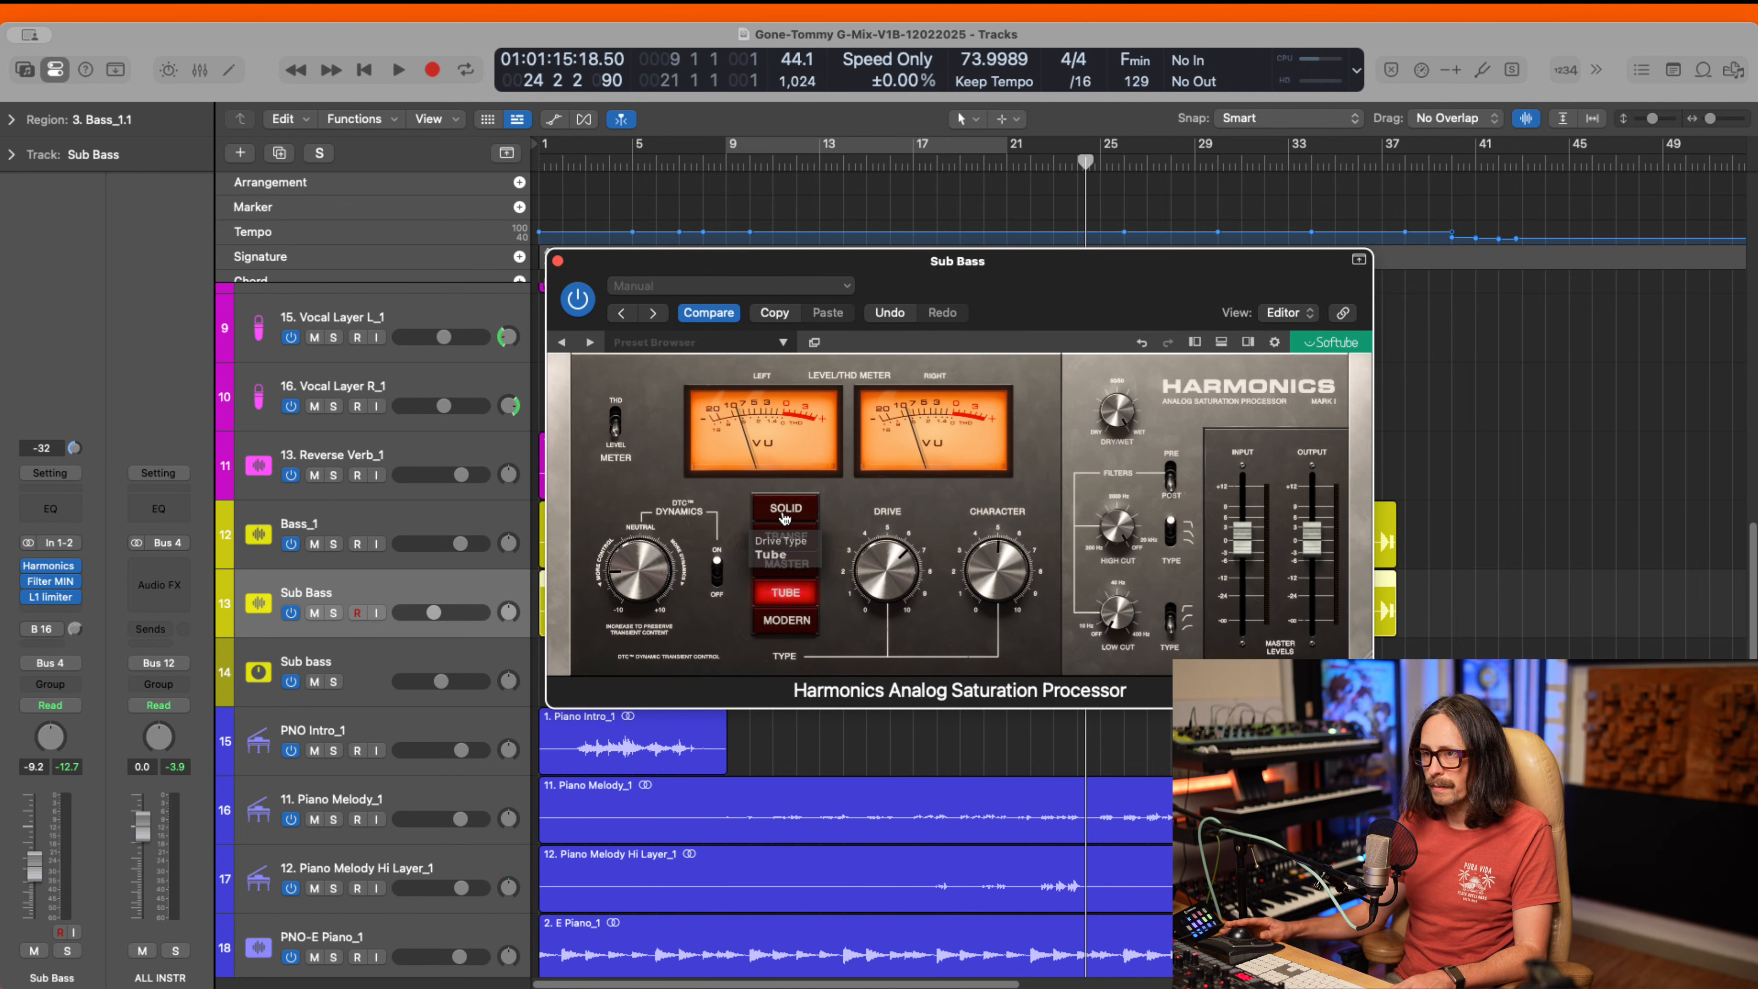
click(785, 536)
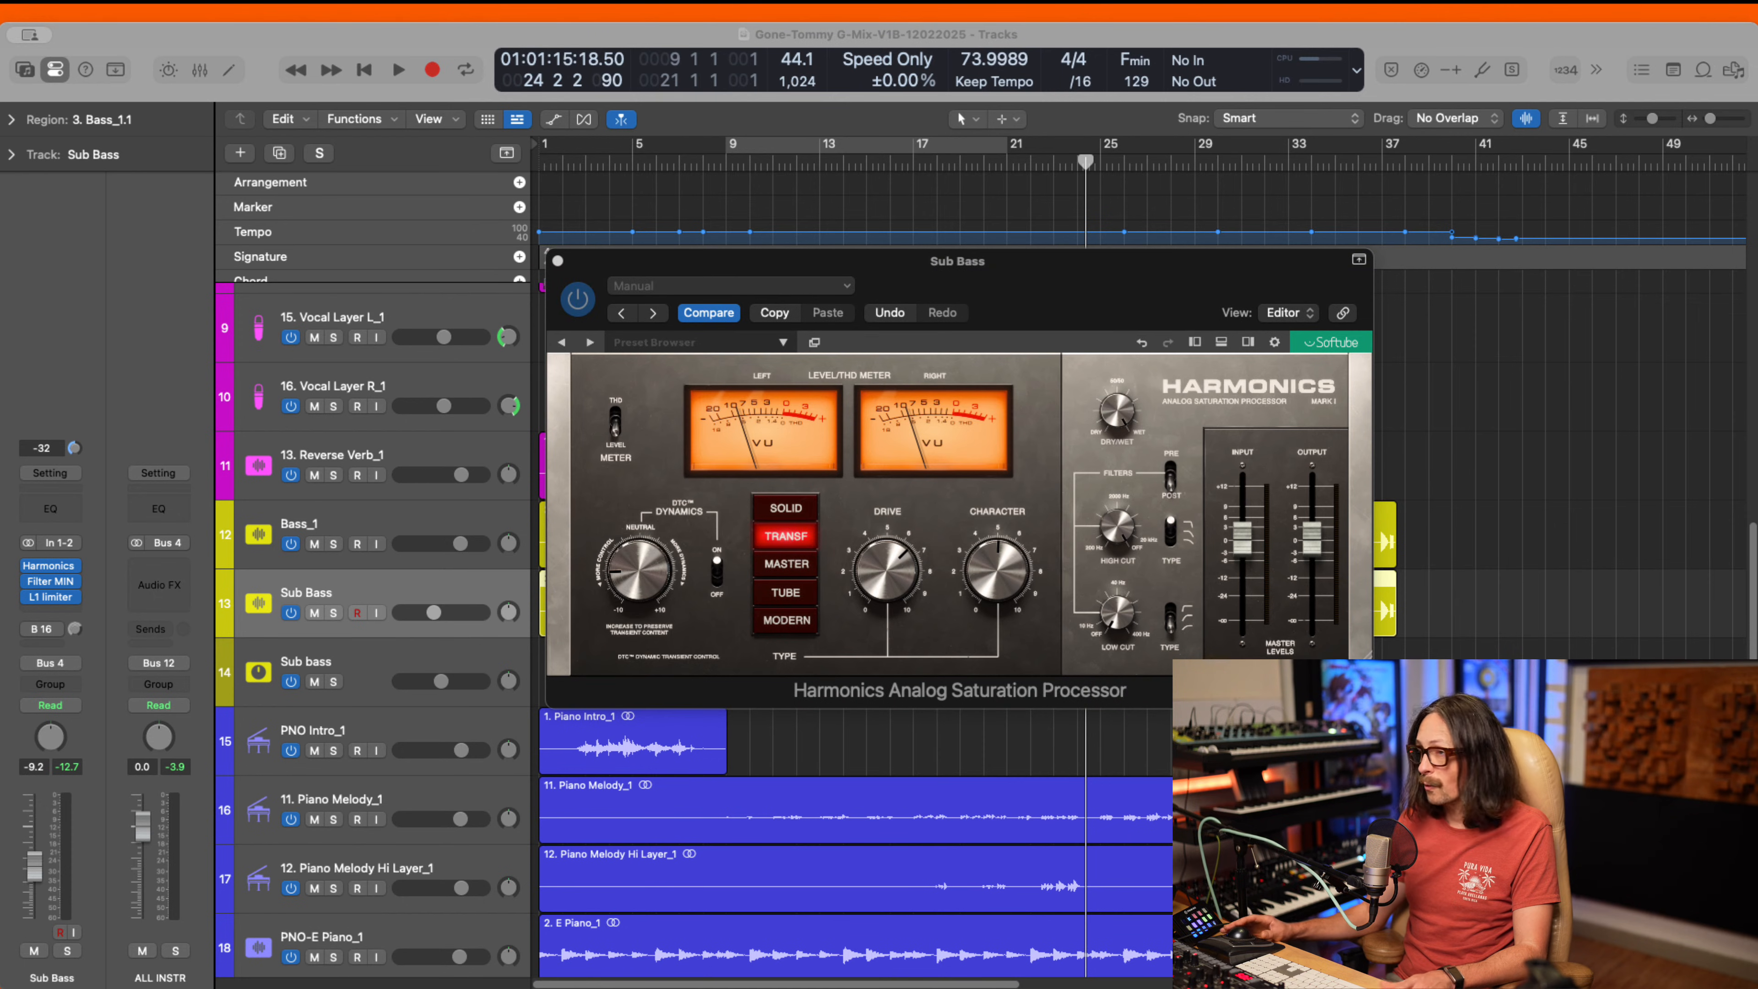
- Solo Sub Bass, listen to it during playback and switch the Harmonics drive type to Master
click(349, 615)
key(space)
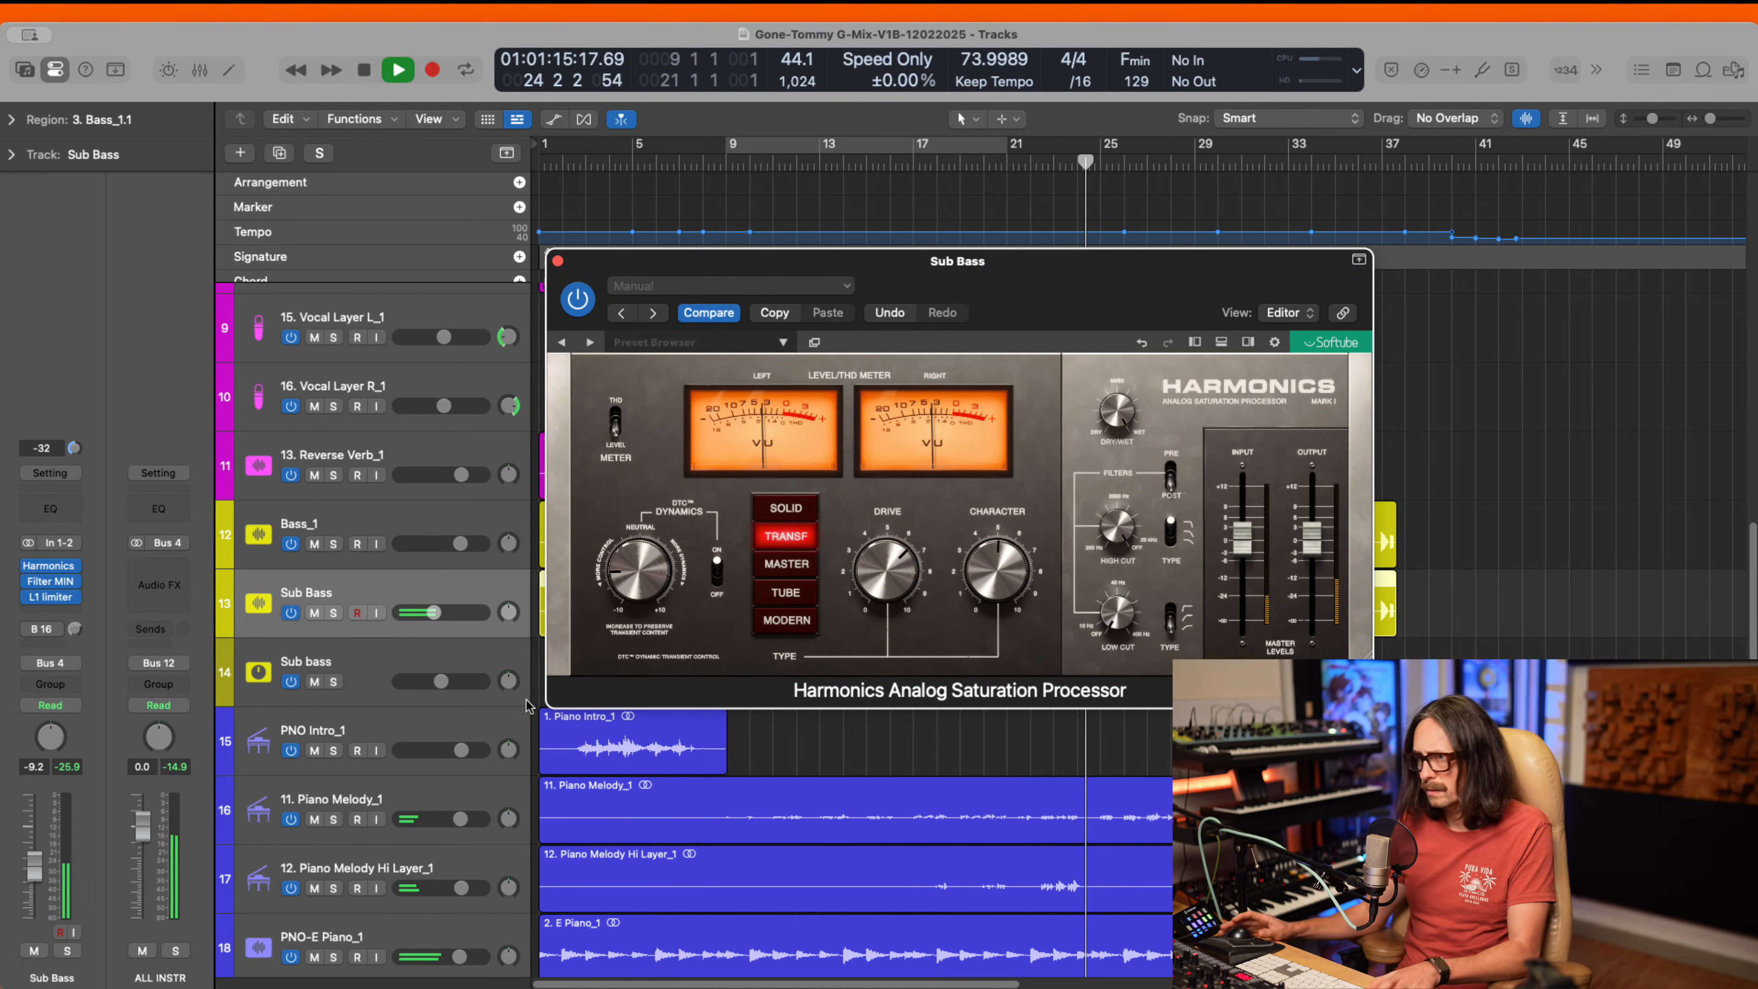
click(332, 613)
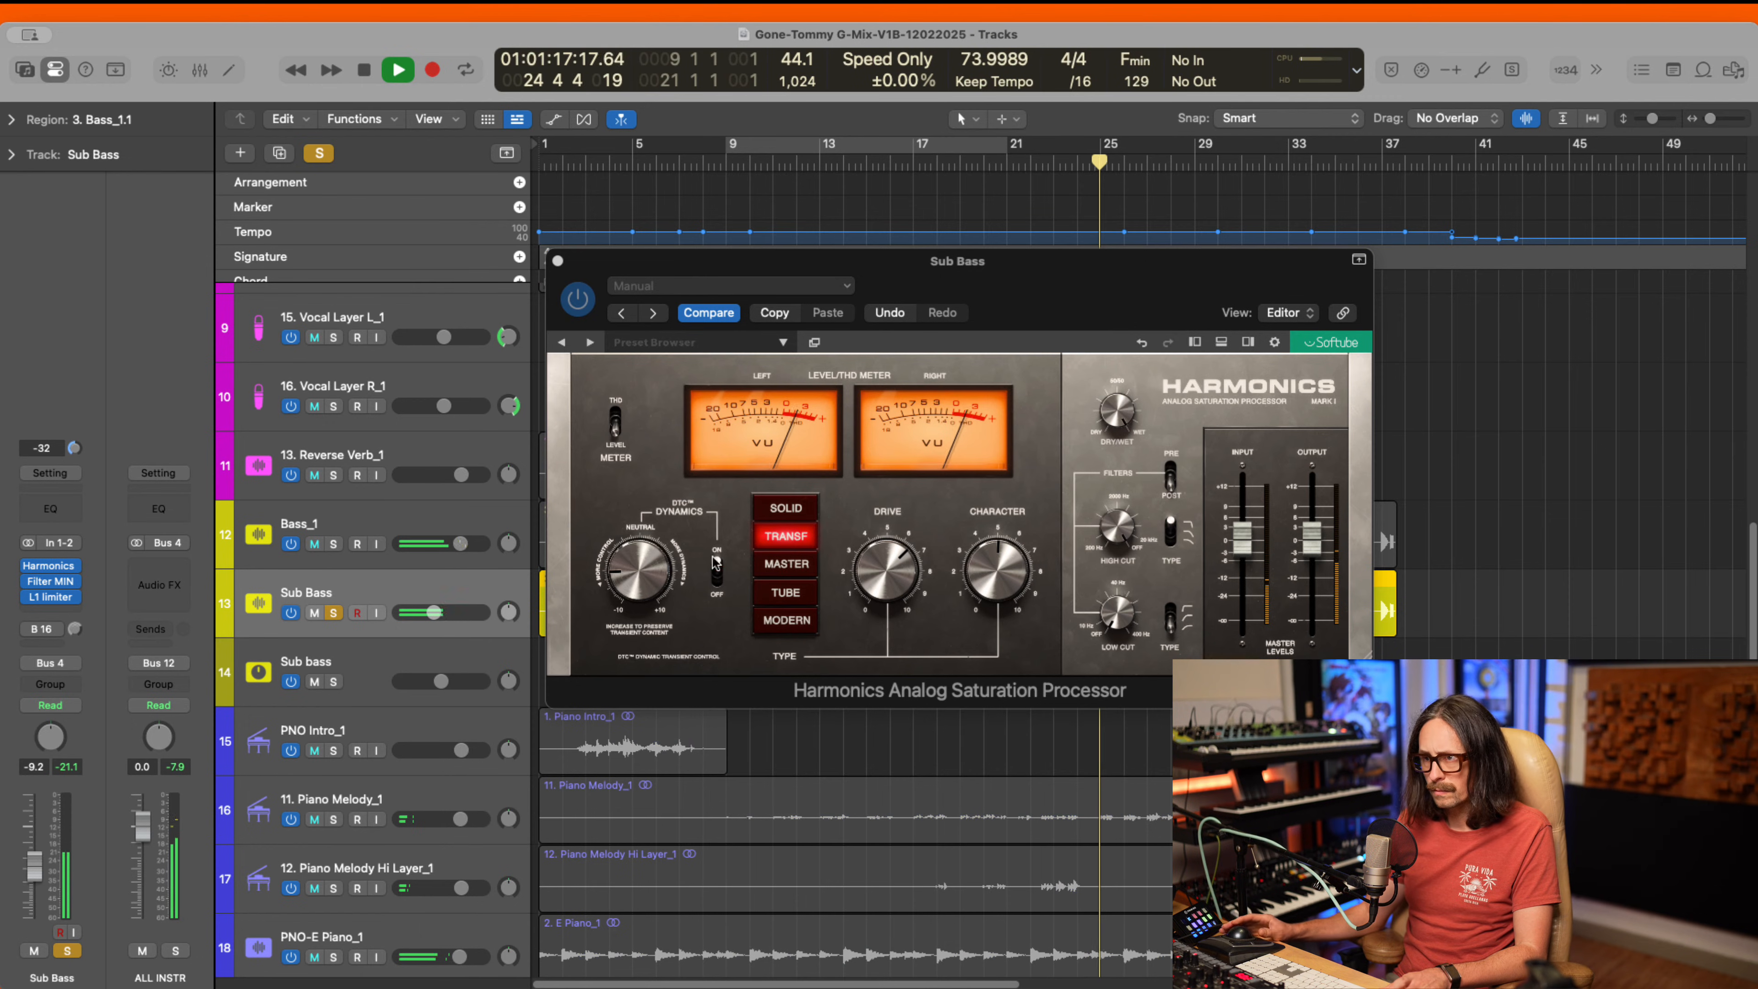
click(786, 563)
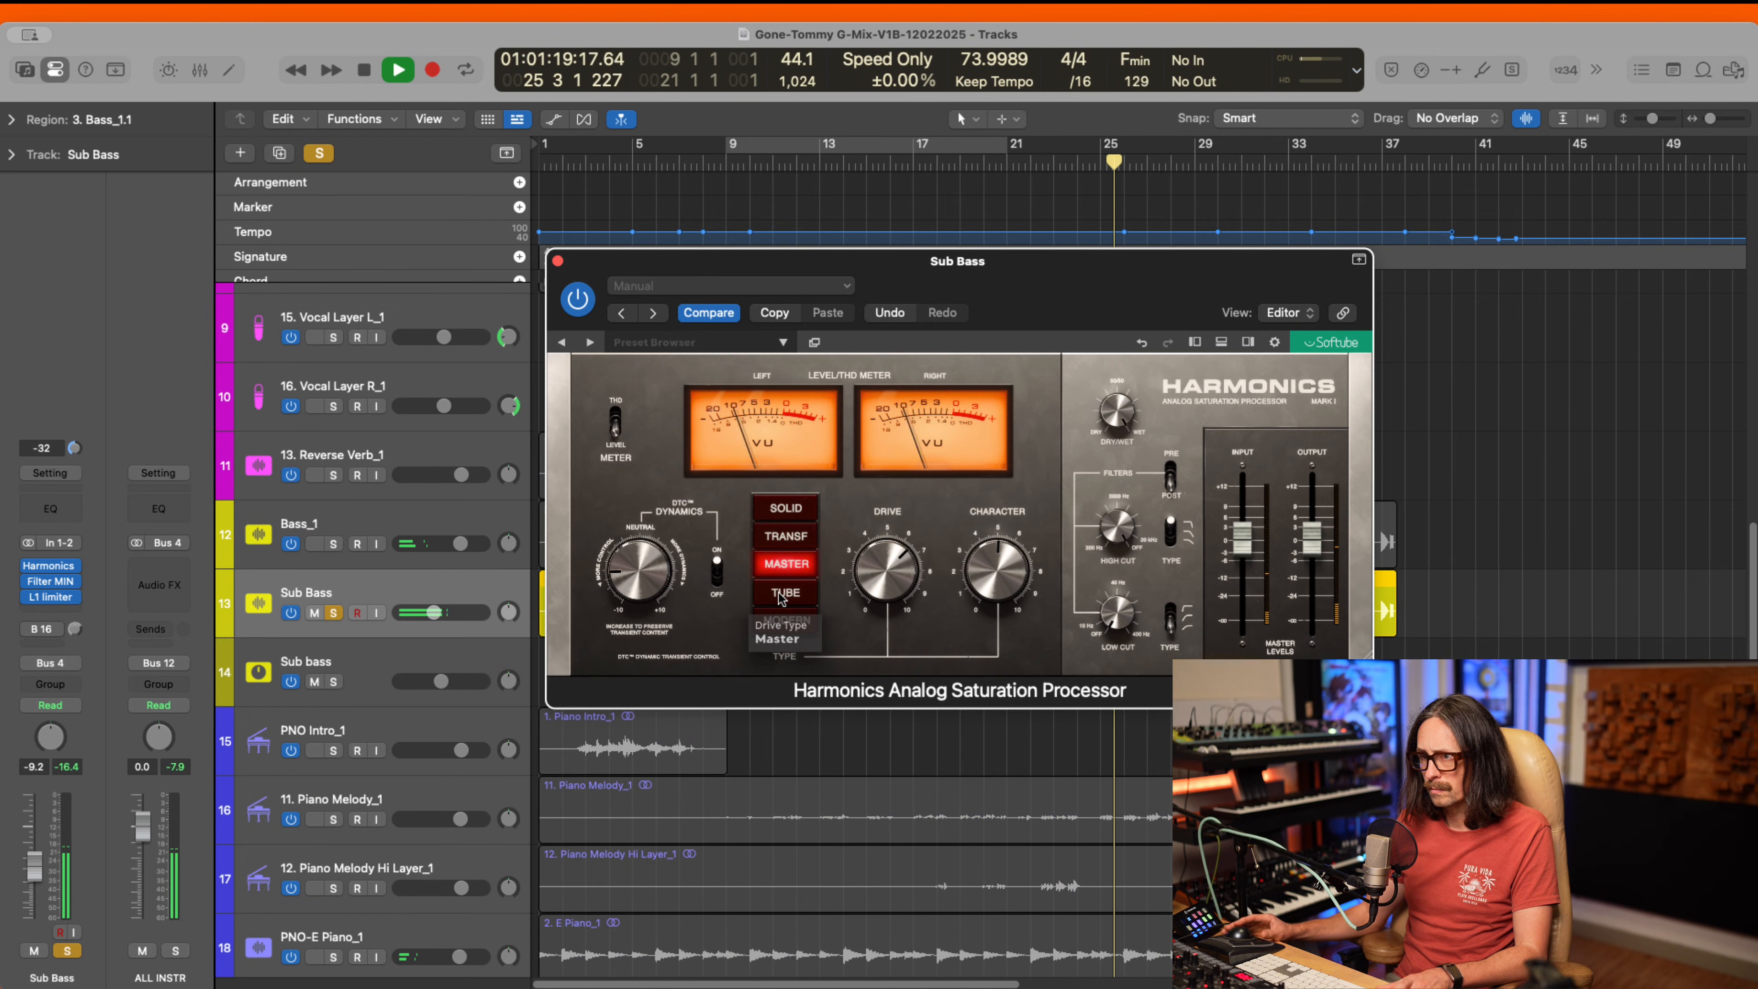
key(space)
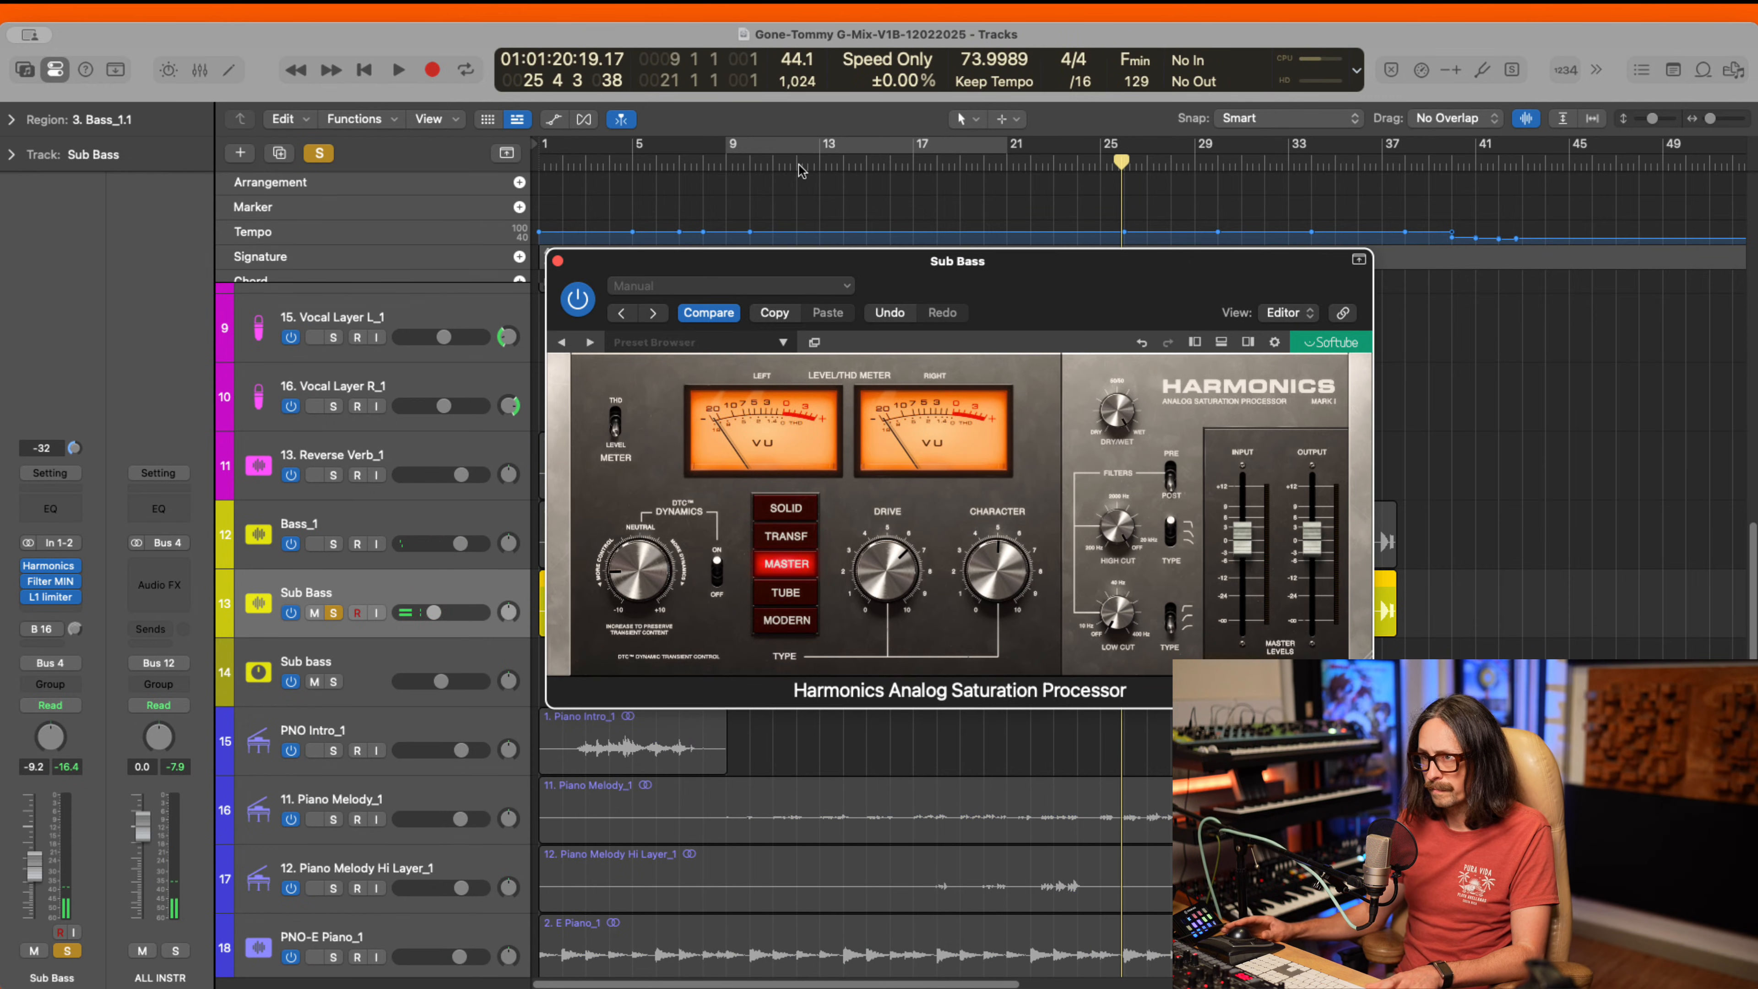
- Audition the Tube and Modern drive types in Harmonics with playback from about bar 12, then close the plug-in
click(801, 170)
key(space)
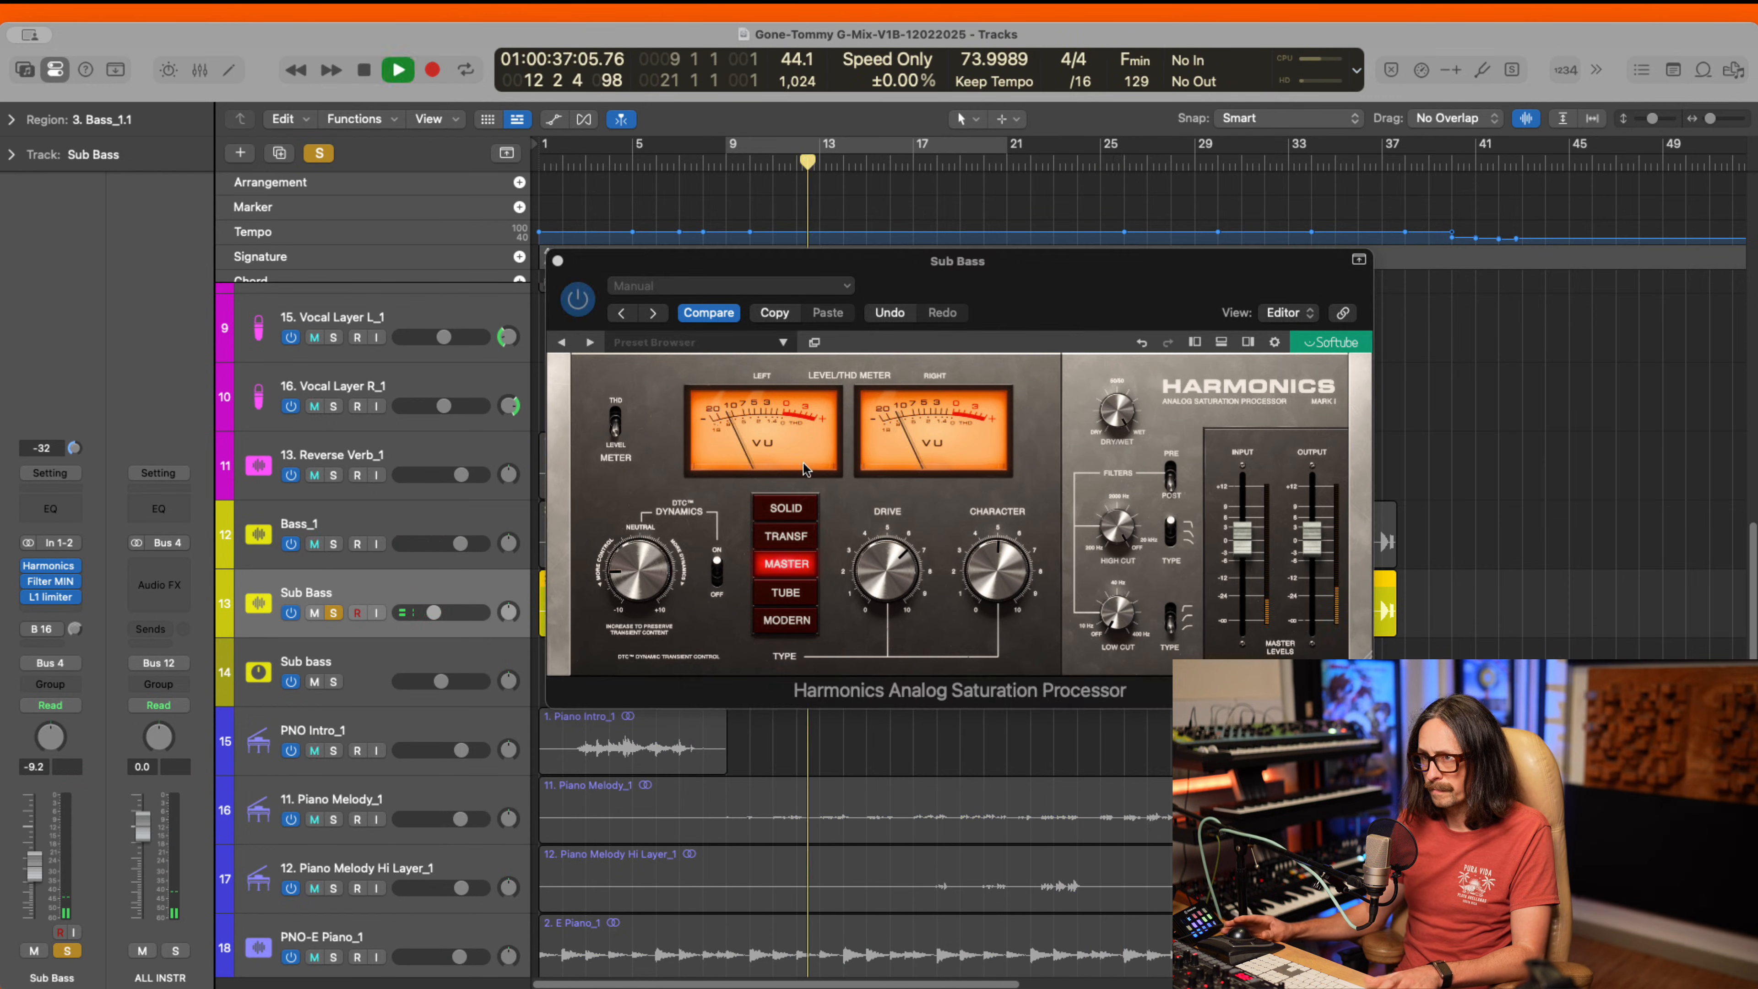
click(786, 595)
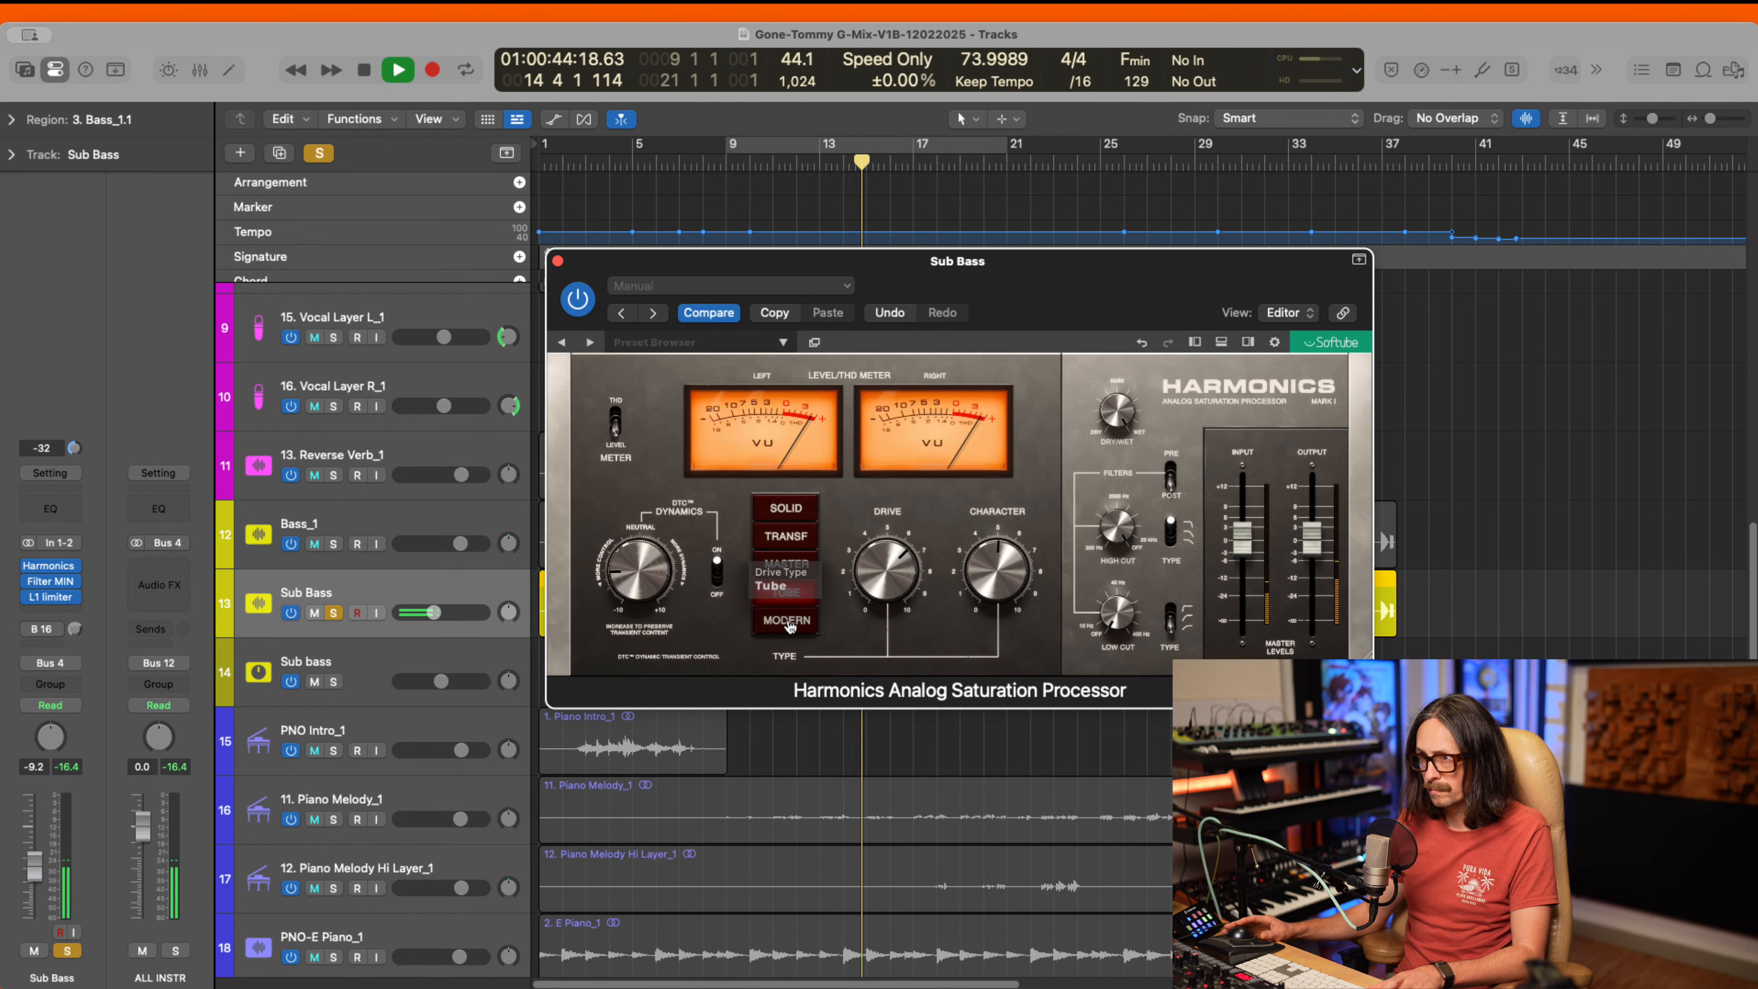
click(788, 621)
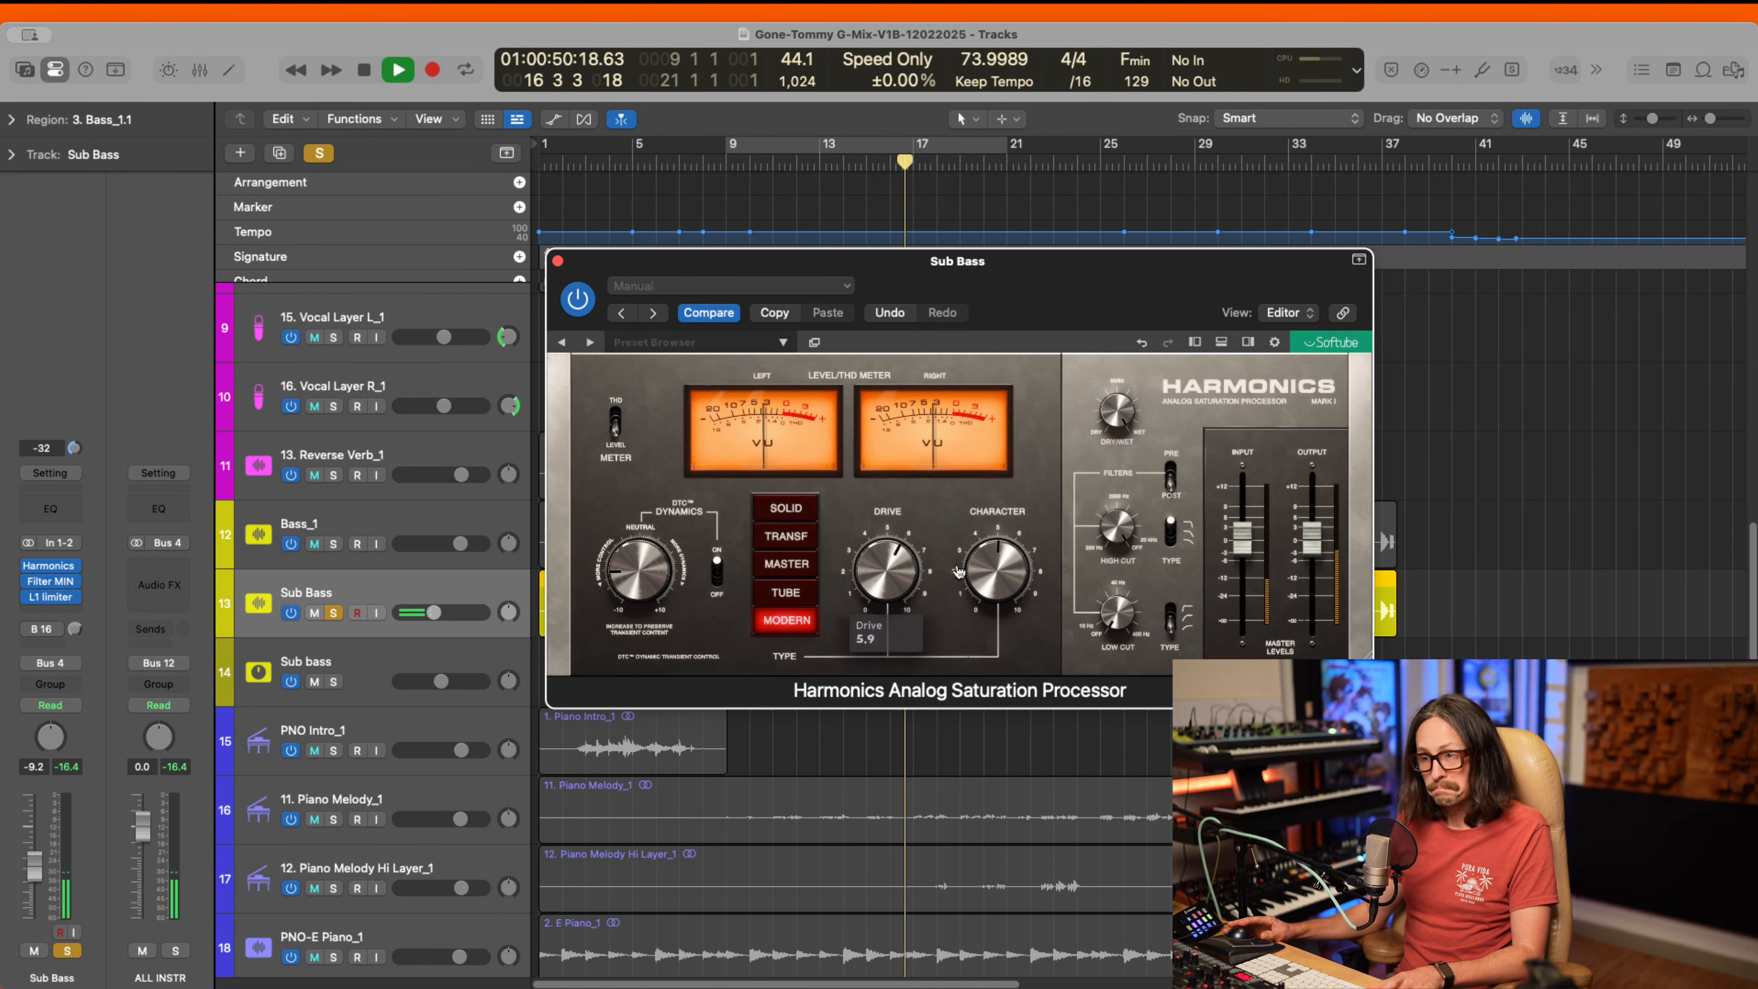
key(space)
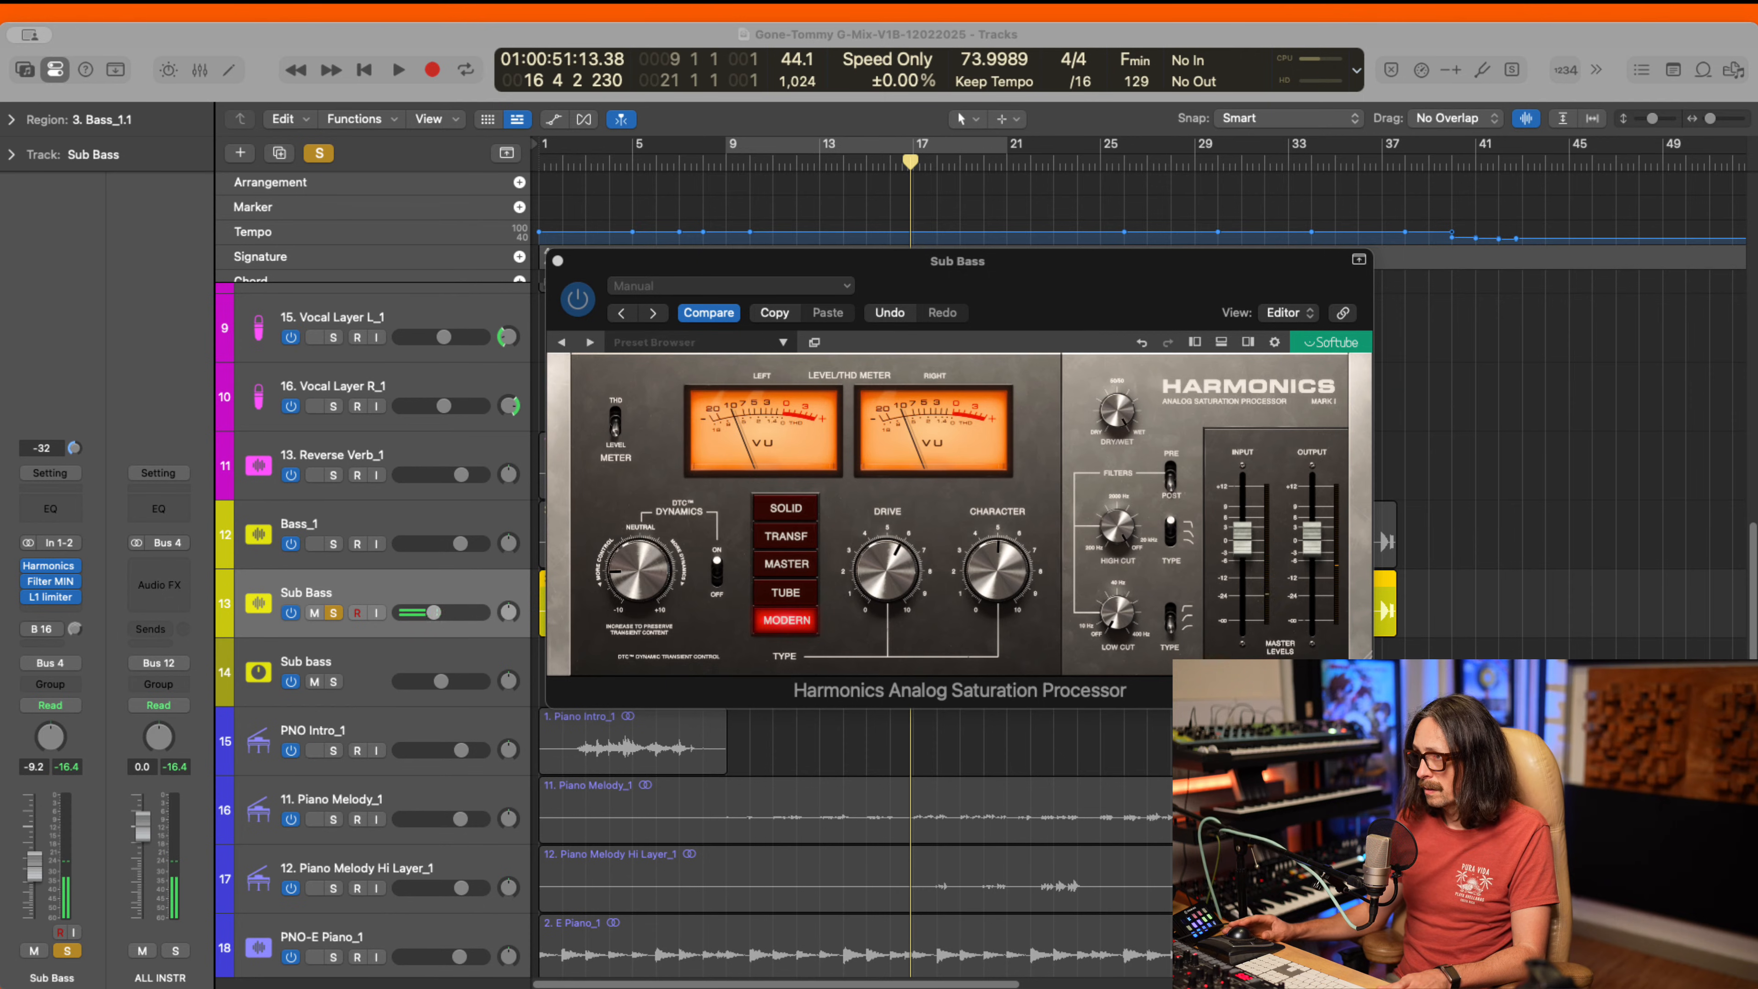
click(782, 593)
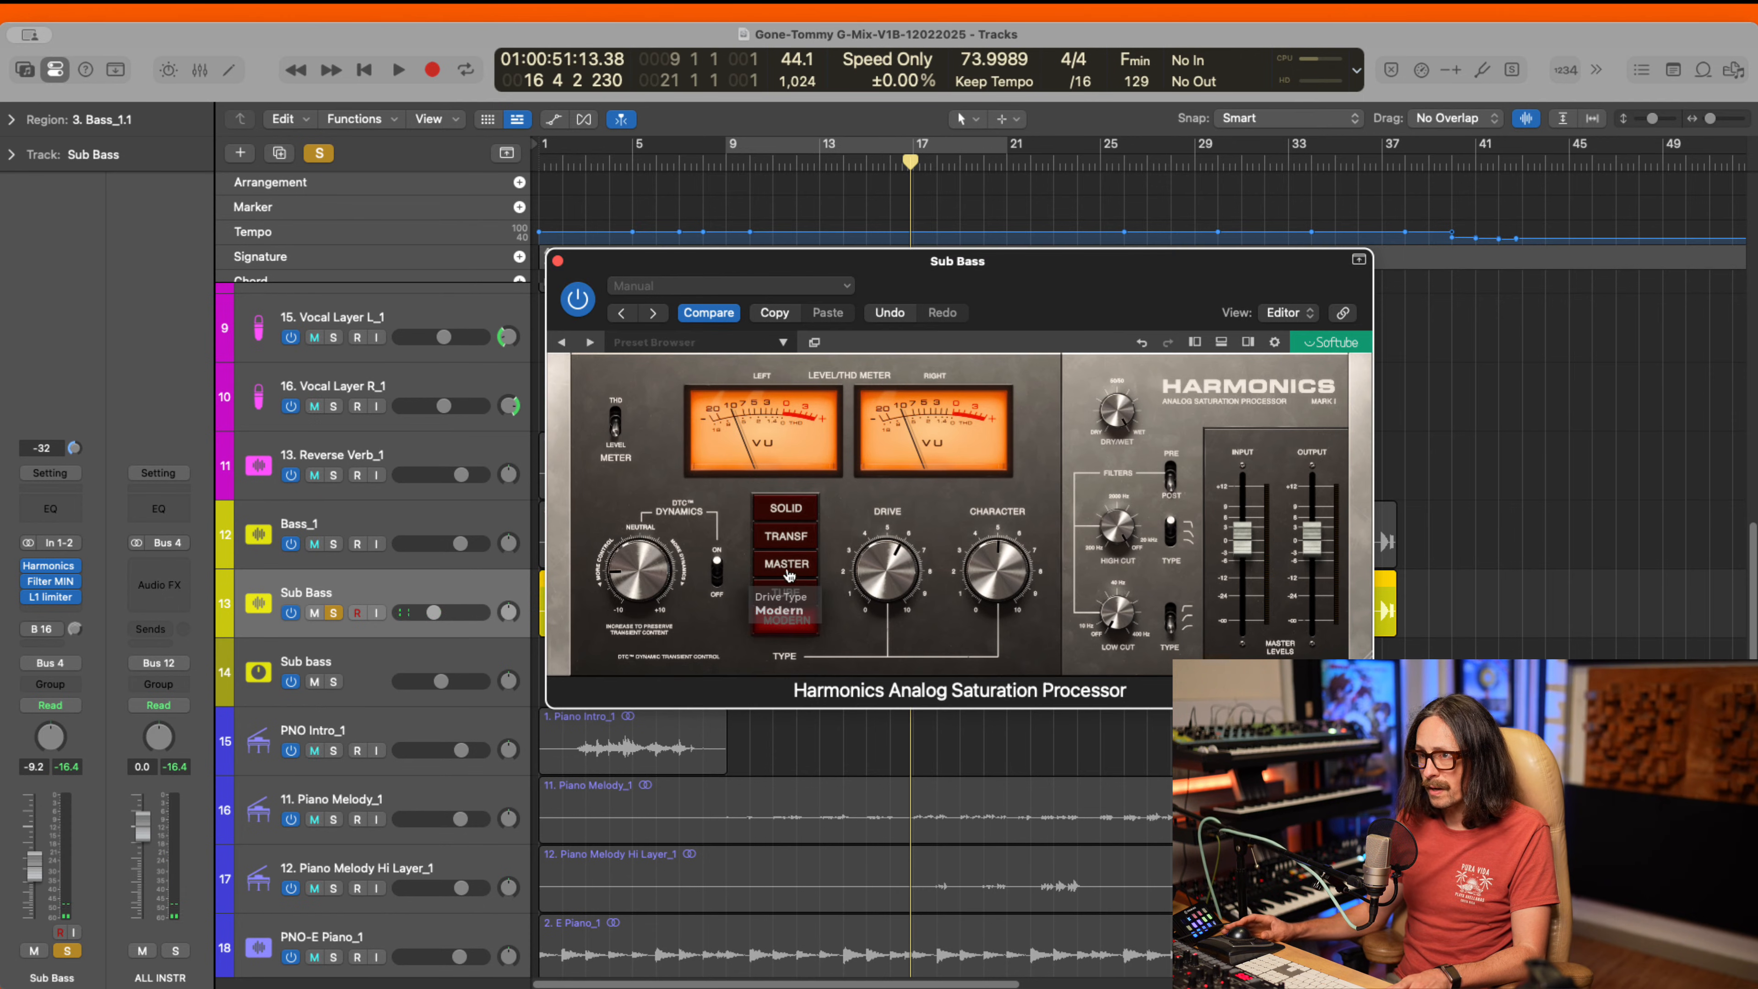
click(557, 261)
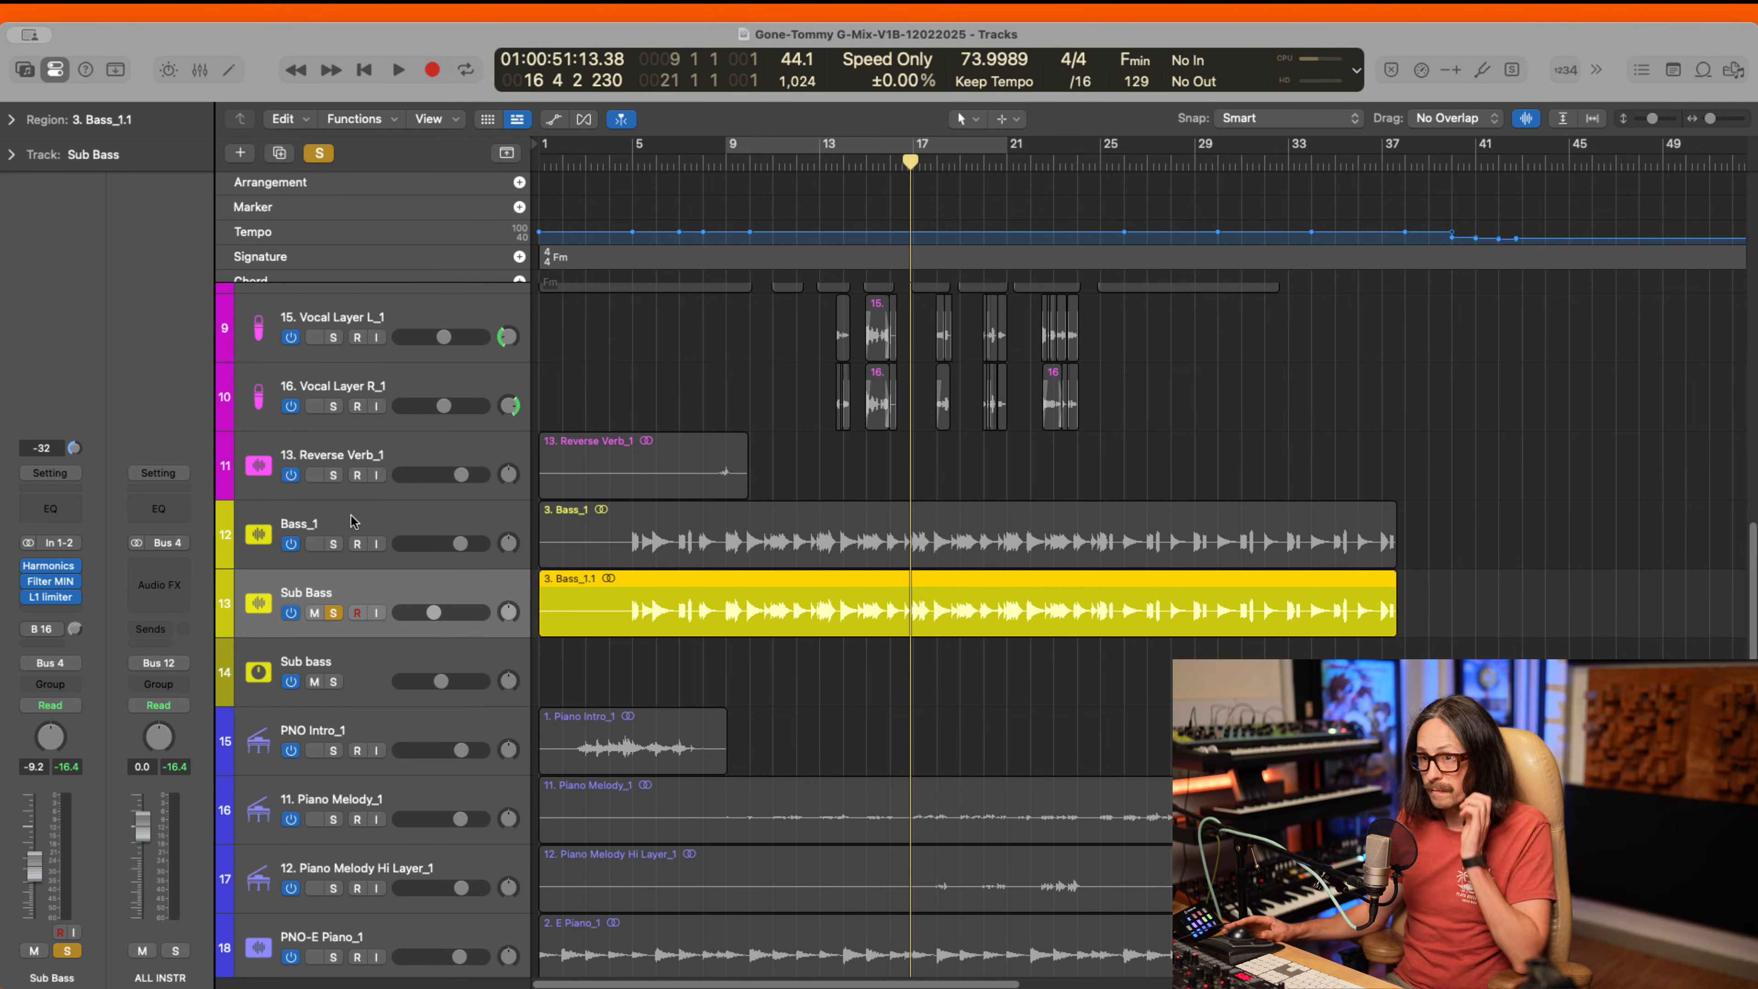
- Unsolo Sub Bass, extend the cycle range to 24 4 1 and select the VOX-LEAD track
mouse_move(79, 589)
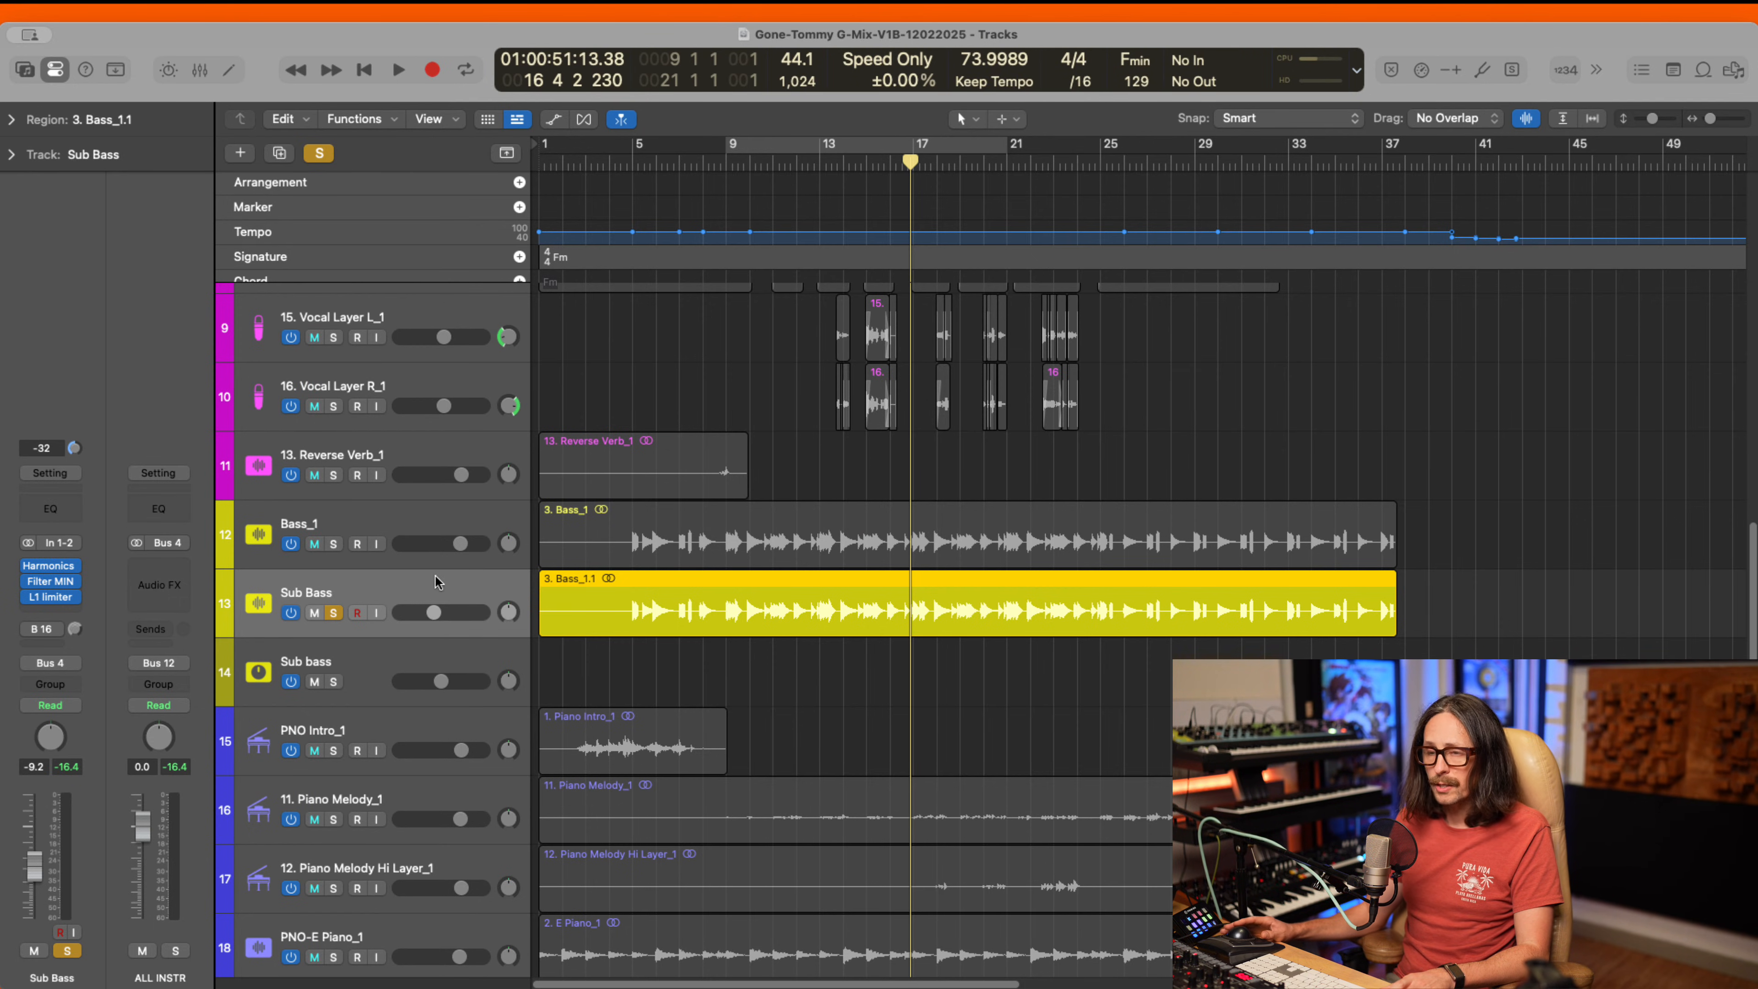
click(334, 612)
scroll(869, 554, up, 8)
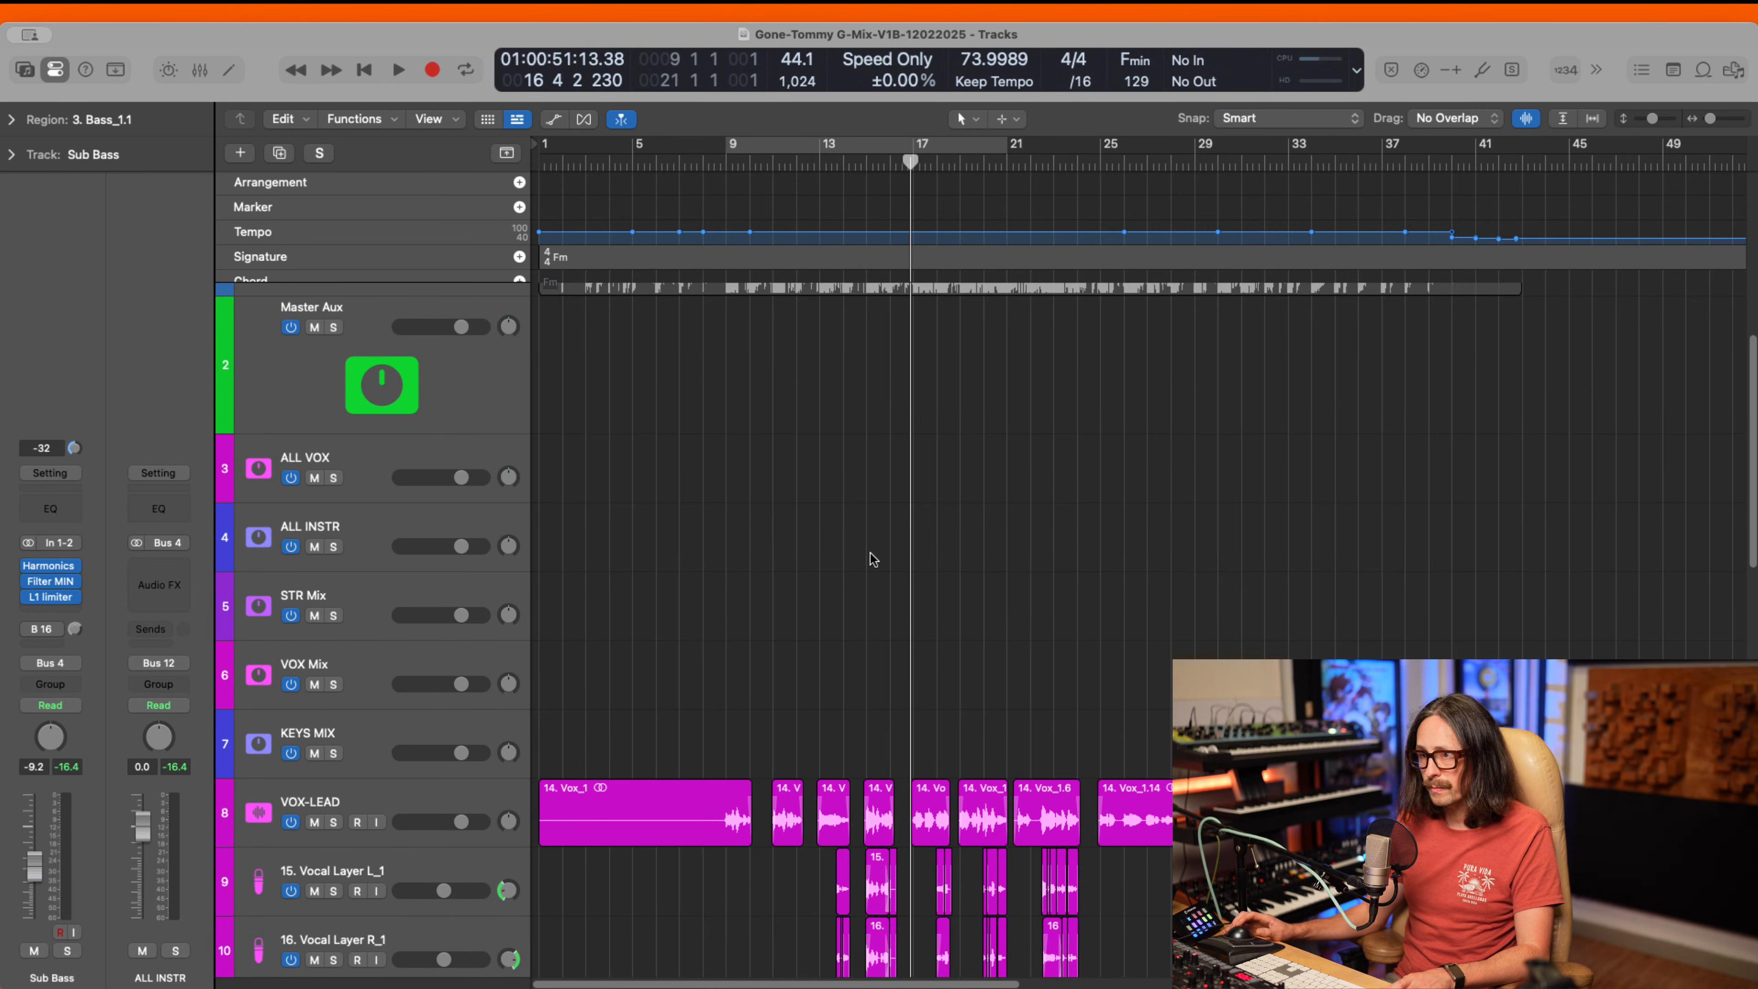
scroll(868, 561, down, 2)
drag(713, 556, 1169, 723)
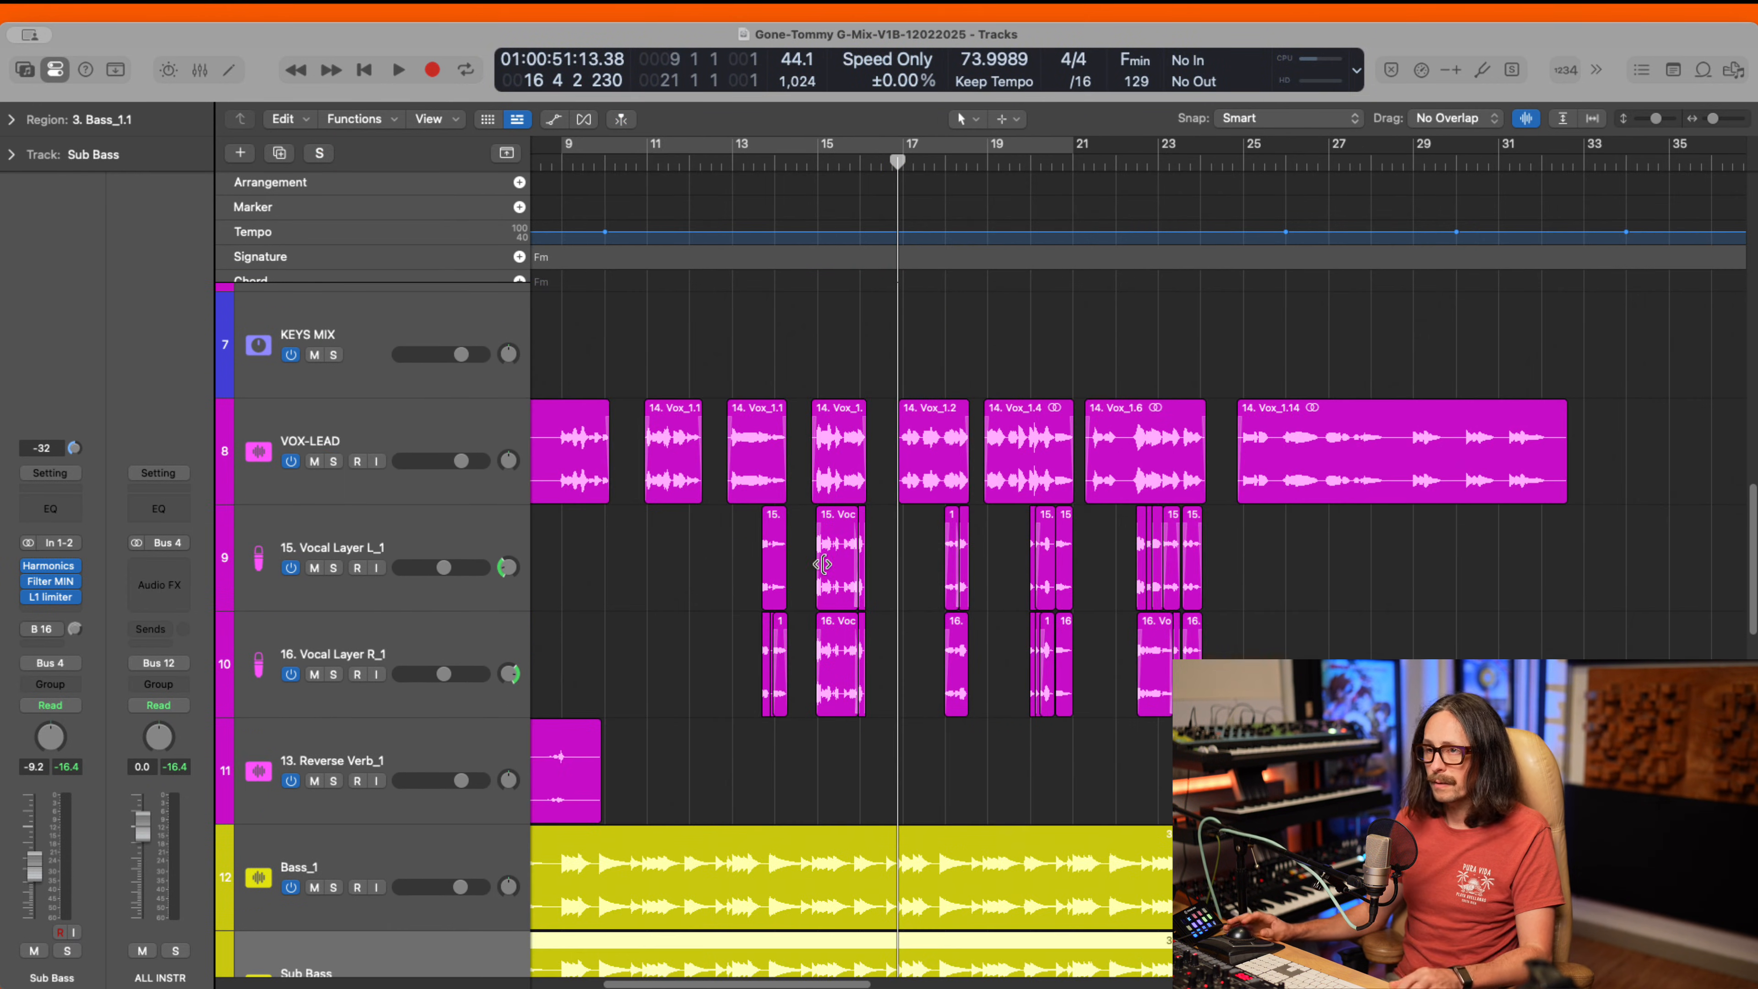
scroll(822, 565, left, 1)
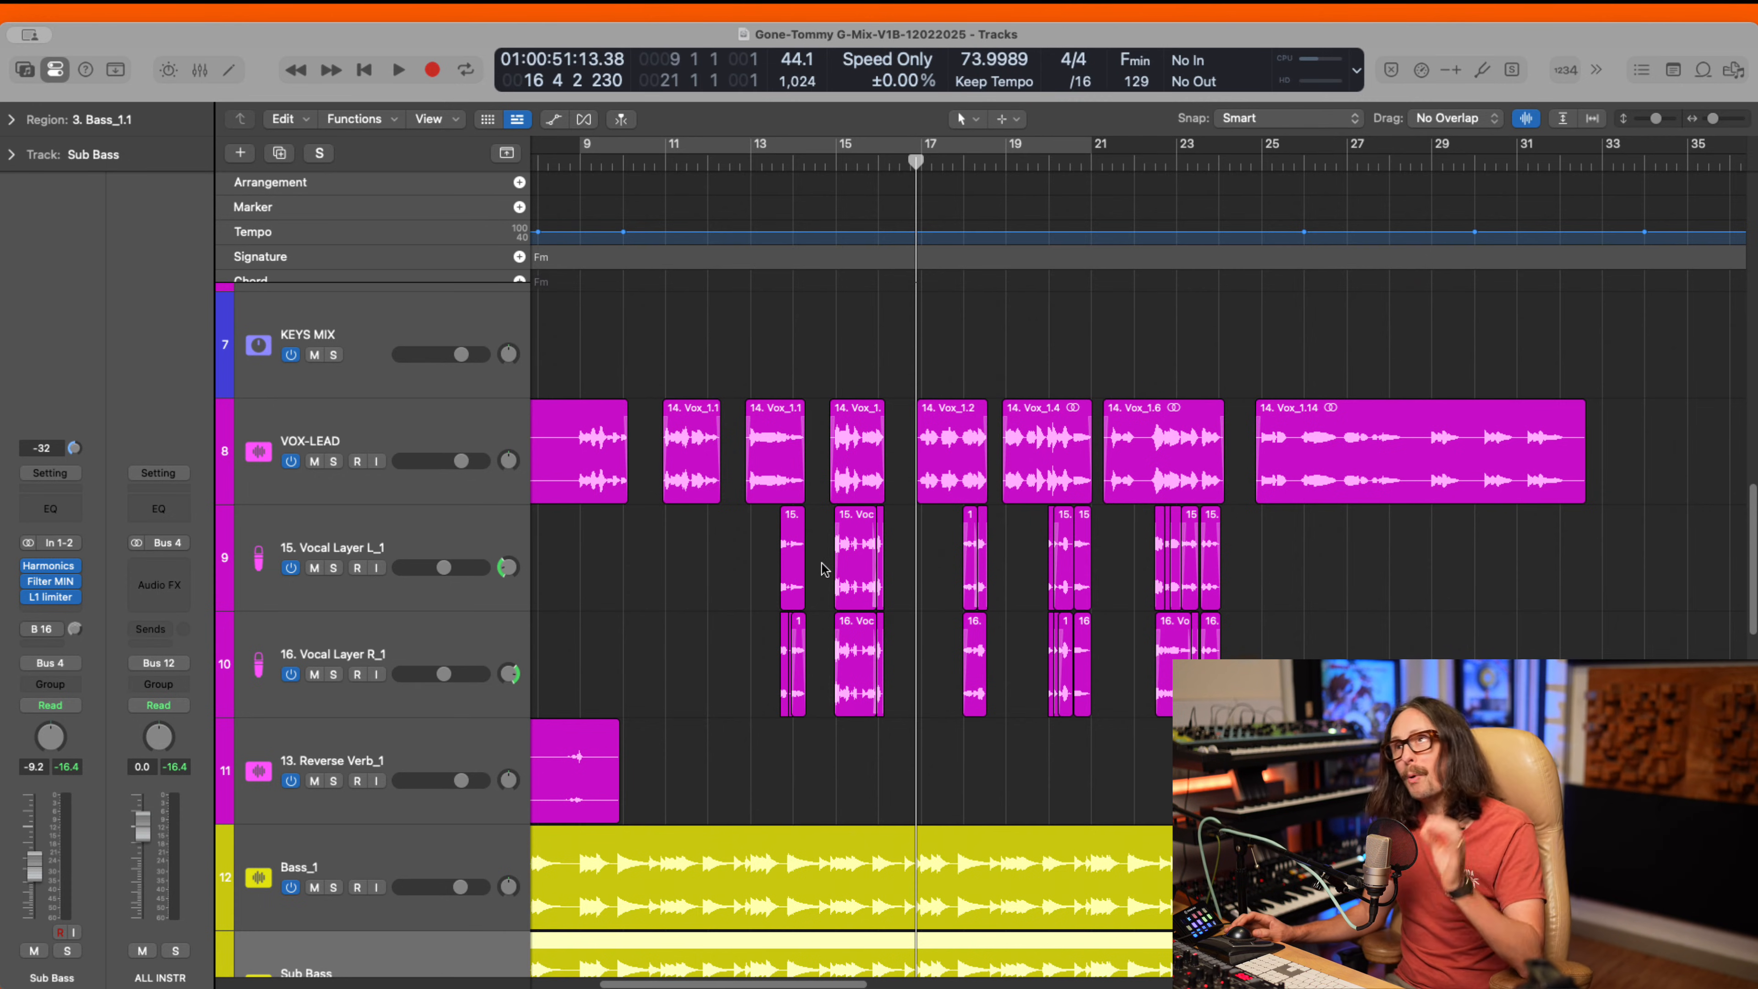
click(612, 145)
drag(1086, 144, 1251, 145)
click(375, 435)
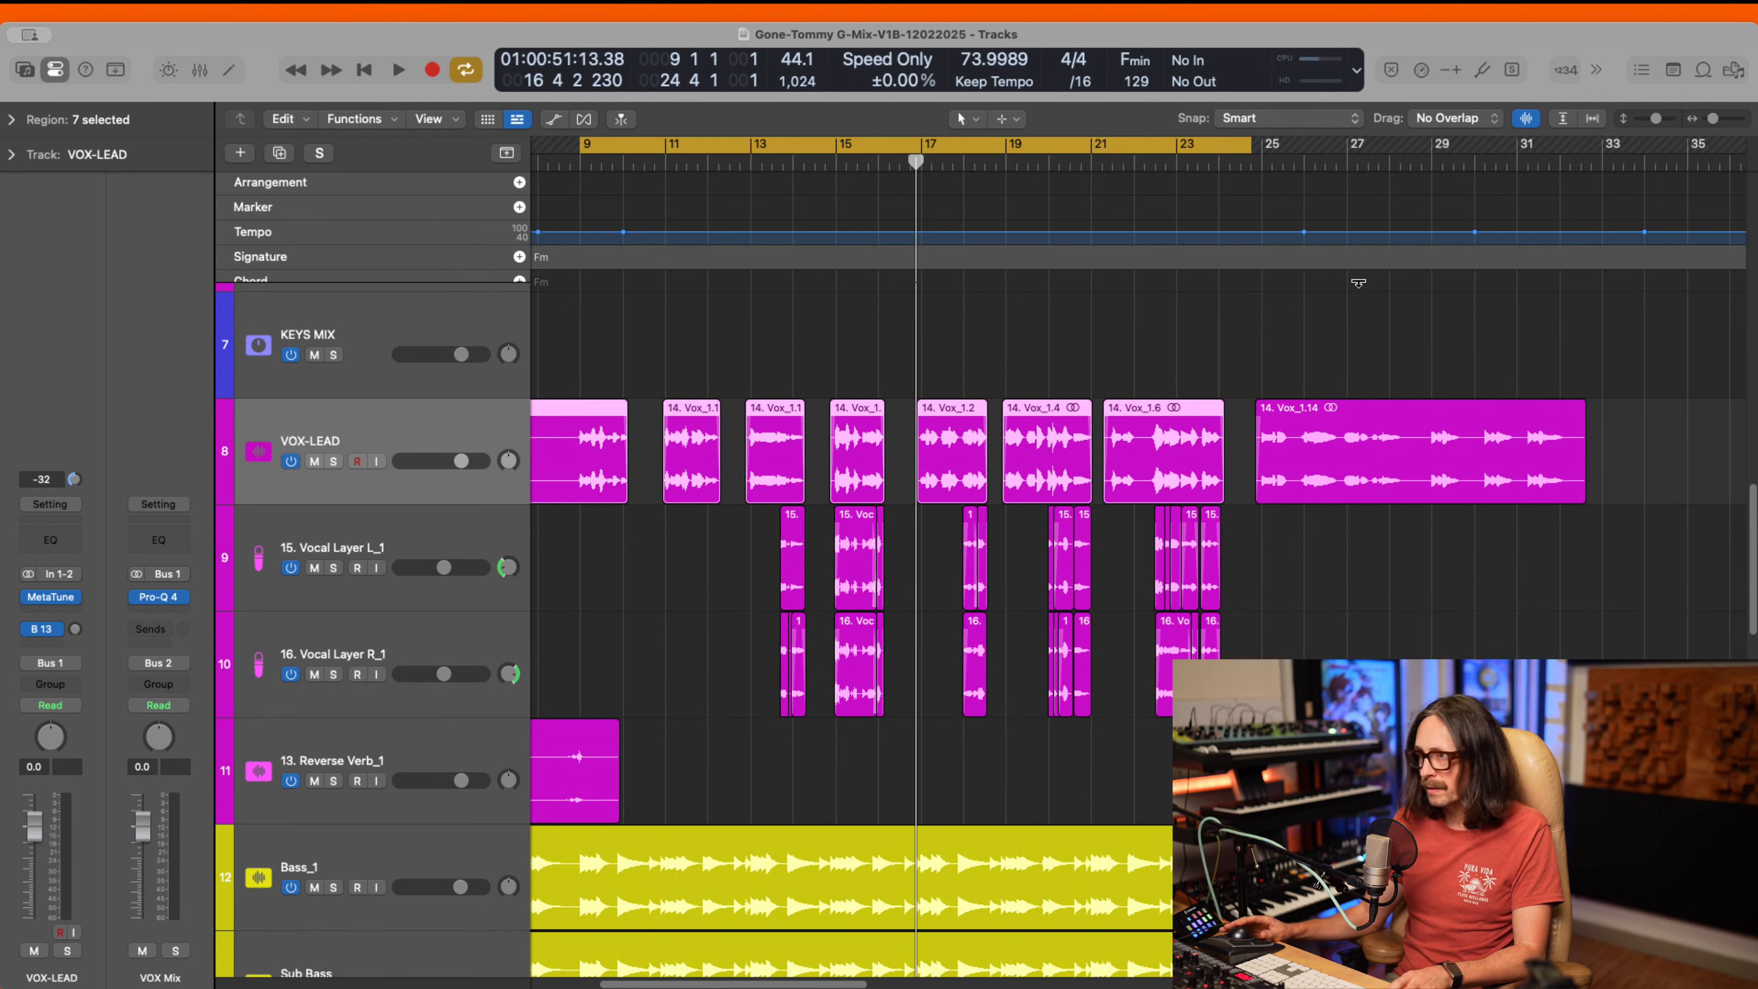
- Turn off cycle playback, play from bar 25 and open MetaTune on VOX-LEAD, moving its window clear of the last vocal region
click(1141, 147)
click(1261, 162)
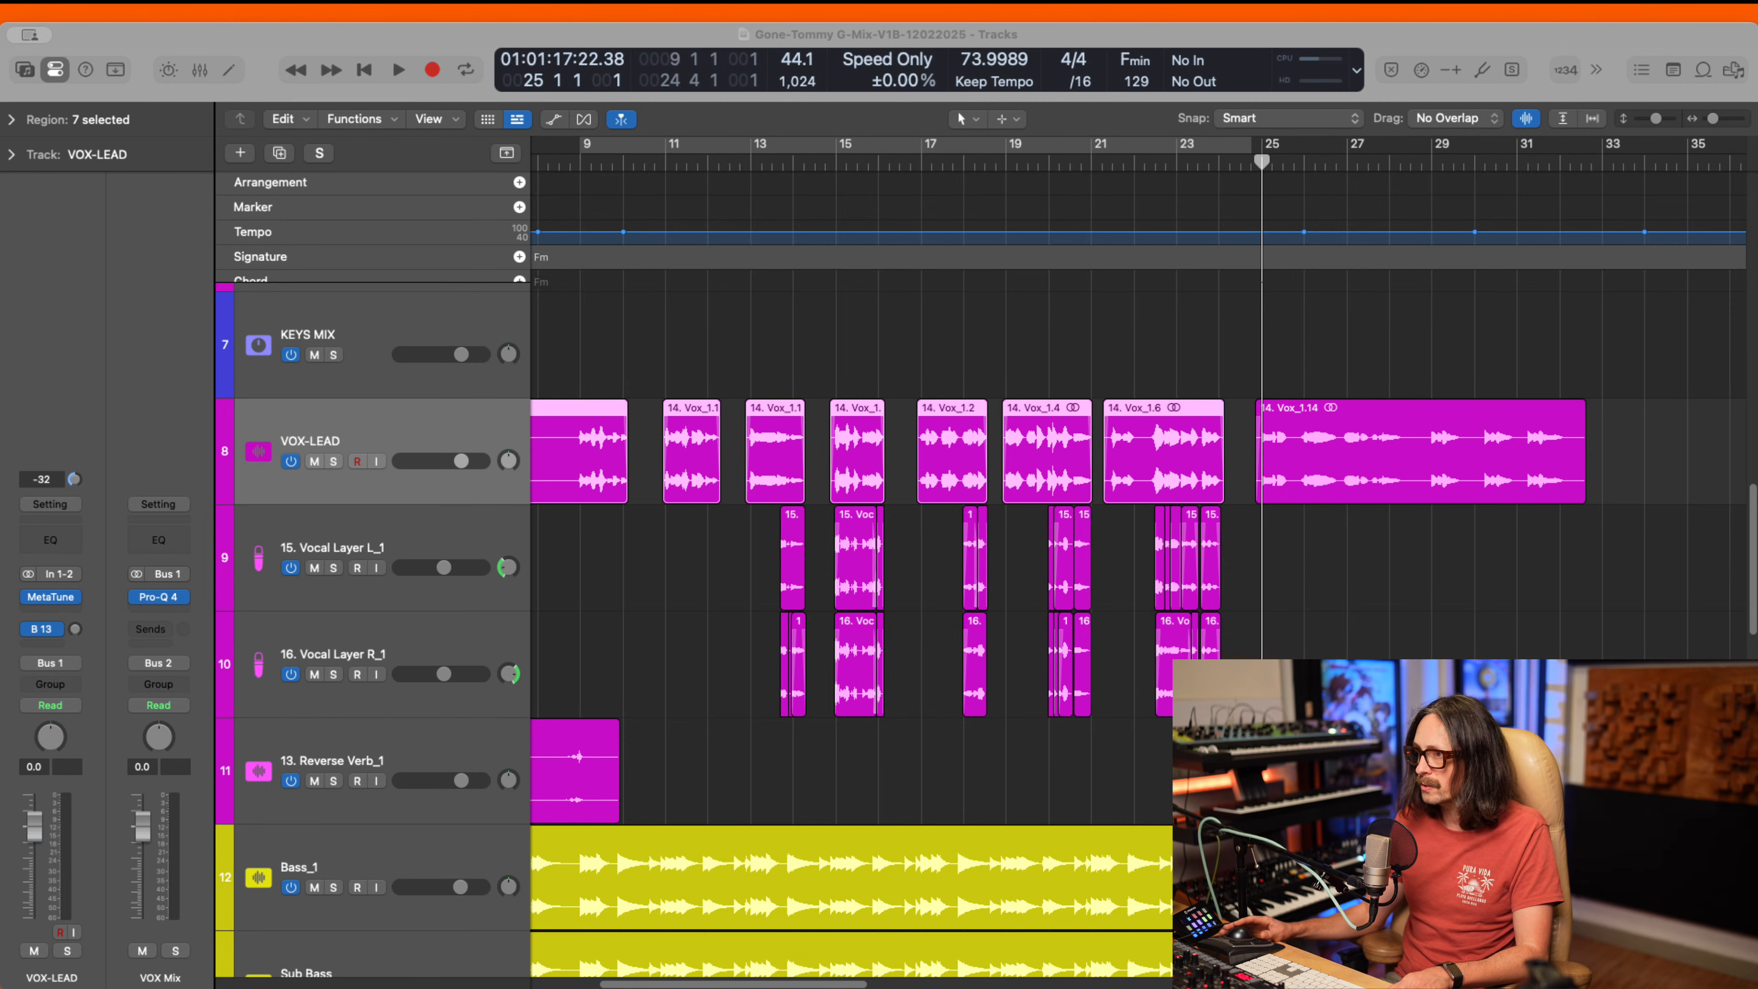
key(space)
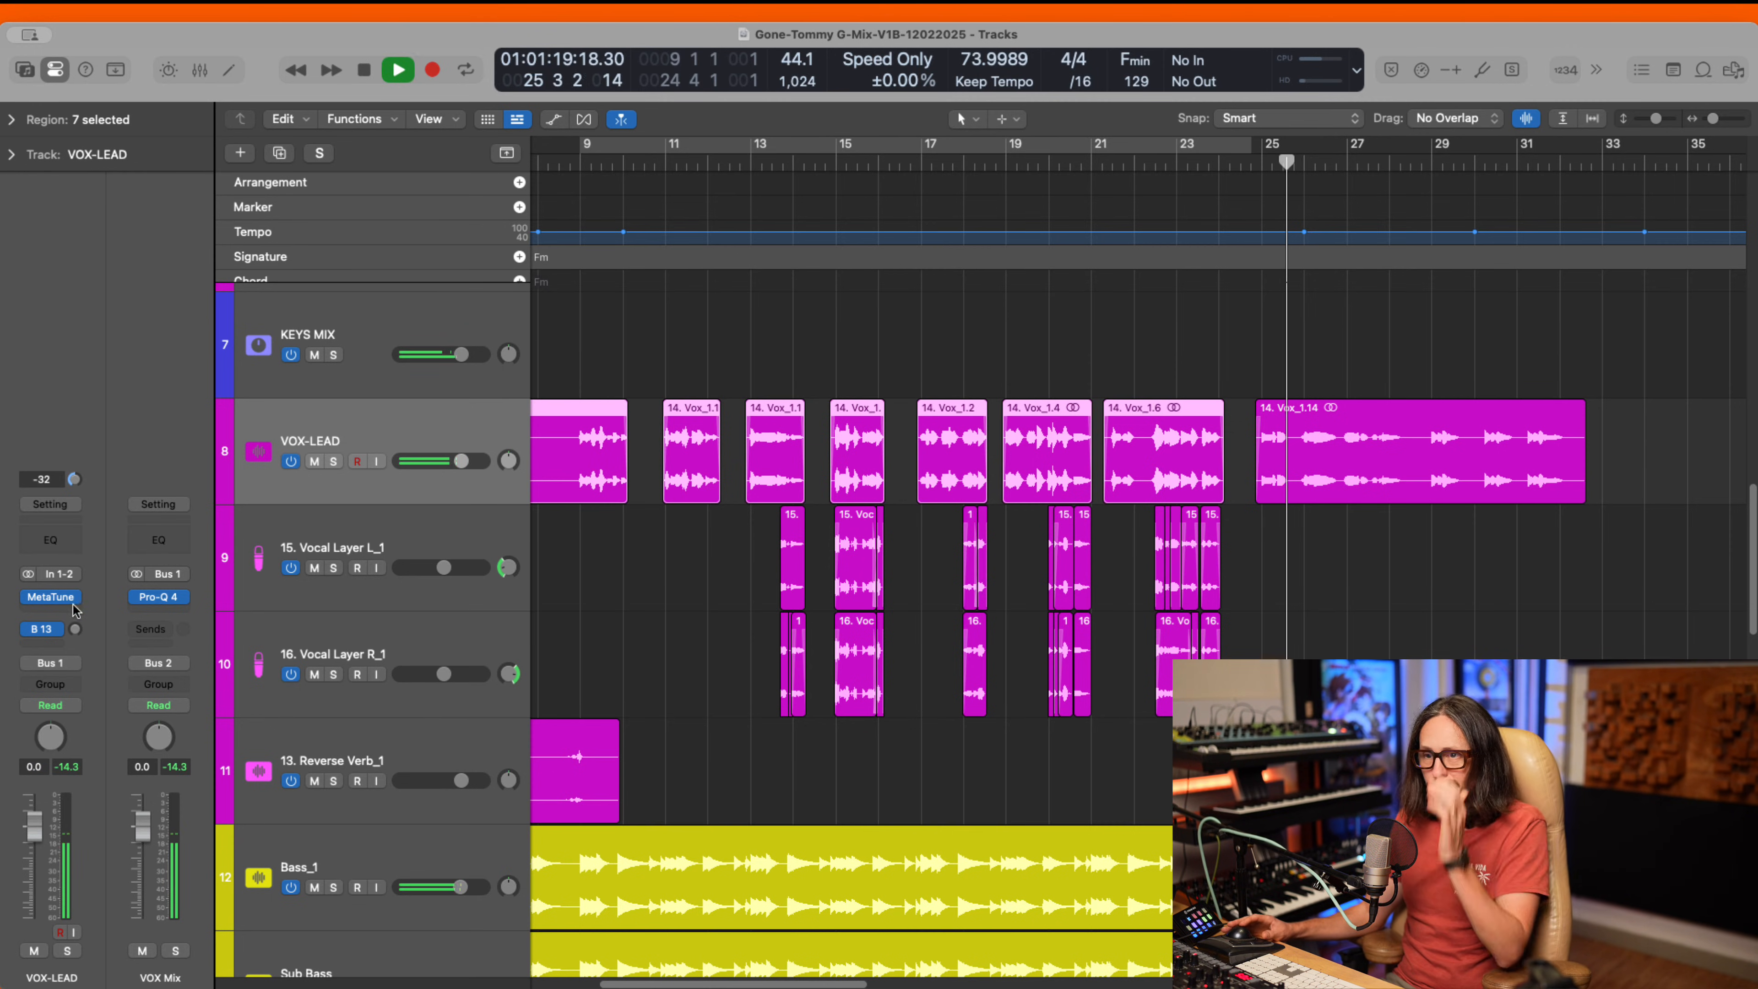
click(51, 597)
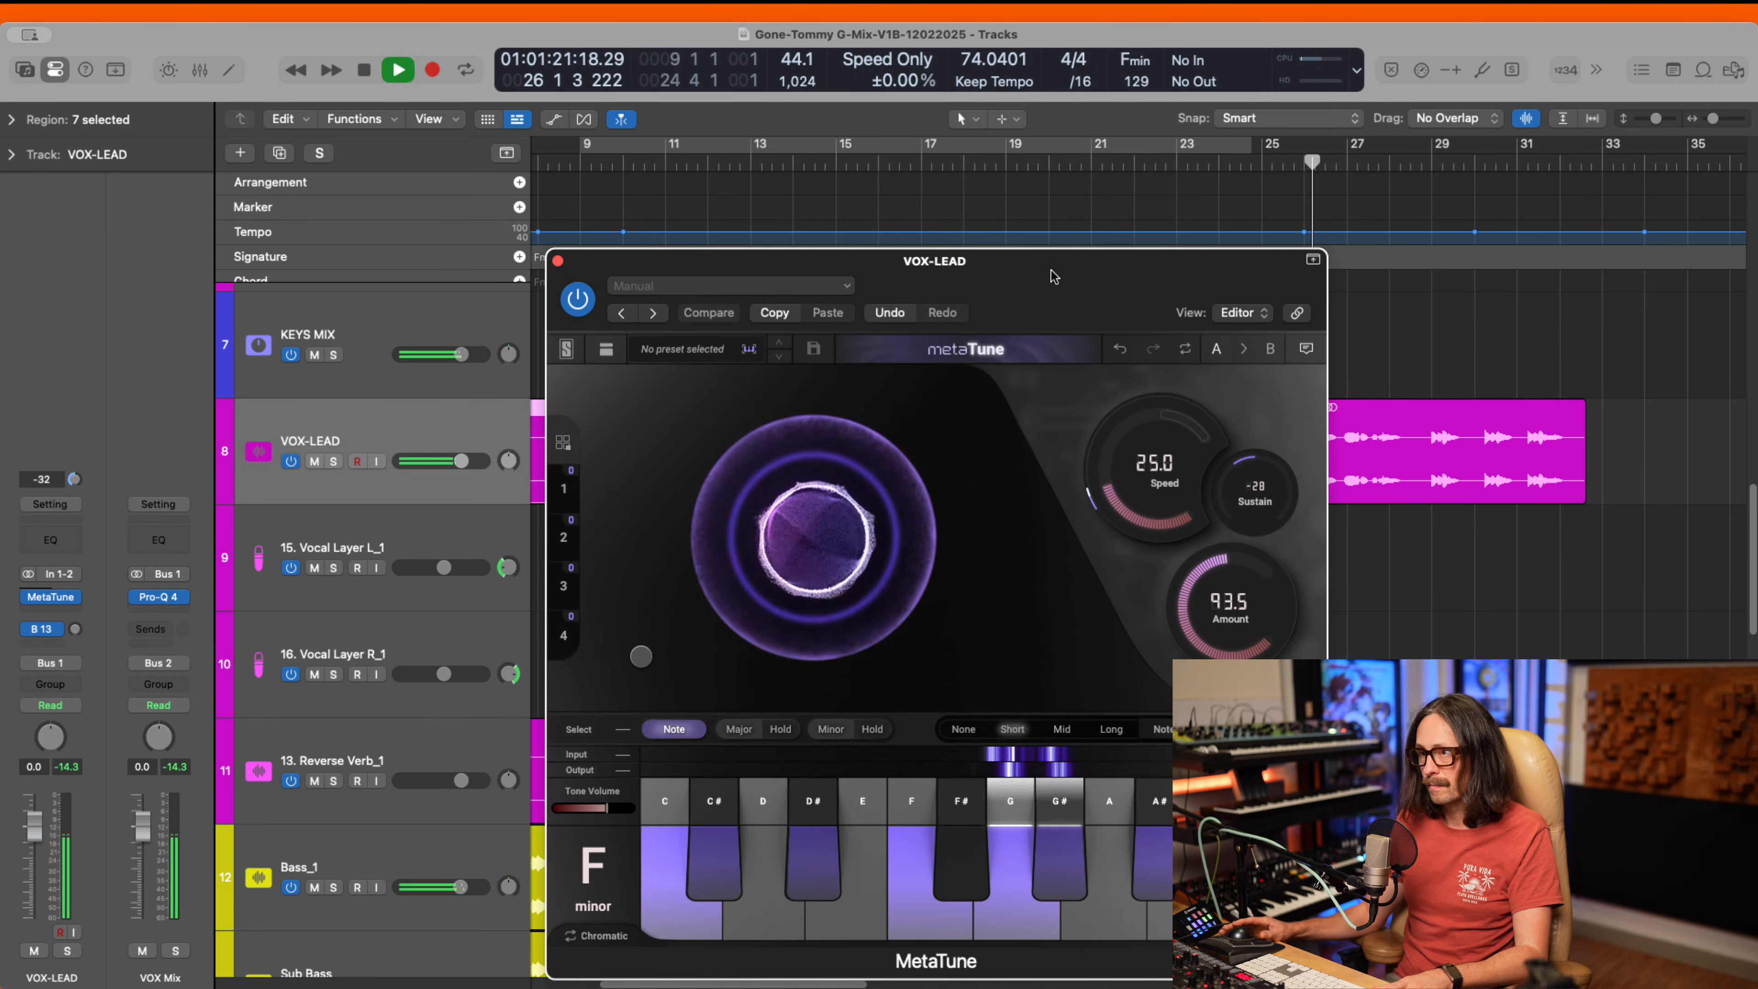
drag(1322, 268, 1215, 232)
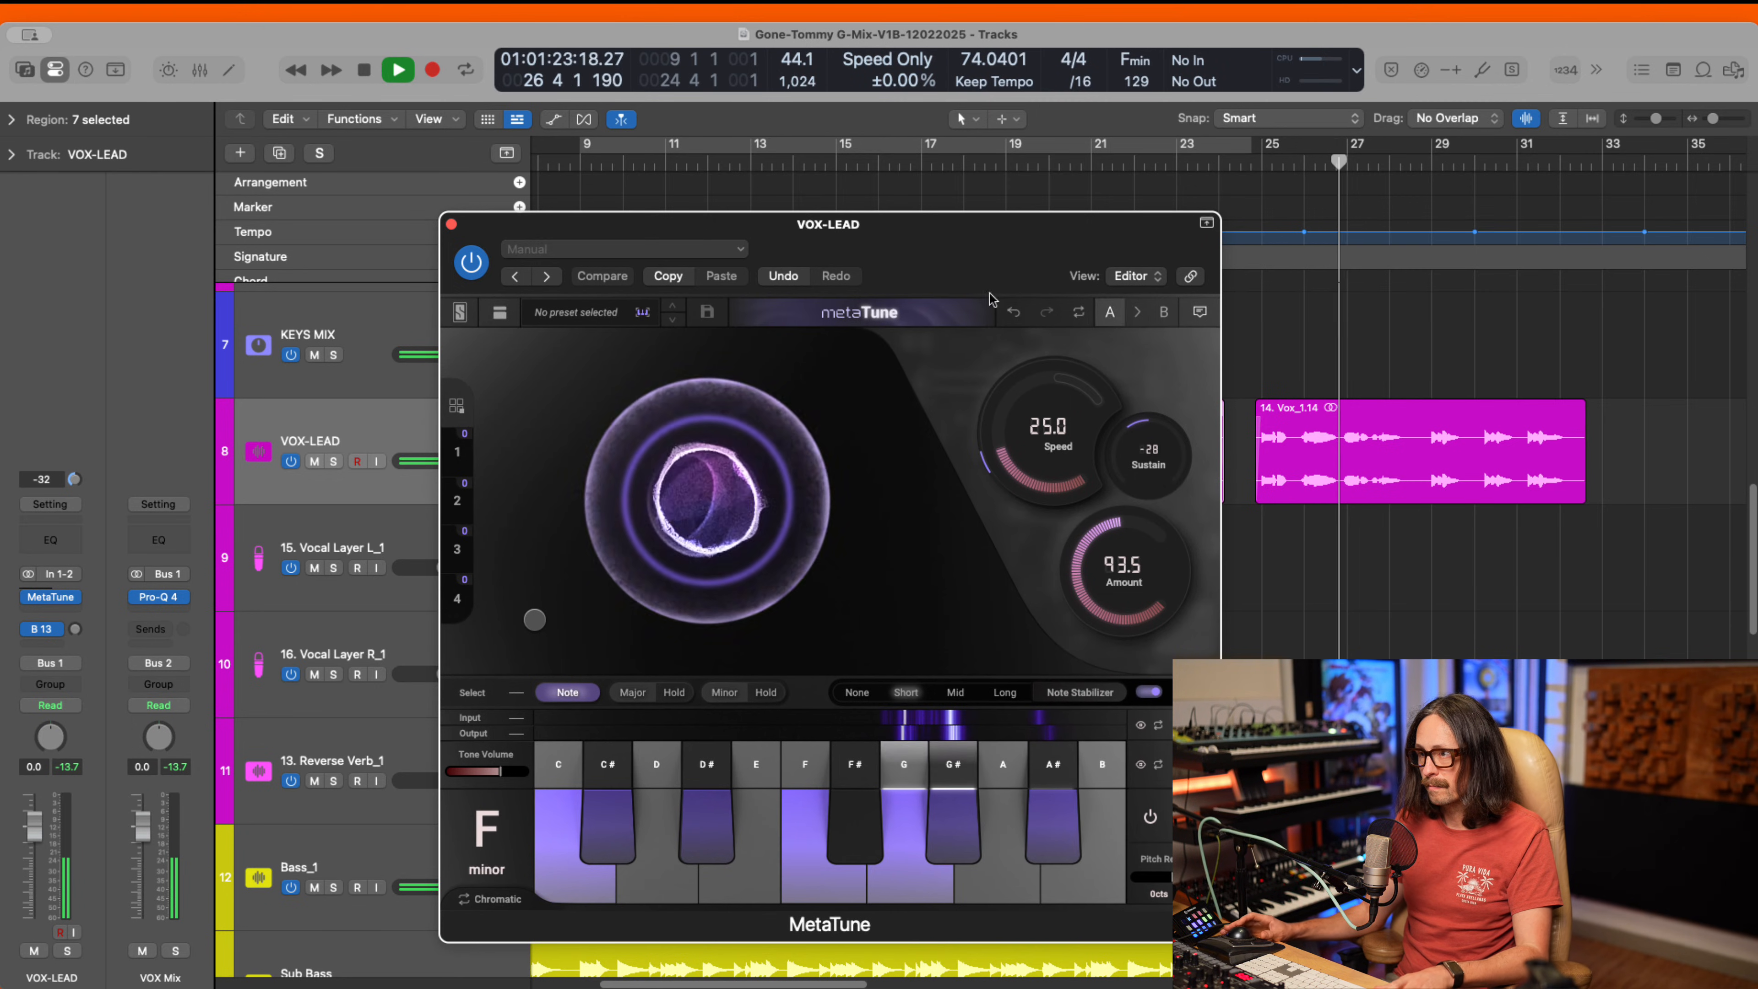
- Set MetaTune's Speed to 26.9 and Amount to 100 while playing the last vocal region, then stop and return the playhead to 28 4
click(1421, 166)
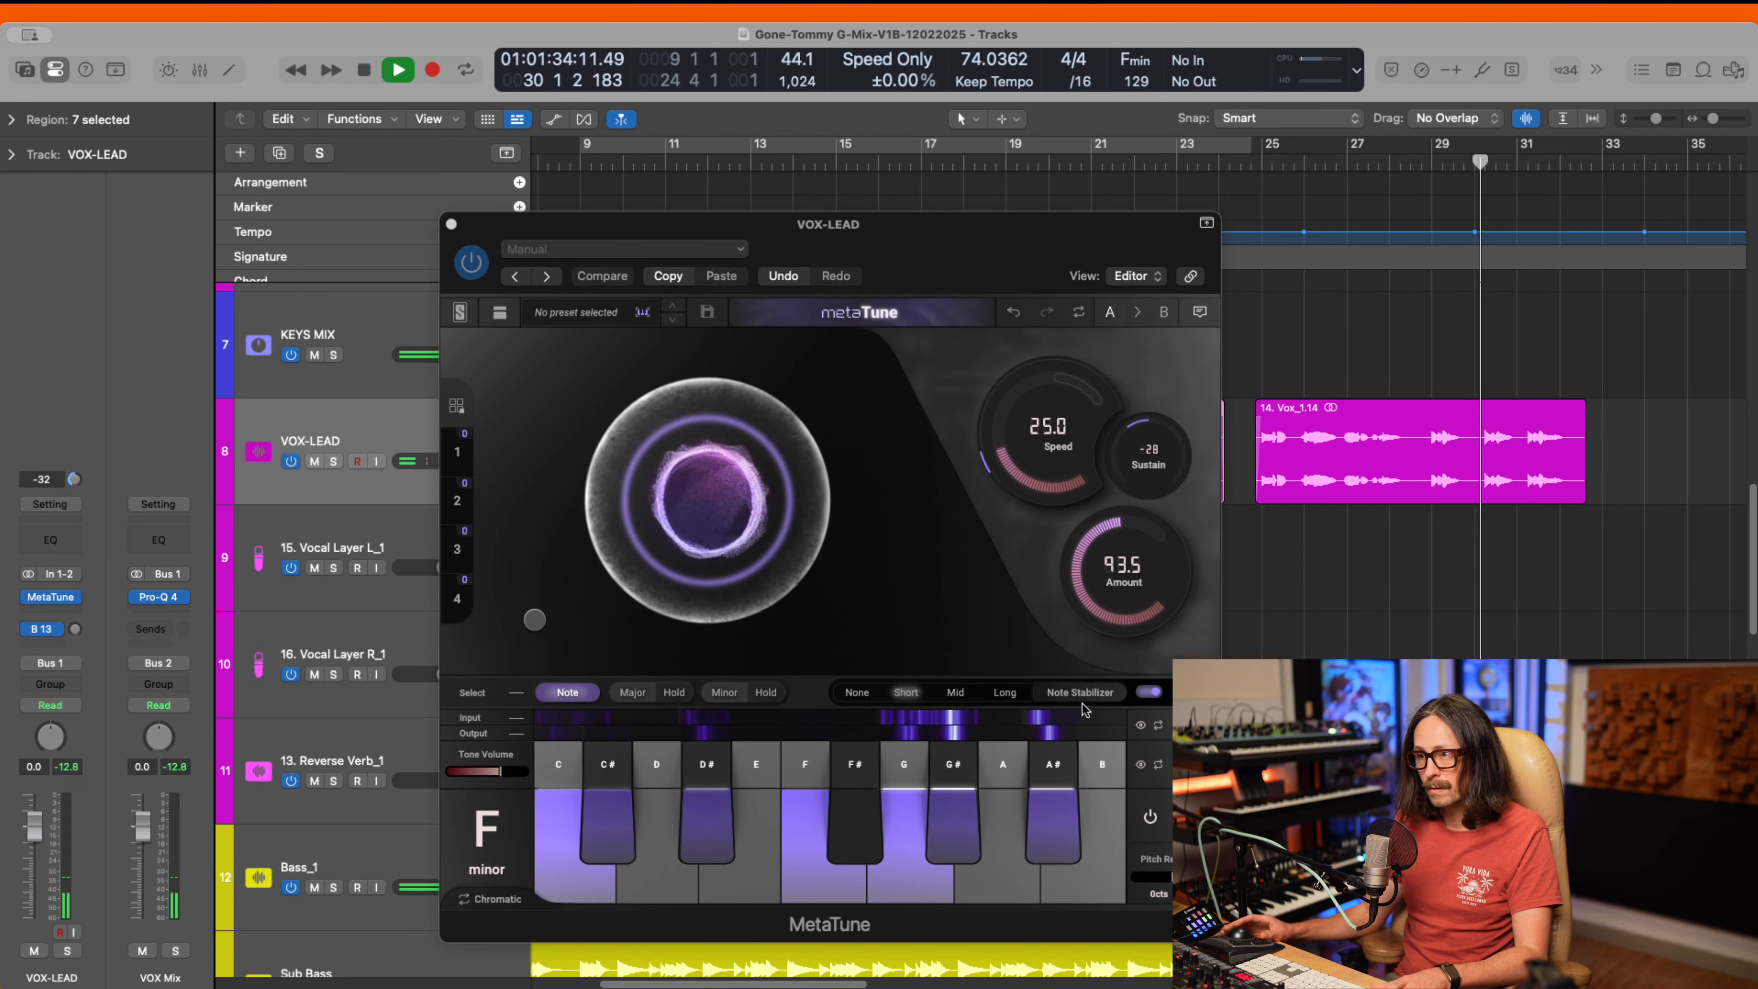
drag(1005, 473, 1010, 471)
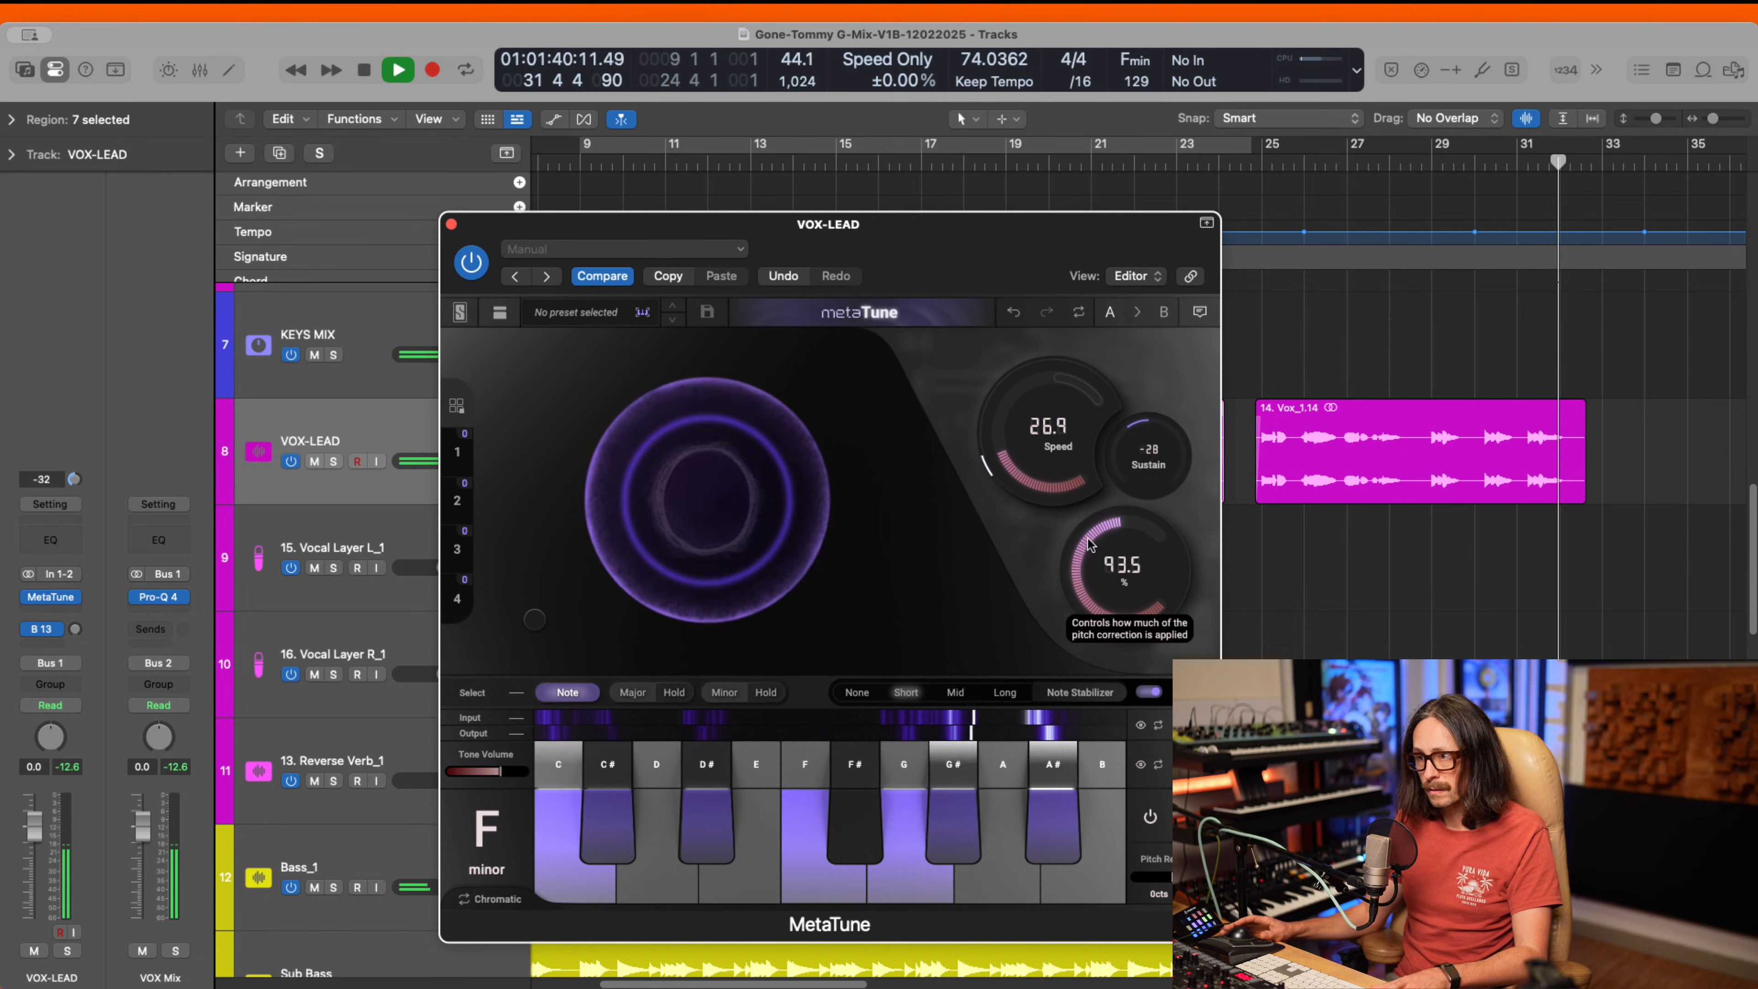
drag(1090, 553, 1092, 532)
key(space)
click(1542, 217)
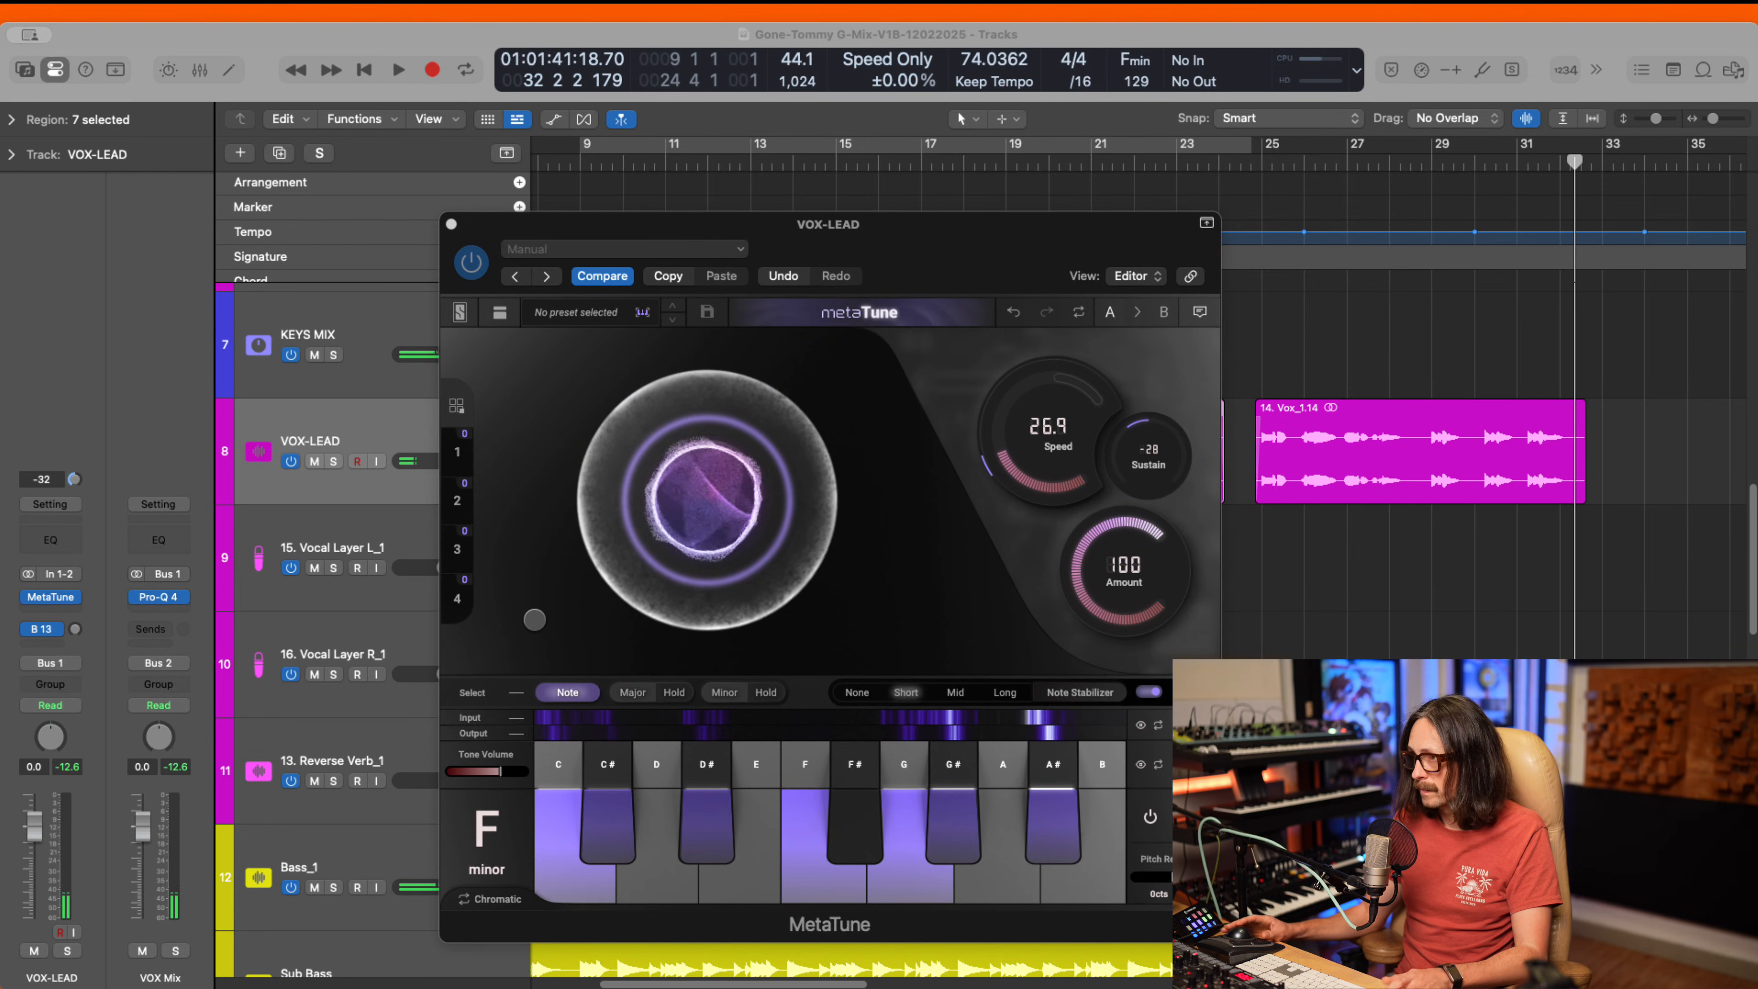
click(1423, 173)
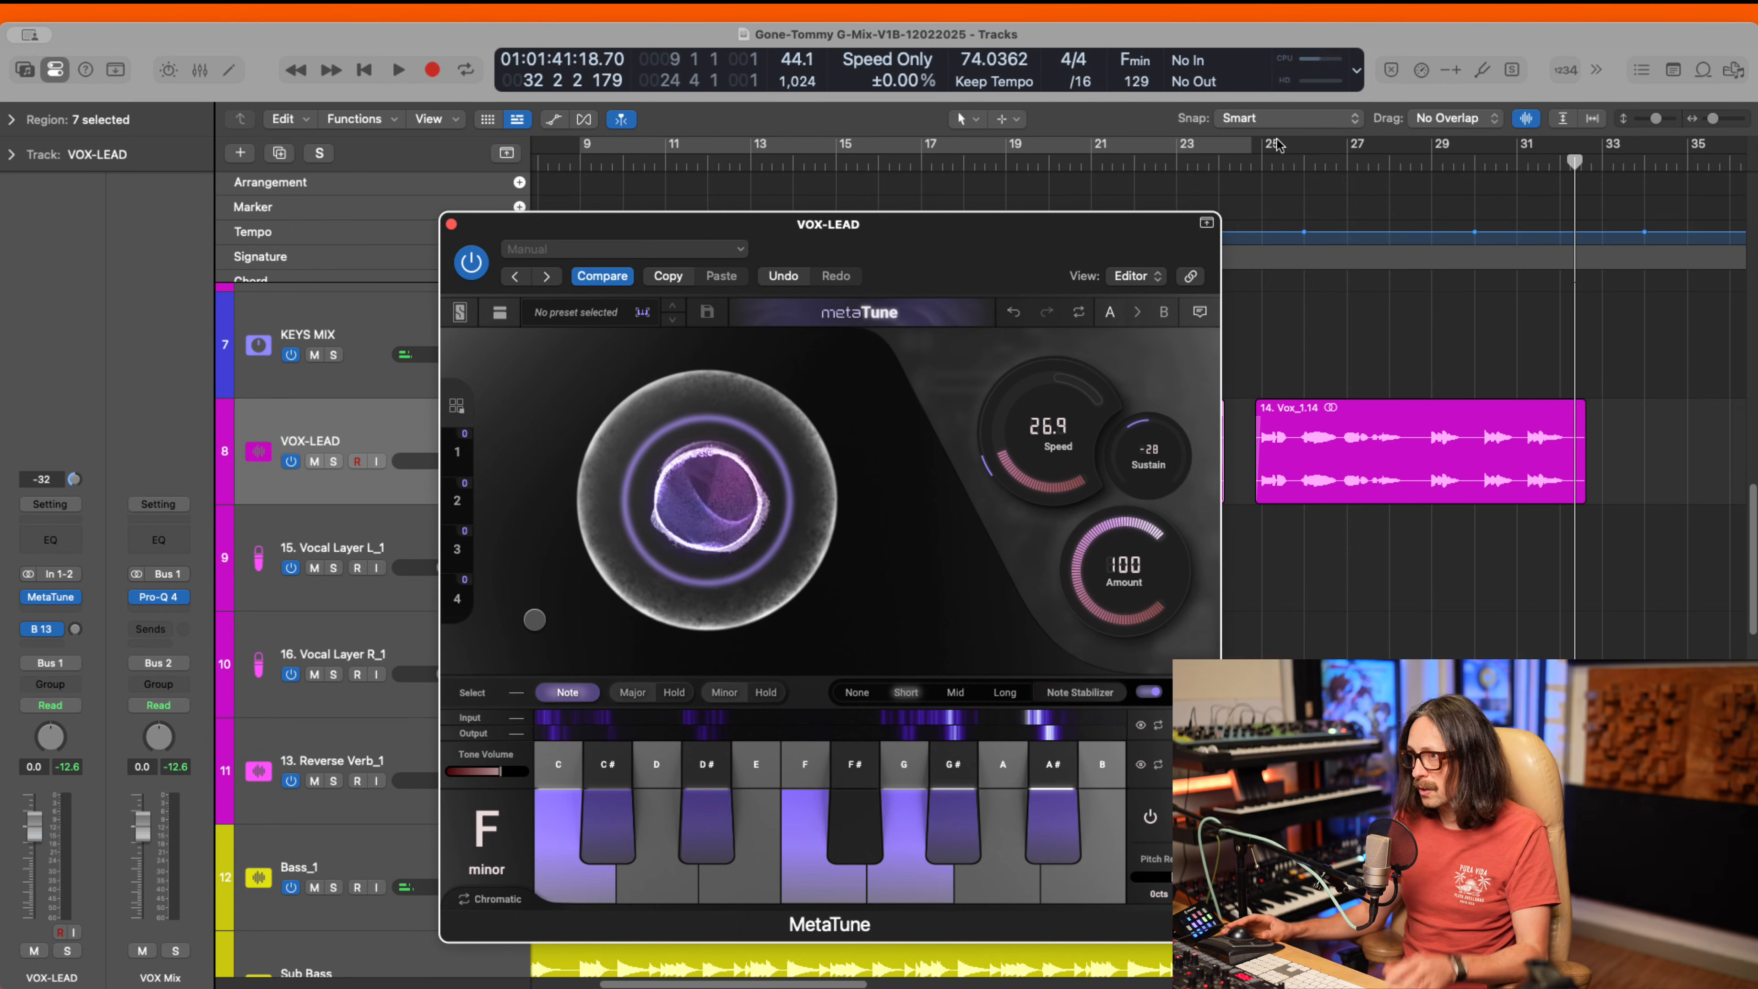
click(1424, 163)
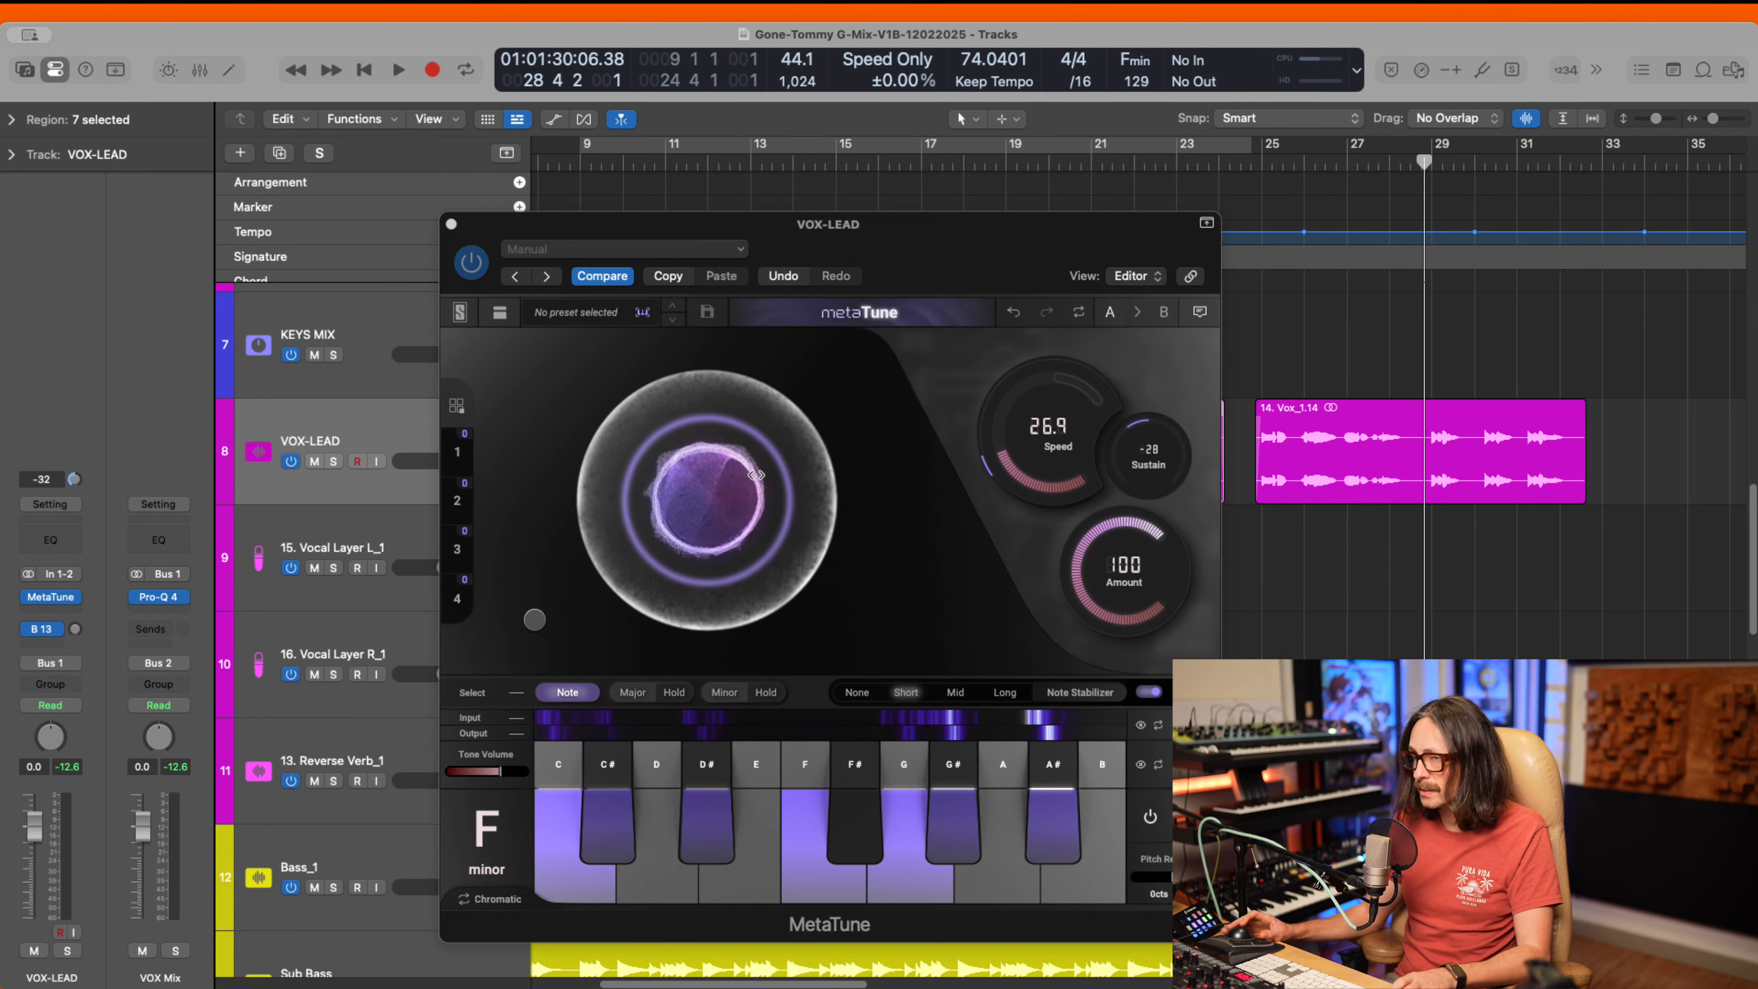
- Close MetaTune, solo the Gone_Mix_01 reference track and lower its volume slightly while playing it from 28 4, then stop
click(454, 227)
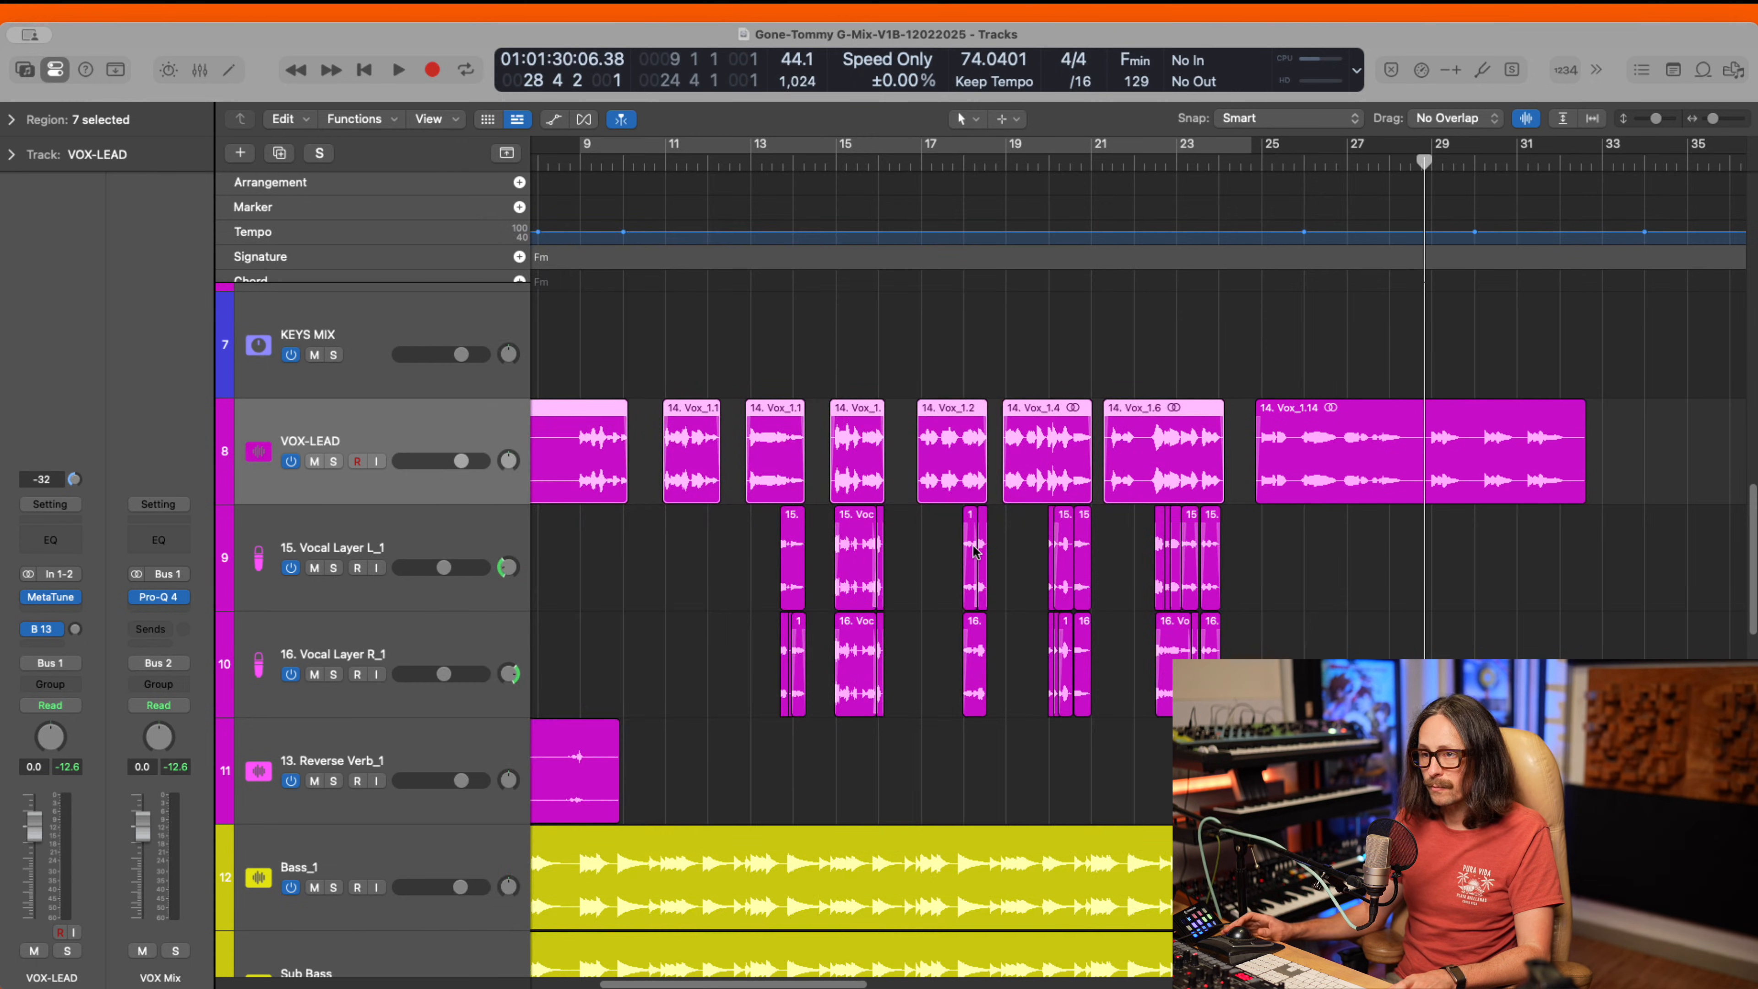
scroll(1480, 554, up, 10)
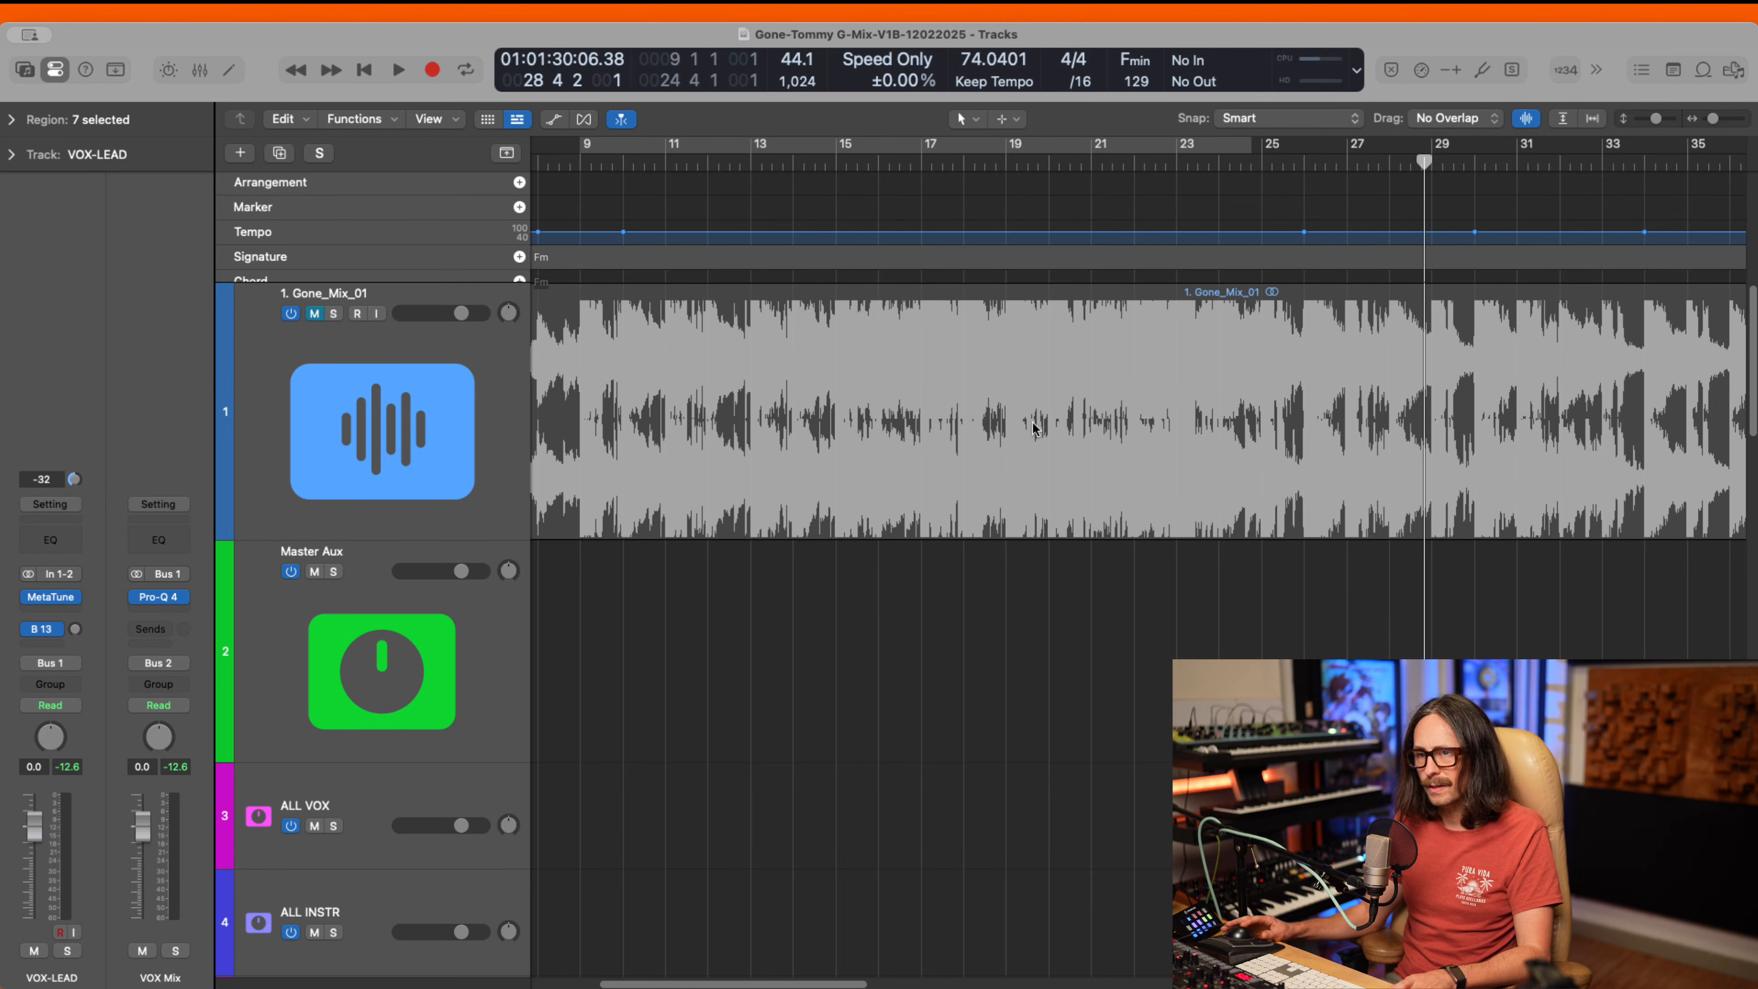
click(333, 313)
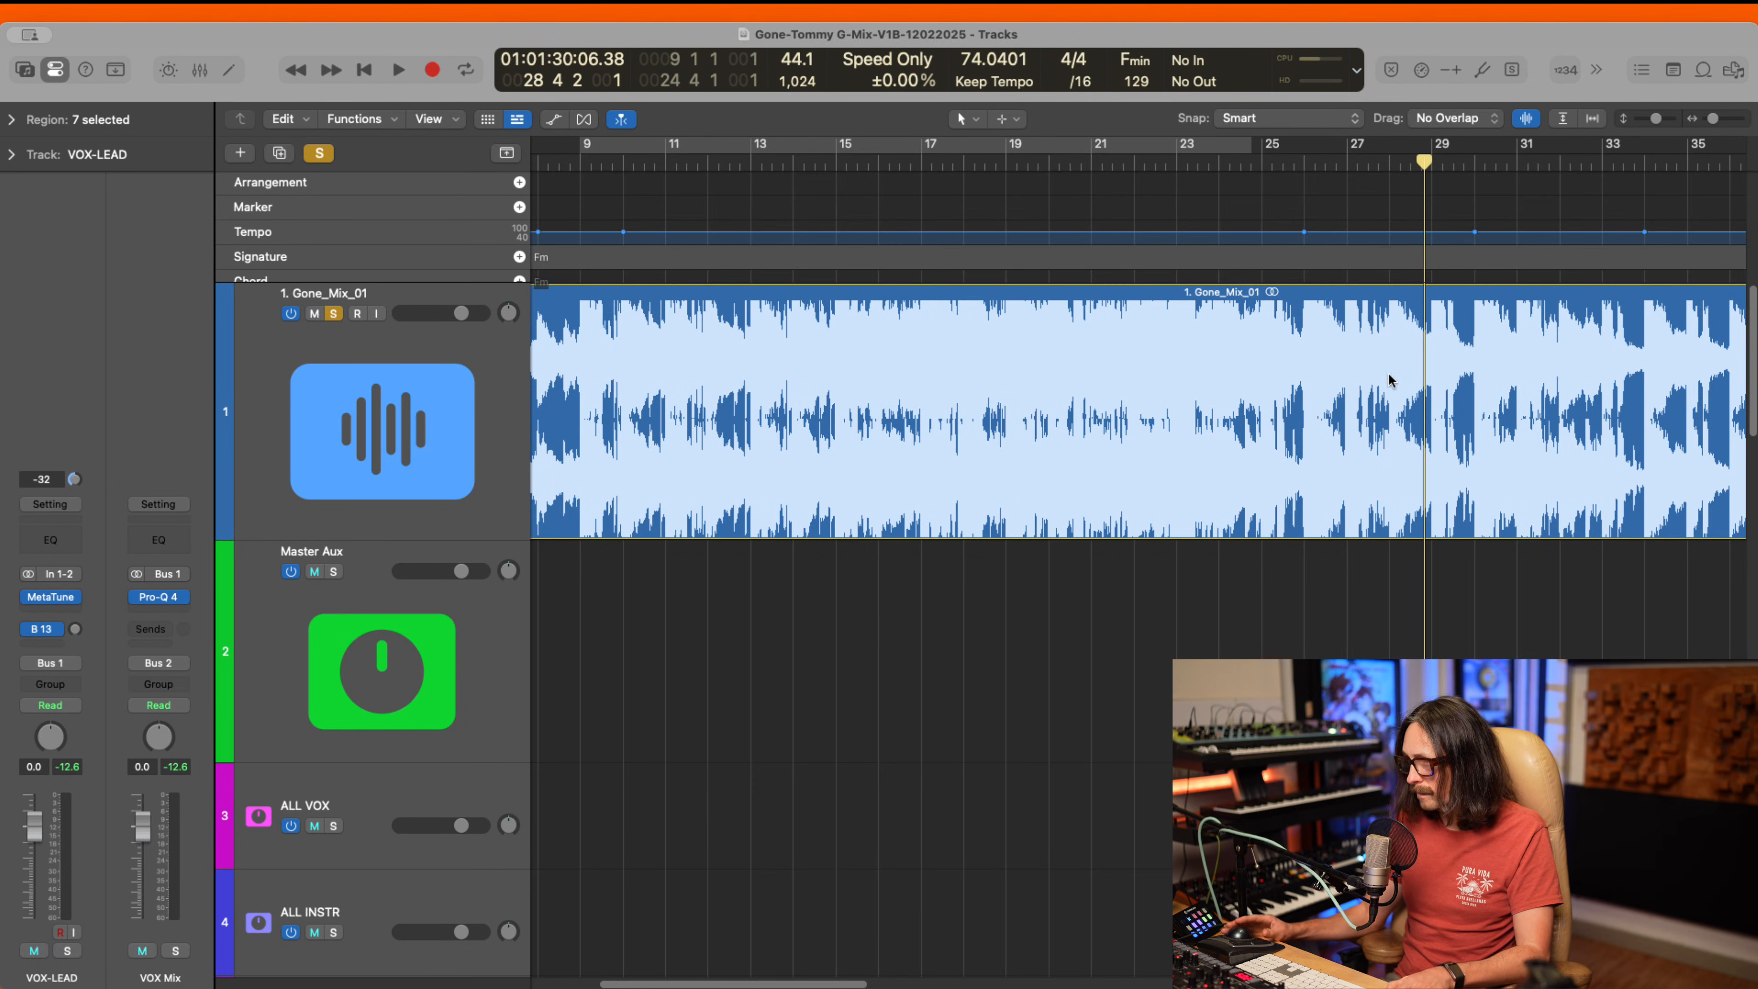
key(space)
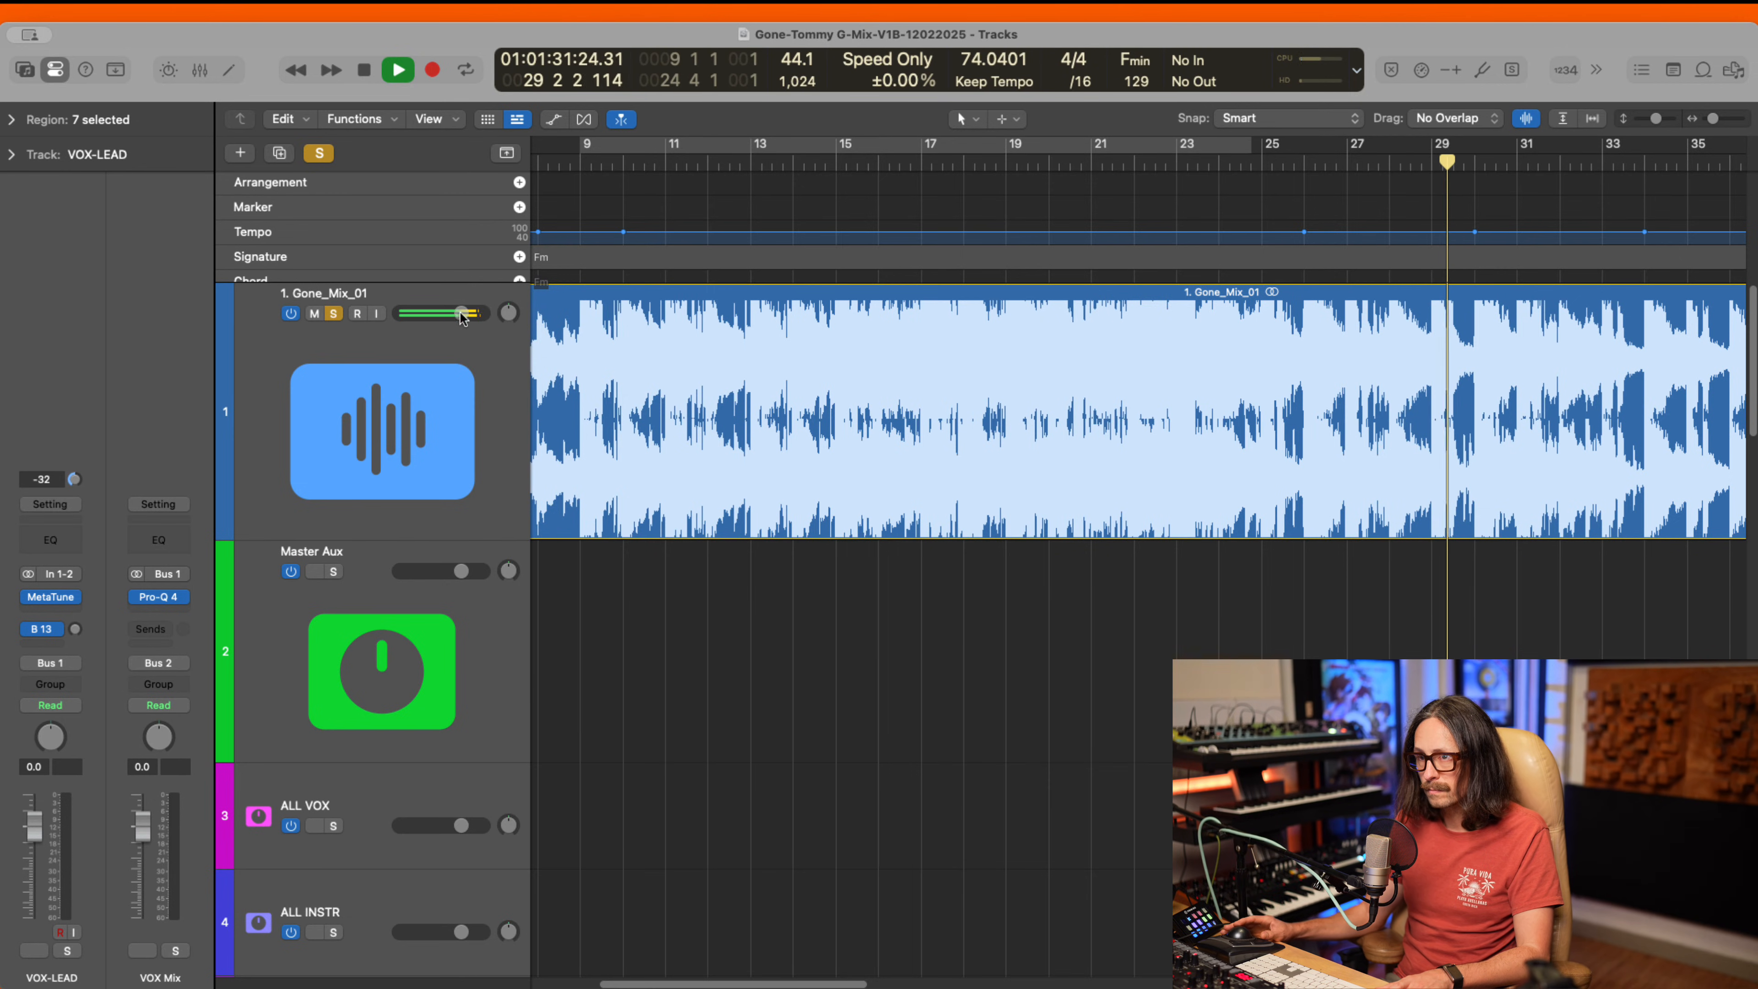
drag(460, 314, 450, 316)
key(space)
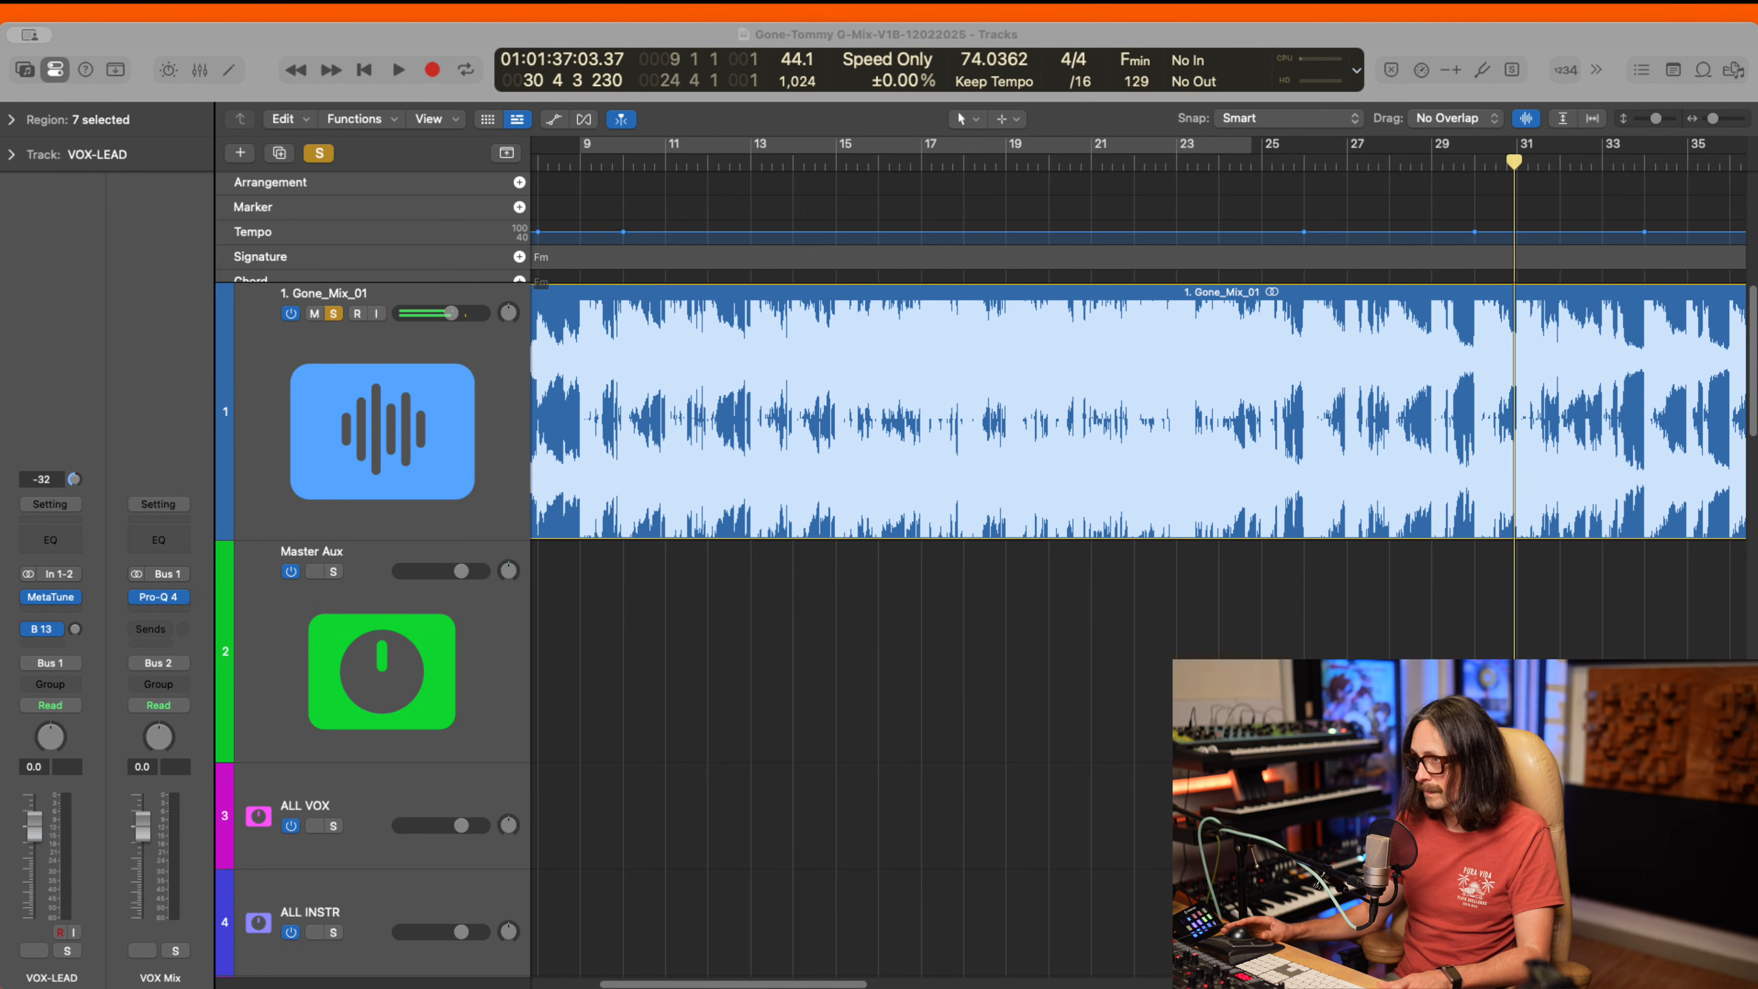
- Unsolo and mute Gone_Mix_01, then play the full mix from about bar 31 for comparison and stop
click(333, 314)
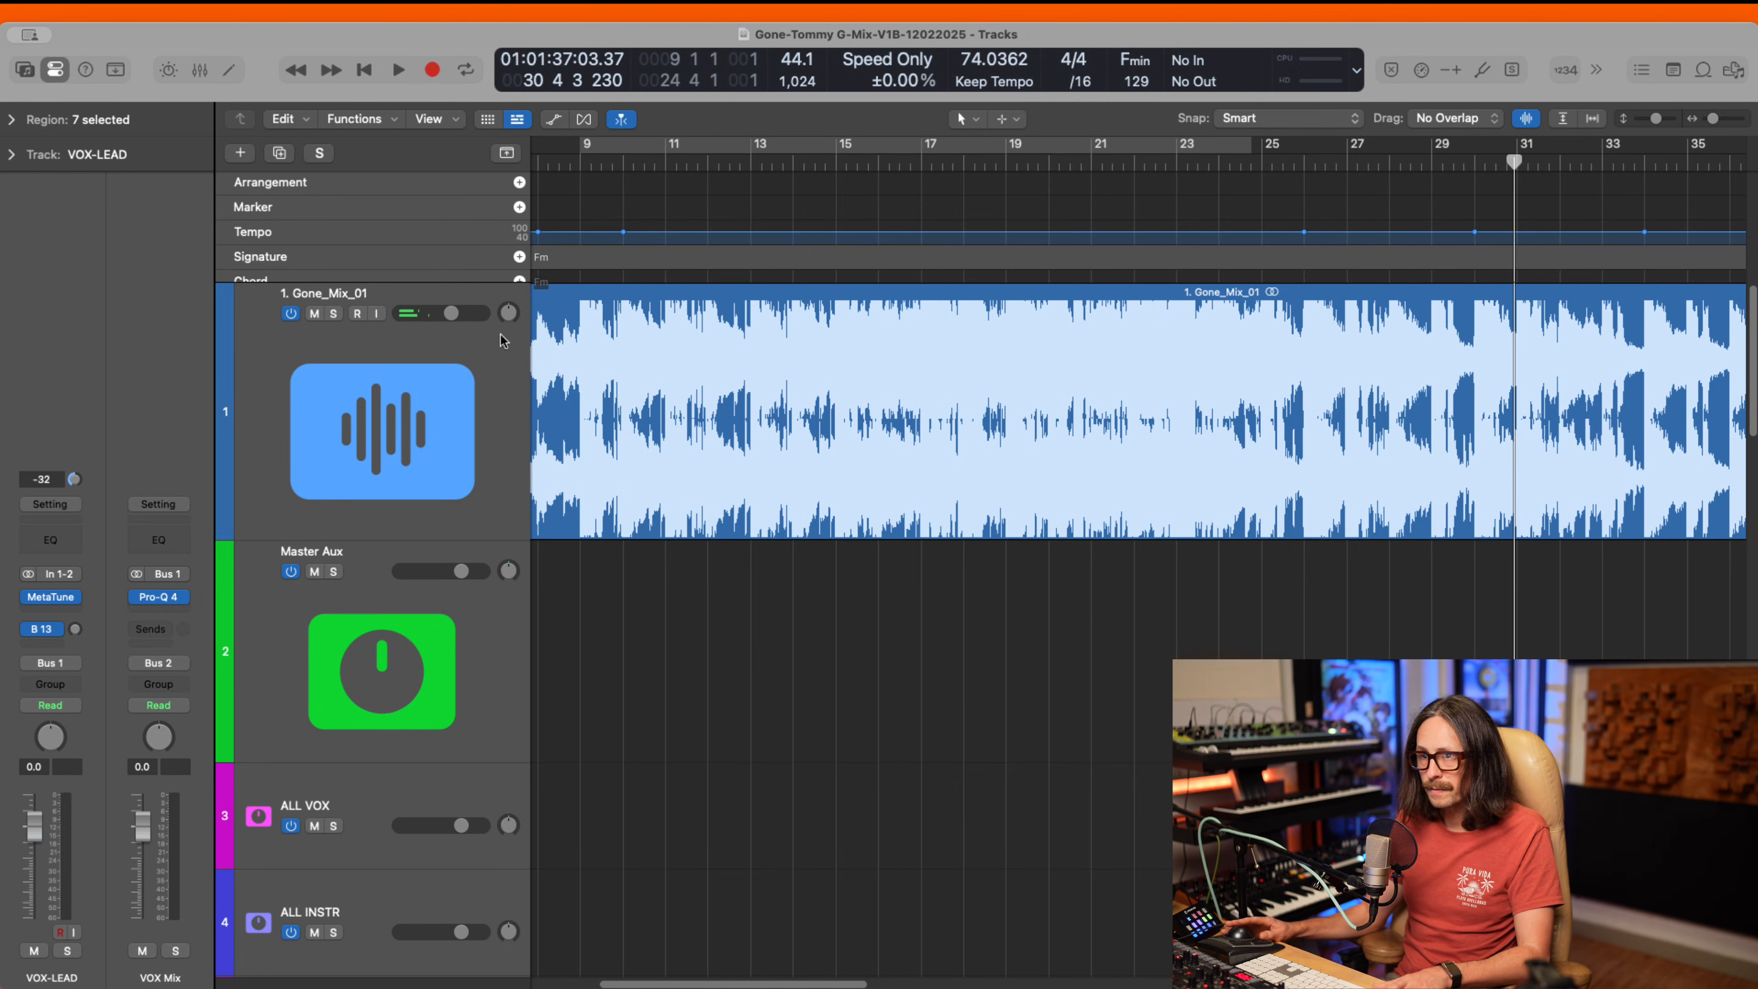
key(space)
click(313, 314)
key(space)
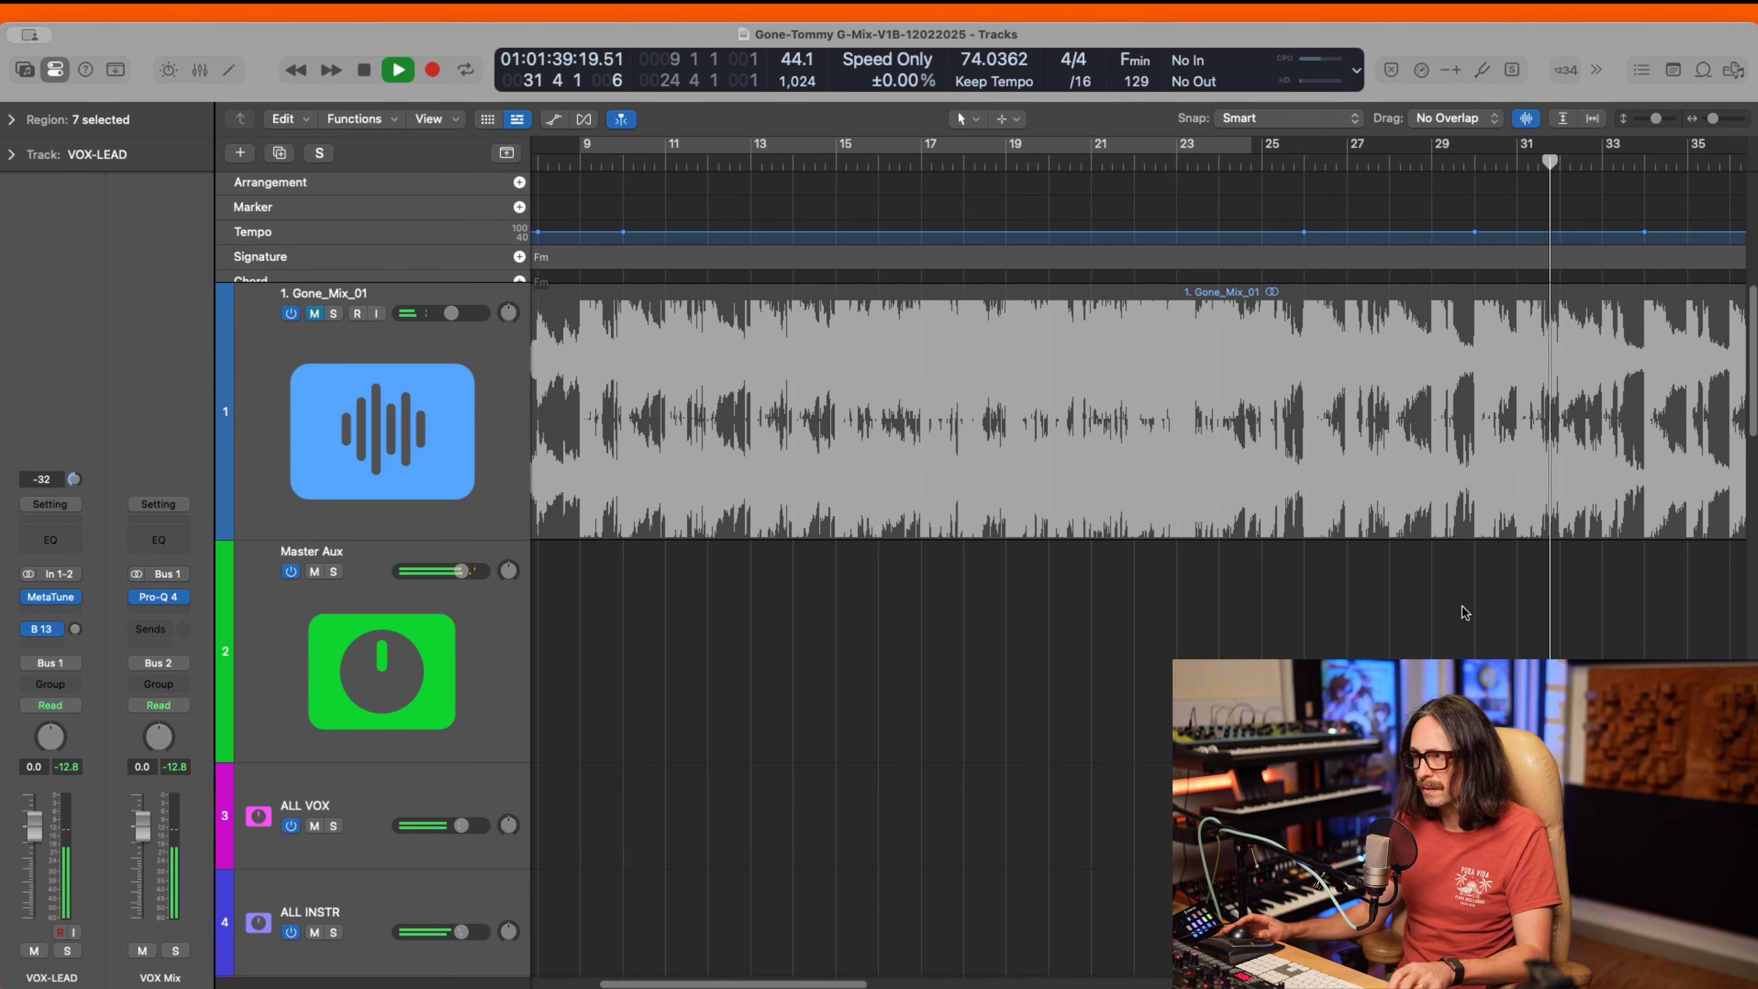
scroll(1471, 620, right, 1)
key(space)
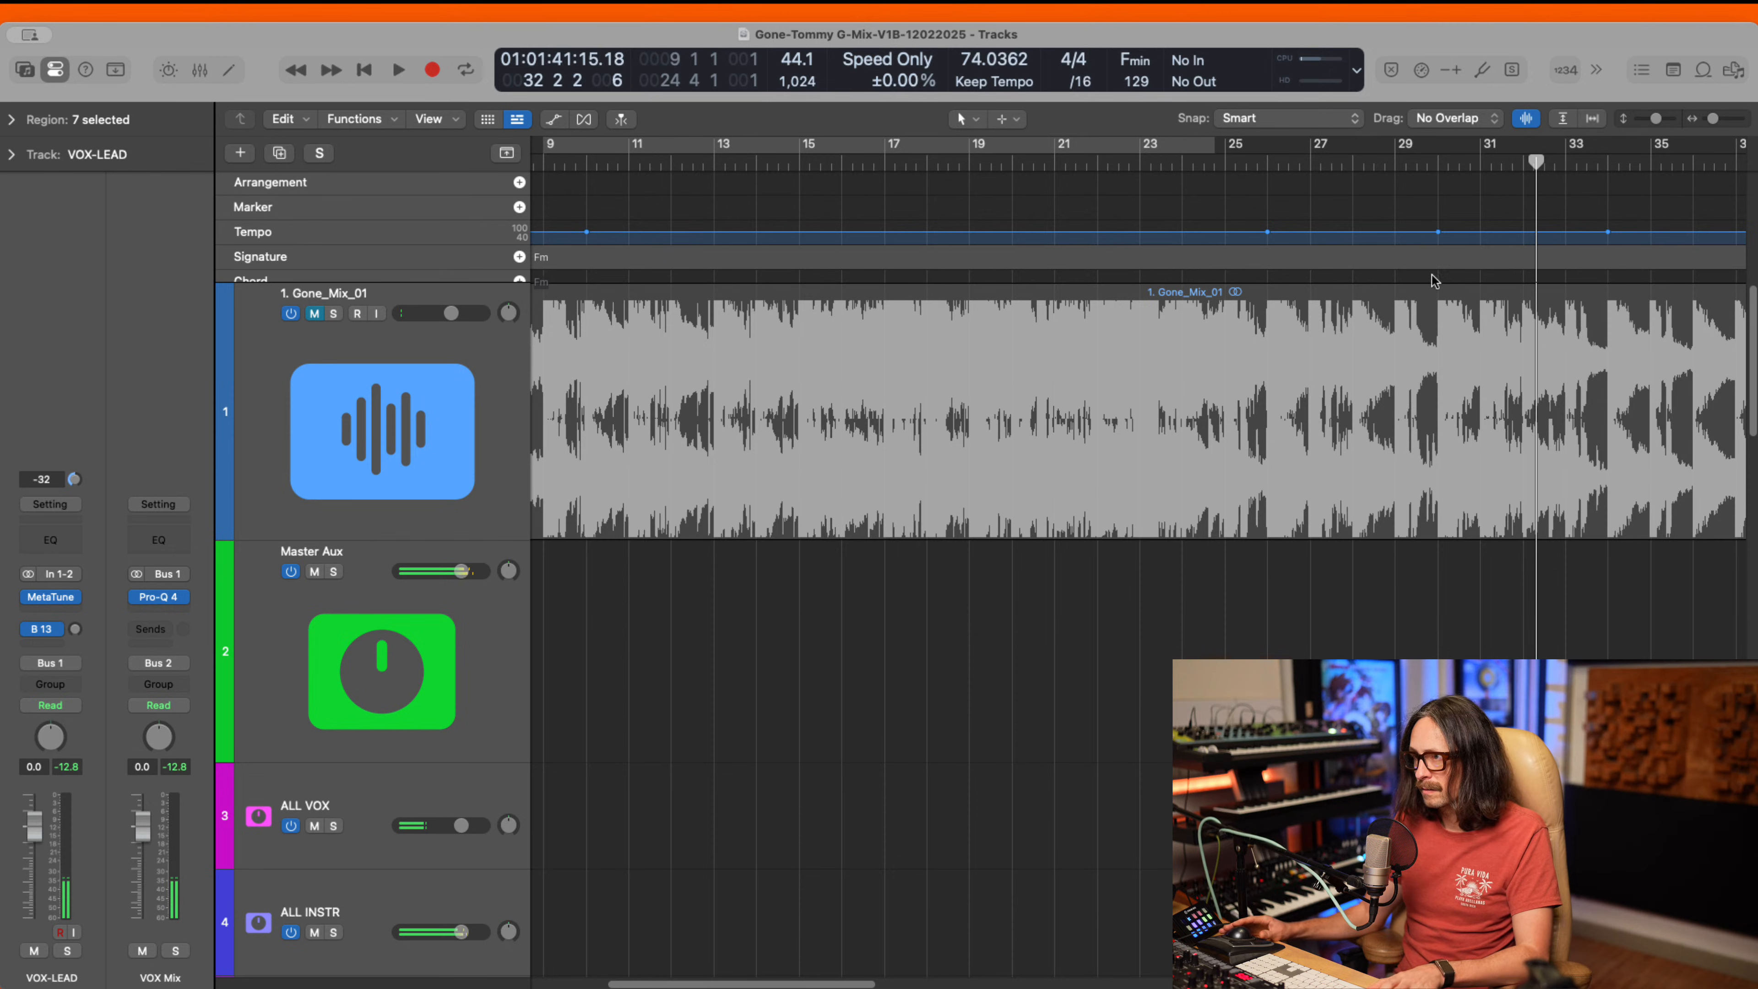
- Cycle bars 29 to 36 and play the full mix from bar 29 to about bar 32, checking the last vocal region
click(1427, 161)
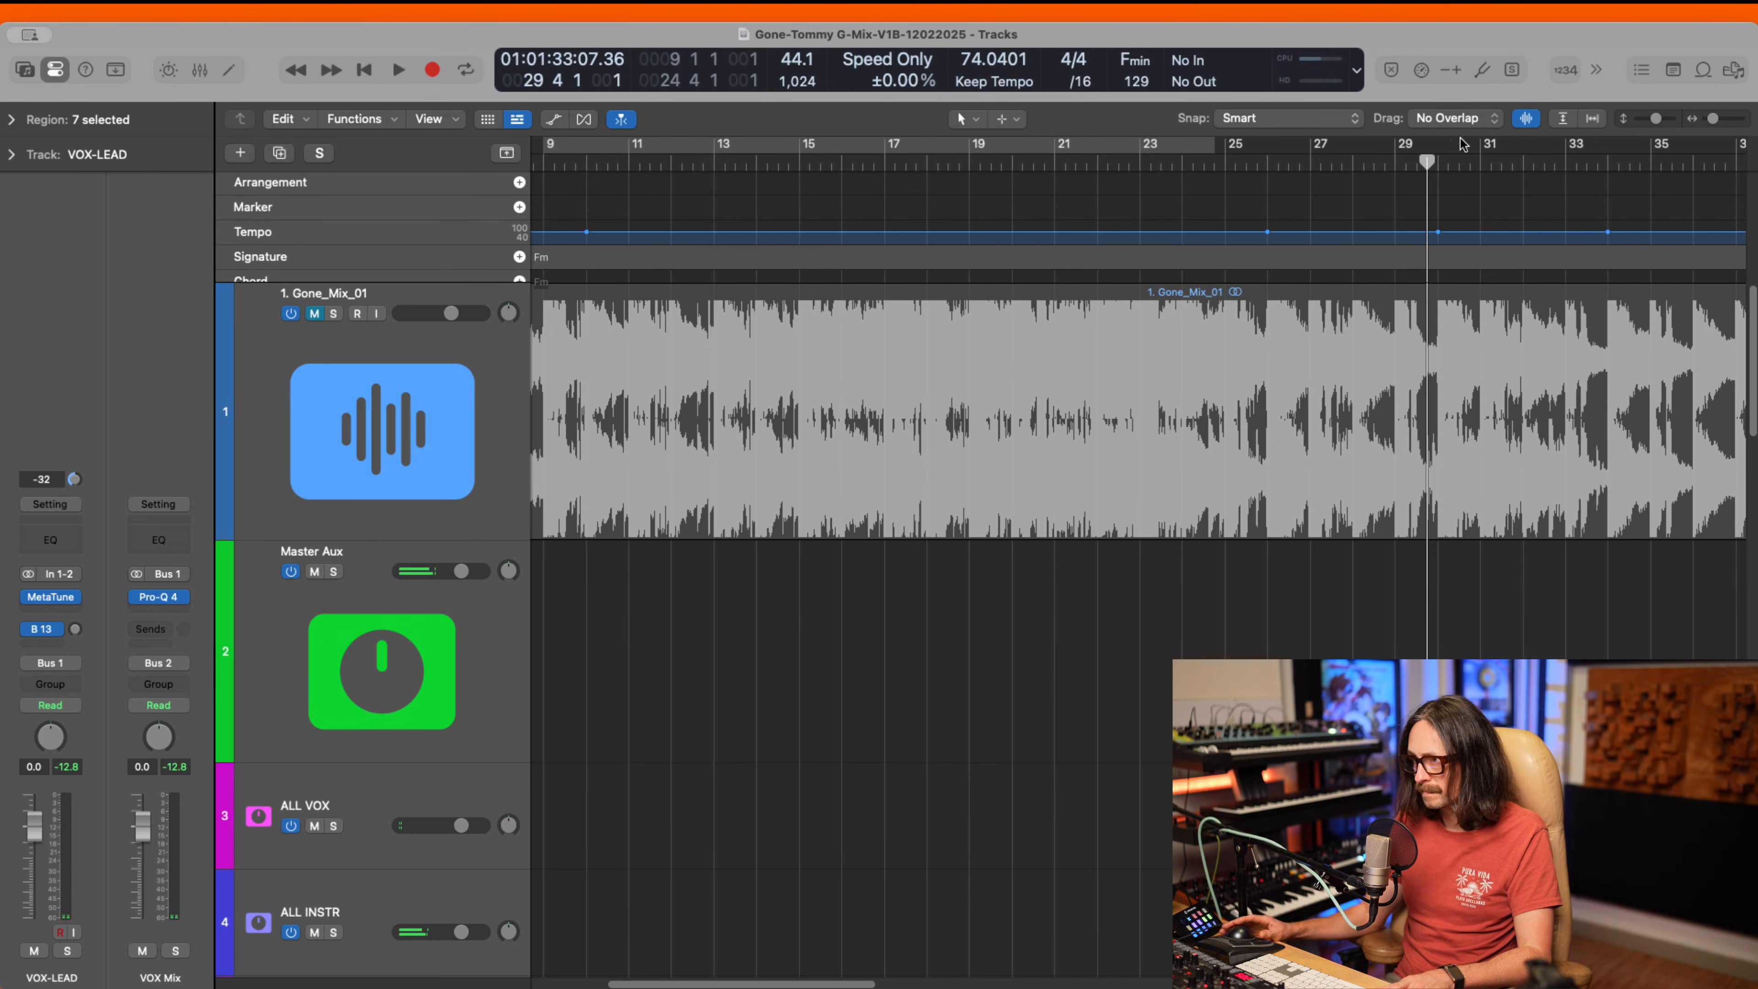
drag(1393, 147, 1693, 147)
key(space)
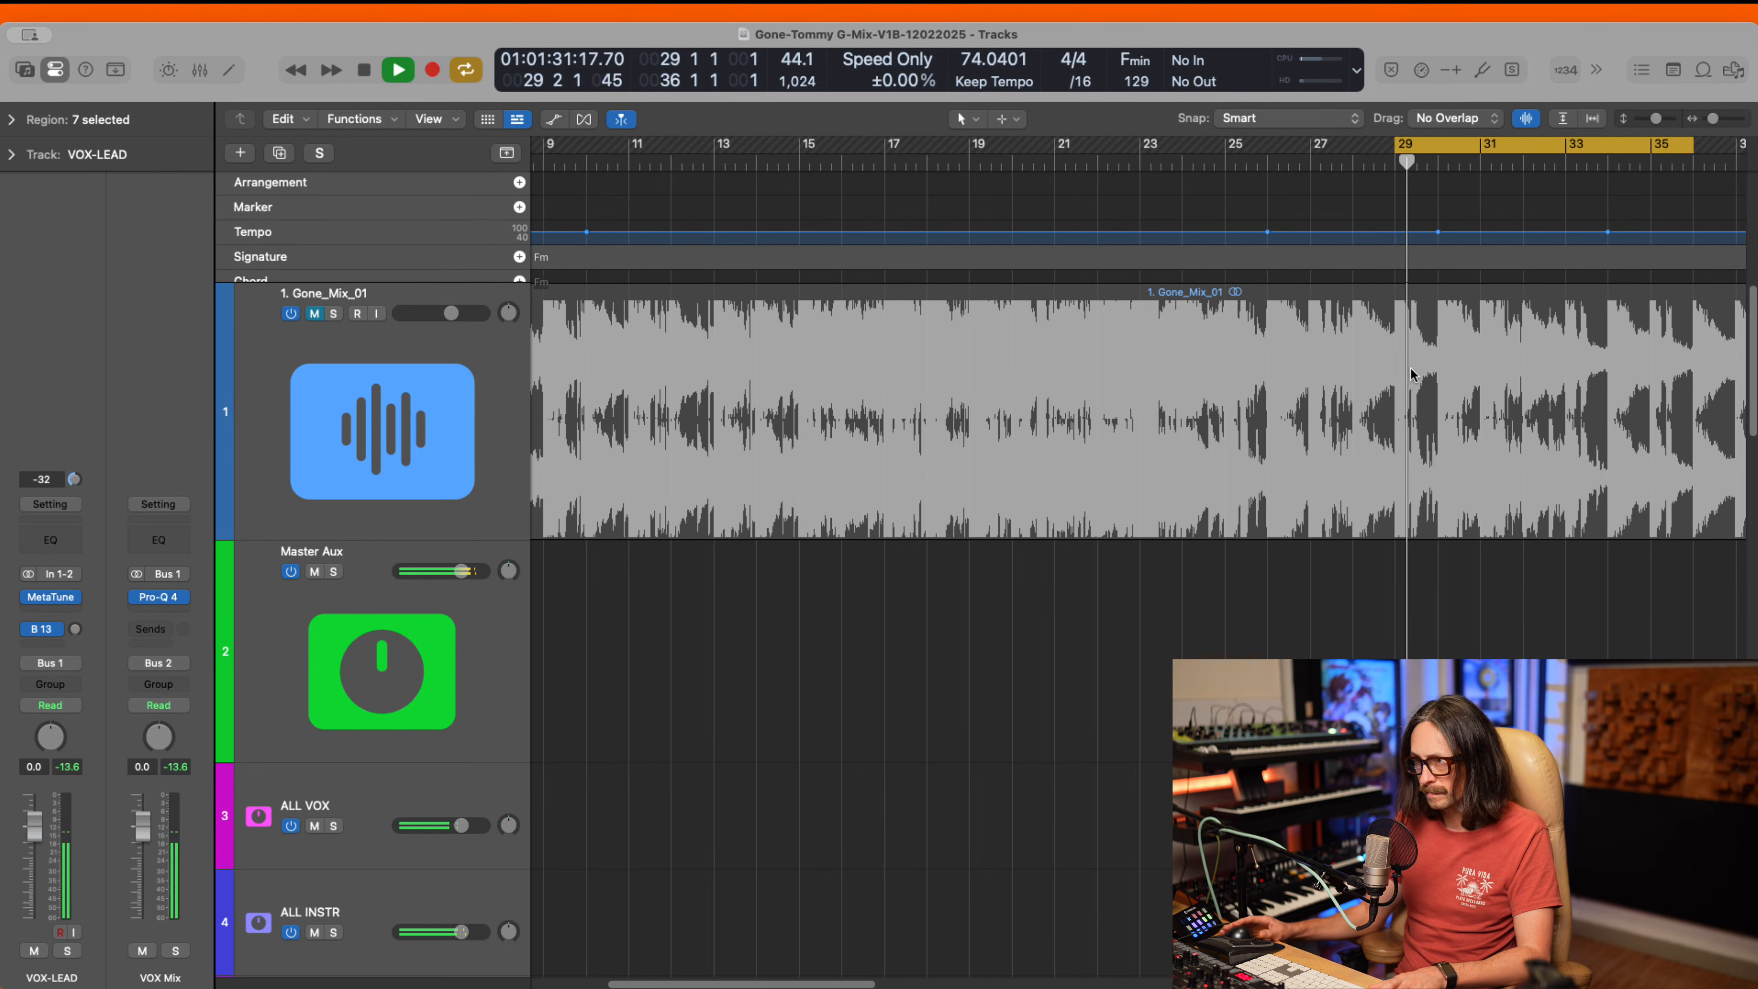
scroll(1166, 659, down, 10)
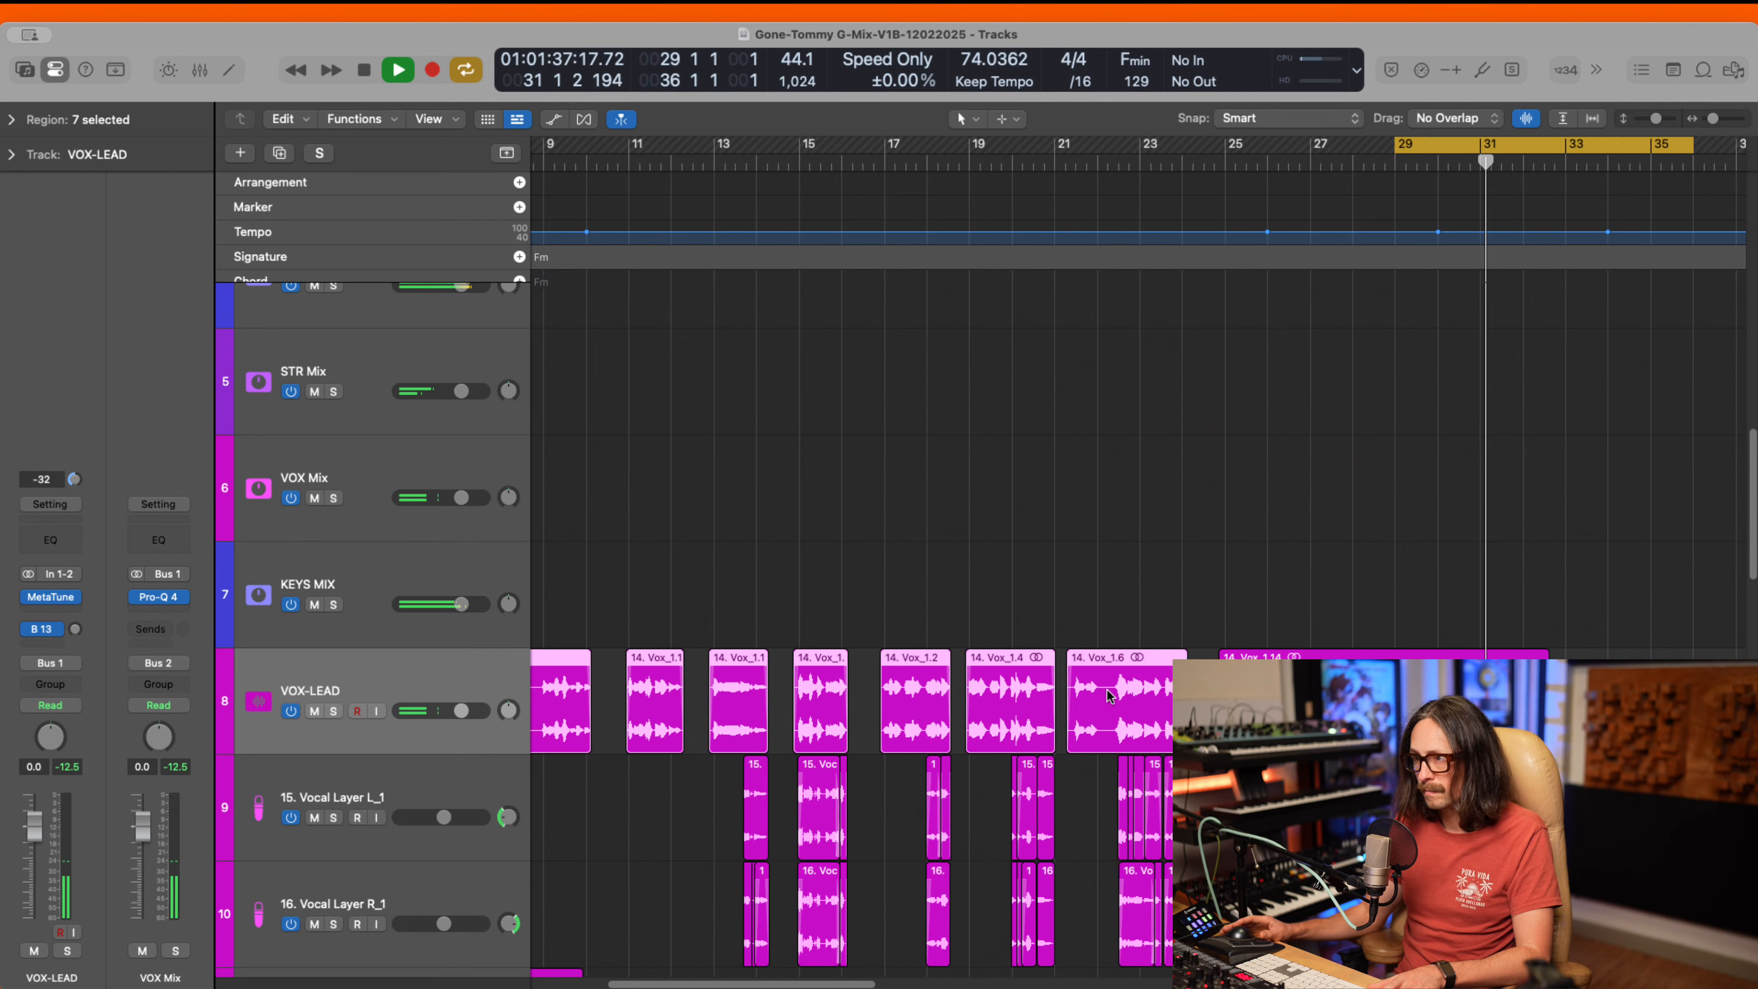
scroll(1419, 700, down, 2)
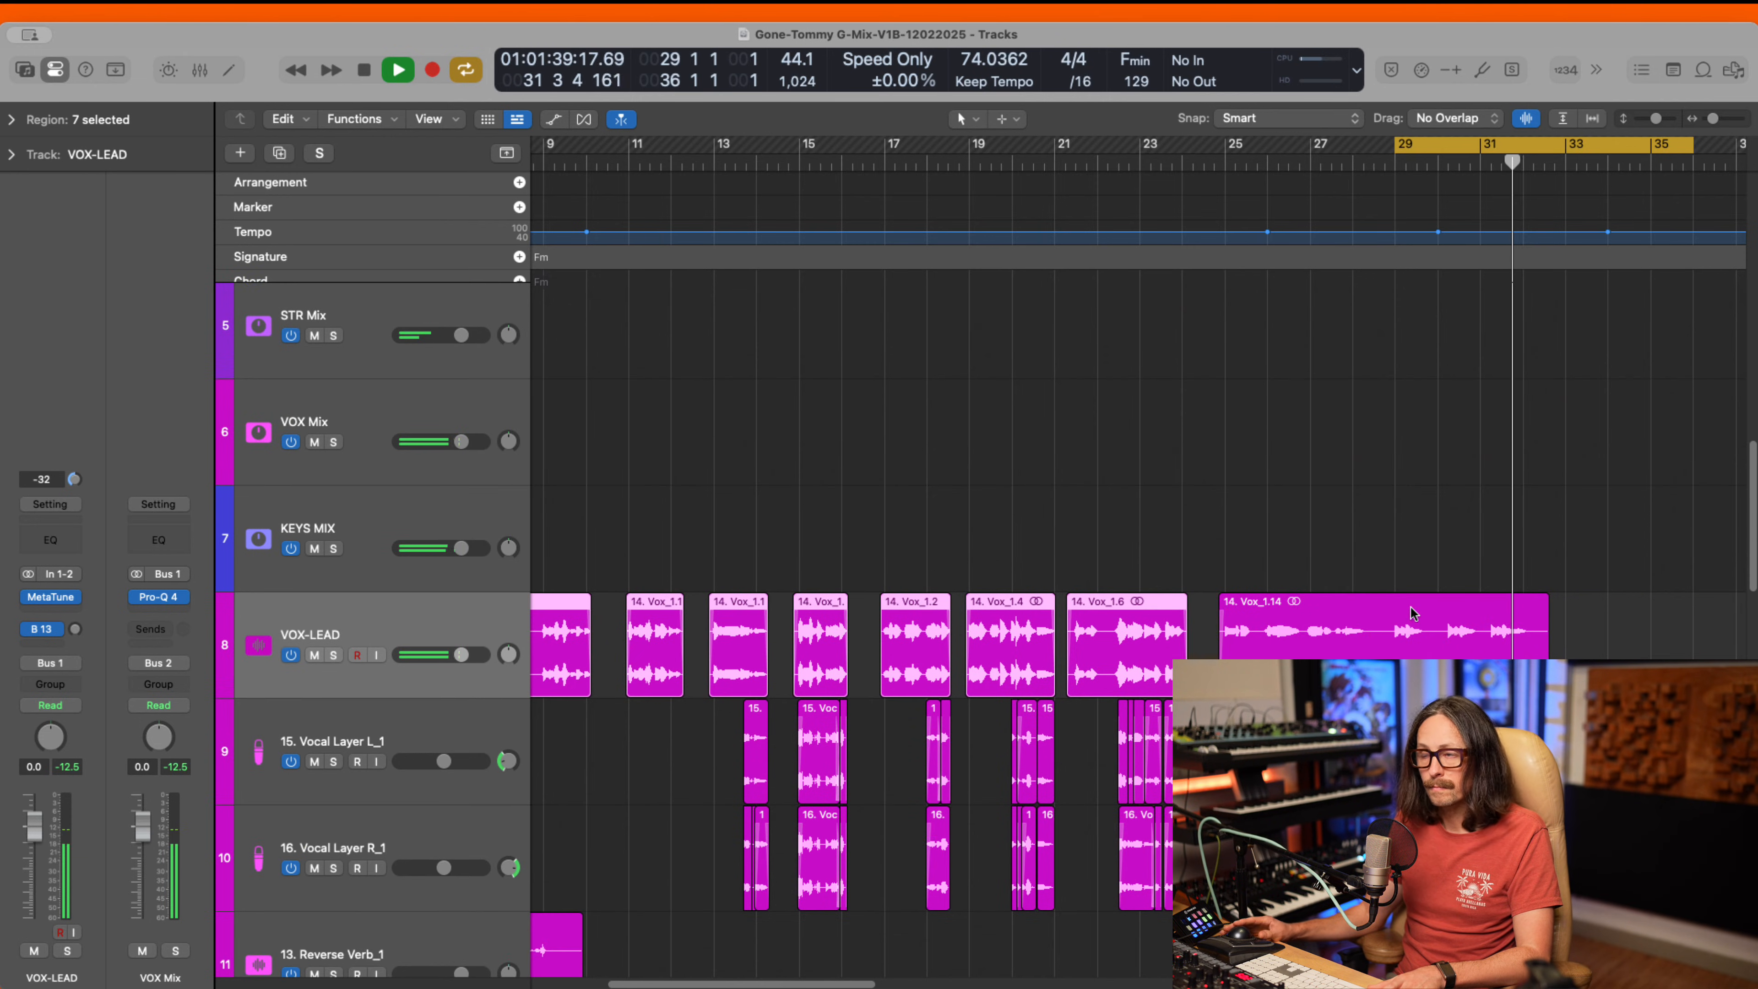
key(space)
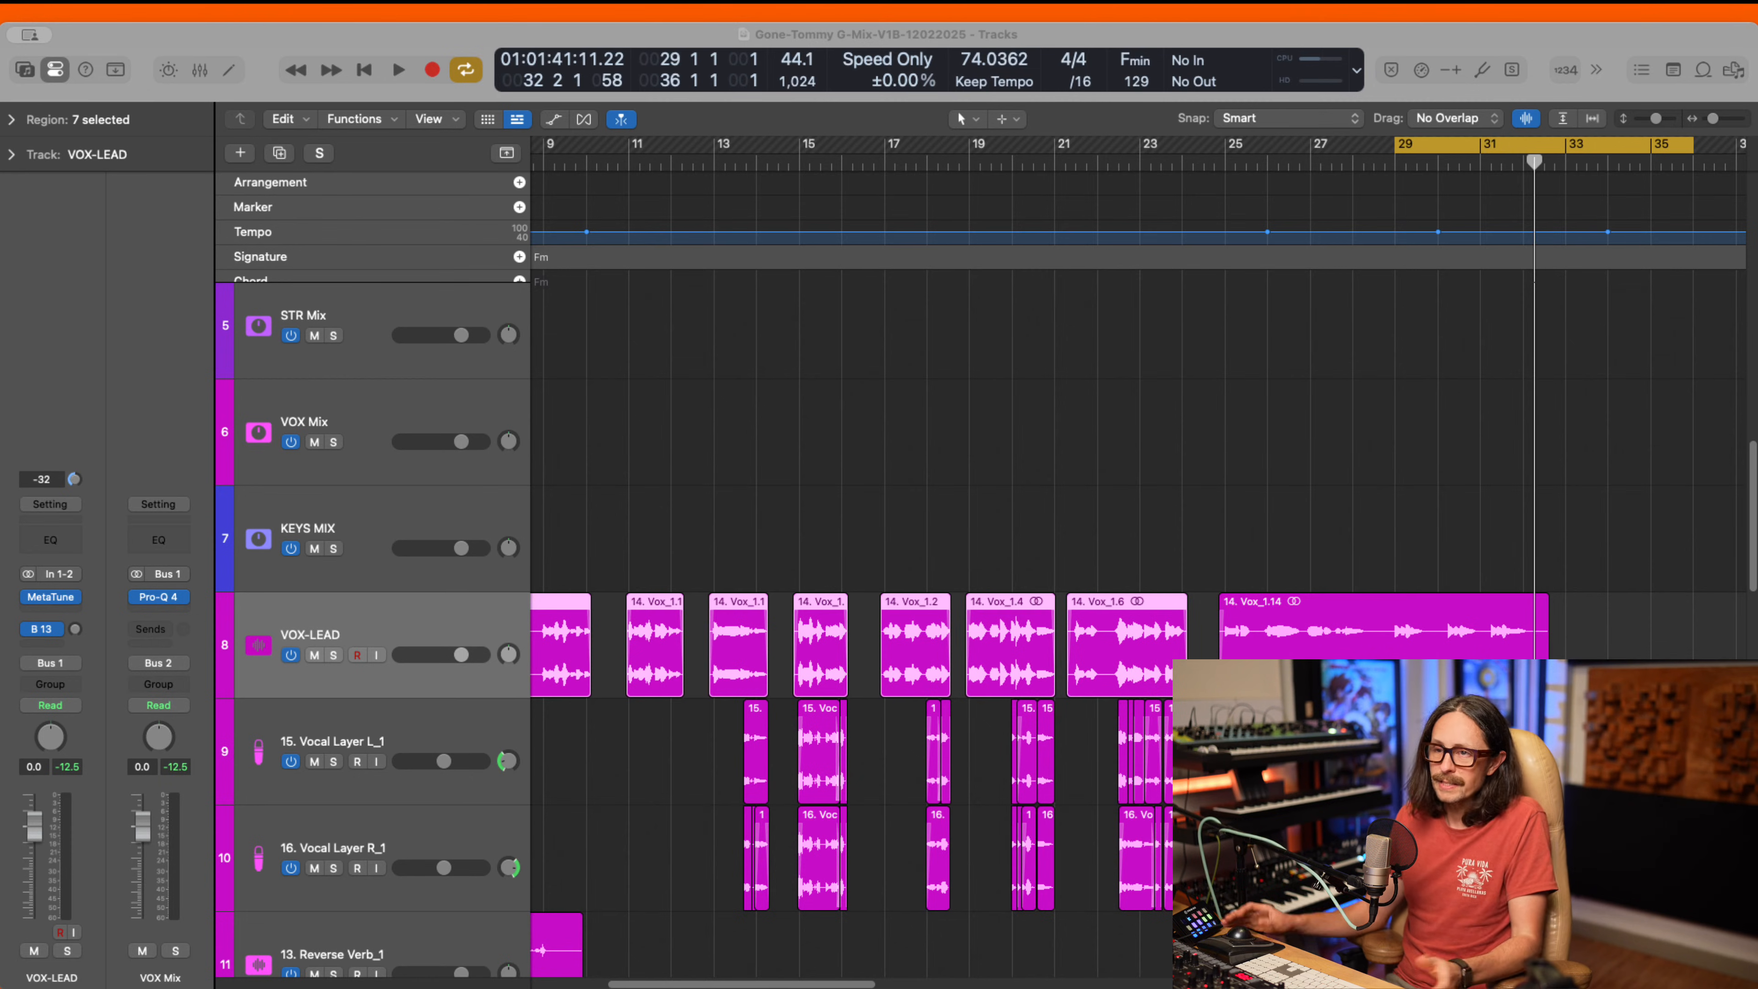
- Set the cycle range to run from 9 1 1 to 17 3 1
click(730, 424)
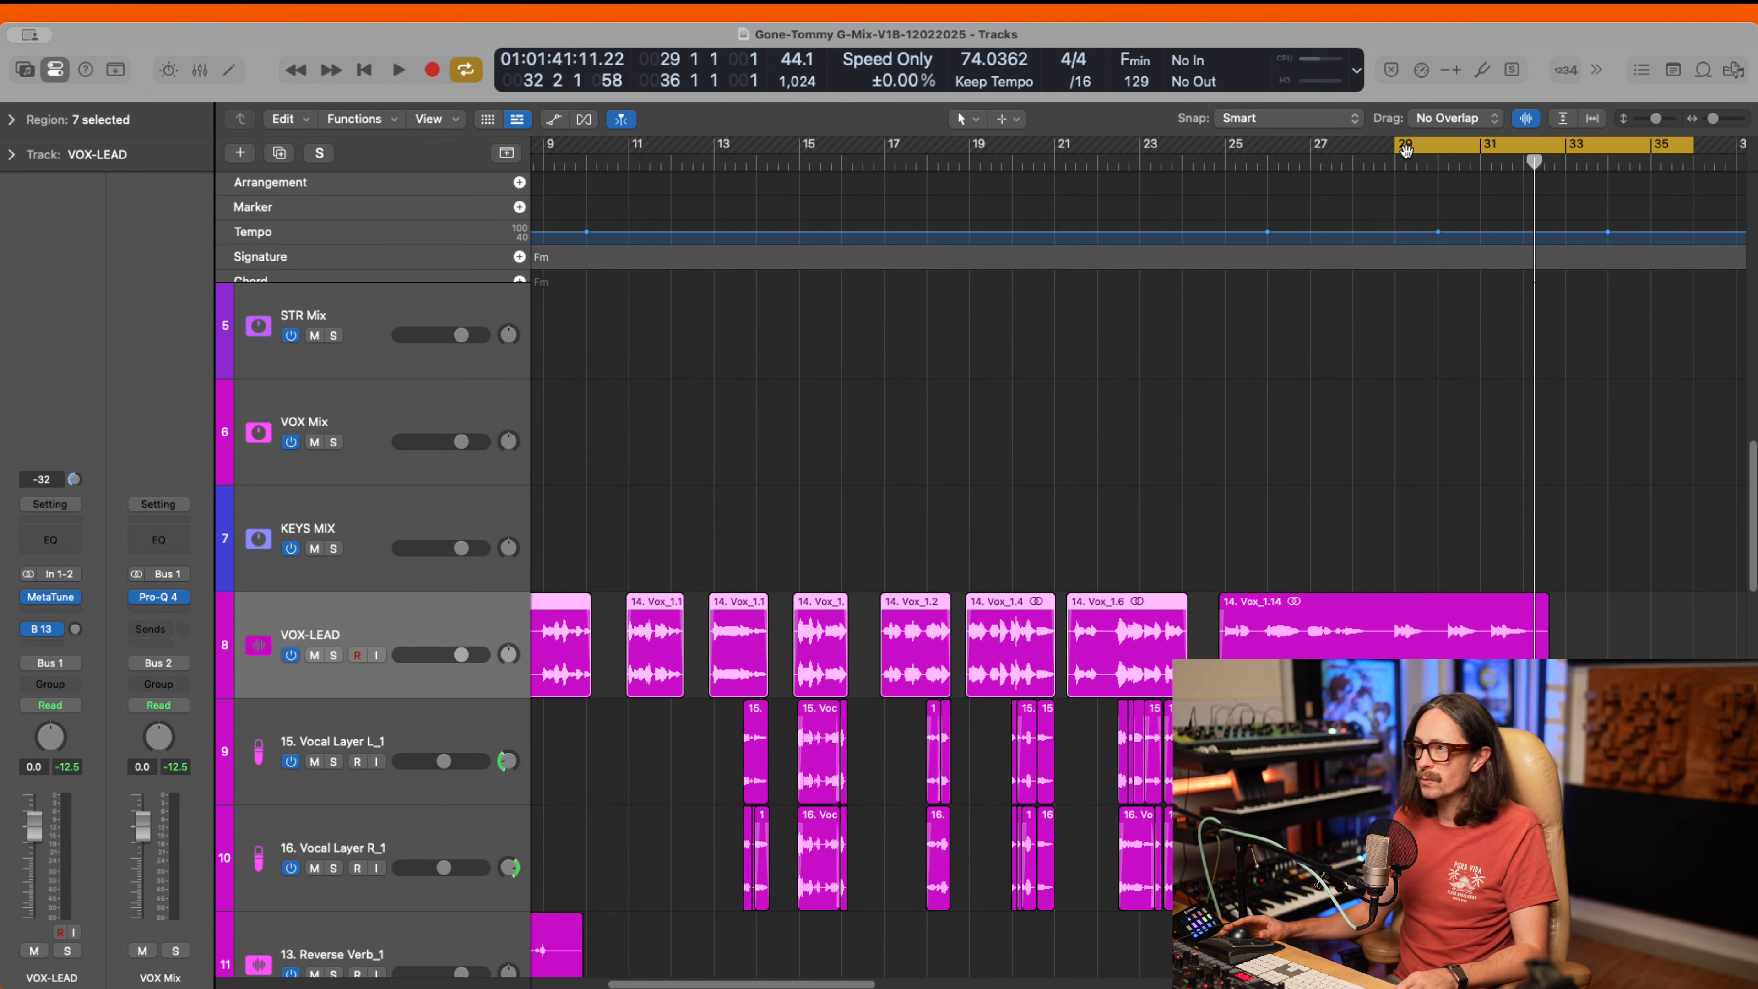
drag(1342, 156, 684, 277)
drag(886, 146, 819, 166)
- Select VOX-LEAD together with both Vocal Layer tracks and check their sends in the mixer, then close it
click(349, 622)
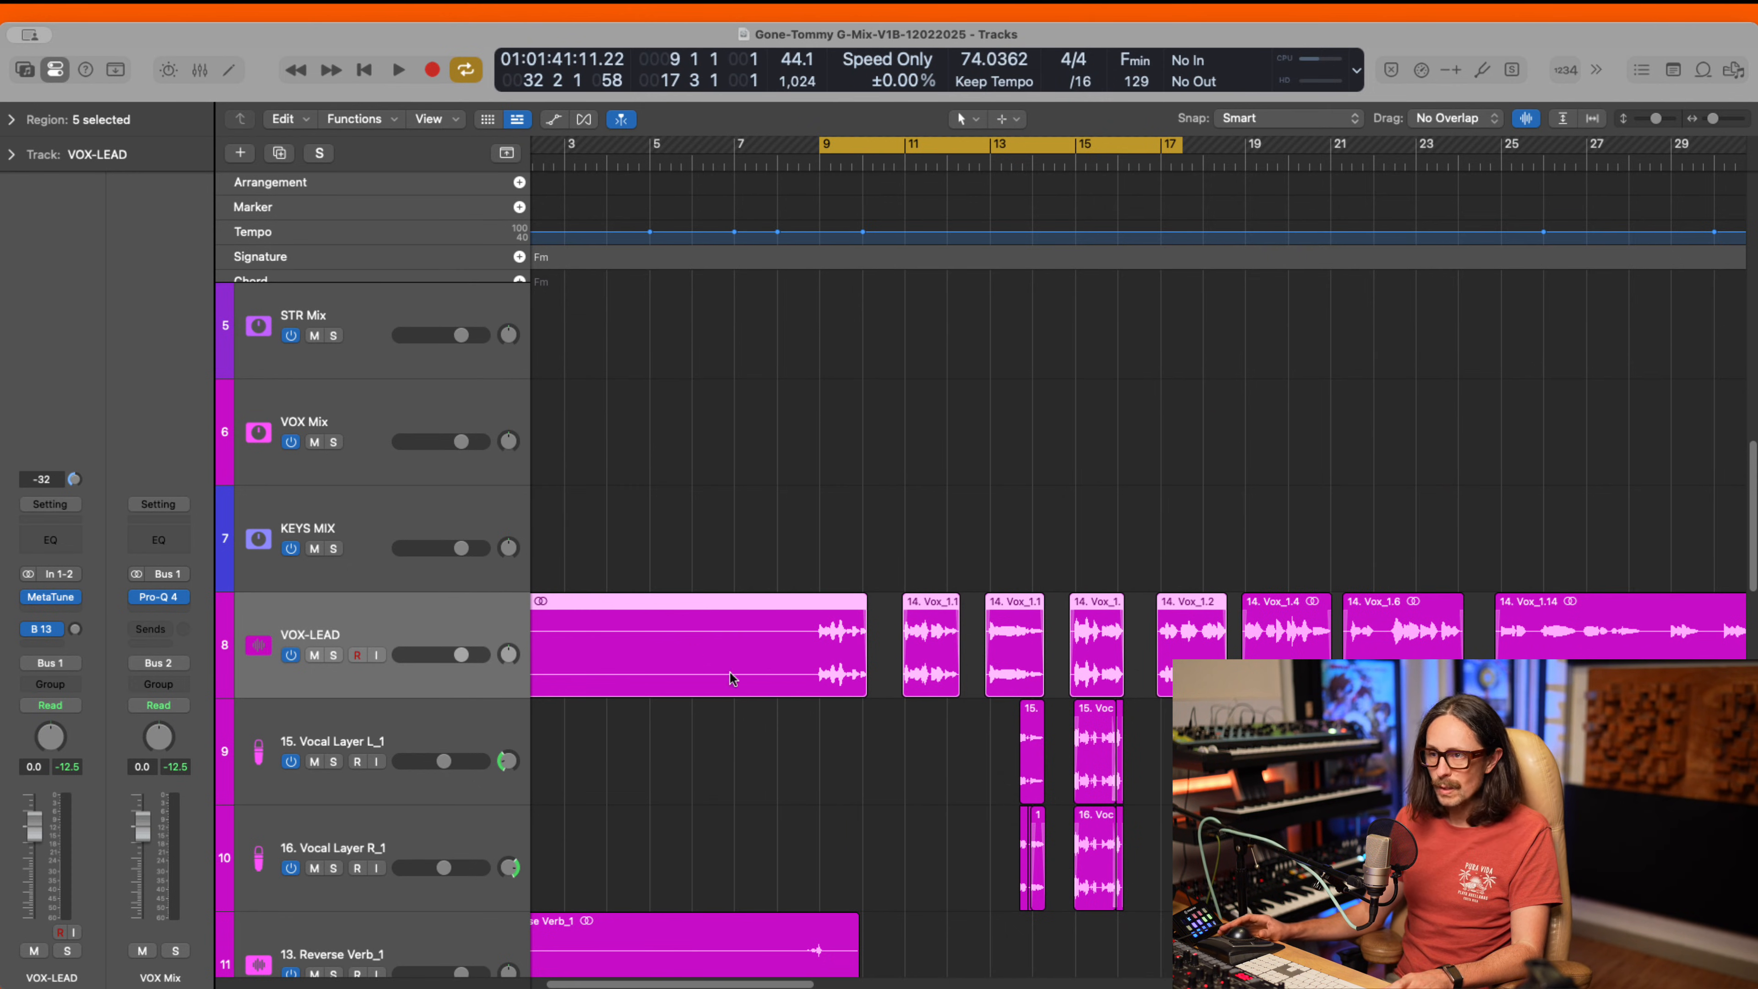
scroll(734, 679, down, 4)
shift+click(392, 683)
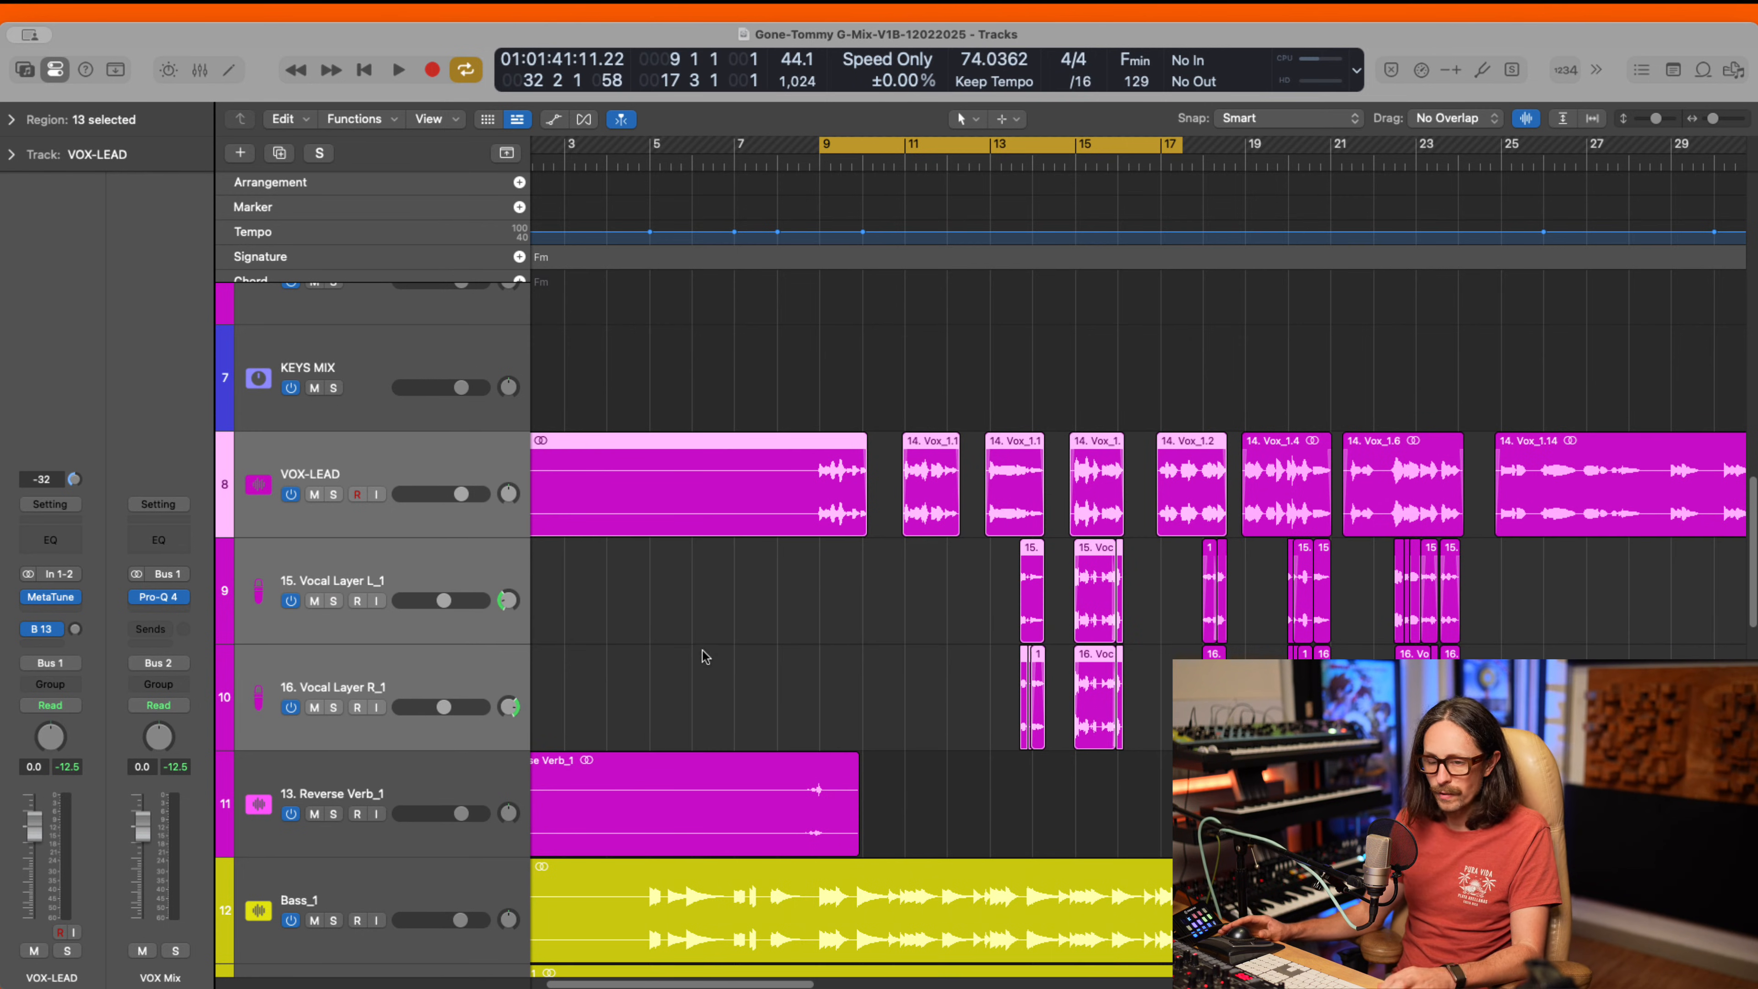
key(x)
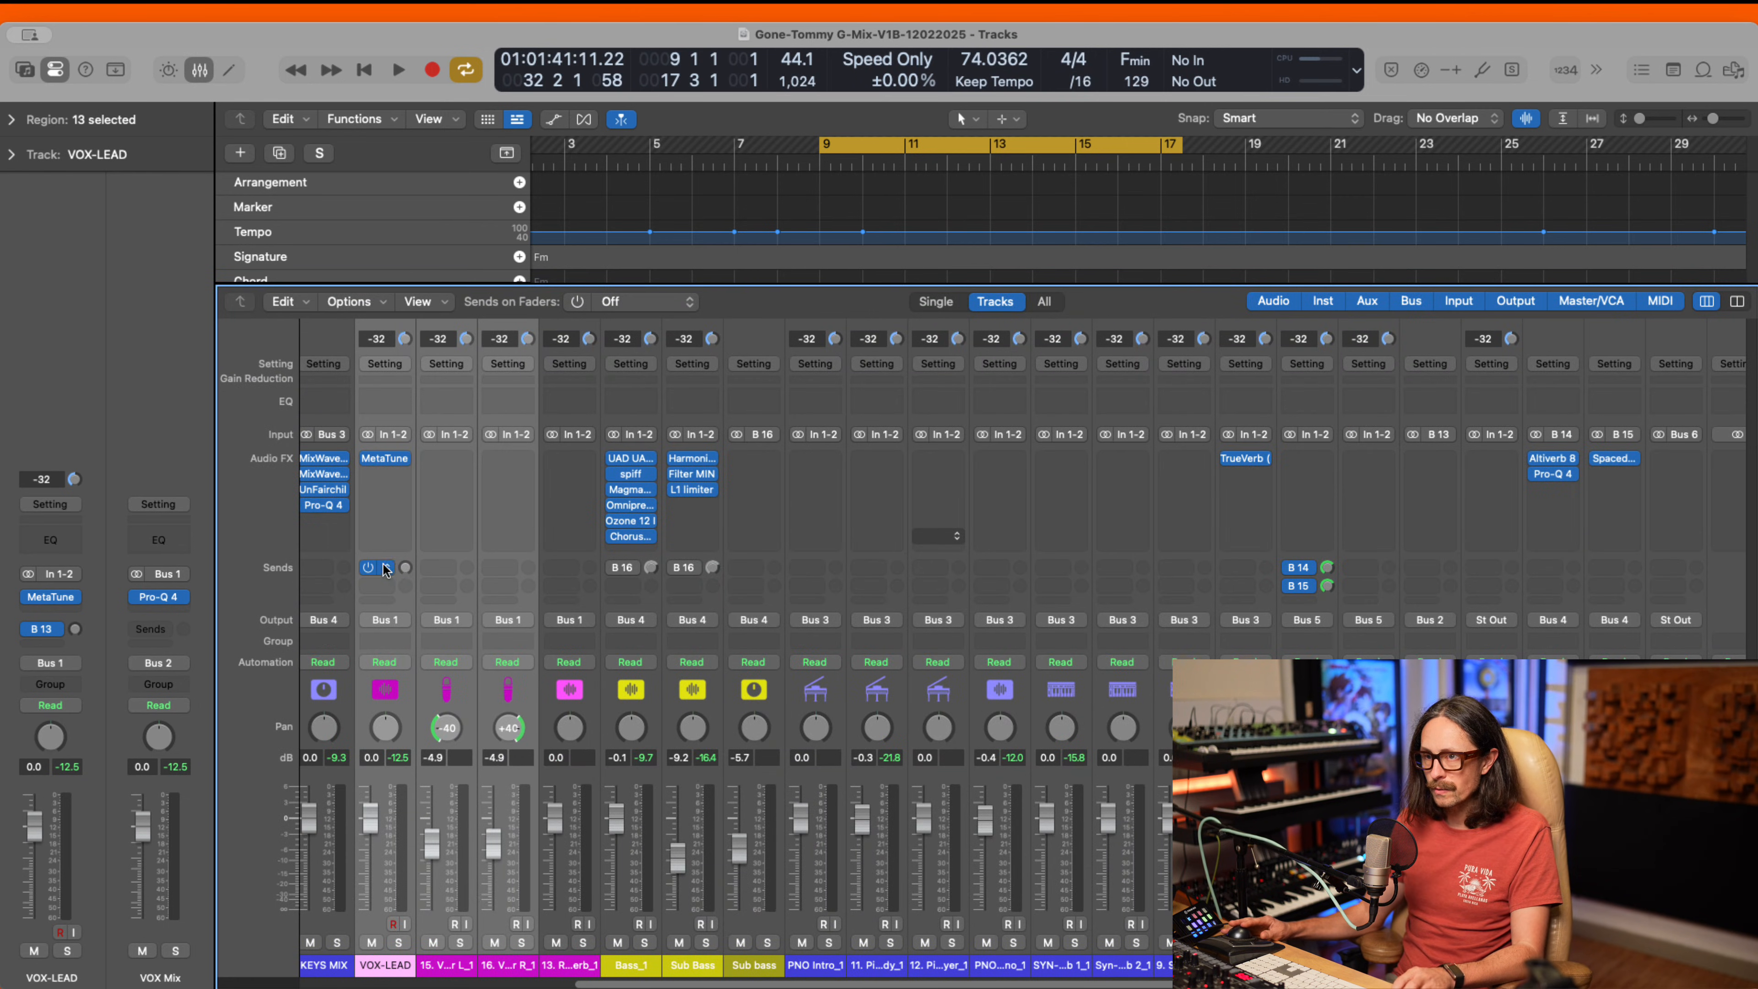
key(x)
- Select only VOX-LEAD, show the Vox Verb Short channel fed by its Bus 13 send and insert Altiverb 8 on it
click(395, 478)
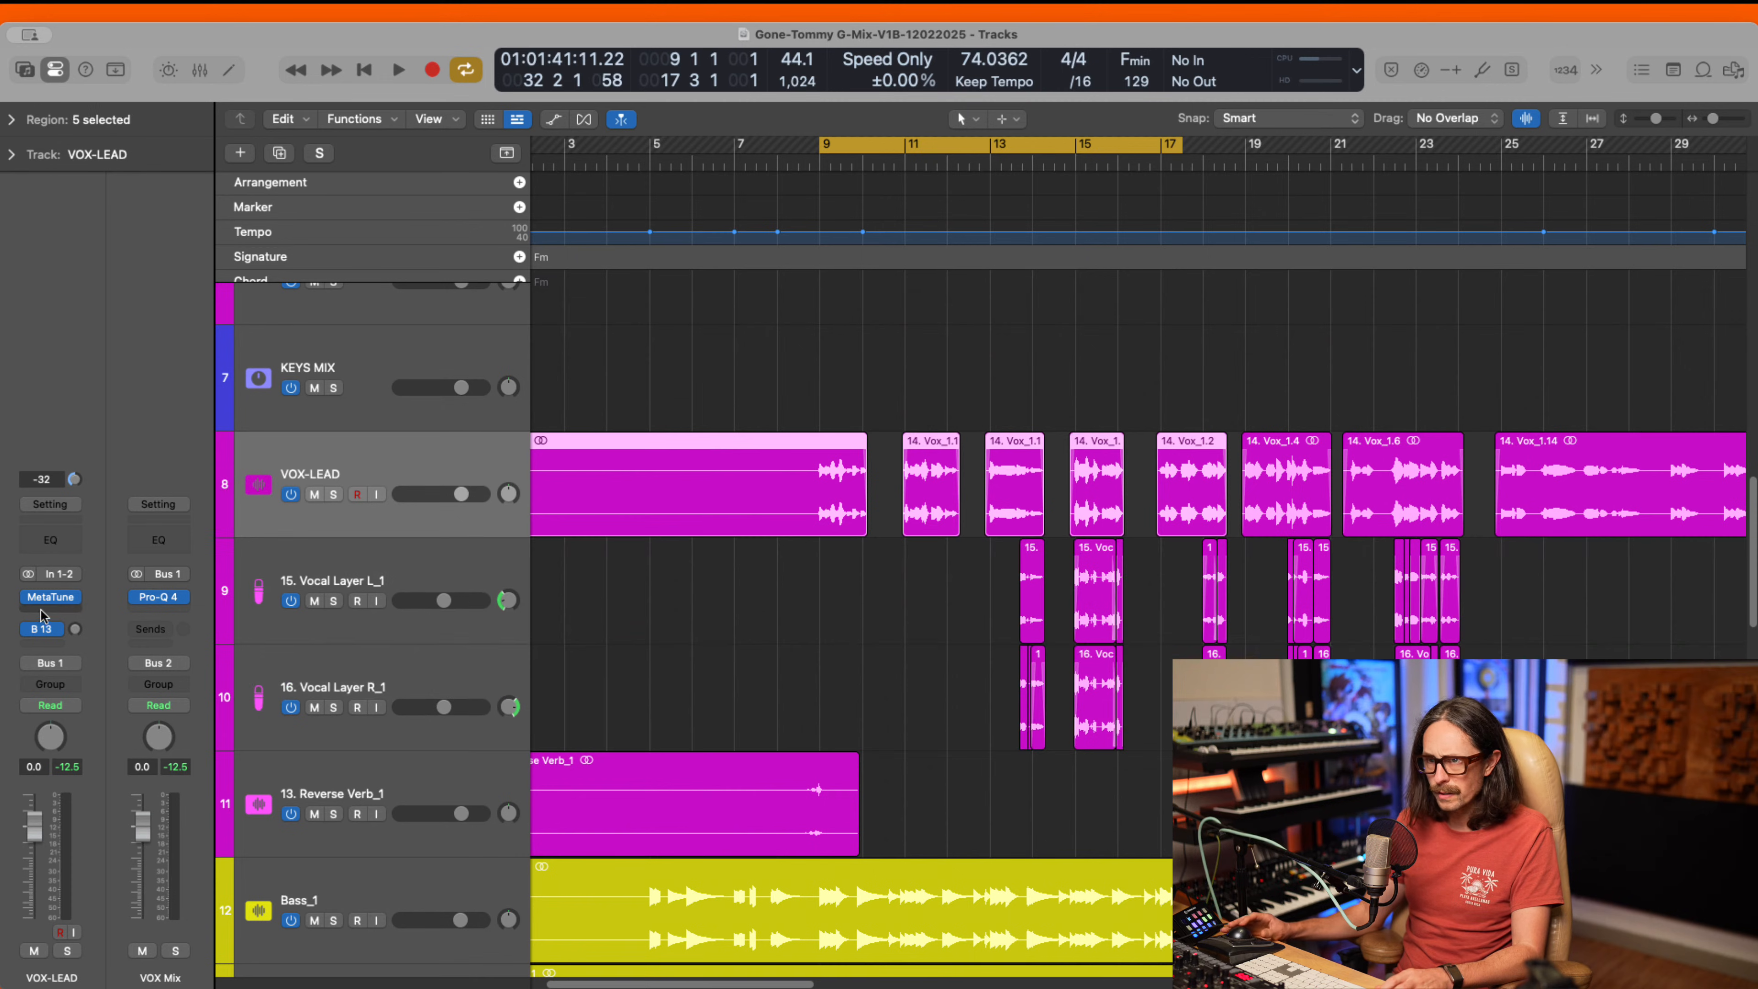
click(42, 628)
click(117, 390)
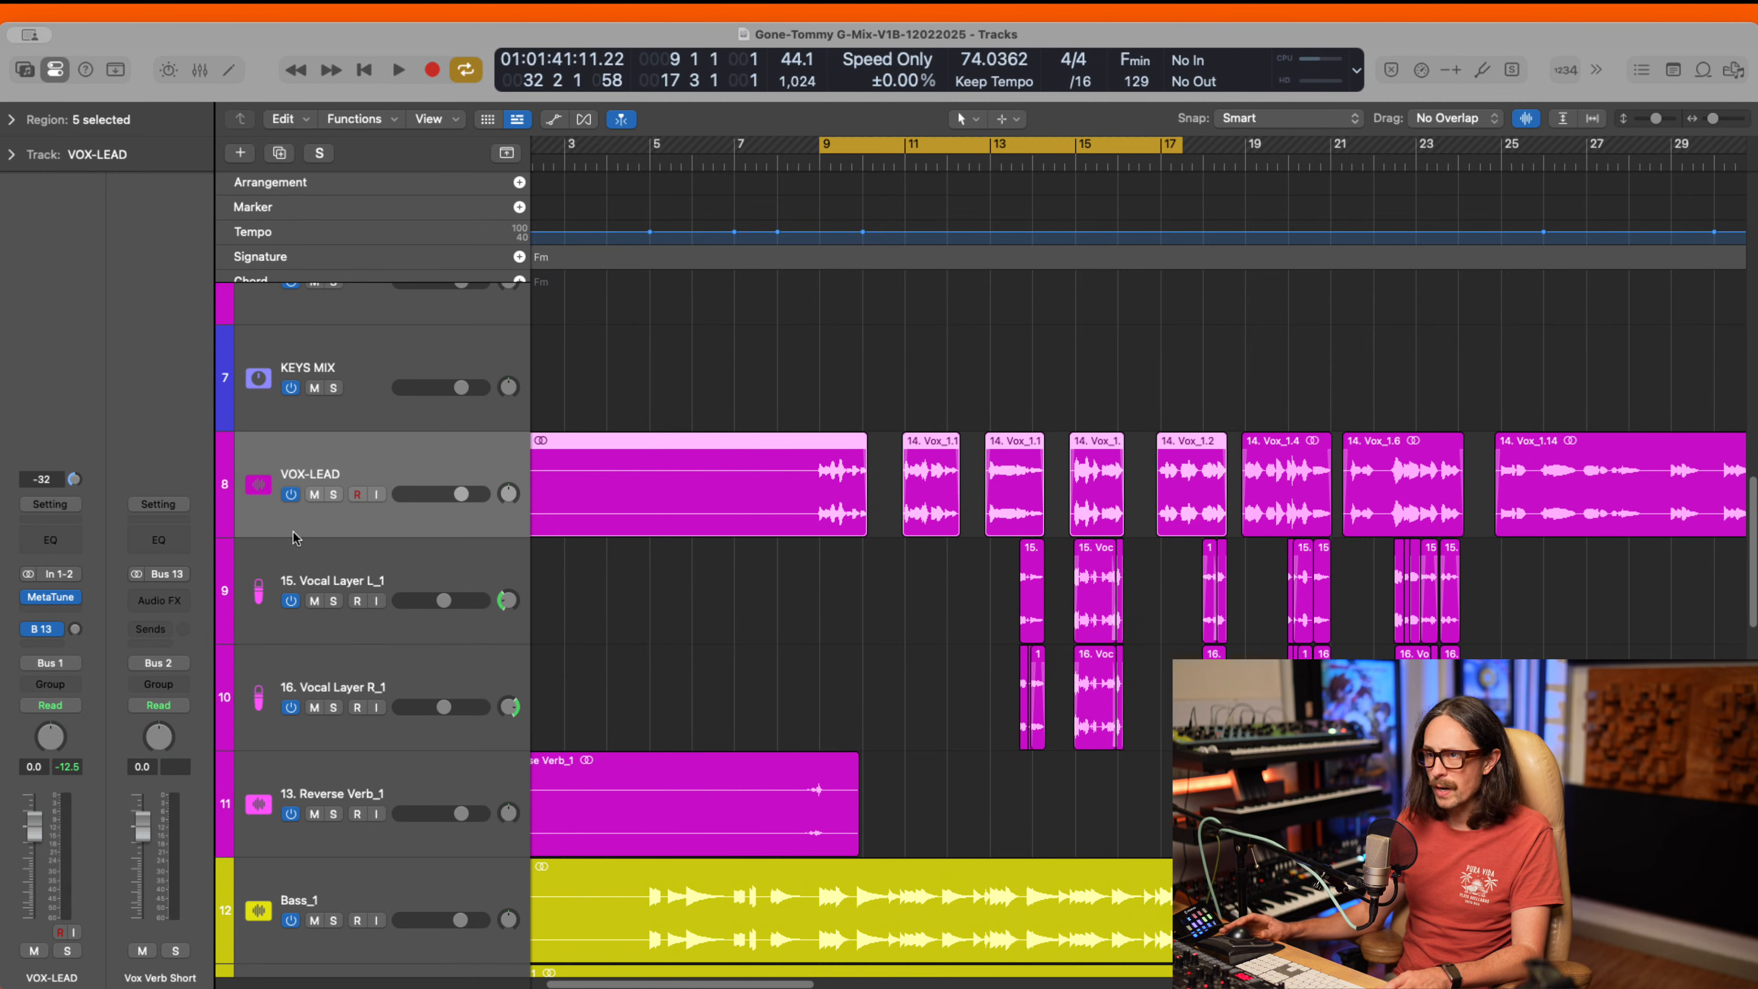
click(159, 600)
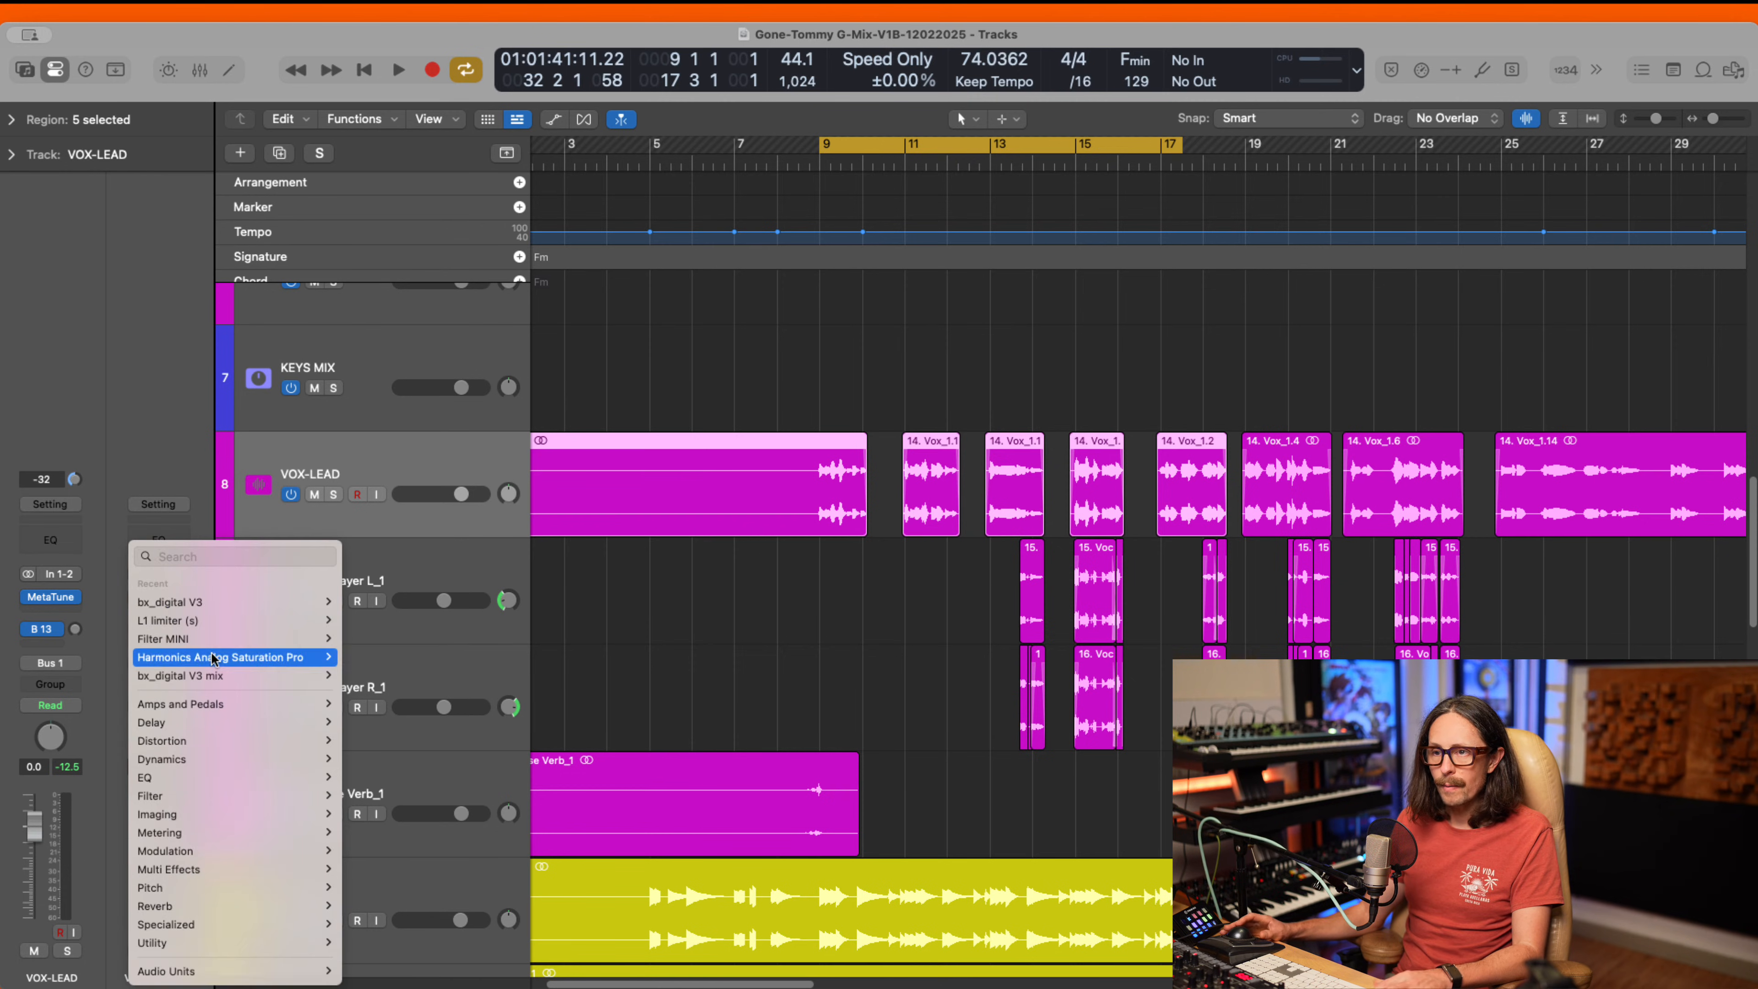
text(alti)
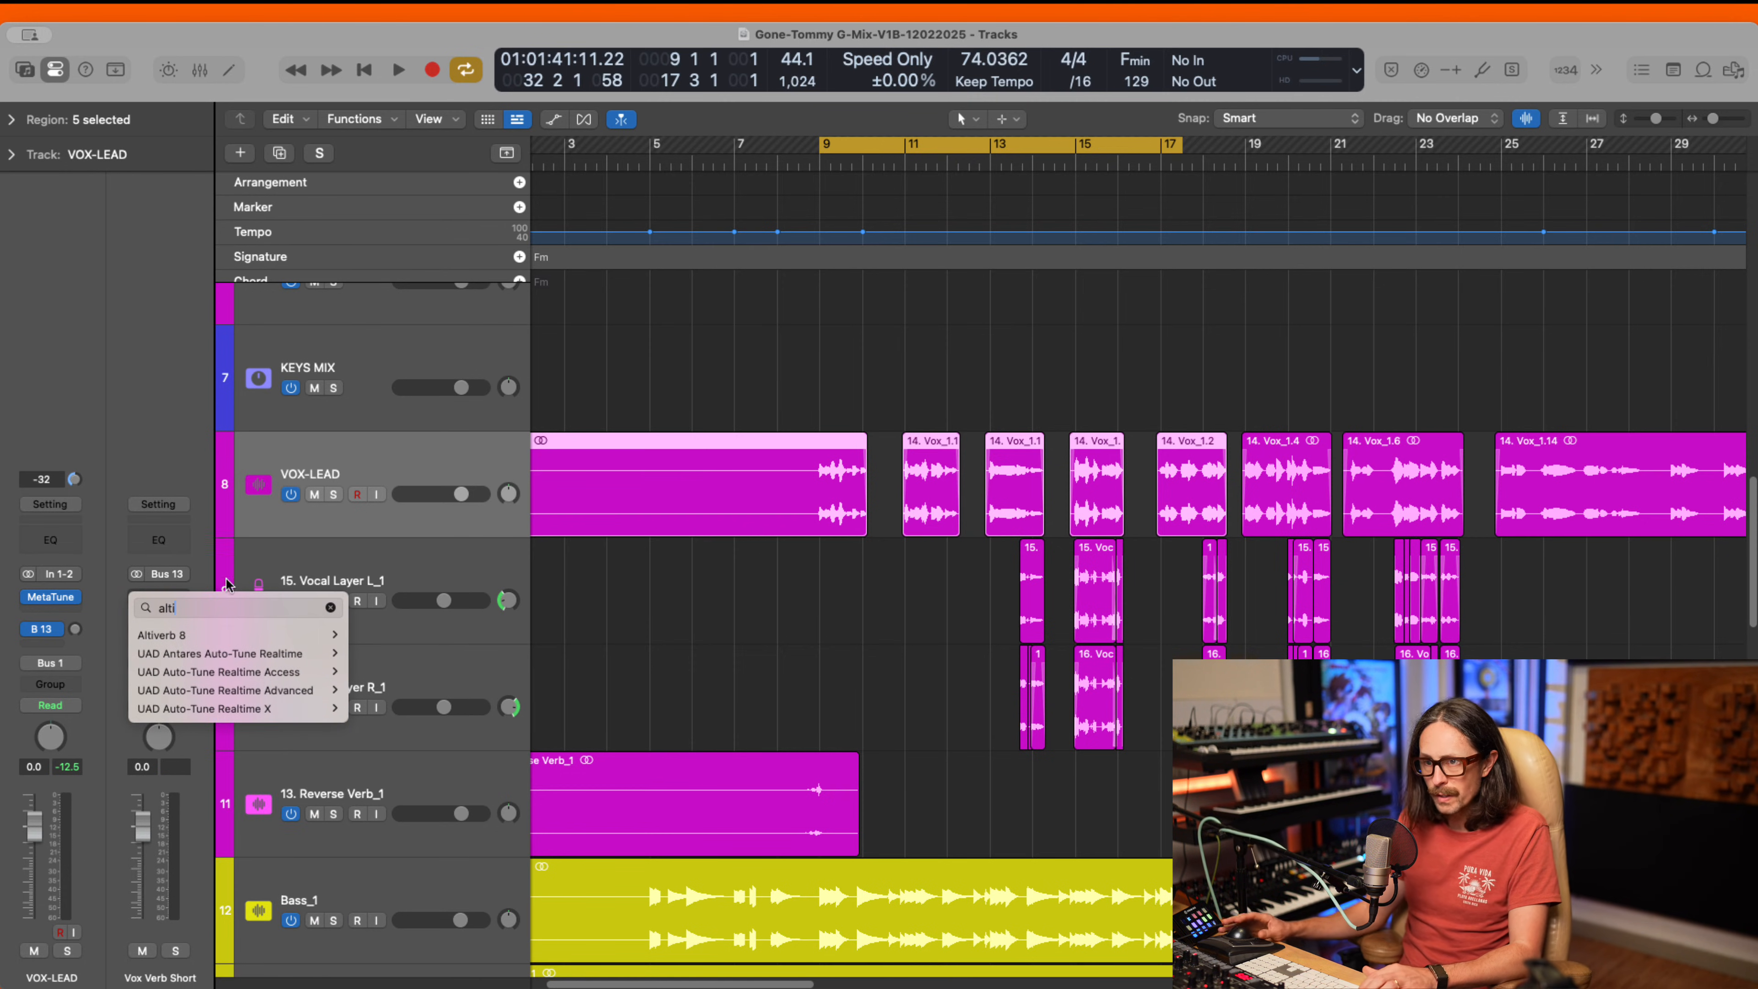
click(223, 636)
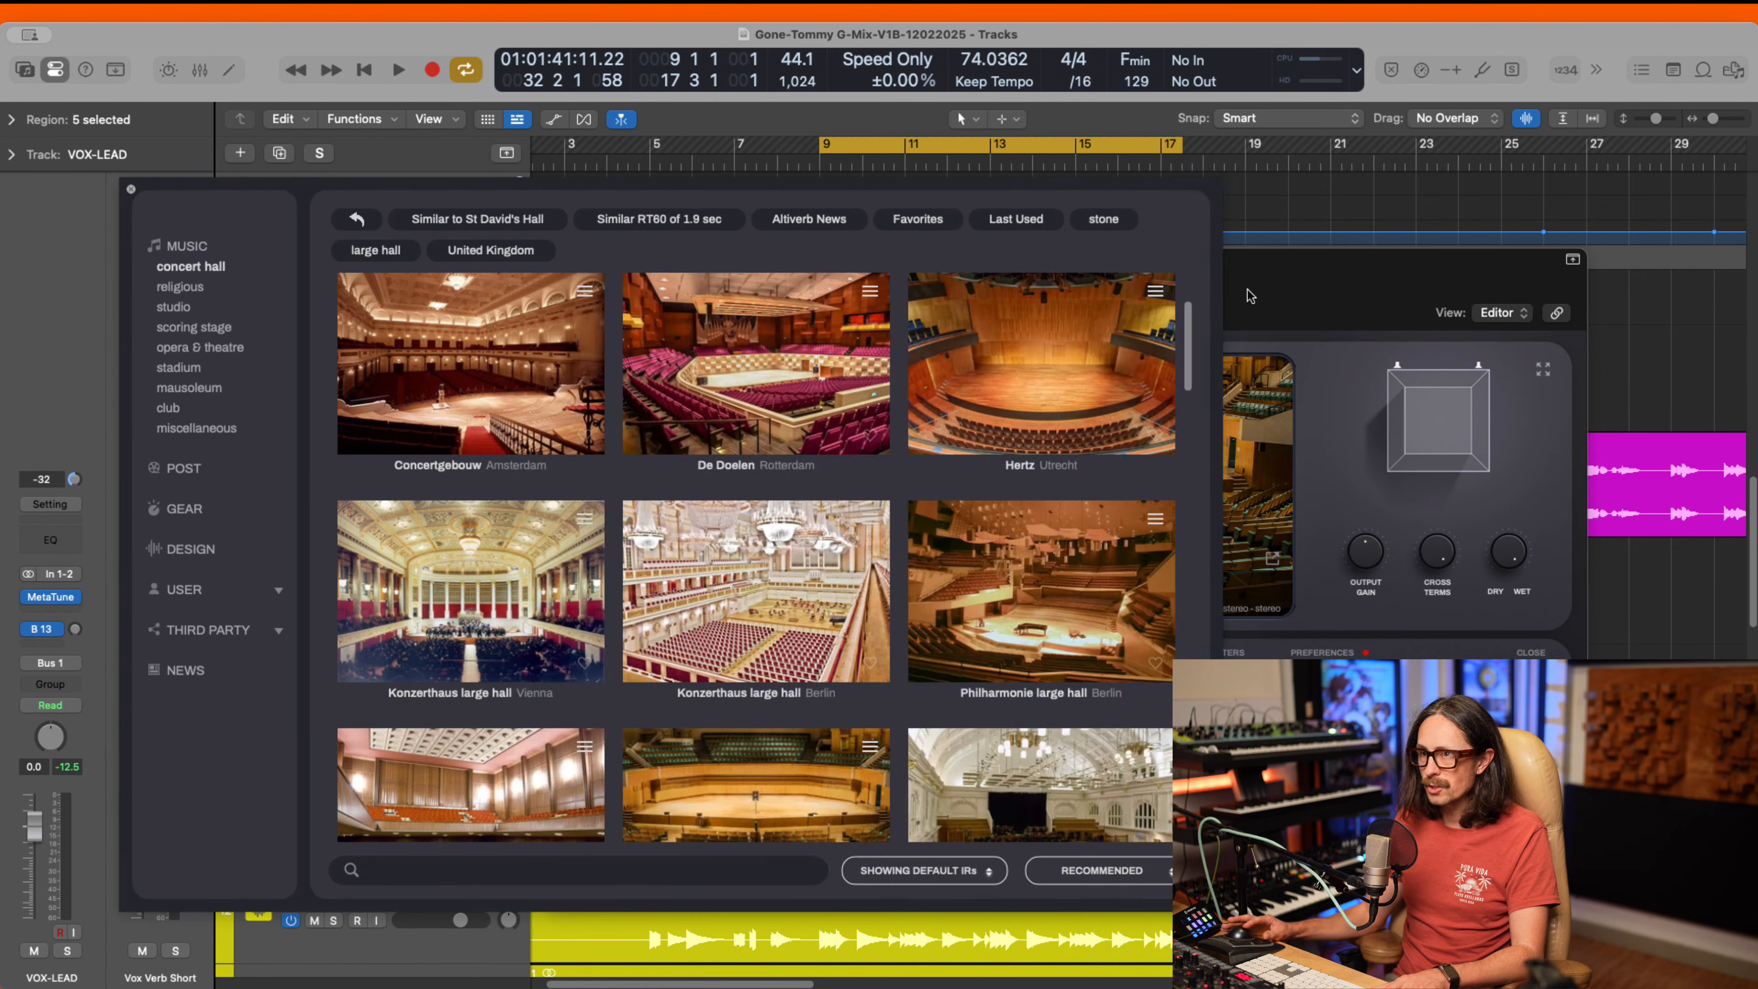
- Reposition the Altiverb window and load the Coll's Living two story room impulse response from the miscellaneous music spaces
click(1343, 288)
drag(591, 266, 456, 398)
click(274, 263)
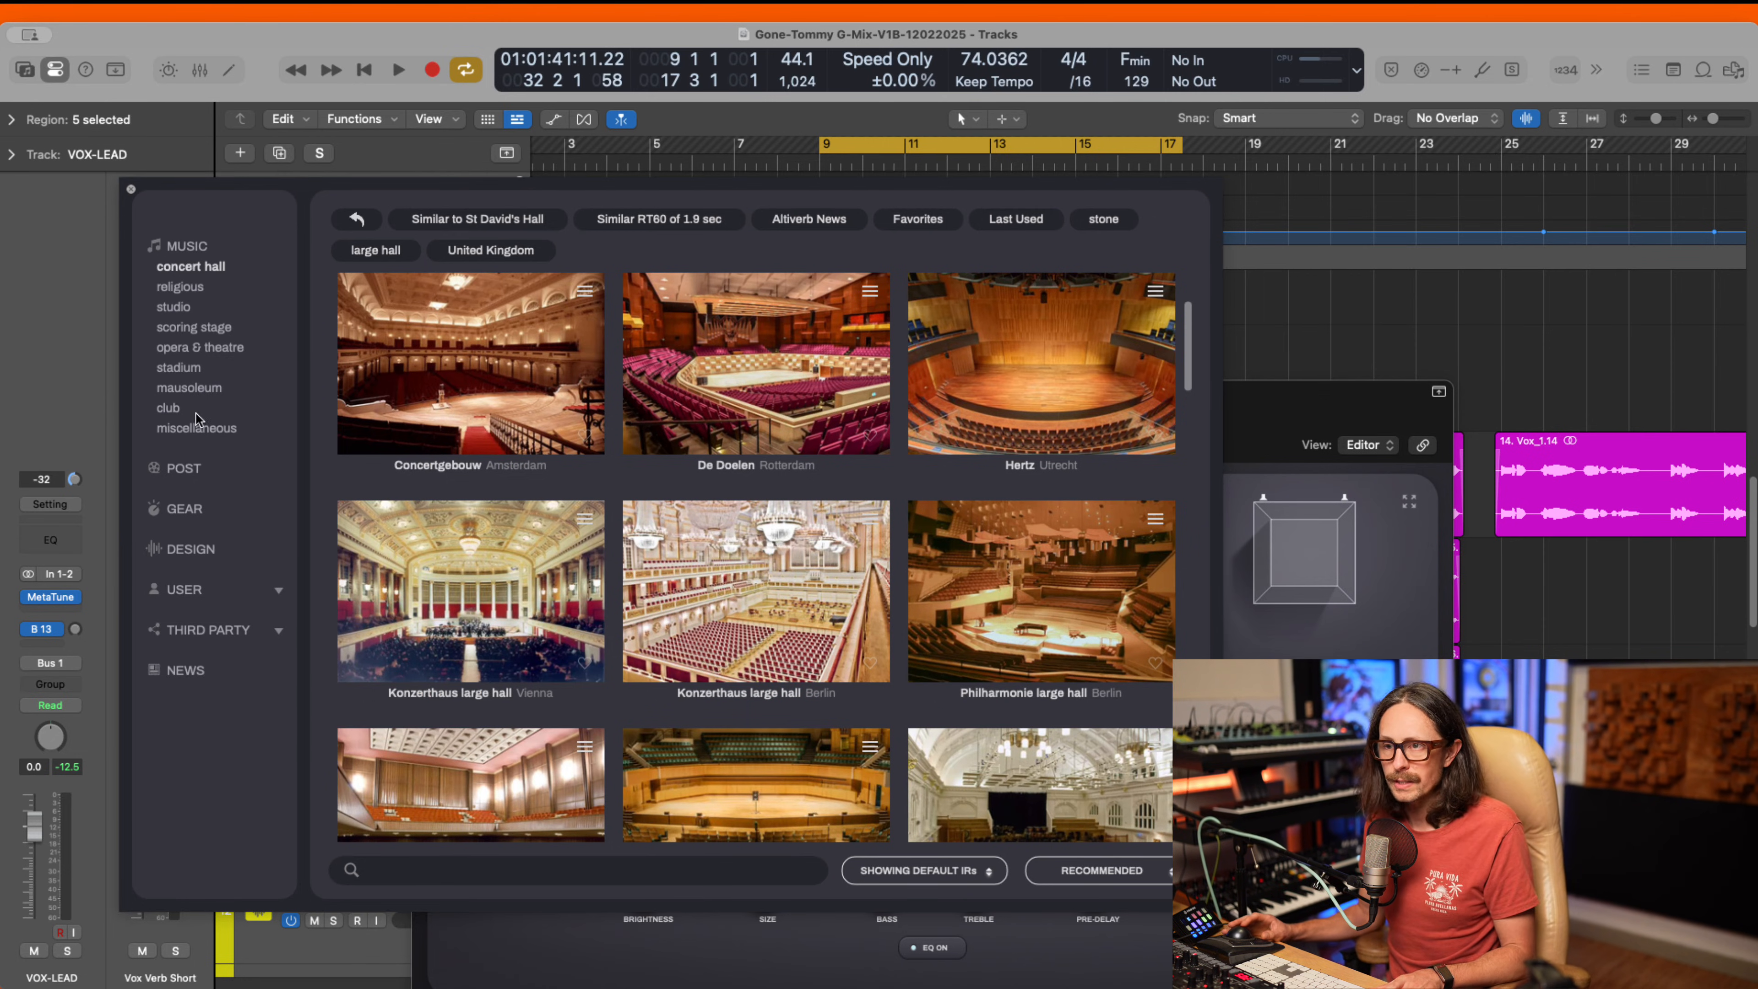
click(193, 290)
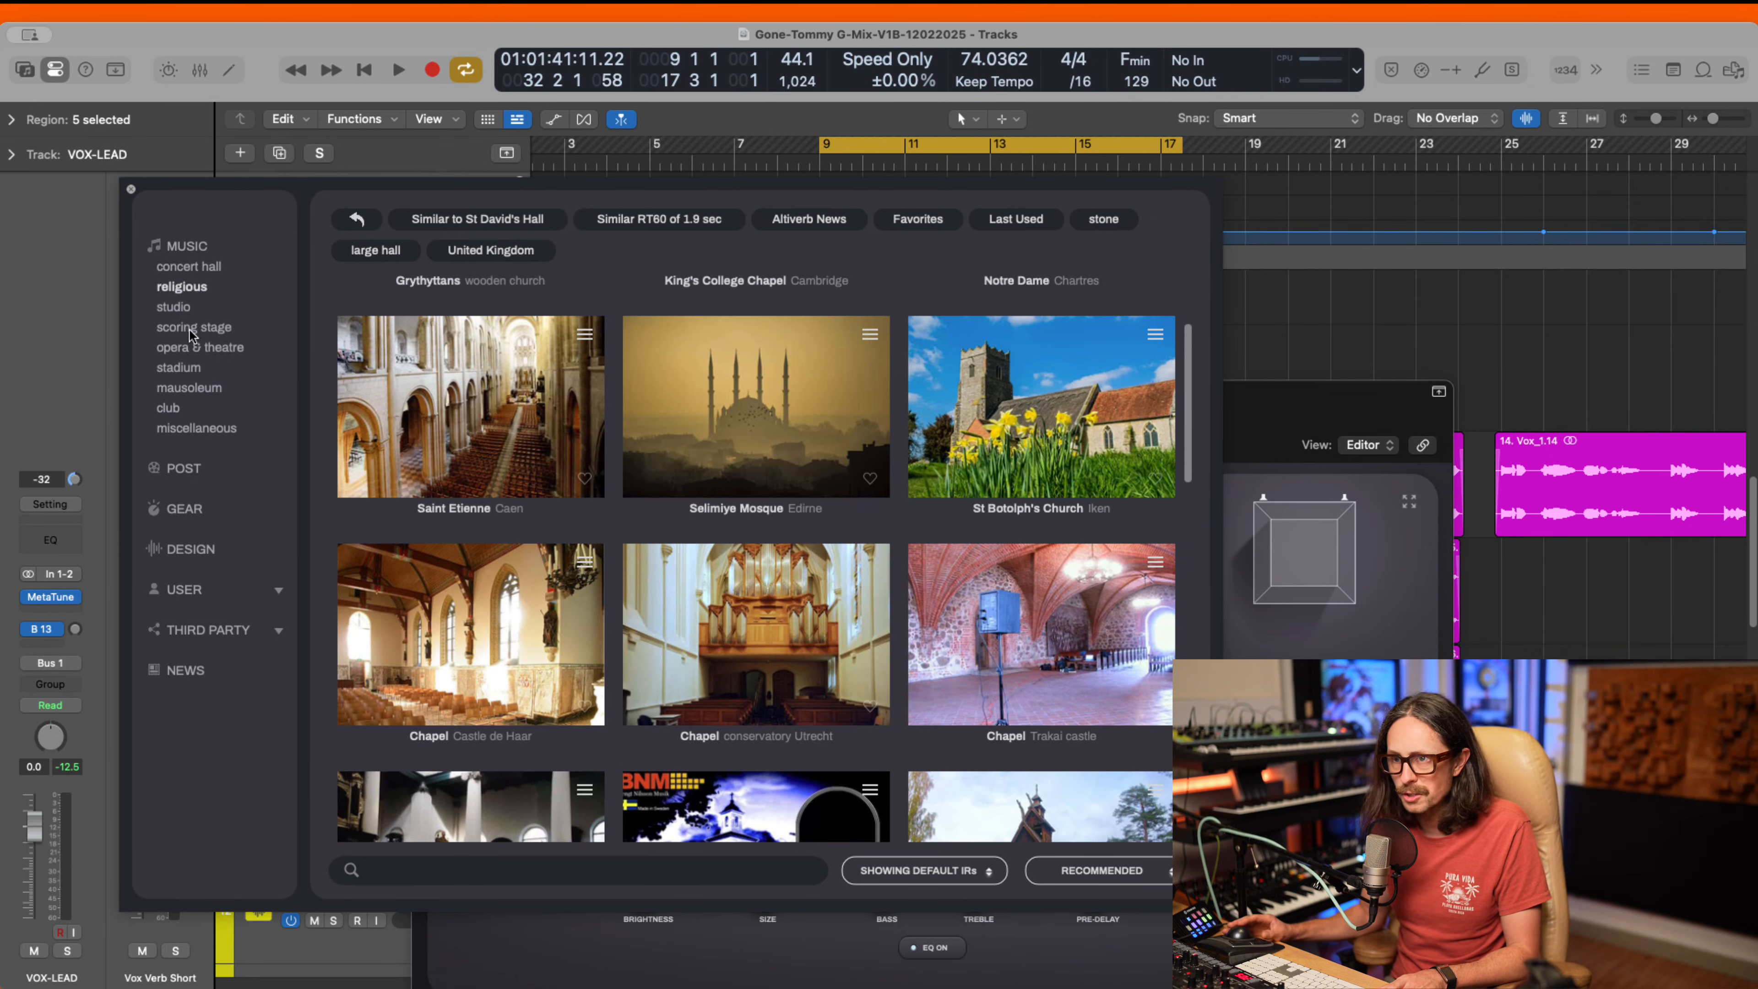
click(184, 309)
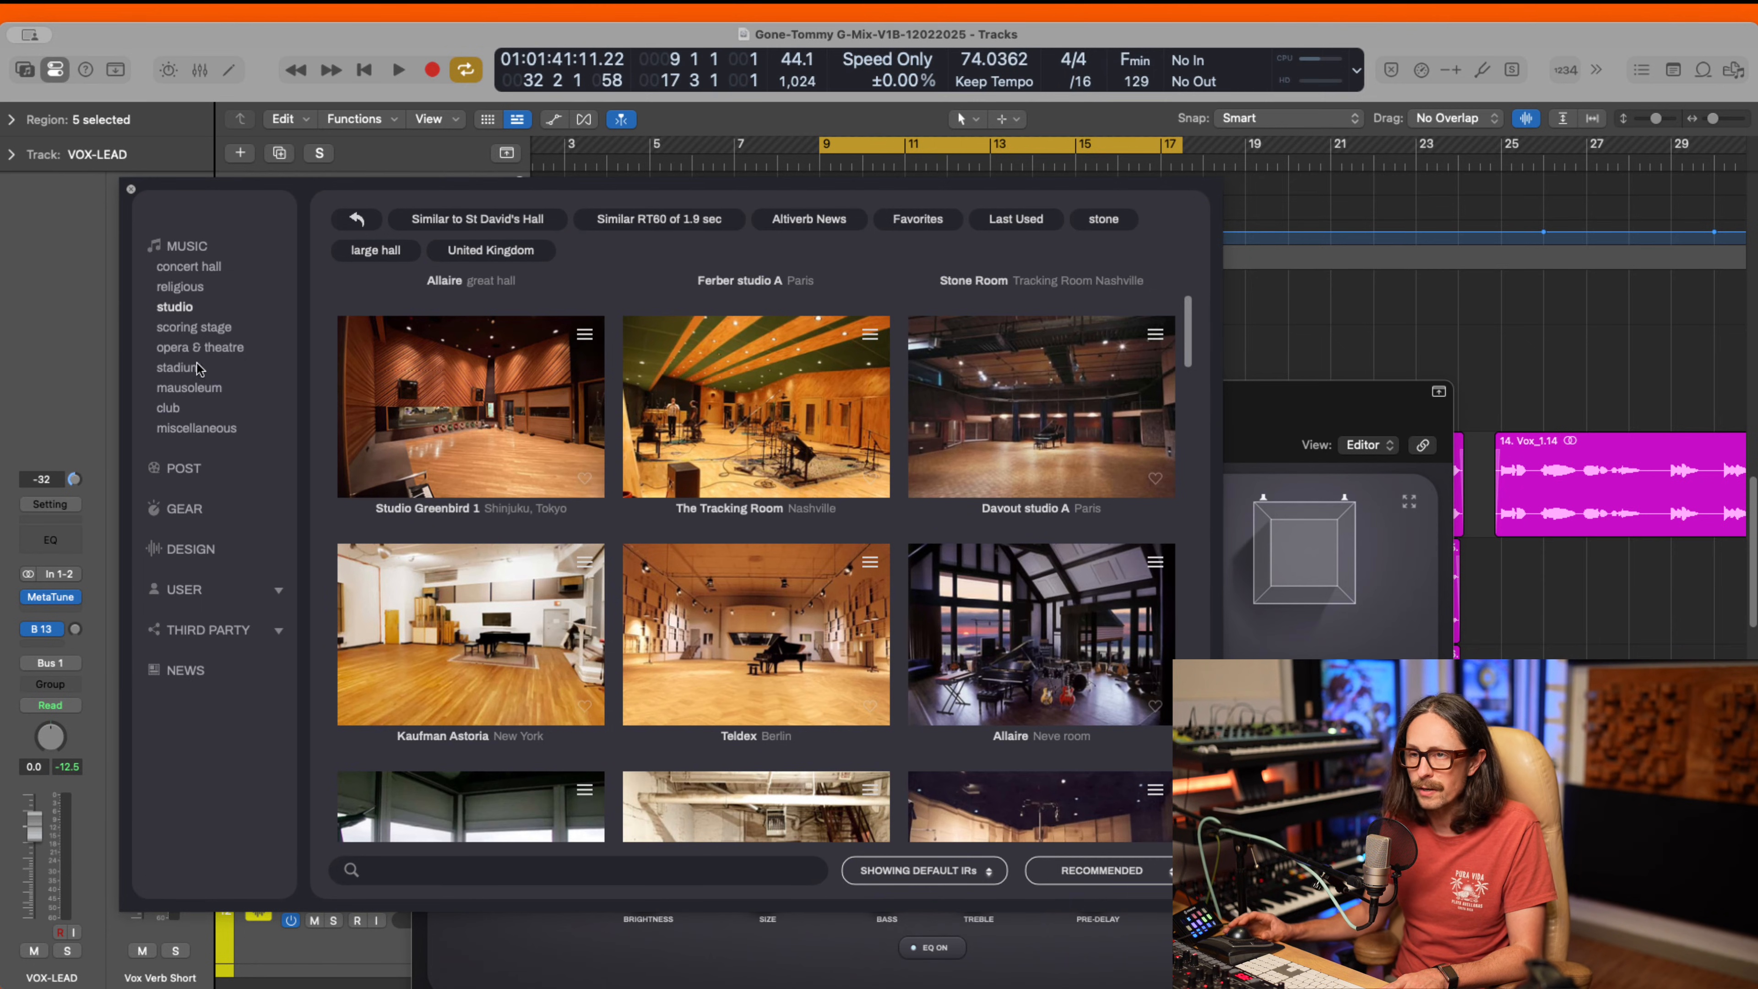
click(191, 429)
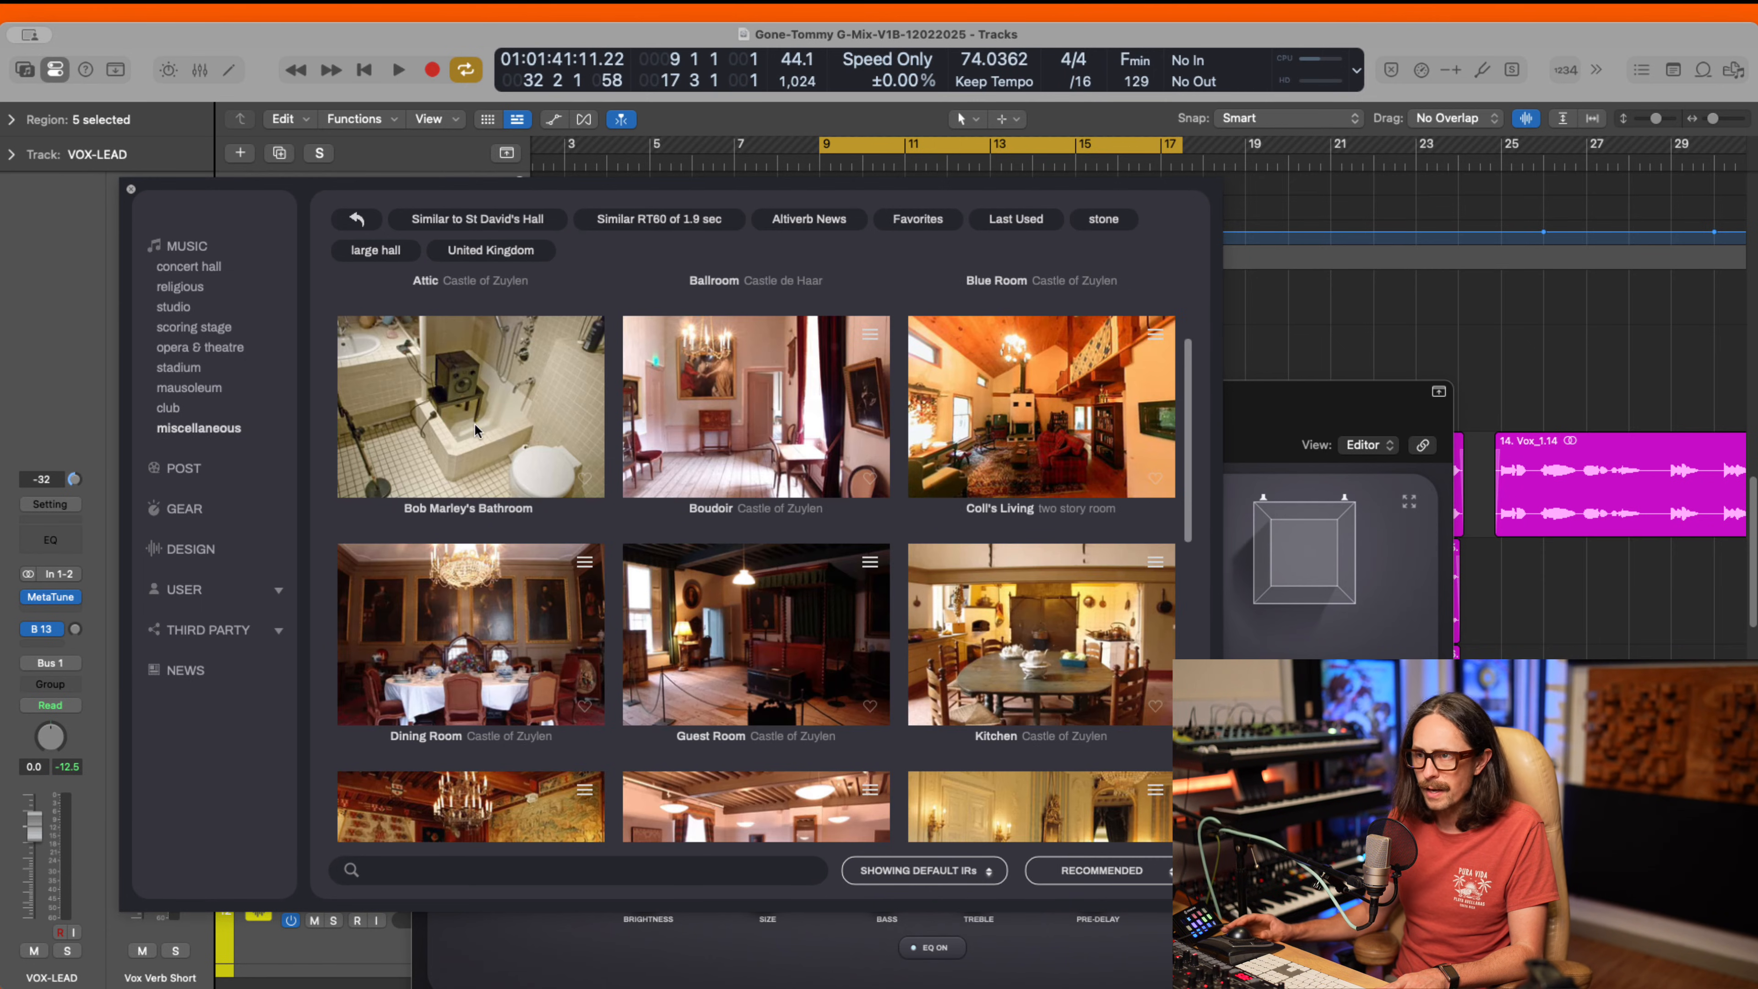
click(1011, 512)
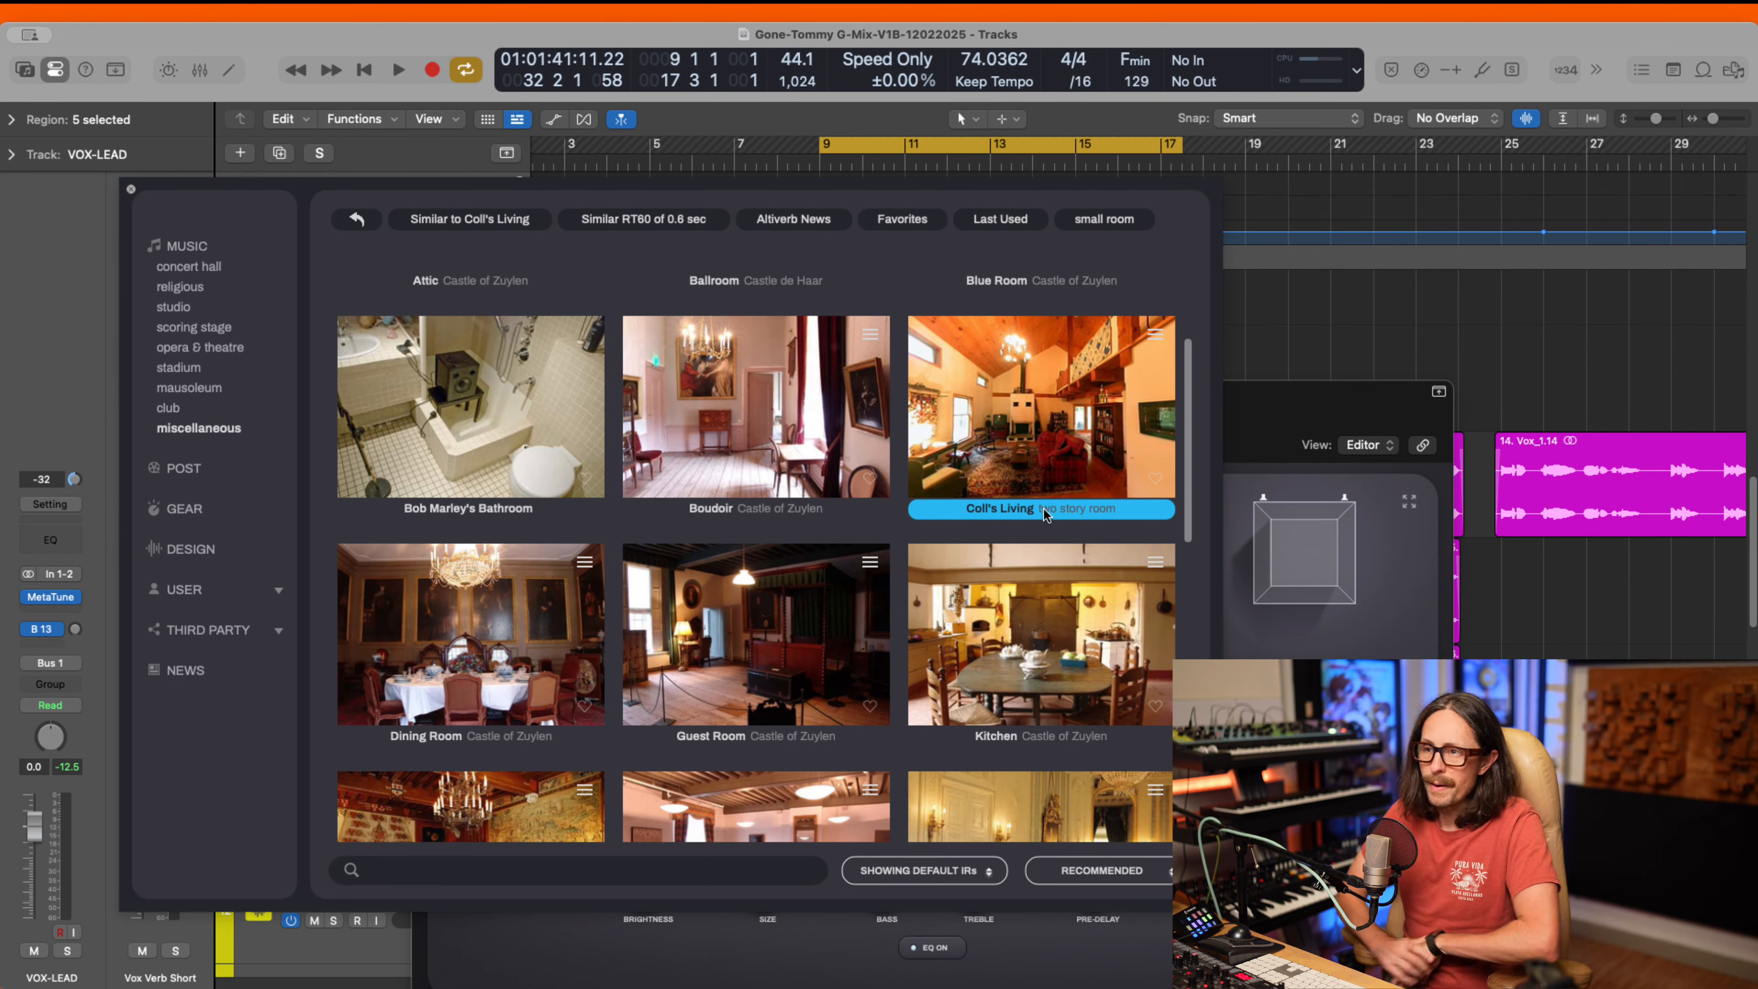
- Browse the studio, scoring stage, mausoleum and club impulse responses for alternative vocal rooms
scroll(1043, 509, up, 1)
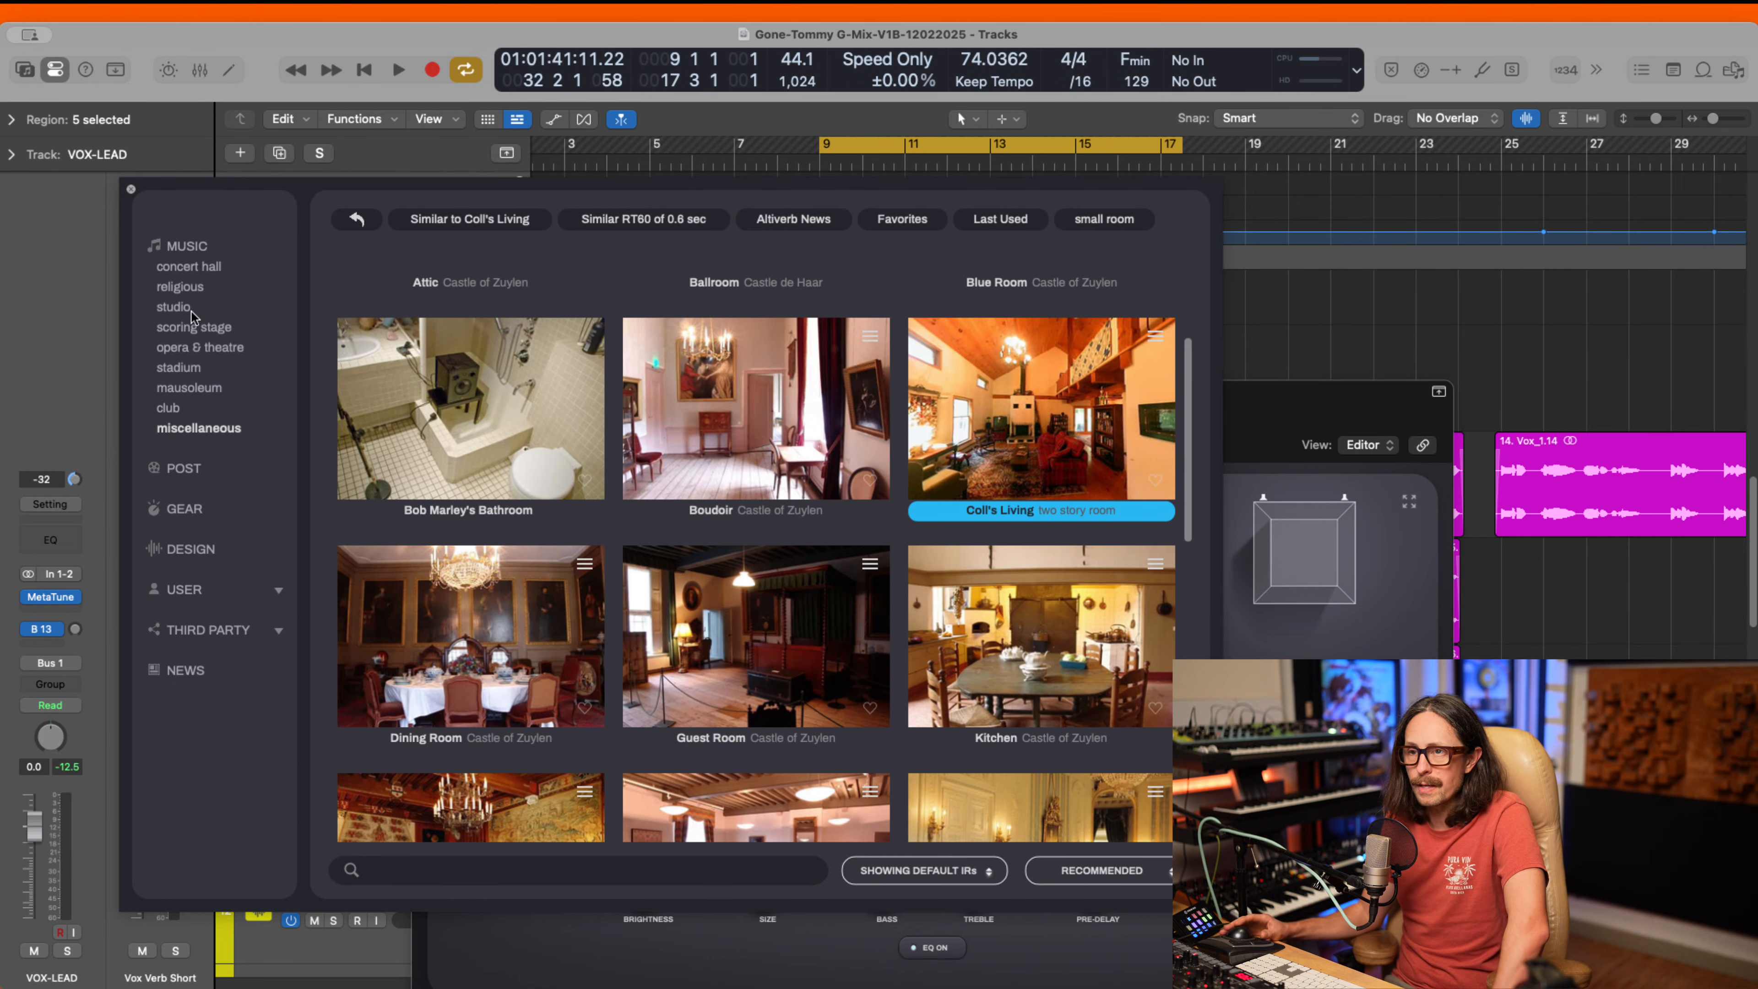
scroll(742, 667, down, 15)
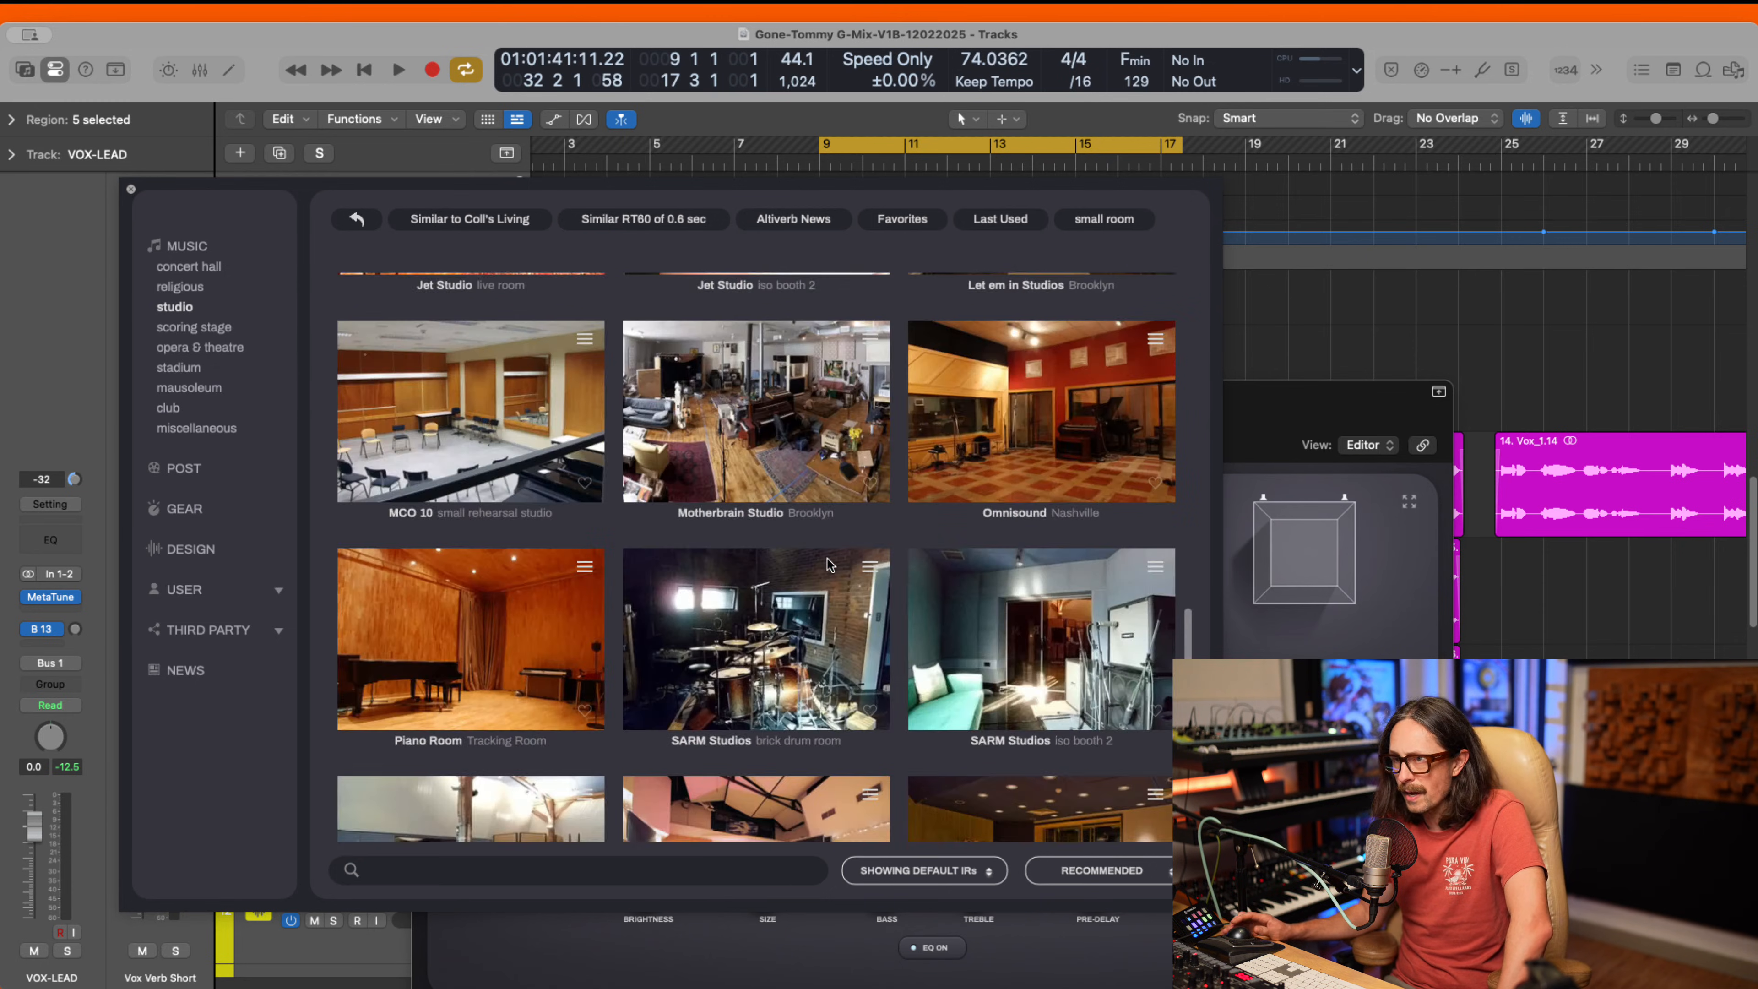
scroll(829, 564, down, 10)
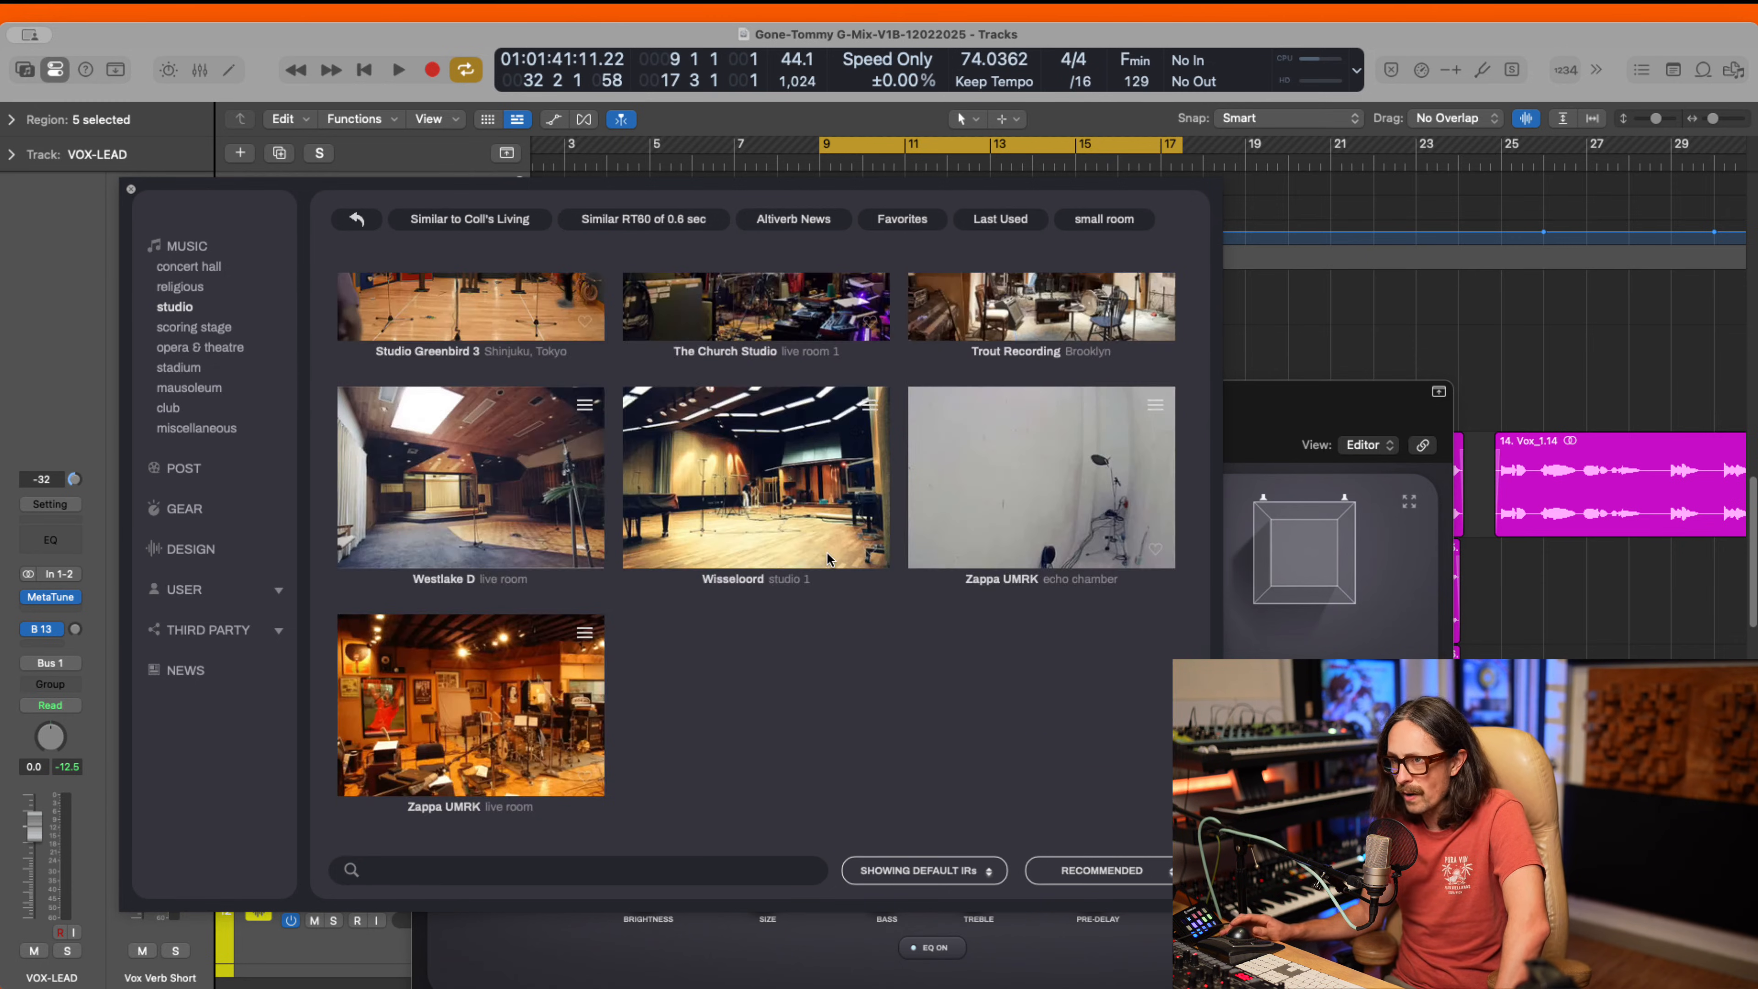
scroll(827, 552, up, 12)
scroll(828, 558, up, 8)
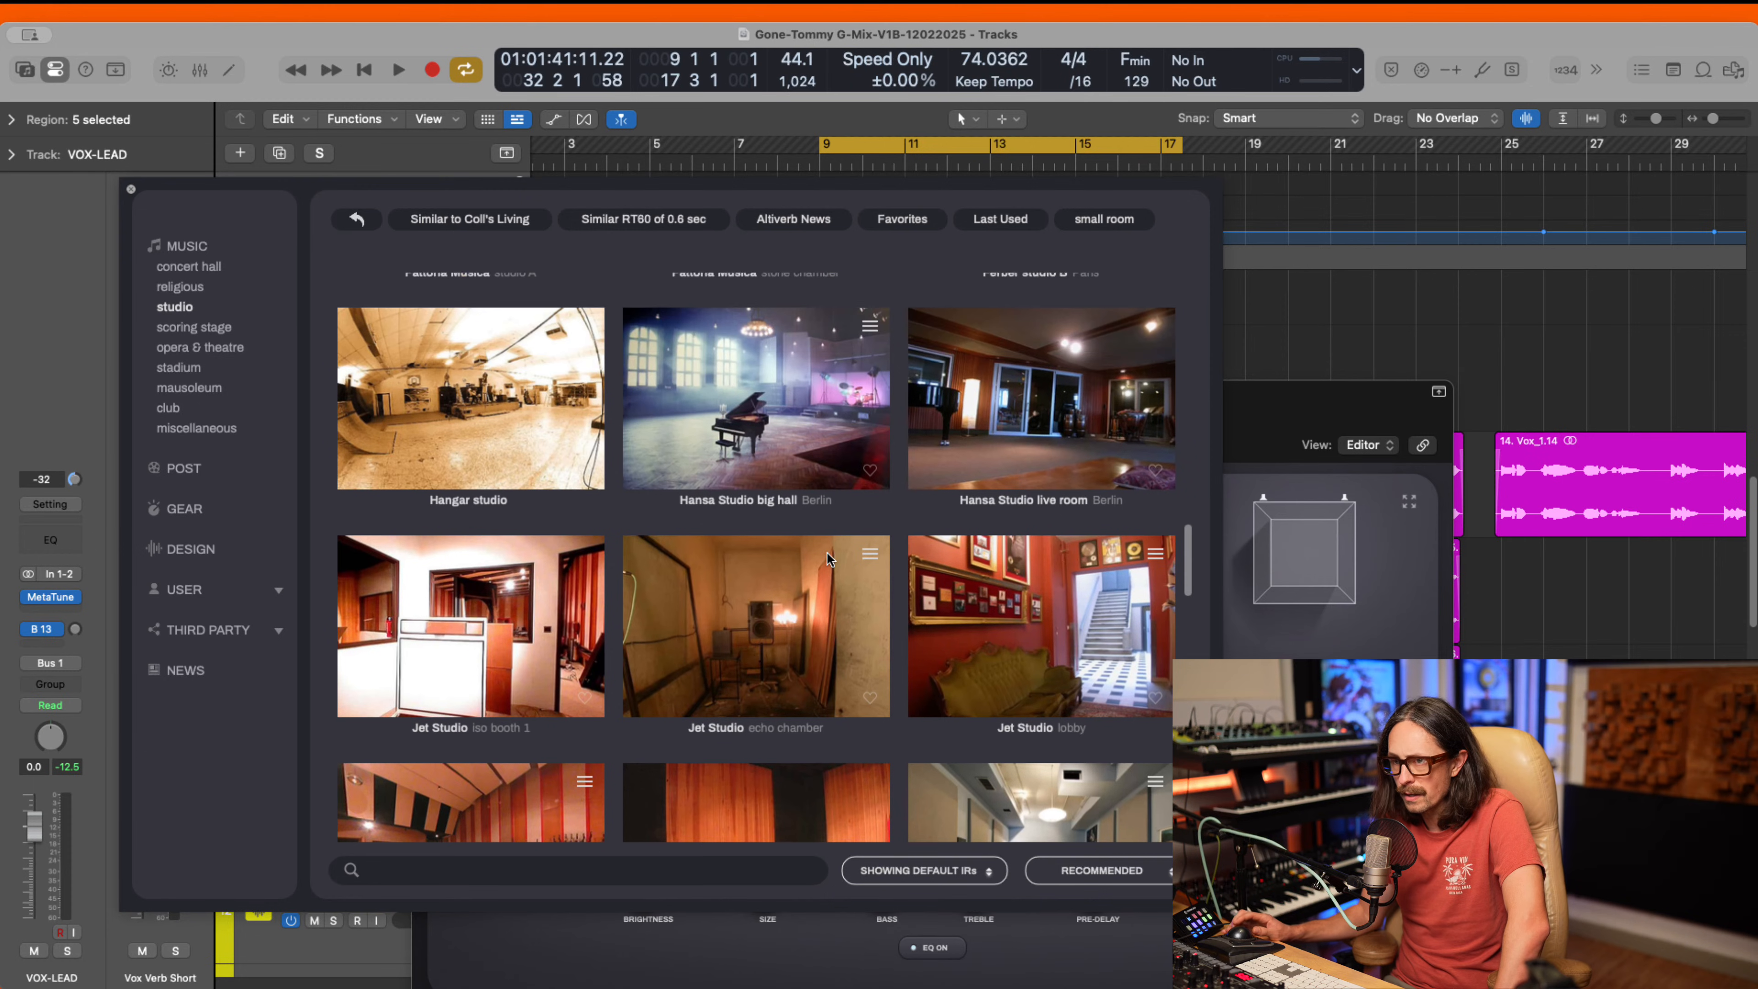
scroll(827, 552, up, 12)
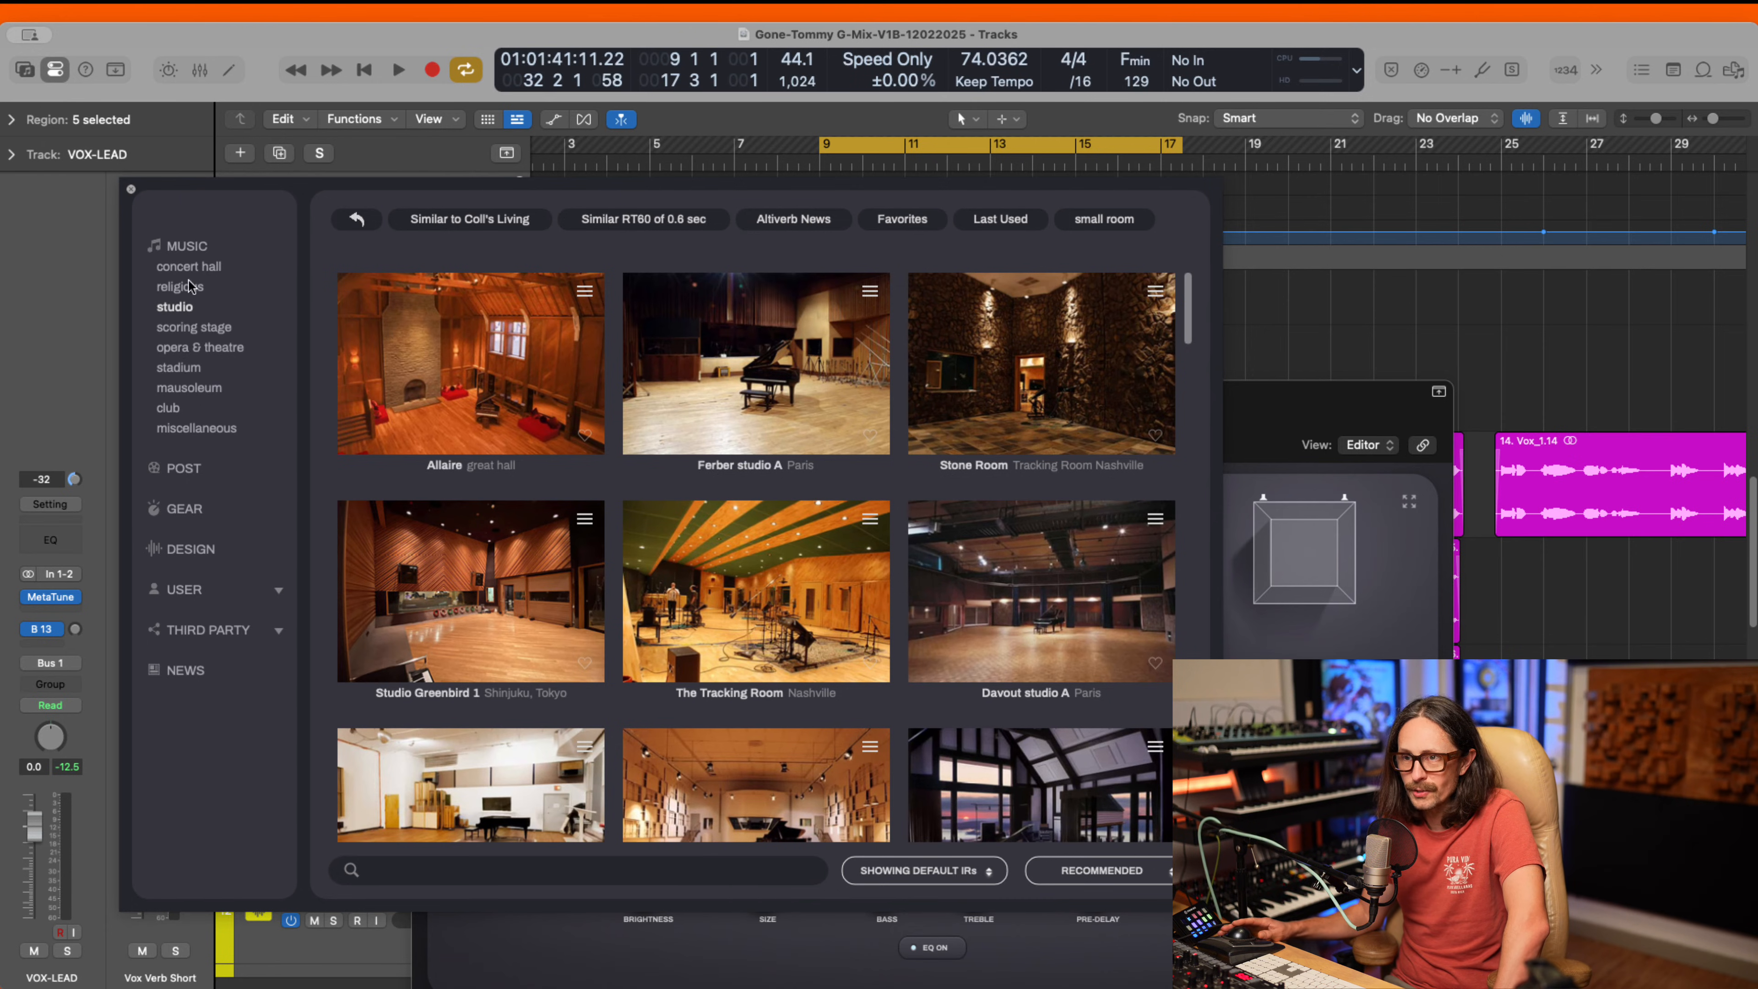
click(193, 327)
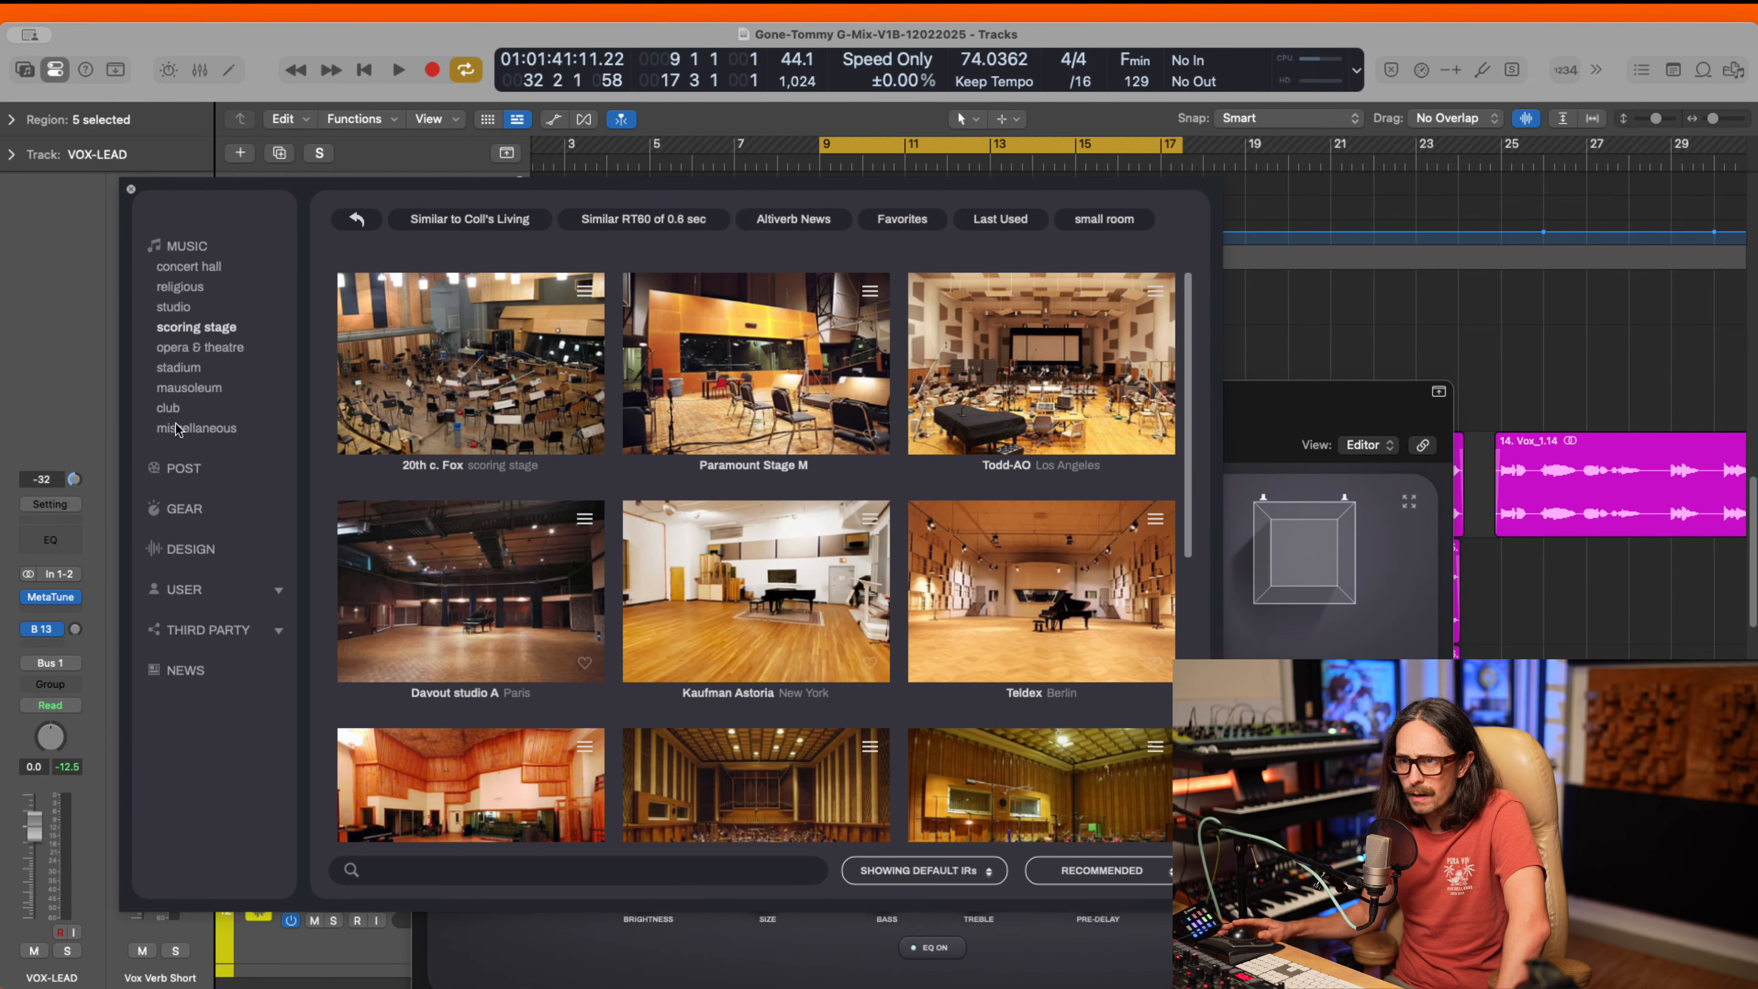
click(191, 389)
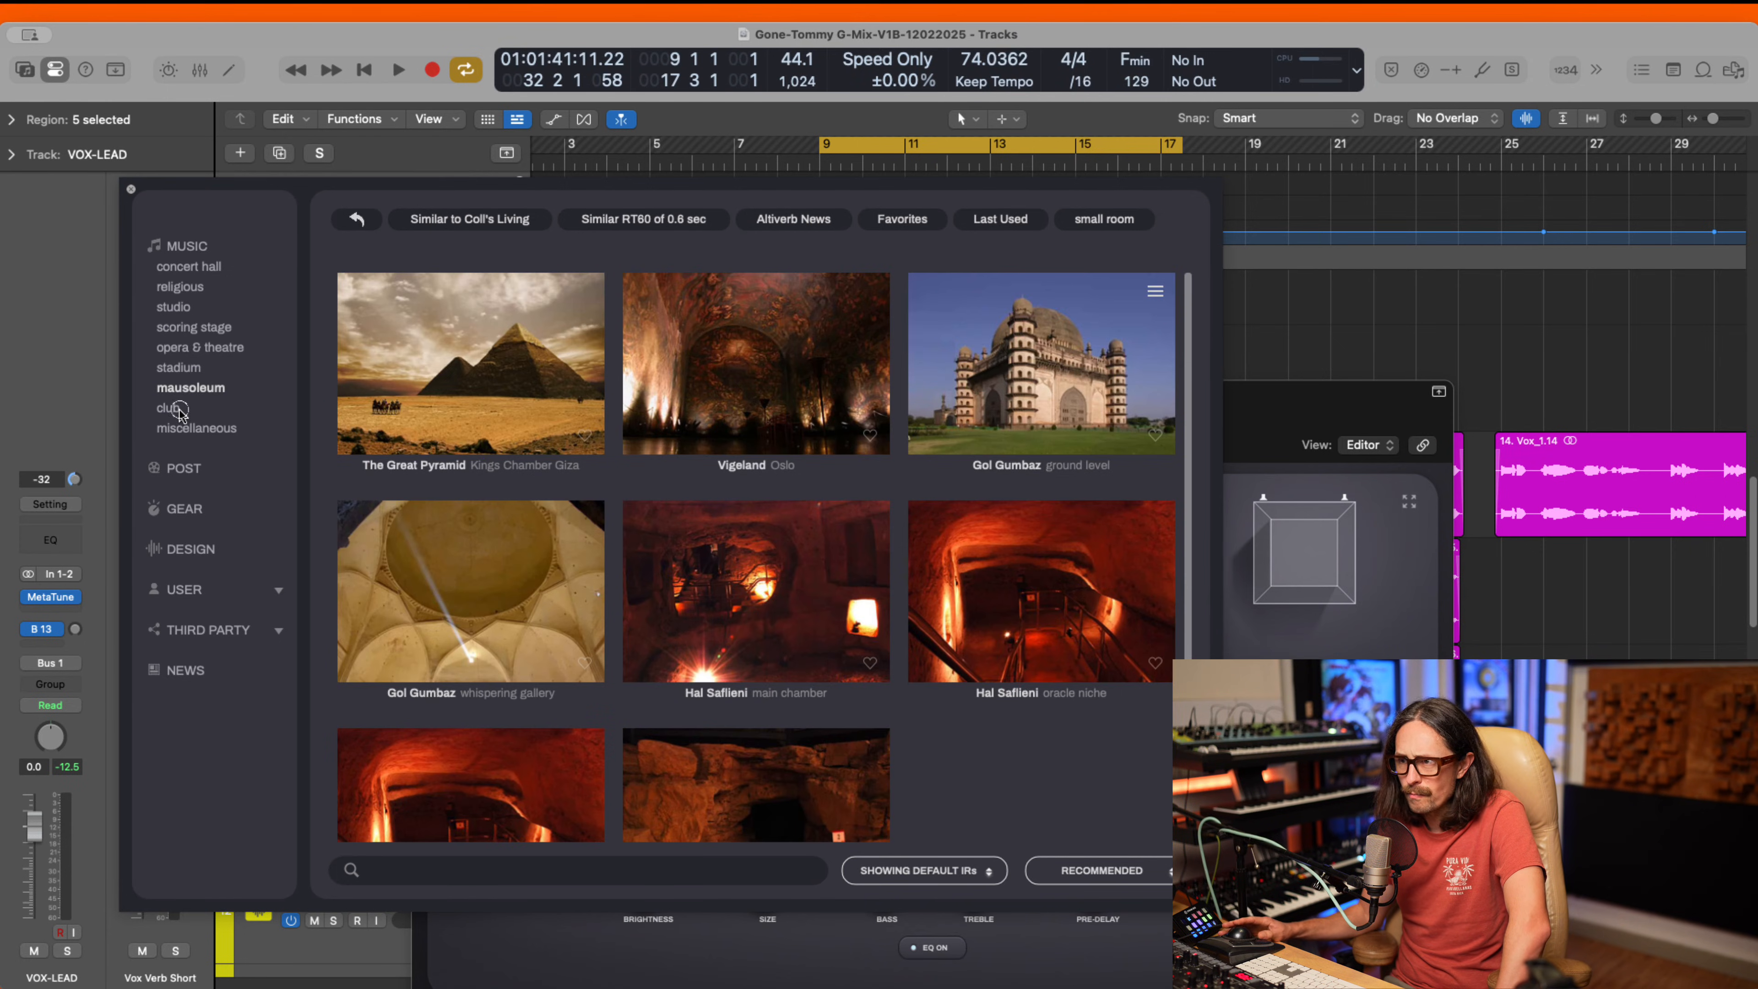
click(178, 409)
- Load the Oratorium schloss Esterházy impulse response from the miscellaneous music spaces and shift the browser to uncover the VOX-LEAD channel strip
click(194, 428)
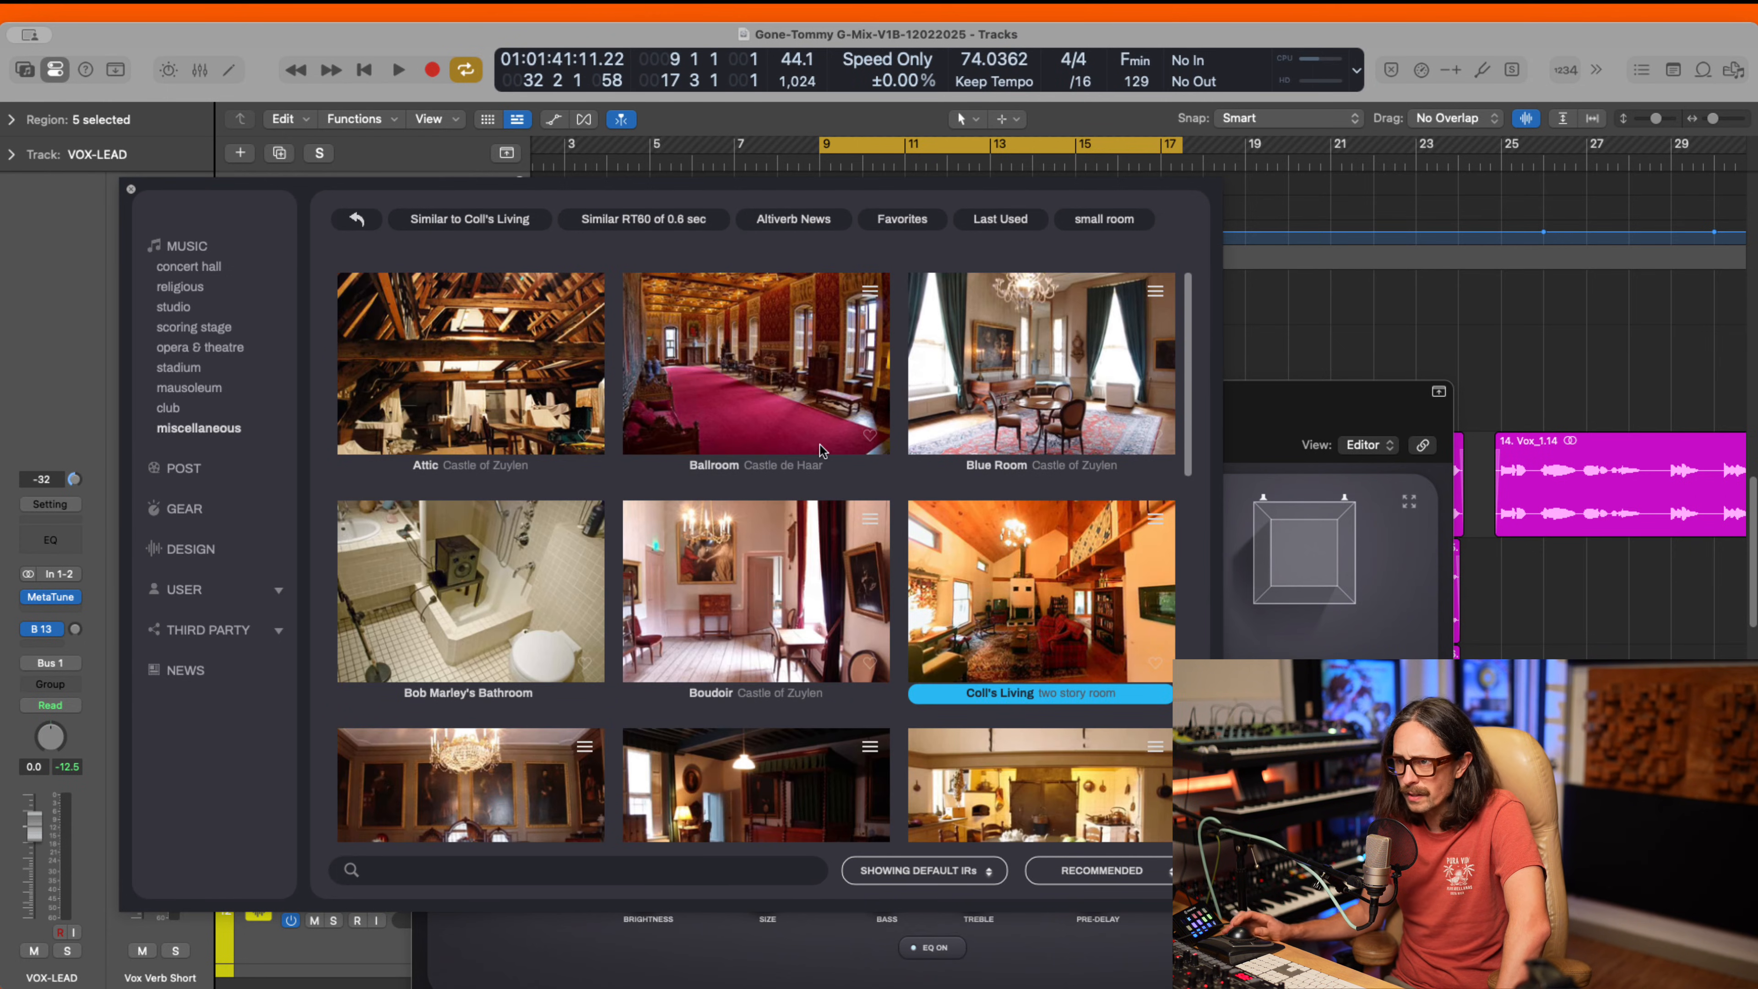
scroll(779, 460, down, 10)
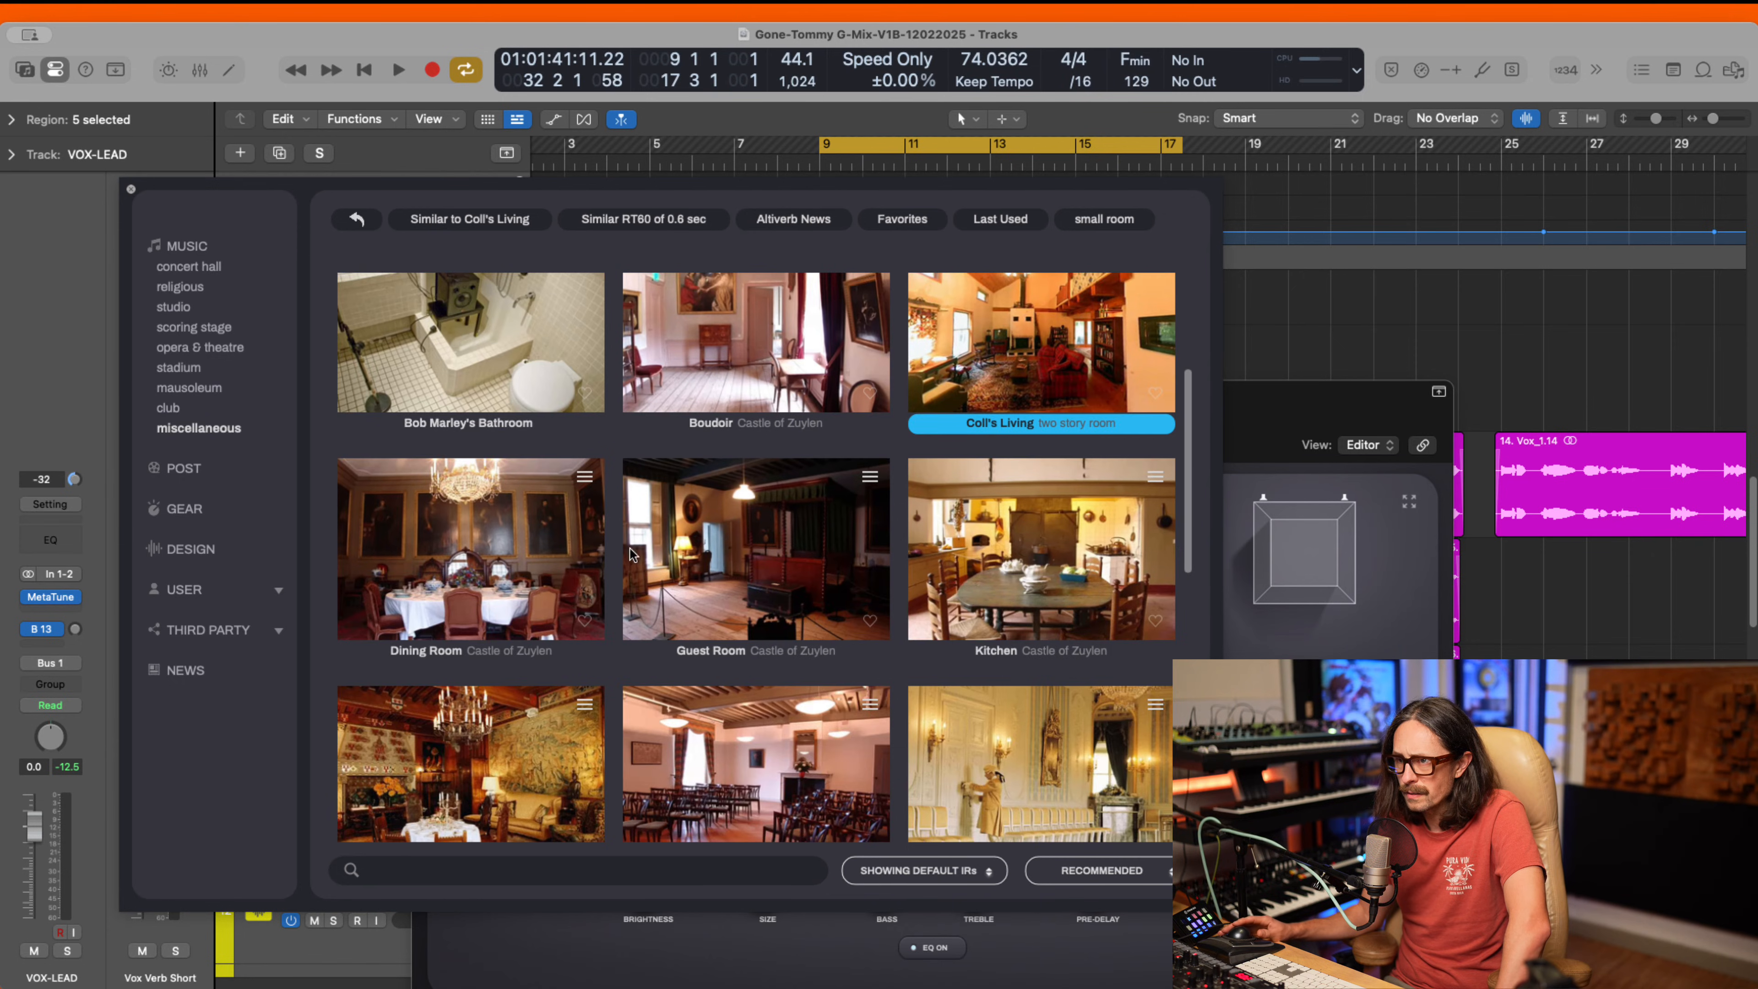
scroll(975, 525, down, 5)
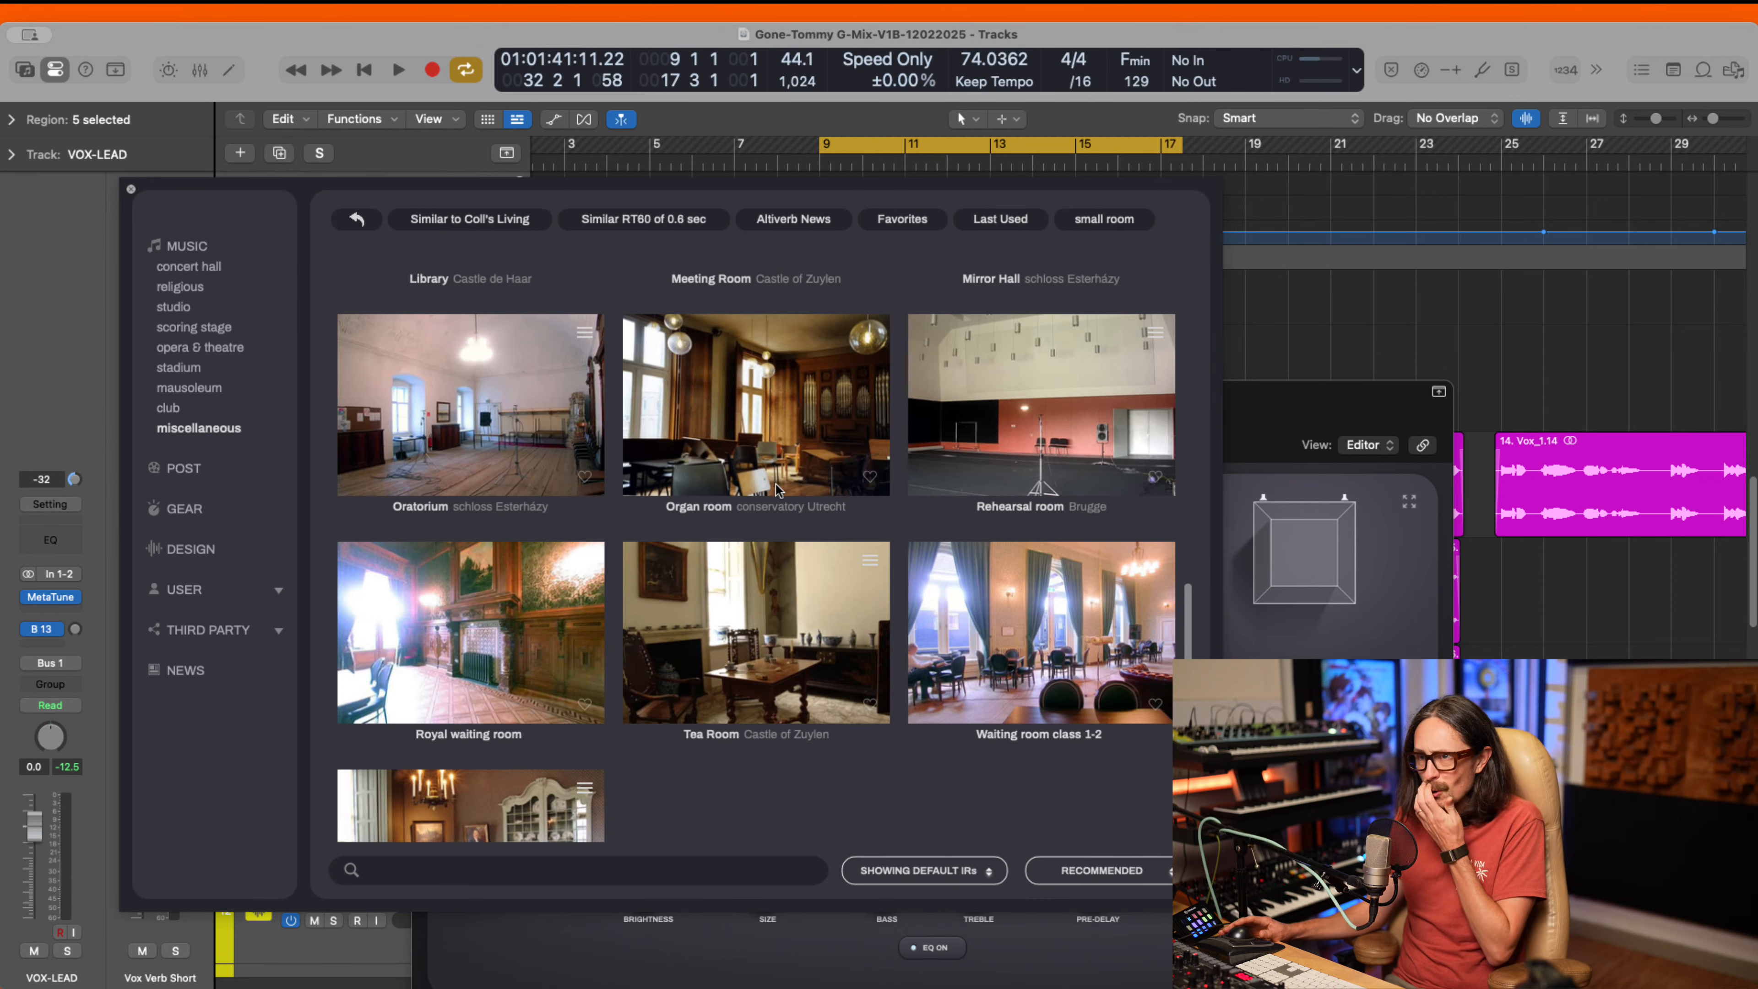
scroll(690, 547, down, 3)
scroll(689, 554, up, 2)
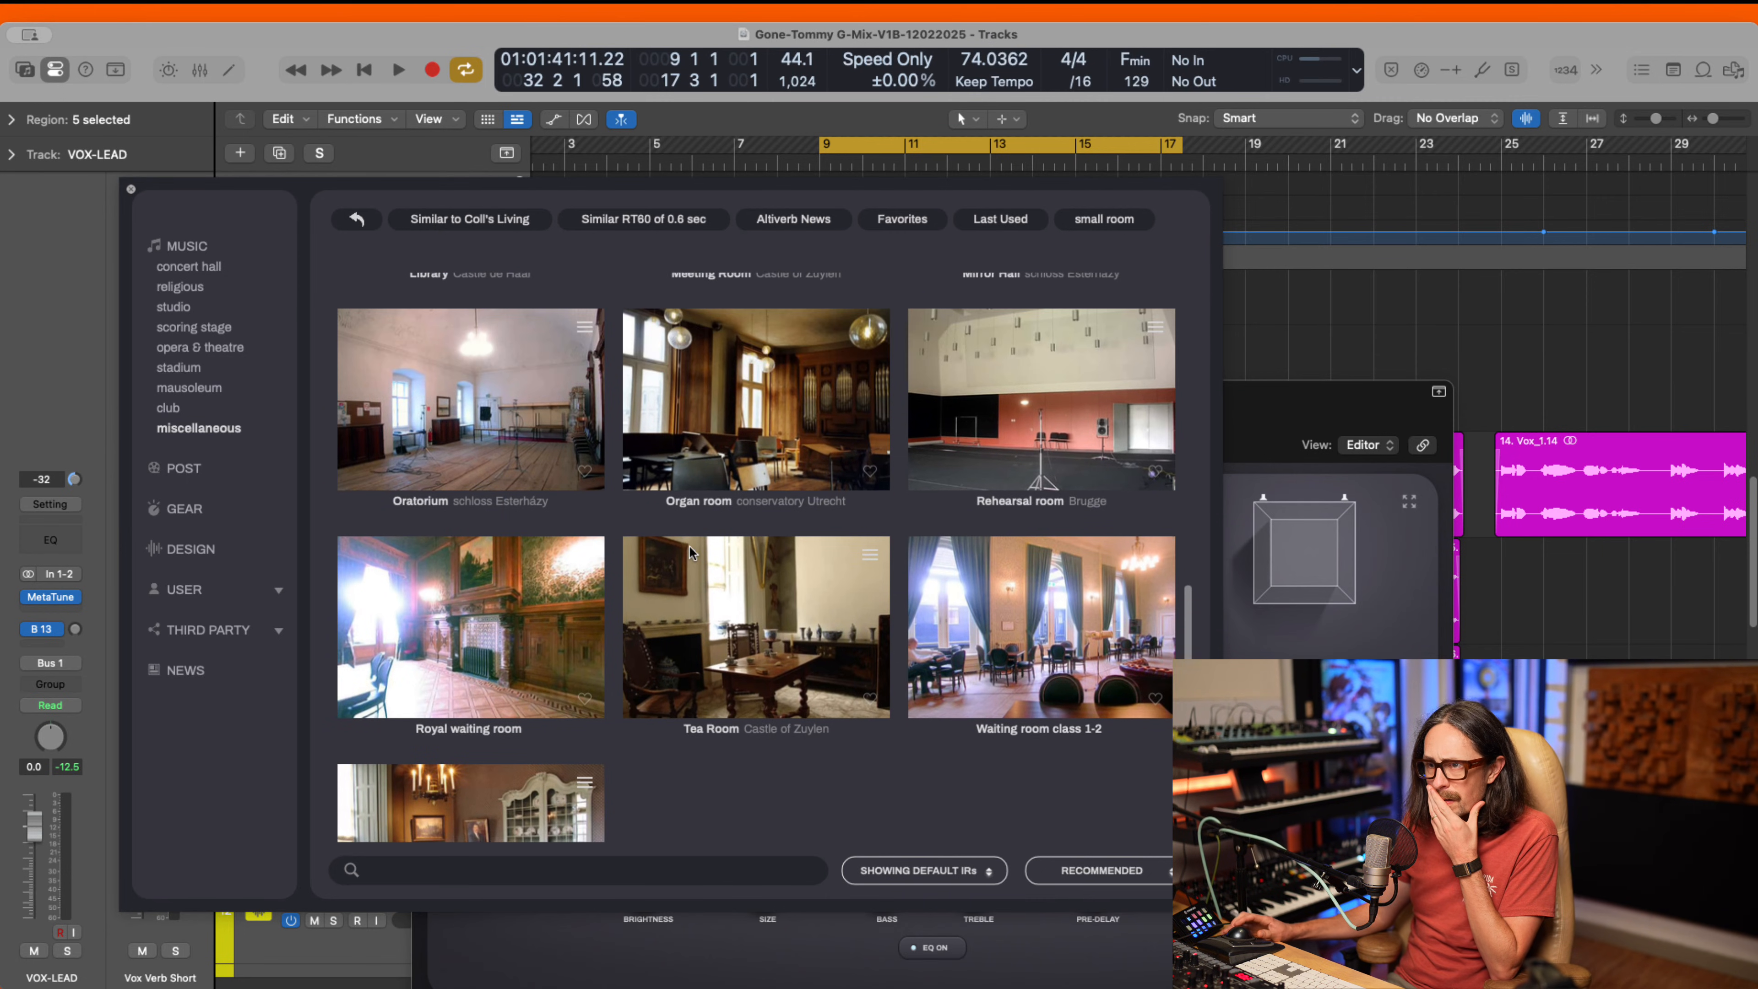
click(488, 416)
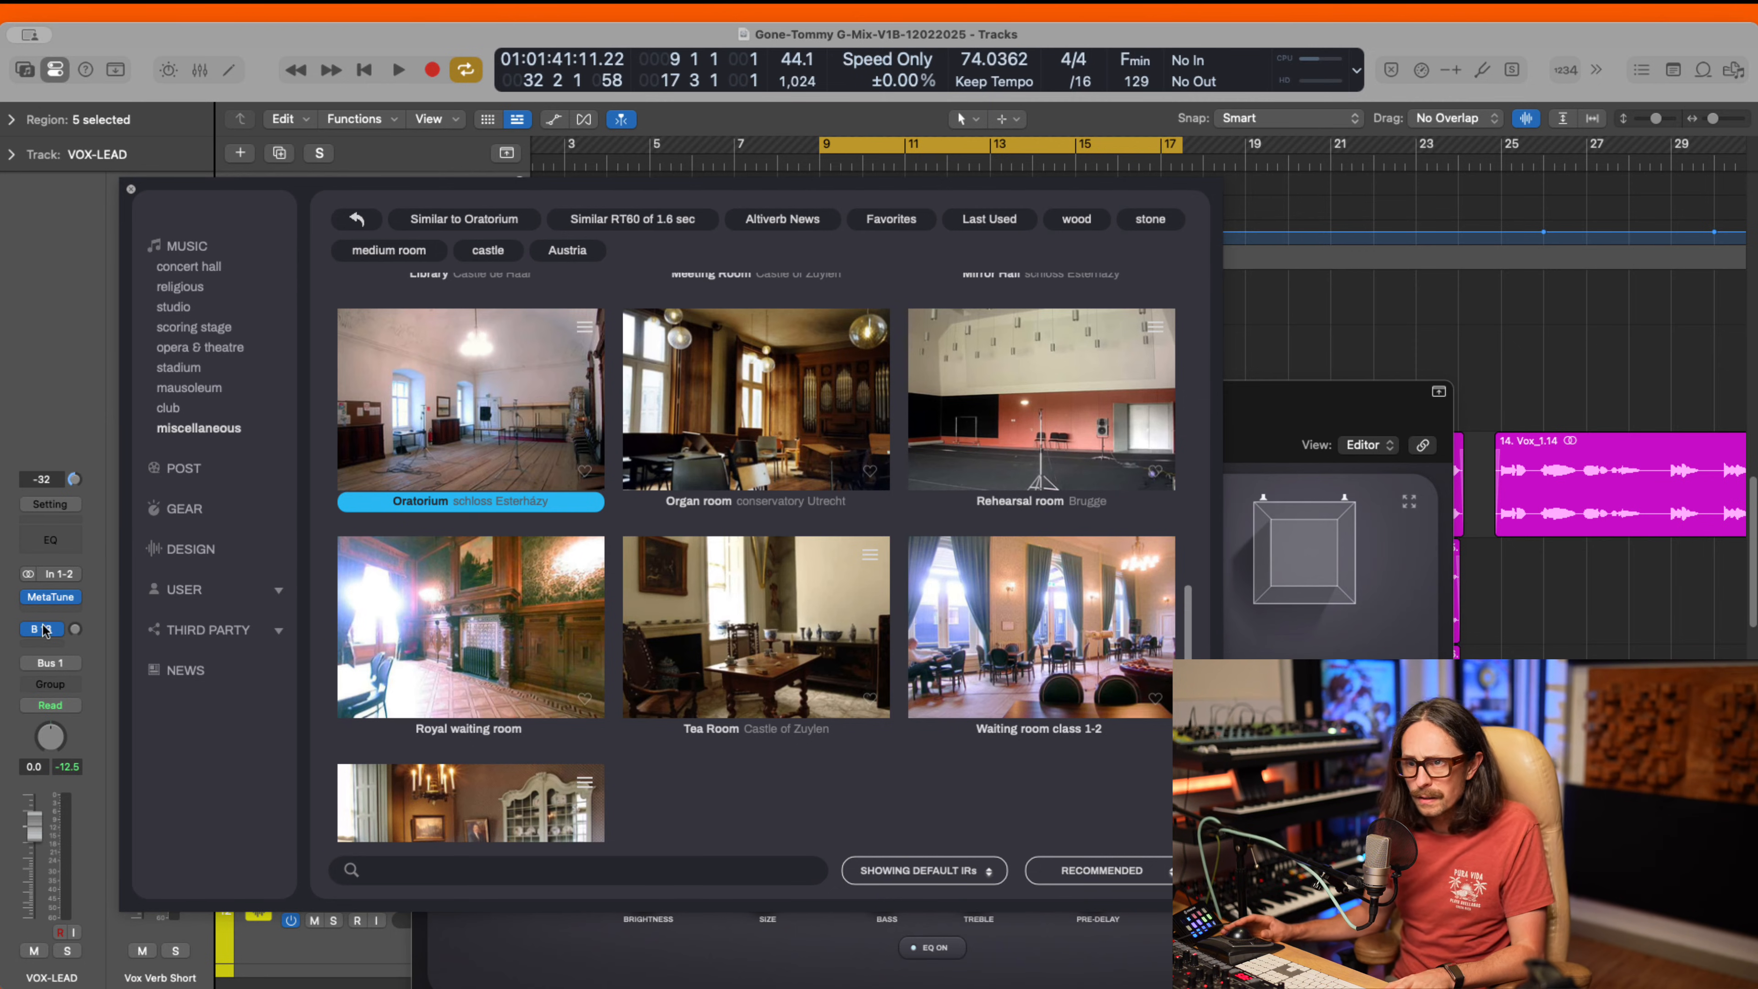
click(163, 186)
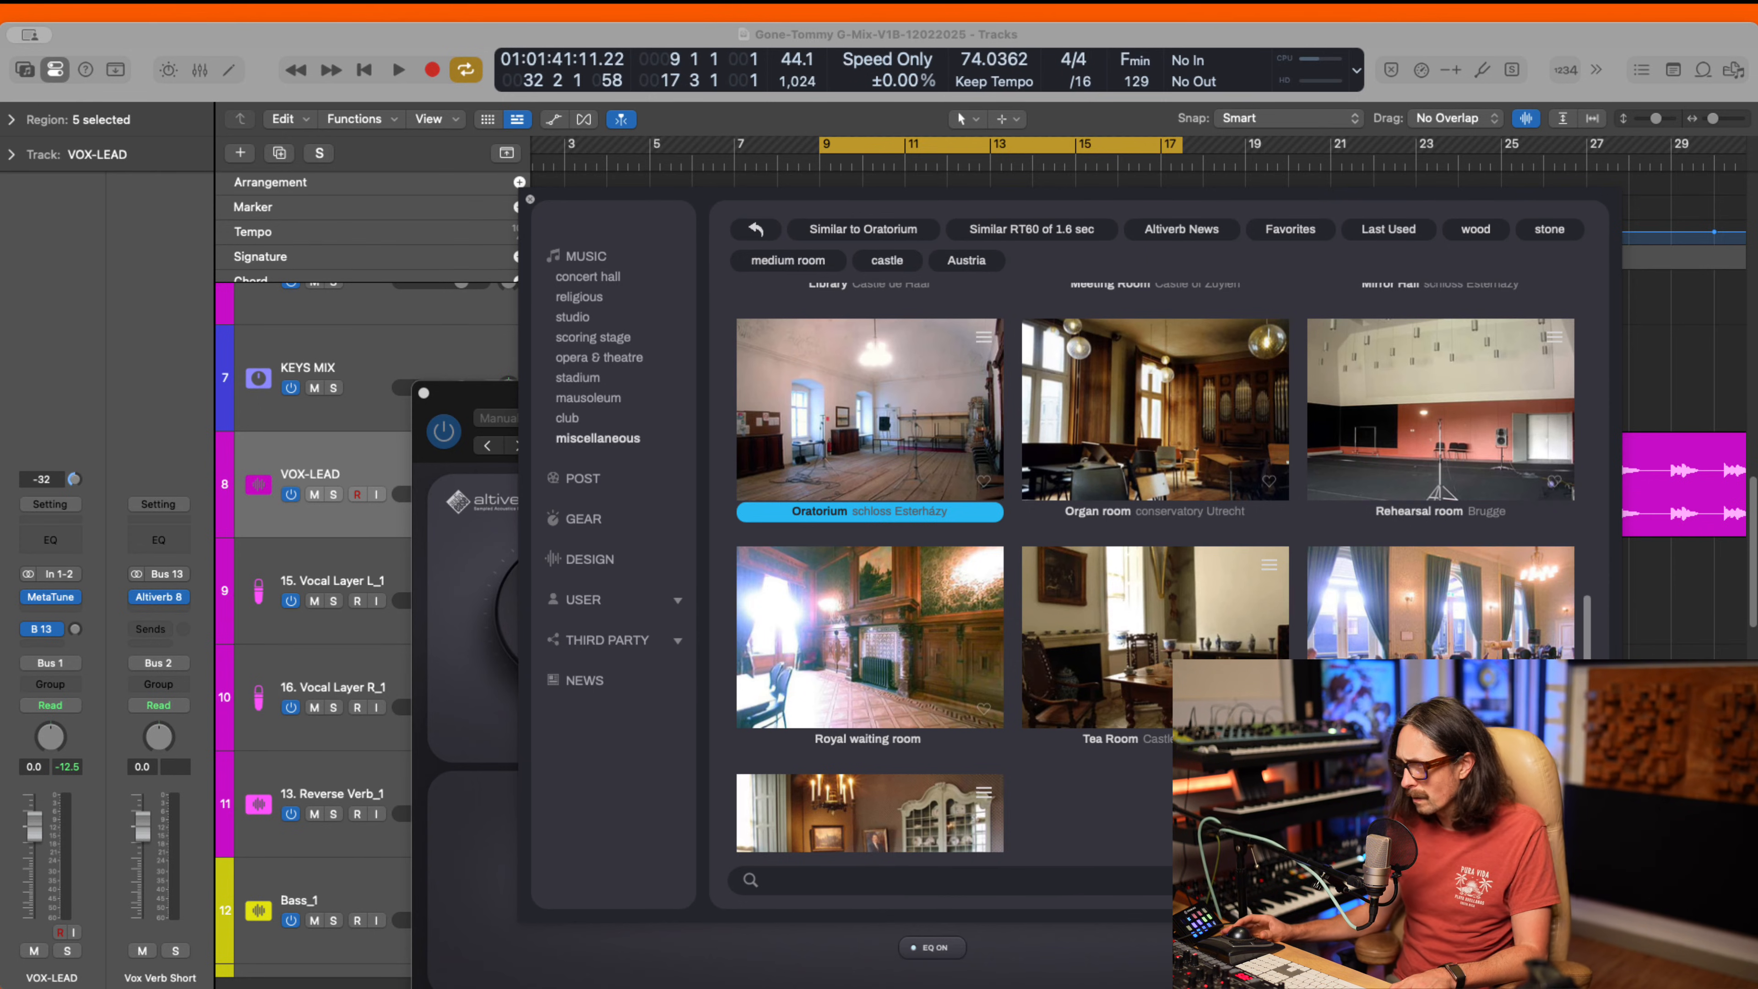
- Set the VOX-LEAD Bus 13 send to -13.8 dB during playback, stop, and close Altiverb
key(space)
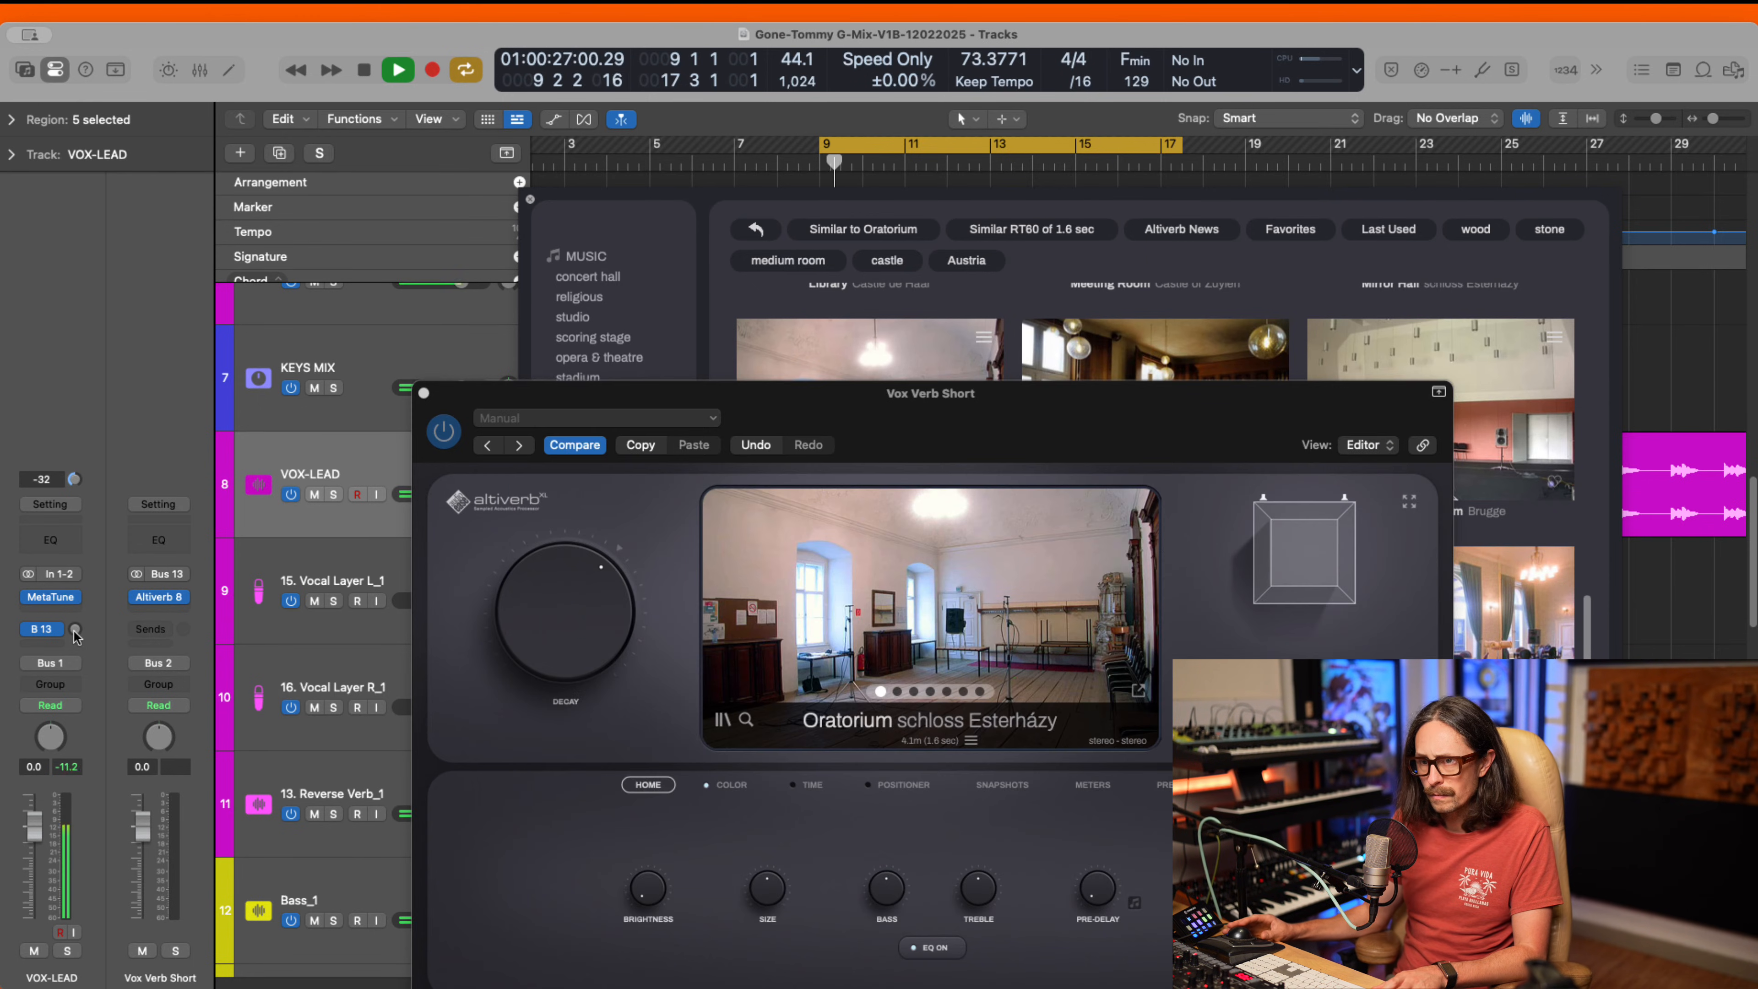
mouse_move(80, 551)
mouse_down()
mouse_move(78, 520)
mouse_move(68, 549)
mouse_up()
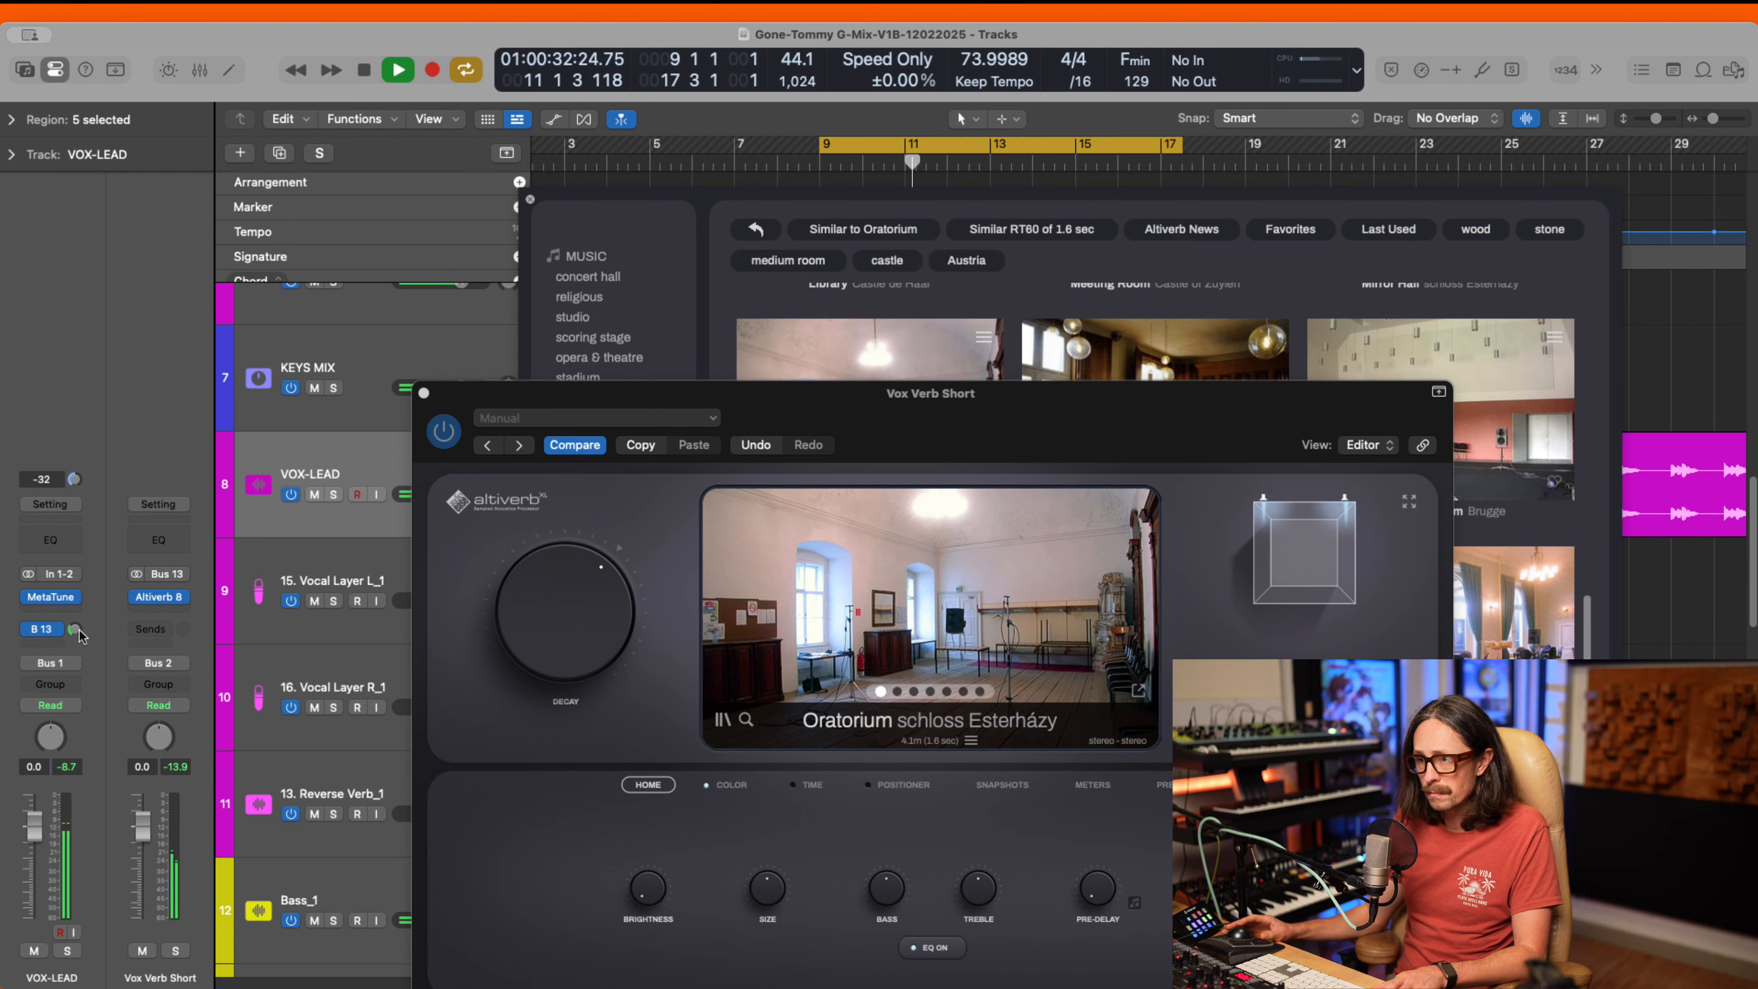
drag(75, 629, 75, 648)
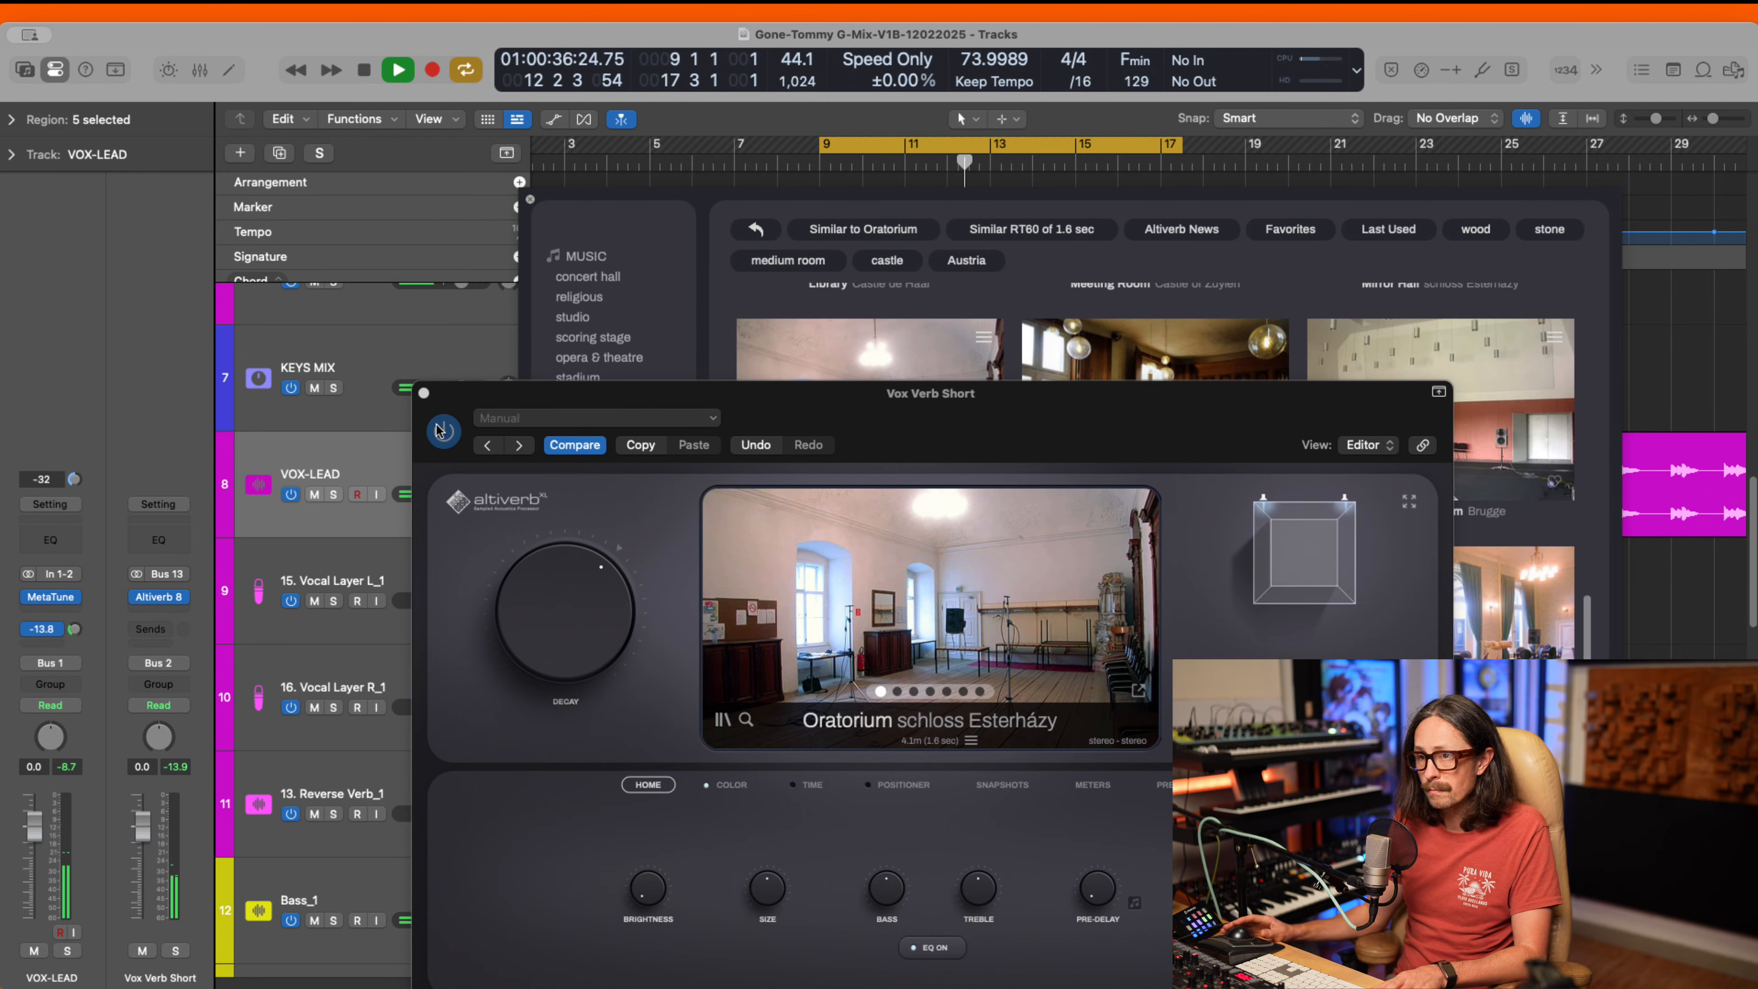
key(space)
click(575, 379)
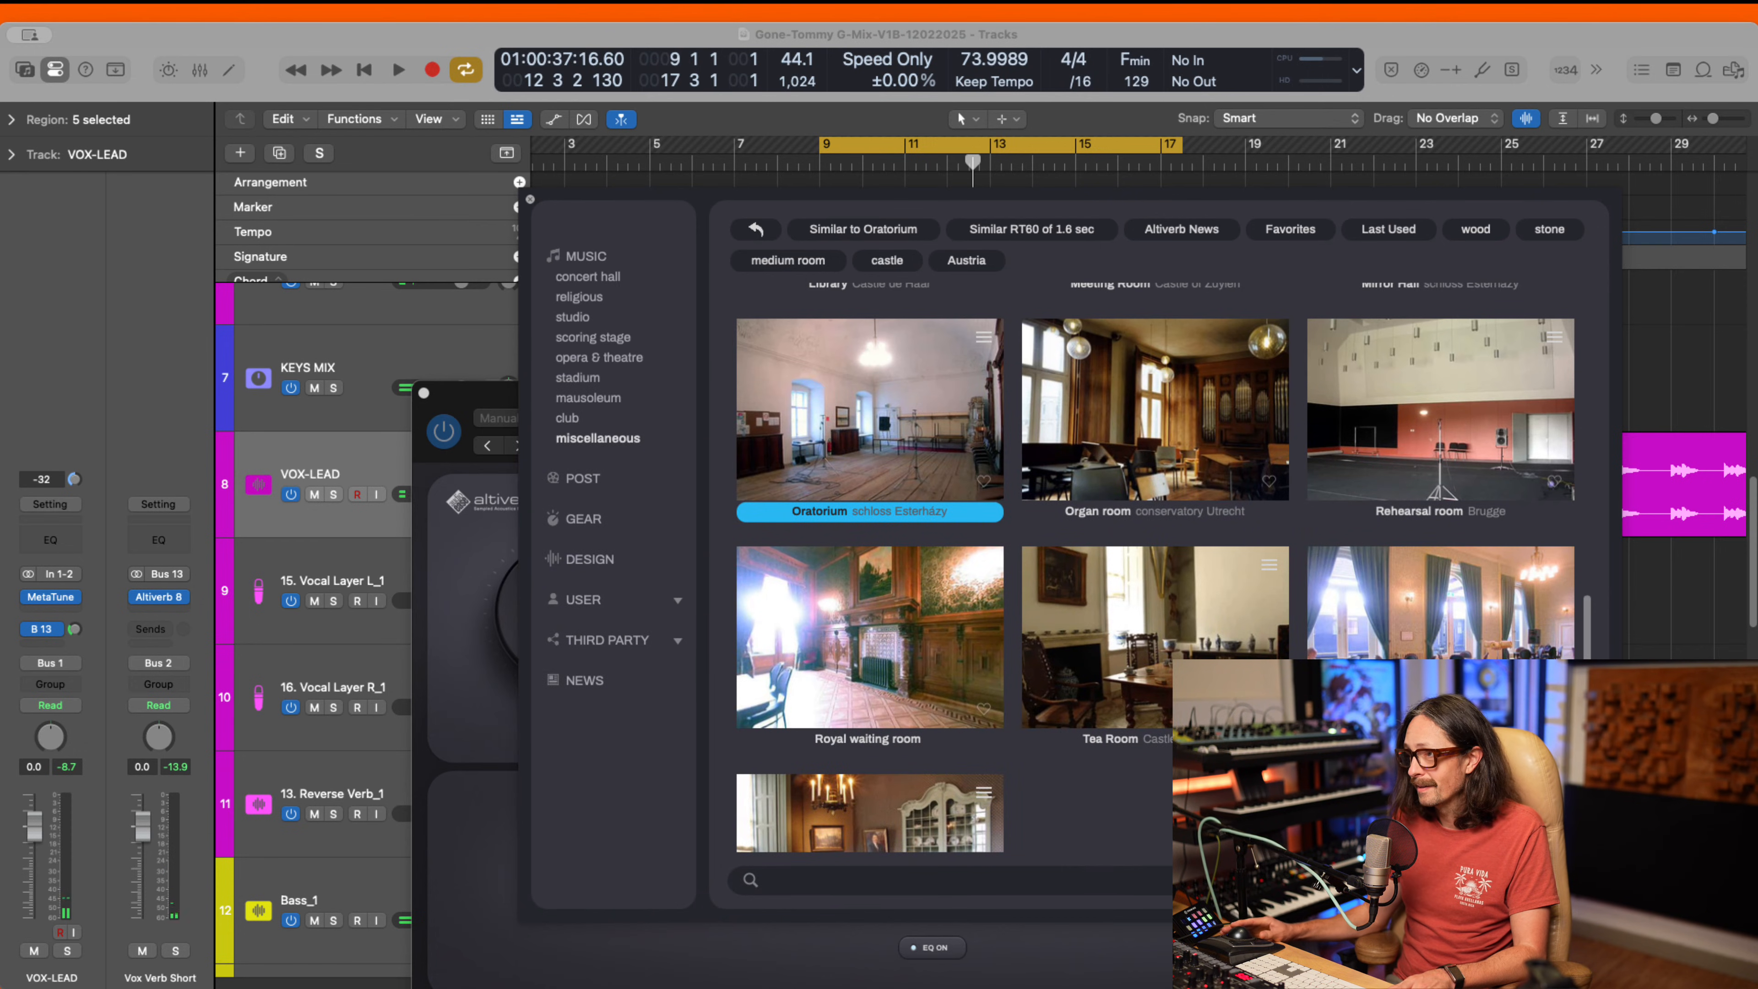
click(868, 491)
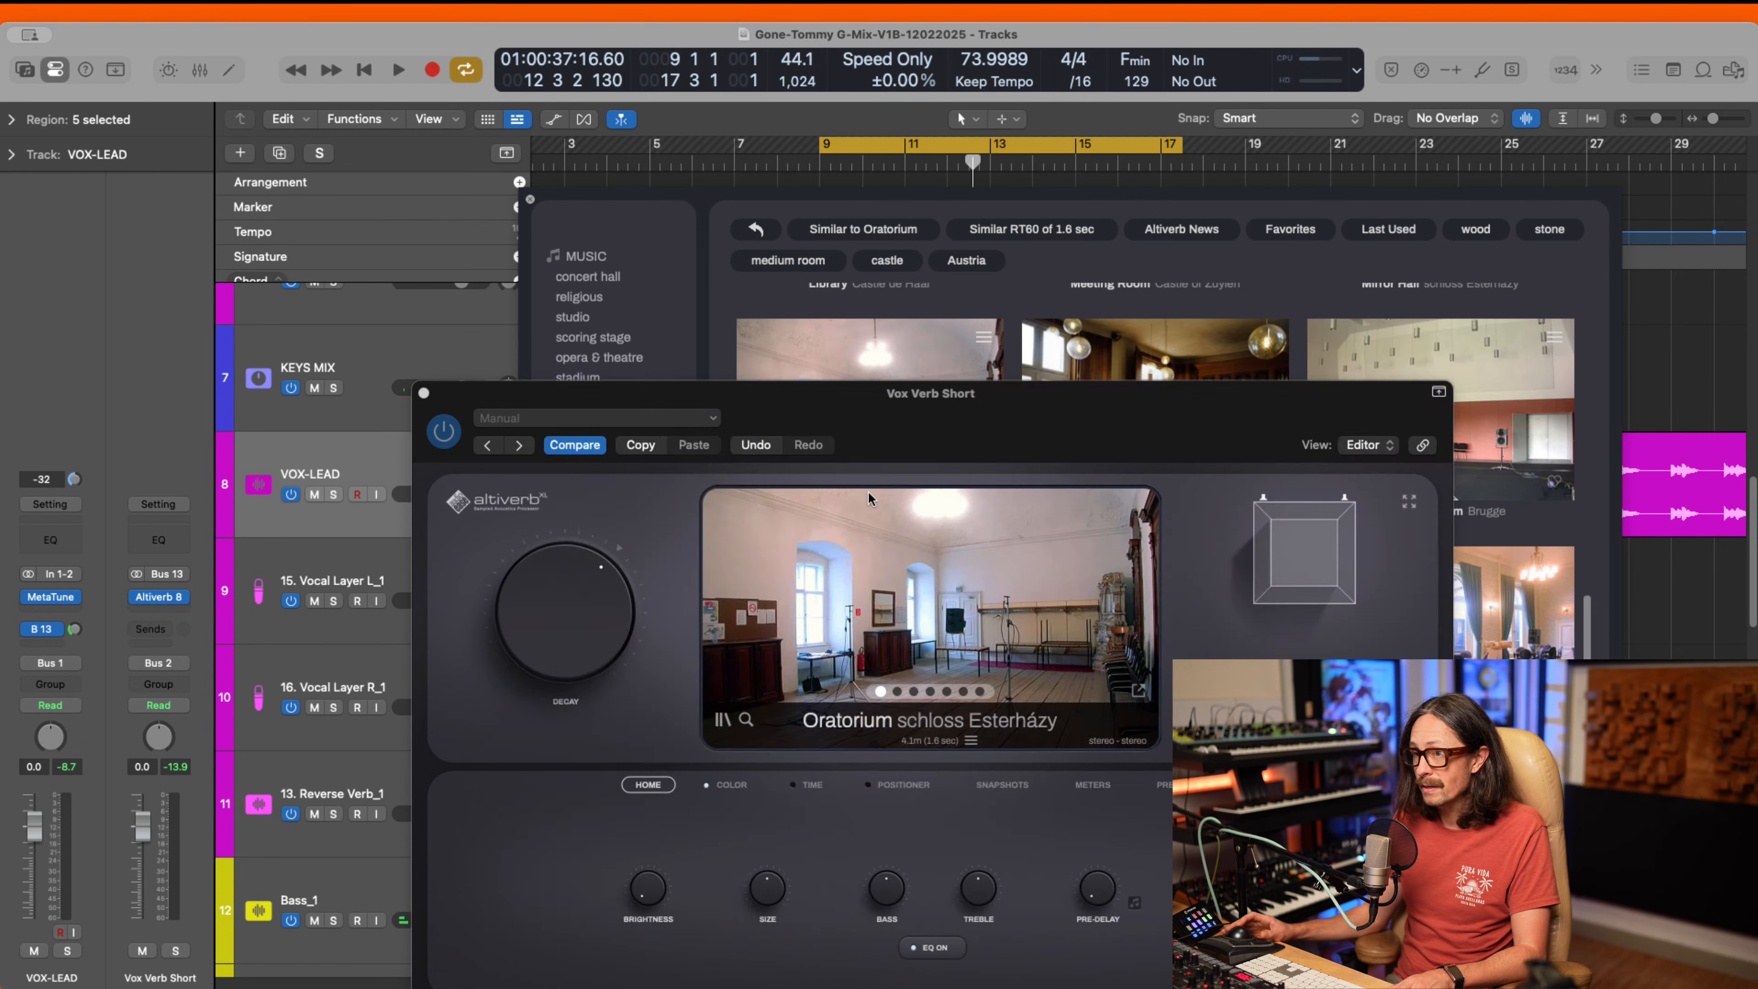
click(424, 394)
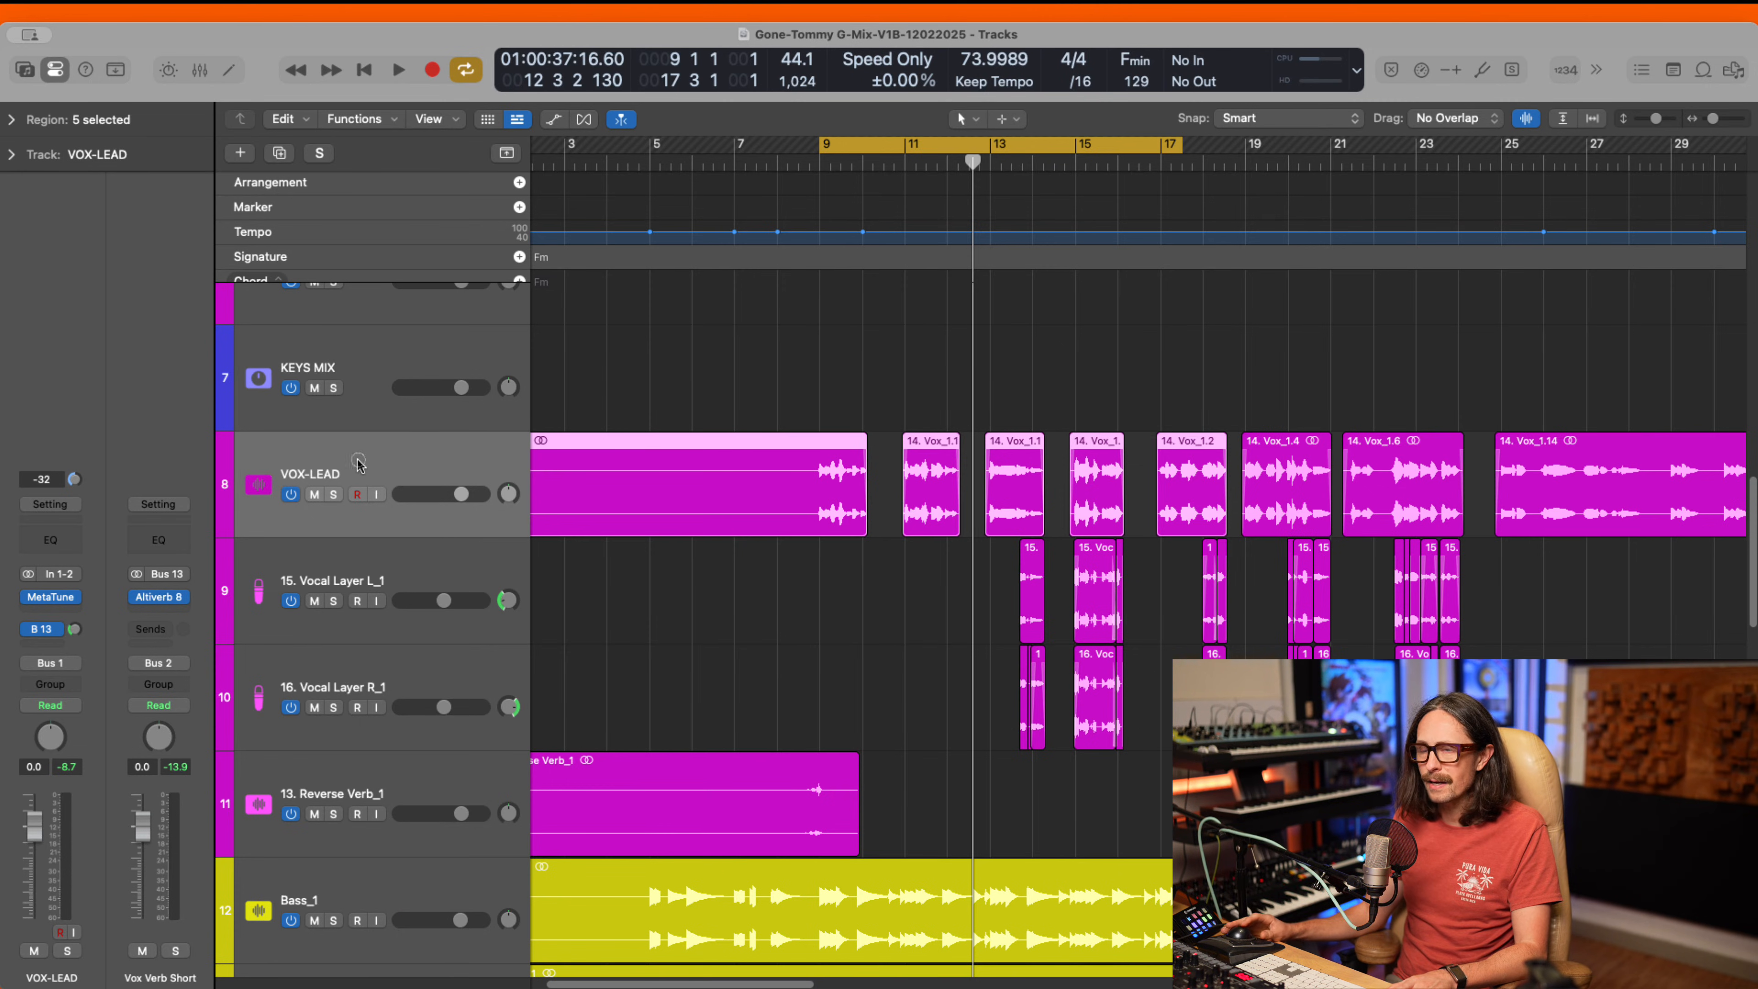
- Check which bus the Vox Verb Short channel outputs to, without changing the routing
key(z)
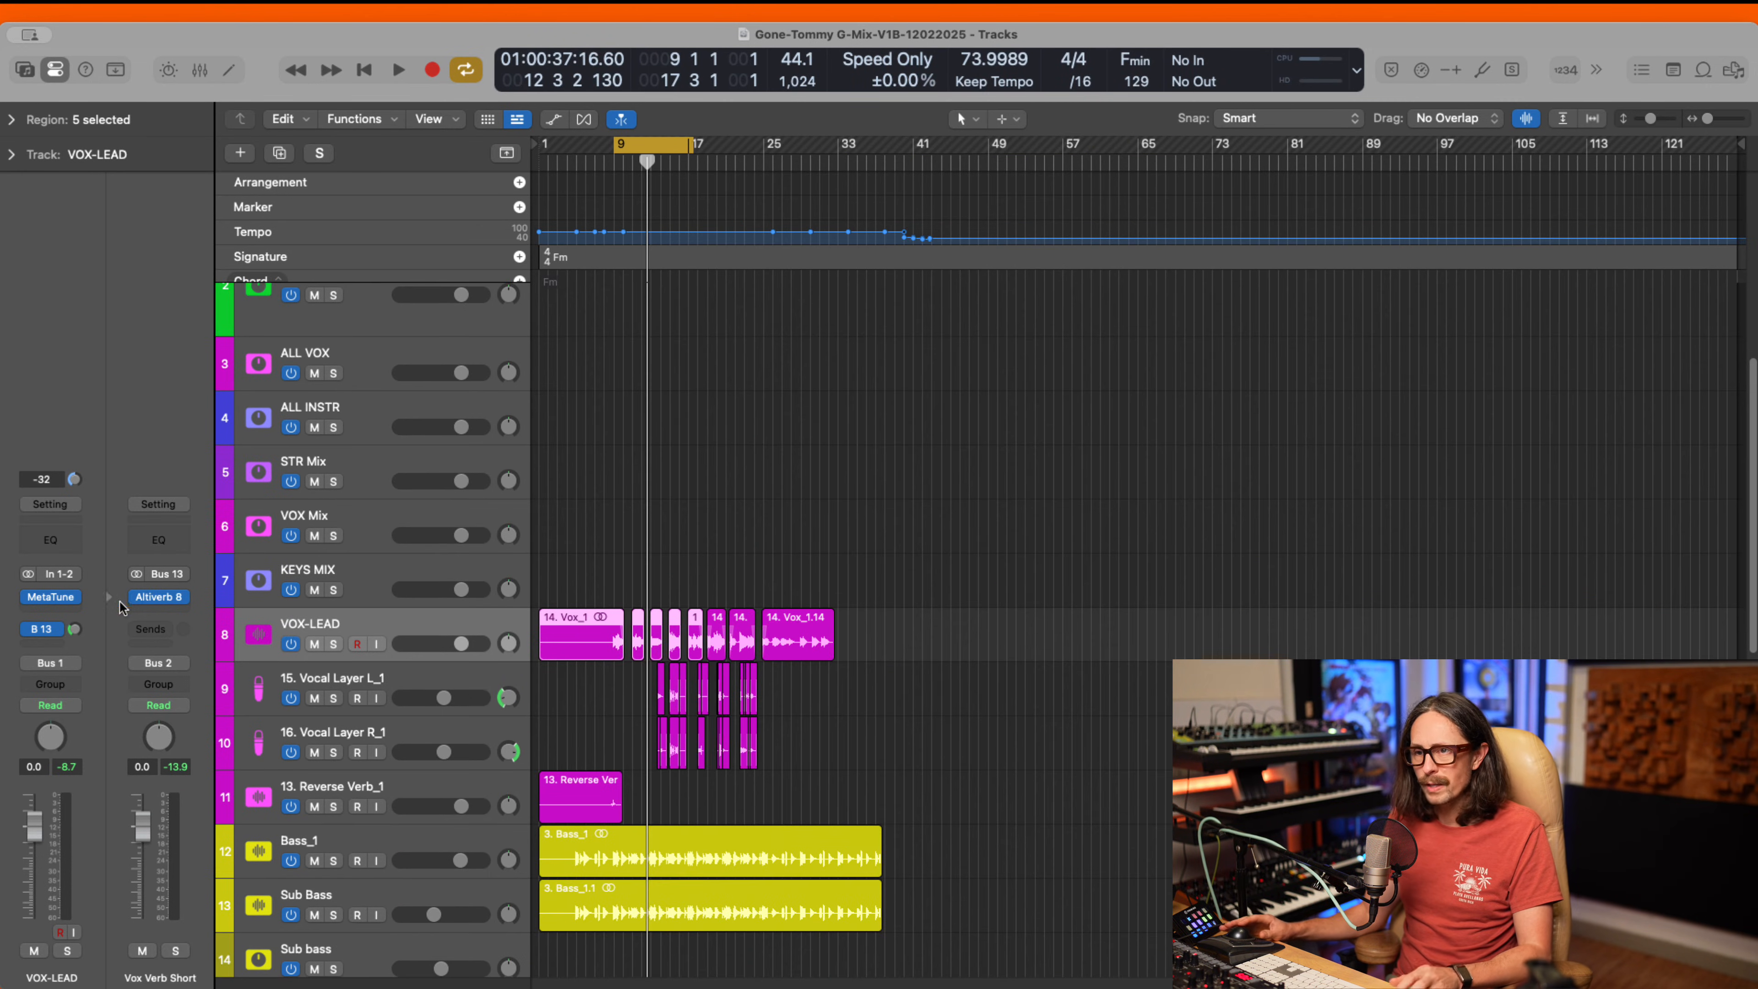
click(158, 663)
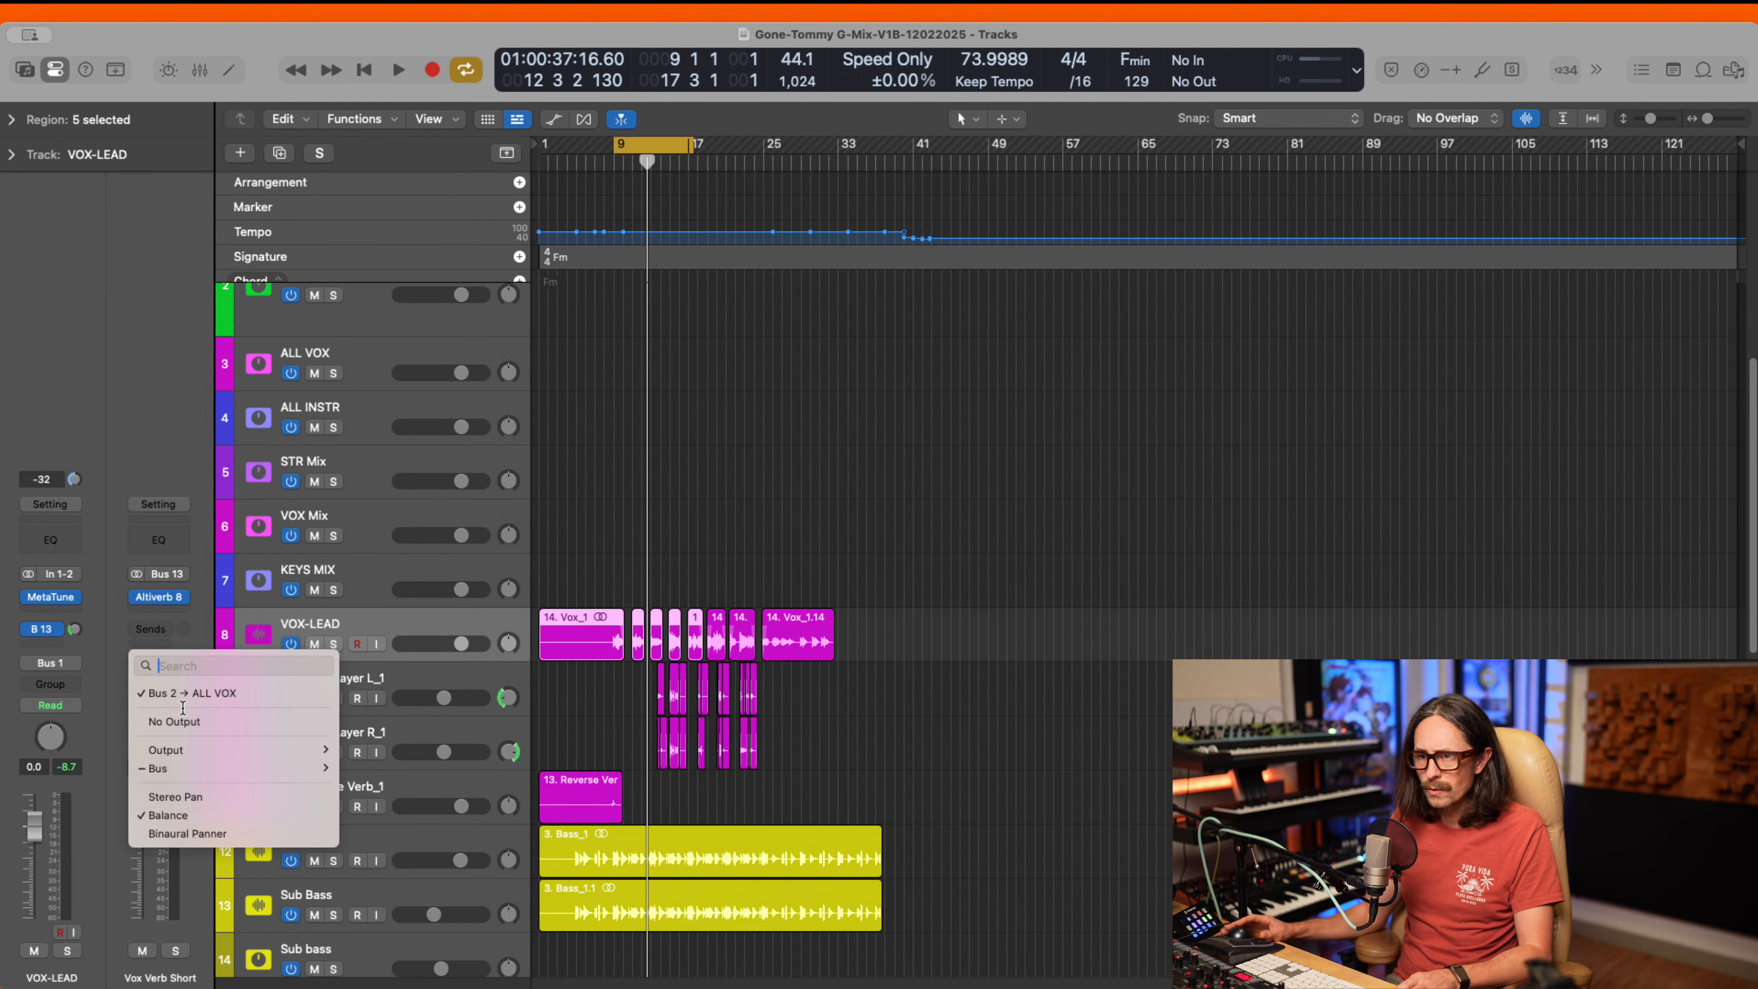
click(105, 360)
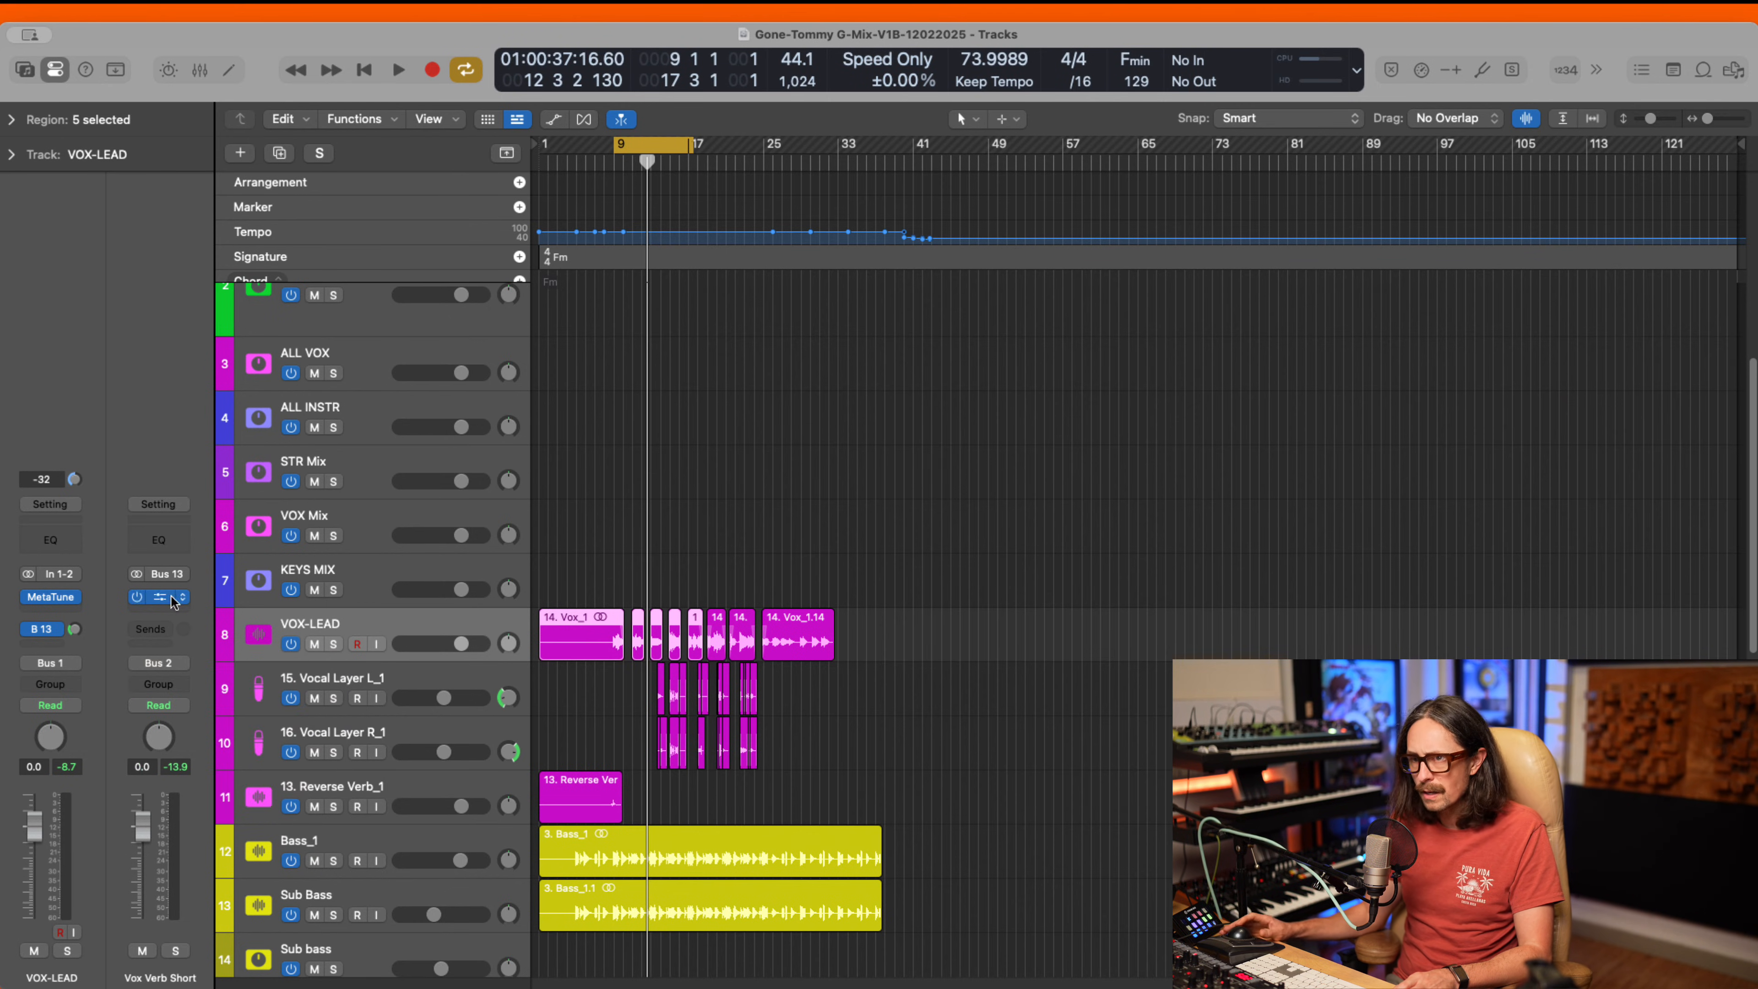
- Enlarge the VOX-LEAD track and set the cycle range to run from 11 1 1 to 32 1 1
scroll(803, 565, down, 5)
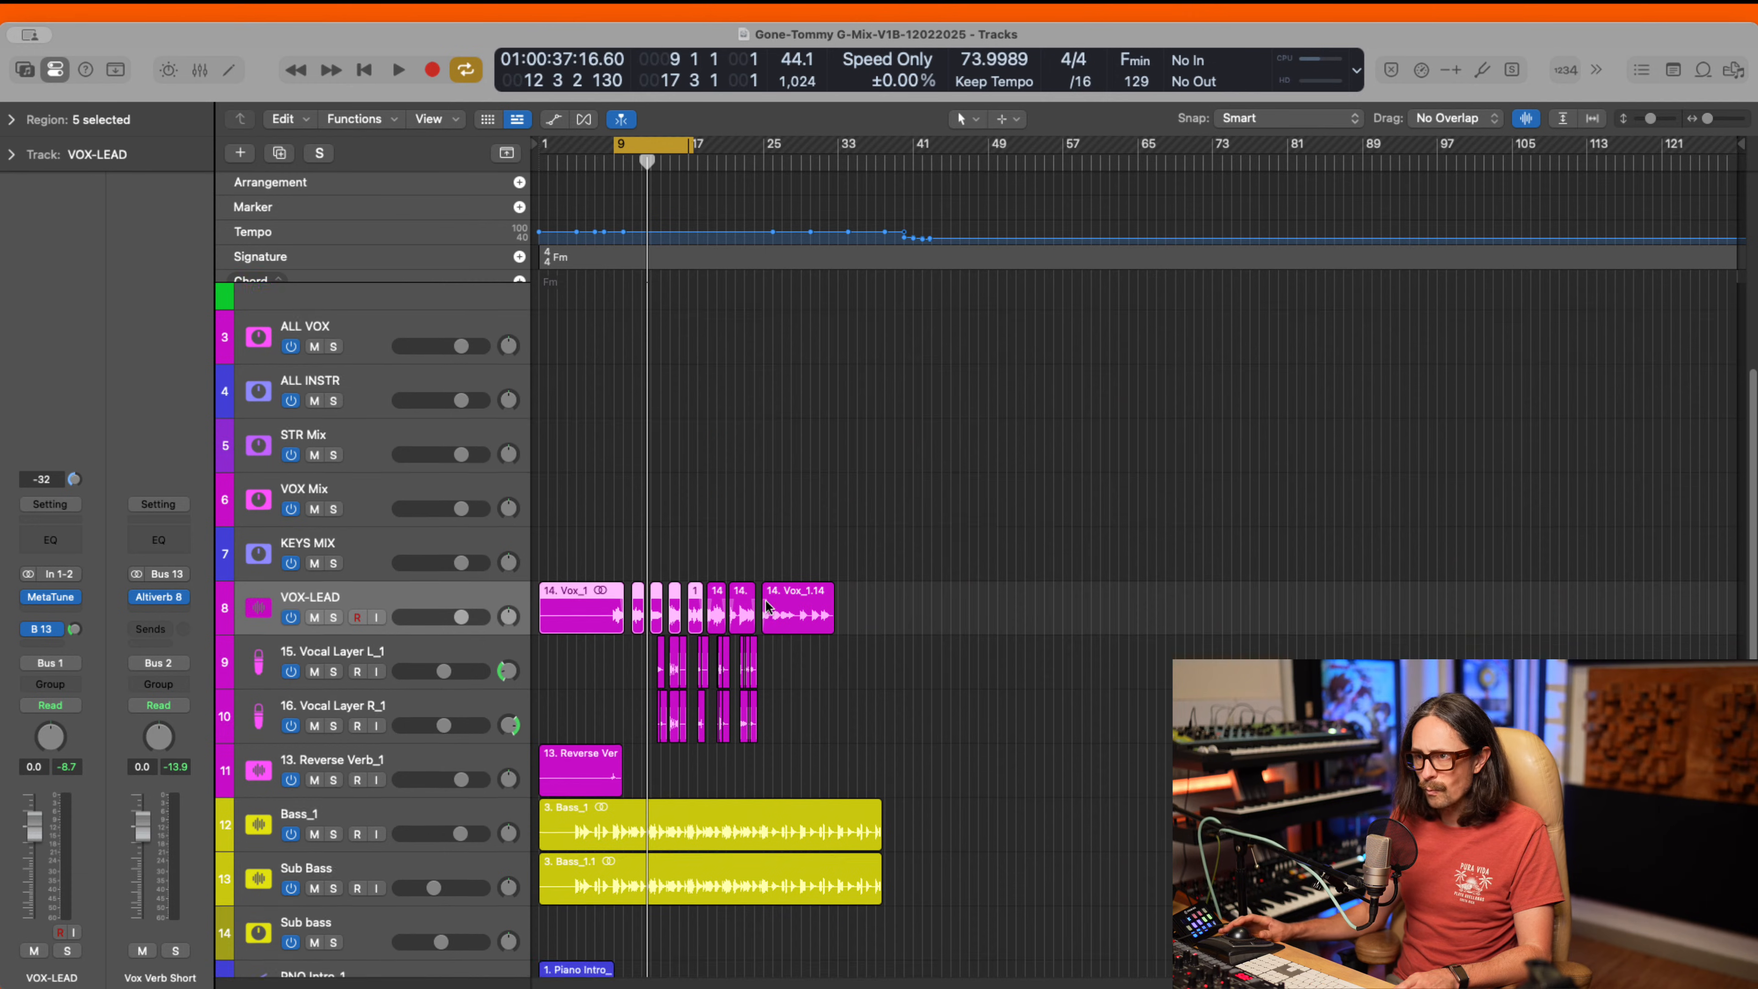
drag(975, 389, 396, 845)
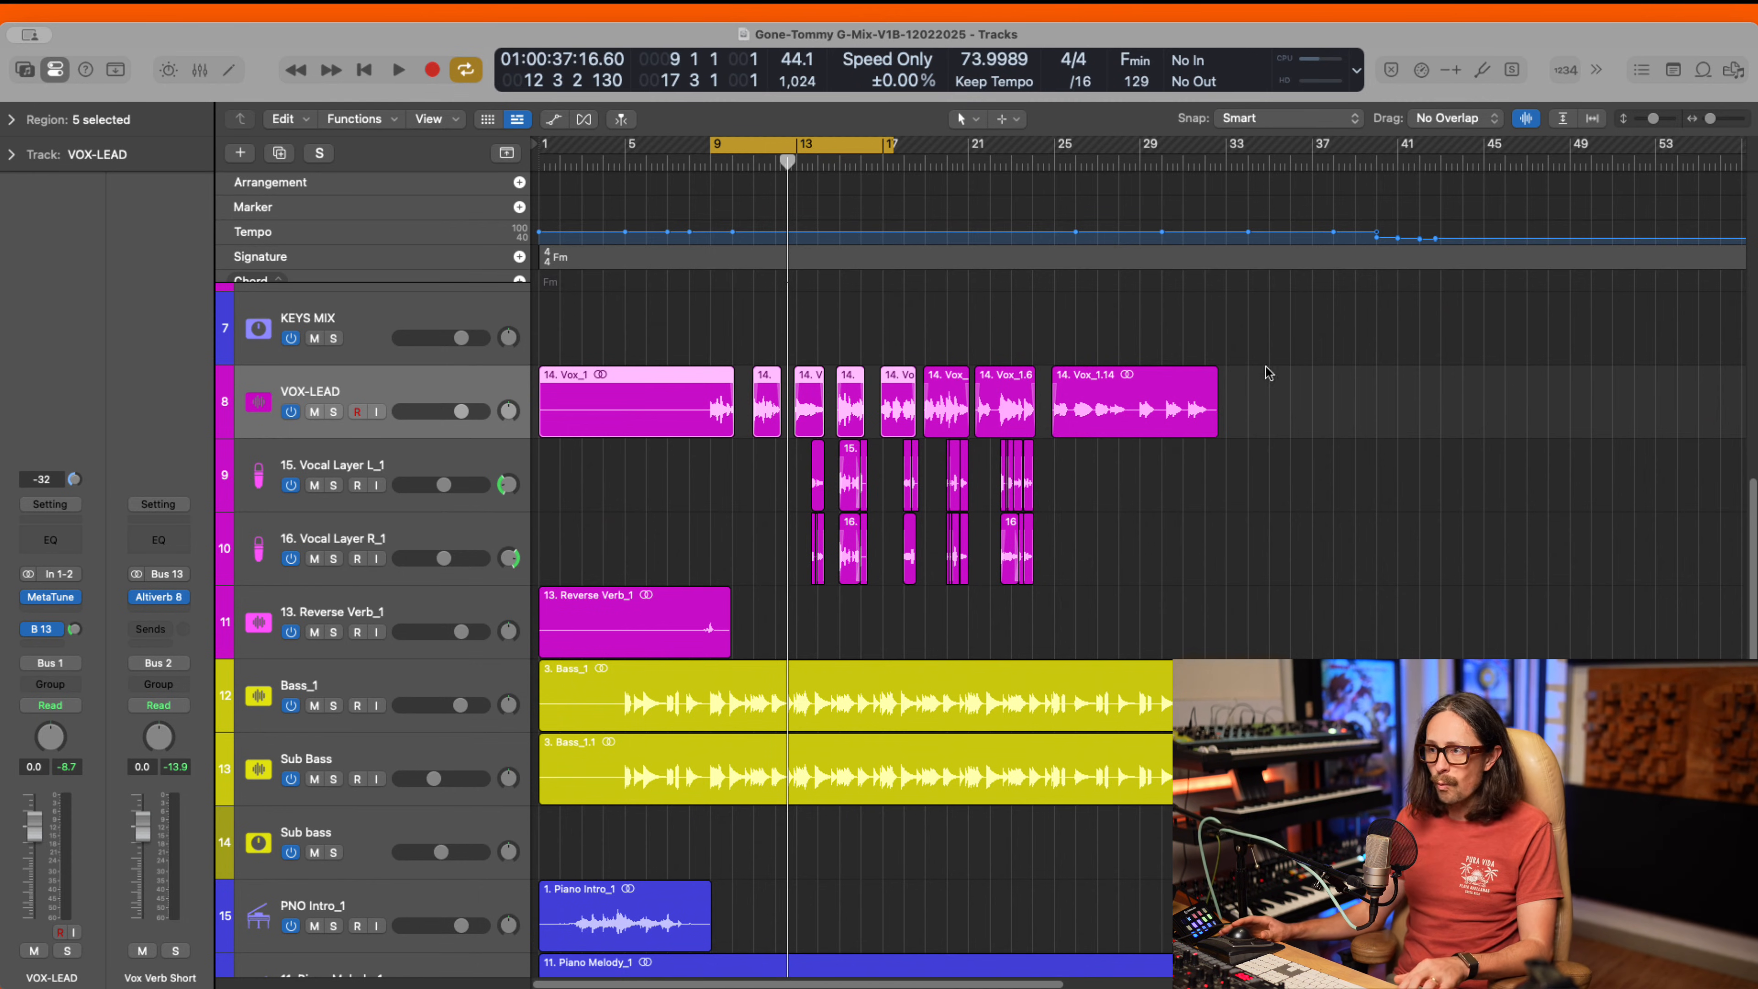
drag(1268, 373, 649, 507)
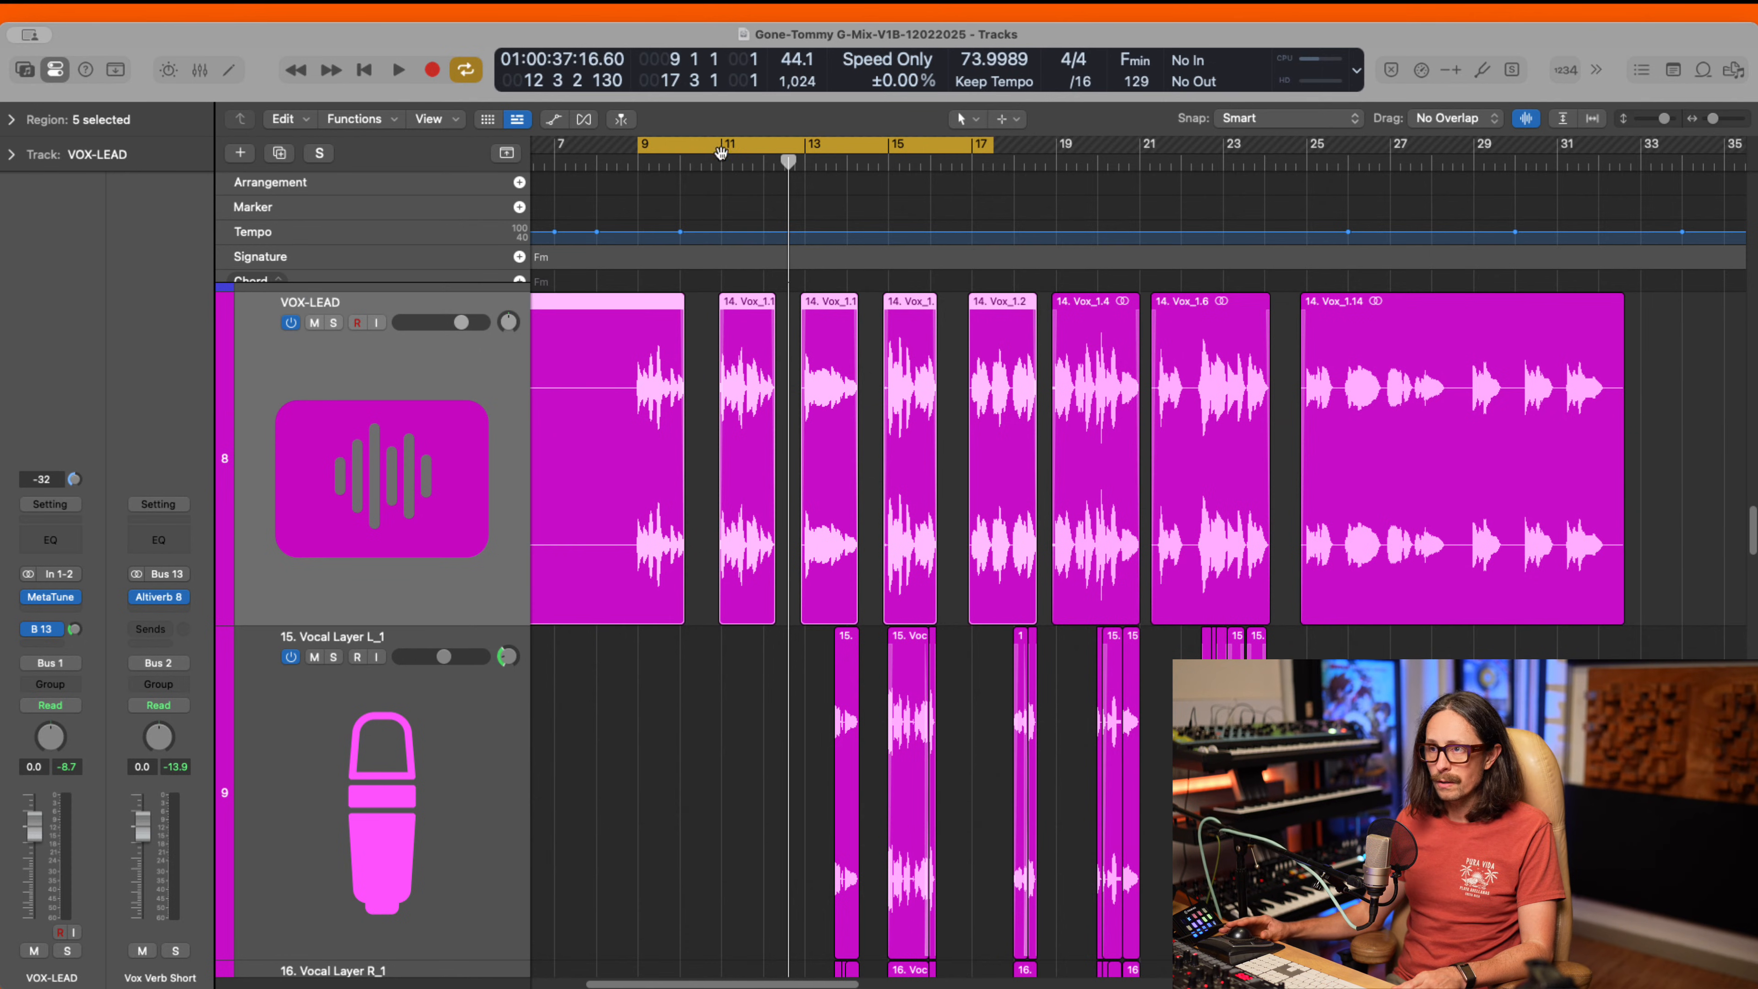
drag(721, 153, 1611, 202)
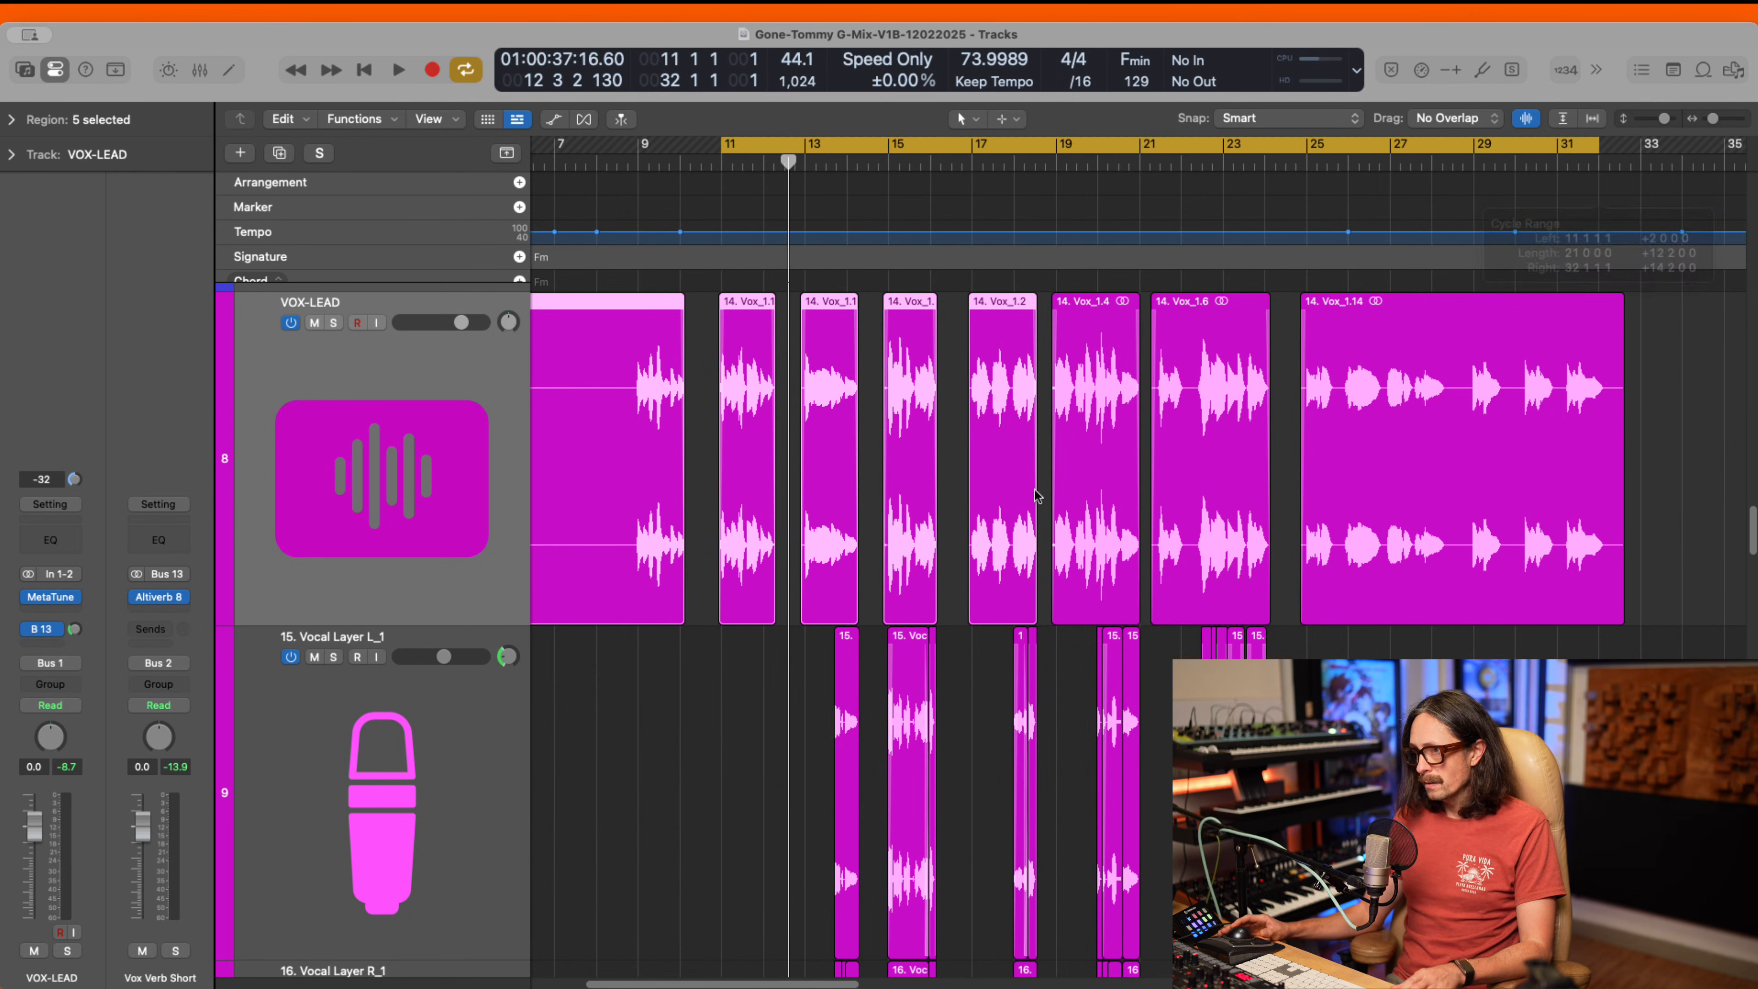
- Insert the stereo Vocal Rider plug-in on VOX-LEAD after MetaTune
click(58, 611)
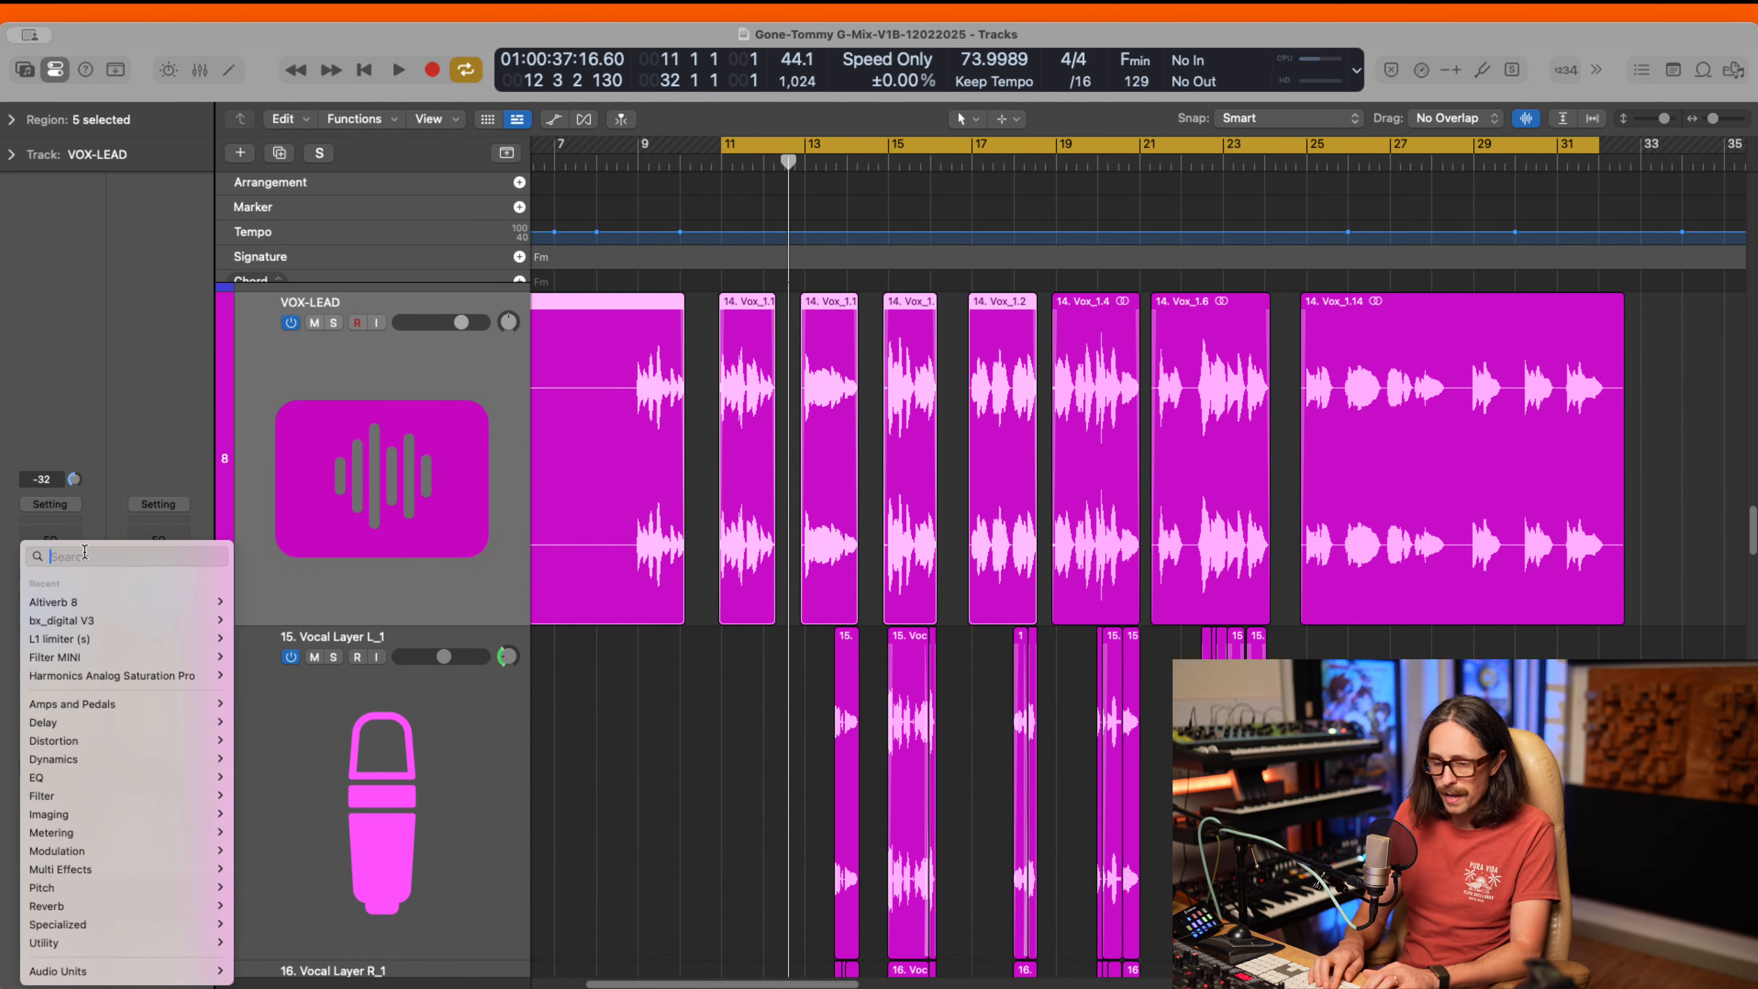
text(vocal)
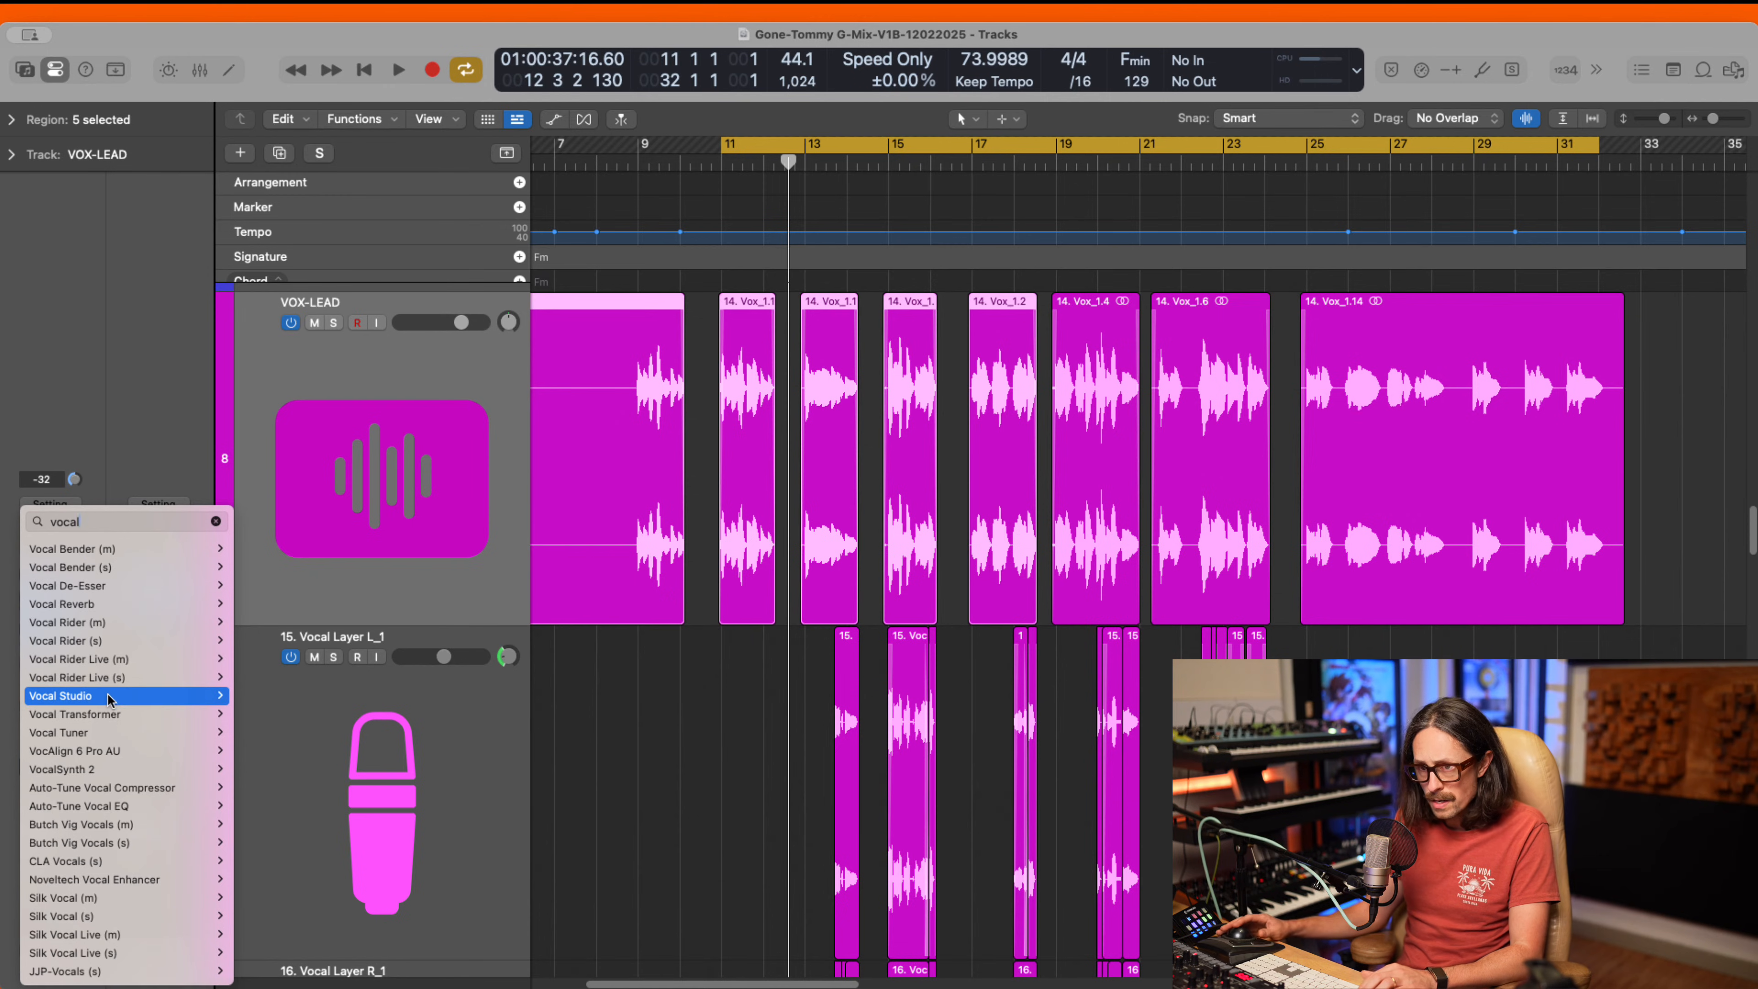
mouse_move(99, 621)
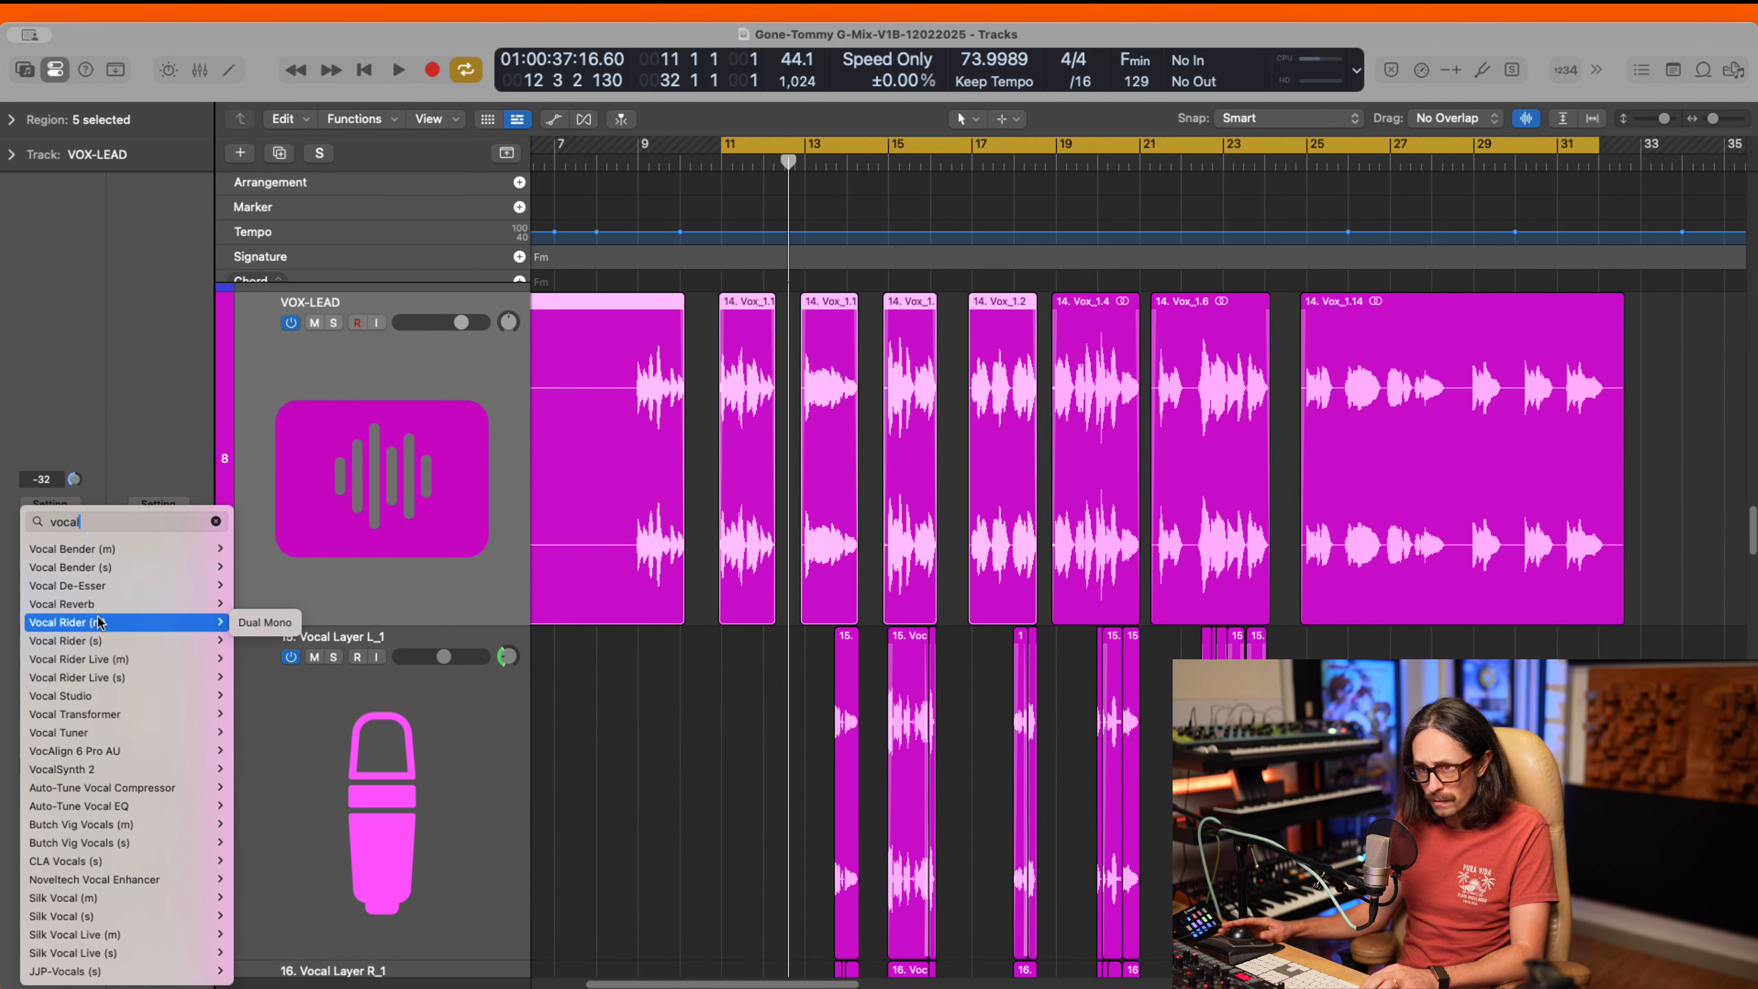
click(108, 643)
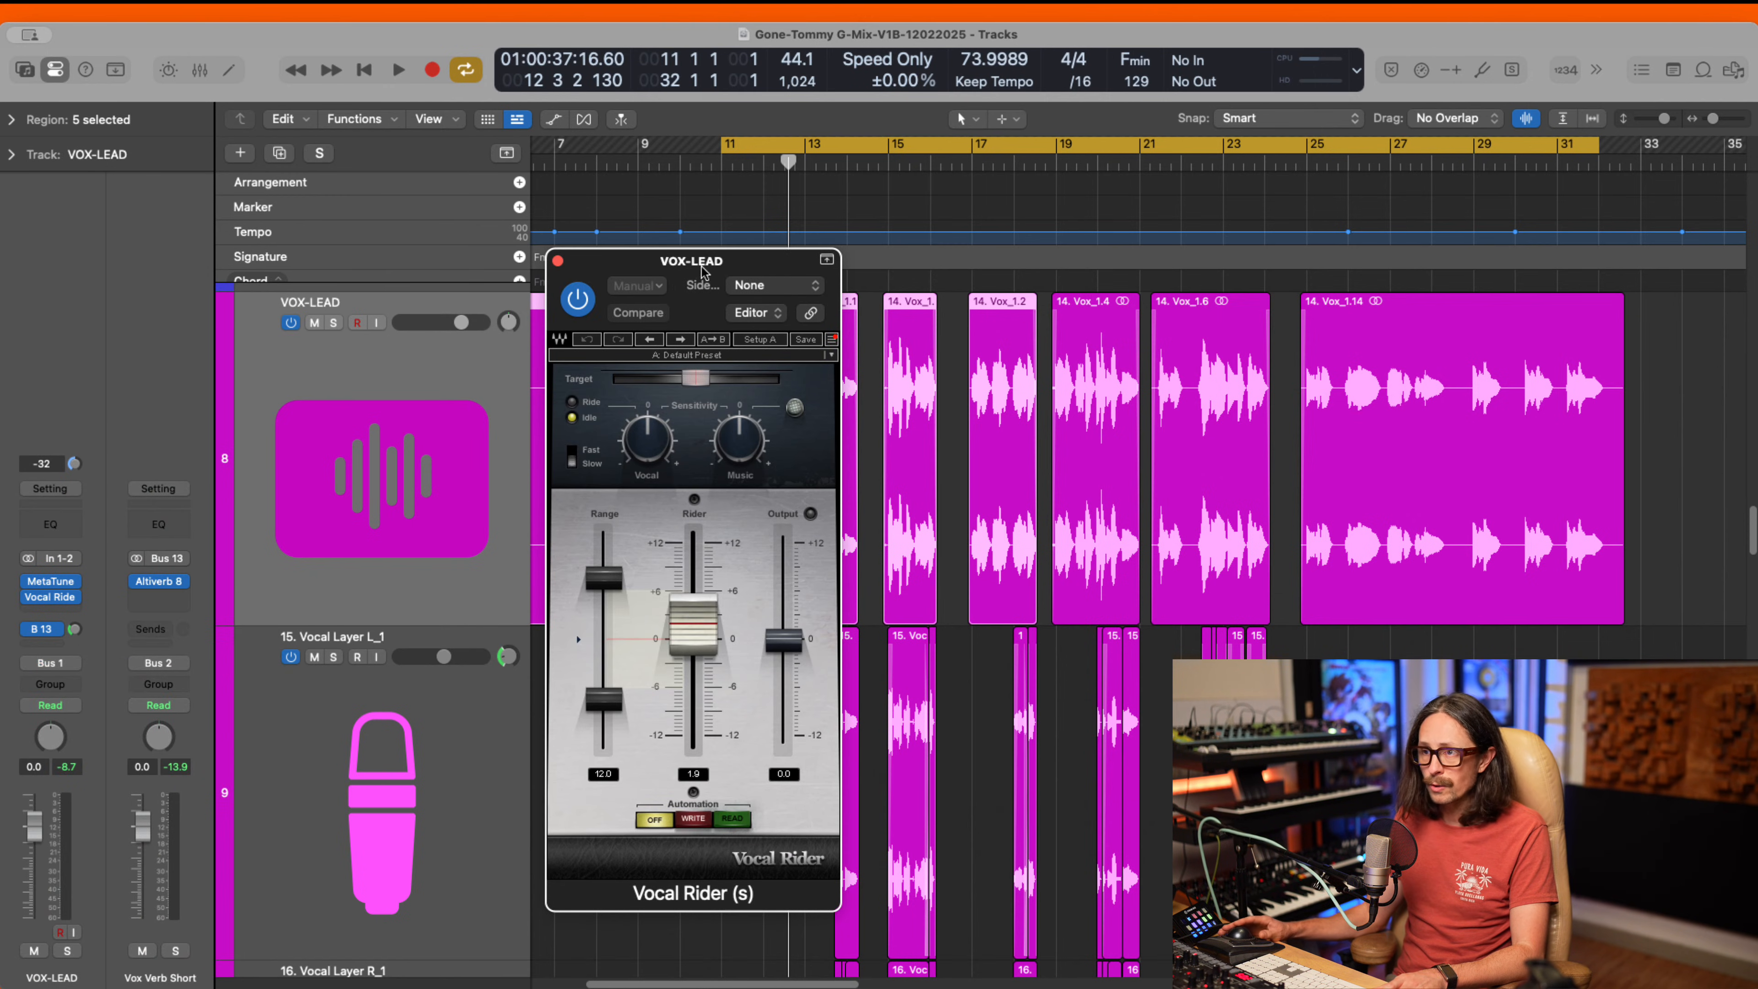
- Move the Vocal Rider window higher and narrow its range to 5.6 by raising both range limits
drag(701, 265, 708, 212)
drag(620, 531, 620, 524)
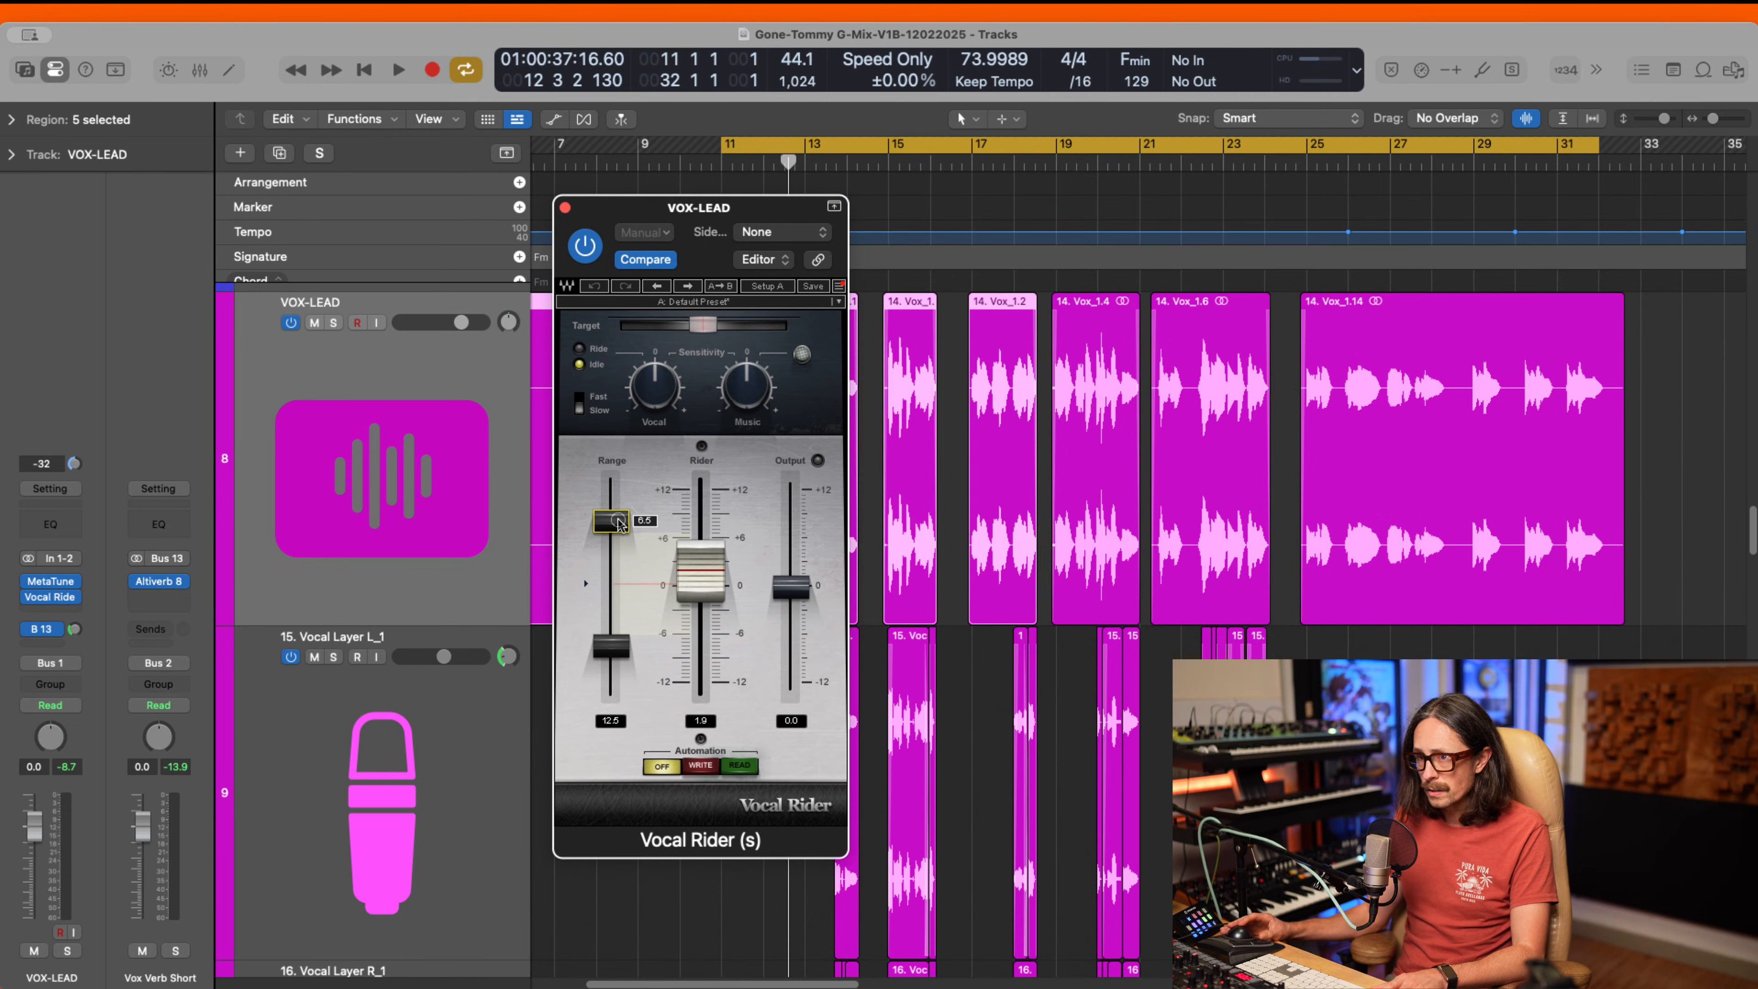
drag(619, 653, 619, 598)
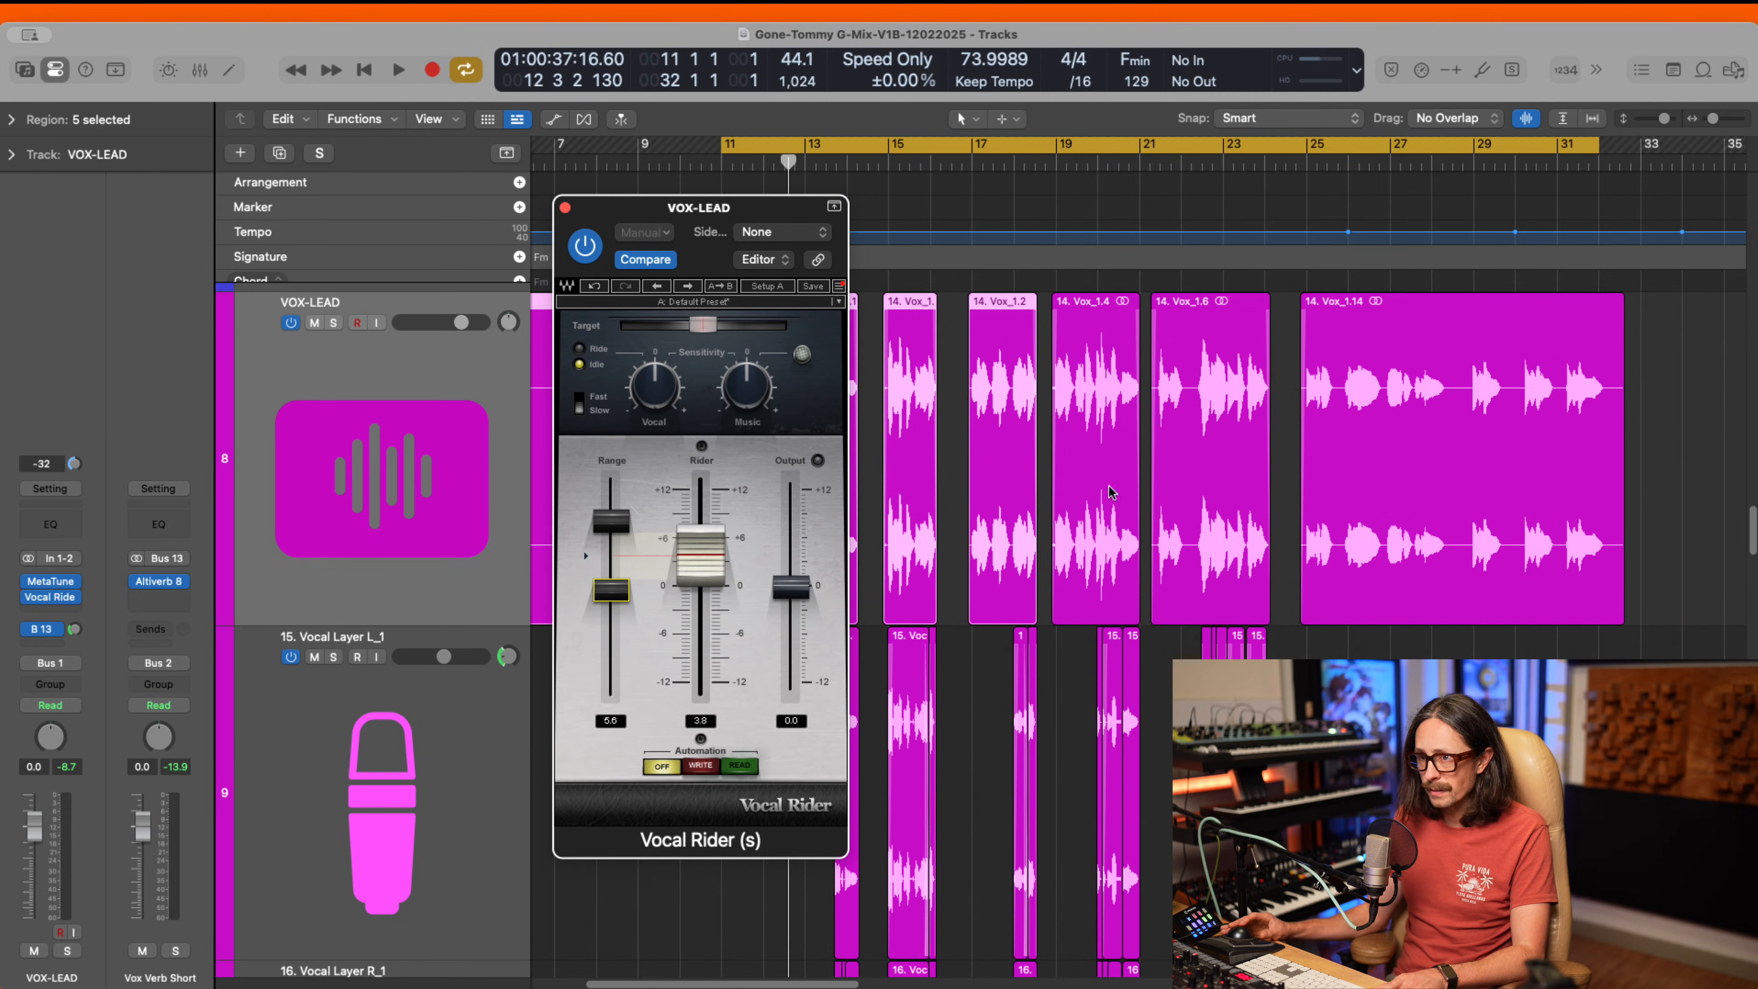
- Play the vocal, raise the Vocal Rider target slightly and trim its range to 5.2
click(703, 331)
key(space)
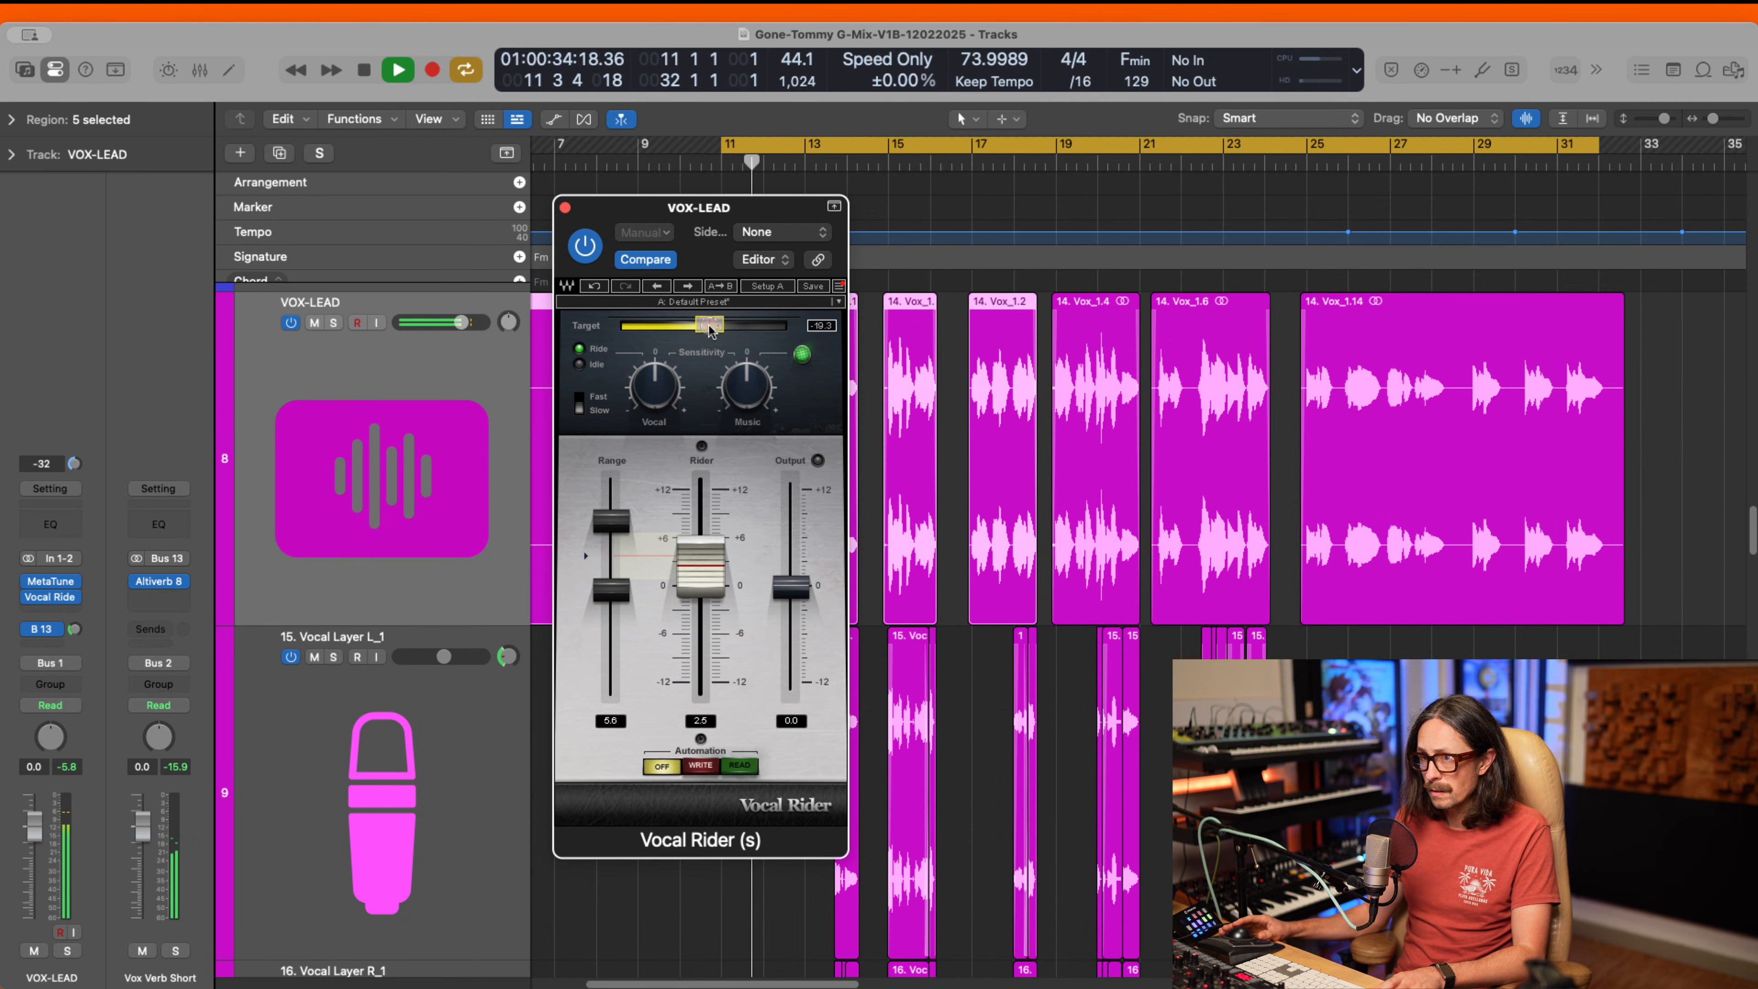
drag(703, 331, 746, 312)
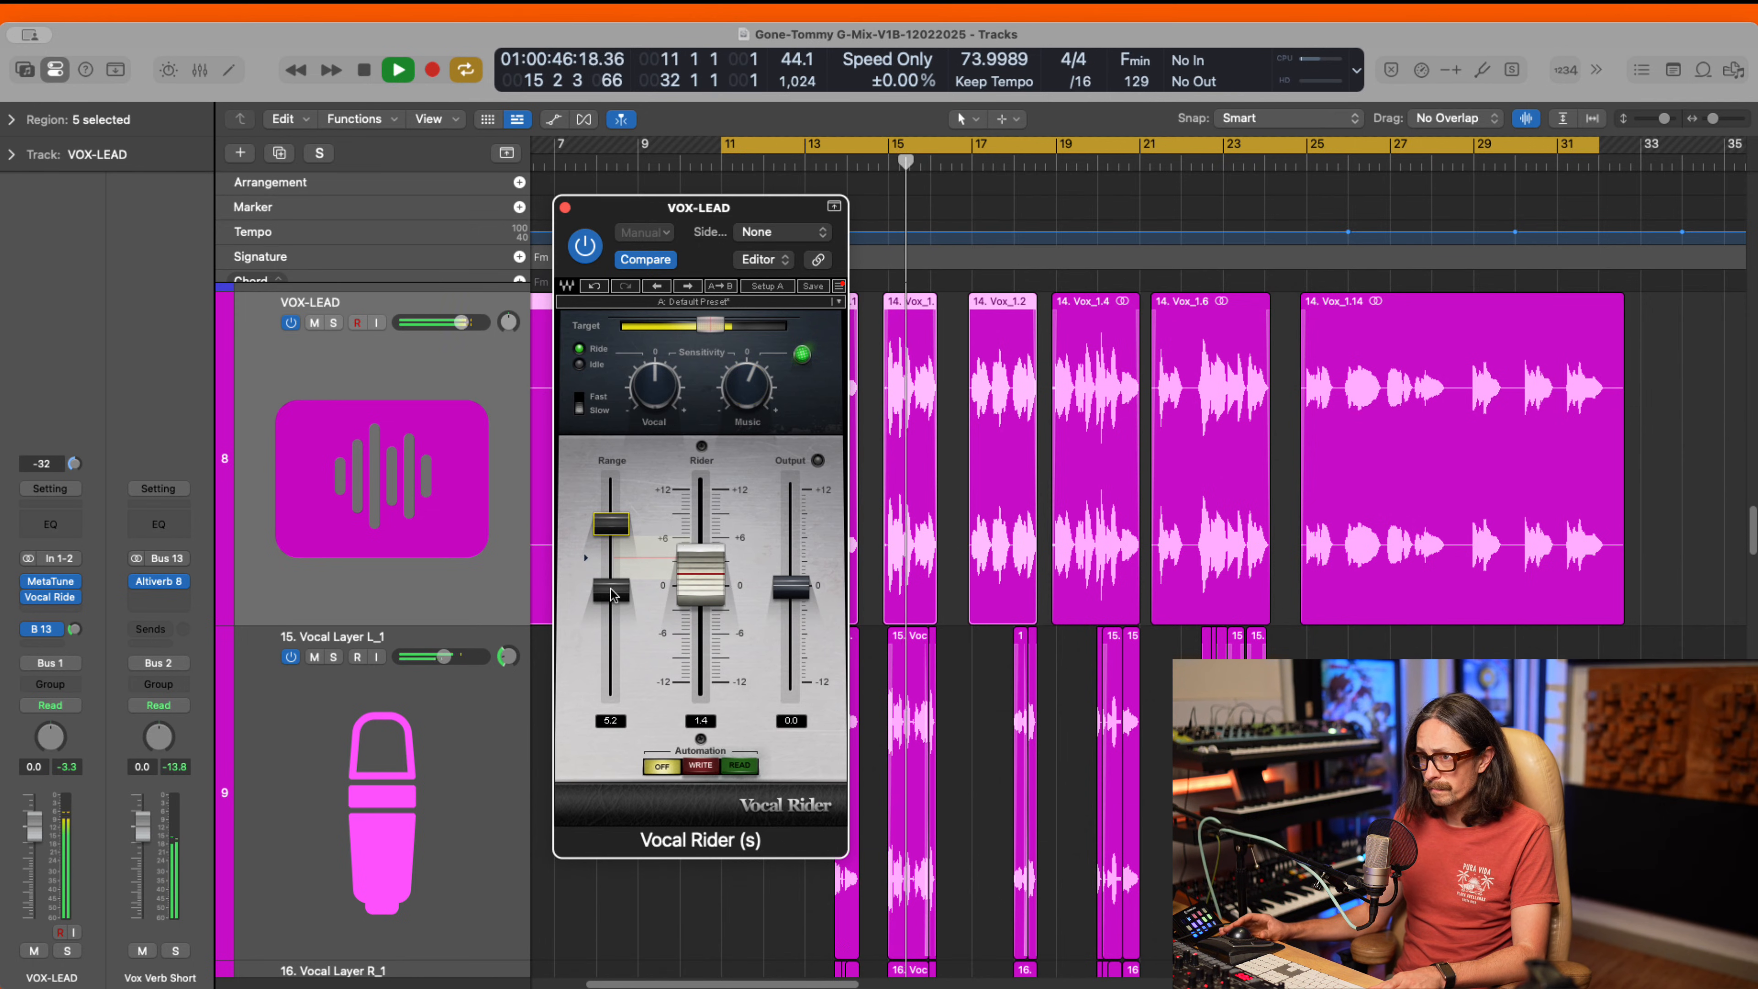
- Lower the upper range limit in Vocal Rider on VOX-LEAD to 4.6 and stop playback
mouse_move(610, 589)
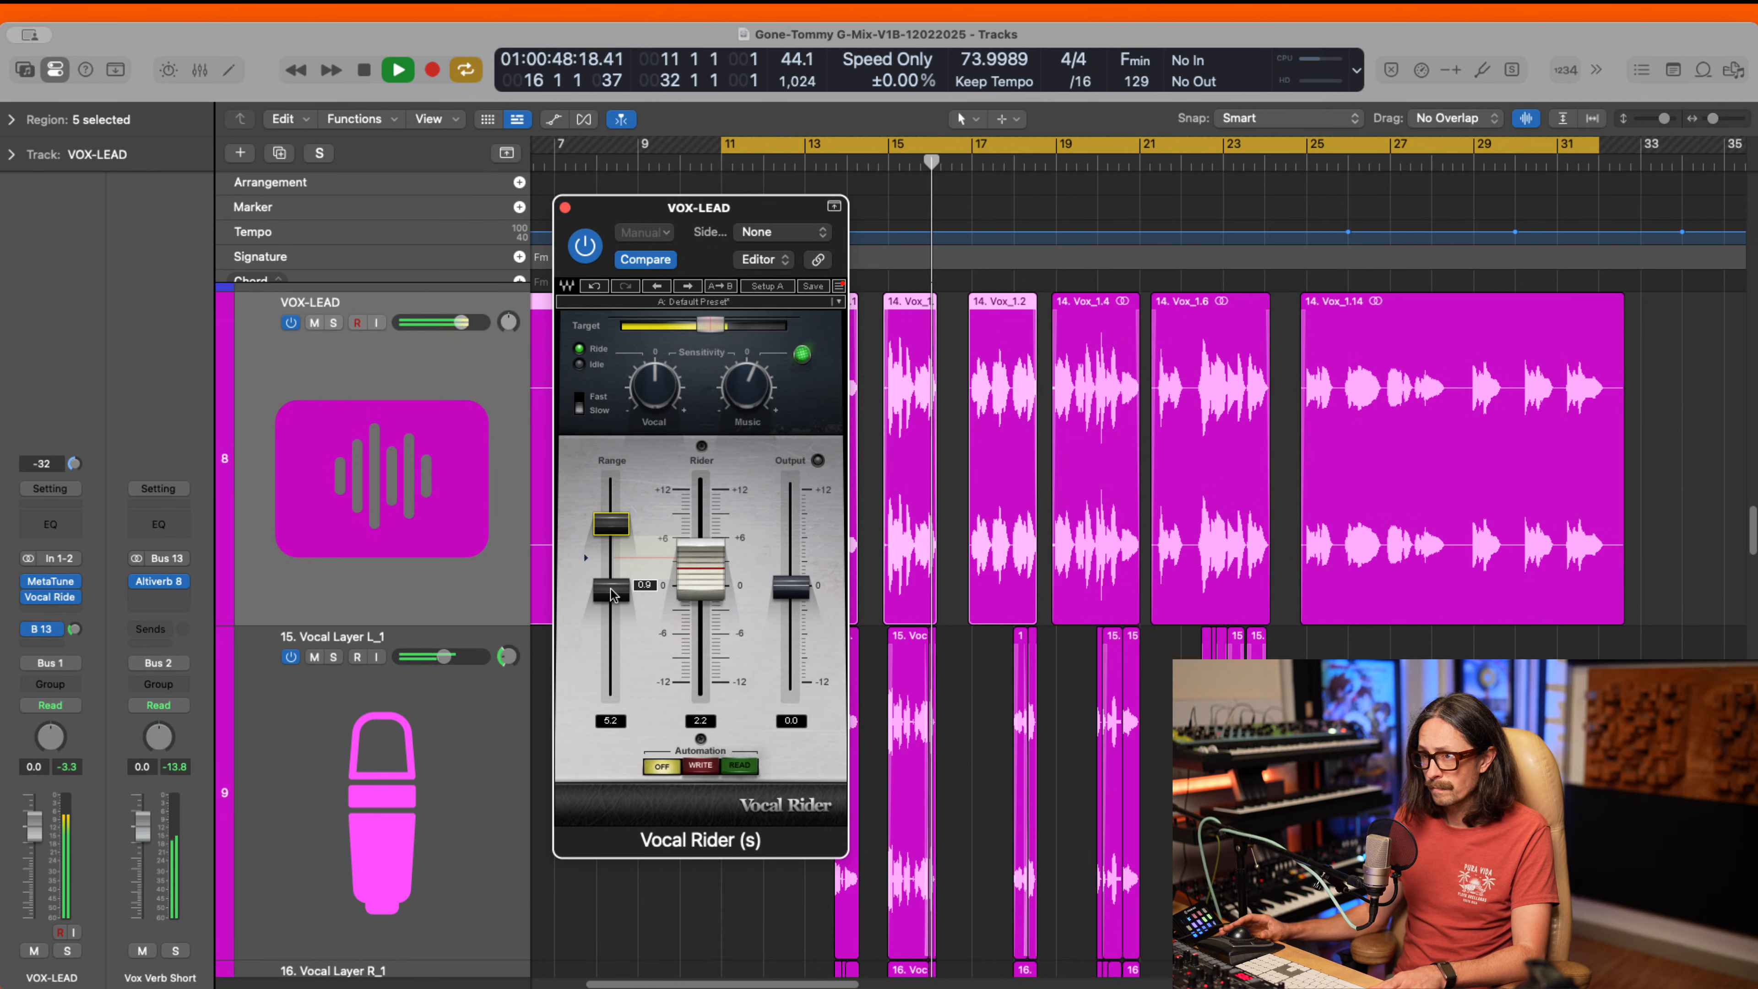
key(space)
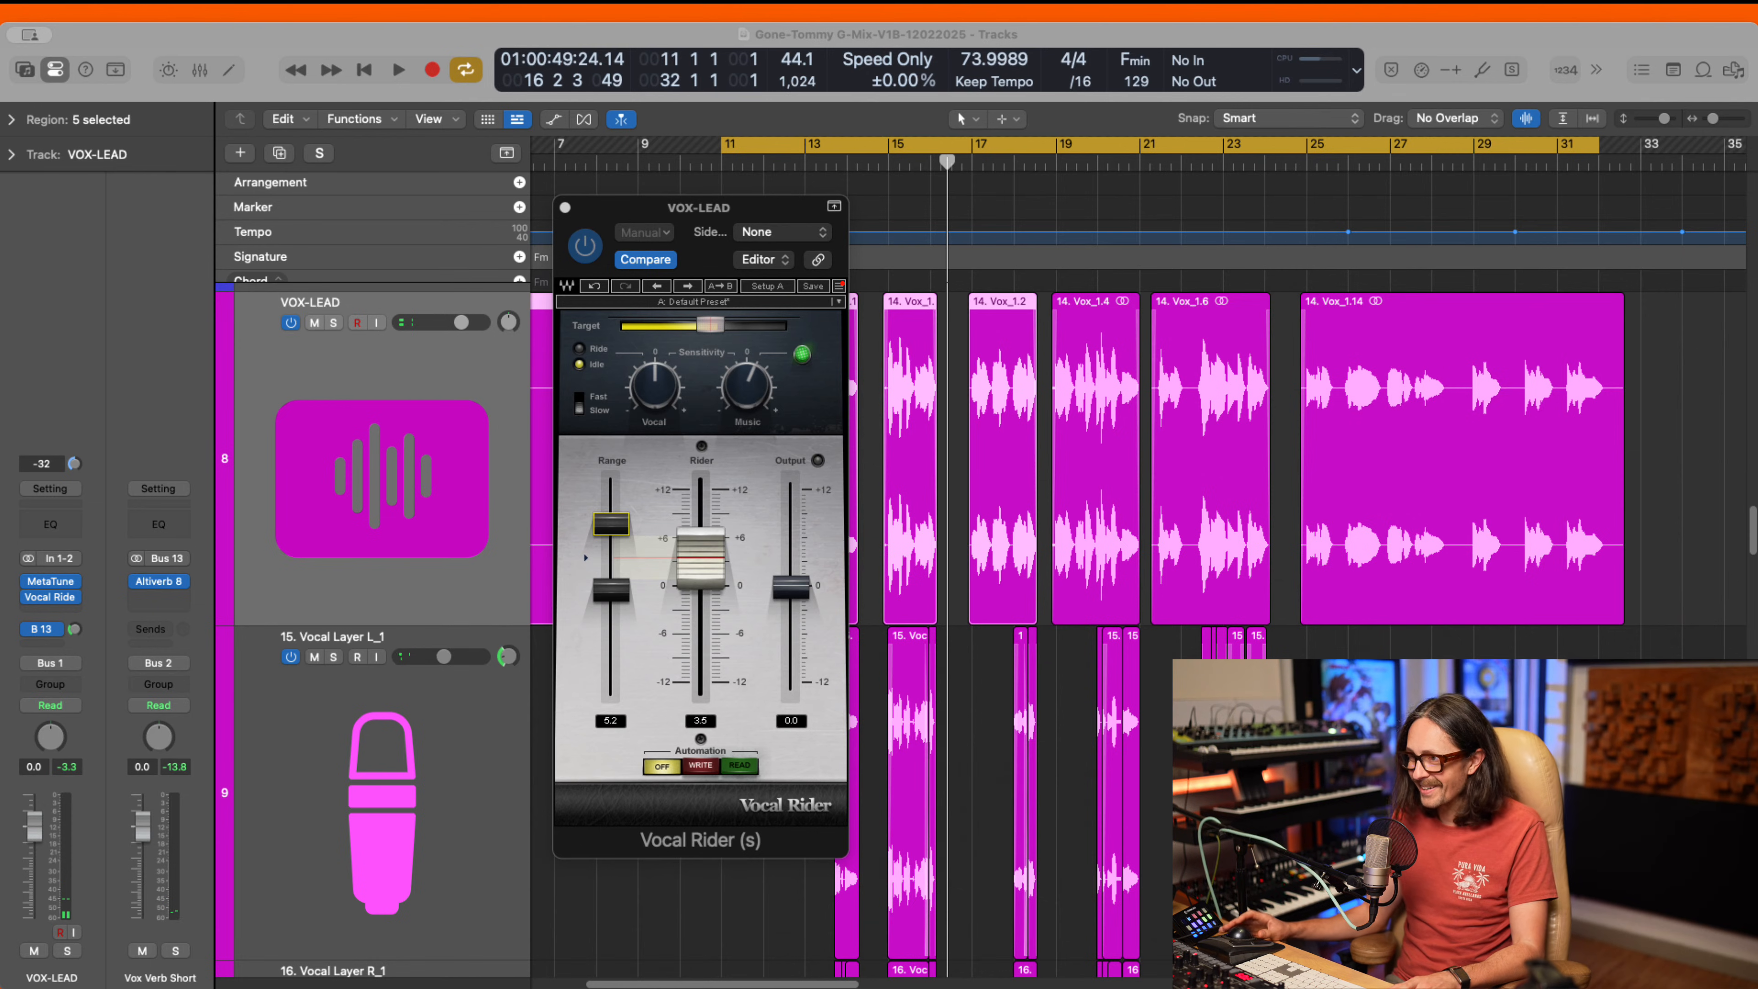
click(720, 616)
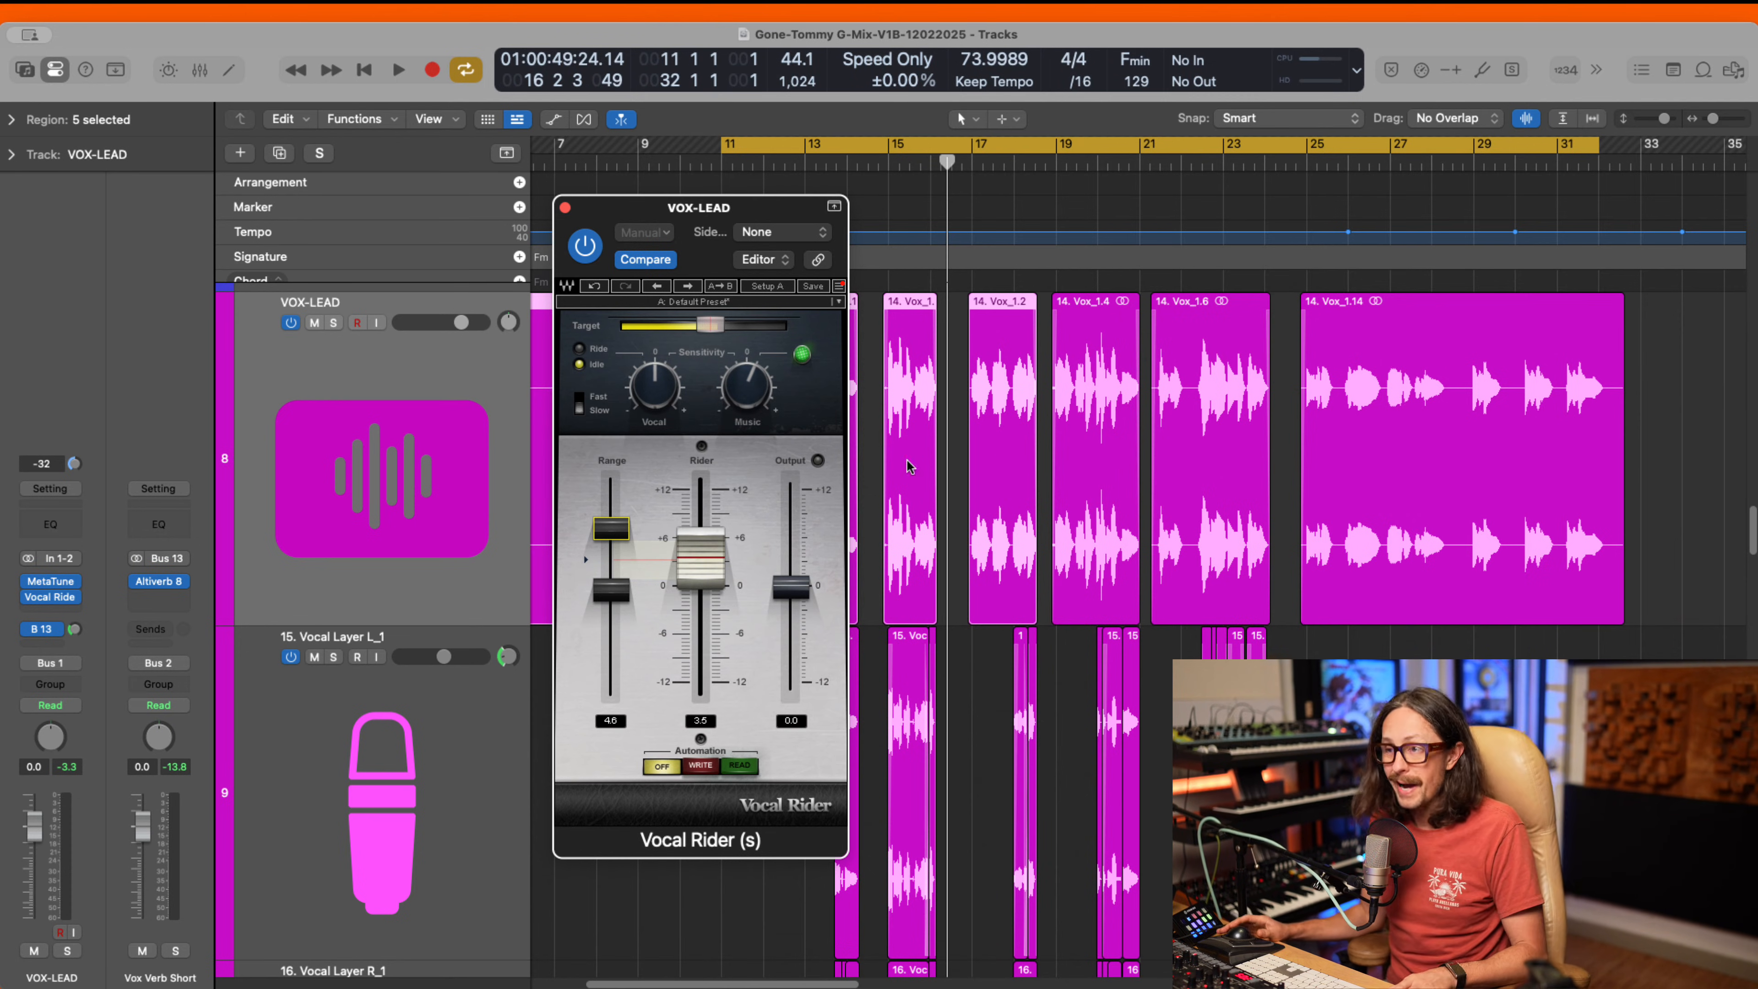
- Audition the ridden VOX-LEAD track over the loop starting at bar 11 and close the Vocal Rider window
click(322, 547)
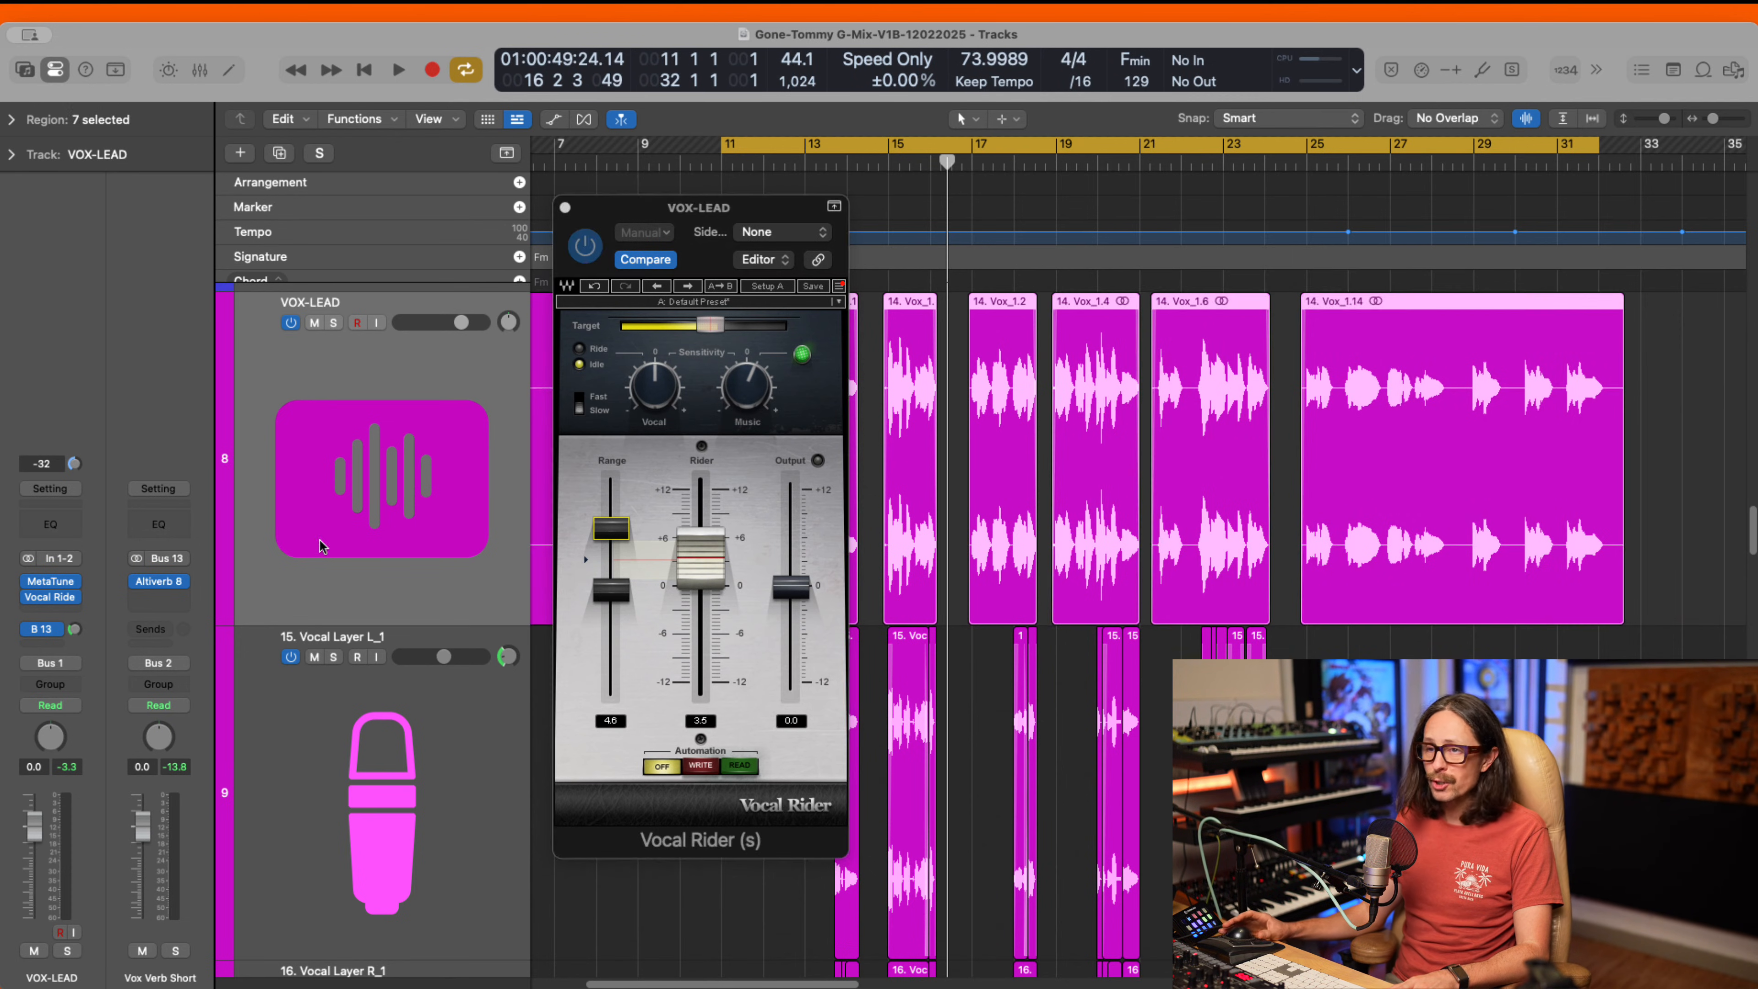
click(409, 743)
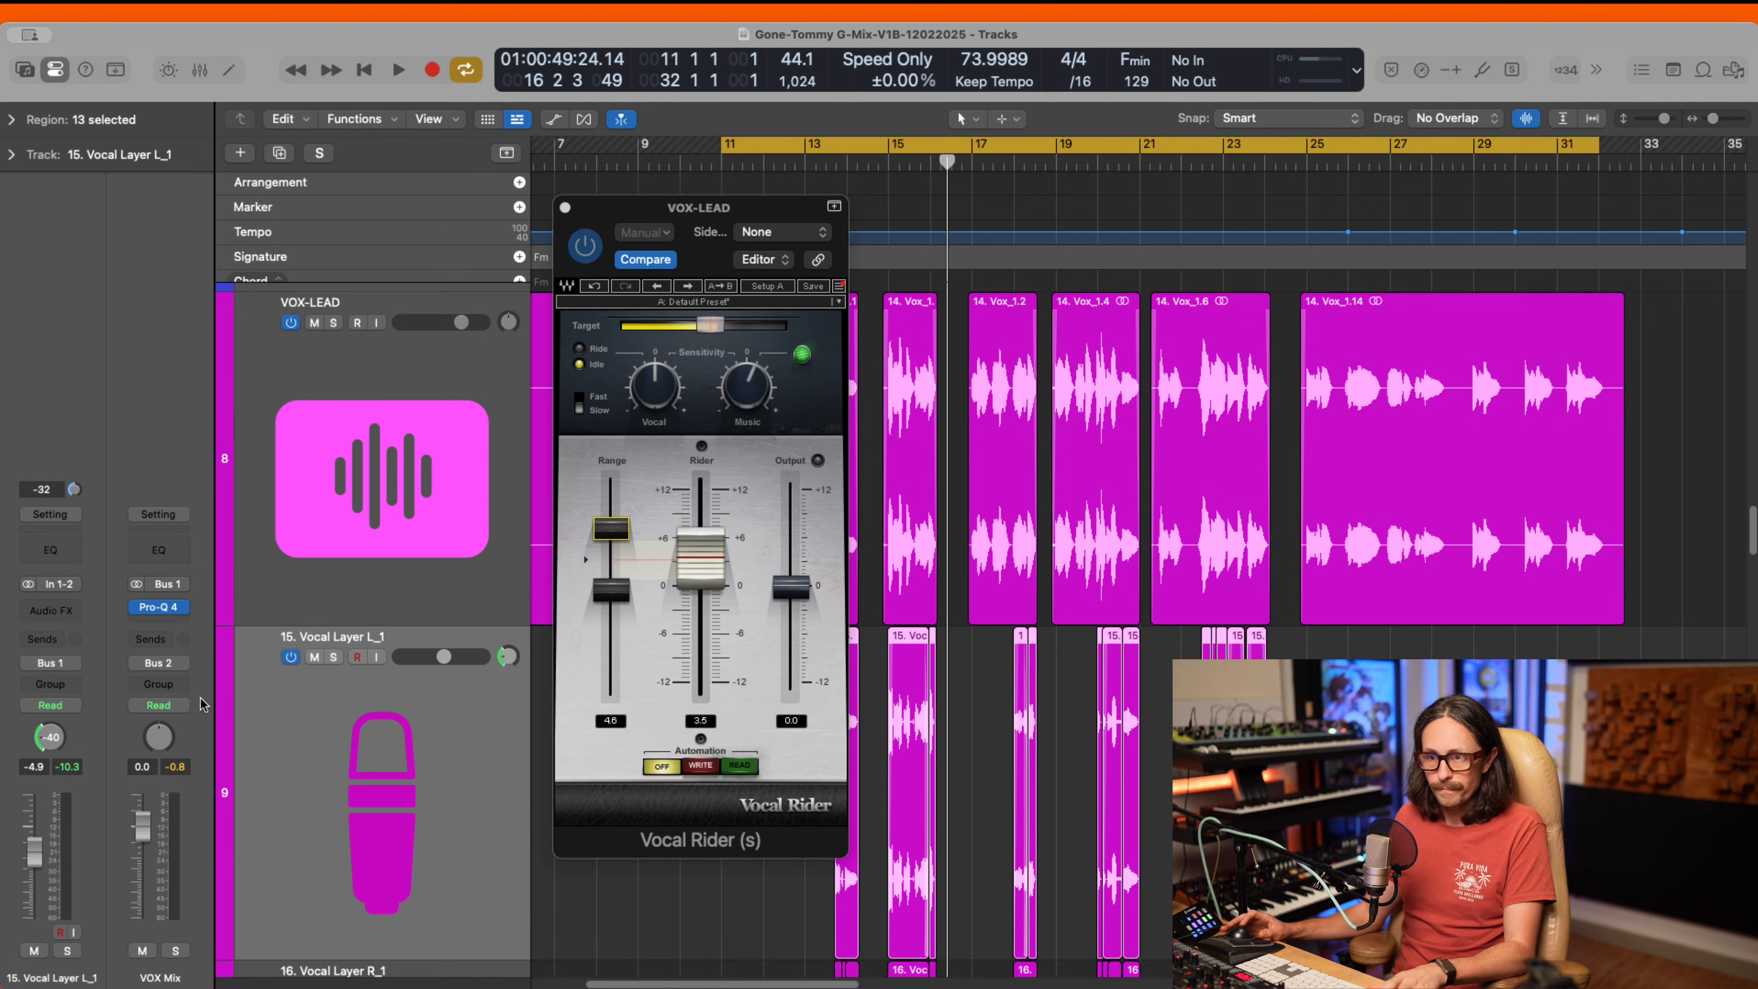
click(516, 576)
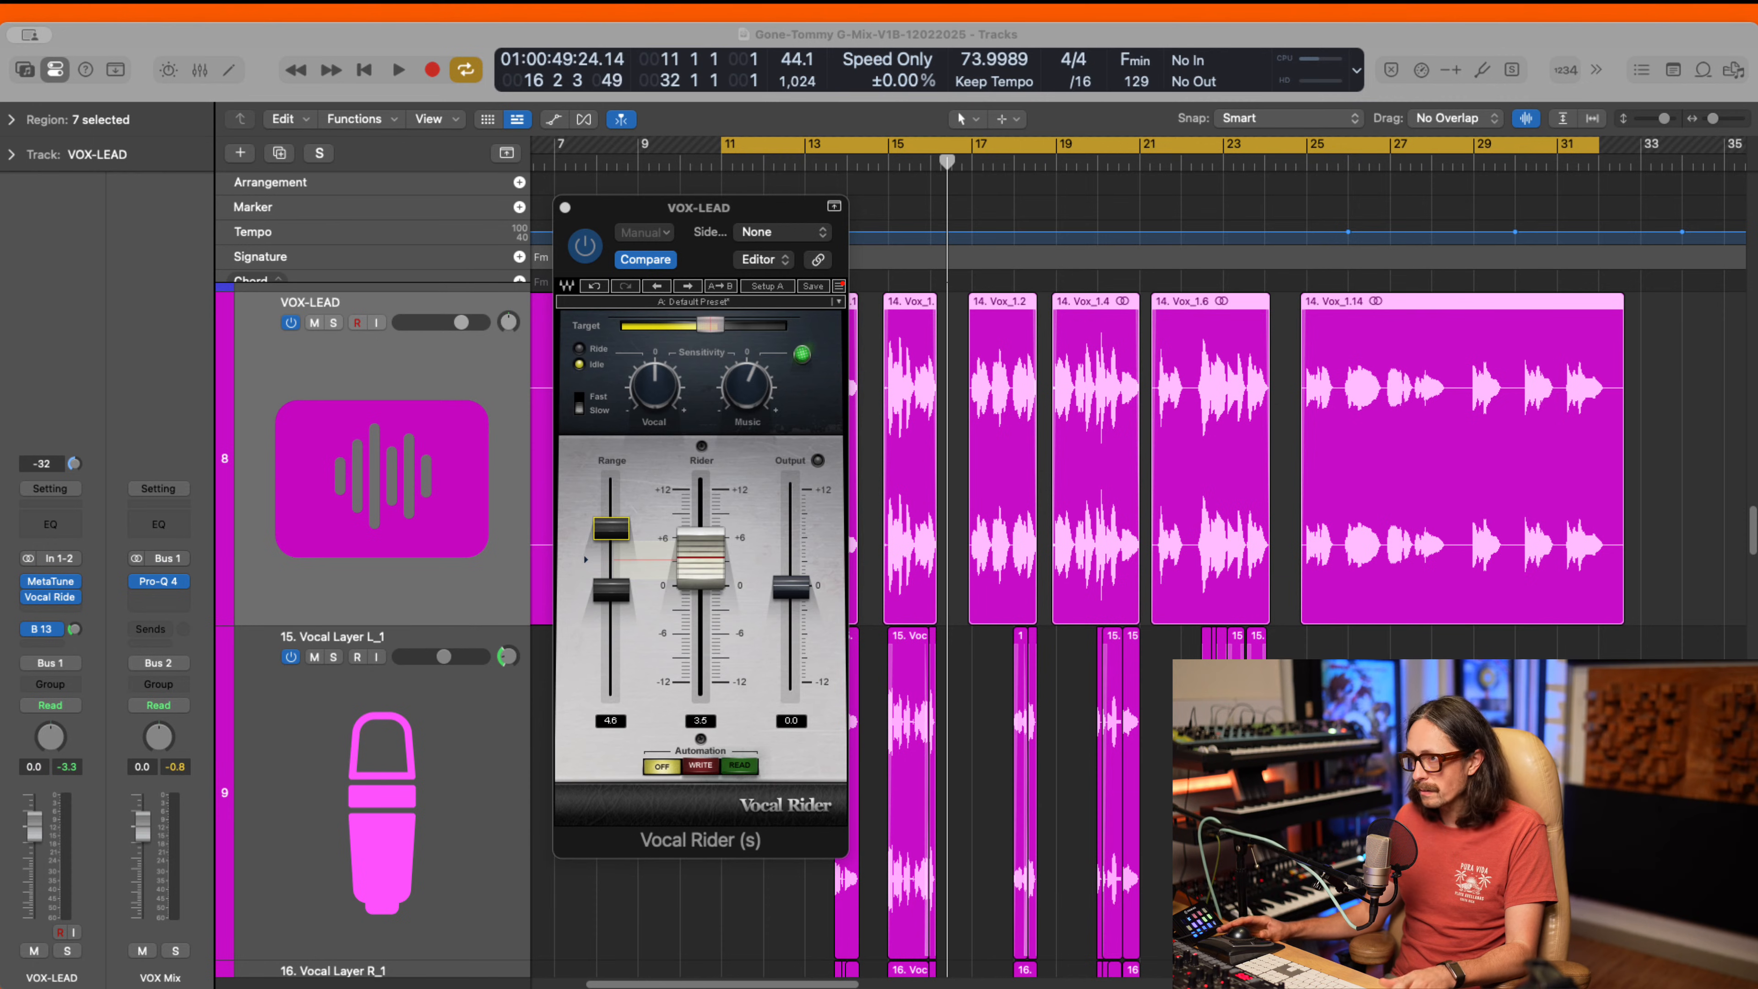
key(space)
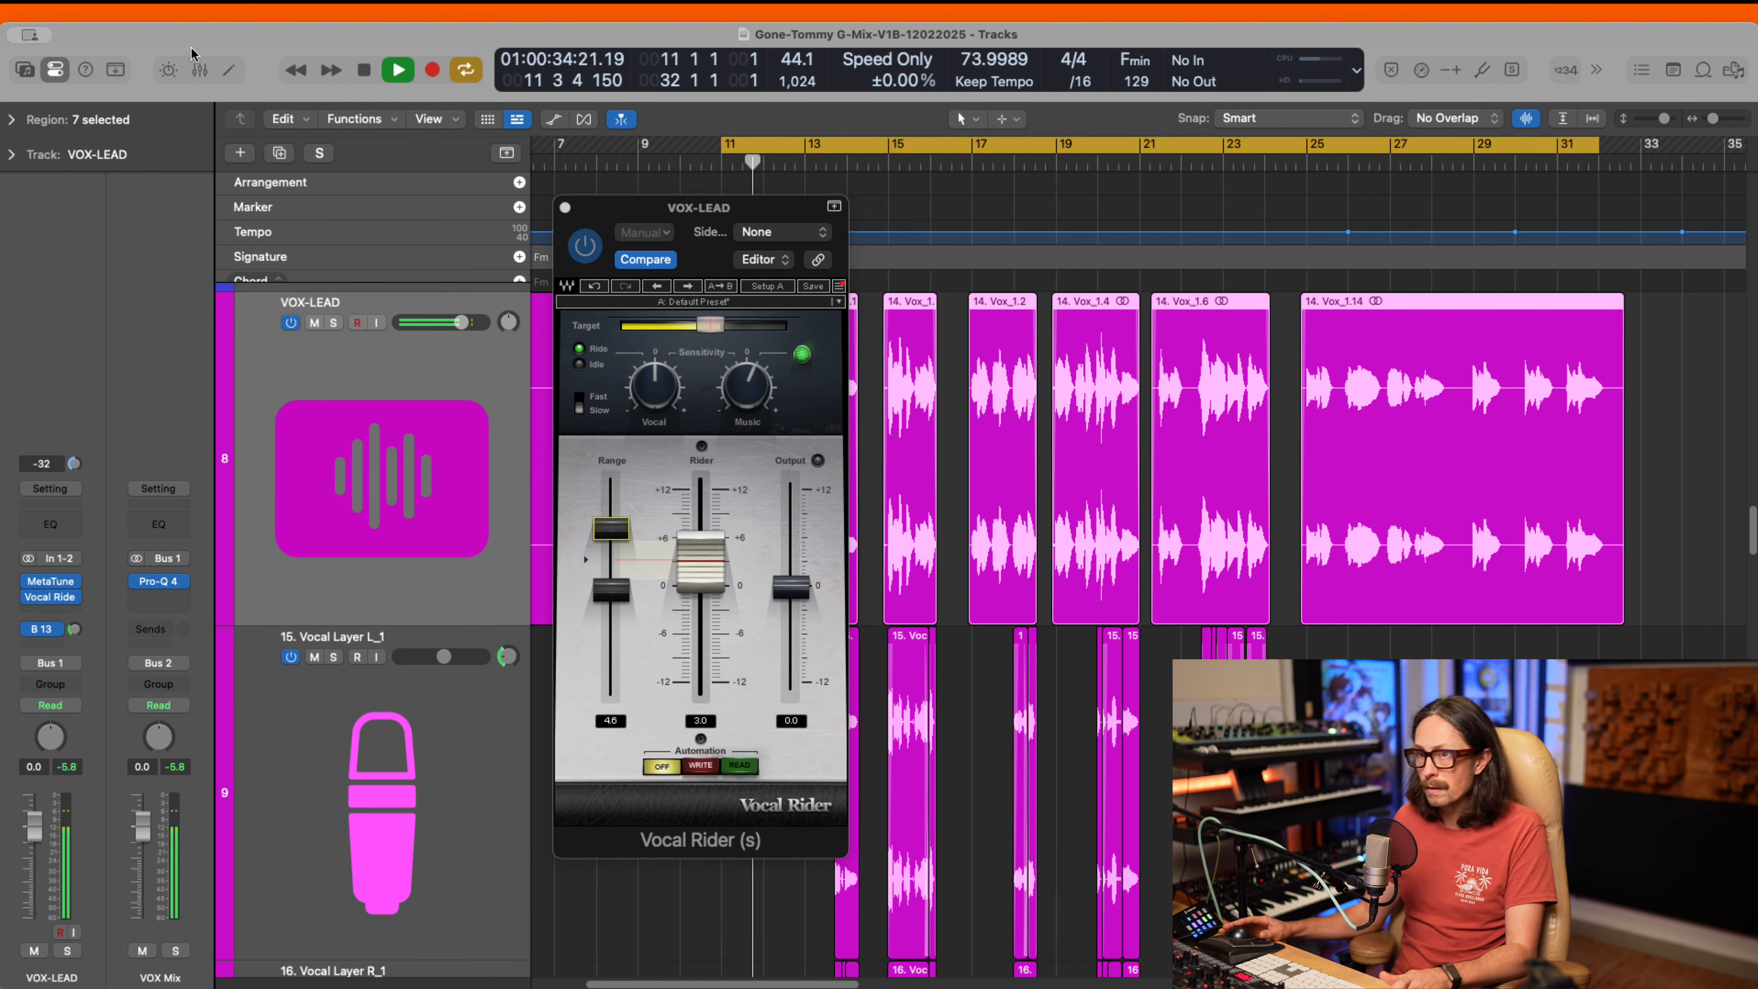
click(565, 207)
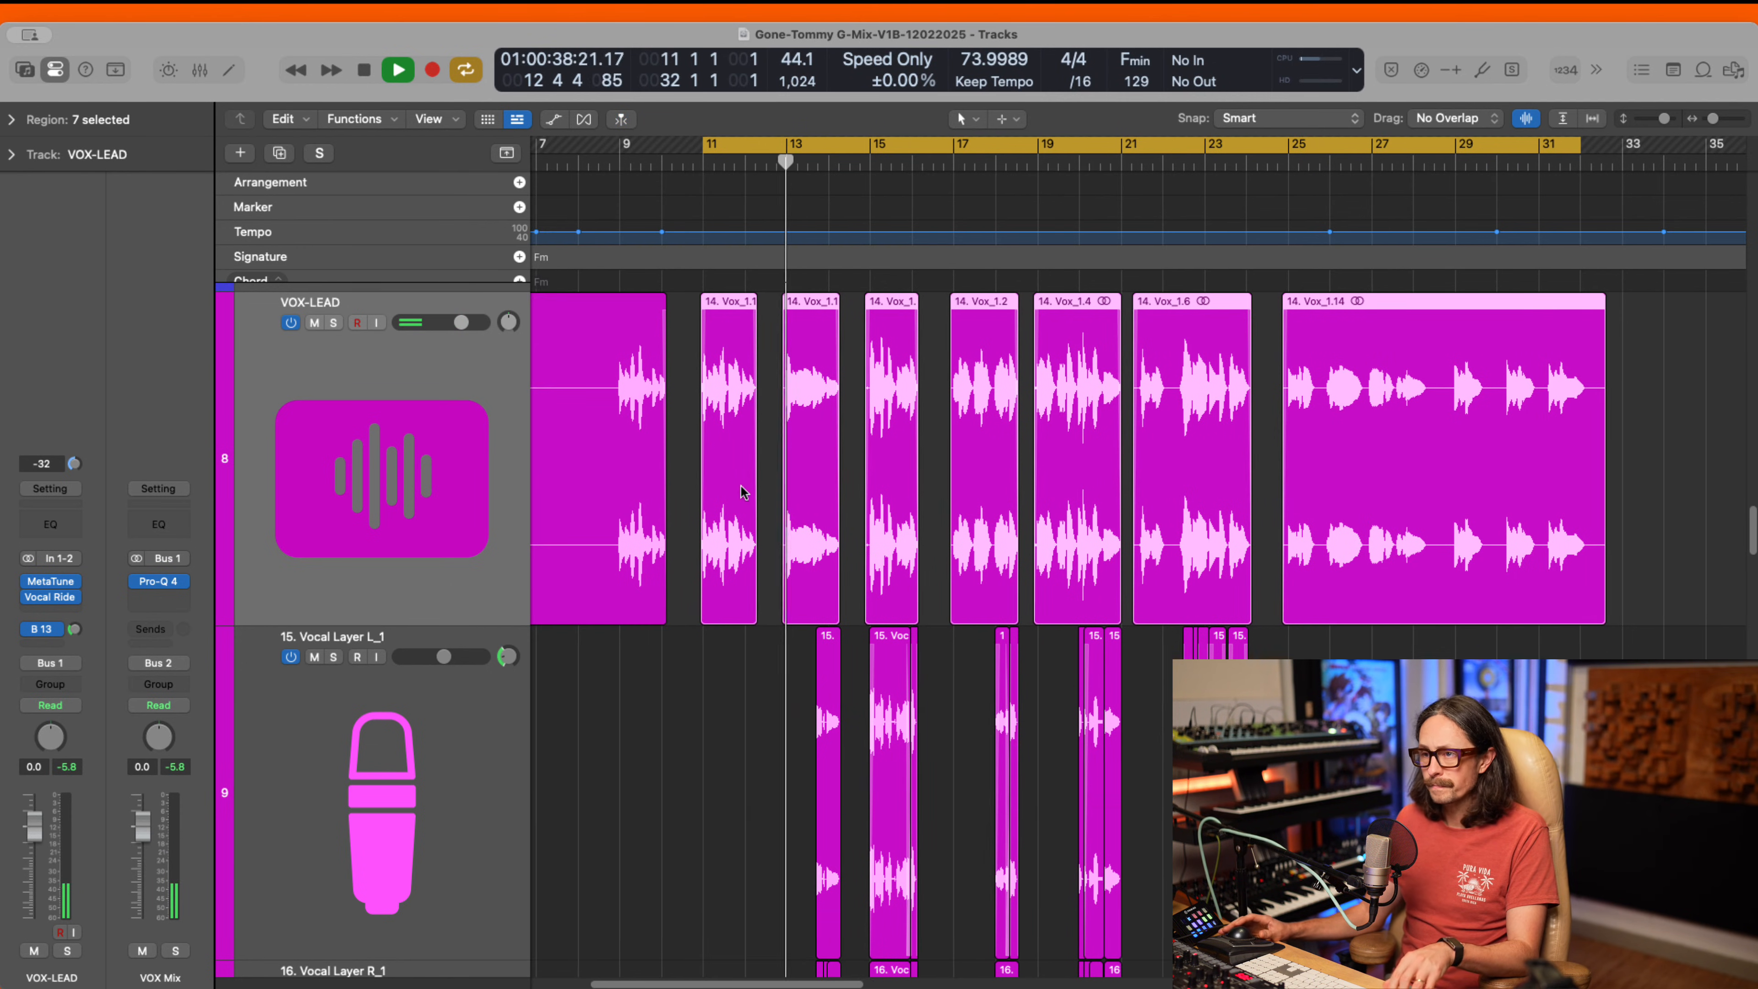
ctrl+alt+click(806, 570)
ctrl+alt+click(740, 518)
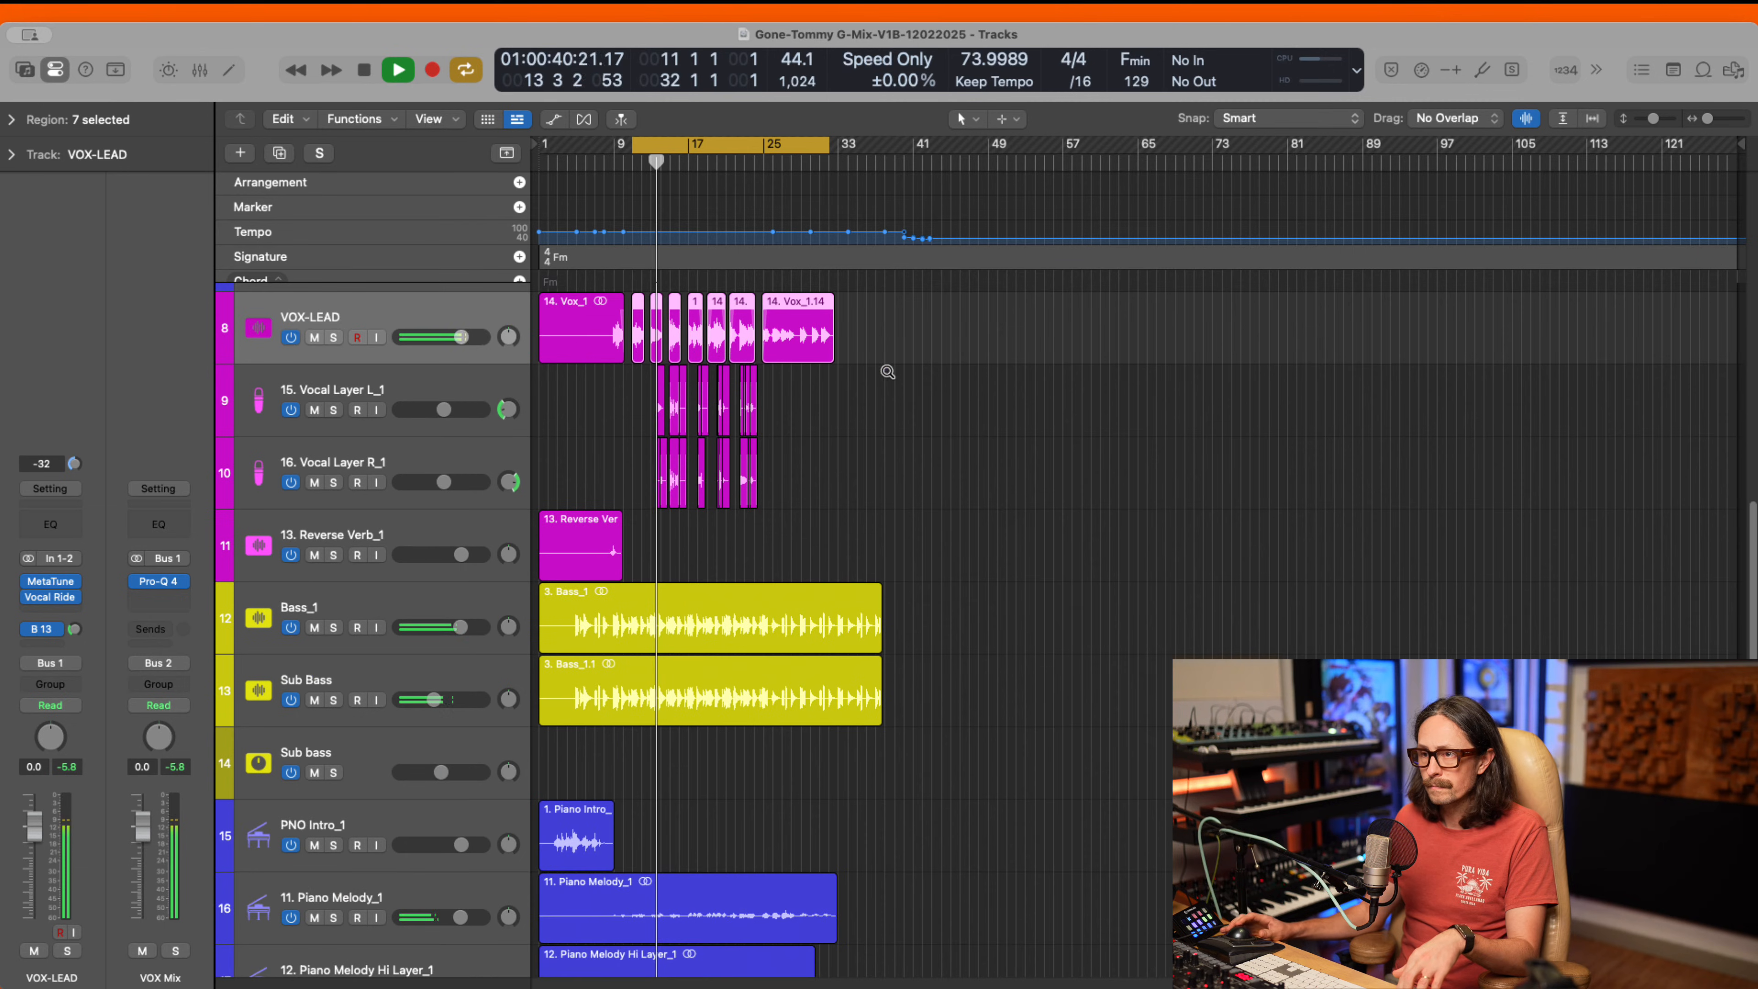
drag(894, 309, 541, 581)
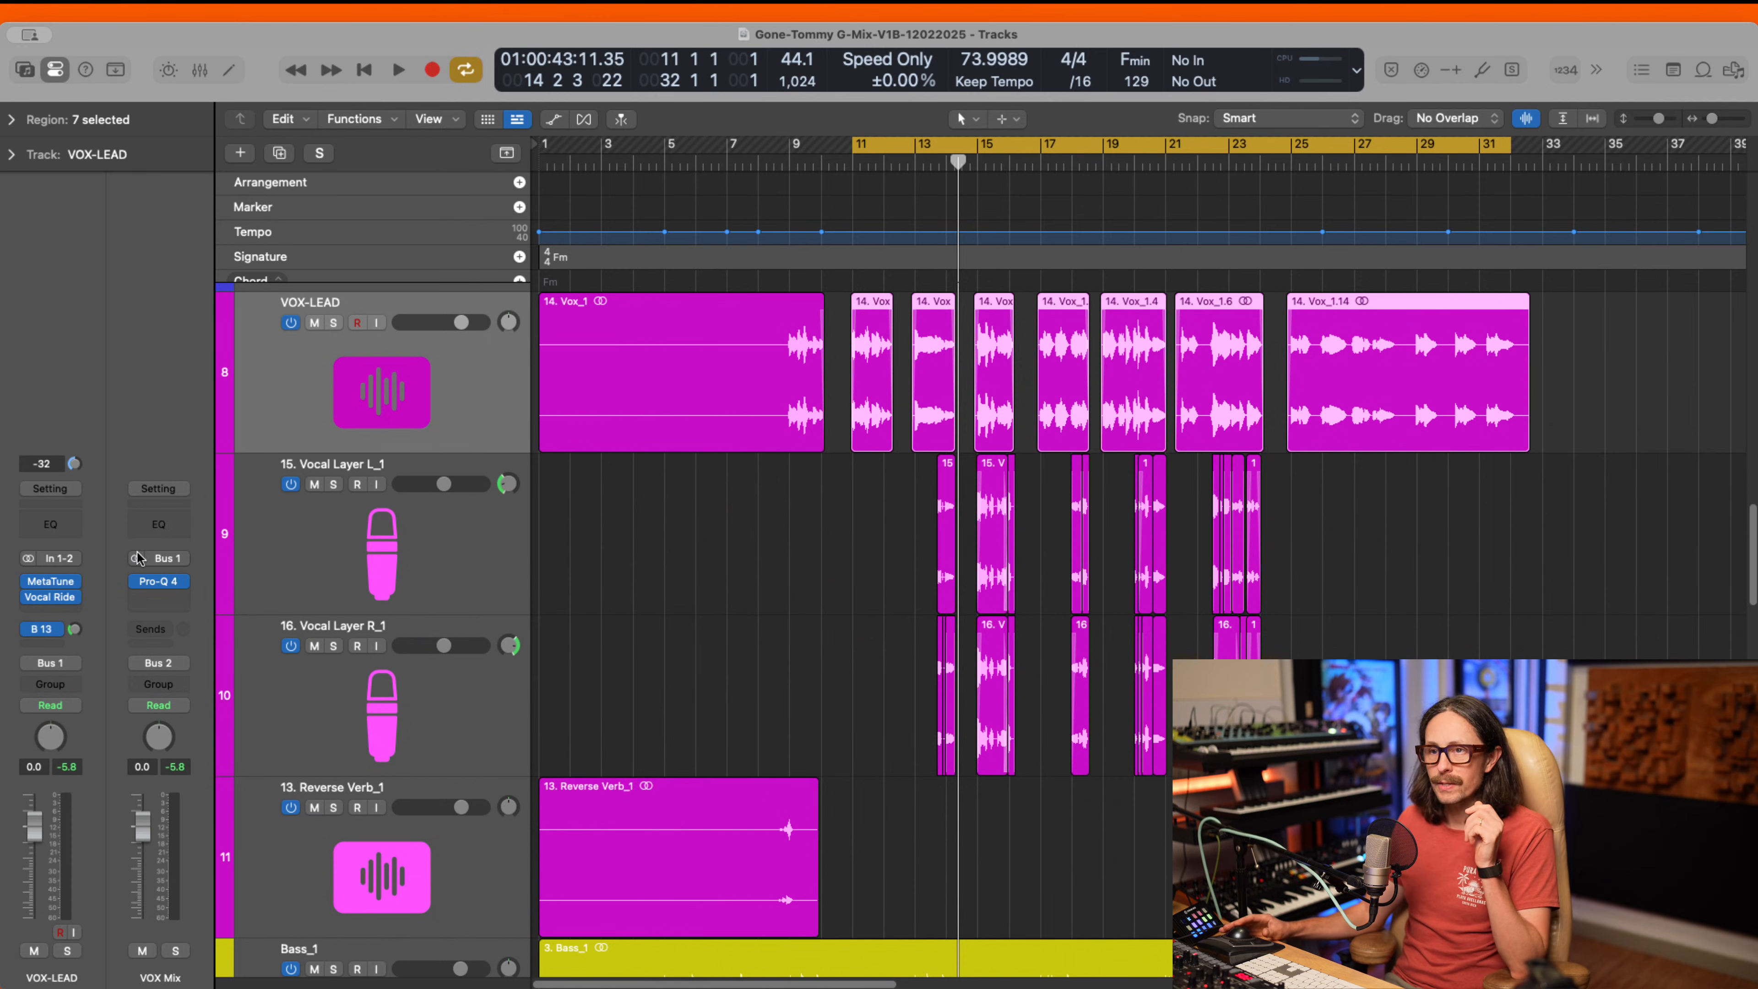
- Insert a stereo FabFilter Pro-DS after Vocal Rider on the VOX-LEAD track
click(51, 608)
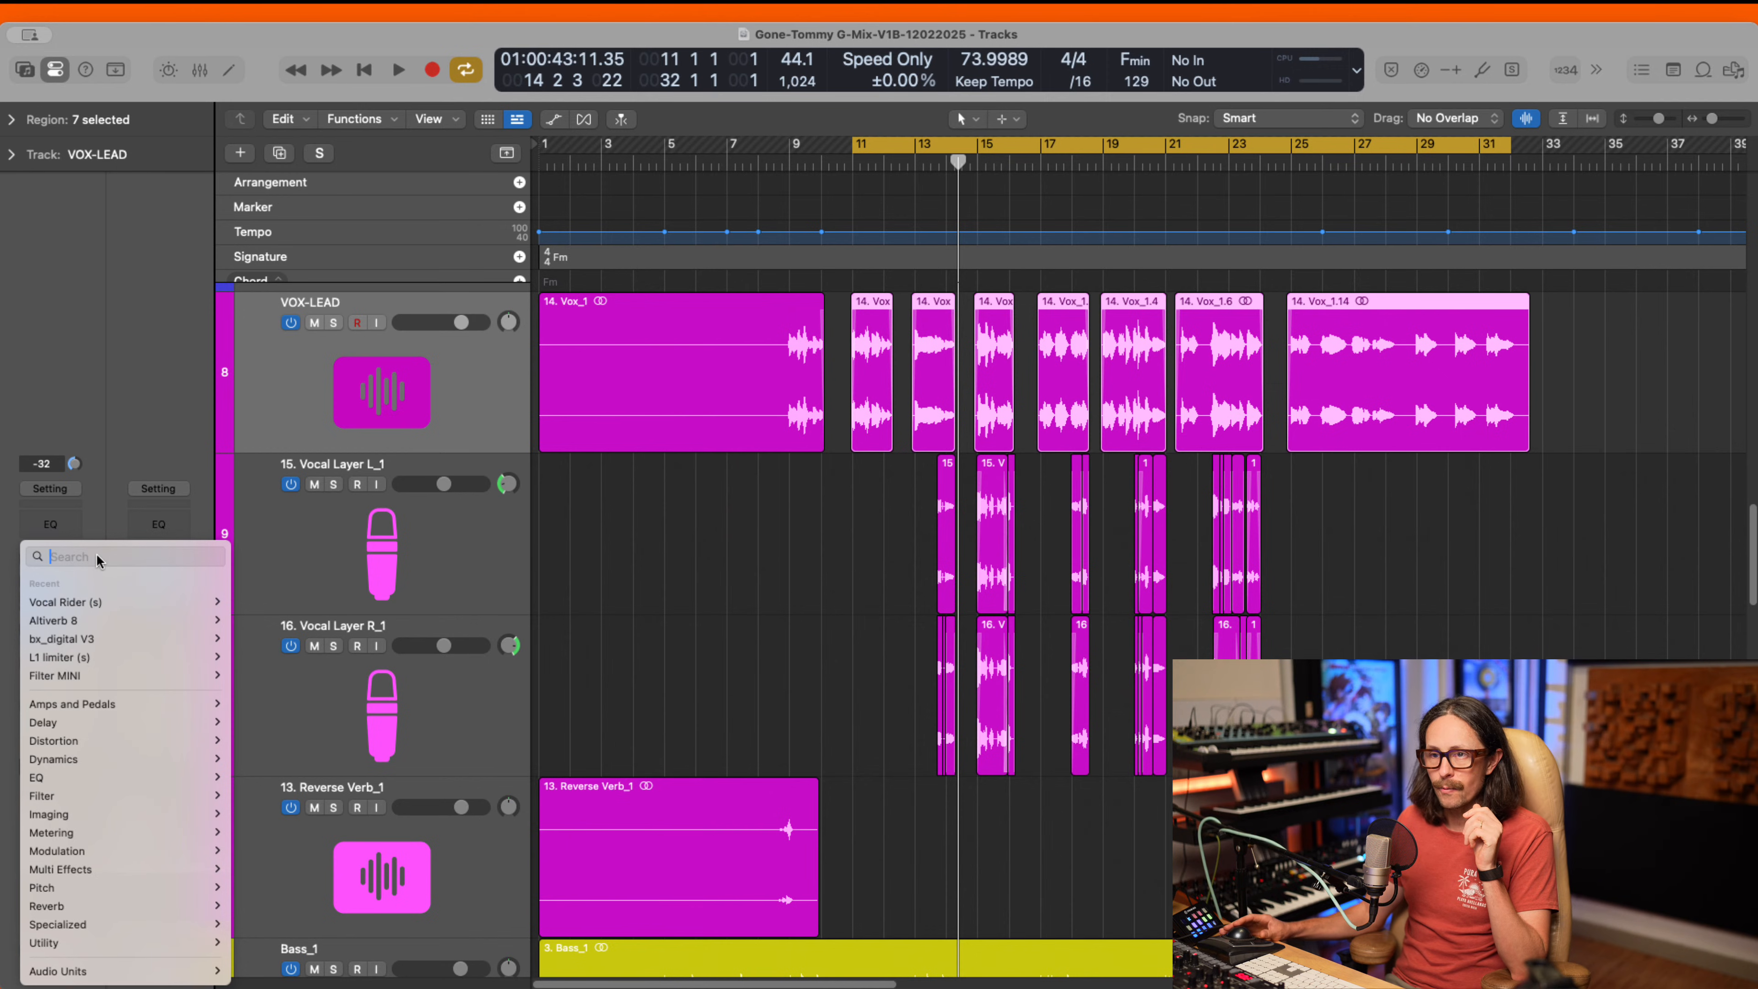
text(fab)
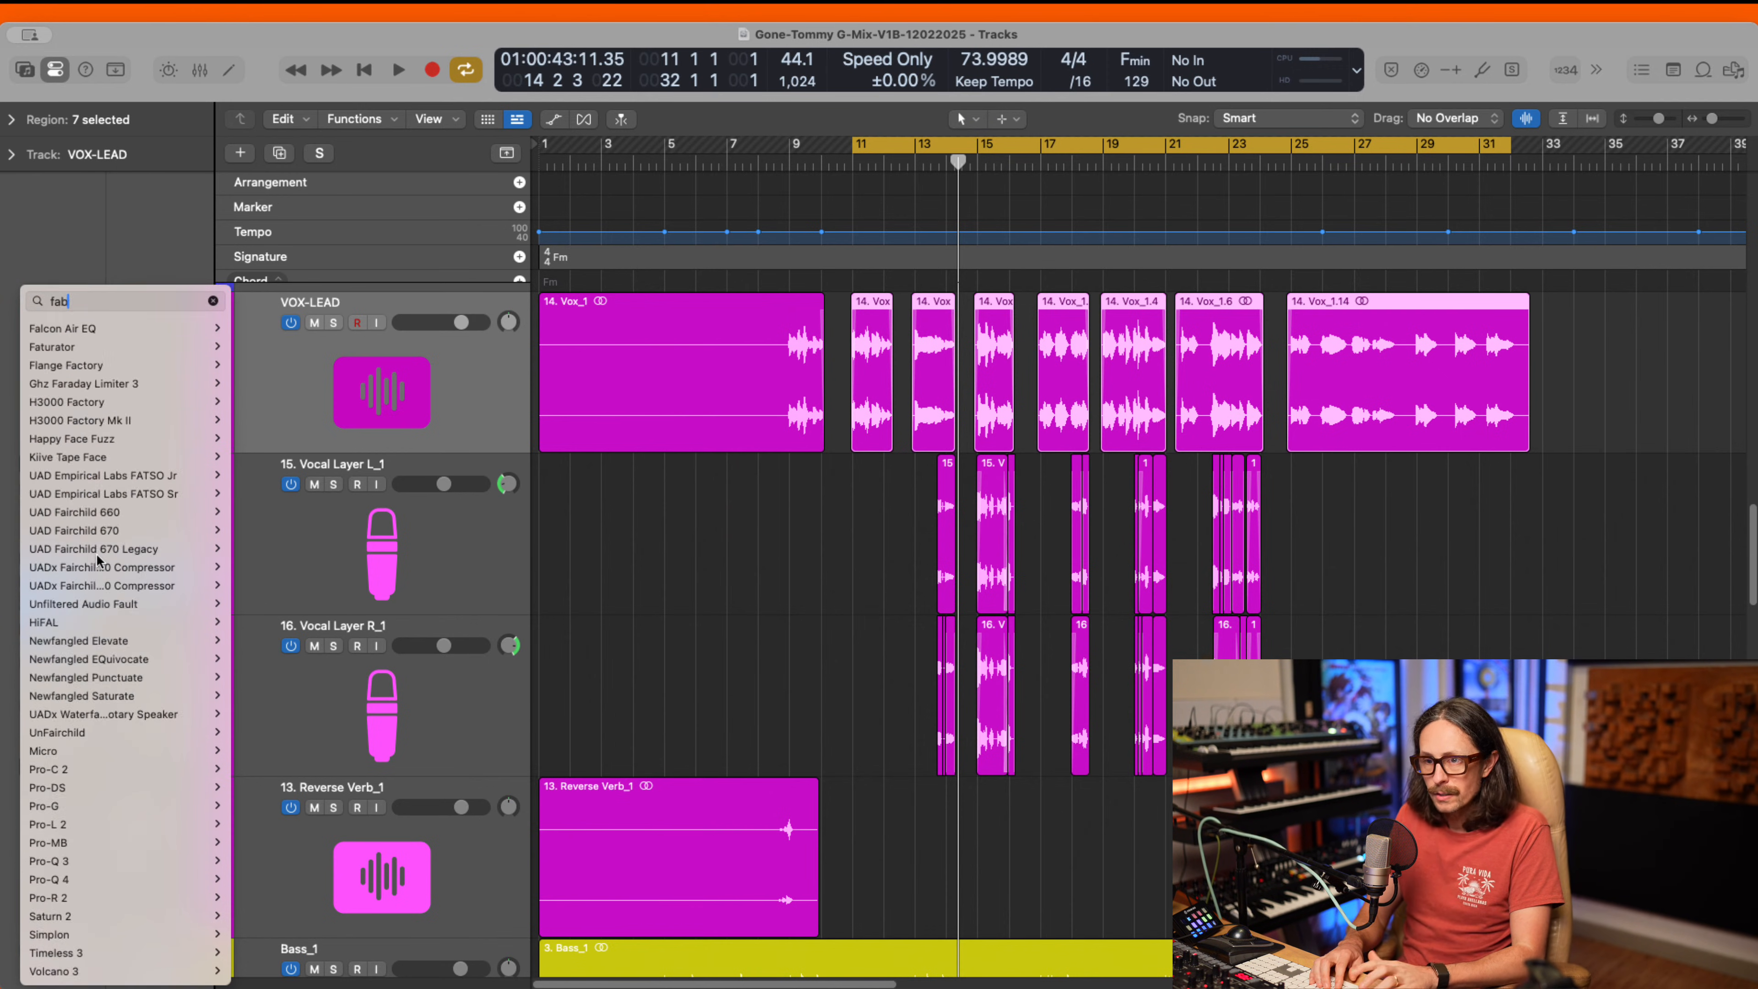
mouse_move(118, 684)
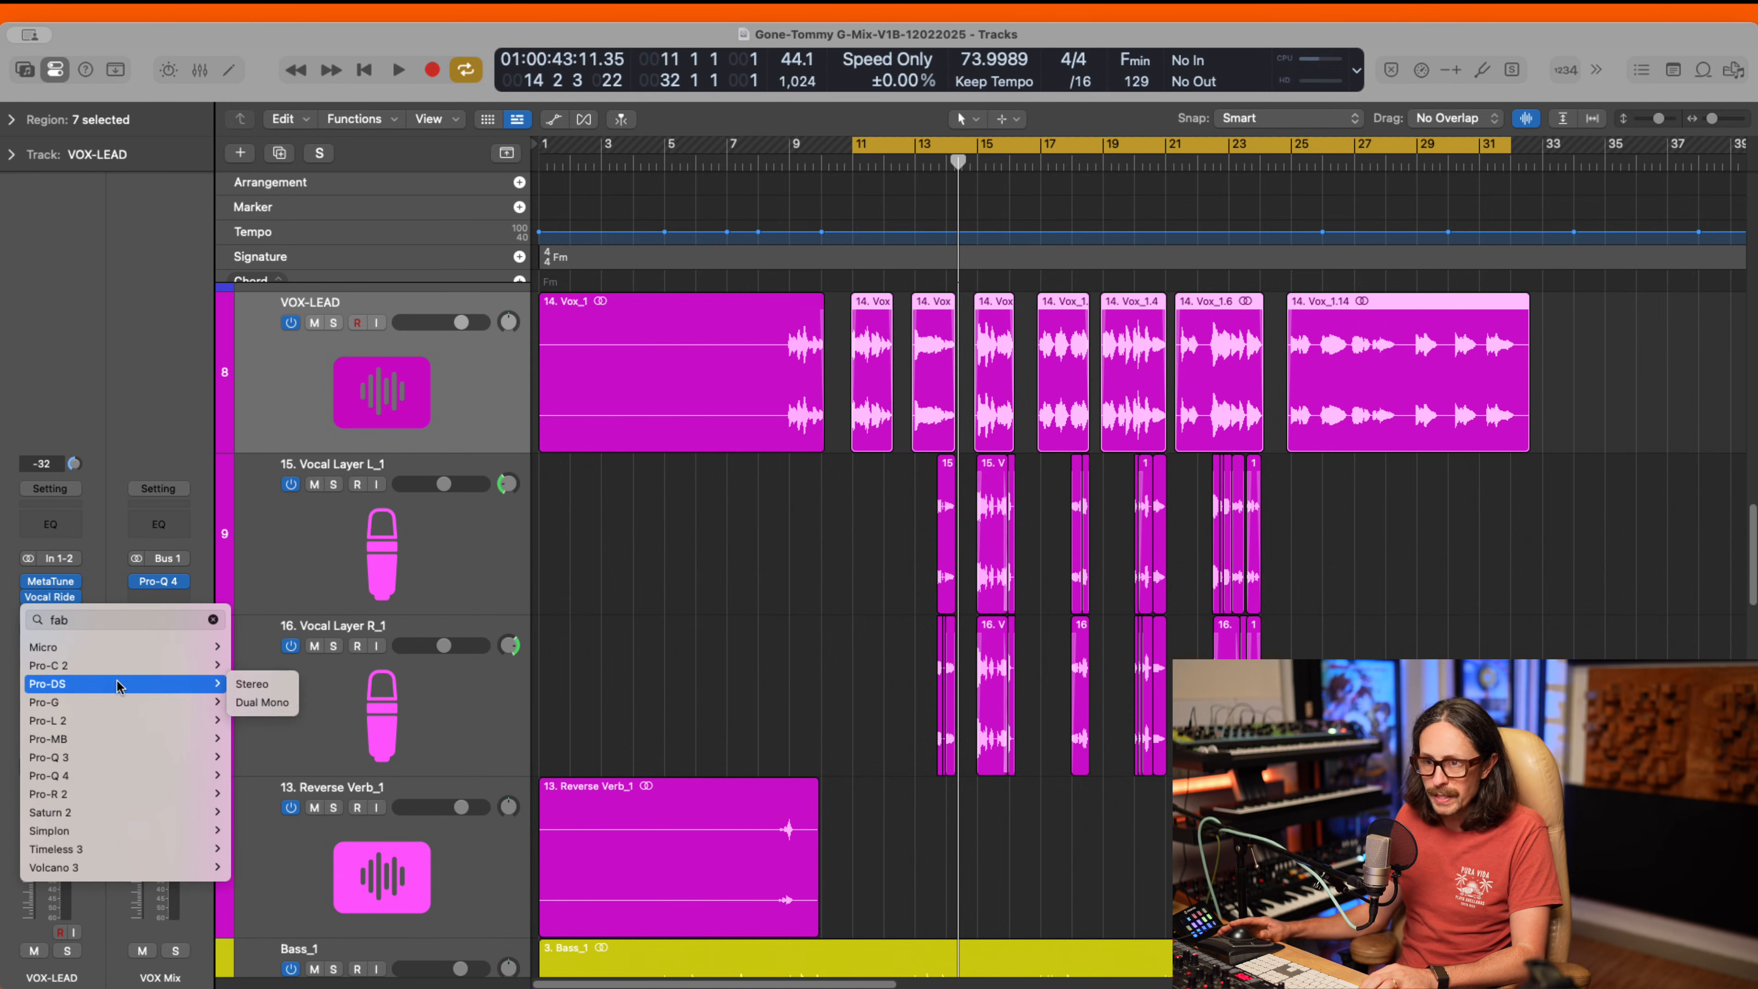
click(262, 684)
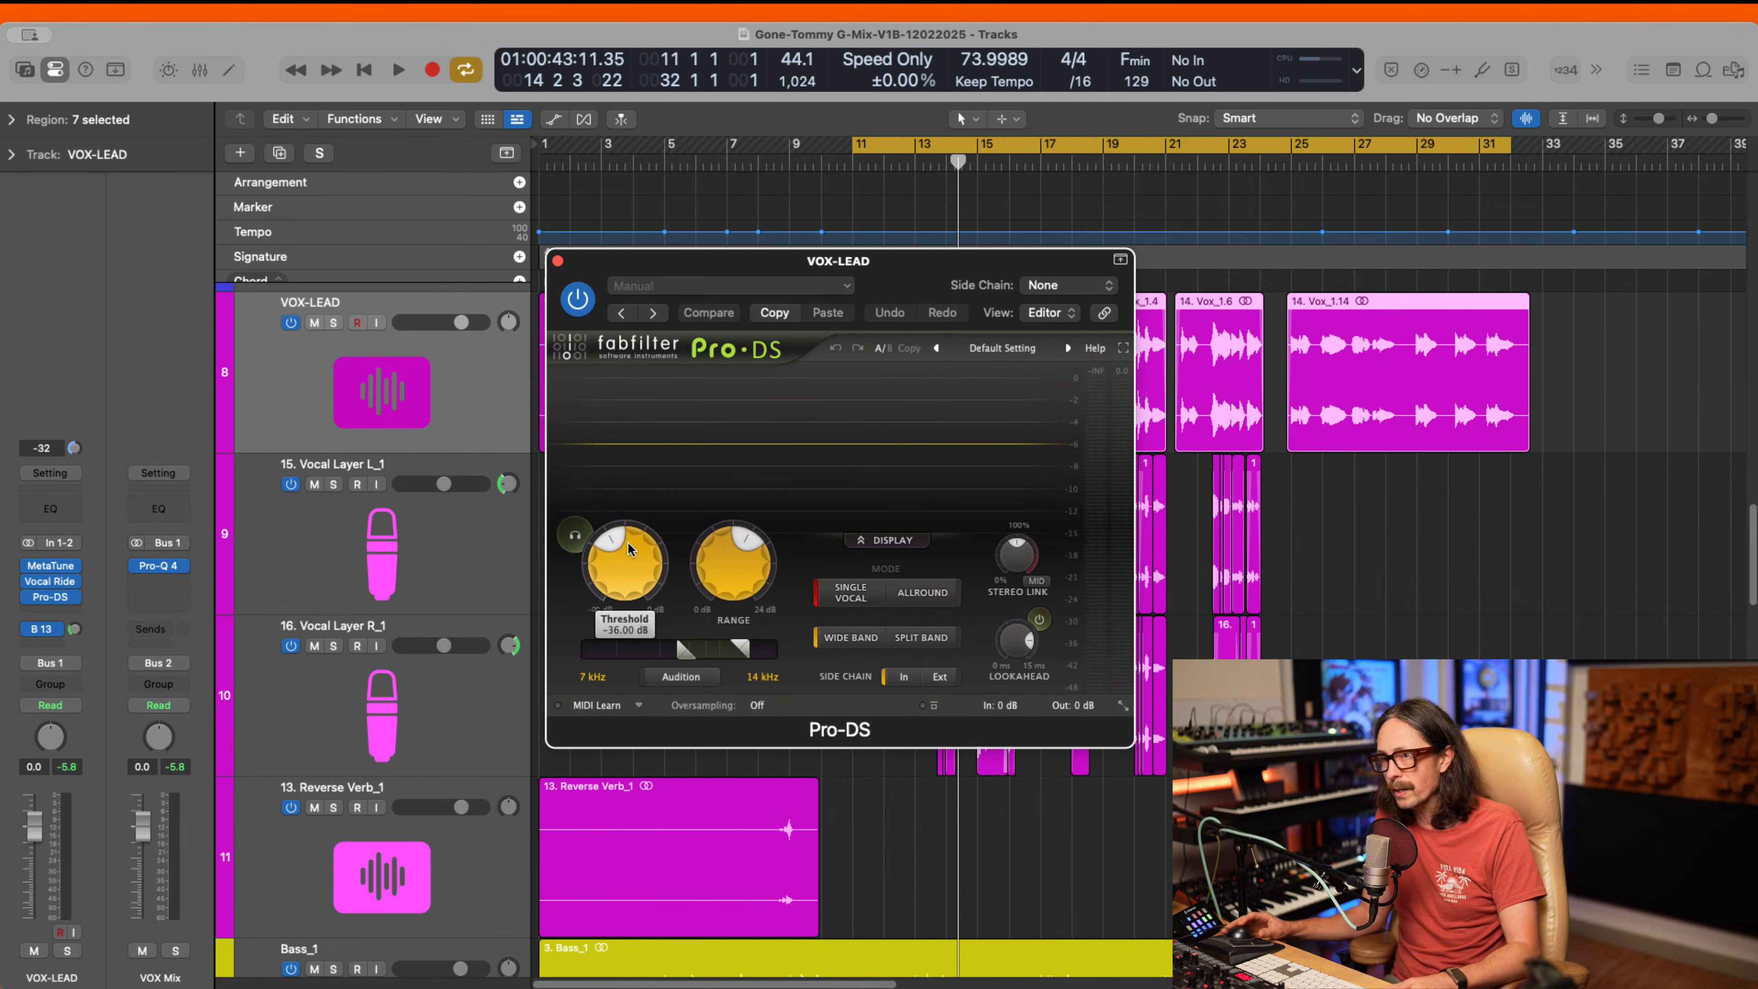
- Set Pro-DS to a 5.75 dB range, -20.93 dB threshold and 3.499 to 11.19 kHz detection band while playing the vocal
drag(627, 558, 635, 468)
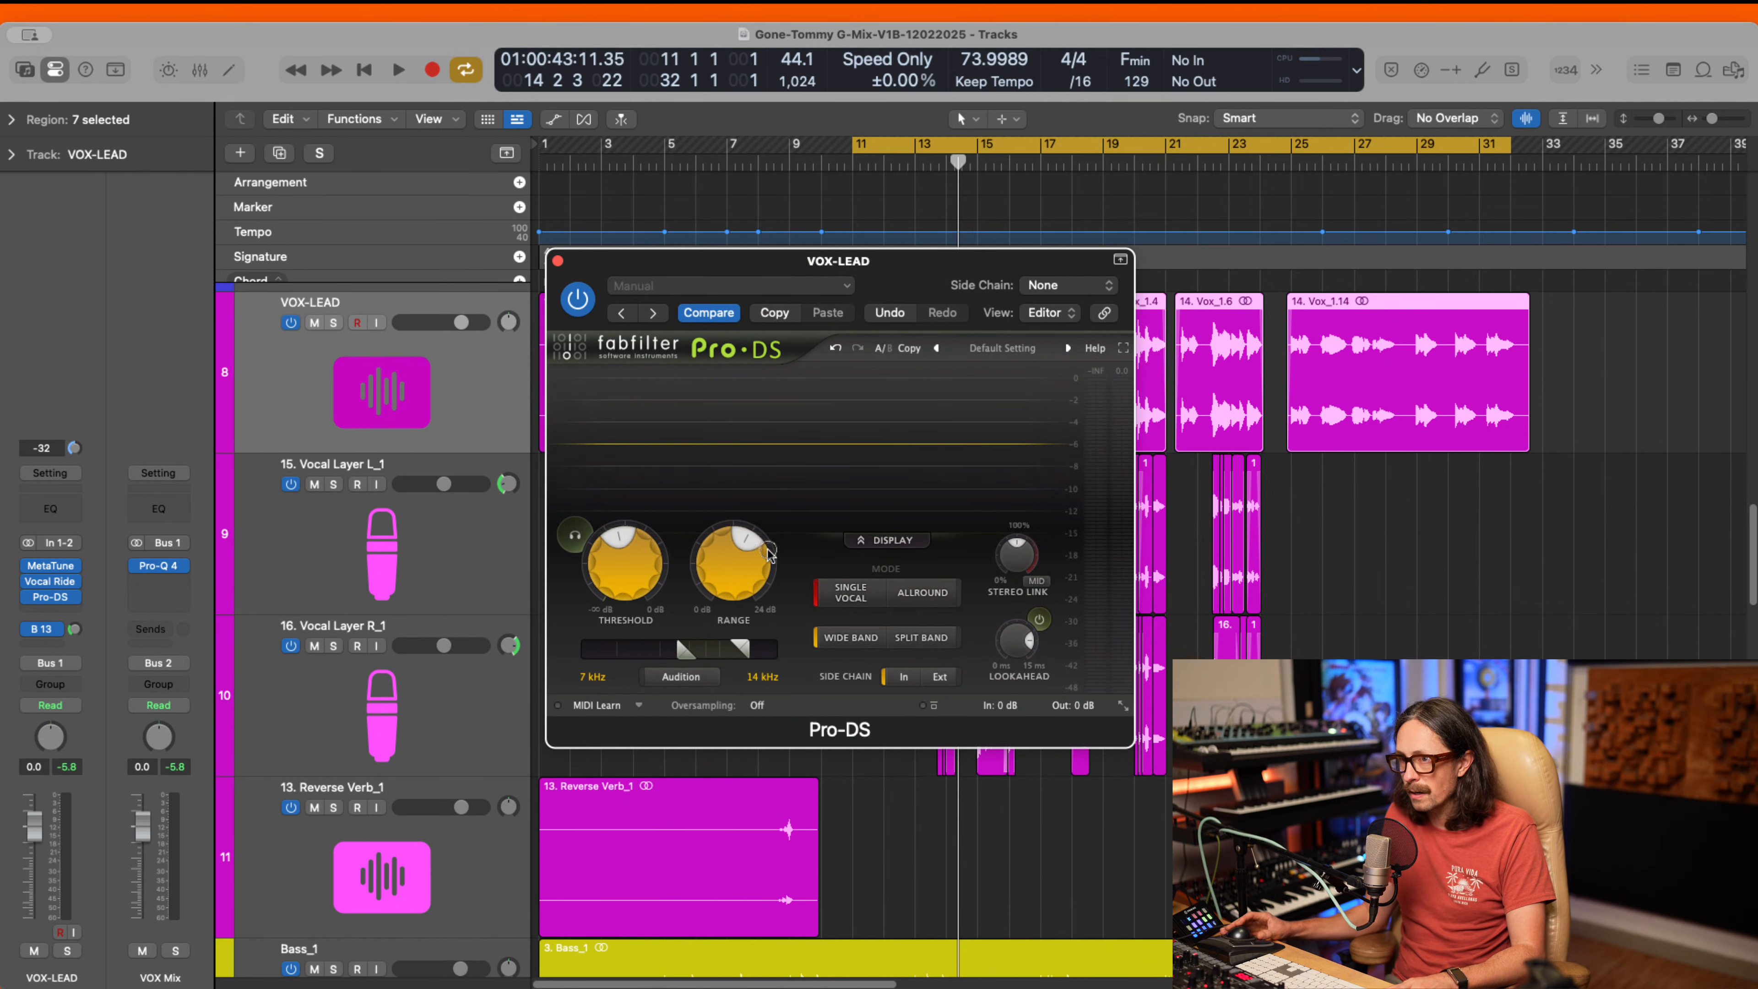
drag(749, 542, 759, 566)
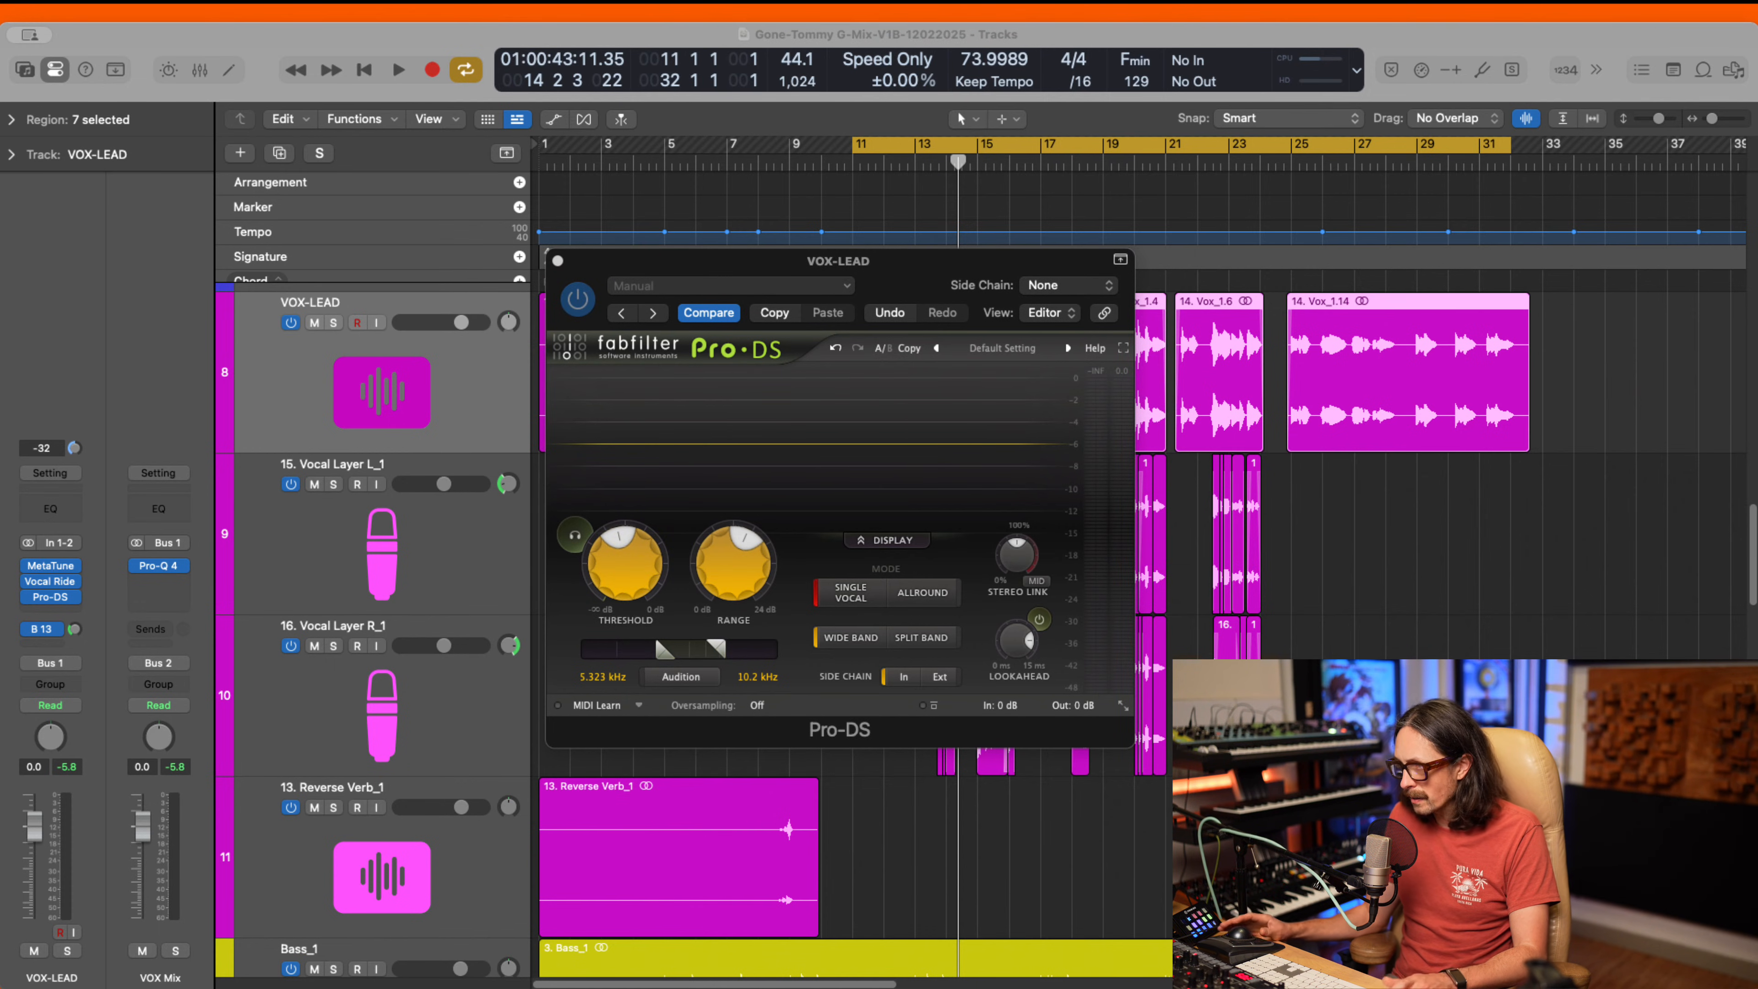
click(1051, 390)
key(space)
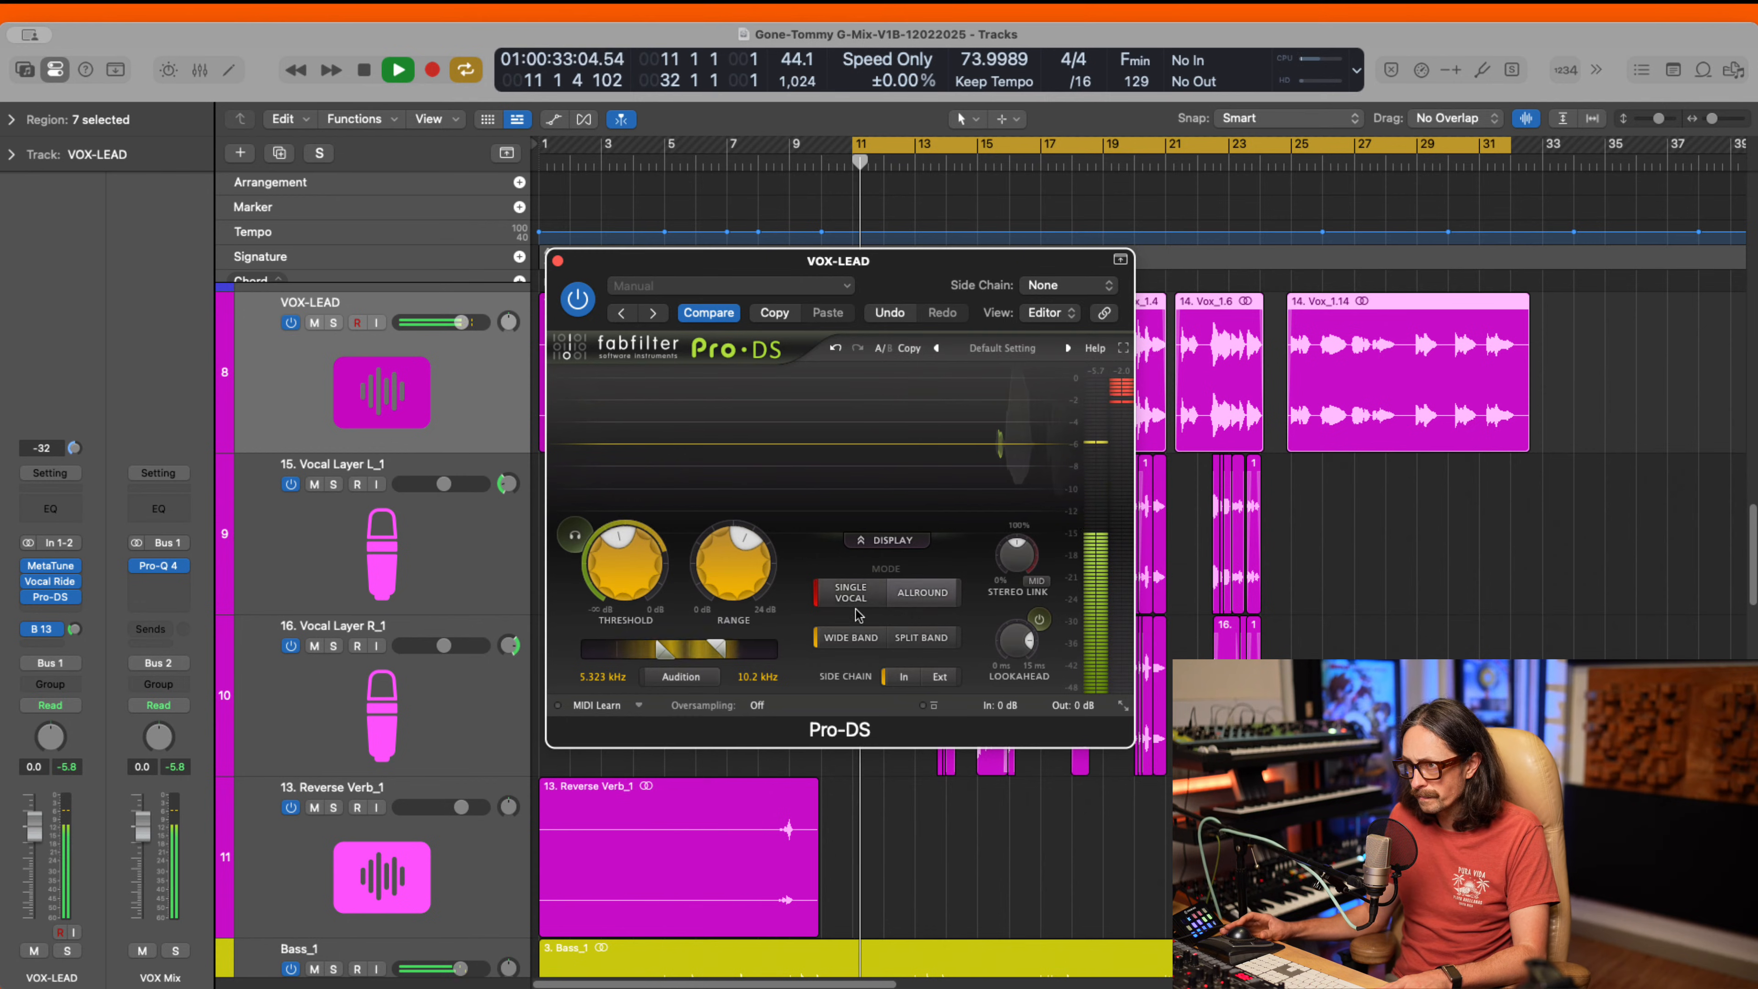
mouse_move(623, 561)
mouse_down()
mouse_move(678, 476)
mouse_move(679, 514)
mouse_move(651, 543)
mouse_up()
key(Return)
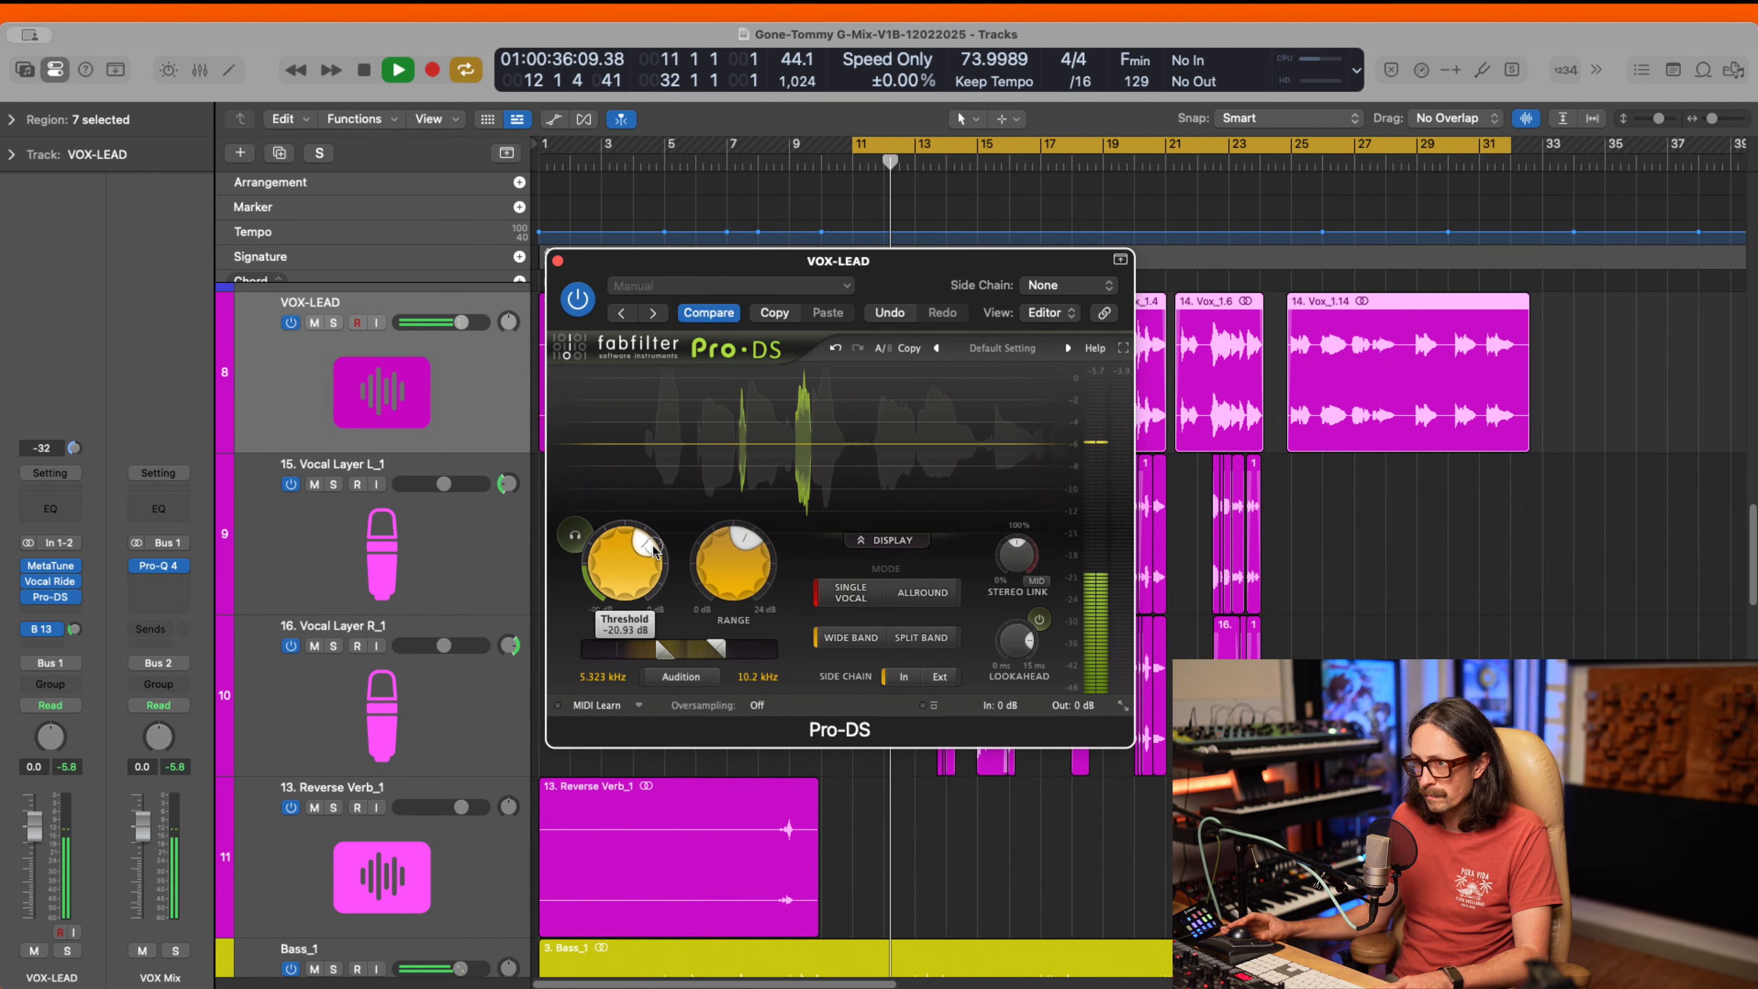
key(Return)
mouse_move(661, 651)
mouse_down()
mouse_move(725, 652)
mouse_move(630, 664)
mouse_up()
key(Return)
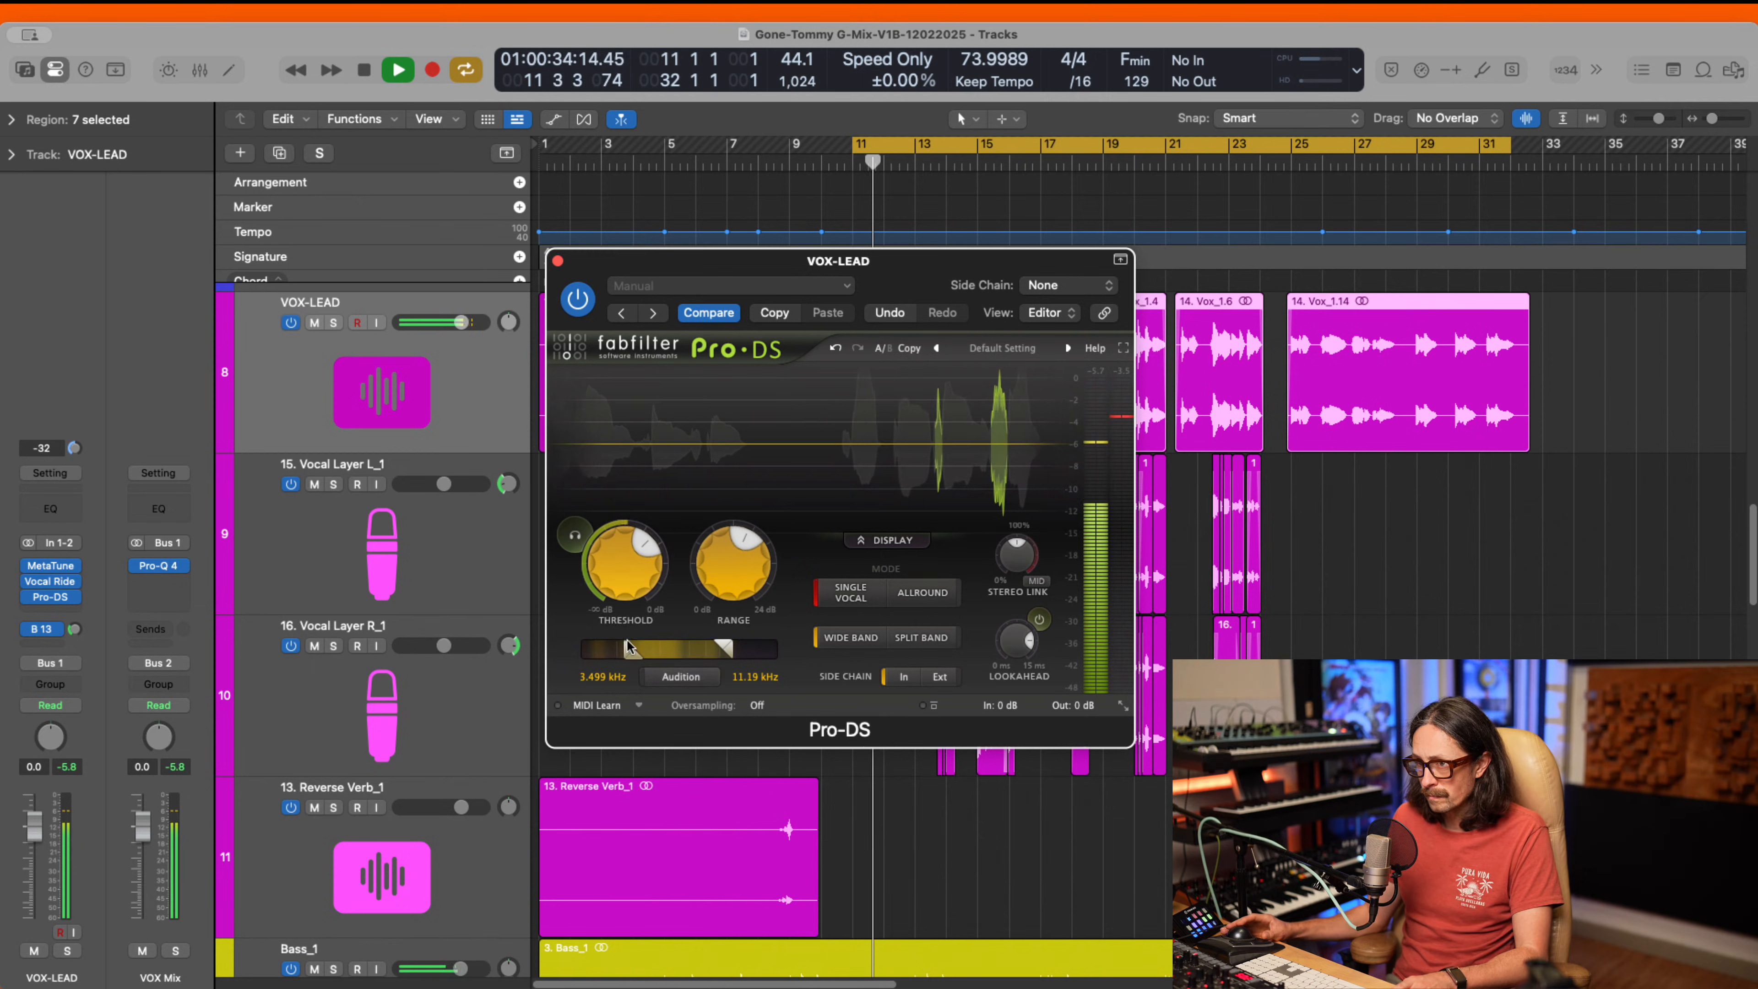
- Fine-tune the Pro-DS range to 6.24 dB and threshold to -20.05 dB during playback, and close the plug-in
mouse_move(637, 553)
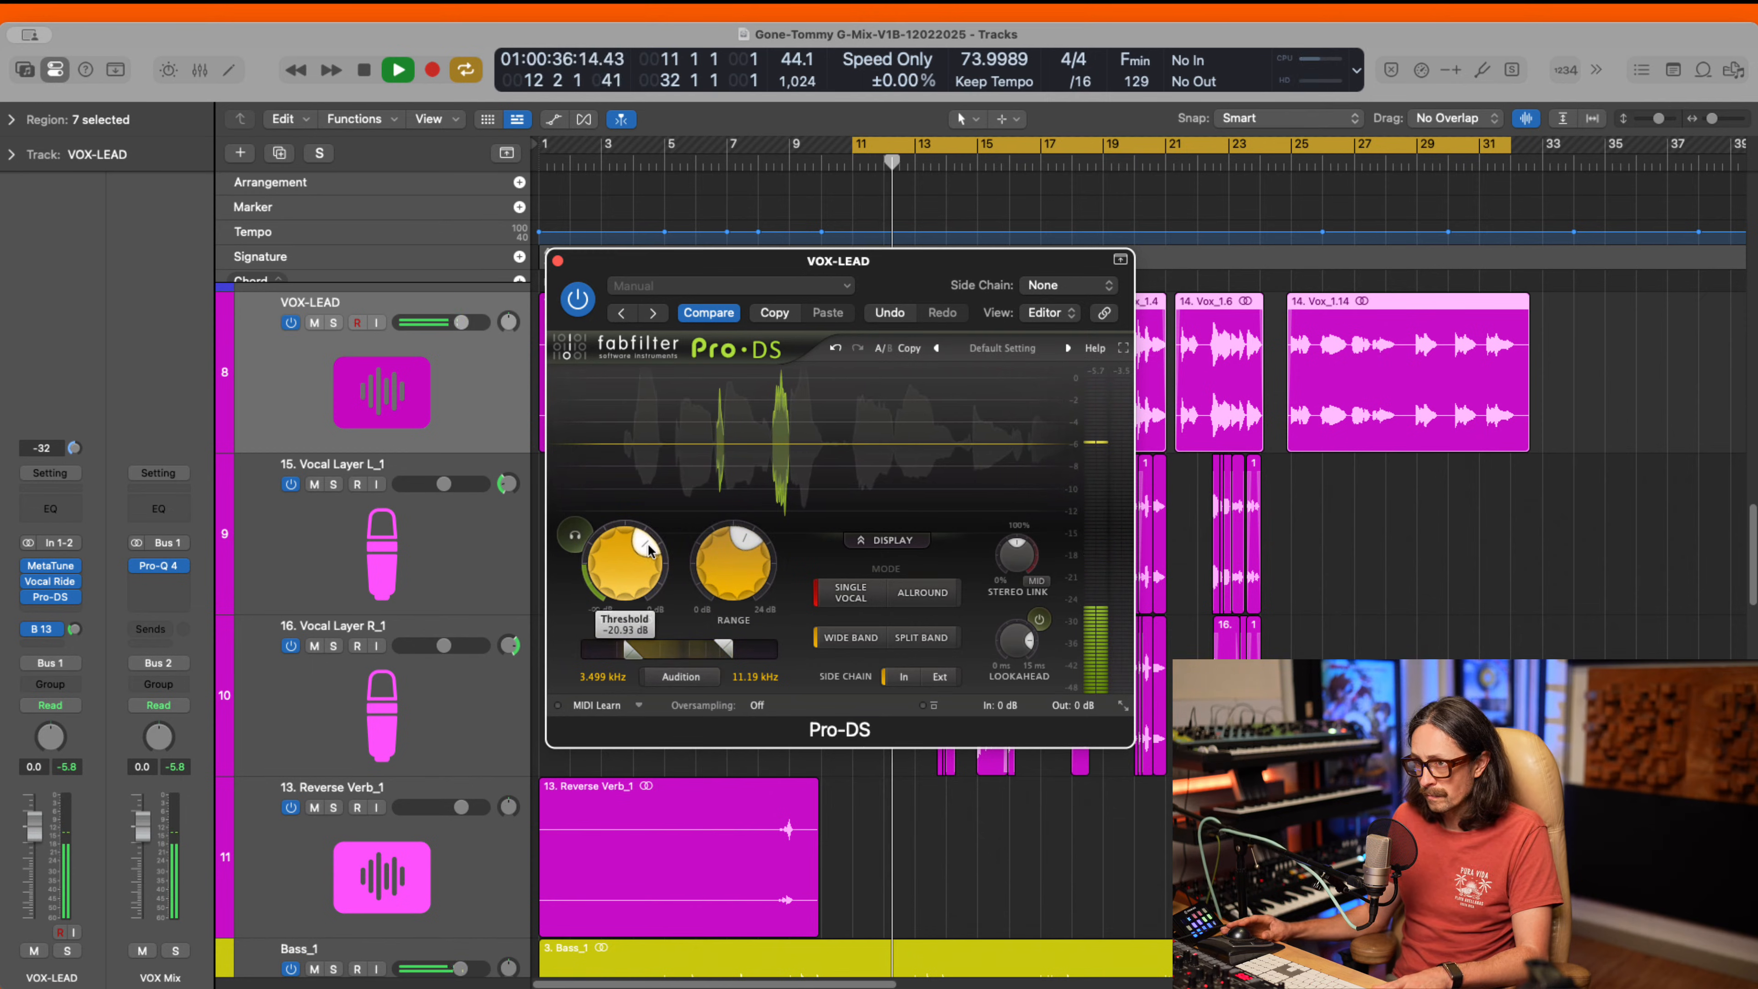
drag(651, 543, 652, 546)
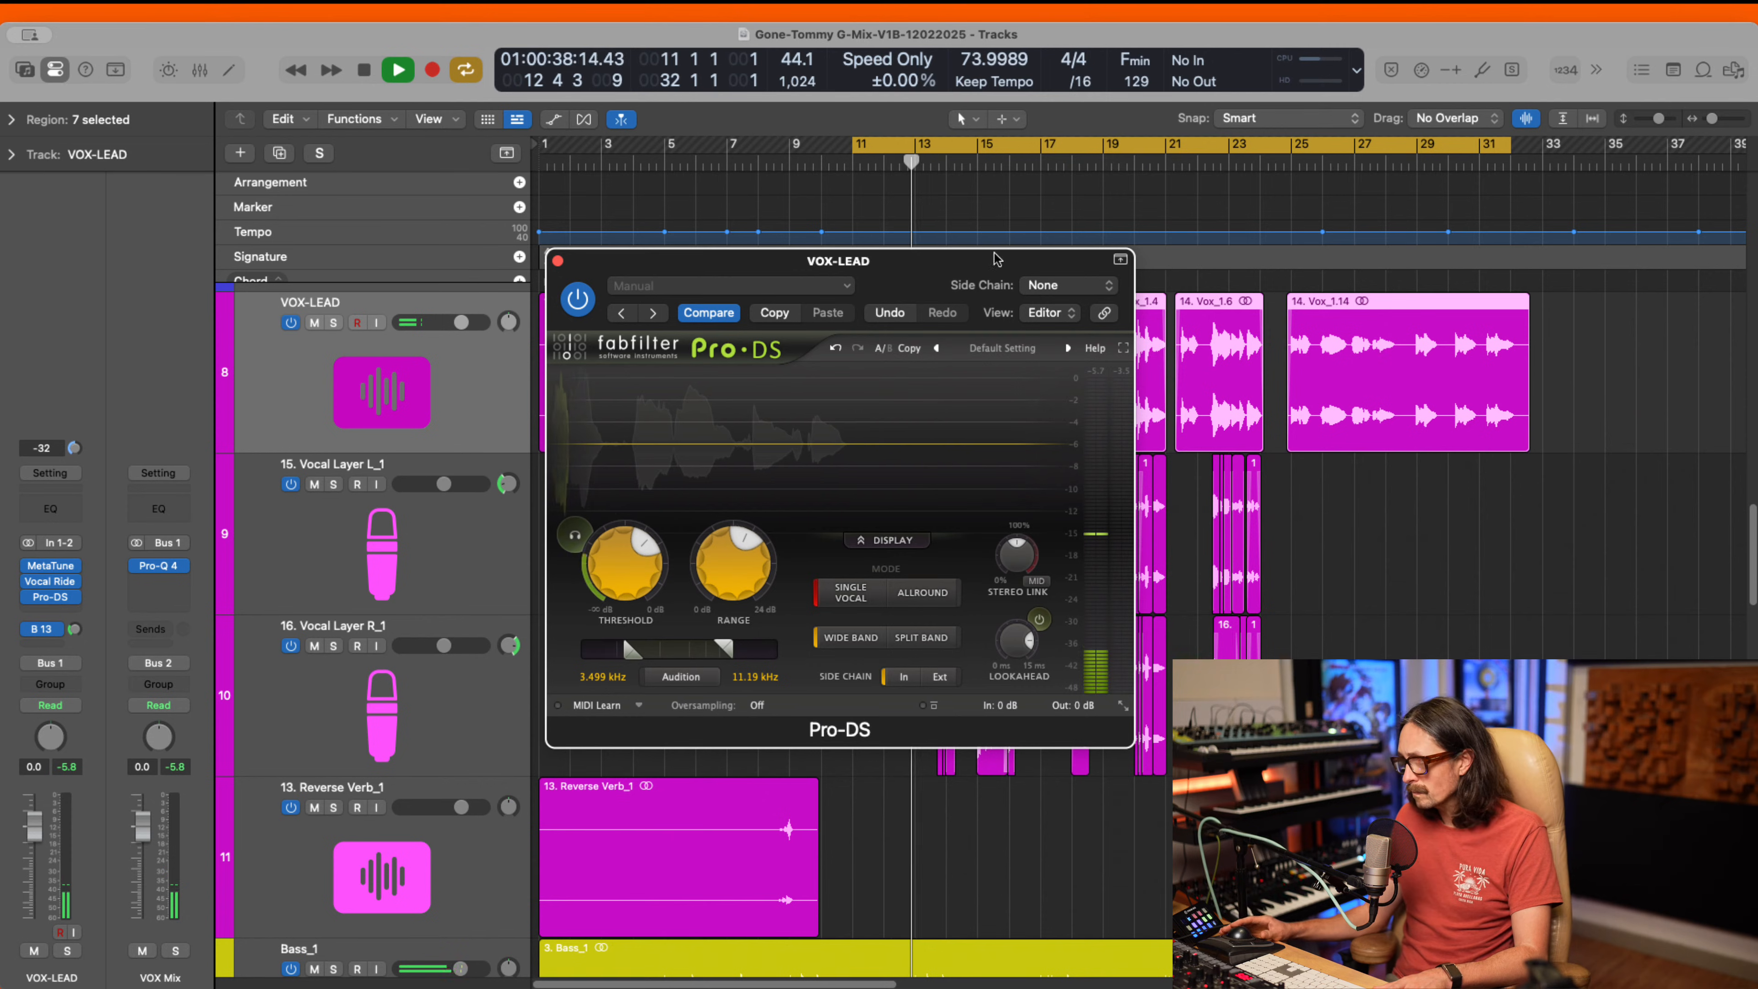
mouse_move(717, 548)
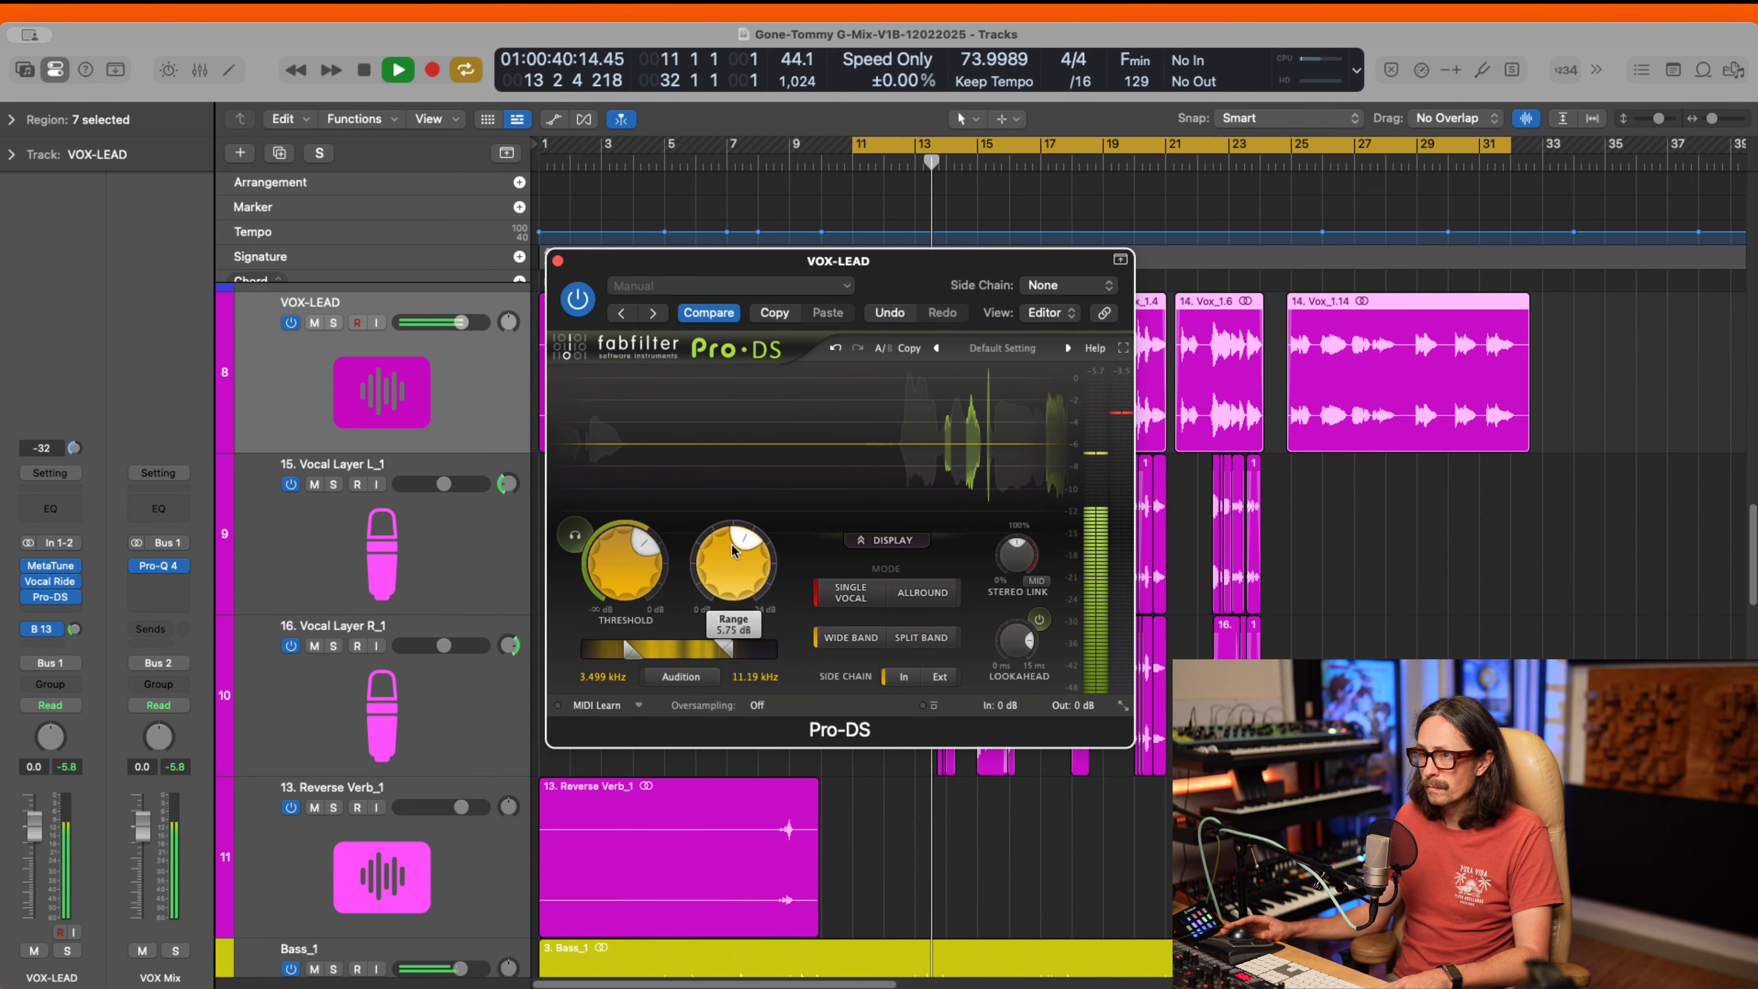
drag(656, 542, 756, 543)
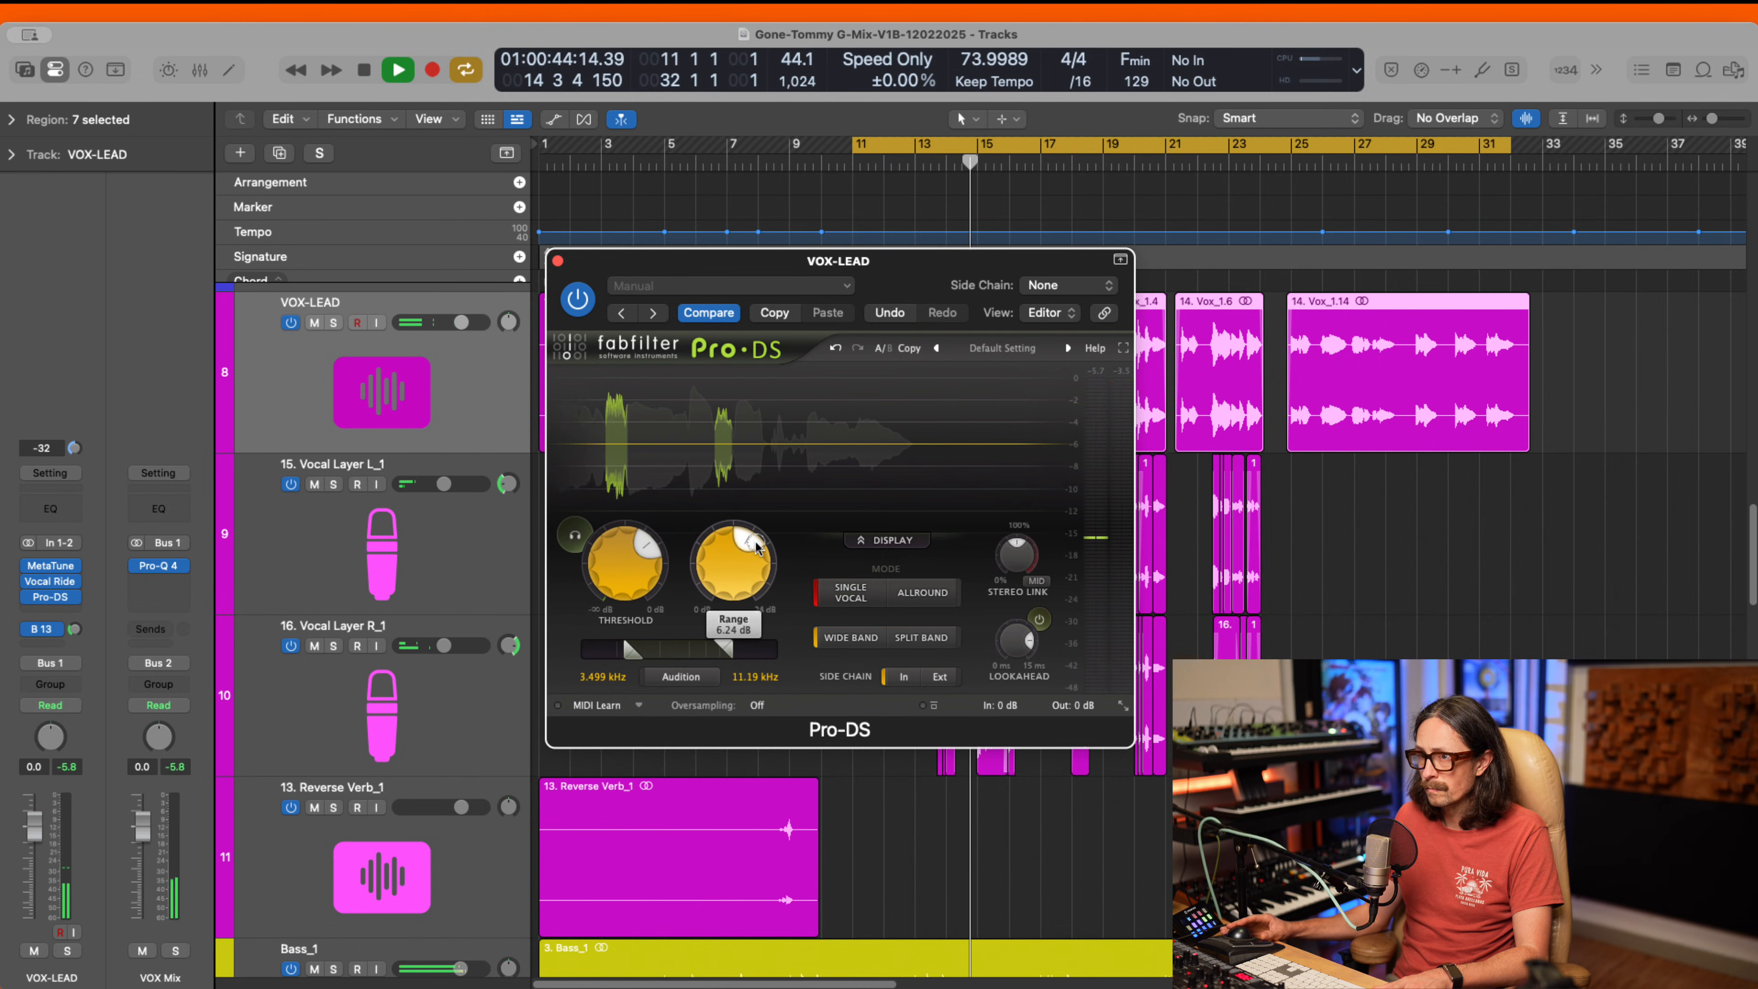
mouse_move(646, 544)
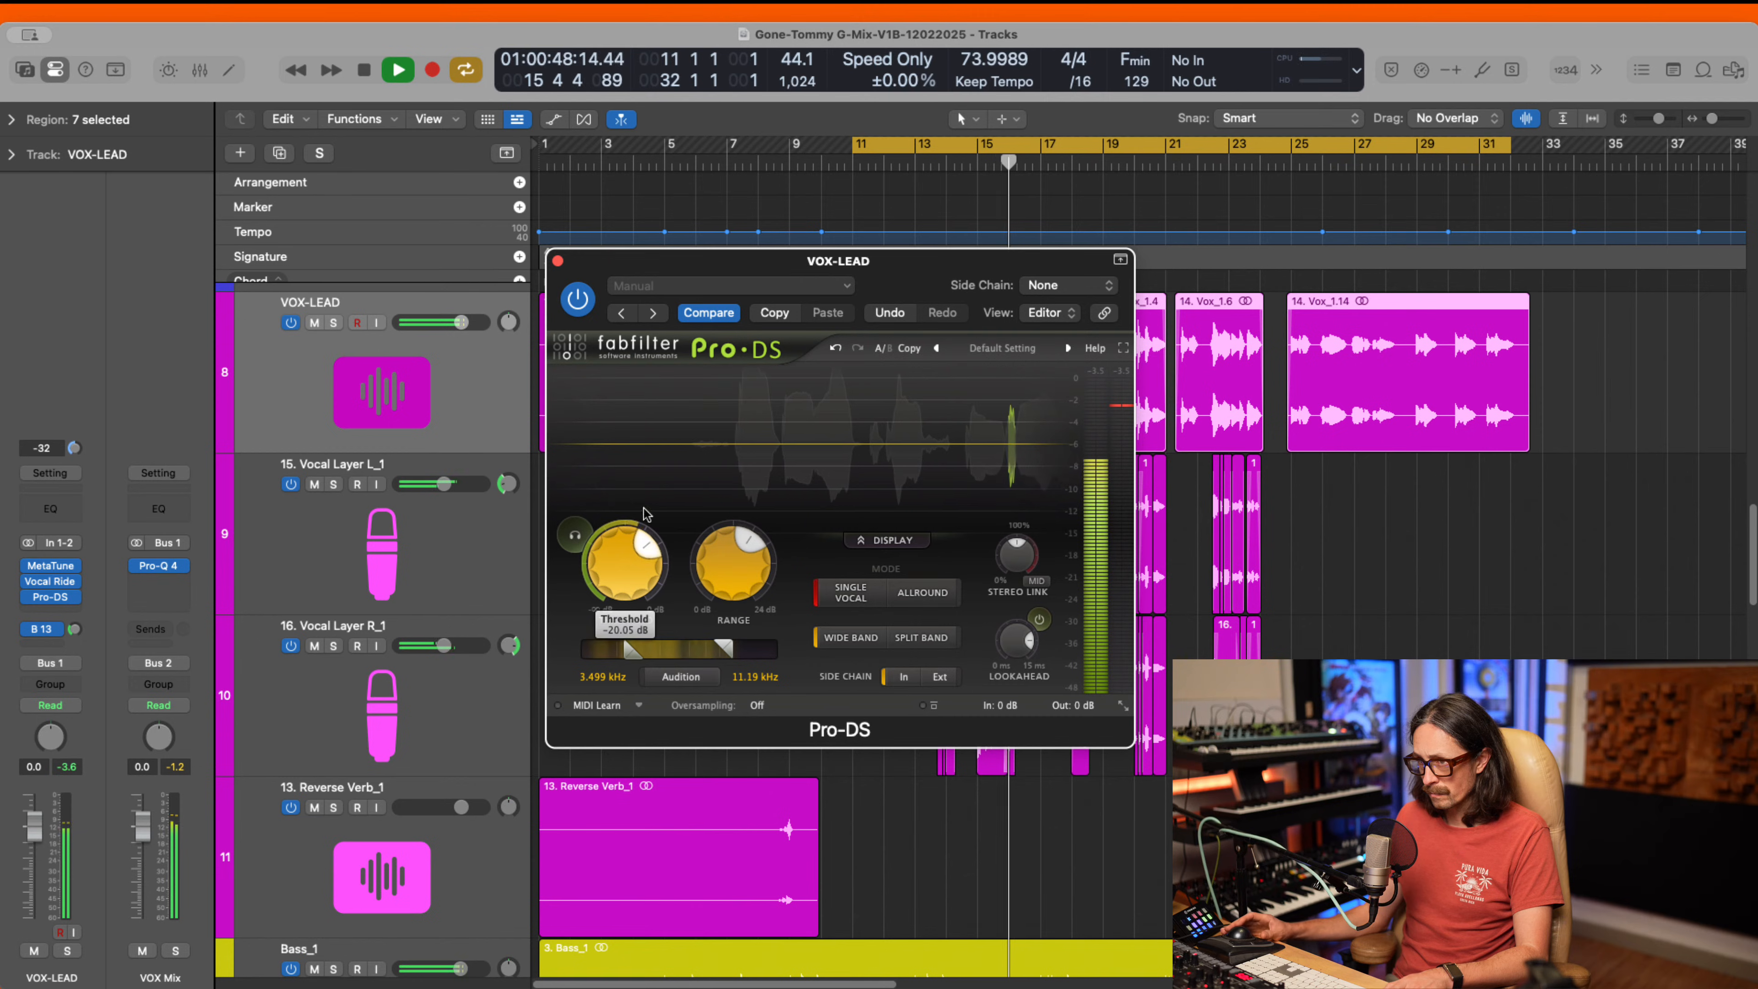
click(556, 259)
key(space)
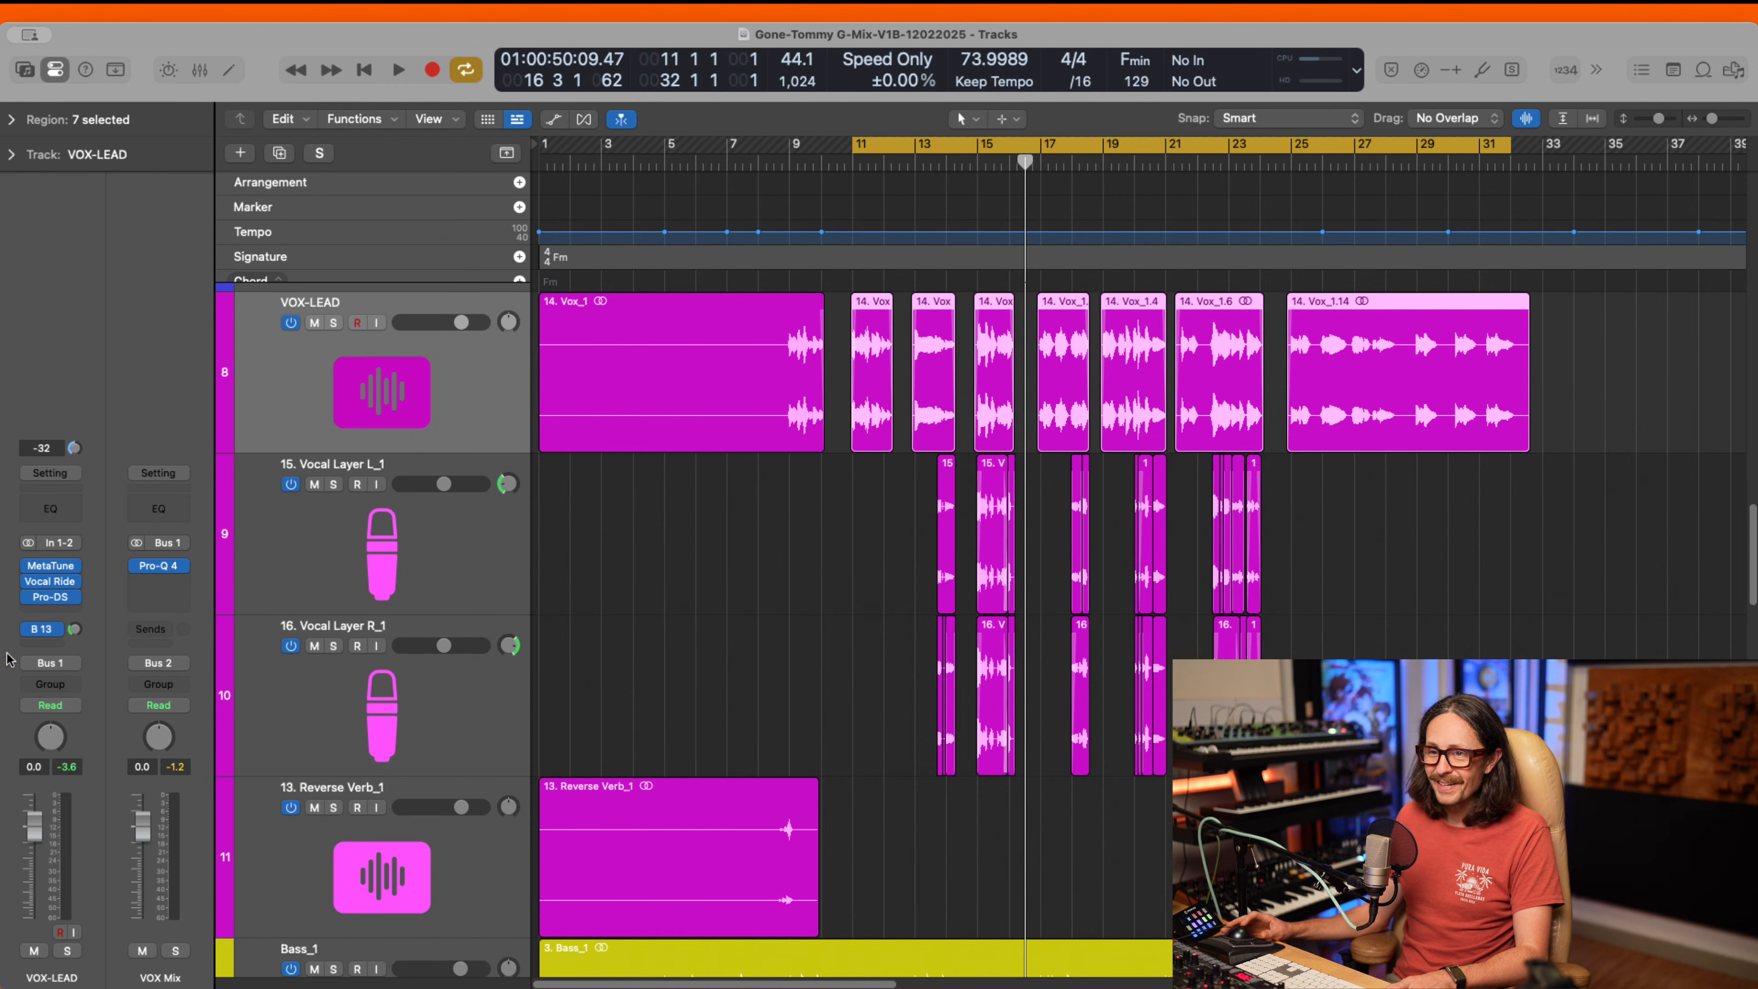
- Compare the VOX-LEAD vocal with its bus 13 reverb send off and on during playback, leaving the send enabled
click(44, 630)
click(42, 629)
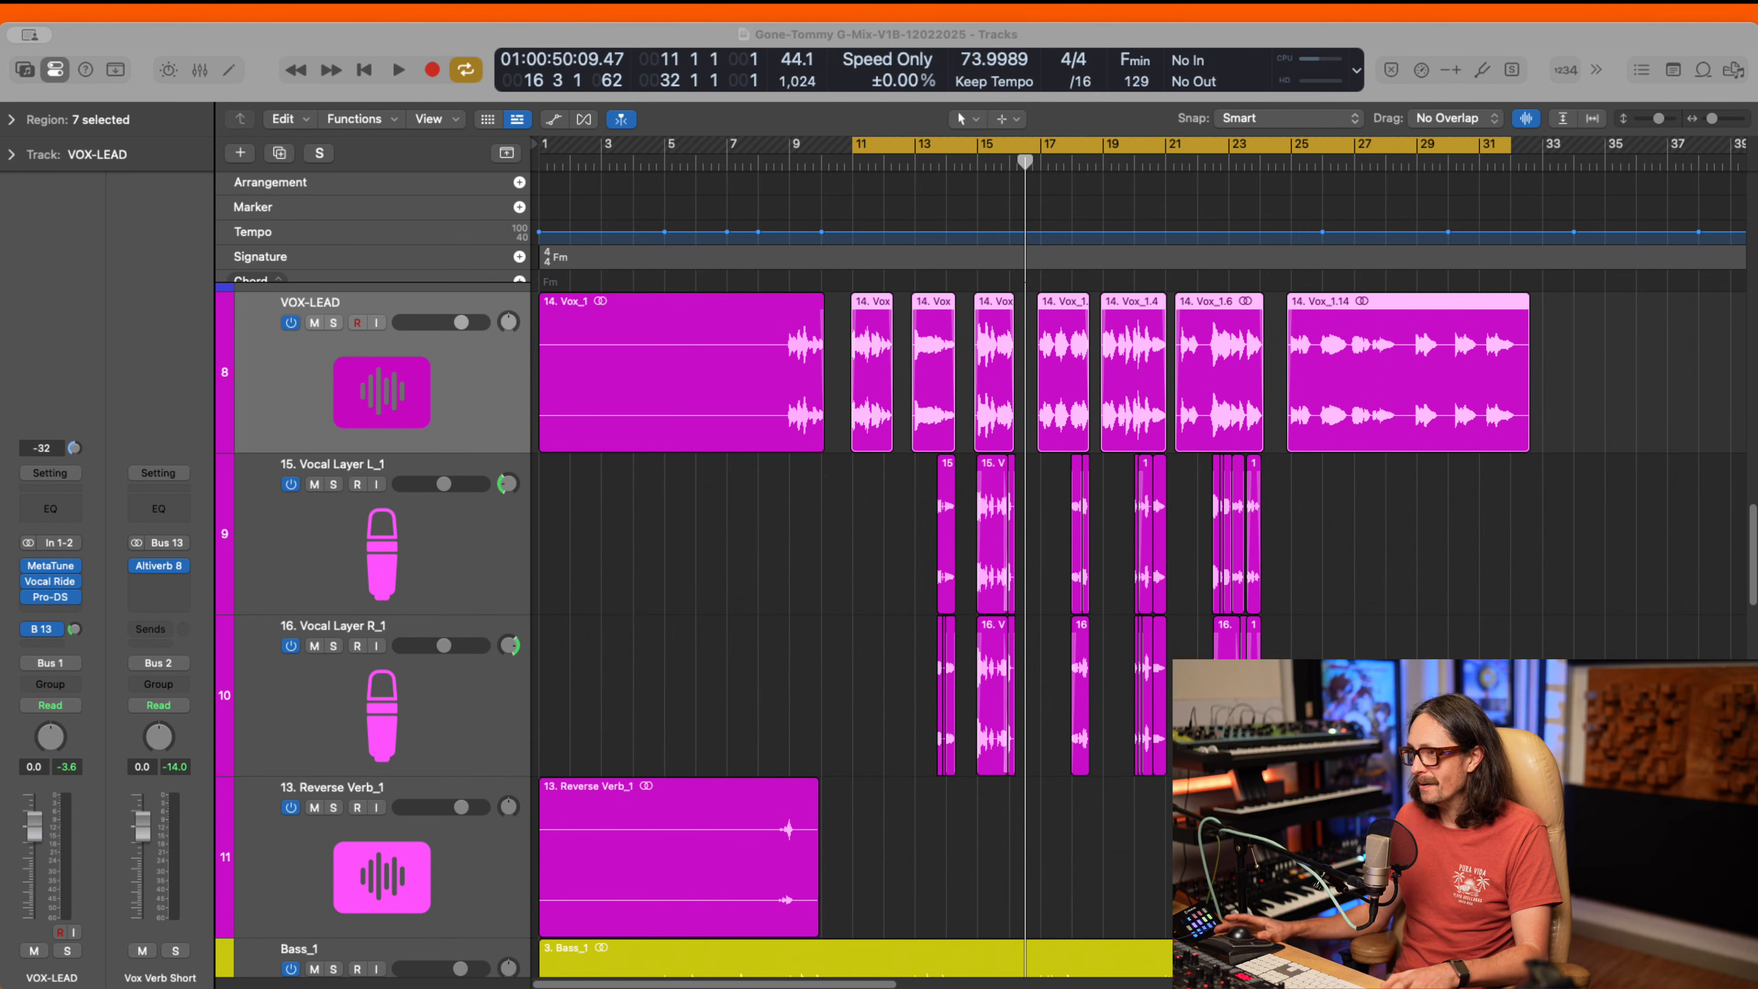
key(space)
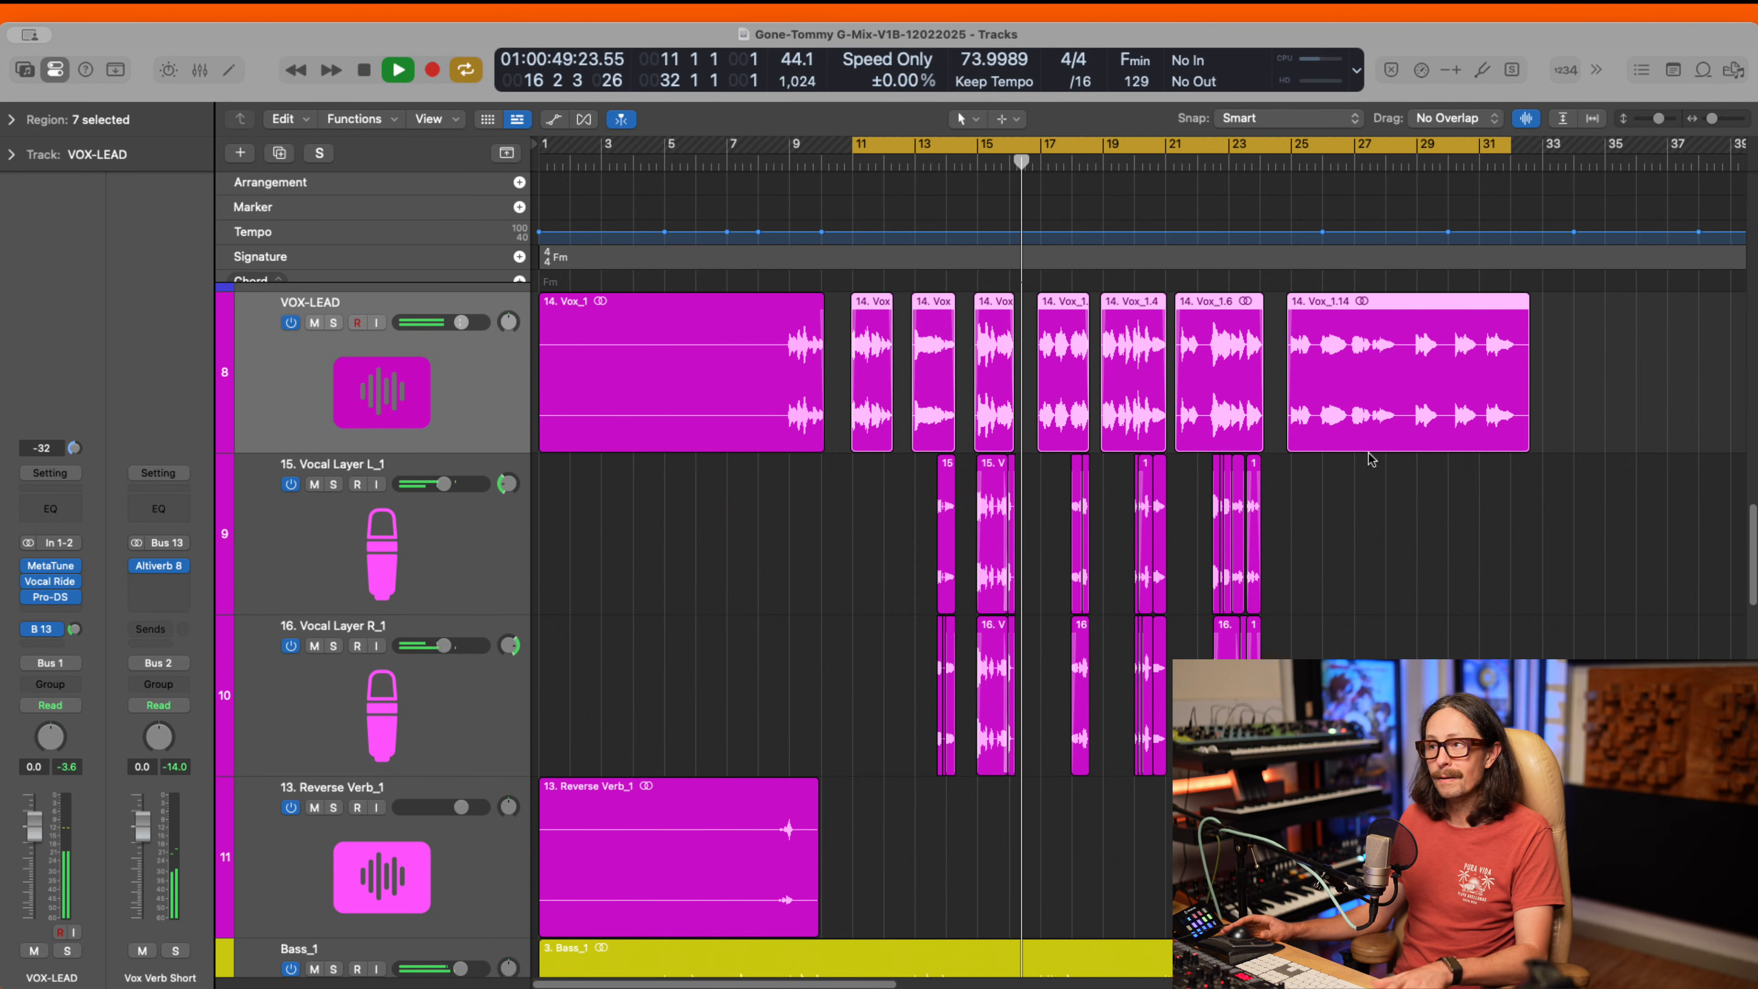
click(28, 630)
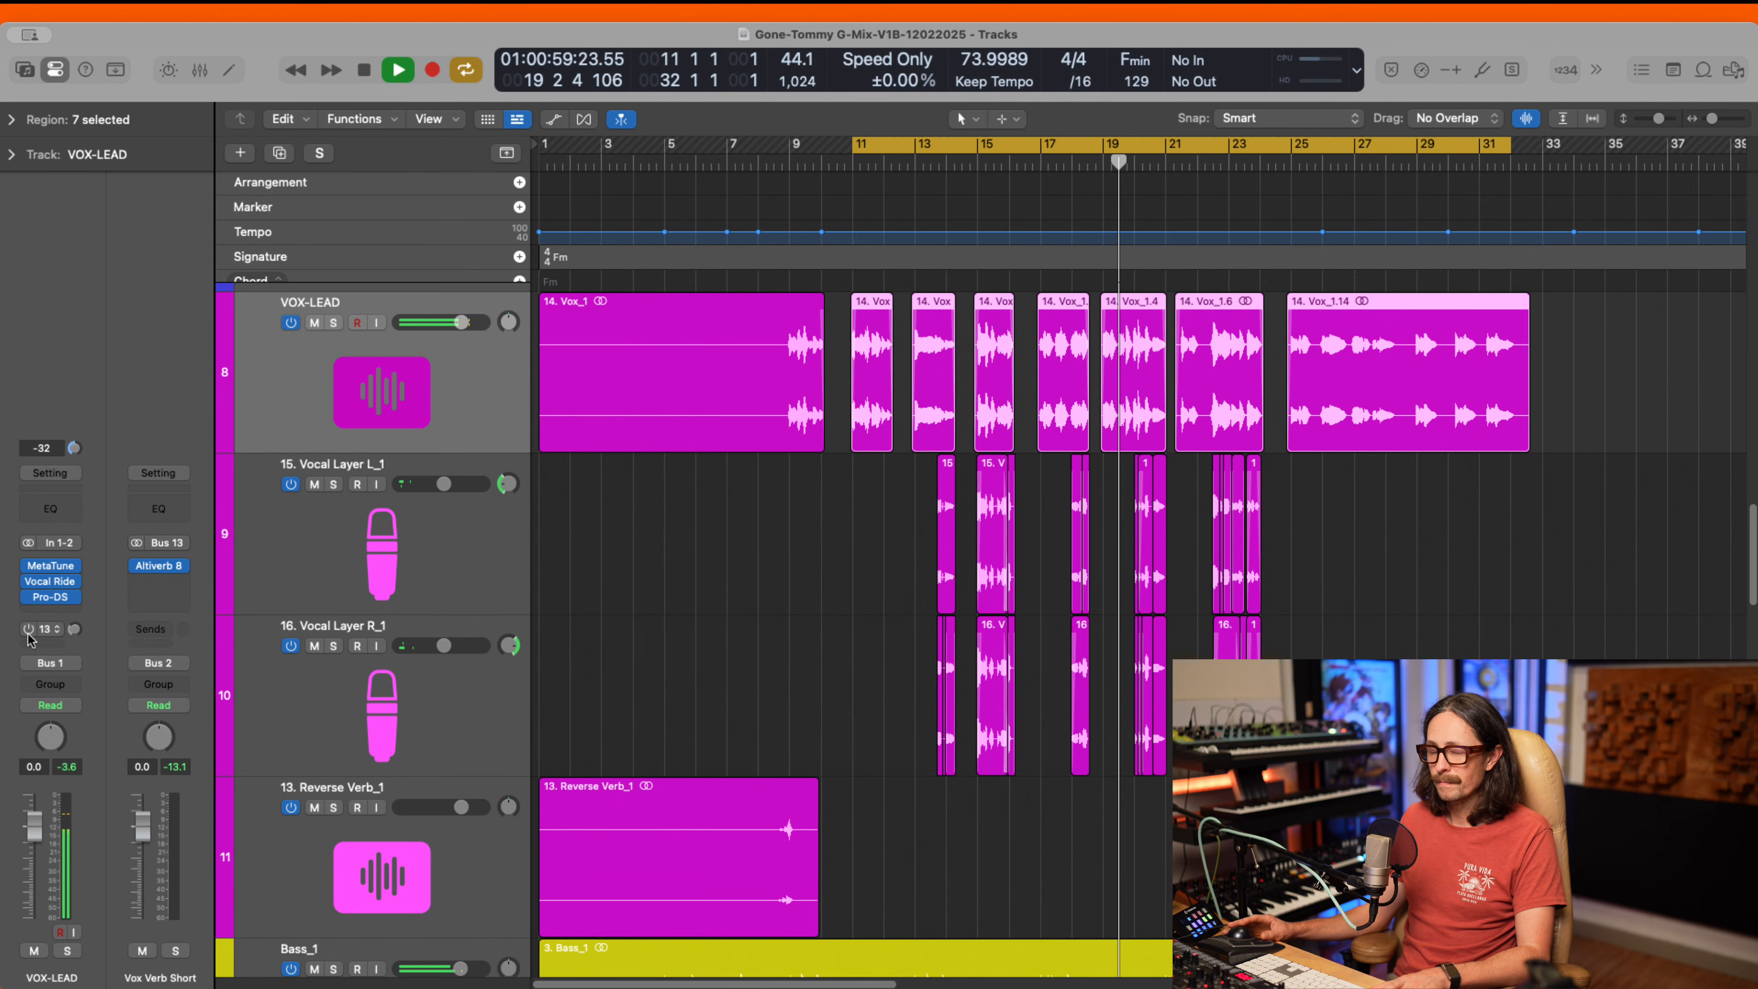
click(29, 630)
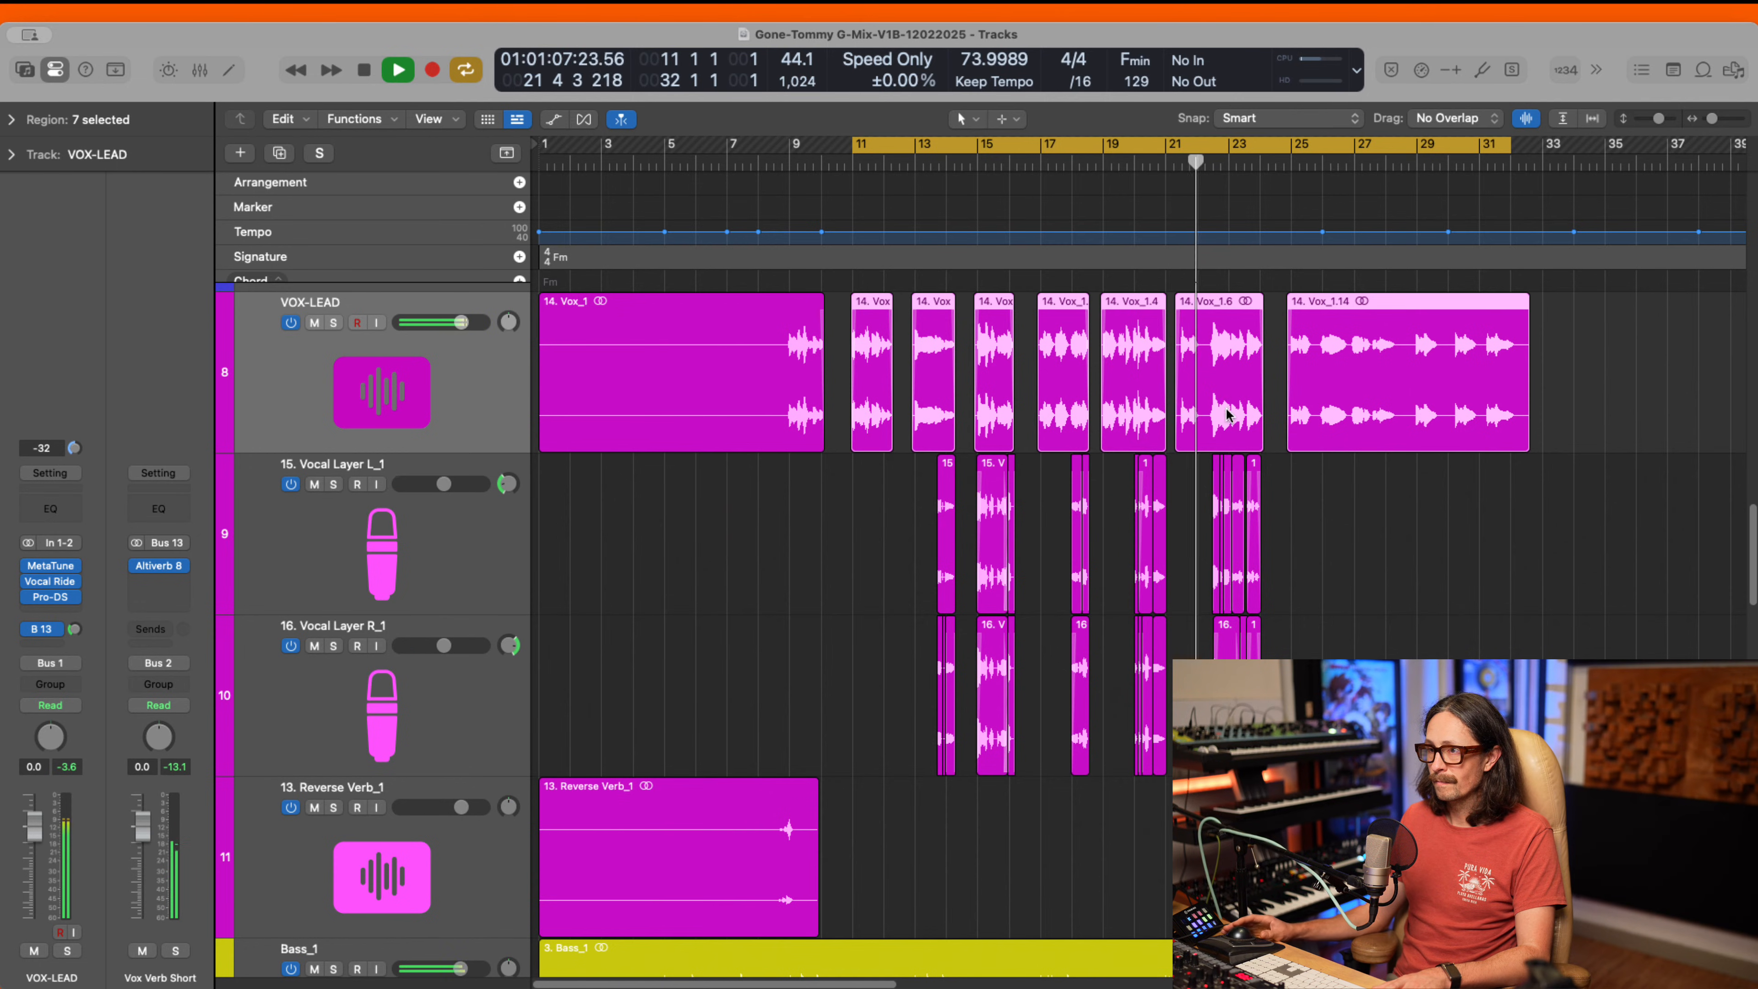
key(space)
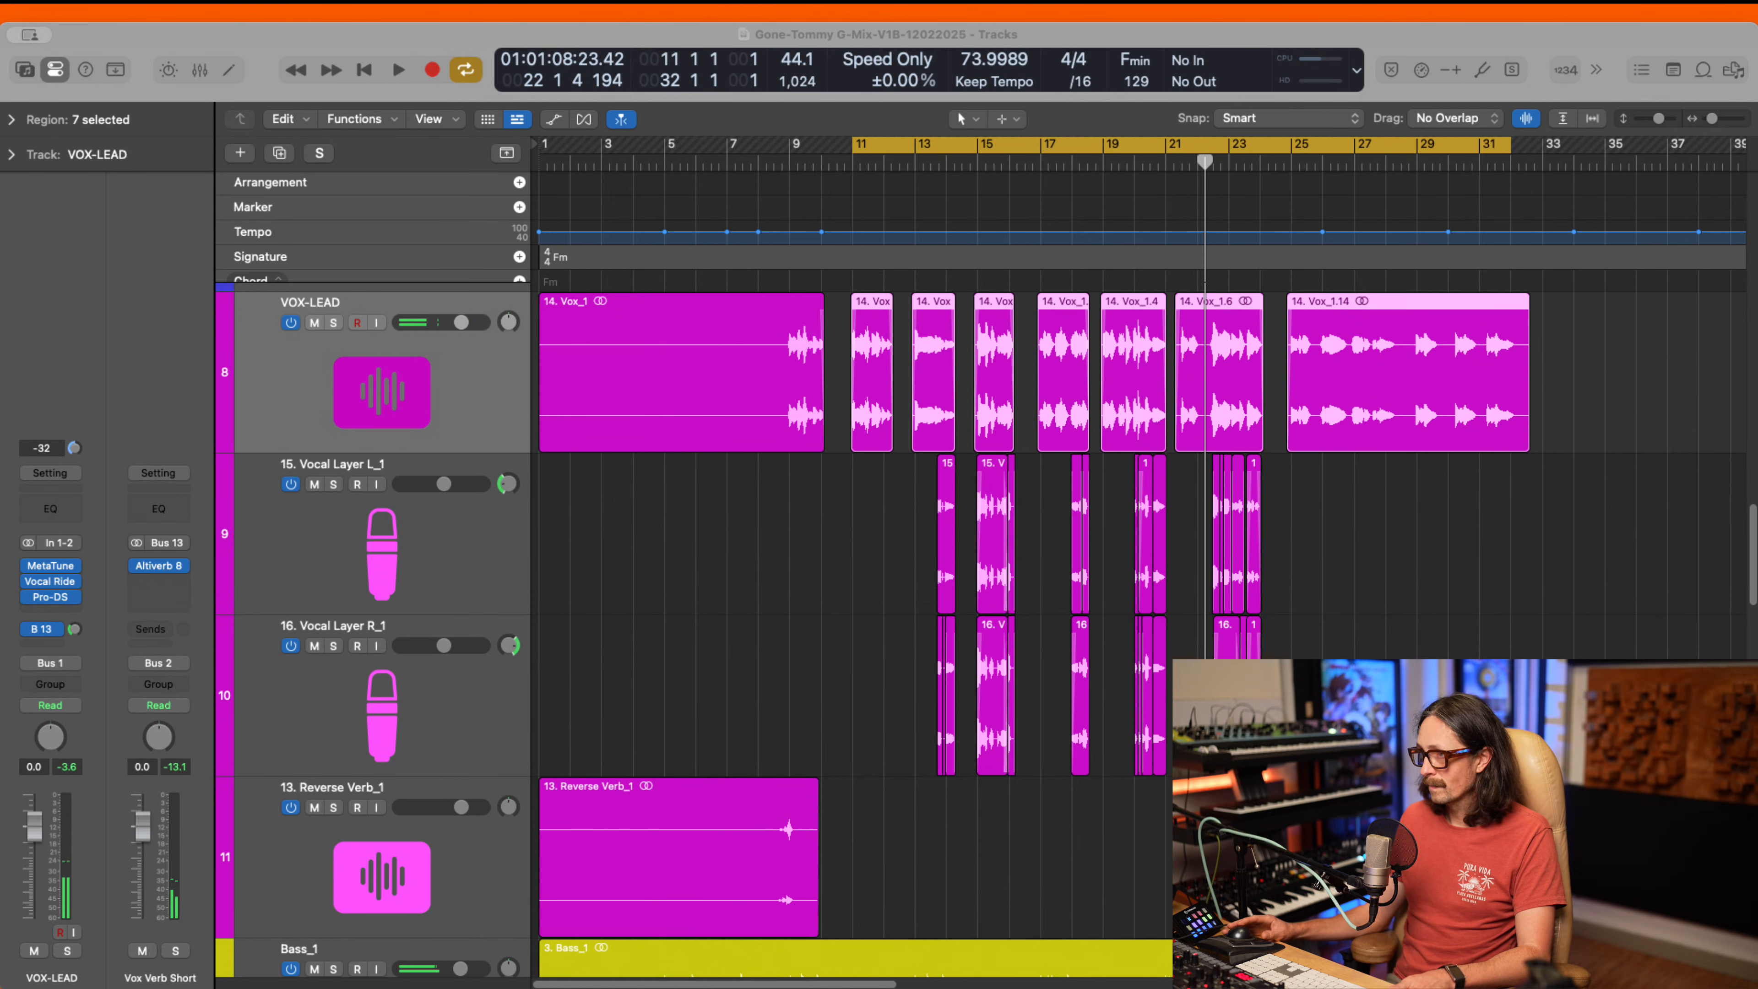
- Split the lead vocal region 14. Vox_1.6 in the silent gap between its phrases, just after bar 22
drag(1142, 333, 1281, 532)
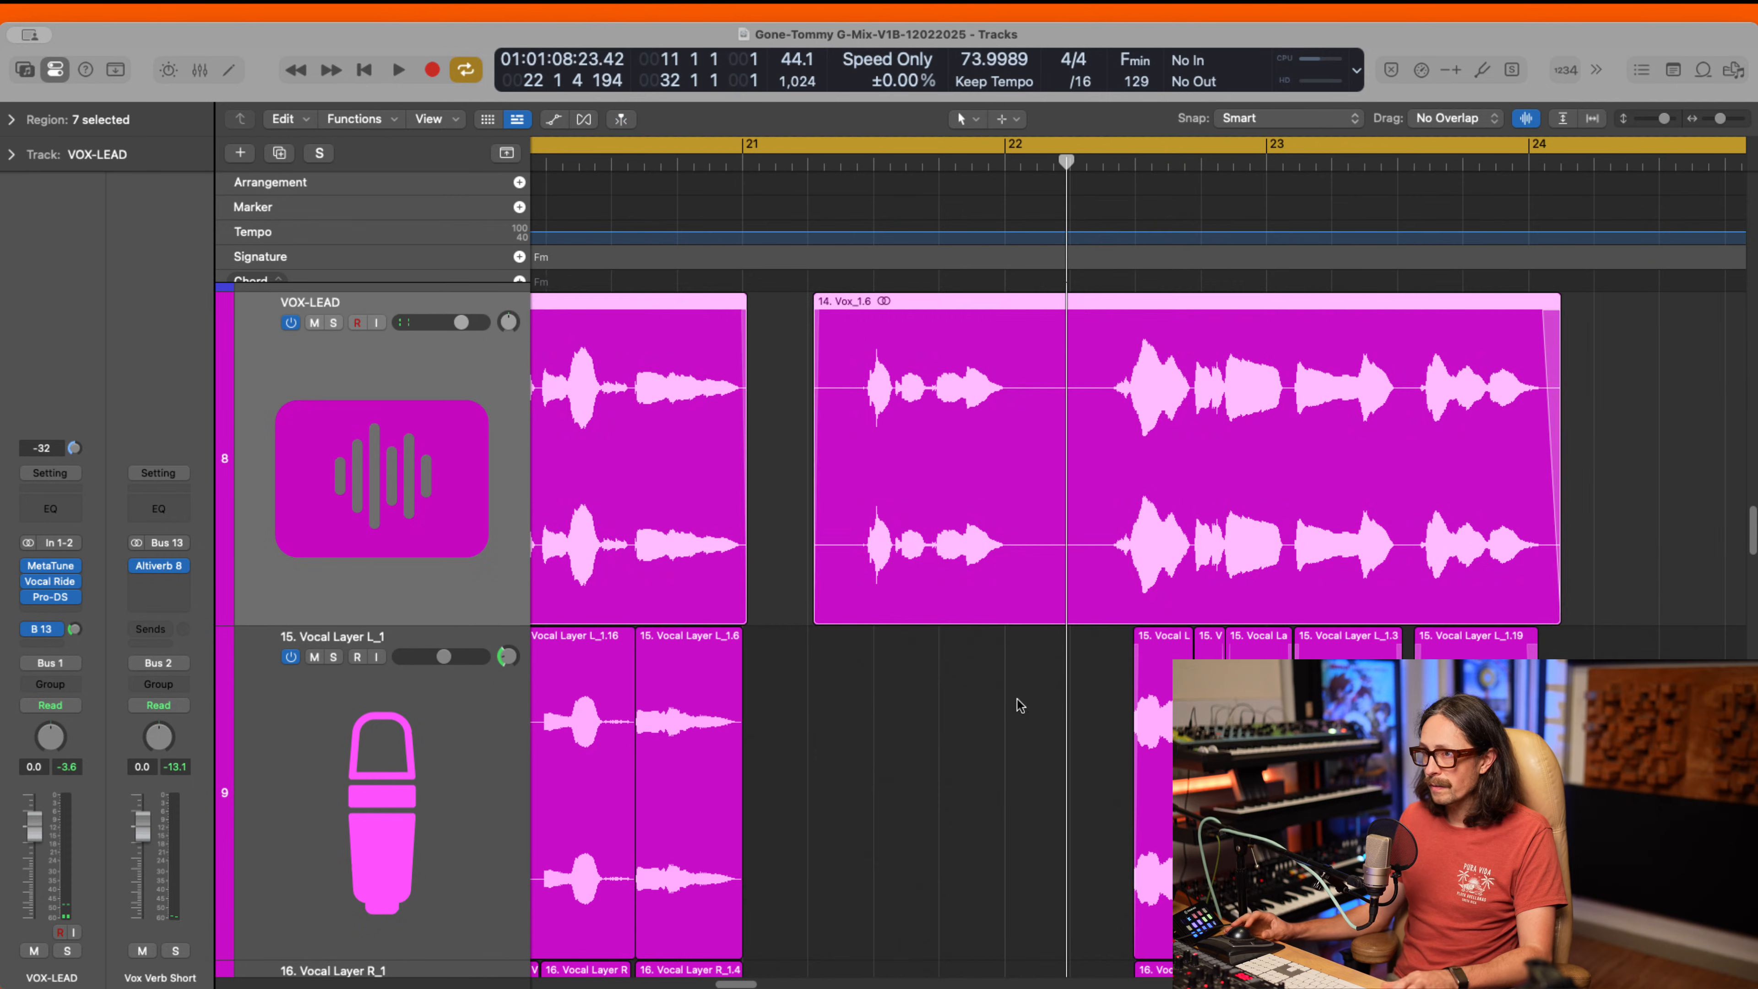
click(1021, 707)
super+double_click(1053, 489)
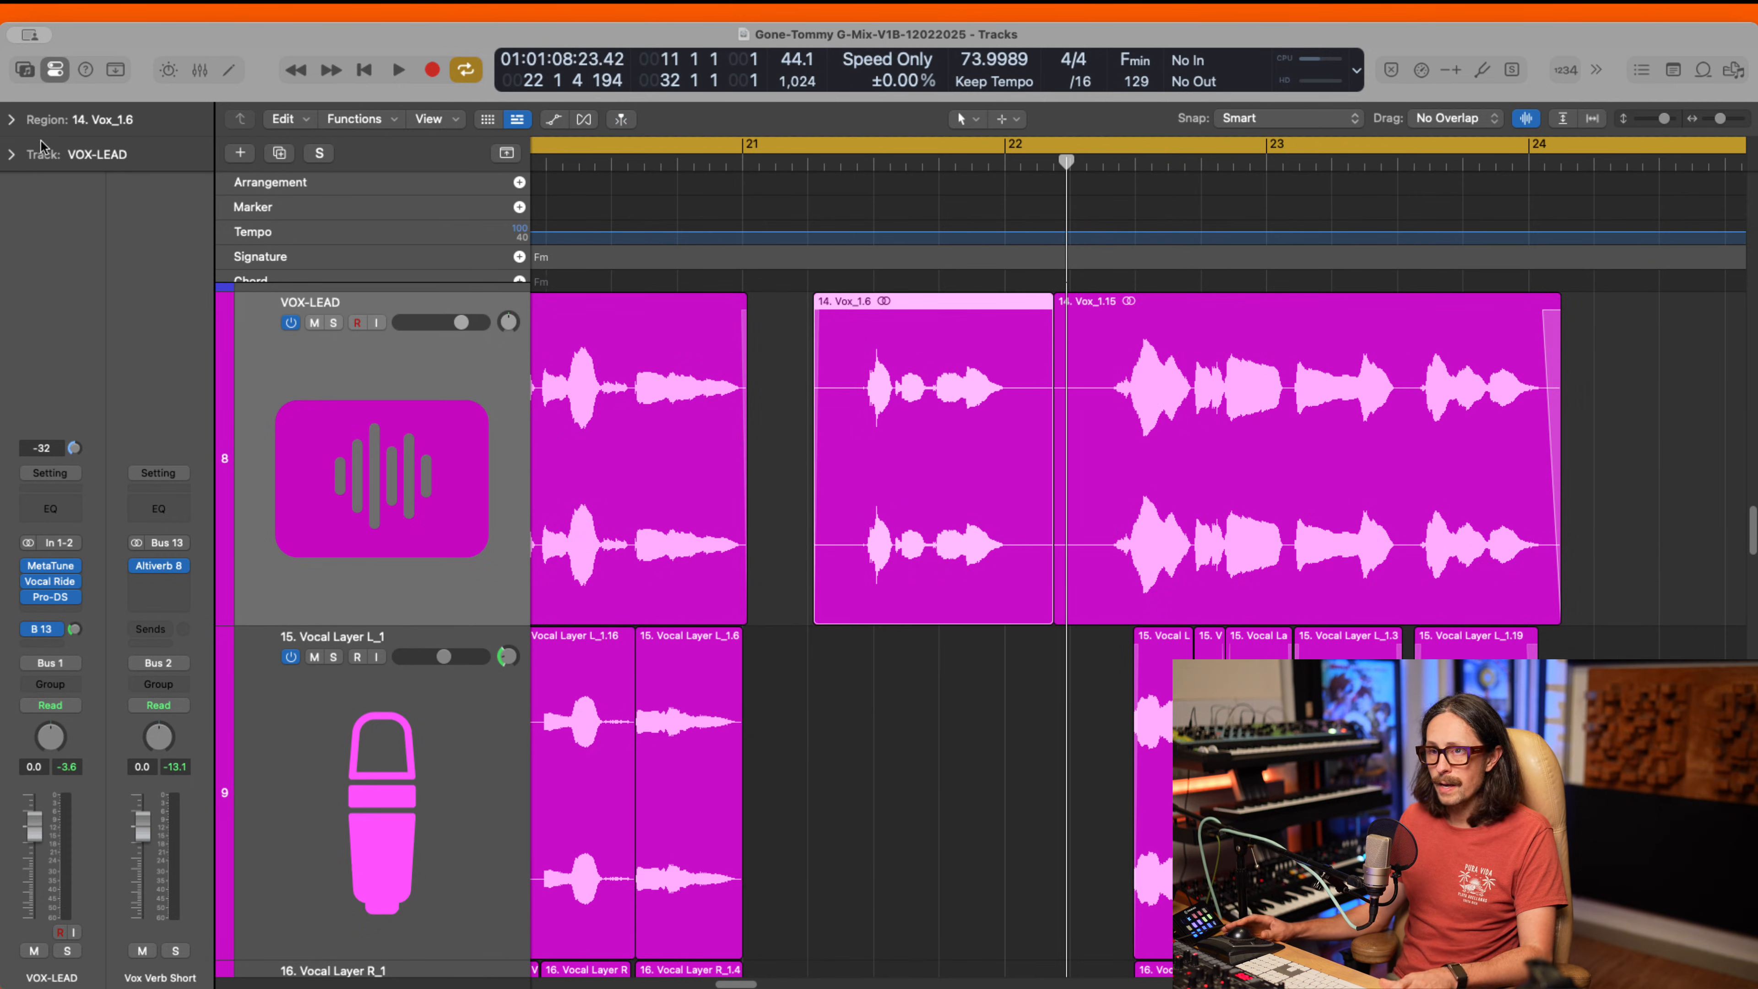
- Raise the region gain of the short first part, 14. Vox_1.6, to +6.4 dB and play it in context
click(12, 120)
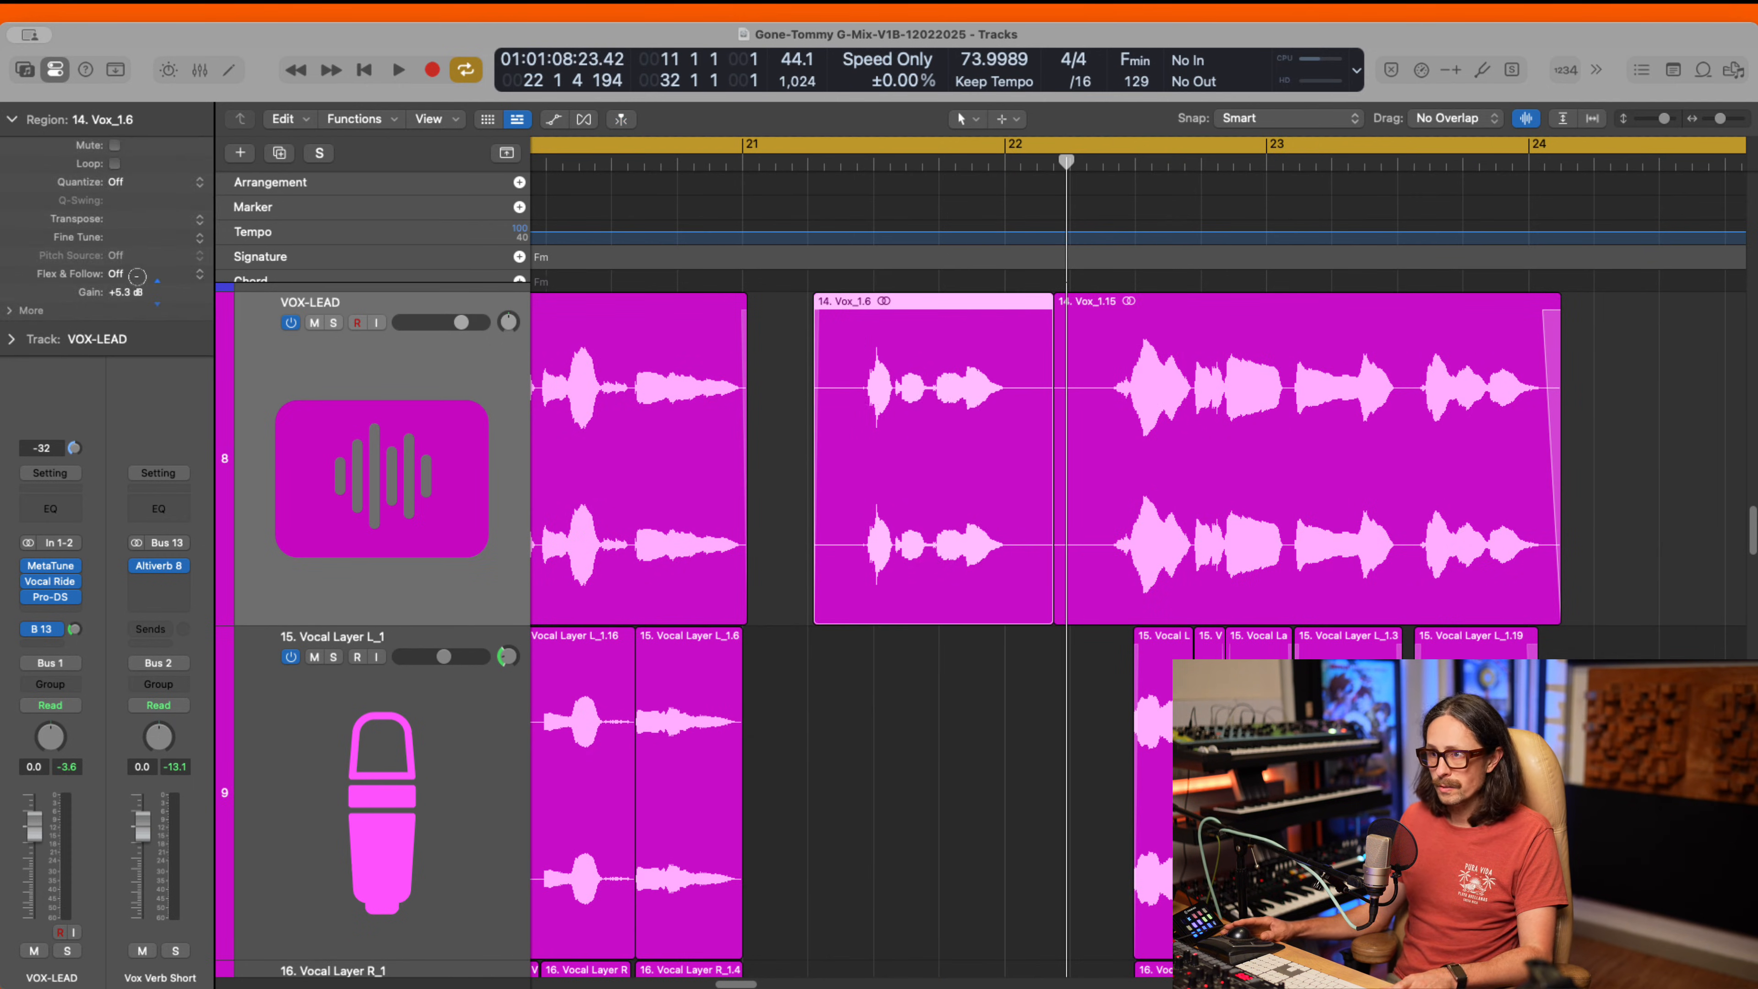
double_click(813, 170)
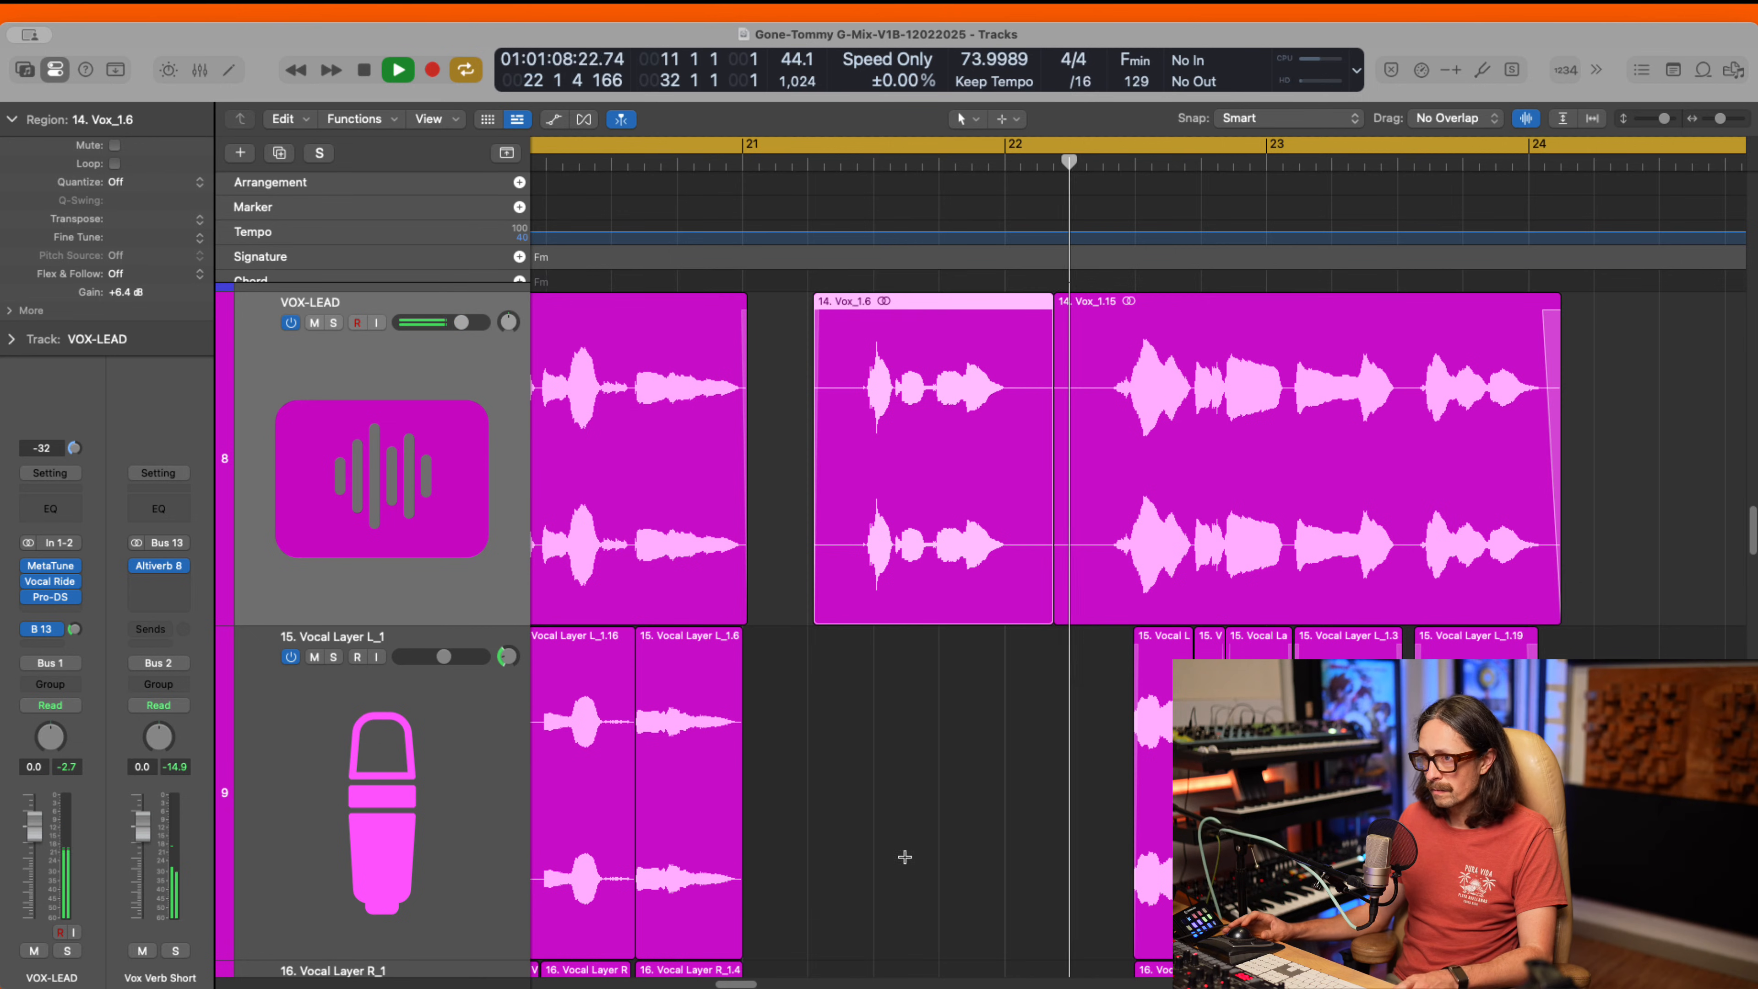
key(z)
scroll(949, 662, down, 2)
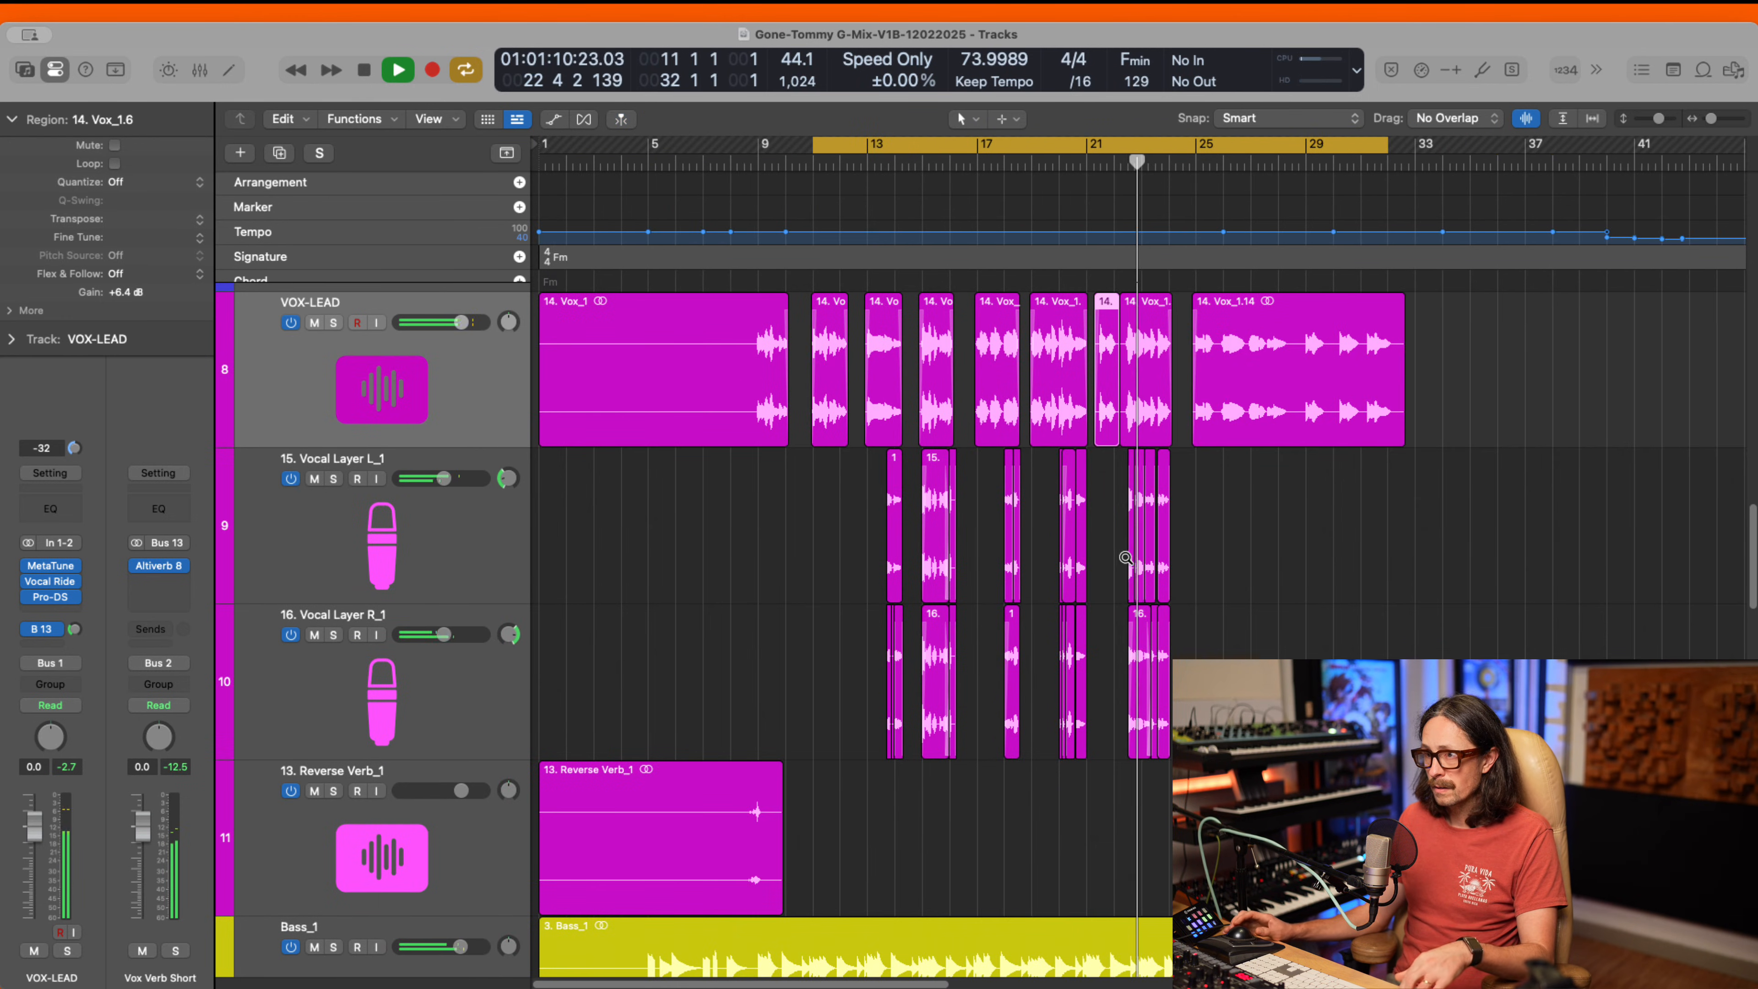
- Pan the 15. Vocal Layer L_1 track to -37 and the 16. Vocal Layer R_1 track to +37 during playback
click(492, 556)
mouse_move(509, 478)
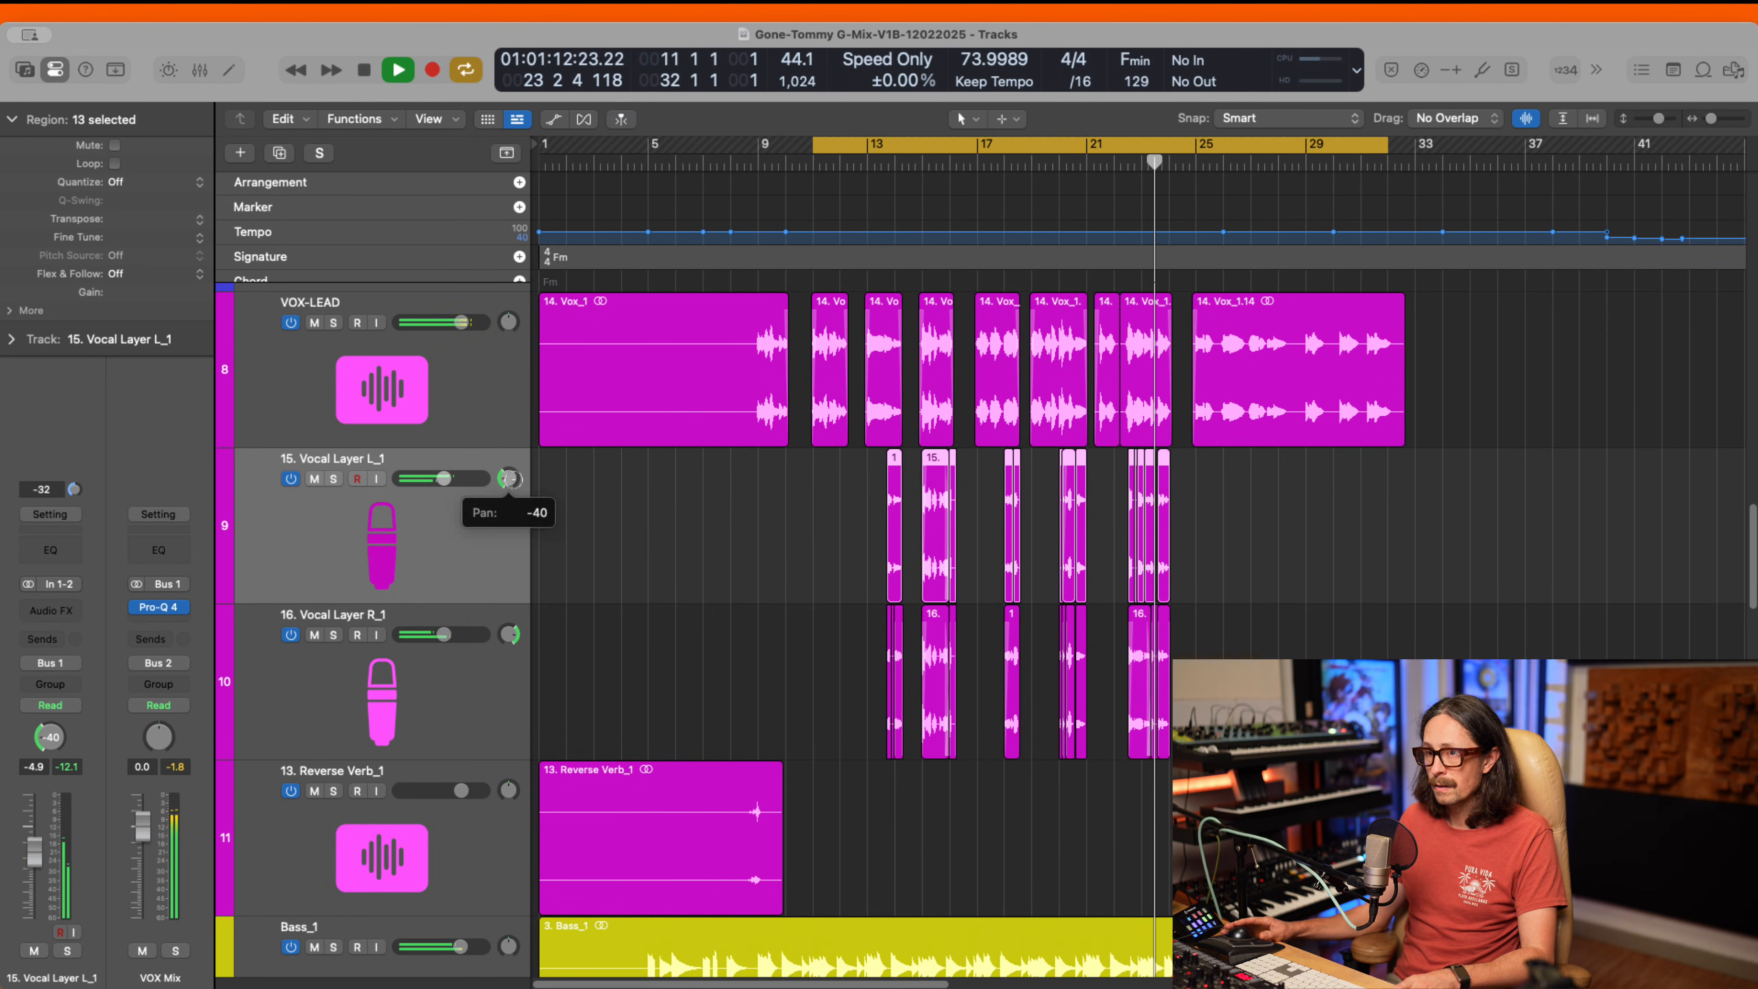
drag(511, 478, 512, 477)
drag(507, 635, 506, 638)
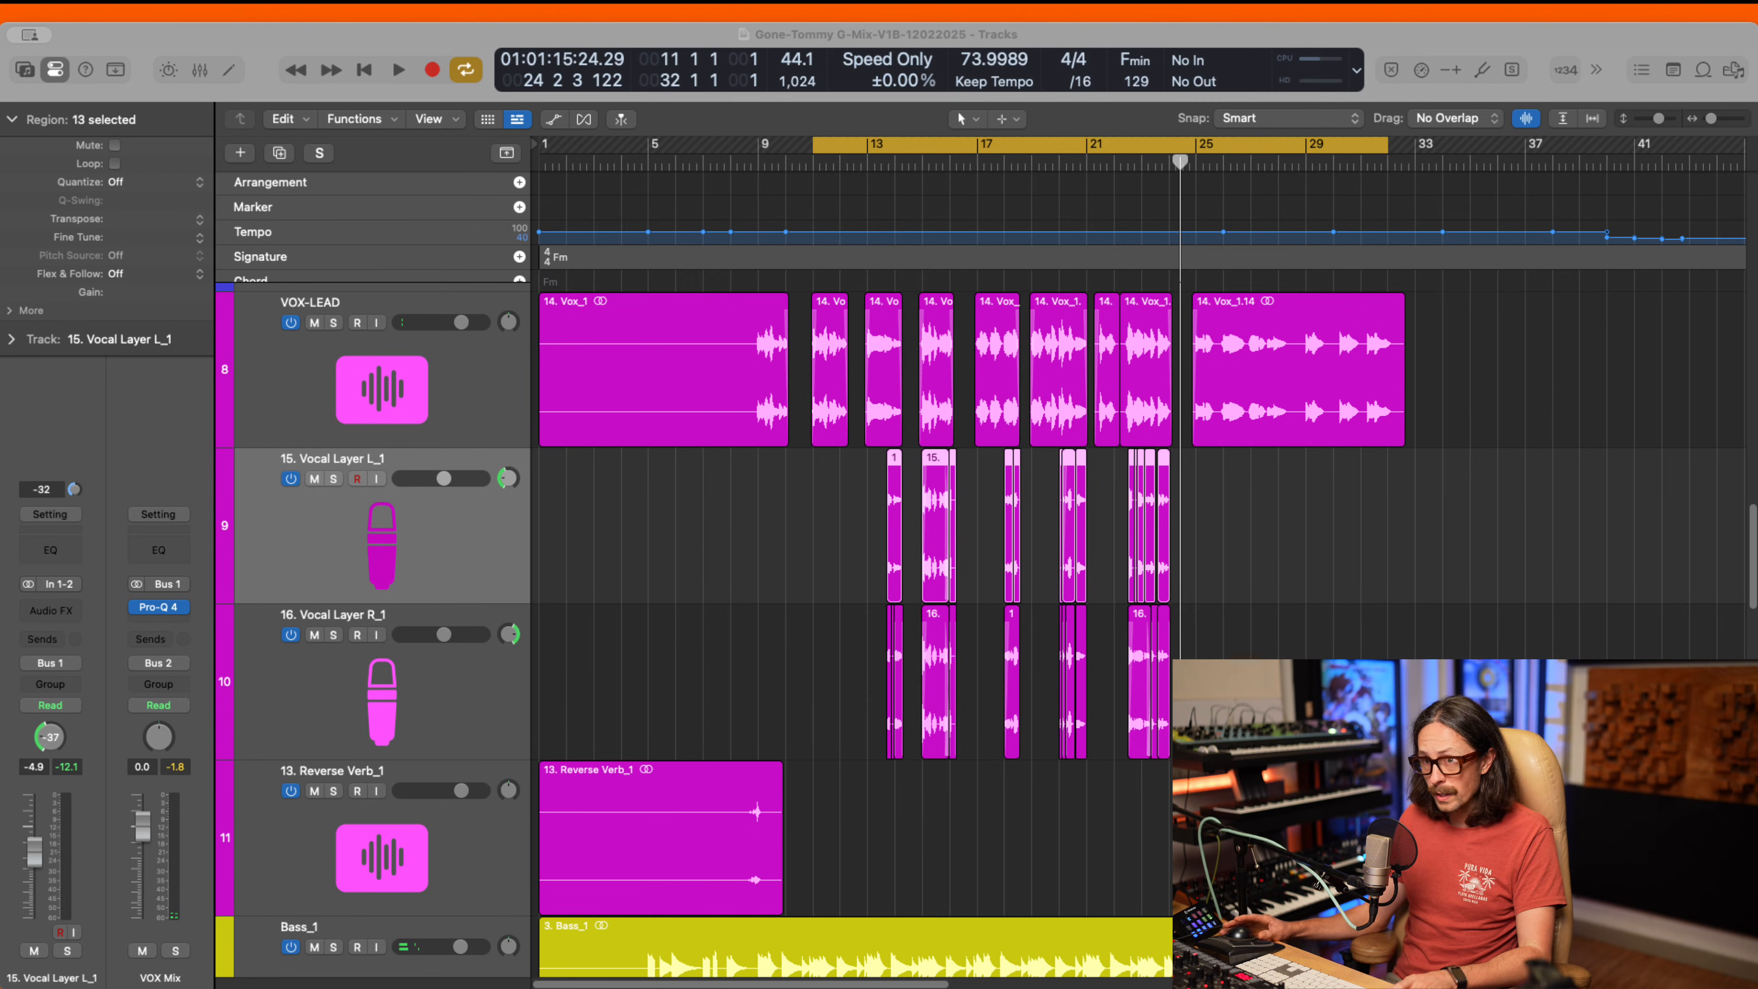
- Select both vocal layer tracks and copy the MetaTune plug-in from the VOX-LEAD channel onto each in the mixer
shift+click(343, 728)
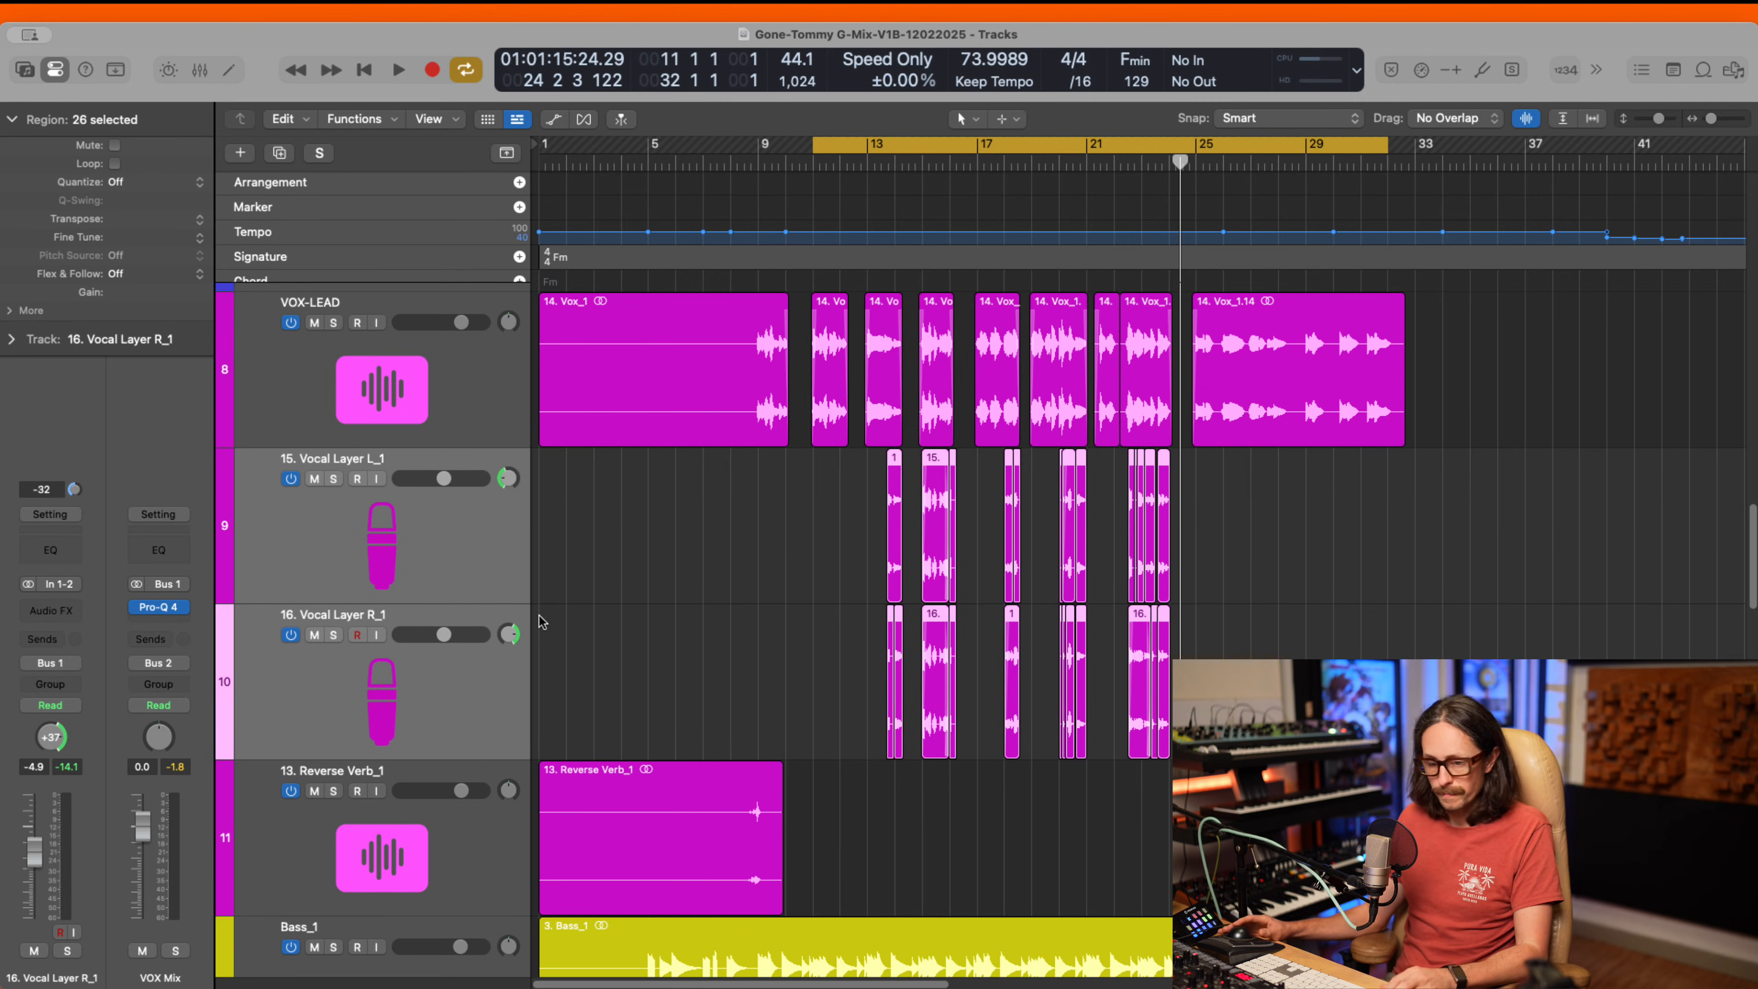
key(x)
scroll(592, 542, left, 3)
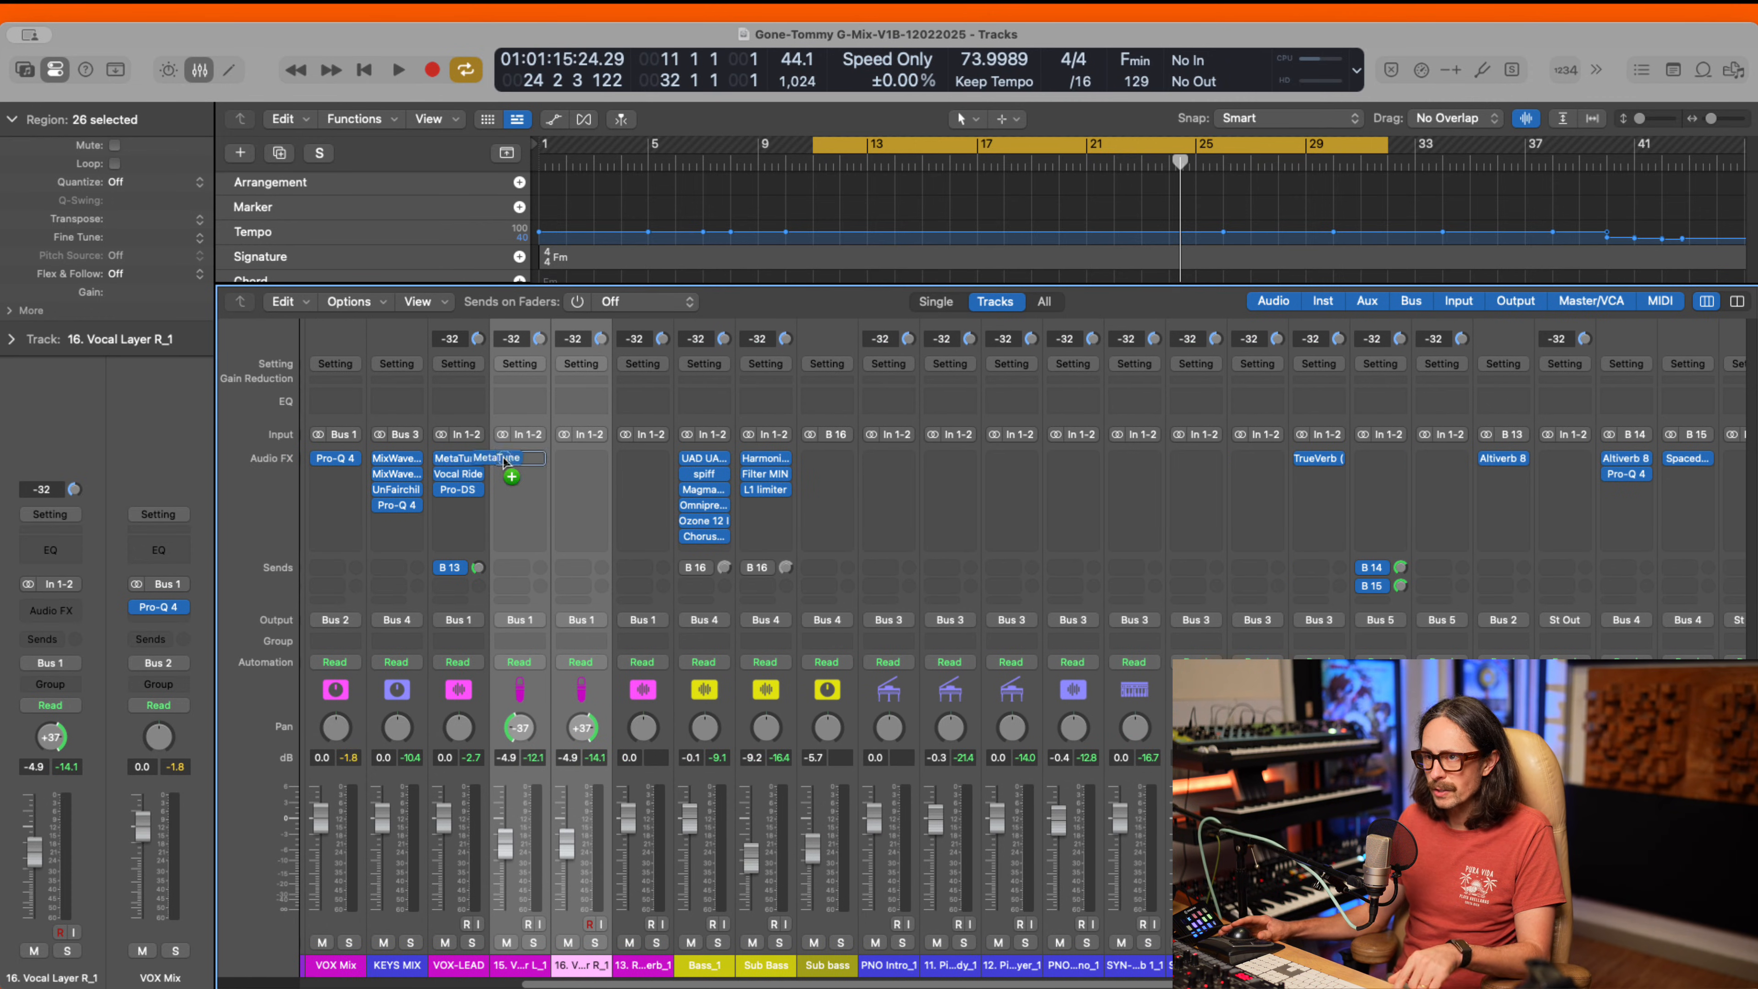
drag(503, 460, 512, 458)
click(556, 271)
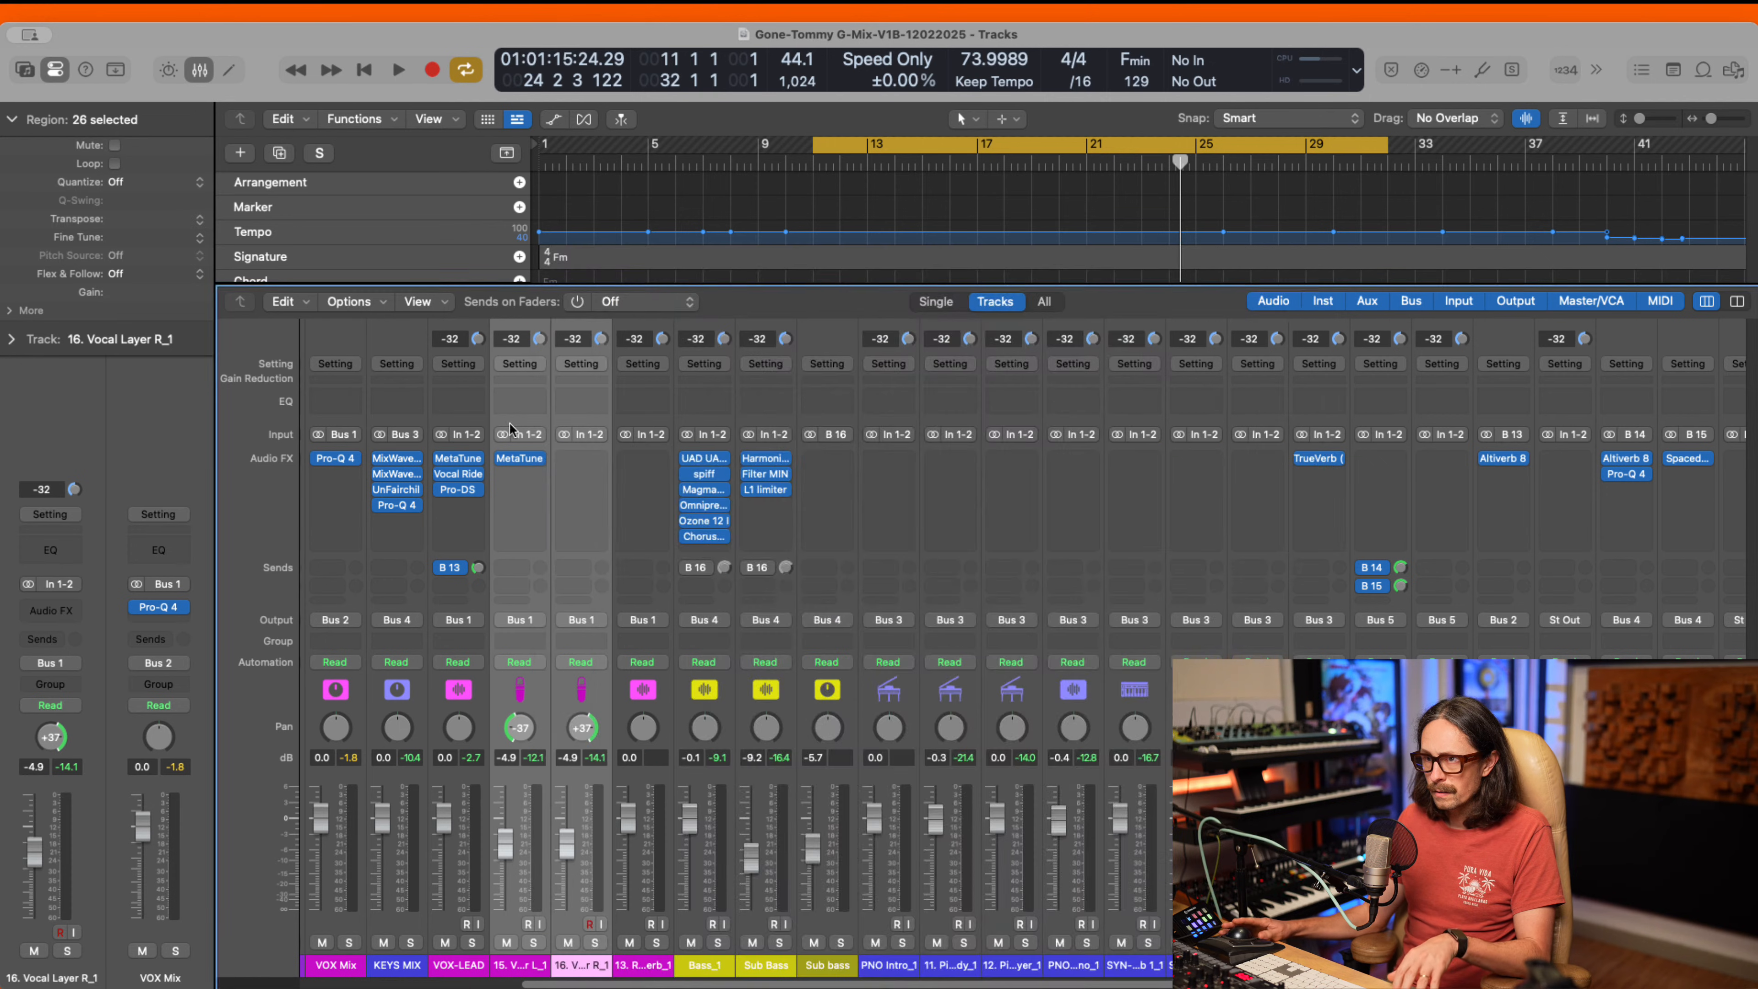
drag(591, 456, 583, 458)
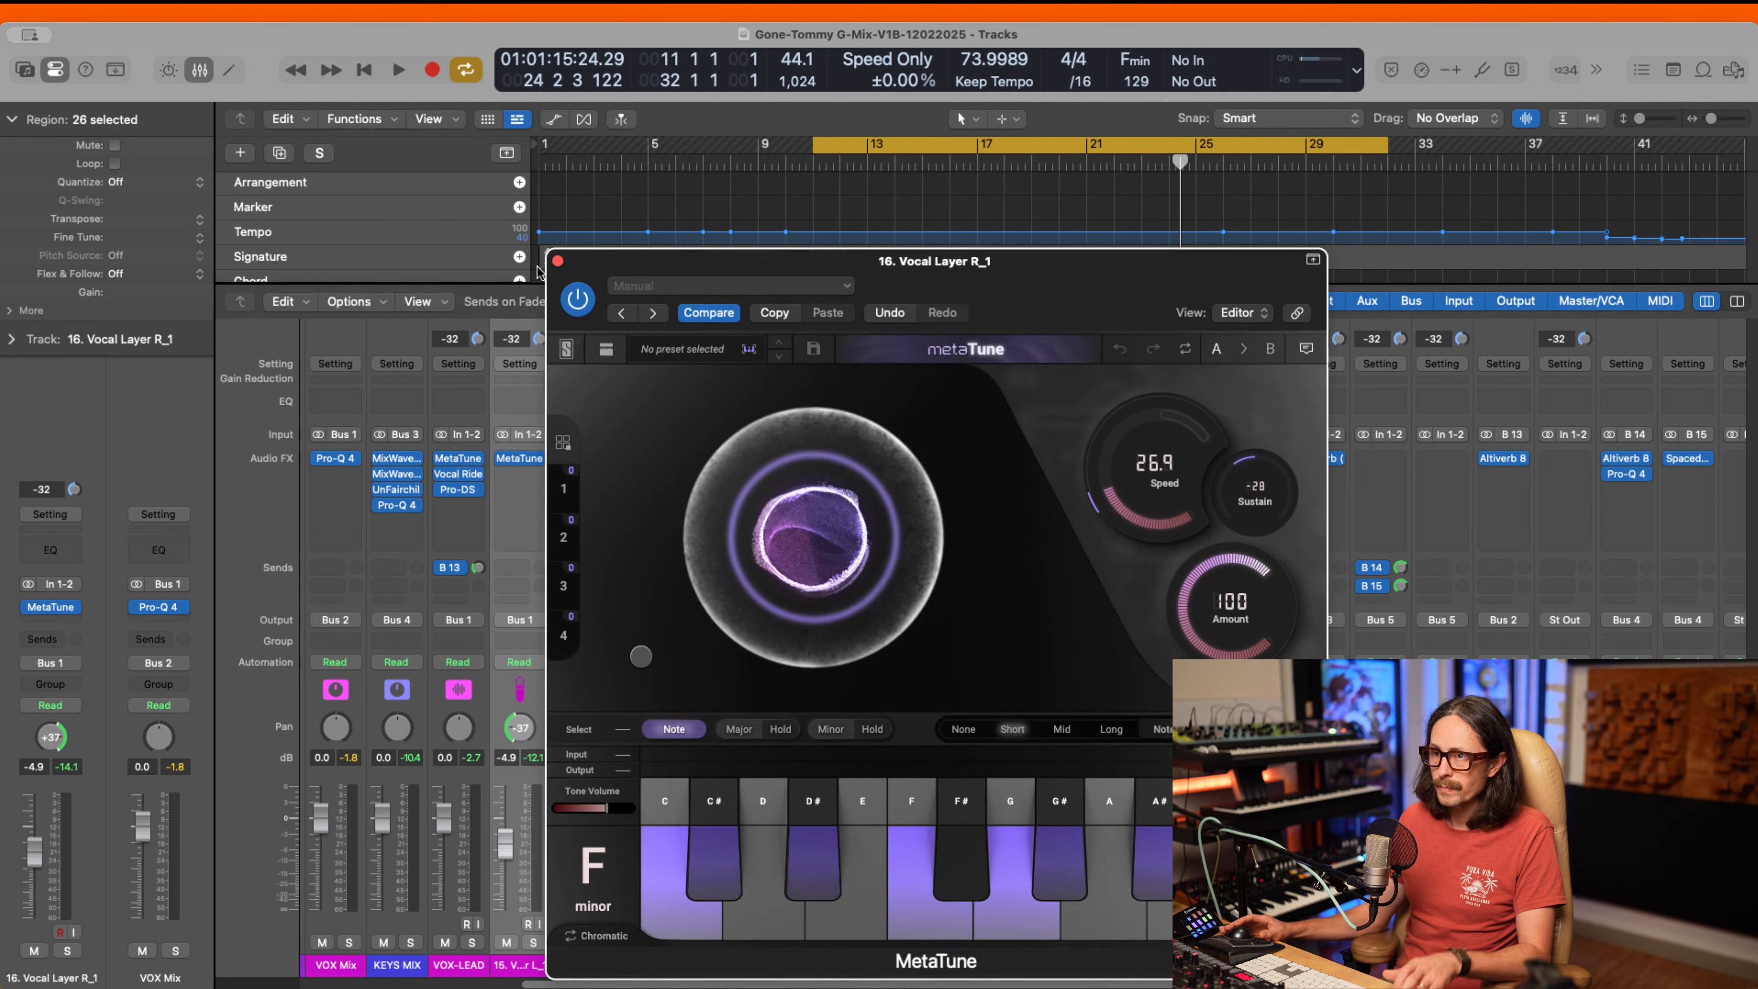
click(558, 274)
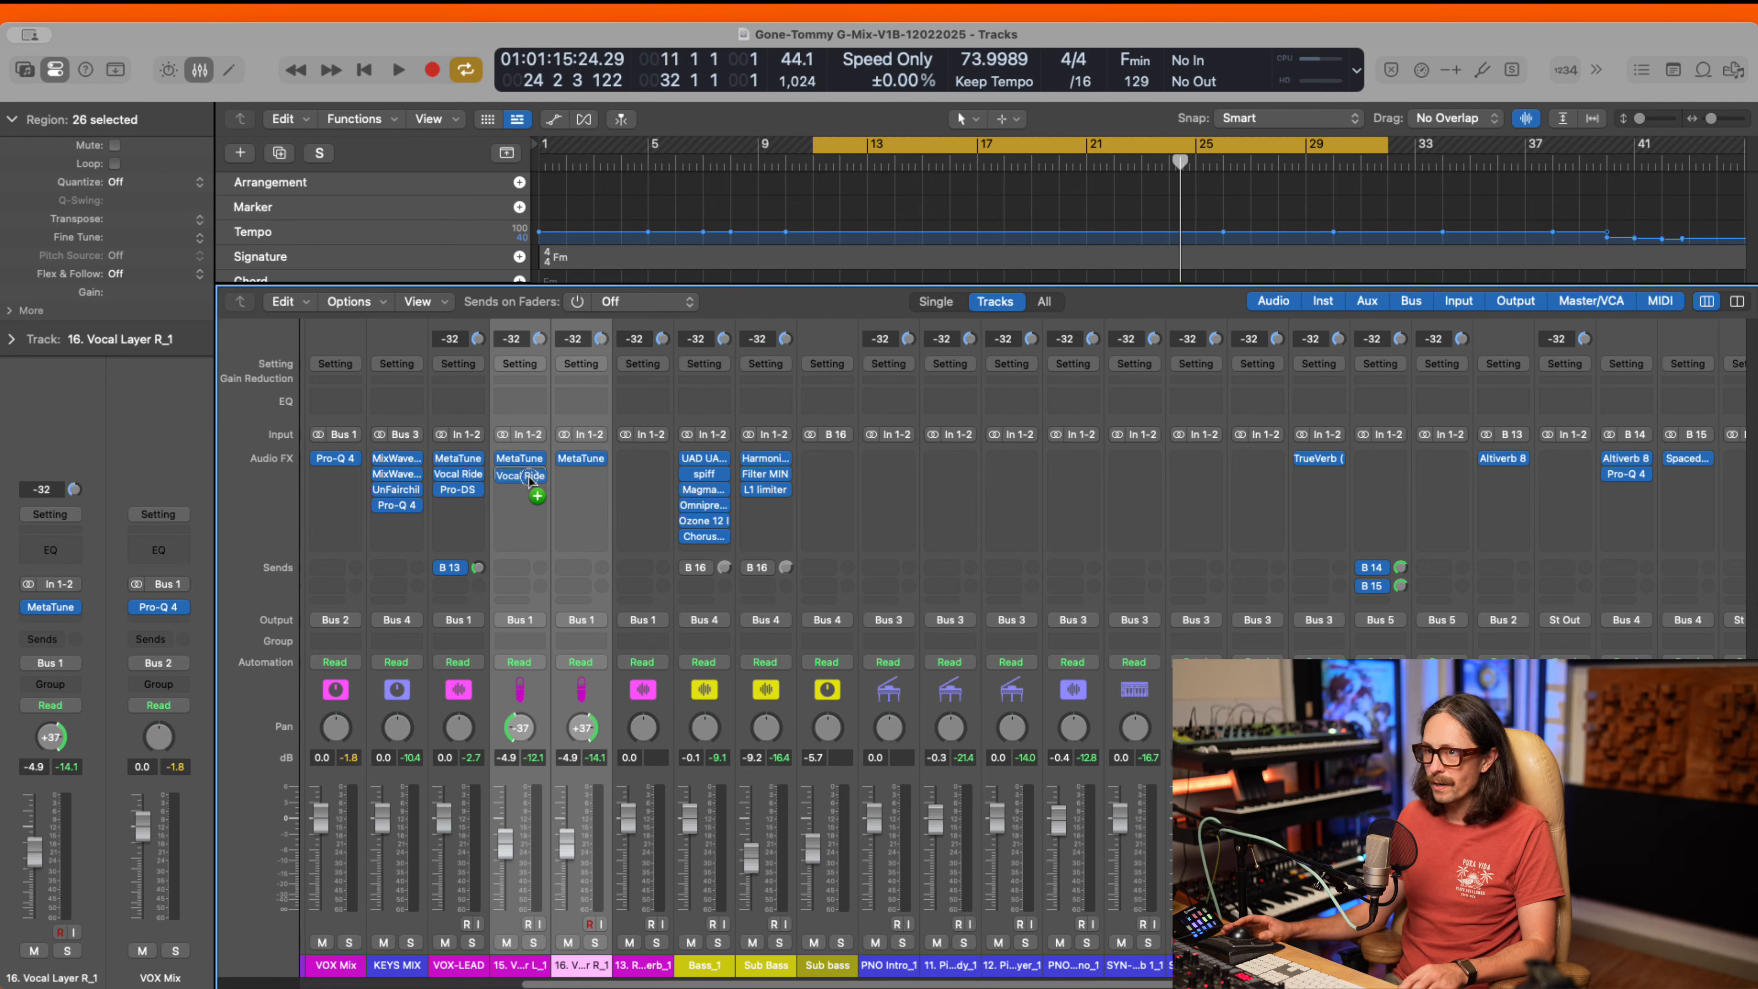
- Copy the Vocal Rider plug-in from VOX-LEAD below MetaTune on both vocal layer channels, closing the plug-in windows
drag(528, 476, 528, 480)
click(558, 261)
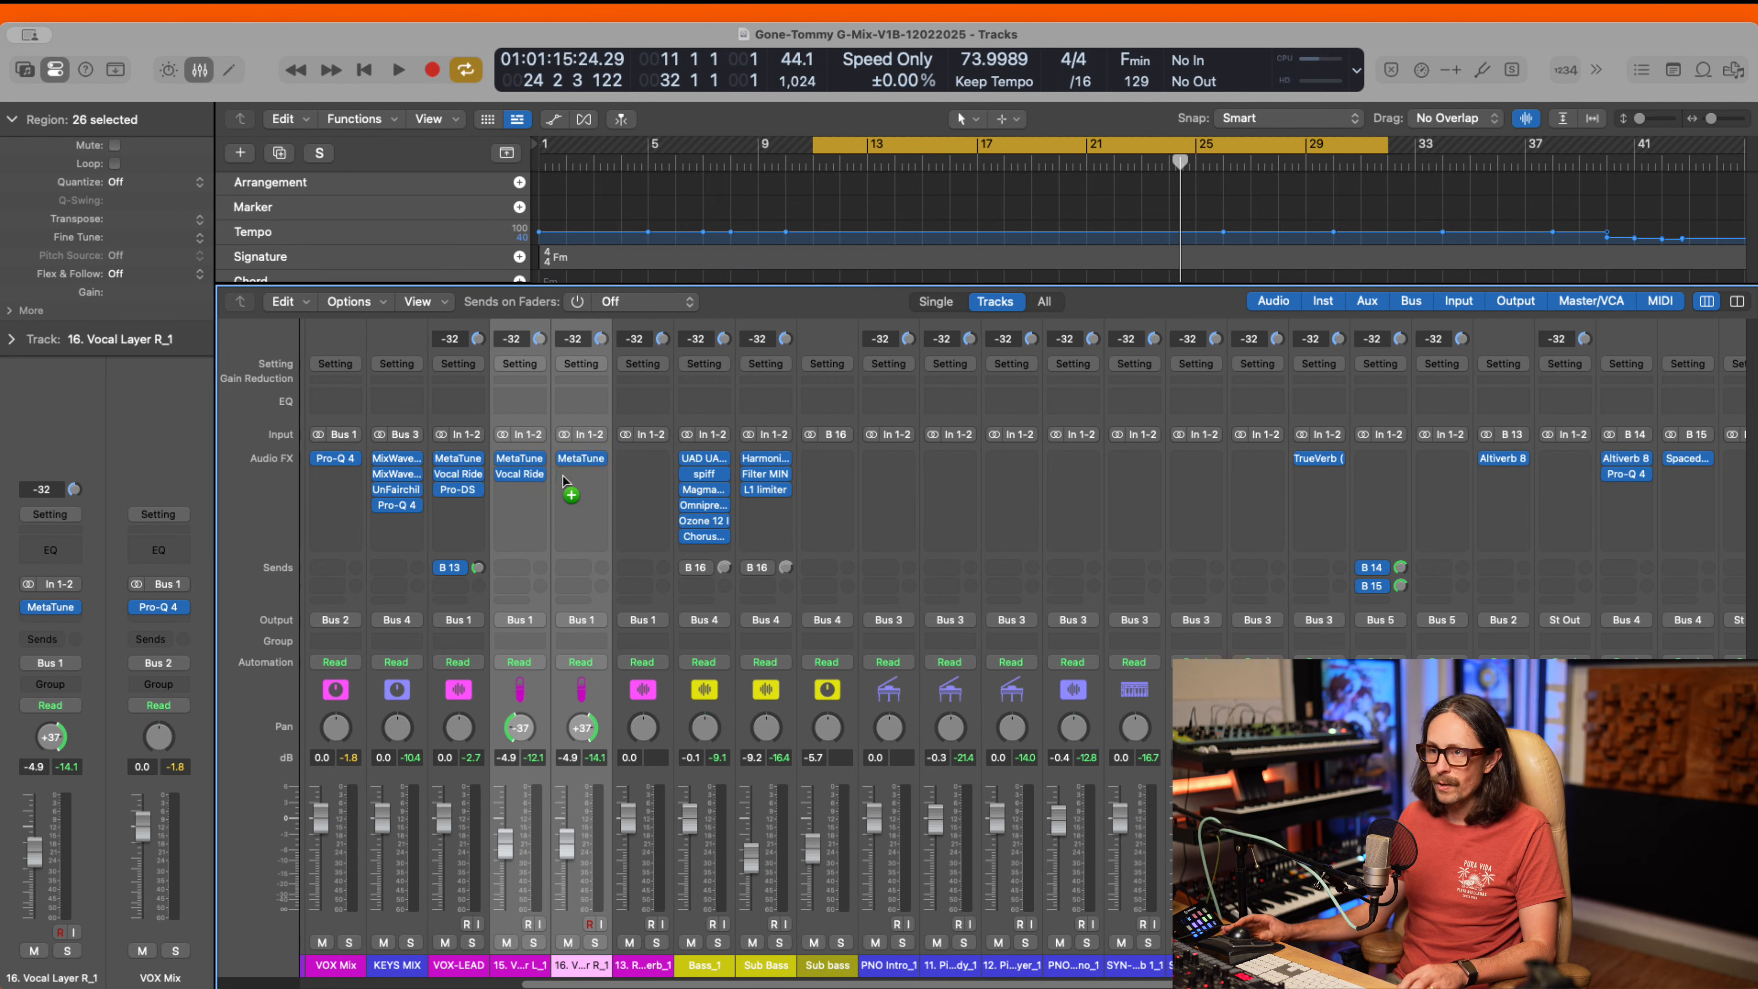
drag(564, 479, 566, 482)
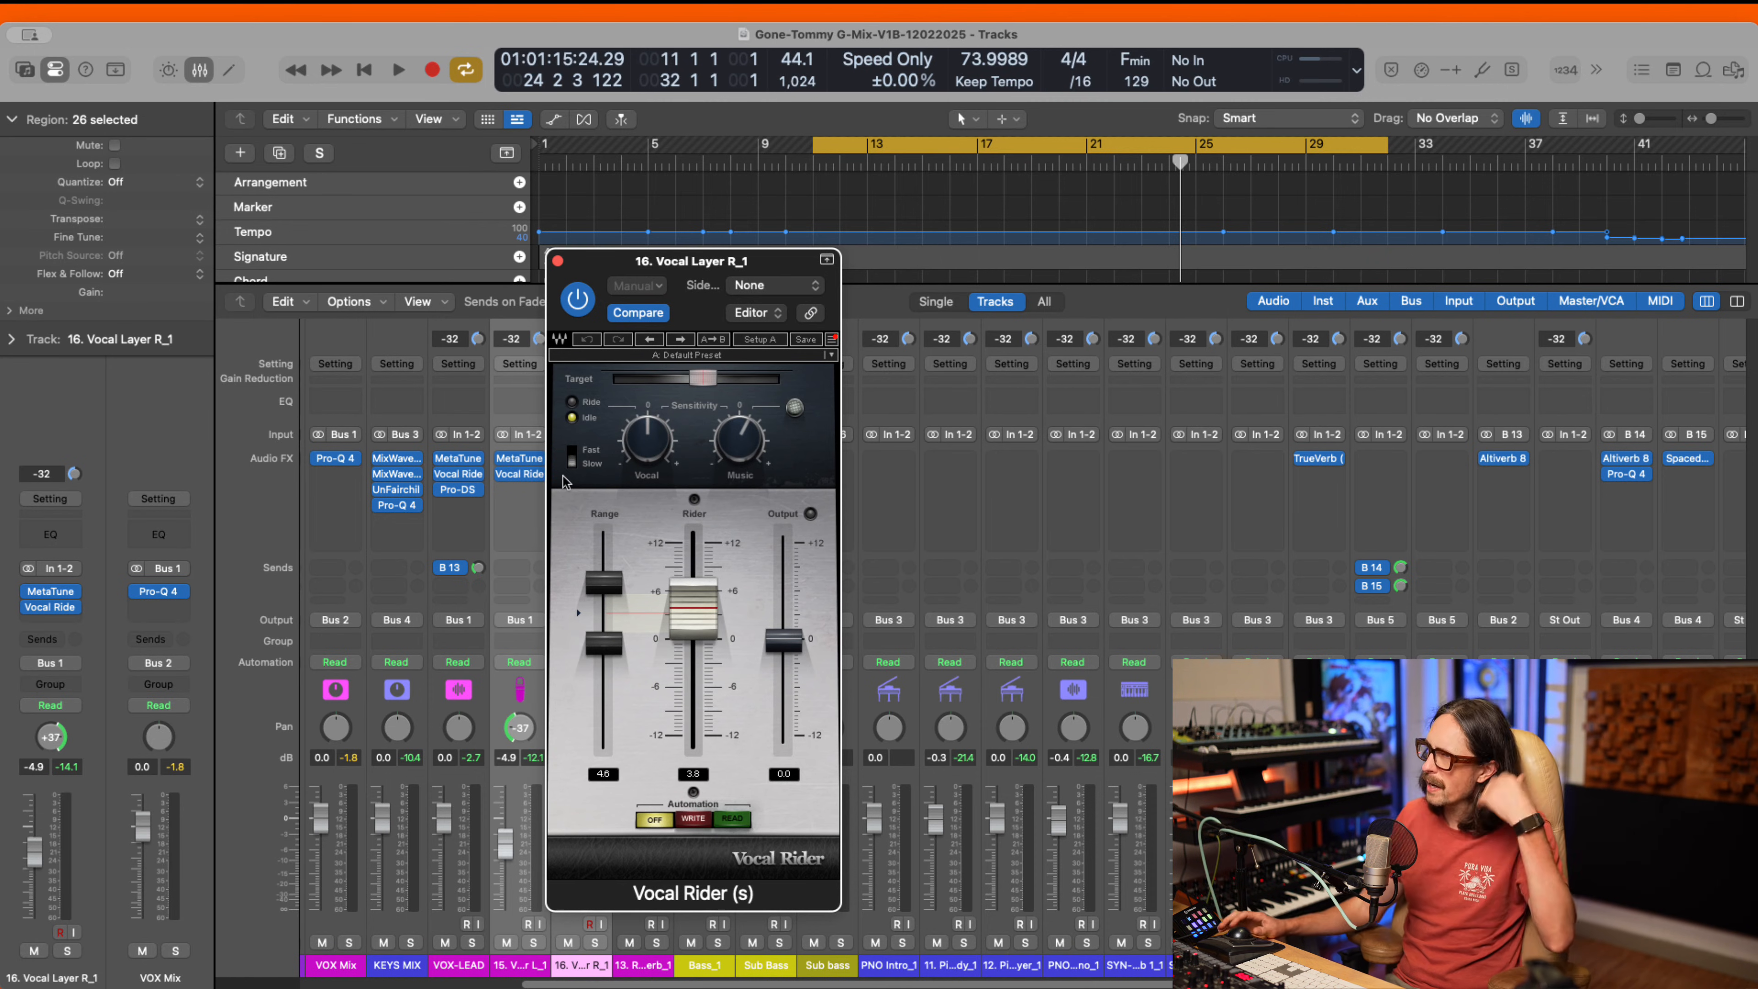
click(557, 261)
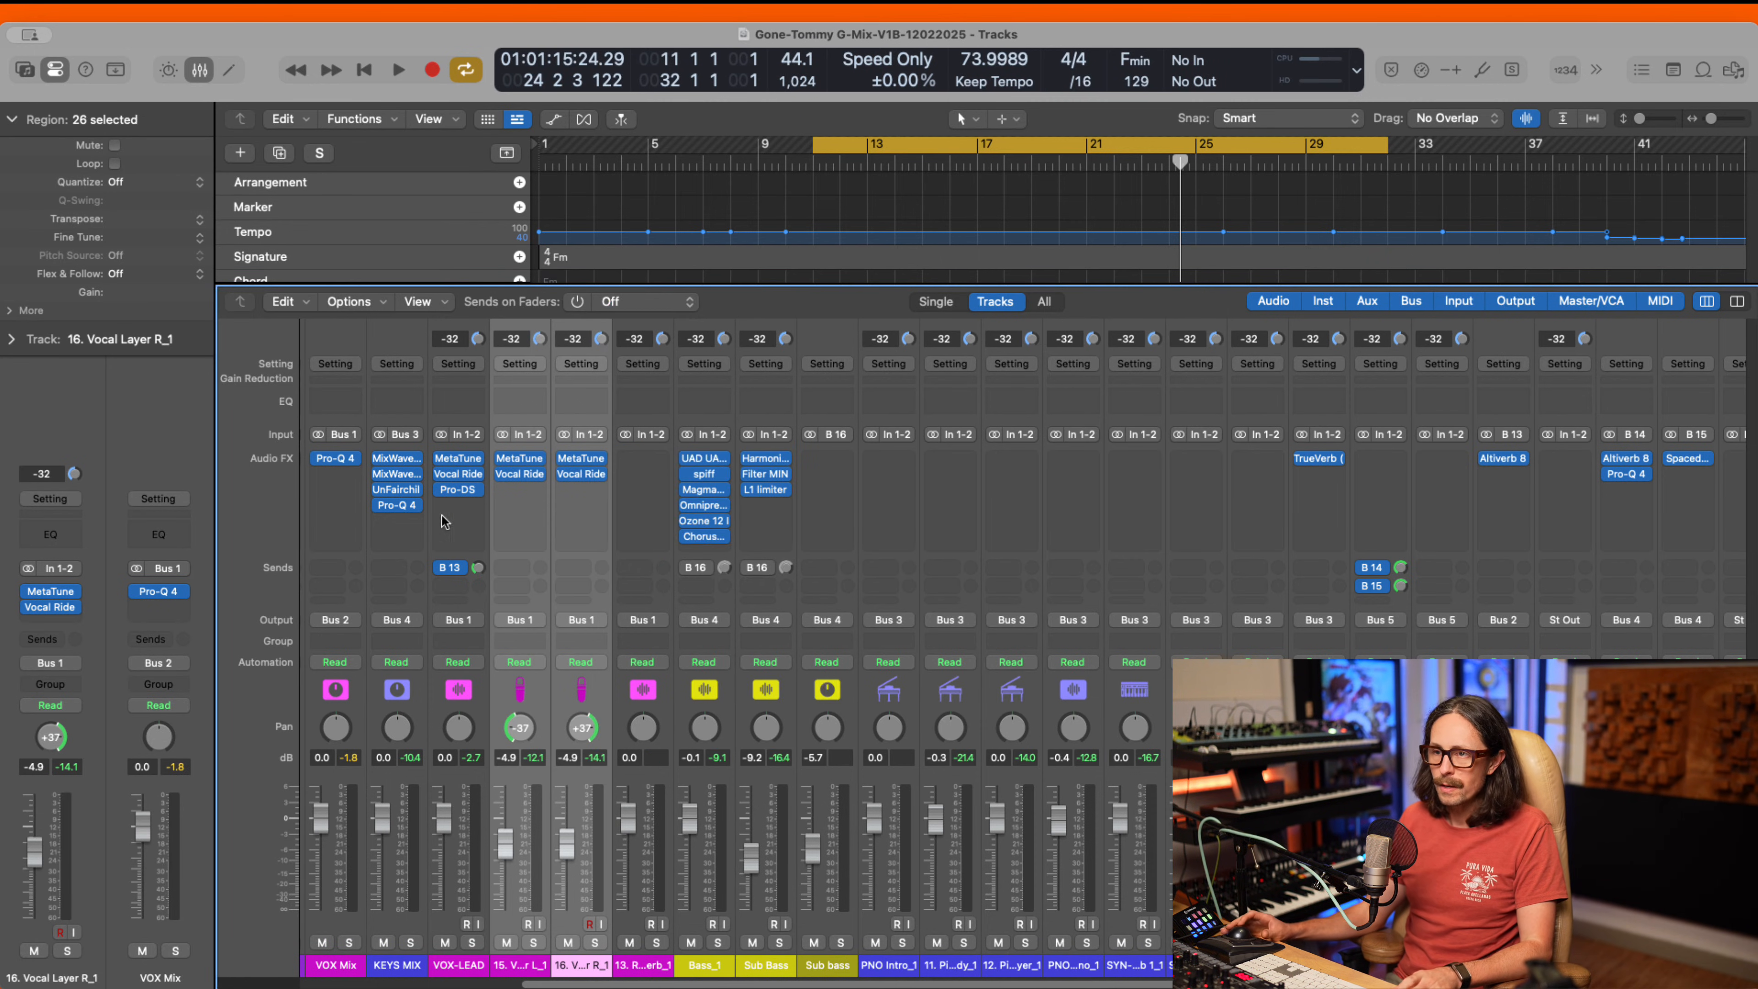
- Add a send to Bus 13 (Vox Verb Short) on both selected vocal layer channels
click(515, 572)
mouse_move(658, 727)
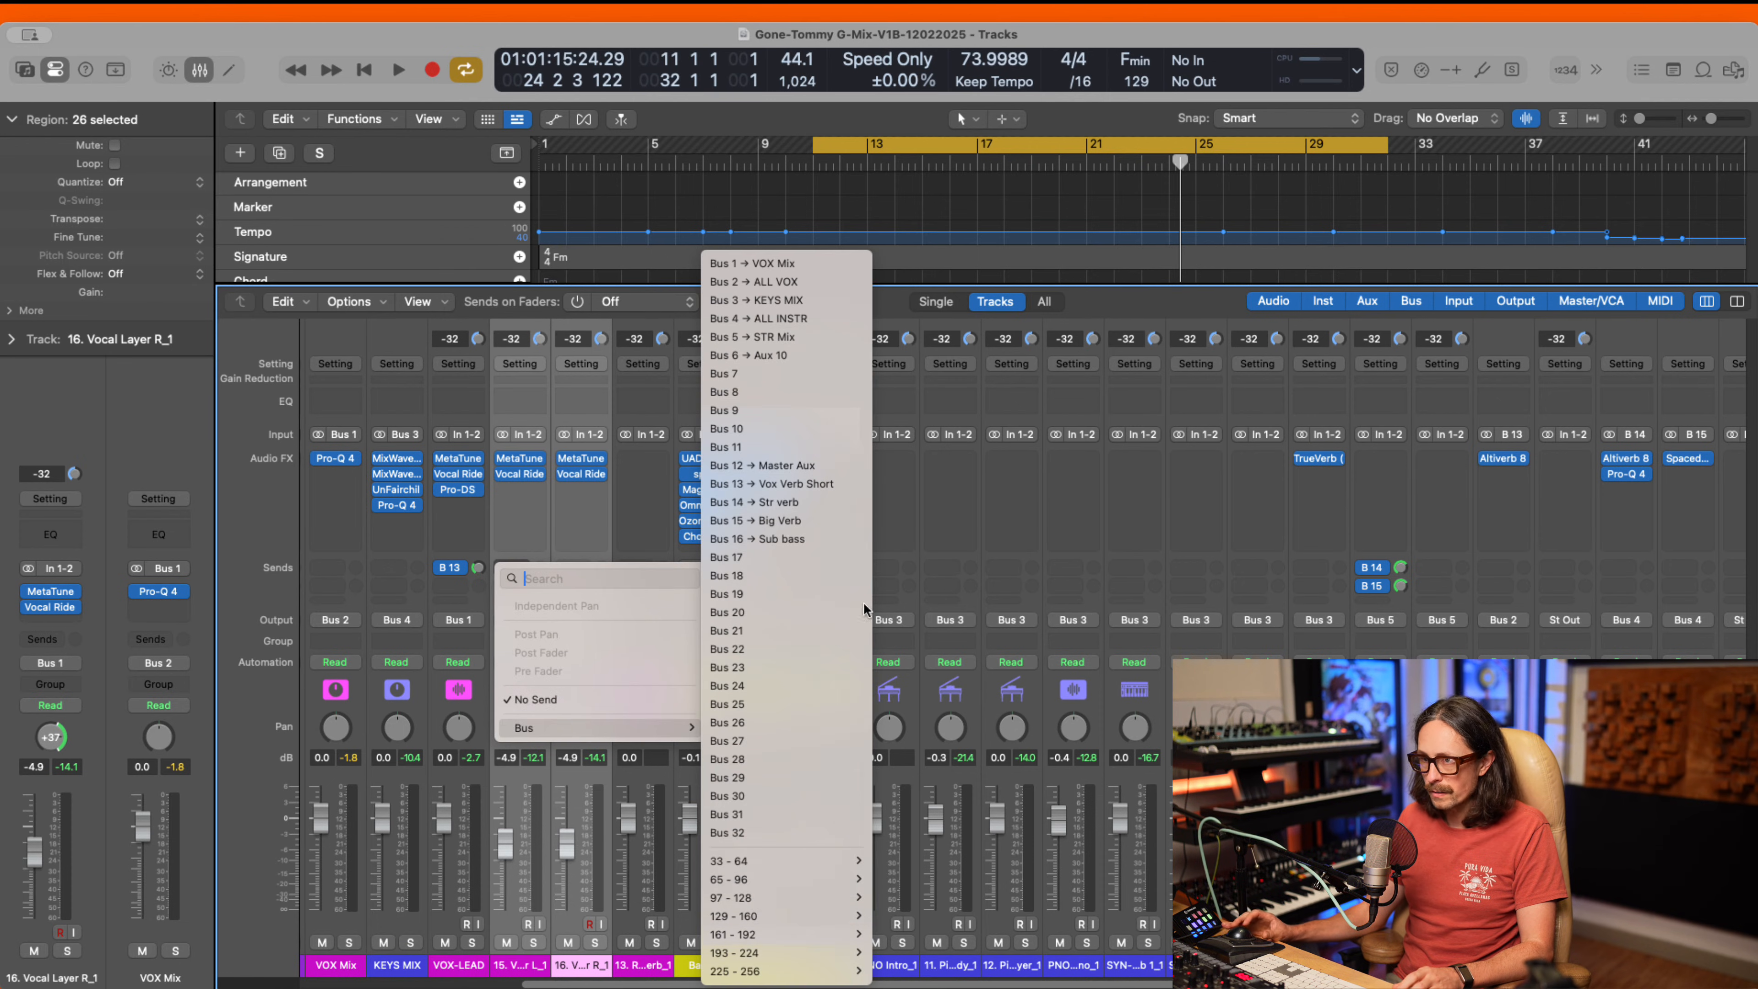
click(813, 483)
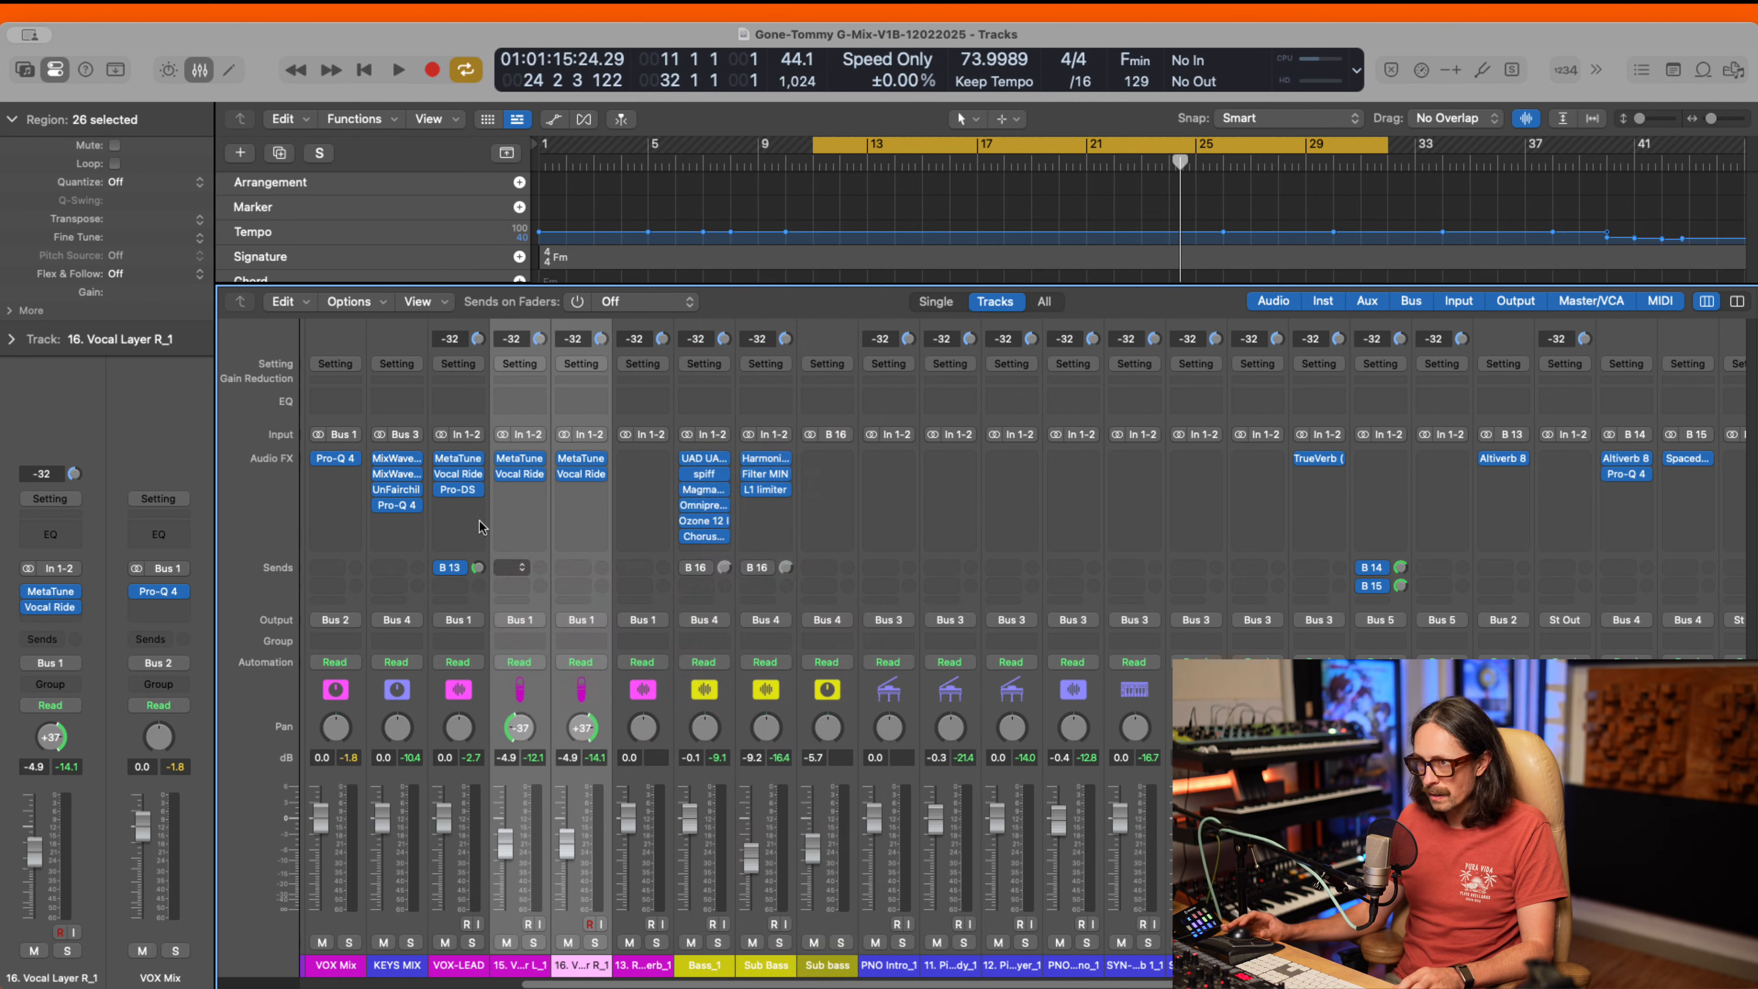
- Copy the Pro-DS plug-in from VOX-LEAD below Vocal Rider on both vocal layer channels, closing the plug-in windows
drag(462, 497, 523, 489)
click(523, 490)
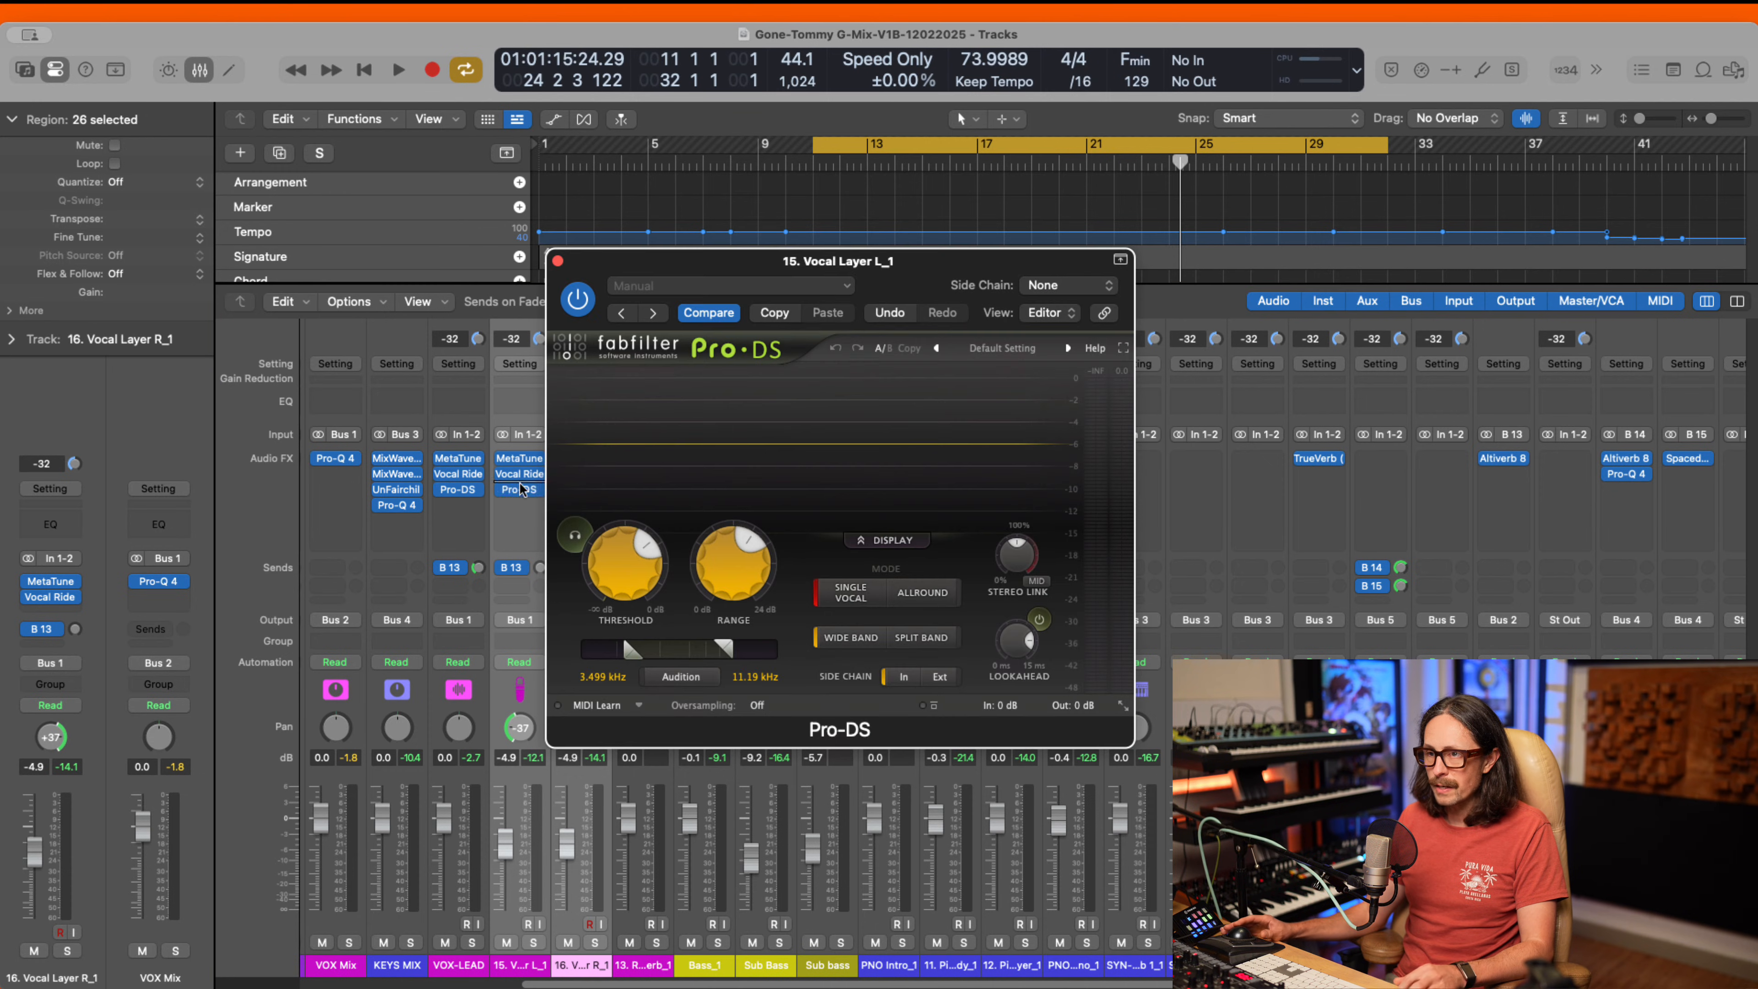
click(556, 260)
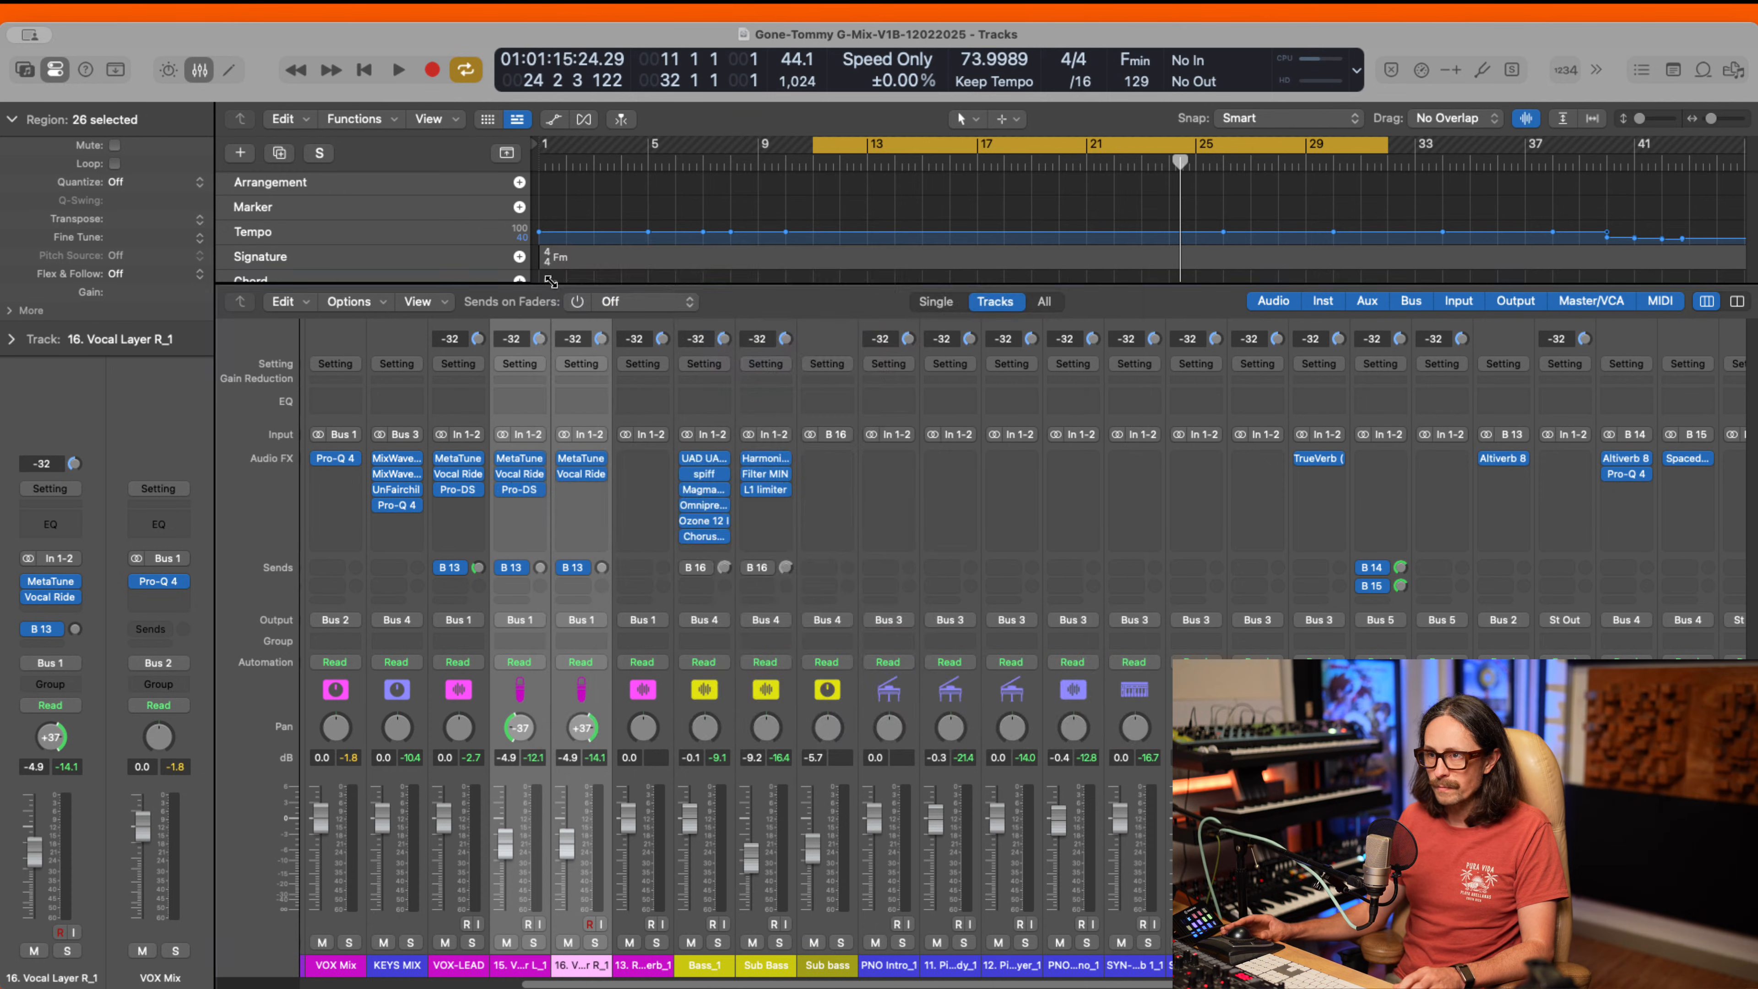
drag(570, 488, 580, 489)
click(580, 490)
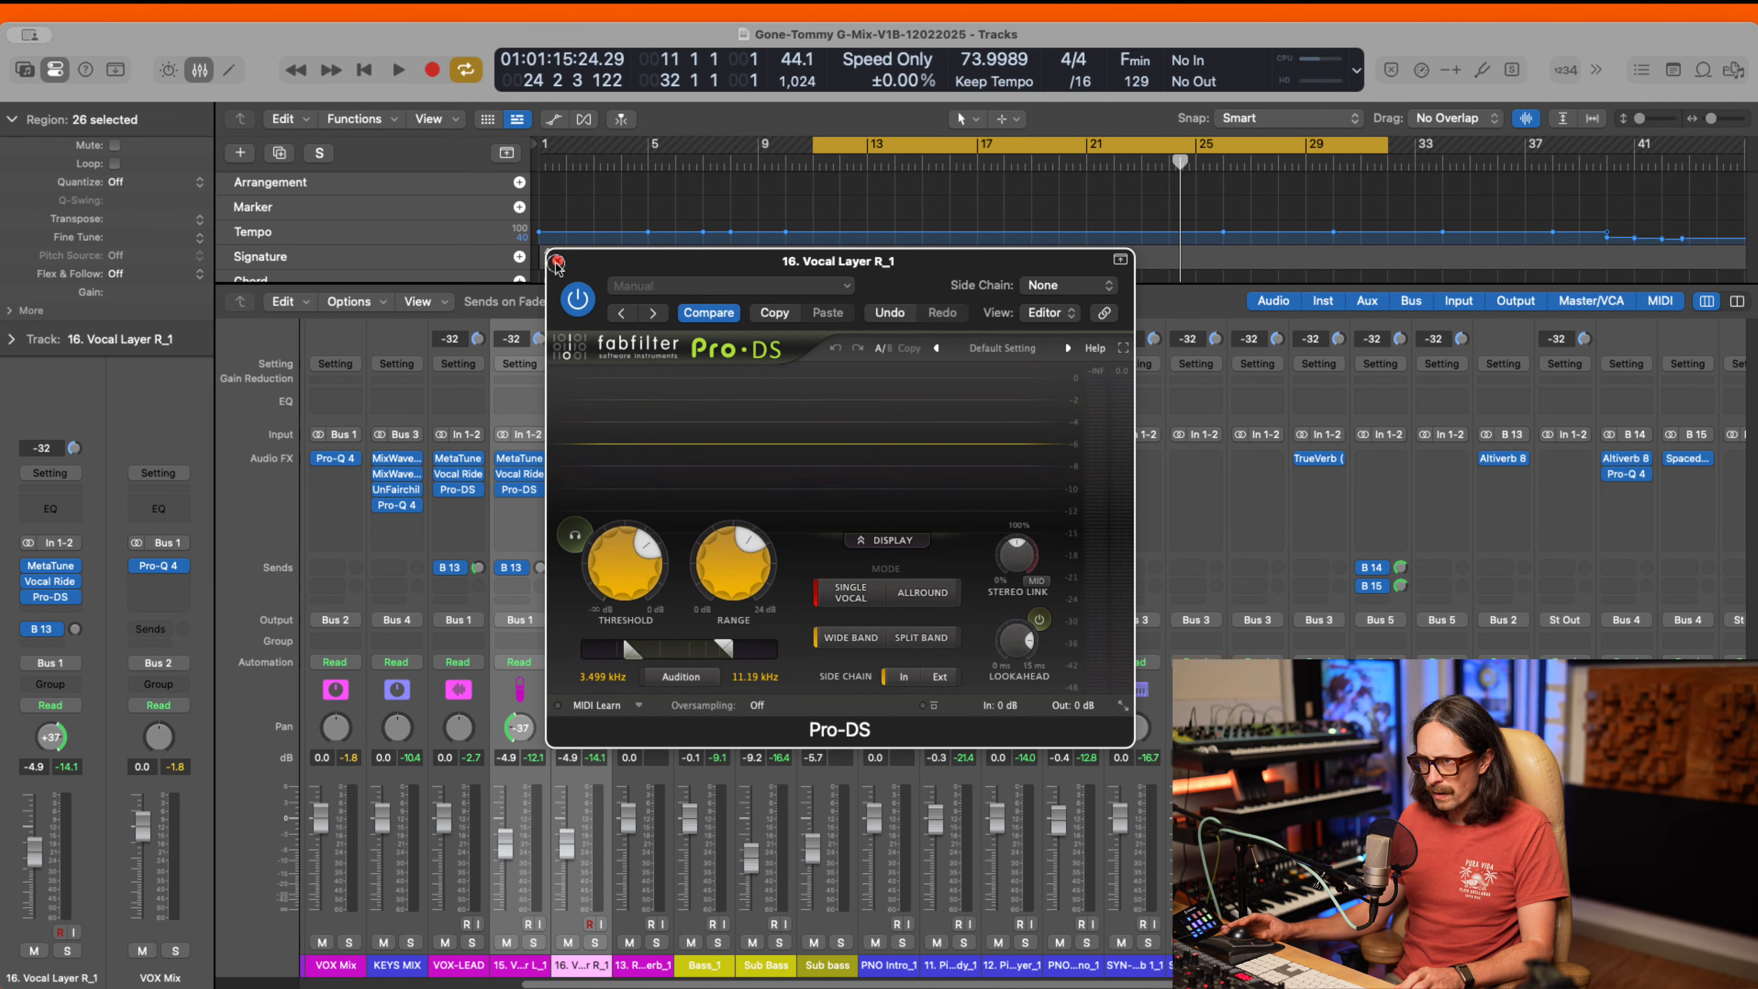
click(557, 261)
- Check the copied MetaTune and Pro-DS settings on the 15. Vocal Layer L_1 channel
click(520, 458)
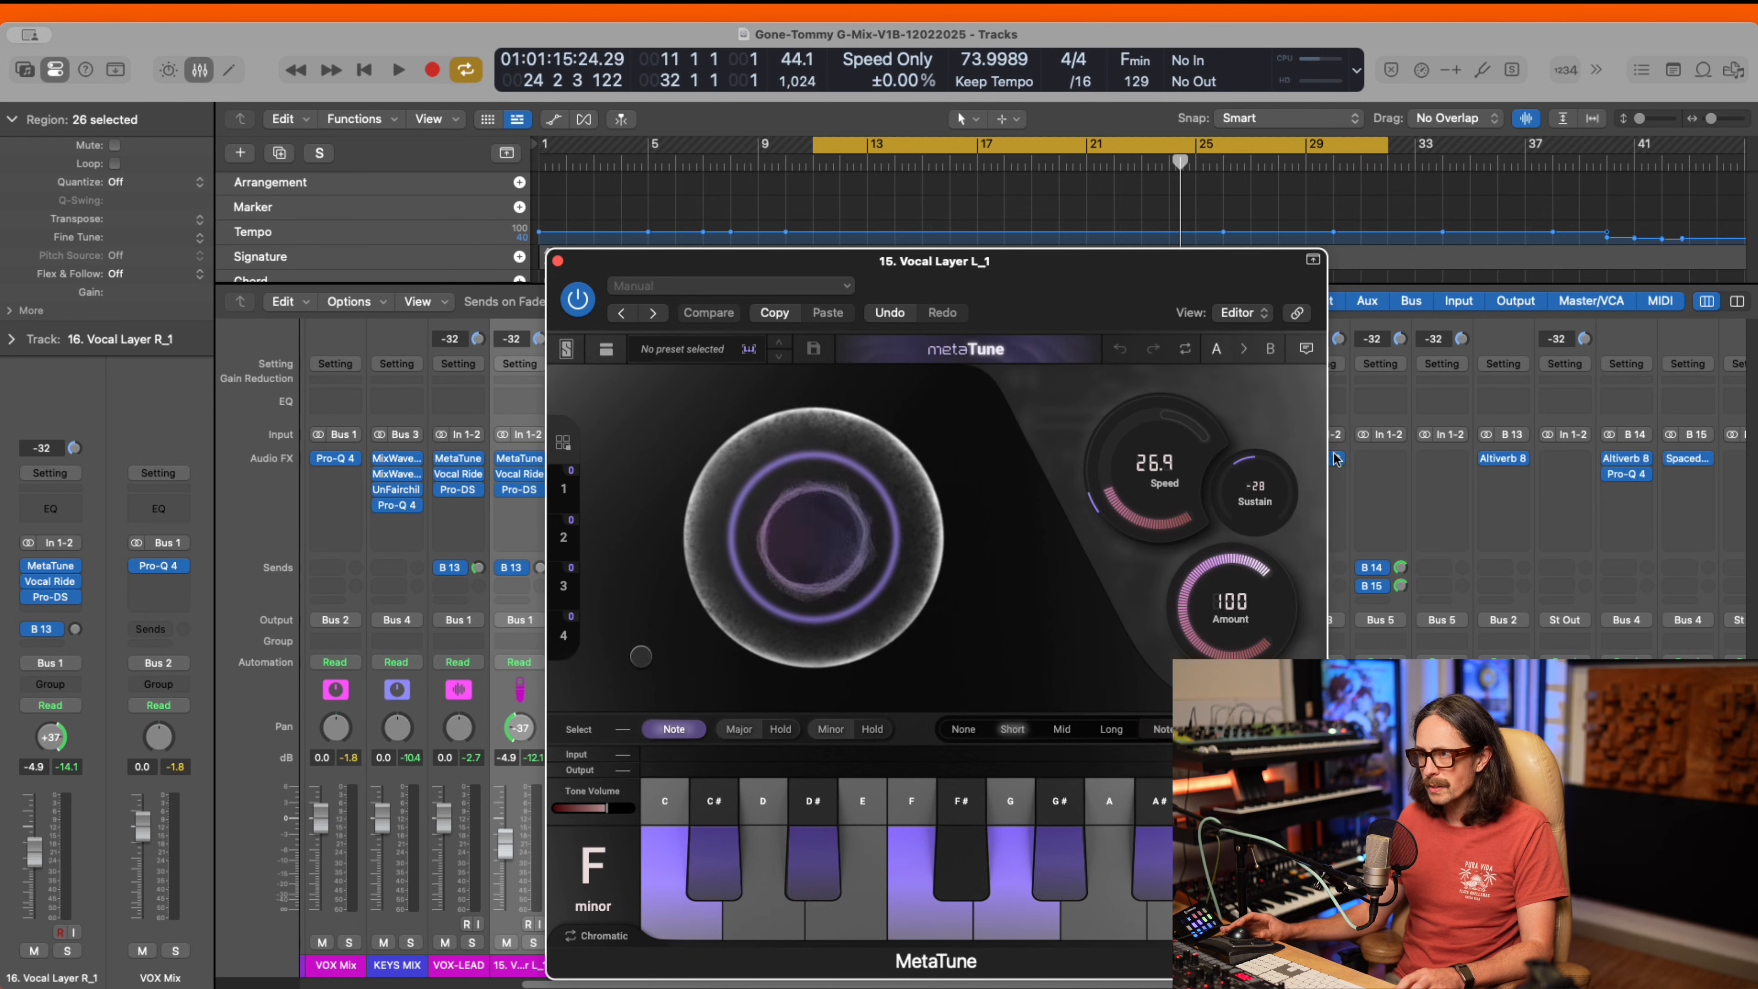
click(558, 261)
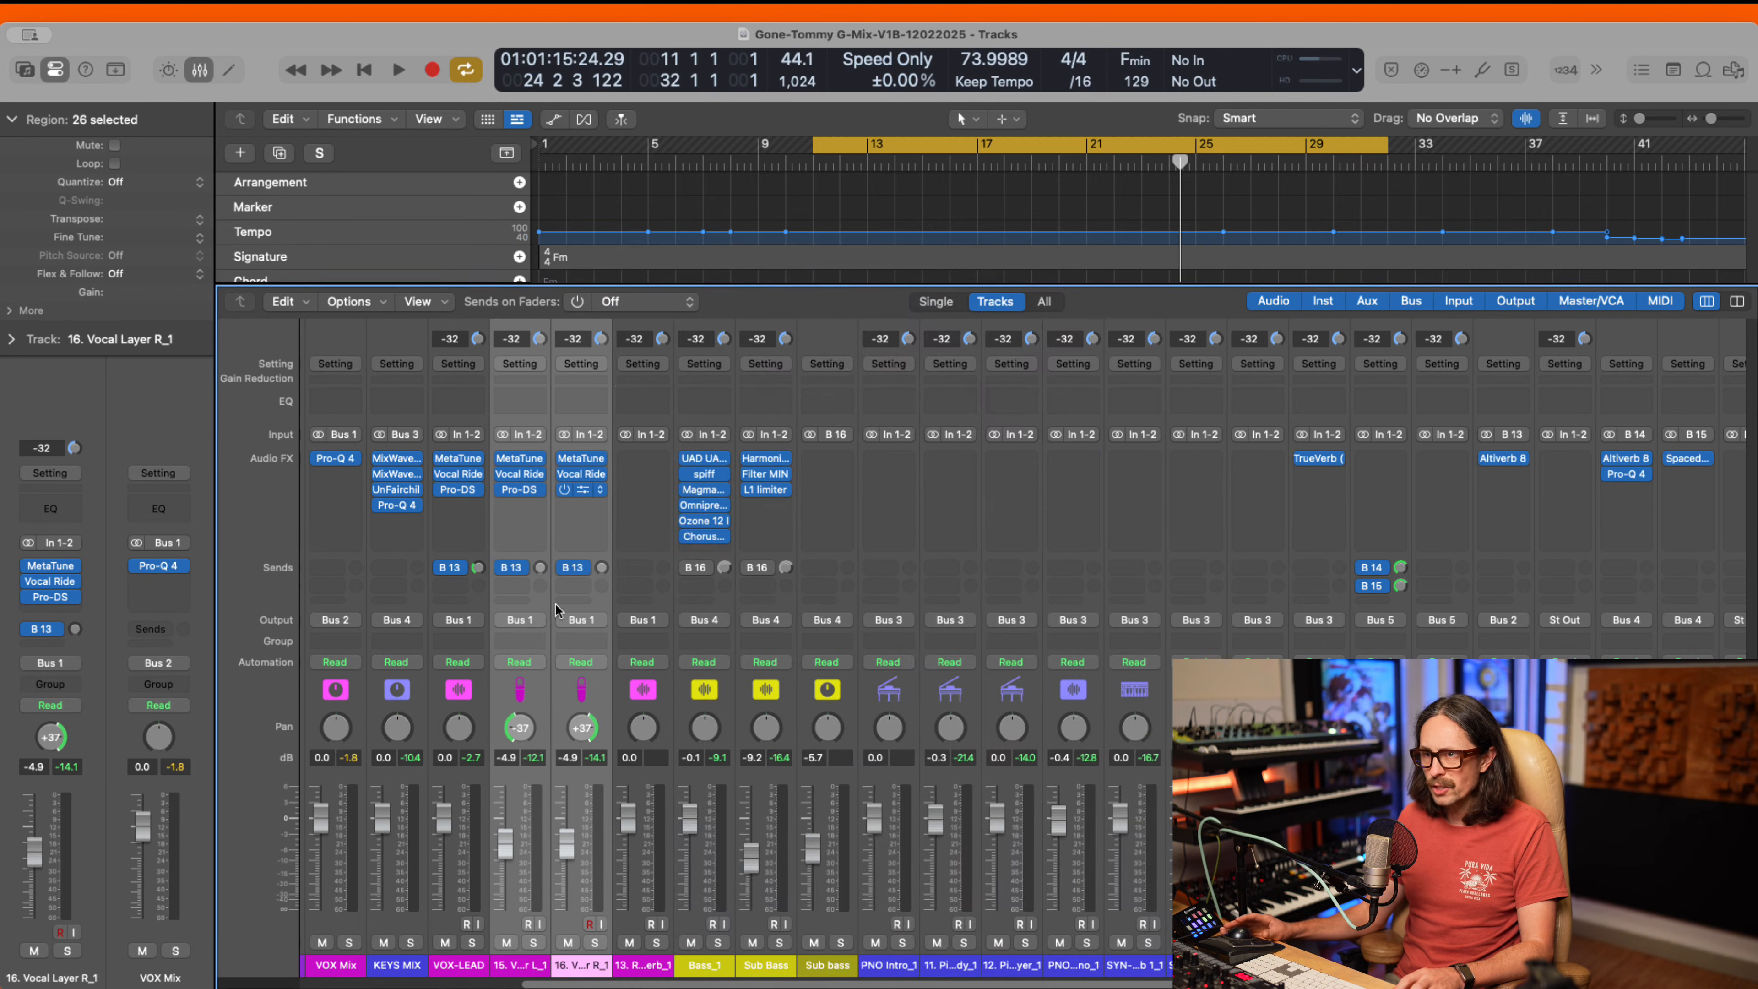
click(522, 490)
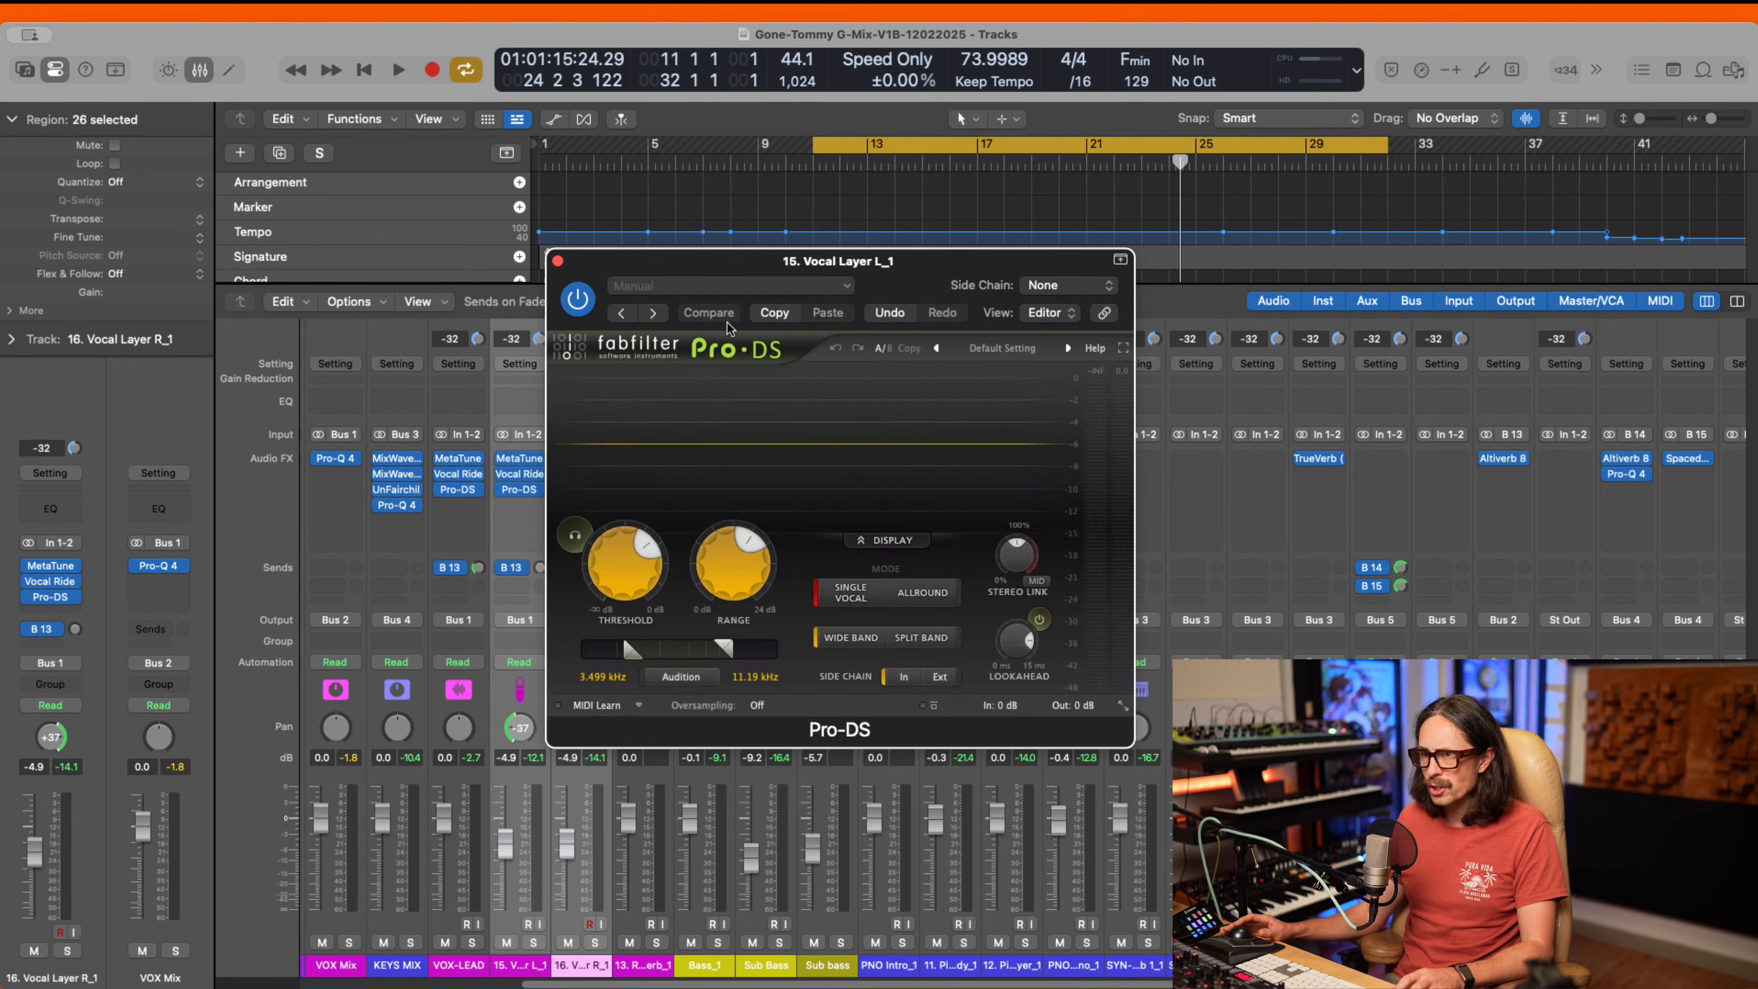
click(558, 261)
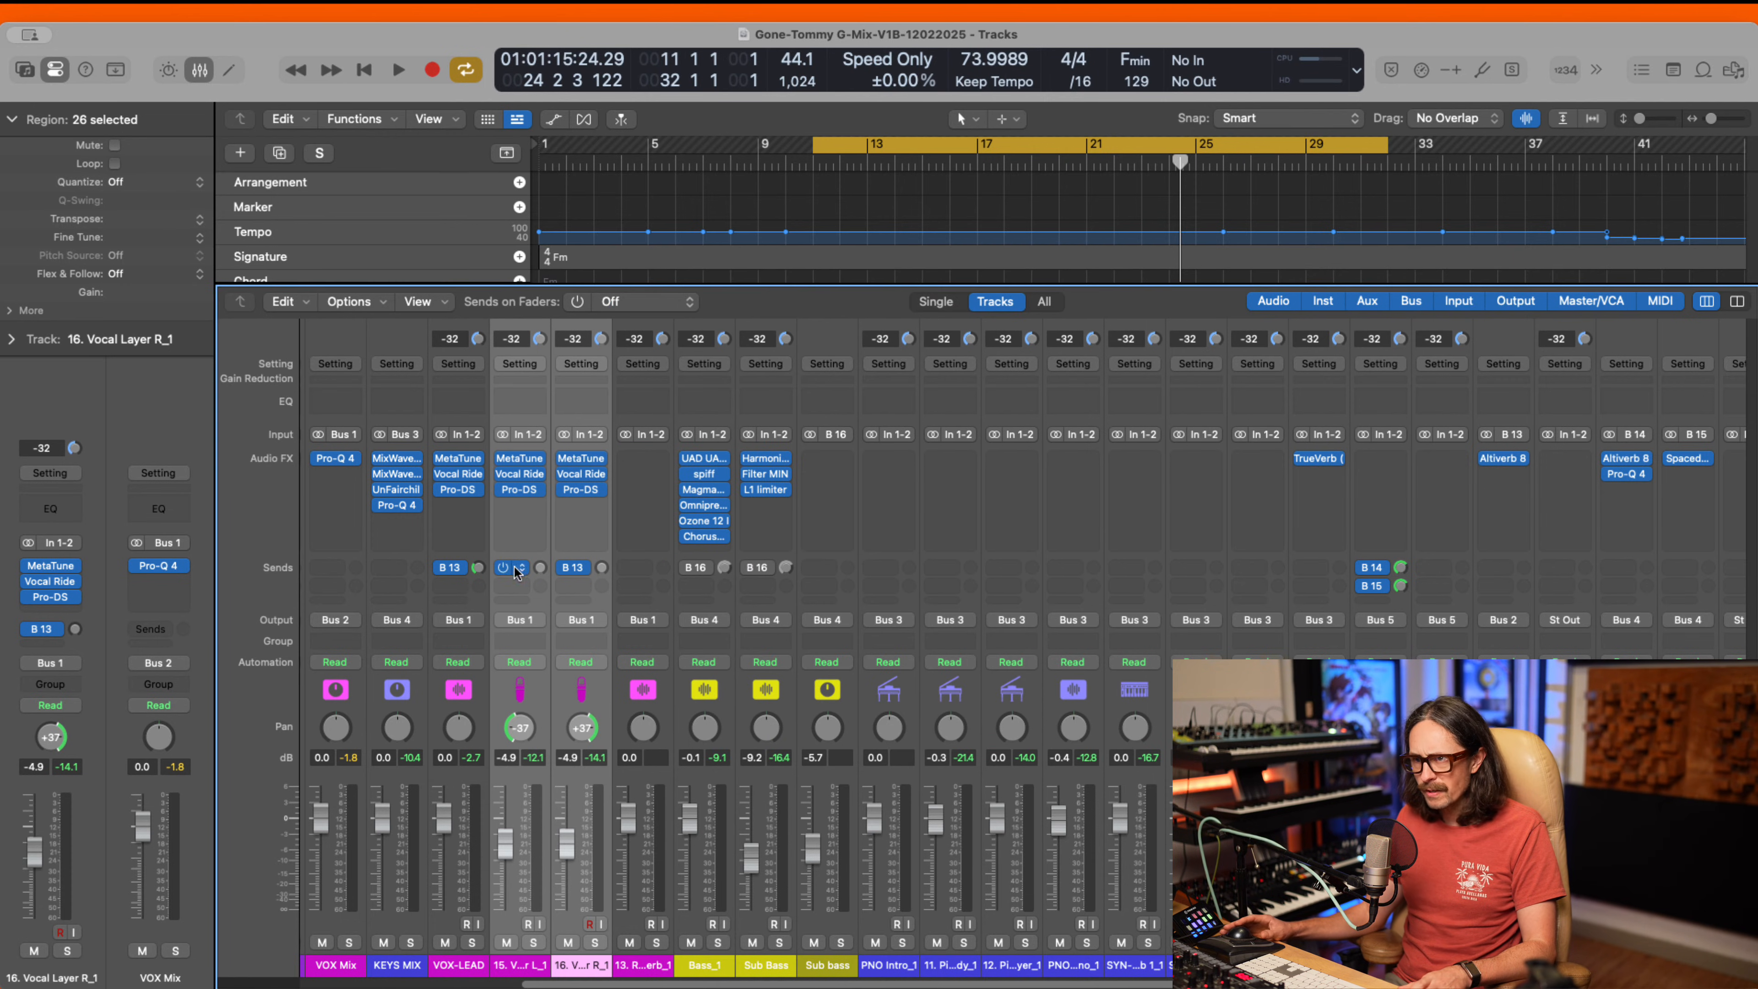
- Raise the bus 13 send level of both vocal layers to about -9.6 dB and audition the reverb in playback
drag(544, 572, 536, 524)
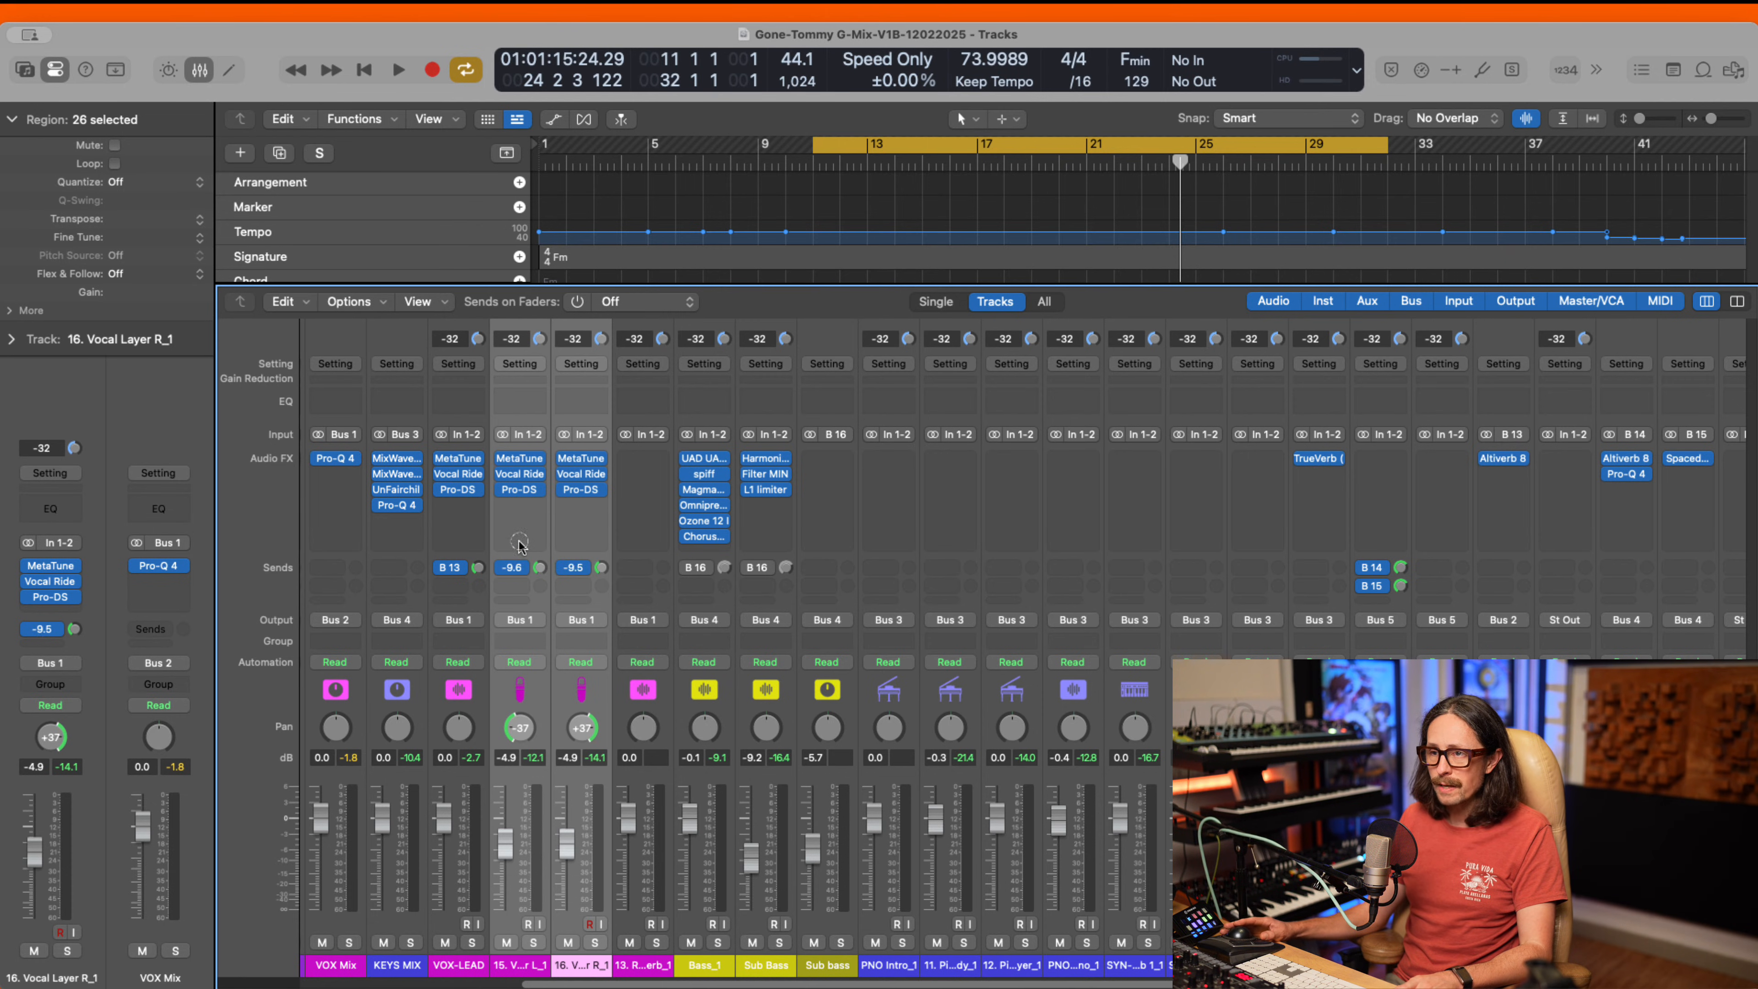
drag(520, 545, 520, 549)
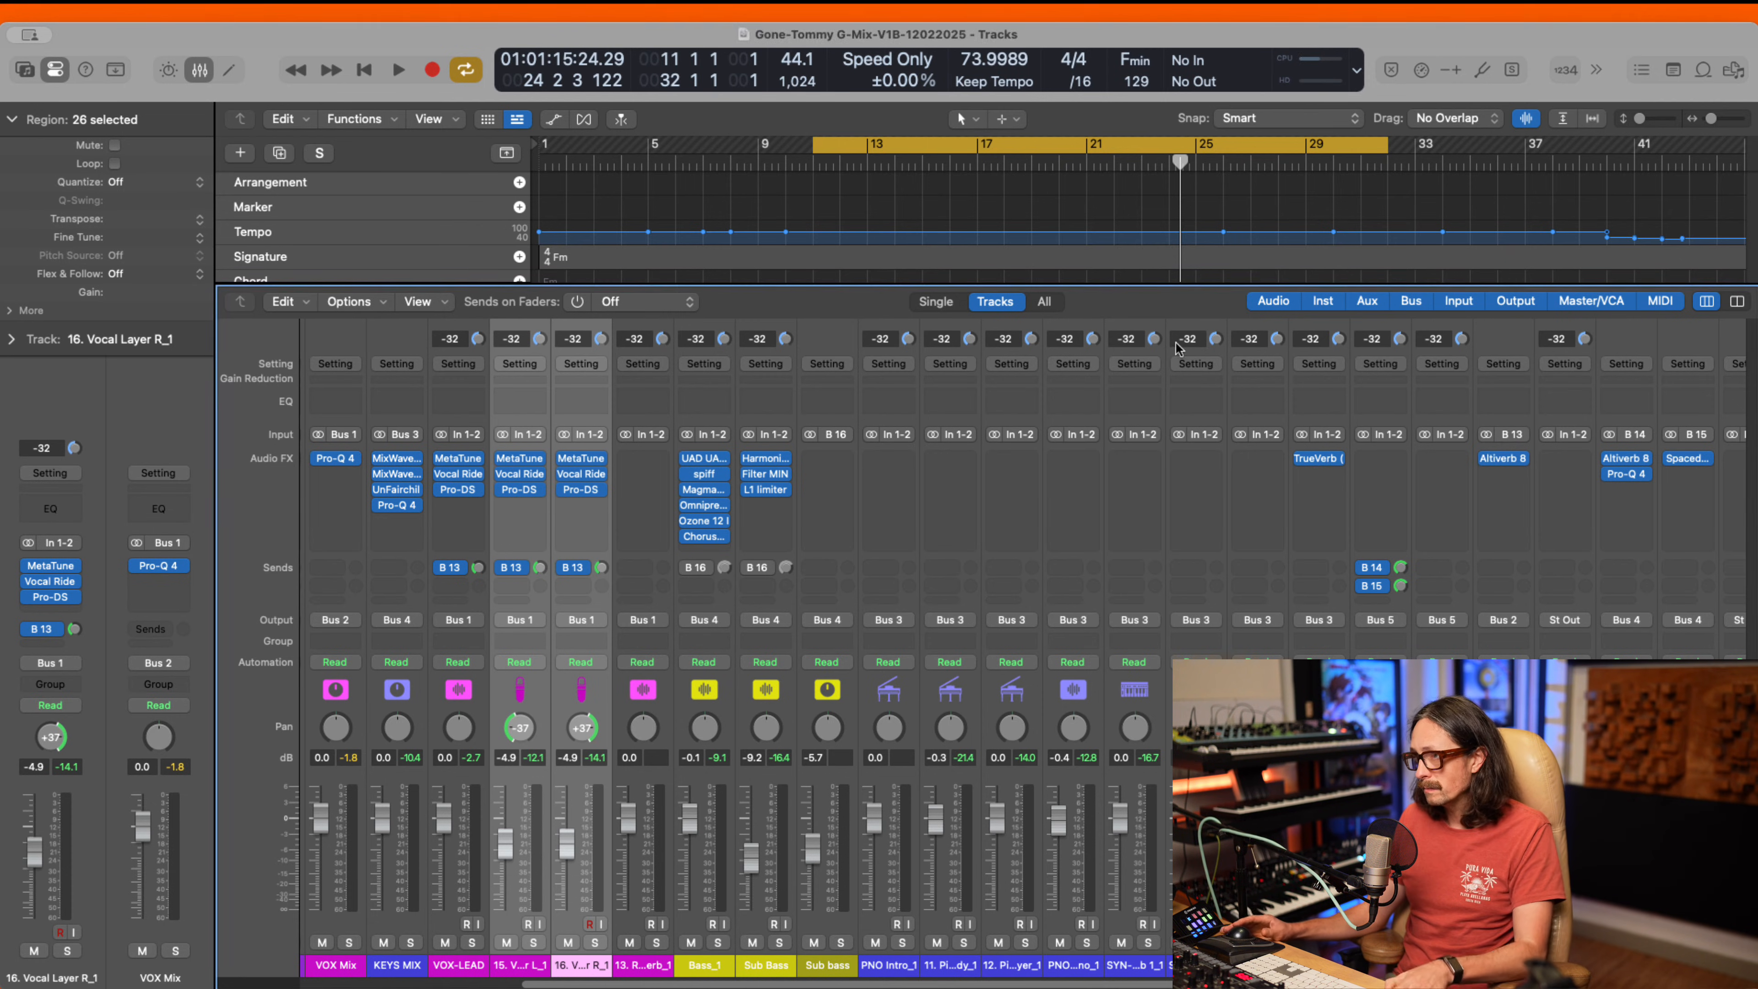
key(space)
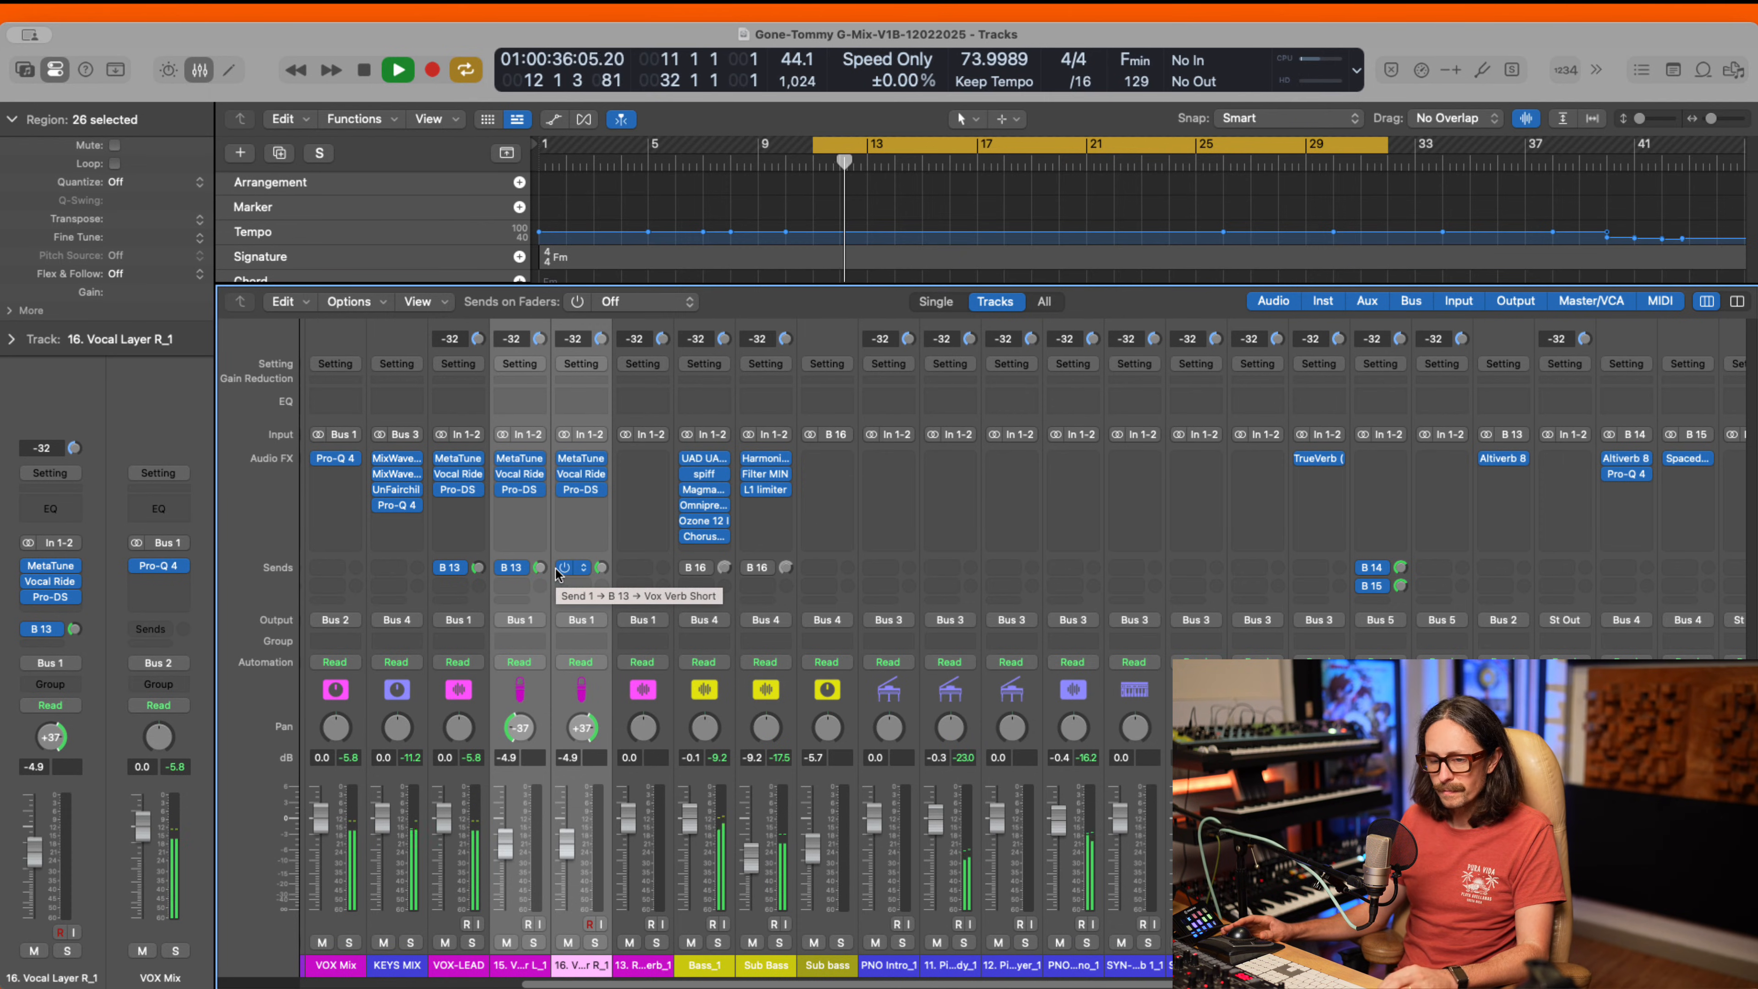
key(x)
key(x)
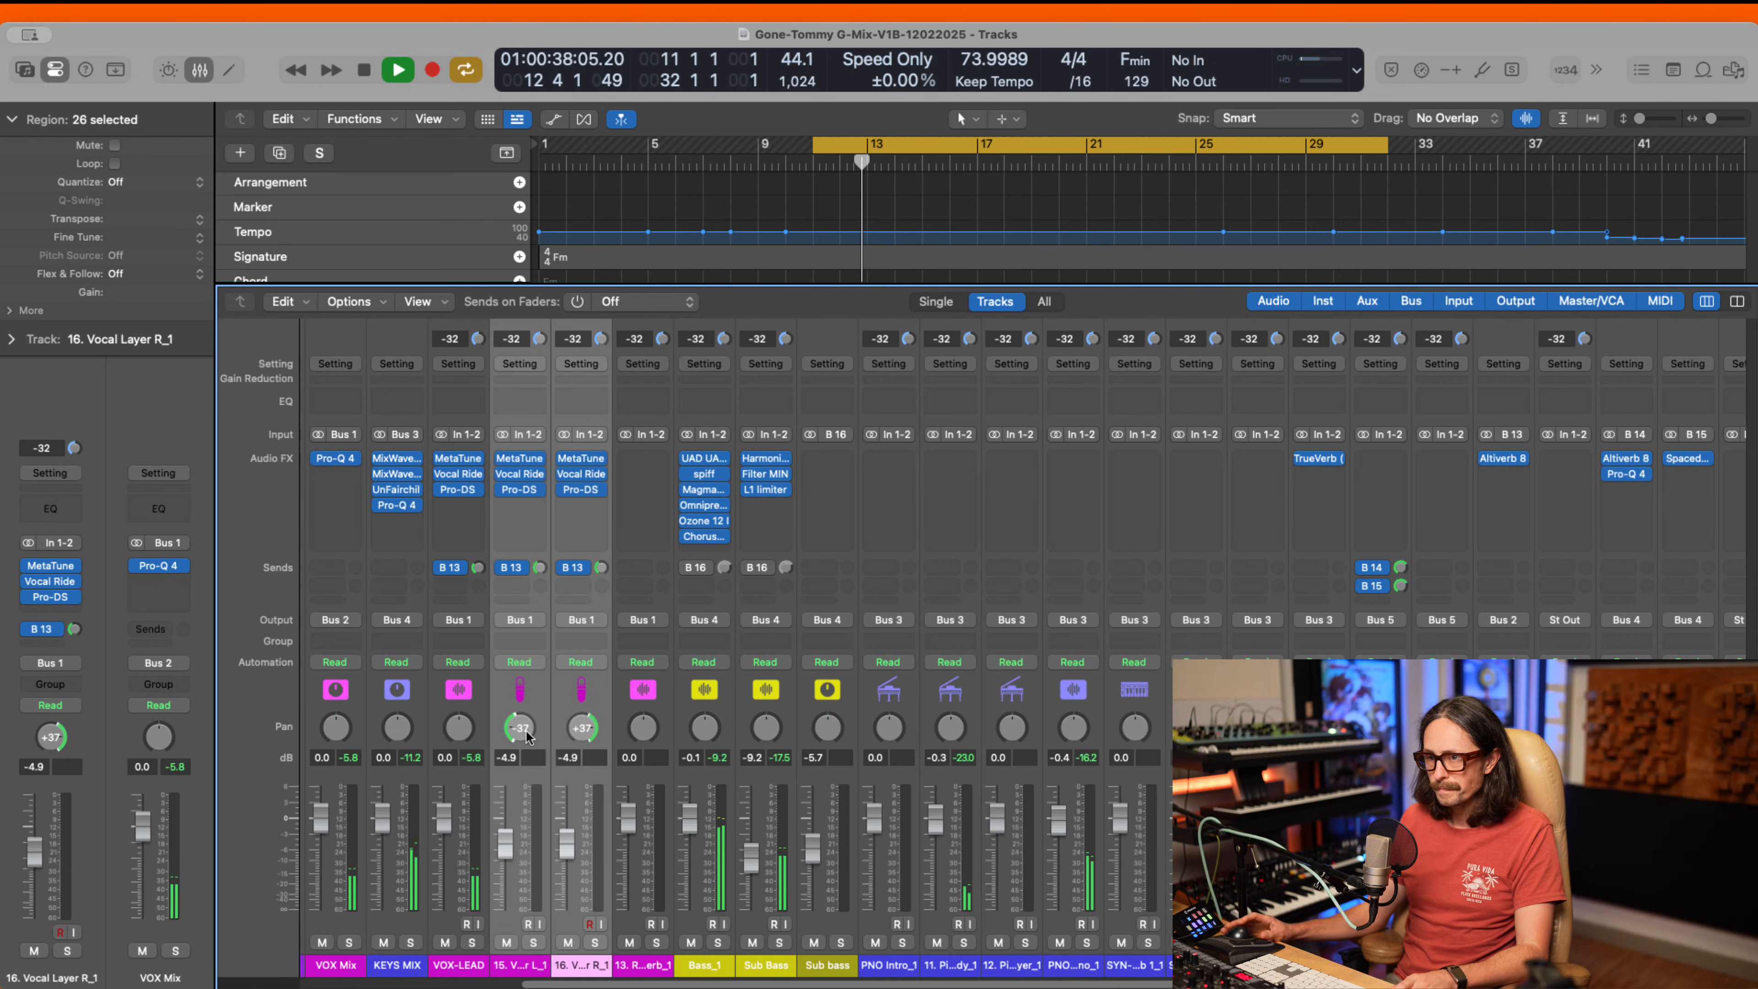
click(539, 568)
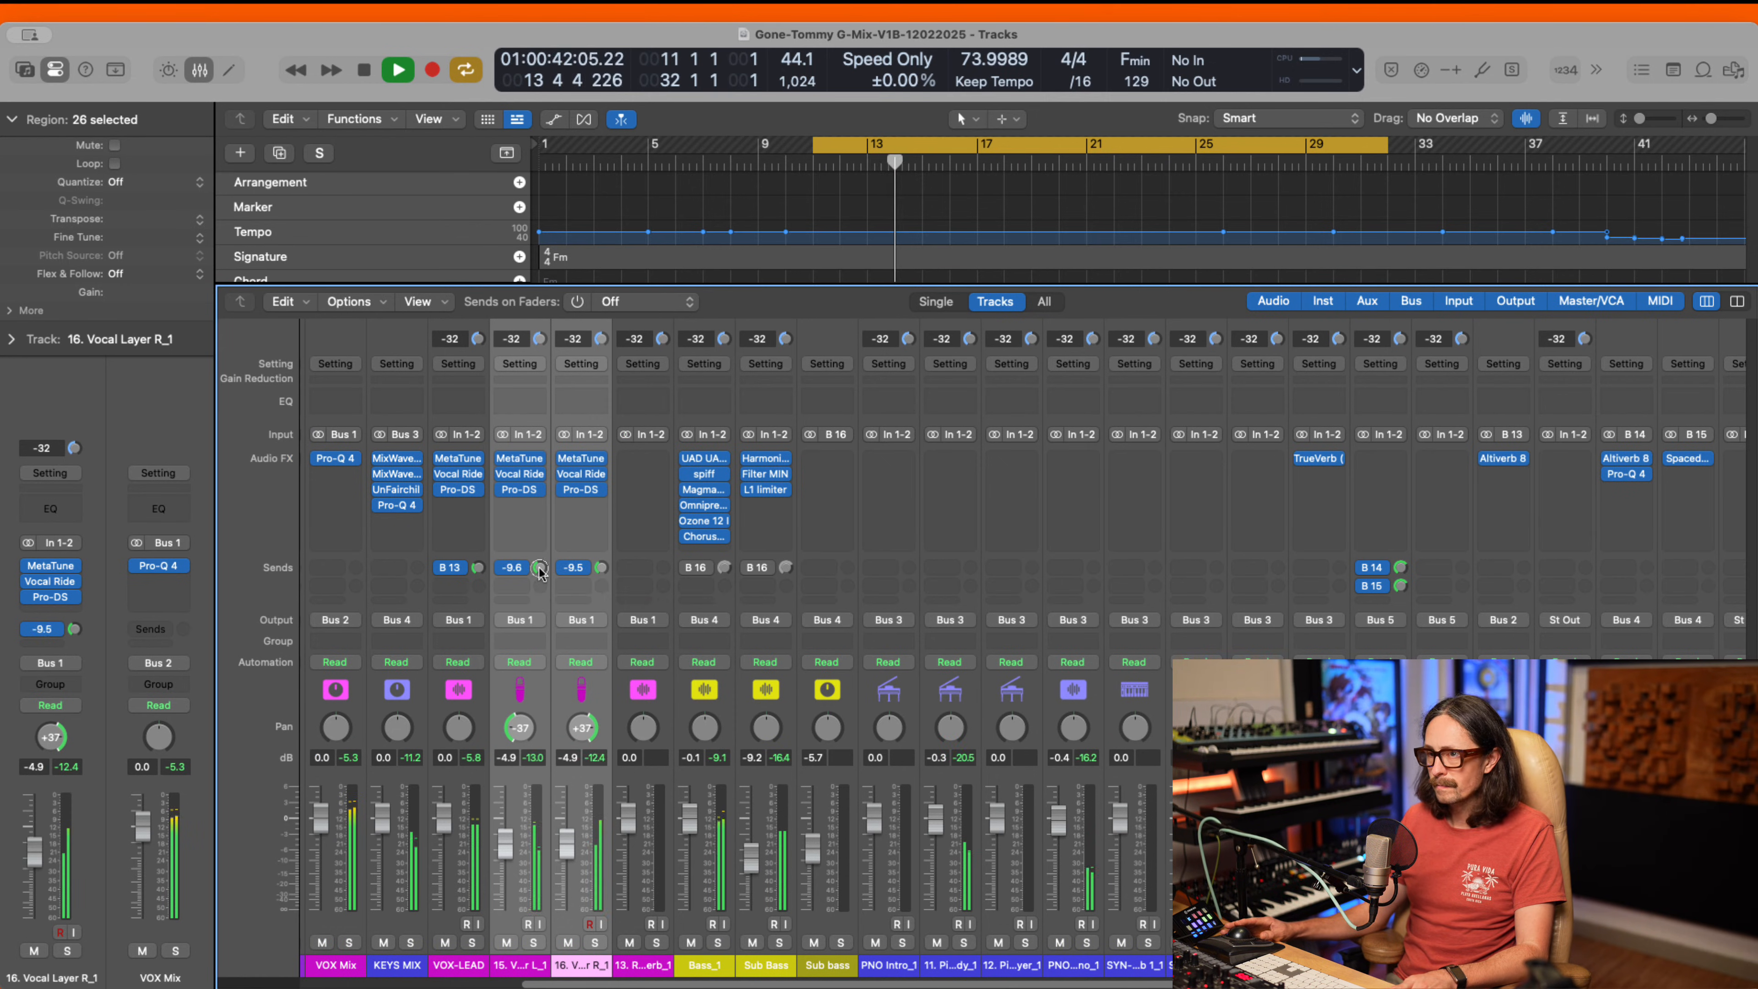
drag(539, 568, 539, 571)
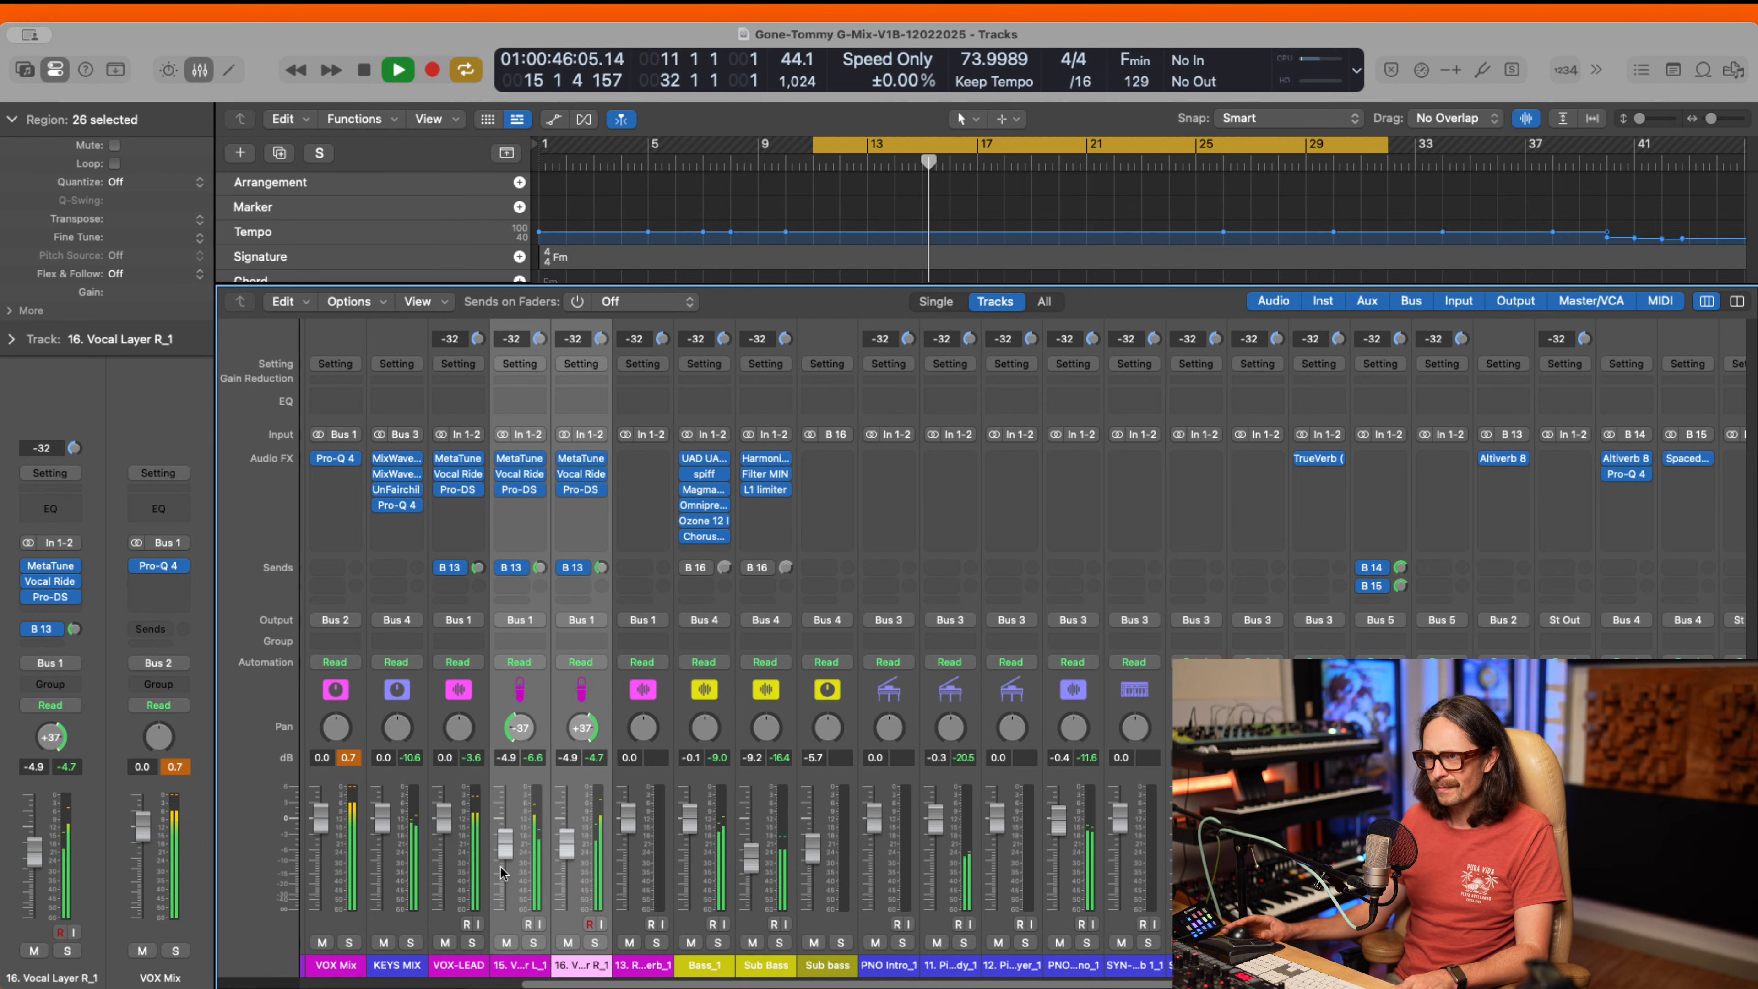
- Lower both vocal layer faders to -5.8 dB, readjust their bus 13 sends during playback, and stop the song
drag(509, 853, 508, 856)
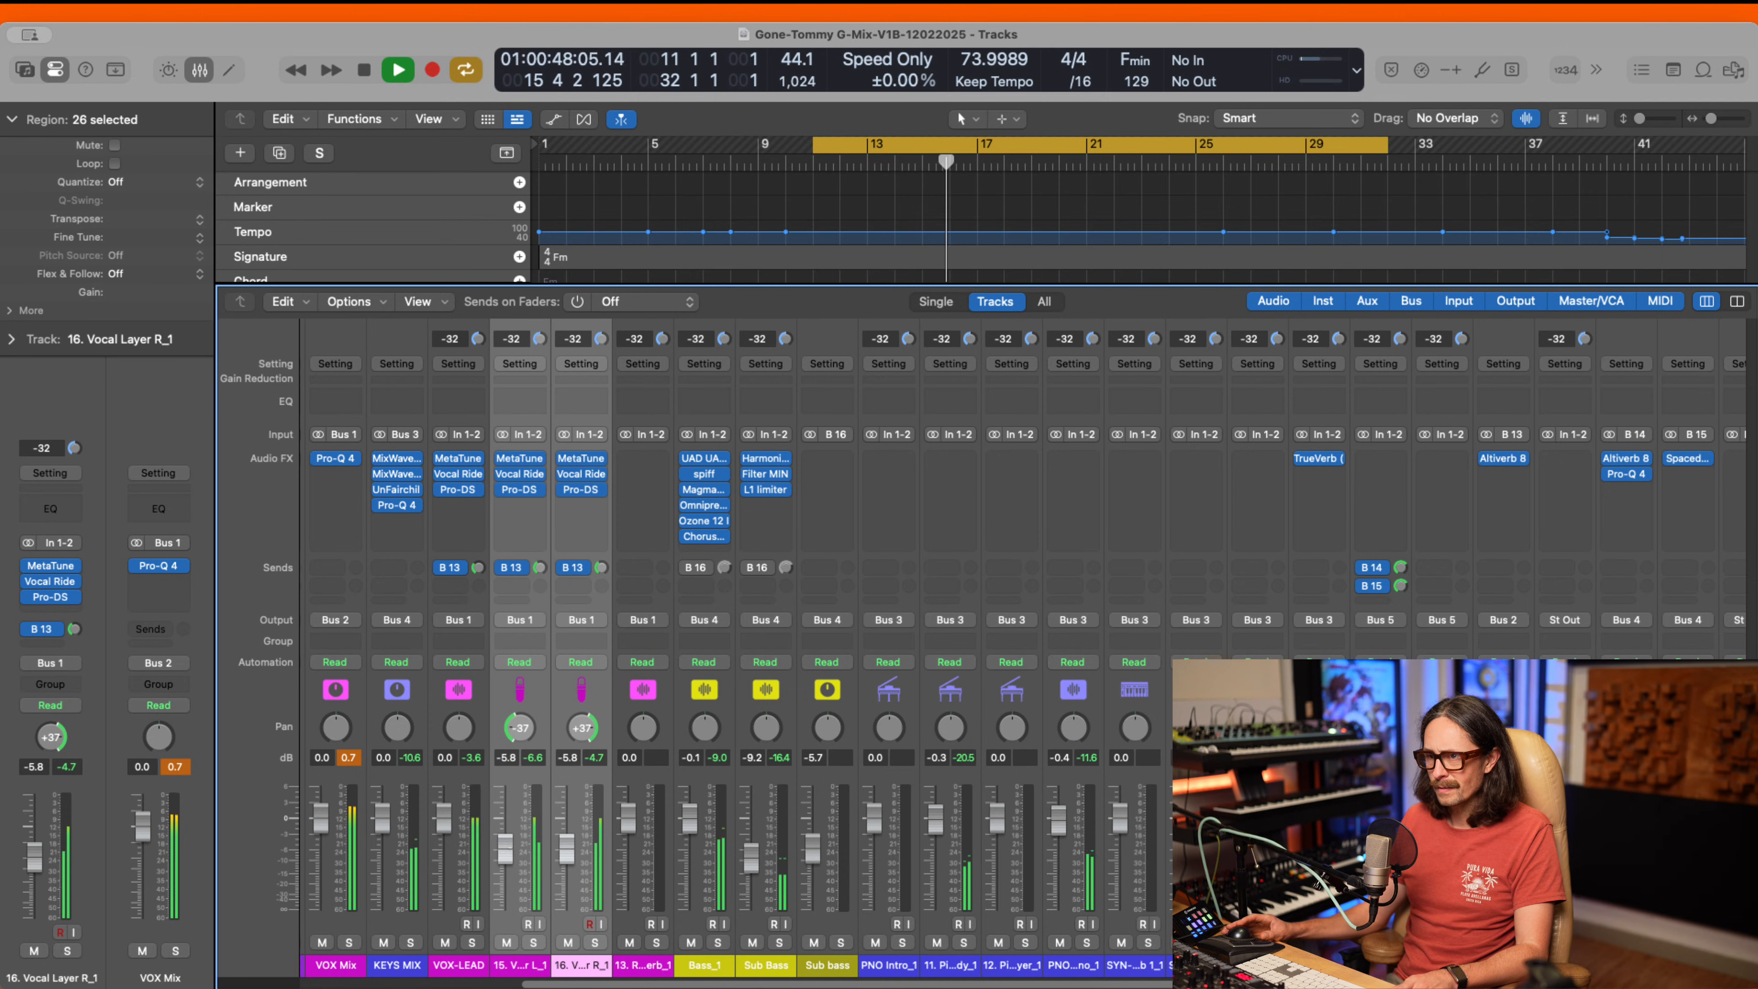
drag(538, 568, 539, 576)
key(space)
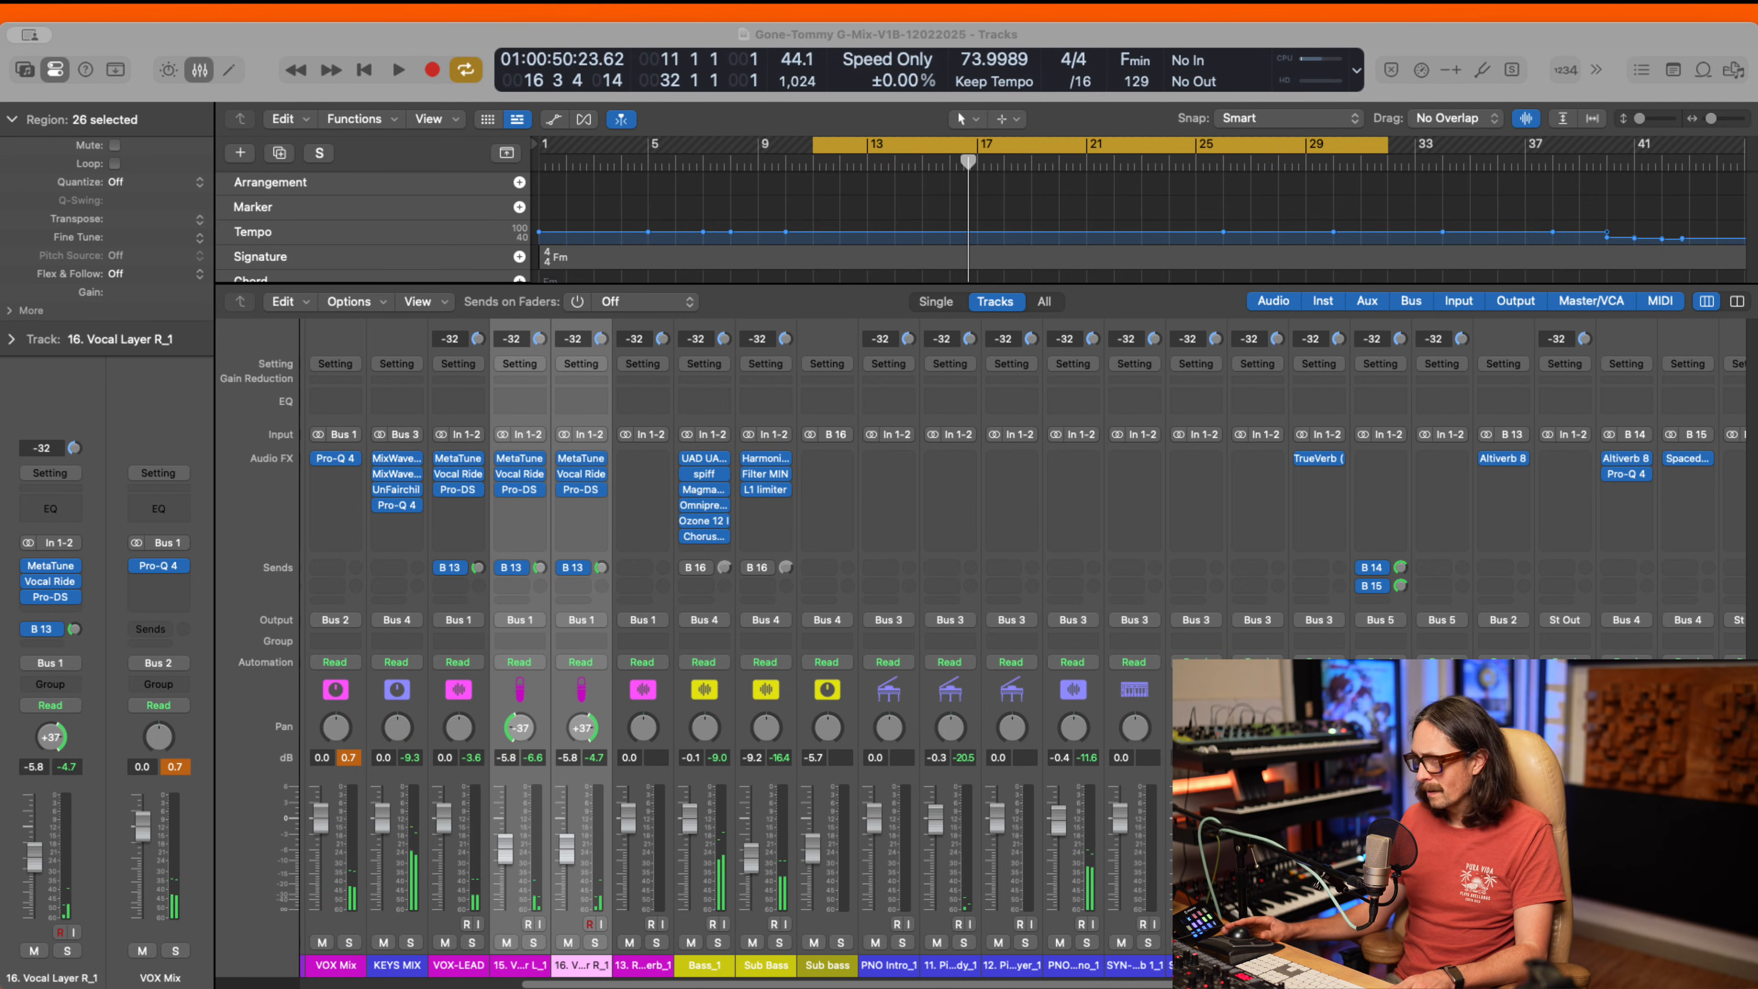
click(505, 383)
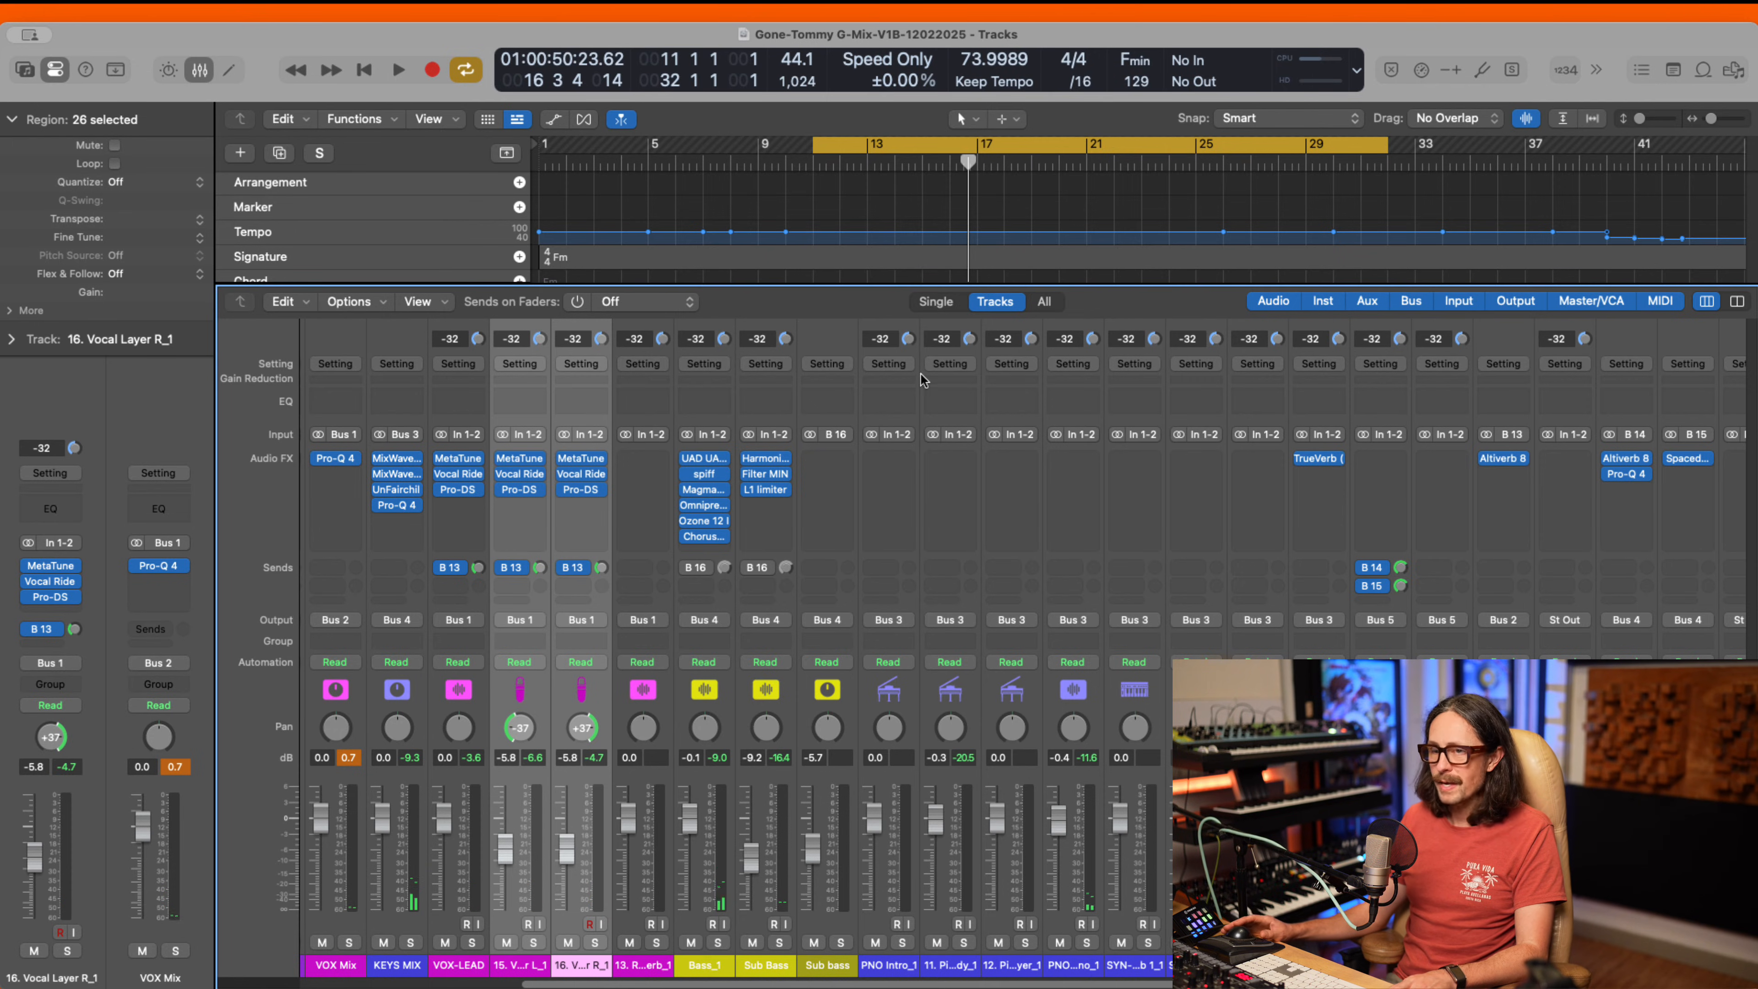
- Hide the mixer and place the playhead at bar 13 beat 3, just before the first vocal layer phrase
key(x)
scroll(934, 459, down, 5)
scroll(670, 463, up, 5)
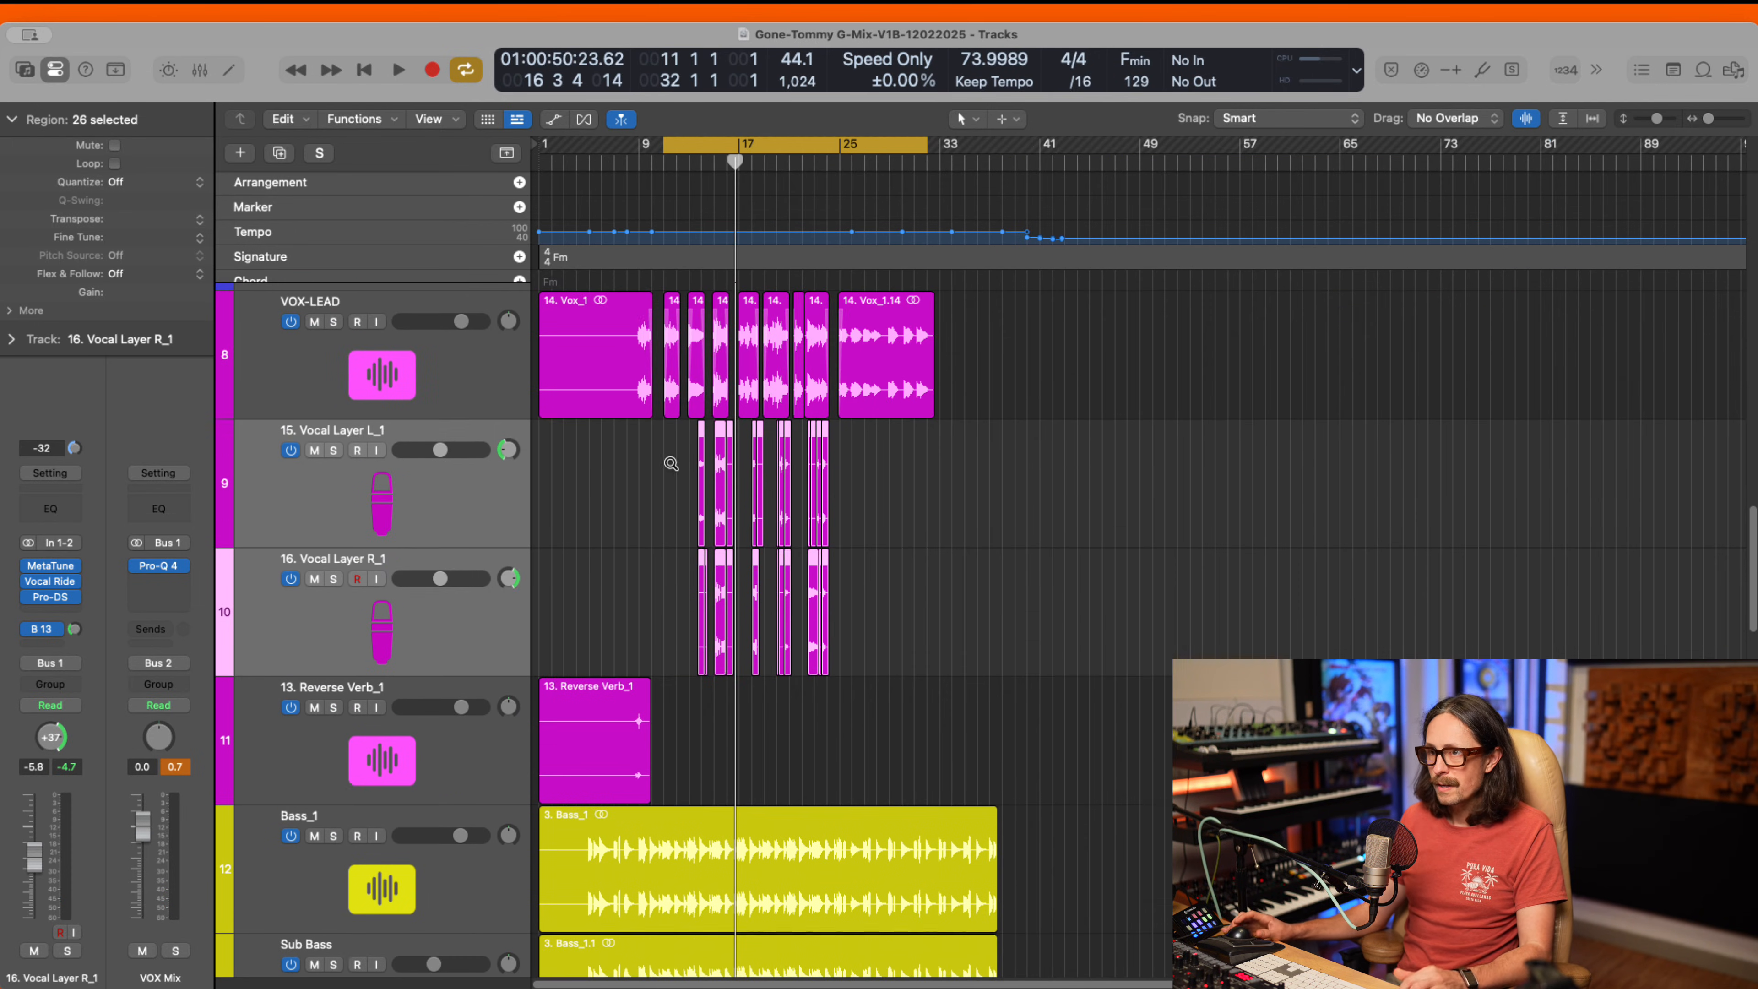
drag(663, 352, 930, 803)
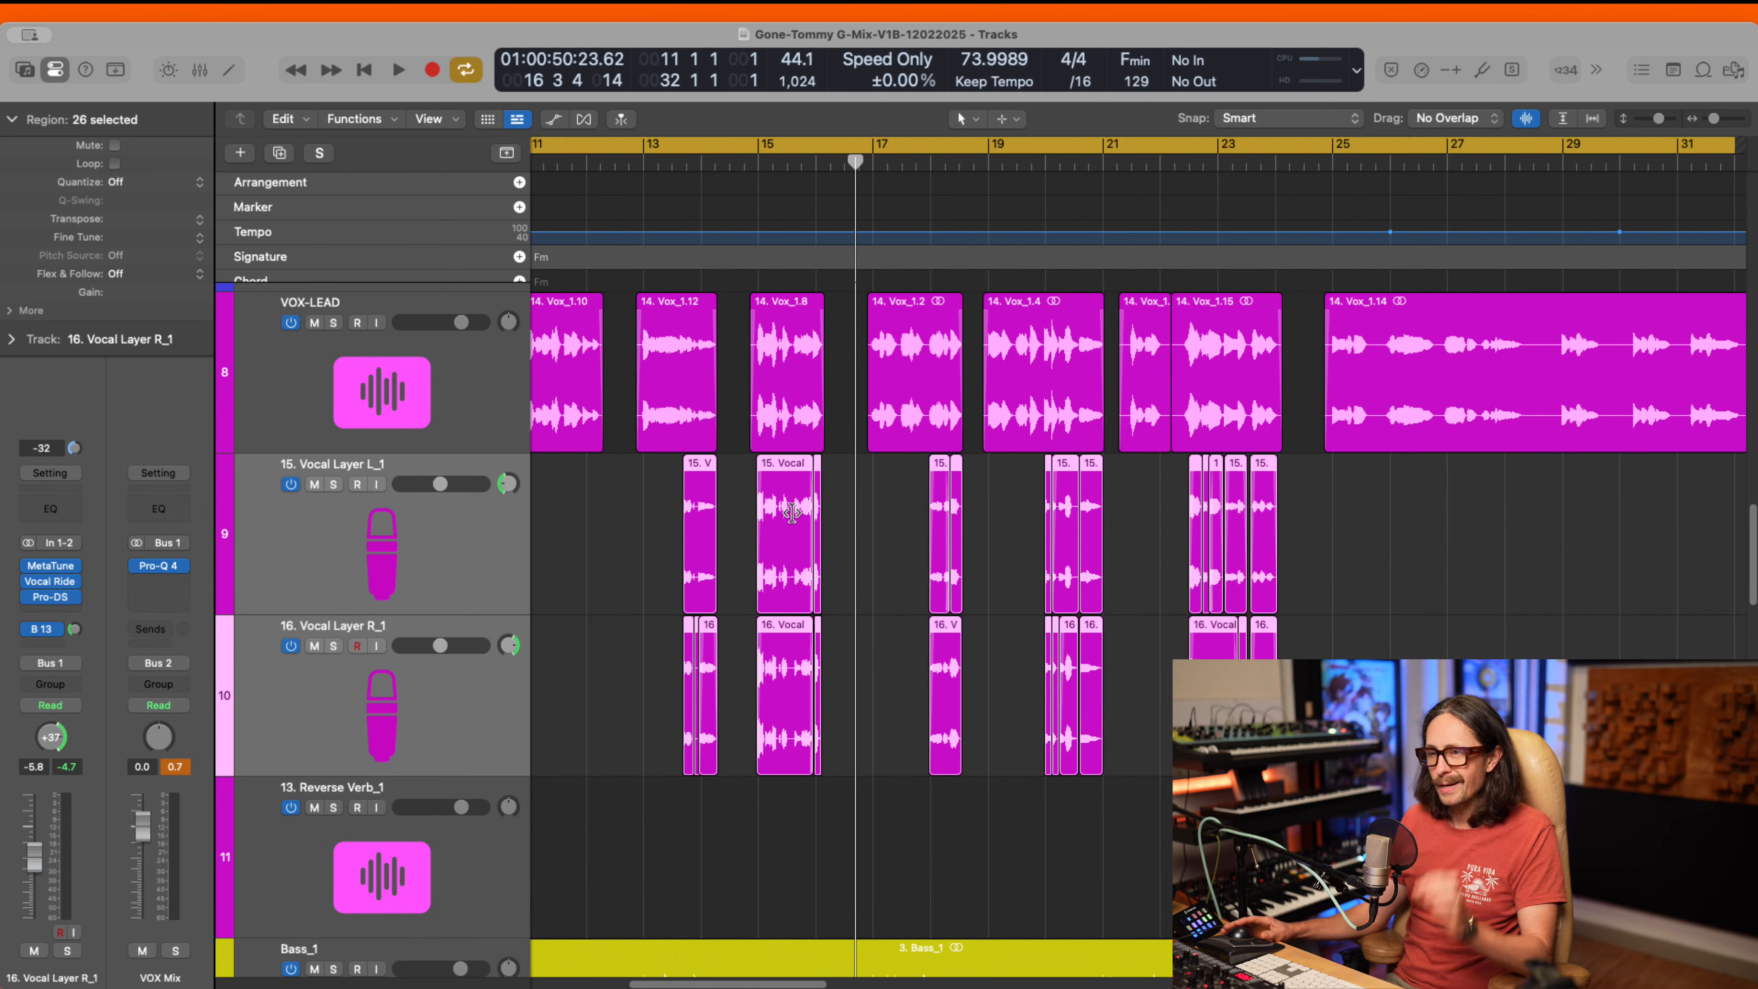
click(676, 162)
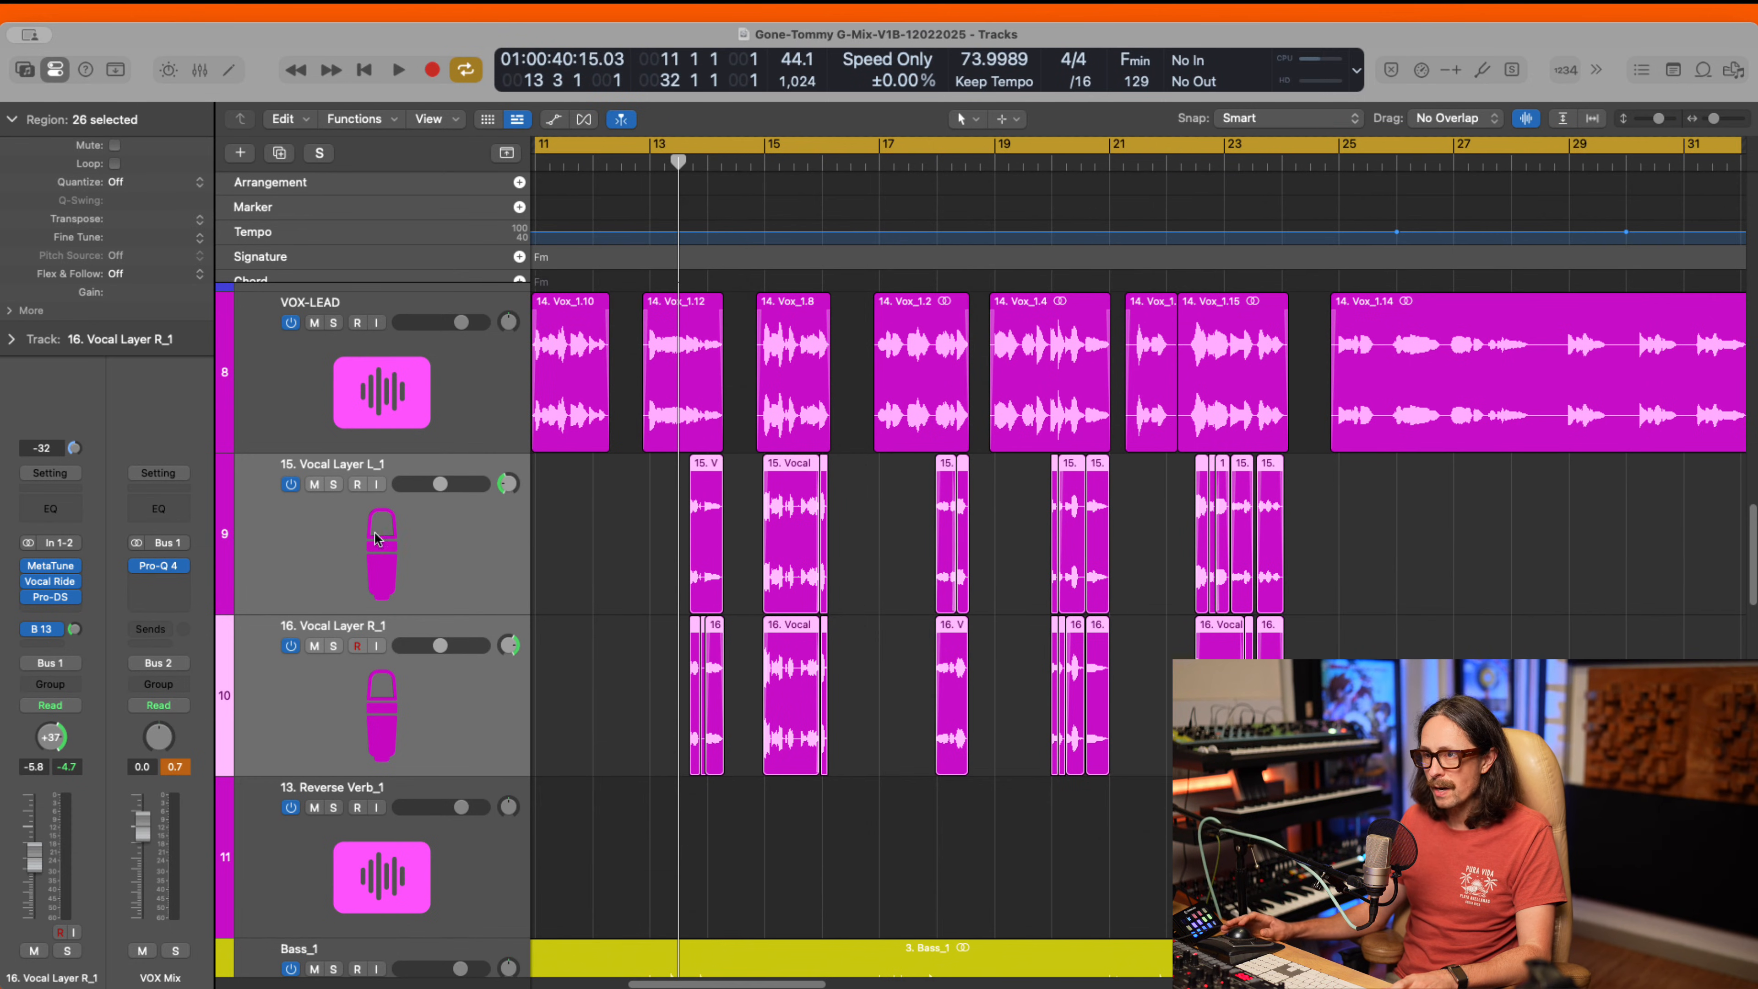
- Select the 15. Vocal Layer L_1 track and insert FabFilter Pro-Q 4 after Pro-DS
click(310, 571)
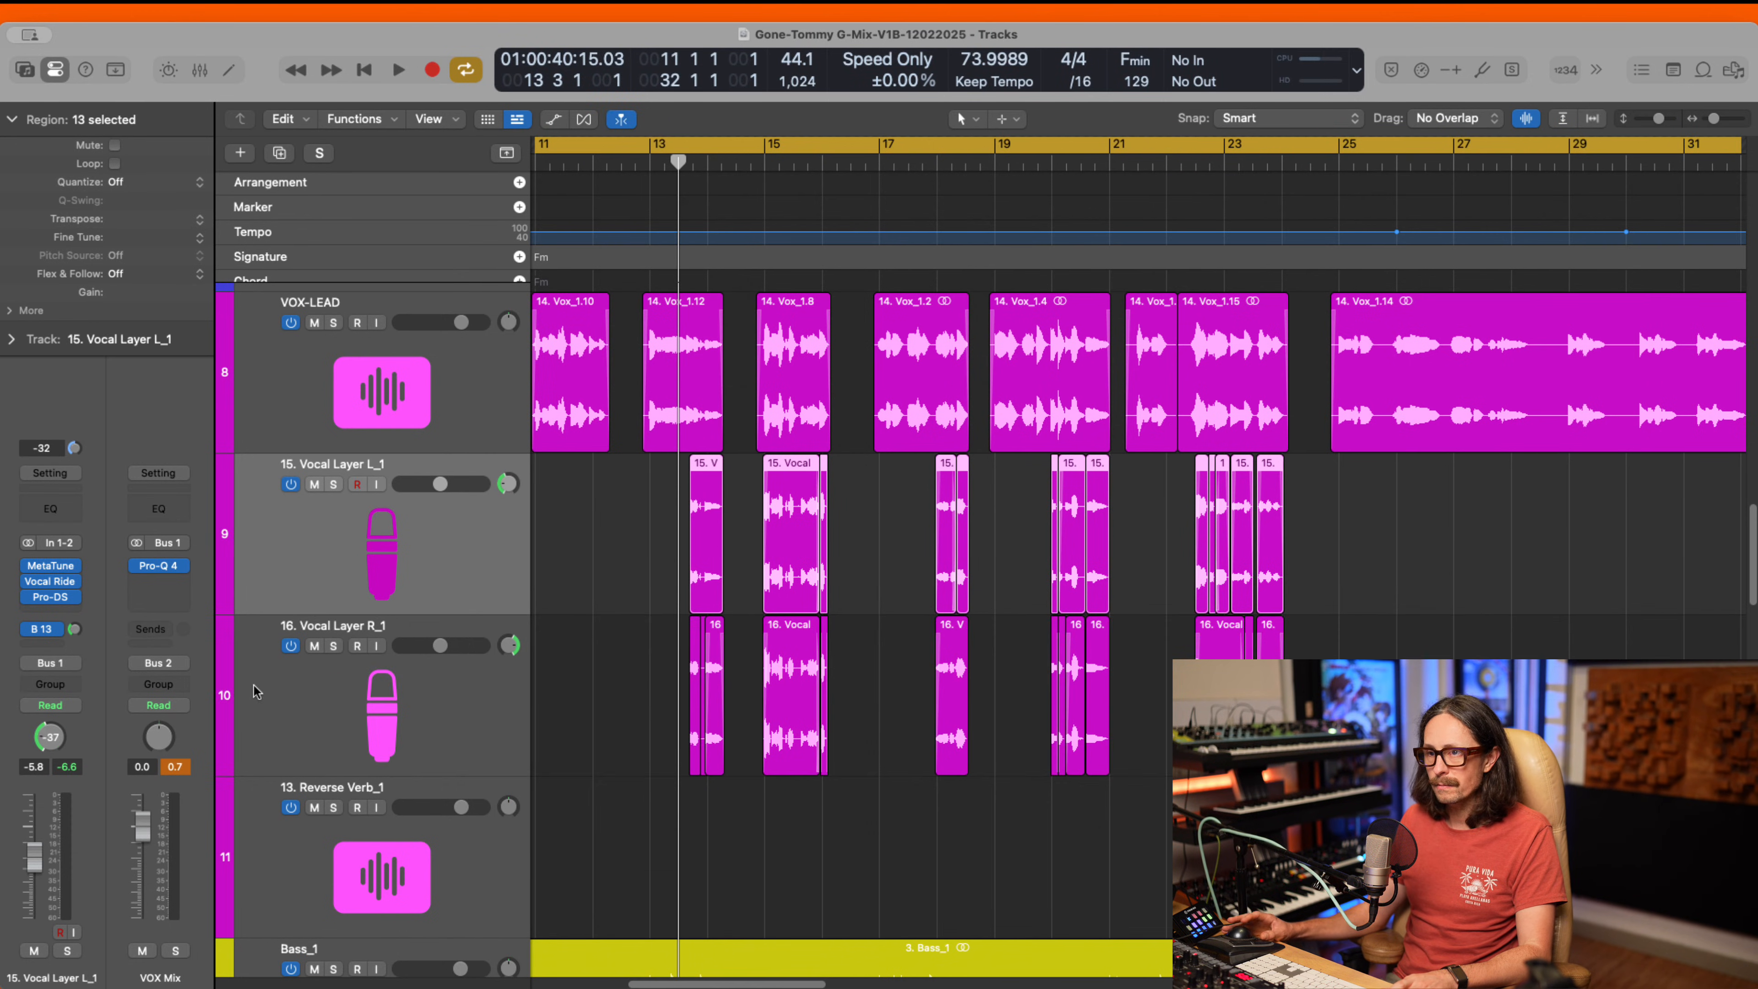
click(49, 610)
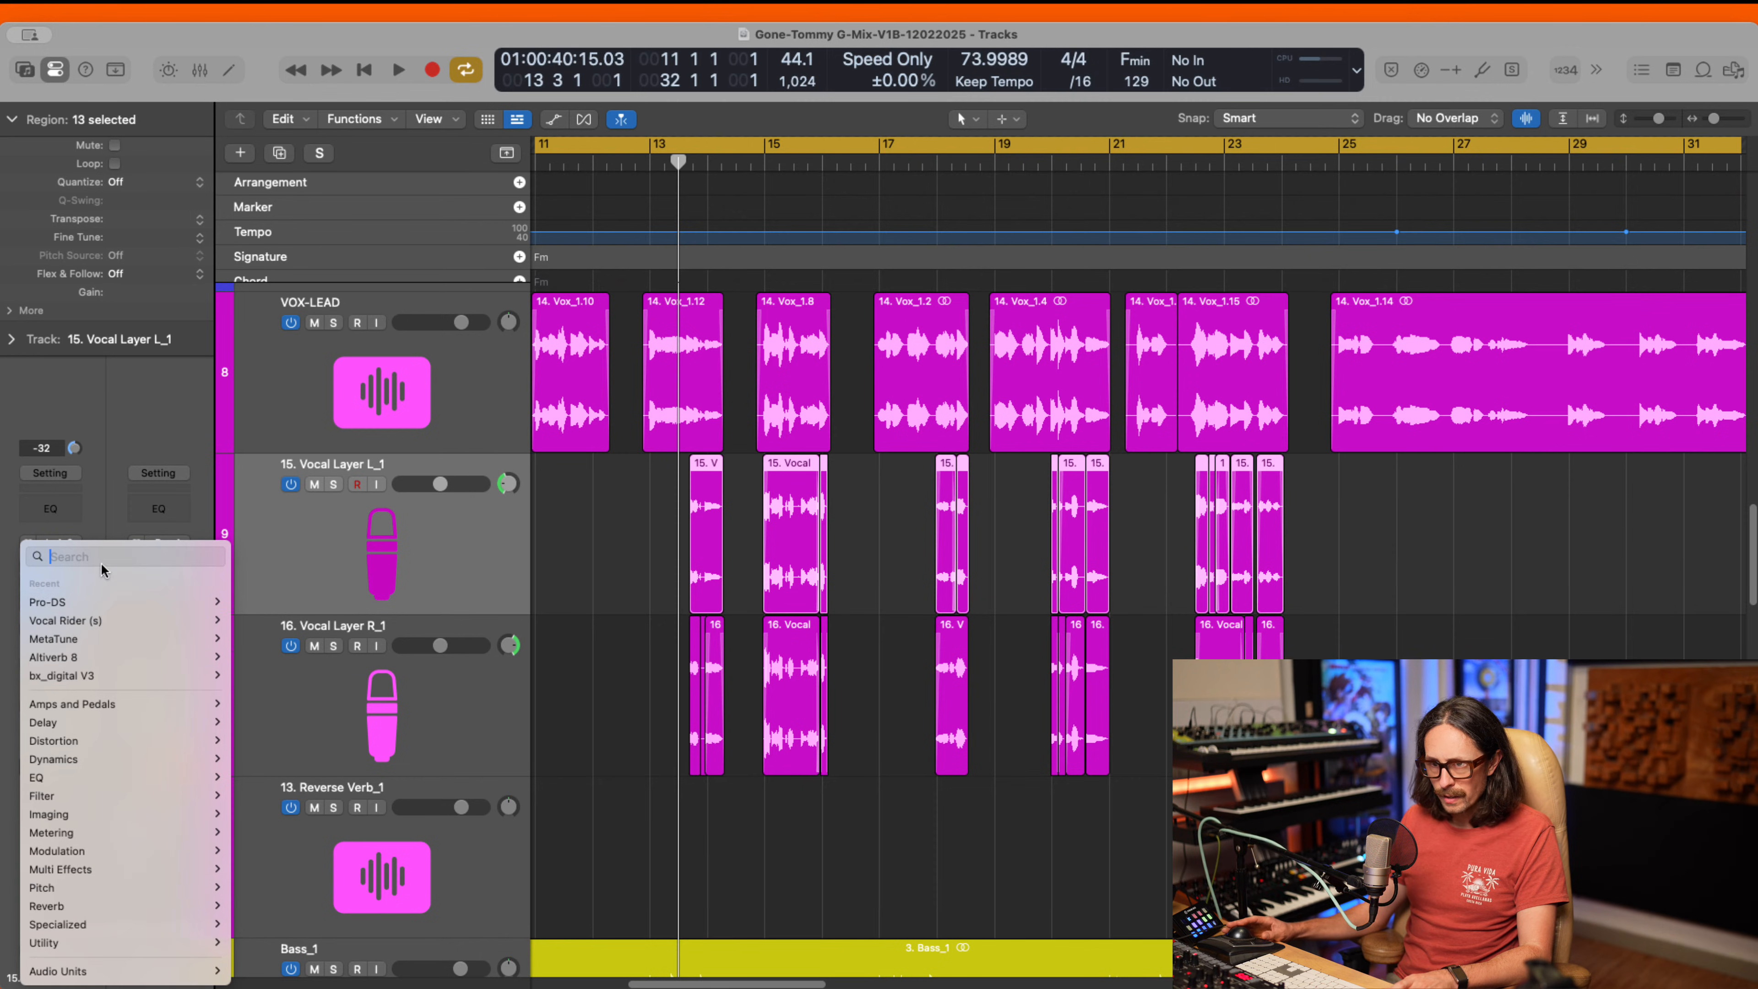
text(fab)
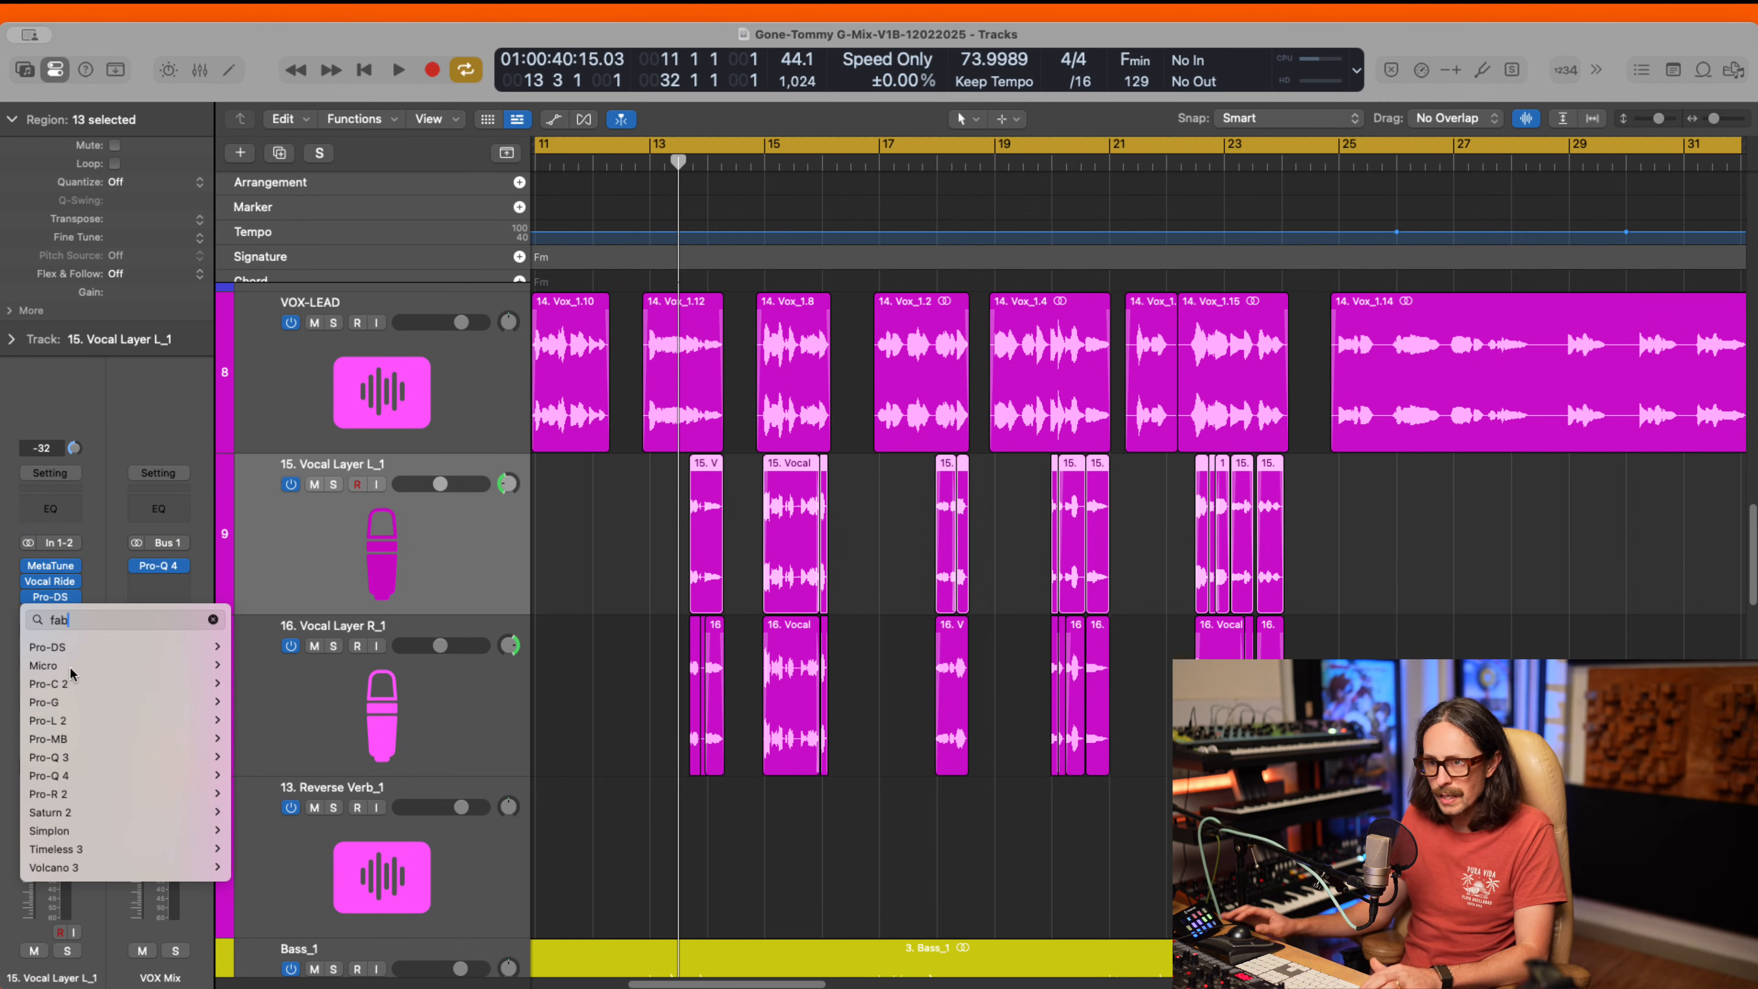
mouse_move(79, 760)
click(252, 775)
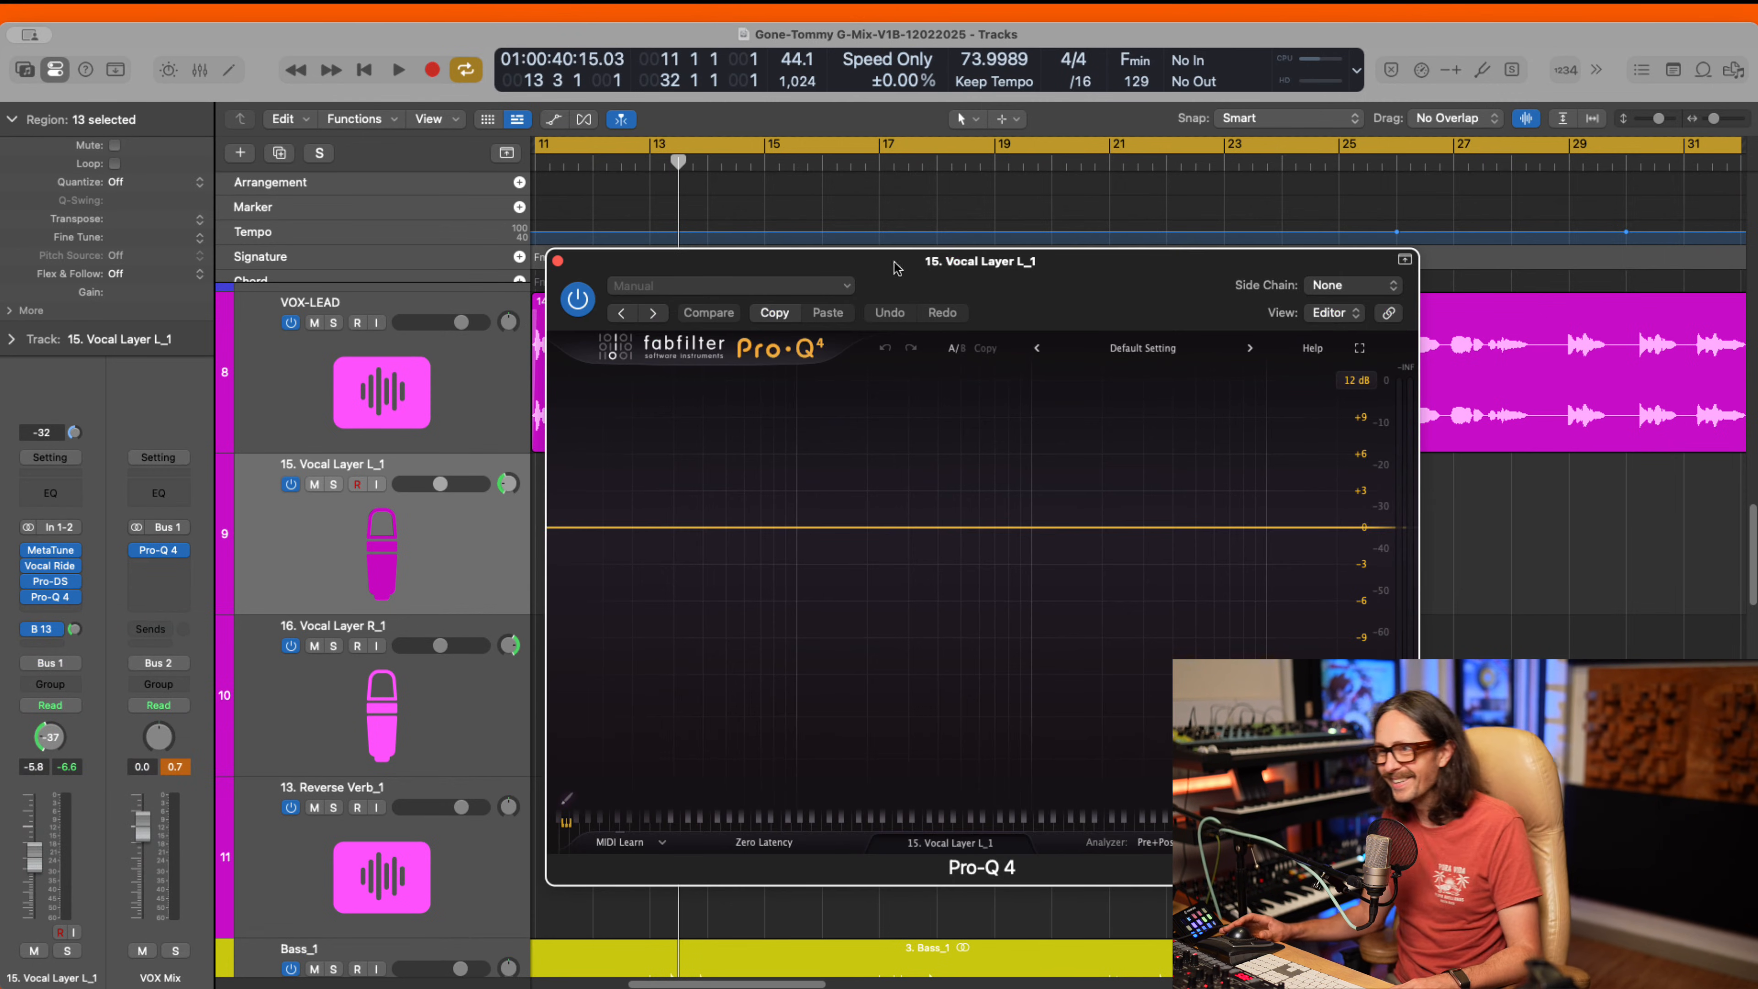
- Set the cycle range from bar 13 to bar 27, moving the Pro-Q 4 window clear of the ruler first
drag(969, 299, 1046, 452)
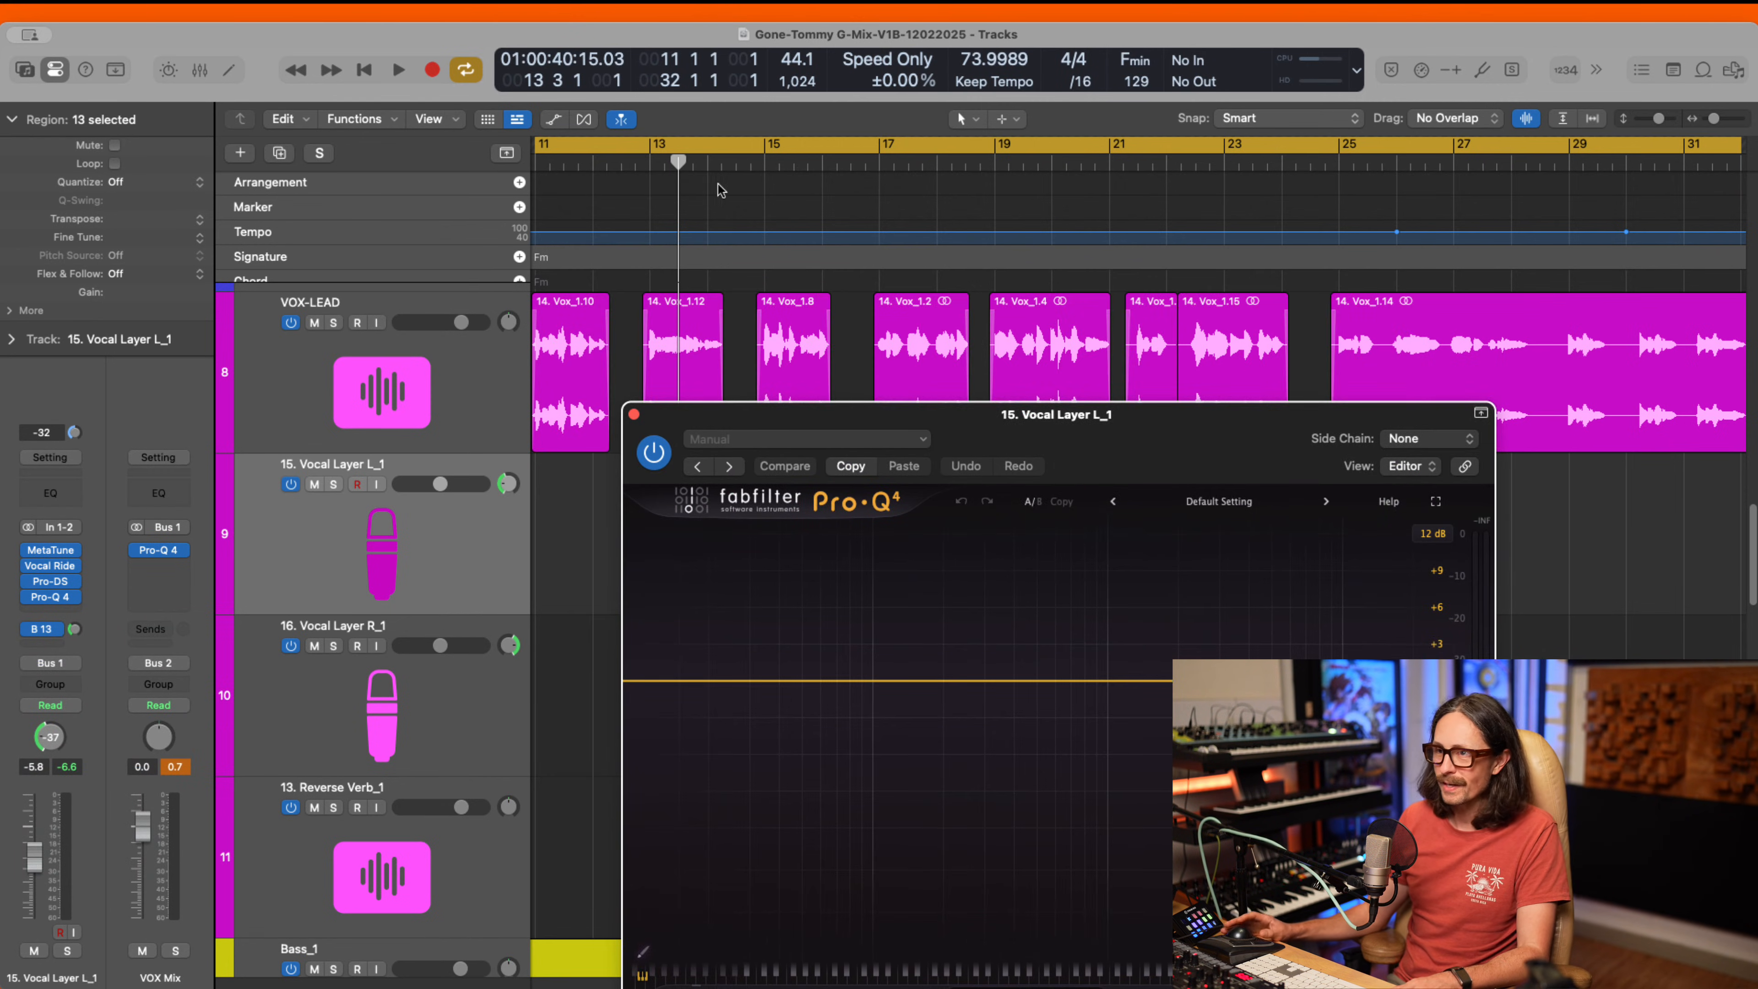
drag(650, 151, 1454, 153)
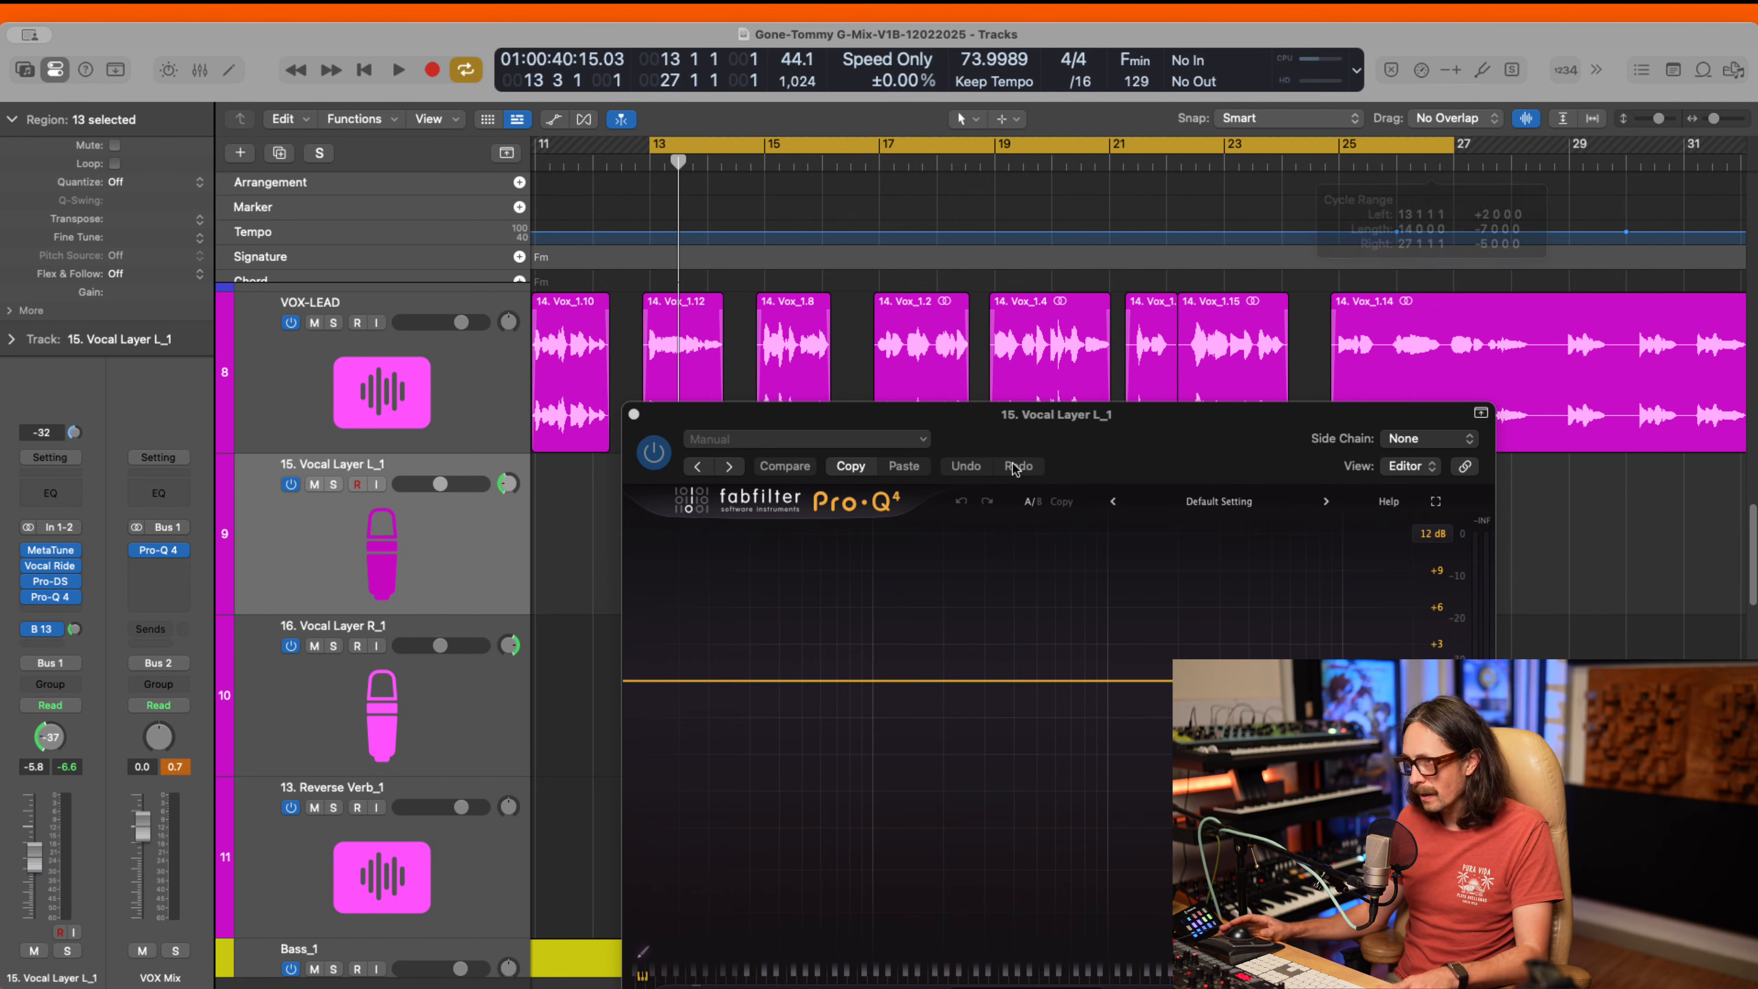
drag(1045, 438, 881, 158)
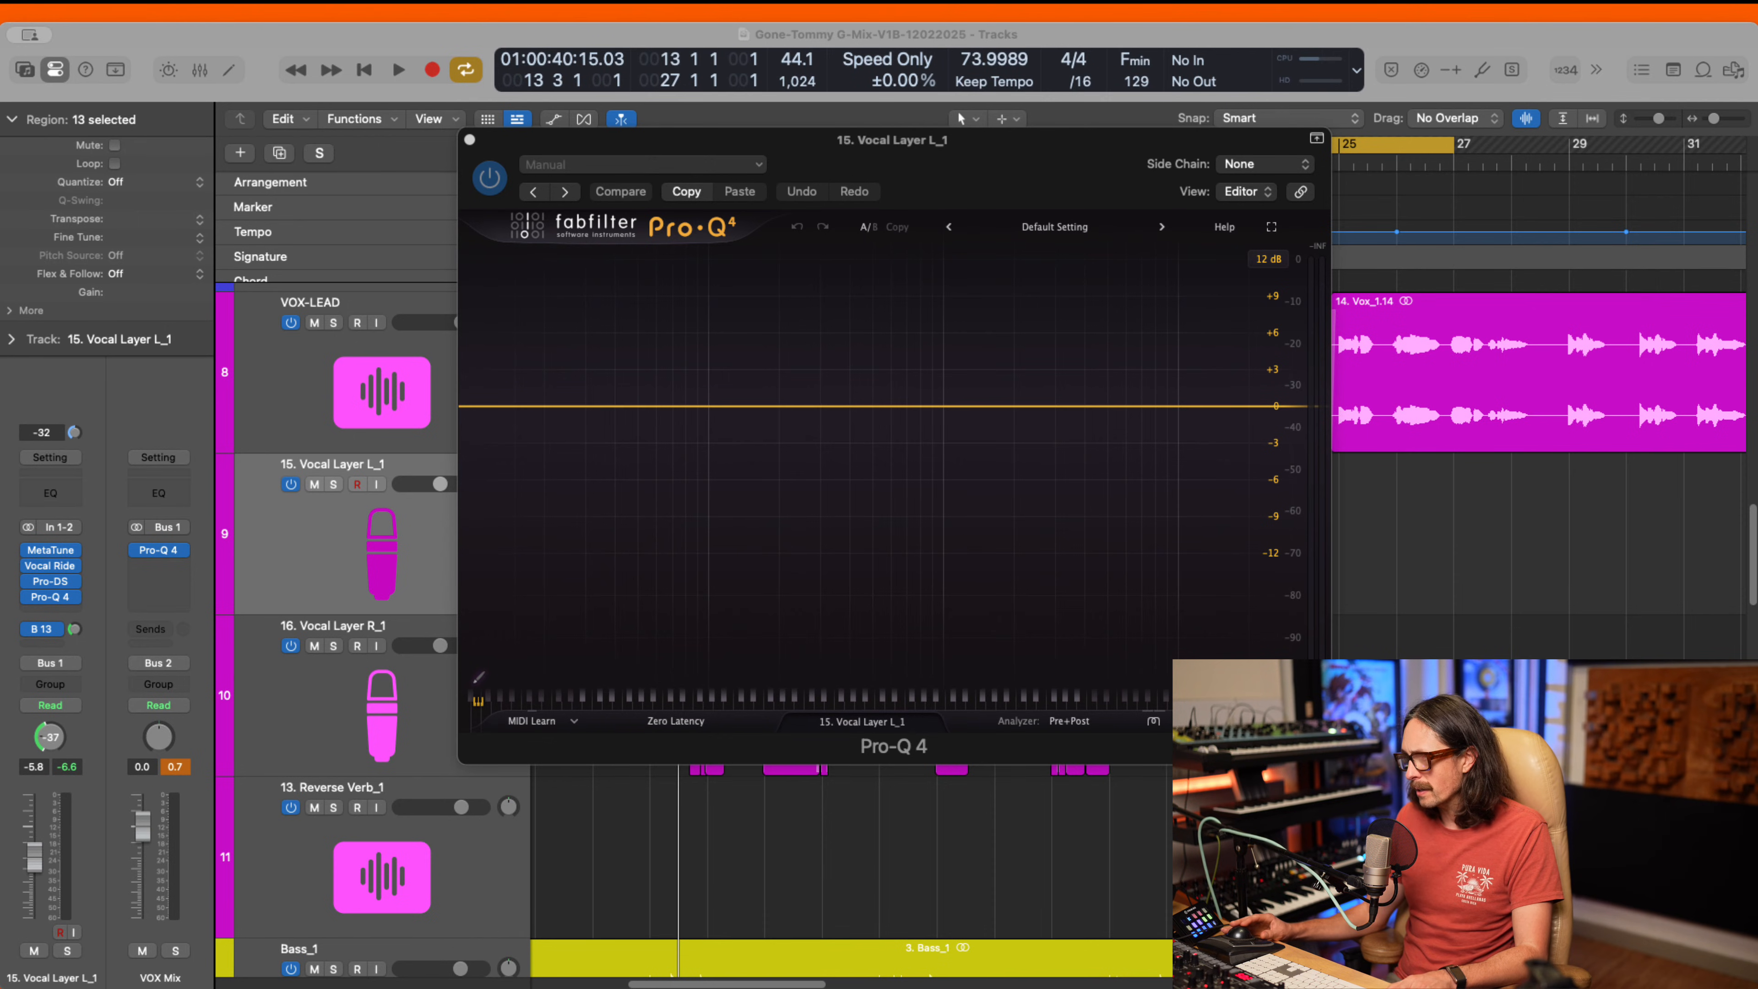
- During playback, add a bell cut of -3.26 dB at 563 Hz to the left vocal layer's Pro-Q 4, and stop the song
click(1028, 325)
key(space)
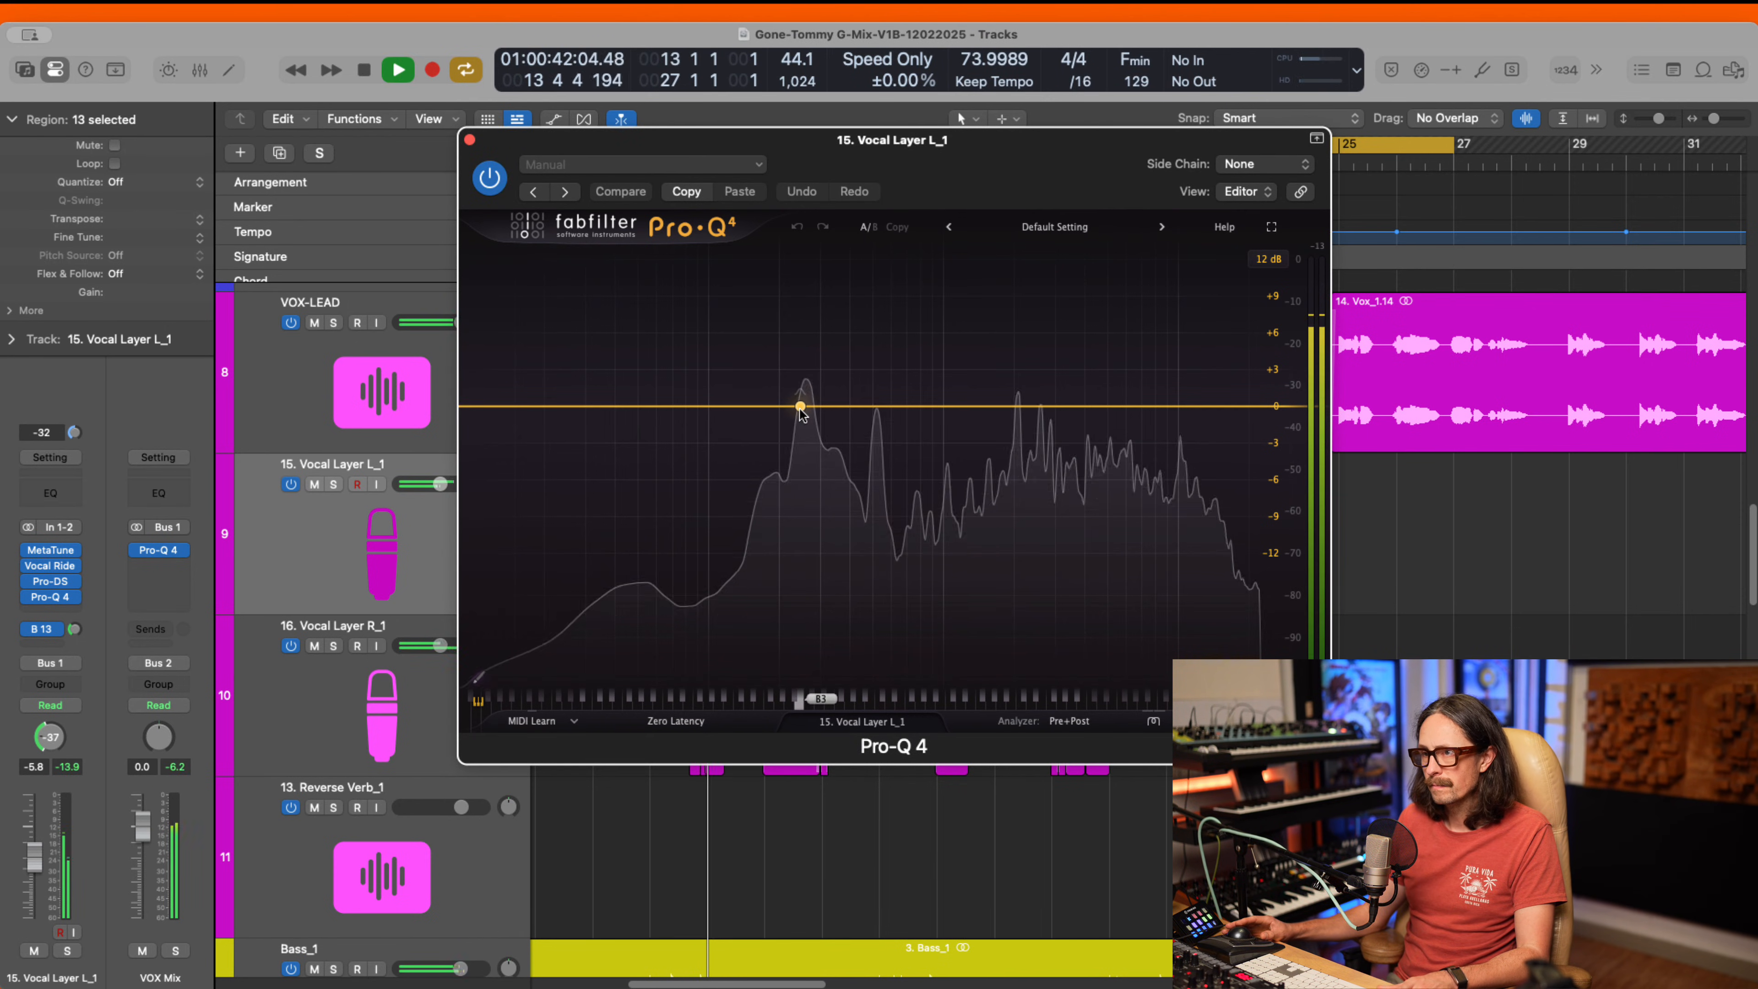
drag(801, 410, 886, 446)
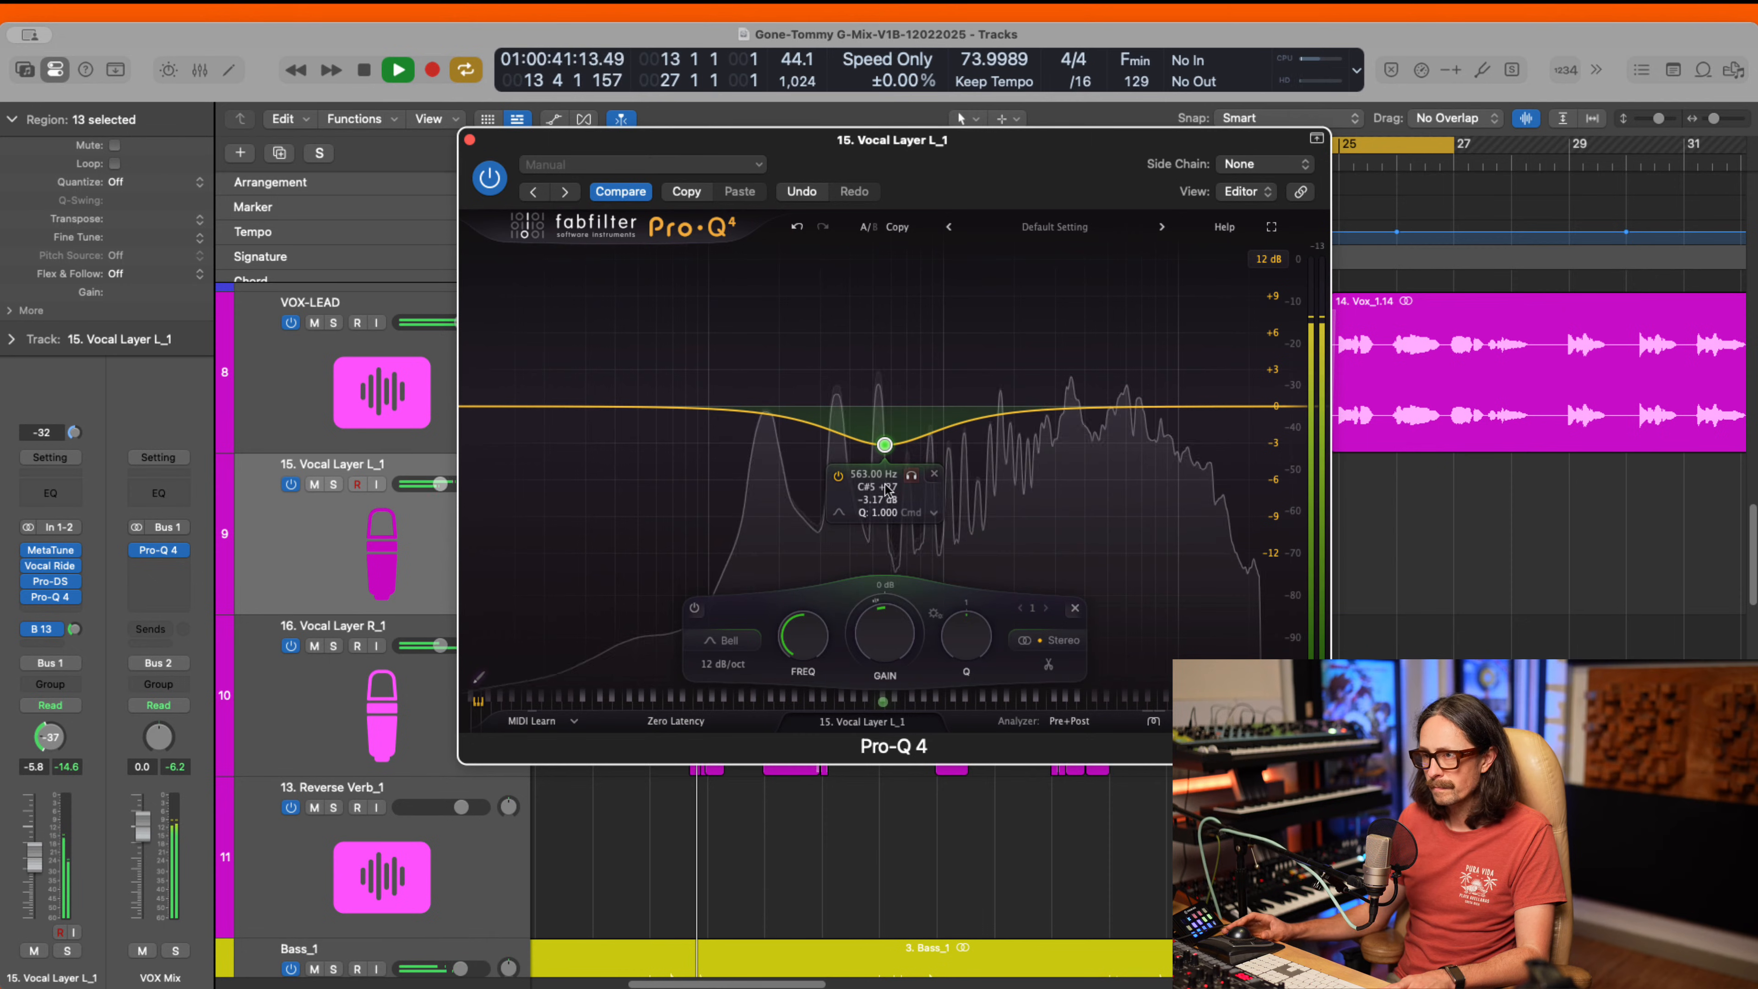
drag(886, 445, 887, 447)
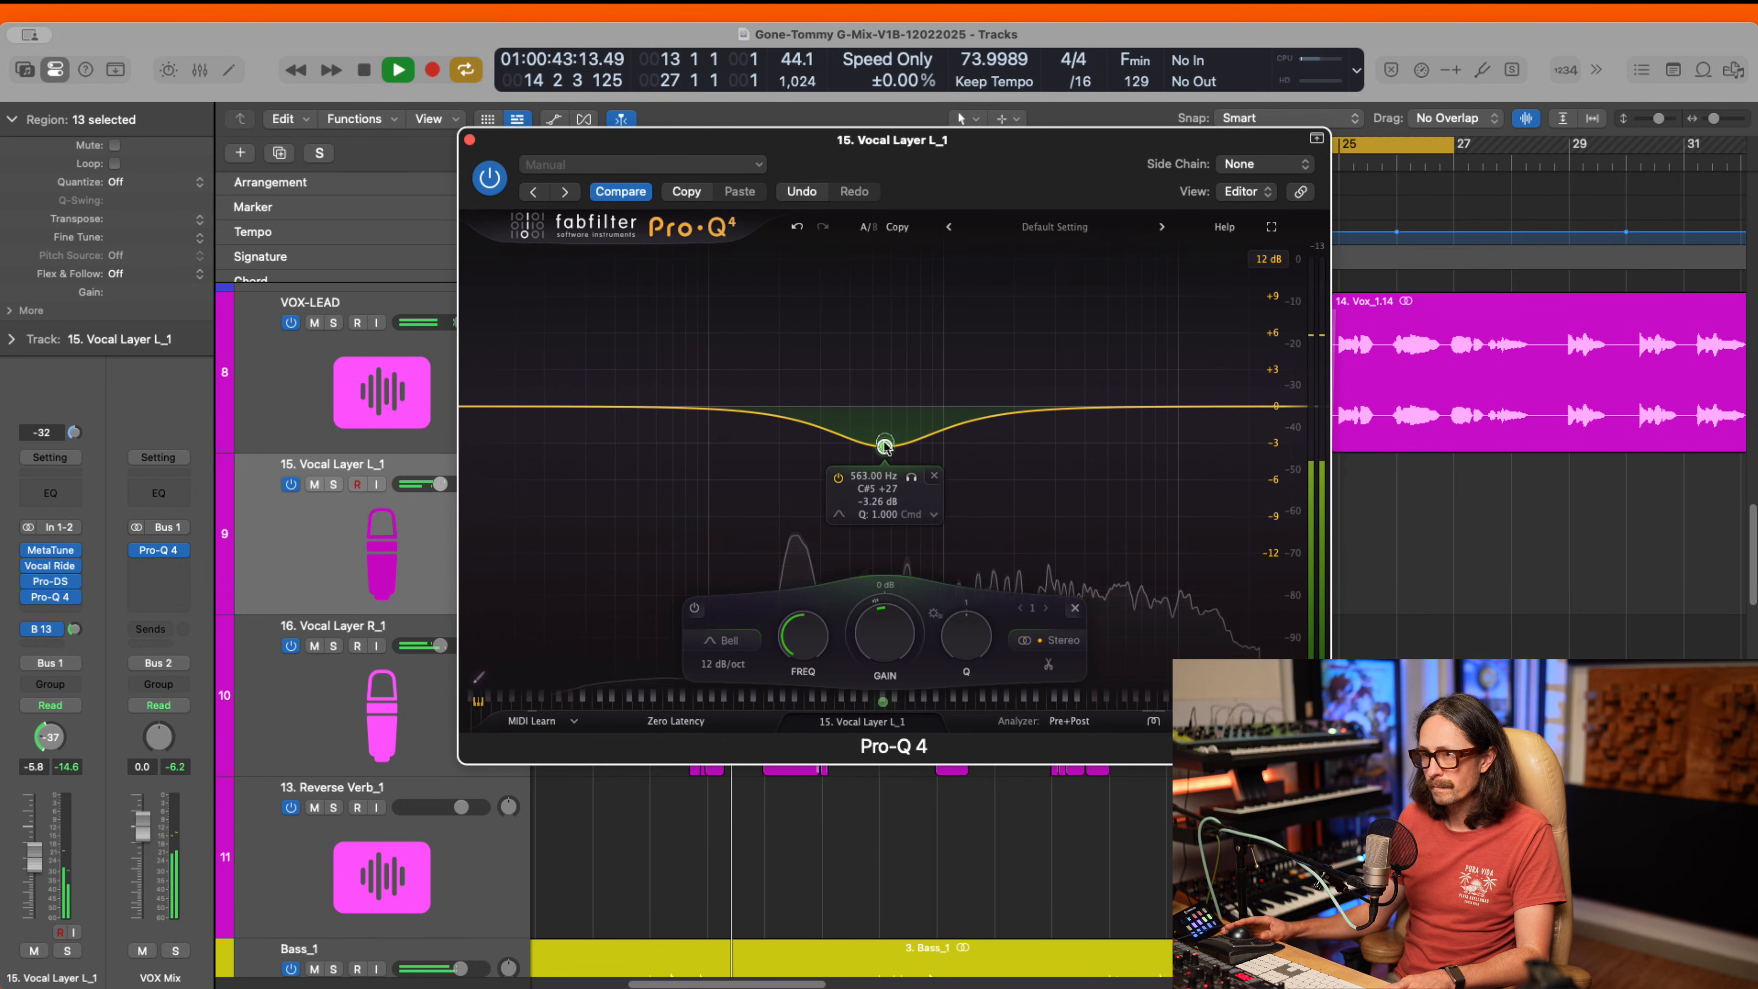
key(space)
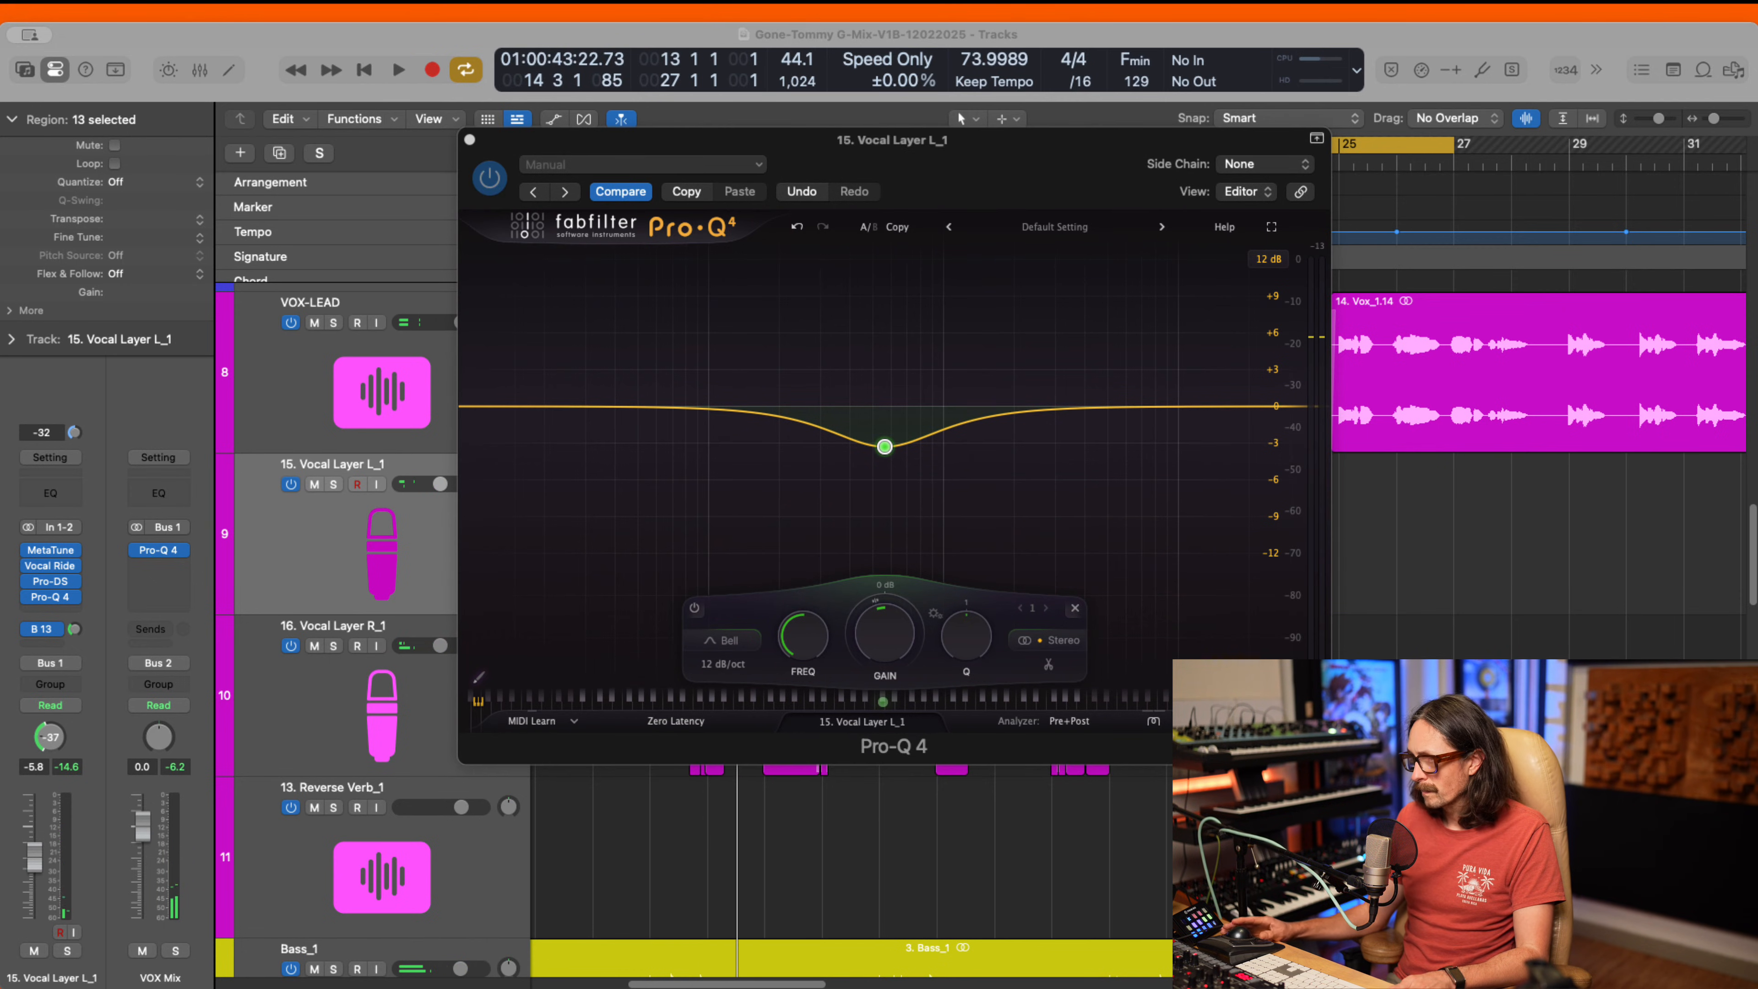
click(774, 346)
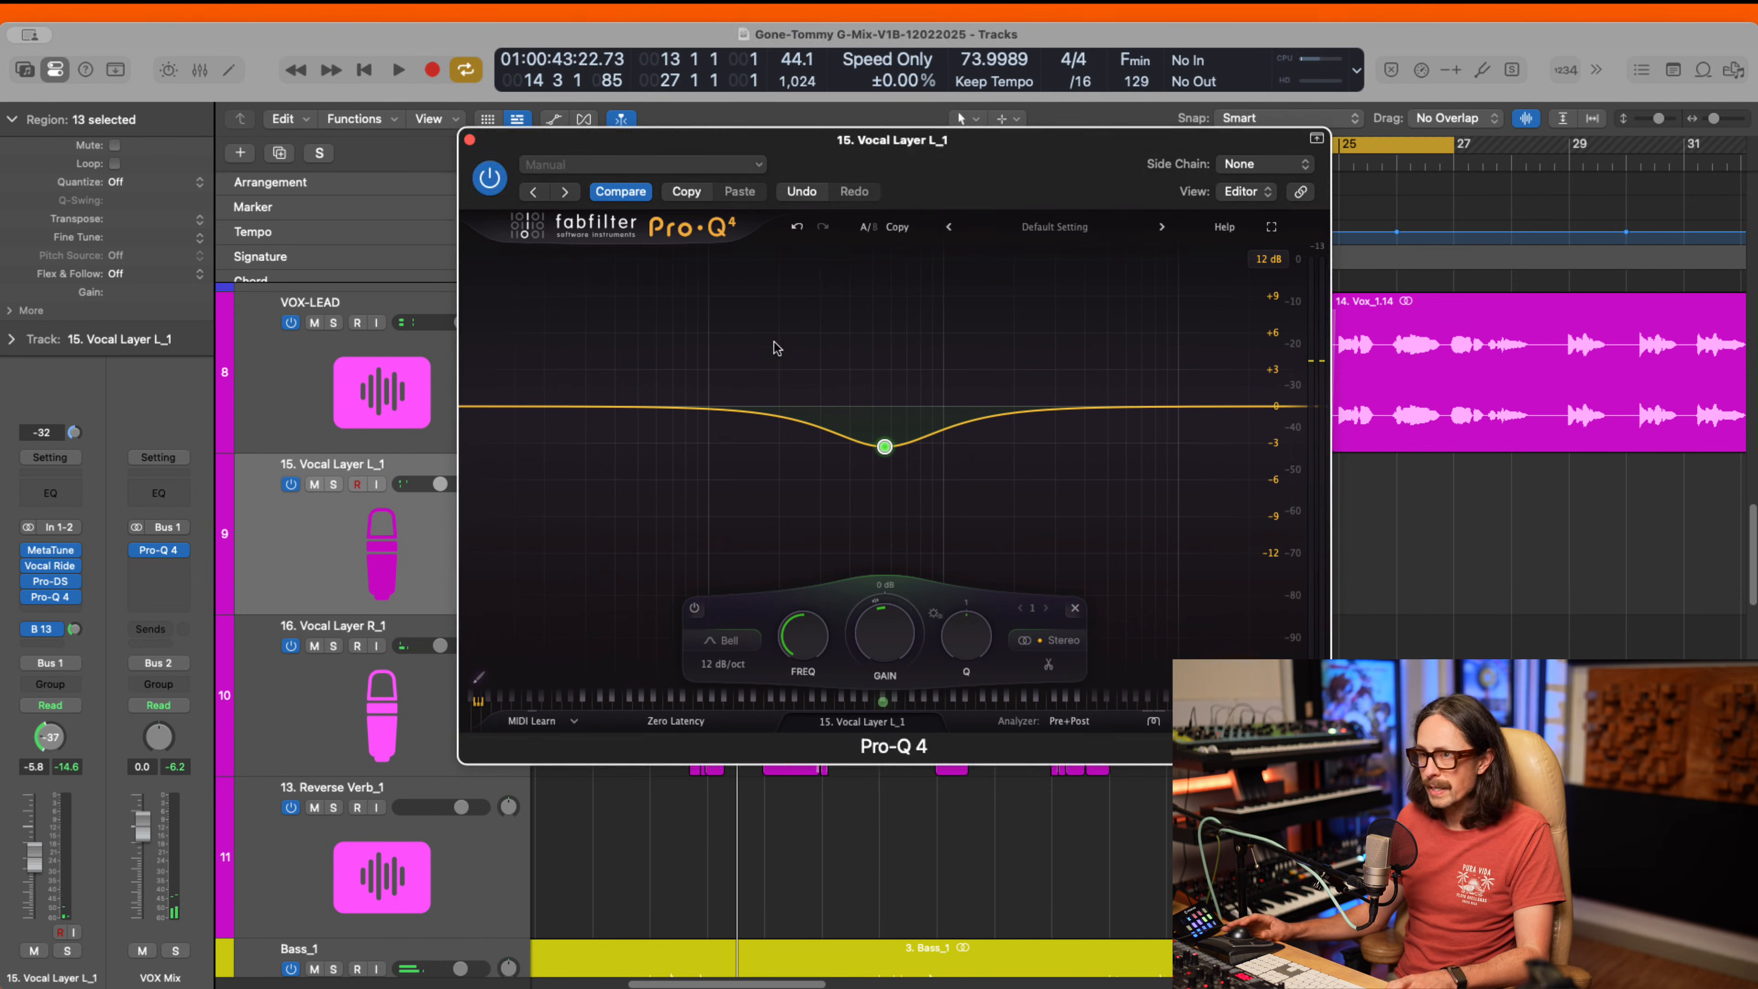
- Copy the Pro-Q 4 from 15. Vocal Layer L_1 to 16. Vocal Layer R_1 in the mixer and check its curve
click(277, 724)
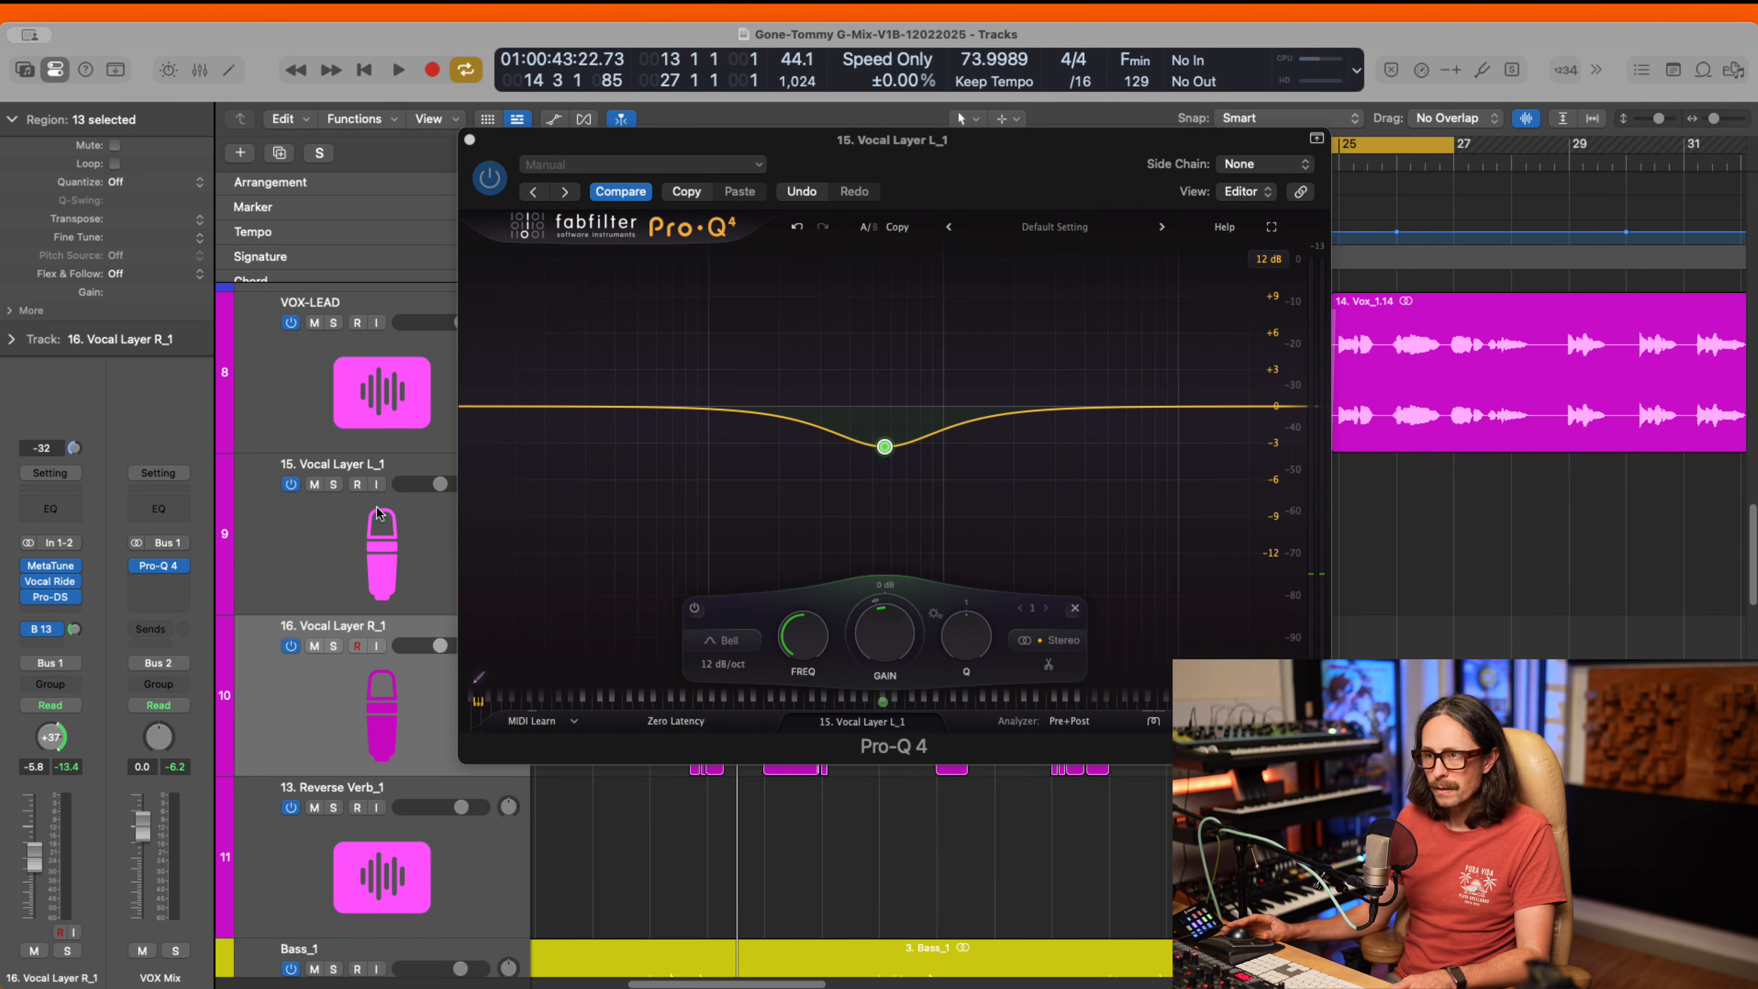
key(x)
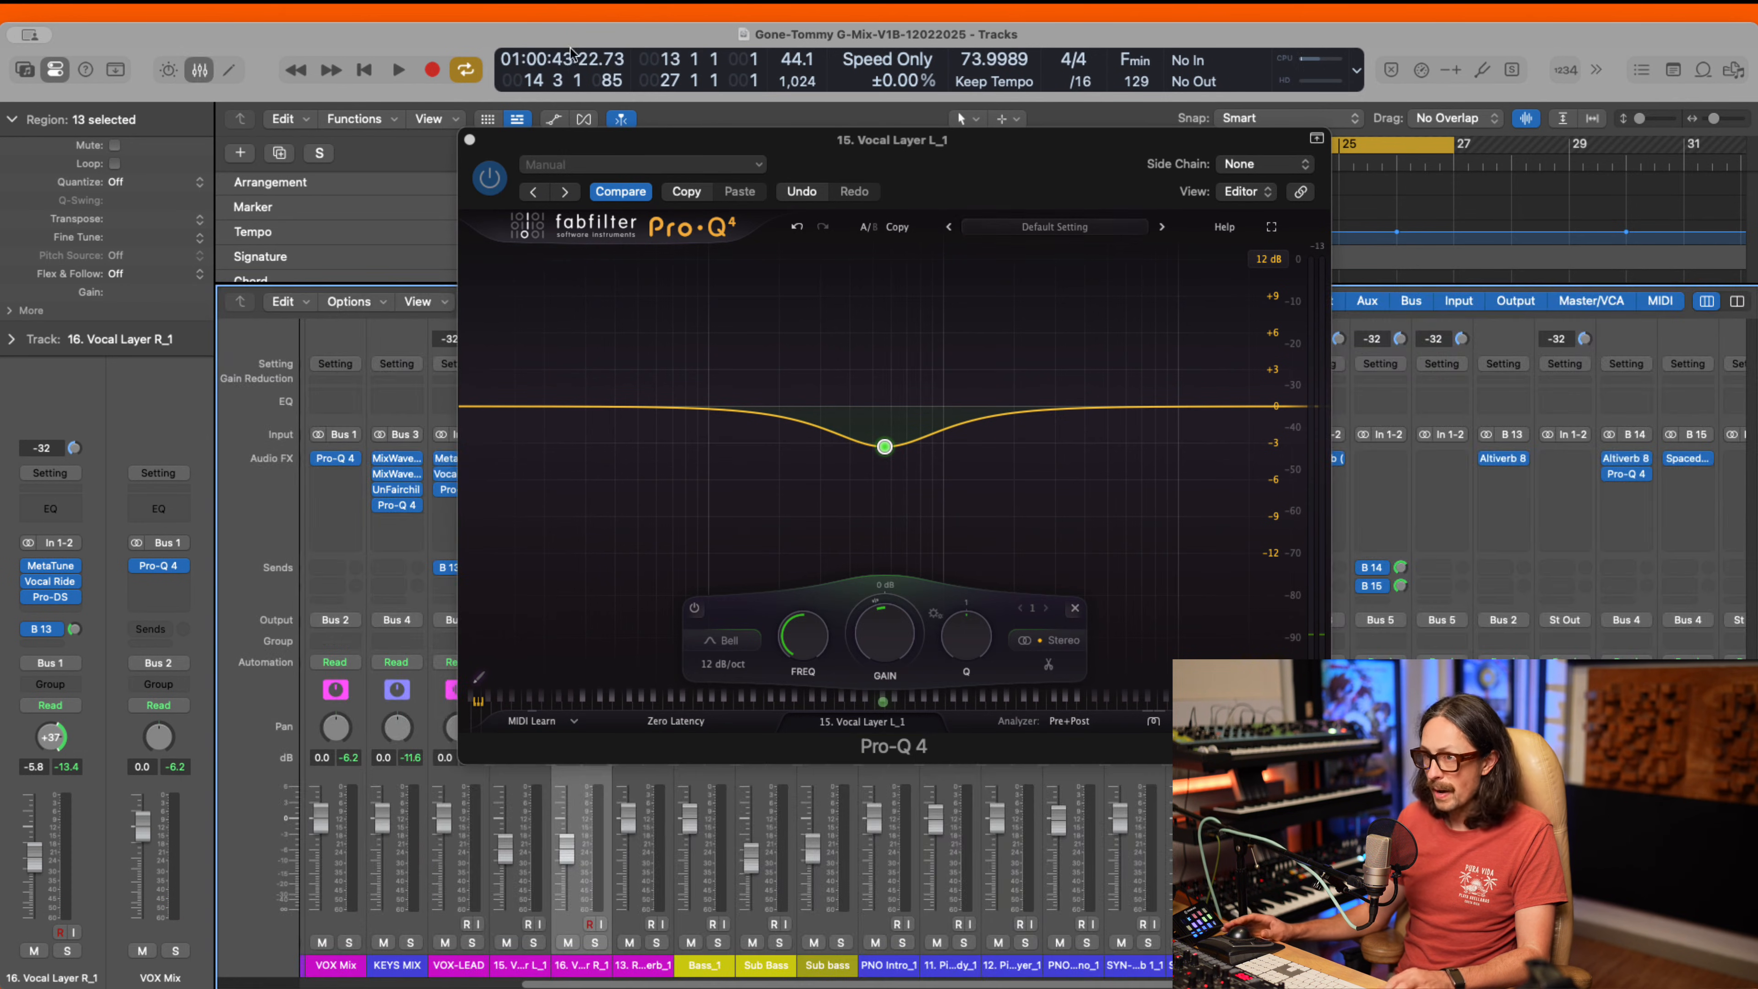
click(471, 142)
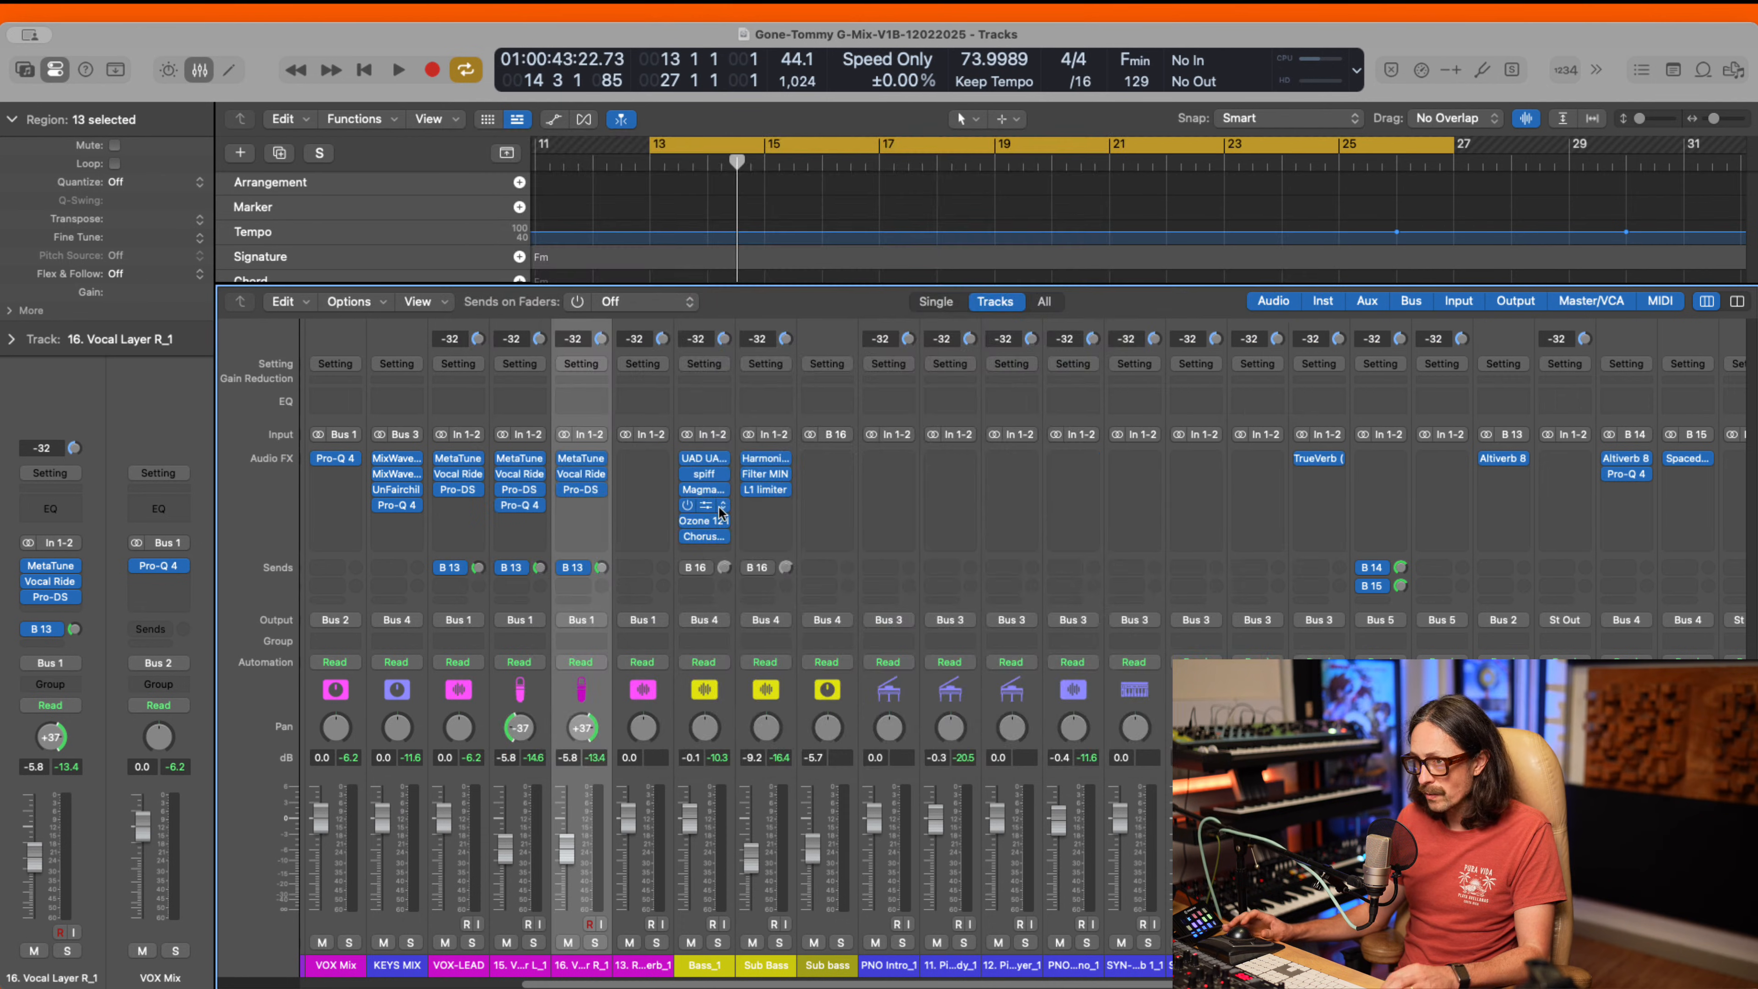
drag(573, 511, 579, 505)
click(579, 506)
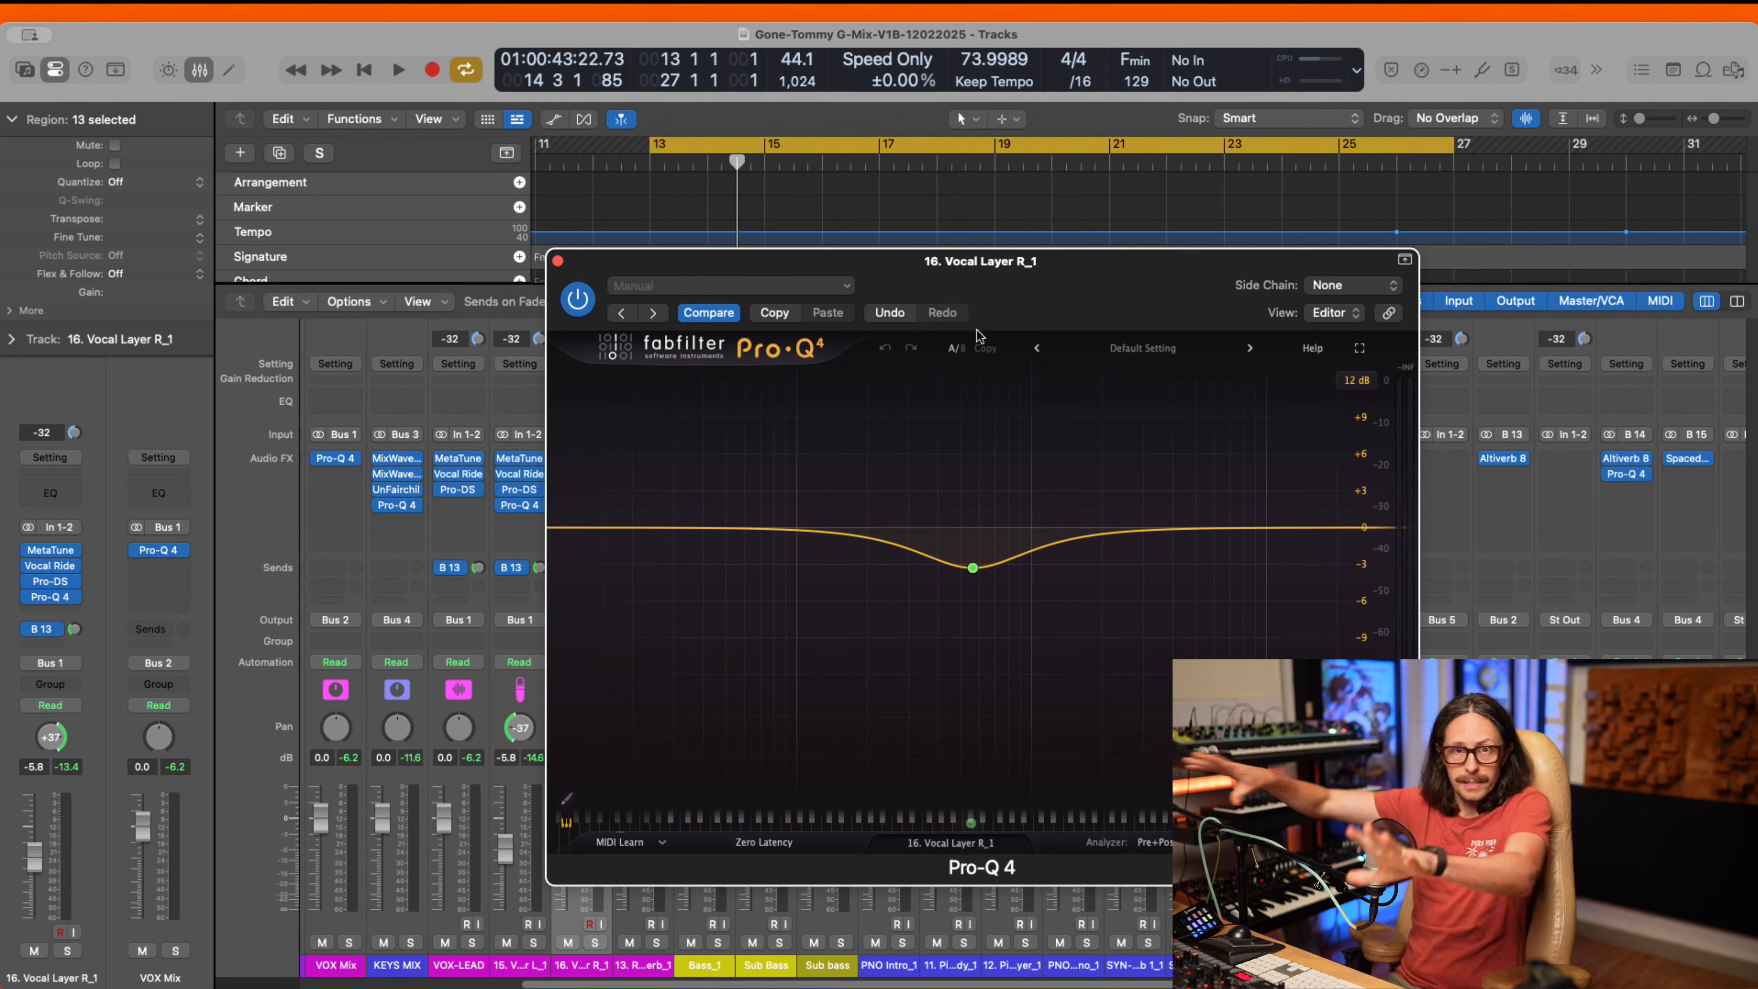
click(557, 262)
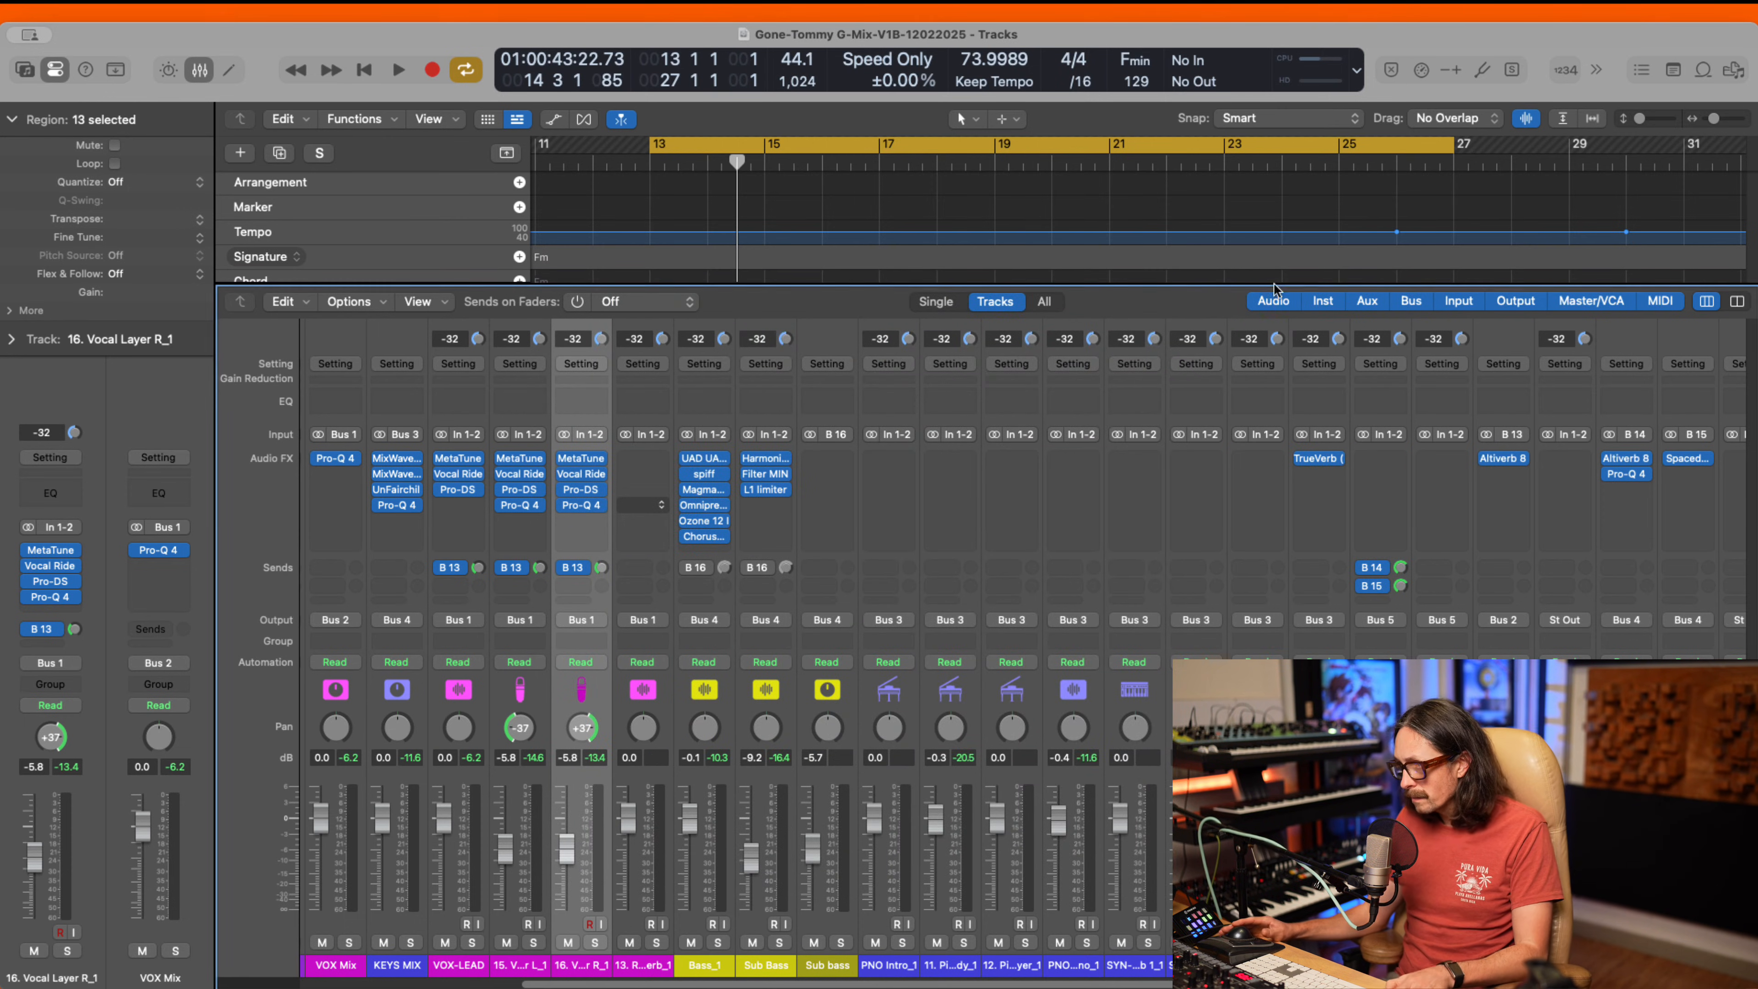
- Play back the cycled section to audition both vocal layers with the matching EQ cut, and stop the song
key(space)
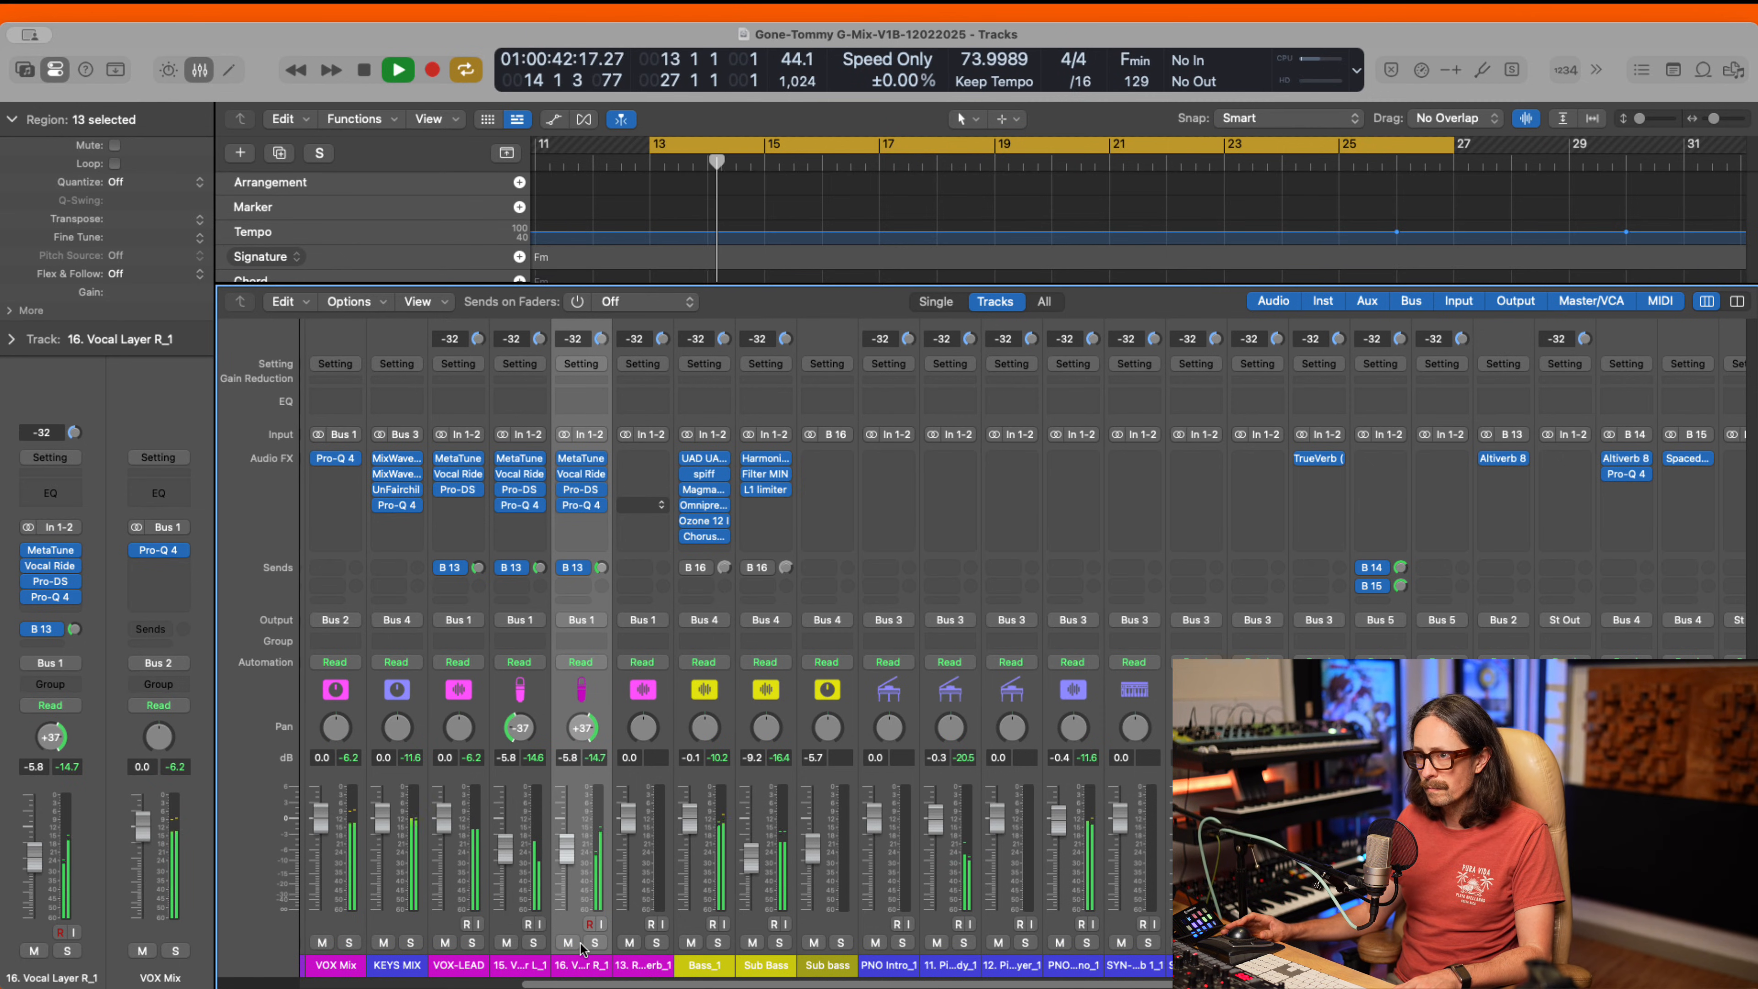
key(space)
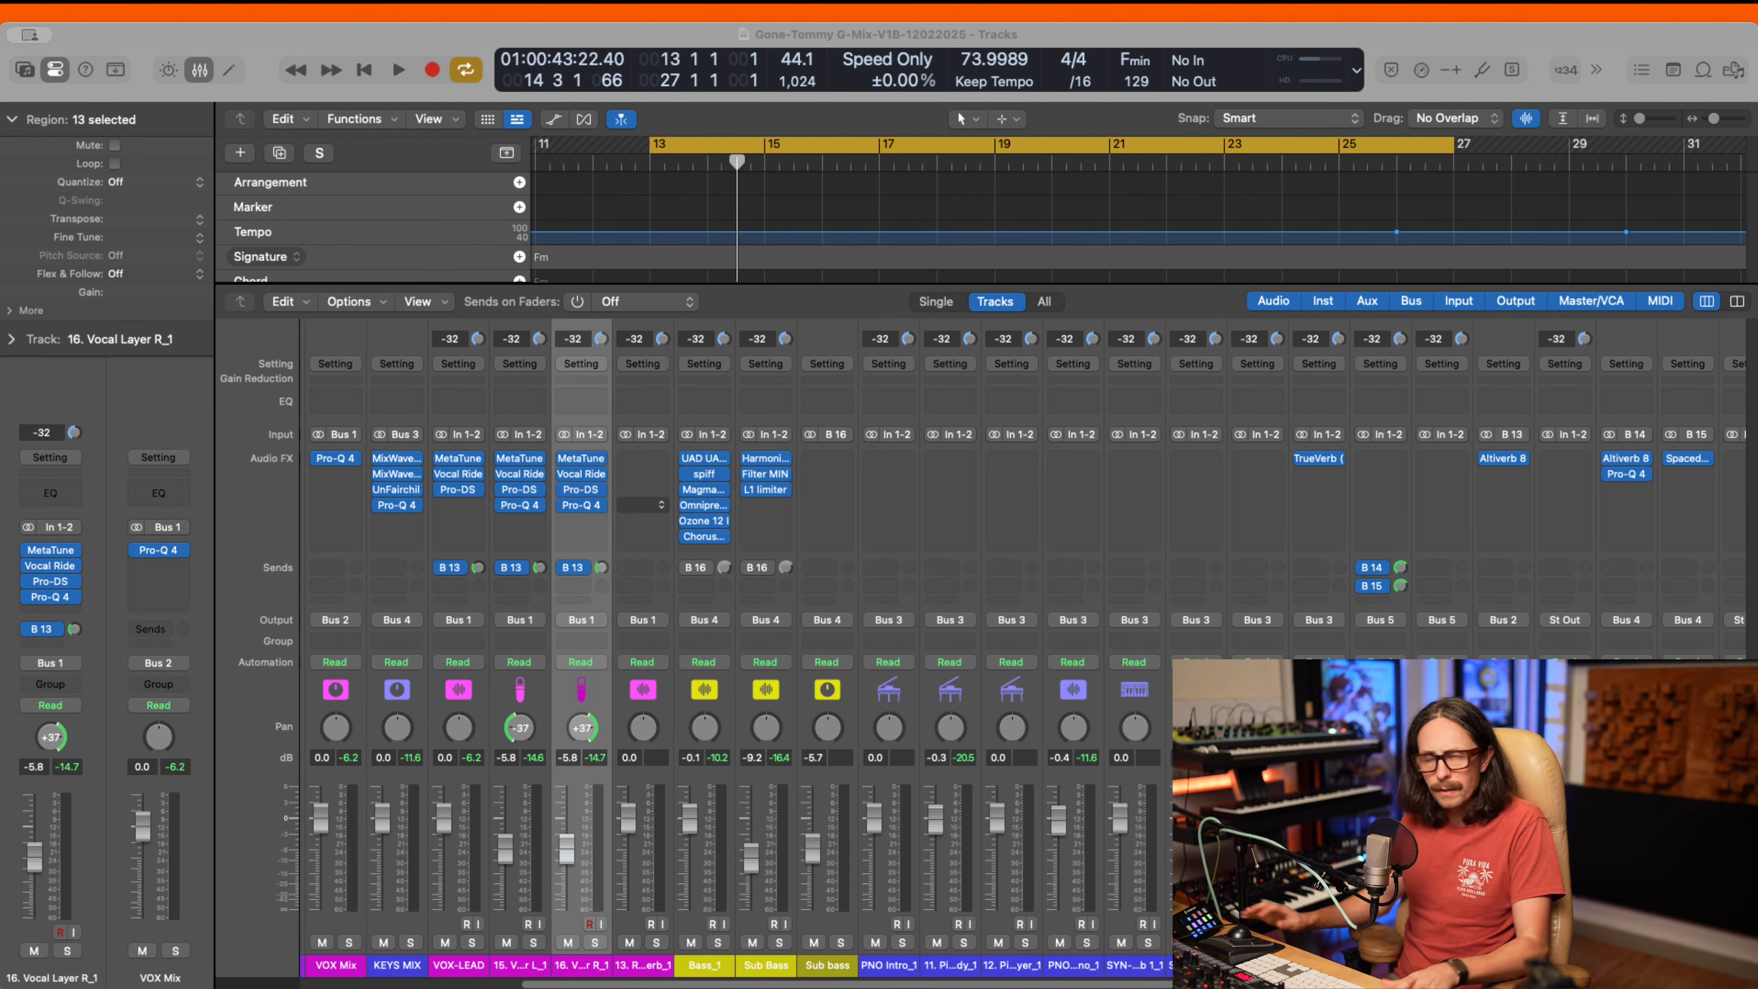
click(629, 562)
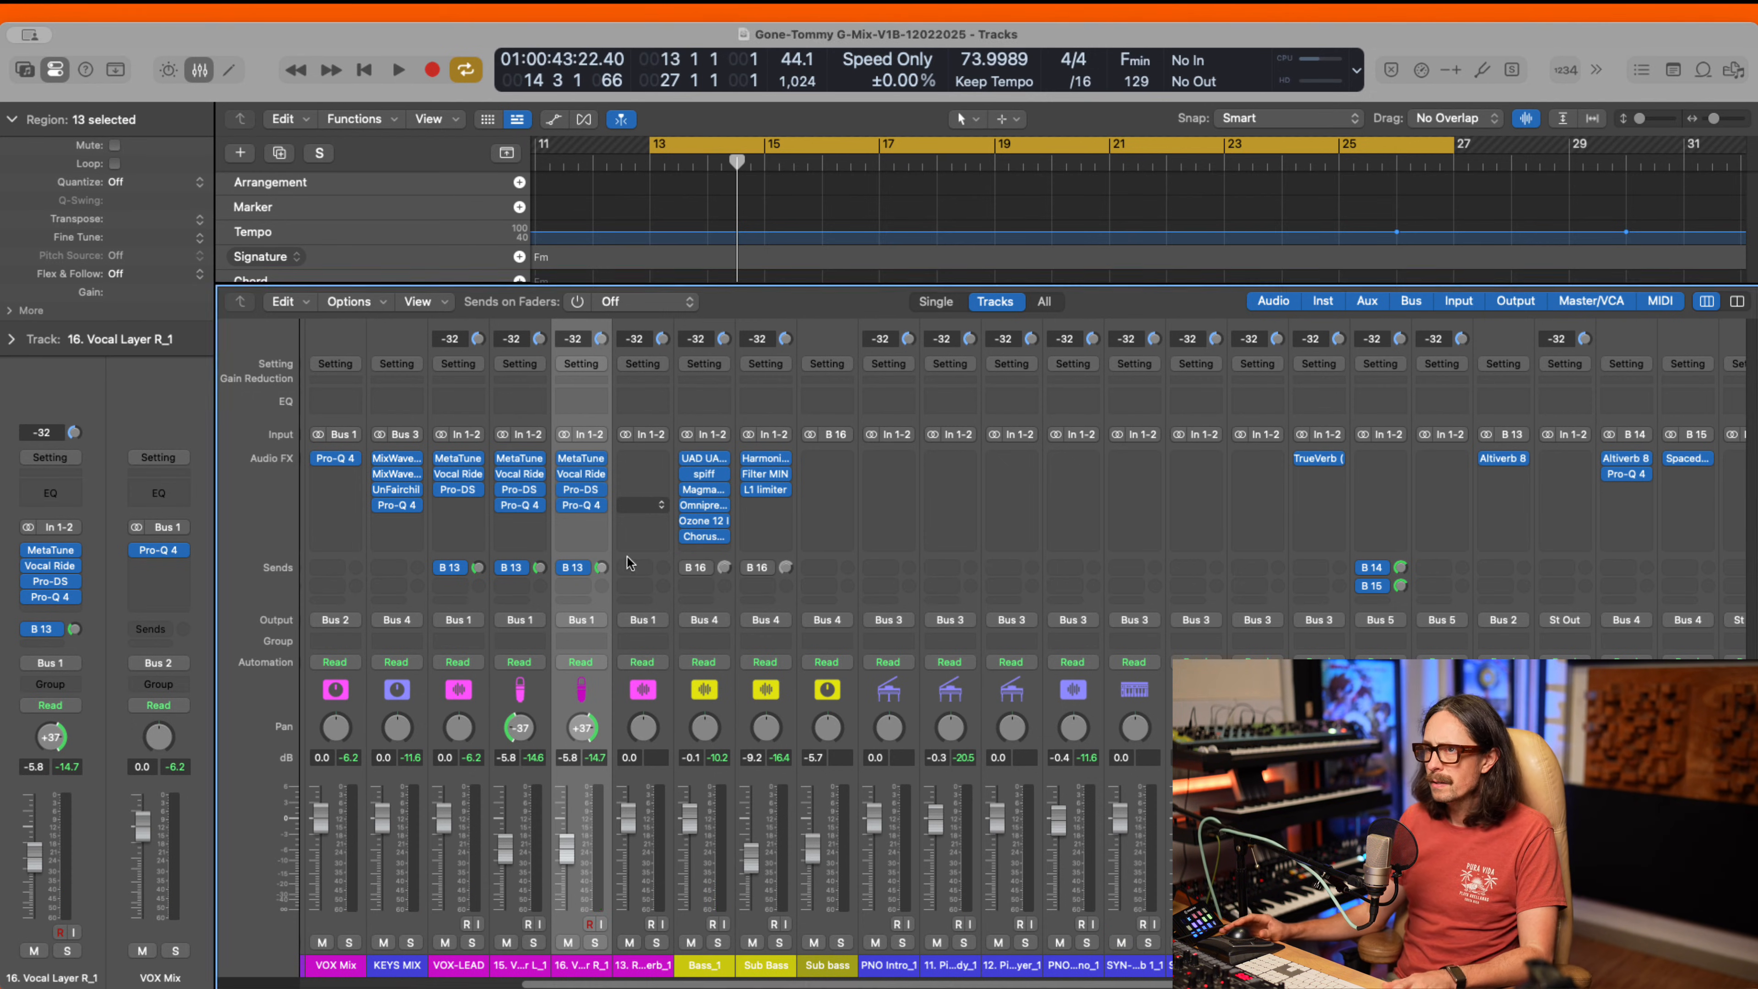
- Add a high shelf at 14318 Hz with -1.93 dB gain to the Pro-Q 4 on 16. Vocal Layer R_1
click(581, 505)
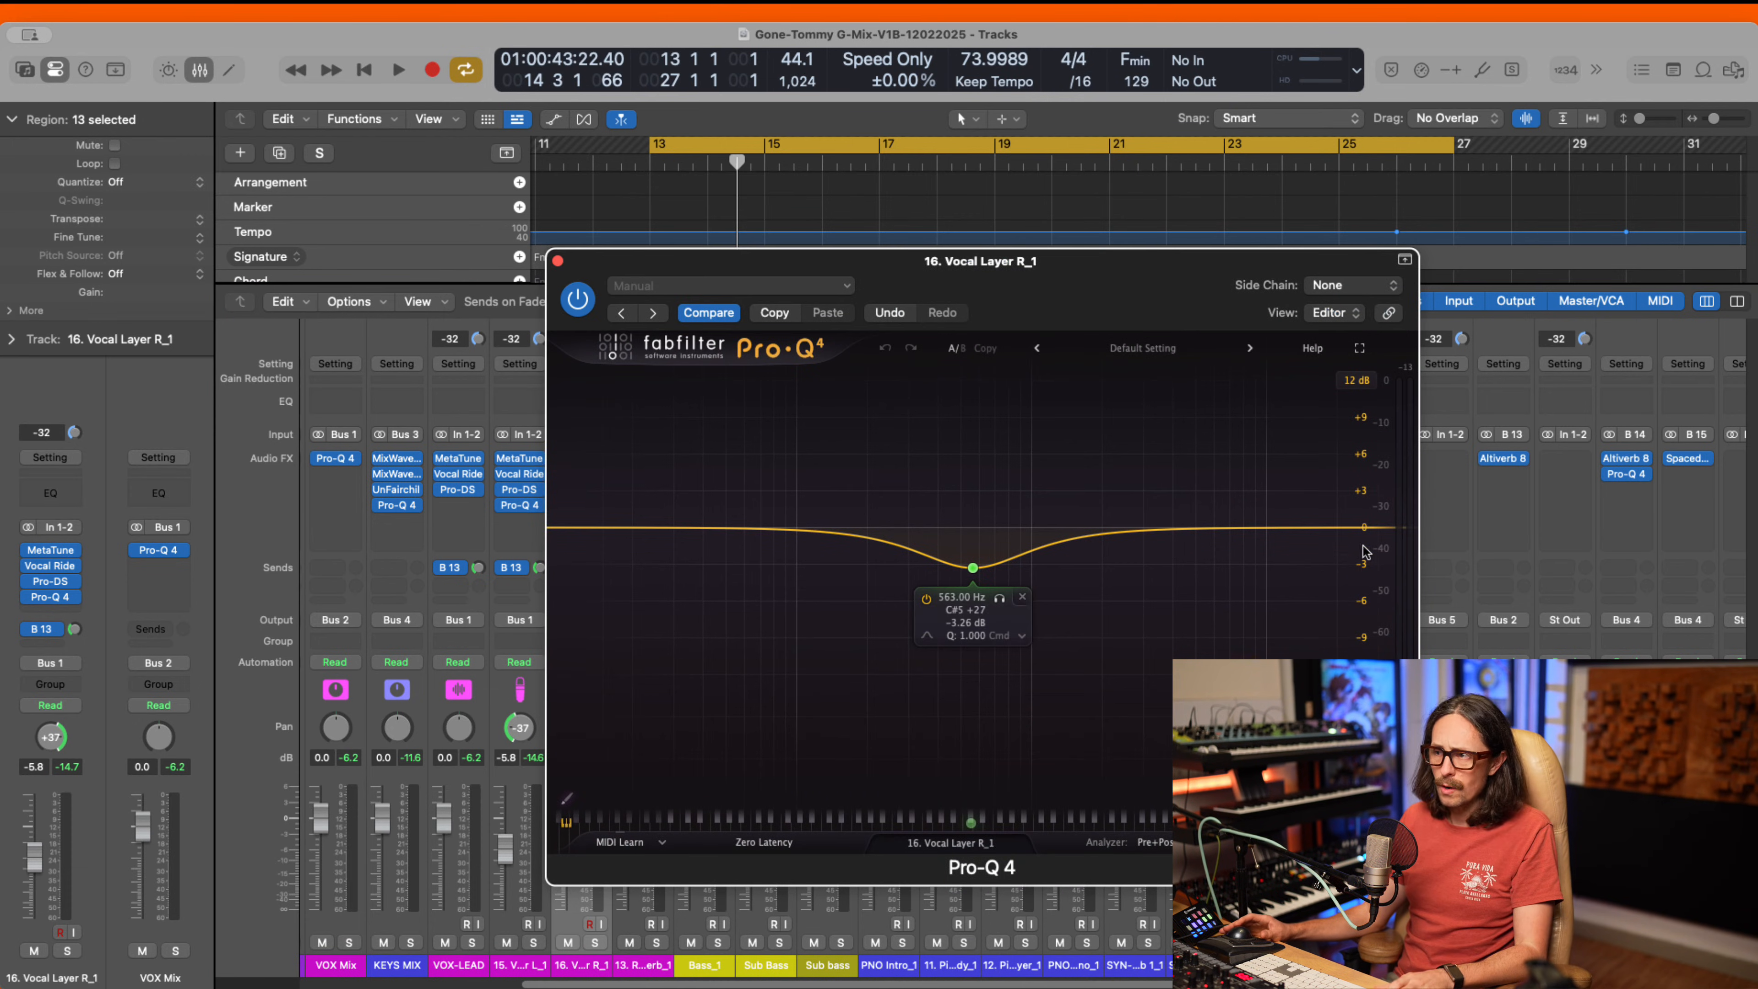
click(1312, 541)
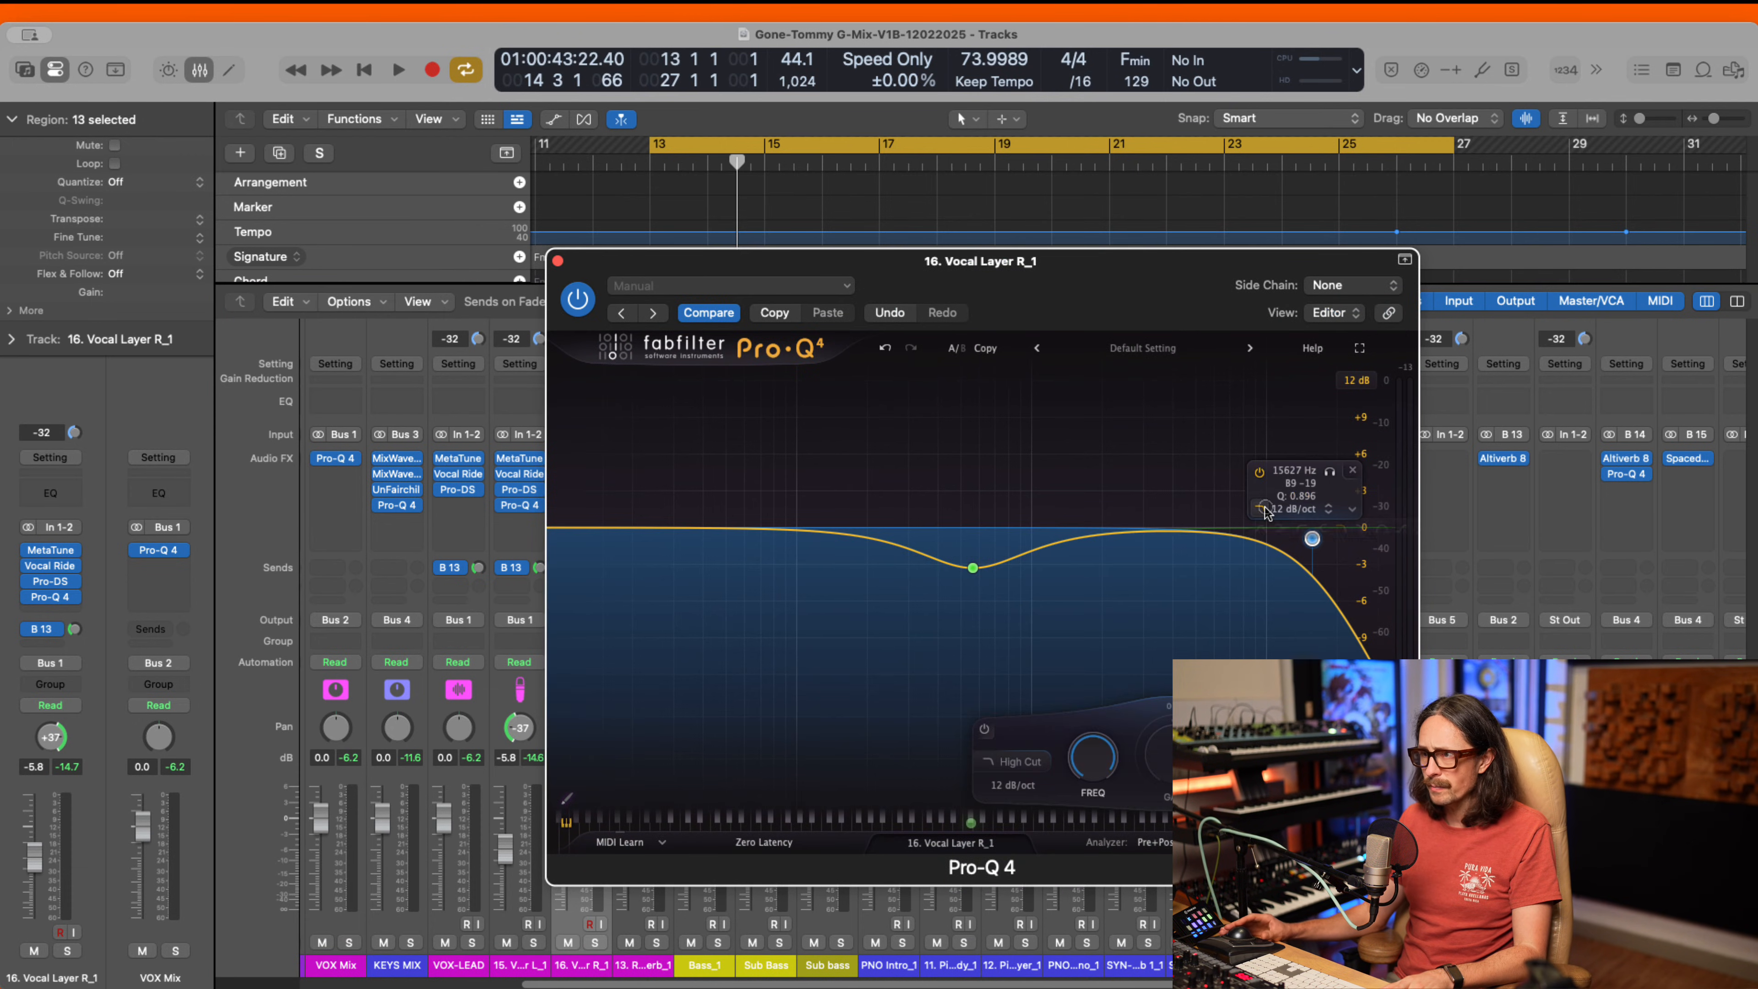
click(1262, 509)
click(1320, 530)
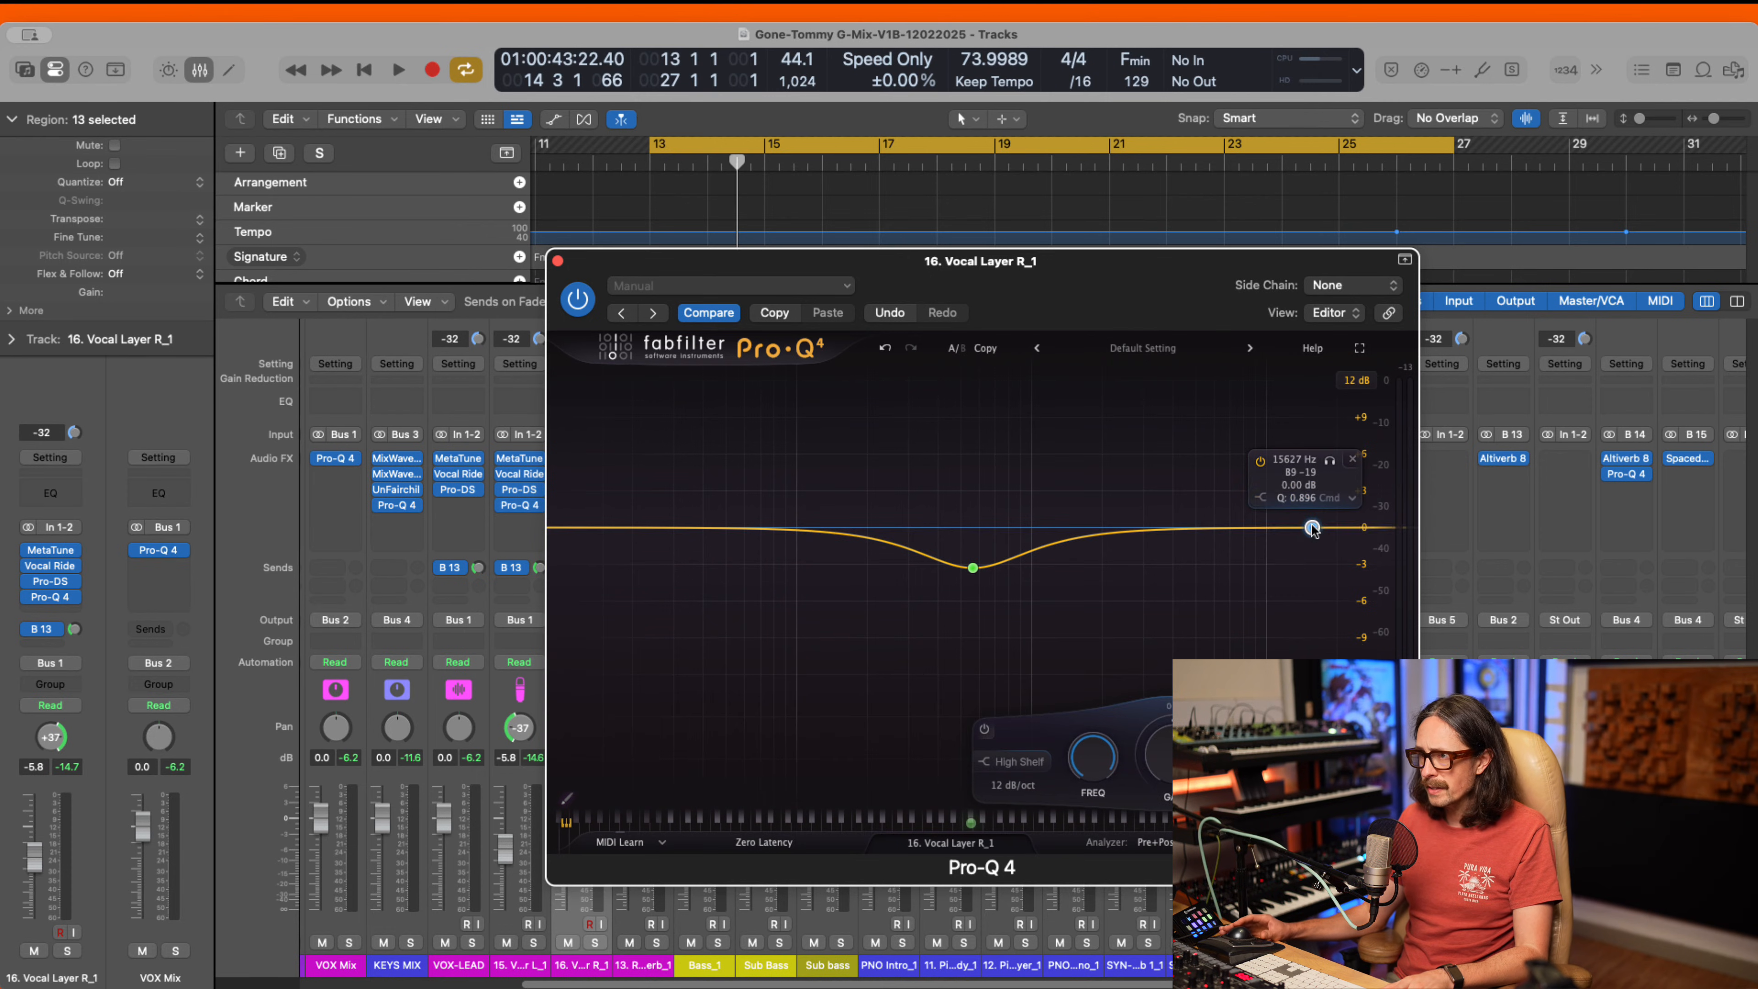
drag(1312, 528, 1303, 539)
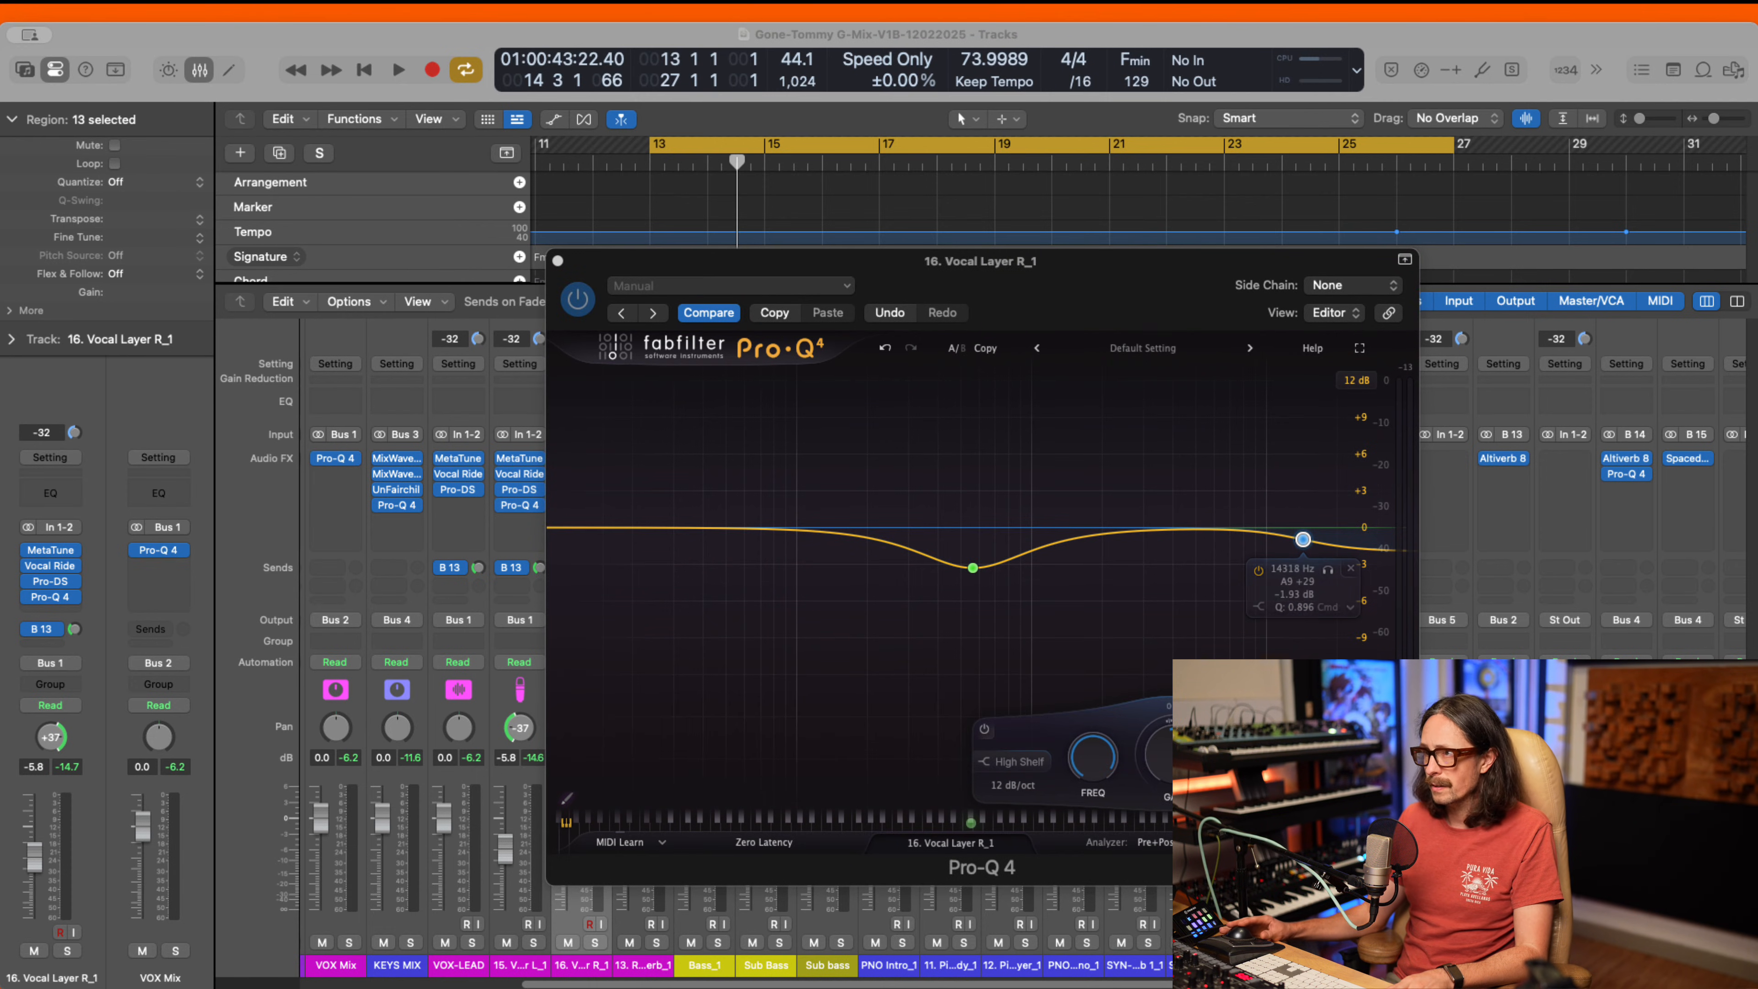
- Move the right layer's high shelf to 4100 Hz at -3.54 dB while the song plays, and stop playback
click(1275, 503)
key(space)
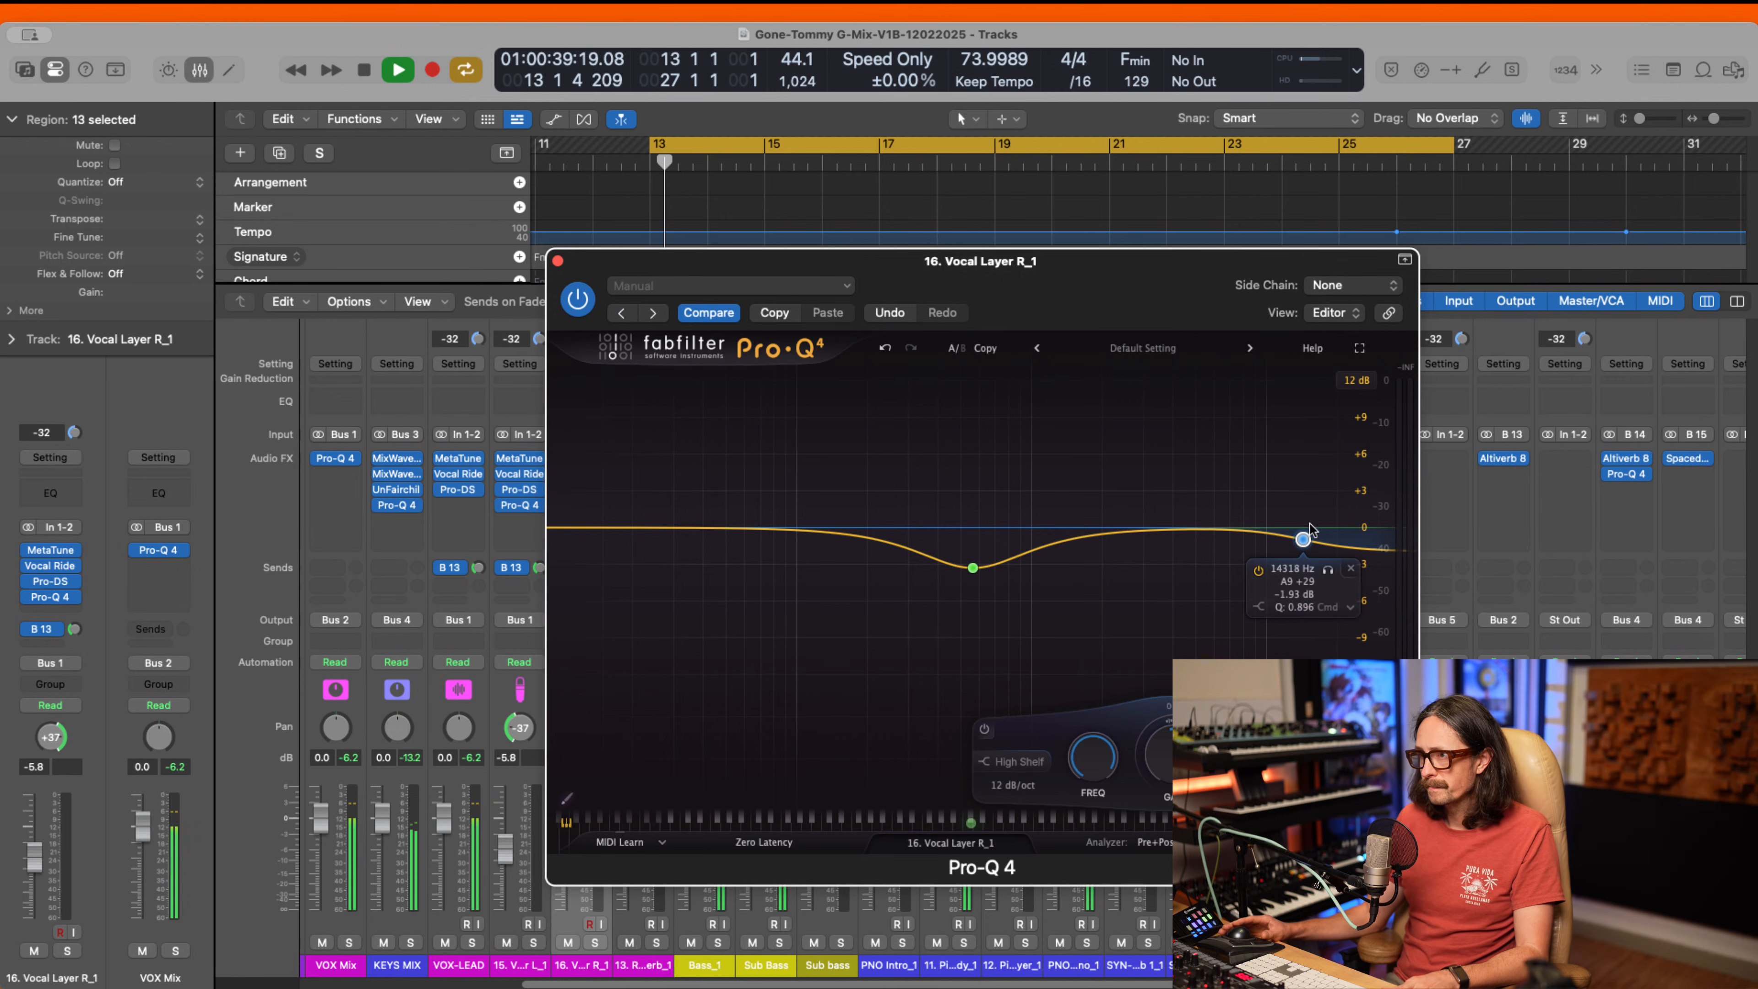
drag(1303, 539, 1179, 556)
key(space)
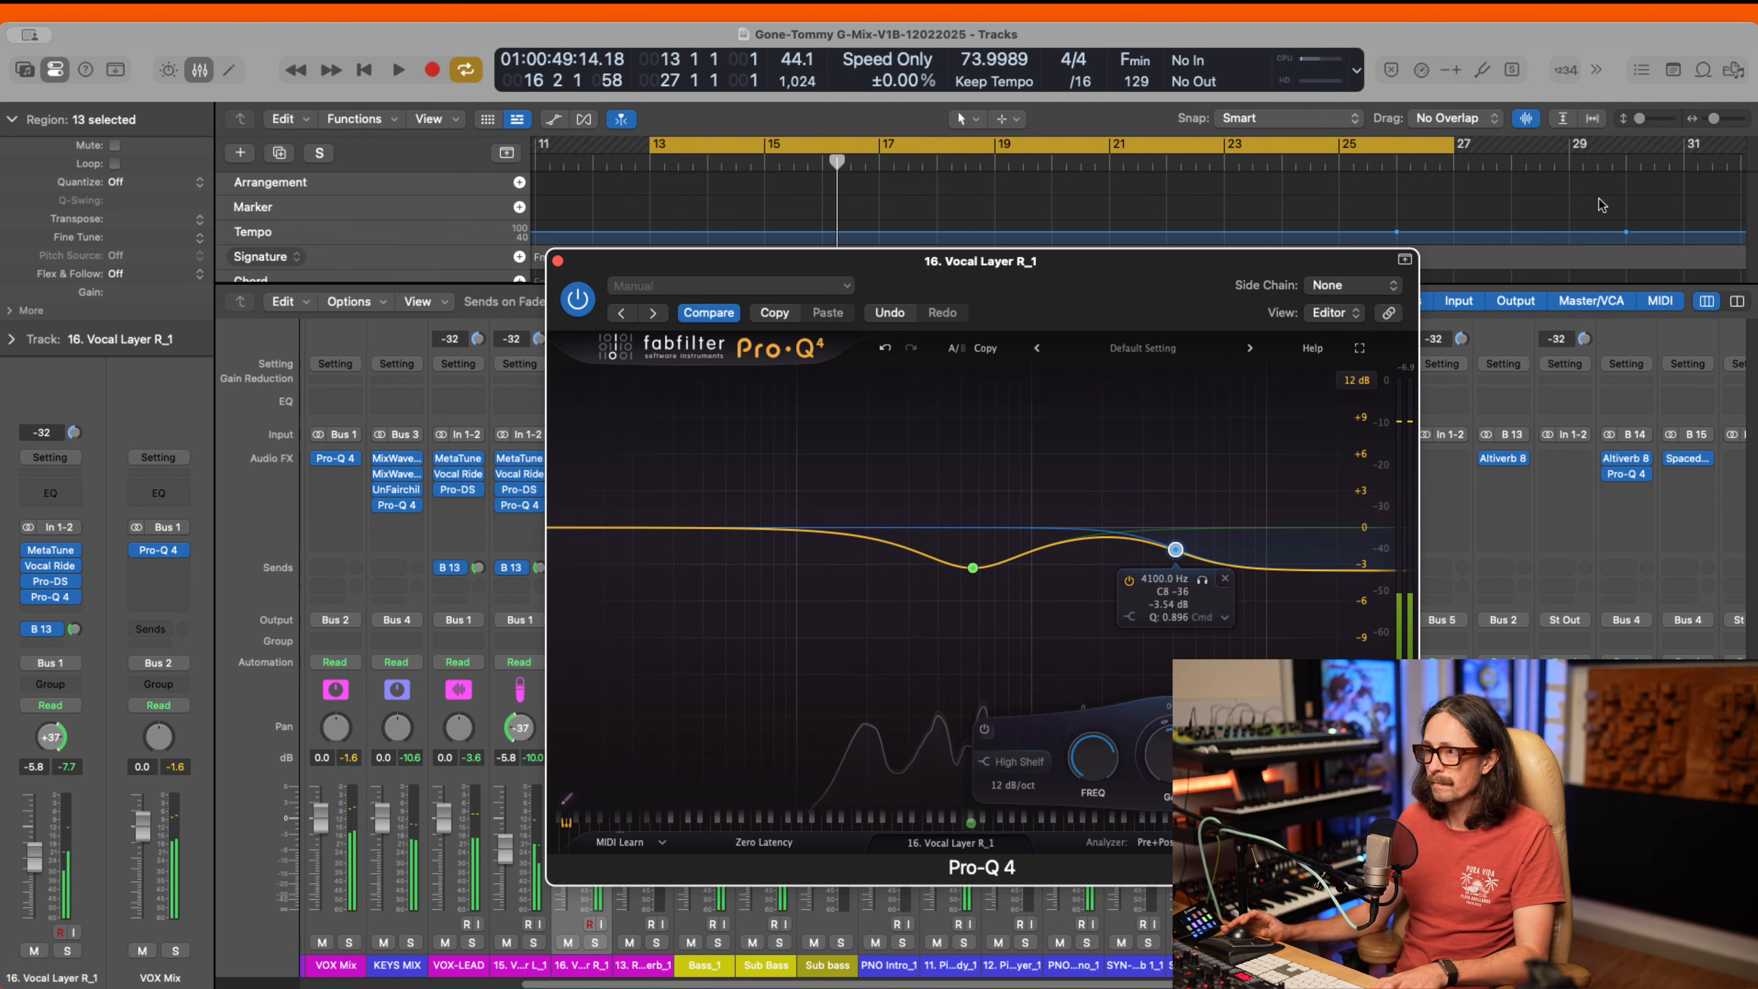
click(1145, 259)
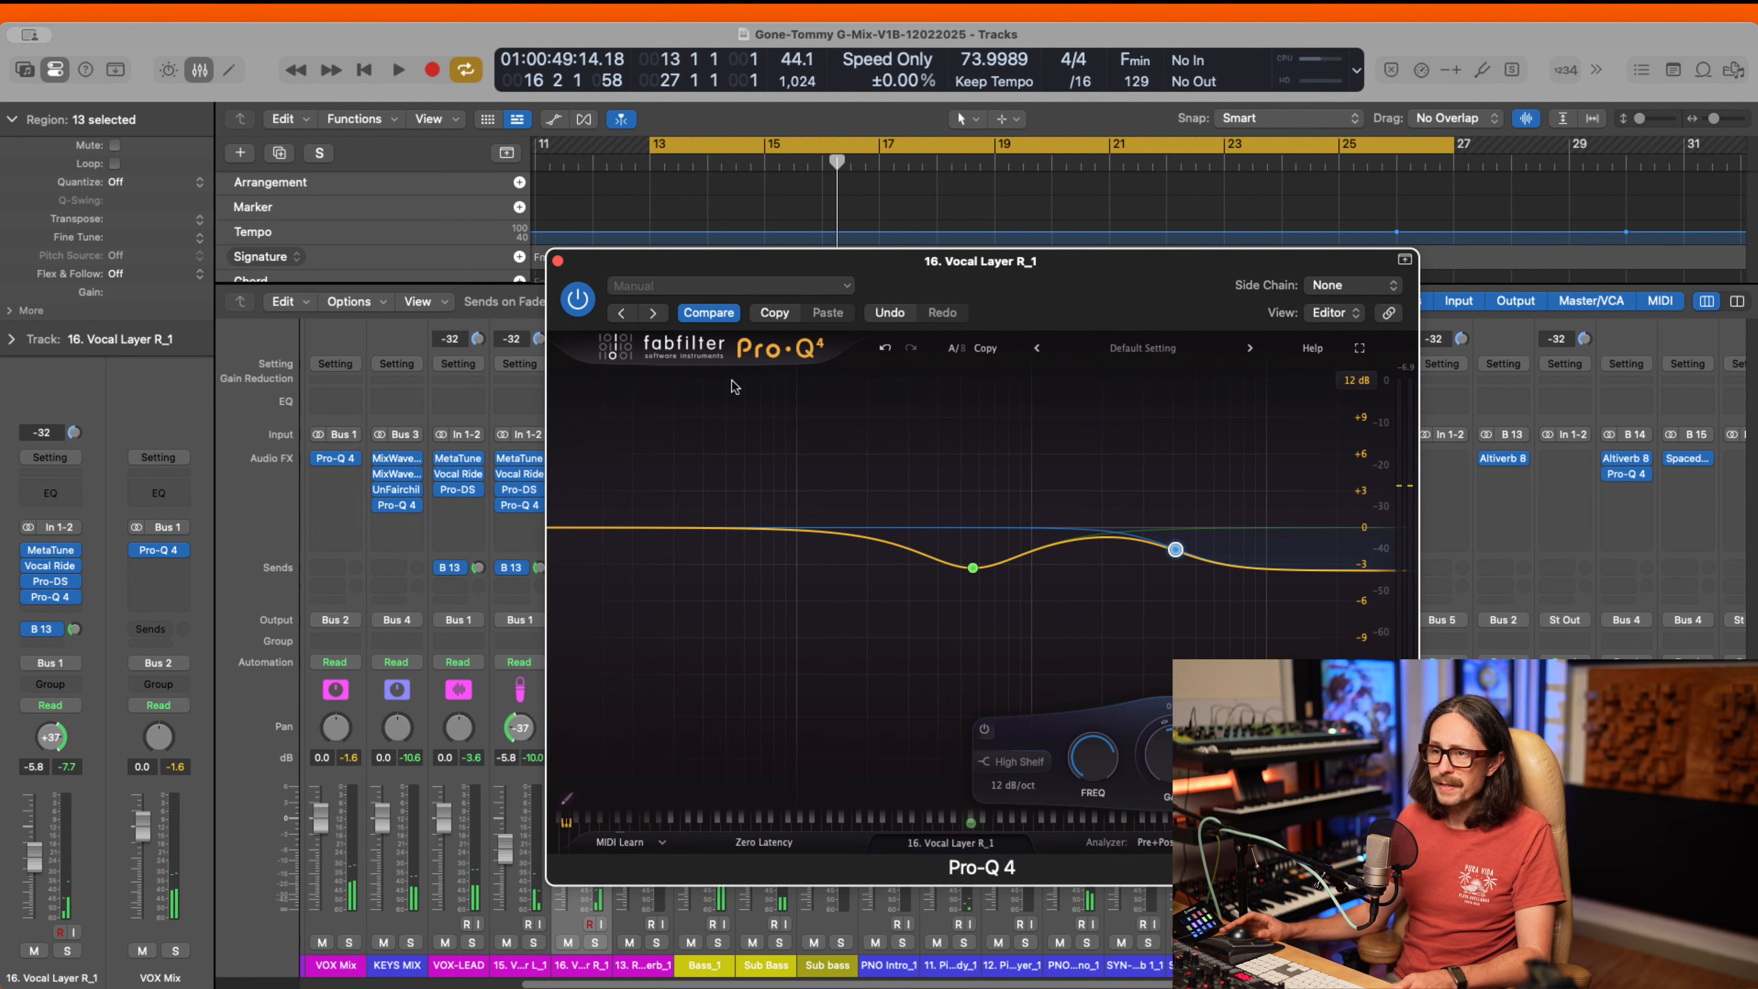
- Copy the right vocal layer's Pro-Q 4 over the one on 15. Vocal Layer L_1 and open the left layer's EQ
click(558, 261)
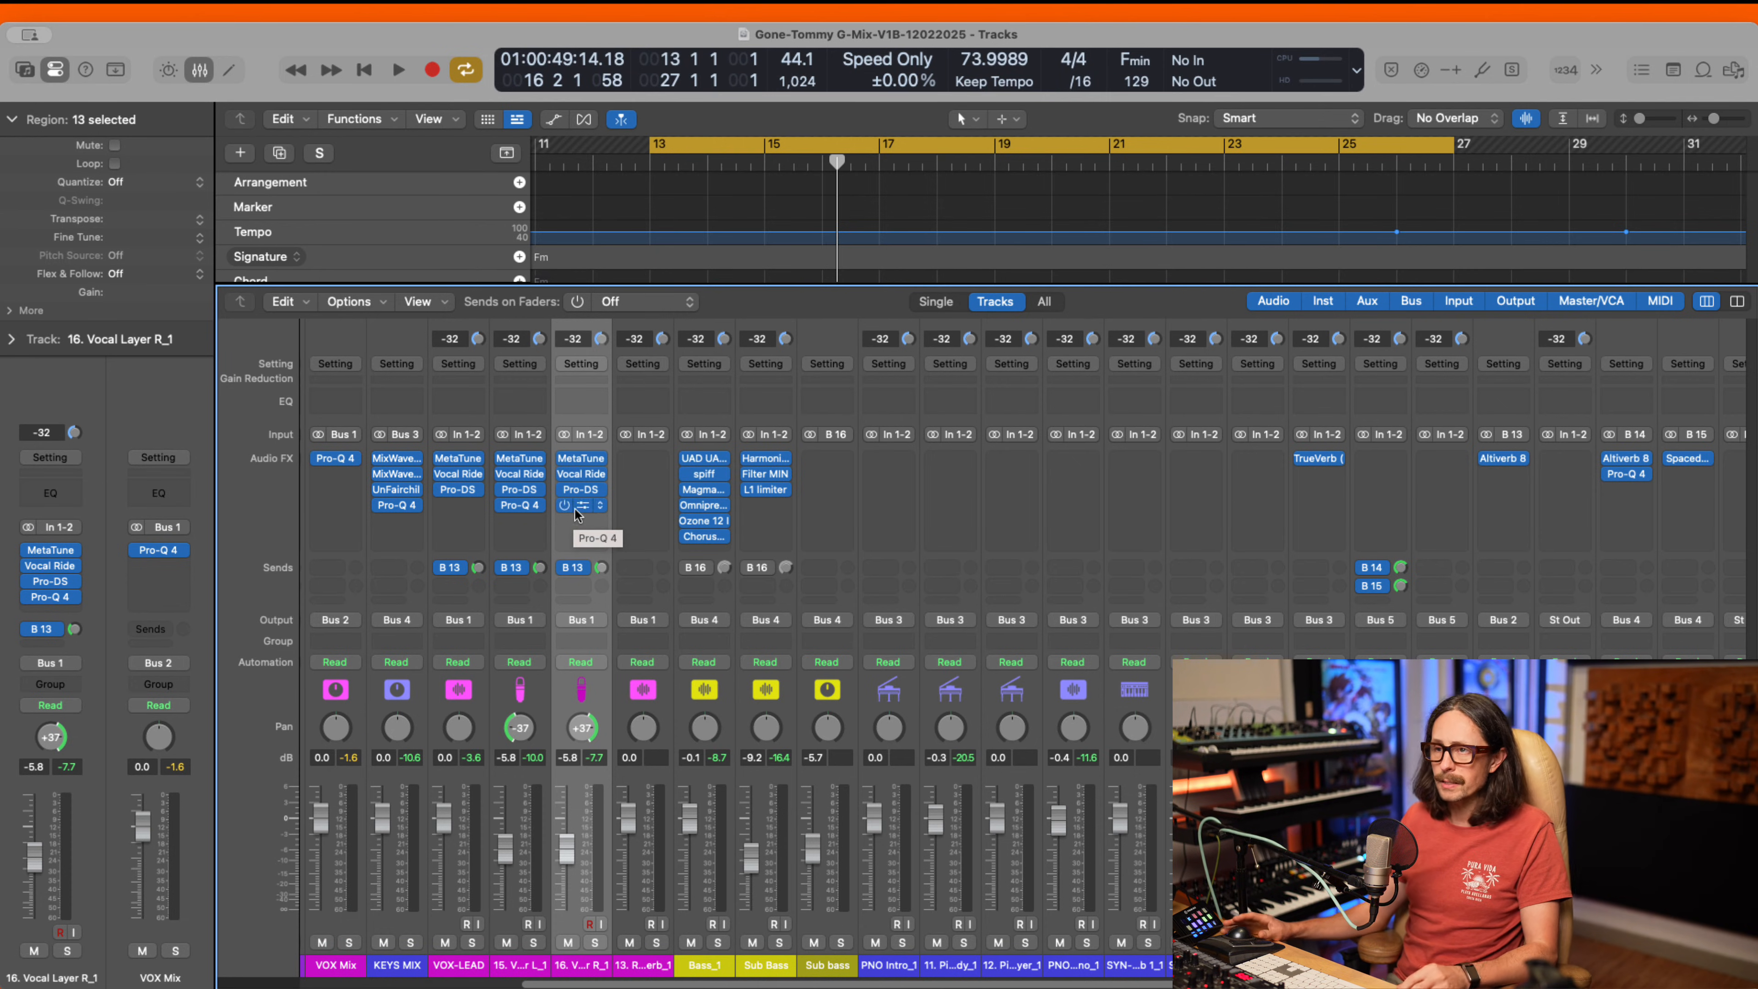
drag(526, 508, 587, 521)
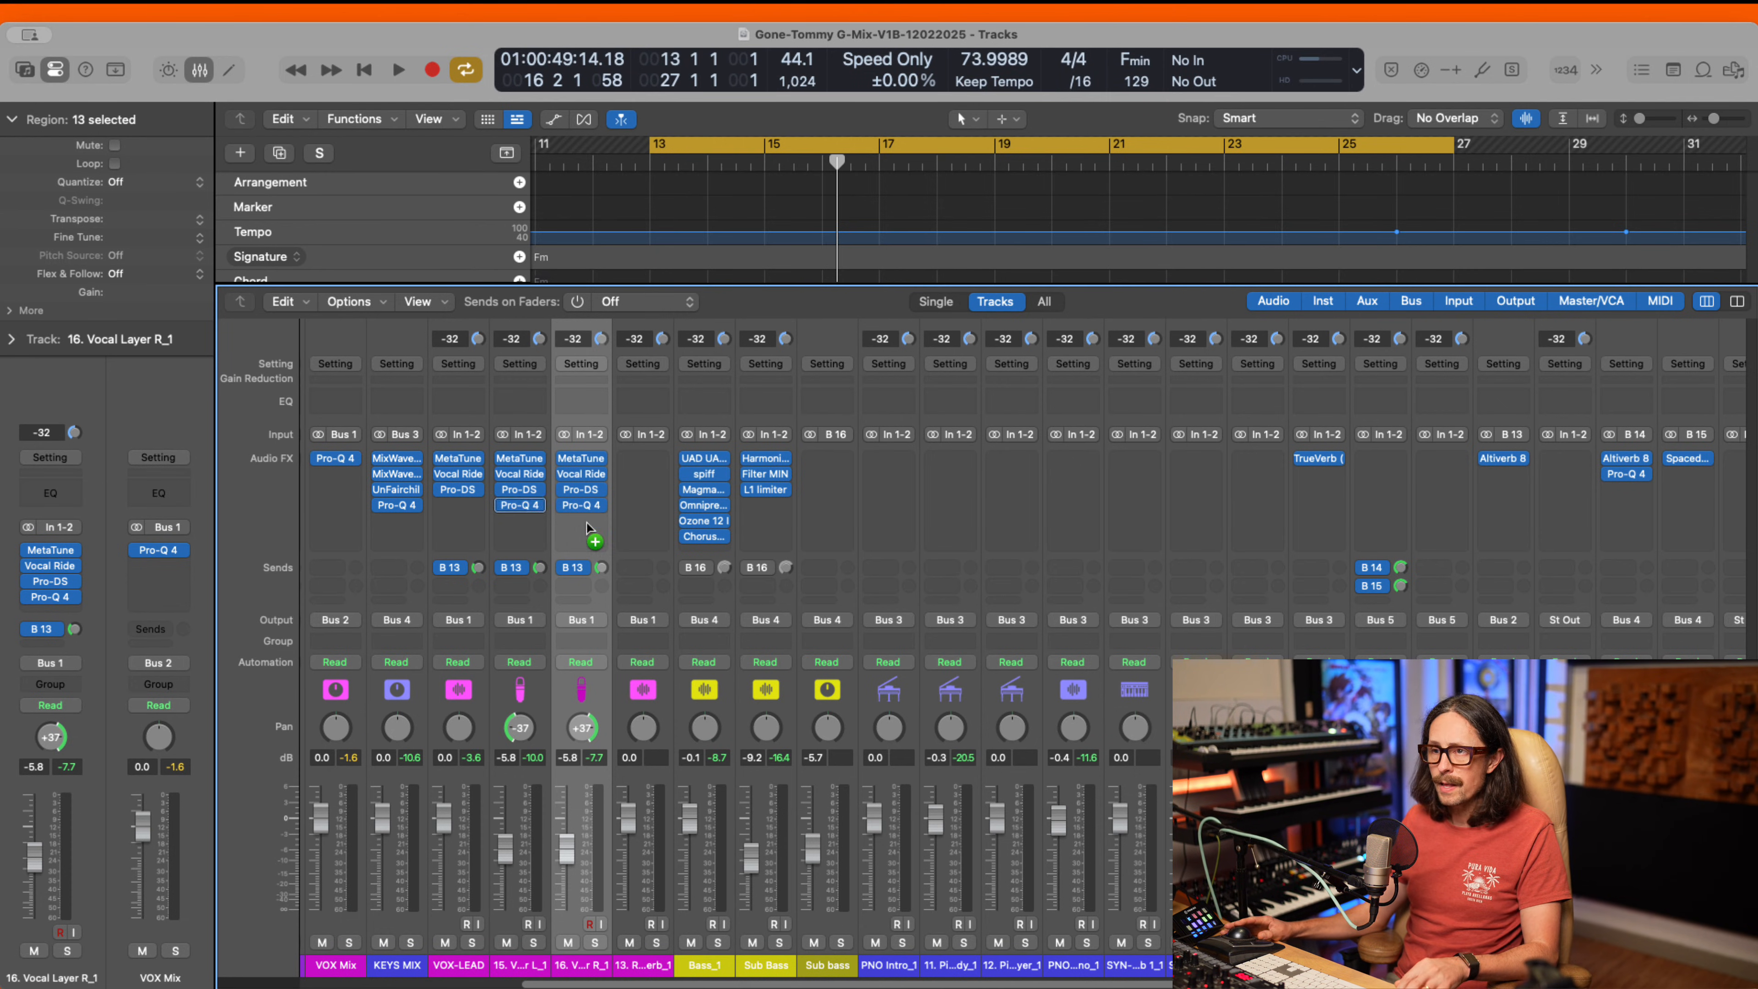
click(518, 503)
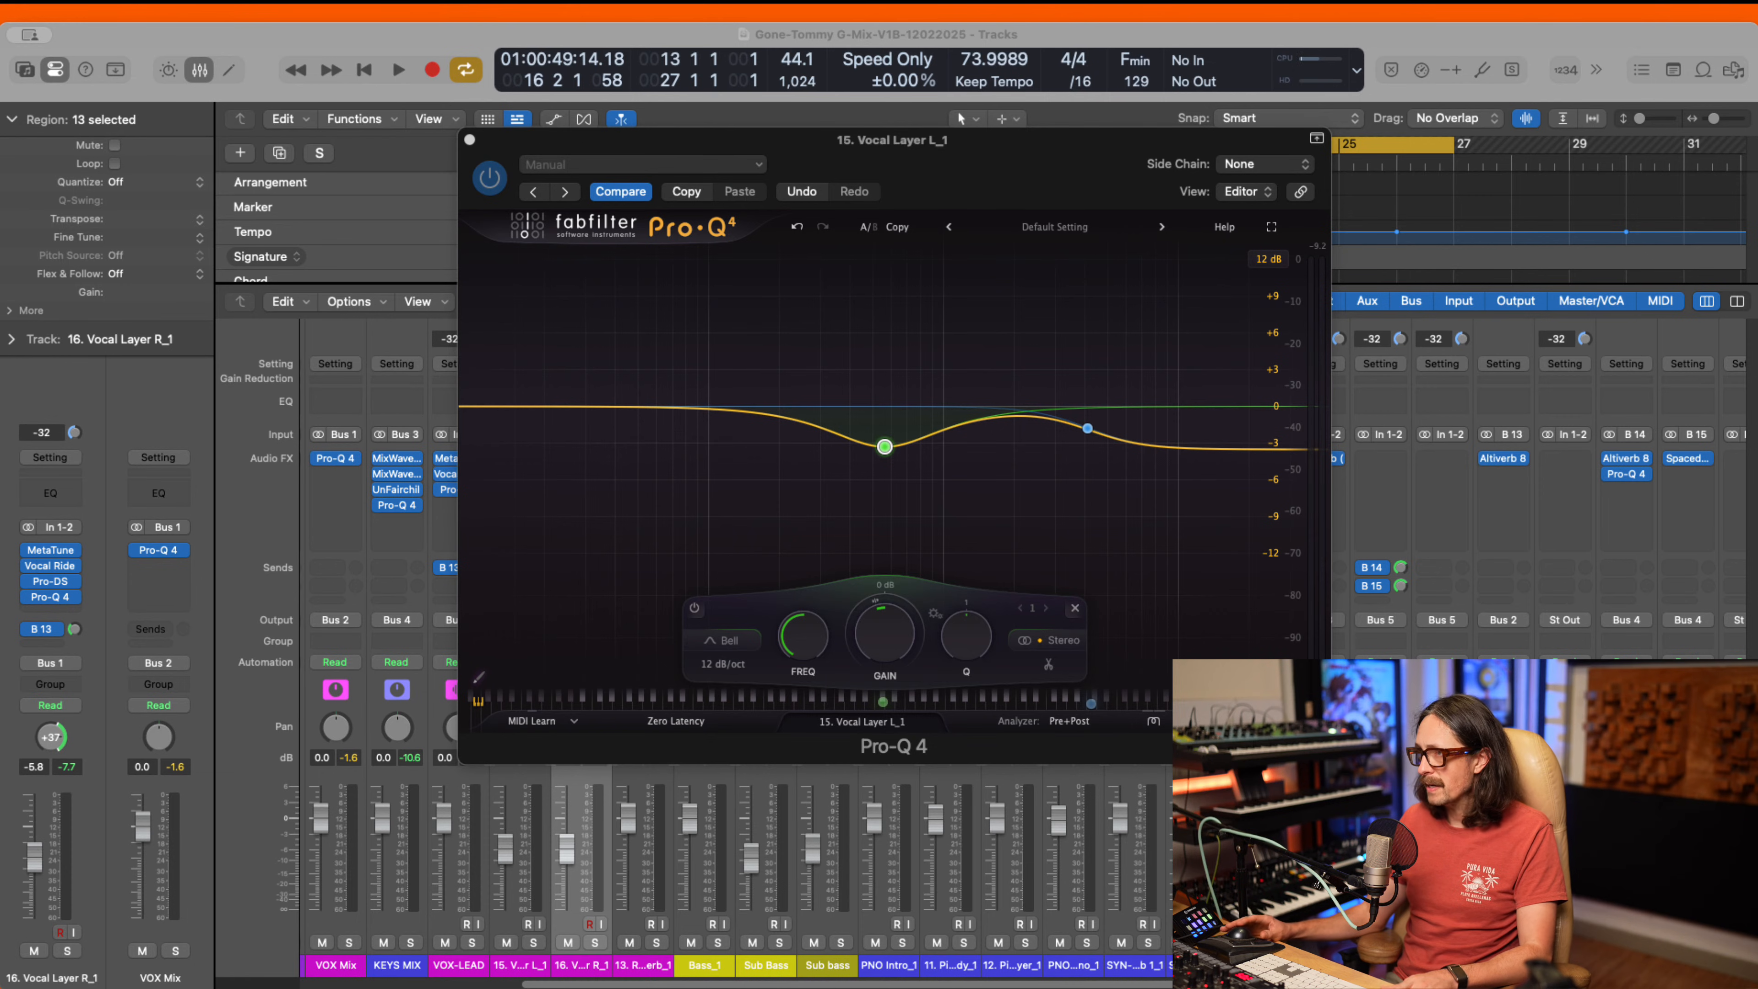
- Audition the left vocal layer's EQ in playback, view its analyzer settings, and stop the song
click(981, 330)
key(space)
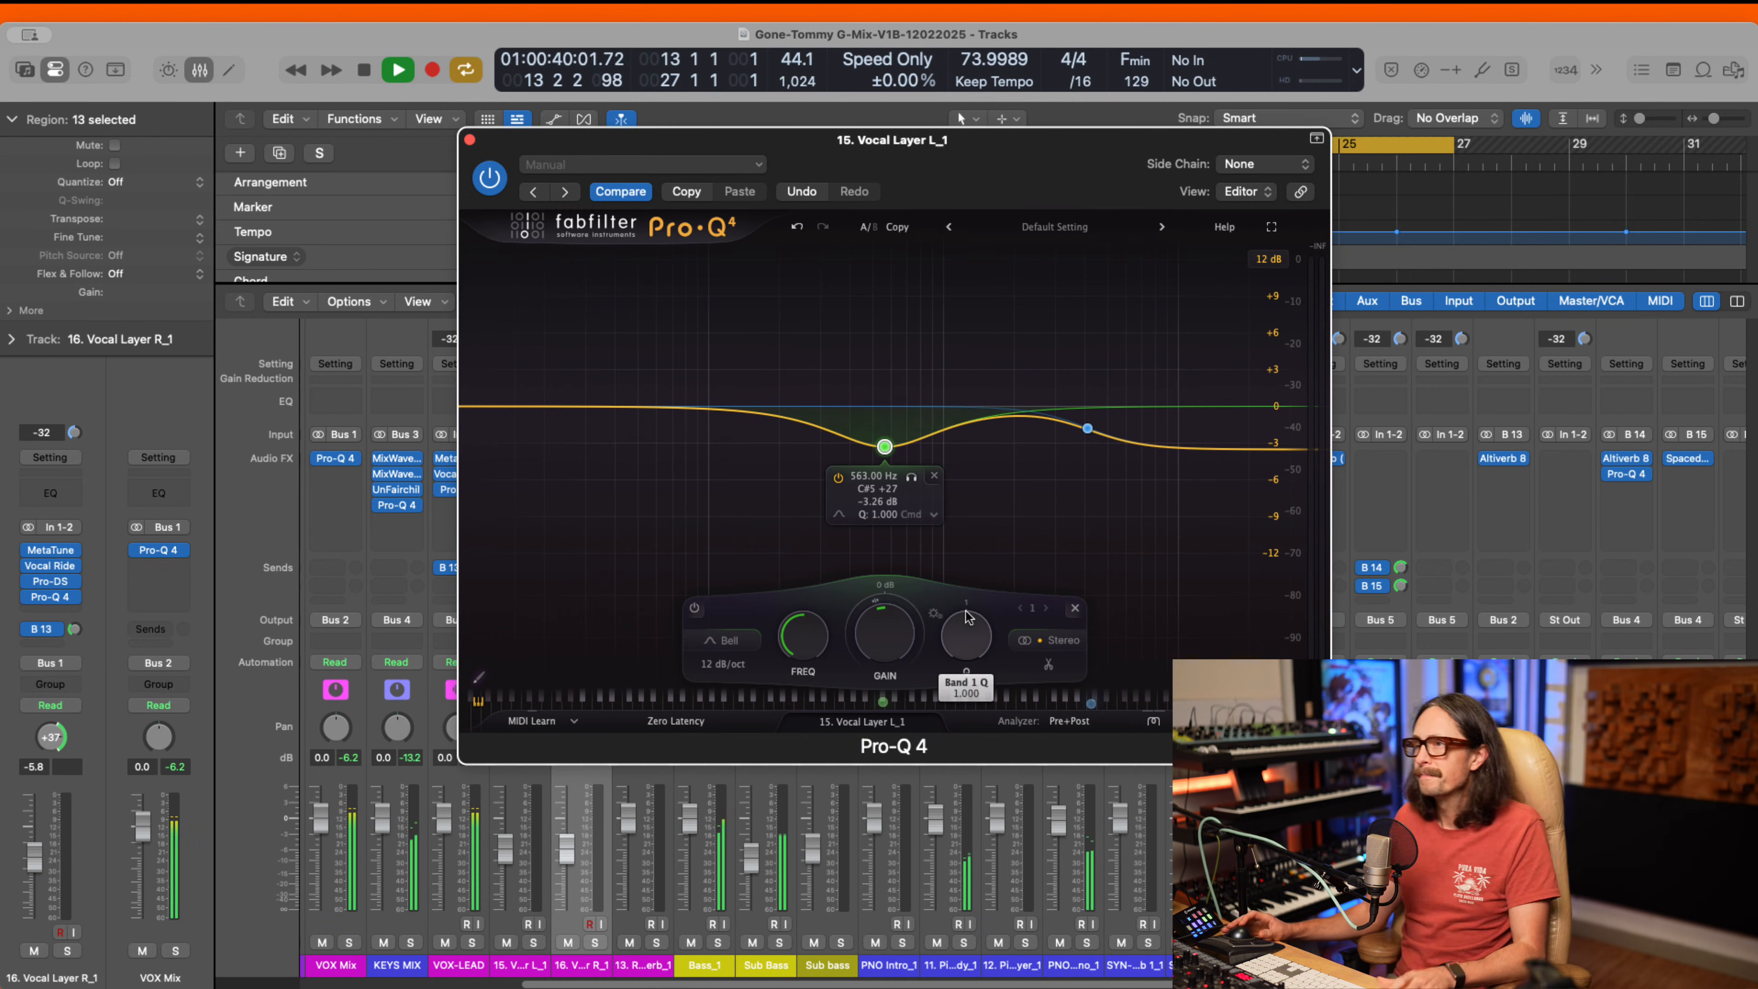
click(1068, 721)
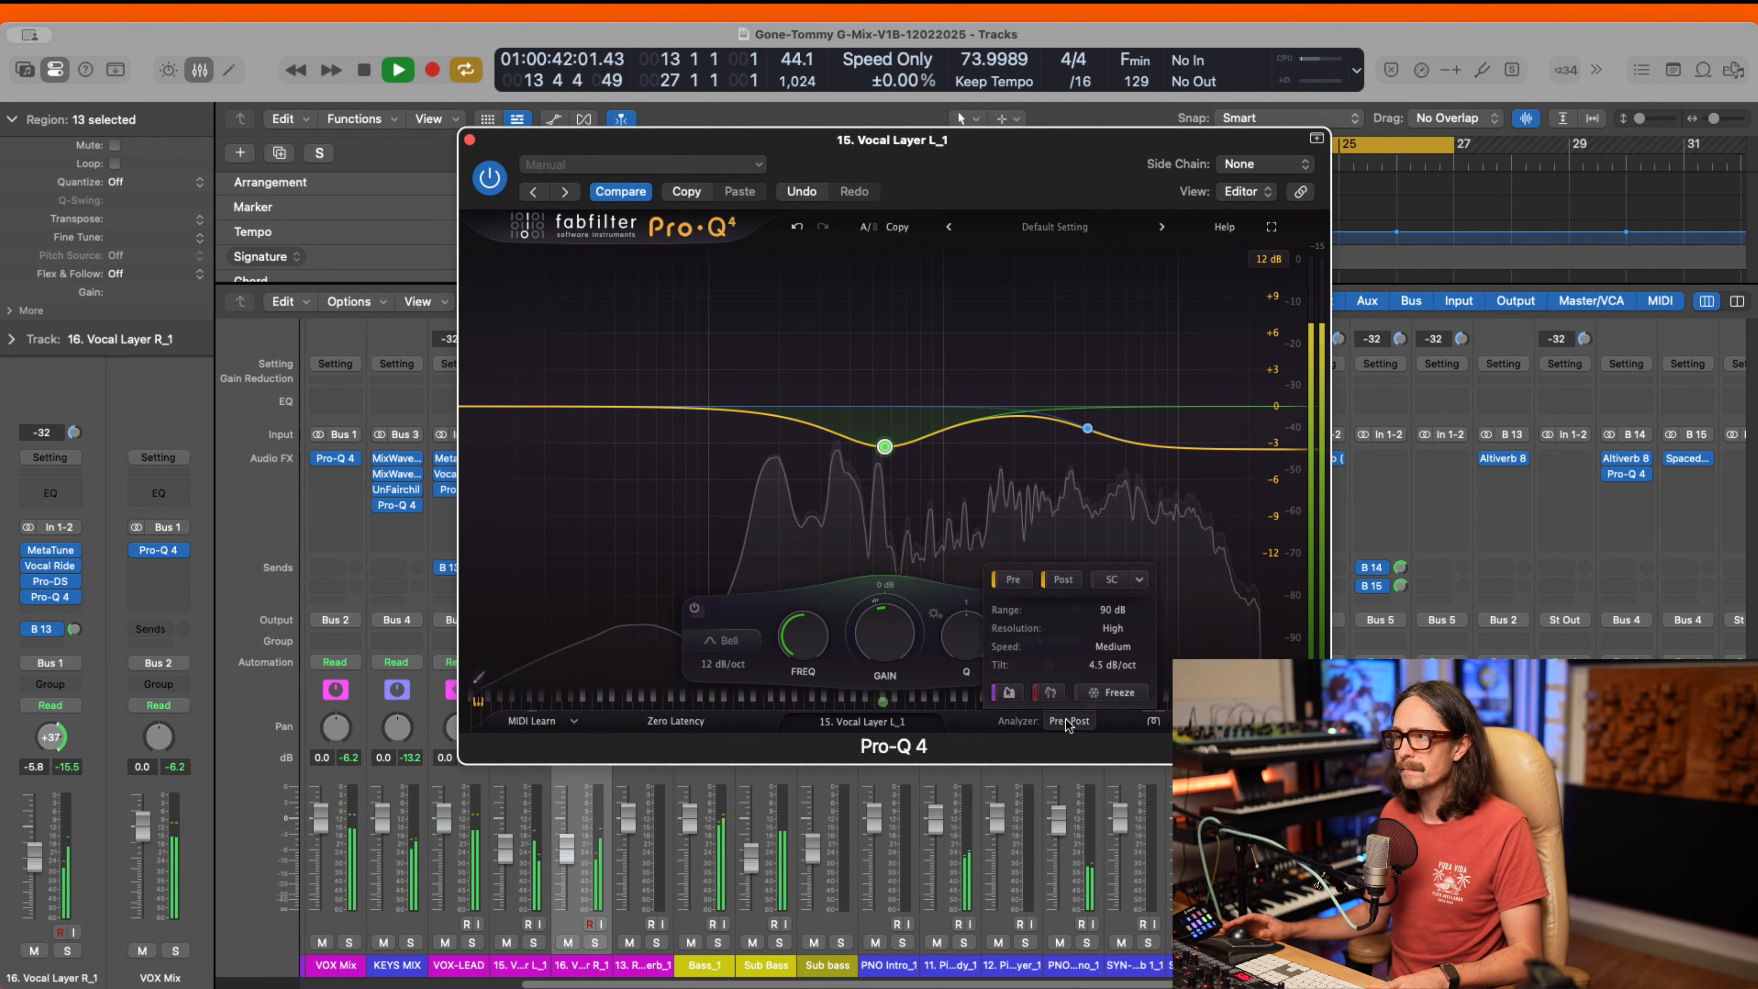
key(space)
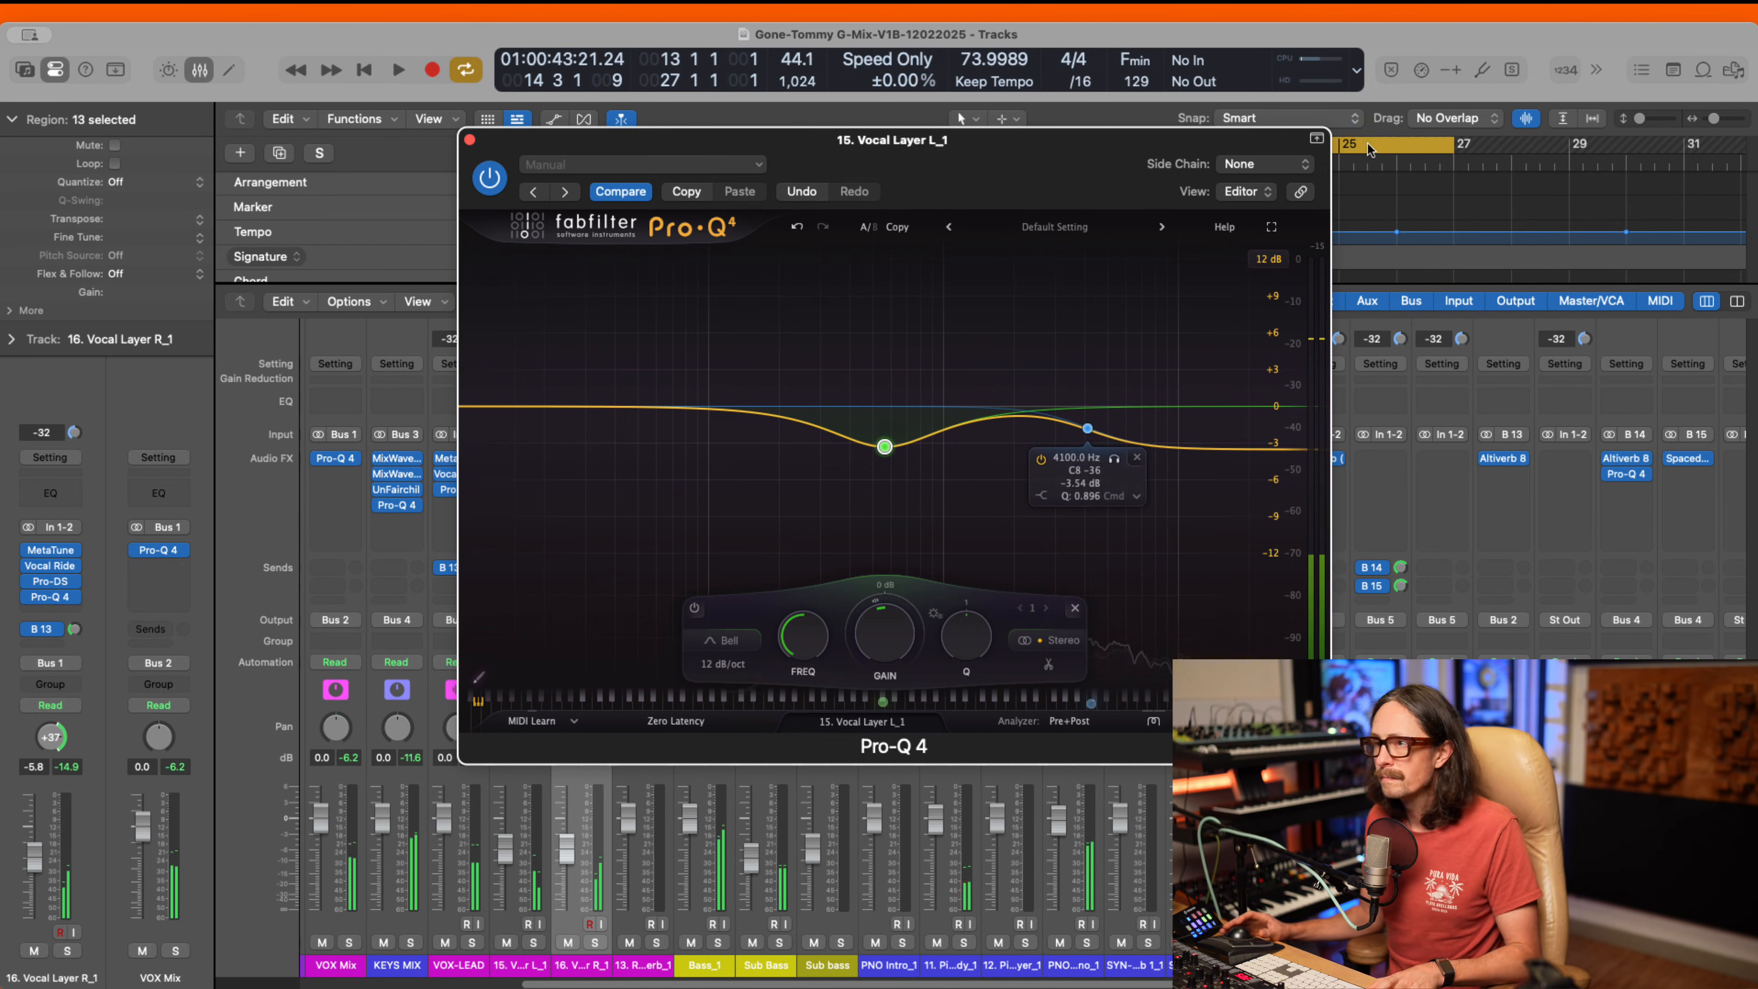
- Set the left layer's 563 Hz cut to a Q of 1.515 and add a gentle bell boost between it and the high shelf
key(super+Tab)
click(919, 488)
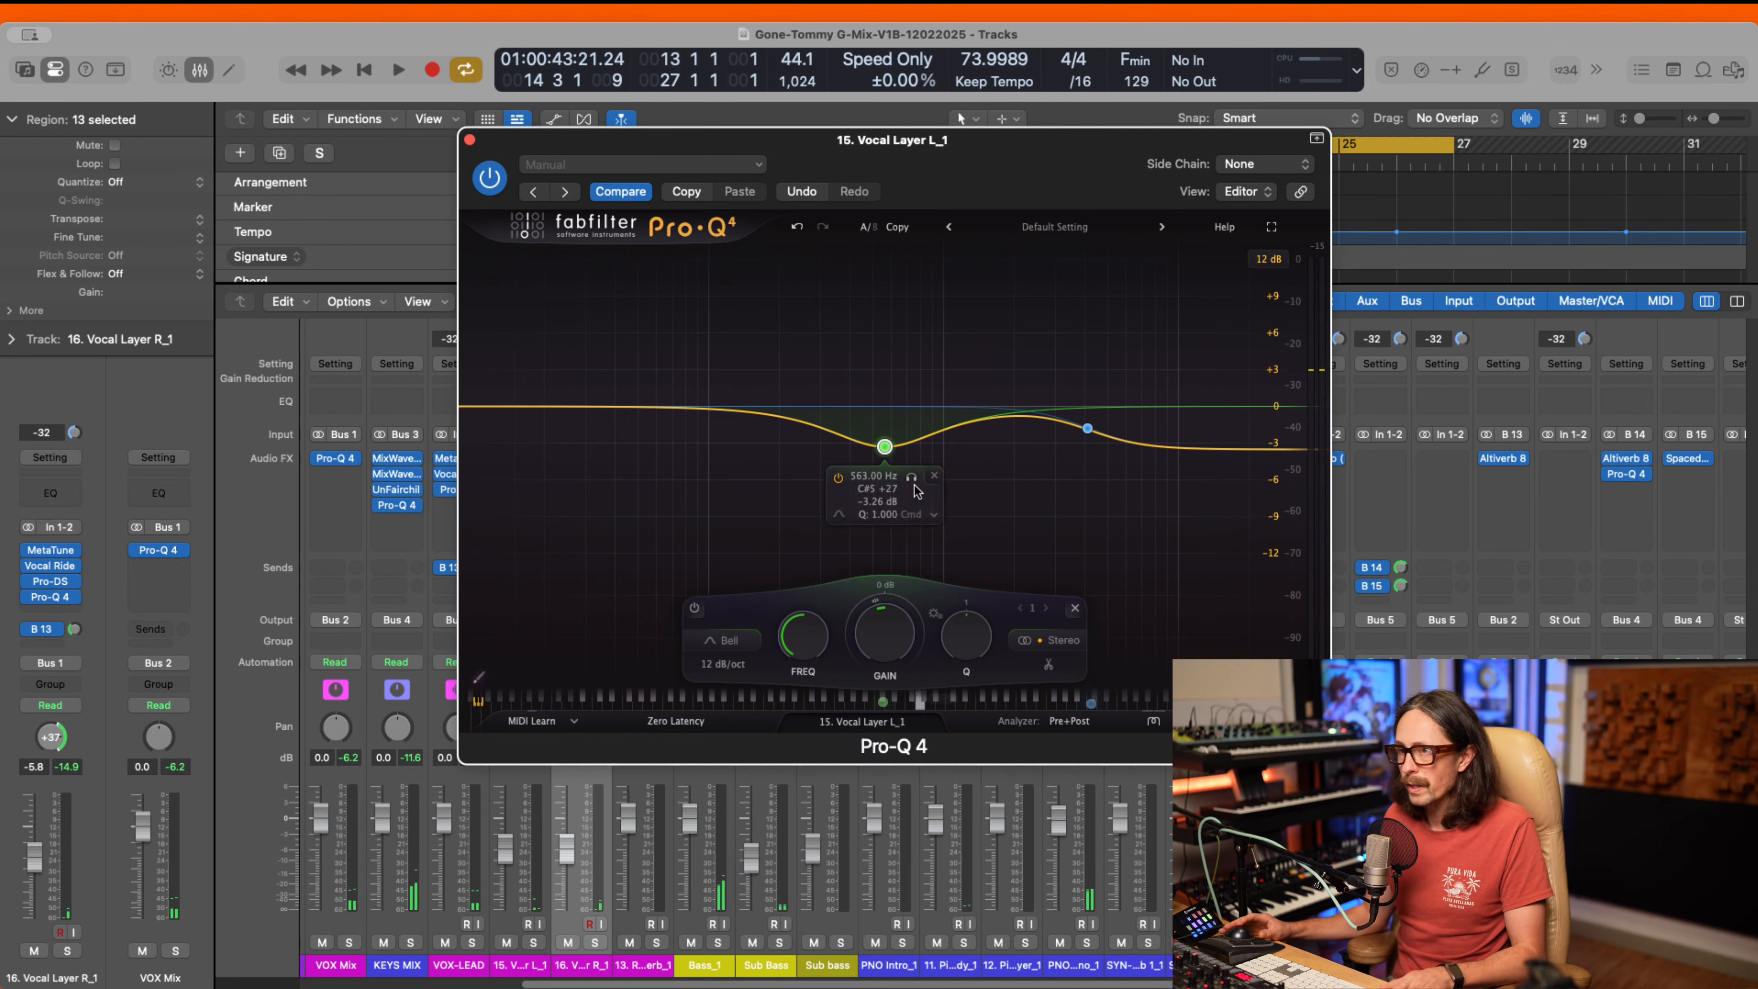
mouse_move(890, 448)
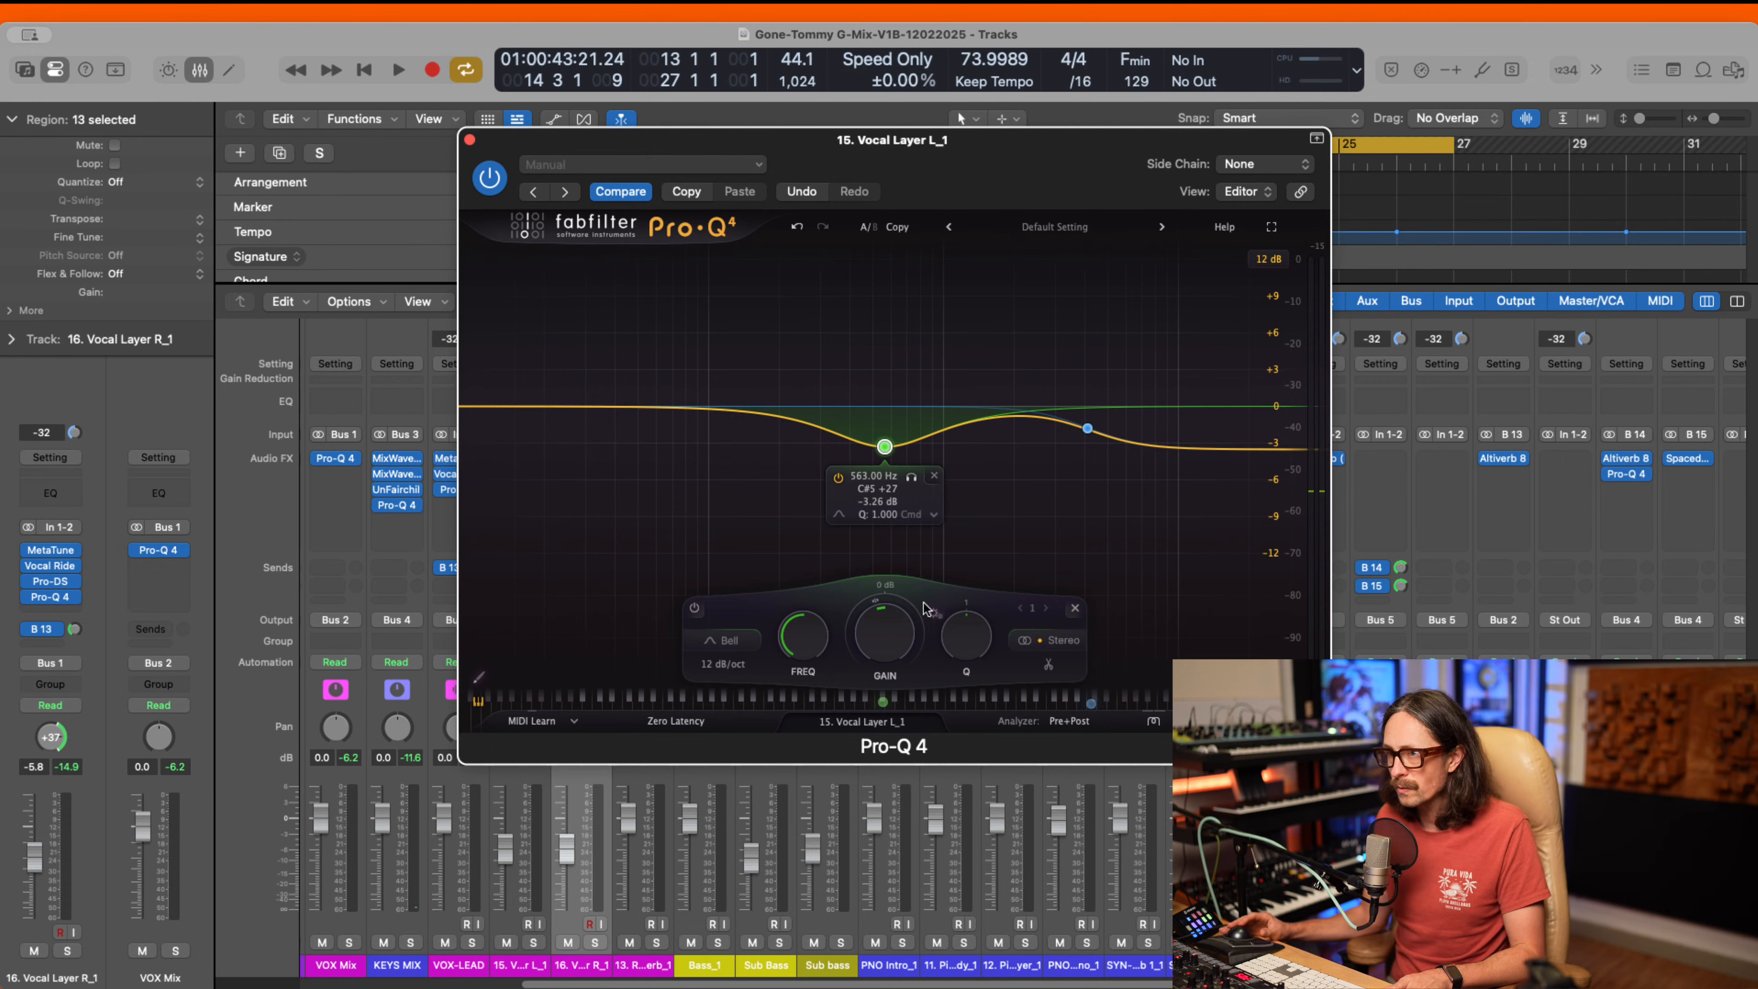
drag(968, 634, 943, 393)
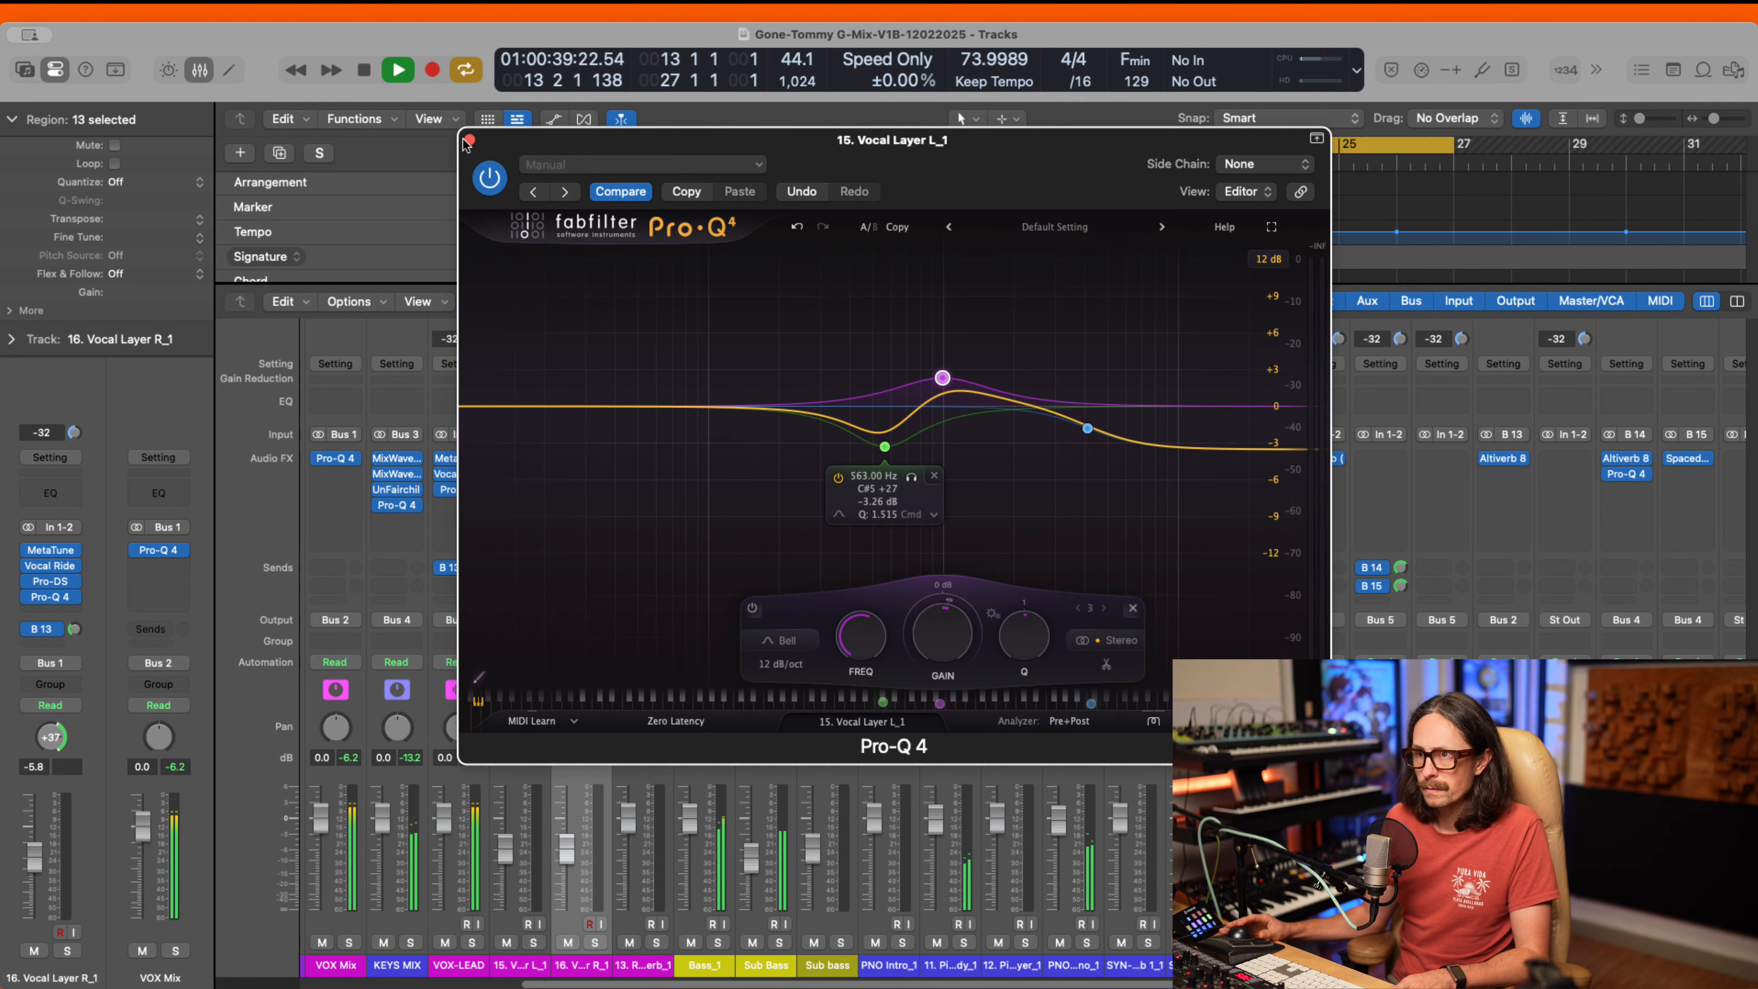
- Close the left layer's EQ, review the right layer's Pro-Q 4 curve during playback, and stop the song
click(468, 144)
click(582, 505)
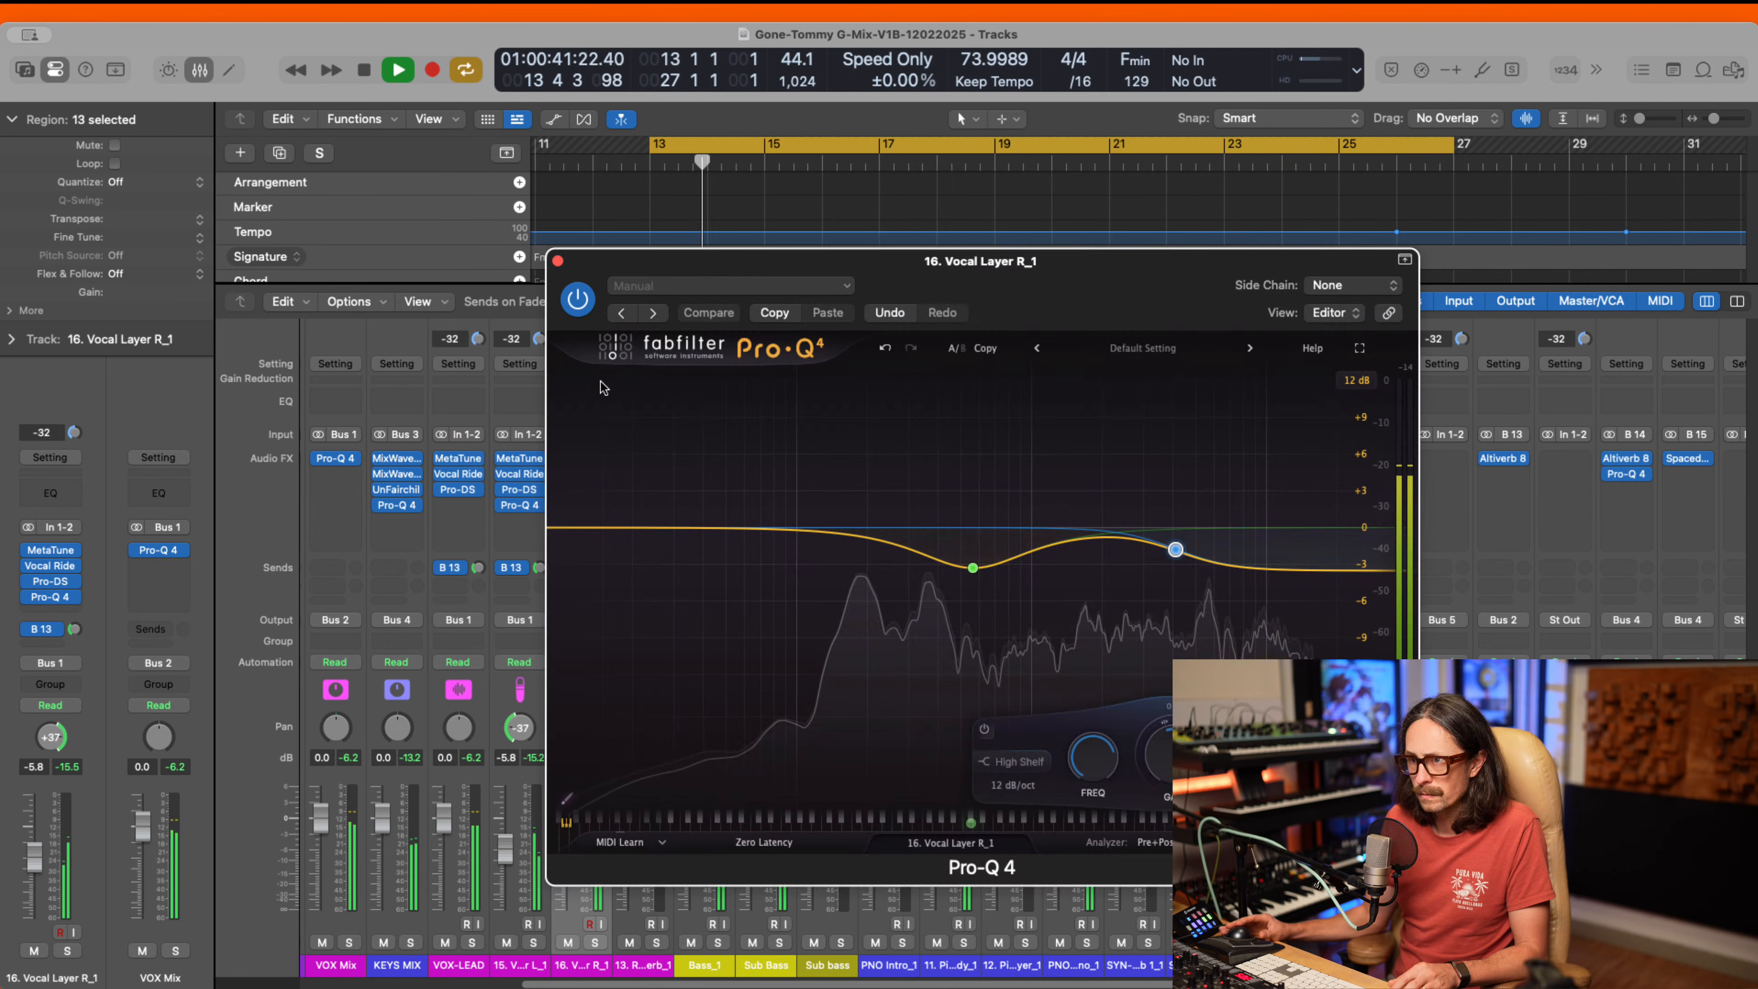
click(558, 261)
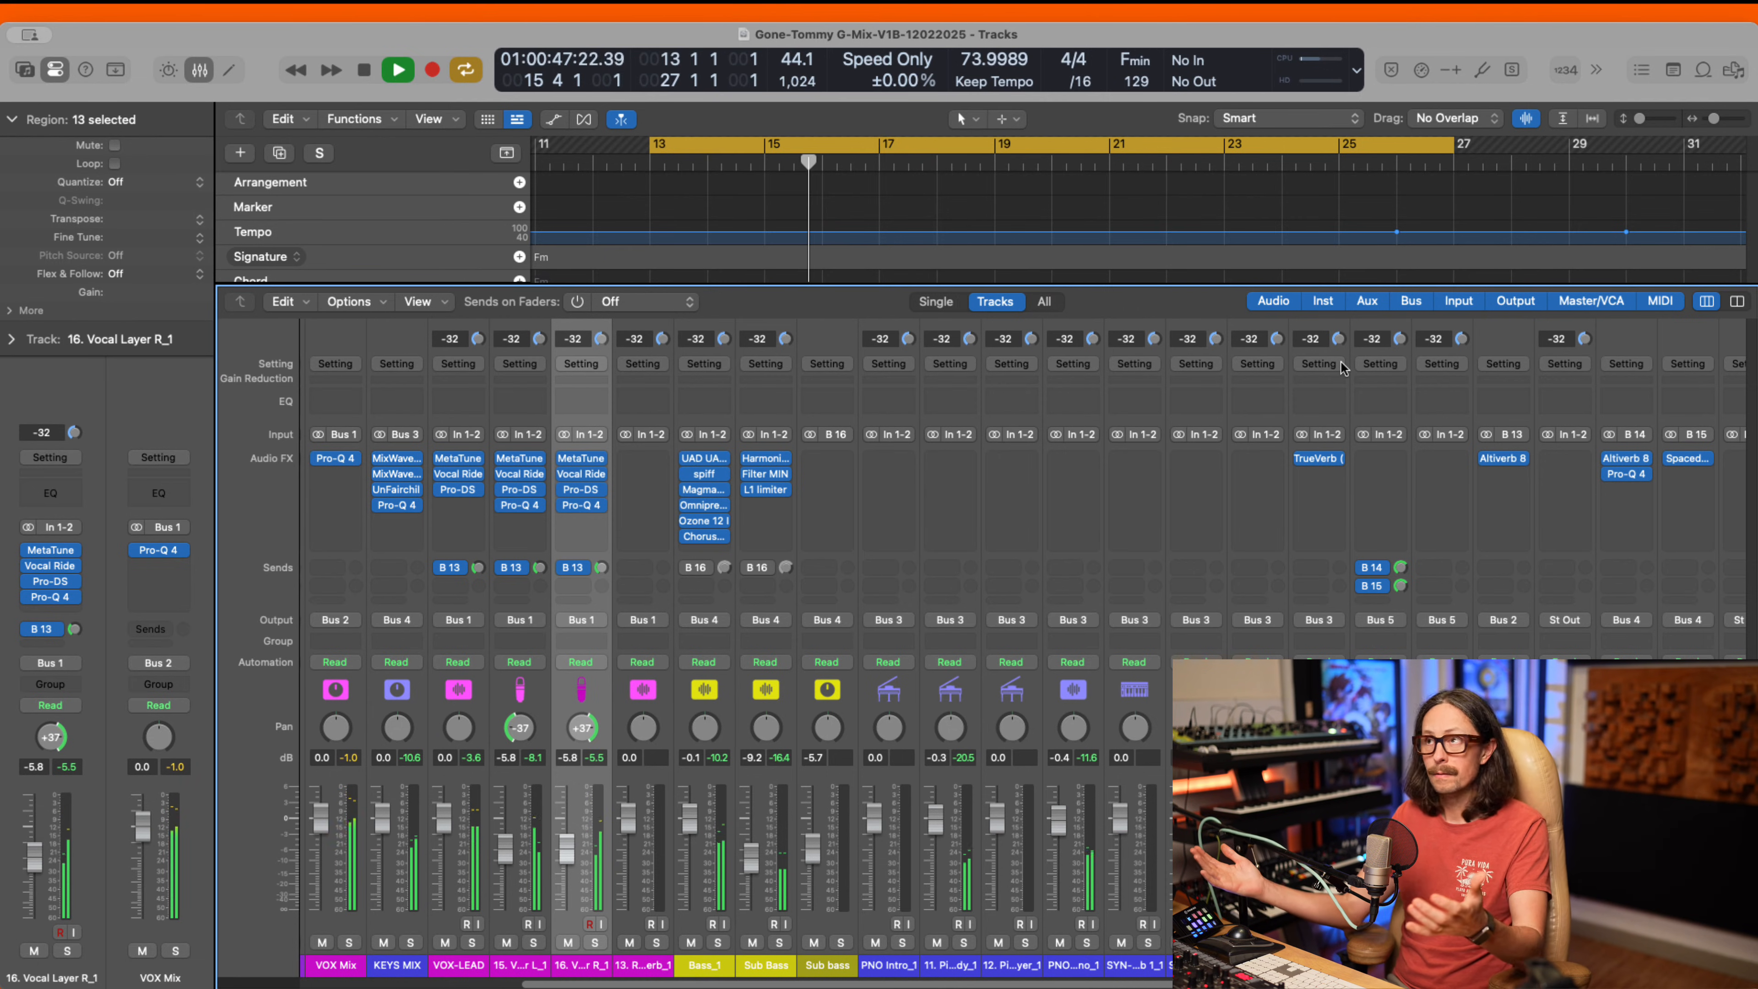
key(space)
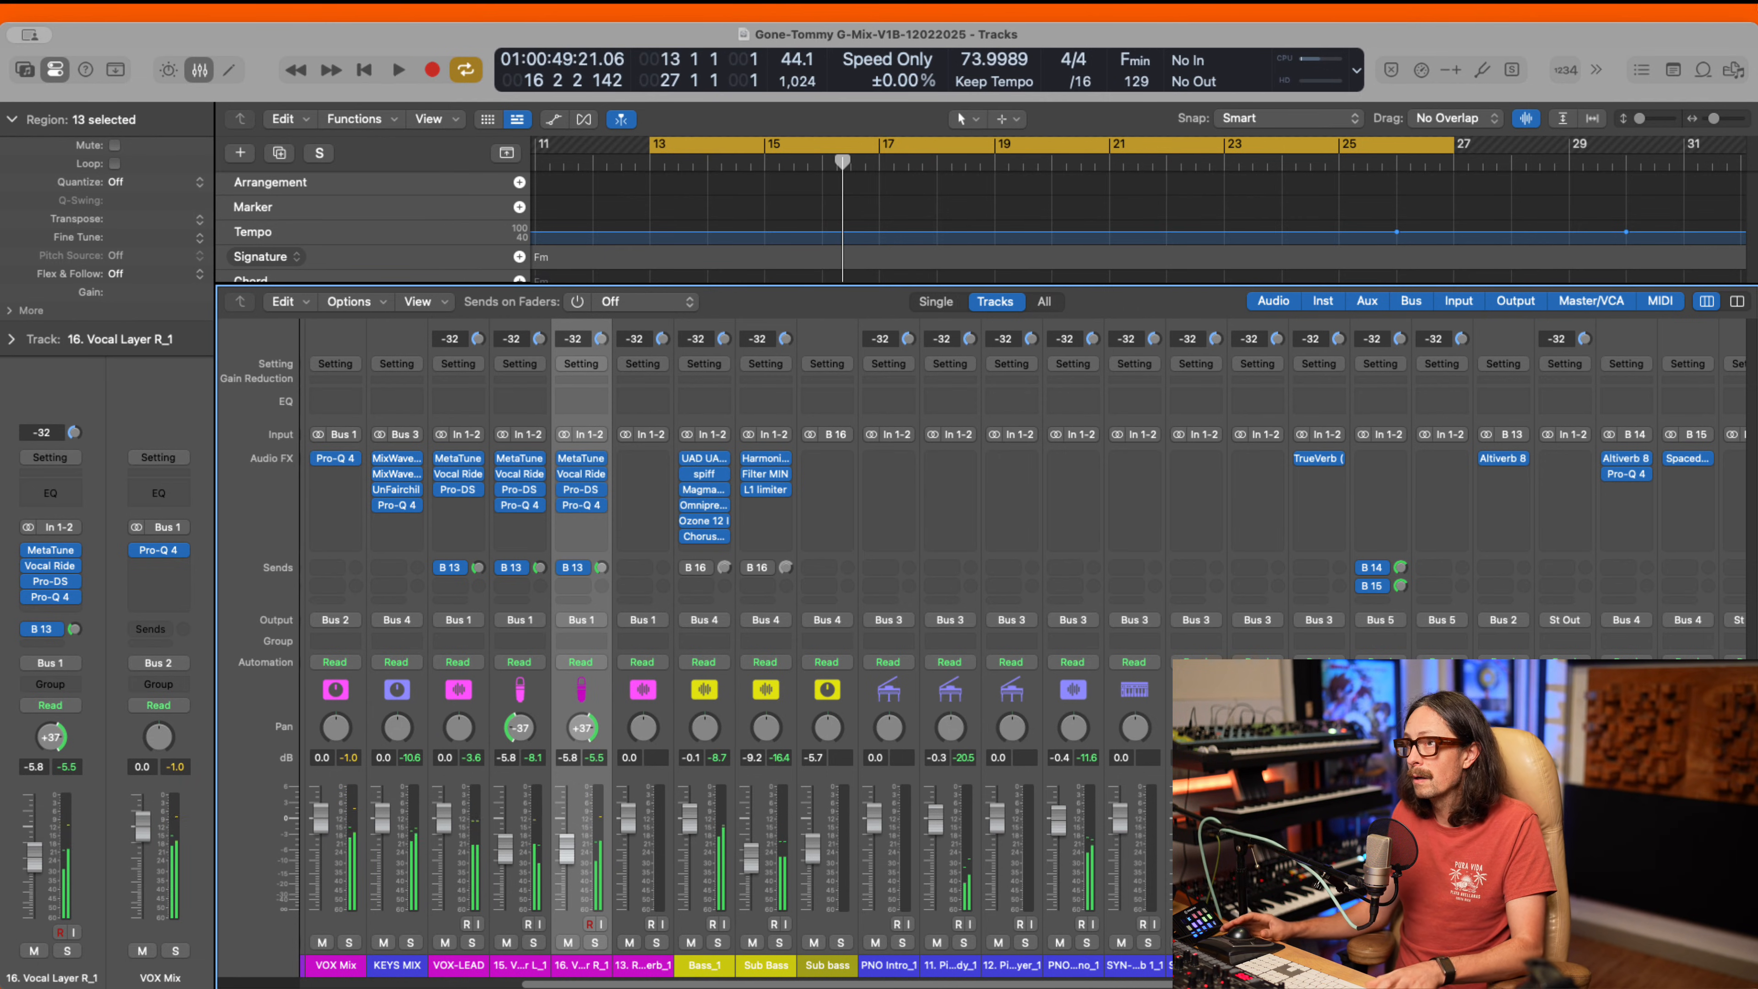
- Move the left vocal layer's Pro-Q 4 high shelf to about 5532 Hz at -3.55 dB and close the EQ
key(super+Tab)
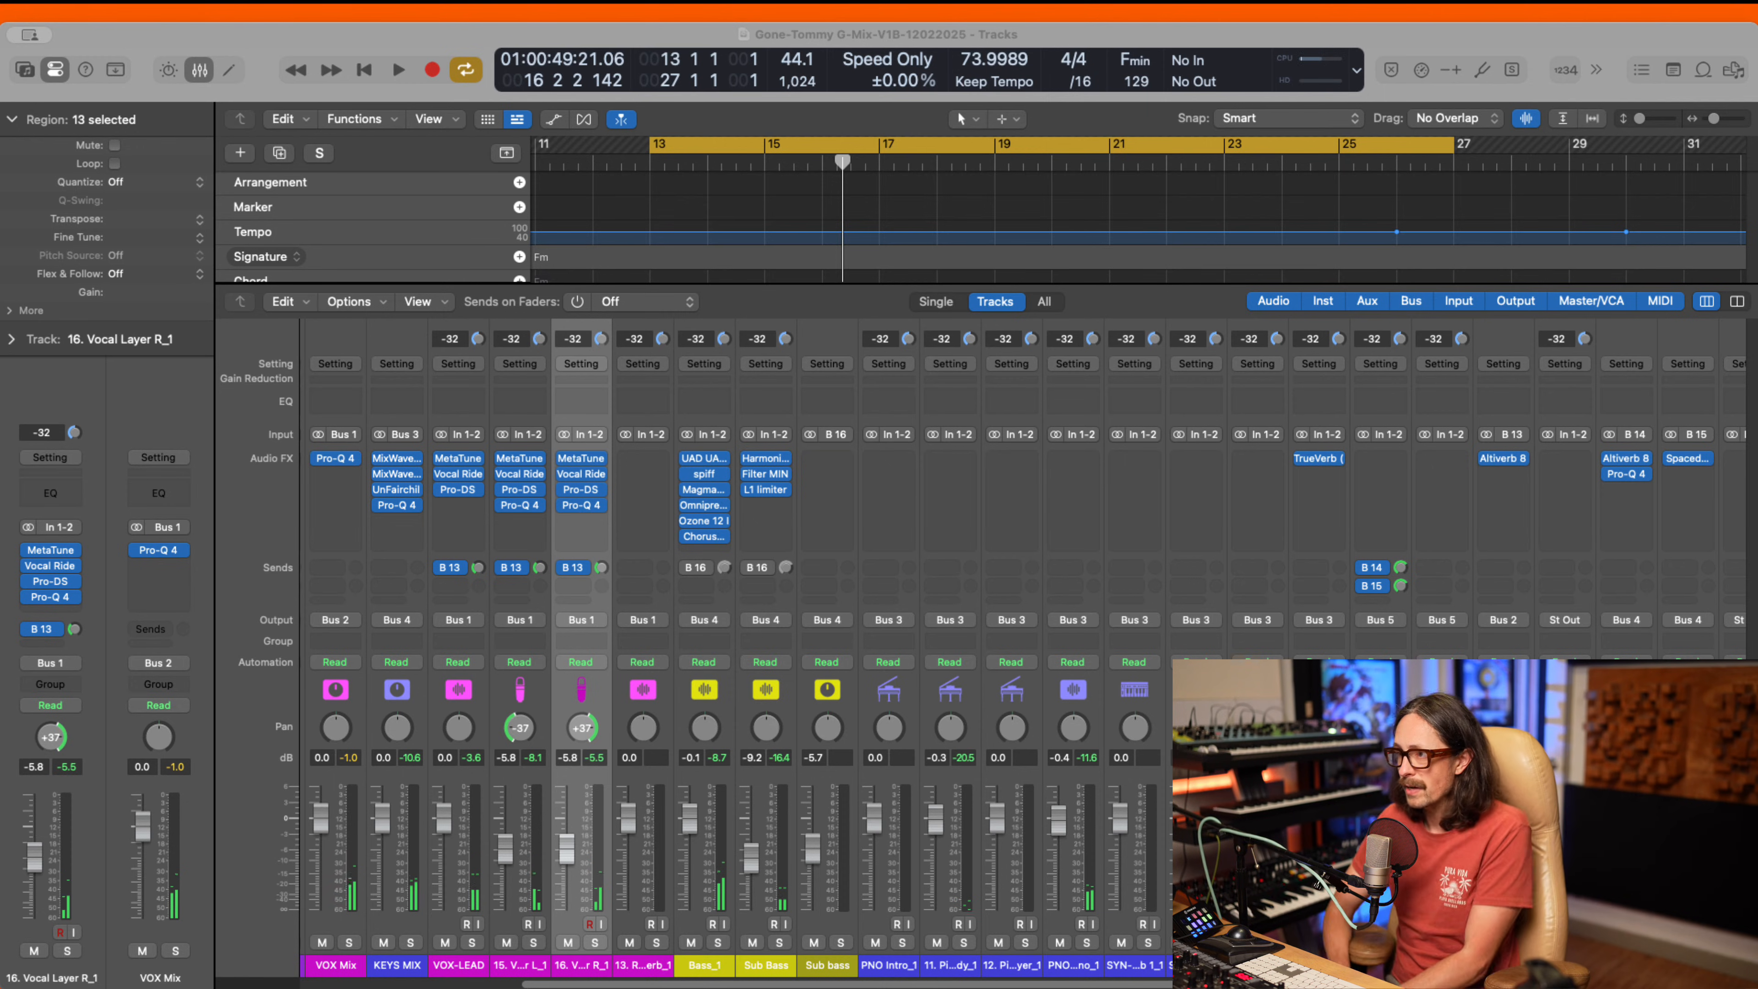
click(1173, 131)
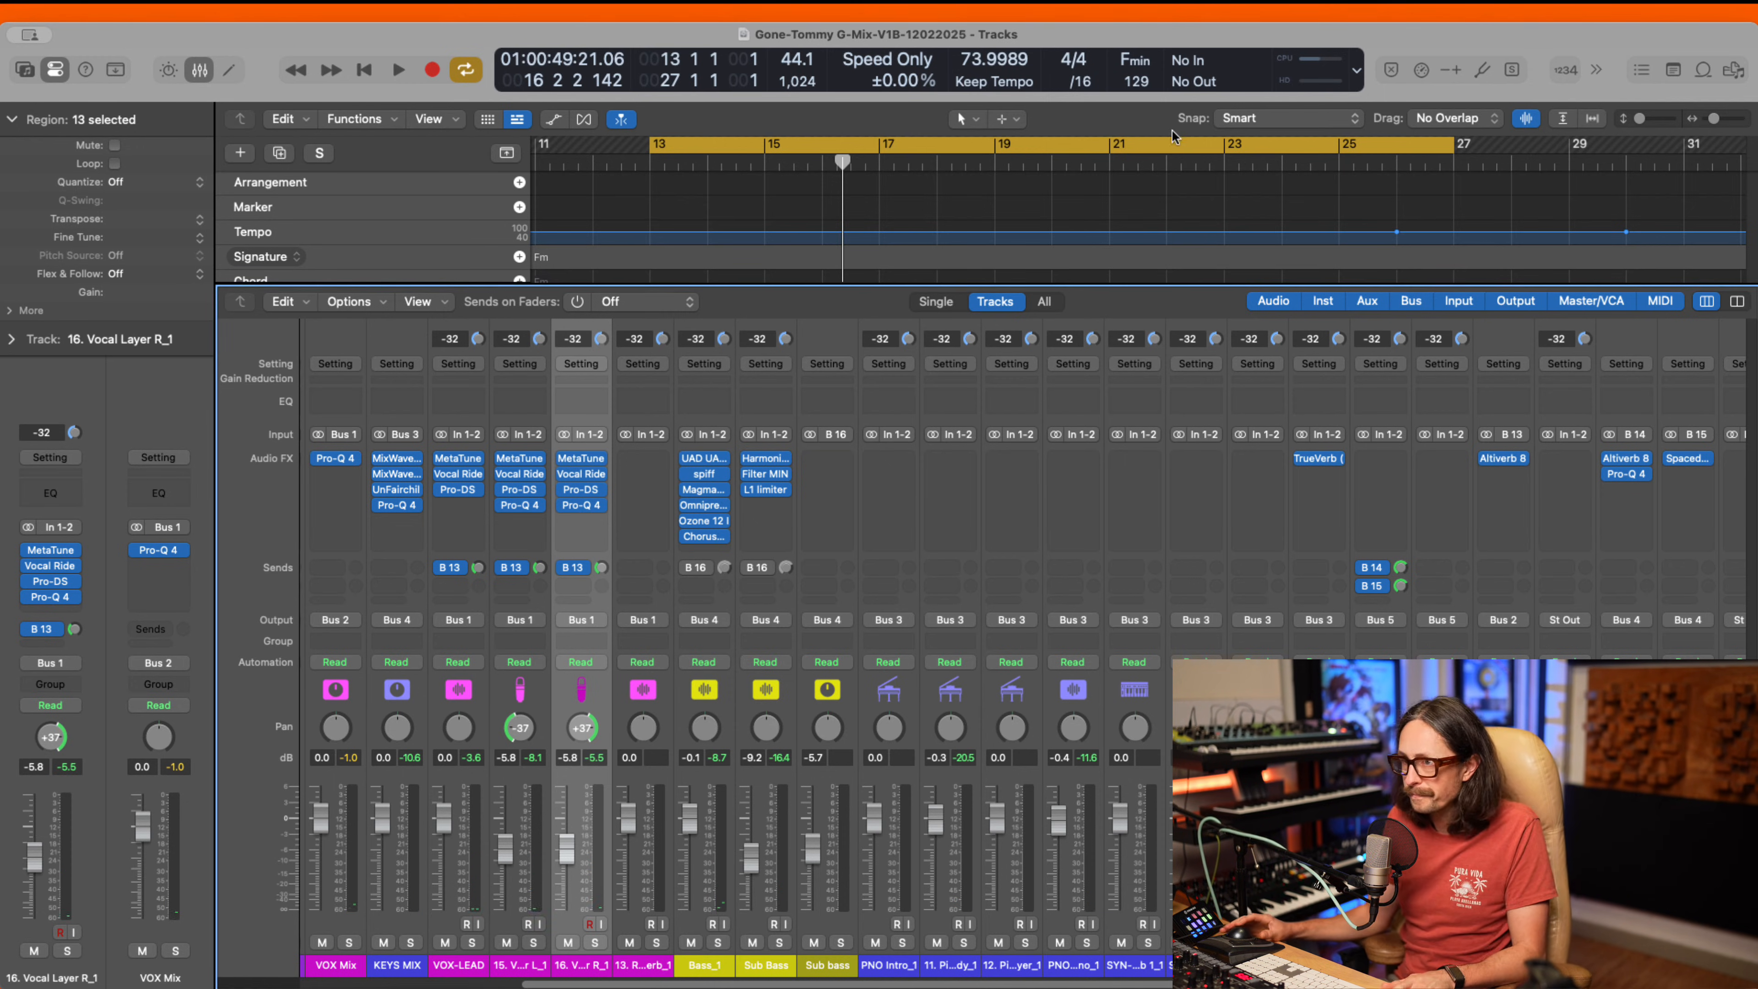
click(519, 507)
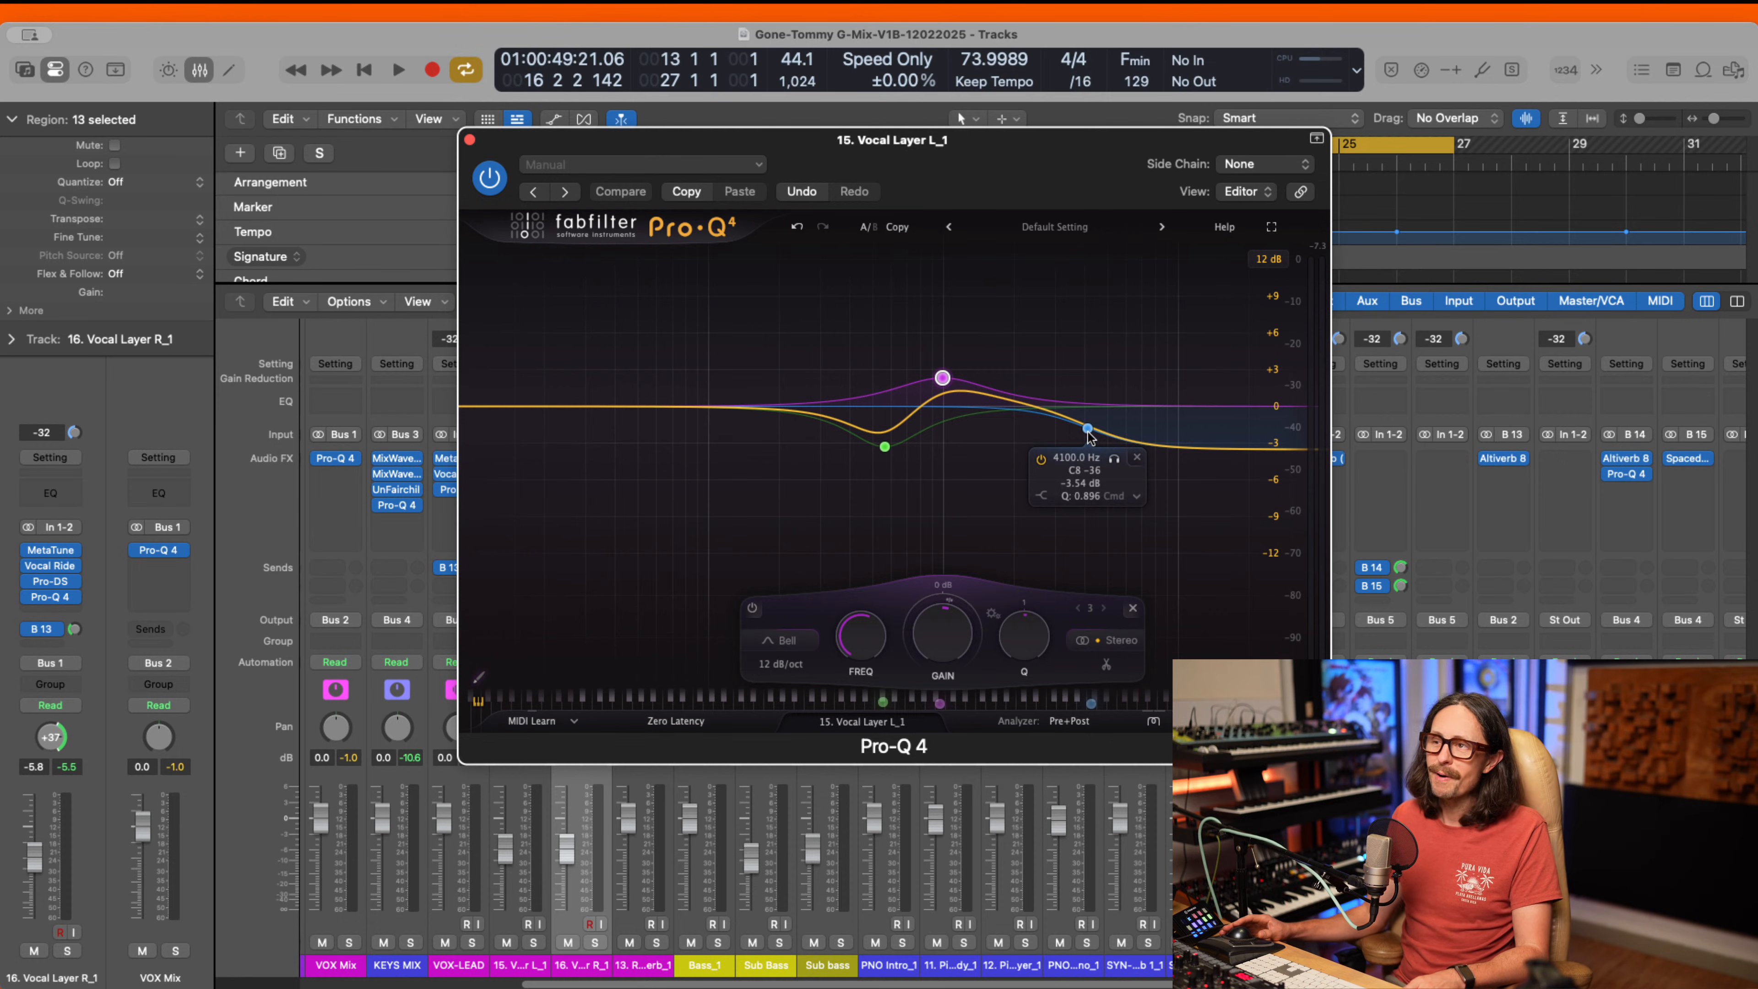
click(1088, 430)
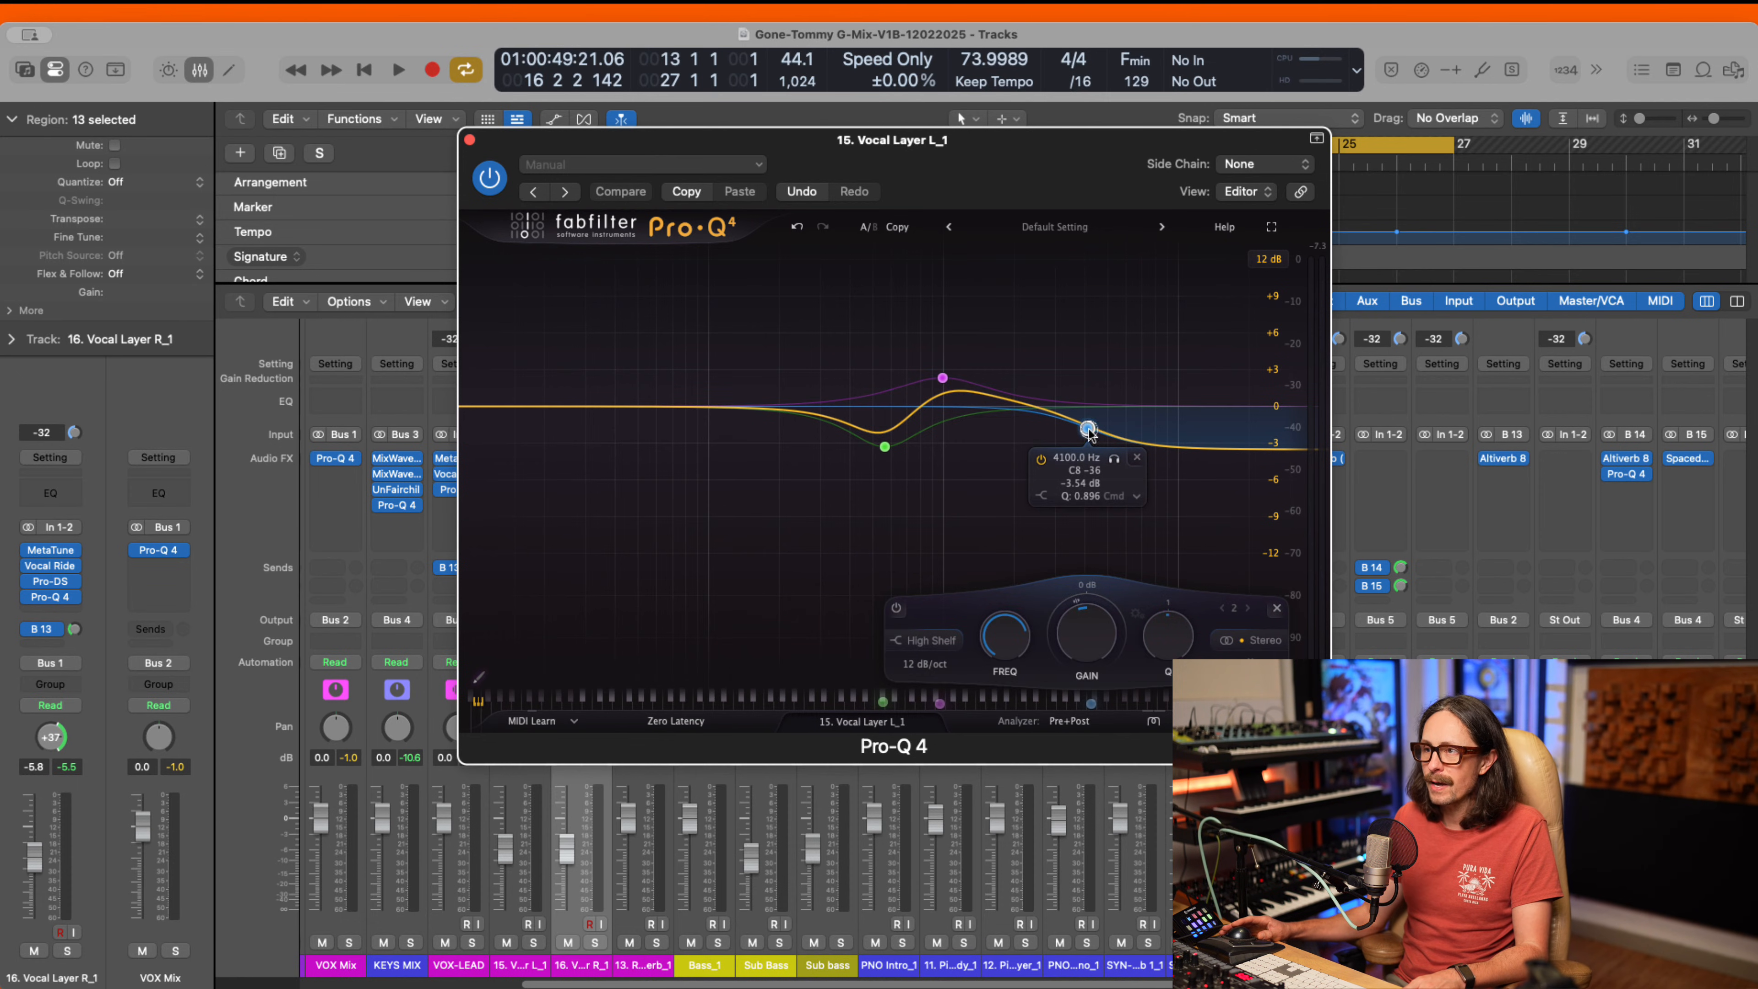
drag(1090, 431, 1121, 432)
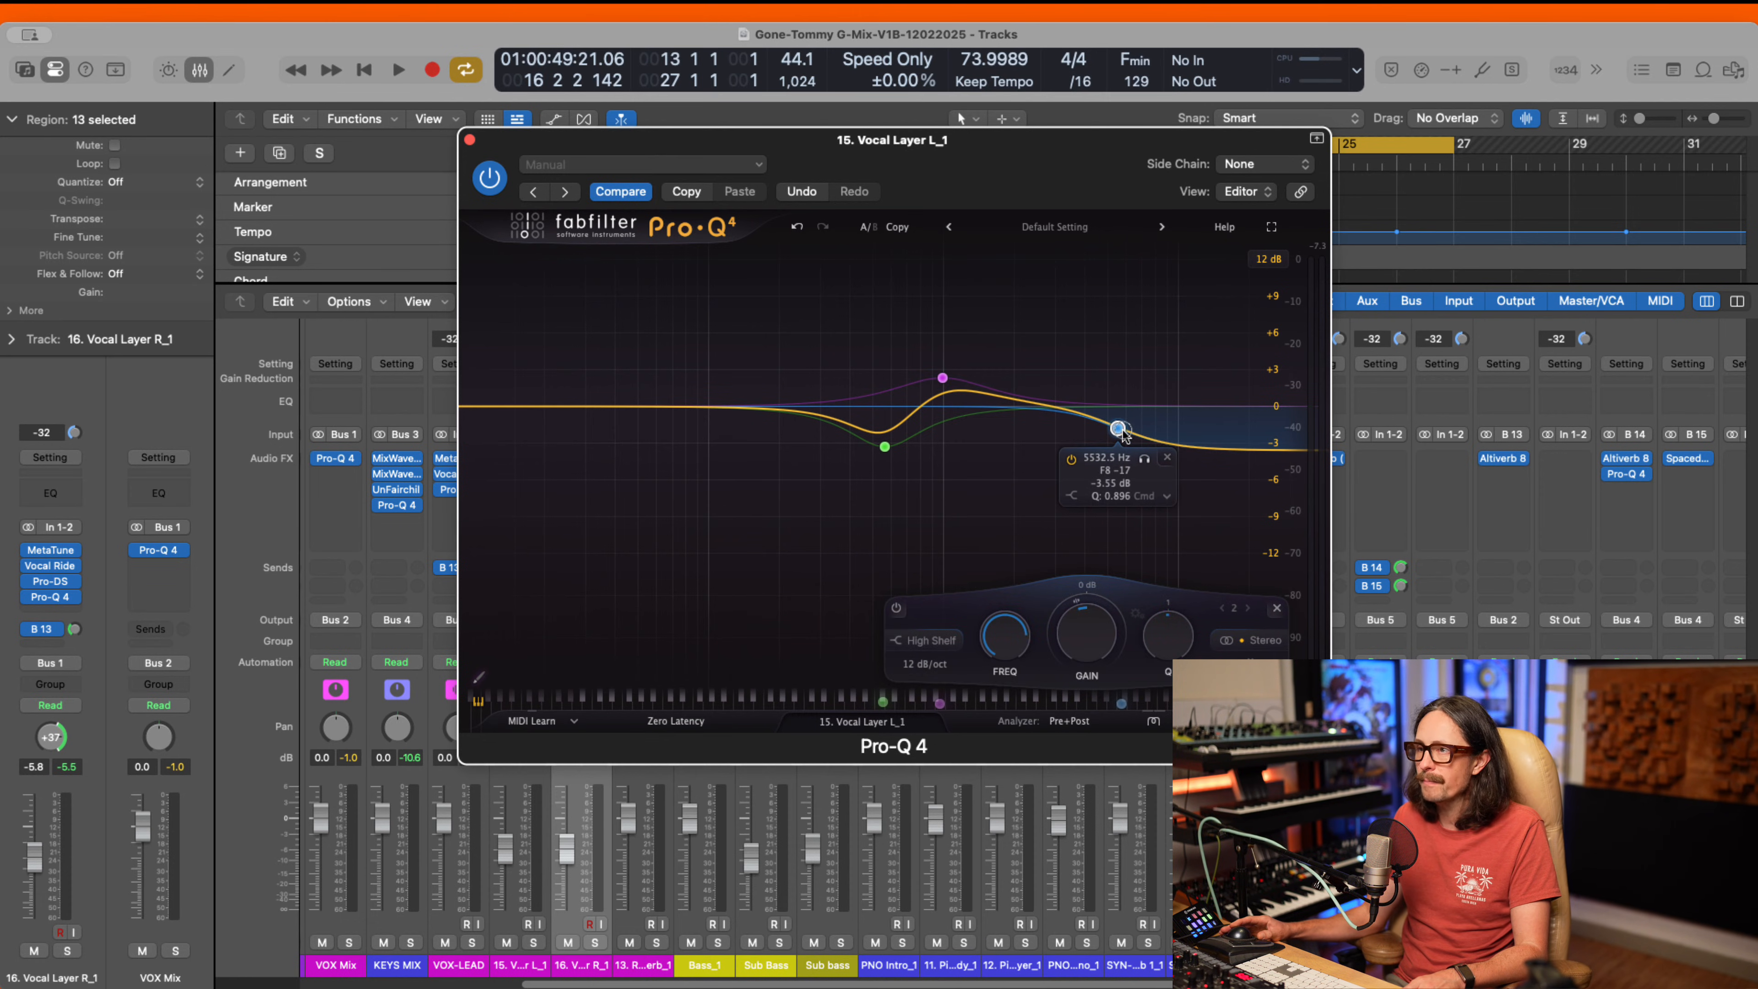
click(470, 140)
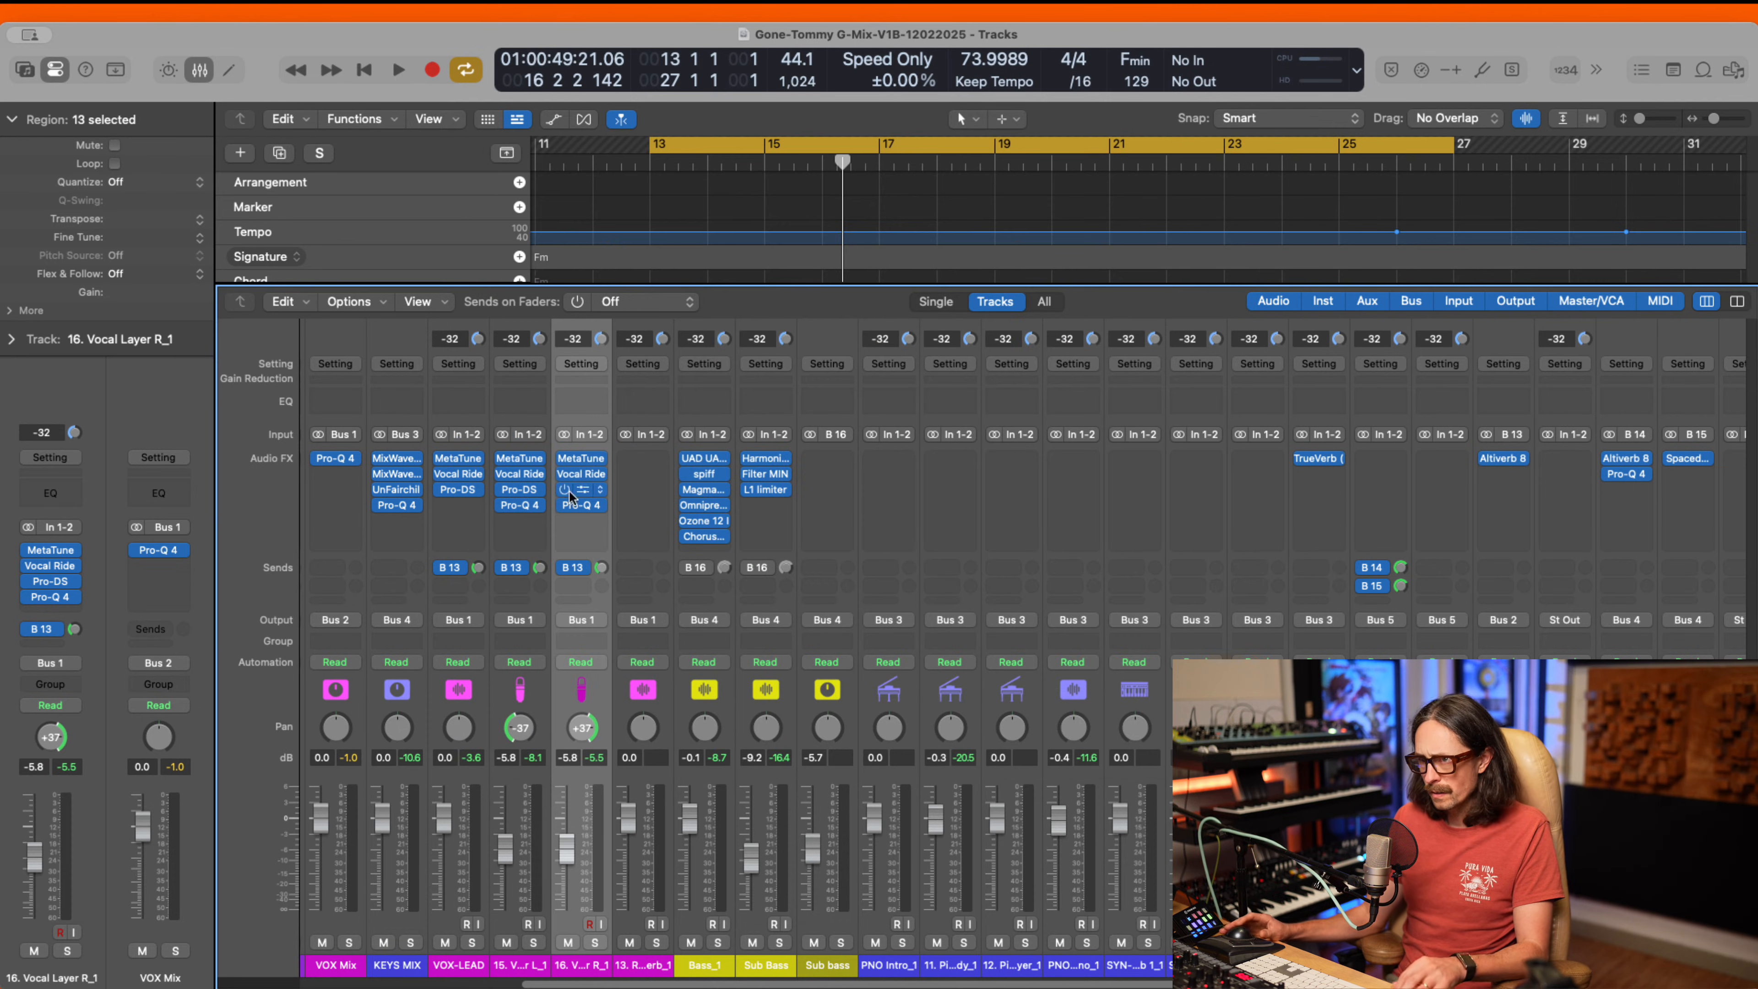
click(521, 506)
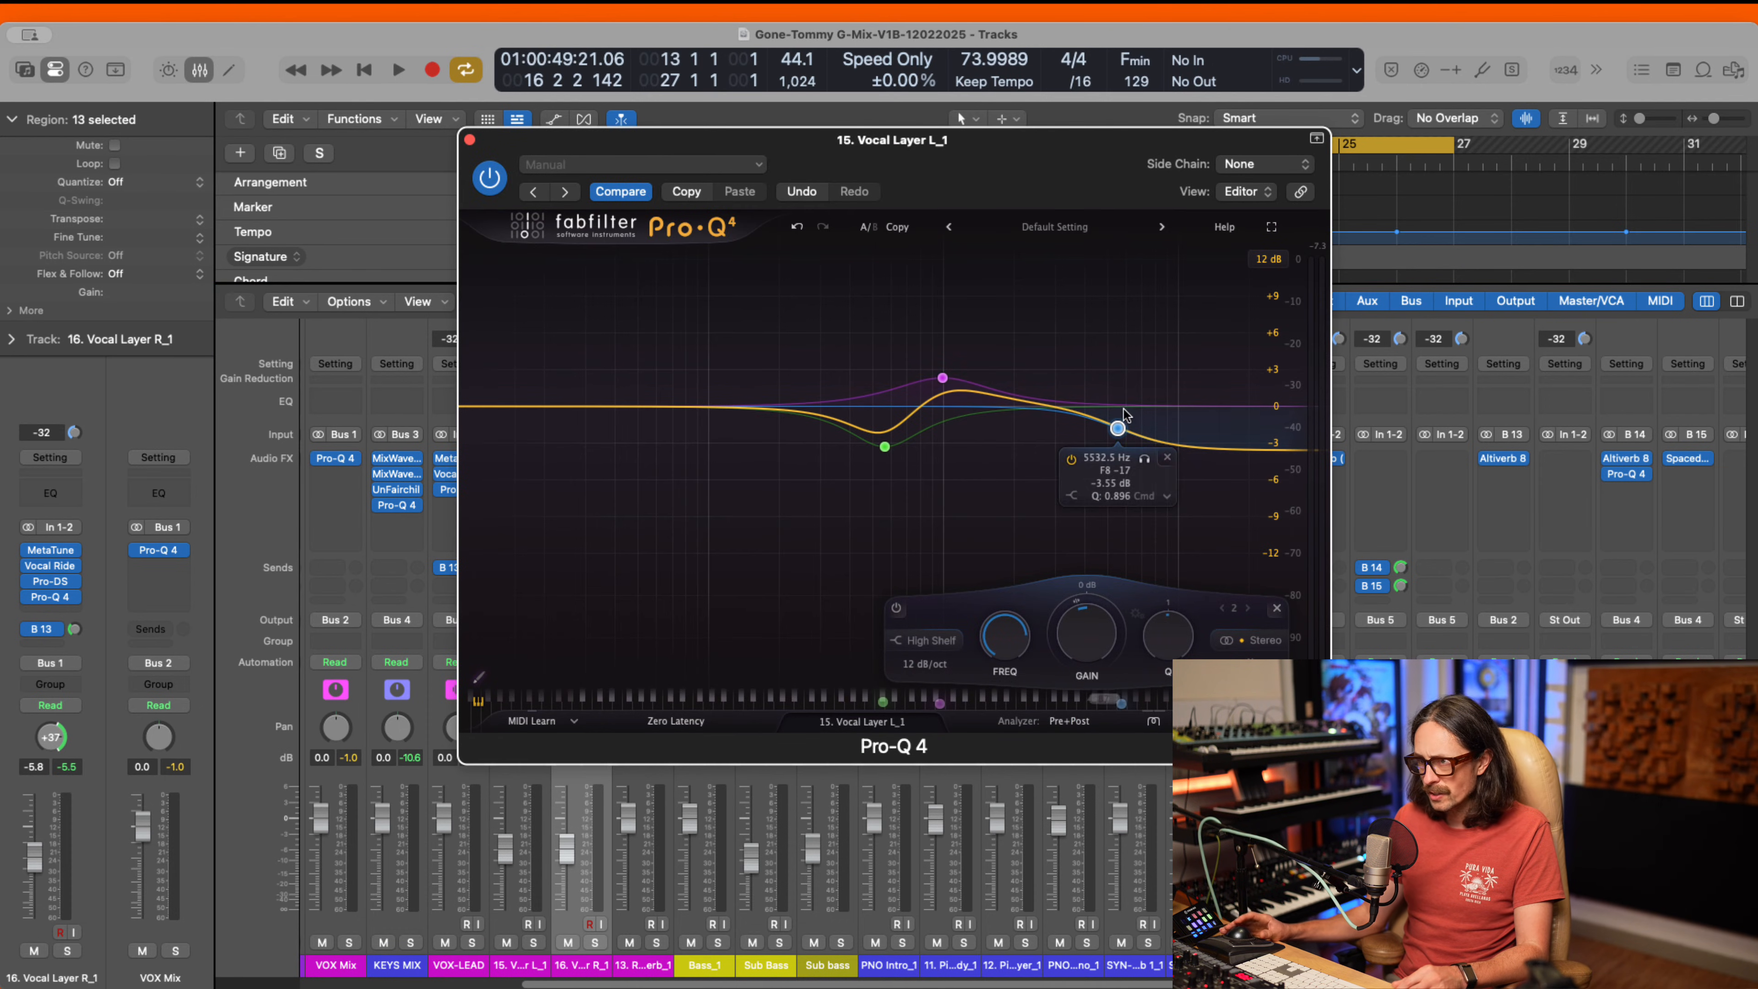
click(470, 141)
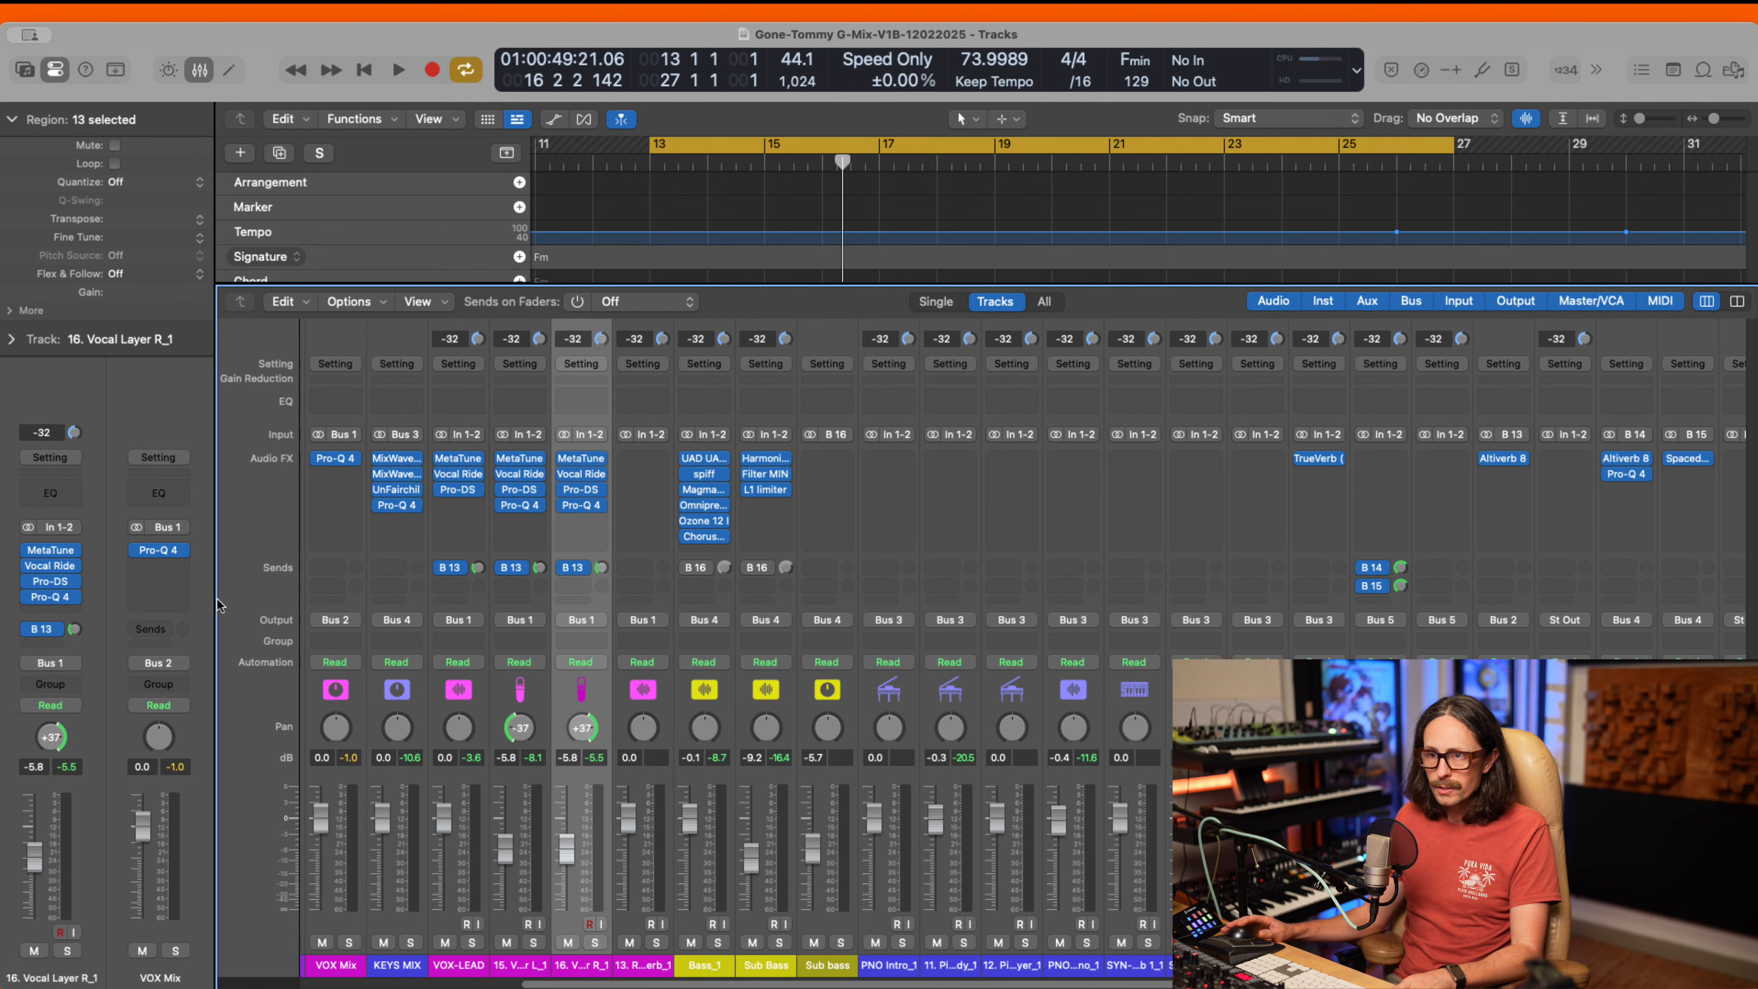
- Check the VOX Mix bus's flat Pro-Q 4 and remove that plug-in from the channel
click(164, 551)
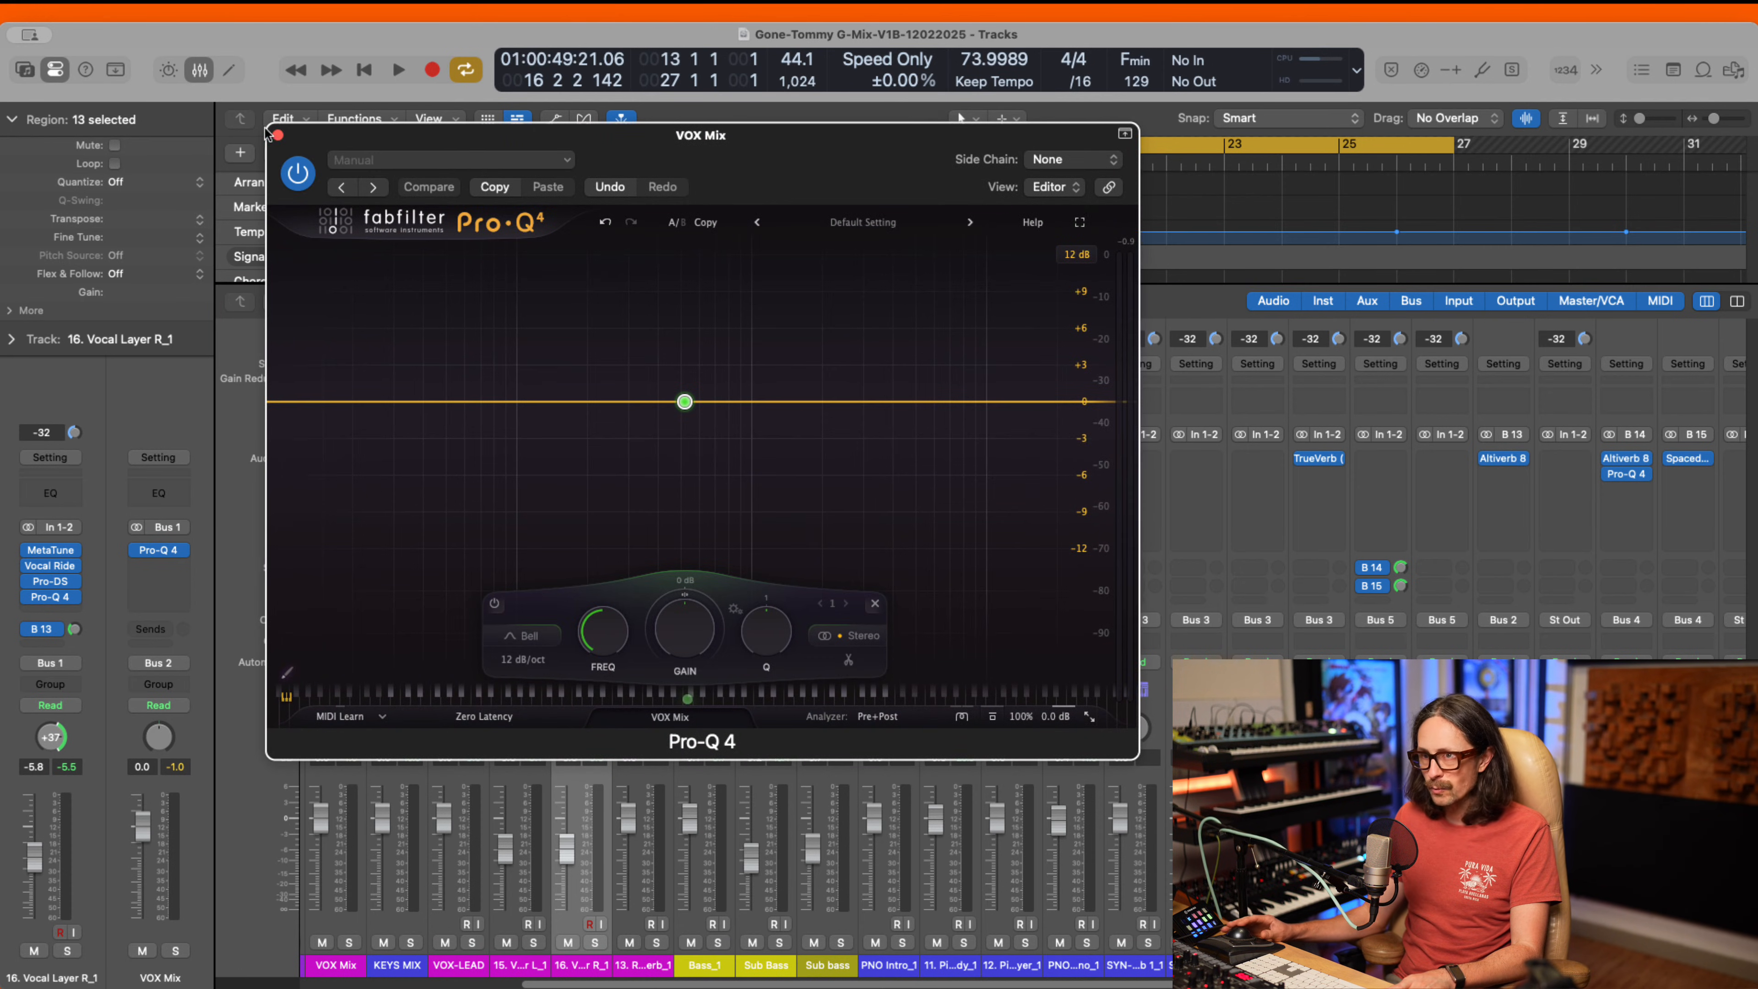
click(277, 135)
click(183, 551)
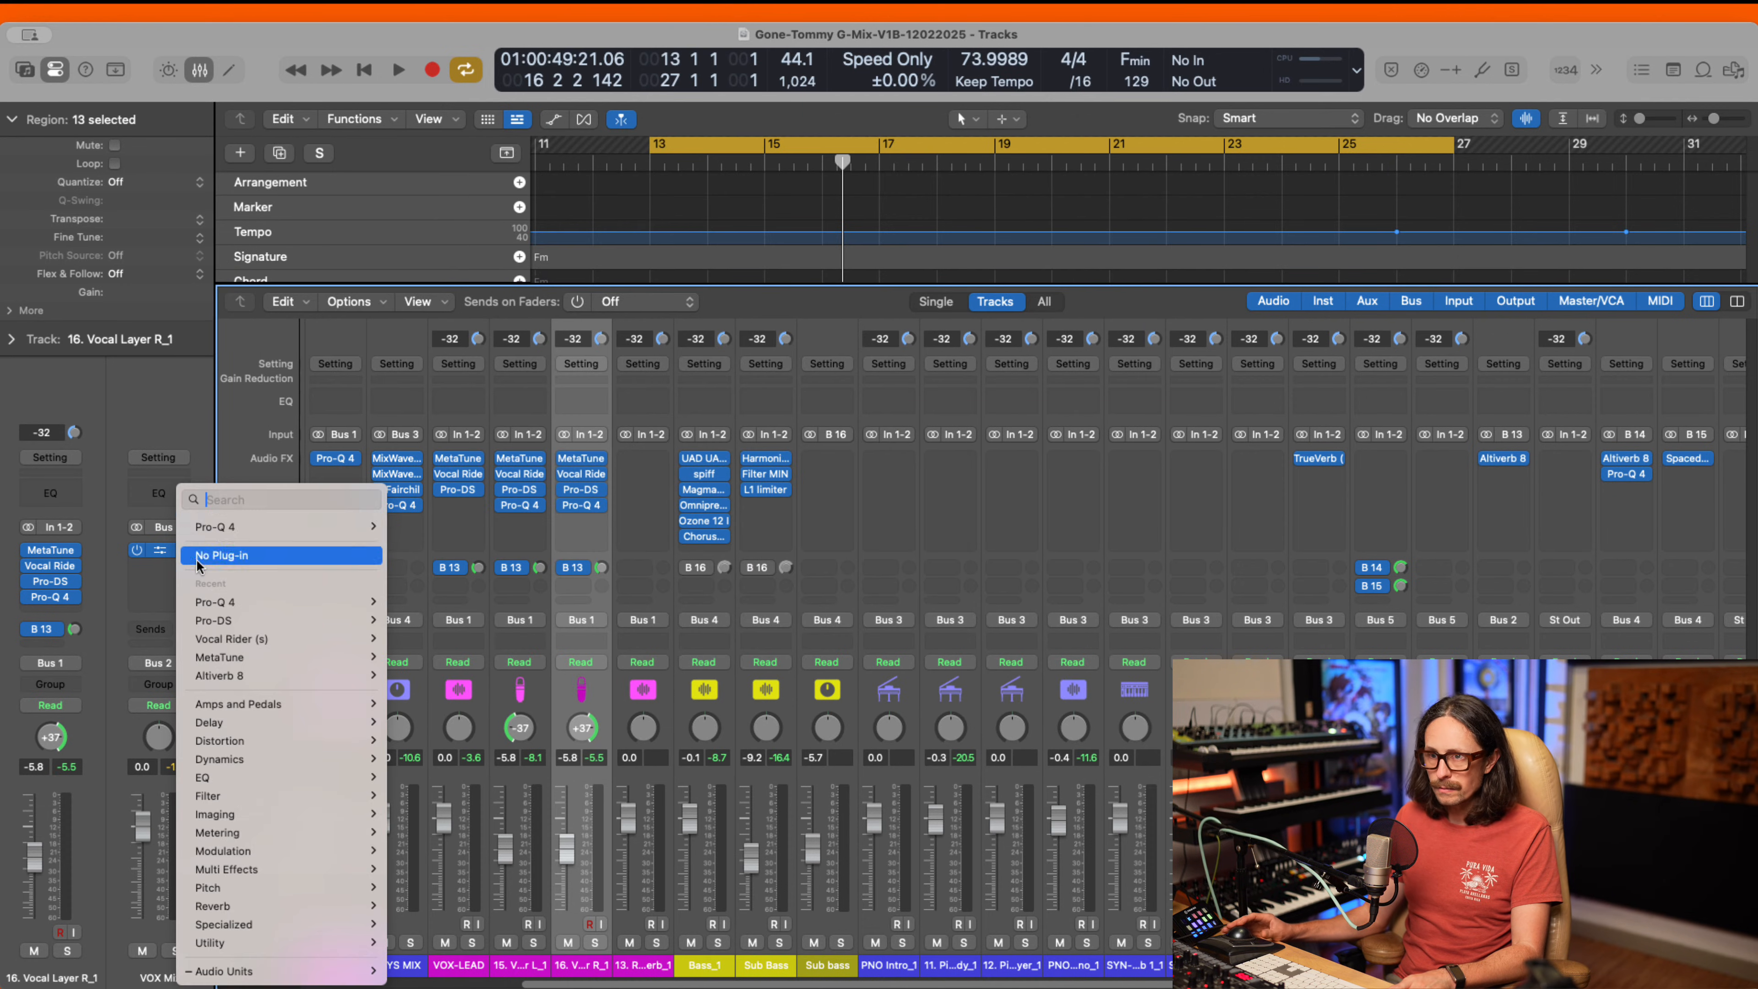
click(217, 555)
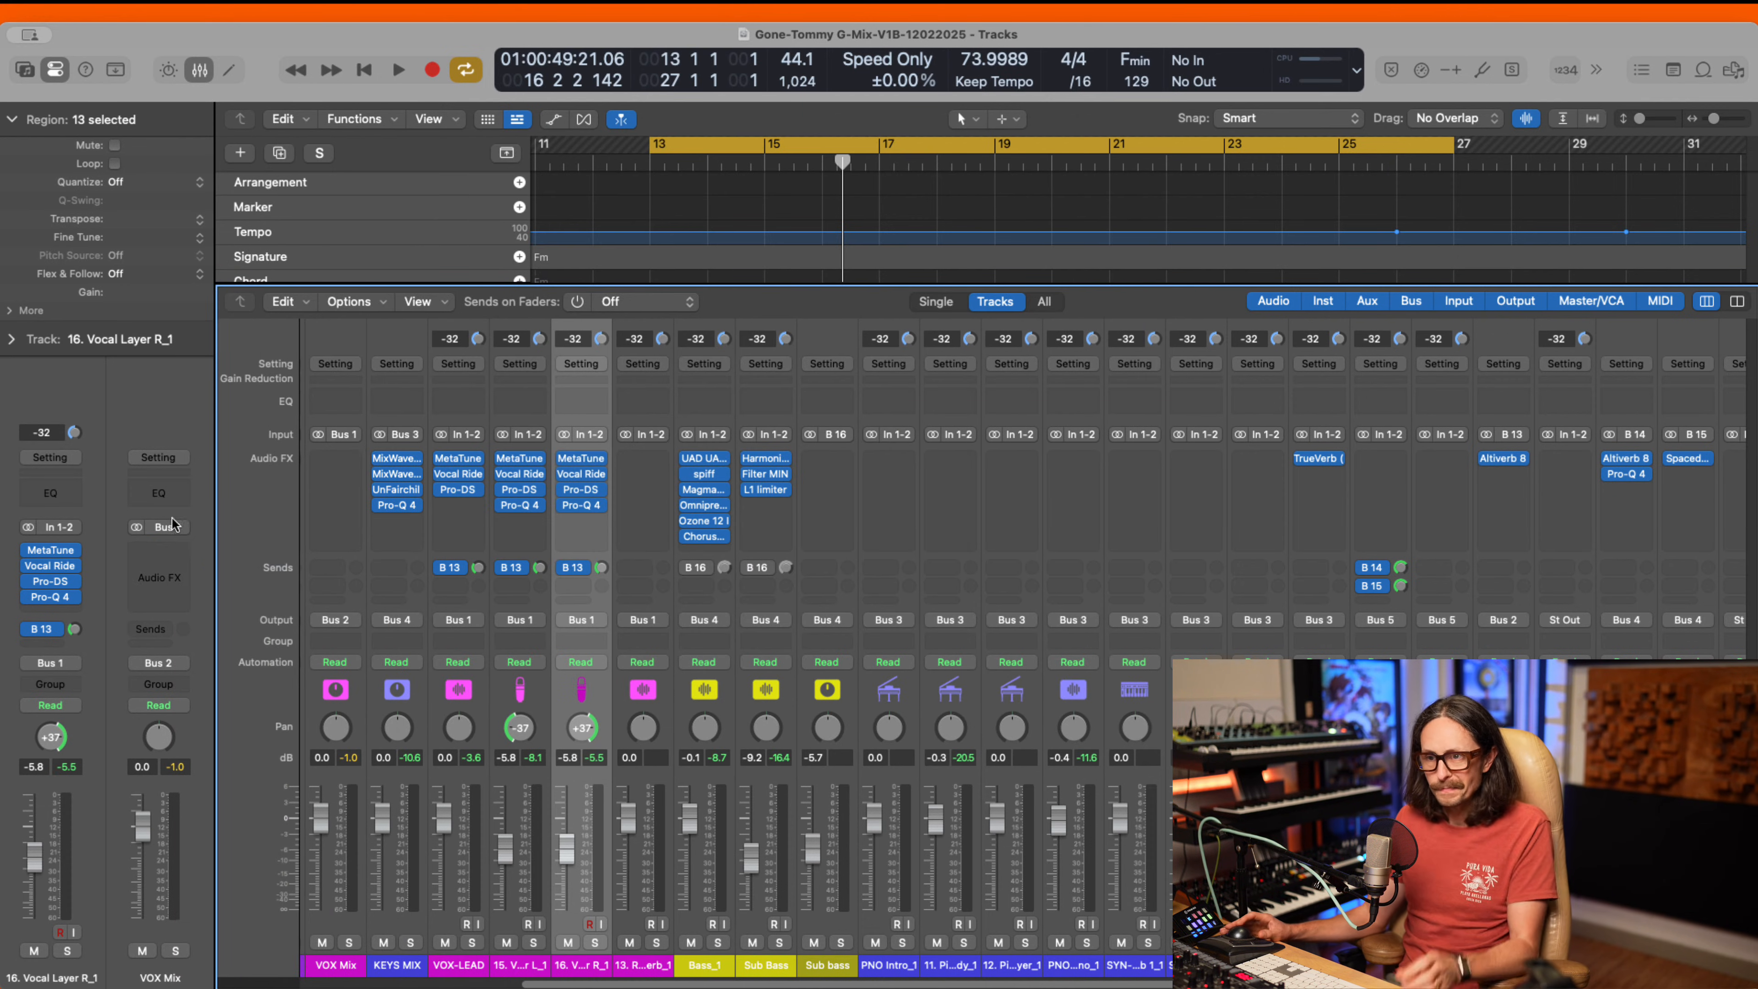
- Find the UnFairchild compressor with the plug-in search and insert it on the VOX Mix bus
click(172, 554)
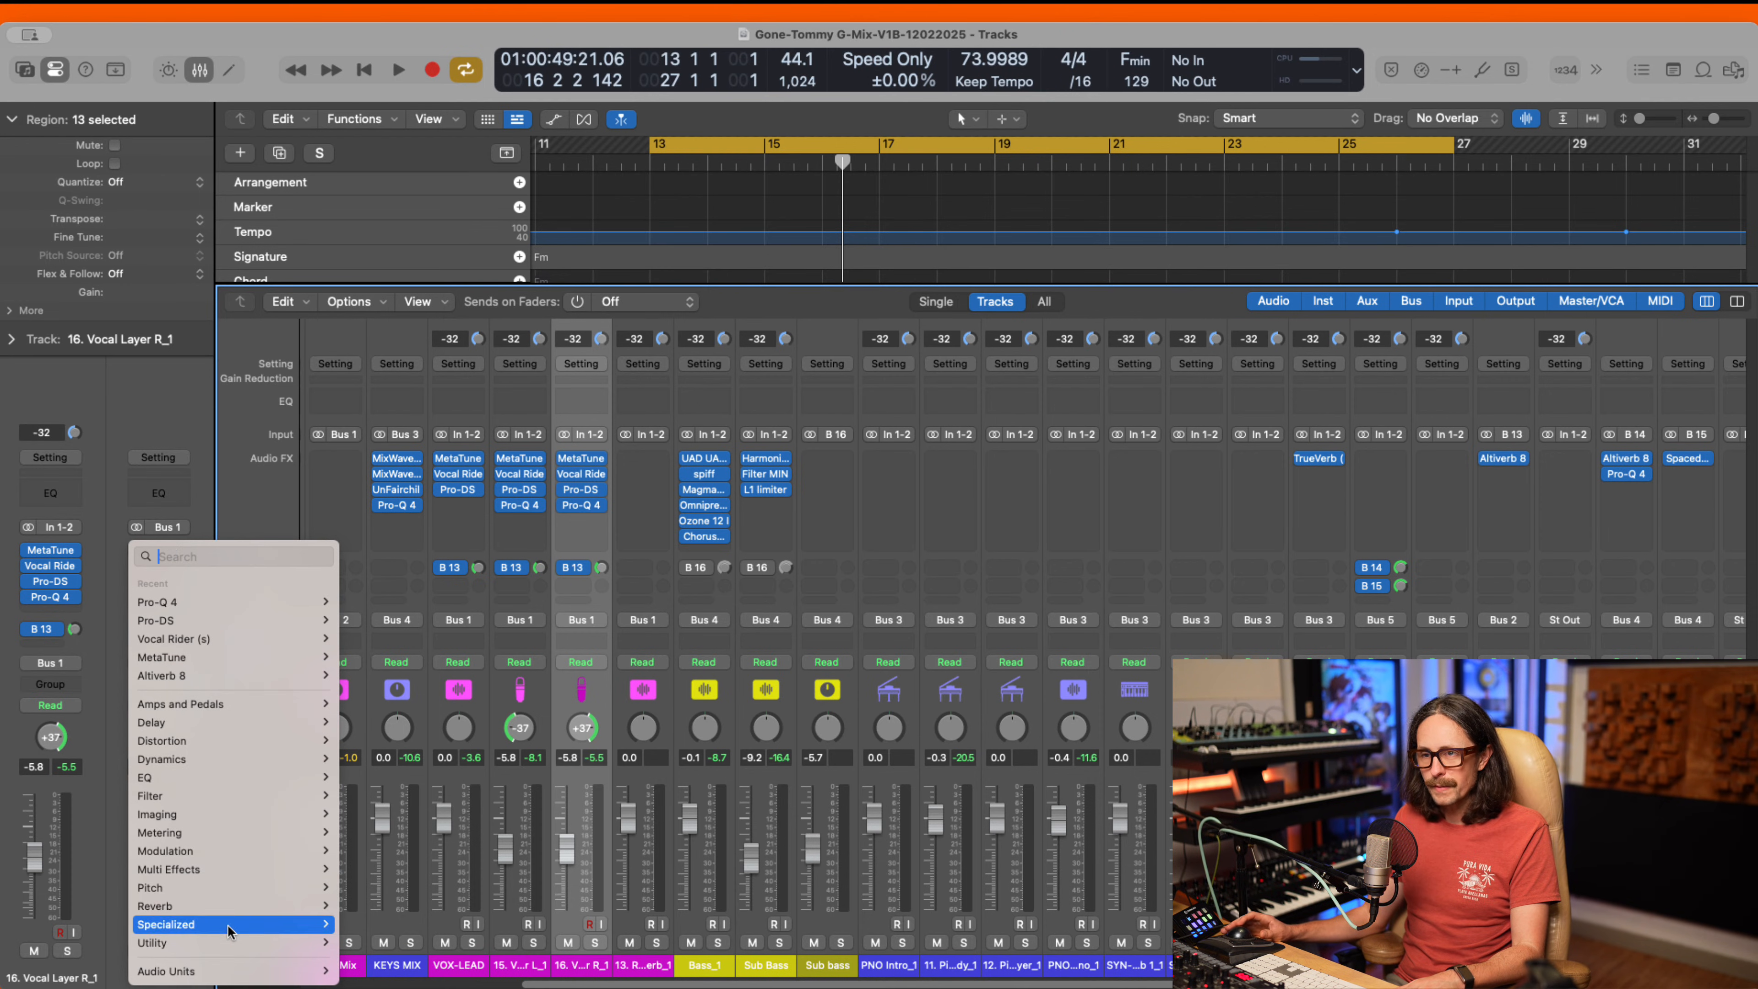
mouse_move(194, 970)
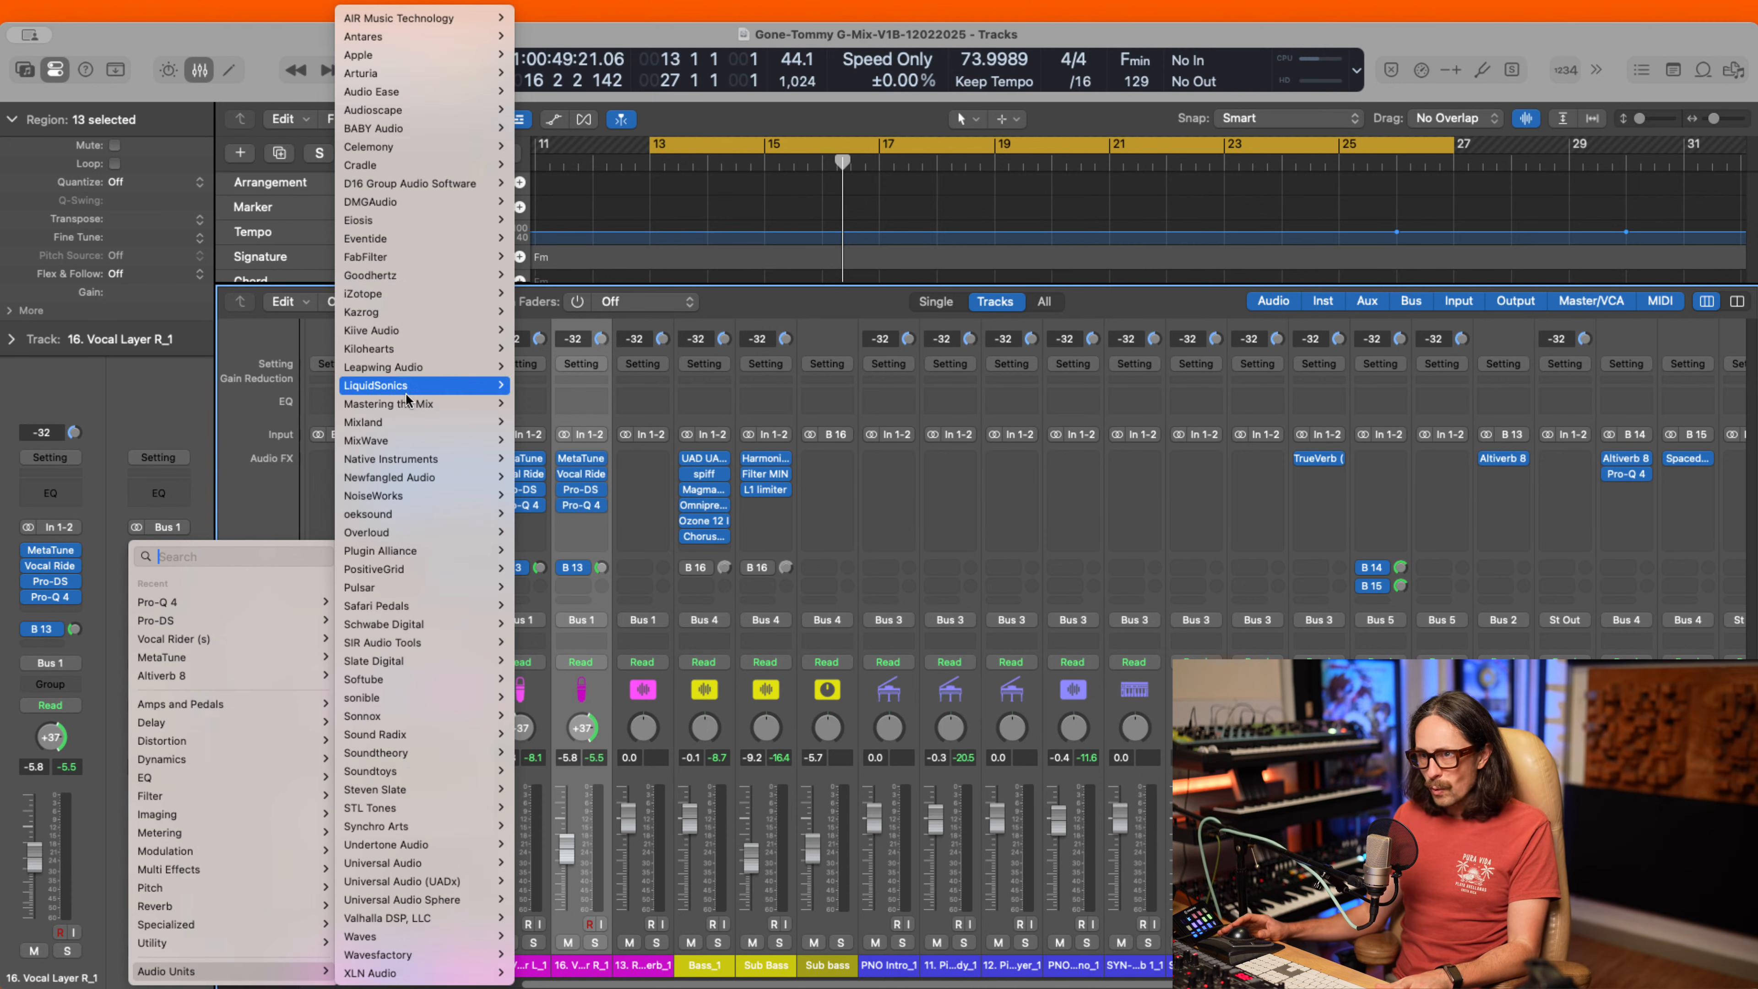
mouse_move(429, 390)
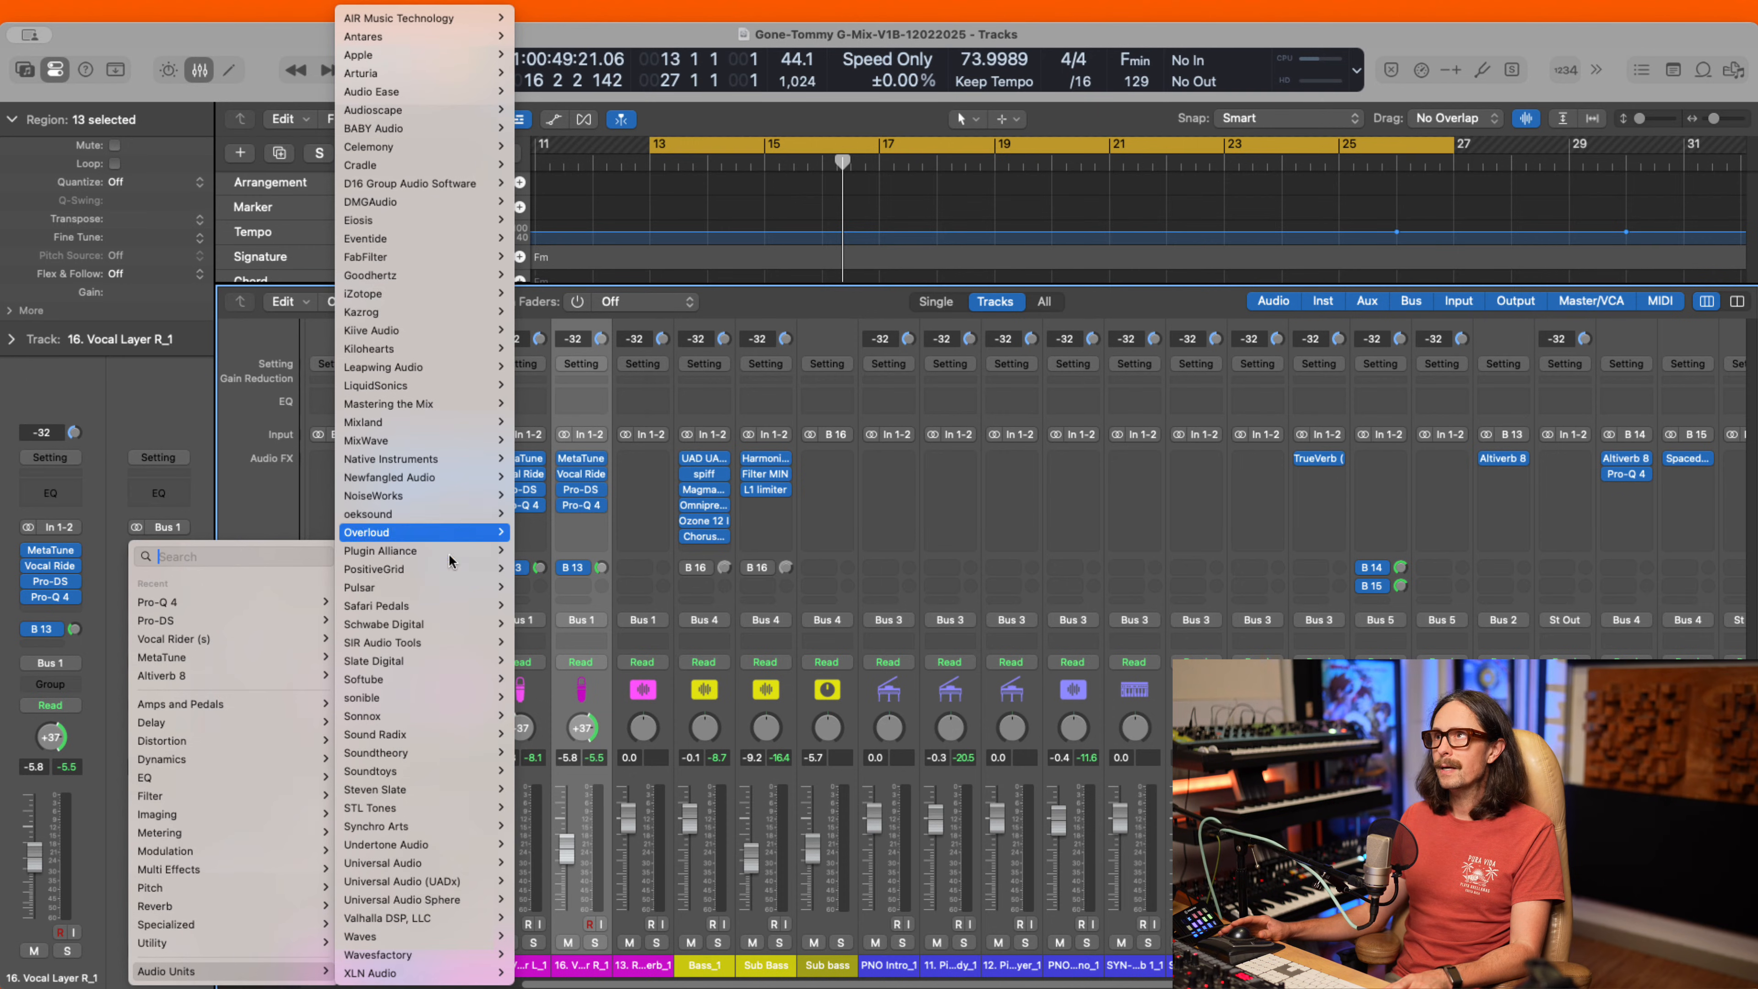
mouse_move(444, 625)
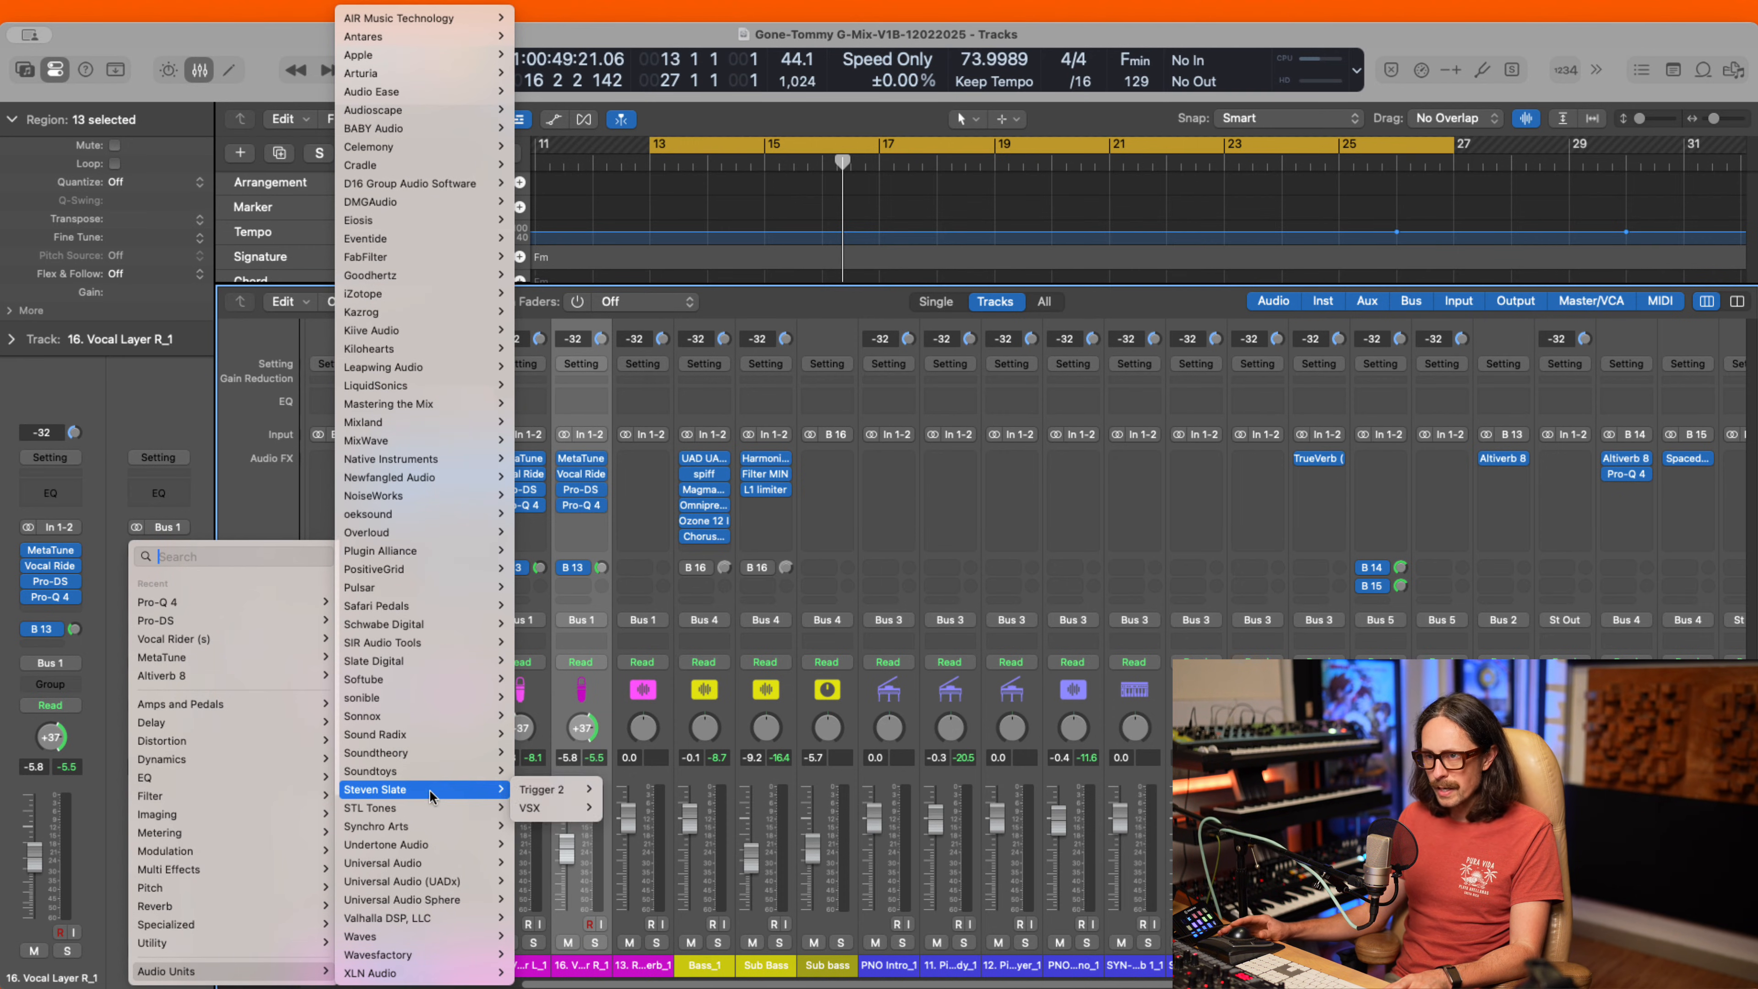
text(unfar)
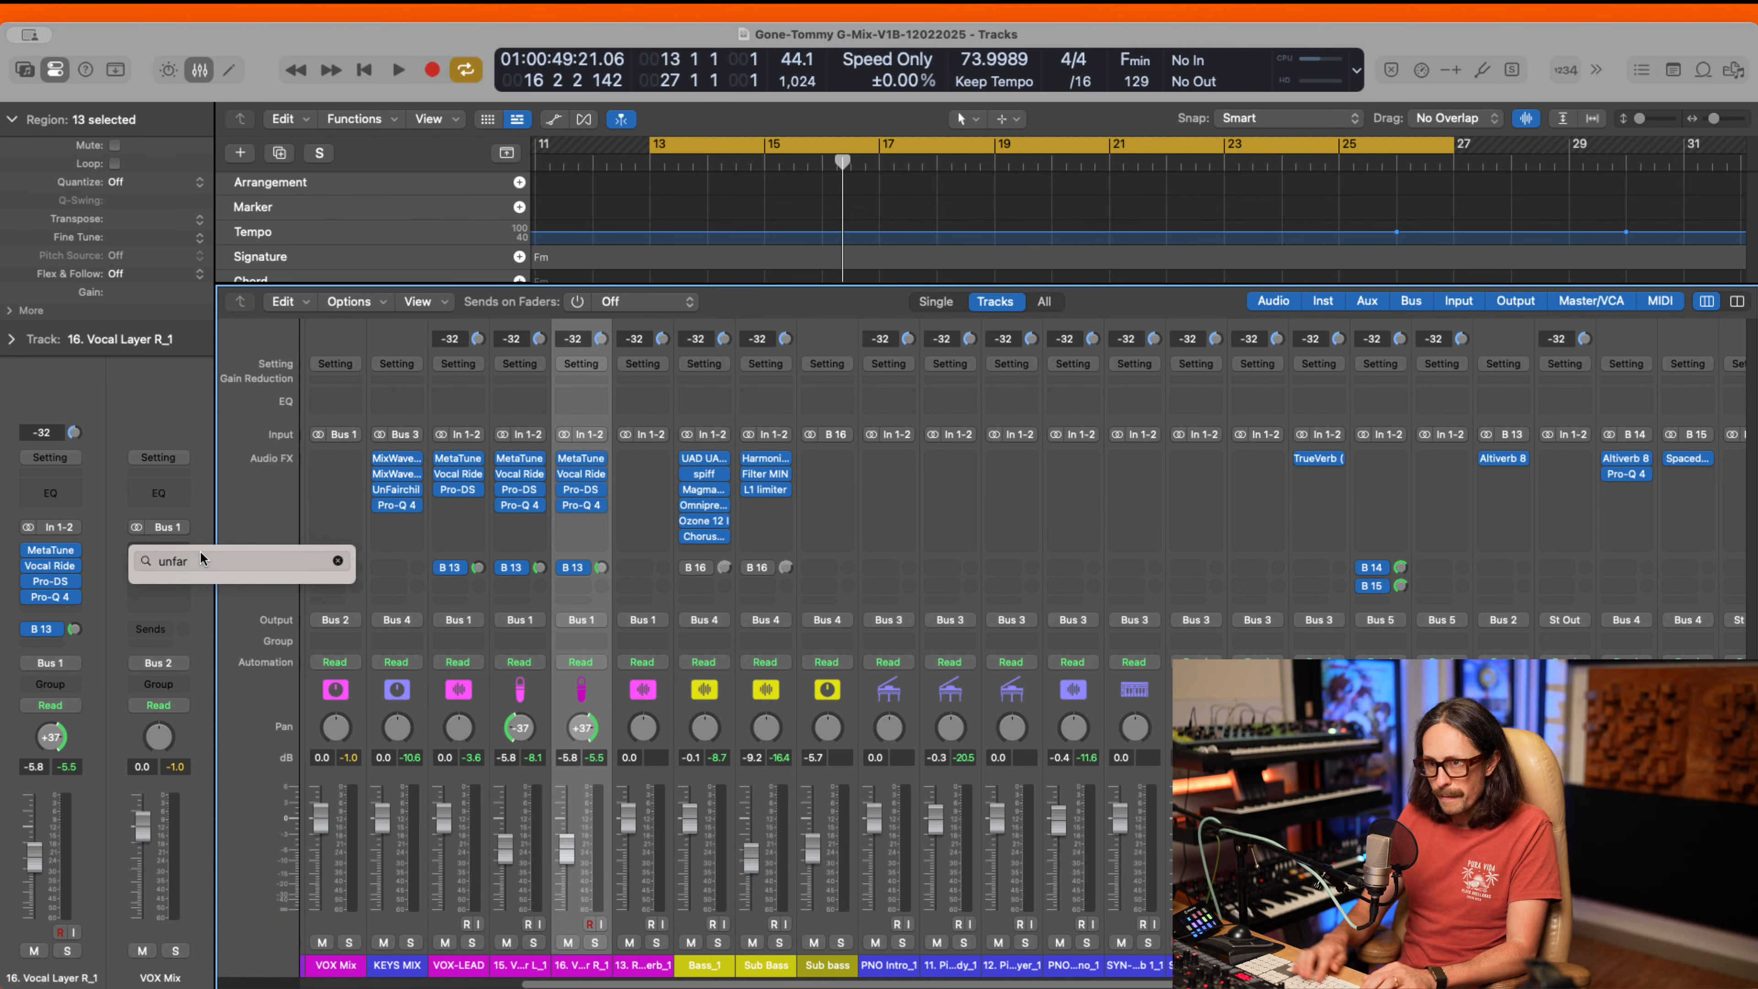
key(BackSpace)
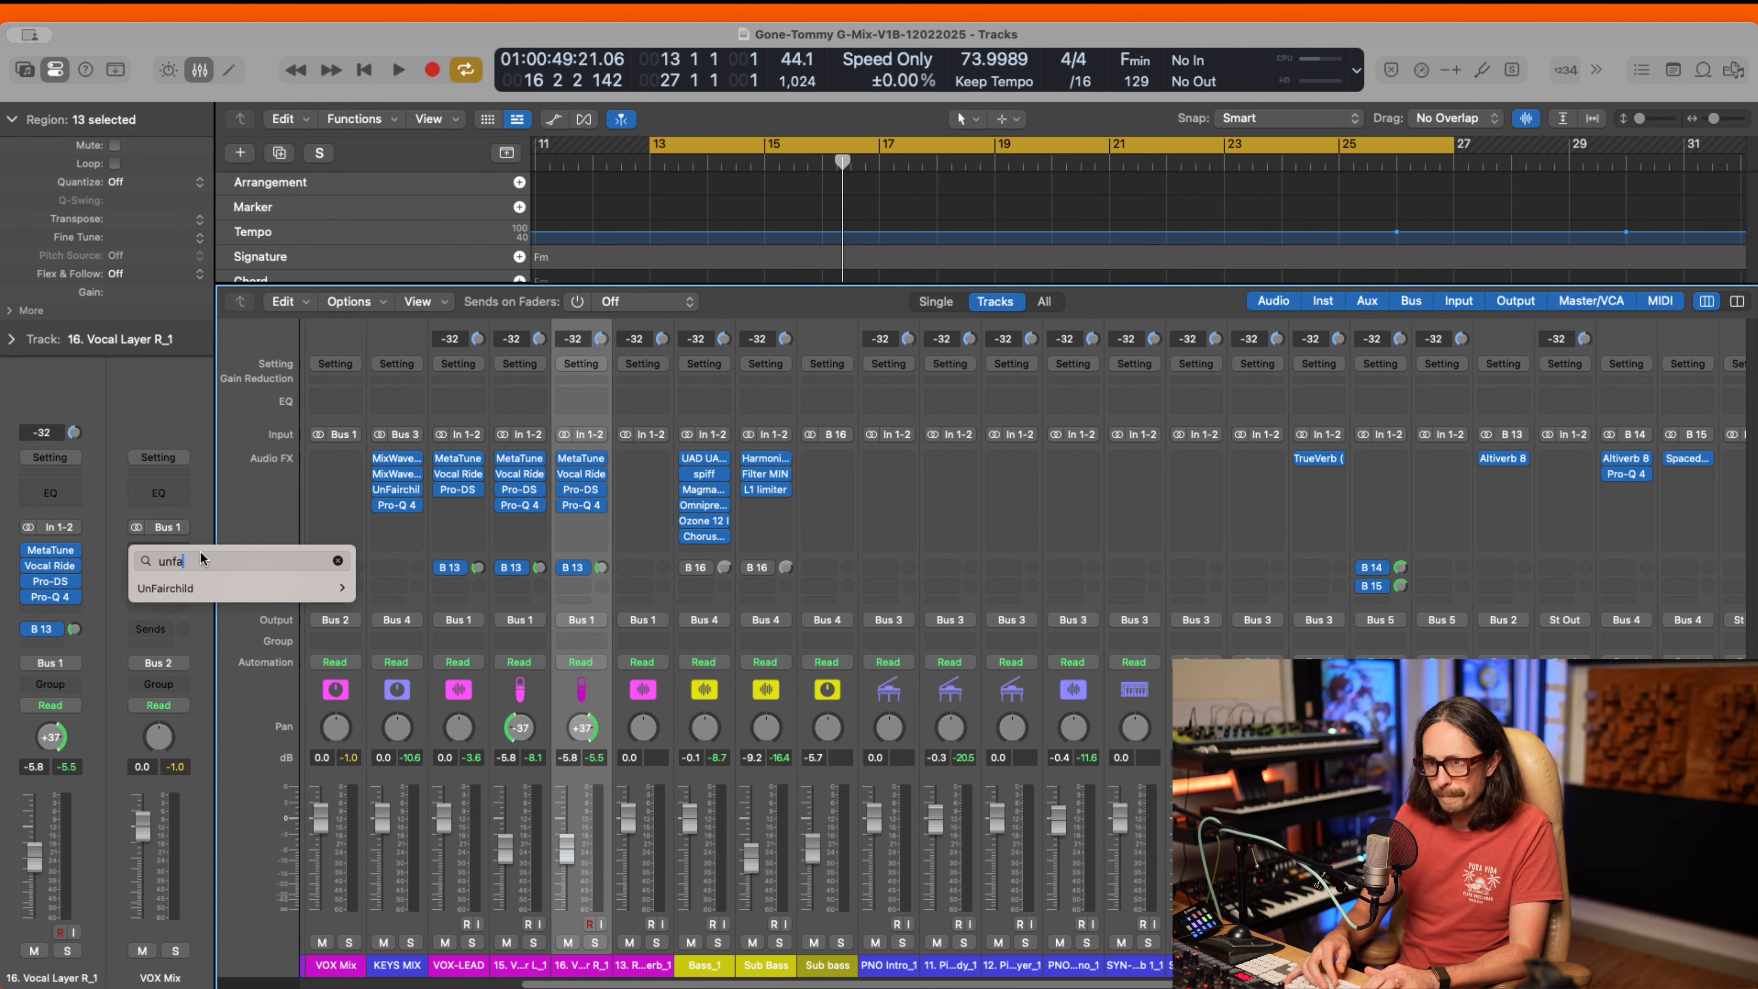
click(202, 590)
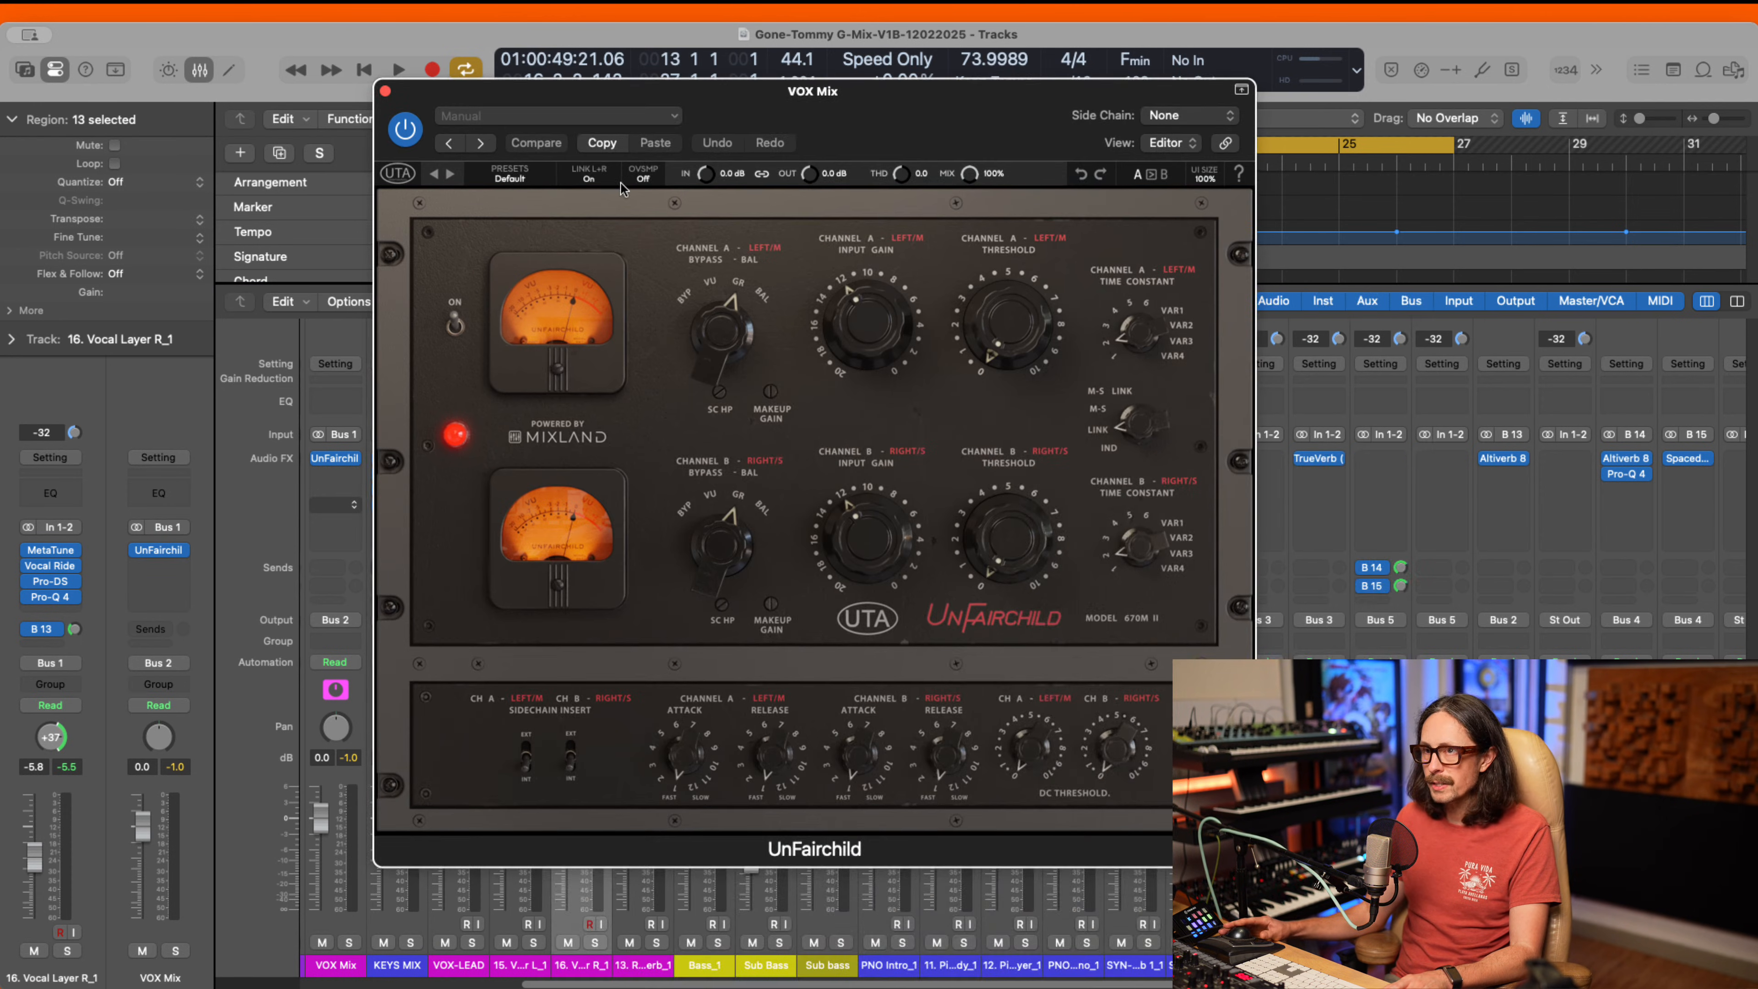
- Load the UnFairchild's factory vocal preset Soul Vocals on the VOX Mix bus
click(503, 117)
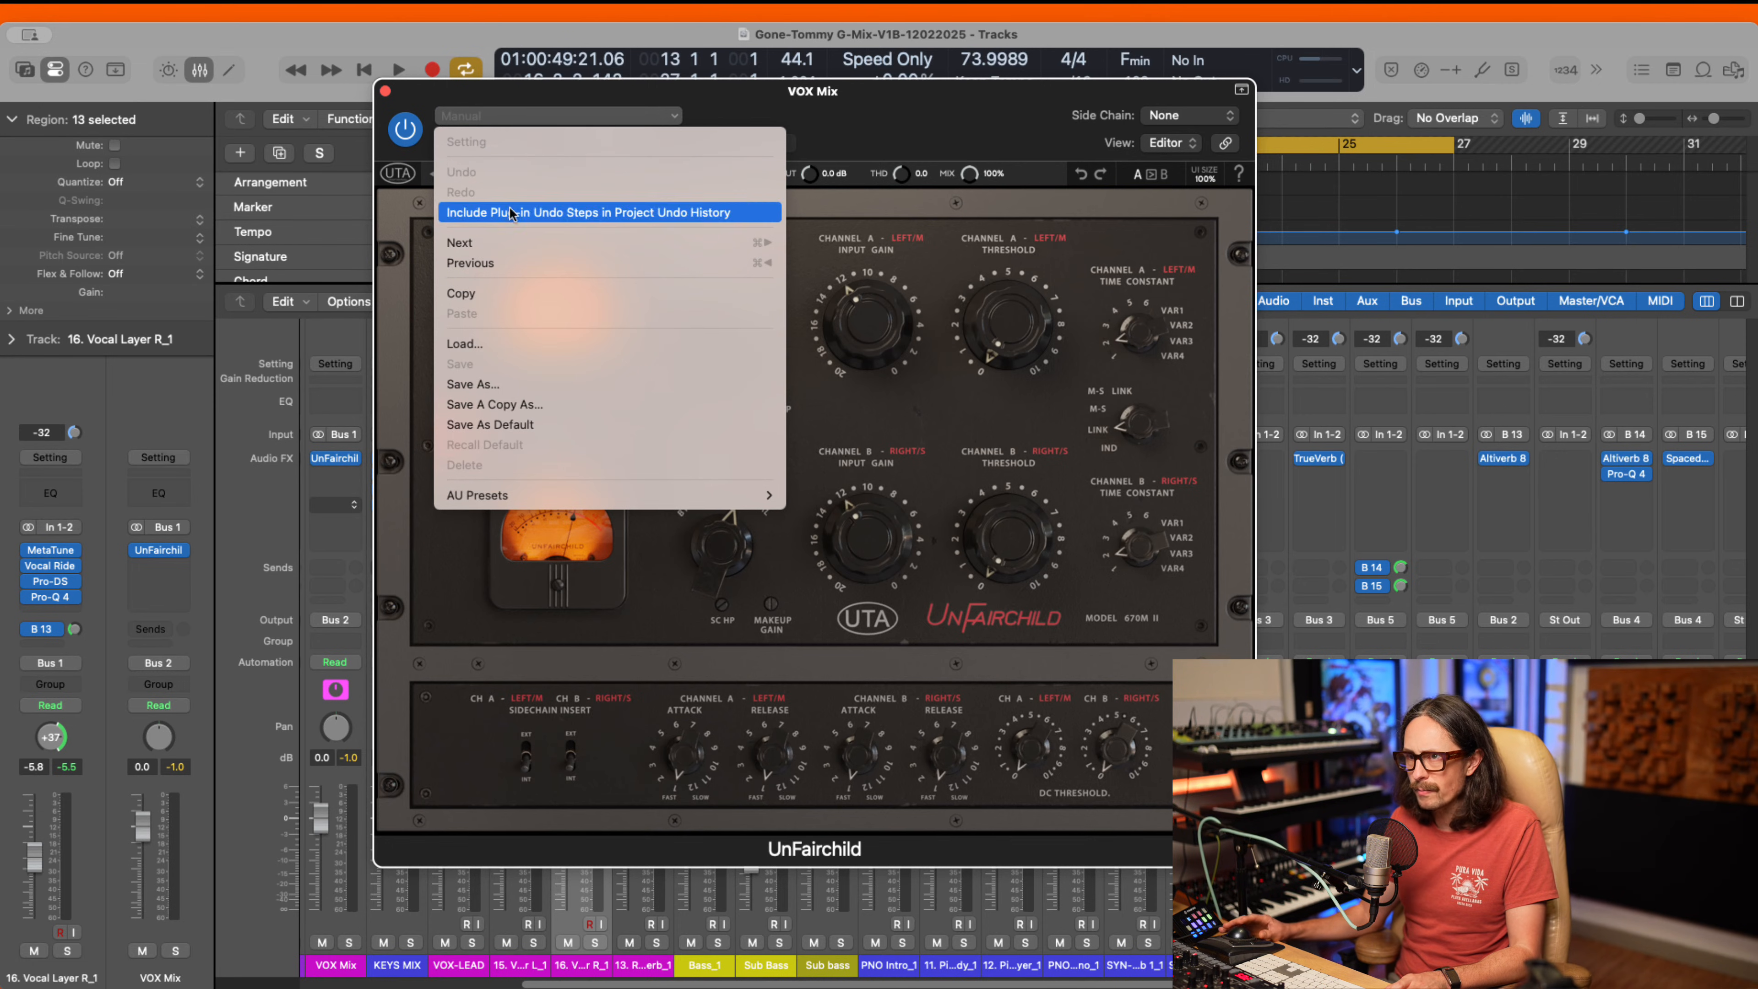
click(895, 92)
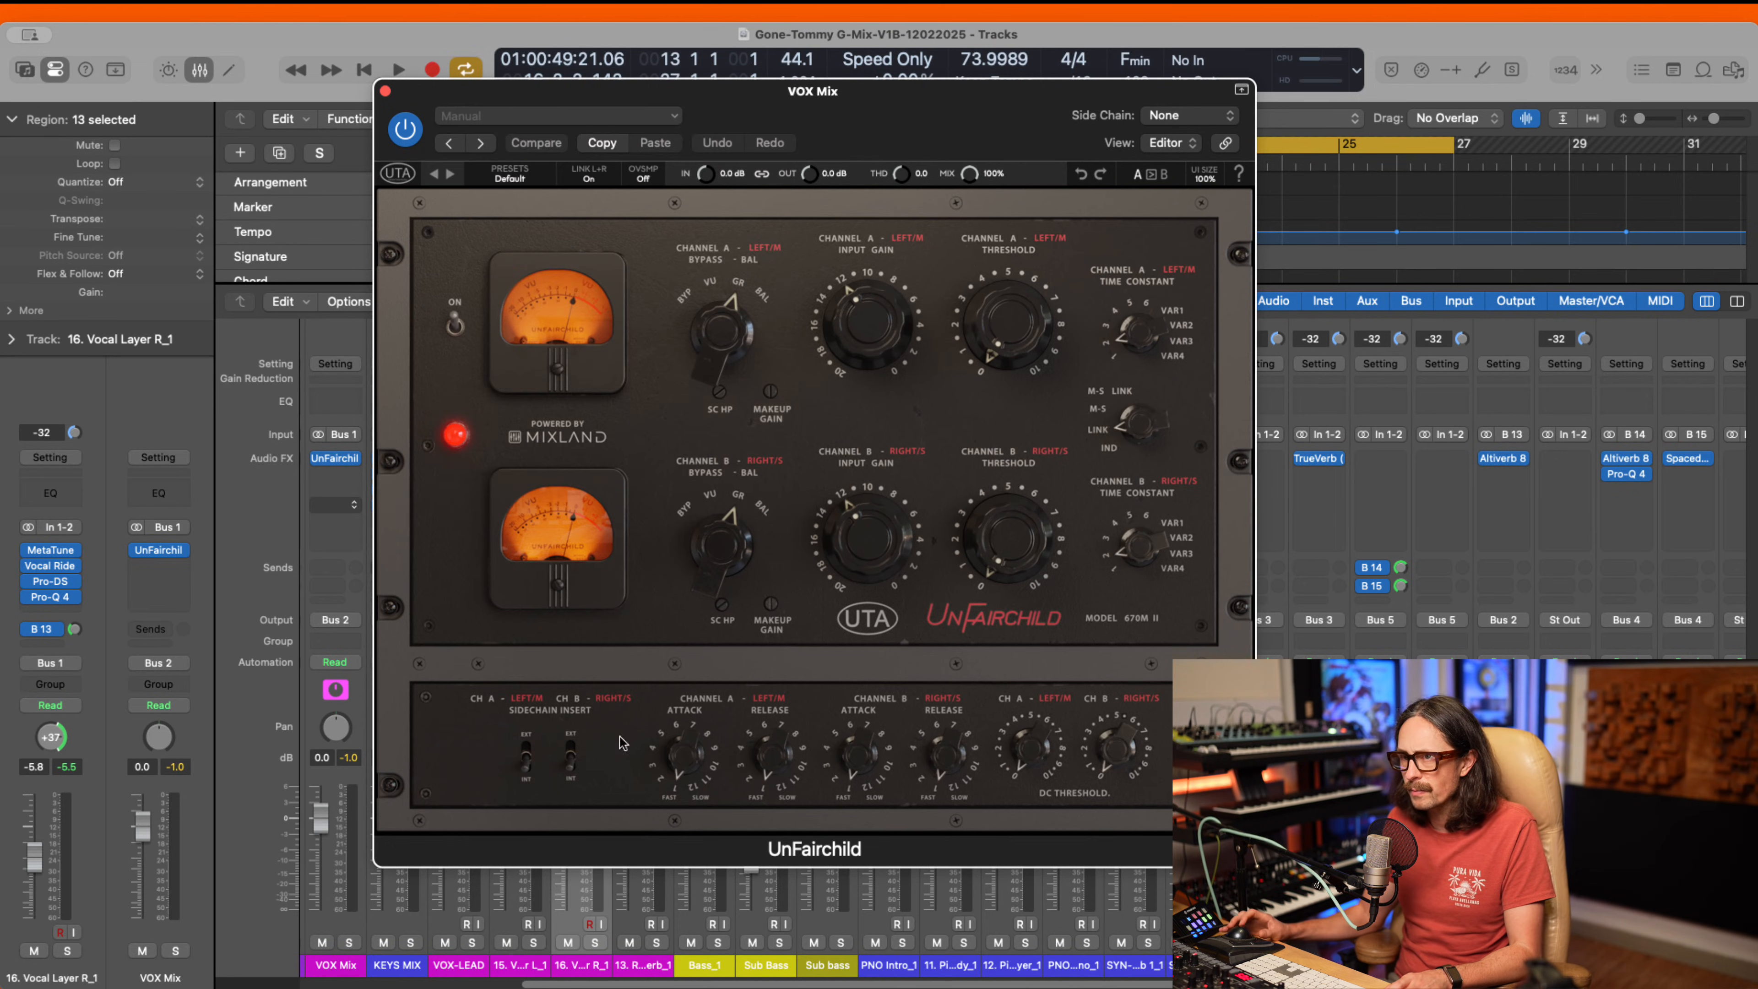
click(530, 185)
mouse_move(529, 219)
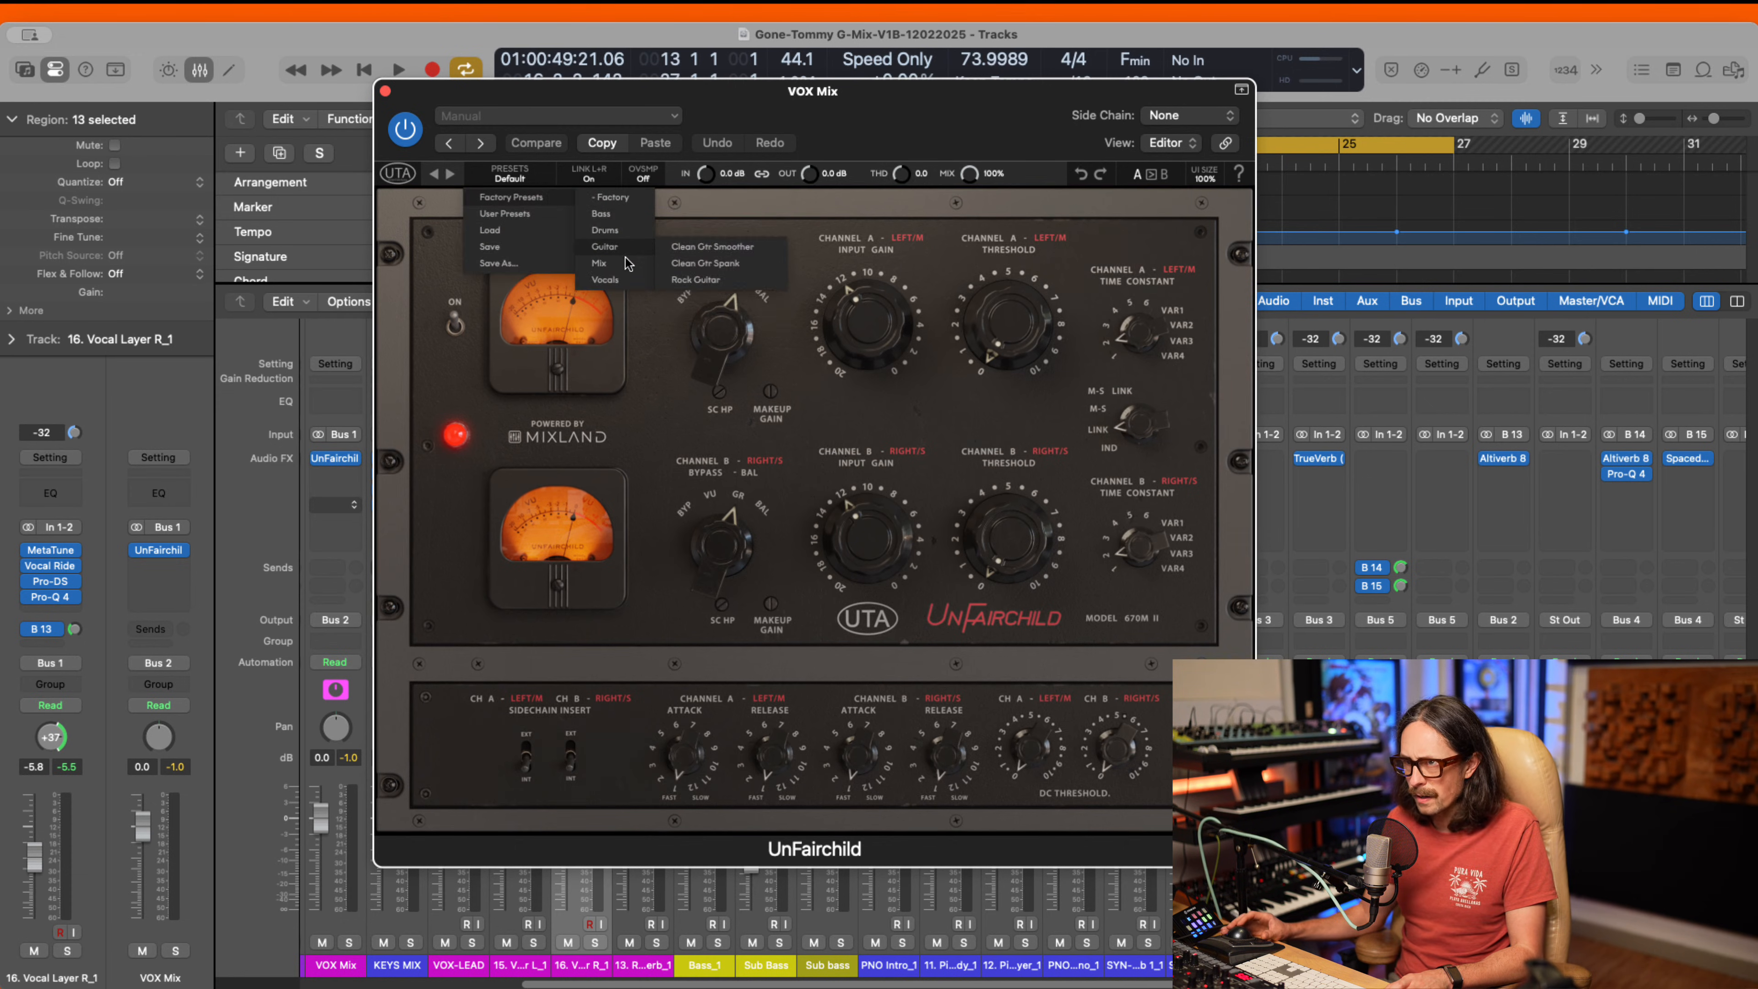
mouse_move(623, 279)
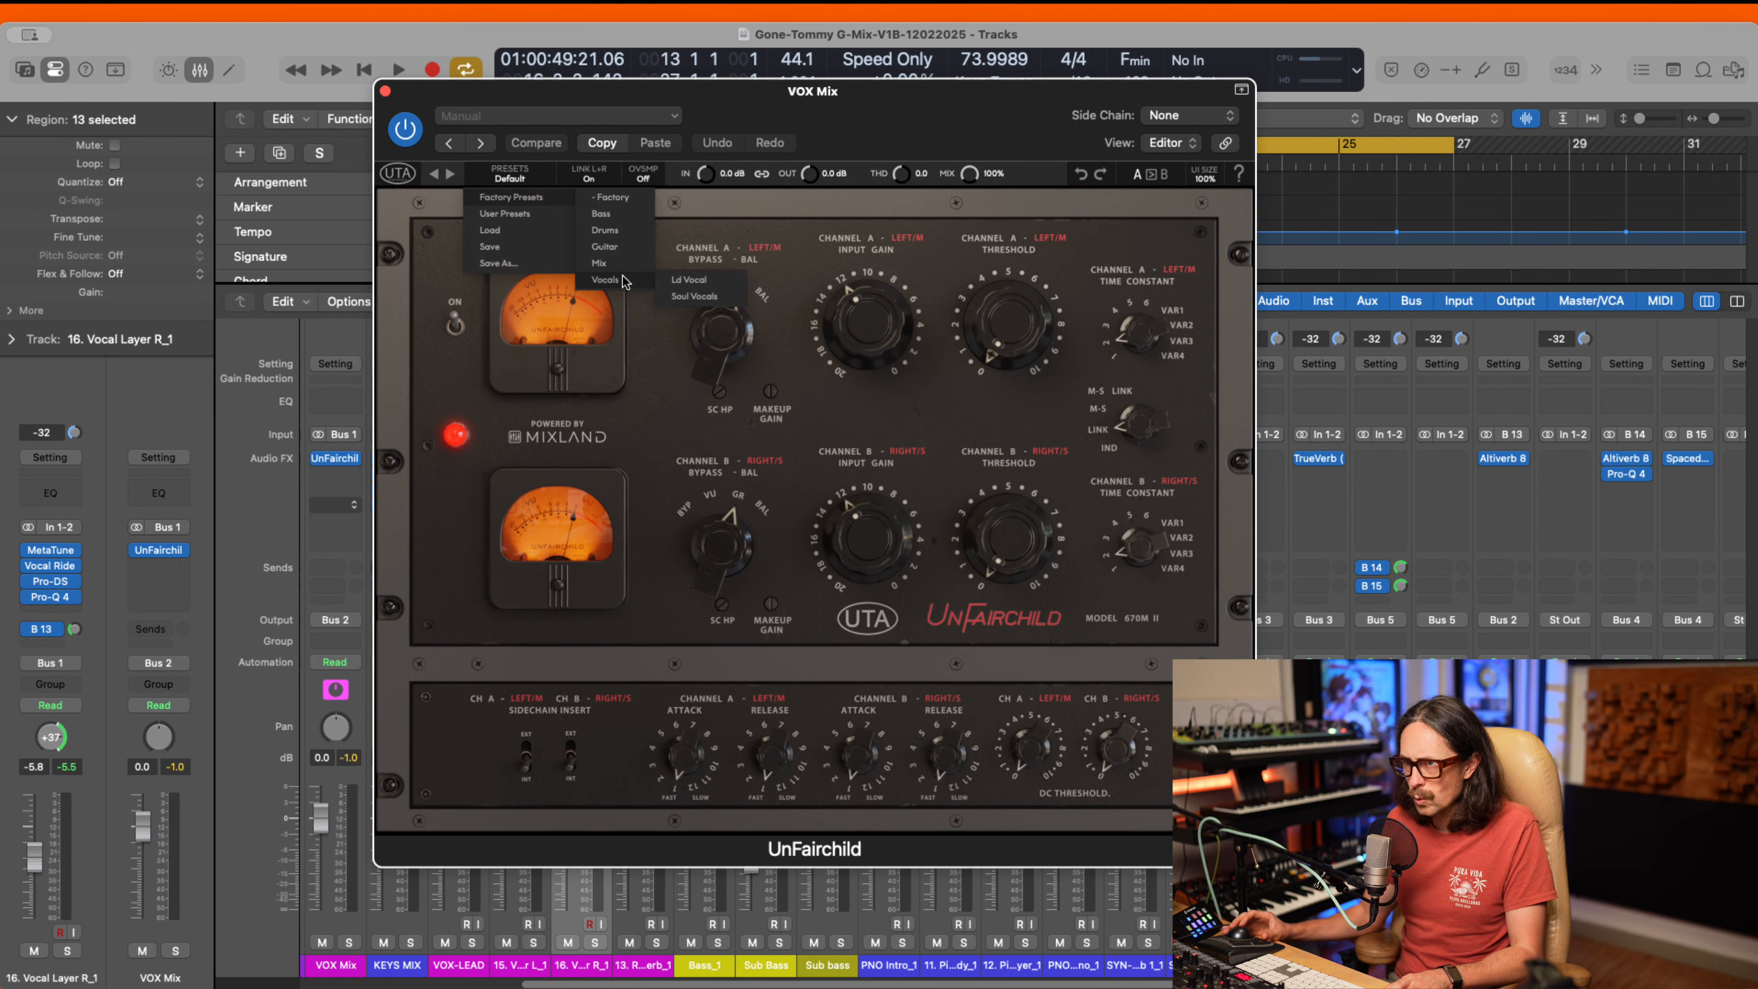
click(719, 305)
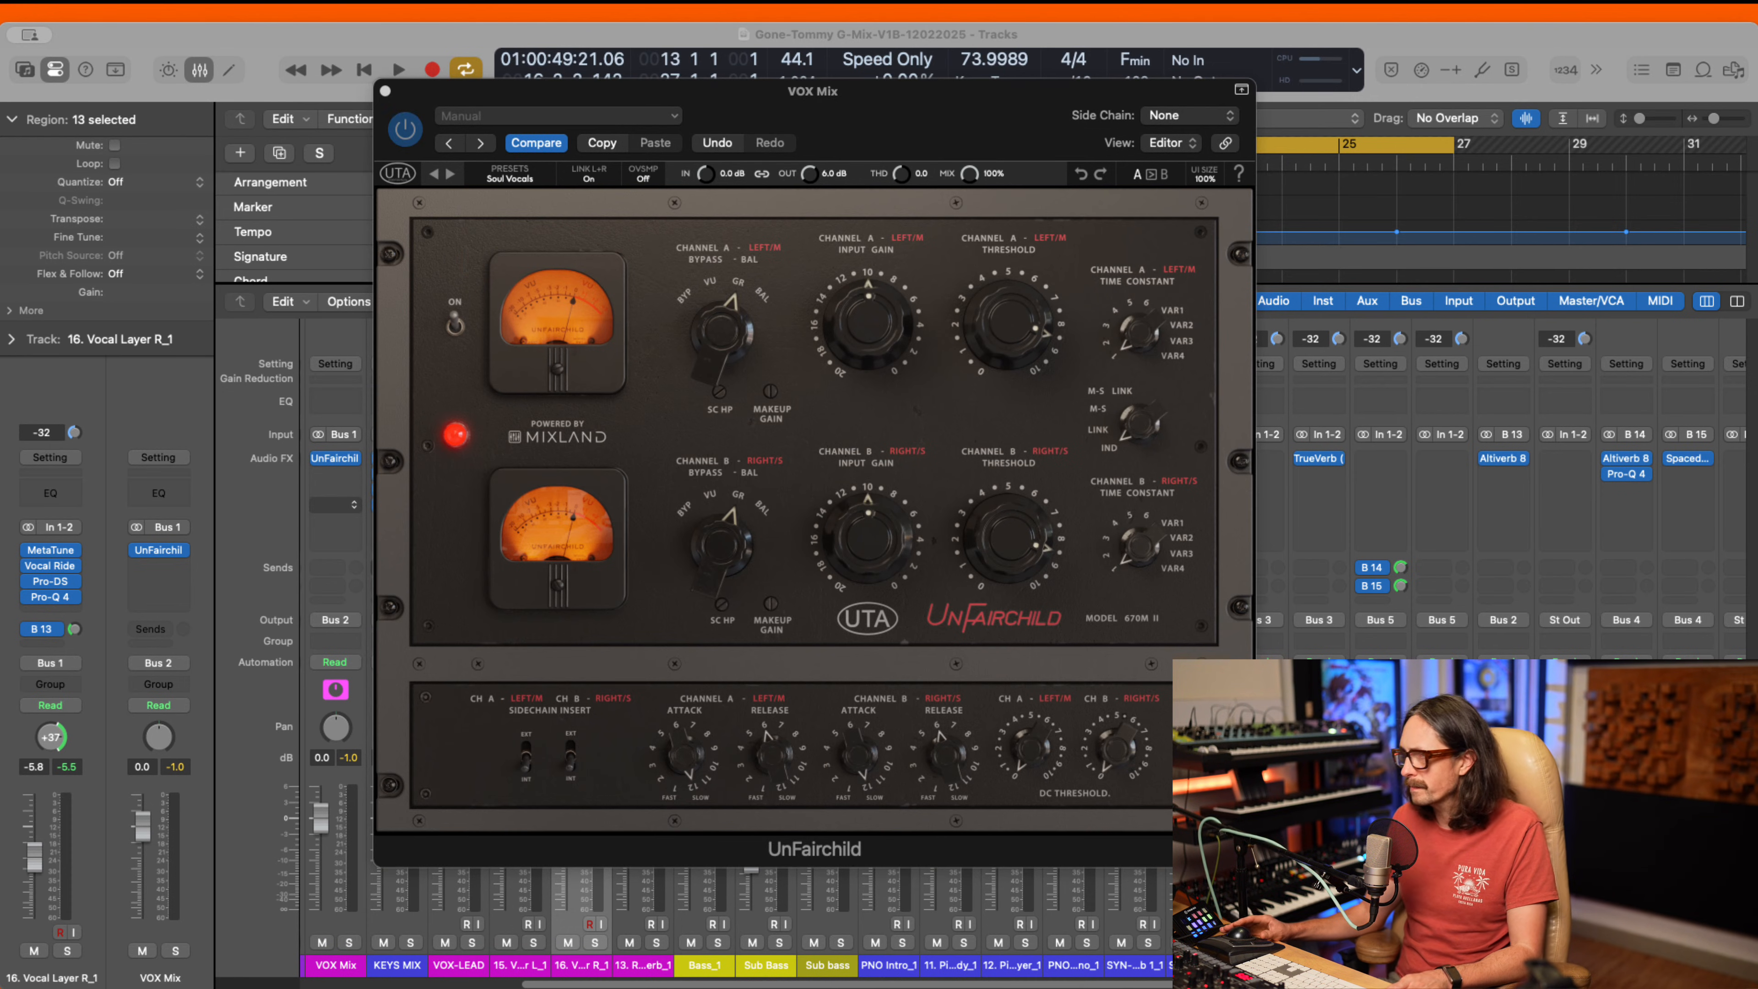
- During playback, lower the UnFairchild's threshold to about 4 and switch channel A's time constant to a variable setting
key(space)
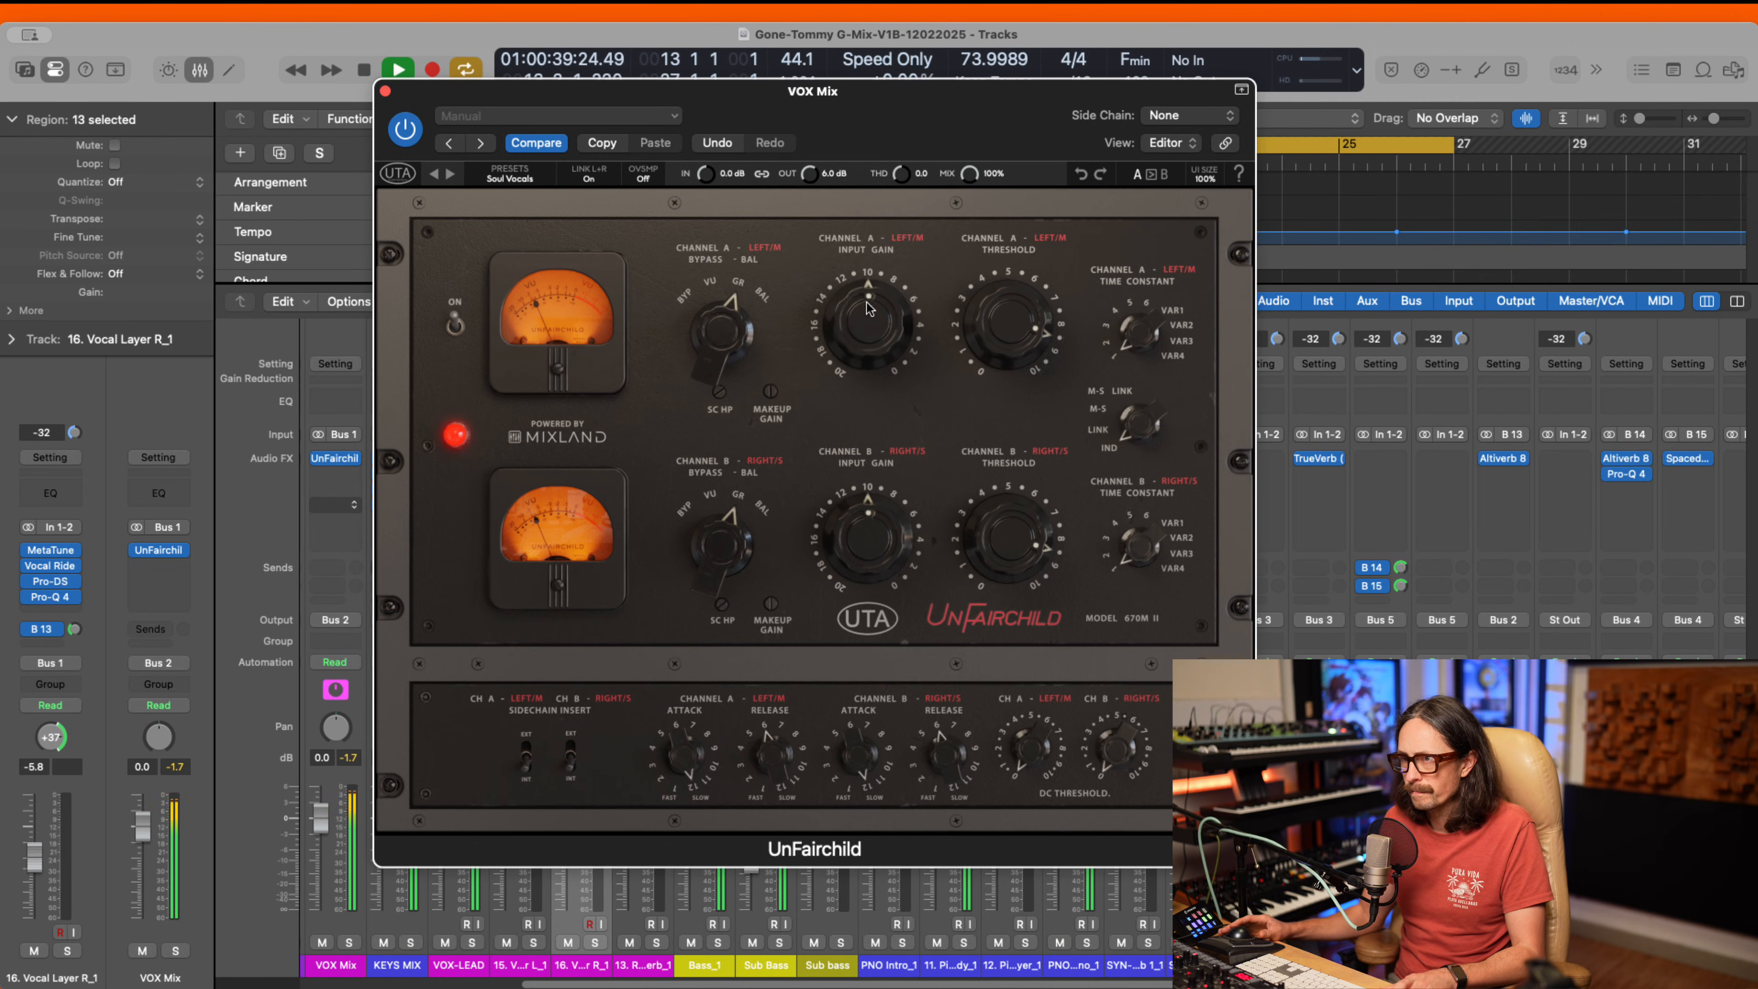
drag(989, 314, 973, 380)
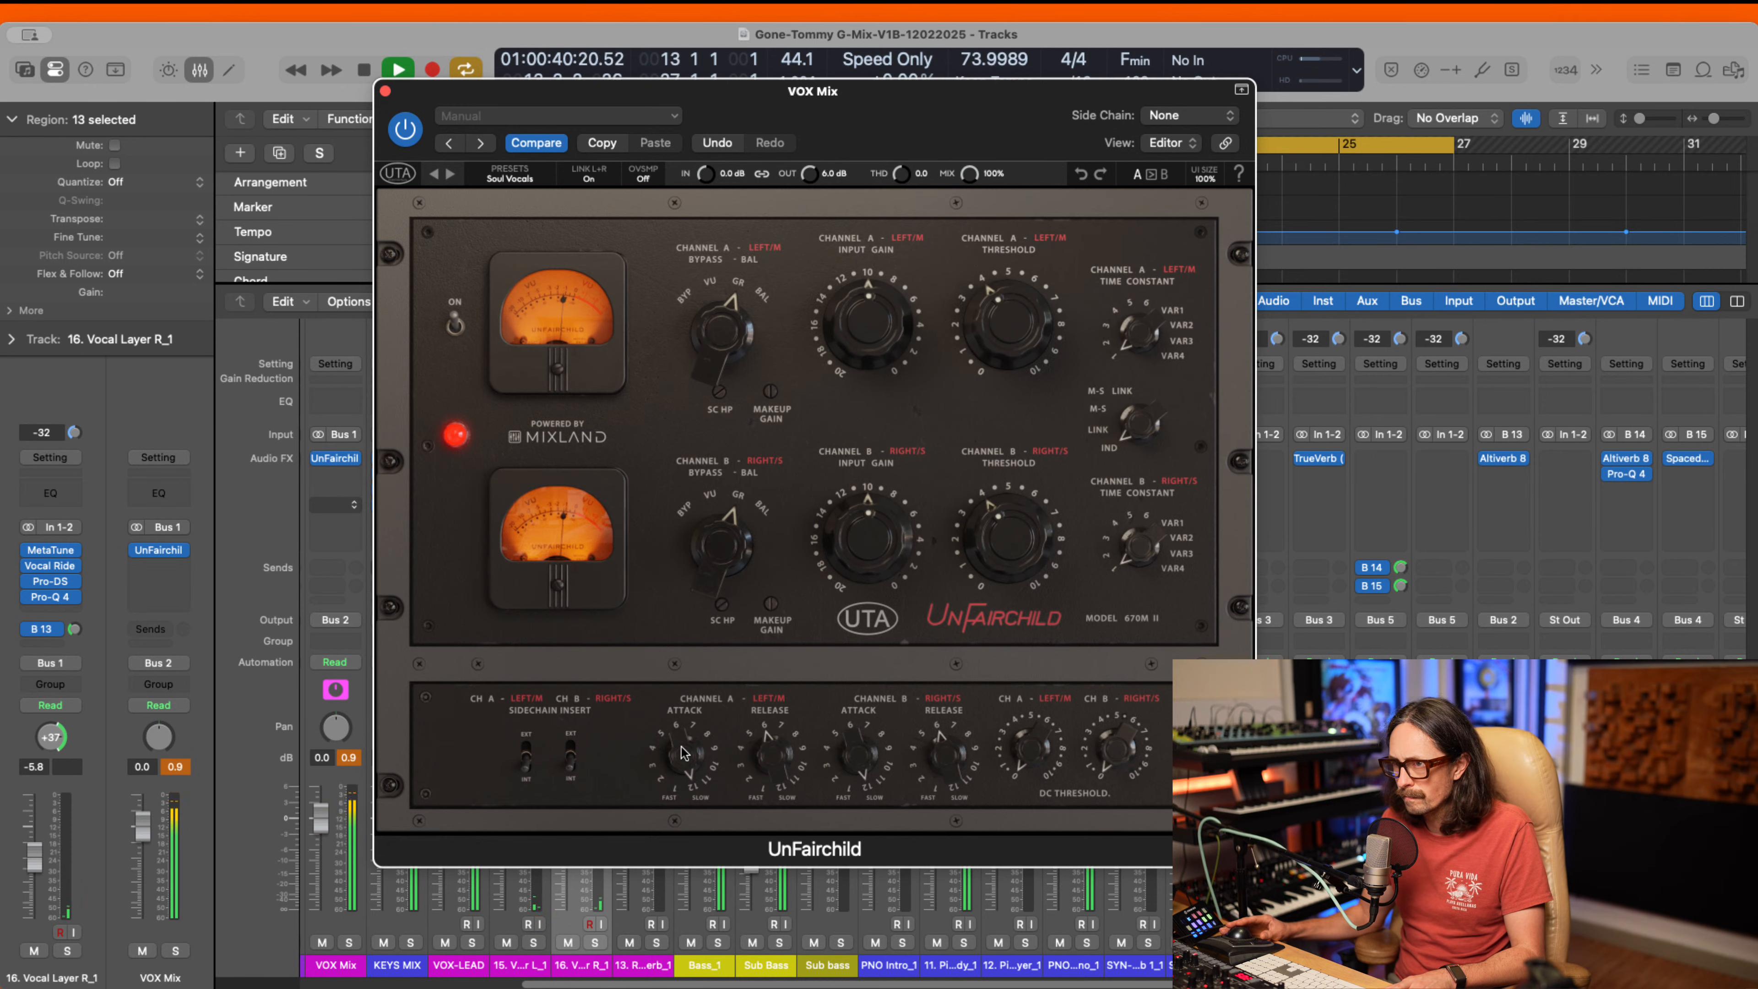
drag(681, 747, 681, 751)
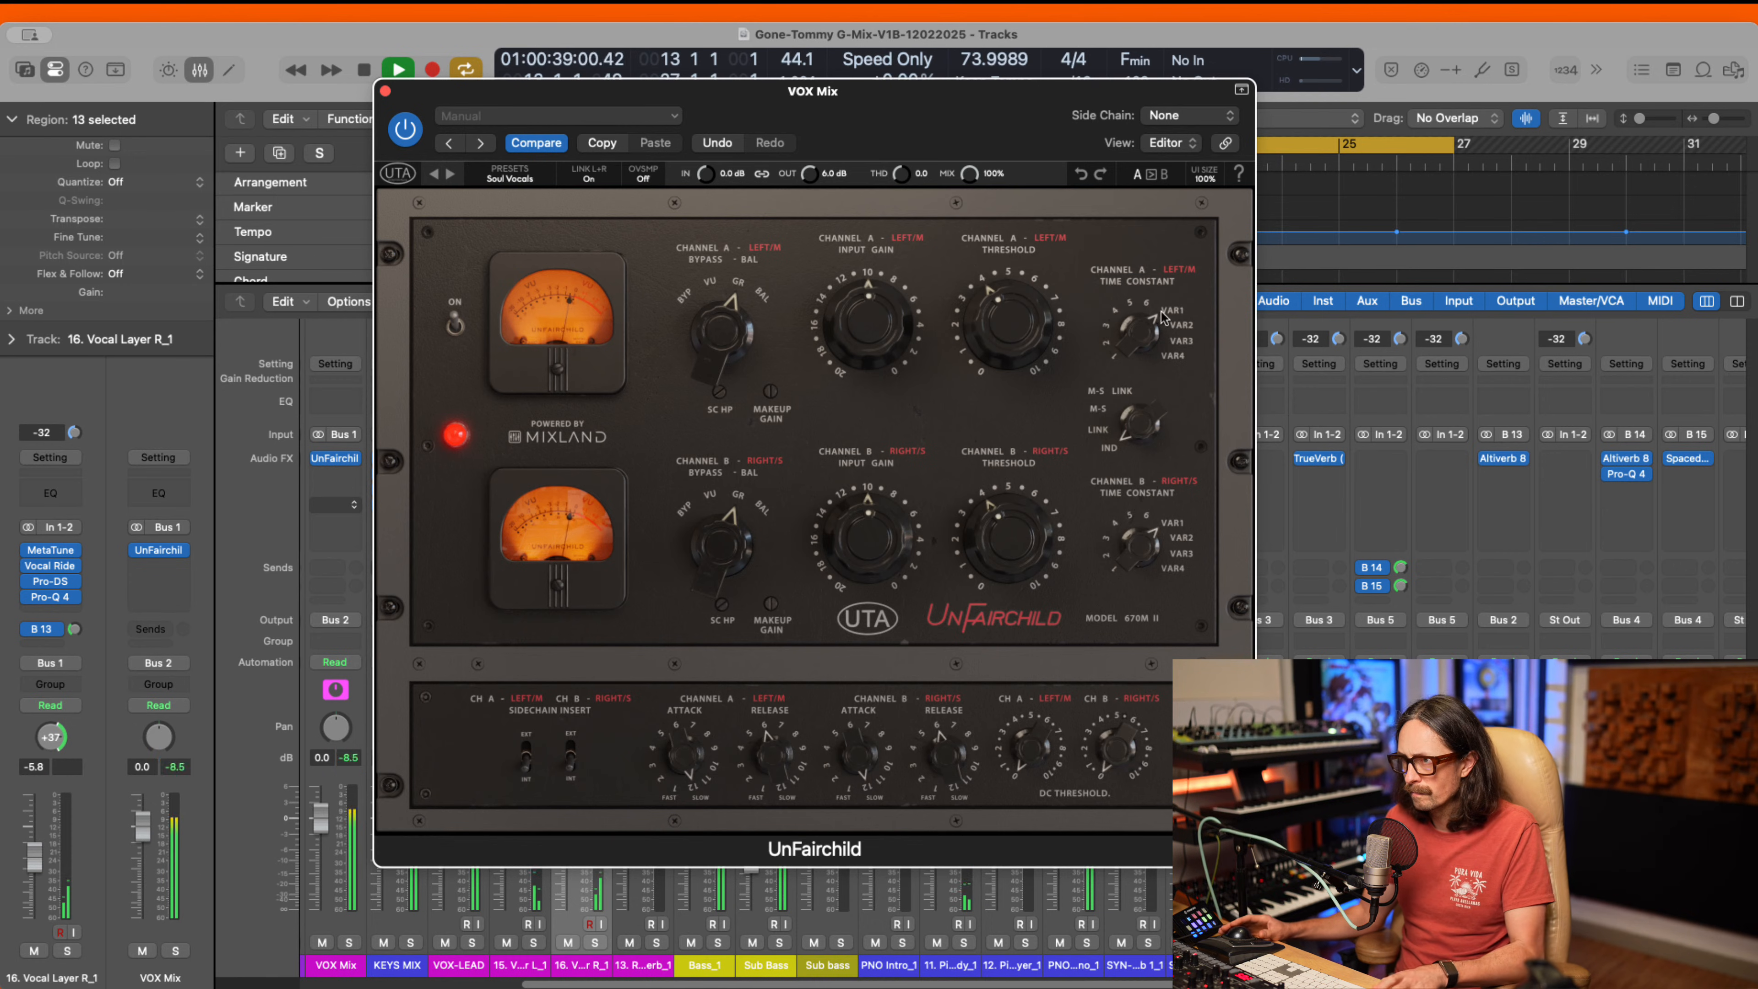
drag(1150, 319, 1150, 305)
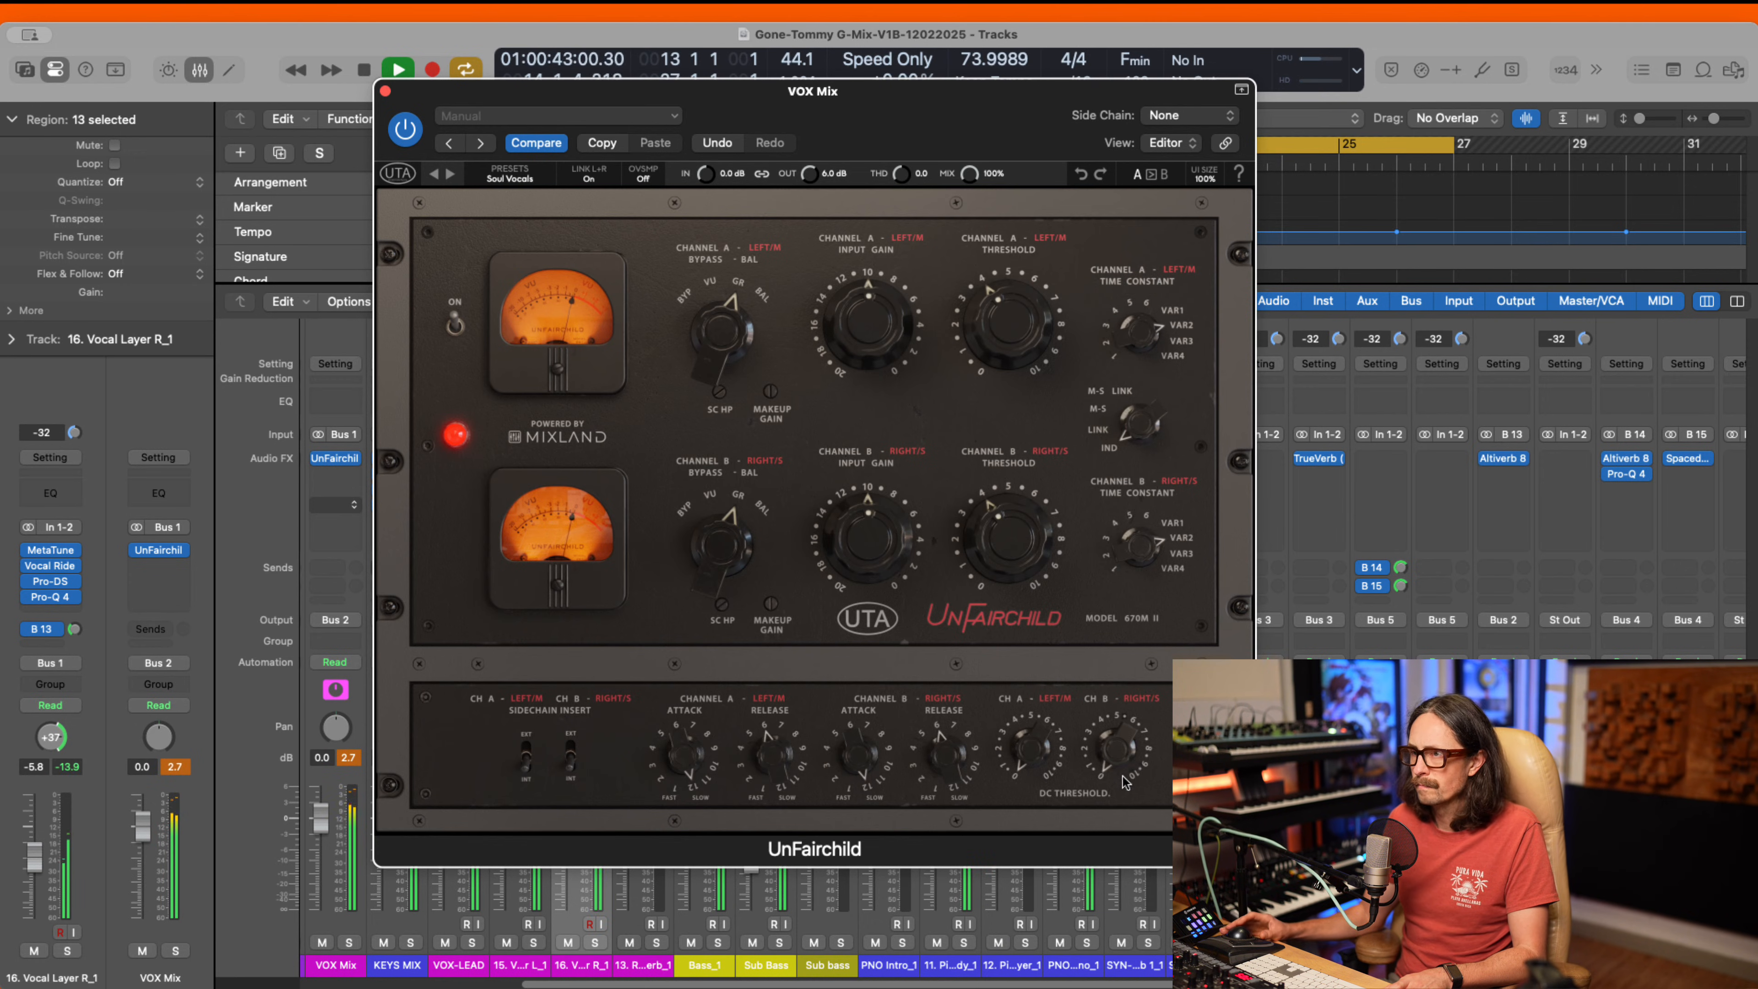
key(space)
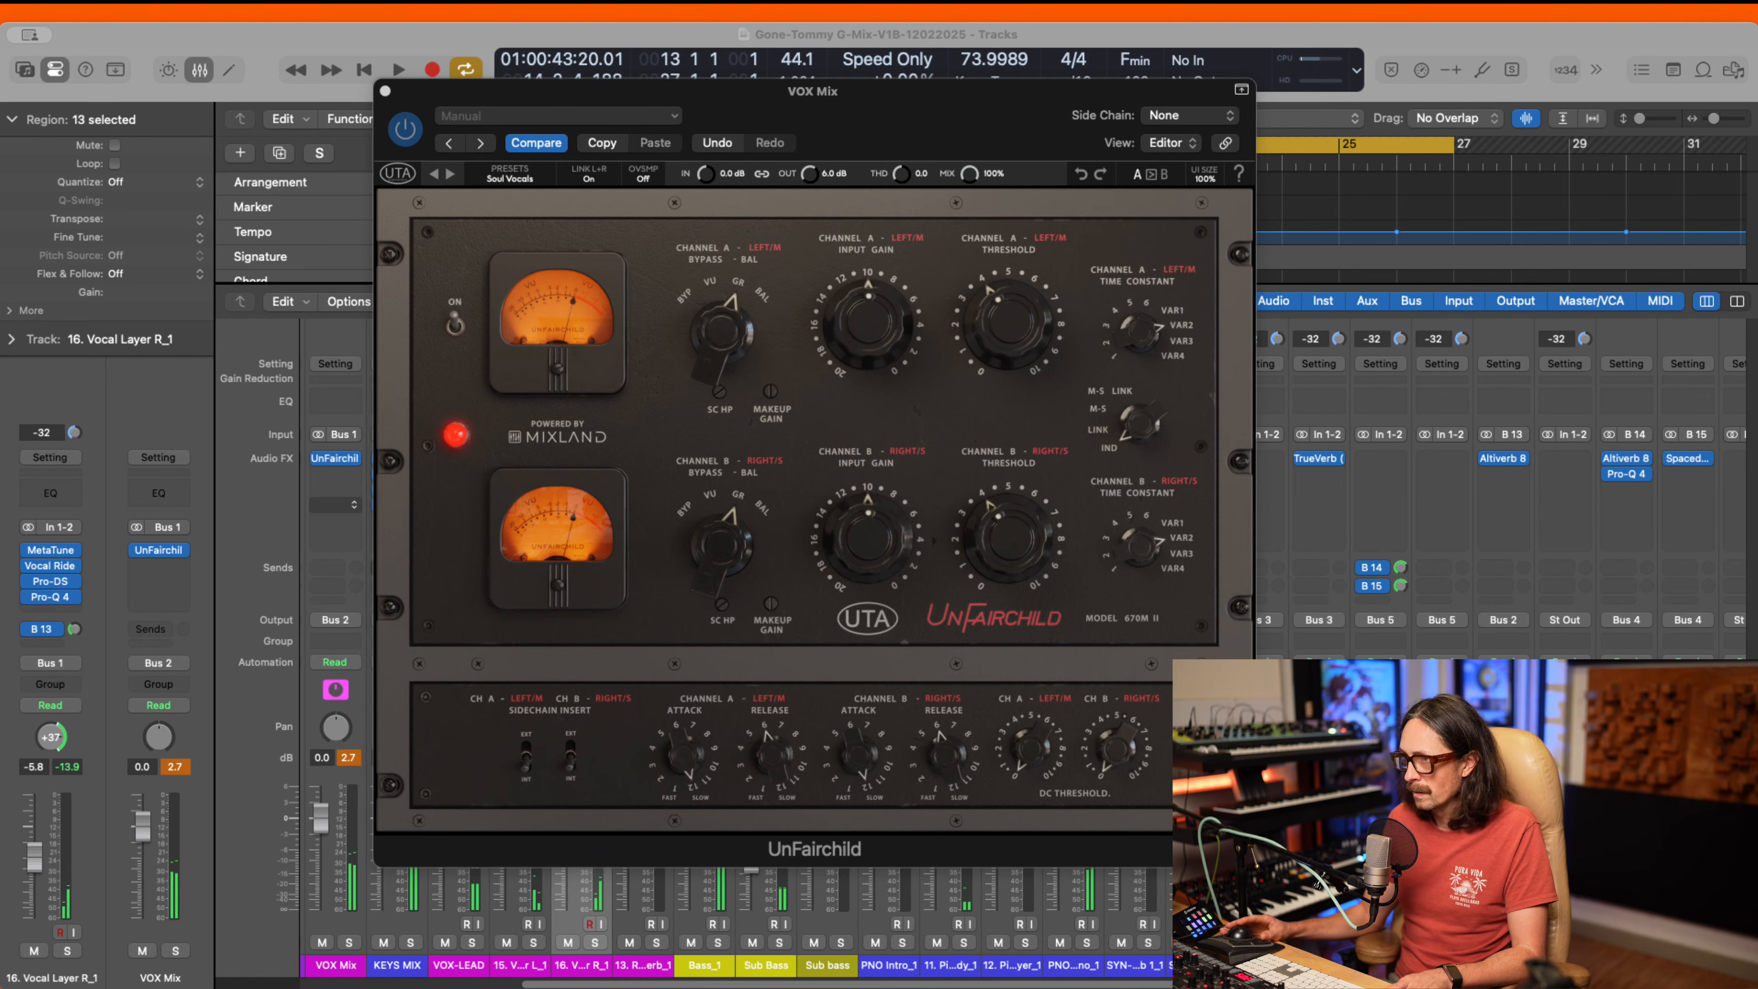
- Lower the UnFairchild's output to -1.7 dB during playback and compare the vocals with the compressor bypassed and active
click(830, 399)
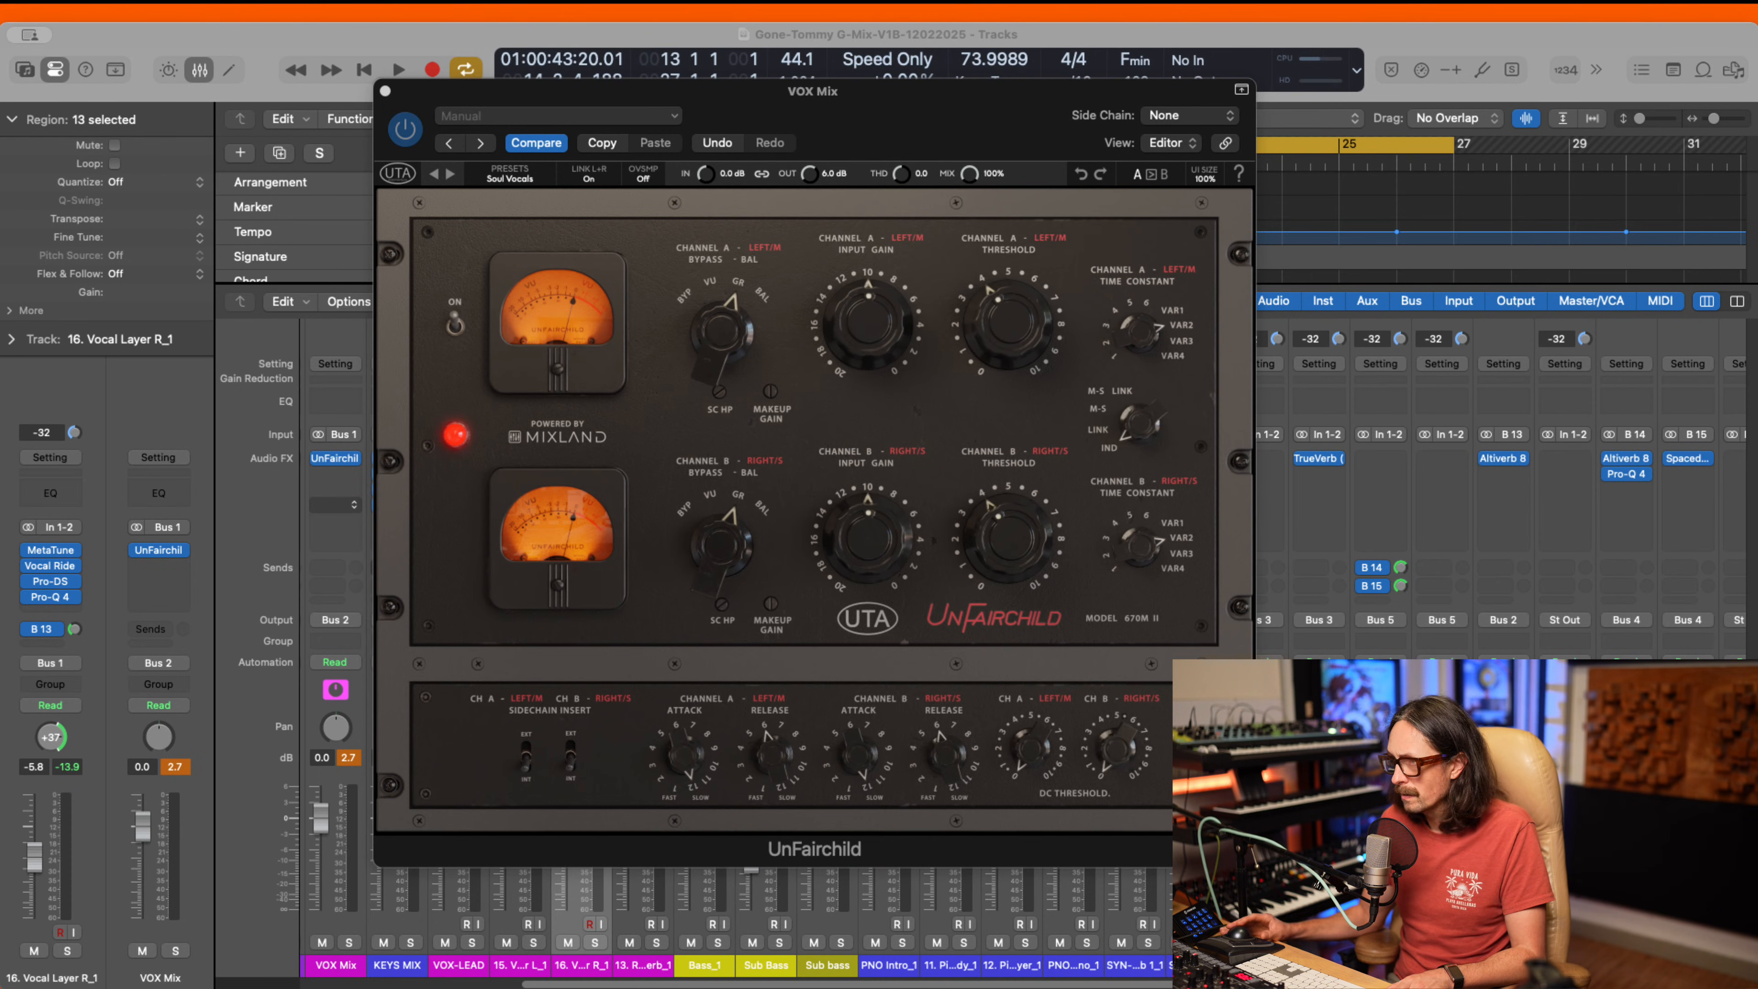
click(878, 186)
key(space)
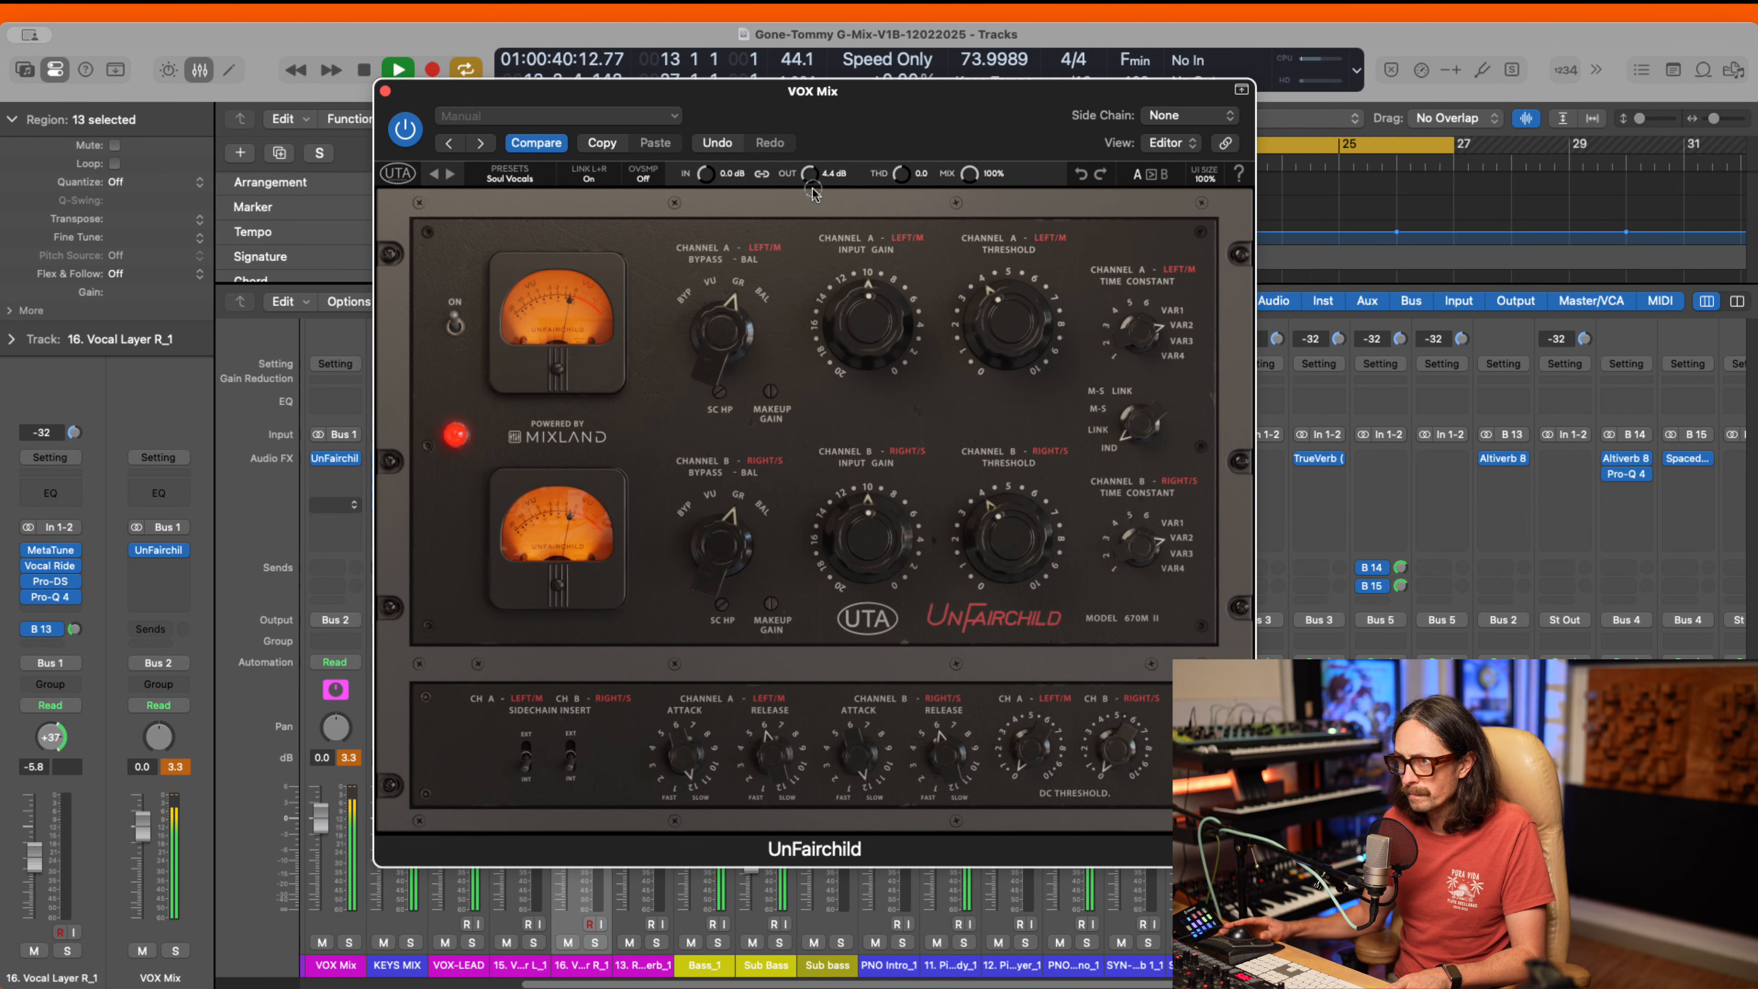
drag(813, 194, 813, 219)
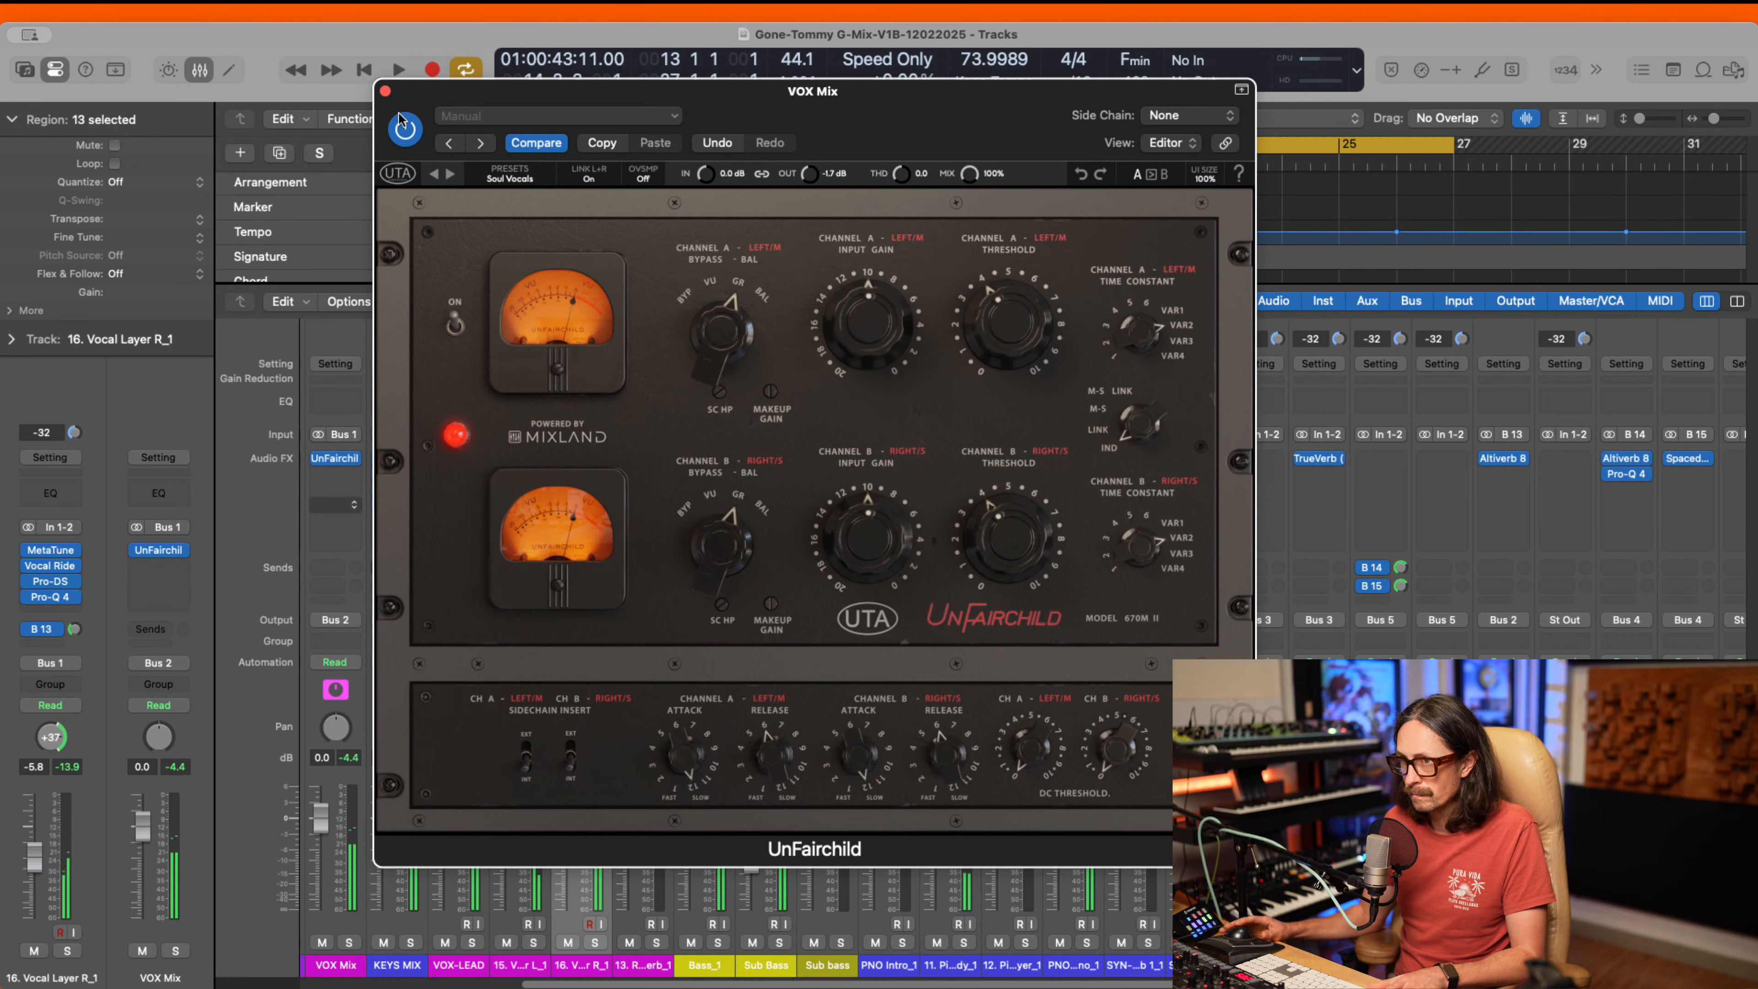
click(407, 129)
click(405, 129)
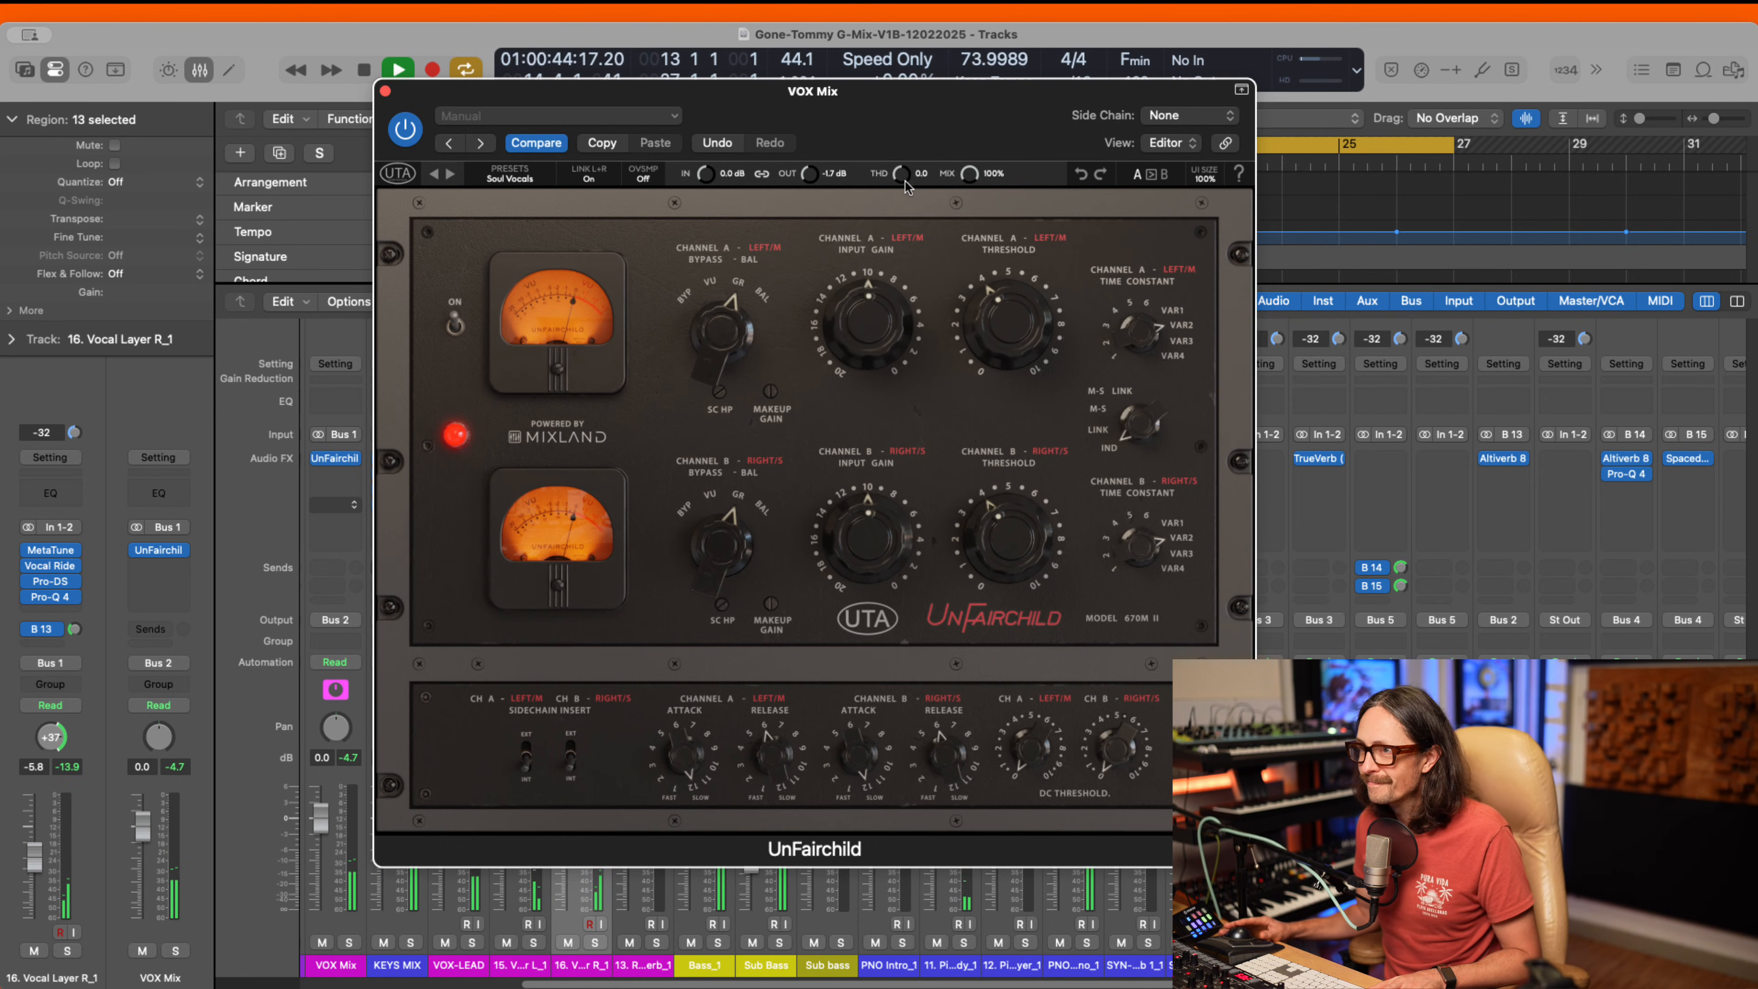
- Set the UnFairchild's THD to 3.3 and input gain to 7, and lower its threshold slightly during playback
drag(904, 180, 902, 178)
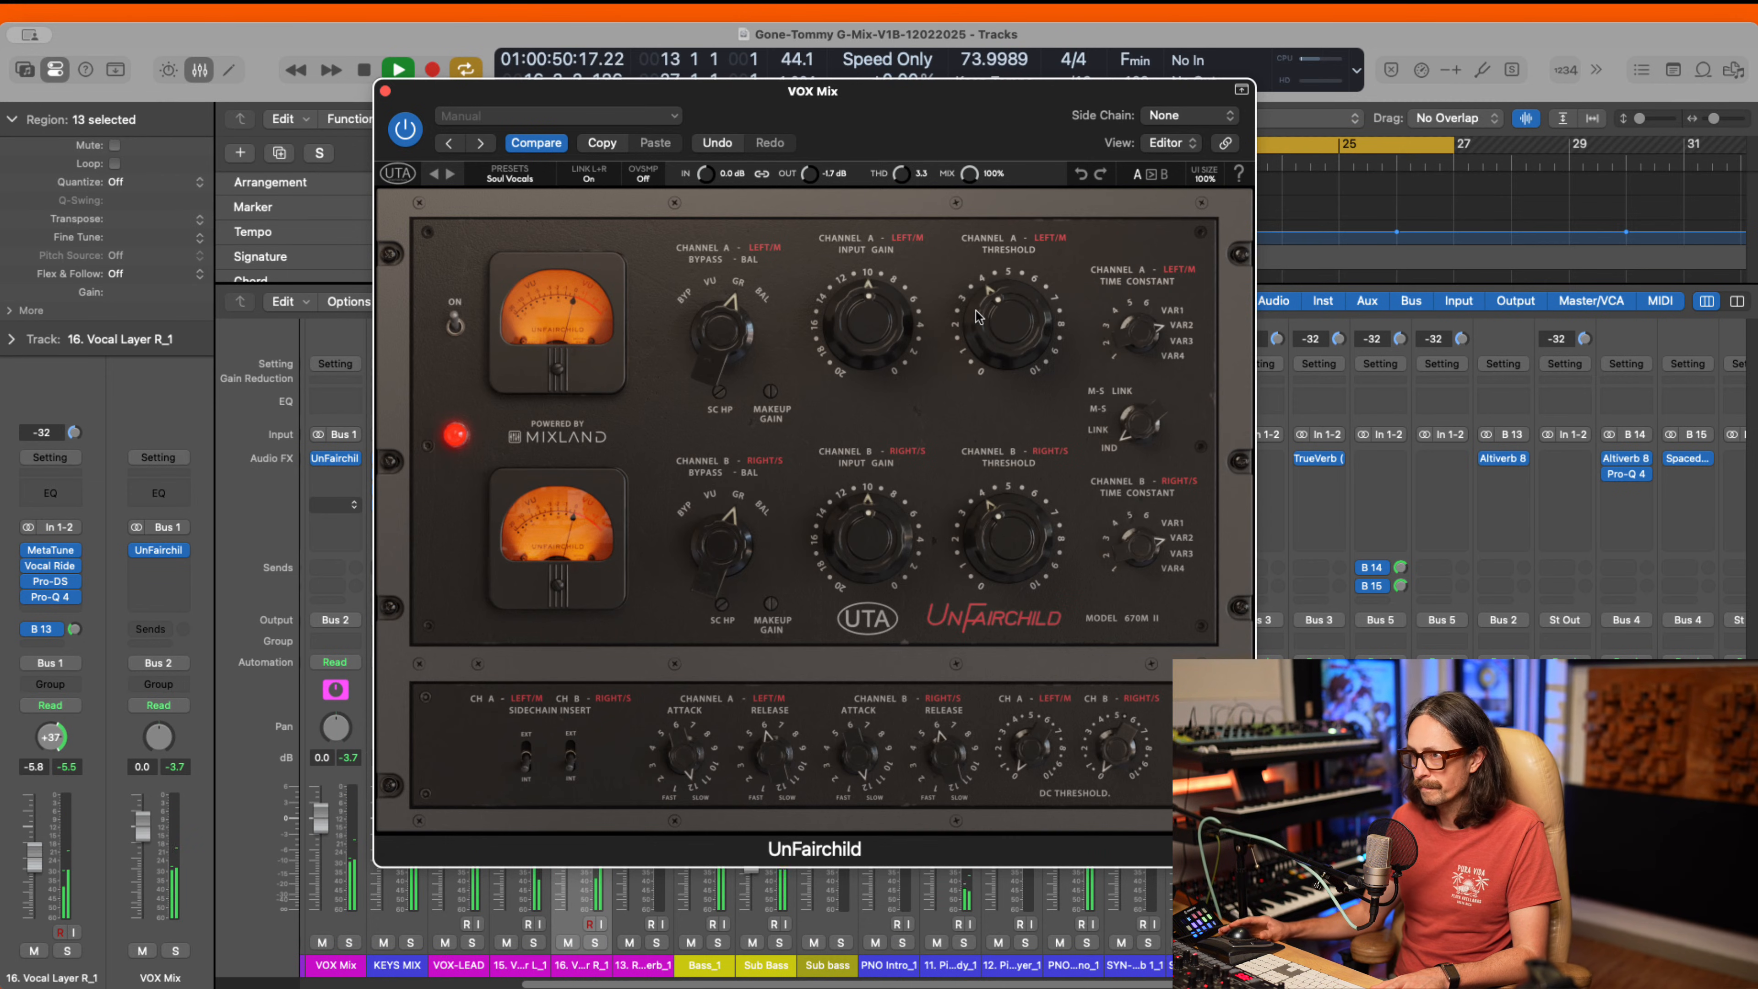
drag(888, 317, 890, 305)
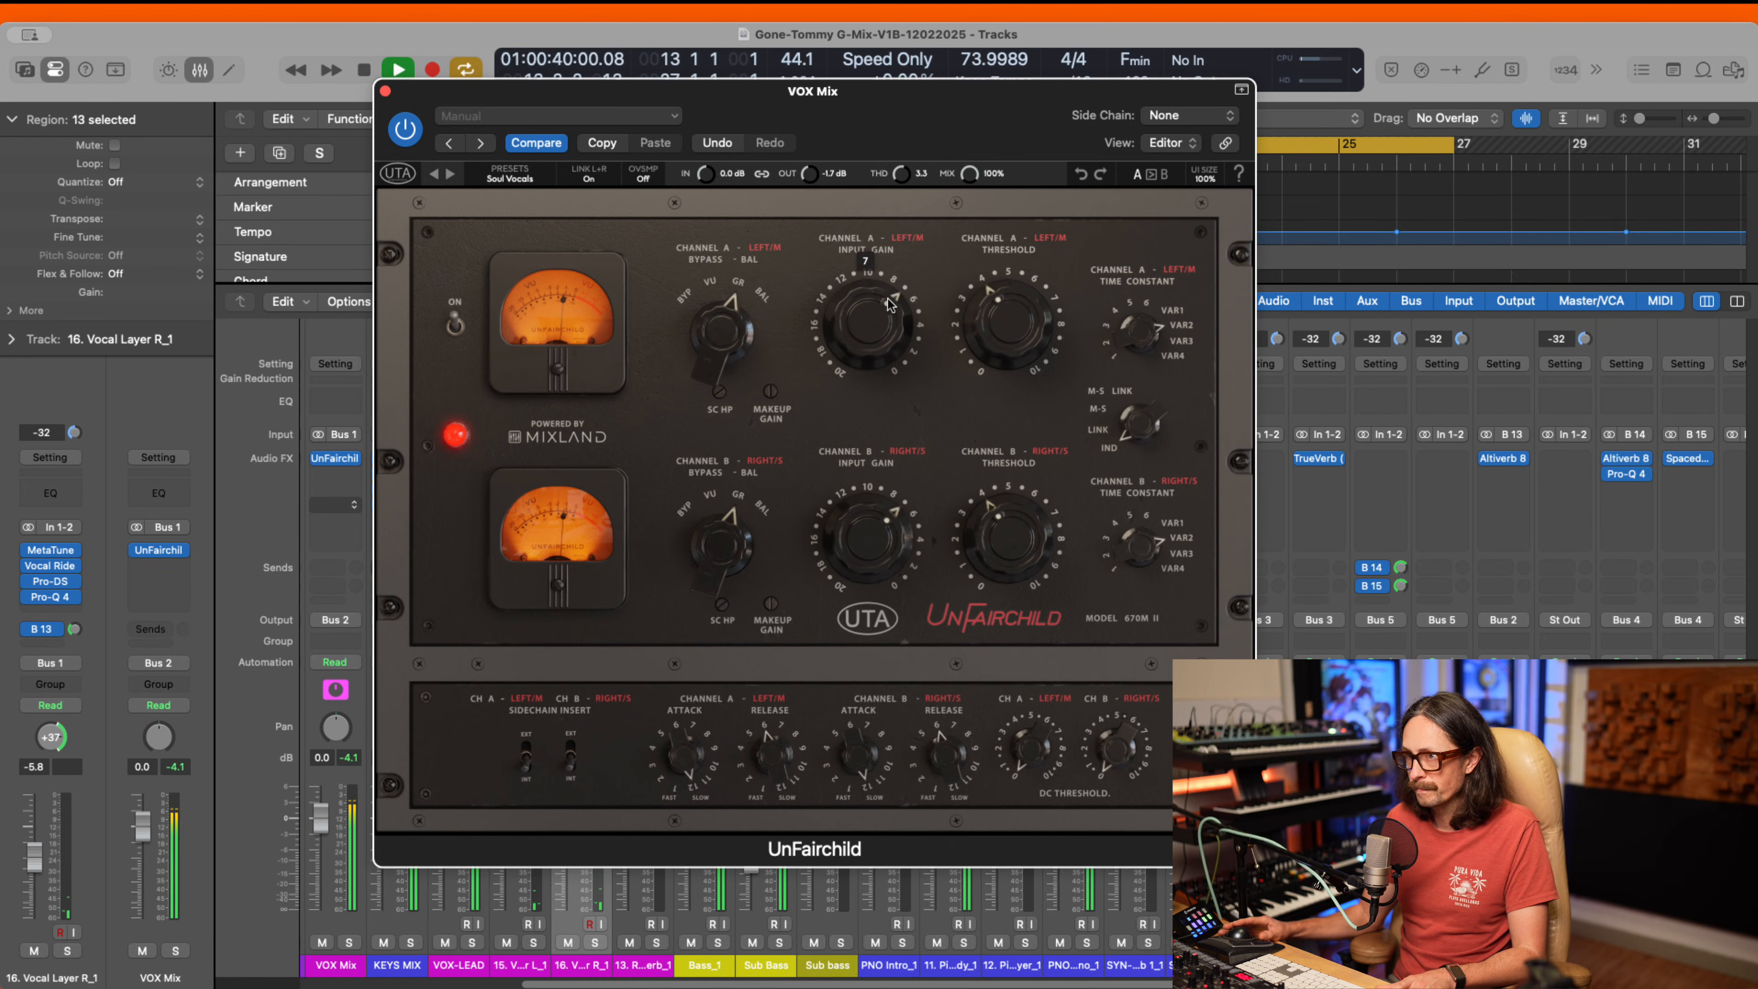
drag(1010, 316, 1010, 327)
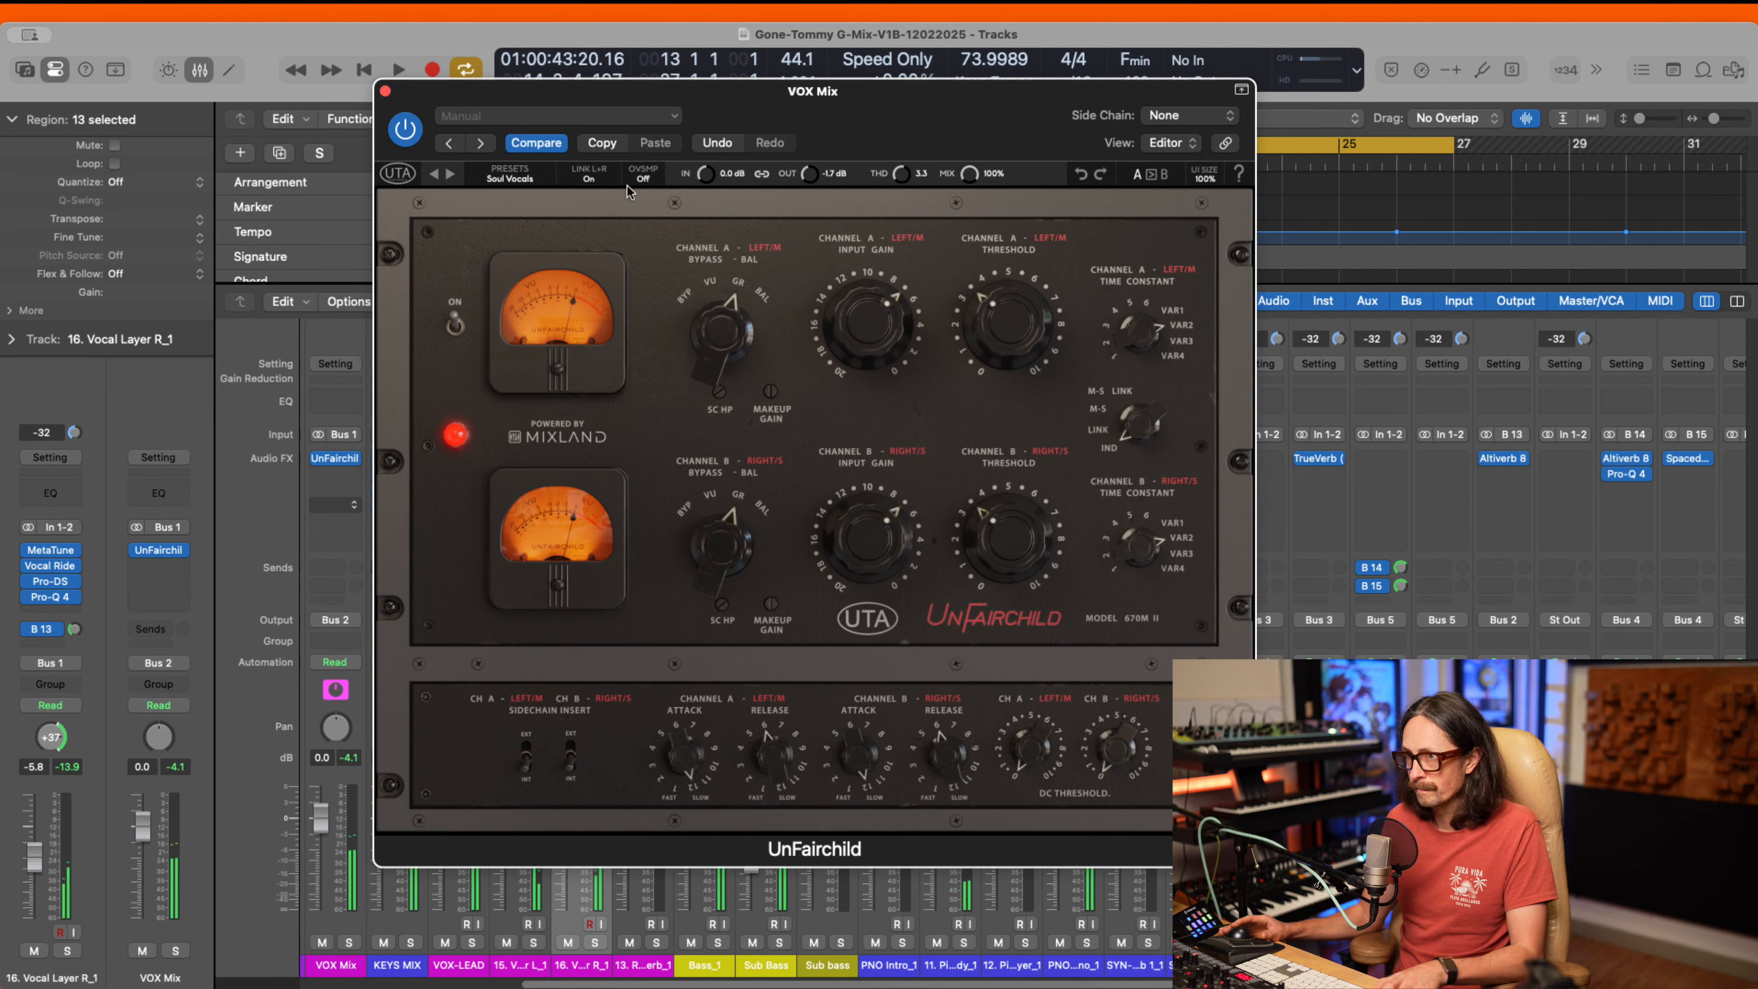
- Set the UnFairchild's oversampling to 2x and lower its output to -2.4 dB during playback
click(643, 175)
click(646, 213)
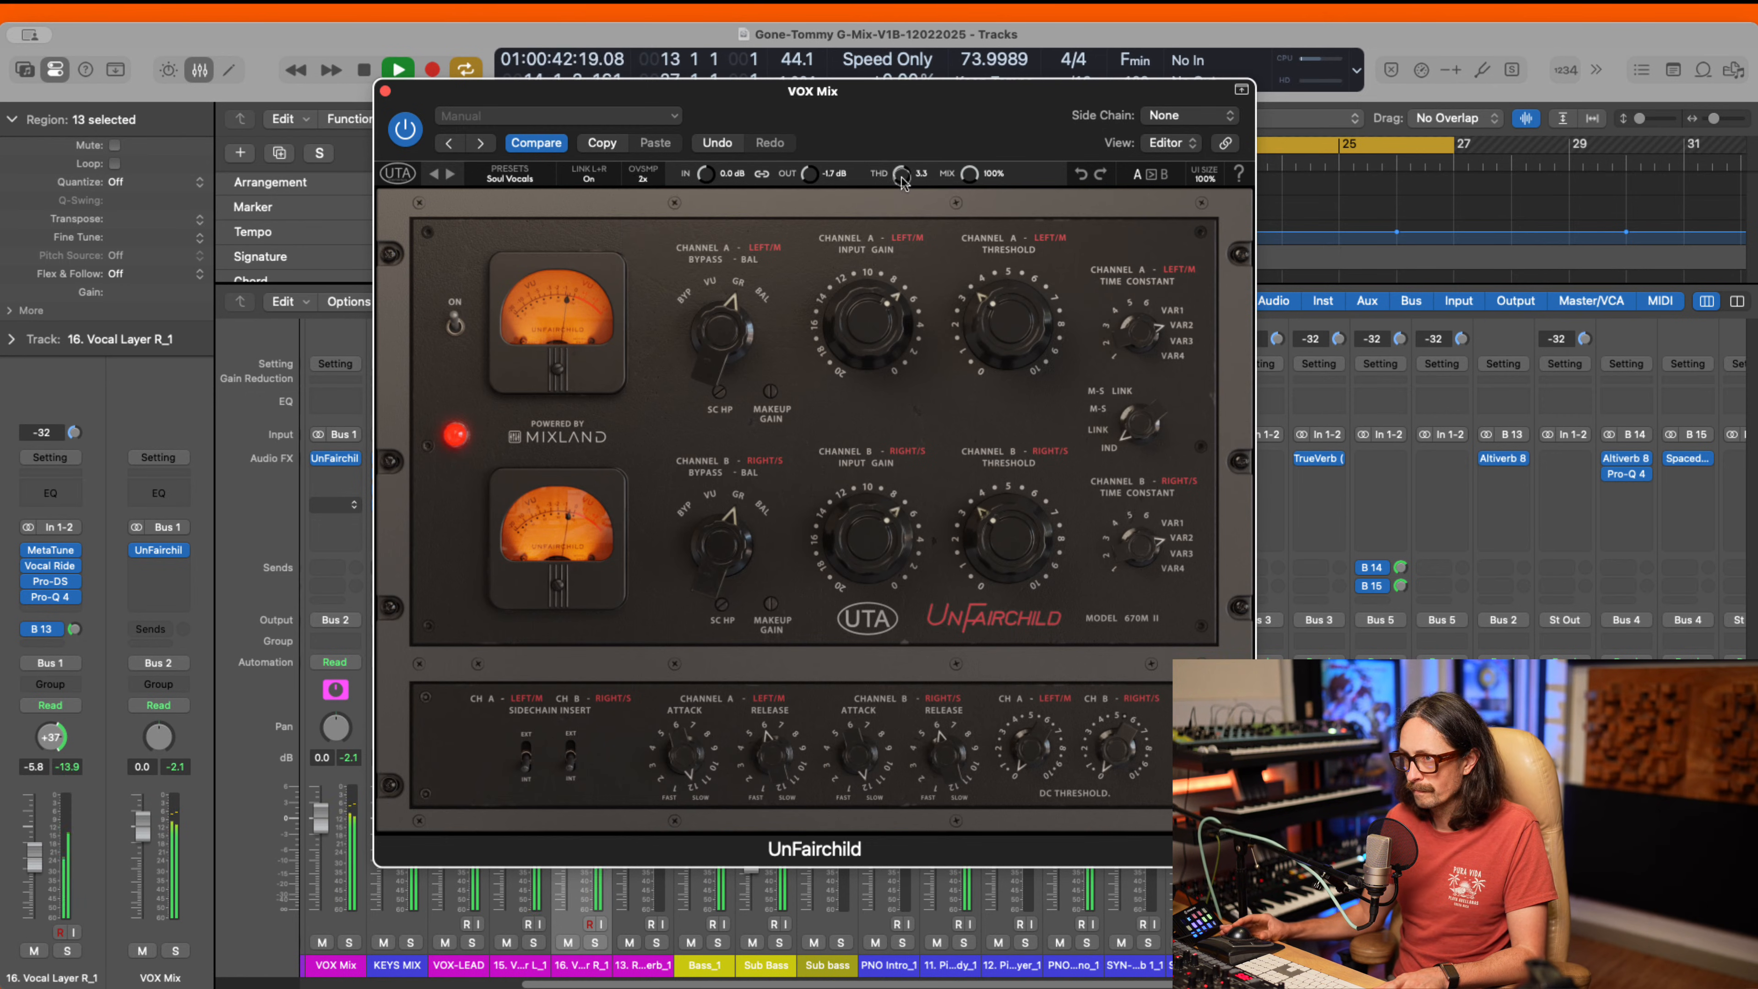
drag(810, 174, 810, 181)
key(space)
key(space)
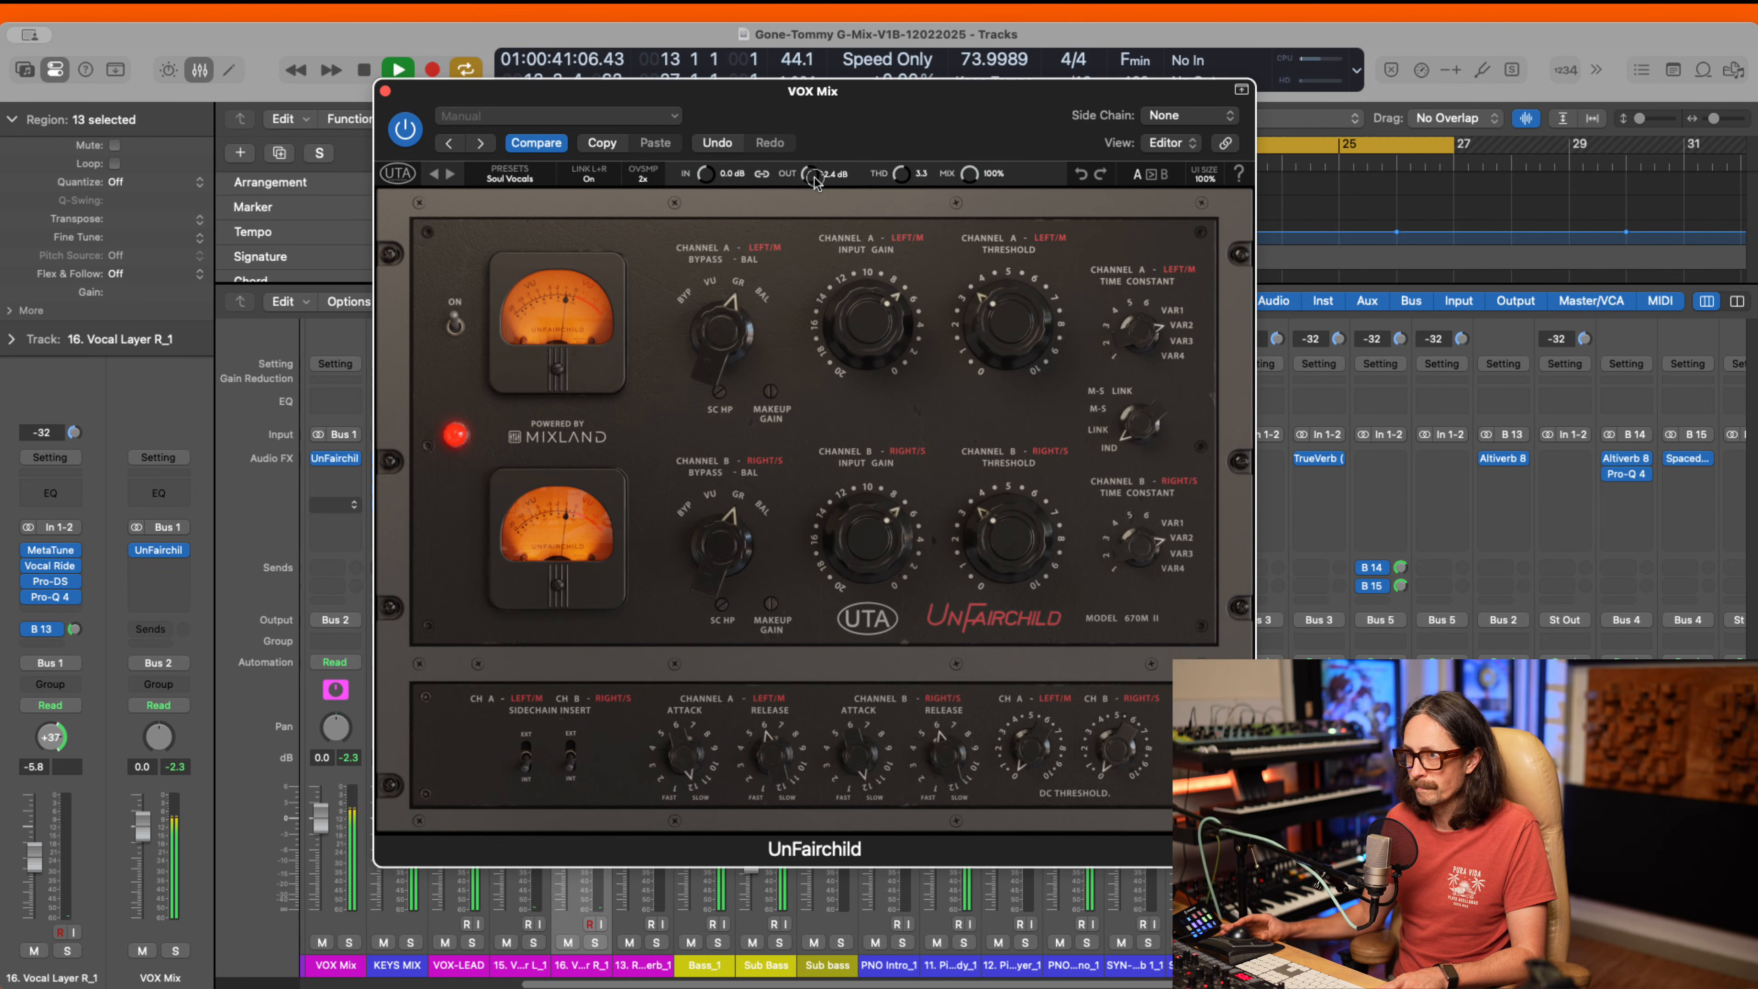
- Compare the vocals with the UnFairchild bypassed and active, and lower its output to -4.0 dB before closing it and stopping playback
click(407, 129)
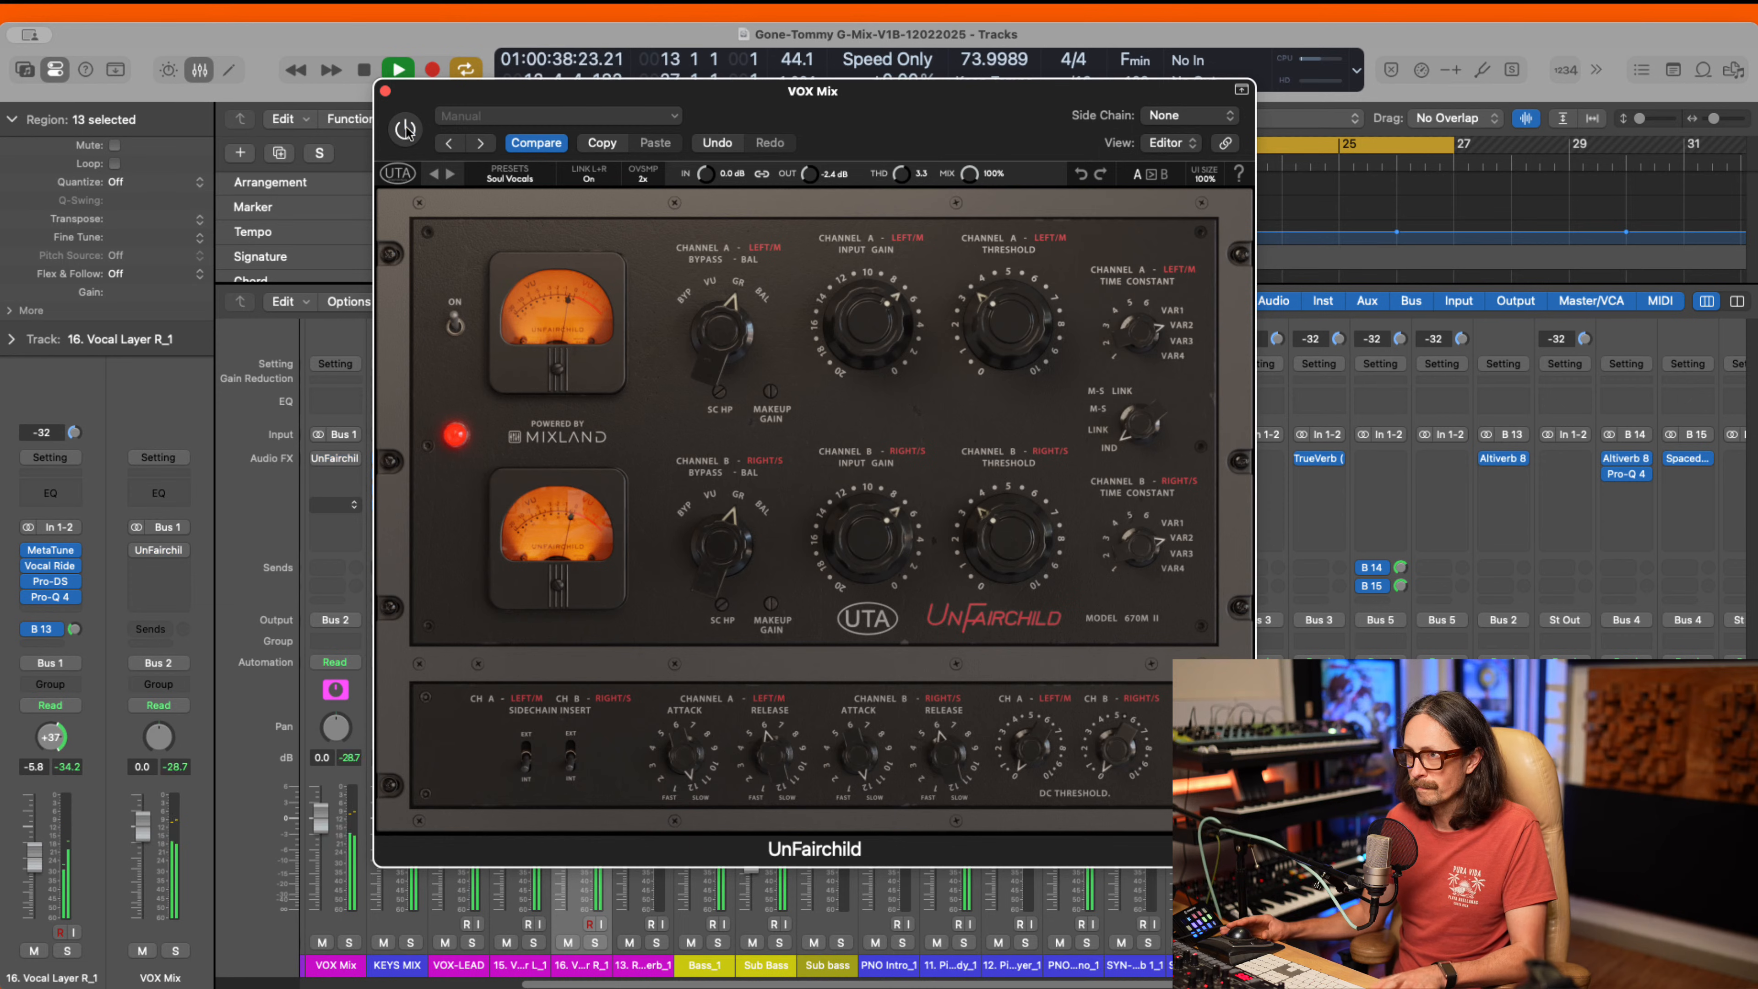
click(407, 129)
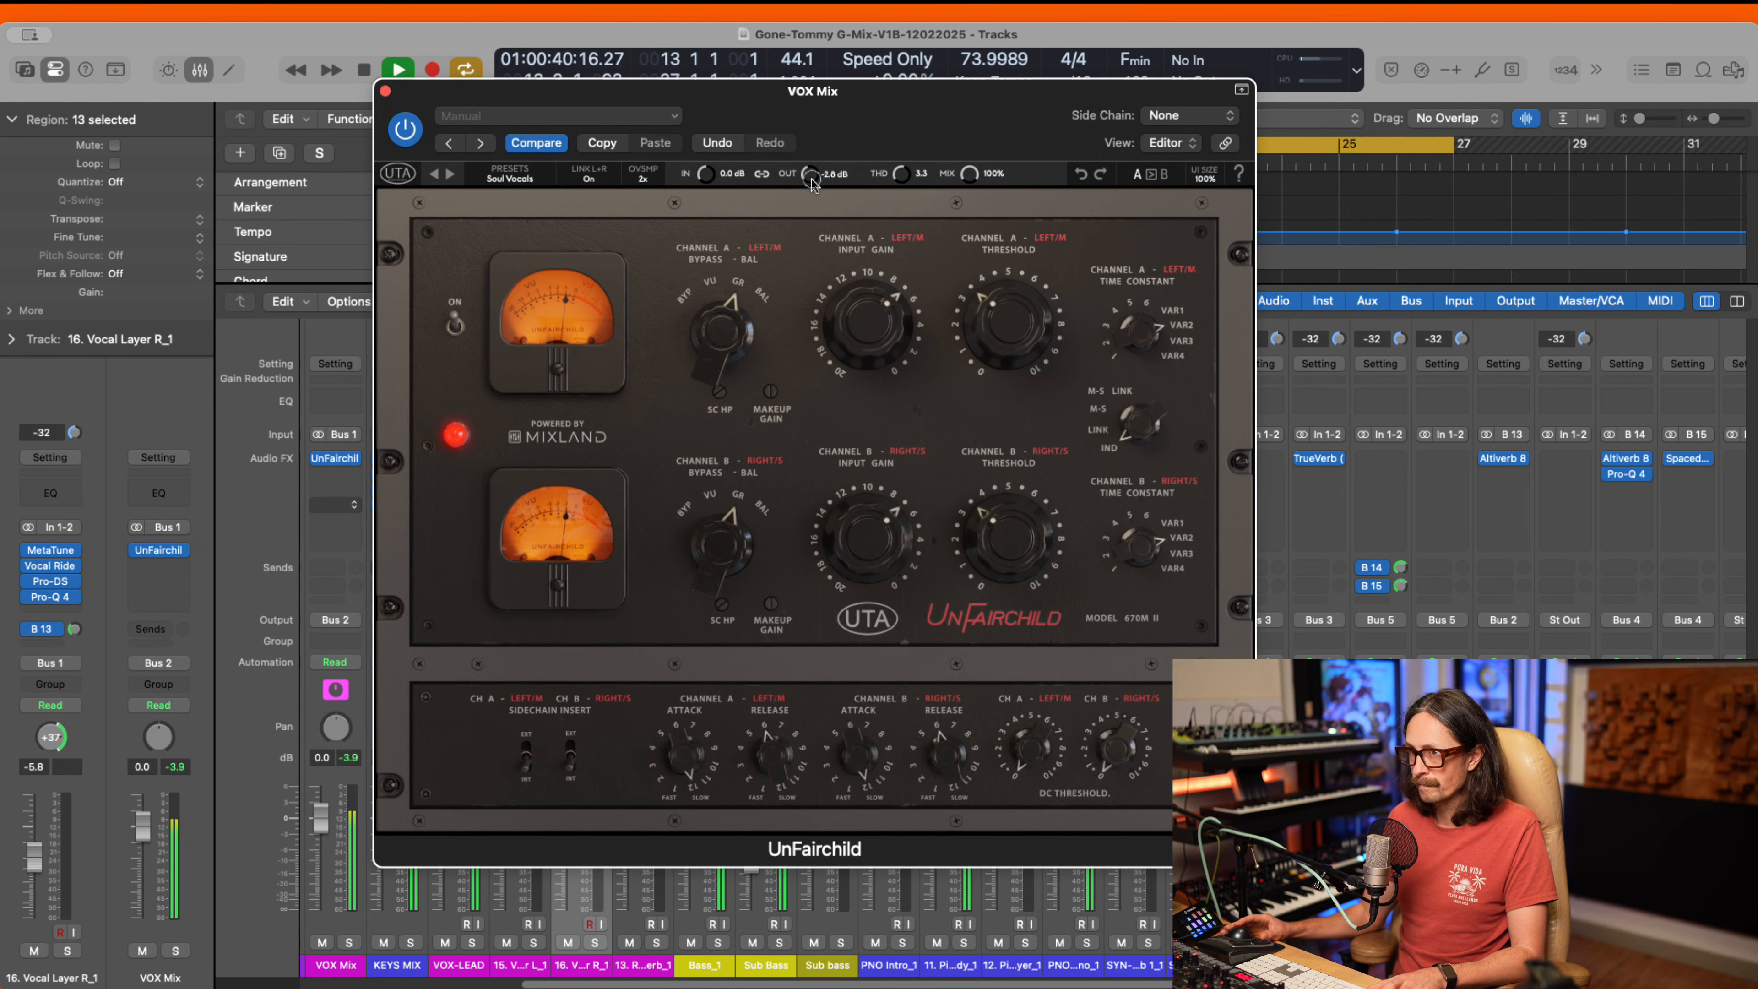
drag(811, 181, 811, 182)
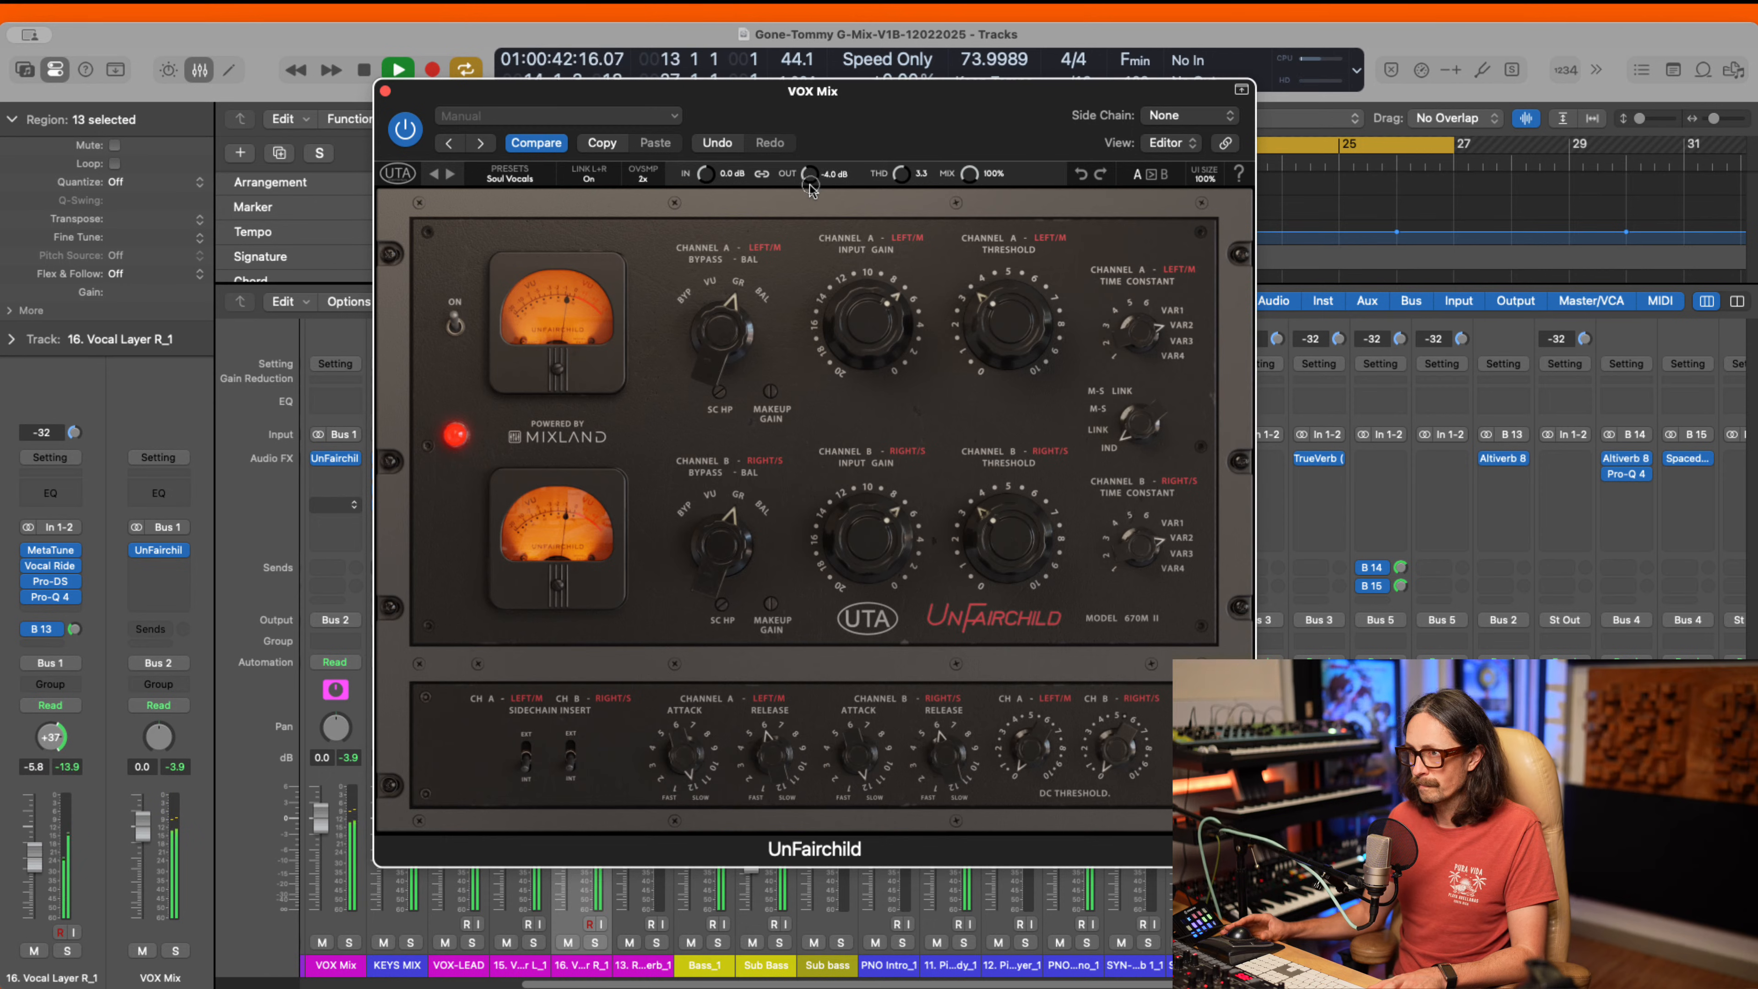
click(385, 92)
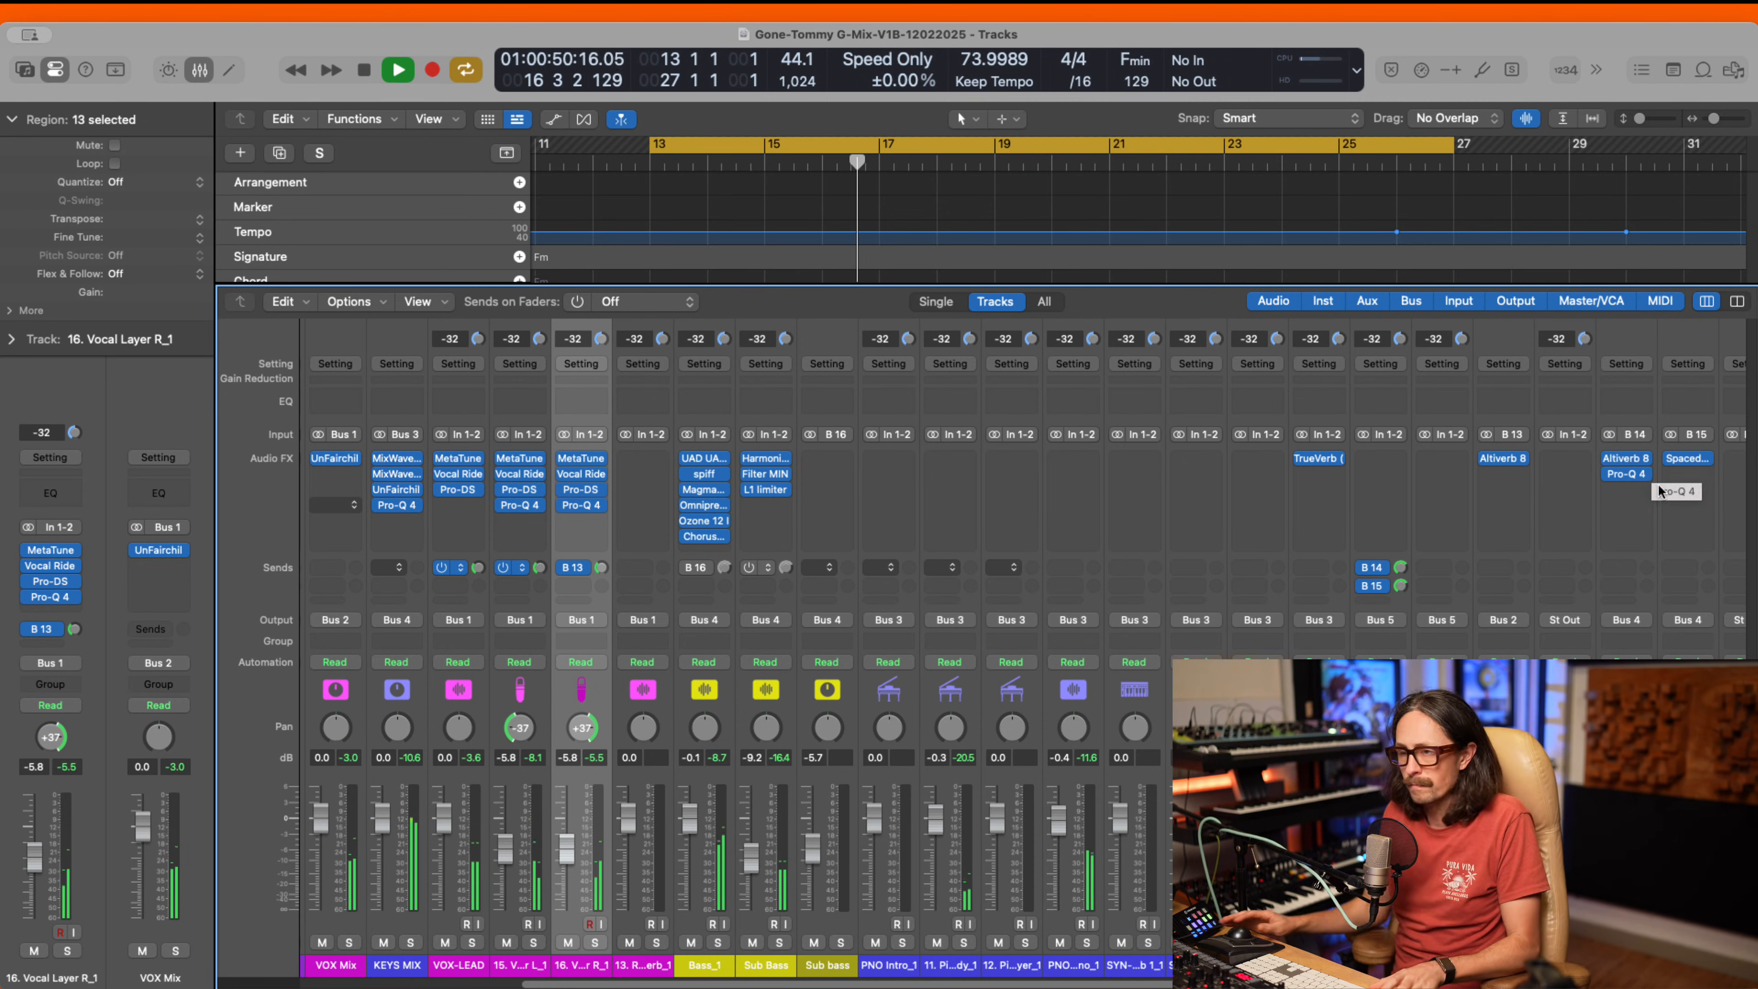
key(space)
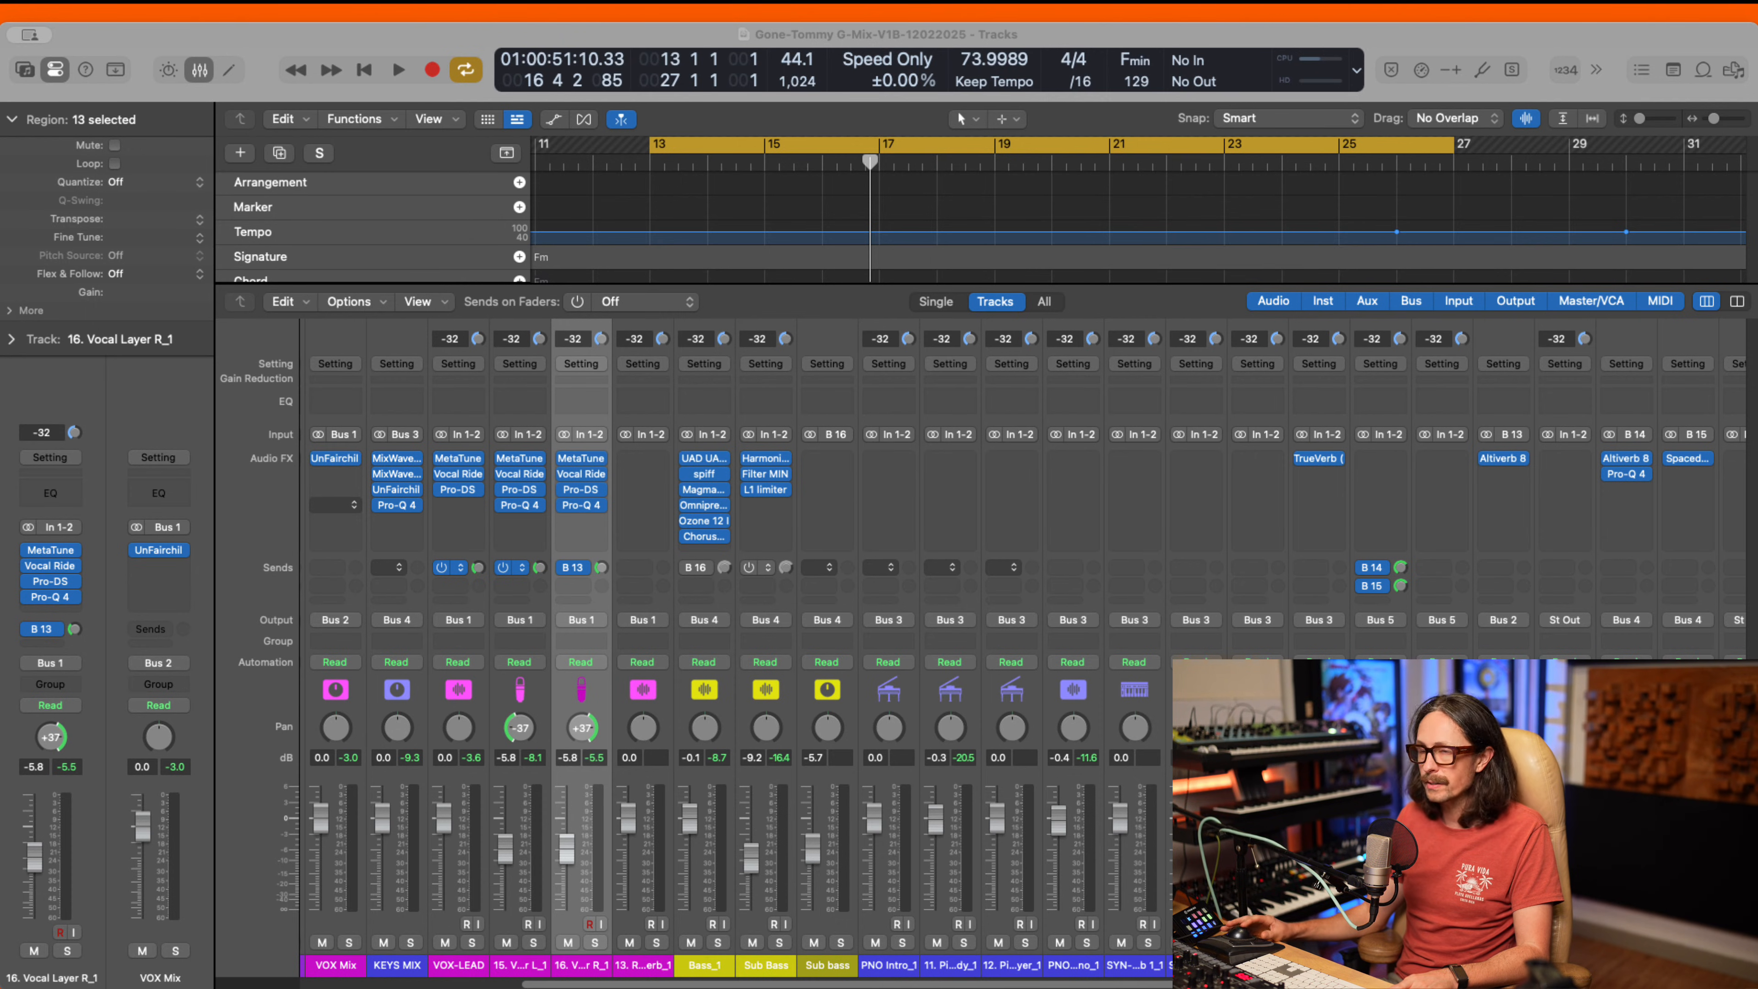
- Reopen the UnFairchild on the VOX Mix bus, set its mix to 80% during playback, and close it
click(590, 525)
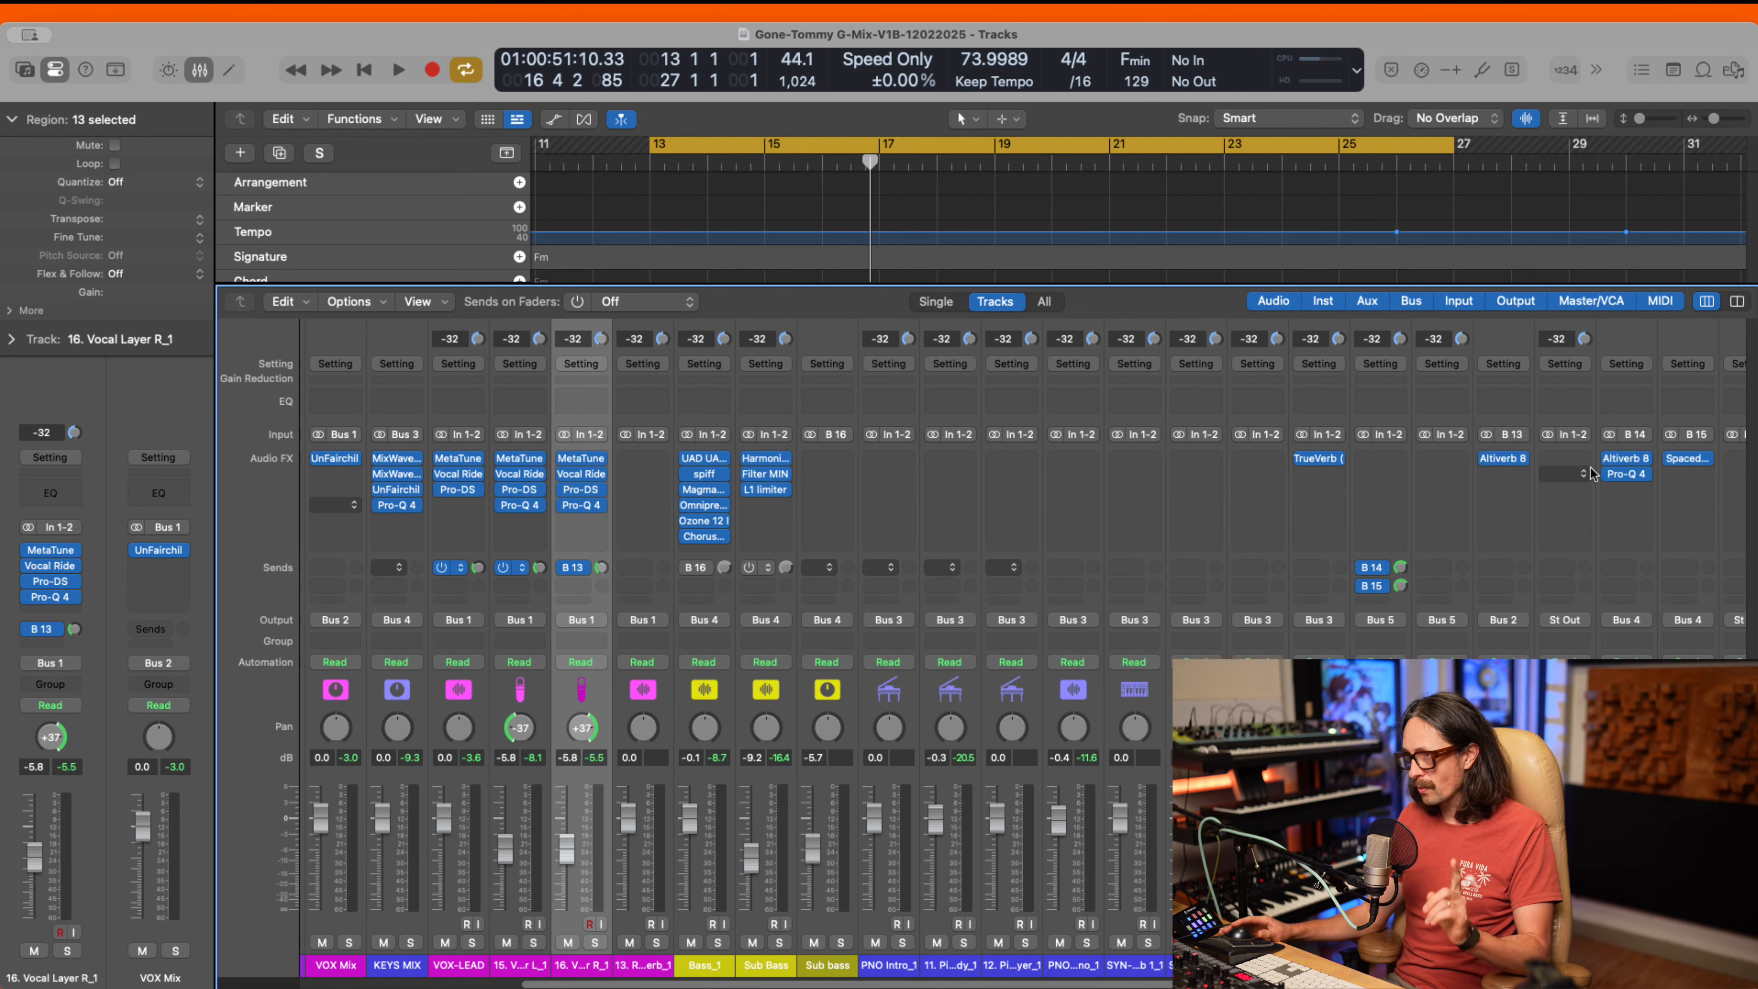
click(167, 551)
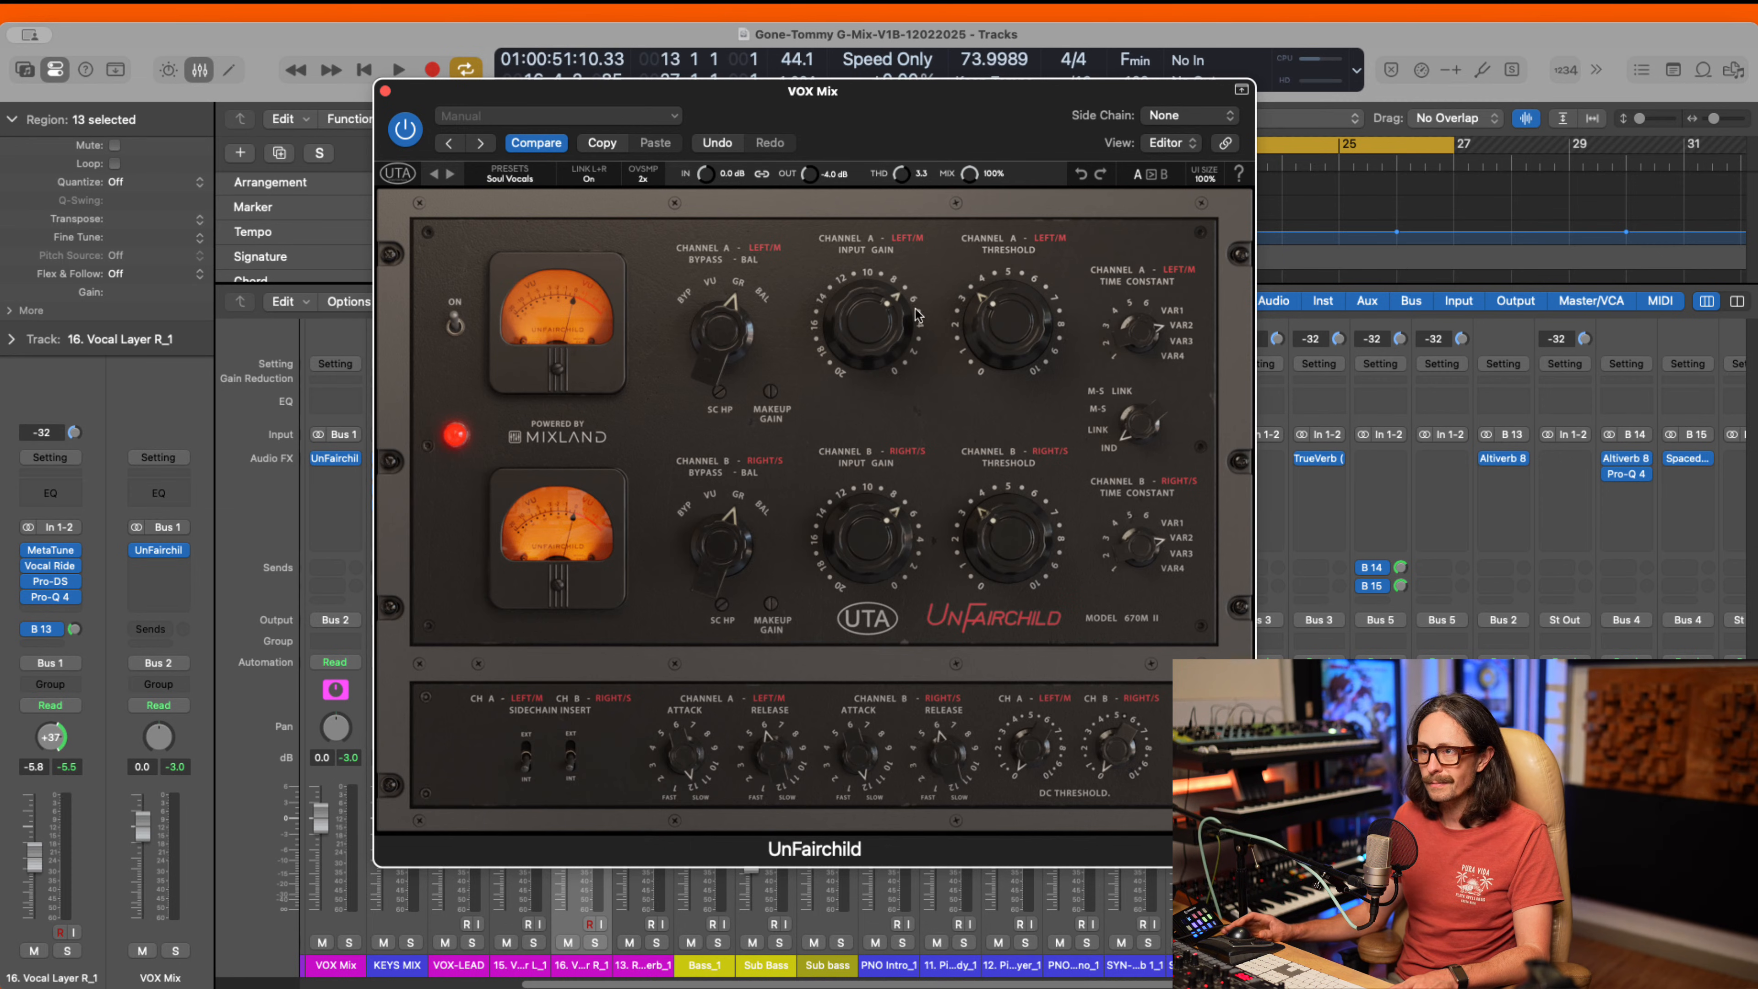
click(1370, 7)
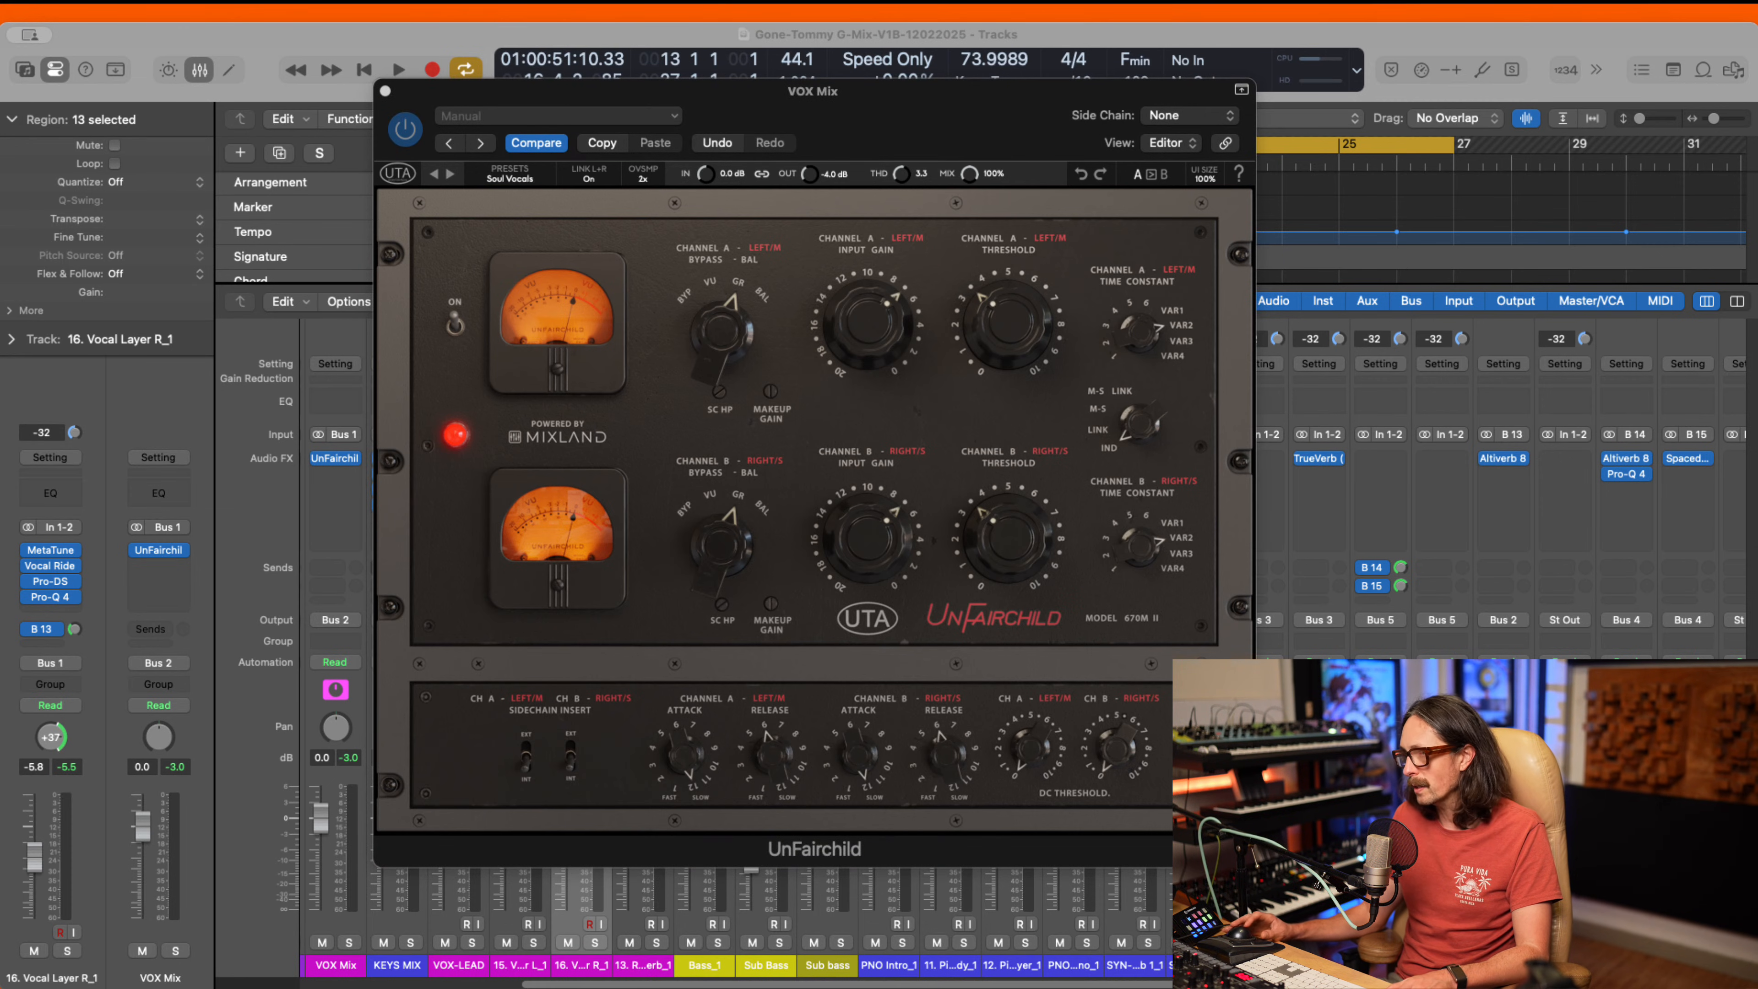
click(824, 269)
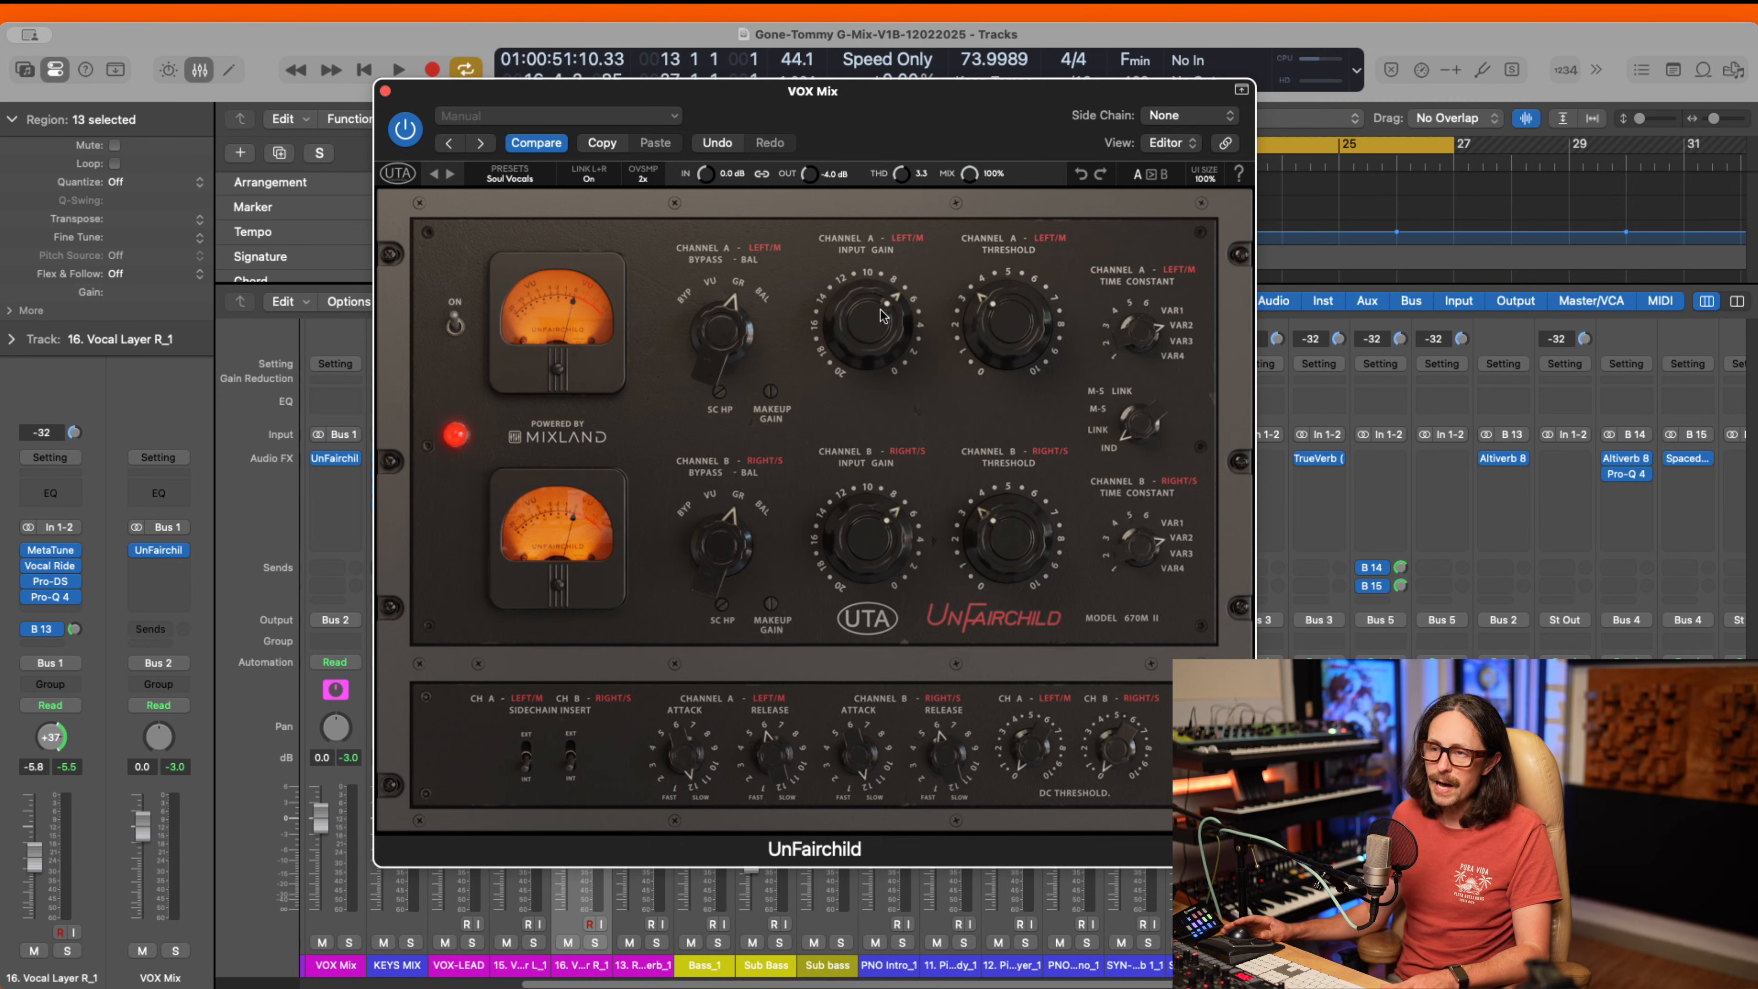
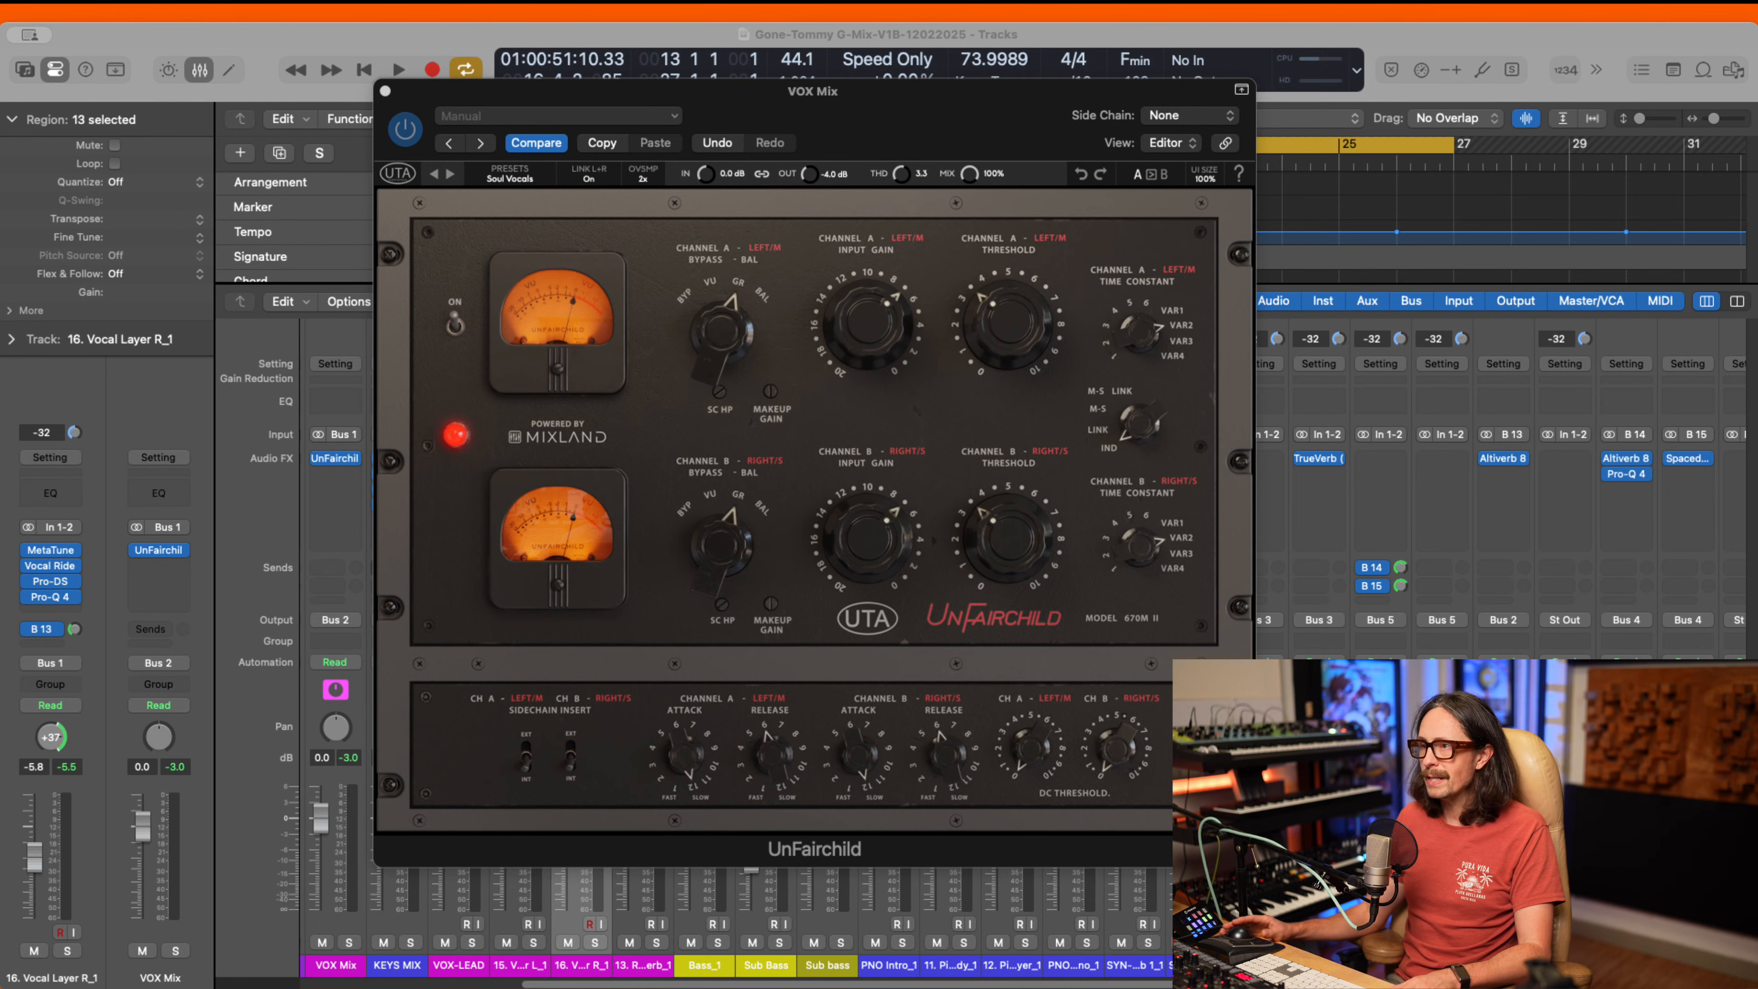
click(990, 184)
key(space)
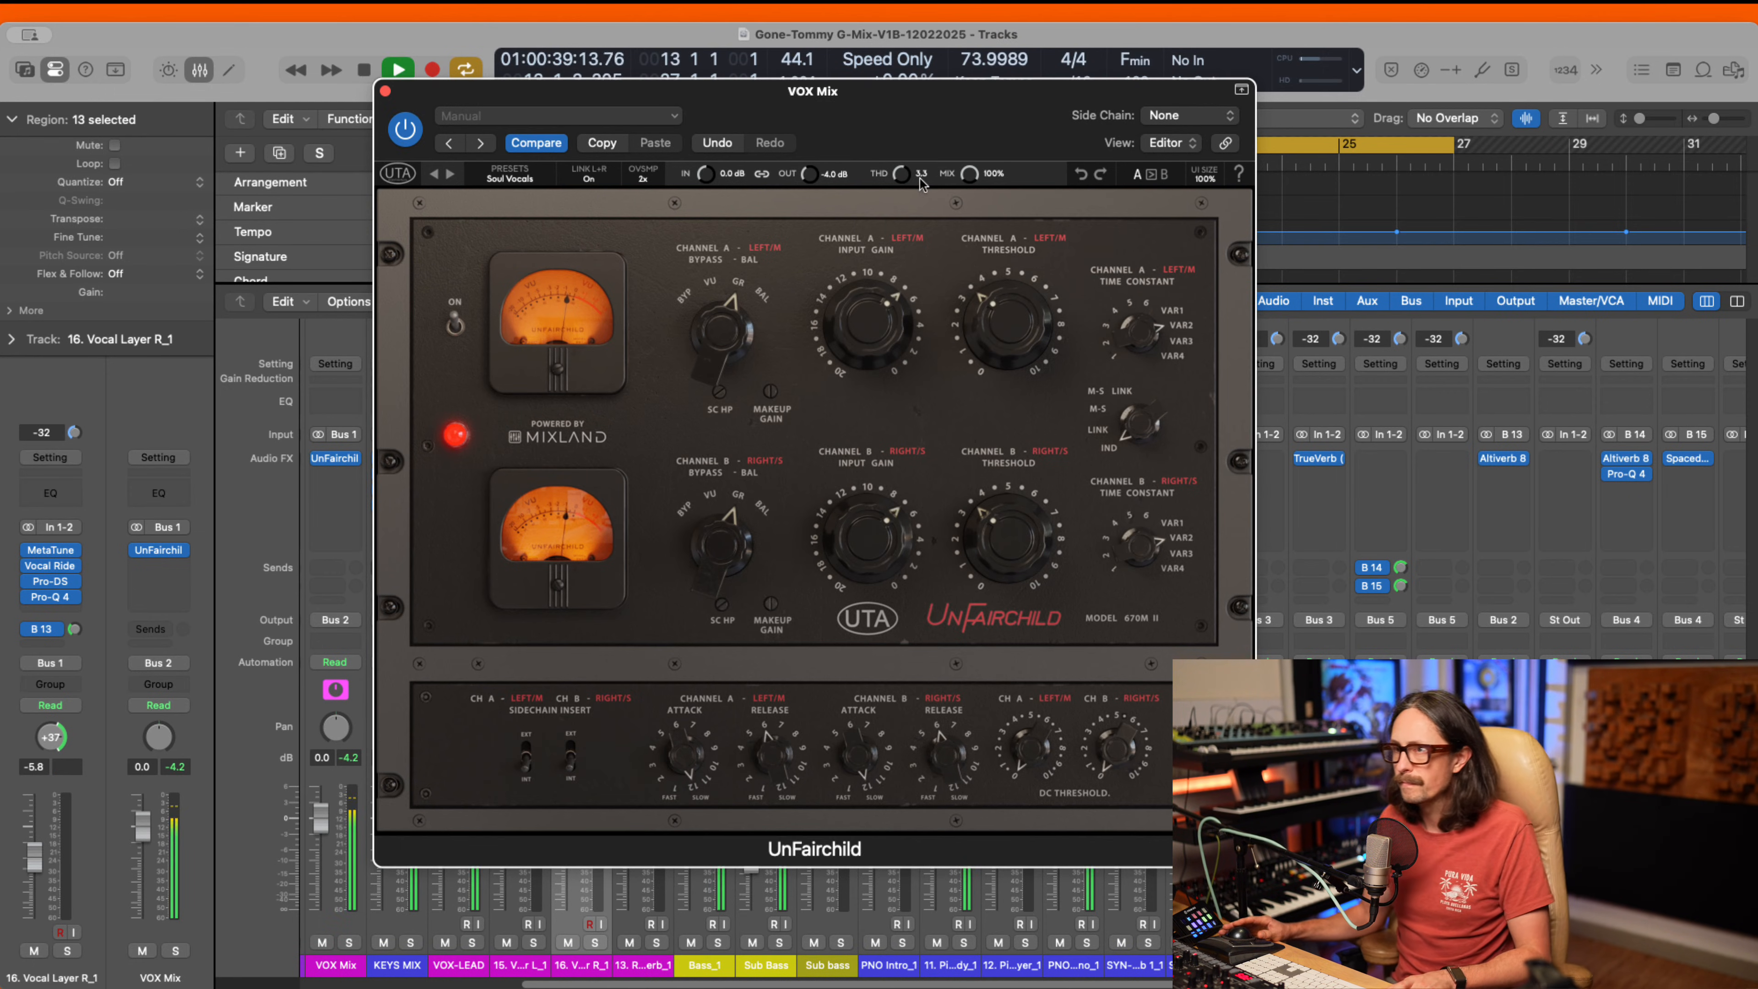
drag(975, 179, 966, 213)
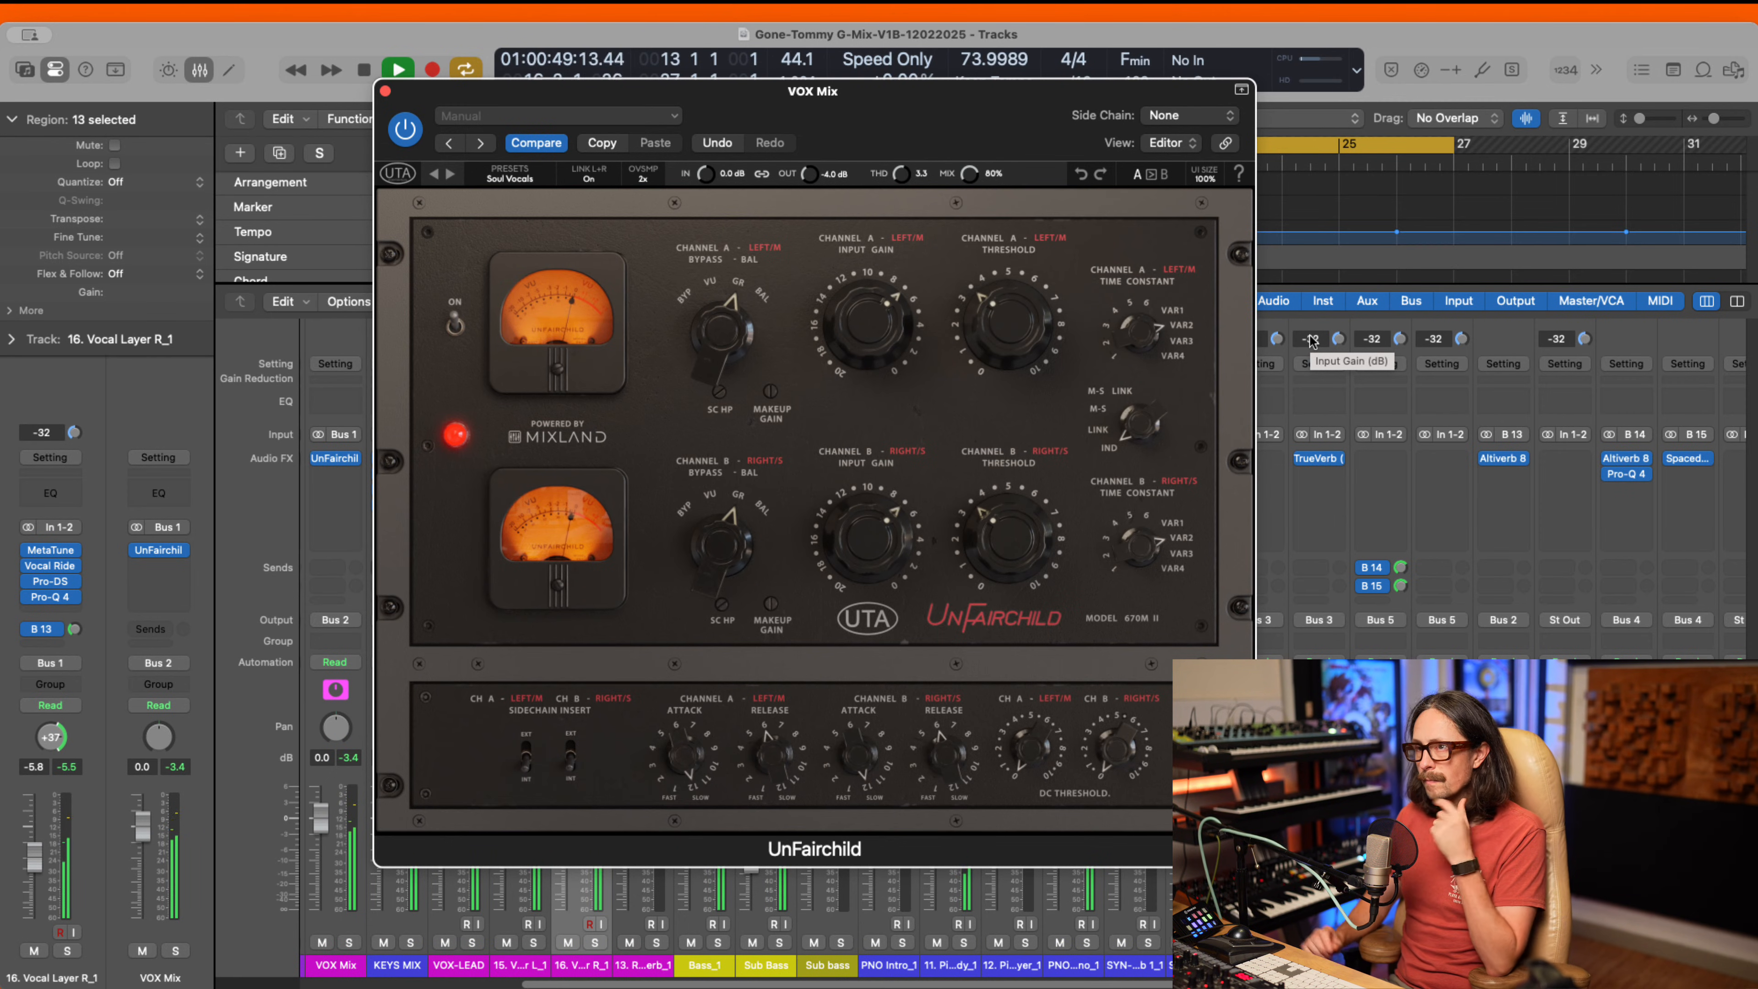
key(space)
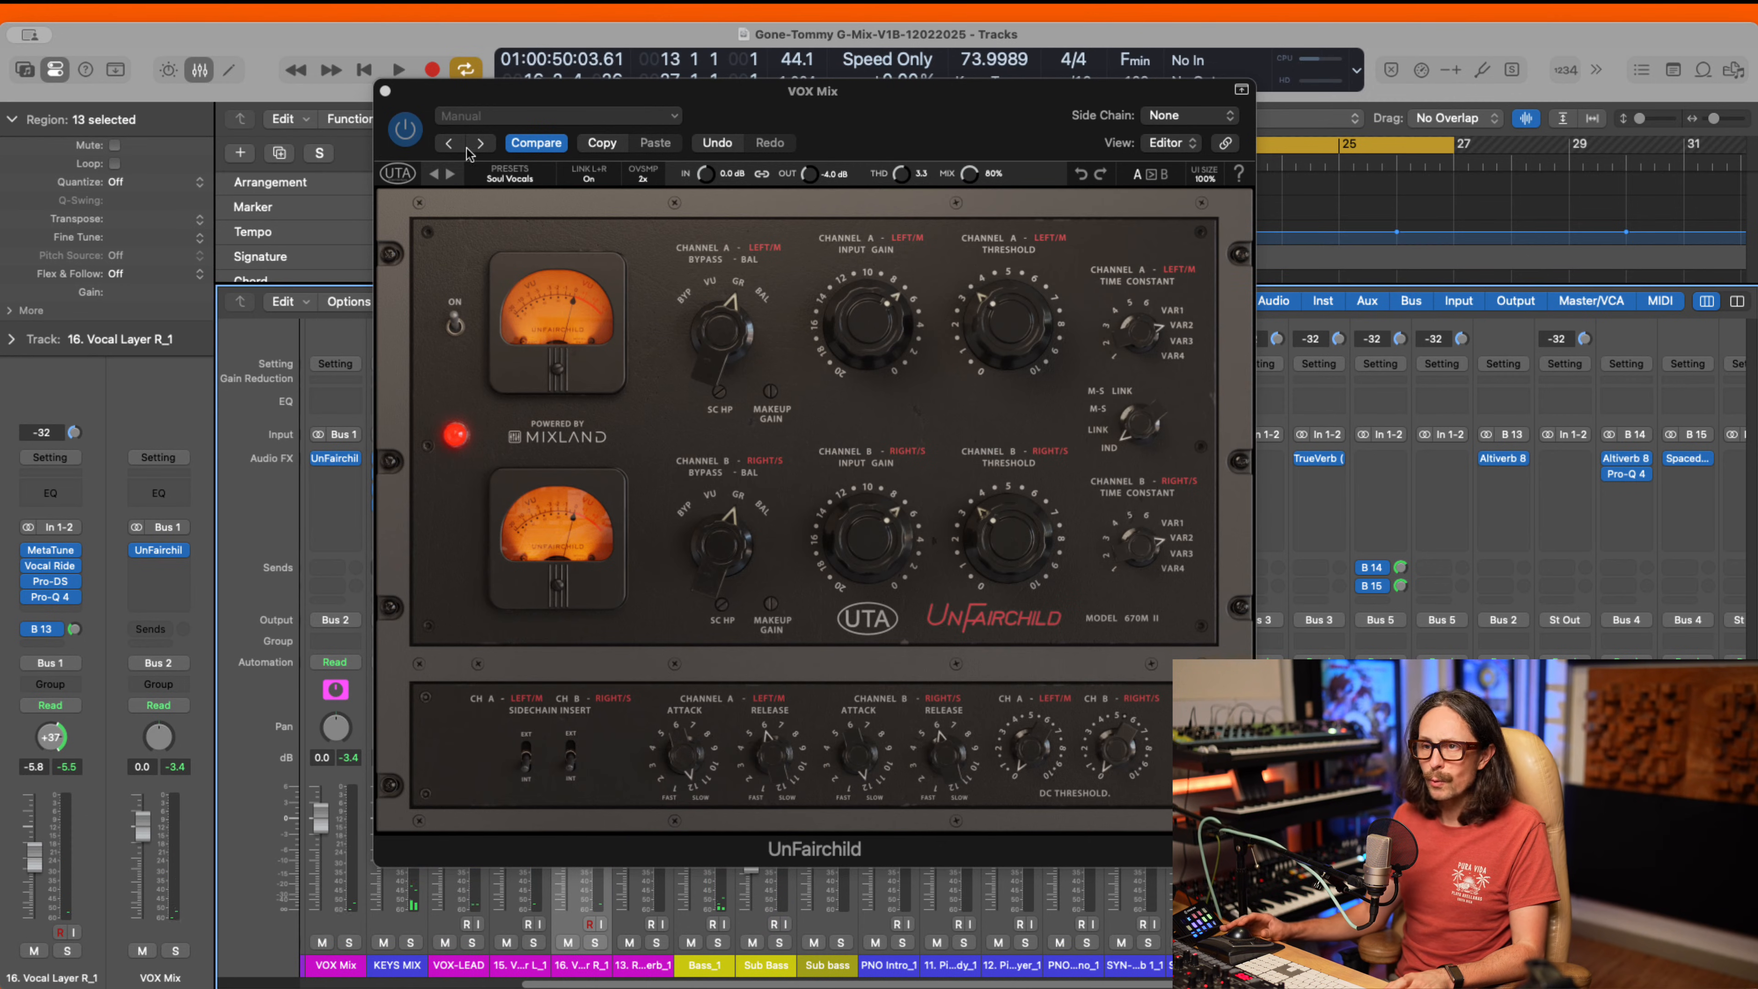
click(385, 91)
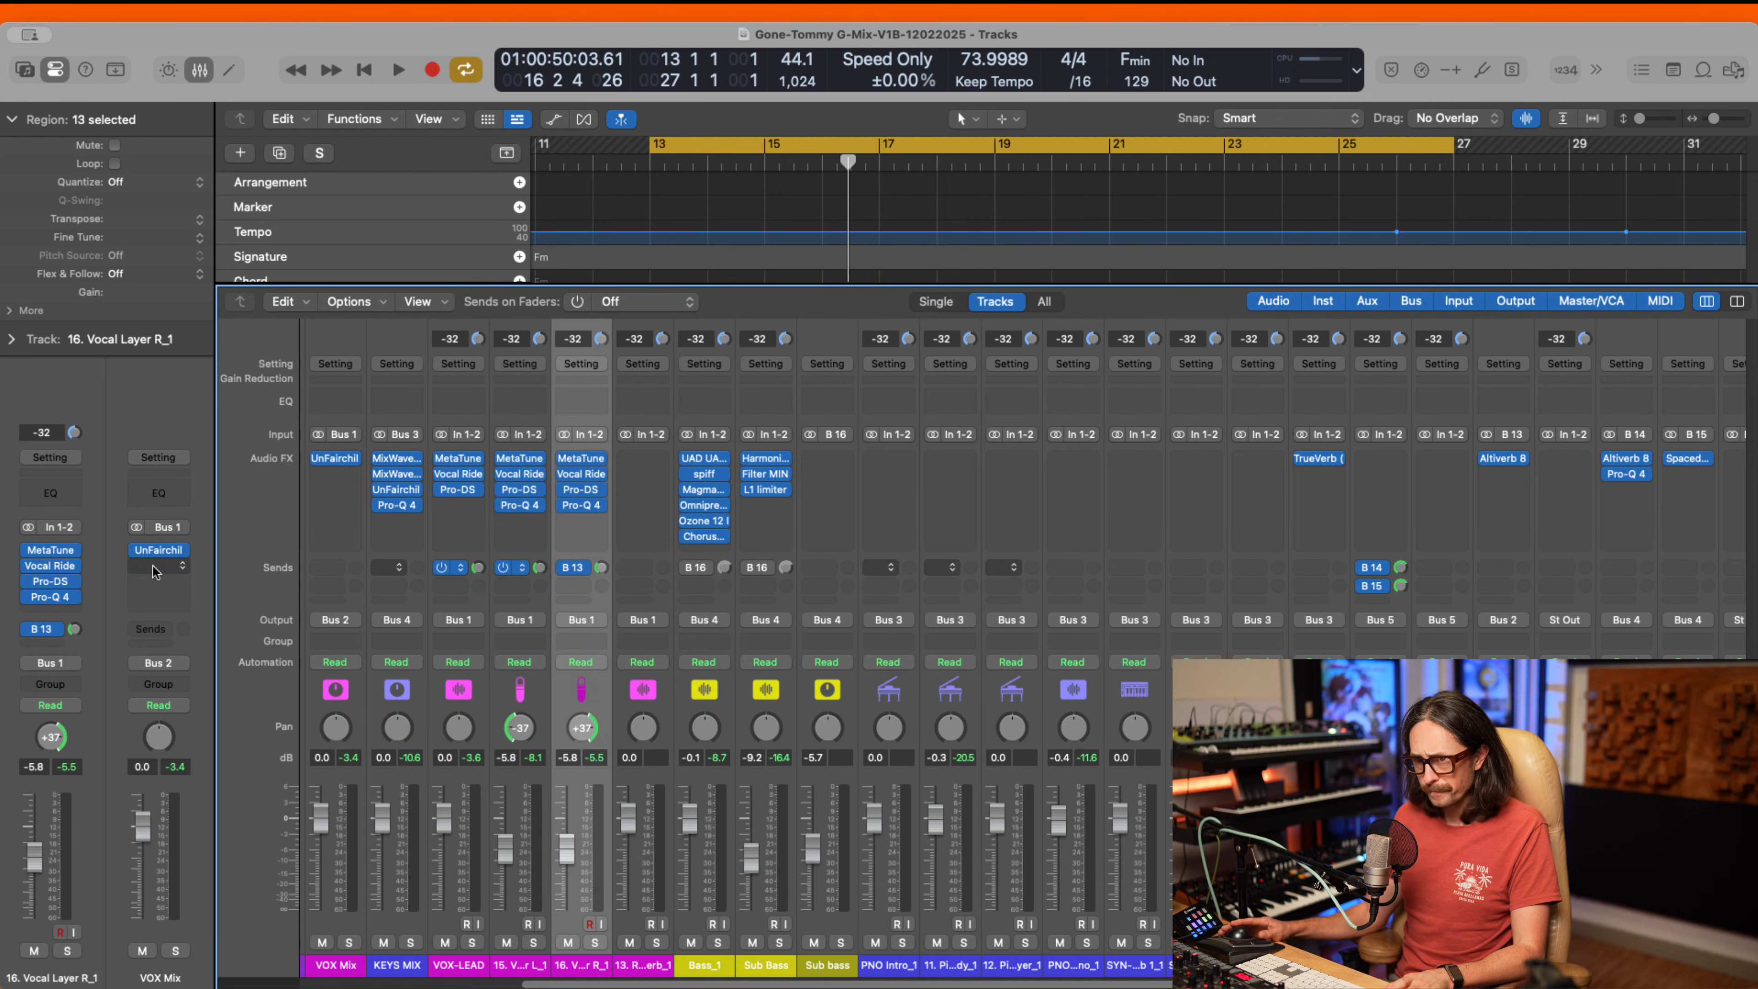
- Insert the Re-Esser plug-in after the UnFairchild on the VOX Mix bus
click(159, 566)
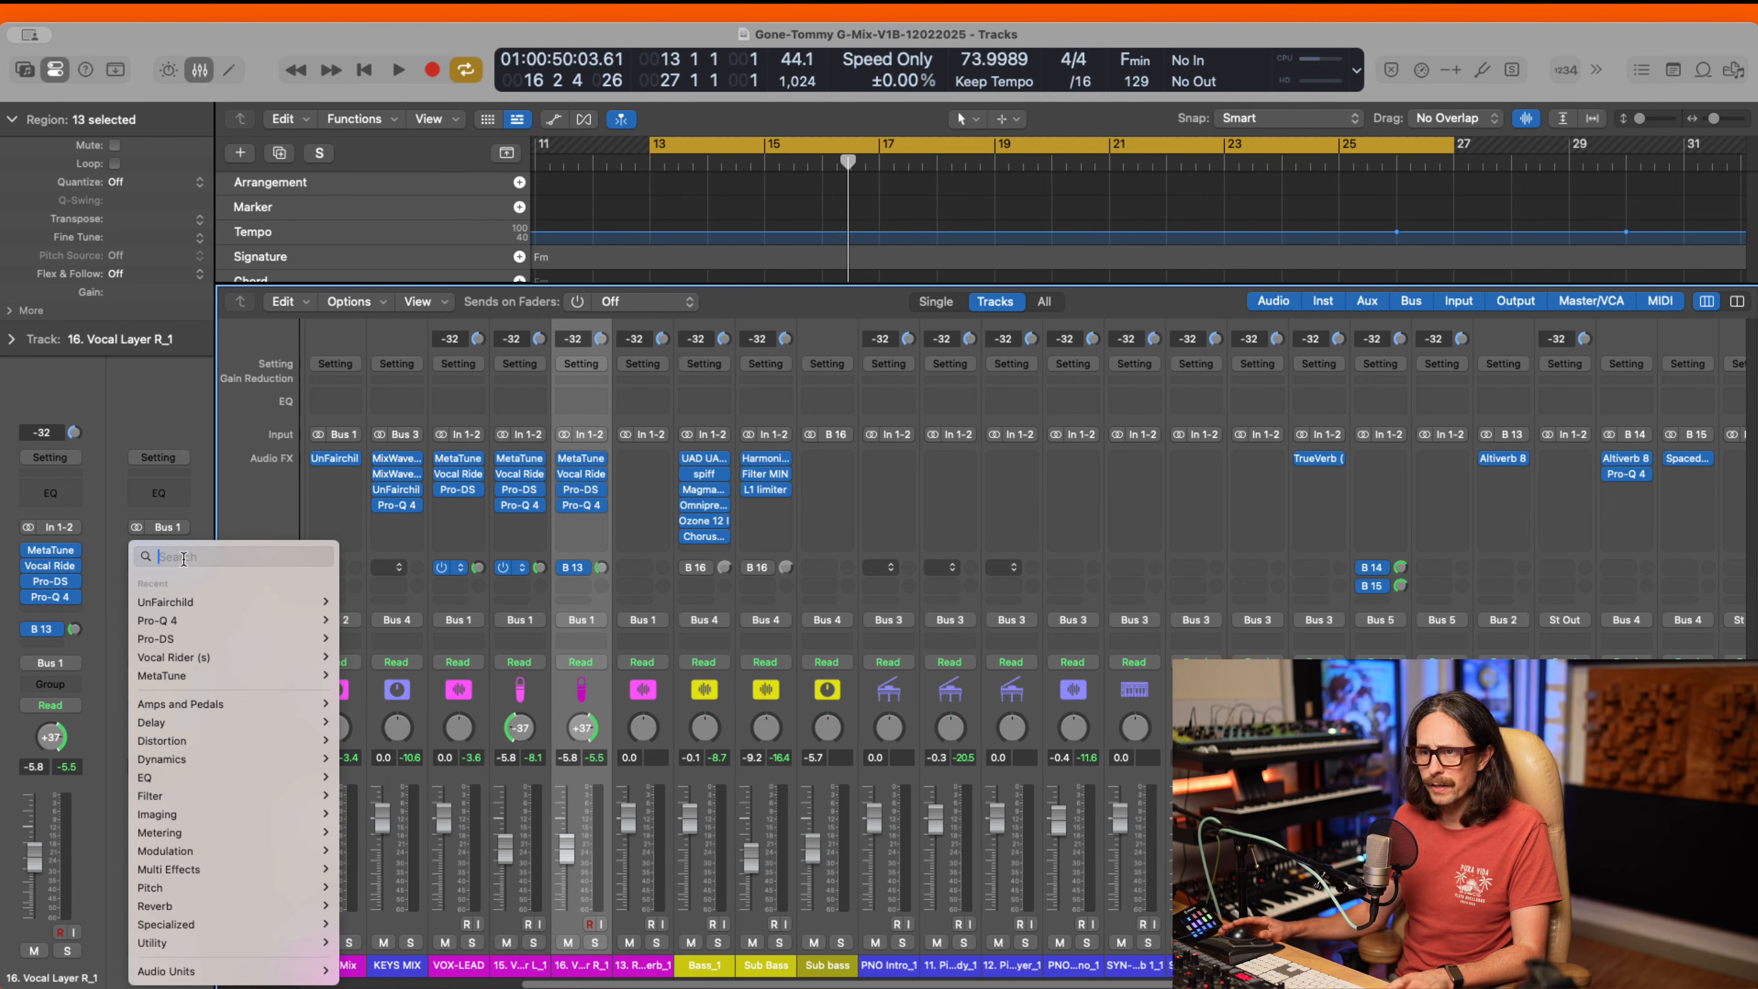
text(res)
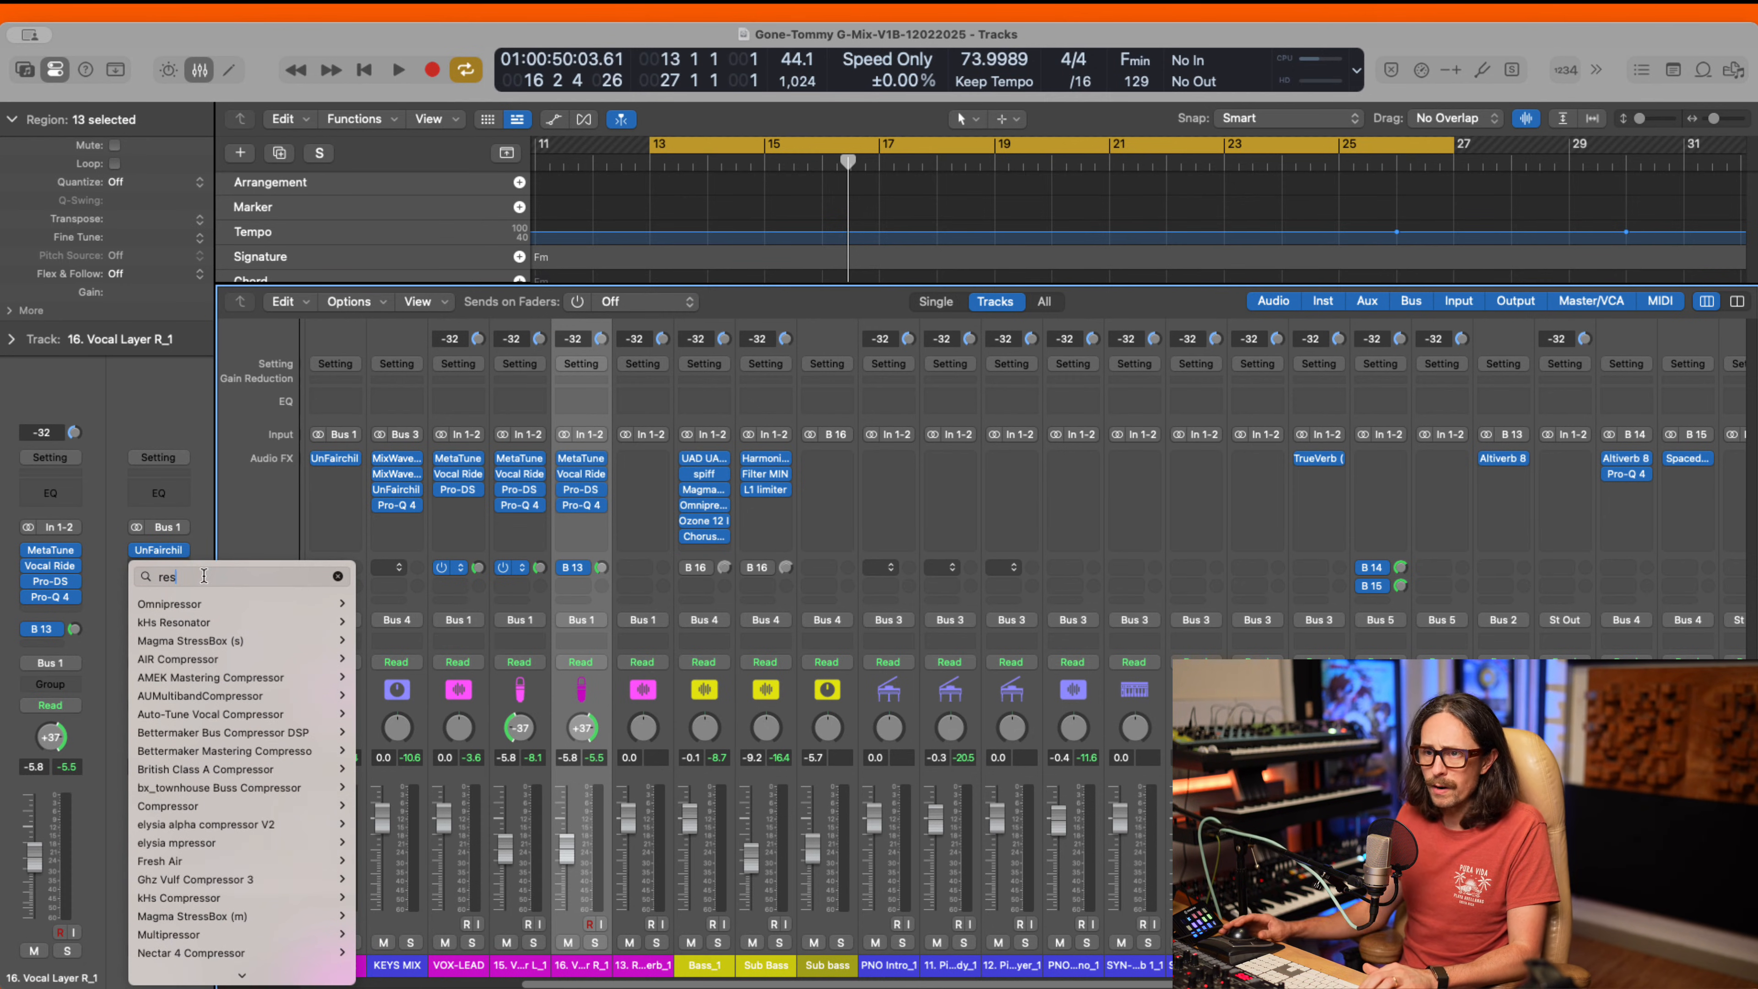
key(BackSpace)
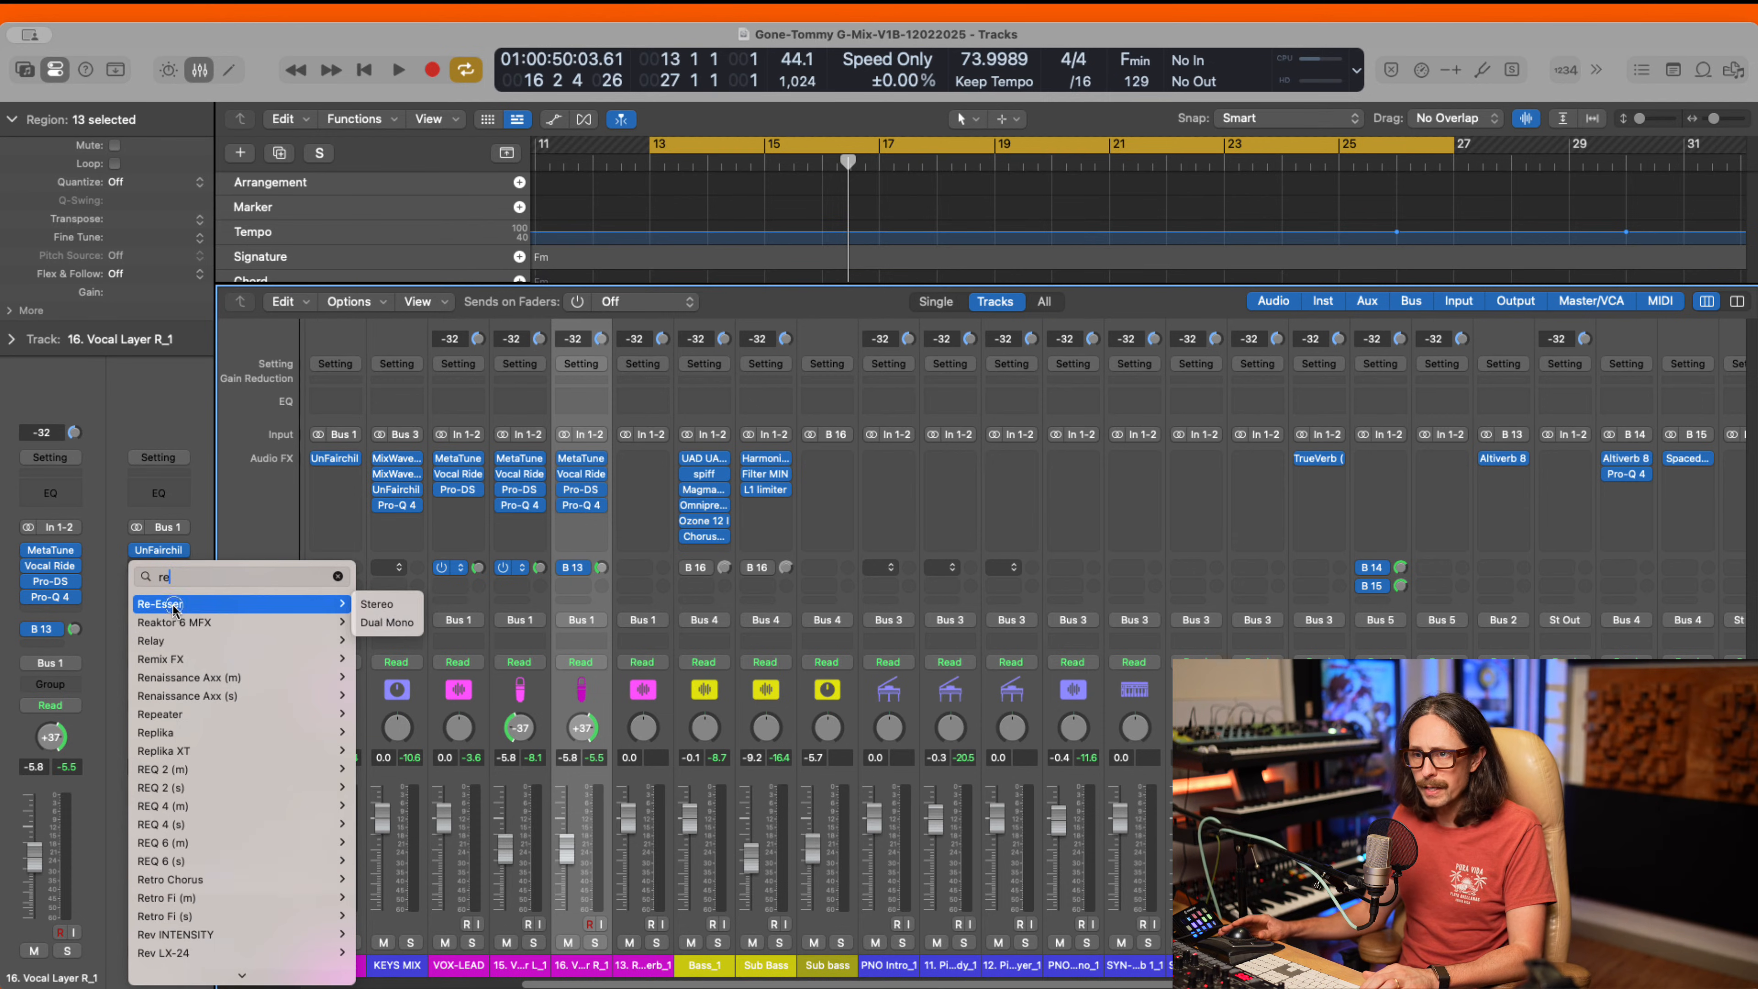
click(172, 605)
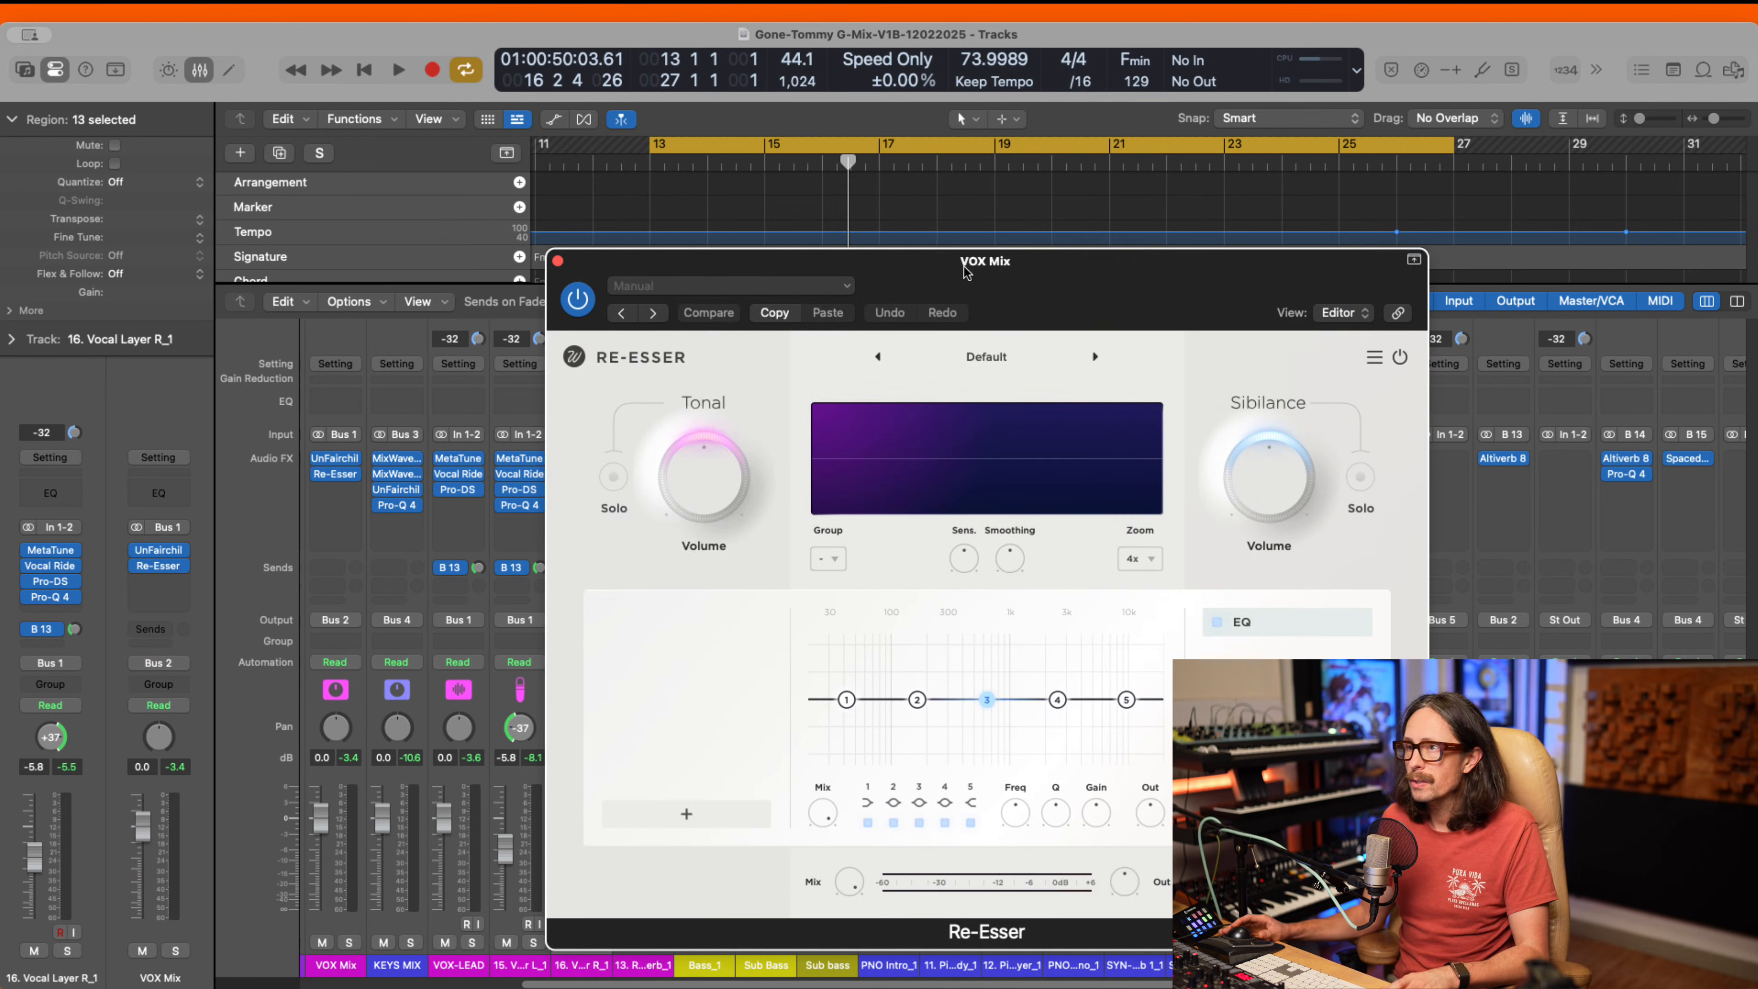
drag(968, 272, 794, 159)
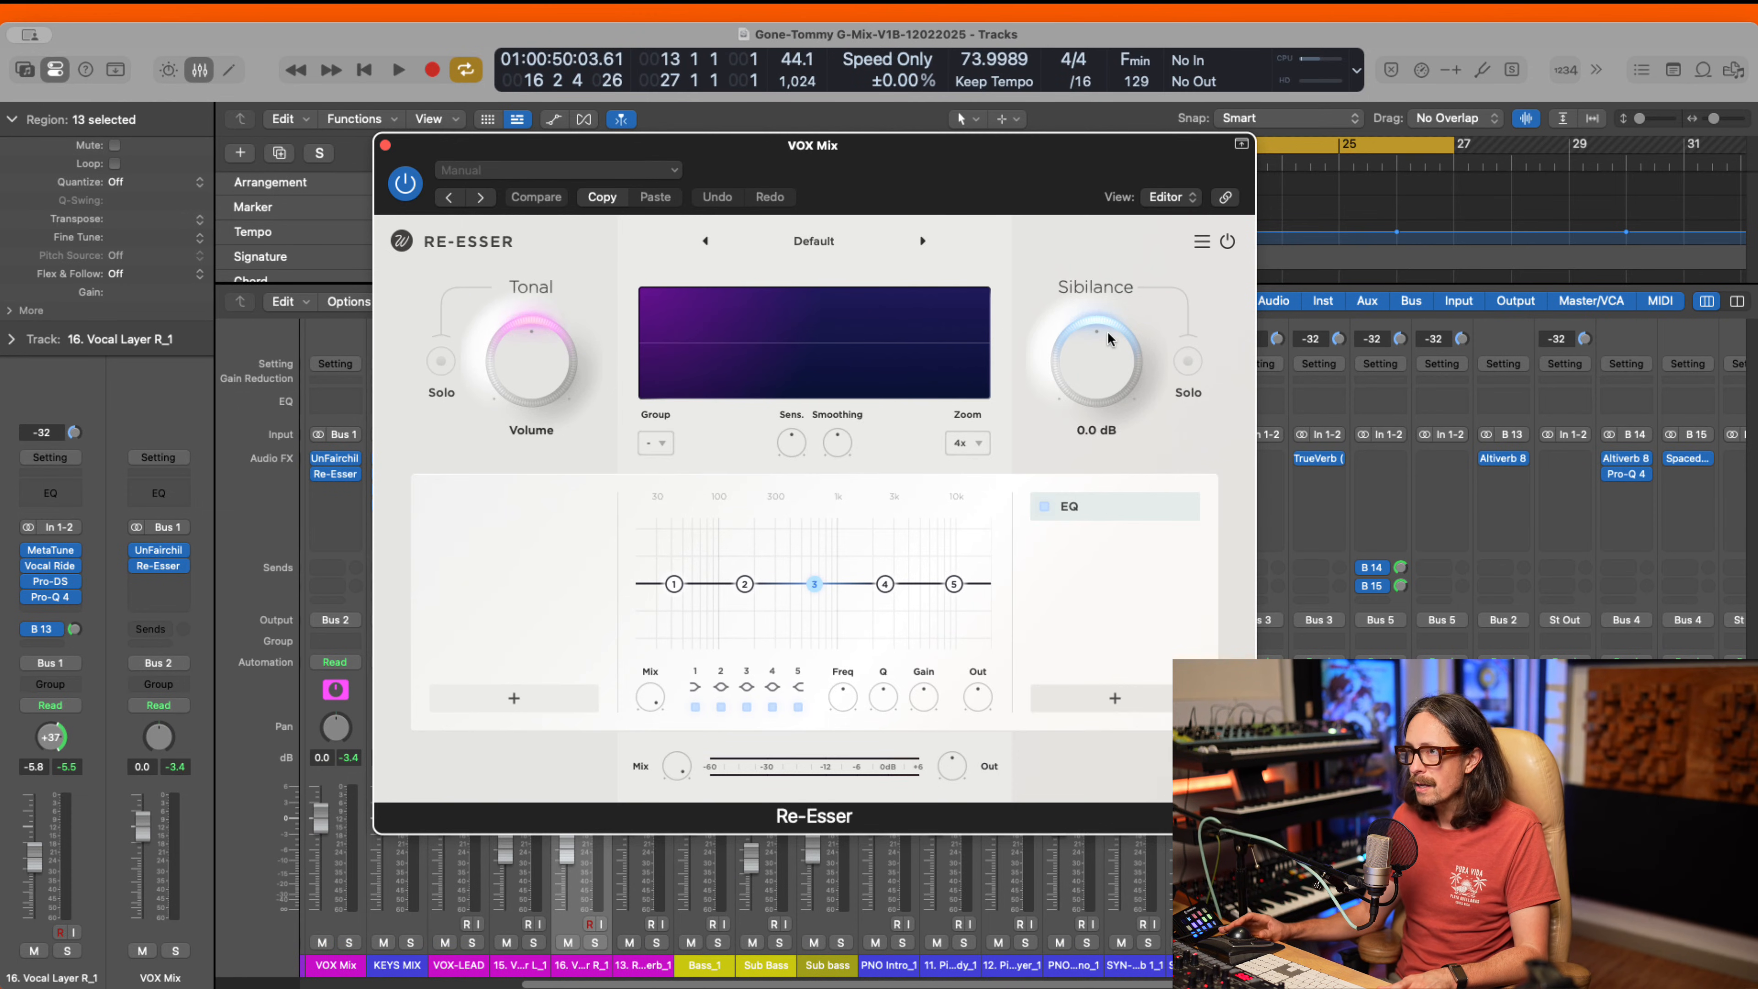
- Adjust the Re-Esser's Sibilance volume and raise its Tonal volume to 0.4 dB during playback
drag(1109, 340, 1105, 503)
drag(1098, 390, 1087, 289)
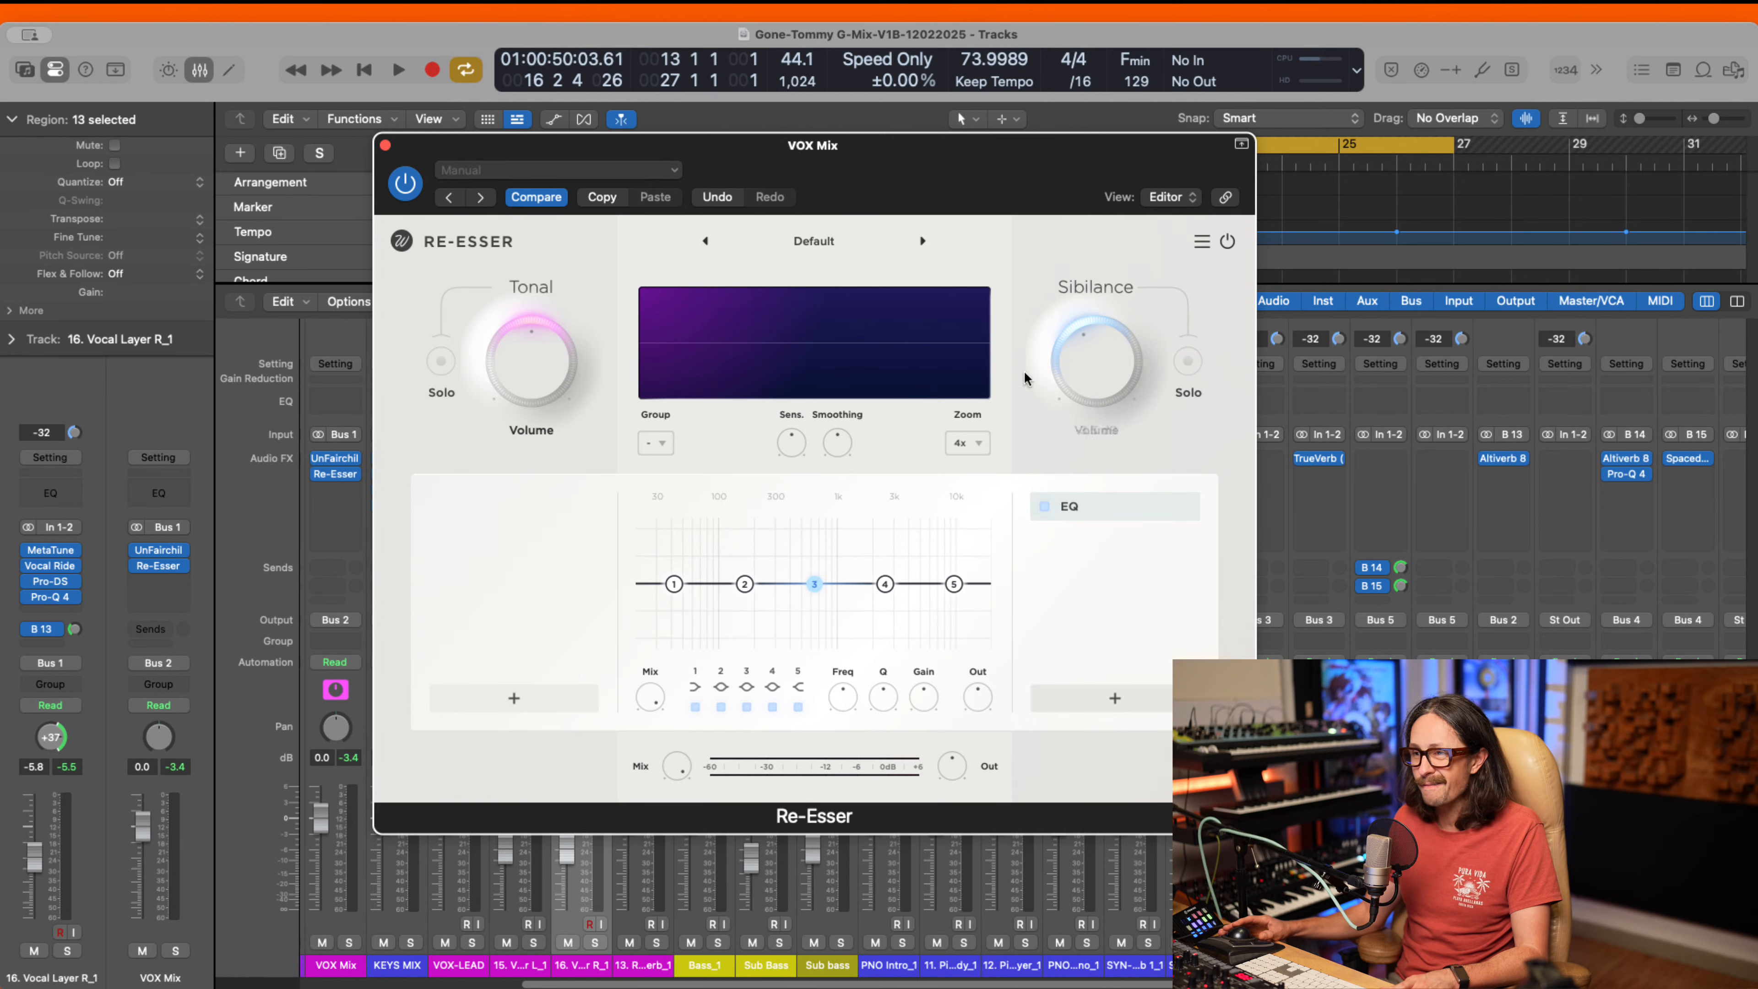
key(space)
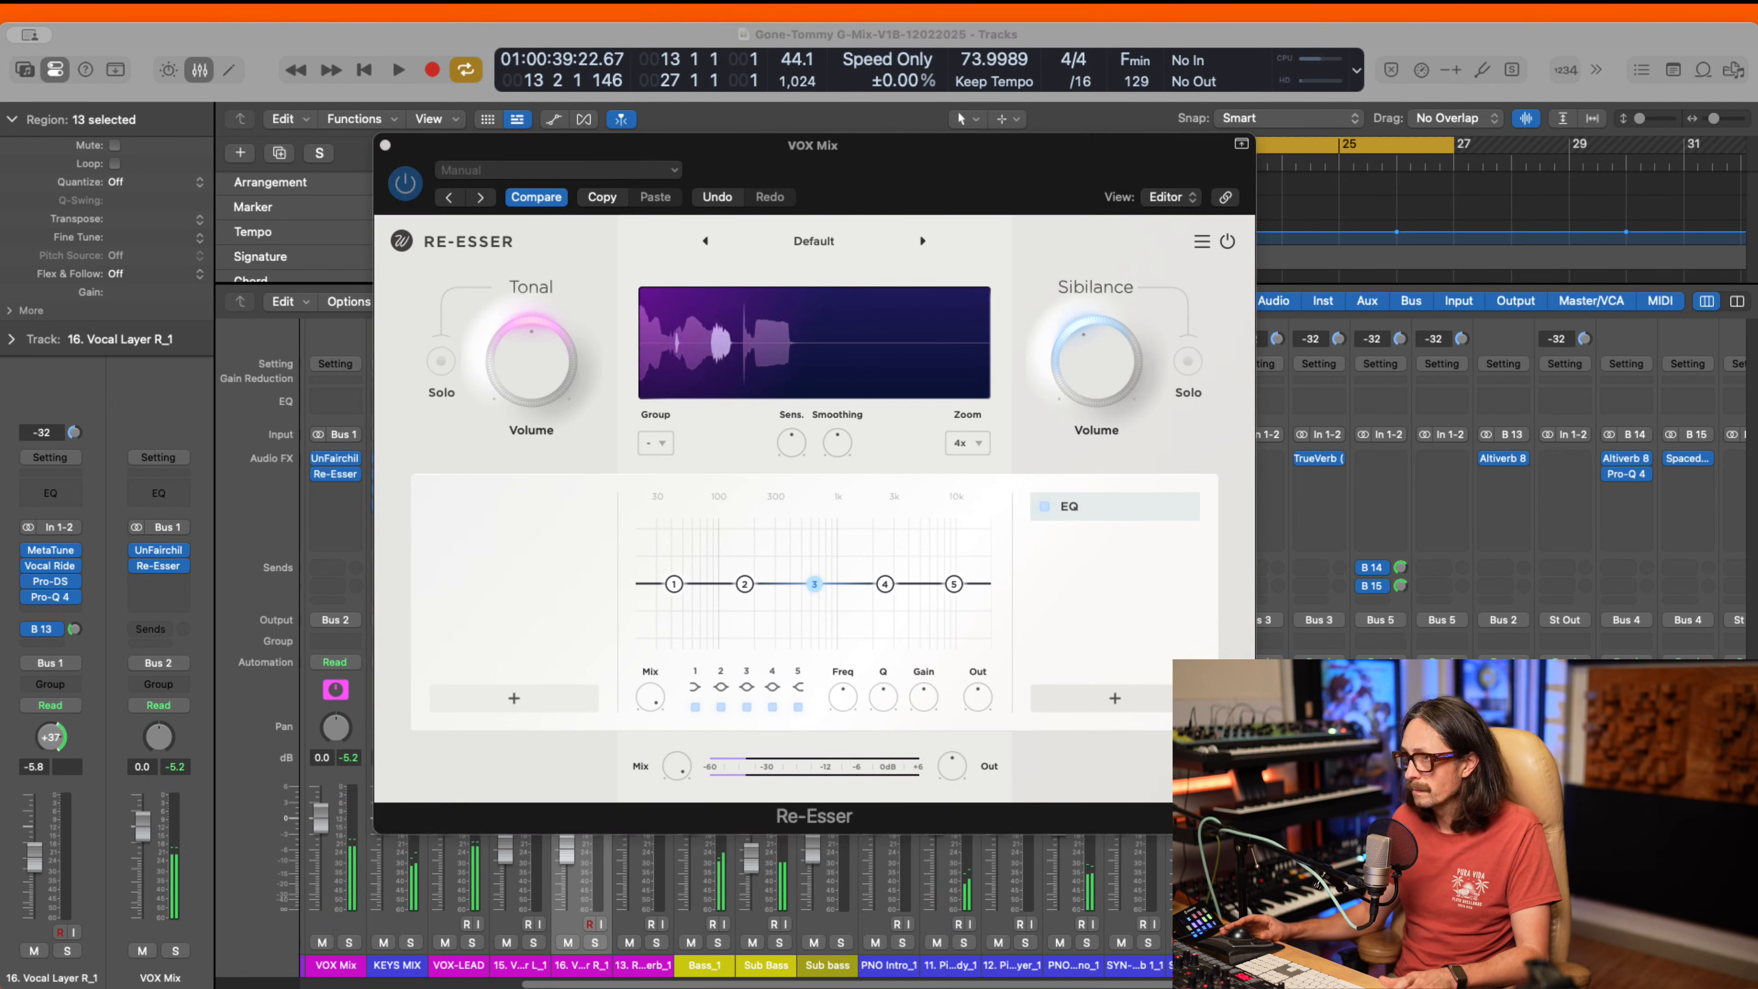
click(946, 365)
key(space)
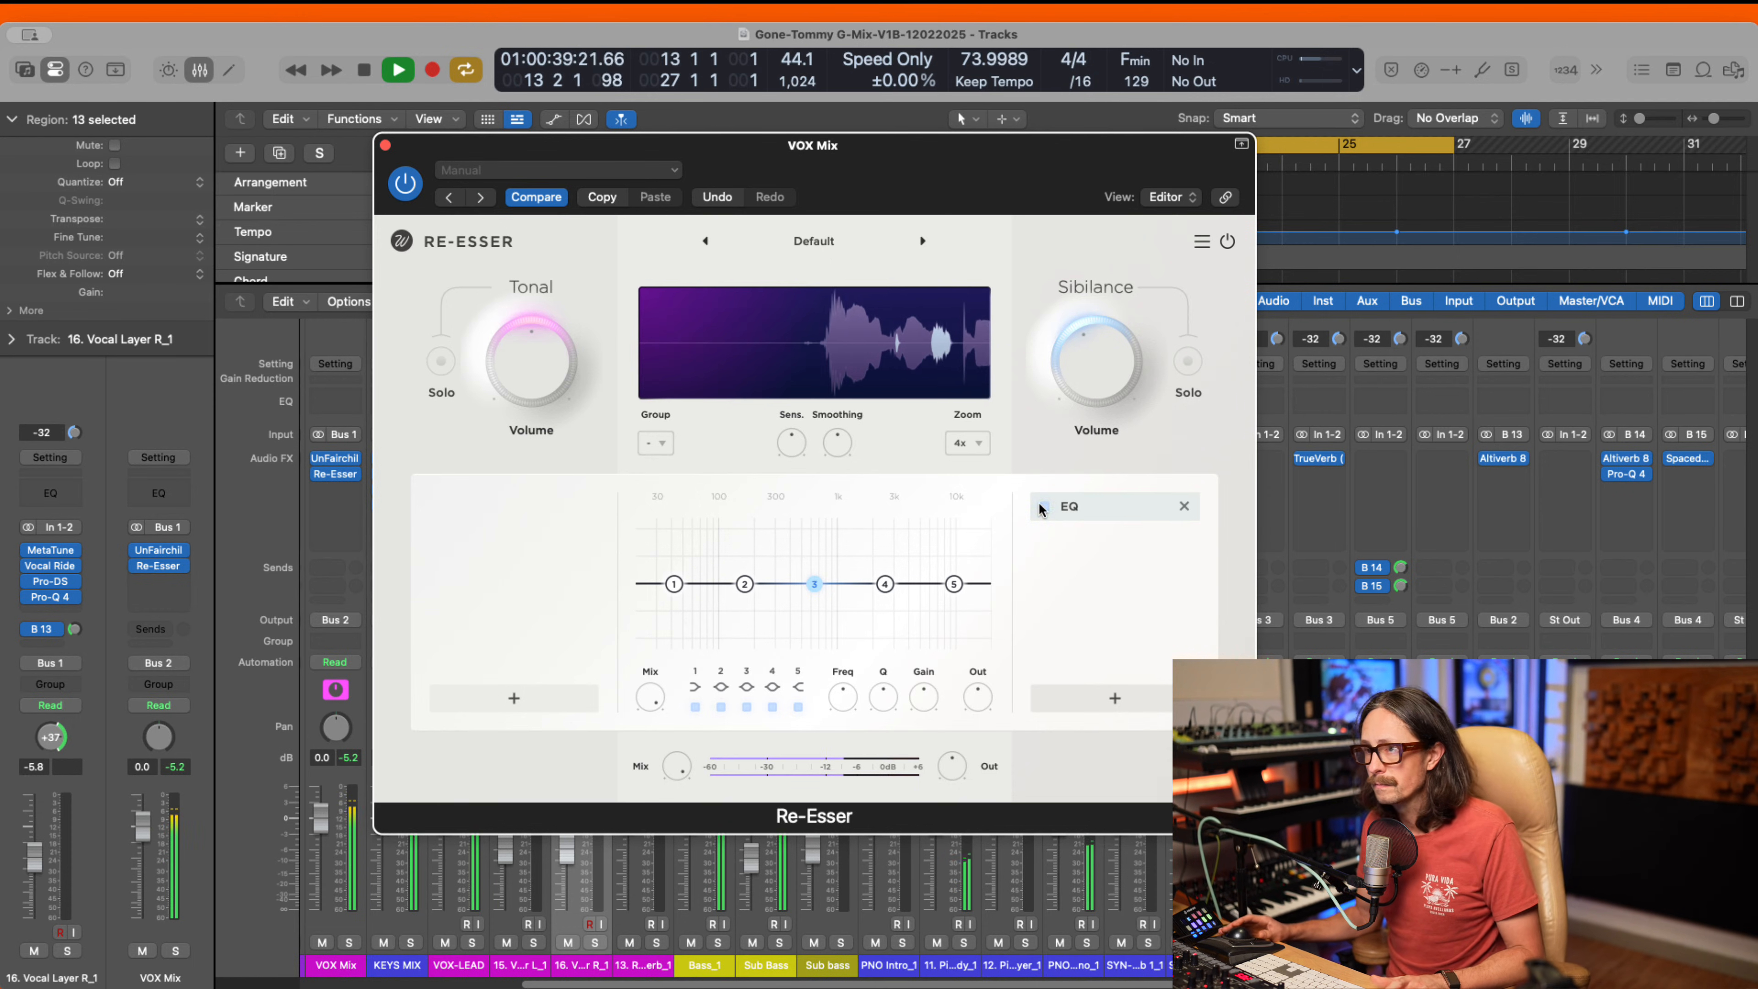
drag(1090, 385, 1090, 373)
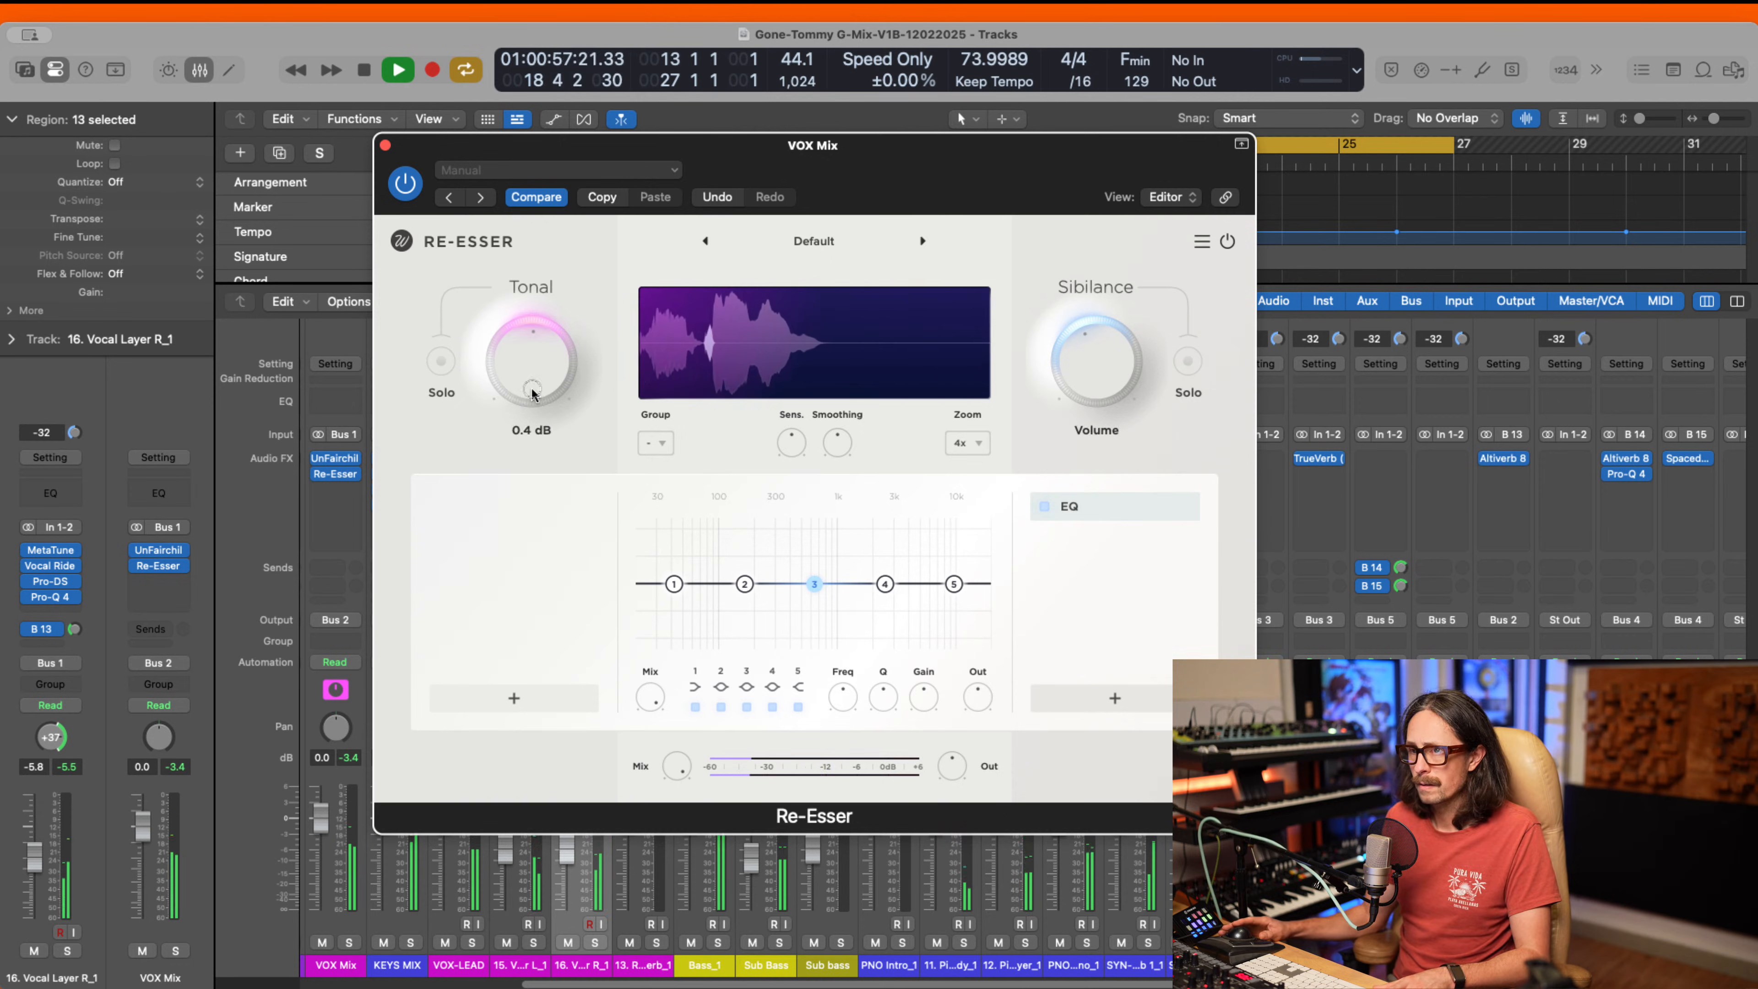
- Add an Enhancer to the Re-Esser's Tonal effects chain and enable its De-Emphasis option
click(552, 704)
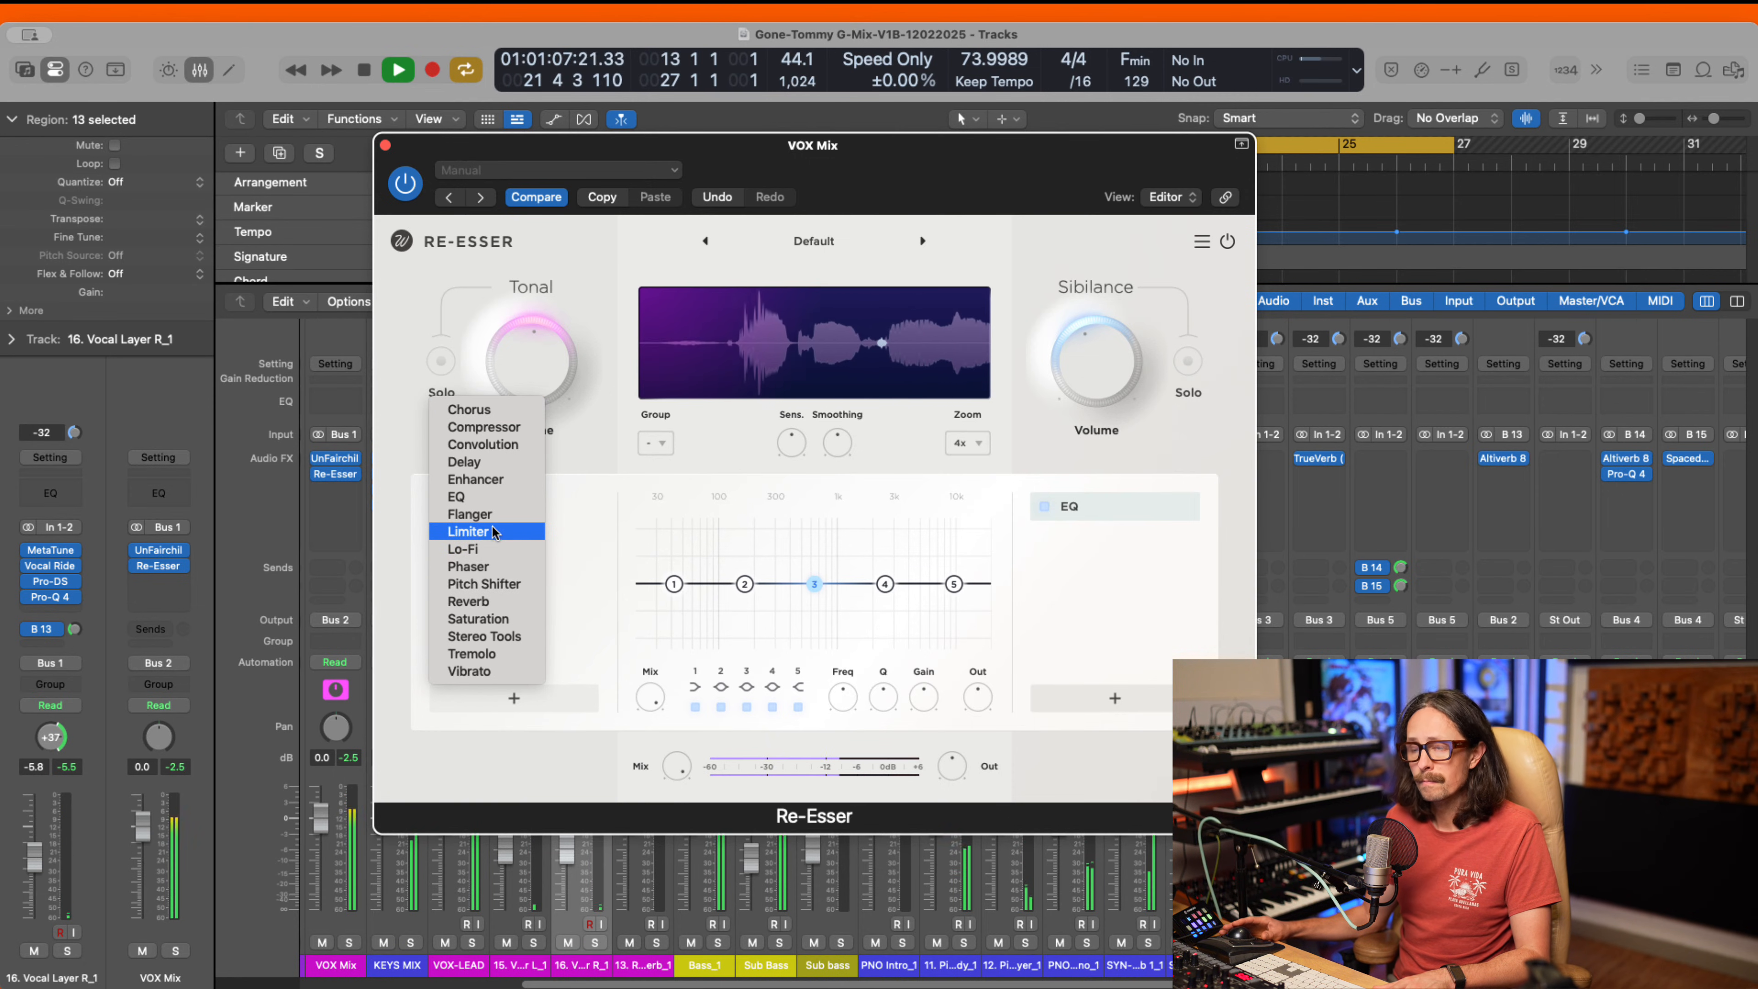
click(484, 479)
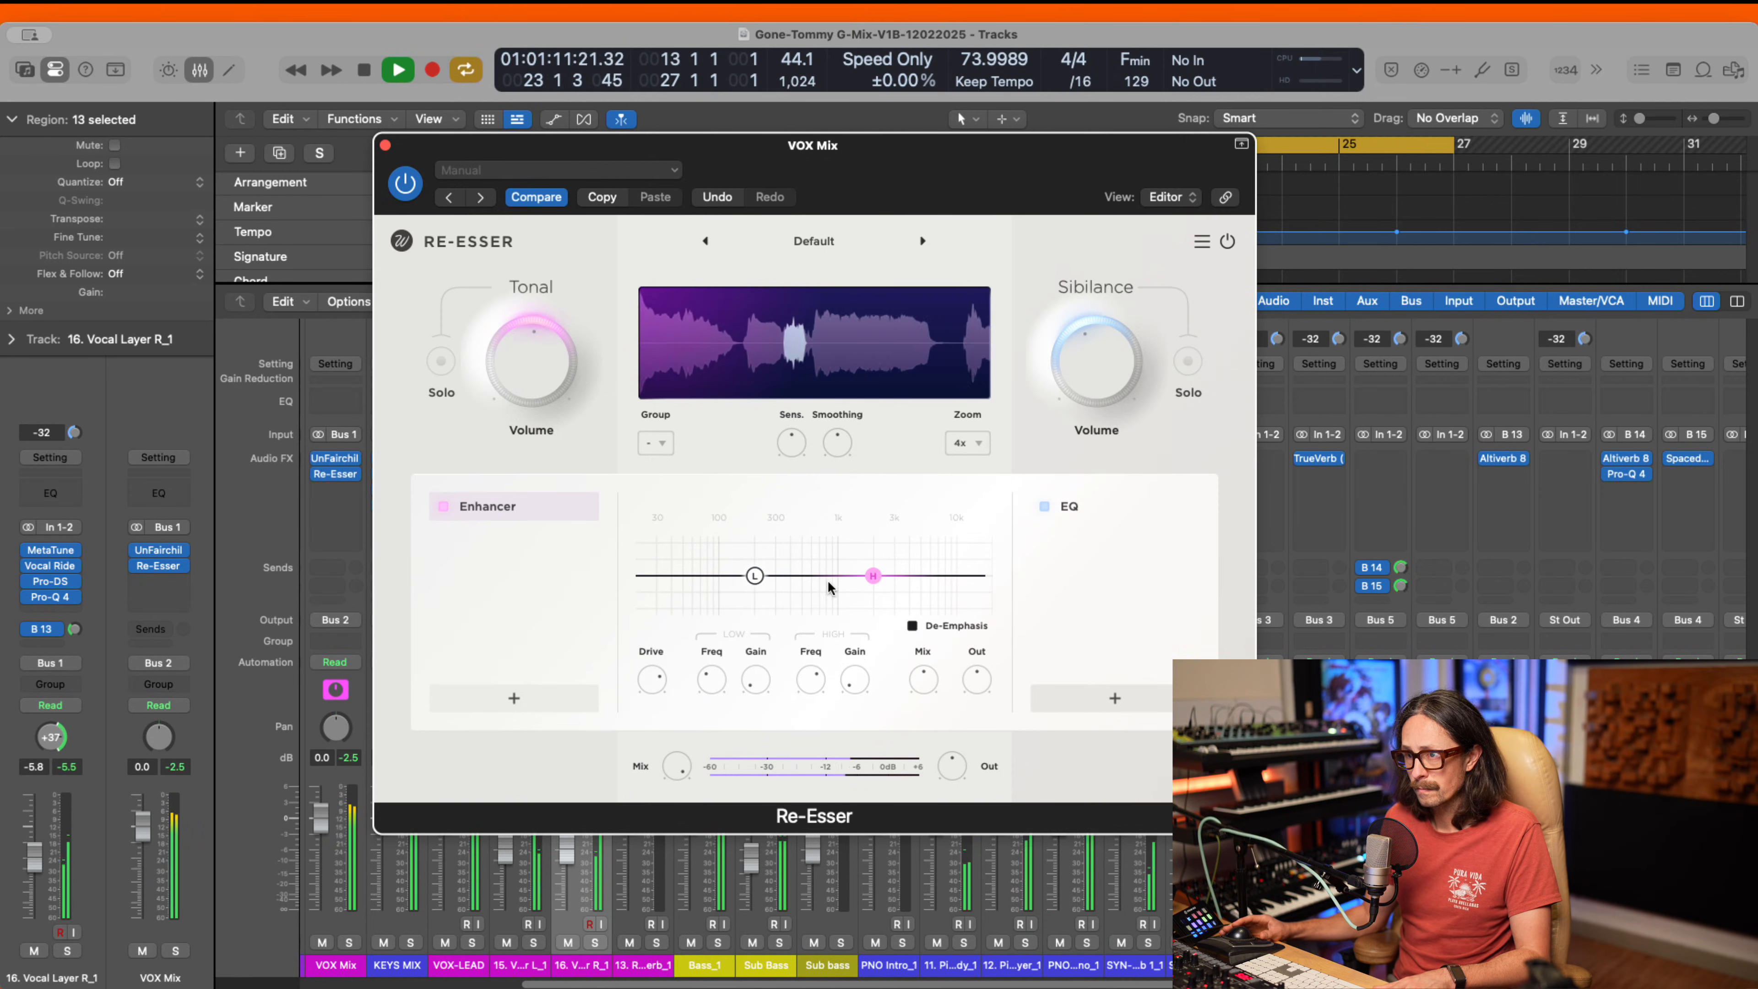
click(913, 626)
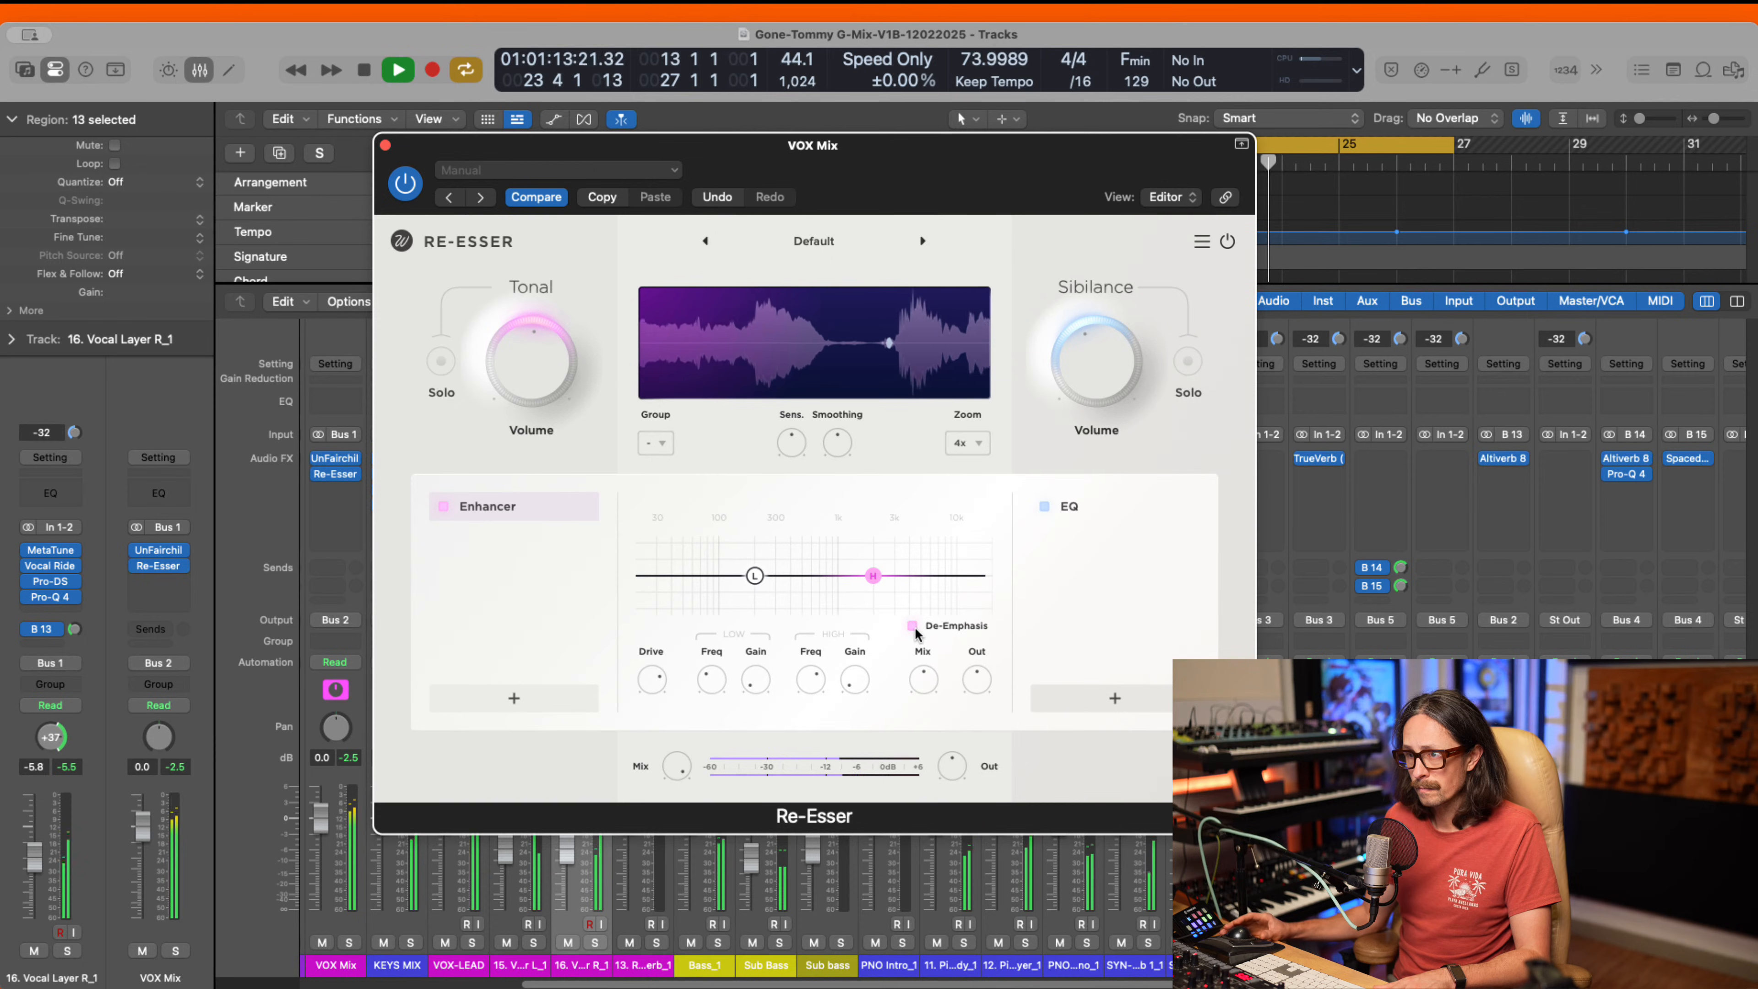
- Move the Enhancer's high band to about 10 kHz and its low band to just above 100 Hz with a small boost
drag(881, 578, 960, 574)
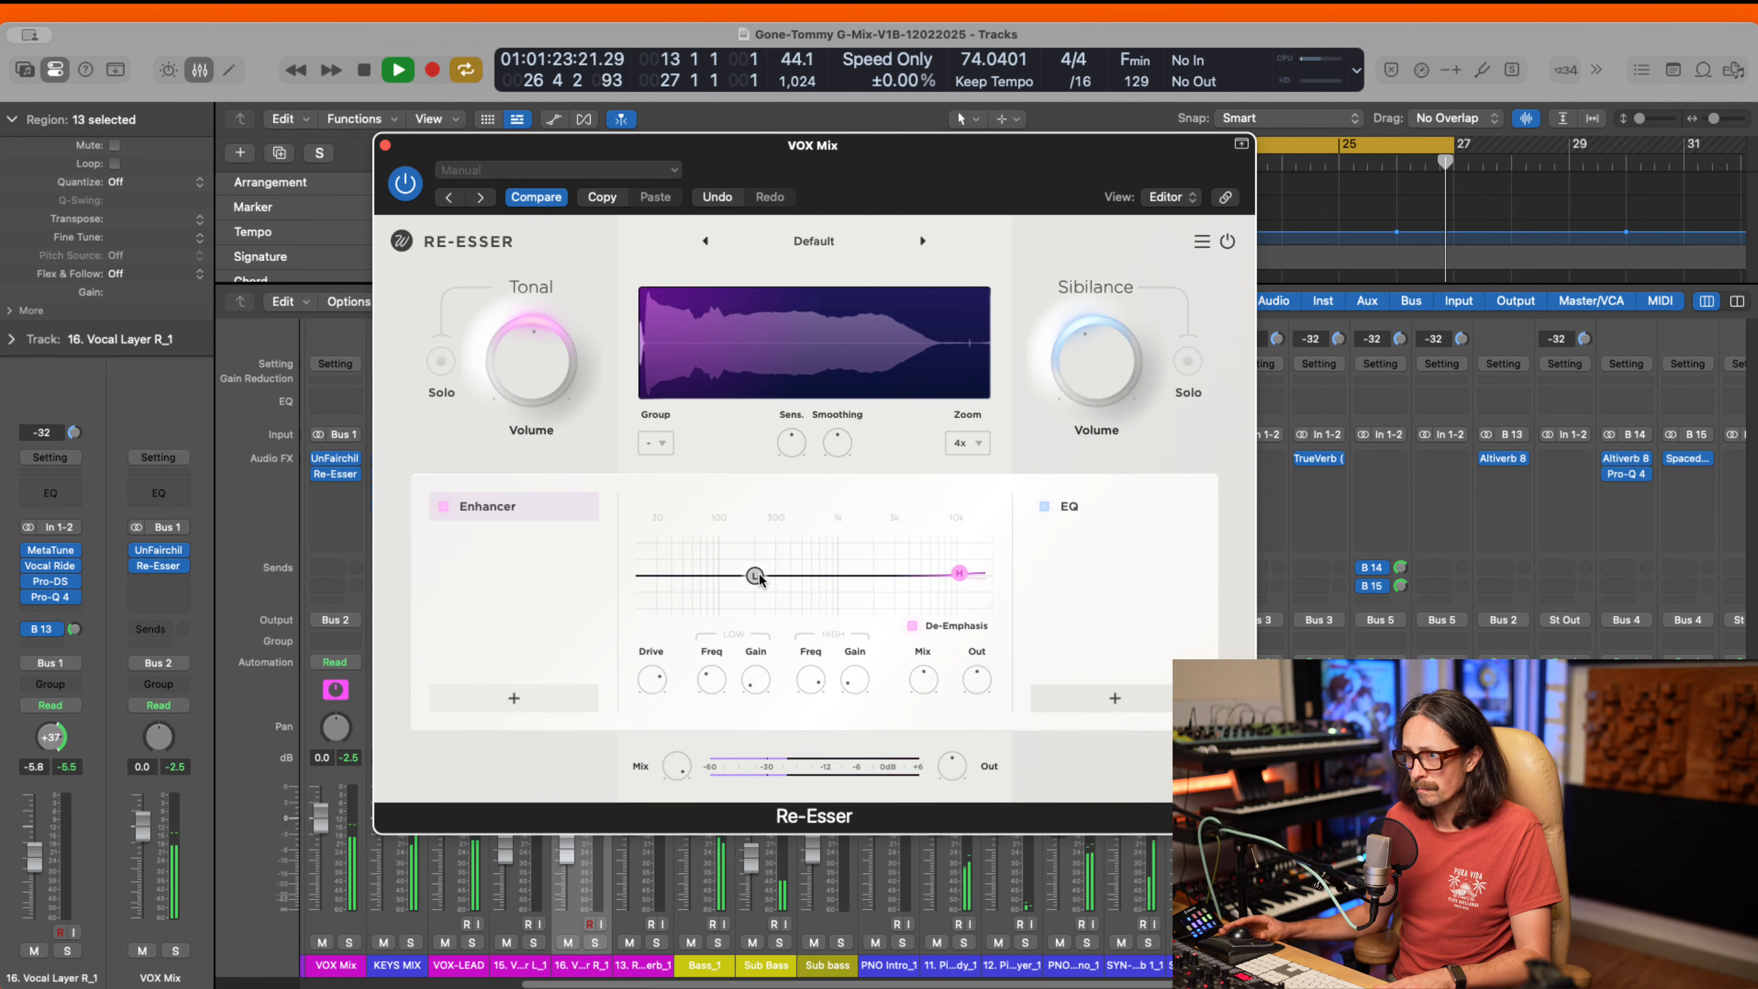
drag(756, 579, 731, 575)
click(959, 575)
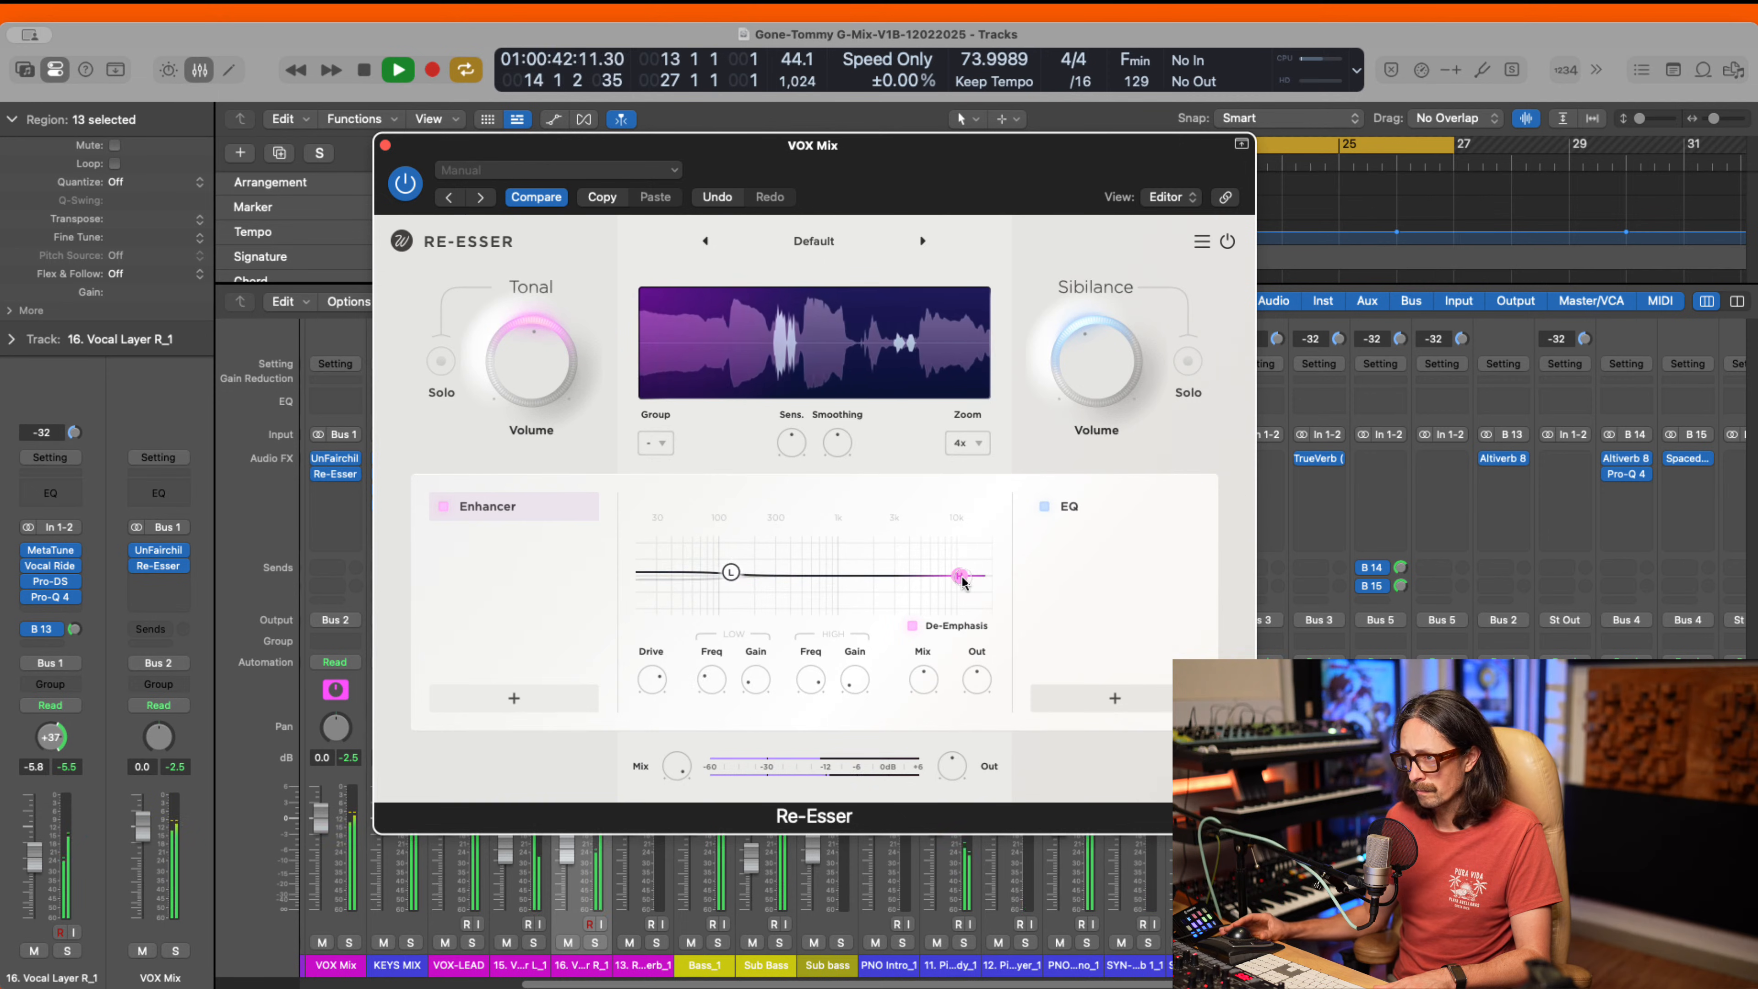
click(731, 572)
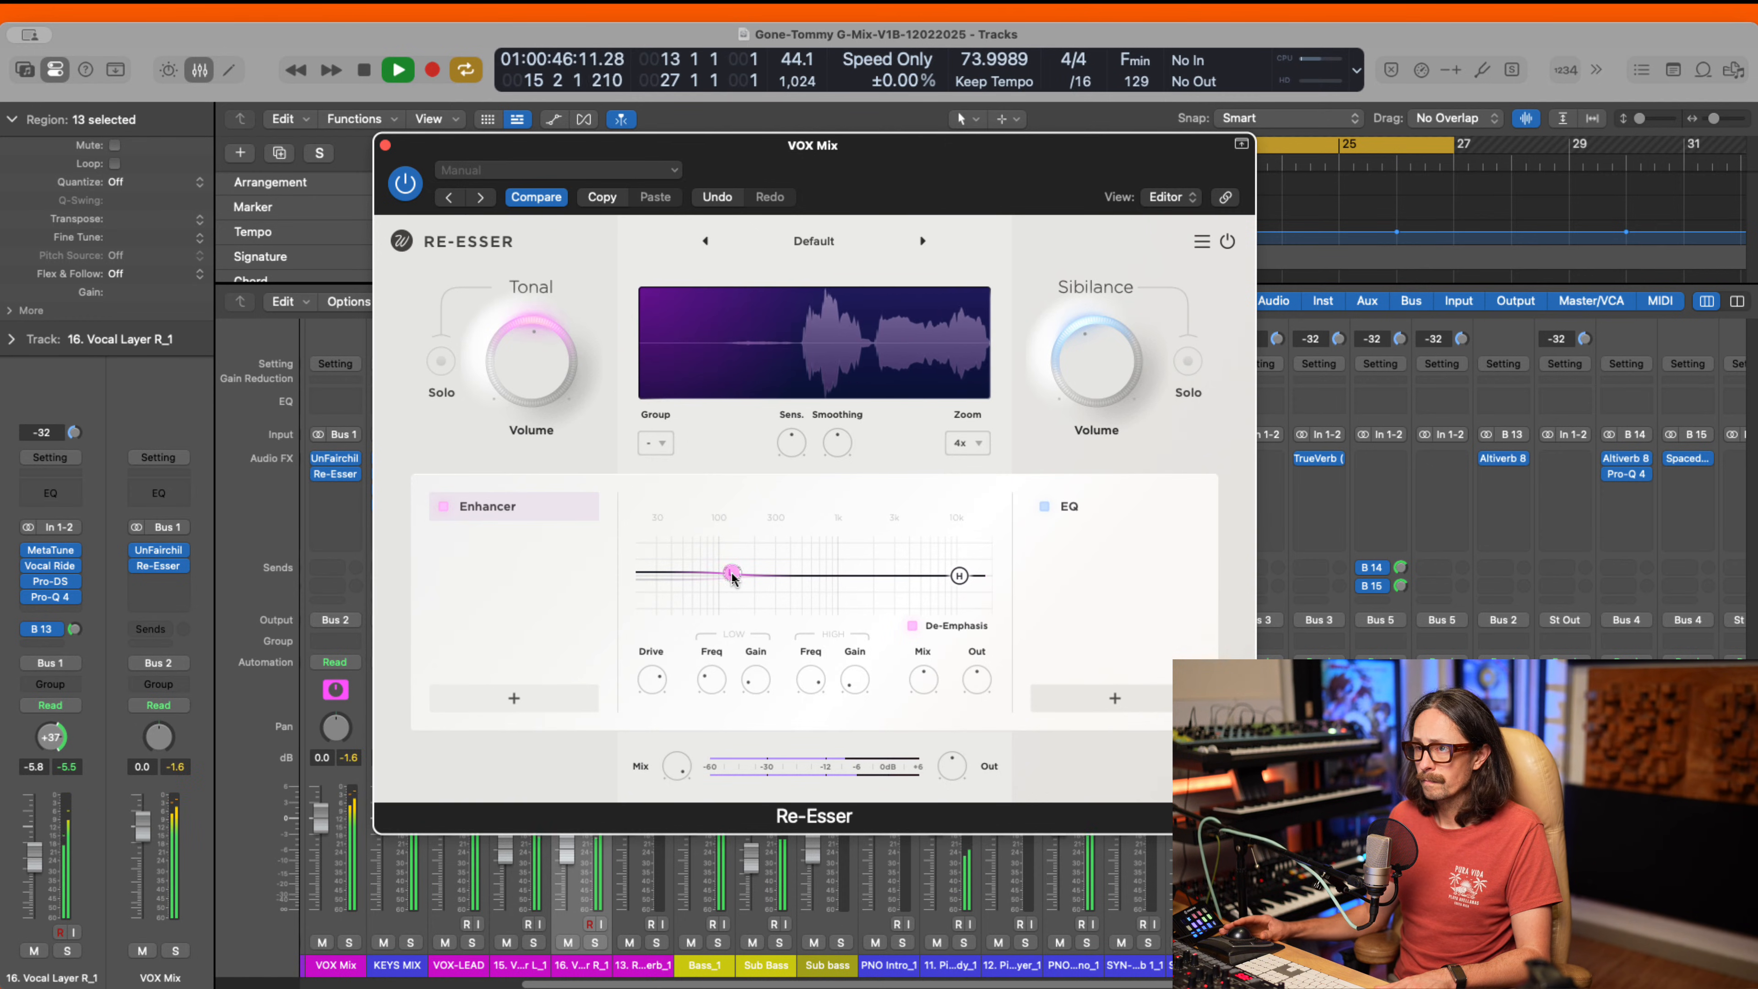
drag(731, 573, 738, 566)
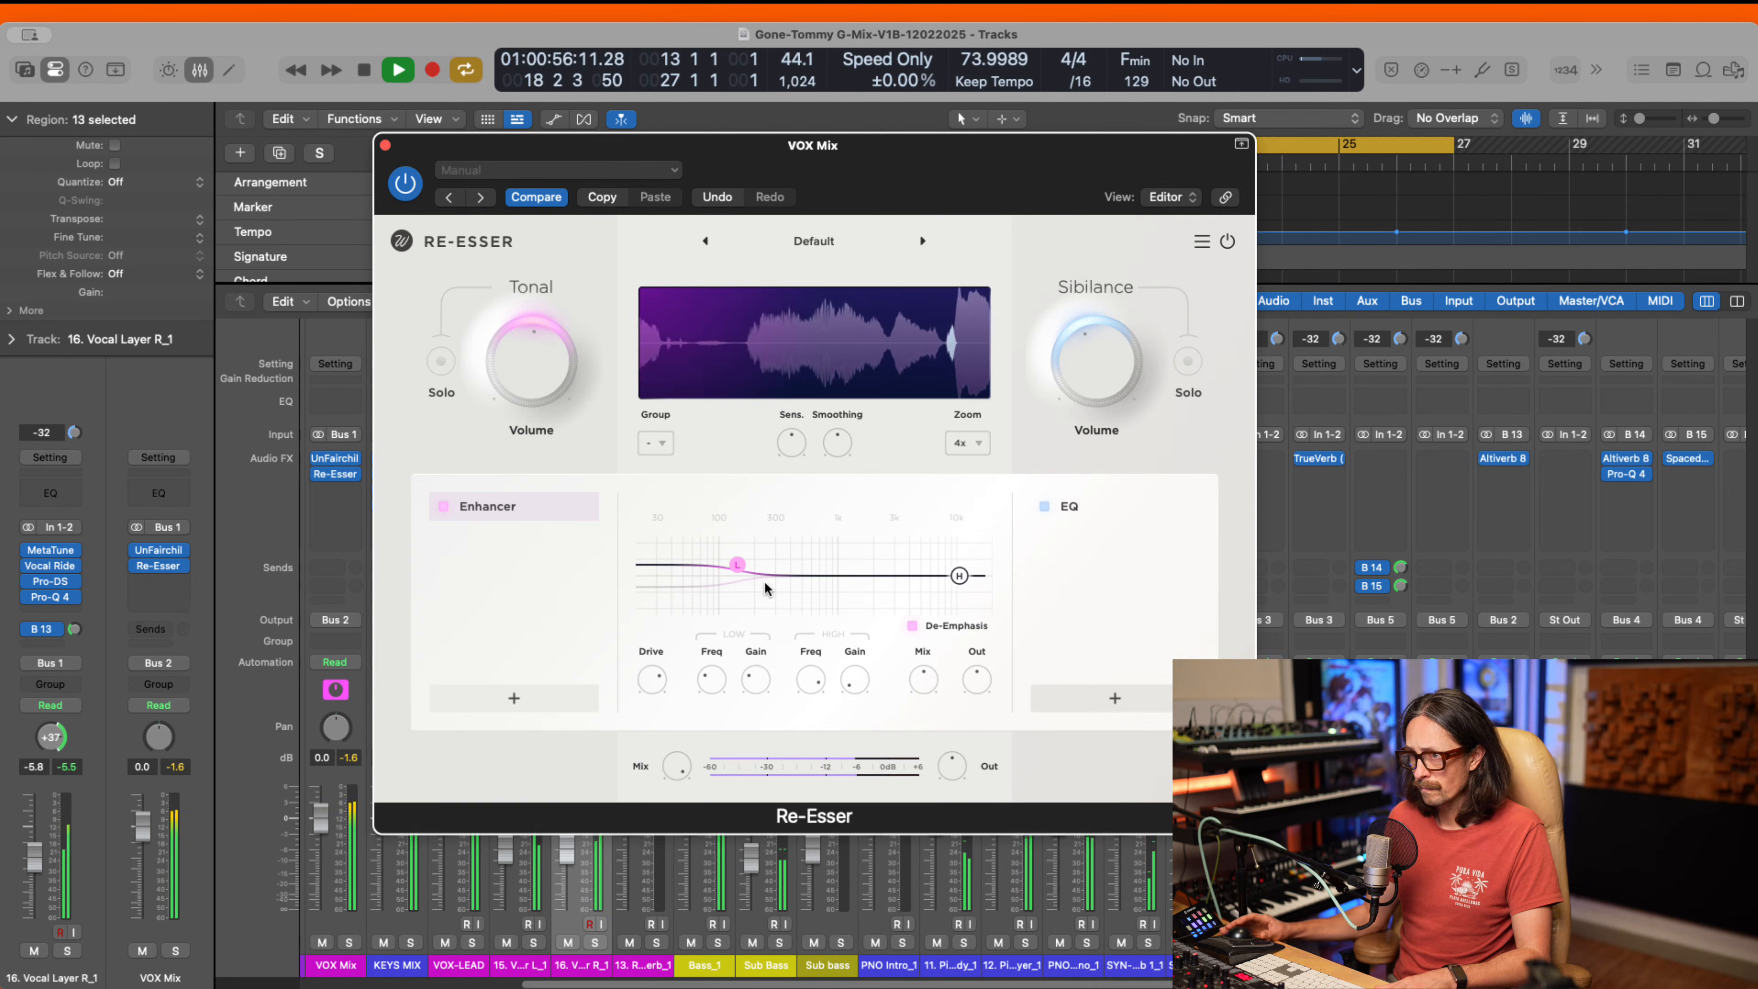
drag(737, 566, 728, 569)
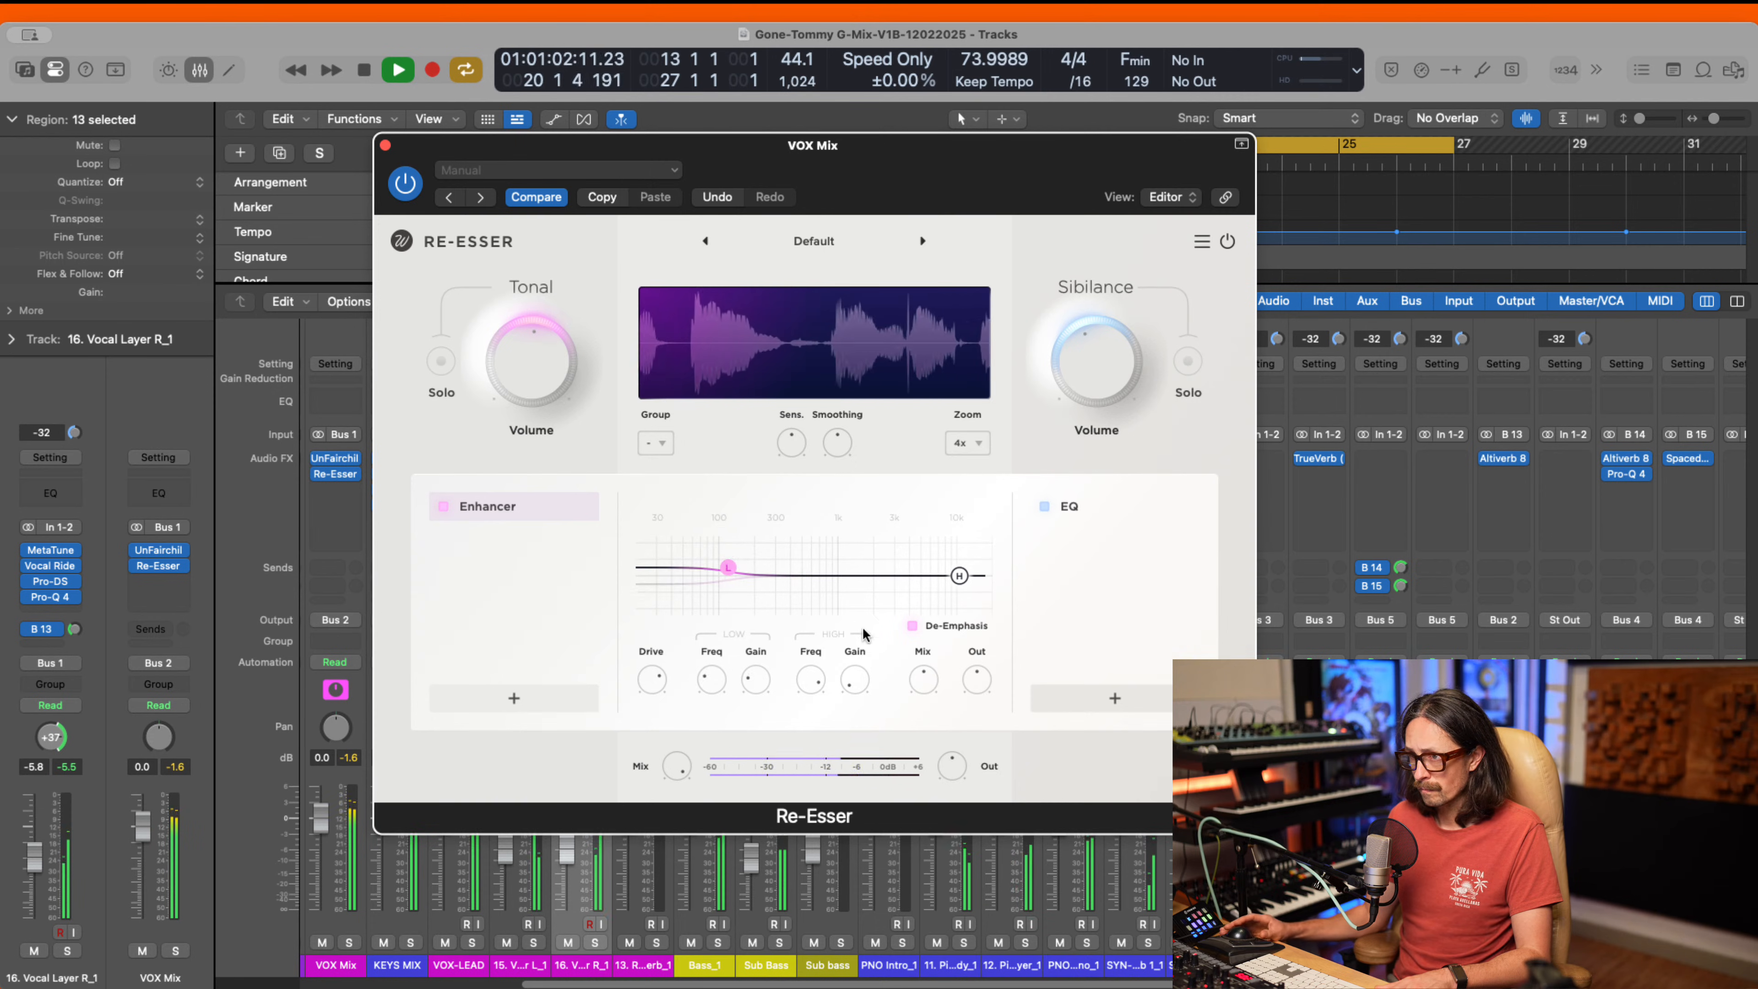
- Turn off the Enhancer's De-Emphasis and restart playback from the start of the cycle
click(912, 626)
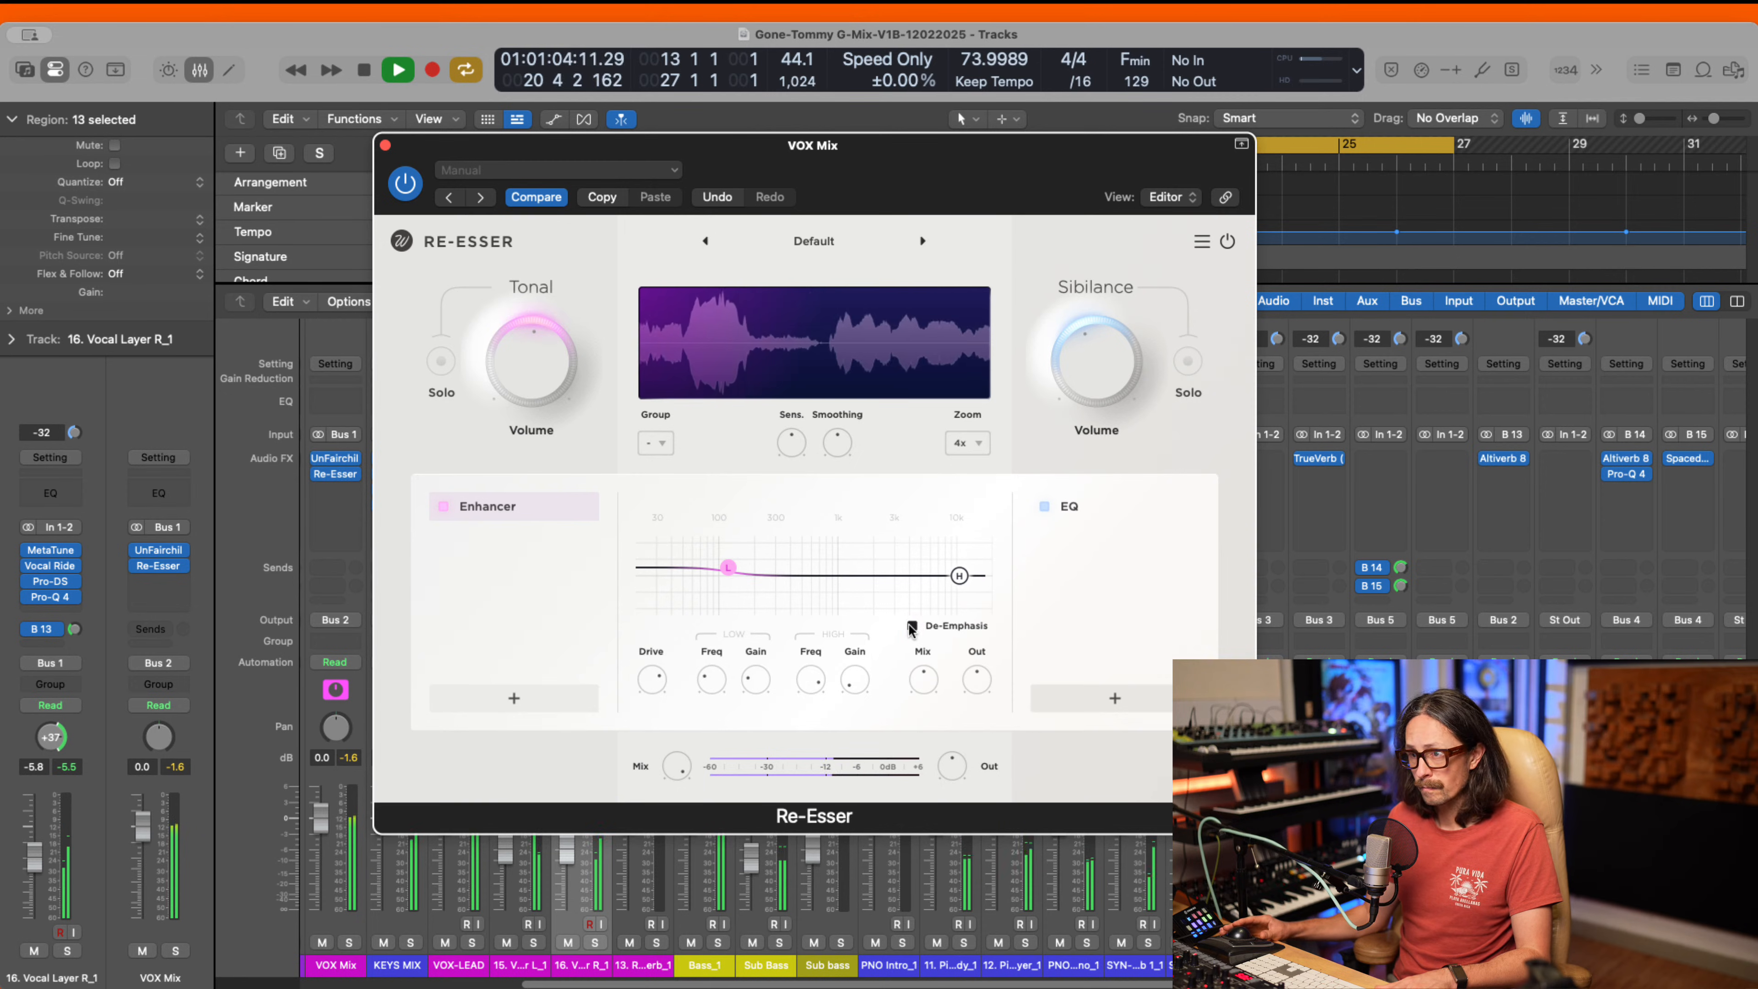
key(space)
key(space)
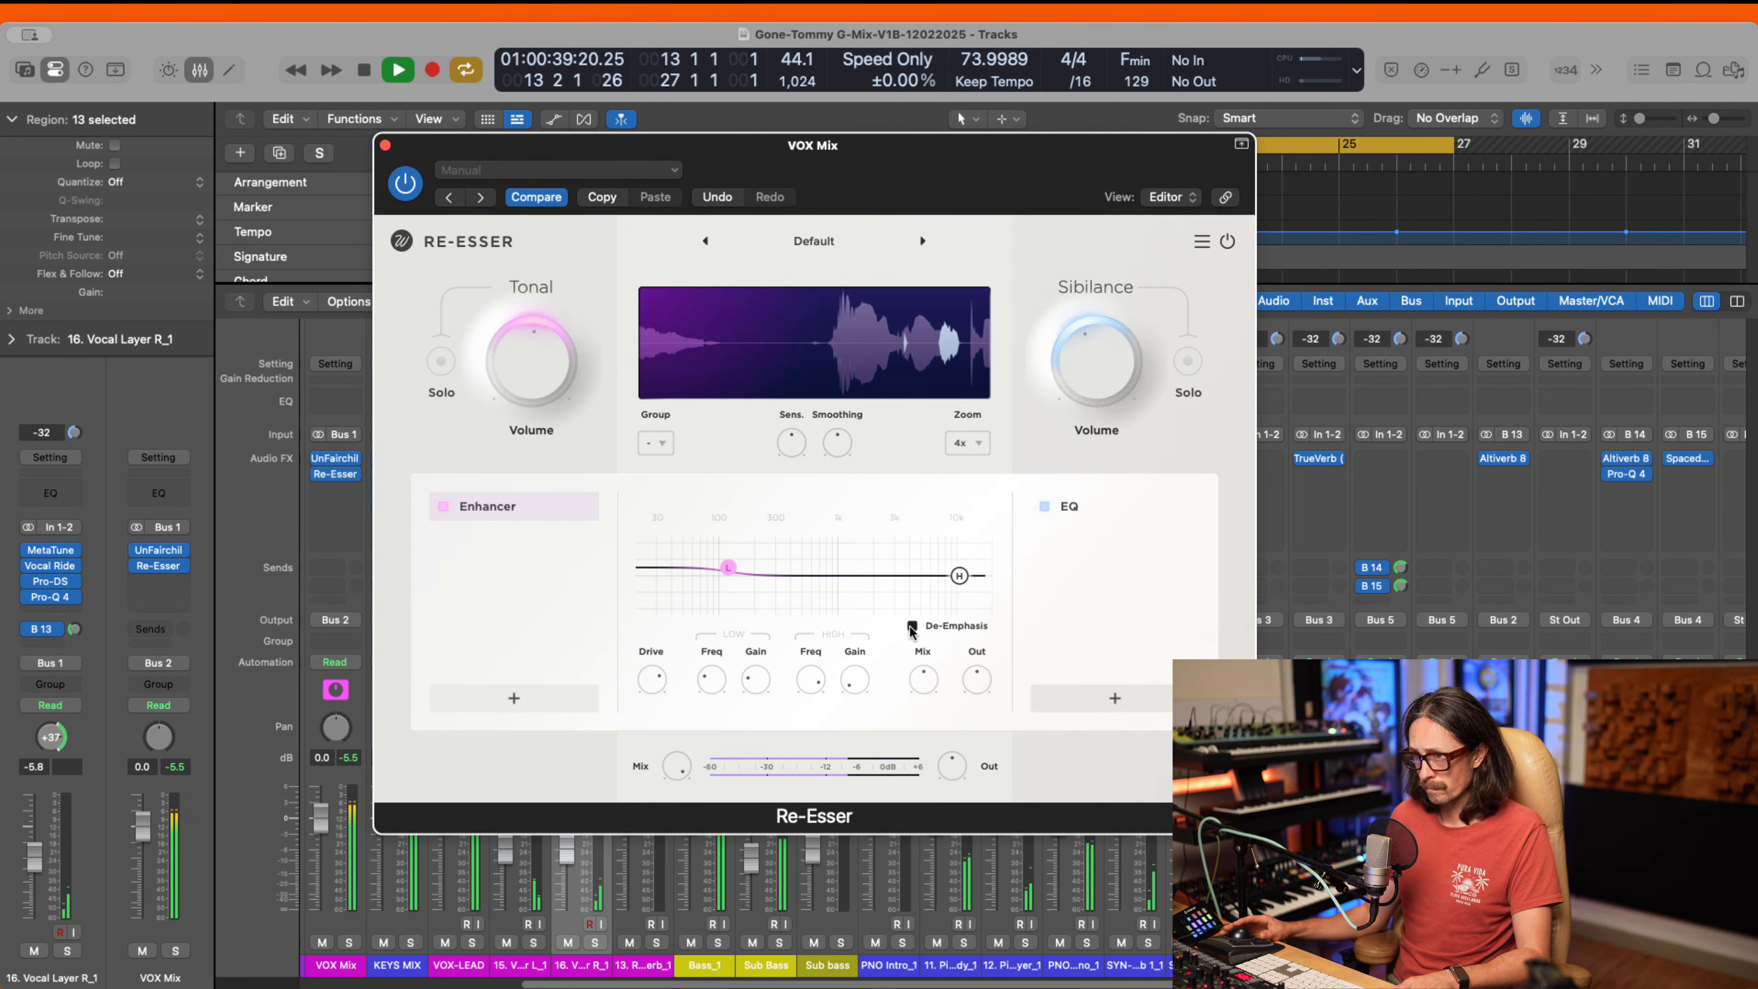
- Turn the Enhancer's De-Emphasis back on and raise its low band to a strong boost just above 100 Hz
key(space)
click(912, 627)
key(space)
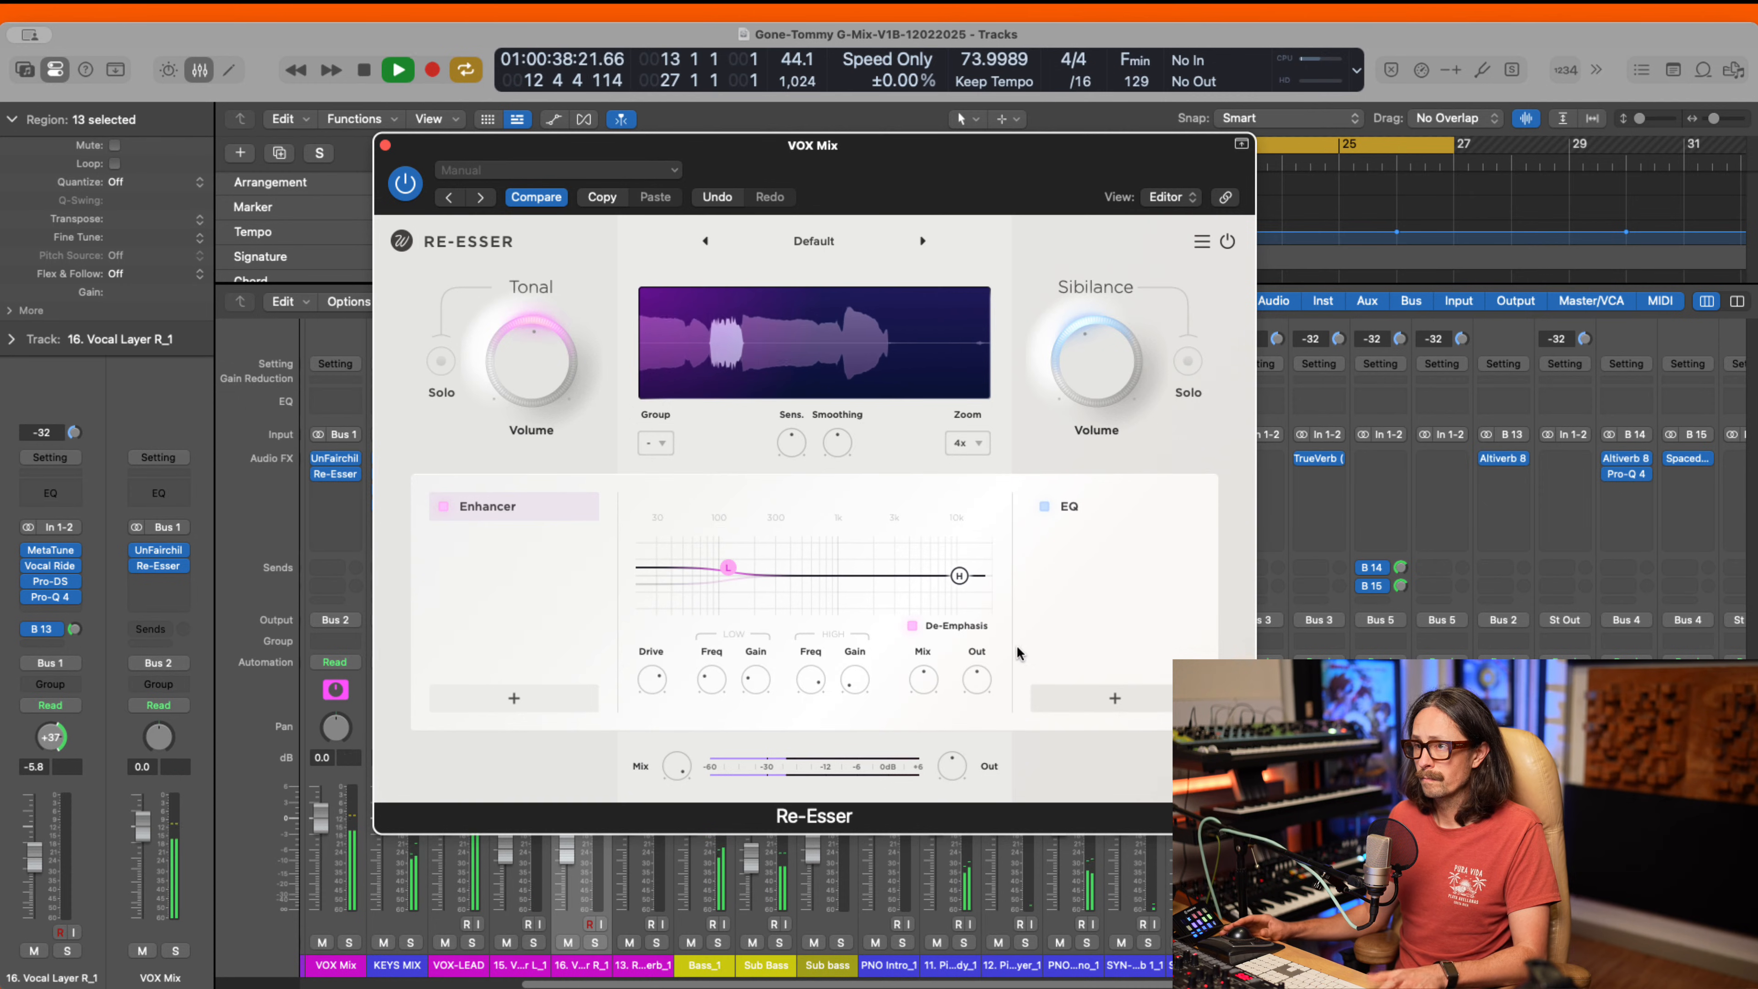
drag(727, 568, 730, 544)
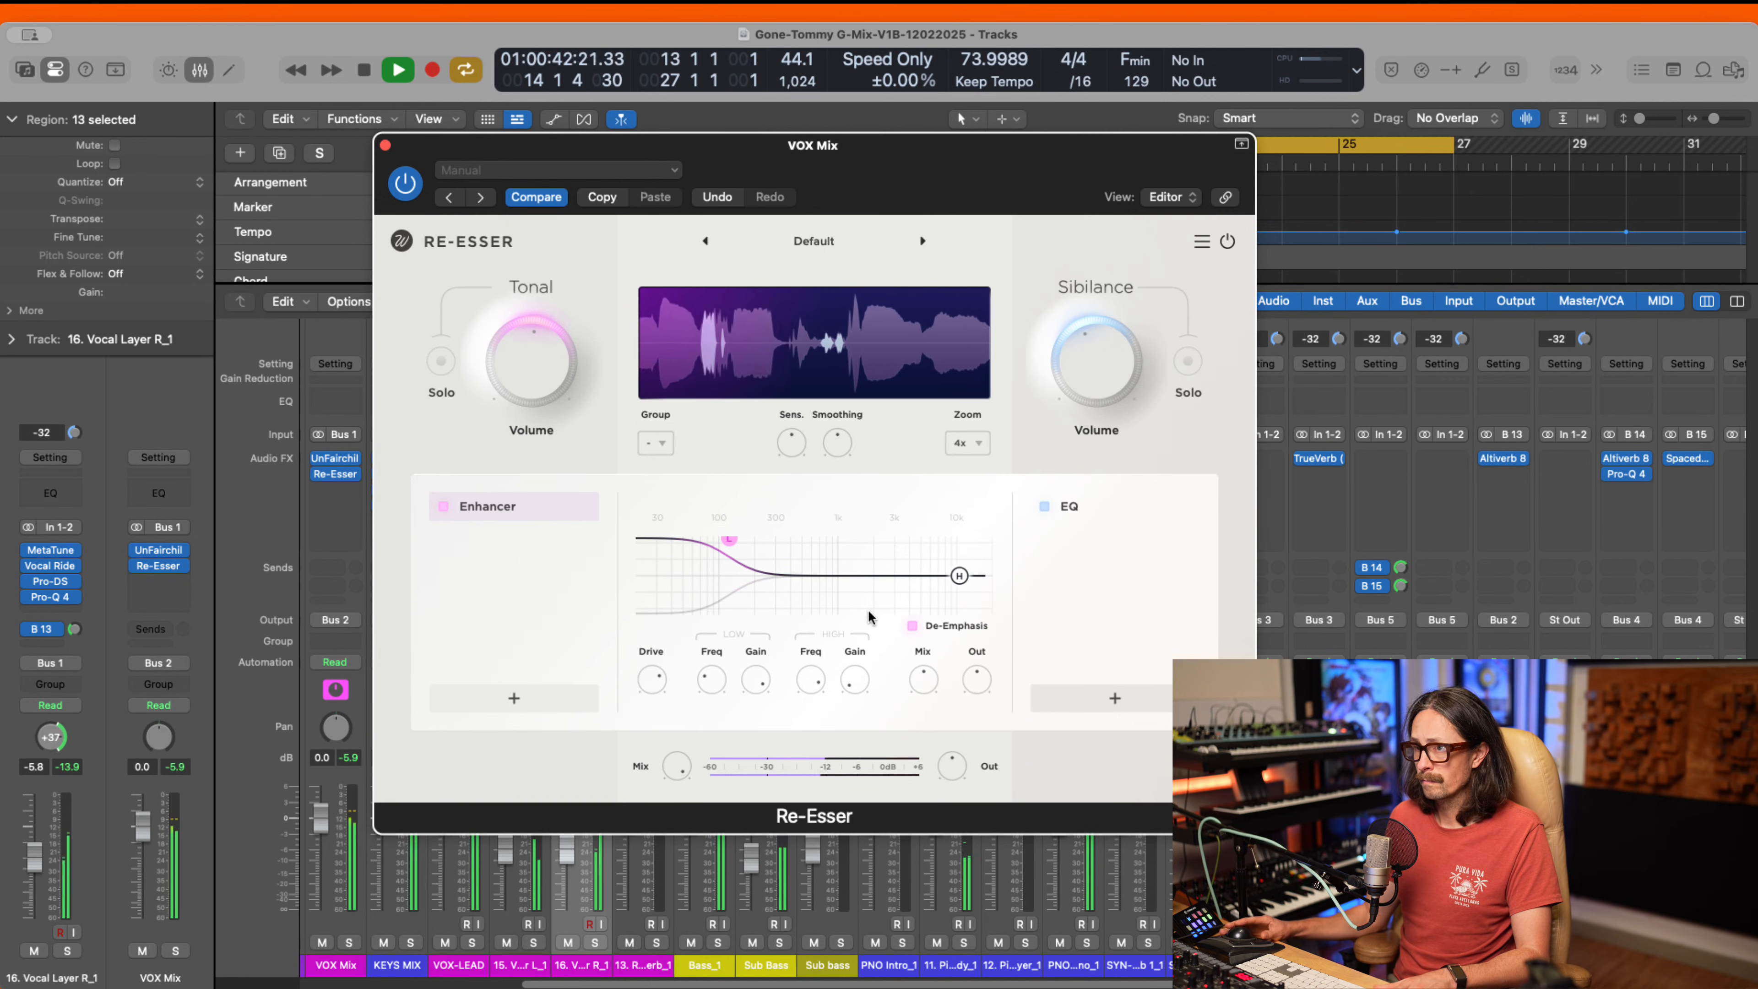
click(912, 627)
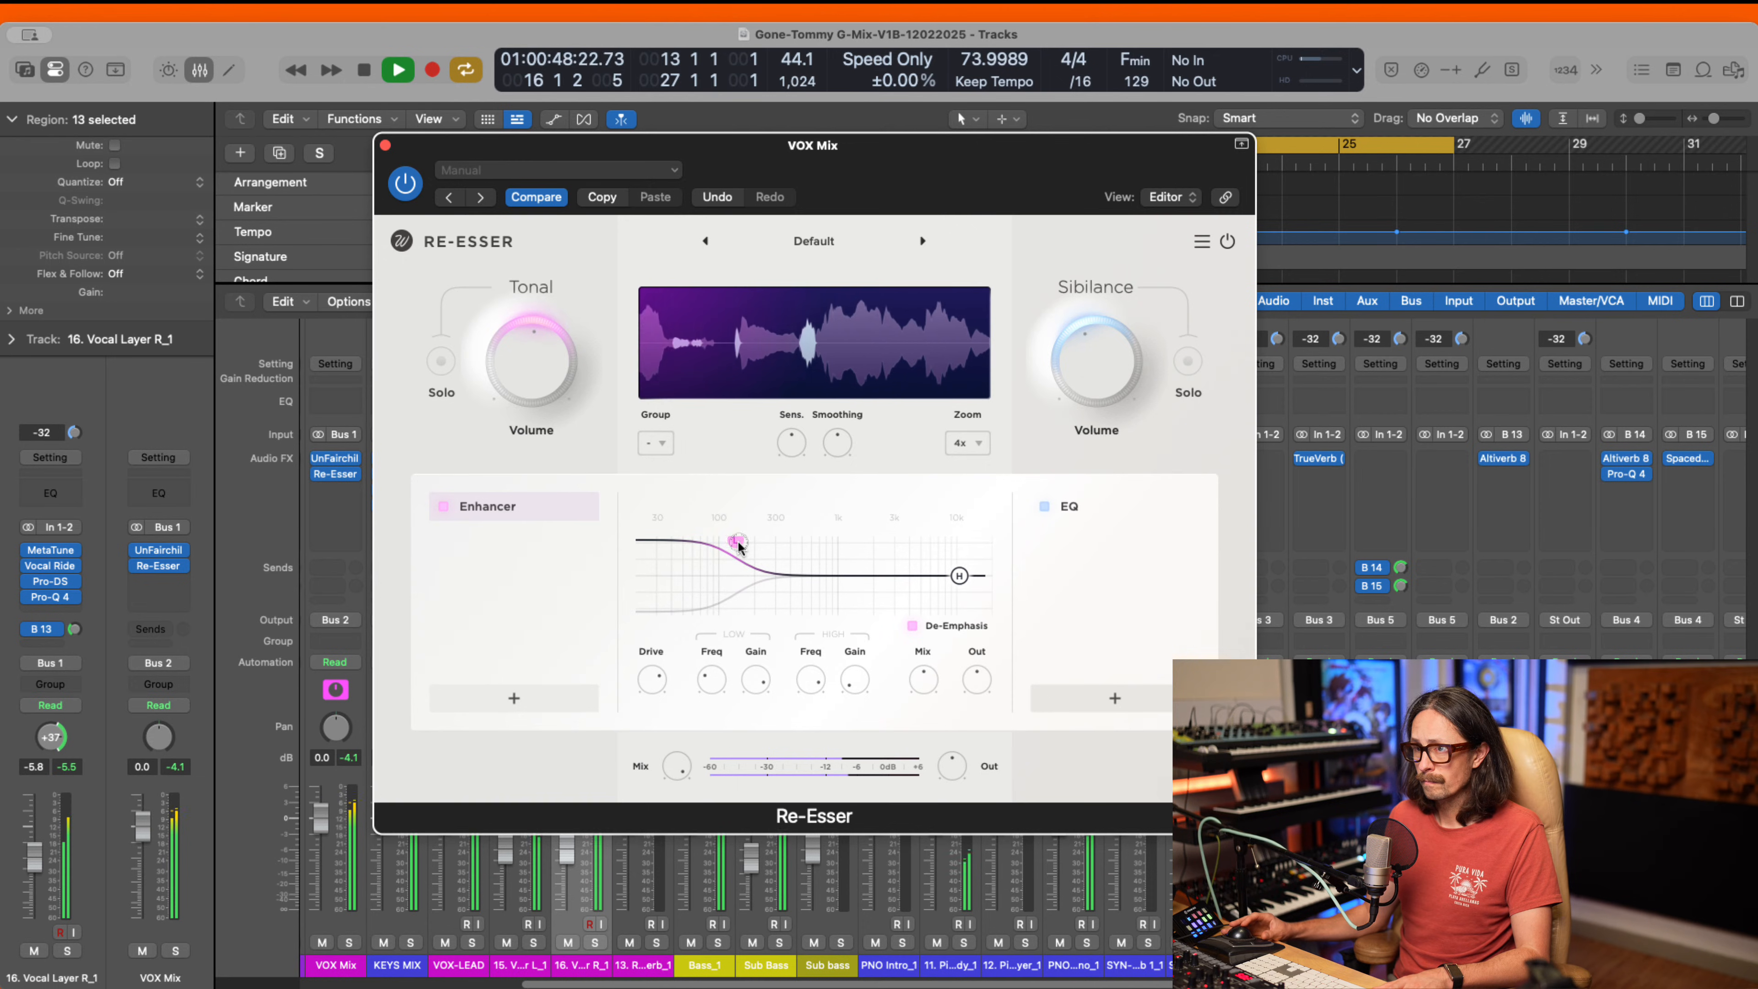
- Reduce the Enhancer's low-band boost to a moderate level and trim the Re-Esser's Tonal volume slightly during playback
drag(738, 543, 732, 556)
key(space)
key(space)
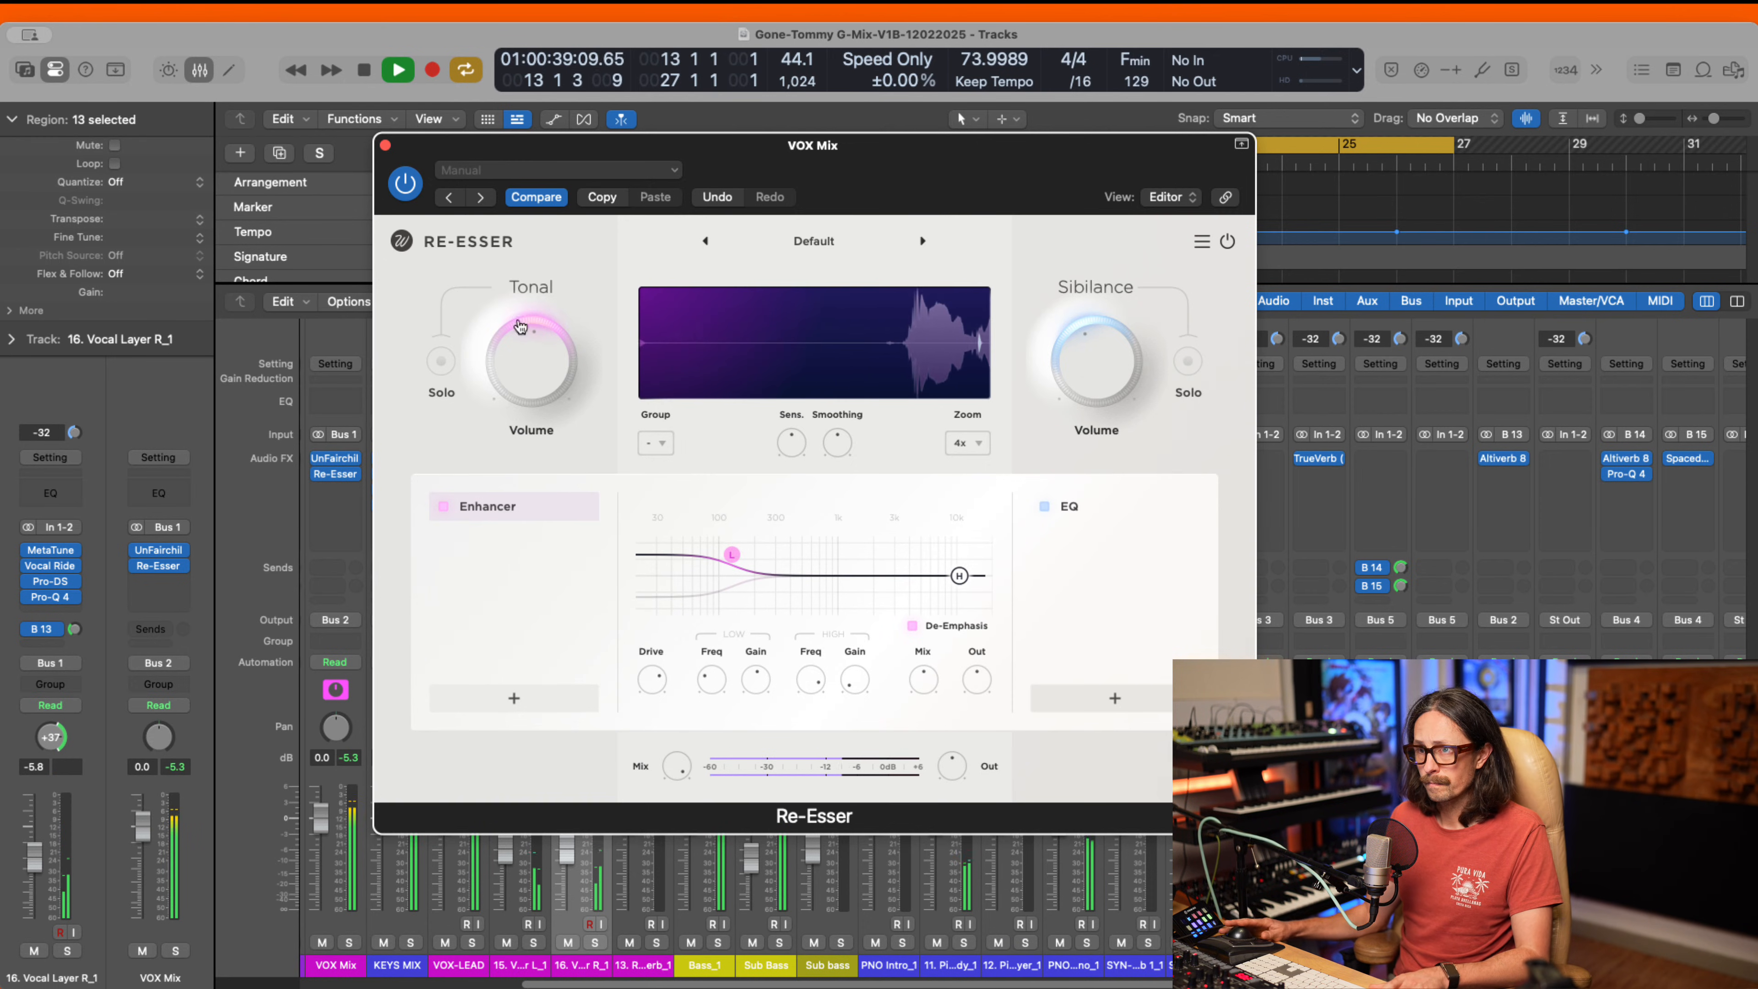
mouse_move(518, 350)
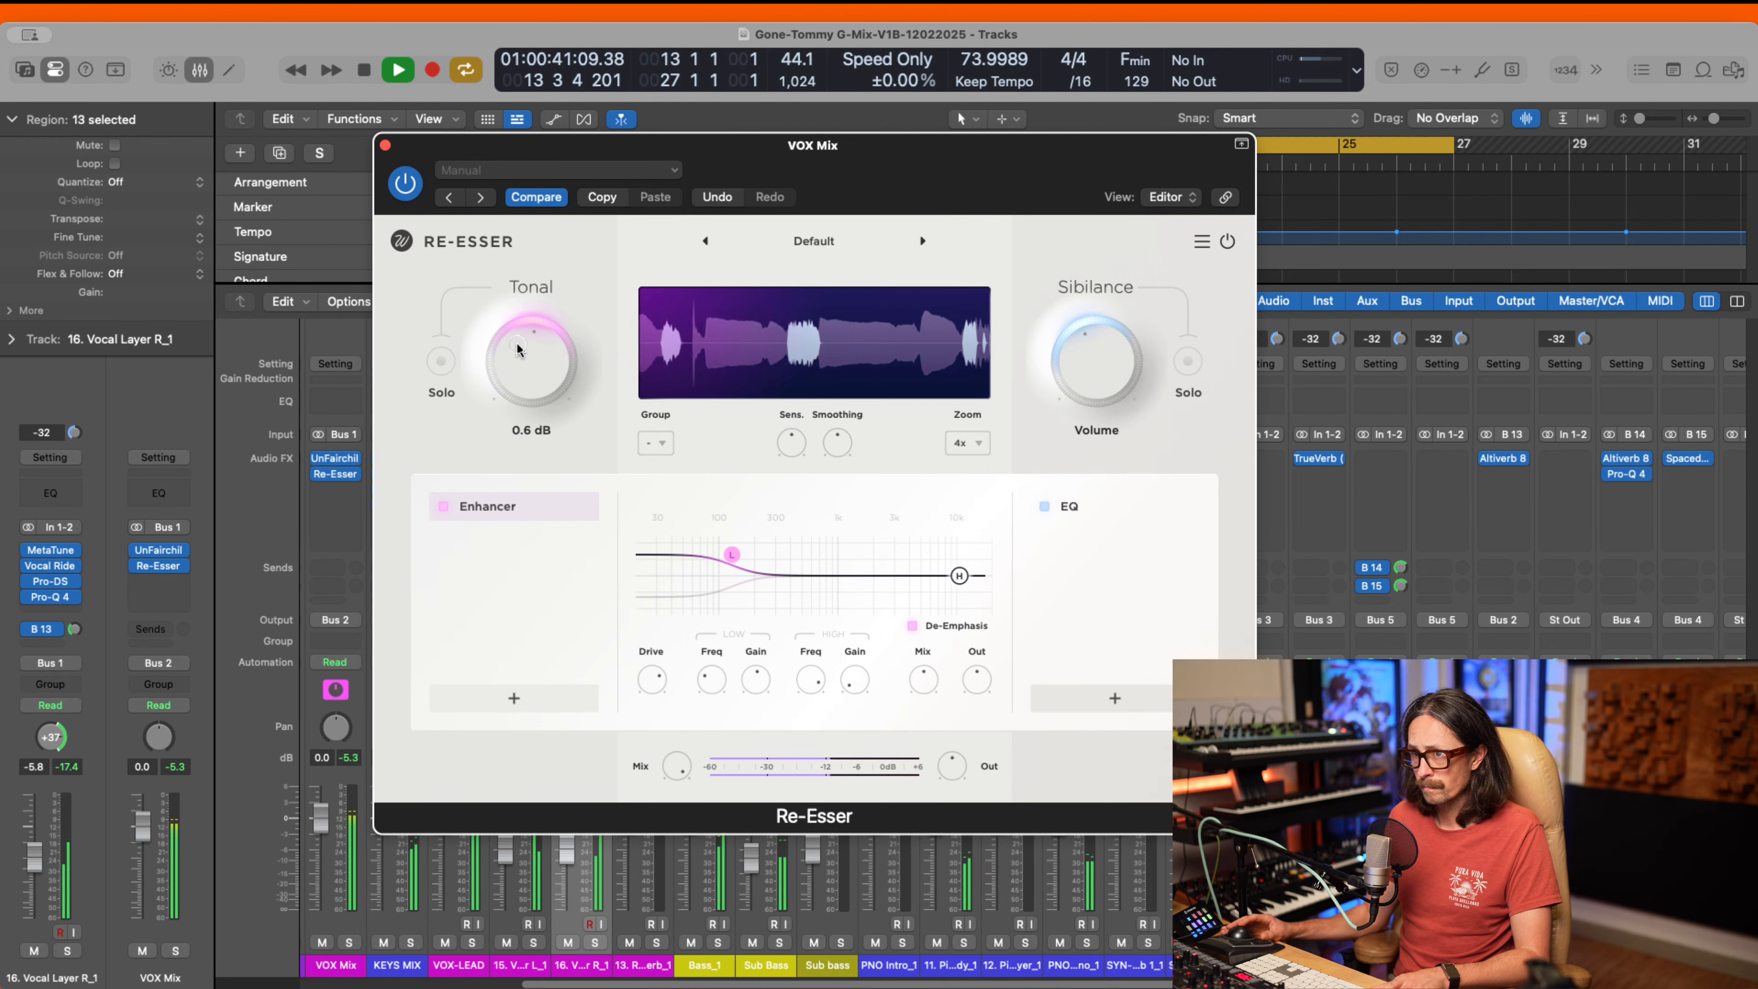
drag(518, 349, 520, 353)
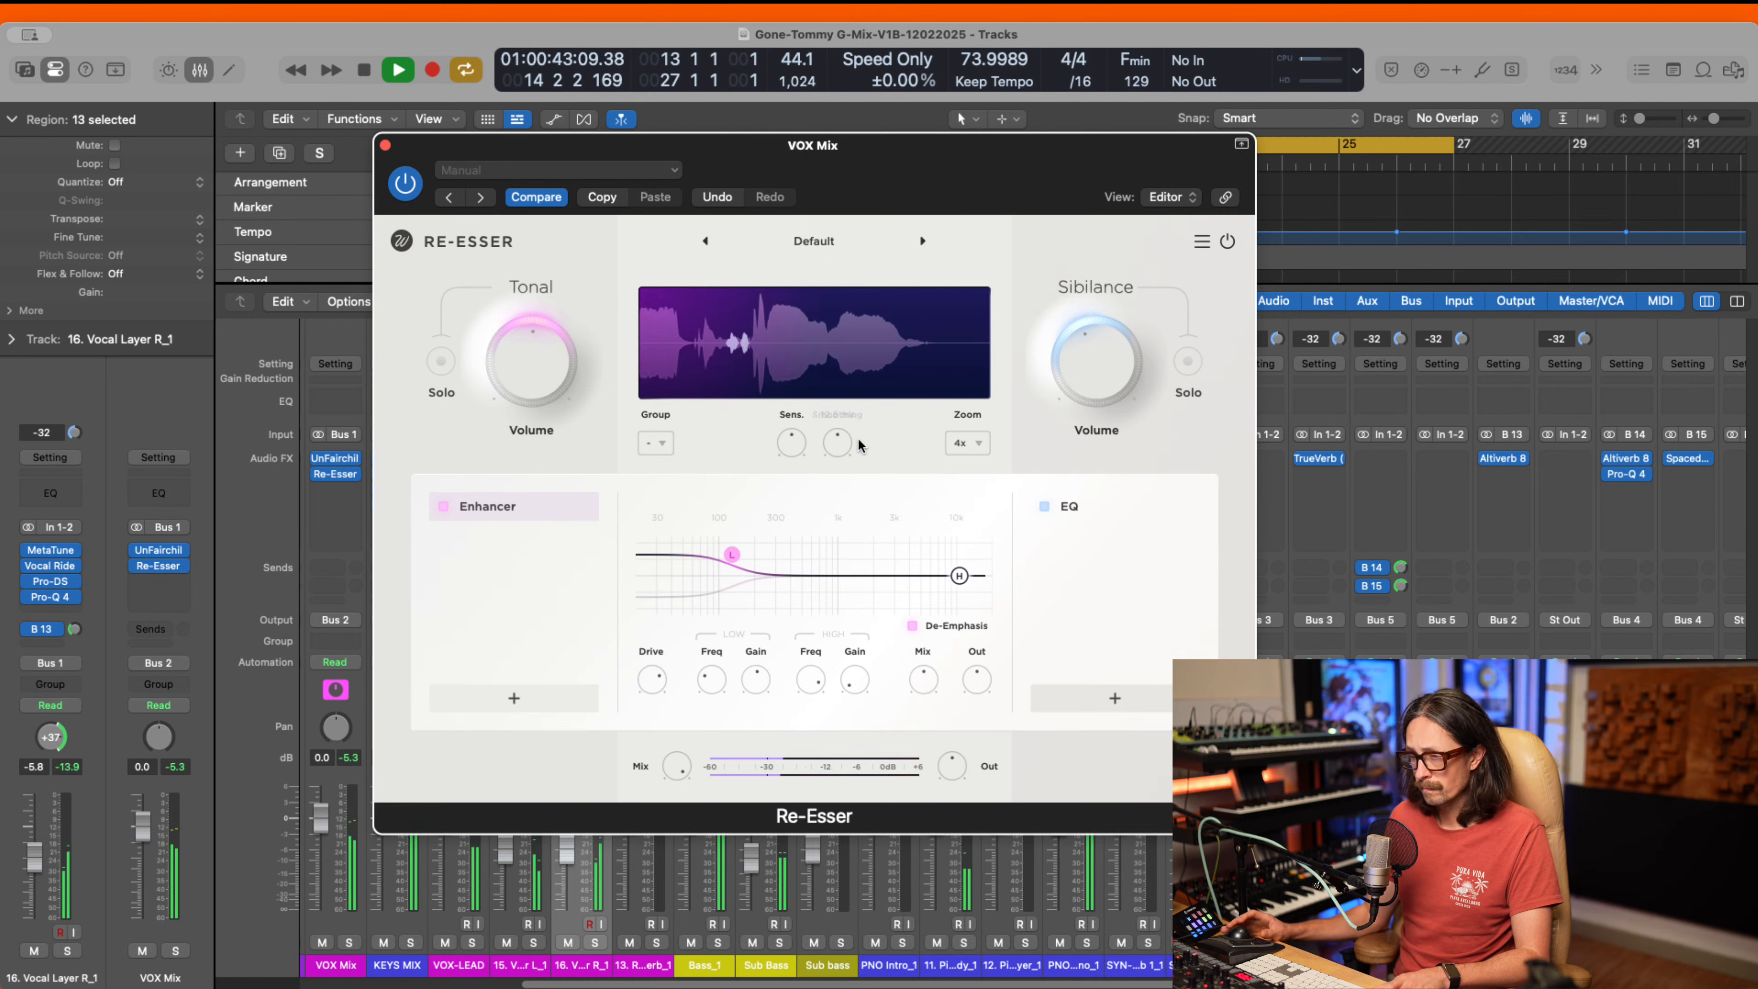
- Compare the vocals with the whole Re-Esser plug-in switched off and on, replaying the same cycle
click(405, 182)
key(space)
key(space)
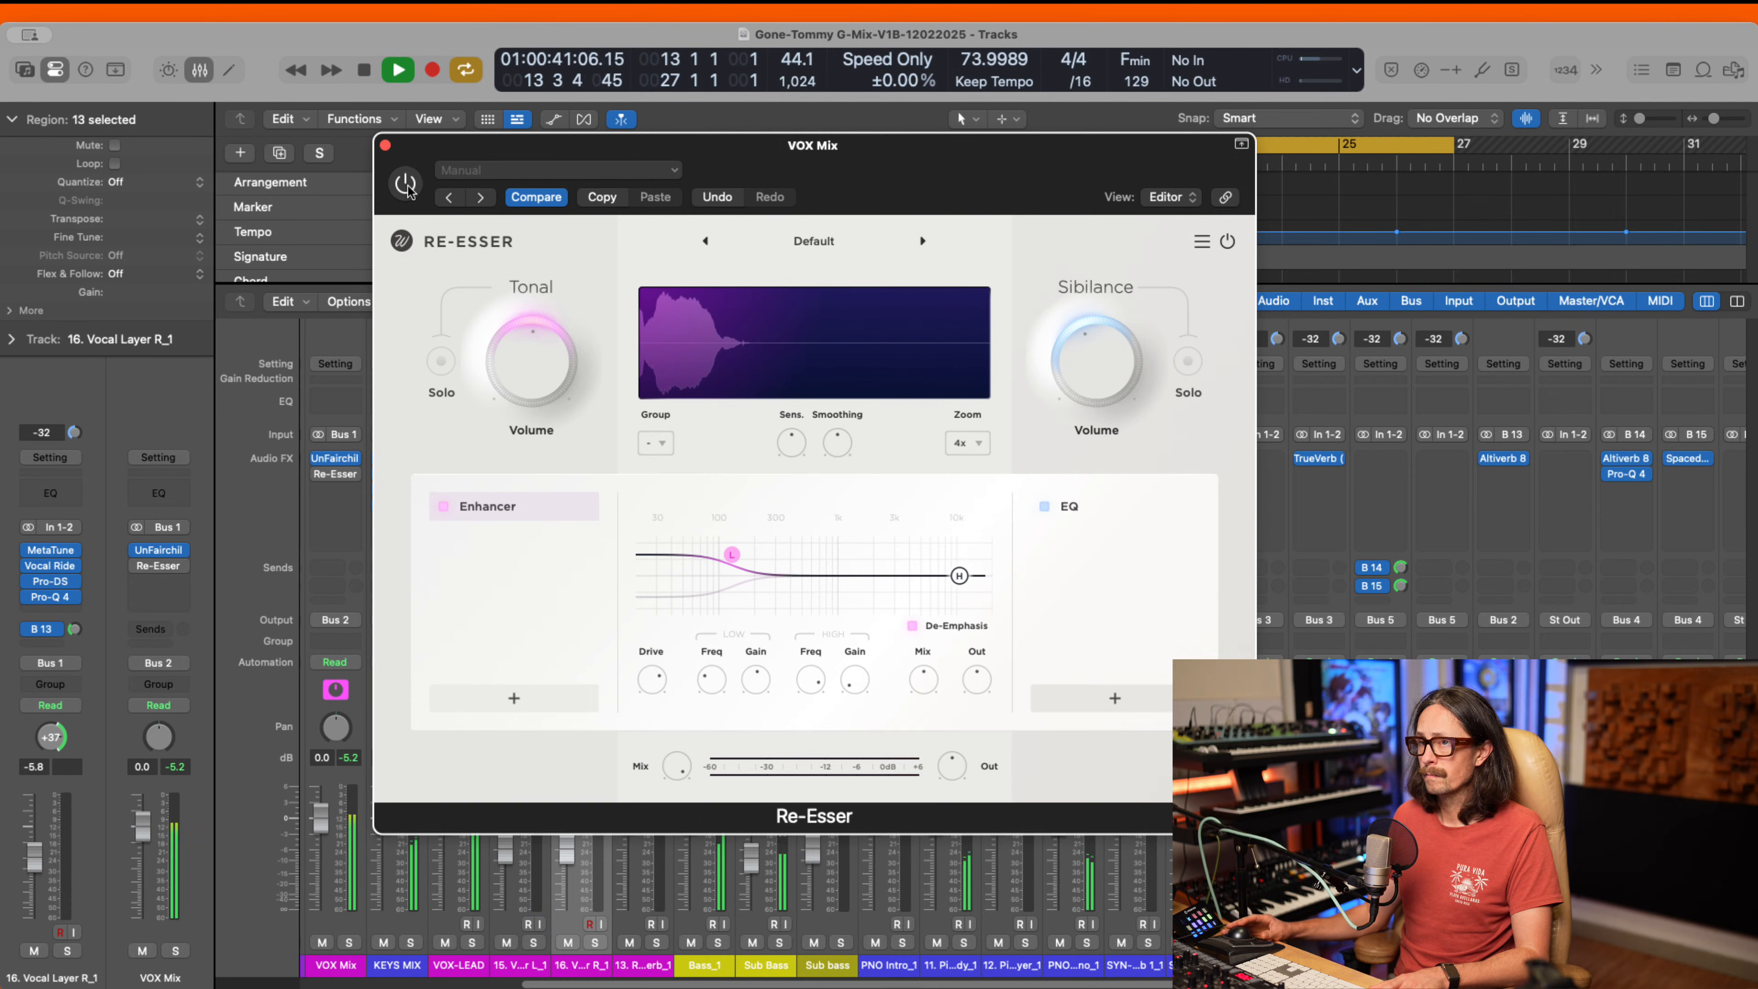
key(space)
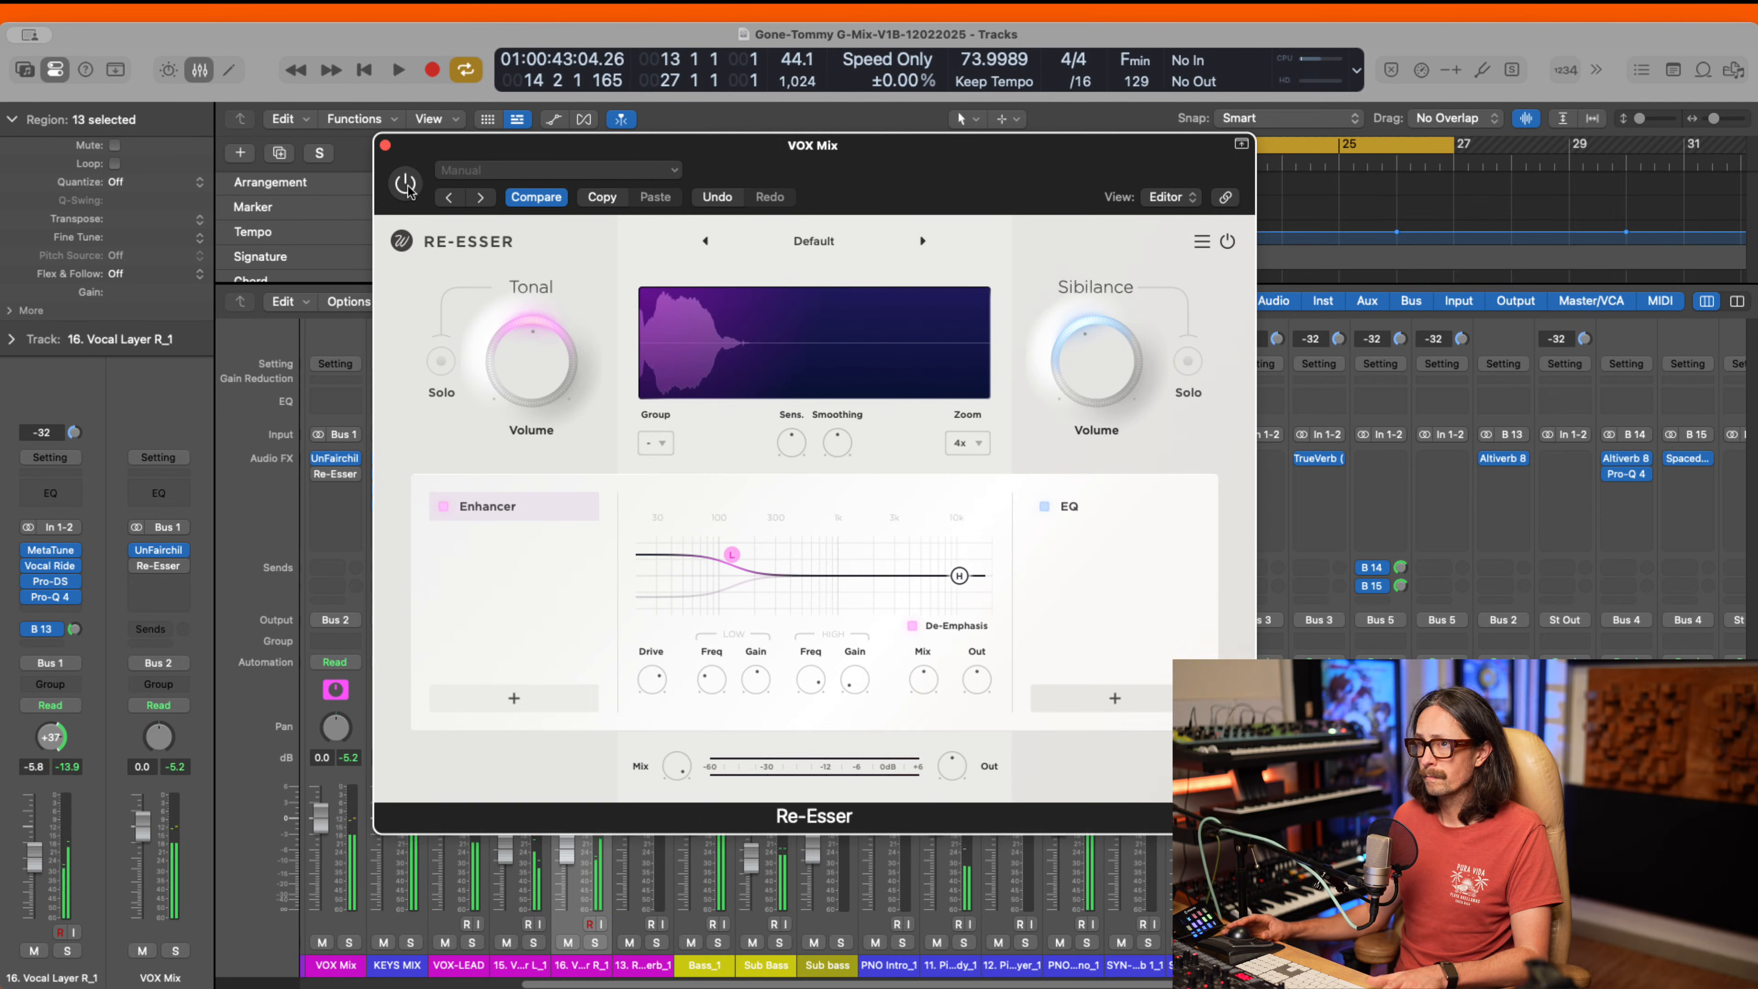
click(406, 184)
key(space)
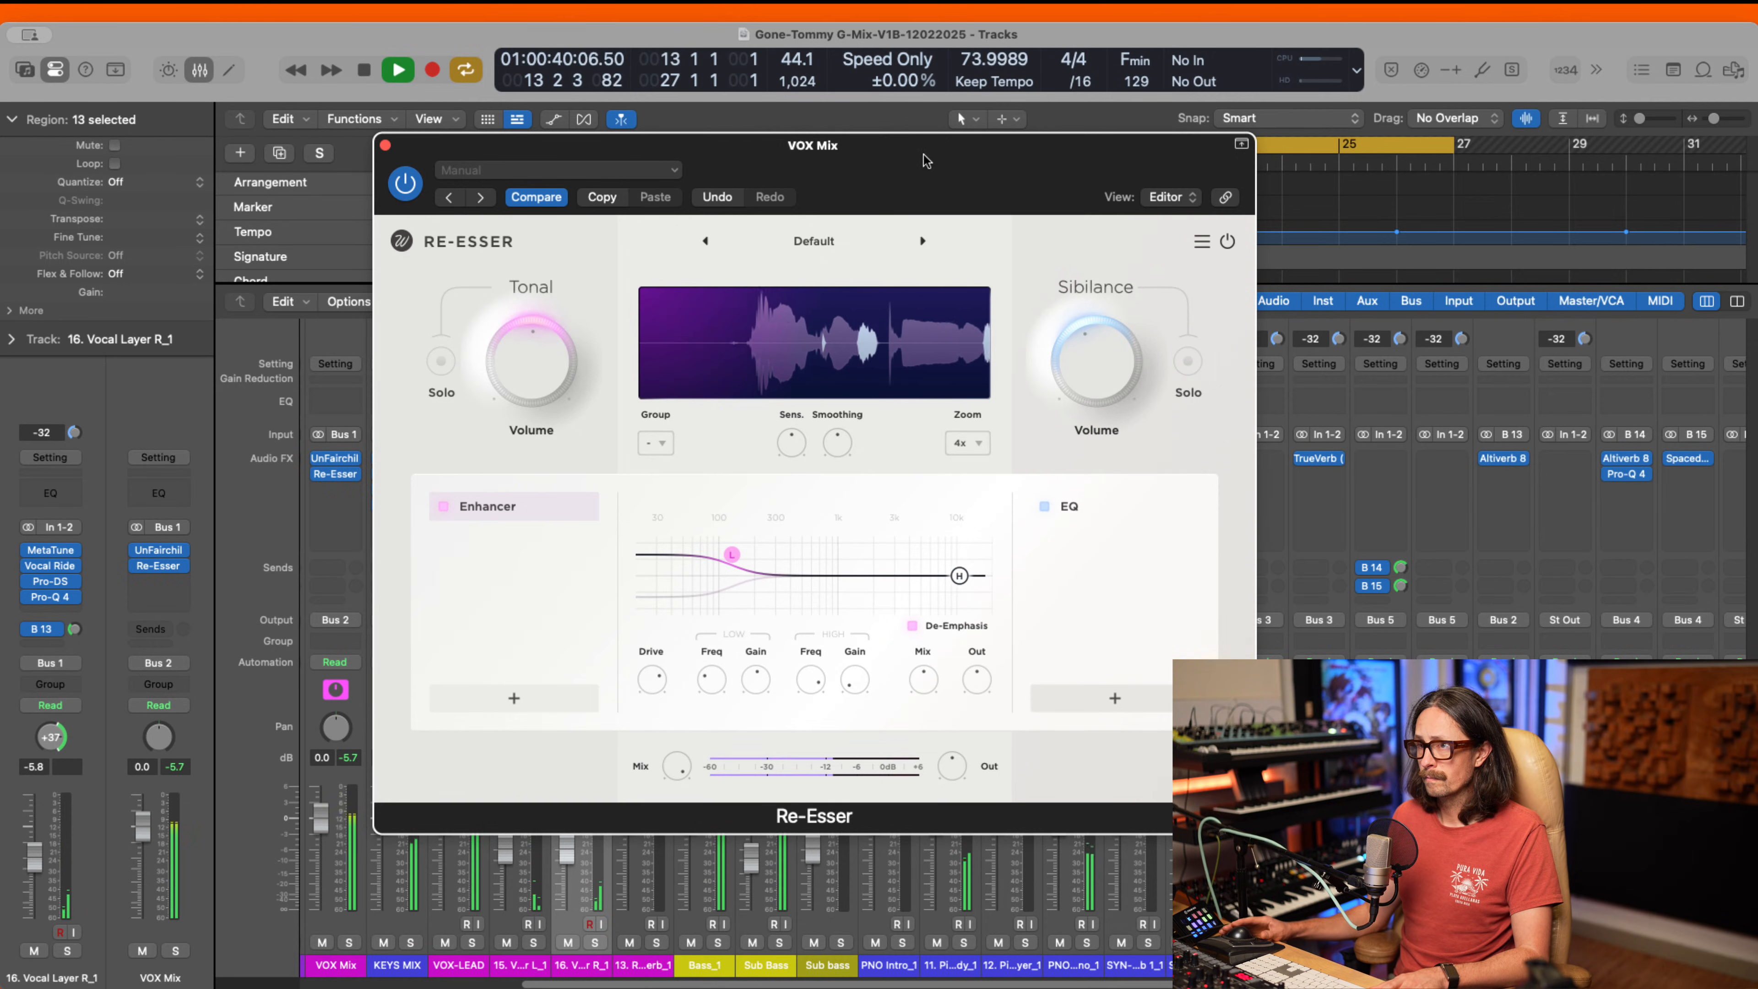
- Raise the Enhancer's low-band boost just above 100 Hz slightly and stop playback
drag(736, 551, 734, 548)
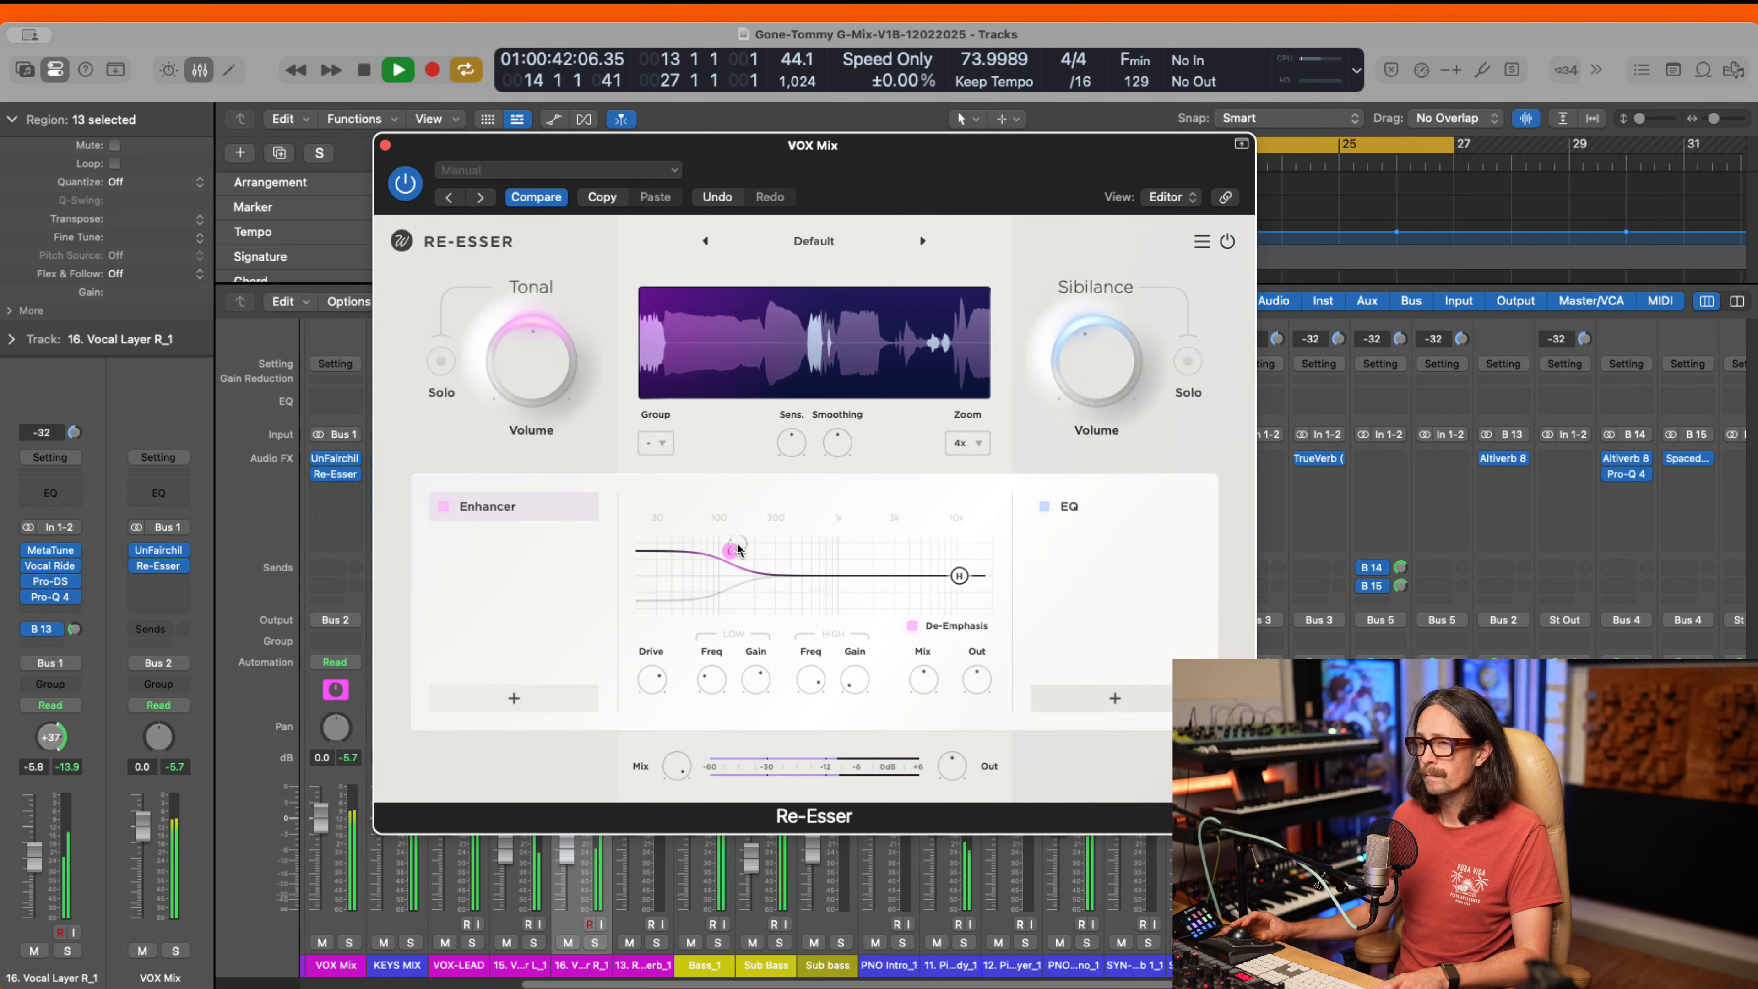
key(space)
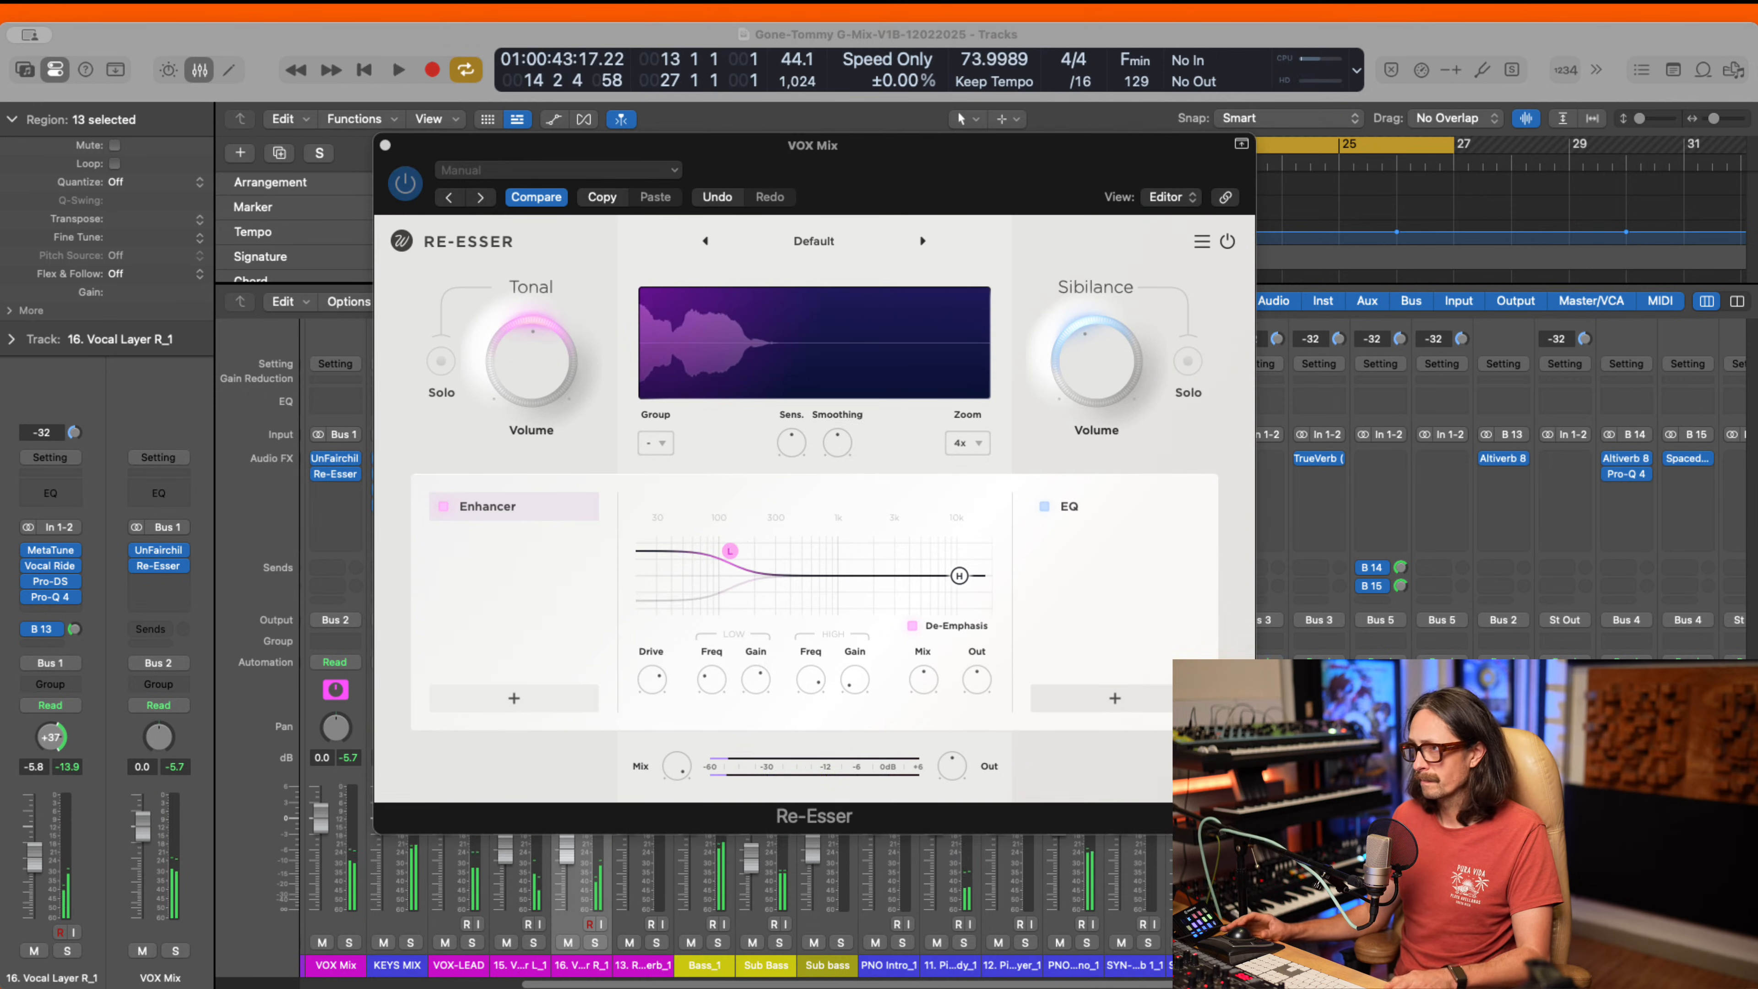
click(421, 330)
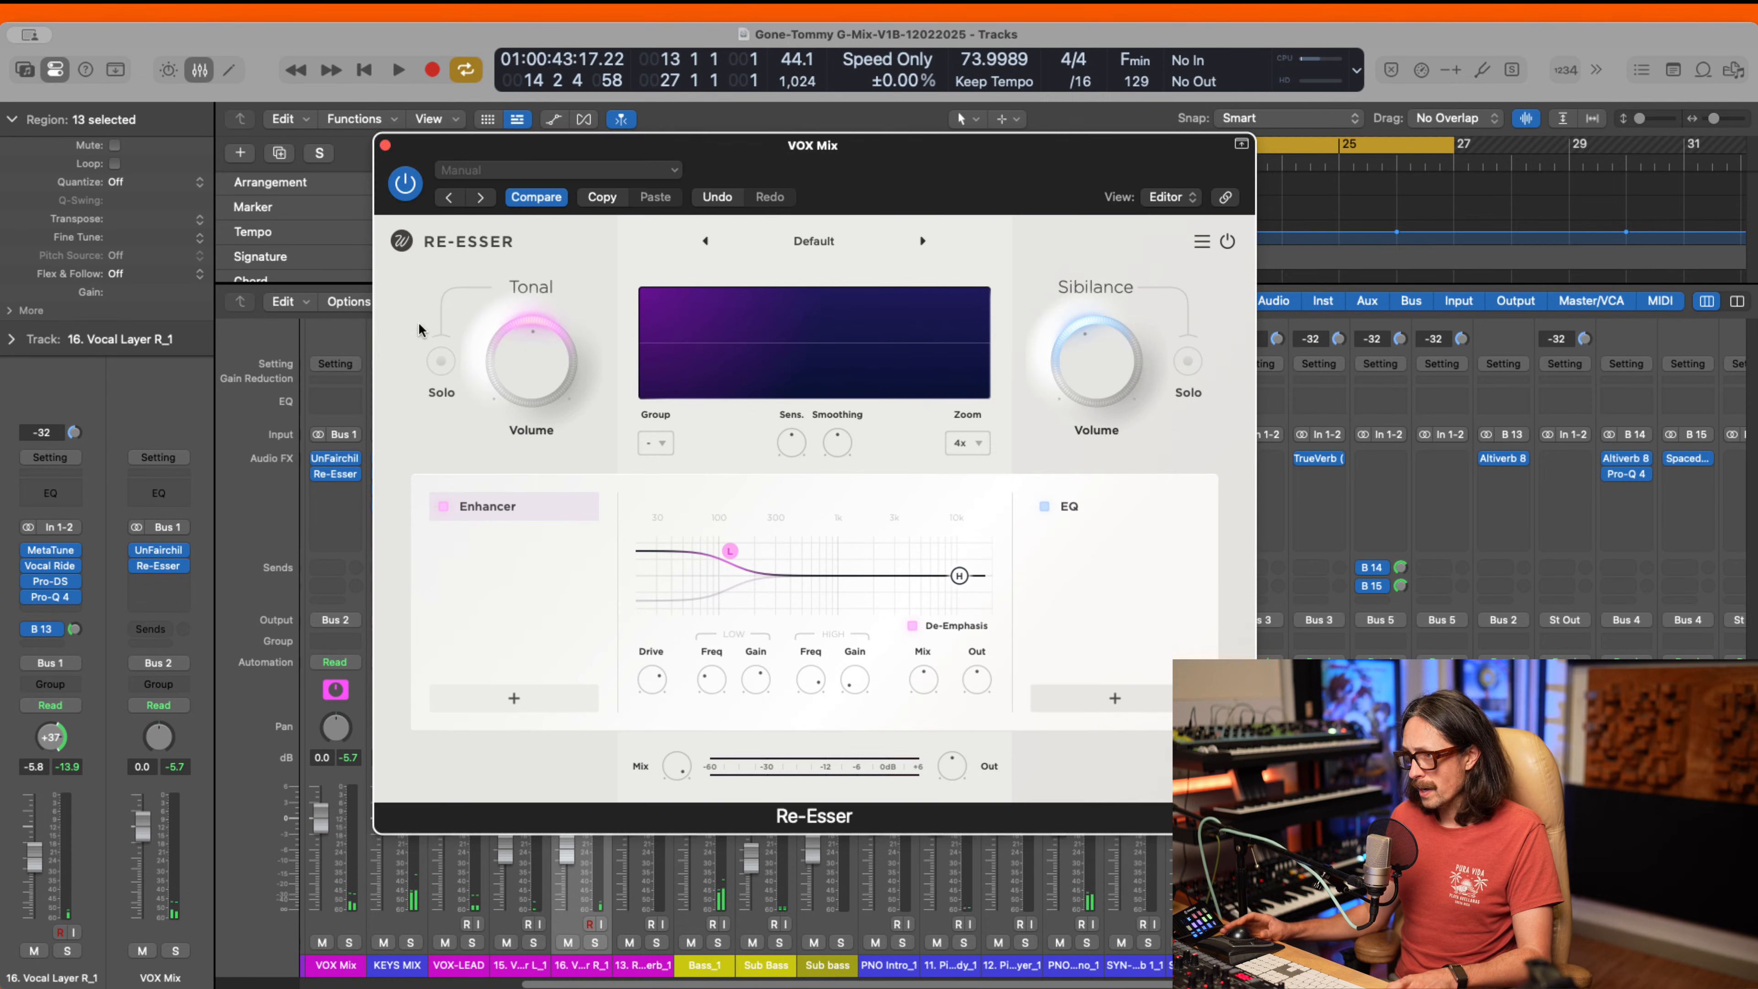
click(341, 36)
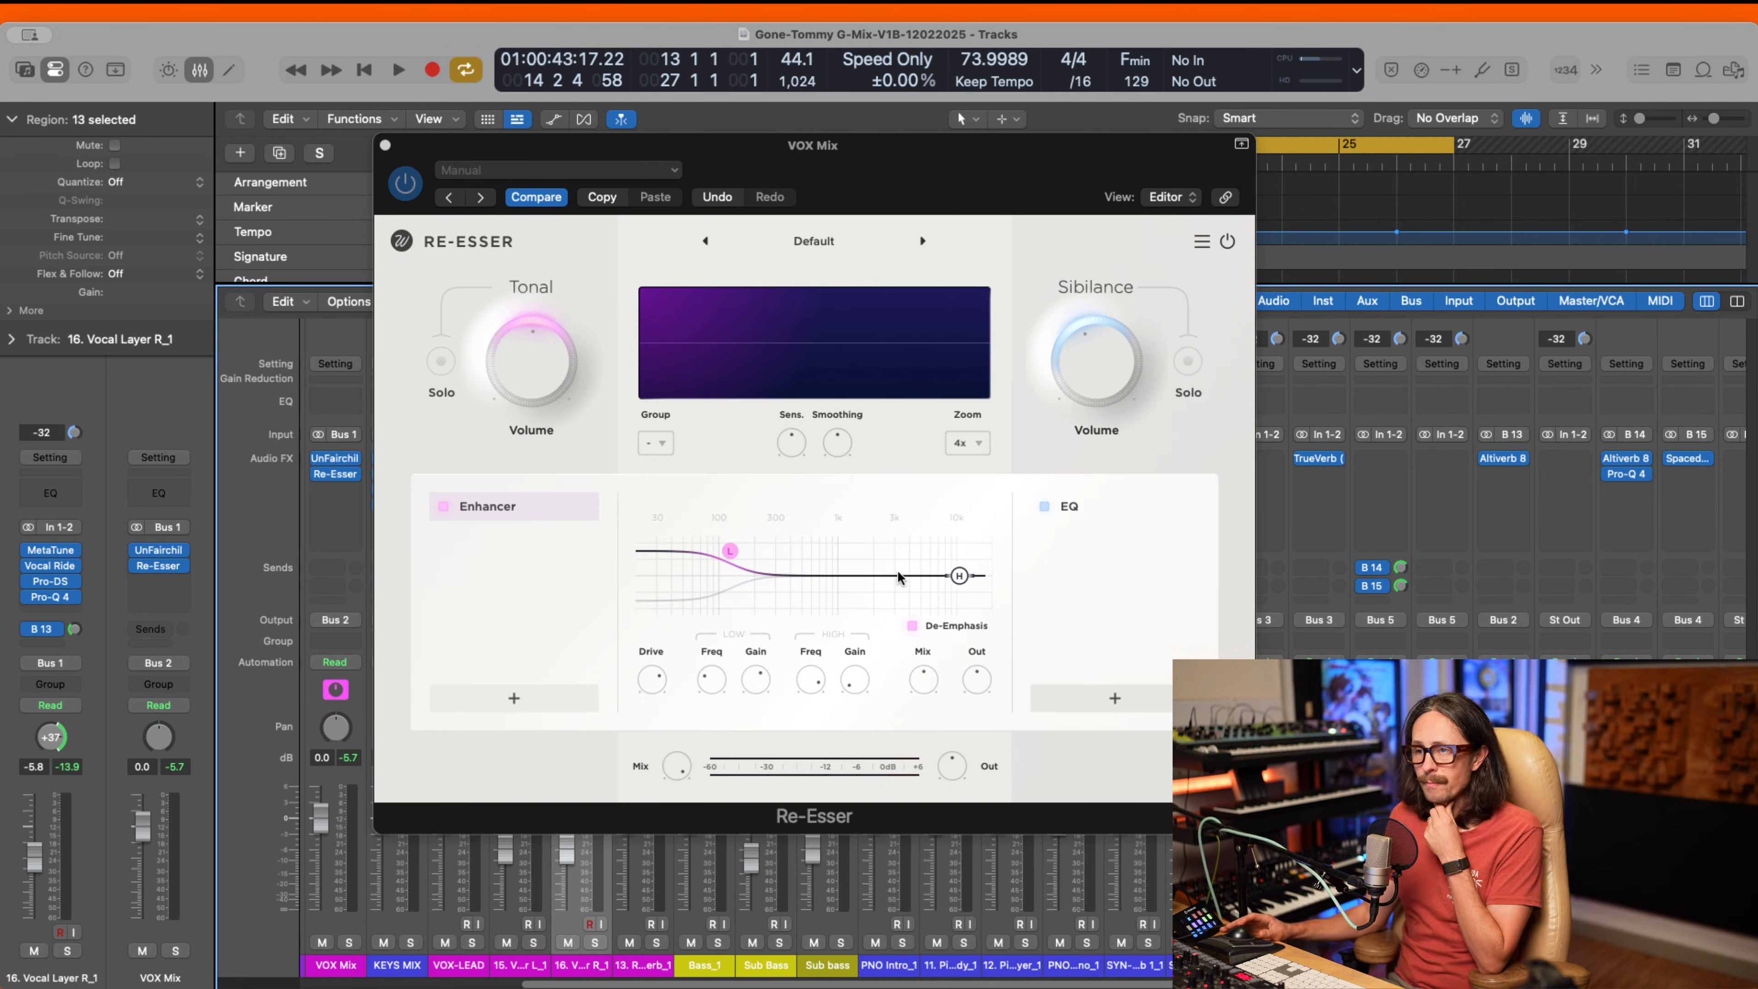
- Add a Chorus after the Enhancer in the Re-Esser's Tonal effects chain
mouse_move(1097, 361)
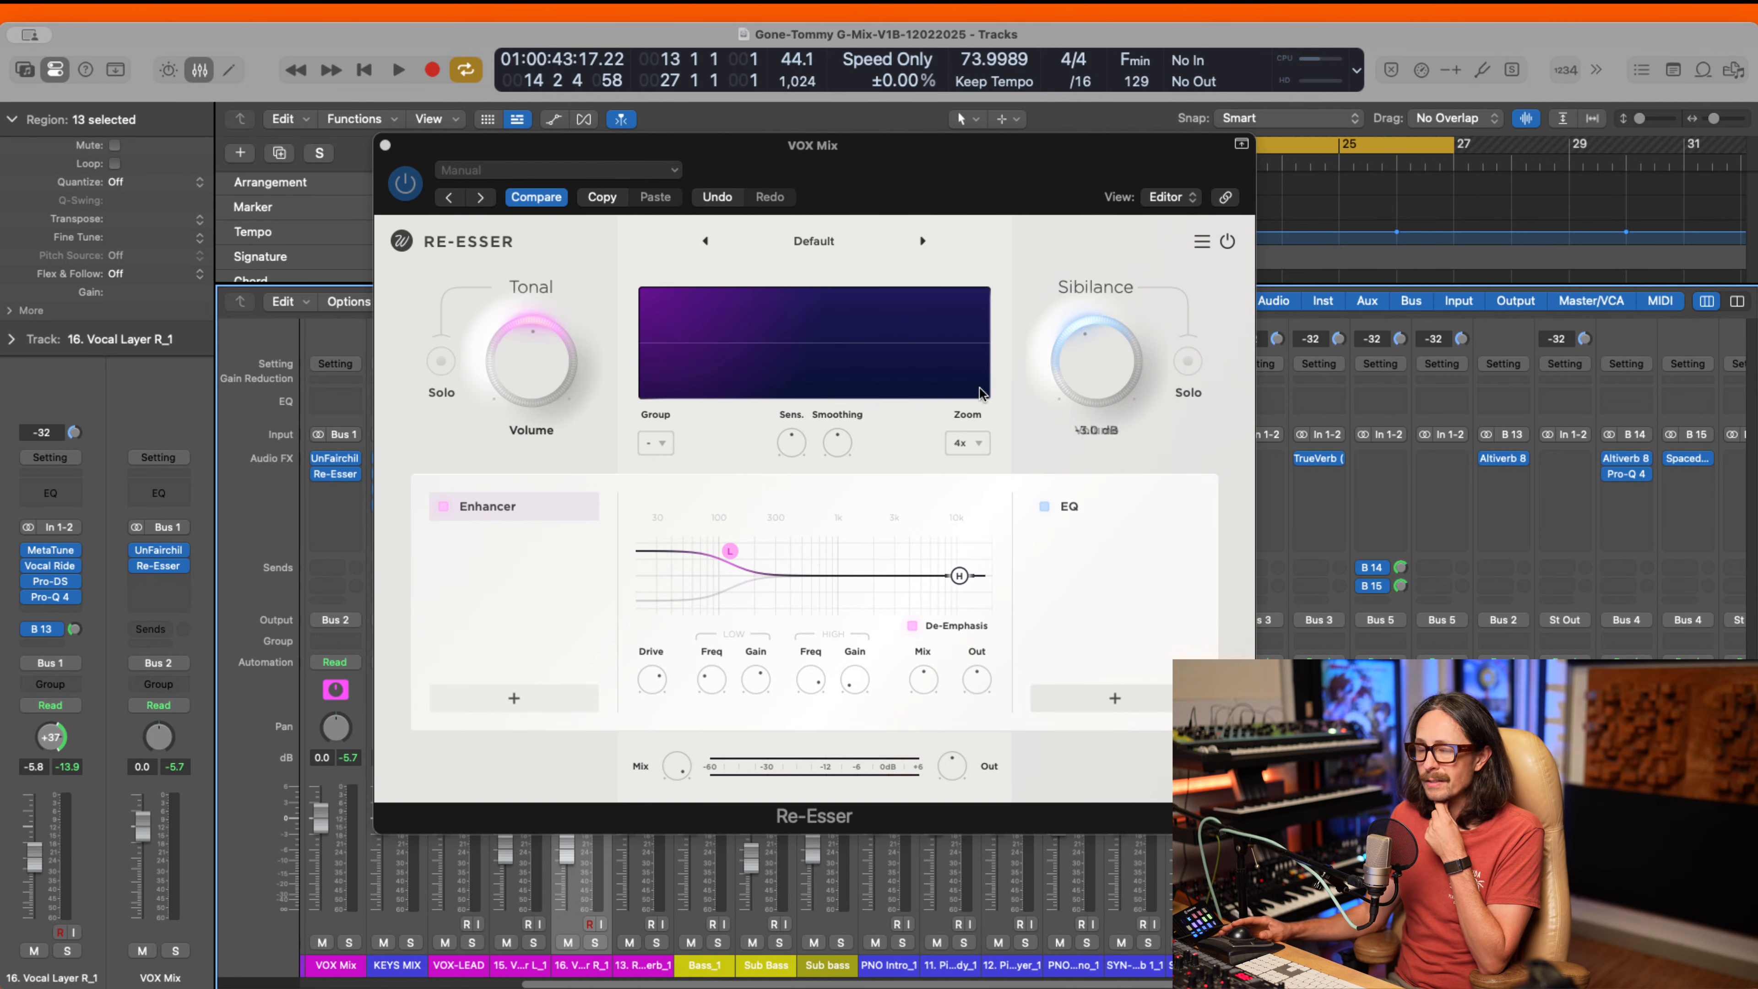
mouse_move(834, 443)
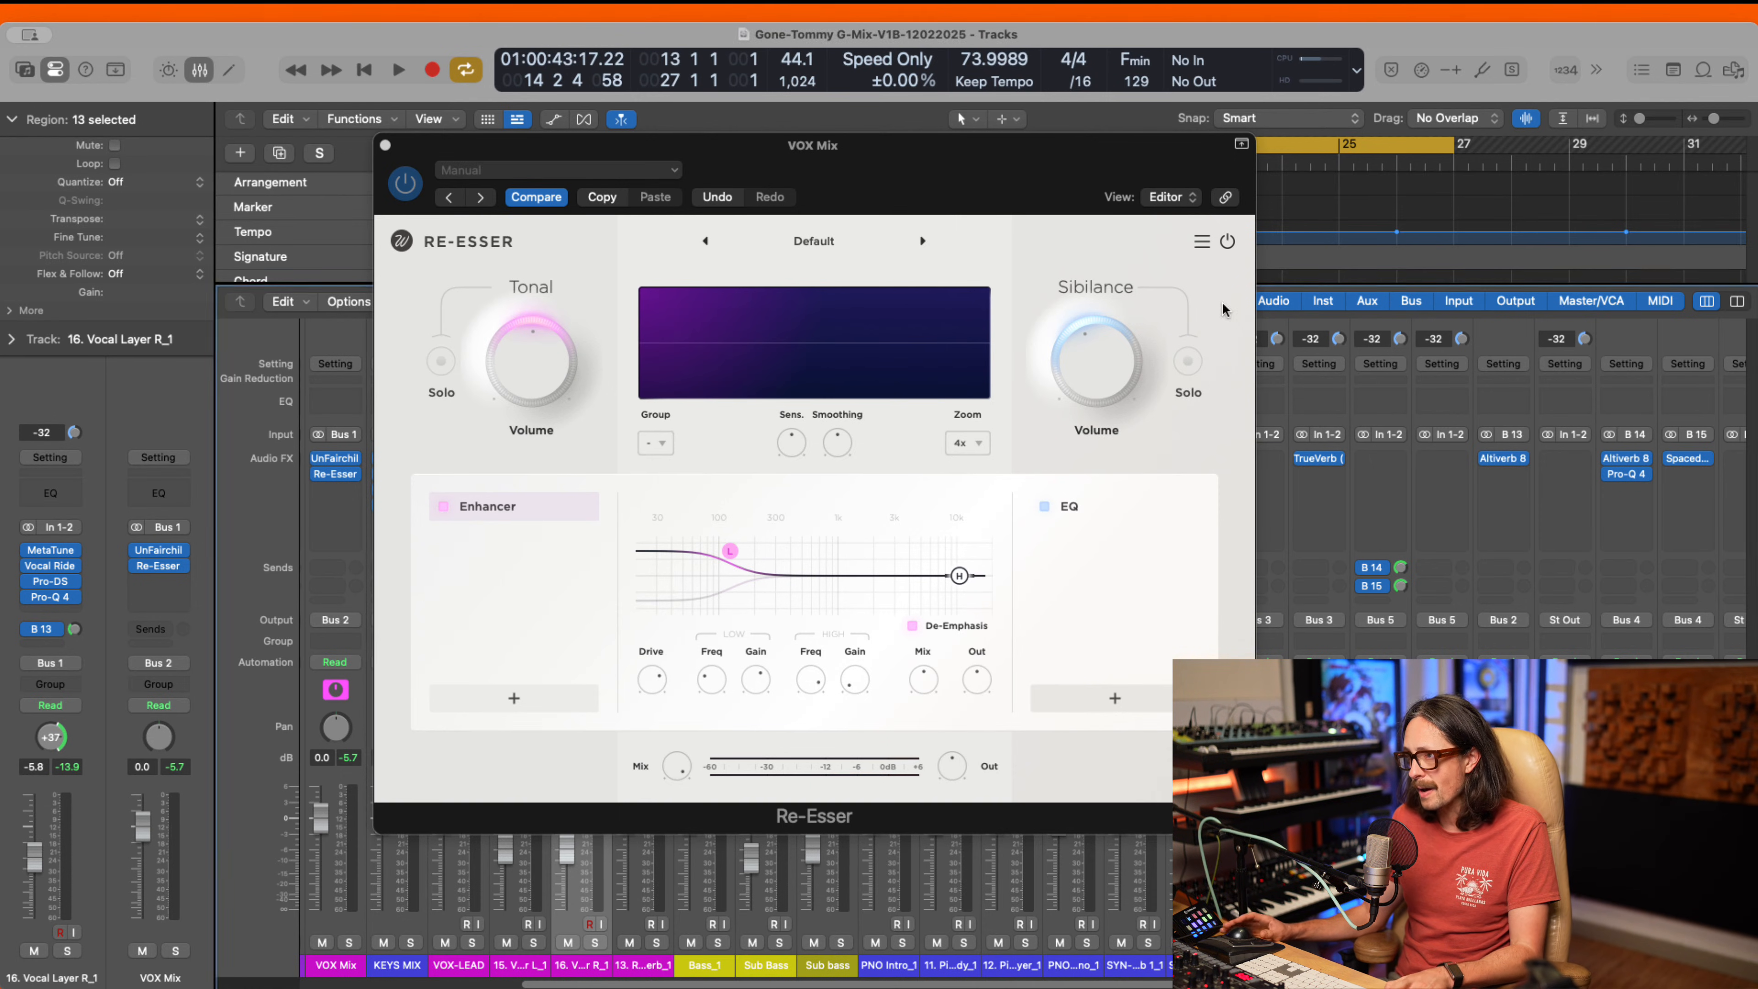
mouse_move(495, 325)
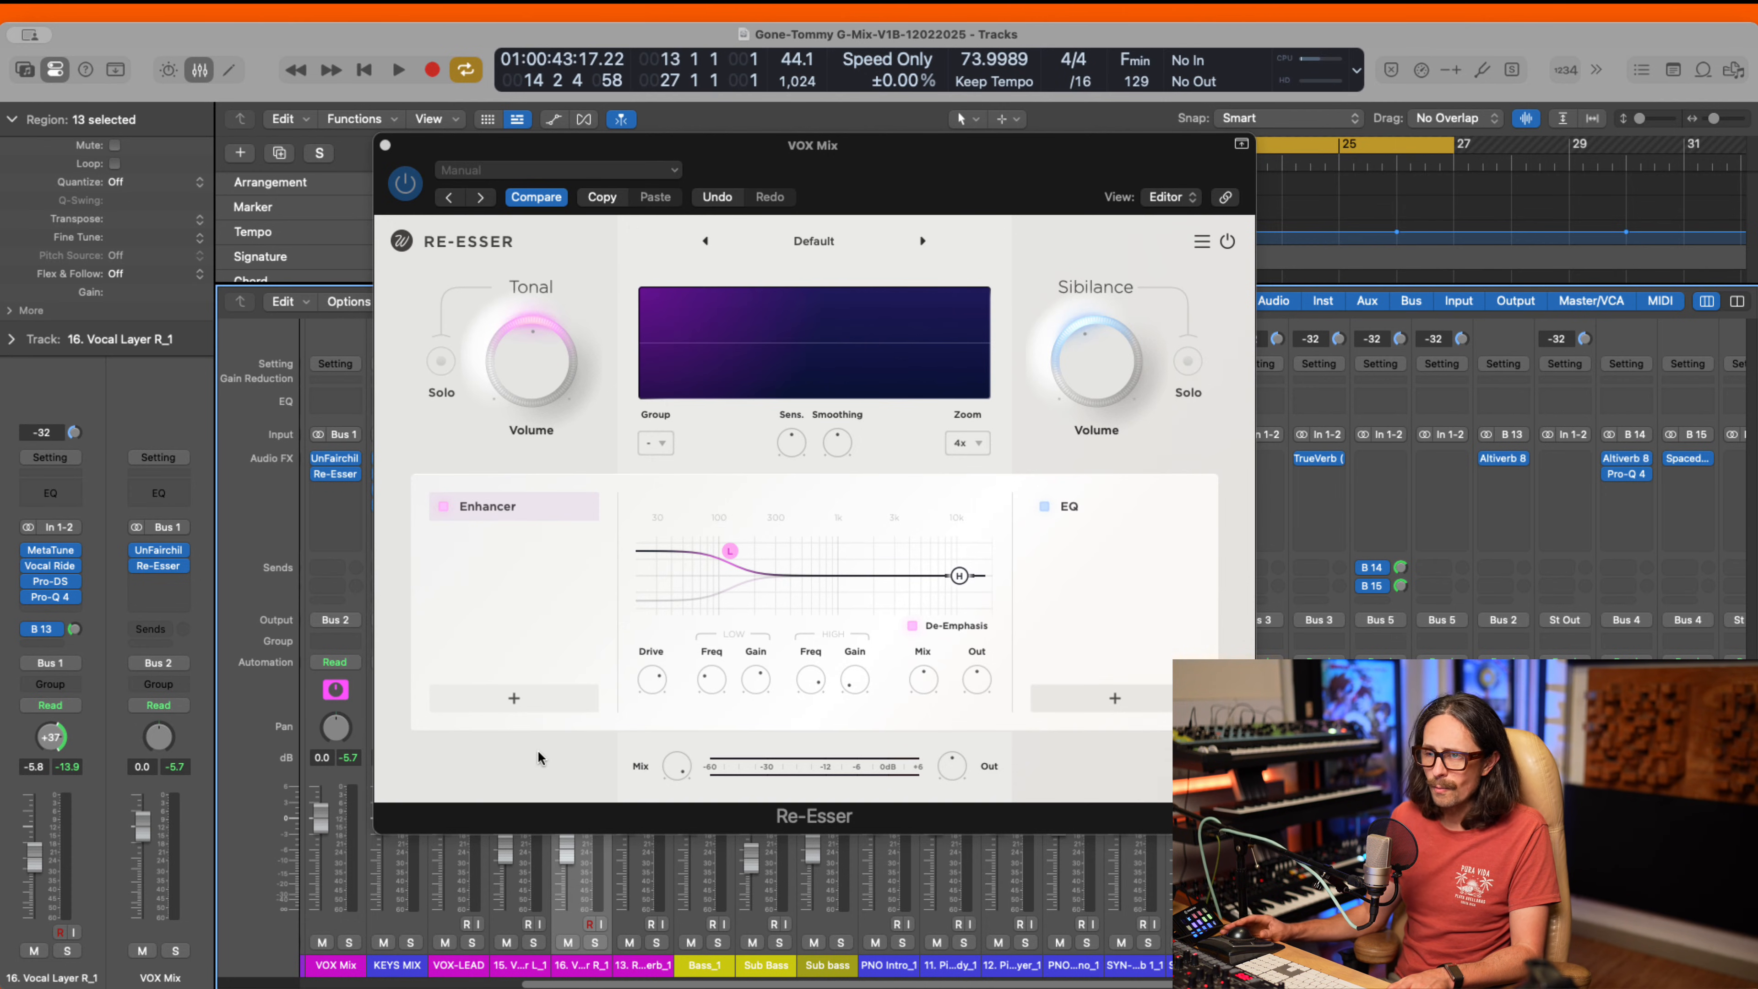
click(515, 698)
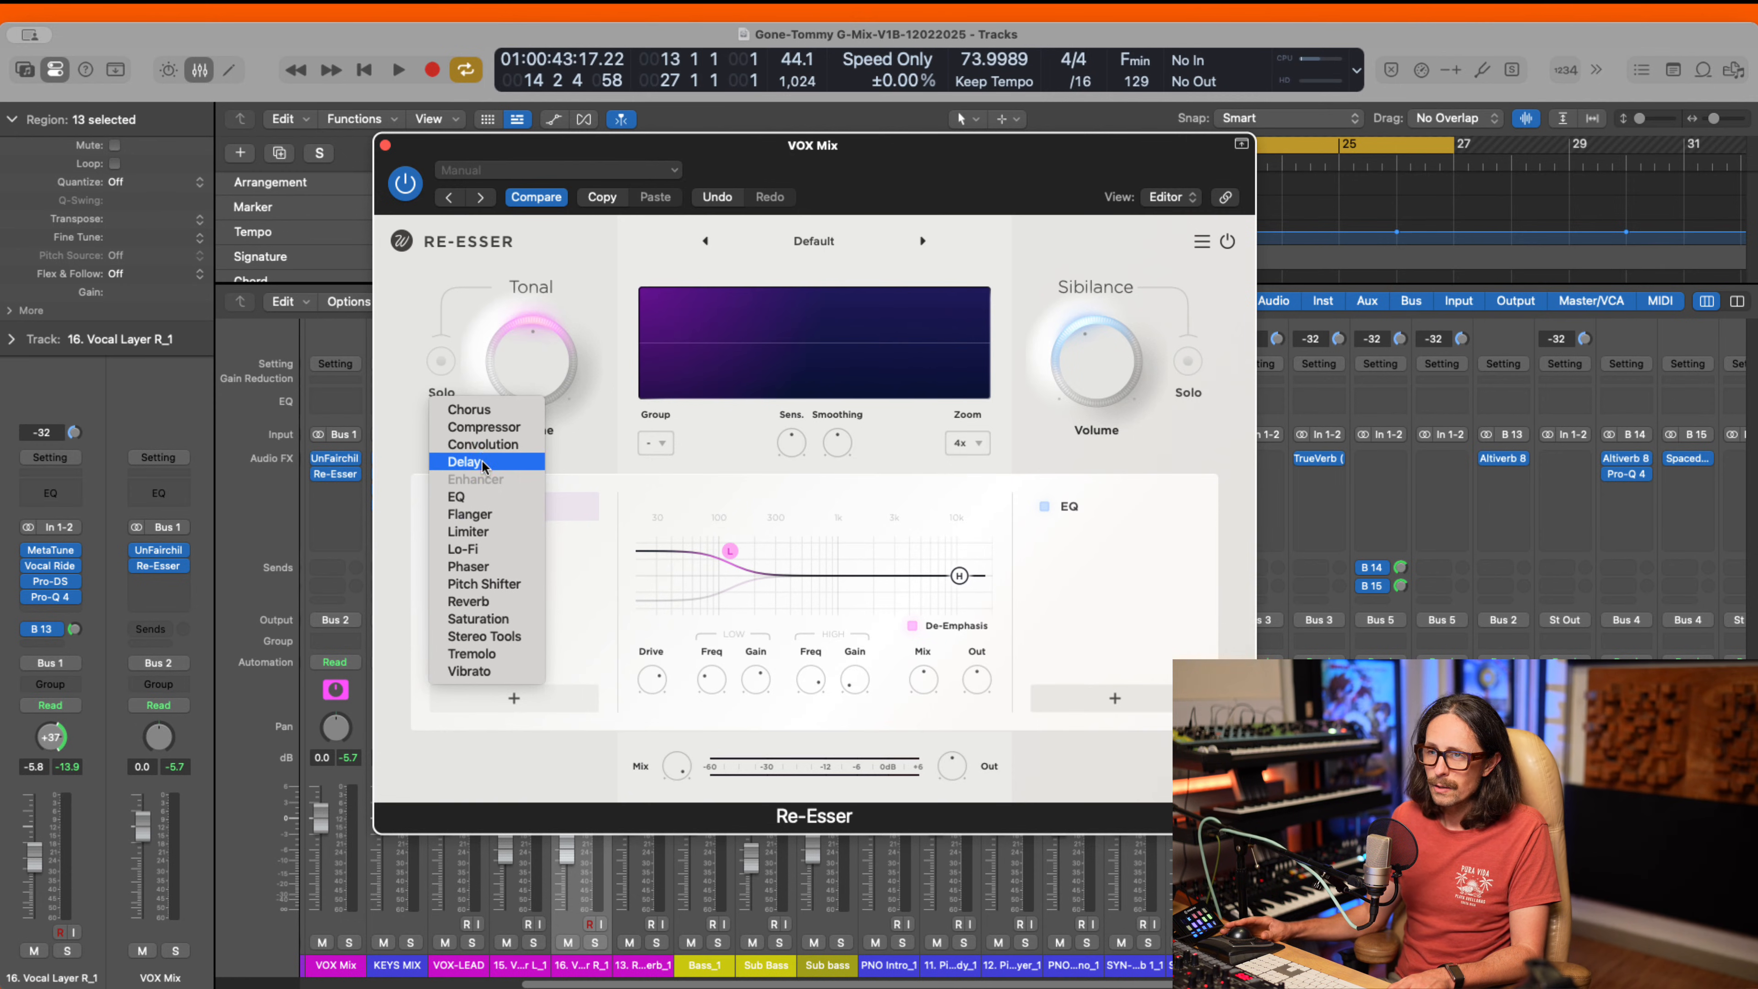
click(492, 410)
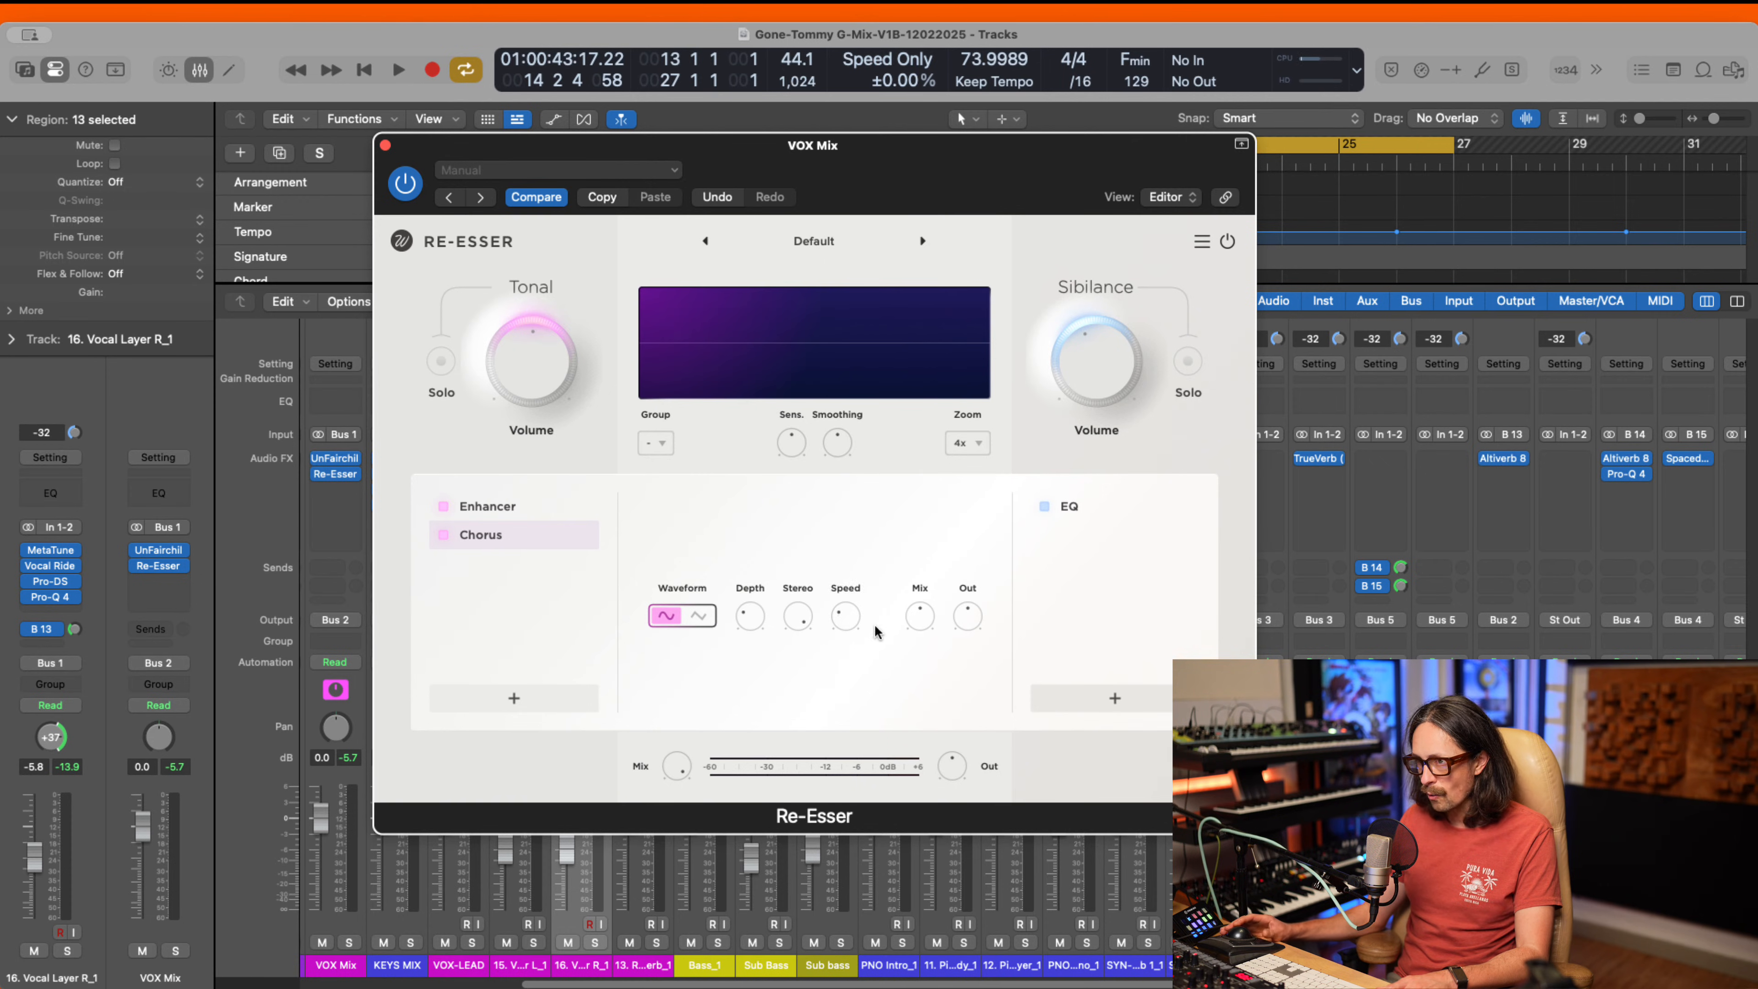
- Set the Chorus mix to about 43.6 % while listening to the cycle
key(super+Tab)
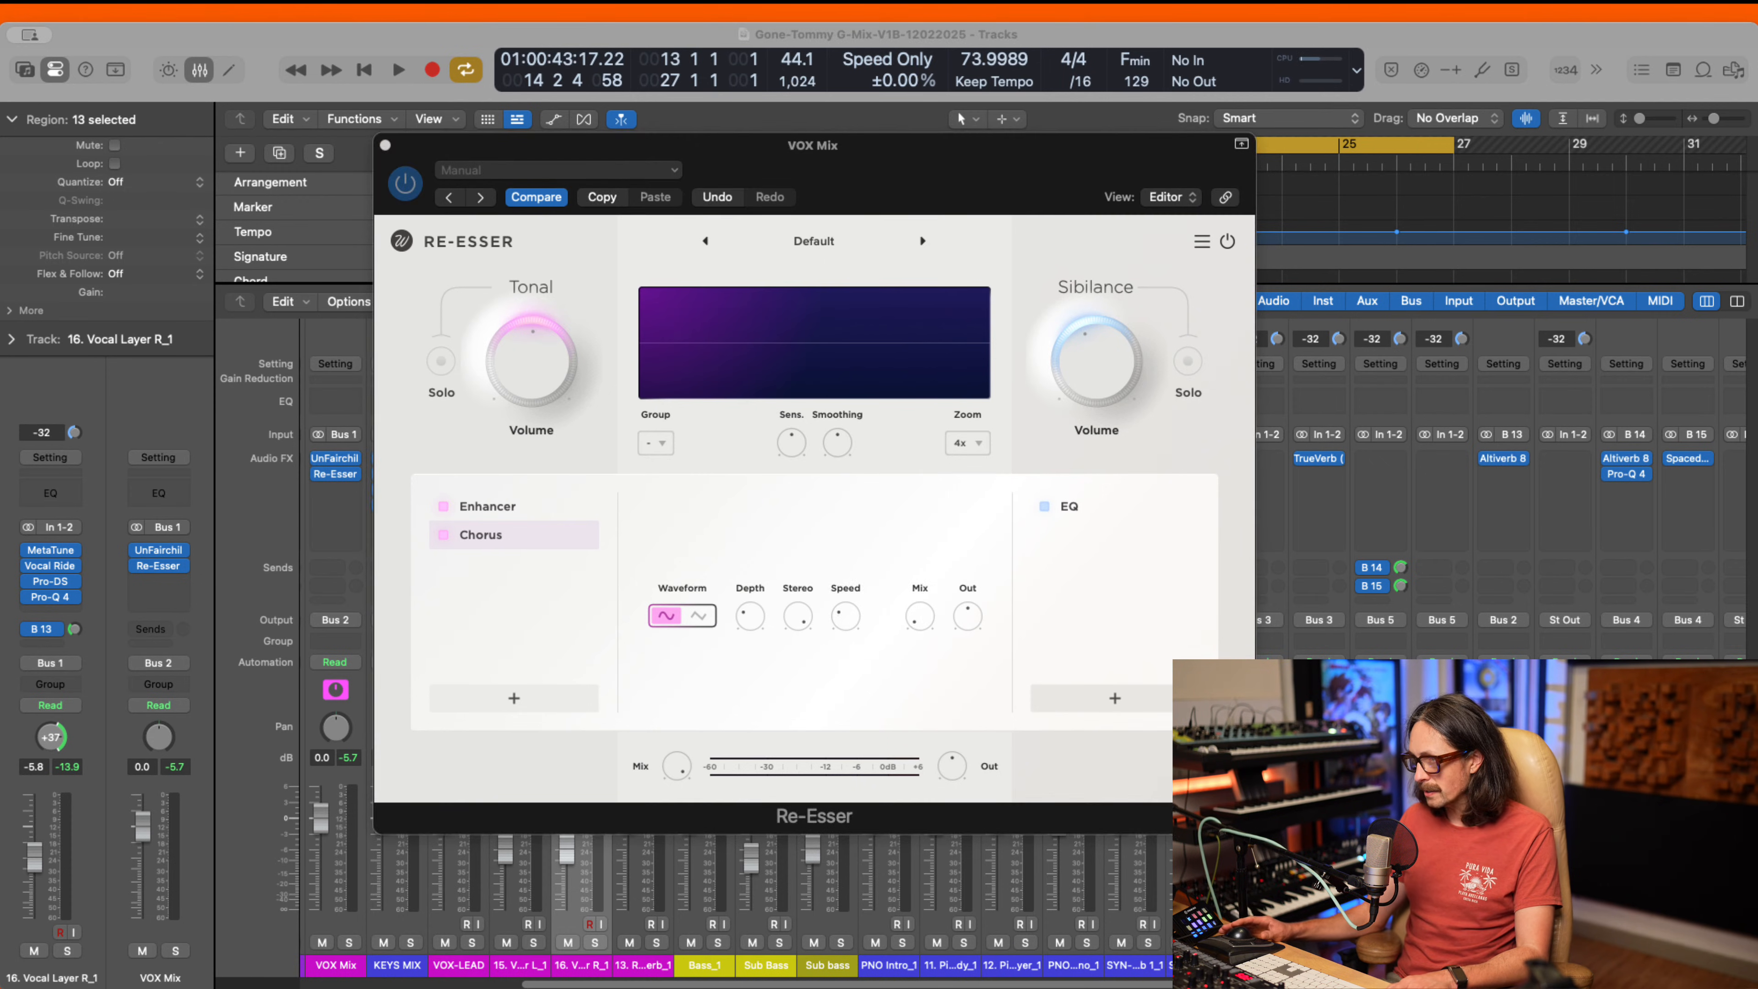
click(1105, 334)
key(space)
mouse_move(925, 618)
mouse_down()
mouse_move(926, 463)
mouse_move(918, 620)
mouse_up()
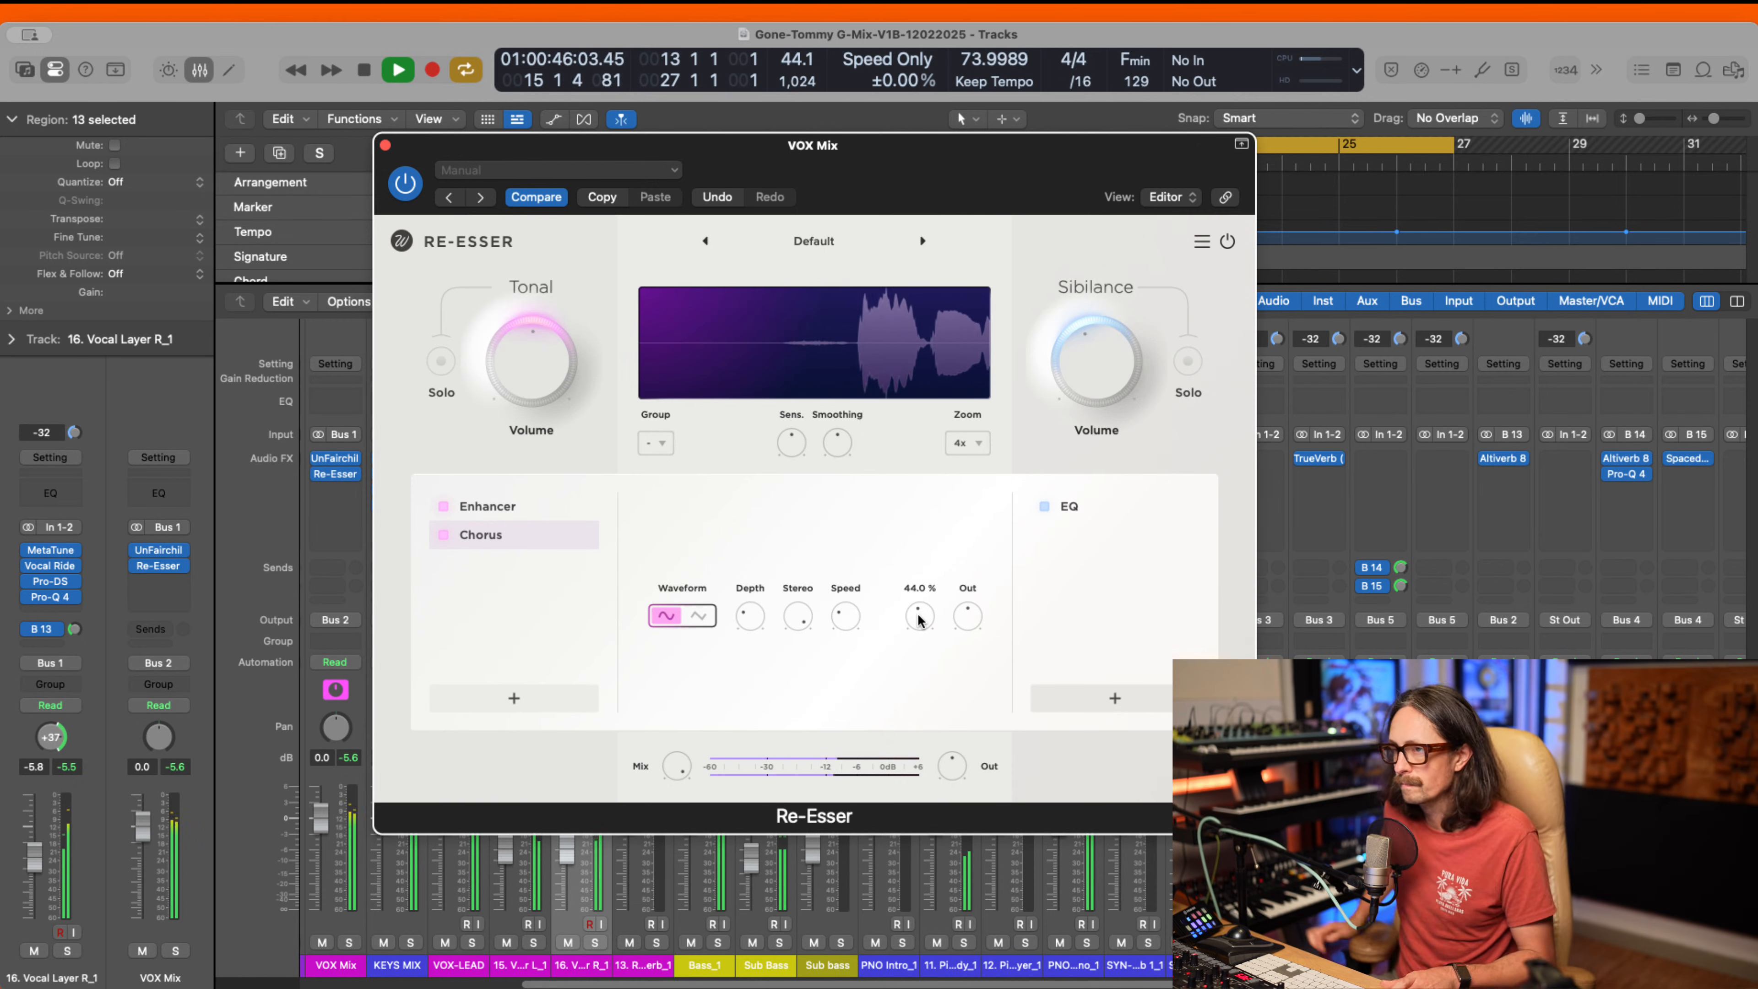
drag(919, 620, 918, 622)
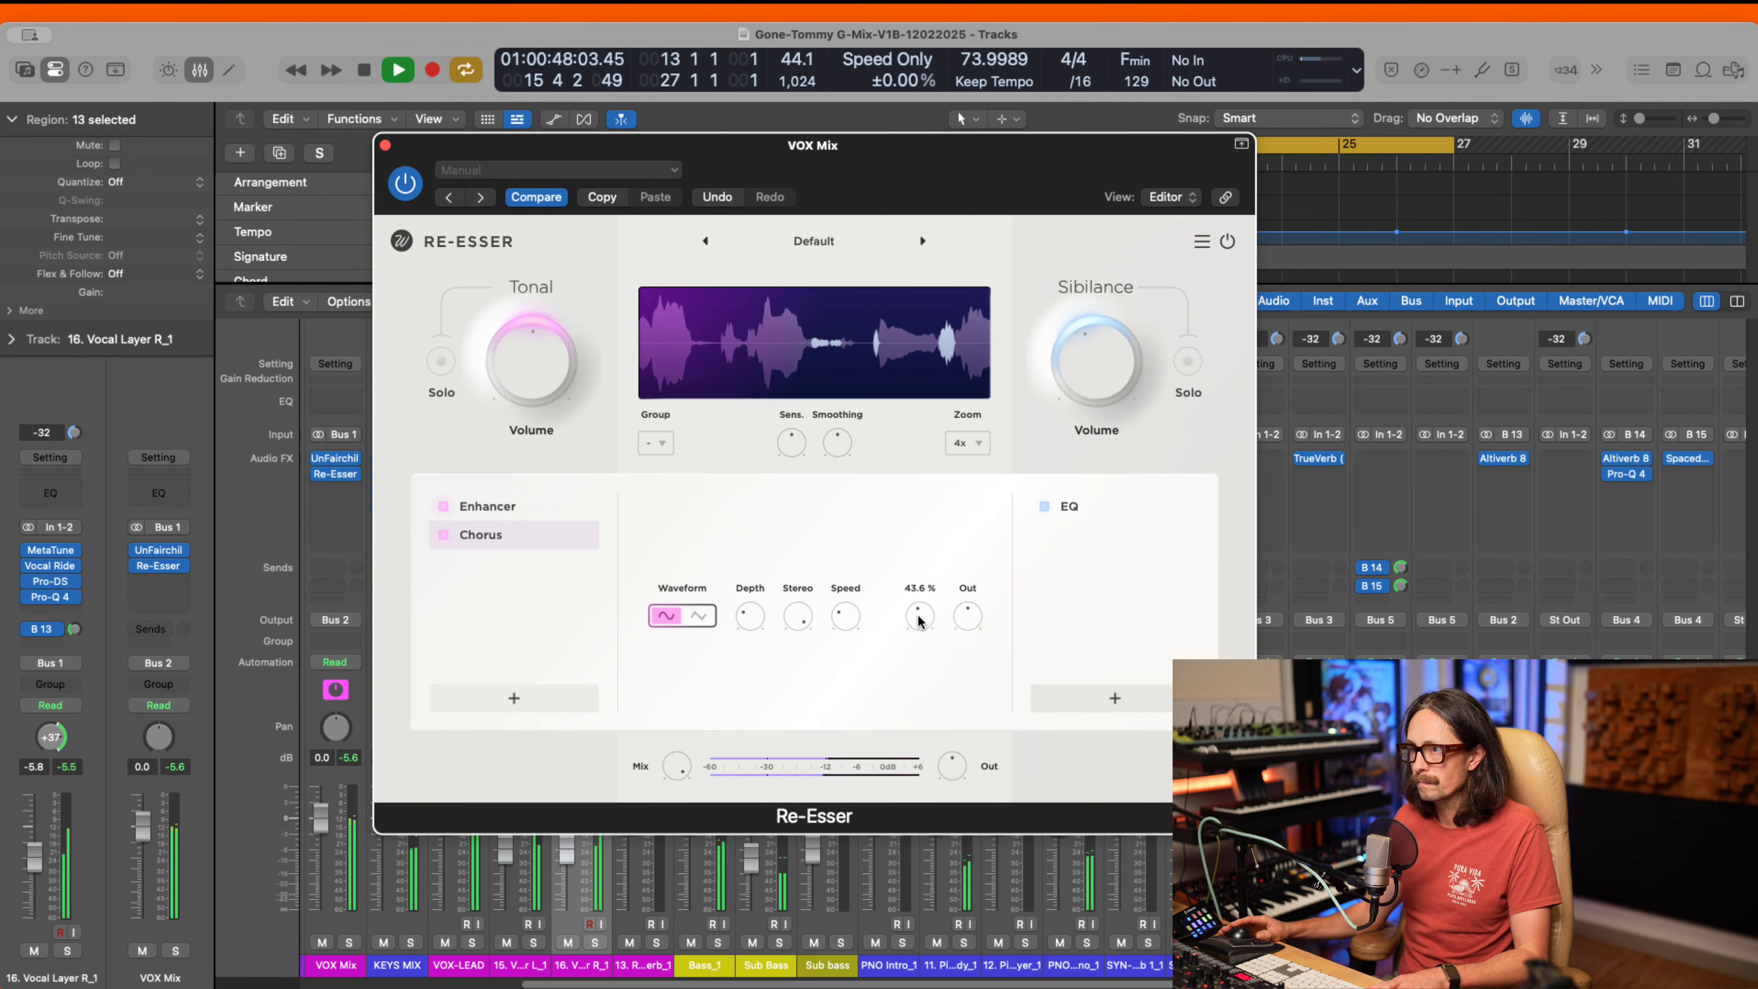
key(space)
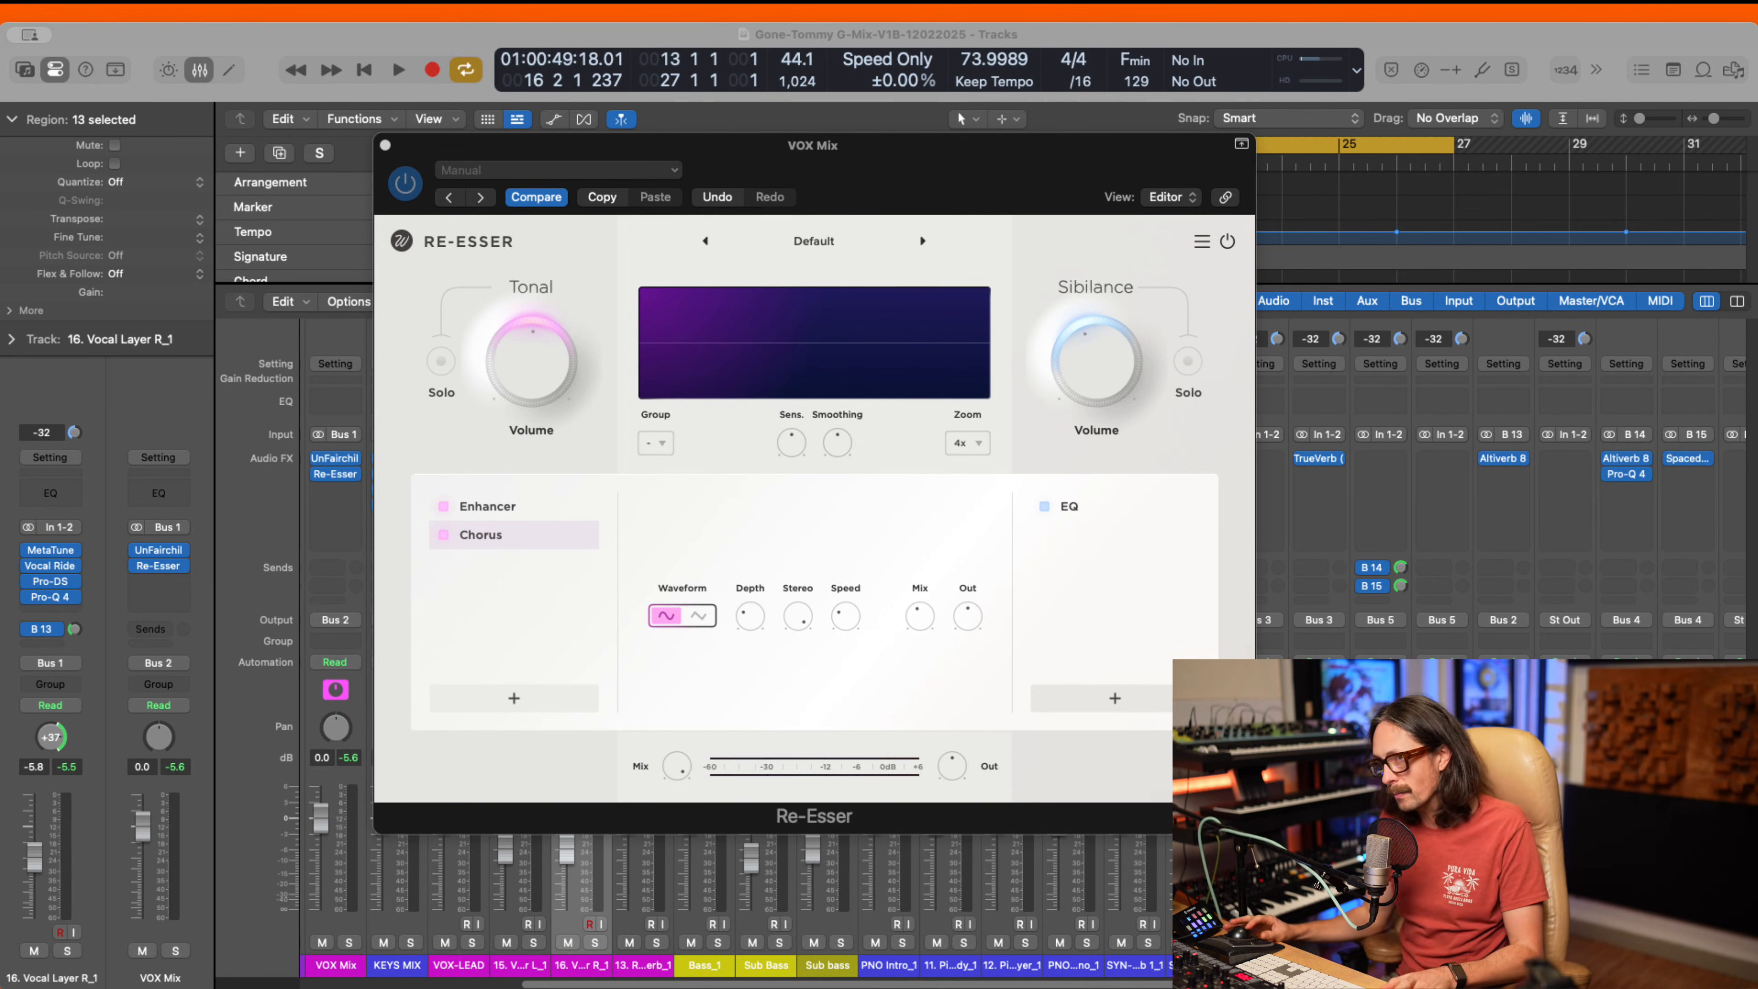
- Raise the Chorus mix well above 55 % and set its Stereo amount to about 80.3 % during playback
click(926, 593)
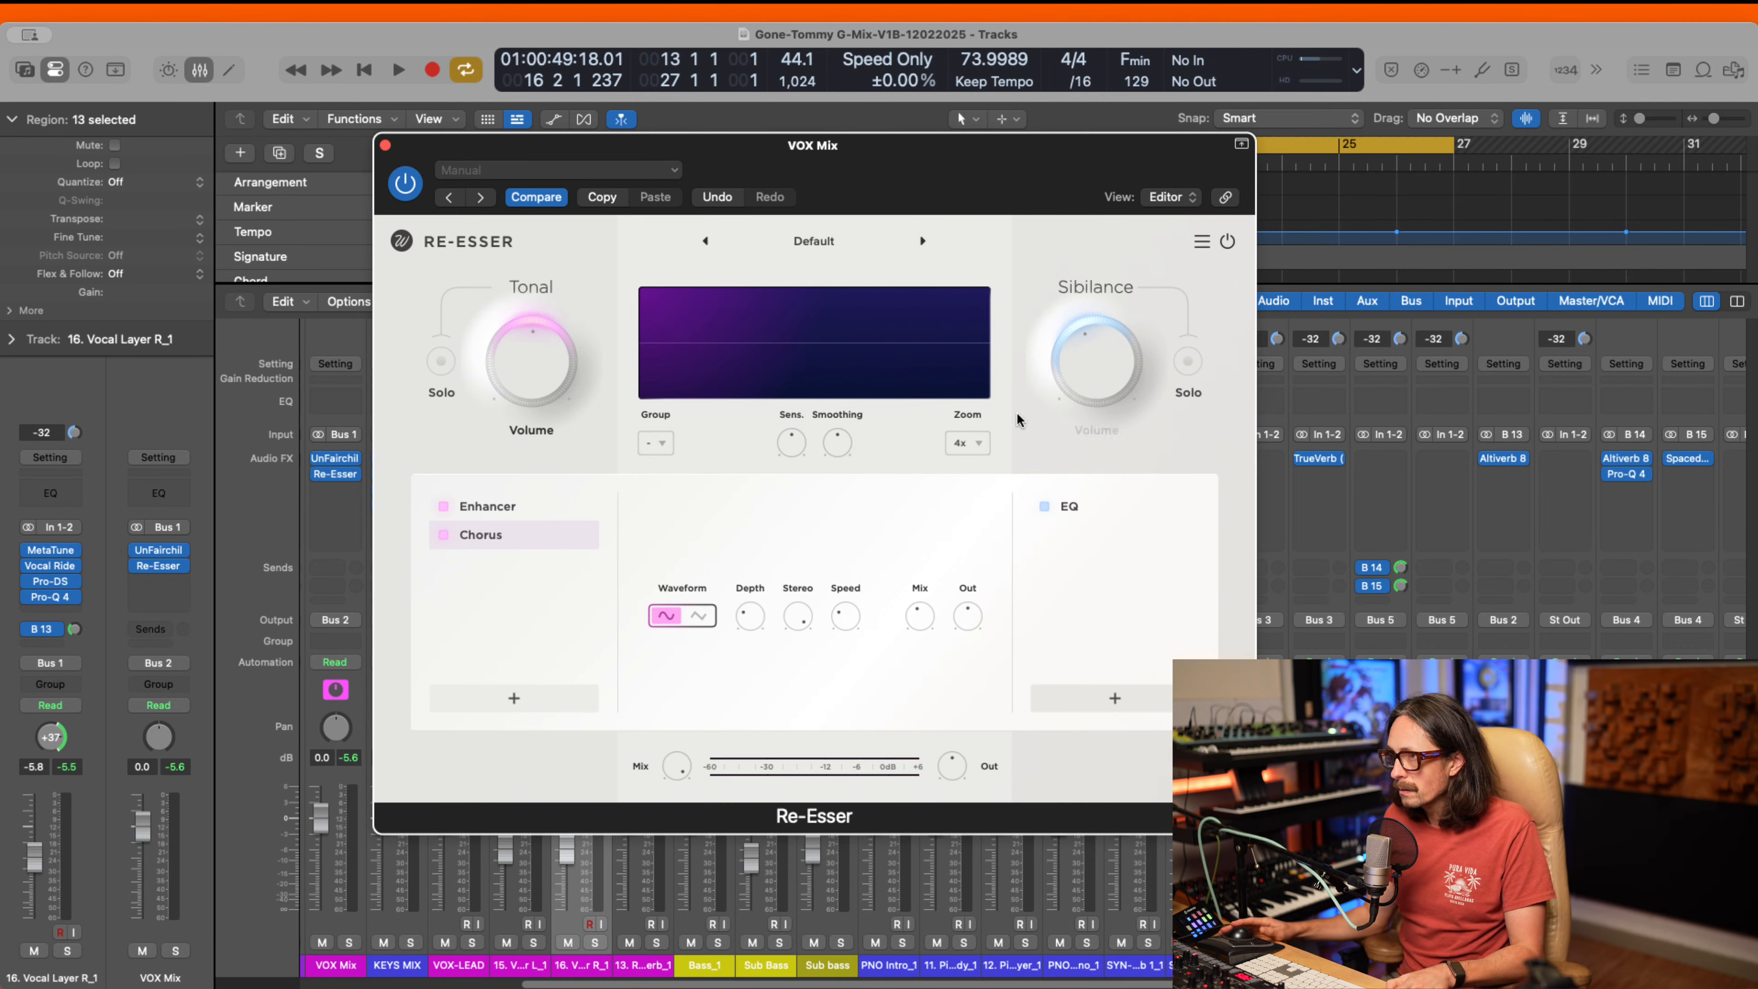
key(space)
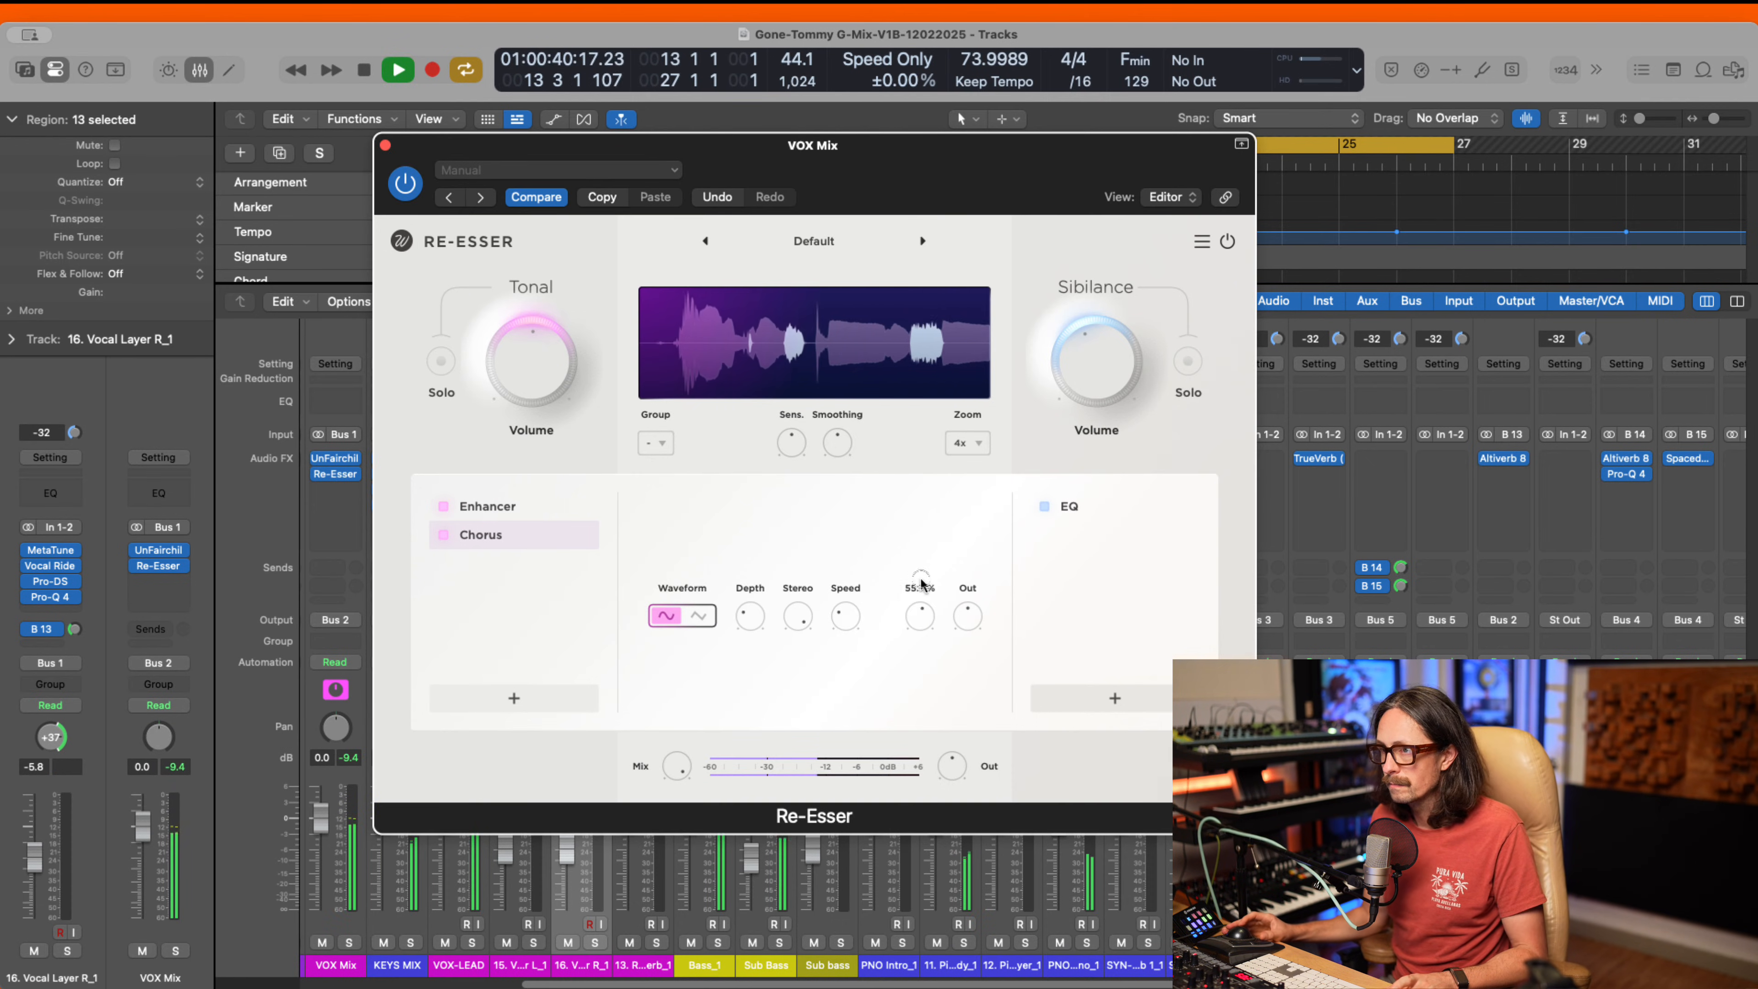
drag(921, 583, 920, 516)
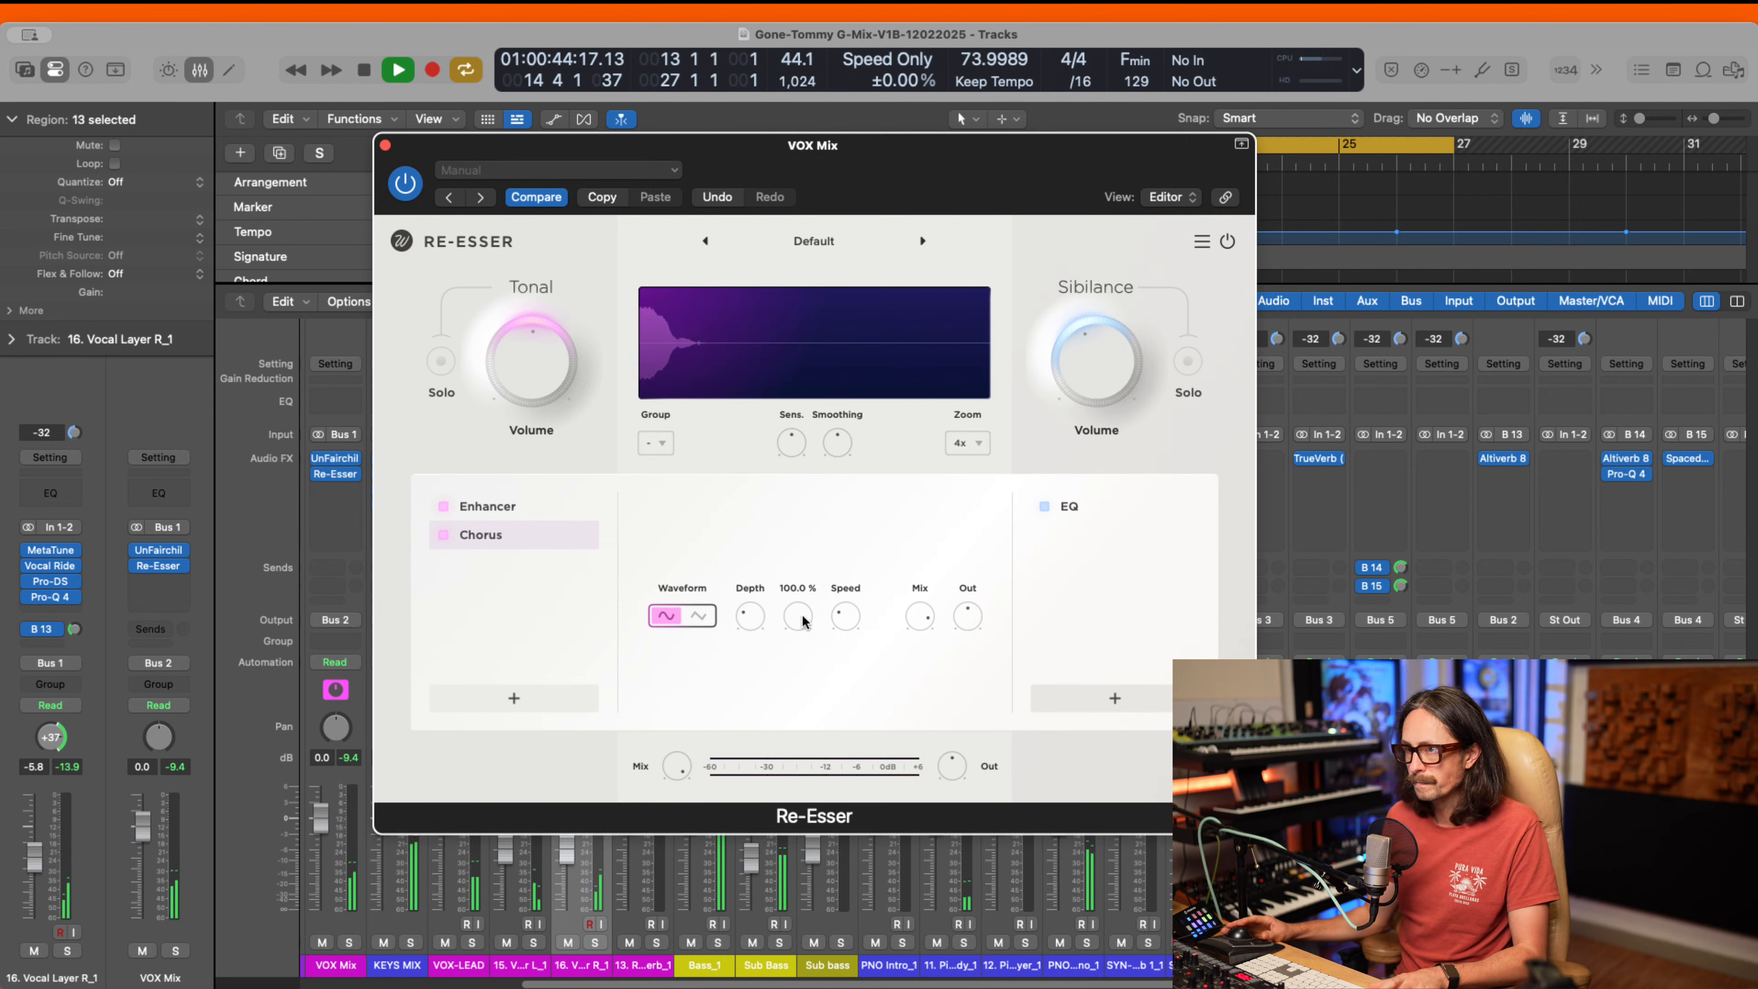
mouse_move(802, 628)
mouse_down()
mouse_move(801, 662)
mouse_move(799, 622)
mouse_up()
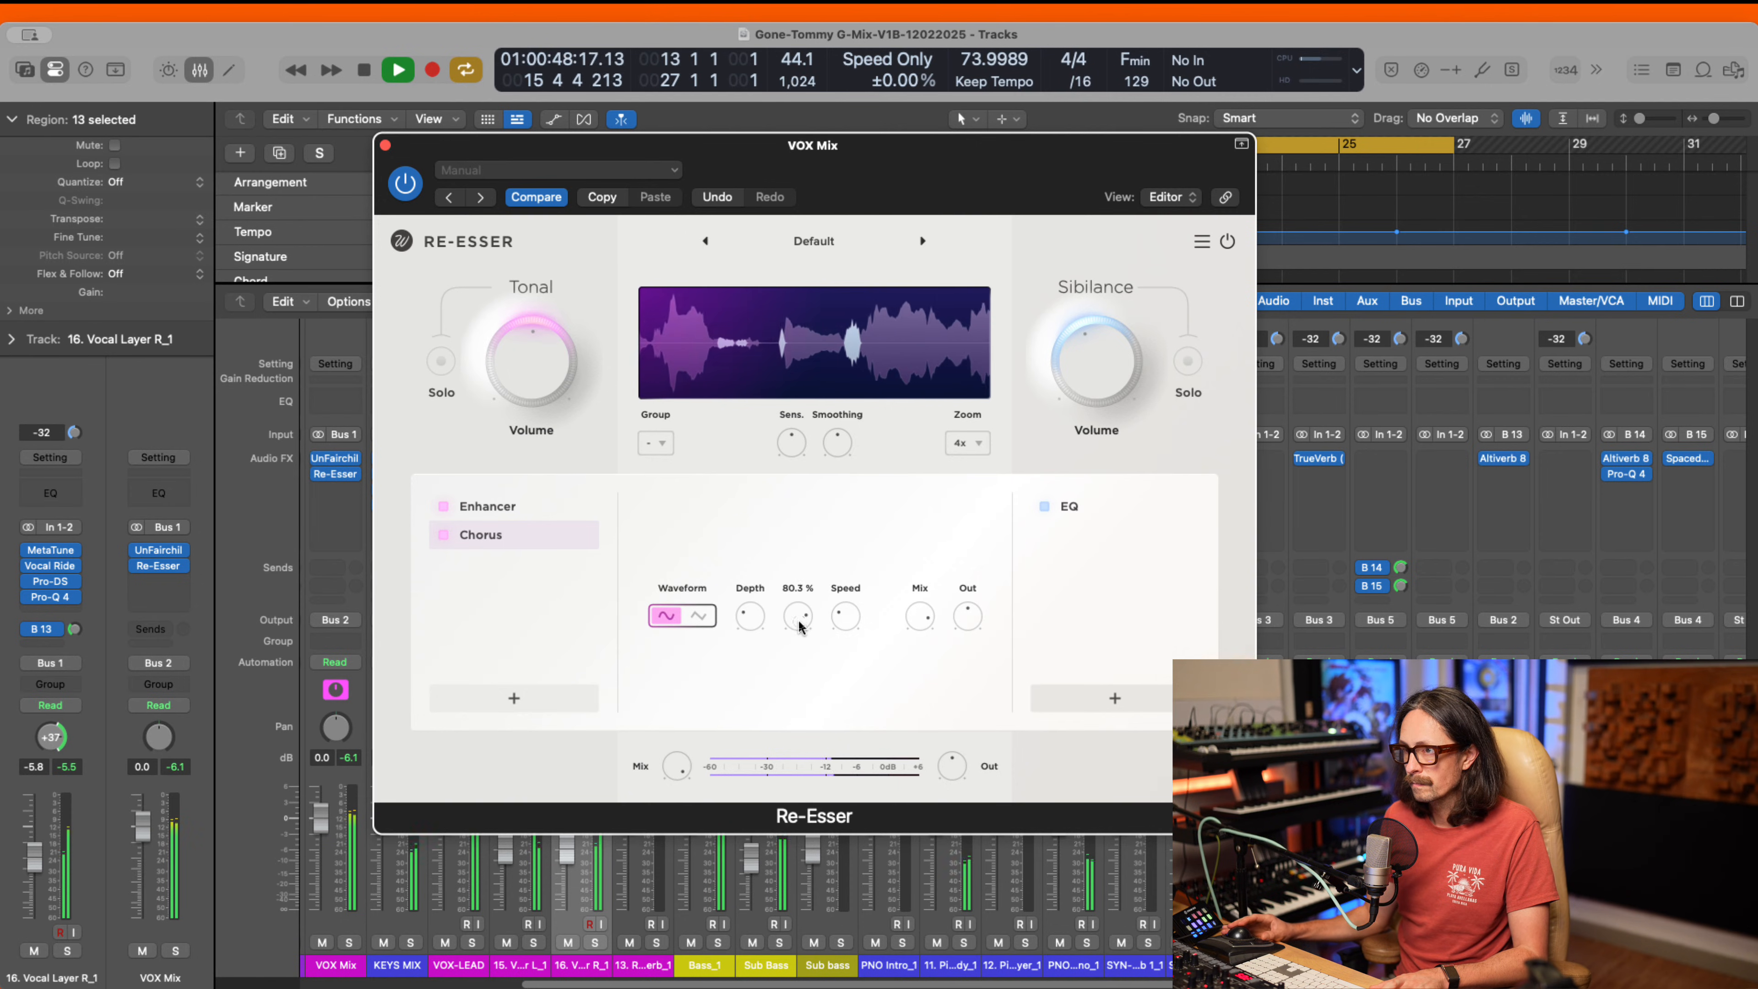
- Audition the Chorus's second waveform, return to the first one, and fine-tune the Chorus Speed
click(699, 615)
key(space)
key(space)
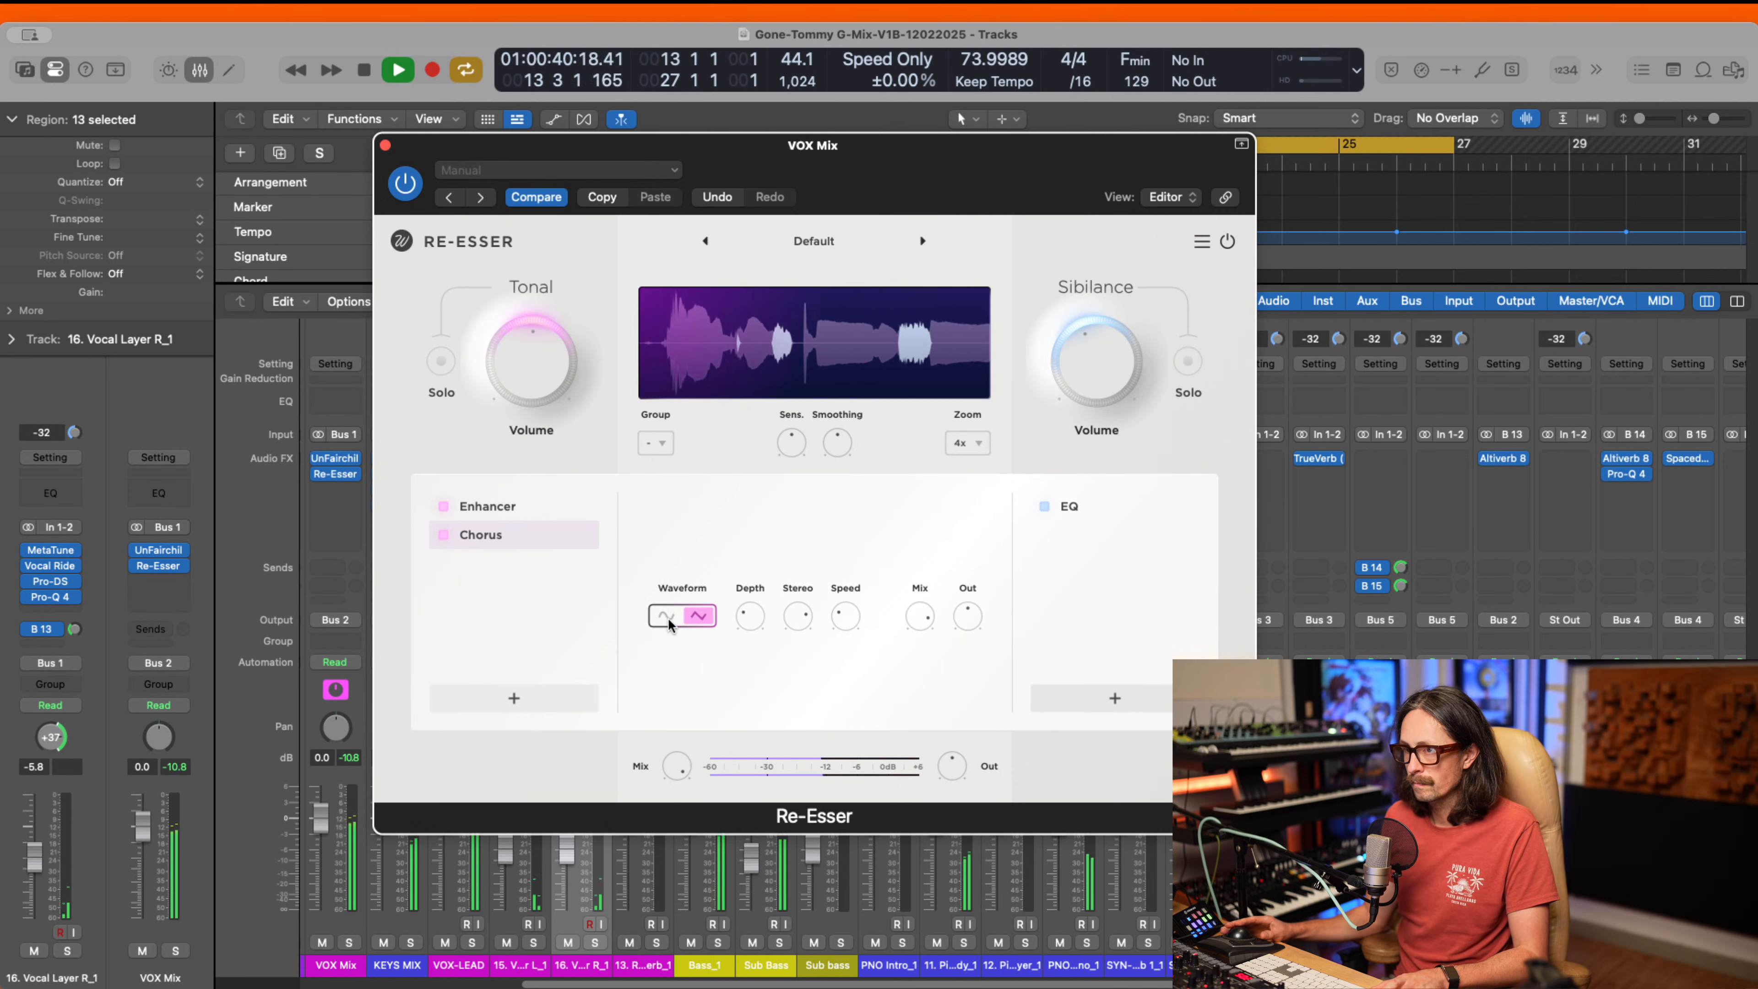
click(665, 615)
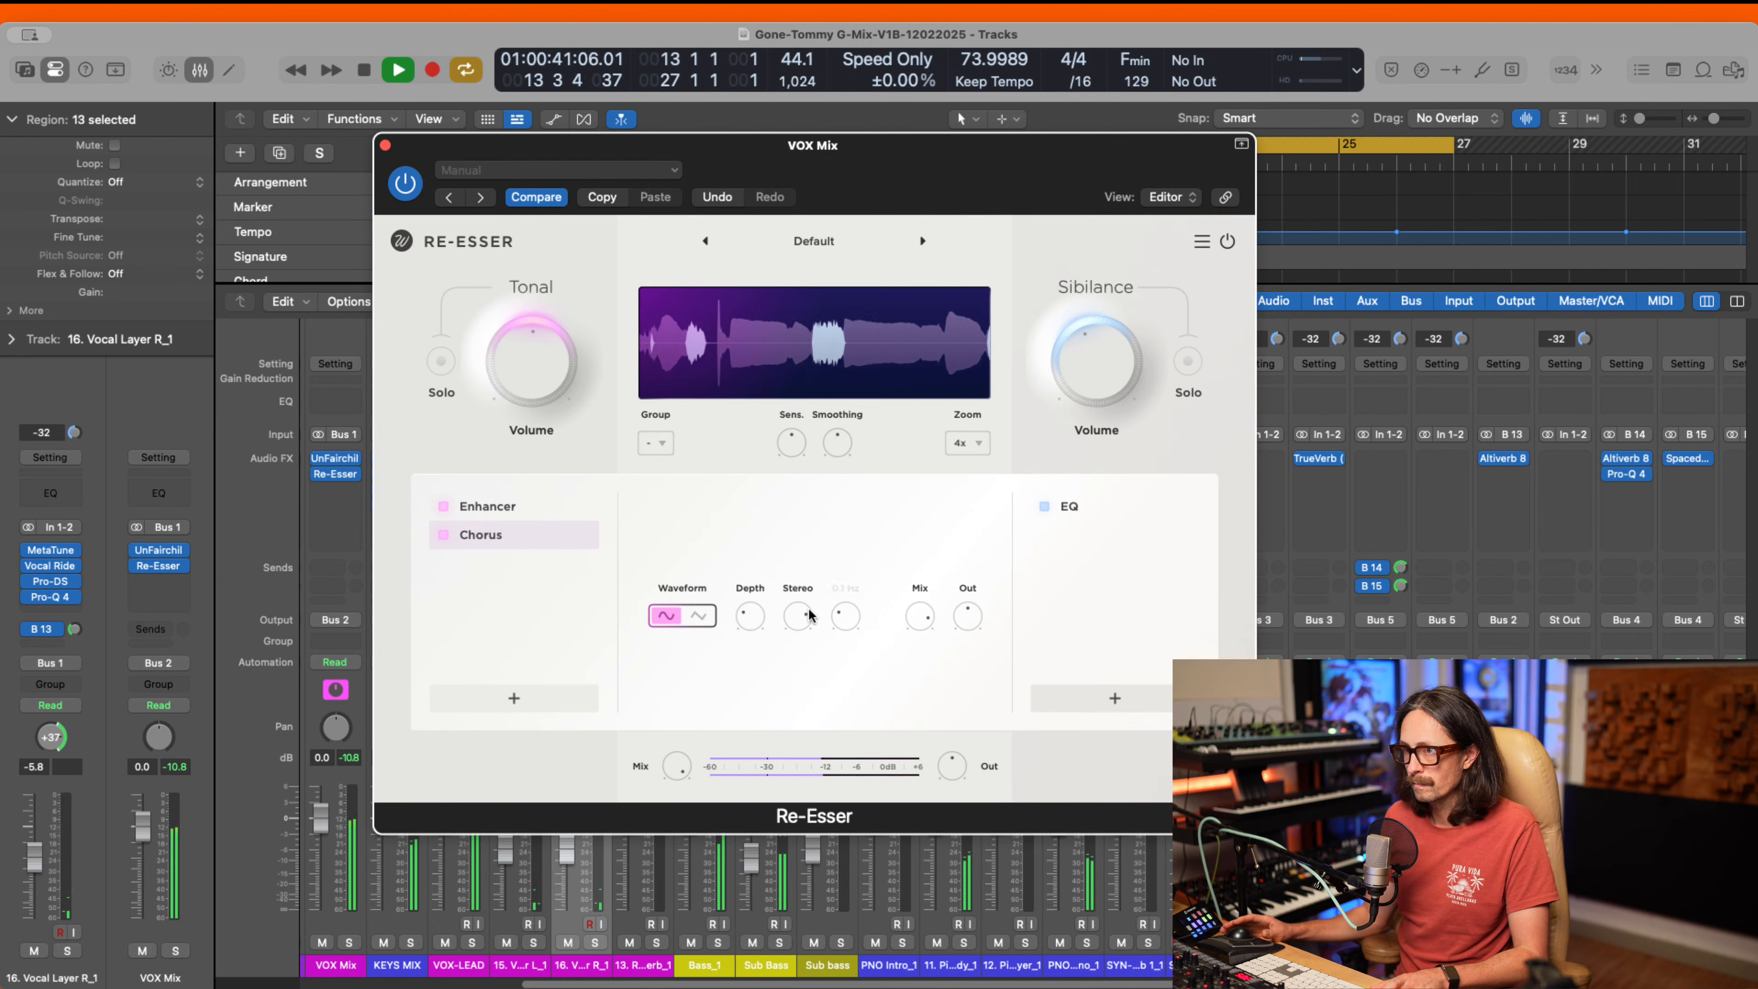
mouse_move(856, 610)
mouse_down()
mouse_move(847, 590)
mouse_move(846, 609)
mouse_up()
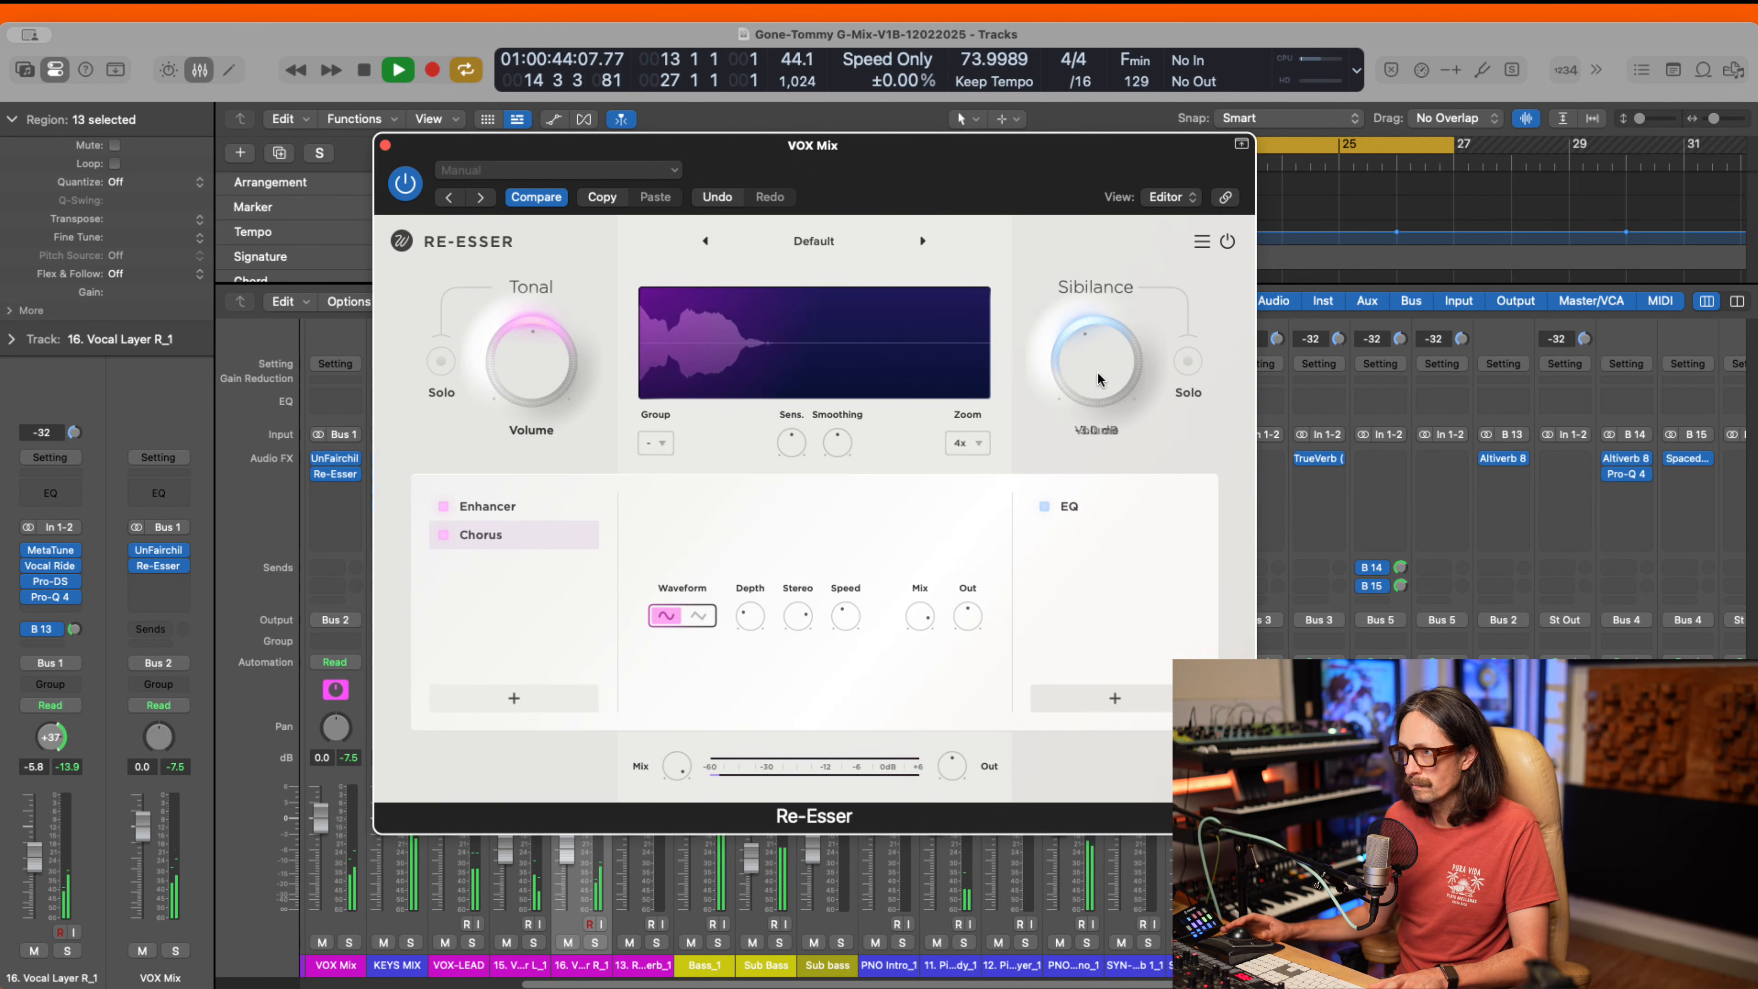
- Lower the Re-Esser's Smoothing slightly below 12.5 ms and set its Sibilance volume to -2.0 dB
drag(1098, 368, 1098, 366)
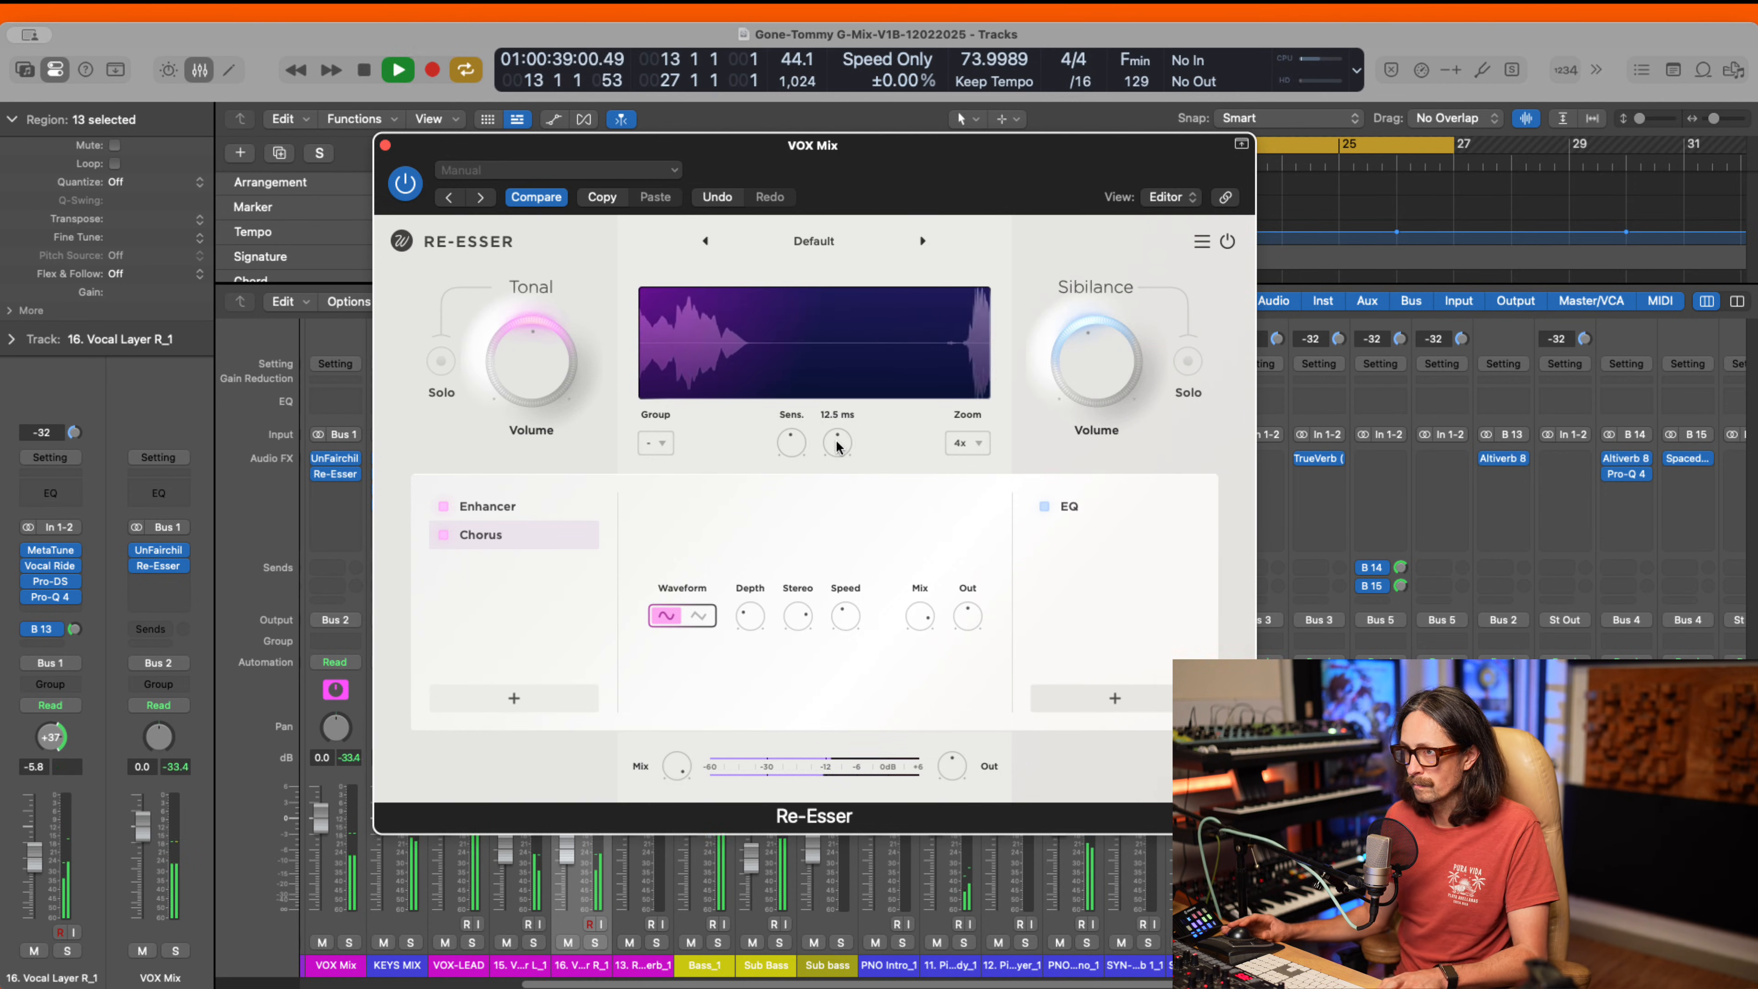
drag(841, 434, 836, 478)
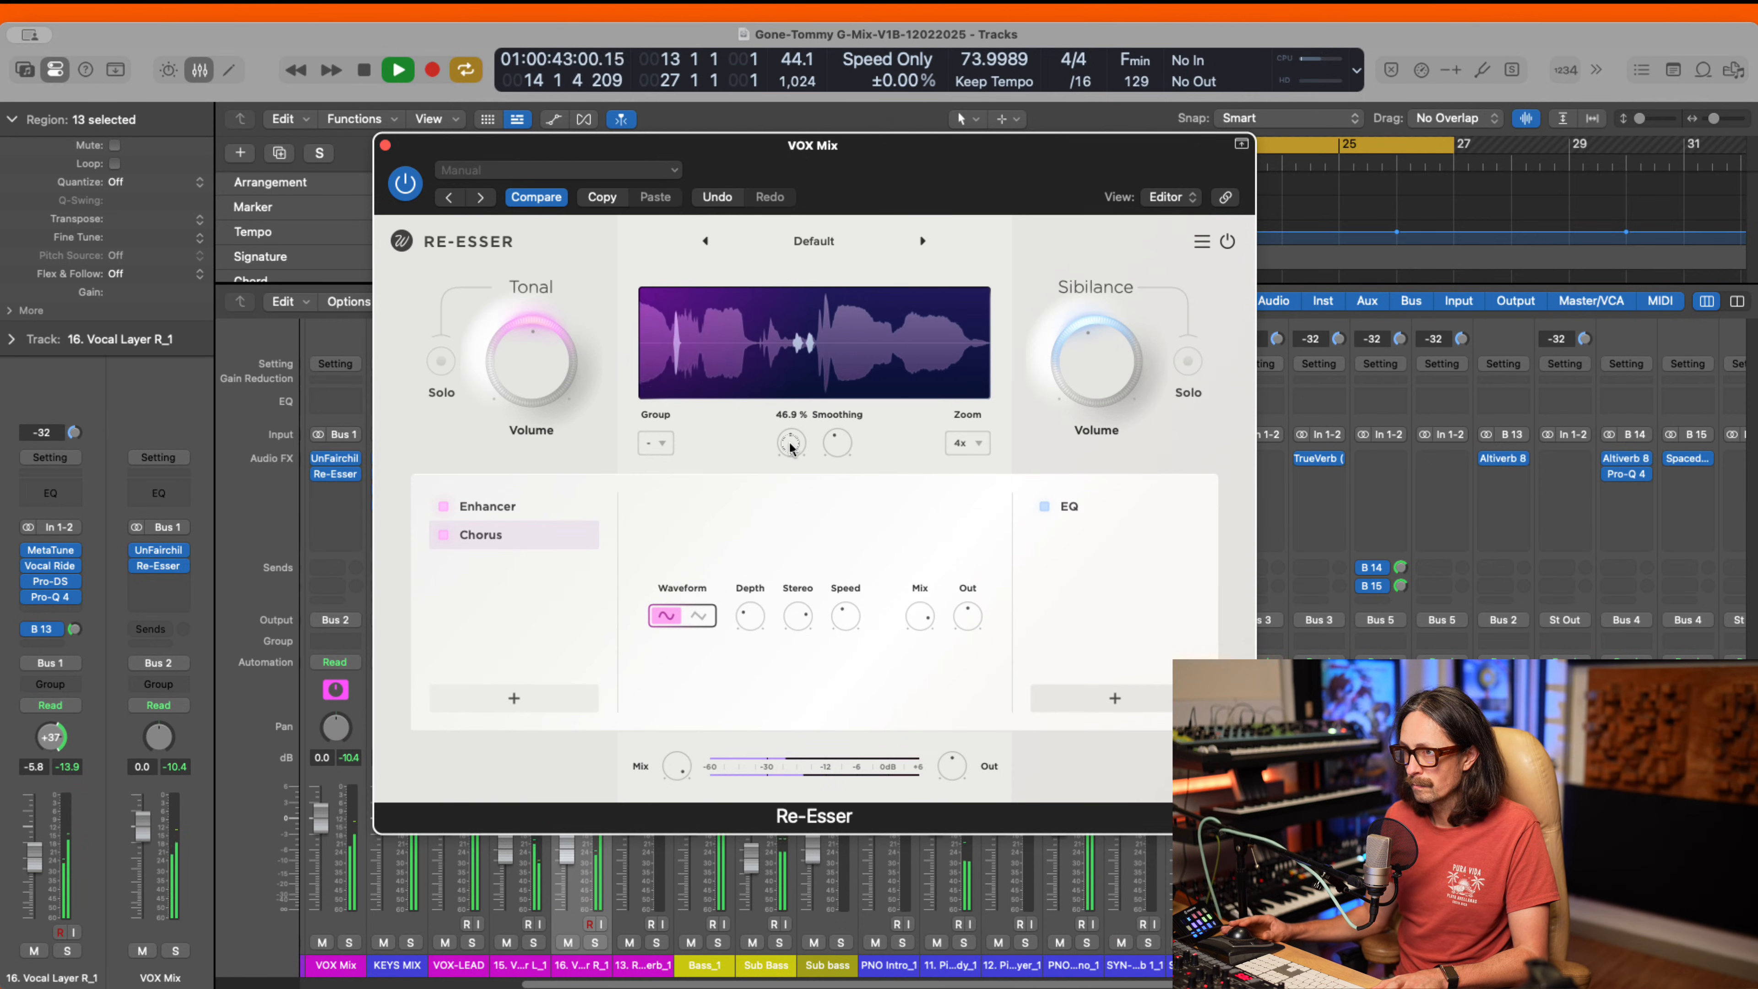
drag(1124, 359, 1123, 358)
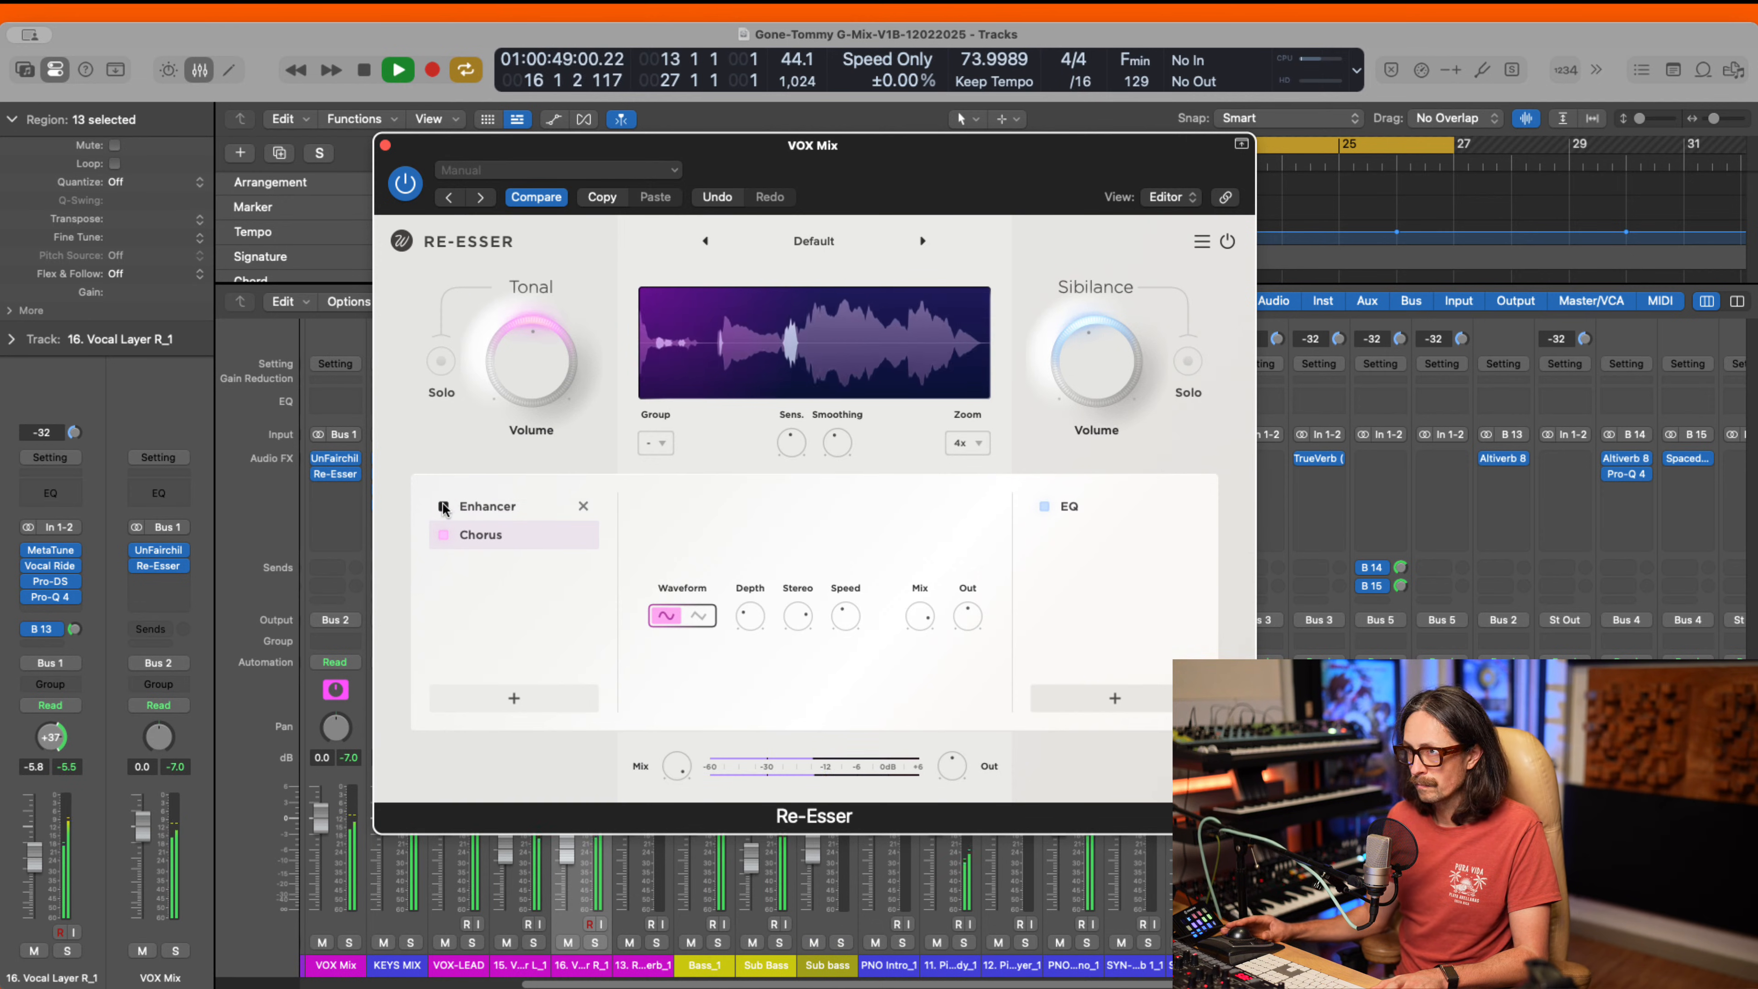
key(space)
key(space)
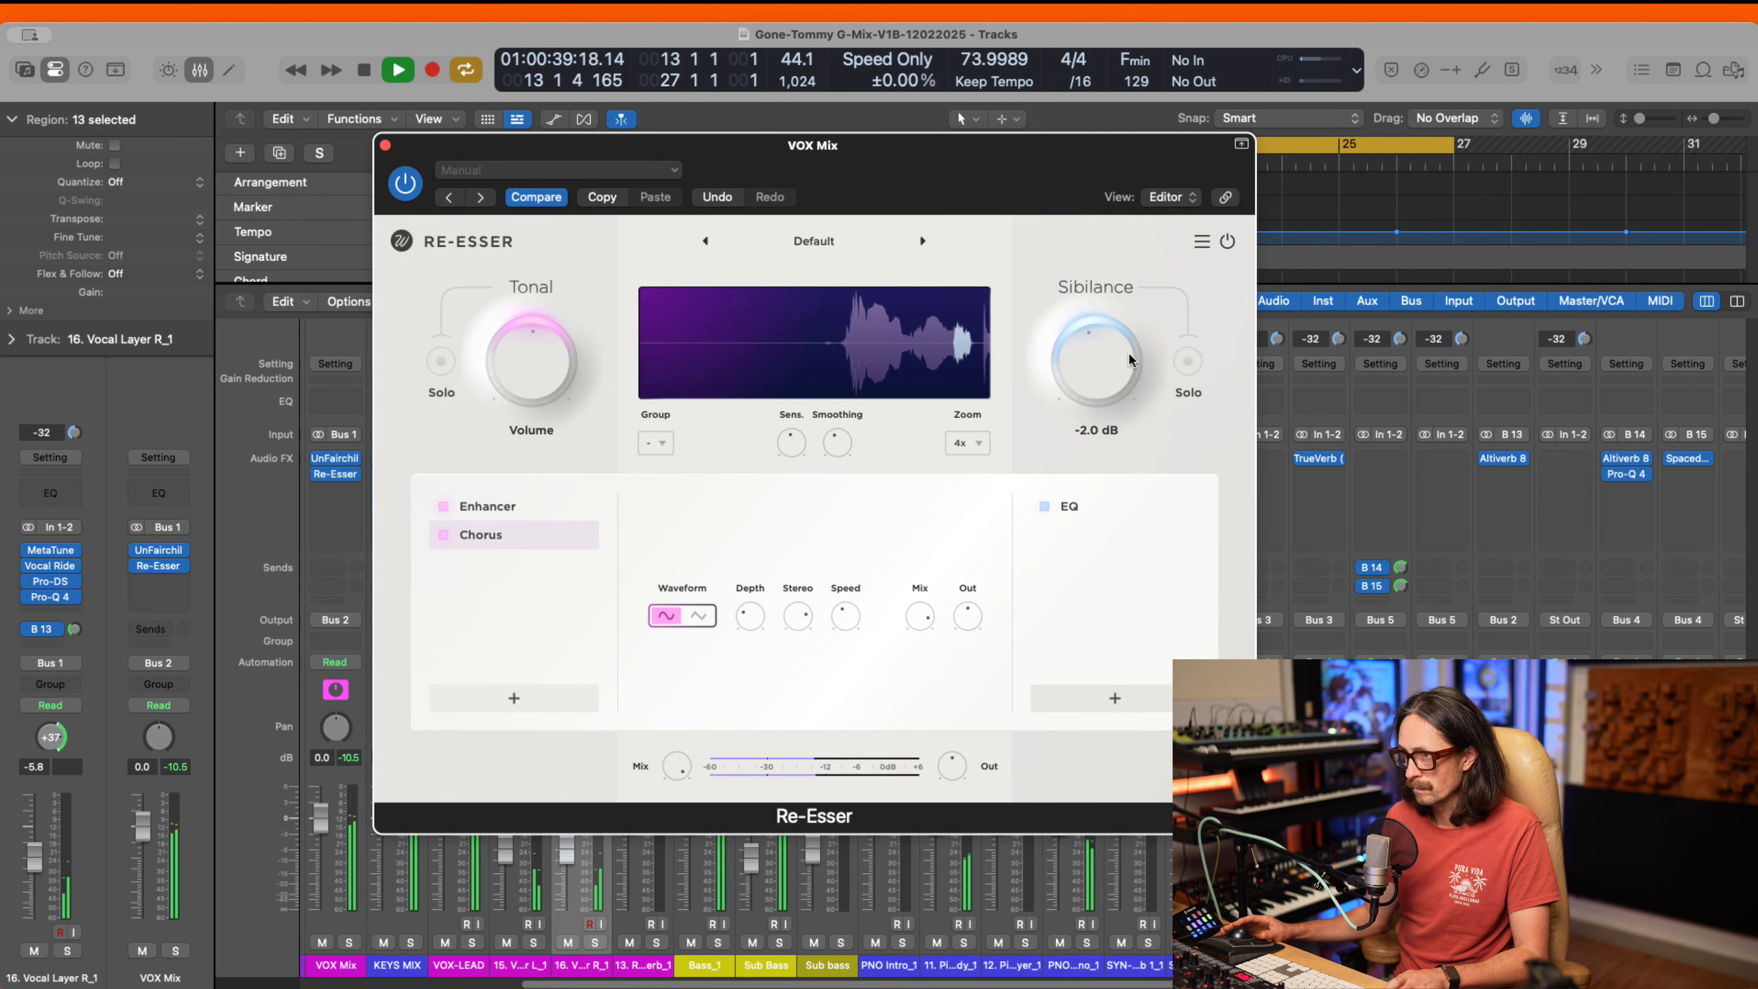
- Compare the vocals with the Re-Esser's internal bypass on and off, leaving processing active and playback stopped
click(1230, 246)
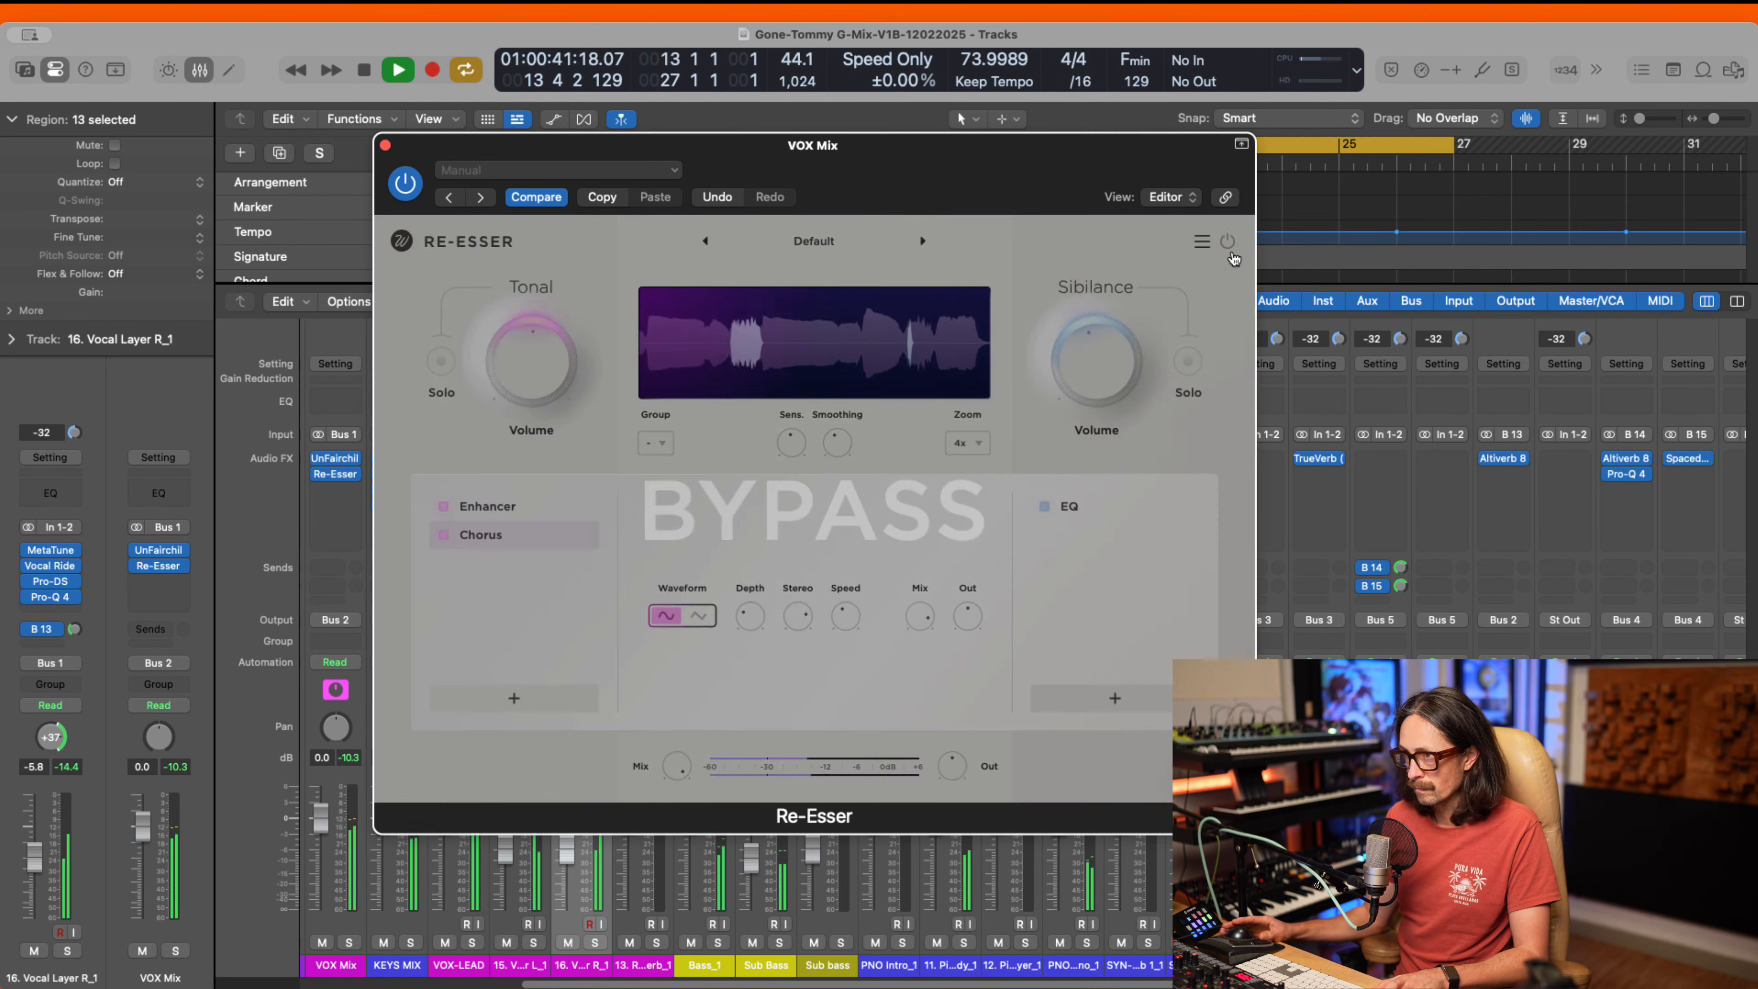
click(1230, 244)
key(space)
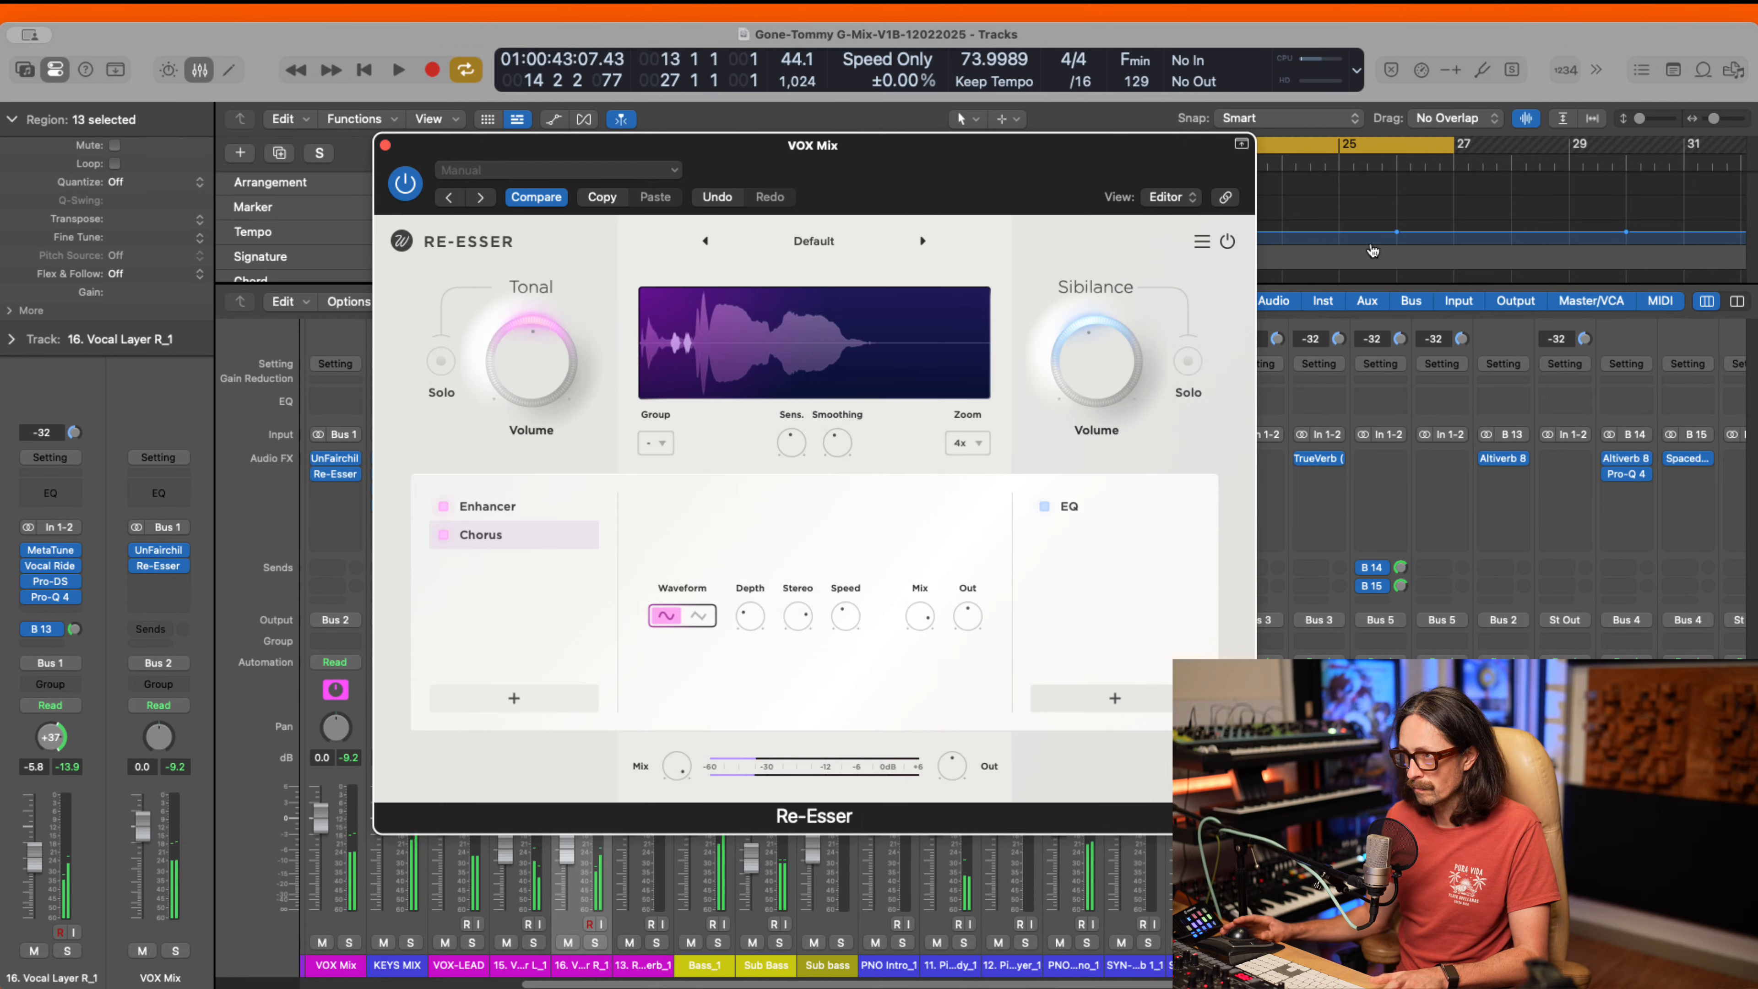
- Audition the looped vocal section through Re-Esser with the Chorus active, leaving playback stopped
key(space)
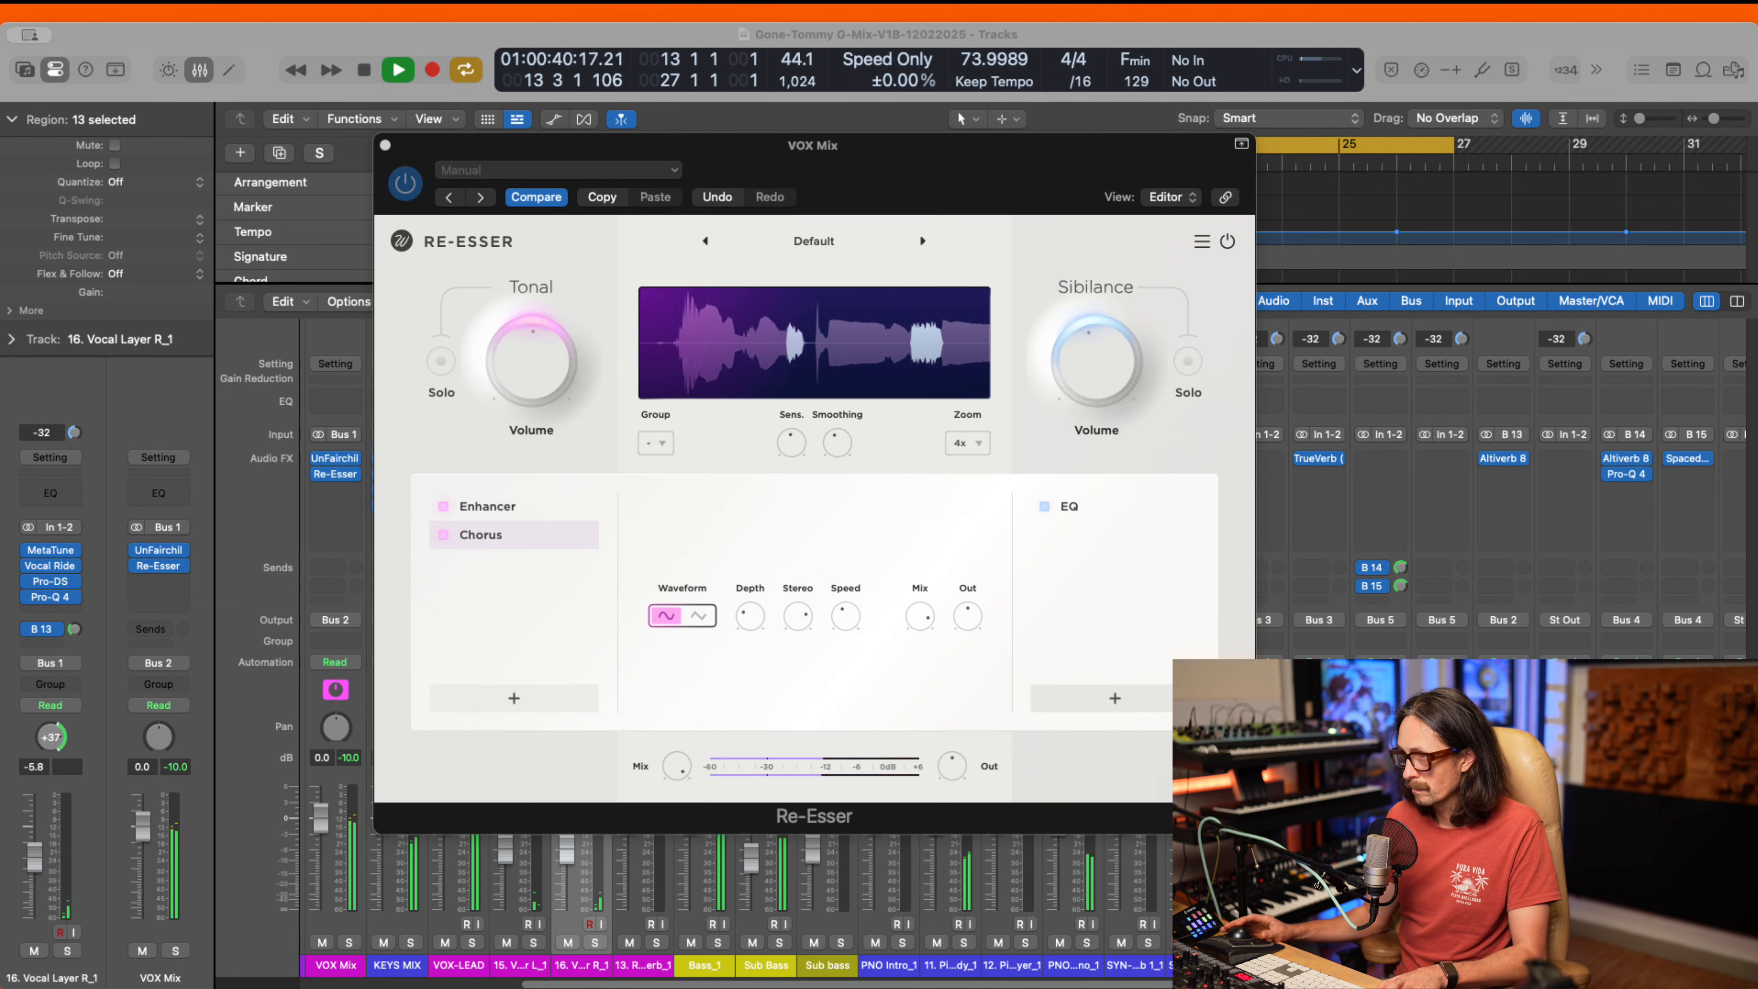
click(1333, 178)
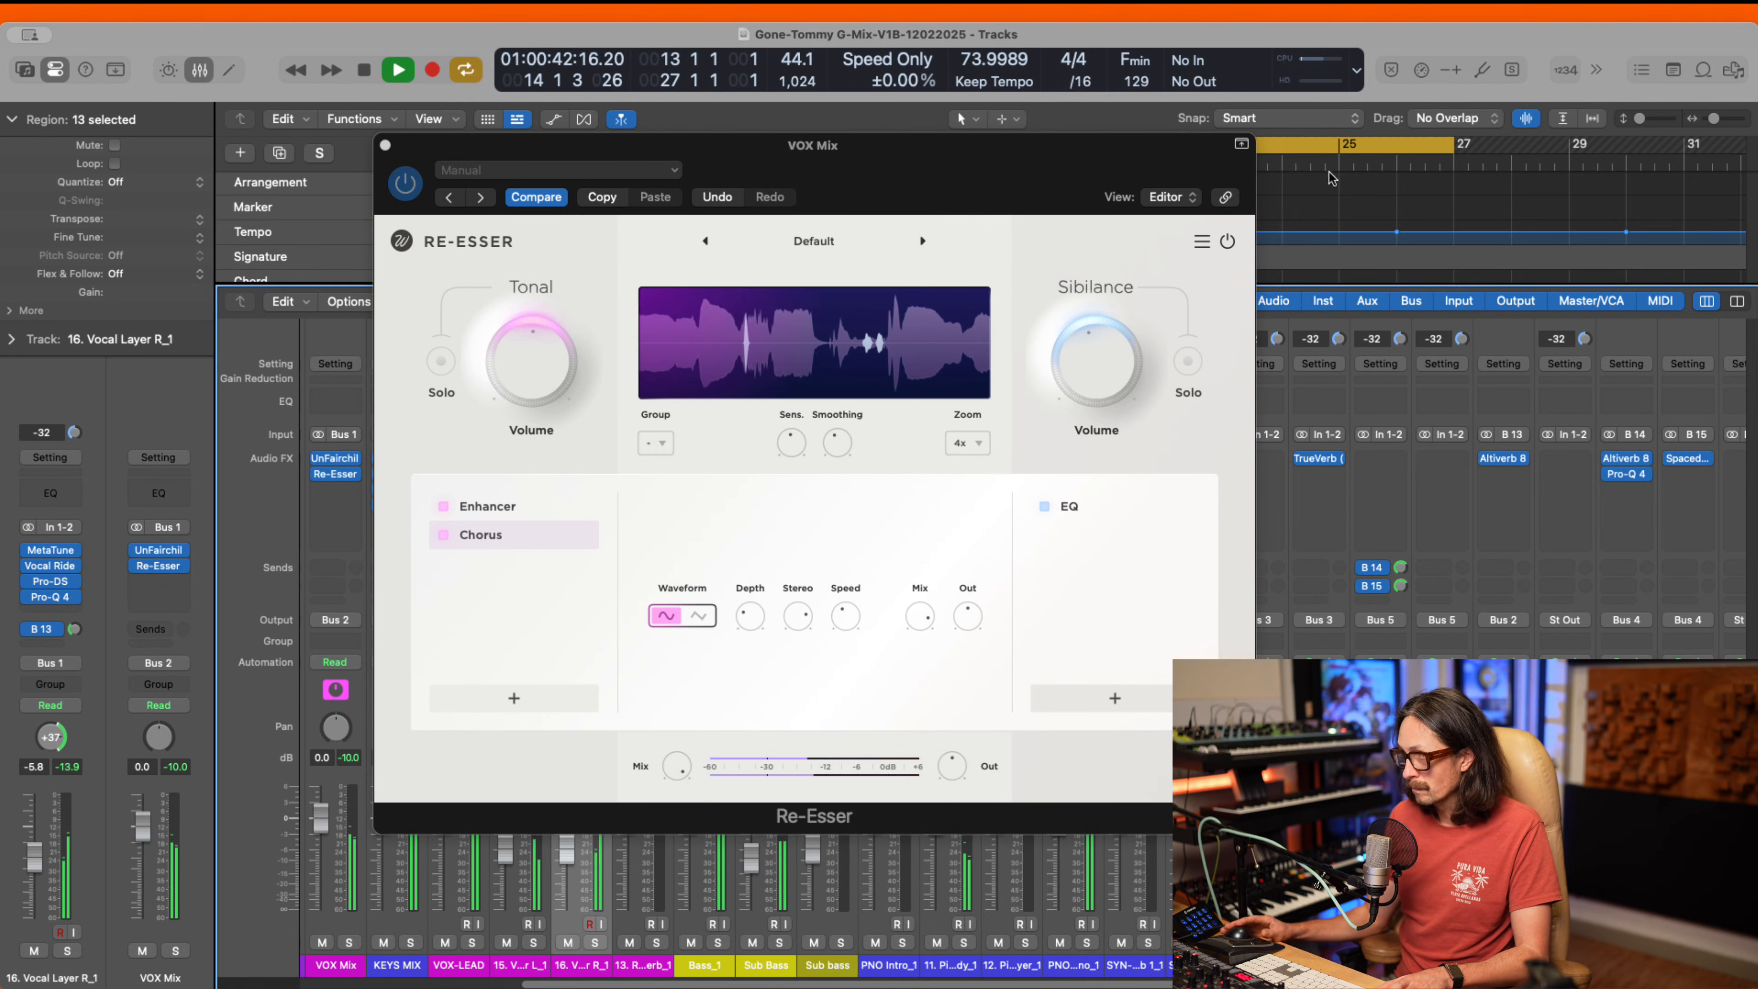
key(space)
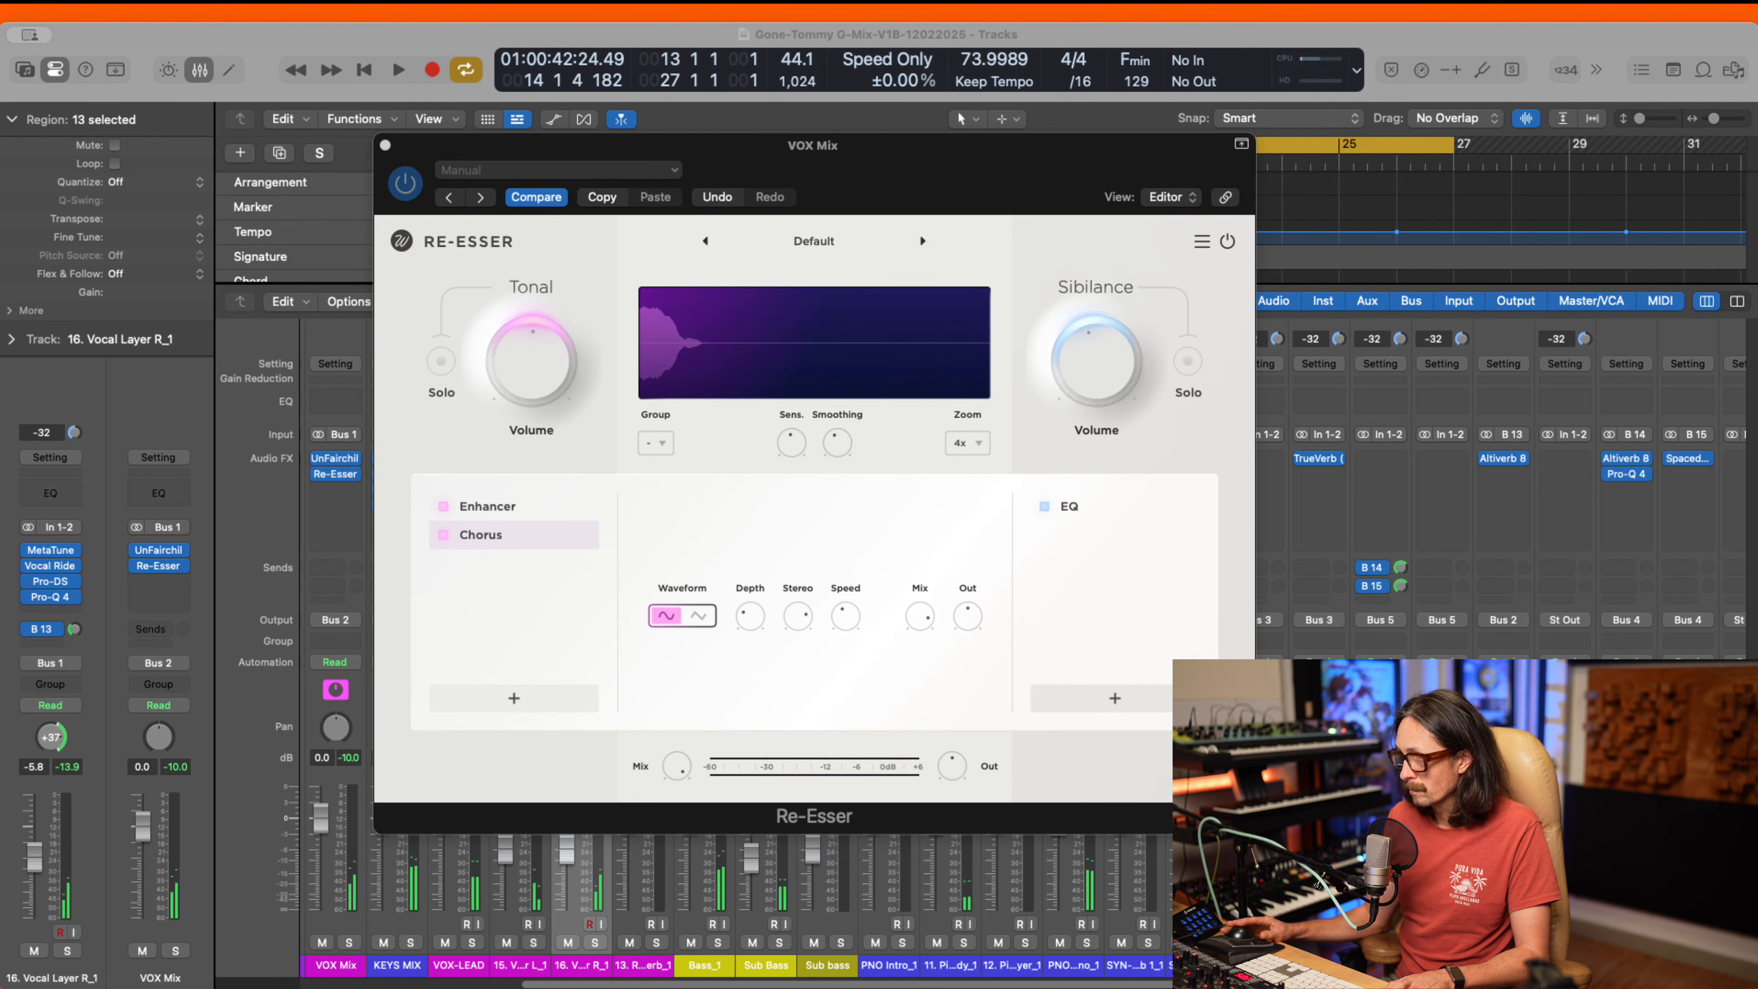
click(831, 151)
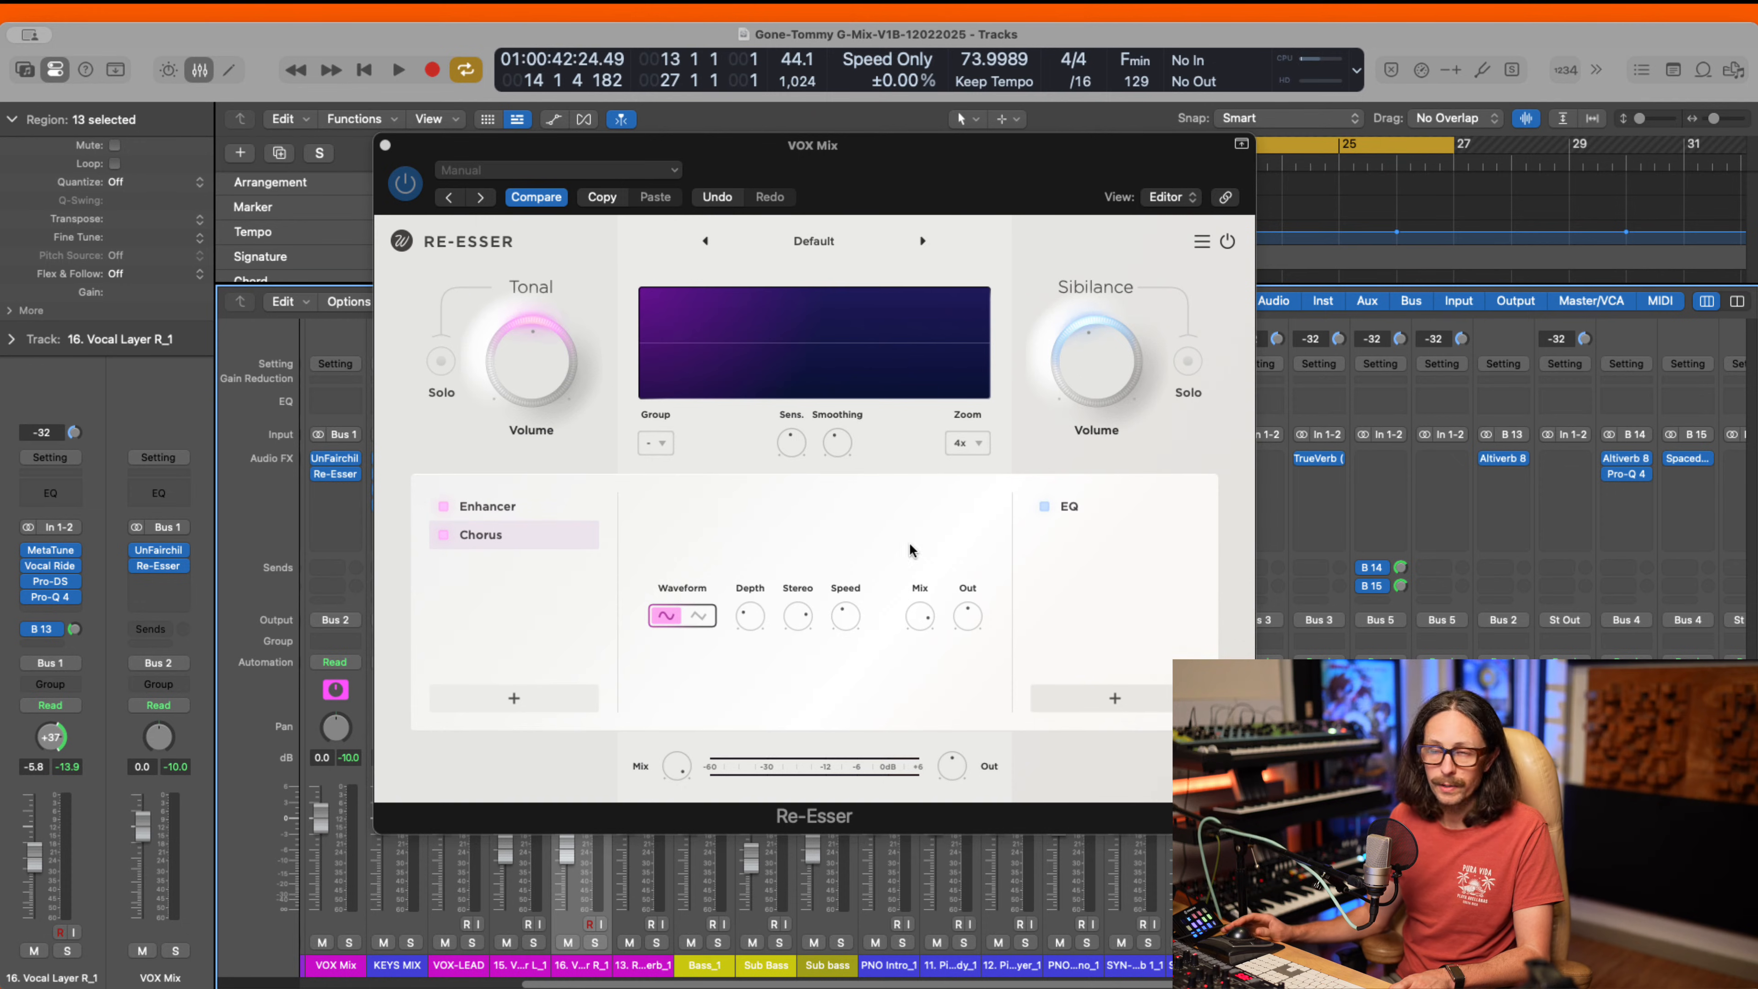
- Remove the EQ from Re-Esser's Sibilance section and close the plug-in window and the mixer
click(1108, 354)
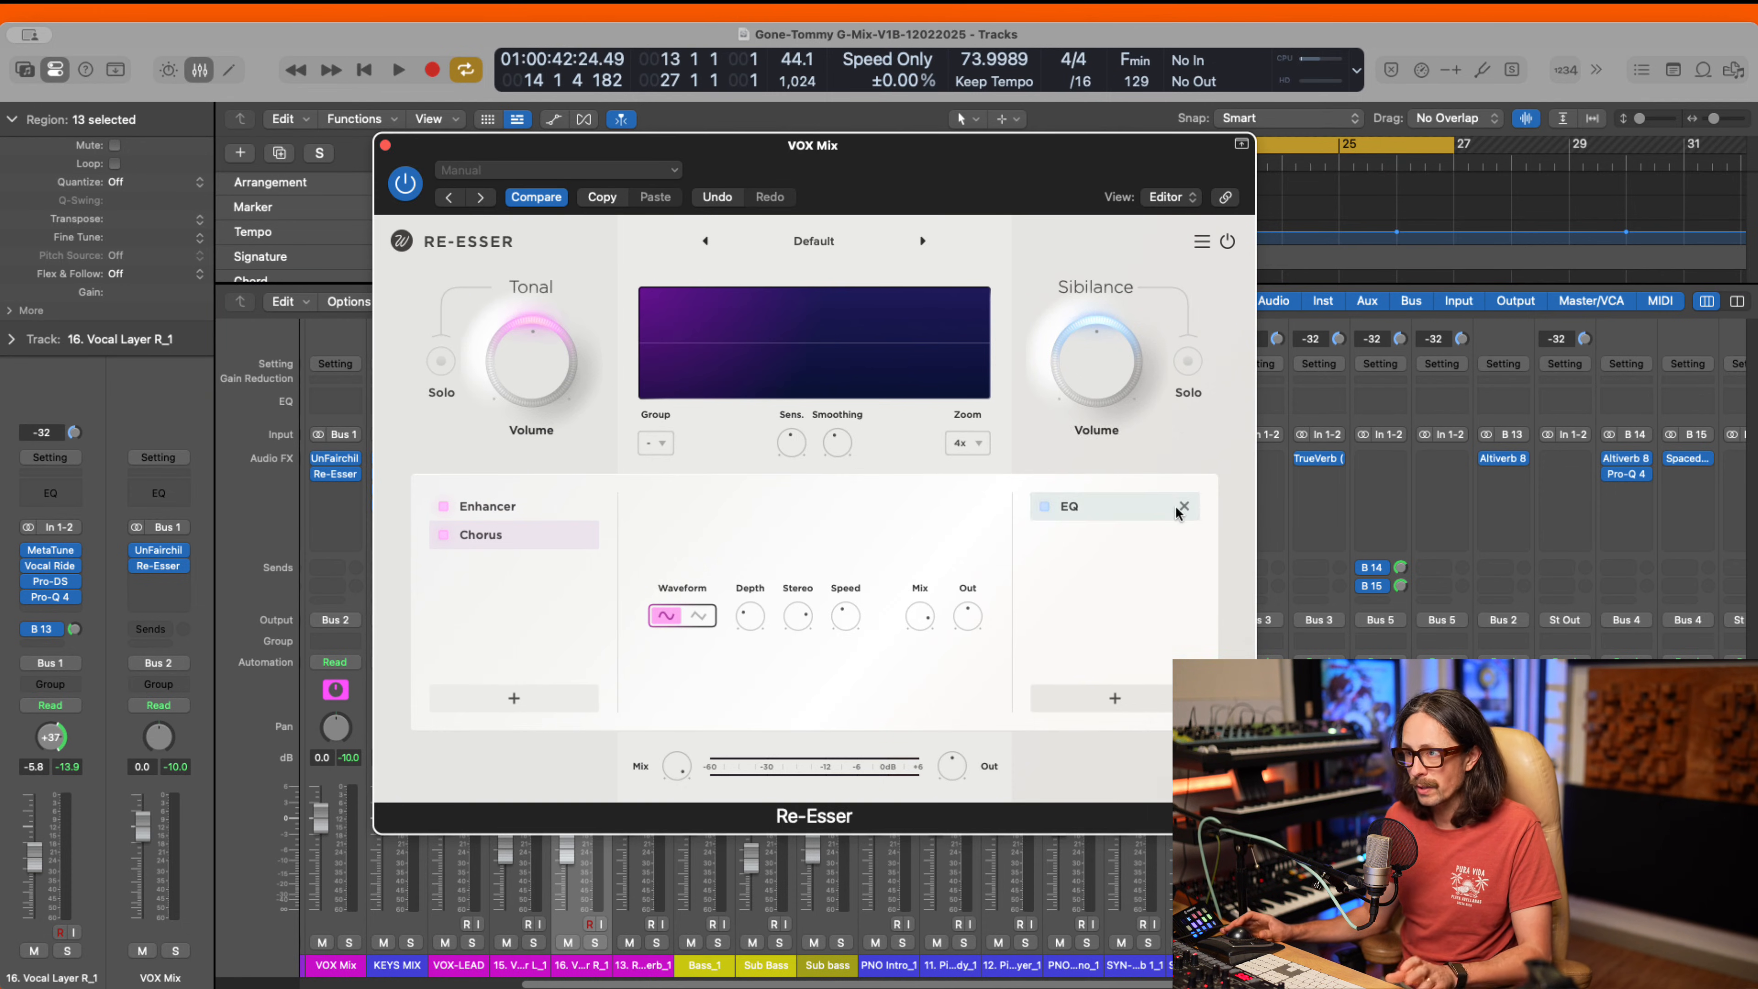
click(1181, 511)
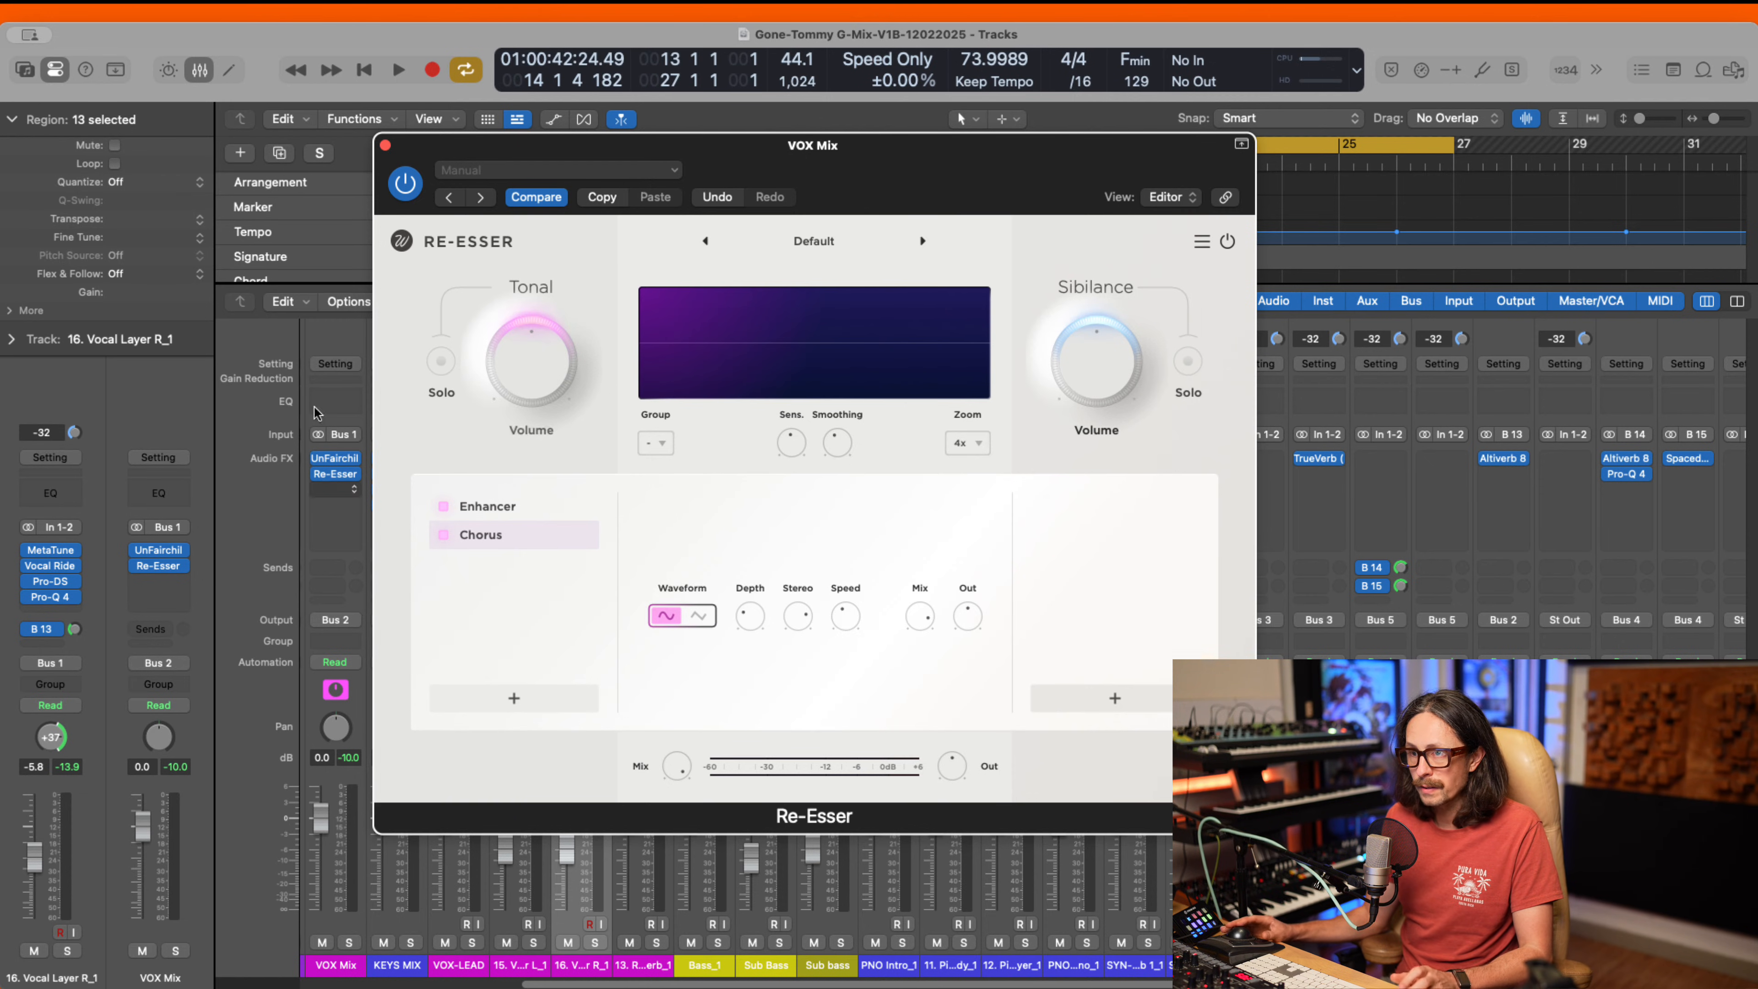
click(386, 148)
key(x)
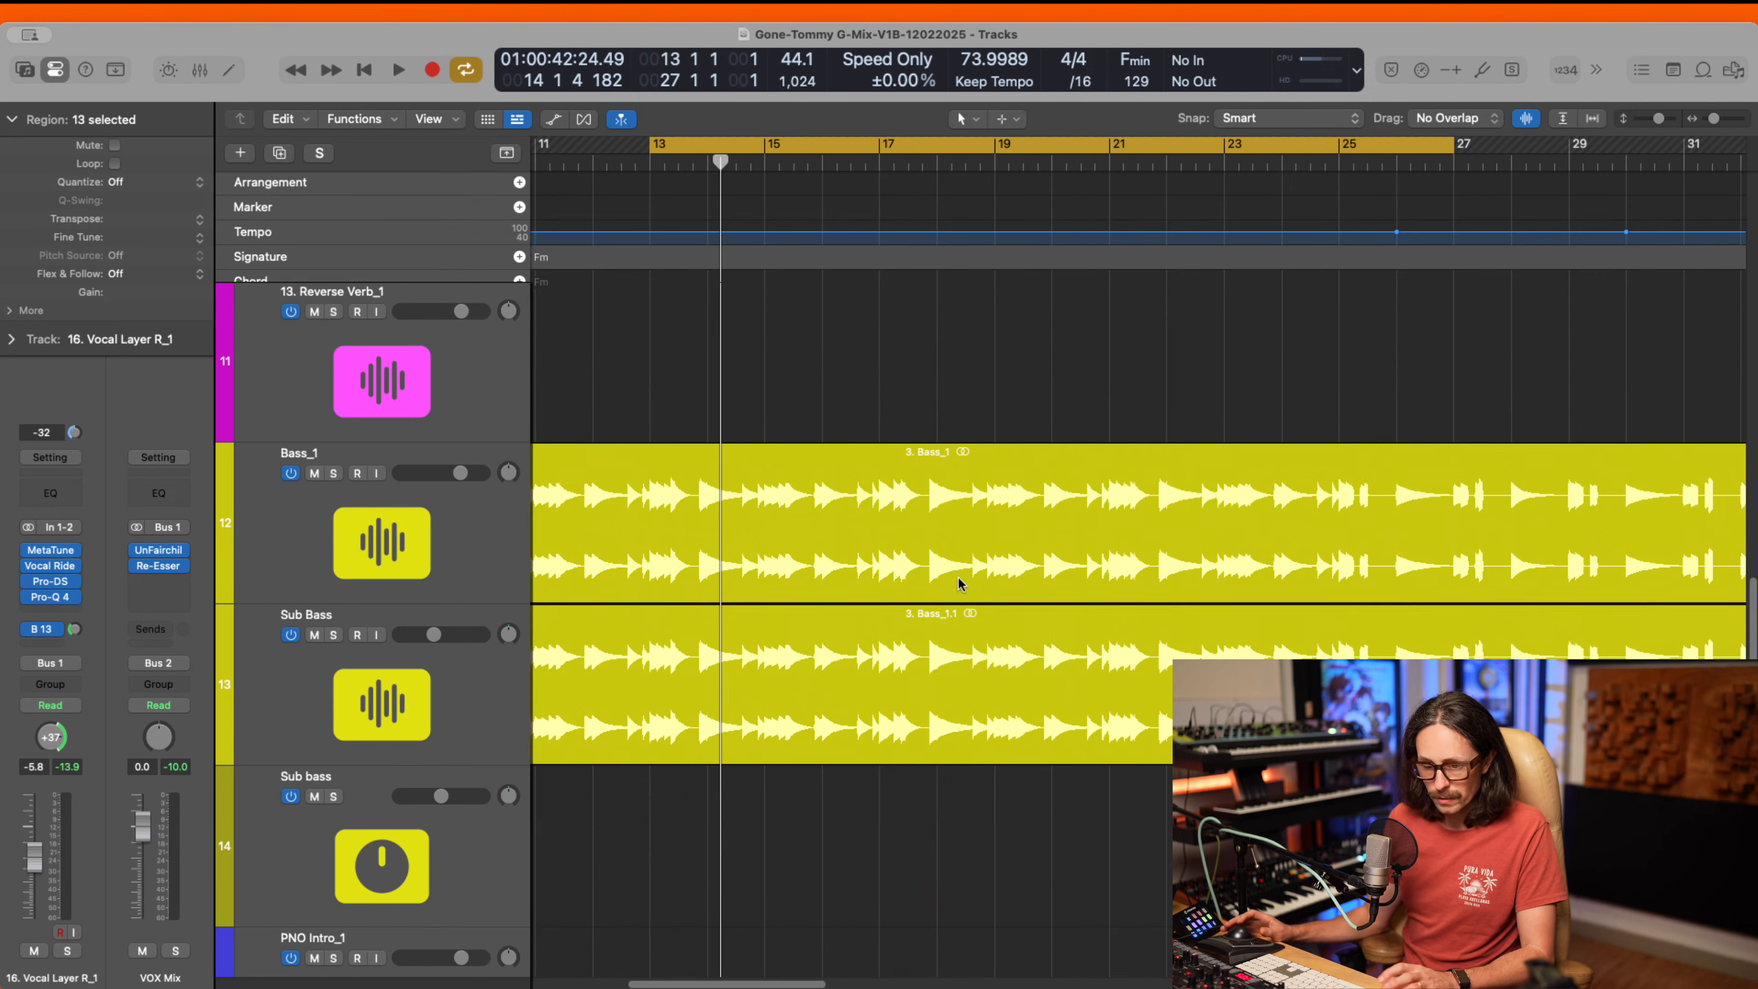
- Turn off the cycle range and select all regions on VOX-LEAD and the two Vocal Layer tracks
ctrl+alt+click(816, 608)
scroll(373, 510, up, 3)
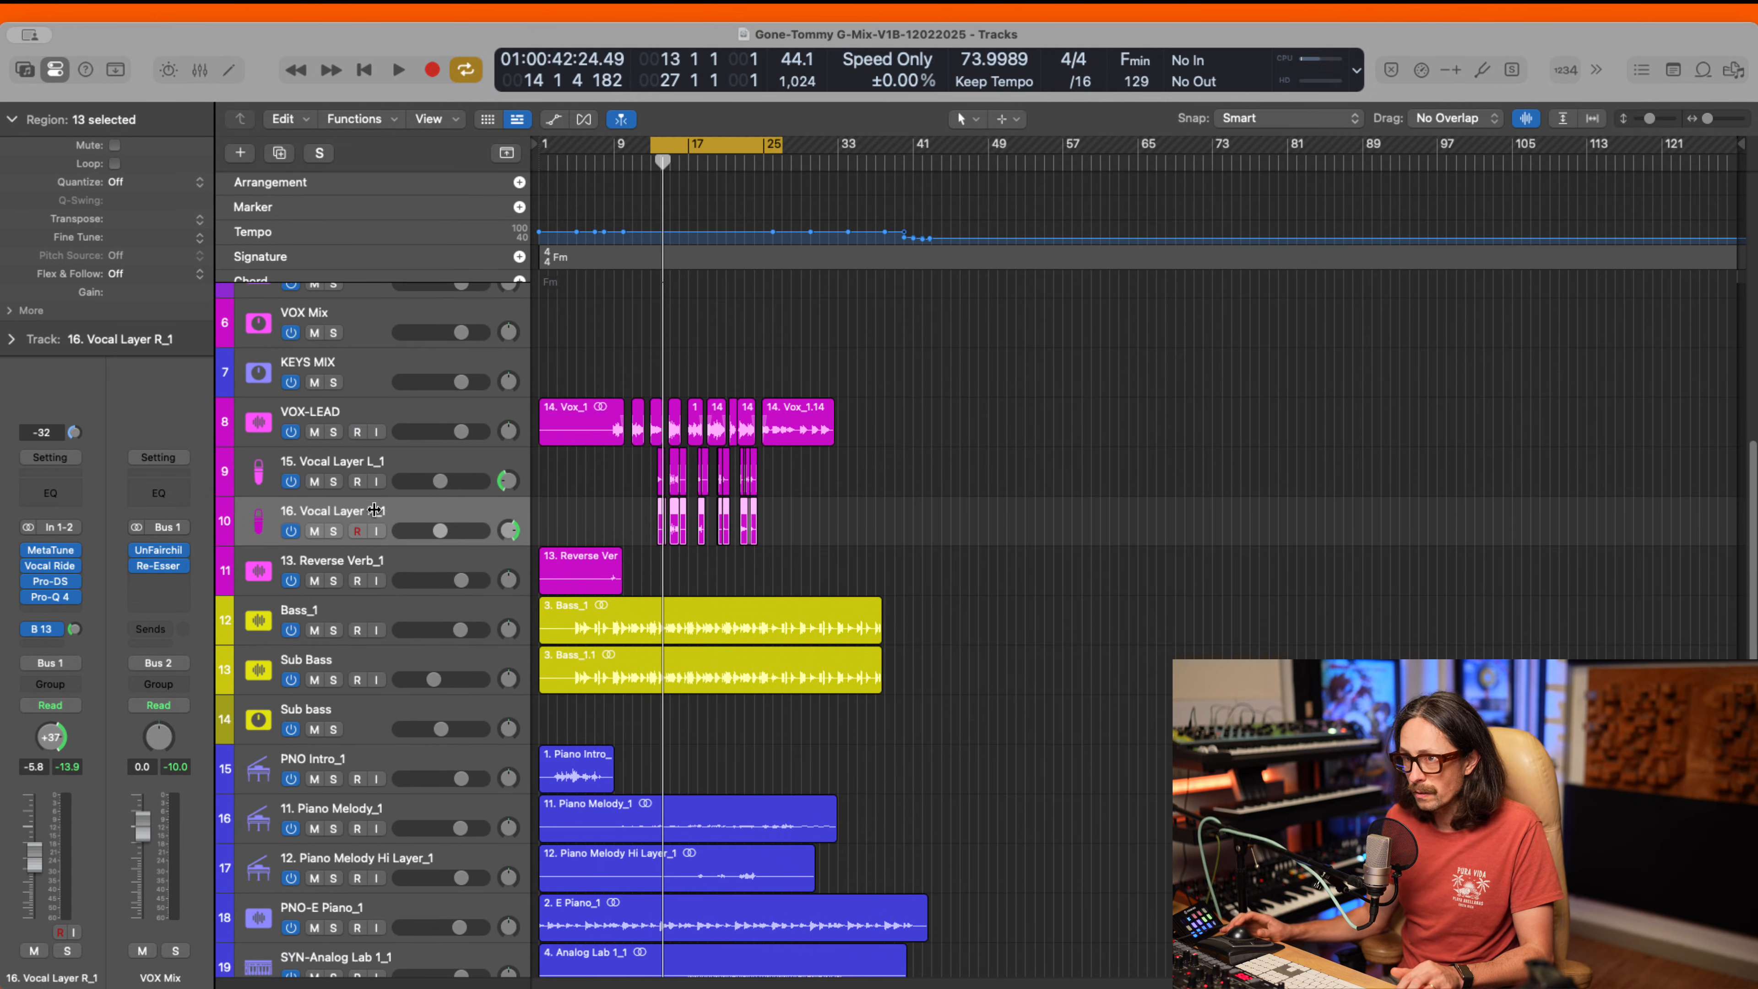
drag(927, 401, 450, 596)
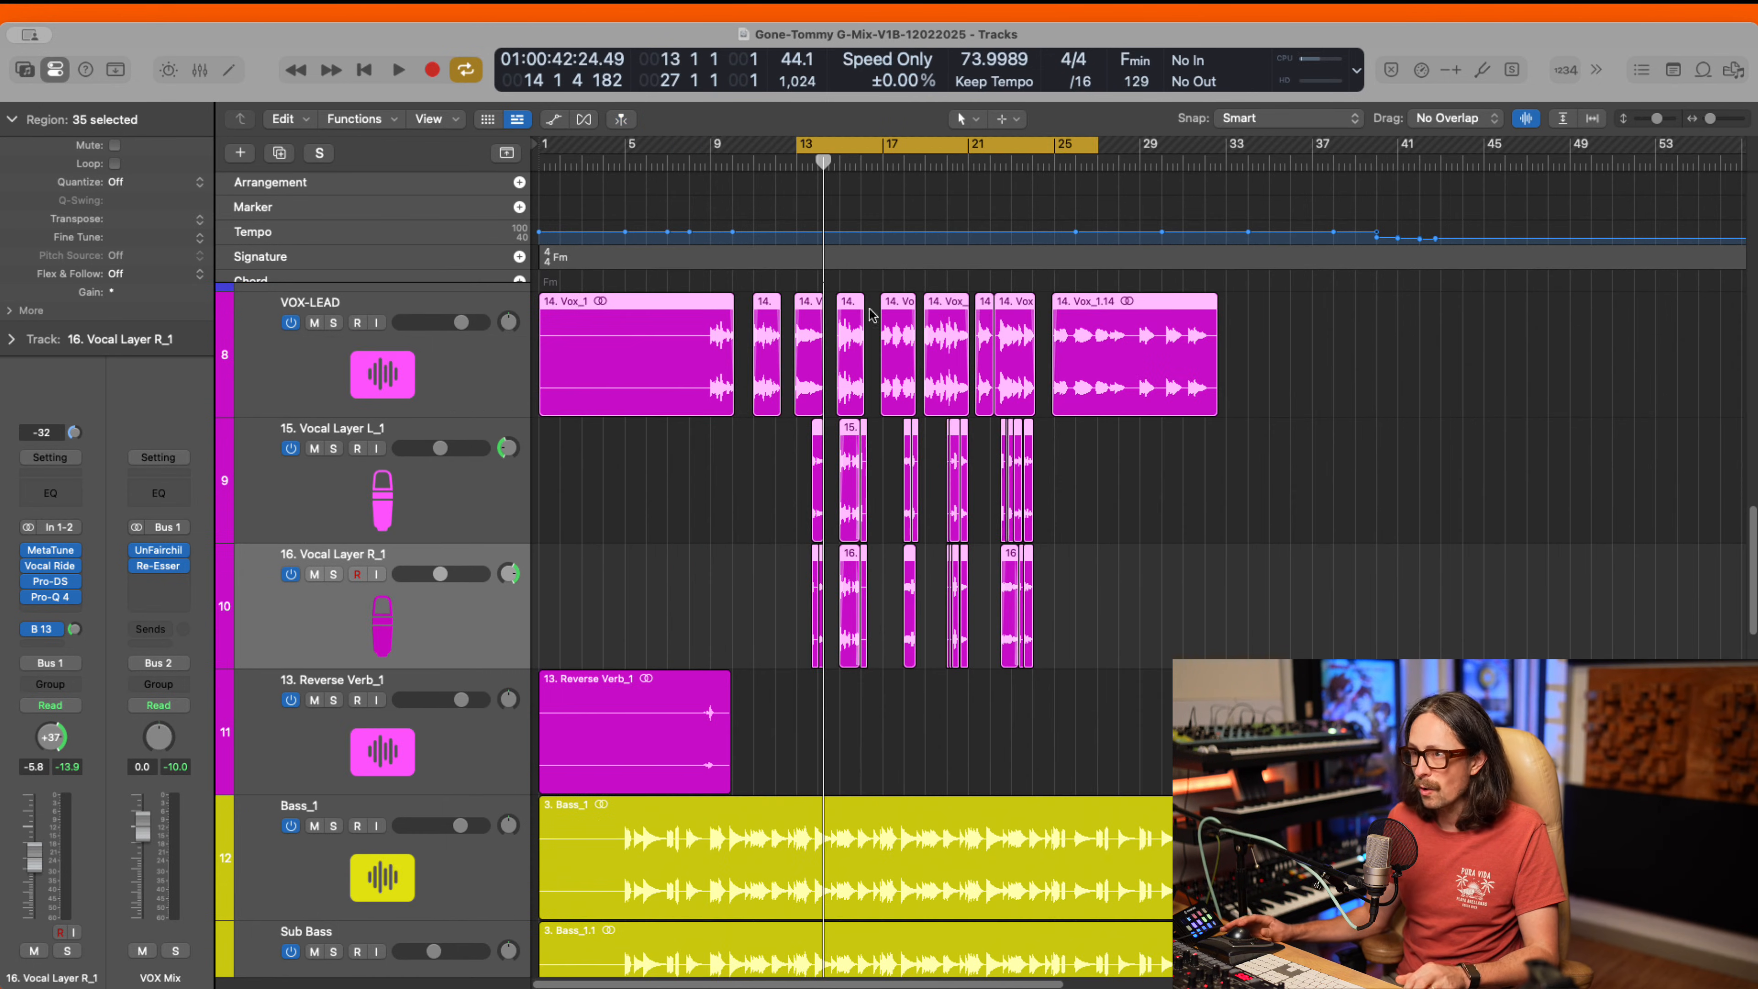
click(852, 158)
drag(1302, 353, 616, 613)
- Bounce the selected vocal regions in place to a new track named Vox Effected-Chorus, including volume/pan automation
right_click(675, 385)
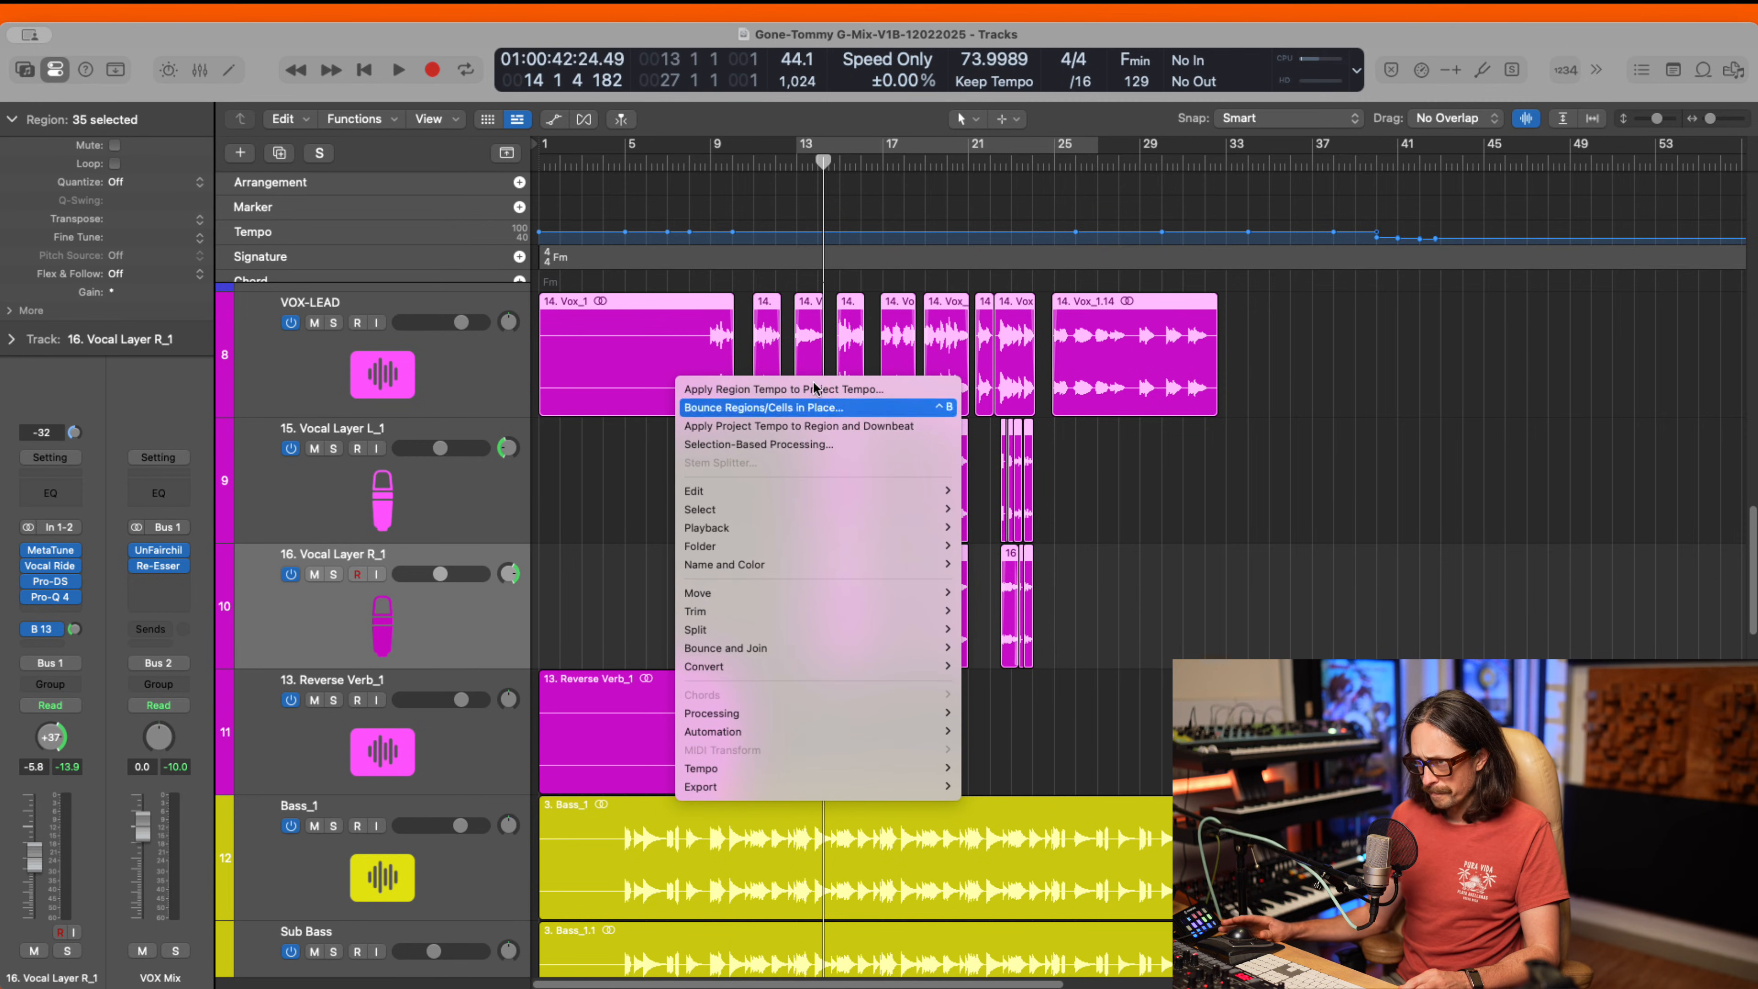
click(836, 408)
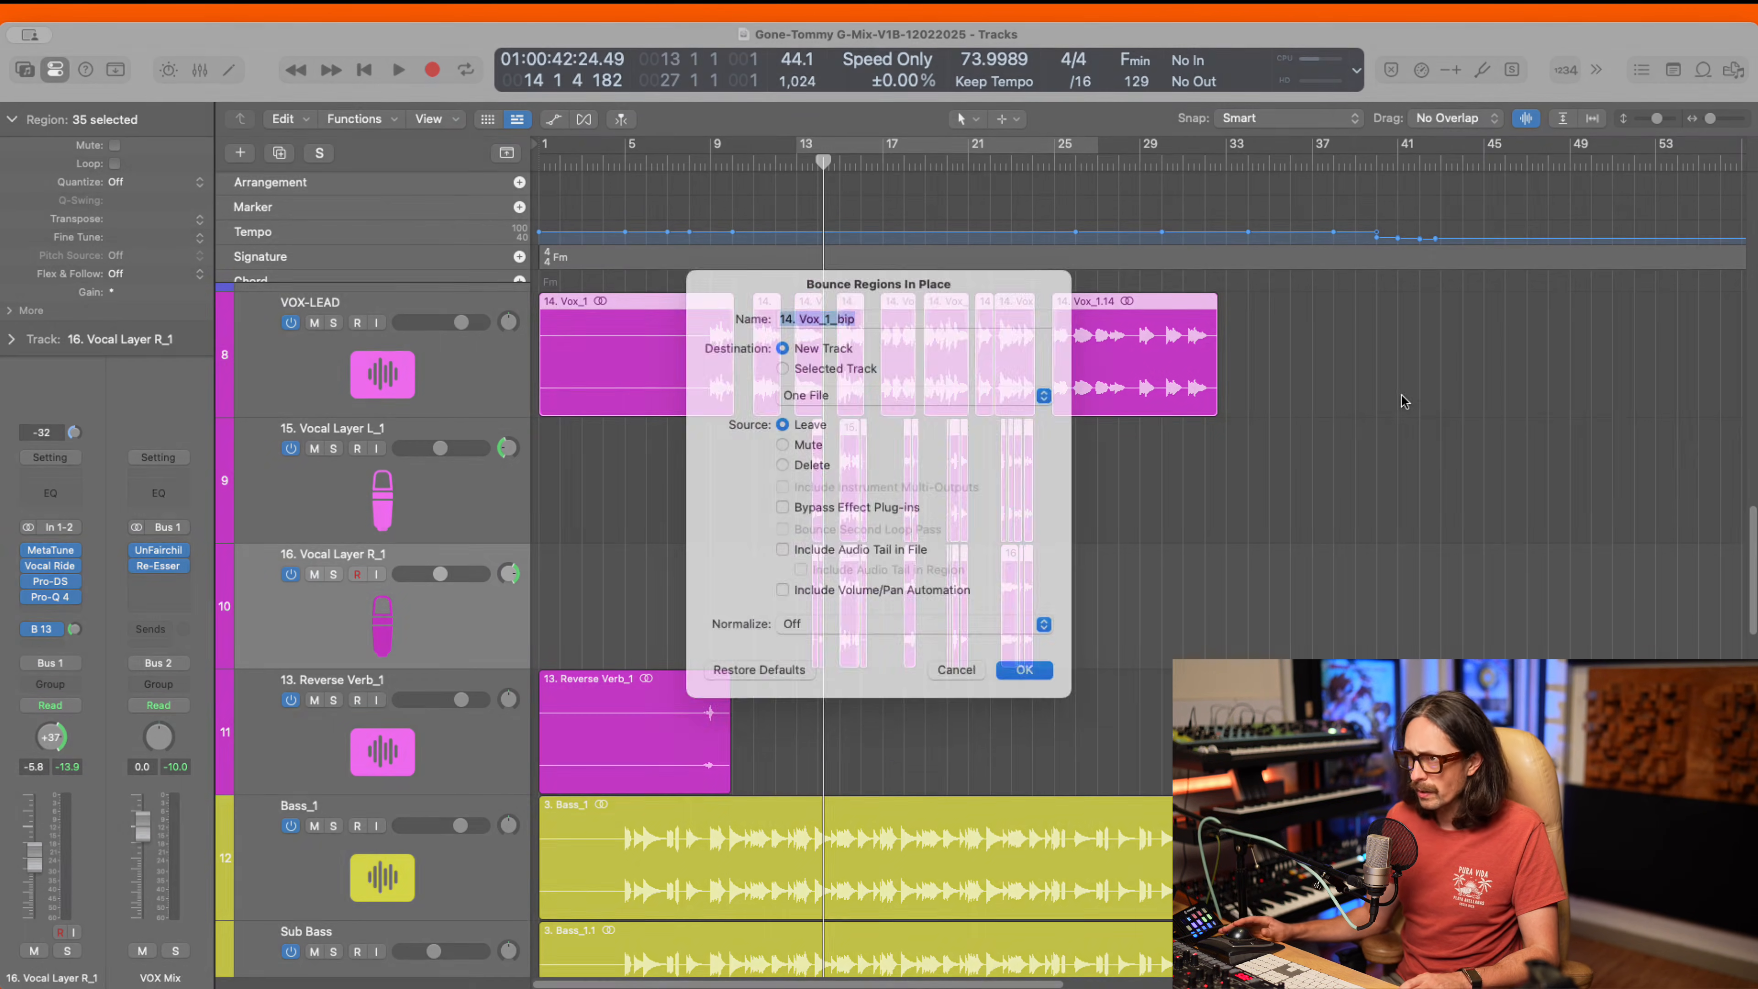
text(Vox)
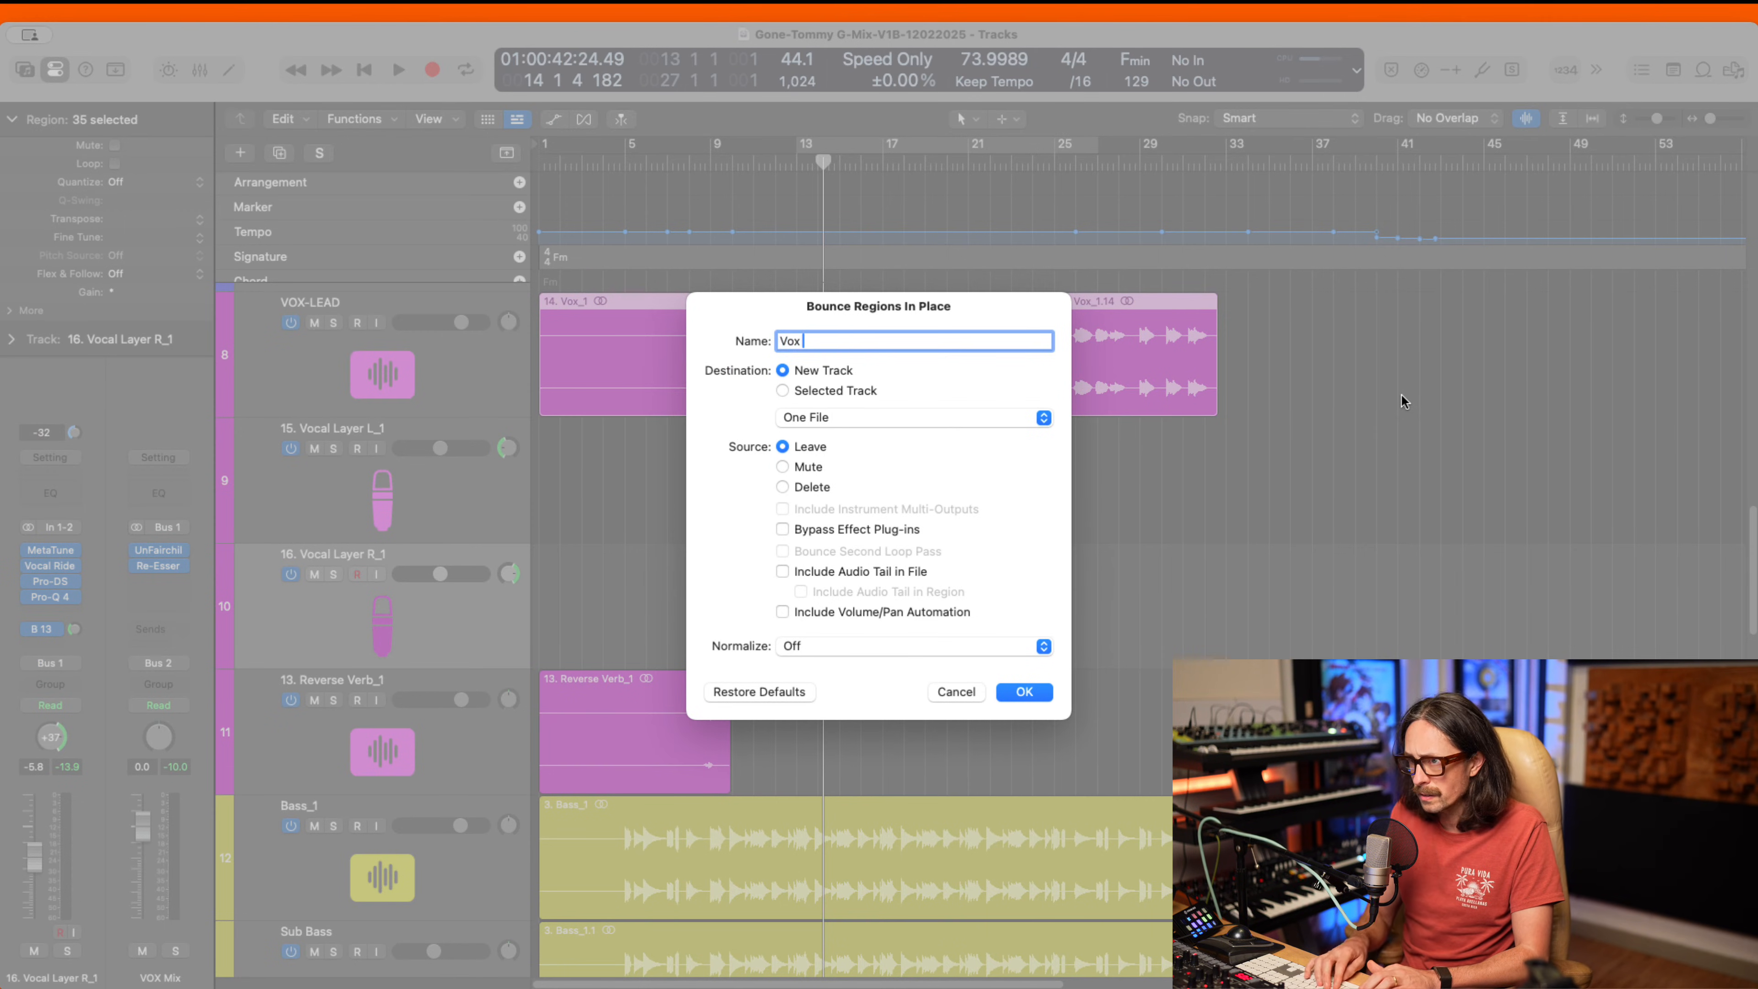
text( Effected-Chorus)
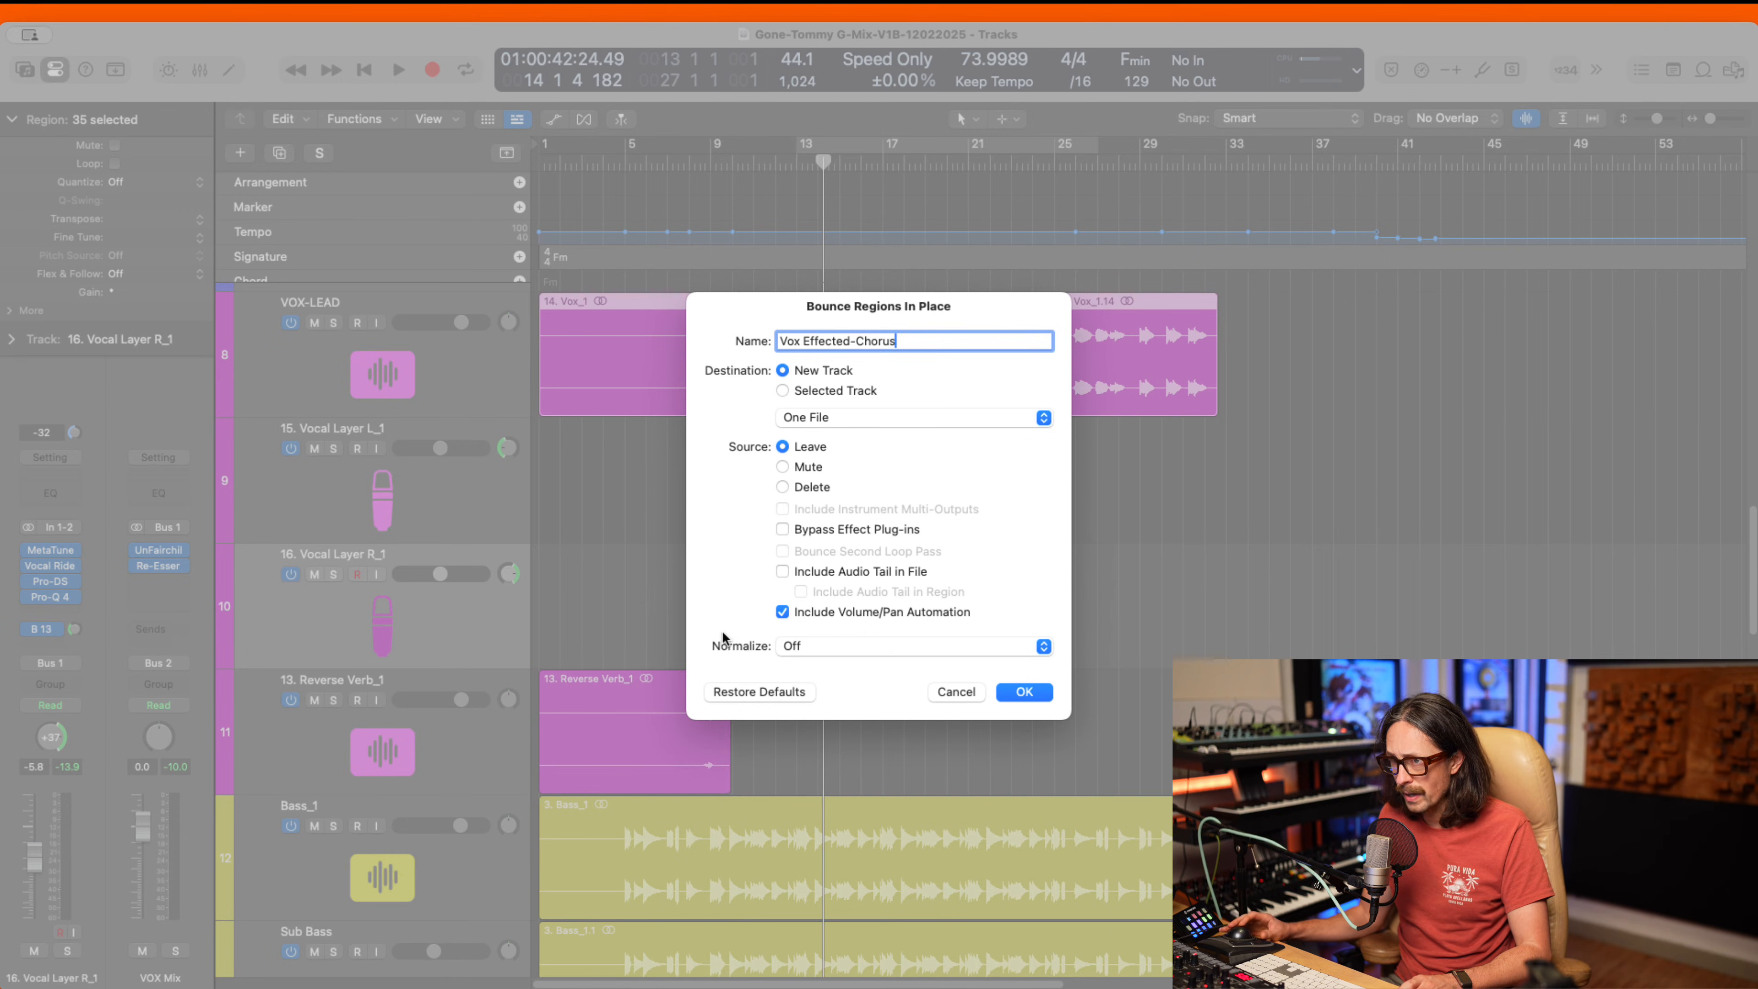
click(1025, 698)
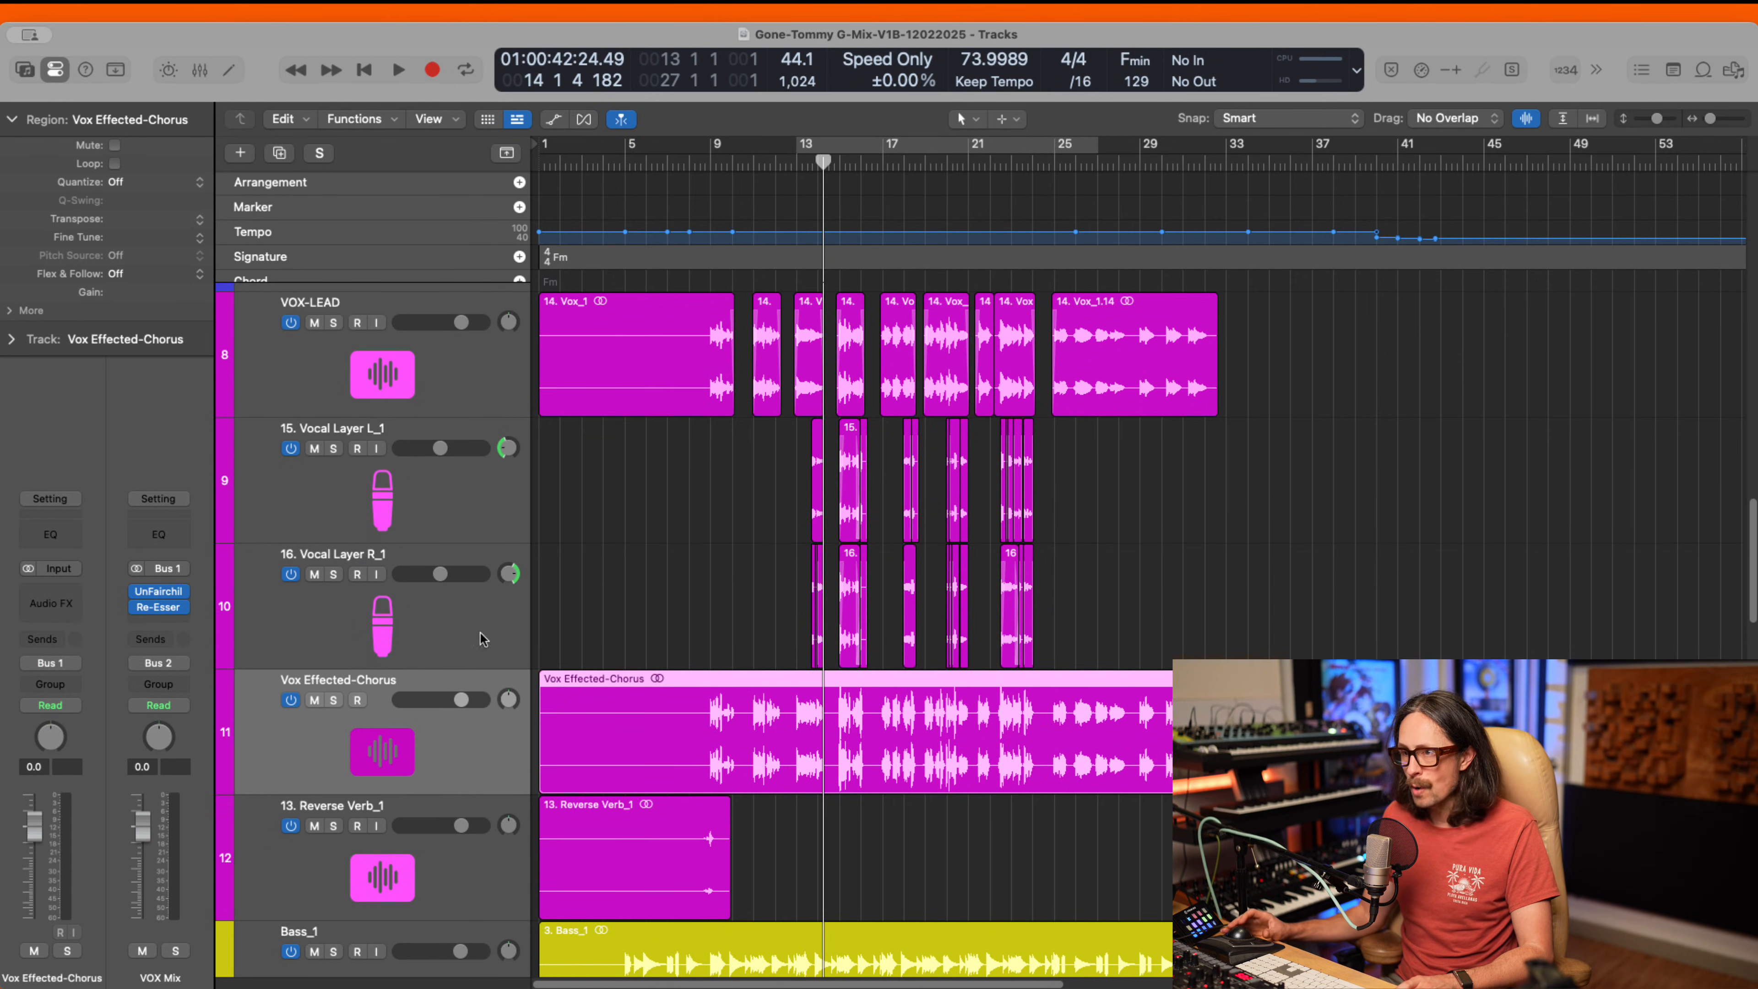
- Switch off the Chorus module in the VOX Mix bus's Re-Esser and close the plug-in
click(408, 352)
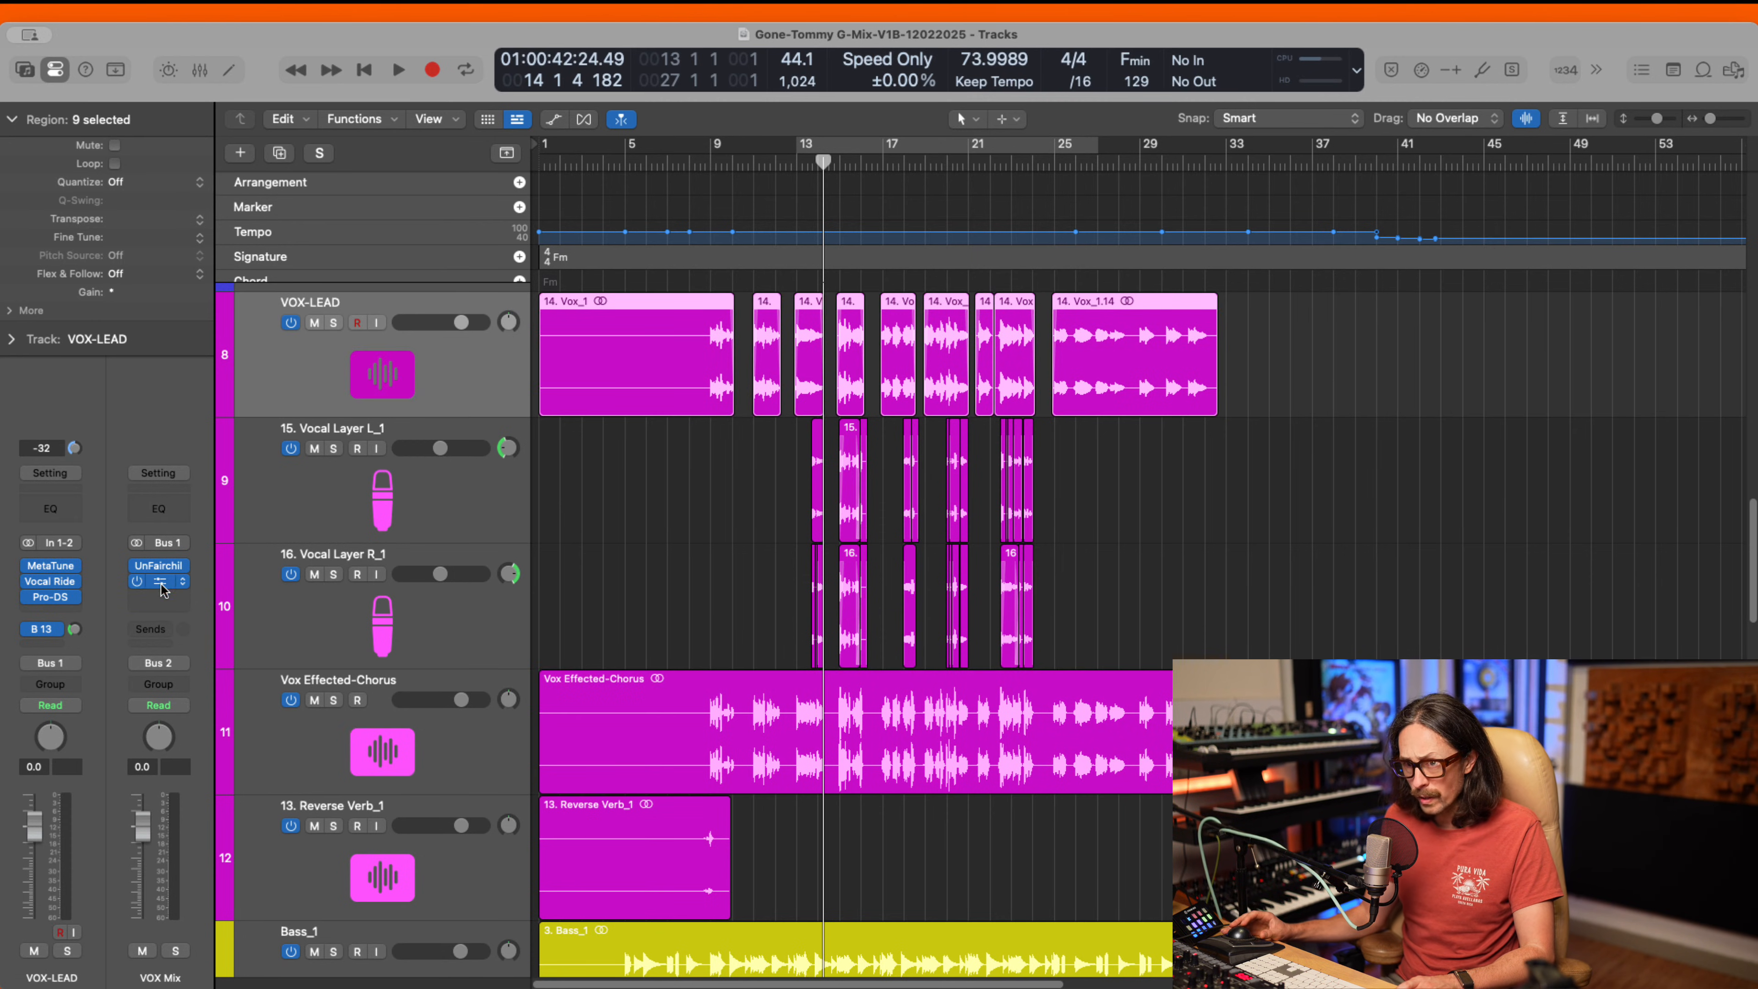
click(160, 582)
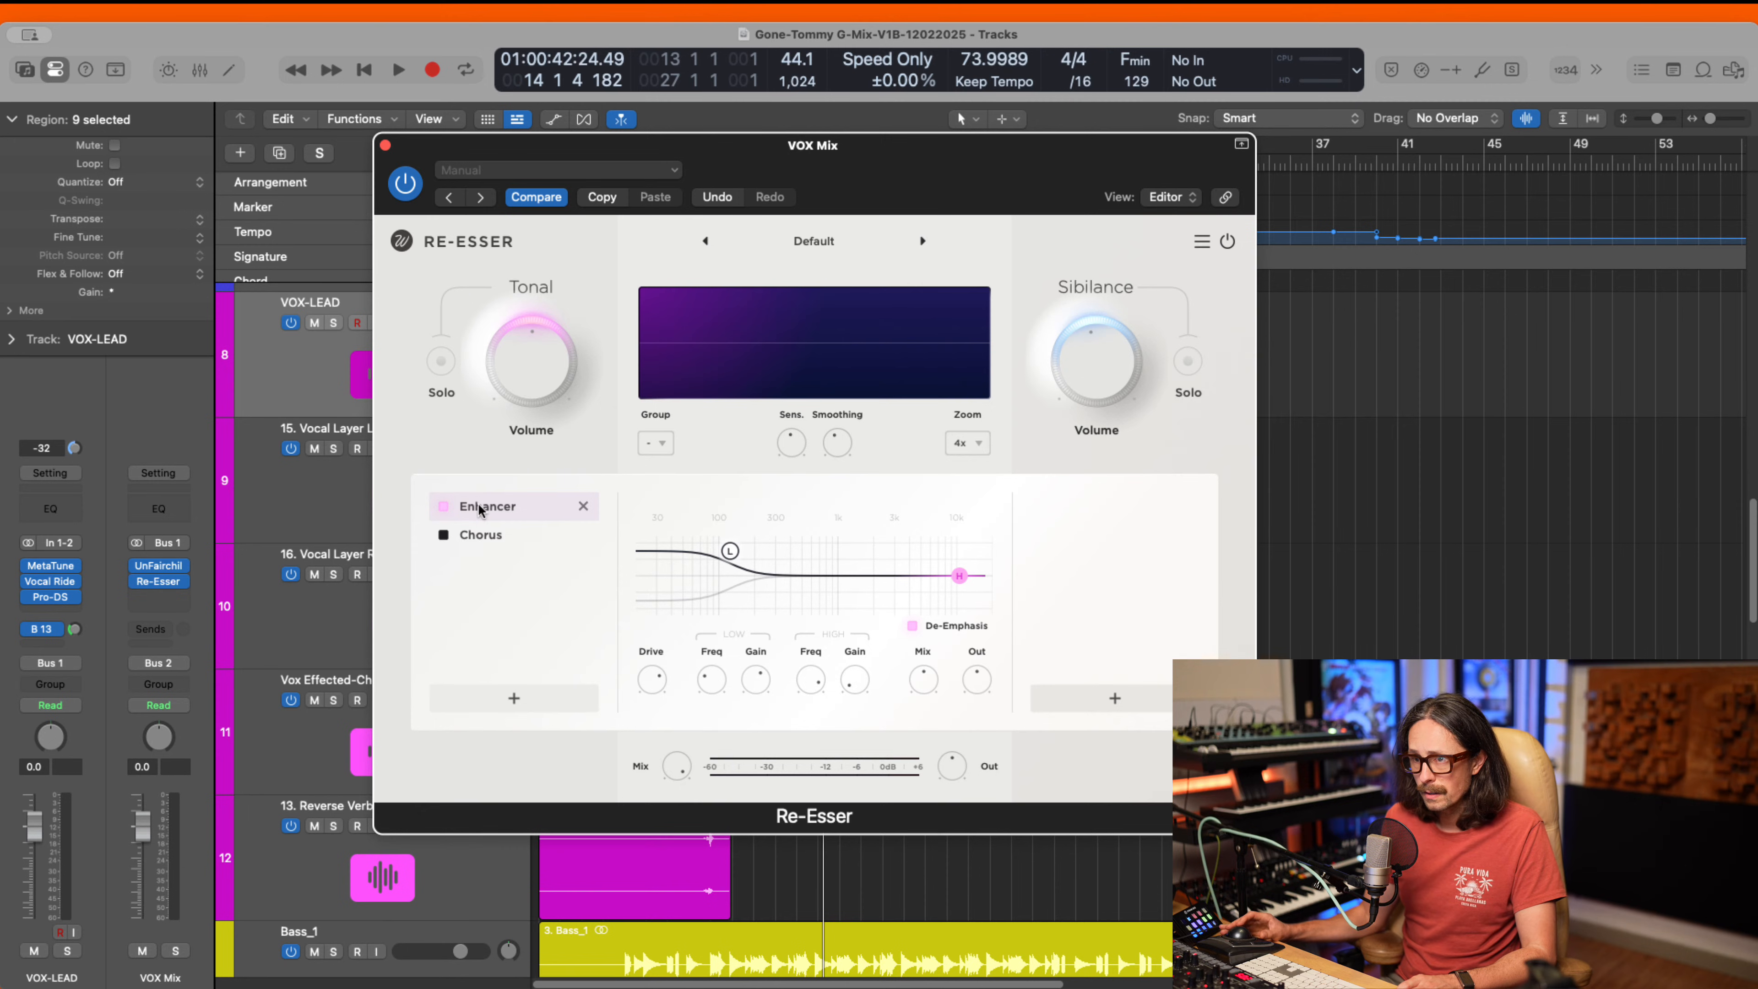
click(385, 147)
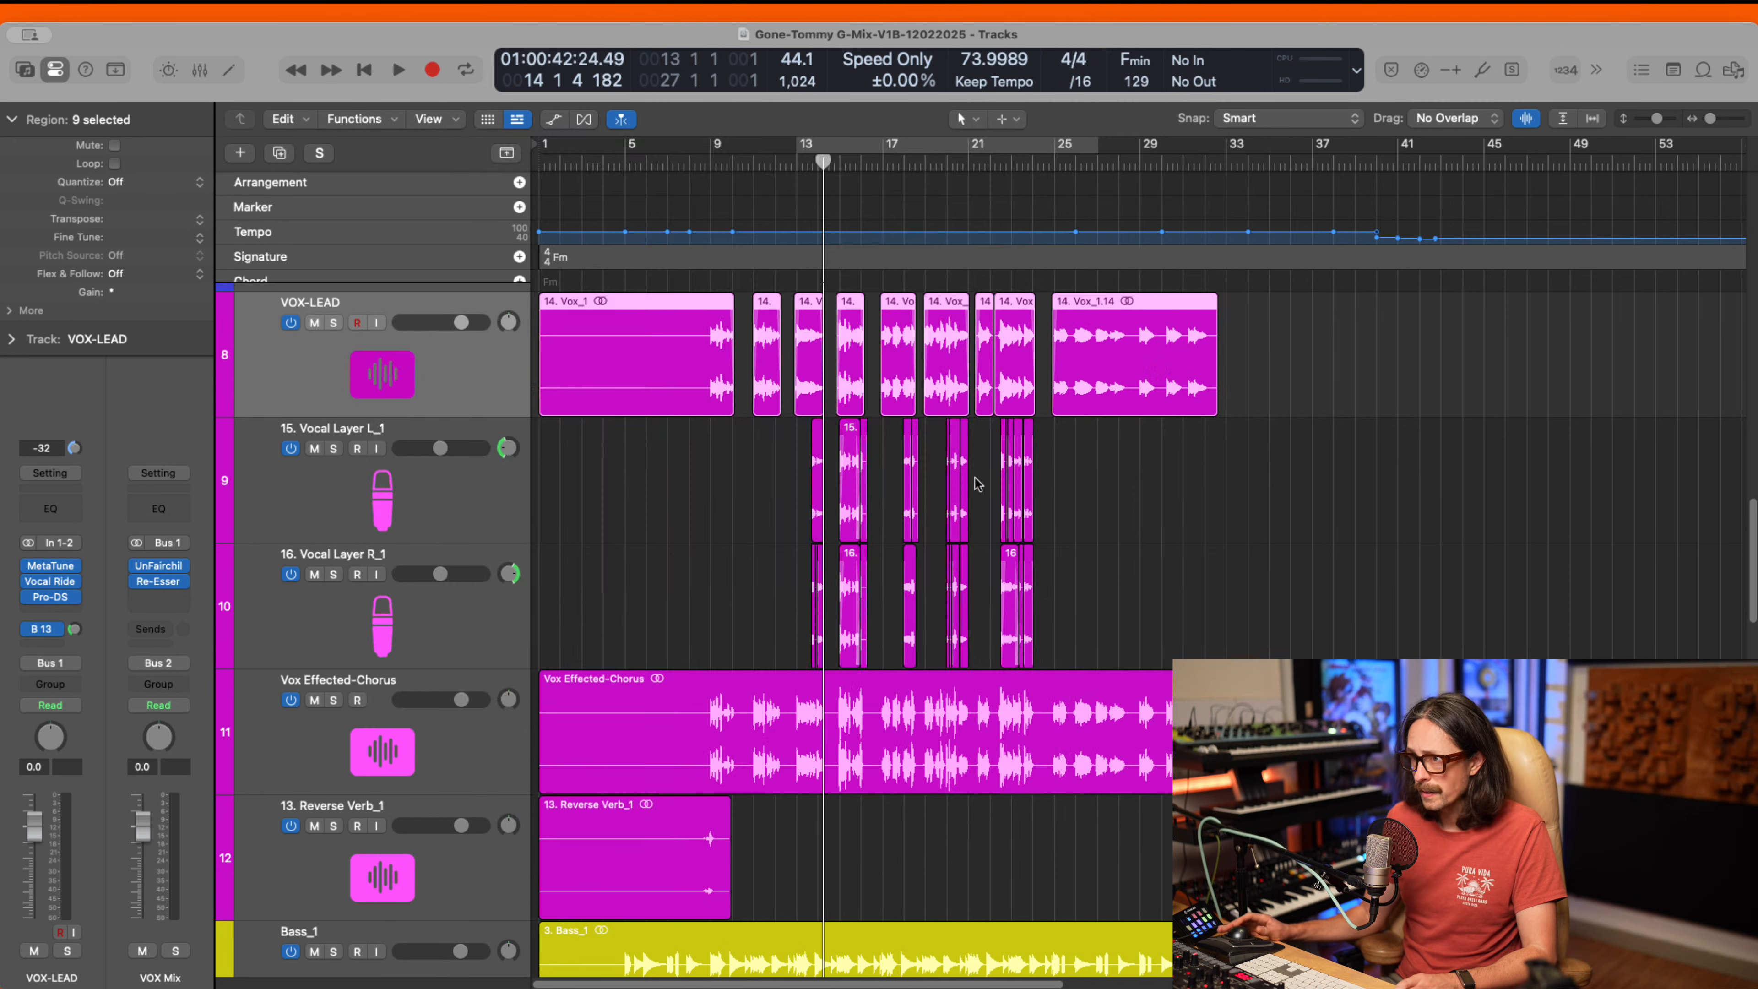
- Examine the bounced Vox Effected-Chorus region's waveform against the lead and layered vocal regions
click(753, 685)
drag(651, 468, 984, 764)
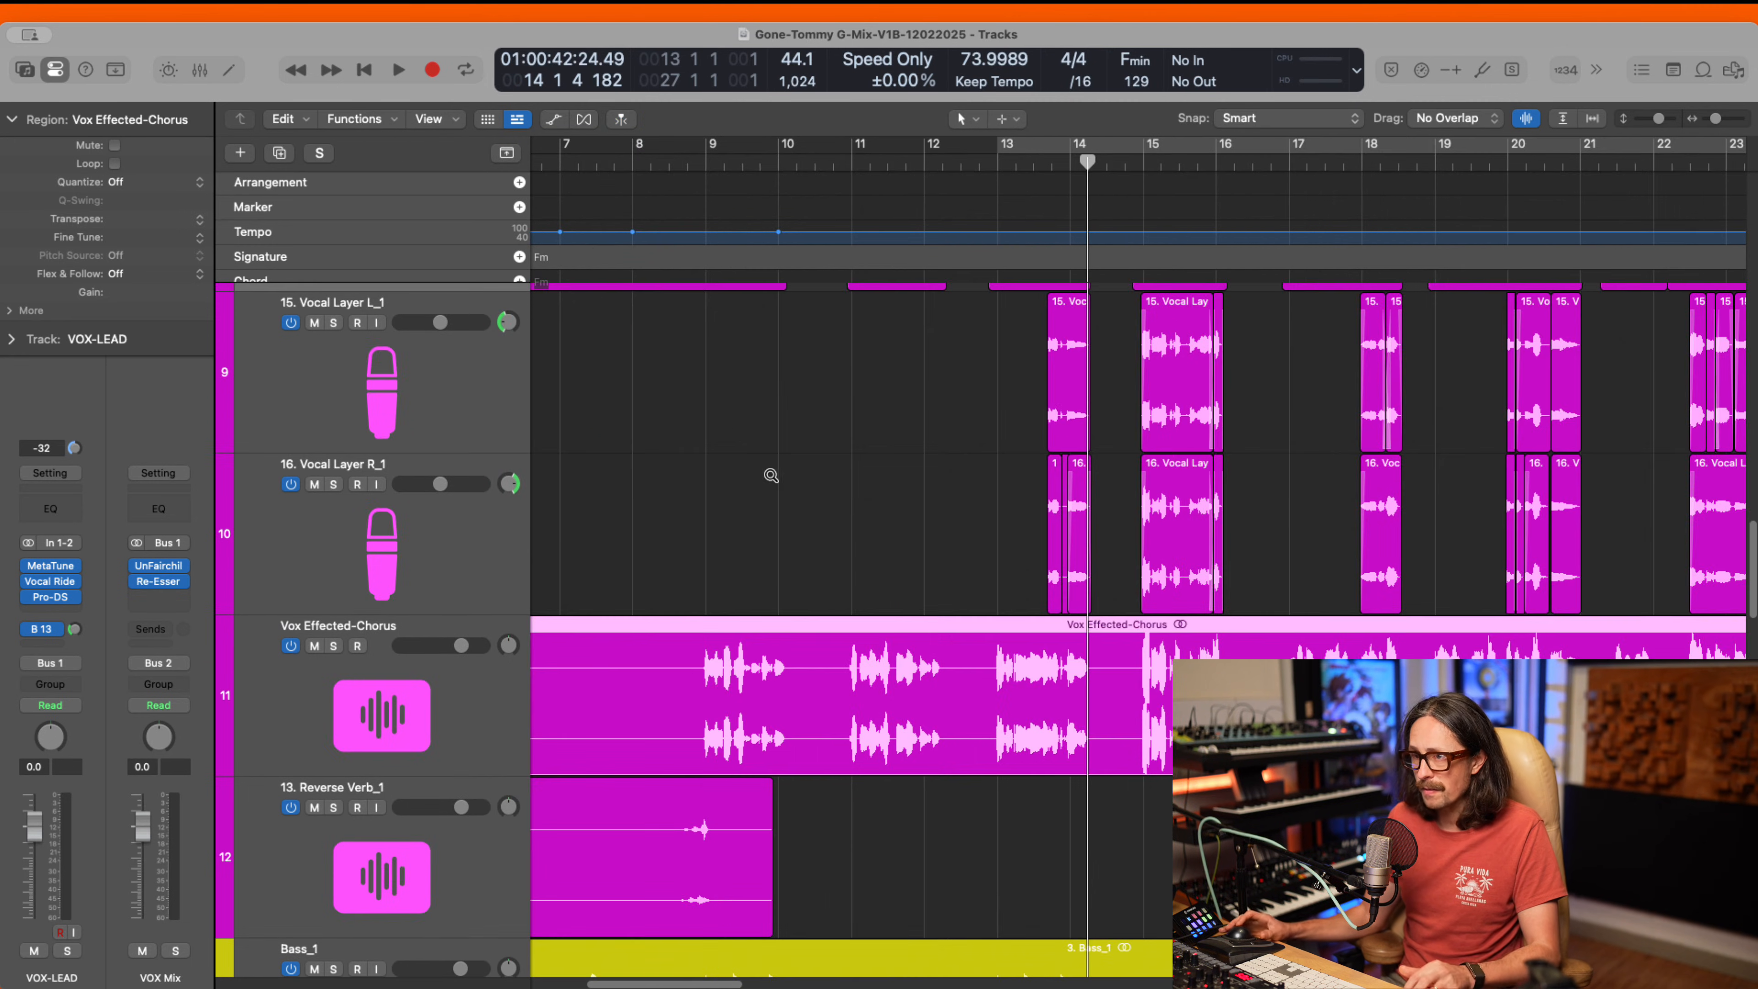
ctrl+alt+click(945, 574)
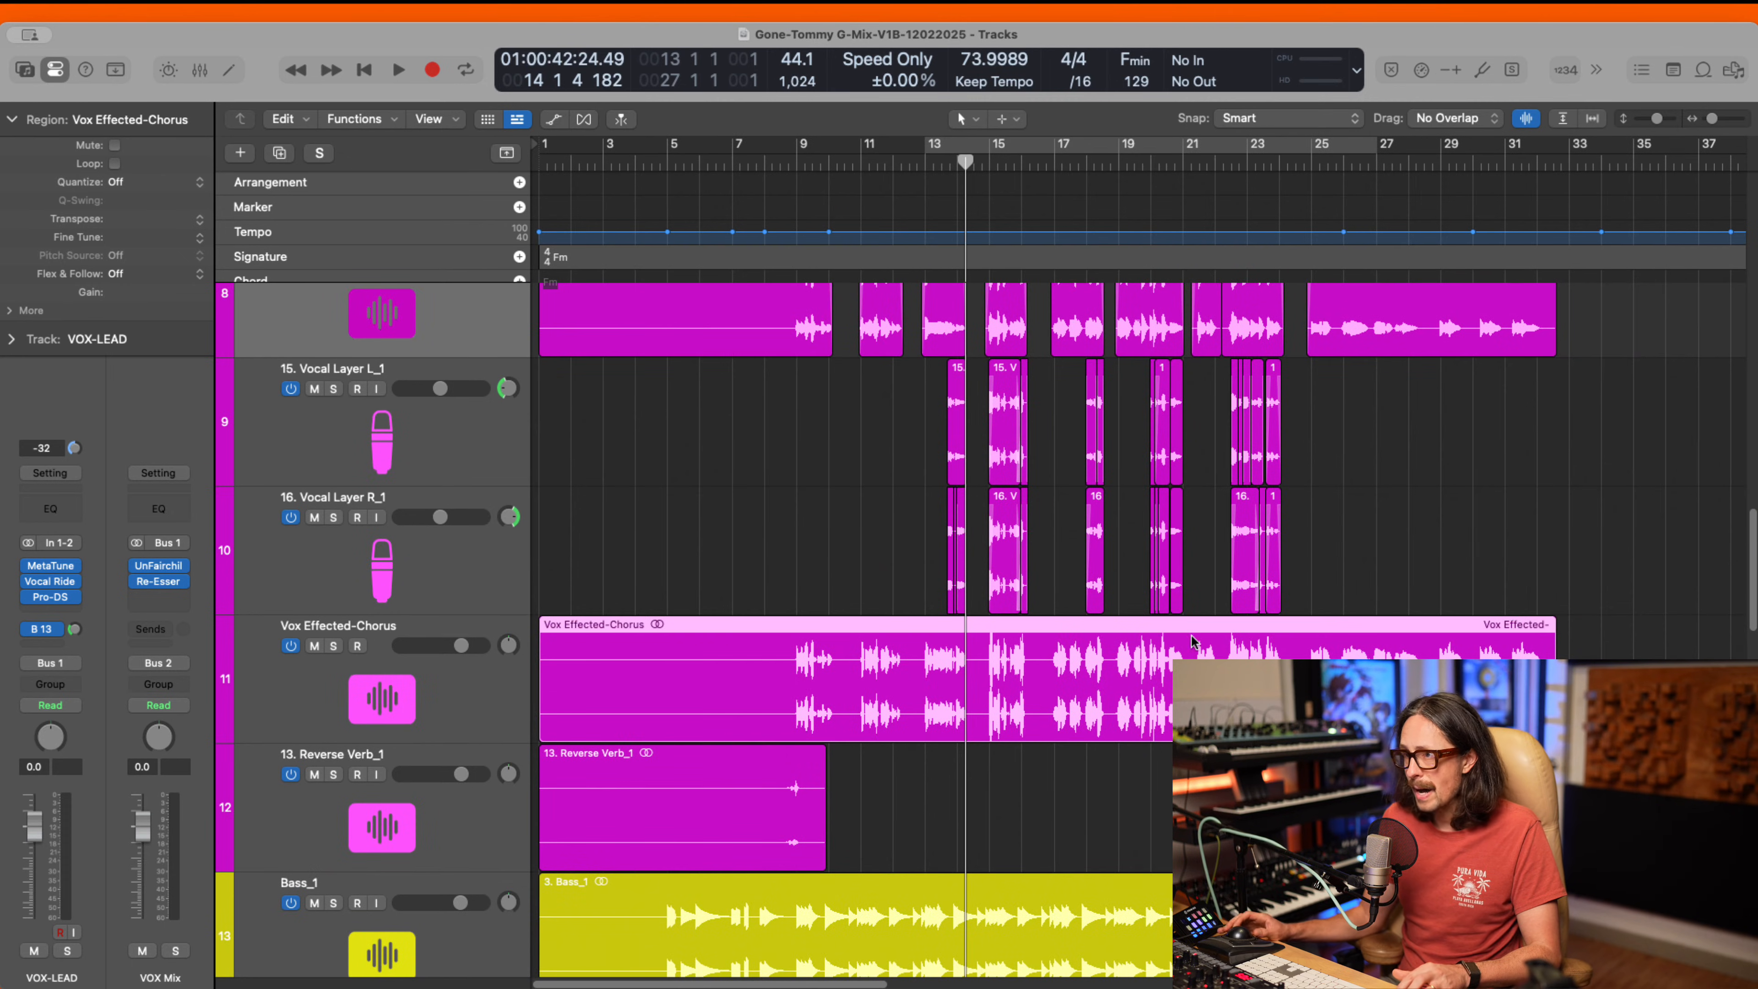
drag(766, 452, 1012, 812)
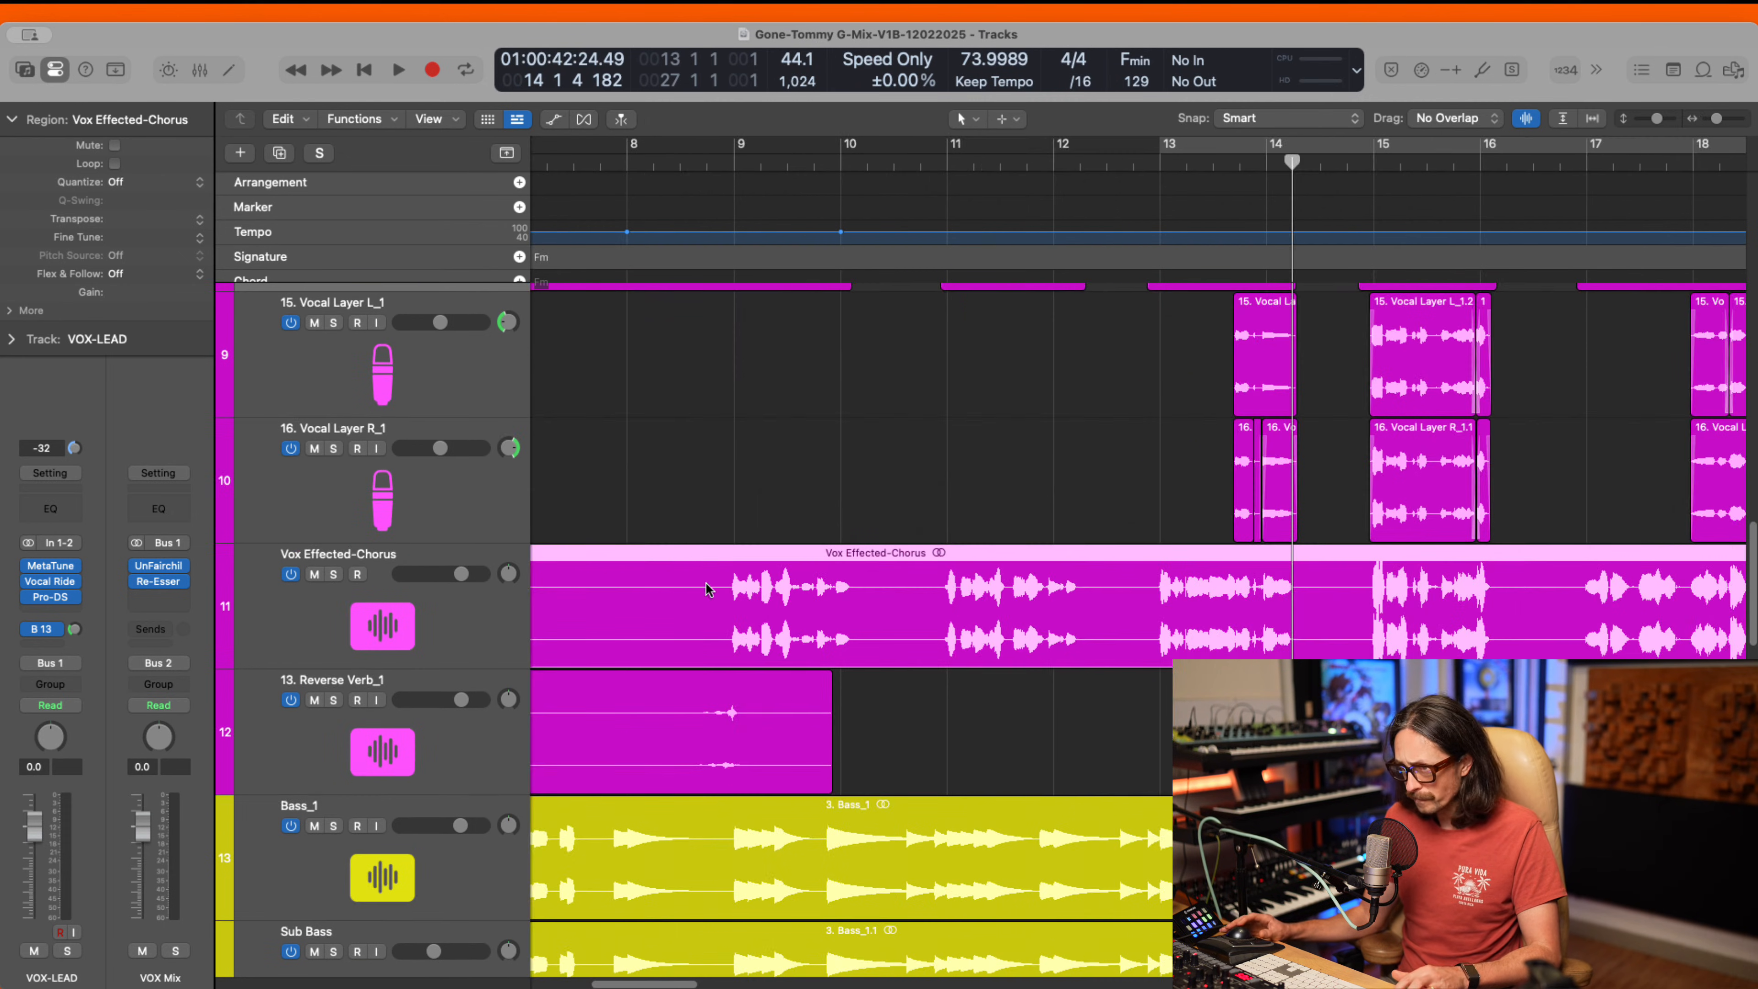
ctrl+alt+click(844, 605)
ctrl+alt+click(845, 605)
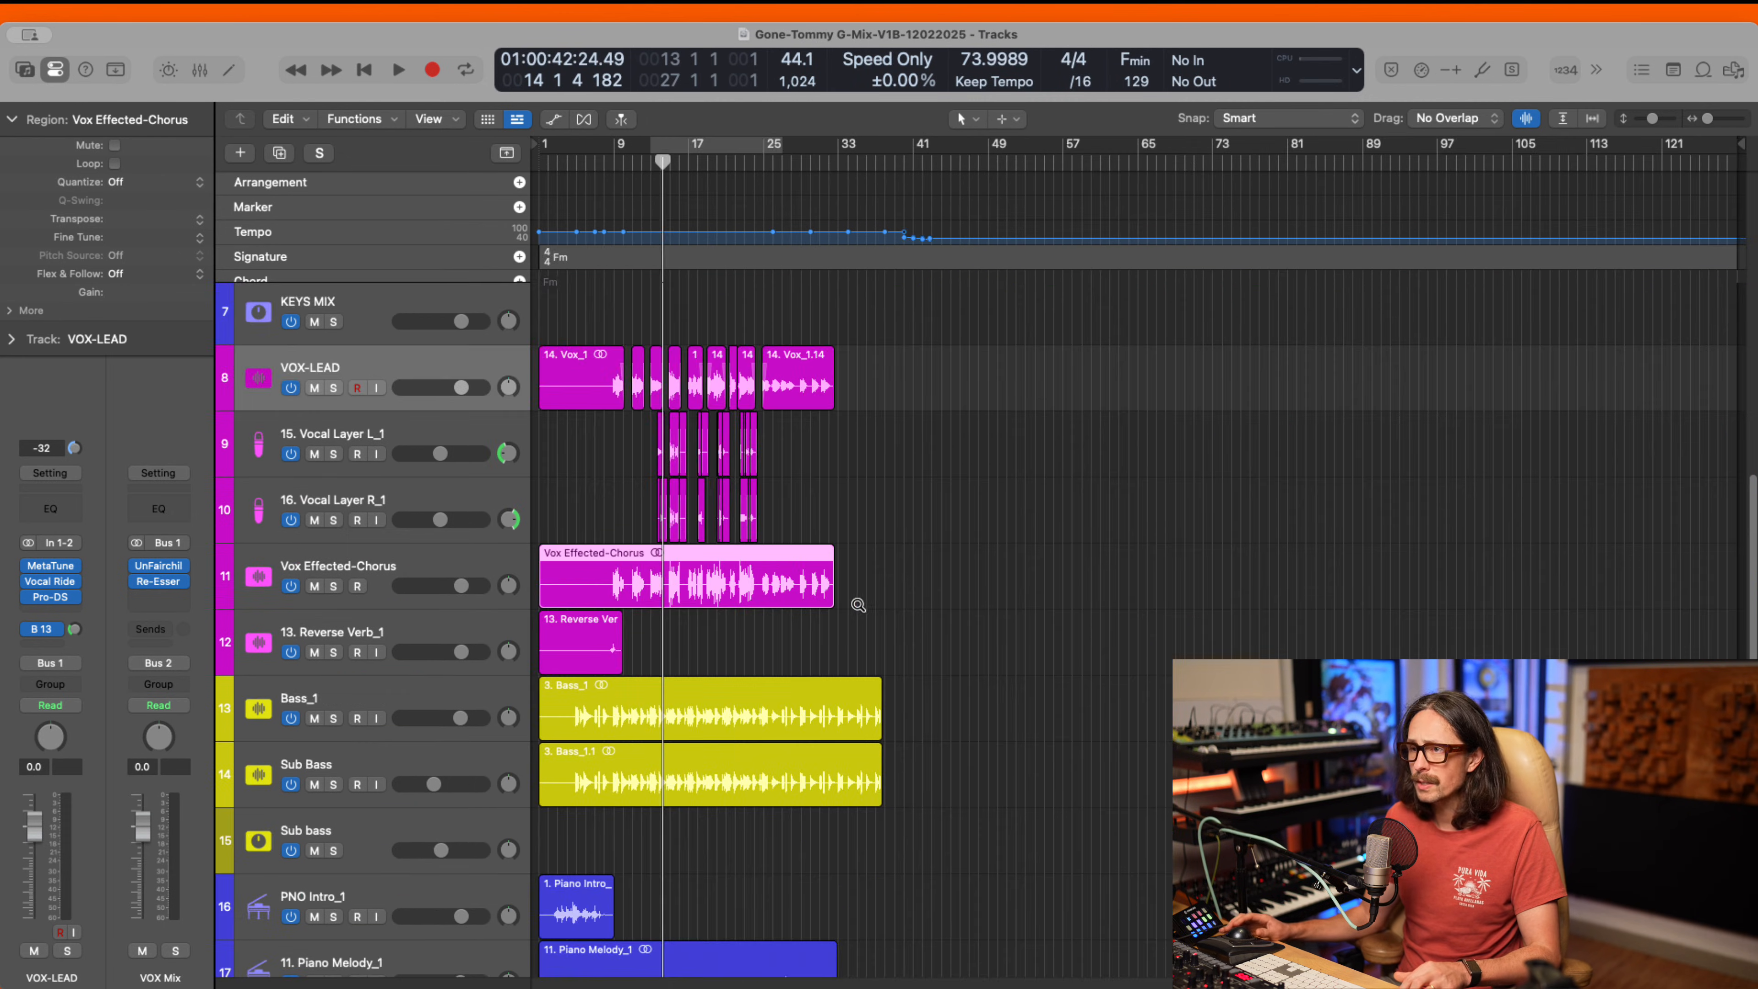
ctrl+alt+click(853, 506)
scroll(893, 574, up, 5)
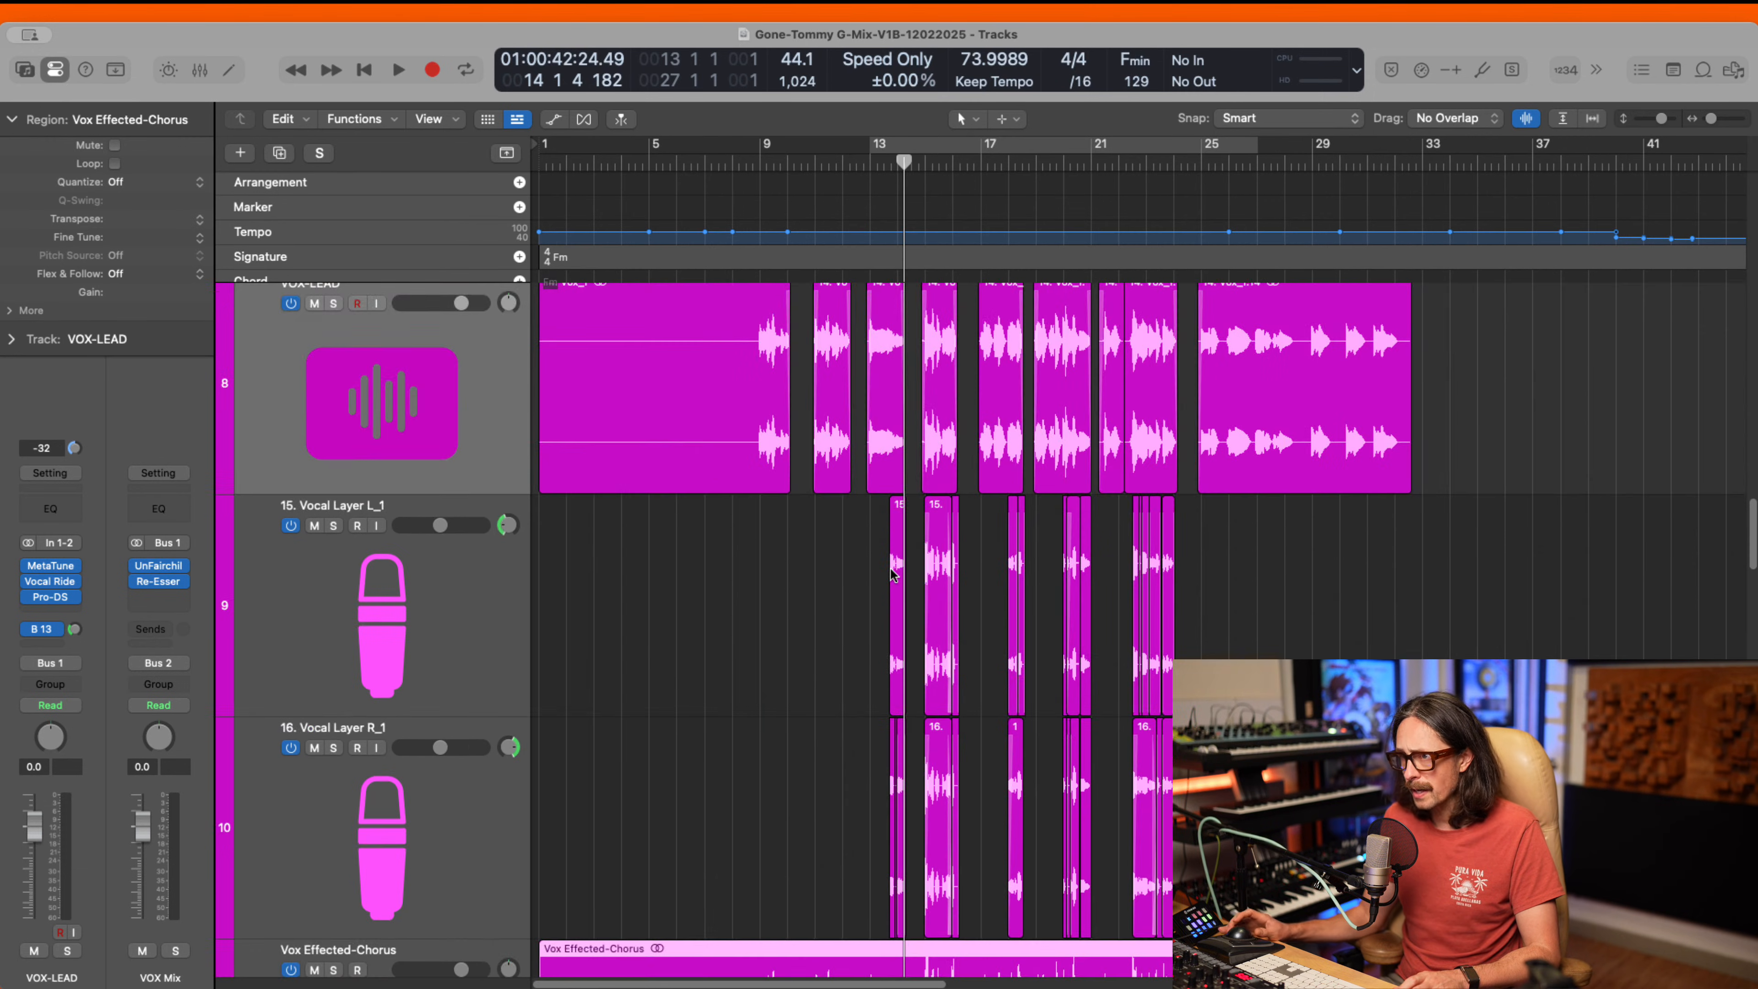
- Set the cycle range from bar 9 to bar 36 and start playback
click(761, 158)
drag(761, 145, 1503, 159)
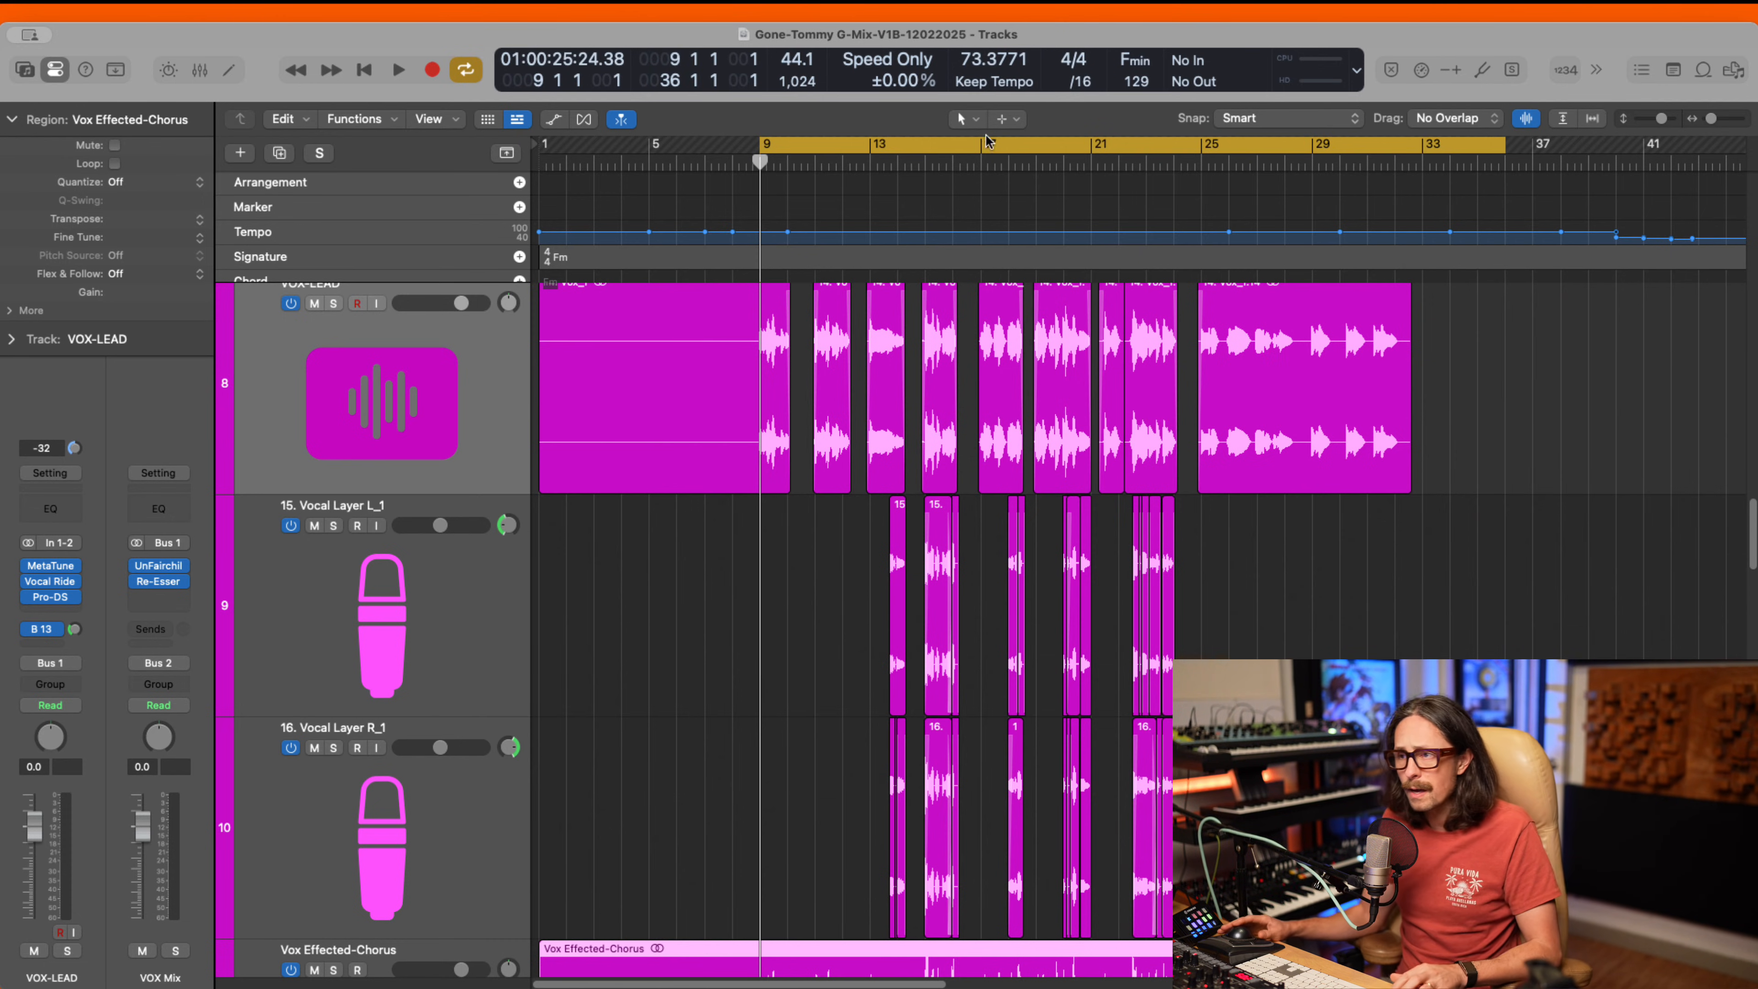
click(885, 166)
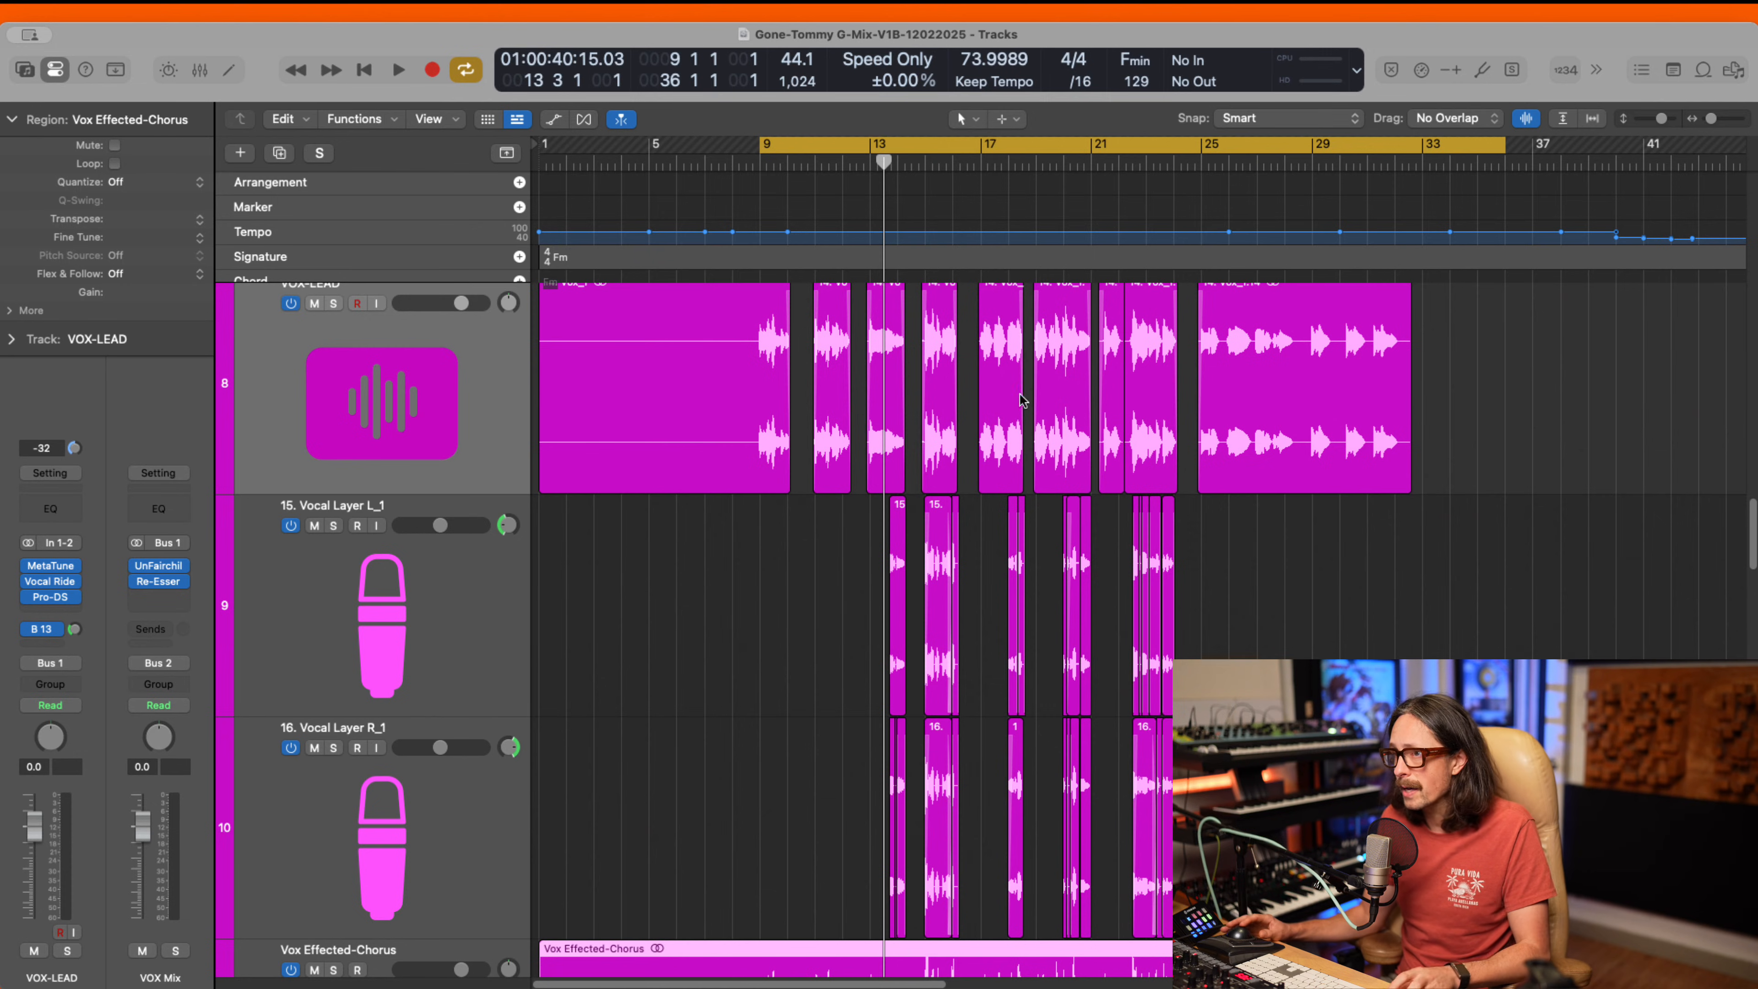
click(1234, 222)
key(space)
- Mute the Vox Effected-Chorus track and audition the original vocals around bars 9 and 10, leaving playback stopped
scroll(835, 712, down, 2)
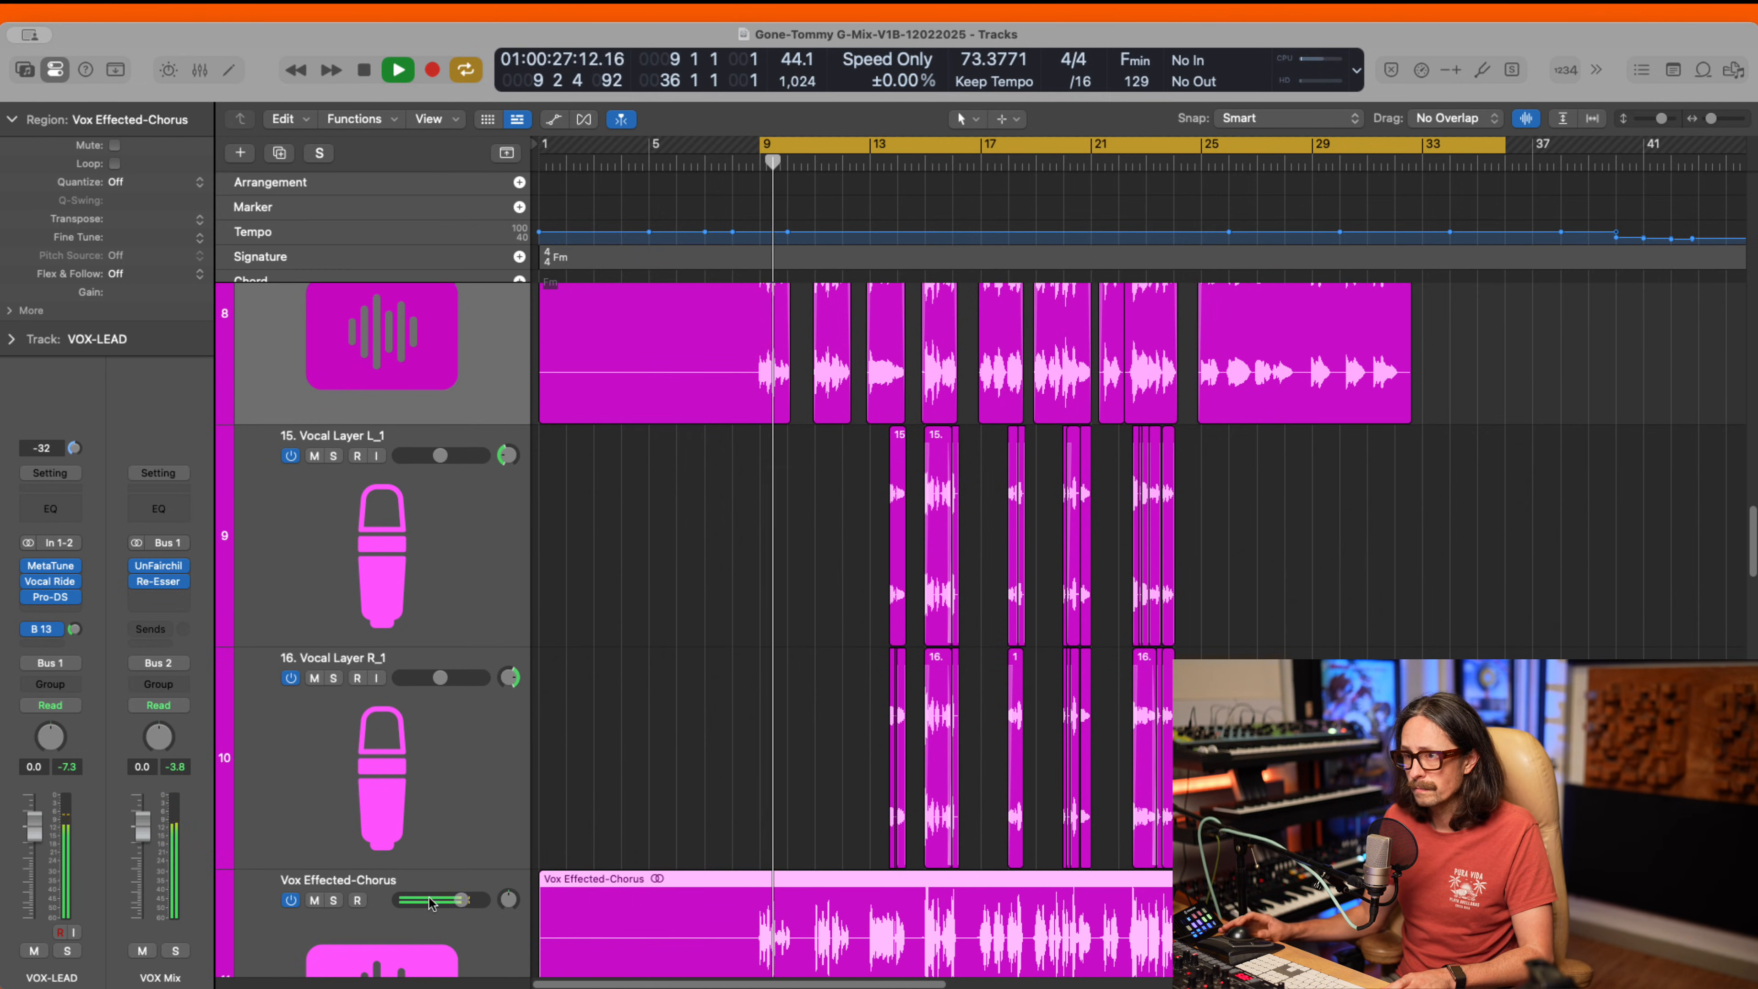
click(316, 900)
scroll(695, 720, down, 5)
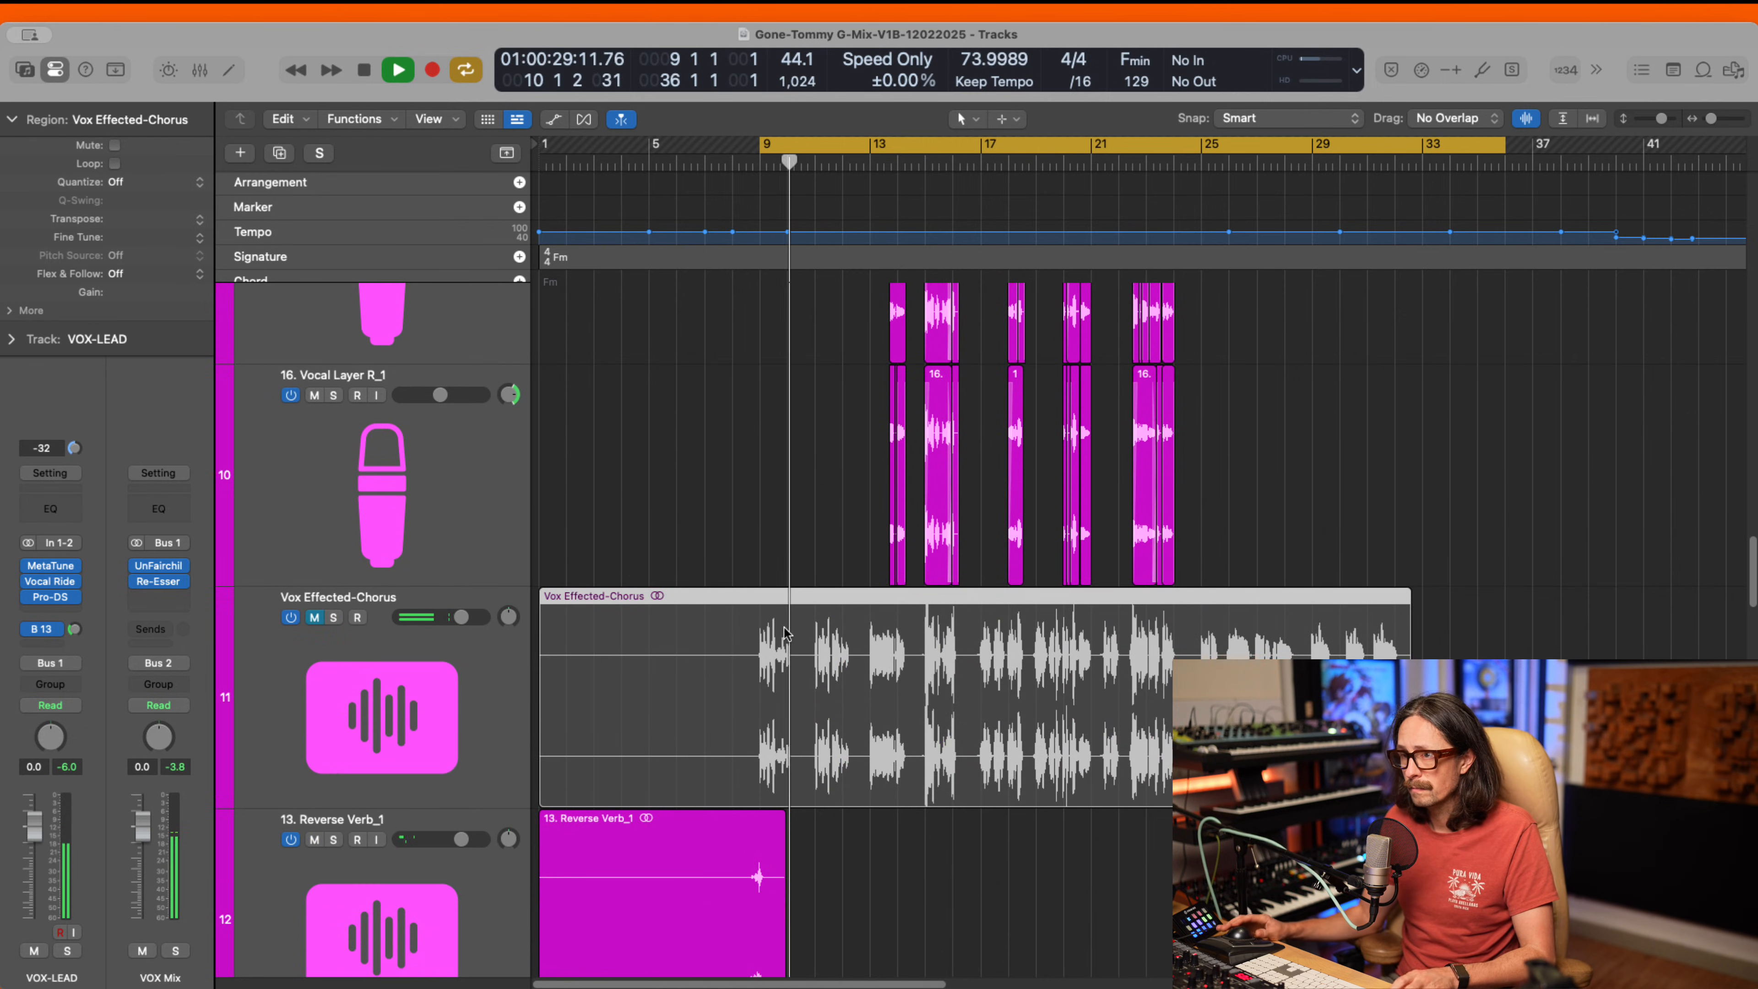
scroll(730, 629, down, 1)
key(space)
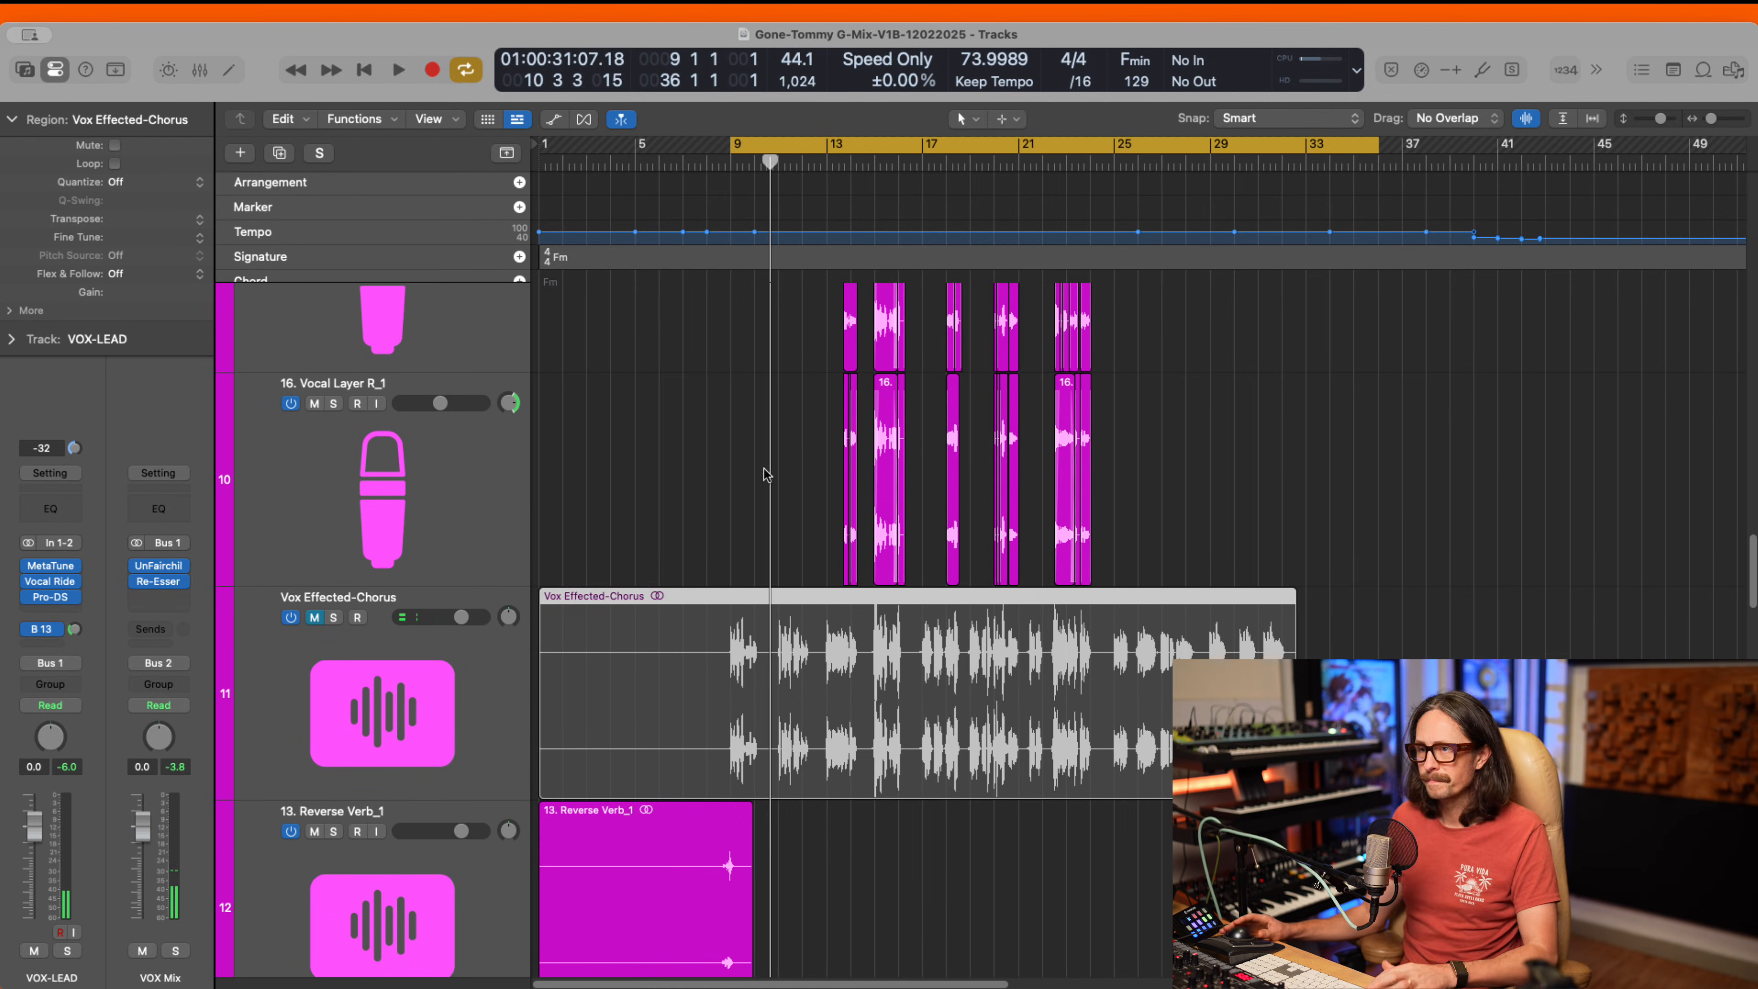
key(space)
scroll(734, 580, up, 1)
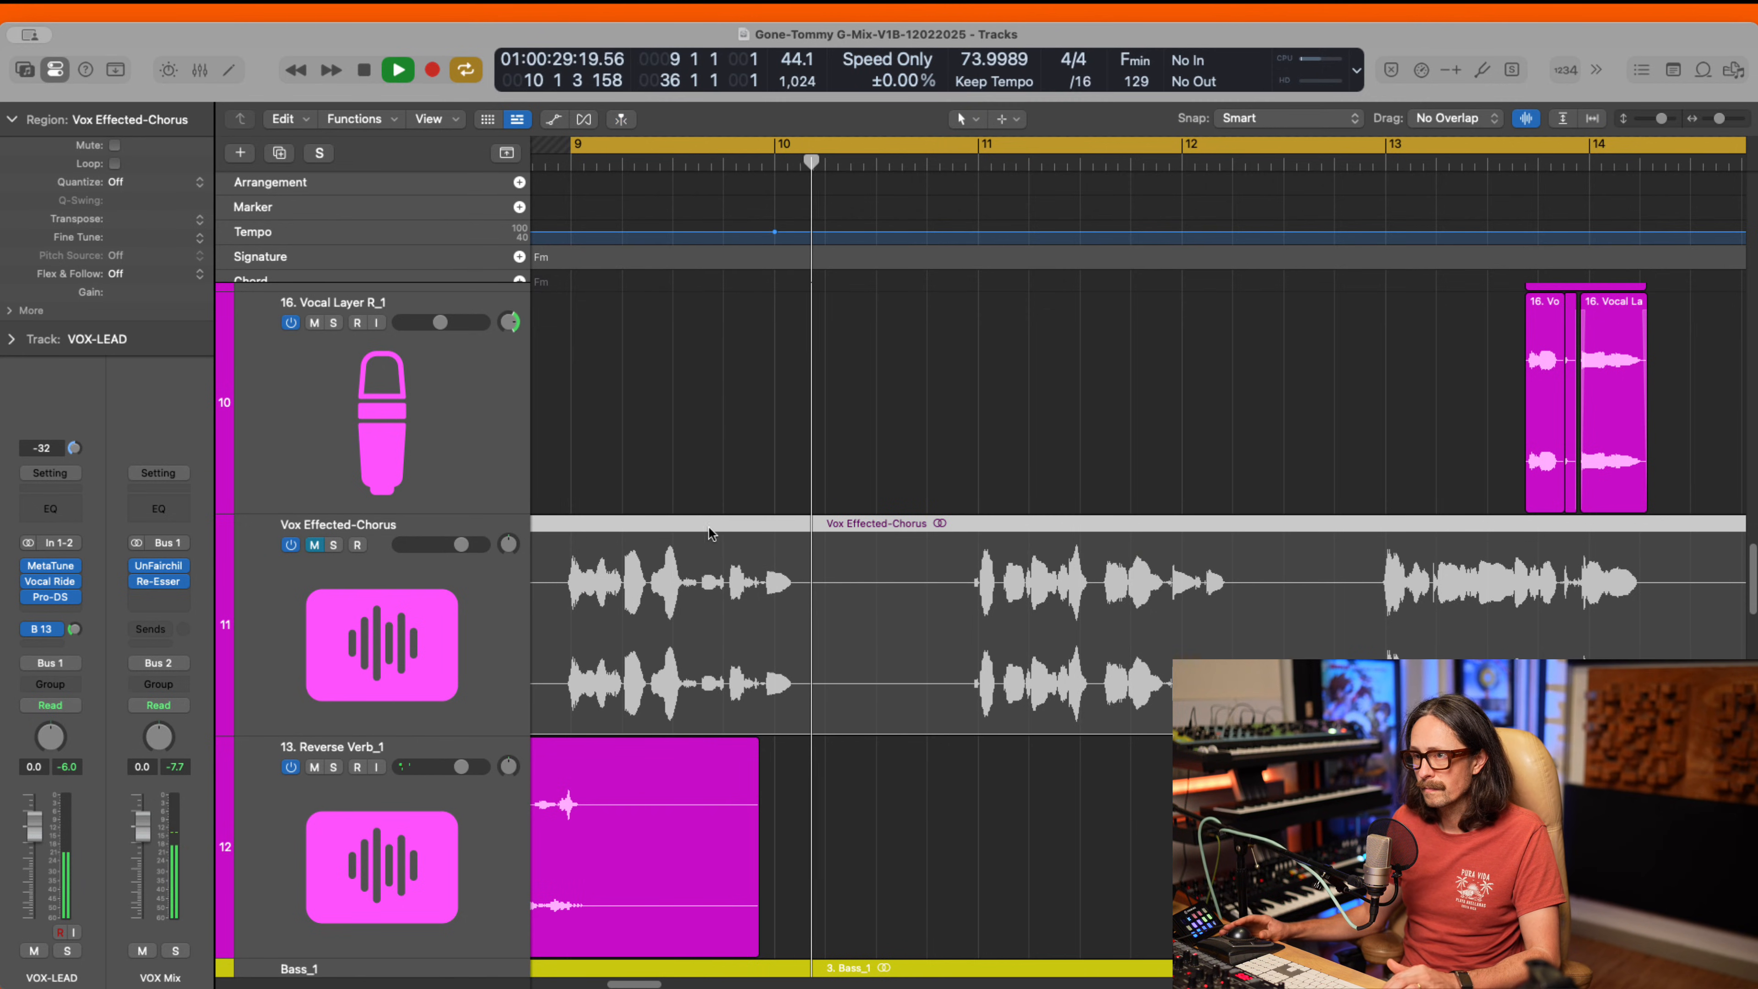
key(space)
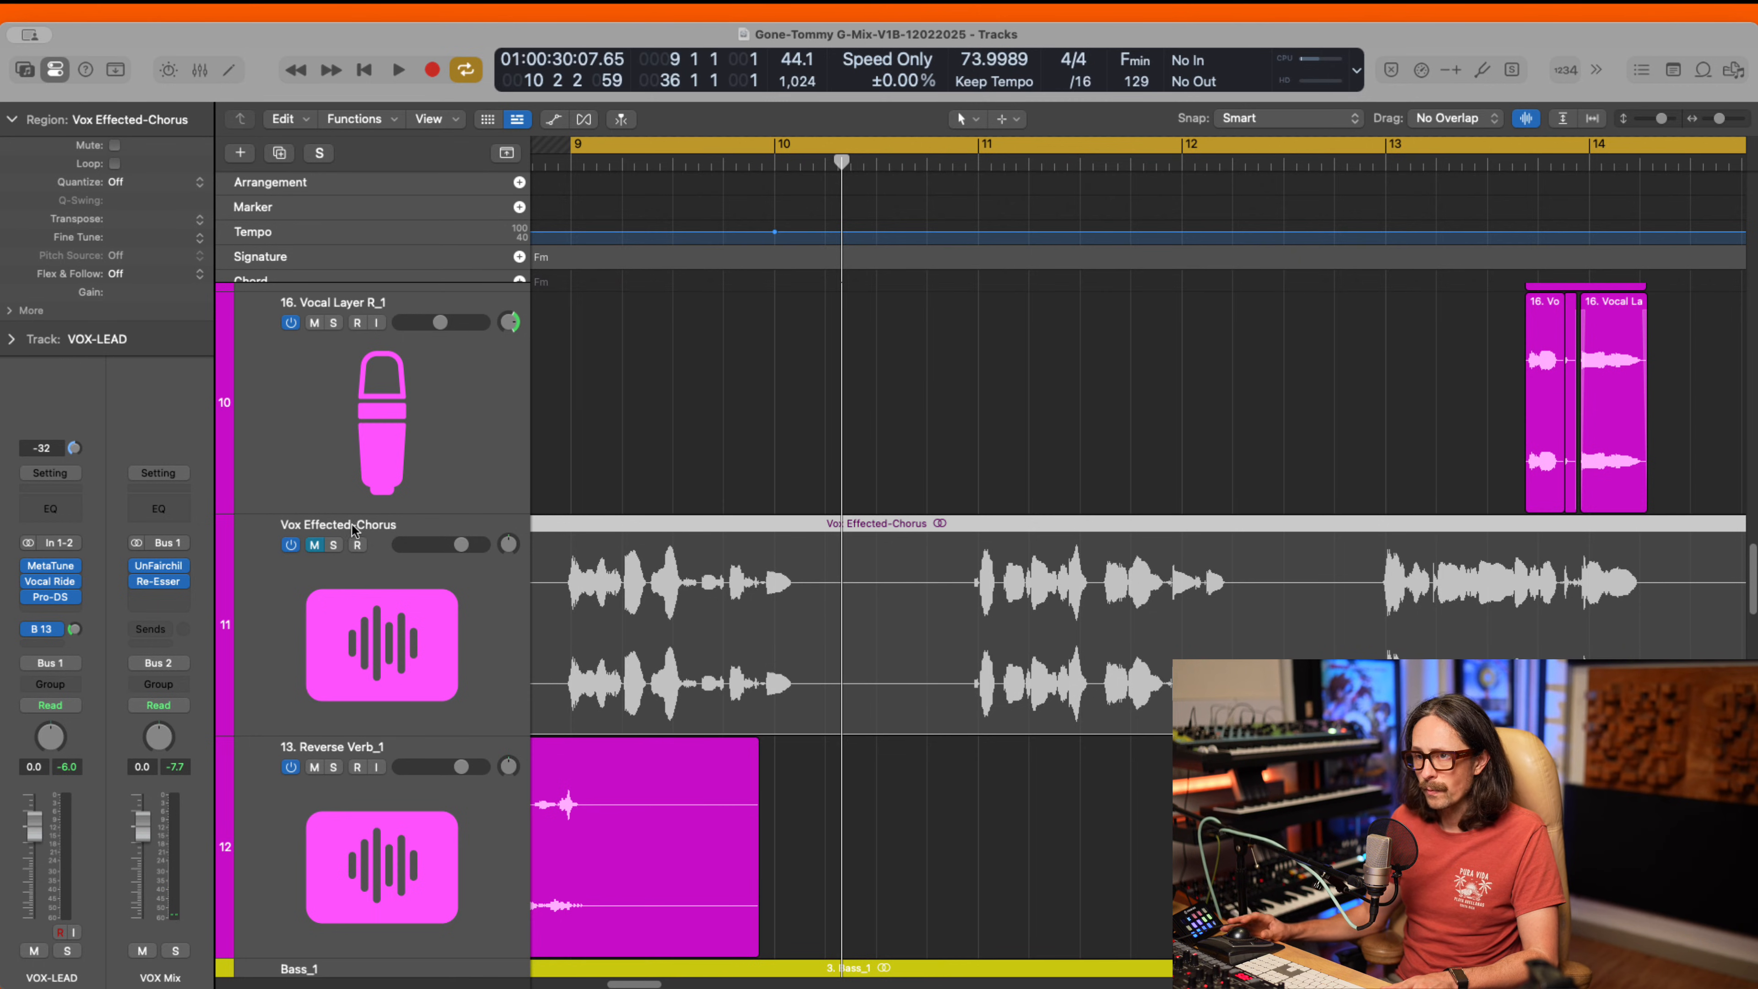
- Unmute the Vox Effected-Chorus track and move its bounced region about one beat later
click(316, 618)
click(314, 545)
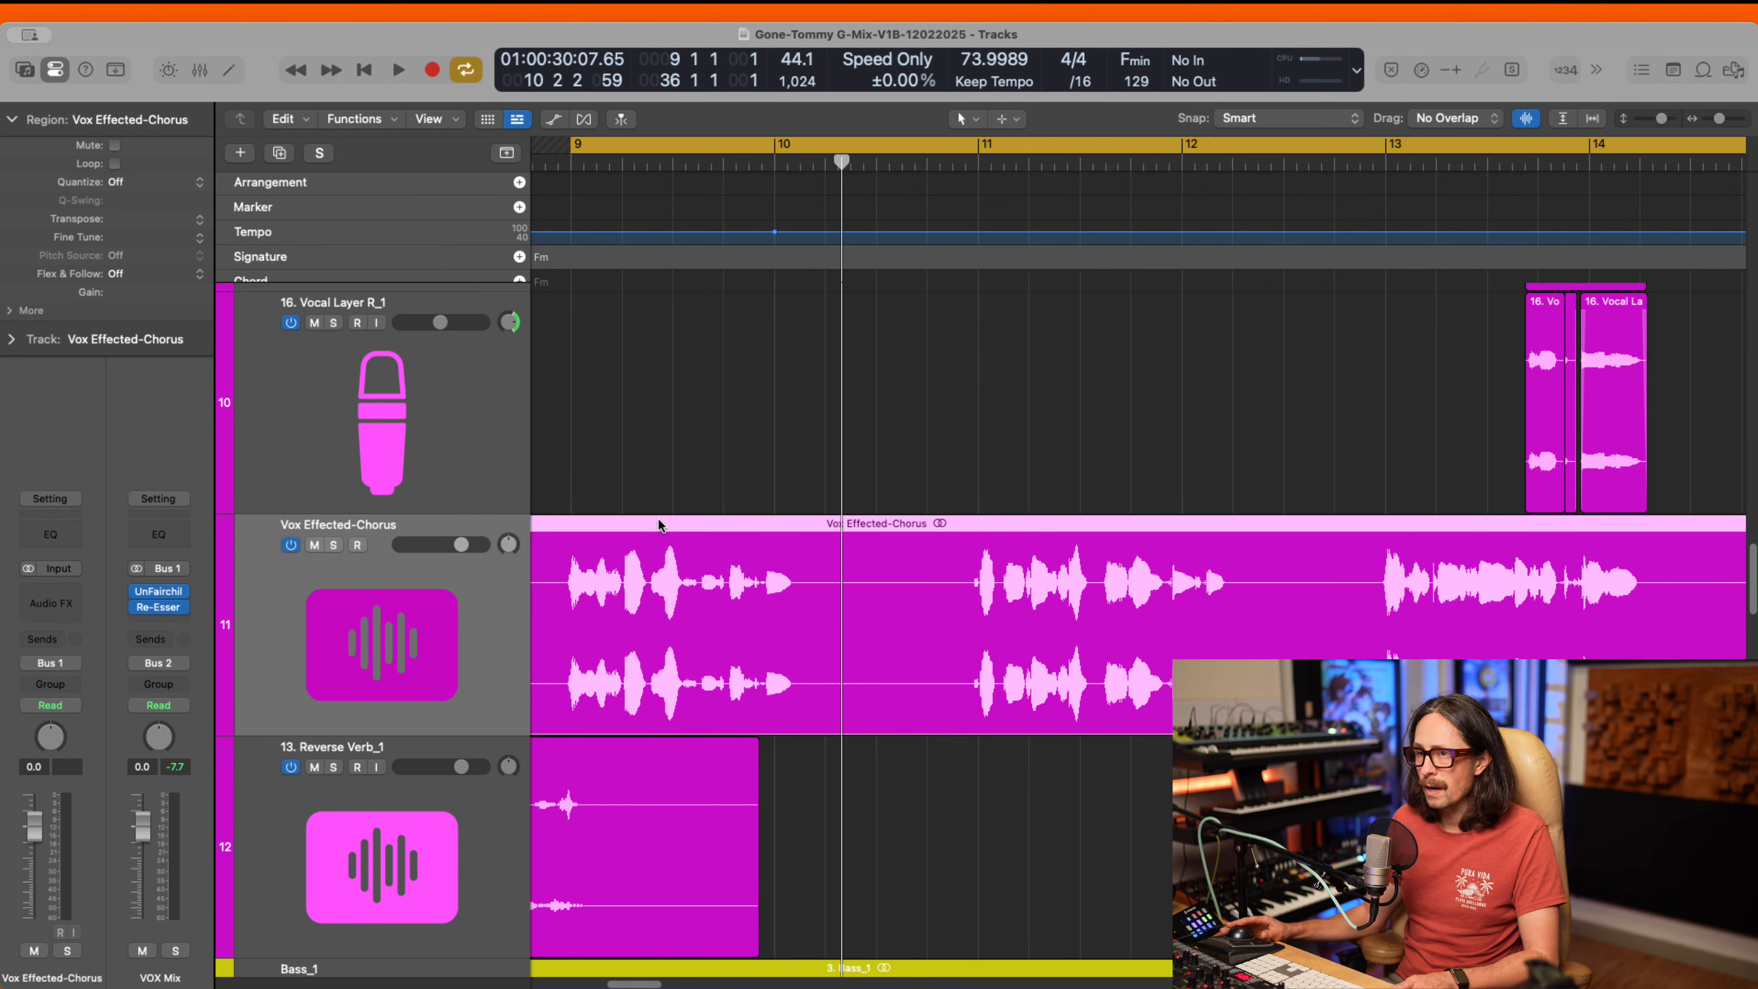
drag(659, 516, 713, 523)
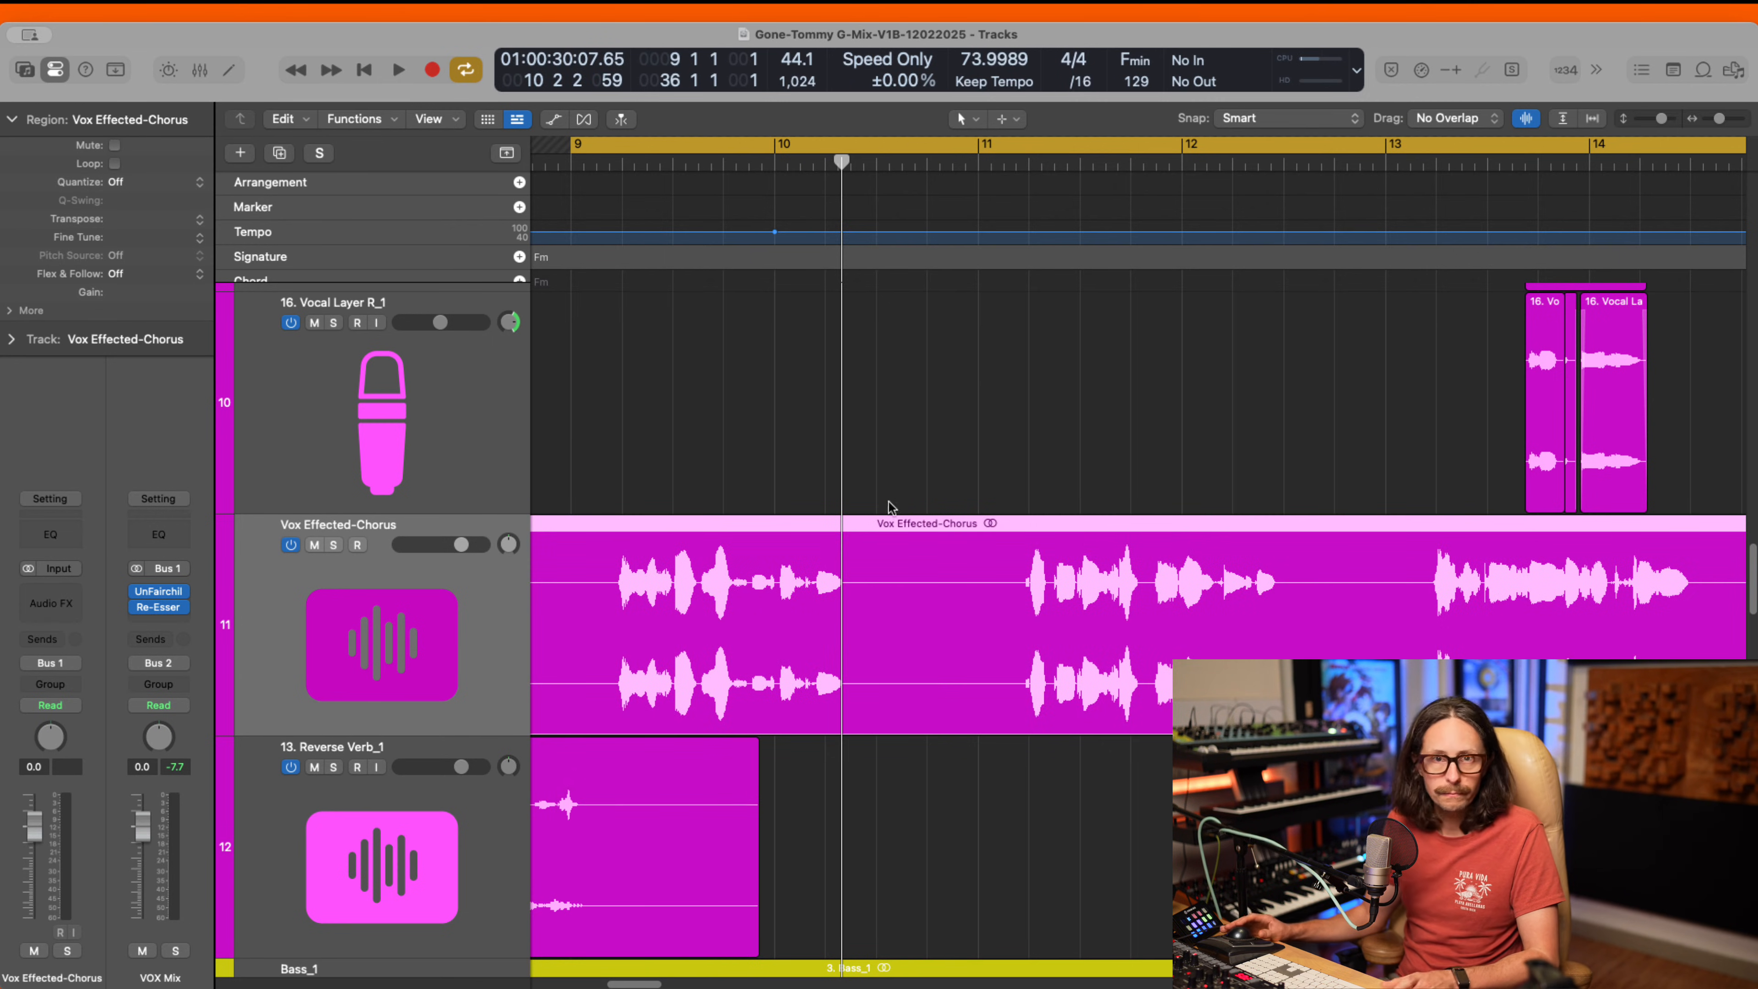
- Insert the Crystalline reverb on the Vox Effected-Chorus track
click(44, 602)
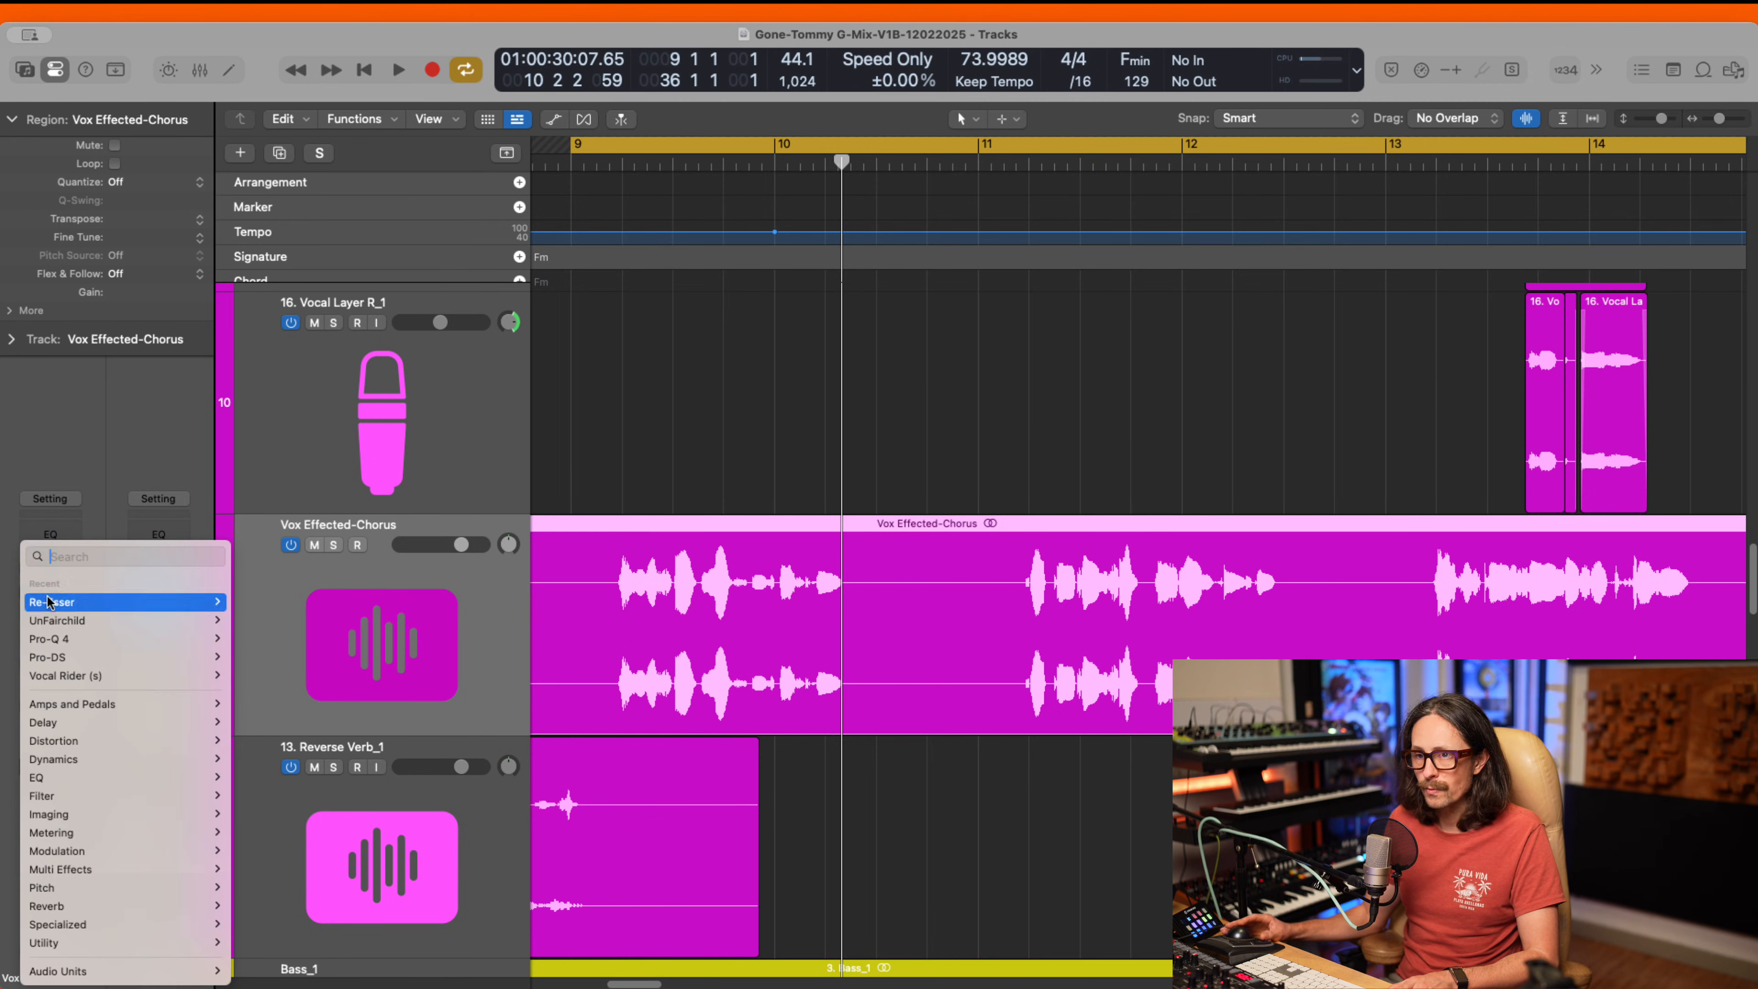
text(cry)
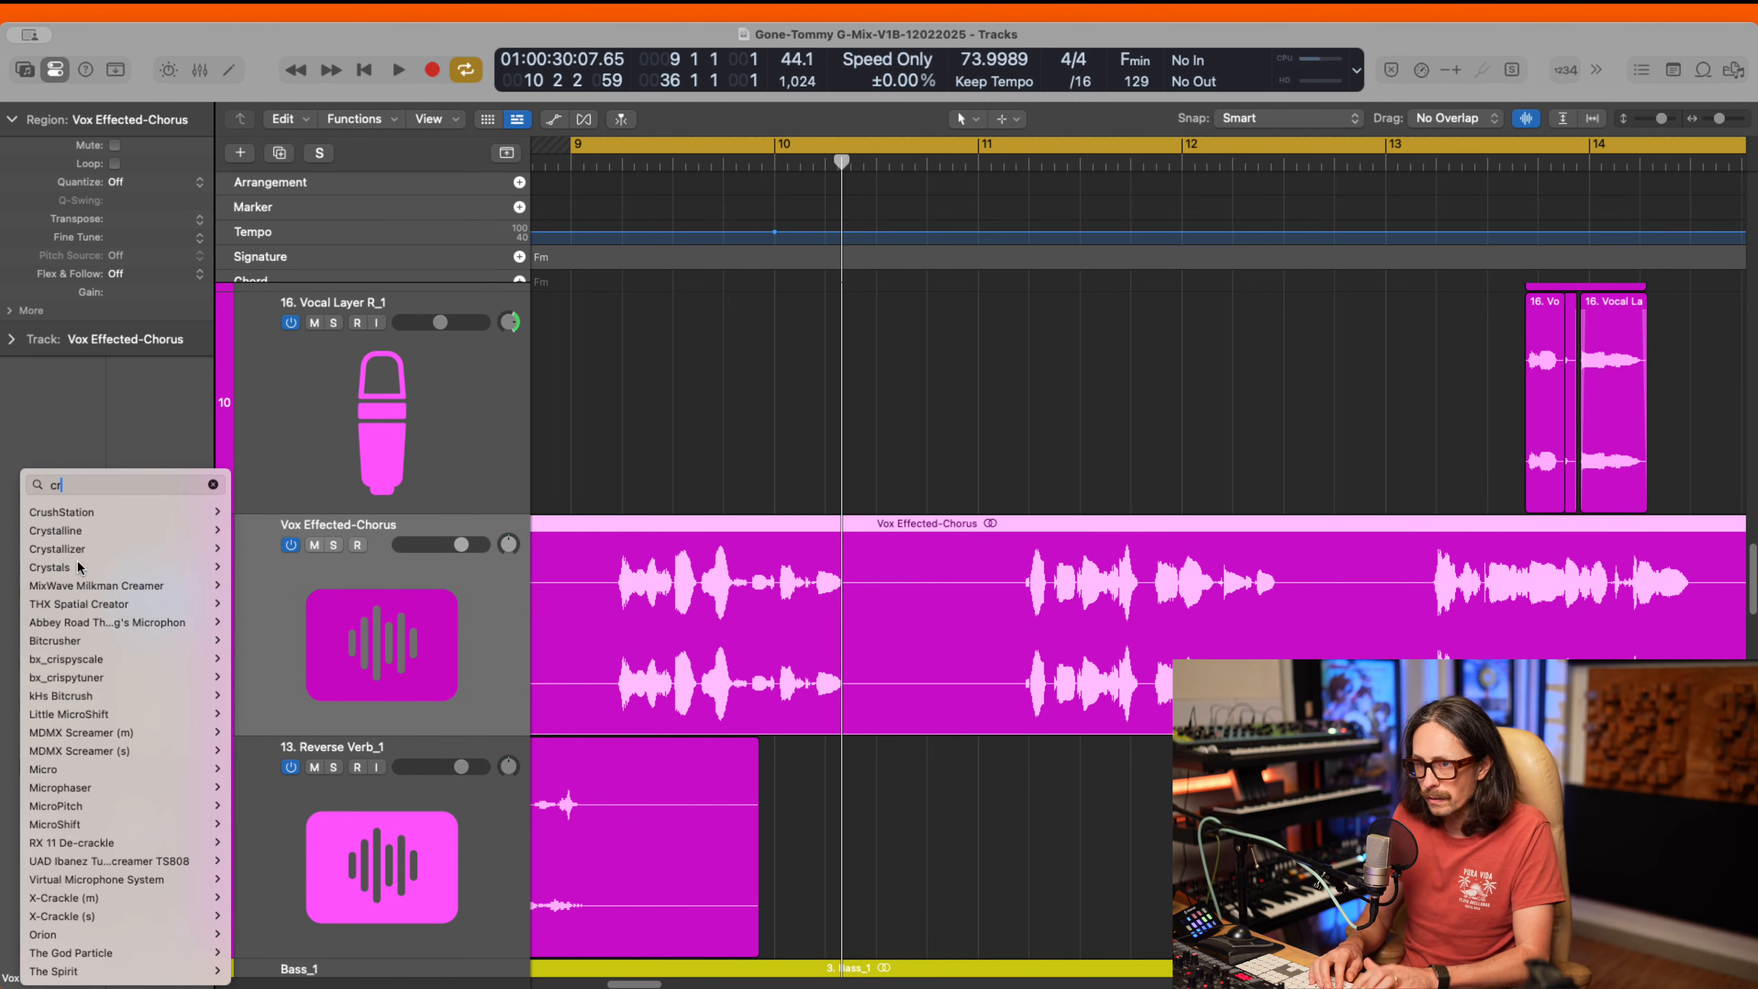
mouse_move(99, 628)
click(260, 628)
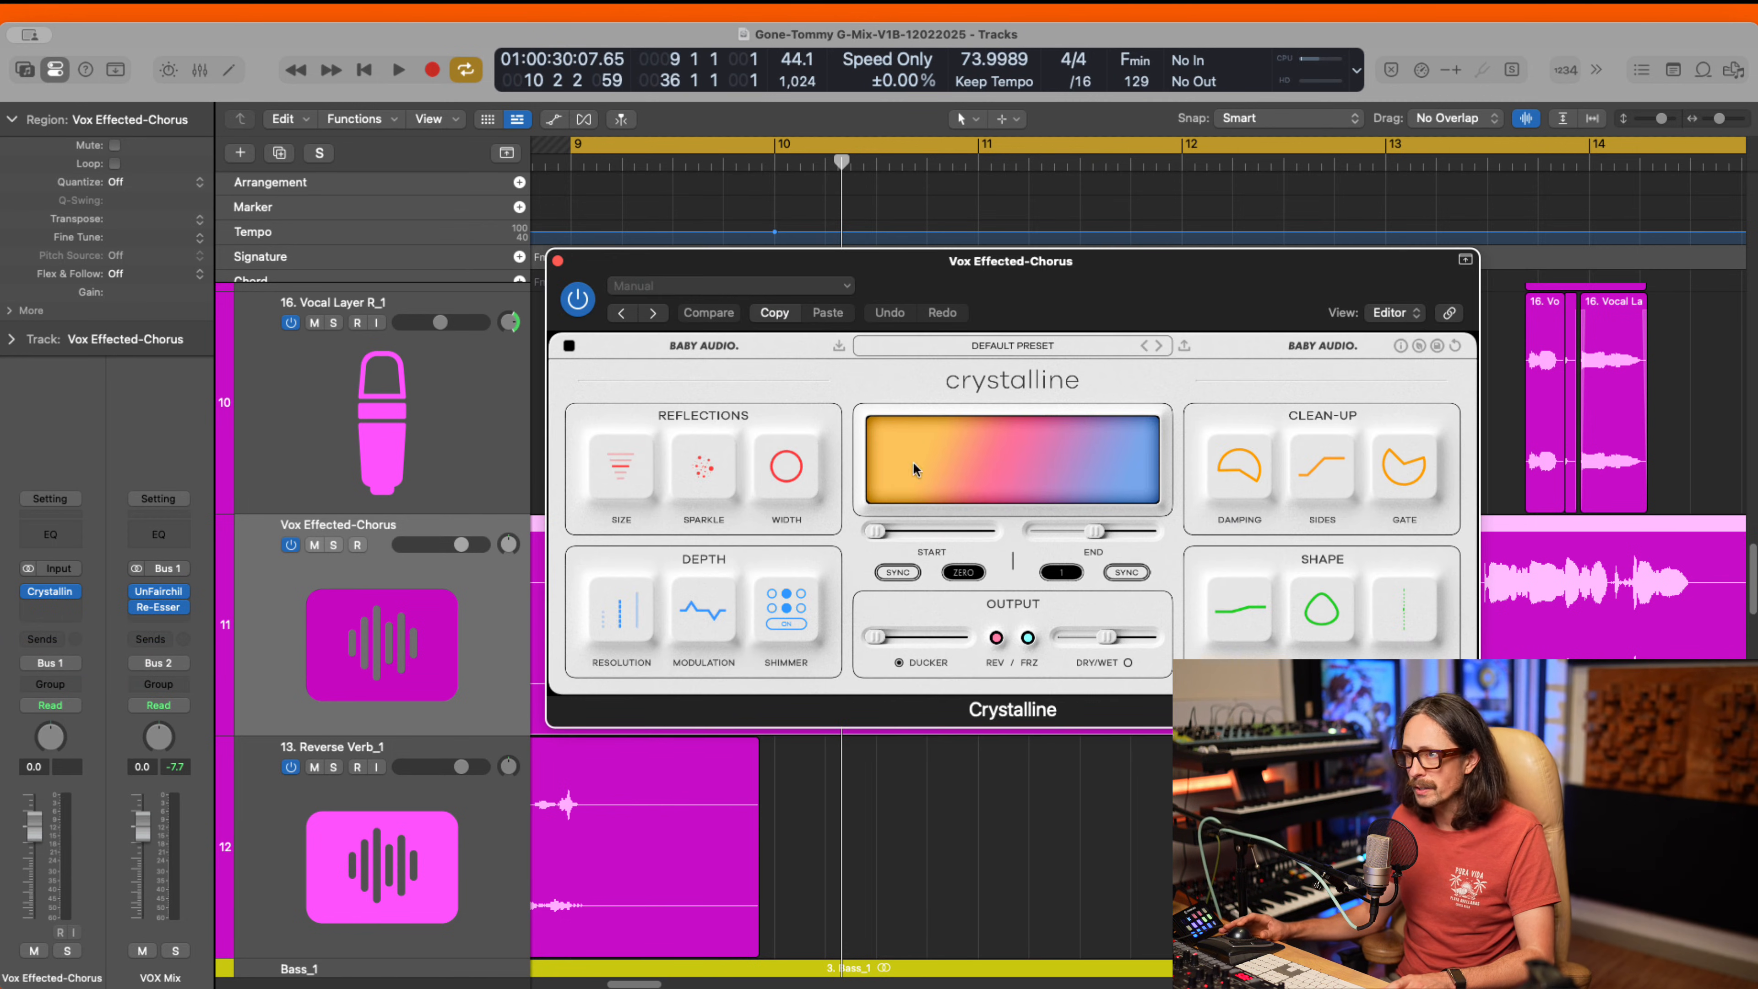
- Load Crystalline's Fancy Vocal Verb preset from the 02 Vocals category and close the plug-in window
click(1027, 346)
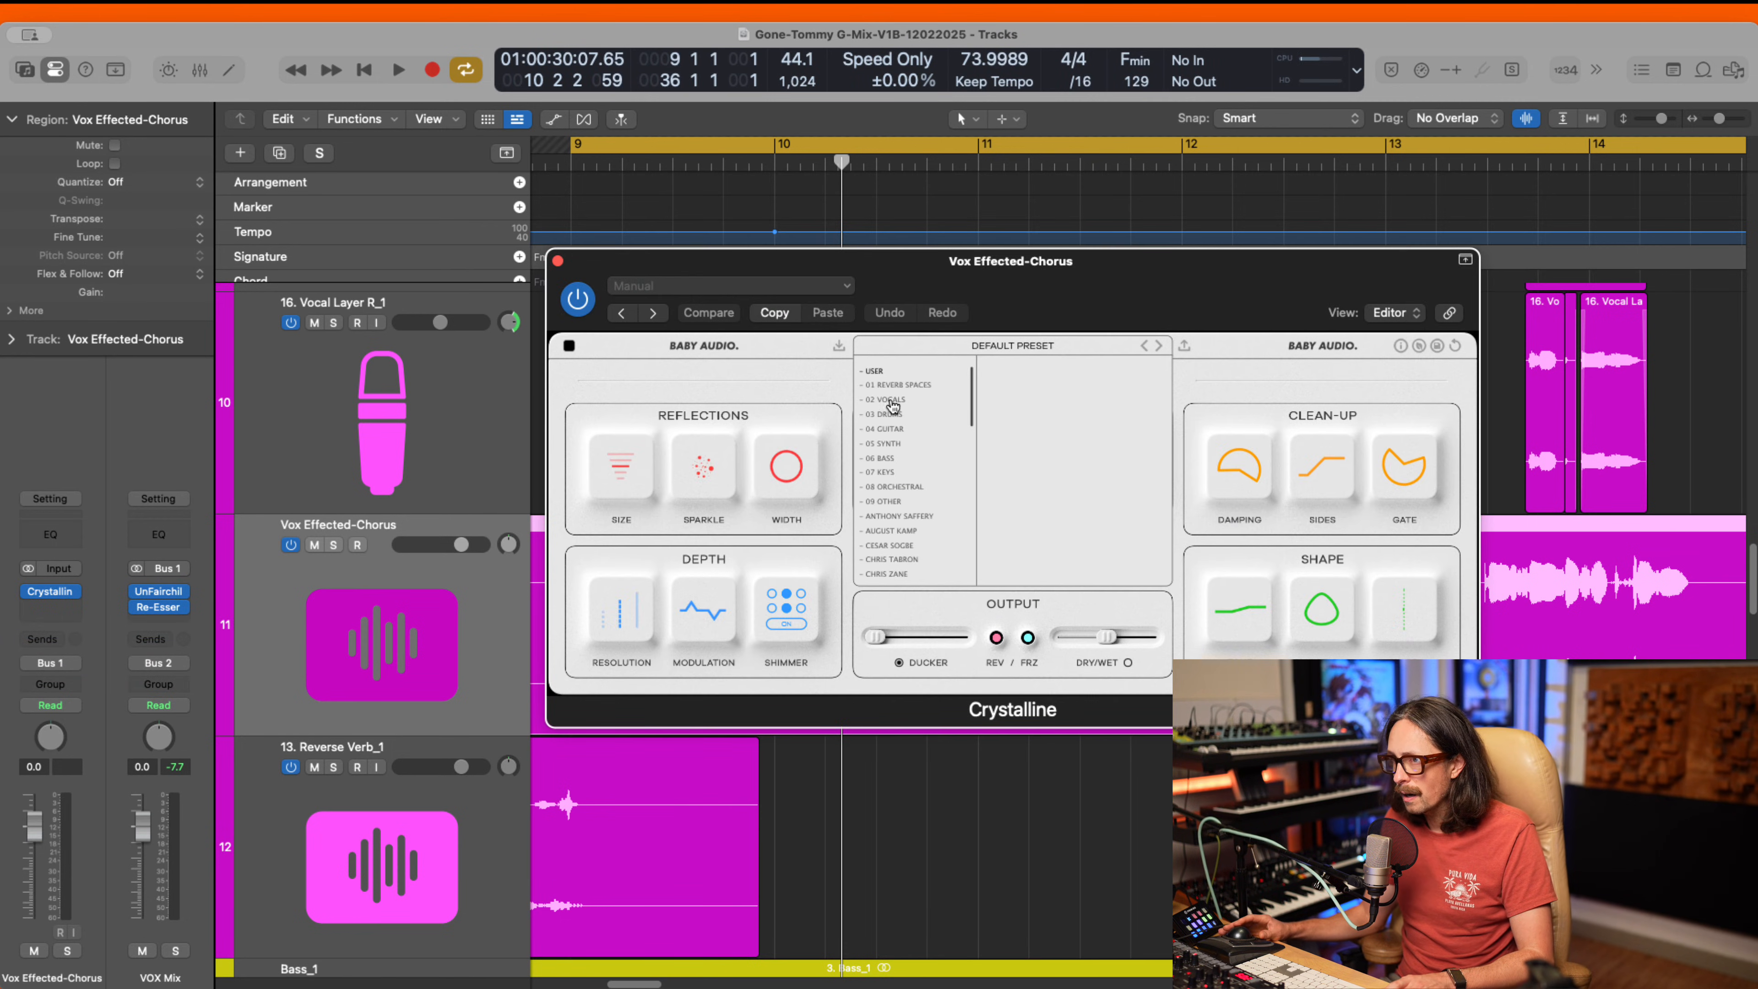
mouse_move(897, 400)
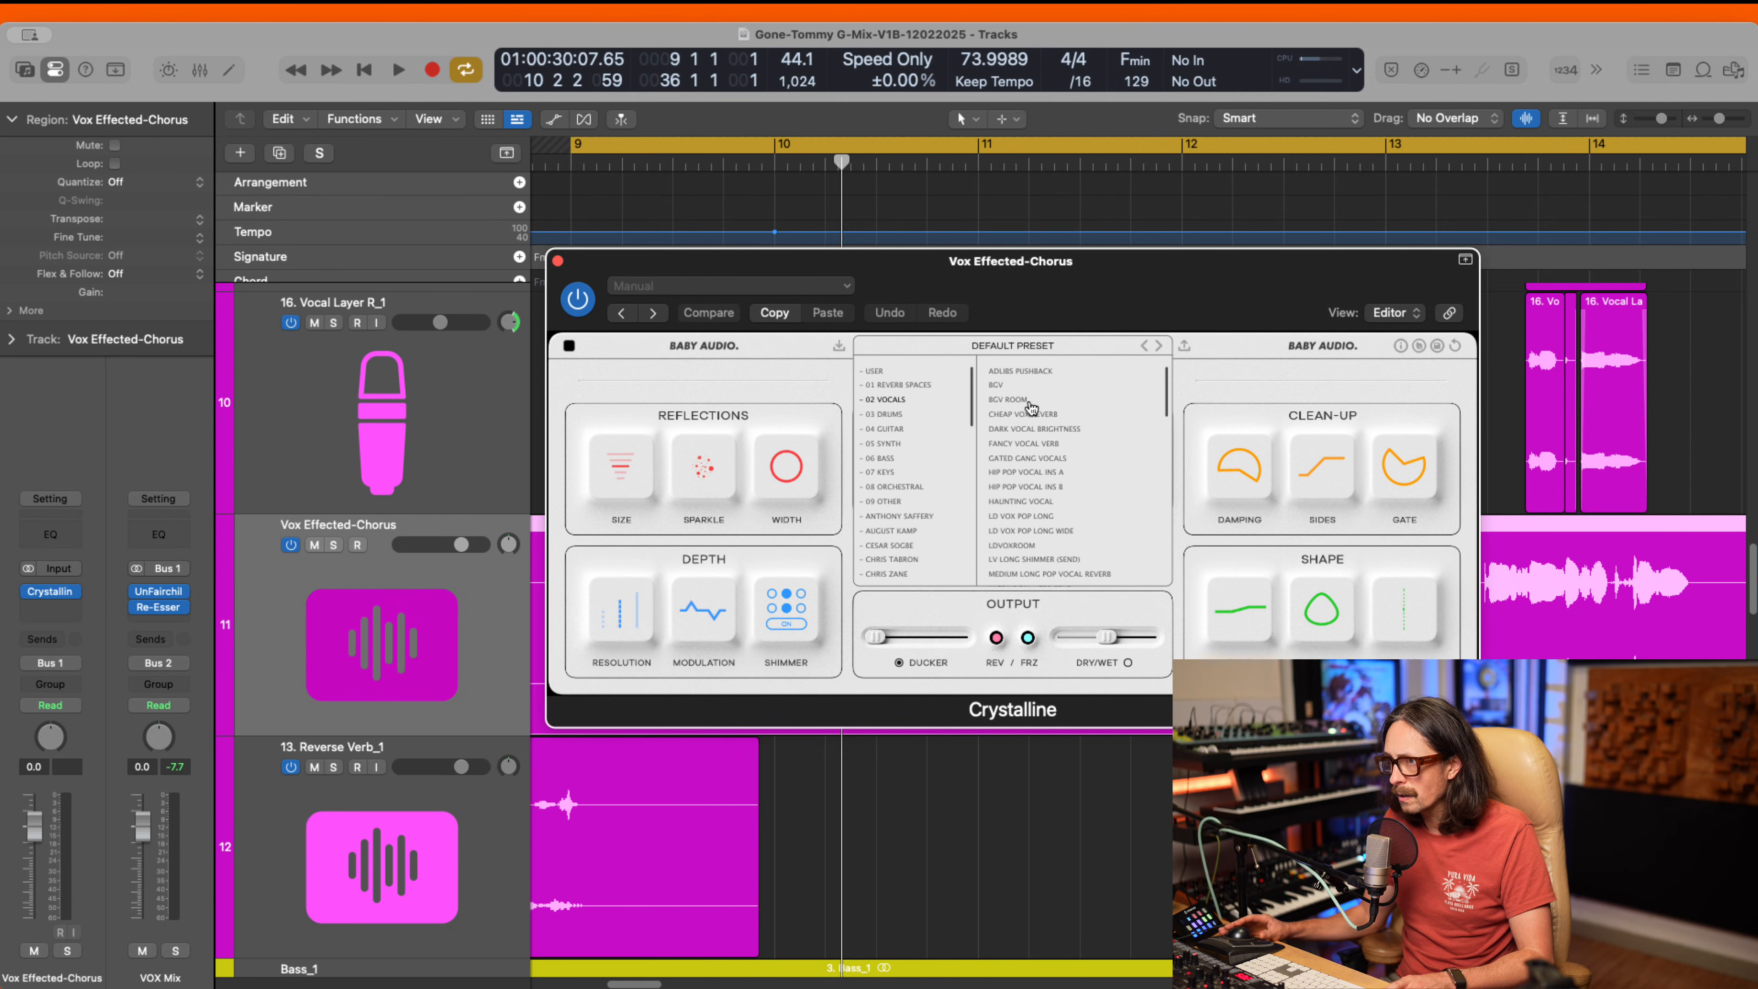
click(1038, 400)
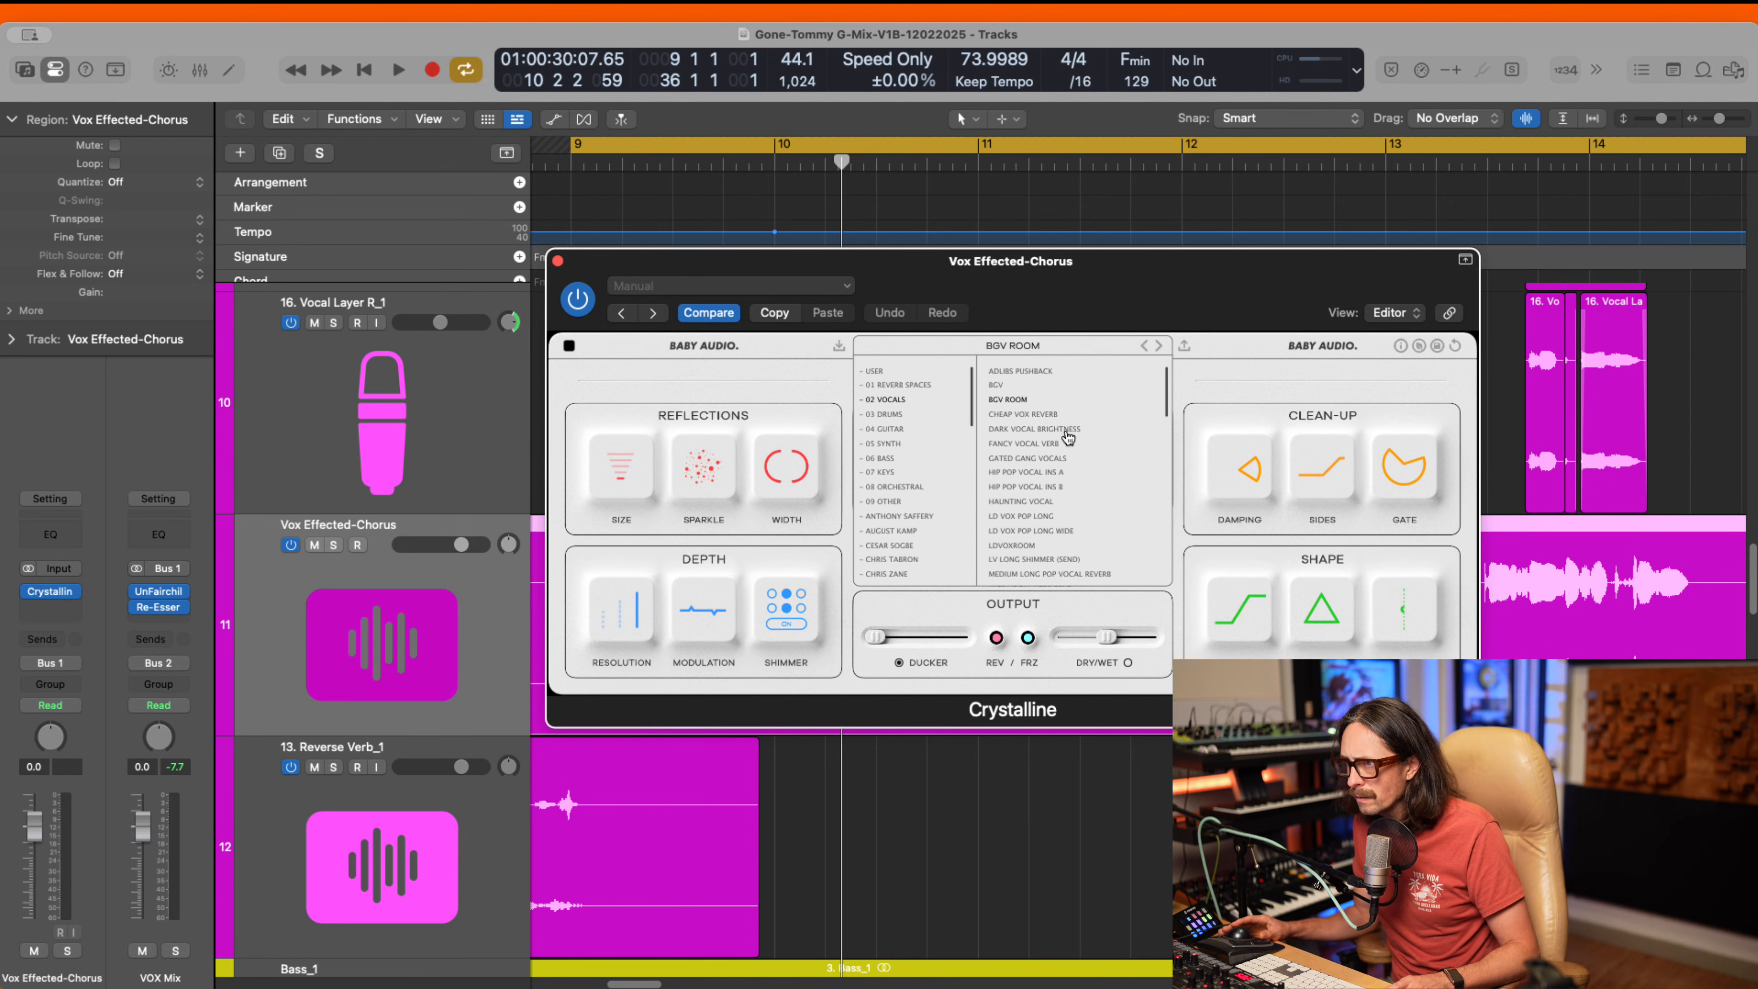
click(1059, 444)
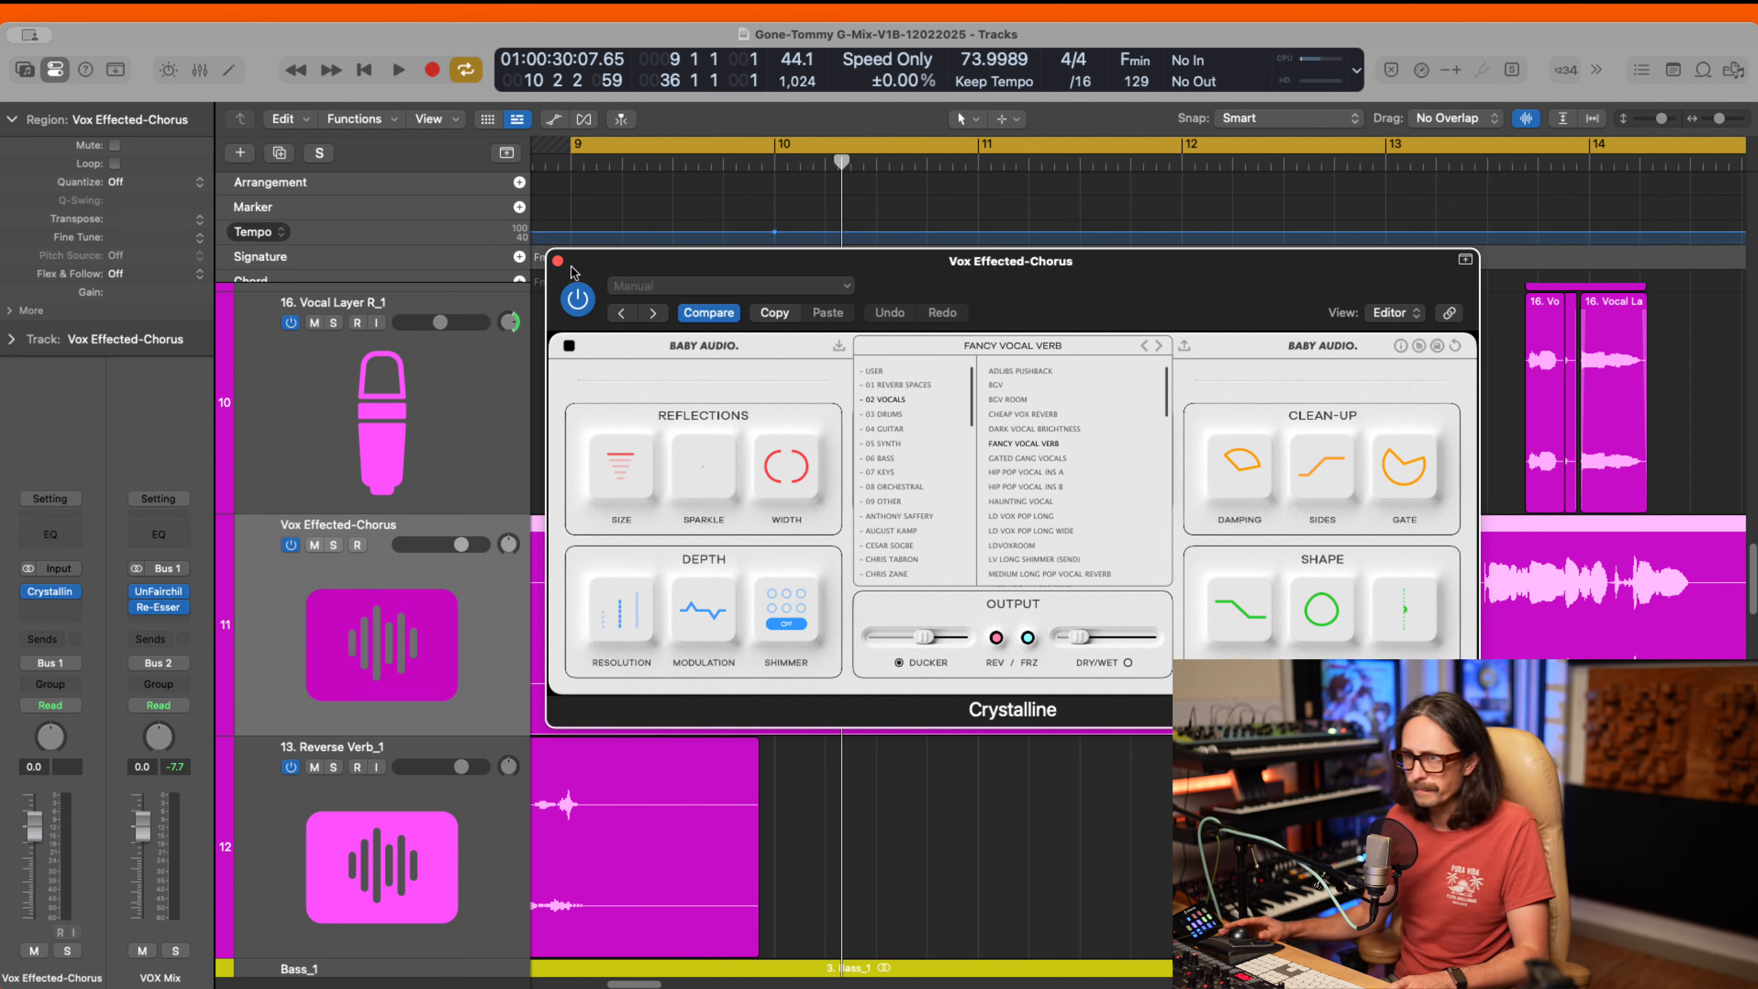
click(557, 261)
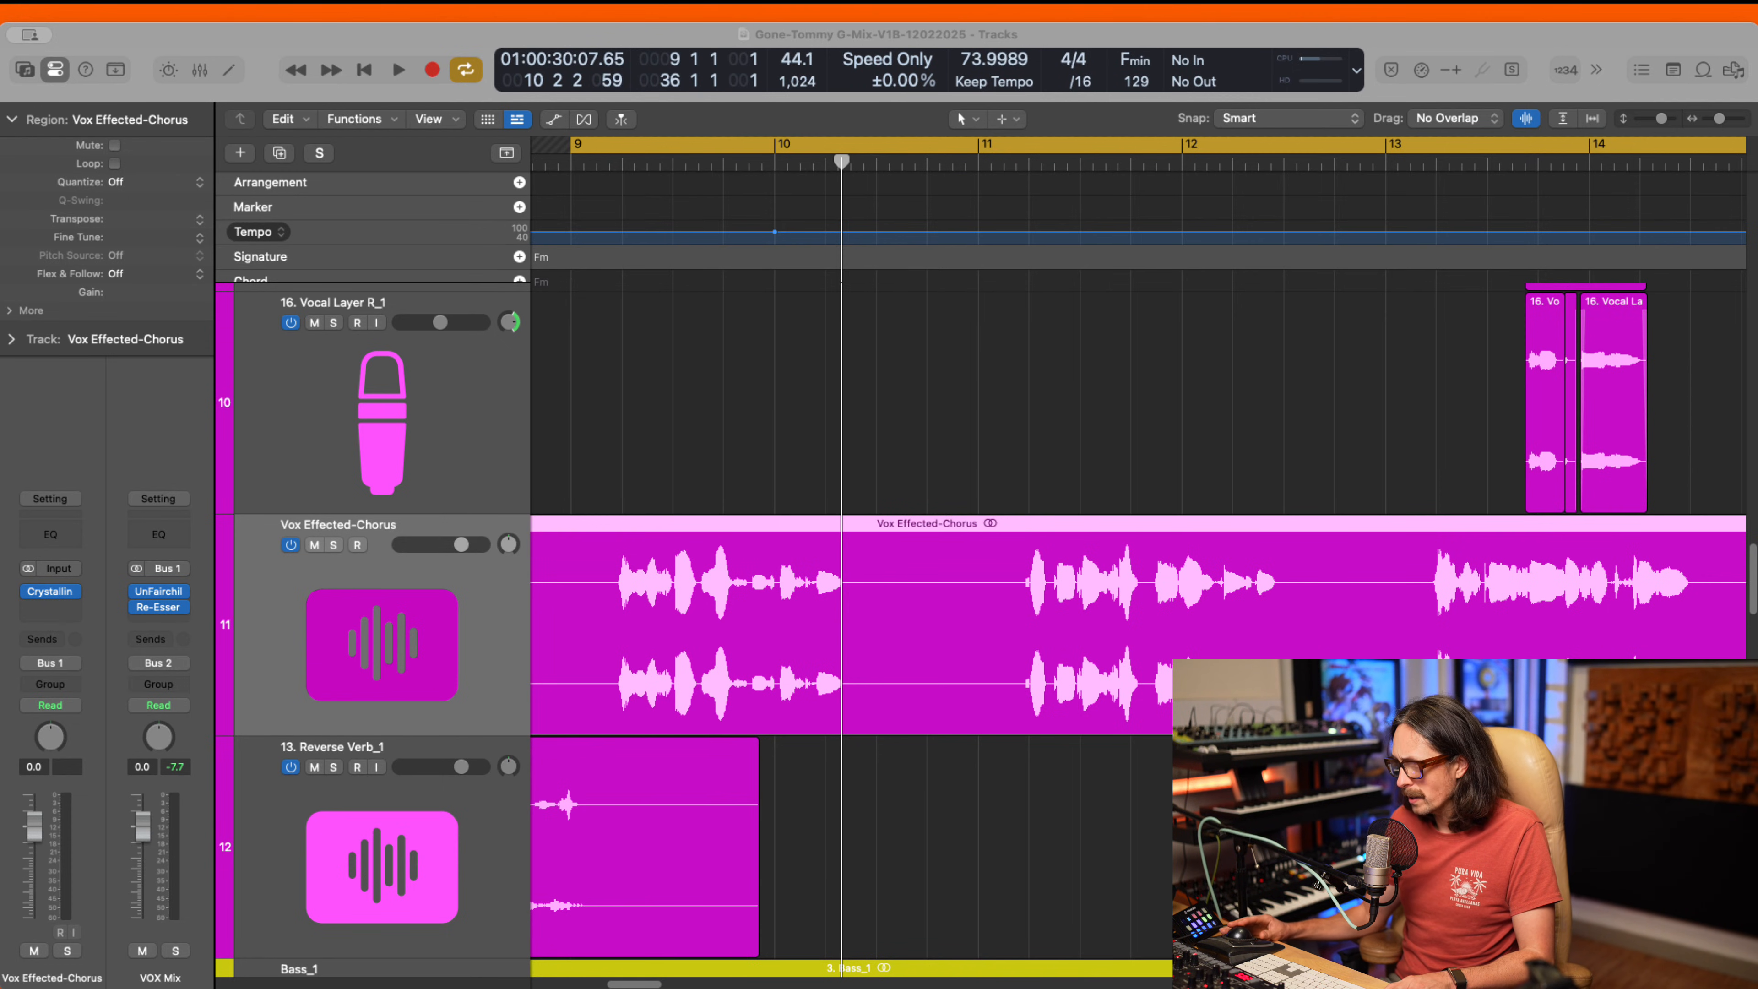
- Play the chorus from bar 9 and lower the Vox Effected-Chorus track's volume to -7.0 dB, leaving playback stopped
key(space)
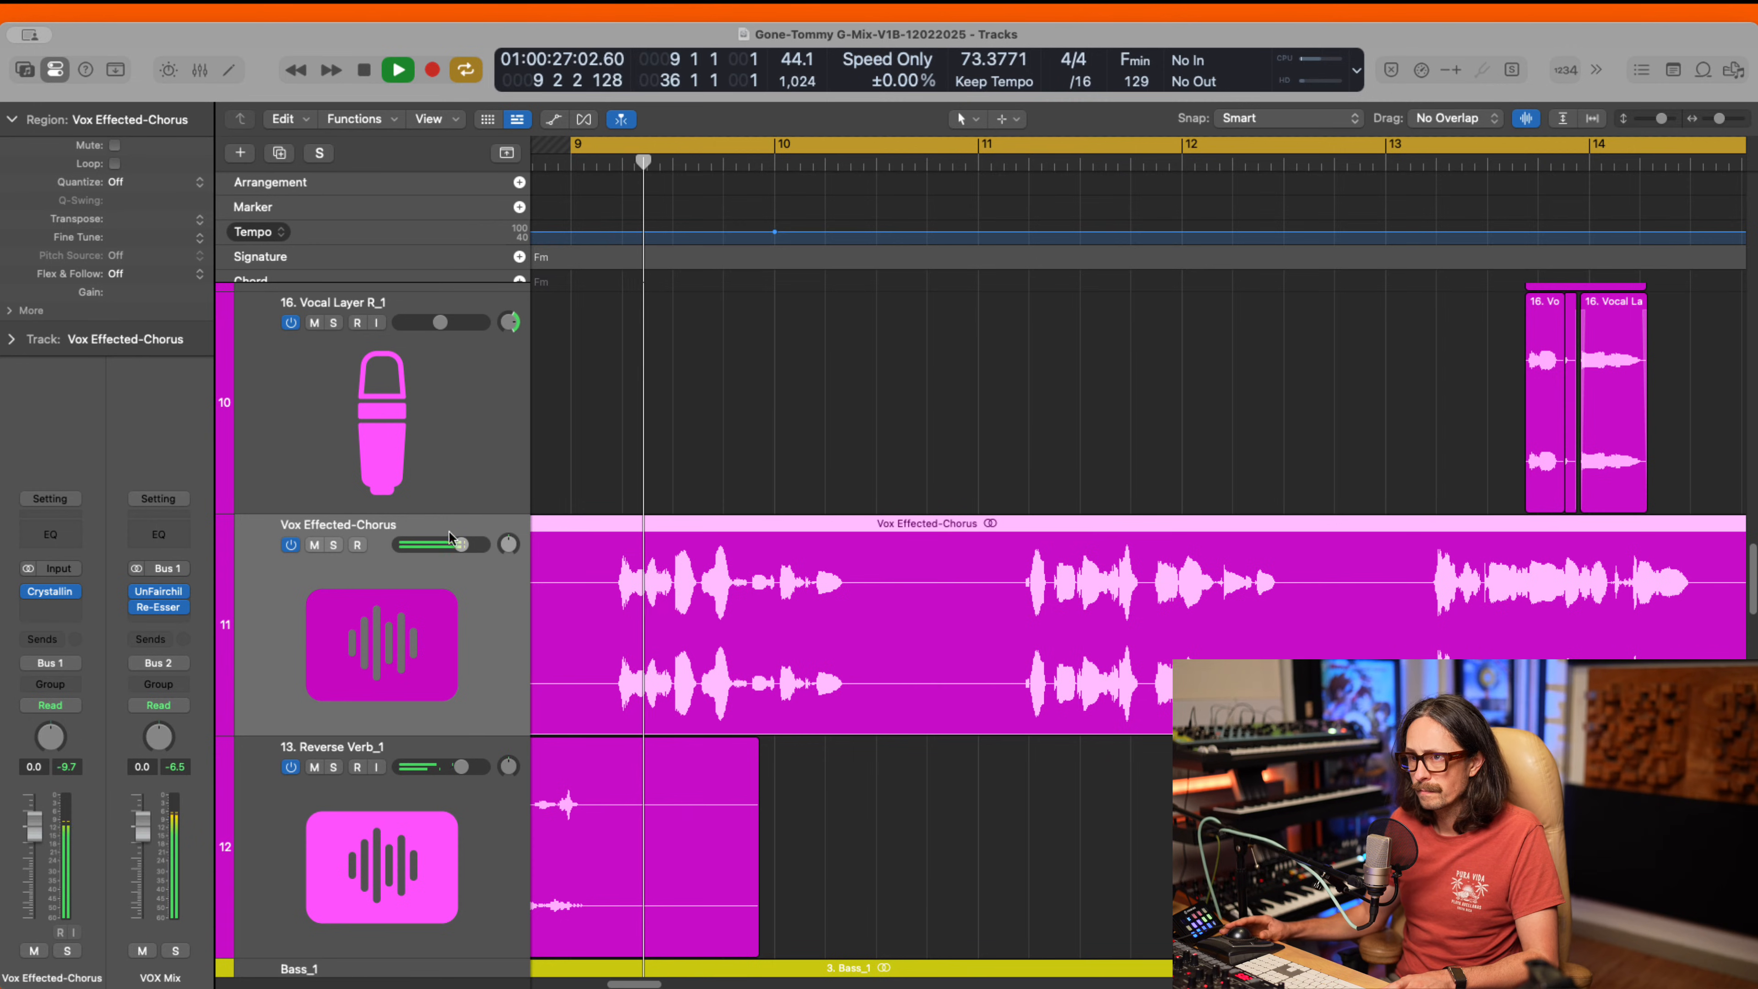
drag(461, 545, 401, 567)
key(space)
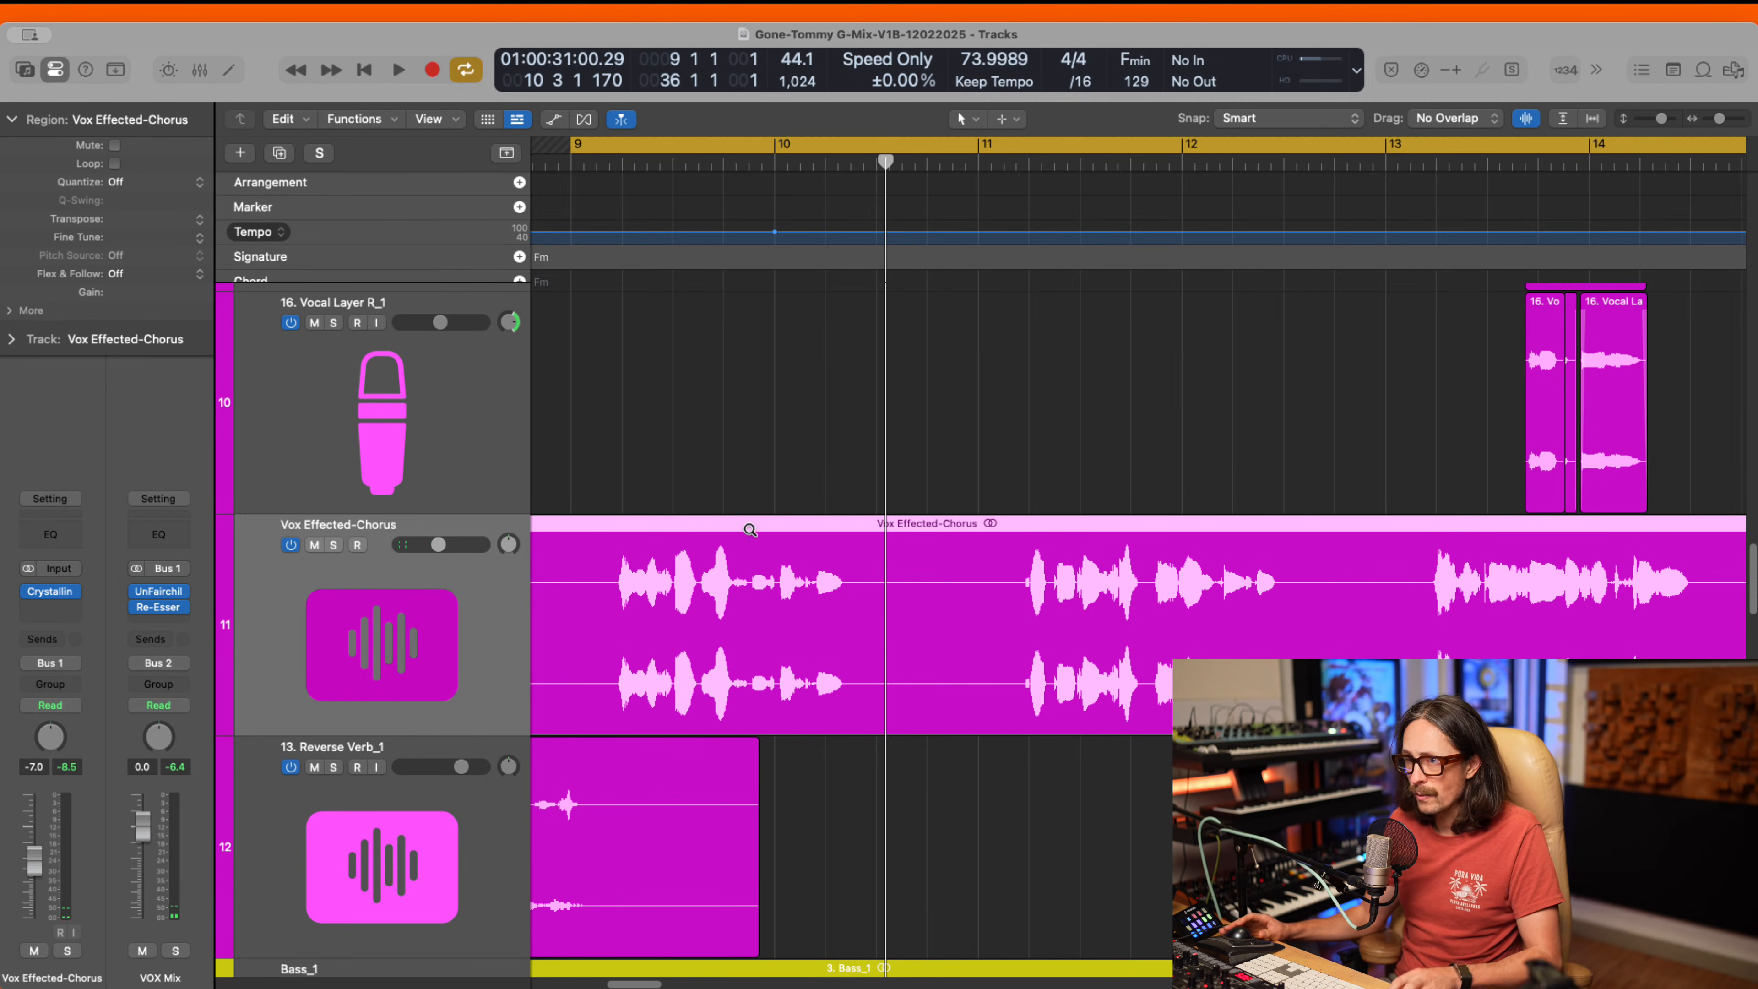
- Split the Vox Effected-Chorus region just after bar 10, in the gap between phrases, and mute the part before the split
drag(751, 530, 799, 702)
click(743, 170)
key(space)
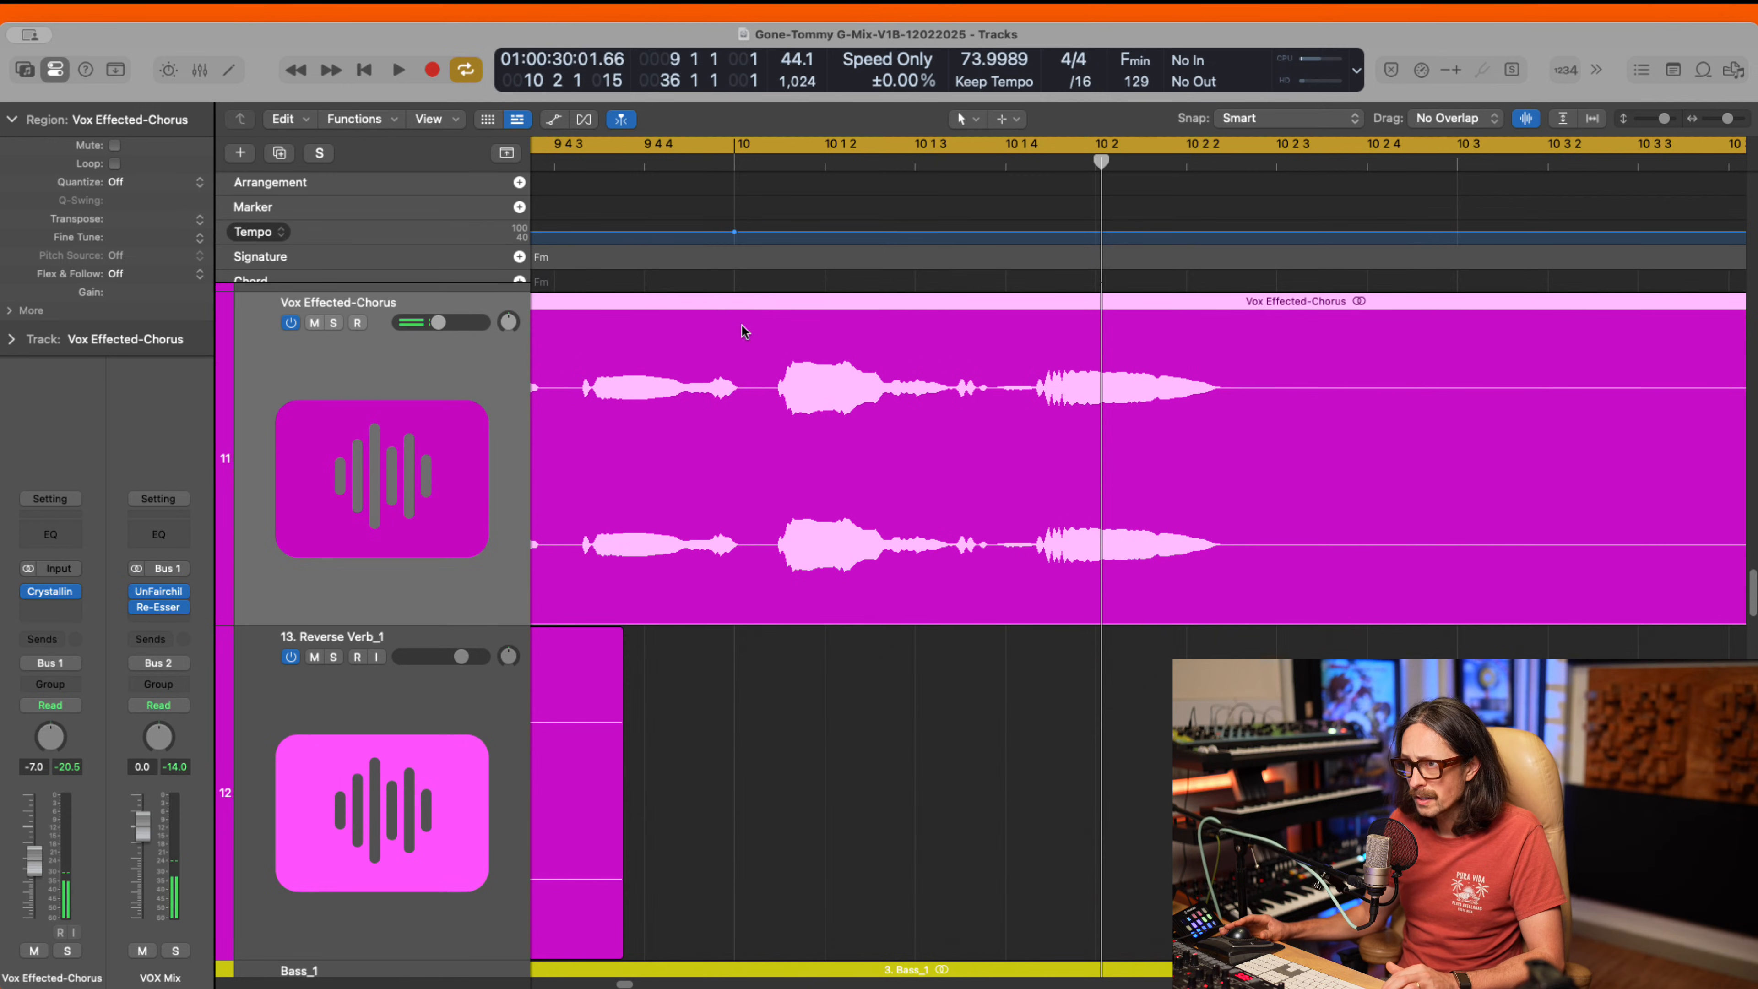
super+double_click(765, 369)
ctrl+alt+click(835, 522)
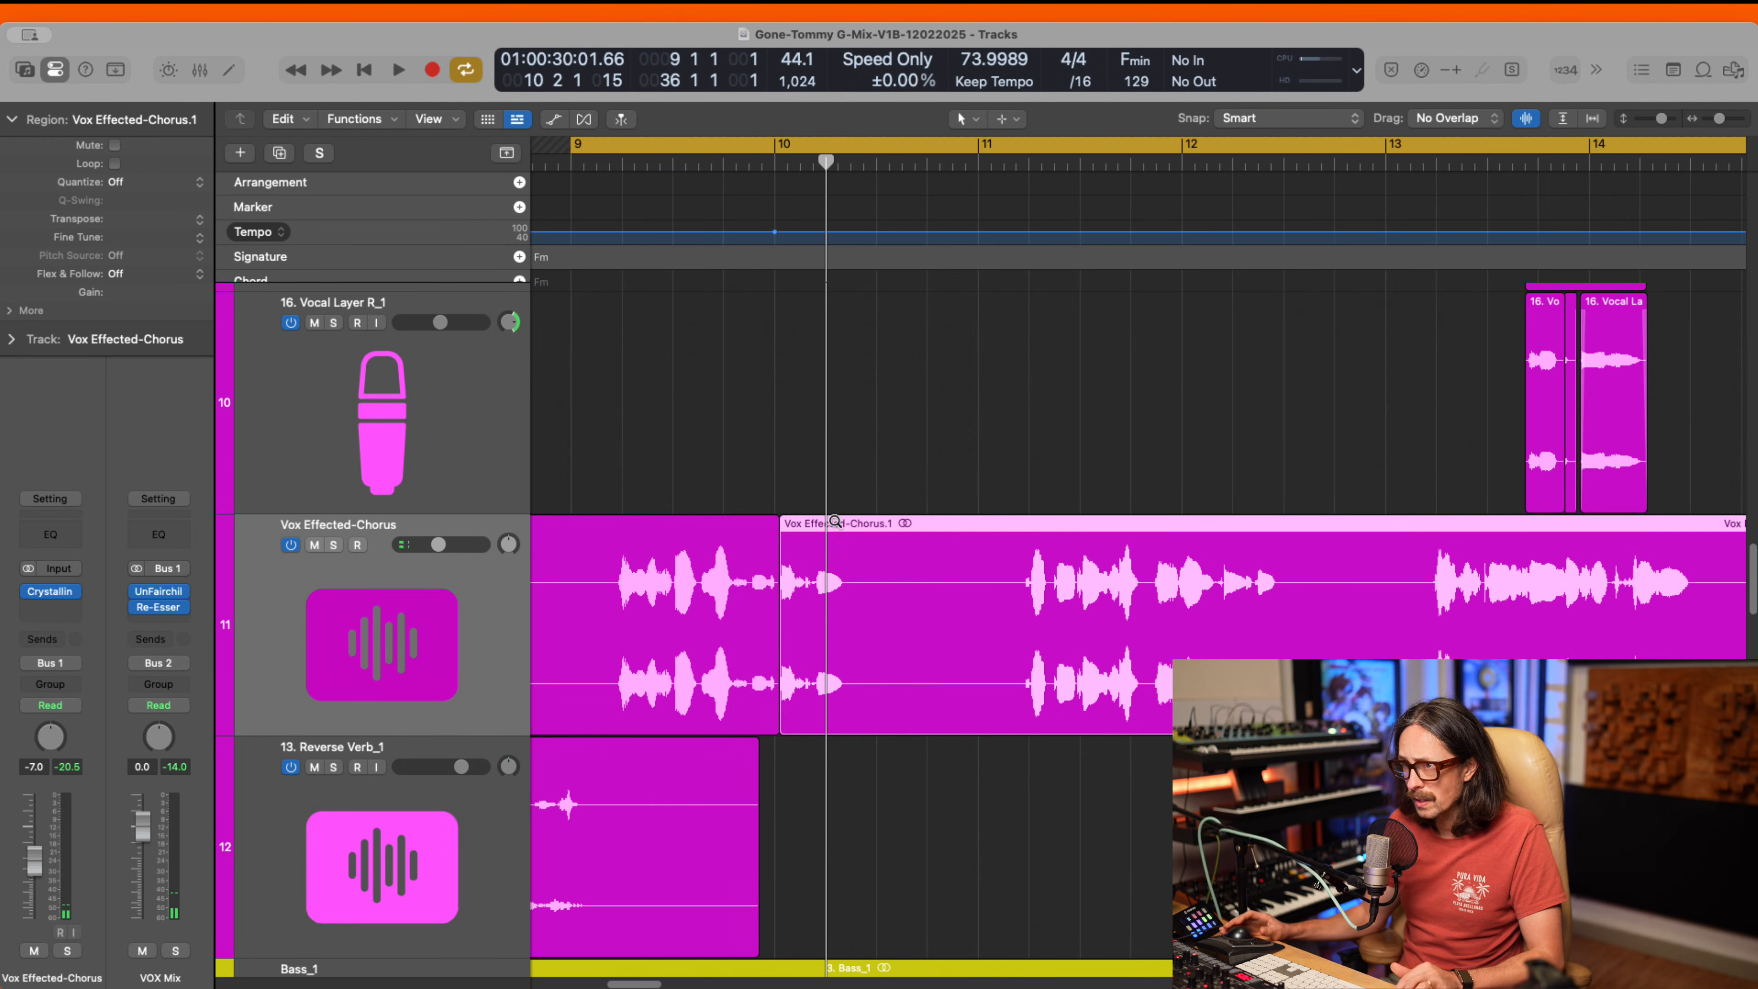
click(690, 624)
key(ctrl+m)
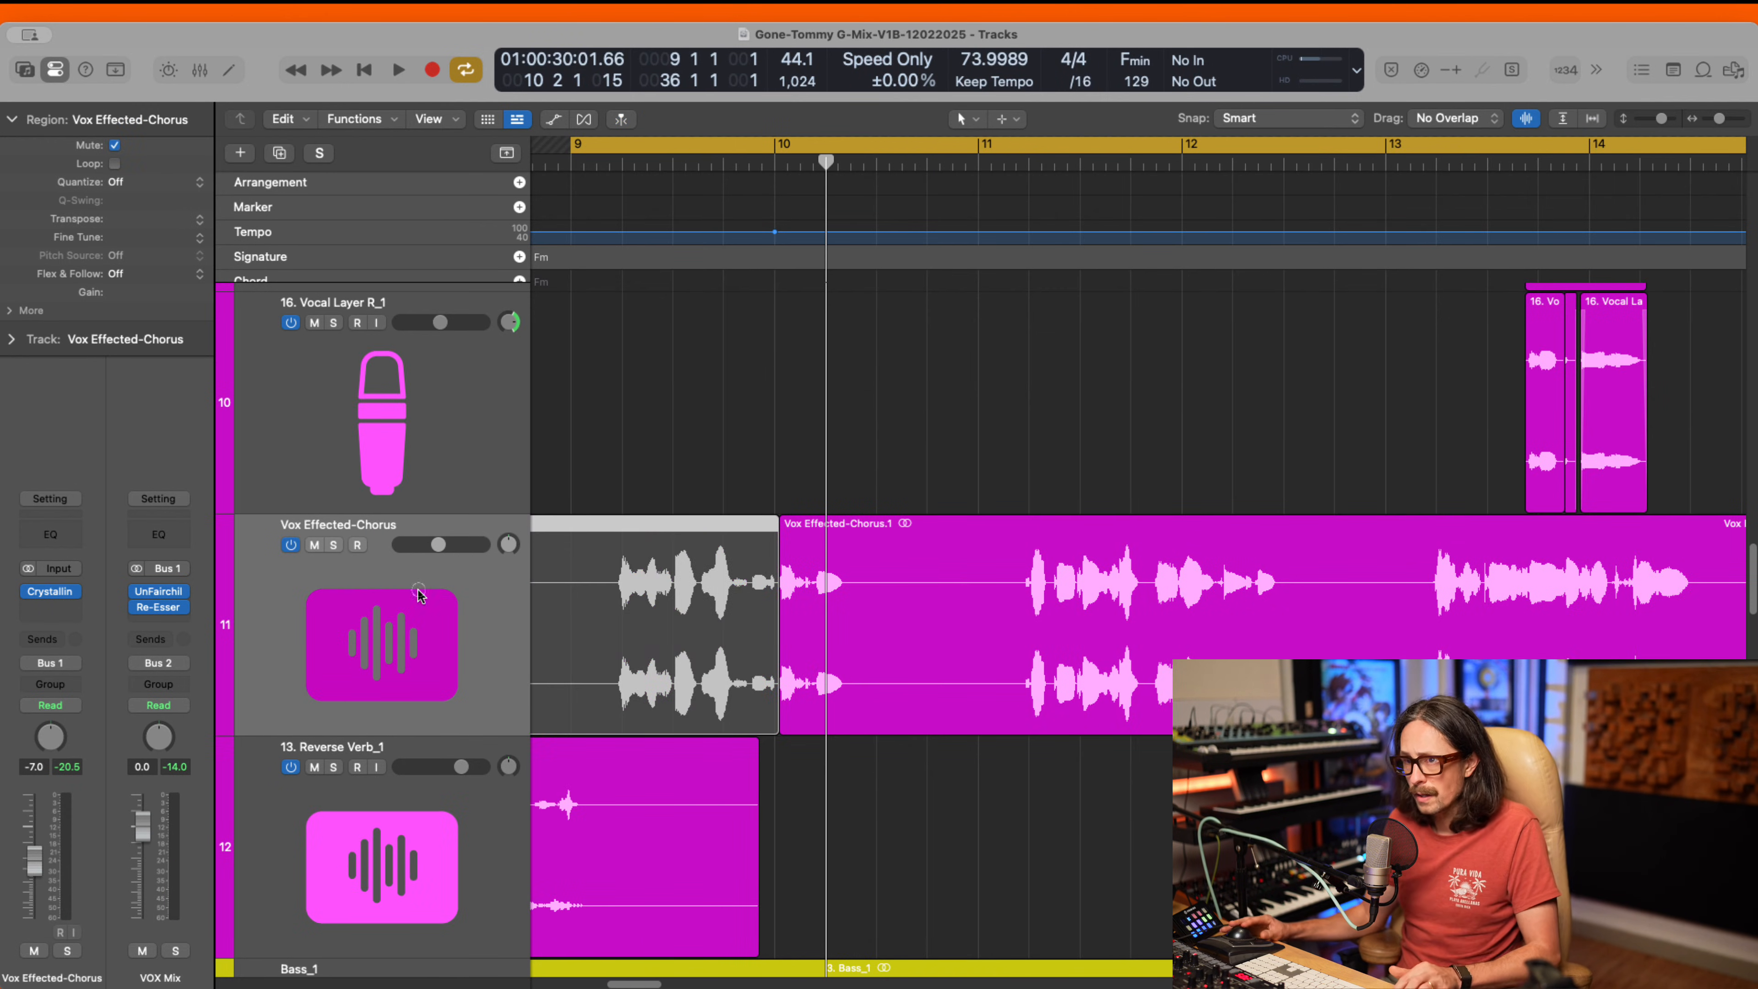
- Raise Crystalline's dry/wet mix on the Vox Effected-Chorus track to about 76 while auditioning the chorus
click(47, 593)
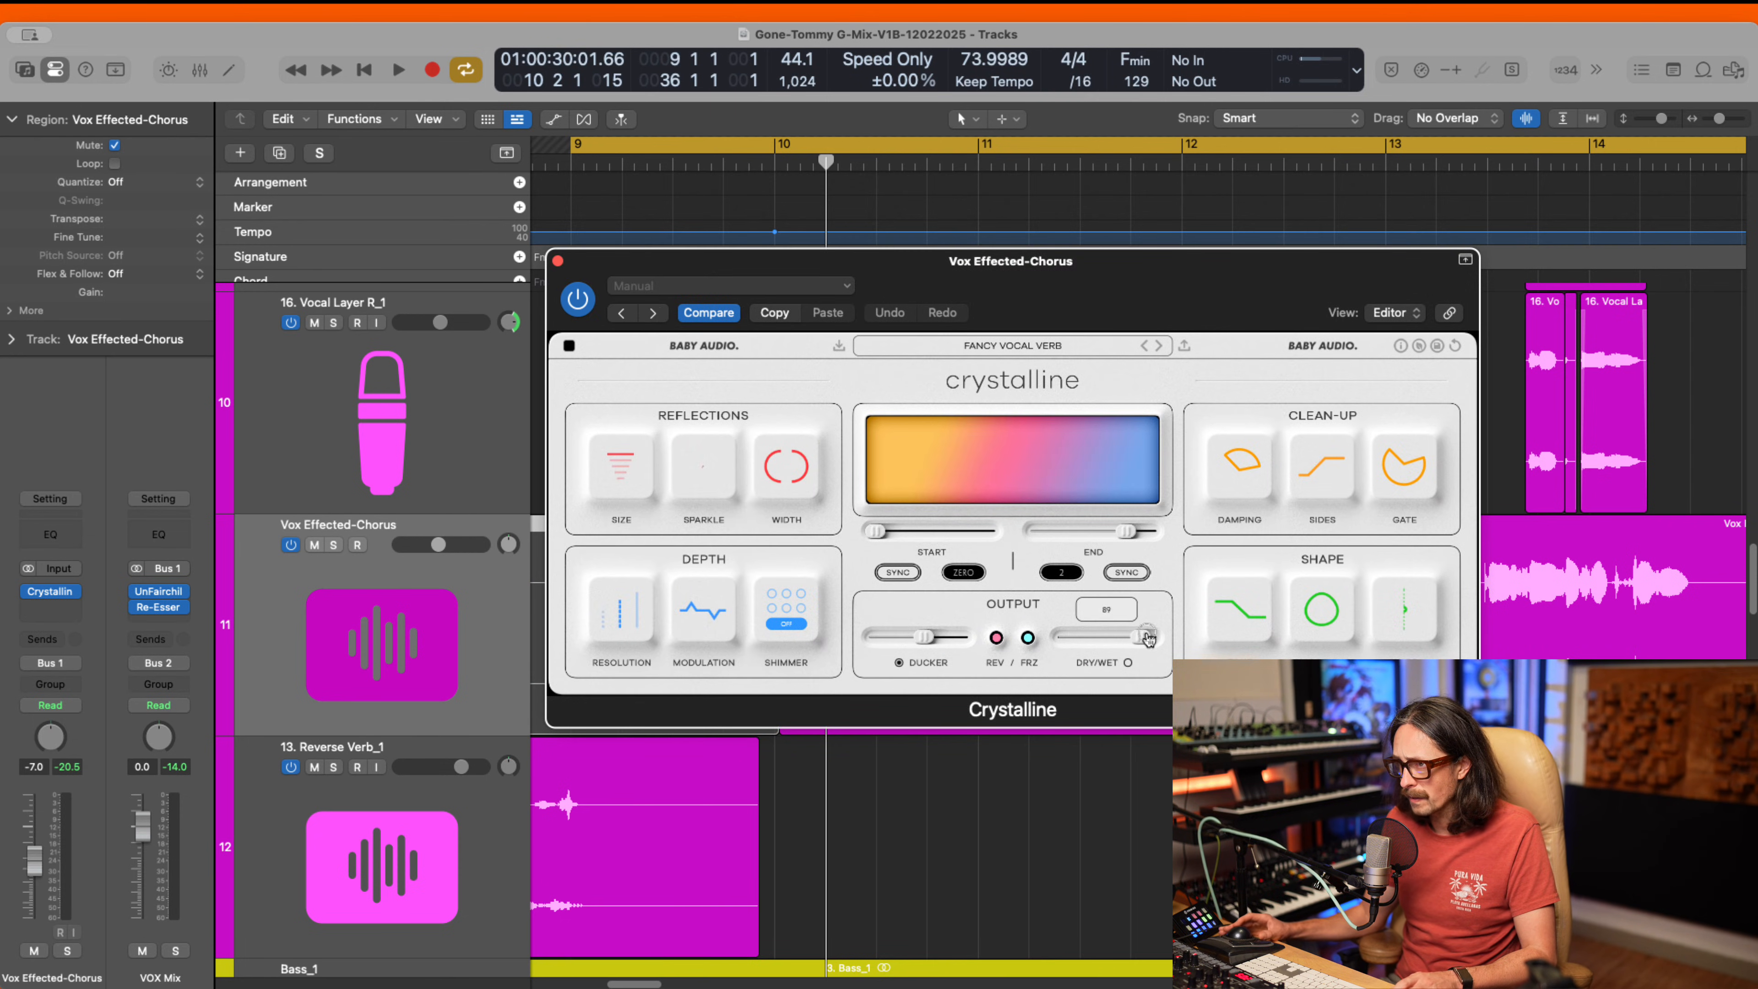
click(1149, 638)
click(1123, 508)
key(space)
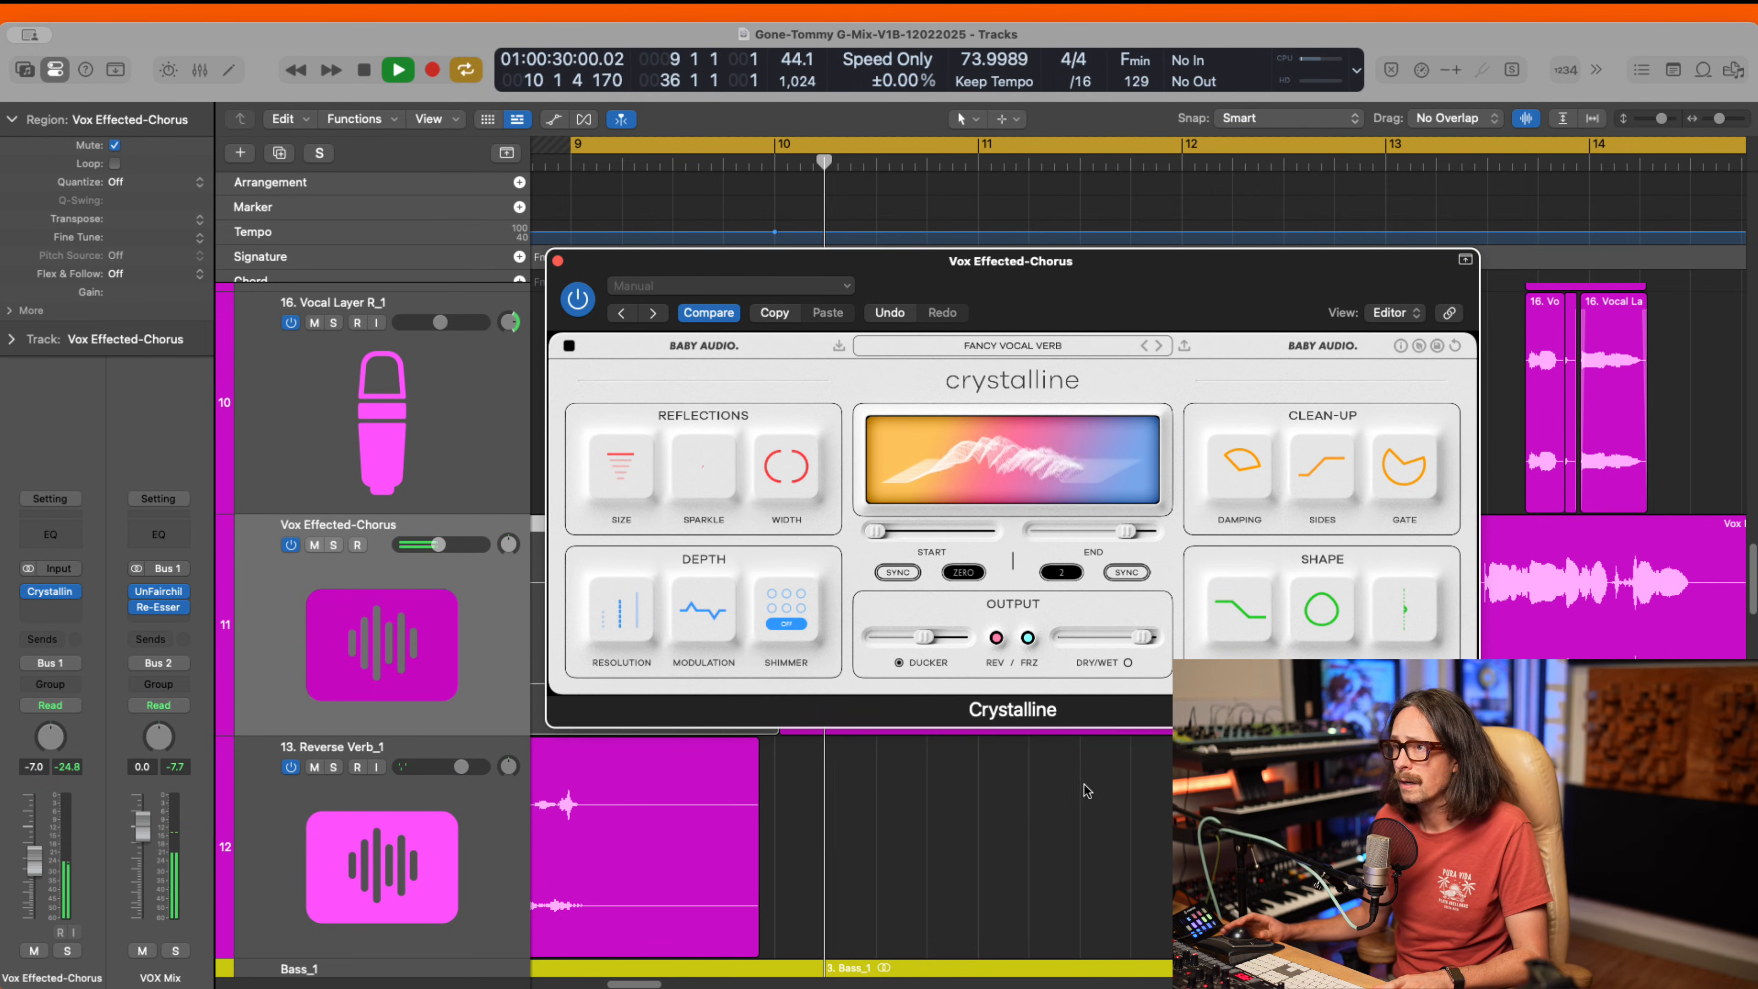
mouse_move(1145, 643)
drag(1145, 643, 1135, 647)
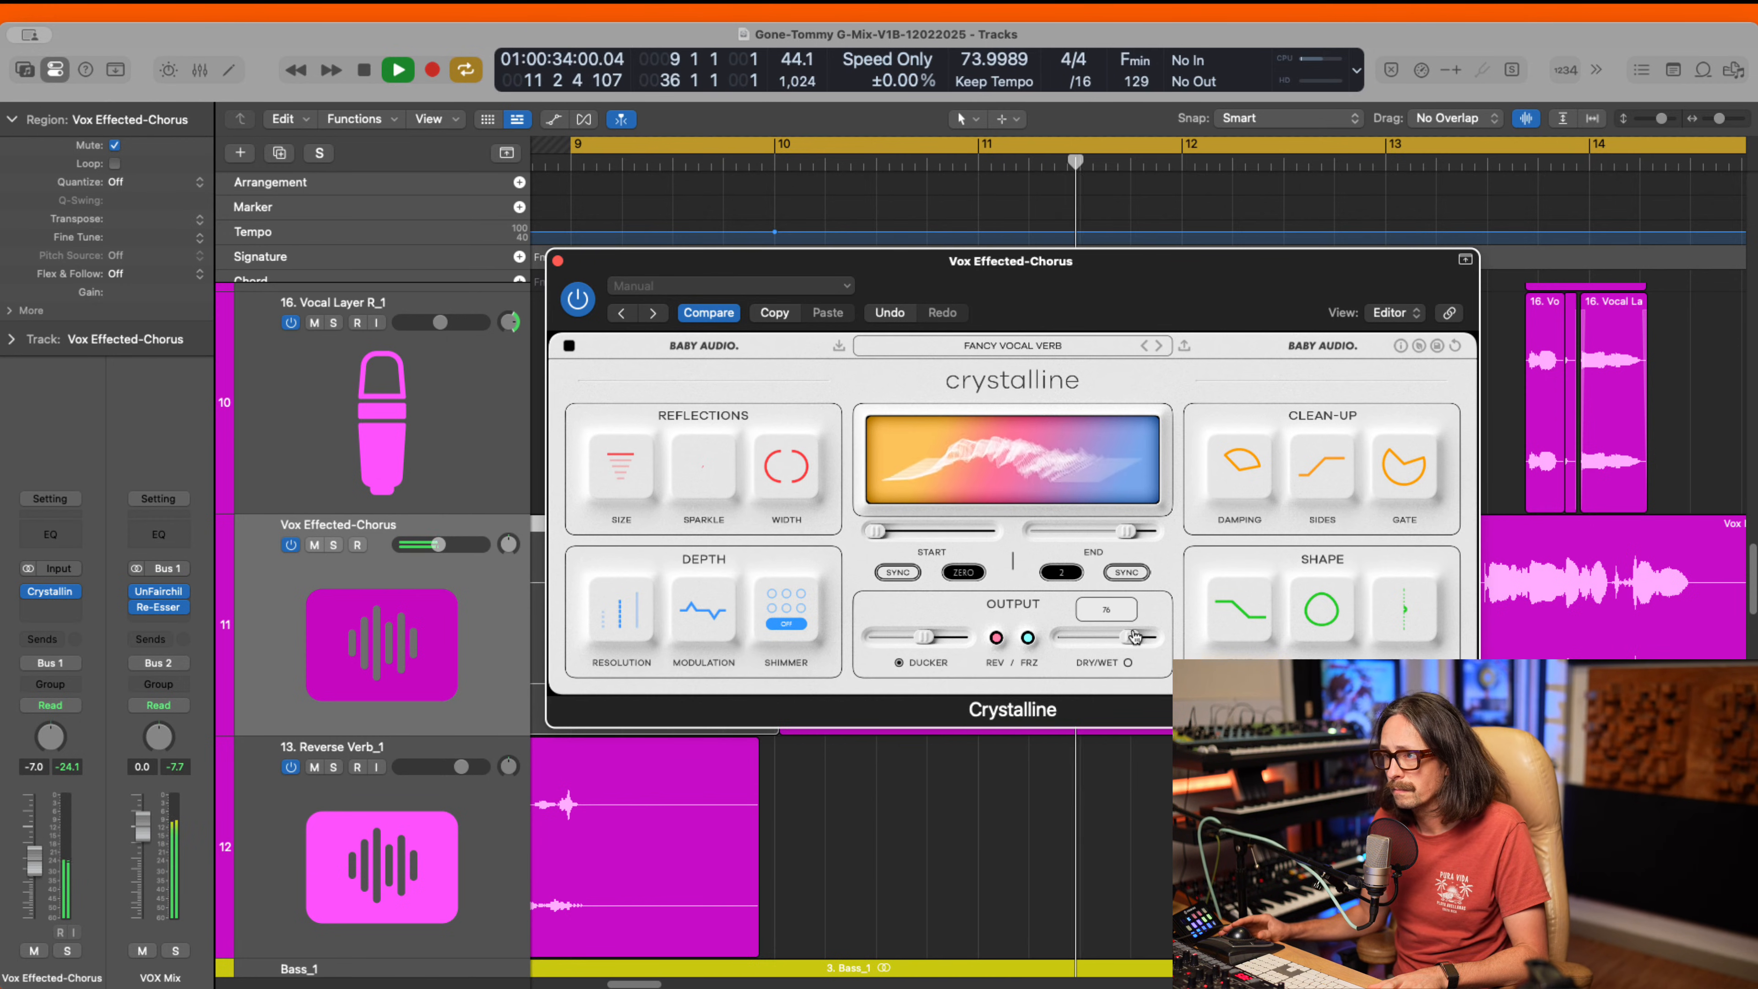
key(space)
key(super+Tab)
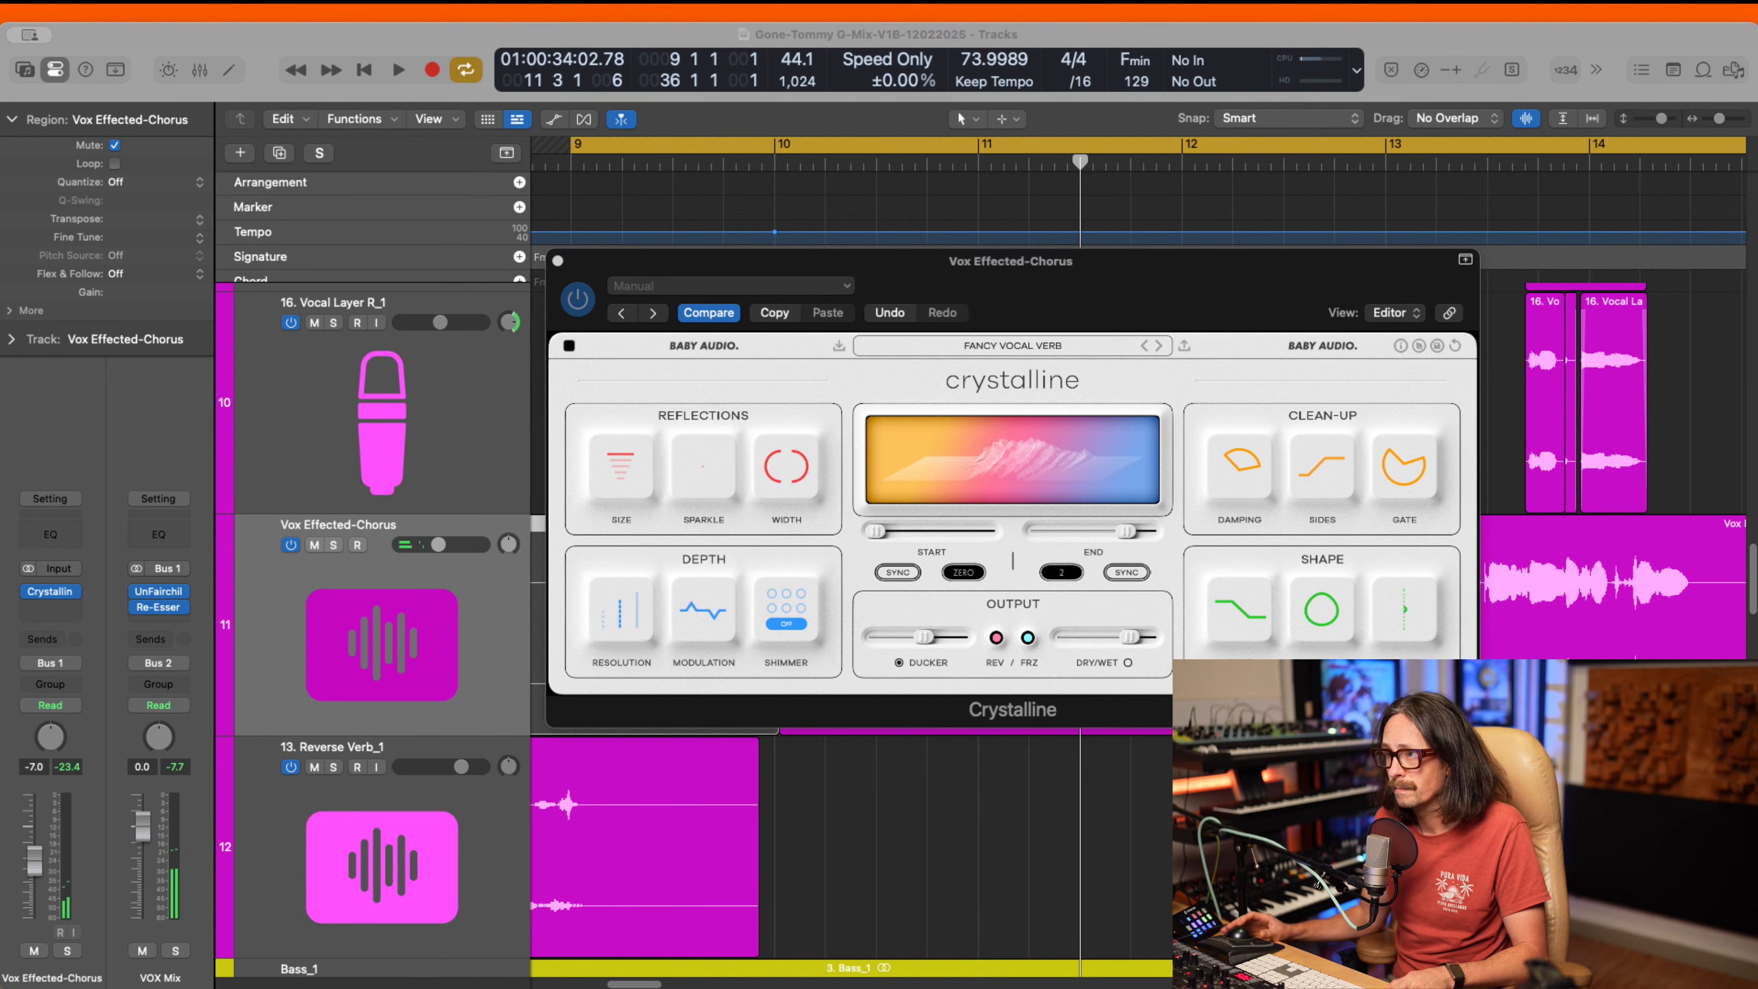
- Raise the Vox Effected-Chorus track's volume to -4.5 dB, audition the chorus from bar 9, and close the Crystalline window
click(711, 427)
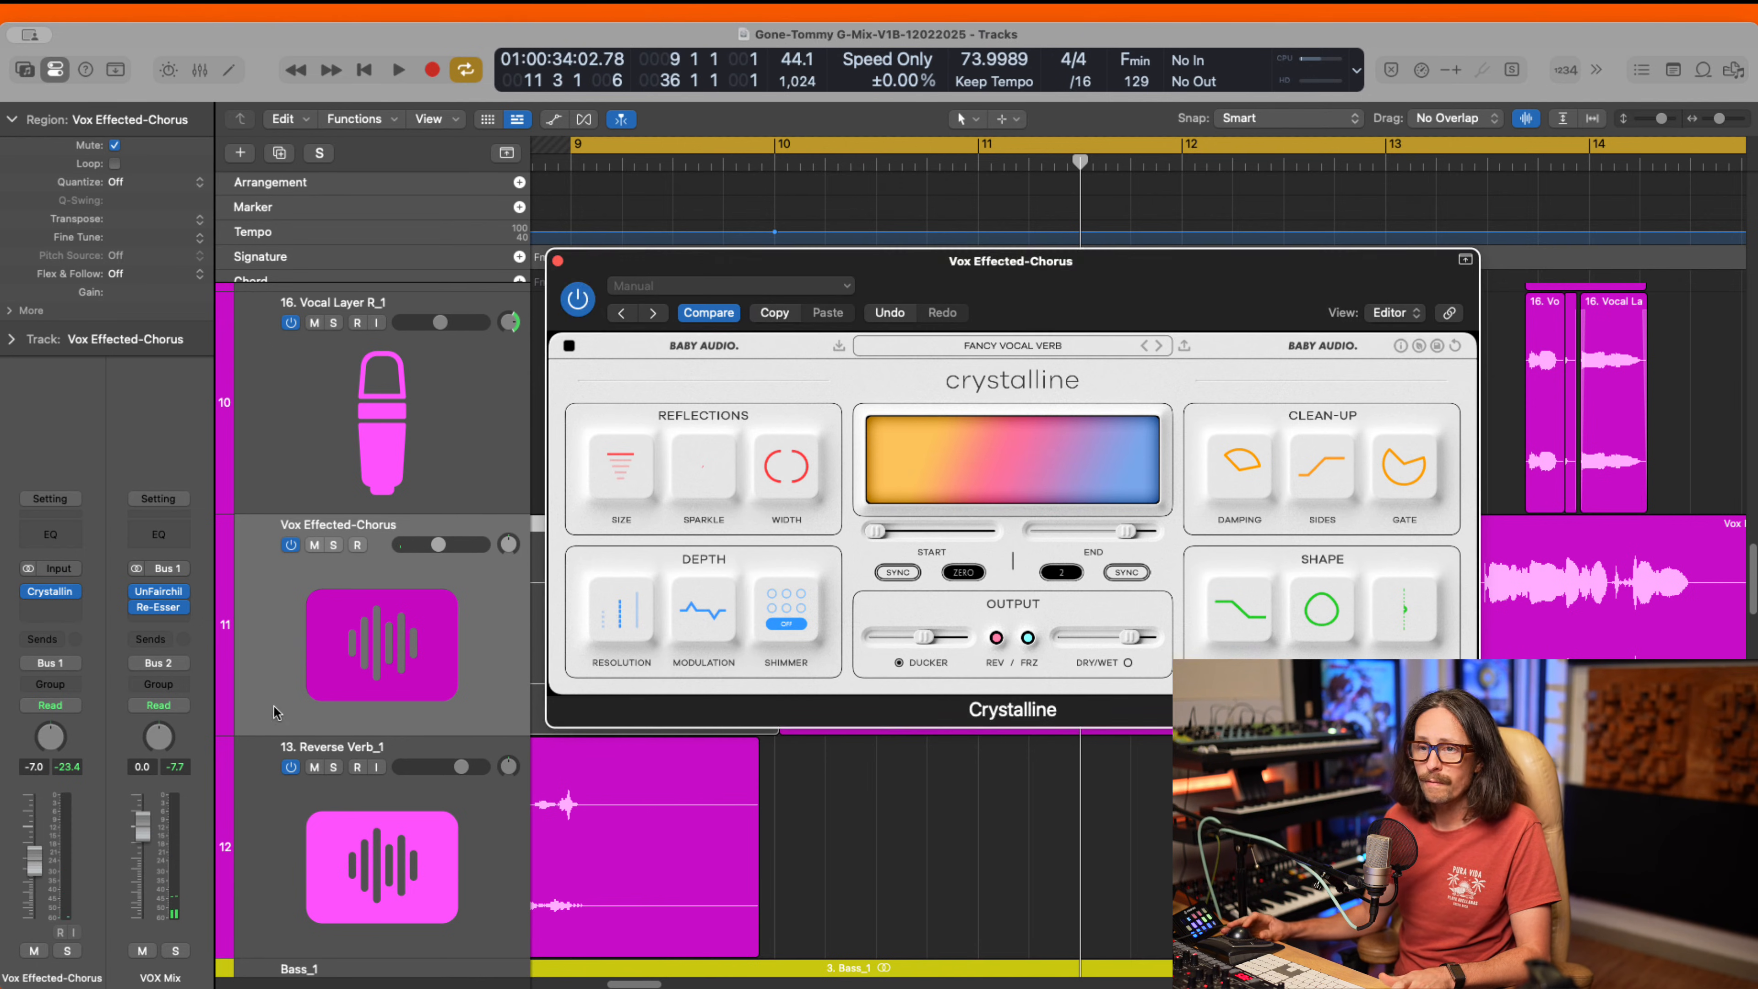
click(341, 731)
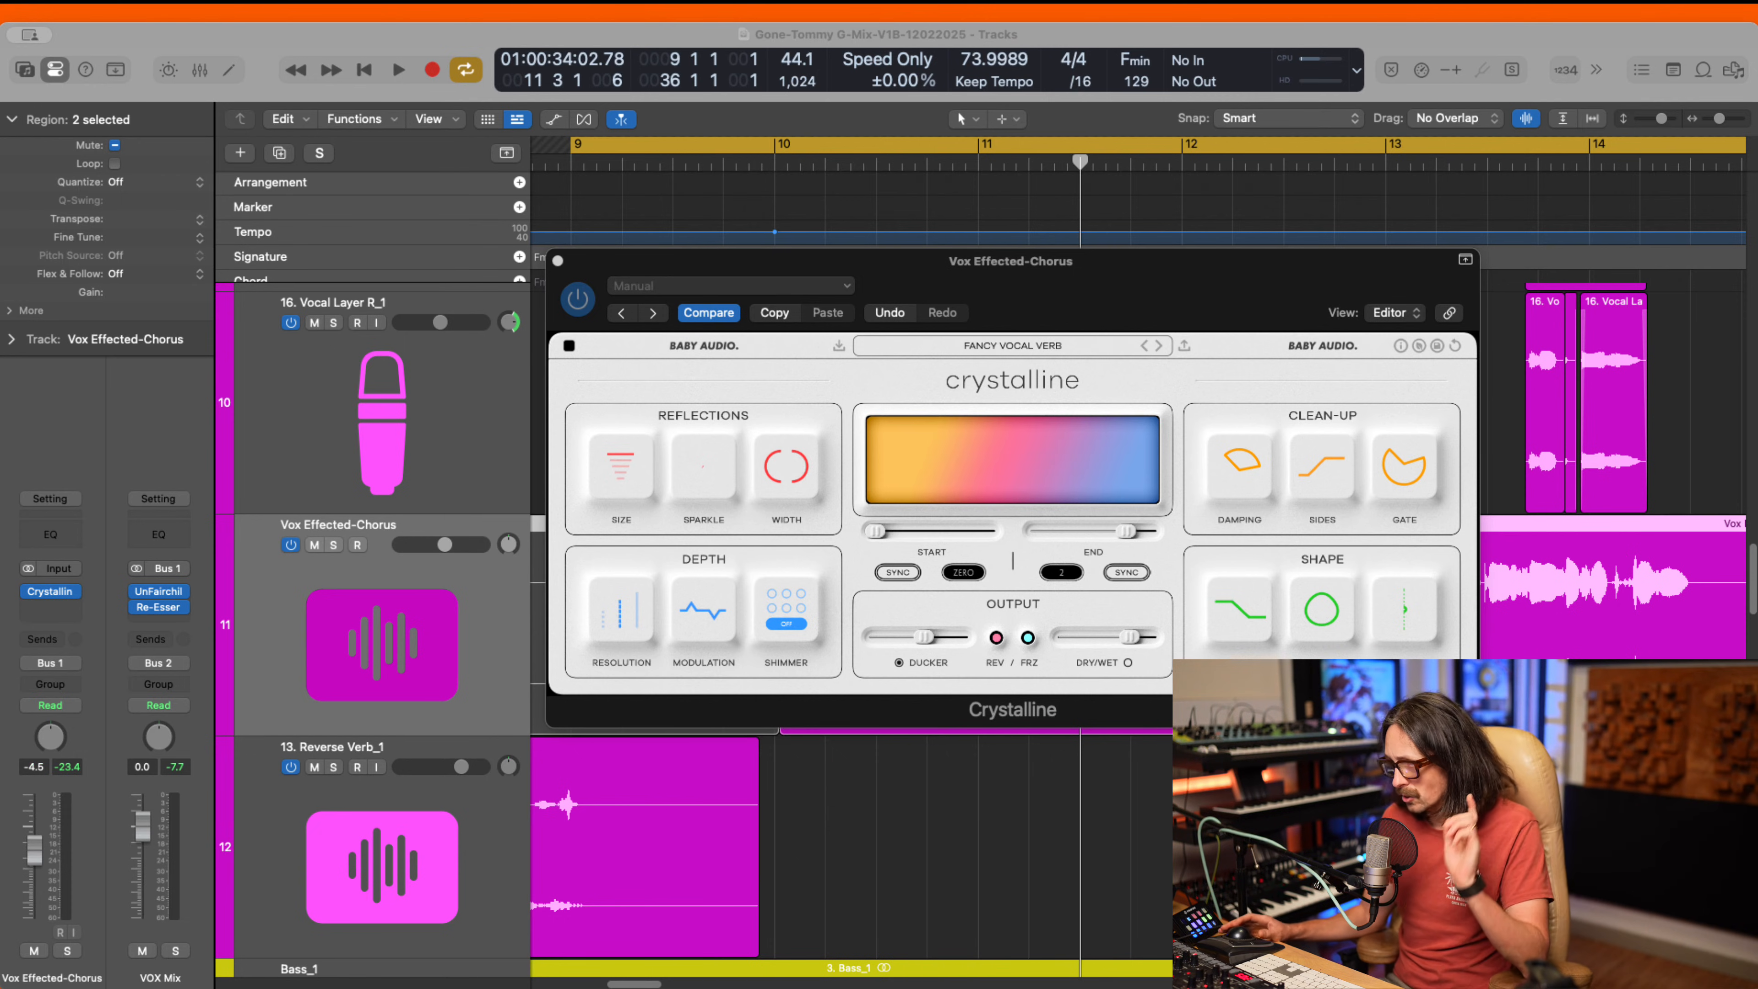
key(space)
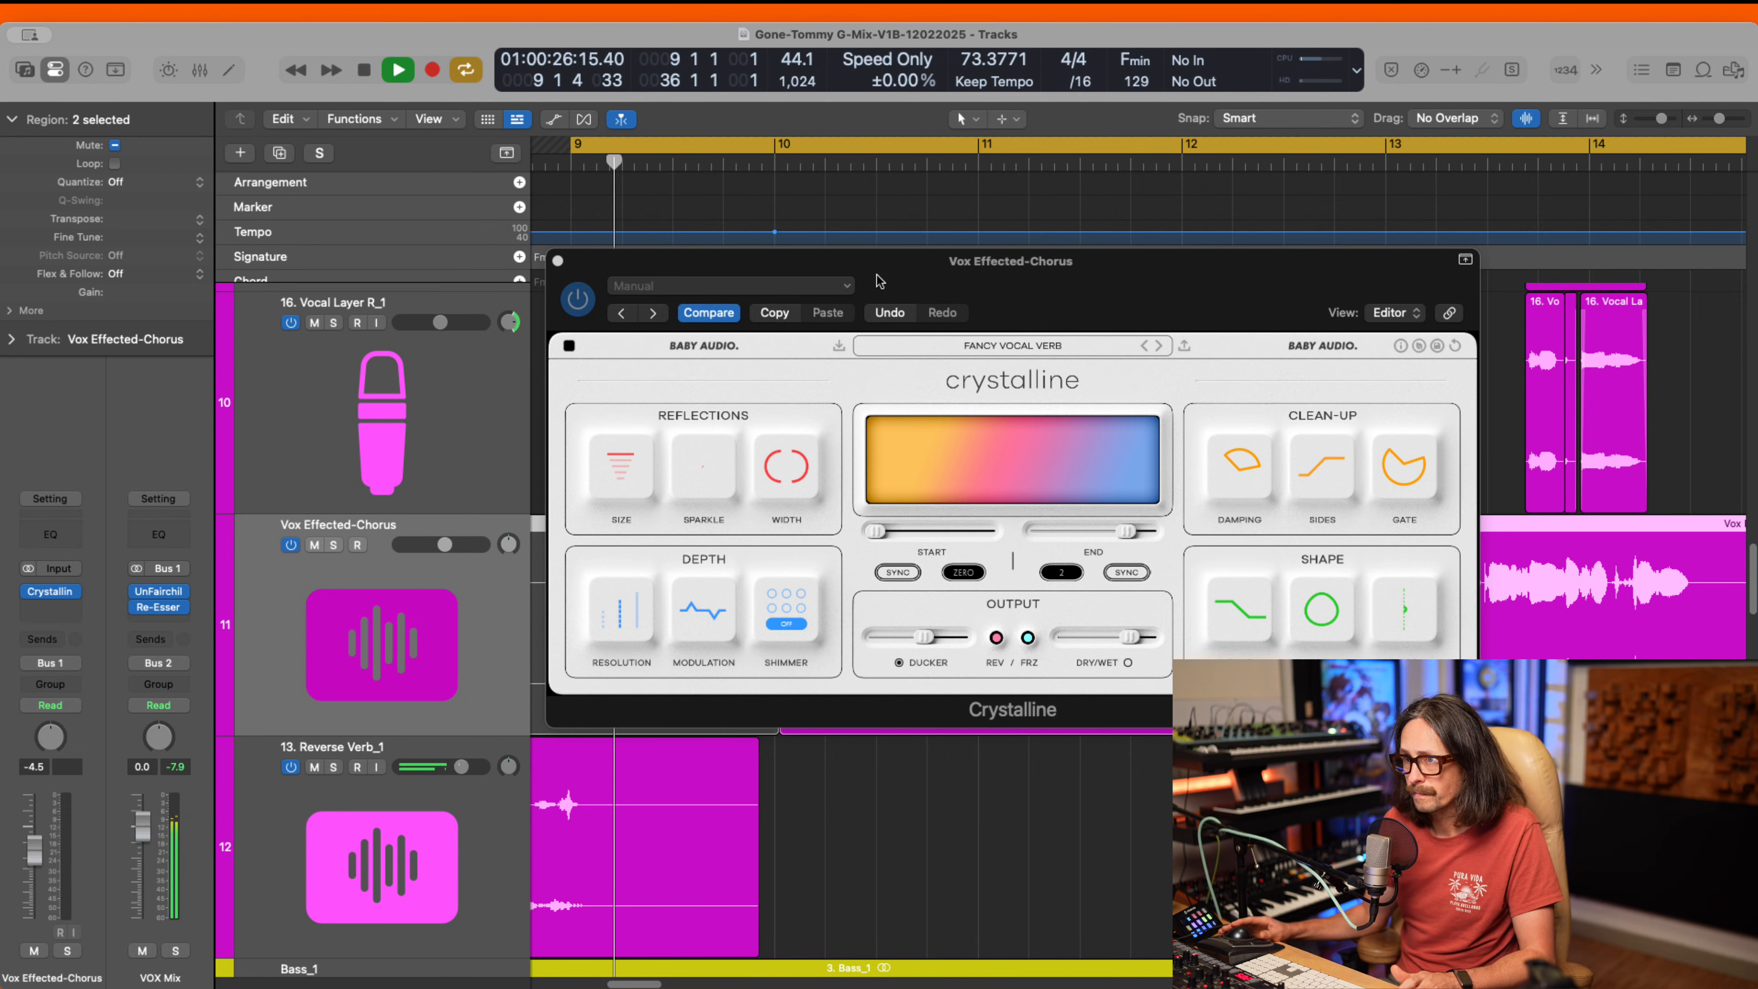
drag(786, 264, 482, 150)
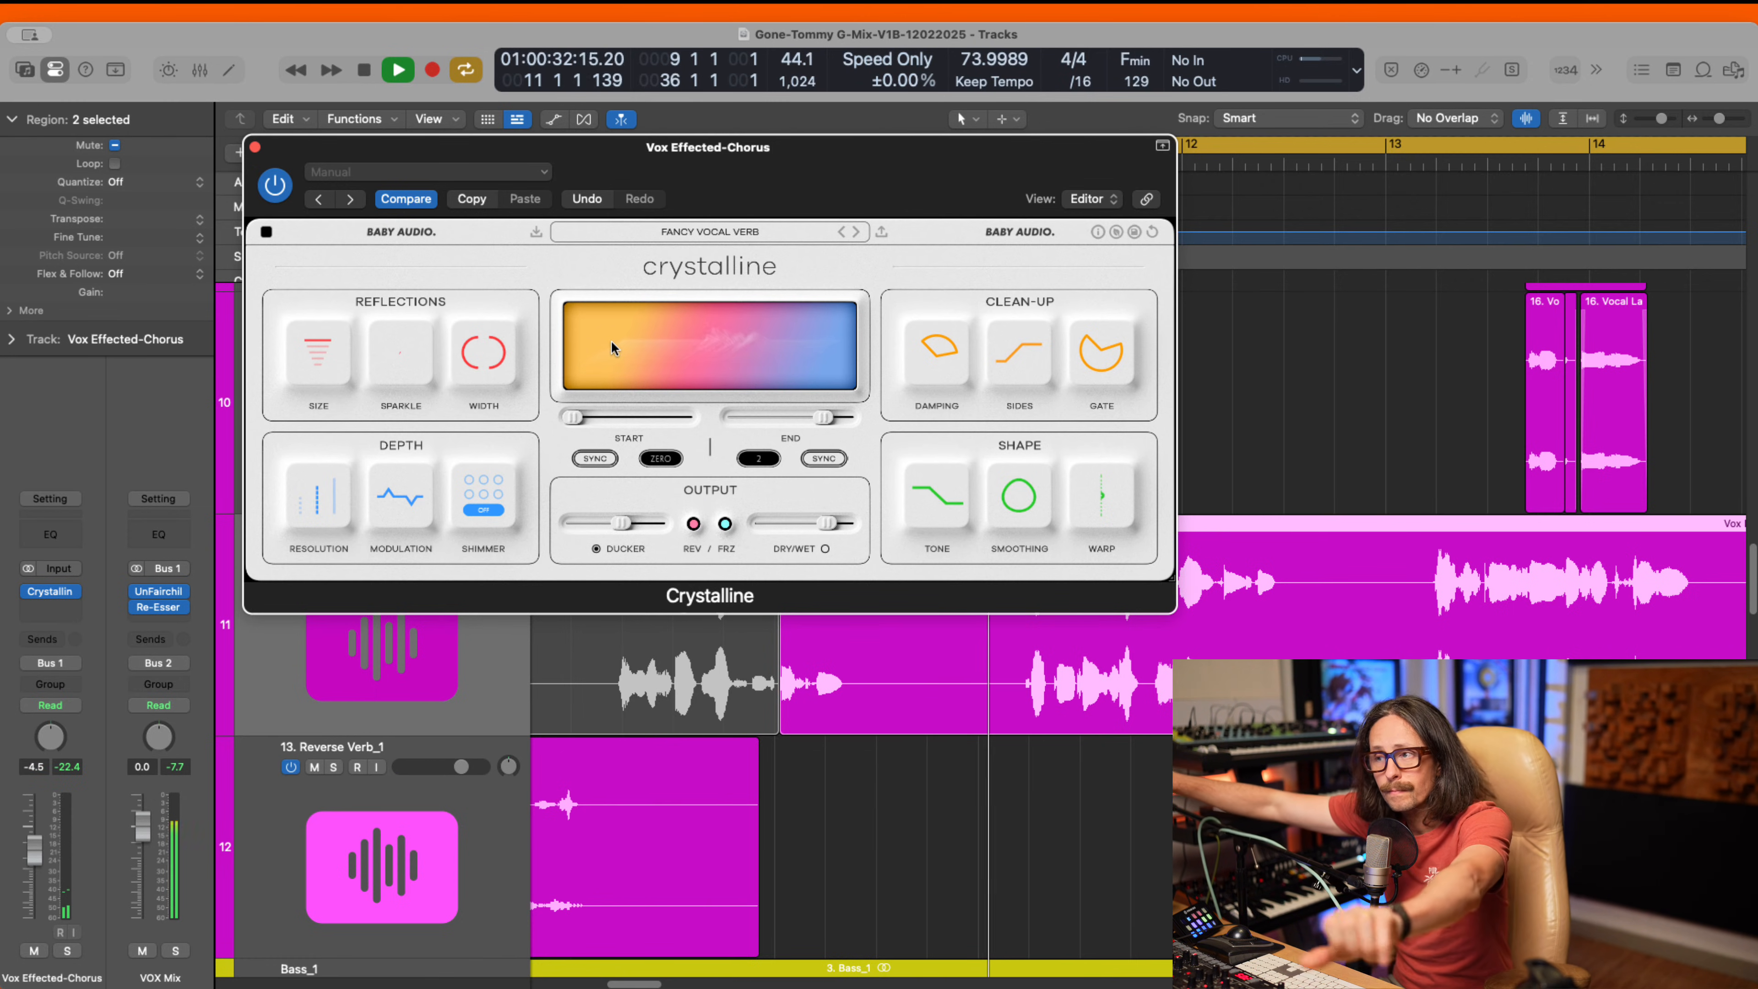
key(space)
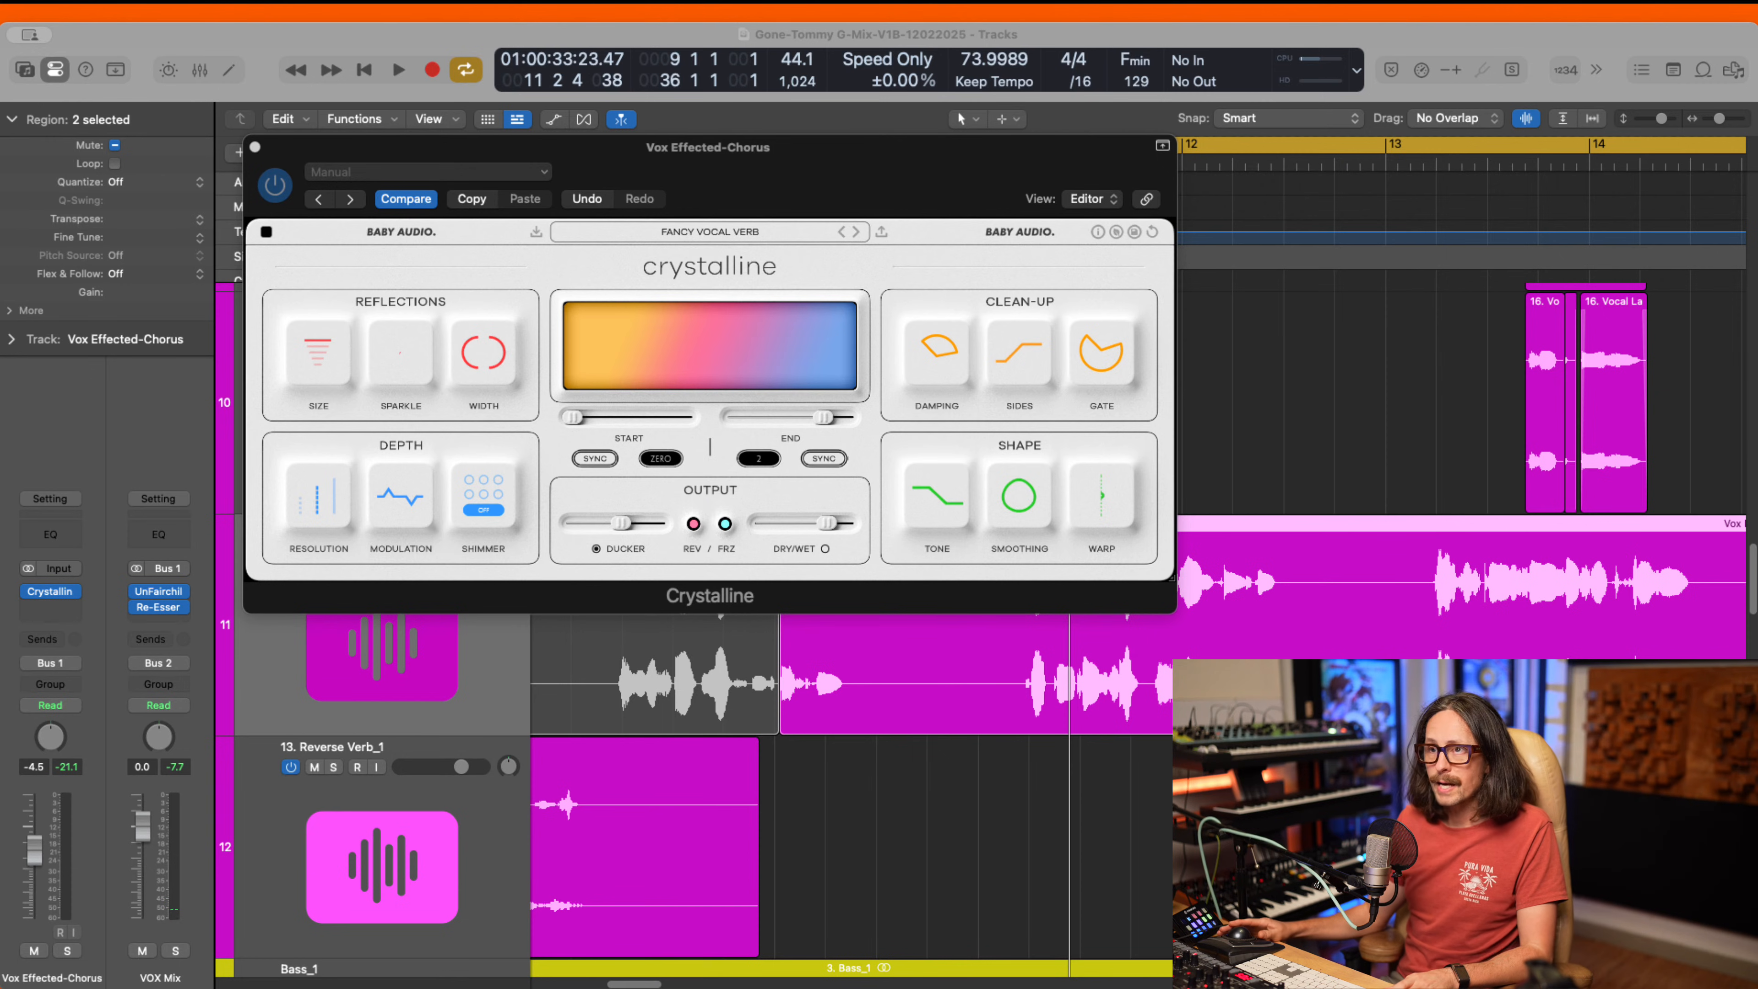
click(256, 147)
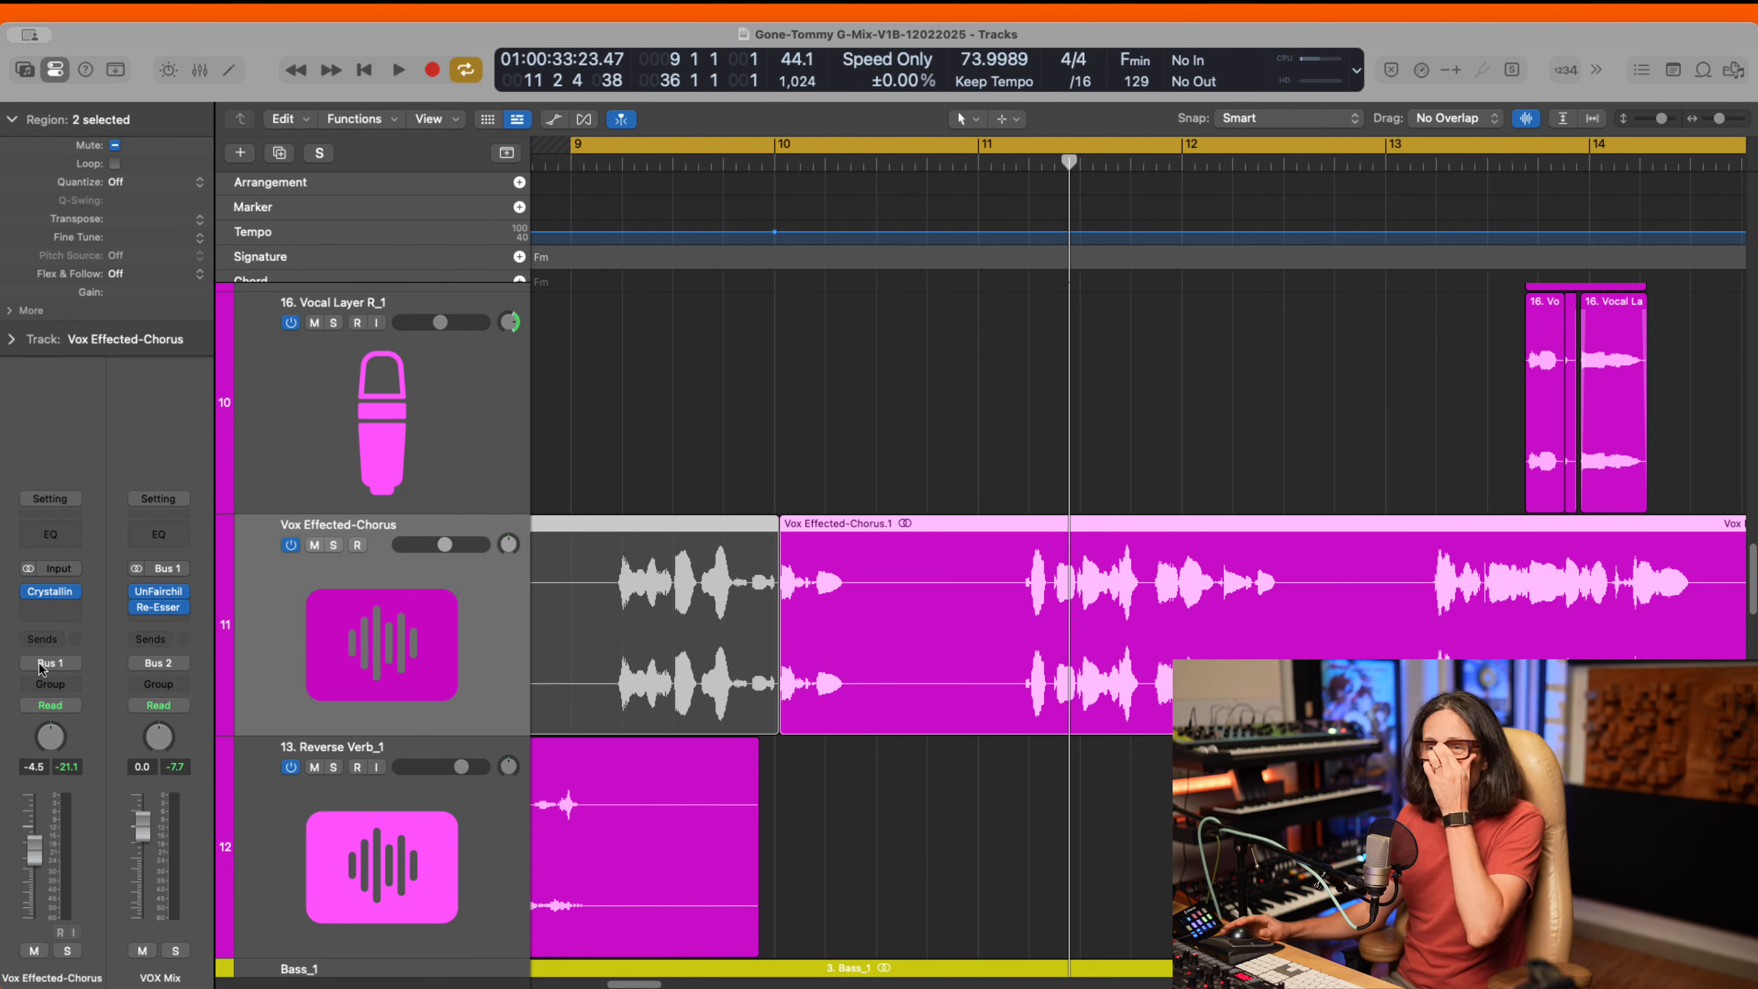
- Insert a stereo UADx Verve Analog Machines plug-in after Crystalline on the Vox Effected-Chorus track
click(70, 607)
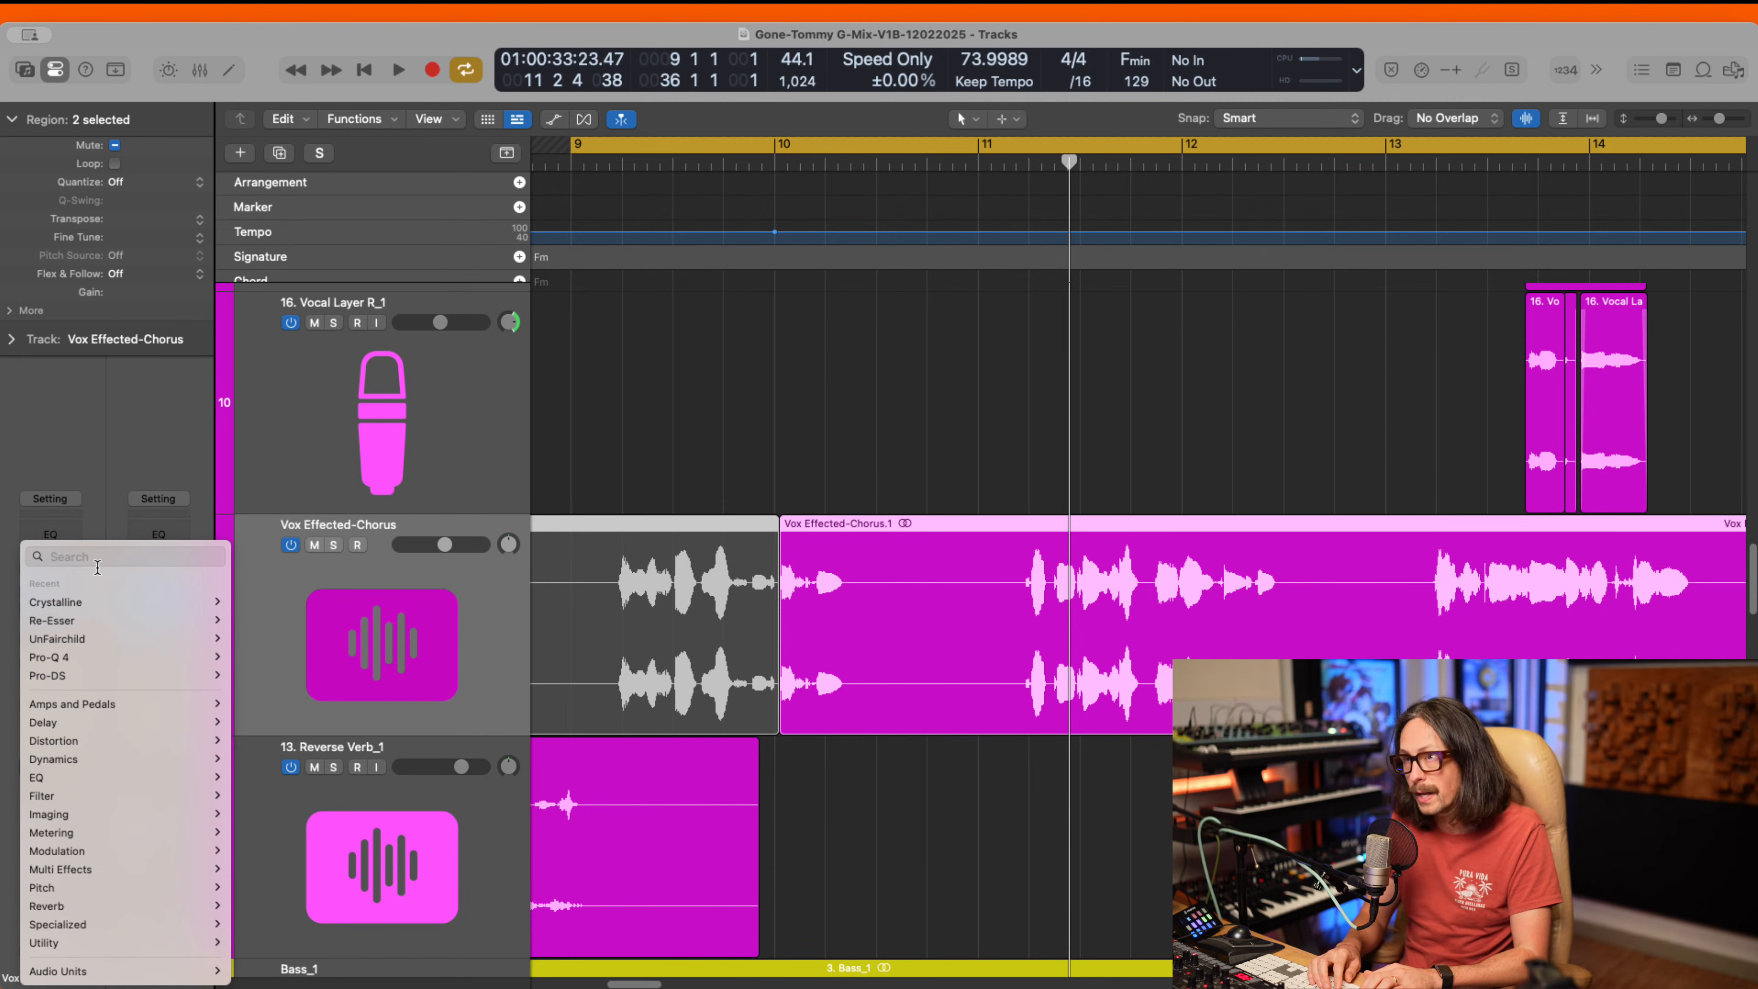
mouse_move(139, 971)
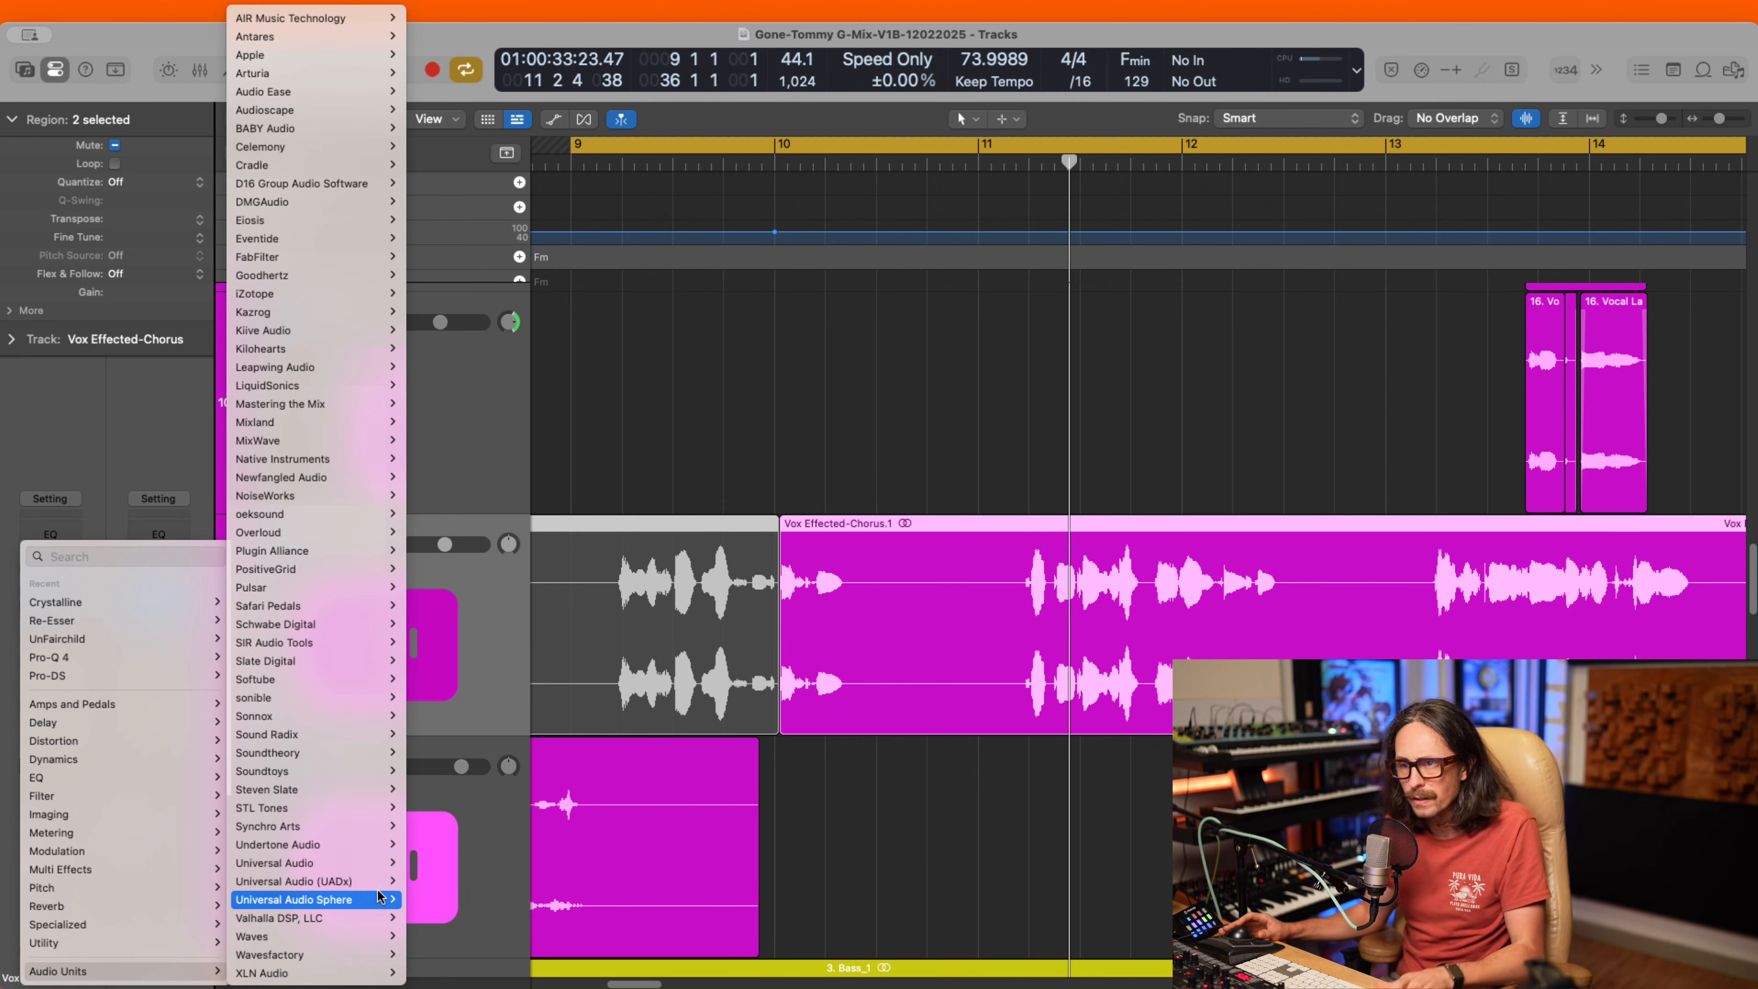
mouse_move(347, 881)
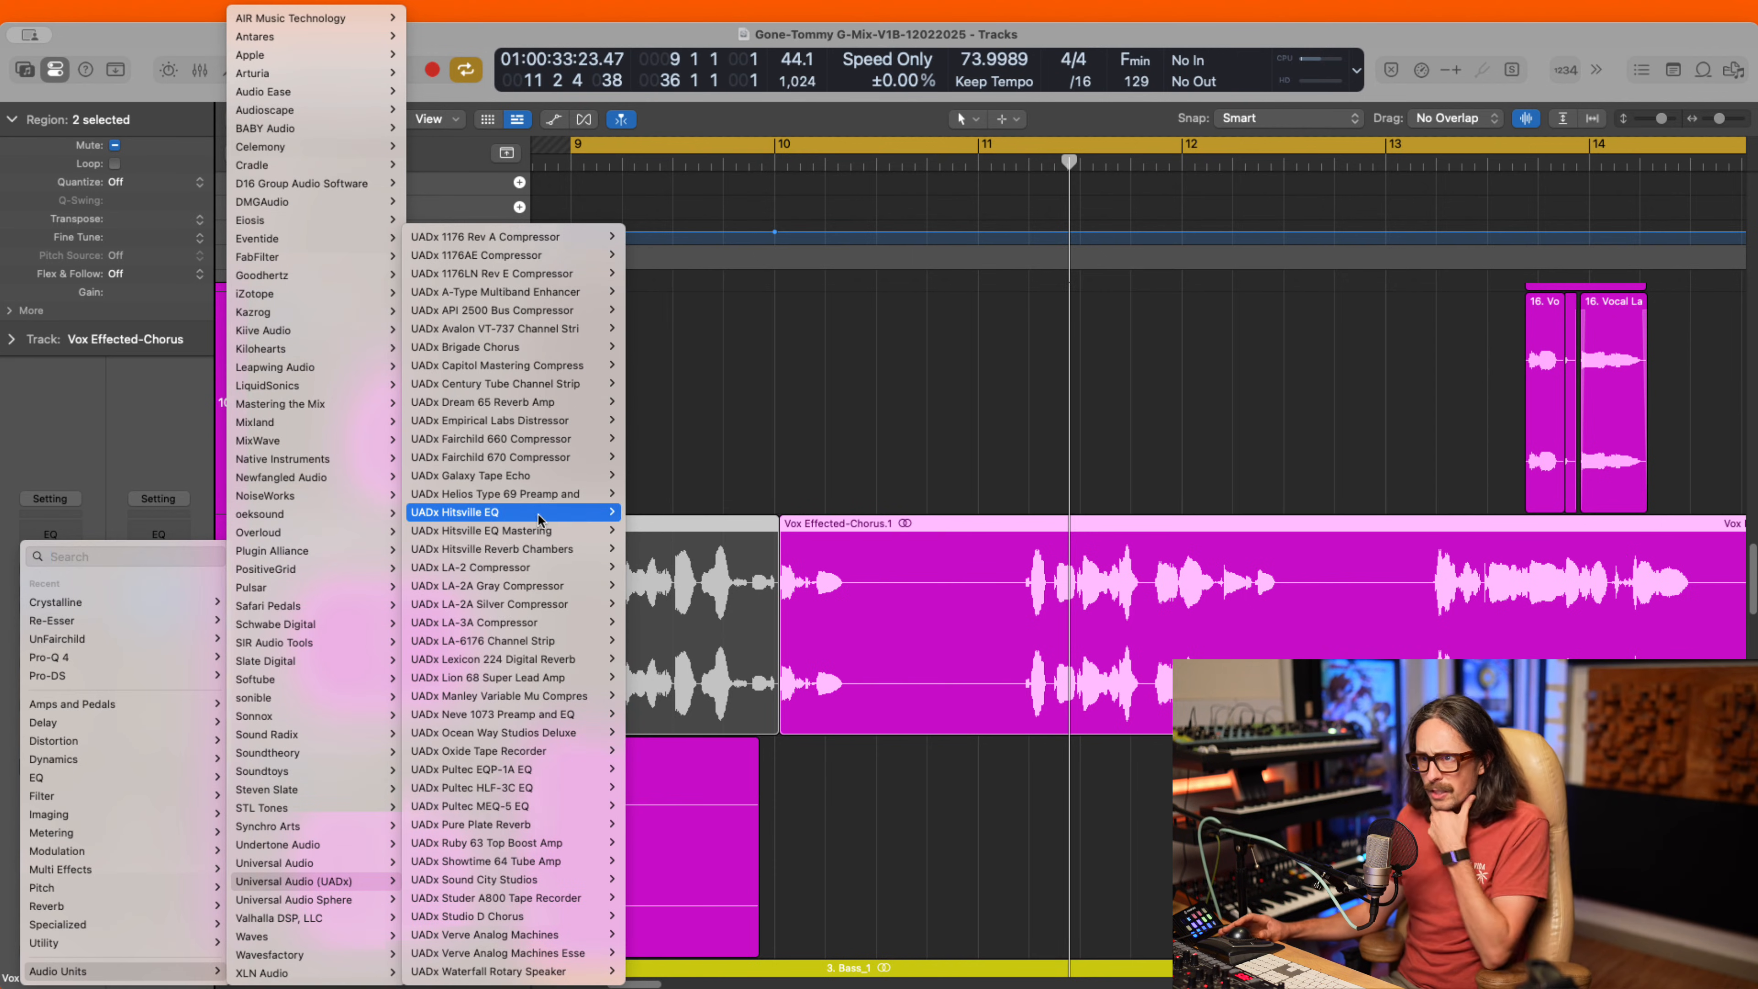
mouse_move(533, 479)
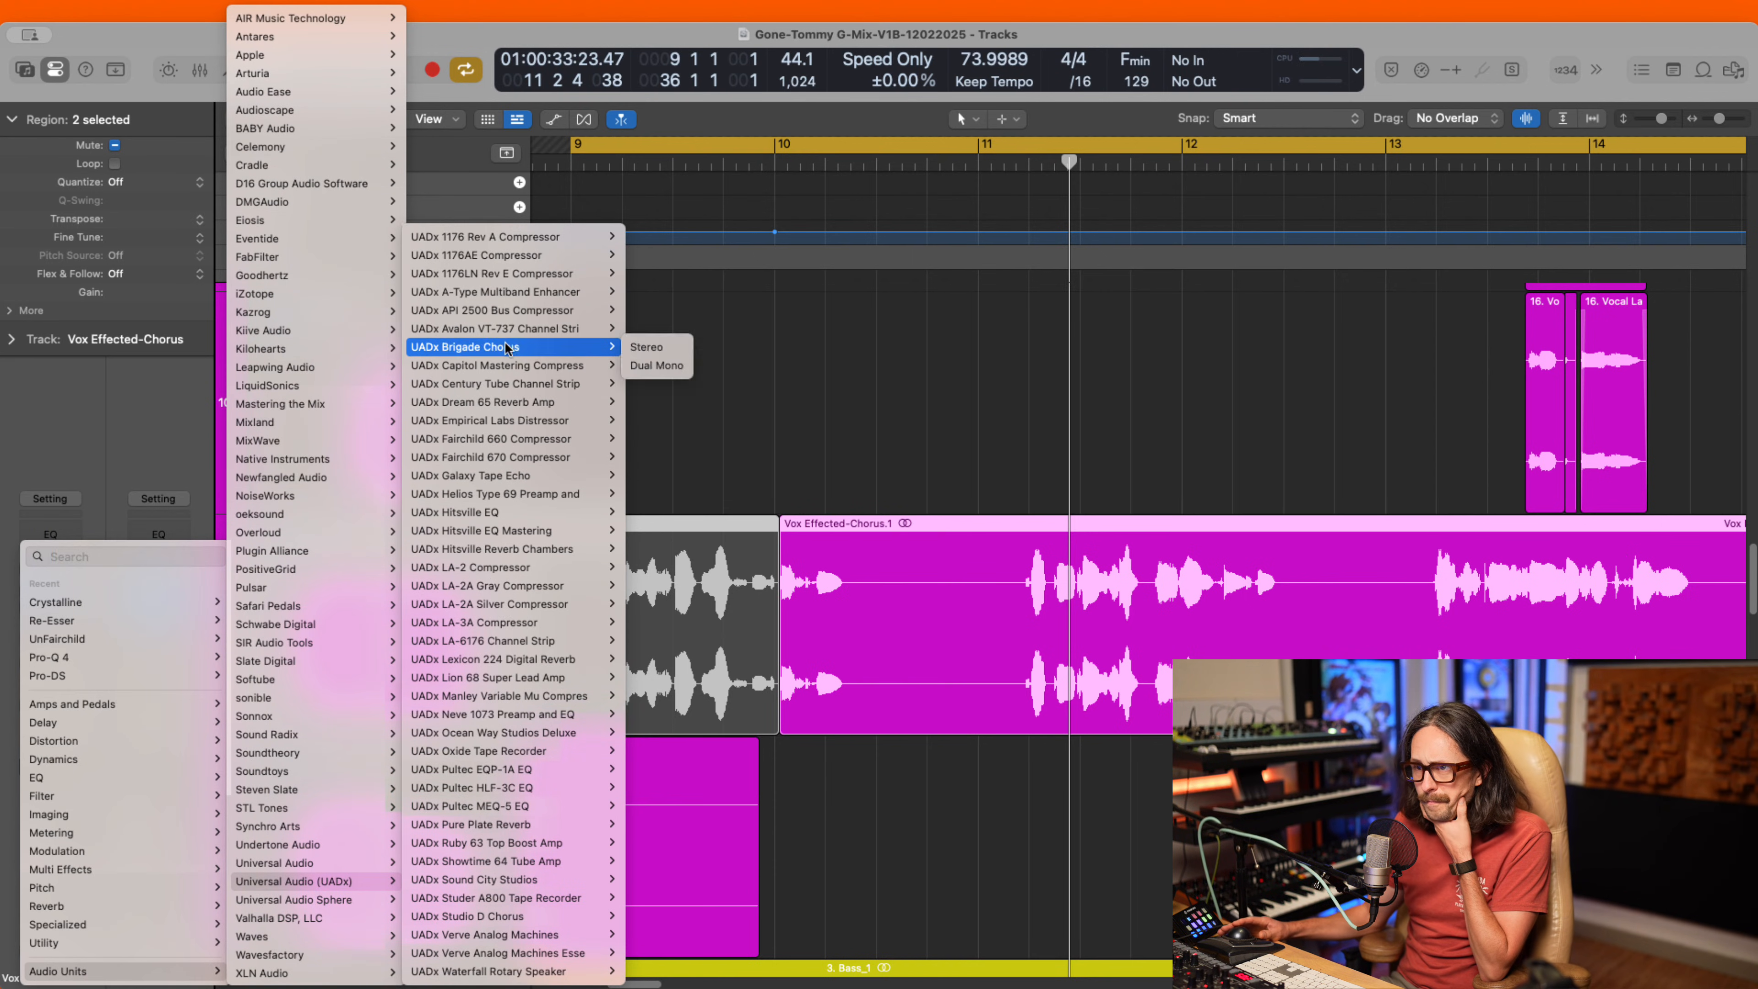
mouse_move(521, 955)
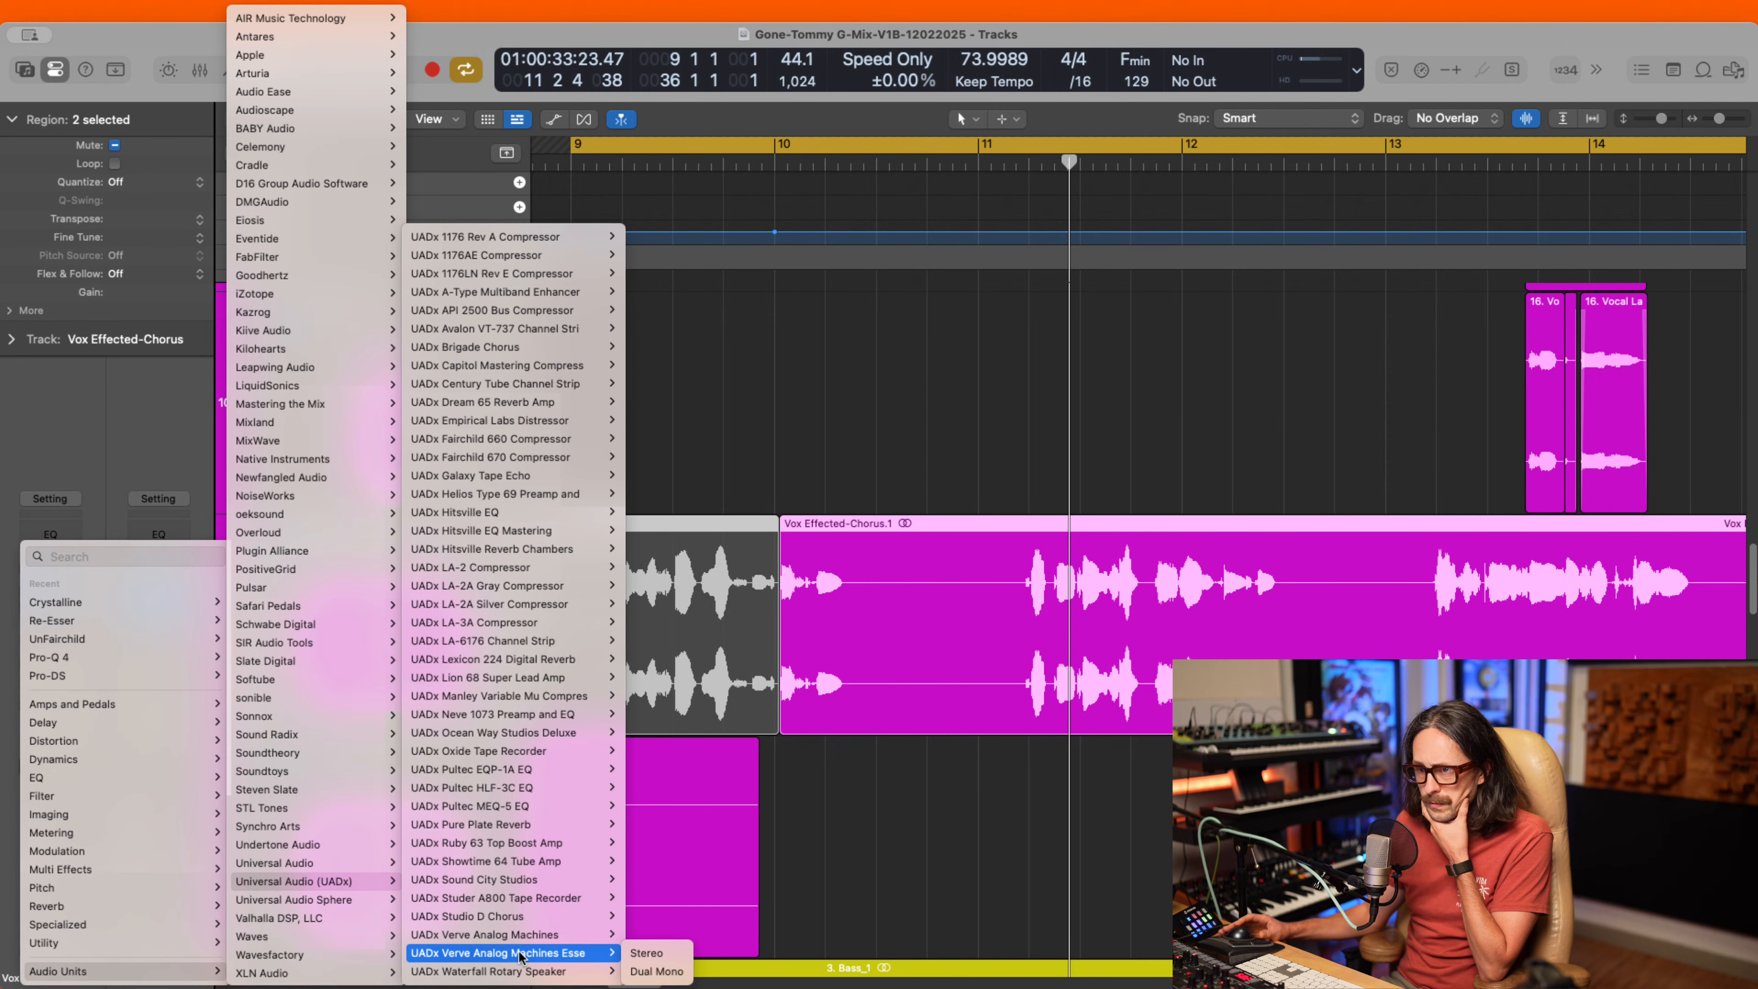
click(646, 953)
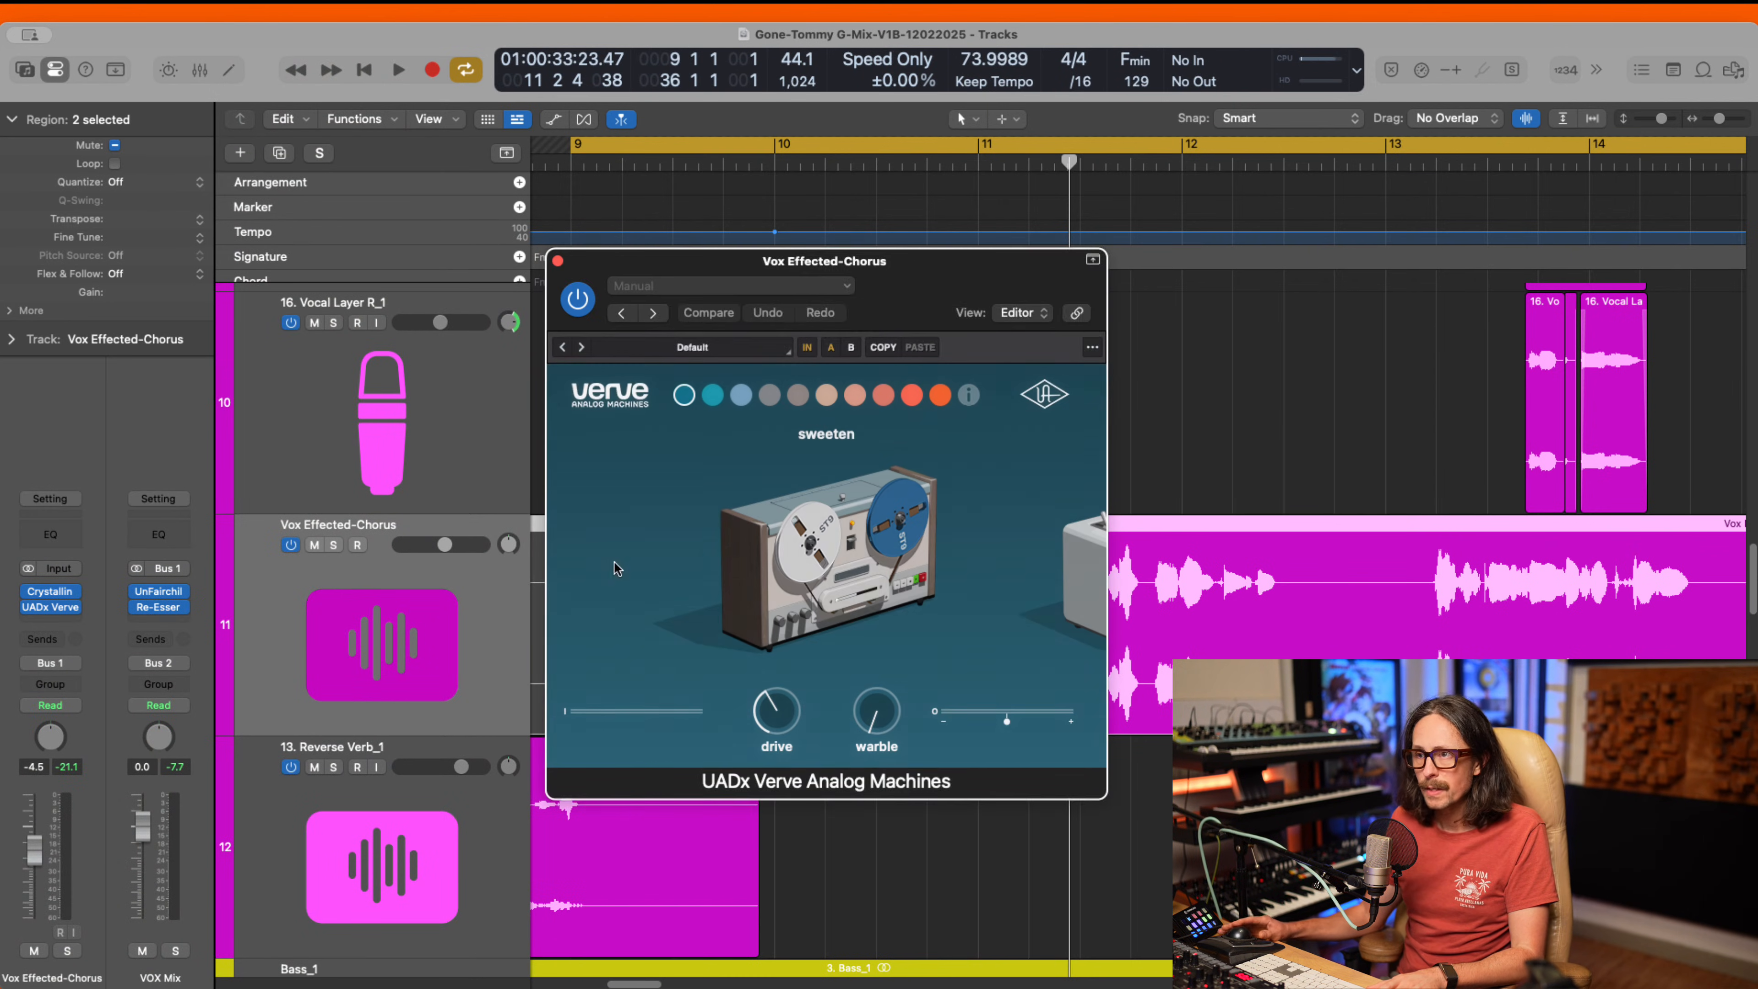
- Choose the vintagize machine in Verve and increase its drive while slightly reducing its warble
click(824, 396)
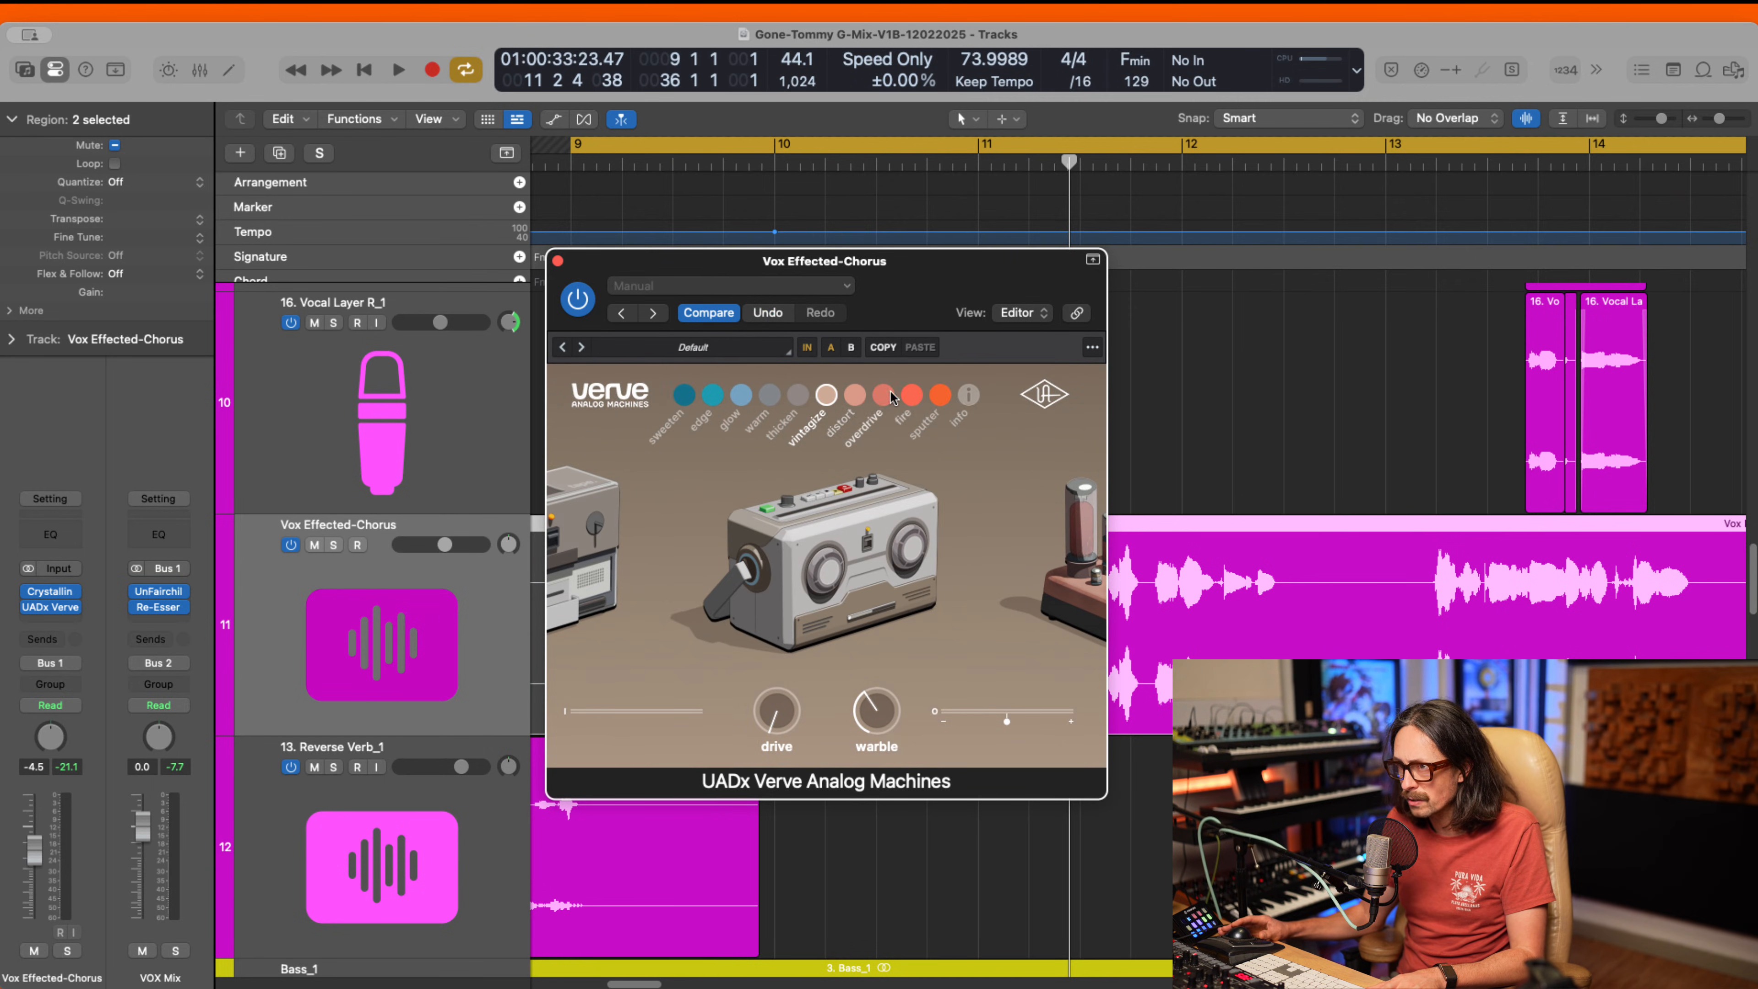
mouse_move(883, 708)
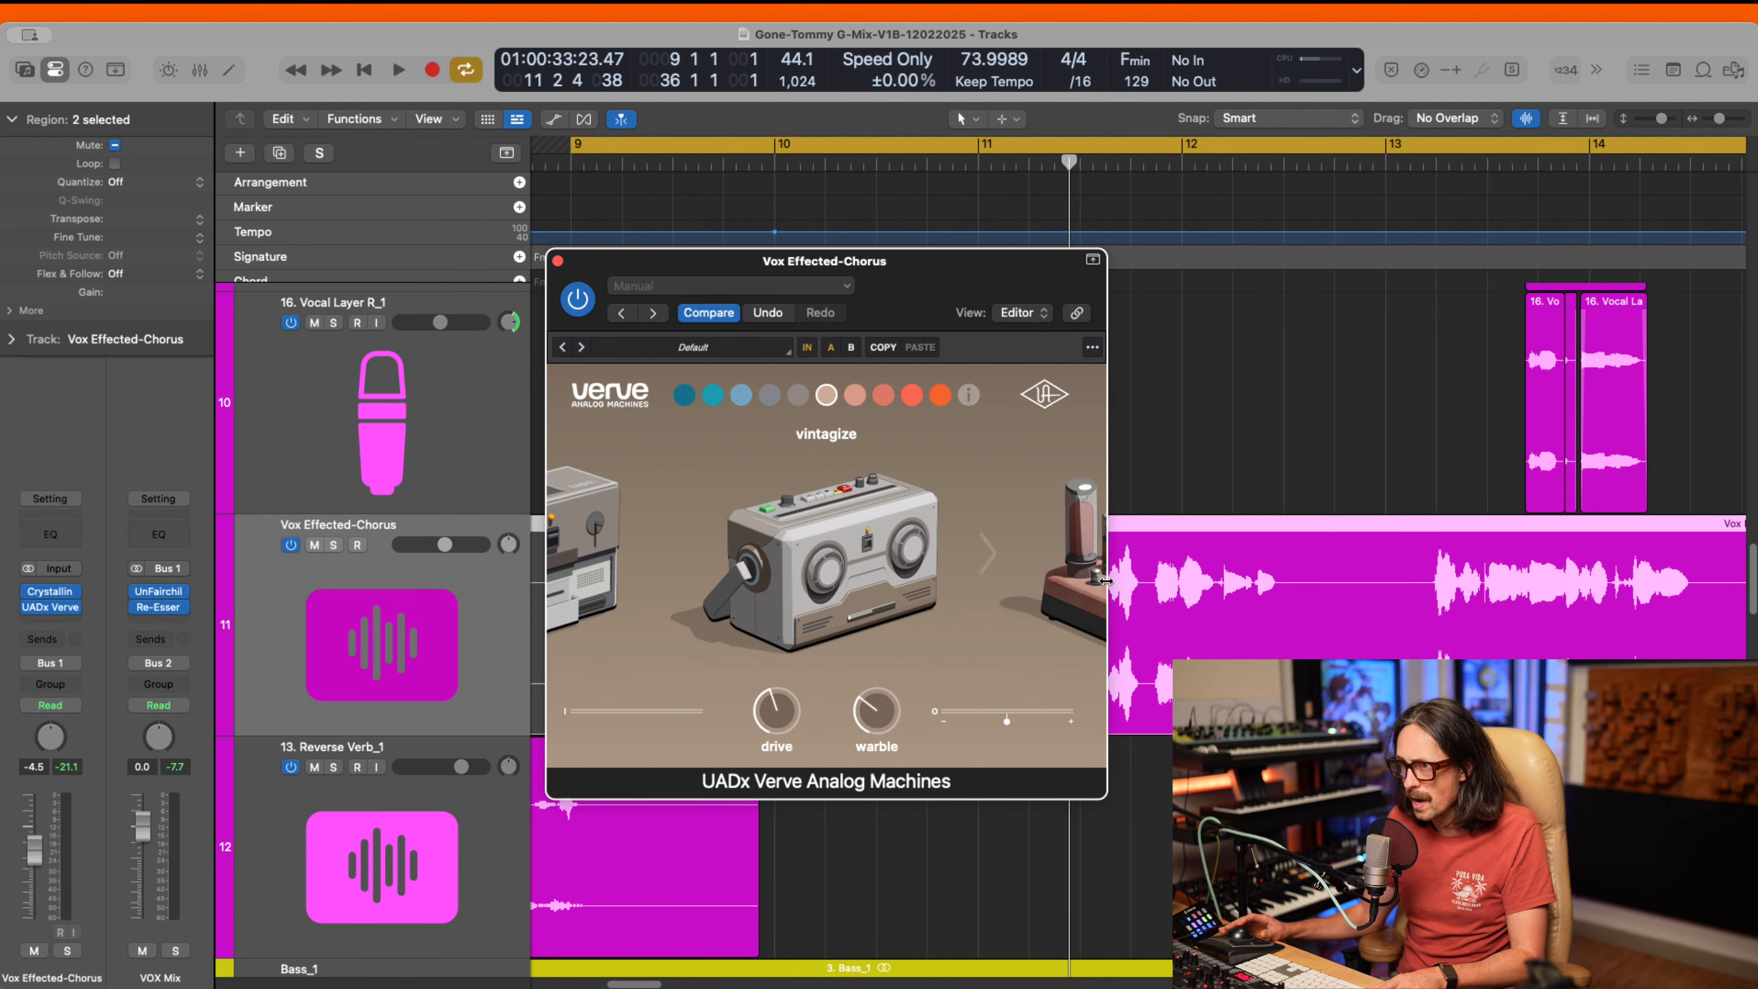
click(969, 423)
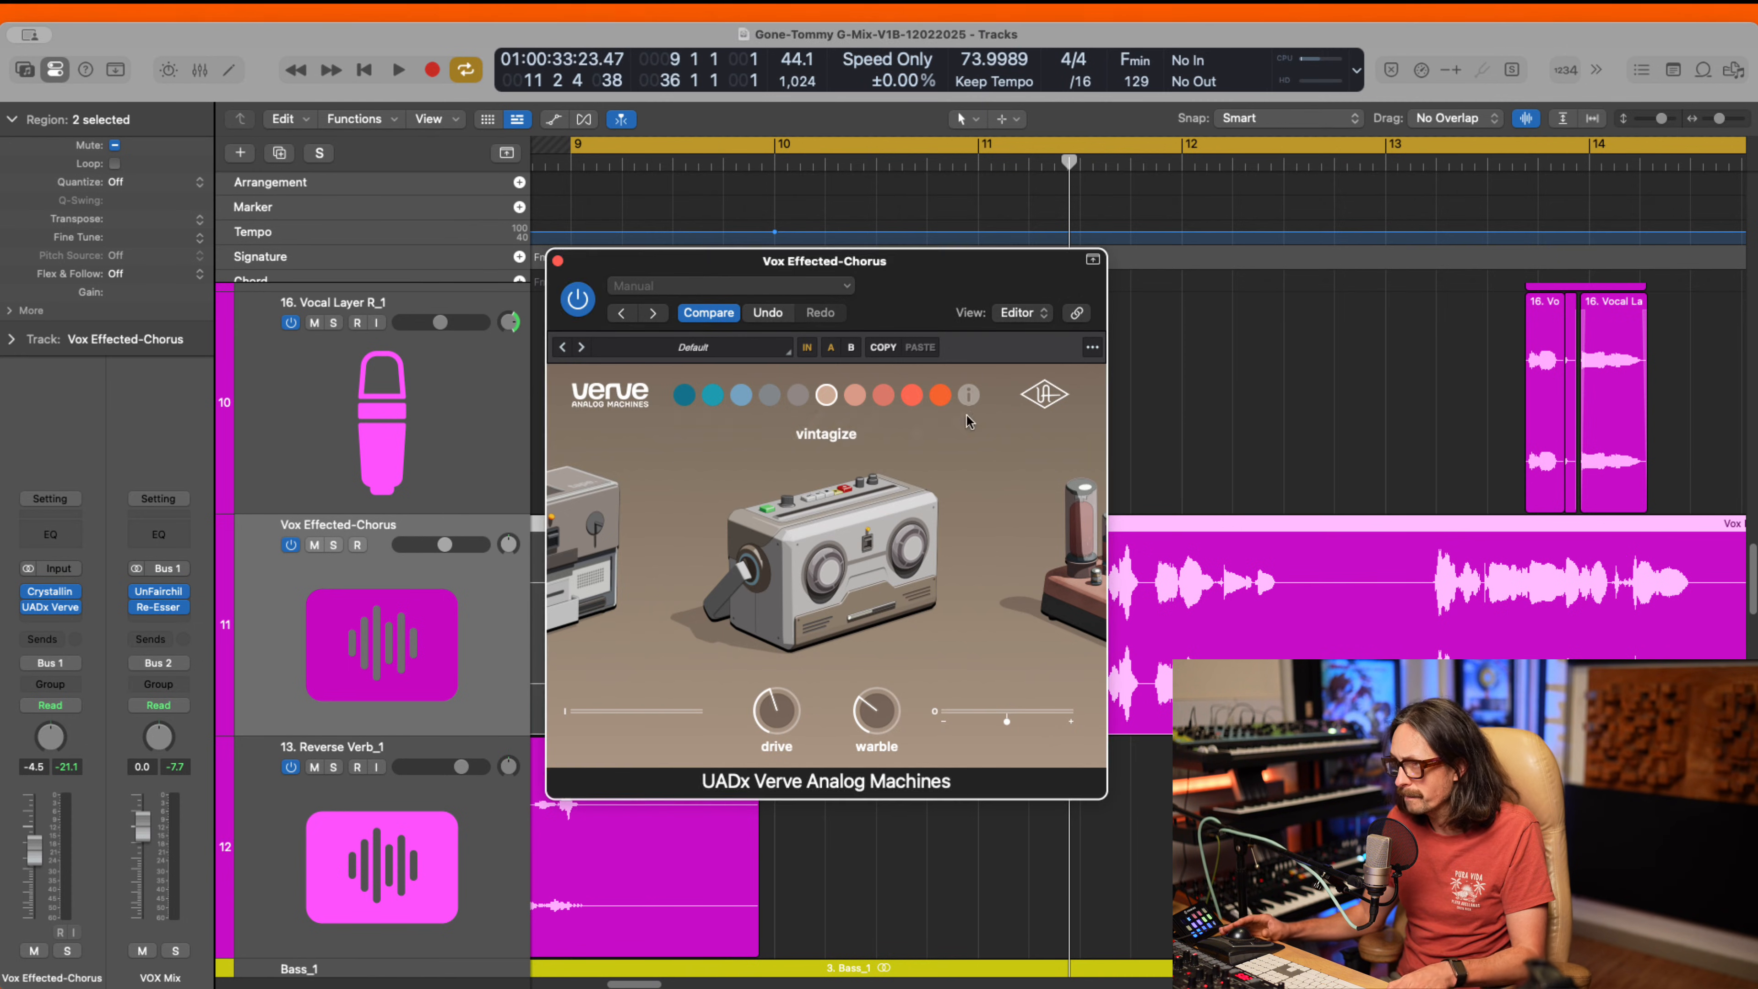
- Lower the Vox Effected-Chorus track to -4.8 dB and reduce the drive in Verve while auditioning the chorus
key(space)
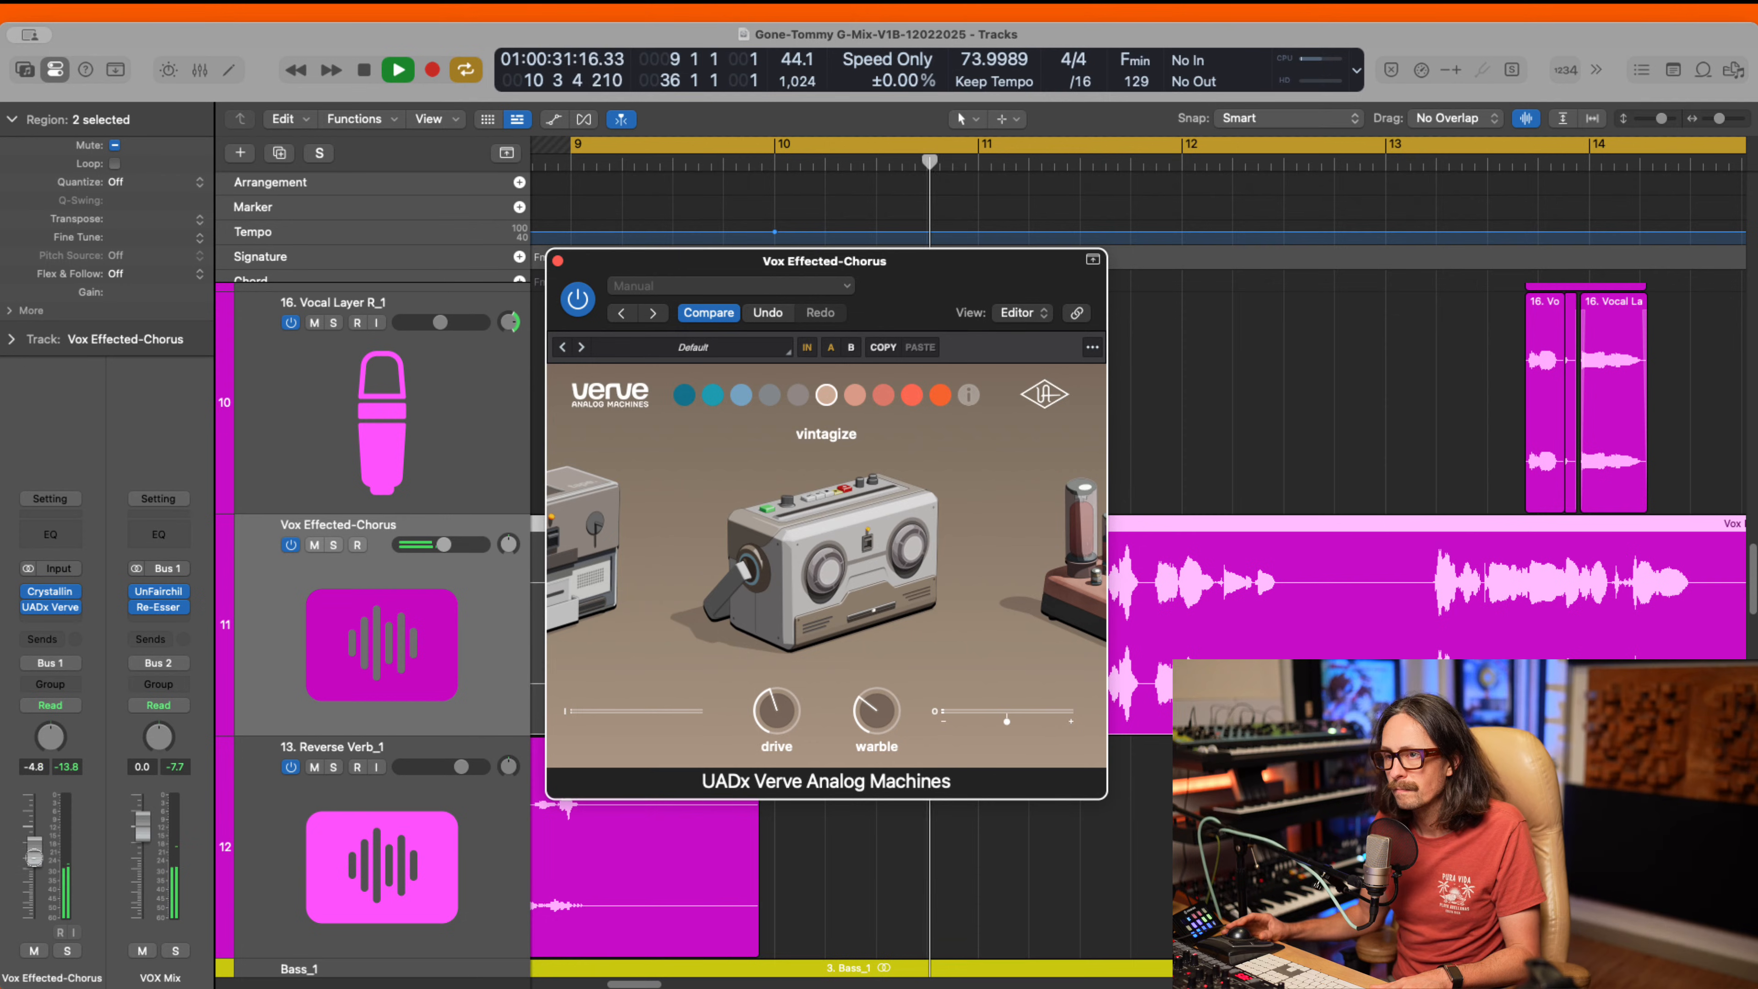
drag(33, 855, 34, 858)
drag(782, 706, 783, 717)
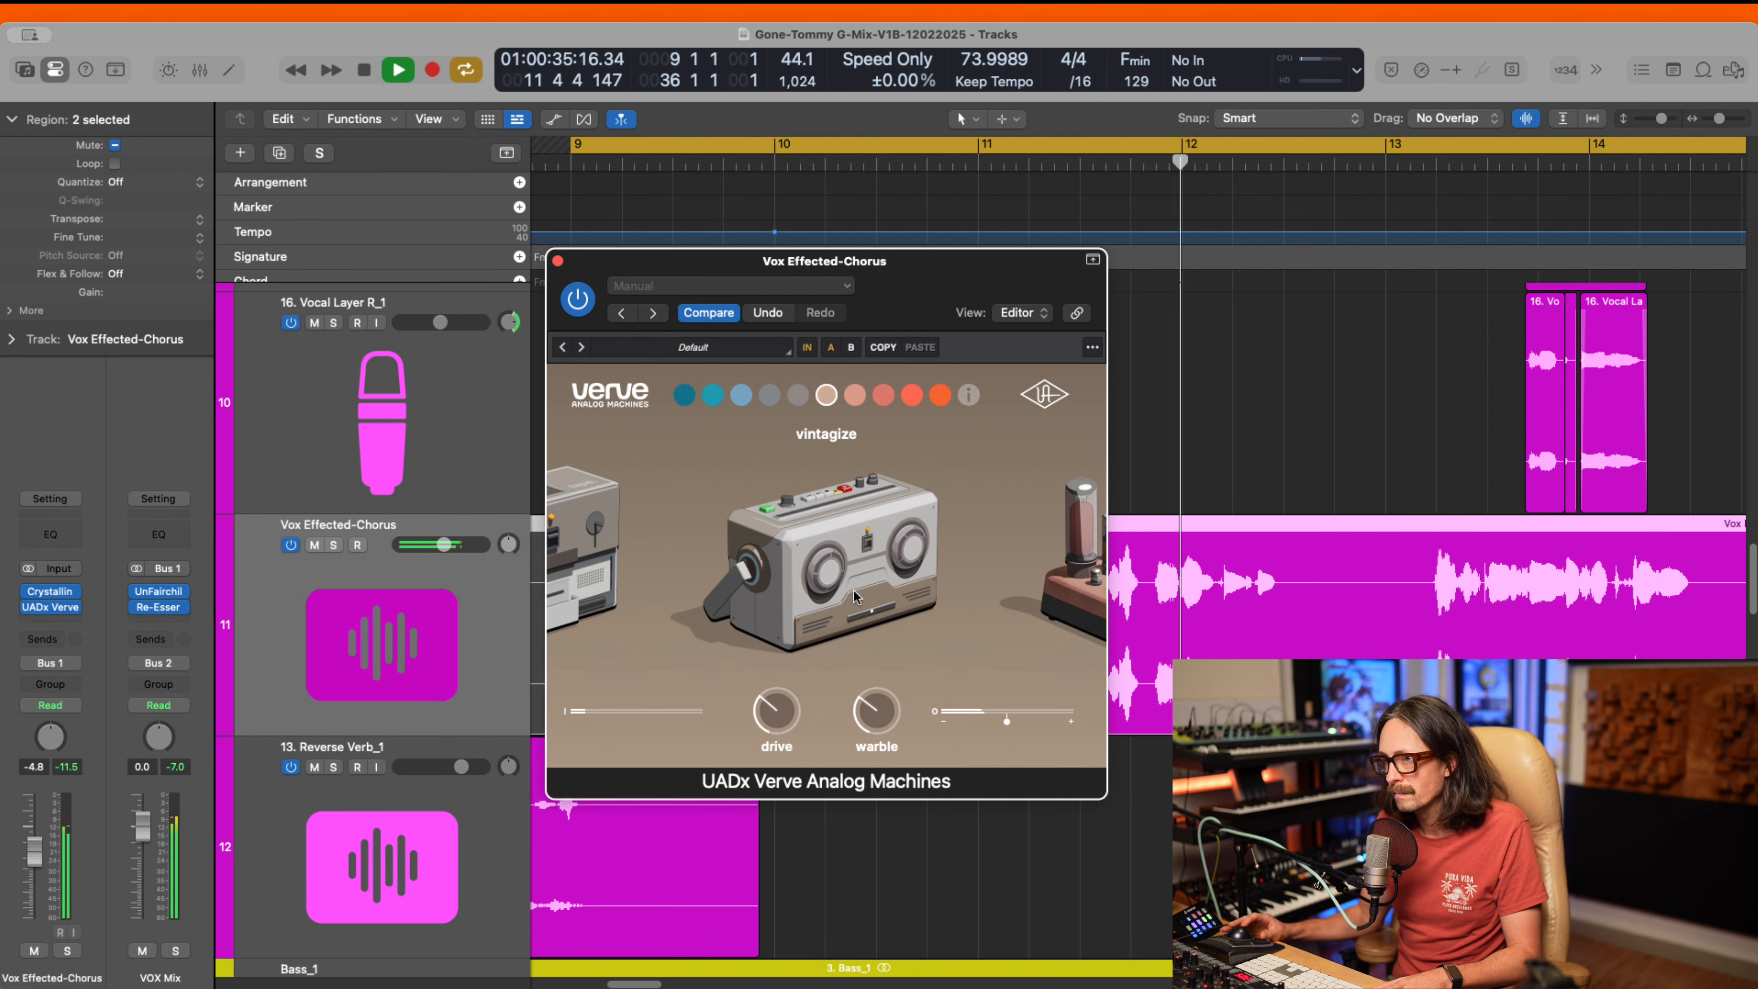
- Raise the warble in Verve to 36.5, stop playback, and close the plug-in window
mouse_move(890, 713)
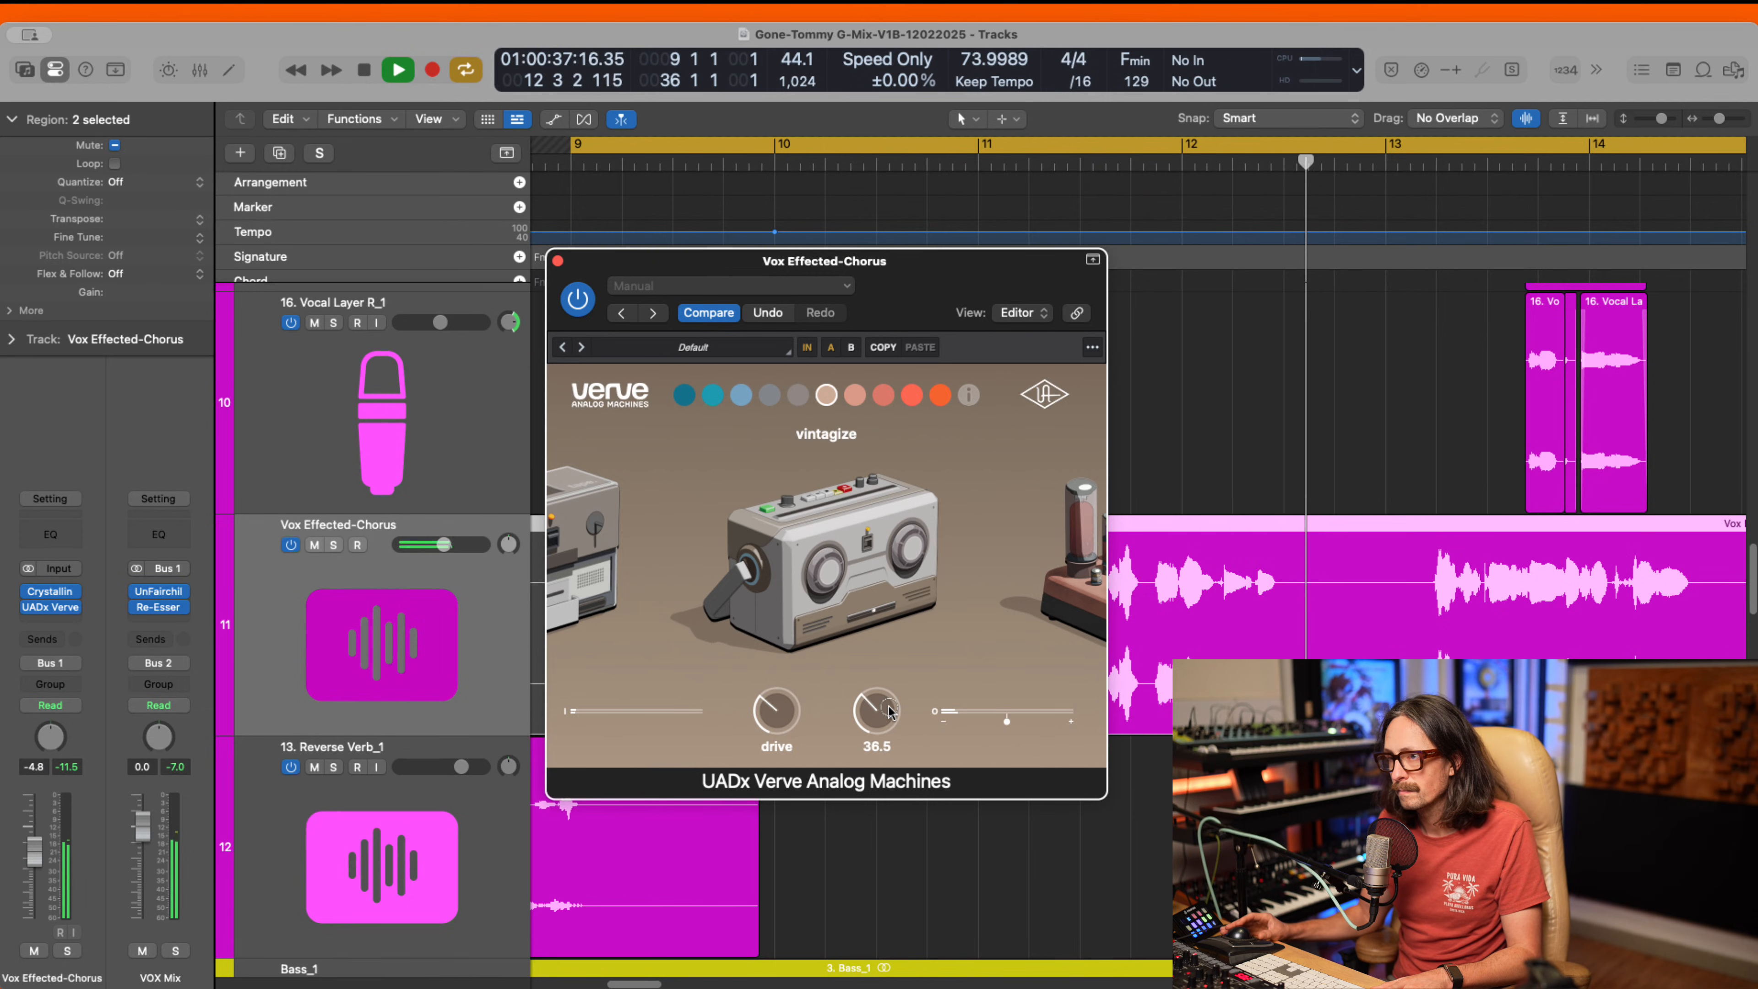
key(space)
click(1479, 19)
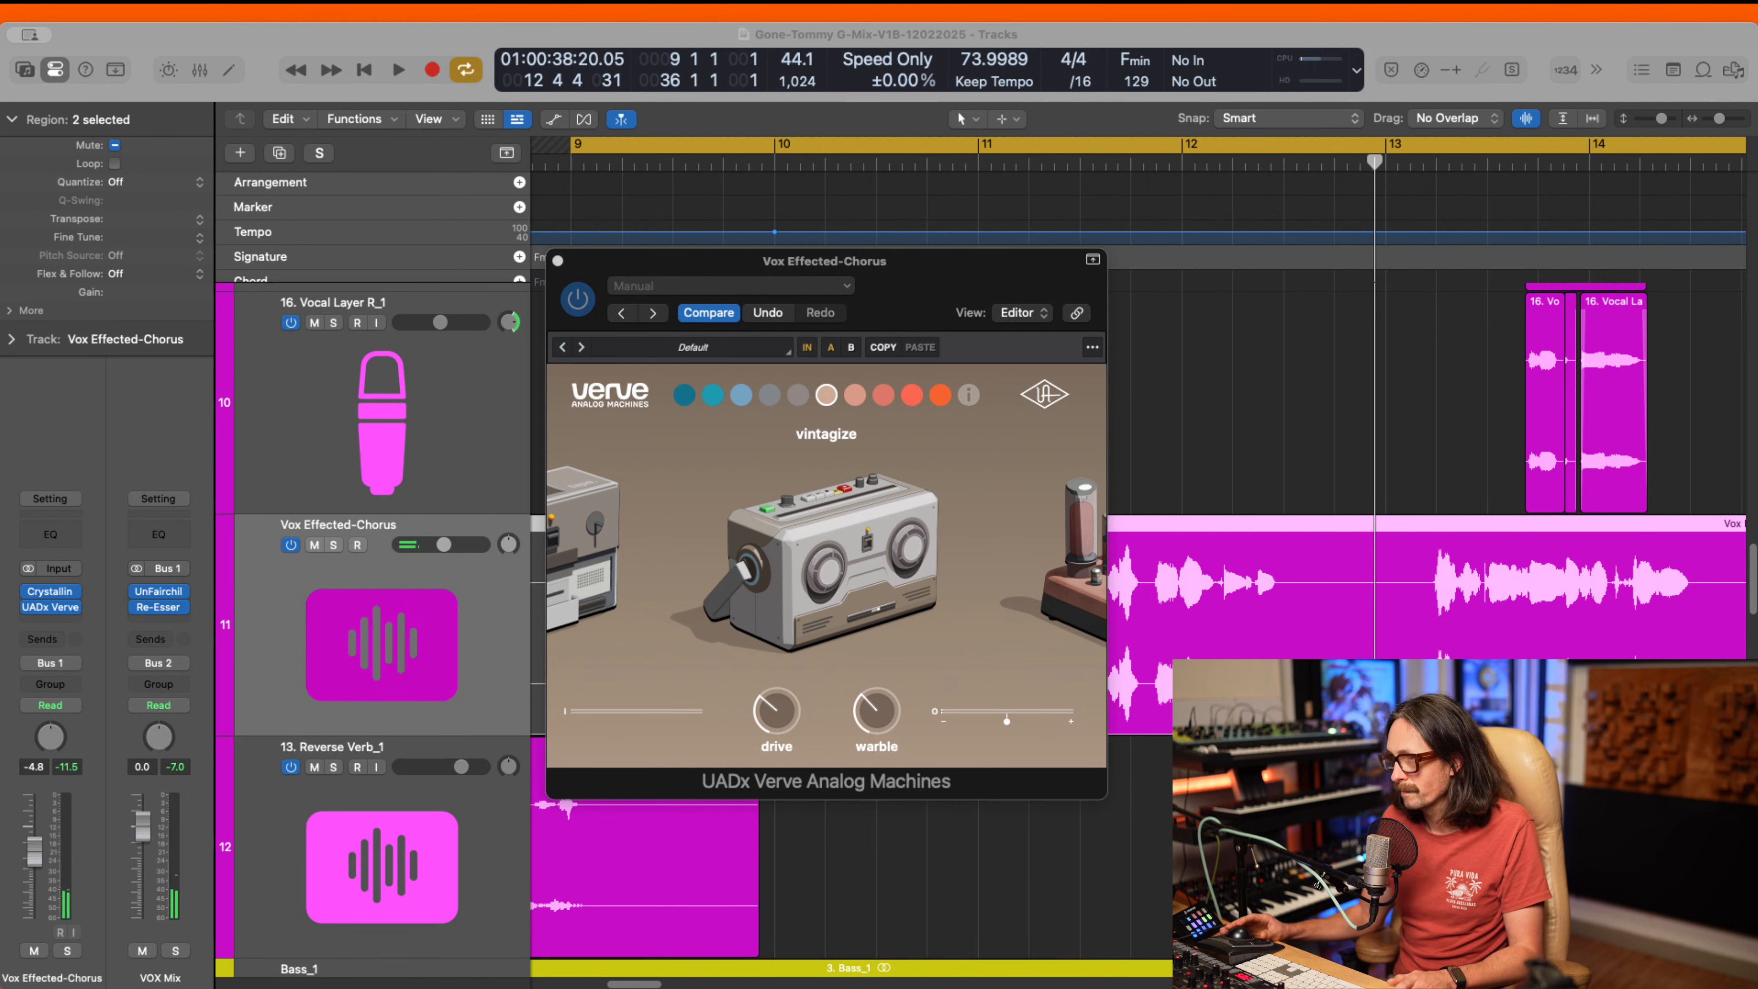
click(1083, 576)
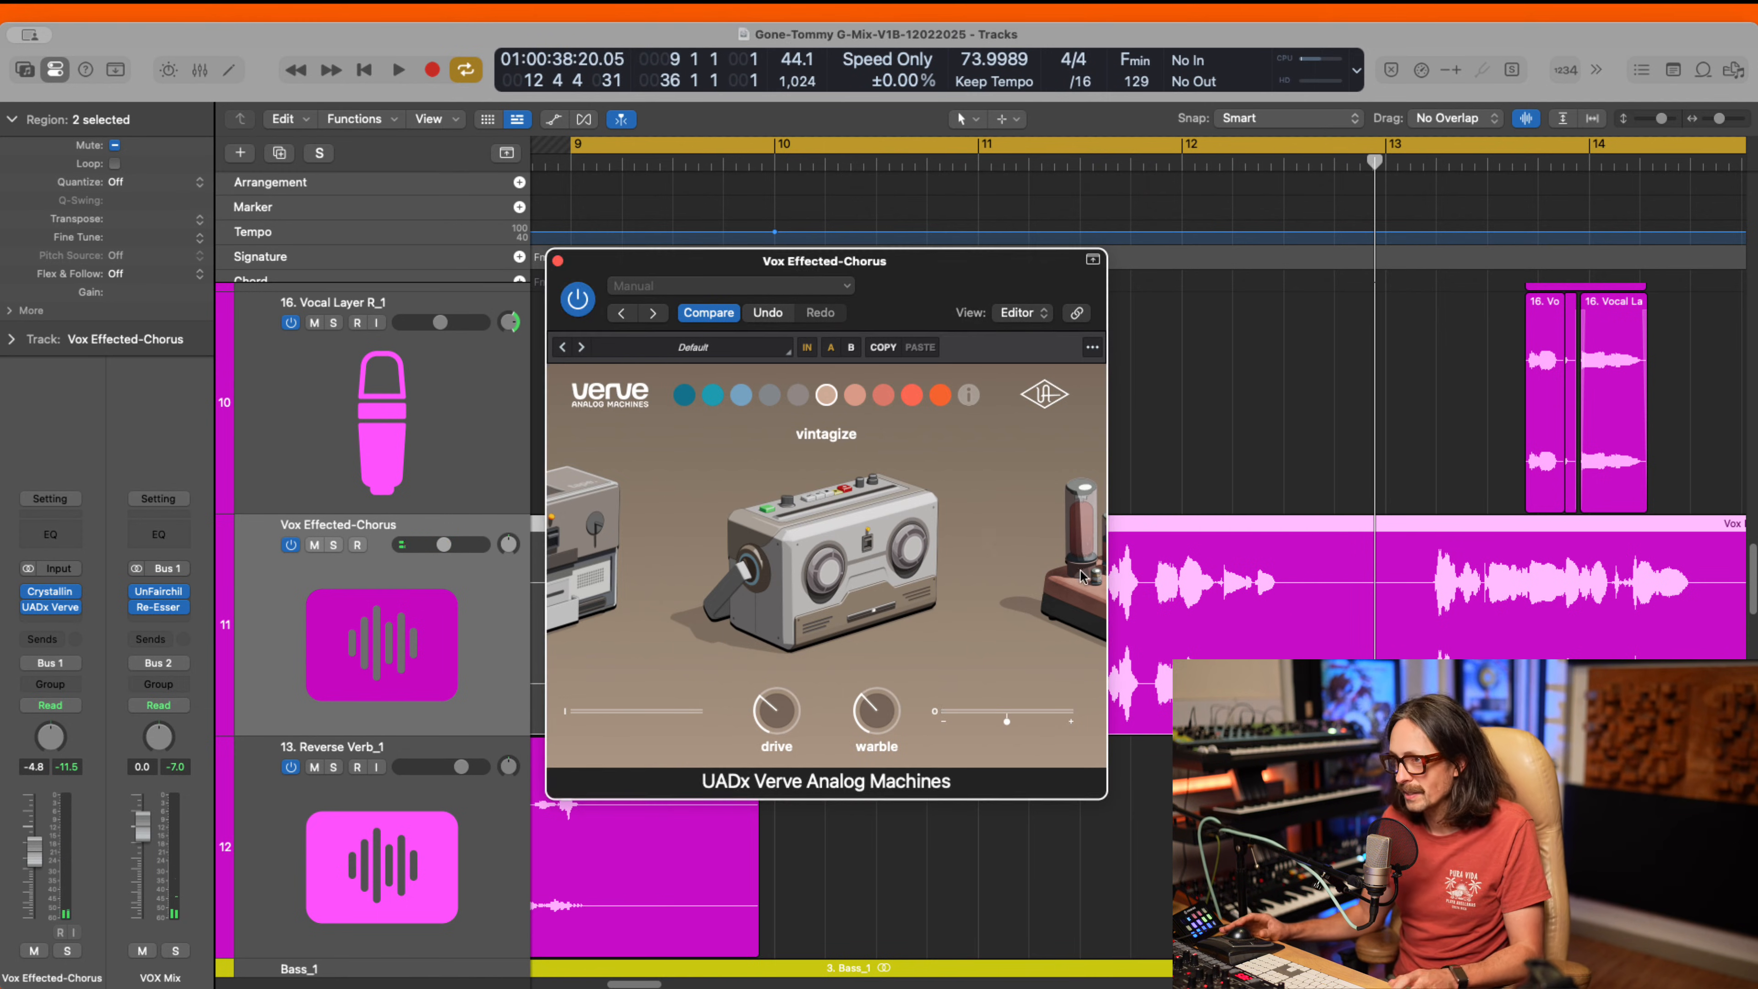
click(558, 261)
- Delete the Vox Effected-Chorus audio from about the middle of bar 10 to just after the start of bar 12
drag(681, 430, 1549, 908)
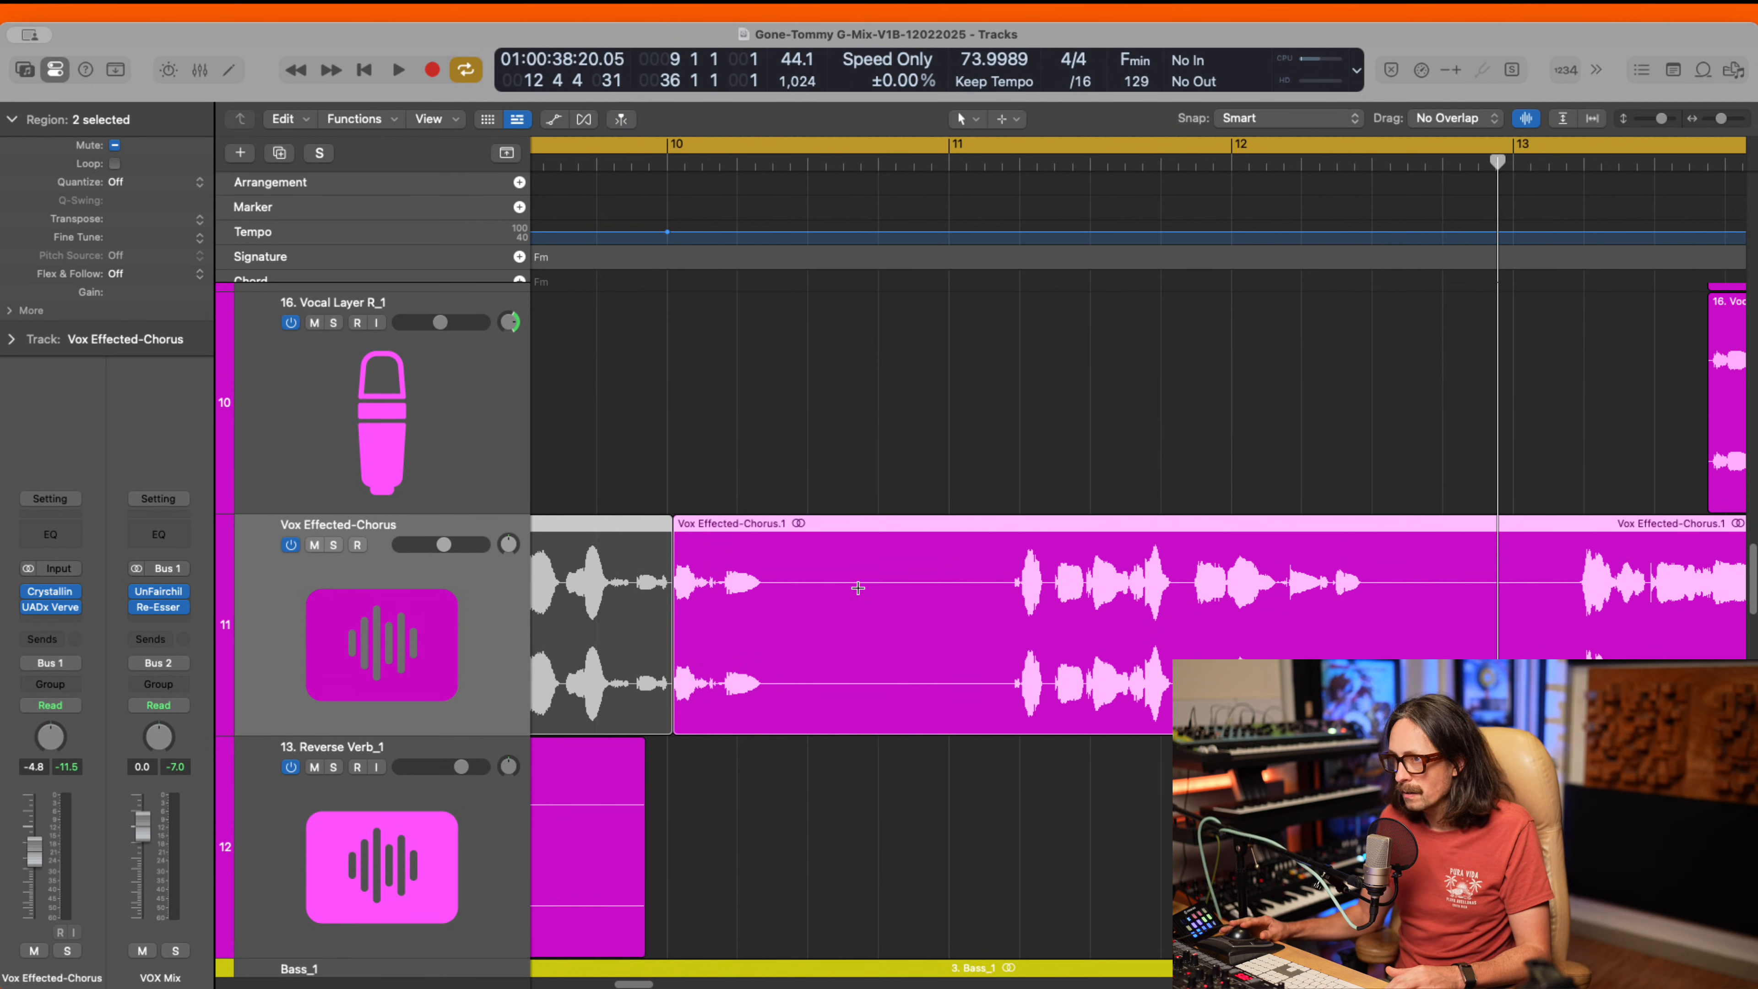
drag(806, 590, 1275, 630)
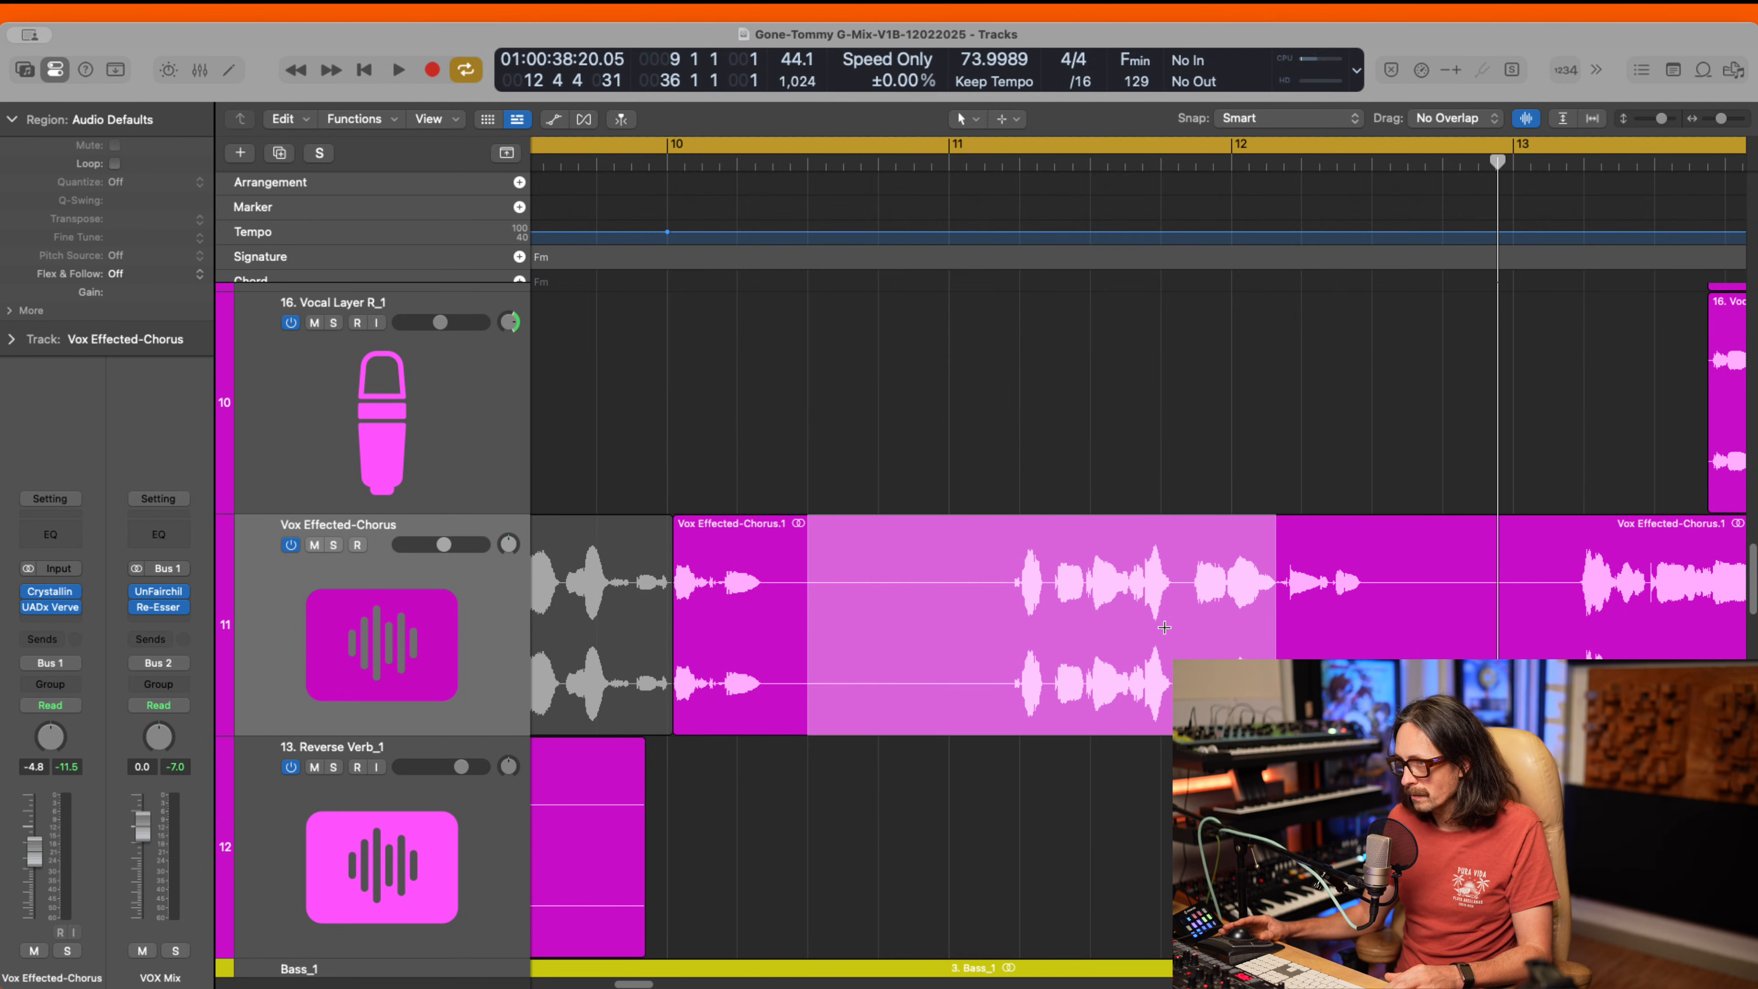
click(1072, 670)
key(Delete)
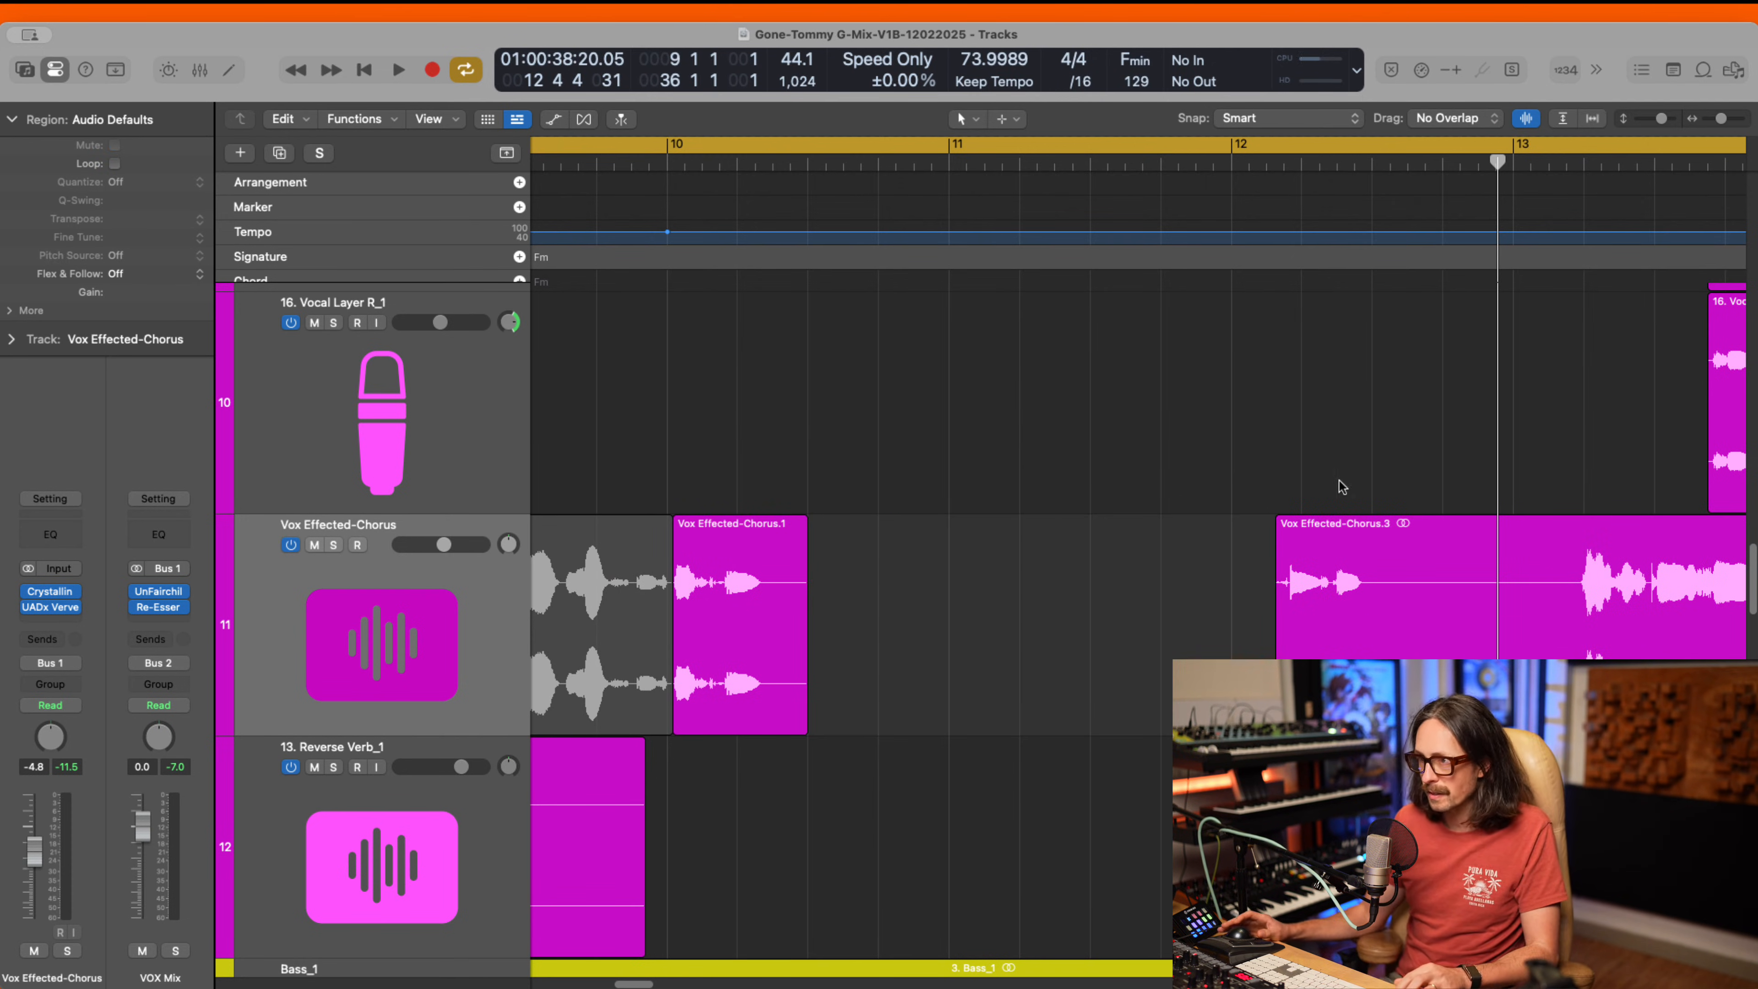
- Split the Vox Effected-Chorus region near bar 12 at 12 1 4 72 and delete the piece before the split
drag(1244, 484, 1409, 700)
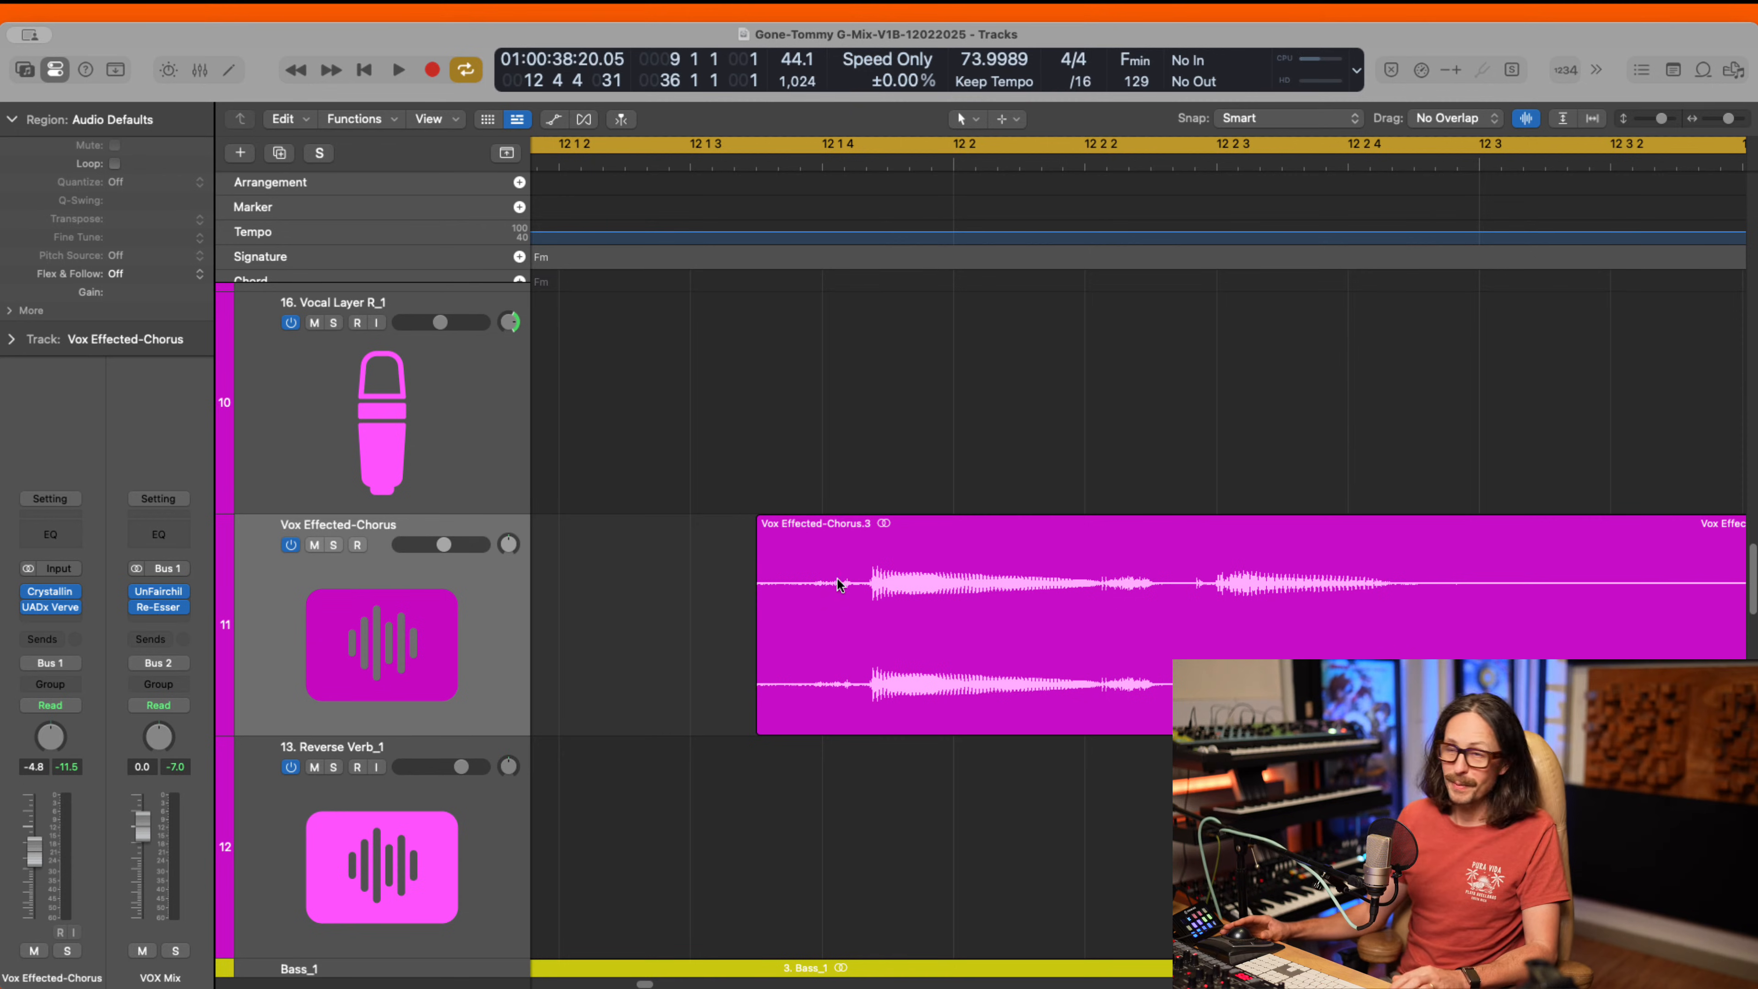
double_click(861, 595)
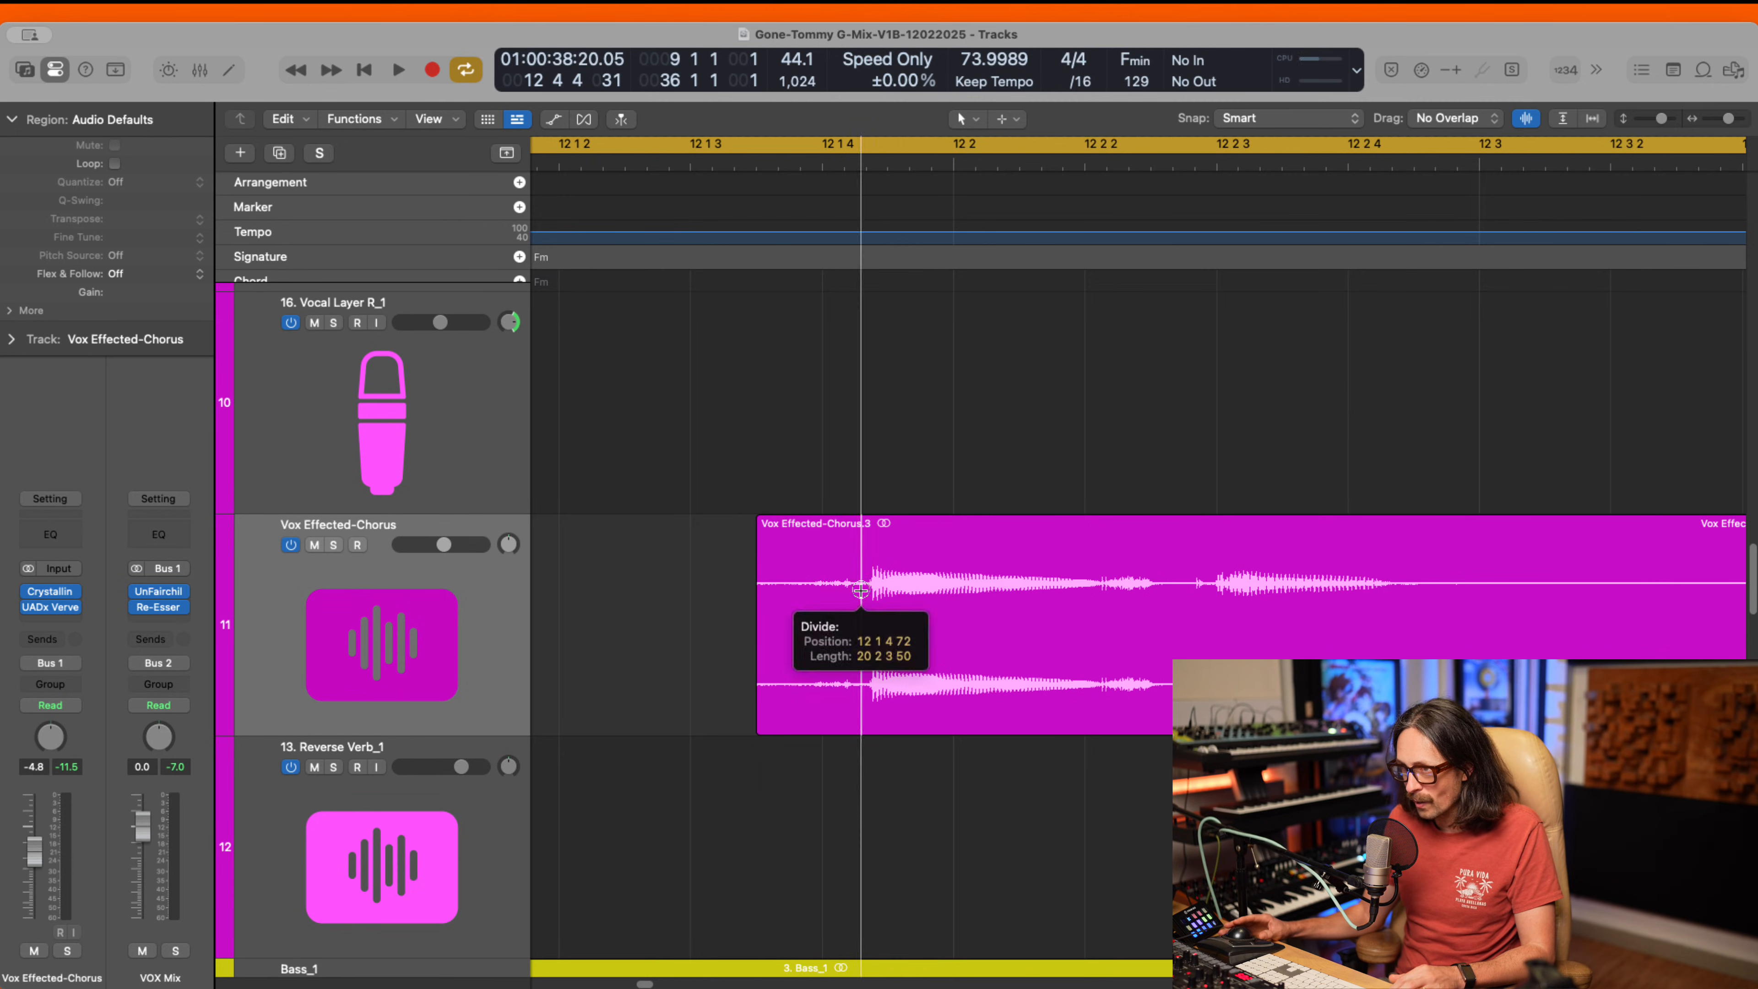
click(805, 603)
key(Delete)
click(933, 617)
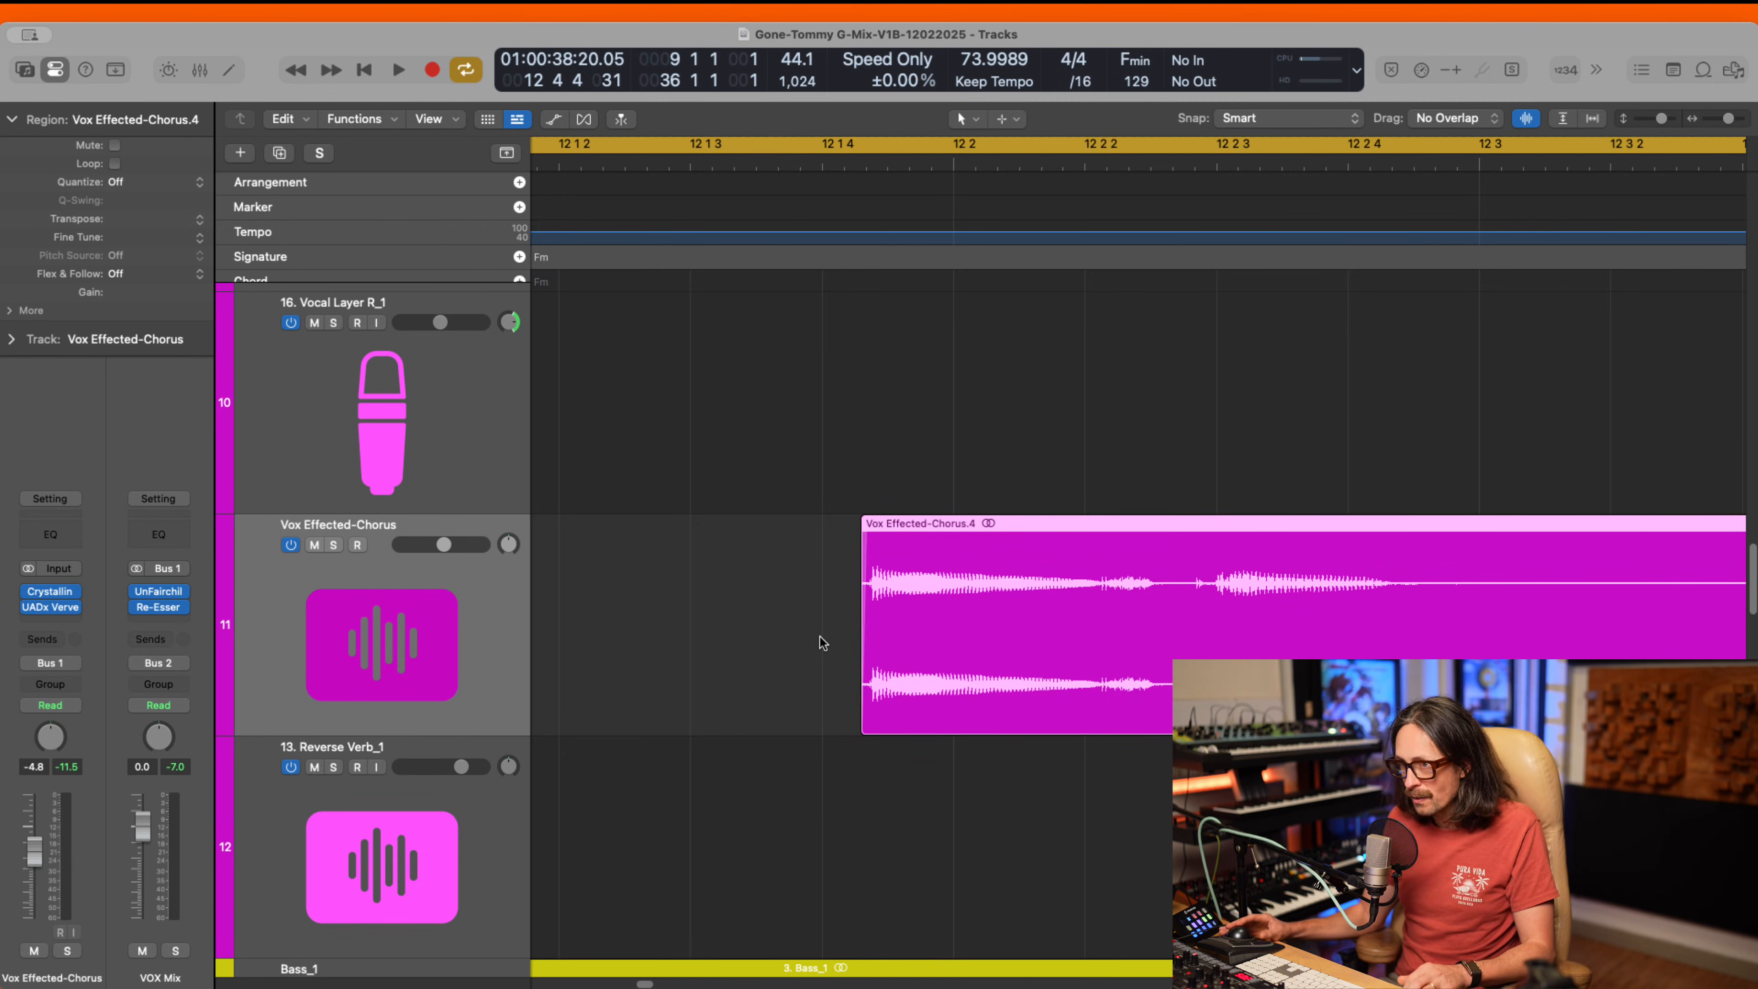
- Delete the silence between 12 3 1 1 and 13 1 4 81 and fade out the end of the short phrase before it
ctrl+alt+click(1161, 611)
click(1373, 585)
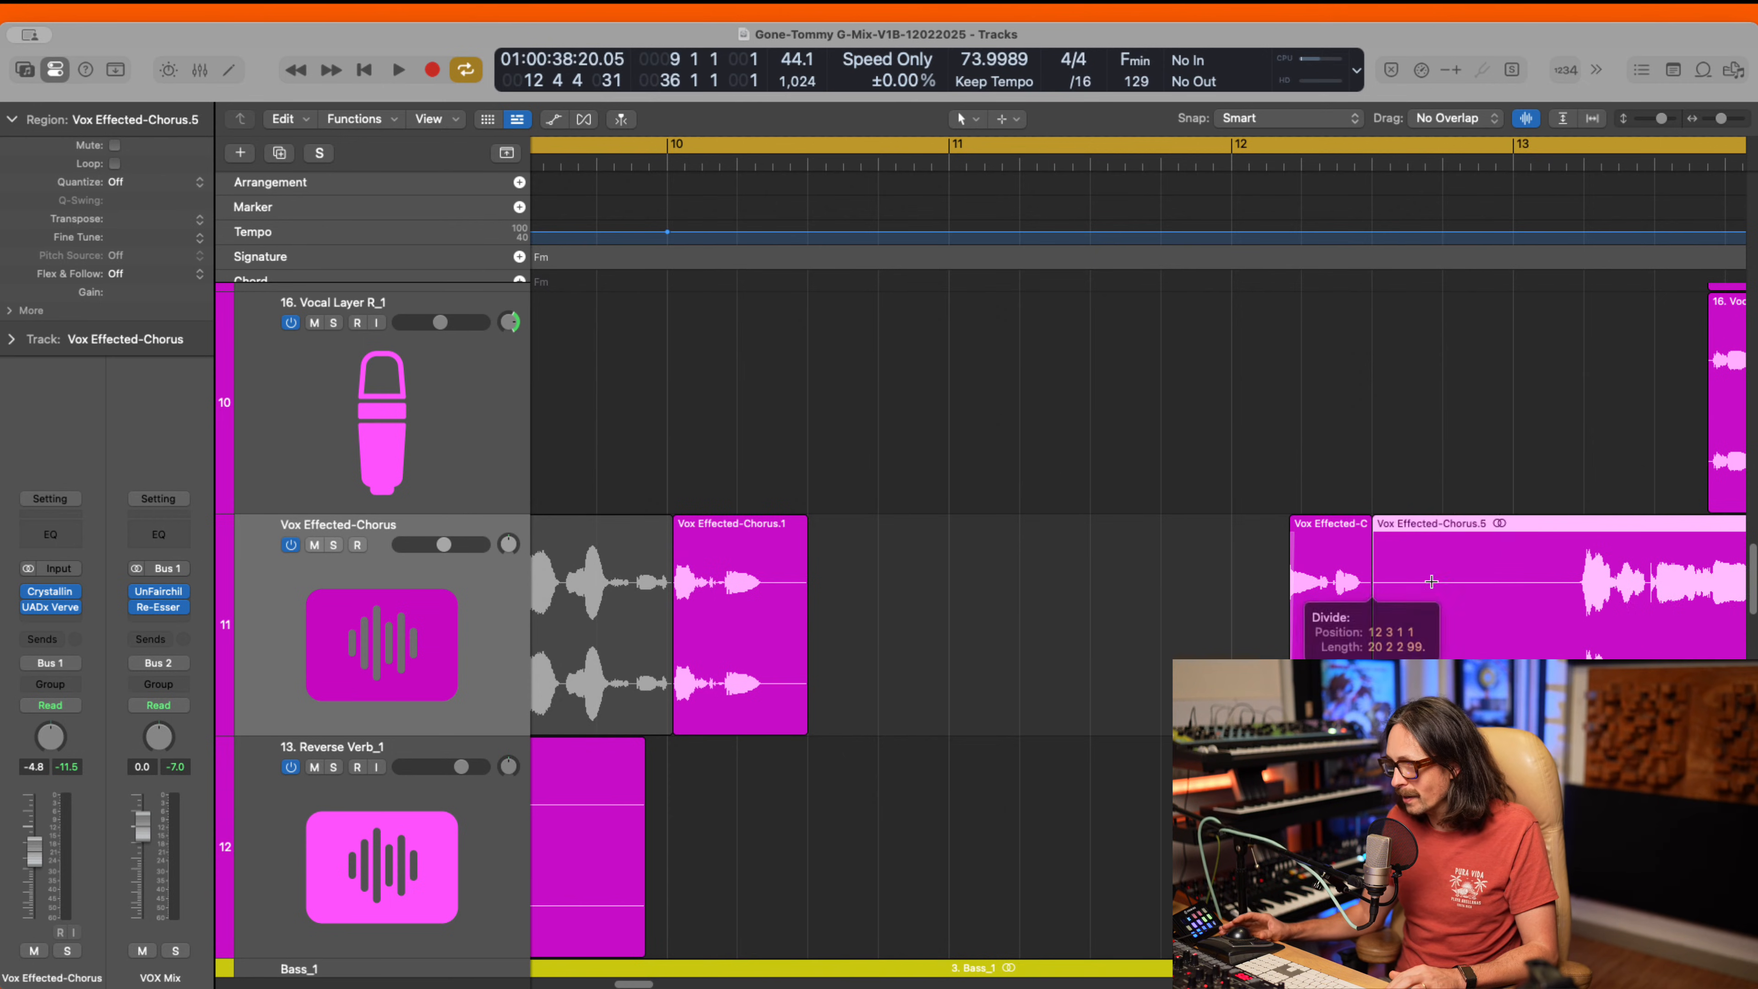
click(1570, 617)
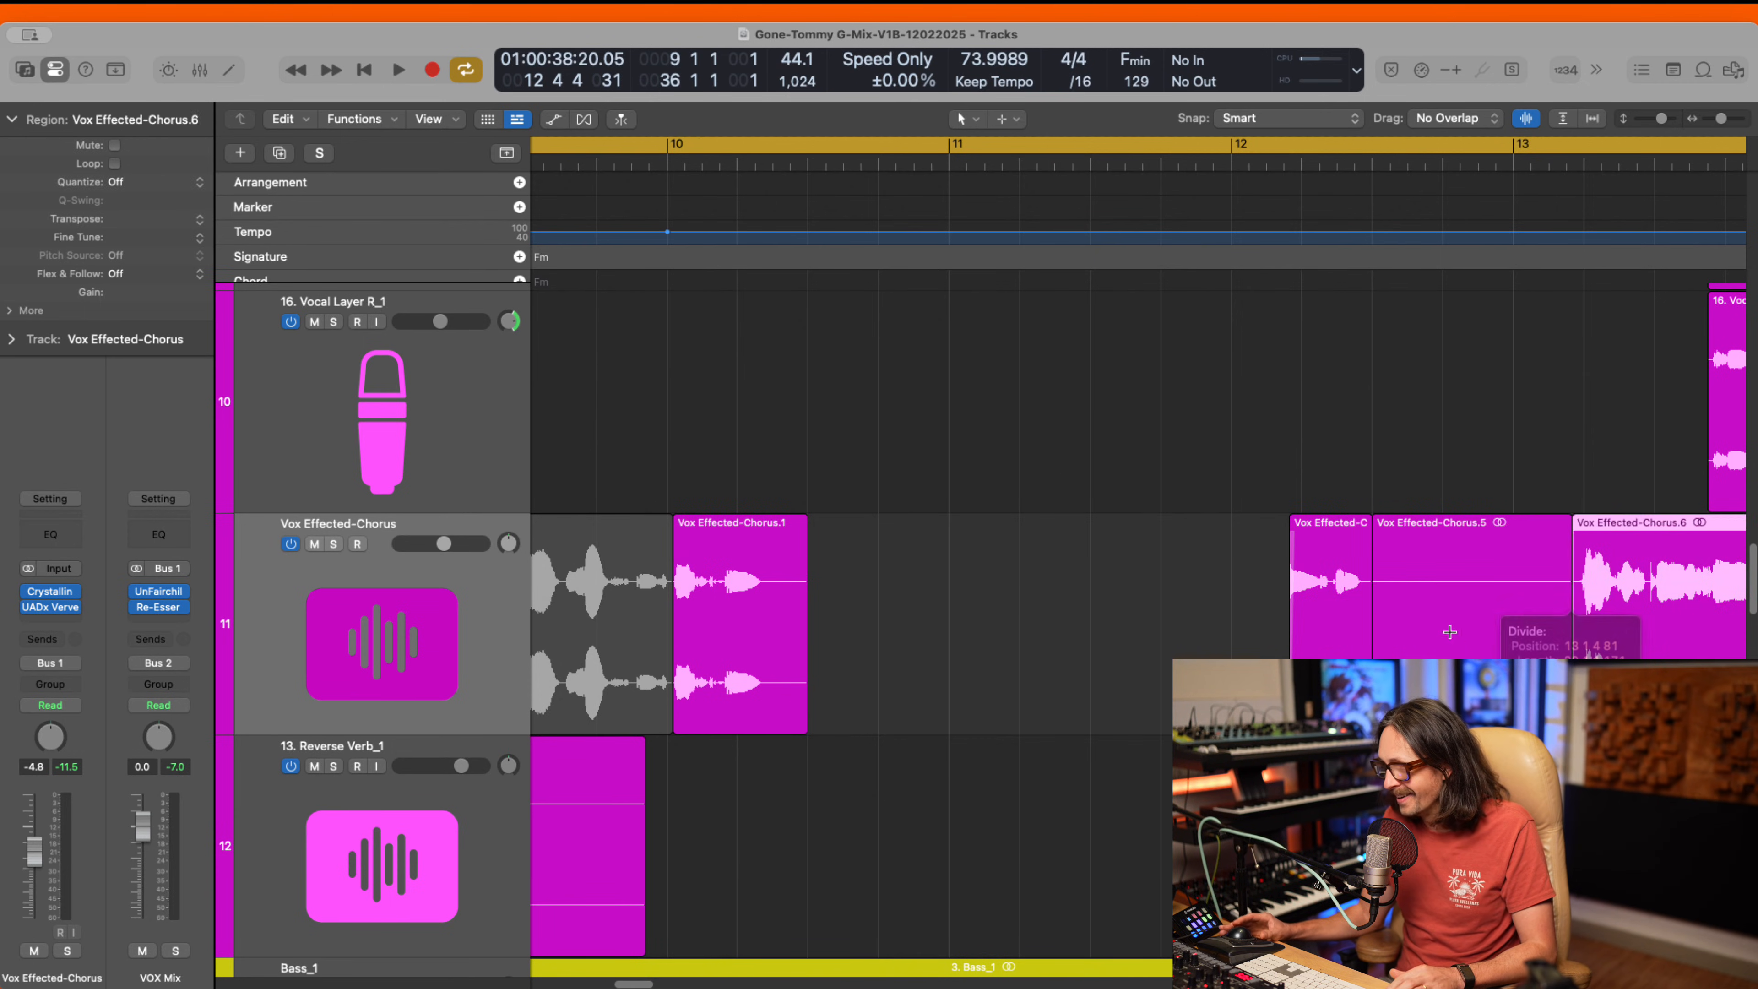
key(Delete)
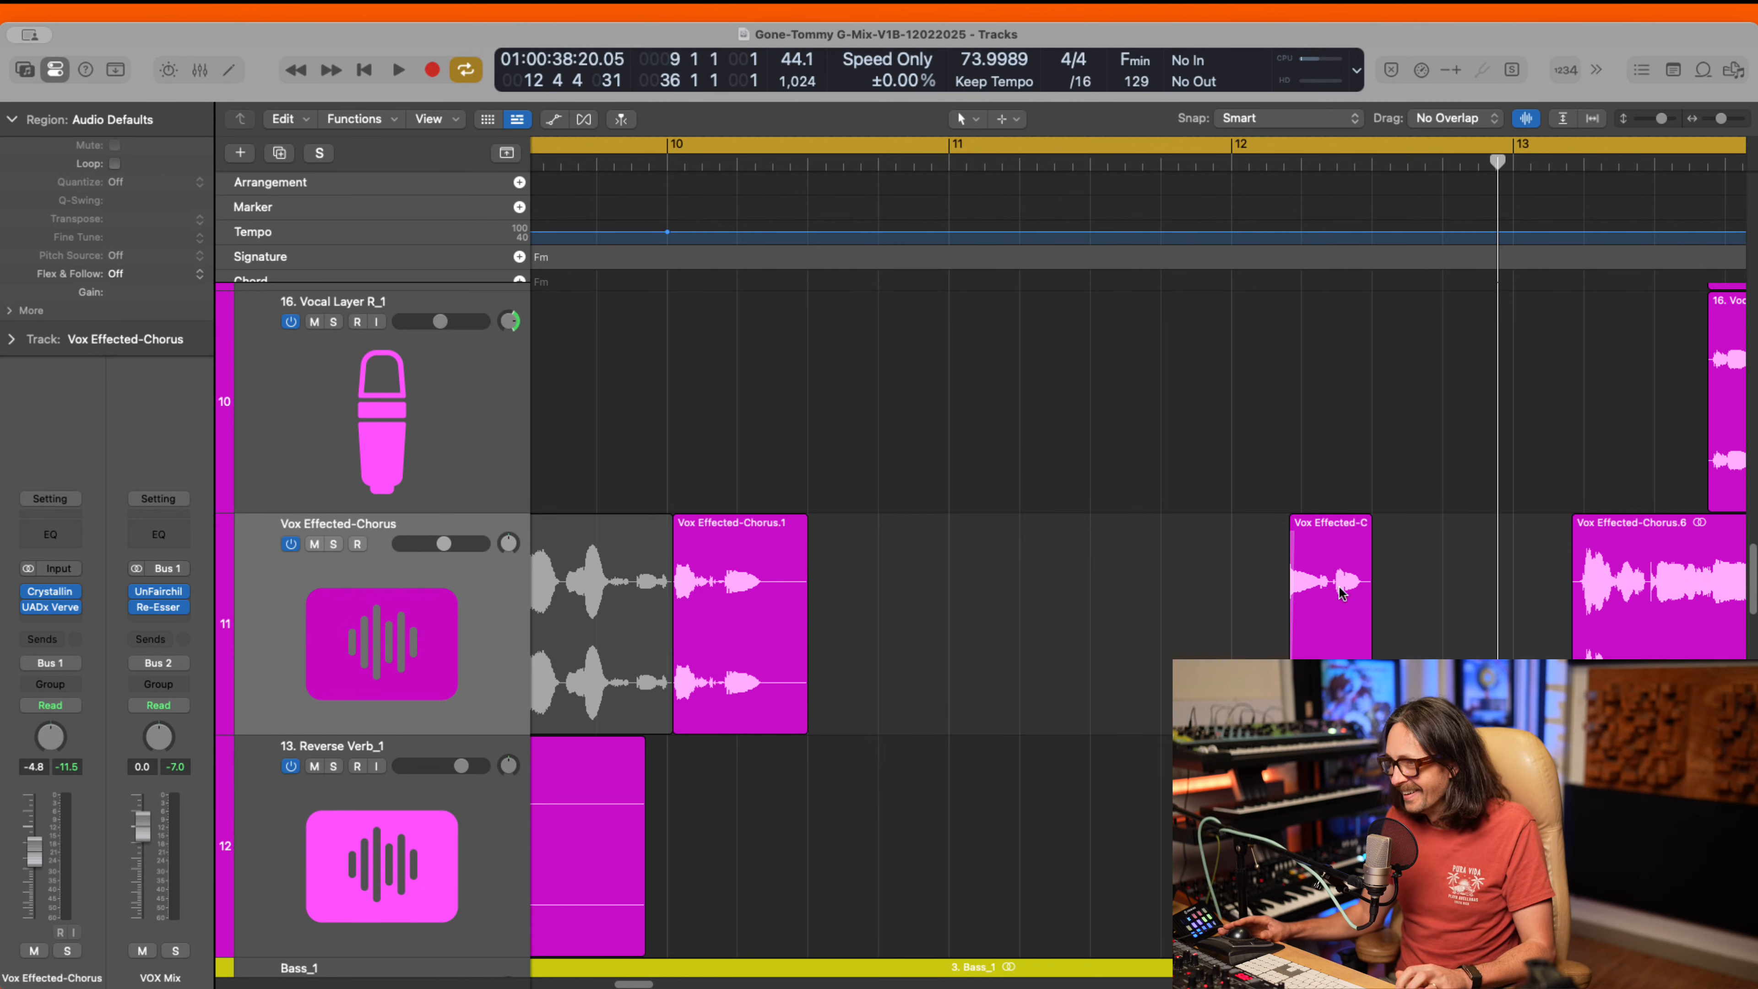
drag(1362, 618, 1401, 621)
ctrl+alt+click(891, 628)
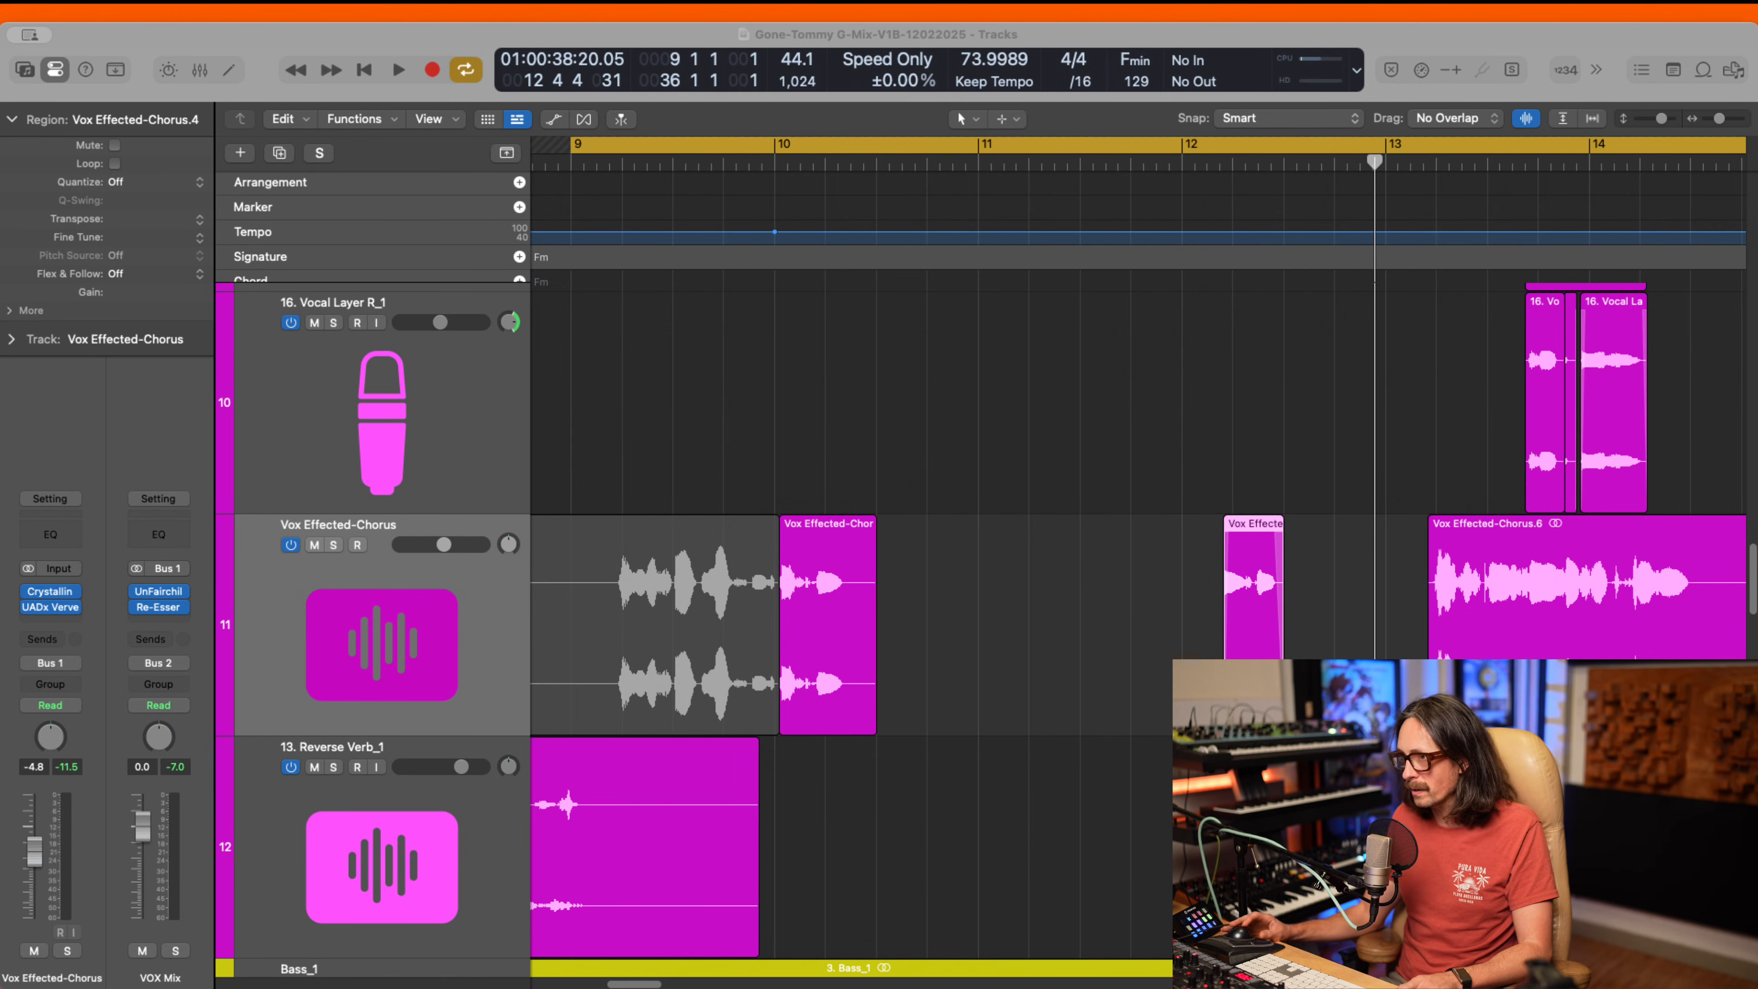
- Split the unmuted clip at bar 10 just before its final word, delete the earlier part, and audition the shortened effect
key(space)
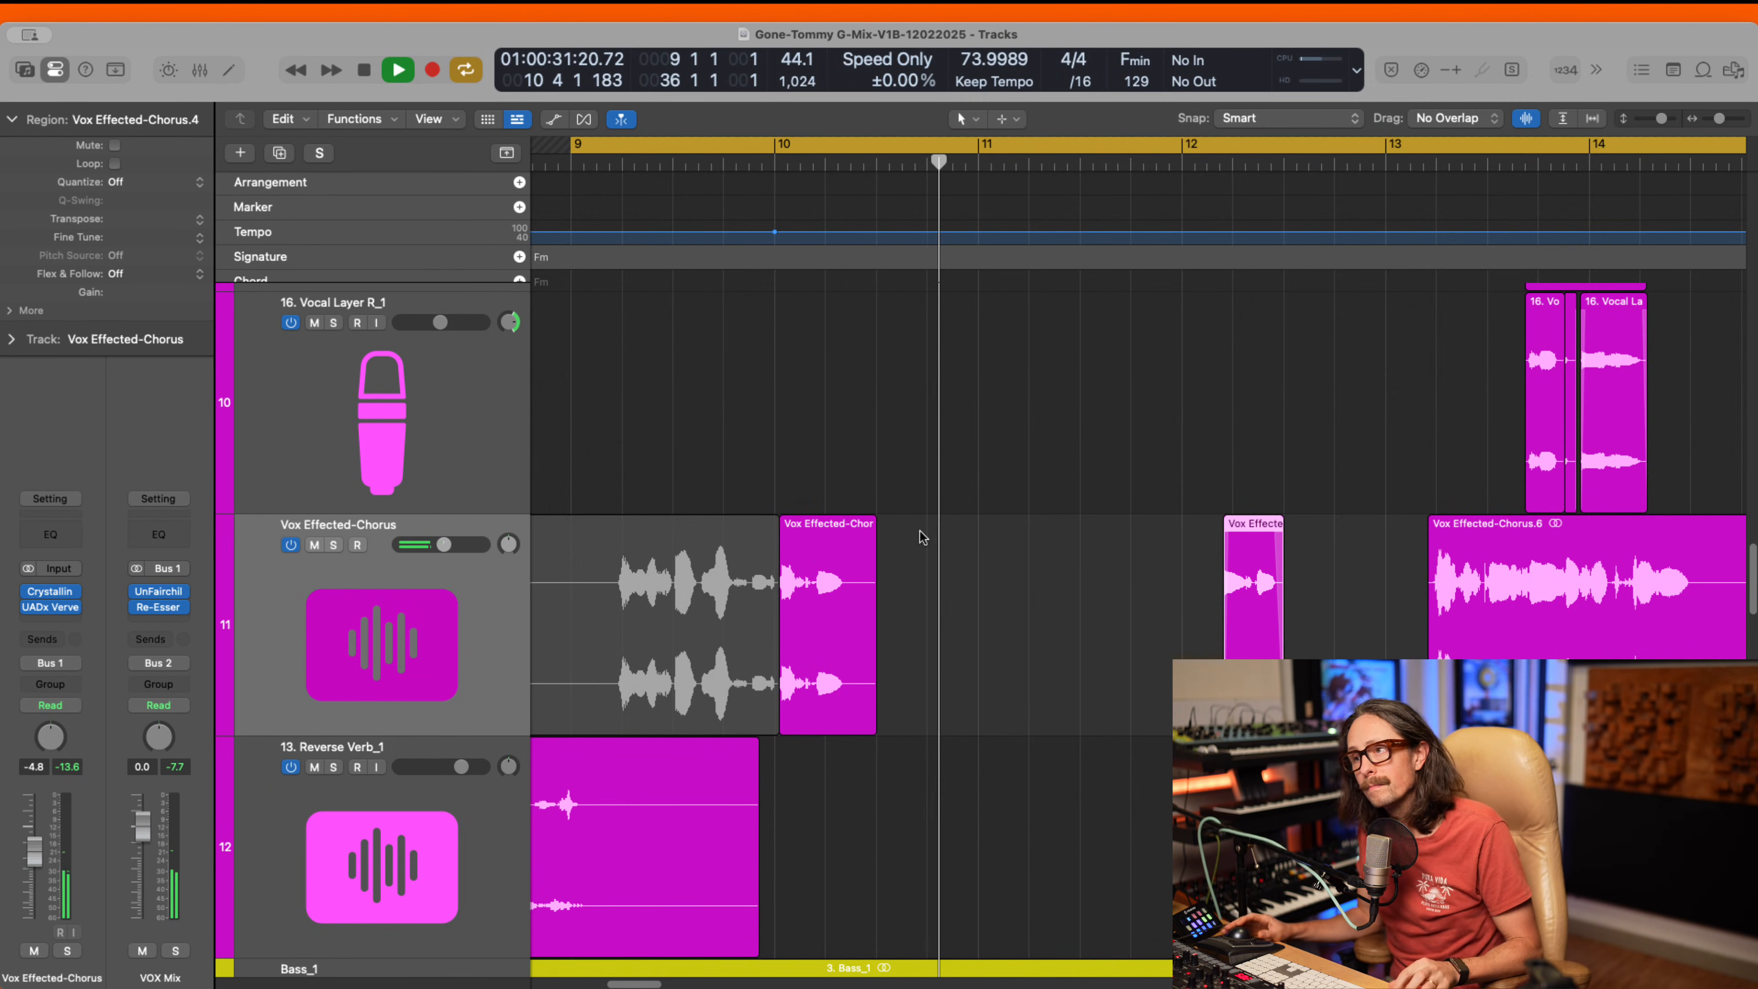
key(space)
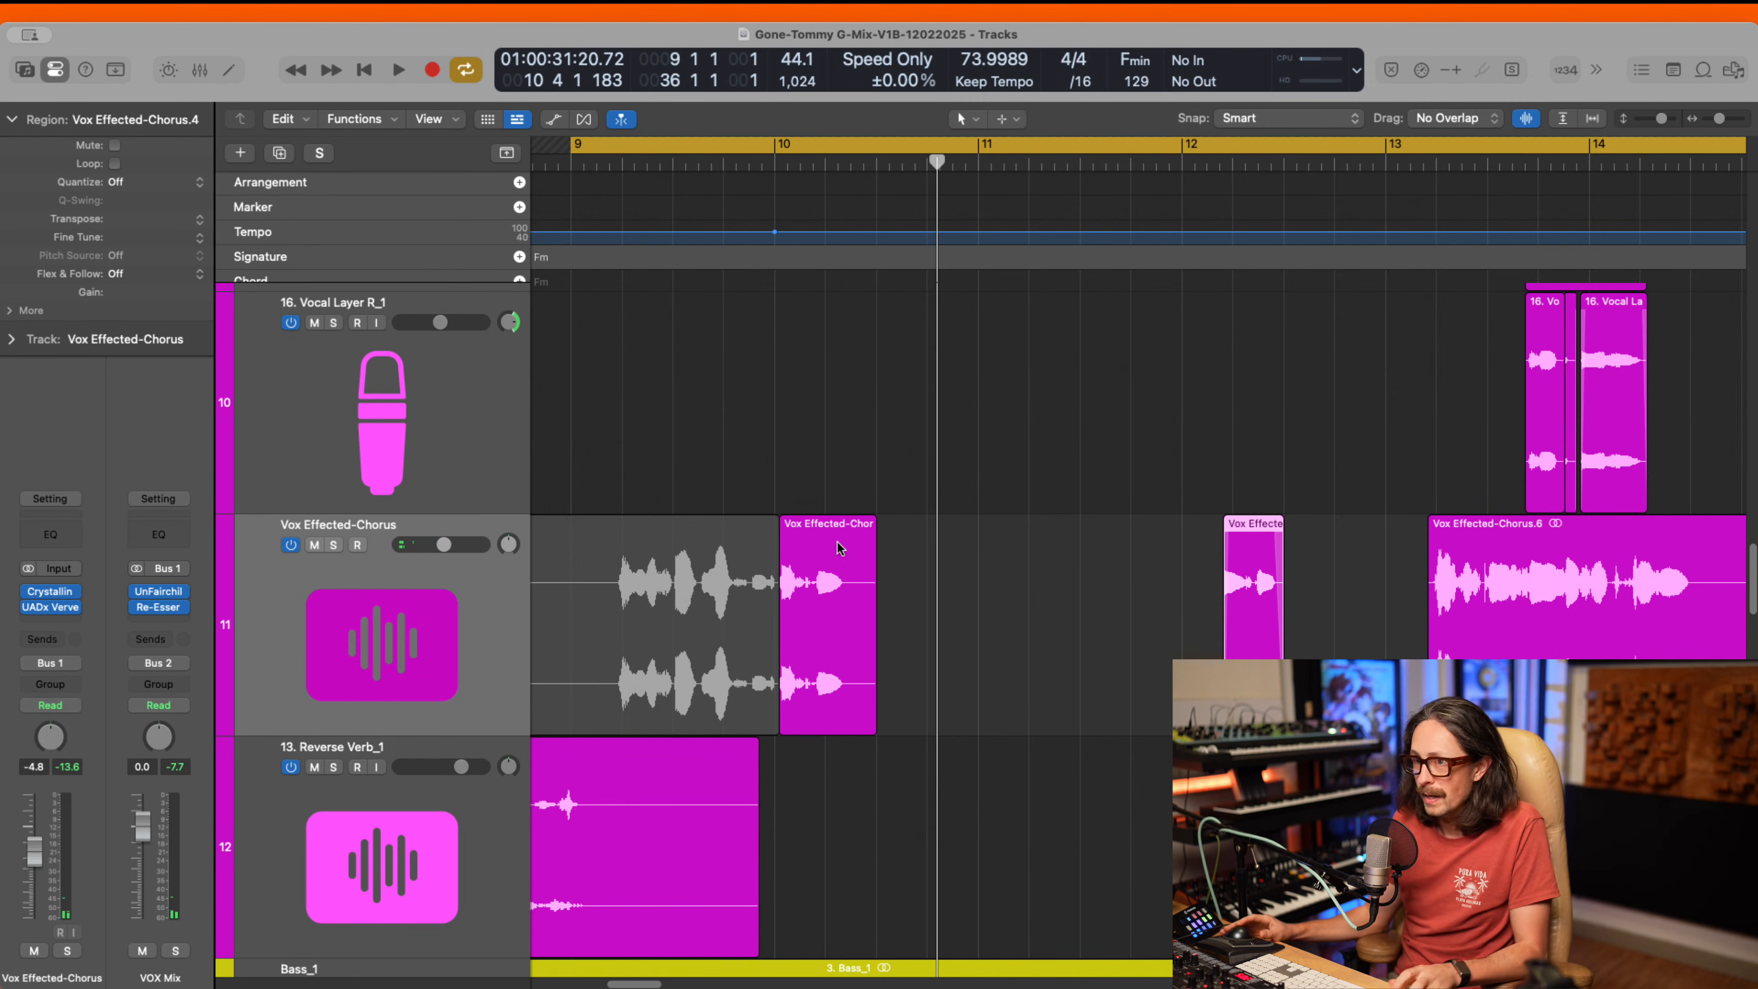
drag(759, 501, 927, 757)
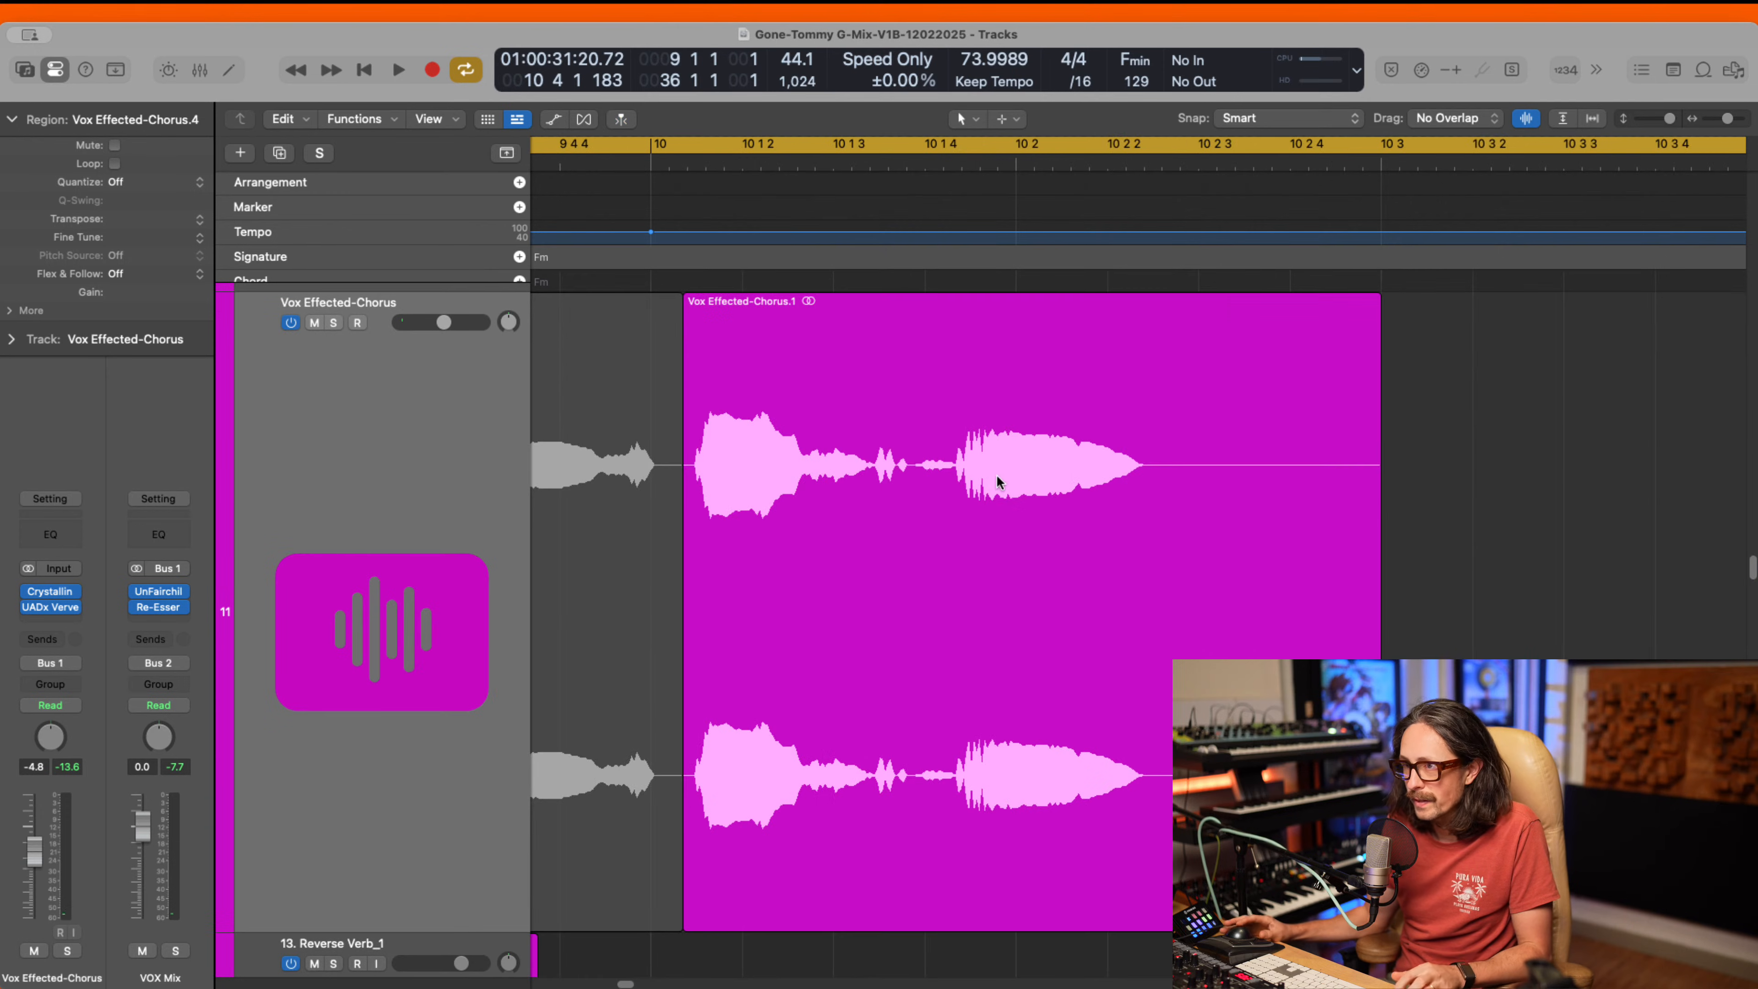
super+double_click(913, 467)
click(818, 553)
key(BackSpace)
super+click(798, 475)
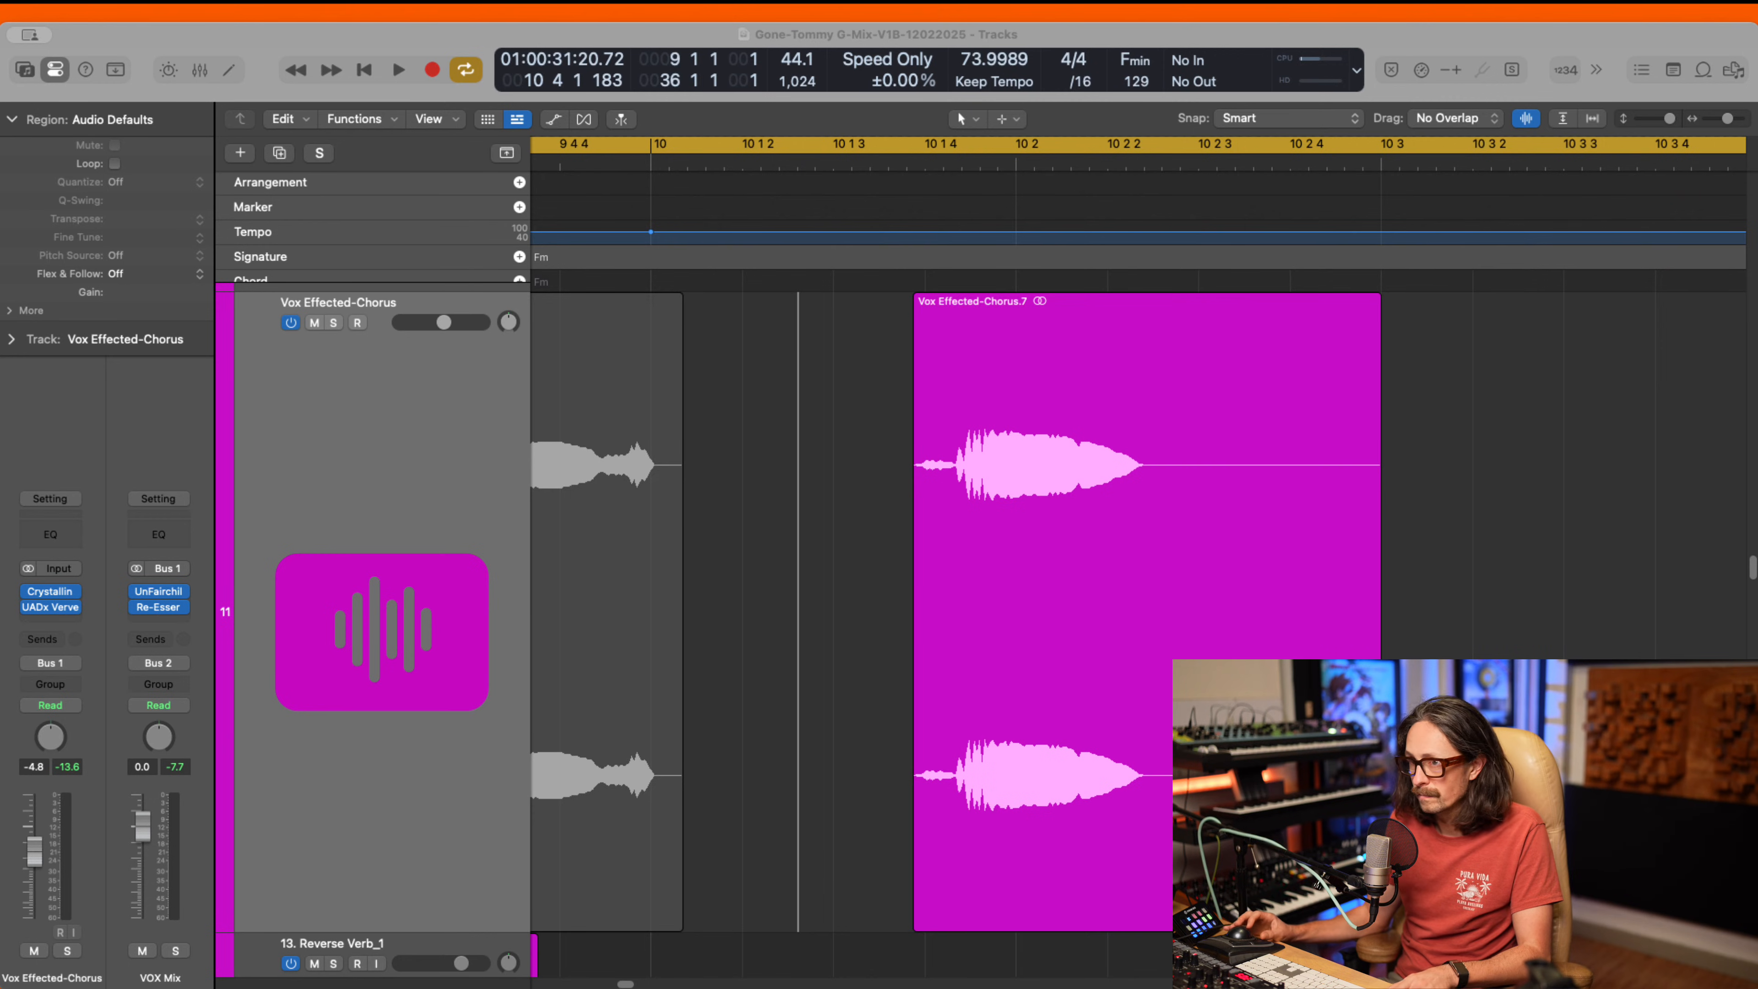
click(756, 805)
key(space)
ctrl+alt+click(1068, 557)
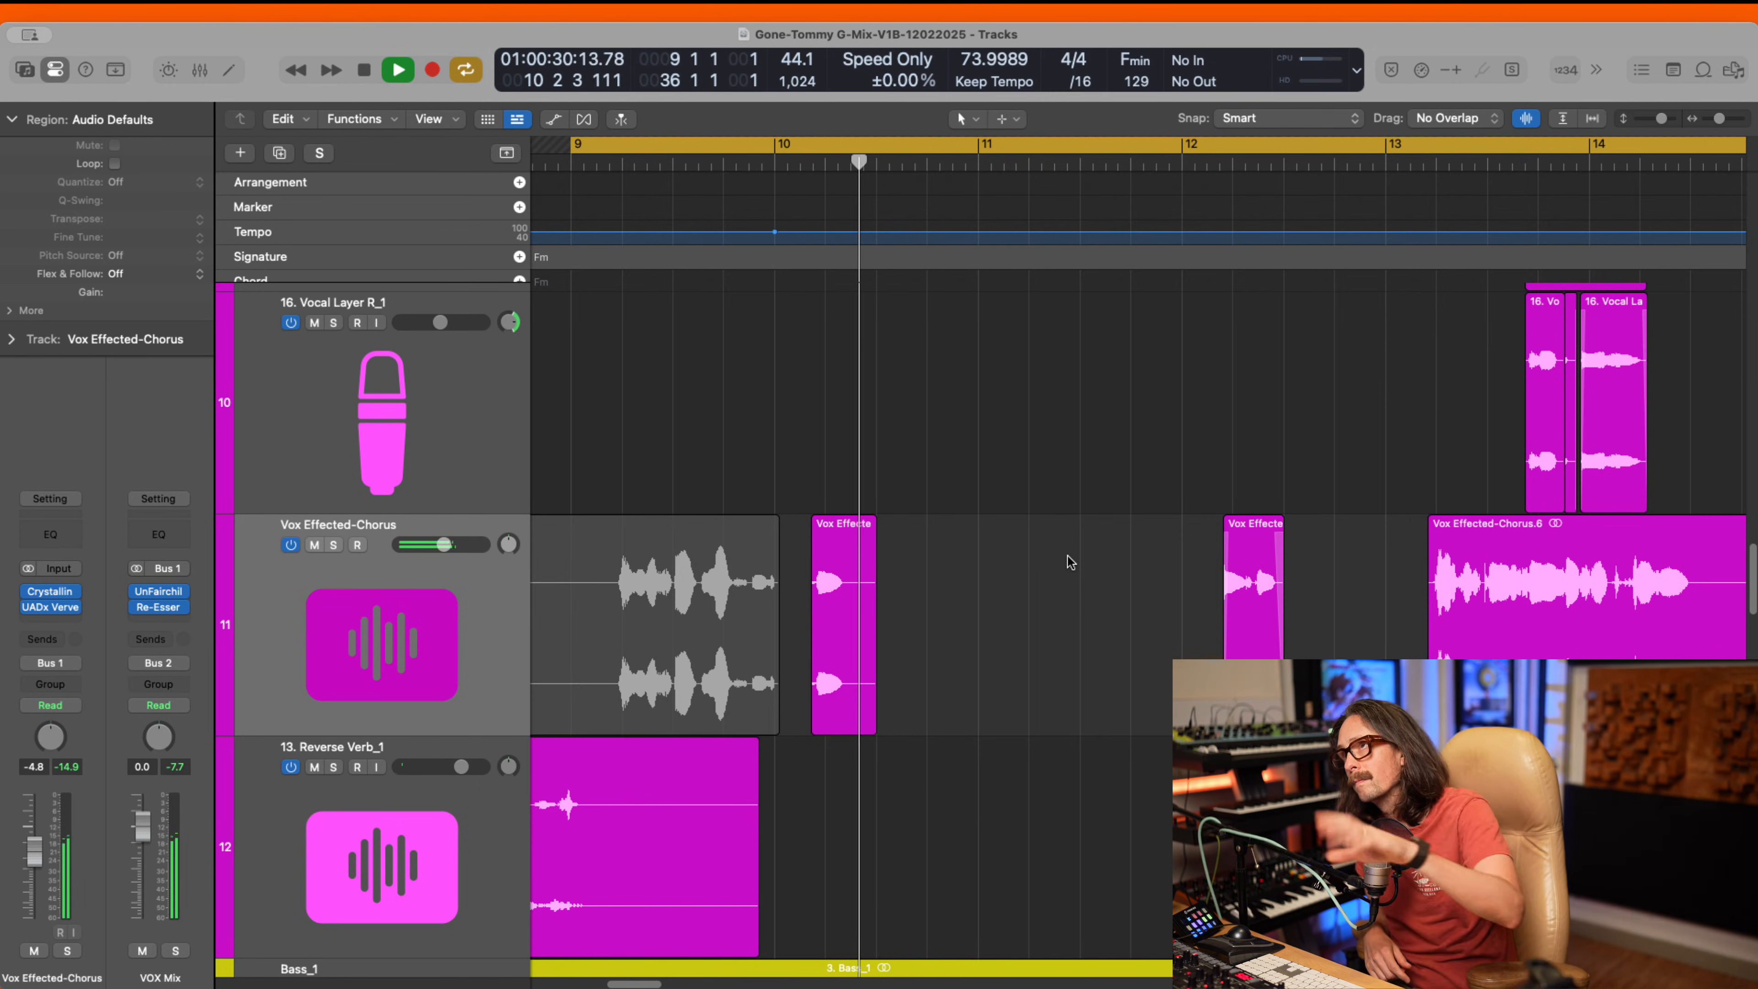
key(space)
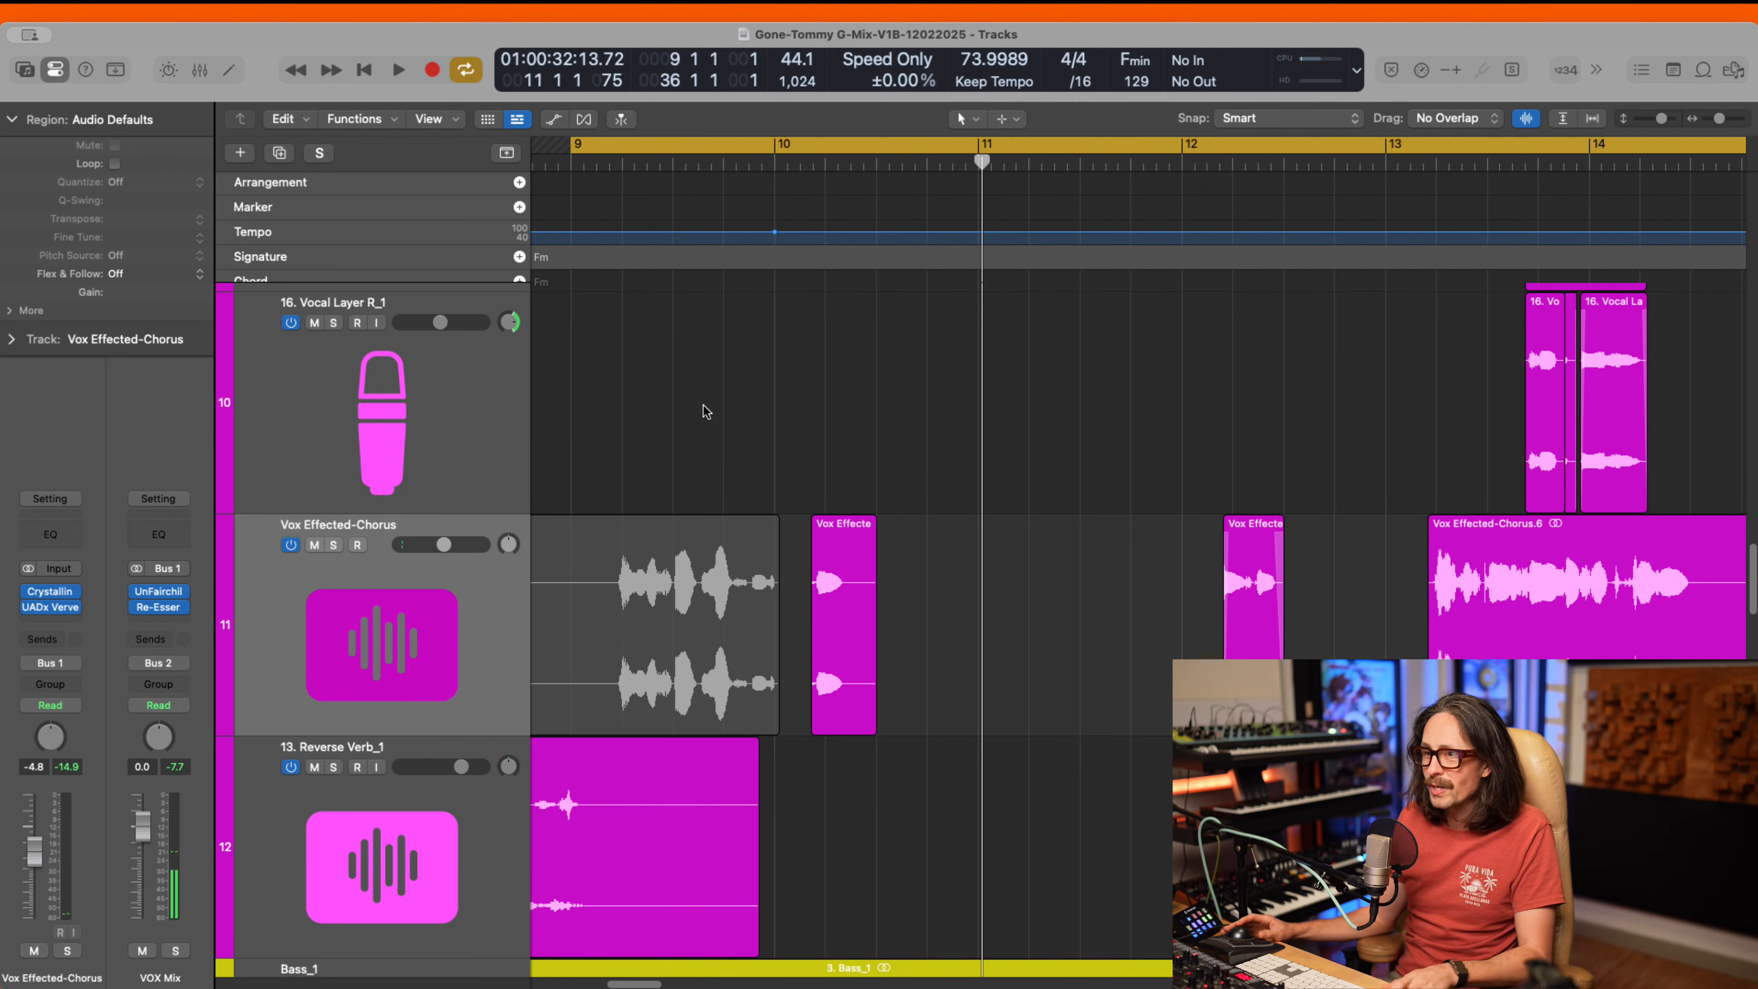
- Move the short Vox Effected-Chorus clip after bar 10 earlier so it starts at 10 1 3
drag(654, 432, 909, 754)
mouse_move(1252, 726)
mouse_down()
mouse_move(1120, 726)
mouse_move(1264, 726)
mouse_up()
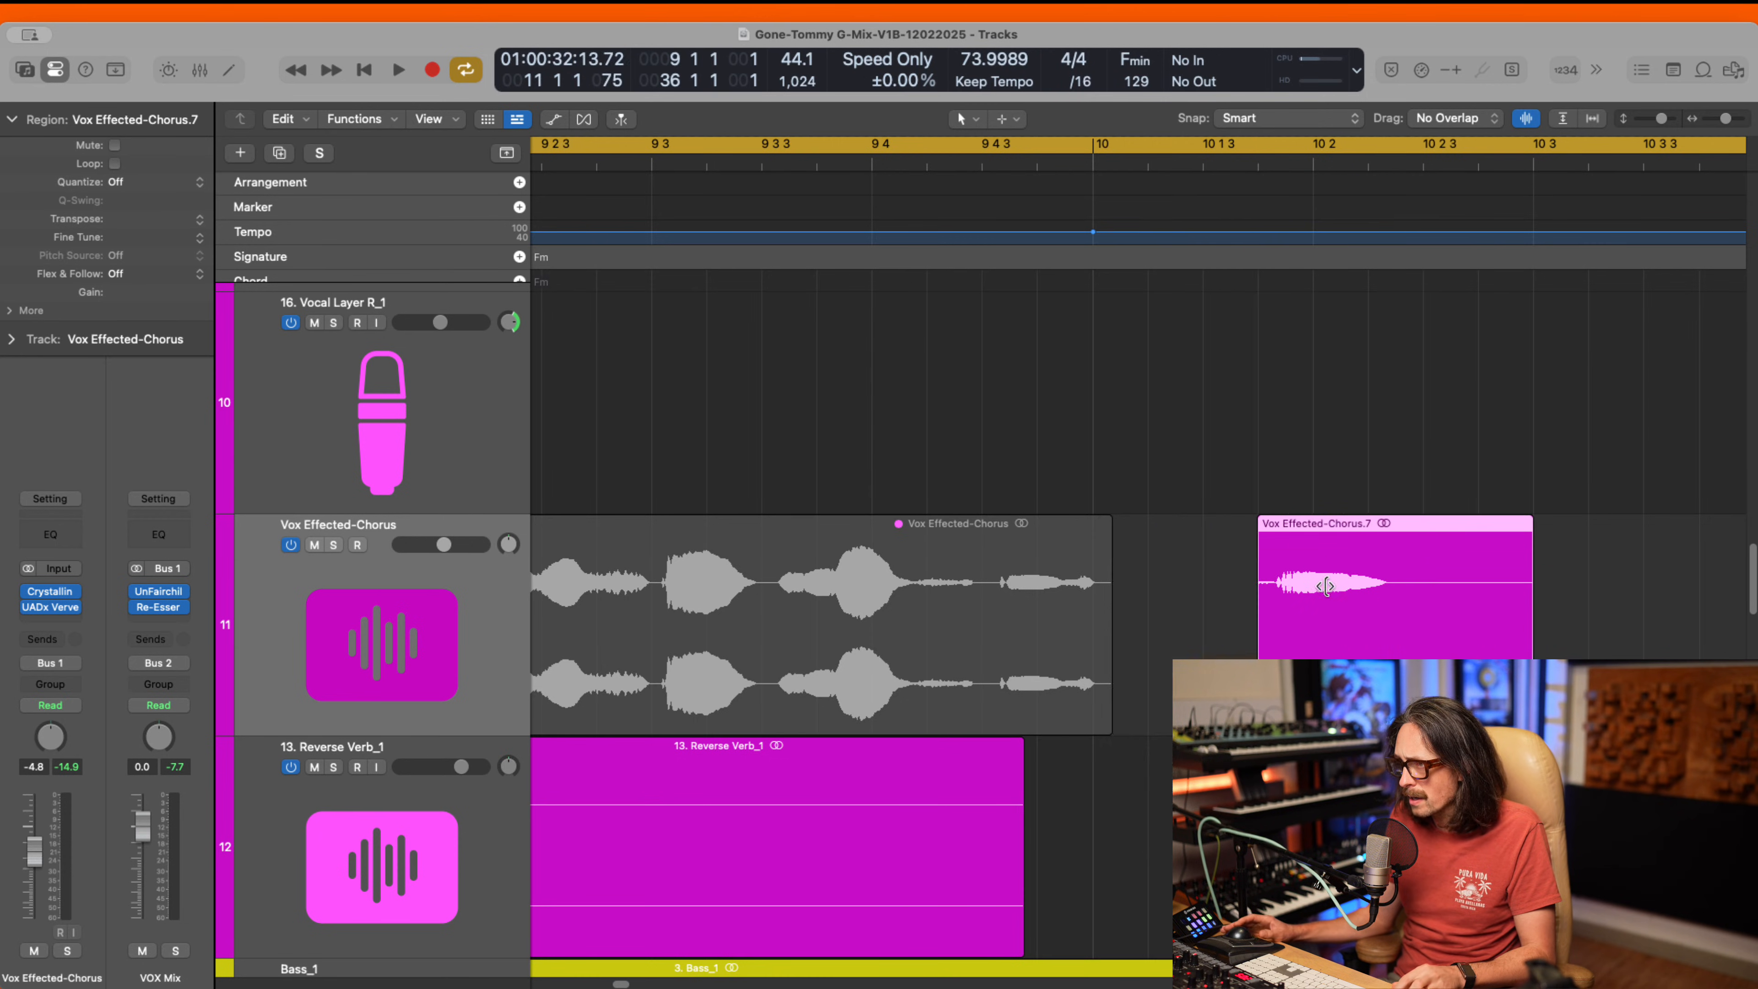
drag(1326, 592, 1271, 599)
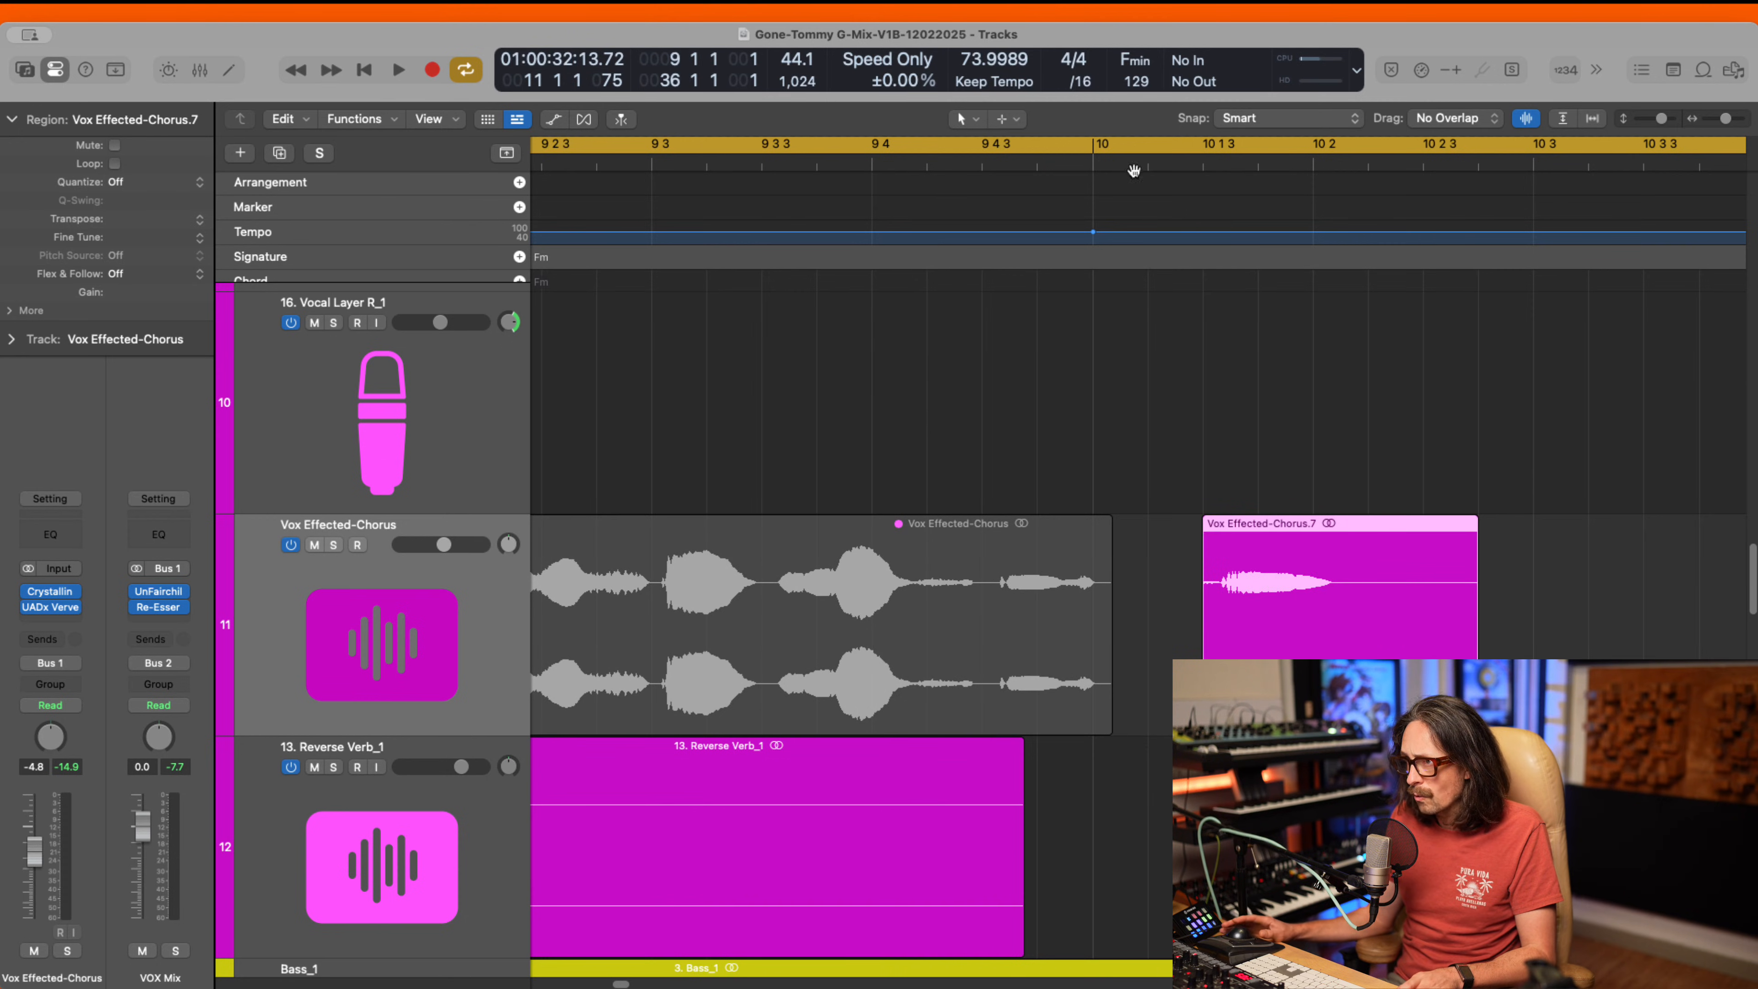
- Shift the short clip later so its vocal onset lines up with about 10 1 3 231, and audition the timing
drag(1083, 376, 1500, 734)
click(1033, 160)
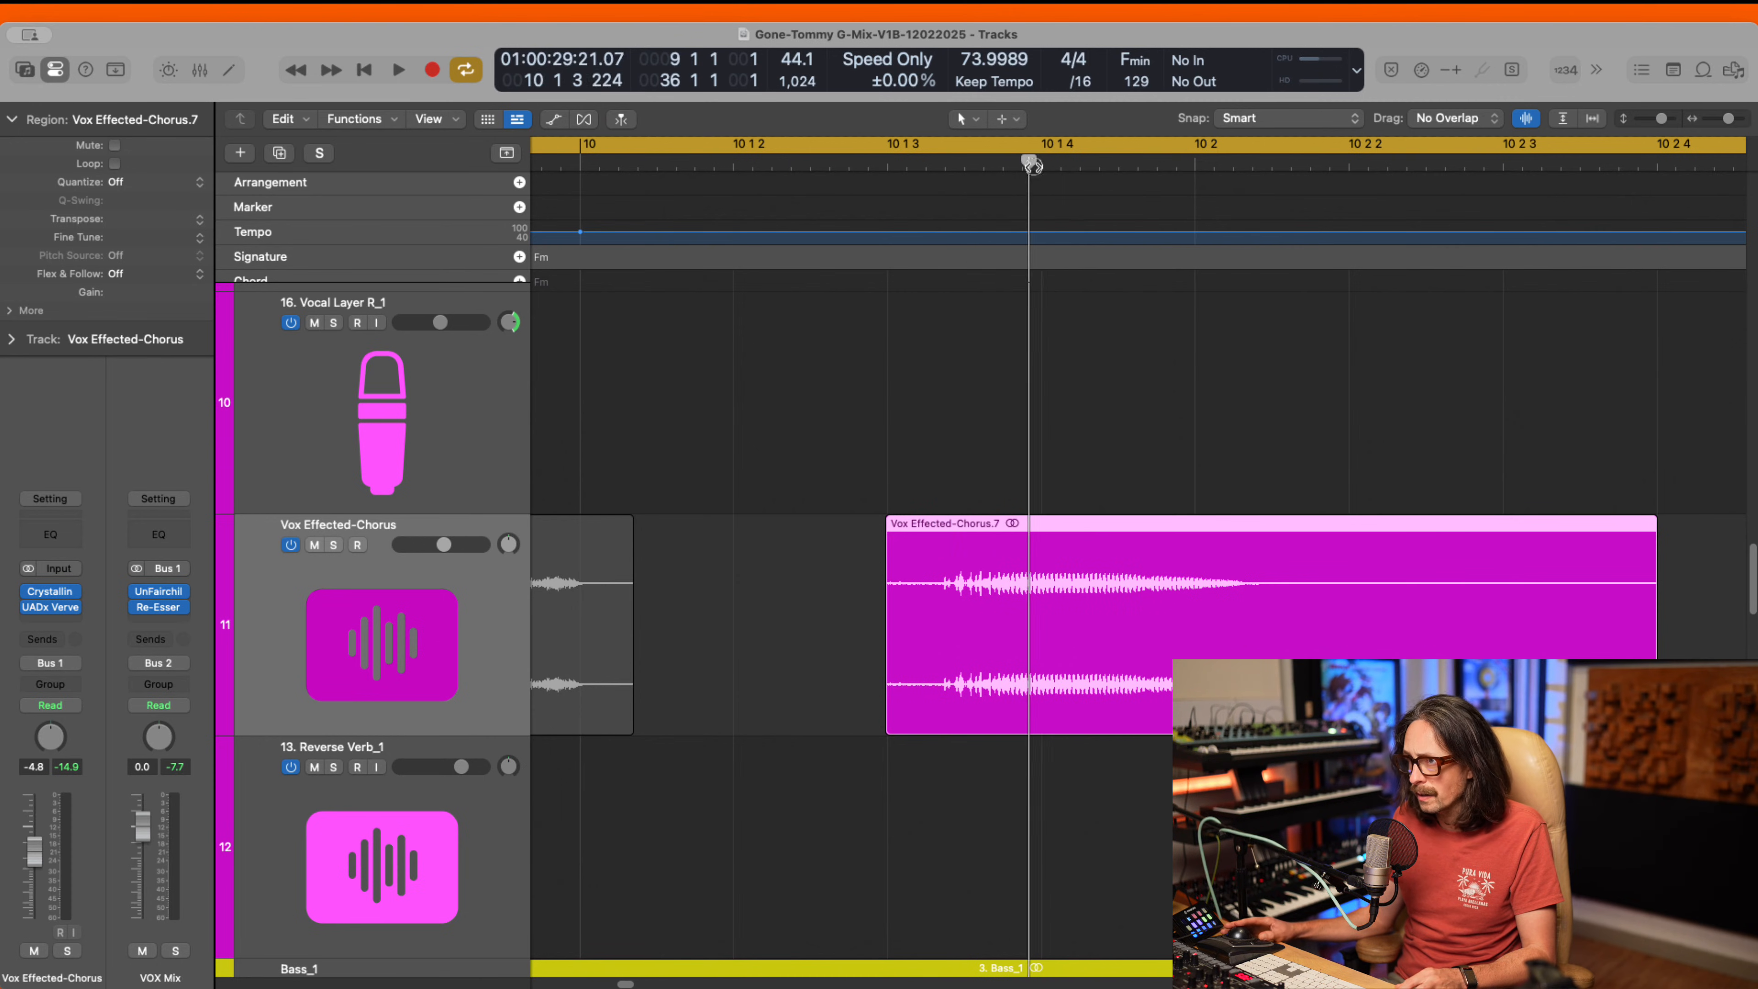
drag(1064, 609, 1135, 590)
drag(1143, 579, 1142, 579)
key(z)
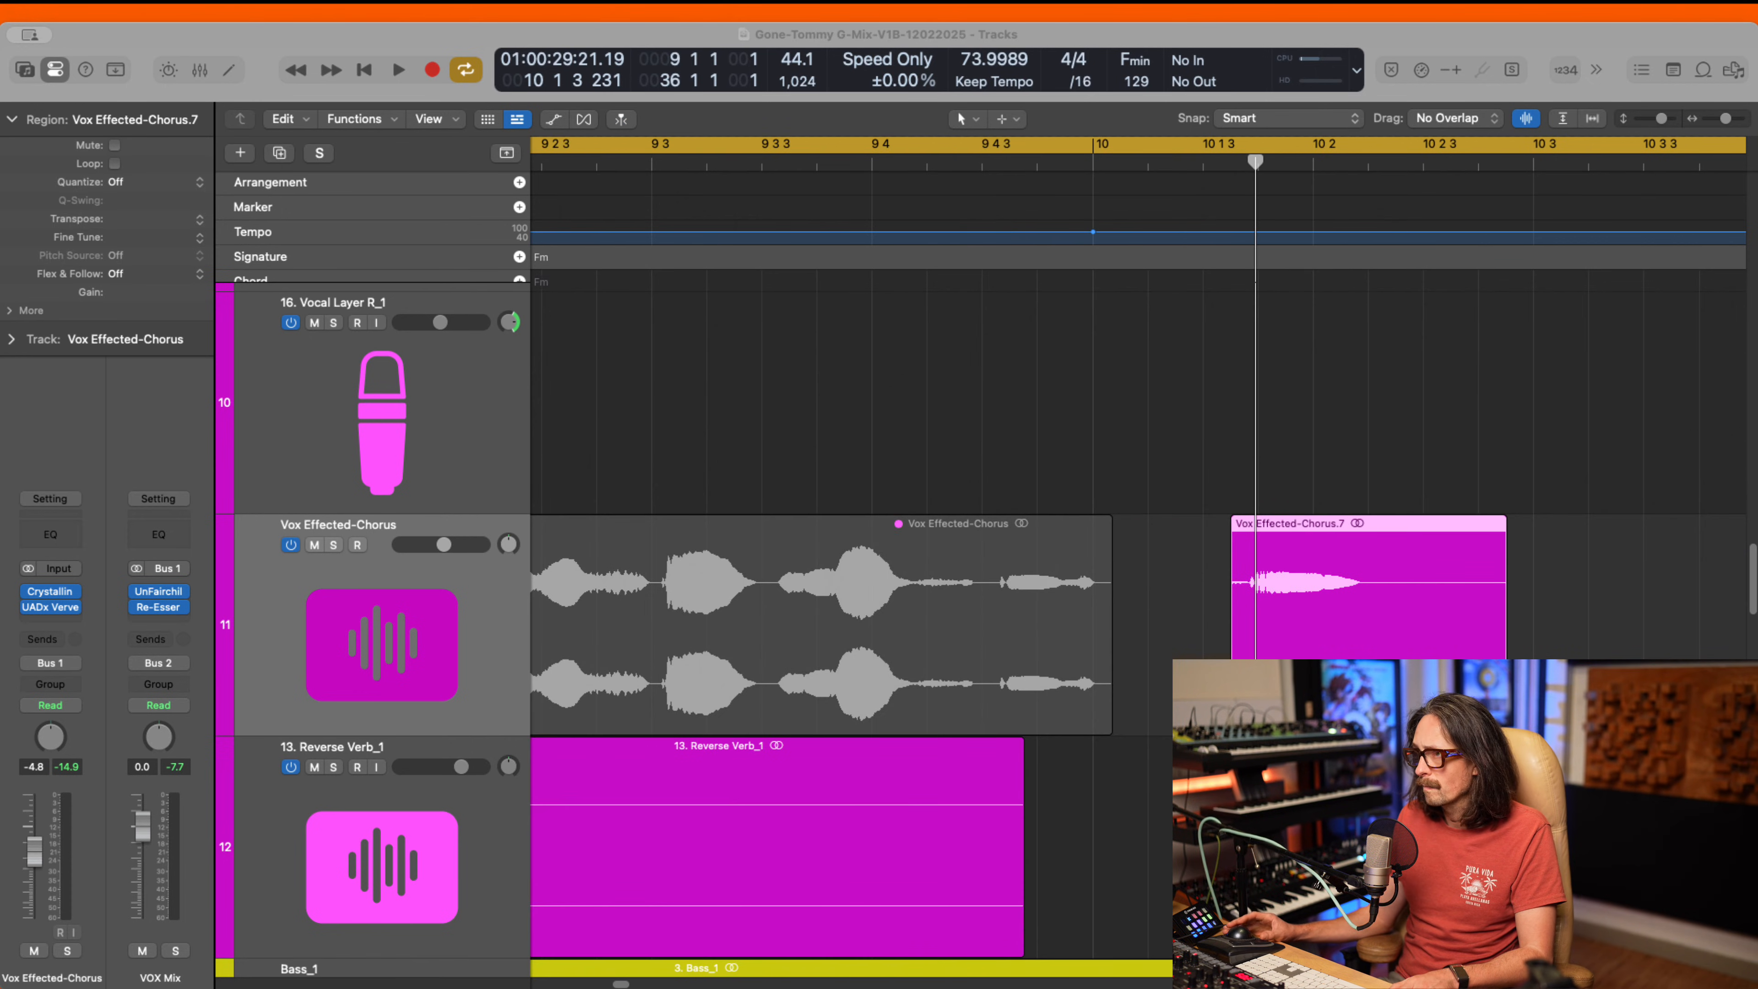
key(space)
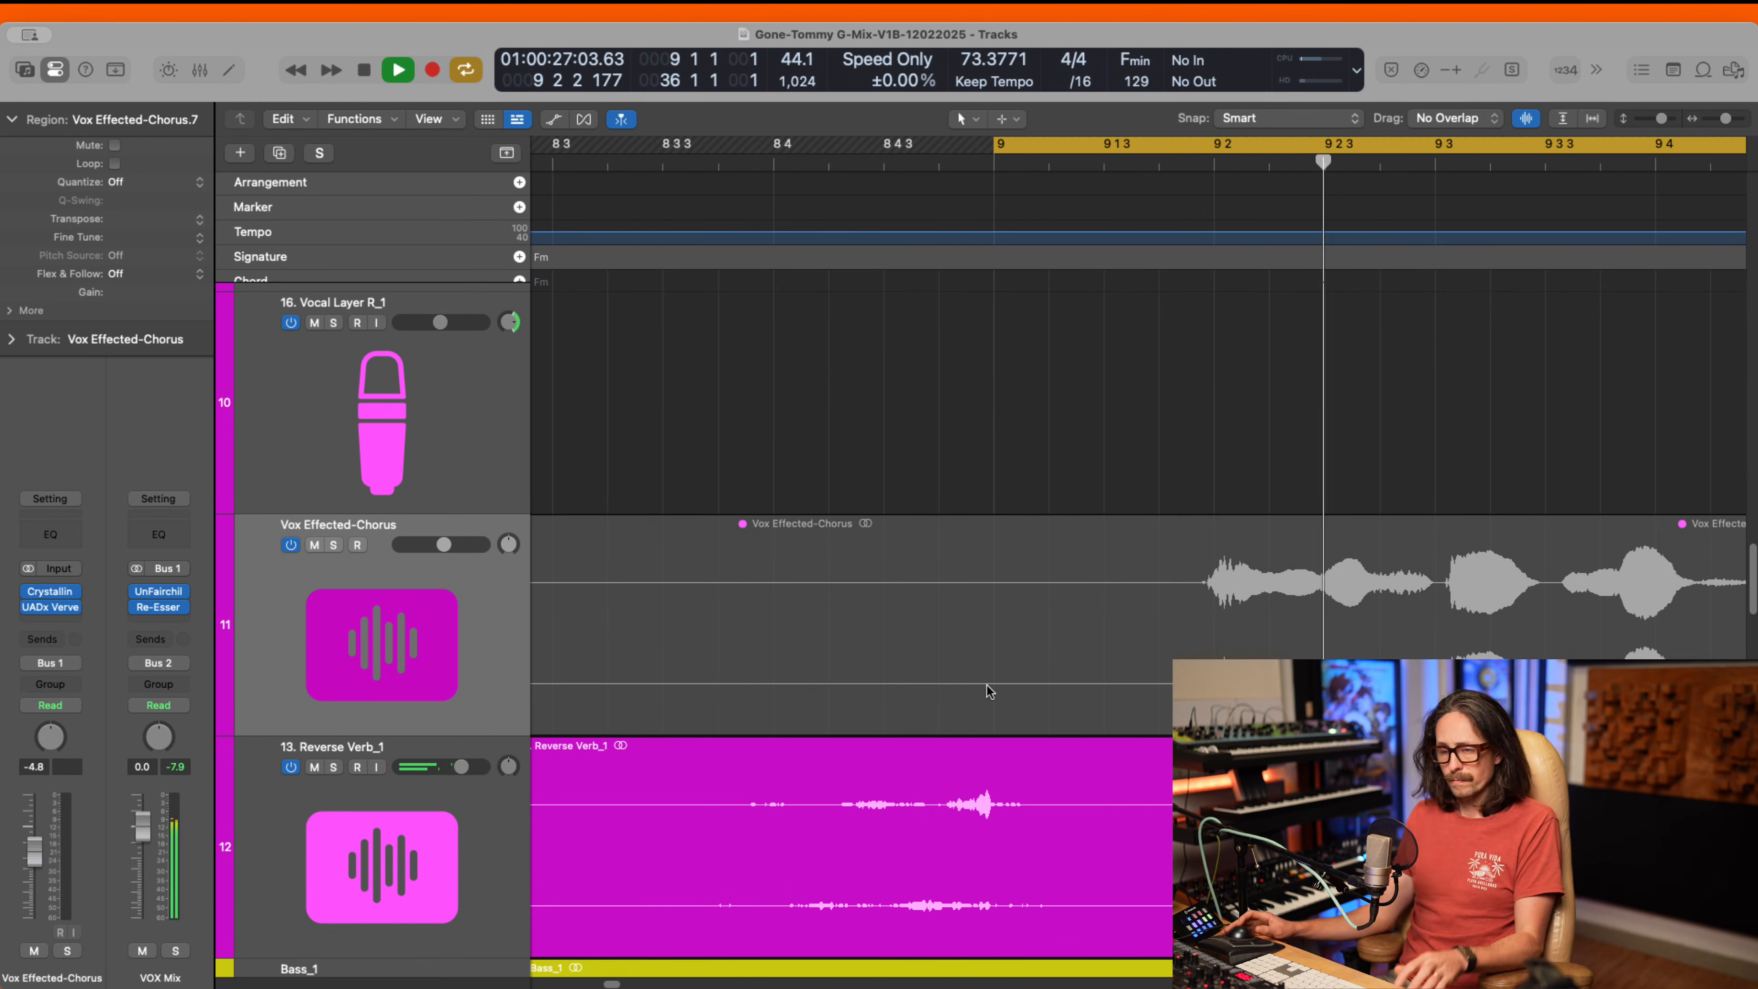
key(z)
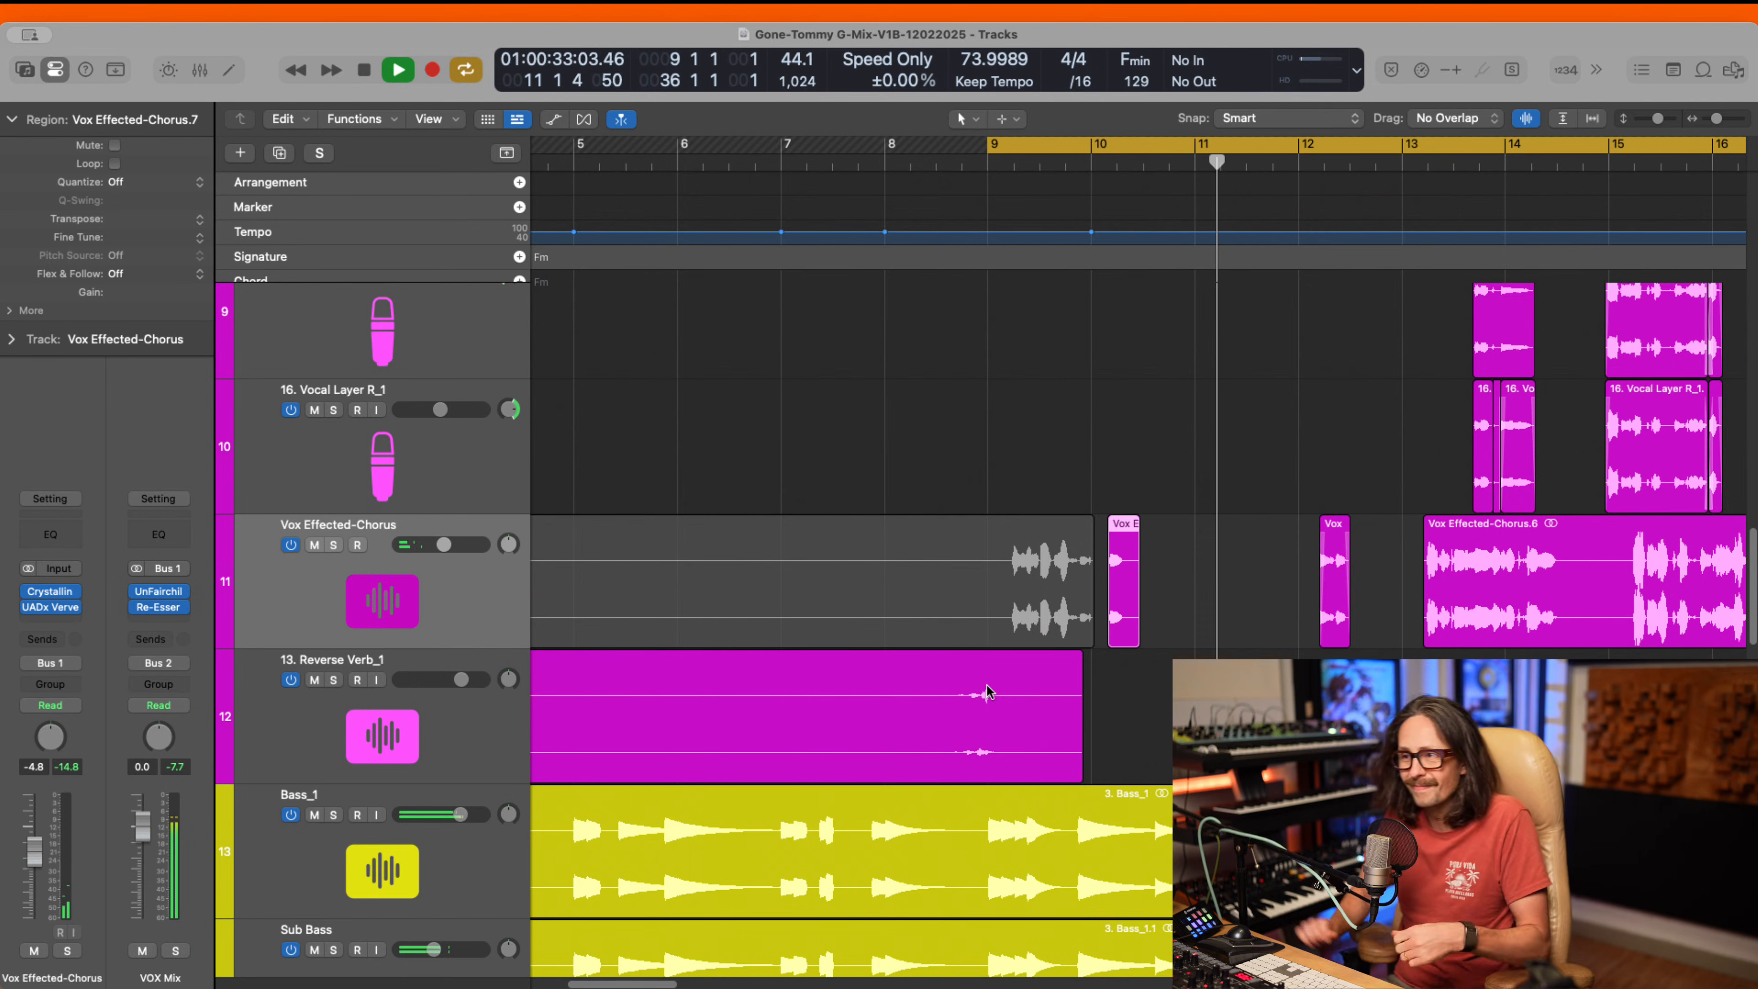
key(space)
- Nudge the short clip slightly earlier to start just before 10 1 3 while auditioning the chorus through bar 13
drag(1066, 426, 1246, 668)
key(space)
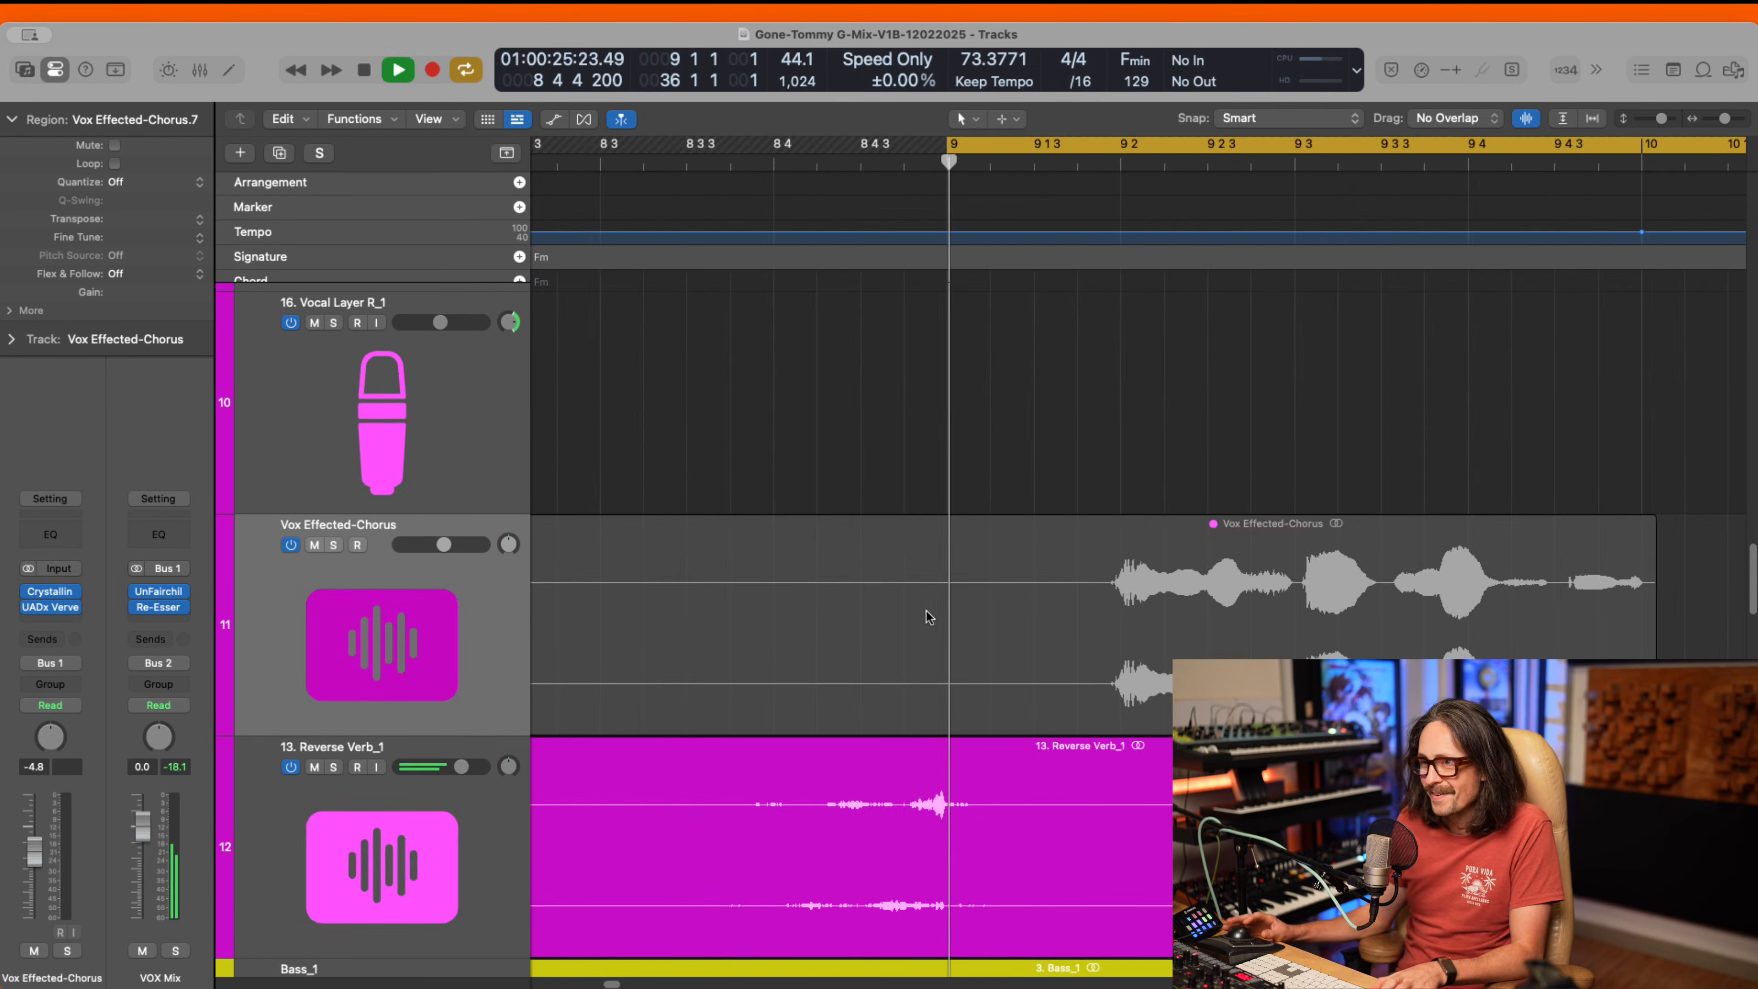
scroll(1346, 641, right, 6)
click(1413, 626)
drag(1412, 626, 1376, 626)
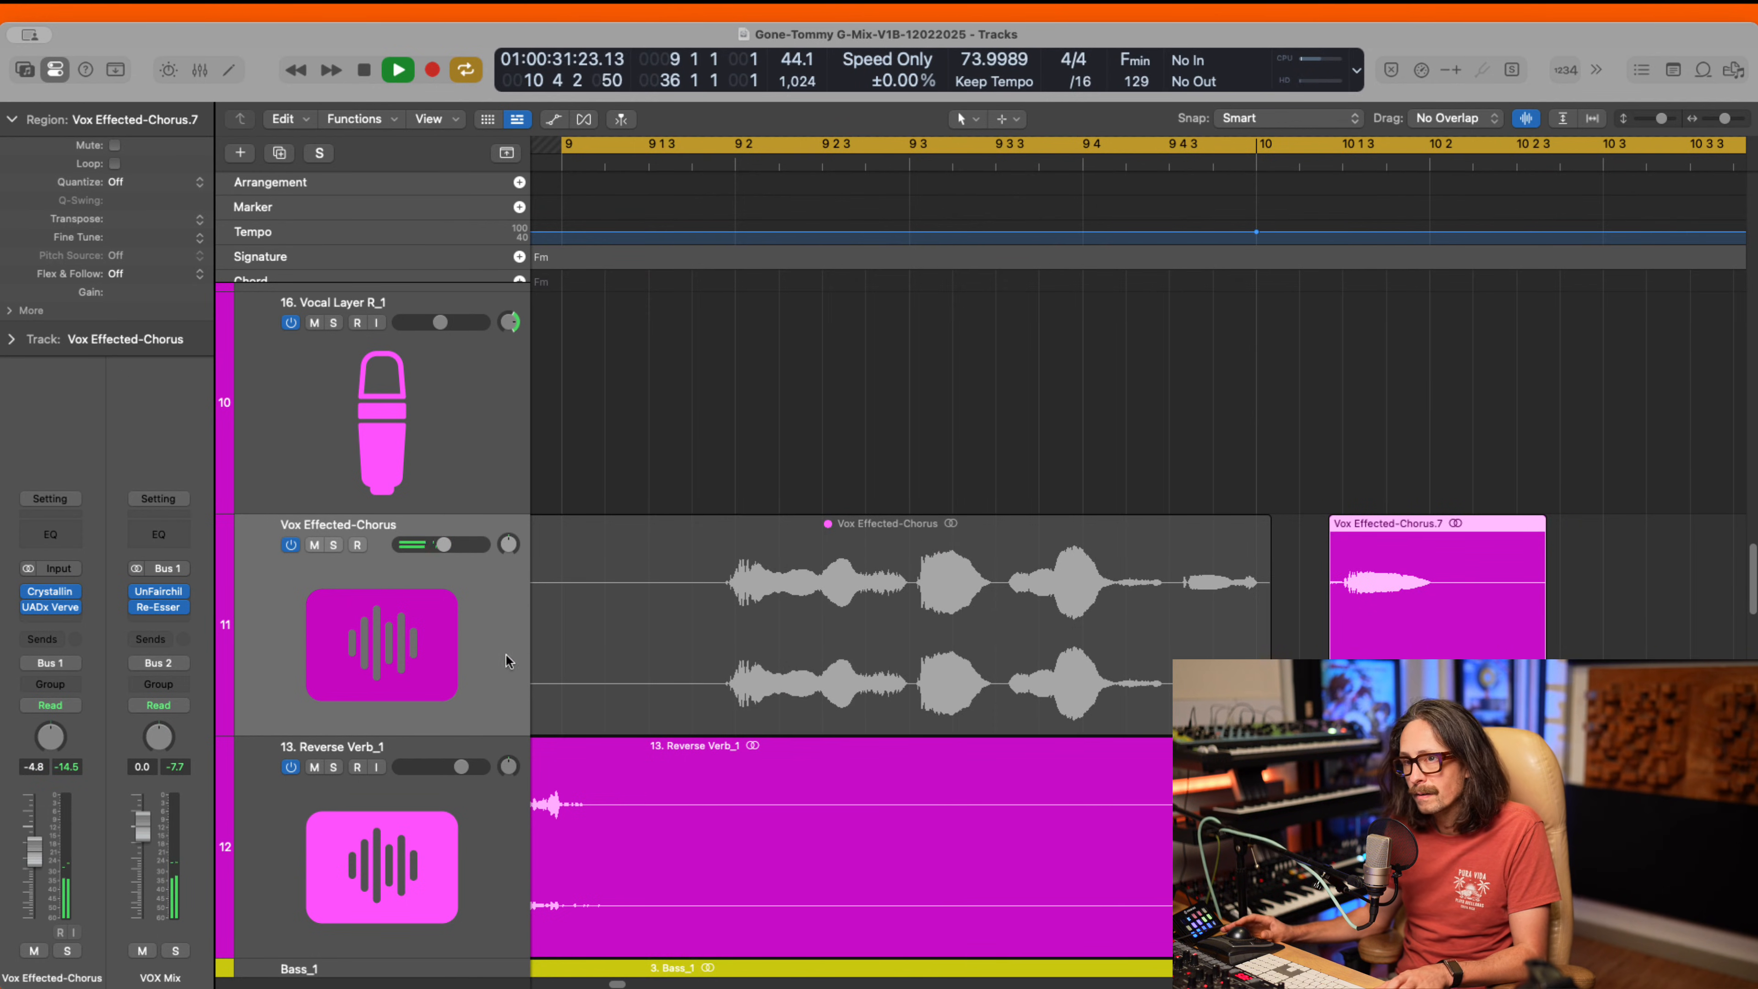
scroll(1278, 632, down, 6)
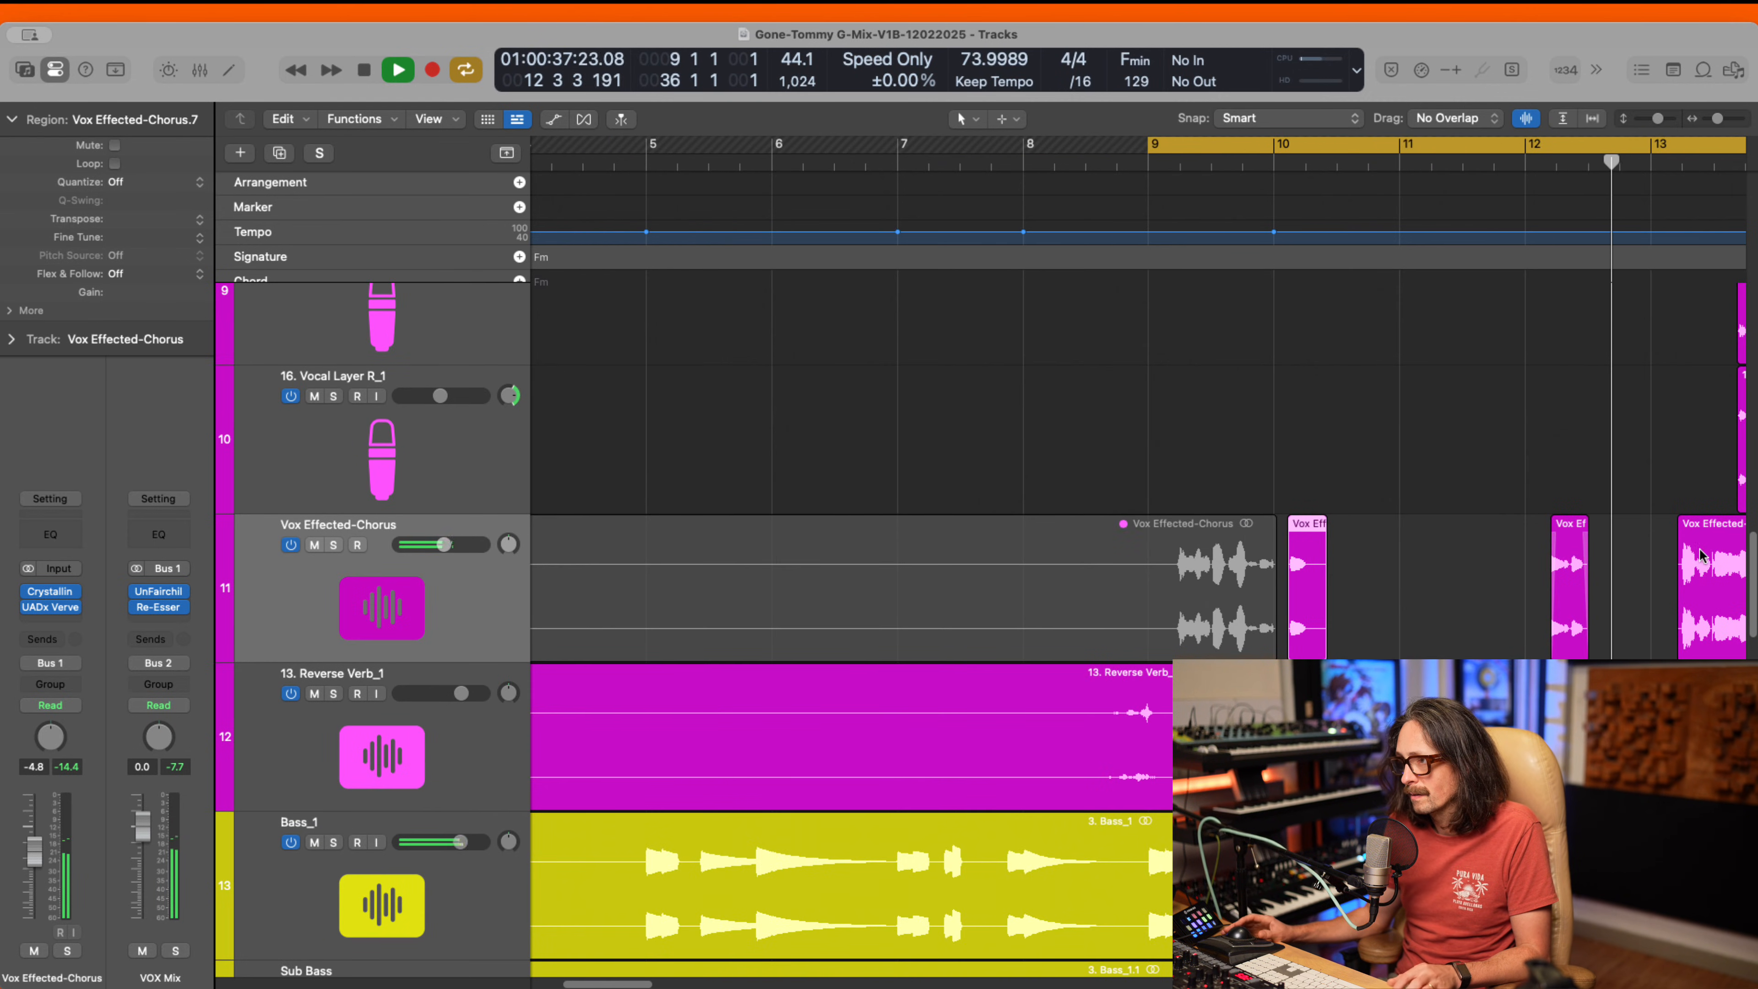
ctrl+alt+drag(1501, 512, 1635, 811)
key(space)
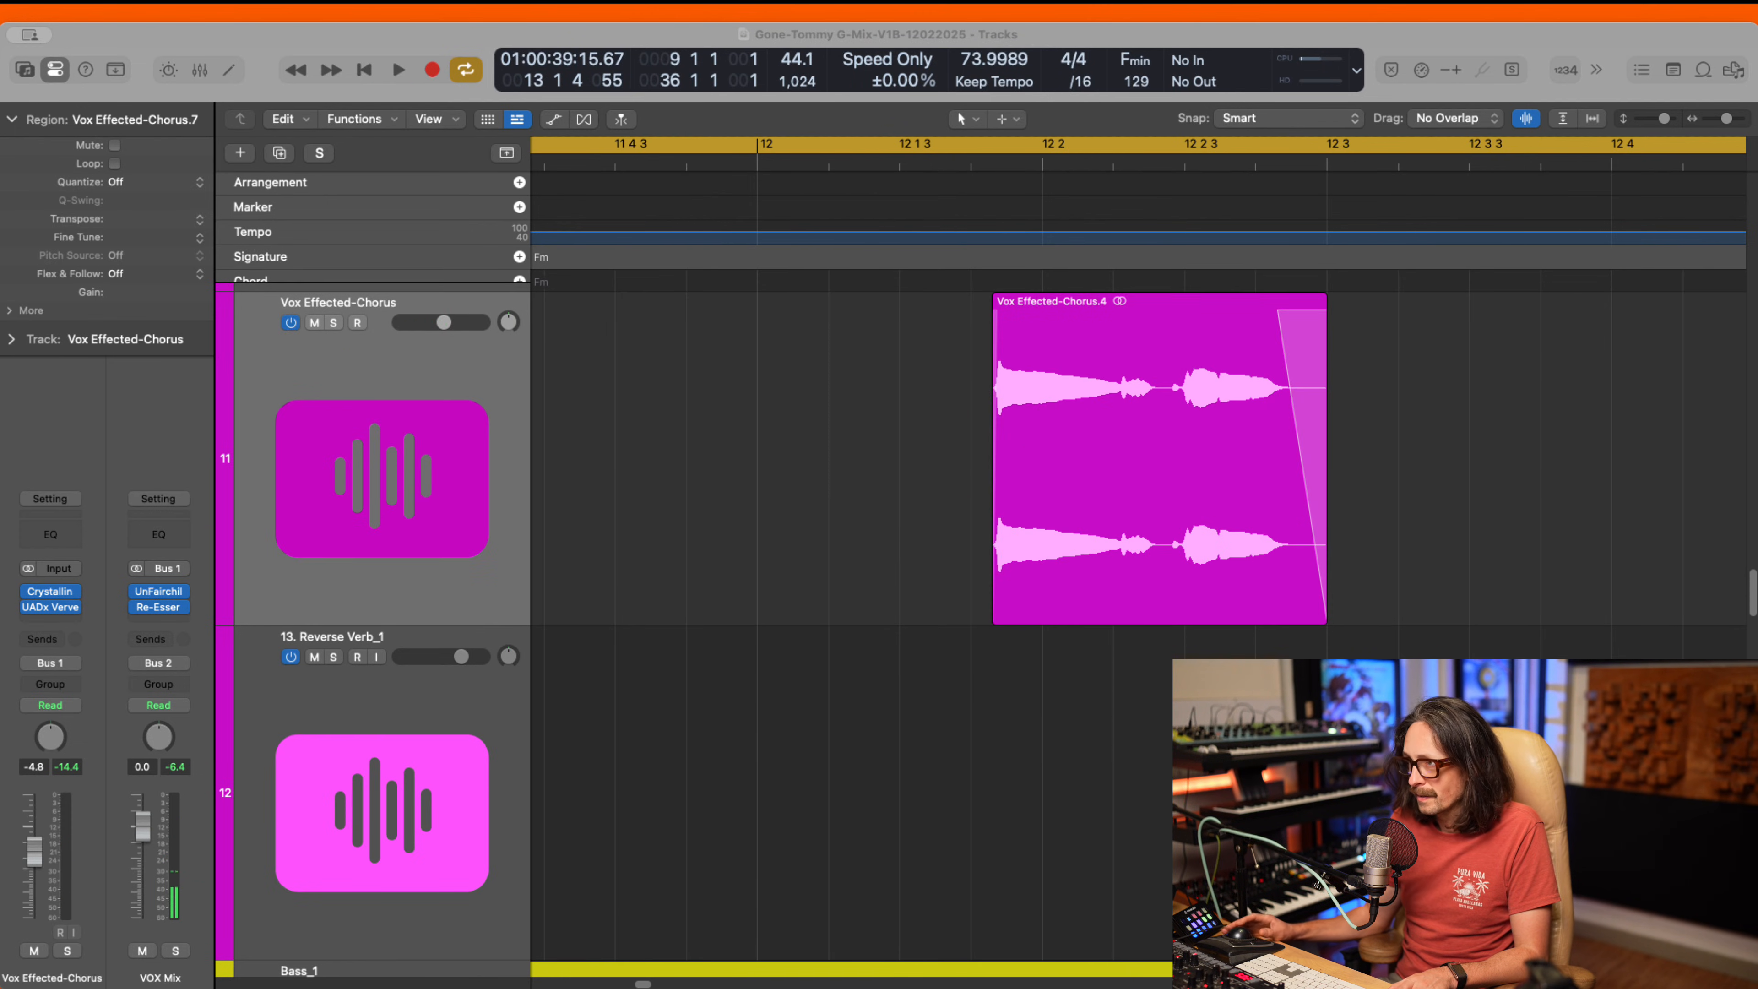
- Bypass Crystalline on the Vox Effected-Chorus track, close its window, and audition the short clip after bar 10
click(51, 593)
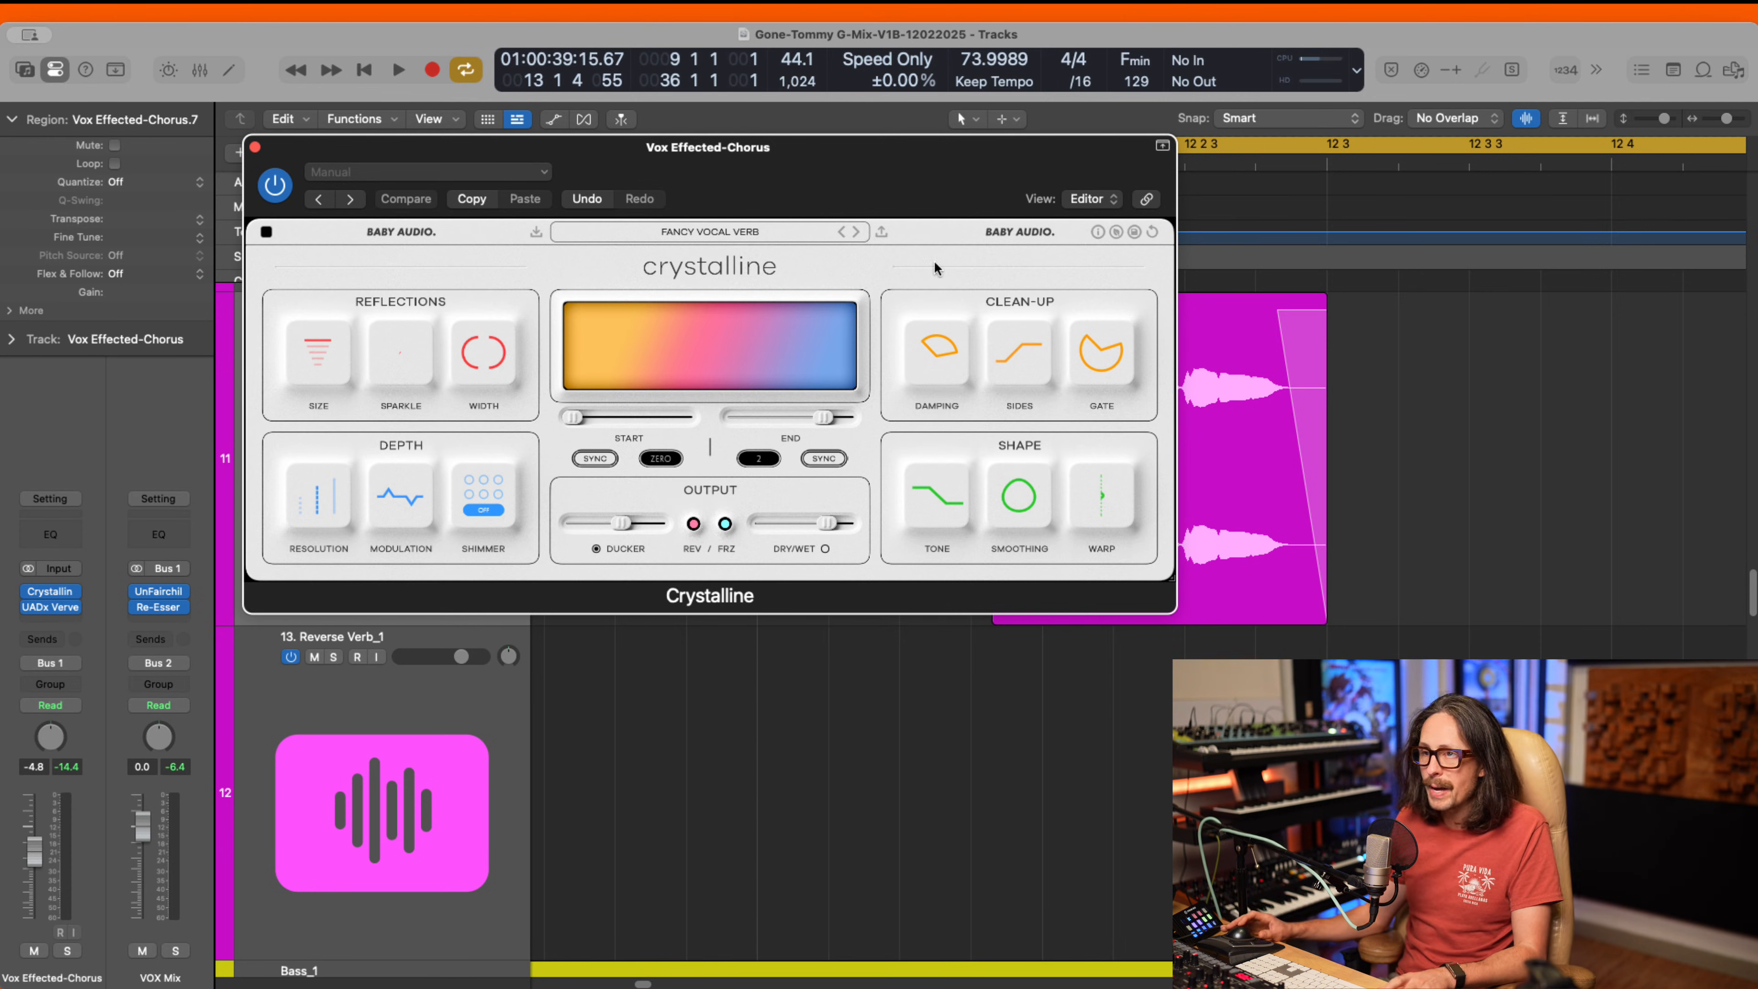
click(255, 148)
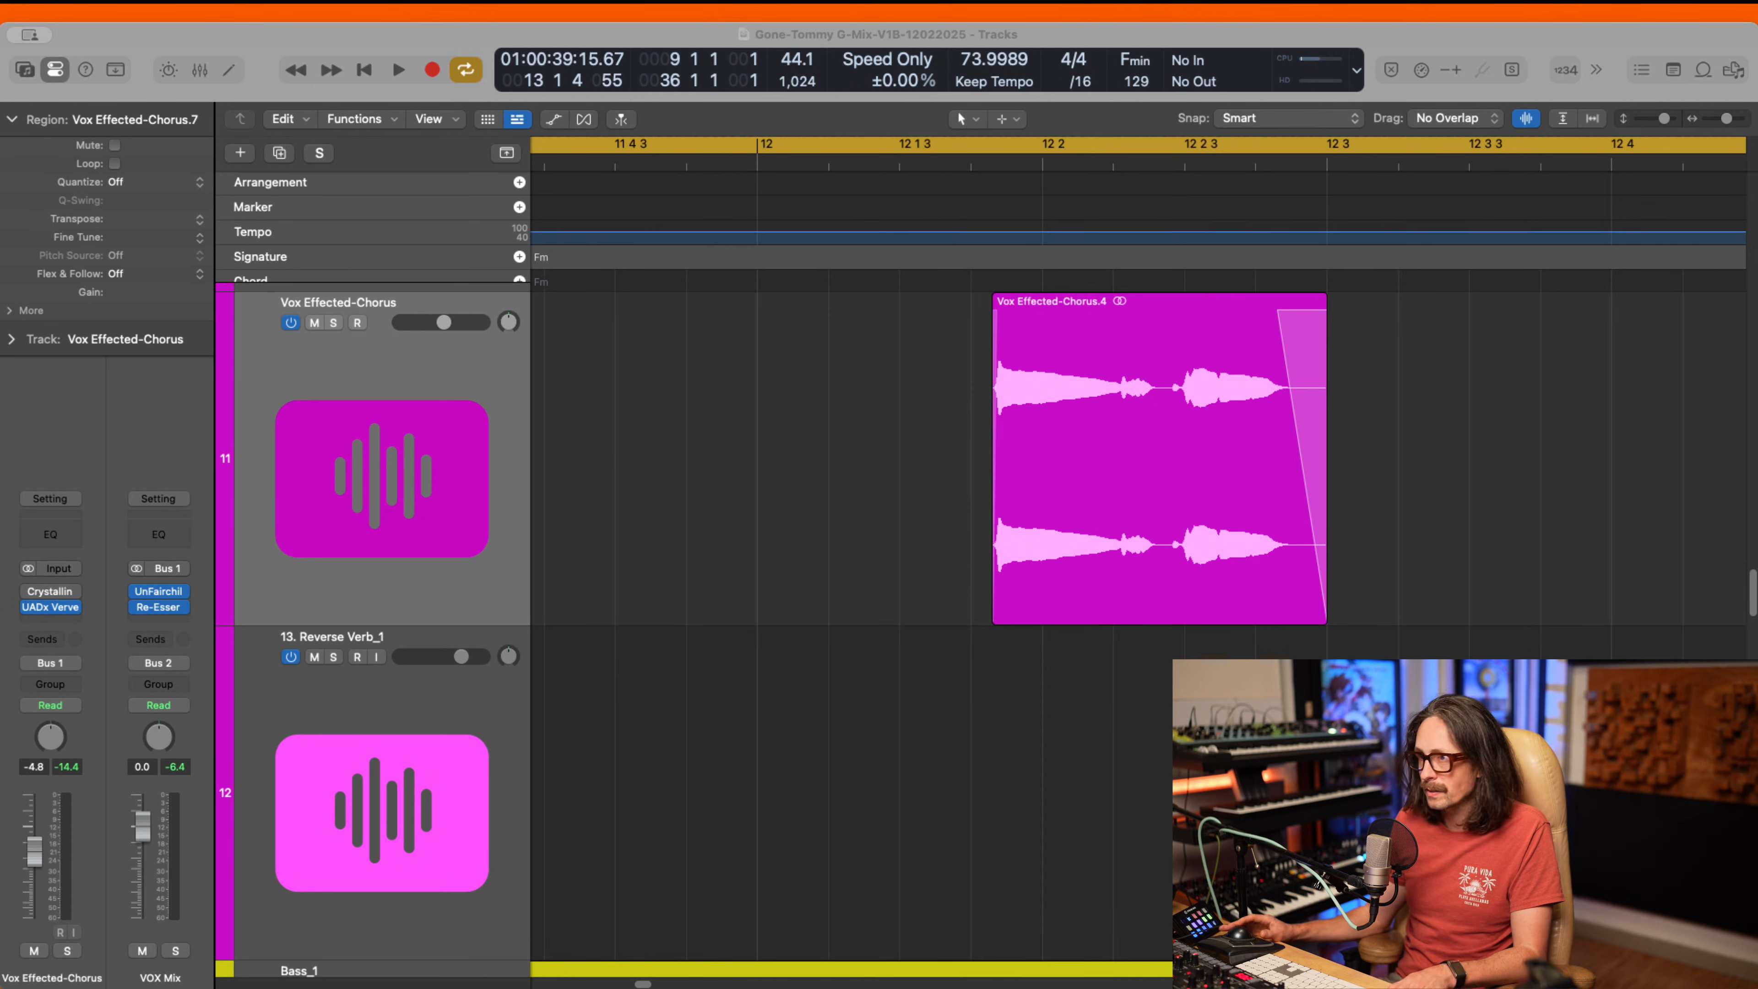
click(1013, 451)
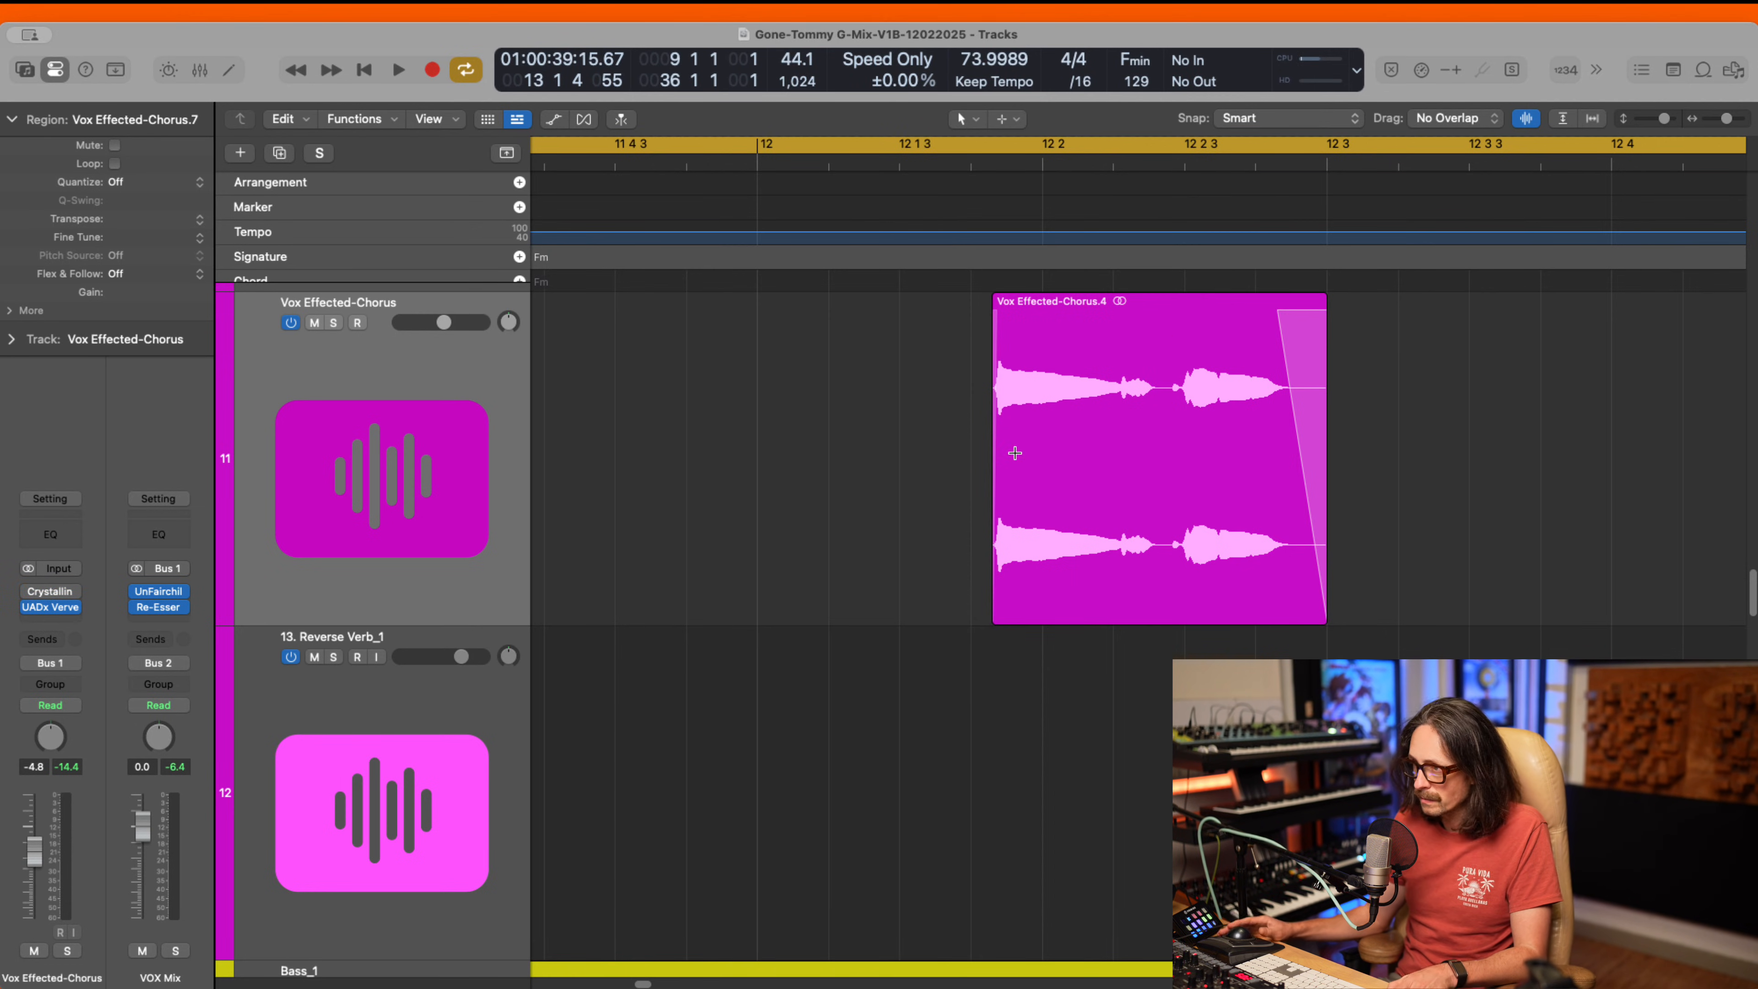
key(space)
scroll(1009, 598, right, 10)
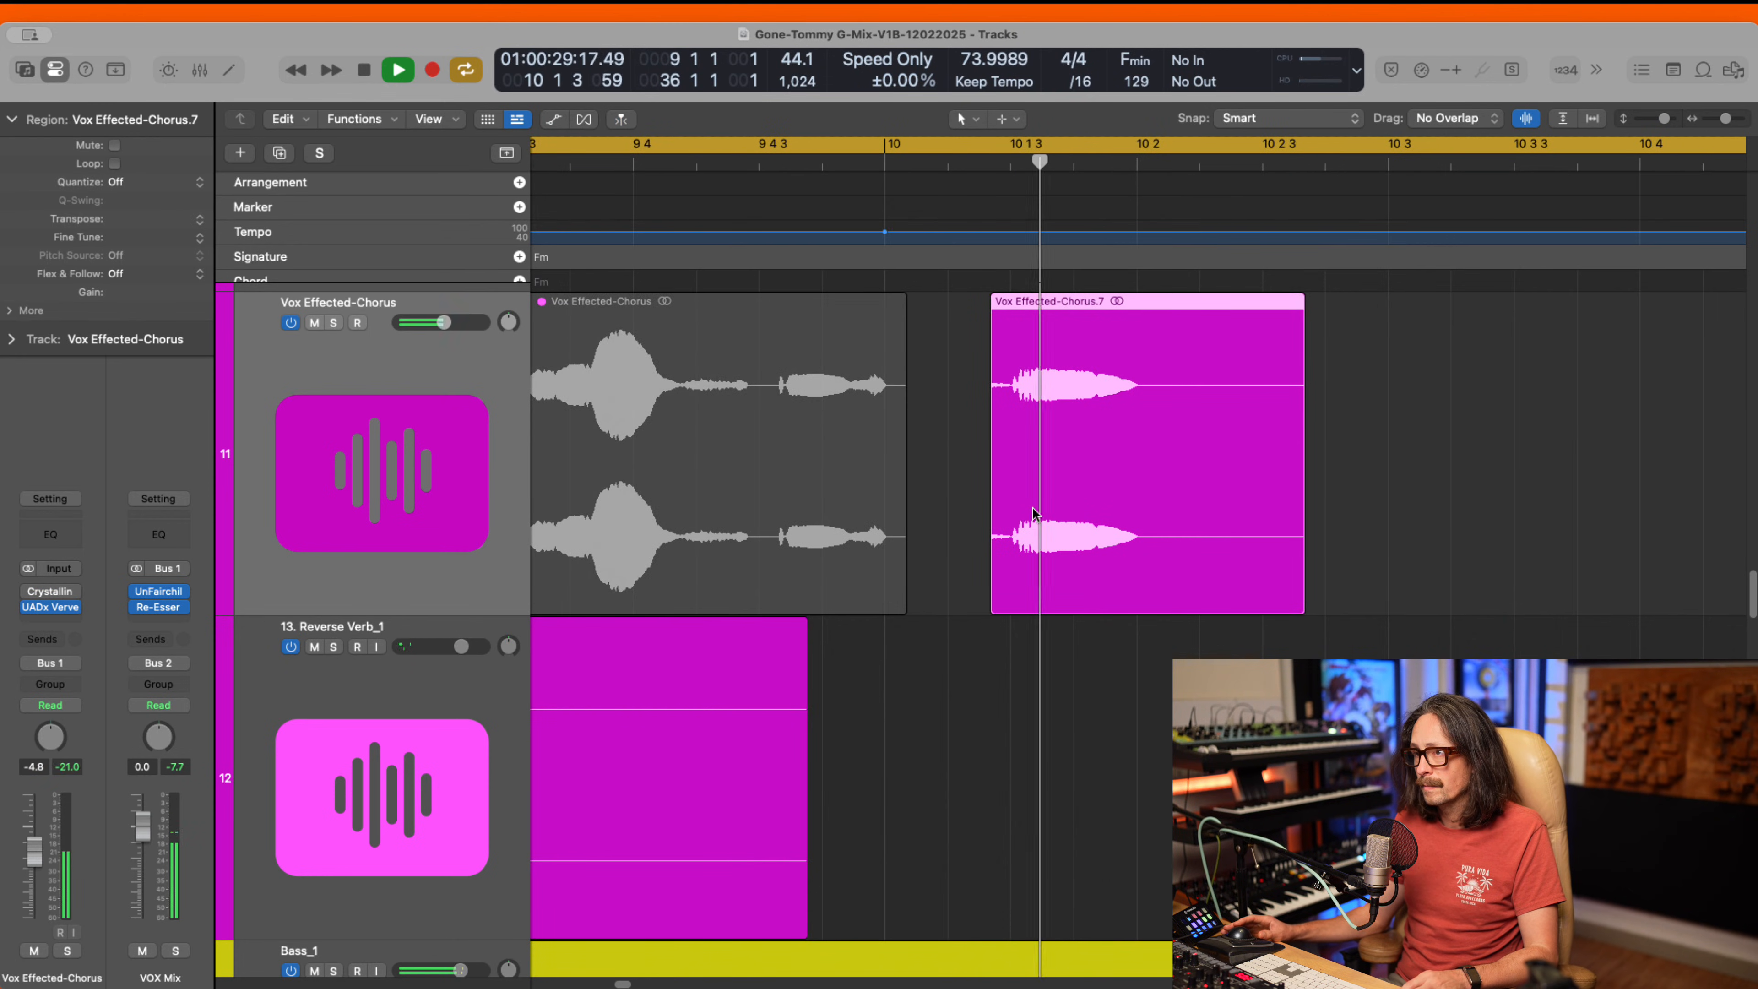
- Stop playback and move the Vox Effected-Chorus track directly below the VOX-LEAD track
key(space)
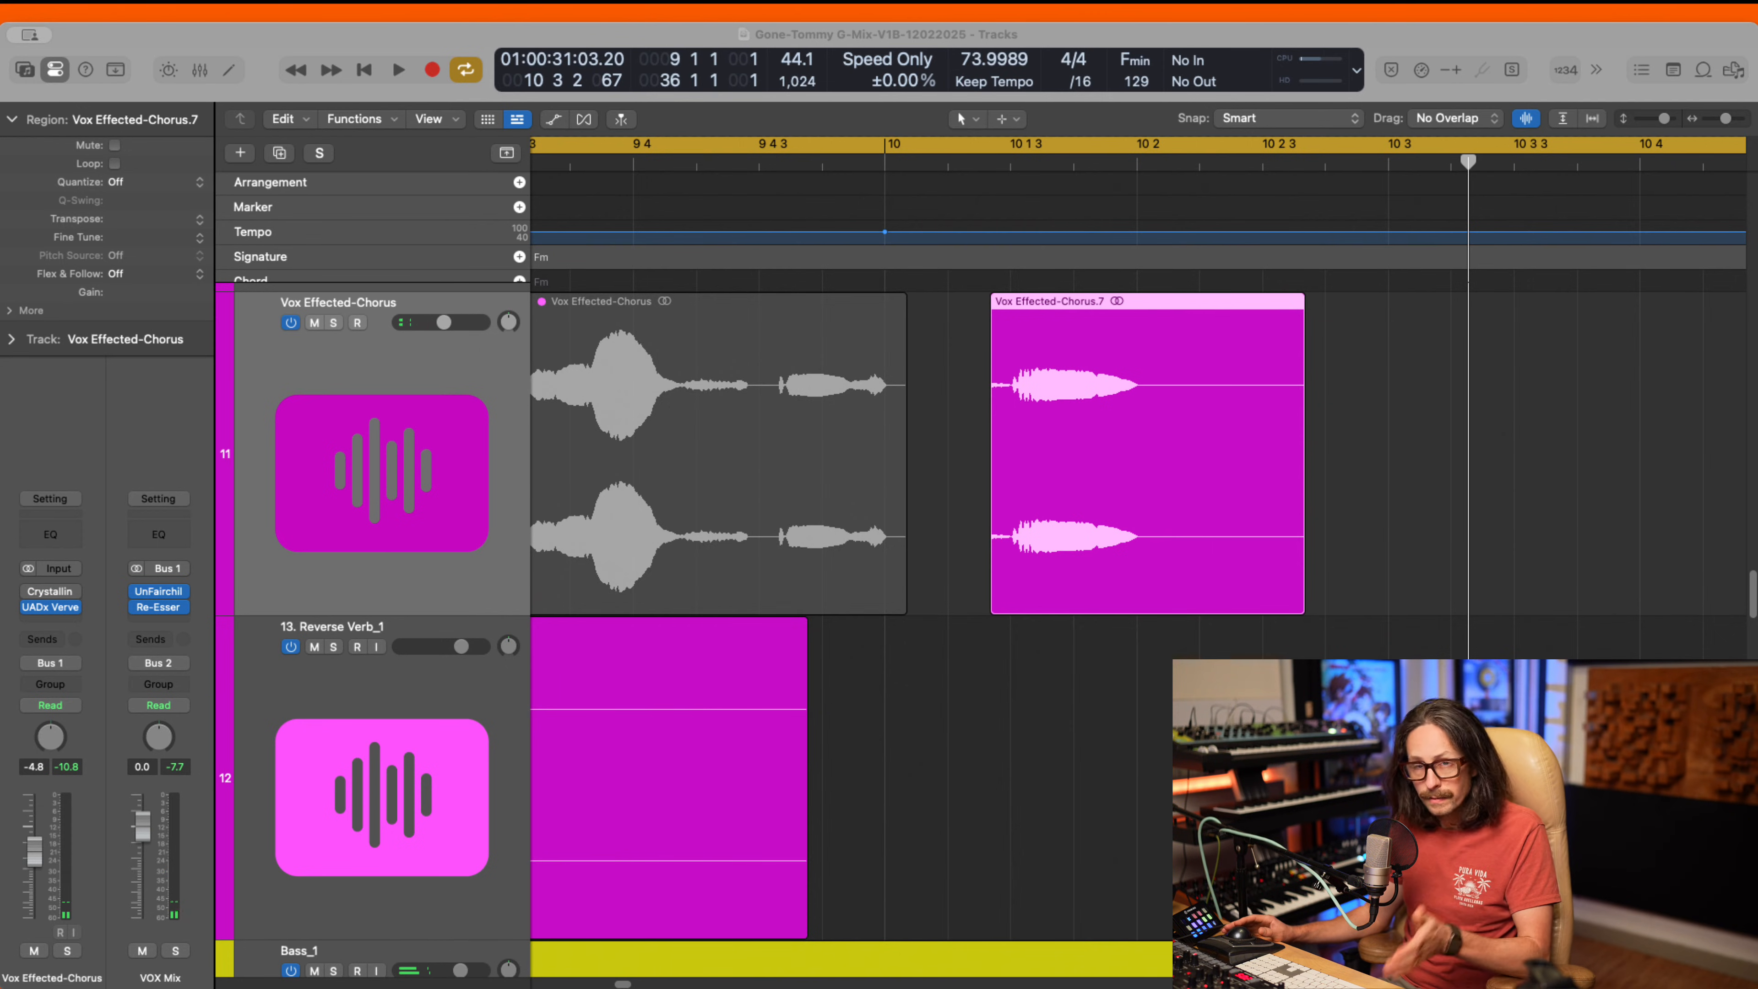
click(1054, 393)
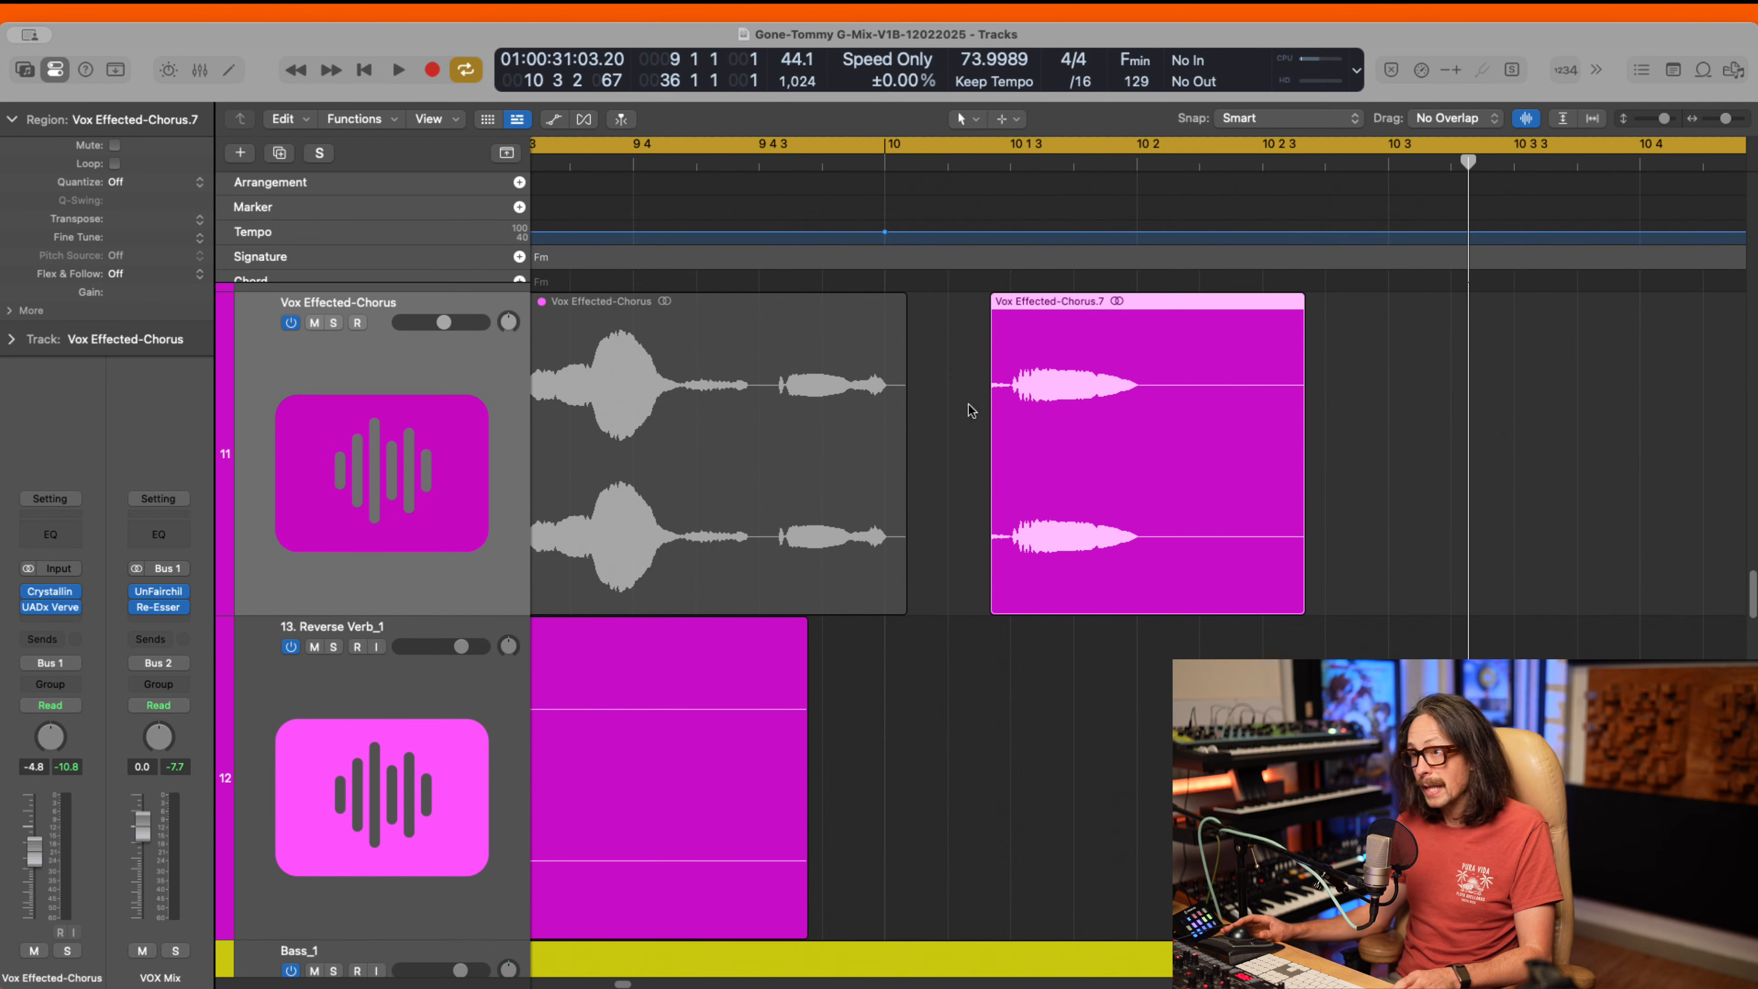
drag(742, 385, 1156, 570)
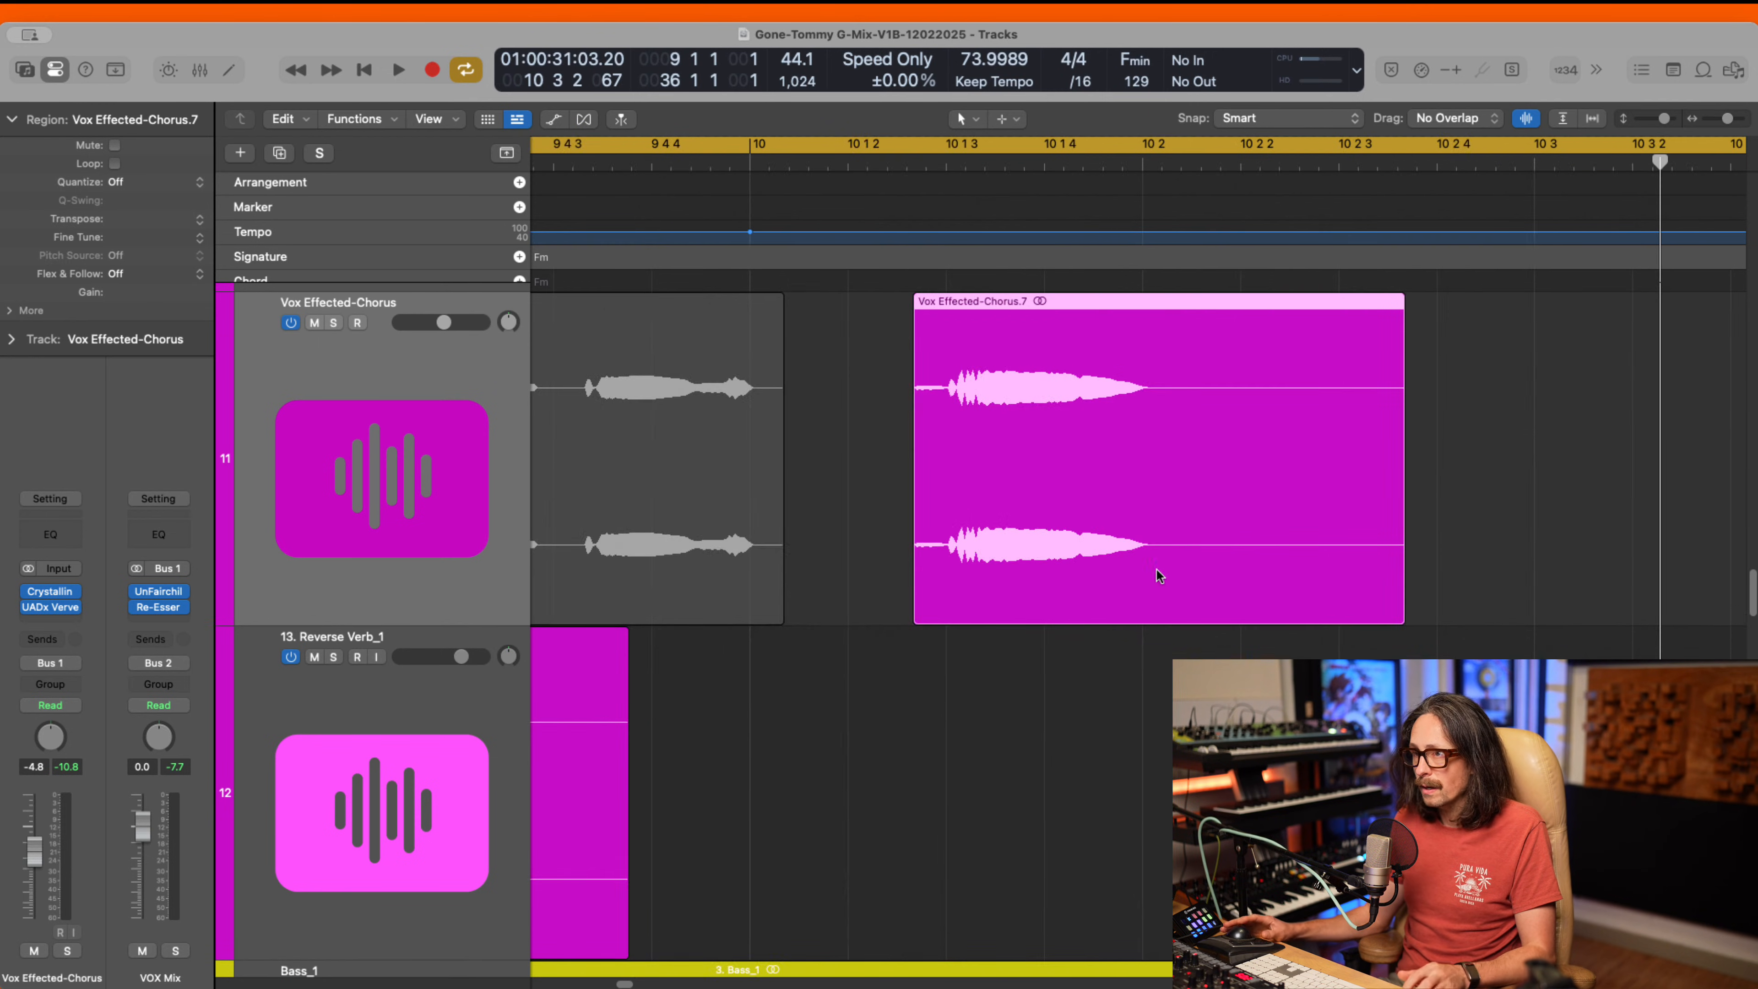
scroll(909, 525, up, 3)
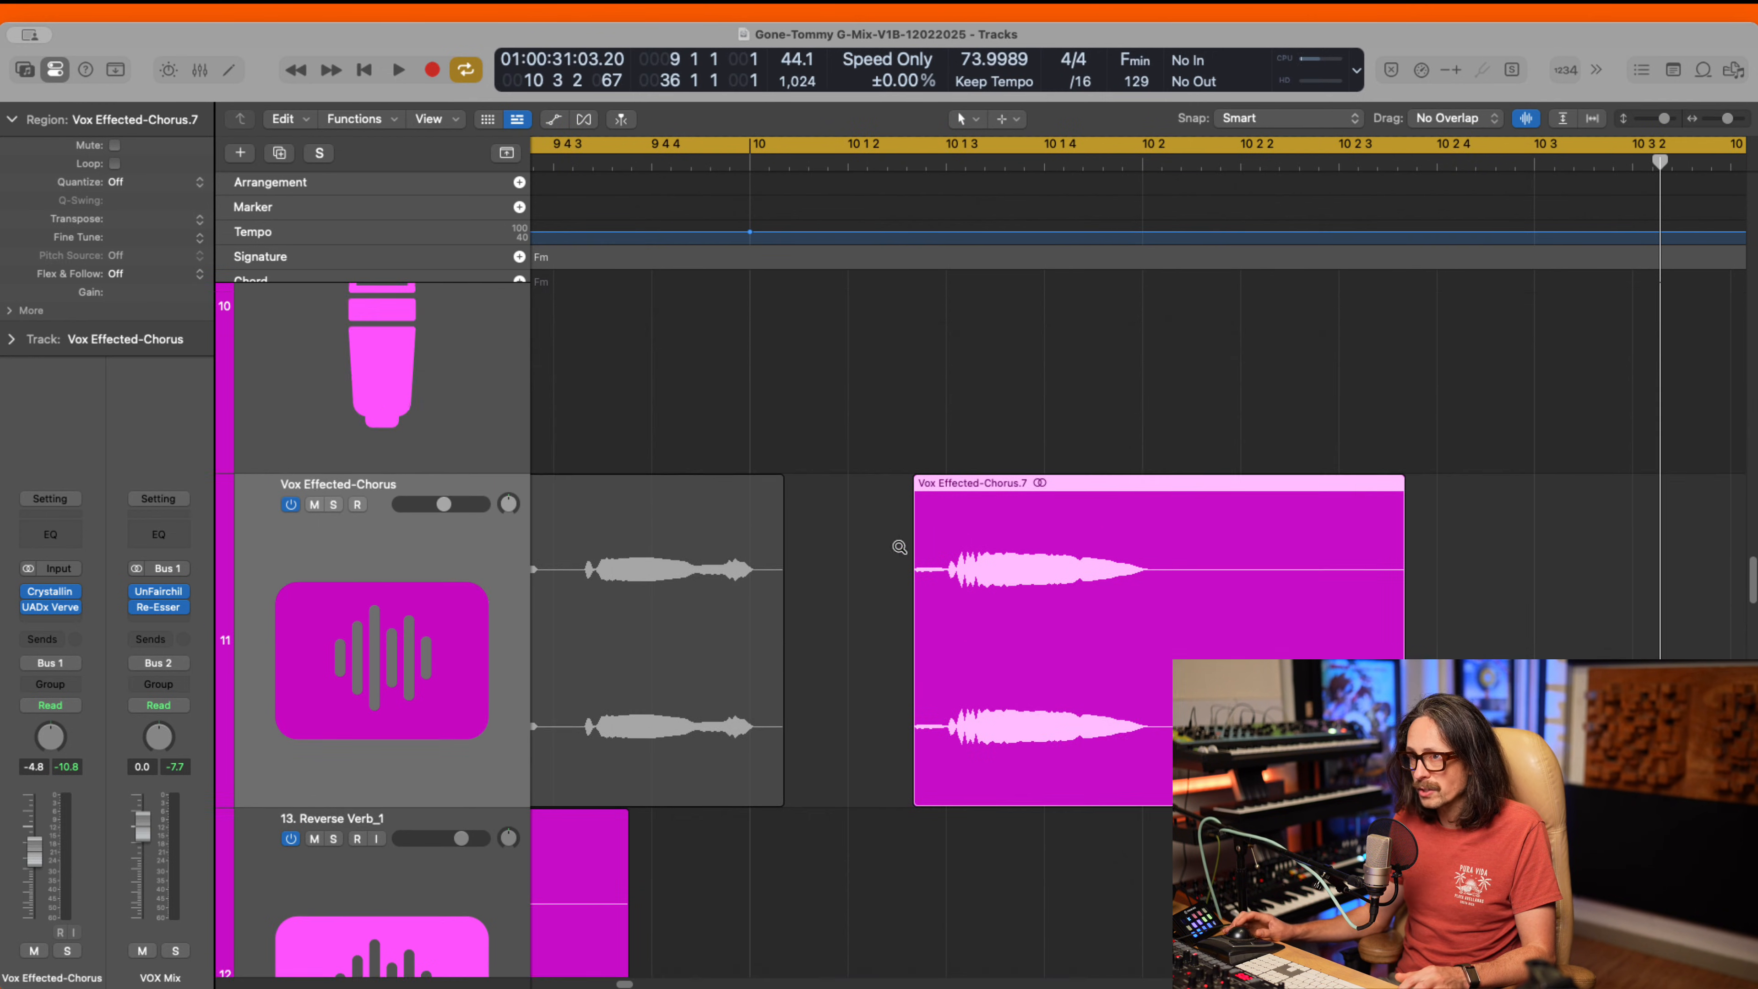
ctrl+alt+click(898, 546)
scroll(713, 451, up, 8)
scroll(584, 762, down, 5)
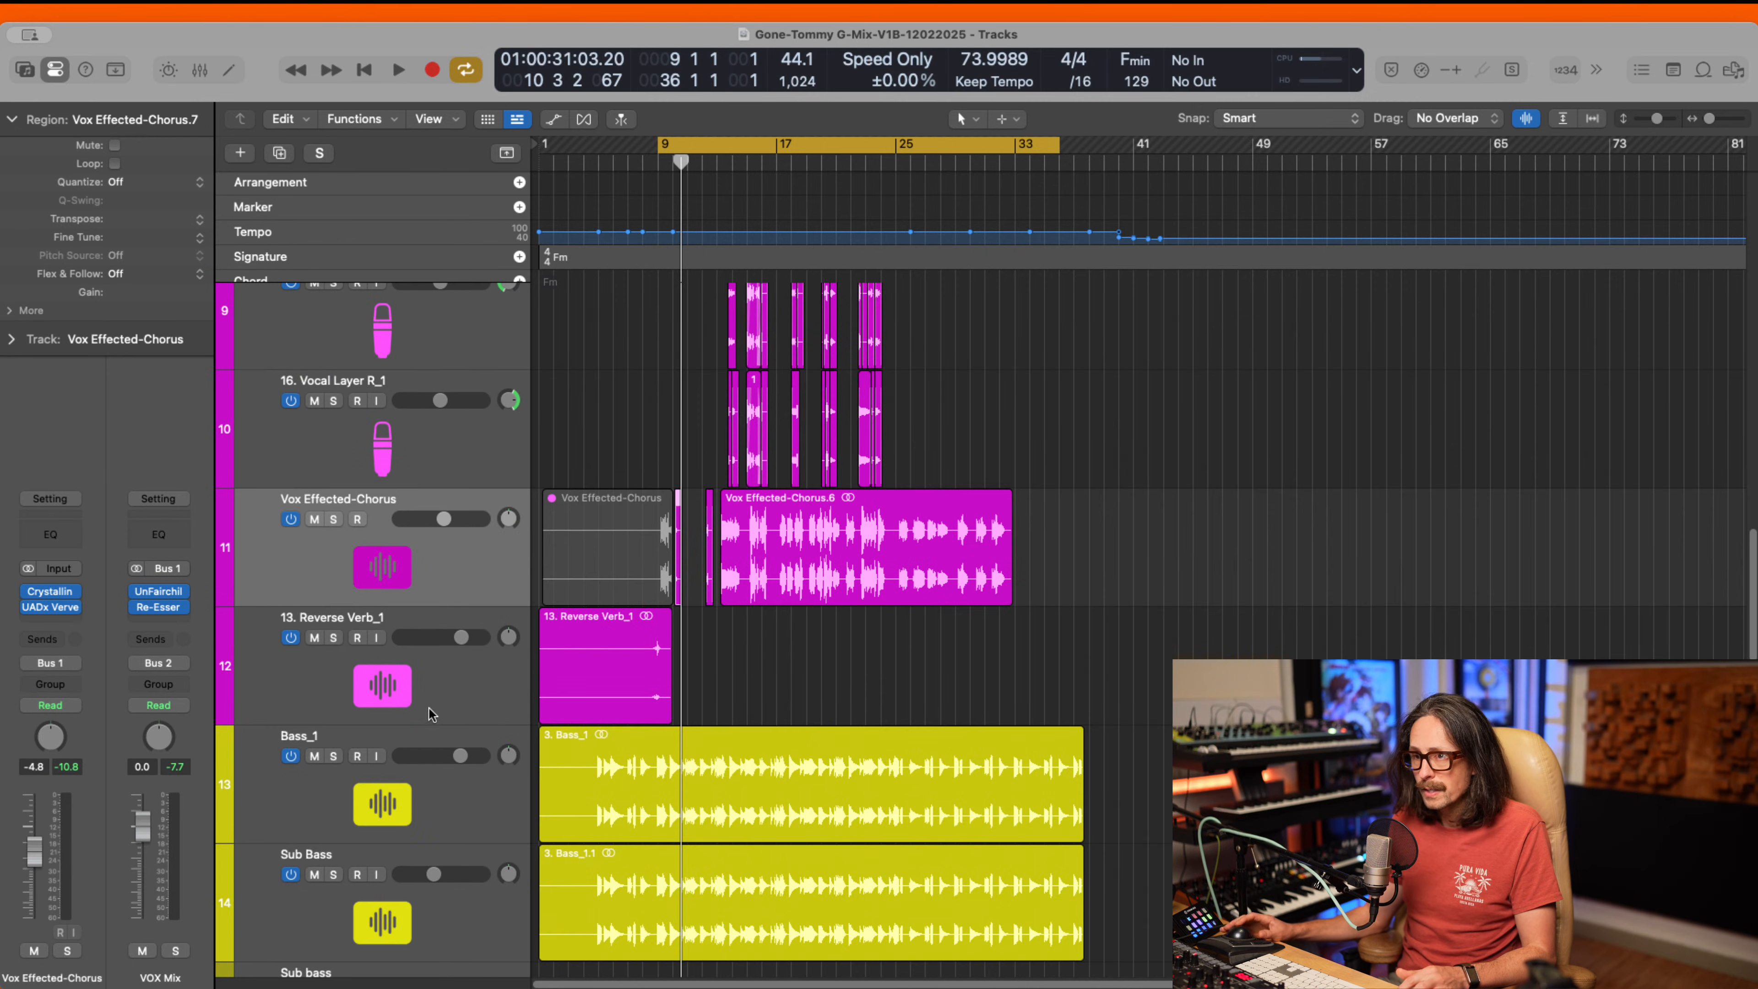
drag(418, 509, 408, 326)
scroll(852, 388, up, 4)
- Undo the accidental move of several clips and shift only the short Vox Effected-Chorus clip earlier, to just after 10 1 2
drag(627, 539, 772, 781)
drag(764, 322, 897, 306)
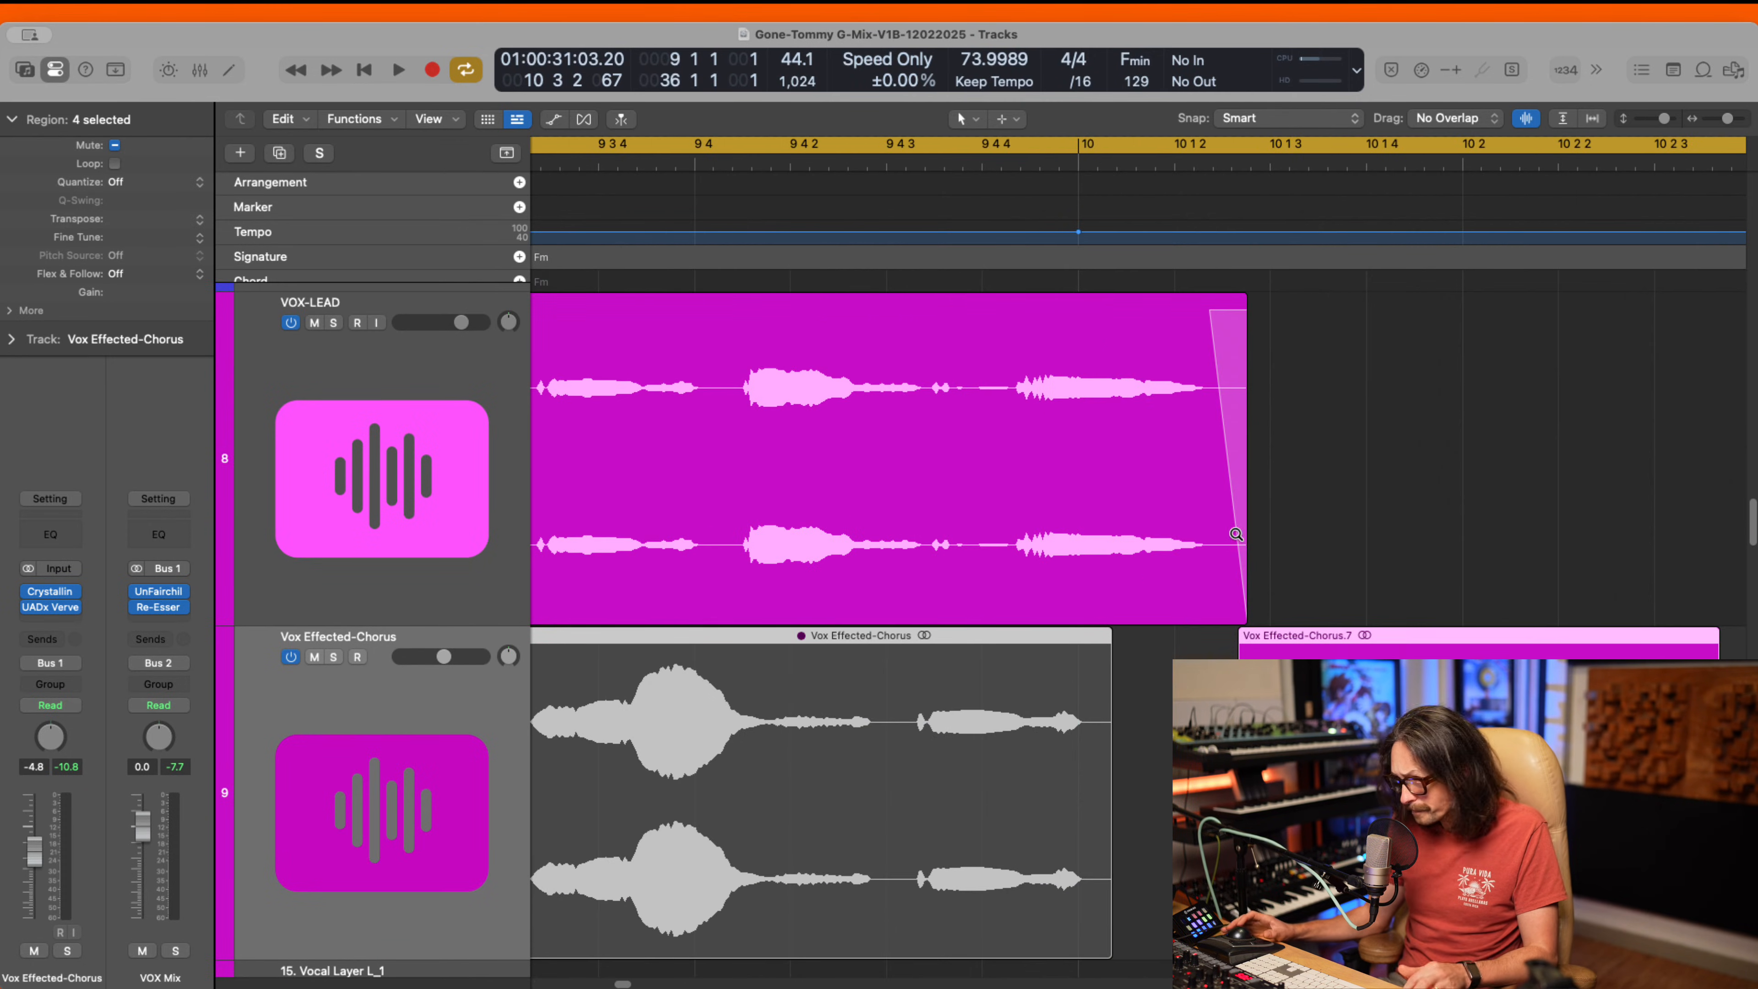
click(1012, 162)
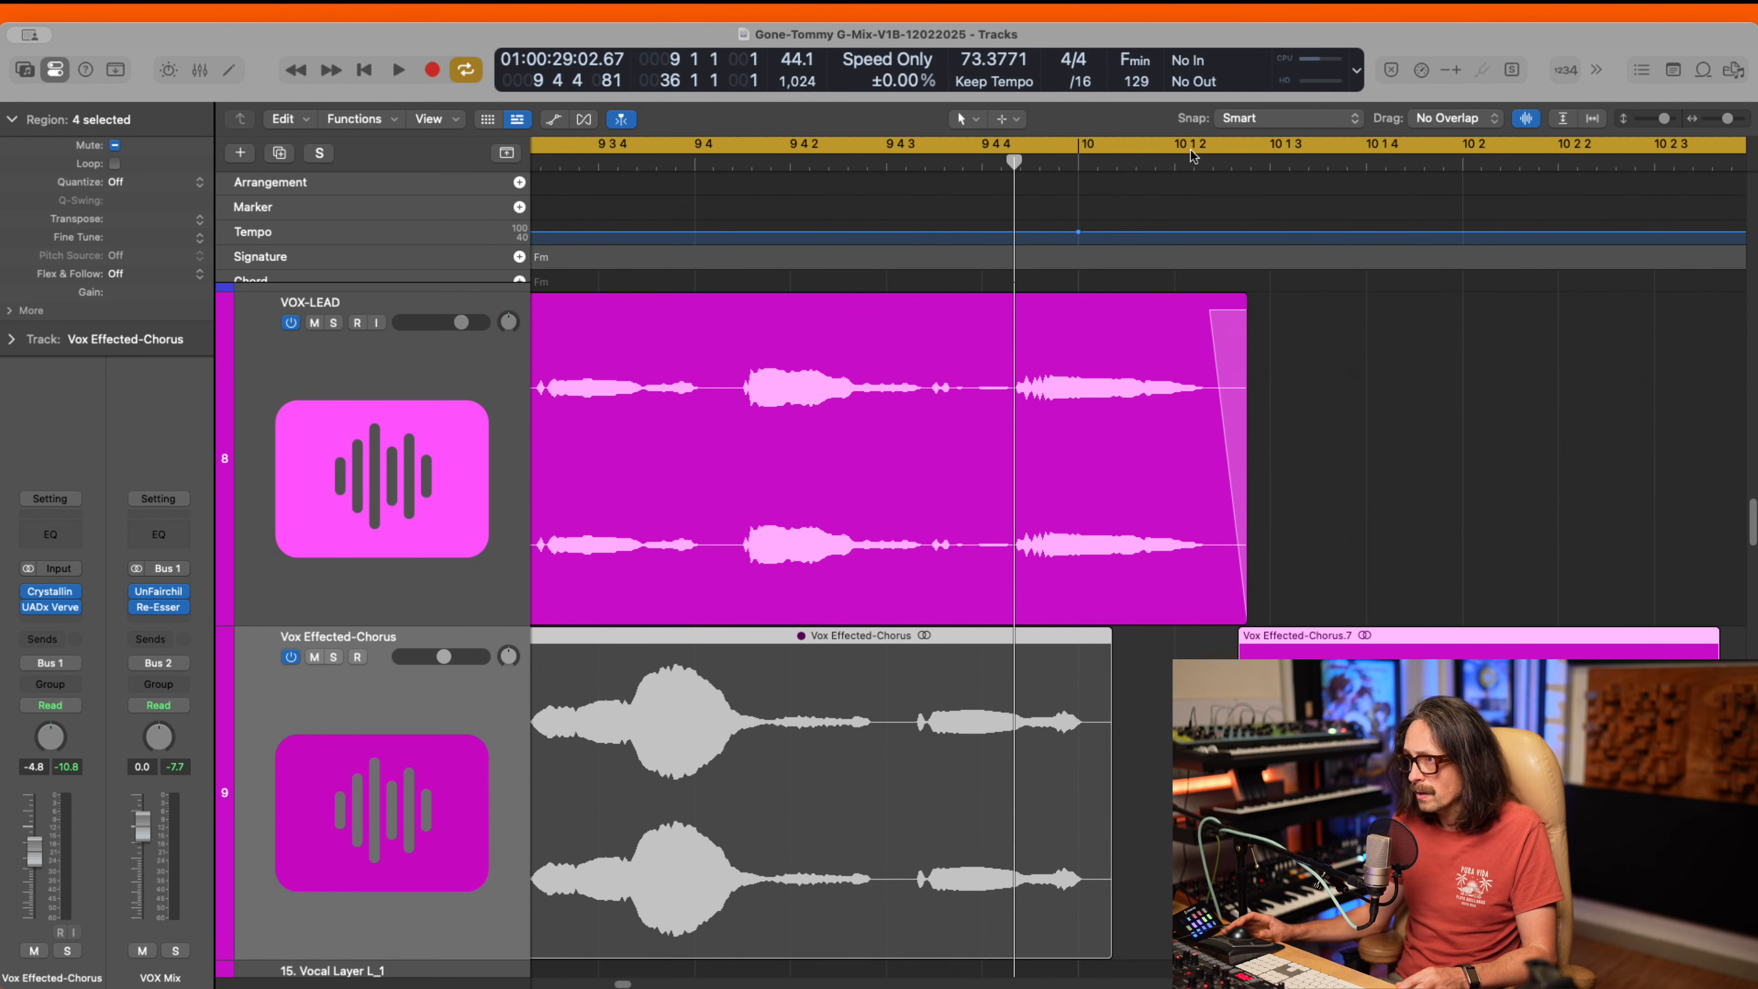
drag(1288, 682, 1255, 683)
key(super+z)
click(1208, 682)
- Align the start of the short chorus-effect clip after bar 10 with 10 1 2 and audition it against VOX-LEAD
mouse_move(977, 165)
mouse_down()
mouse_move(1016, 165)
mouse_move(982, 170)
mouse_up()
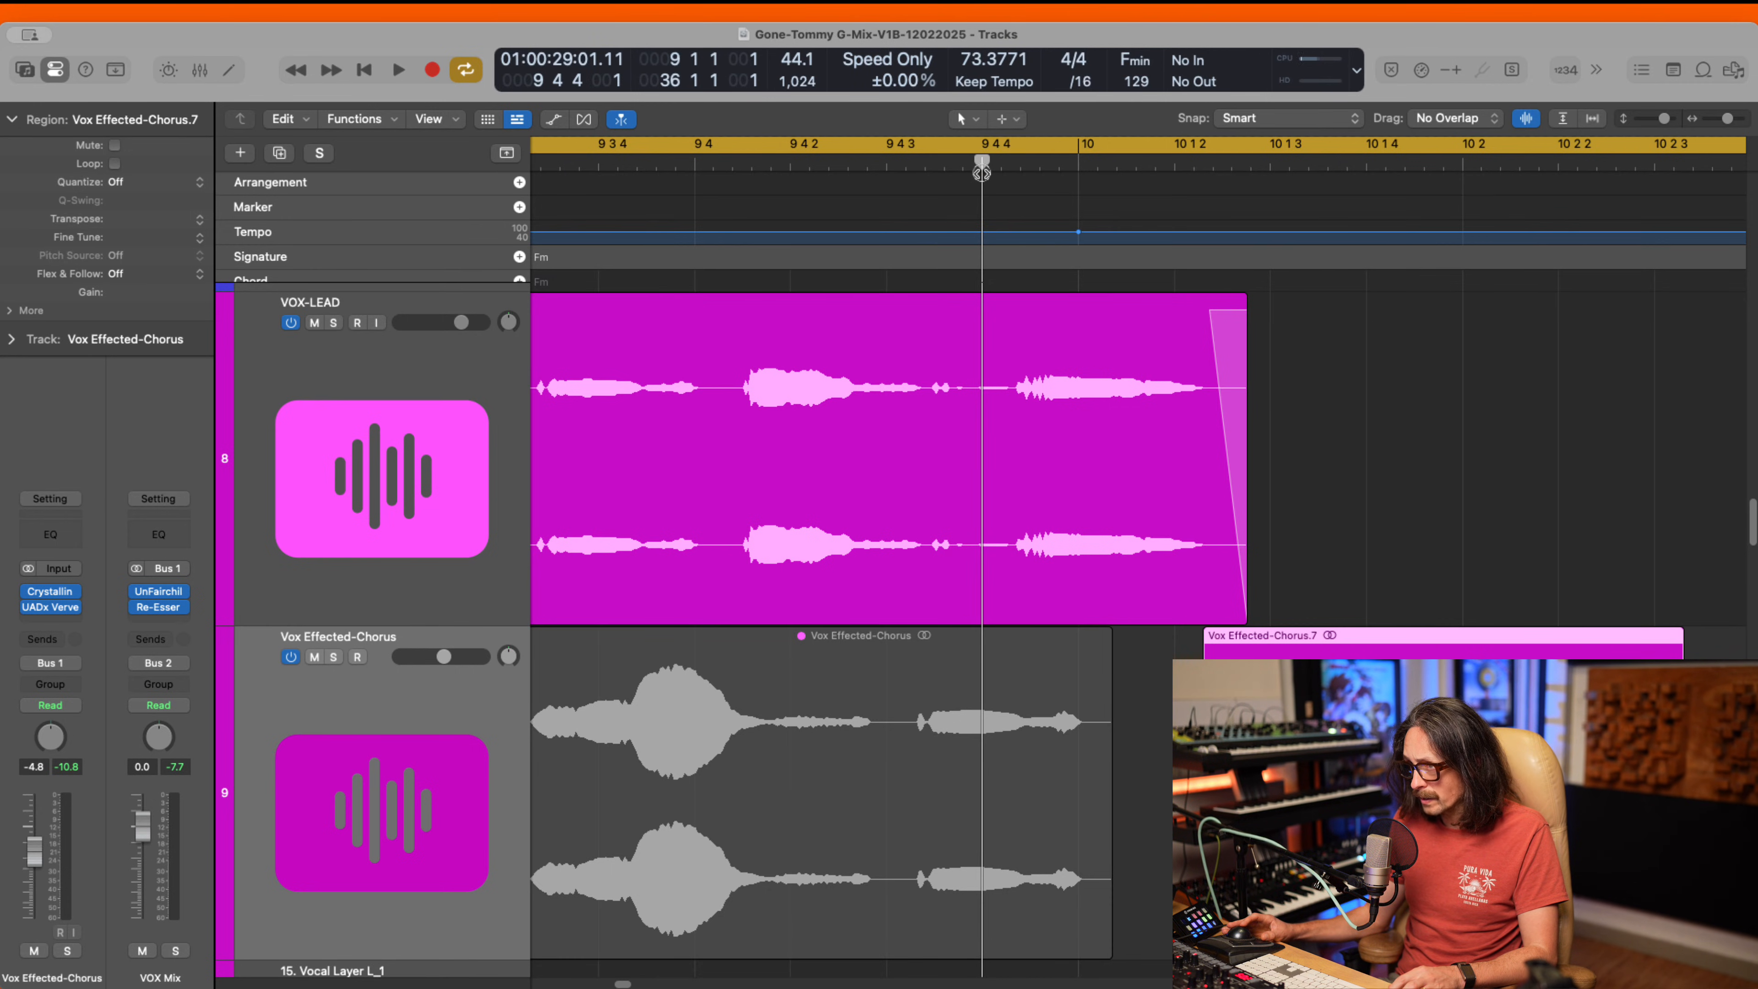
mouse_move(982, 171)
mouse_down()
mouse_move(1267, 168)
mouse_move(1066, 169)
mouse_move(989, 184)
mouse_move(1150, 188)
mouse_move(981, 200)
mouse_up()
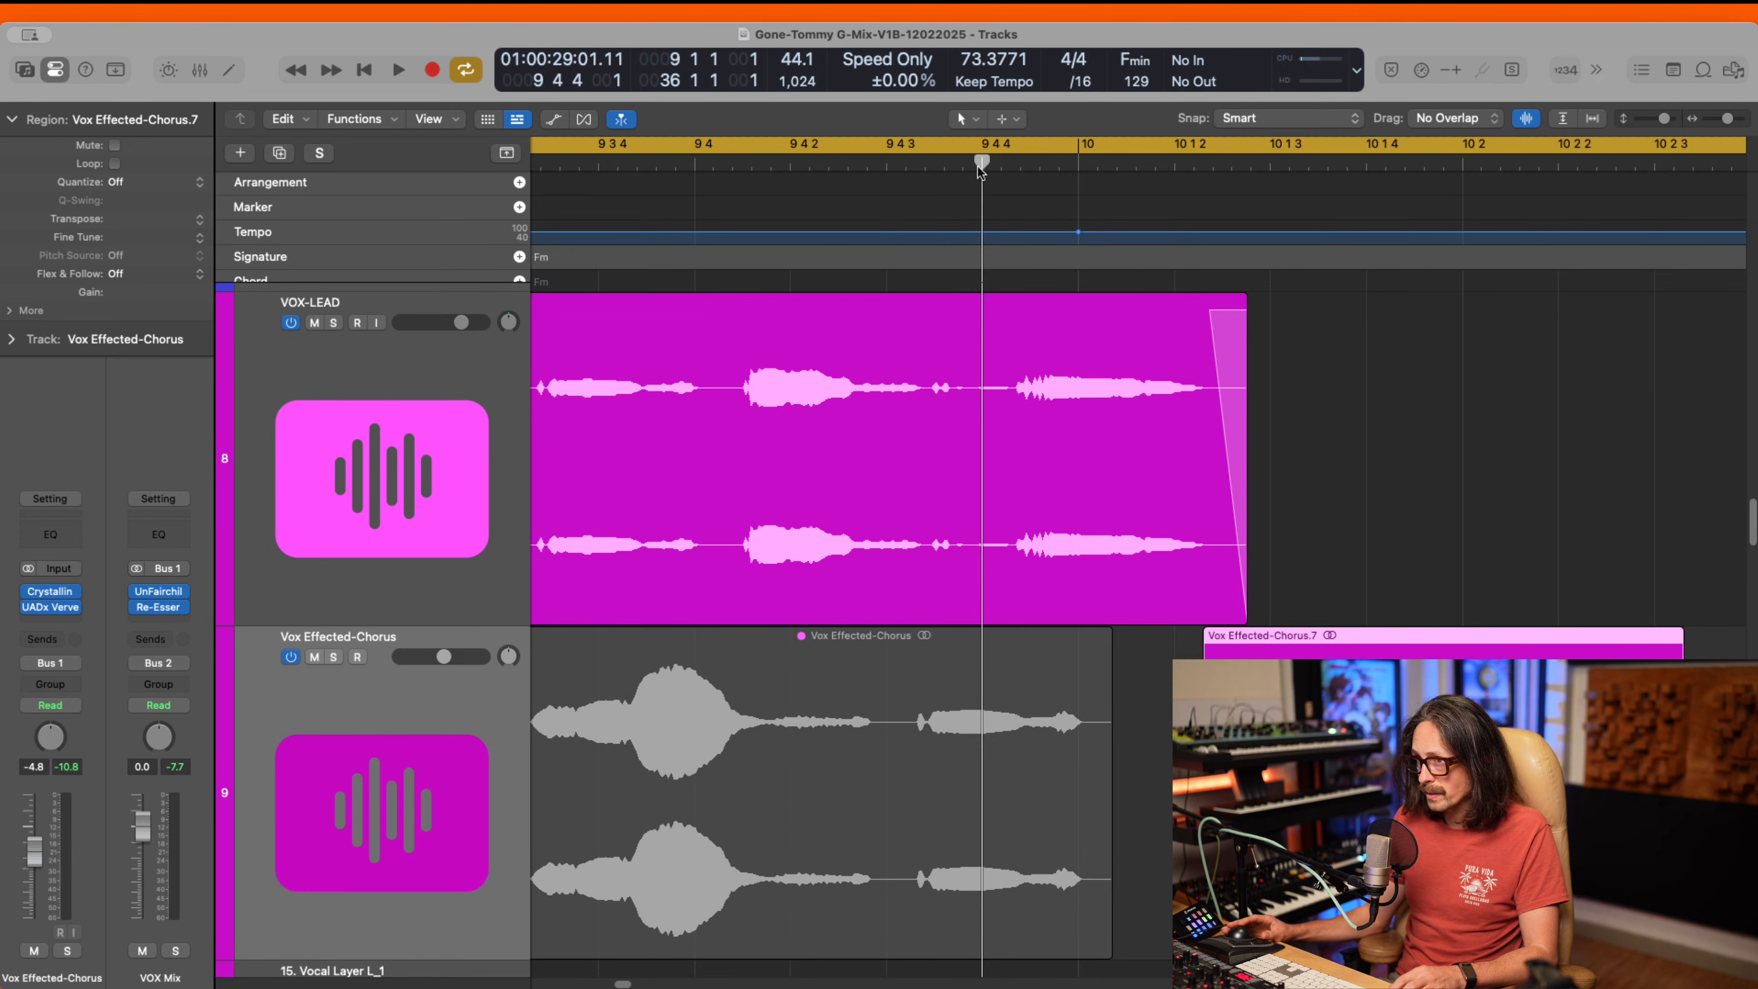
drag(980, 162, 1176, 165)
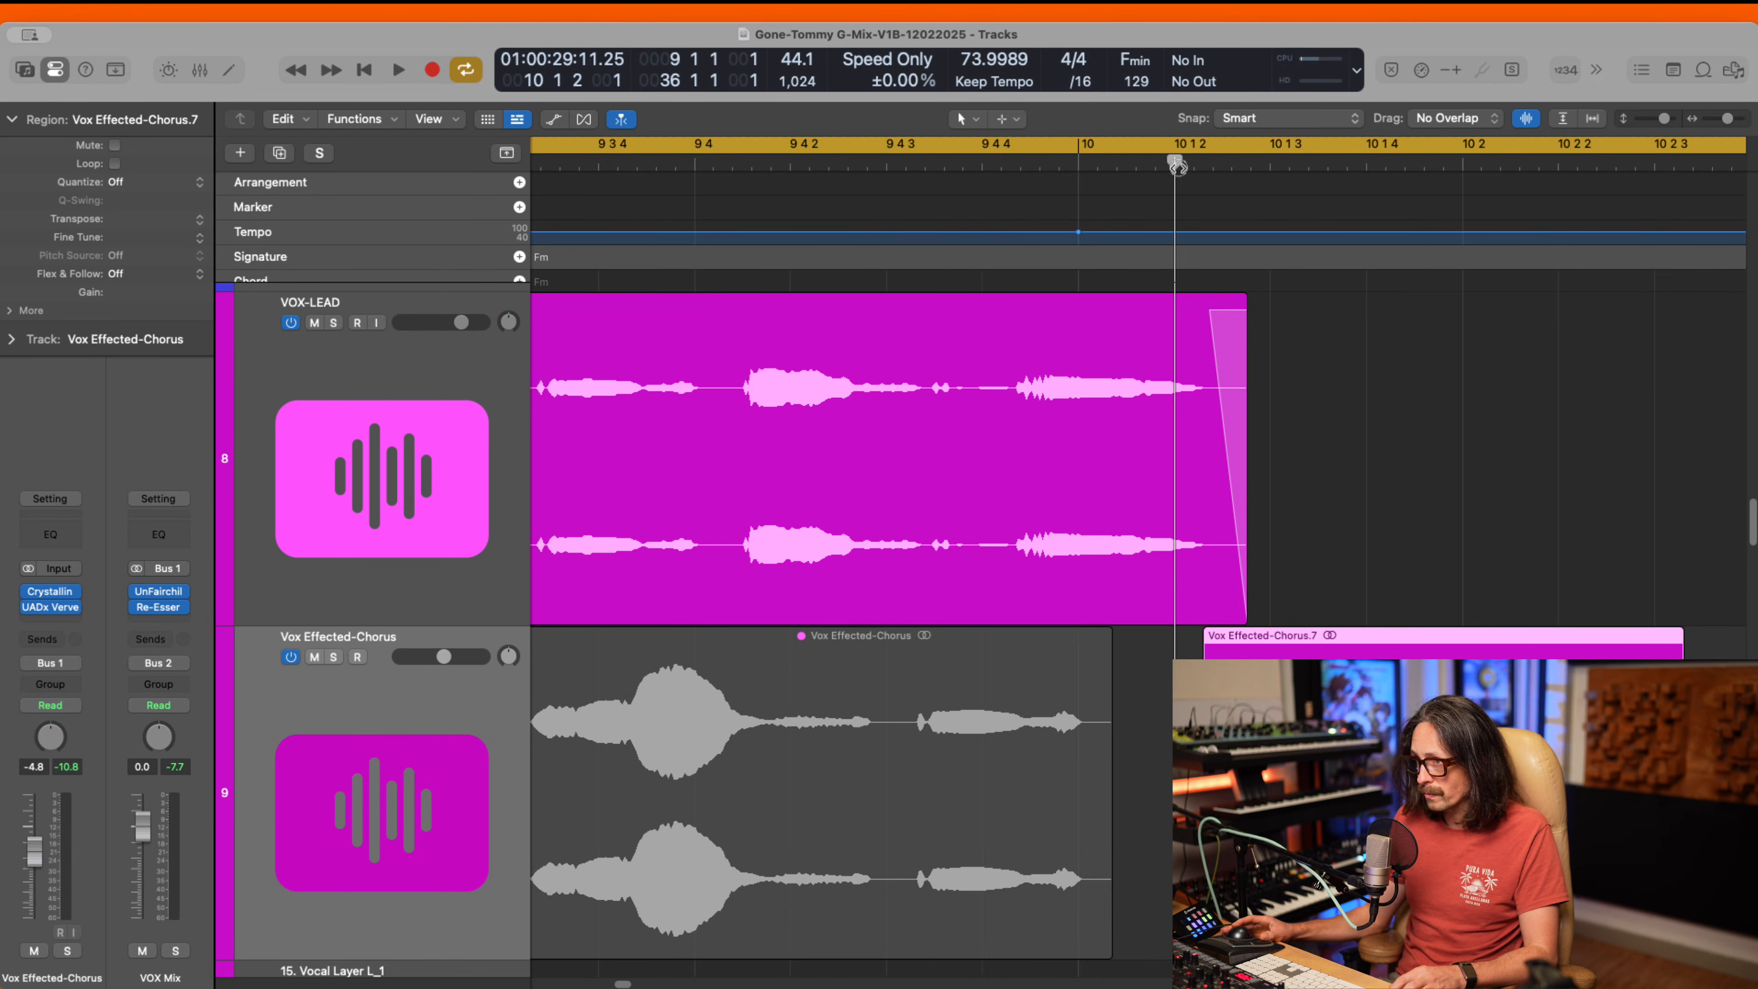
drag(1318, 643, 1290, 643)
ctrl+alt+click(1054, 586)
key(space)
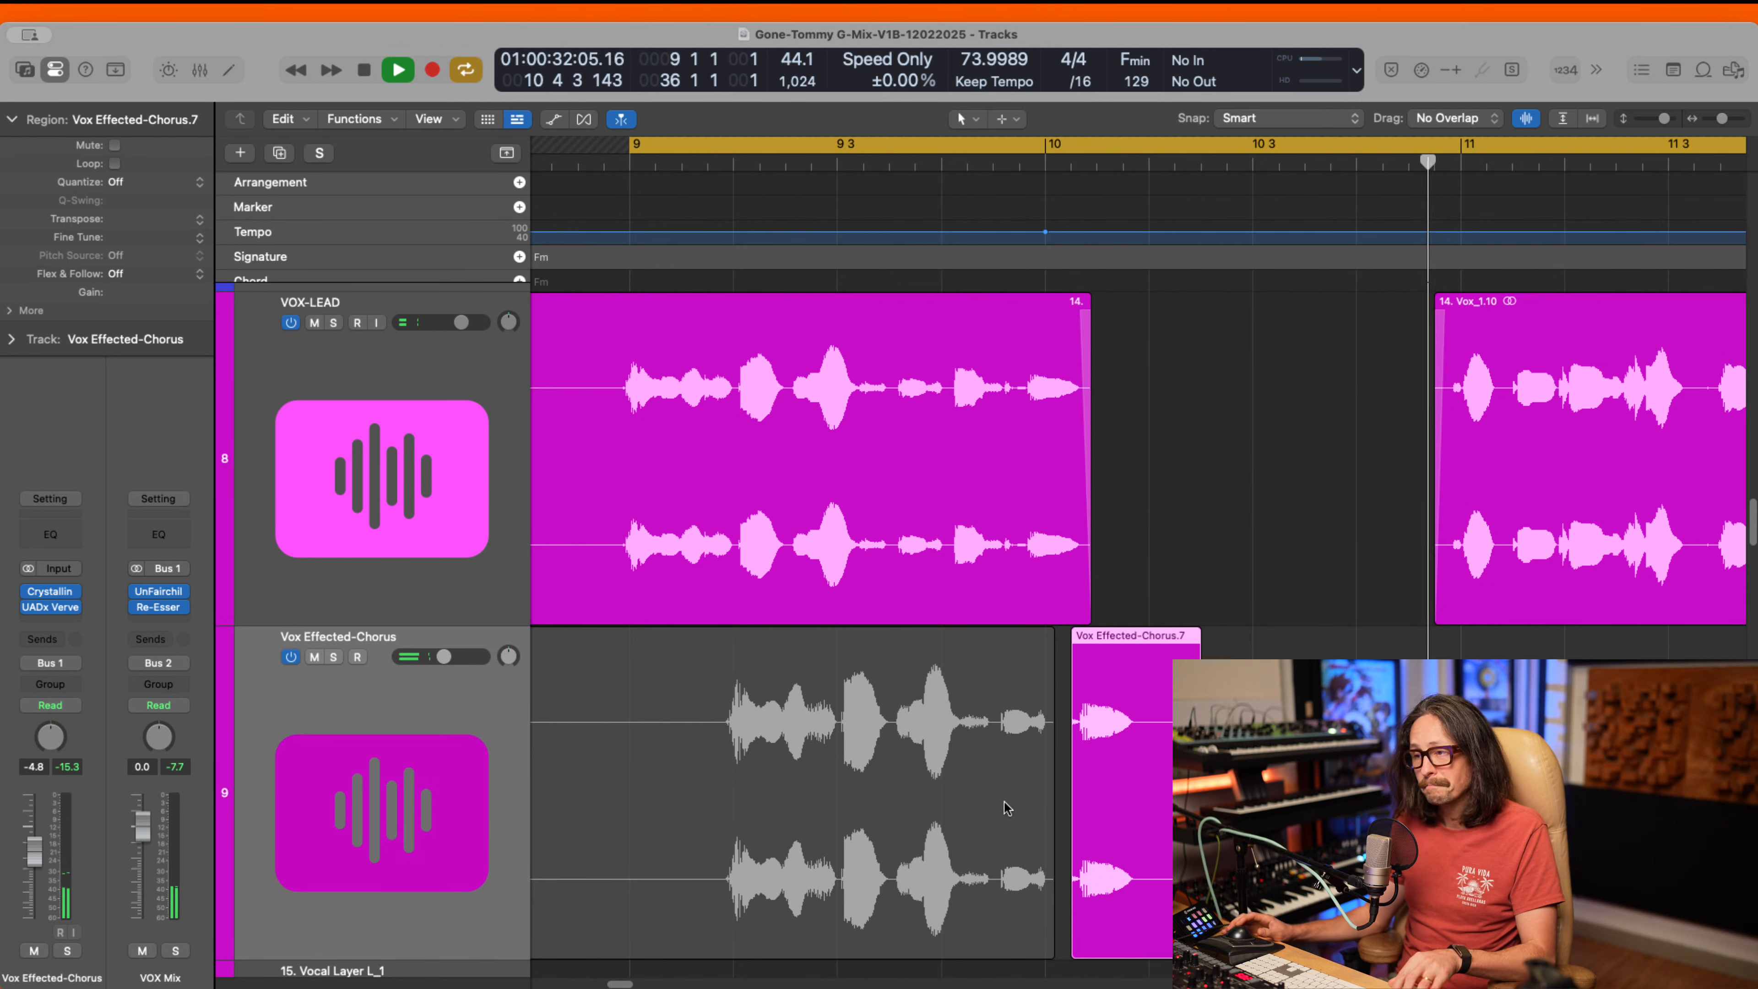
scroll(1246, 664, down, 5)
scroll(1315, 488, right, 4)
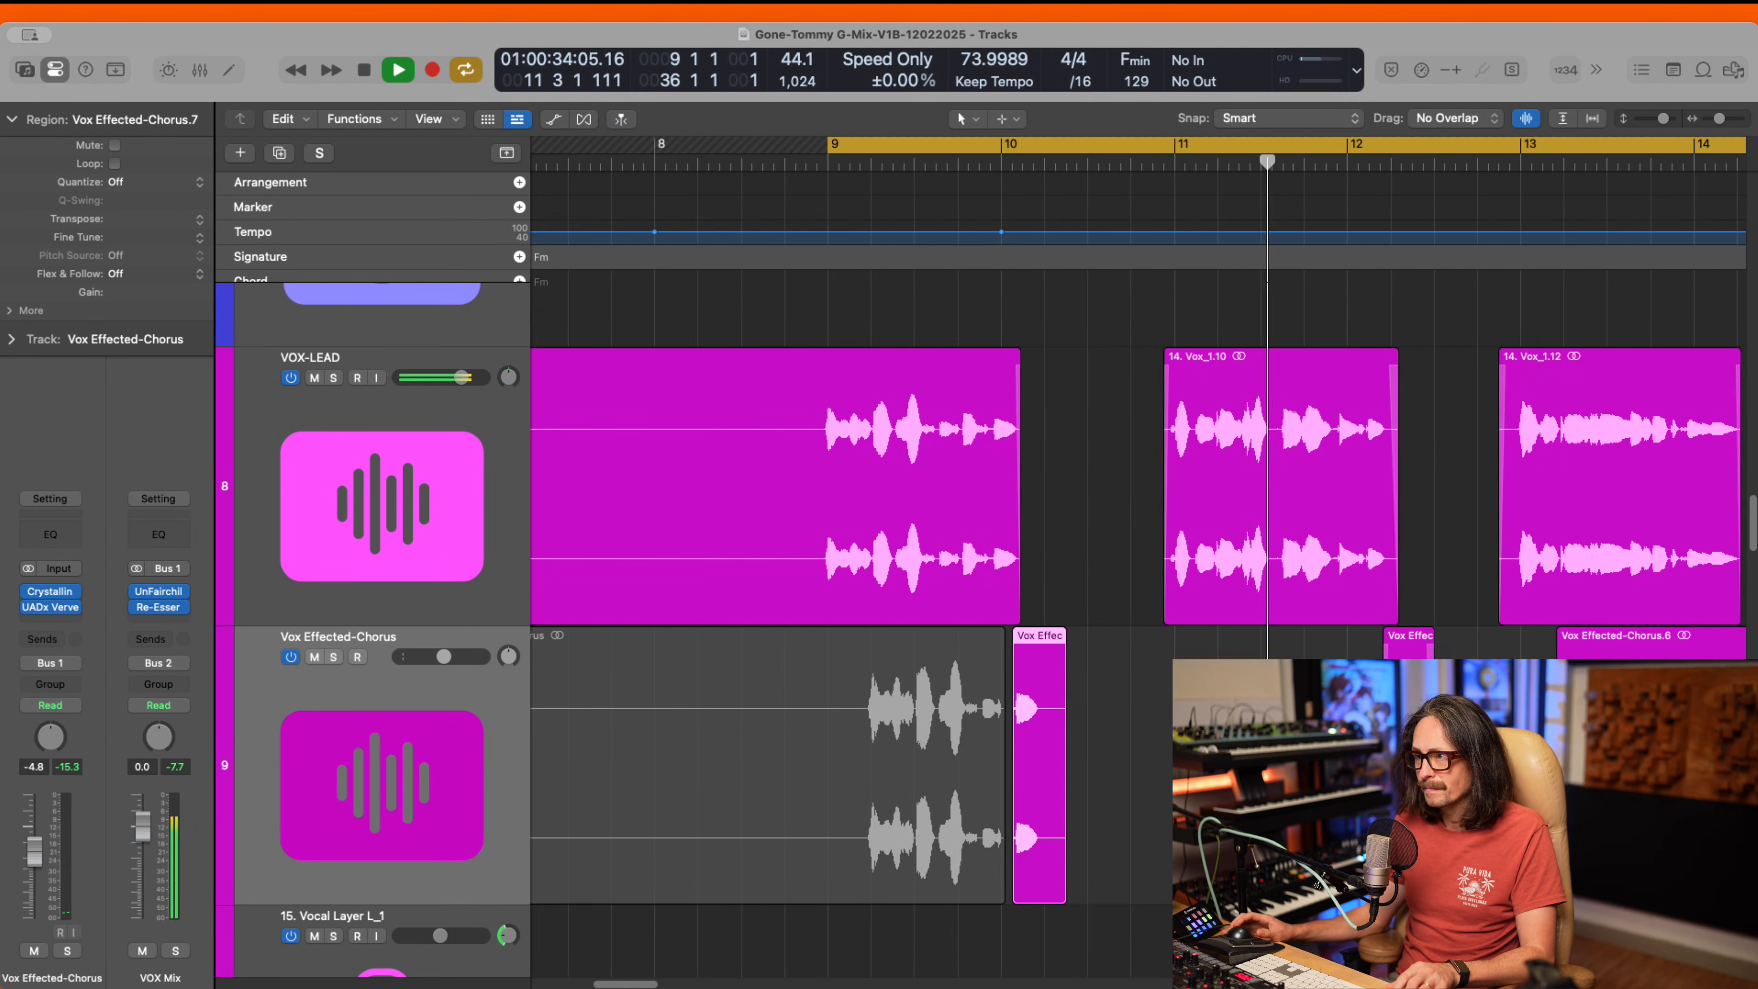
- Shift the Vox Effected-Chorus clip in bar 12 later so it starts just after 12 2, and audition it
scroll(1315, 487, up, 5)
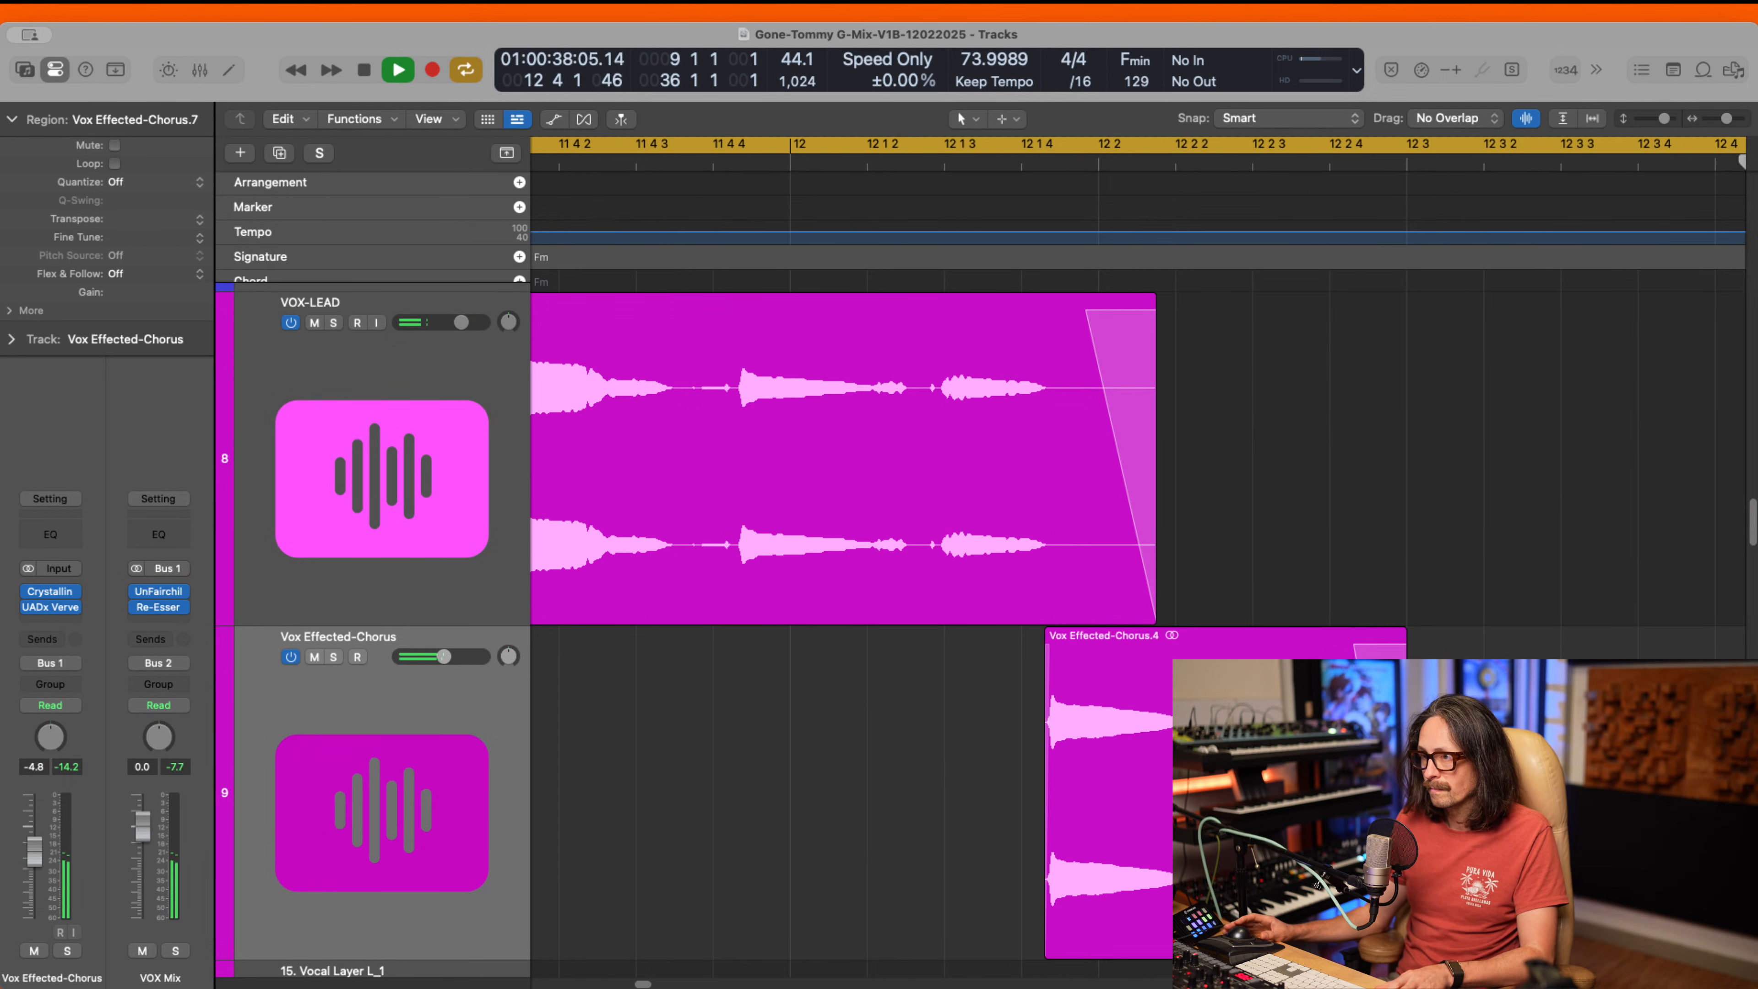
key(space)
drag(1165, 802, 1244, 803)
key(space)
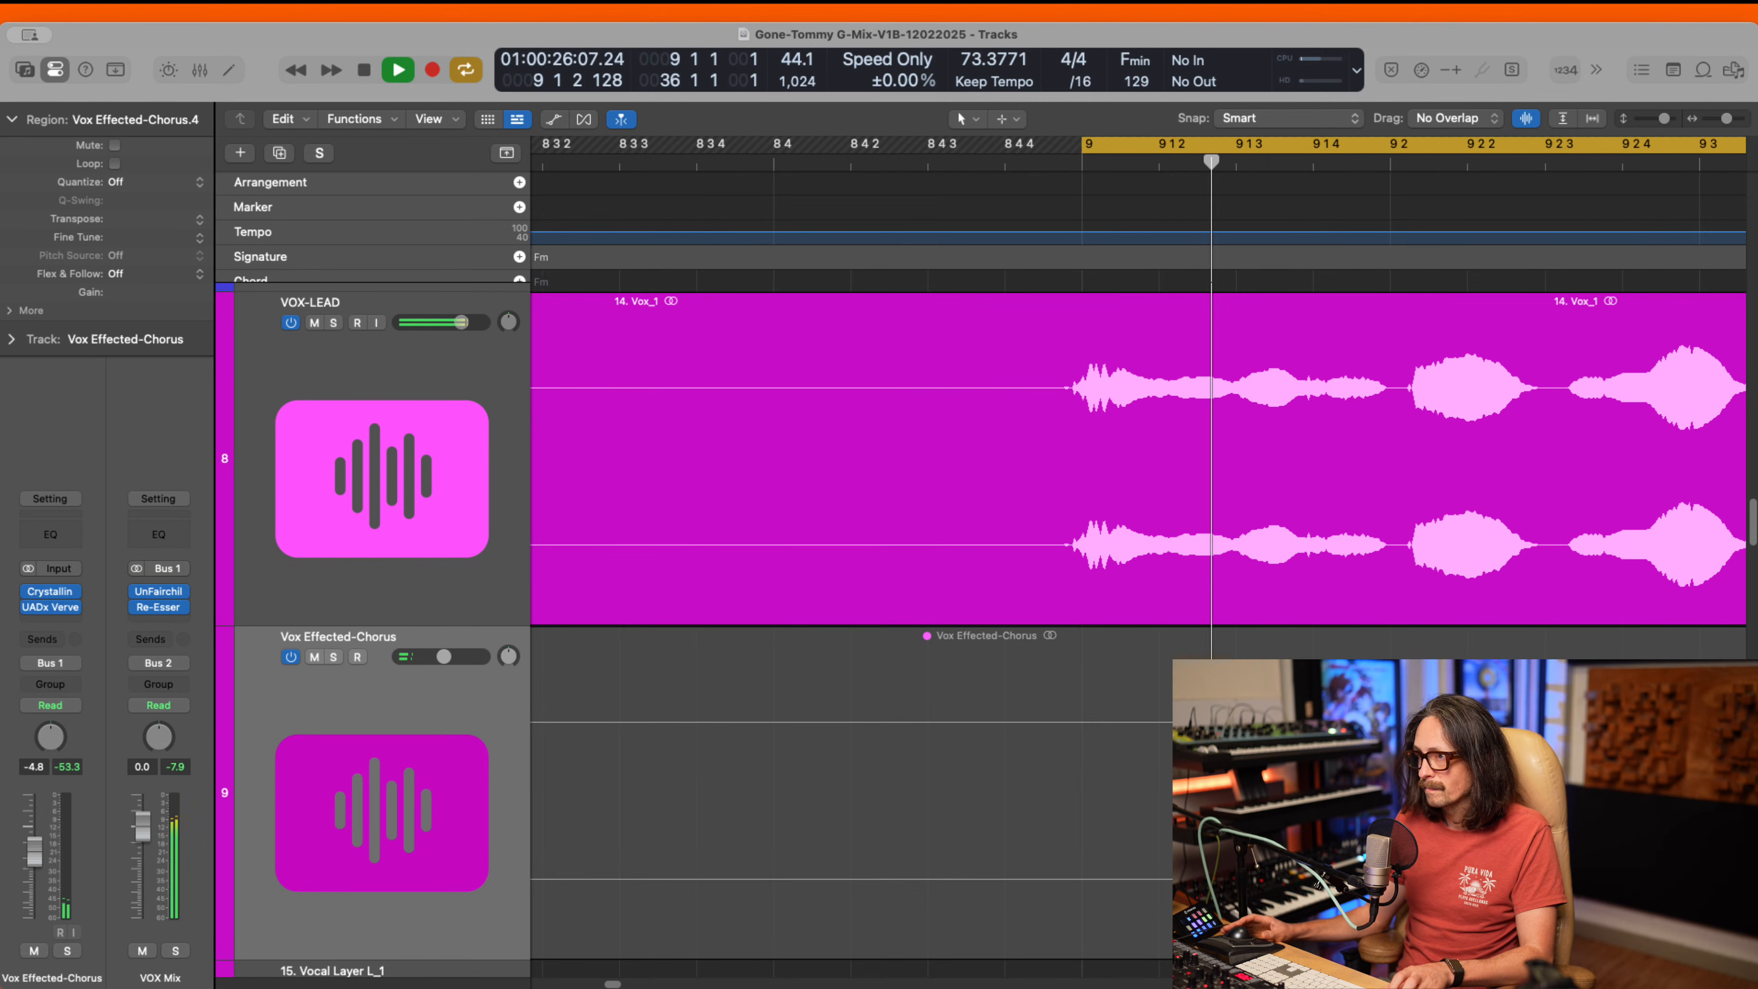
scroll(1289, 554, down, 5)
click(1314, 167)
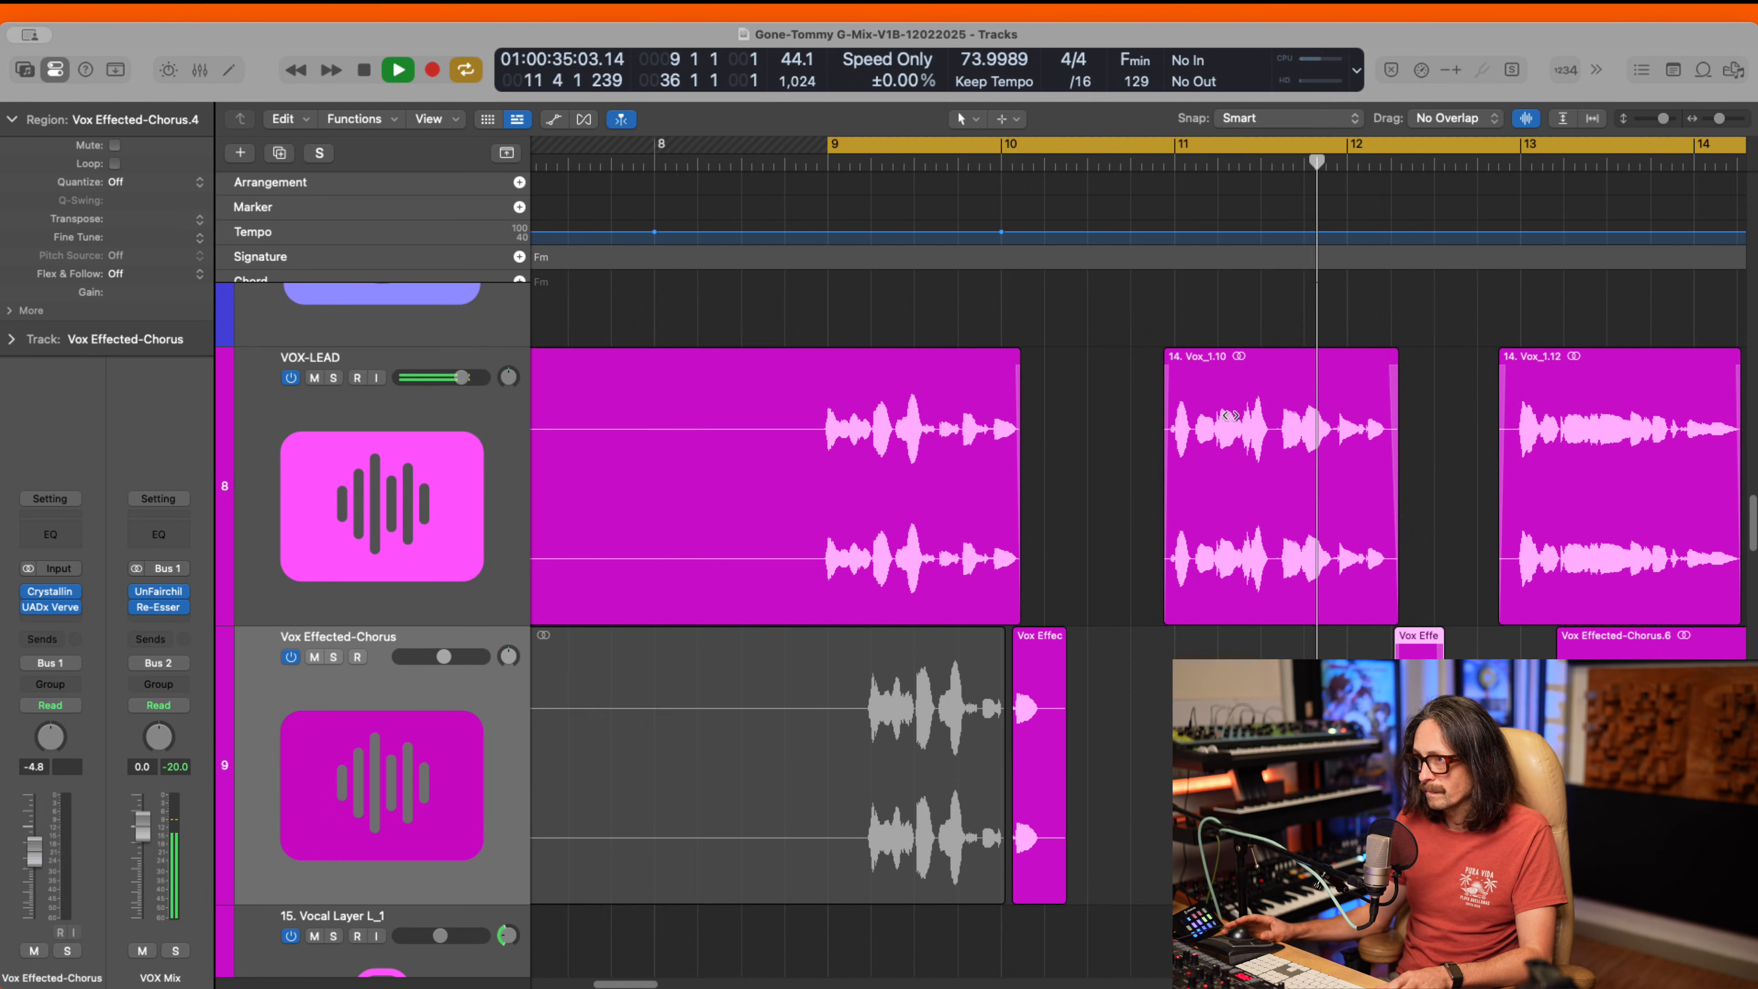
click(1200, 471)
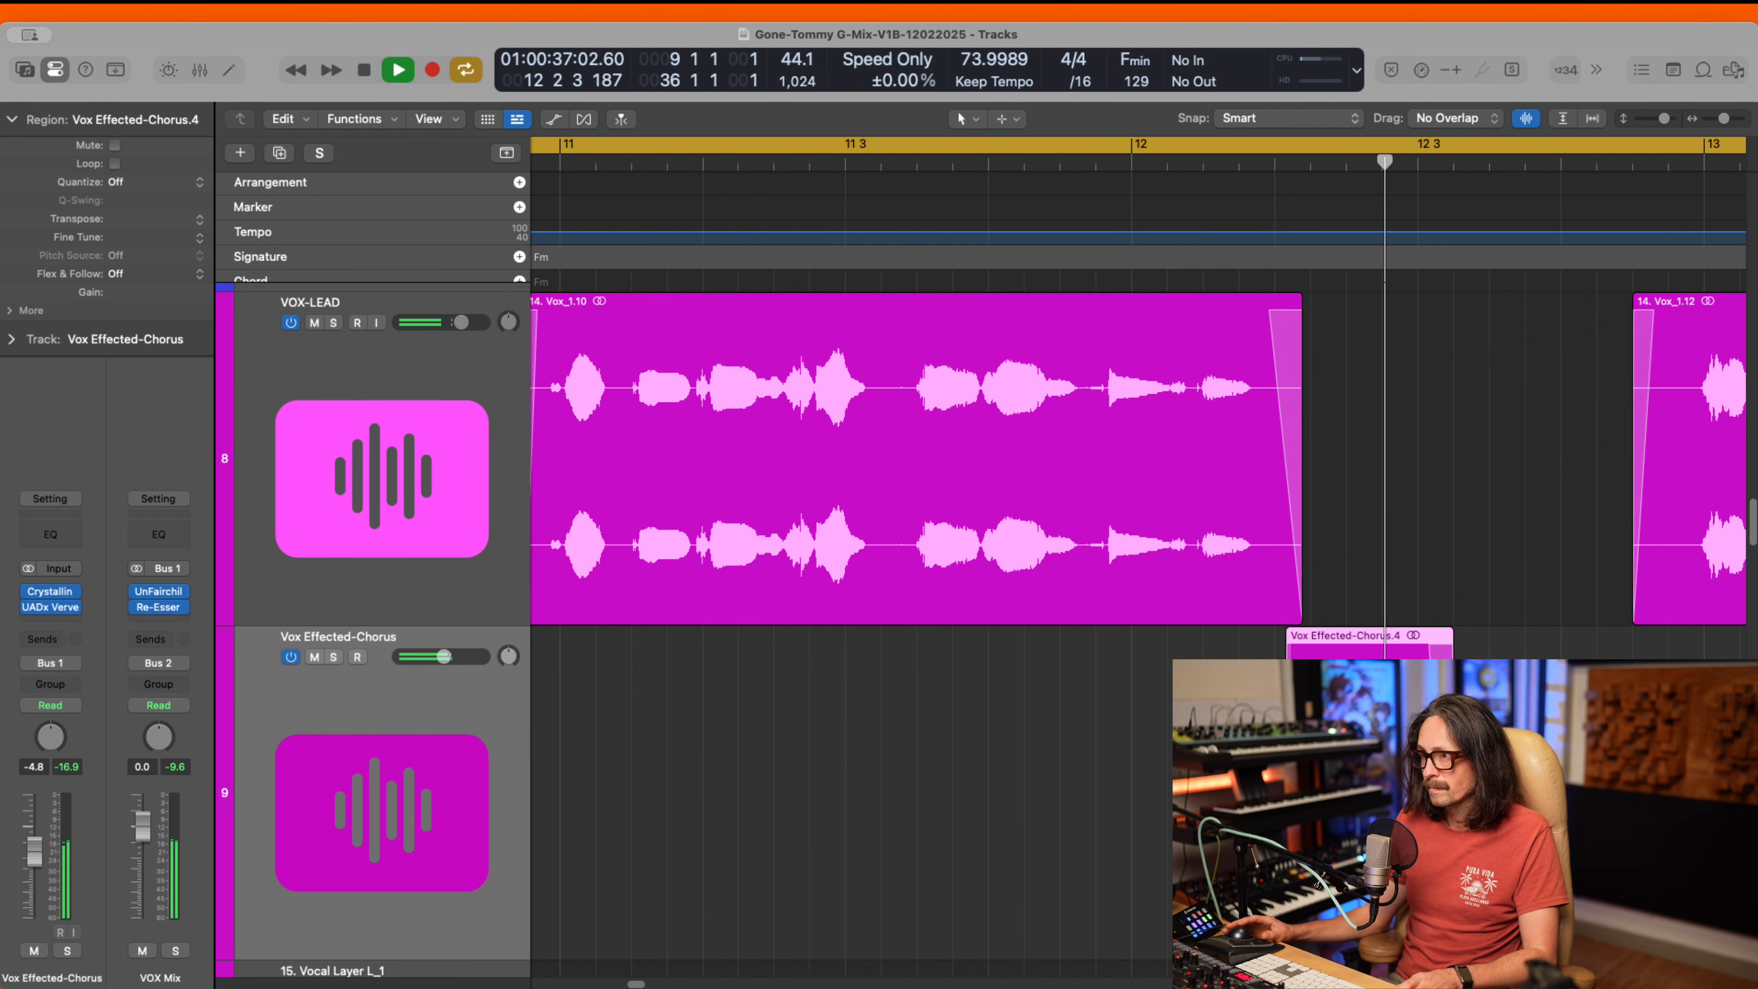
key(space)
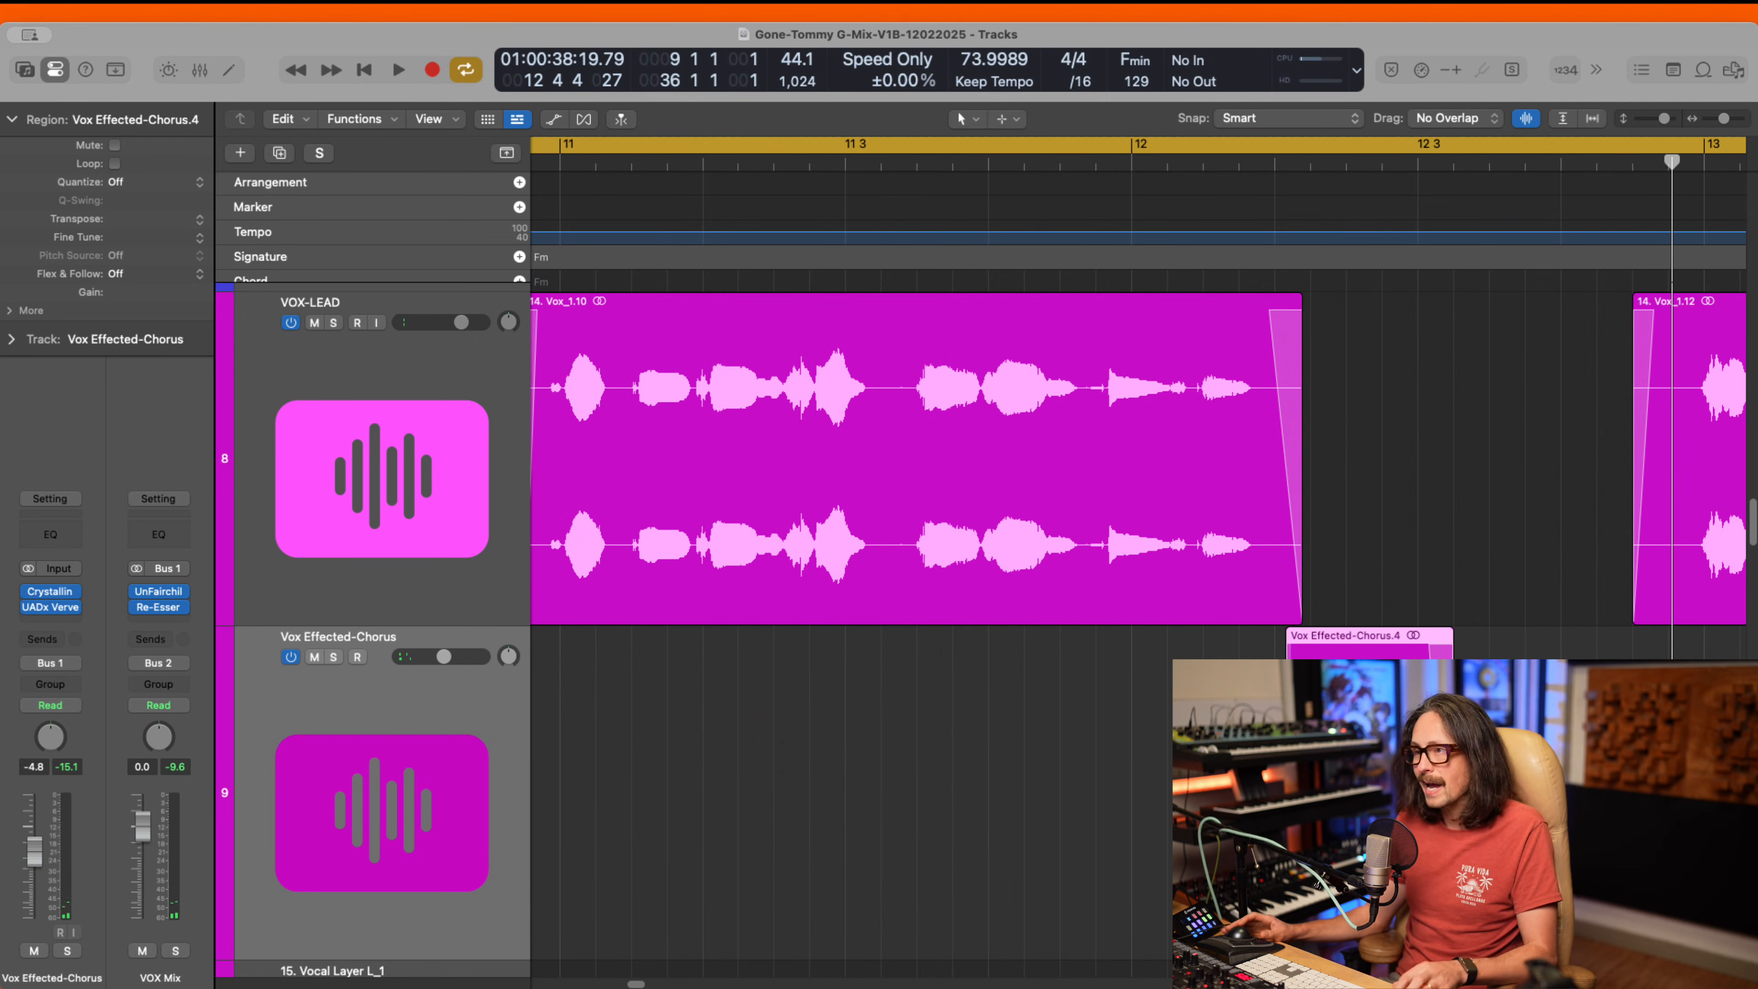
- Split the bar 12 effect clip just before 12 2 4, delete its first part, and audition the remaining word
key(z)
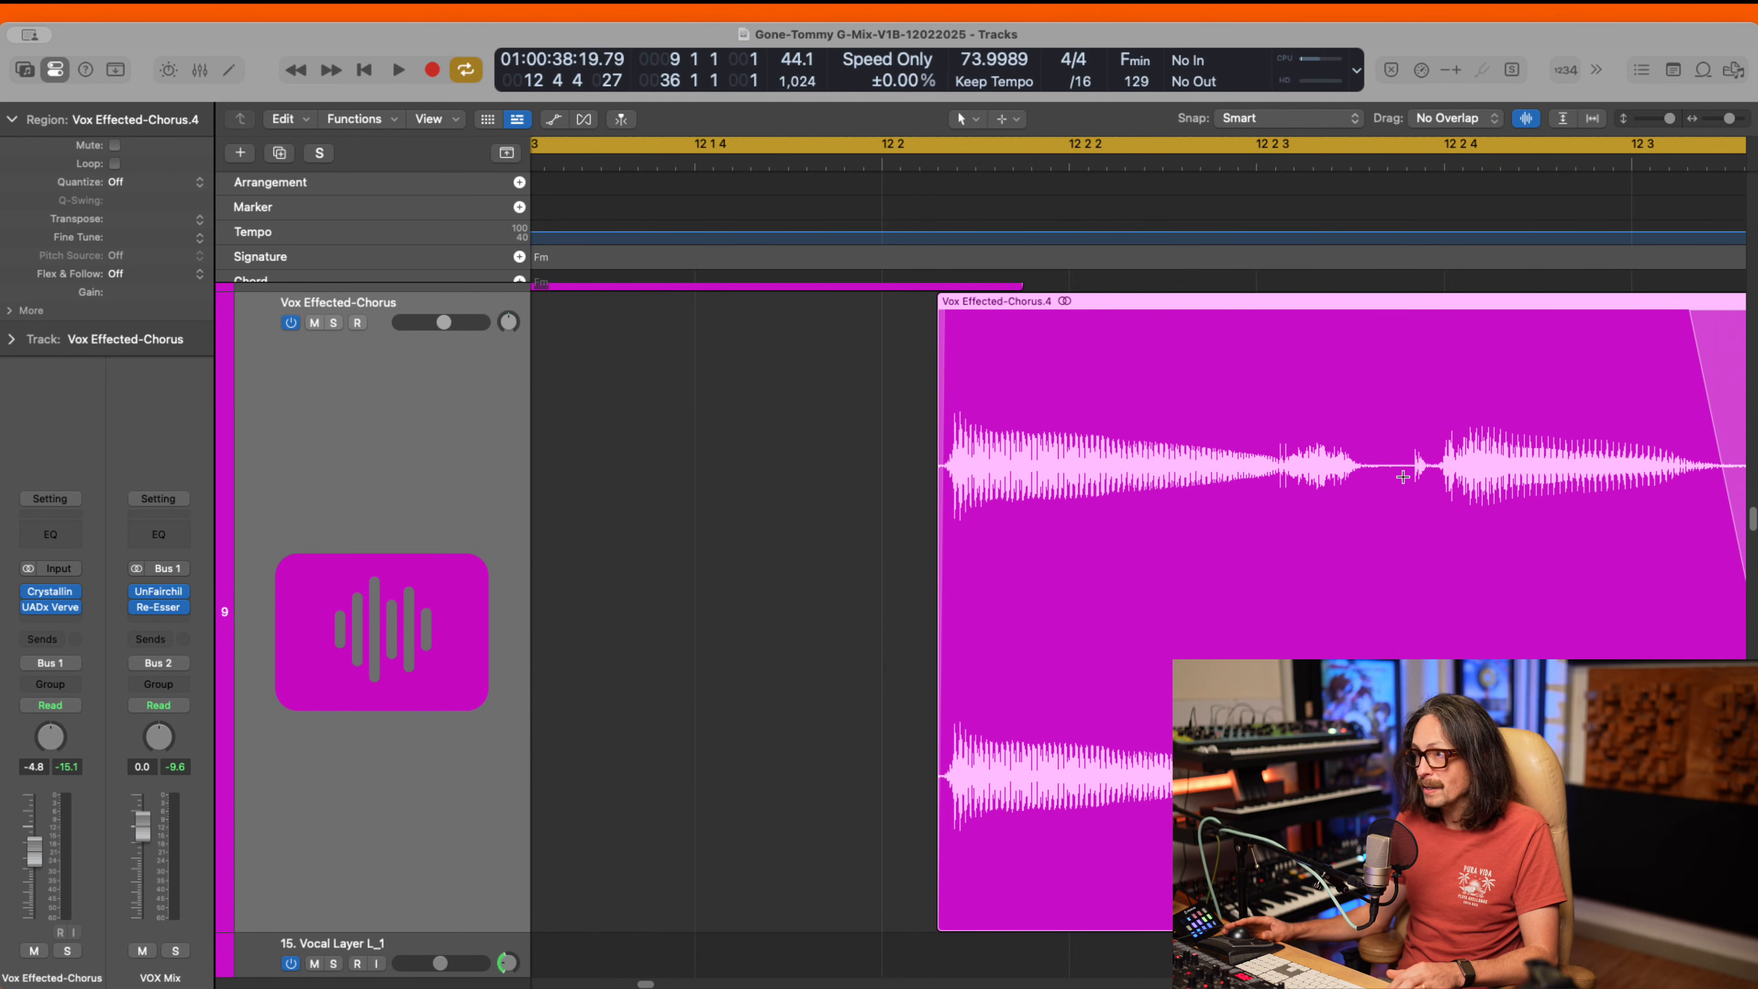
click(1437, 457)
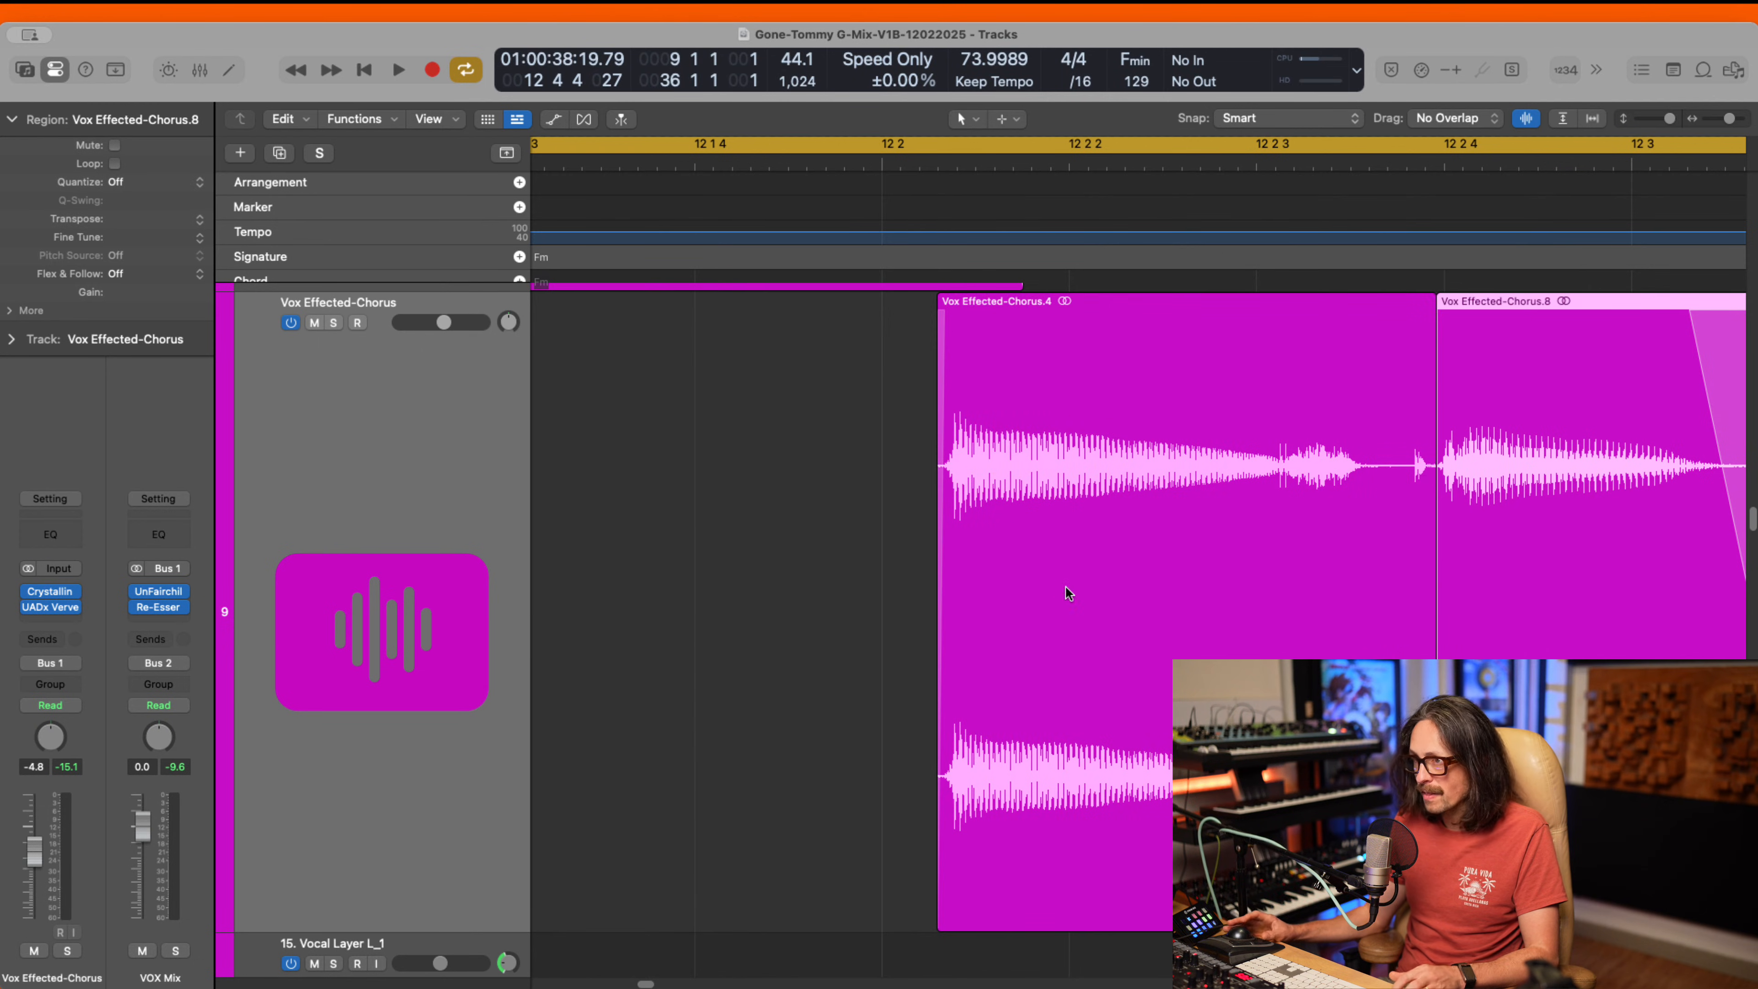
key(z)
key(Delete)
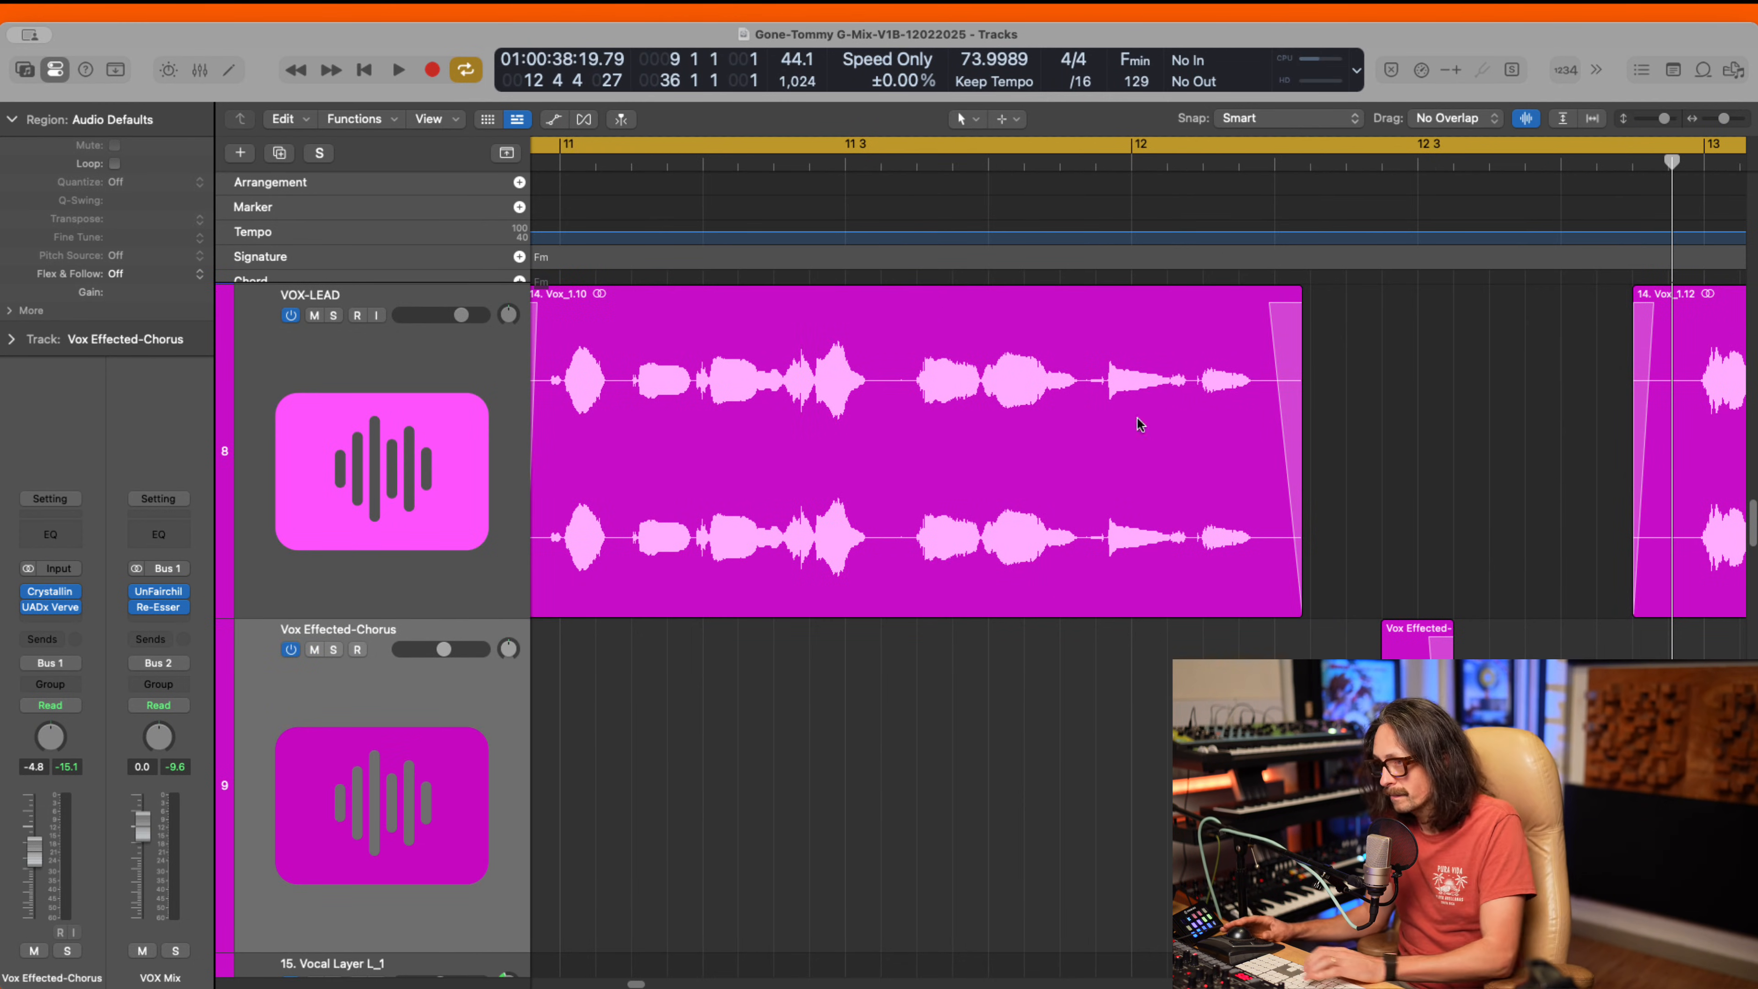
click(1077, 169)
key(space)
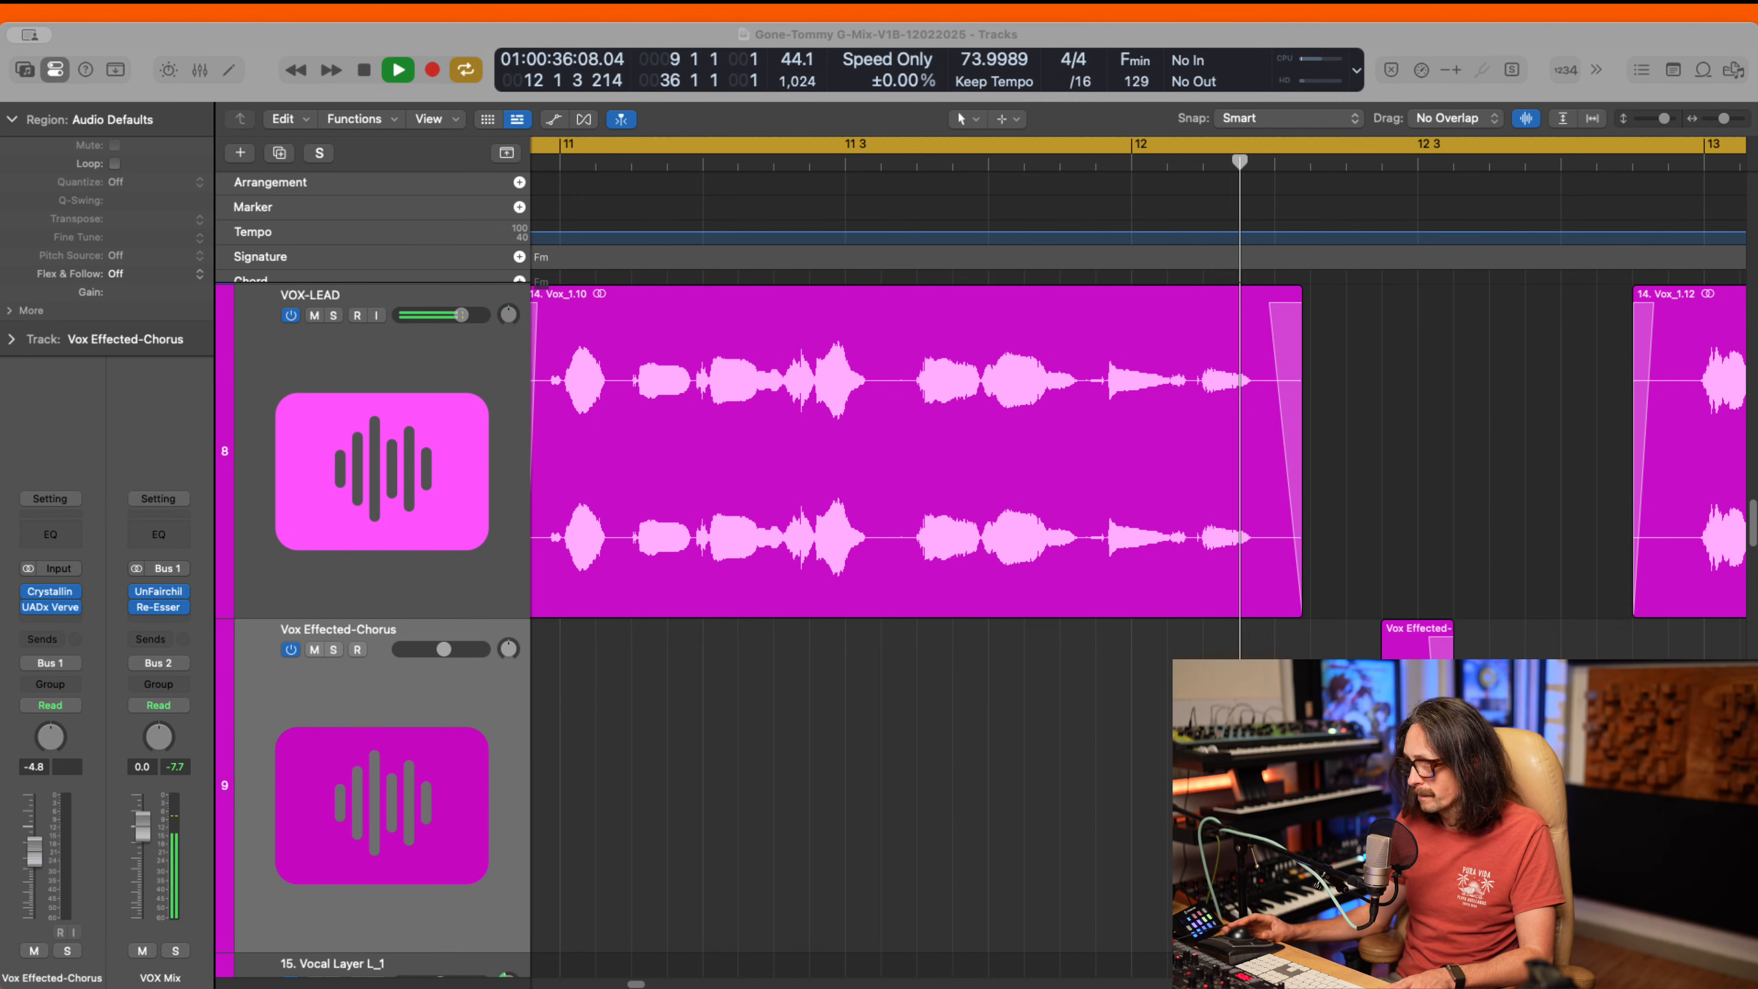
key(space)
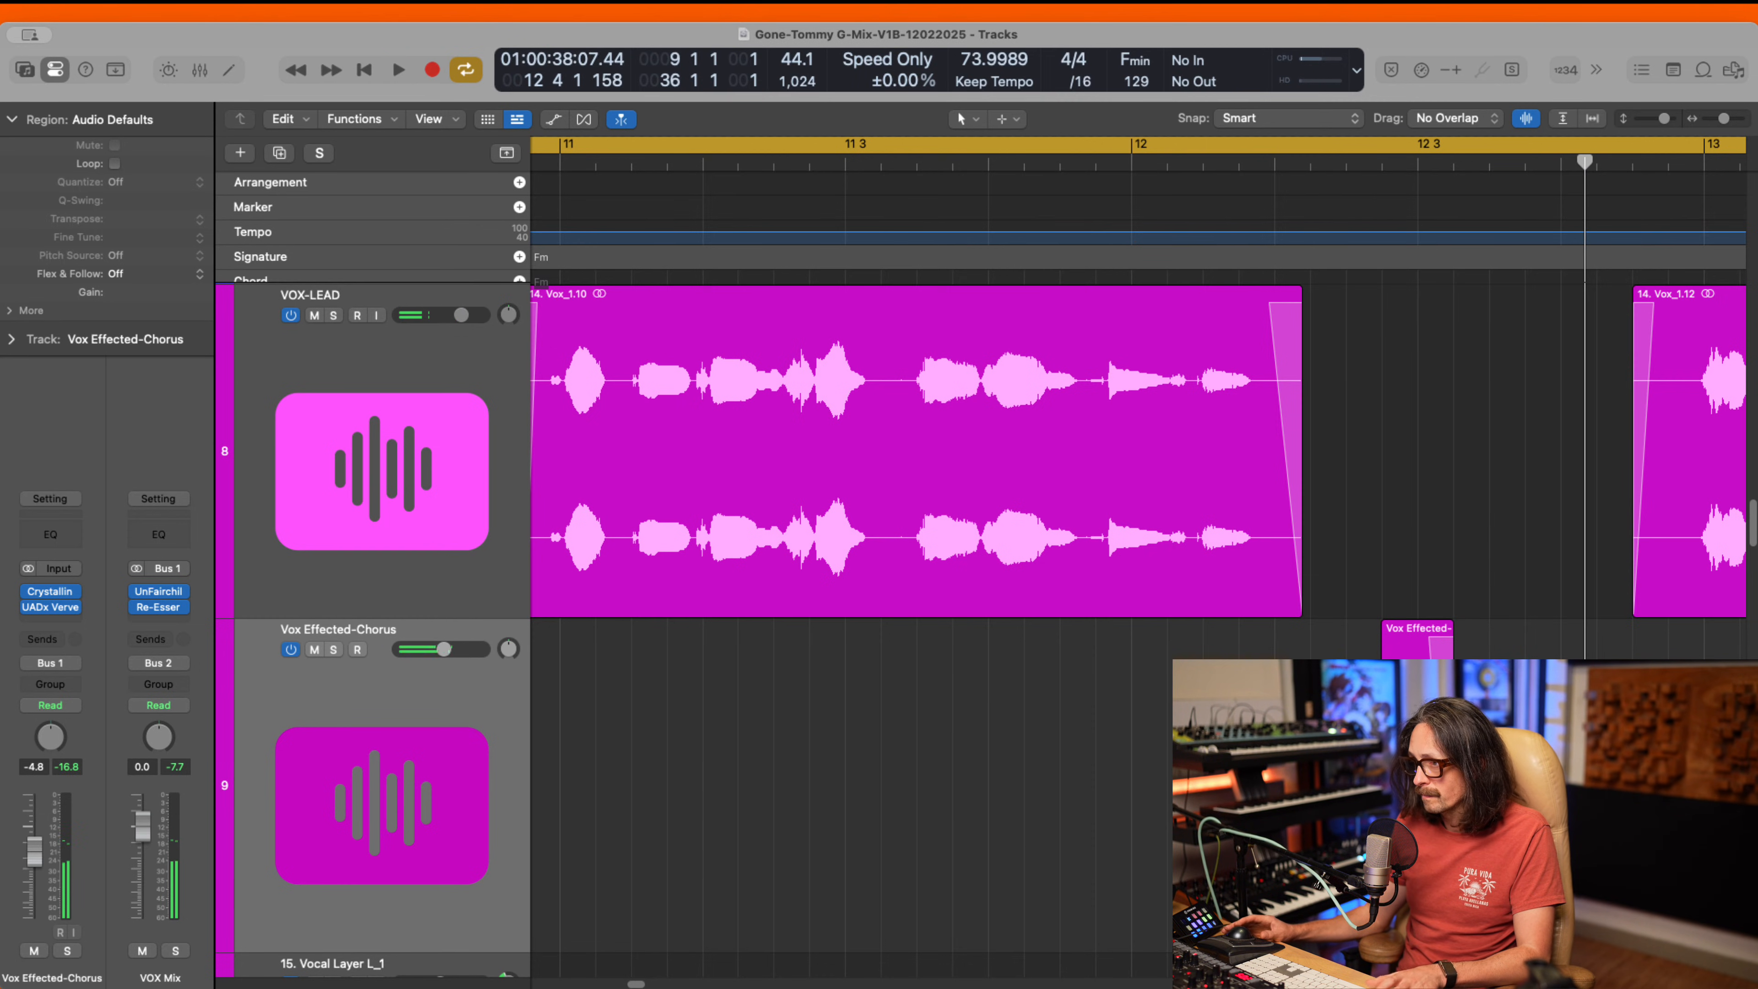
- Move the remaining bar 12 word earlier so it starts at about 12 2, and audition it
drag(1419, 748, 1299, 748)
key(space)
key(space)
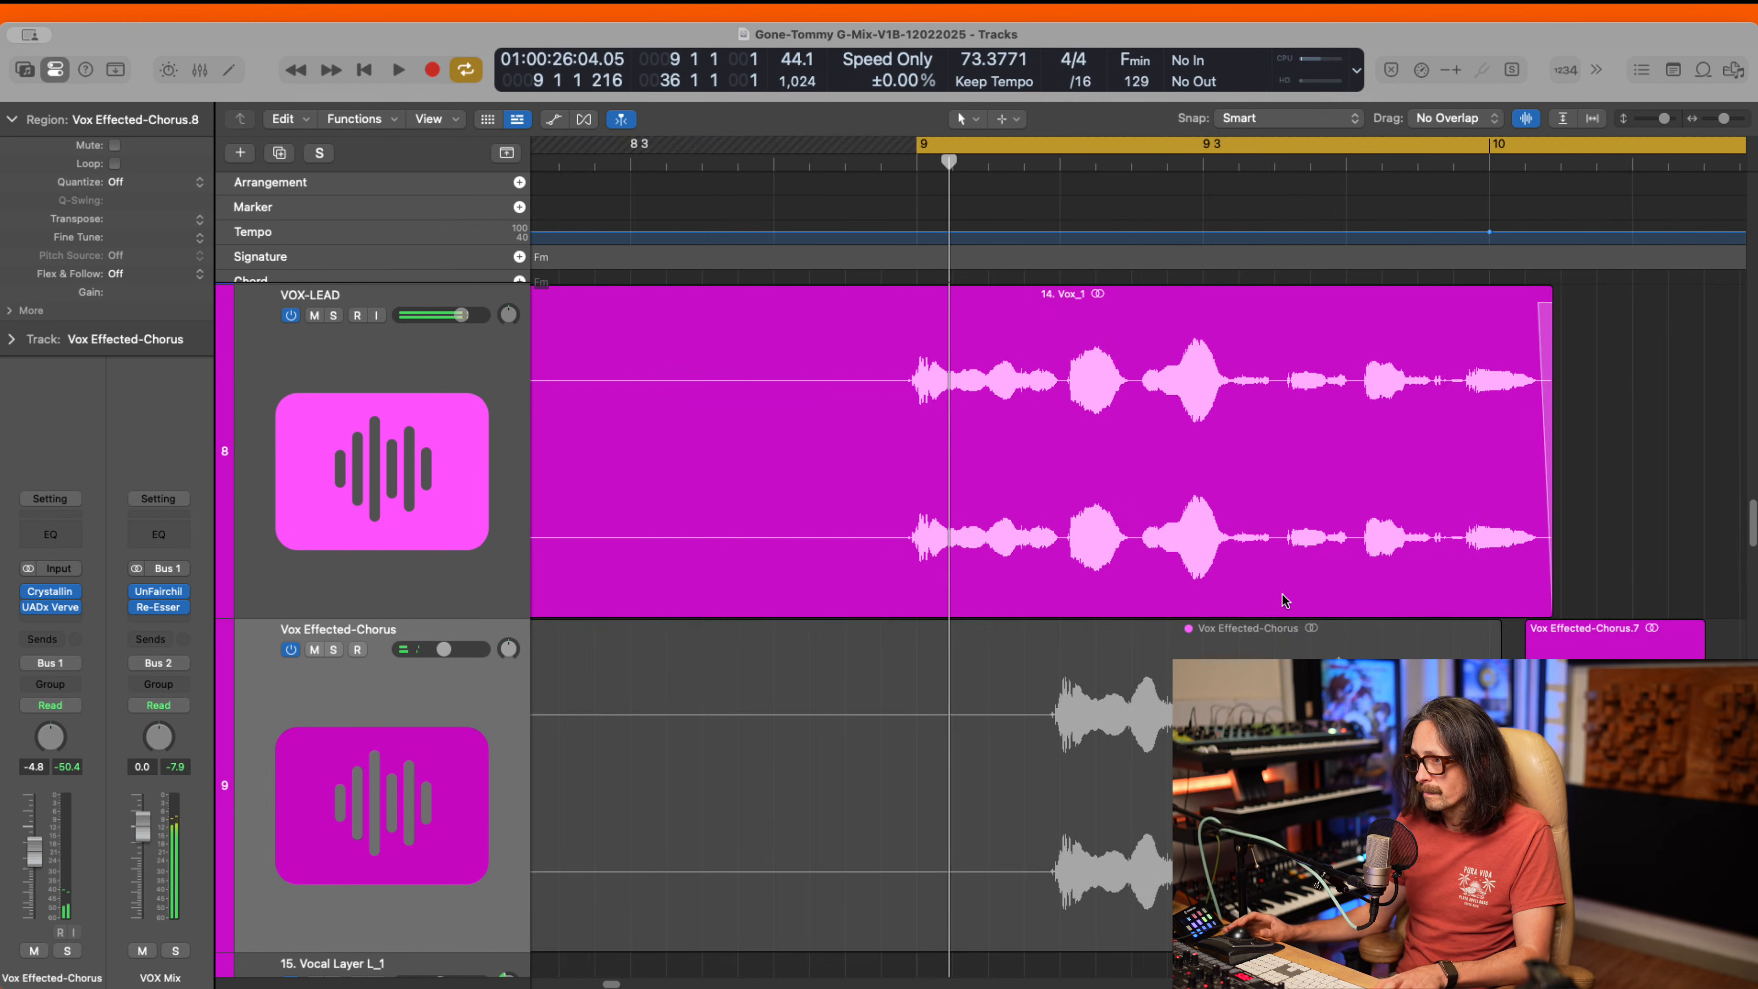
key(z)
click(1334, 167)
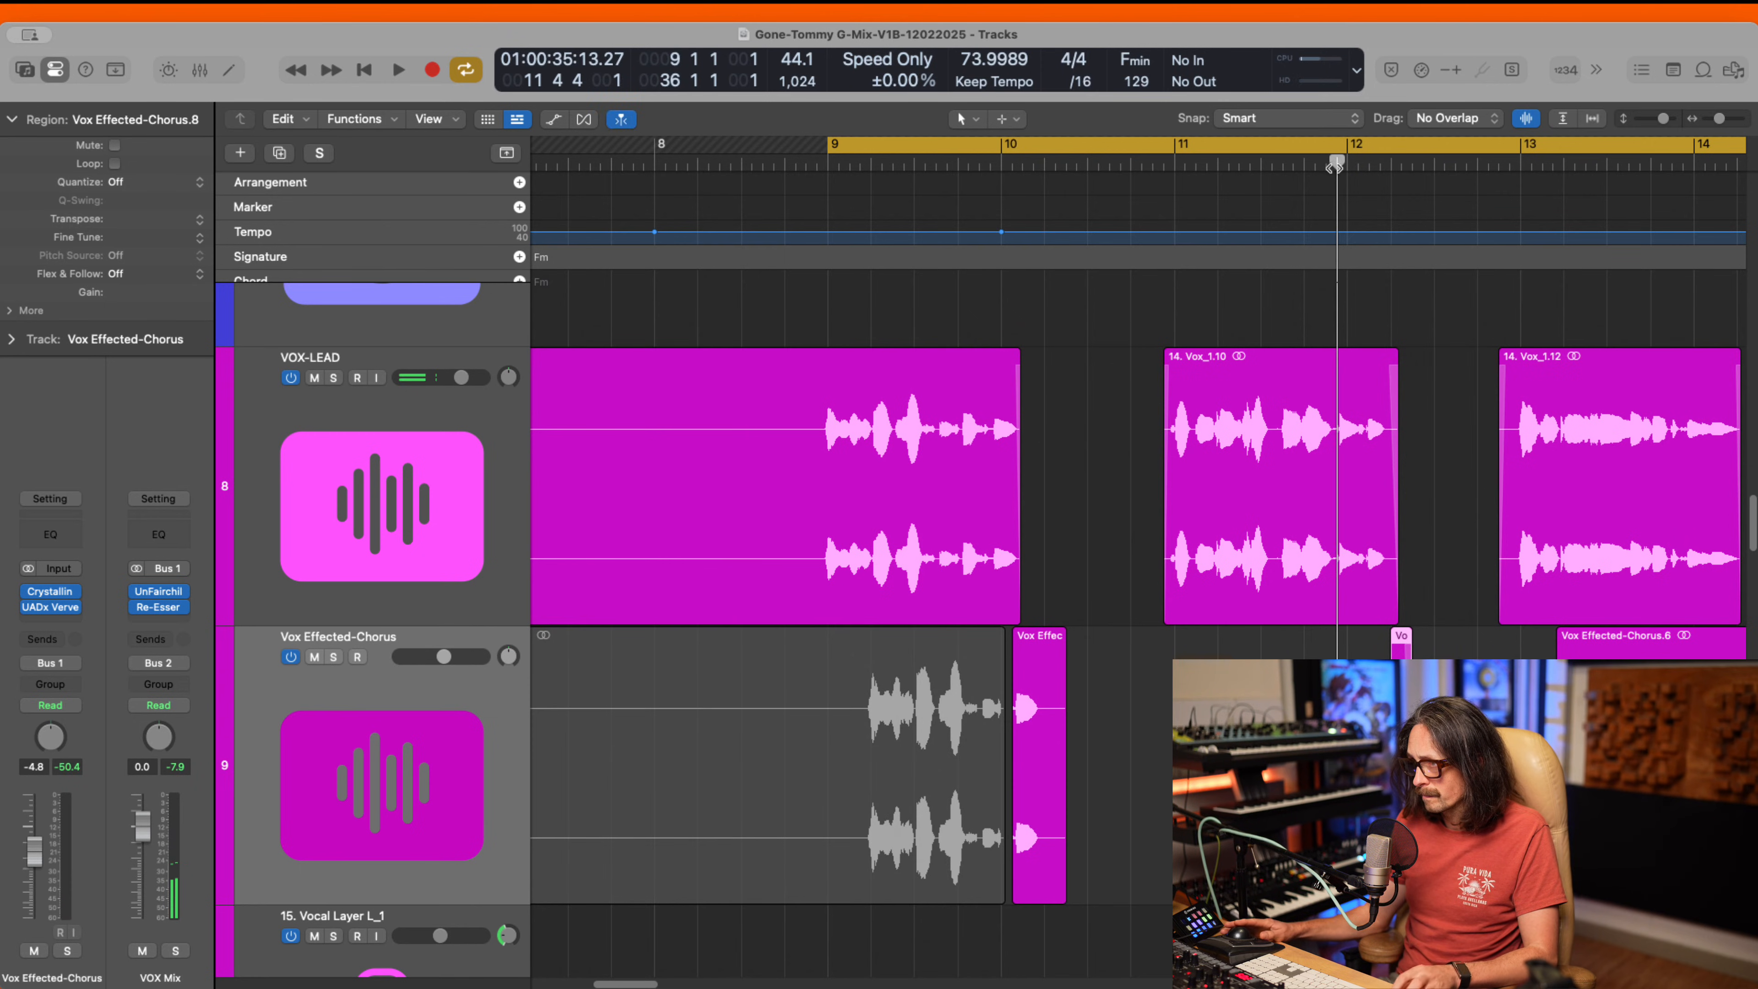
key(space)
drag(1238, 462, 1485, 734)
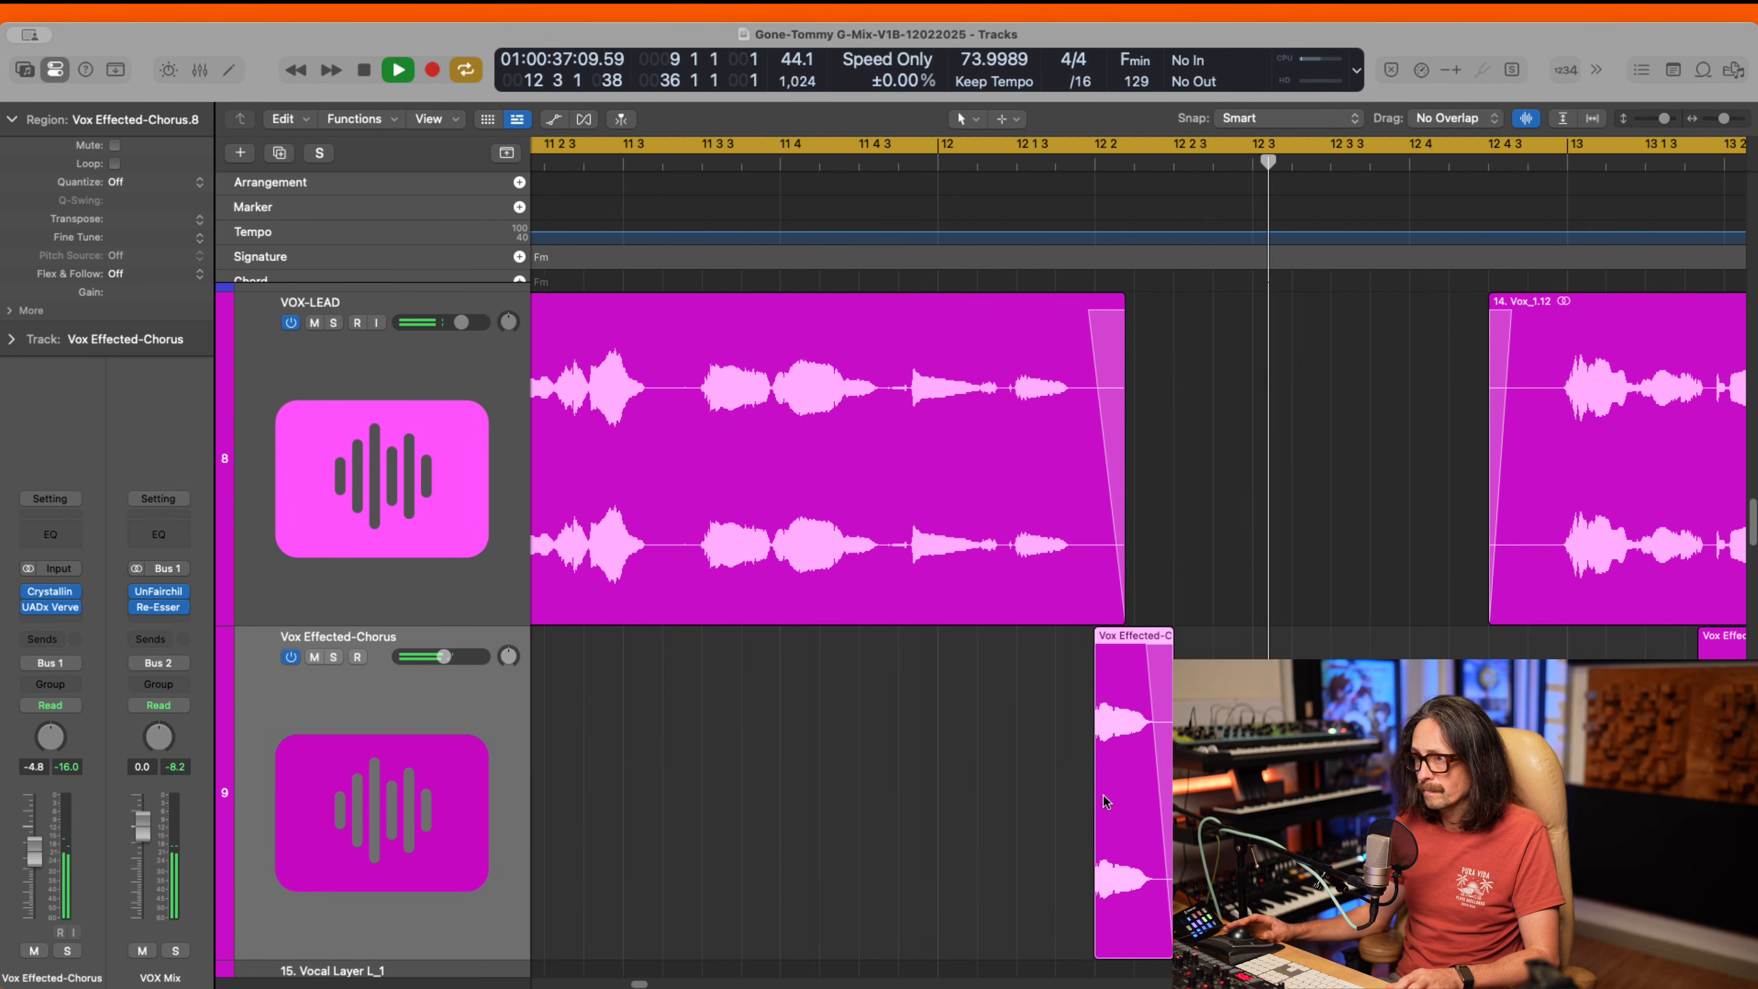
key(space)
- Copy the short bar 12 clip to about 12 2 4 on the same track and audition the repeated word
alt+drag(1132, 793, 1235, 793)
click(937, 173)
key(space)
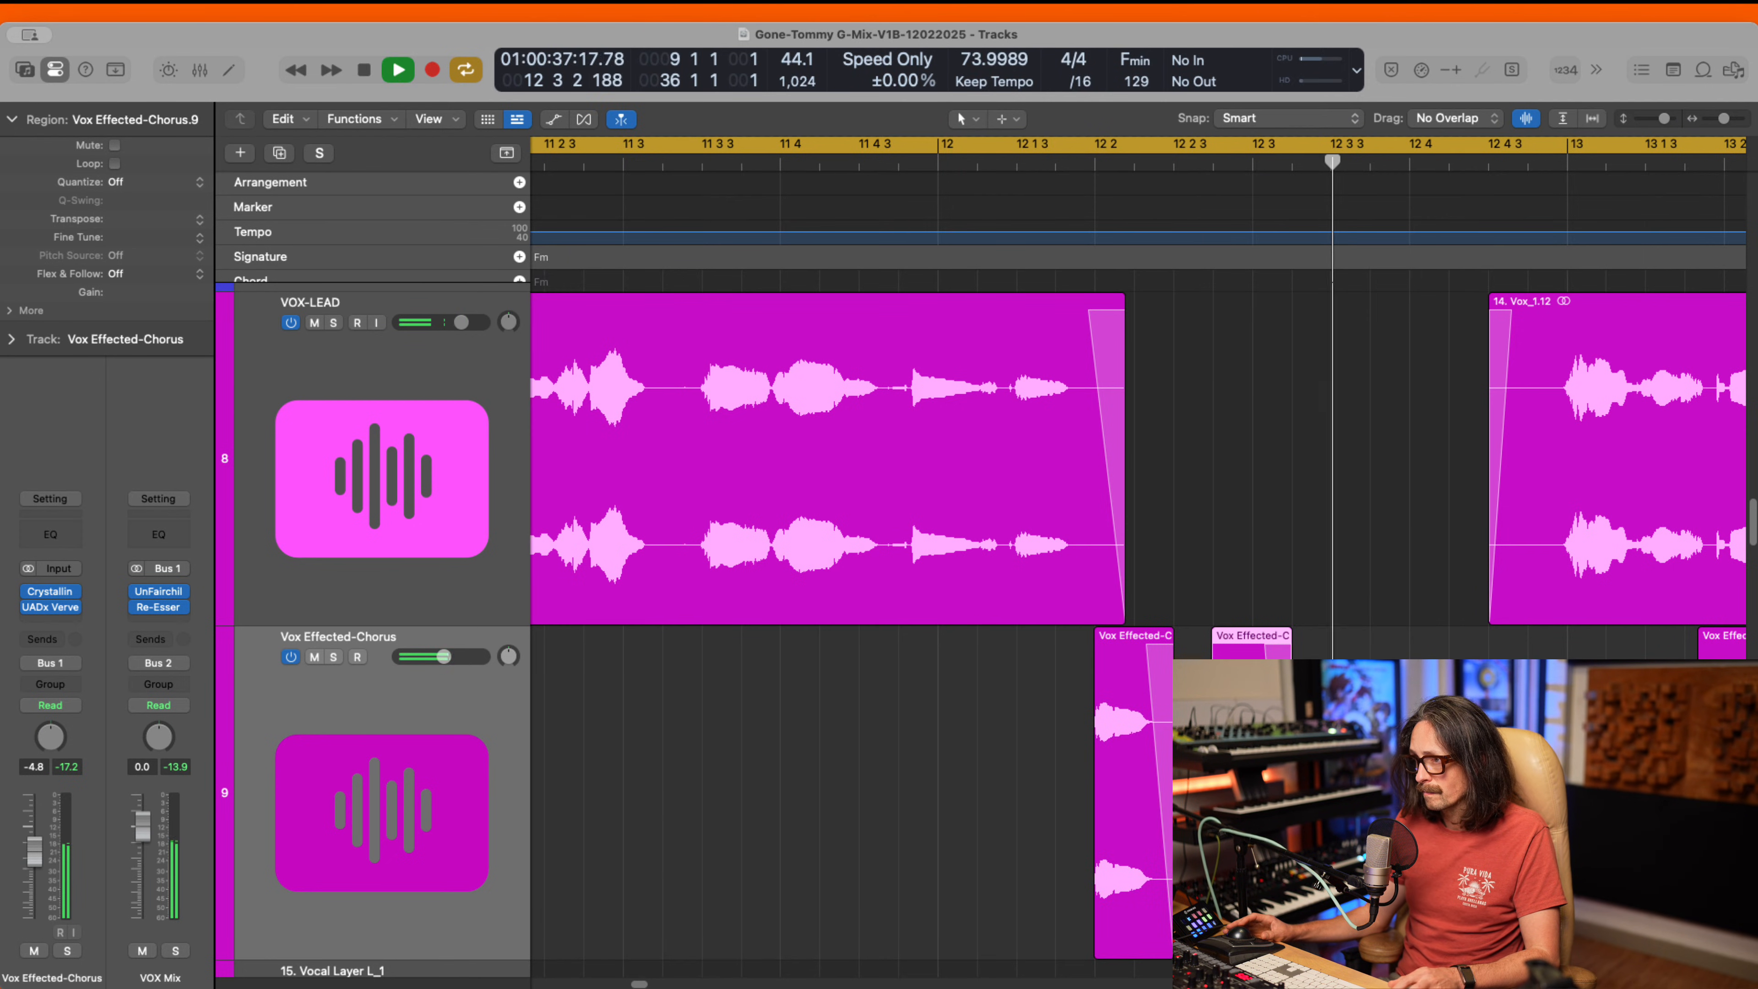
key(space)
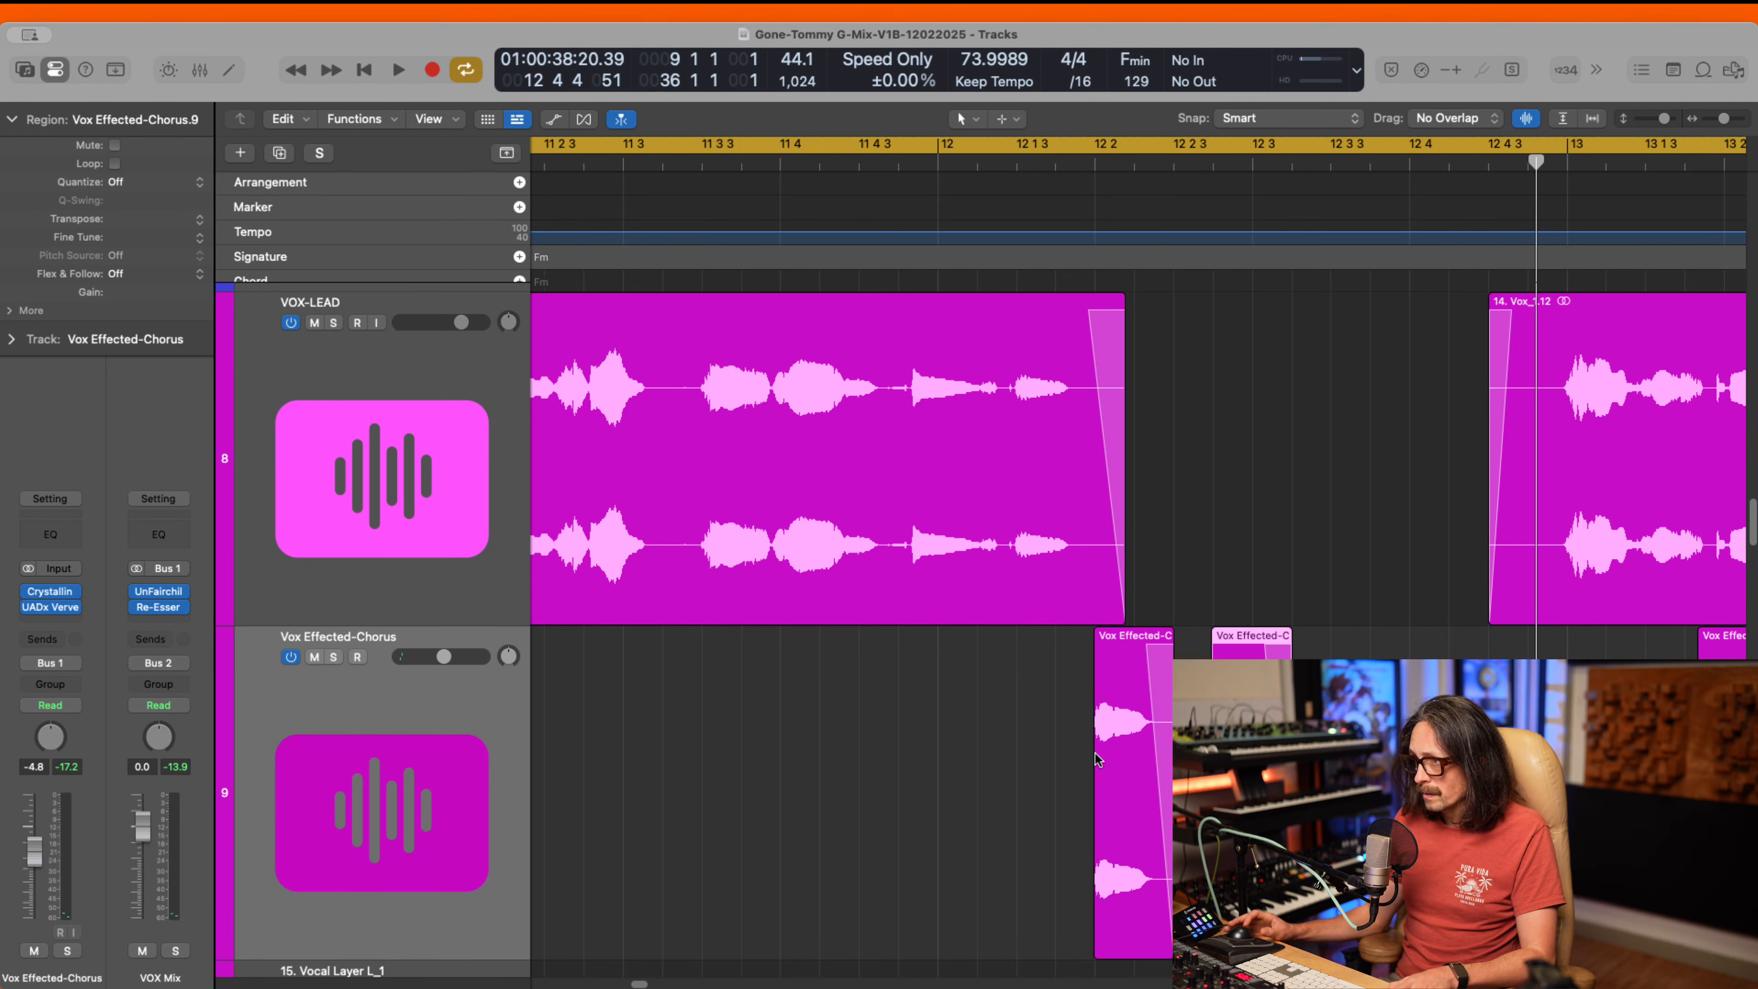
- Add a fade-in to the copied clip and change the fade's type to a speed-up fade
drag(984, 508, 1503, 914)
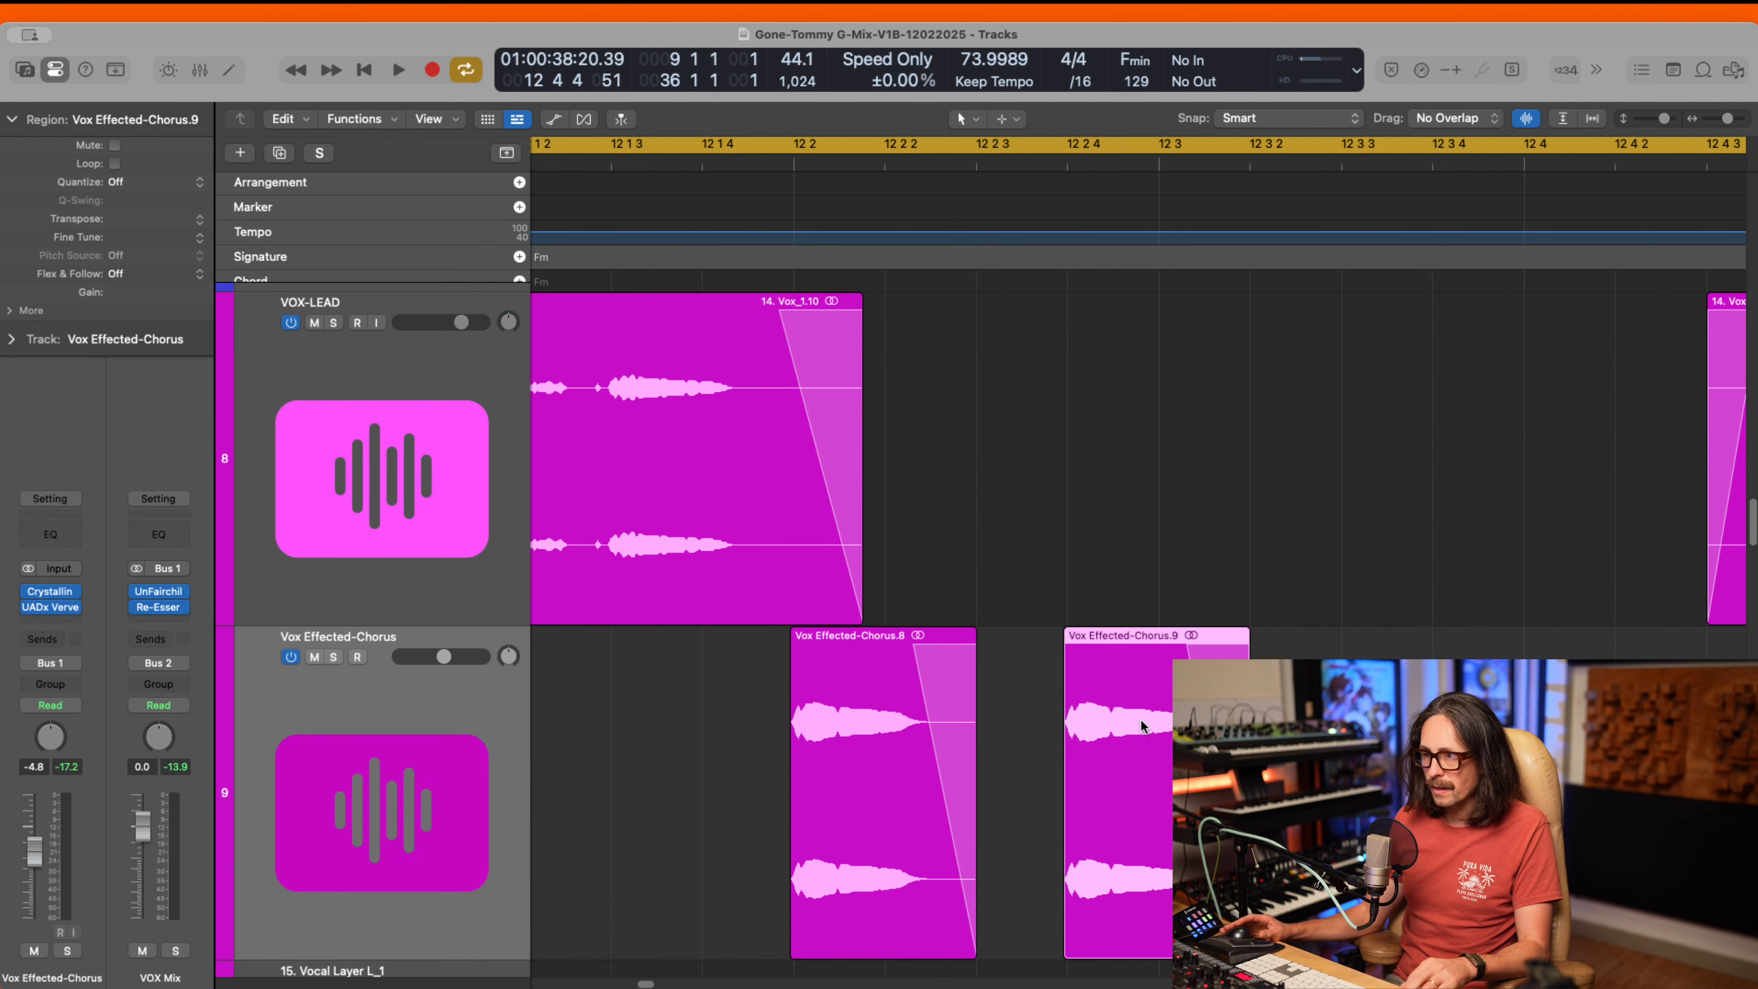
drag(1163, 671, 1084, 697)
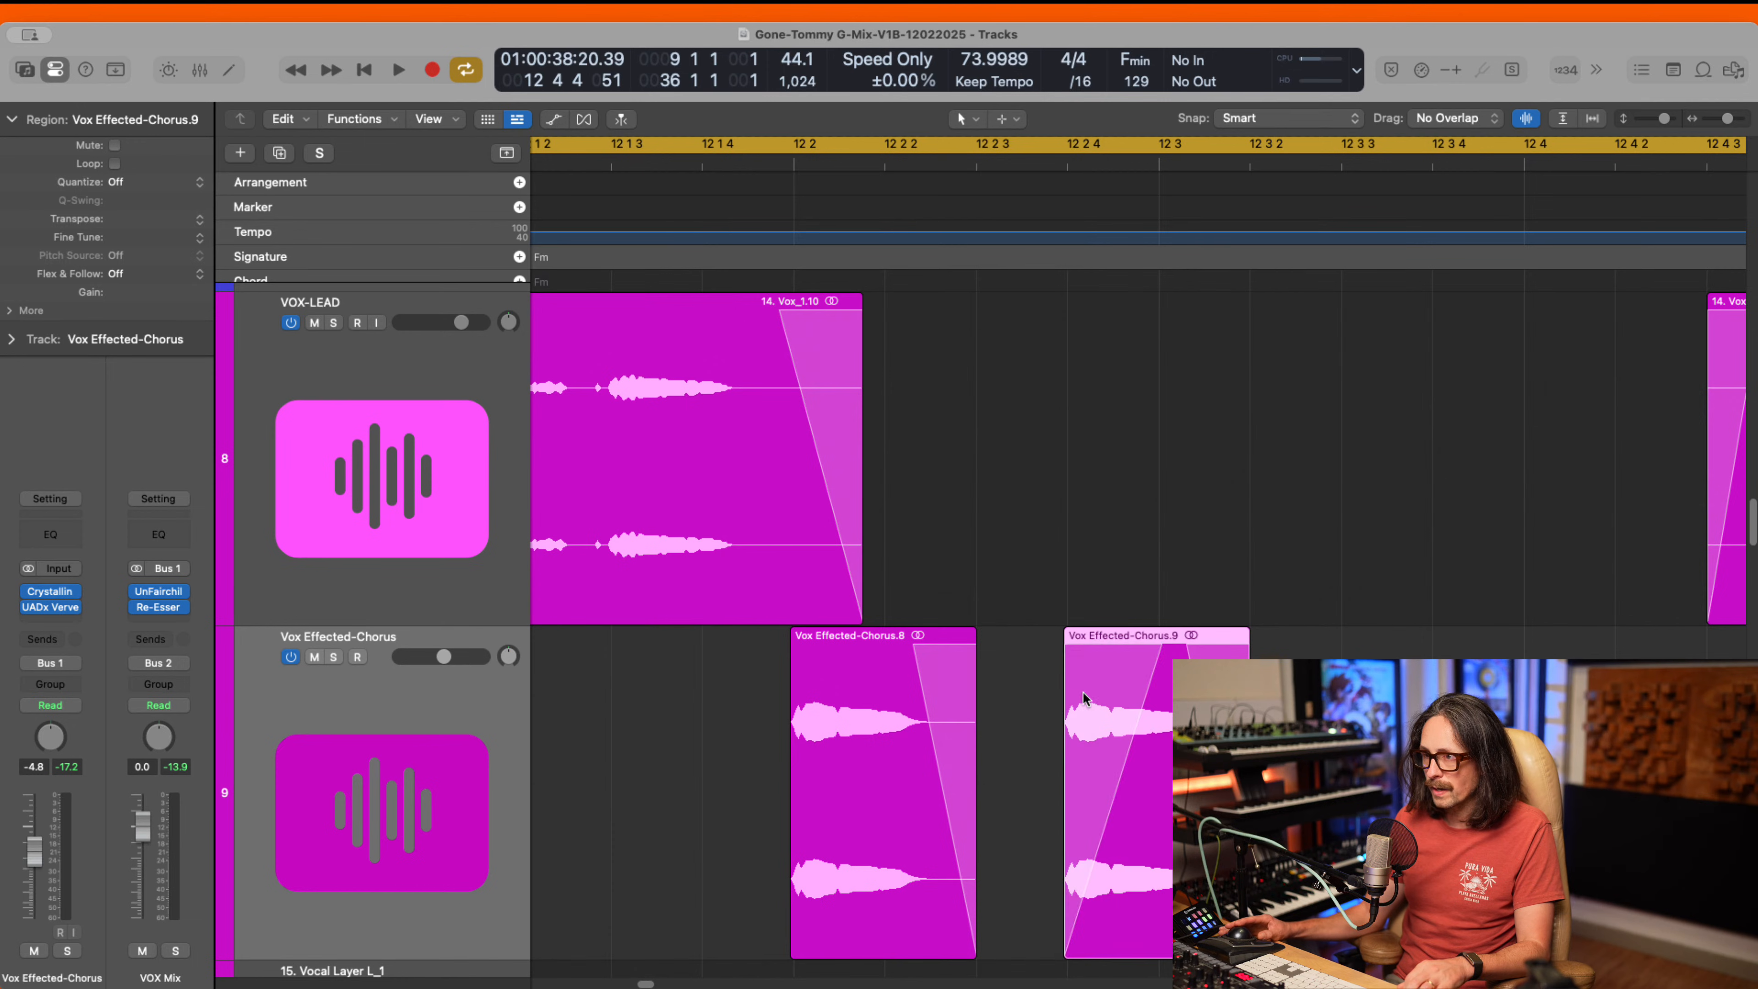
right_click(1108, 692)
click(1139, 718)
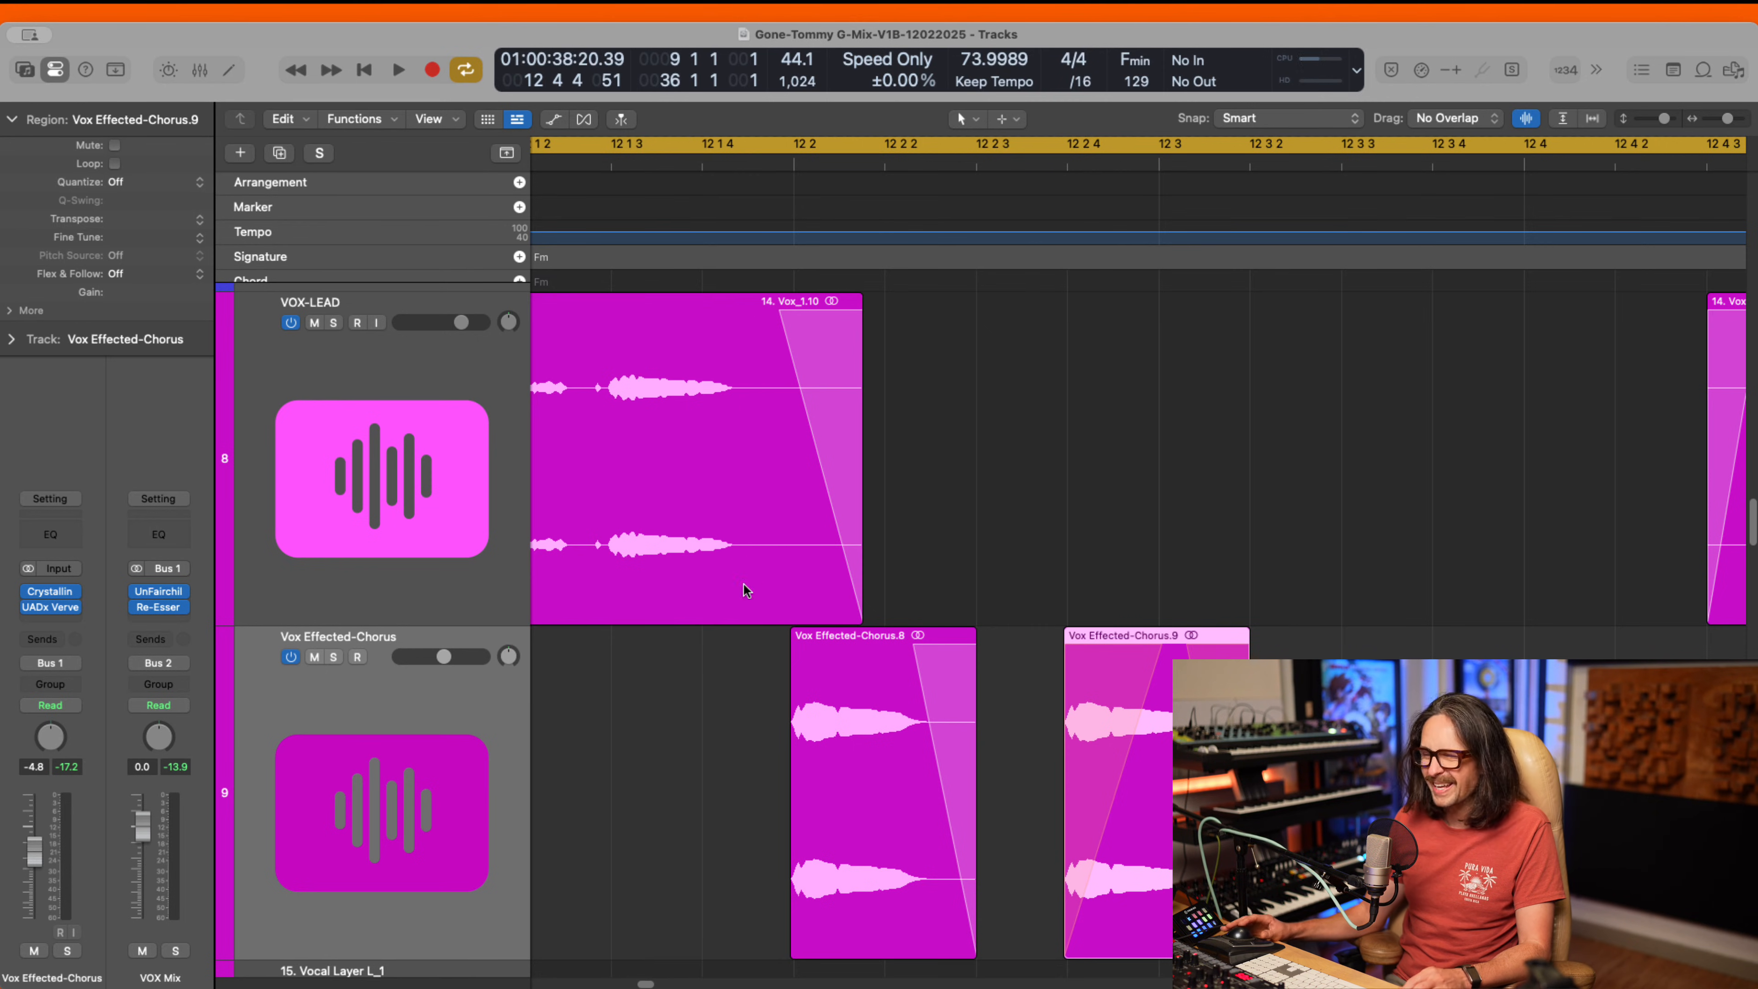
- Move the copied clip earlier to about 12 2 3 so it directly follows the first bar 12 clip
drag(1125, 757, 1044, 772)
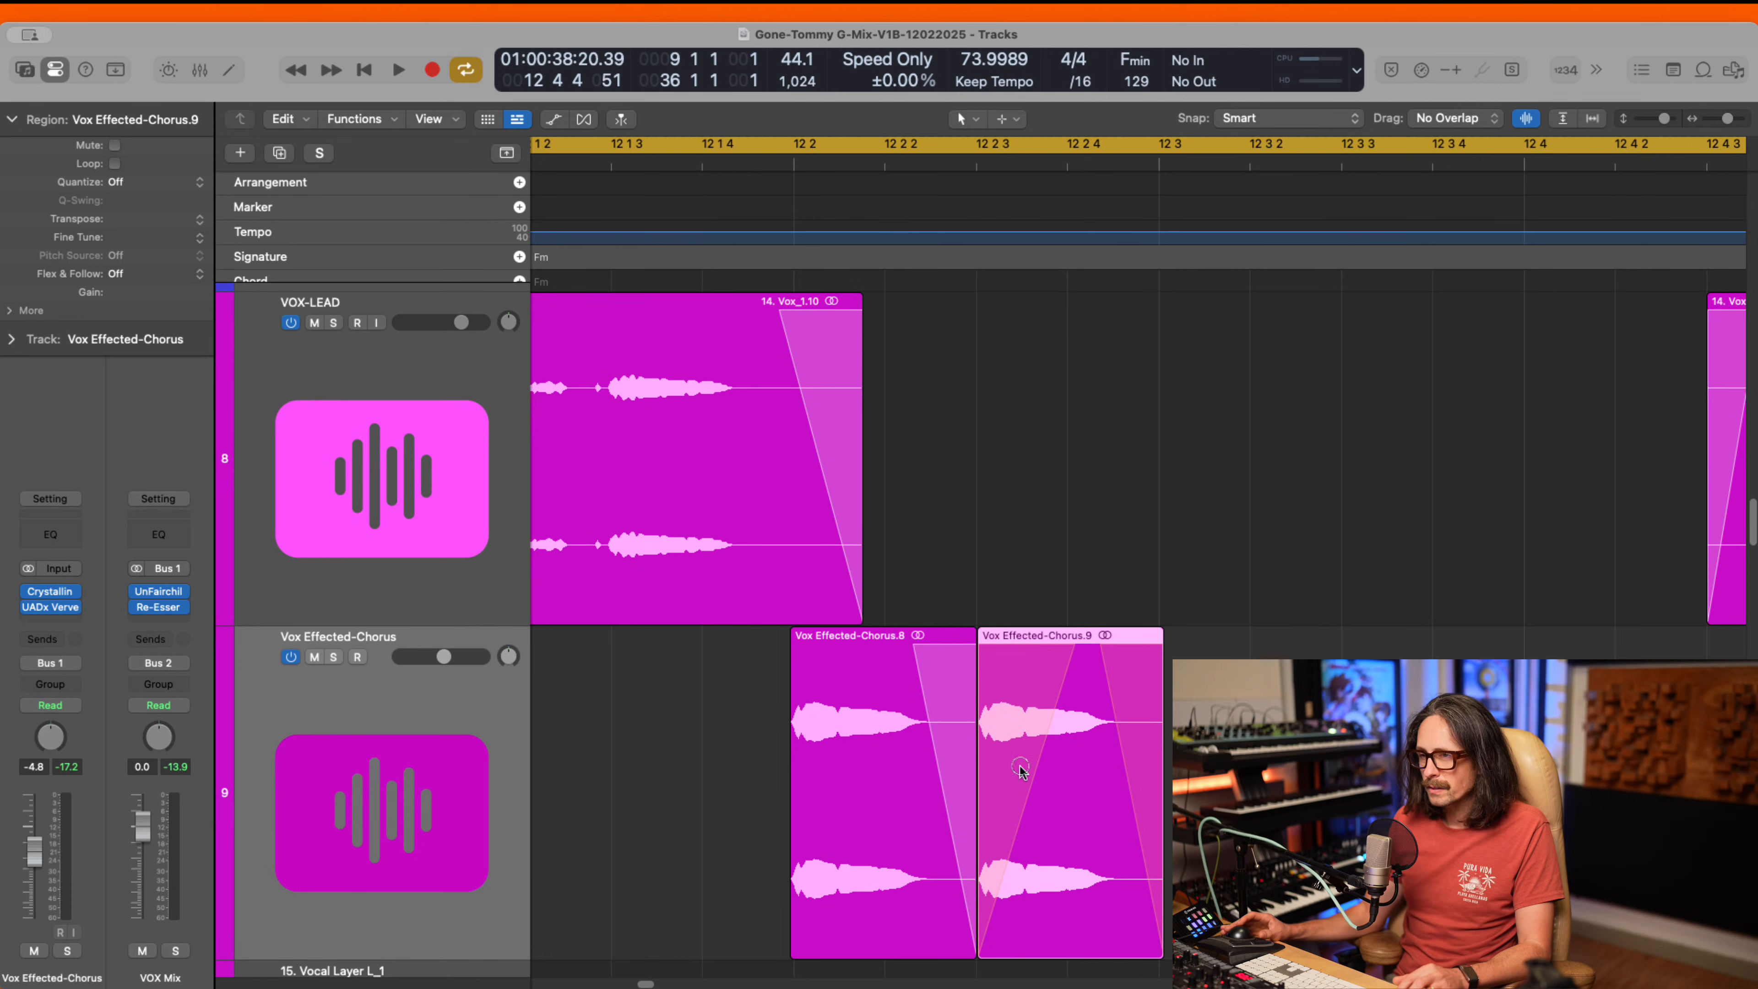
click(1021, 767)
key(super+Left)
key(super+Left)
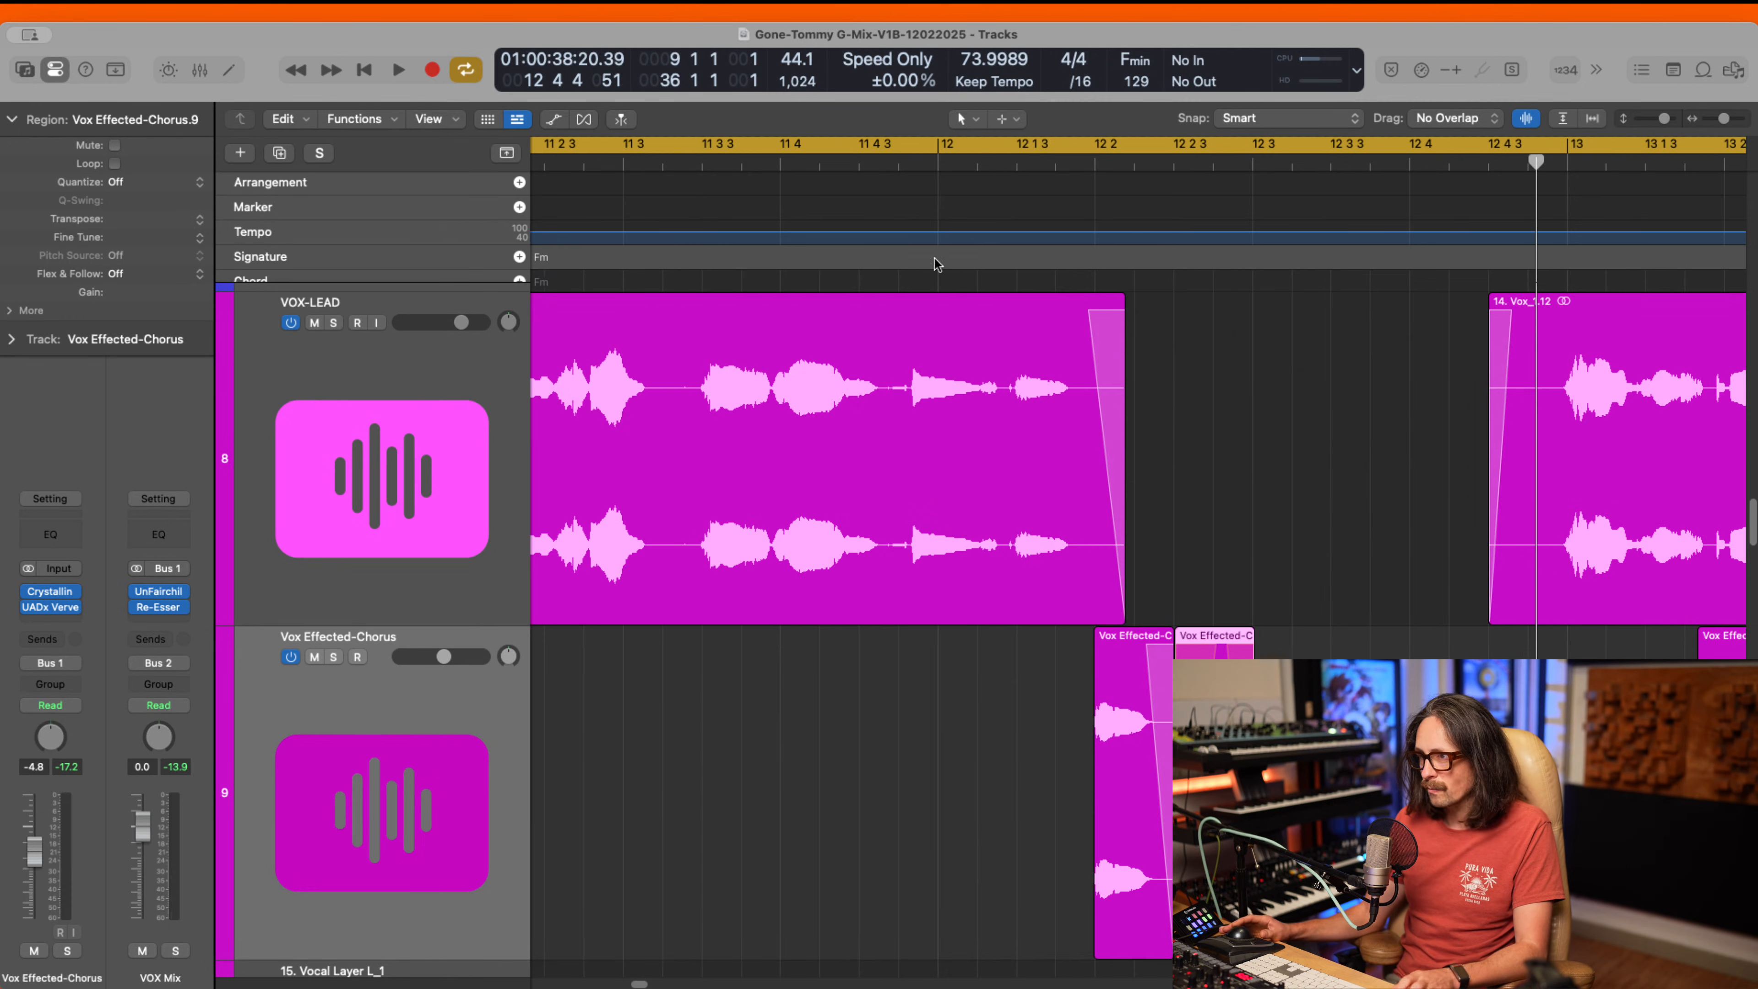
- Set the copied clip's gain to -4.7 dB and its fine tune to -12, and place the playhead before it in bar 11
click(846, 164)
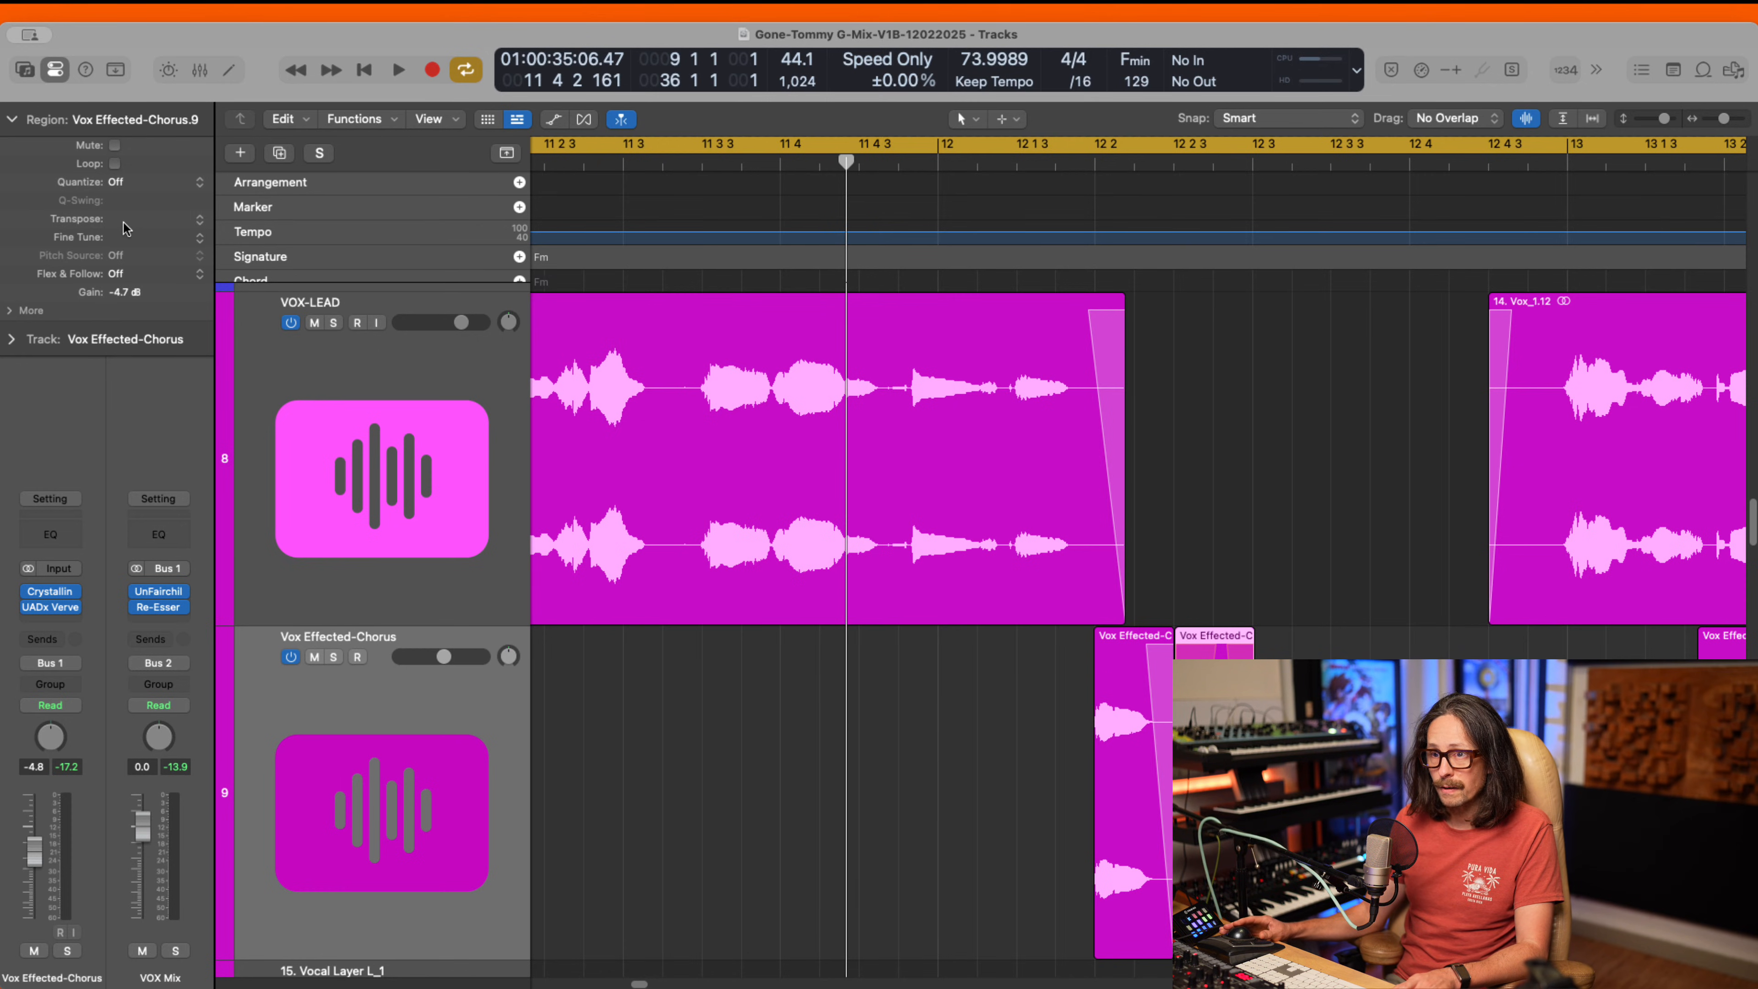
drag(124, 226, 125, 229)
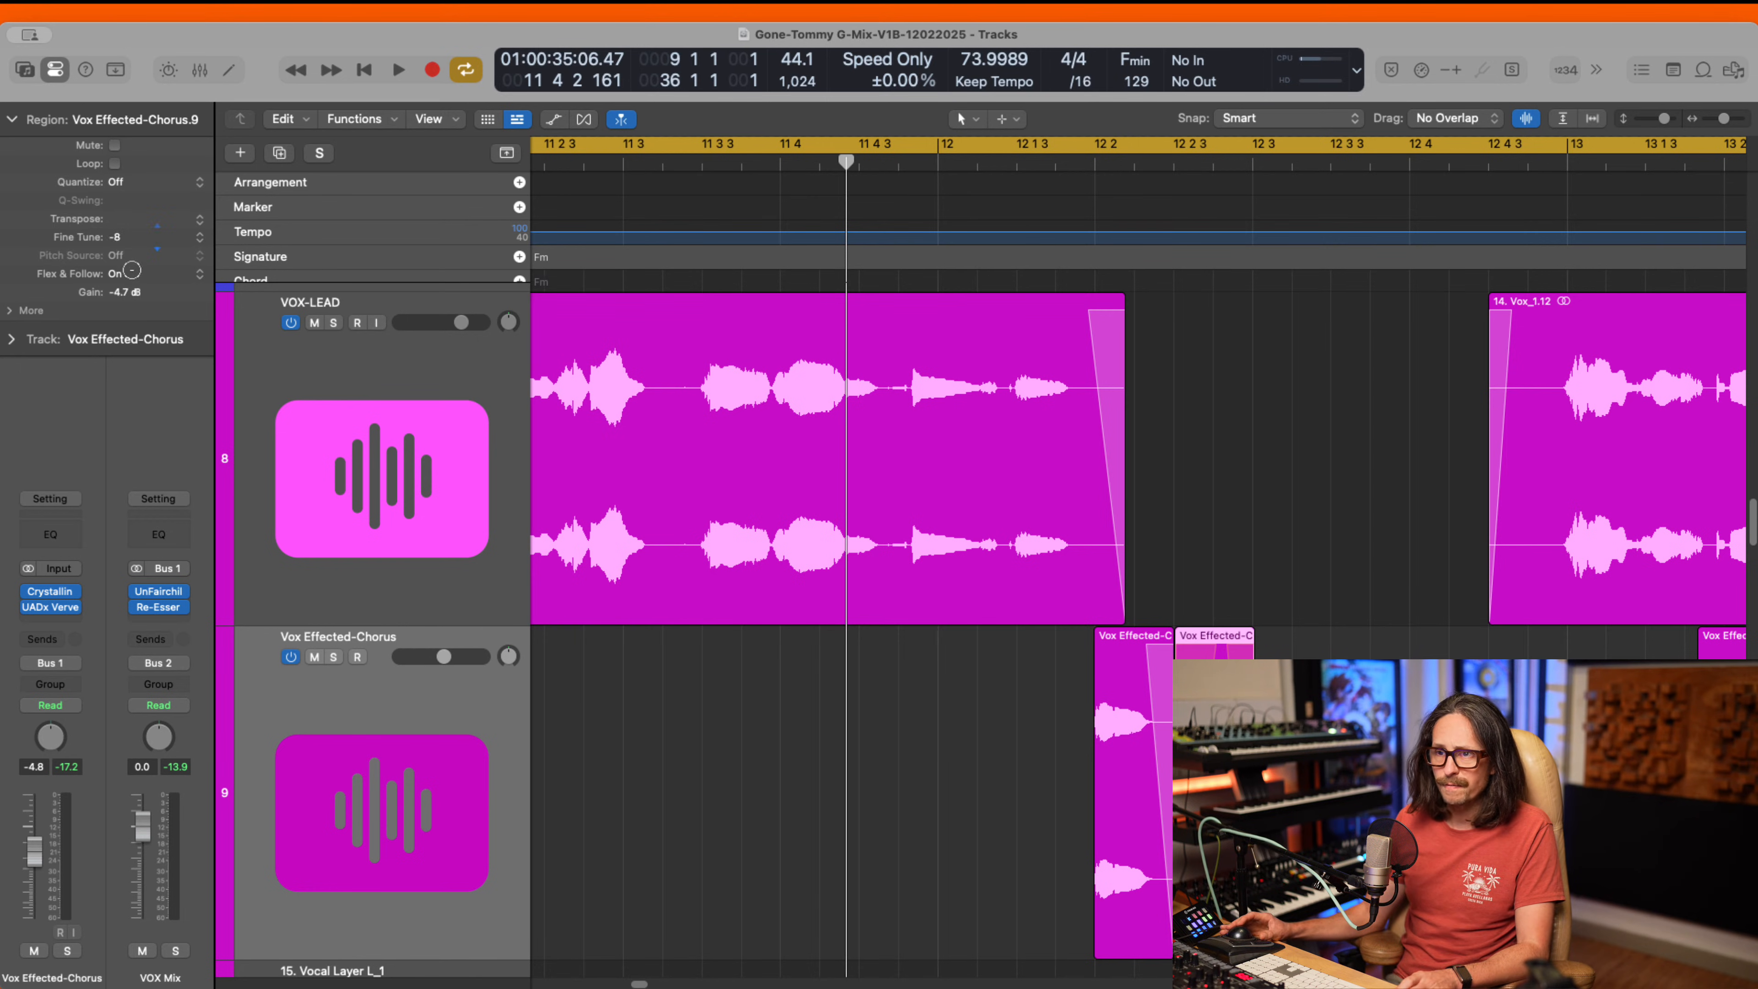
click(692, 161)
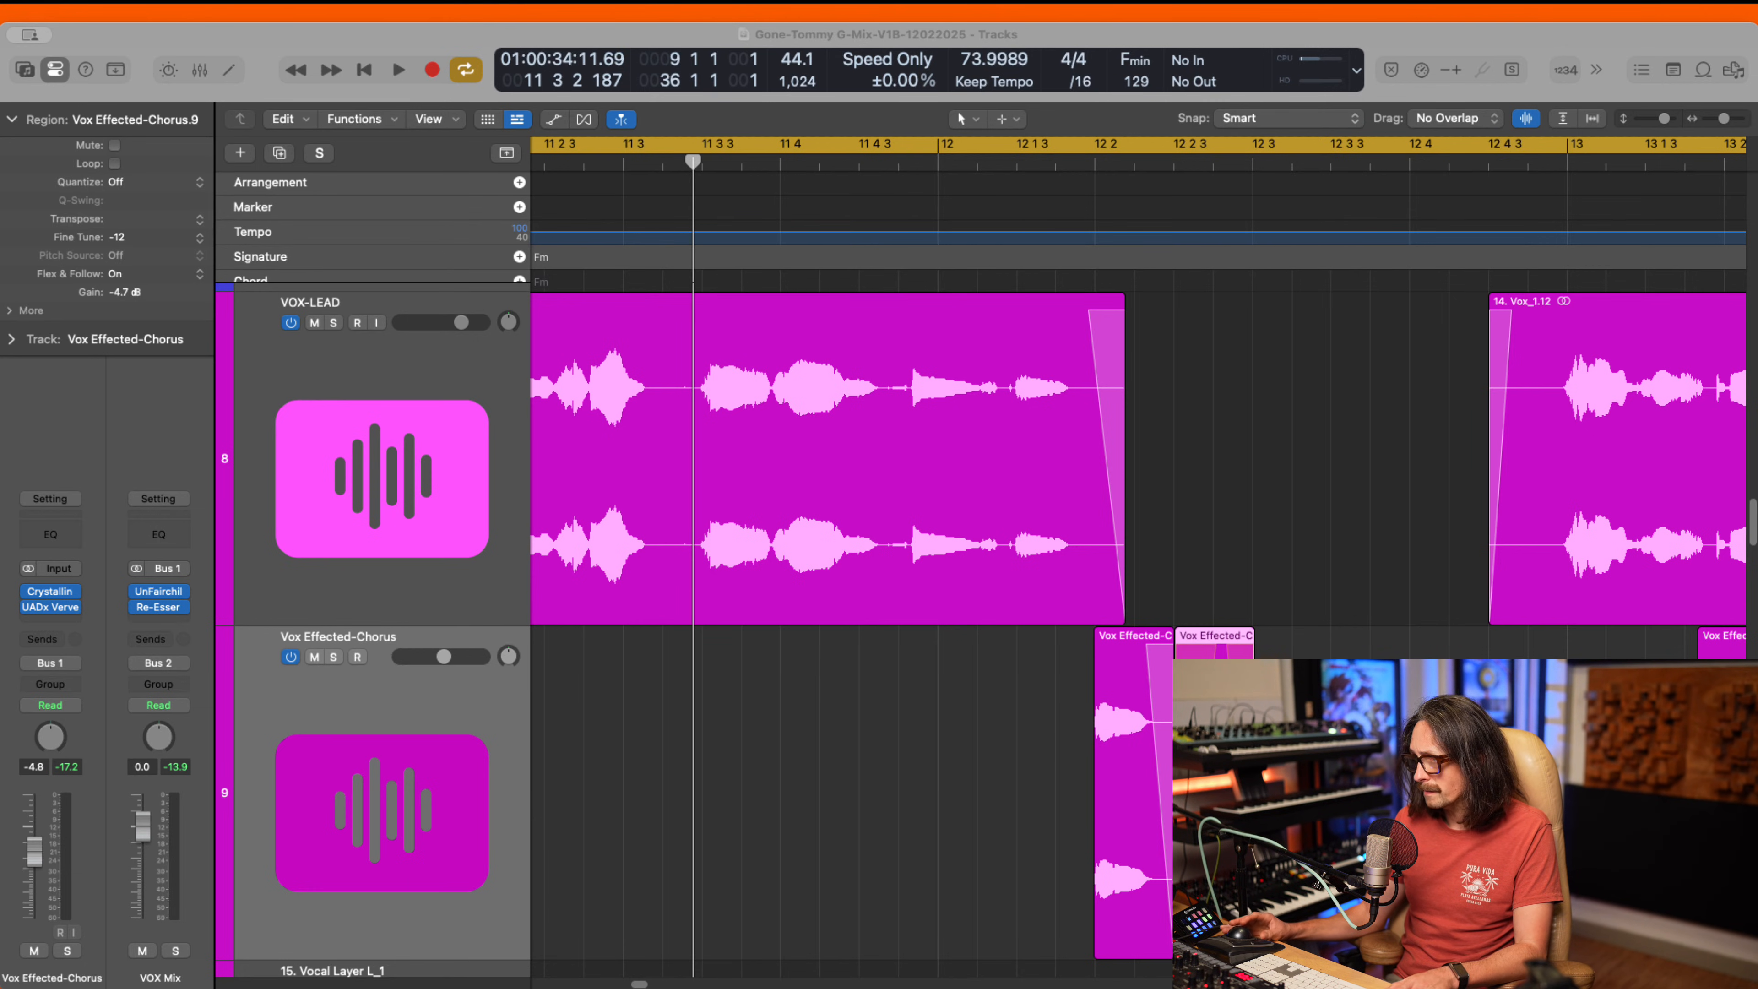
- Audition the bar 12 repeat against the lead vocal, and solo the Vox Effected-Chorus track to hear it alone from just before bar 12
key(space)
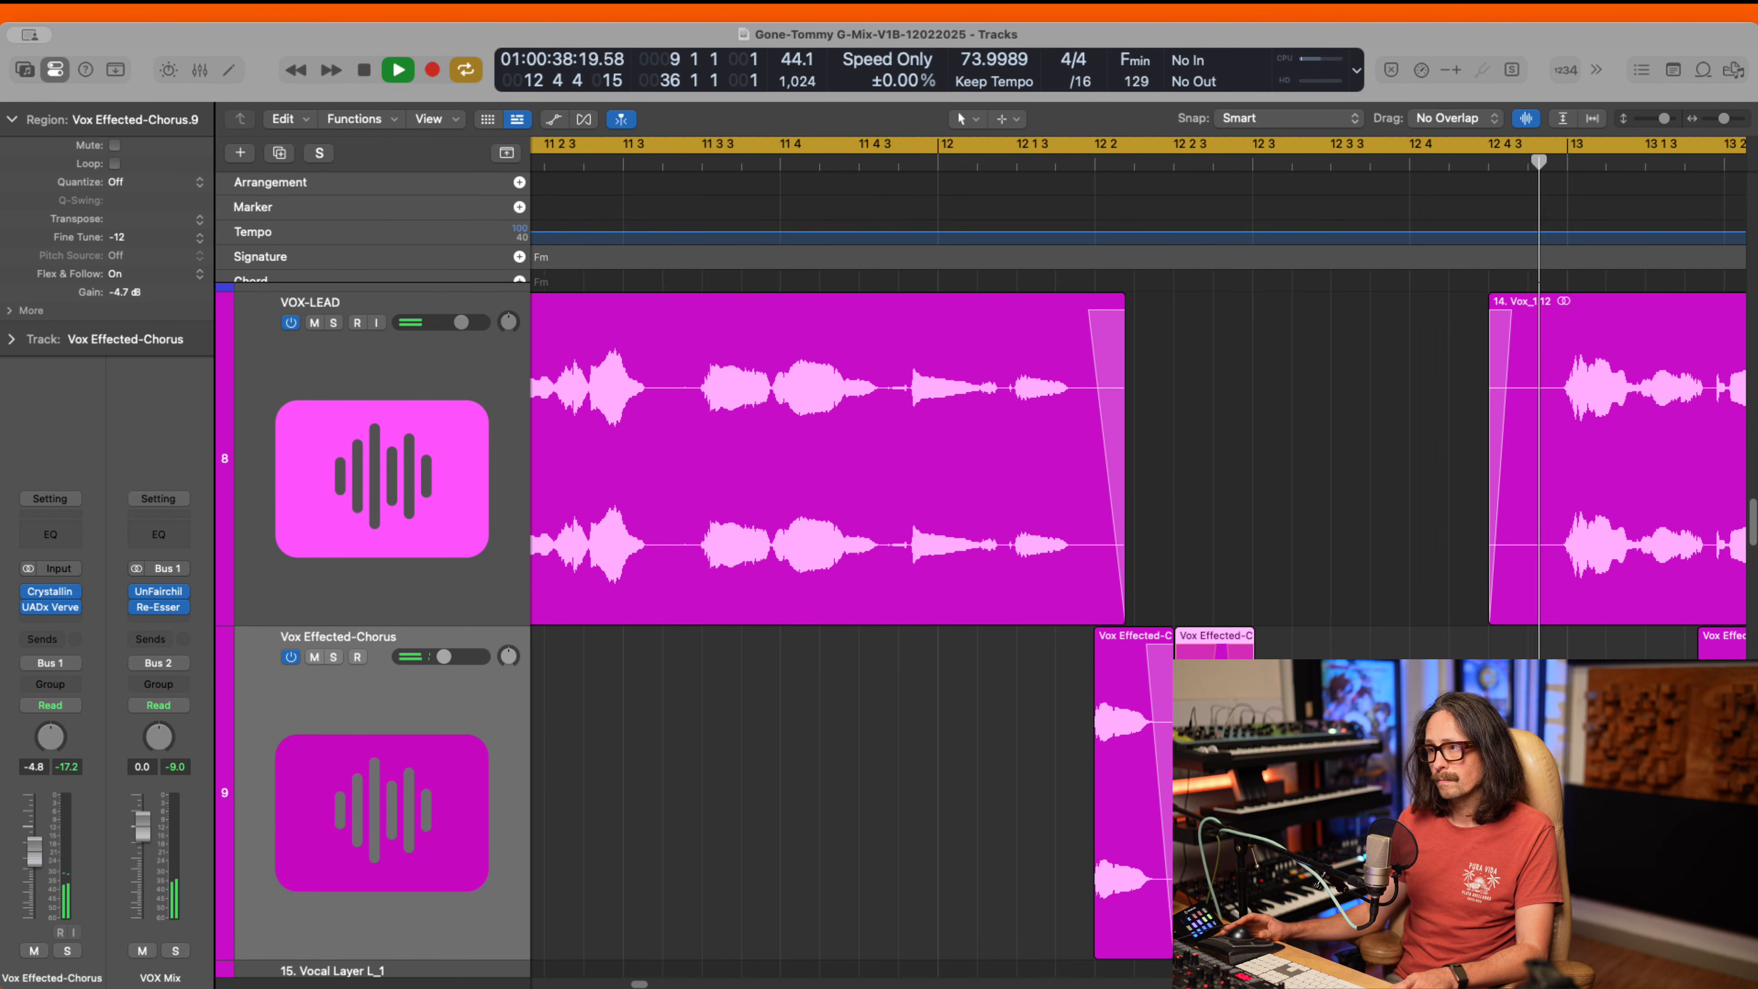
key(space)
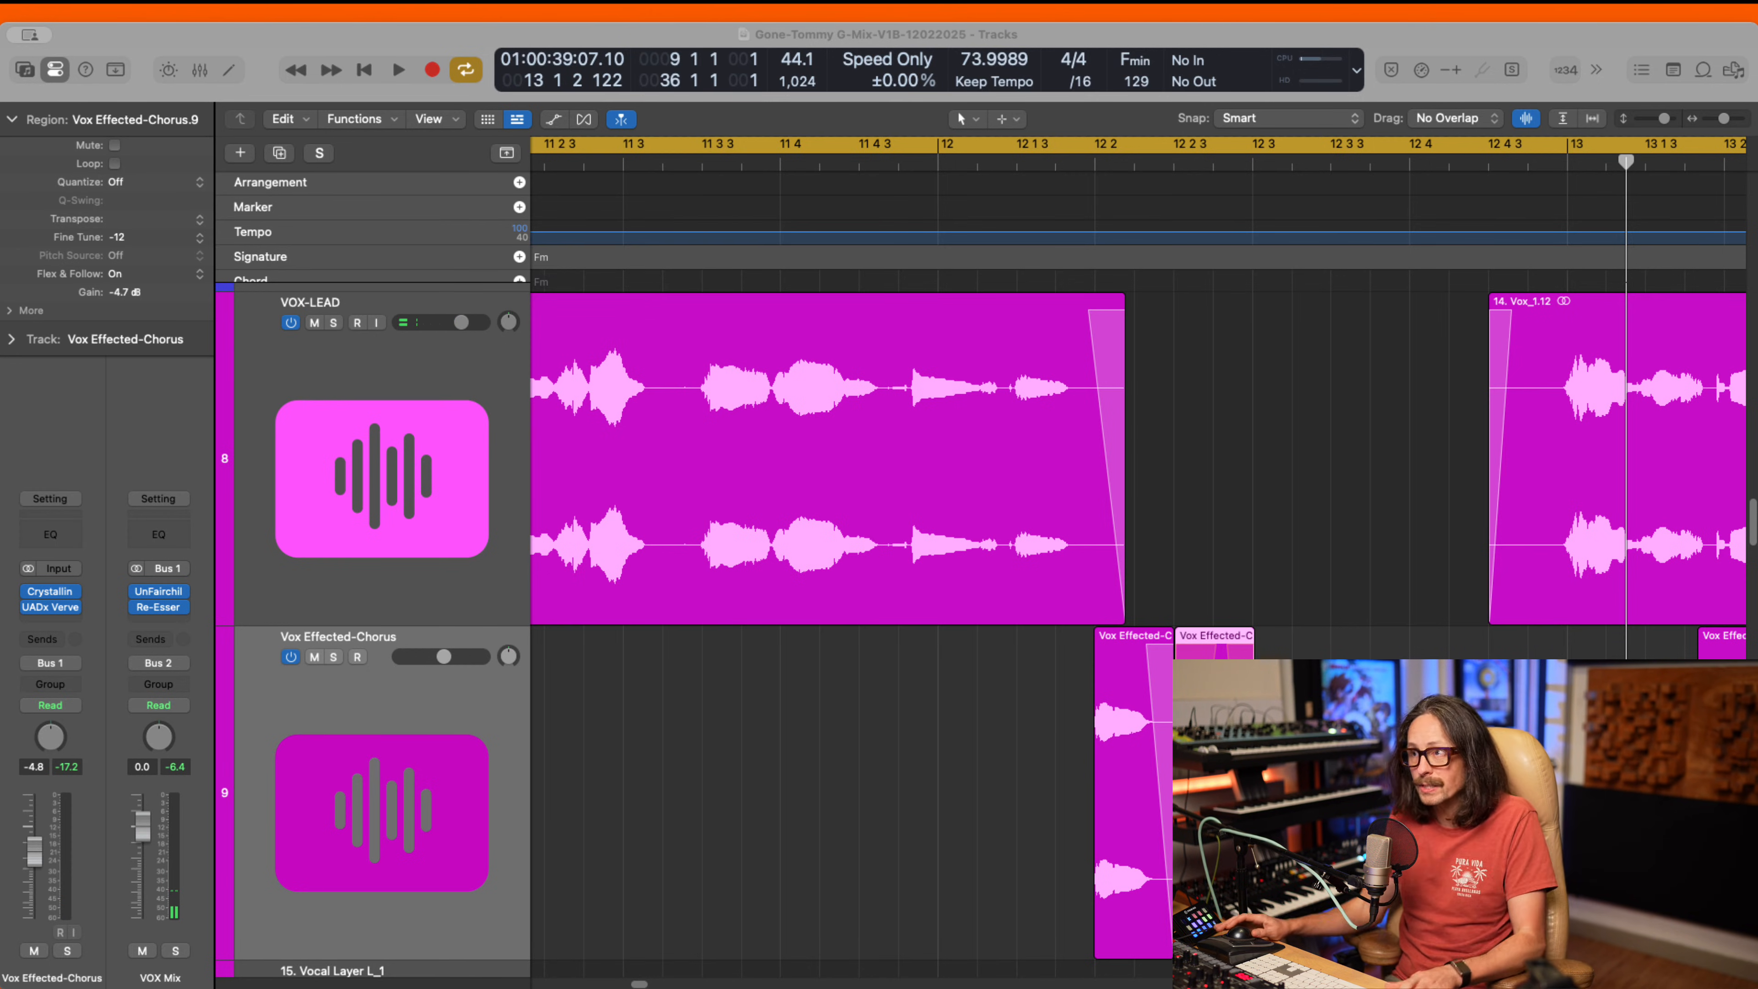
click(350, 668)
click(333, 657)
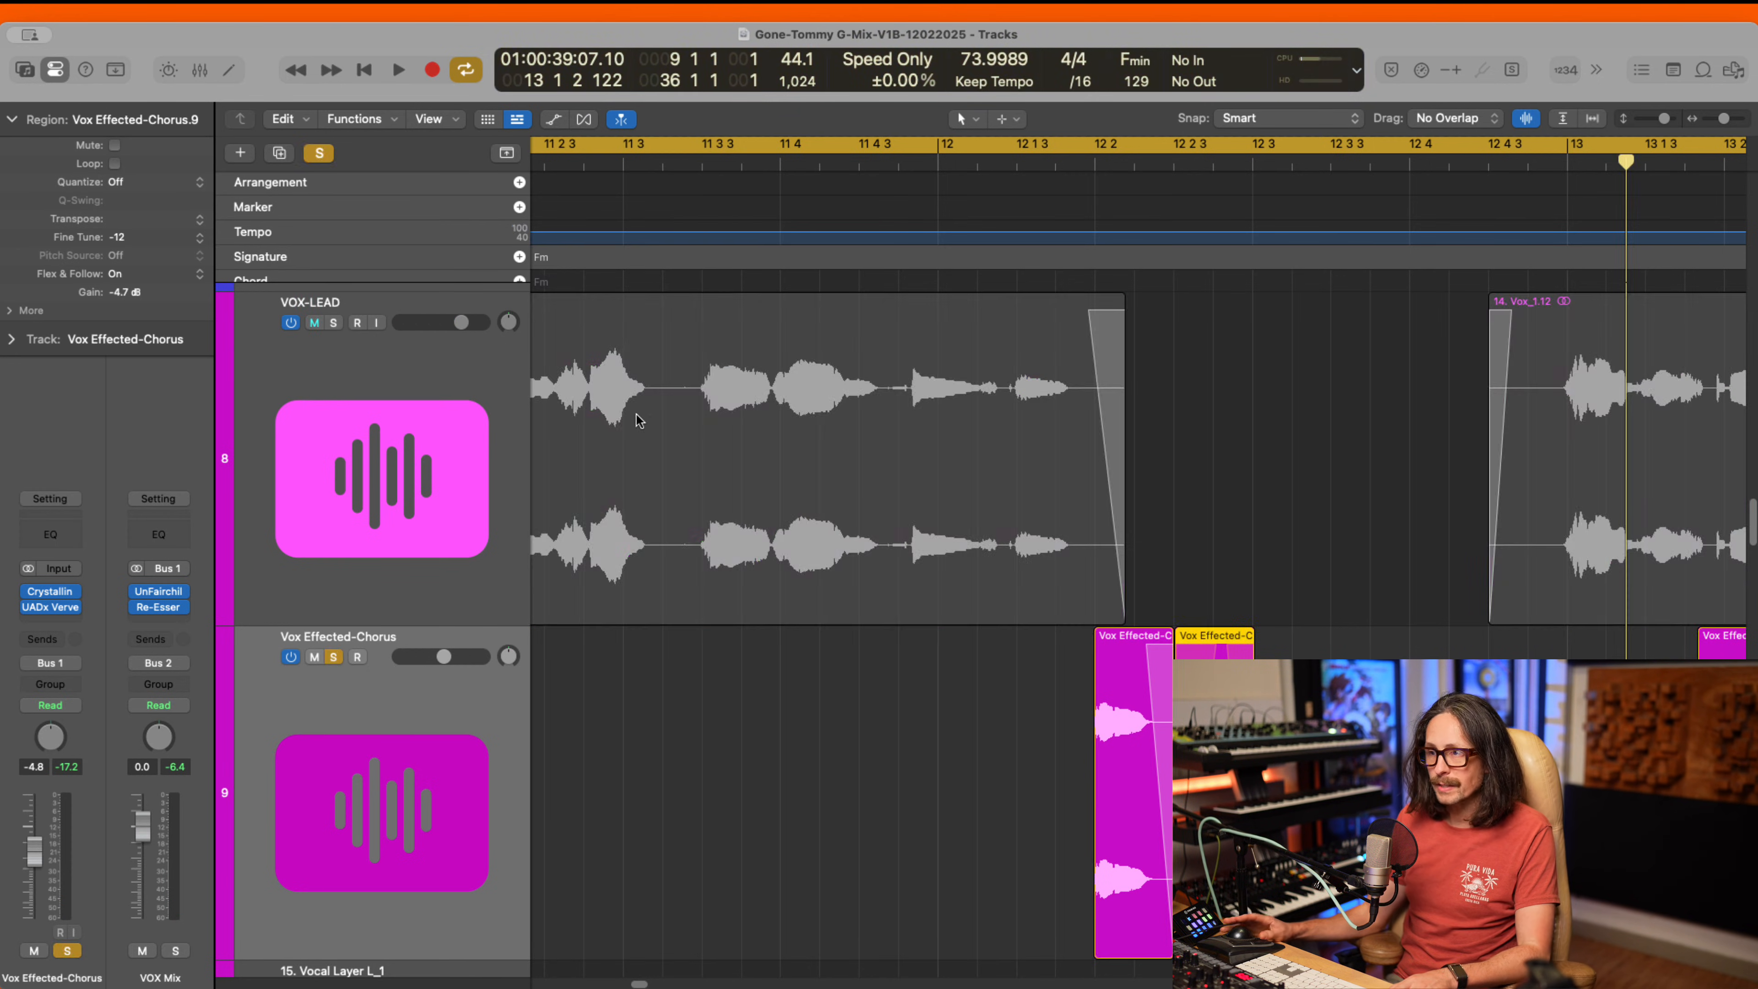
click(928, 146)
click(931, 159)
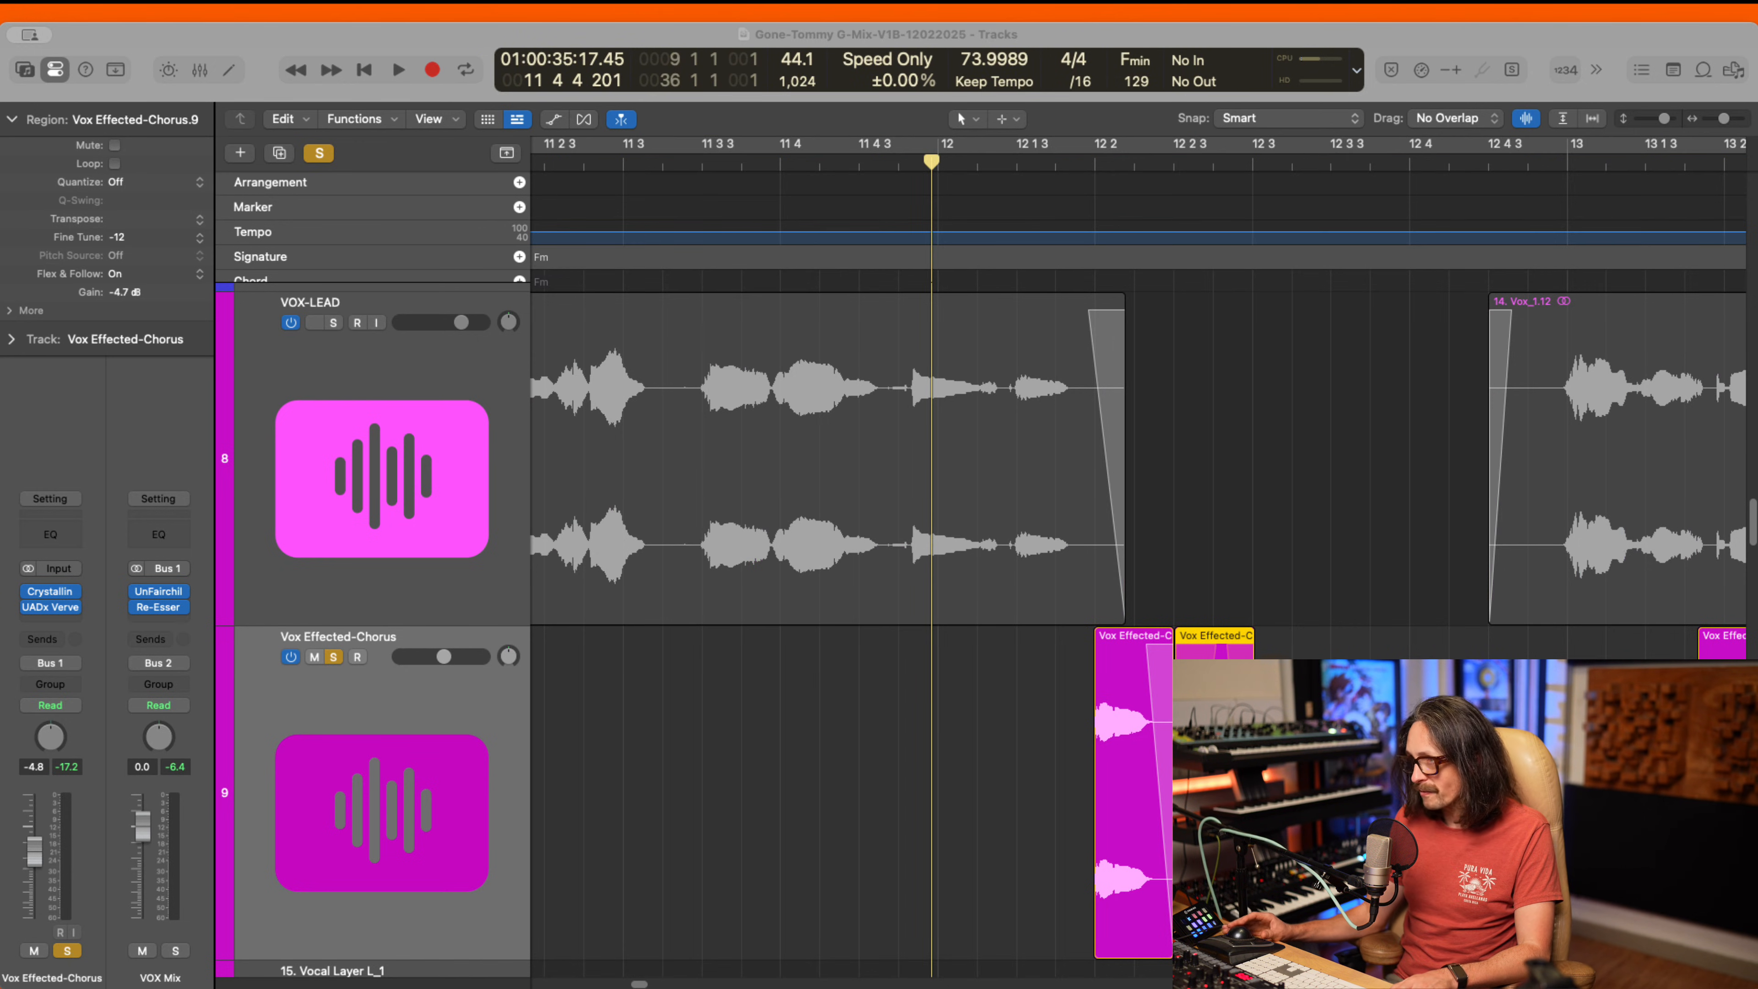
click(1334, 457)
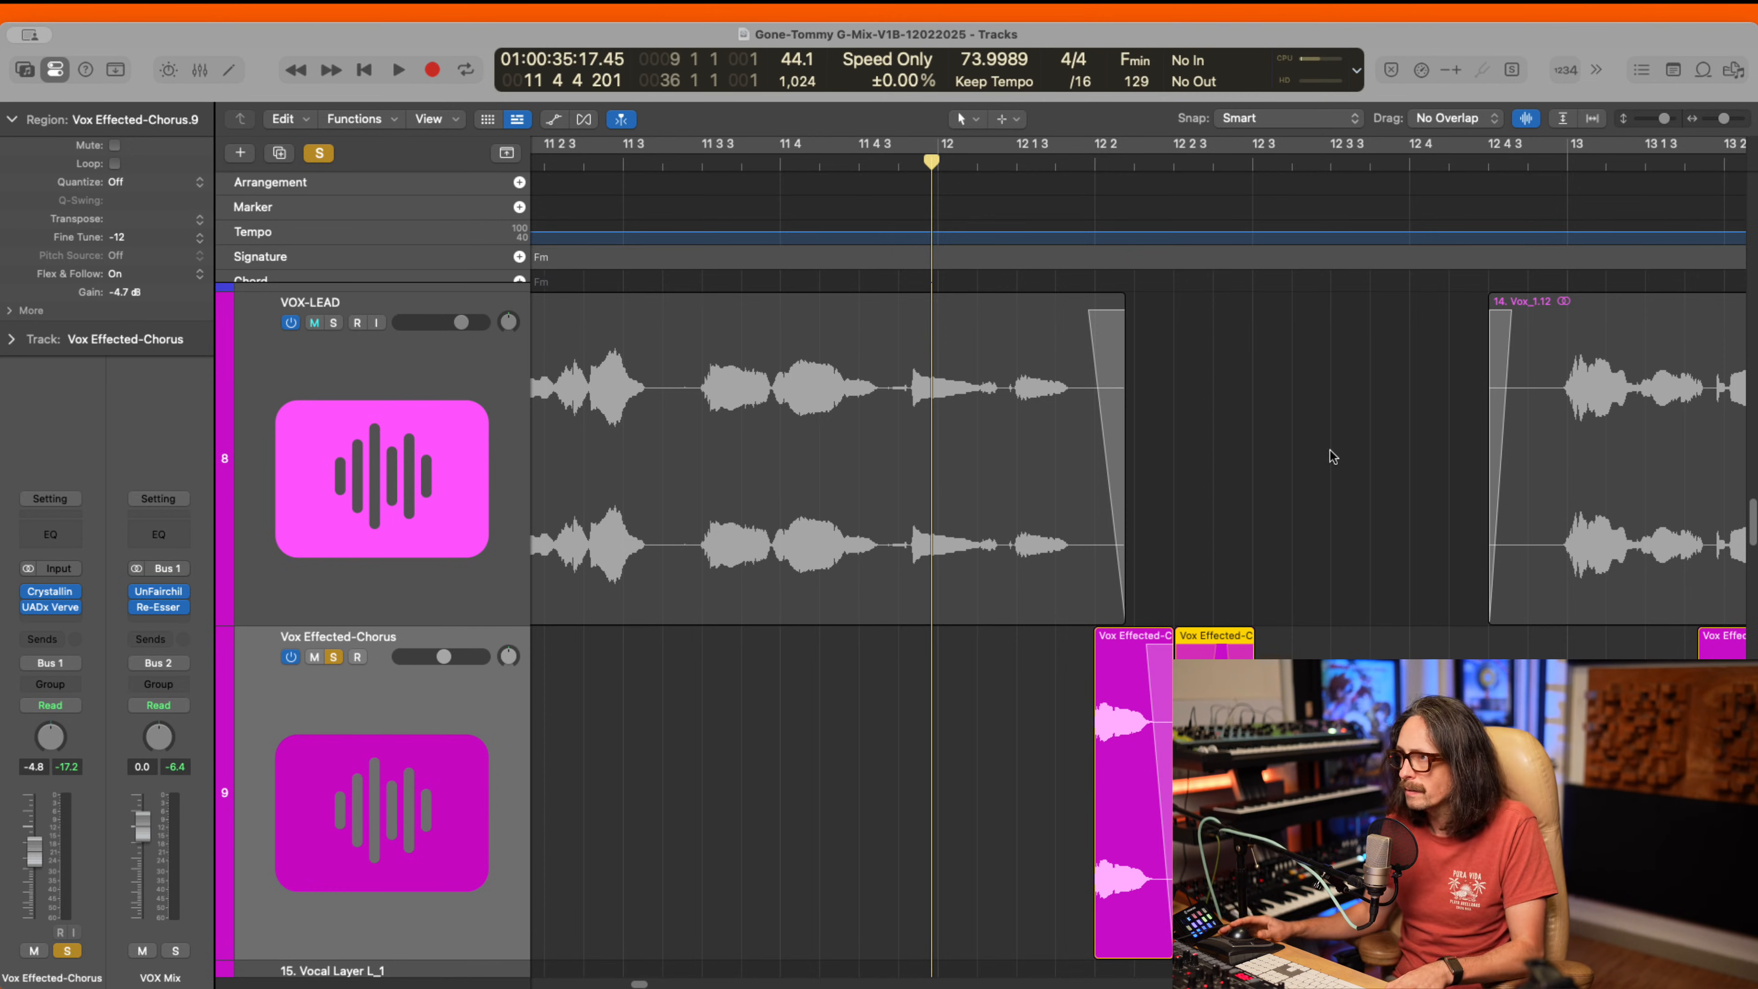
key(space)
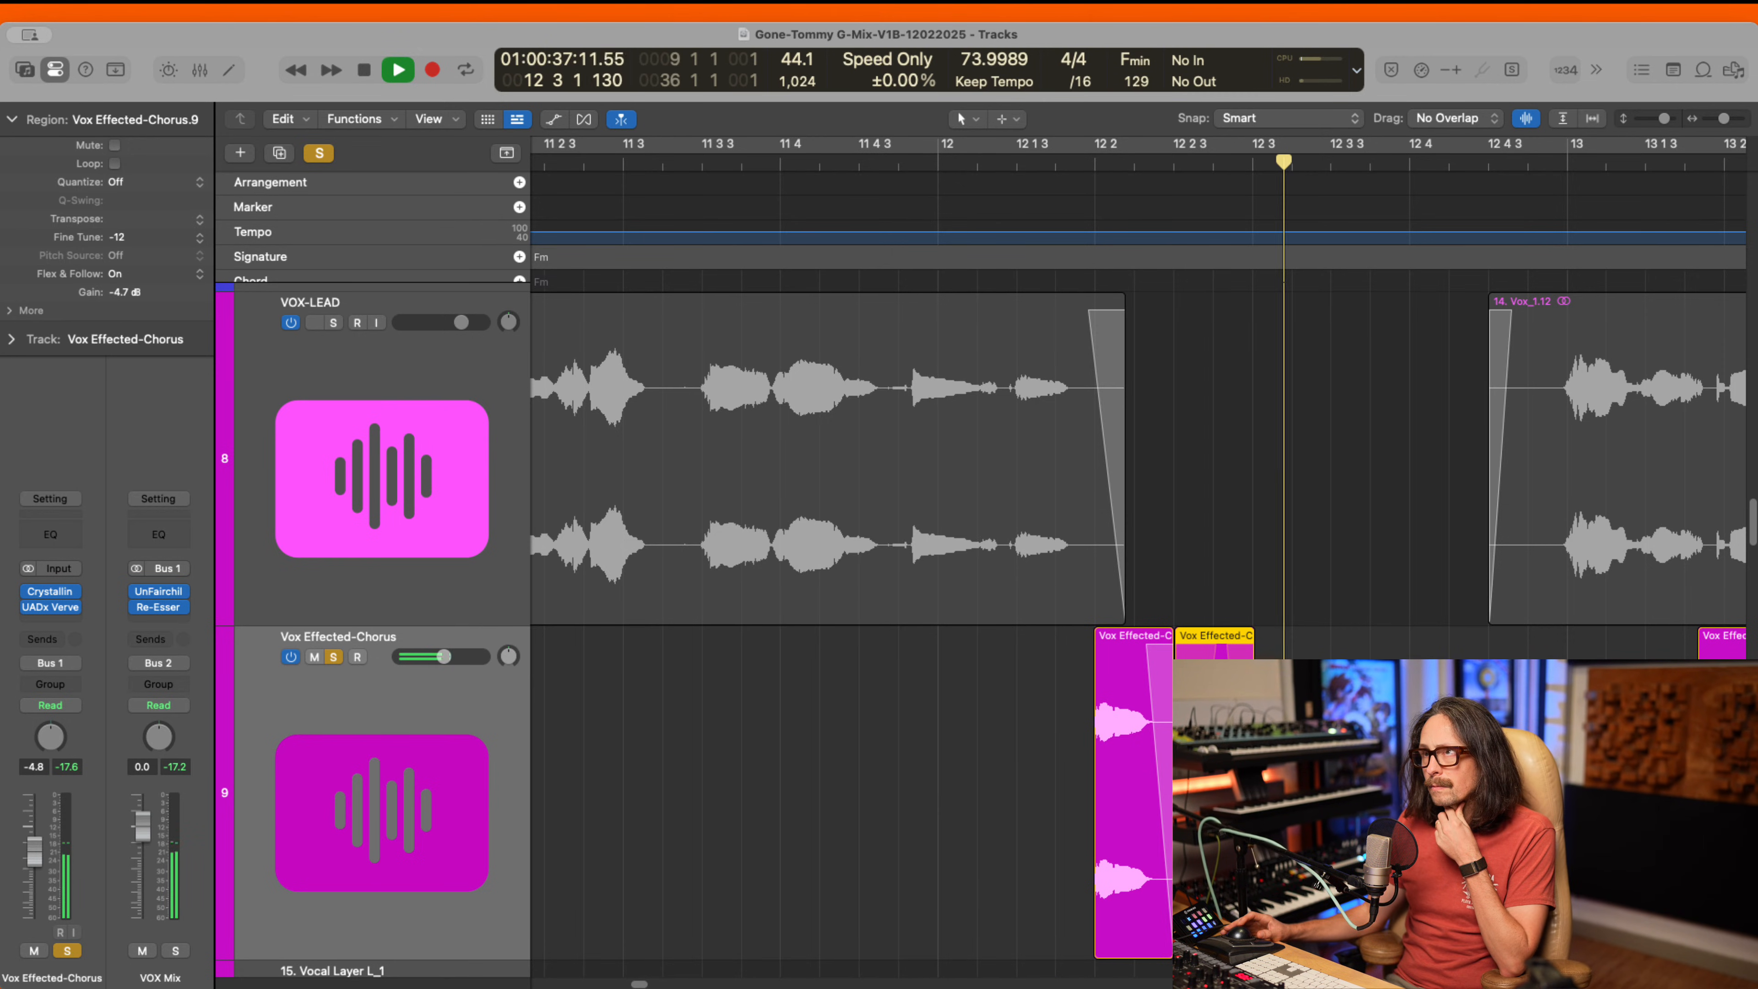
key(space)
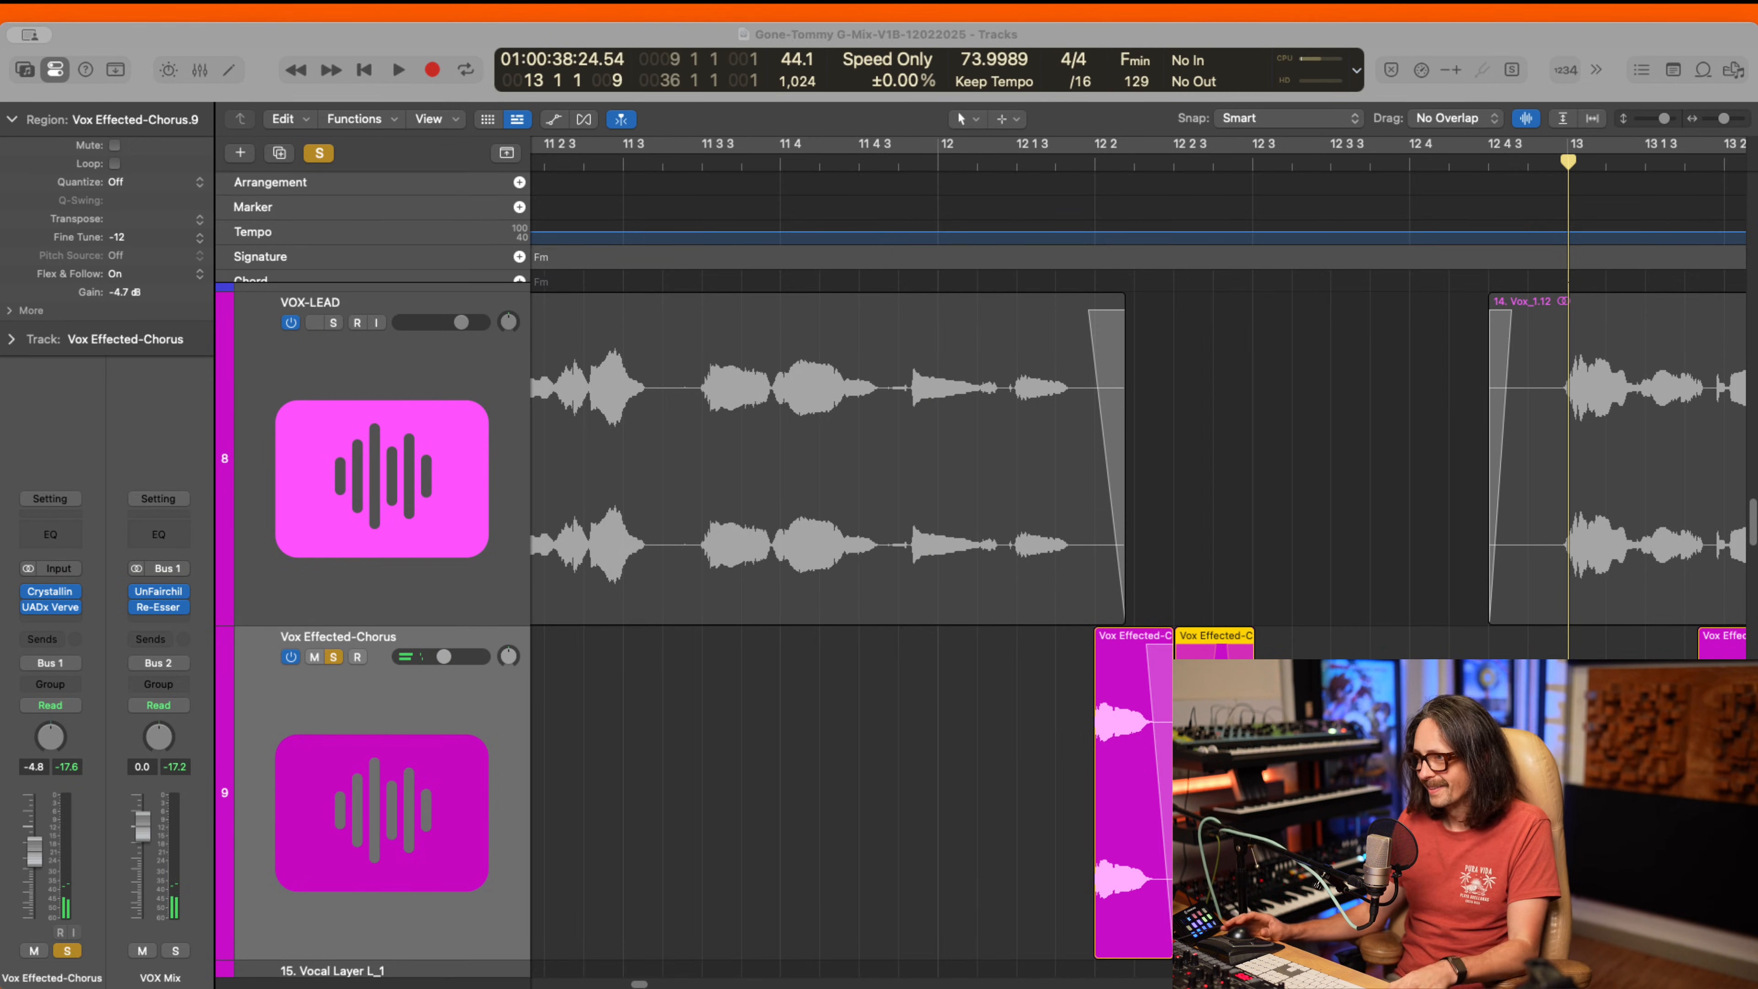
- Shorten the second bar 12 clip's fade-in to a brief ramp and stretch its fade-out across most of the clip
click(1296, 484)
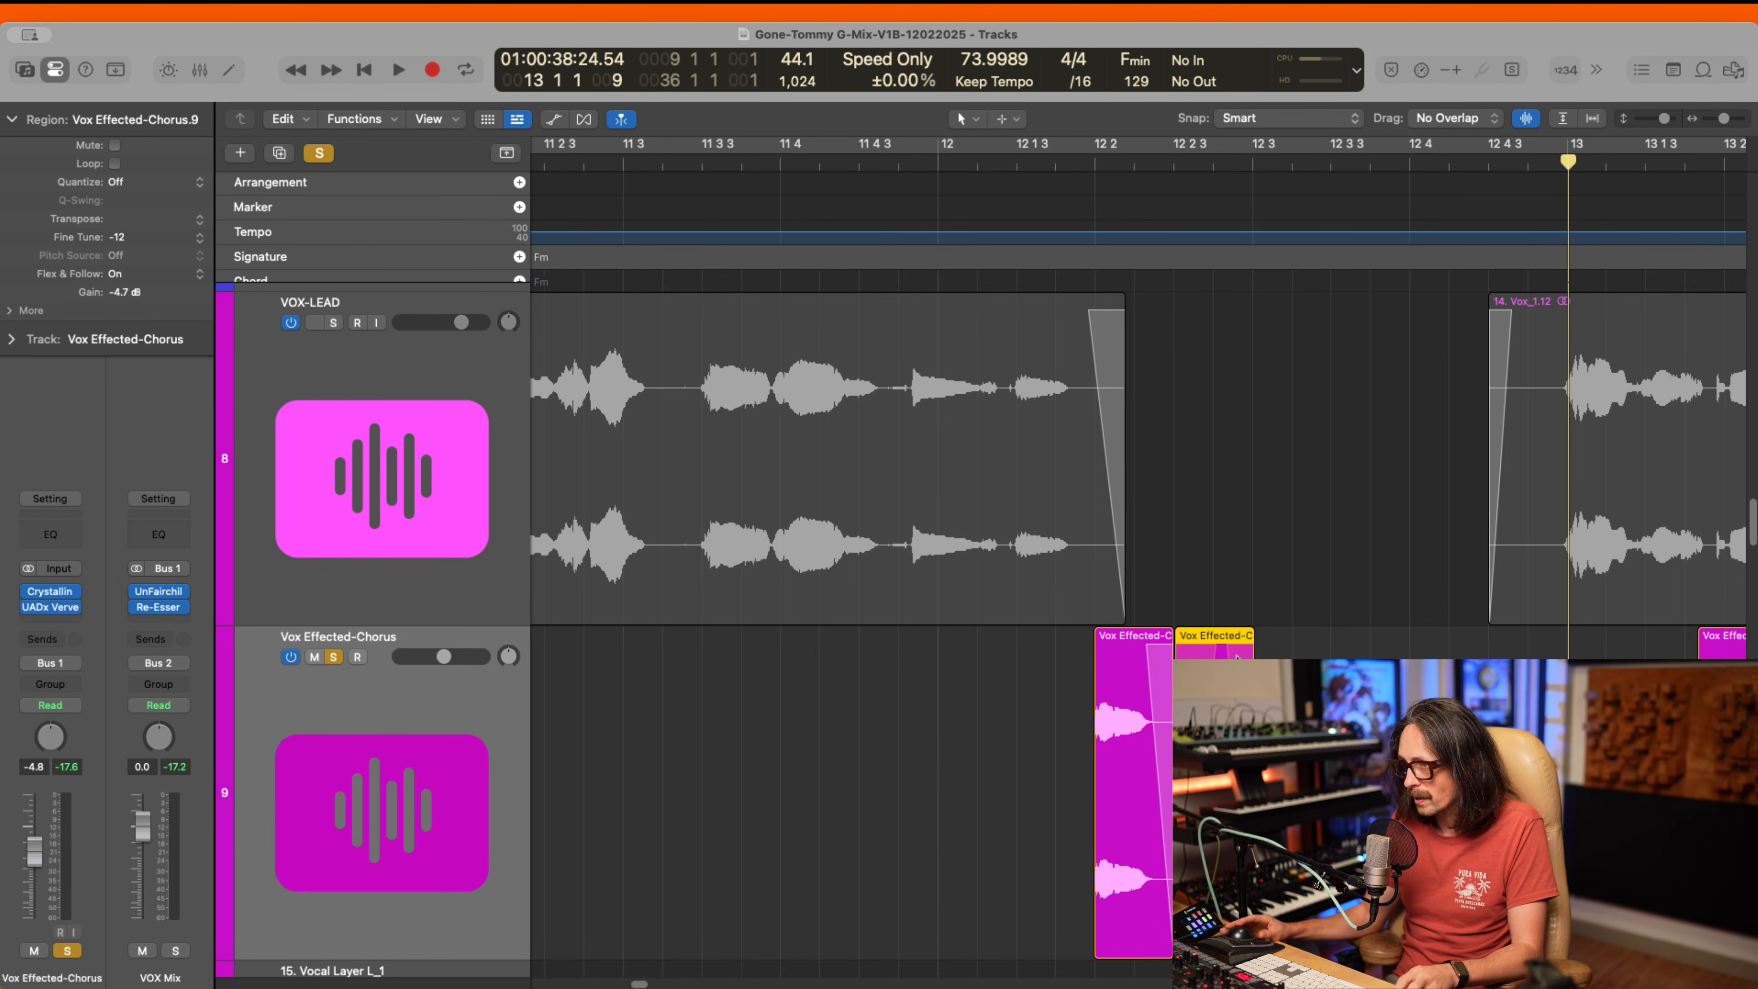
drag(1118, 652, 1481, 743)
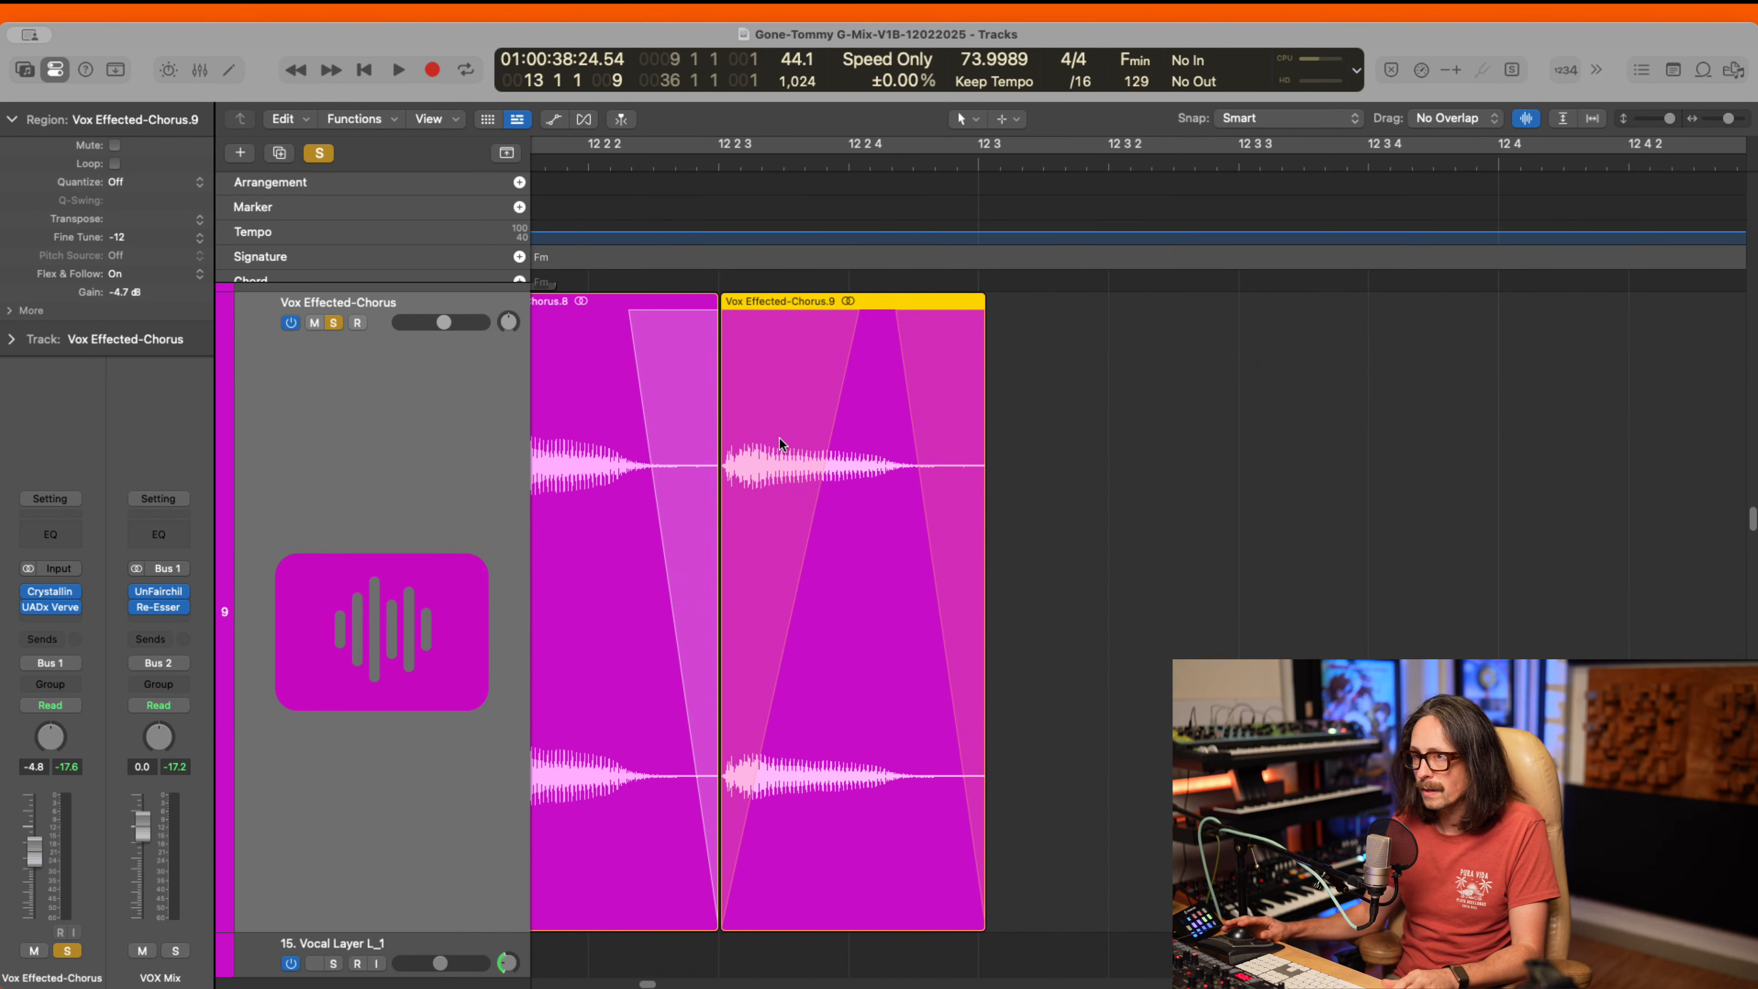
right_click(788, 383)
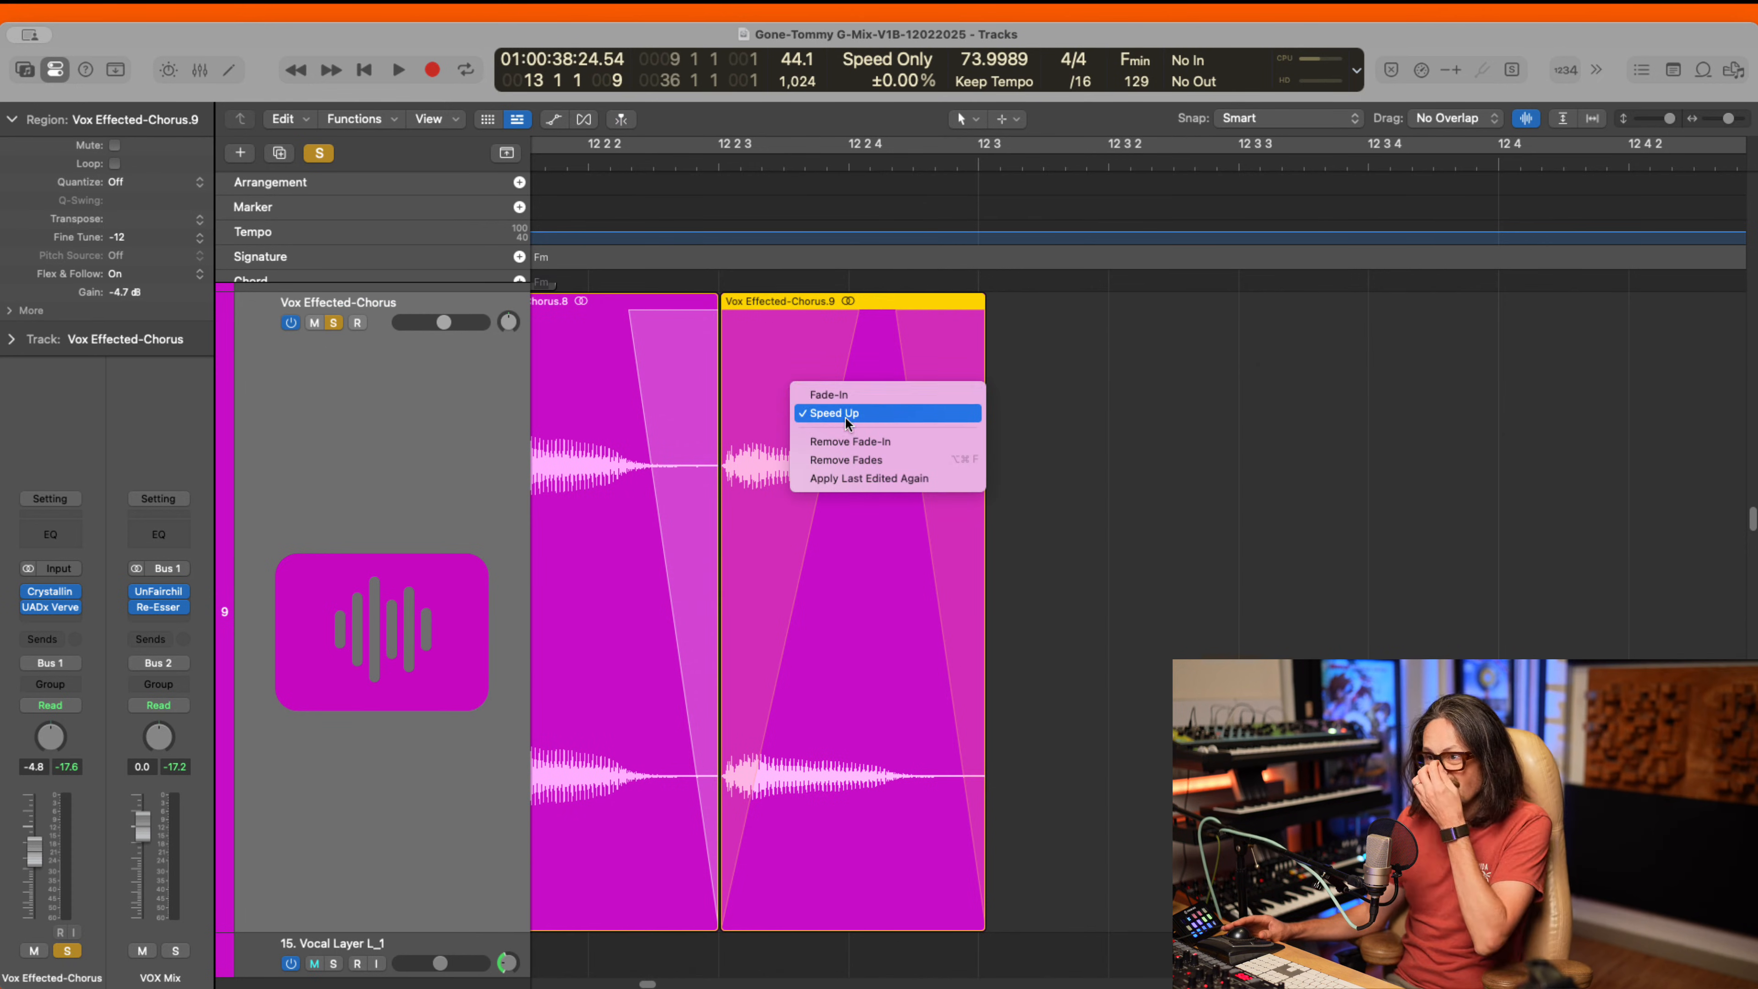
click(846, 395)
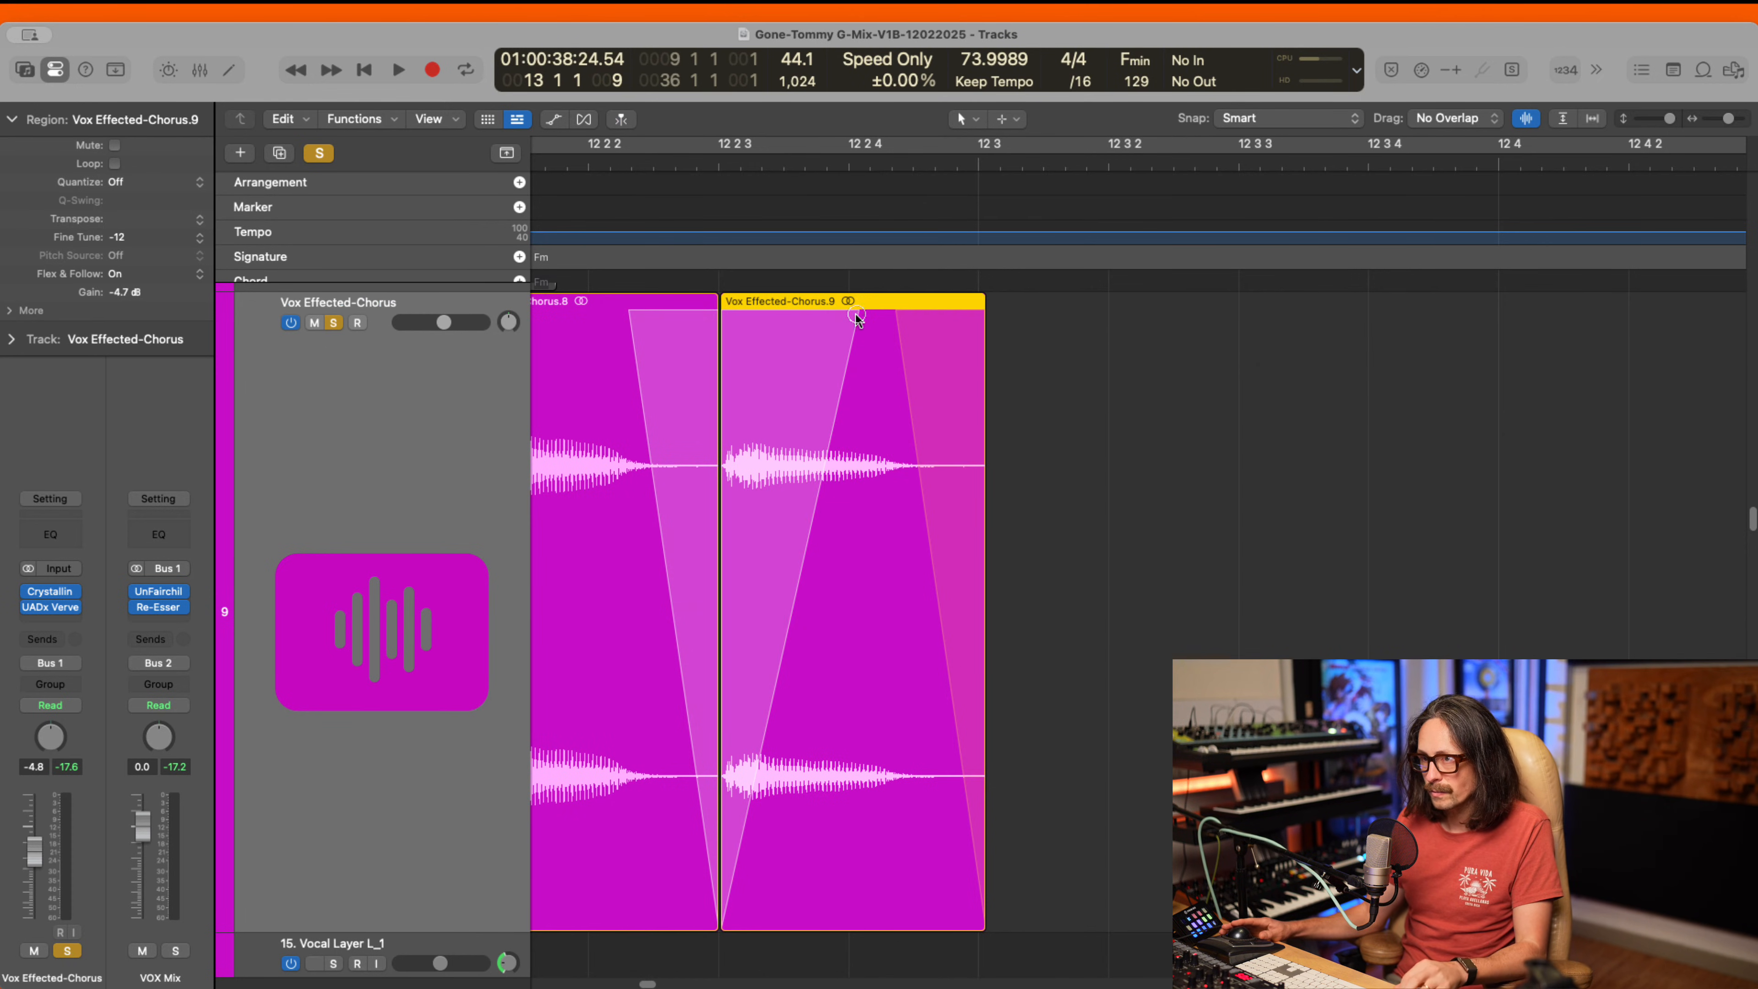
drag(857, 316, 738, 329)
key(super+z)
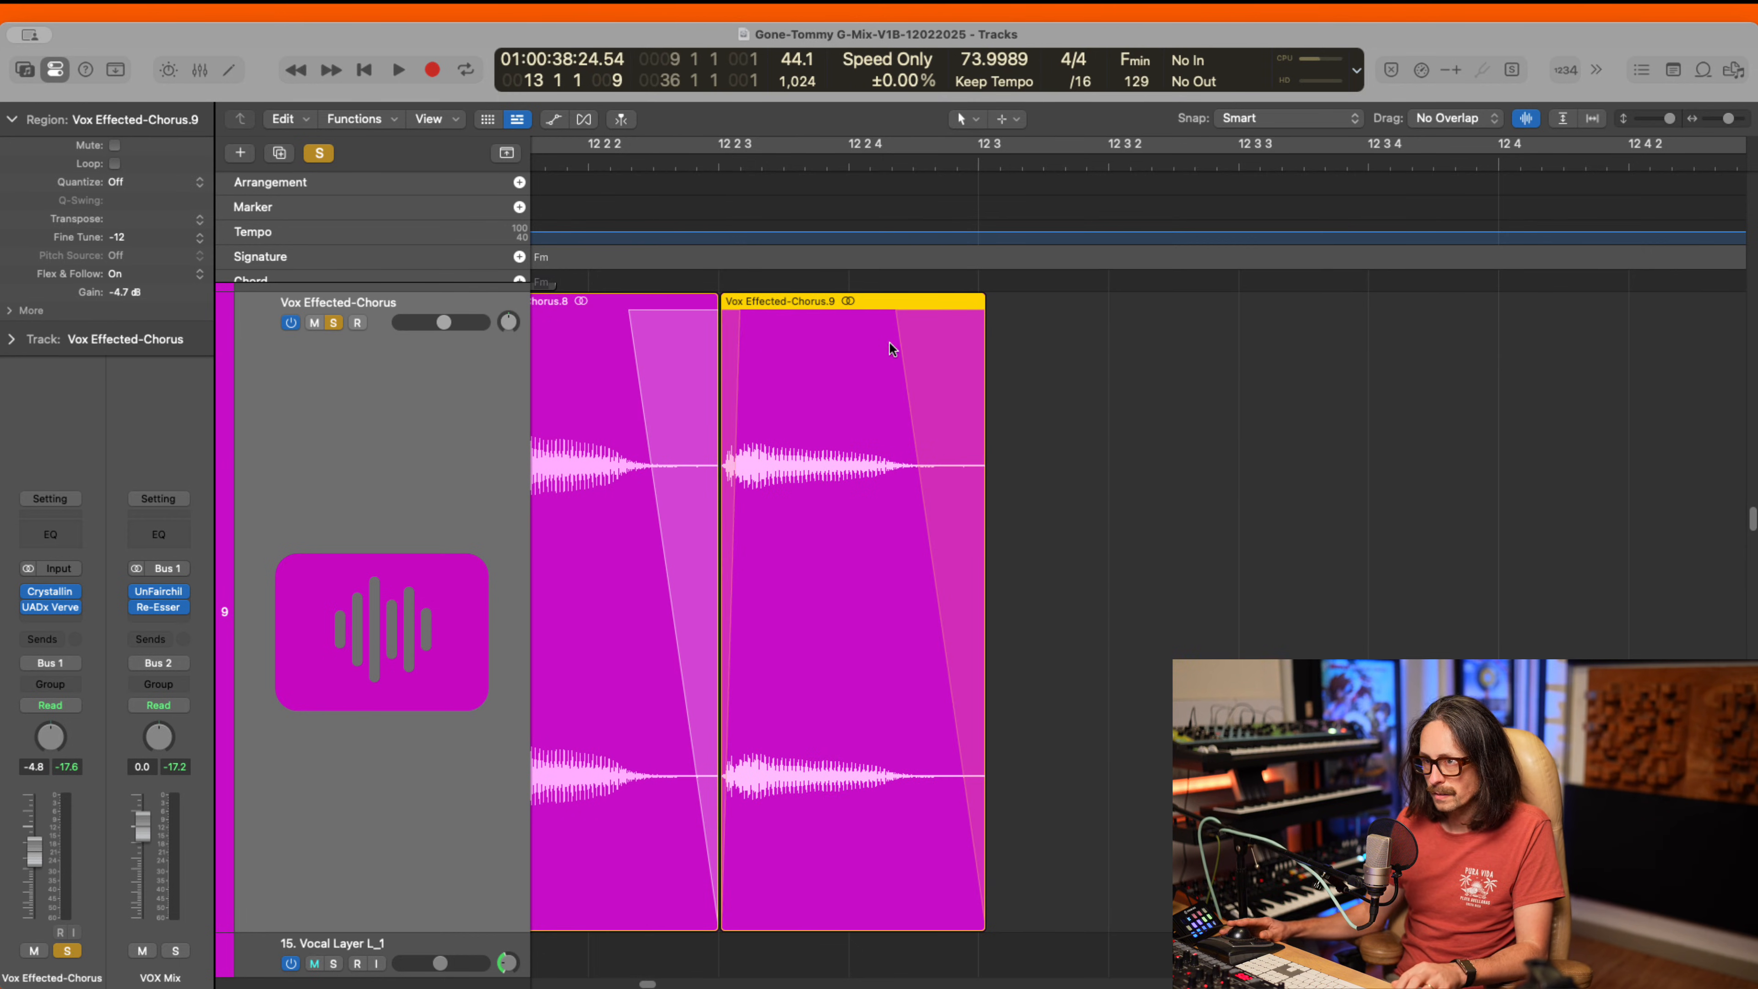
drag(901, 316, 749, 360)
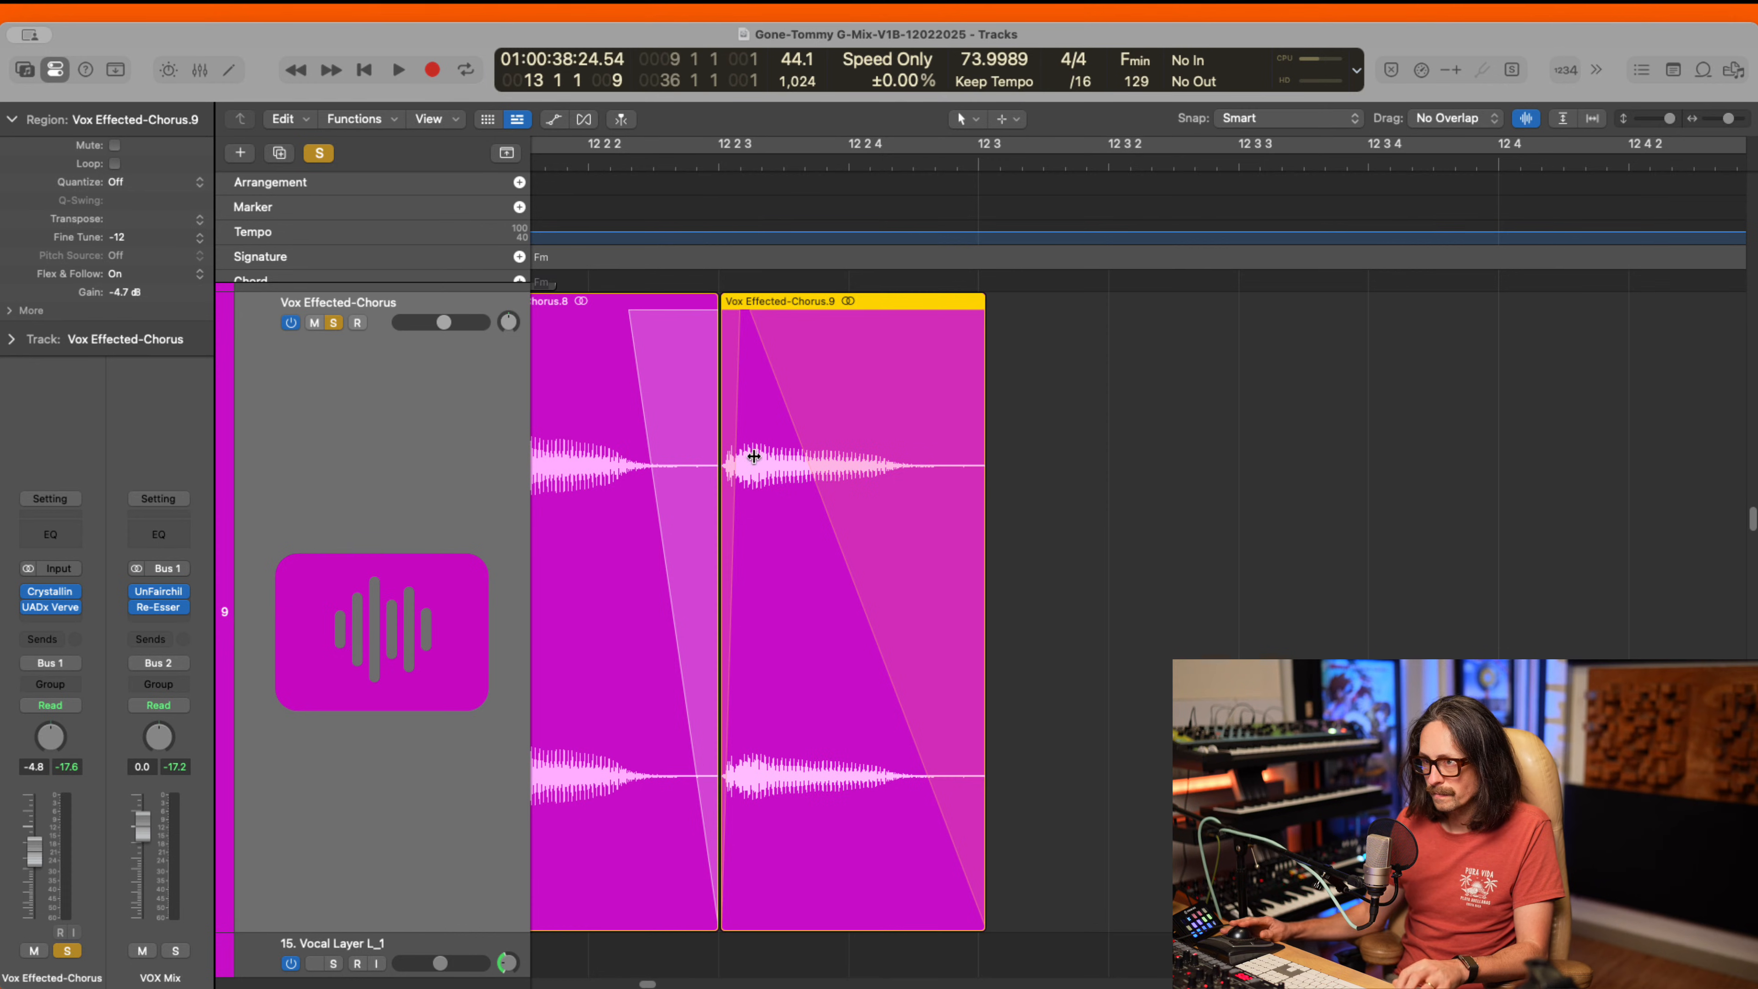
- Audition the soloed Vox Effected-Chorus clips with the changed fades, playing from about bar 12
ctrl+alt+click(754, 457)
click(960, 168)
key(space)
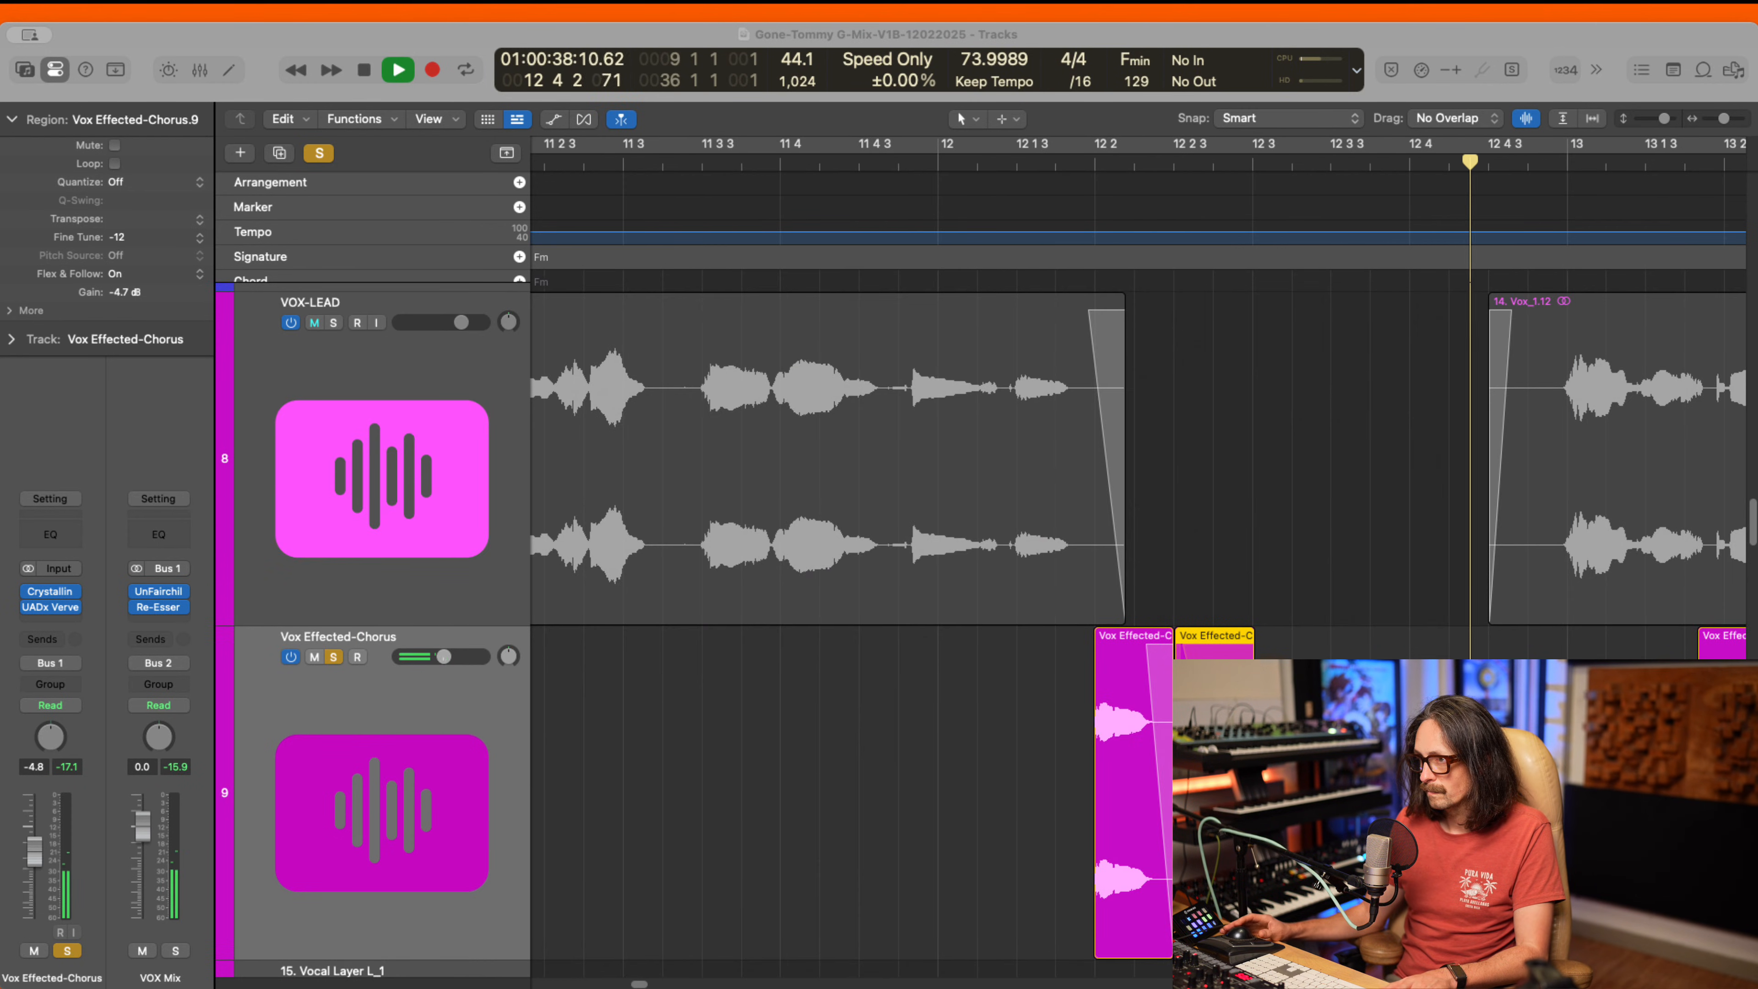
key(space)
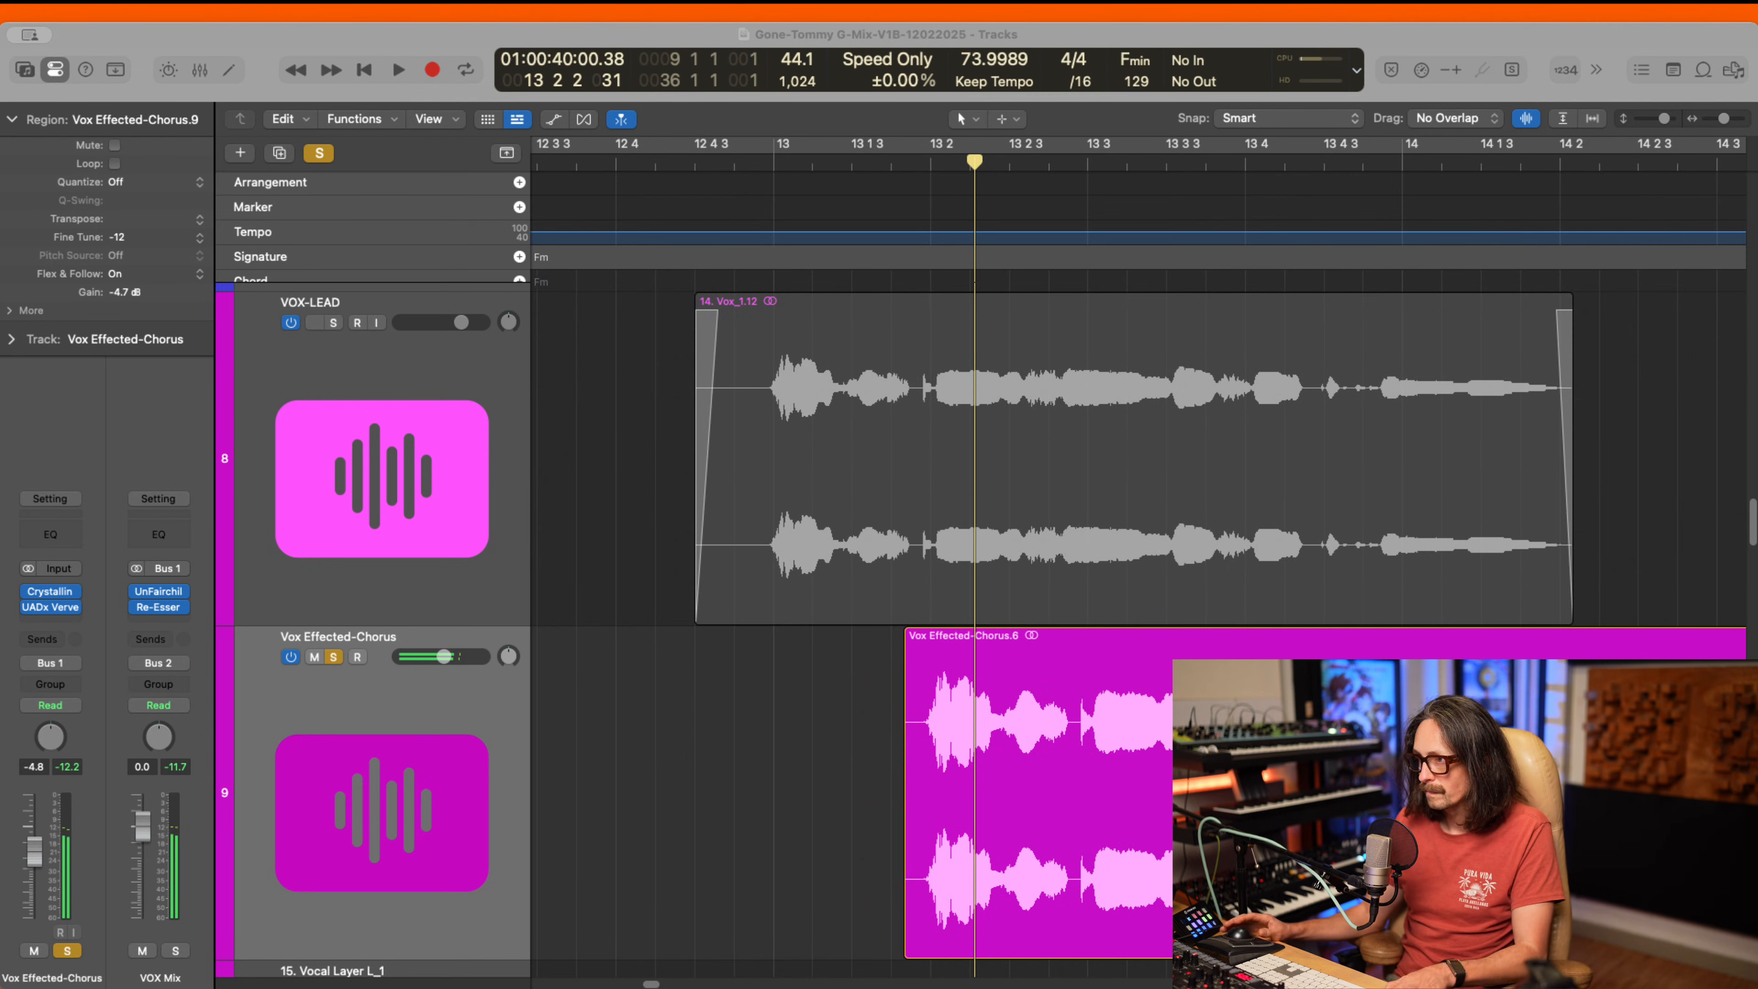
- Move the second bar 12 clip later to about 12 2 4 and audition the new timing from about bar 12
key(z)
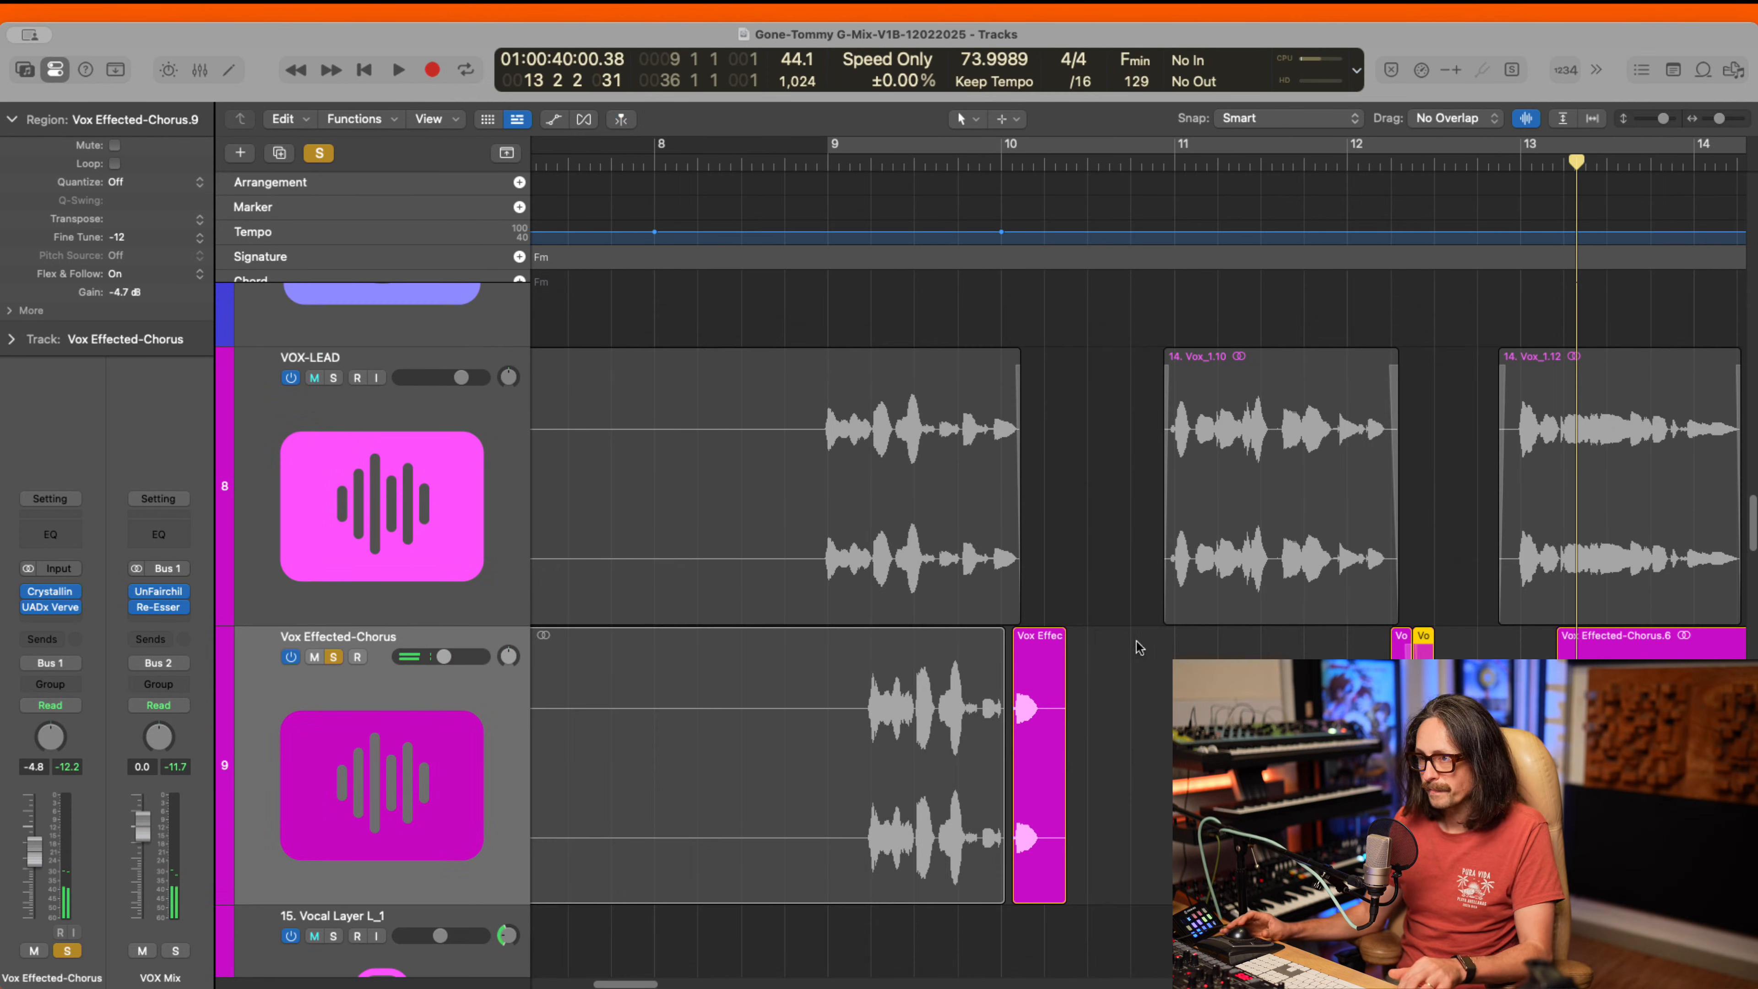
drag(1280, 526, 1570, 626)
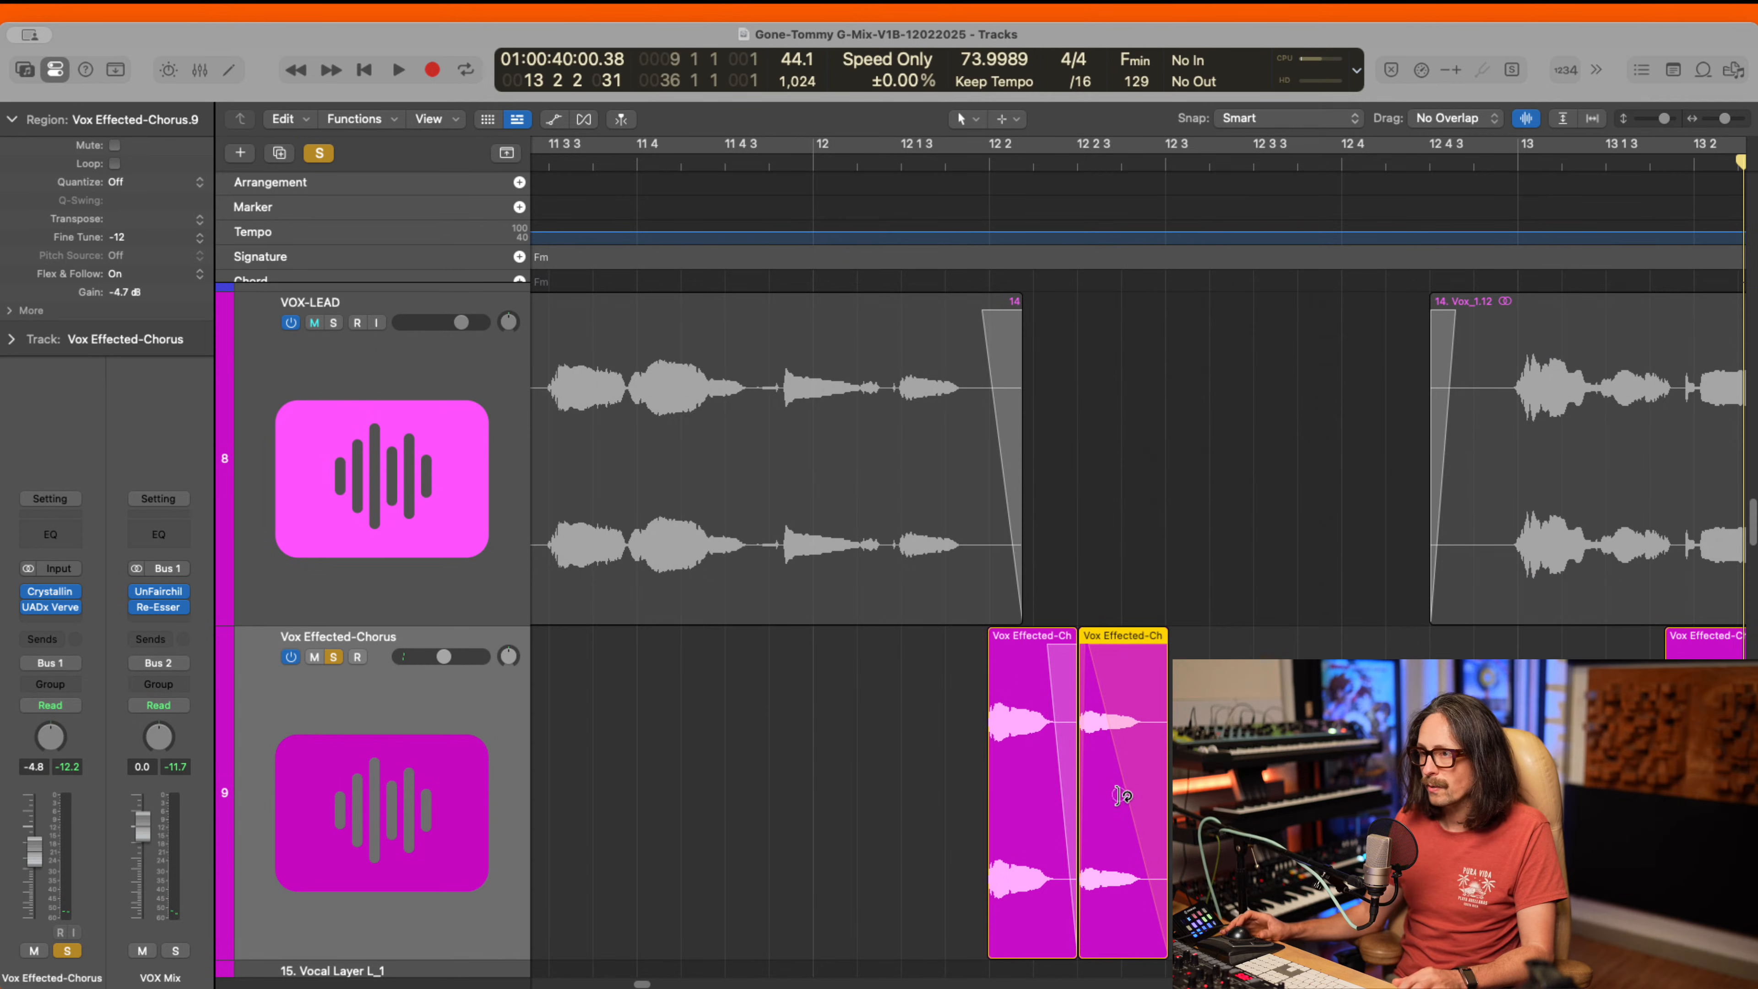
drag(1099, 831, 1142, 831)
double_click(841, 161)
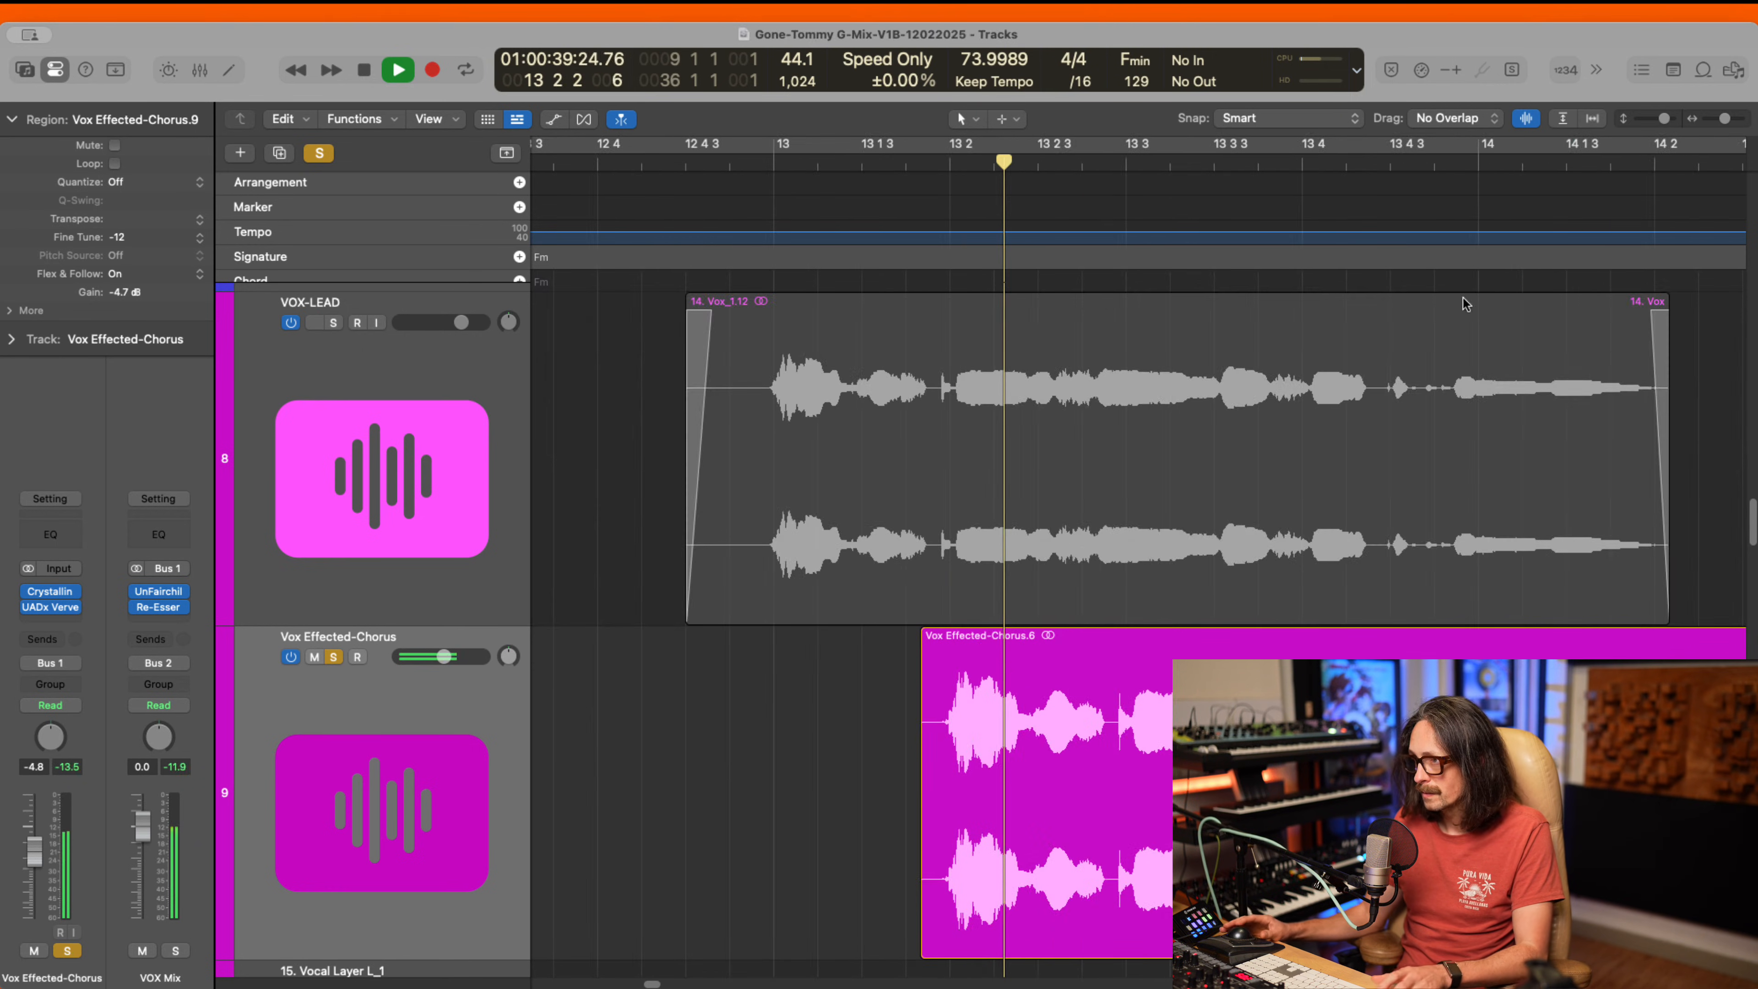
key(space)
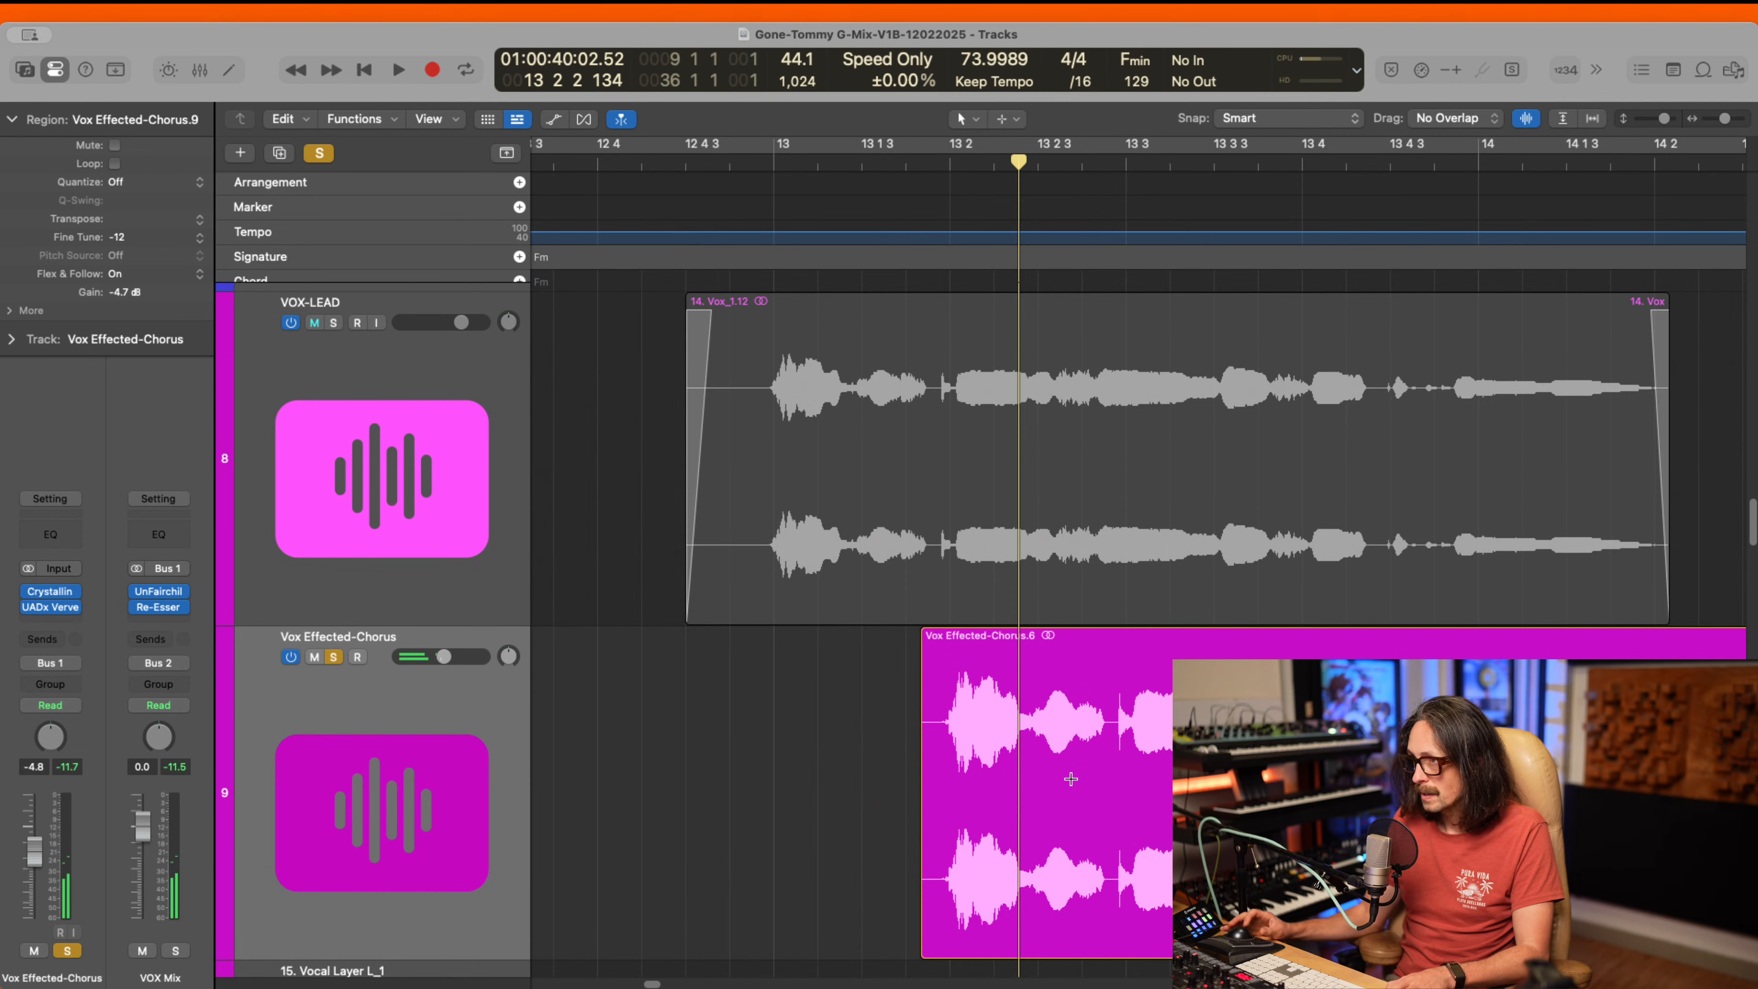
- Remove the slow-down fade-out and the speed-up fade-in from the second bar 12 clip
click(794, 782)
ctrl+alt+click(867, 709)
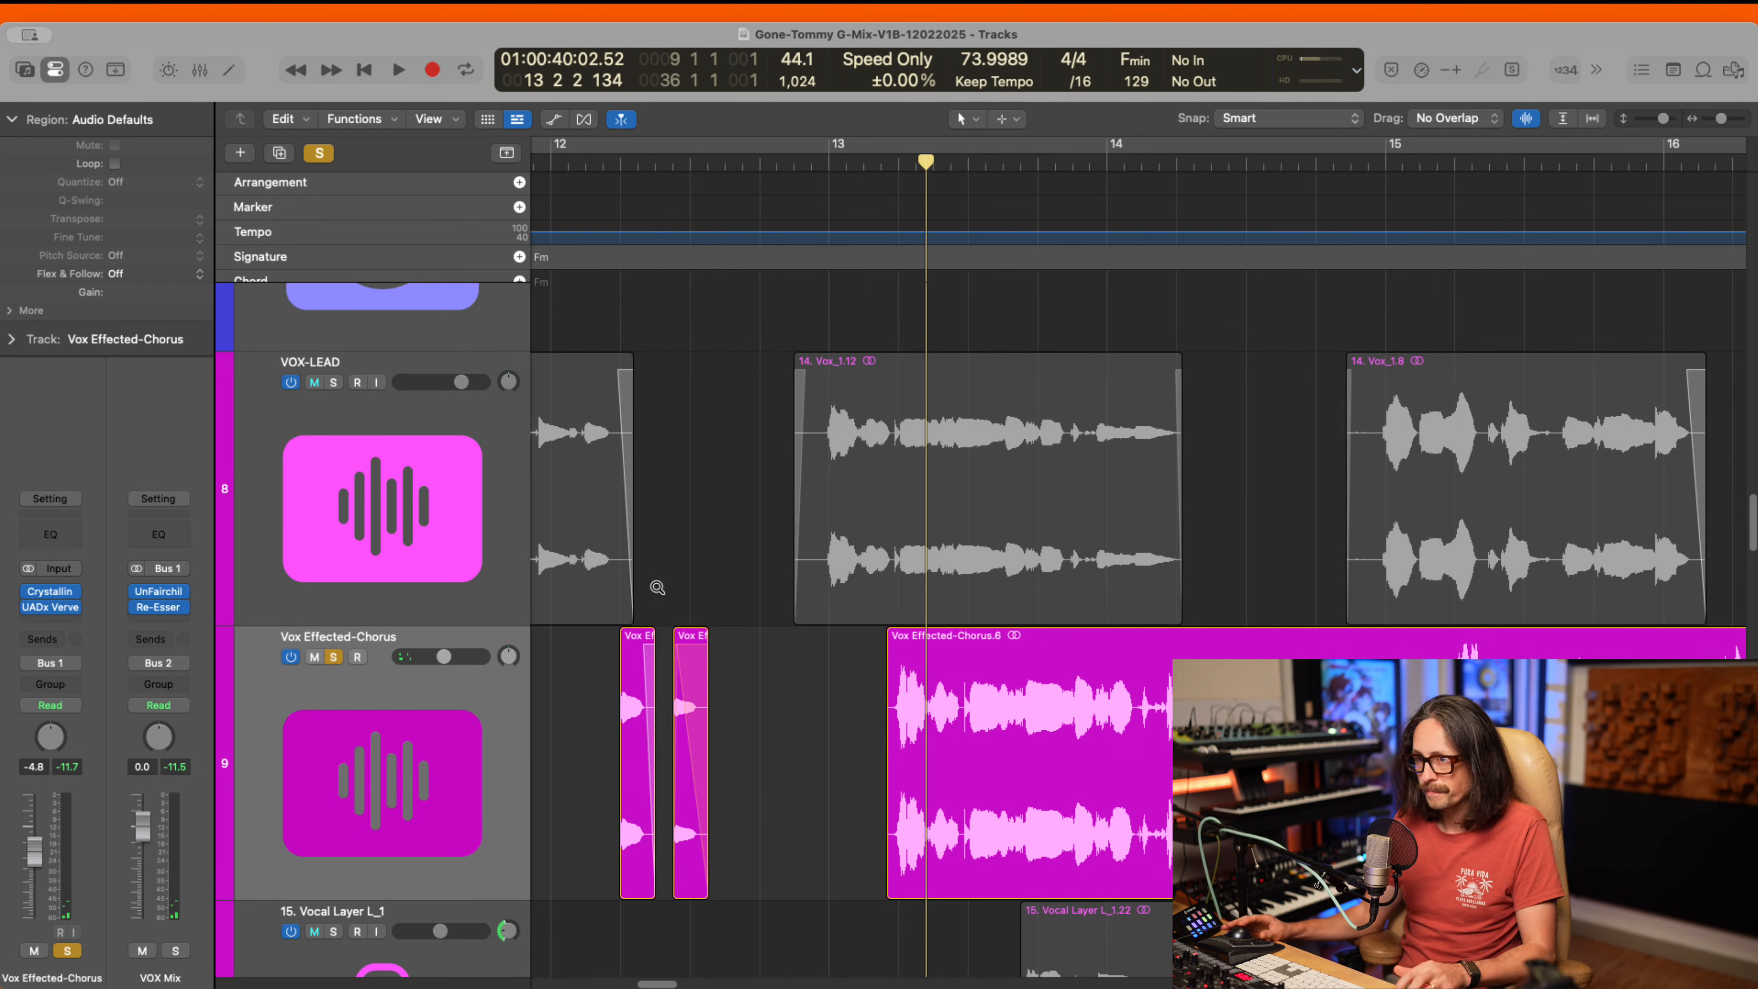
drag(655, 587, 803, 870)
right_click(843, 662)
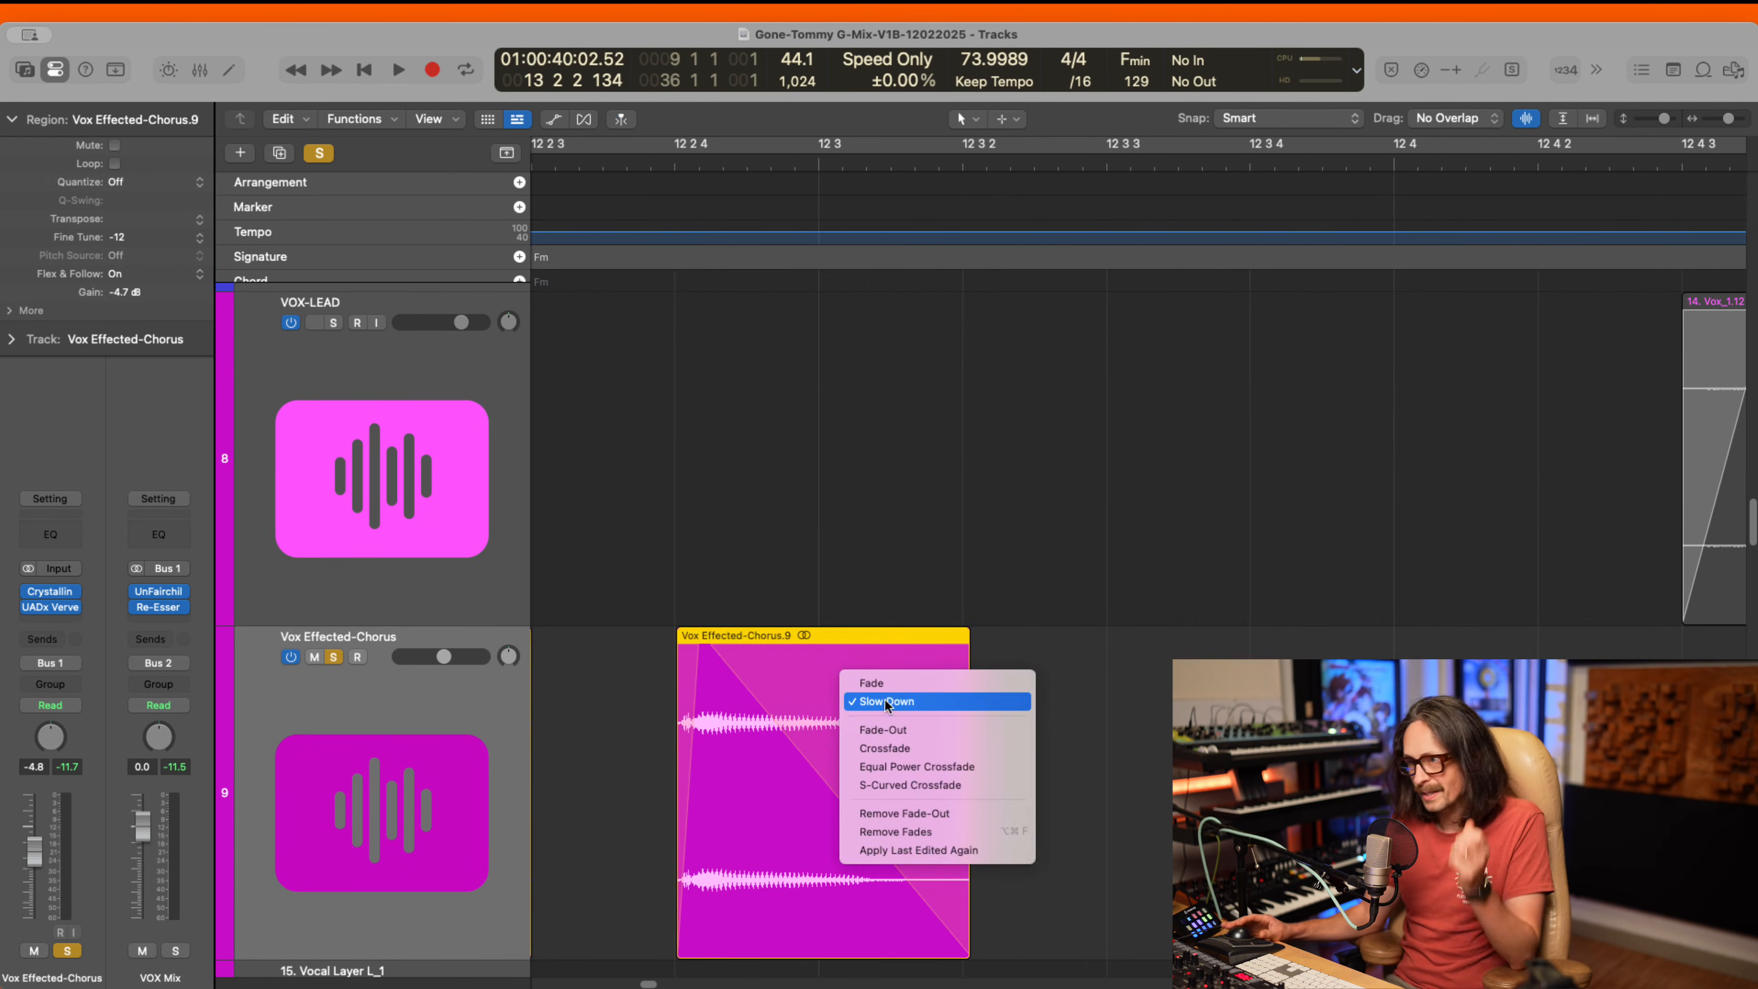
click(923, 813)
right_click(688, 697)
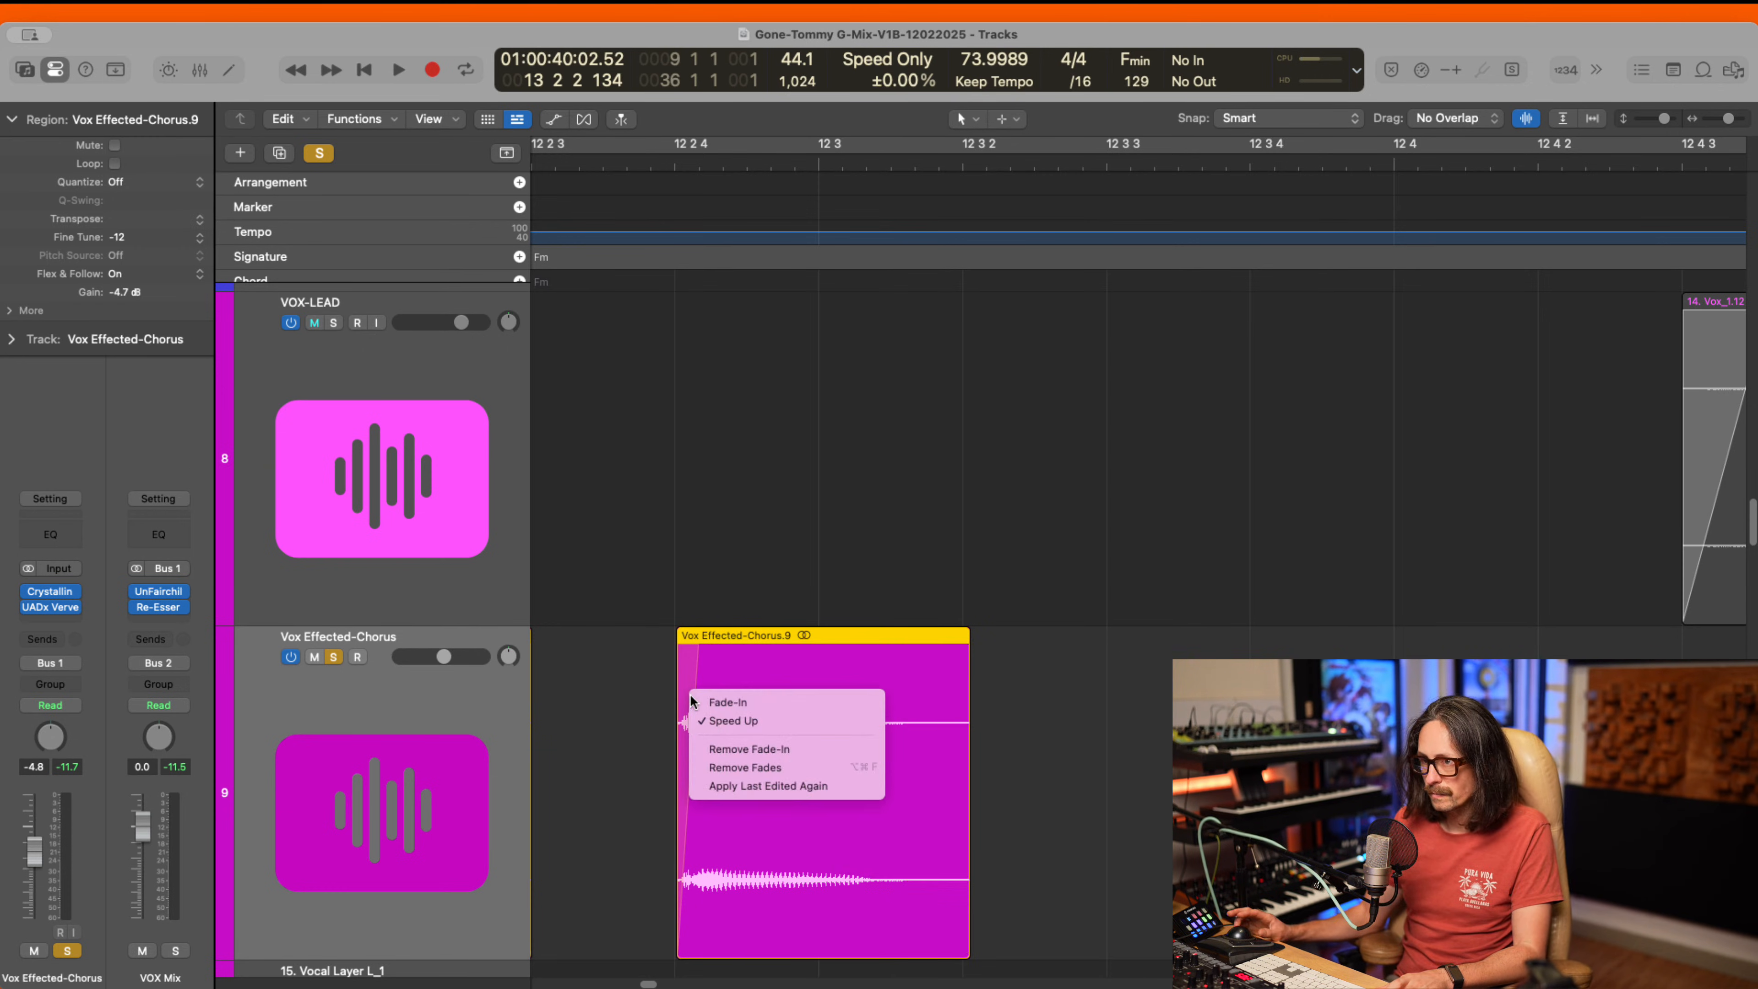
click(730, 762)
scroll(1032, 785, left, 5)
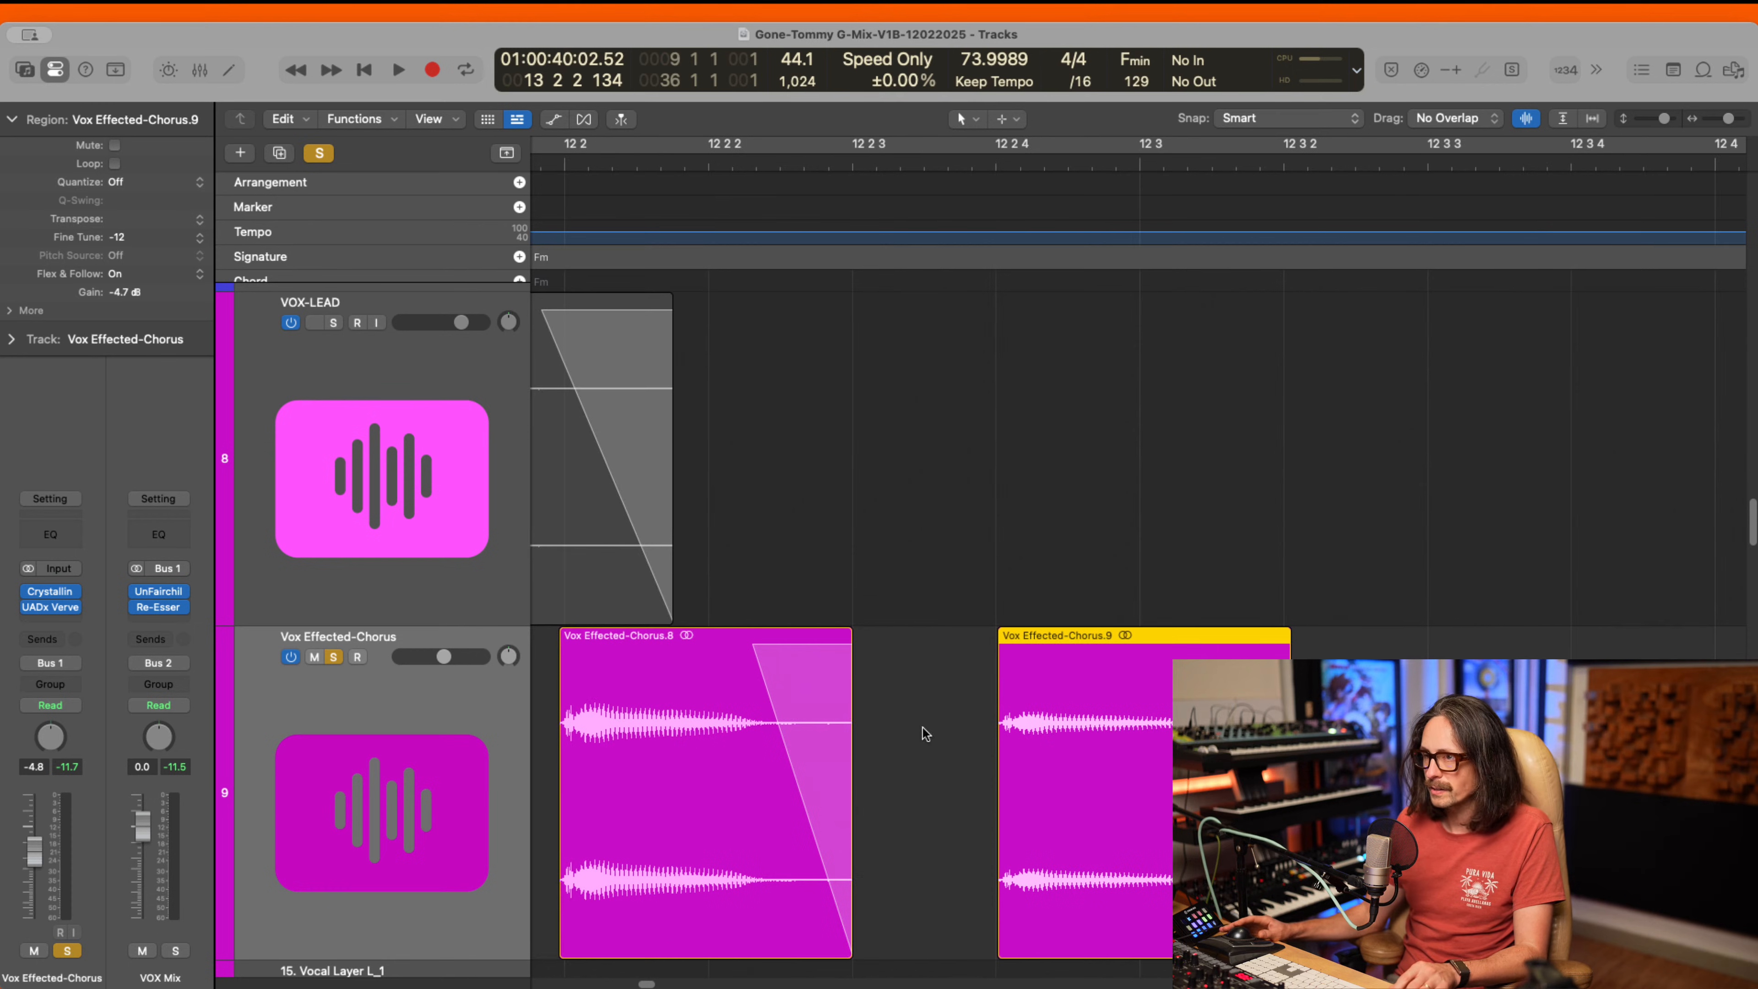
- Audition the two bar 12 clips without the second clip's fades, starting just before 12 2
ctrl+alt+click(841, 725)
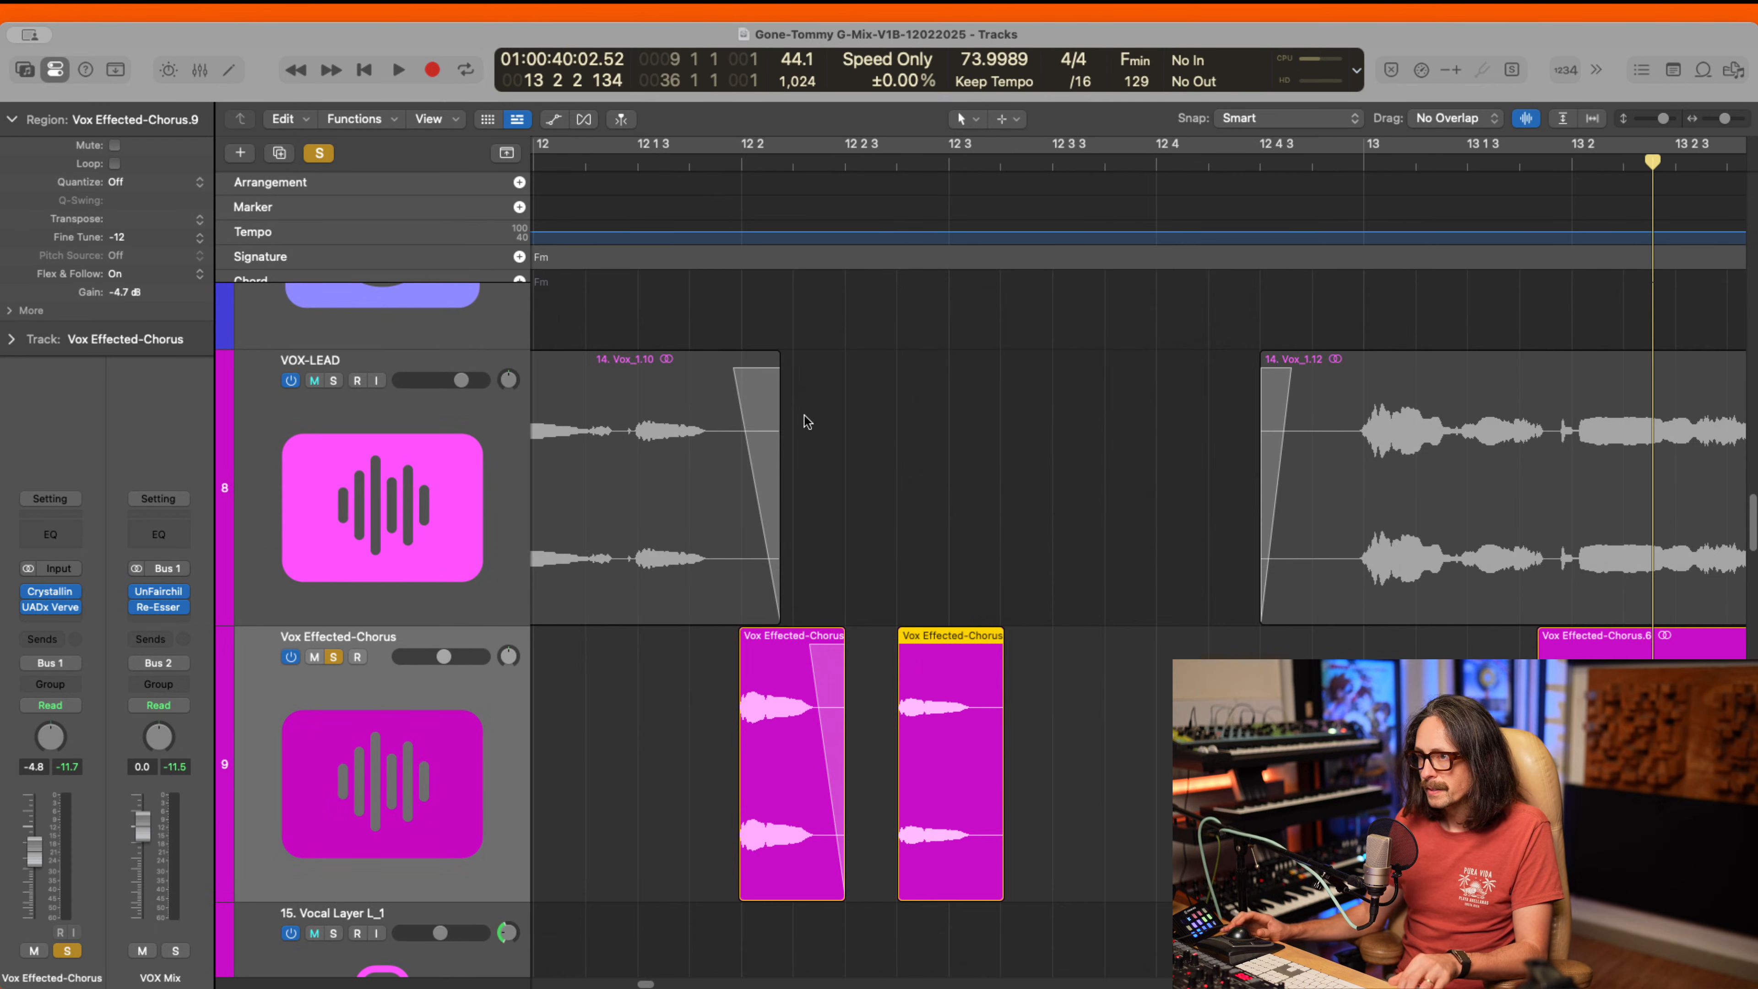
click(696, 167)
key(space)
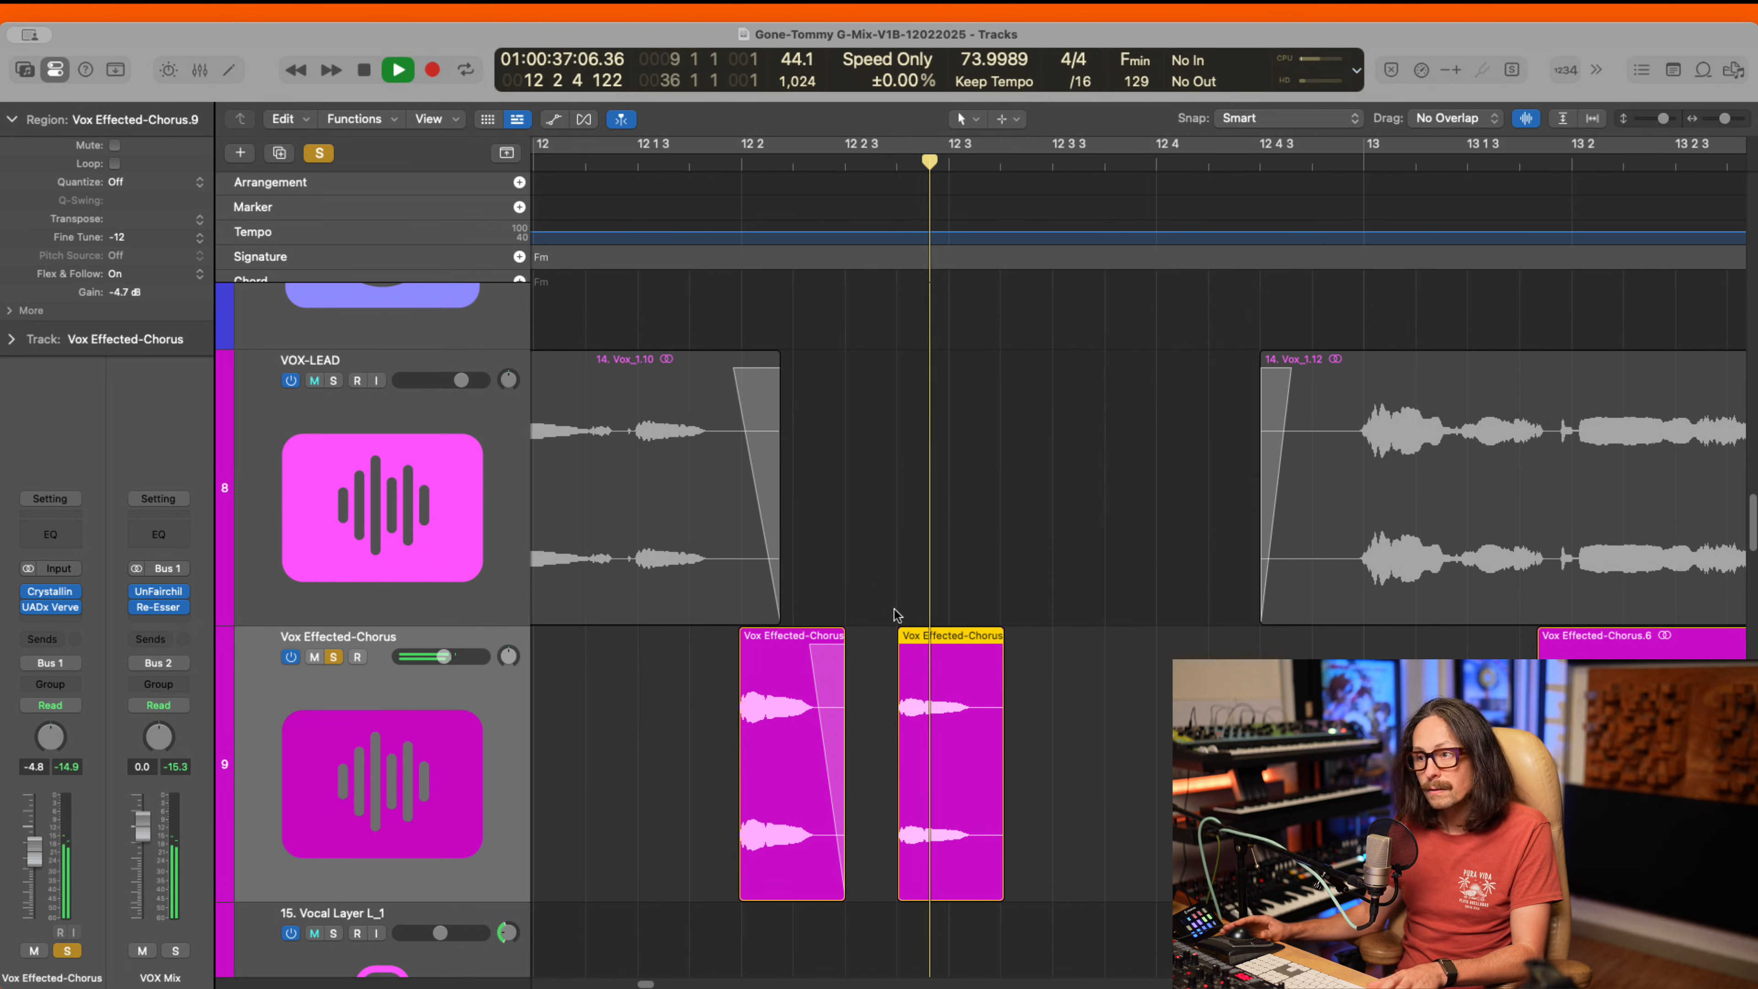
key(space)
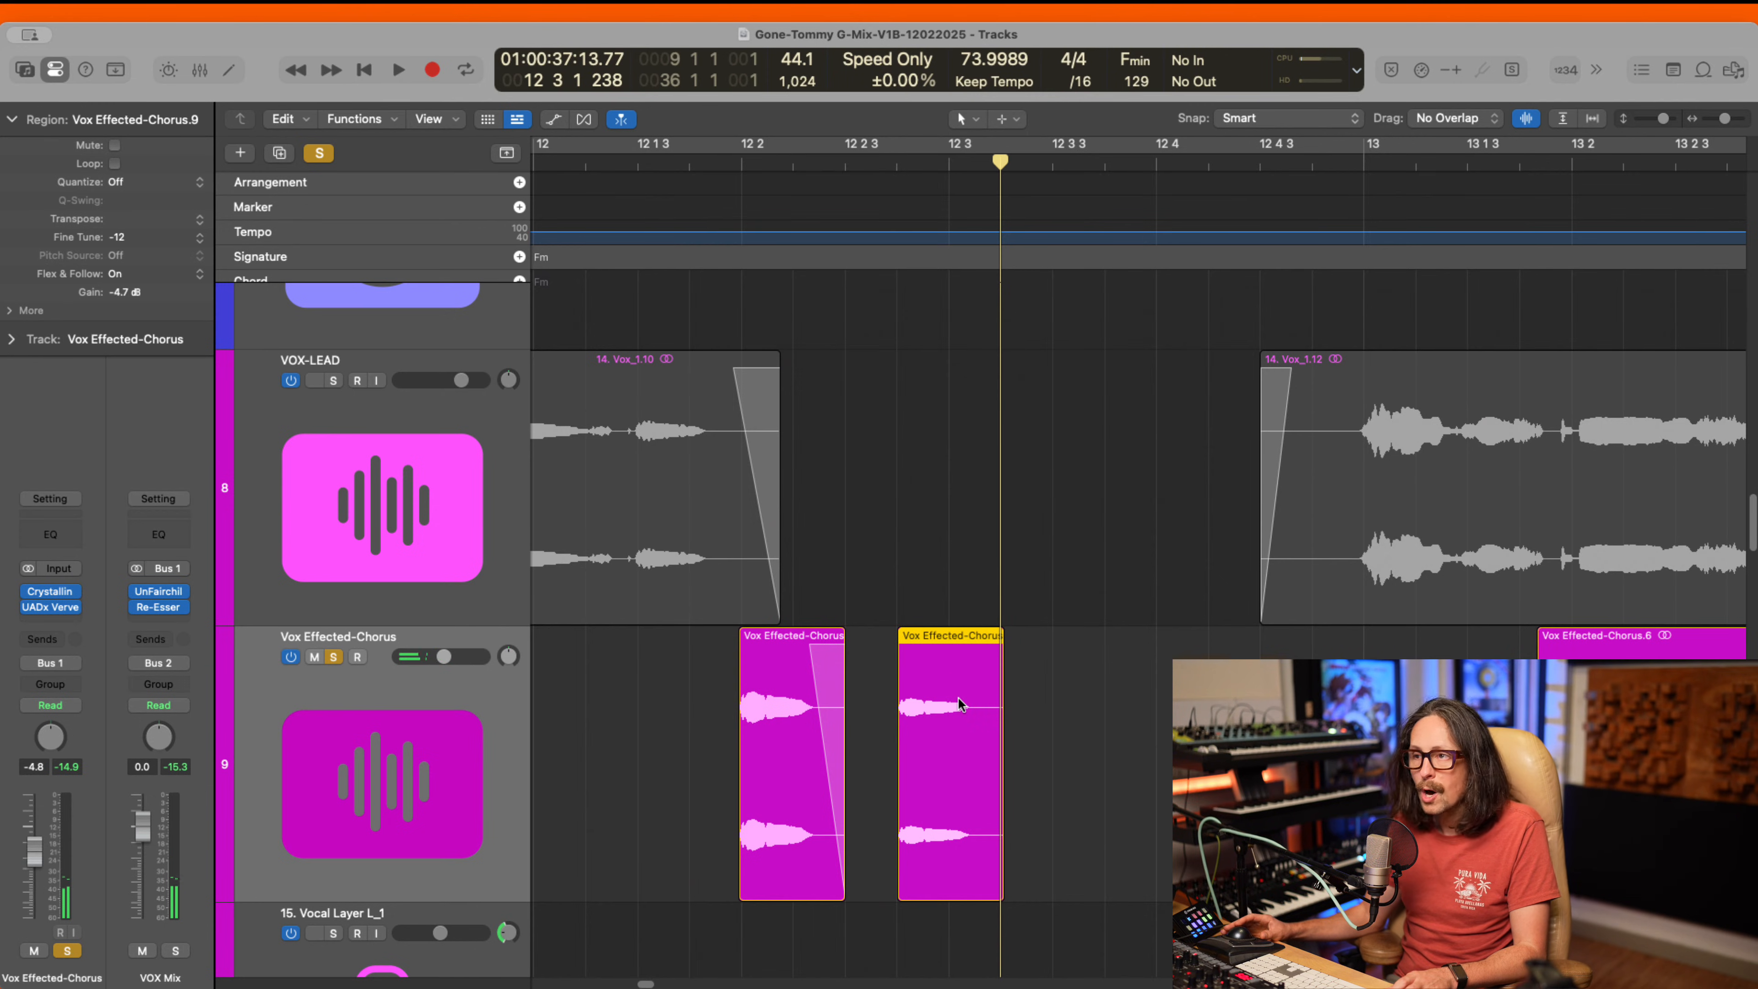
- Place repeats of the clip back to back at 12 2 3, 12 3 and 12 3 3, clearing the first's fine tune and setting the last's to -24
drag(957, 699, 1110, 738)
click(870, 689)
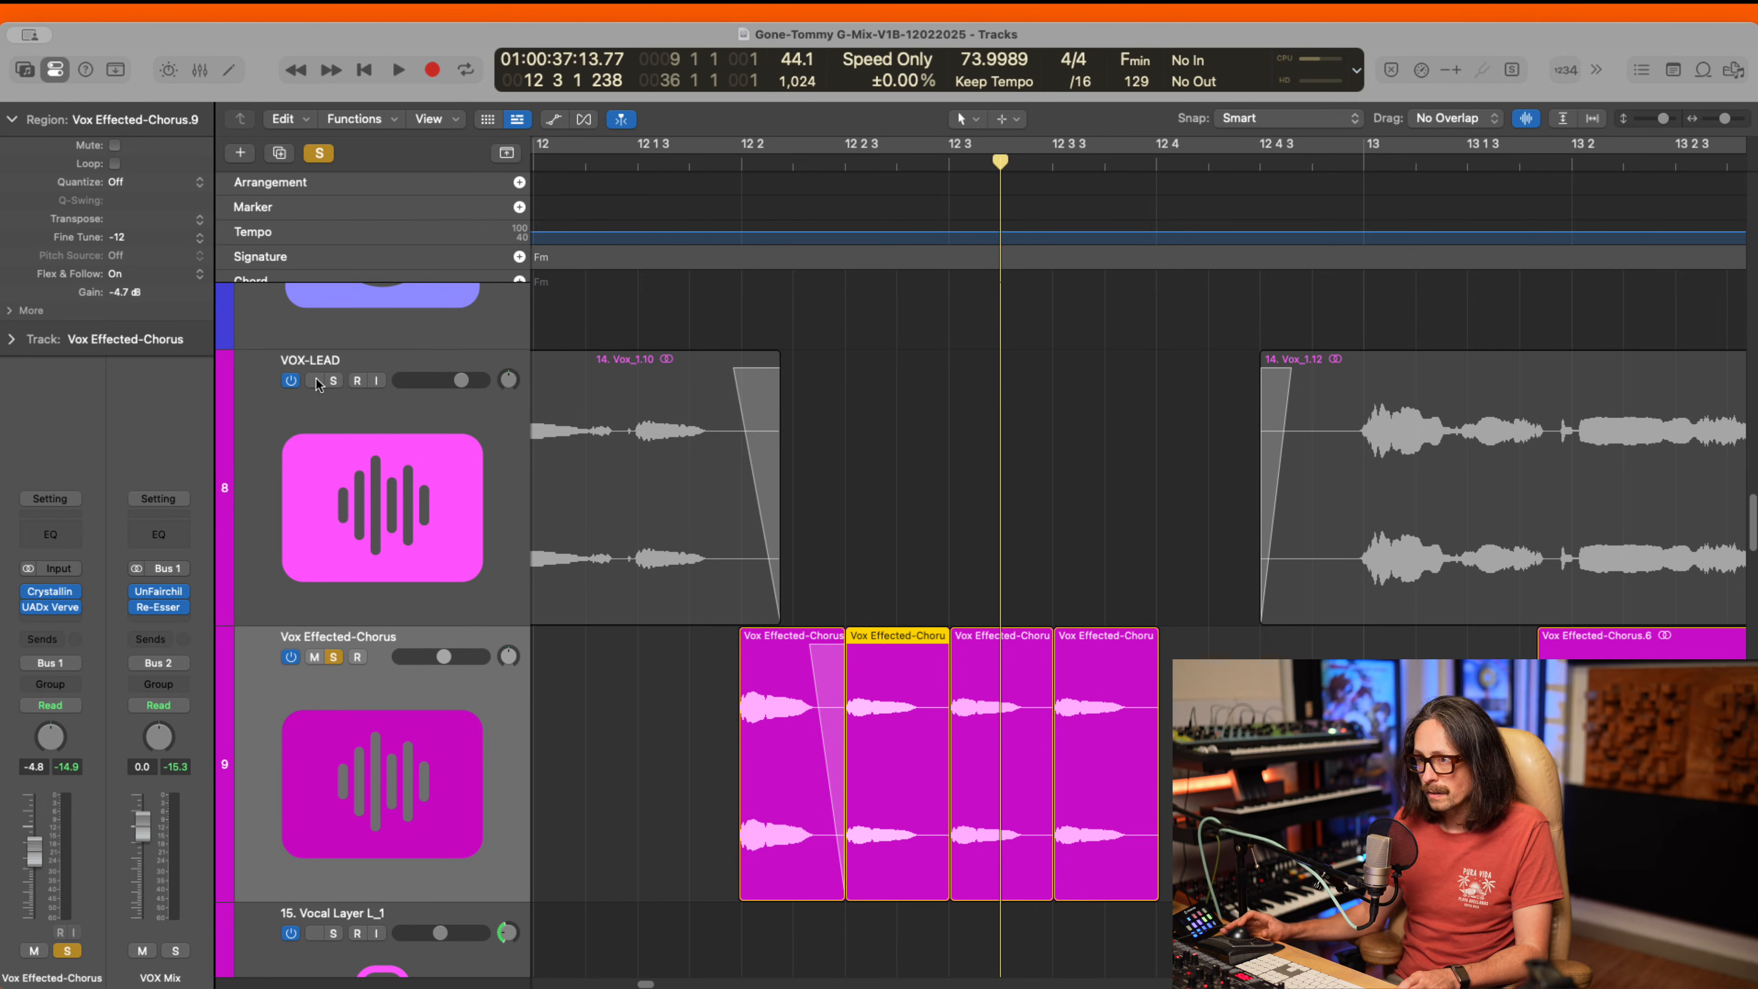
drag(125, 228, 127, 214)
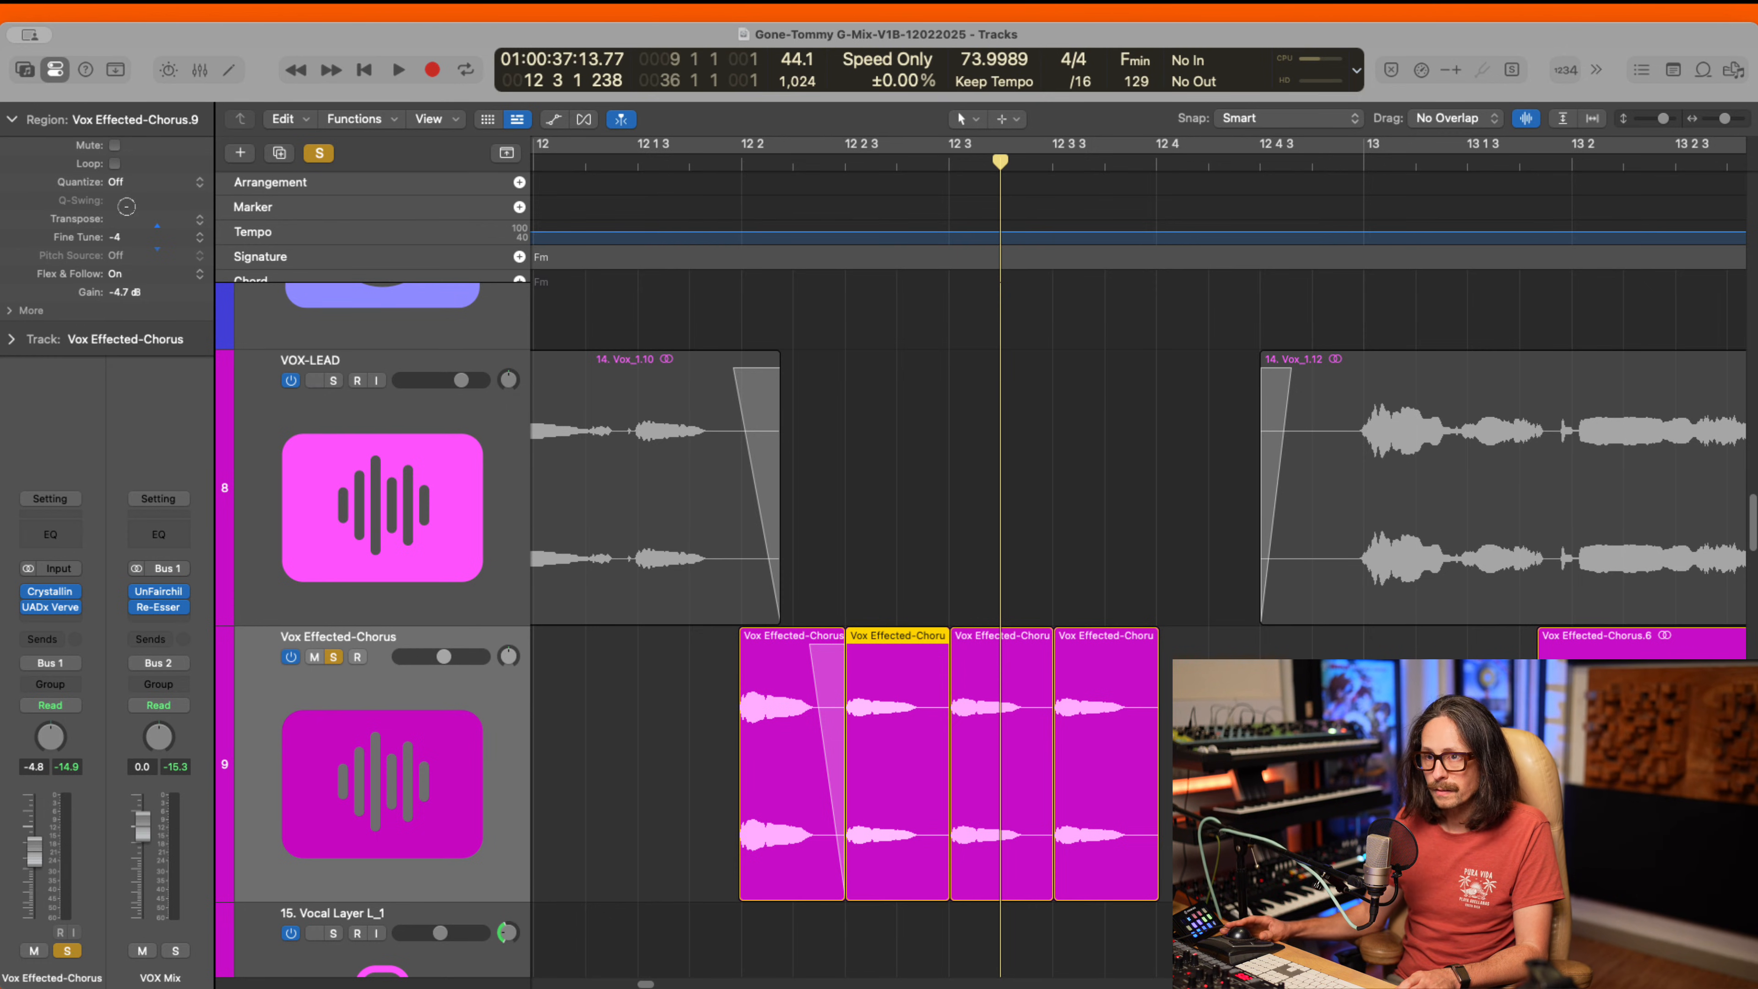
alt+click(125, 239)
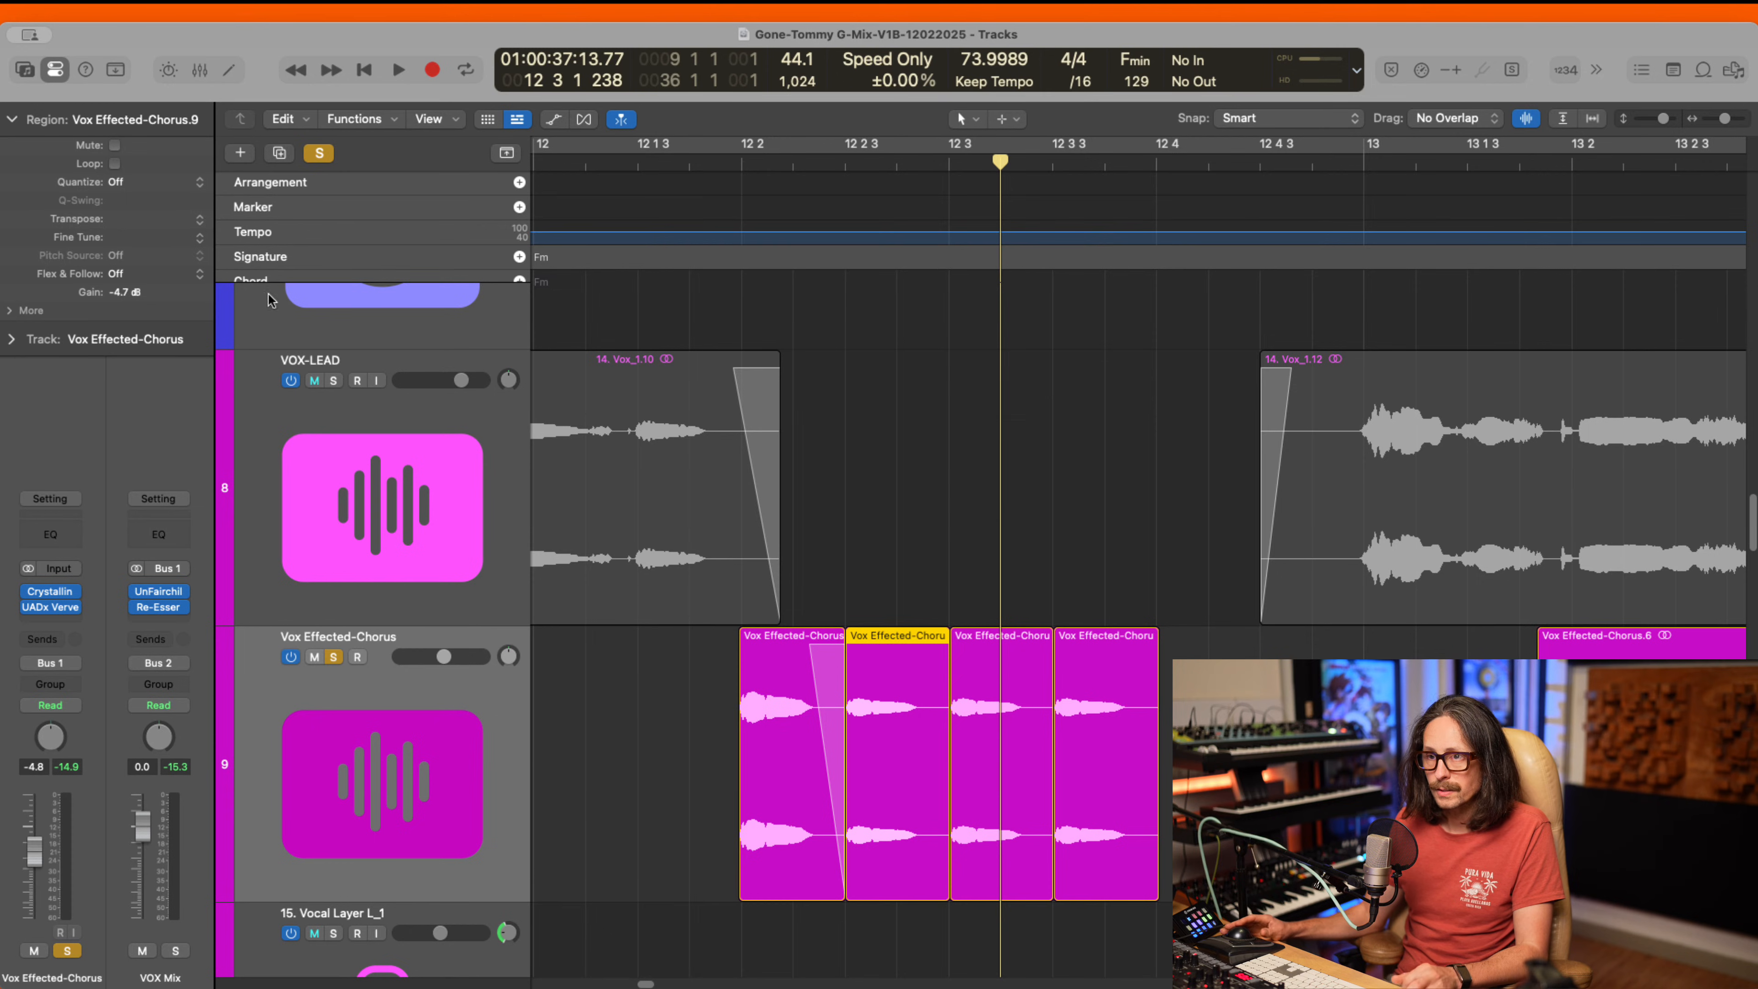
click(1016, 830)
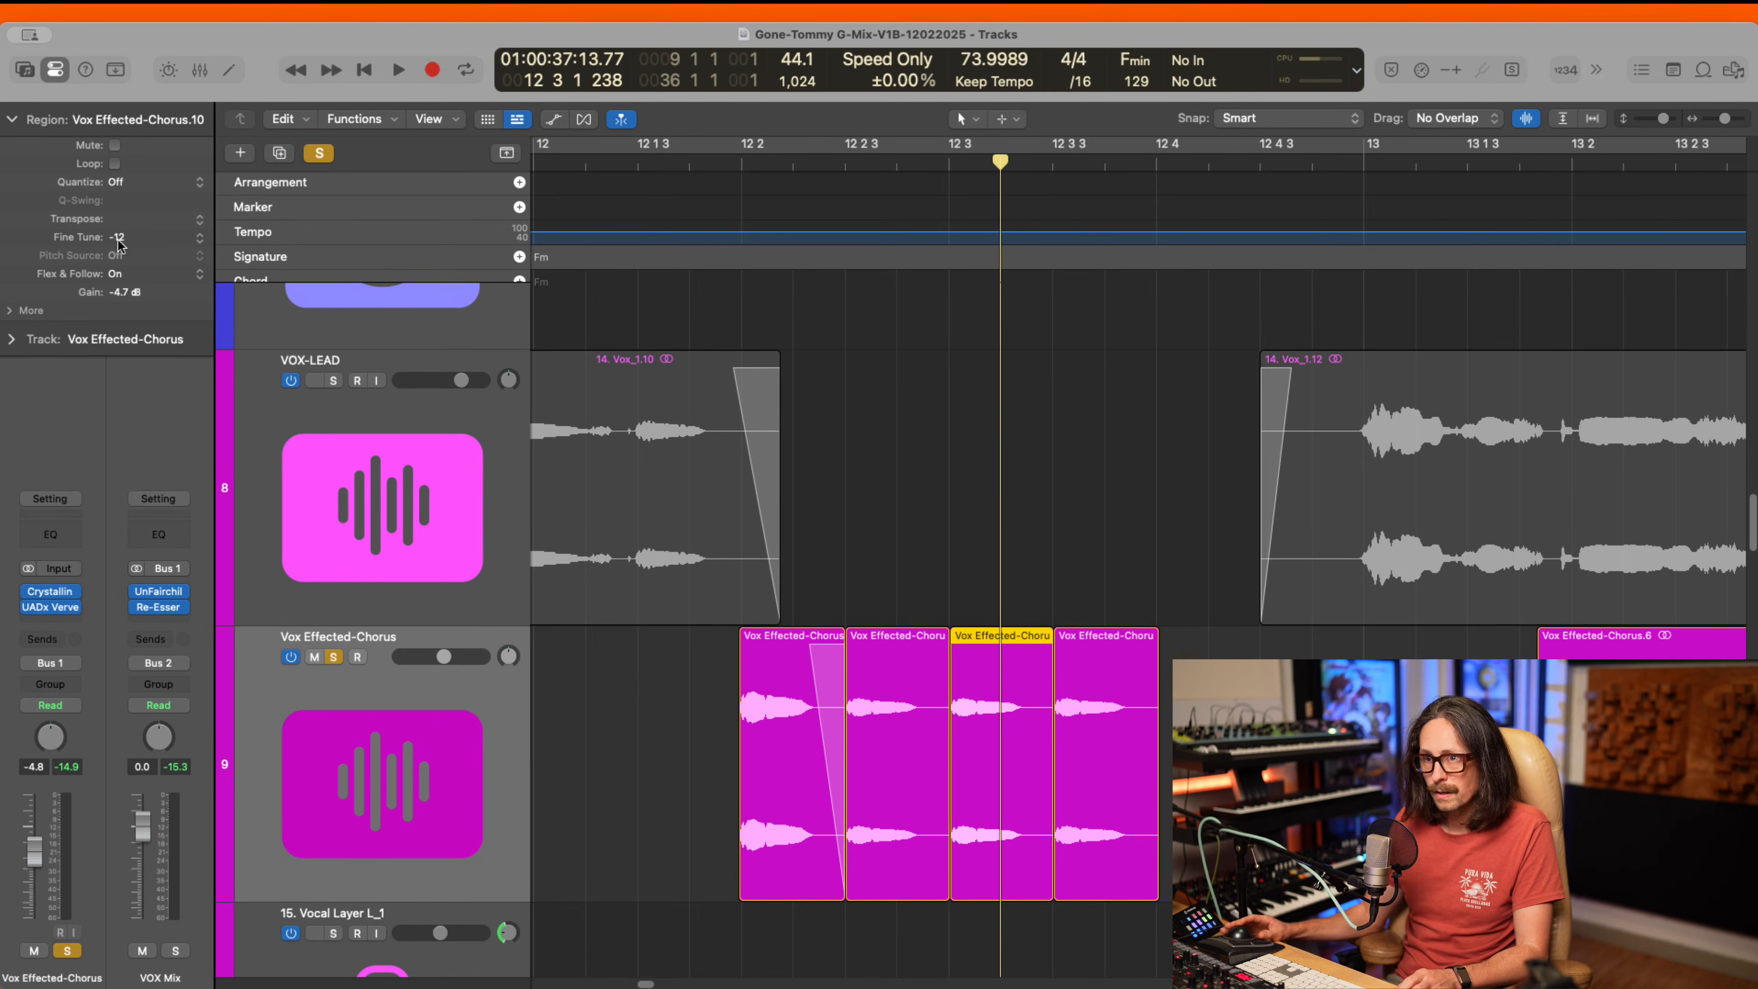
click(1135, 798)
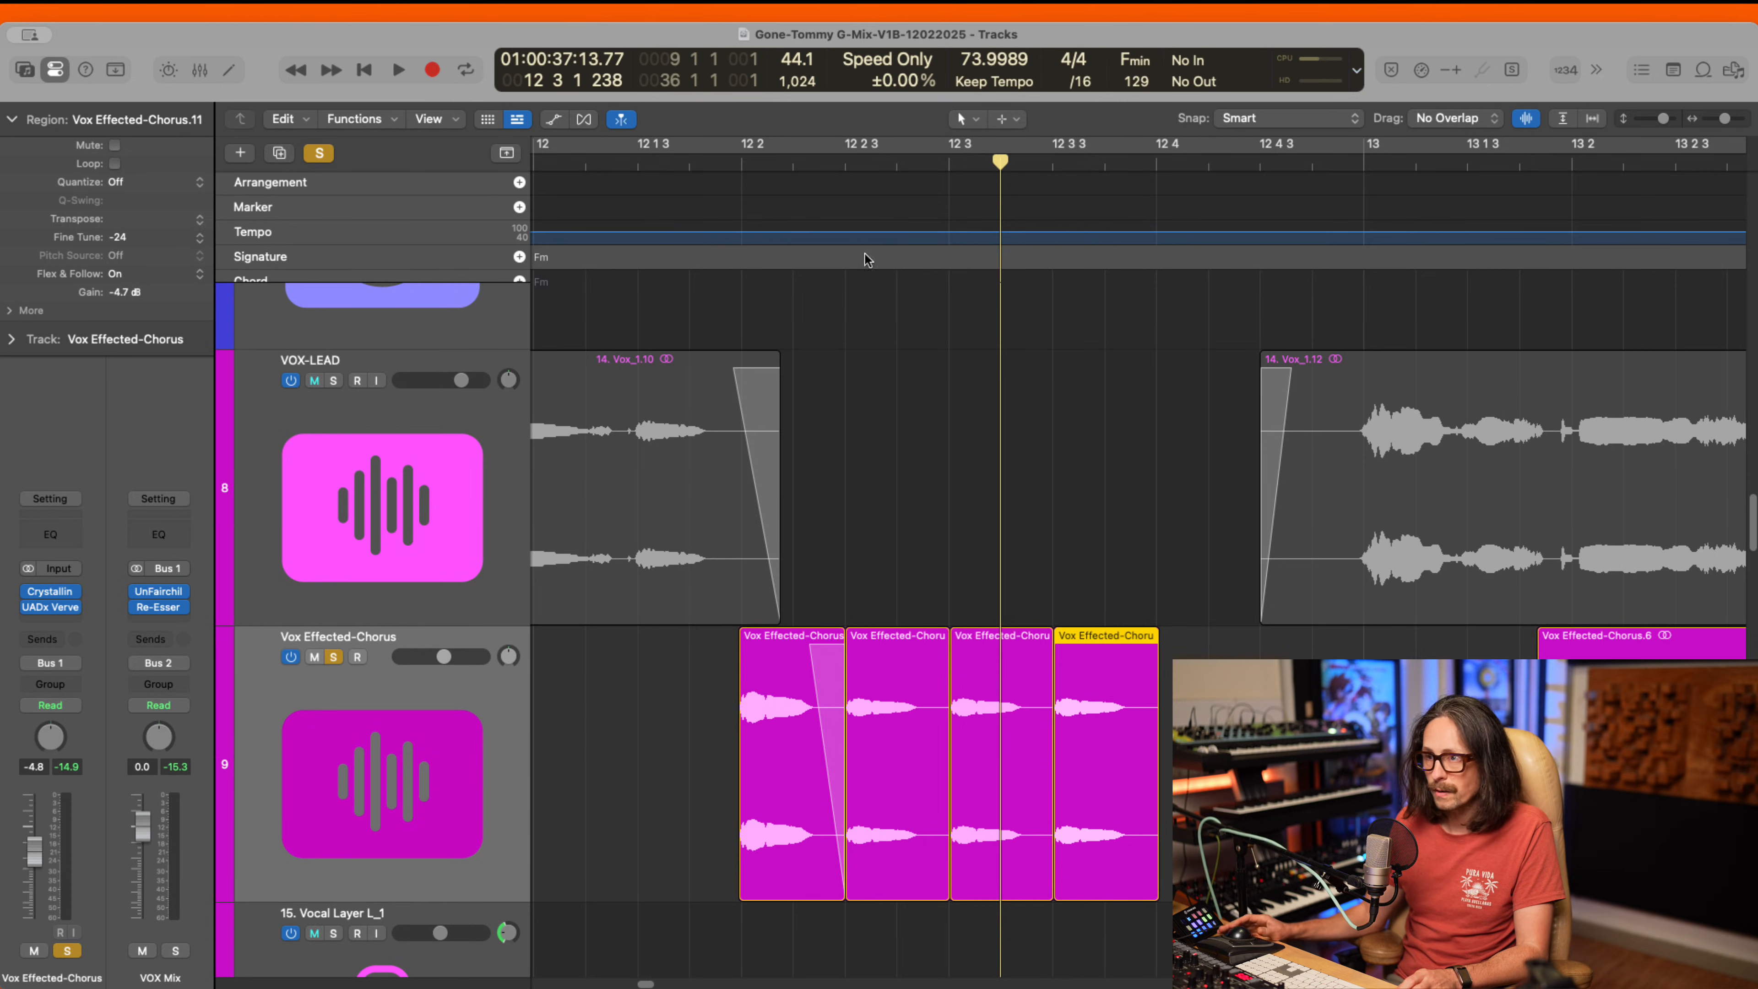
- Audition the run of four short clips into the following phrase, and replay it from about bar 12
click(633, 168)
key(space)
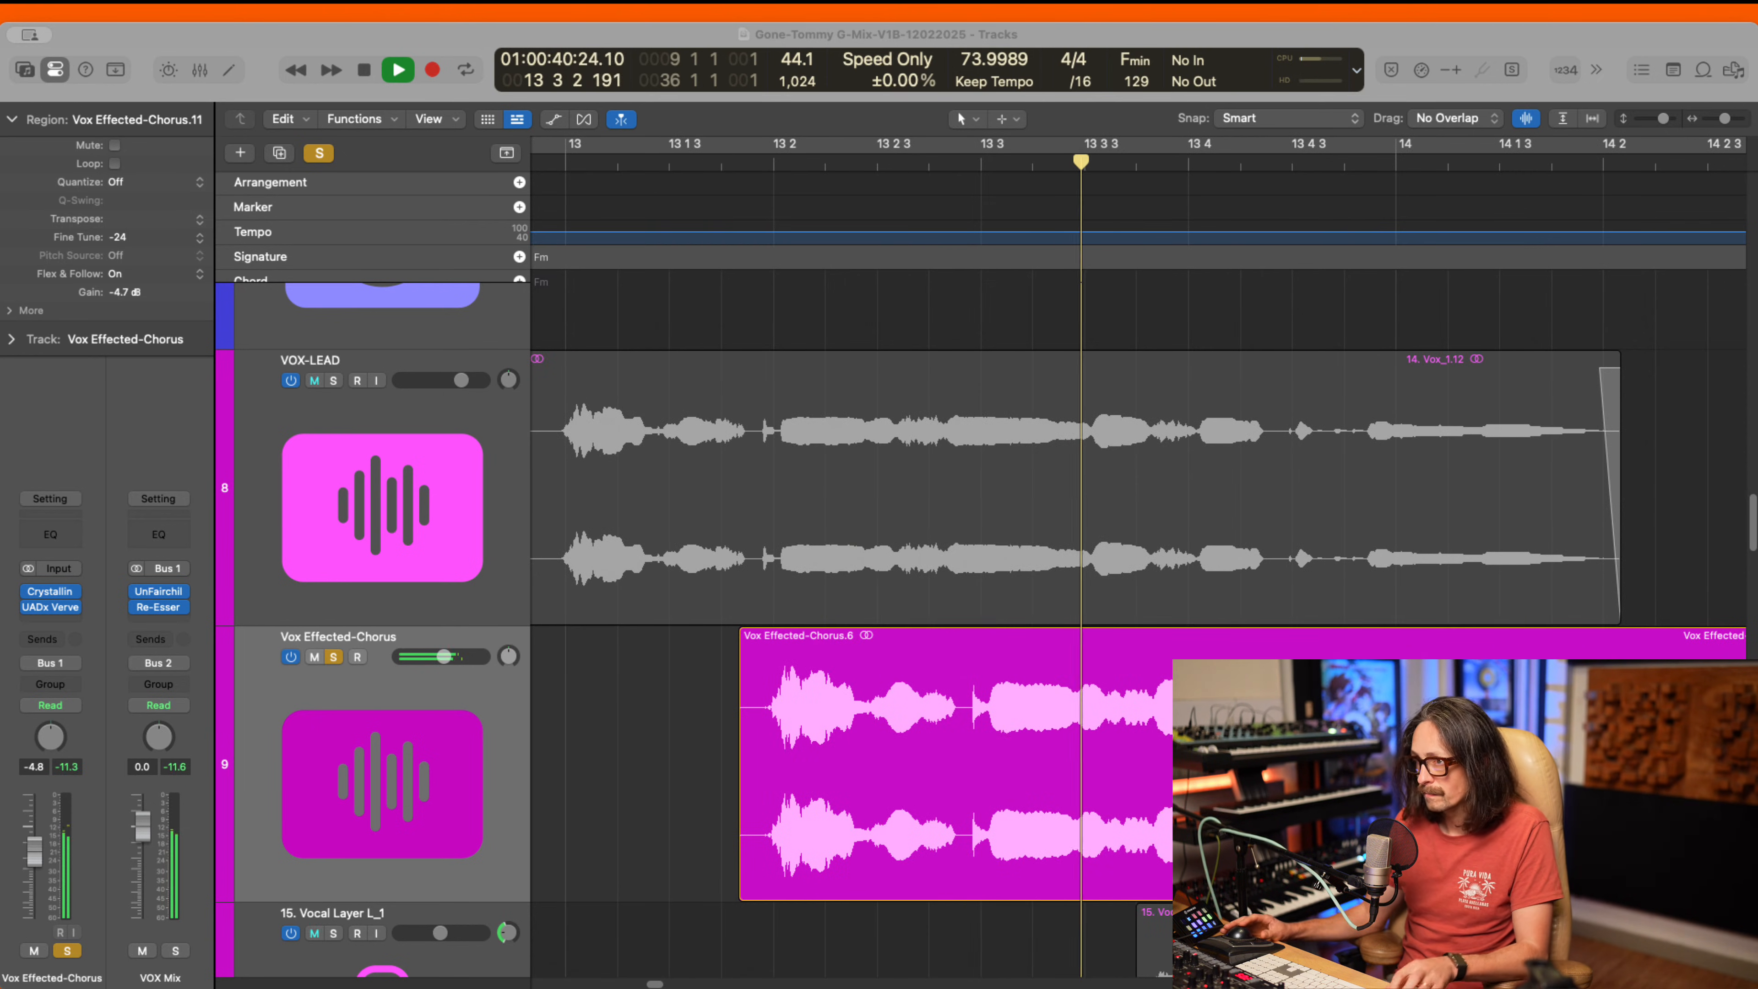
click(718, 908)
ctrl+alt+click(718, 908)
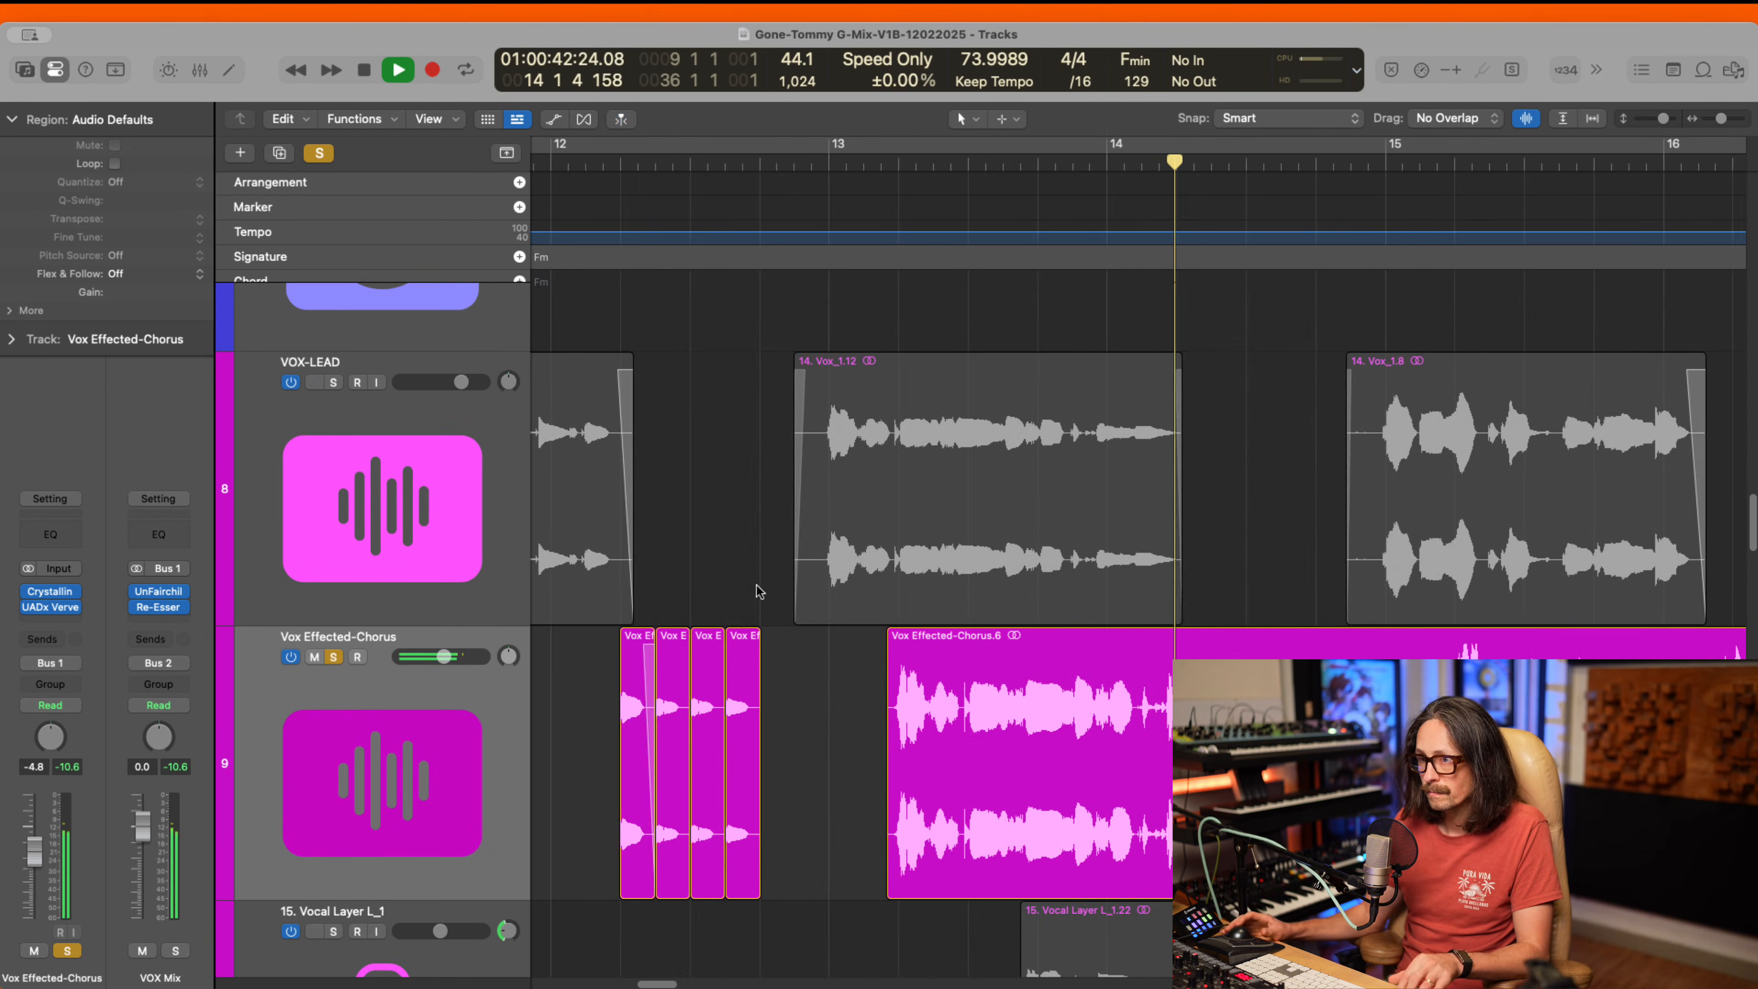
click(551, 163)
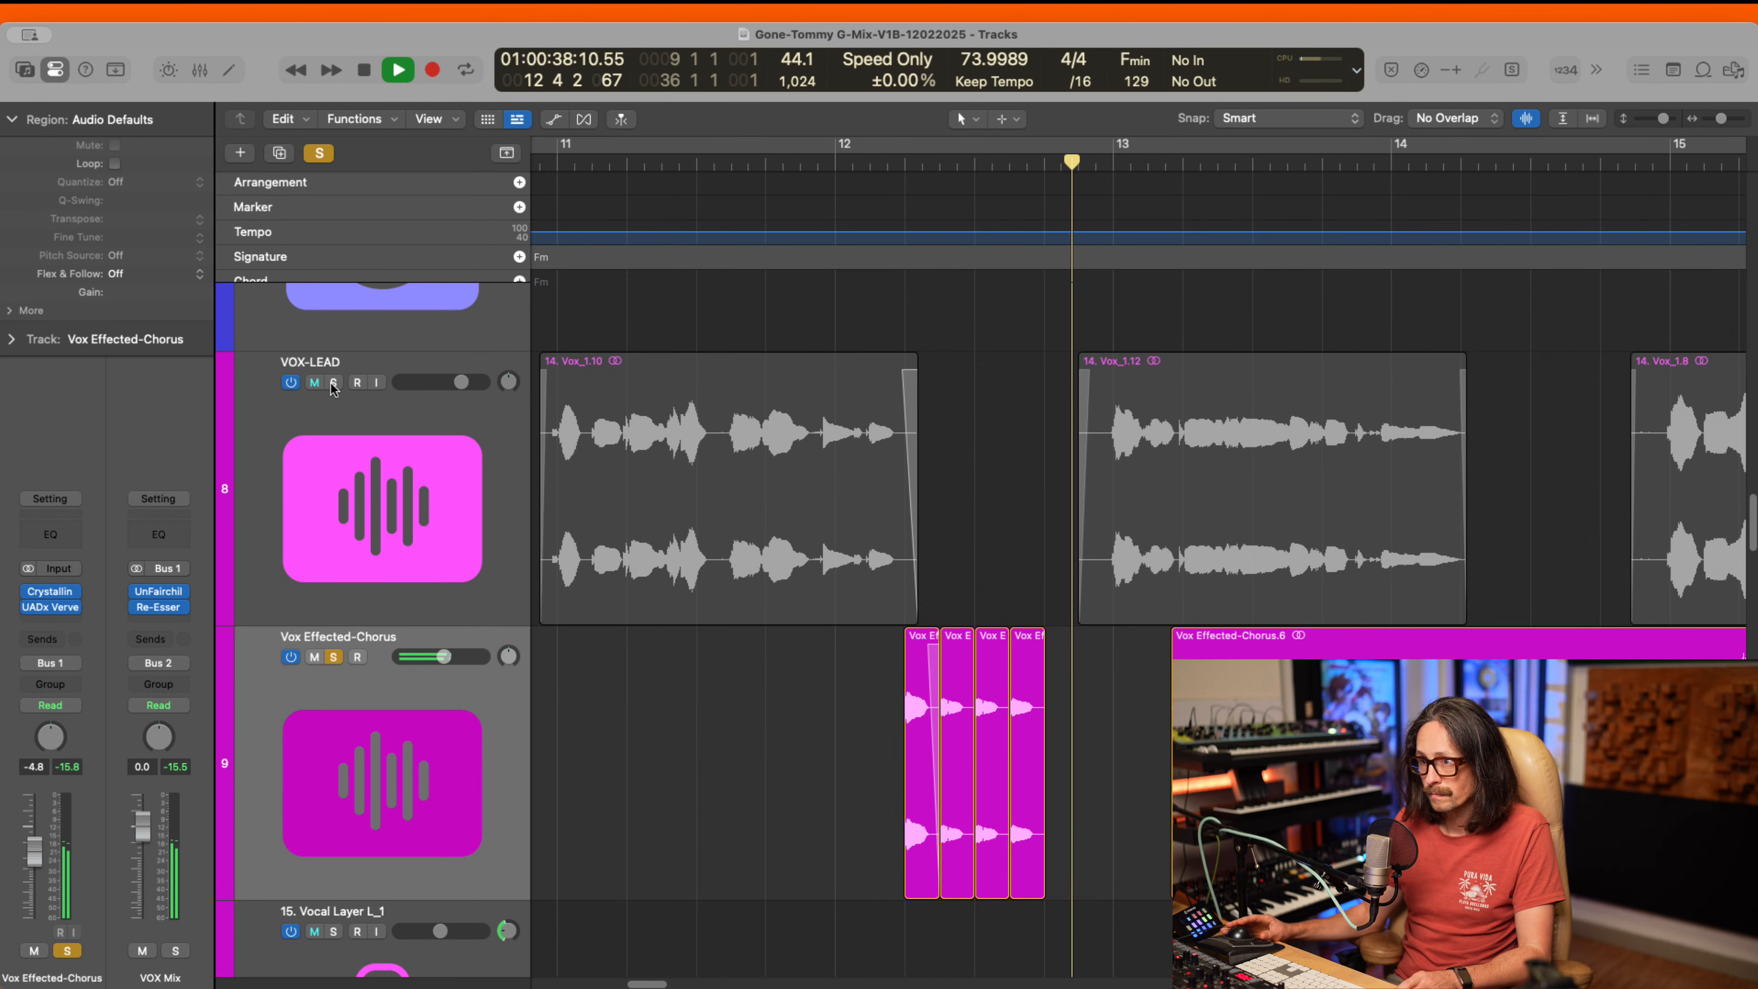
key(space)
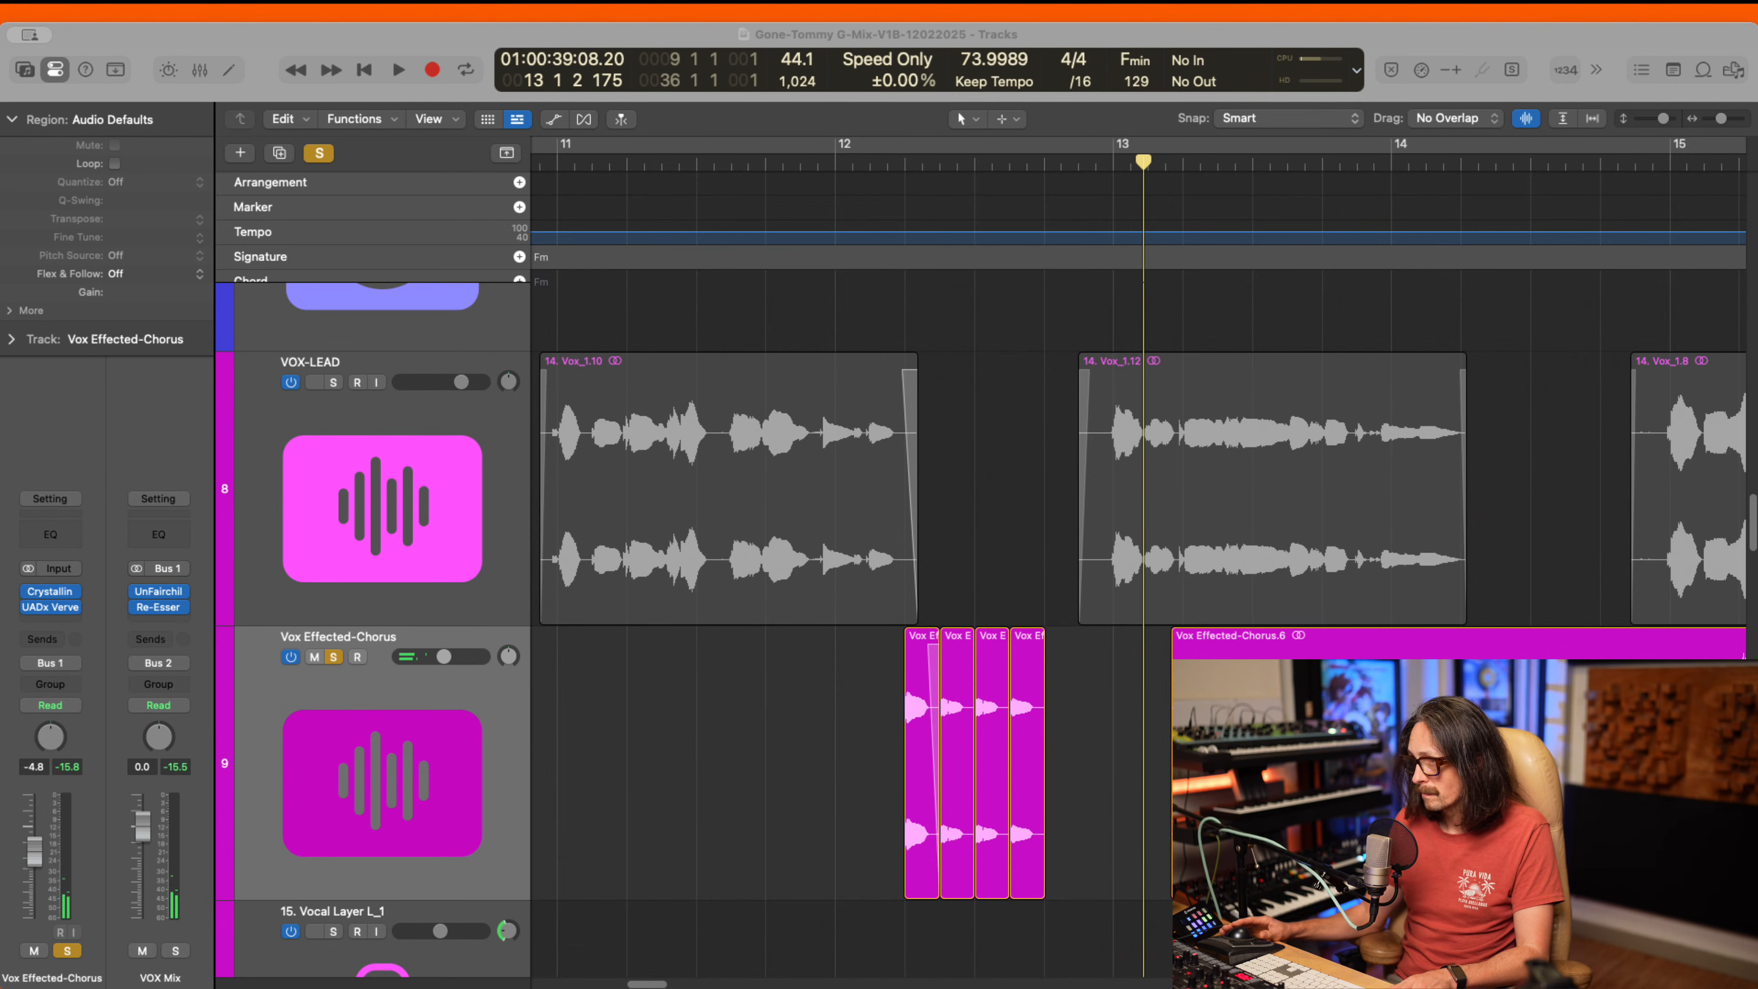
- Split the repeats at 12 2 3, 12 3 and 12 3 3 around their midpoints and delete the cut-off tails
drag(884, 620, 1111, 902)
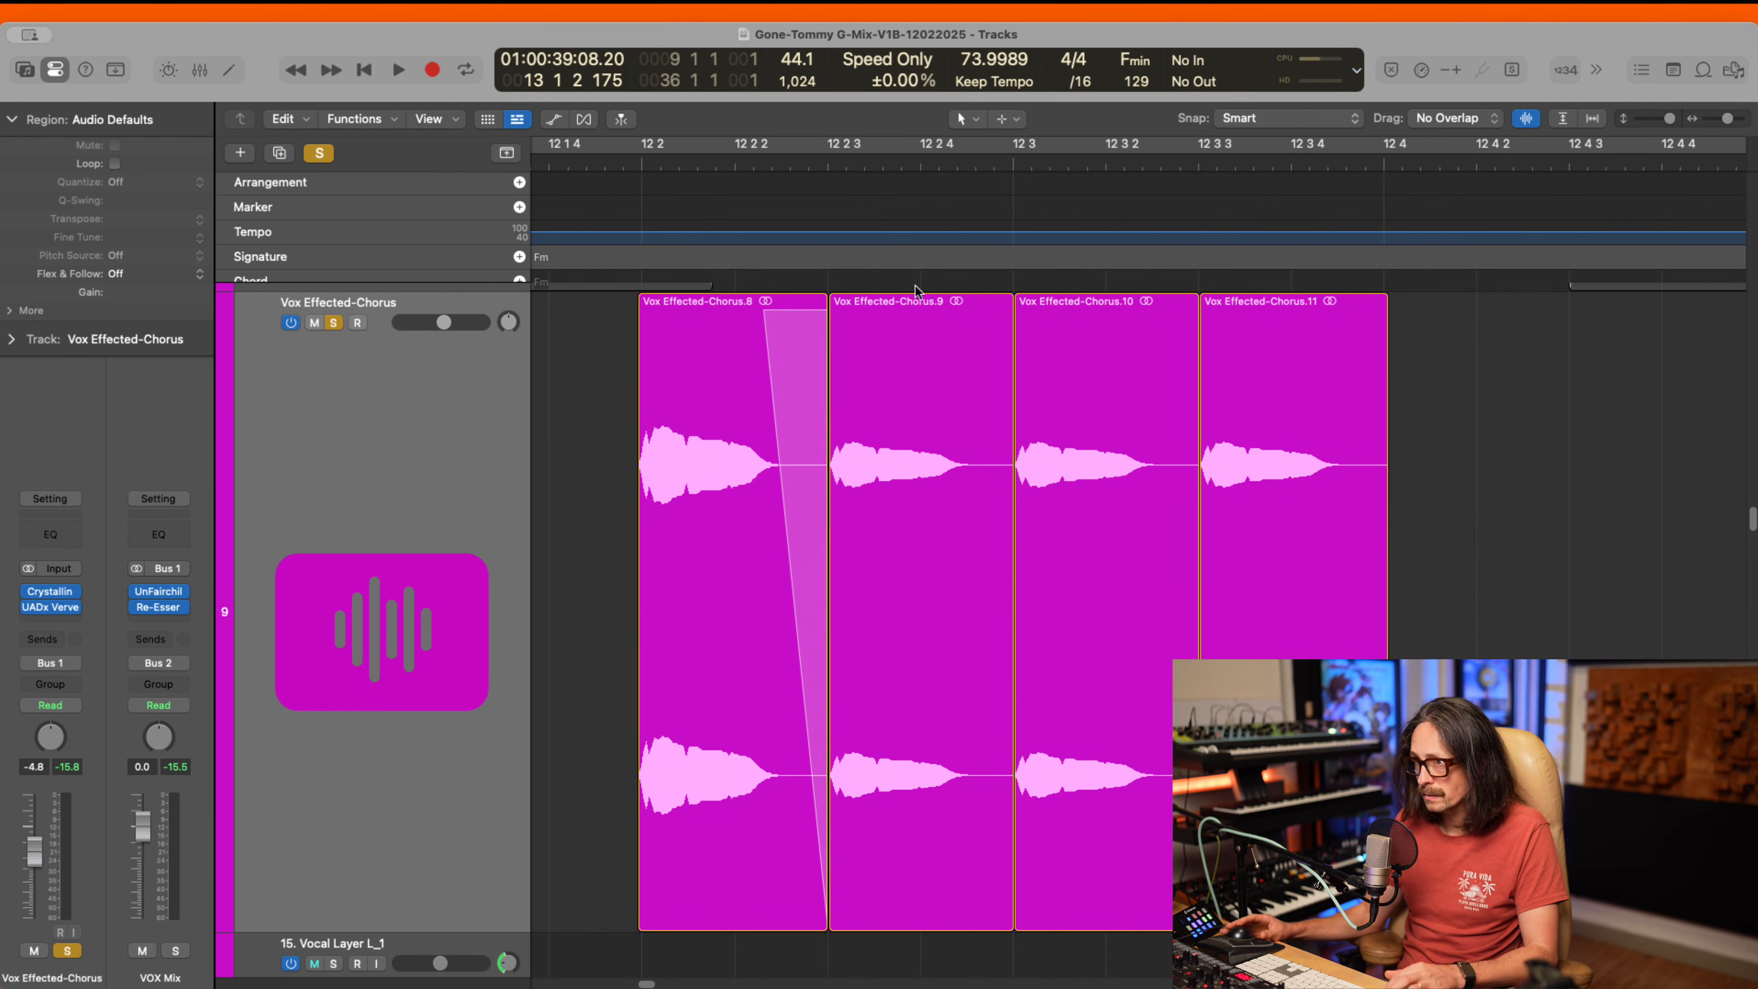
click(920, 308)
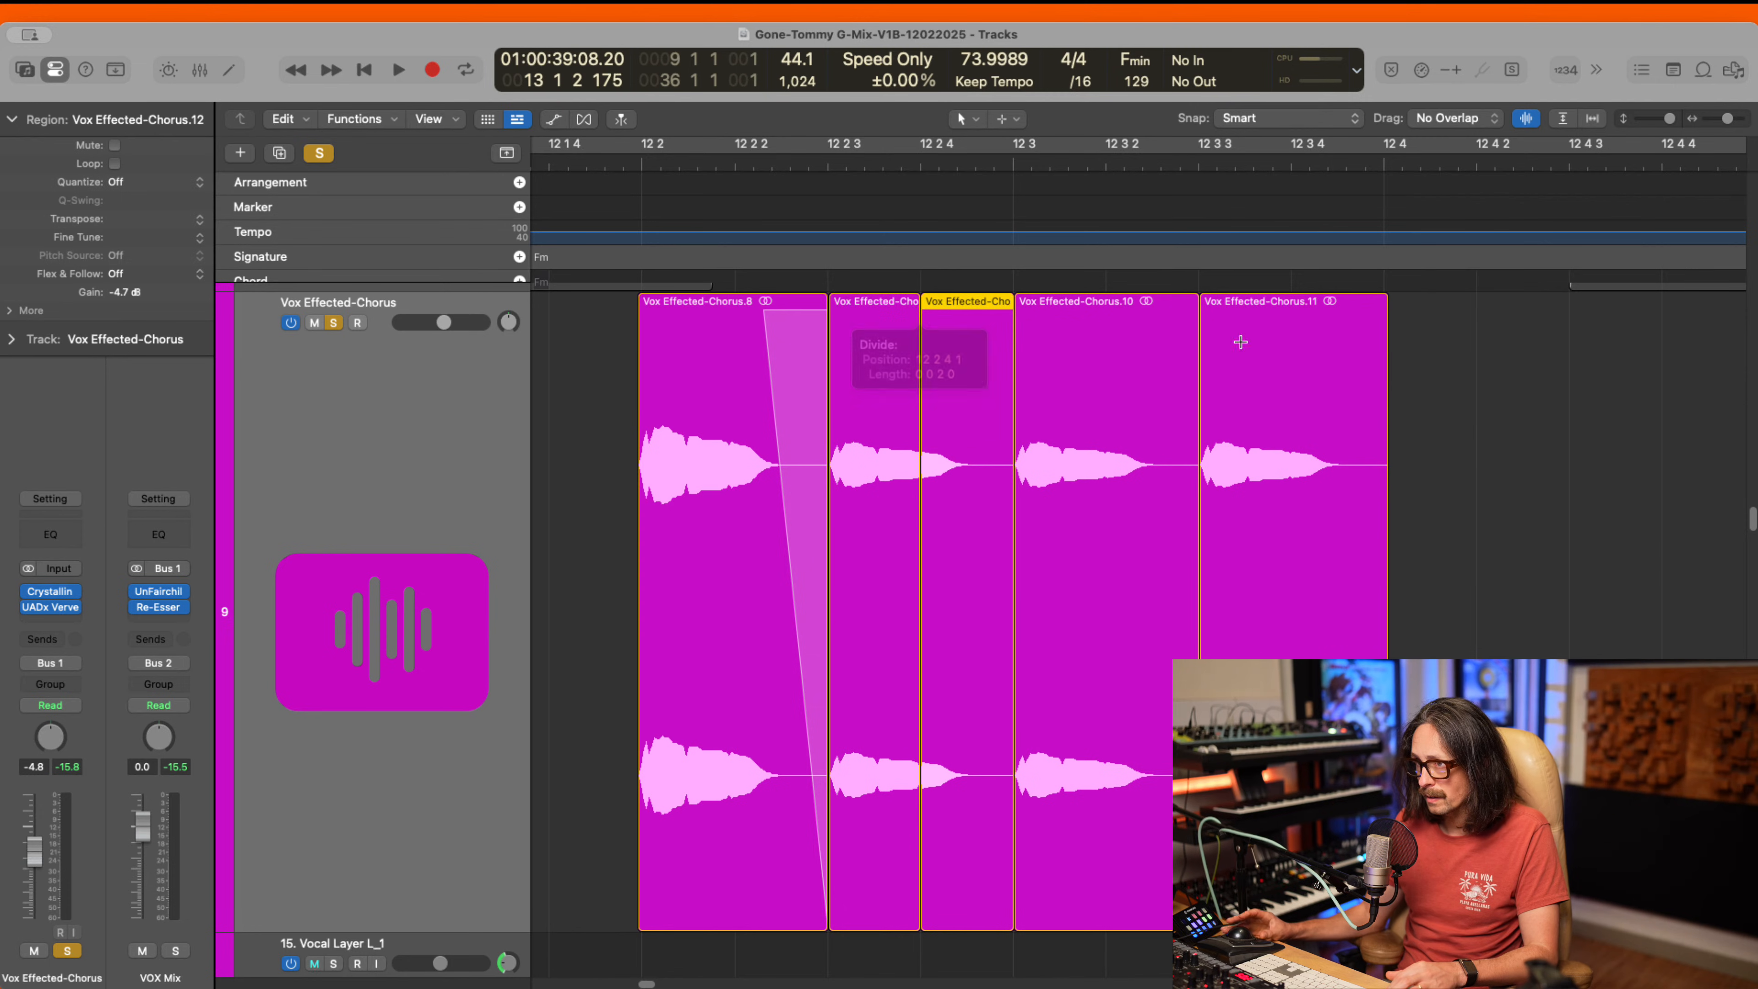
click(1111, 298)
key(Delete)
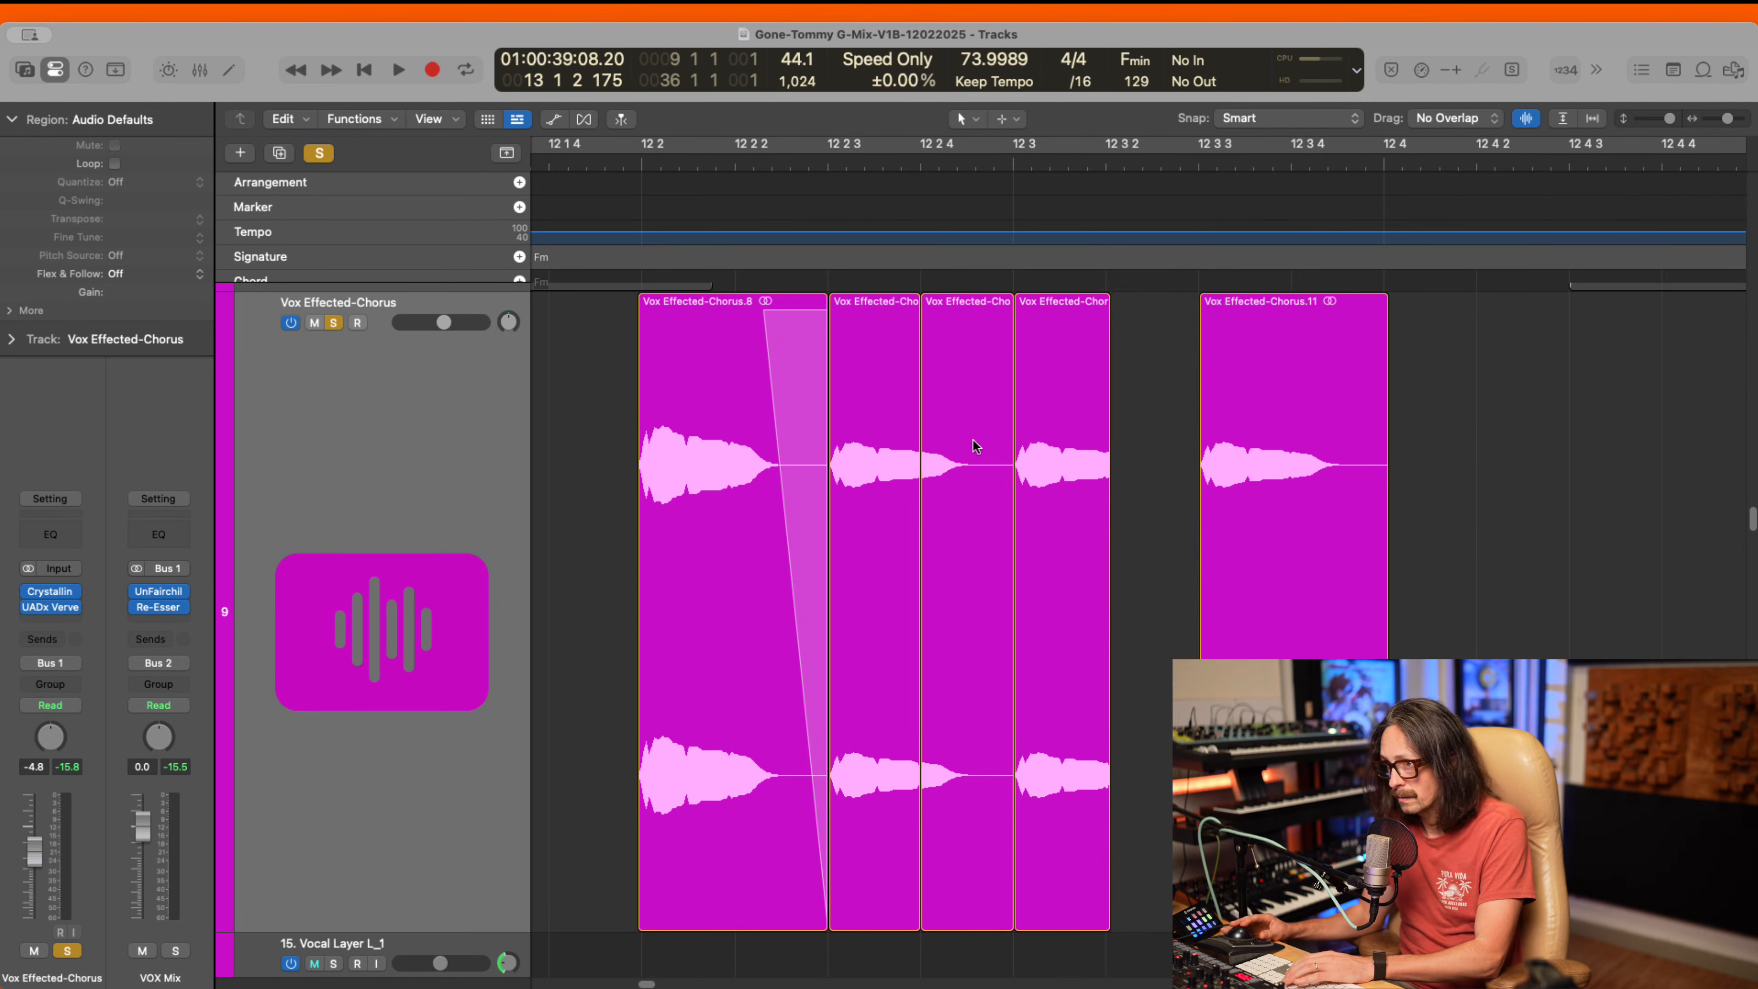
click(974, 447)
key(Delete)
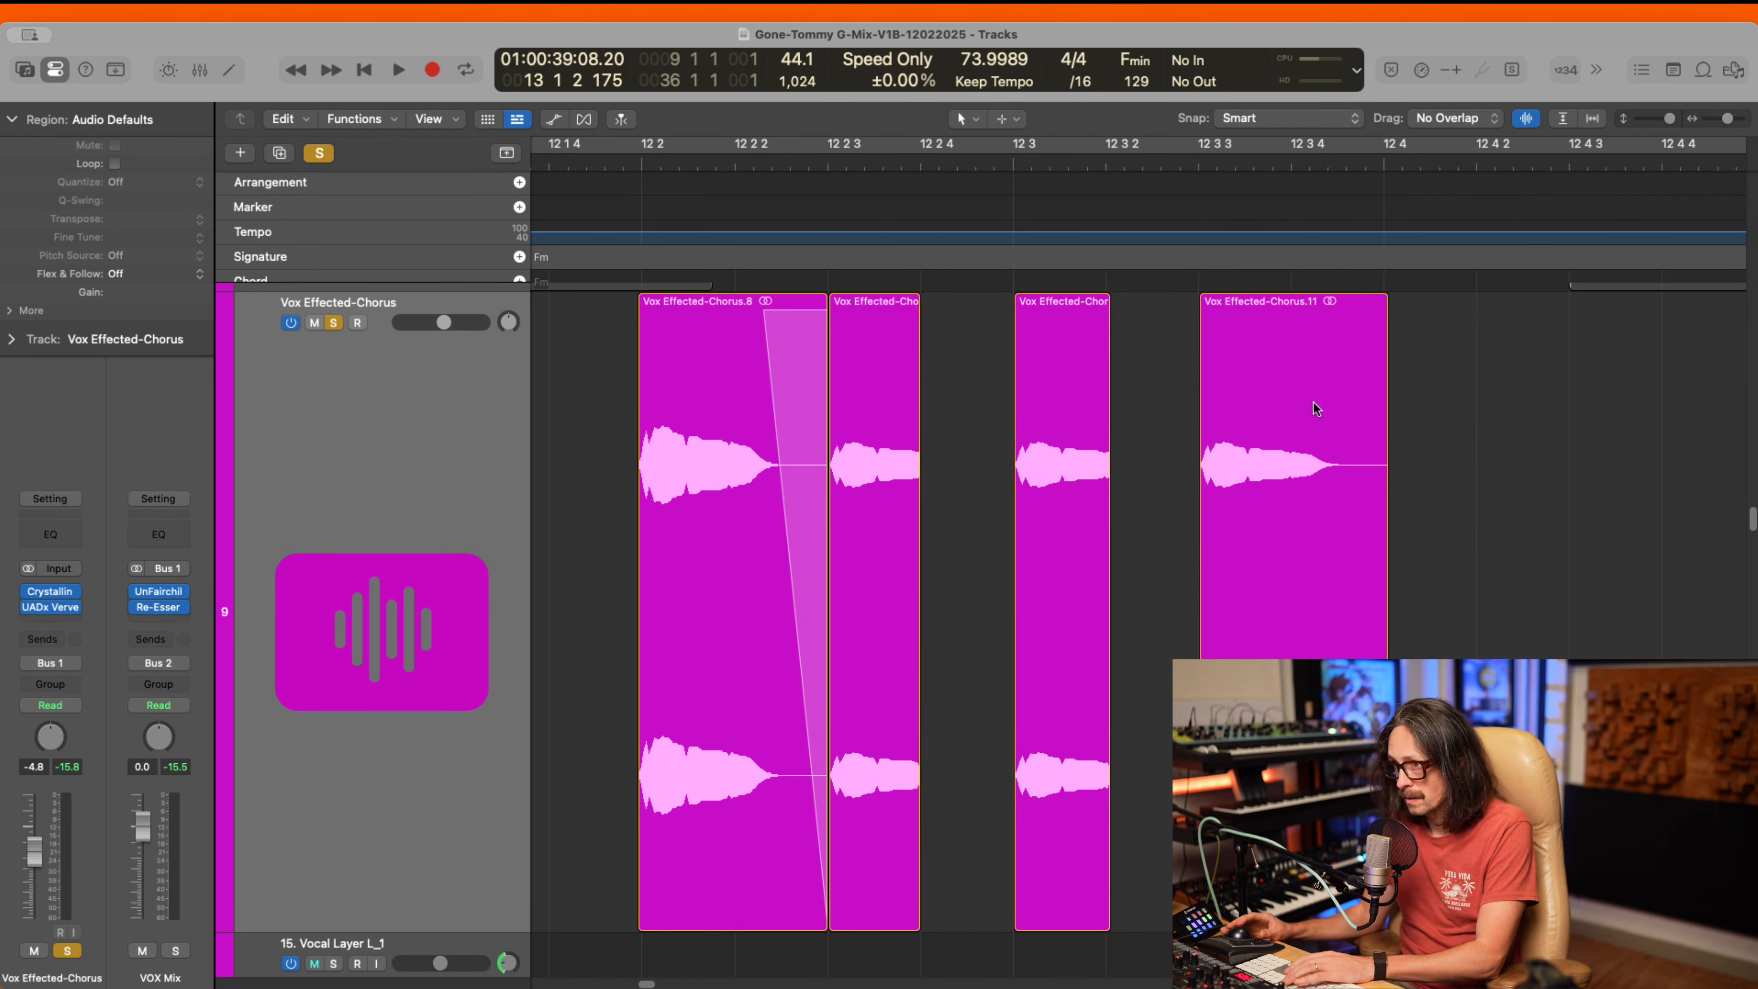
click(1286, 336)
key(Delete)
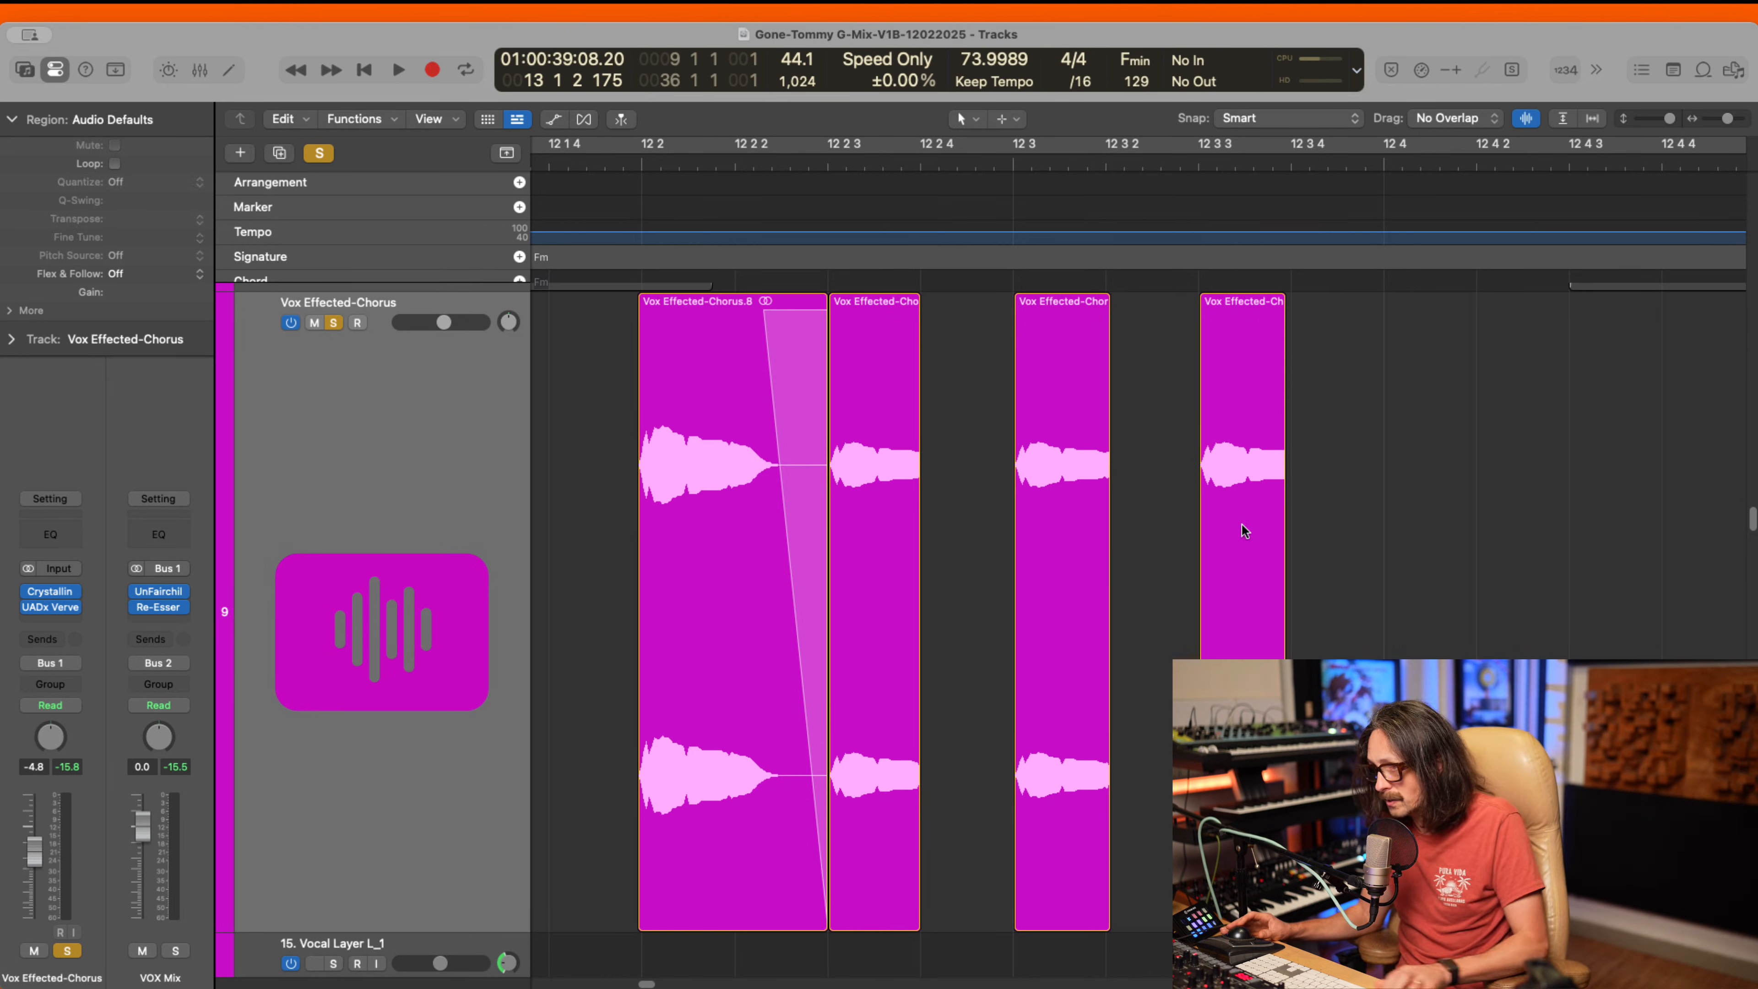
- Add short fade-outs to the ends of the three shortened repeats
click(1277, 537)
drag(1091, 543, 1157, 557)
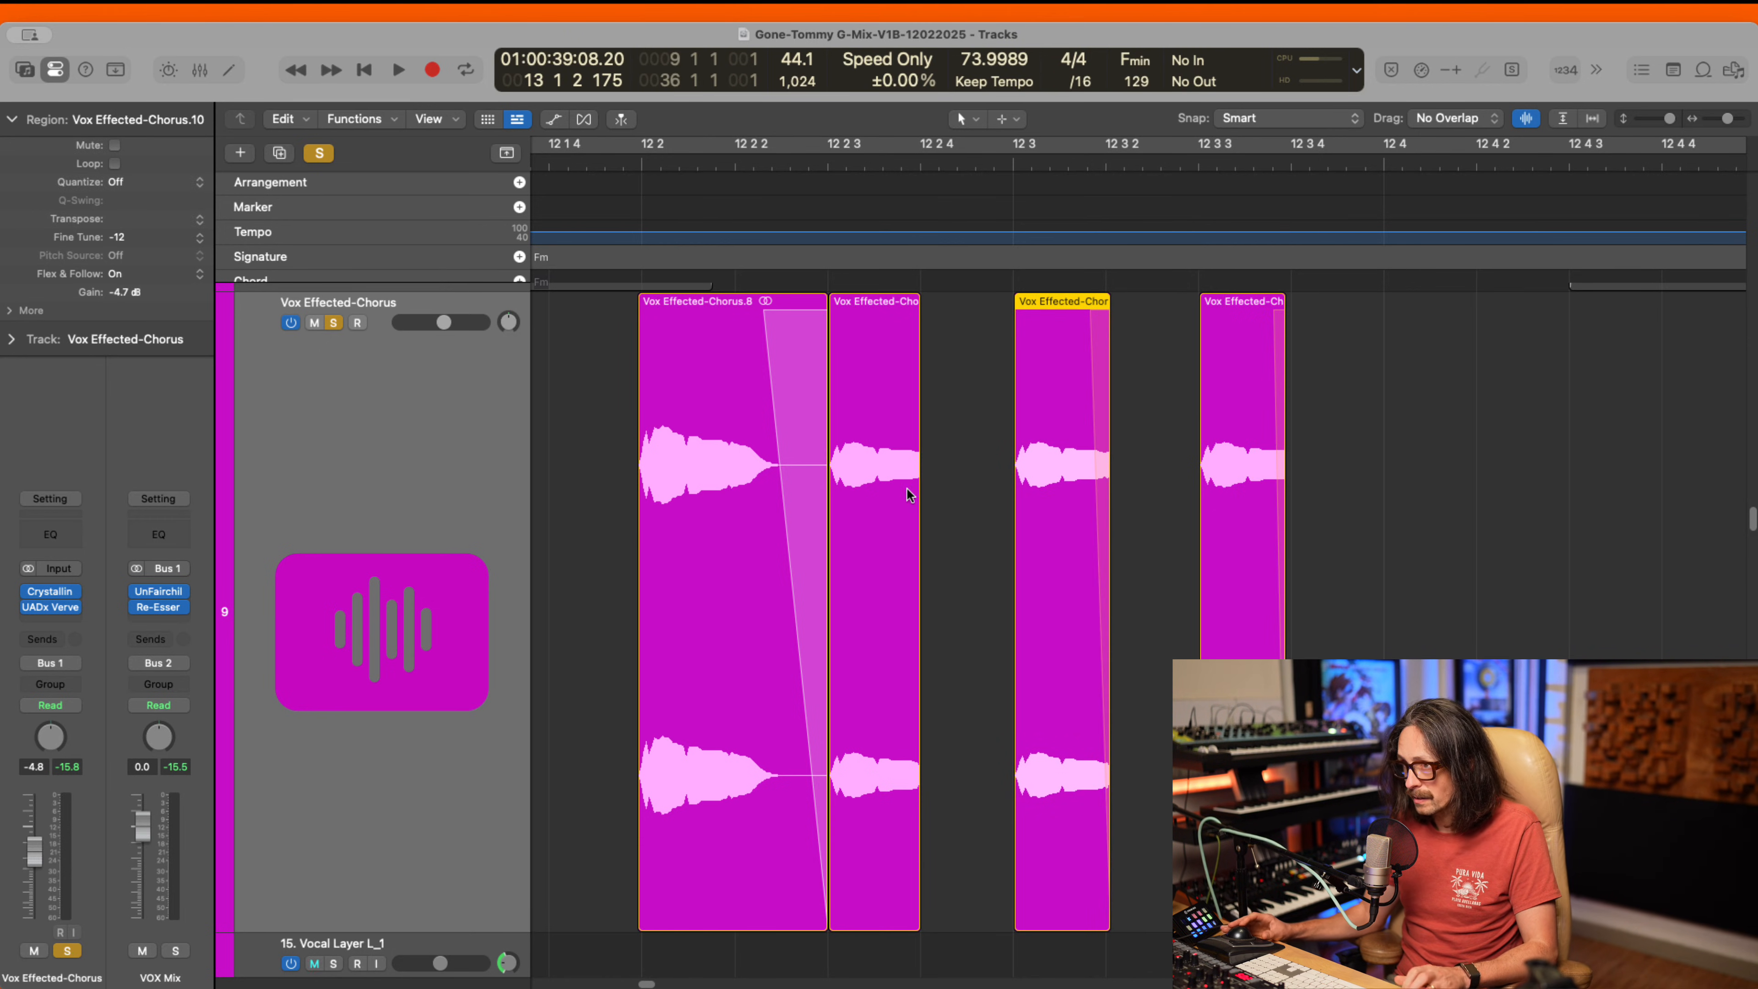
drag(911, 492, 968, 500)
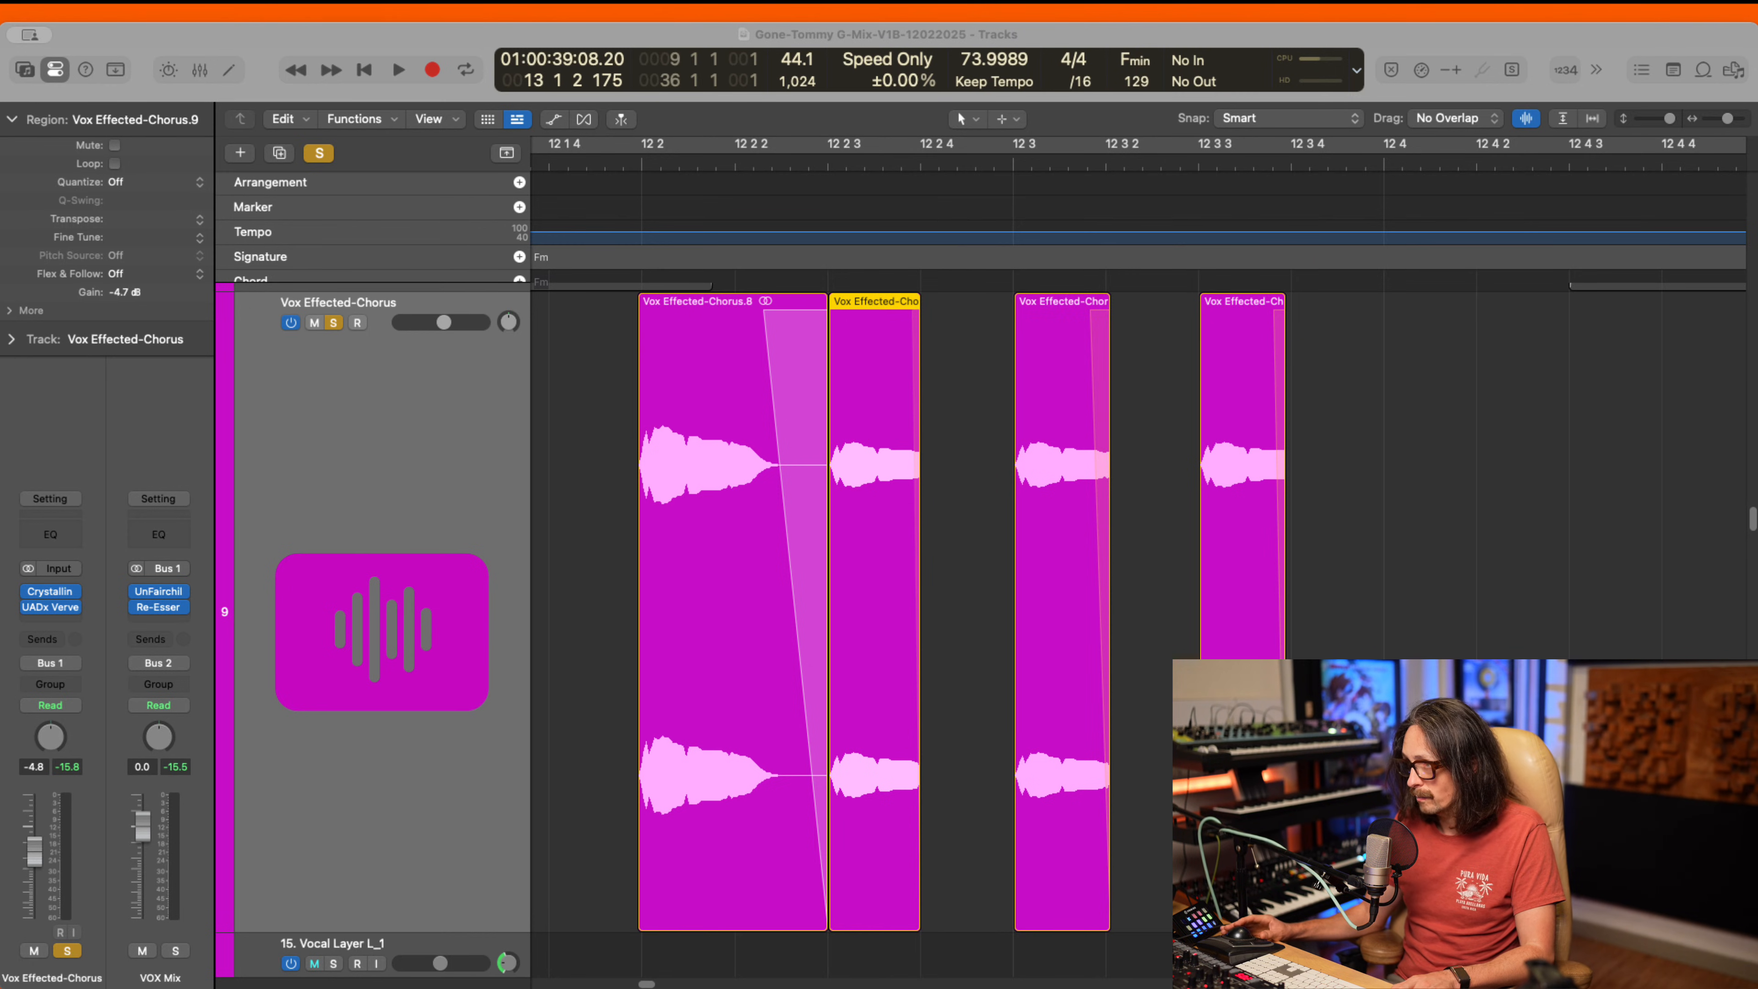
- Audition the soloed, shortened repeats, replaying the passage from before bar 12
key(space)
key(z)
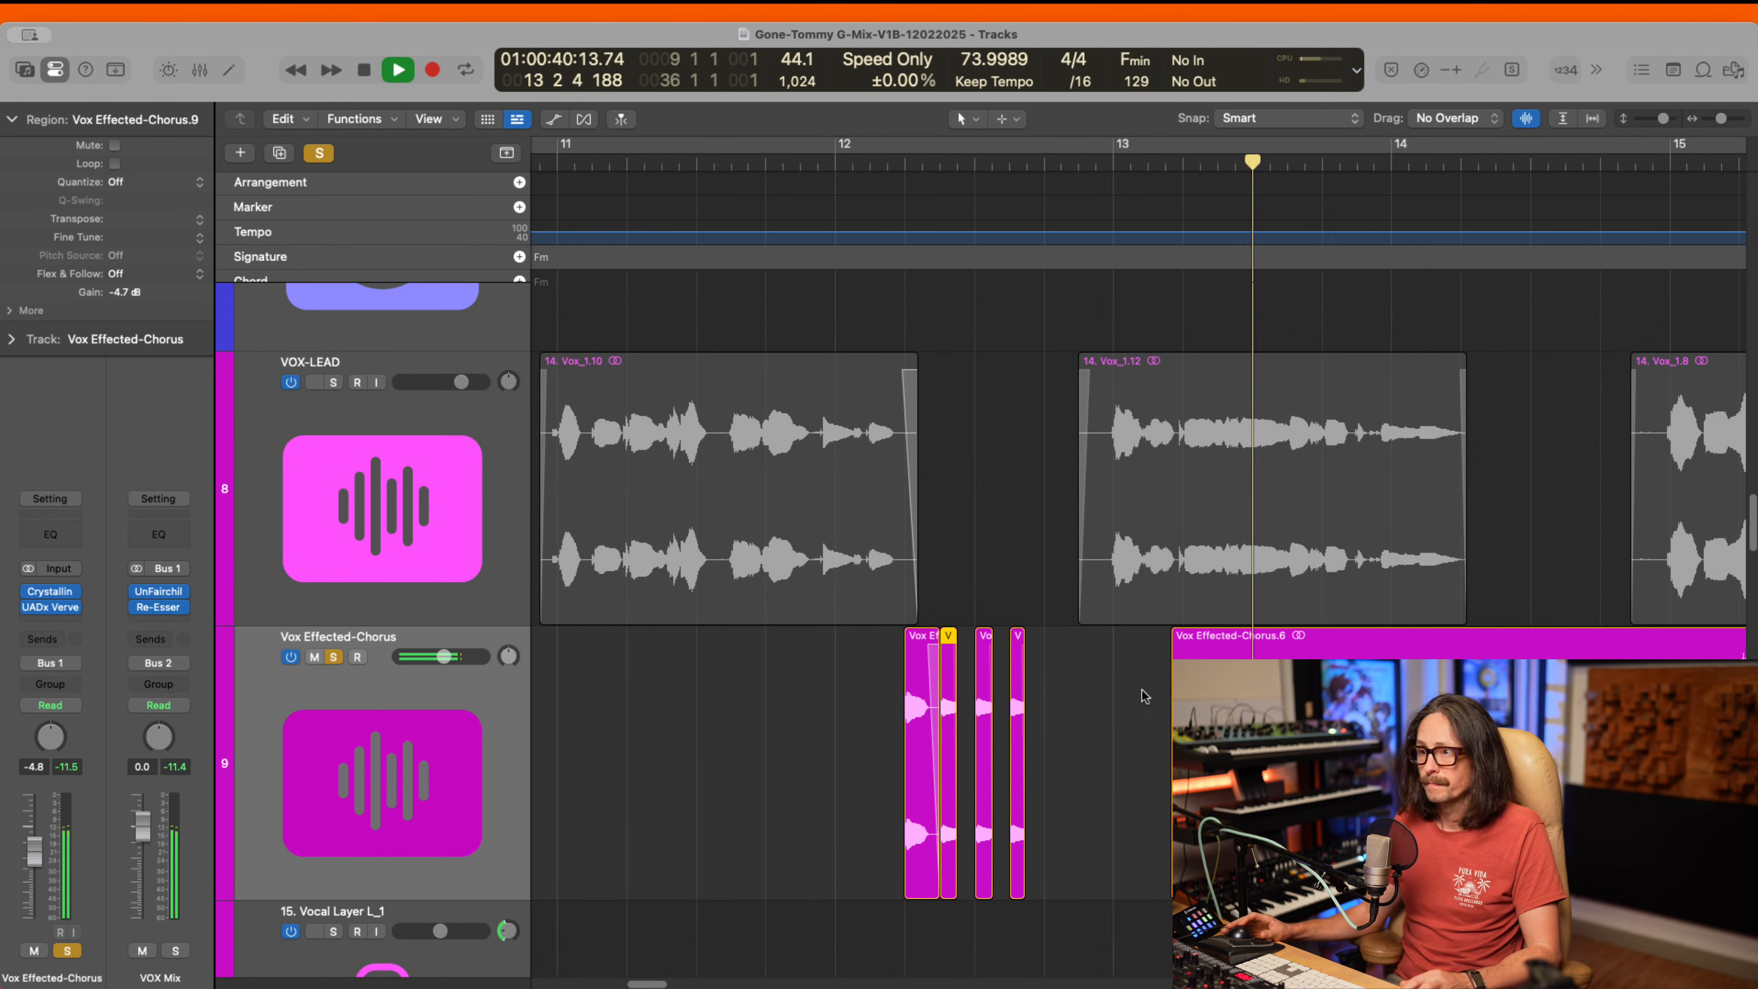
key(space)
click(767, 165)
key(space)
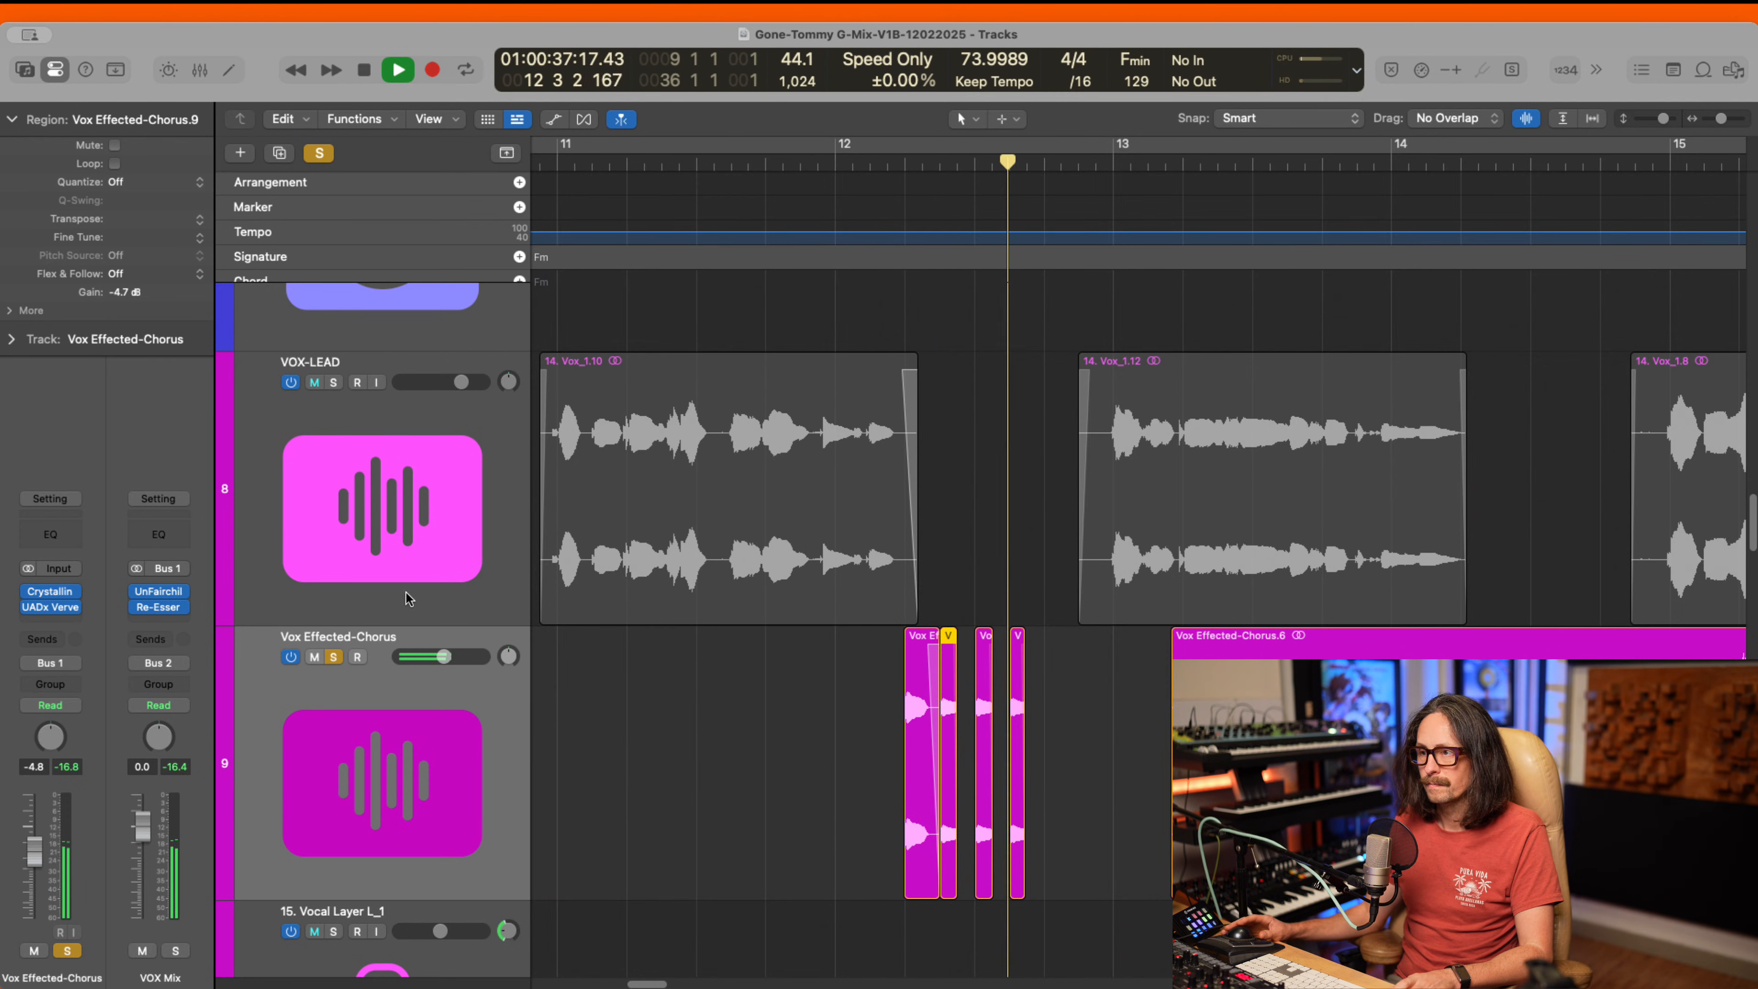
- Unsolo the Vox Effected-Chorus track and audition the shortened repeats with the other vocals, starting midway through bar 11
click(333, 657)
click(701, 165)
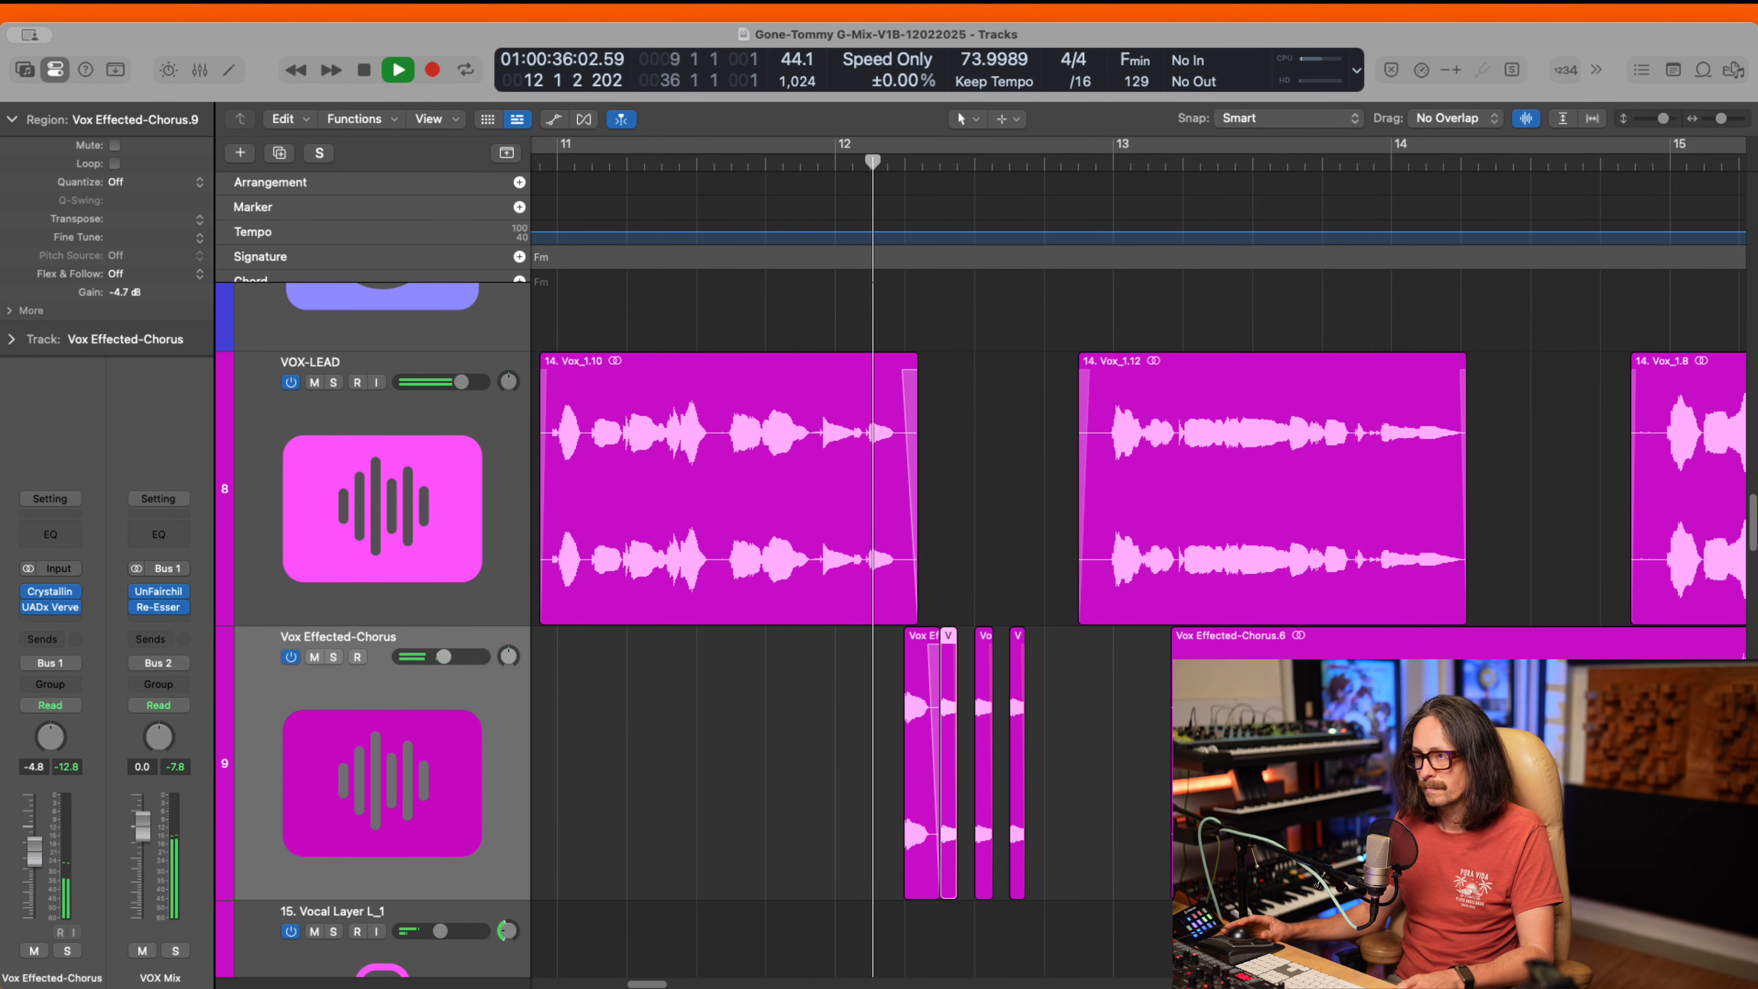
key(z)
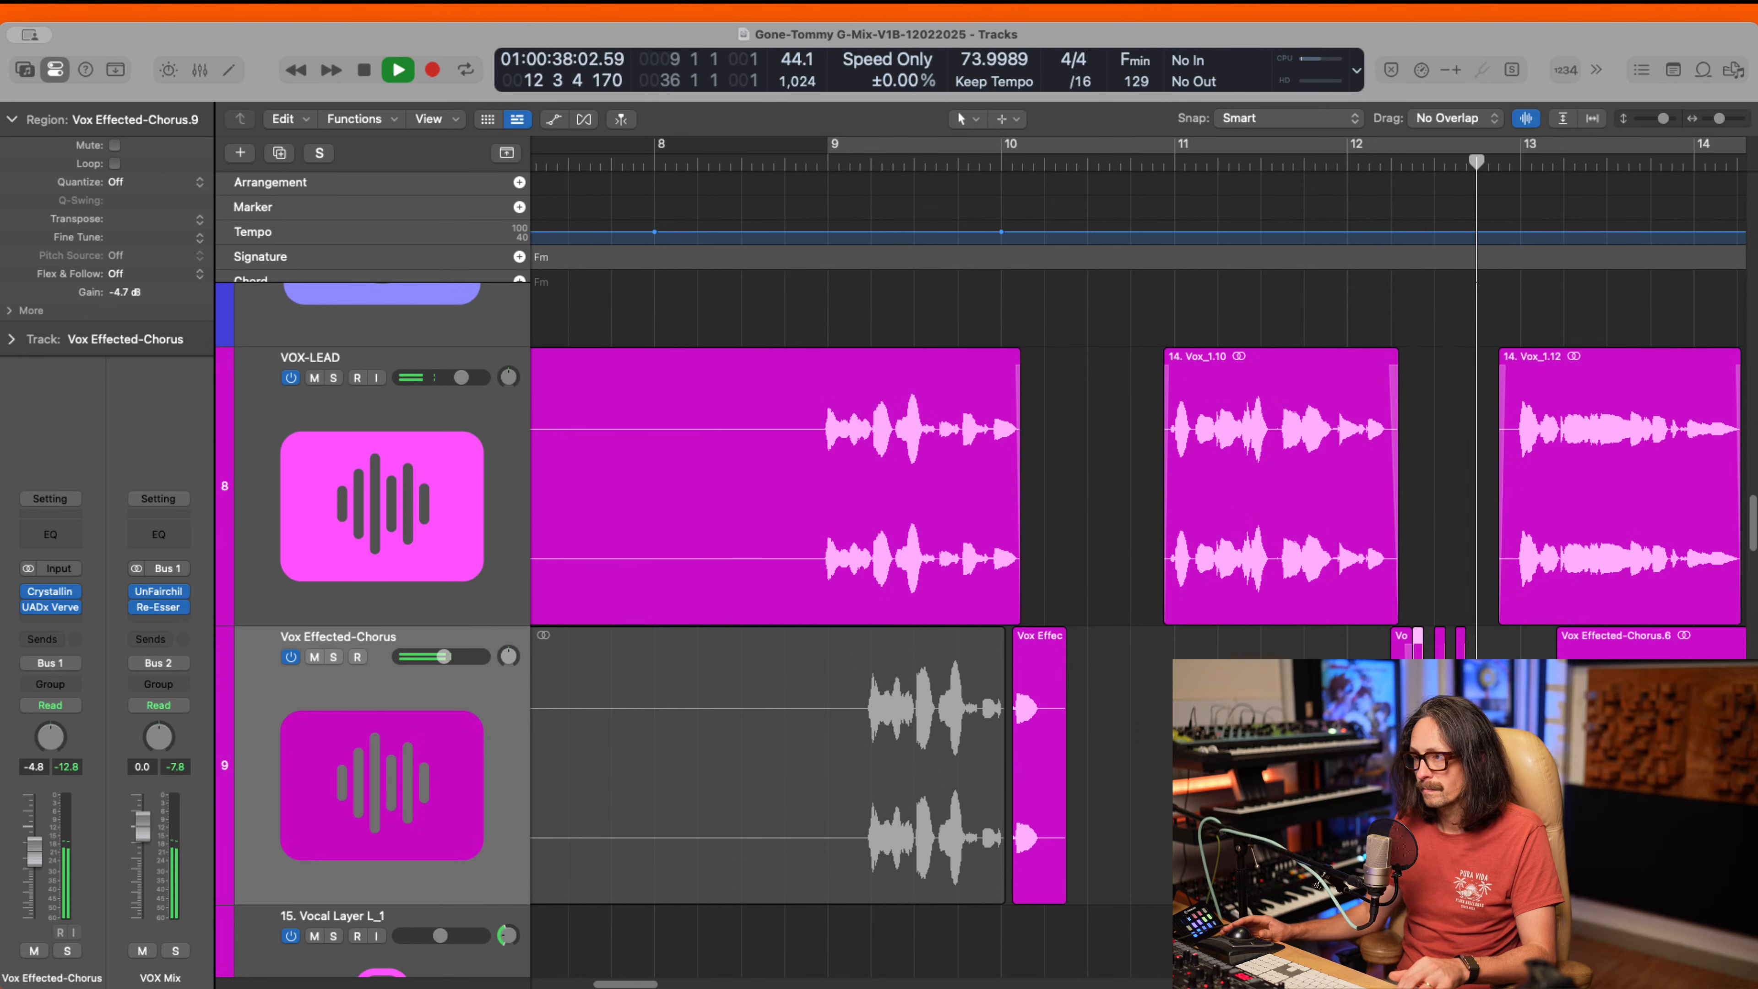
key(space)
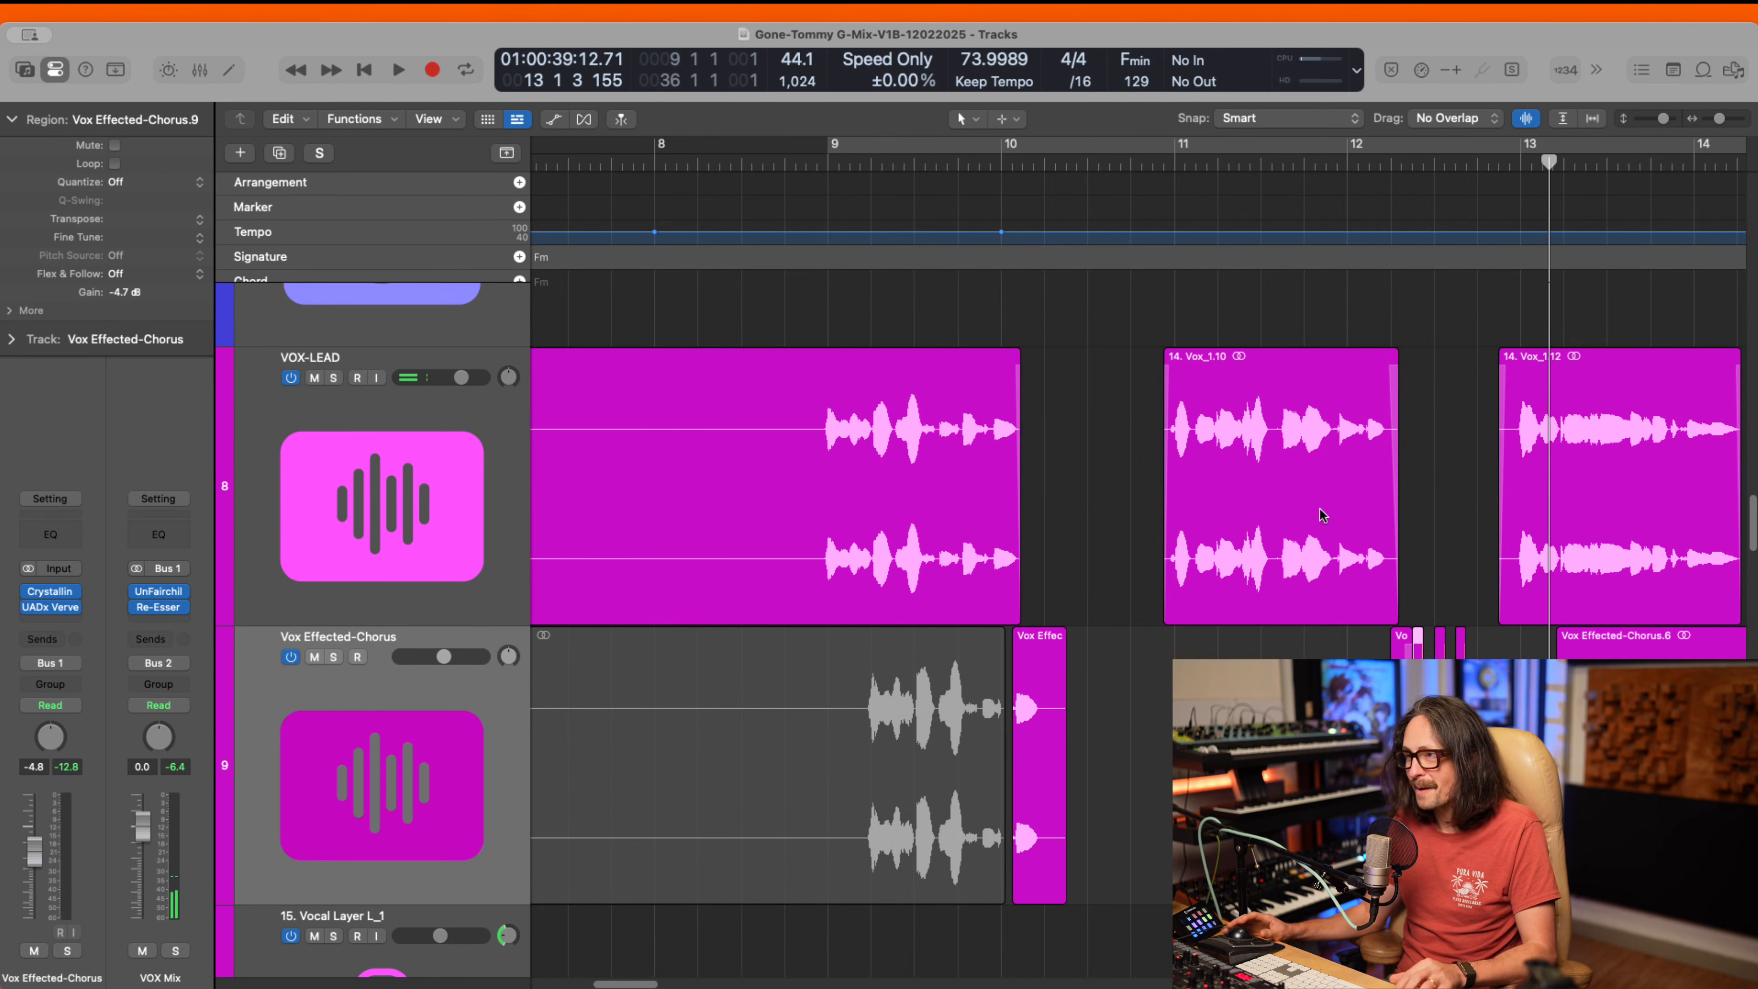
- Extend the repeat at 12 3 to just before 12 3 3, the last to 12 4, and the 12 2 3 one midway between 12 2 4 and 12 3
mouse_move(1270, 463)
mouse_down()
mouse_move(1659, 762)
mouse_move(1664, 789)
mouse_up()
ctrl+alt+click(1206, 640)
scroll(1147, 621, right, 5)
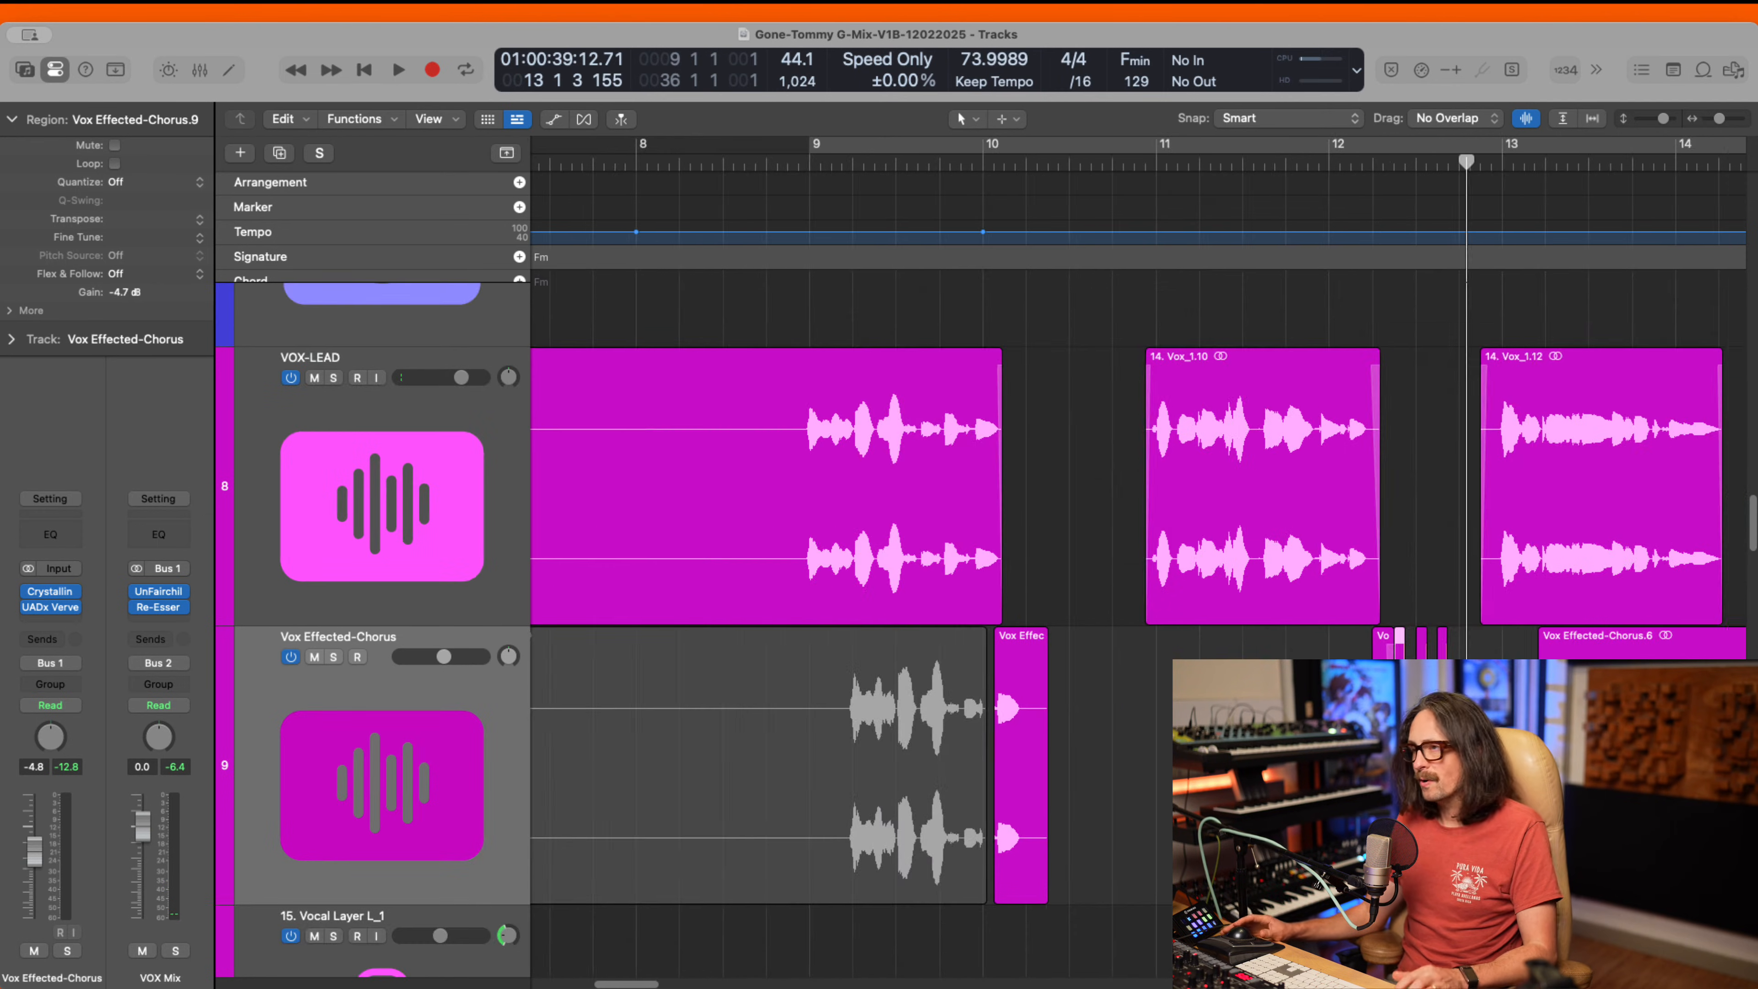
drag(1112, 586, 1226, 769)
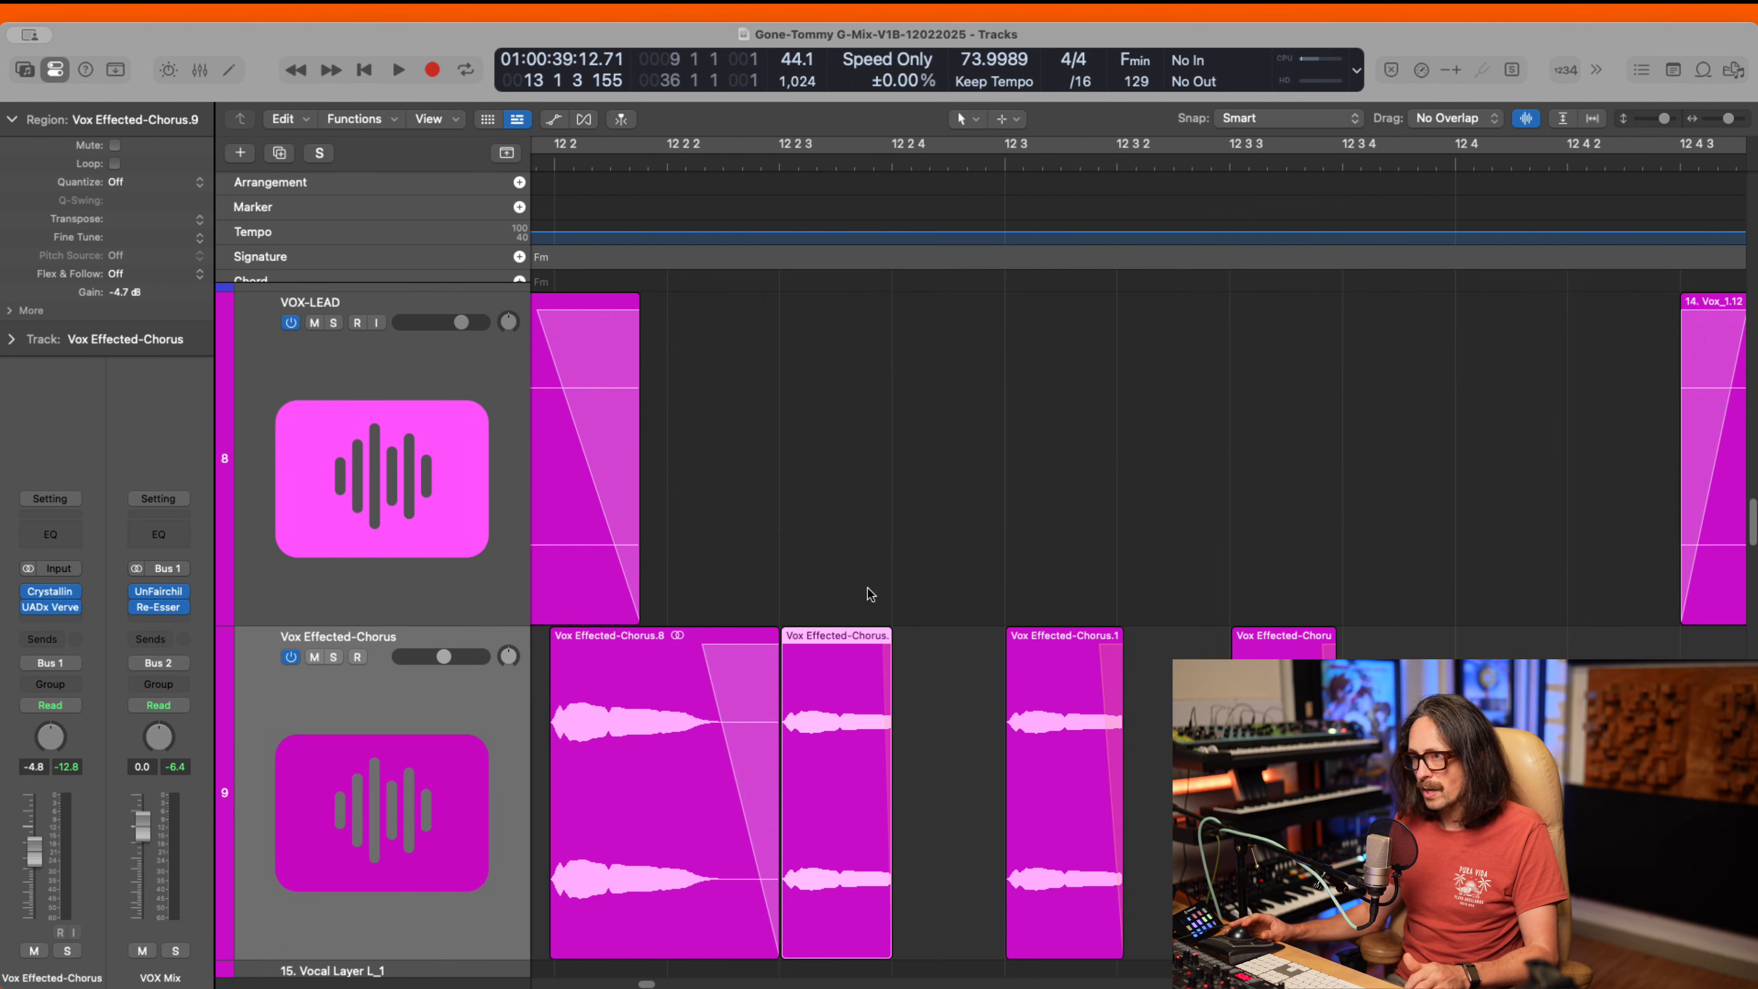
drag(772, 538, 1600, 956)
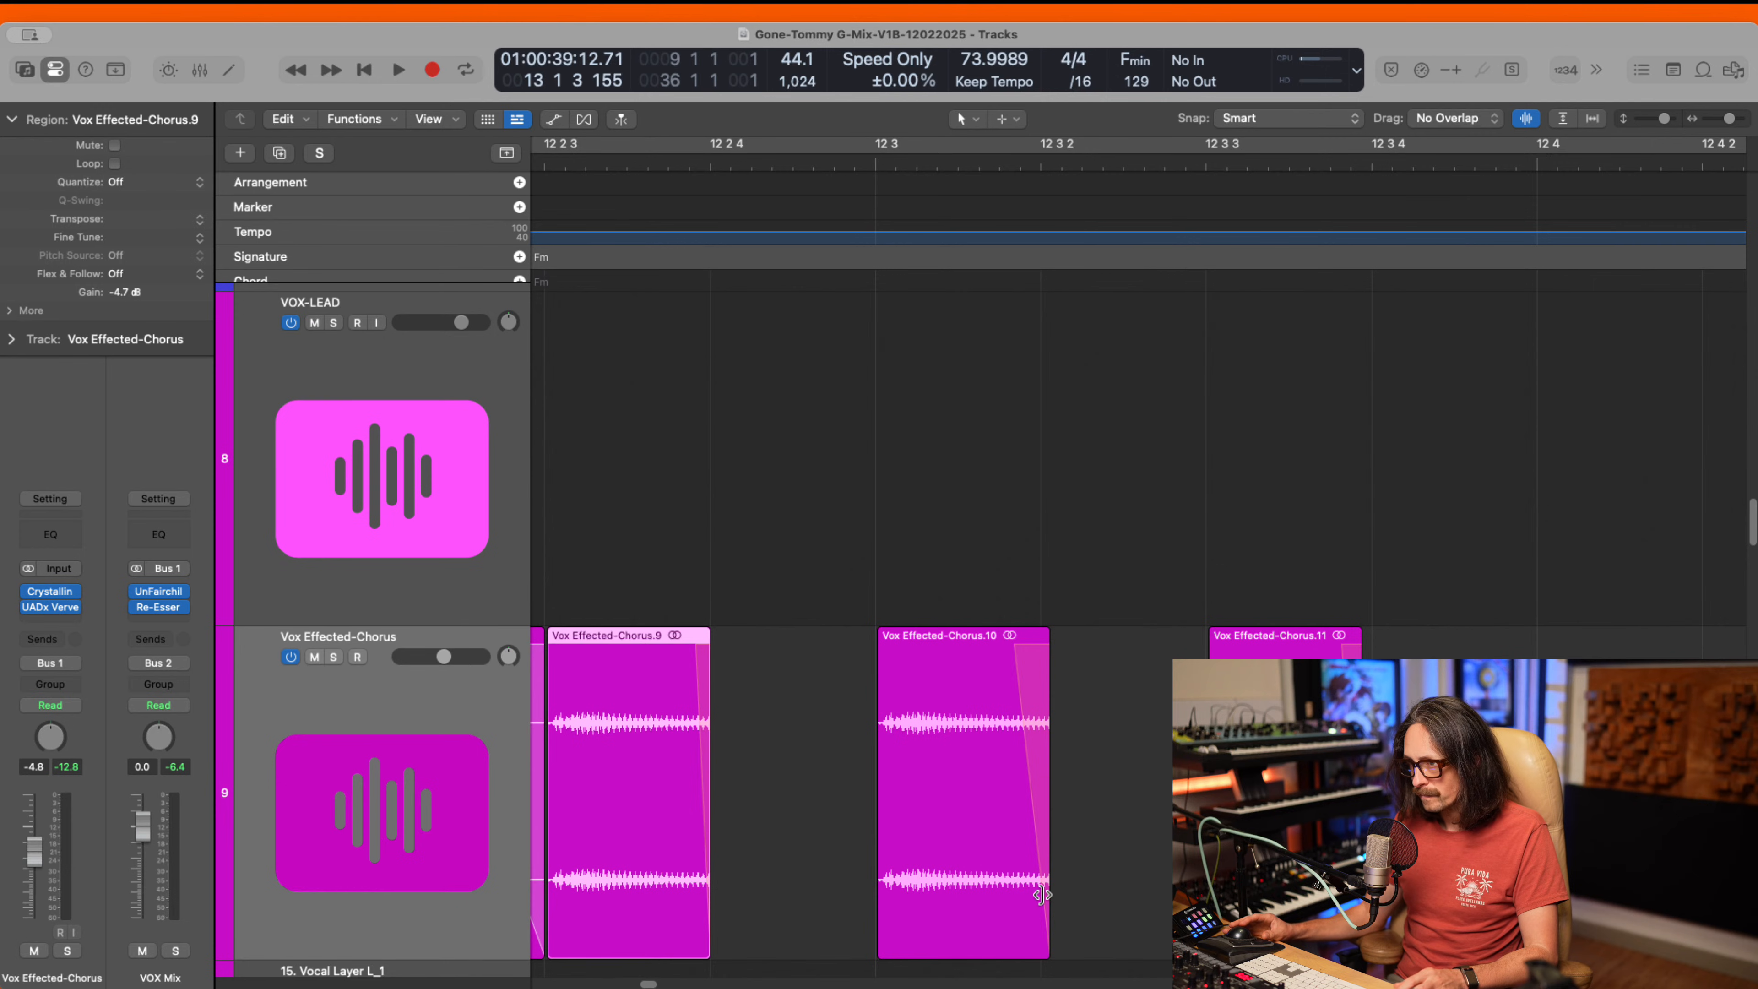
drag(1050, 651, 1169, 653)
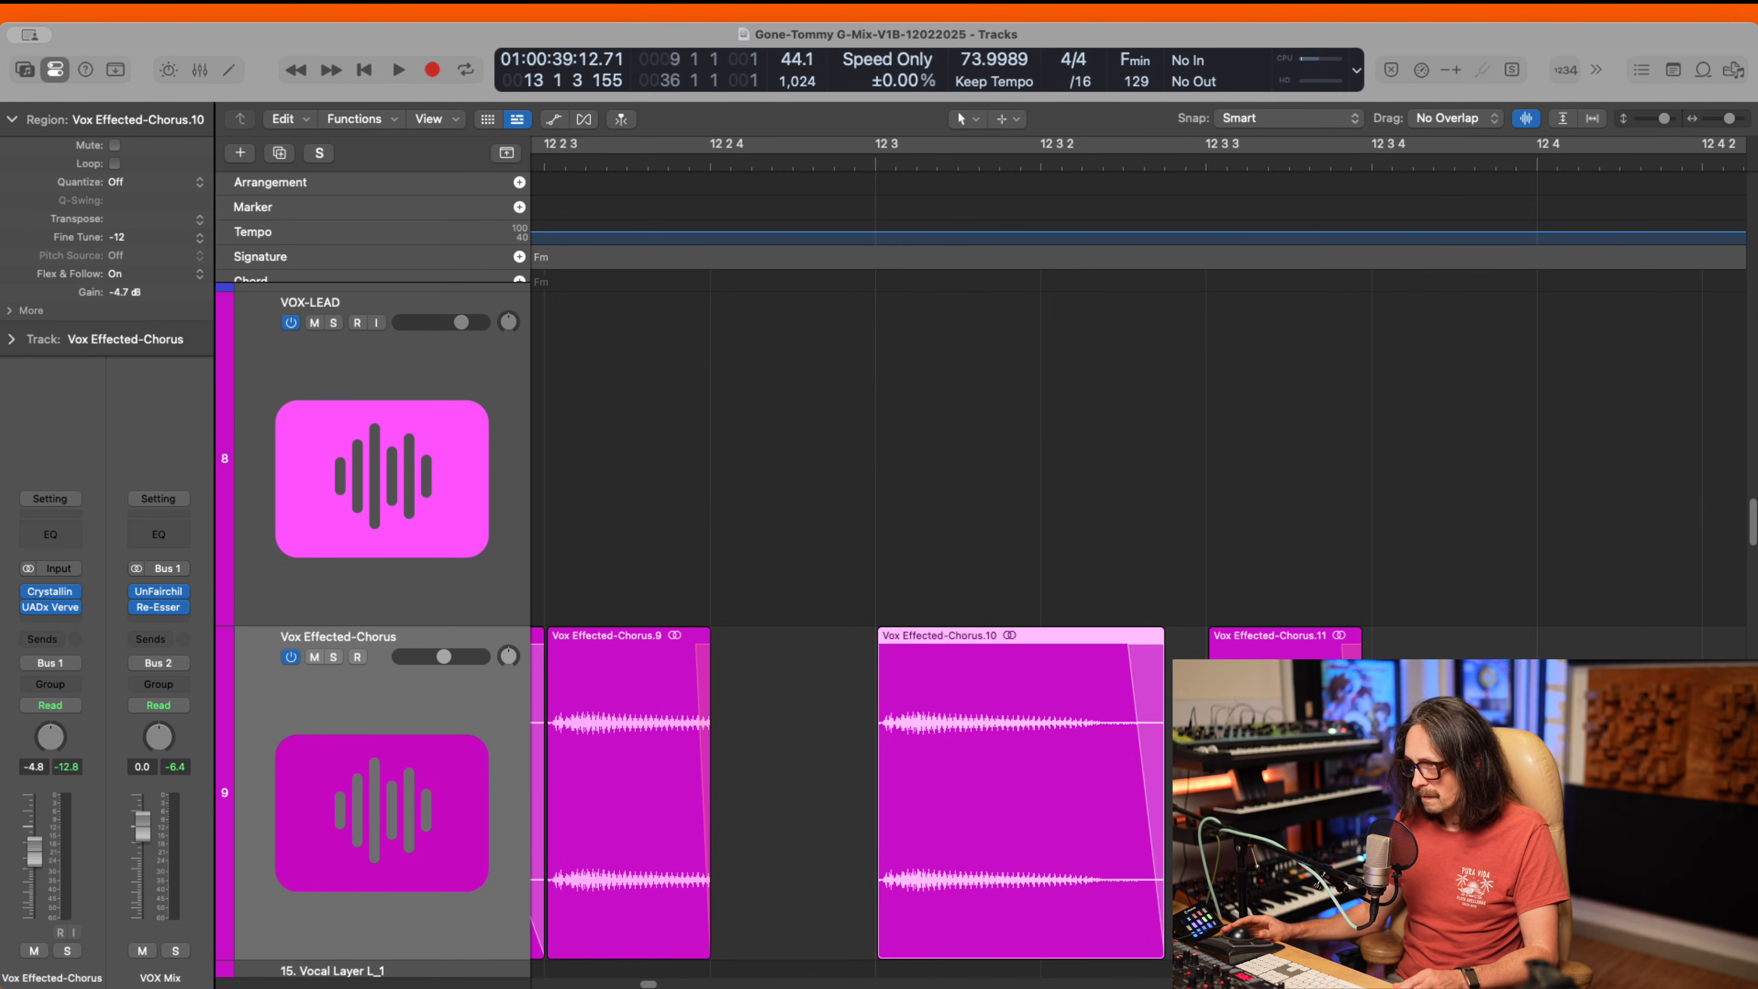
drag(1361, 879, 1536, 880)
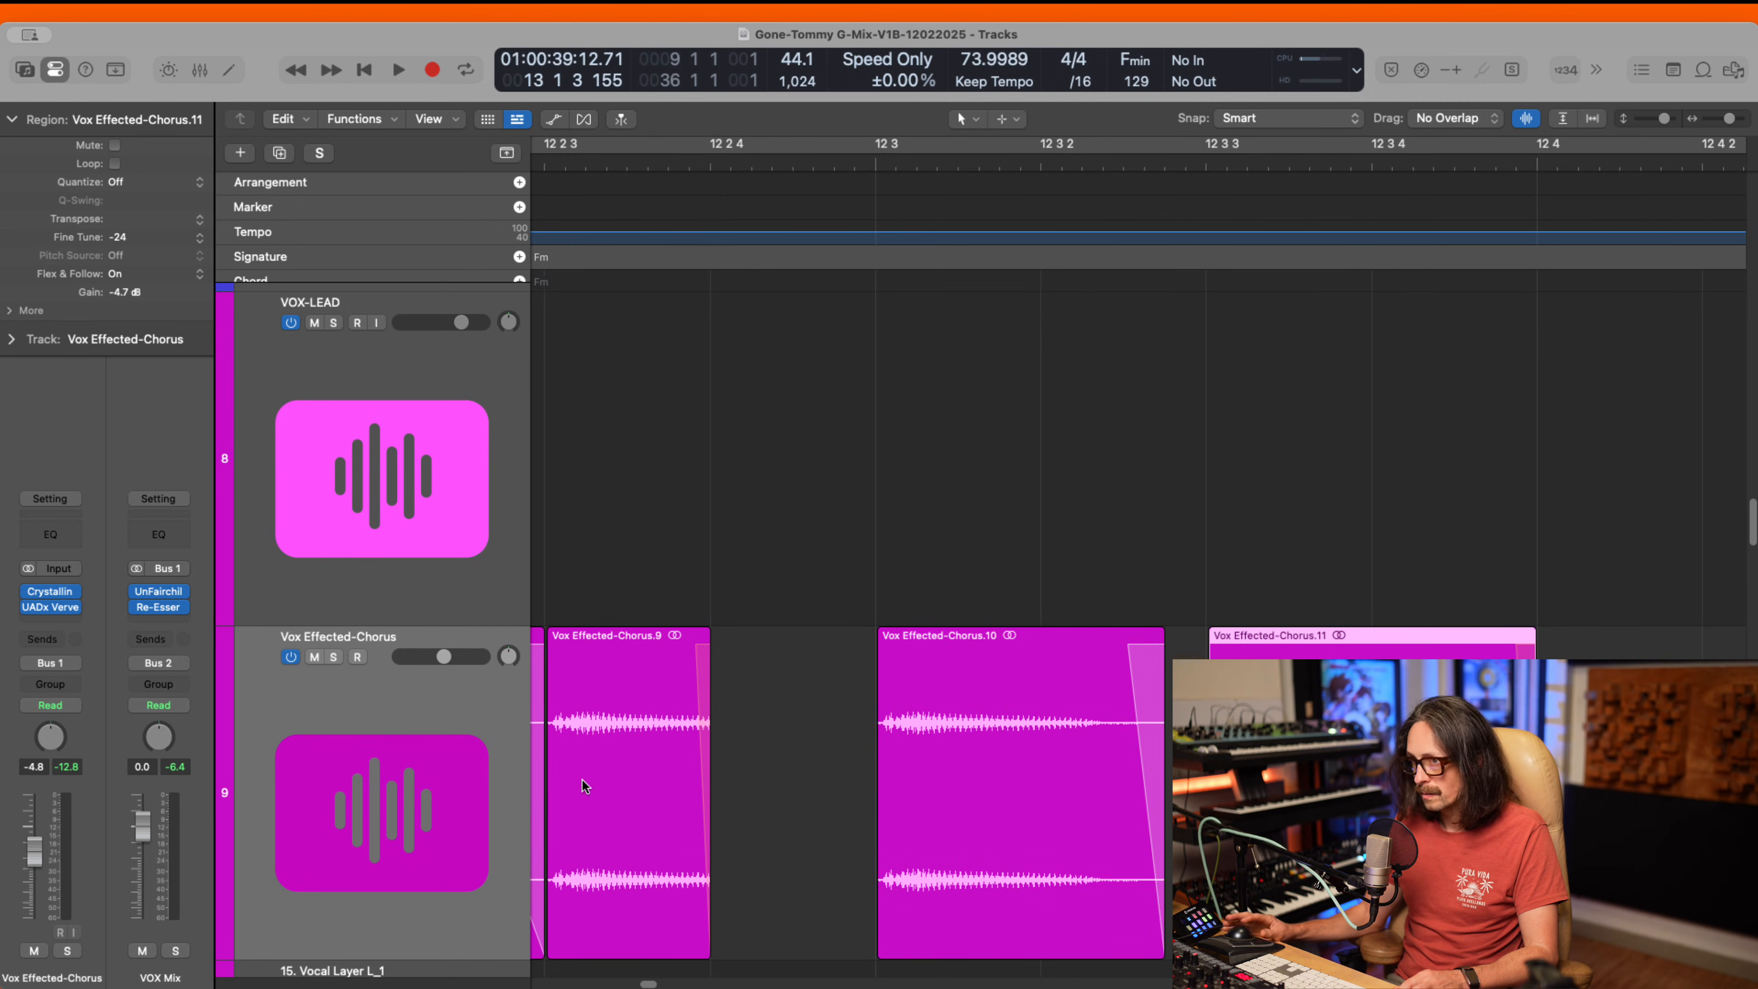
click(683, 812)
drag(710, 959, 789, 943)
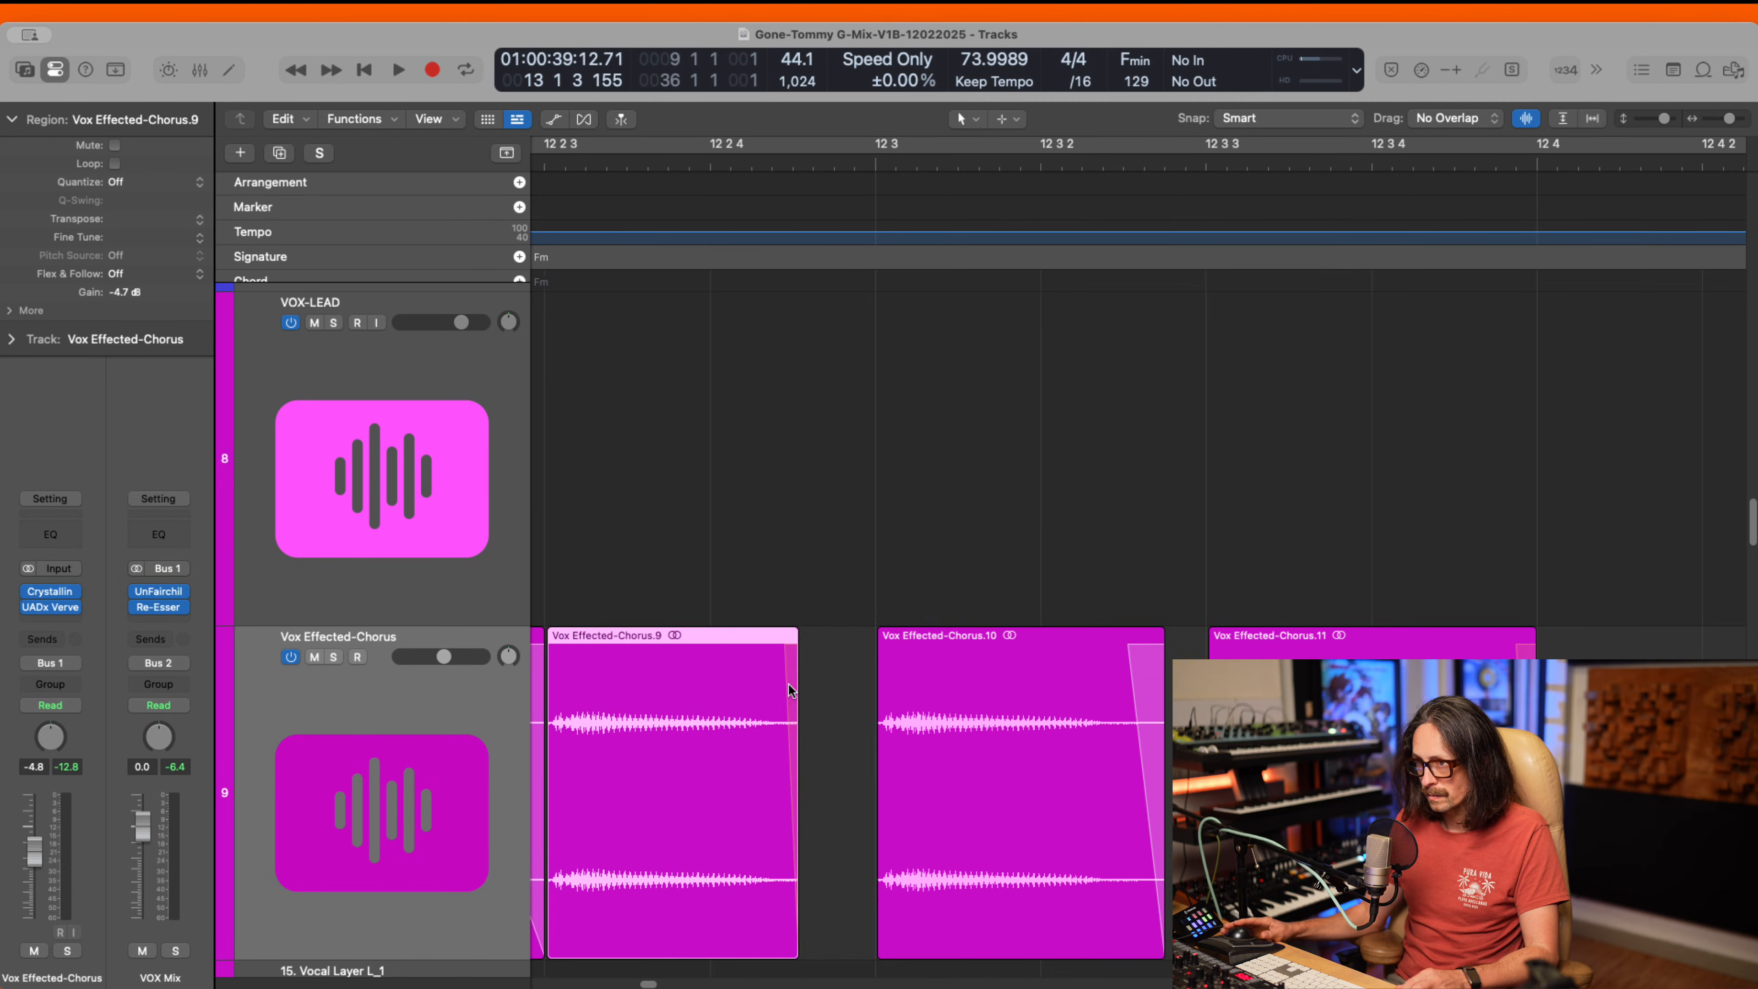
right_click(783, 661)
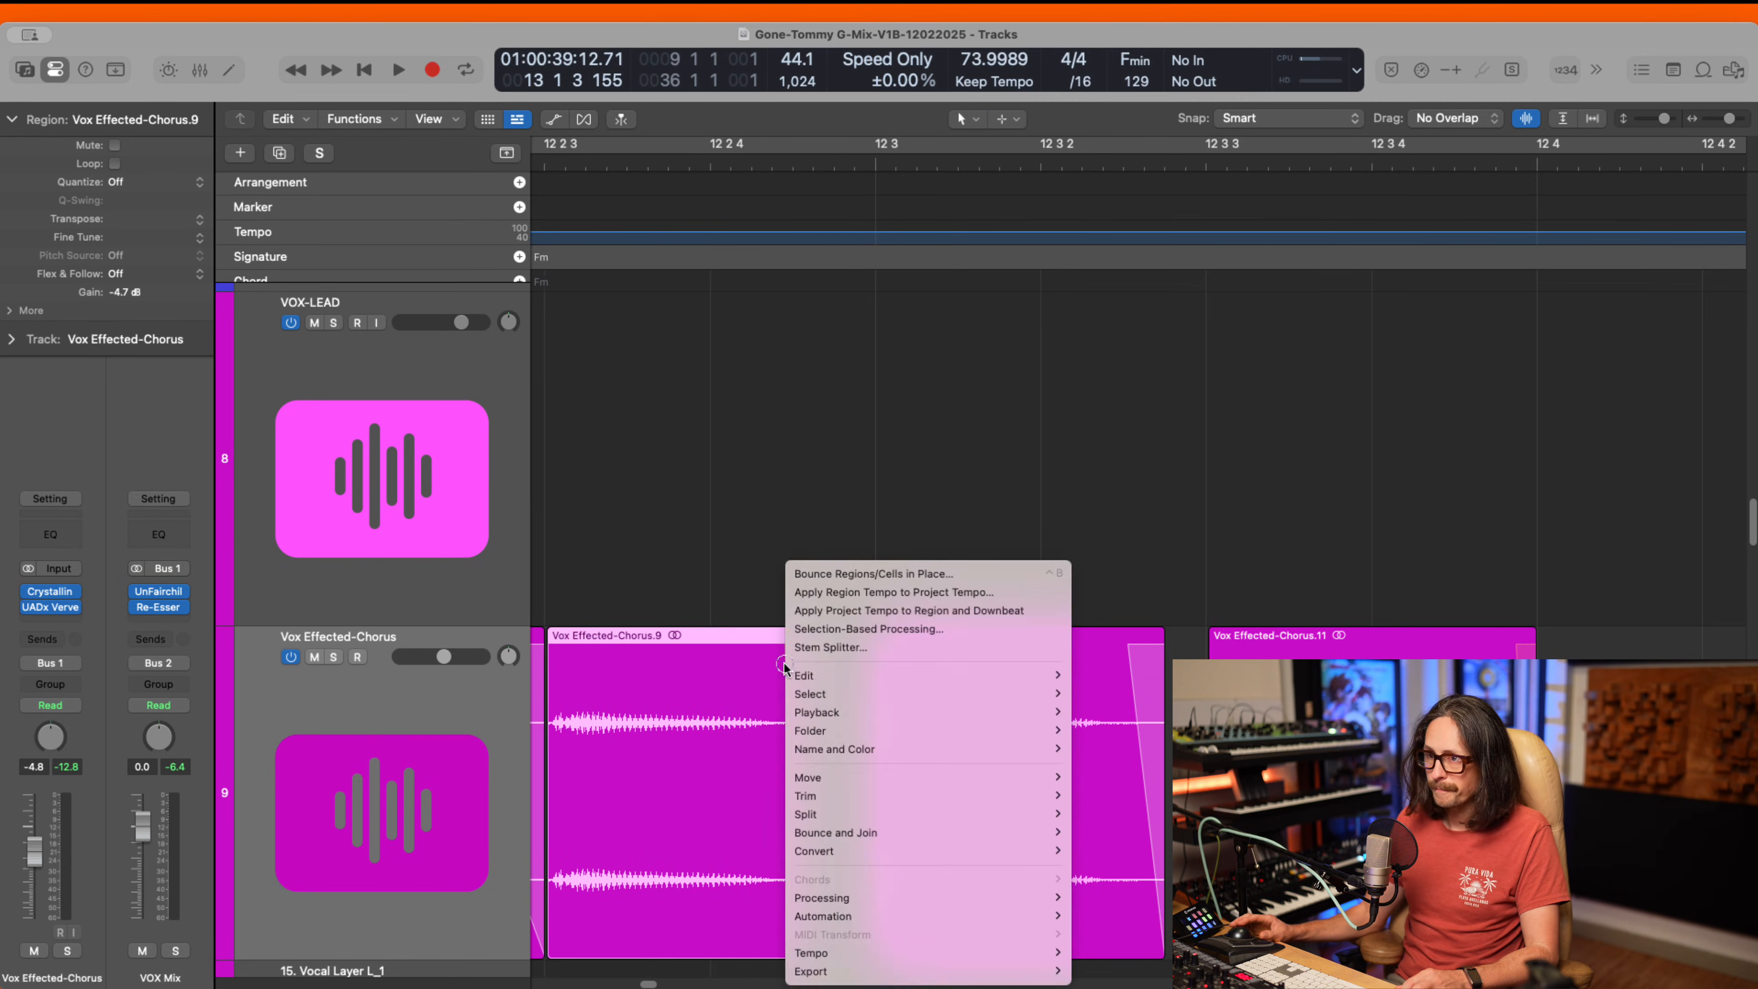
key(Escape)
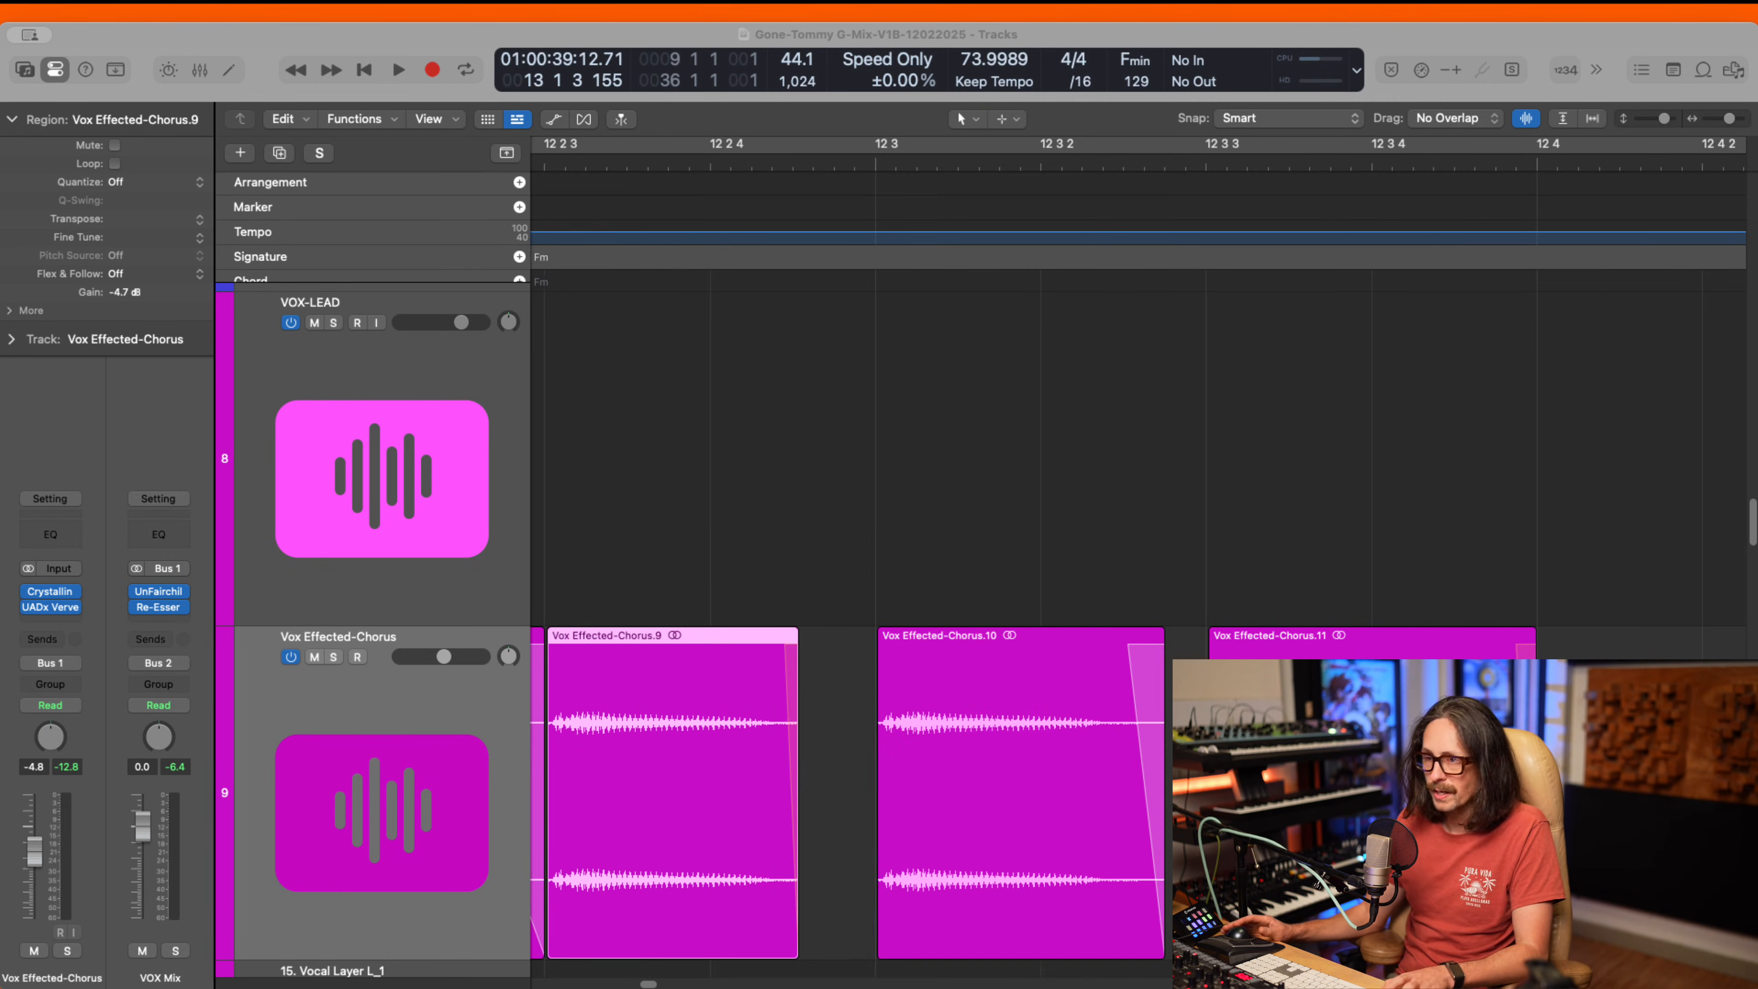